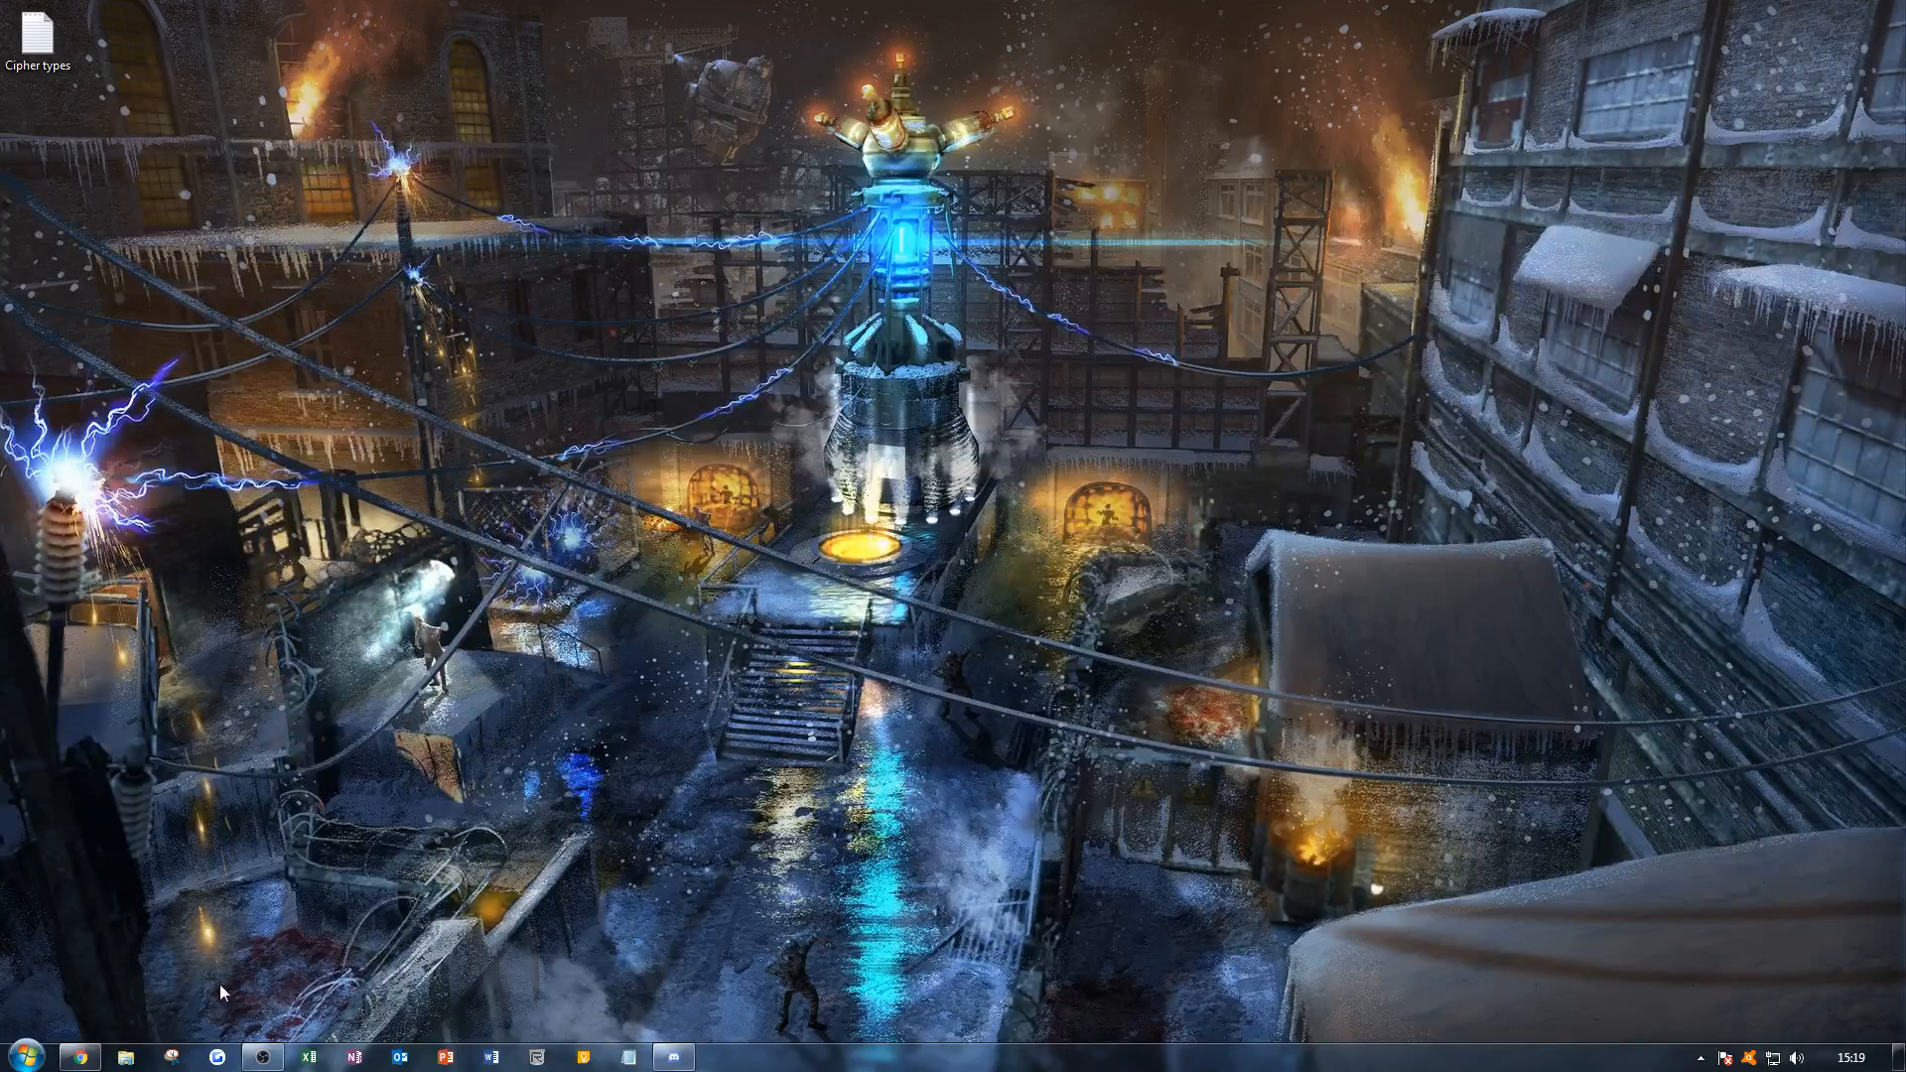
Step: Open the Mod Production > Assets > weapons > gl folder in a file explorer window
{"action": "left_click", "coordinate": [26, 1055]}
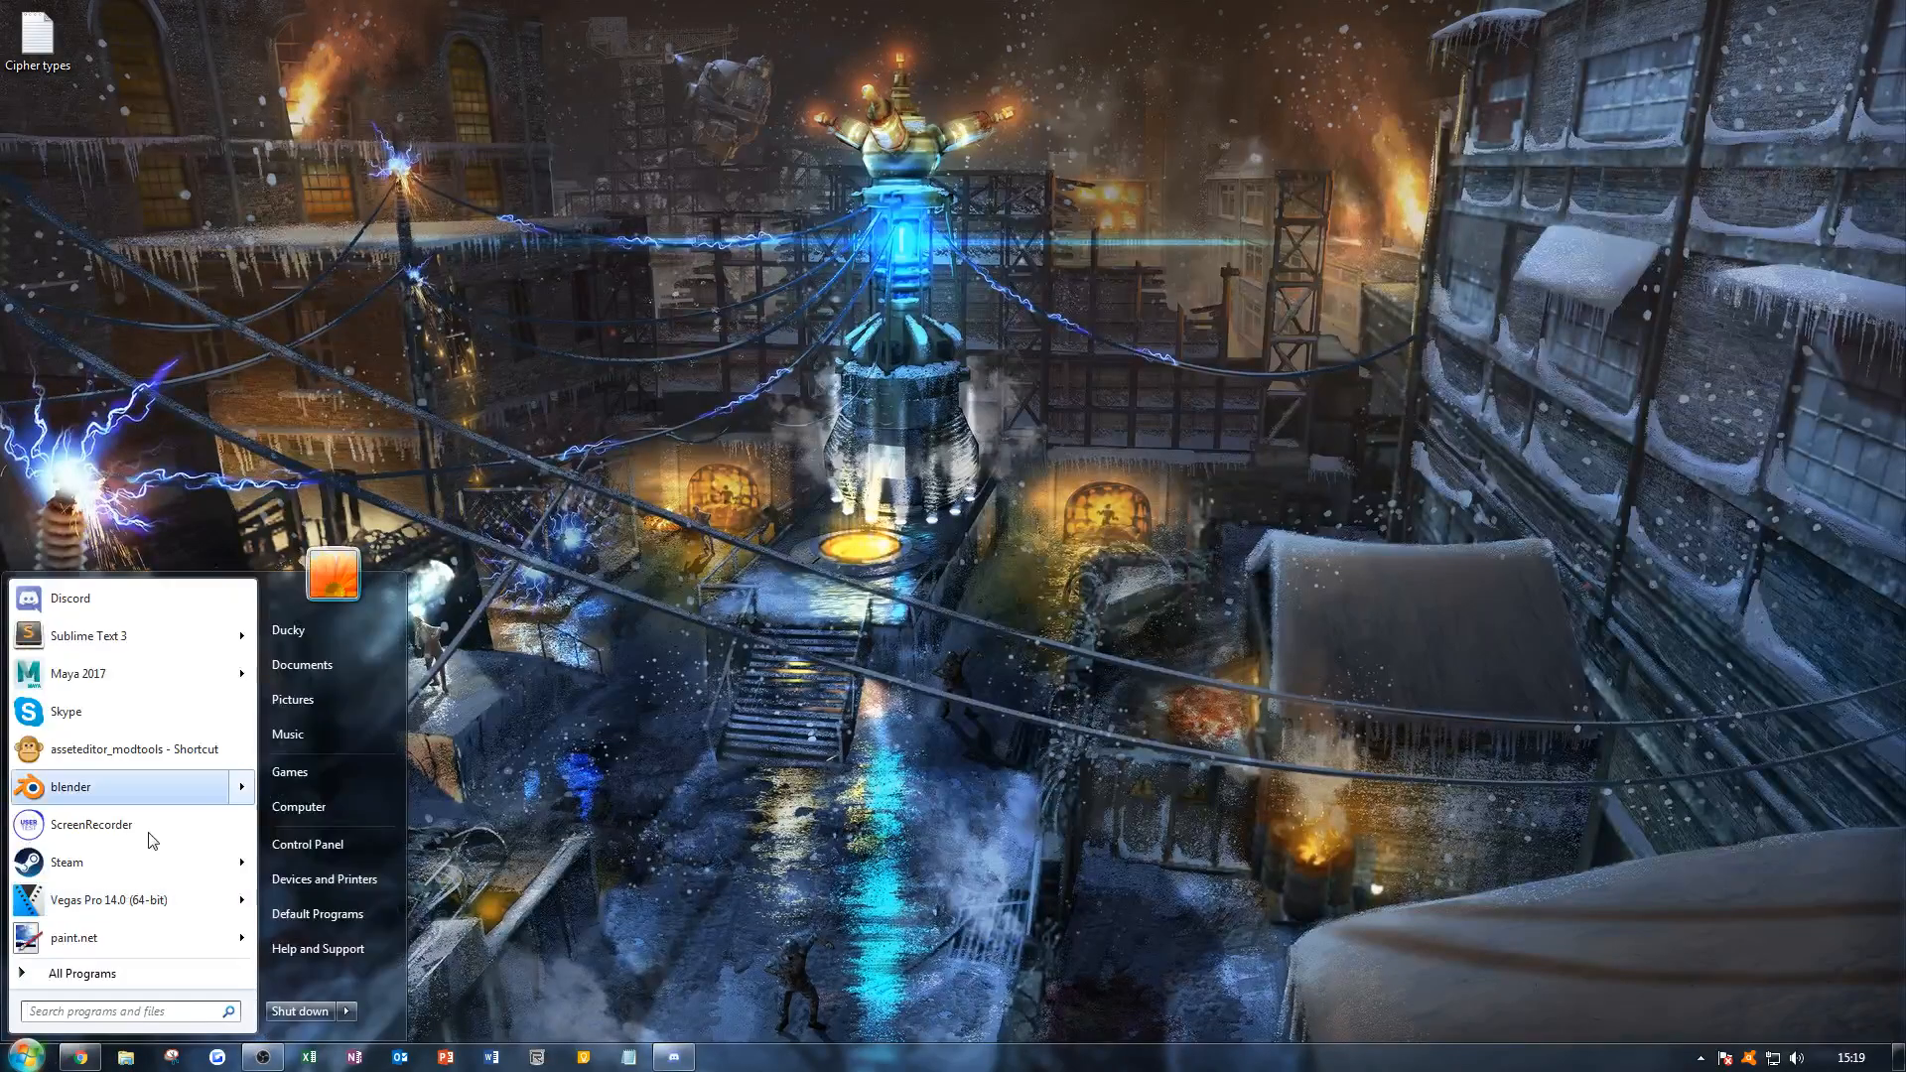
{"action": "left_click", "coordinate": [342, 814]}
{"action": "left_click_drag", "start_coordinate": [784, 168], "coordinate": [0, 263]}
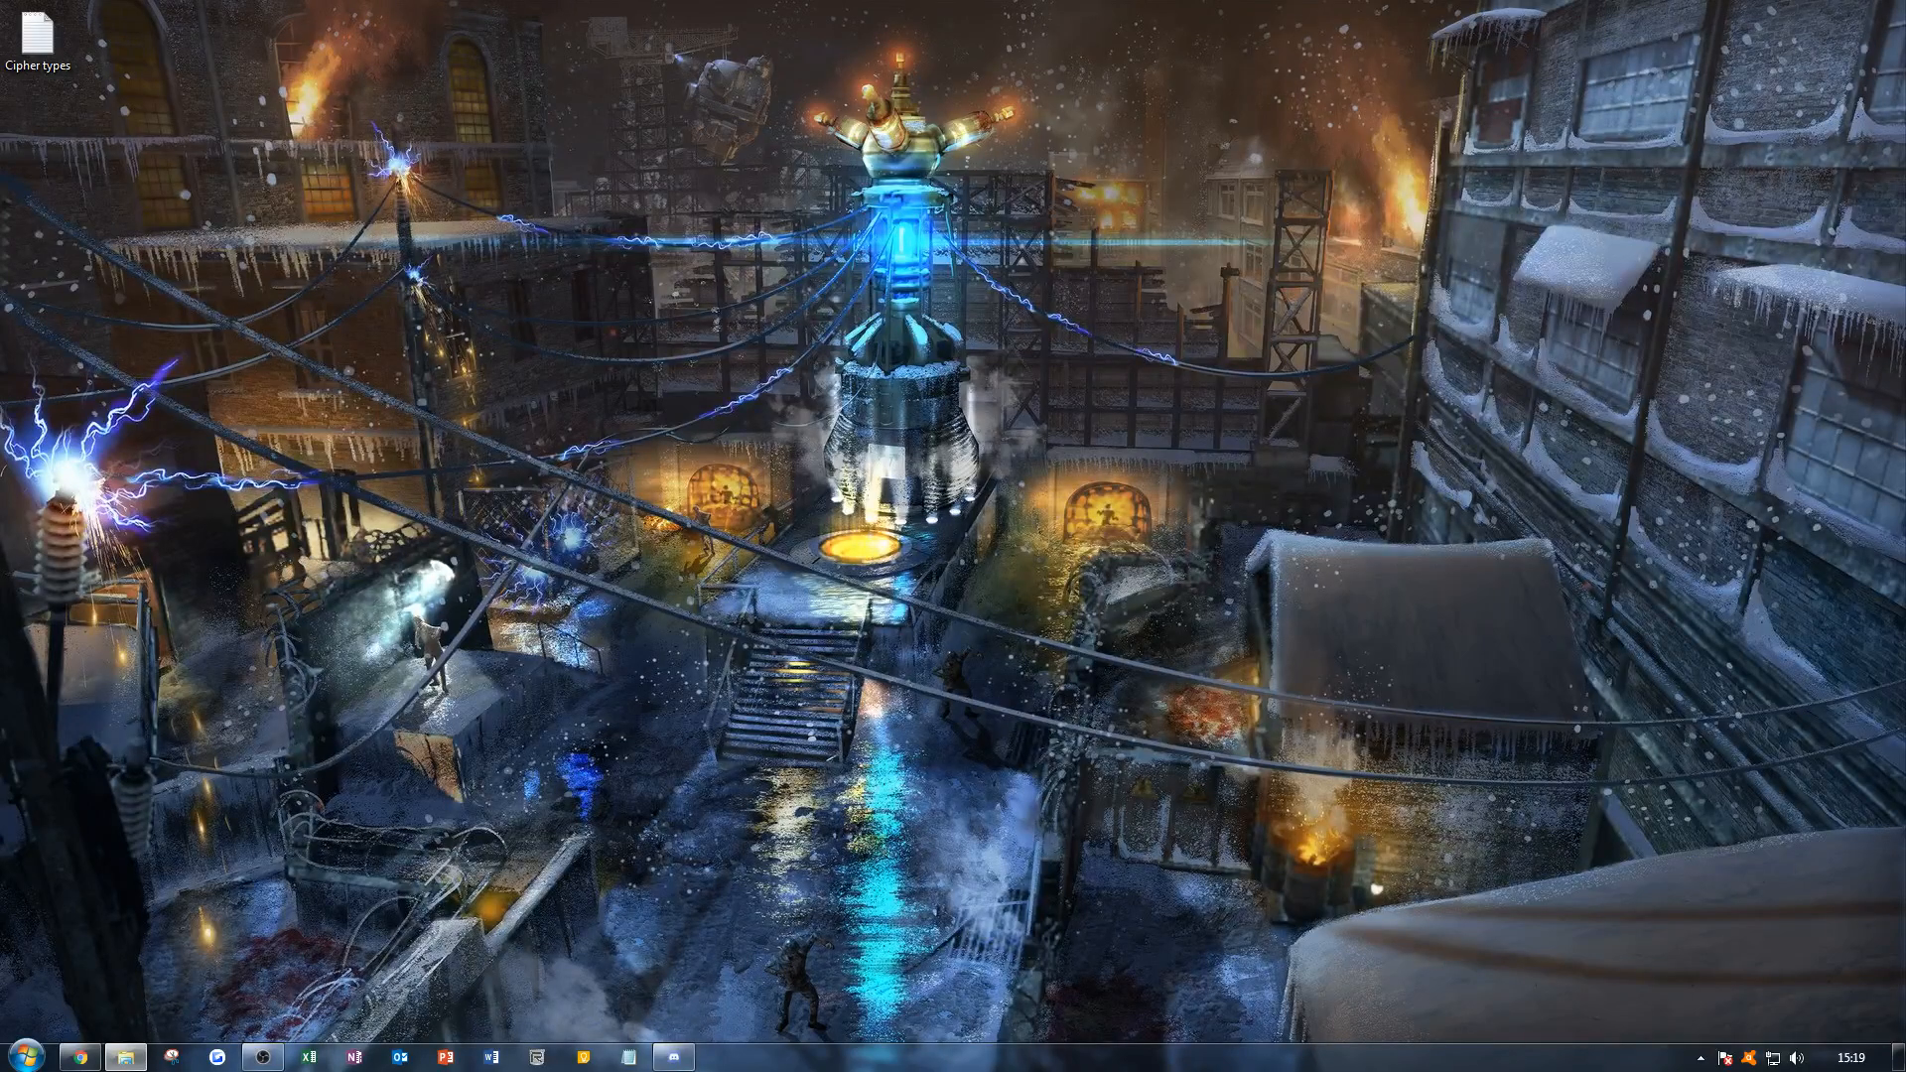
{"action": "left_click_drag", "start_coordinate": [1904, 397], "coordinate": [792, 141]}
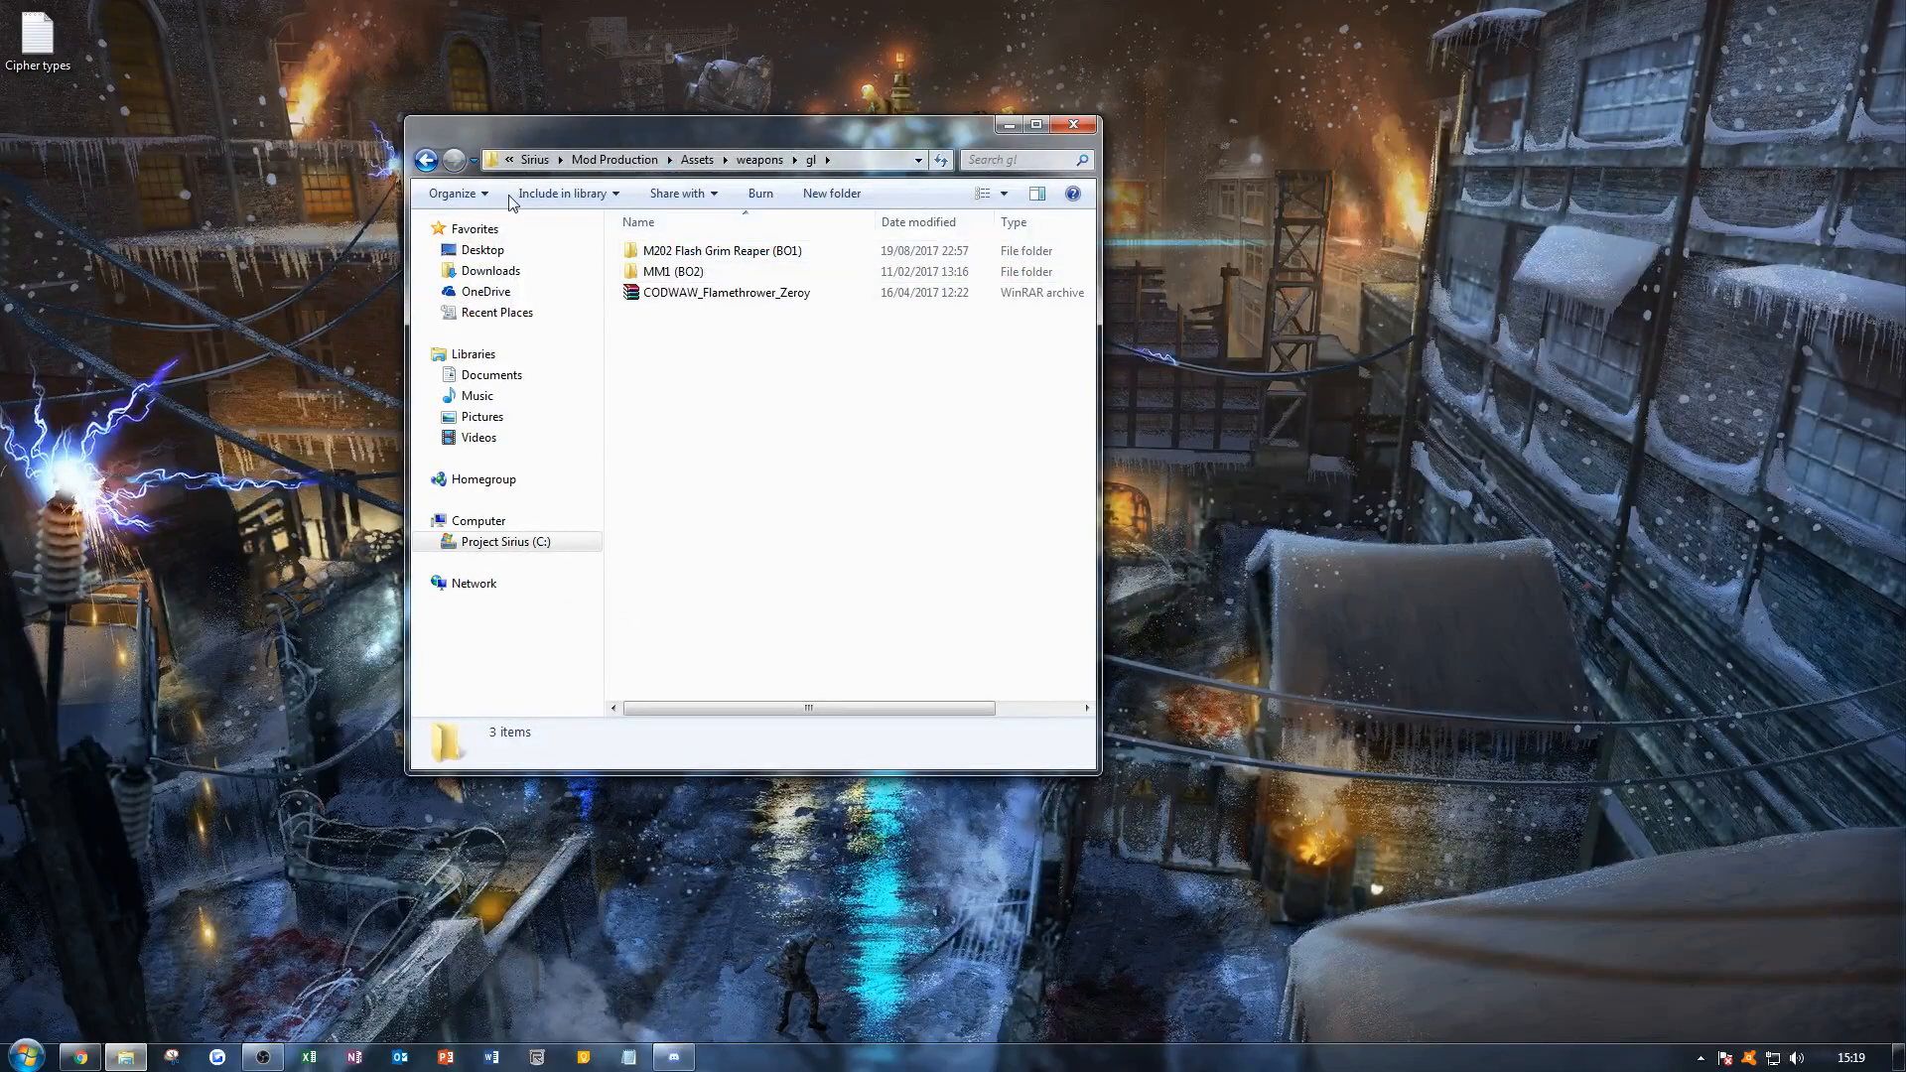
Step: Hide the navigation pane in the folder window
{"action": "left_click", "coordinate": [452, 193]}
{"action": "mouse_move", "coordinate": [482, 368]}
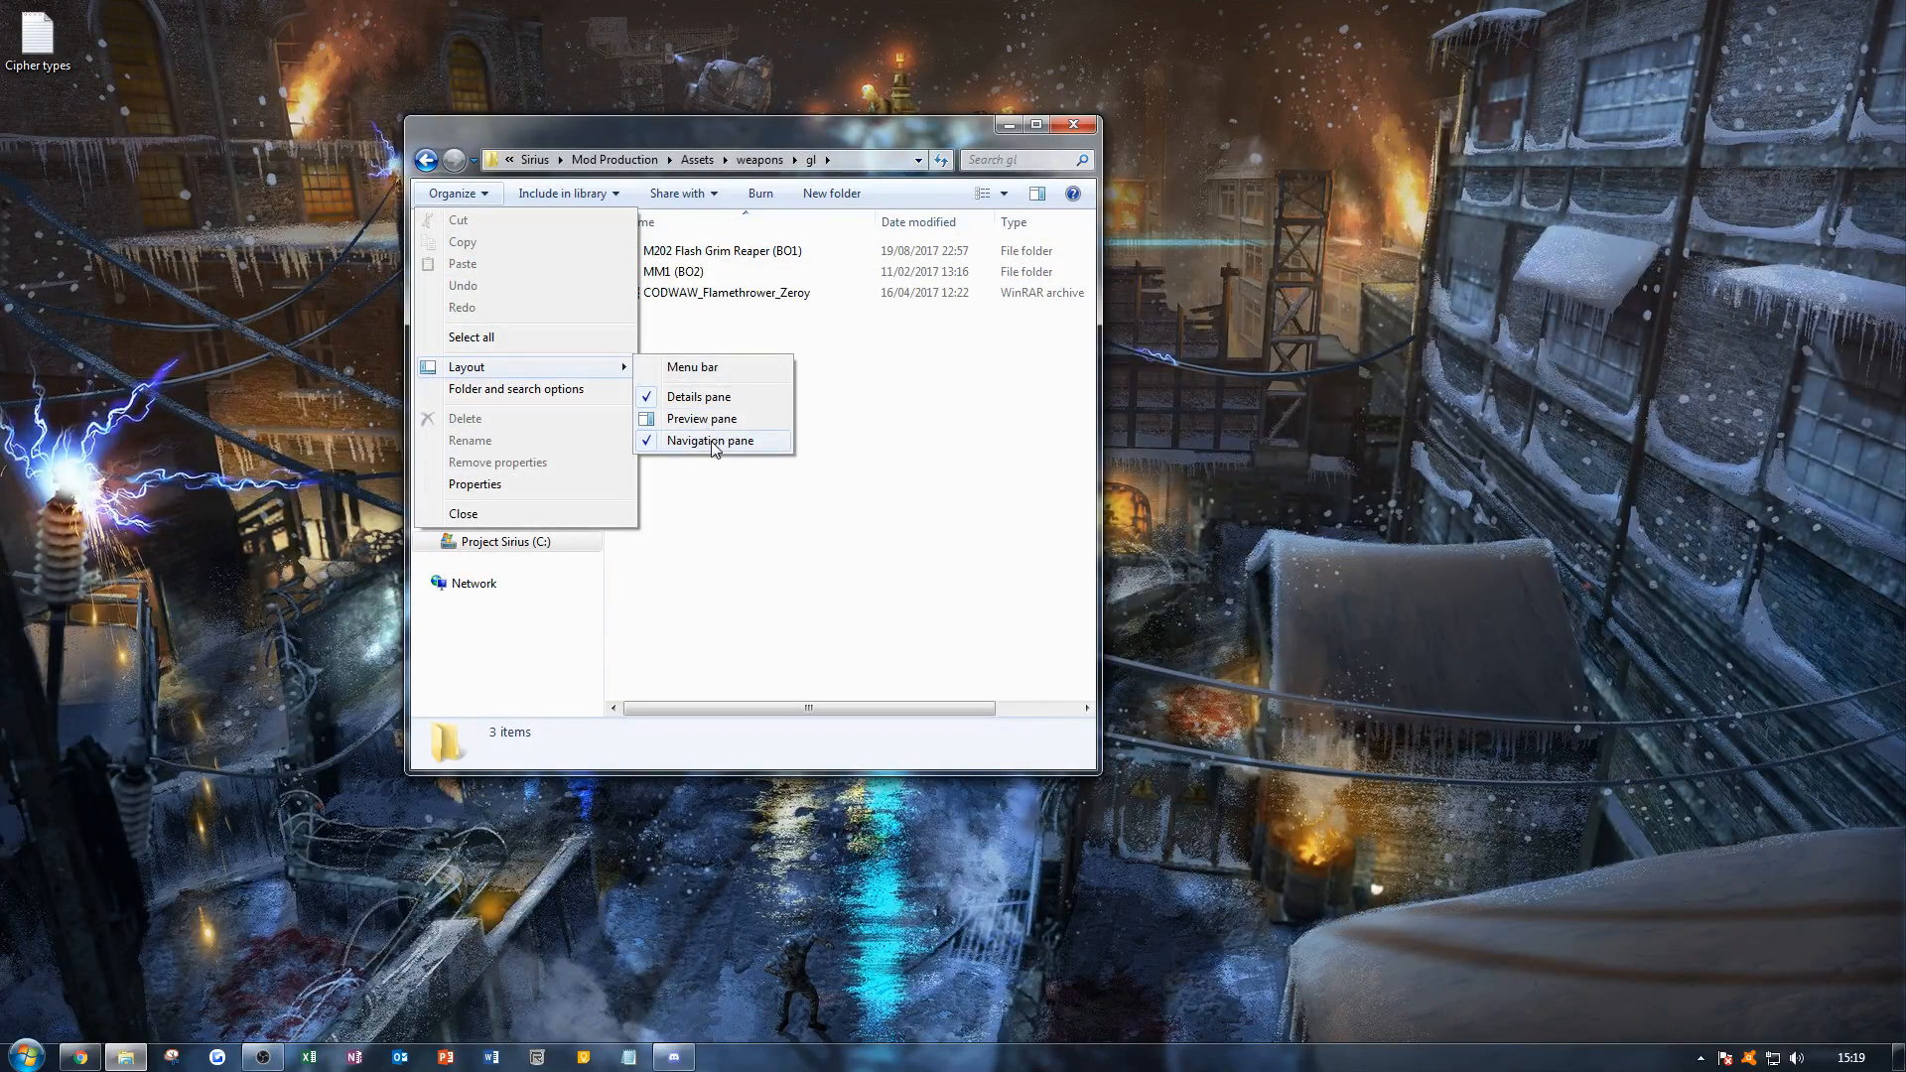
{"action": "left_click", "coordinate": [711, 441]}
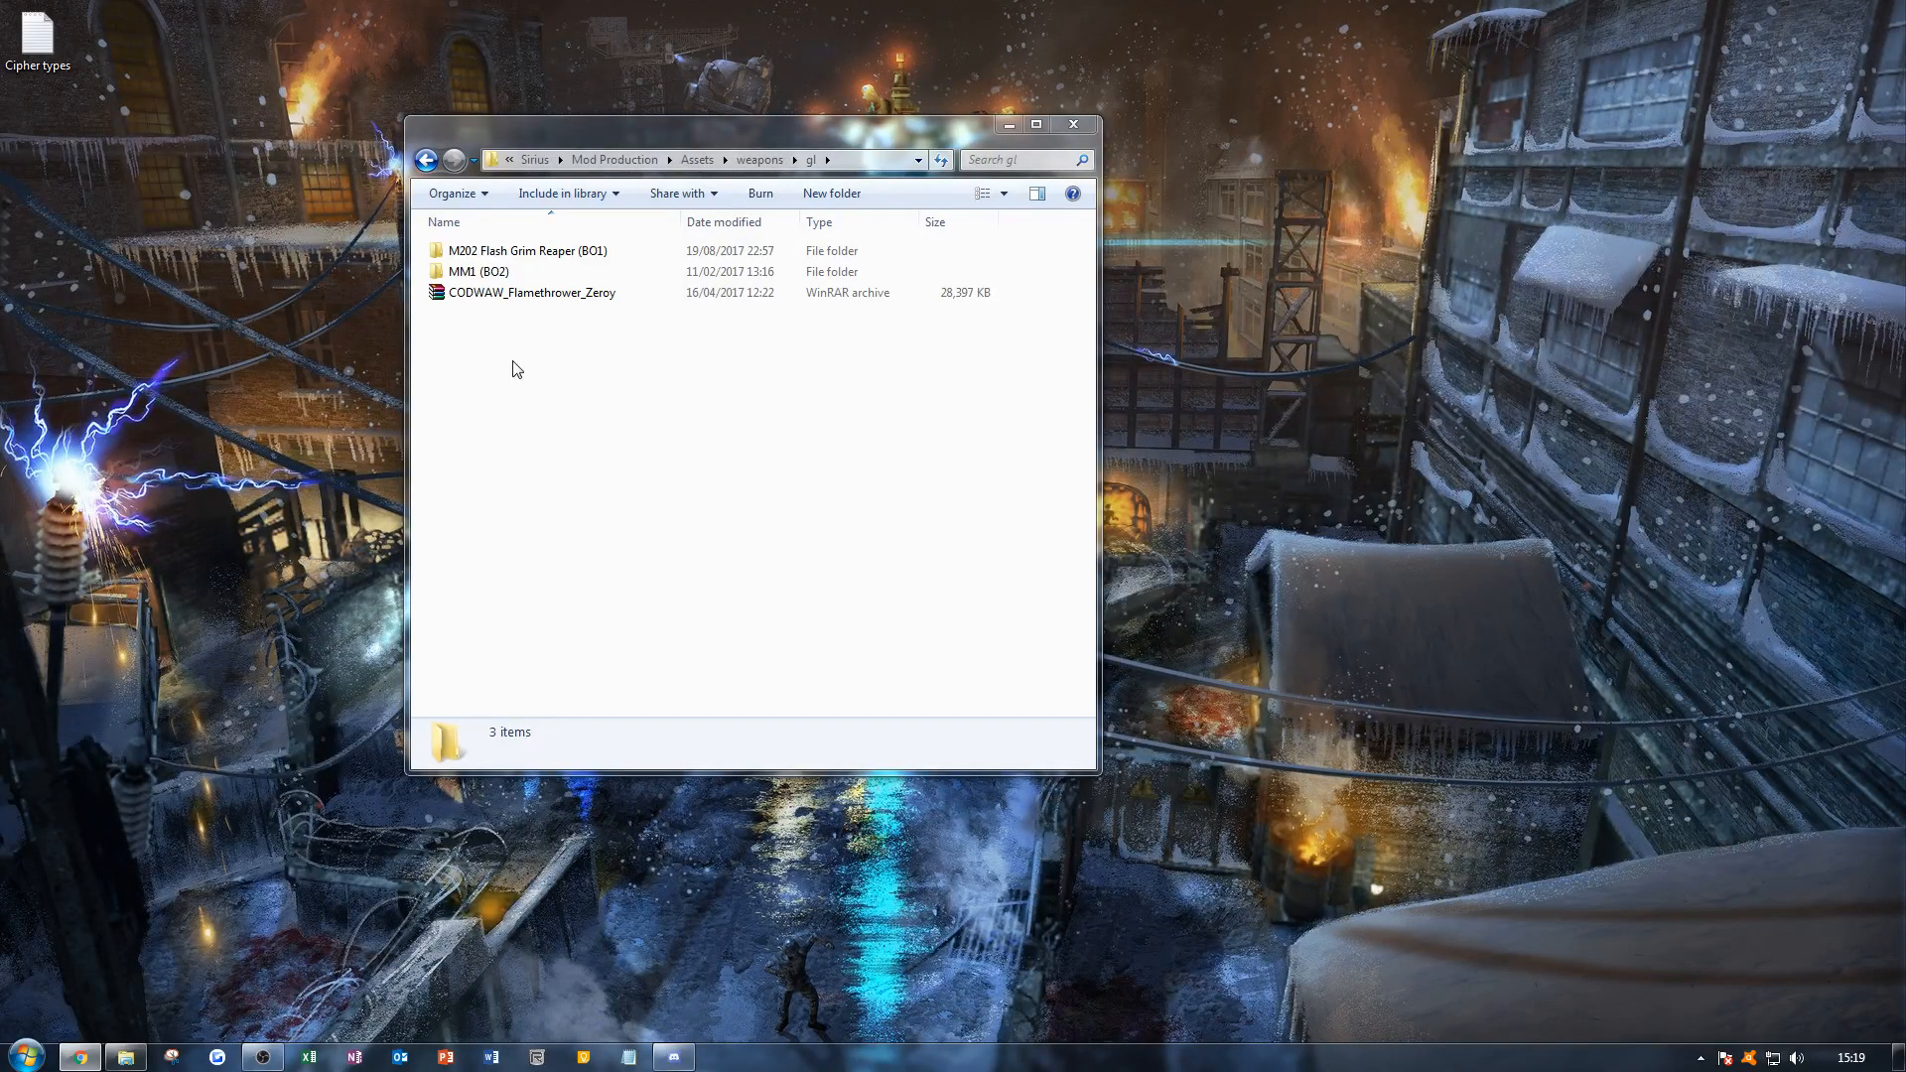
Step: Open the M202 Flash Grim Reaper (BO1) folder and look over its model and rig files
{"action": "left_click", "coordinate": [536, 254]}
{"action": "double_click", "coordinate": [537, 256]}
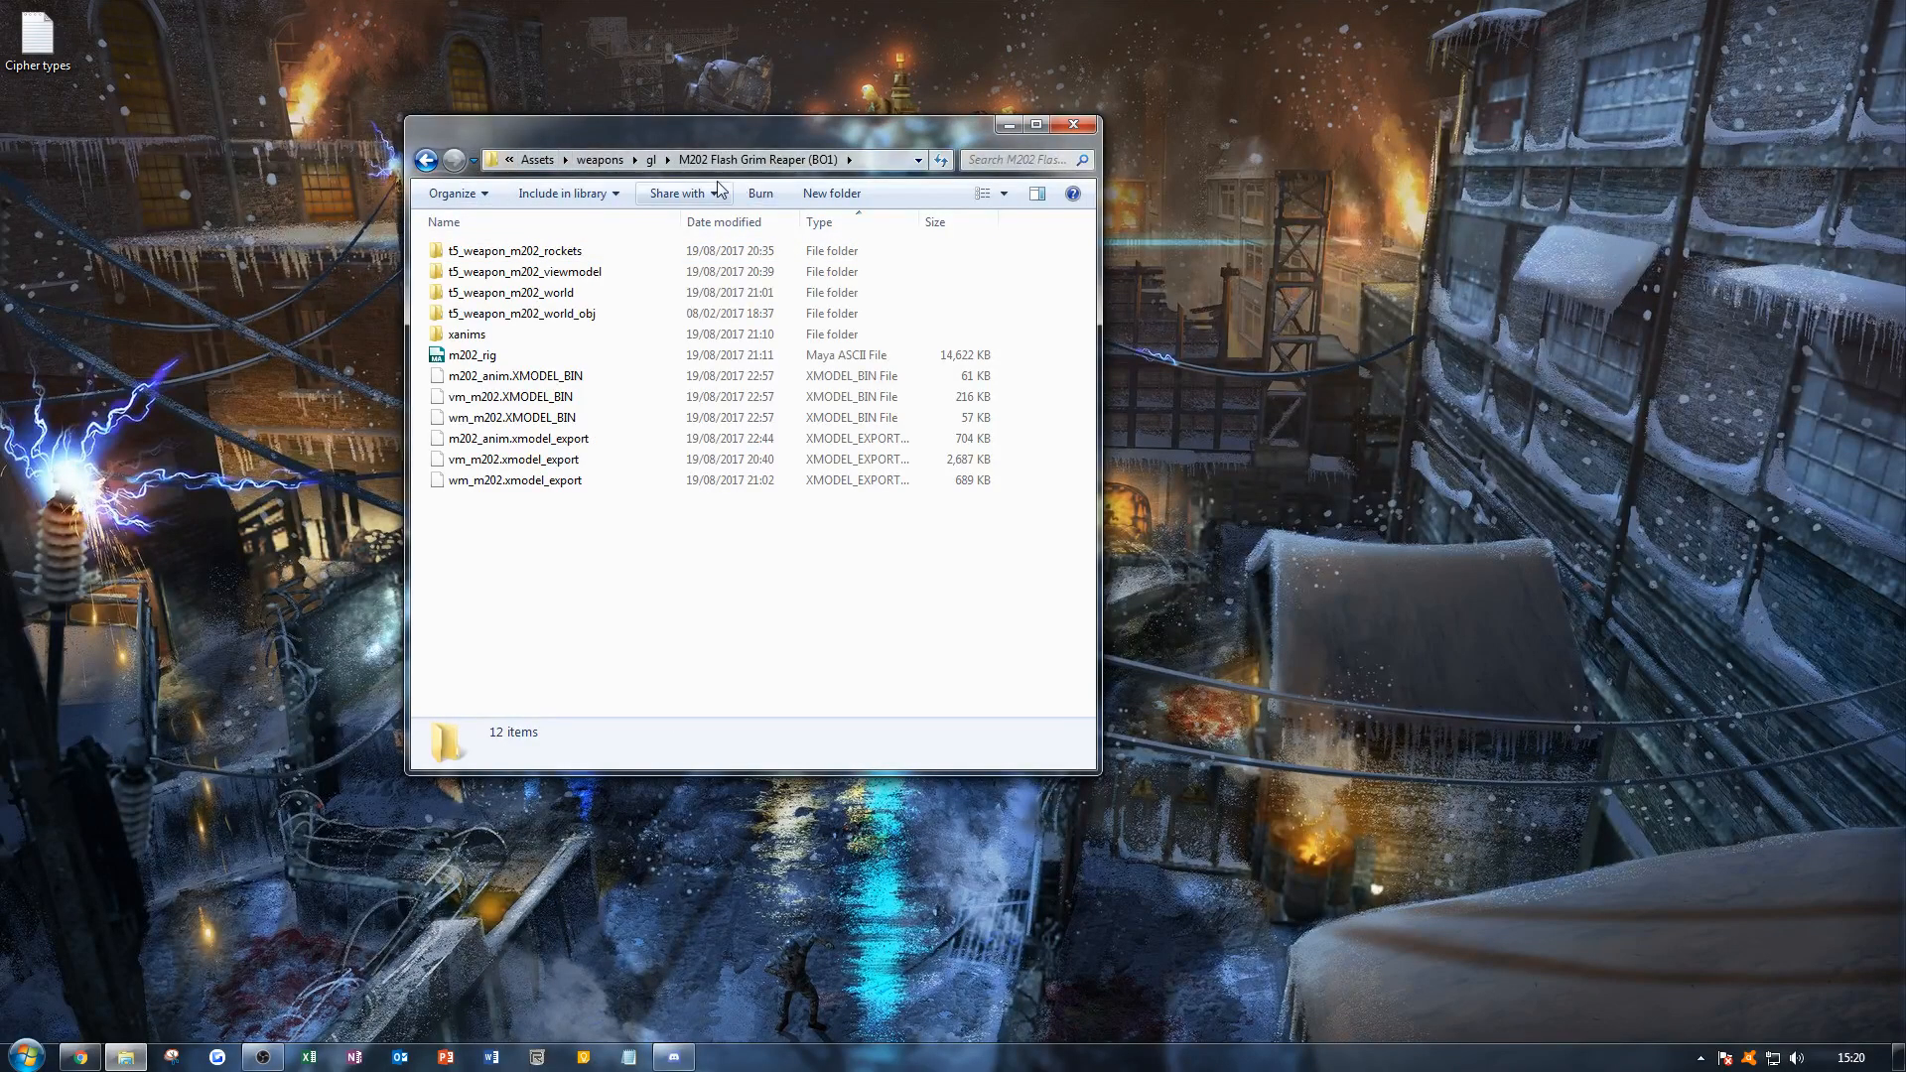
{"action": "left_click_drag", "start_coordinate": [545, 578], "coordinate": [514, 366]}
{"action": "left_click", "coordinate": [553, 551]}
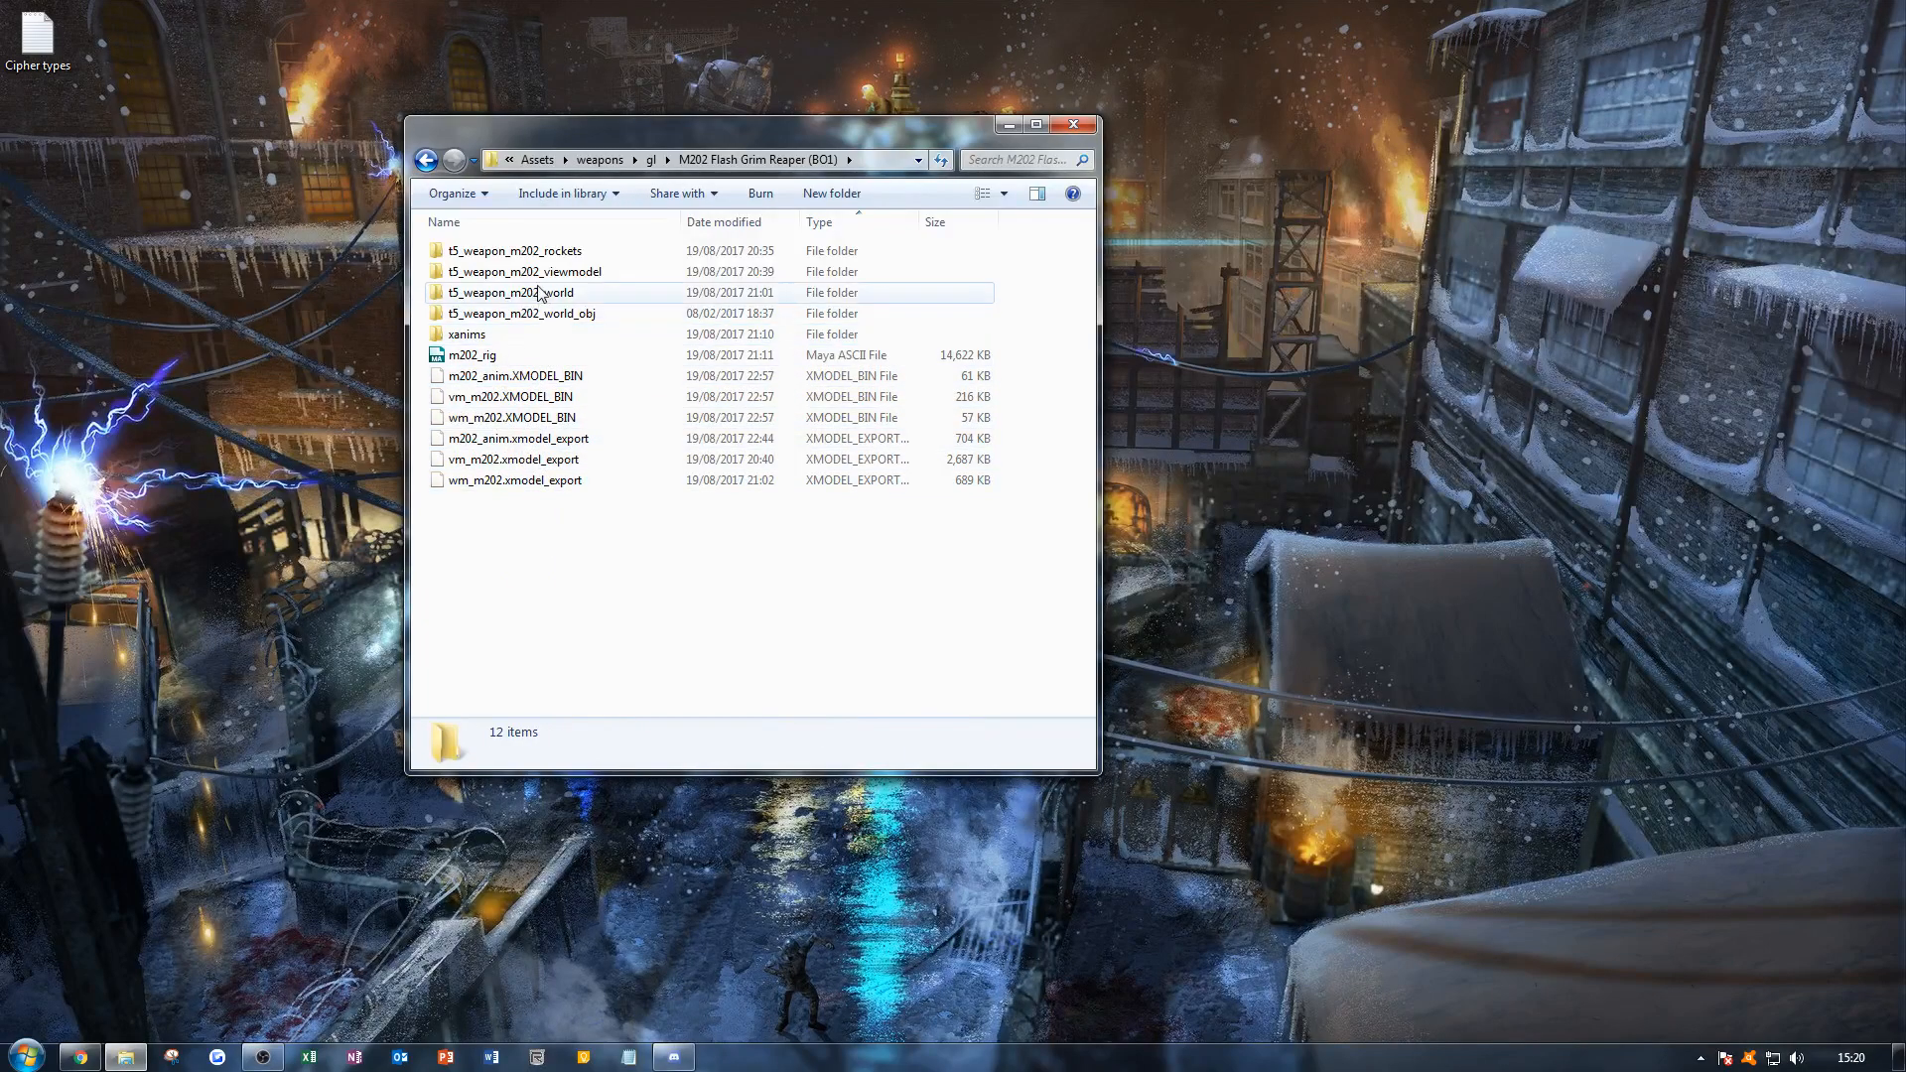
Step: Open the xanims folder's bin subfolder and examine the M202 XANIM_BIN animation files
{"action": "double_click", "coordinate": [511, 334]}
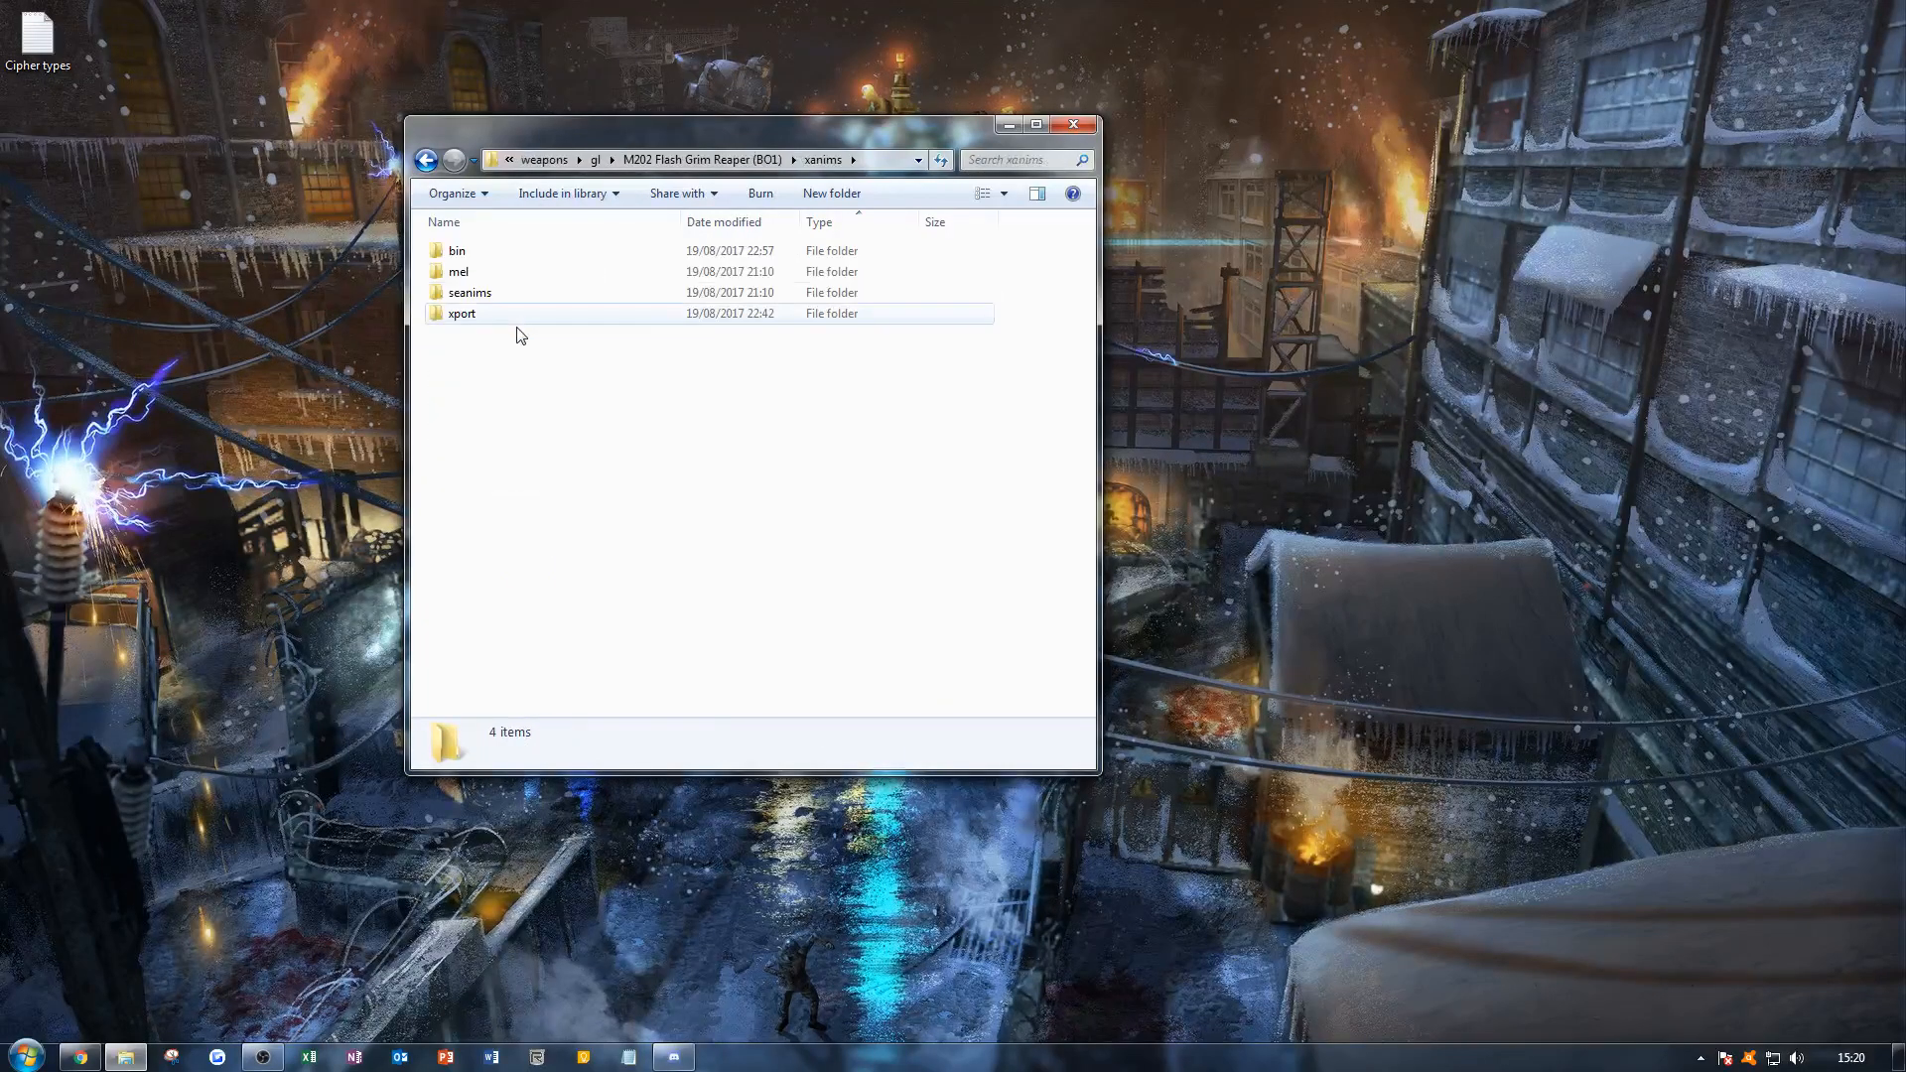
{"action": "double_click", "coordinate": [483, 250]}
{"action": "left_click_drag", "start_coordinate": [563, 713], "coordinate": [631, 214]}
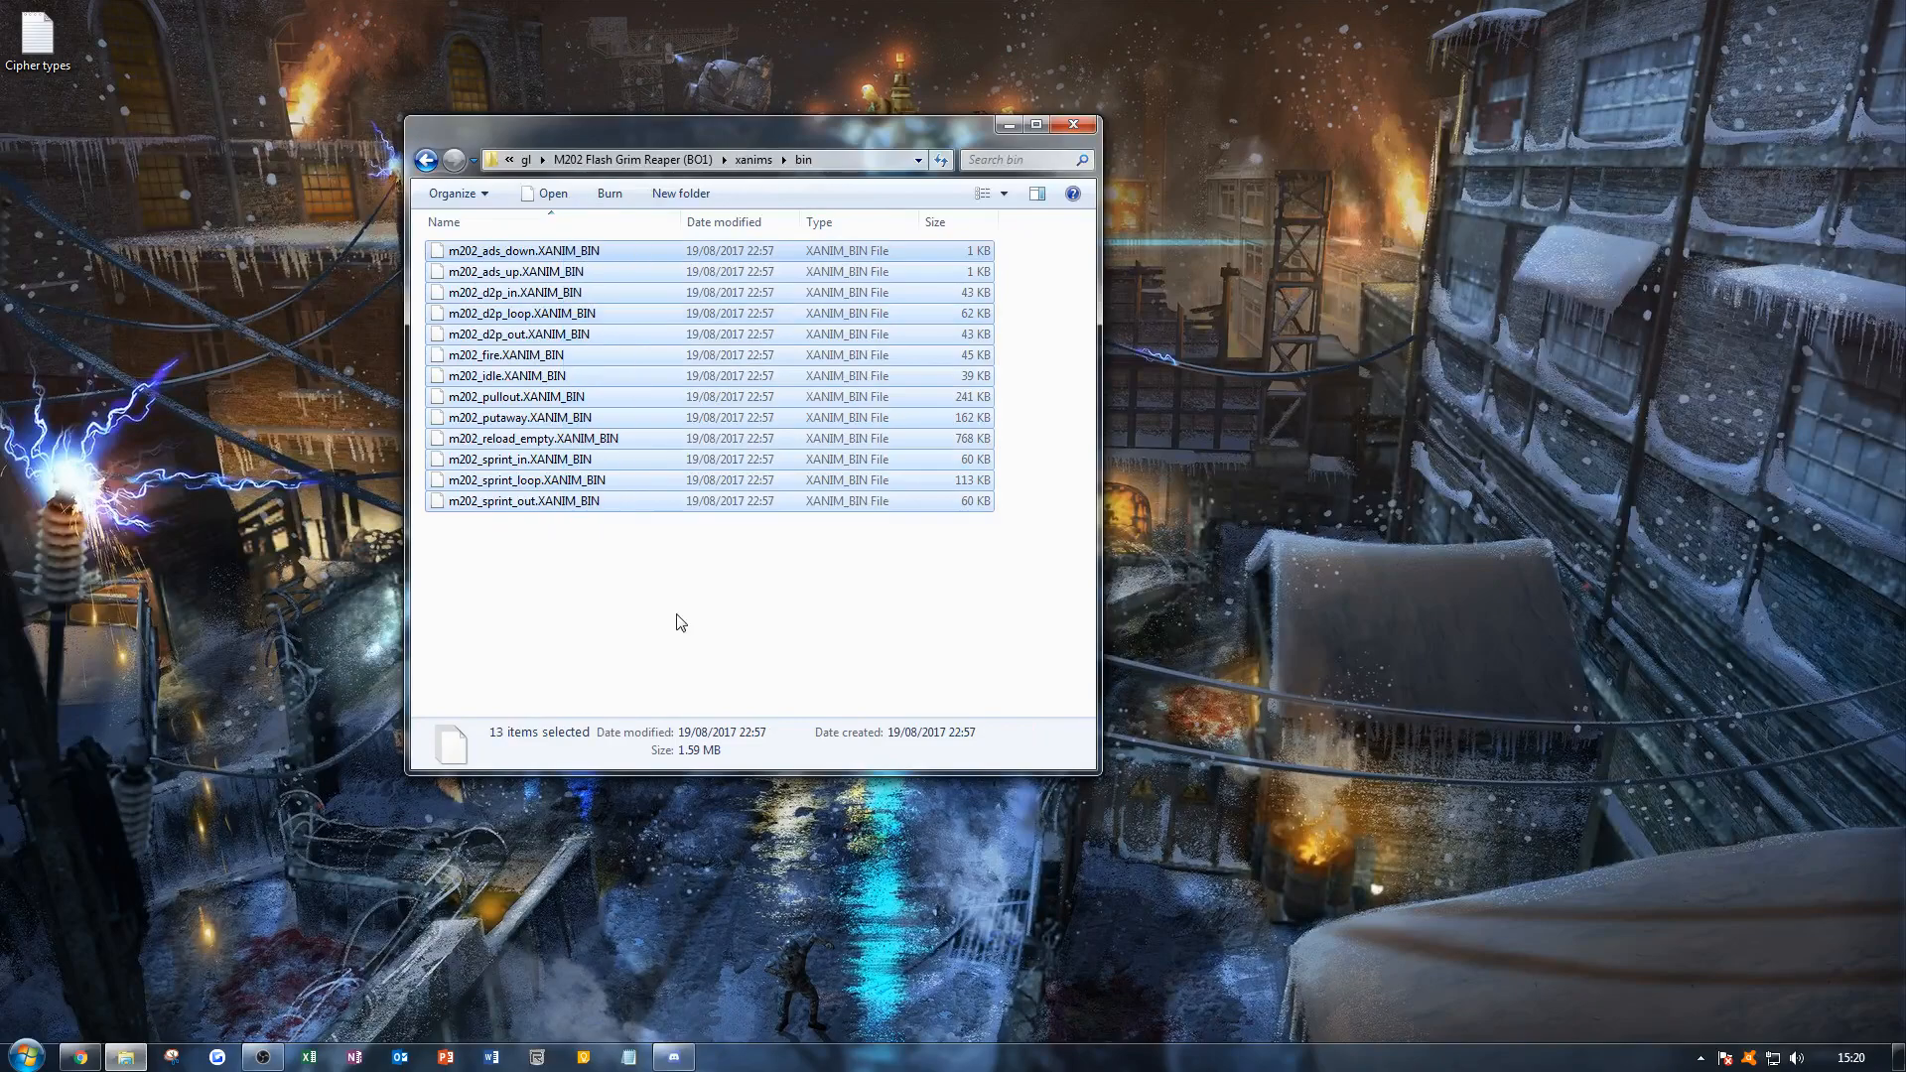
{"action": "left_click", "coordinate": [677, 610]}
{"action": "left_click_drag", "start_coordinate": [752, 134], "coordinate": [0, 178]}
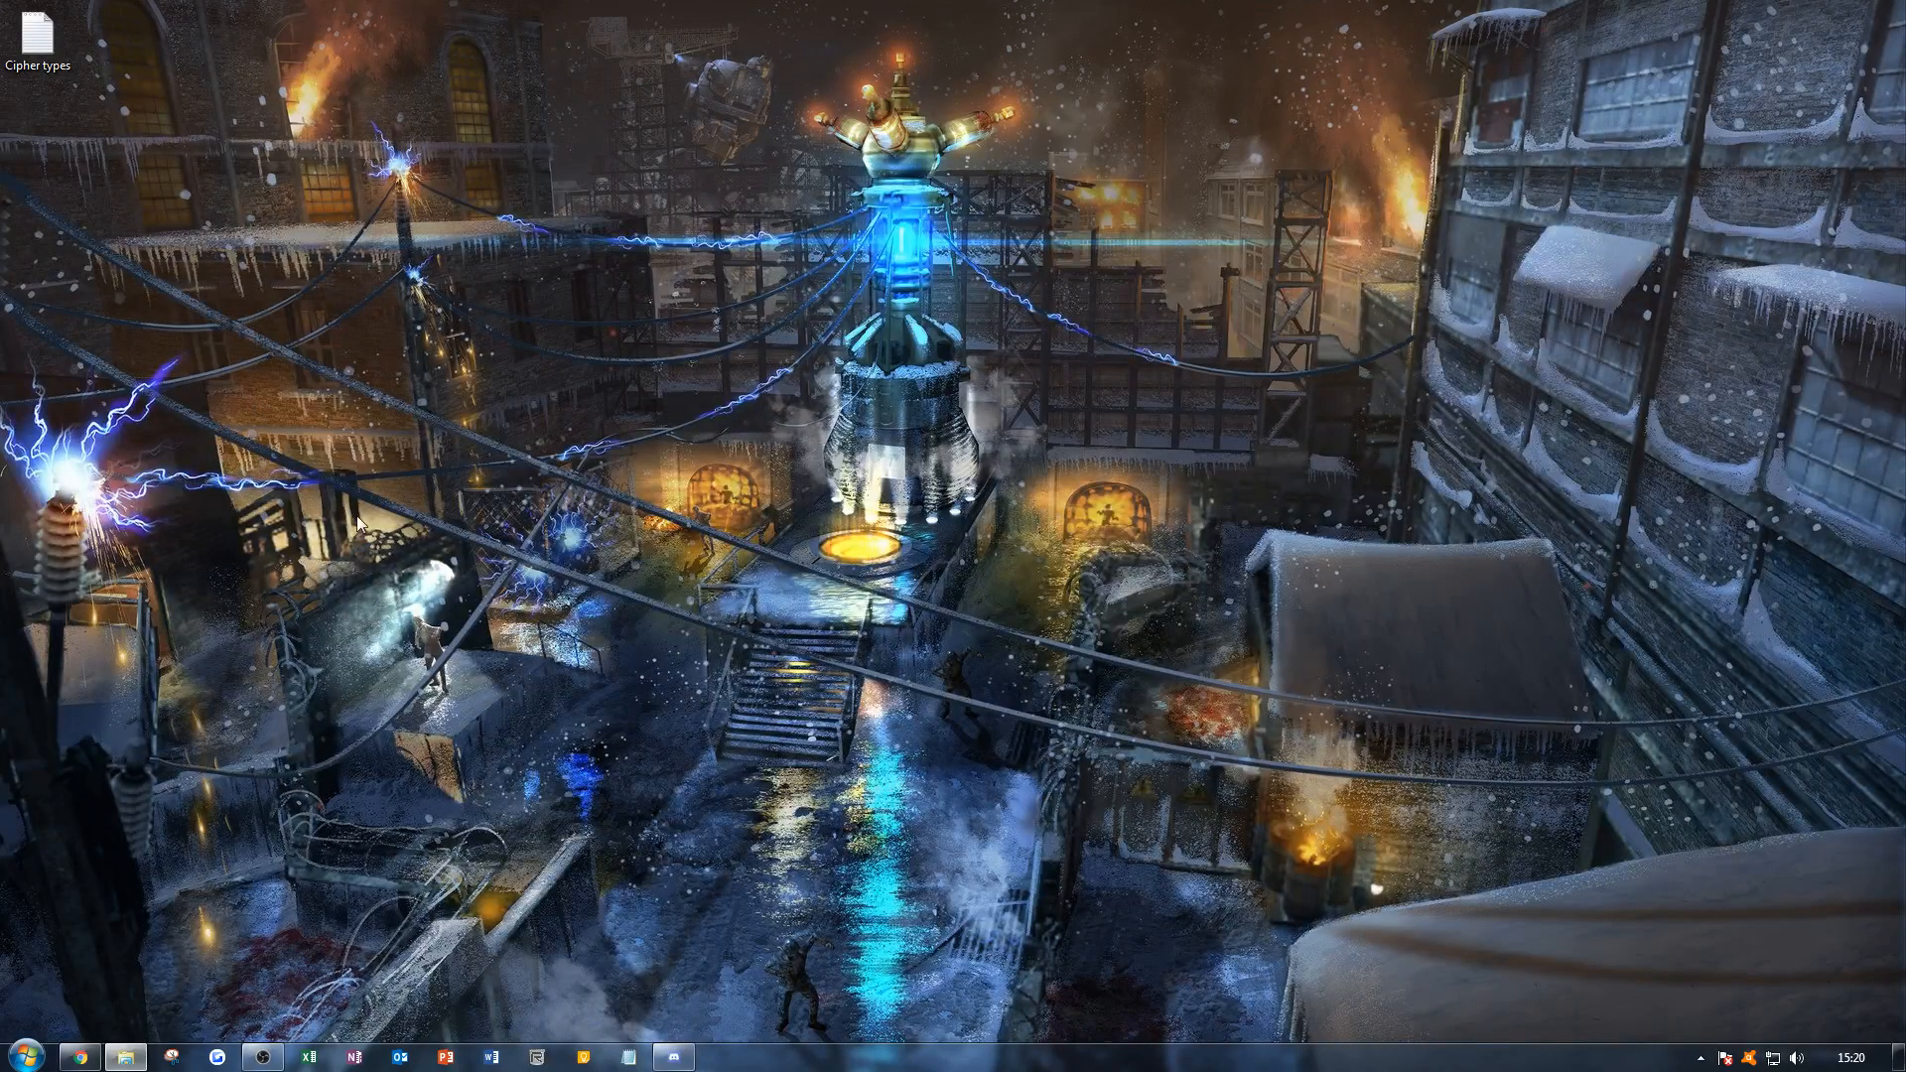
Step: Launch the Asset Property Editor from the Black Ops III Mod Tools Launcher
{"action": "left_click", "coordinate": [24, 1056]}
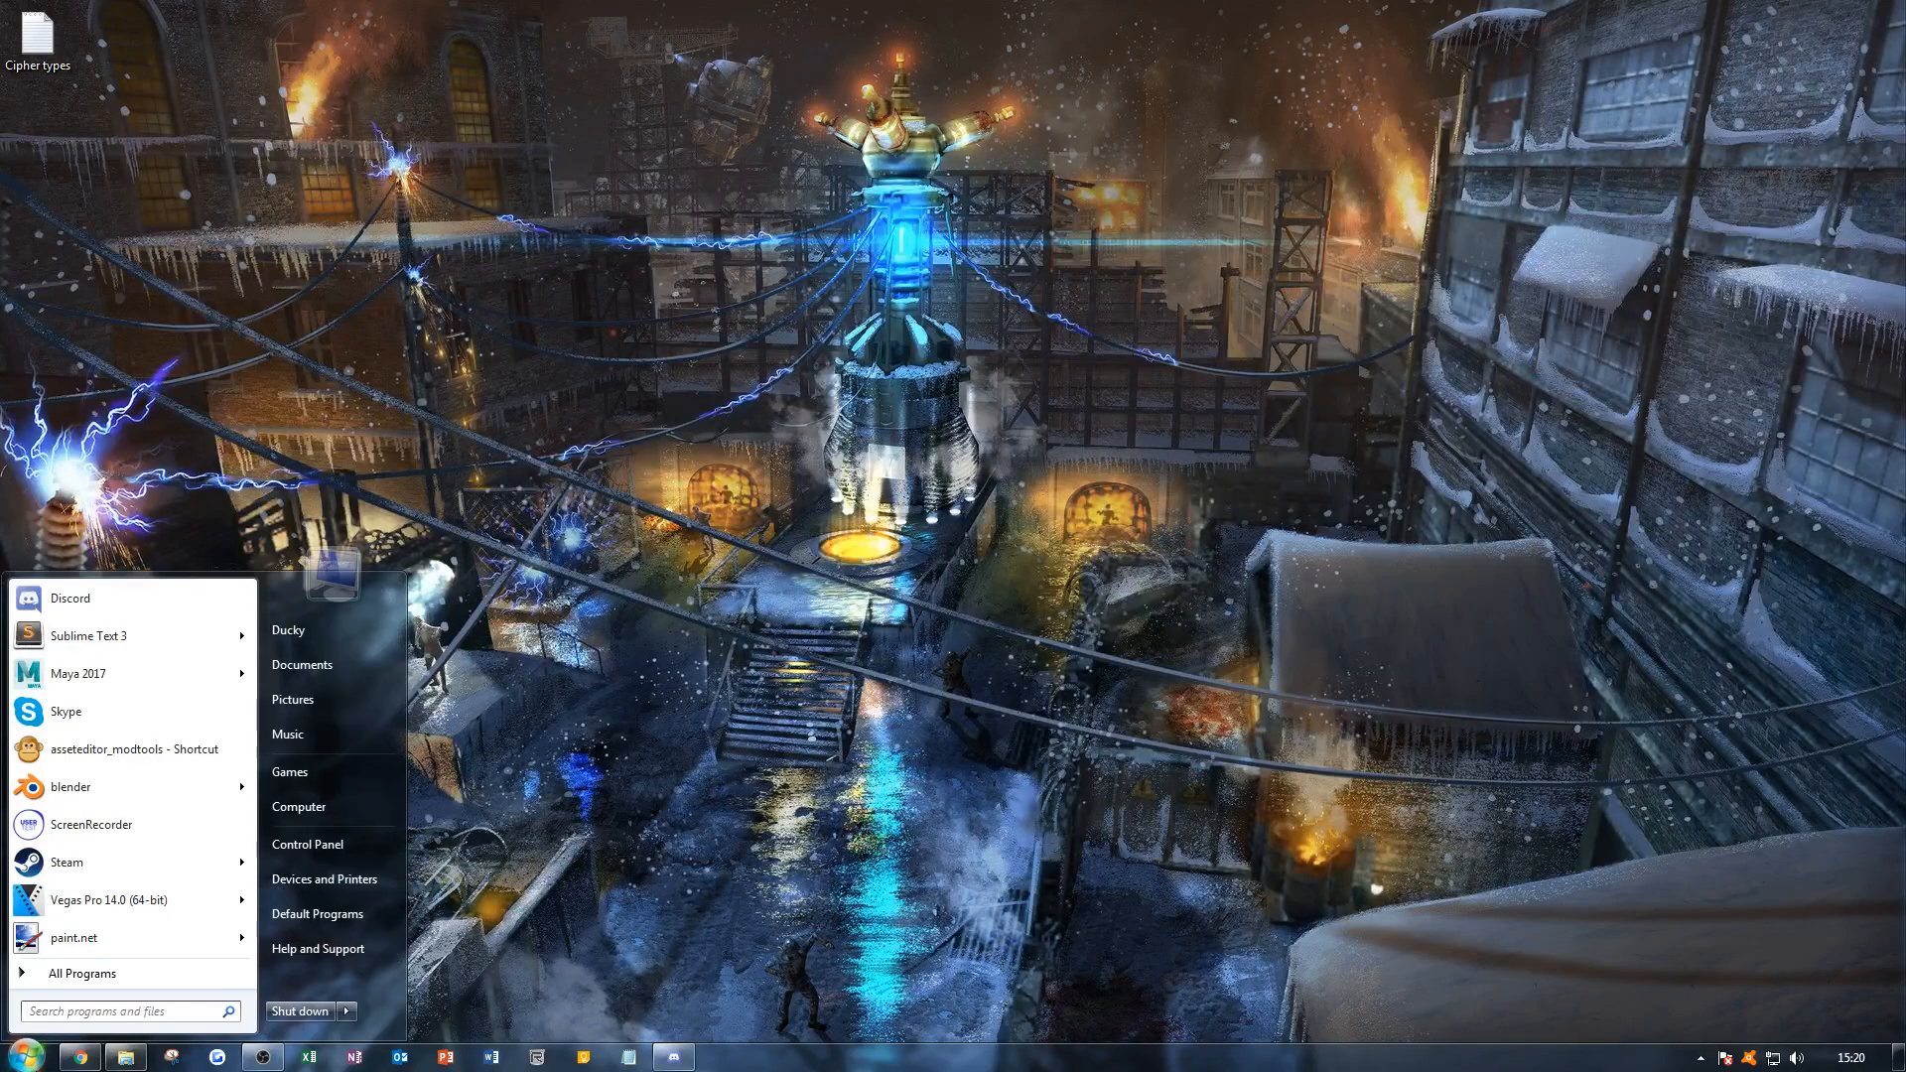
{"action": "left_click", "coordinate": [23, 1056]}
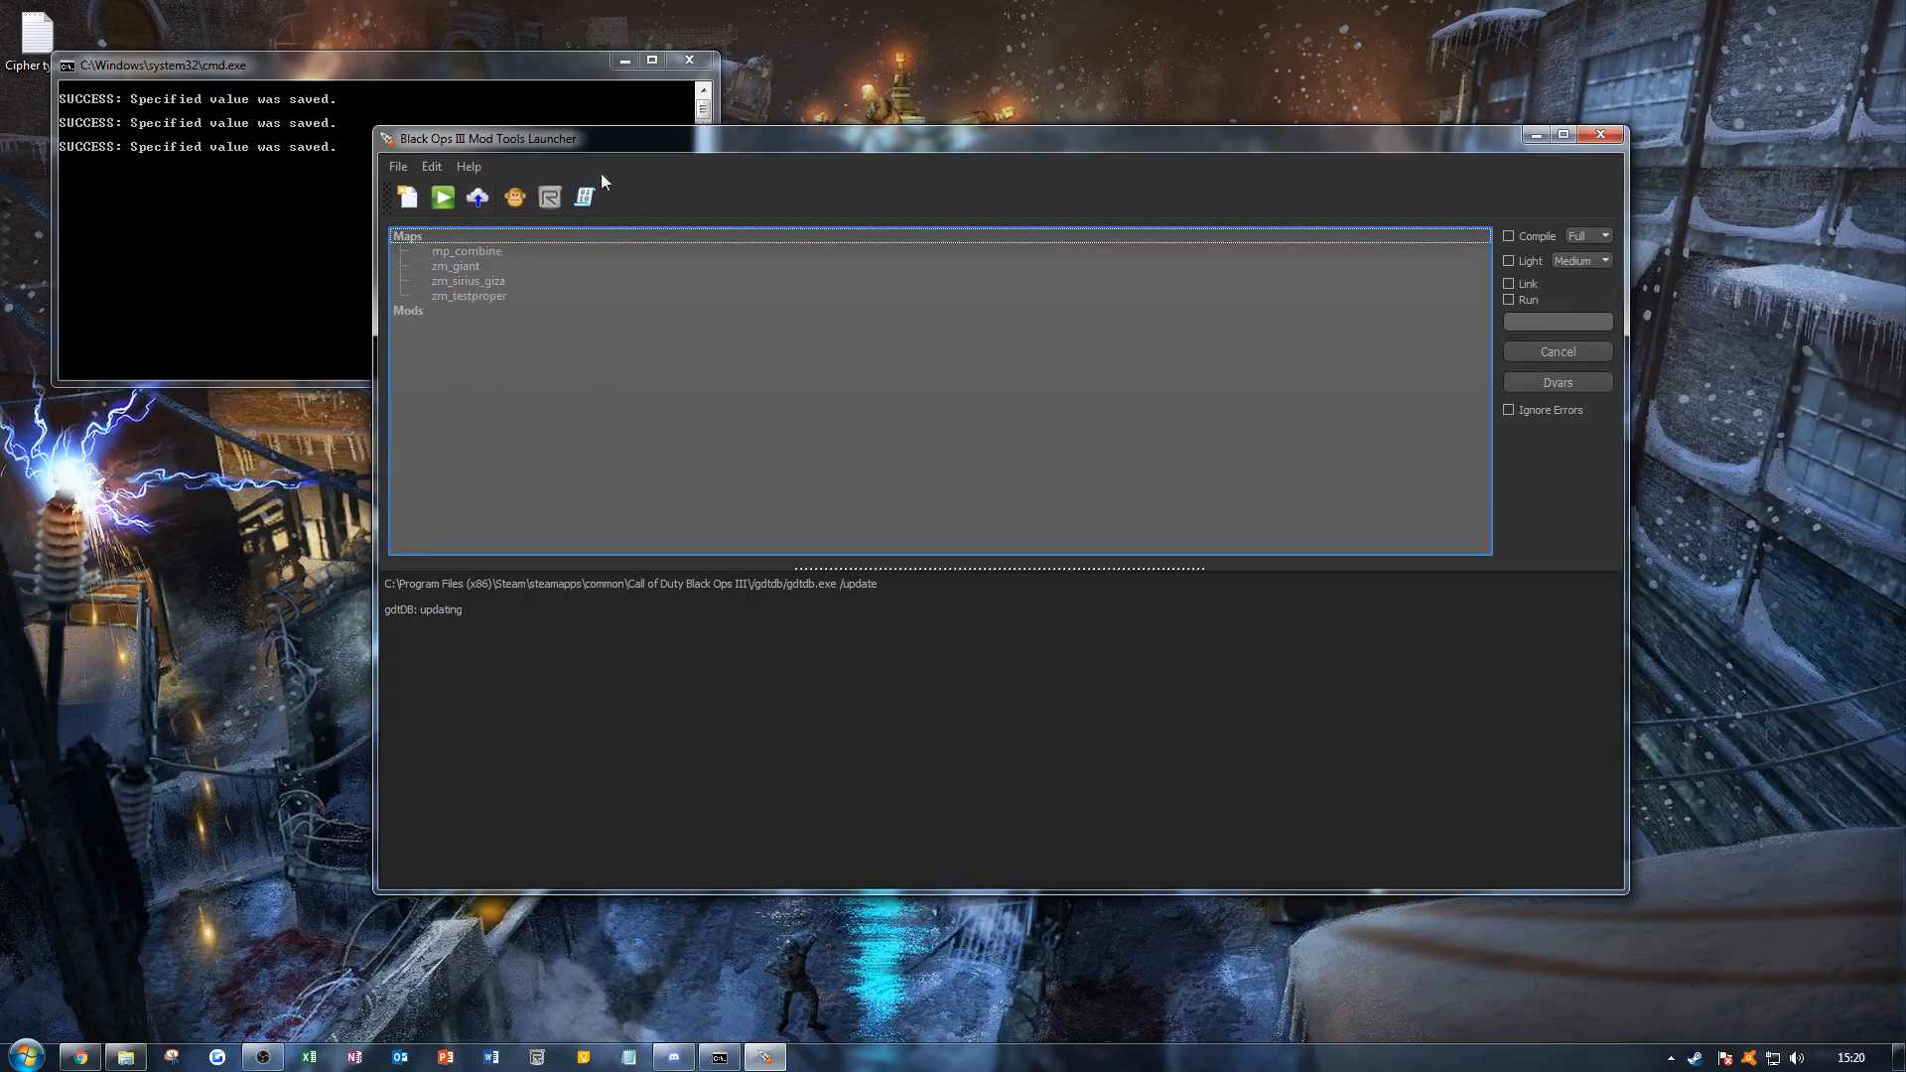
{"action": "left_click", "coordinate": [521, 193]}
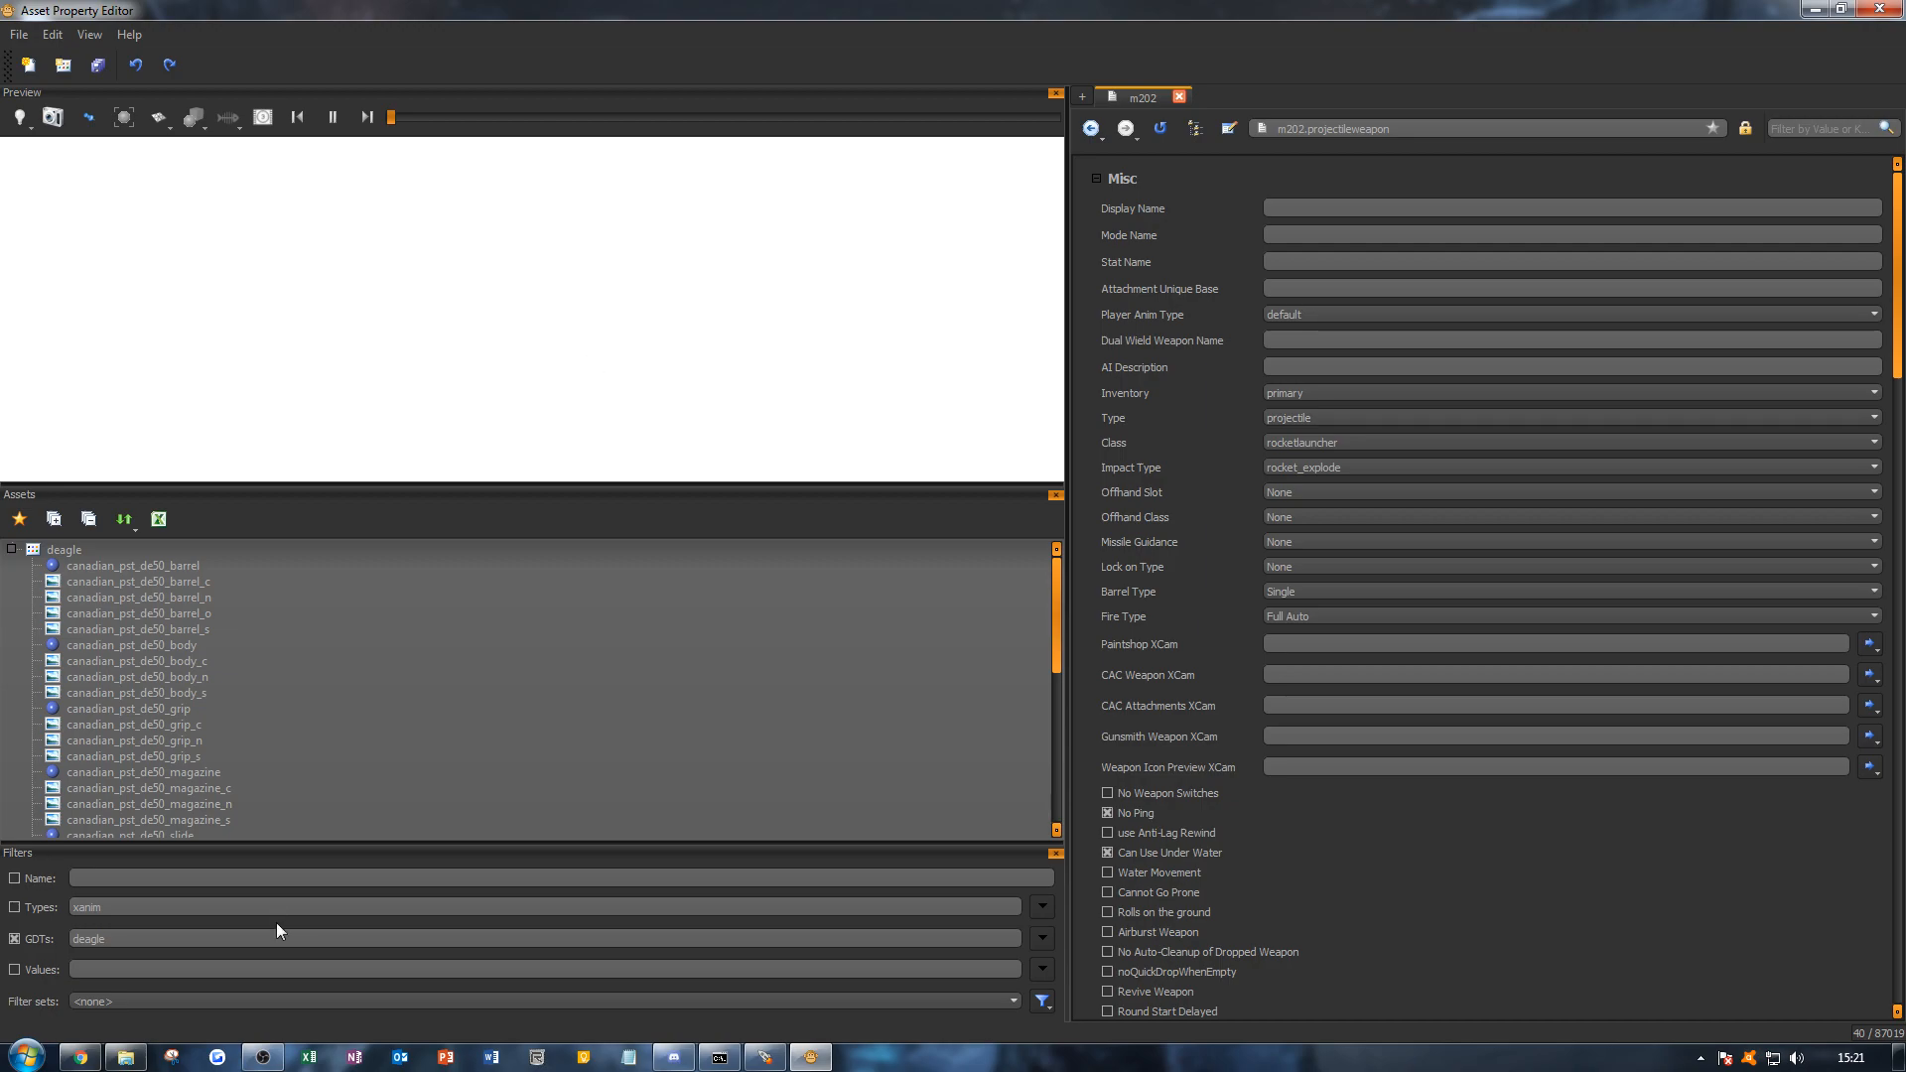
Step: Replace the GDT filter text with m202 to list only the assets of that GDT
{"action": "double_click", "coordinate": [123, 938]}
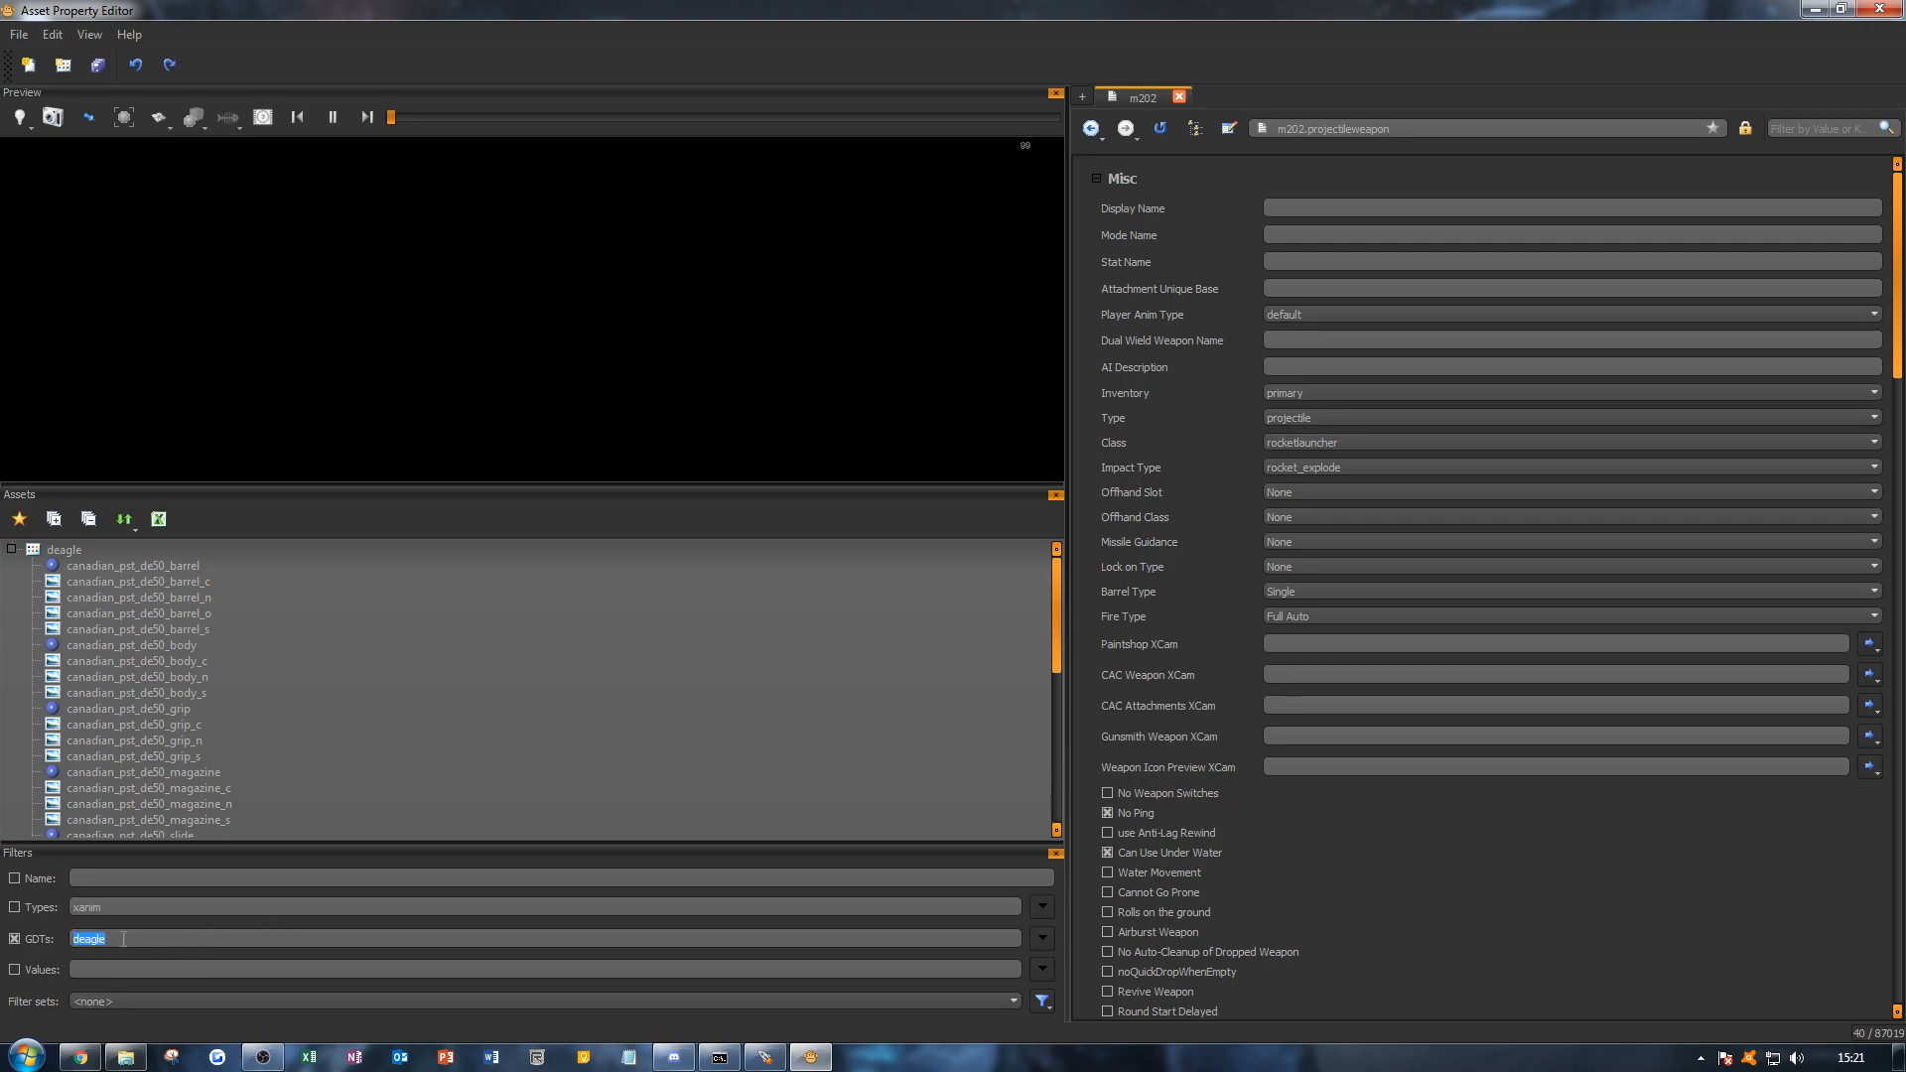
{"action": "key", "text": "BackSpace"}
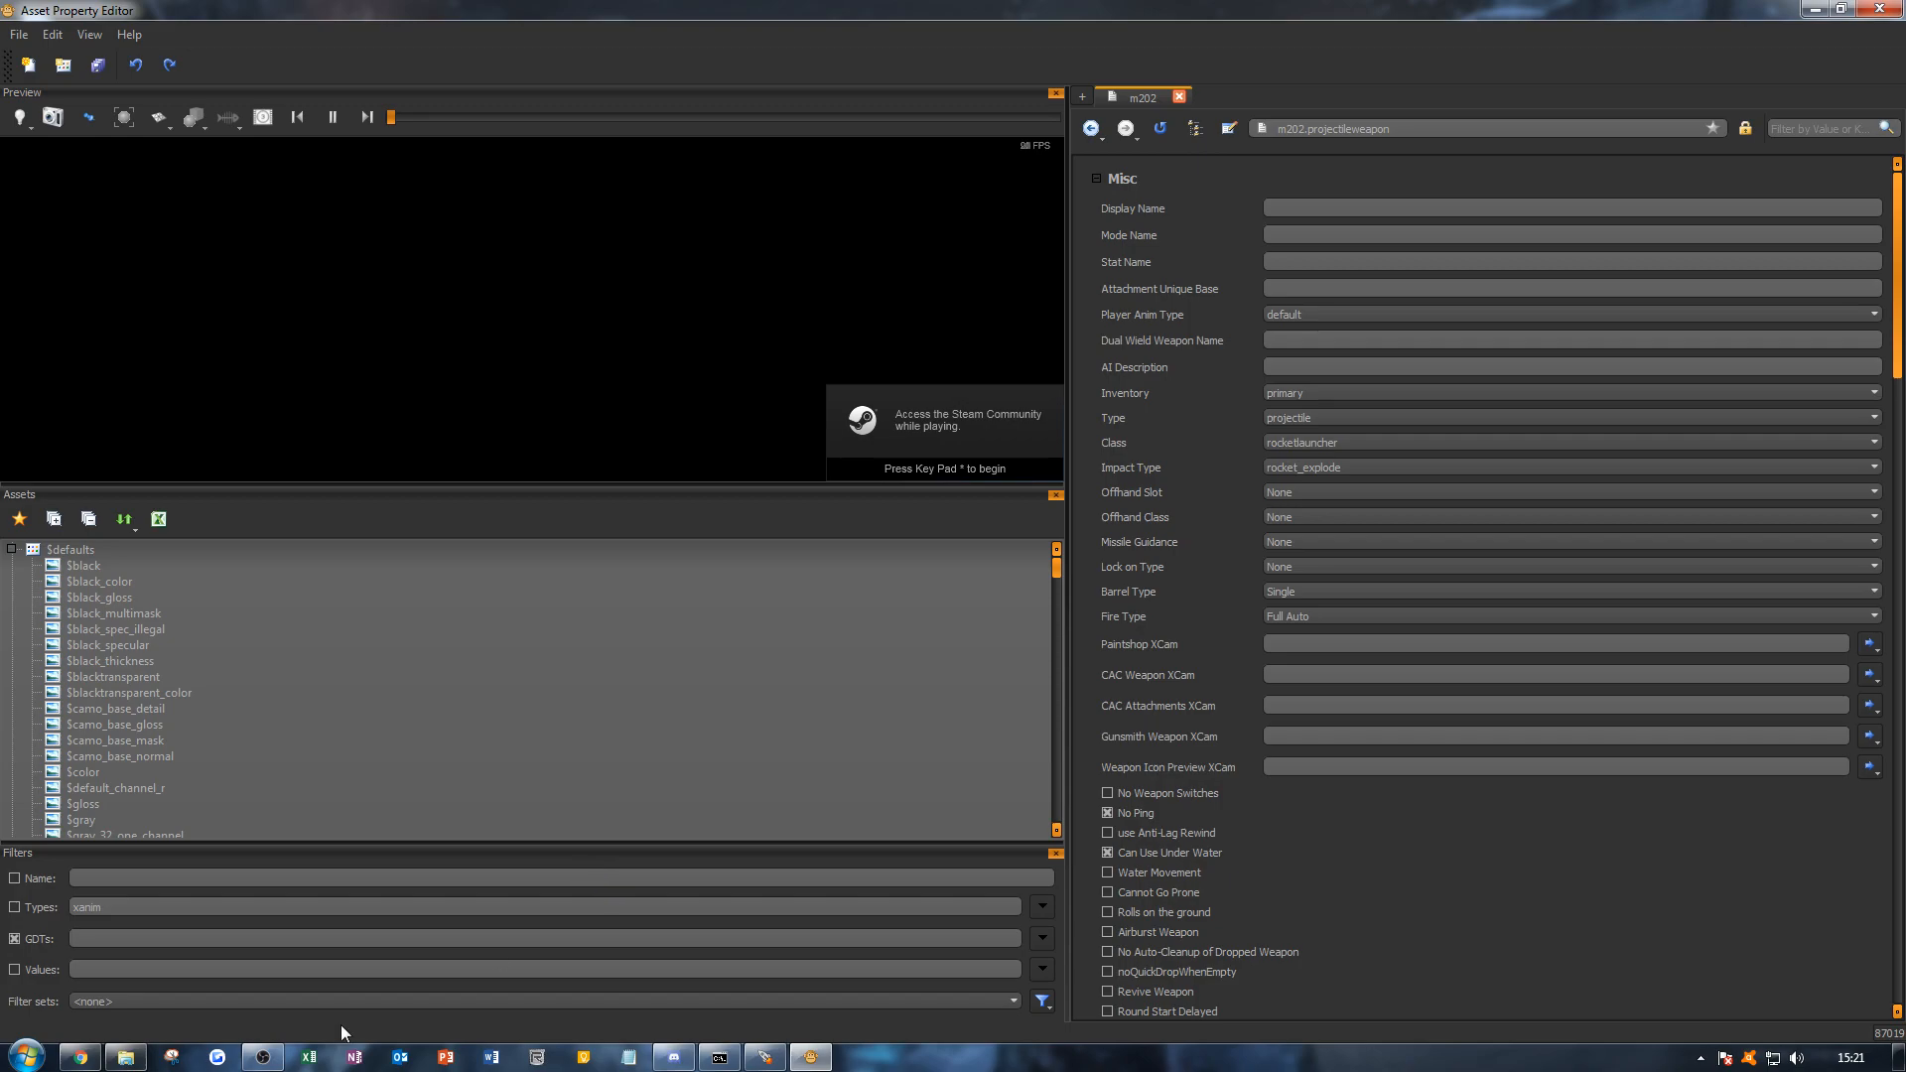
{"action": "left_click", "coordinate": [267, 1057]}
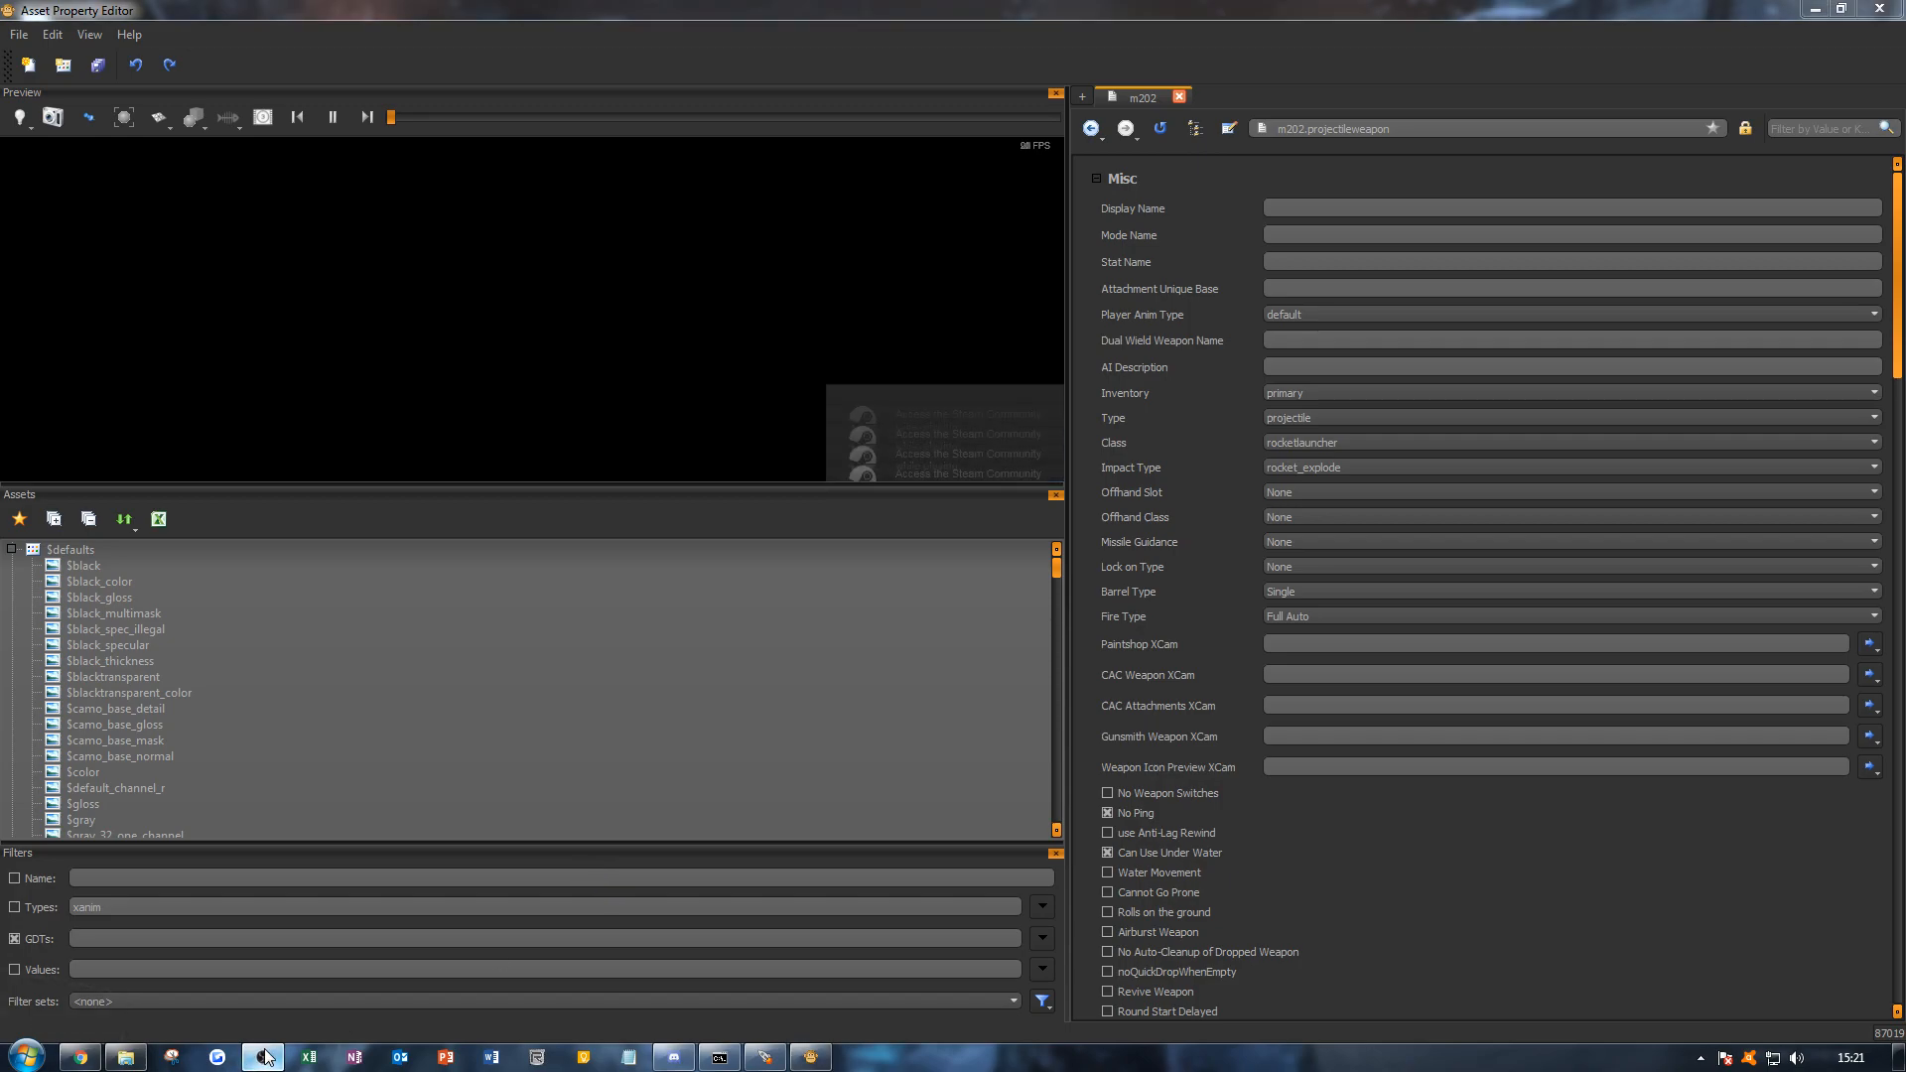
{"action": "left_click", "coordinate": [266, 1057]}
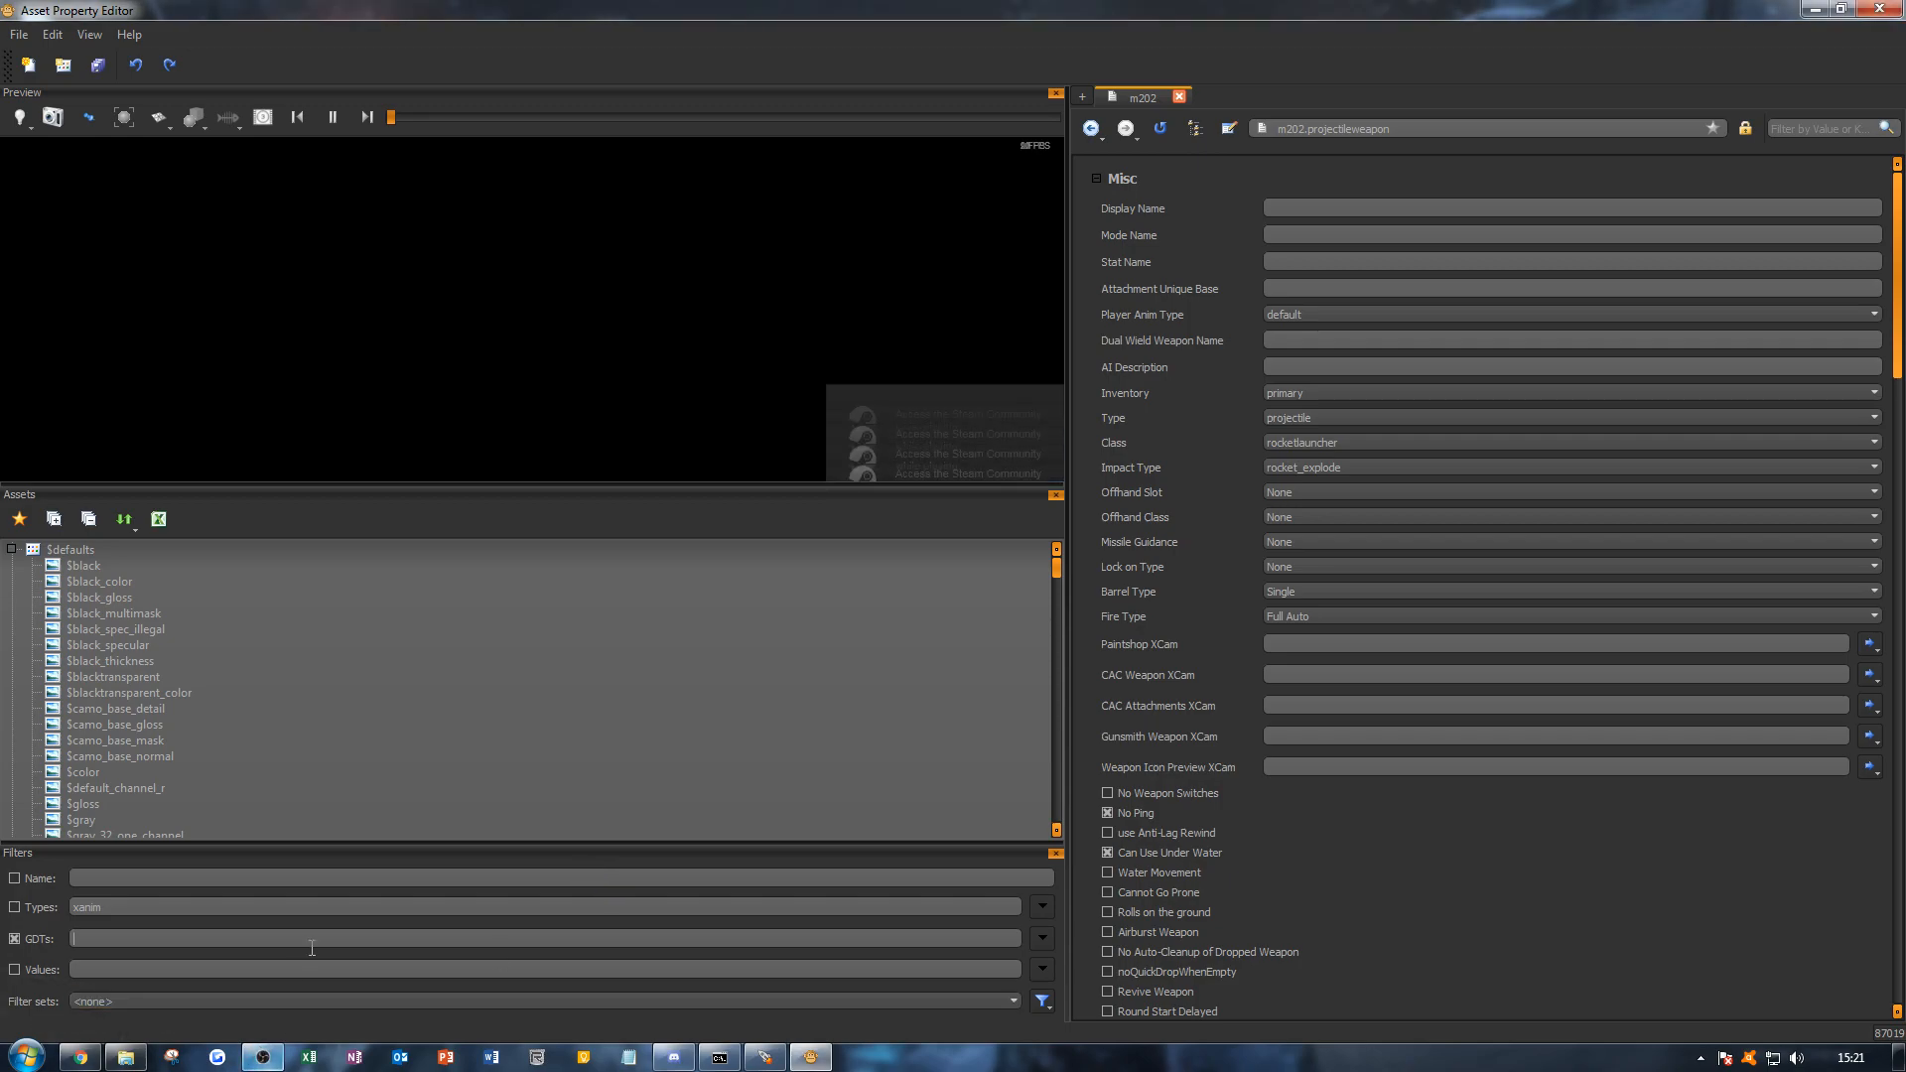
{"action": "left_click", "coordinate": [163, 936]}
{"action": "type", "text": "m202"}
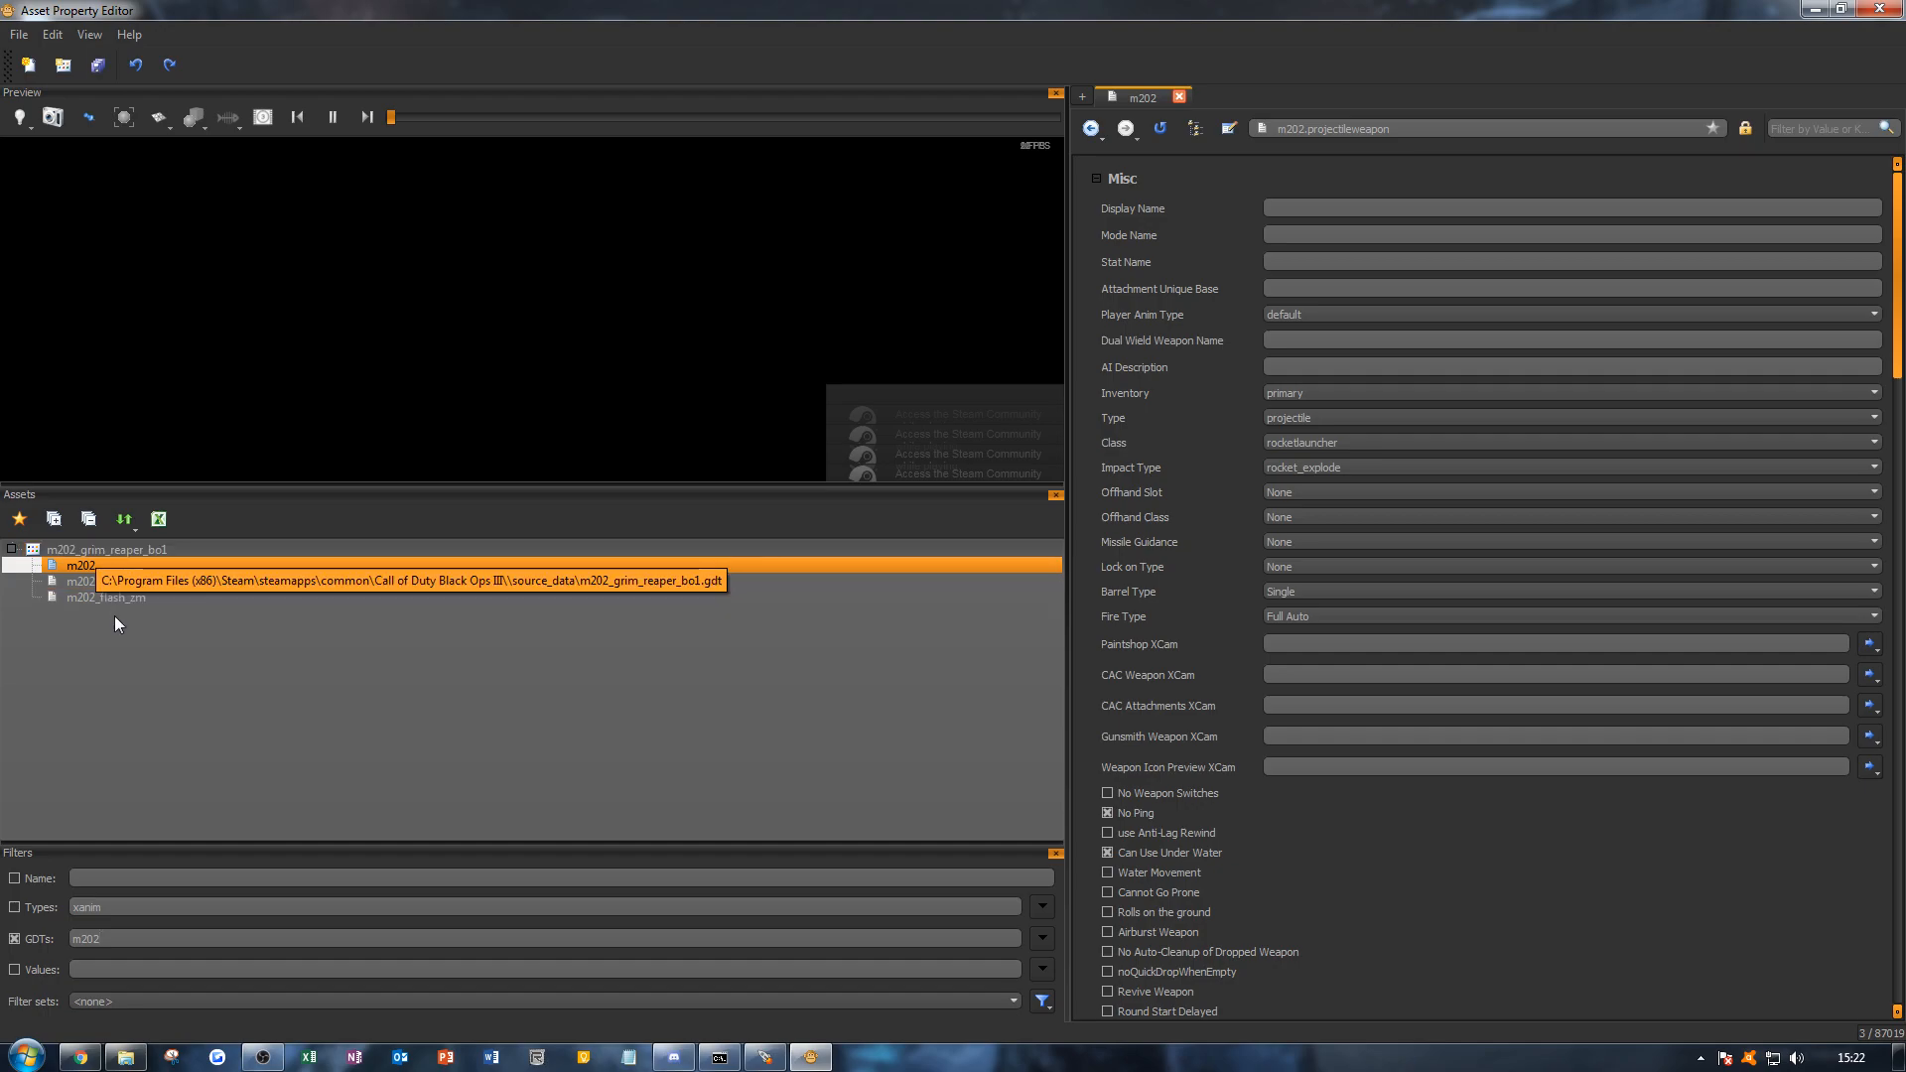
Step: Delete the m202_flash_upgraded_zm and m202_flash_zm assets from the m202_grim_reaper_bo1 GDT
{"action": "left_click", "coordinate": [126, 582]}
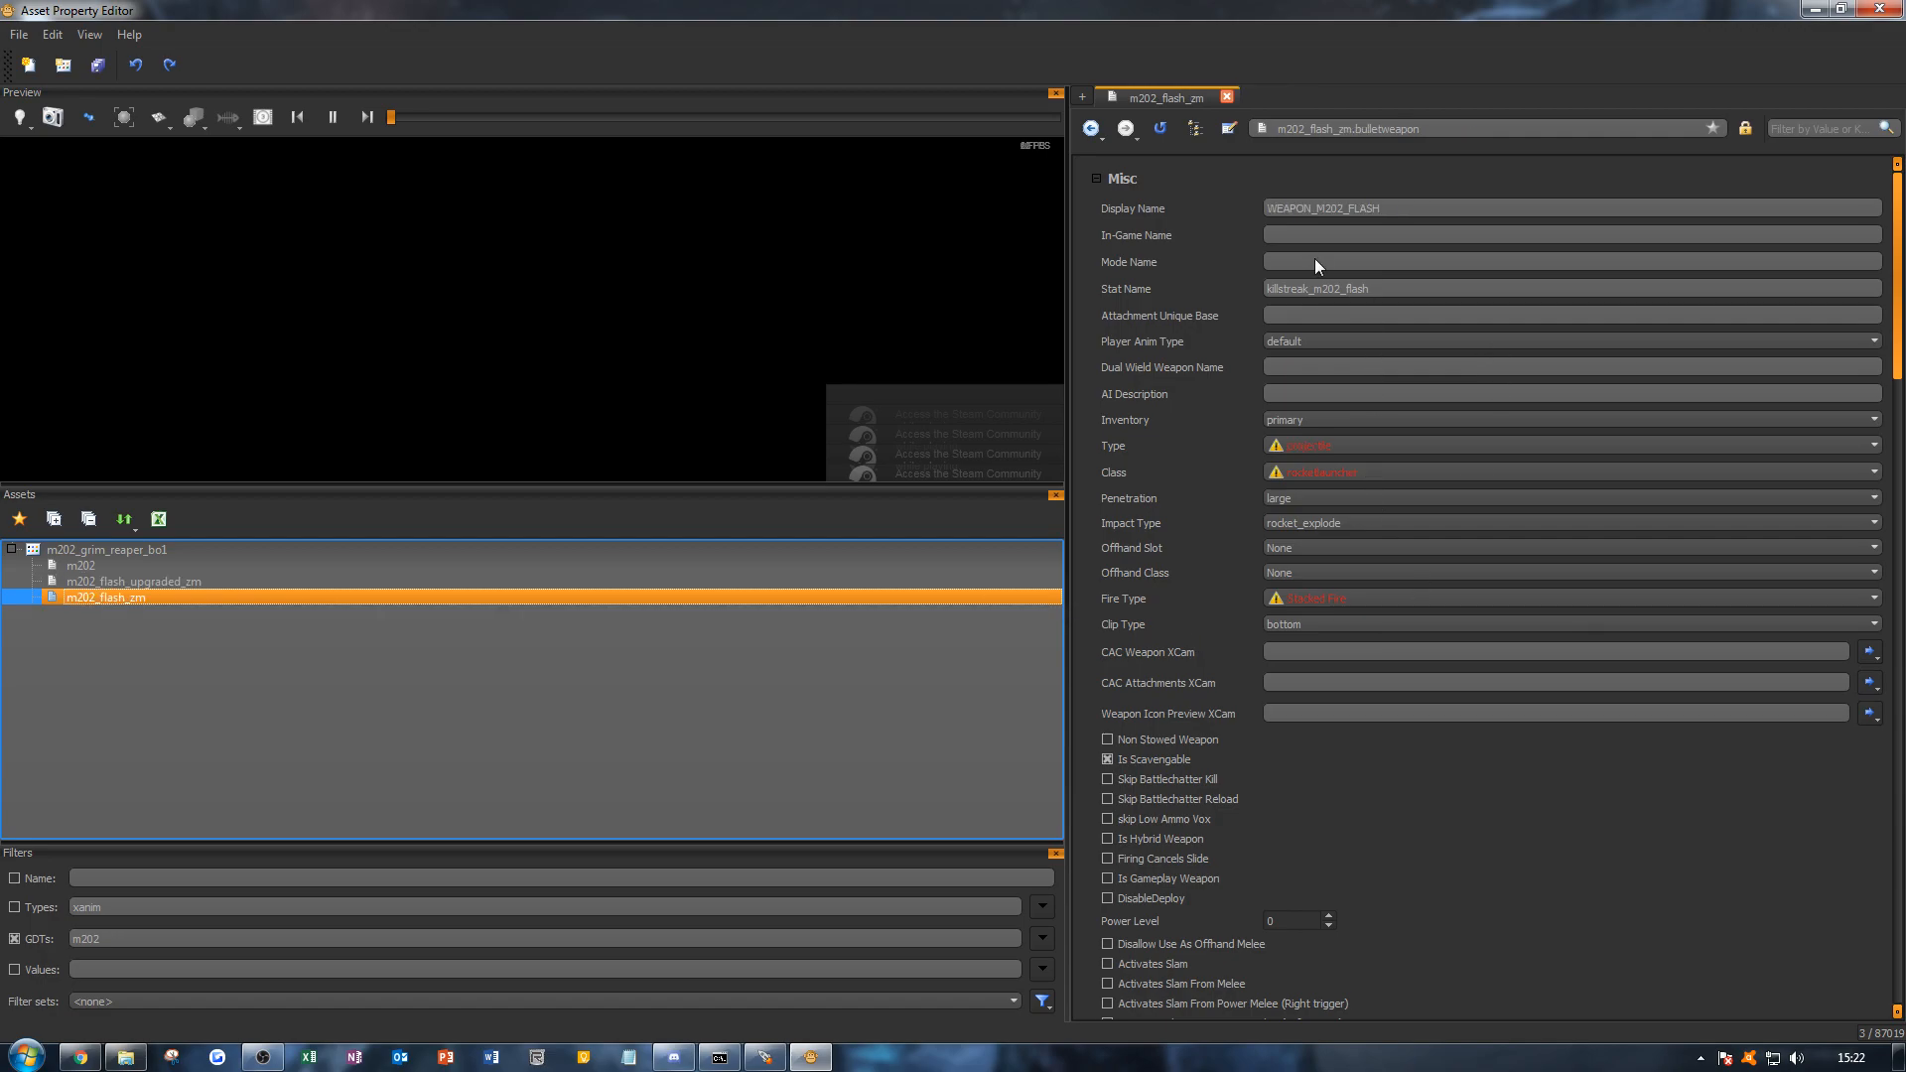
{"action": "left_click", "coordinate": [196, 583]}
{"action": "right_click", "coordinate": [200, 584]}
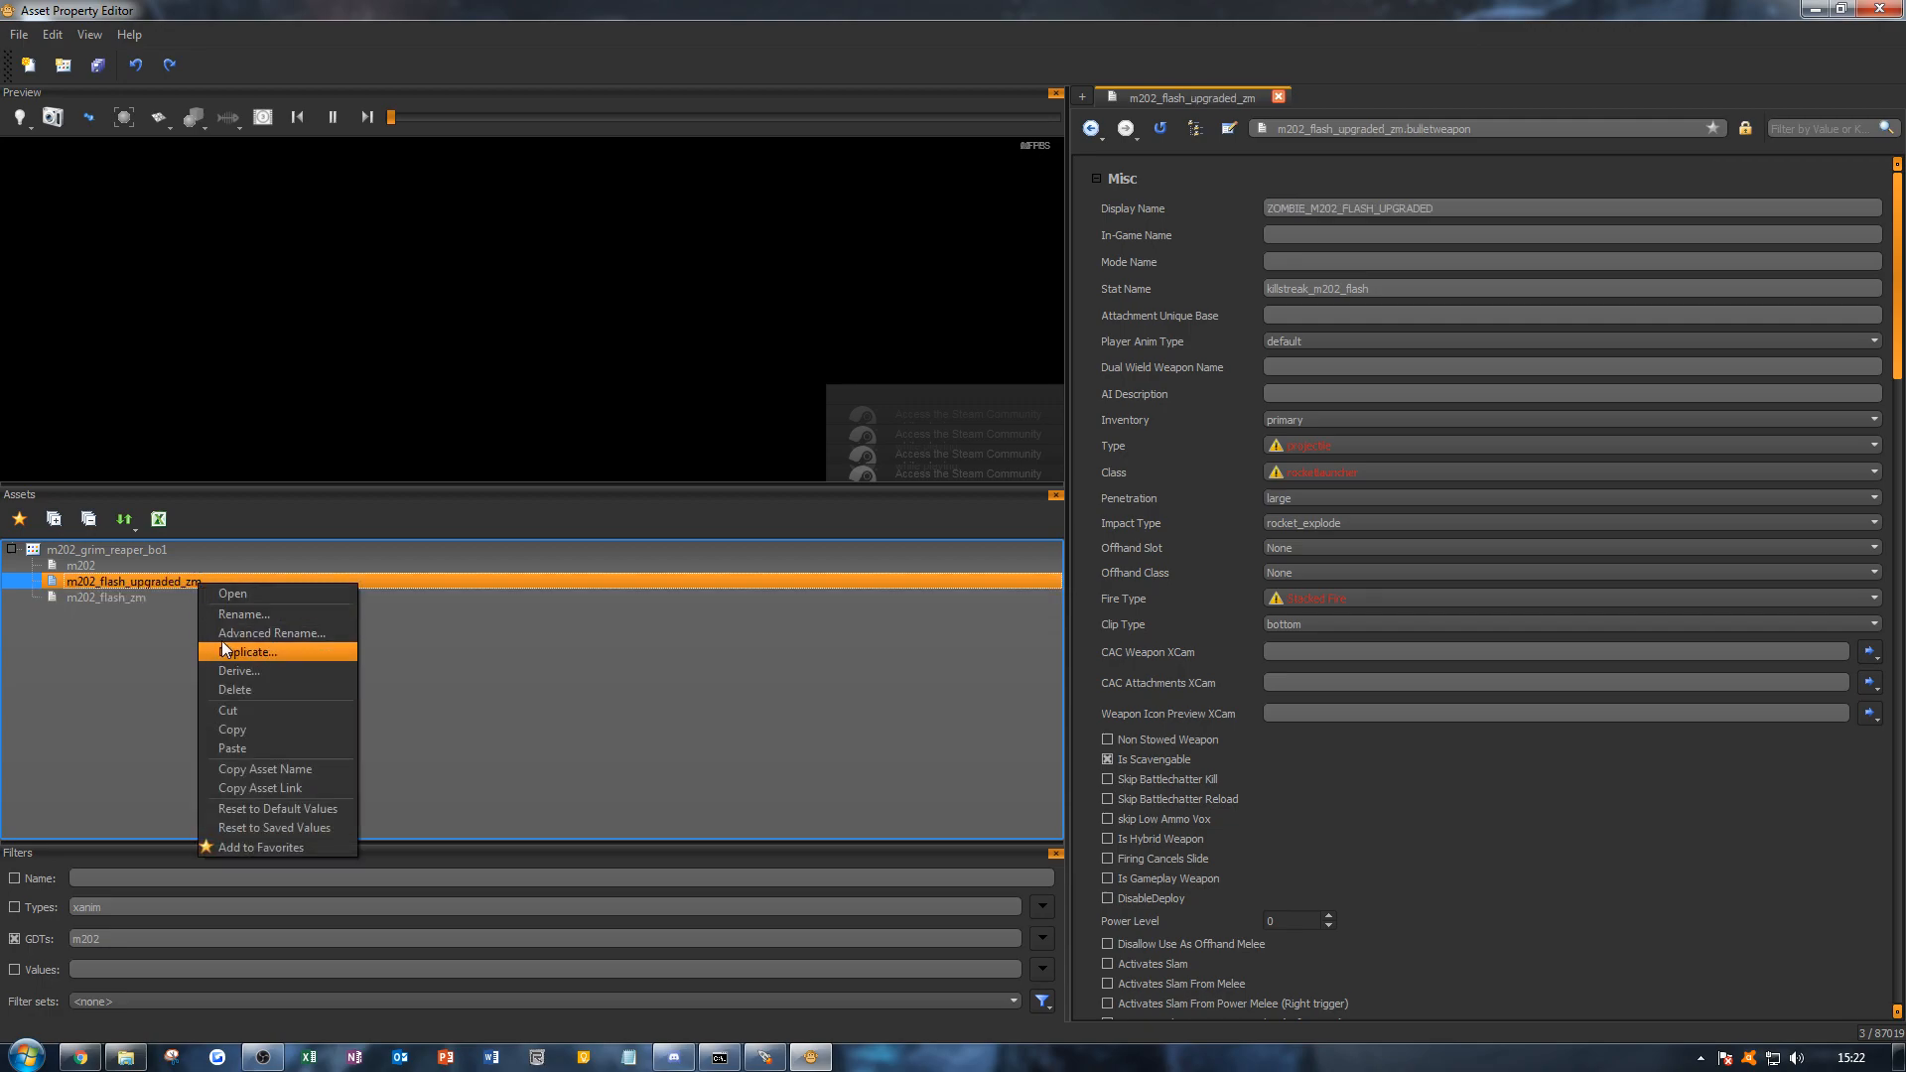
{"action": "left_click", "coordinate": [258, 692]}
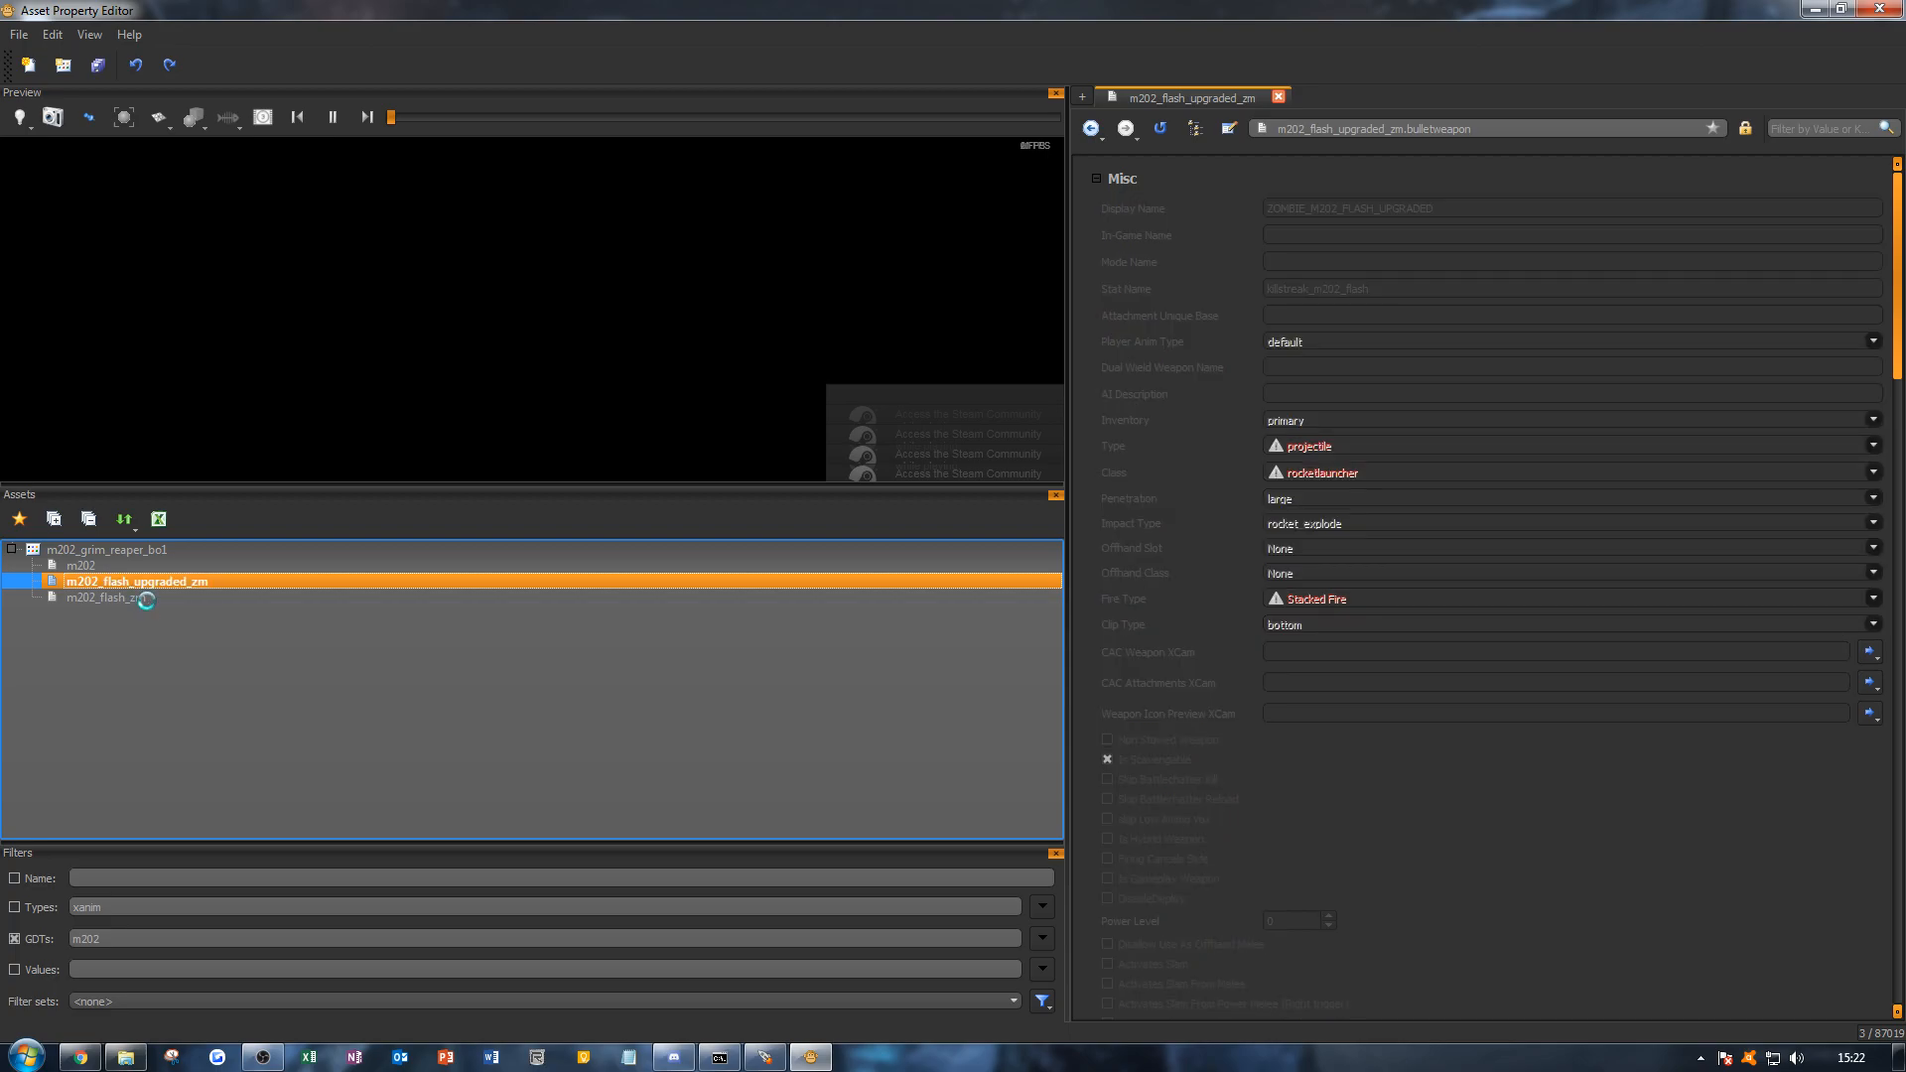
{"action": "left_click", "coordinate": [119, 598]}
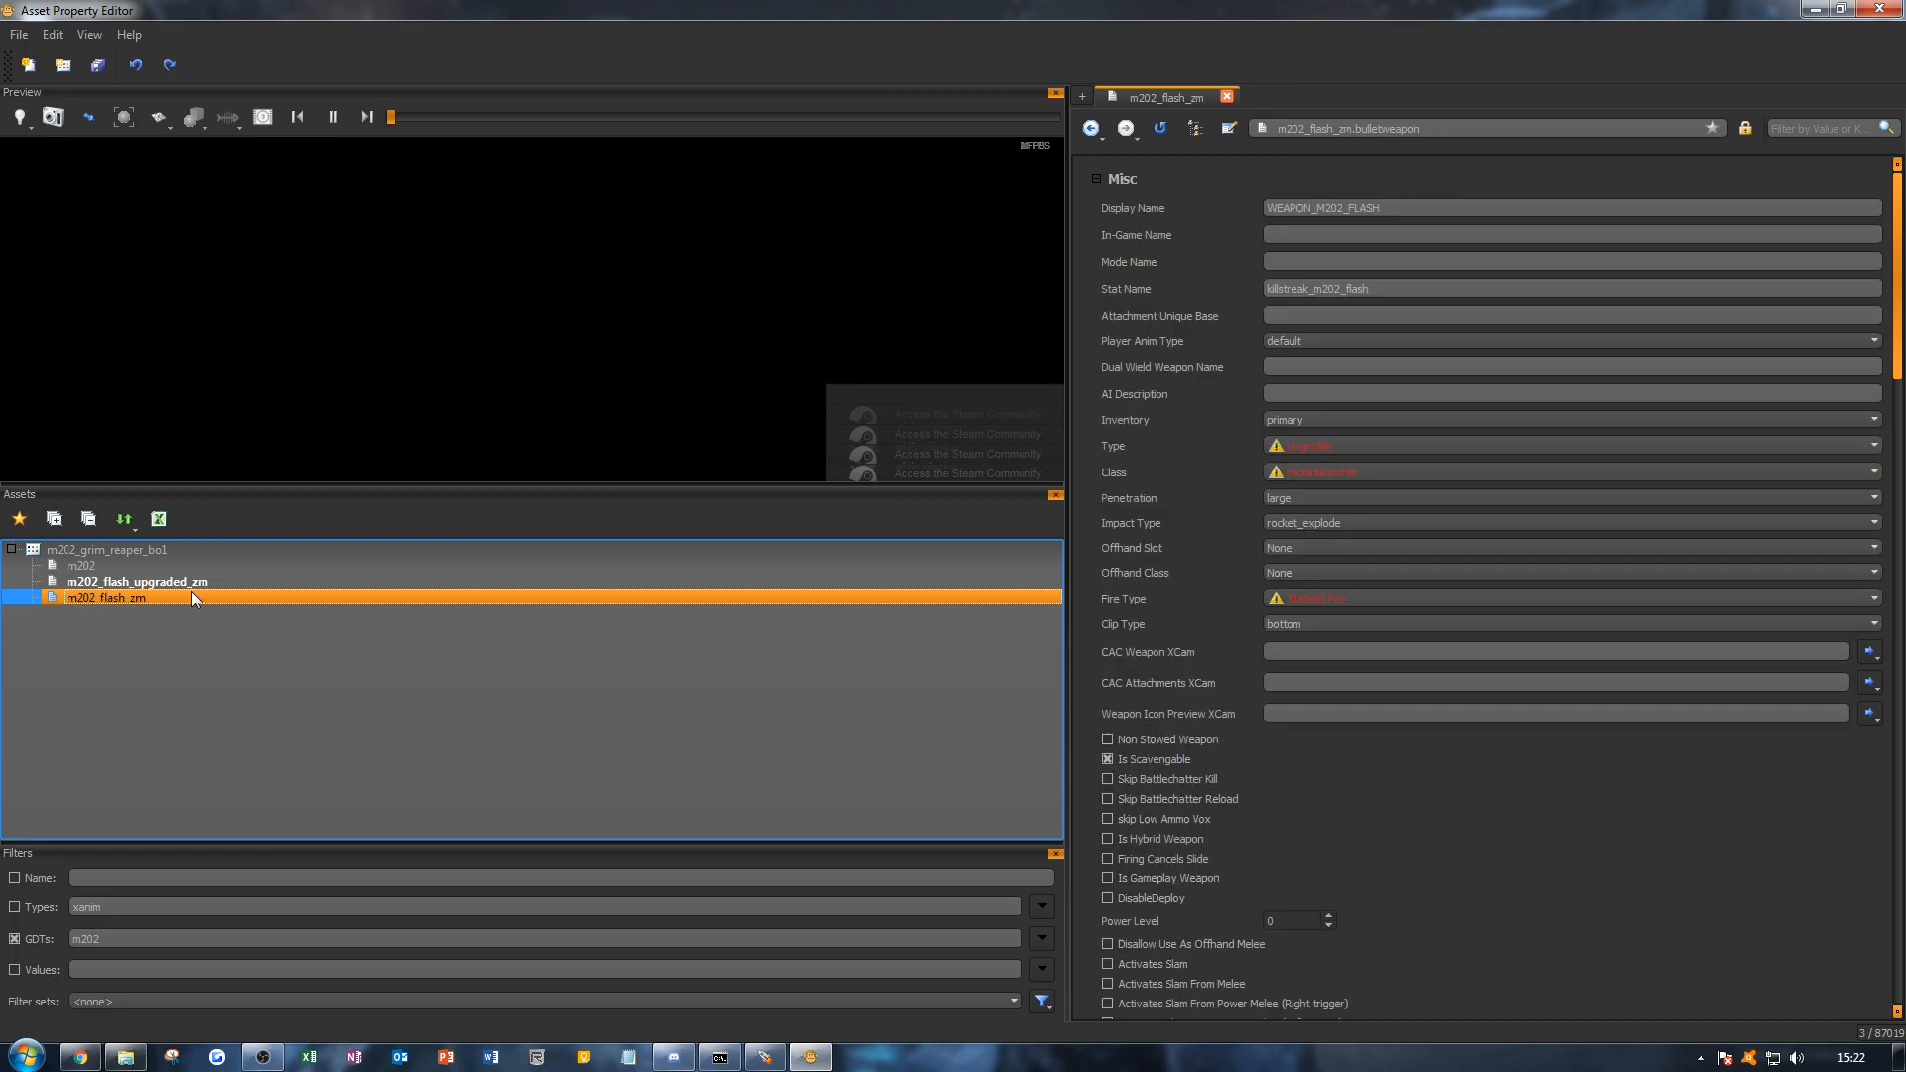
{"action": "right_click", "coordinate": [213, 597]}
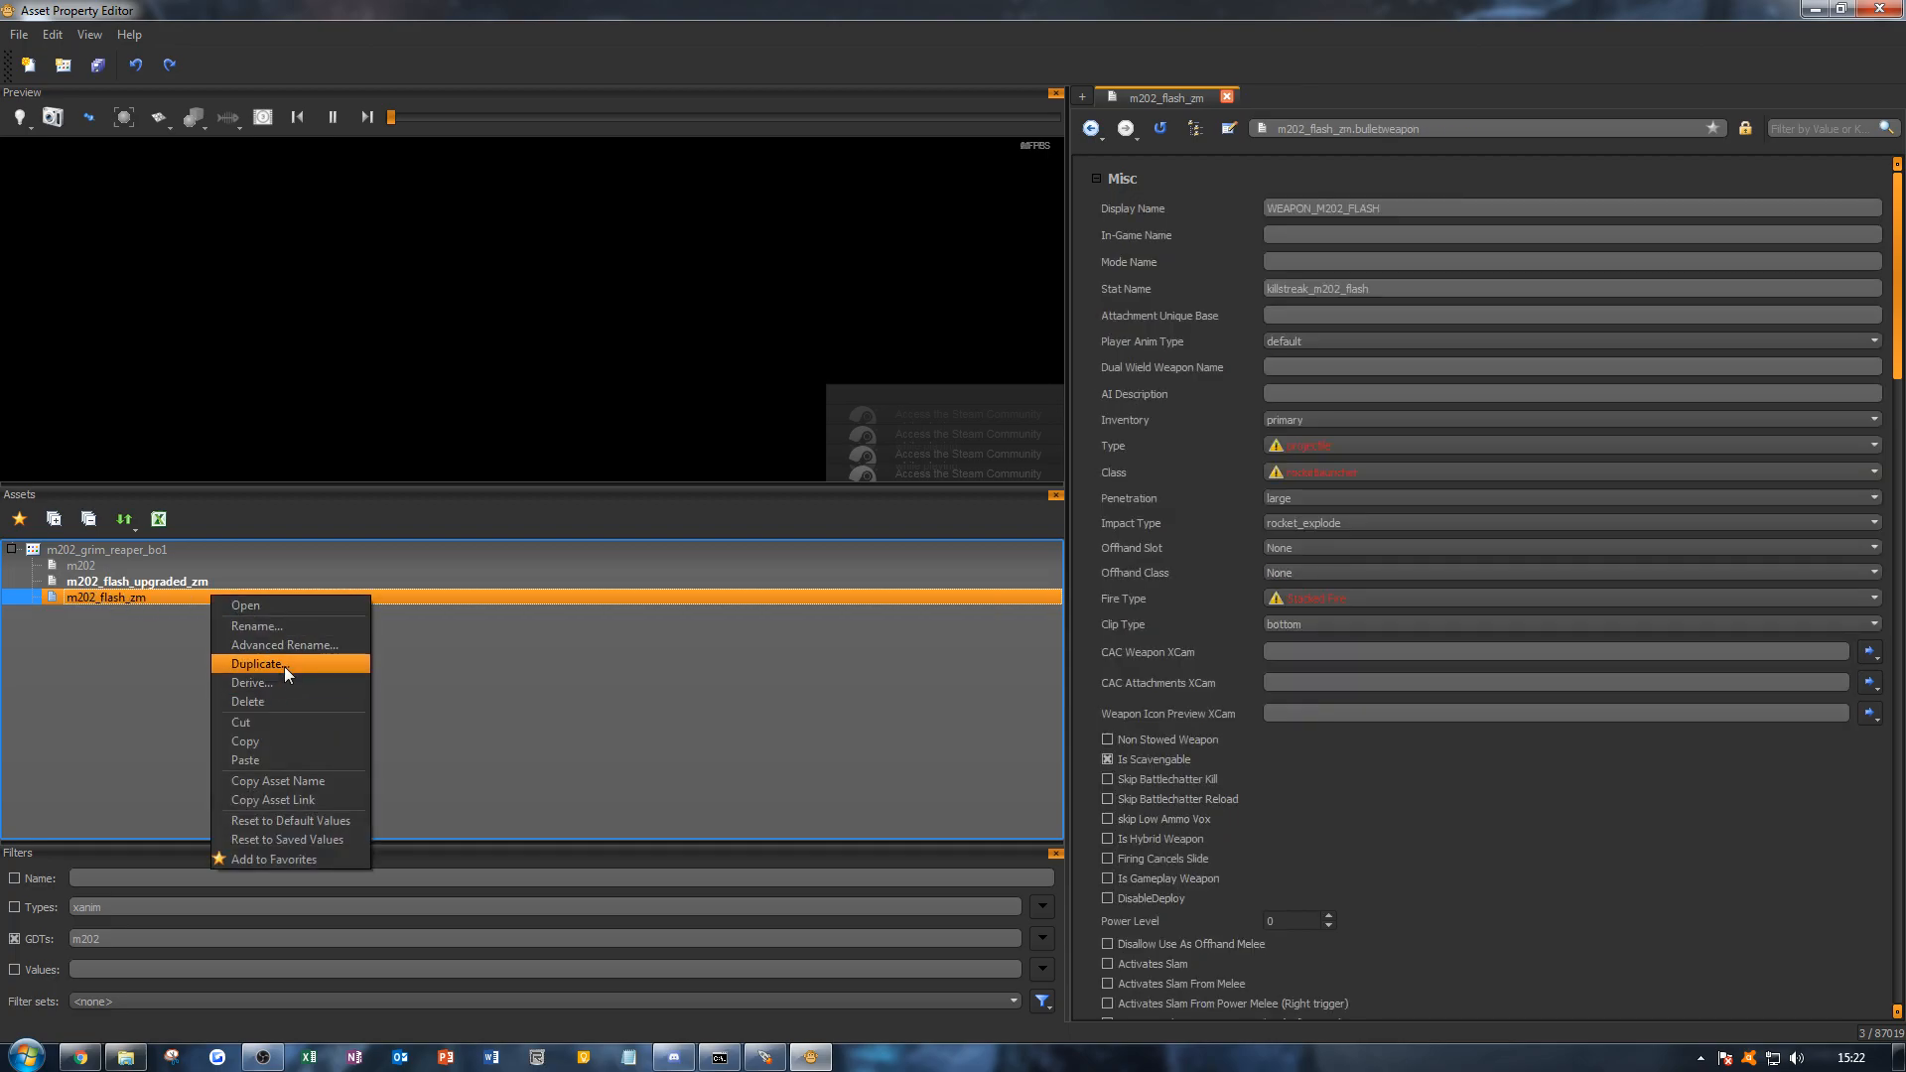
{"action": "left_click", "coordinate": [282, 701]}
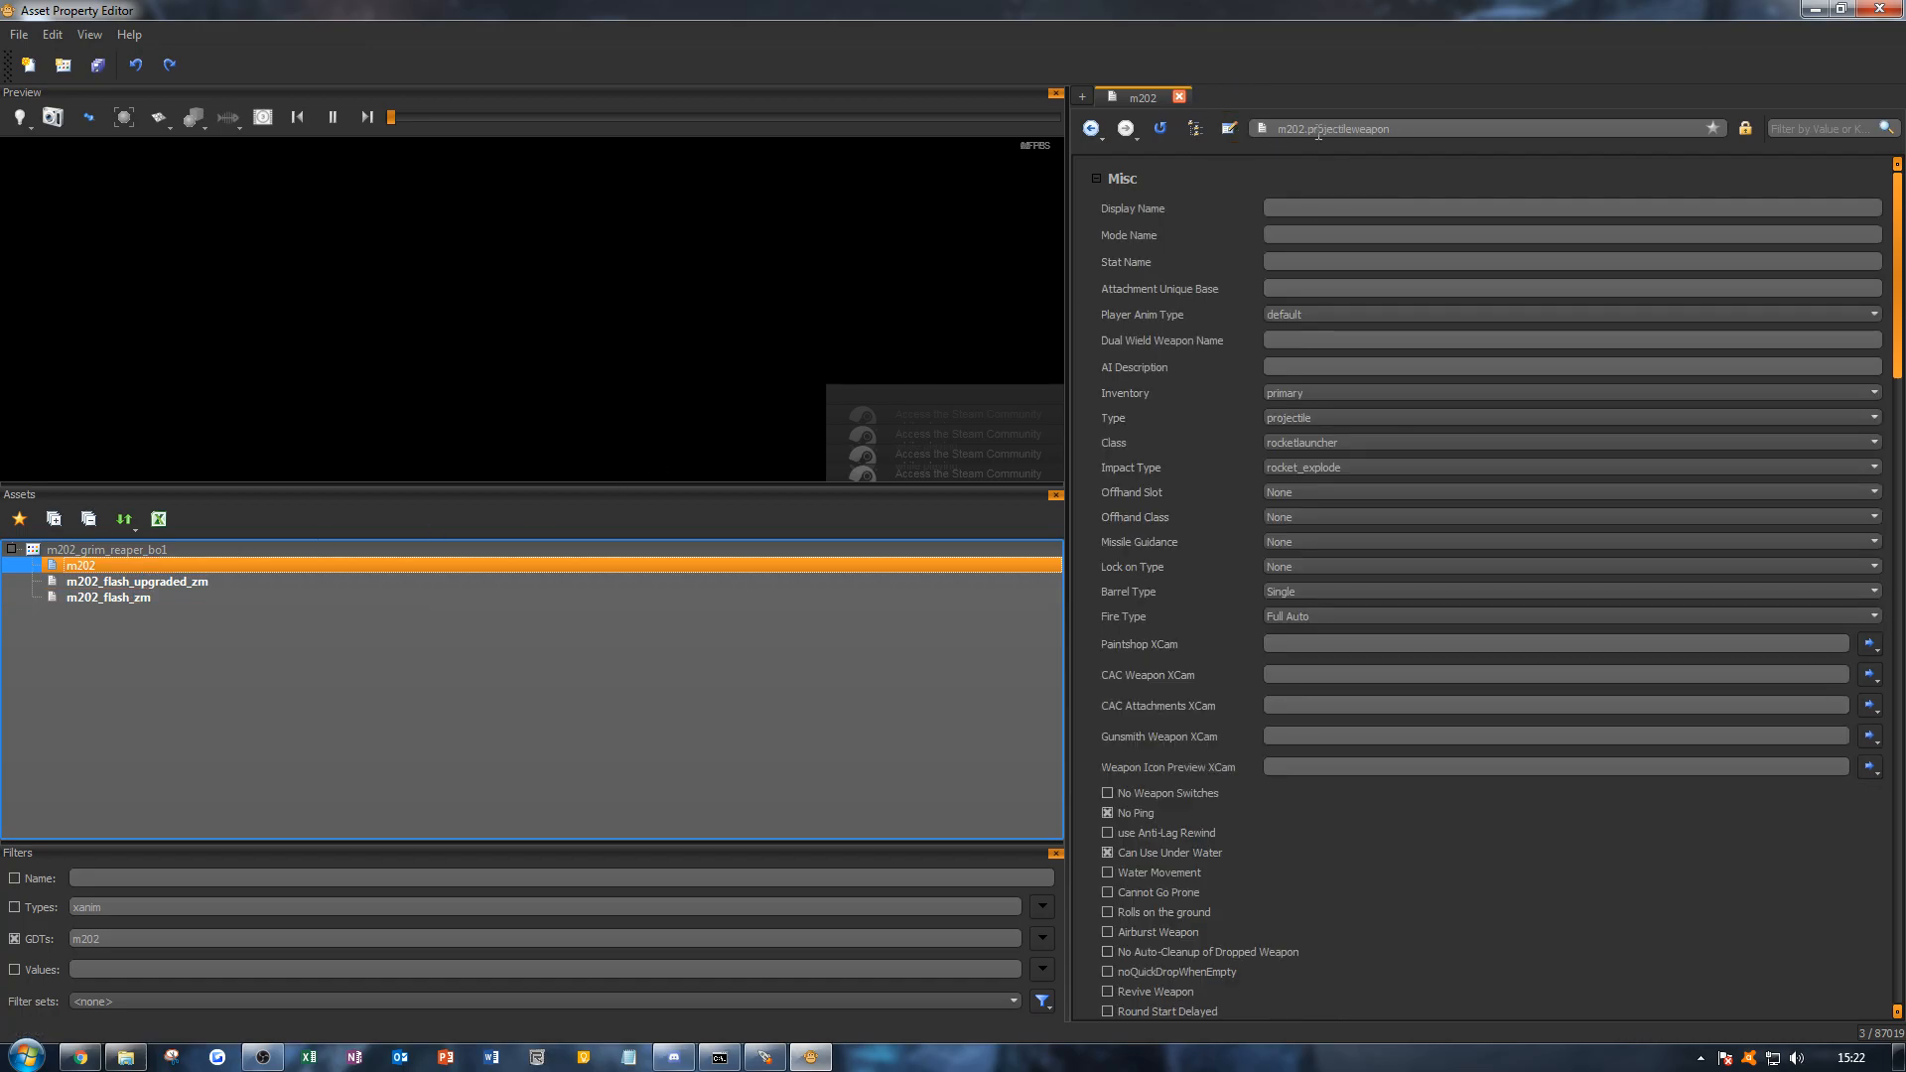
{"action": "left_click", "coordinate": [1342, 192]}
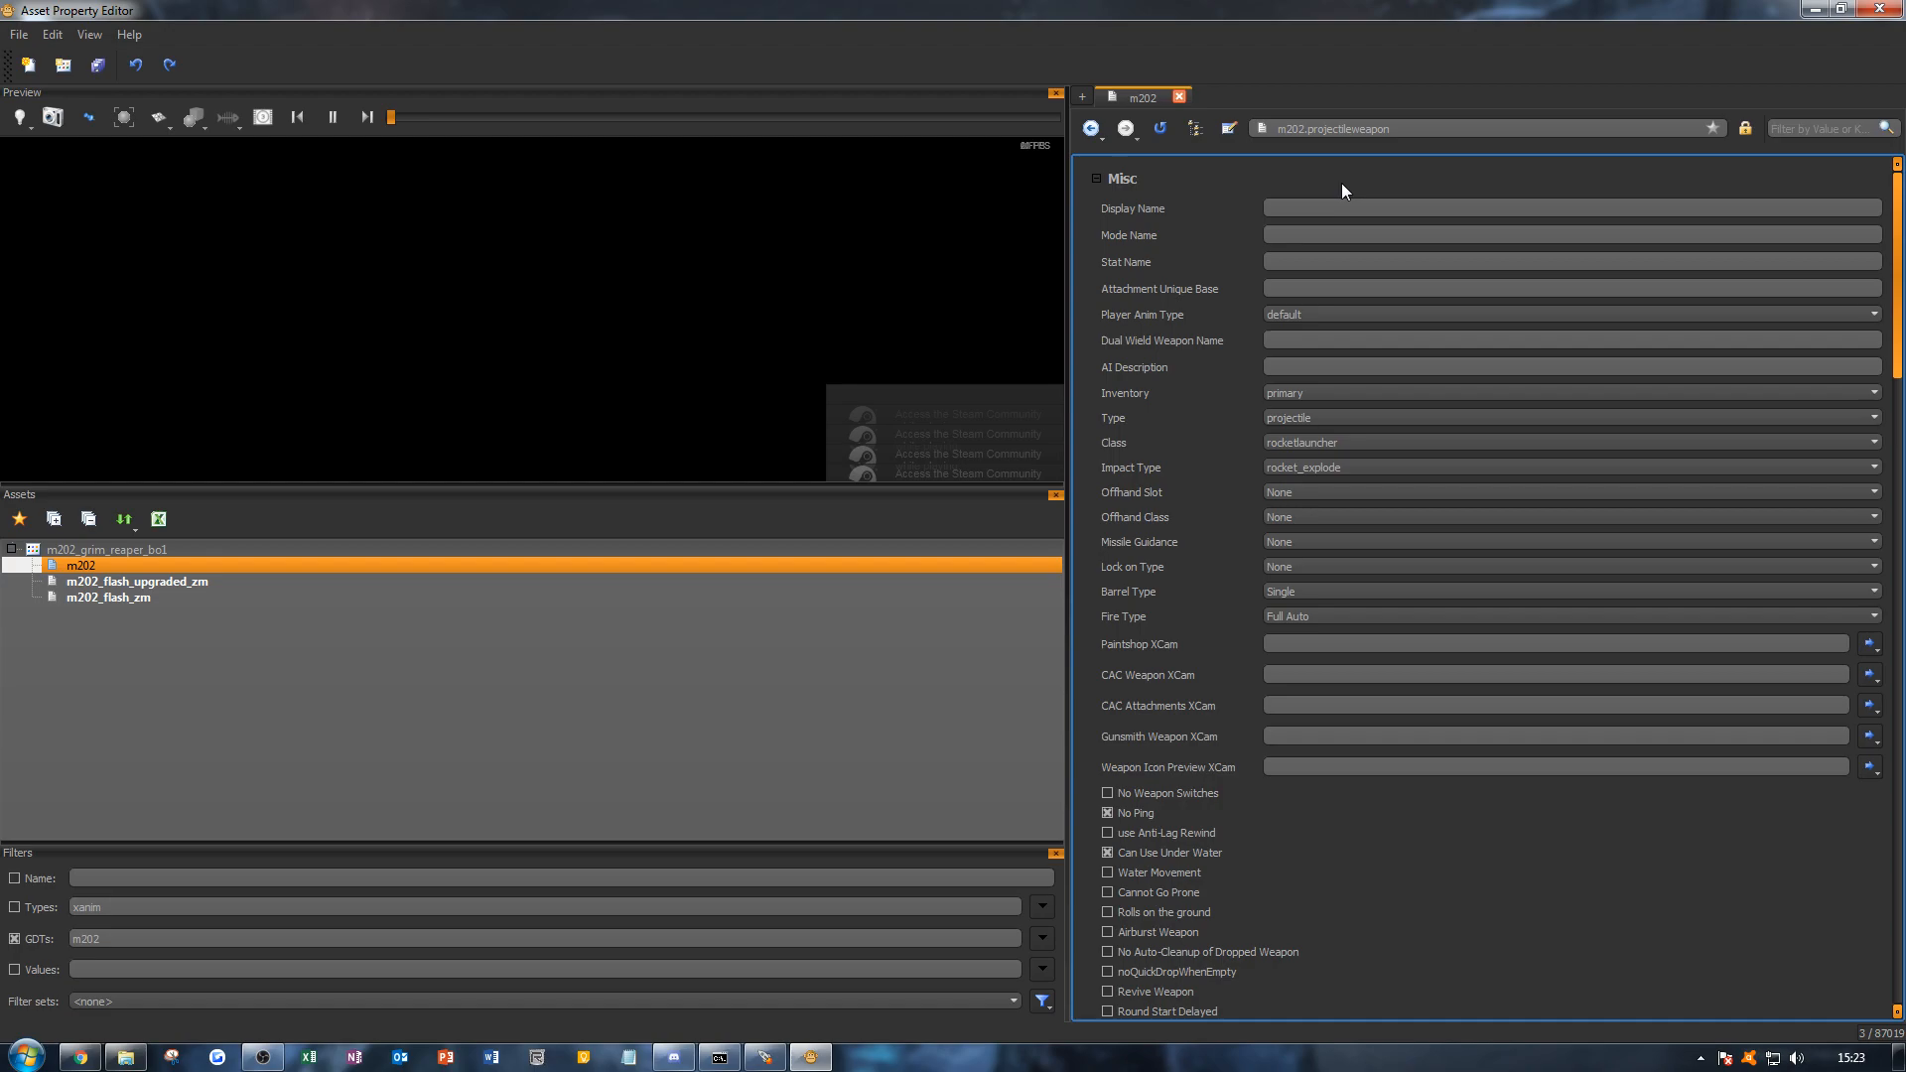
{"action": "left_click", "coordinate": [184, 563]}
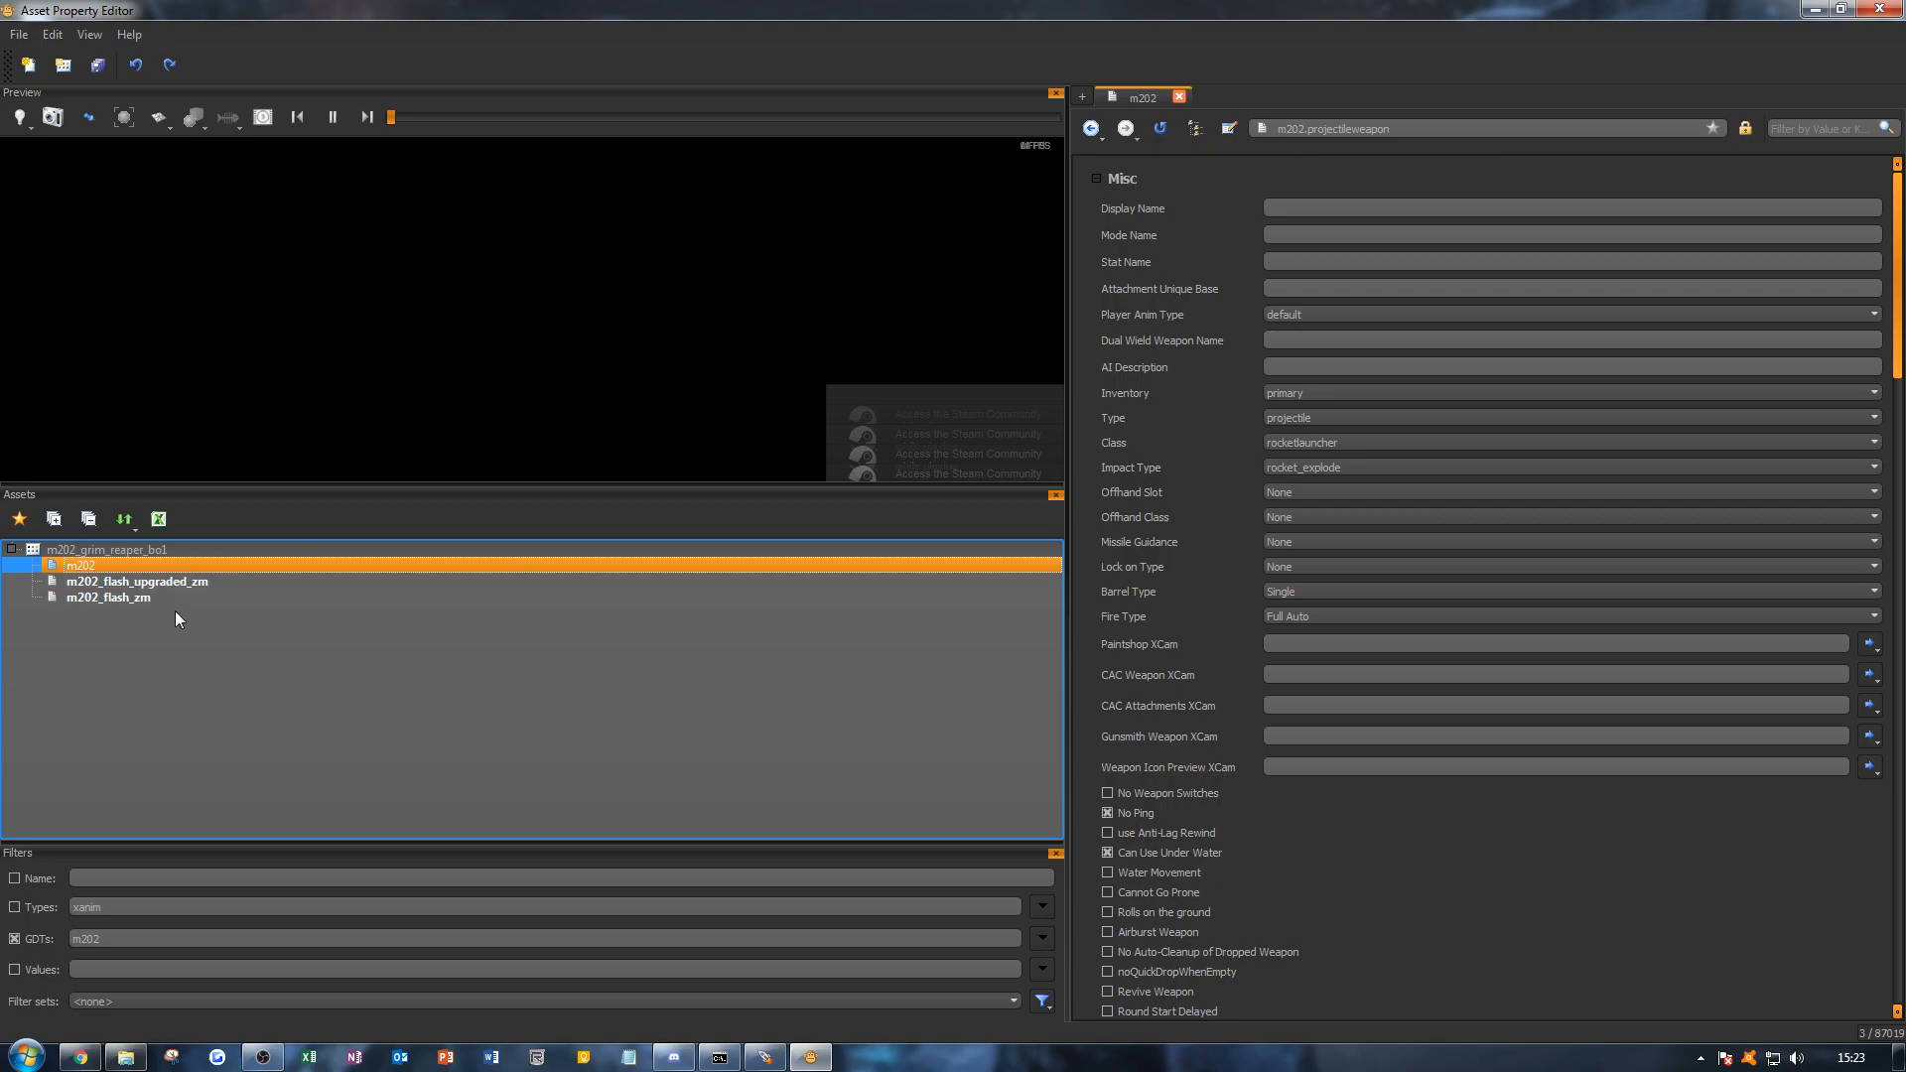
{"action": "left_click", "coordinate": [1319, 210]}
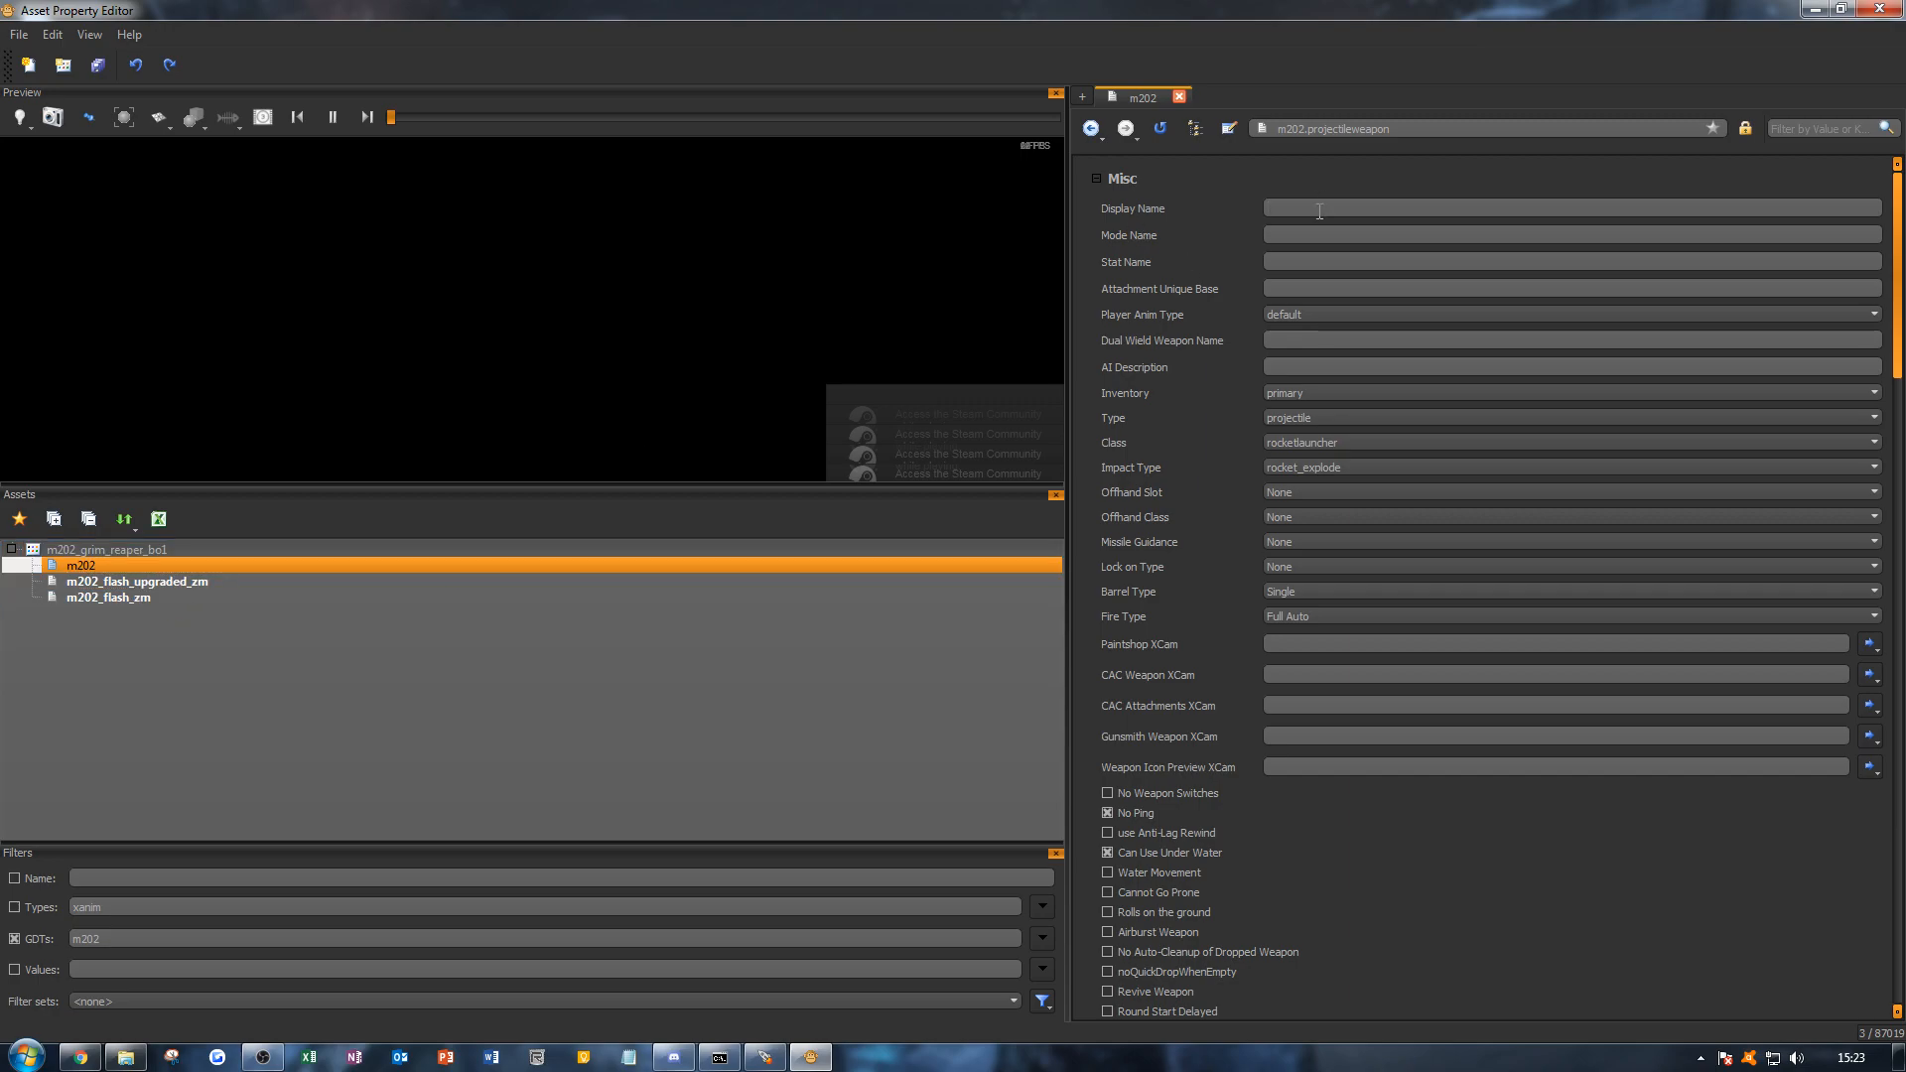
{"action": "left_click", "coordinate": [309, 564]}
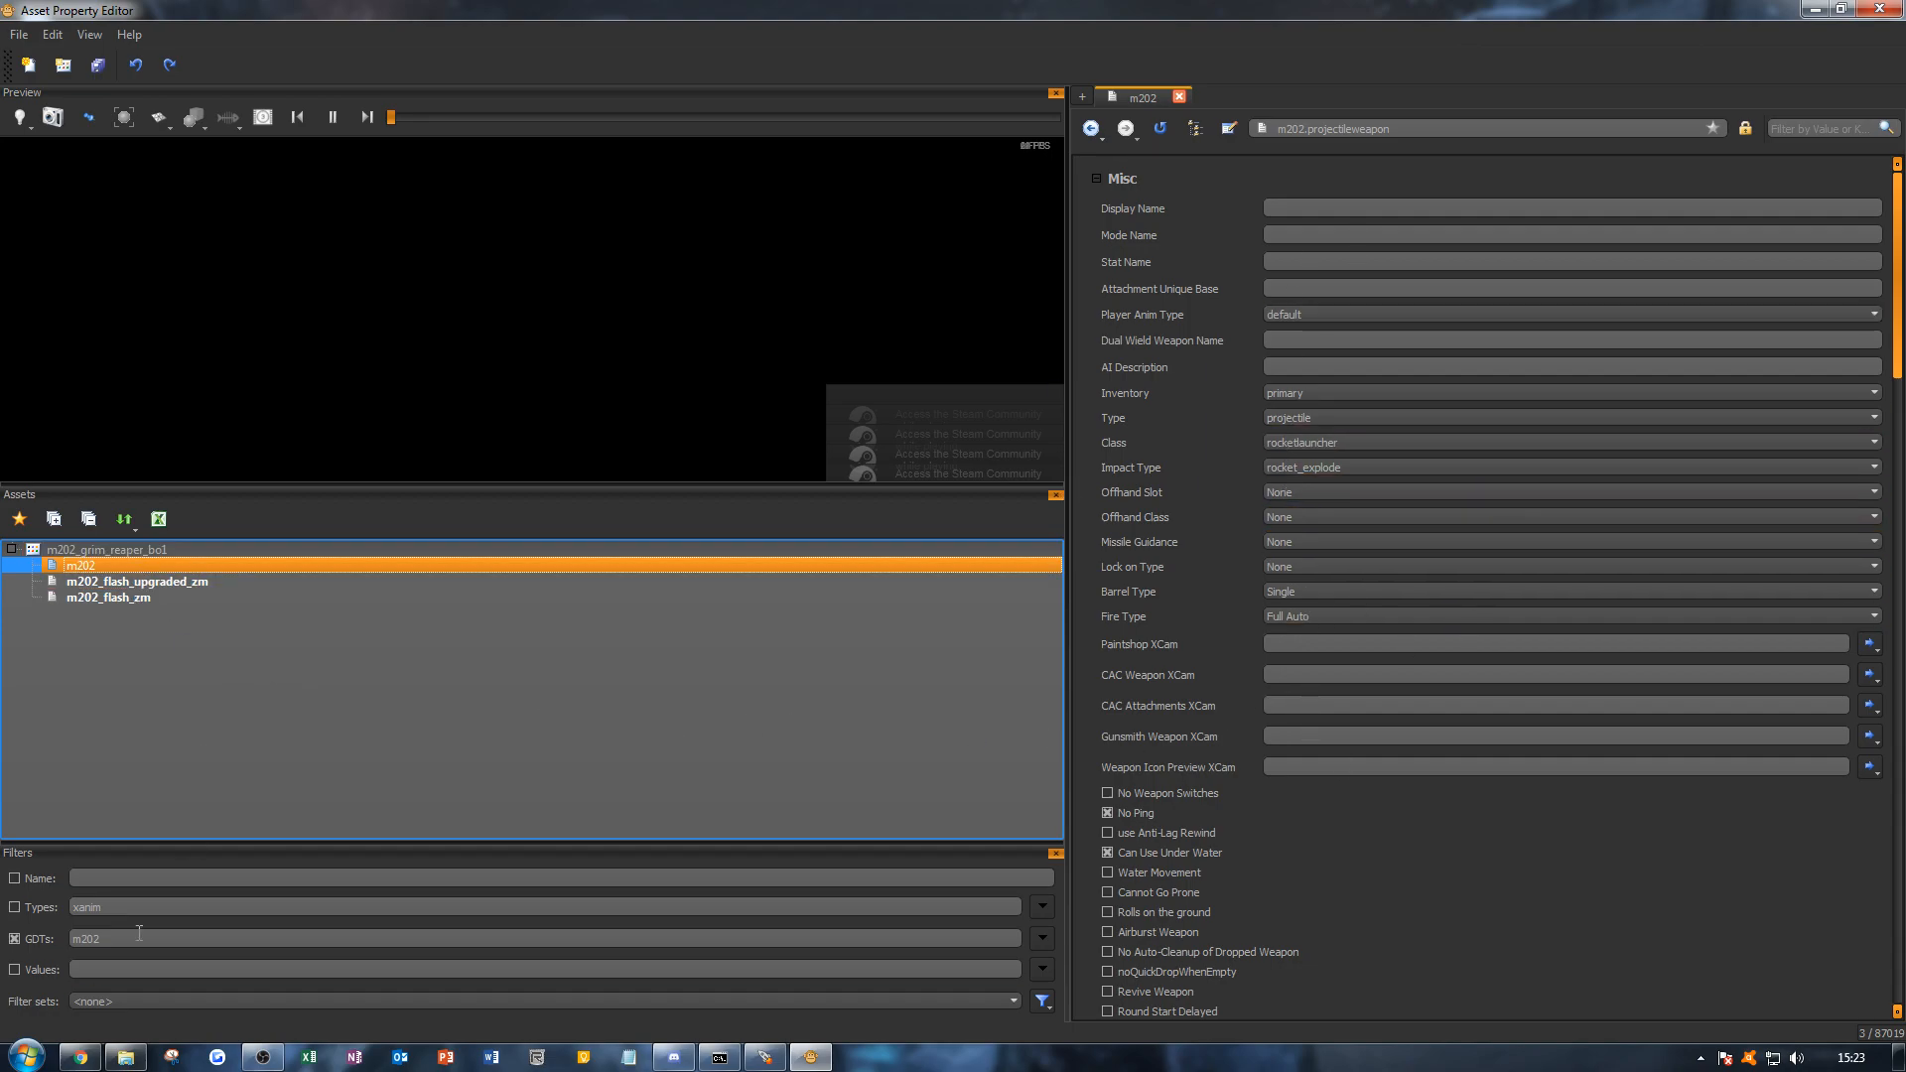
{"action": "left_click", "coordinate": [126, 1057]}
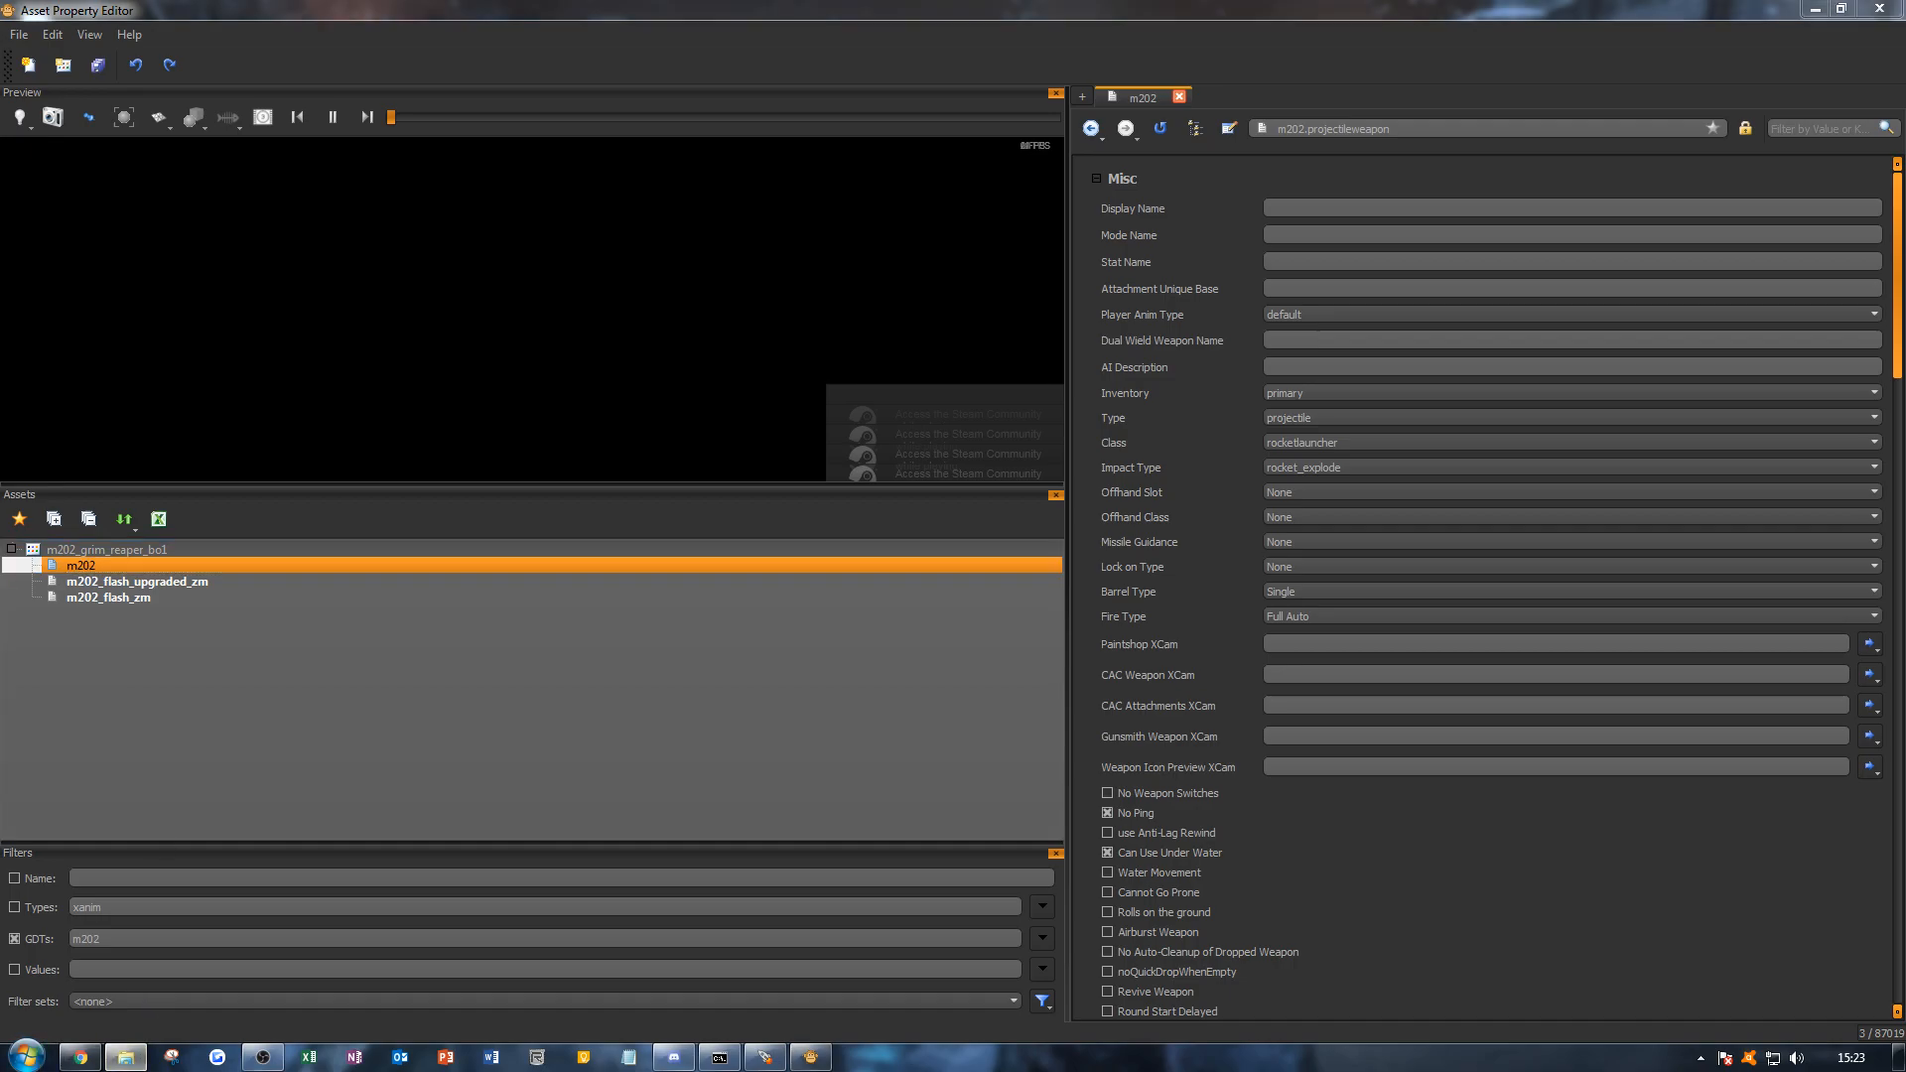
{"action": "left_click_drag", "start_coordinate": [912, 240], "coordinate": [0, 215]}
Step: Create a new xanim asset named m202_ads_down in the m202_grim_reaper_bo1 GDT
{"action": "right_click", "coordinate": [228, 551]}
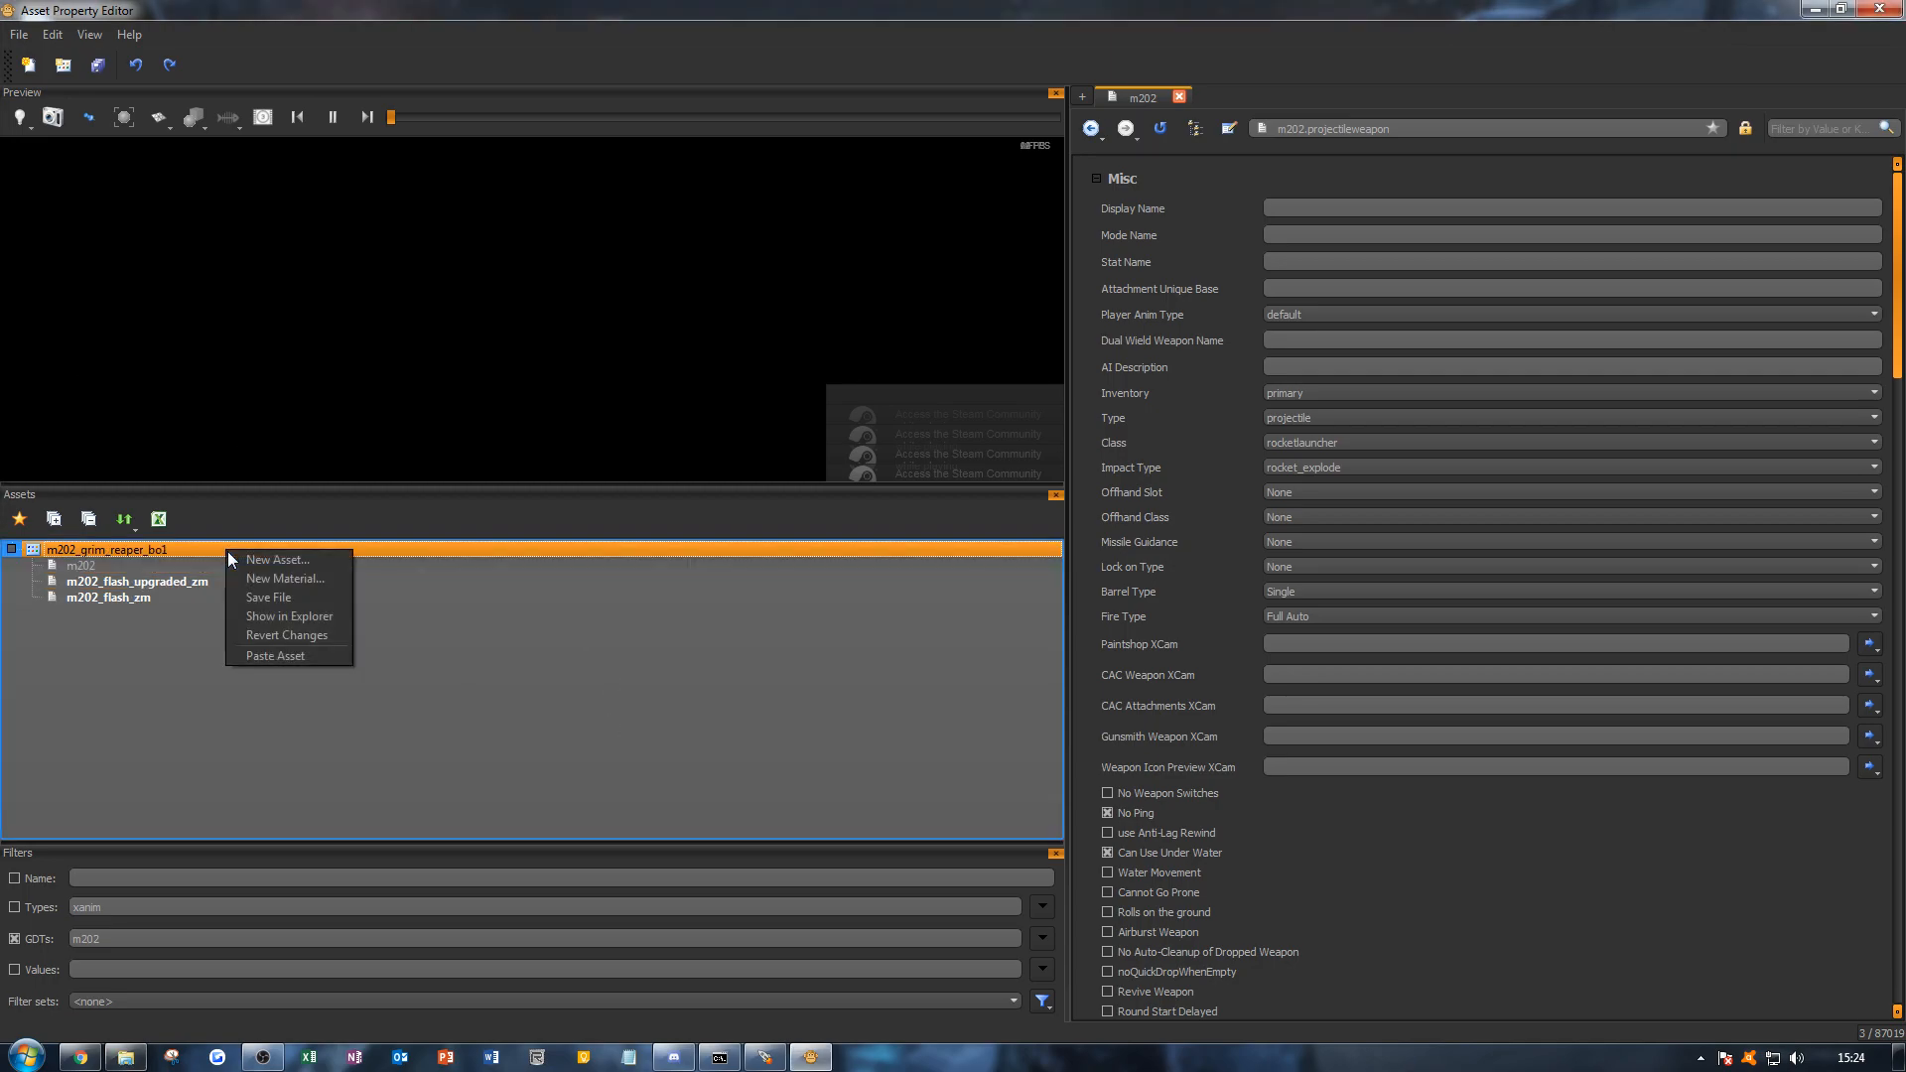
{"action": "left_click", "coordinate": [161, 546]}
{"action": "right_click", "coordinate": [164, 552]}
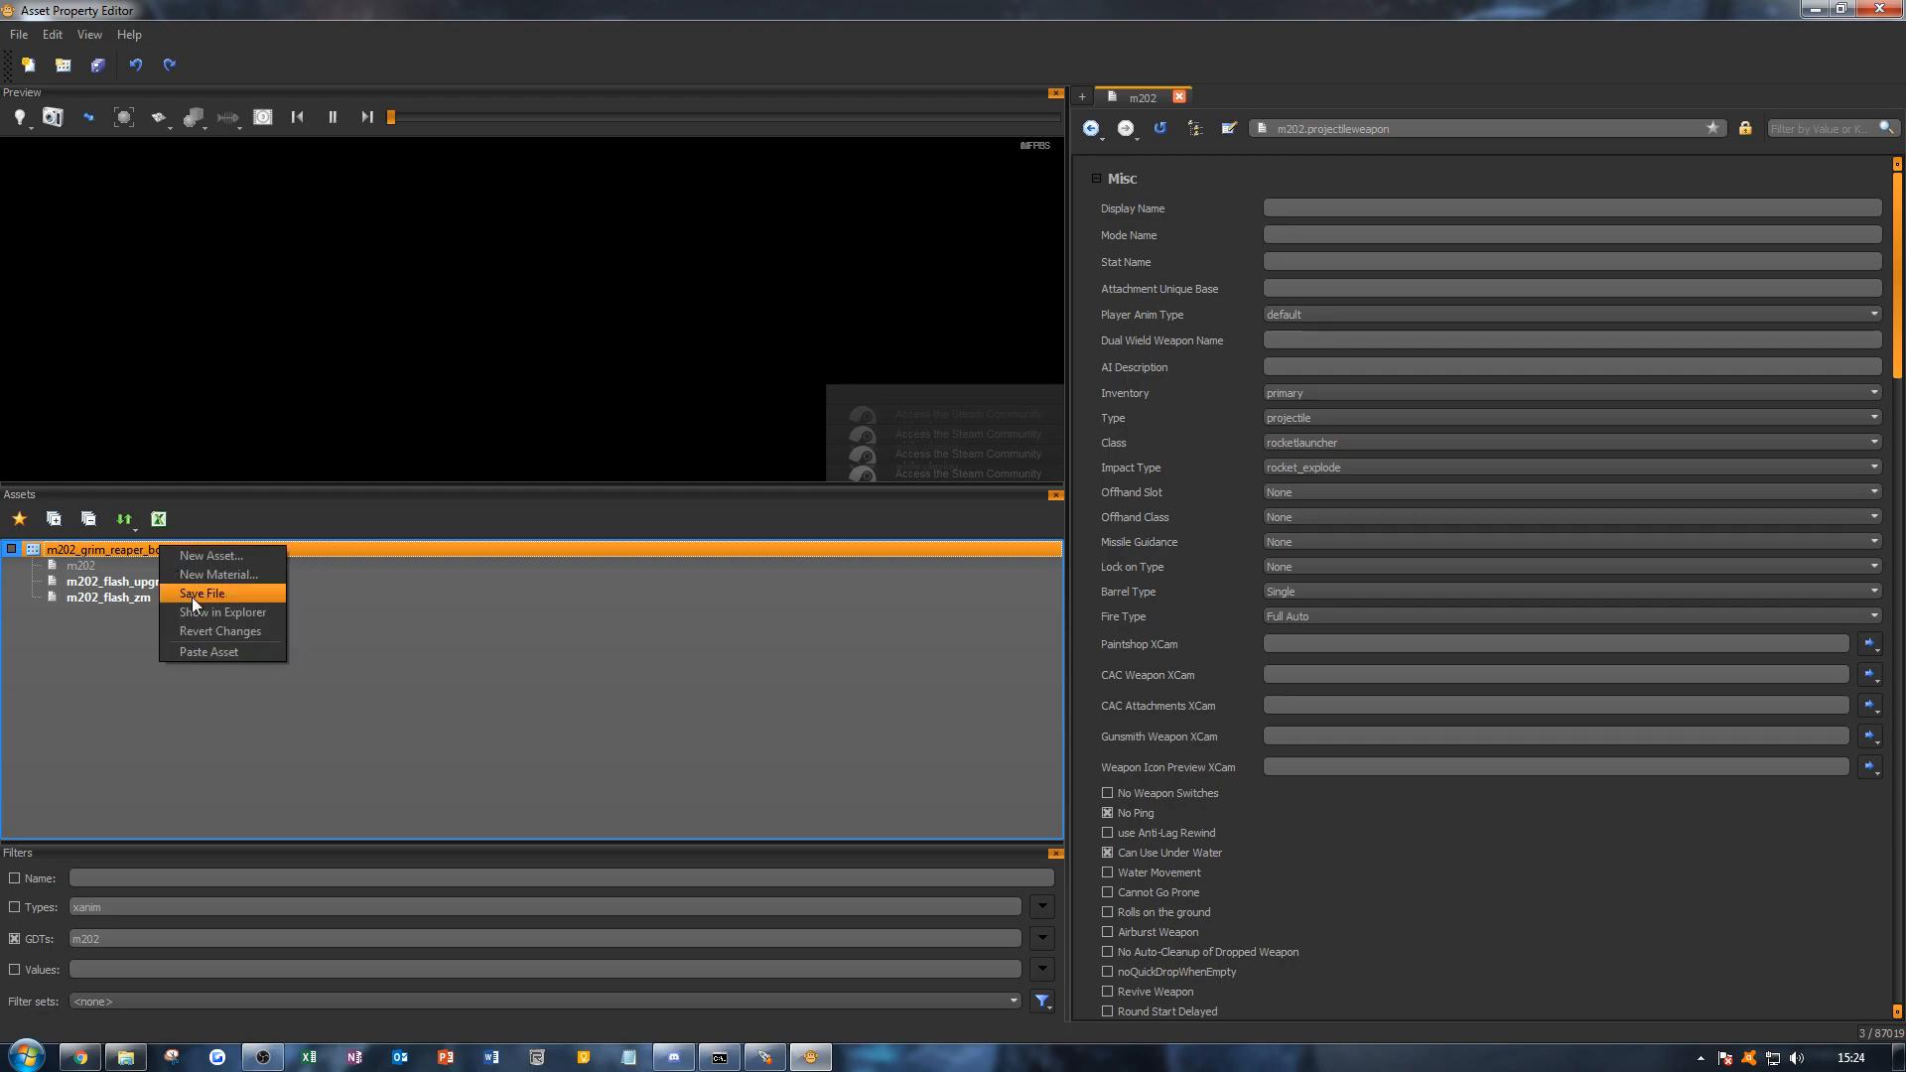
{"action": "left_click", "coordinate": [240, 556]}
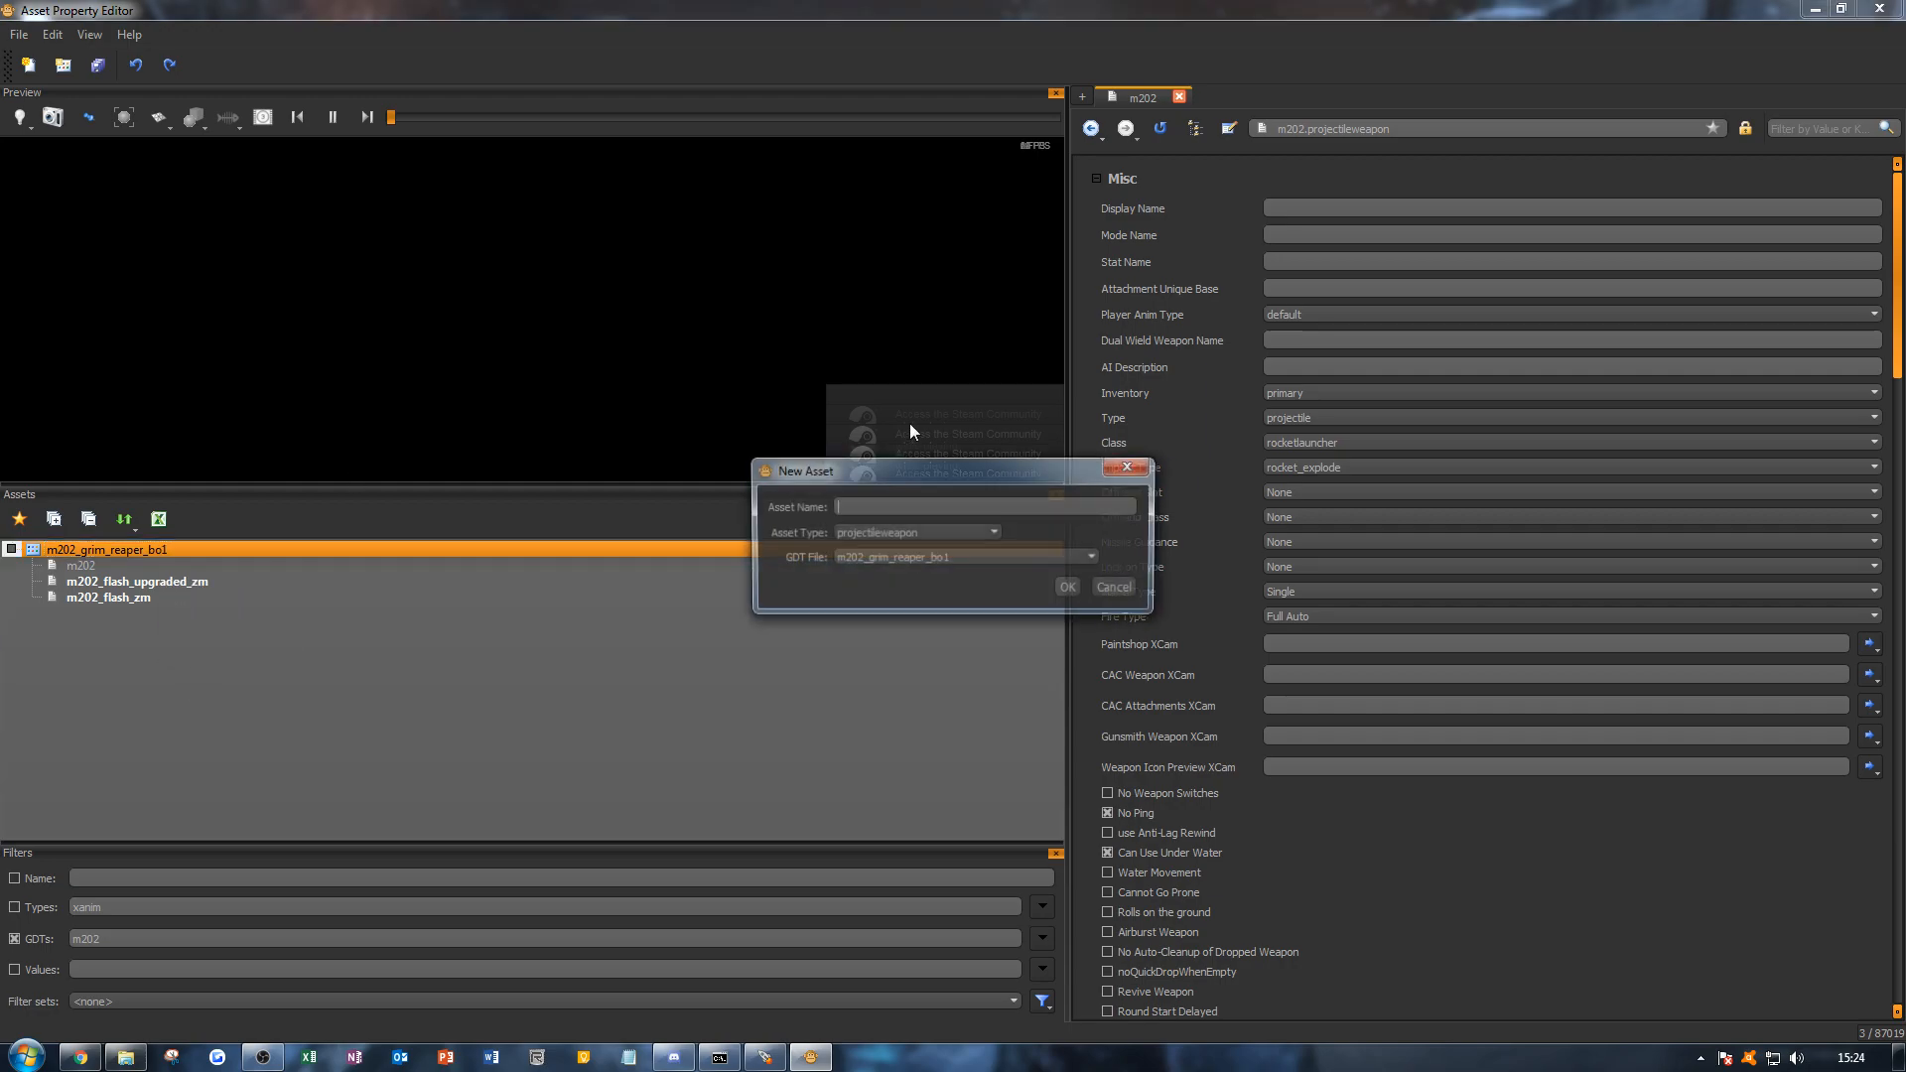
{"action": "left_click", "coordinate": [901, 532]}
{"action": "key", "text": "x"}
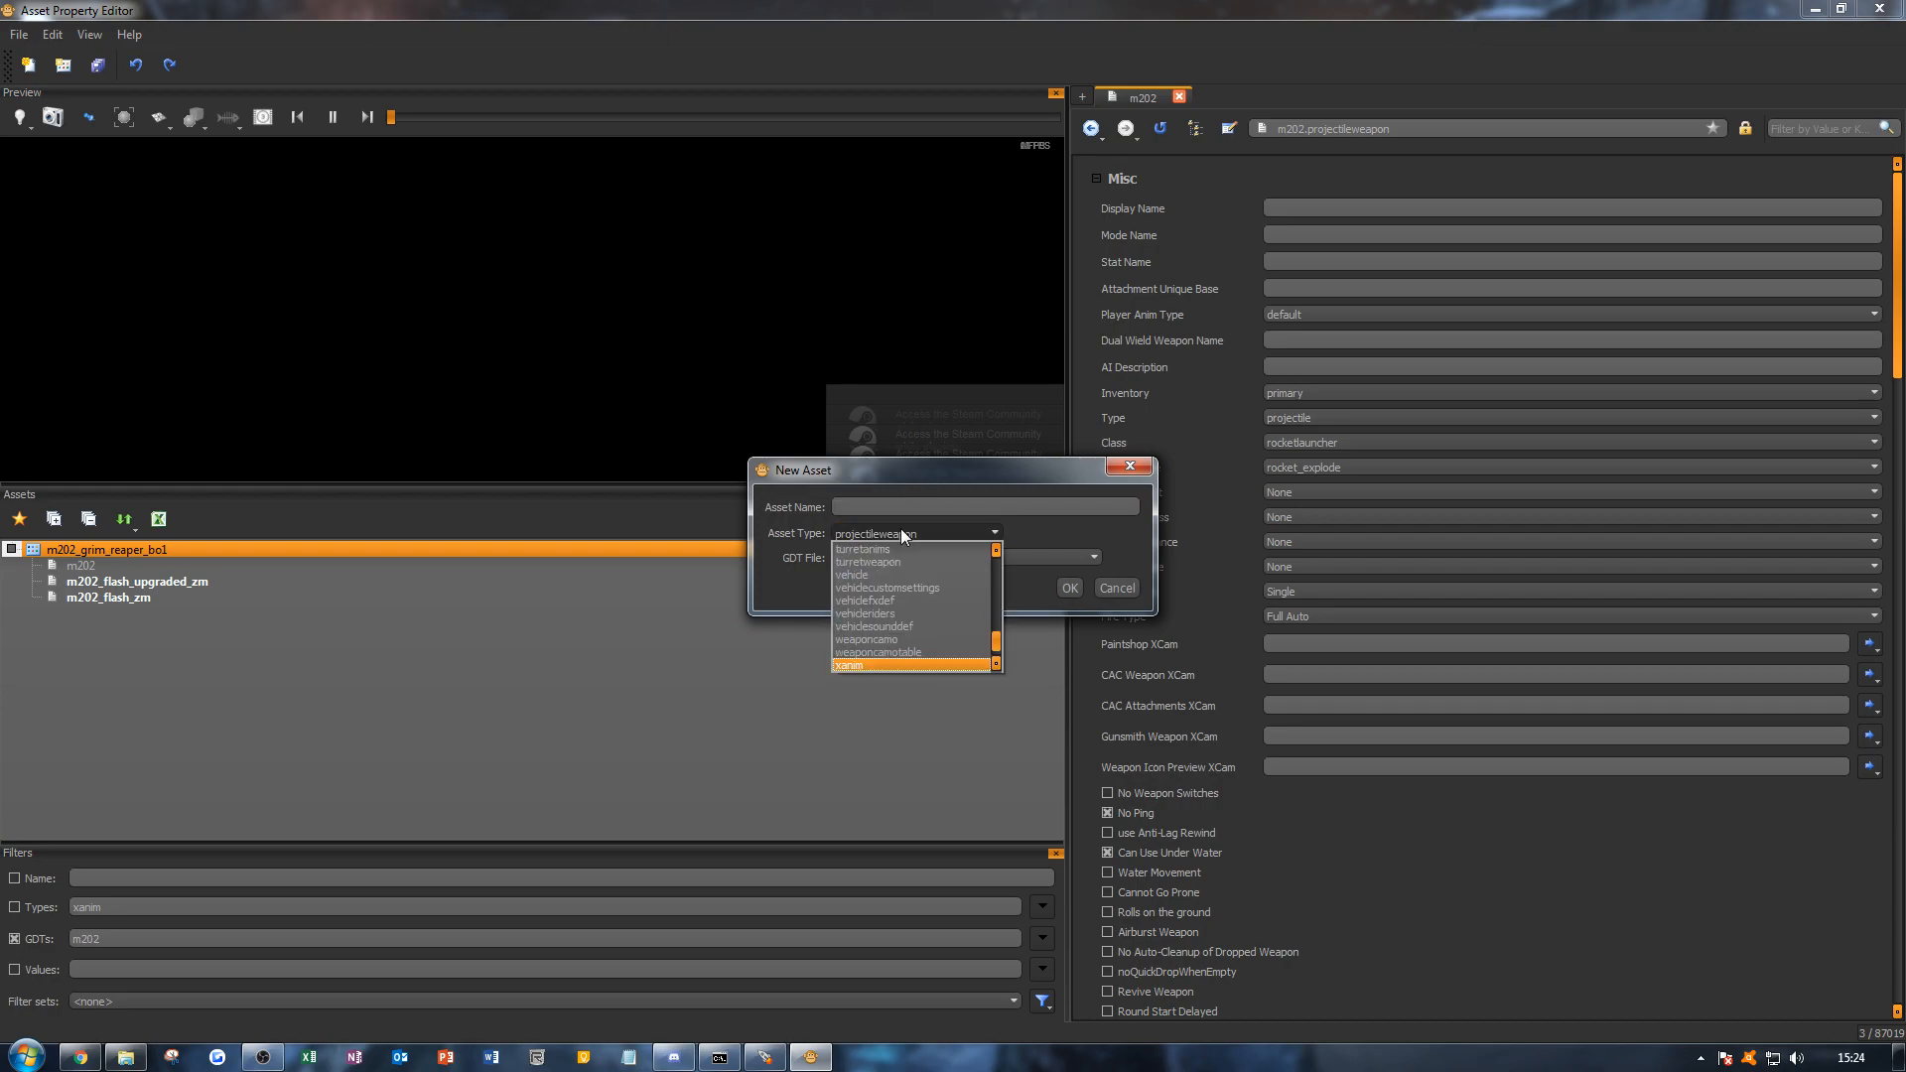
{"action": "key", "text": "Return"}
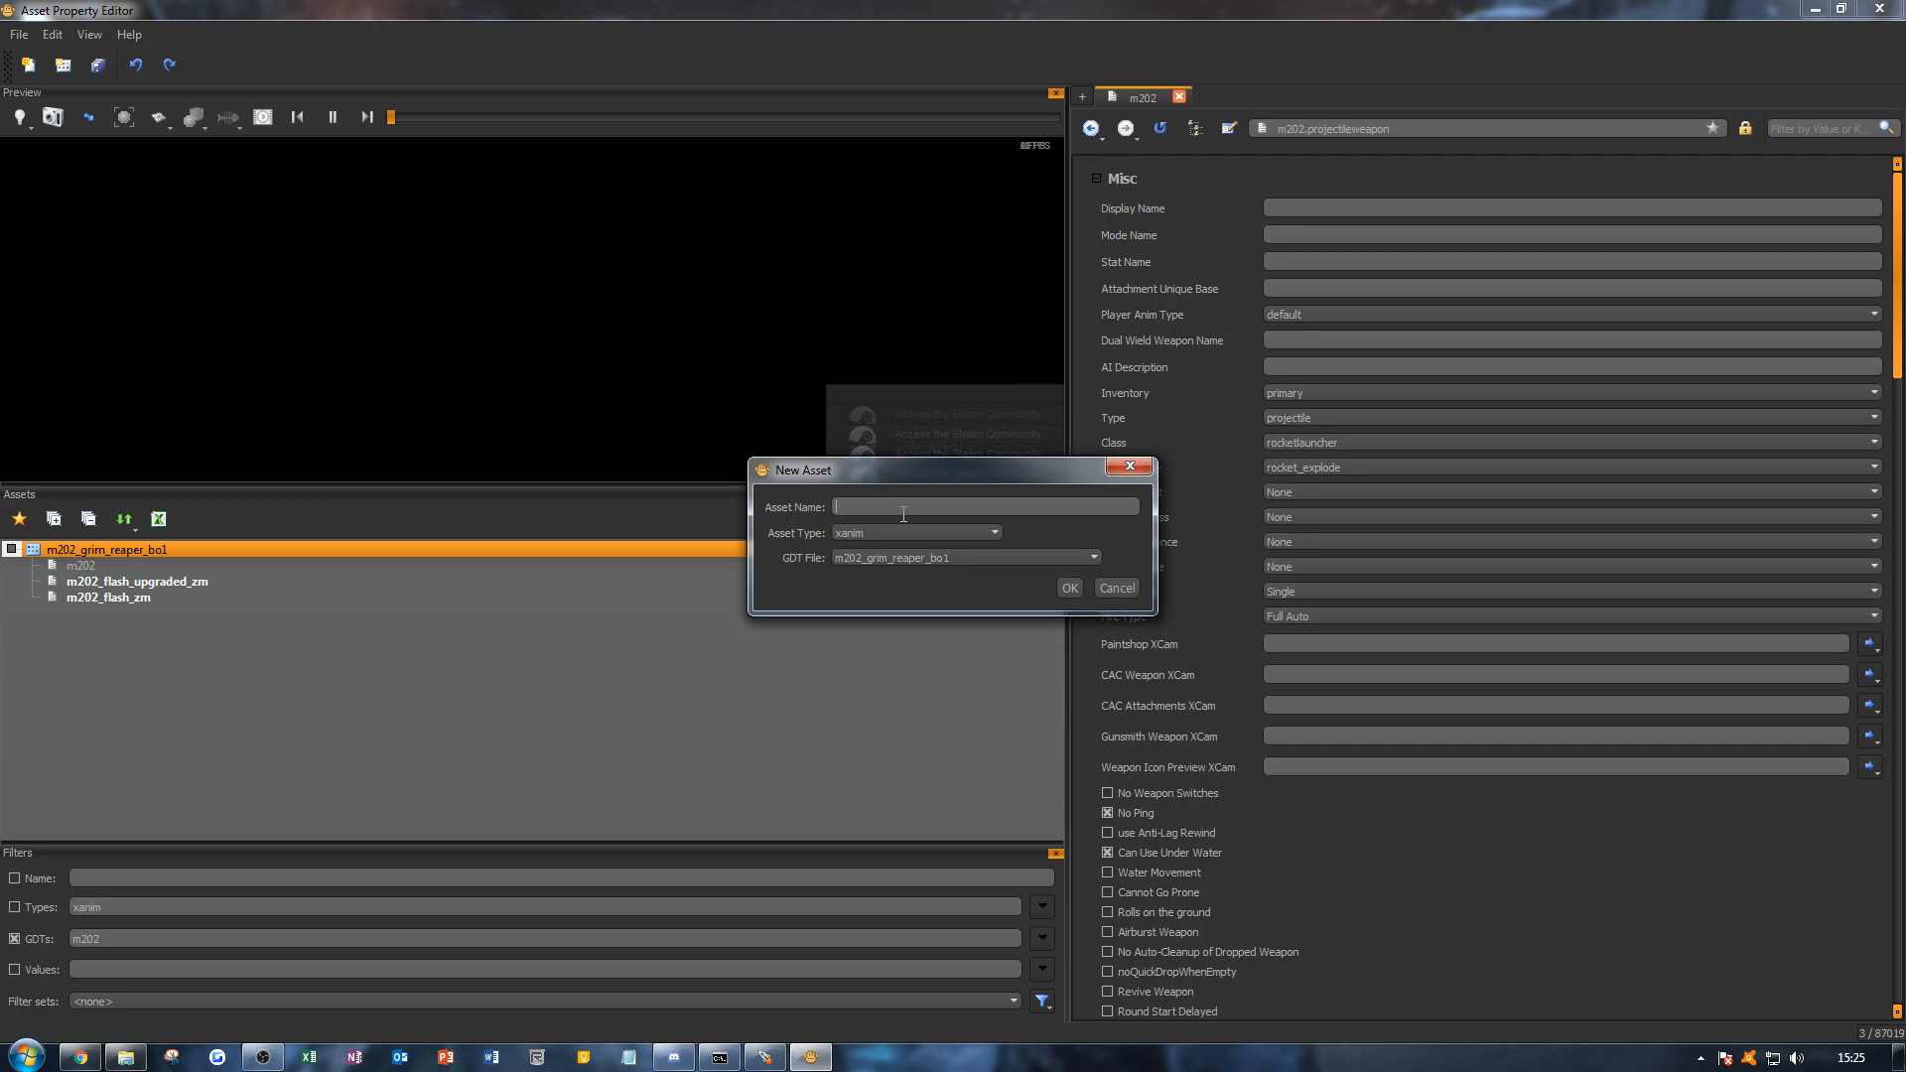
{"action": "type", "text": "m202_ads_down"}
{"action": "key", "text": "Return"}
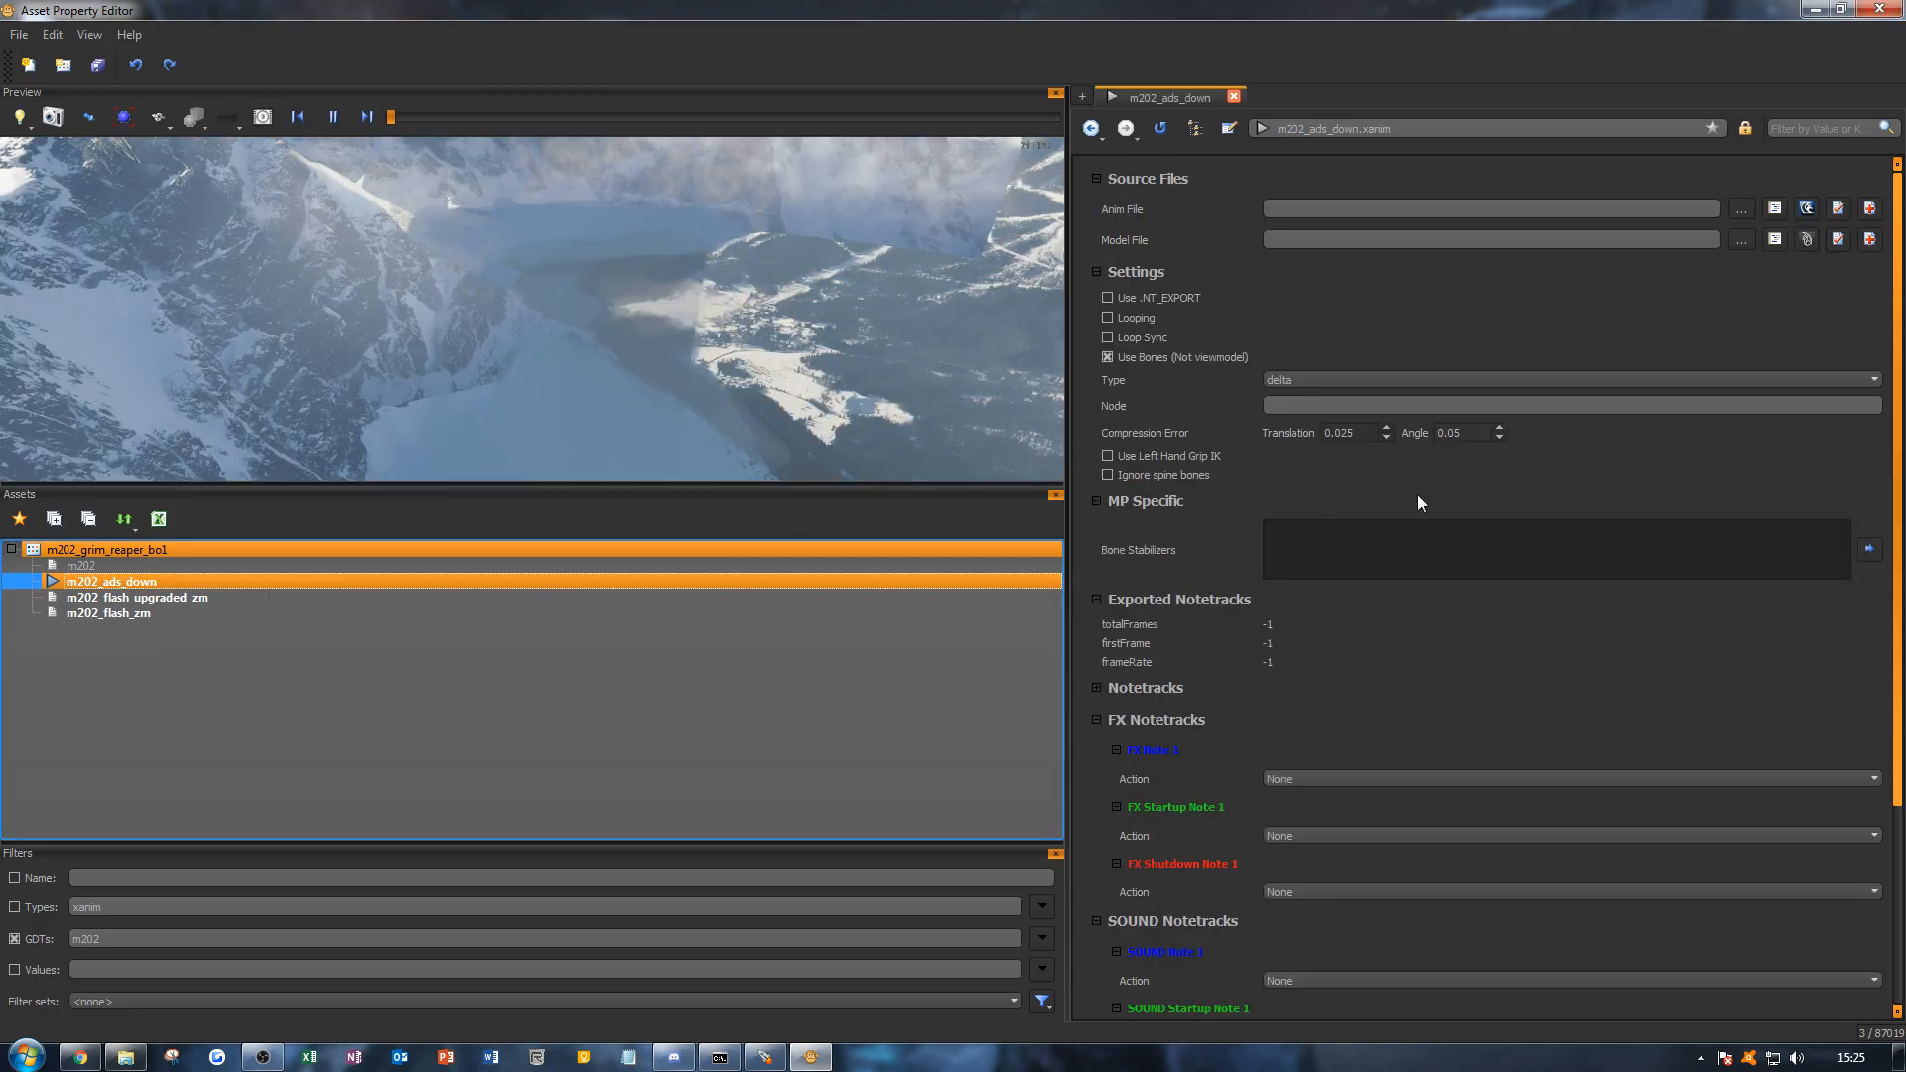
Step: Browse for the m202_ads_down model file and create a folder named gl inside model_export\sirius_weapons
{"action": "left_click", "coordinate": [1741, 239]}
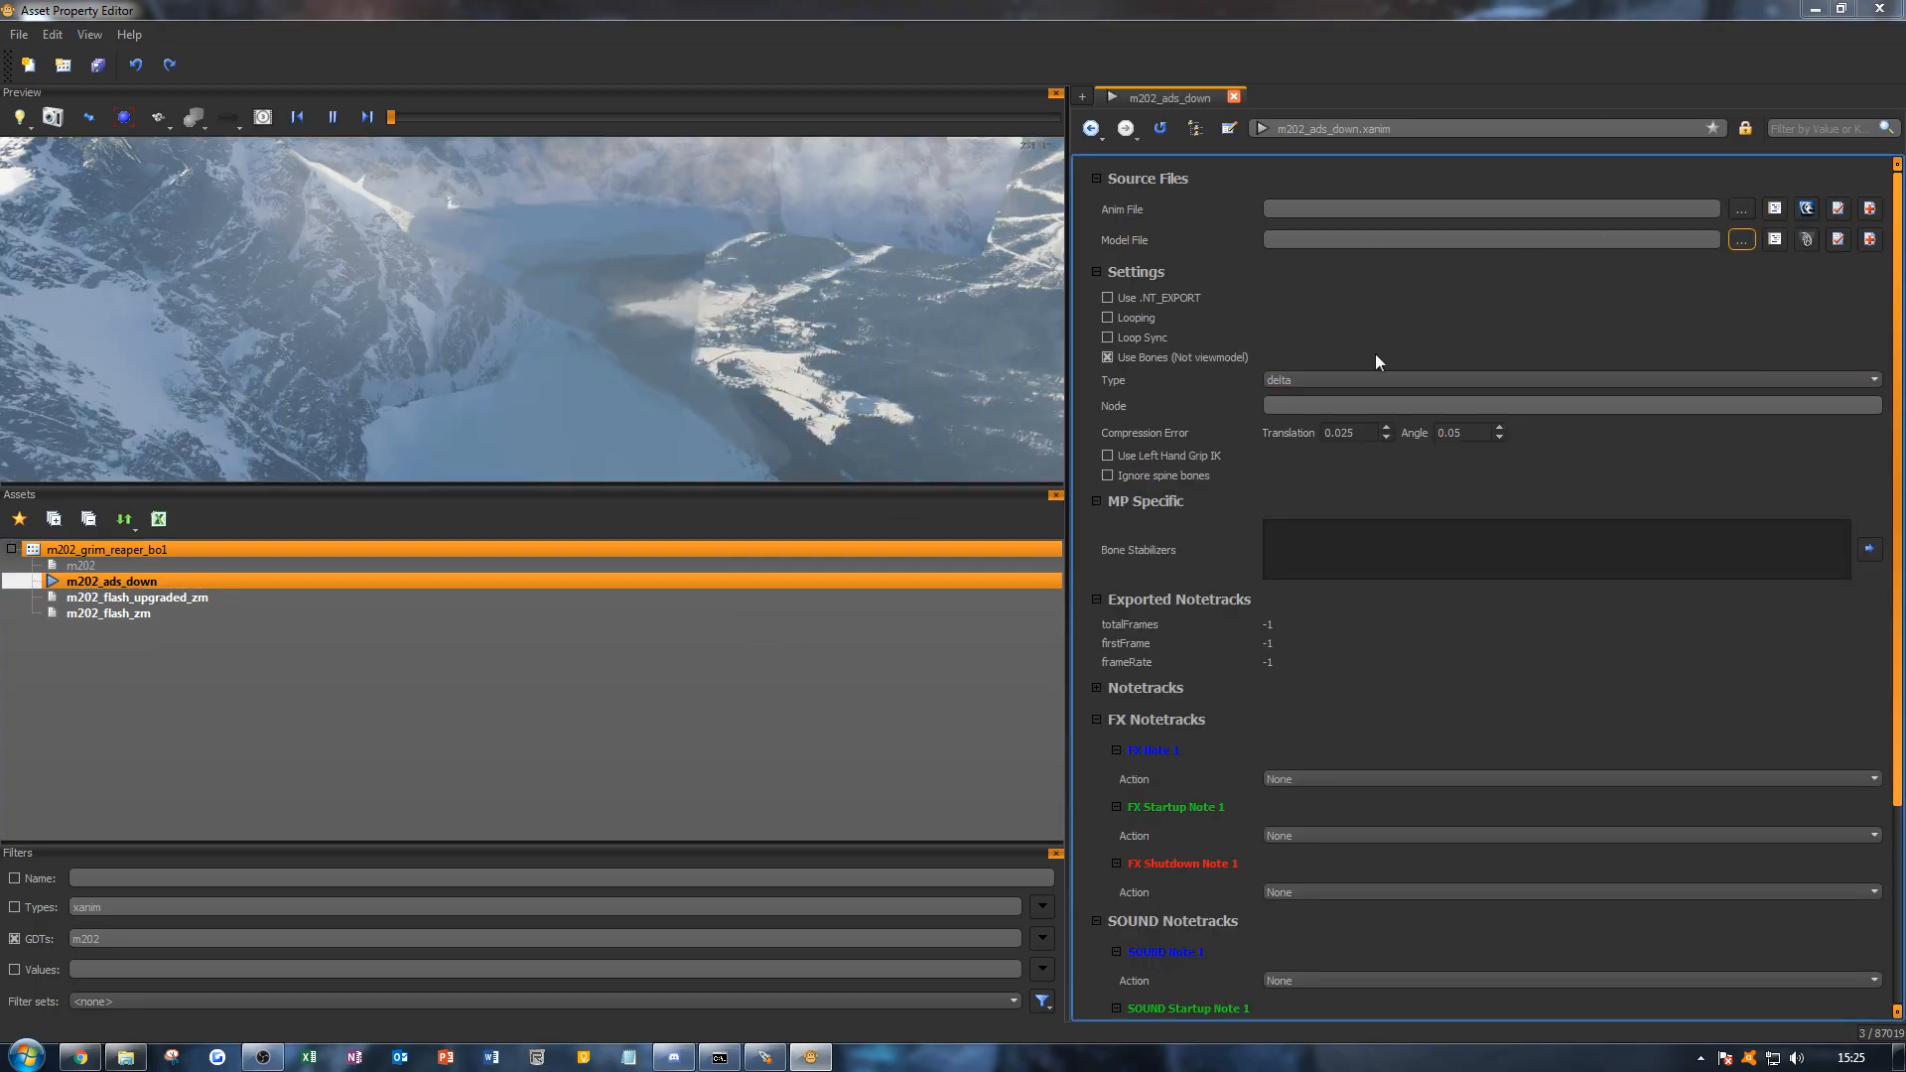
{"action": "scroll", "coordinate": [830, 523], "scroll_direction": "down", "scroll_amount": 15}
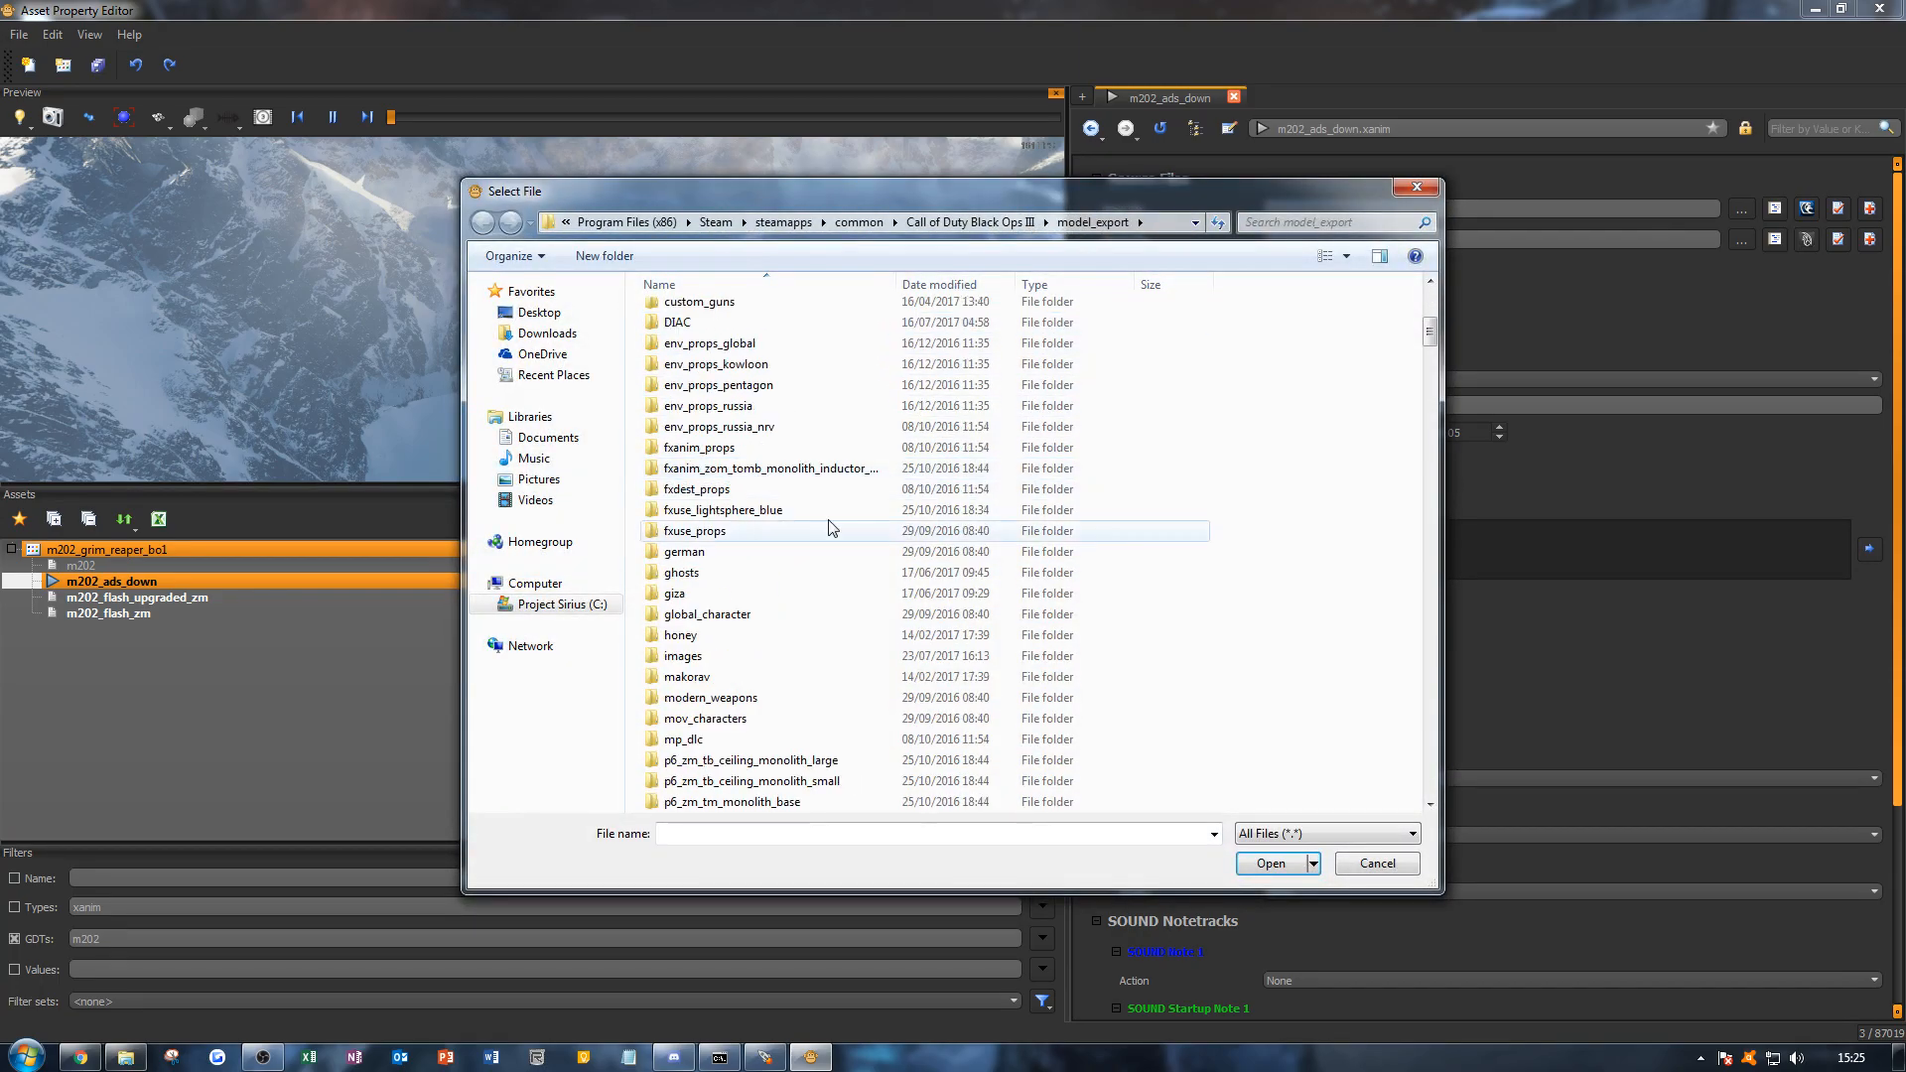
{"action": "scroll", "coordinate": [730, 715], "scroll_direction": "down", "scroll_amount": 3}
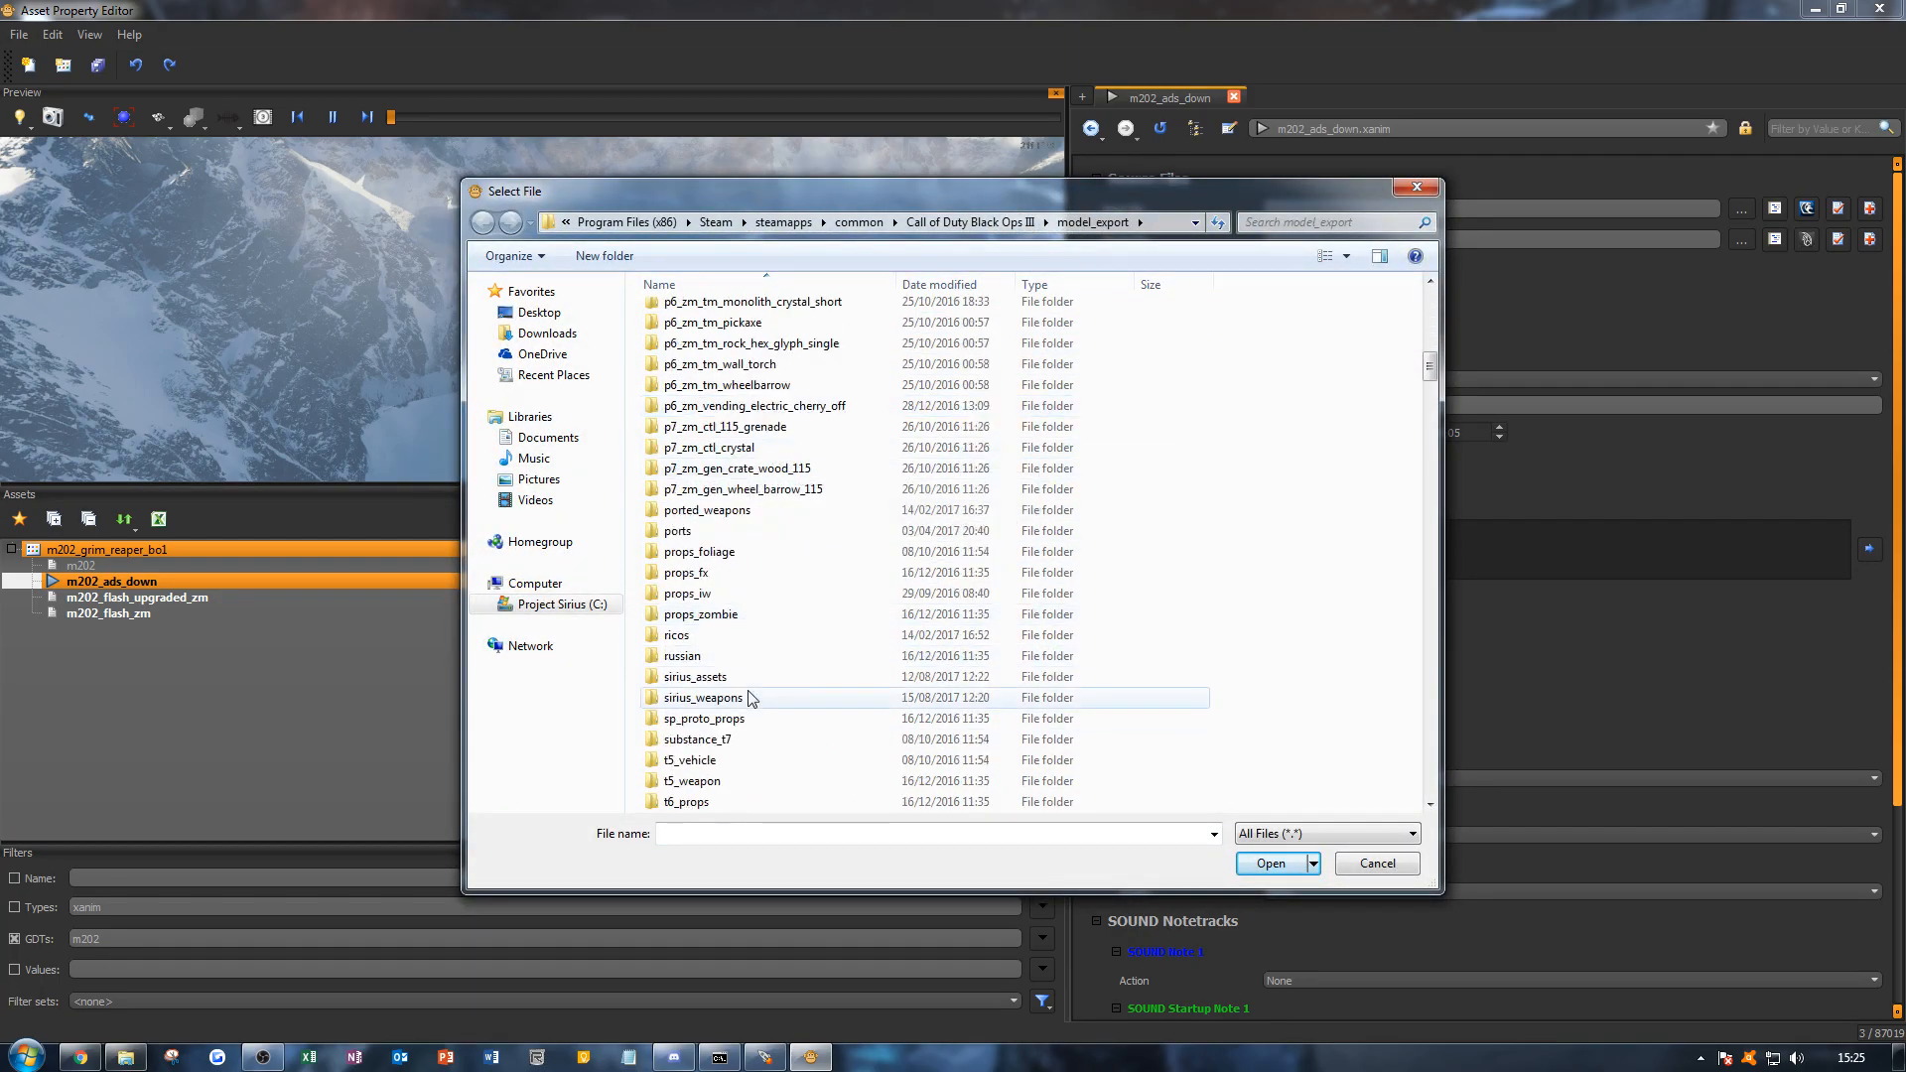
{"action": "left_click", "coordinate": [703, 679]}
{"action": "double_click", "coordinate": [705, 697]}
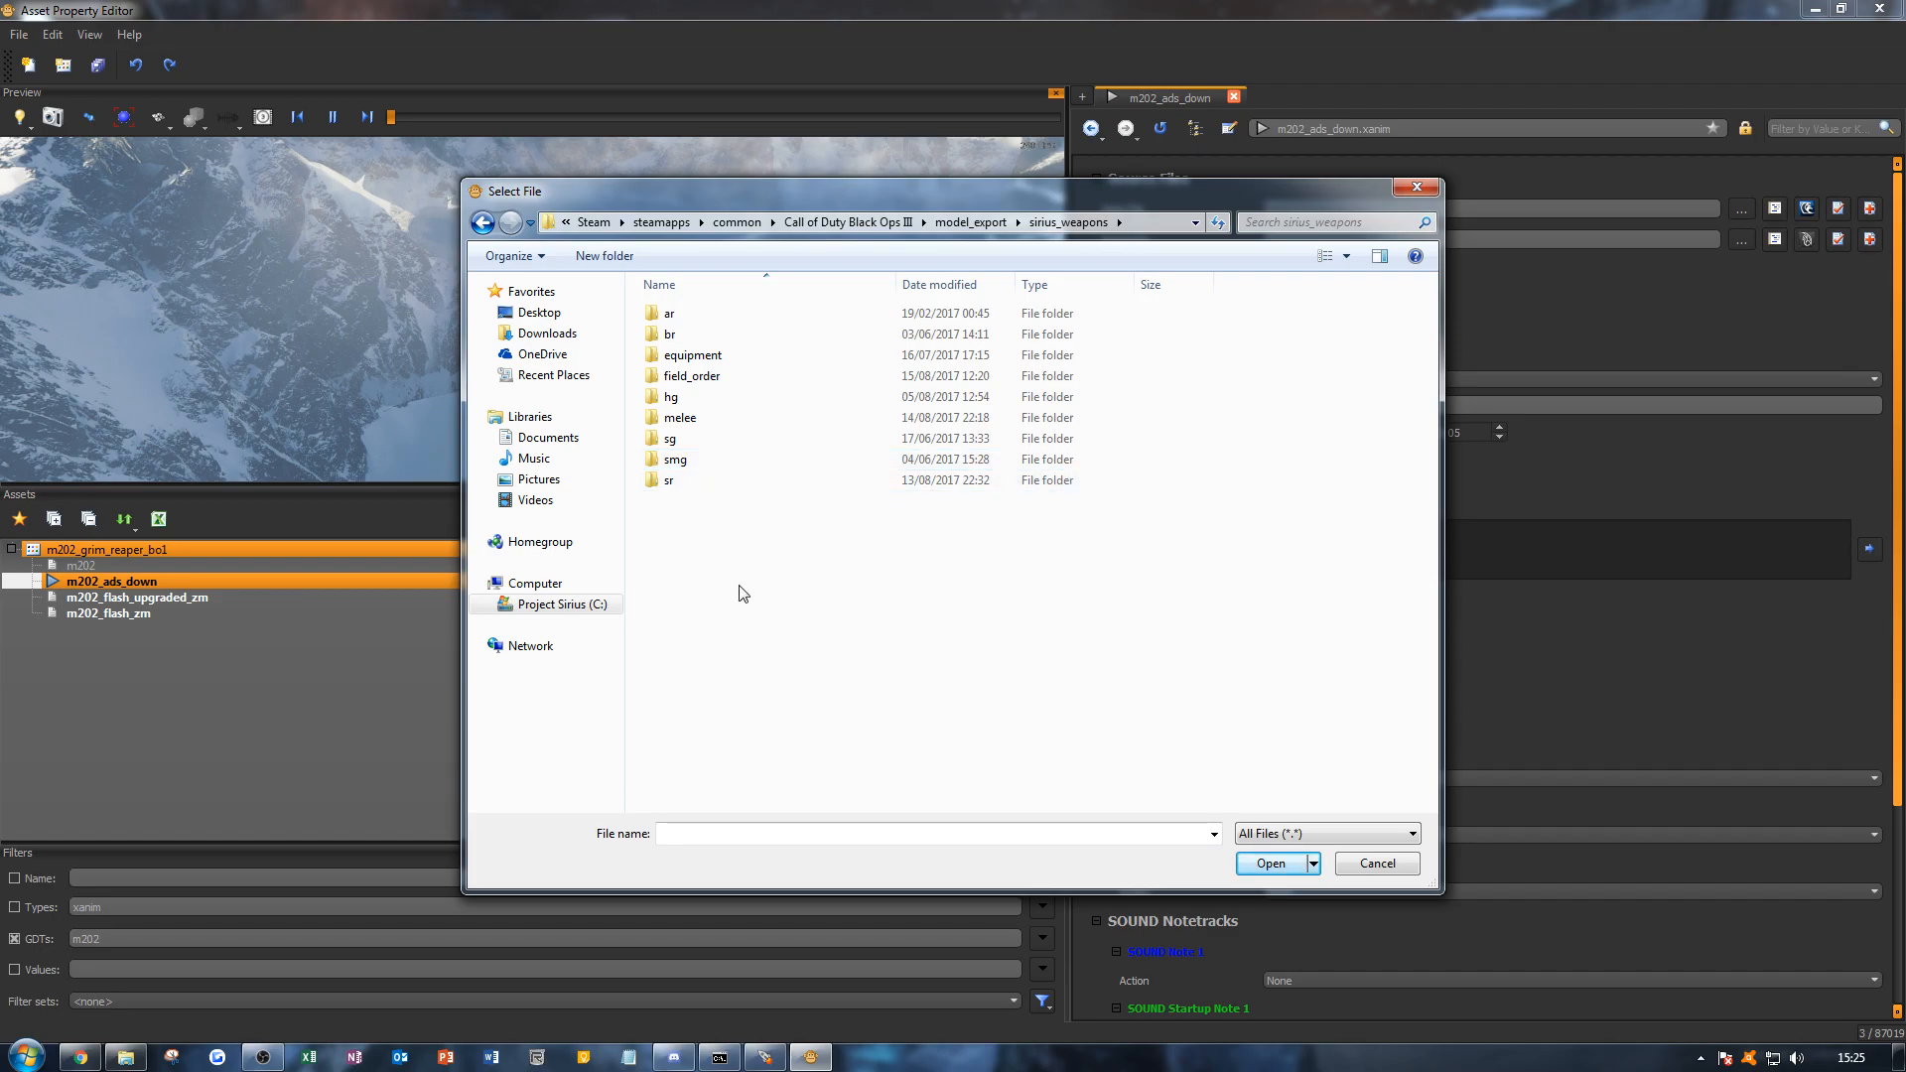
{"action": "left_click", "coordinate": [603, 256]}
{"action": "type", "text": "gl"}
{"action": "key", "text": "Return"}
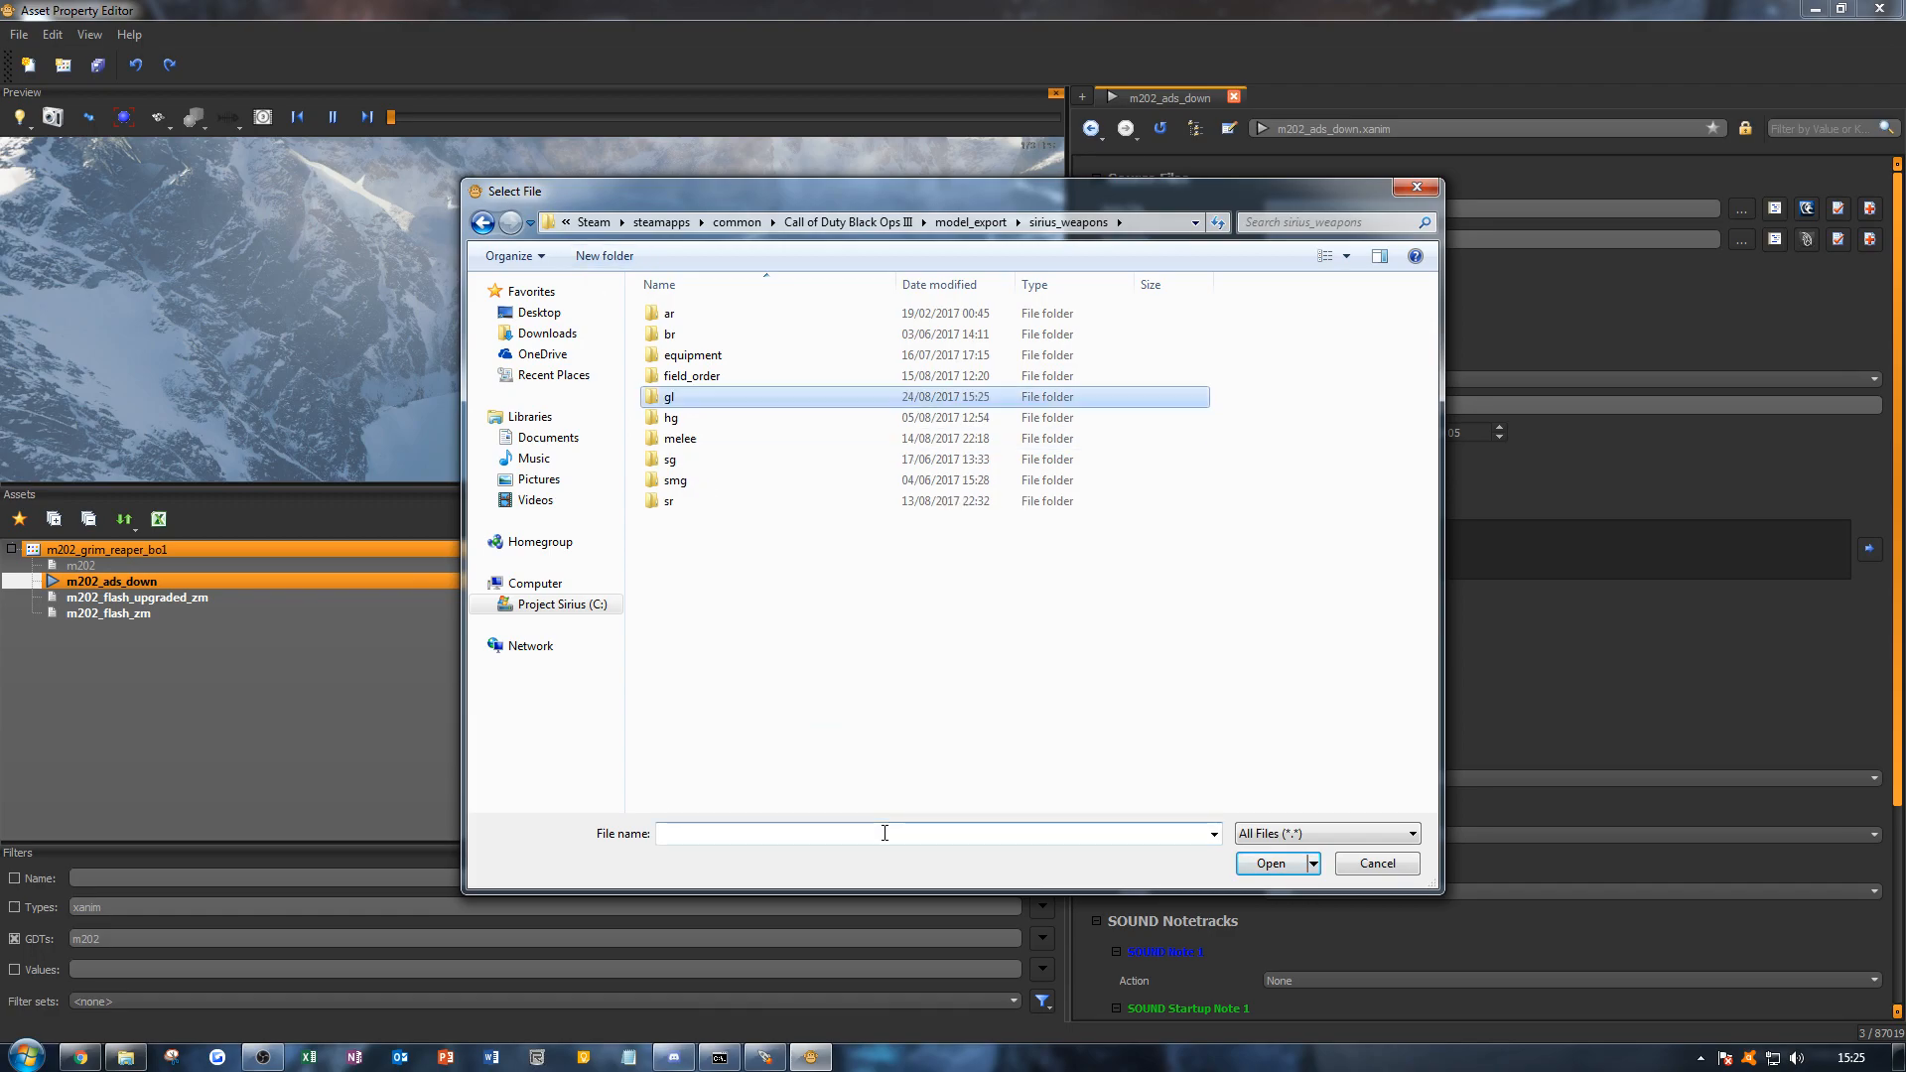
Step: Create a folder named M202 Flash Grim Reaper inside the gl folder and open it
{"action": "key", "text": "Return"}
{"action": "left_click", "coordinate": [604, 256]}
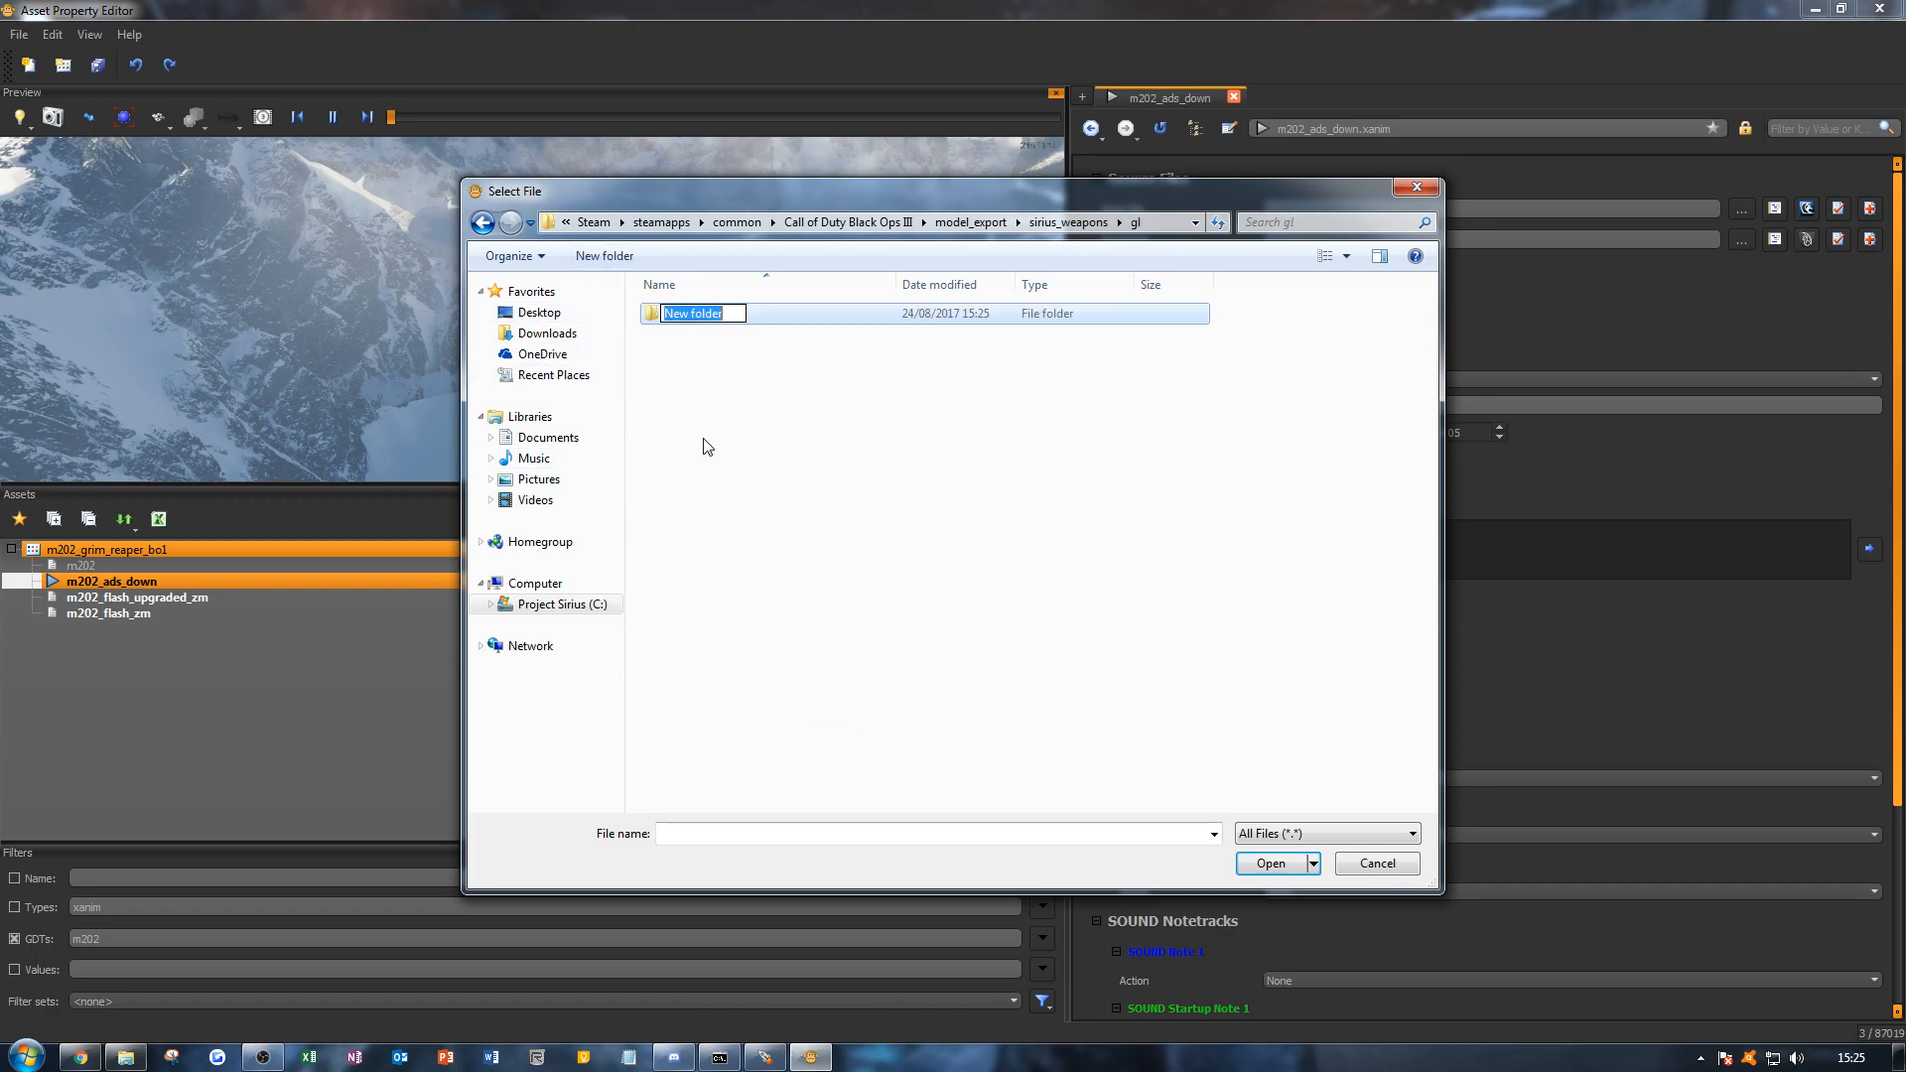
{"action": "type", "text": "M202"}
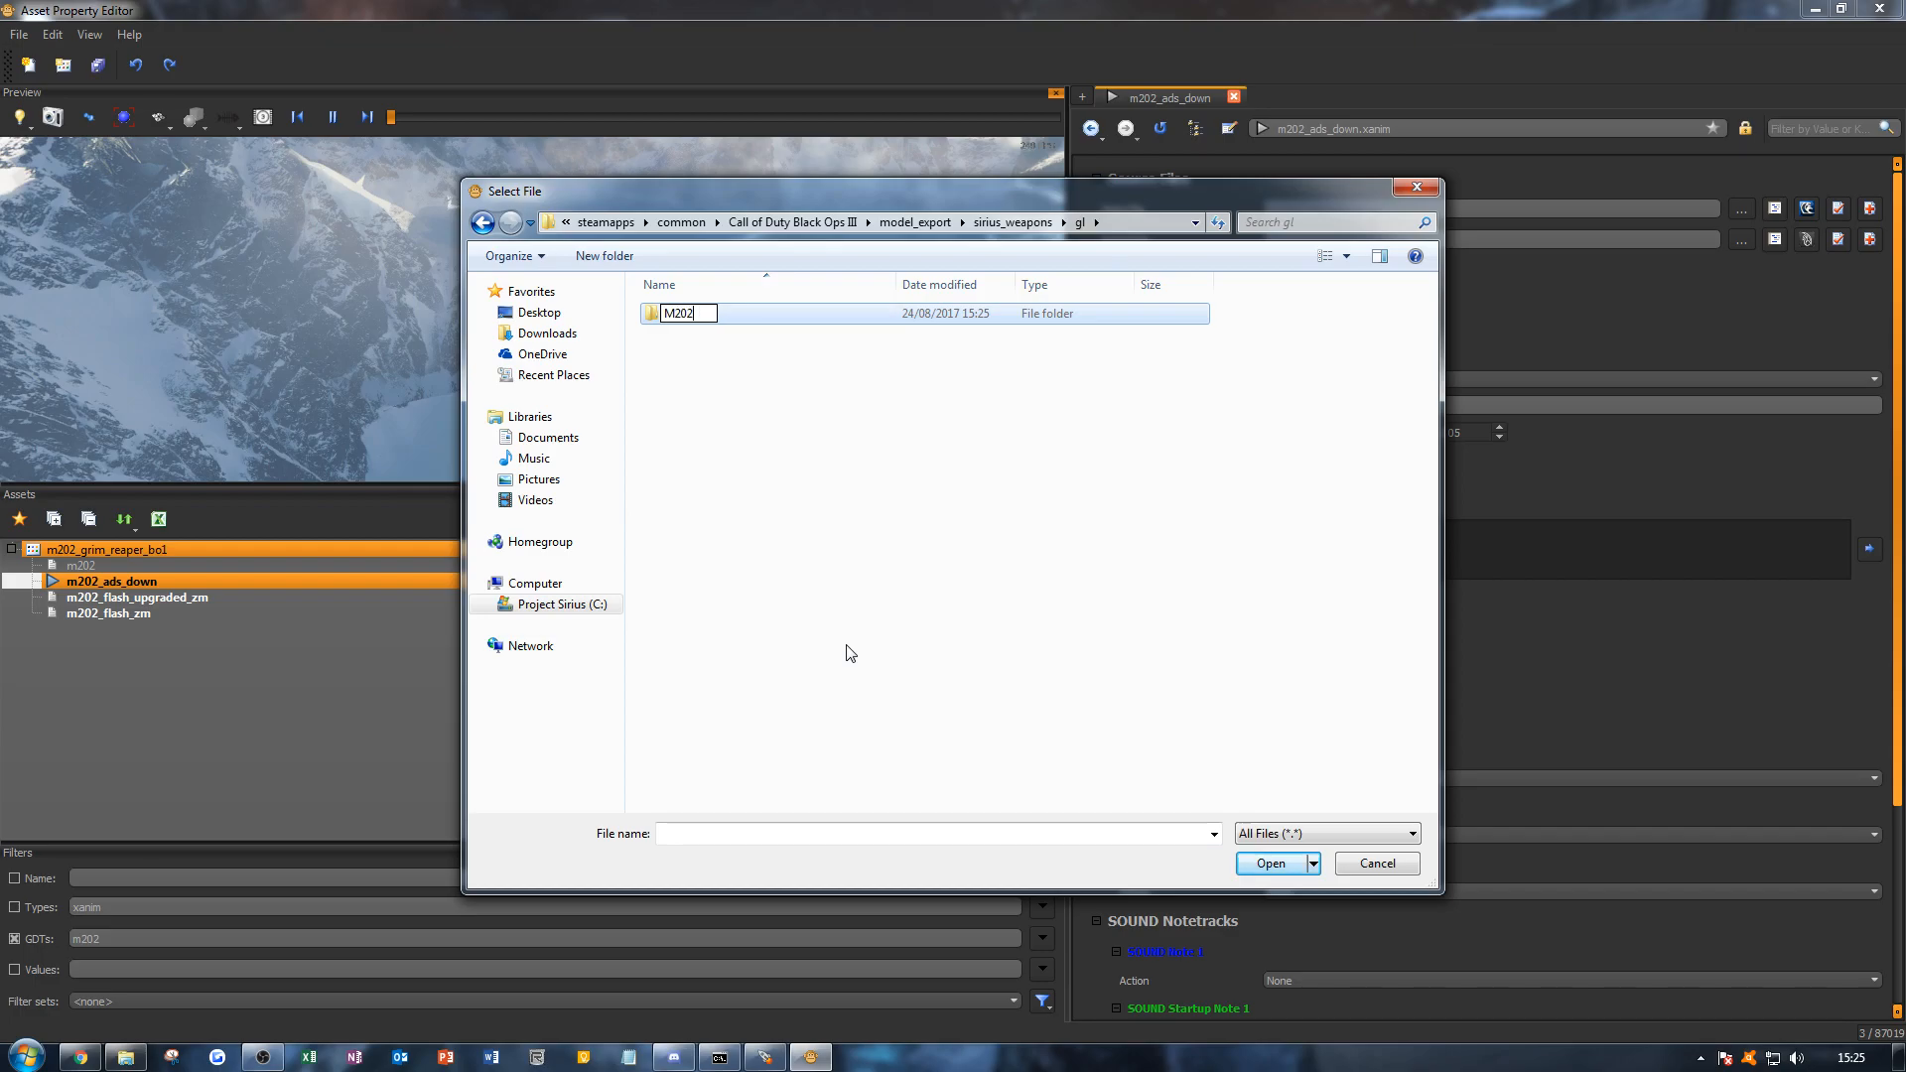
{"action": "key", "text": "BackSpace"}
{"action": "key", "text": "BackSpace"}
{"action": "key", "text": "BackSpace"}
{"action": "key", "text": "BackSpace"}
{"action": "type", "text": "m202"}
{"action": "key", "text": "BackSpace"}
{"action": "key", "text": "BackSpace"}
{"action": "key", "text": "BackSpace"}
{"action": "key", "text": "BackSpace"}
{"action": "type", "text": "M202 Flash Grim Reaper"}
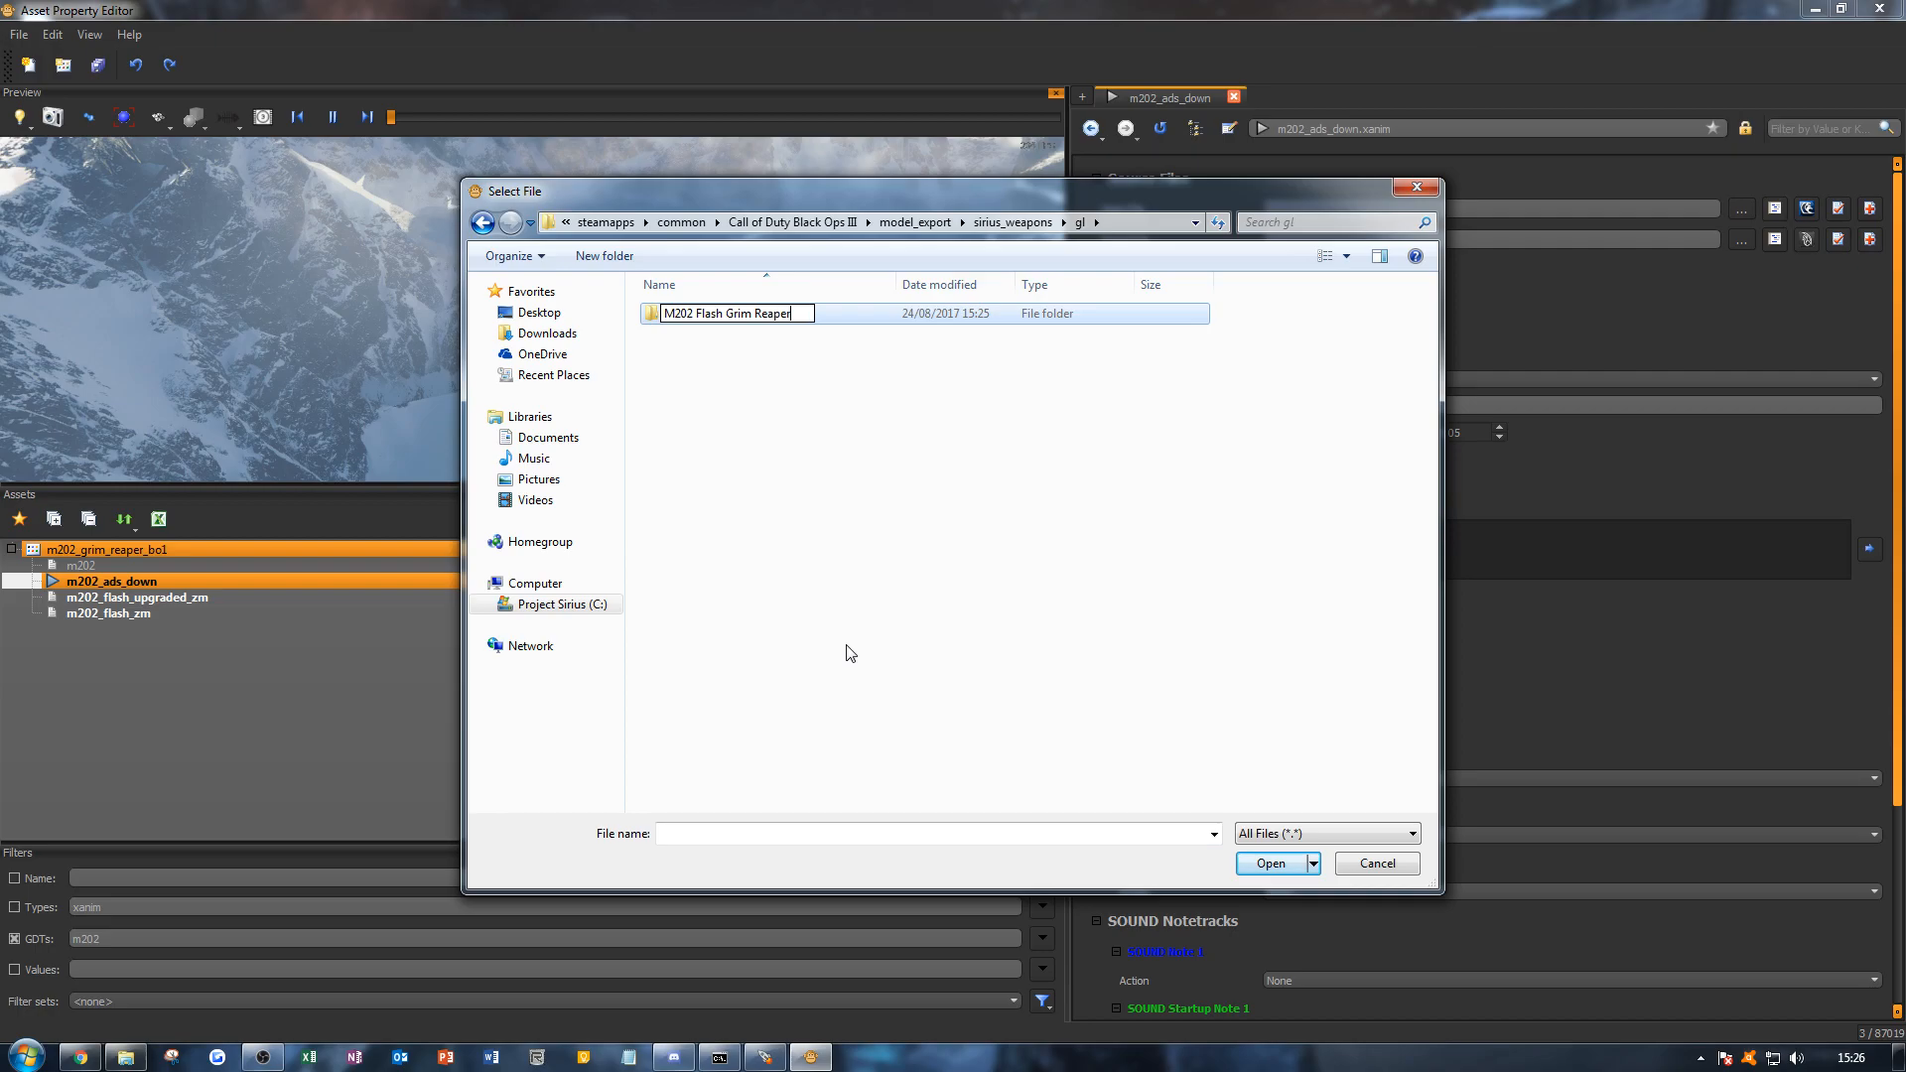
{"action": "key", "text": "Return"}
{"action": "key", "text": "Return"}
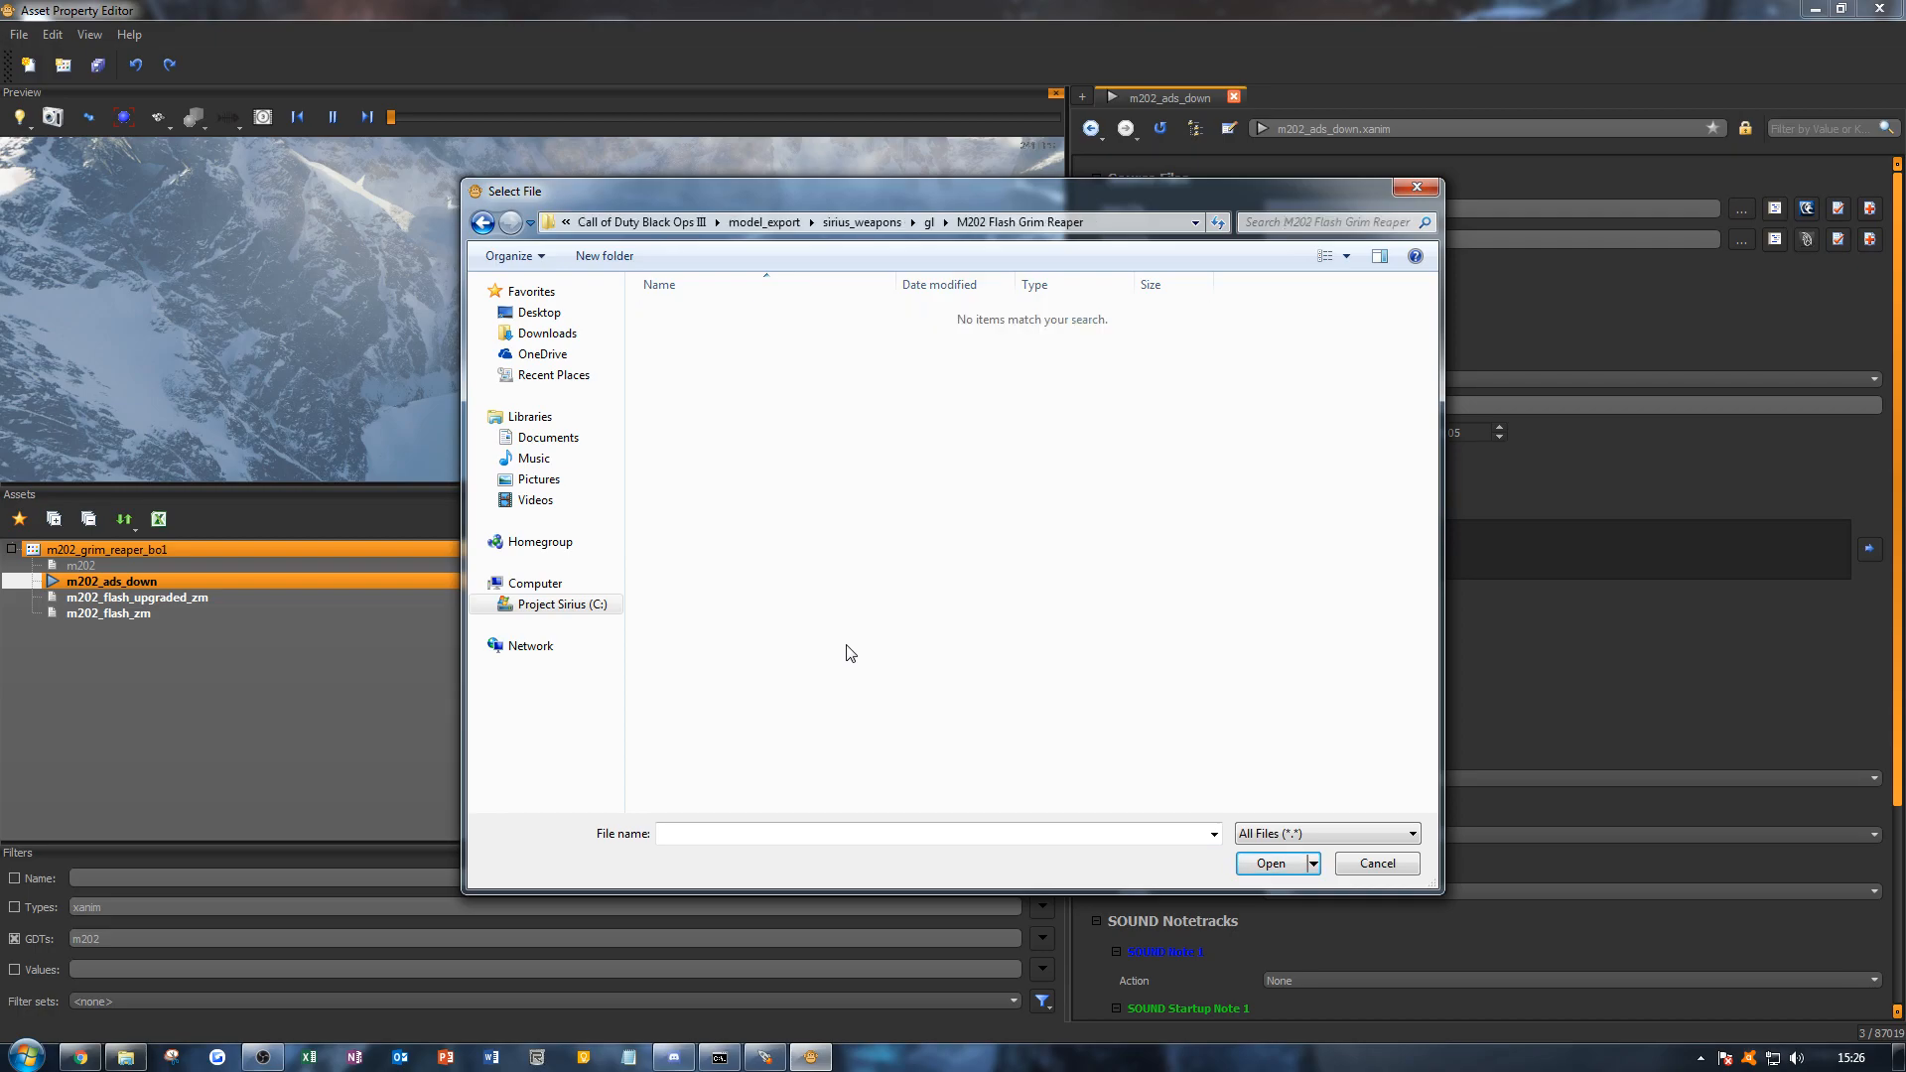
Step: Copy m202_anim, vm_m202 and wm_m202 XMODEL_BIN files from the source weapon folder into the new M202 Flash Grim Reaper folder
{"action": "key", "text": "alt+Tab"}
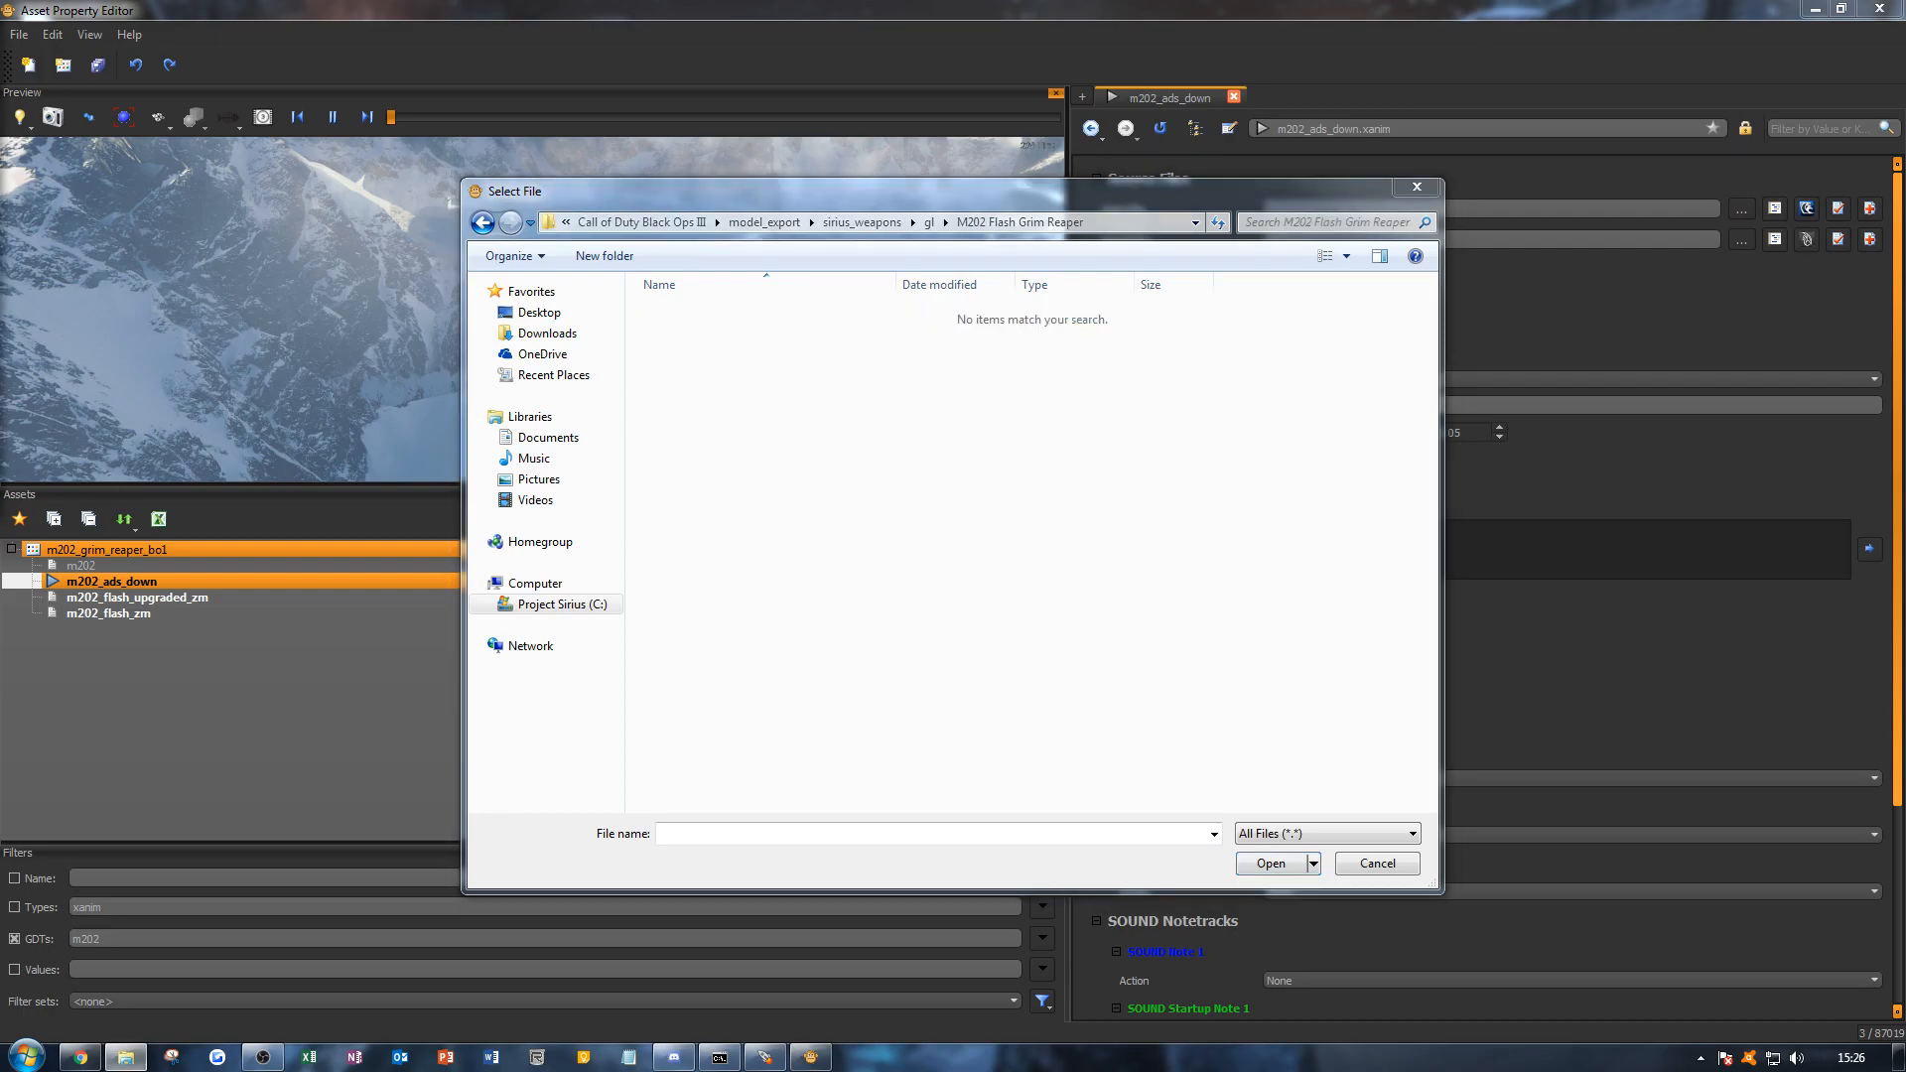
{"action": "left_click_drag", "start_coordinate": [0, 98], "coordinate": [356, 110]}
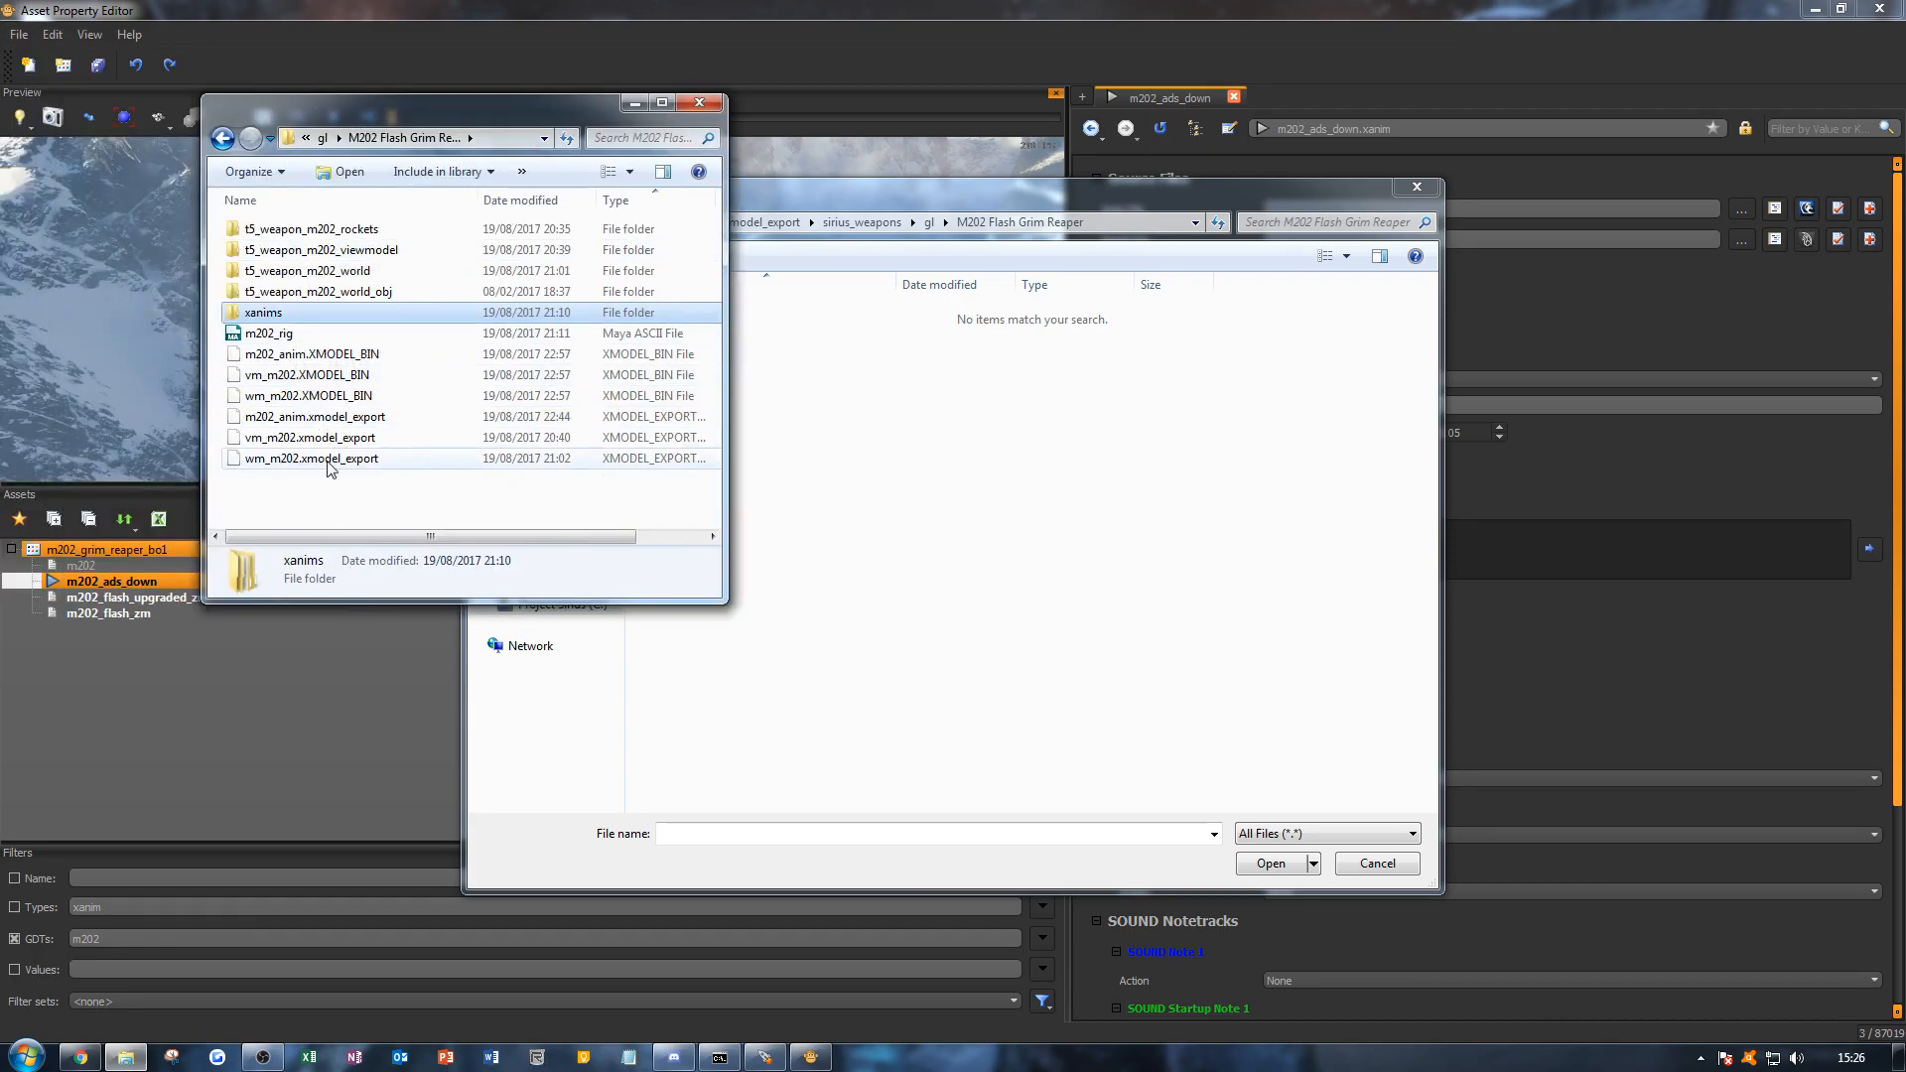
{"action": "left_click", "coordinate": [304, 493]}
{"action": "left_click", "coordinate": [319, 396]}
{"action": "left_click", "coordinate": [338, 354], "text": "ctrl"}
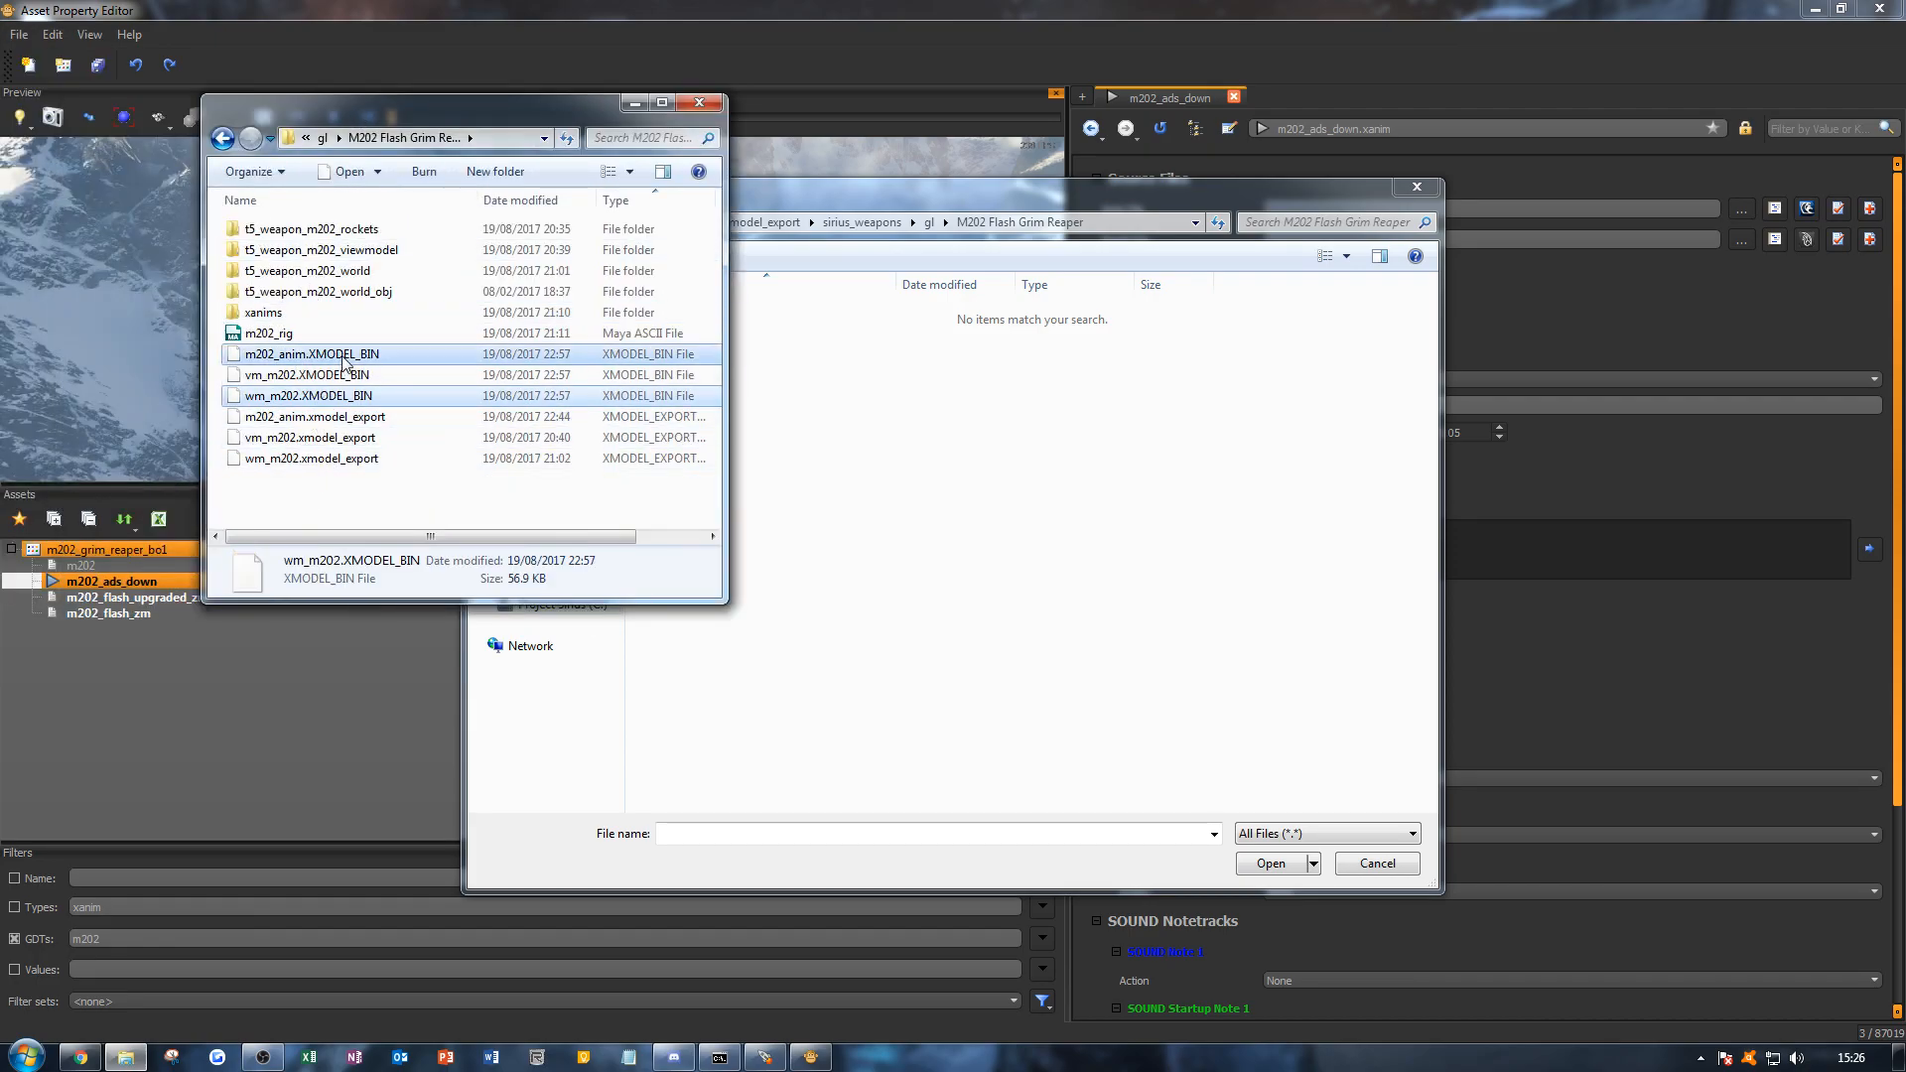
{"action": "left_click", "coordinate": [449, 375], "text": "ctrl"}
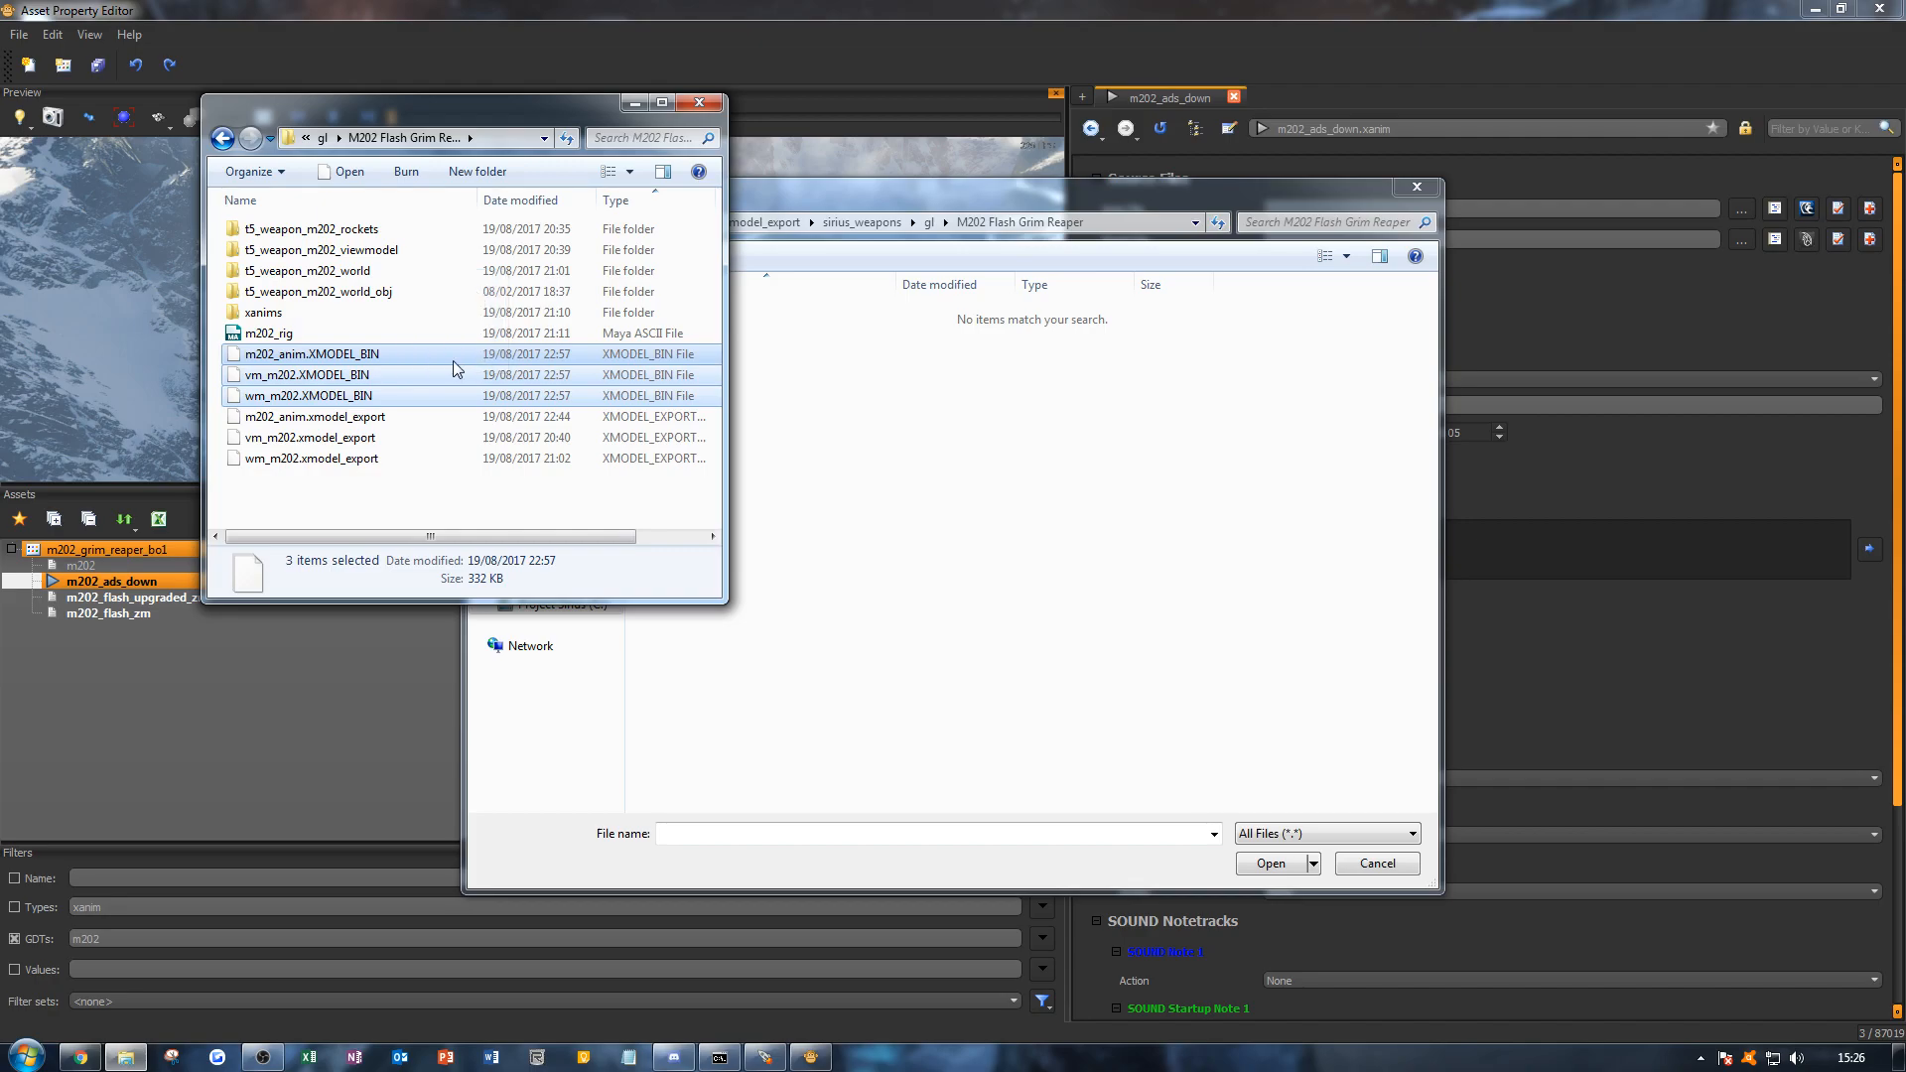
{"action": "left_click_drag", "start_coordinate": [450, 359], "coordinate": [880, 434]}
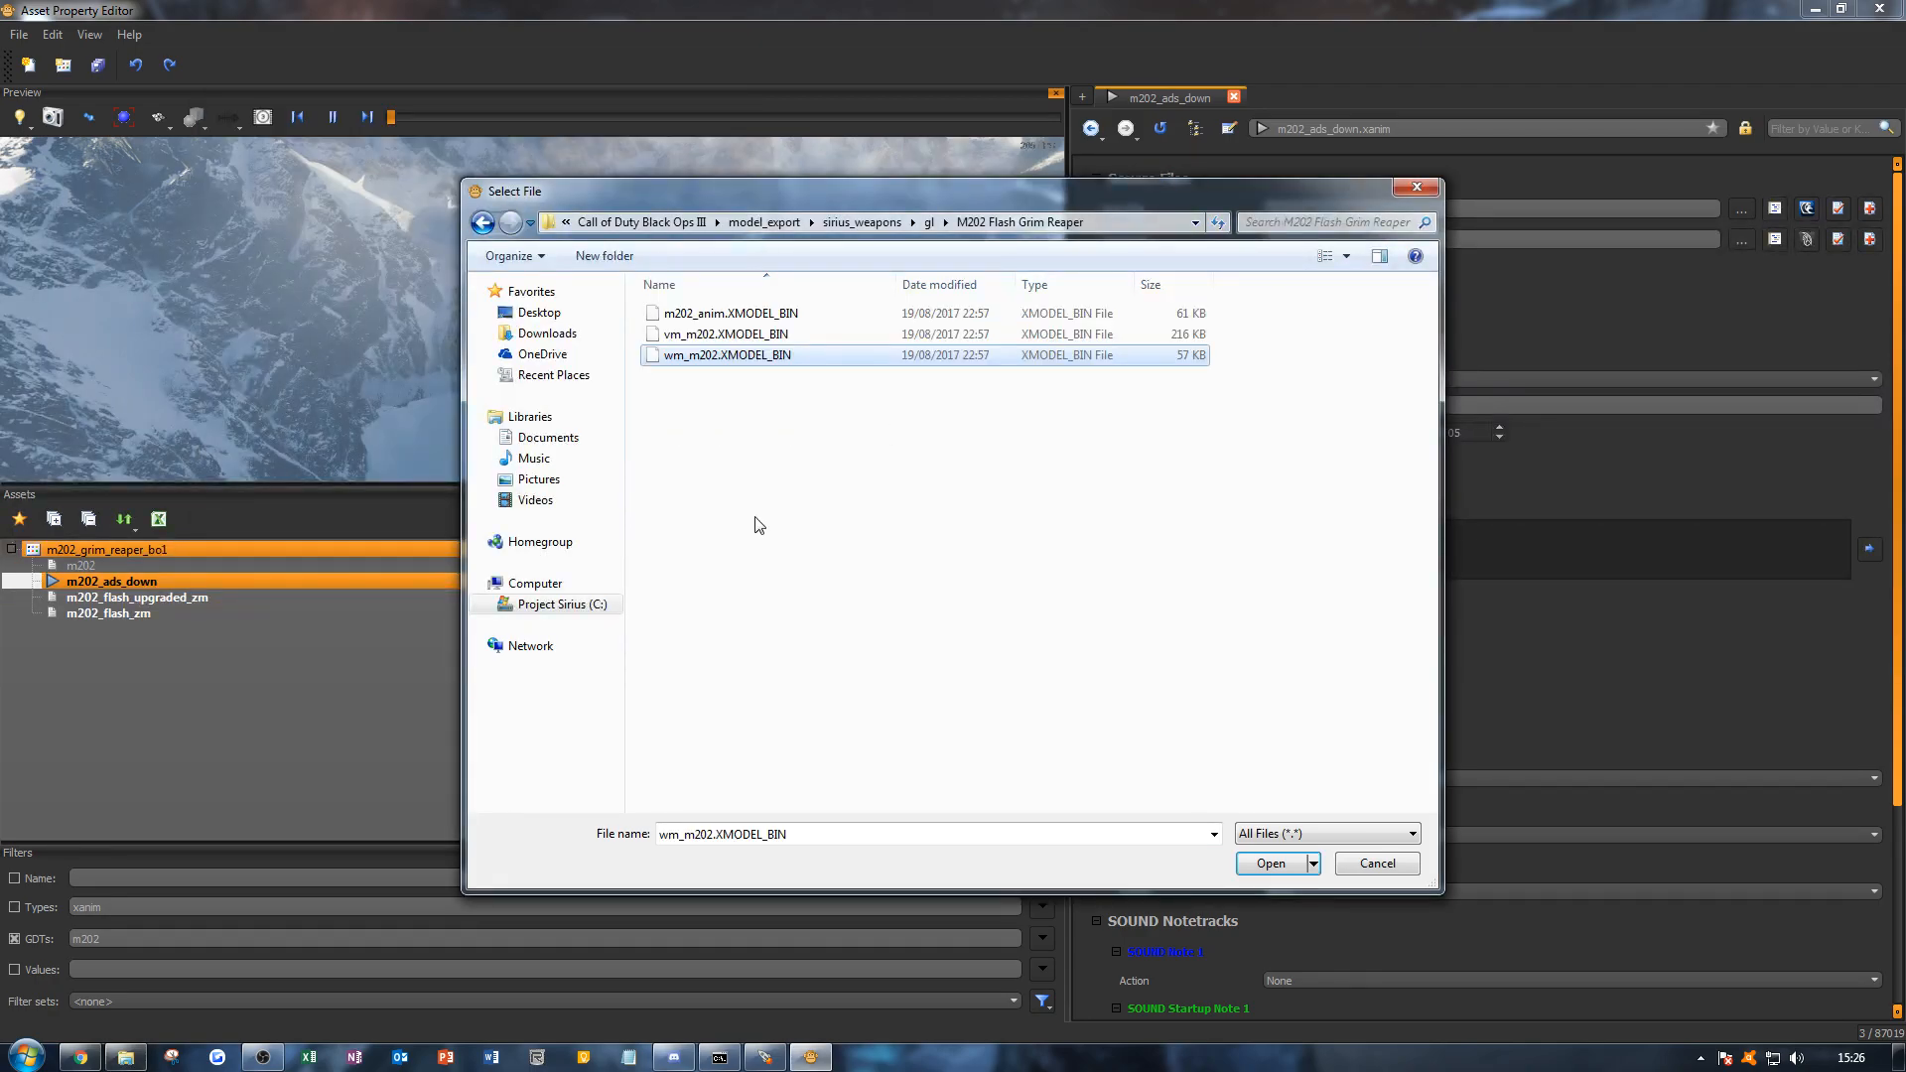
Step: Create a folder named images beside the copied XMODEL_BIN files and open it
{"action": "left_click", "coordinate": [635, 257]}
{"action": "type", "text": "images"}
{"action": "key", "text": "Return"}
{"action": "key", "text": "Return"}
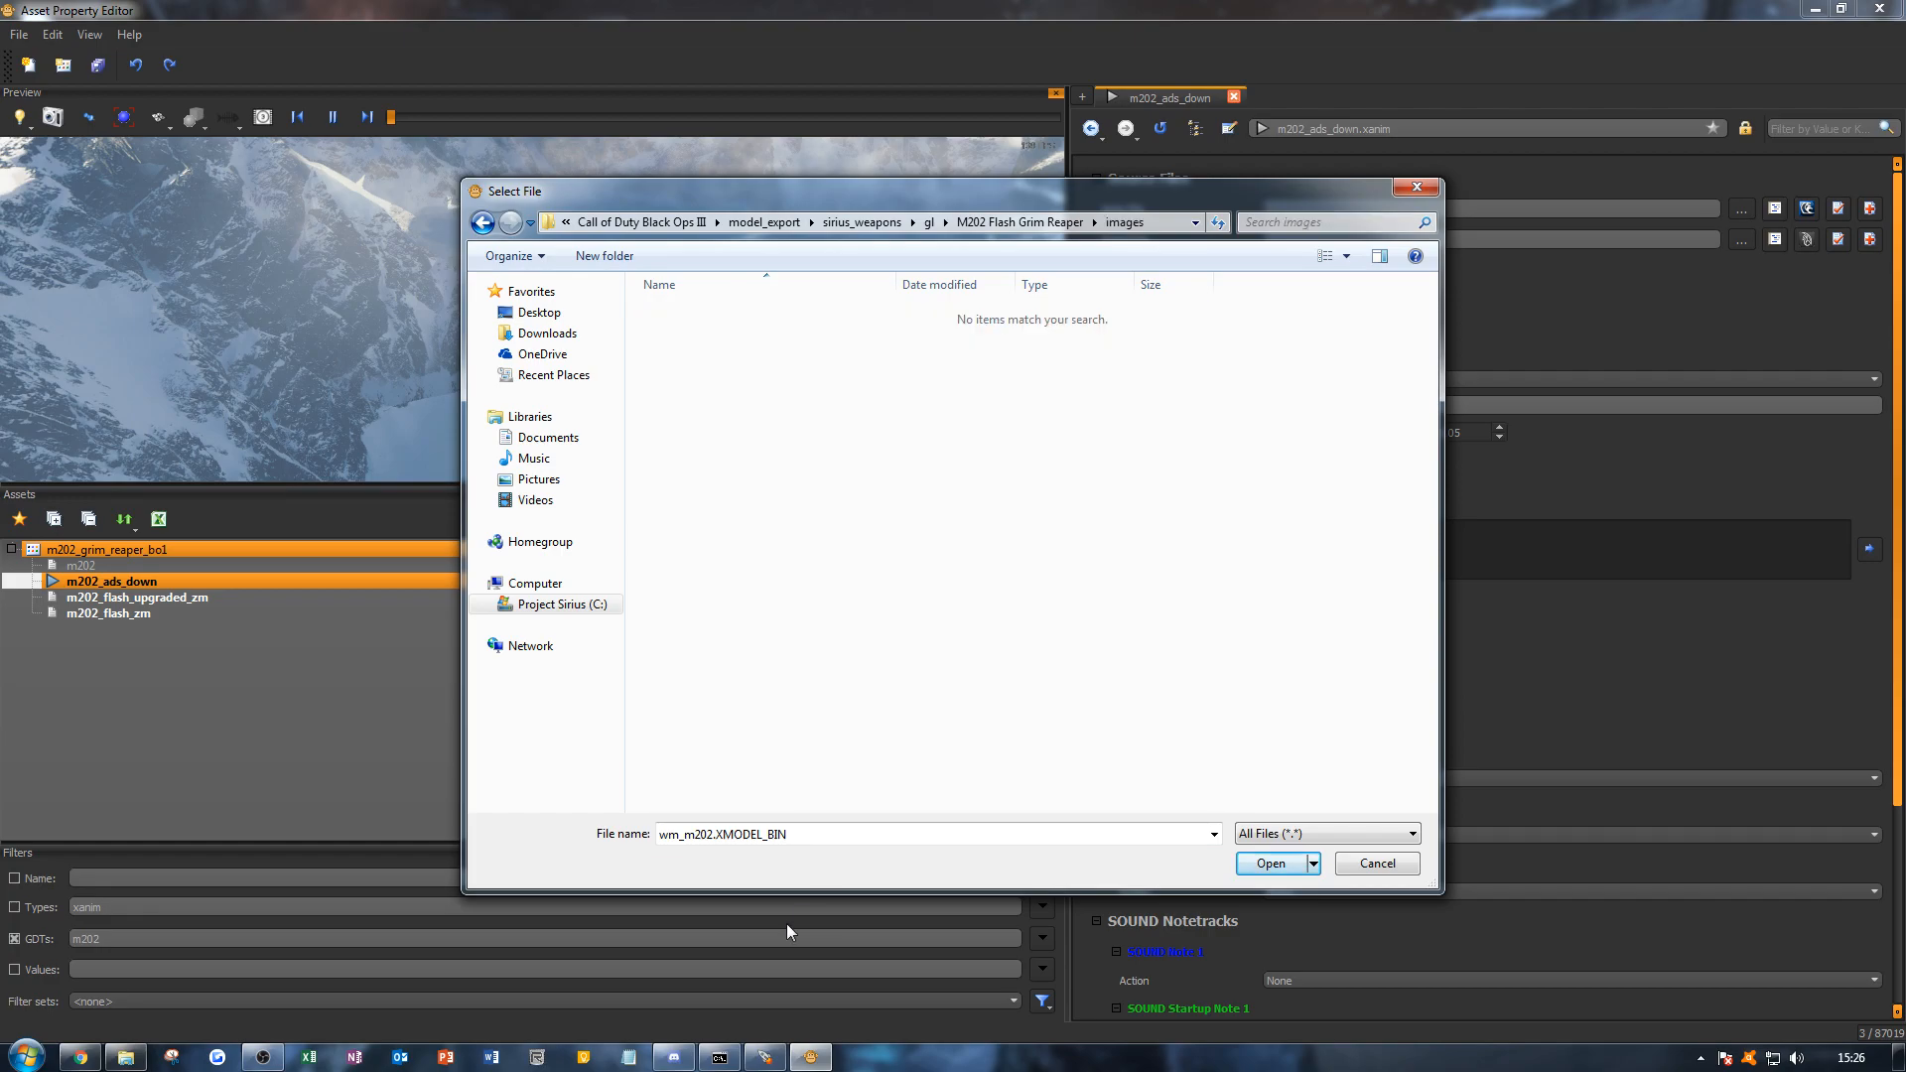
Step: Examine the textures in the _images subfolder of the source t5_weapon_m202_rockets folder
{"action": "left_click", "coordinate": [126, 1057]}
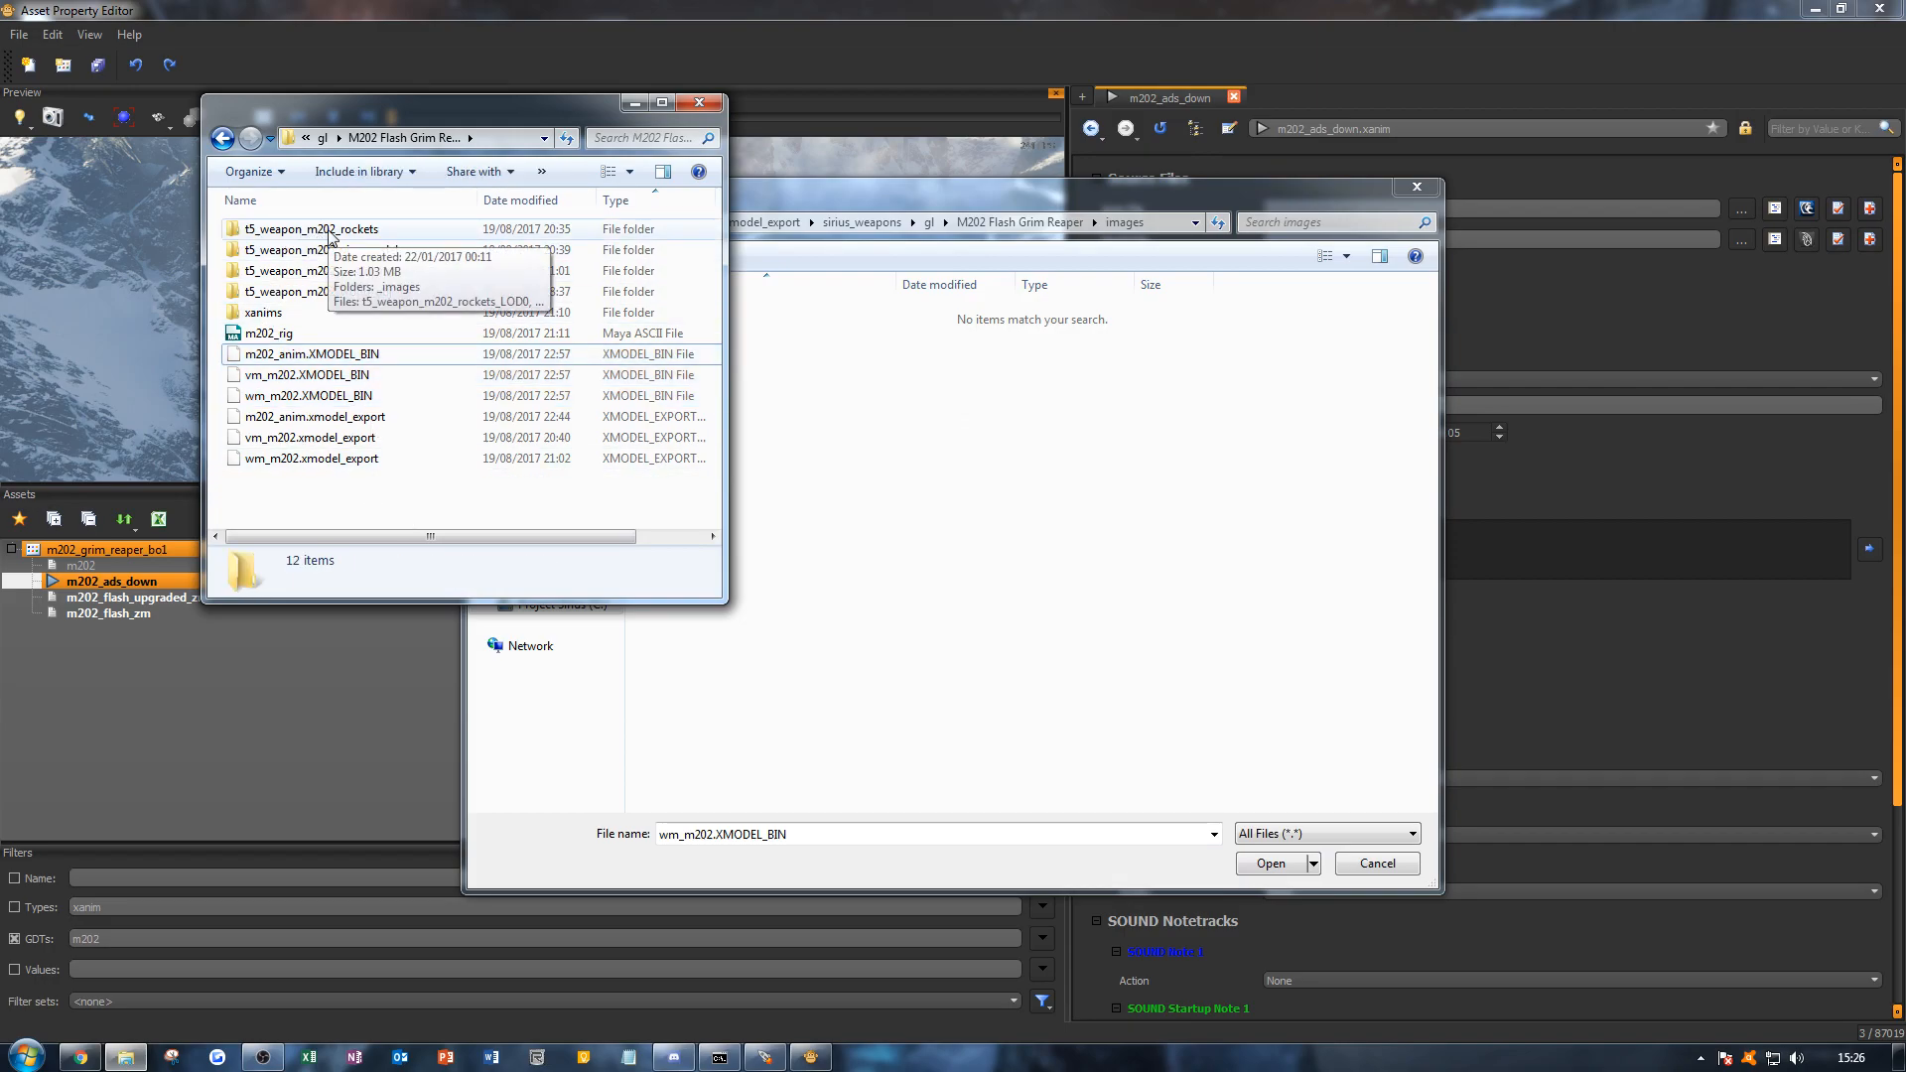
{"action": "double_click", "coordinate": [329, 232]}
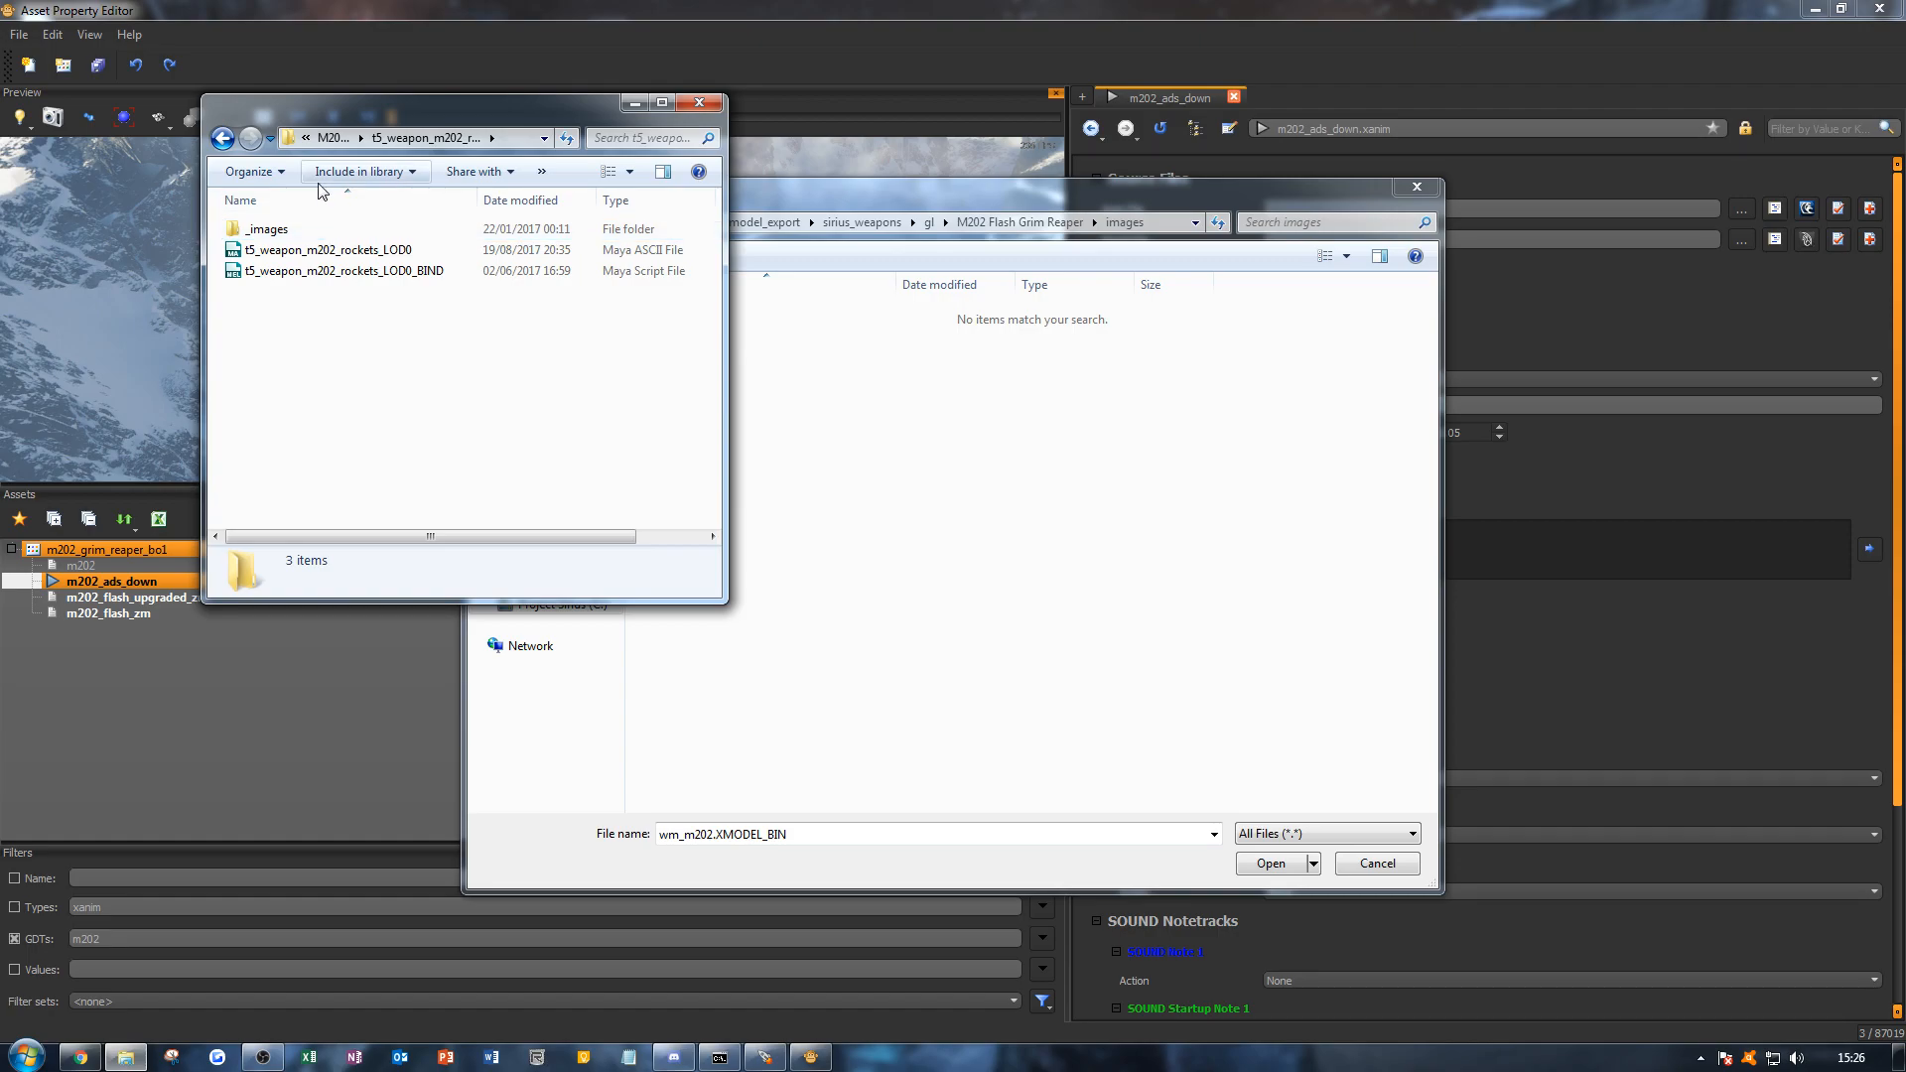
{"action": "left_click", "coordinate": [335, 139]}
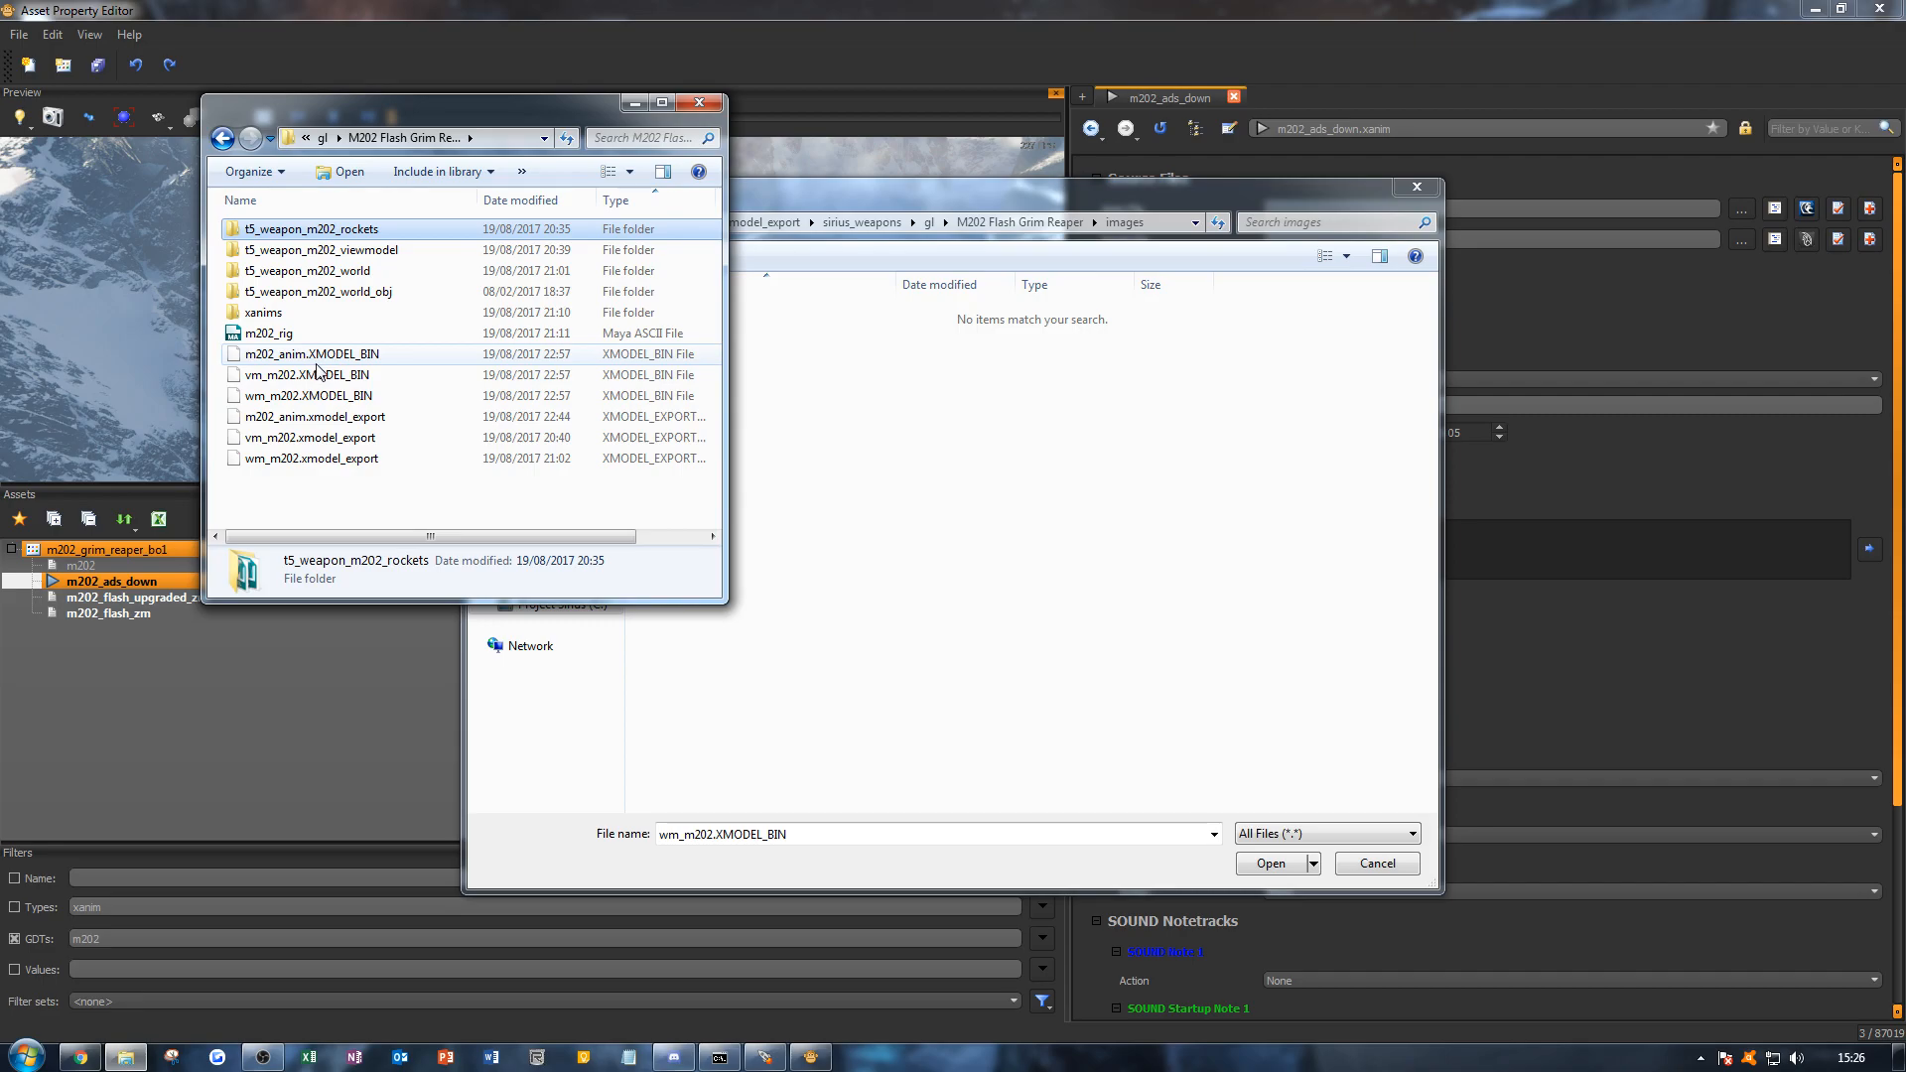
{"action": "double_click", "coordinate": [335, 234]}
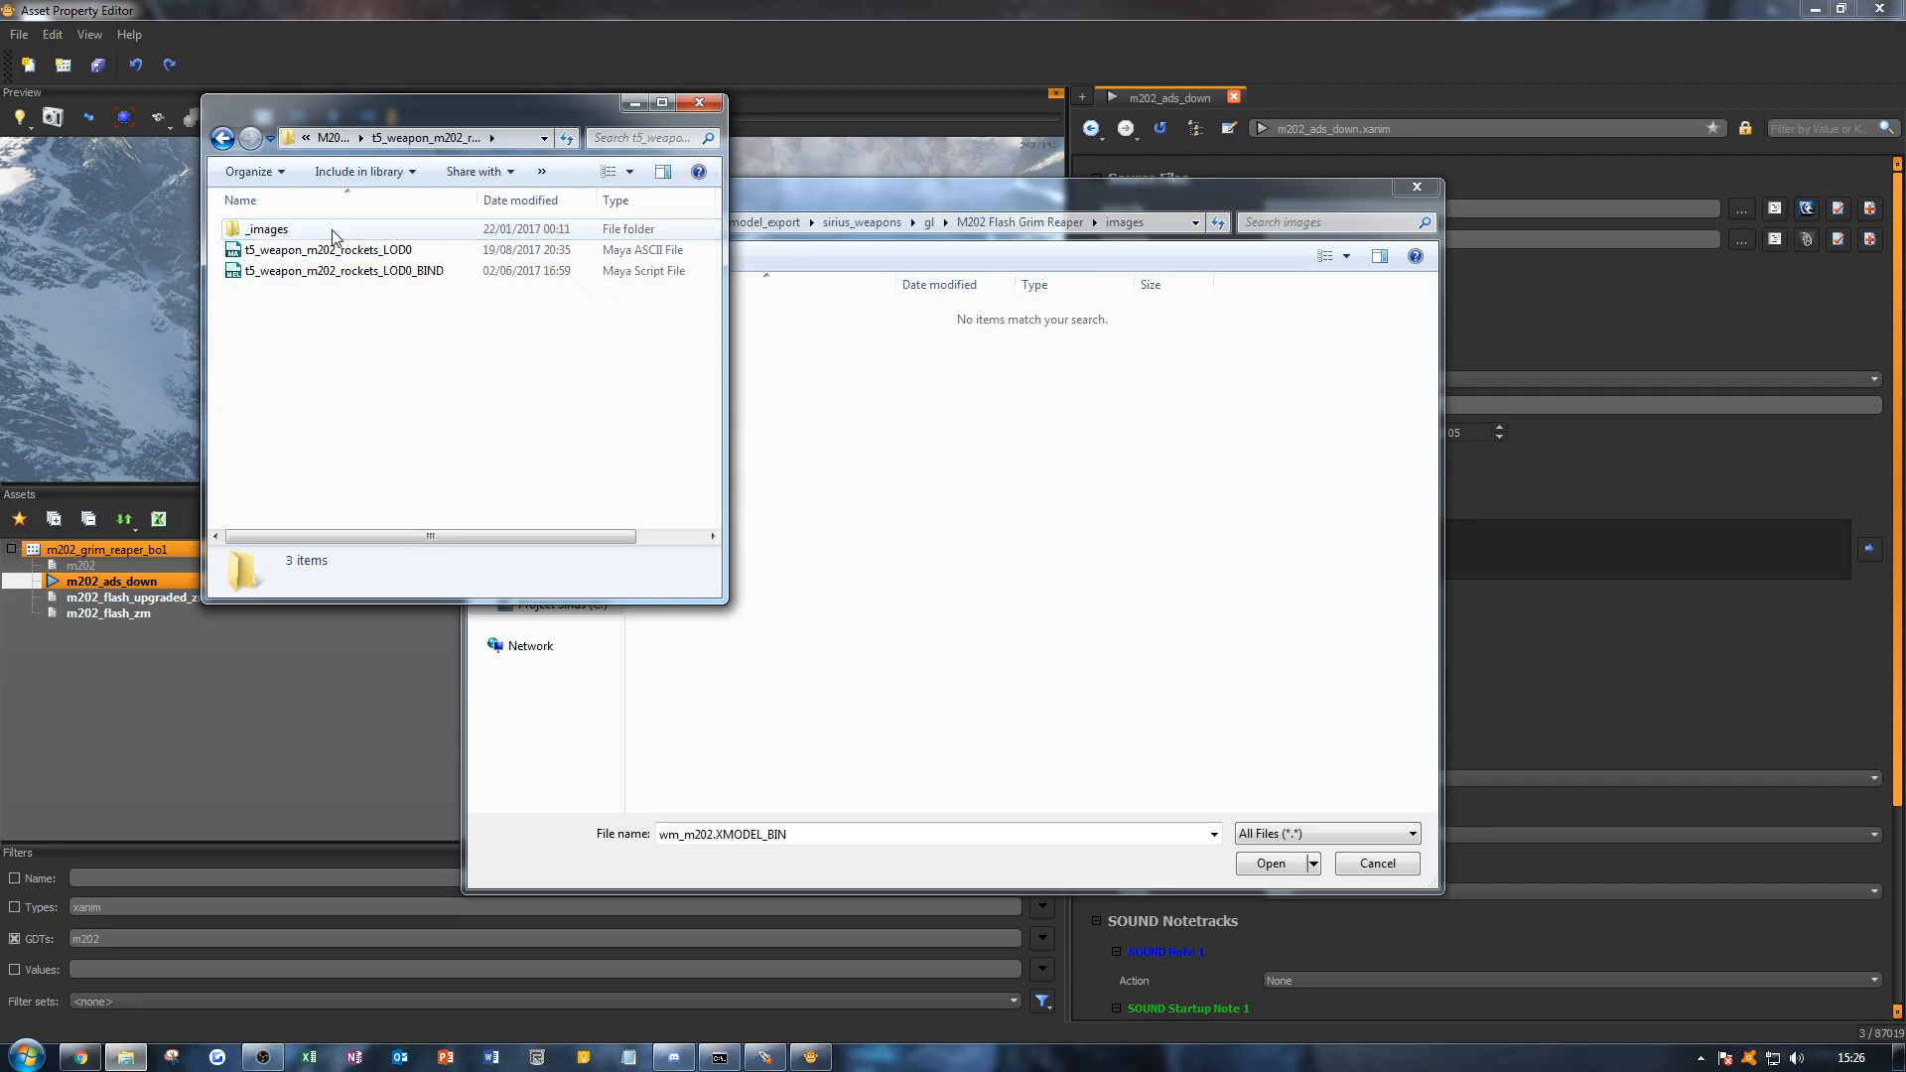
{"action": "double_click", "coordinate": [332, 231]}
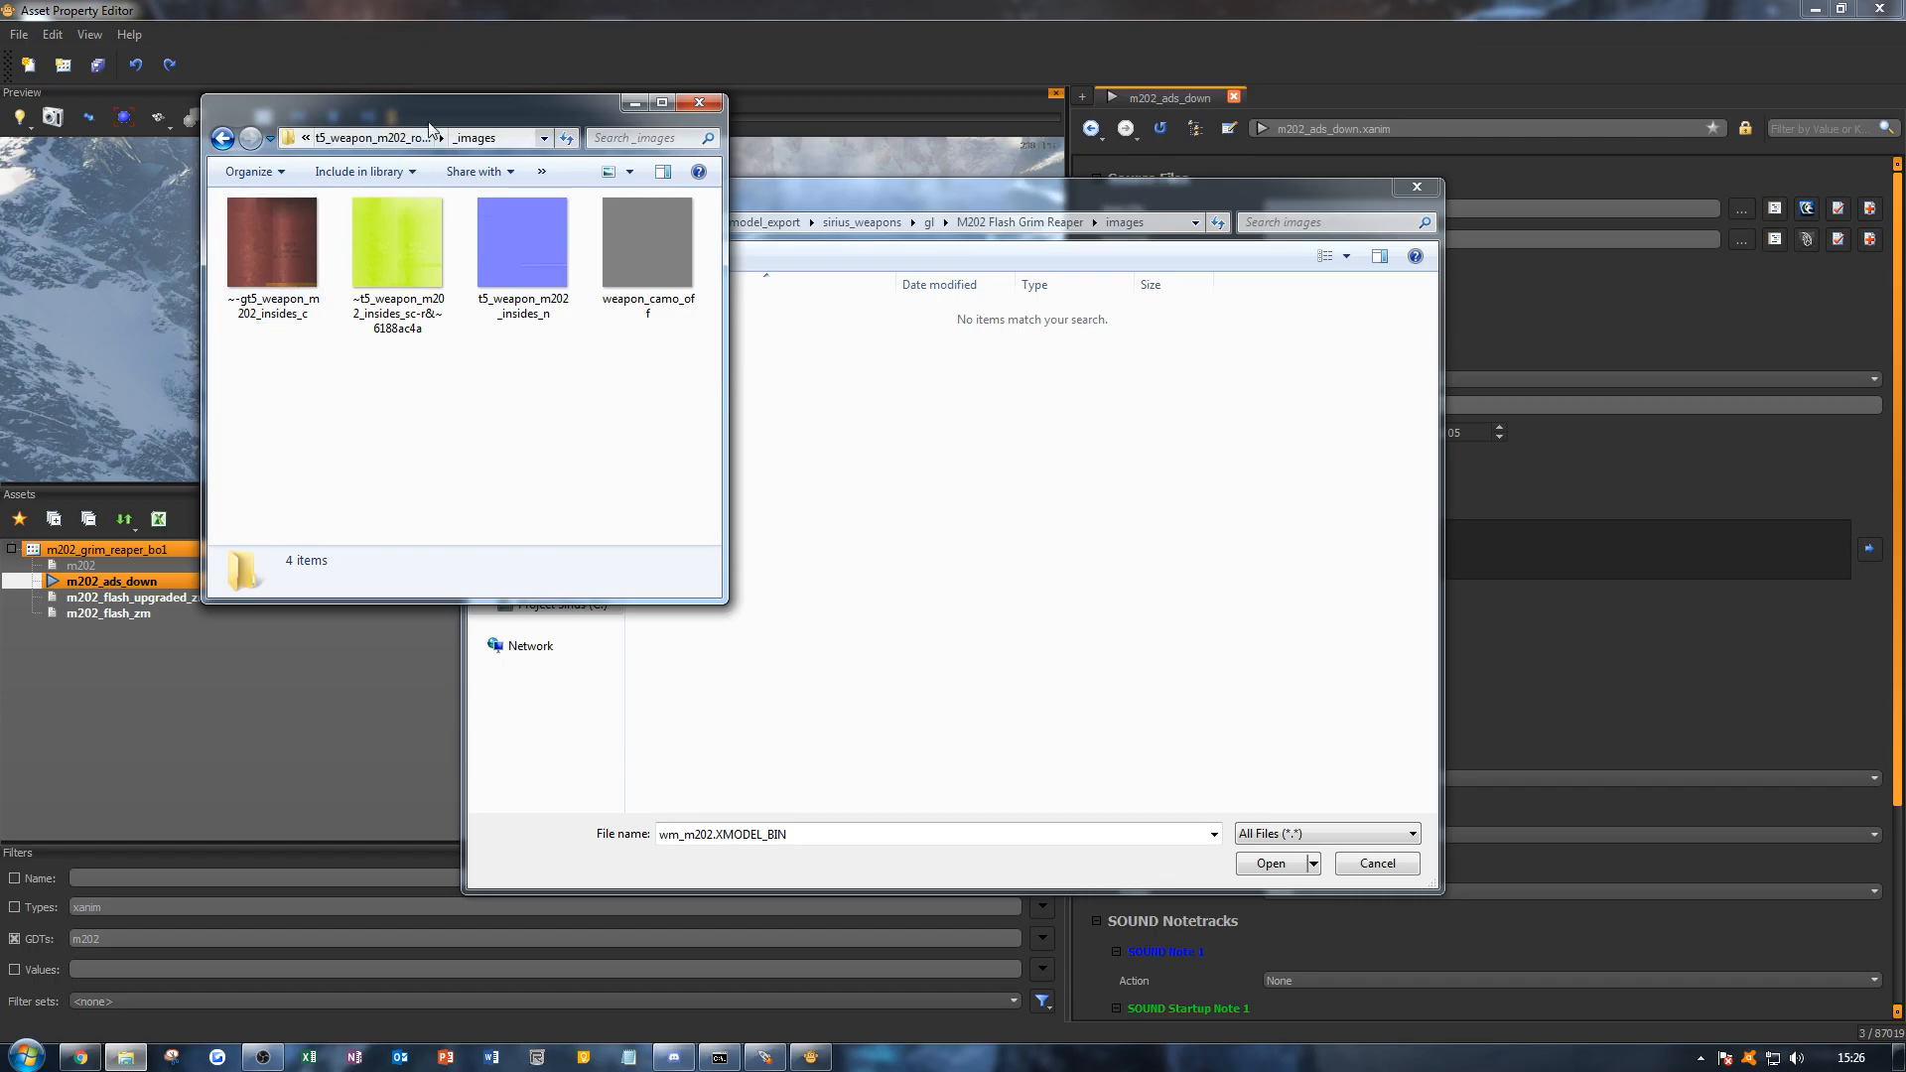
{"action": "left_click", "coordinate": [635, 103]}
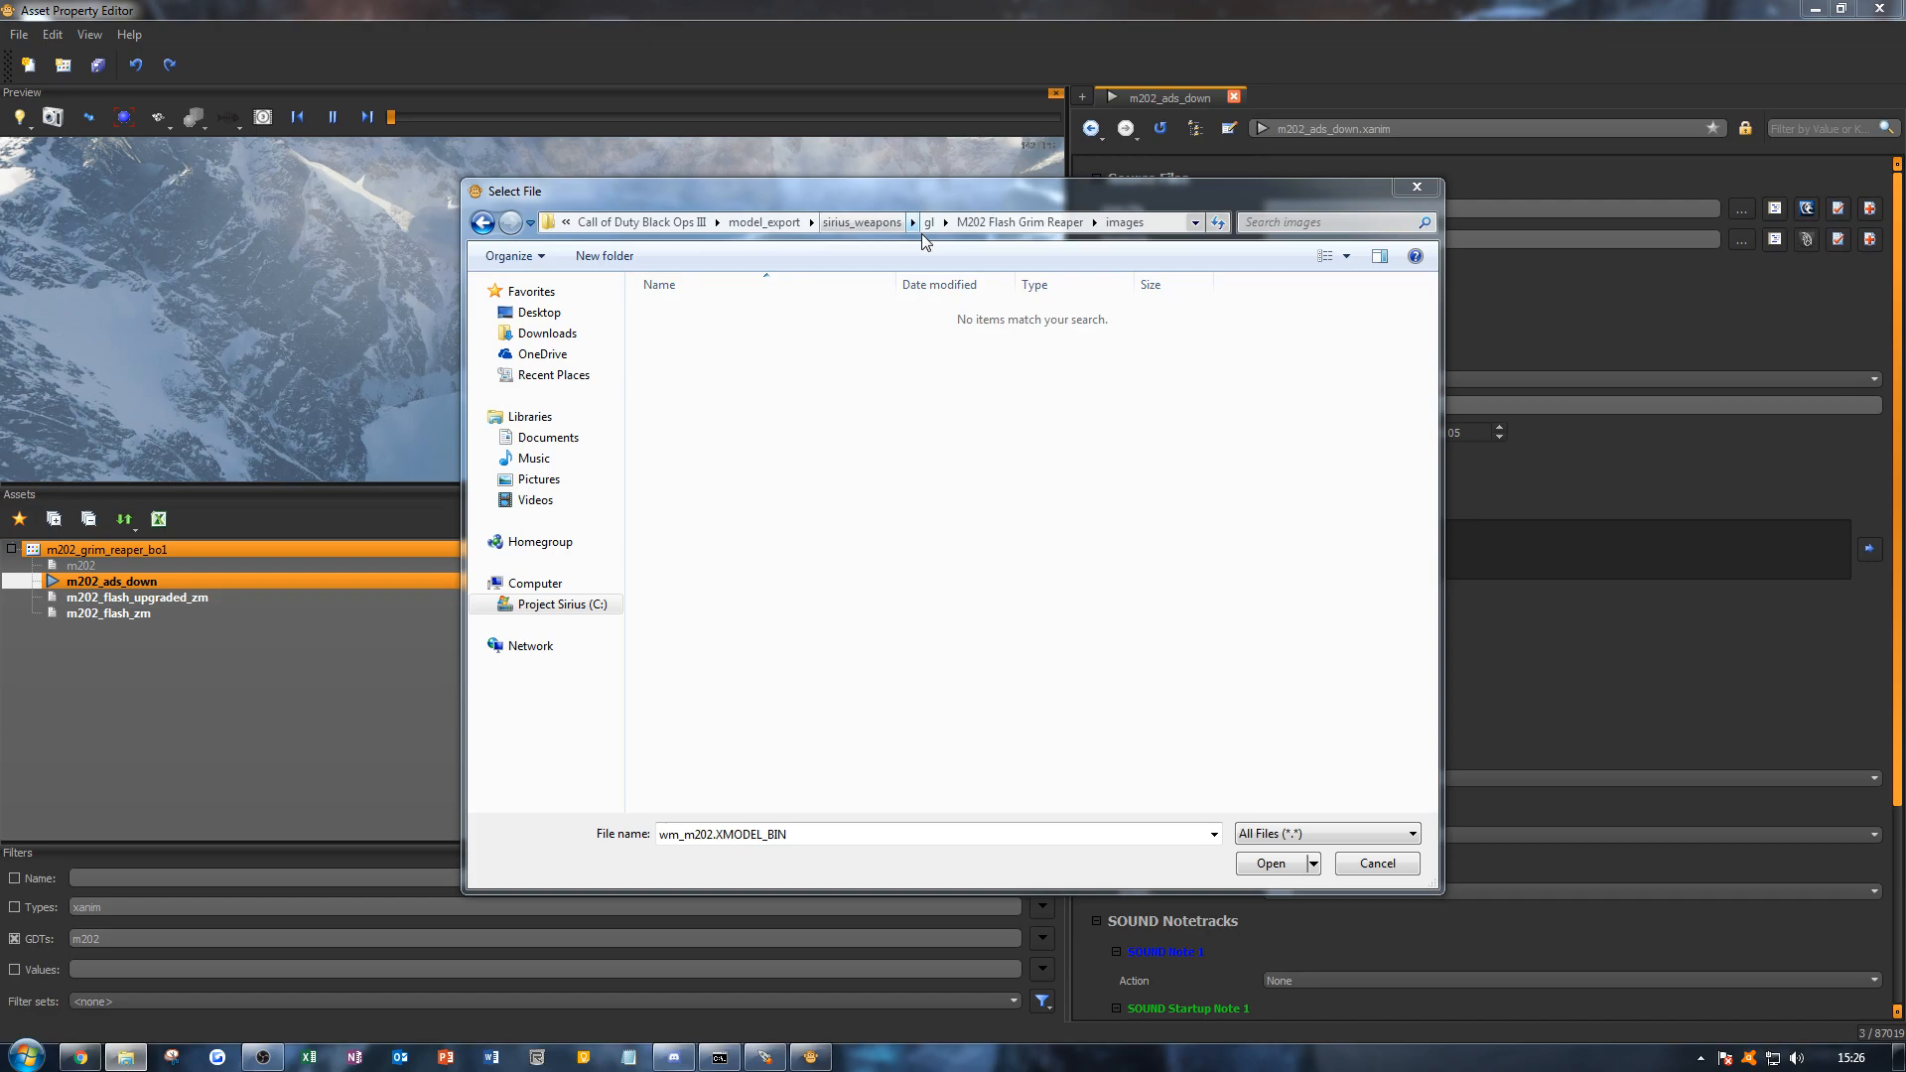
Step: Create a folder named rockets inside the images folder and open it
{"action": "left_click", "coordinate": [692, 299]}
{"action": "left_click", "coordinate": [604, 255]}
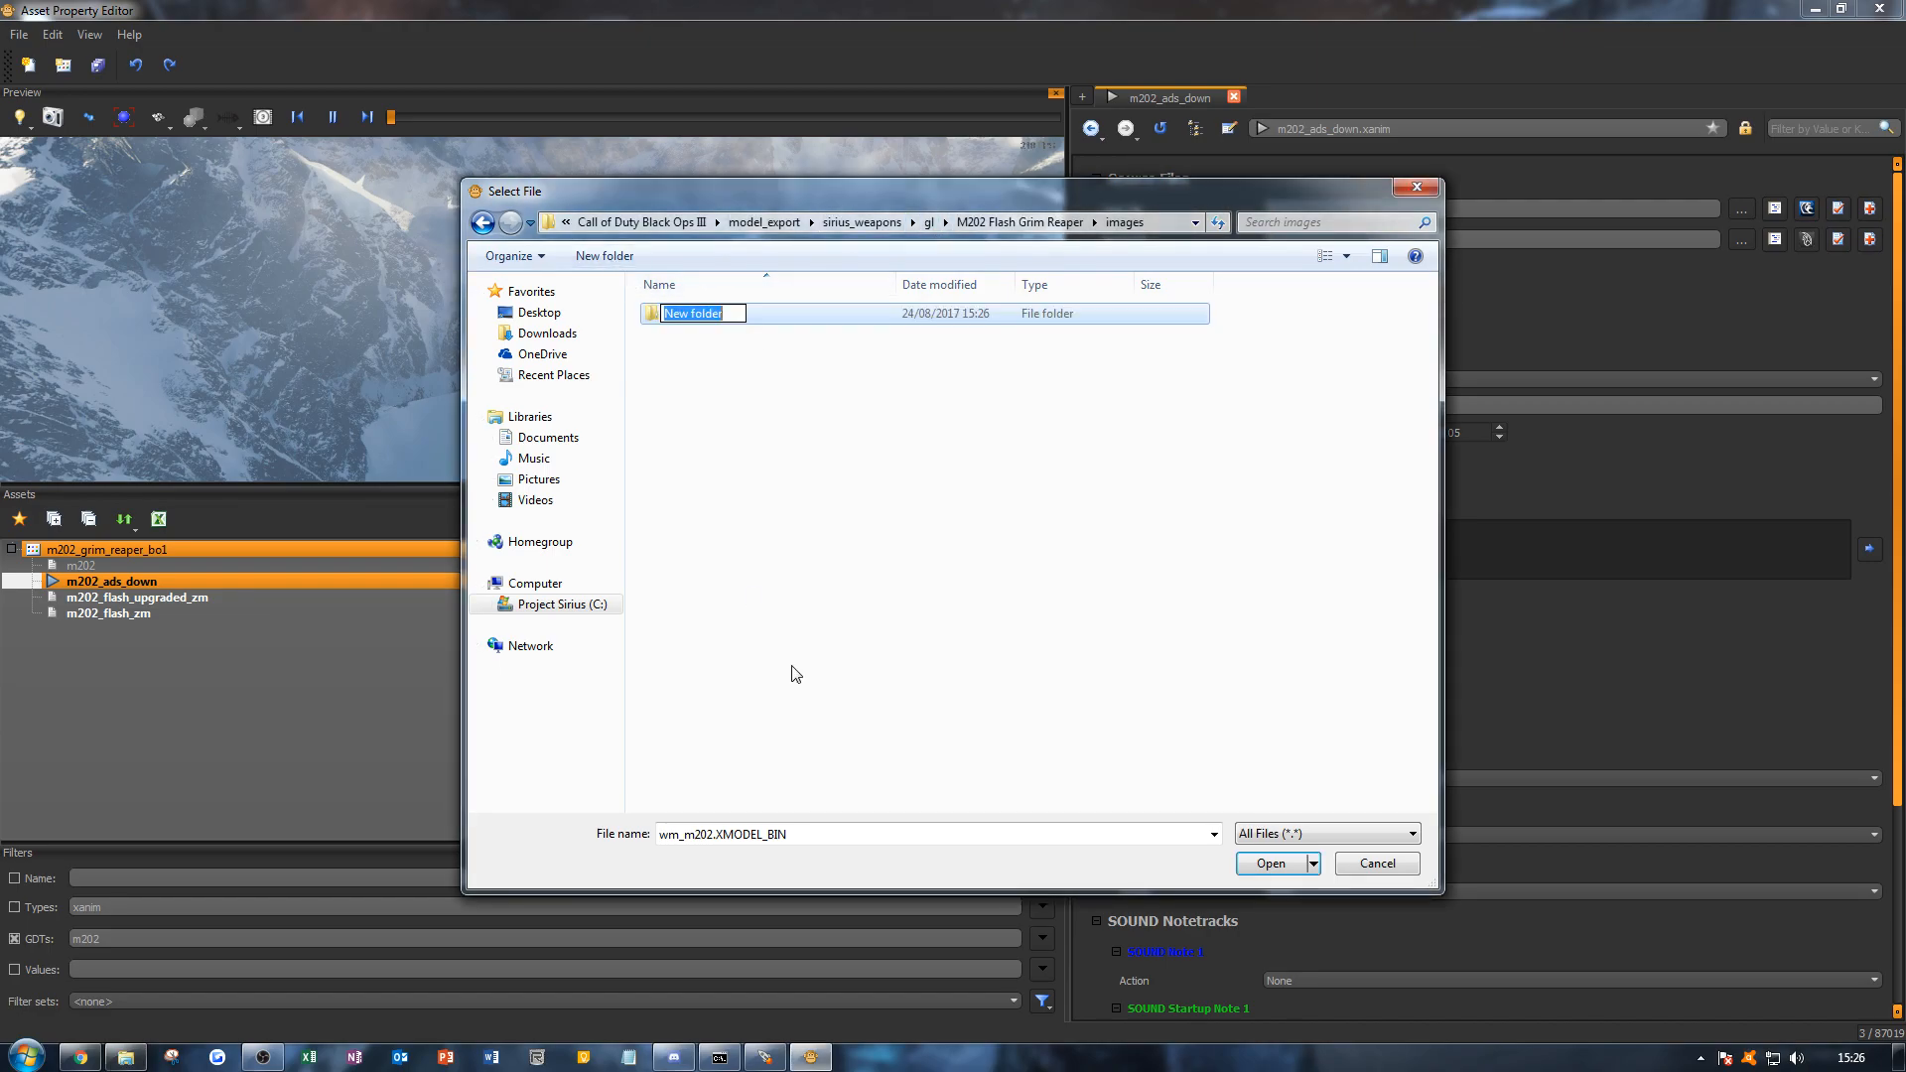
{"action": "type", "text": "rockets"}
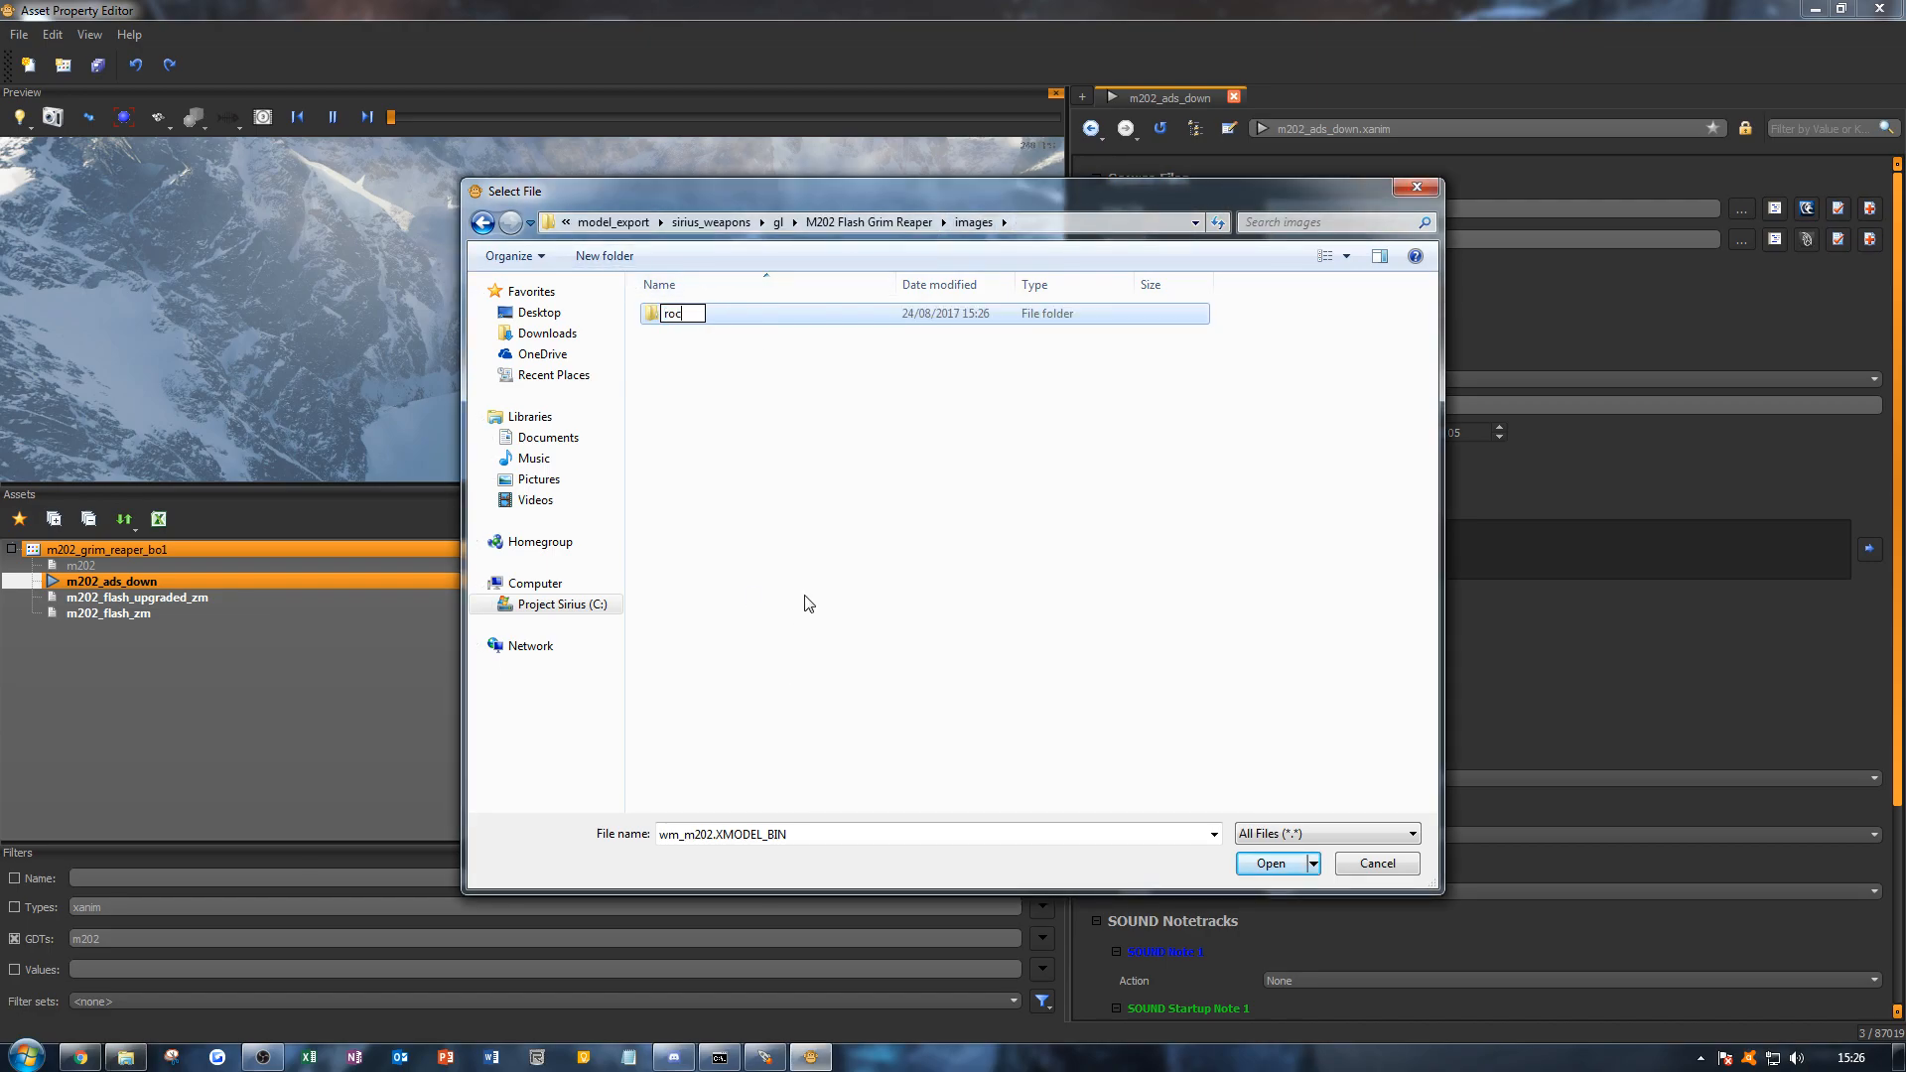
{"action": "key", "text": "Return"}
{"action": "key", "text": "Return"}
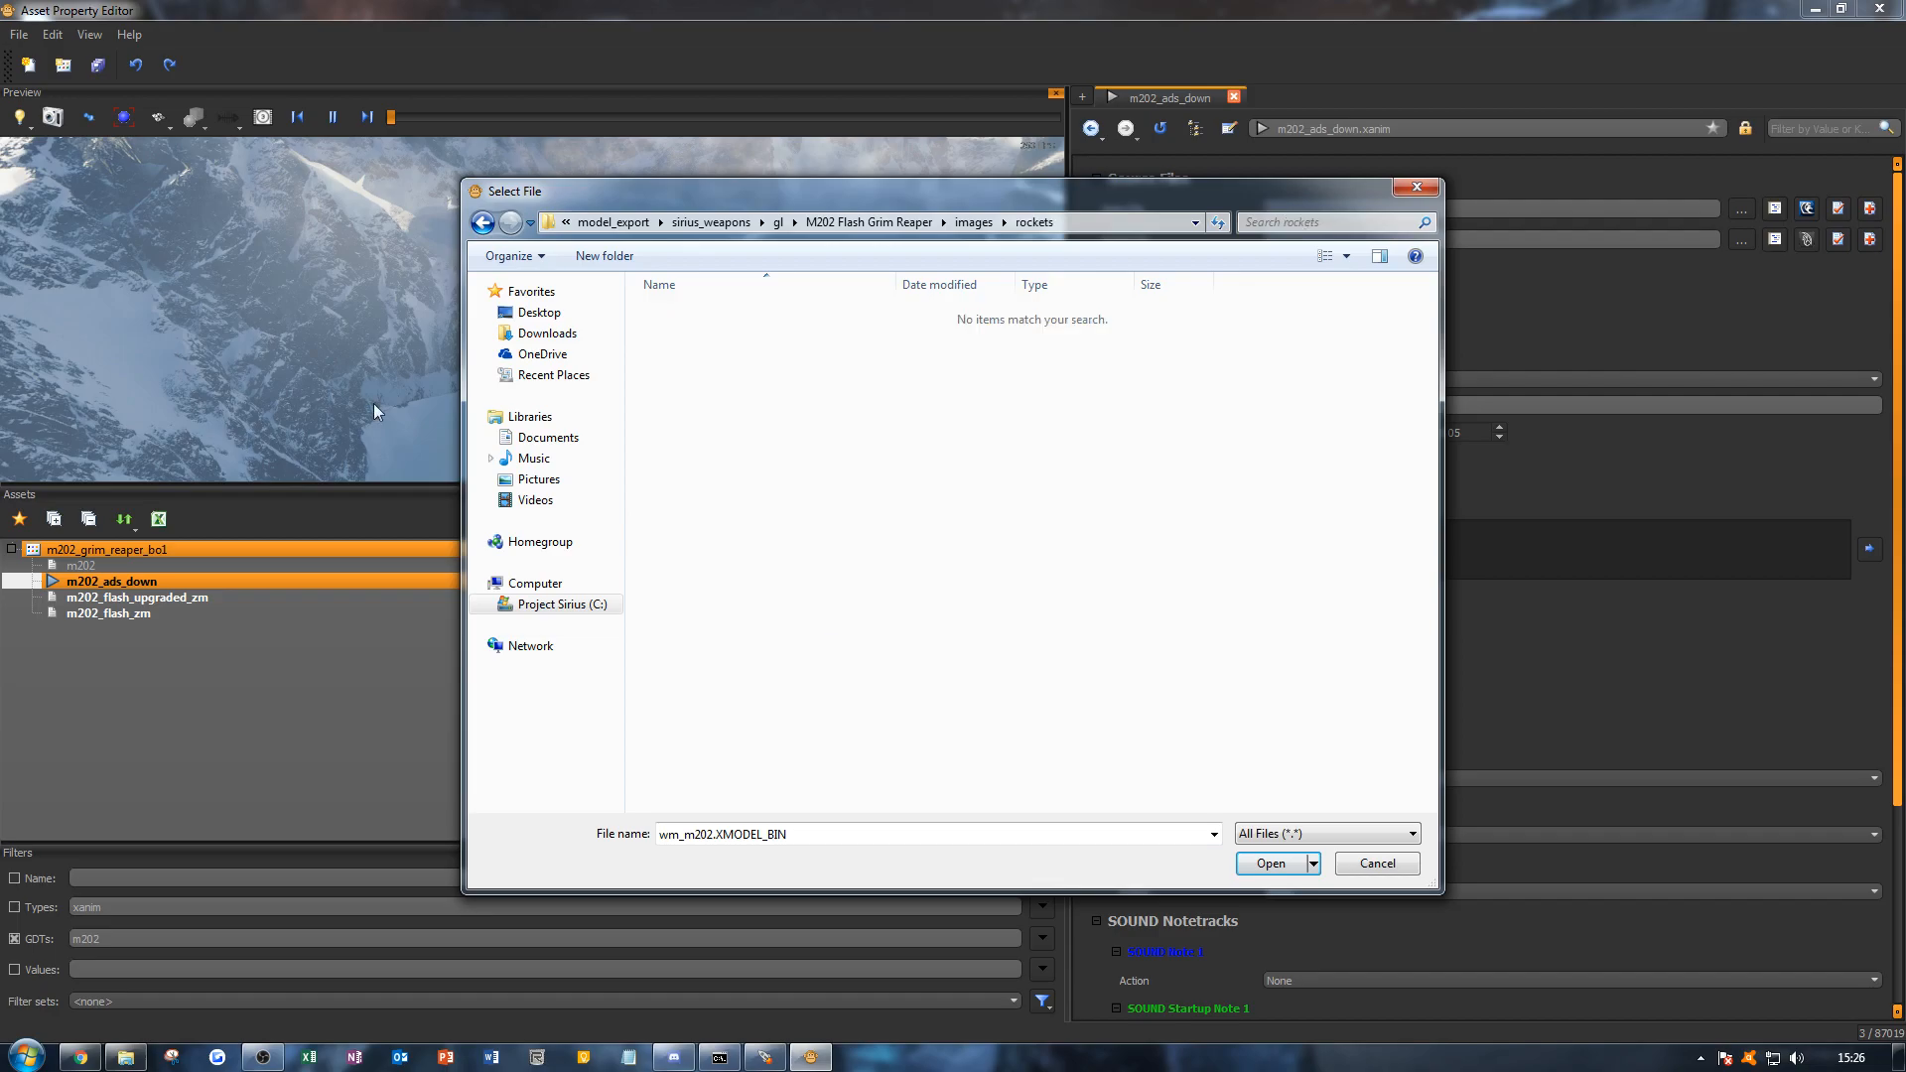
Step: Copy the four TIFF textures from the source t5_weapon_m202_rockets images into the rockets folder
{"action": "key", "text": "alt+Tab"}
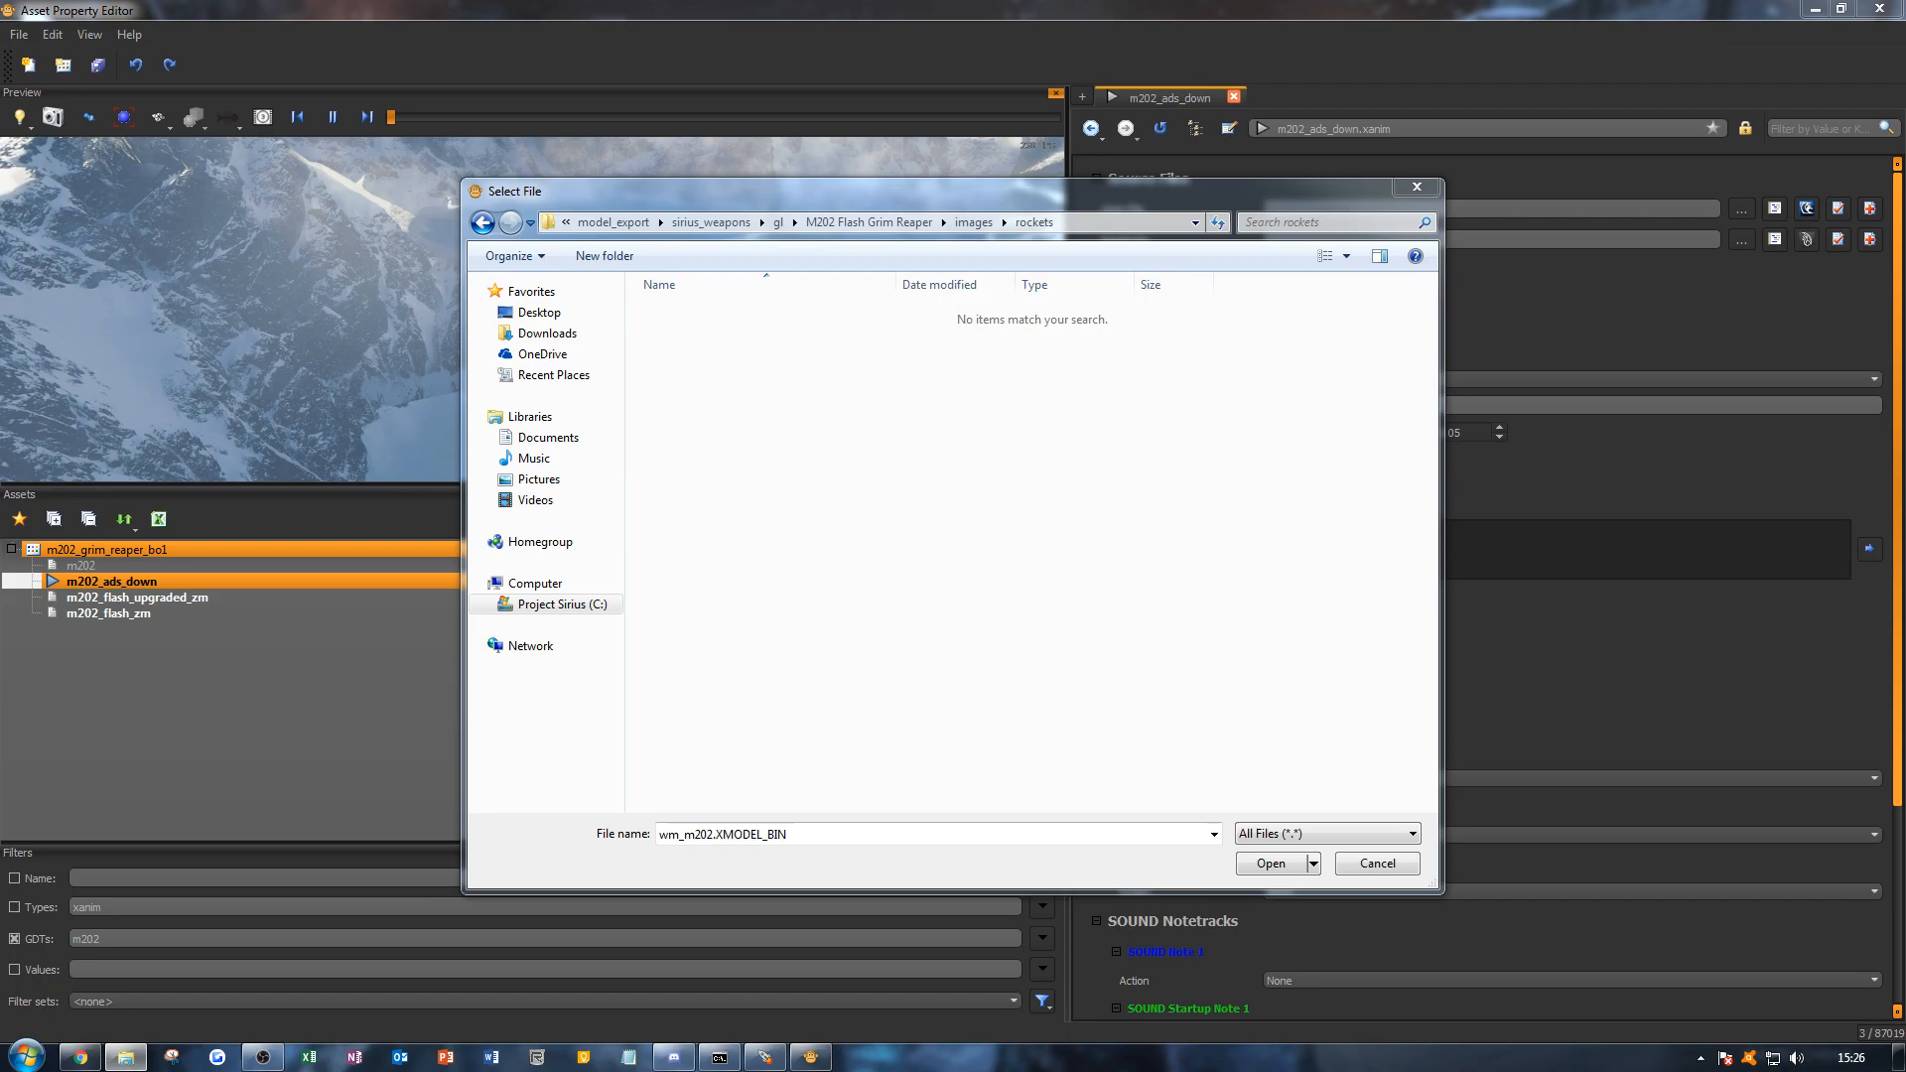
{"action": "left_click", "coordinate": [815, 504]}
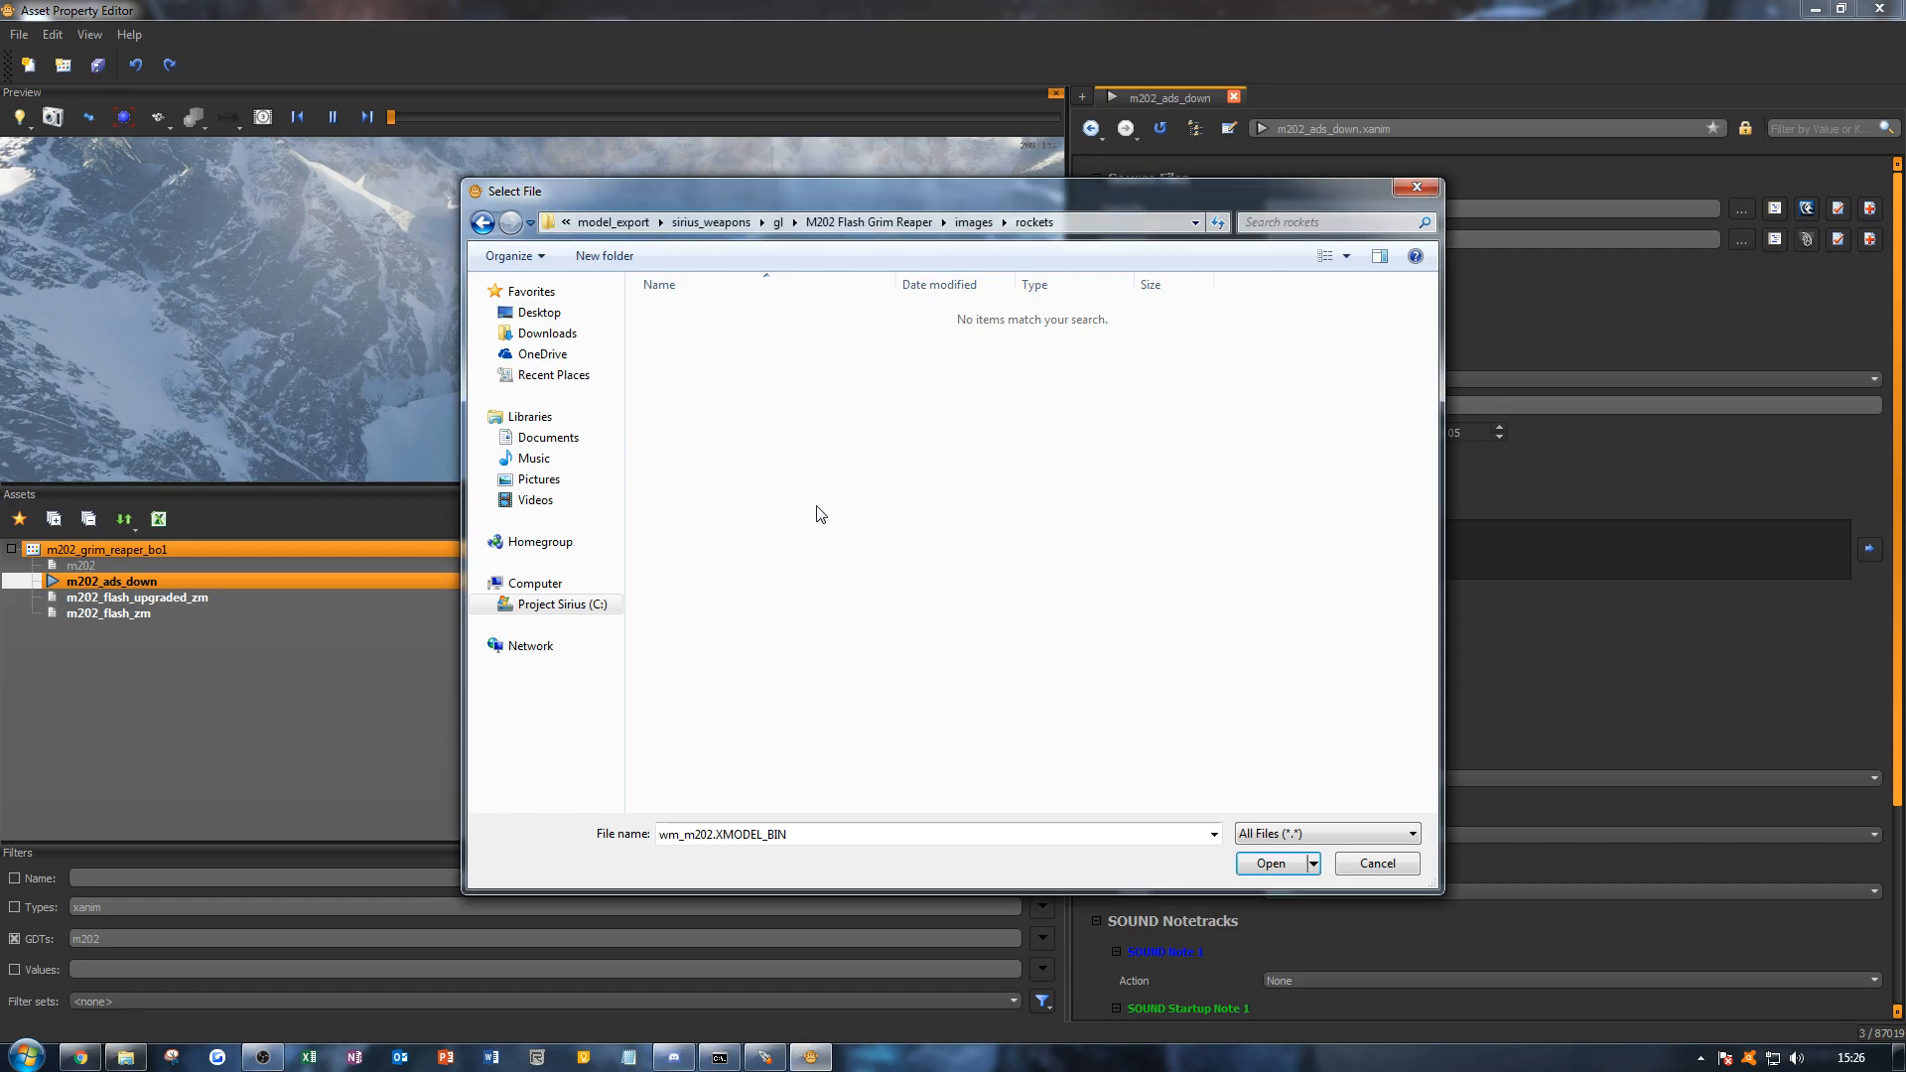
{"action": "key", "text": "ctrl+v"}
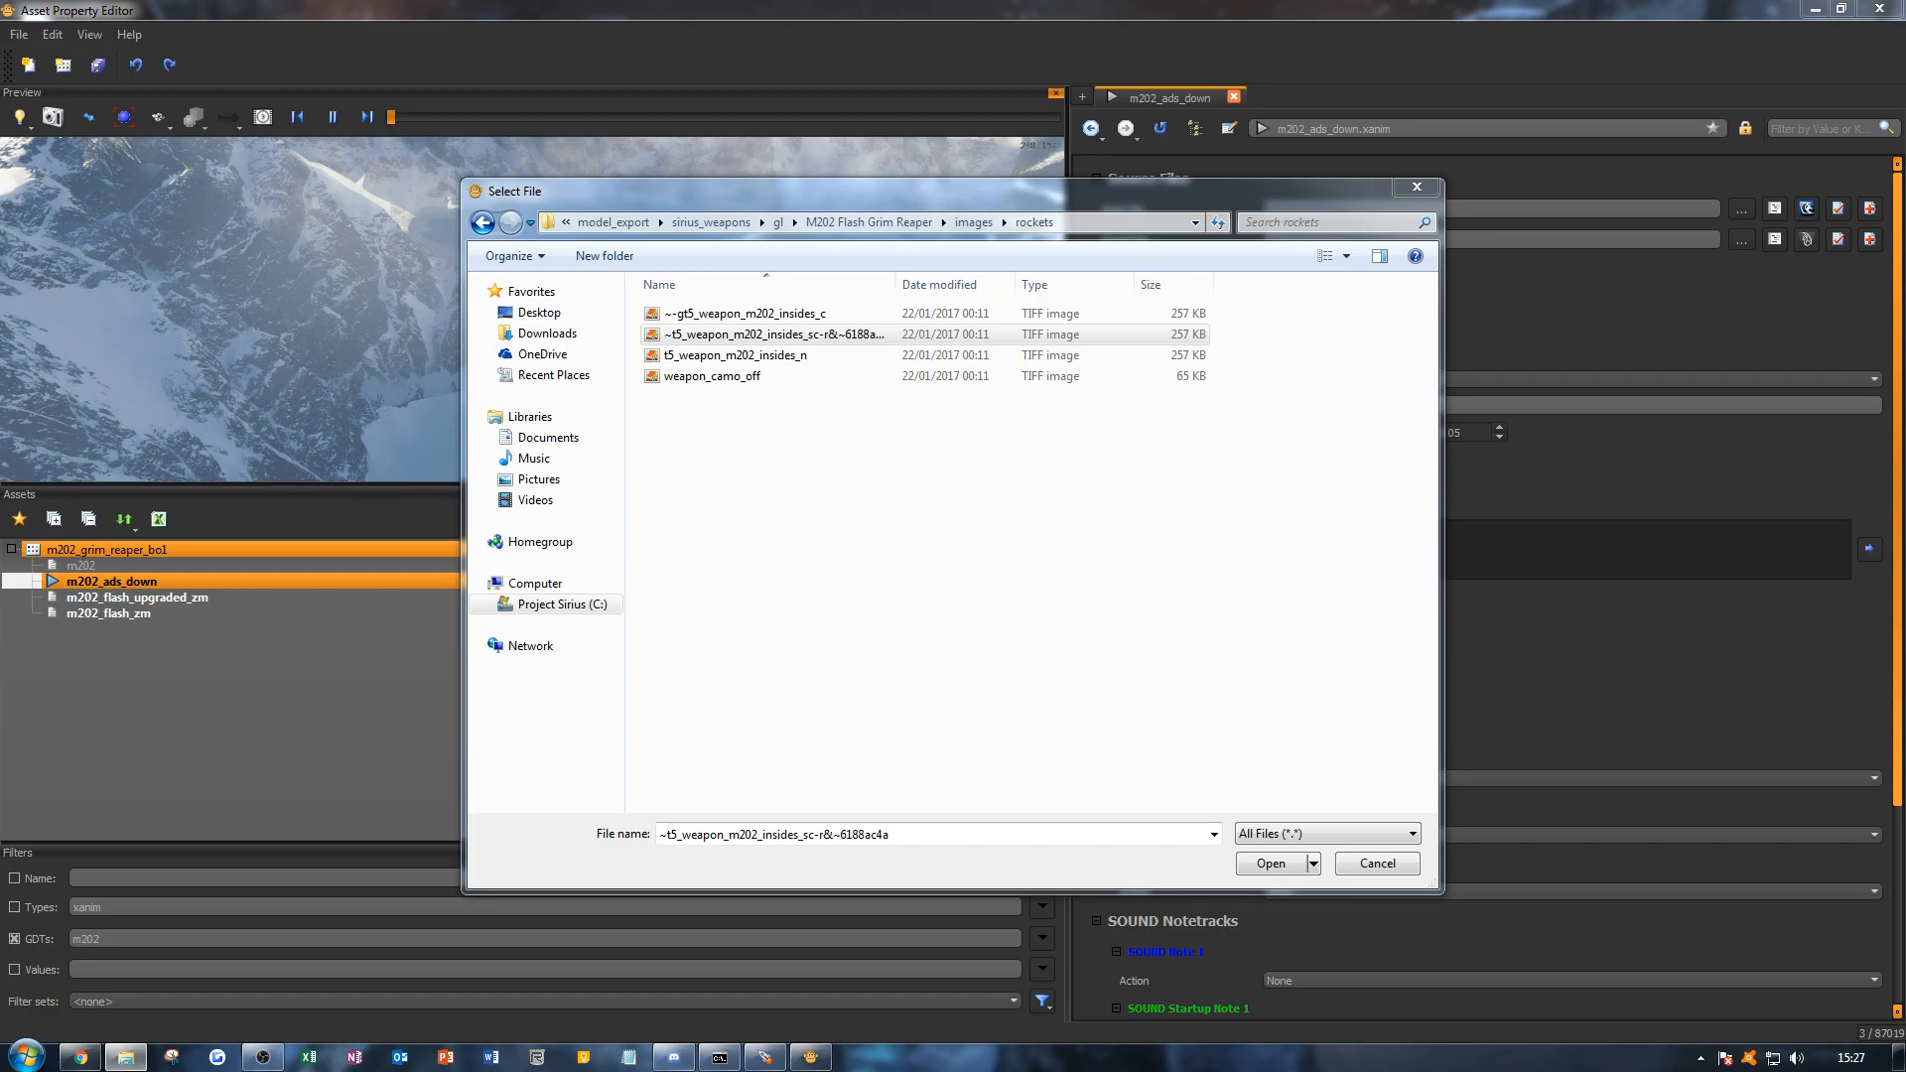
Step: Return to the parent images folder and copy the main M202 weapon and decal TIFF textures into it
{"action": "left_click", "coordinate": [971, 226]}
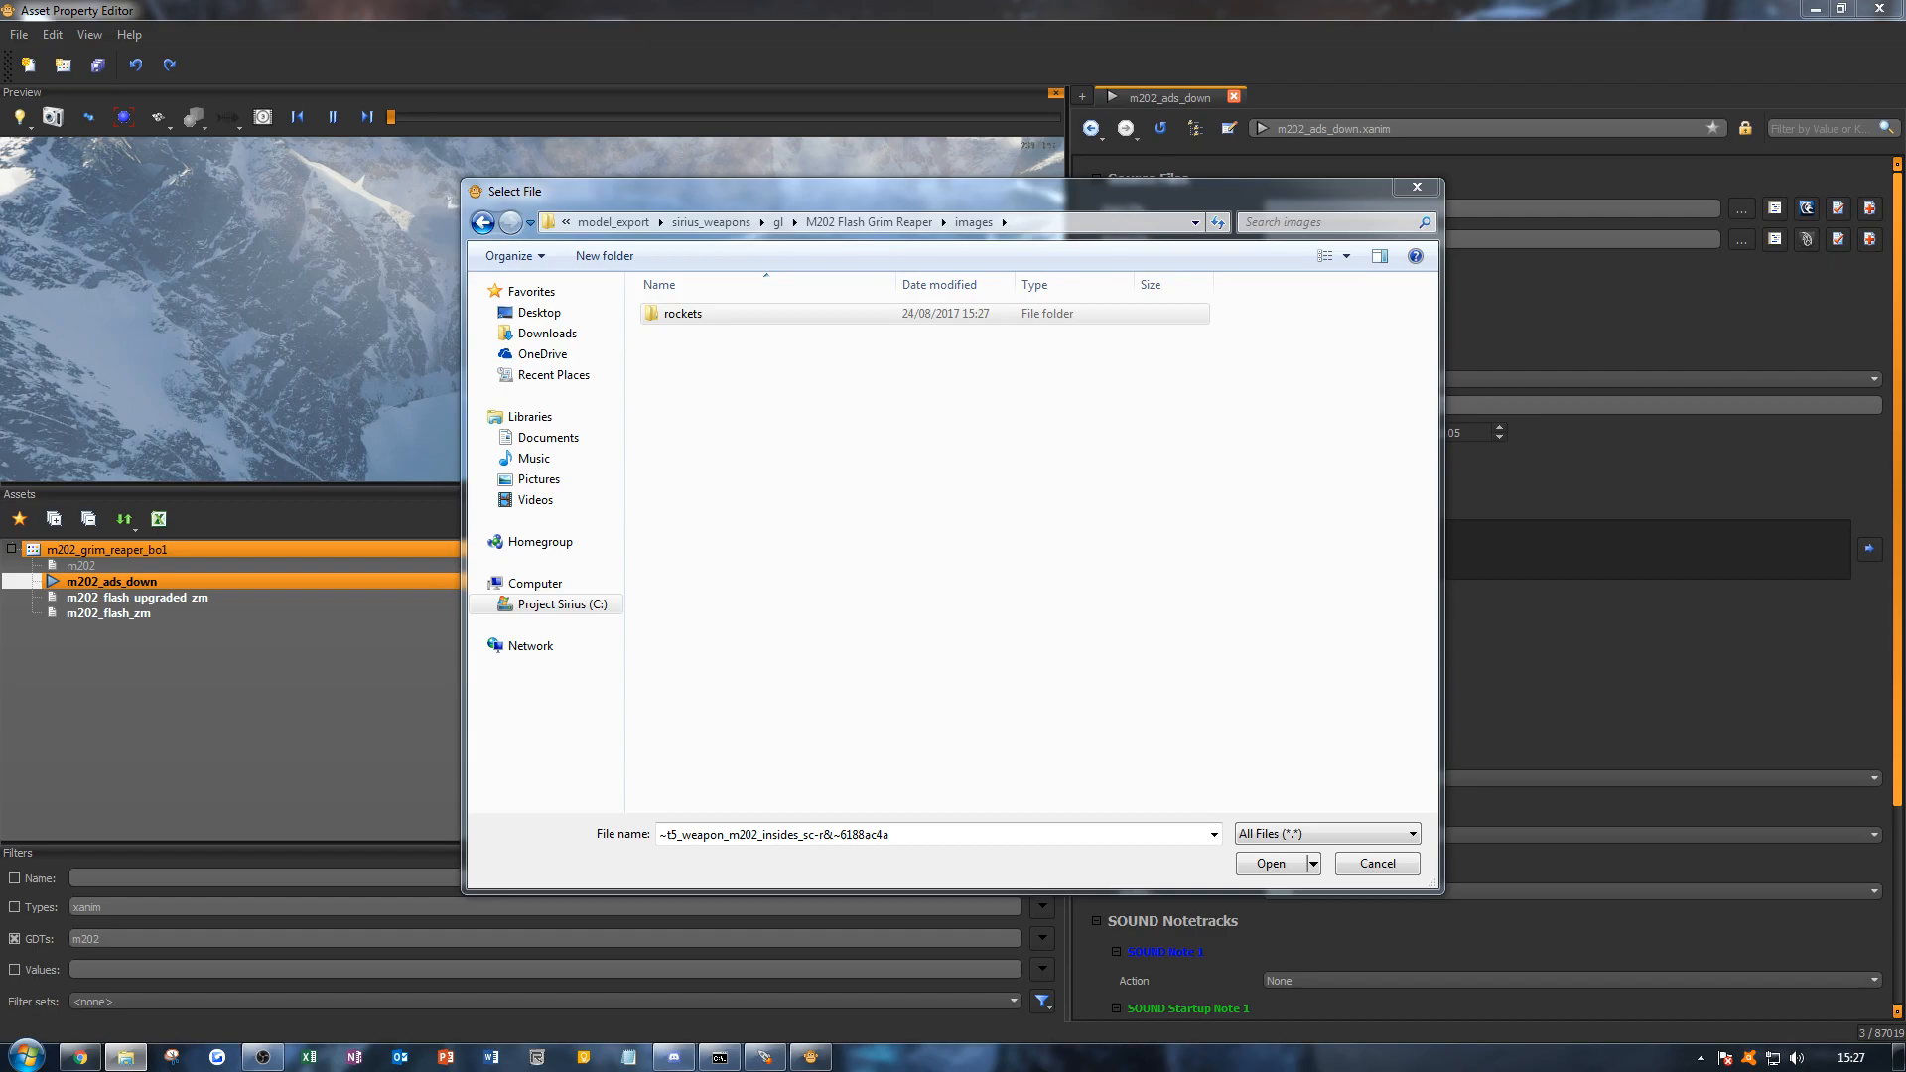
{"action": "left_click", "coordinate": [893, 459]}
{"action": "left_click", "coordinate": [870, 604]}
{"action": "key", "text": "alt+Tab"}
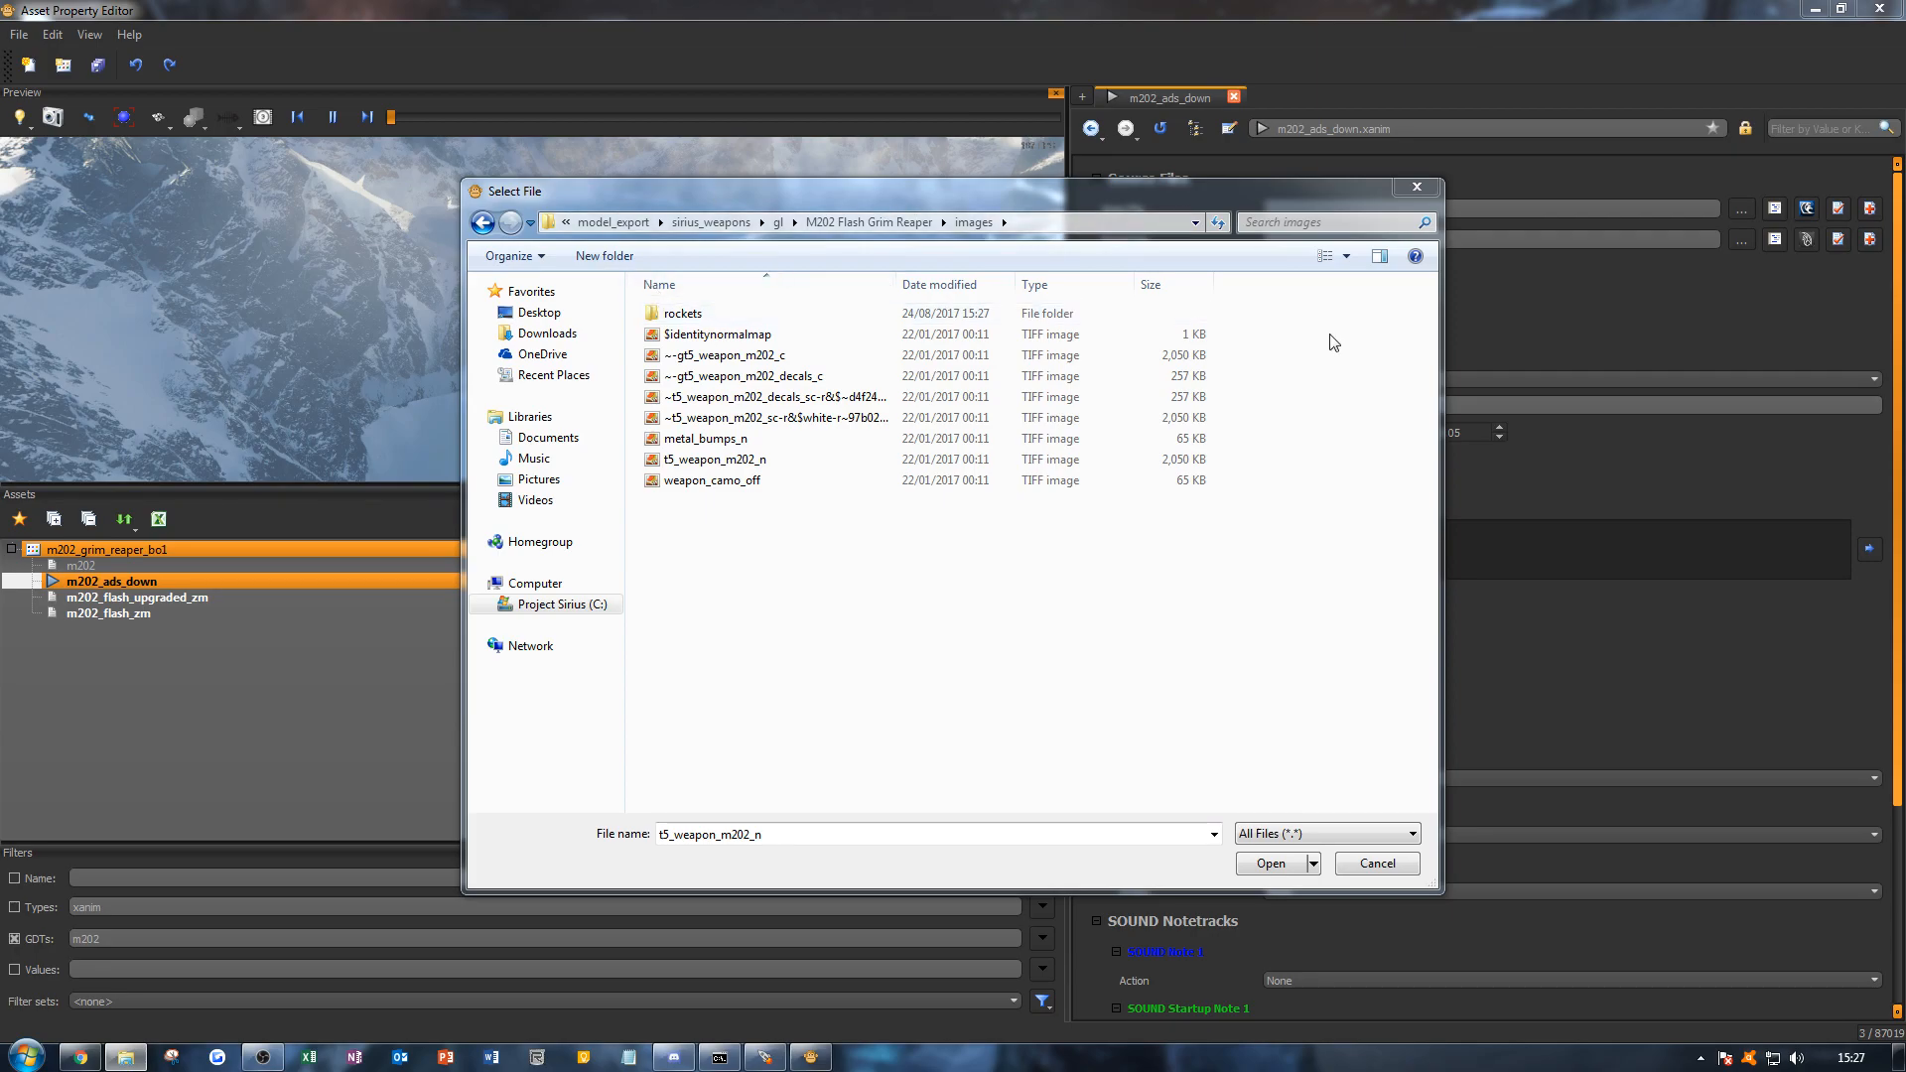
Step: Show the images folder's files as tiles and paste the t5_weapon_m202_world textures there, replacing files with the same name
{"action": "left_click", "coordinate": [1341, 257]}
{"action": "left_click_drag", "start_coordinate": [1340, 268], "coordinate": [1342, 291]}
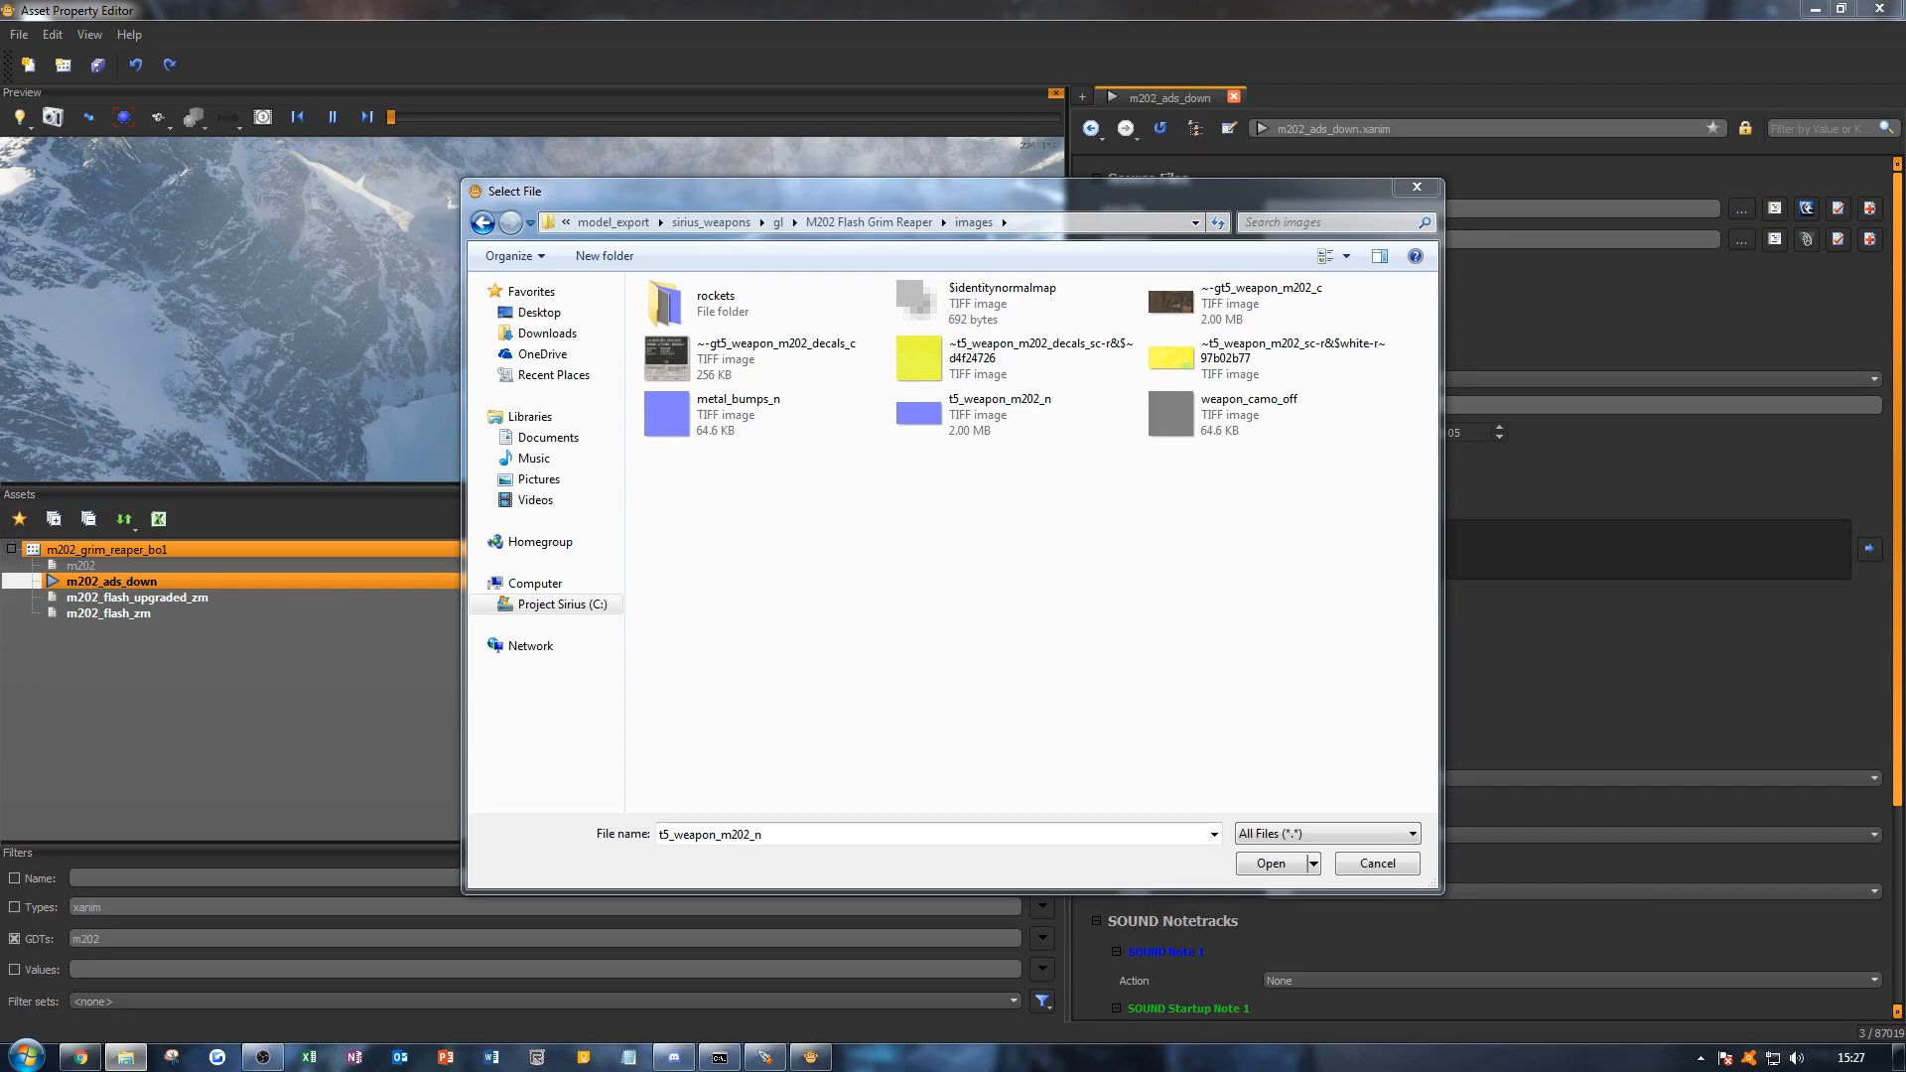
{"action": "left_click", "coordinate": [1055, 452]}
{"action": "key", "text": "ctrl+v"}
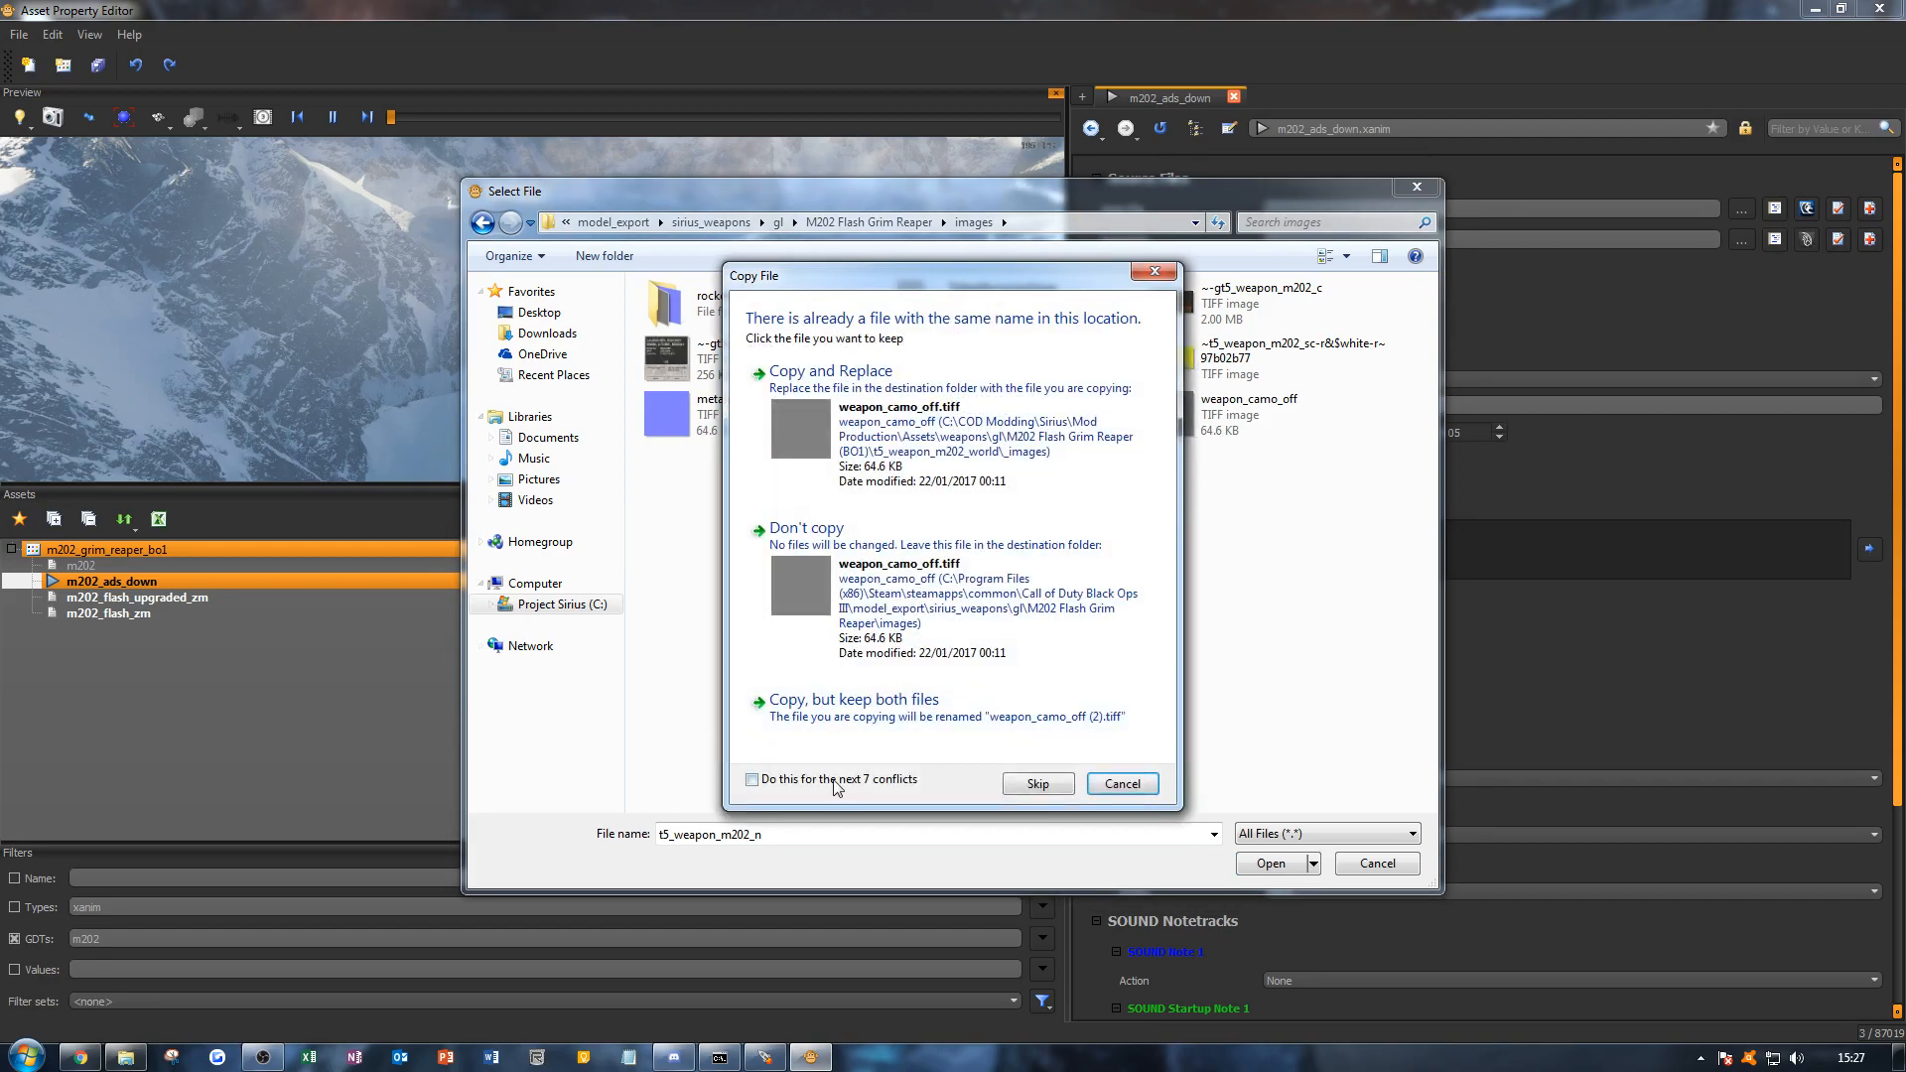
{"action": "left_click", "coordinate": [844, 447]}
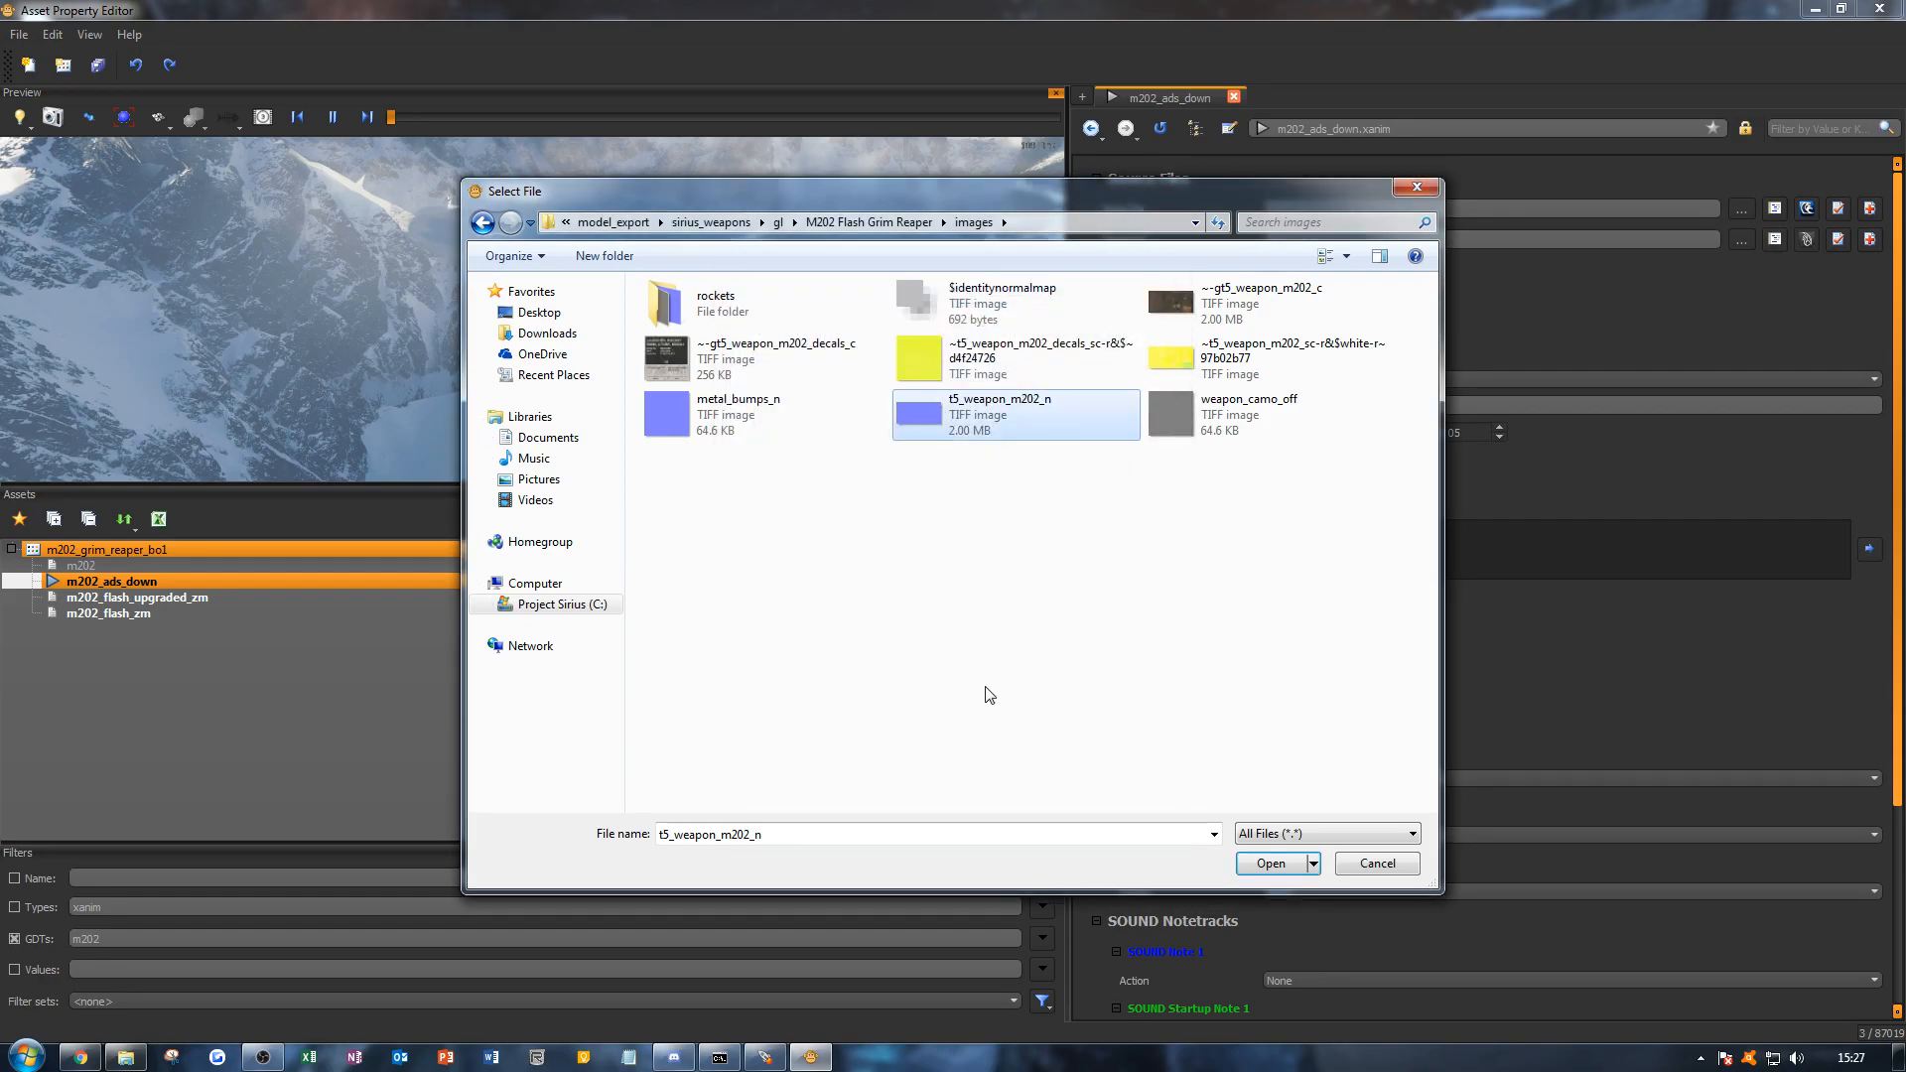
{"action": "left_click", "coordinate": [990, 695]}
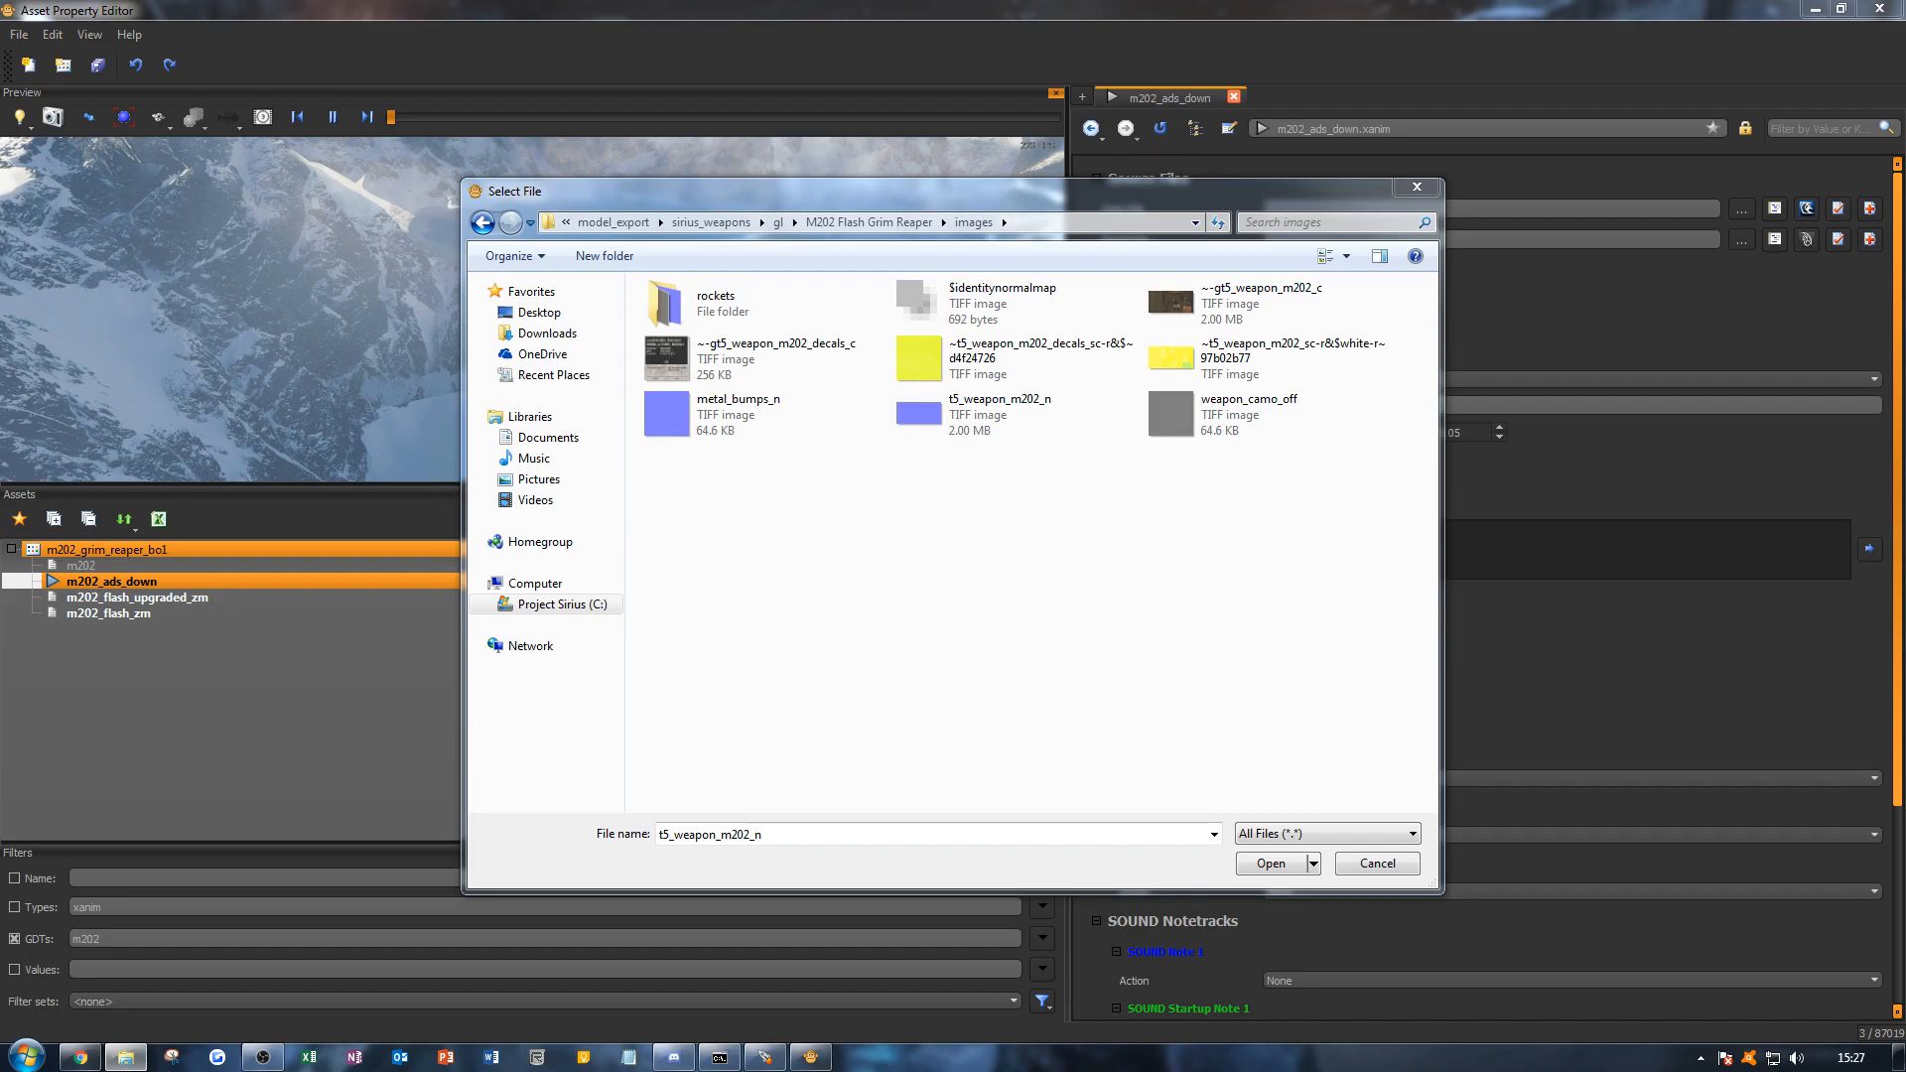
Step: Return to the M202 Flash Grim Reaper export folder, then open t5_weapon_m202_rockets_LOD0 in Maya, inspect the rocket model and close Maya
{"action": "left_click", "coordinate": [838, 223]}
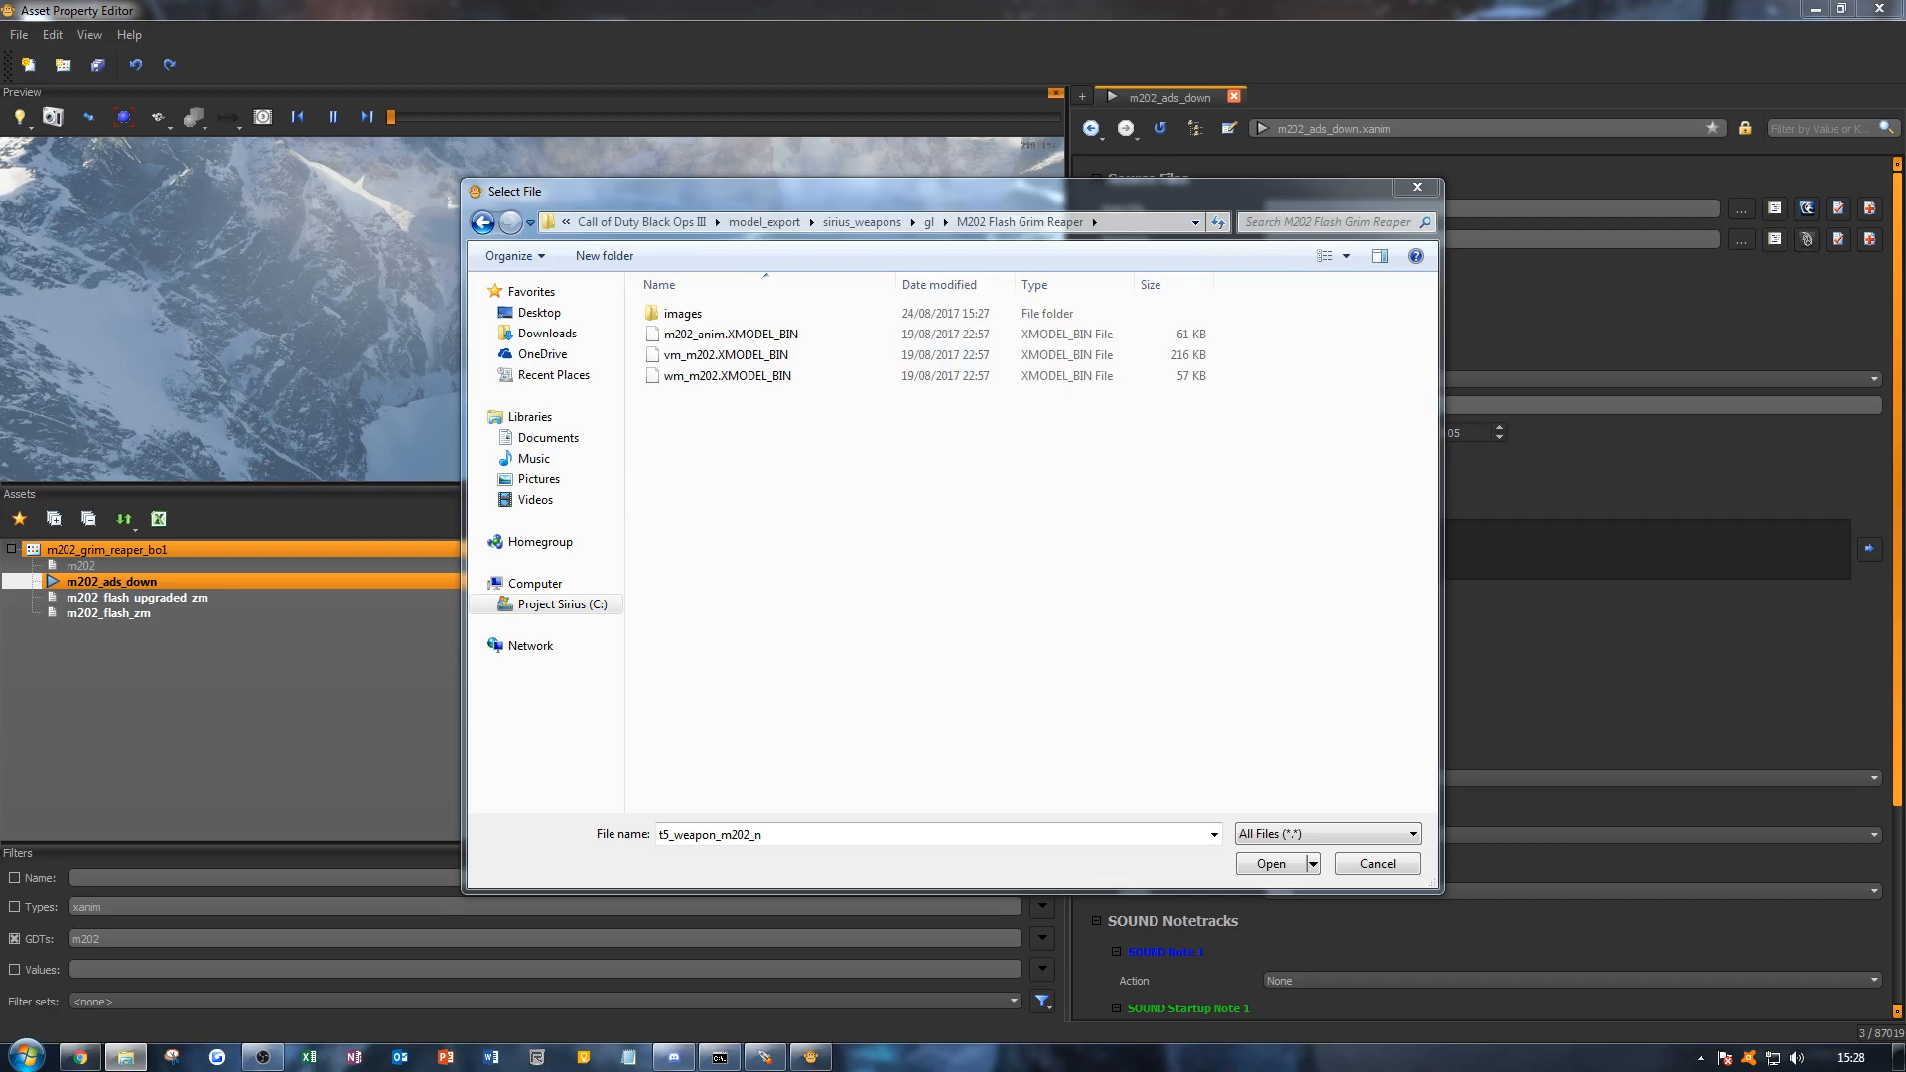
{"action": "left_click_drag", "start_coordinate": [0, 167], "coordinate": [383, 167]}
{"action": "double_click", "coordinate": [388, 283]}
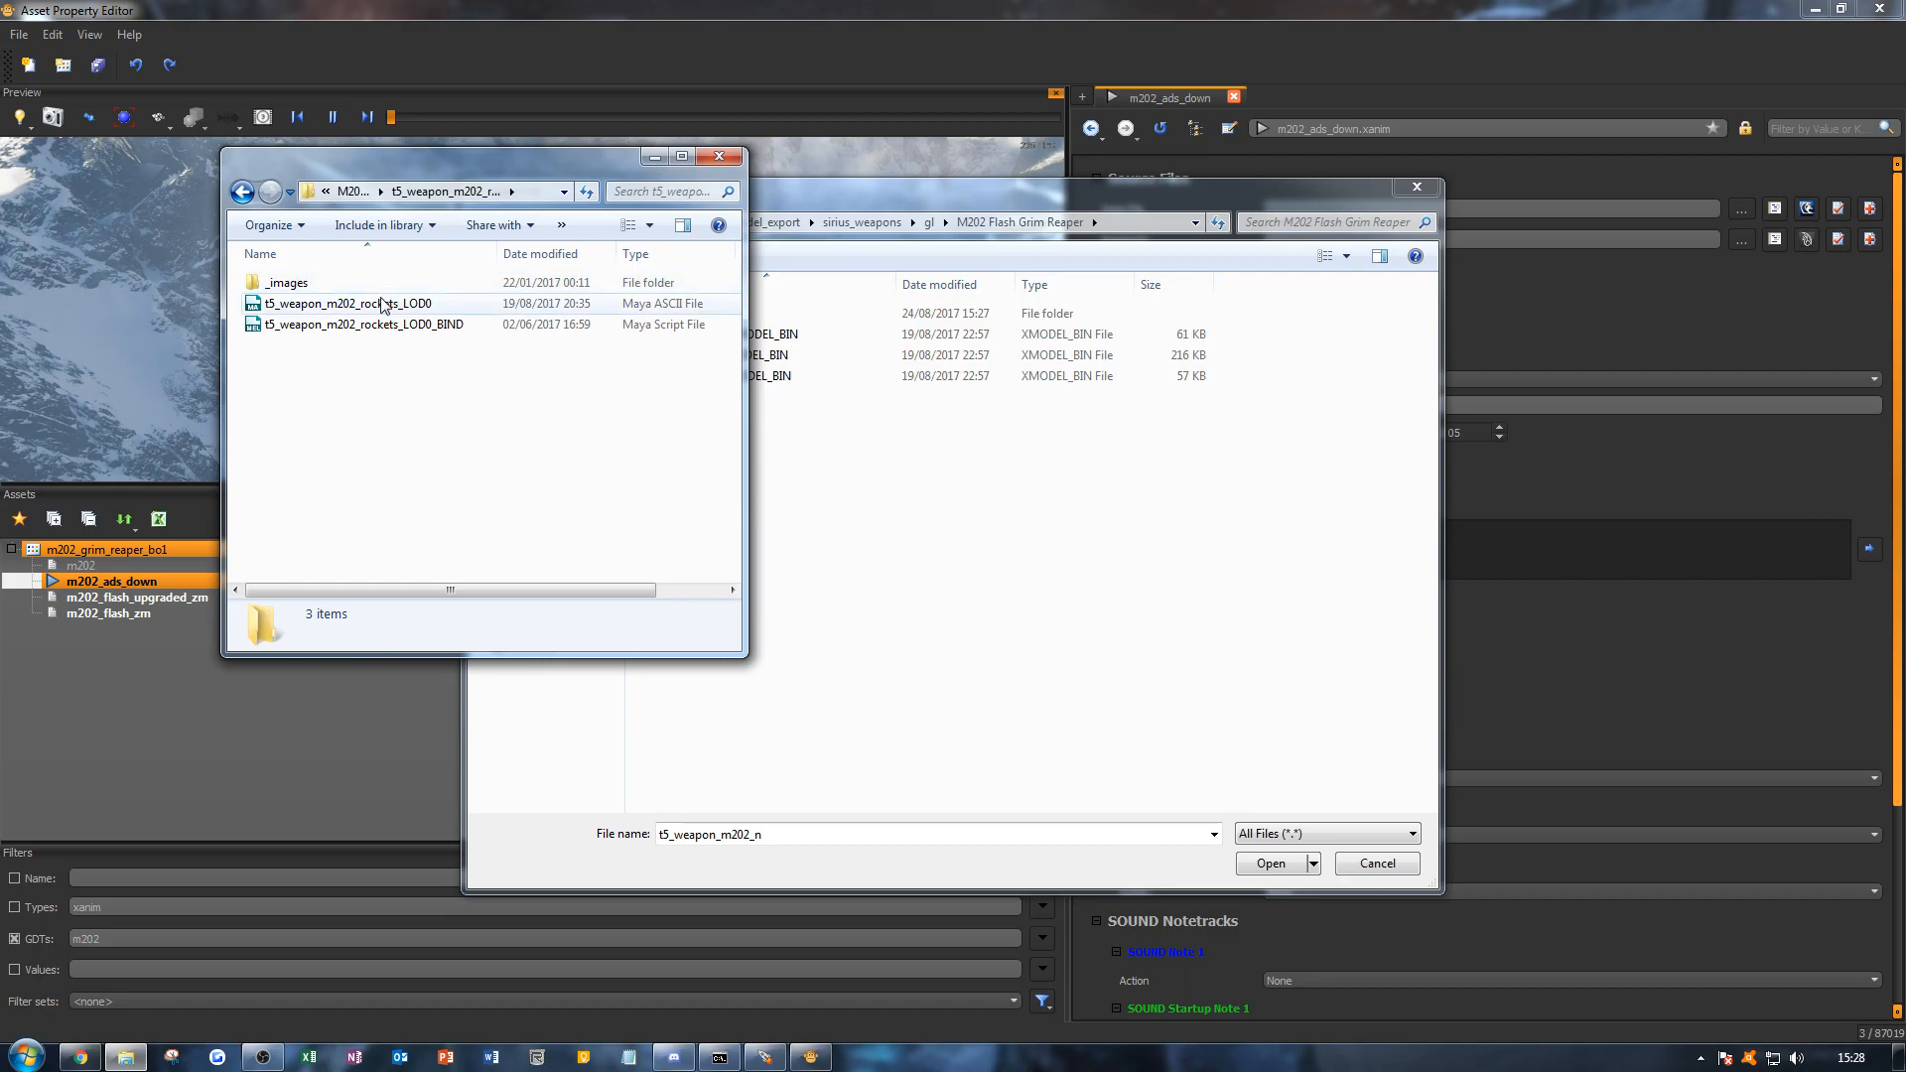
{"action": "left_click", "coordinate": [378, 306]}
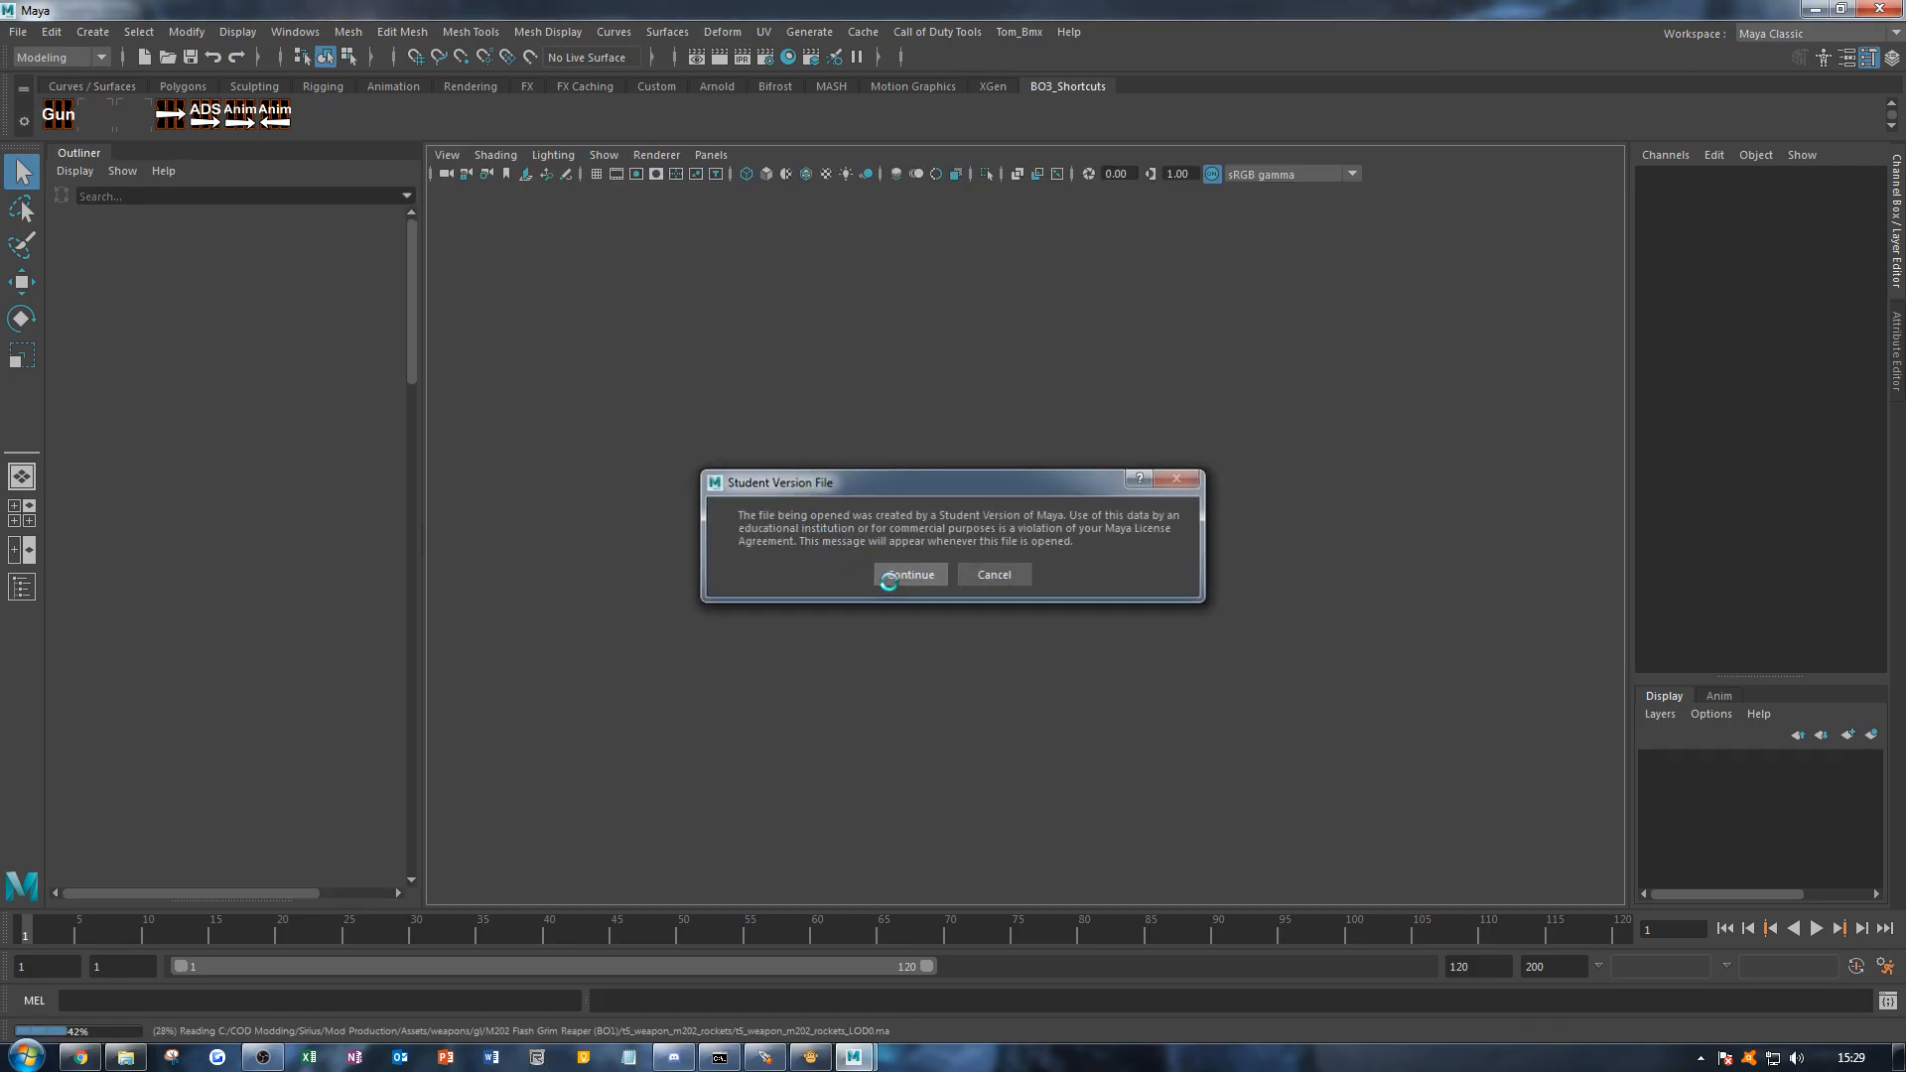
{"action": "left_click", "coordinate": [909, 574]}
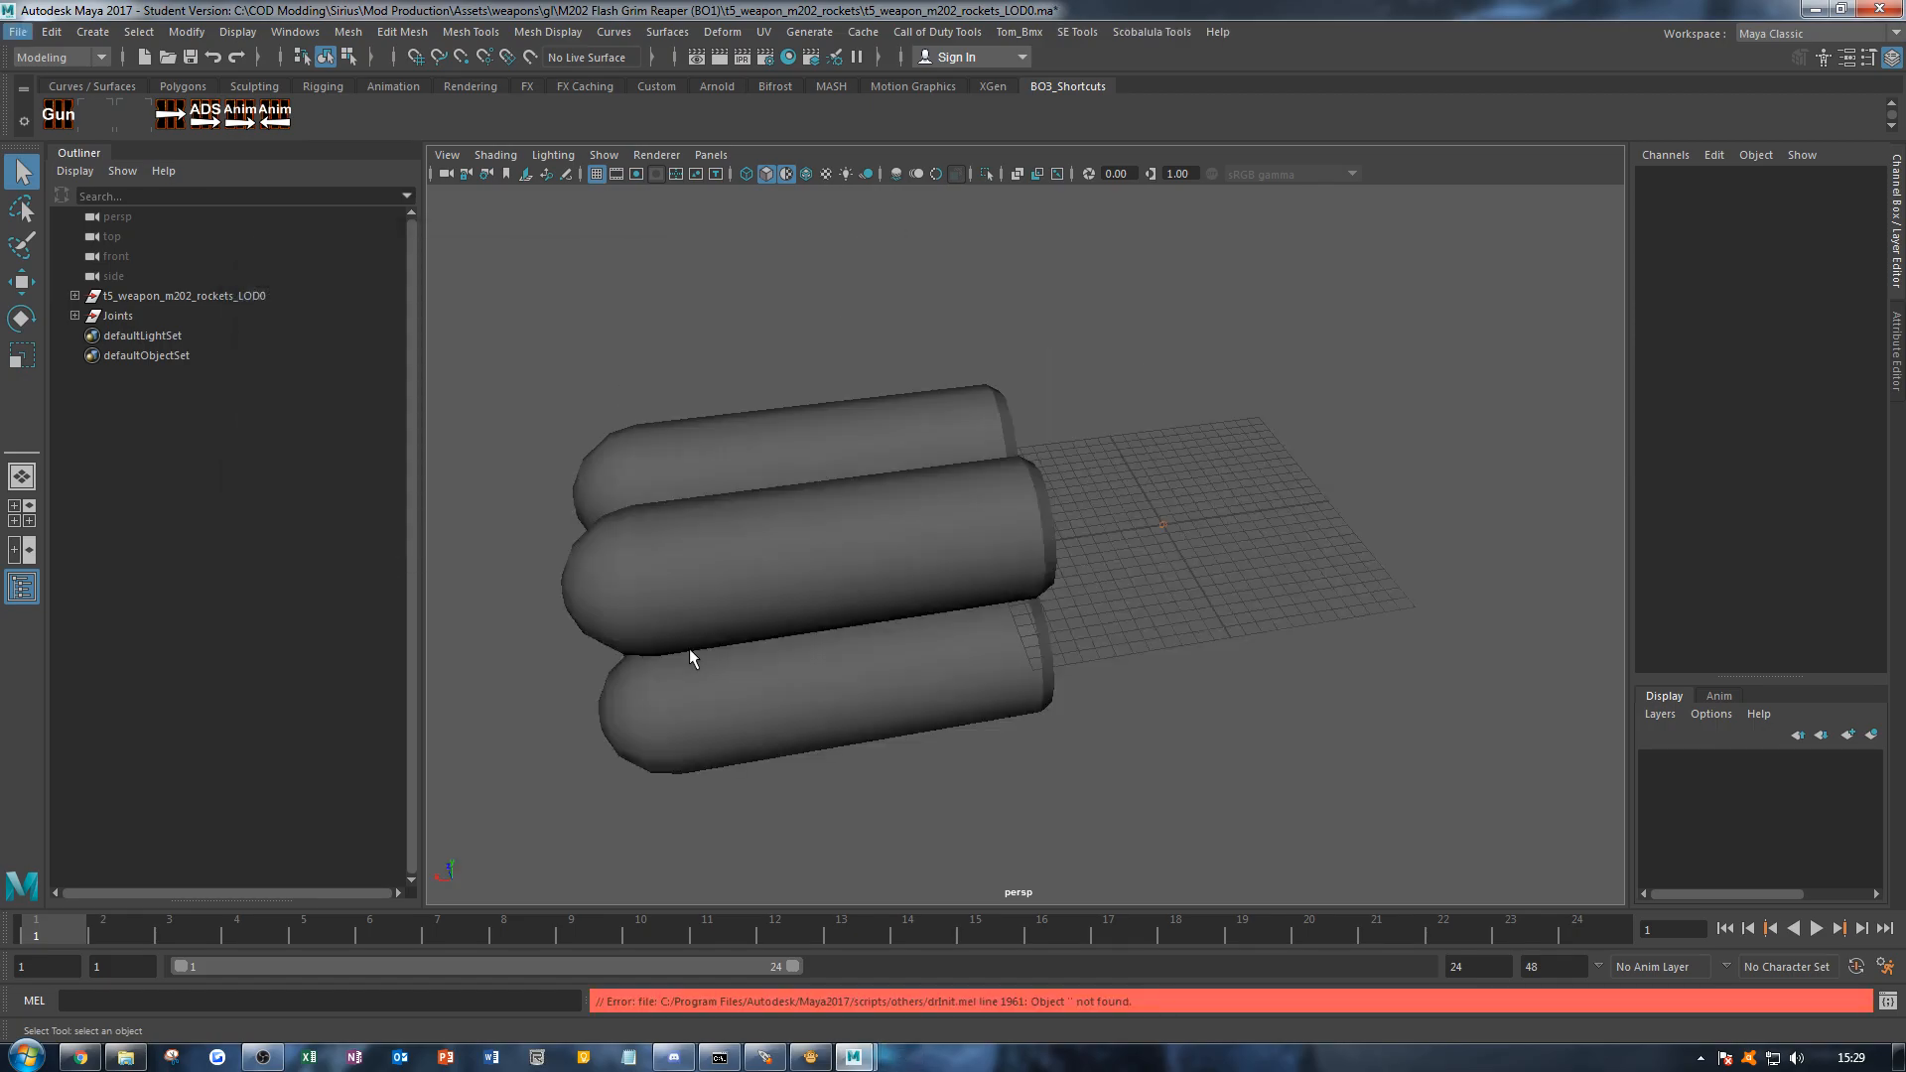
{"action": "left_click_drag", "start_coordinate": [693, 705], "coordinate": [650, 683], "text": "alt"}
{"action": "left_click", "coordinate": [1870, 9]}
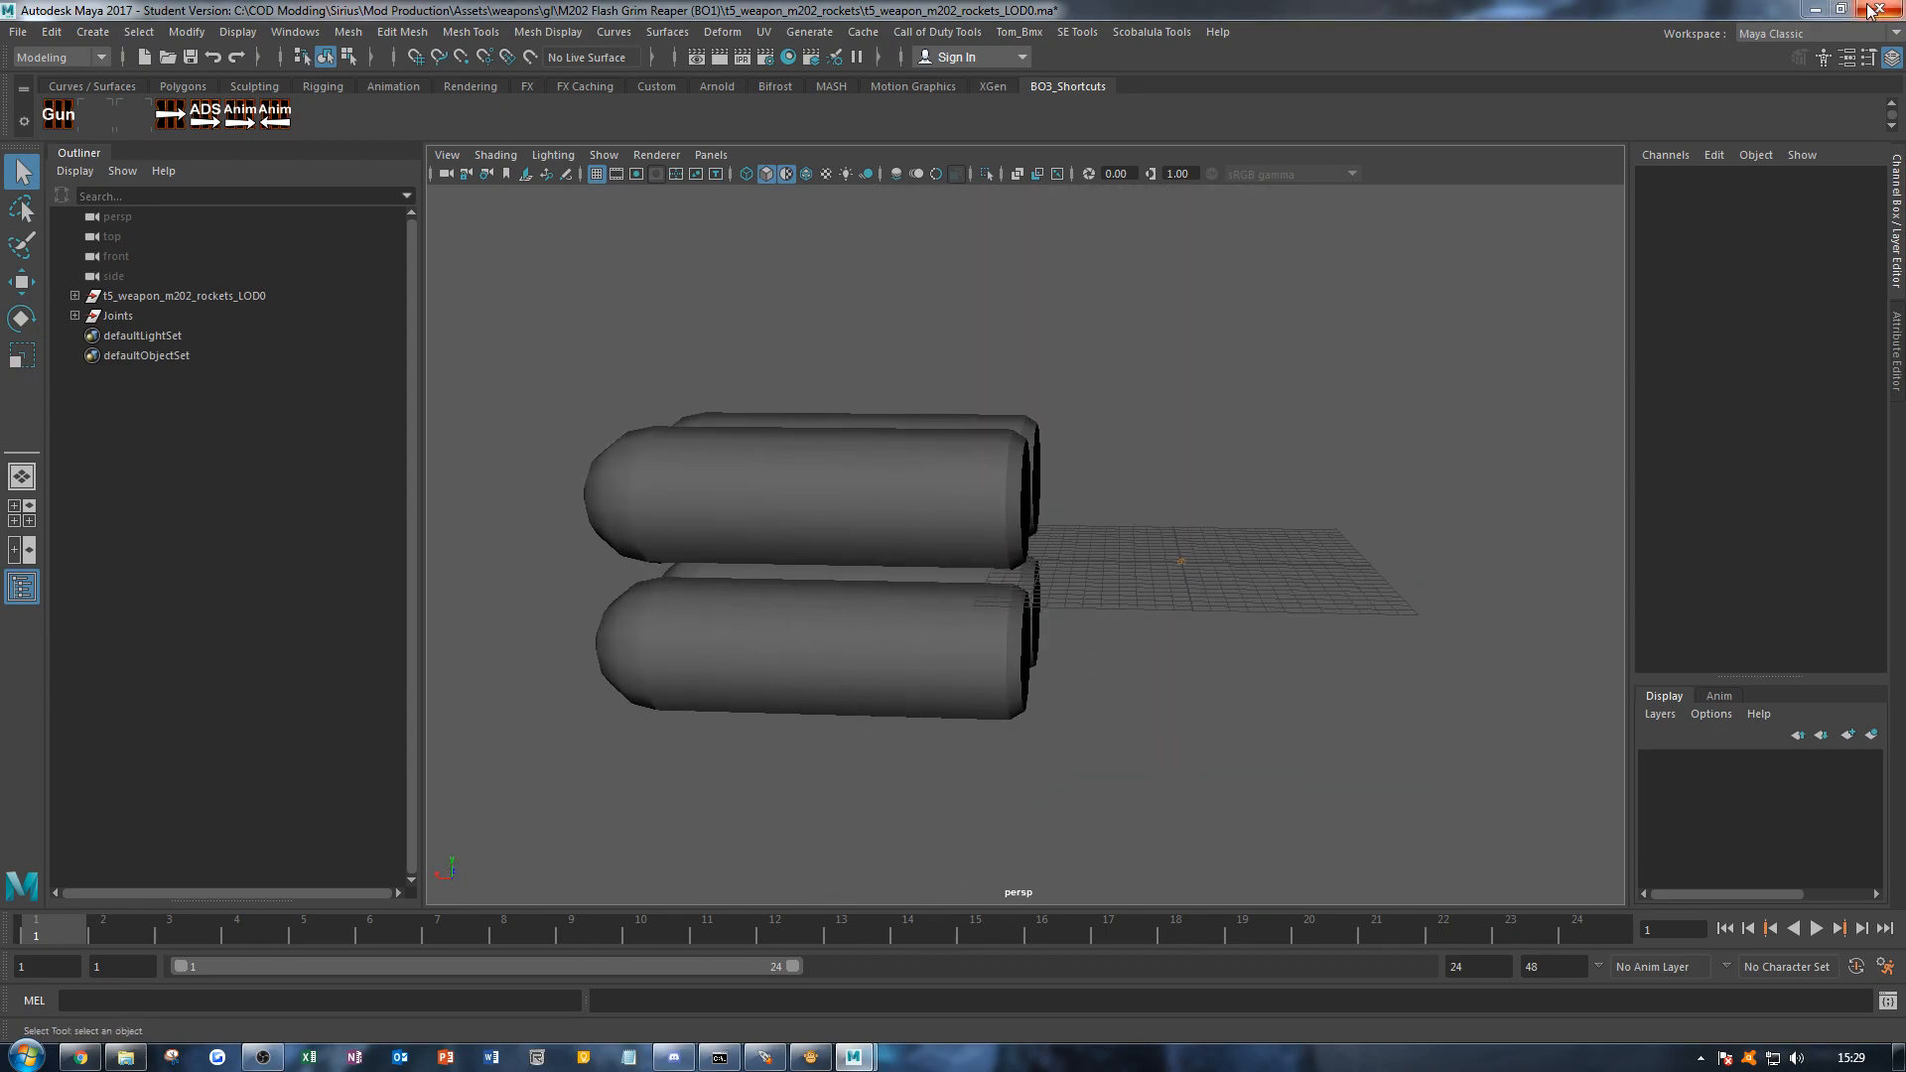
{"action": "left_click", "coordinate": [949, 569]}
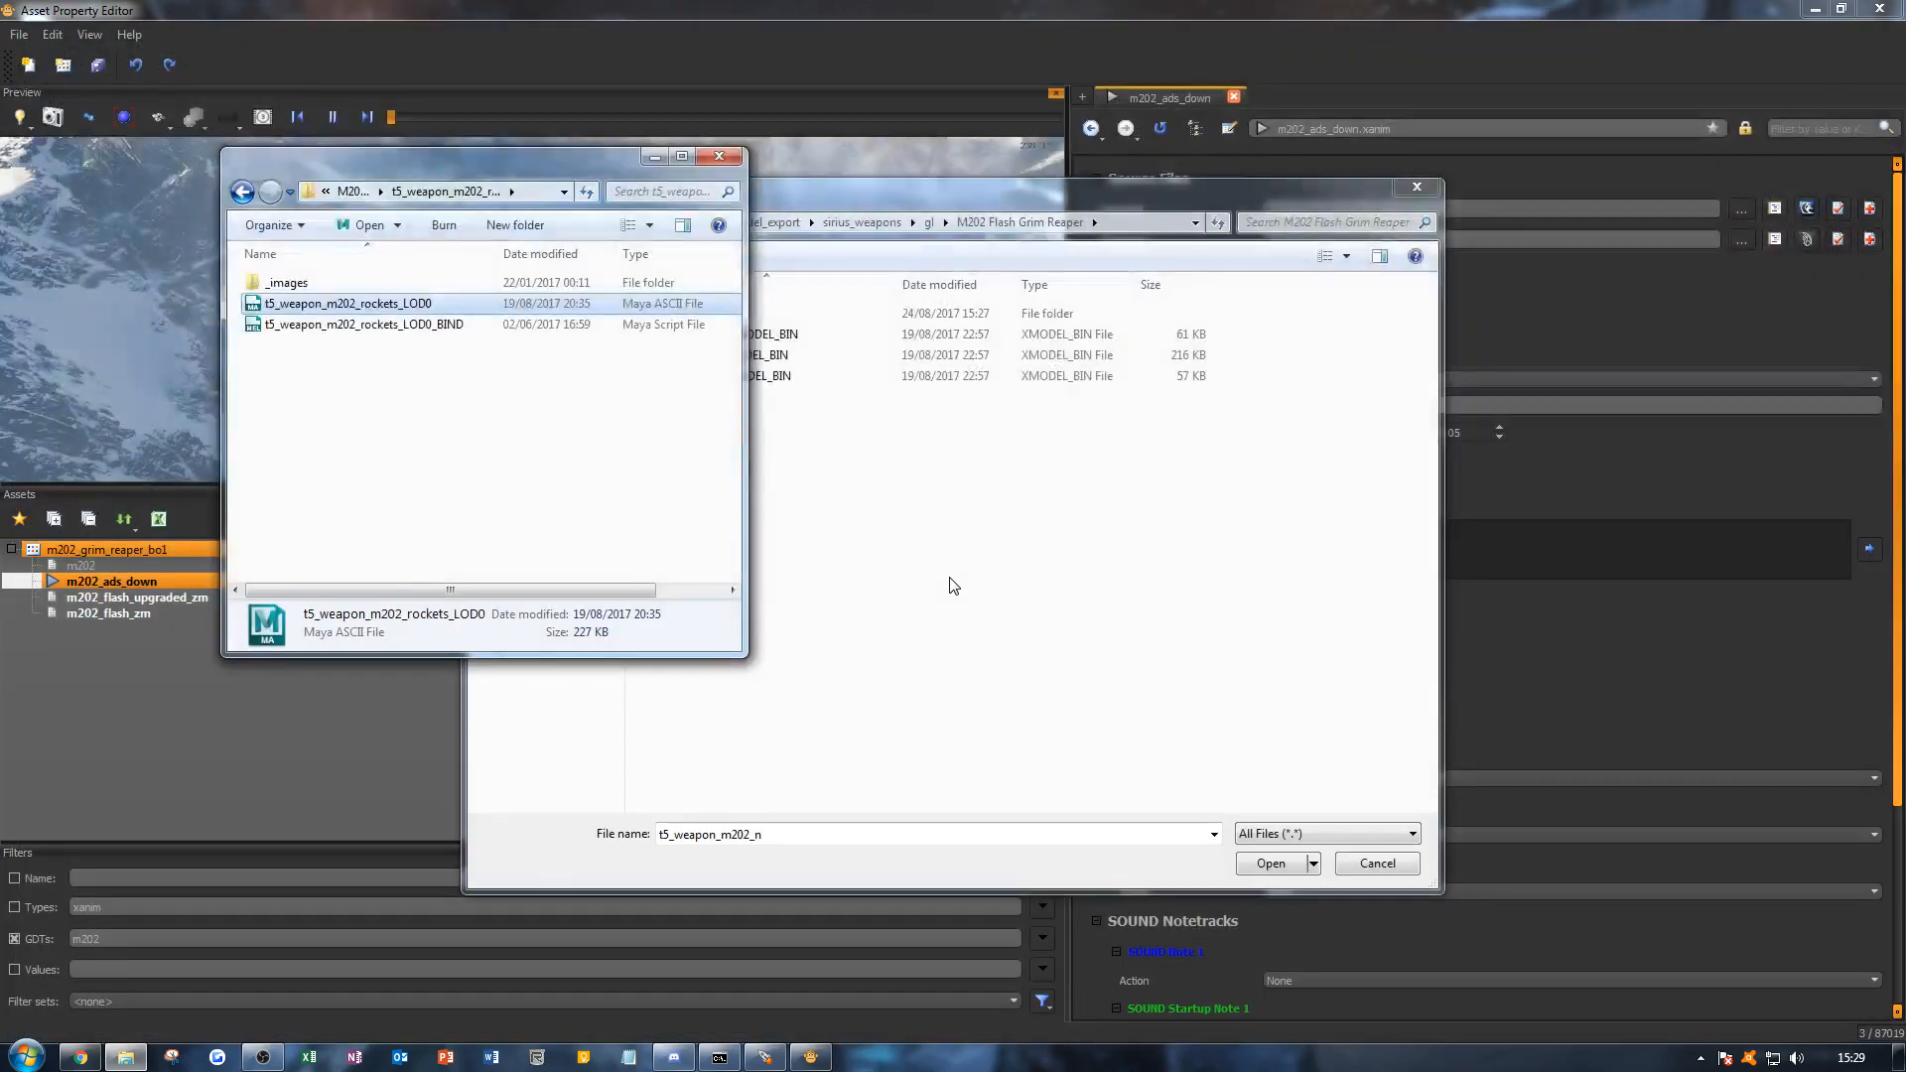
Step: Go back to the source M202 Flash Grim Reaper folder, open its xanims folder and move the window out of the way
{"action": "left_click", "coordinate": [361, 193]}
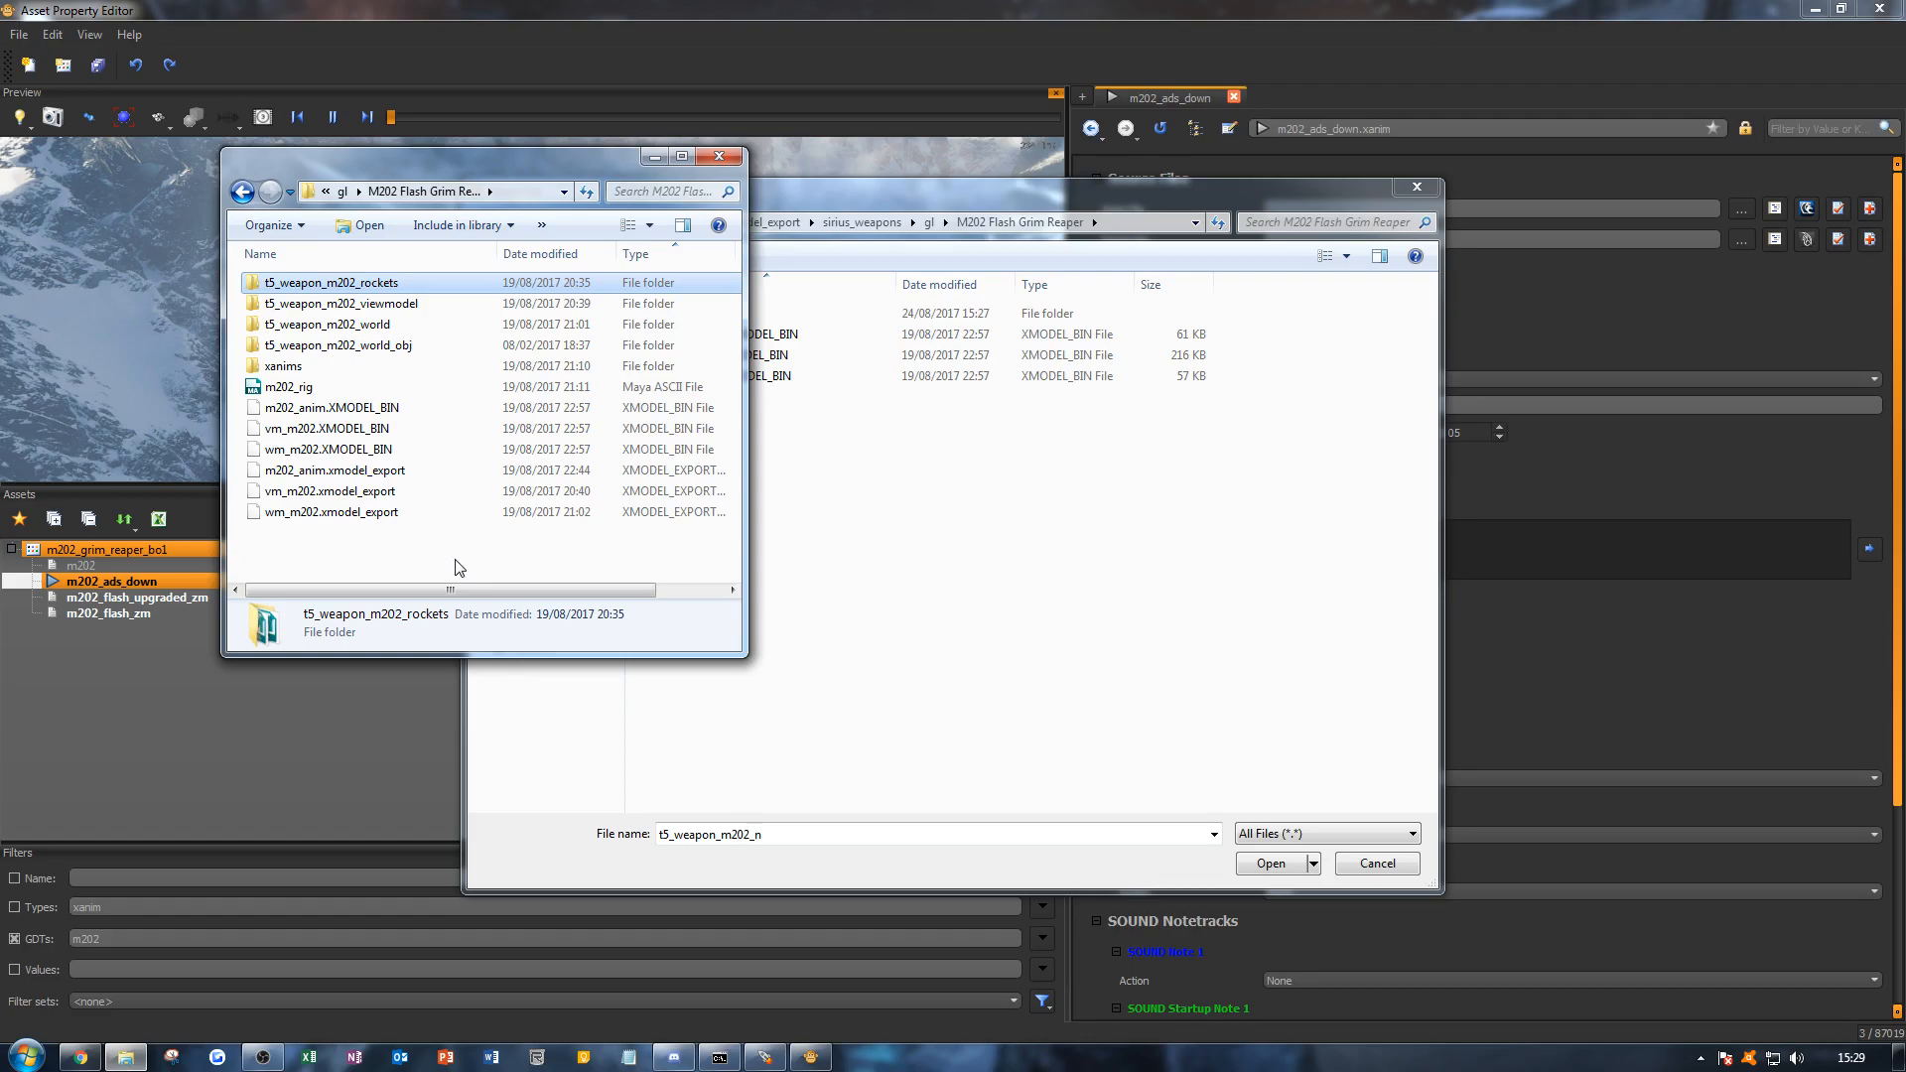
{"action": "left_click", "coordinate": [459, 565]}
{"action": "double_click", "coordinate": [463, 353]}
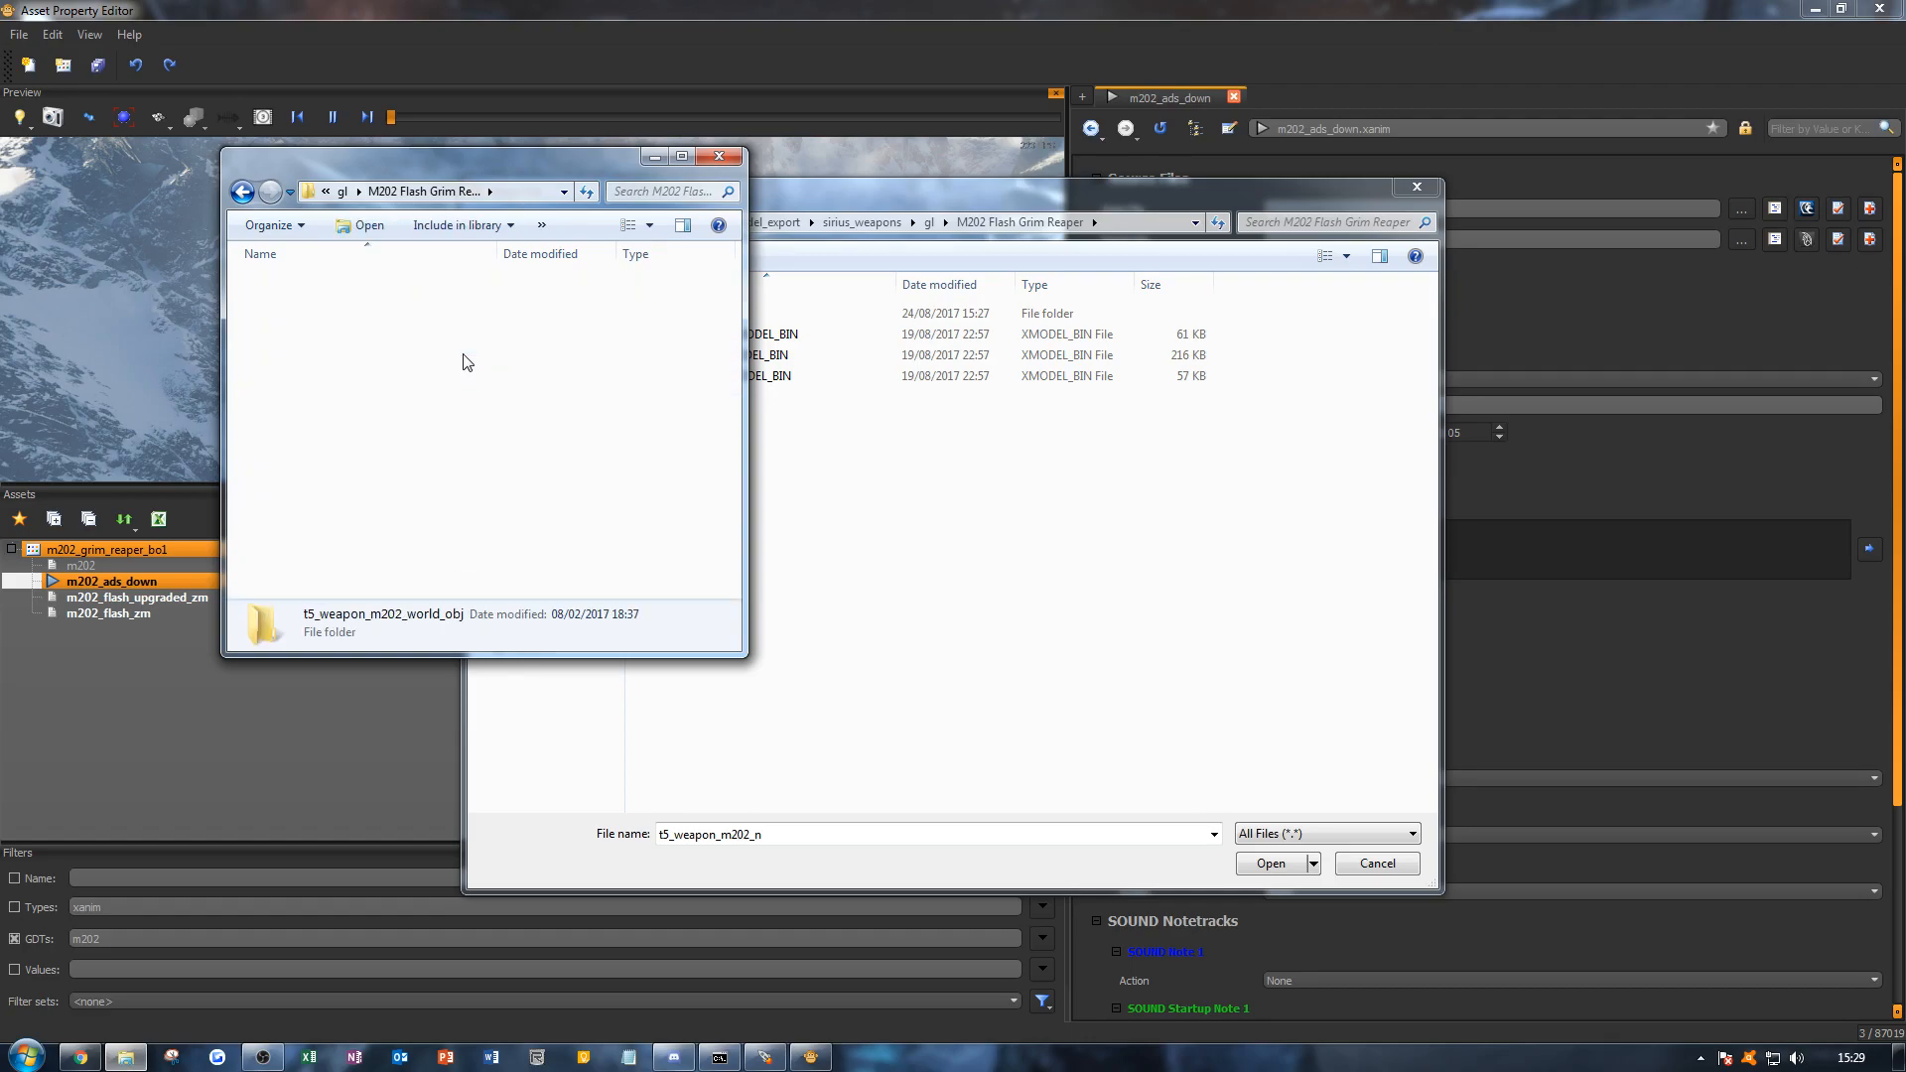
{"action": "key", "text": "BackSpace"}
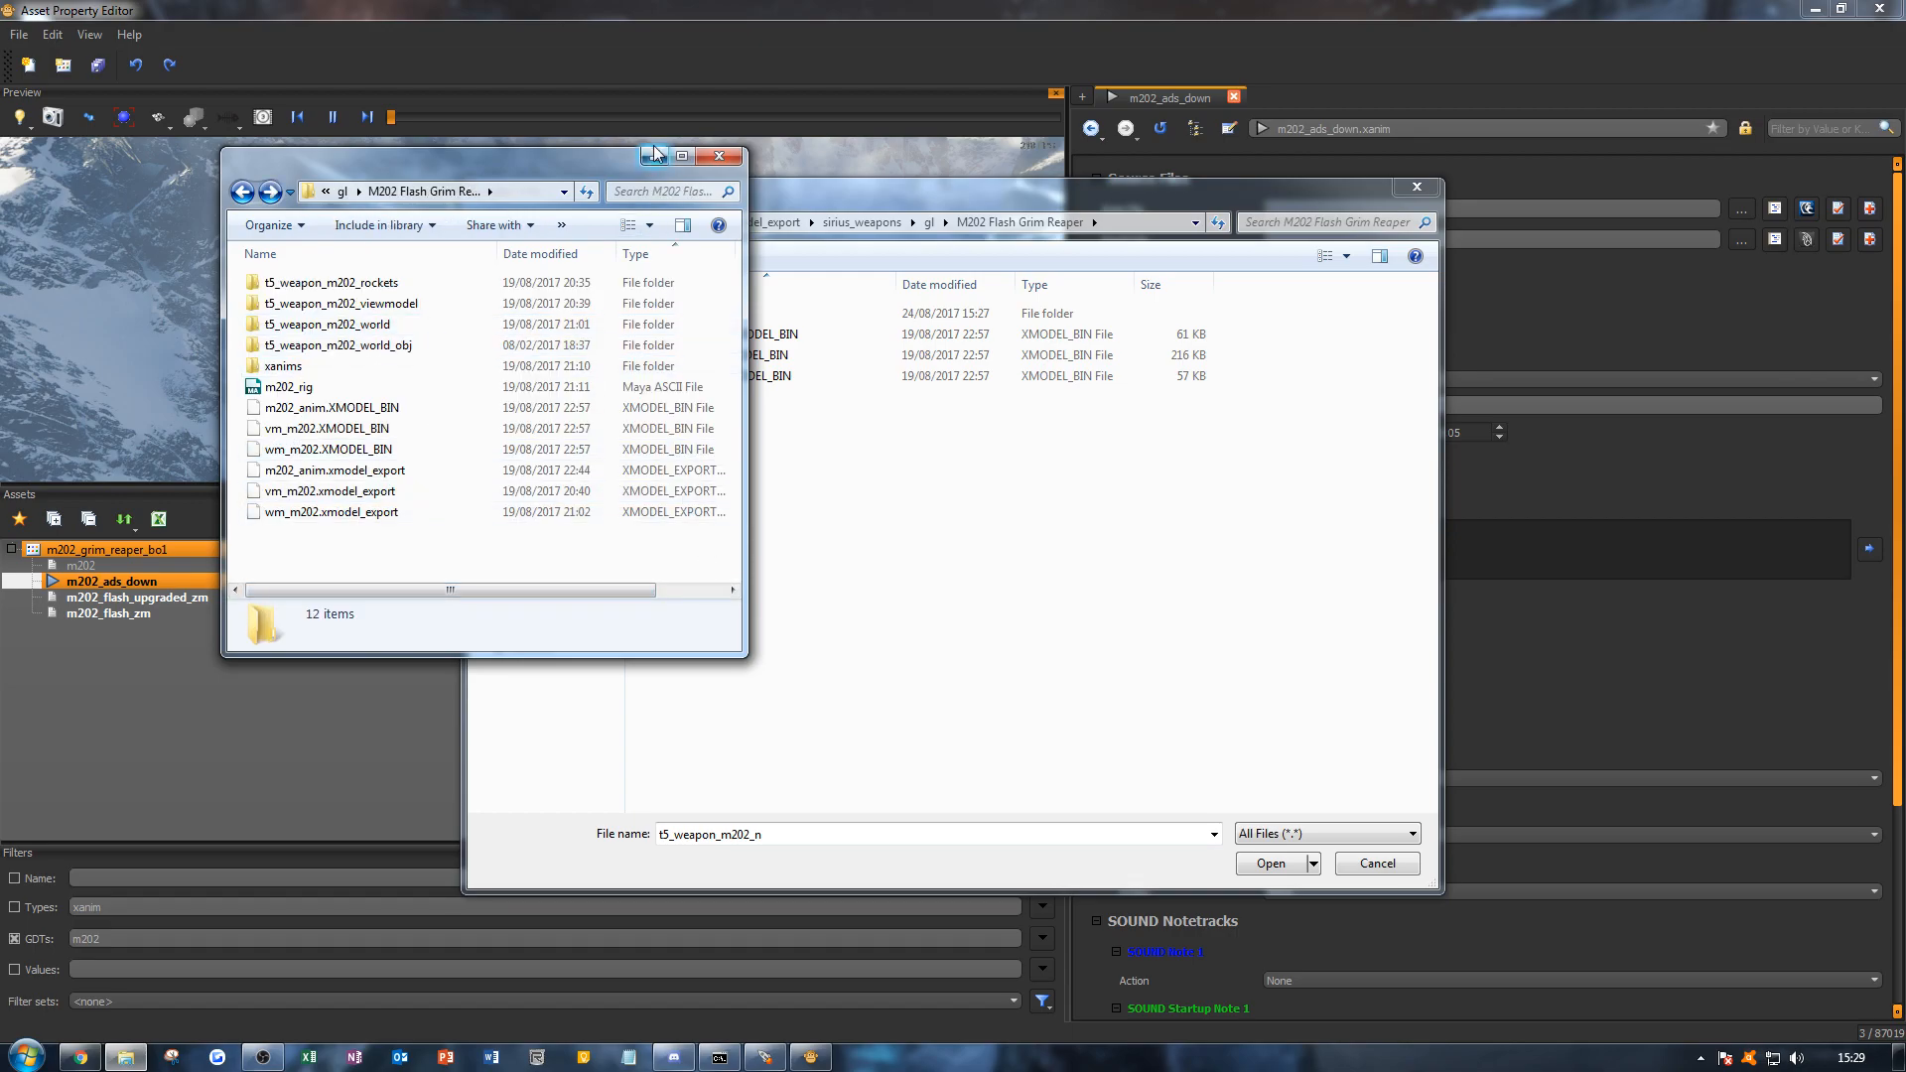
{"action": "left_click_drag", "start_coordinate": [530, 161], "coordinate": [439, 145]}
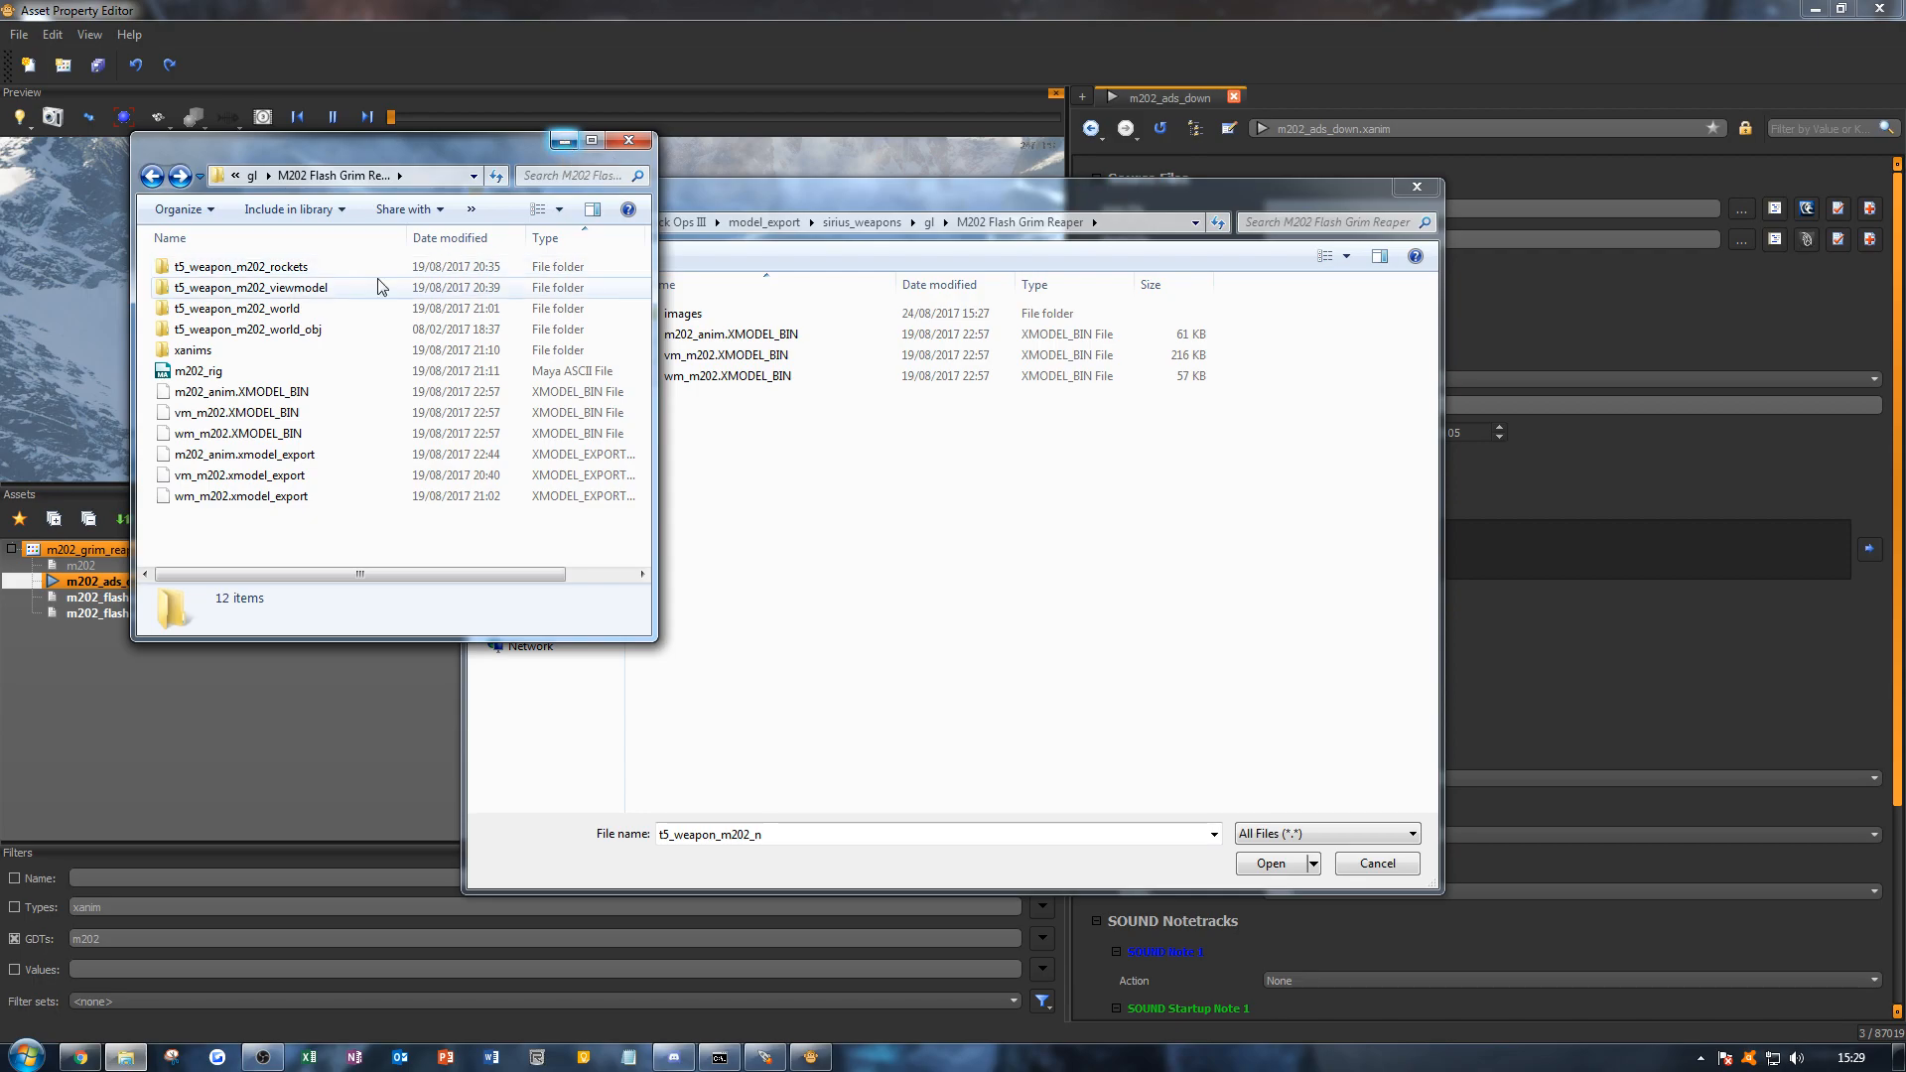
{"action": "double_click", "coordinate": [266, 349]}
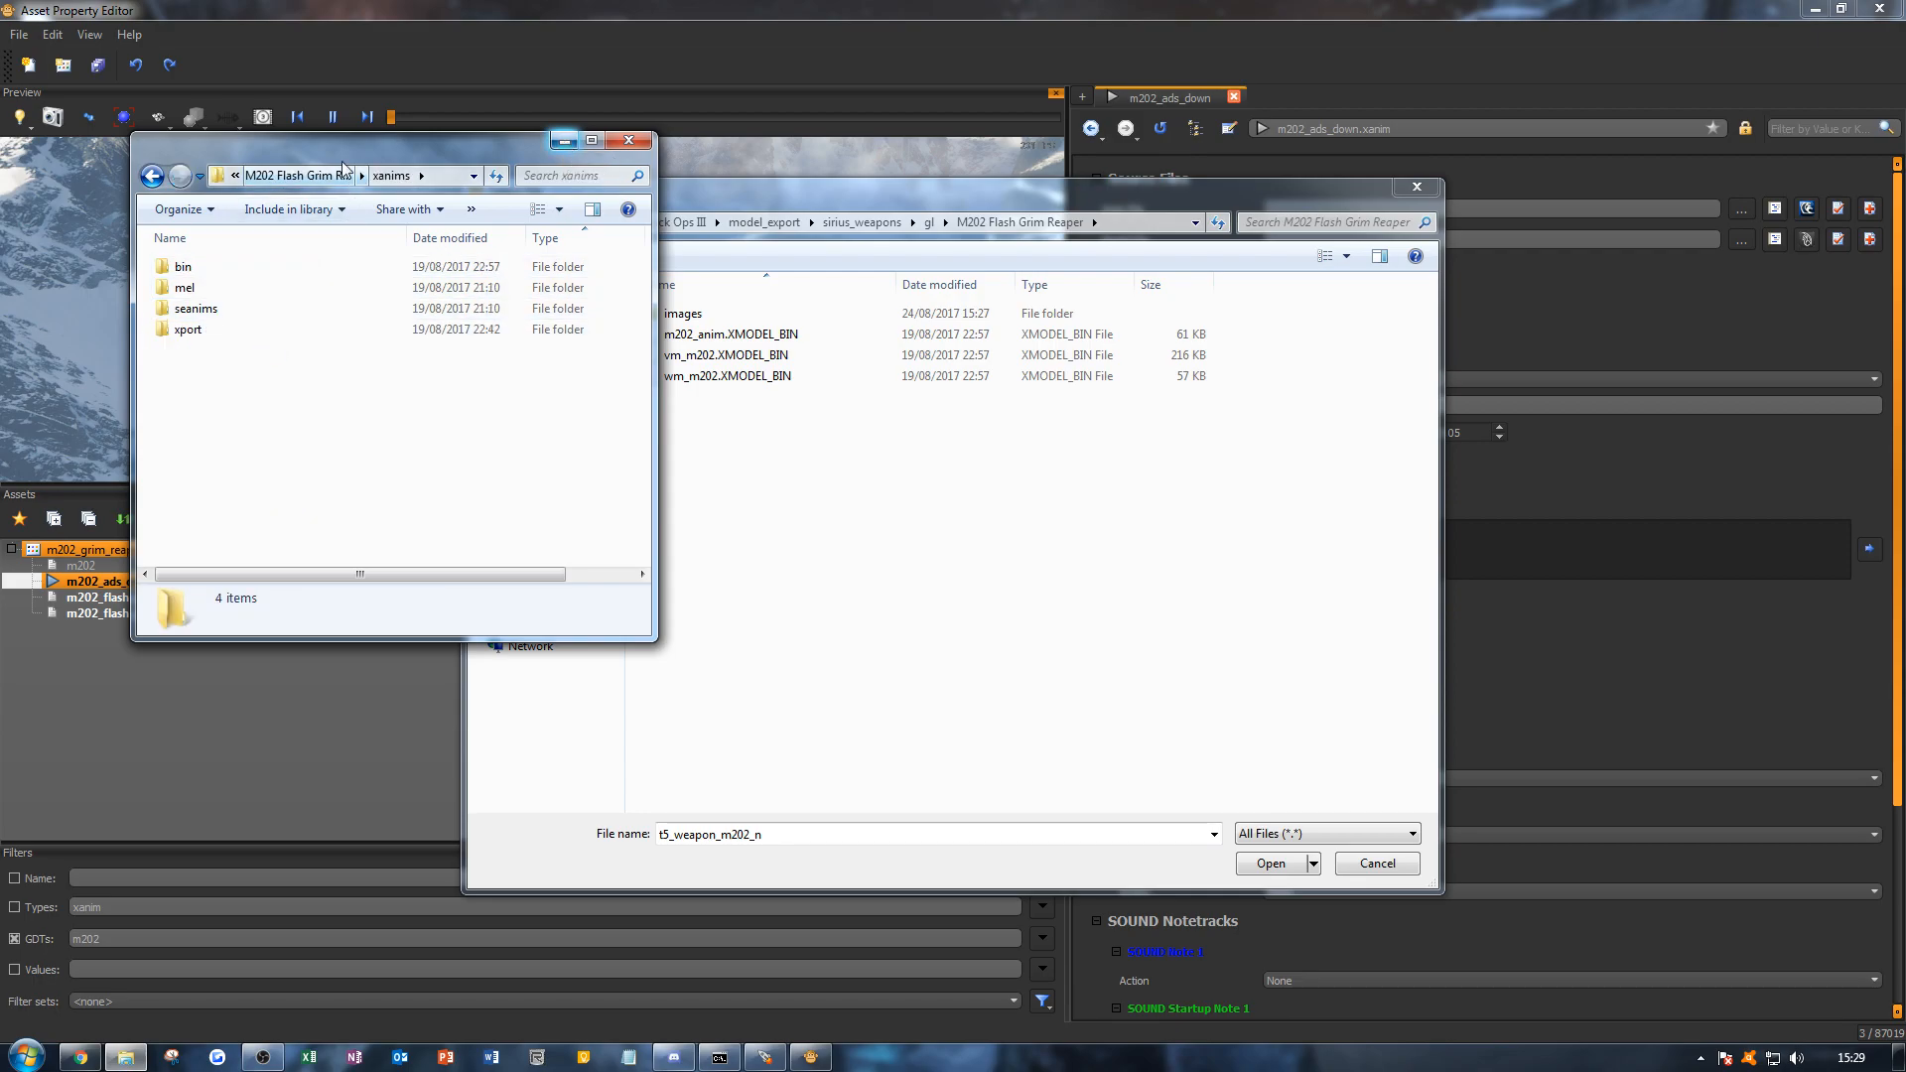
{"action": "left_click_drag", "start_coordinate": [350, 148], "coordinate": [0, 148]}
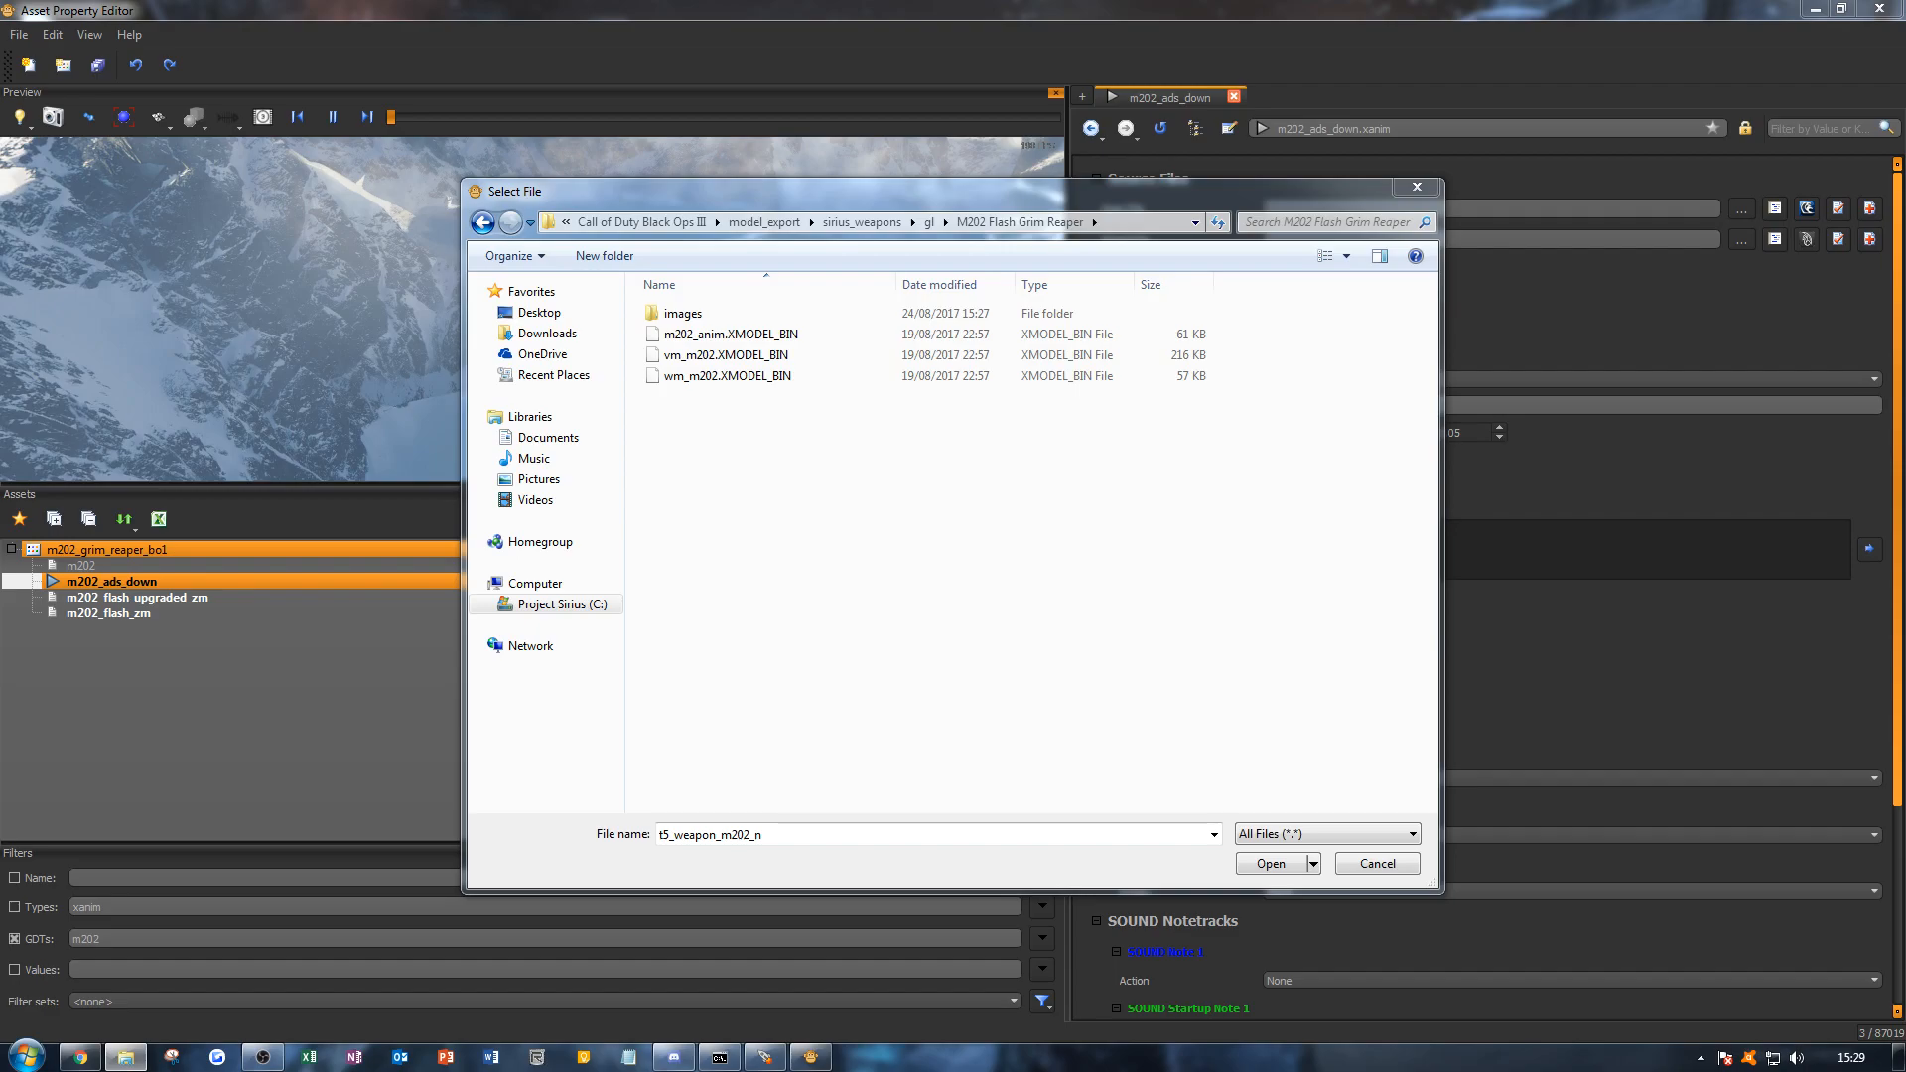
Step: Set the Model File of m202_ads_down to m202_anim.XMODEL_BIN from the M202 Flash Grim Reaper folder
{"action": "left_click", "coordinate": [929, 582]}
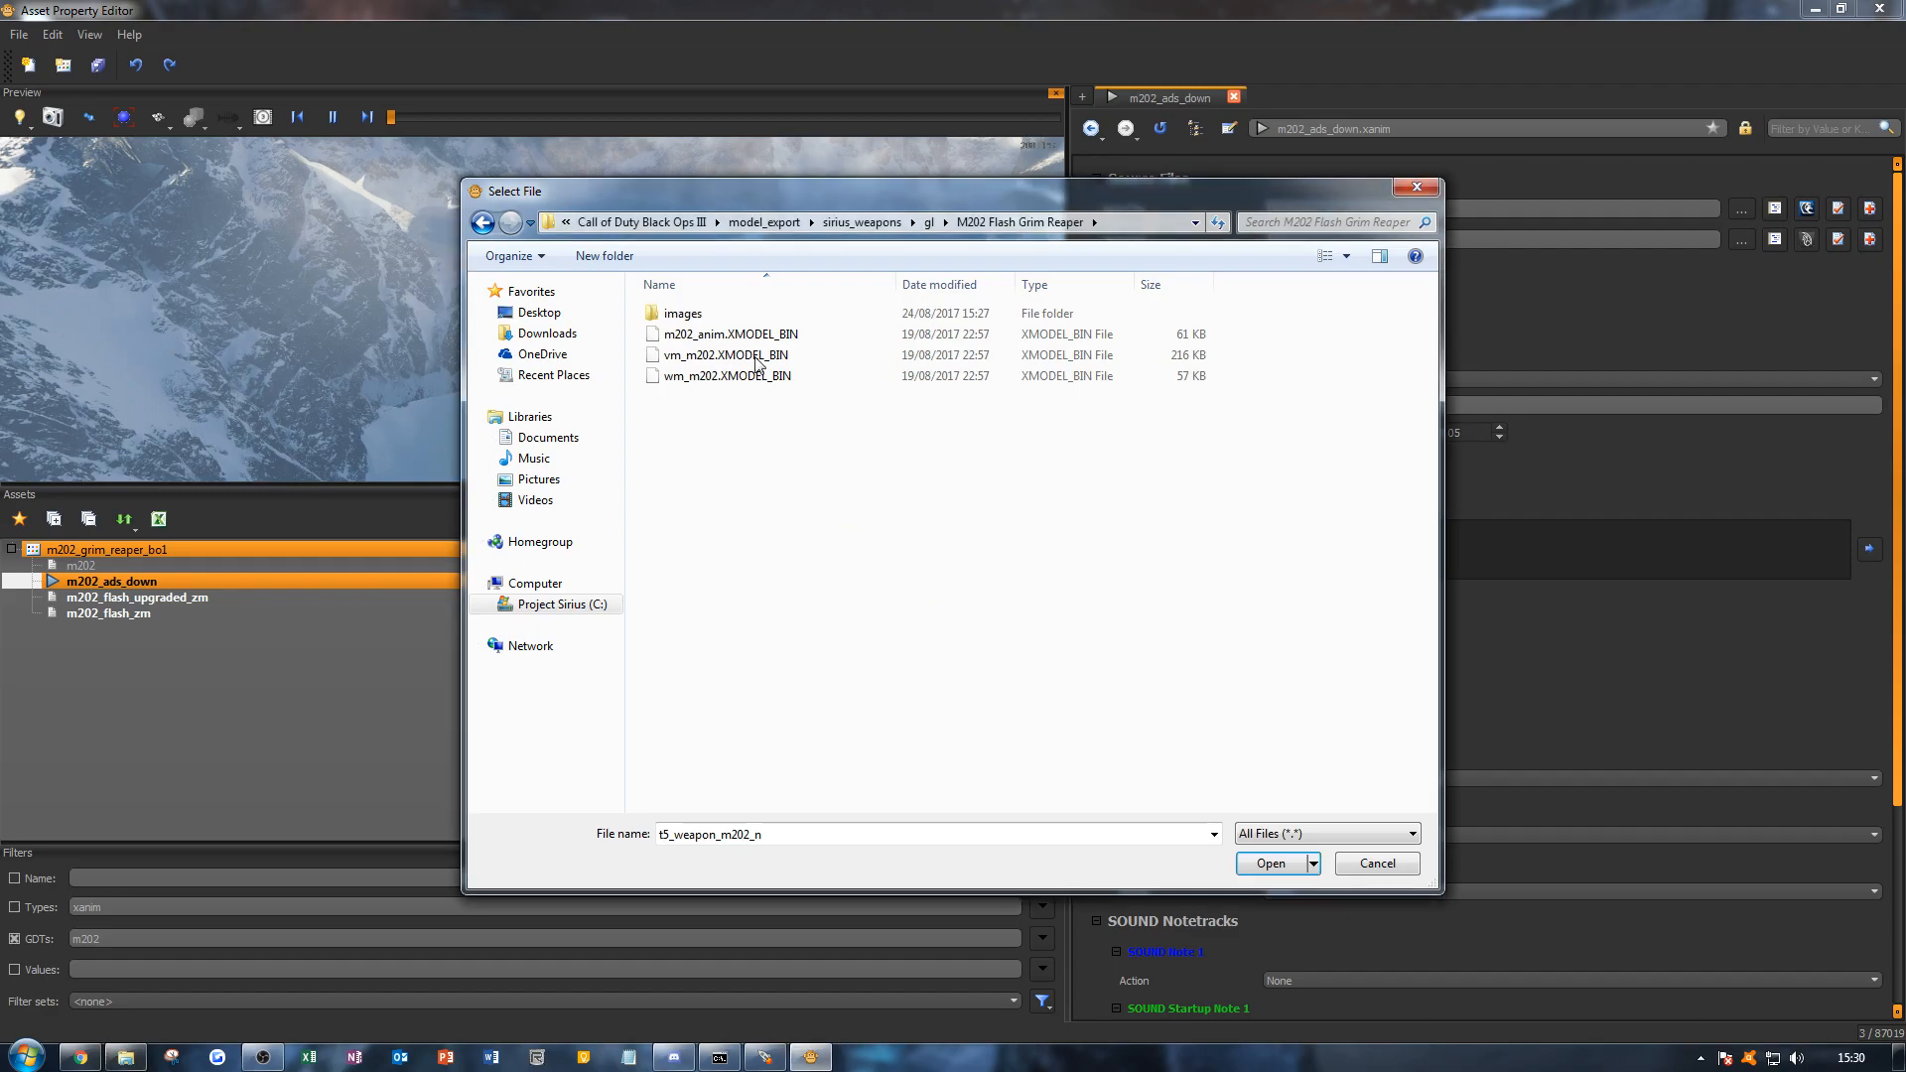
{"action": "left_click_drag", "start_coordinate": [752, 377], "coordinate": [765, 470]}
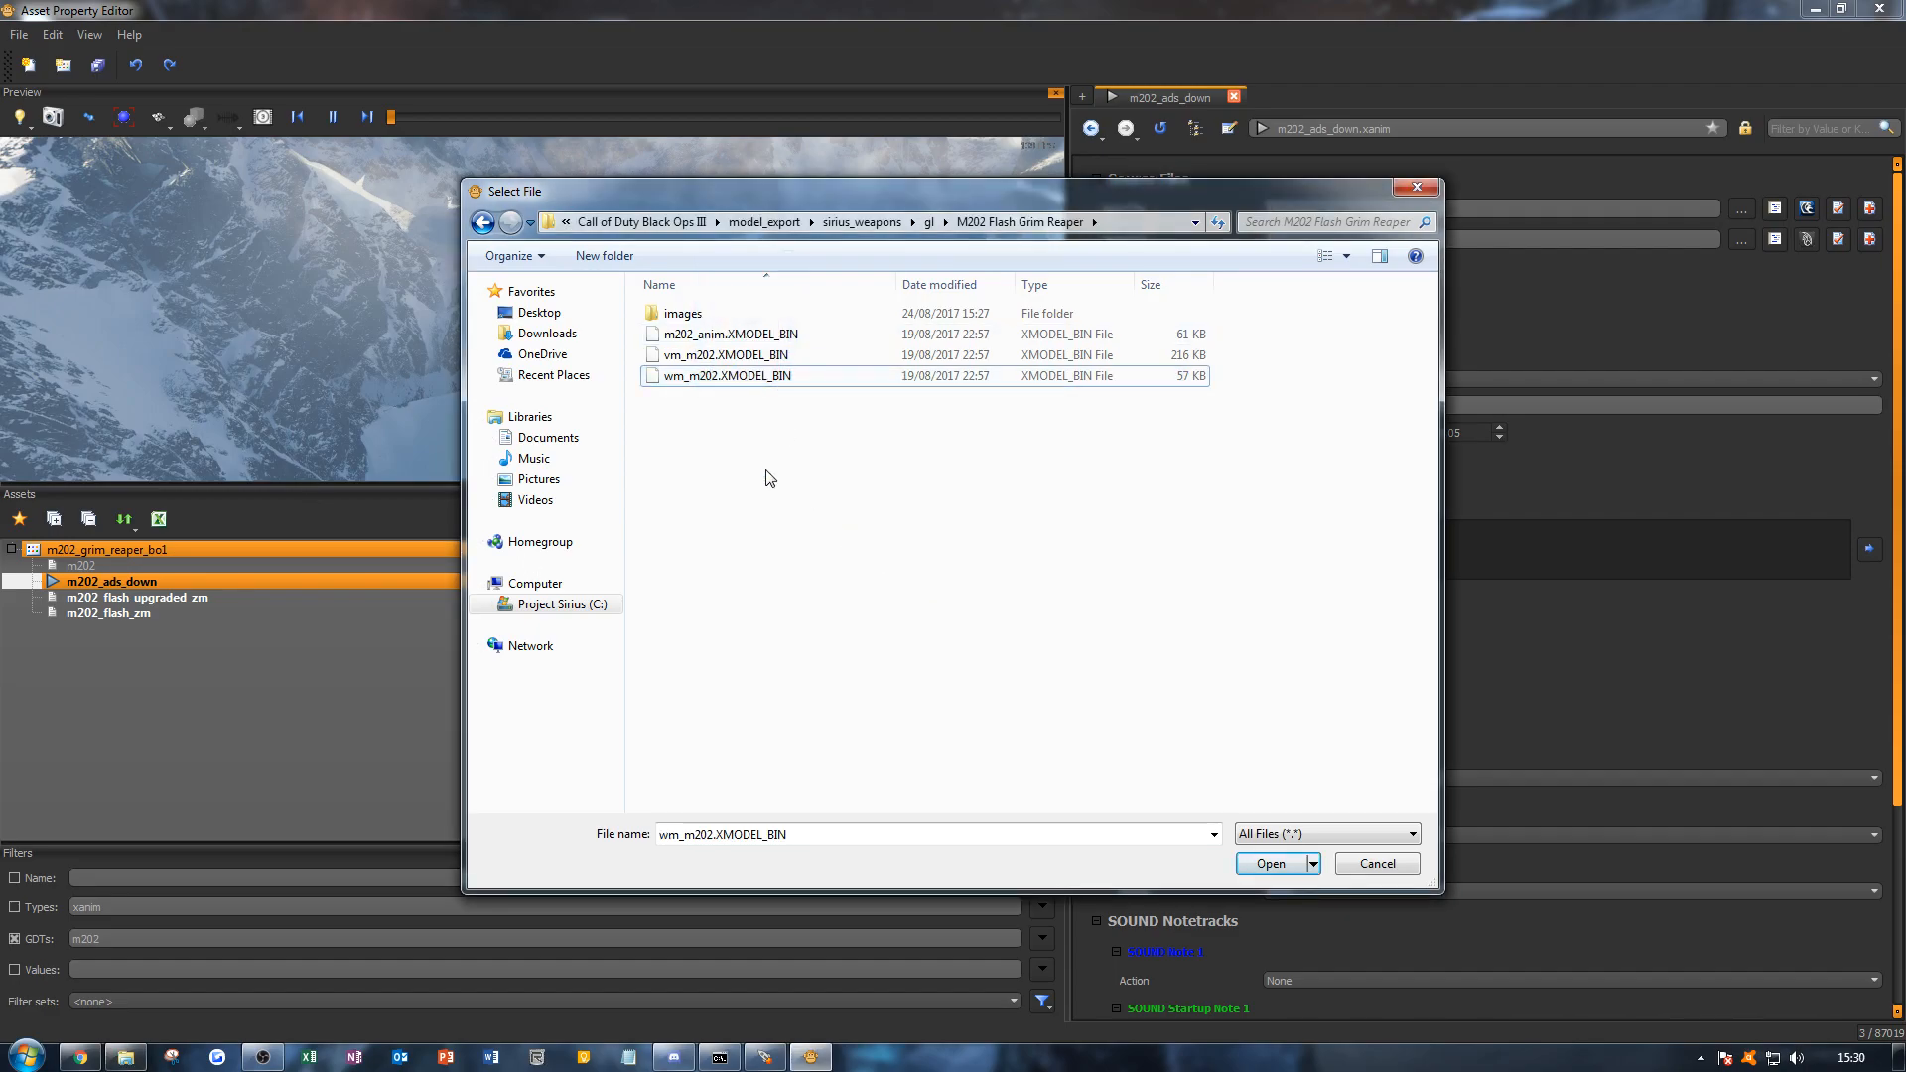
{"action": "double_click", "coordinate": [758, 342]}
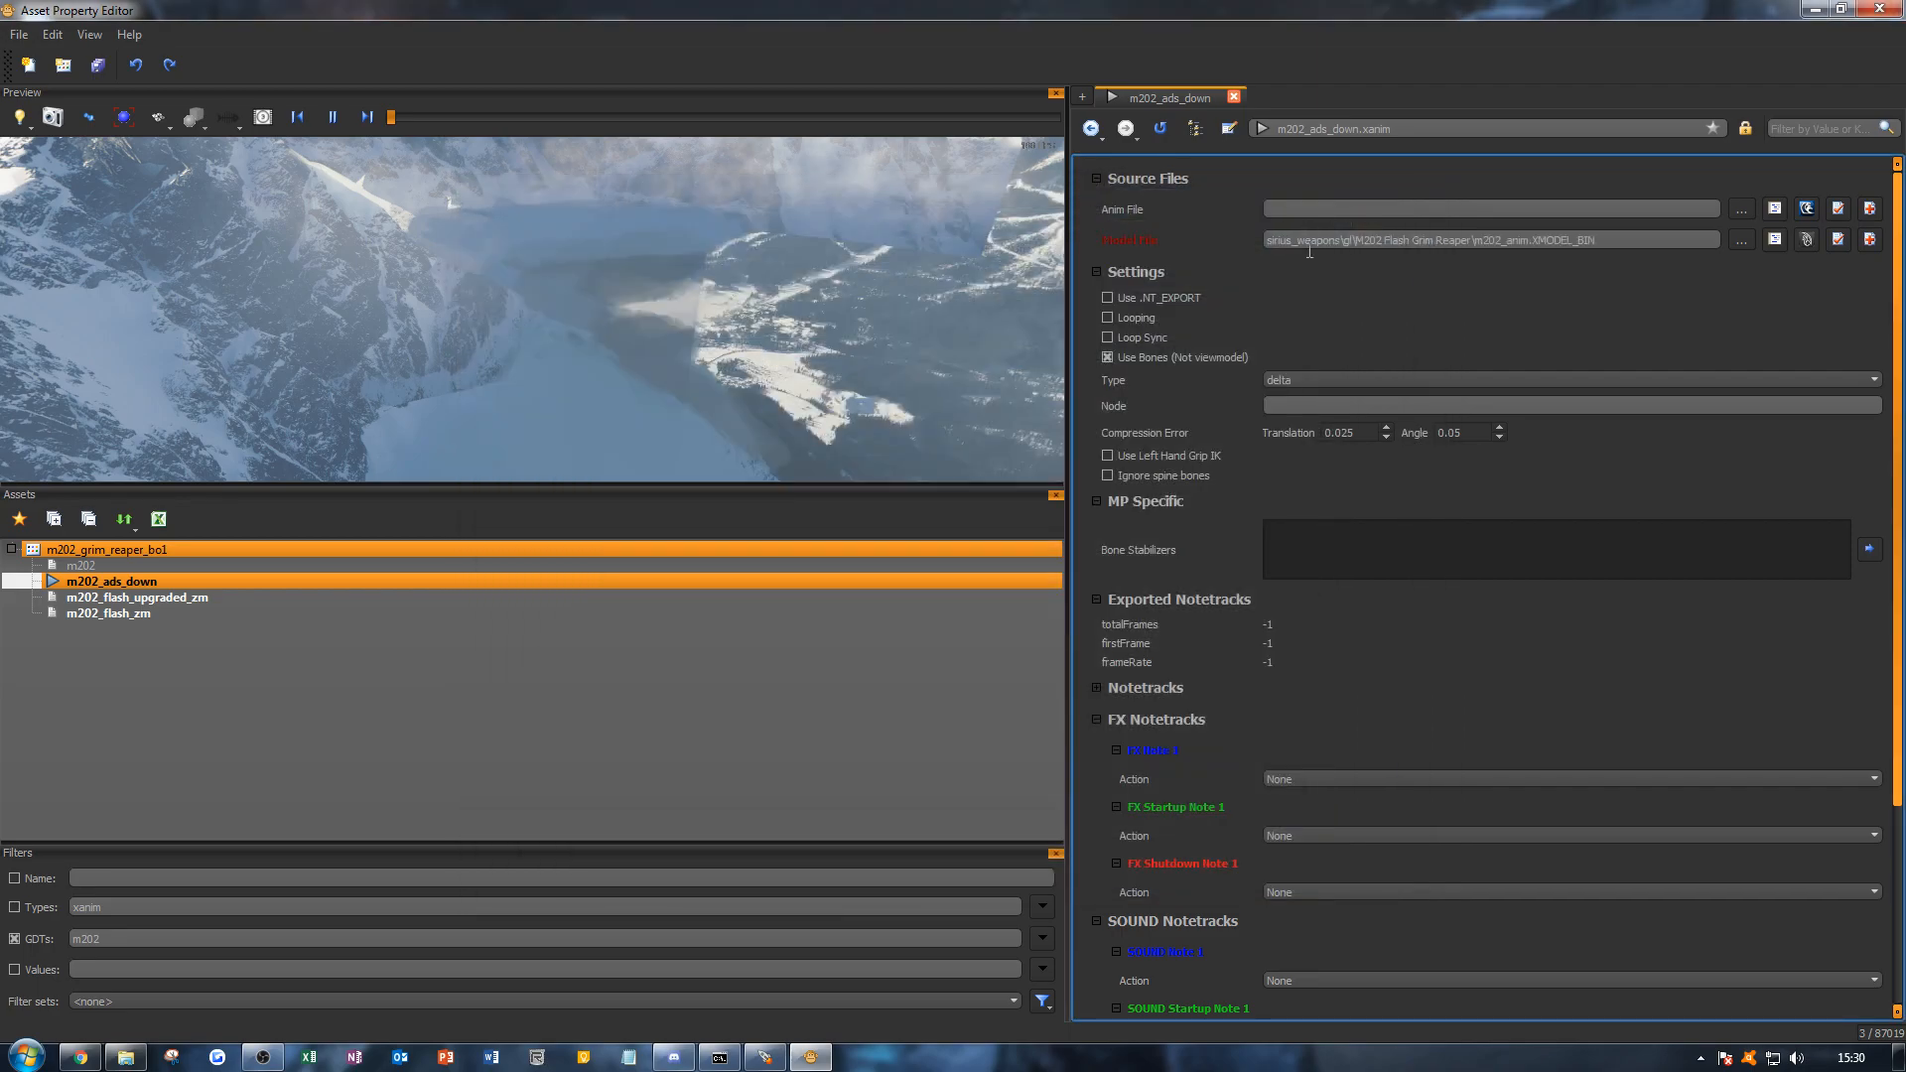
Step: Disable Use Bones (Not viewmodel) for m202_ads_down, set its type to relative and save the asset
{"action": "left_click", "coordinate": [1143, 360]}
{"action": "left_click", "coordinate": [1304, 379]}
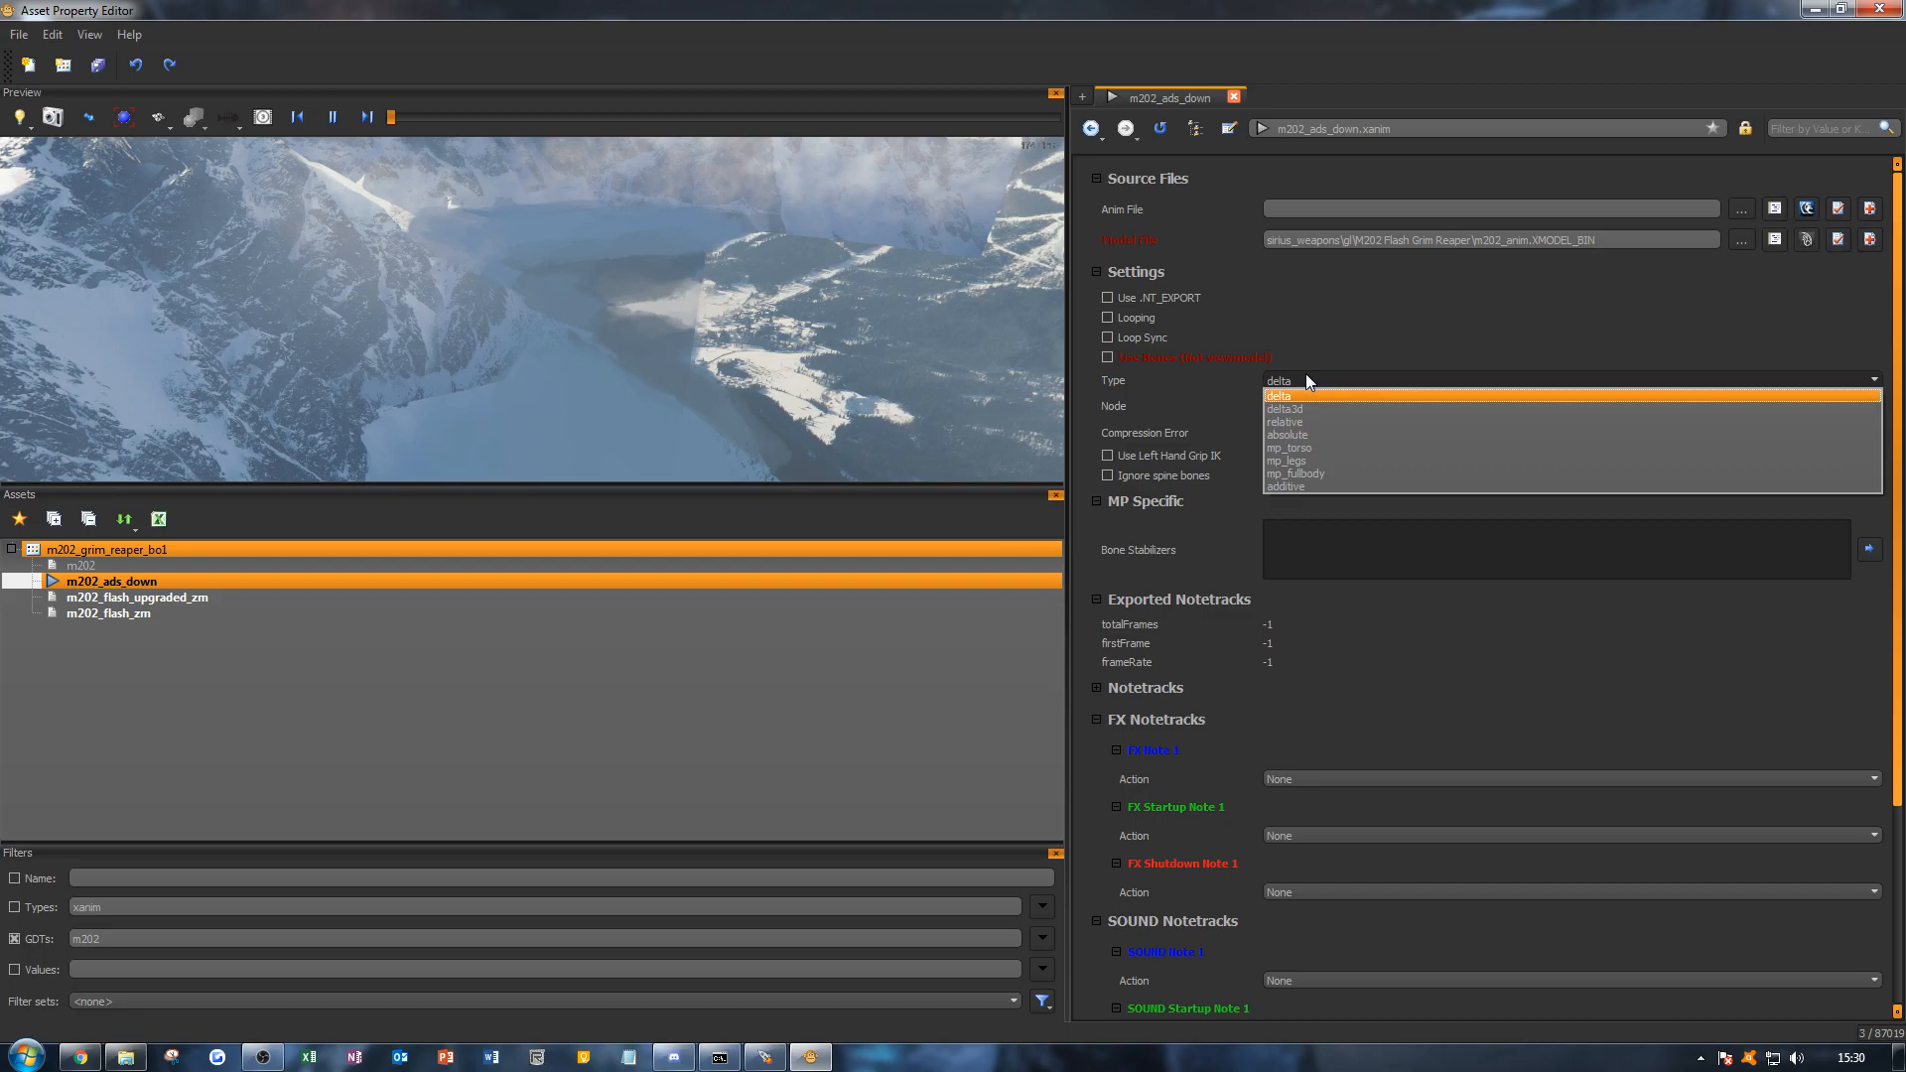
{"action": "left_click", "coordinate": [1315, 421]}
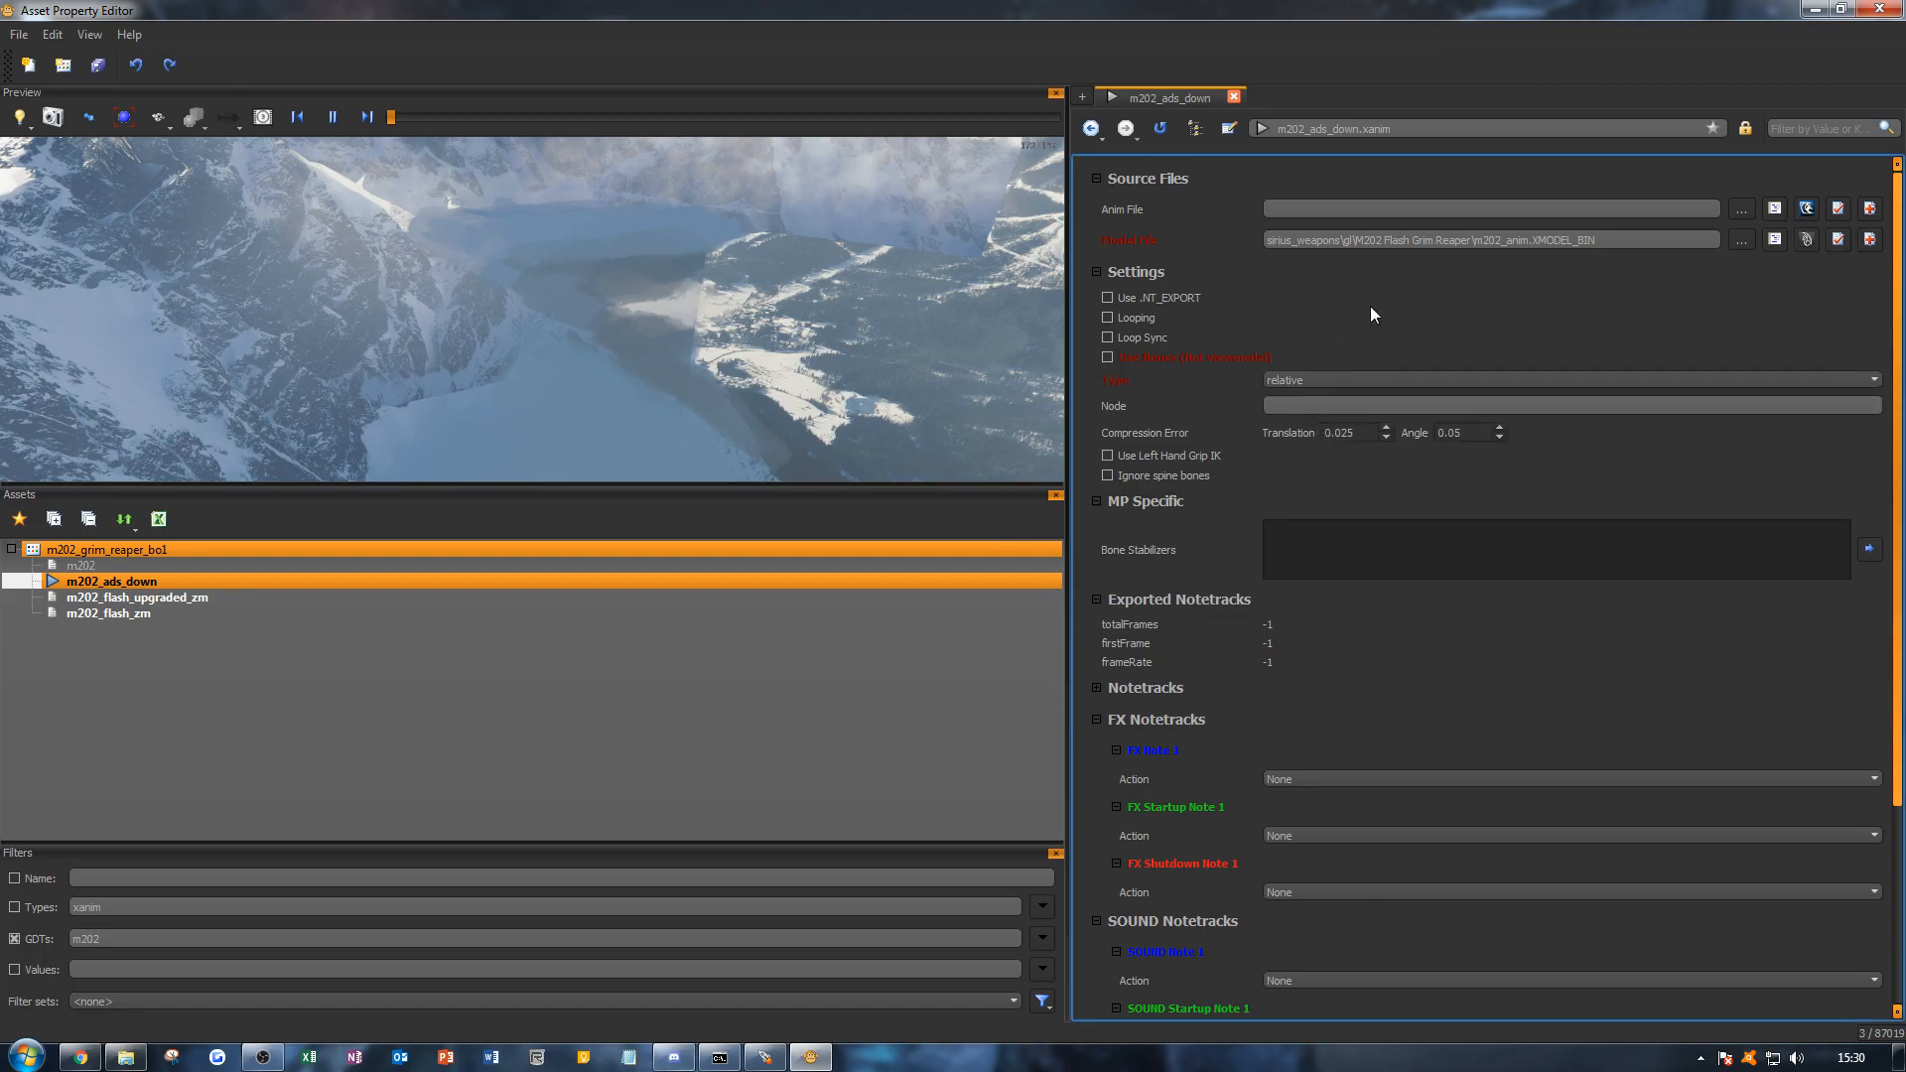
{"action": "key", "text": "ctrl+s"}
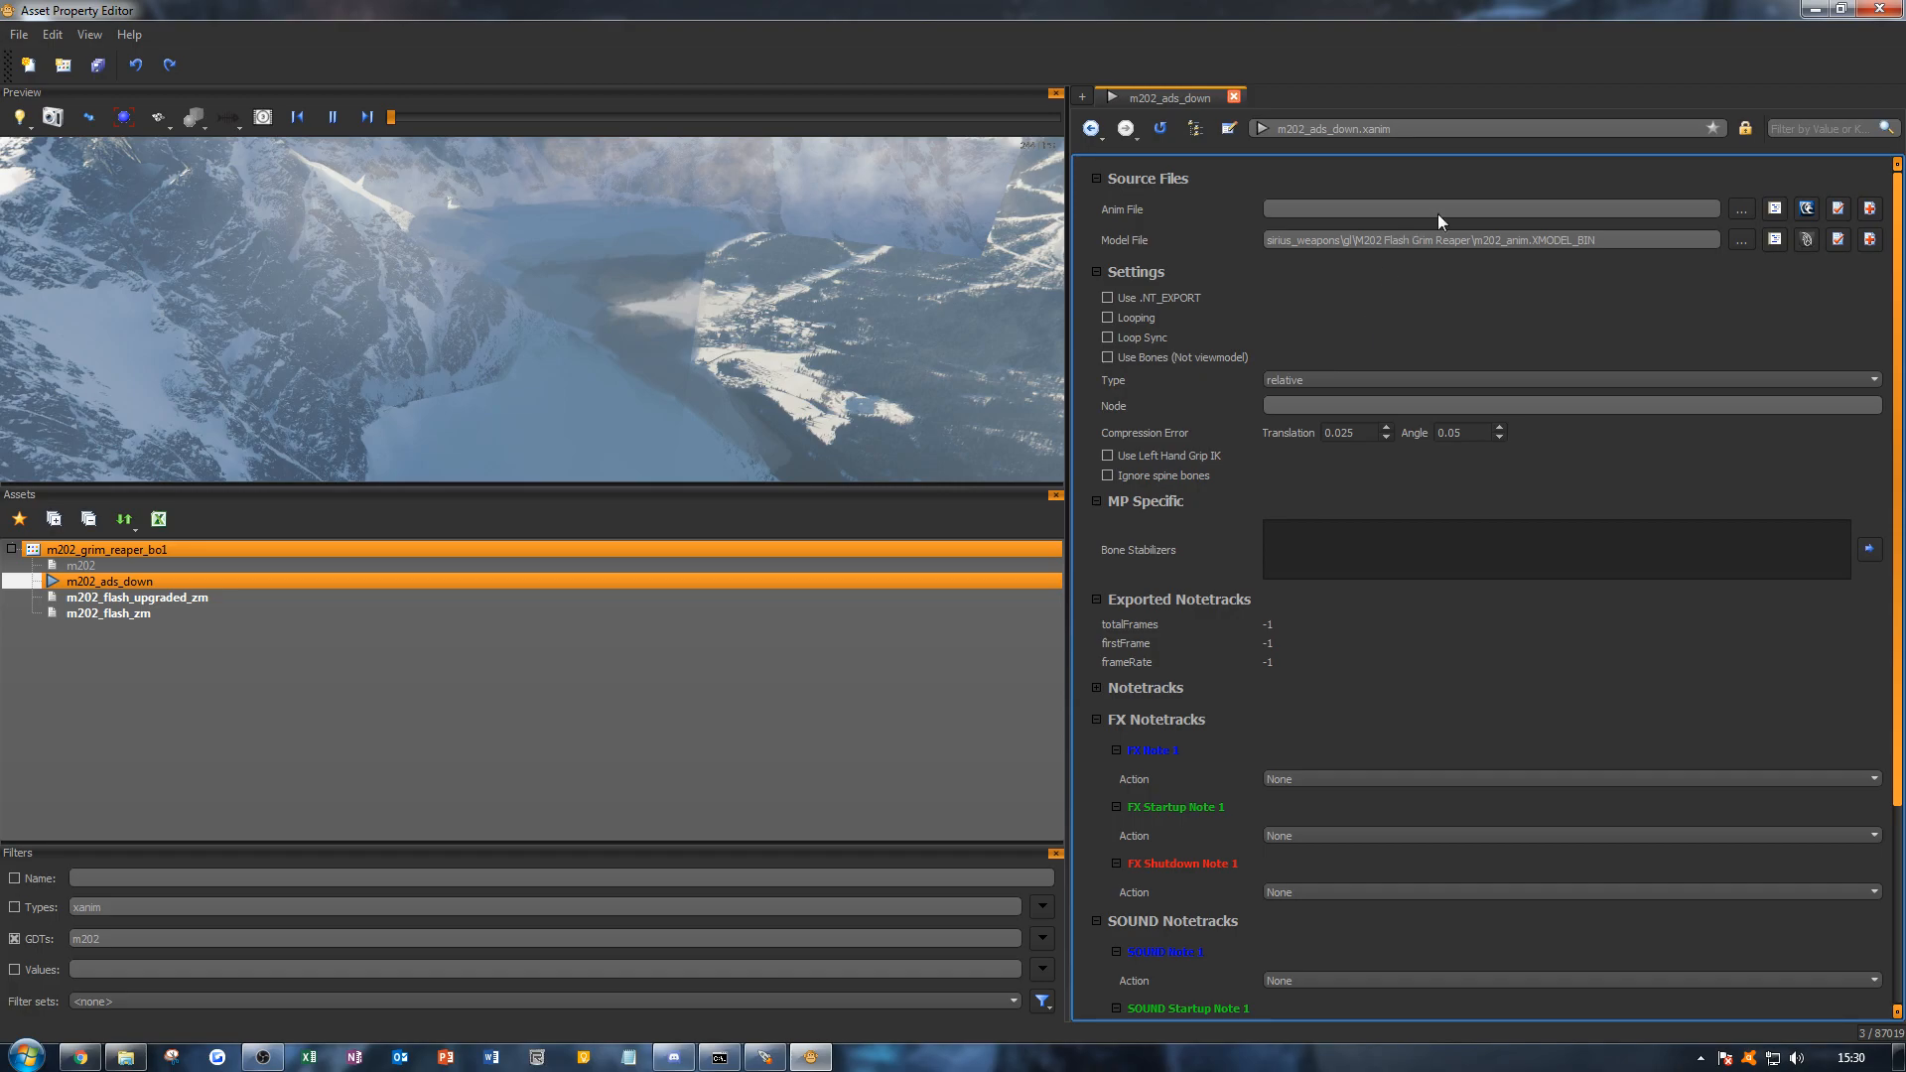
Step: Browse for the Anim File in xanim_export's sirius_weapons folder, create a folder named gl there and open it
{"action": "left_click", "coordinate": [1740, 208]}
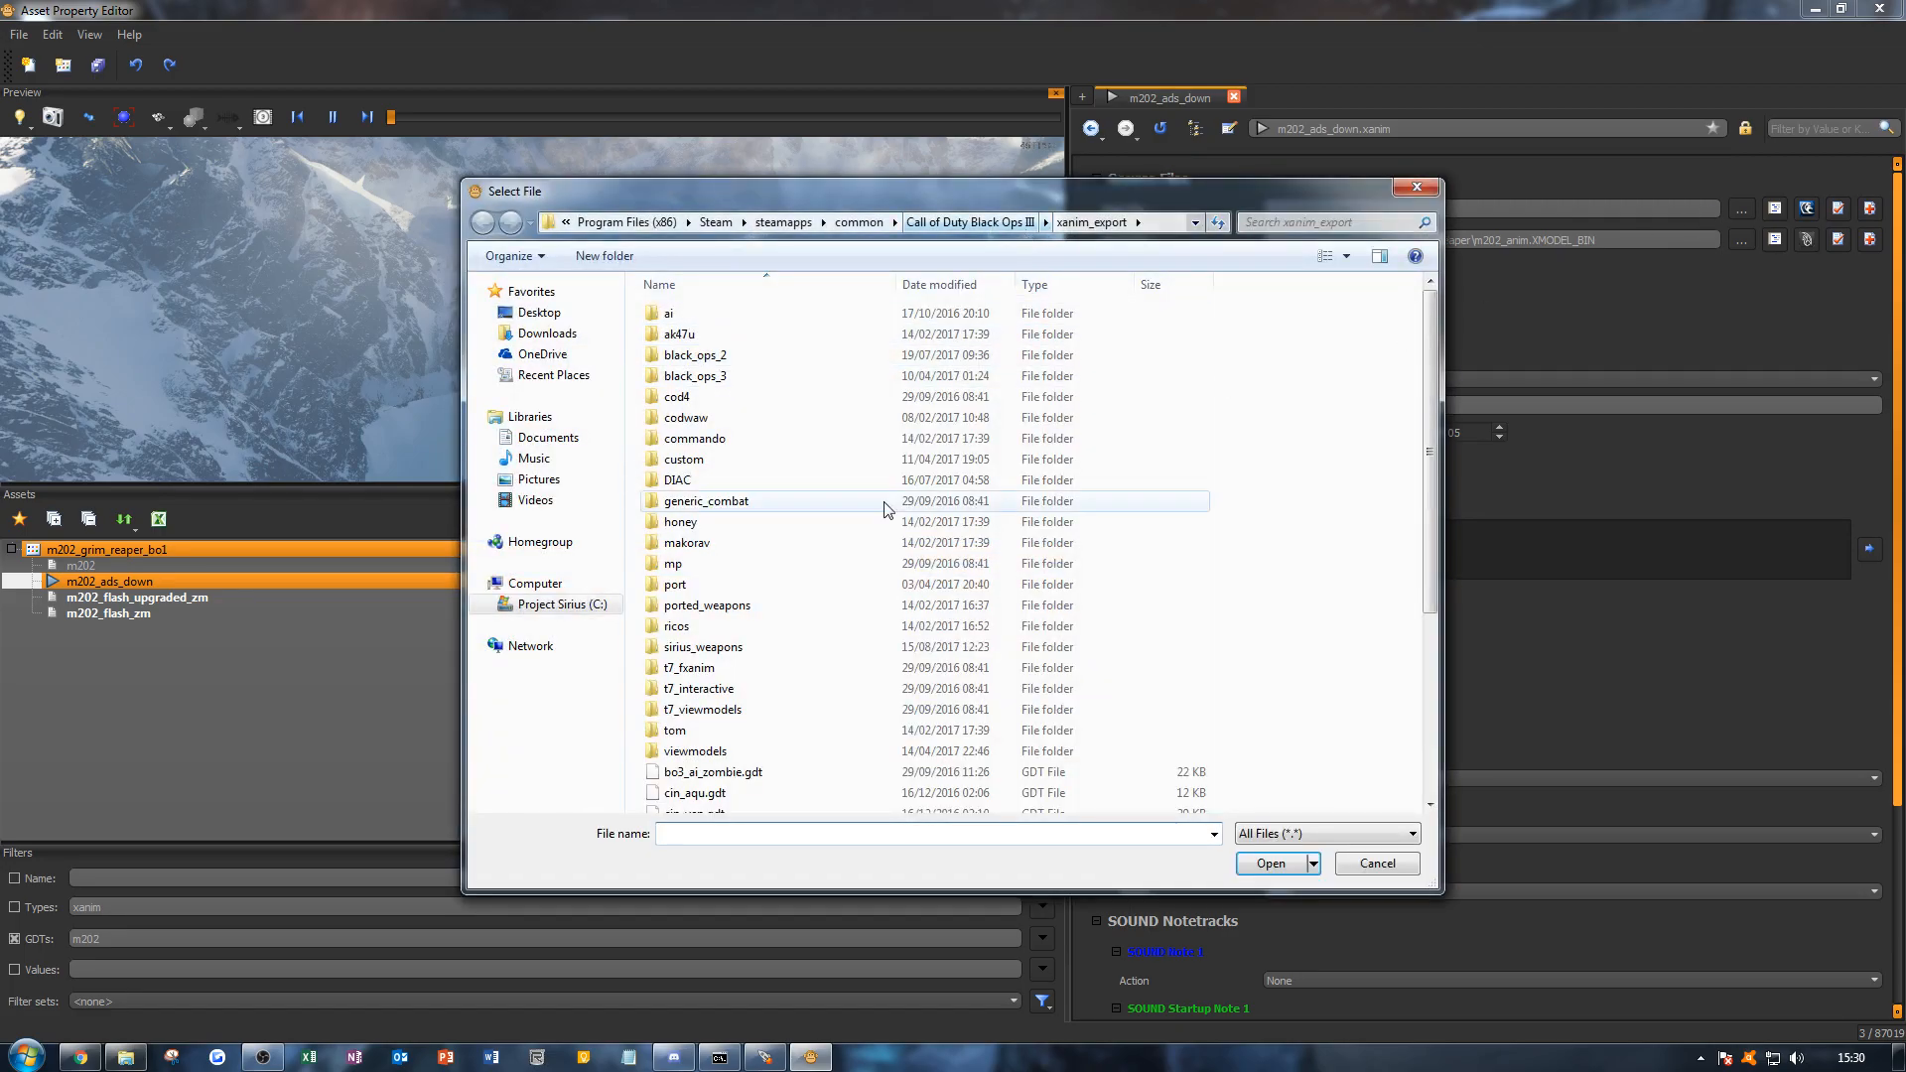
{"action": "left_click", "coordinate": [881, 521]}
{"action": "scroll", "coordinate": [872, 532], "scroll_direction": "down", "scroll_amount": 4}
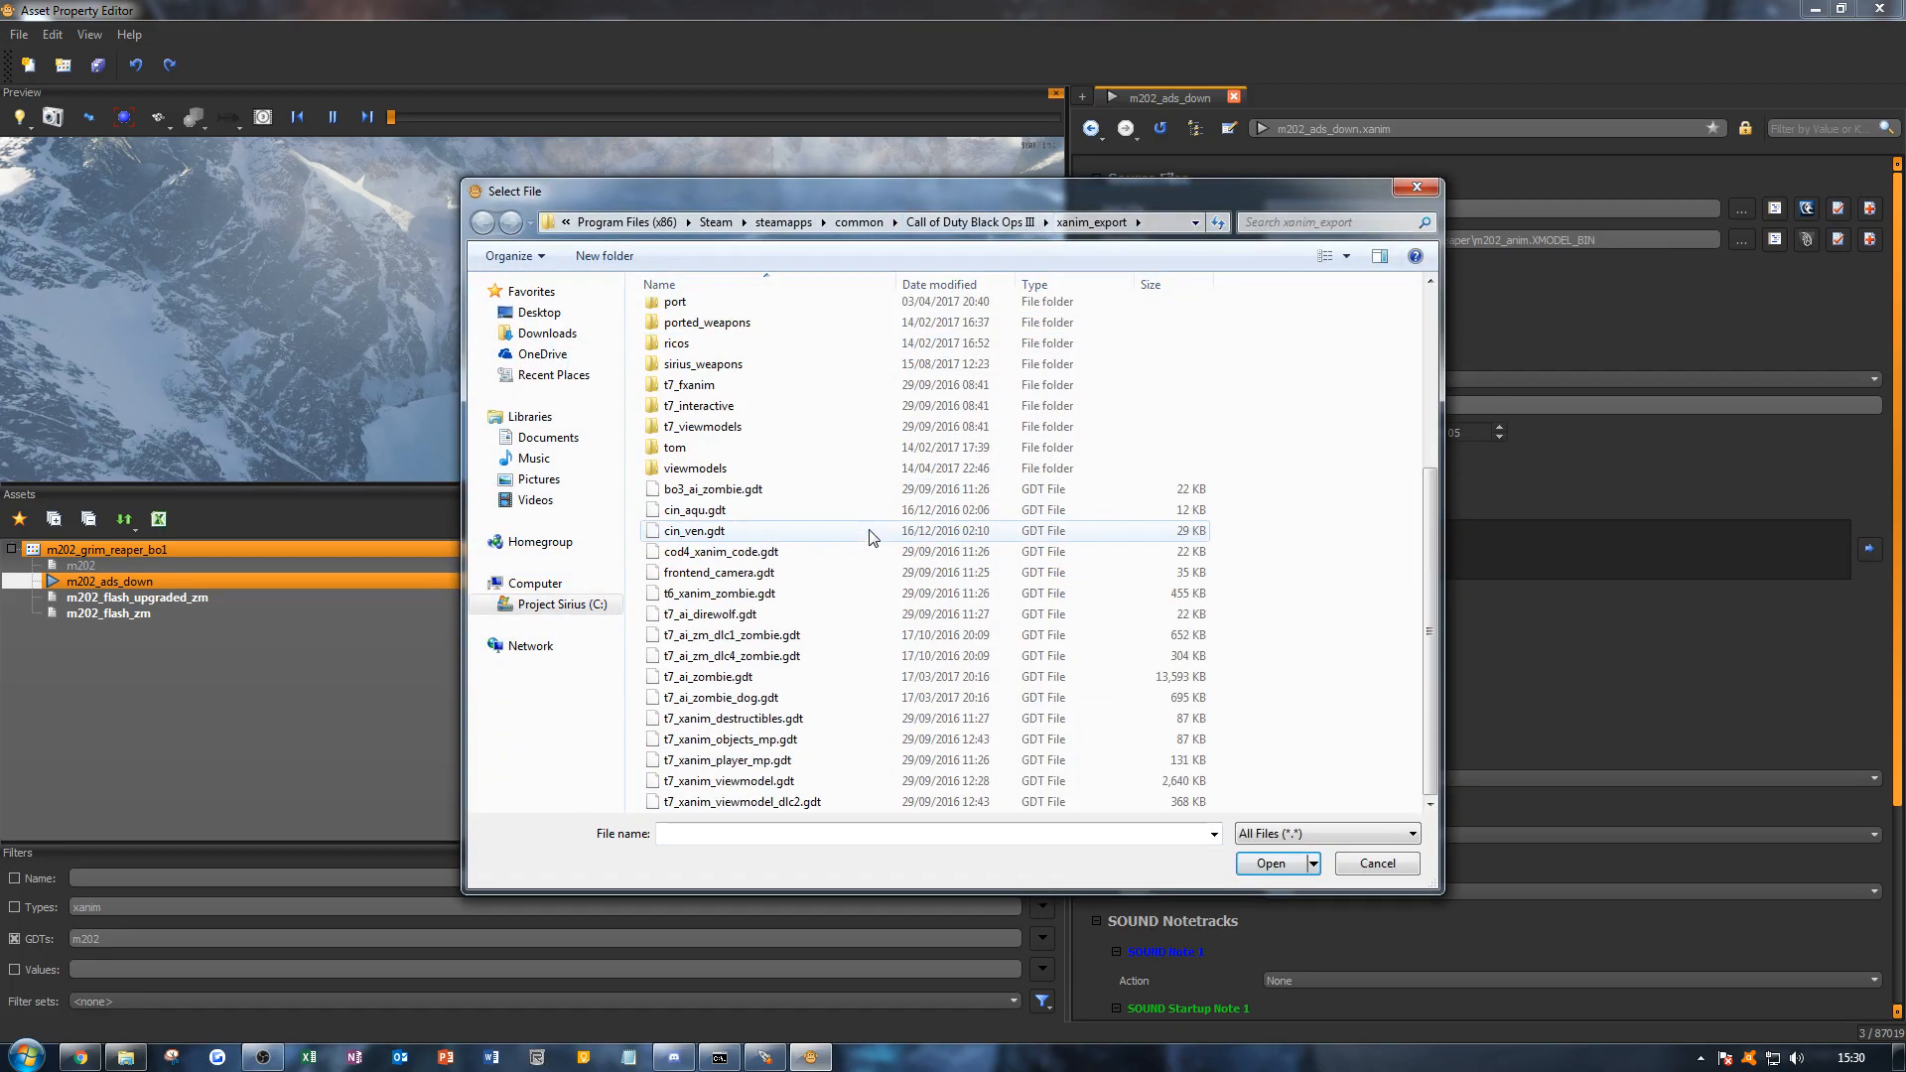
{"action": "scroll", "coordinate": [830, 566], "scroll_direction": "up", "scroll_amount": 2}
{"action": "double_click", "coordinate": [710, 474]}
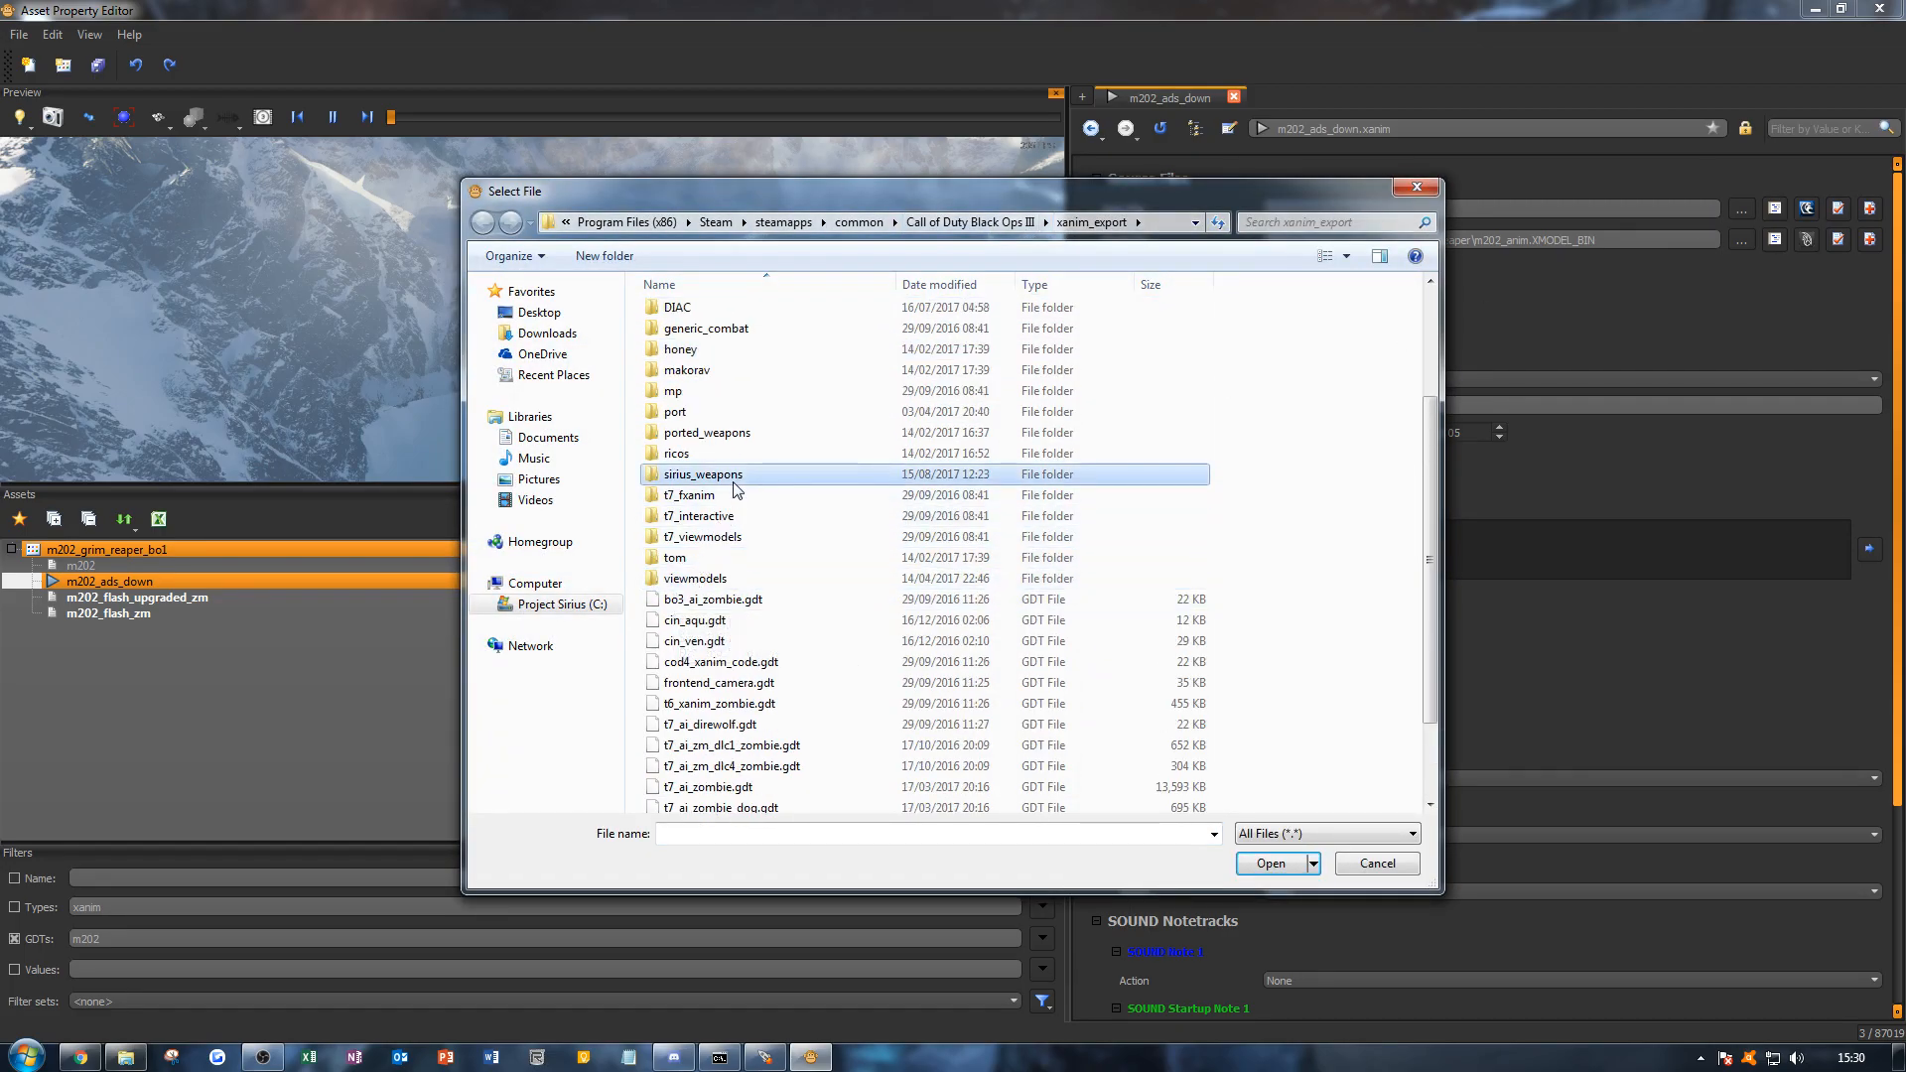
{"action": "left_click", "coordinate": [626, 259]}
{"action": "type", "text": "gl"}
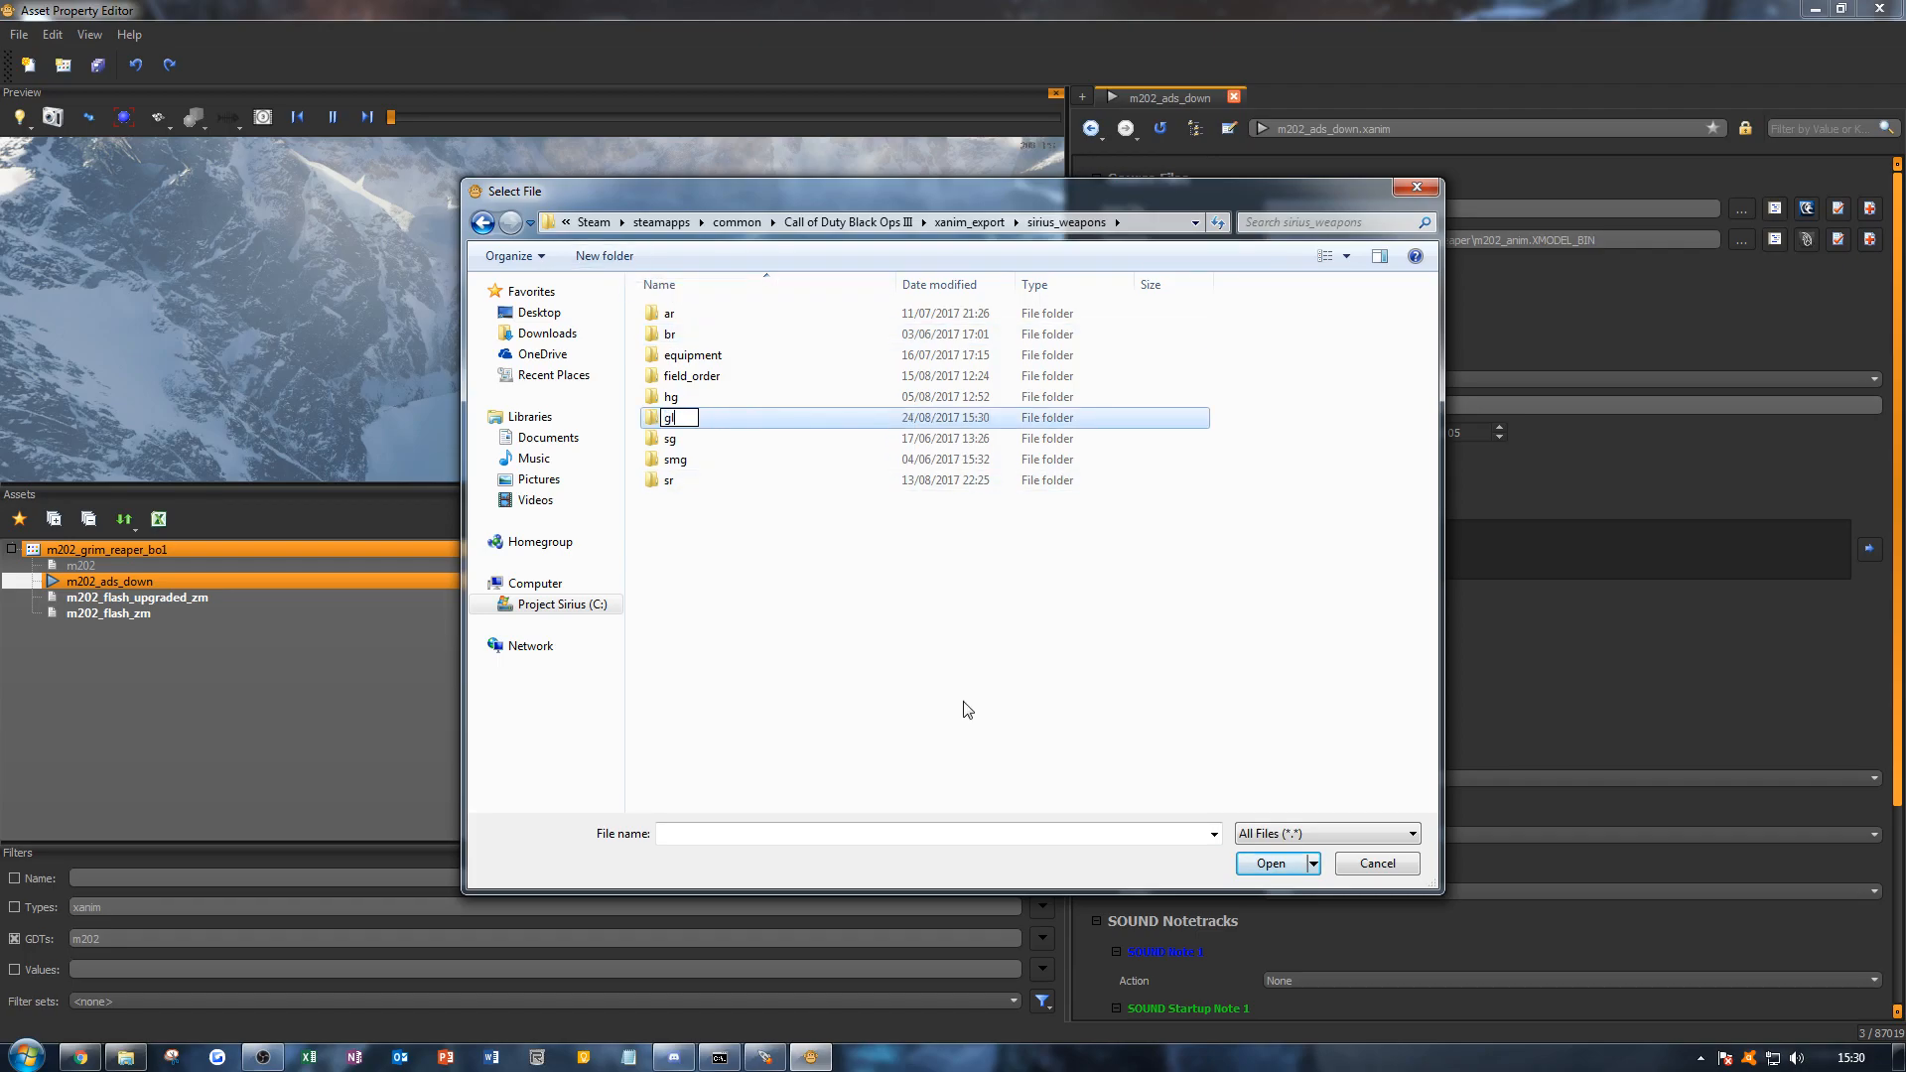
{"action": "key", "text": "Return"}
{"action": "key", "text": "Return"}
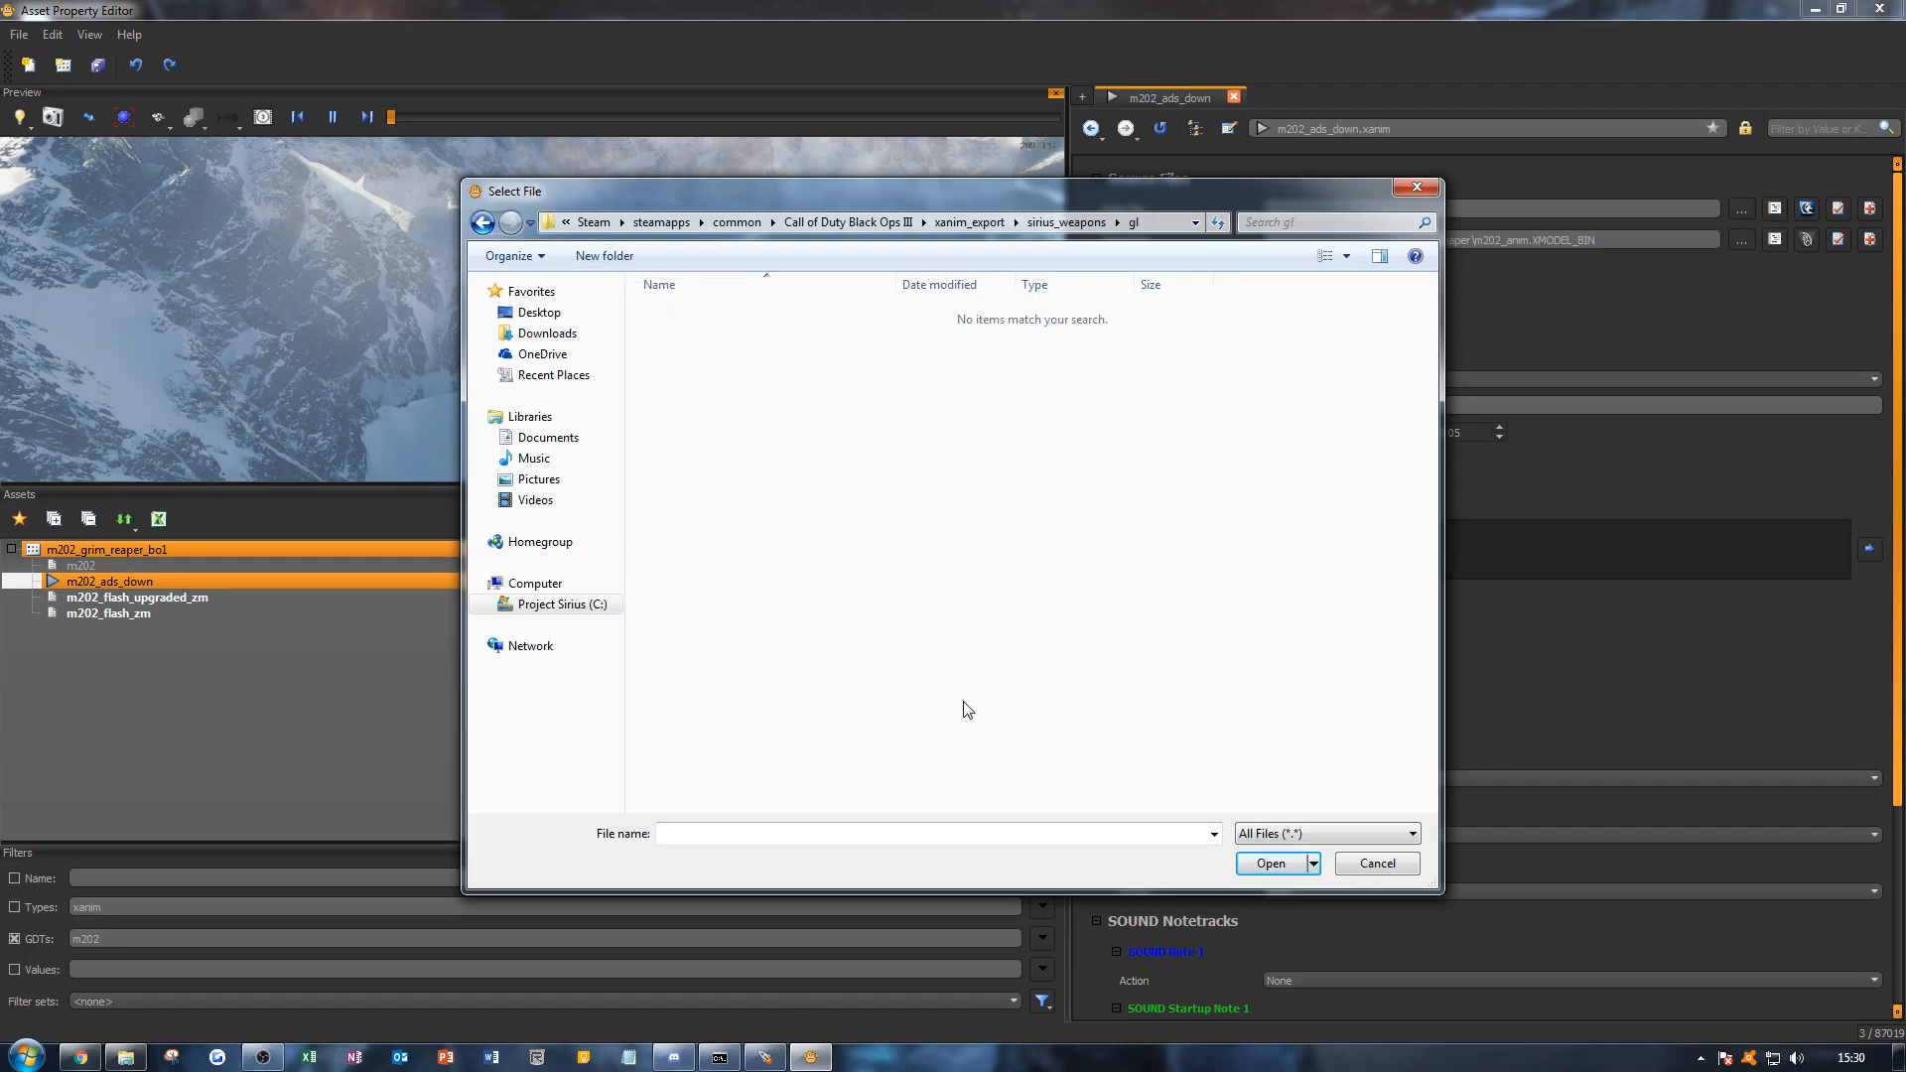
Step: Create a folder named m202 inside the gl folder and open it
{"action": "left_click", "coordinate": [604, 256]}
{"action": "type", "text": "m202"}
{"action": "key", "text": "Return"}
{"action": "key", "text": "Return"}
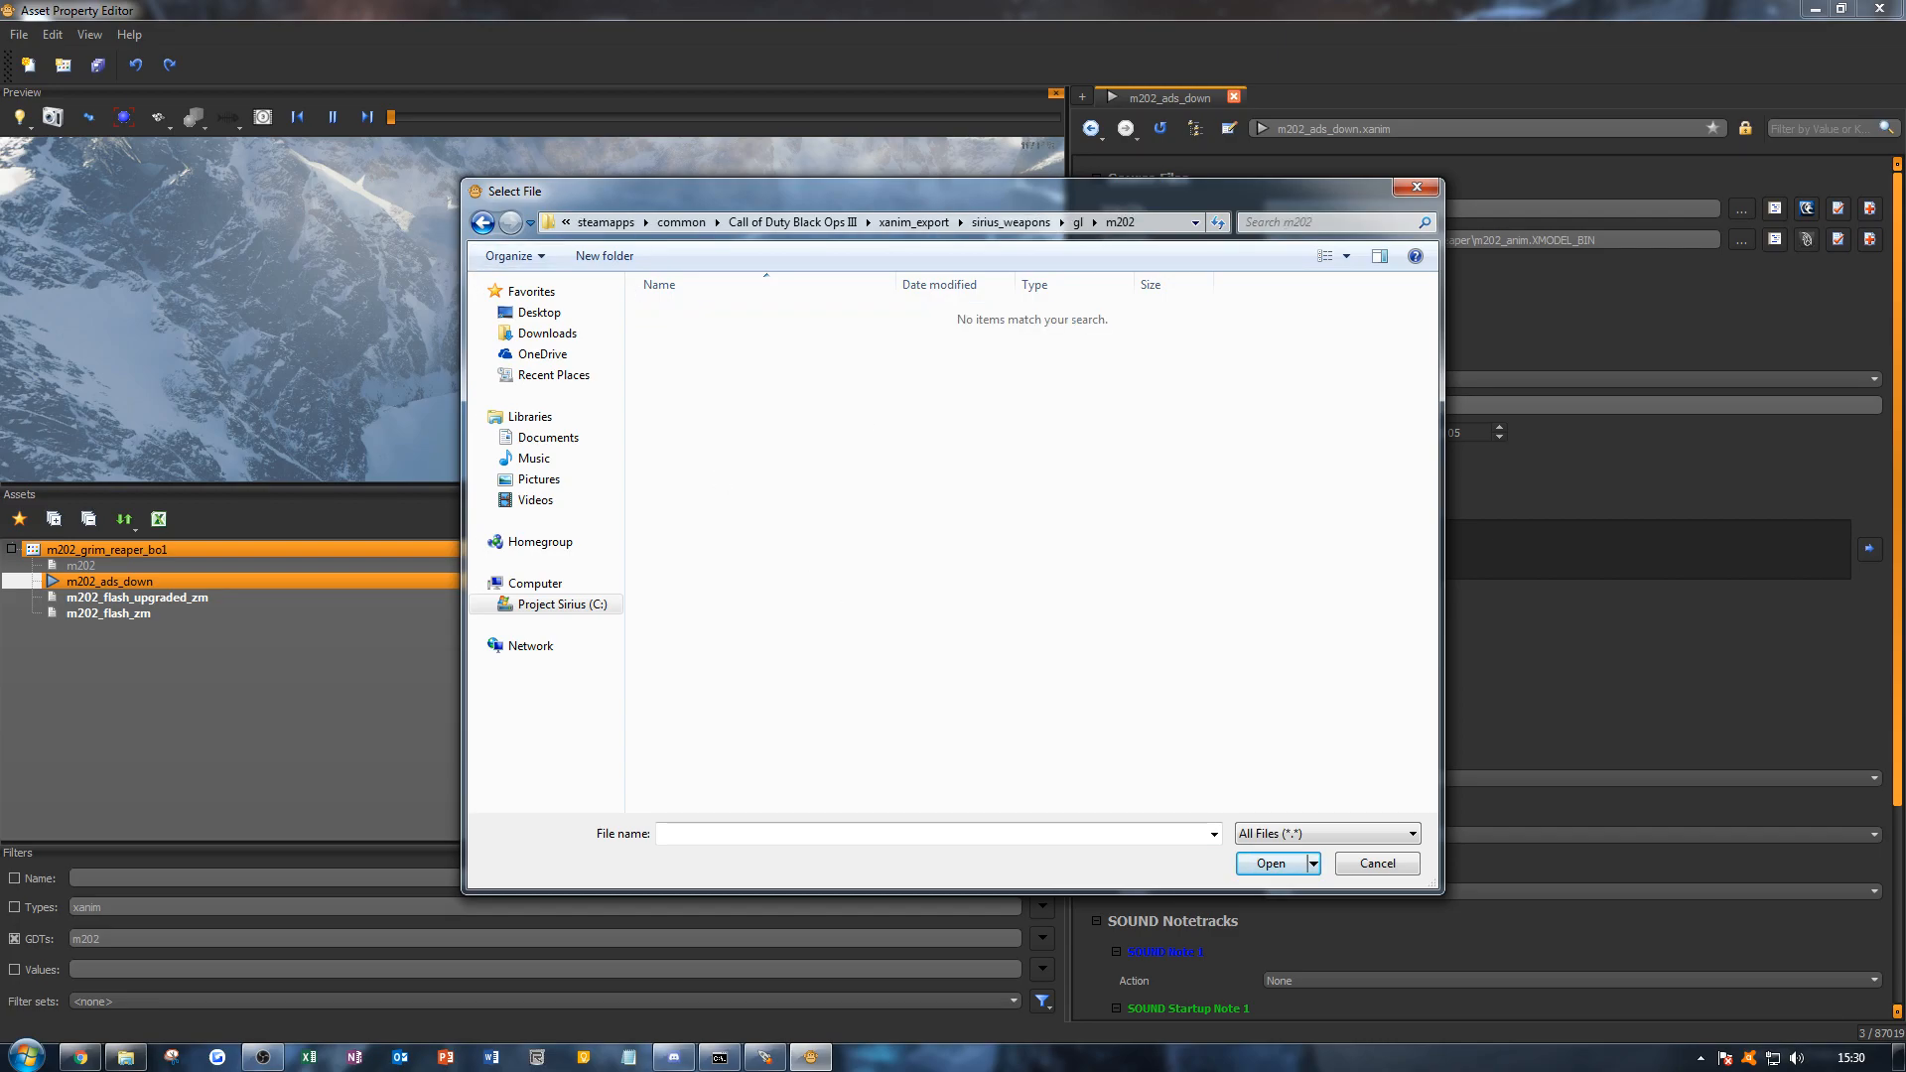
Step: Paste the M202 XANIM_BIN animation files into the m202 folder and choose m202_ads_down.XANIM_BIN as the Anim File
{"action": "key", "text": "alt+Tab"}
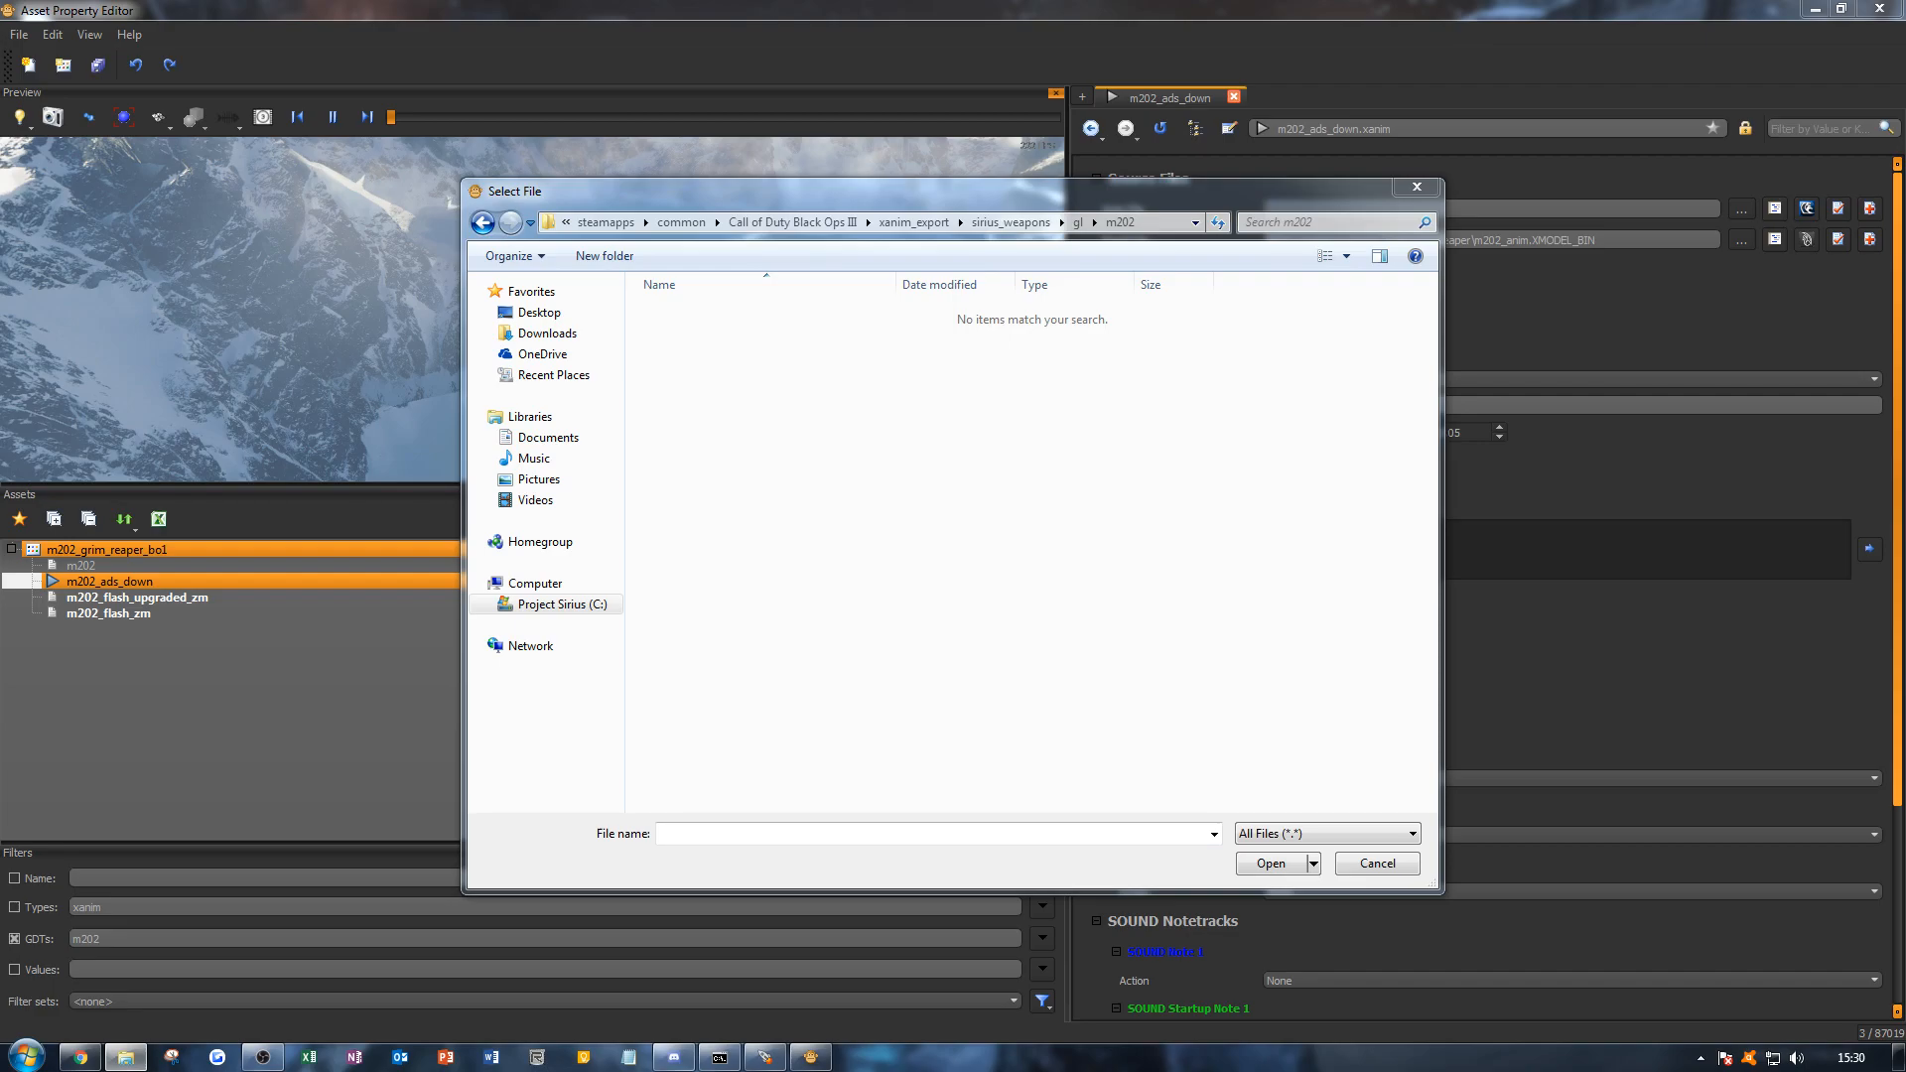
{"action": "left_click", "coordinate": [926, 593]}
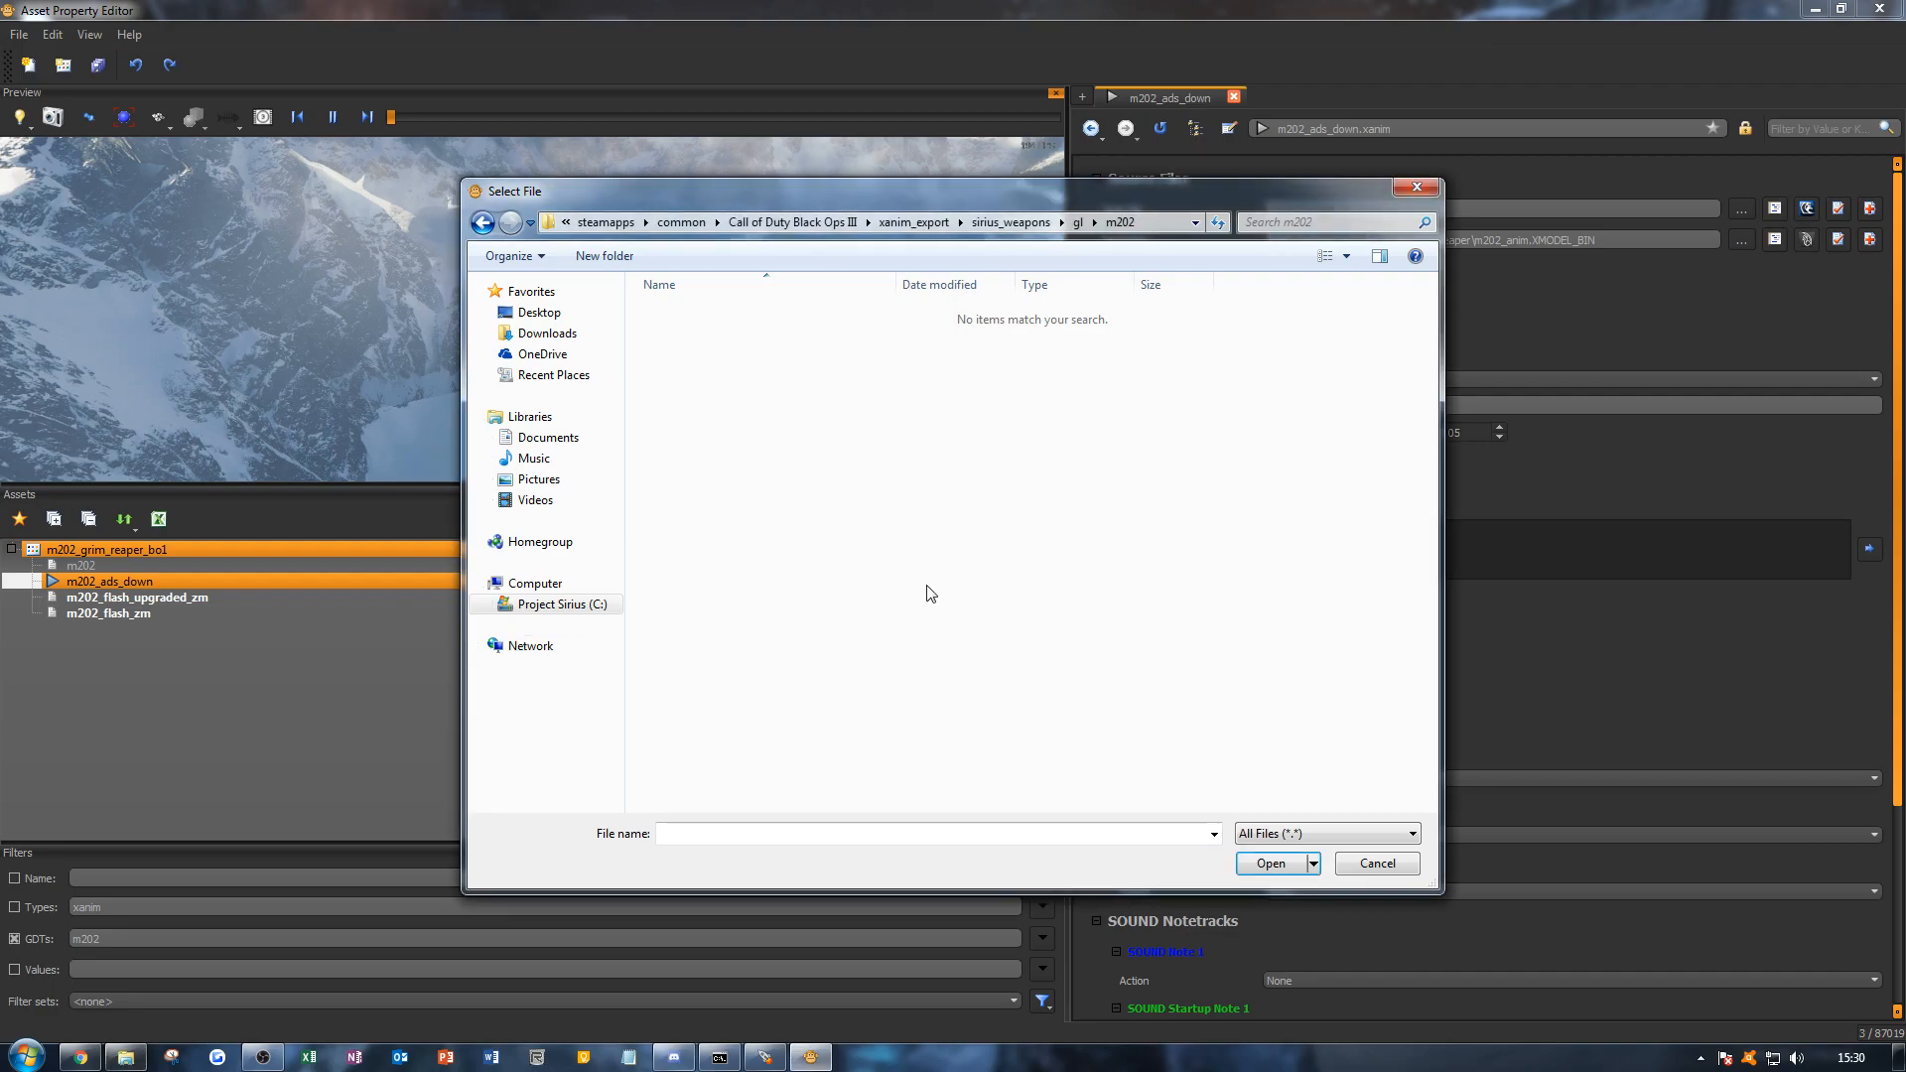
{"action": "key", "text": "ctrl+v"}
{"action": "left_click", "coordinate": [872, 666]}
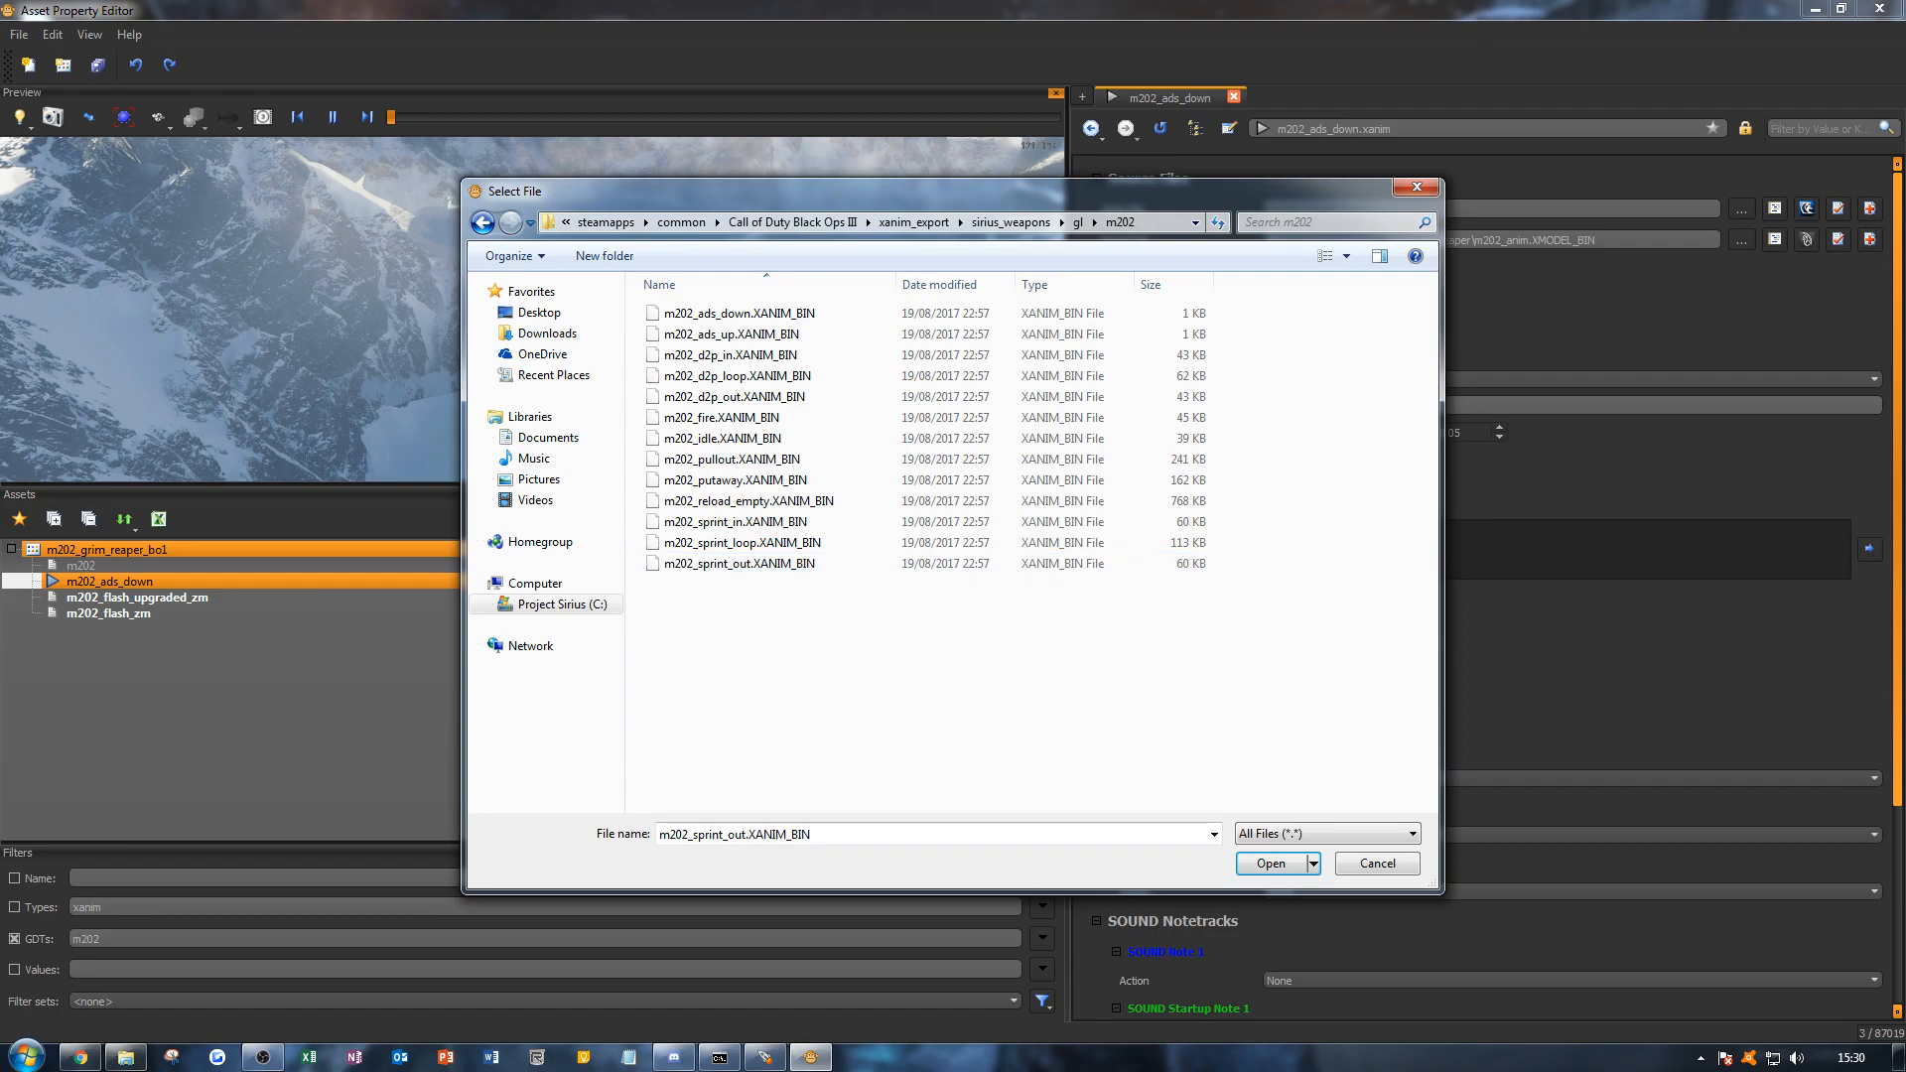
{"action": "key", "text": "alt+Tab"}
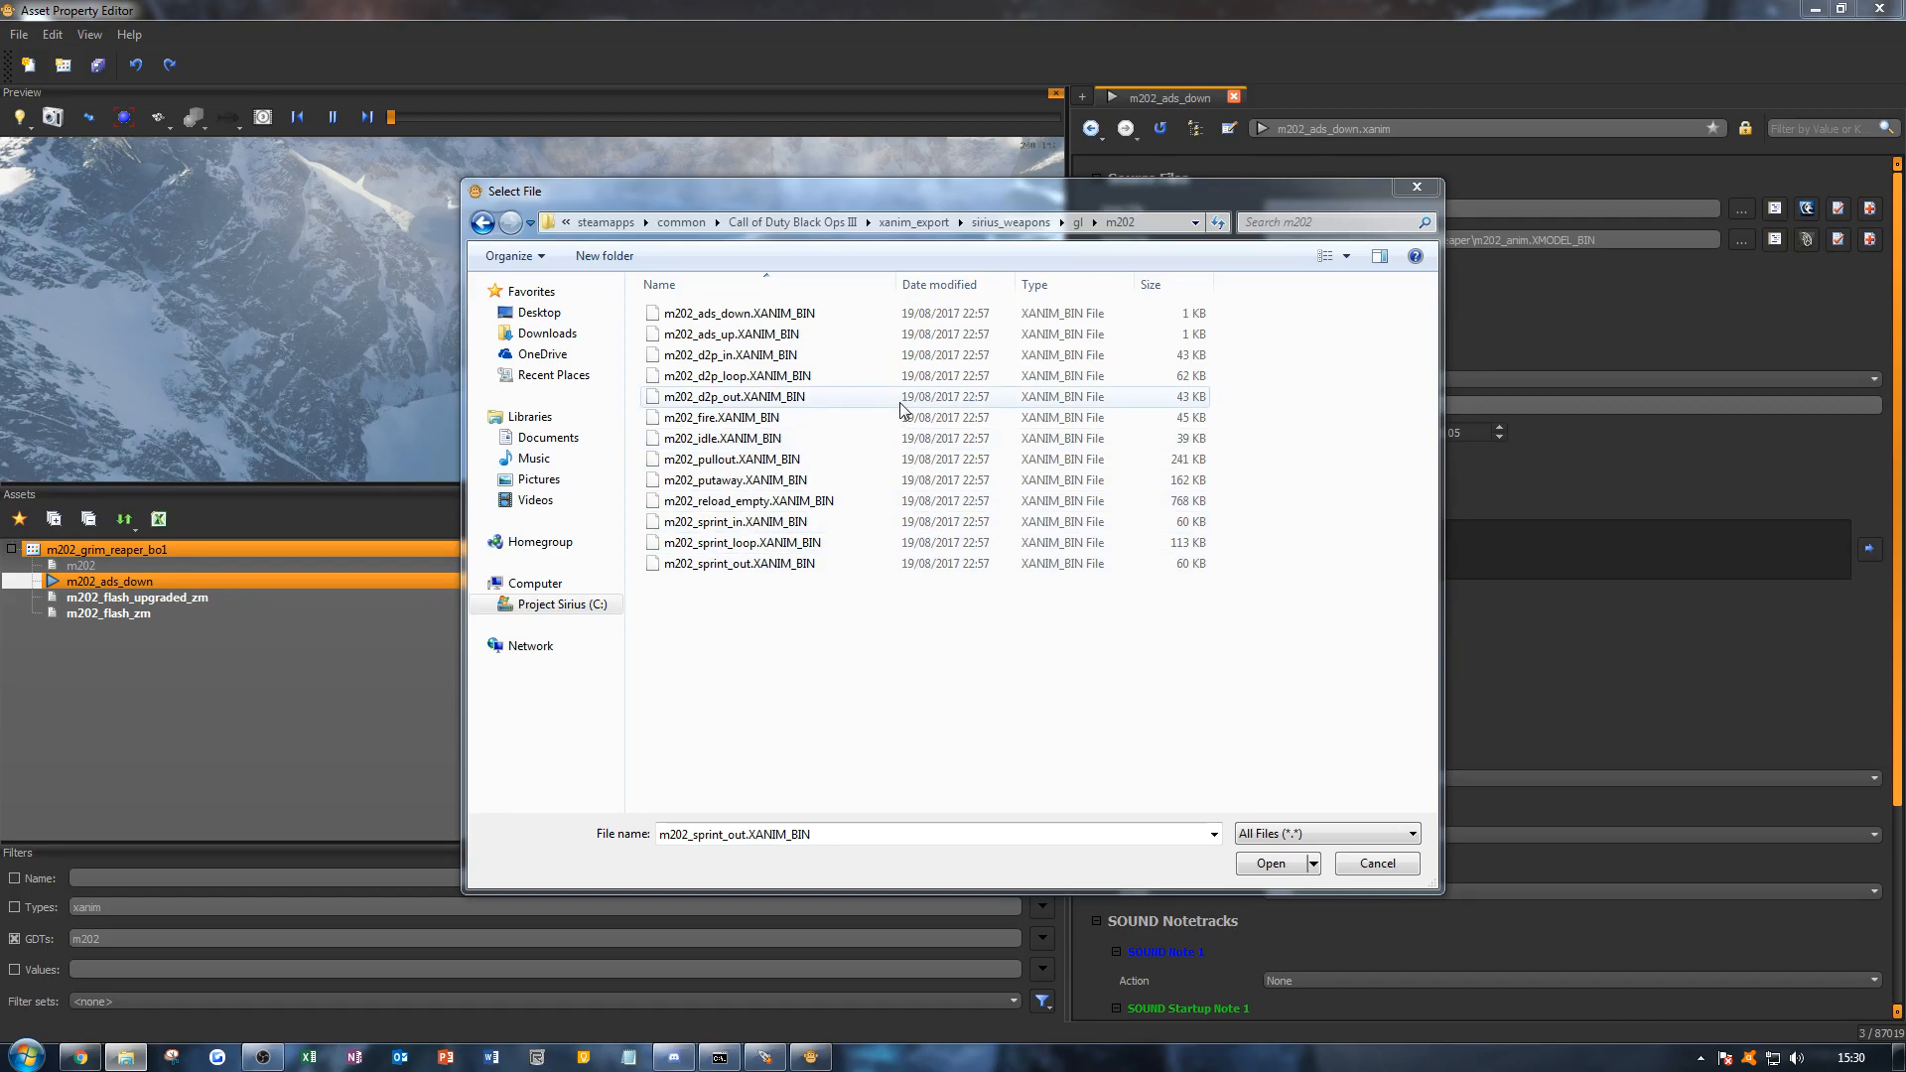
{"action": "double_click", "coordinate": [802, 316]}
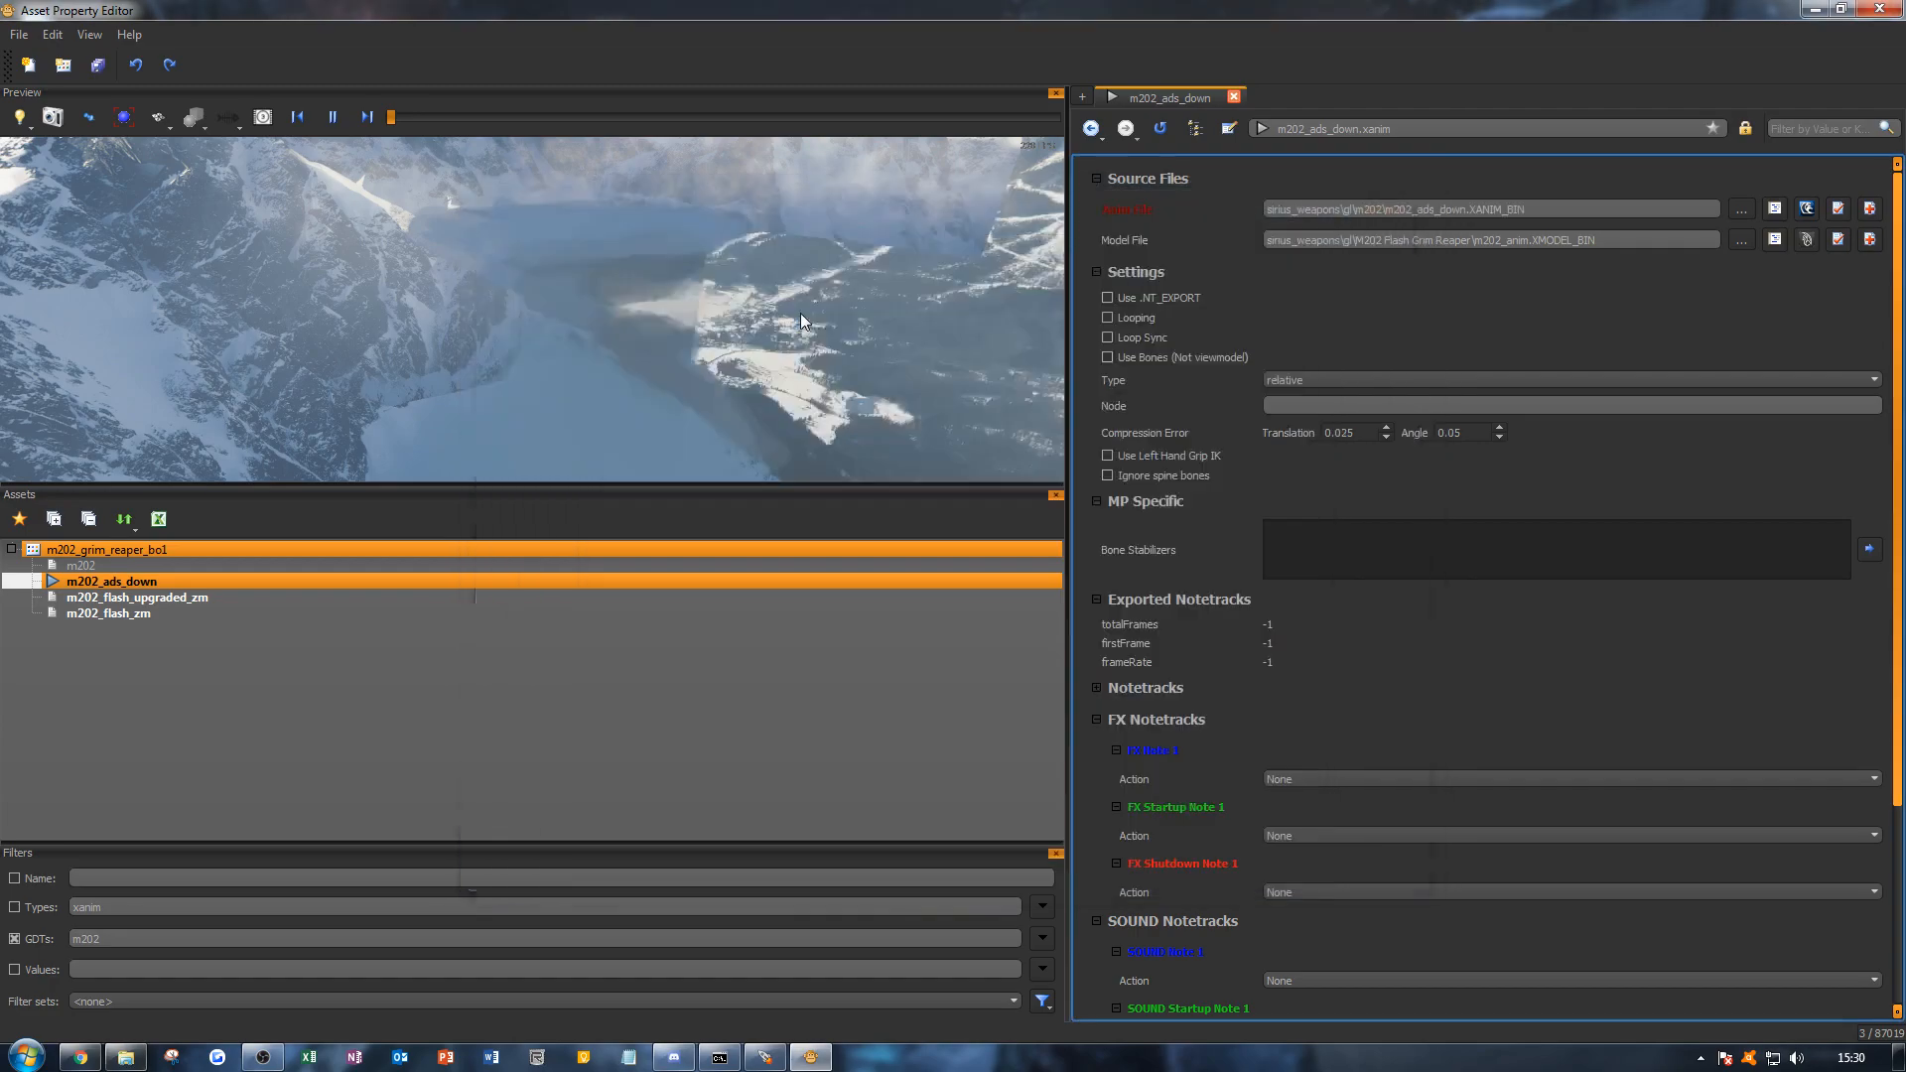
Step: Duplicate the m202_ads_down asset under the name m202_ads_up
{"action": "right_click", "coordinate": [180, 586]}
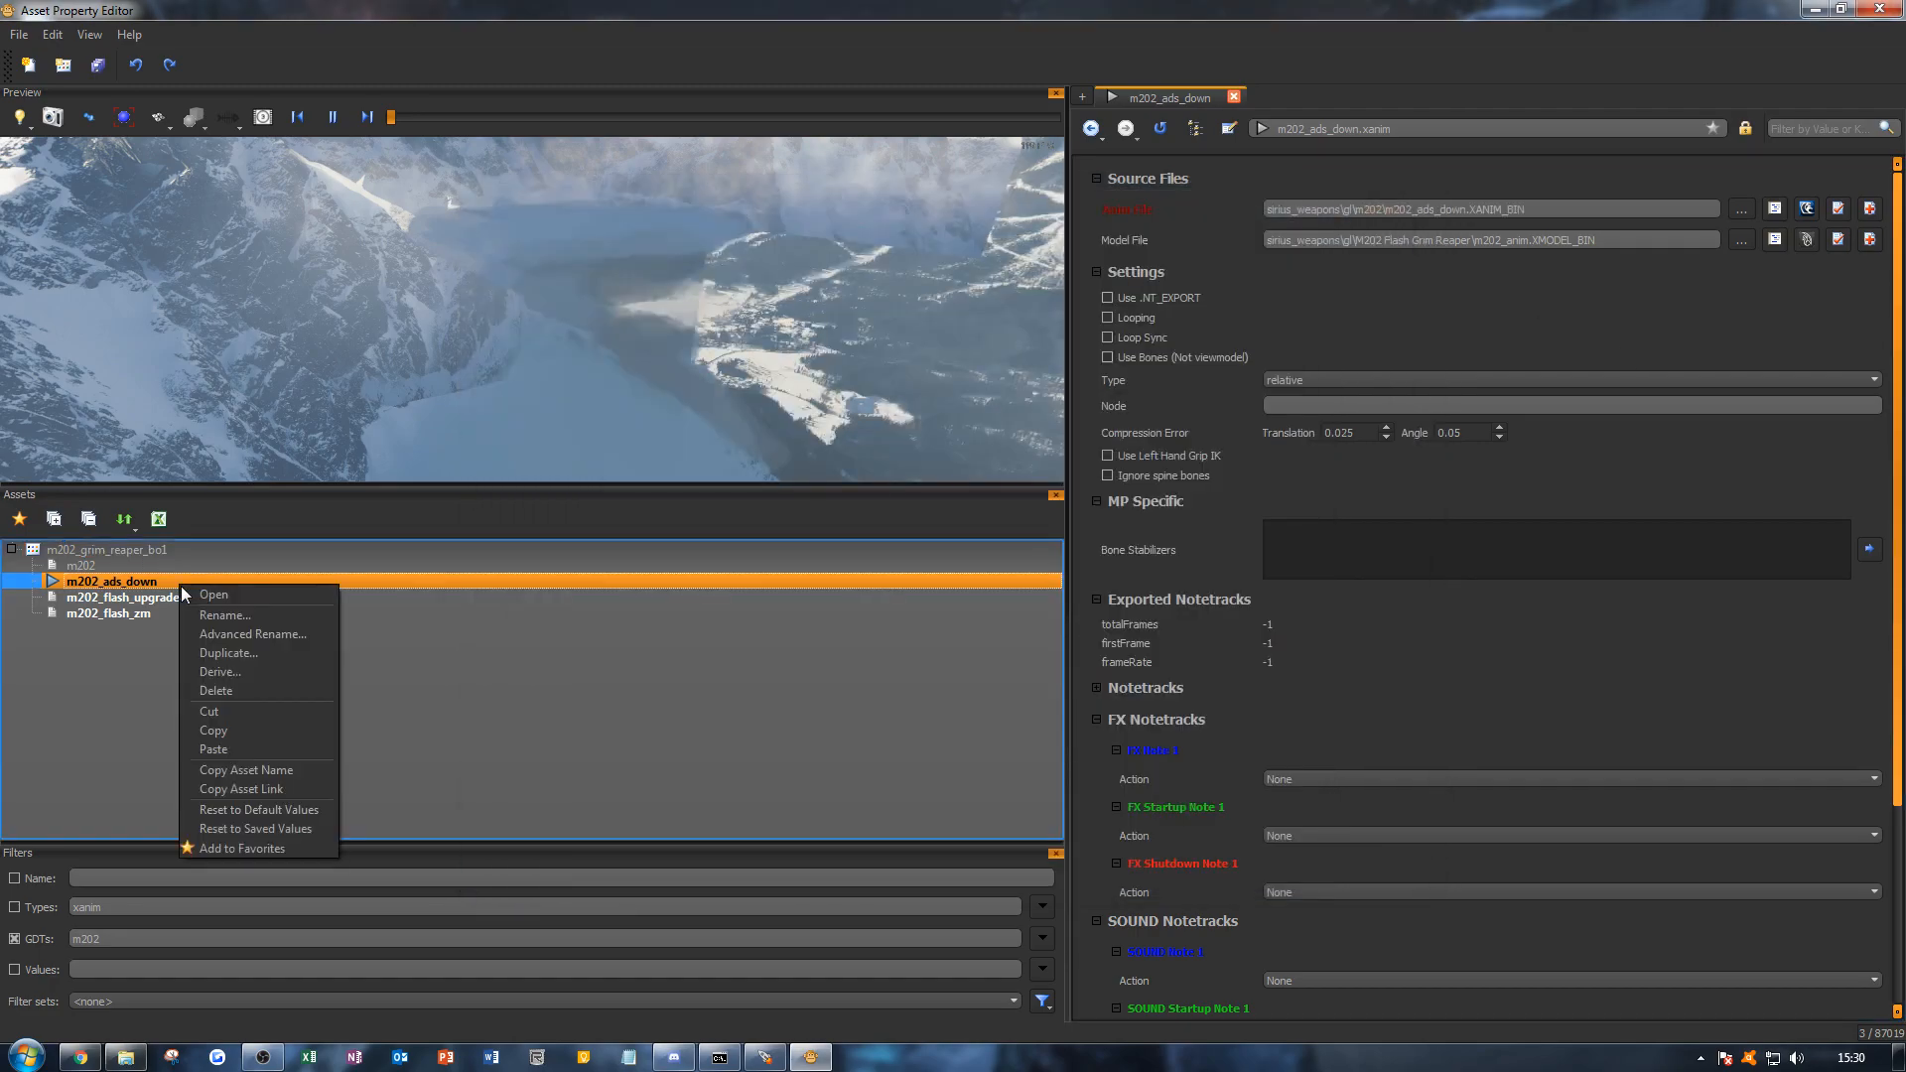
{"action": "left_click", "coordinate": [241, 663]}
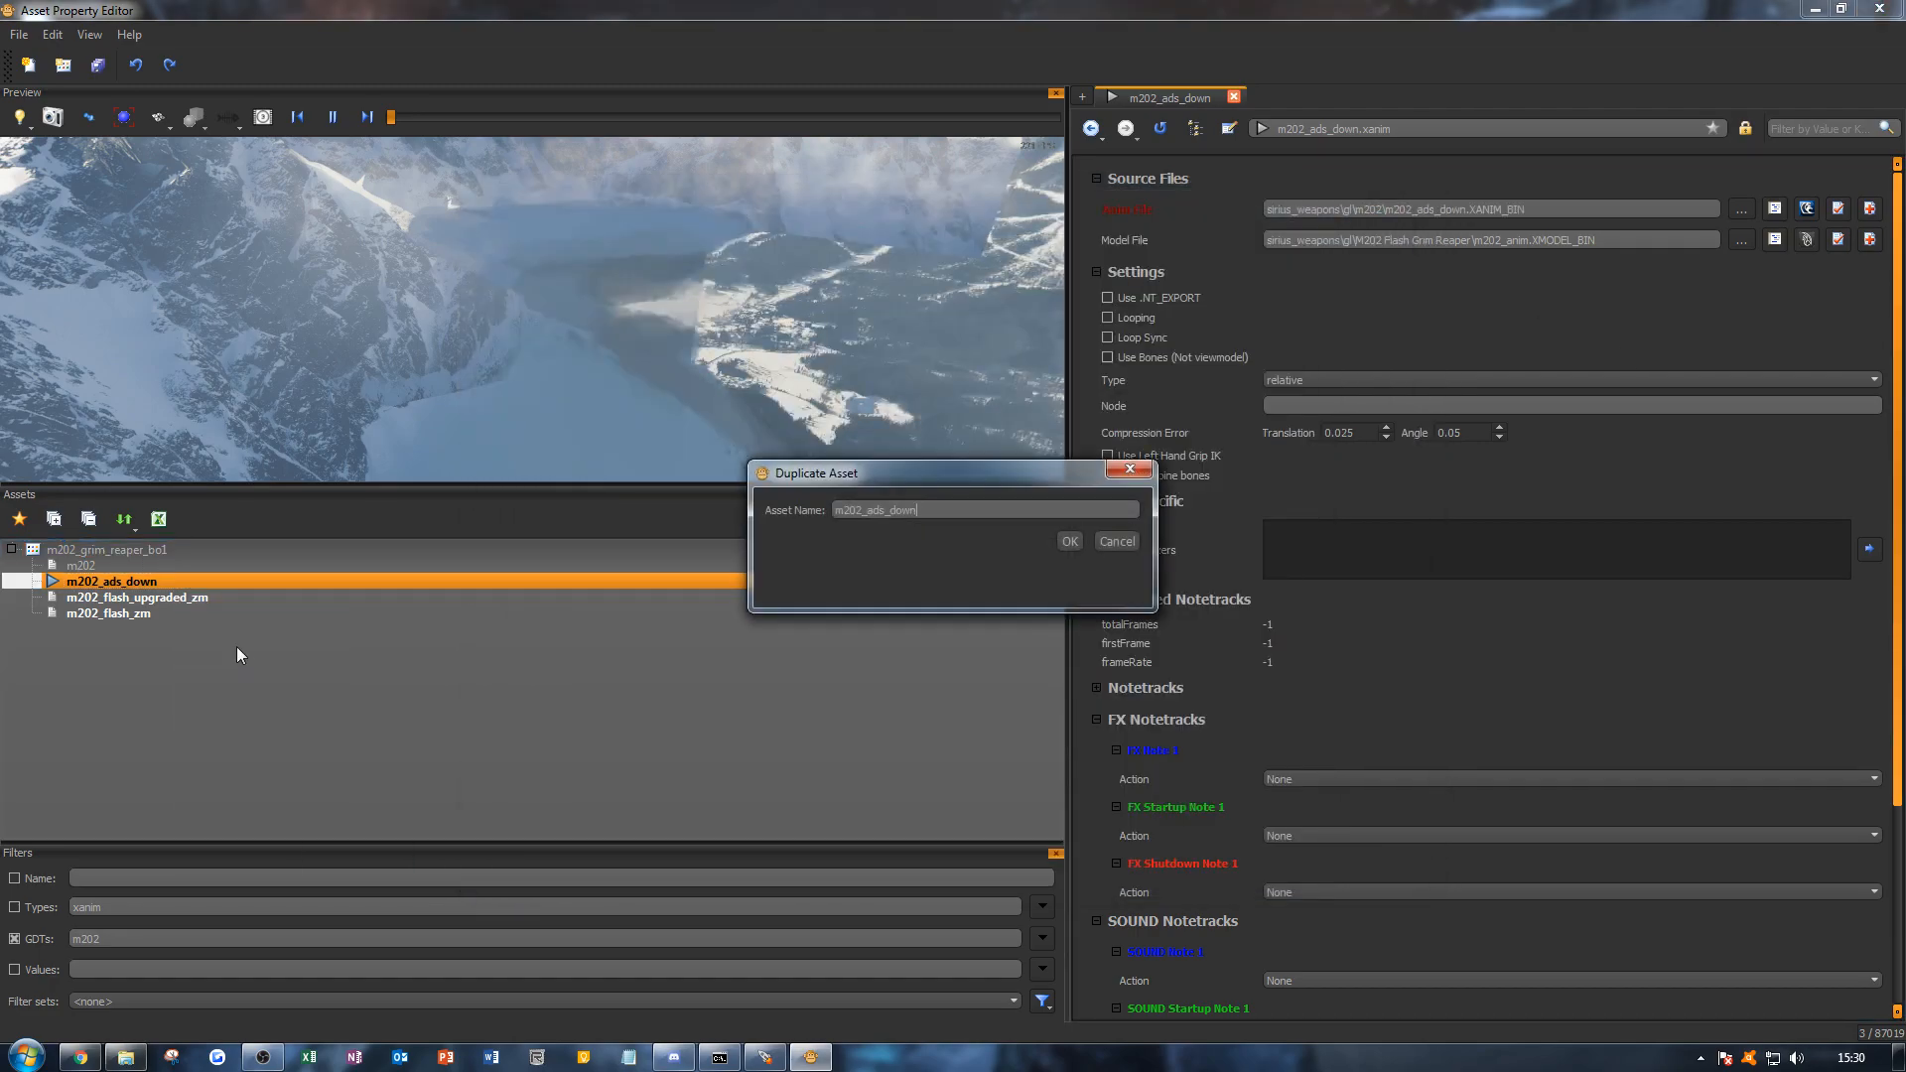
{"action": "key", "text": "BackSpace"}
{"action": "key", "text": "BackSpace"}
{"action": "key", "text": "BackSpace"}
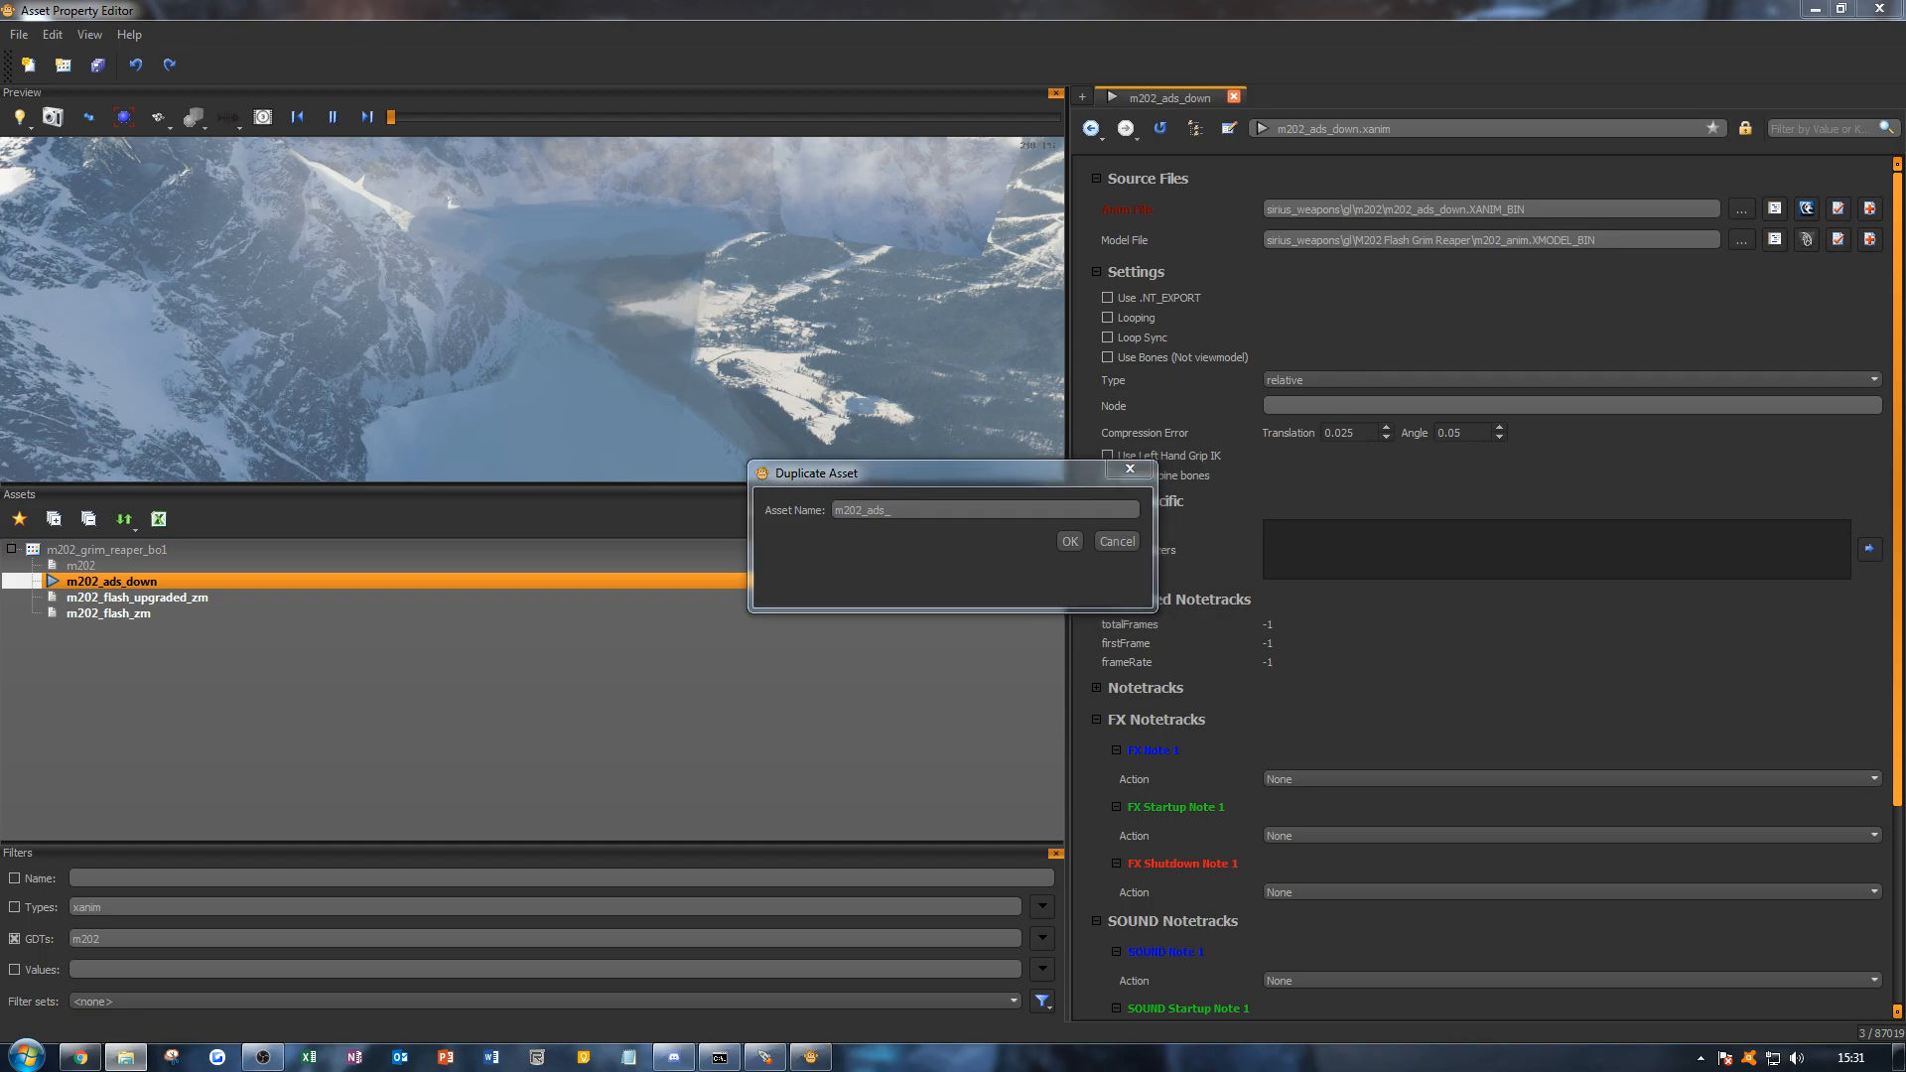
{"action": "left_click", "coordinate": [909, 508]}
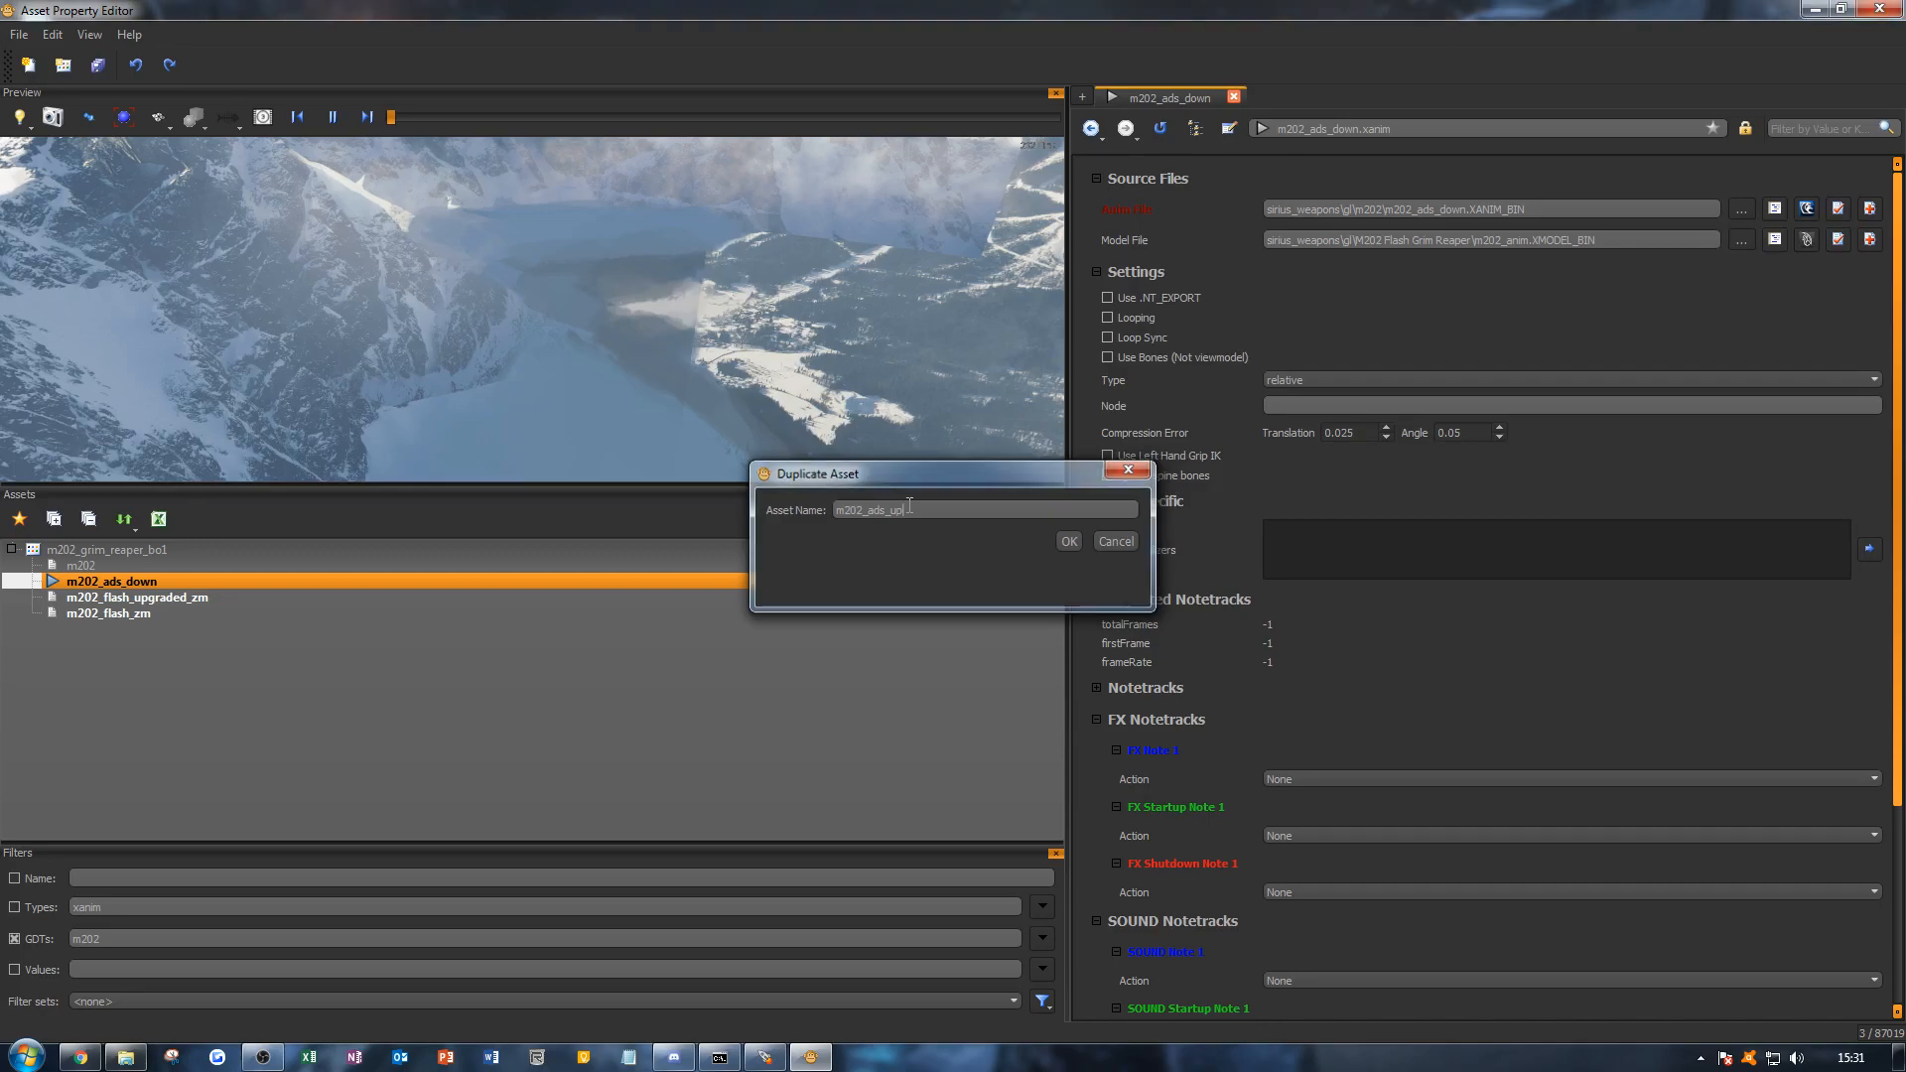
{"action": "key", "text": "Return"}
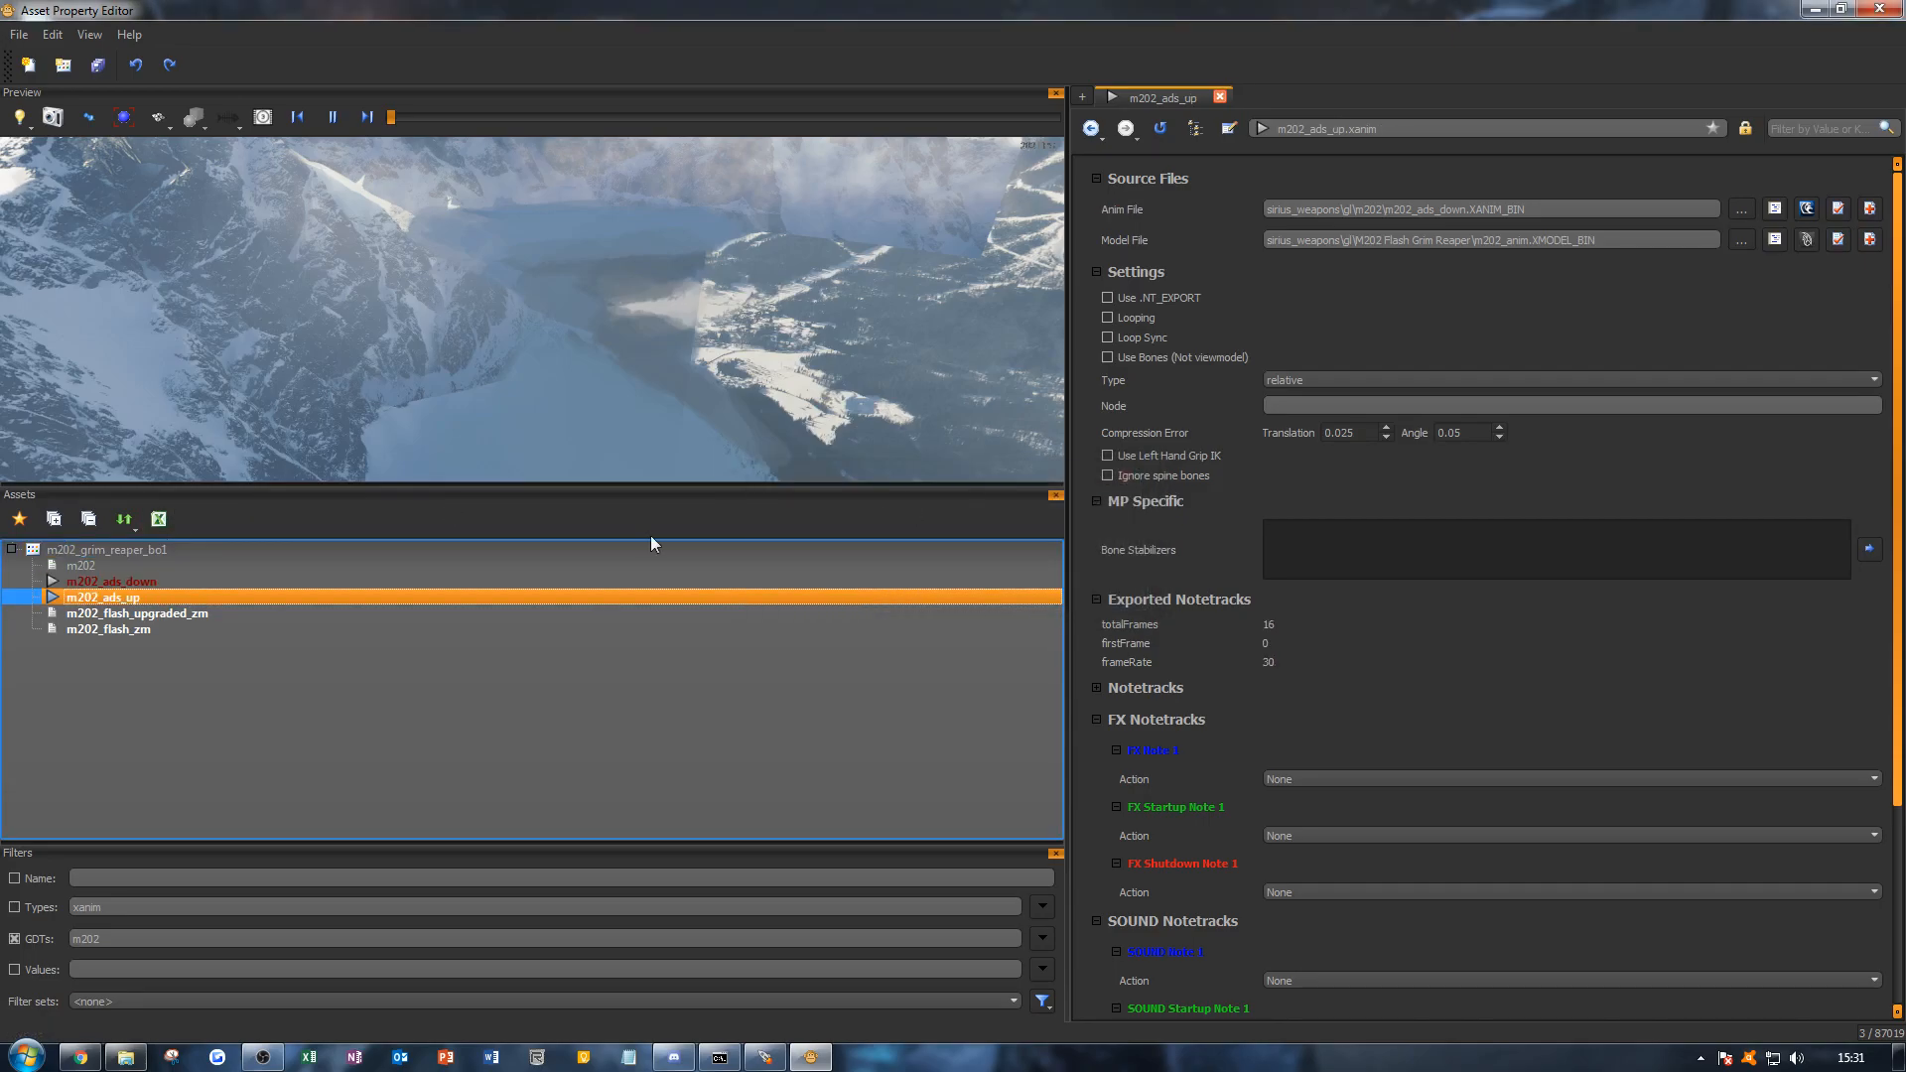
Step: Set the Anim File of m202_ads_up to m202_ads_up.XANIM_BIN from the m202 folder
{"action": "left_click", "coordinate": [1741, 209]}
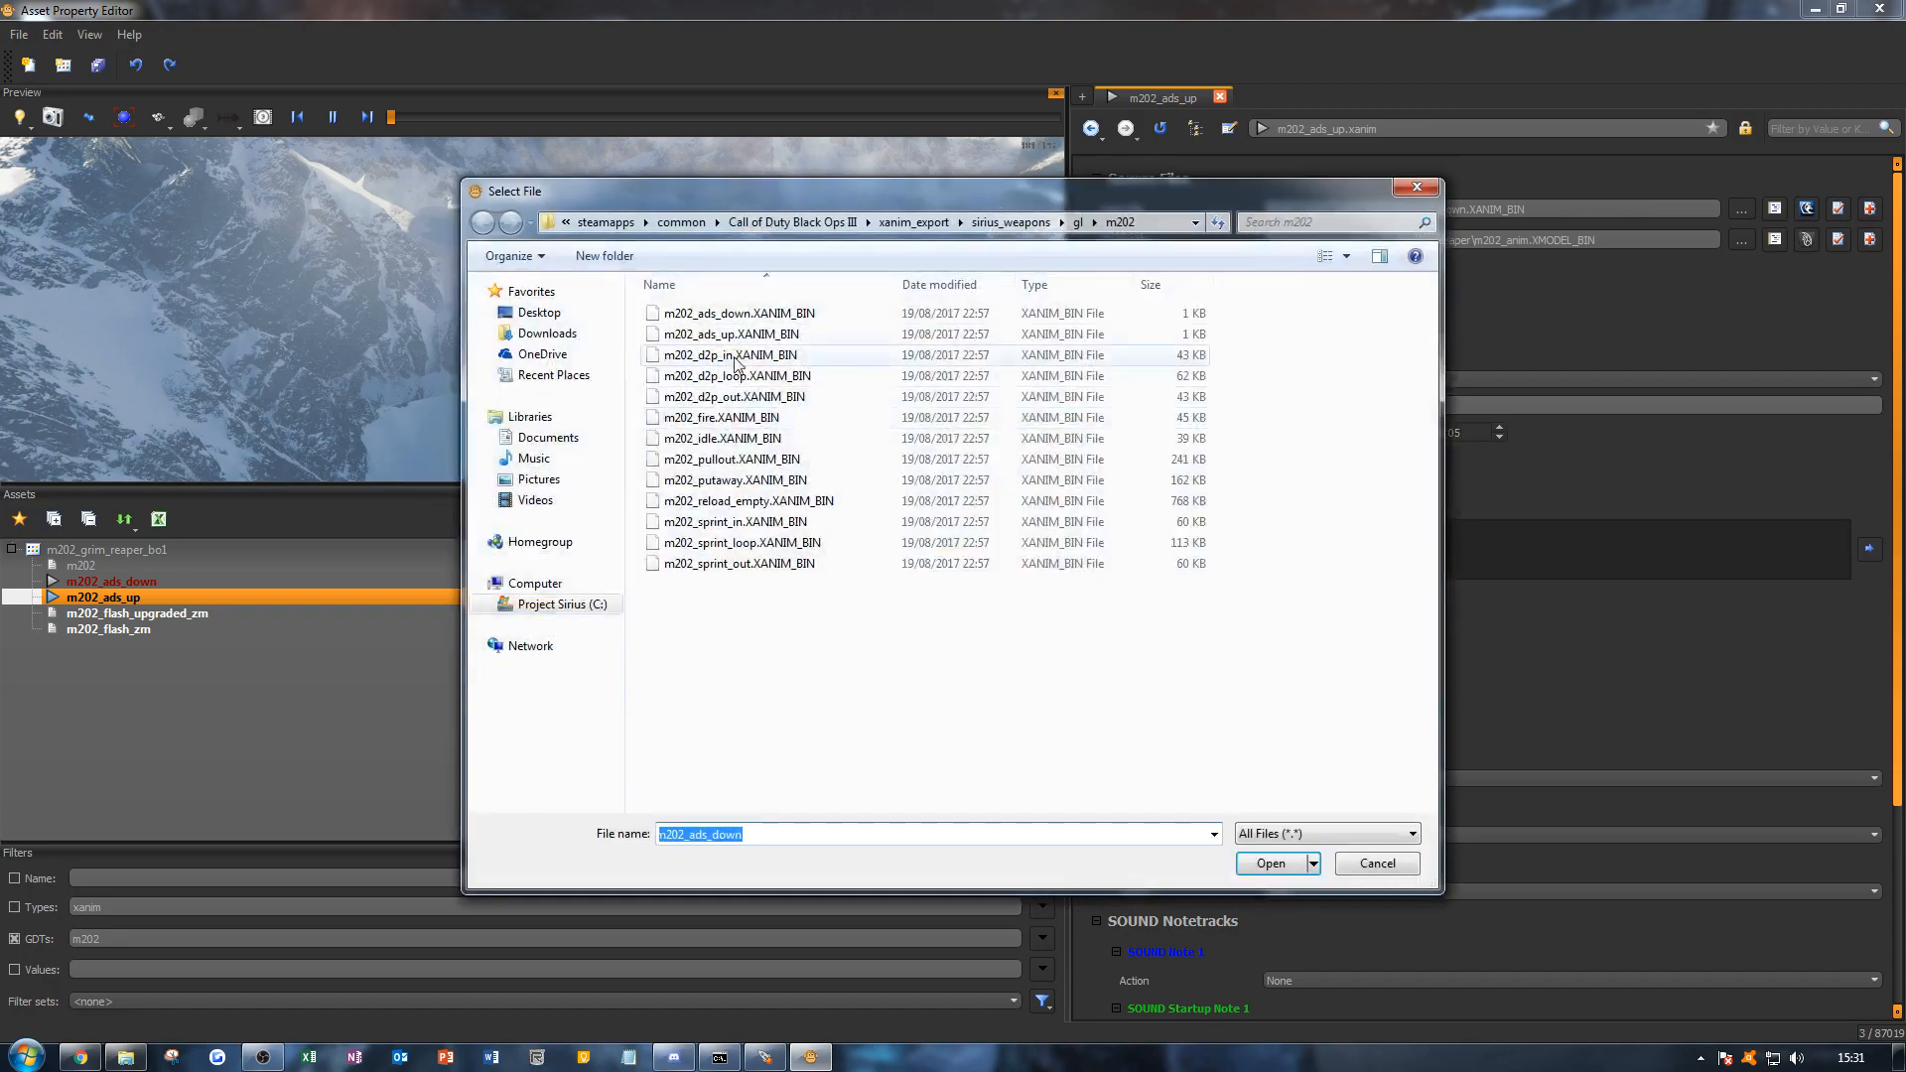
{"action": "left_click", "coordinate": [751, 337]}
{"action": "double_click", "coordinate": [751, 337]}
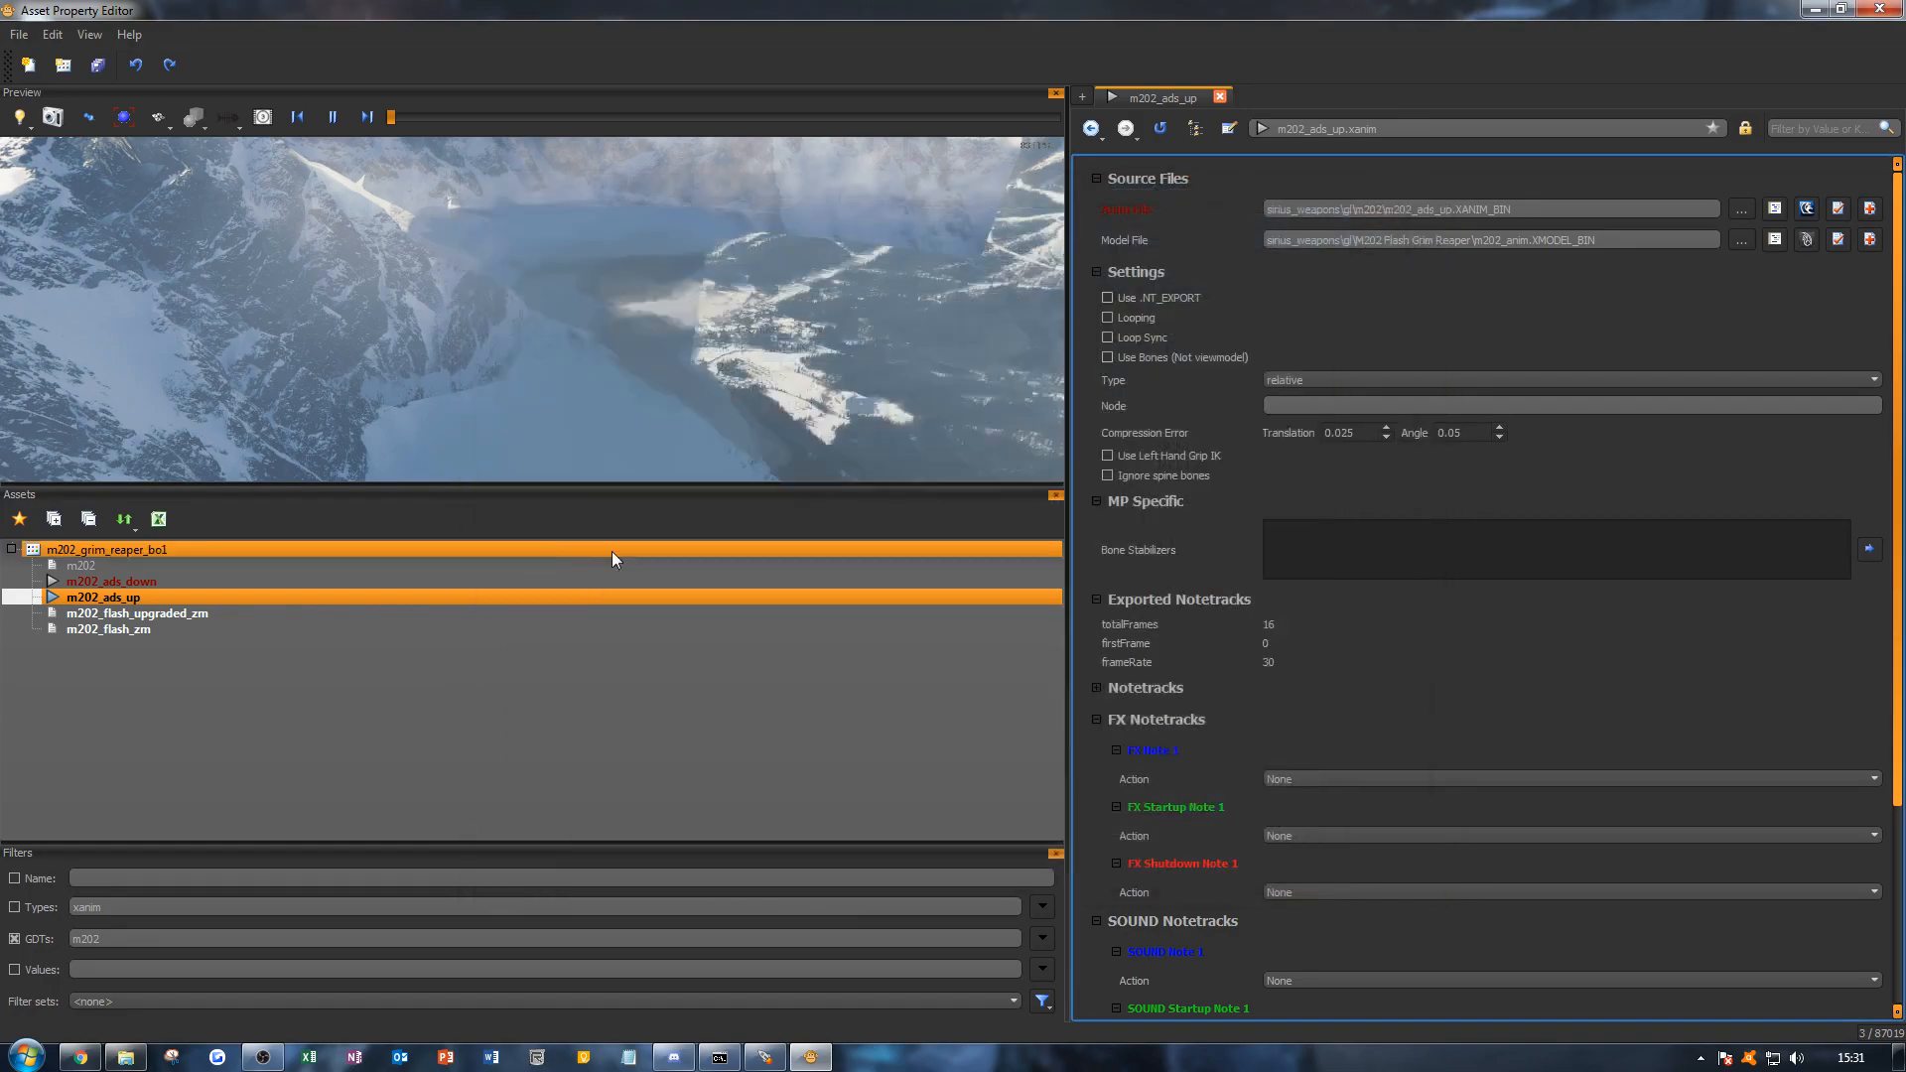
Step: Duplicate m202_ads_up under the name m202_d2p_in and set the copy's Anim File to m202_d2p_in.XANIM_BIN
{"action": "right_click", "coordinate": [205, 601]}
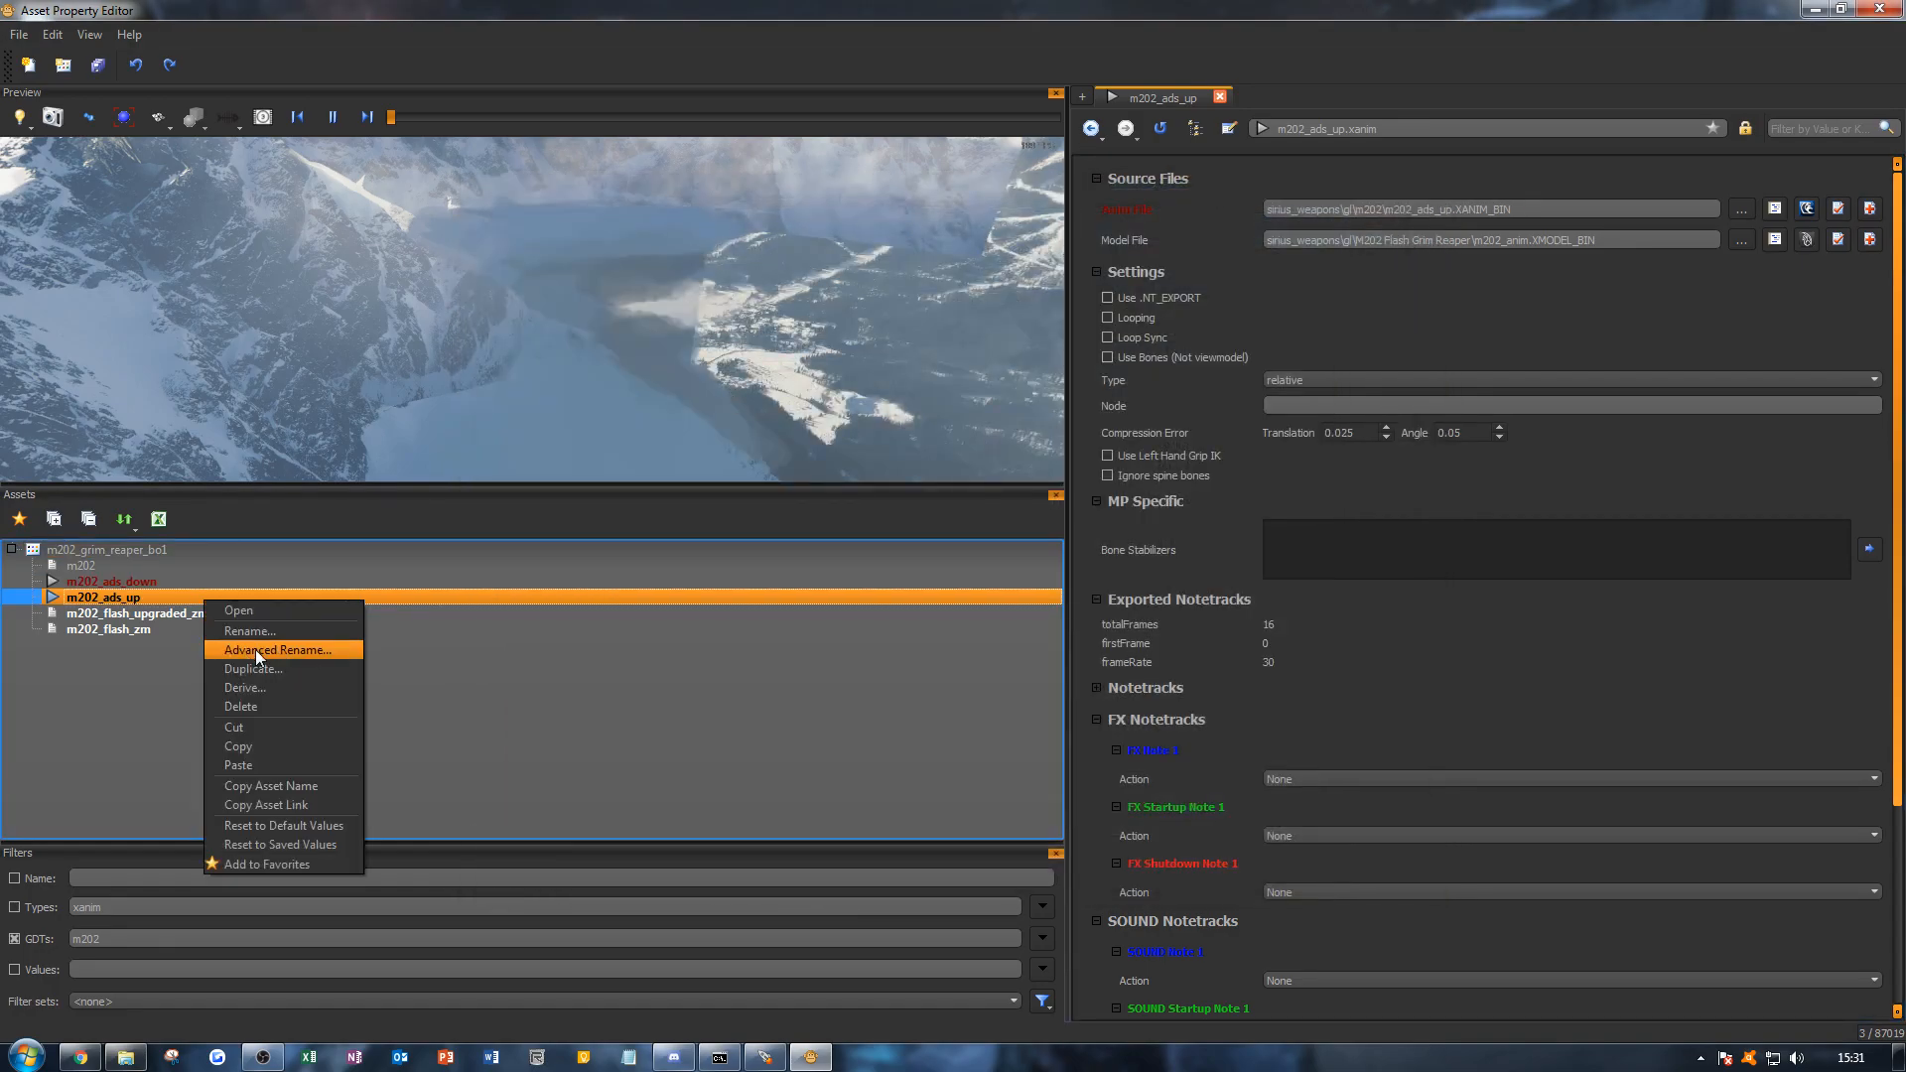
{"action": "left_click", "coordinate": [499, 601]}
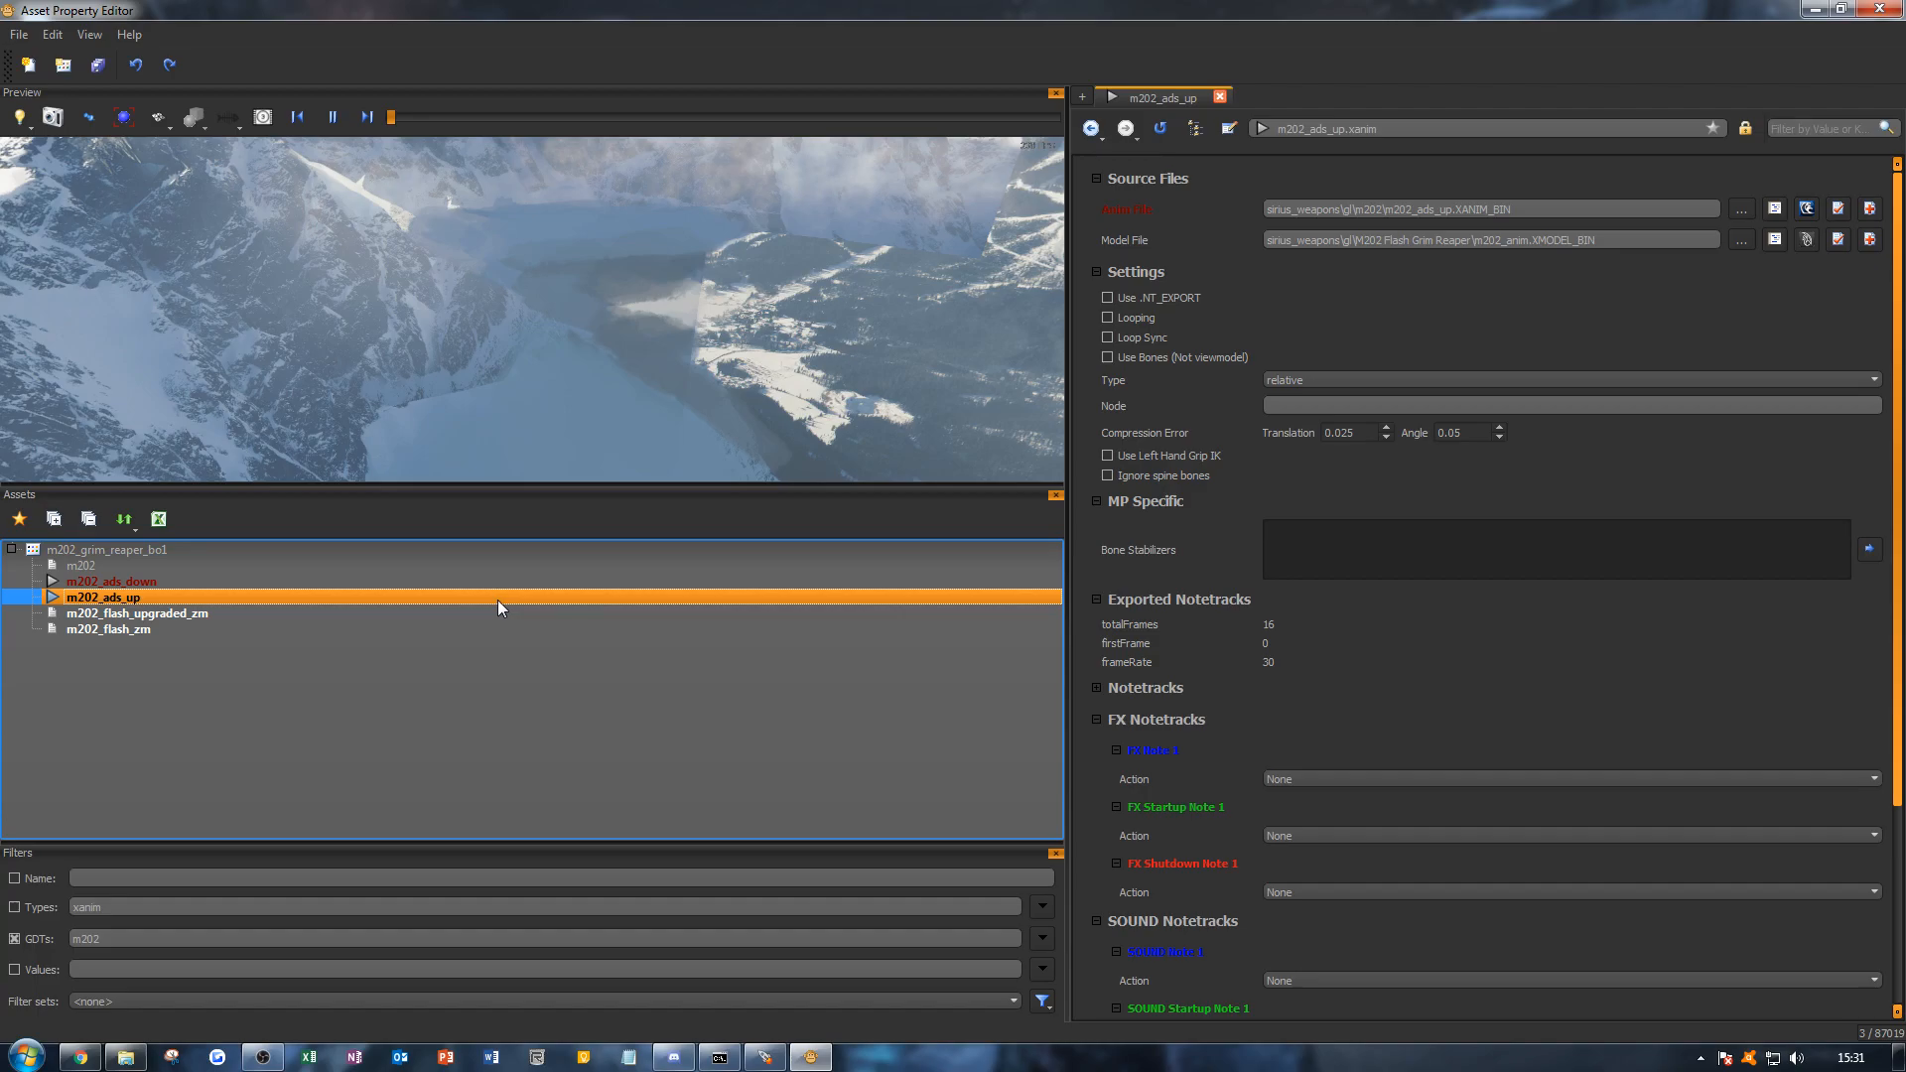
{"action": "right_click", "coordinate": [497, 600]}
{"action": "left_click", "coordinate": [526, 666]}
{"action": "left_click_drag", "start_coordinate": [914, 514], "coordinate": [895, 510]}
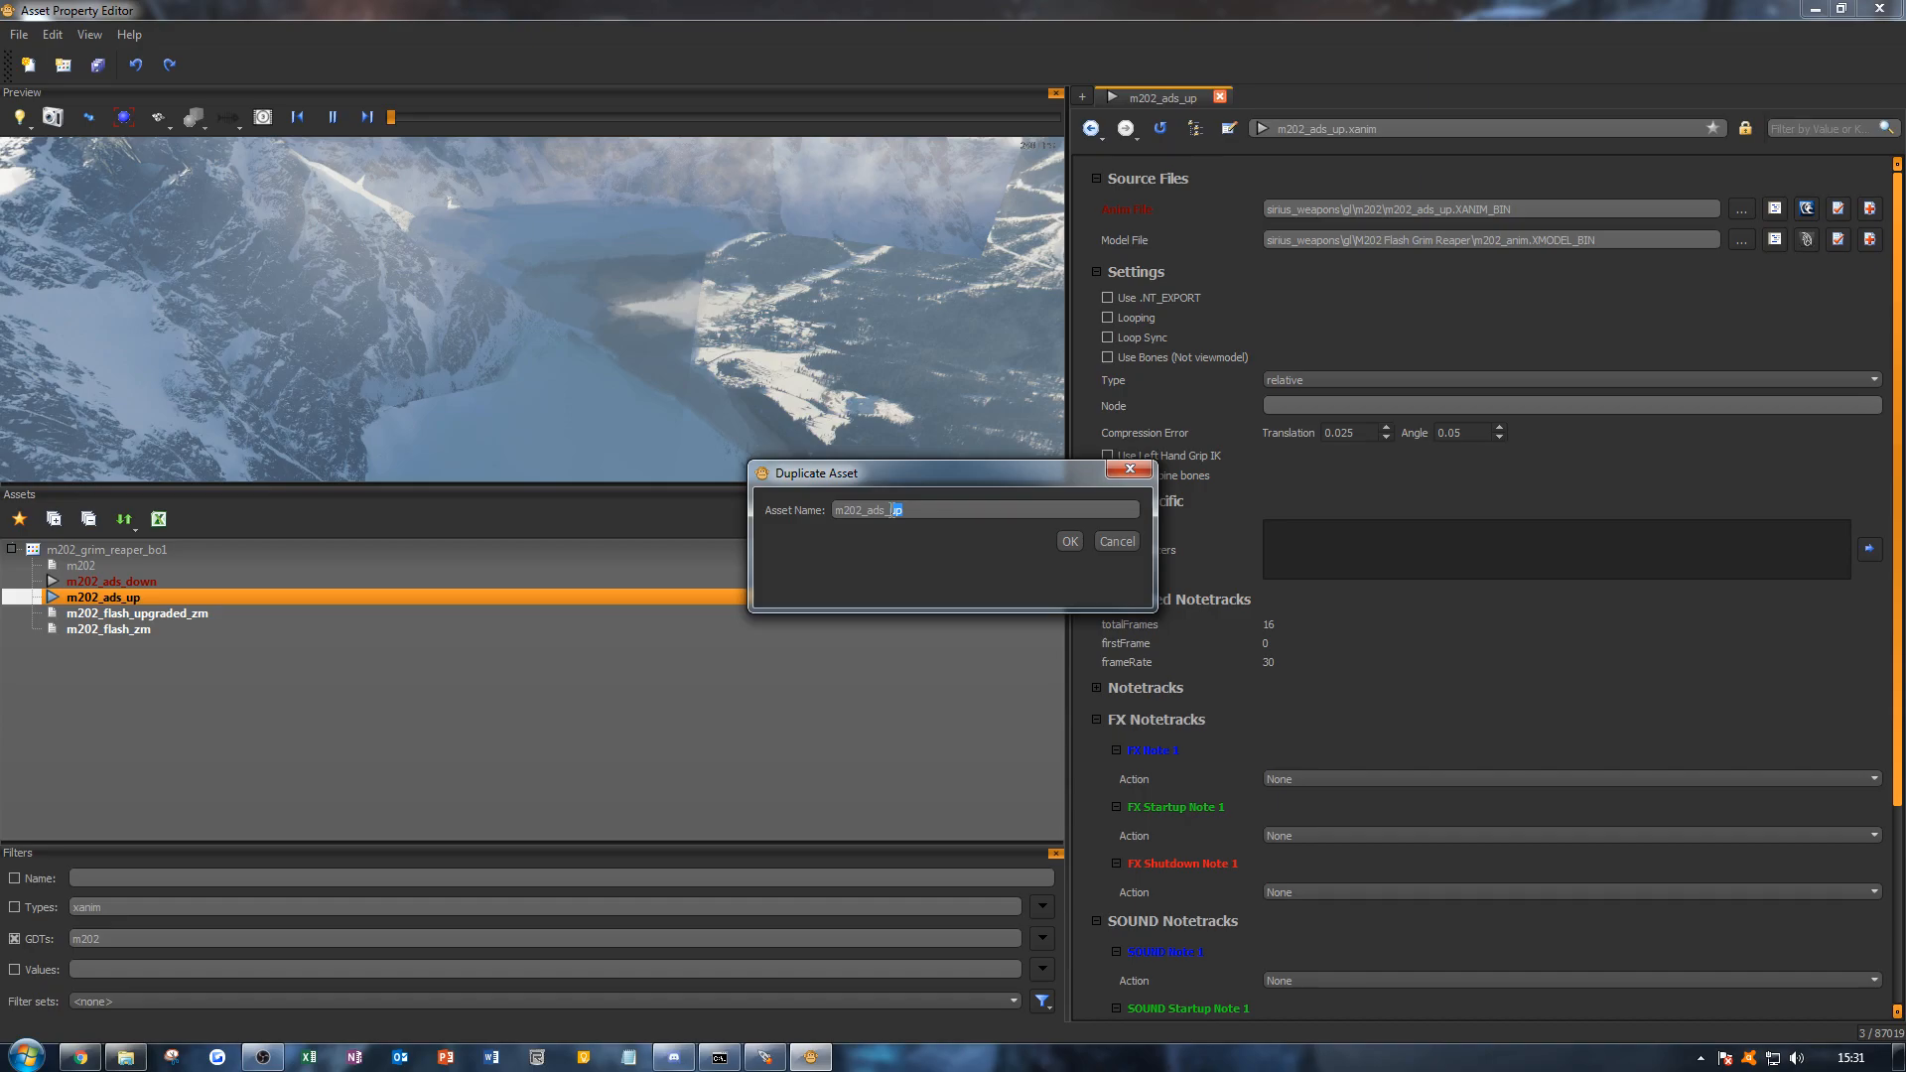
{"action": "key", "text": "BackSpace"}
{"action": "key", "text": "Return"}
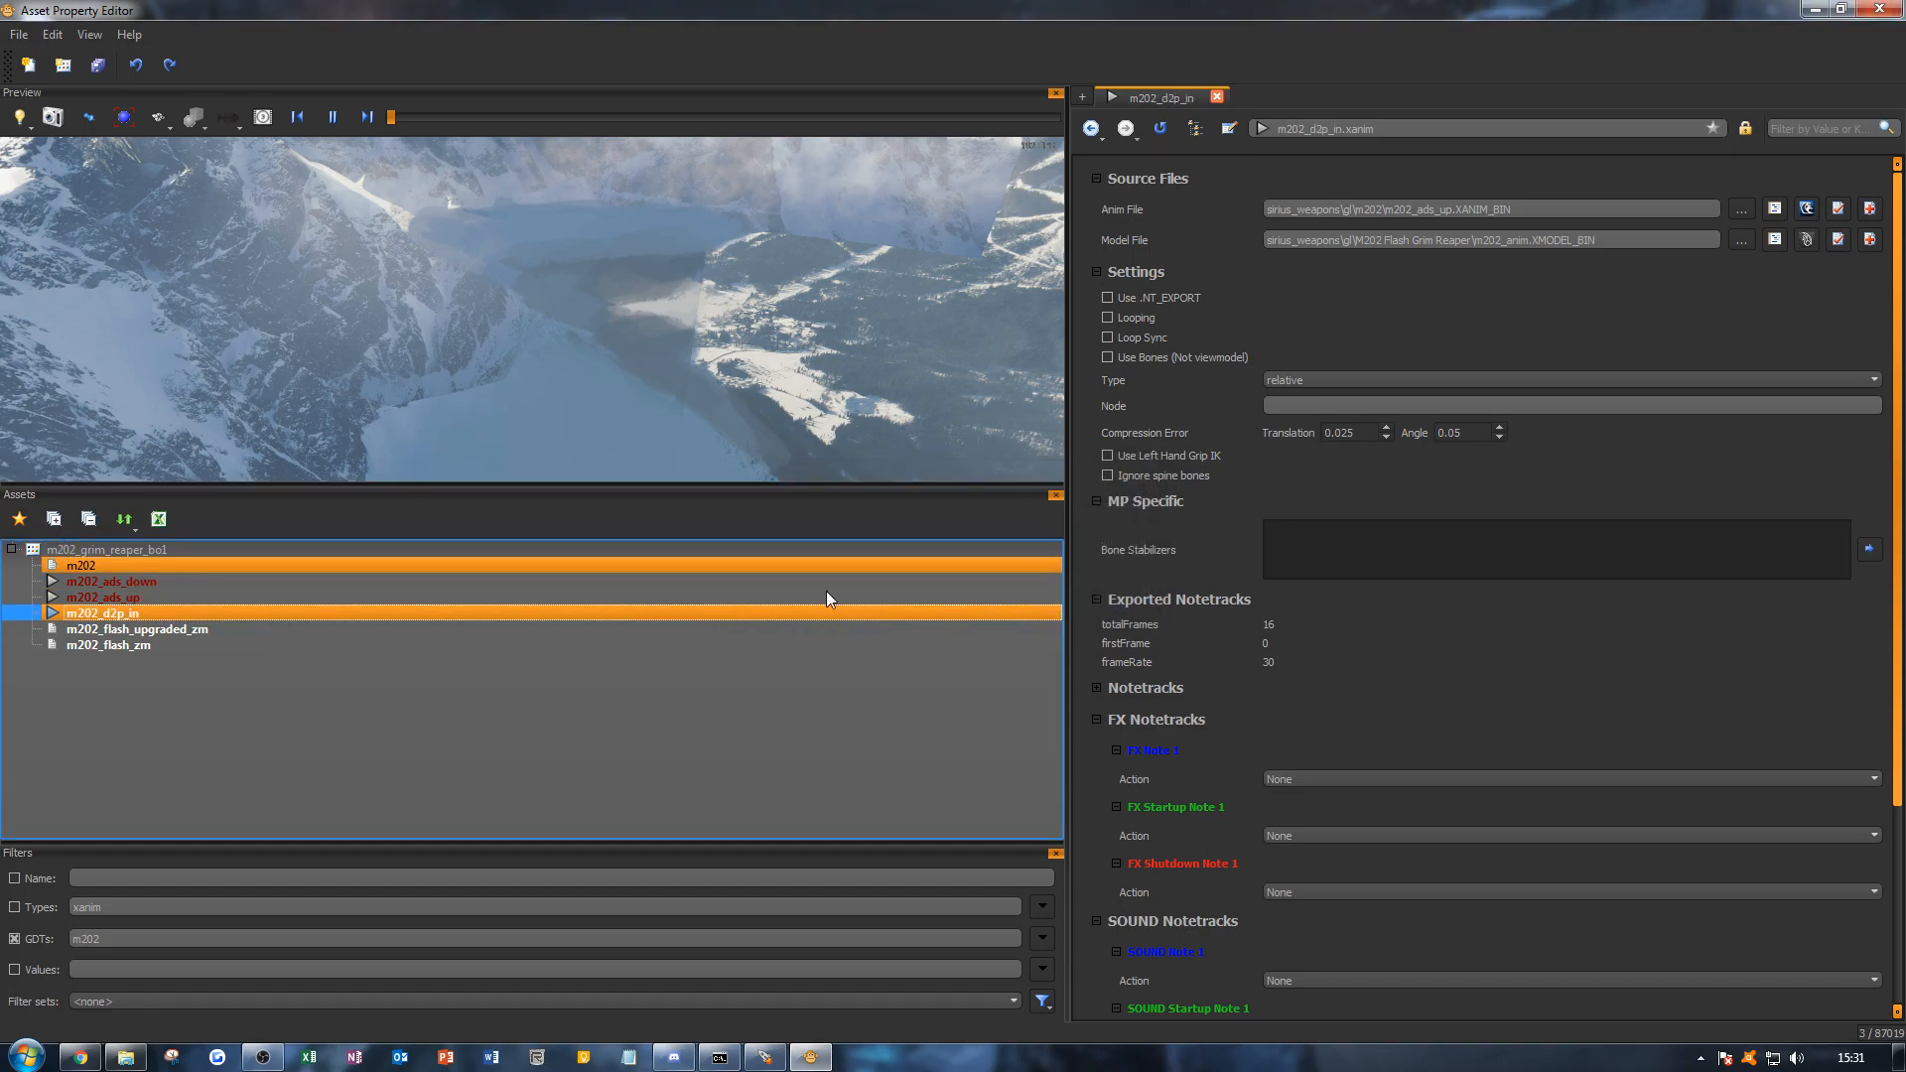
{"action": "left_click", "coordinate": [1741, 209]}
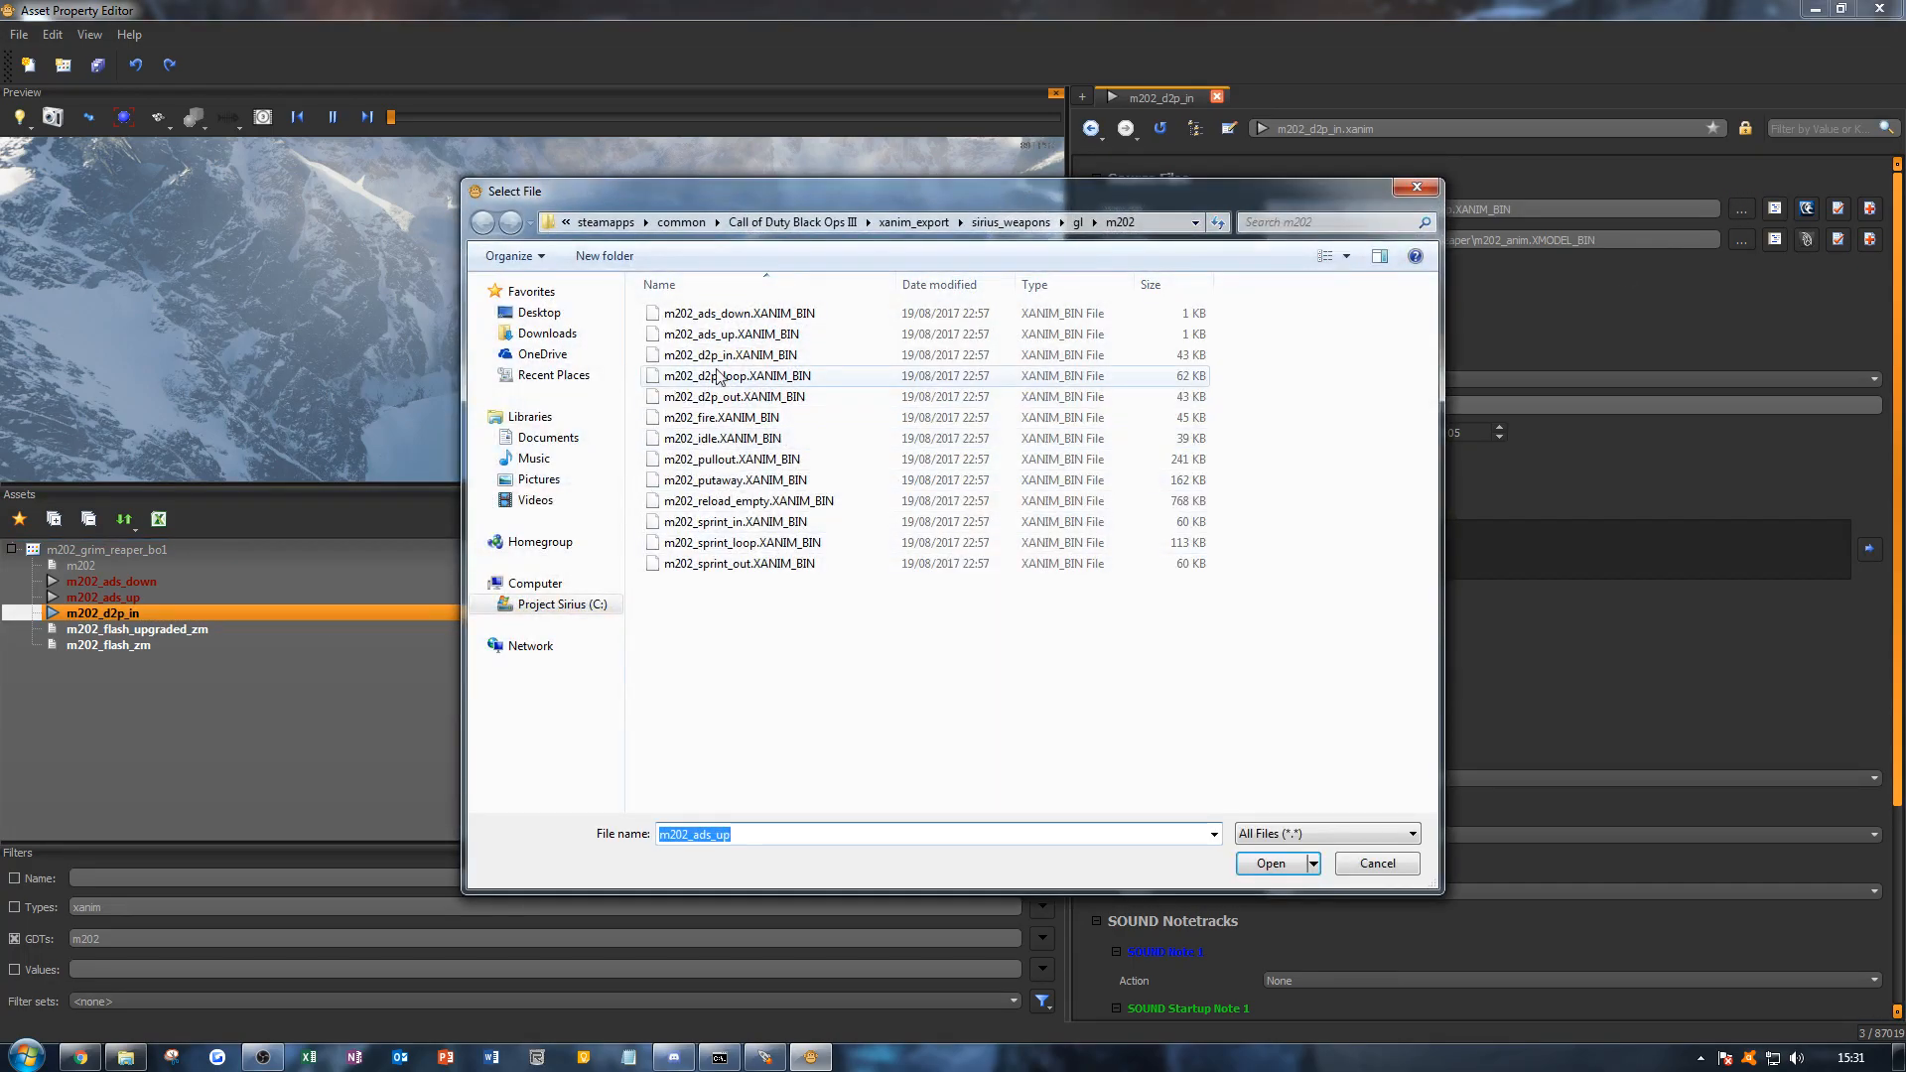
{"action": "double_click", "coordinate": [724, 355]}
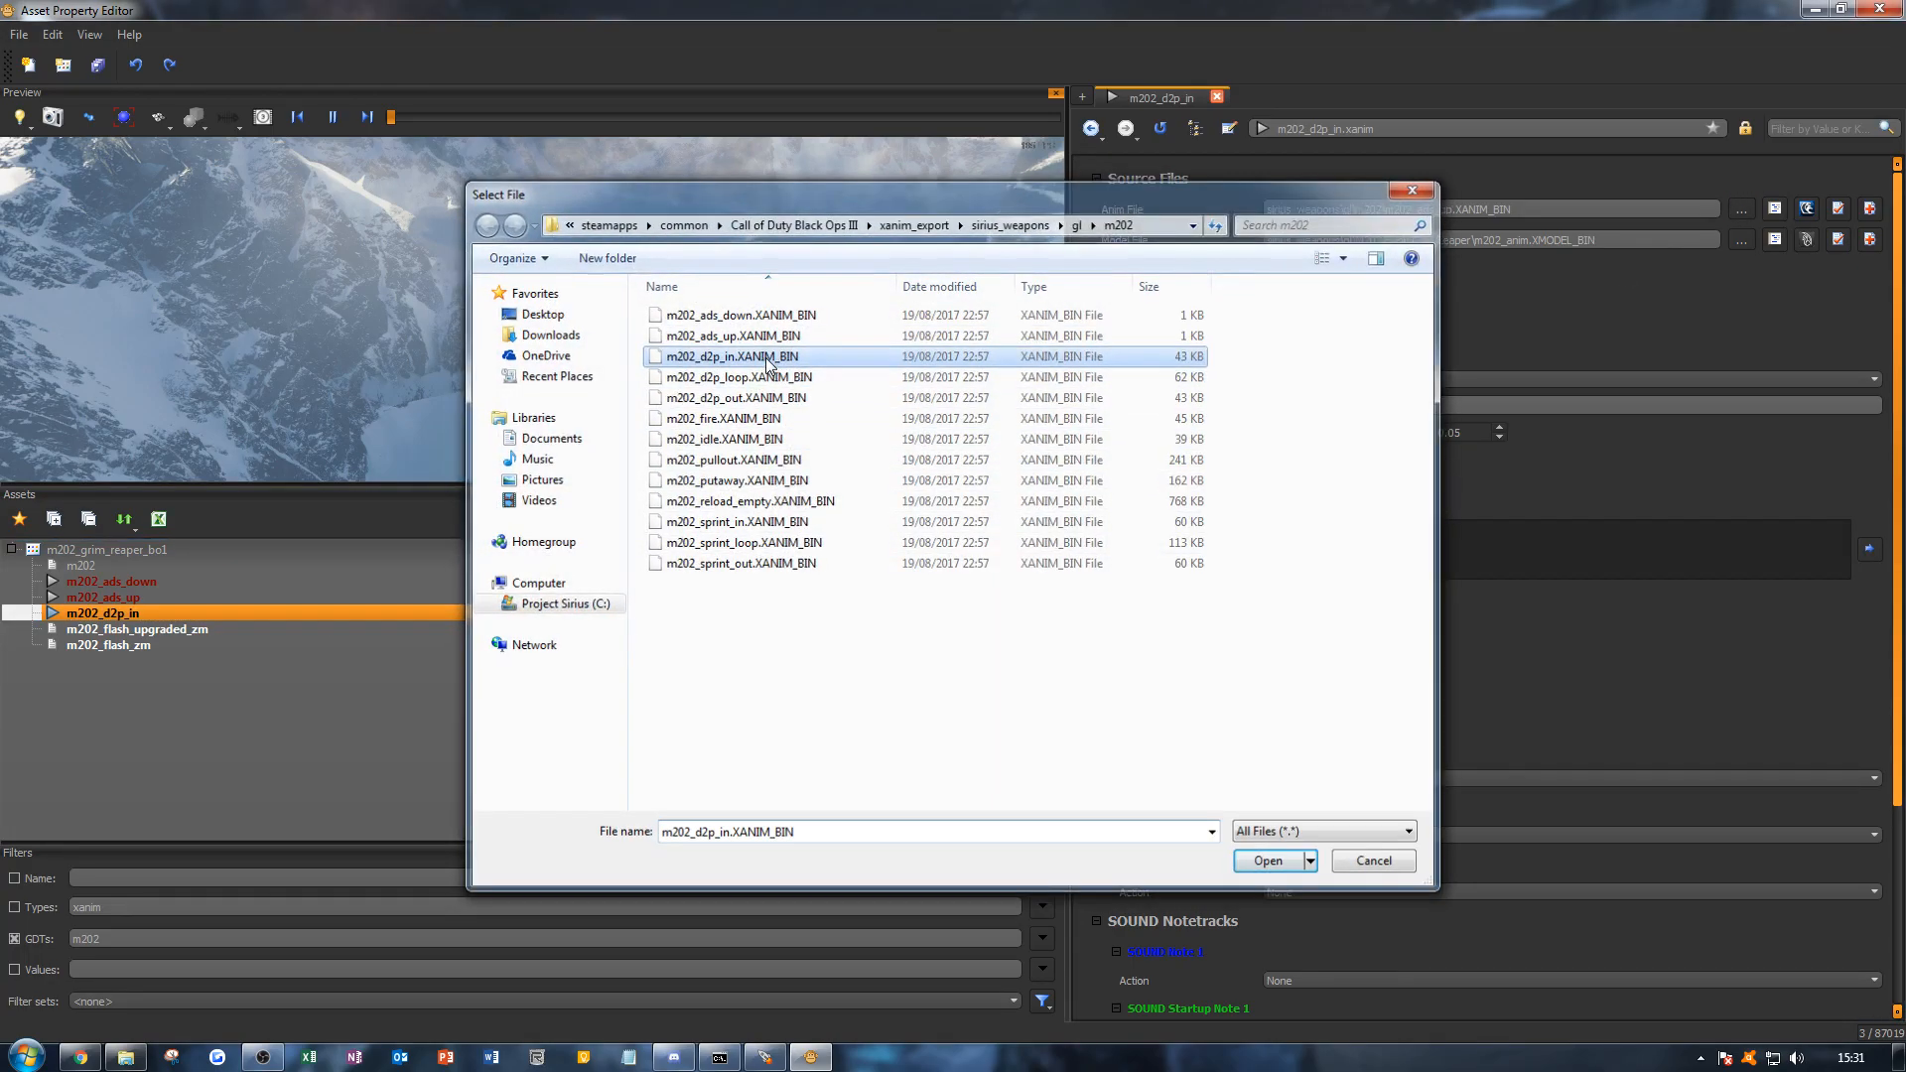
Step: Duplicate m202_d2p_in as m202_d2p_loop and choose m202_d2p_loop.XANIM_BIN as its Anim File
{"action": "right_click", "coordinate": [286, 610]}
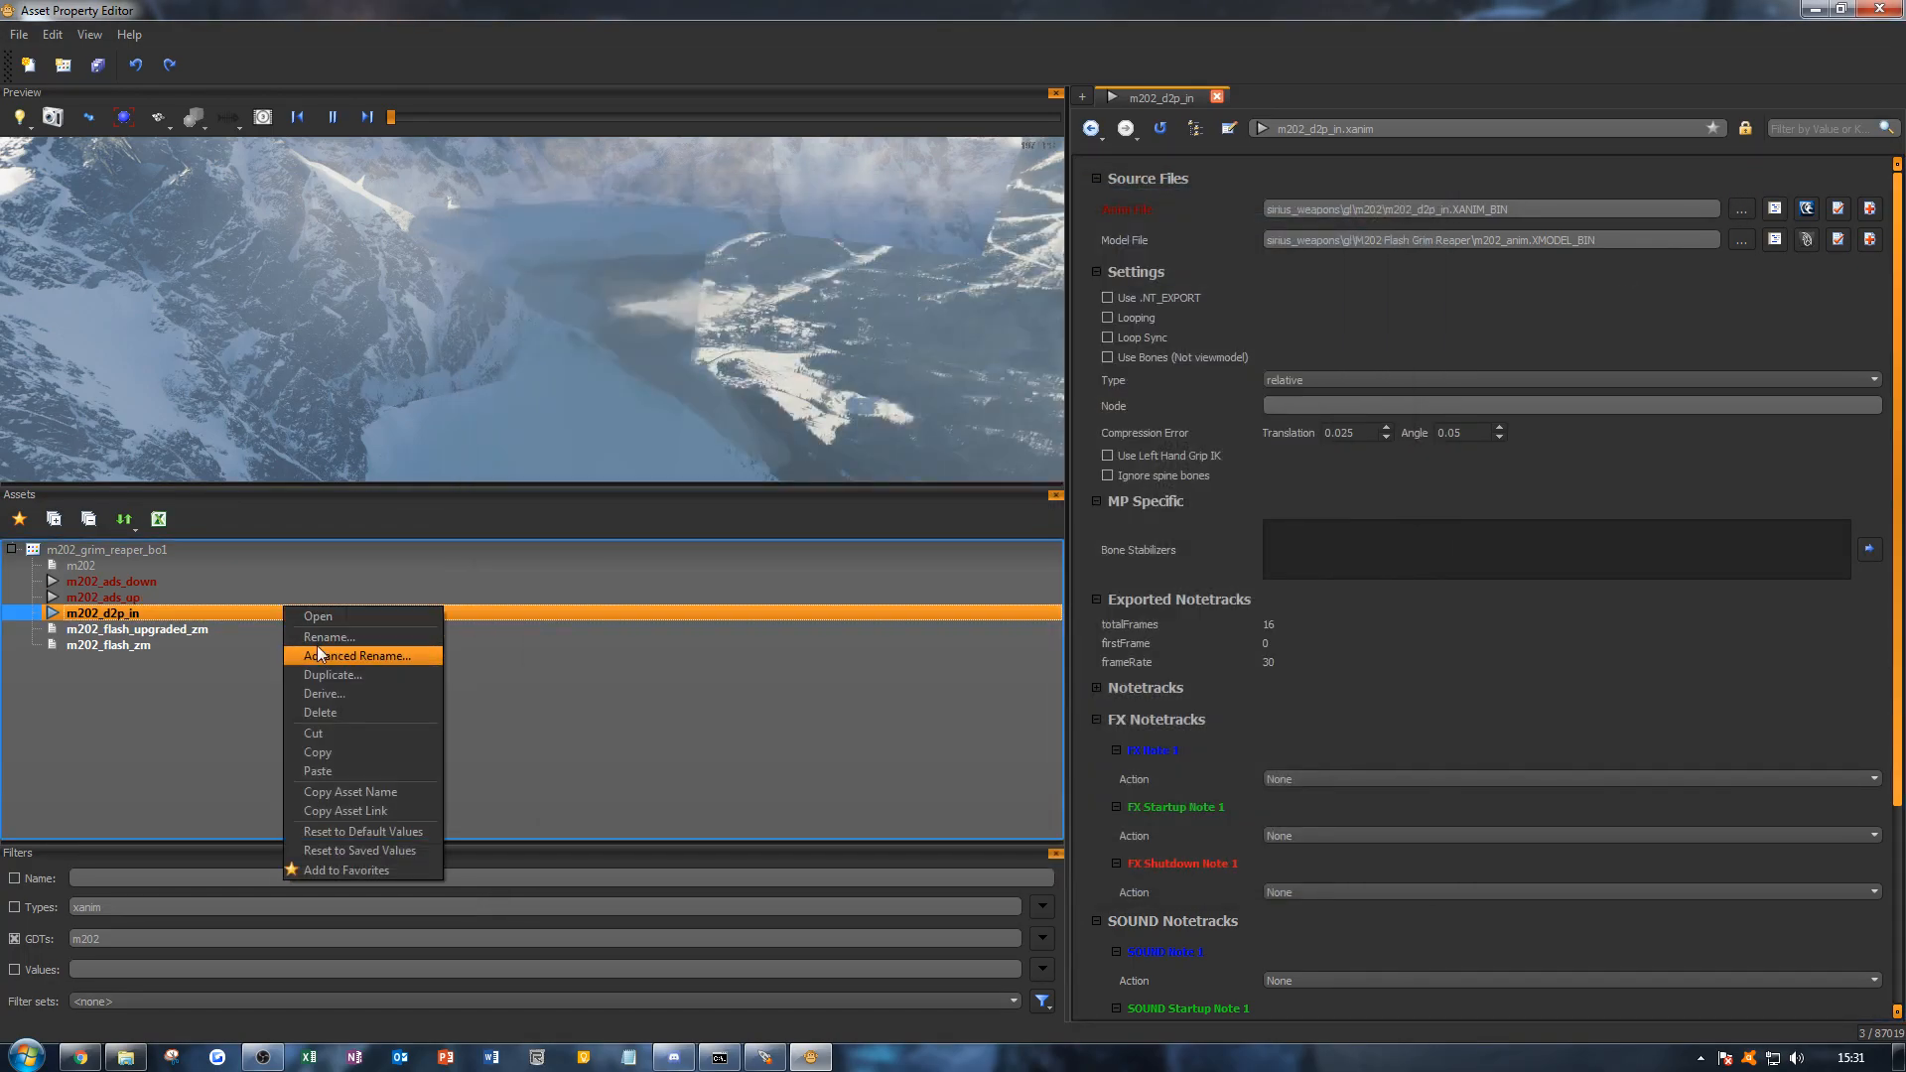
{"action": "left_click", "coordinate": [324, 674]}
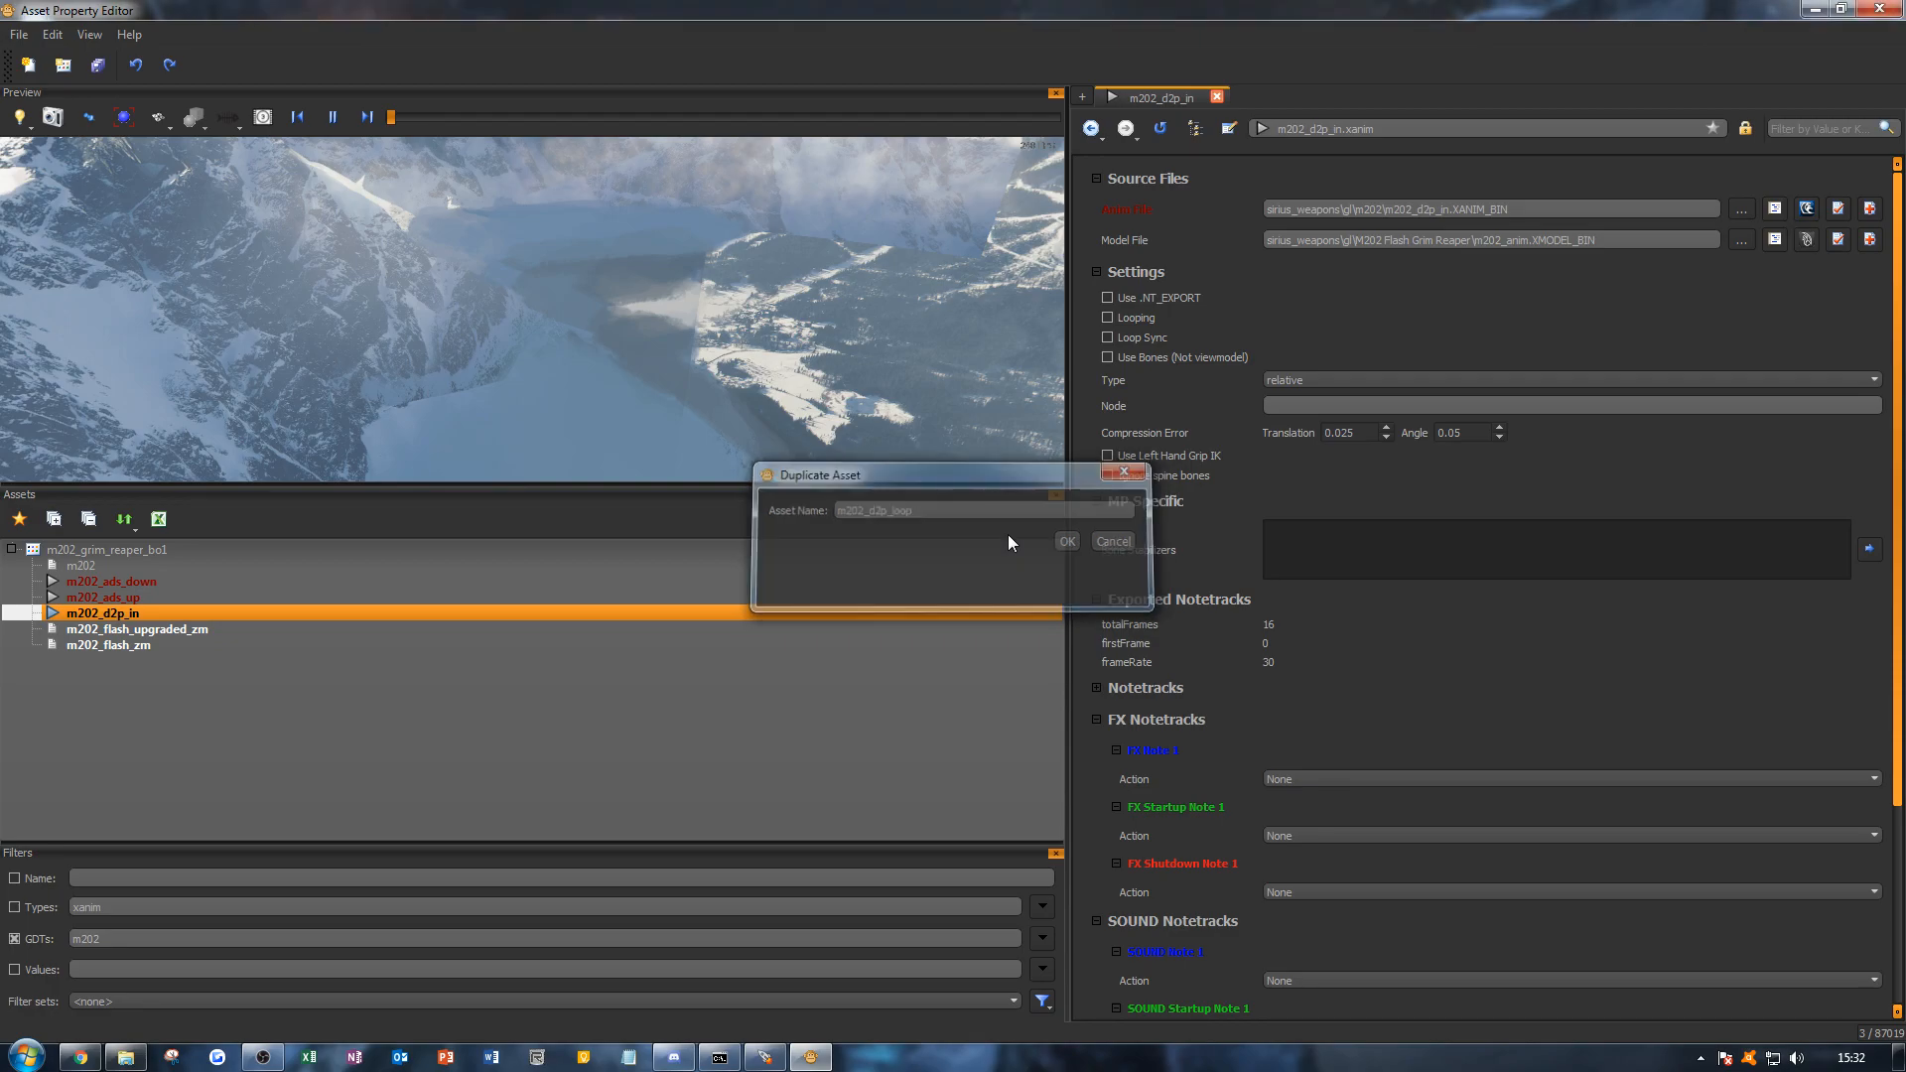
{"action": "key", "text": "Return"}
{"action": "left_click", "coordinate": [1742, 210]}
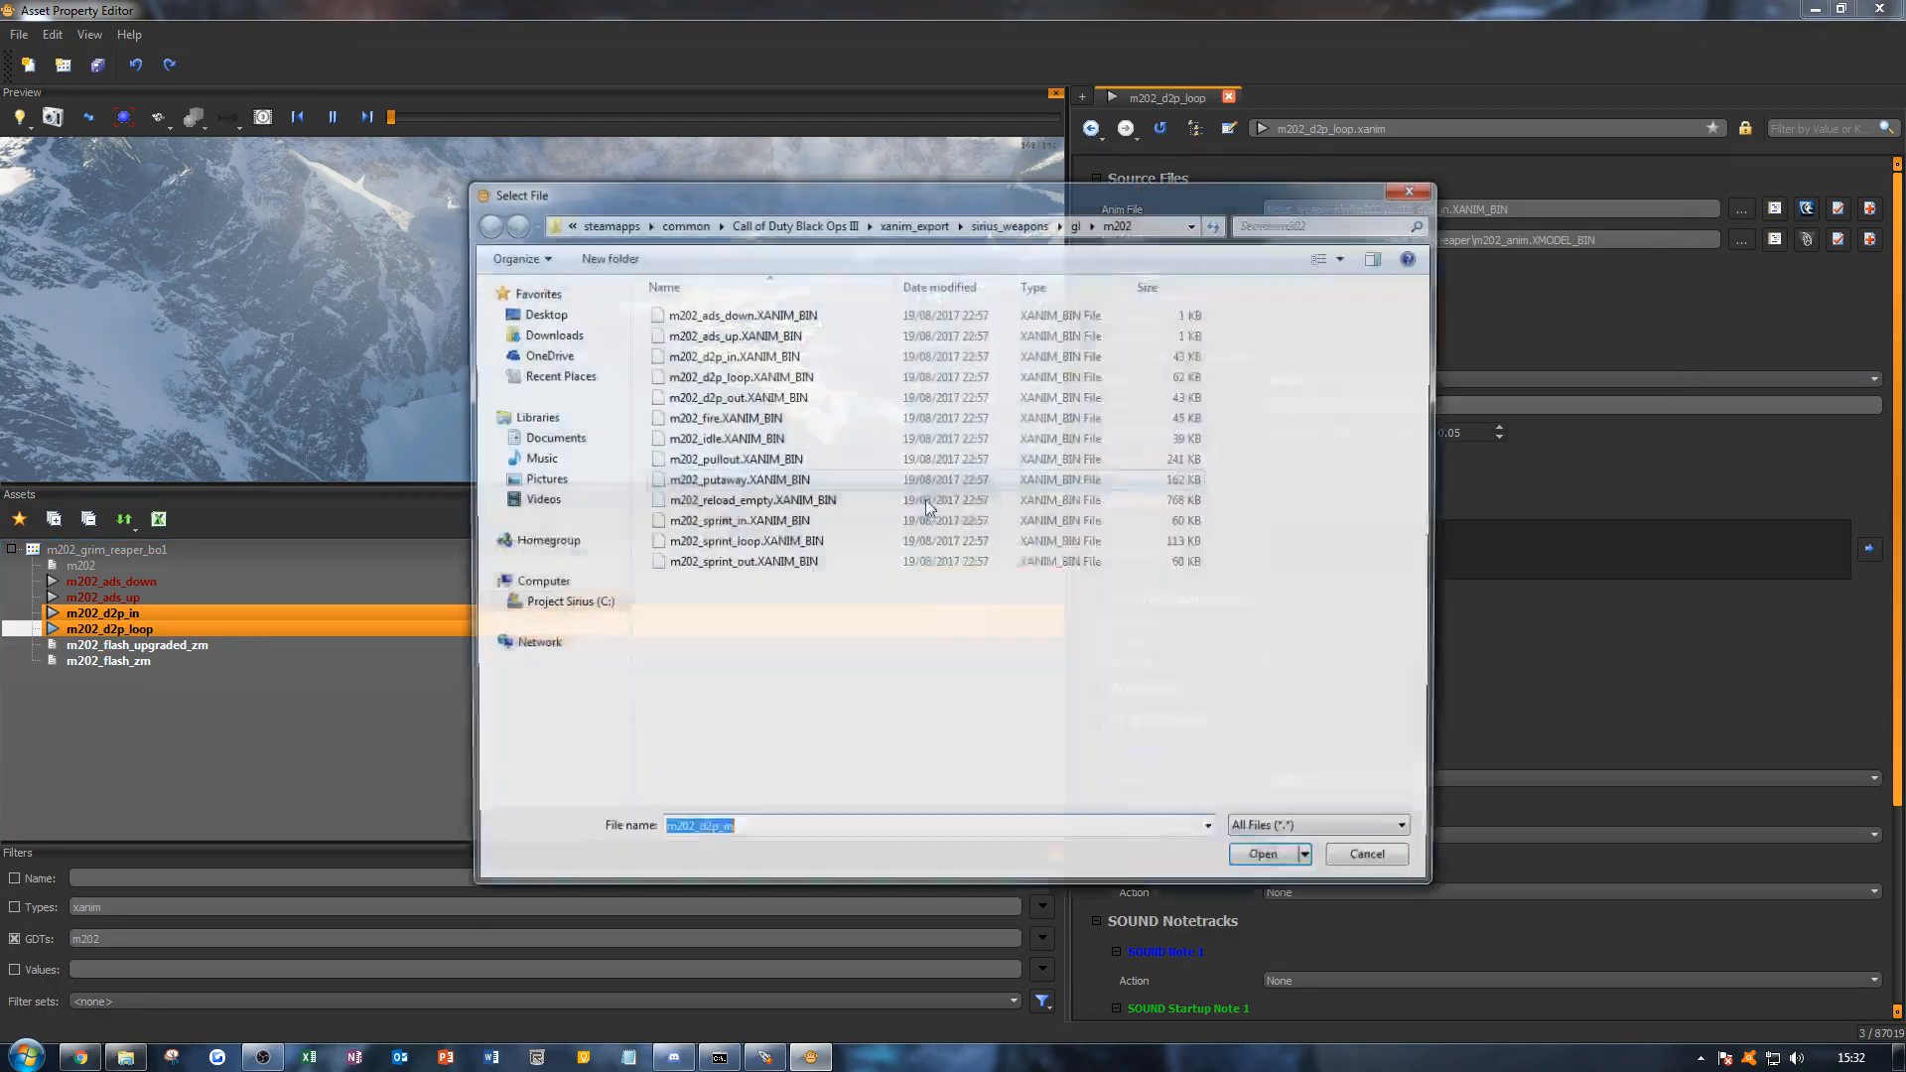
{"action": "double_click", "coordinate": [756, 379]}
Step: Duplicate m202_d2p_loop as m202_d2p_out and point its Anim File to m202_d2p_out.XANIM_BIN
{"action": "left_click", "coordinate": [367, 625]}
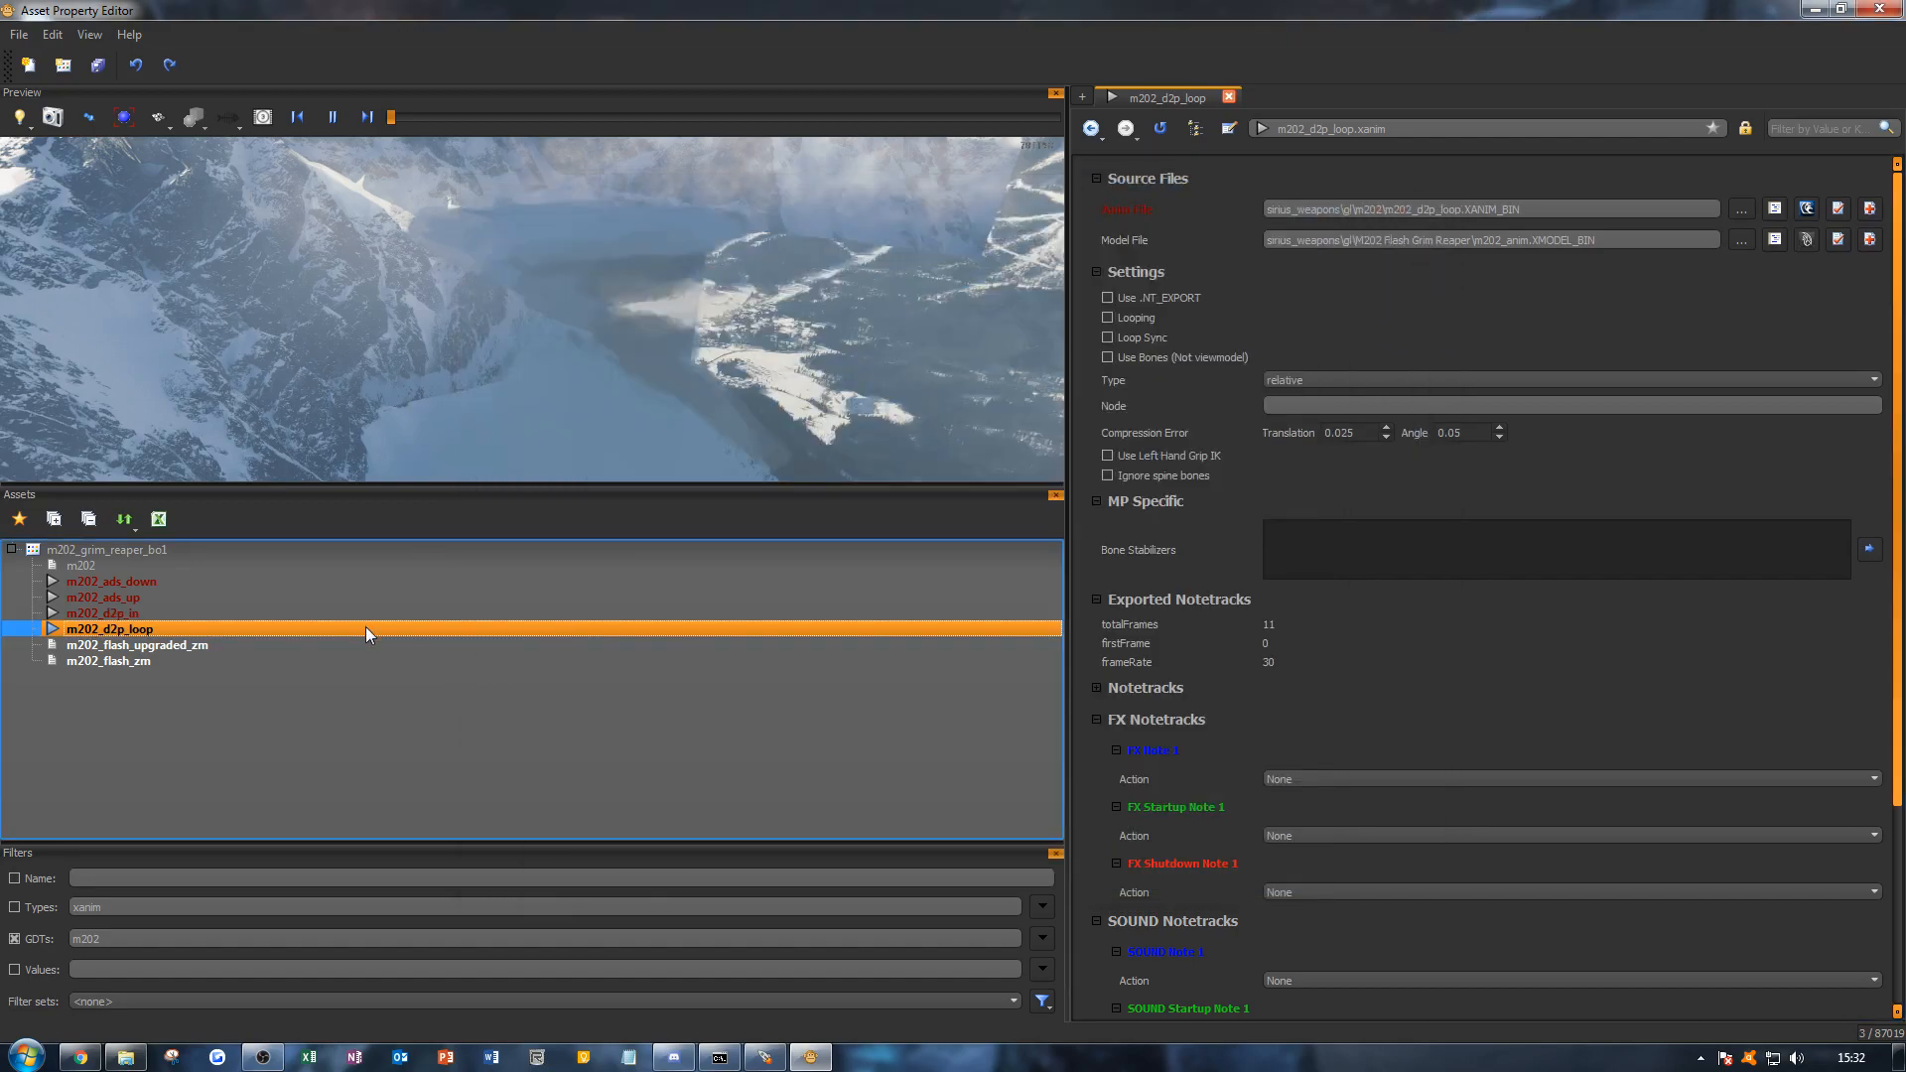
{"action": "right_click", "coordinate": [366, 628]}
{"action": "left_click", "coordinate": [443, 683]}
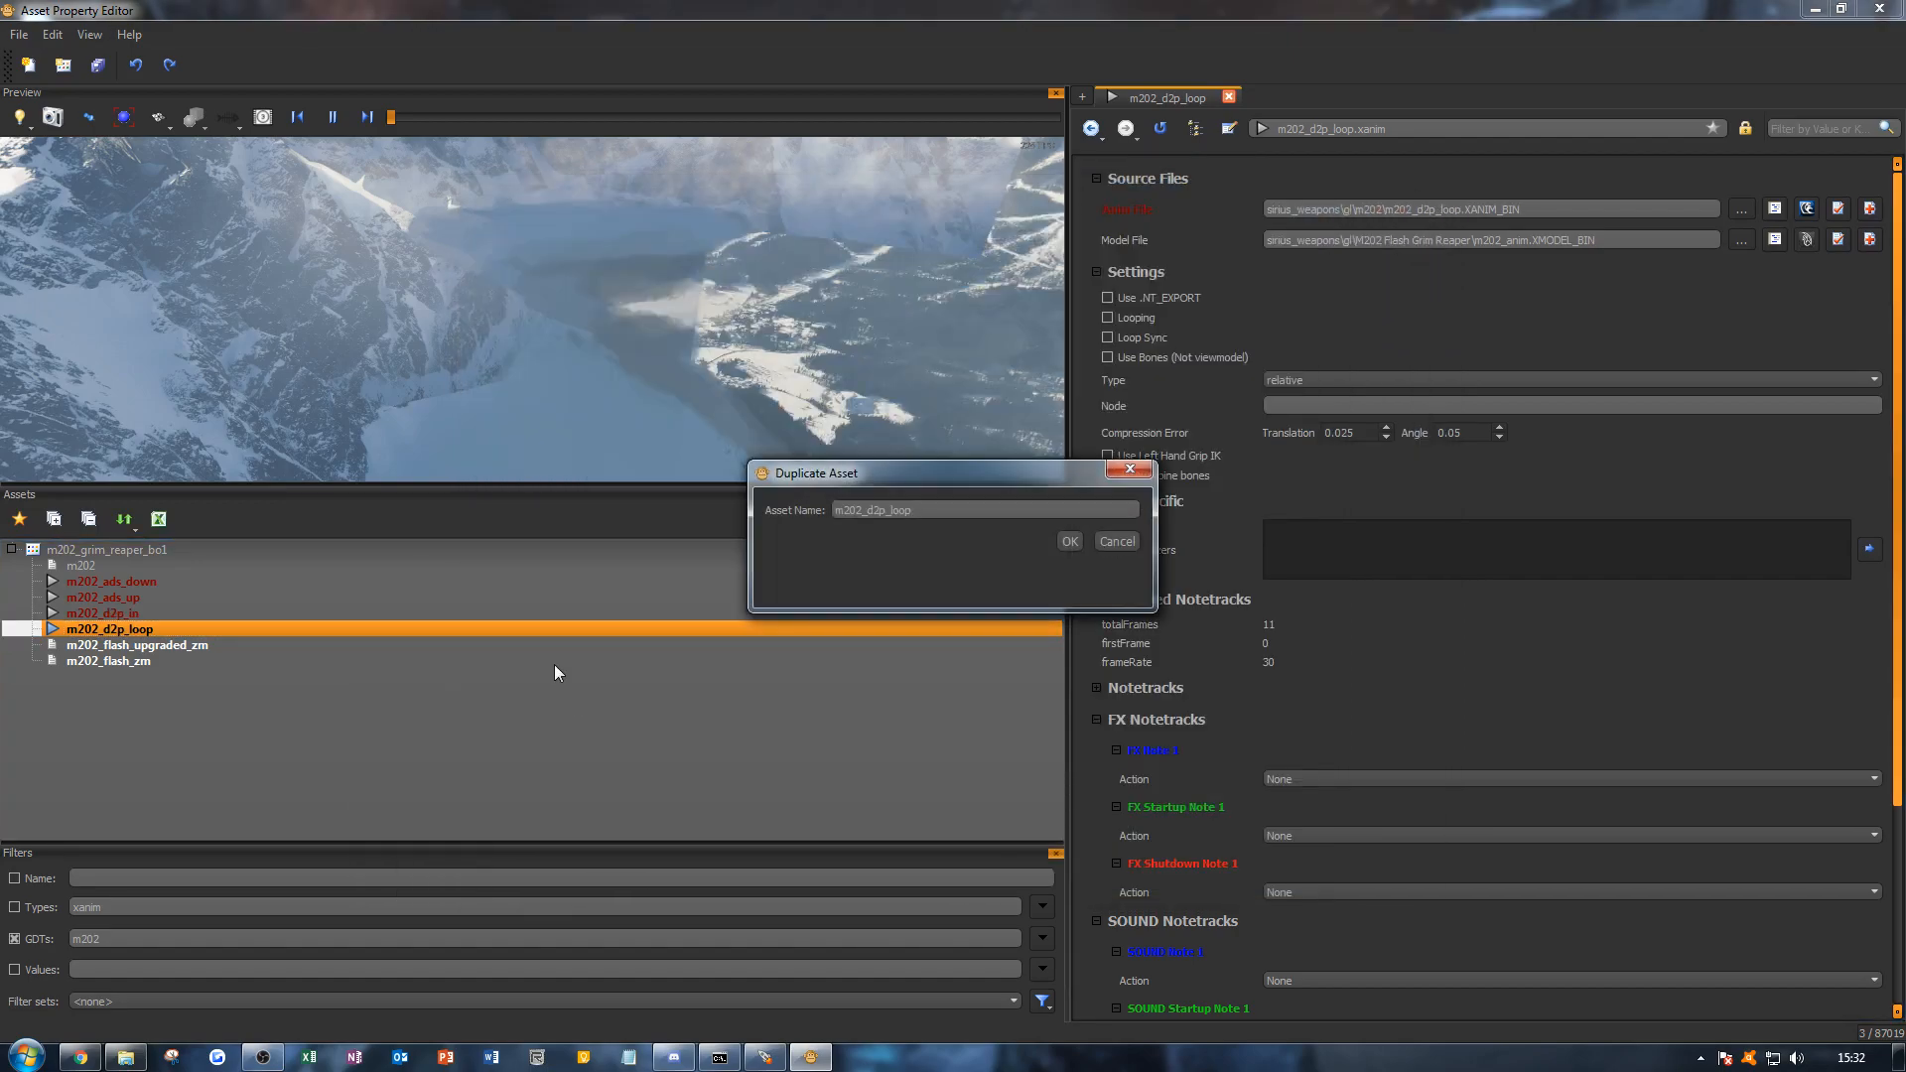
{"action": "key", "text": "BackSpace"}
{"action": "key", "text": "BackSpace"}
{"action": "key", "text": "BackSpace"}
{"action": "key", "text": "BackSpace"}
{"action": "type", "text": "out"}
{"action": "key", "text": "Return"}
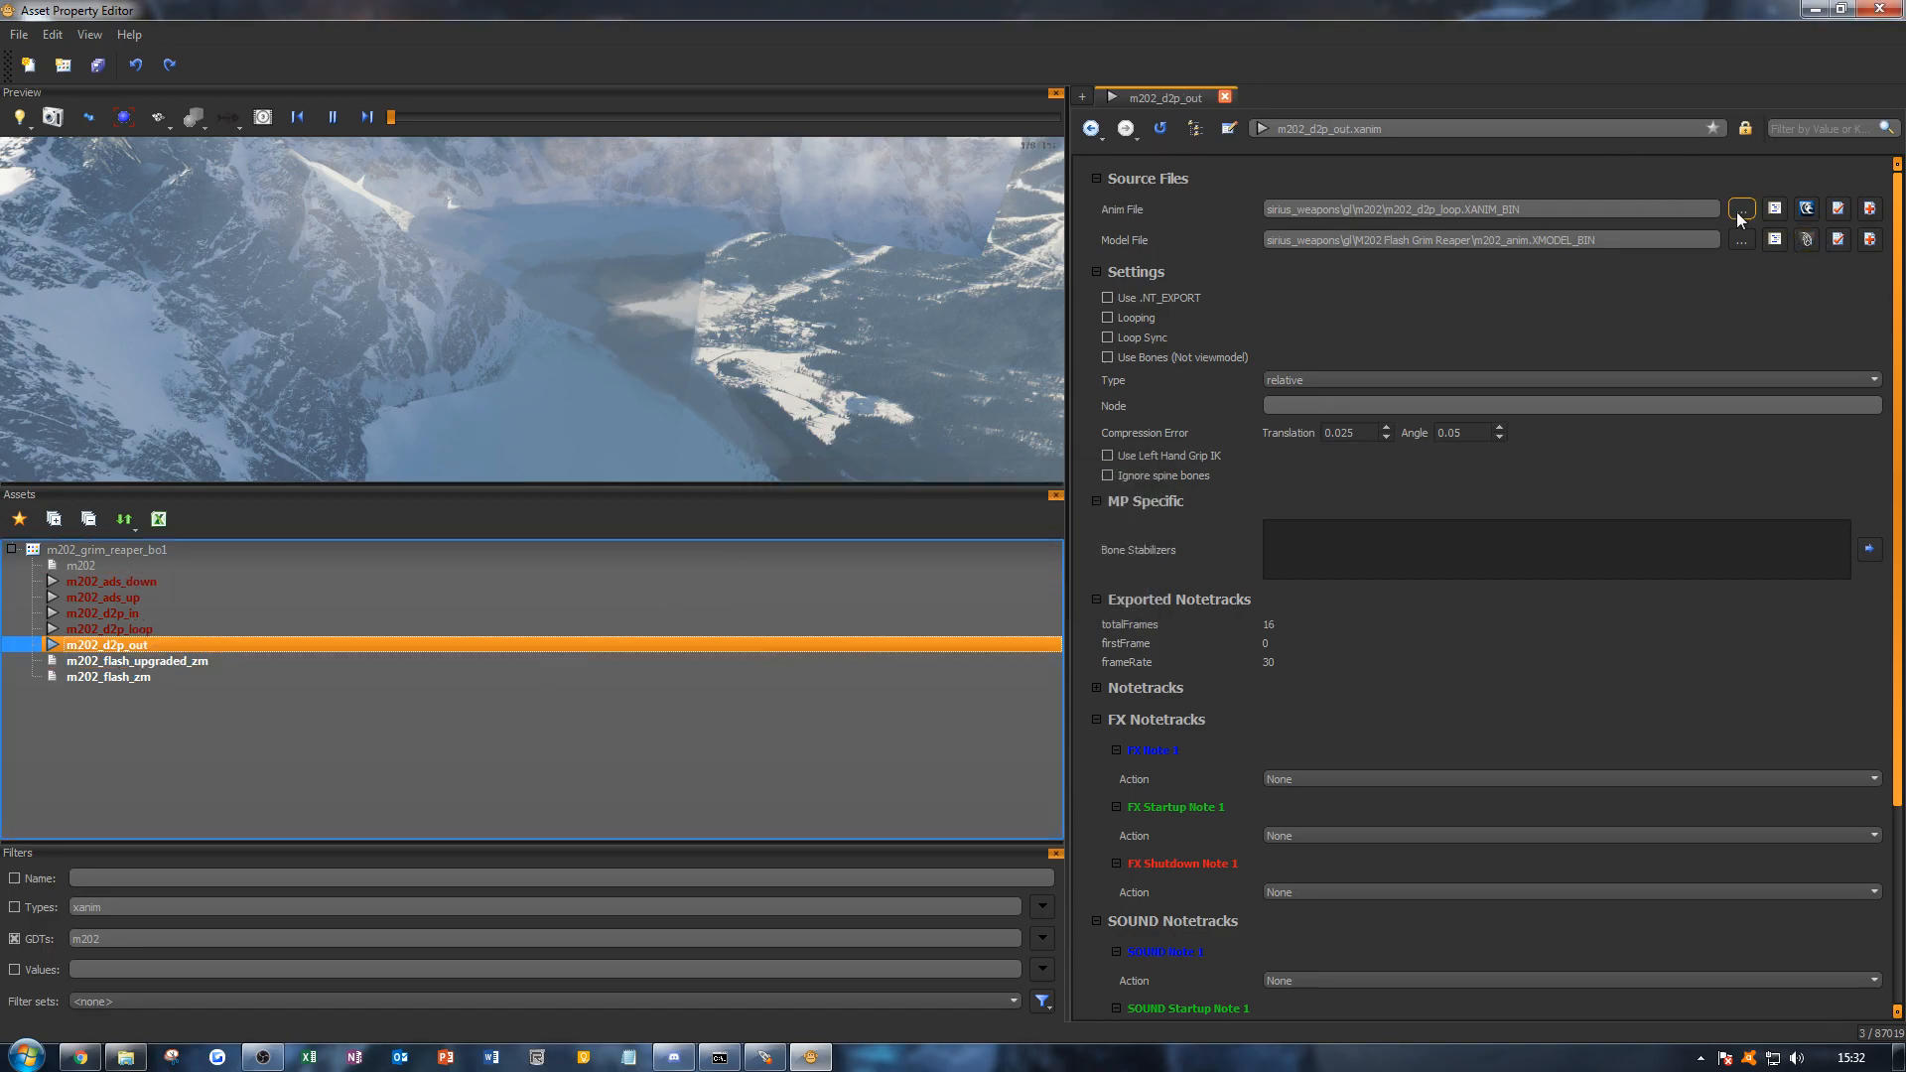
{"action": "left_click", "coordinate": [1738, 209]}
{"action": "double_click", "coordinate": [784, 401]}
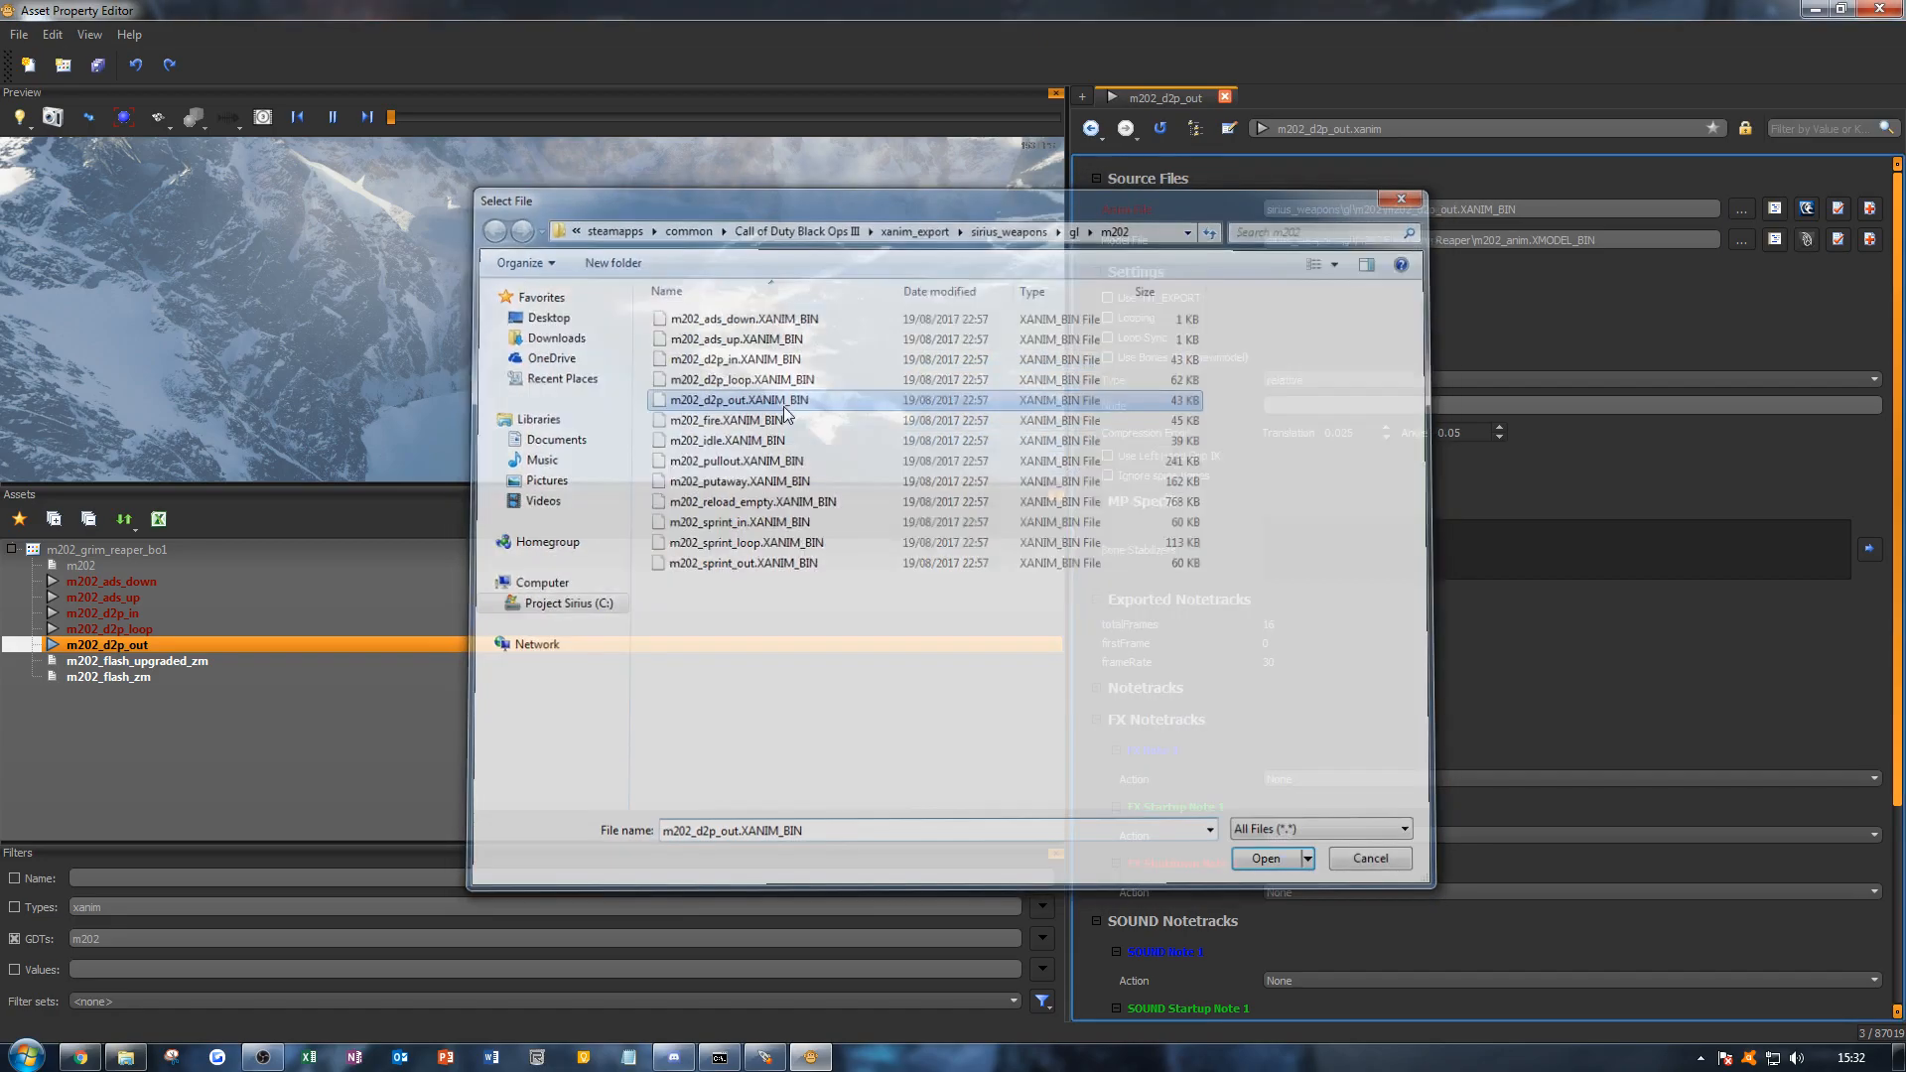
Step: Enable Looping on the m202_d2p_loop asset and save the GDT
{"action": "left_click", "coordinate": [170, 629]}
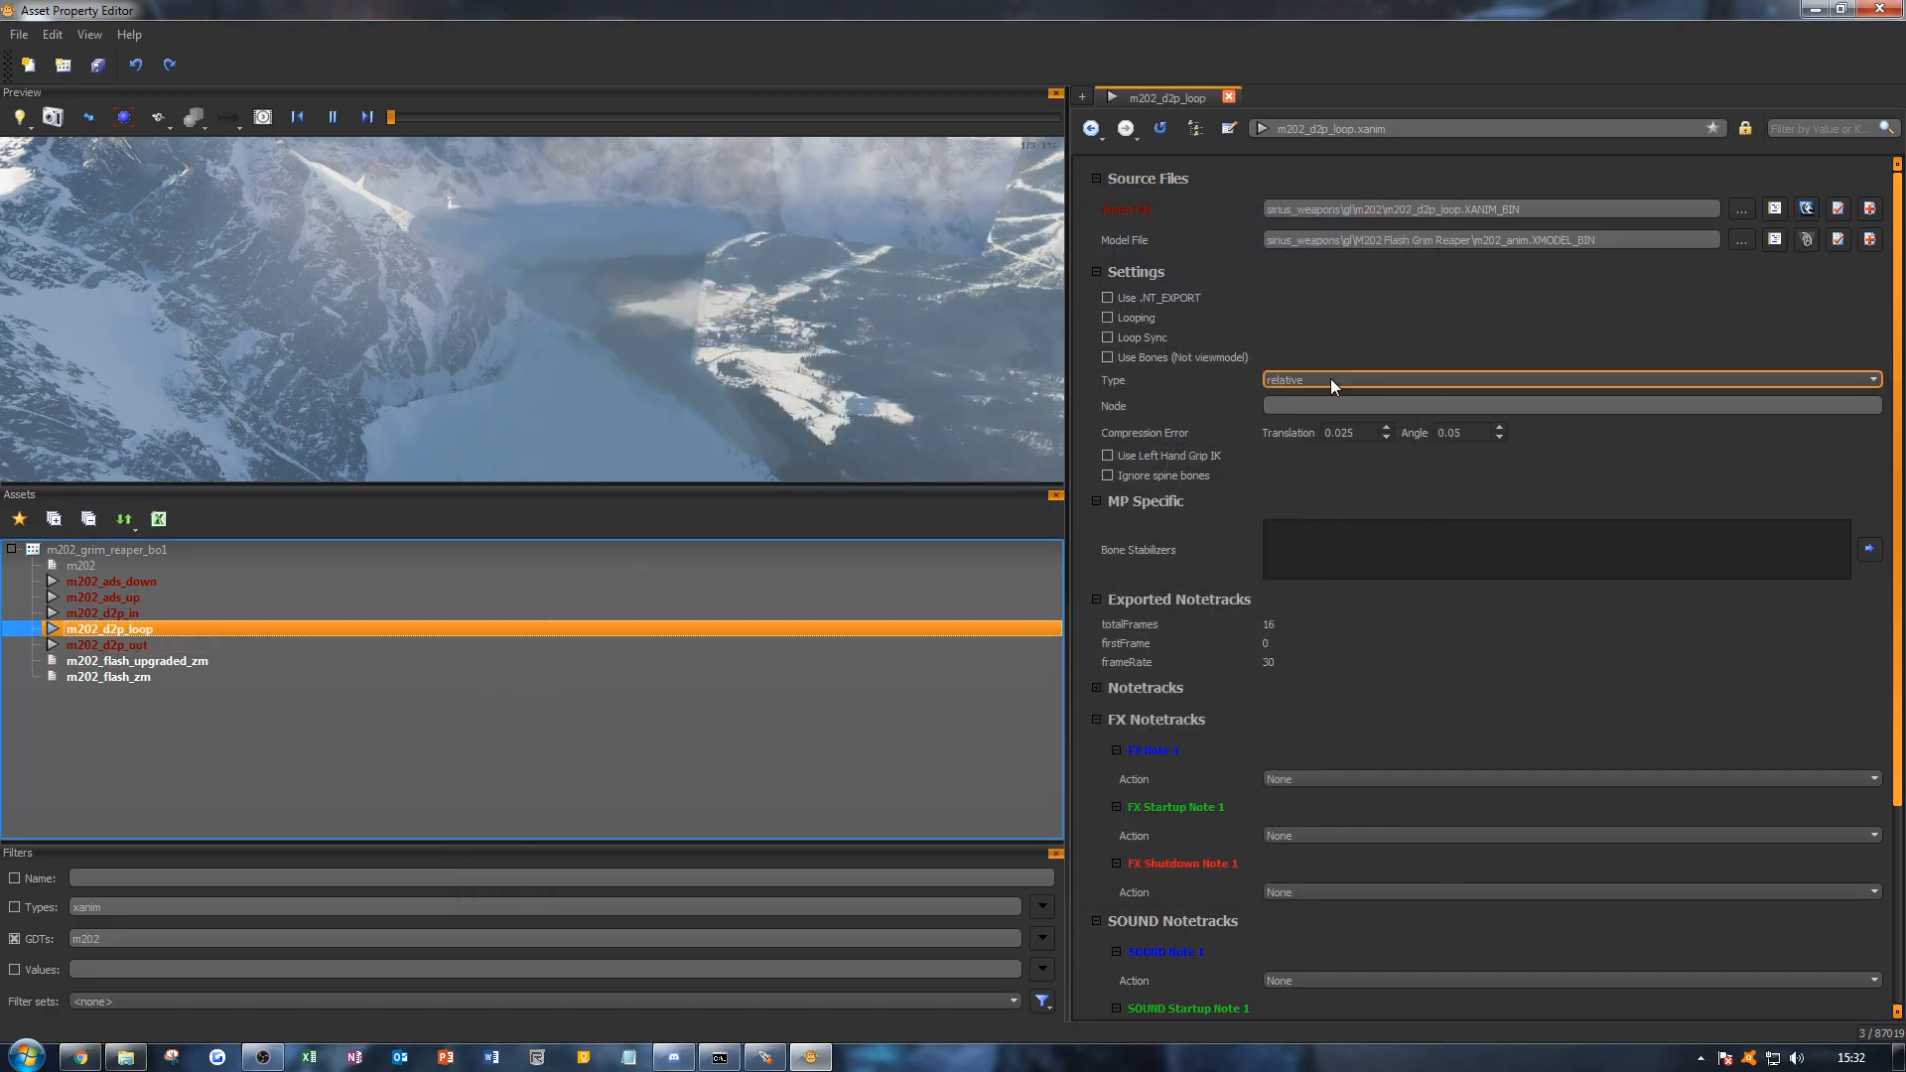
{"action": "left_click", "coordinate": [1121, 316]}
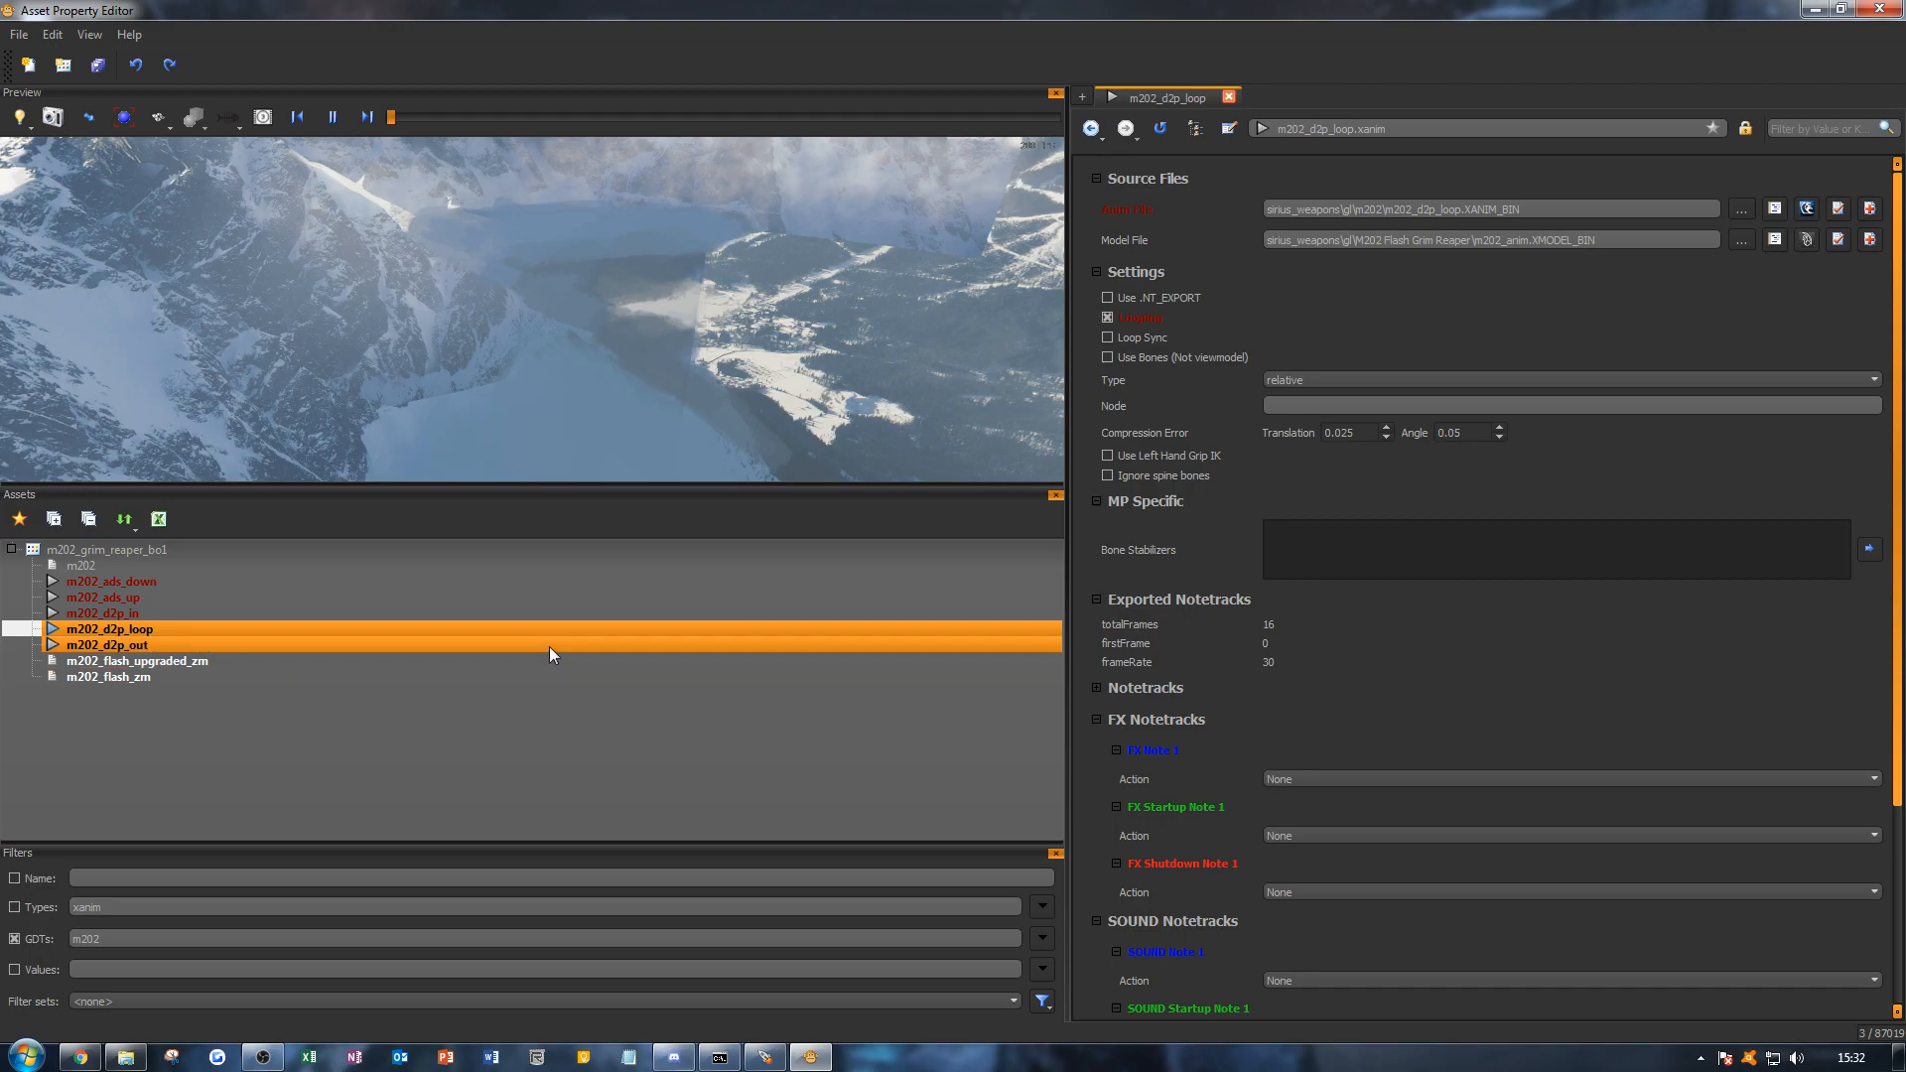
{"action": "key", "text": "ctrl+s"}
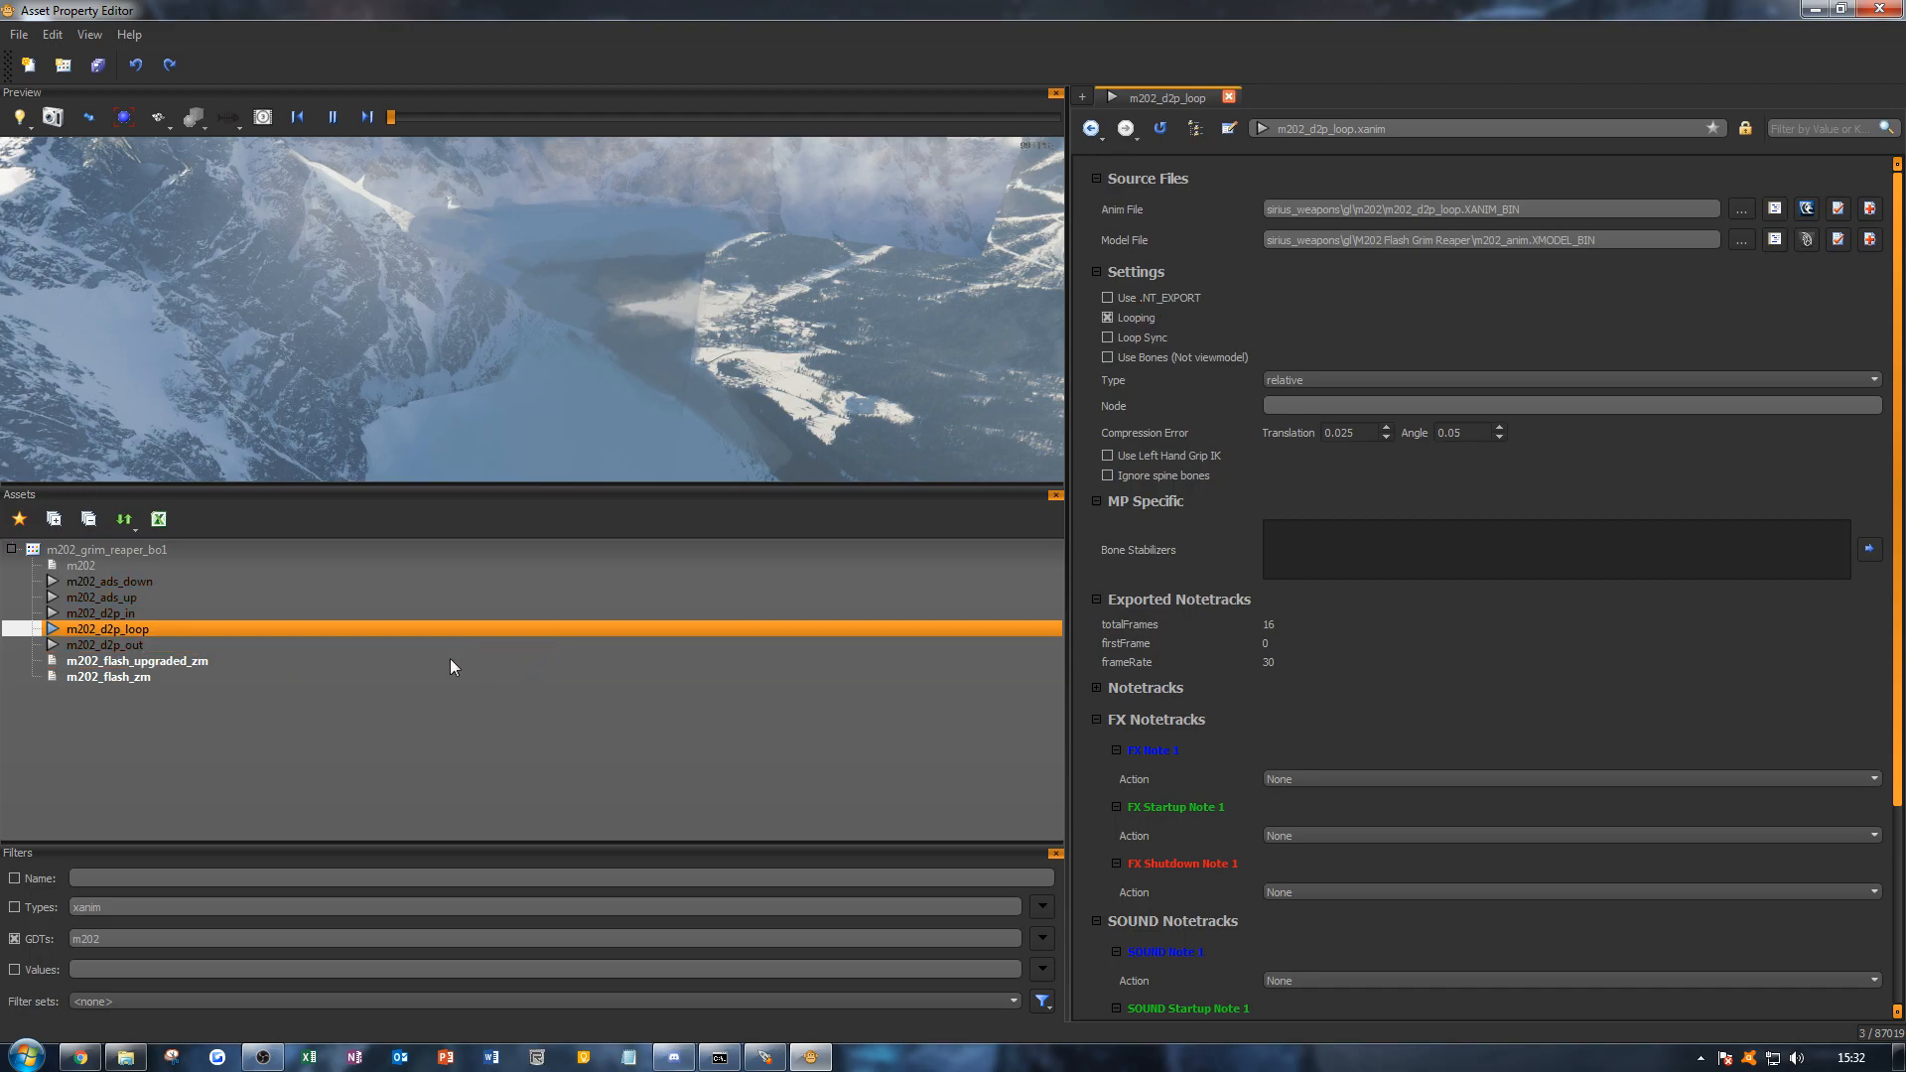
Step: Duplicate m202_d2p_out as m202_fire and set its Anim File to m202_fire.XANIM_BIN
{"action": "left_click", "coordinate": [187, 647]}
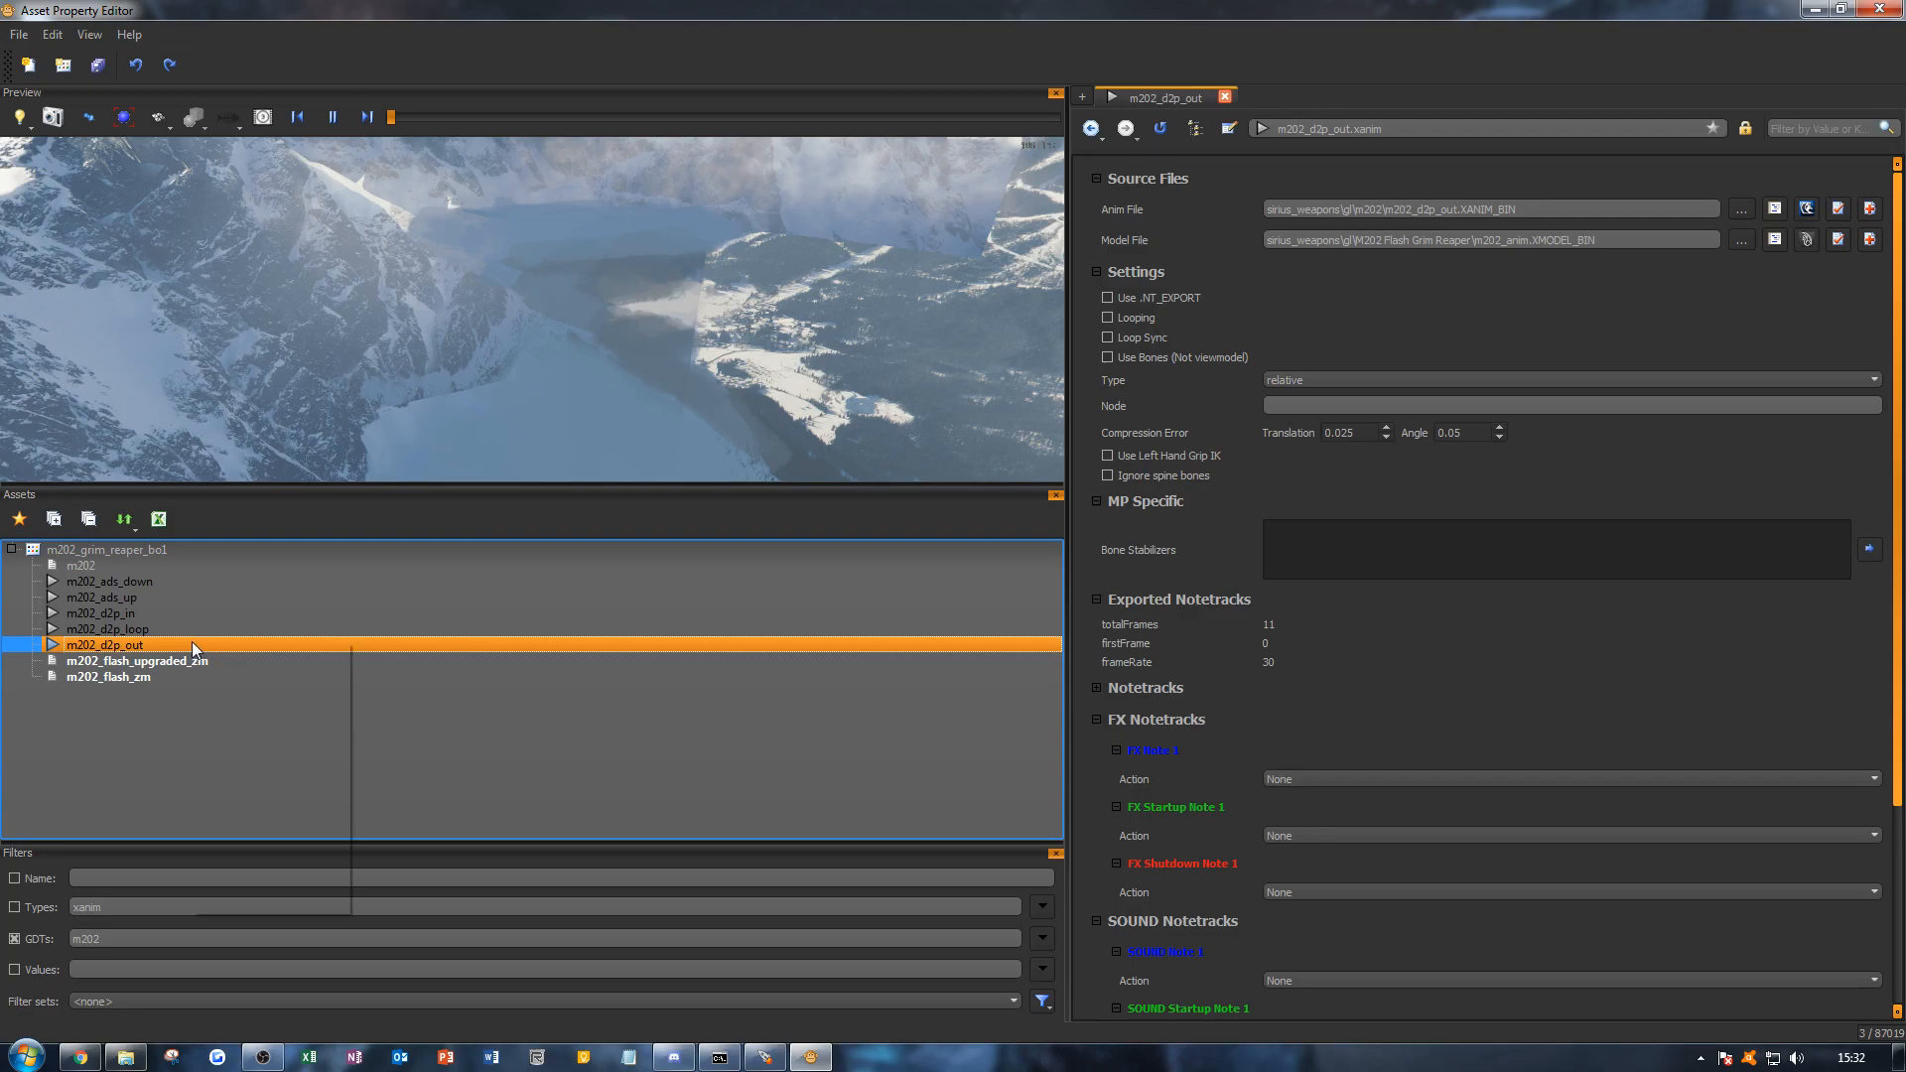
{"action": "right_click", "coordinate": [192, 641]}
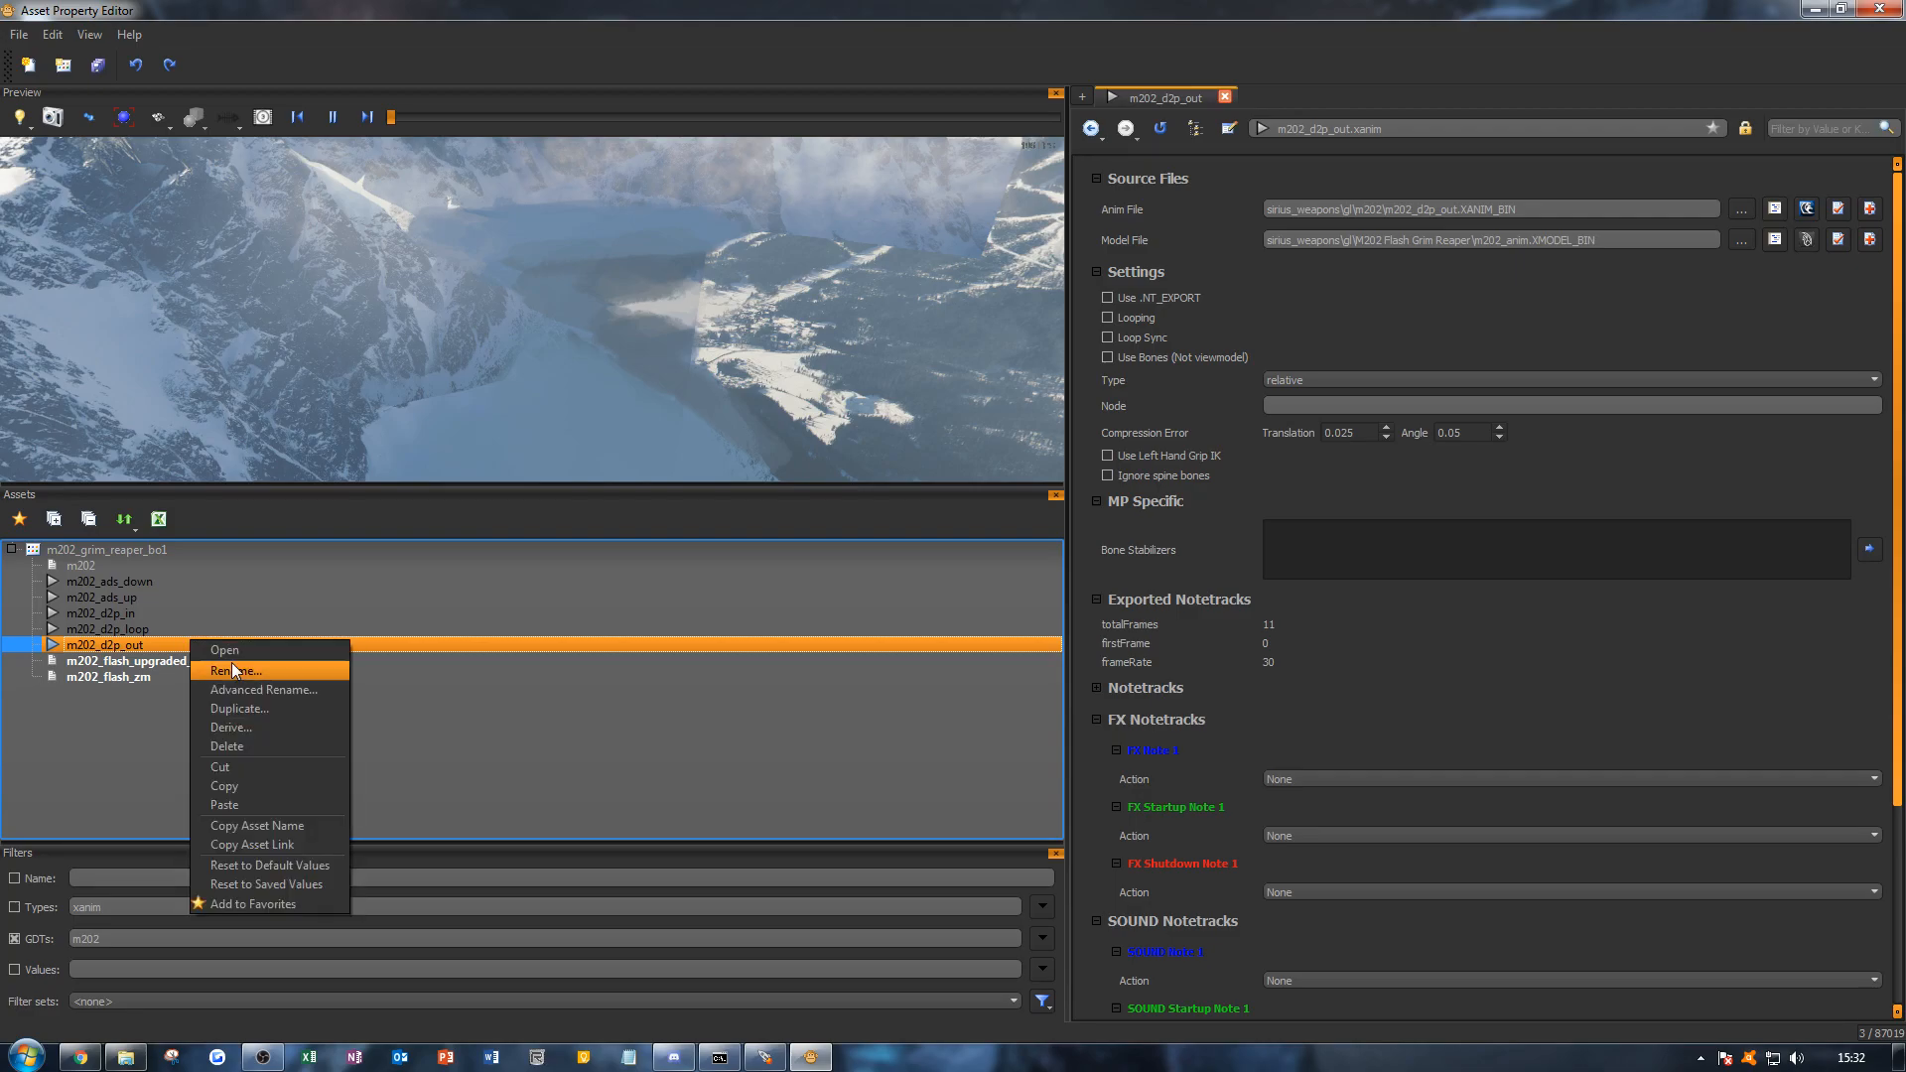
{"action": "left_click", "coordinate": [252, 710]}
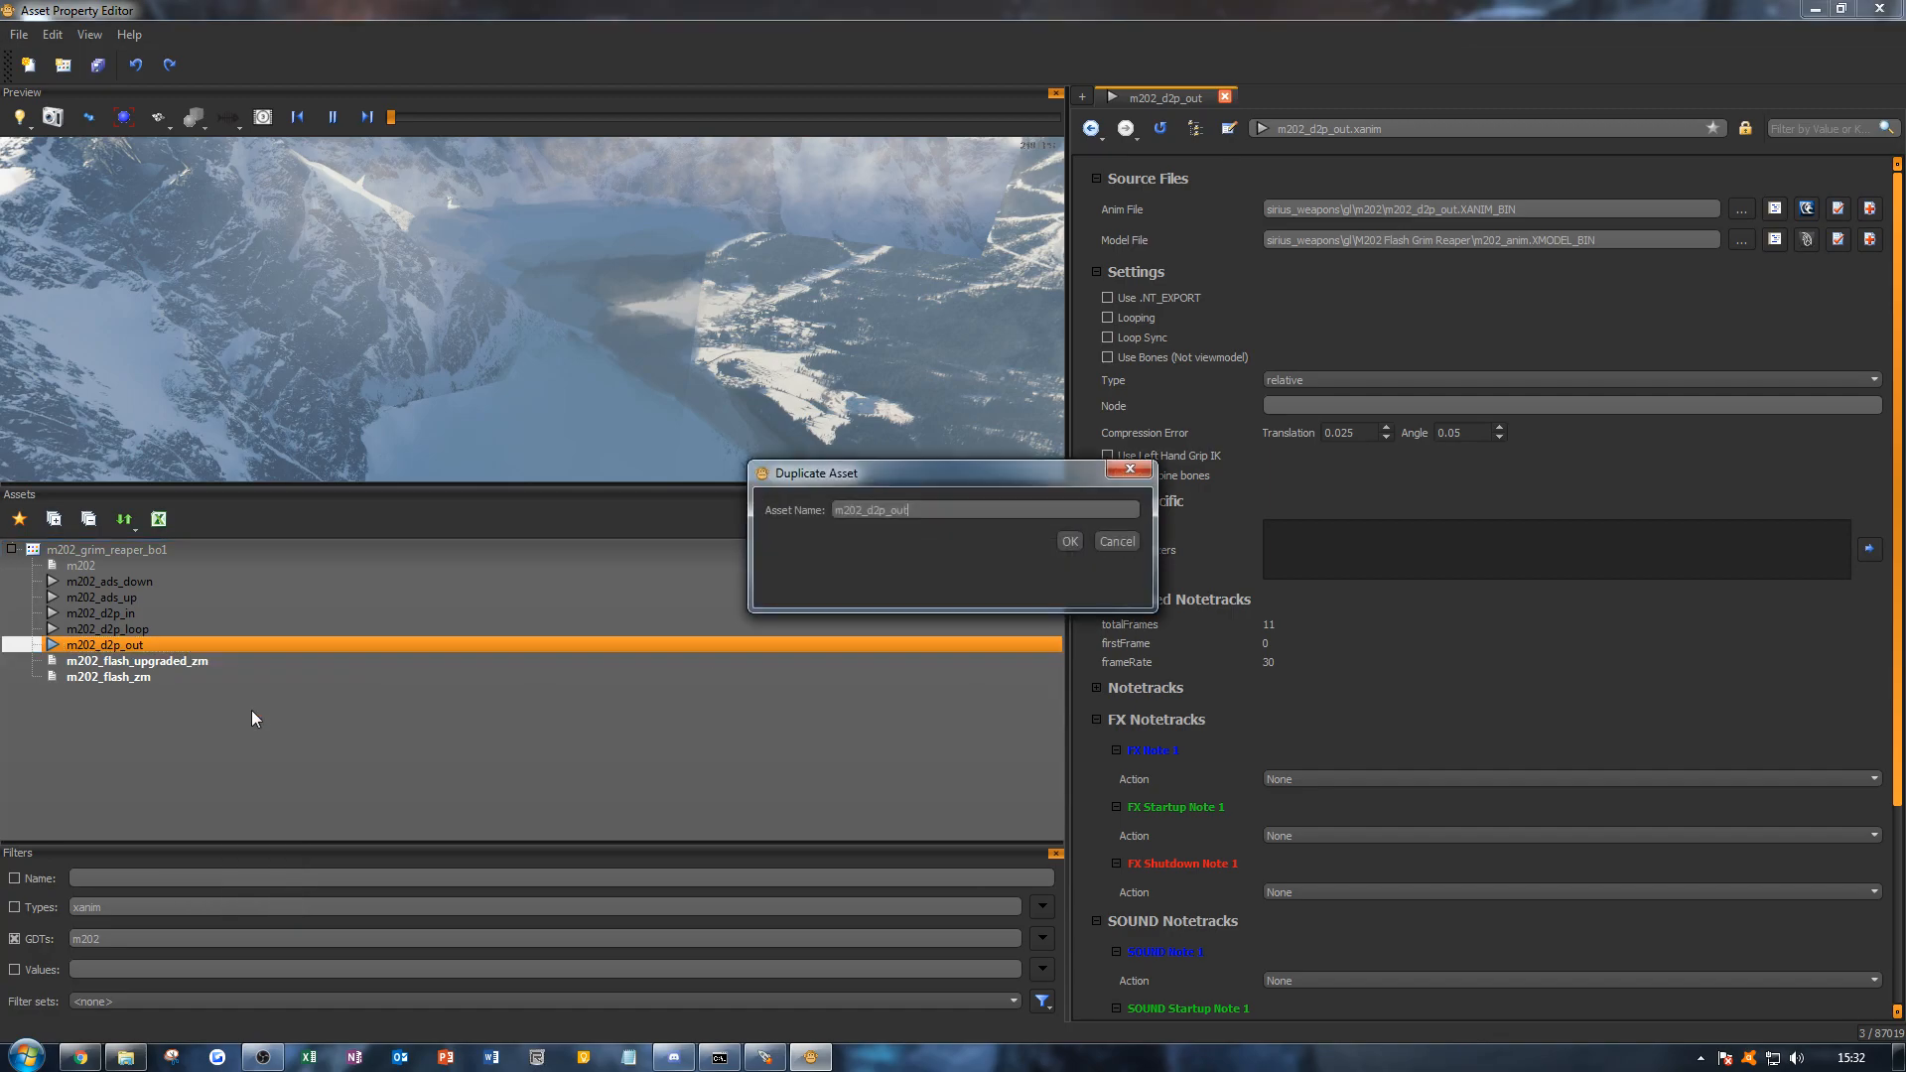
{"action": "left_click_drag", "start_coordinate": [907, 510], "coordinate": [892, 511]}
{"action": "left_click", "coordinate": [1072, 542]}
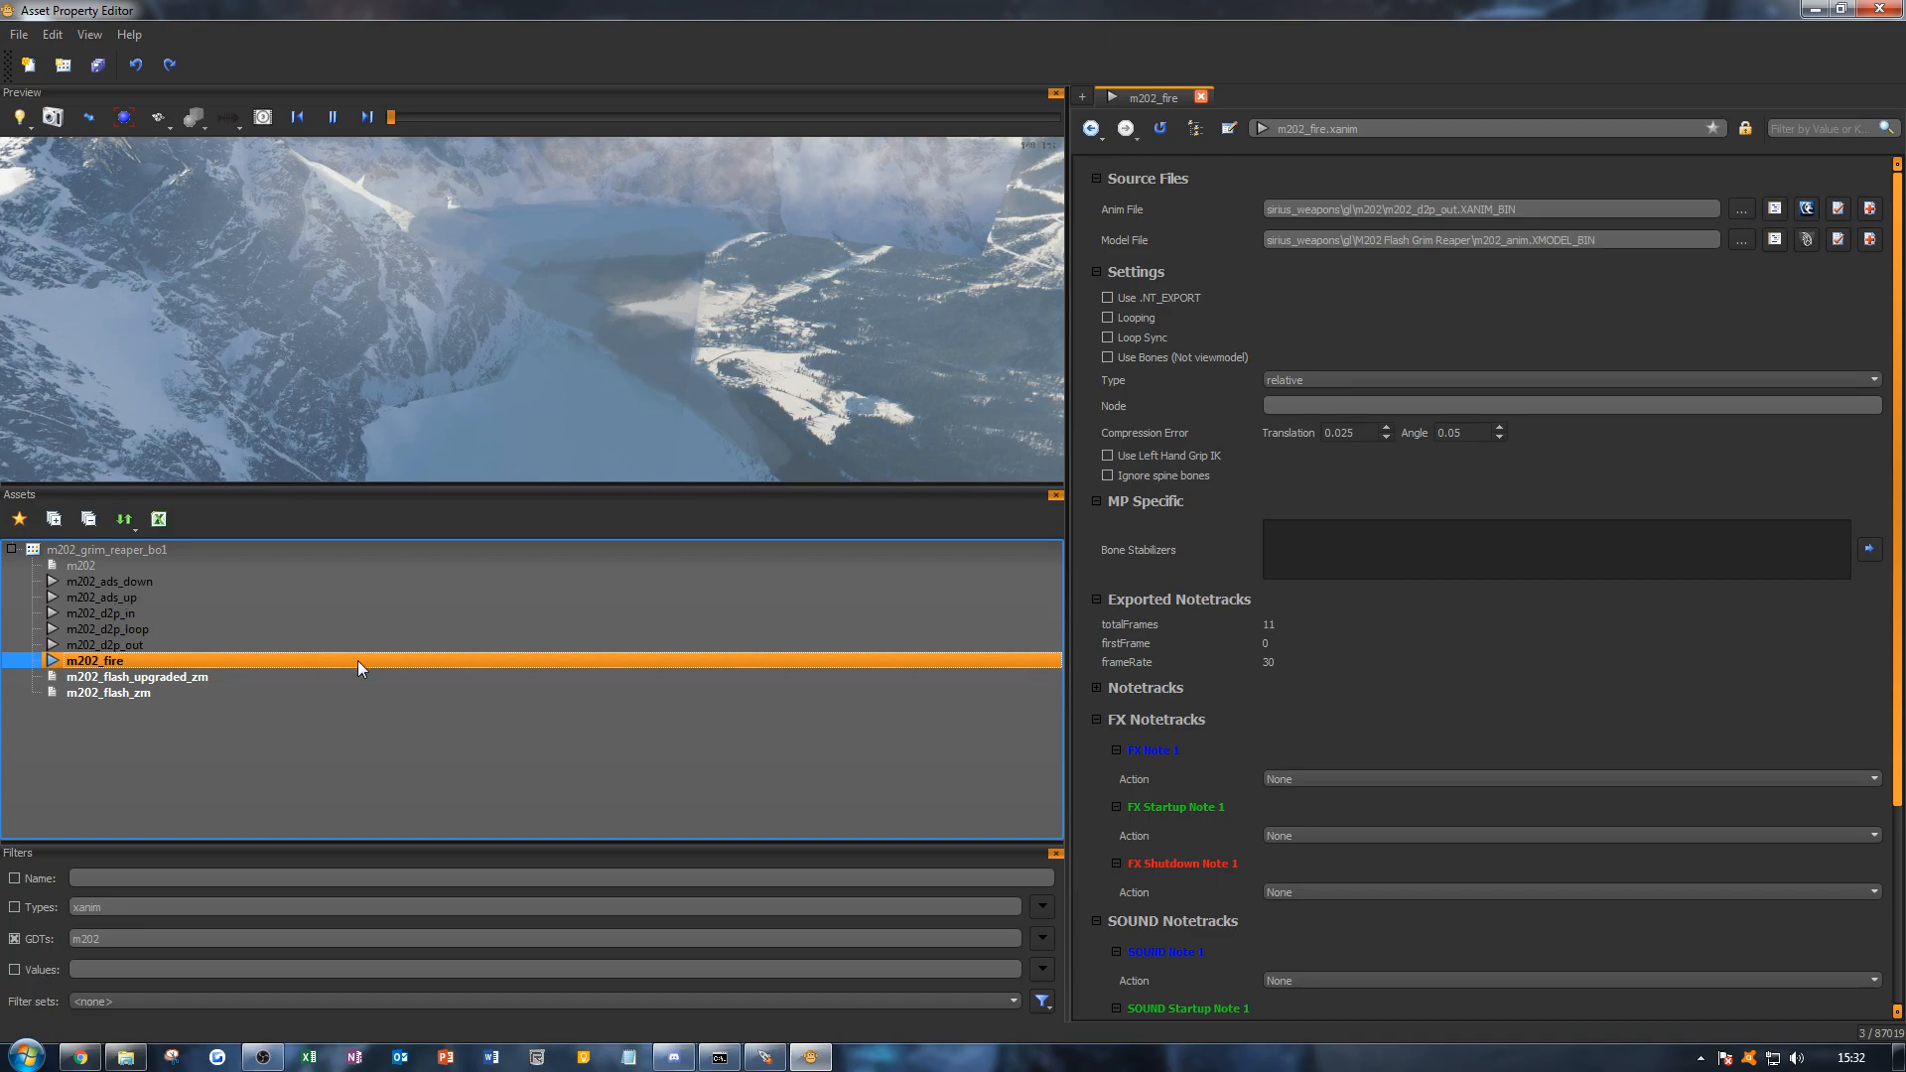
{"action": "left_click", "coordinate": [1740, 209]}
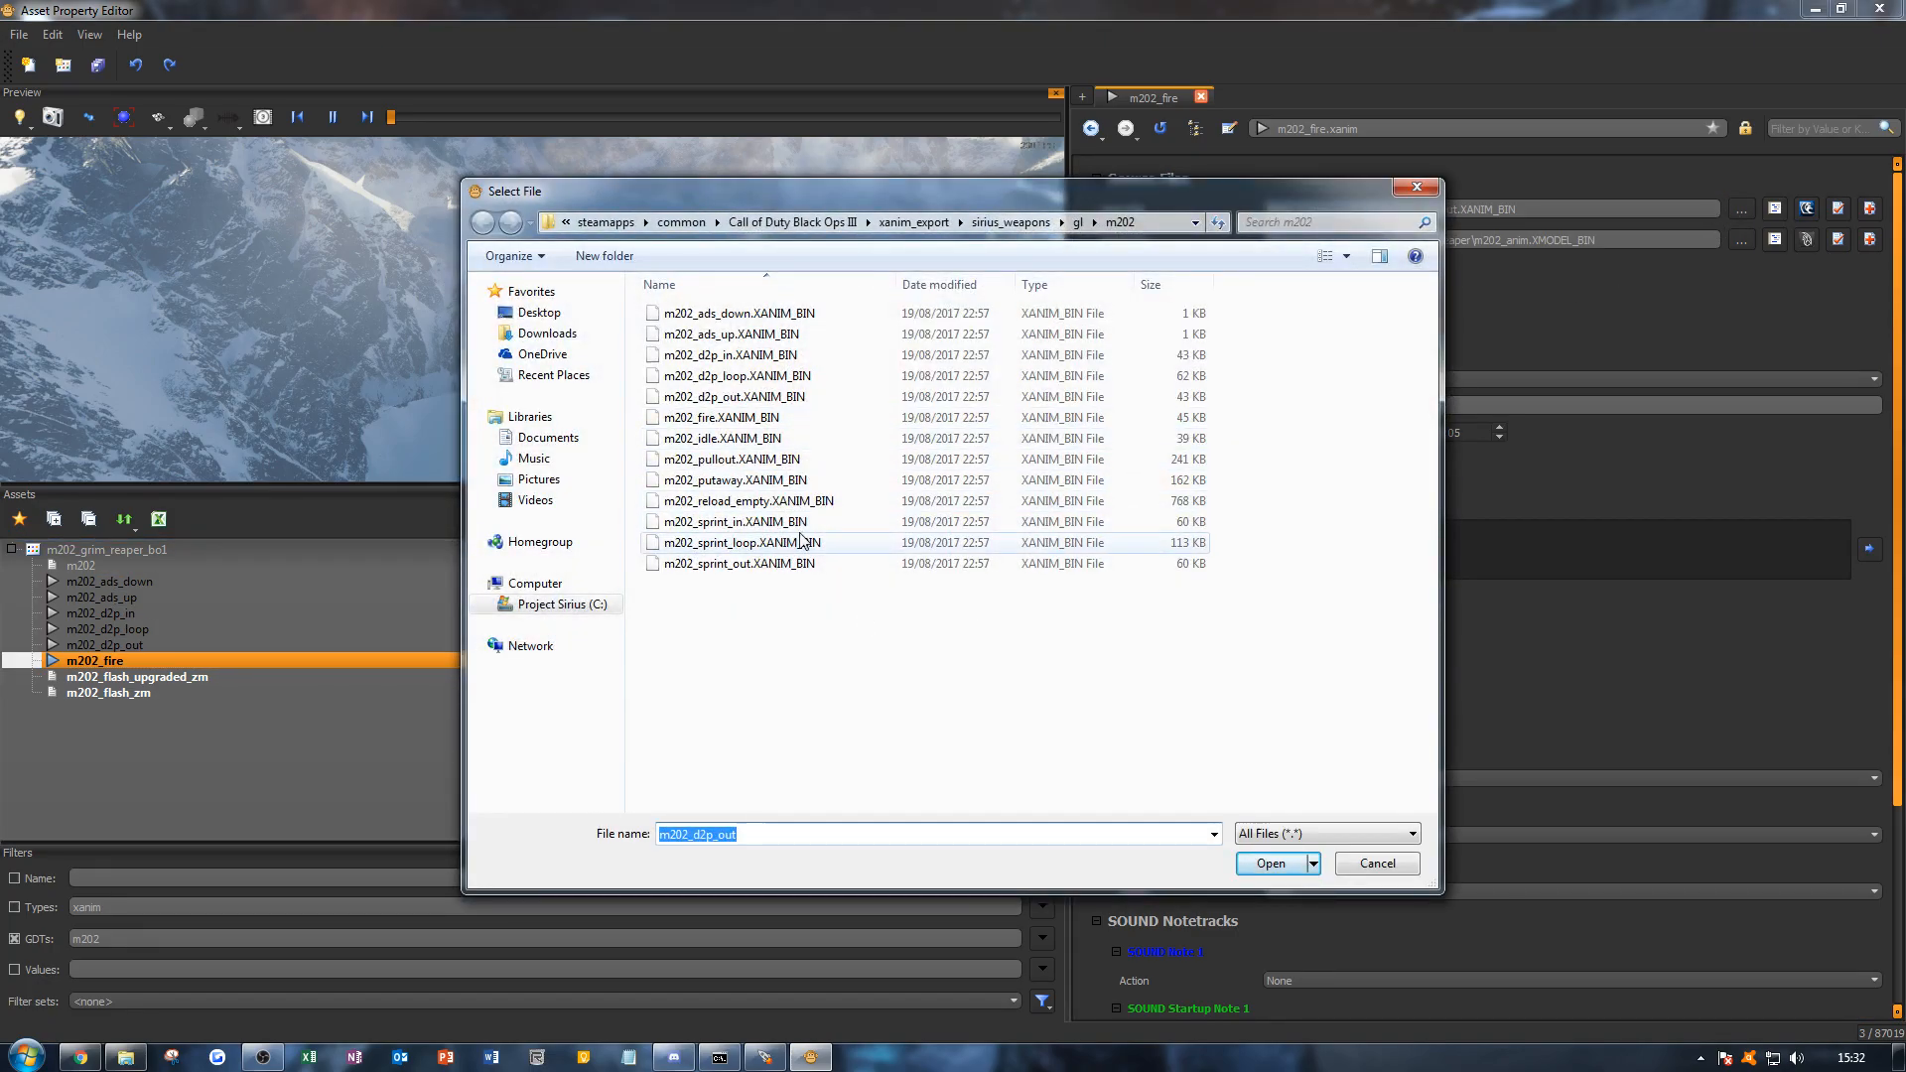
{"action": "double_click", "coordinate": [819, 418]}
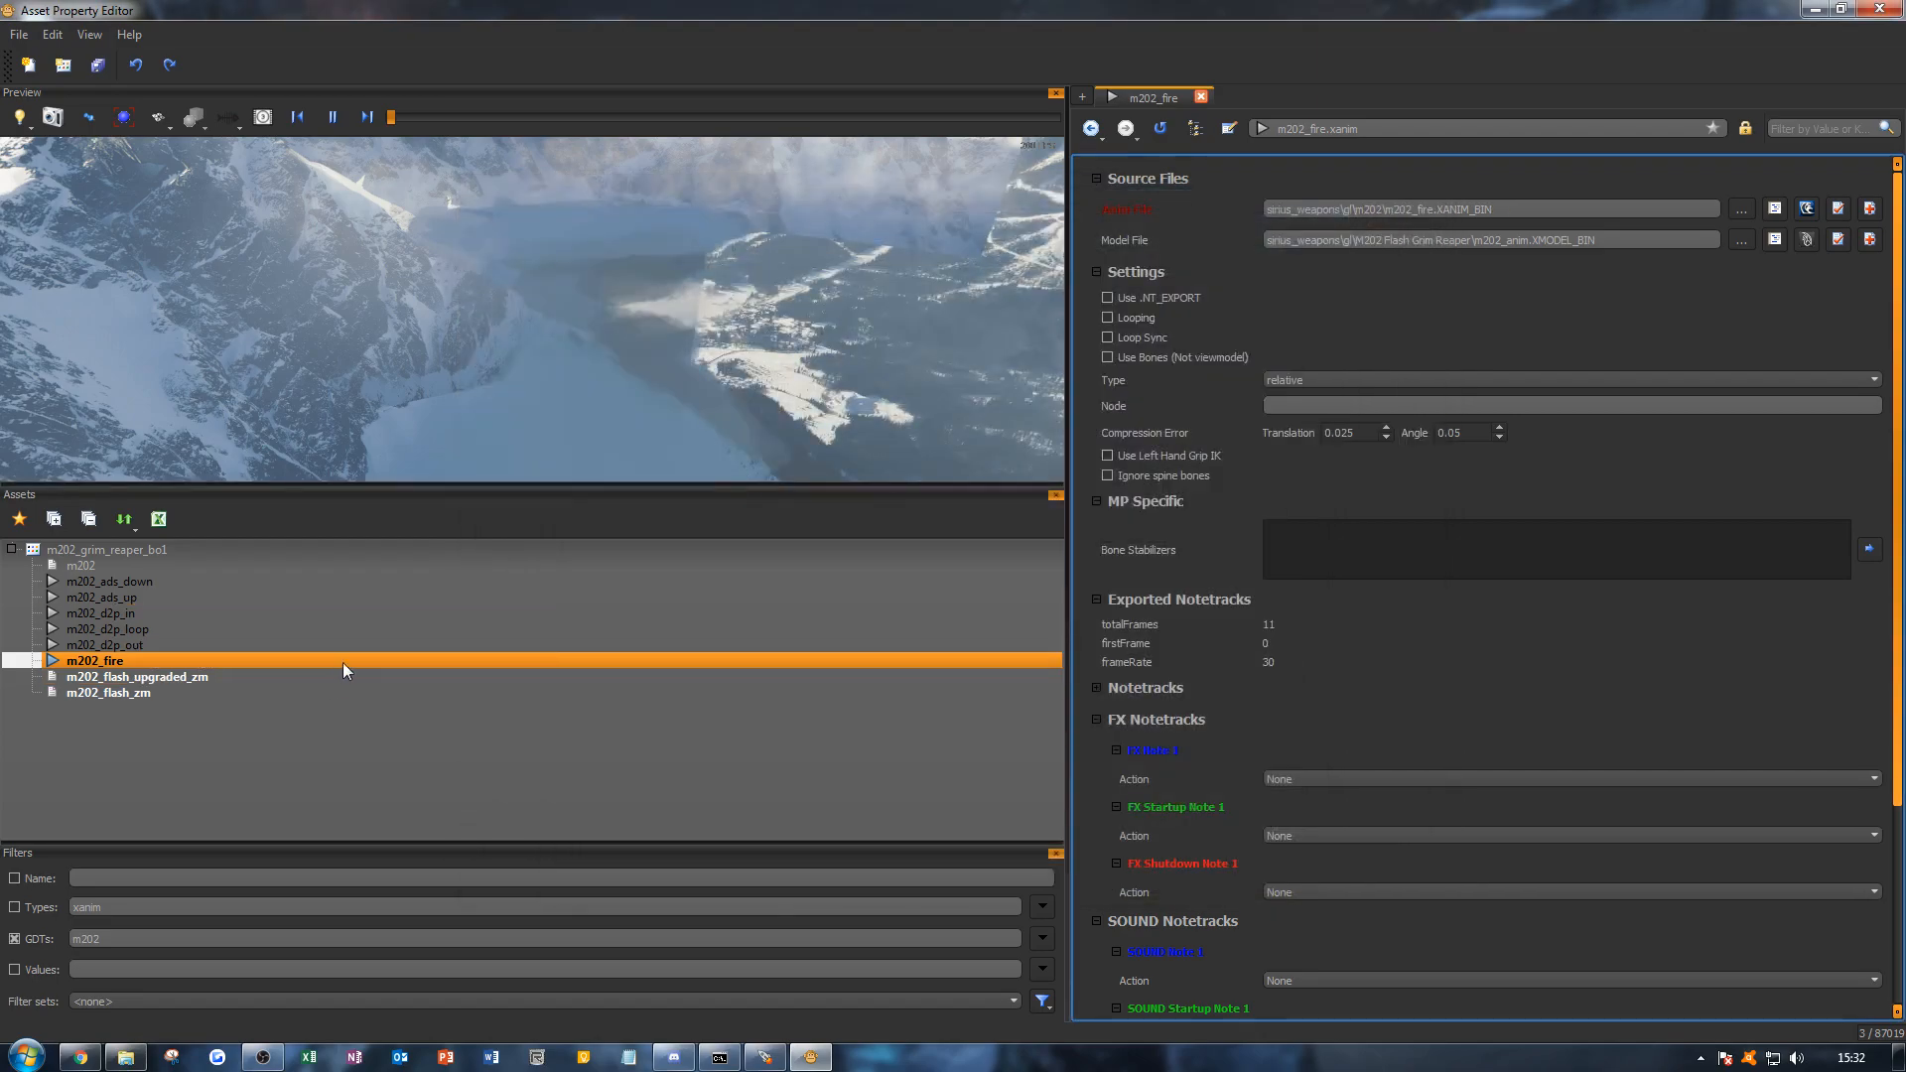
Step: Duplicate m202_fire under the name m202_idle and choose m202_idle.XANIM_BIN as its Anim File
{"action": "right_click", "coordinate": [227, 659]}
{"action": "left_click", "coordinate": [287, 726]}
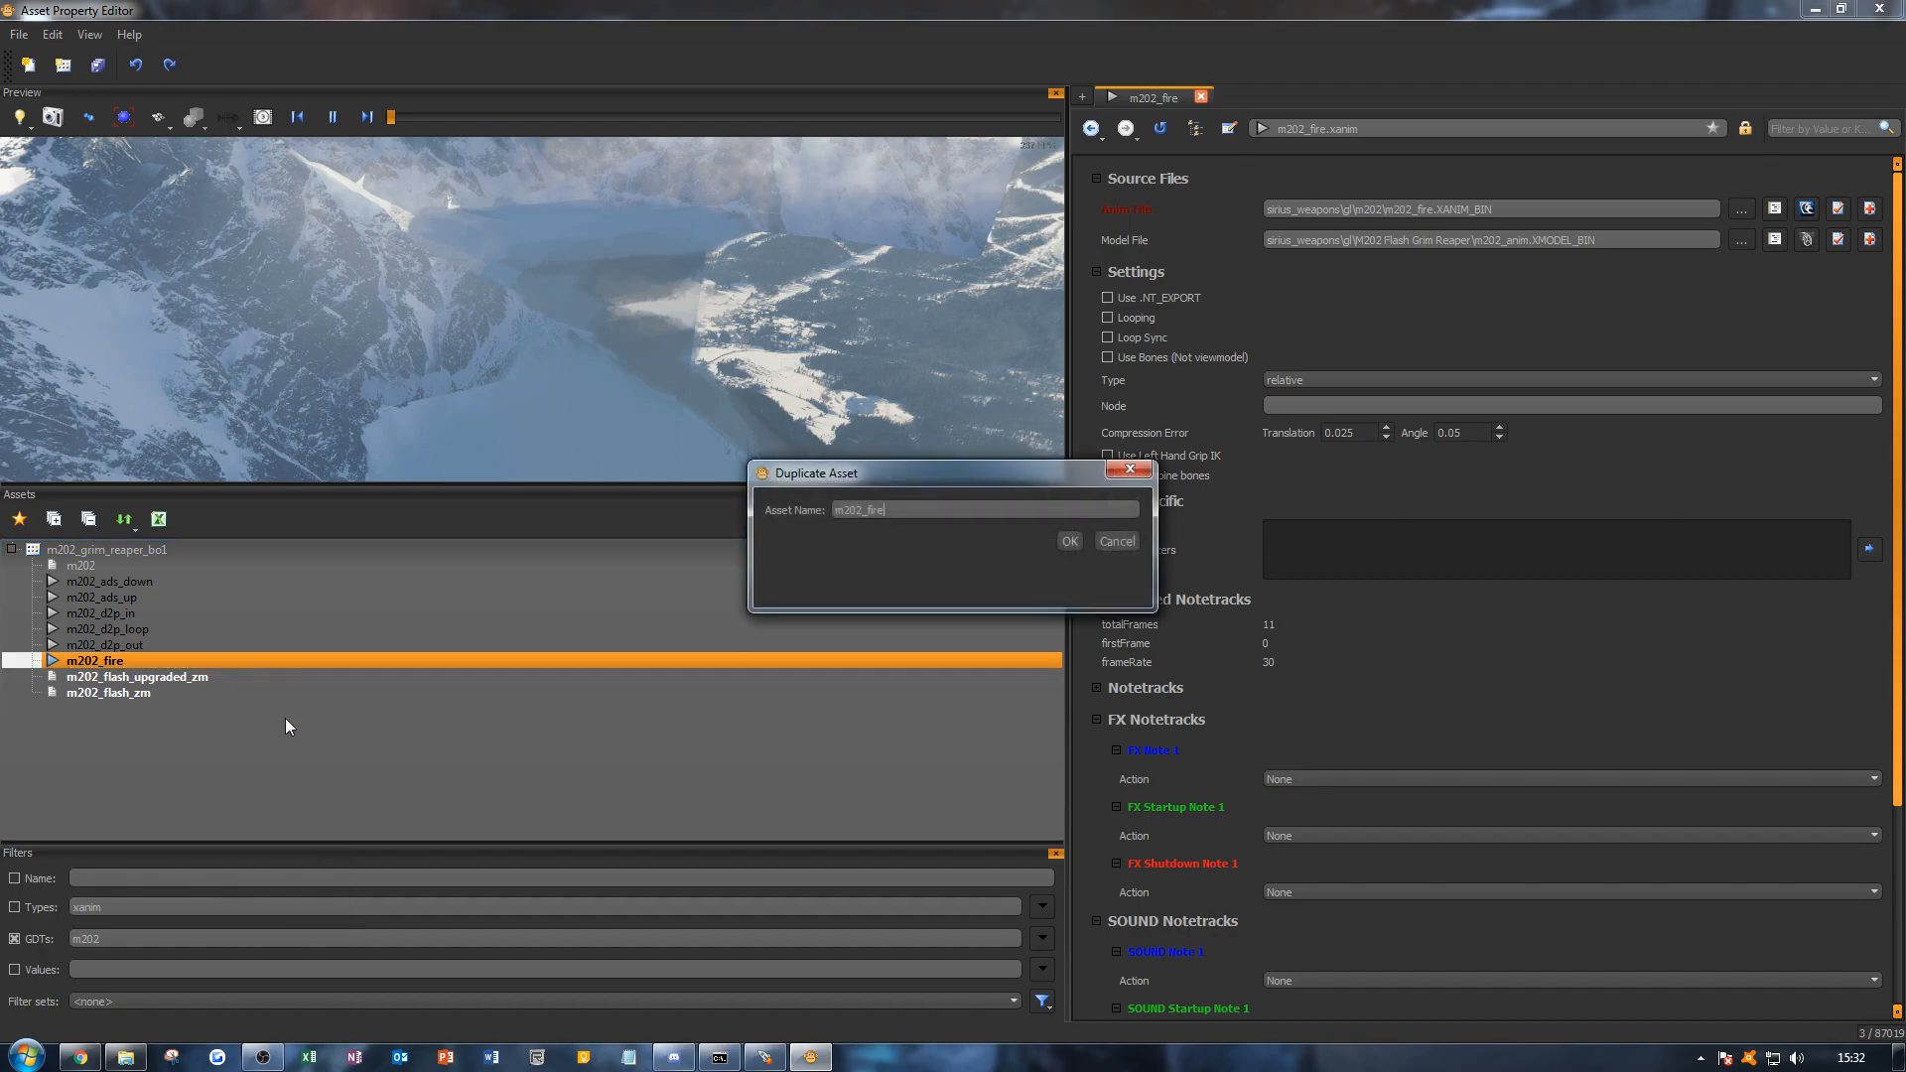
{"action": "mouse_move", "coordinate": [889, 514]}
{"action": "left_mouse_down"}
{"action": "mouse_move", "coordinate": [843, 515]}
{"action": "mouse_move", "coordinate": [873, 510]}
{"action": "left_mouse_up"}
{"action": "left_click", "coordinate": [263, 1058]}
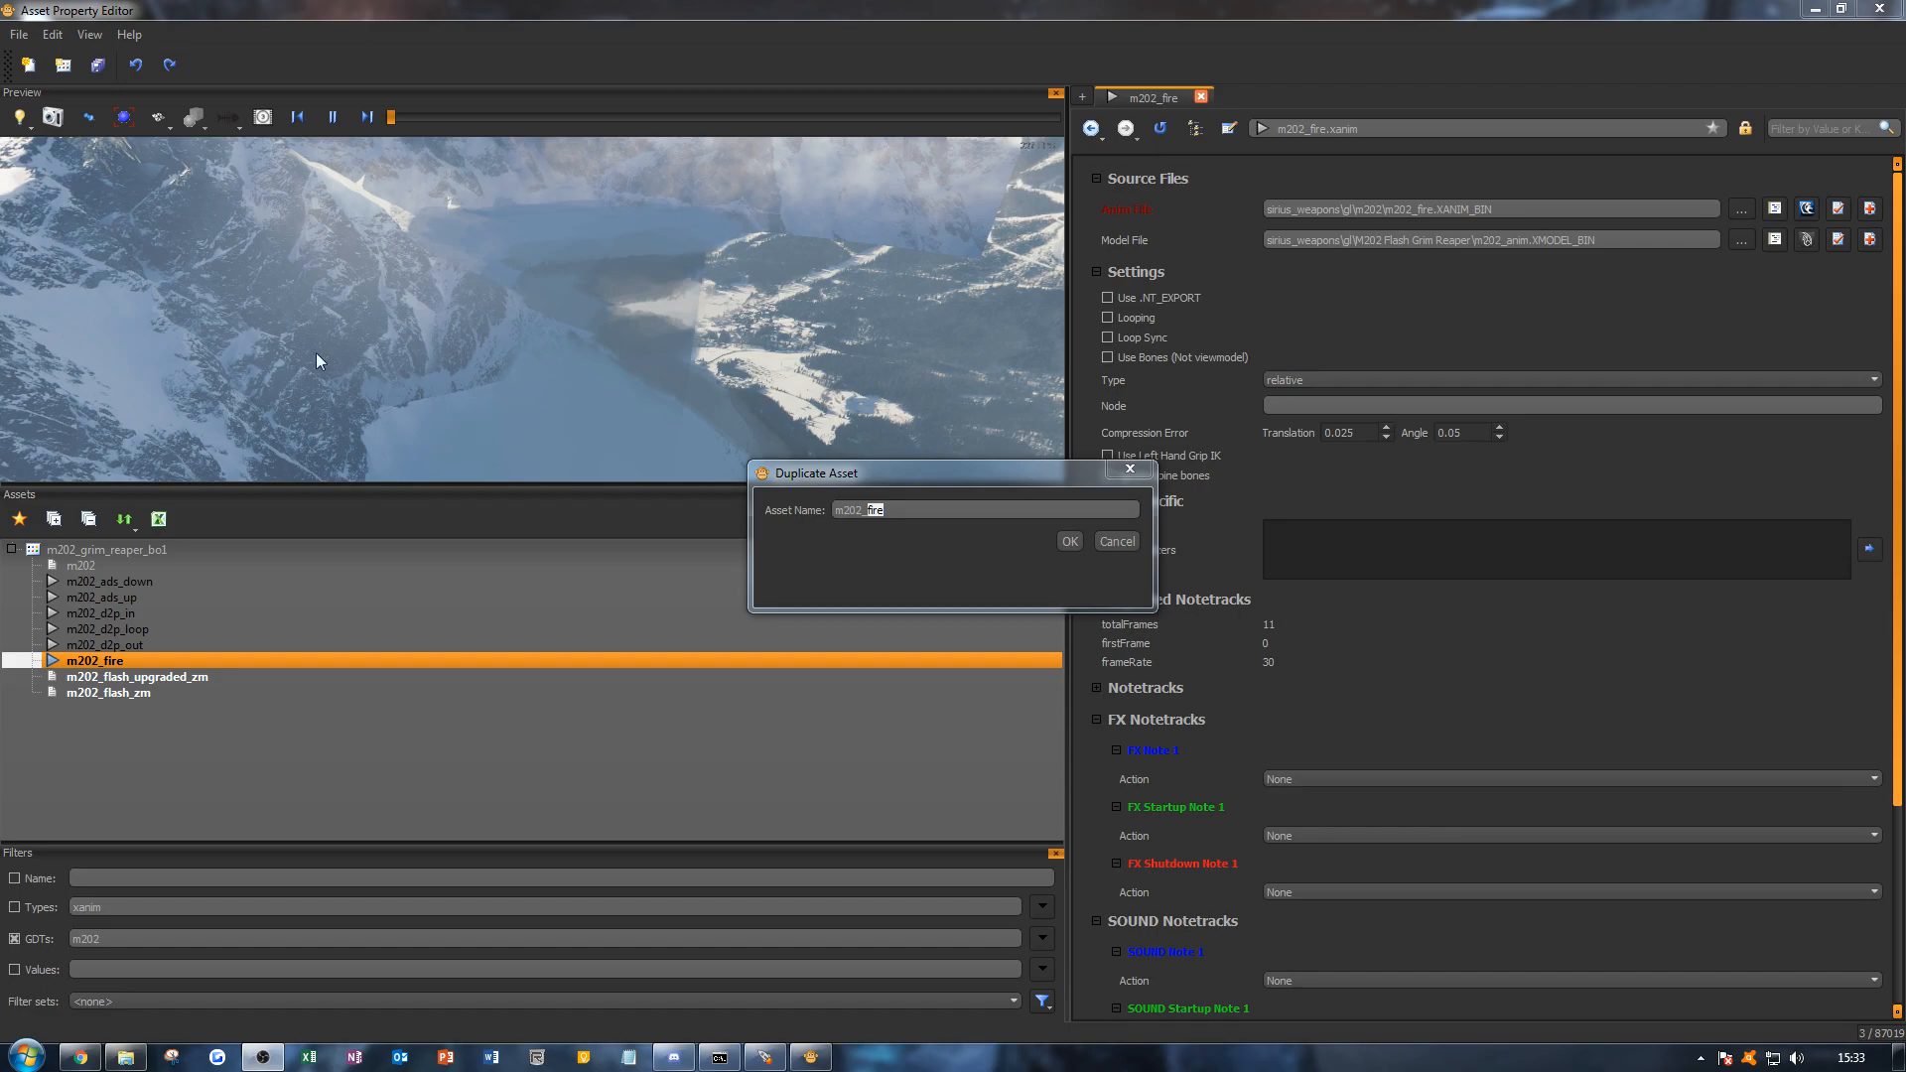
{"action": "left_click", "coordinate": [922, 503]}
{"action": "left_click_drag", "start_coordinate": [921, 503], "coordinate": [868, 491]}
{"action": "type", "text": "idle"}
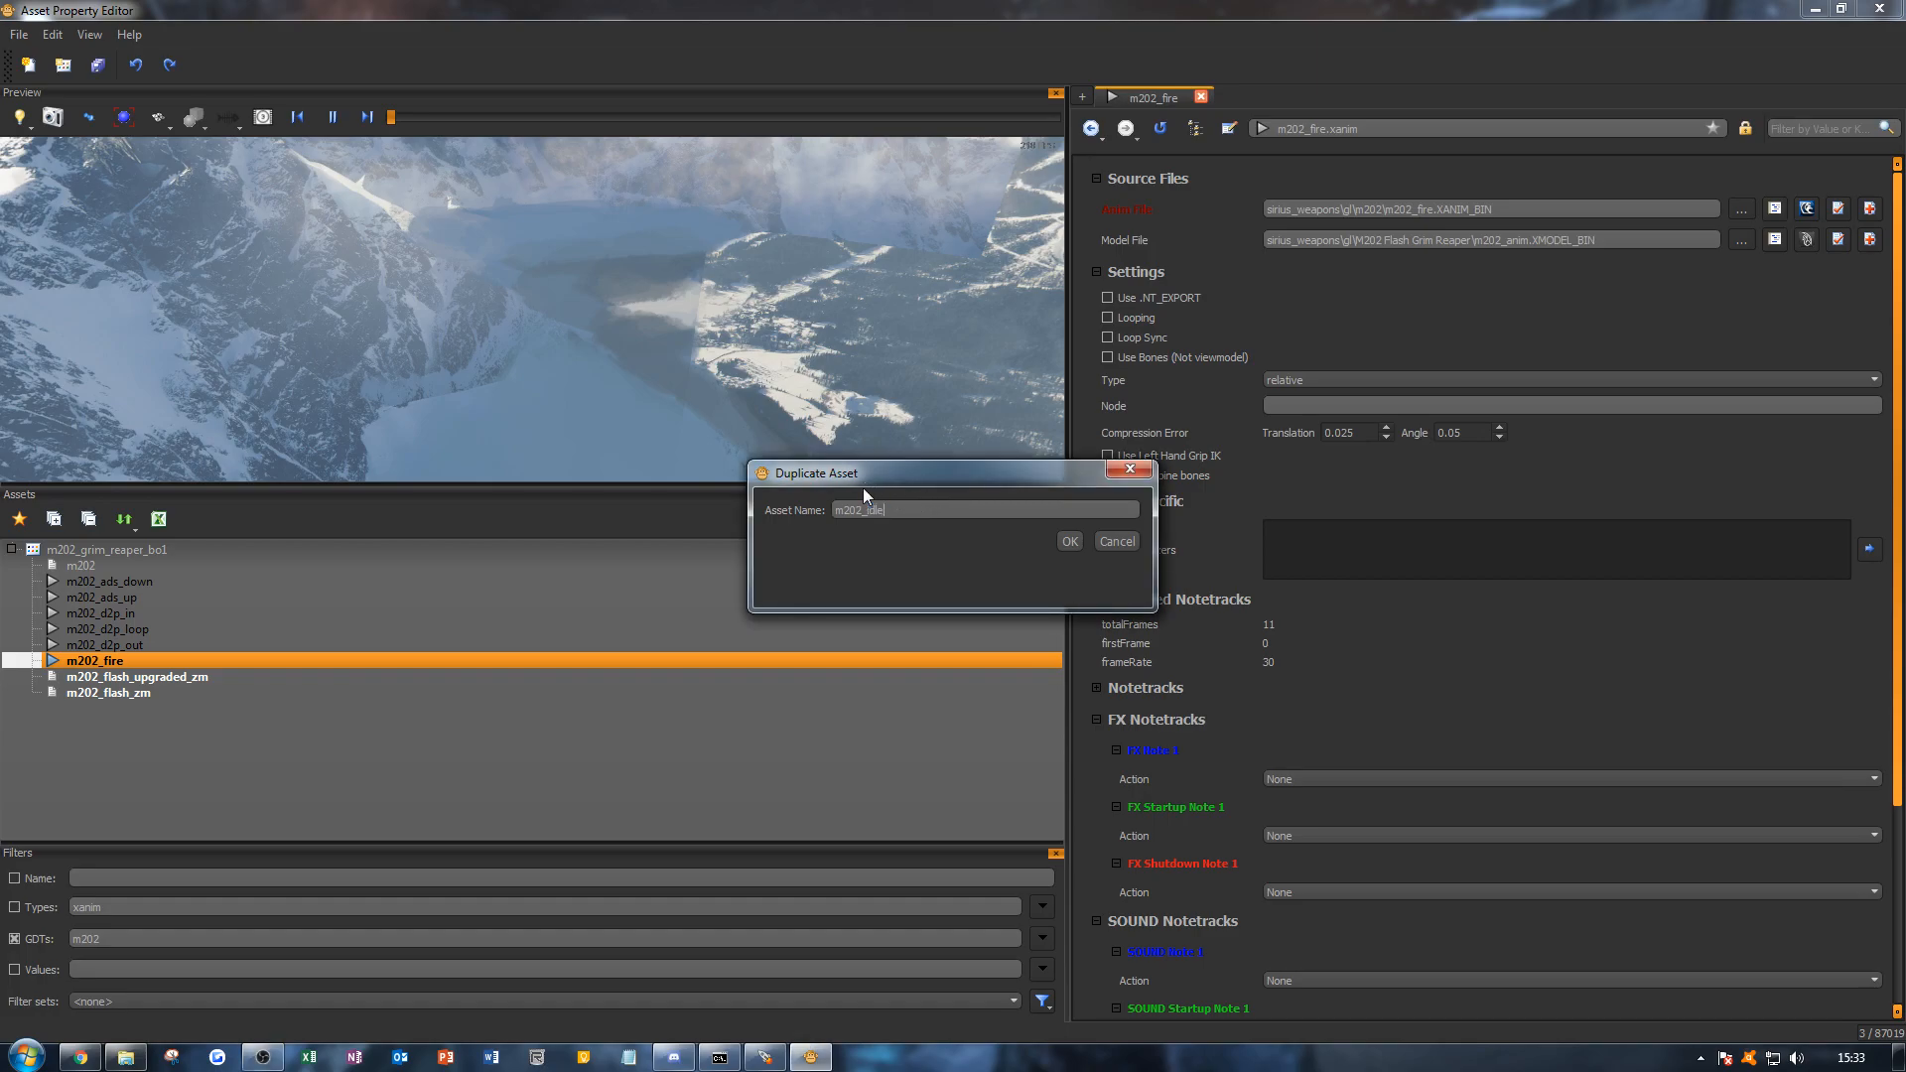
{"action": "key", "text": "Return"}
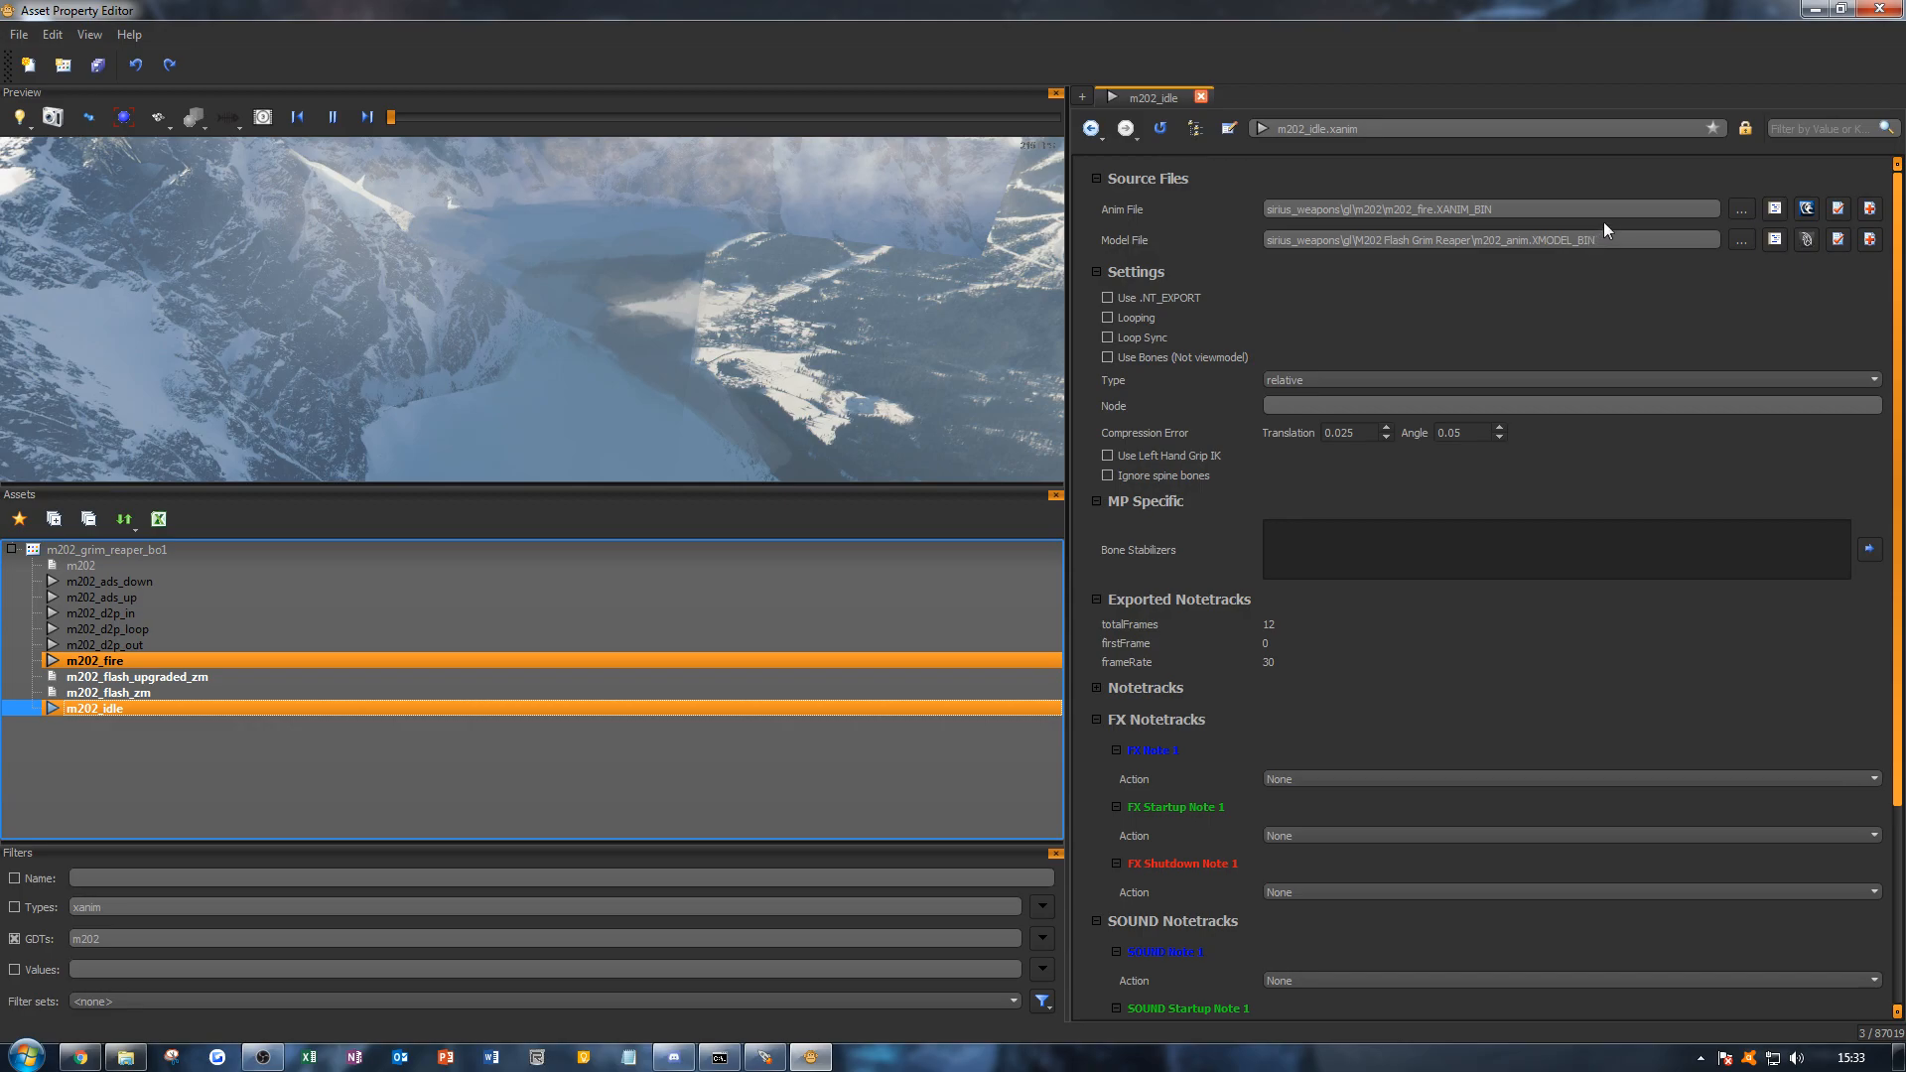
{"action": "left_click", "coordinate": [1735, 207]}
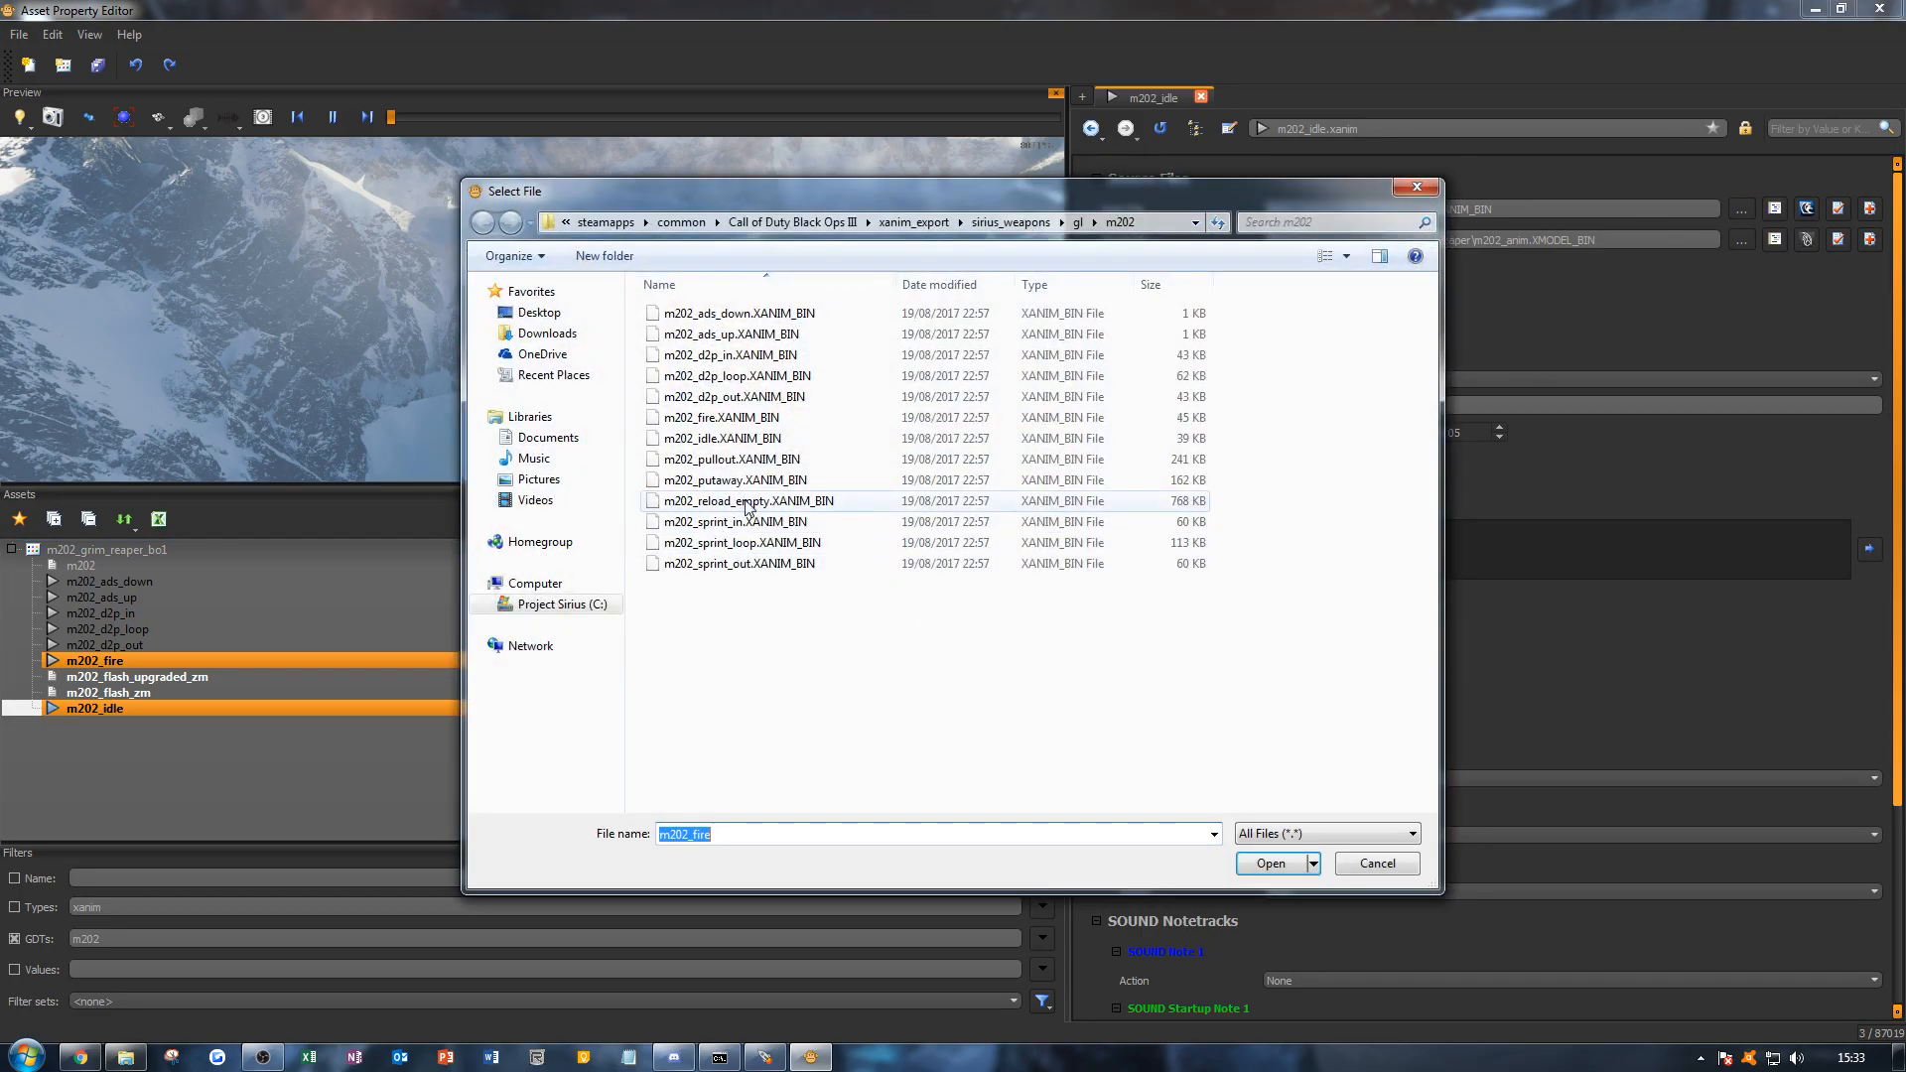
{"action": "double_click", "coordinate": [723, 438]}
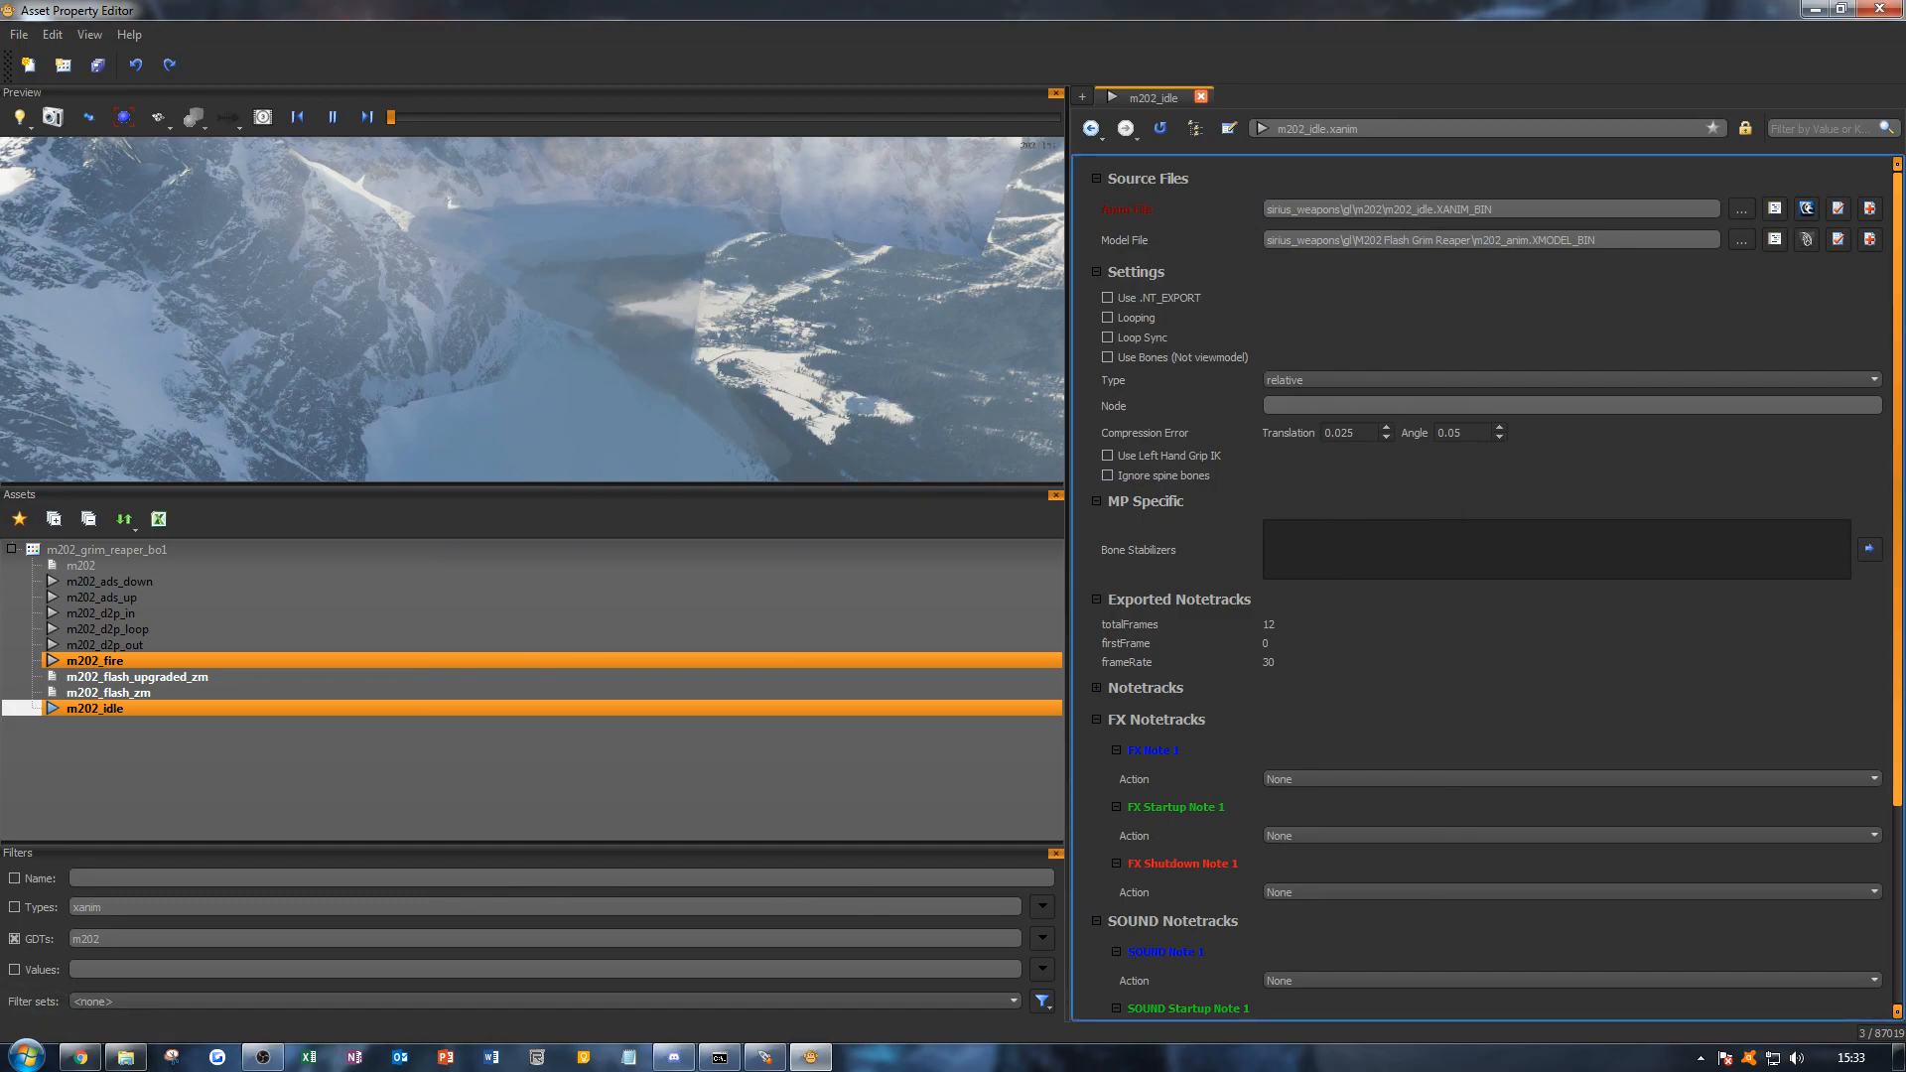
Step: Enable Looping in the settings of the m202_idle asset
{"action": "right_click", "coordinate": [147, 711]}
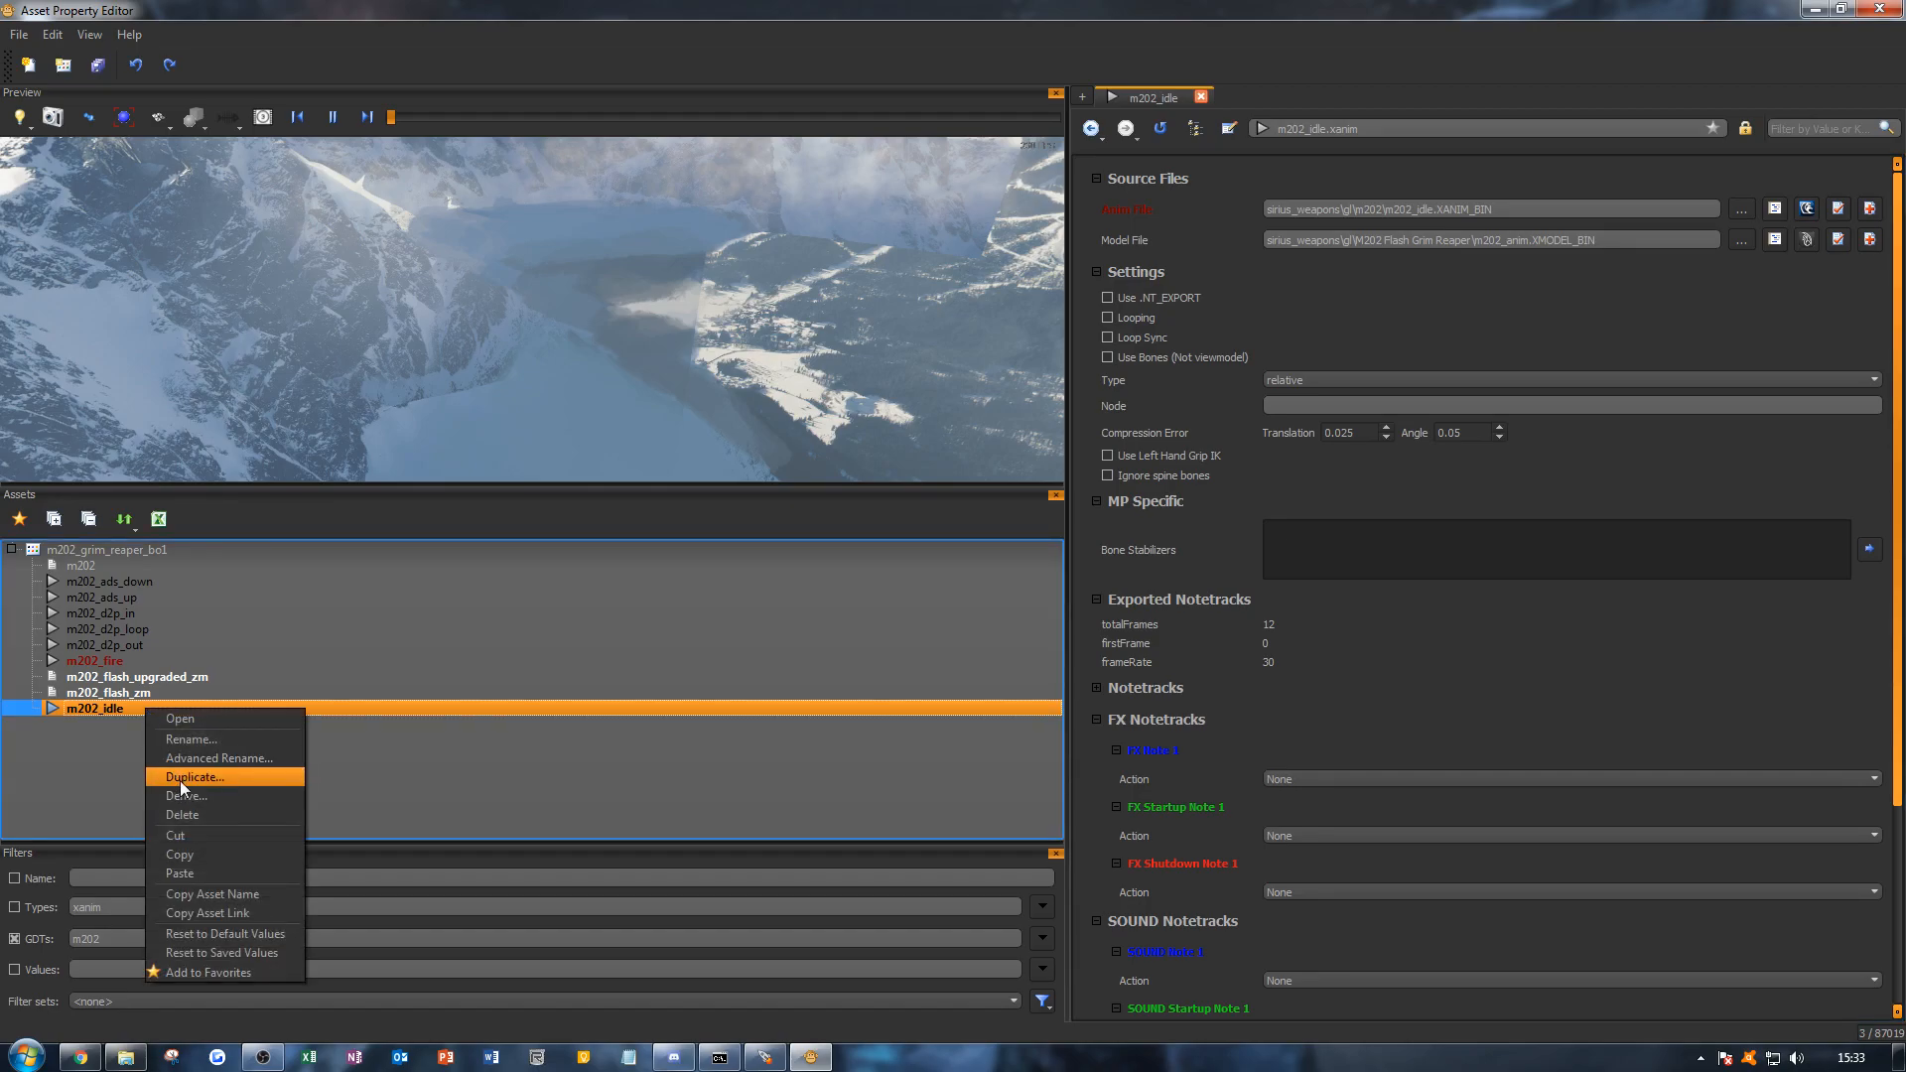
{"action": "left_click", "coordinate": [676, 732]}
{"action": "left_click", "coordinate": [1151, 319]}
Step: Begin duplicating the m202_idle asset and select the idle suffix of the proposed asset name for replacement
{"action": "right_click", "coordinate": [119, 712]}
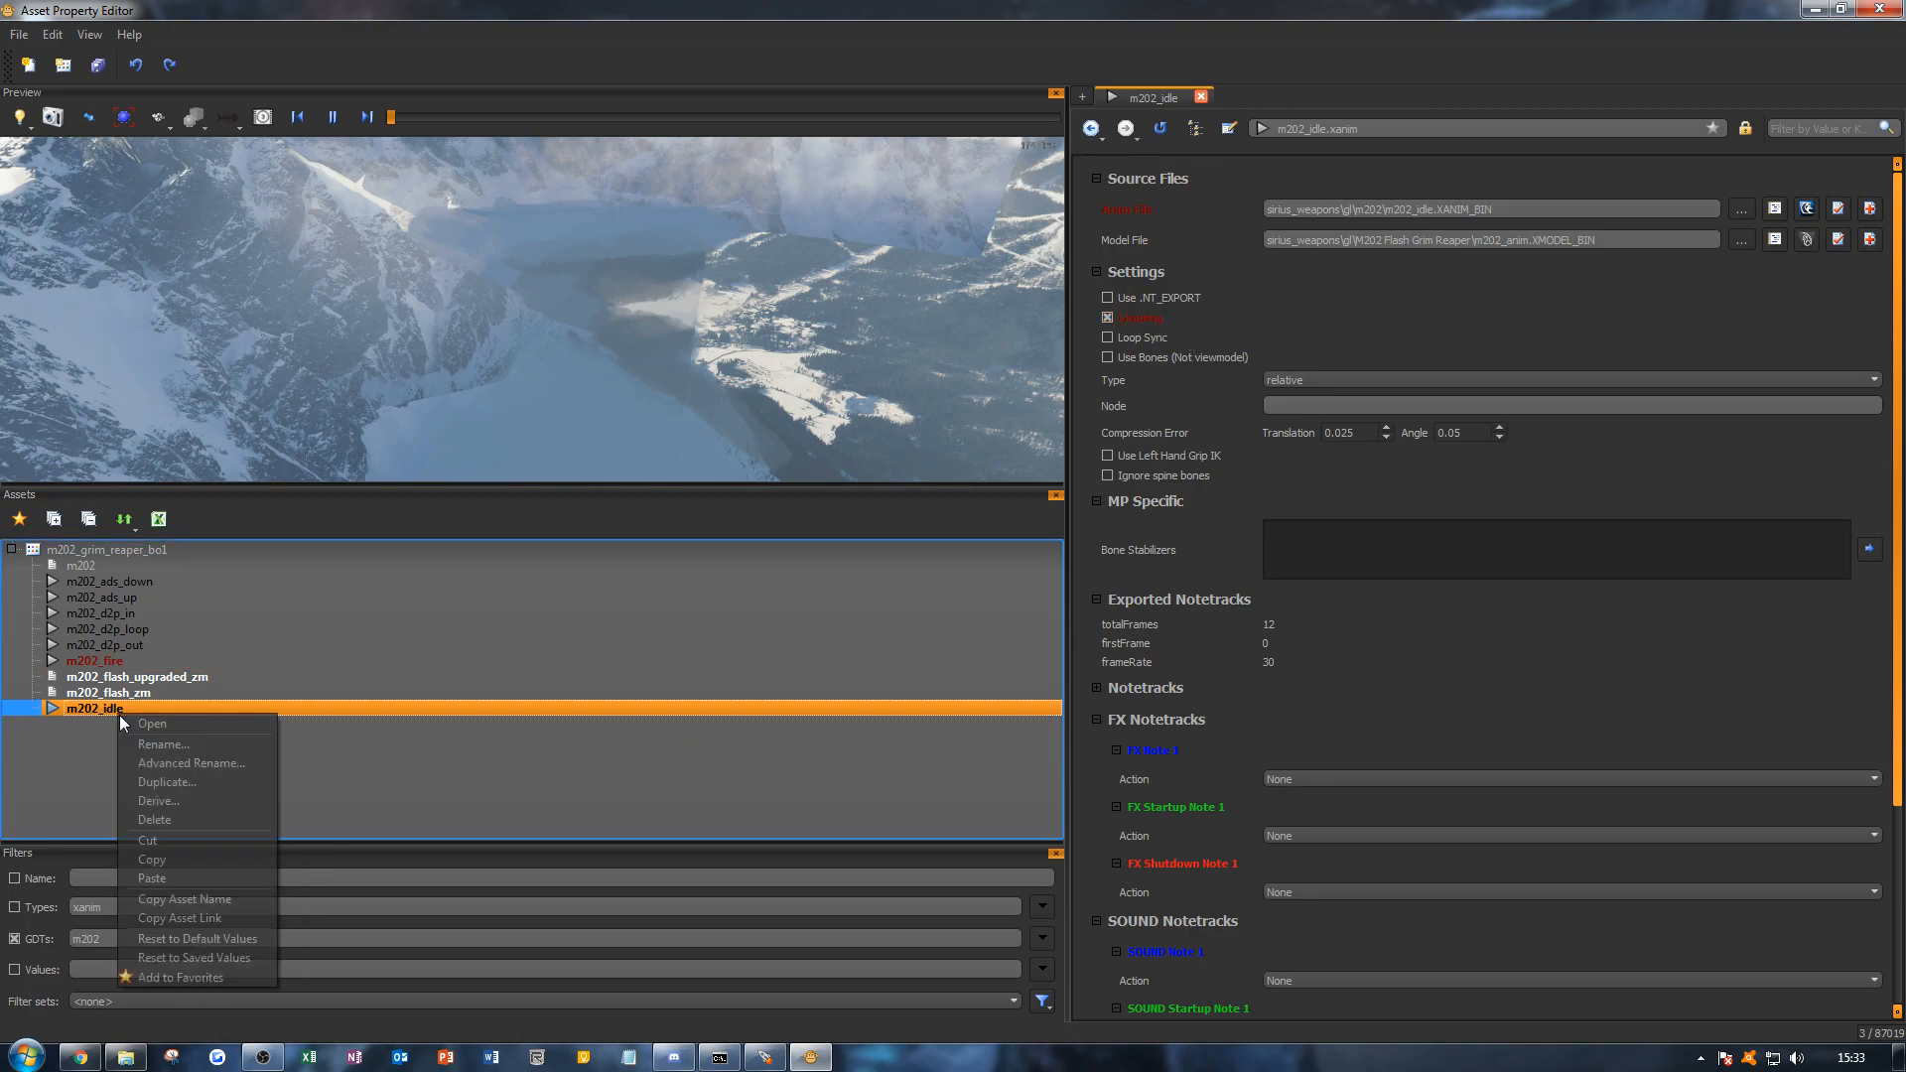
{"action": "left_click", "coordinate": [163, 777]}
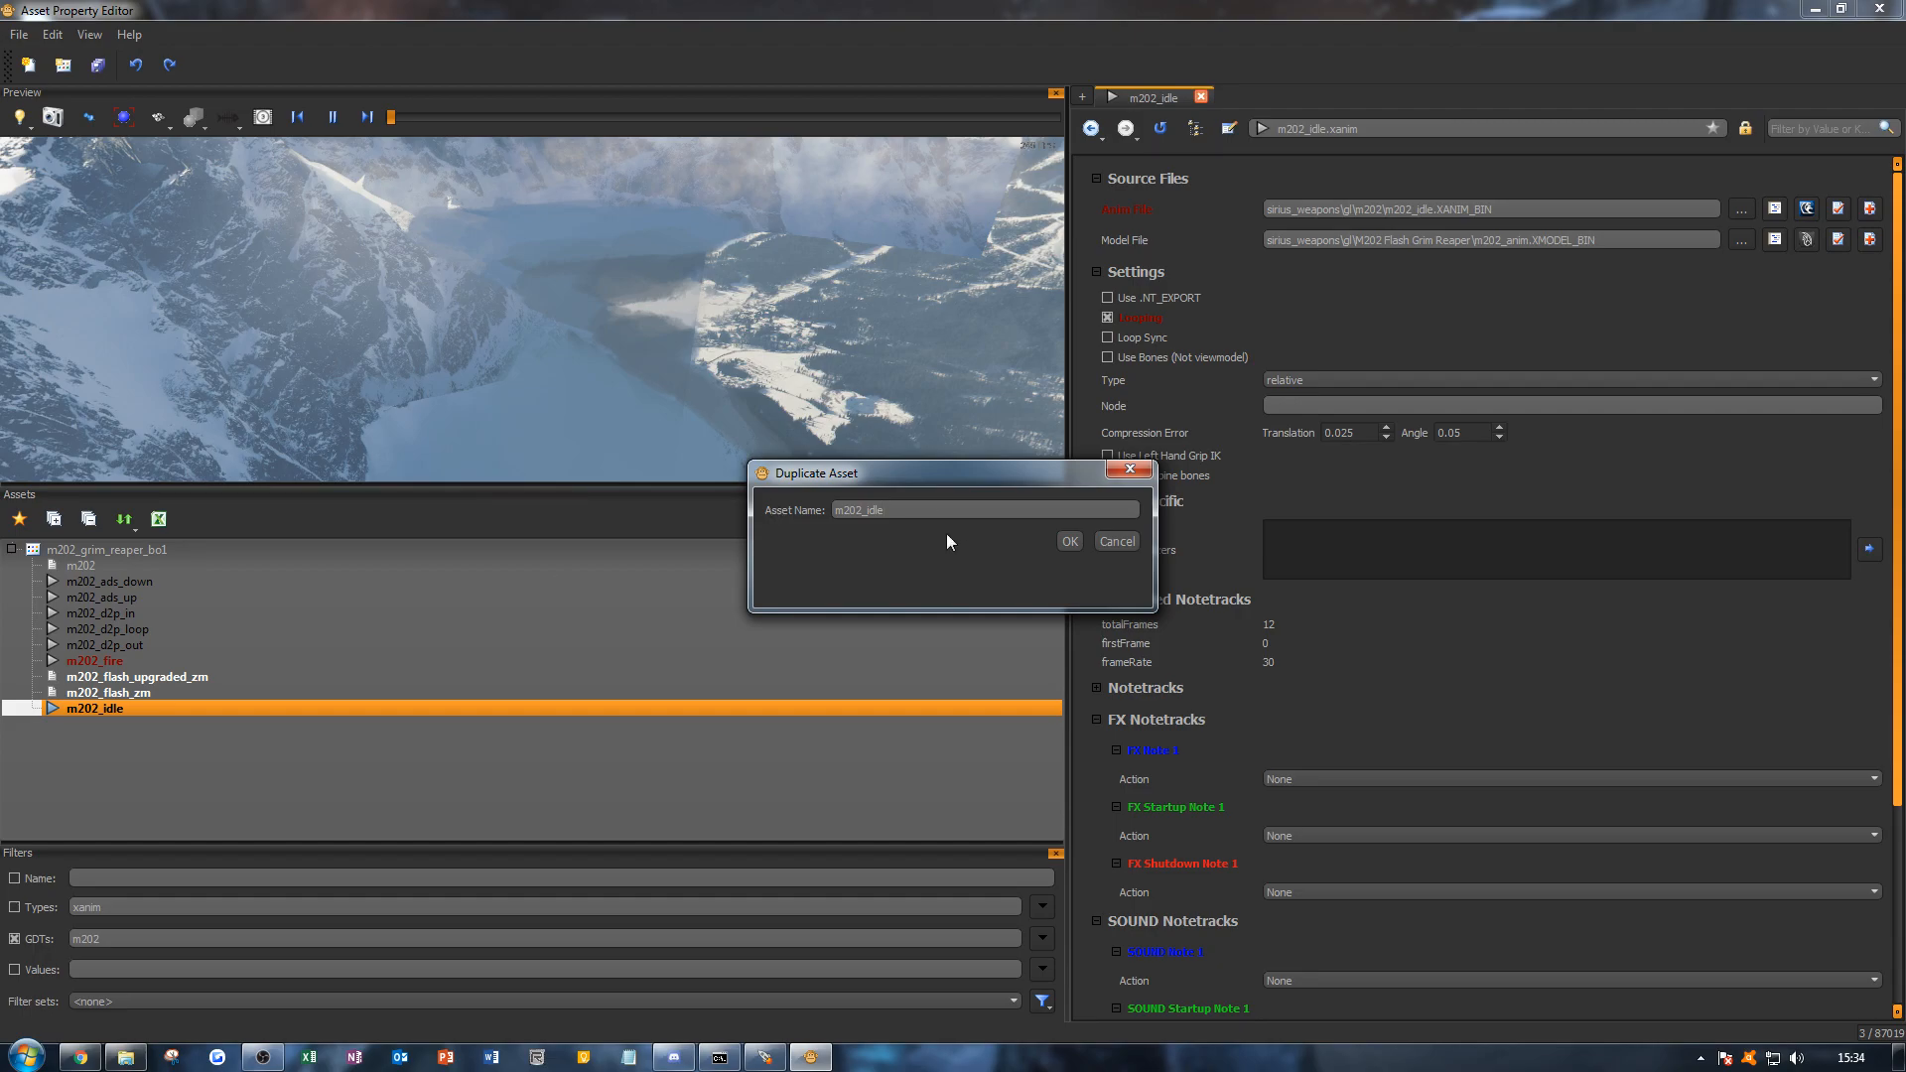
{"action": "left_click_drag", "start_coordinate": [884, 510], "coordinate": [868, 521]}
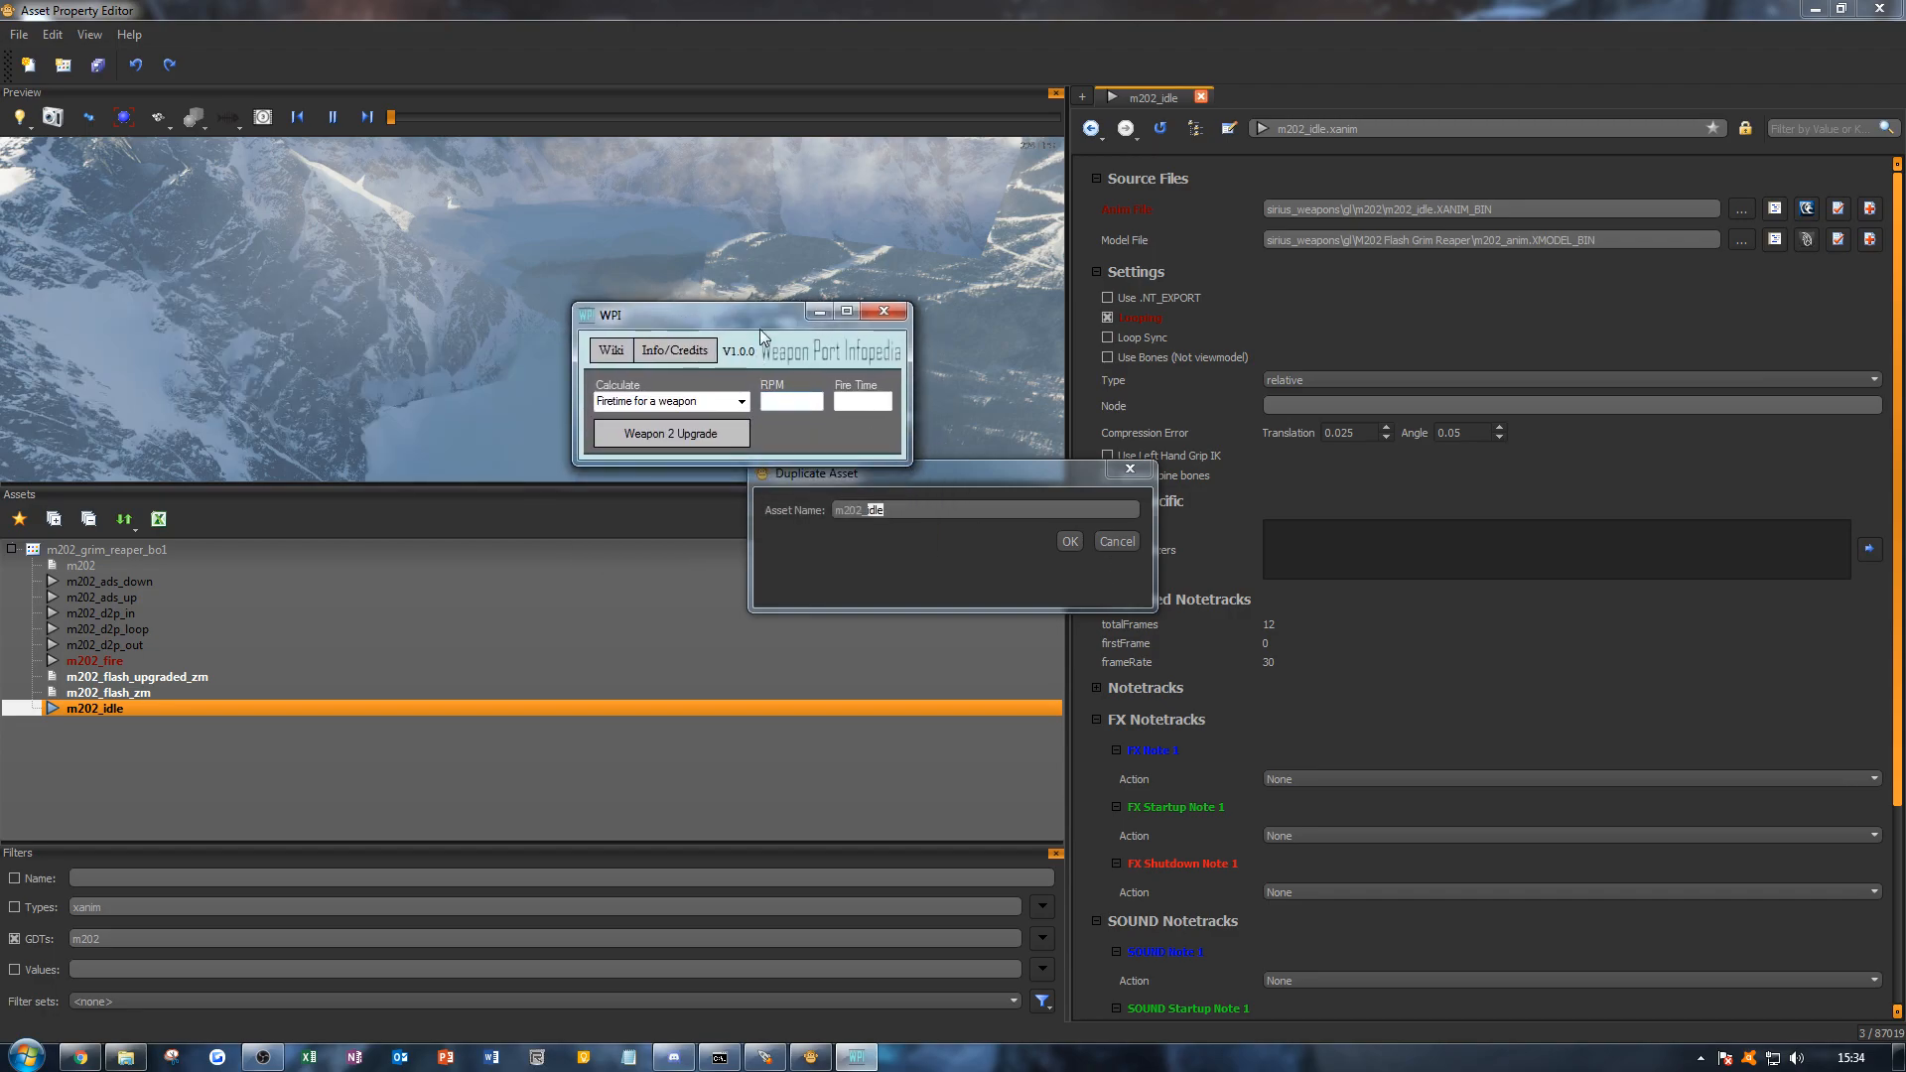
Step: Examine the Weapon Port Infopedia calculator's modes for a weapon's fire time and an animation's state timer
{"action": "left_click_drag", "start_coordinate": [749, 315], "coordinate": [724, 265]}
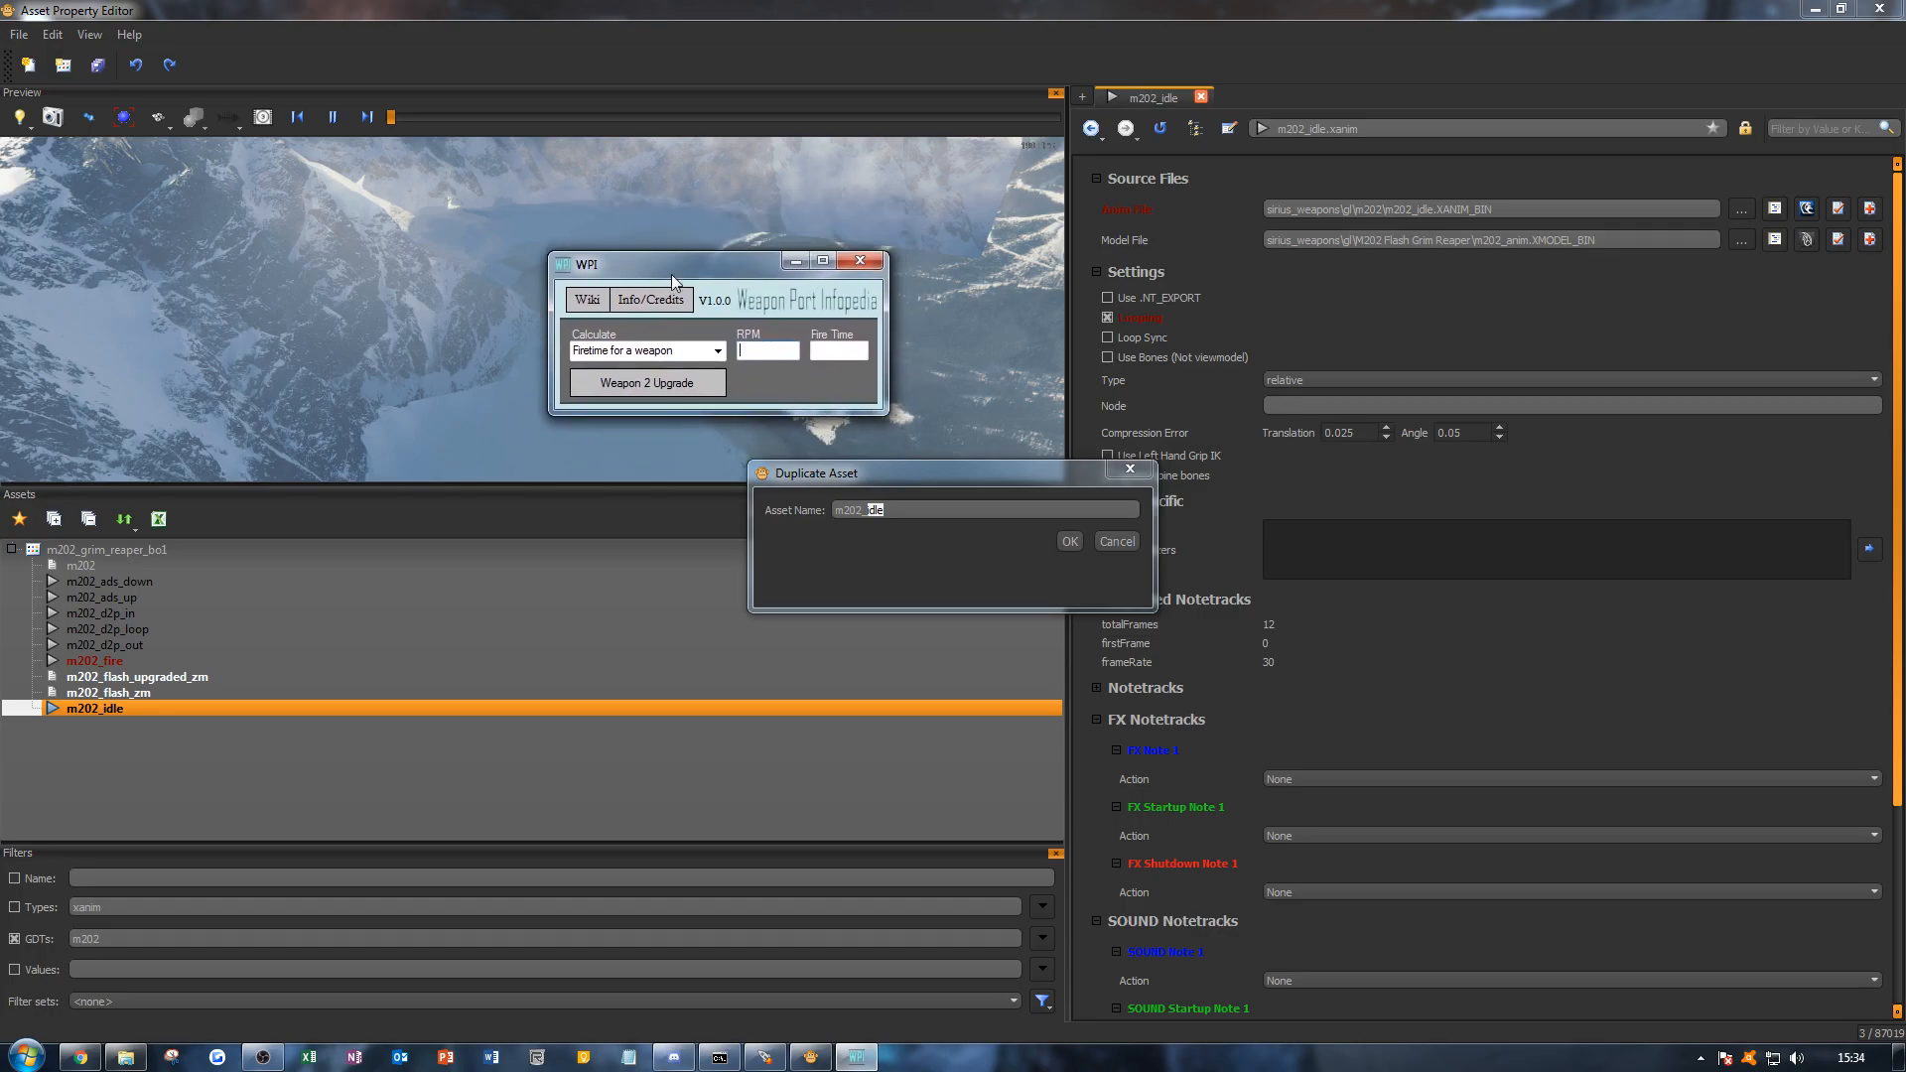
{"action": "left_click", "coordinate": [599, 299]}
{"action": "left_click", "coordinate": [585, 268]}
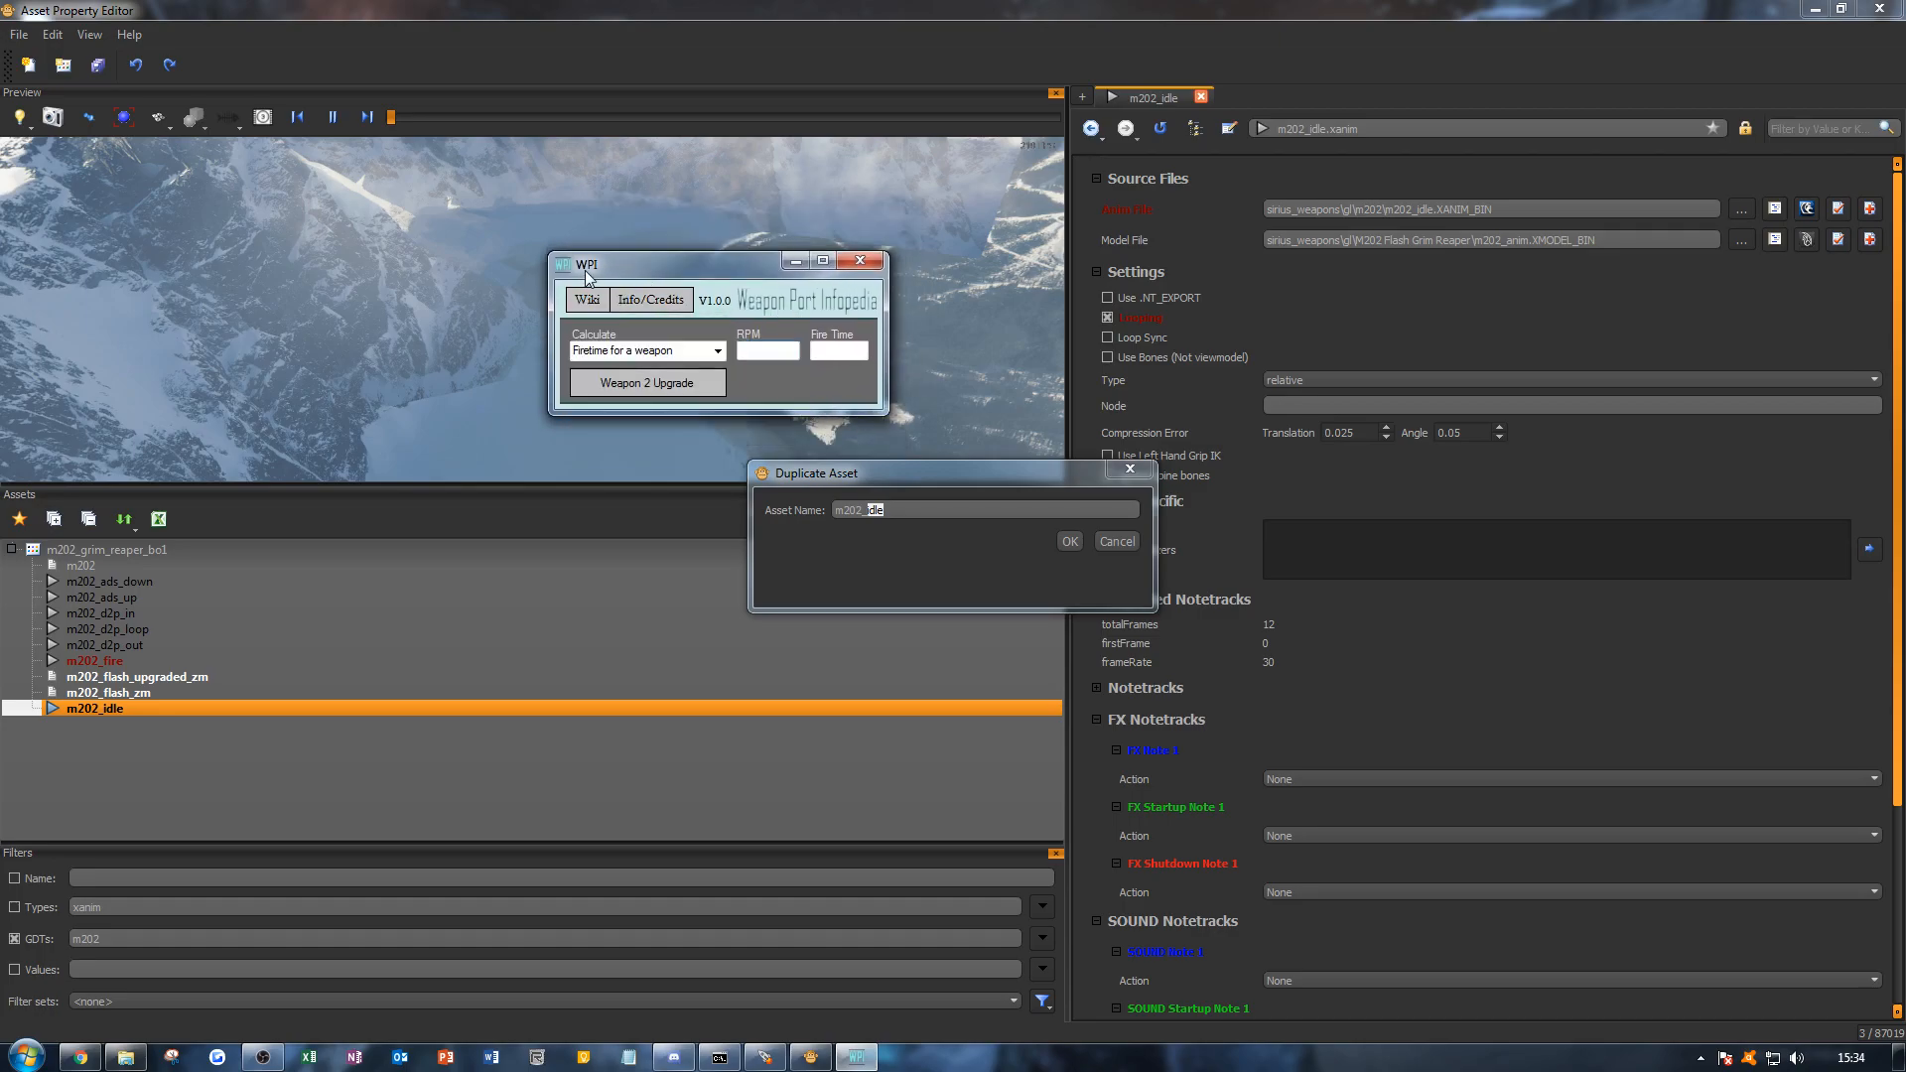
{"action": "left_click", "coordinate": [697, 353]}
{"action": "left_click", "coordinate": [776, 349]}
{"action": "left_click", "coordinate": [814, 350]}
{"action": "left_click", "coordinate": [749, 351]}
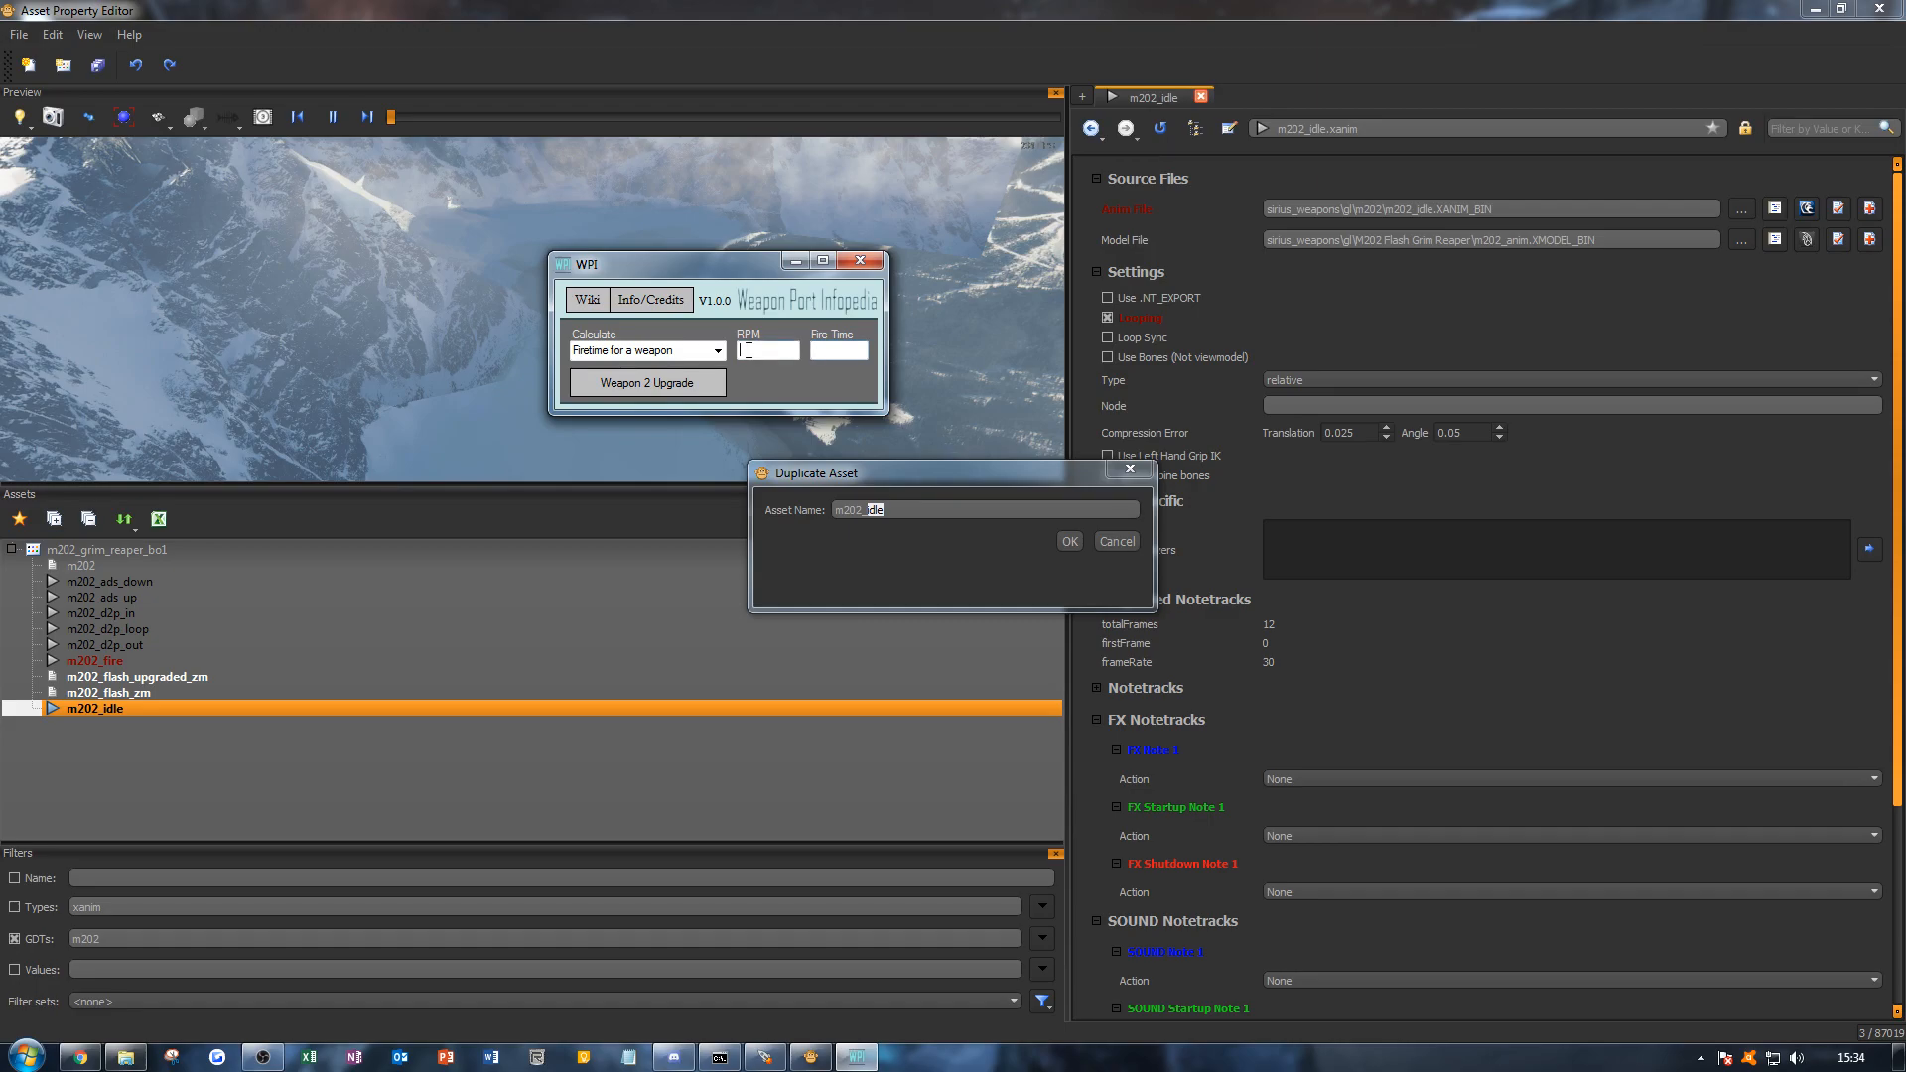
{"action": "left_click", "coordinate": [718, 353]}
{"action": "left_click", "coordinate": [692, 382]}
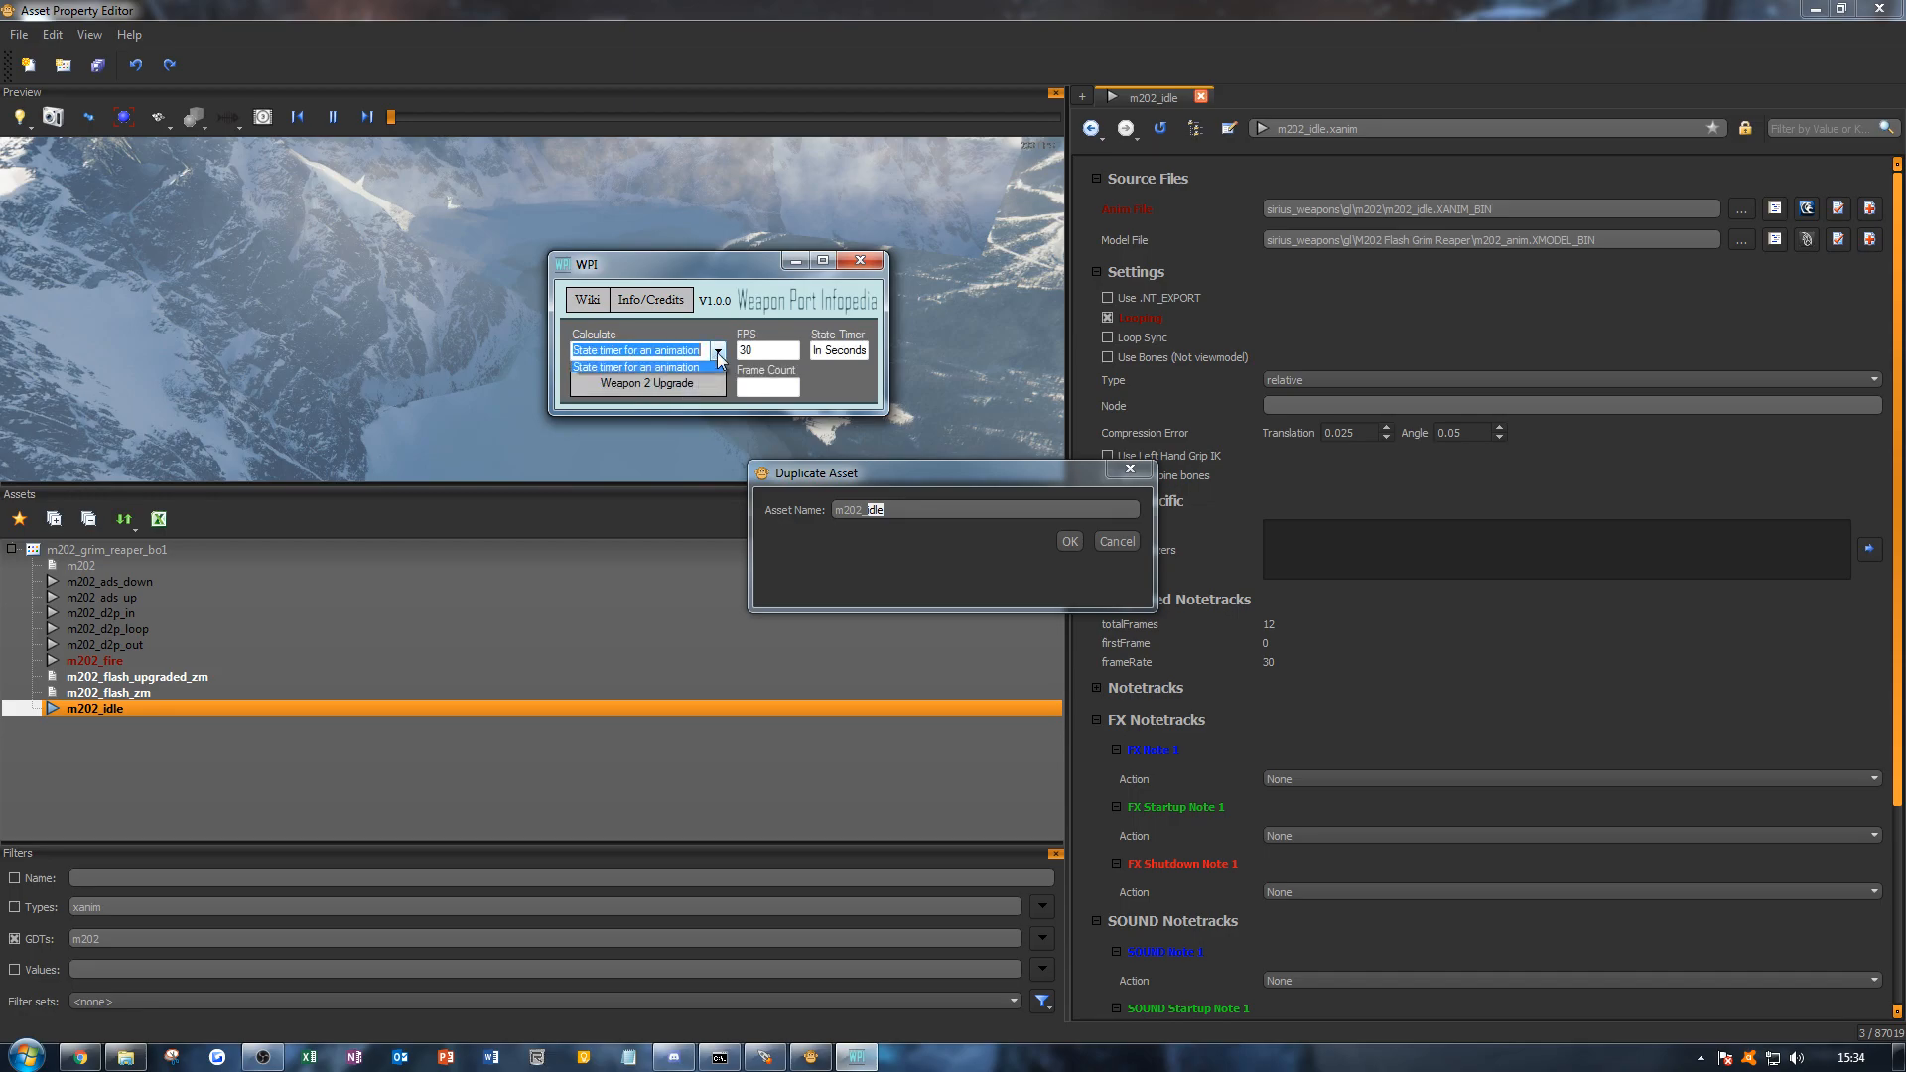
{"action": "left_click", "coordinate": [718, 353]}
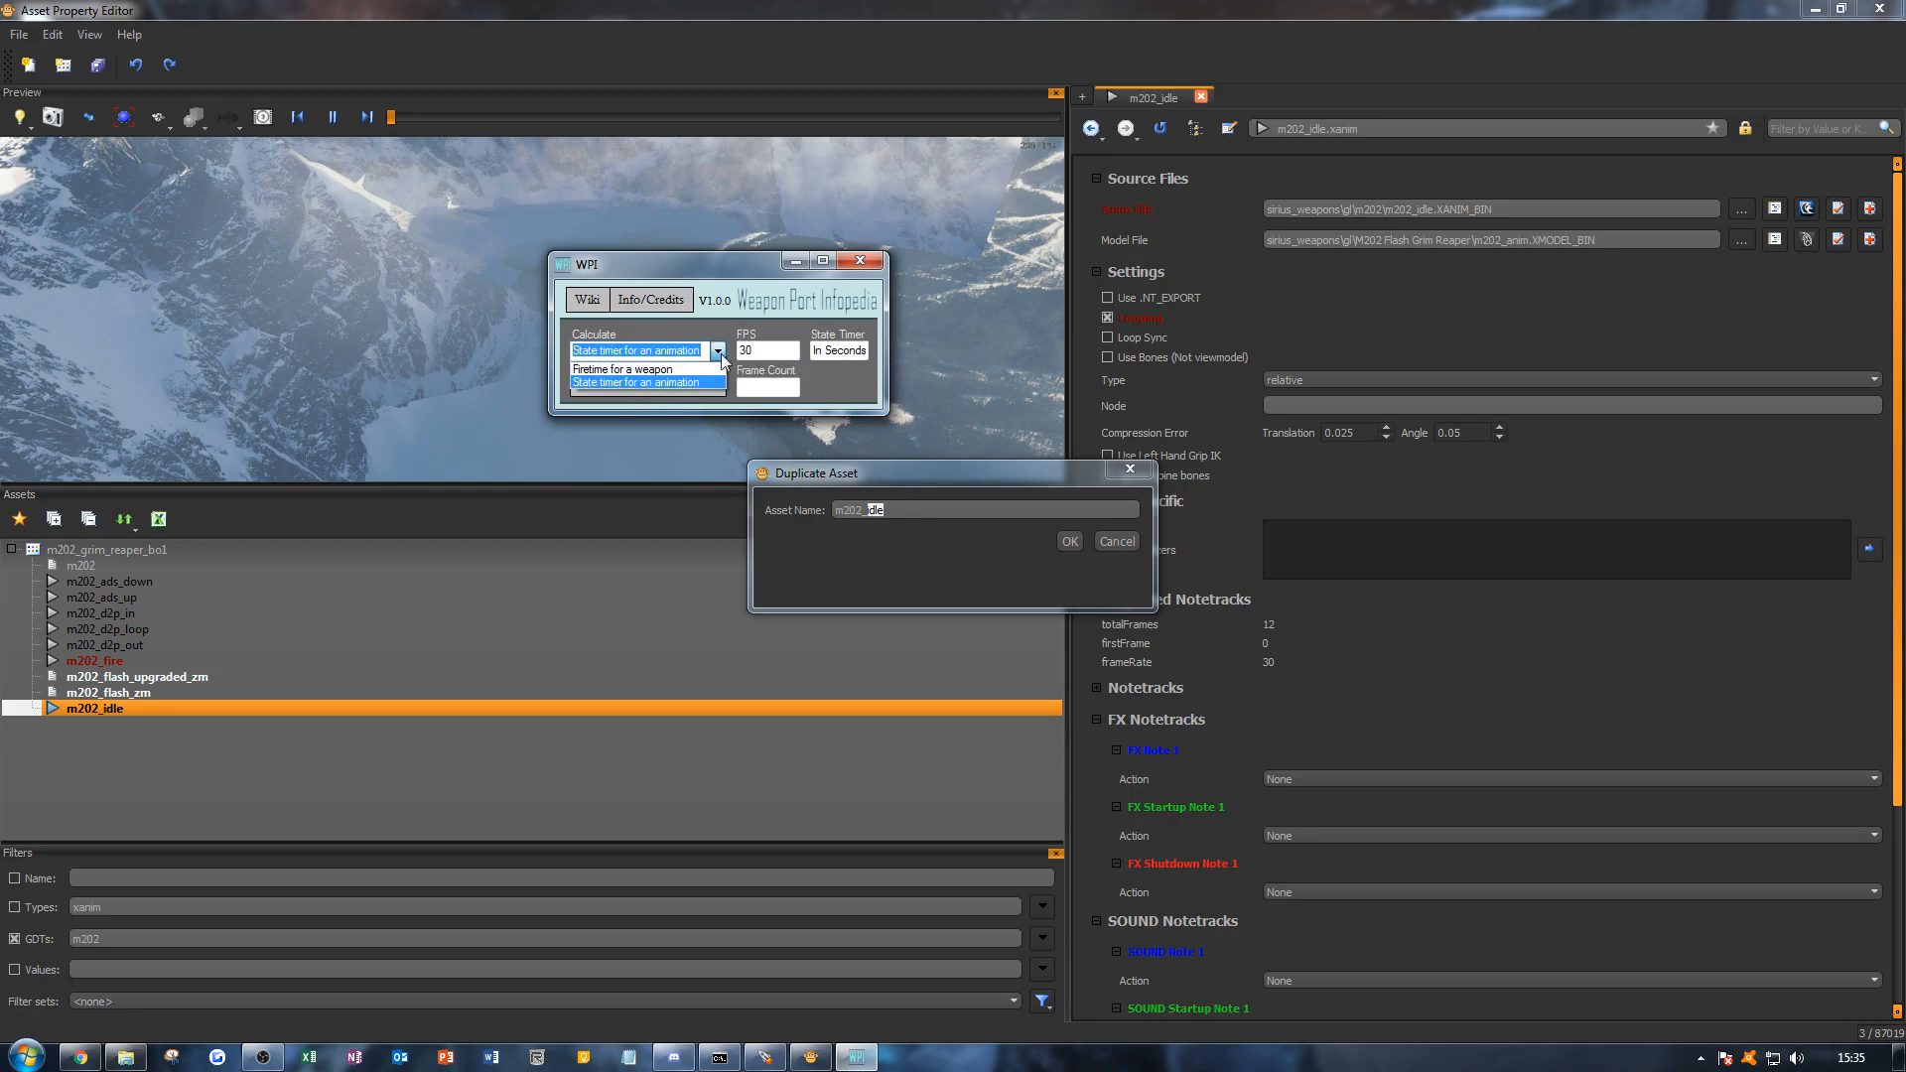
{"action": "left_click", "coordinate": [713, 368]}
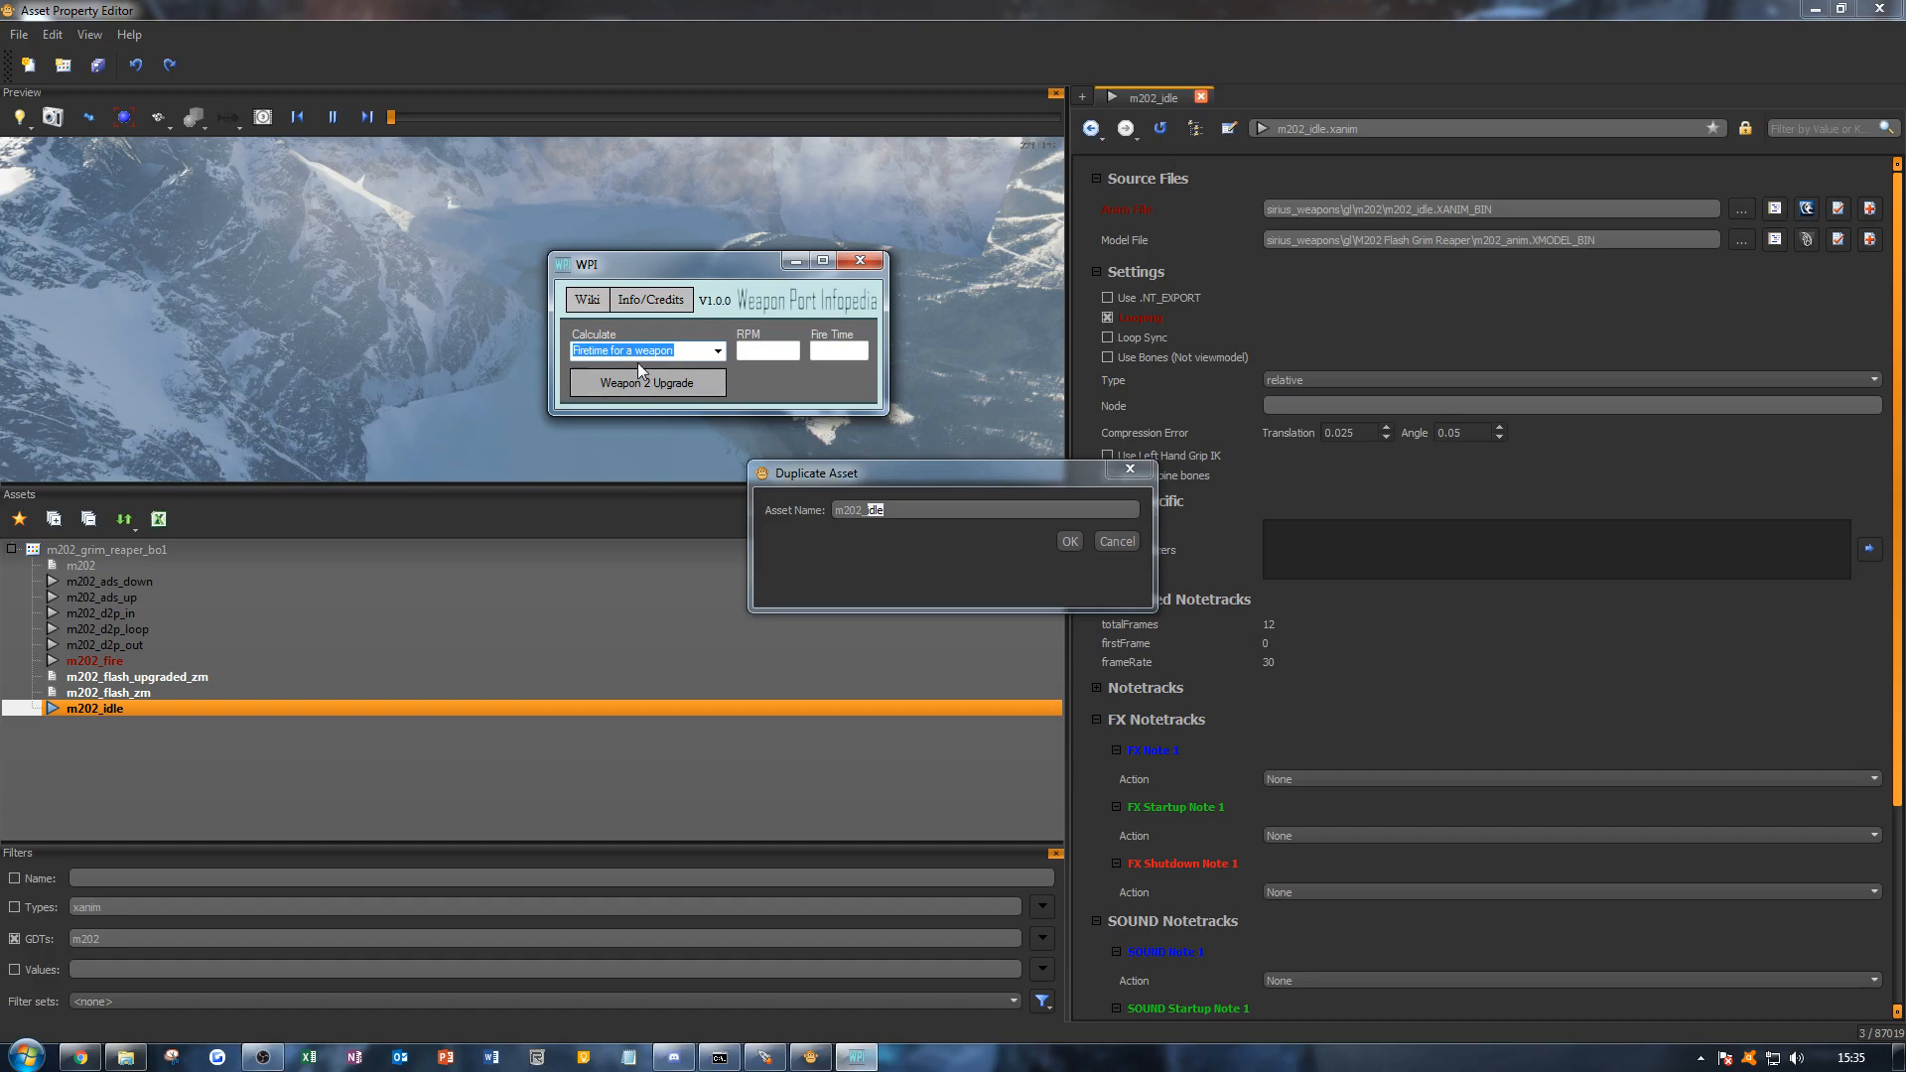
Step: Read the Dual Wield Weapons In BO3 wiki page in Weapon Port Infopedia and close the tool
{"action": "left_click", "coordinate": [586, 304]}
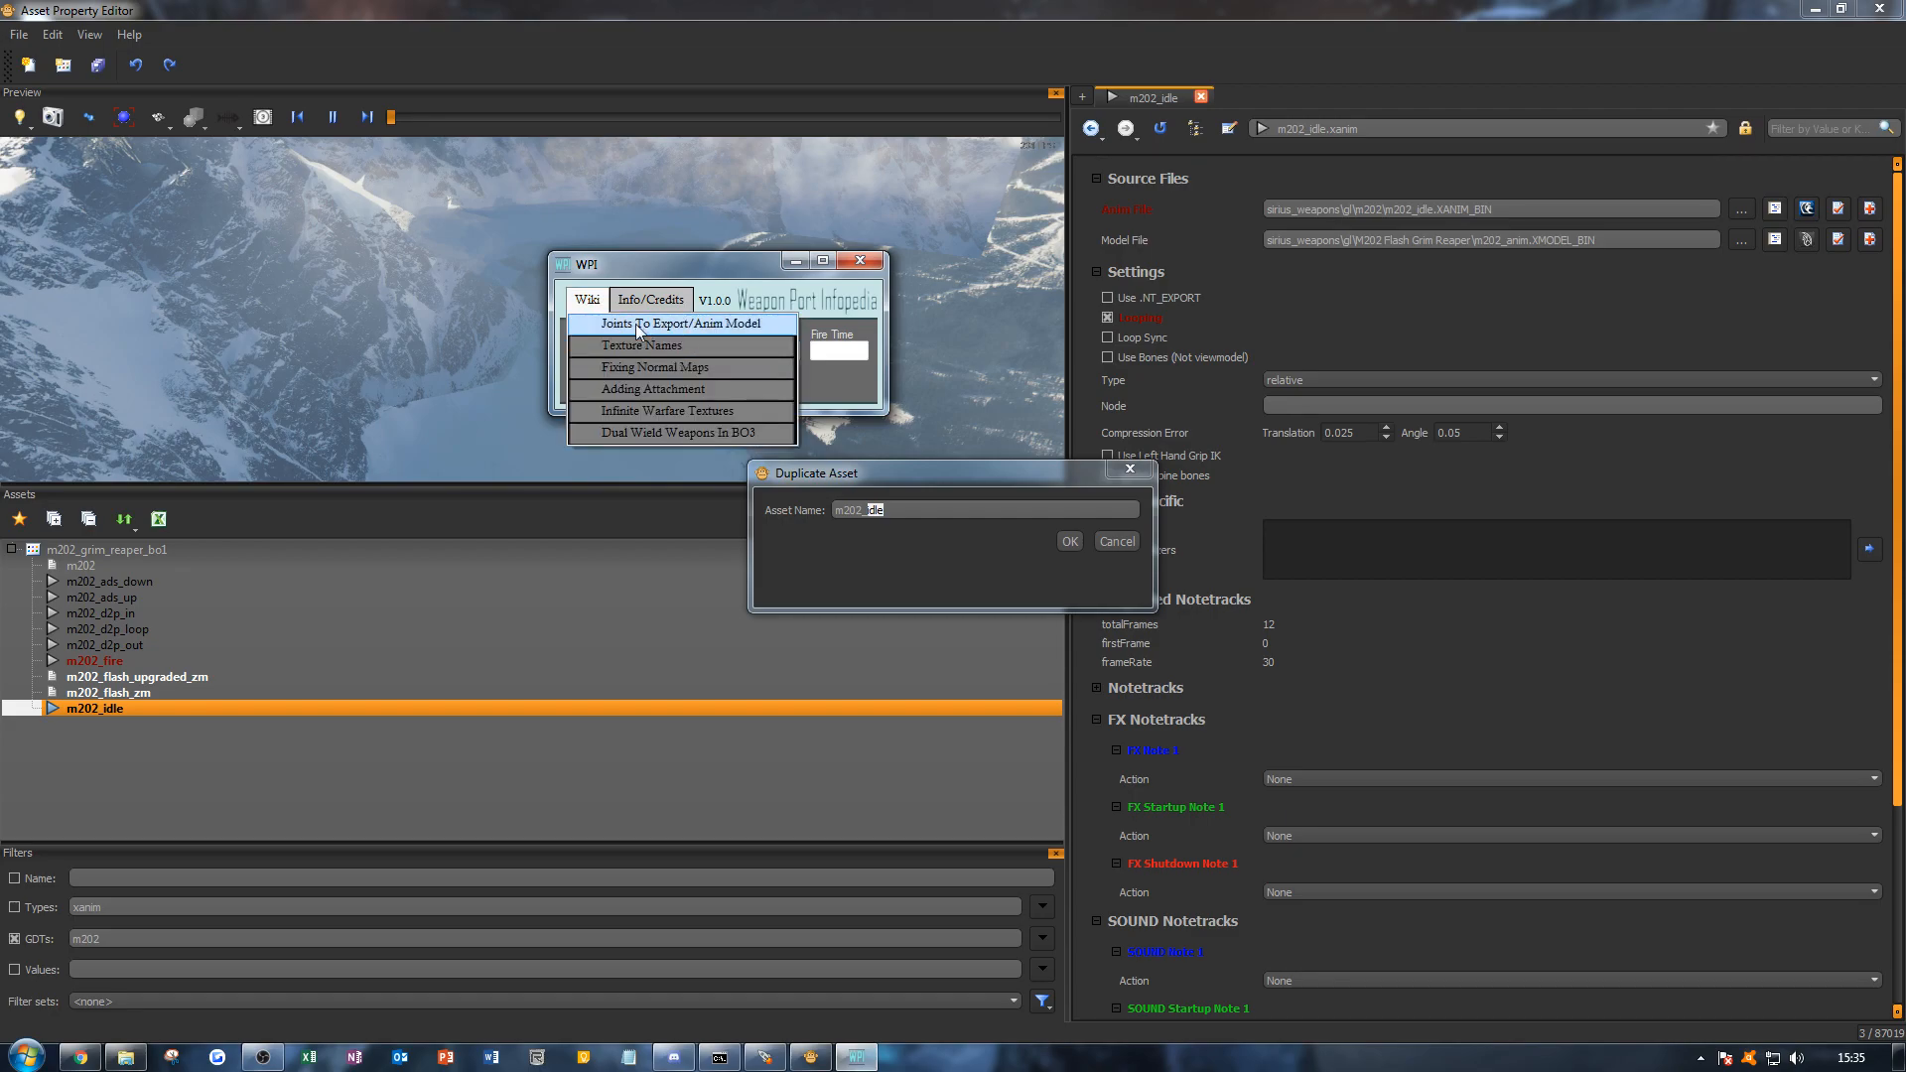
{"action": "left_click", "coordinate": [678, 434]}
{"action": "scroll", "coordinate": [678, 437], "scroll_direction": "down", "scroll_amount": 3}
{"action": "scroll", "coordinate": [490, 305], "scroll_direction": "up", "scroll_amount": 3}
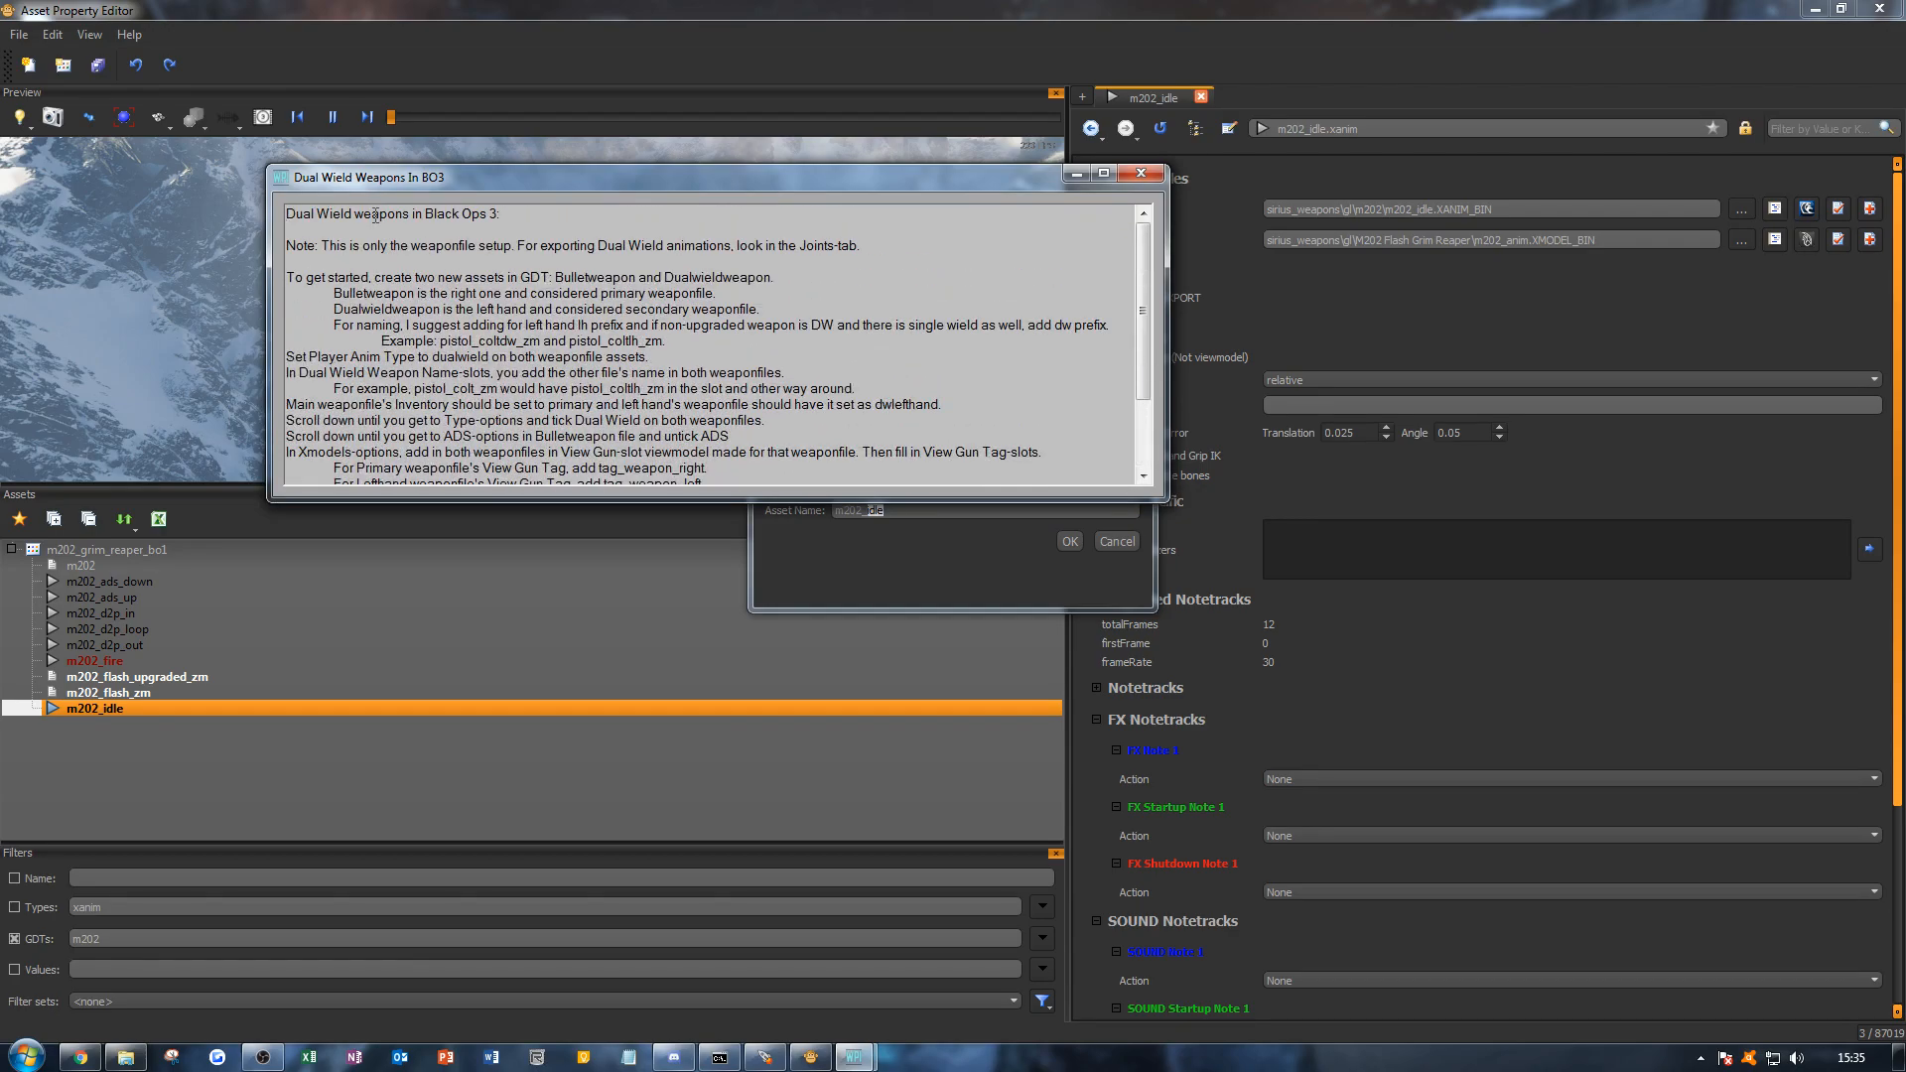
{"action": "left_click_drag", "start_coordinate": [291, 216], "coordinate": [536, 213]}
{"action": "left_click", "coordinate": [586, 213]}
{"action": "scroll", "coordinate": [555, 258], "scroll_direction": "down", "scroll_amount": 3}
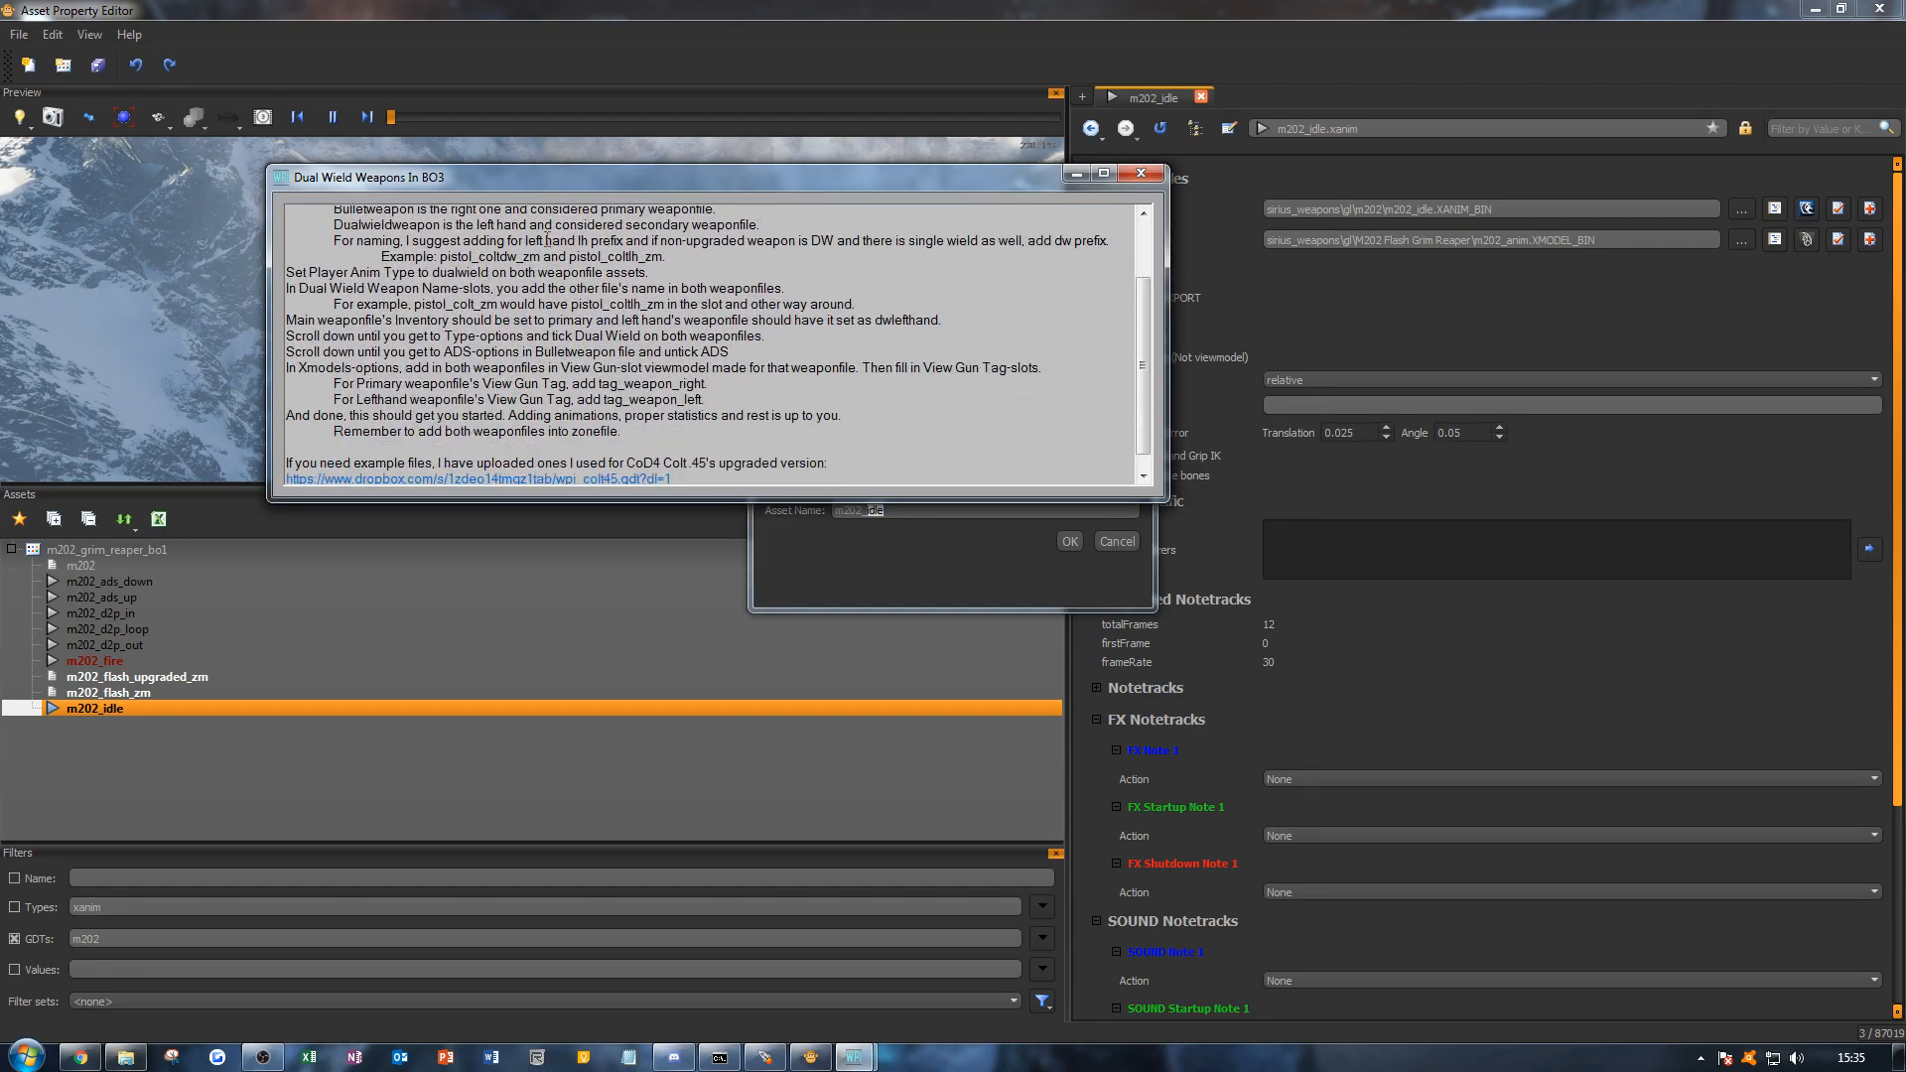
{"action": "scroll", "coordinate": [542, 274], "scroll_direction": "up", "scroll_amount": 5}
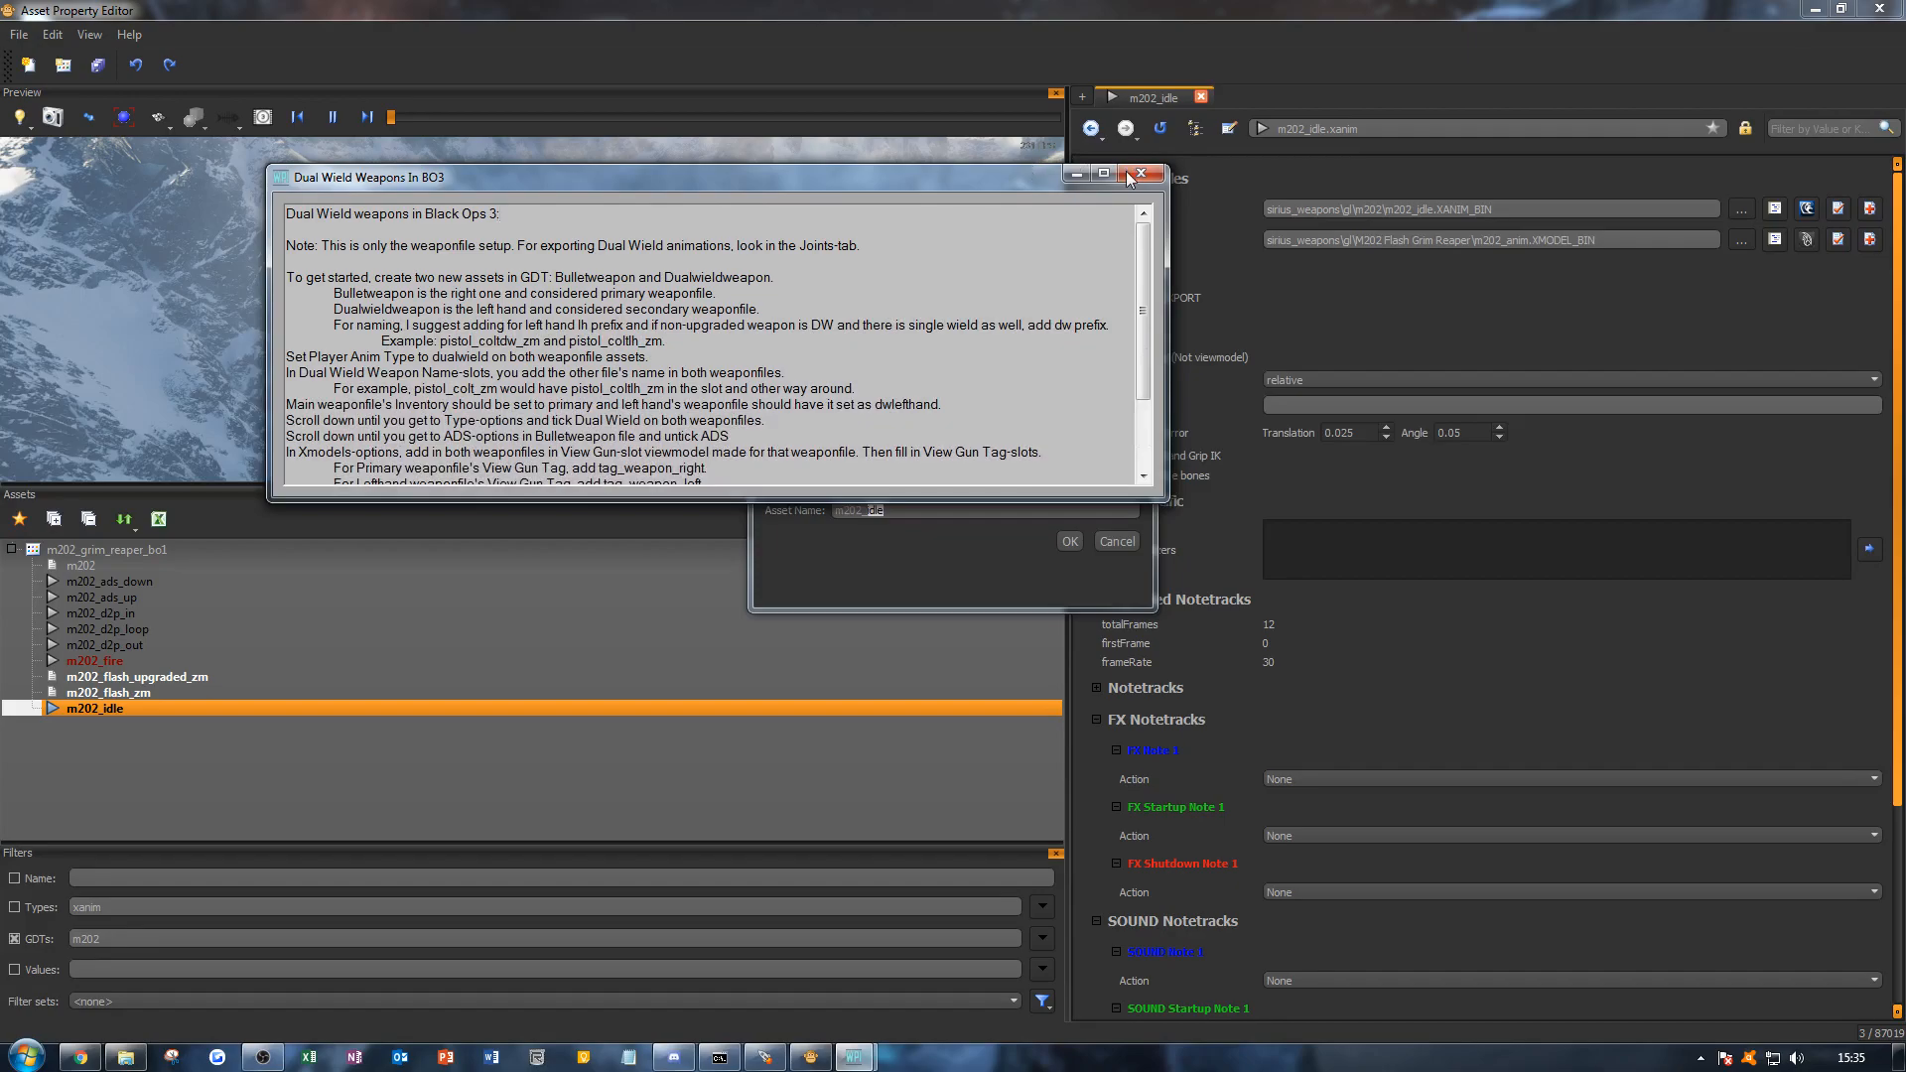
{"action": "left_click", "coordinate": [1141, 173]}
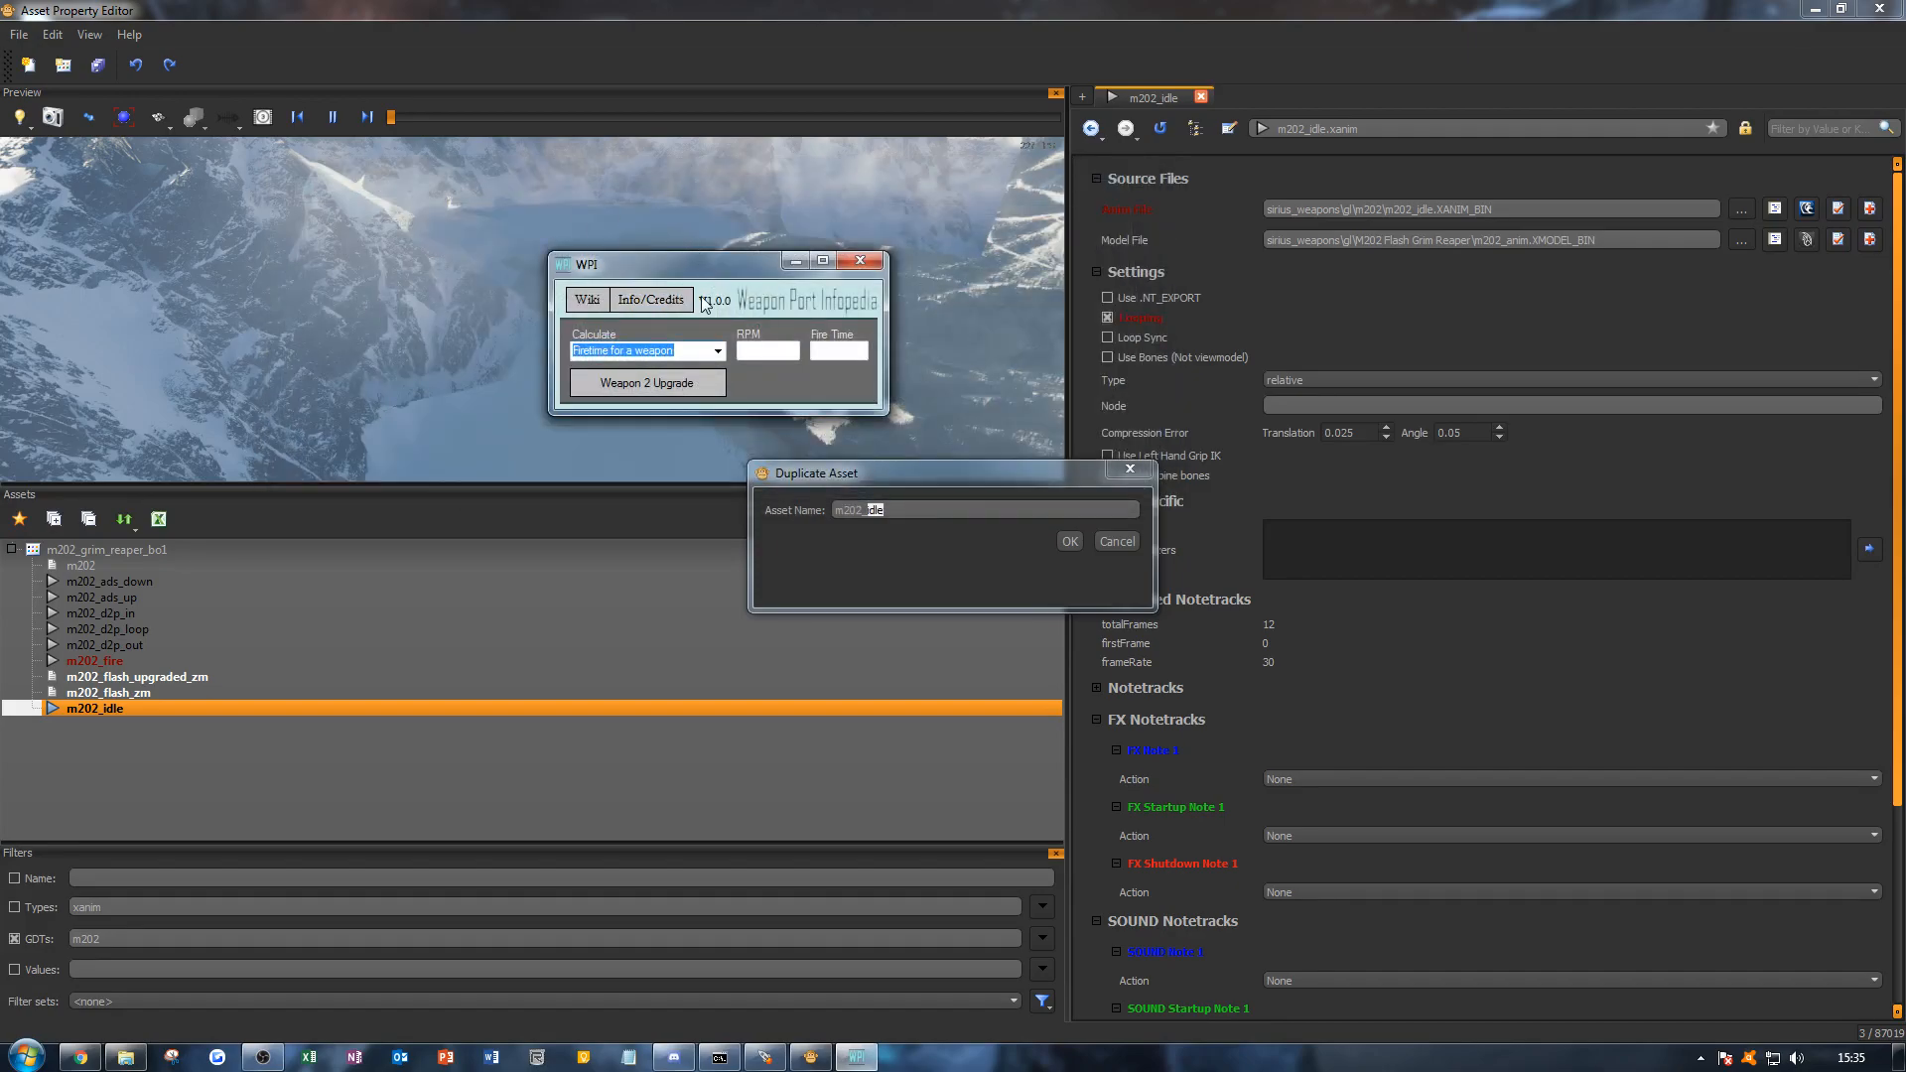
{"action": "left_click", "coordinate": [861, 262]}
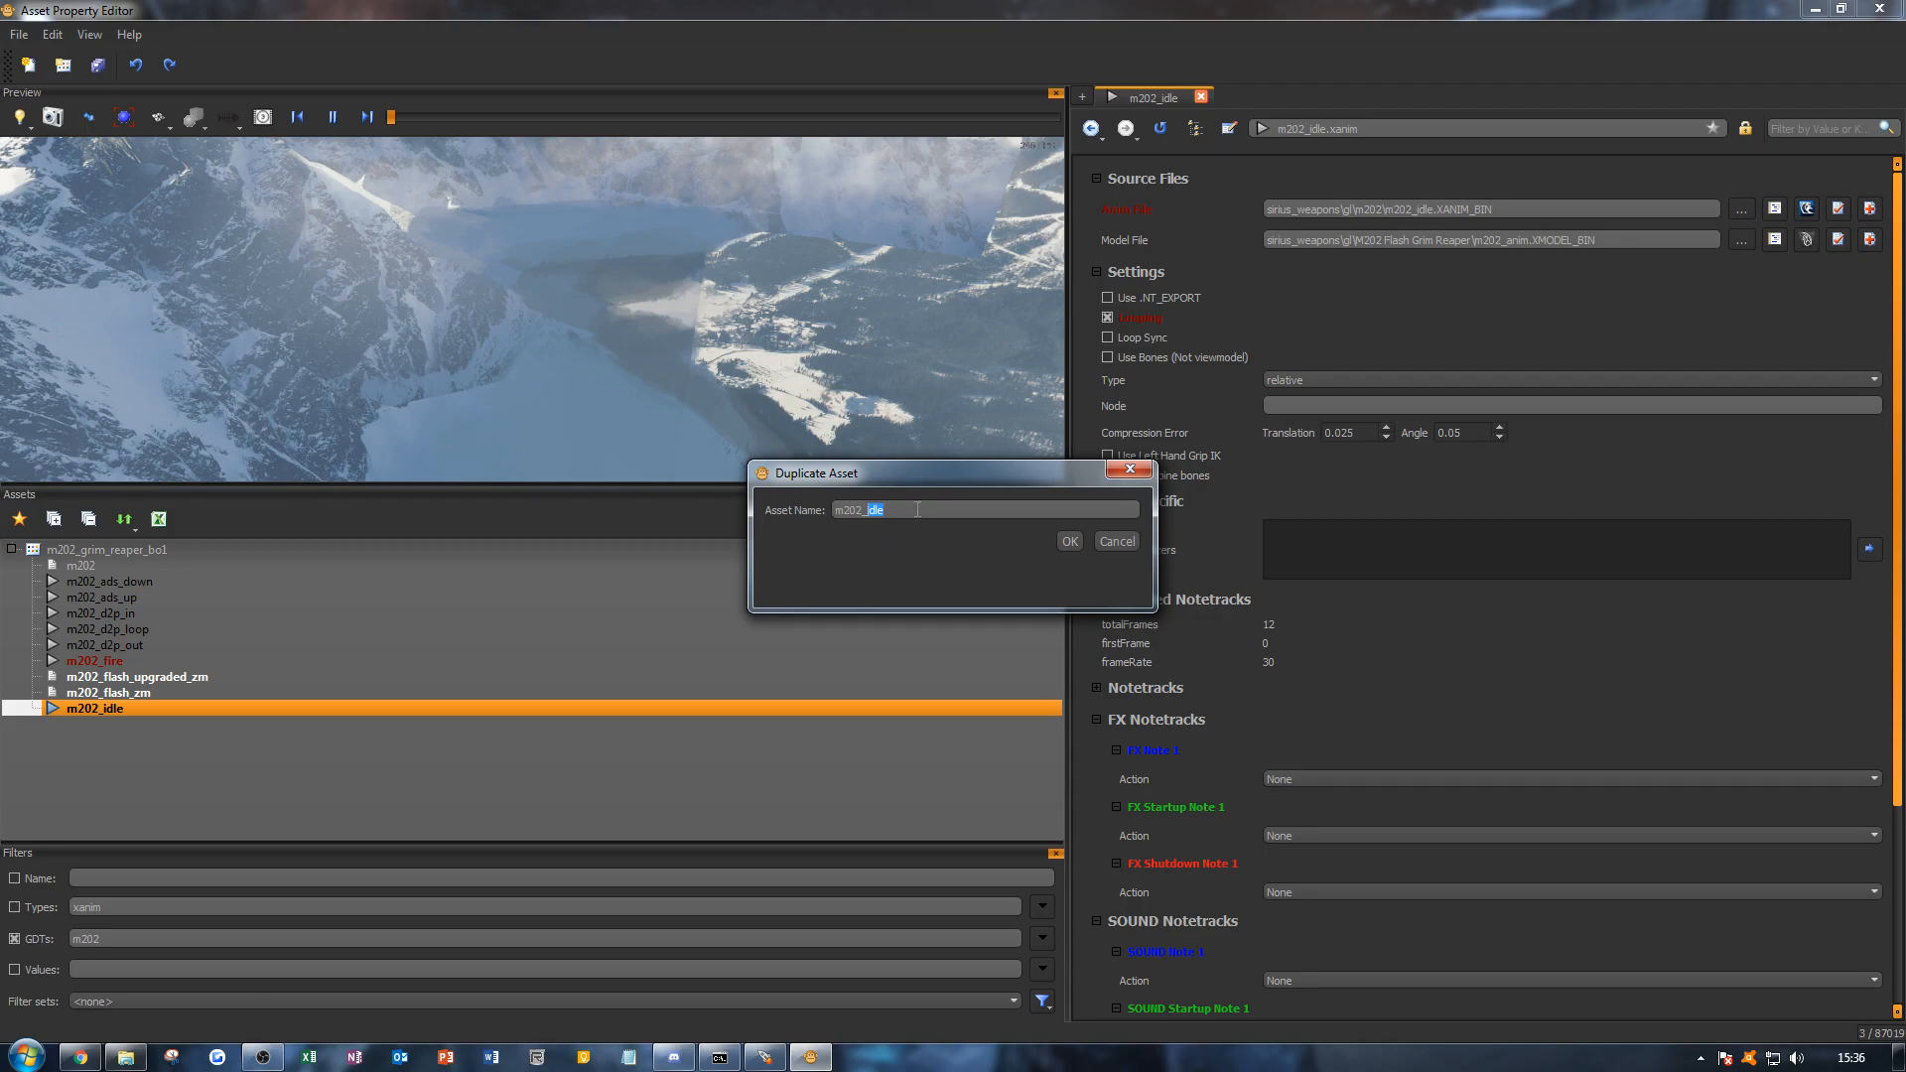
Step: Create the duplicate as m202_pullout, with Looping disabled and m202_pullout.XANIM_BIN as its Anim File
{"action": "type", "text": "pullout"}
{"action": "key", "text": "Return"}
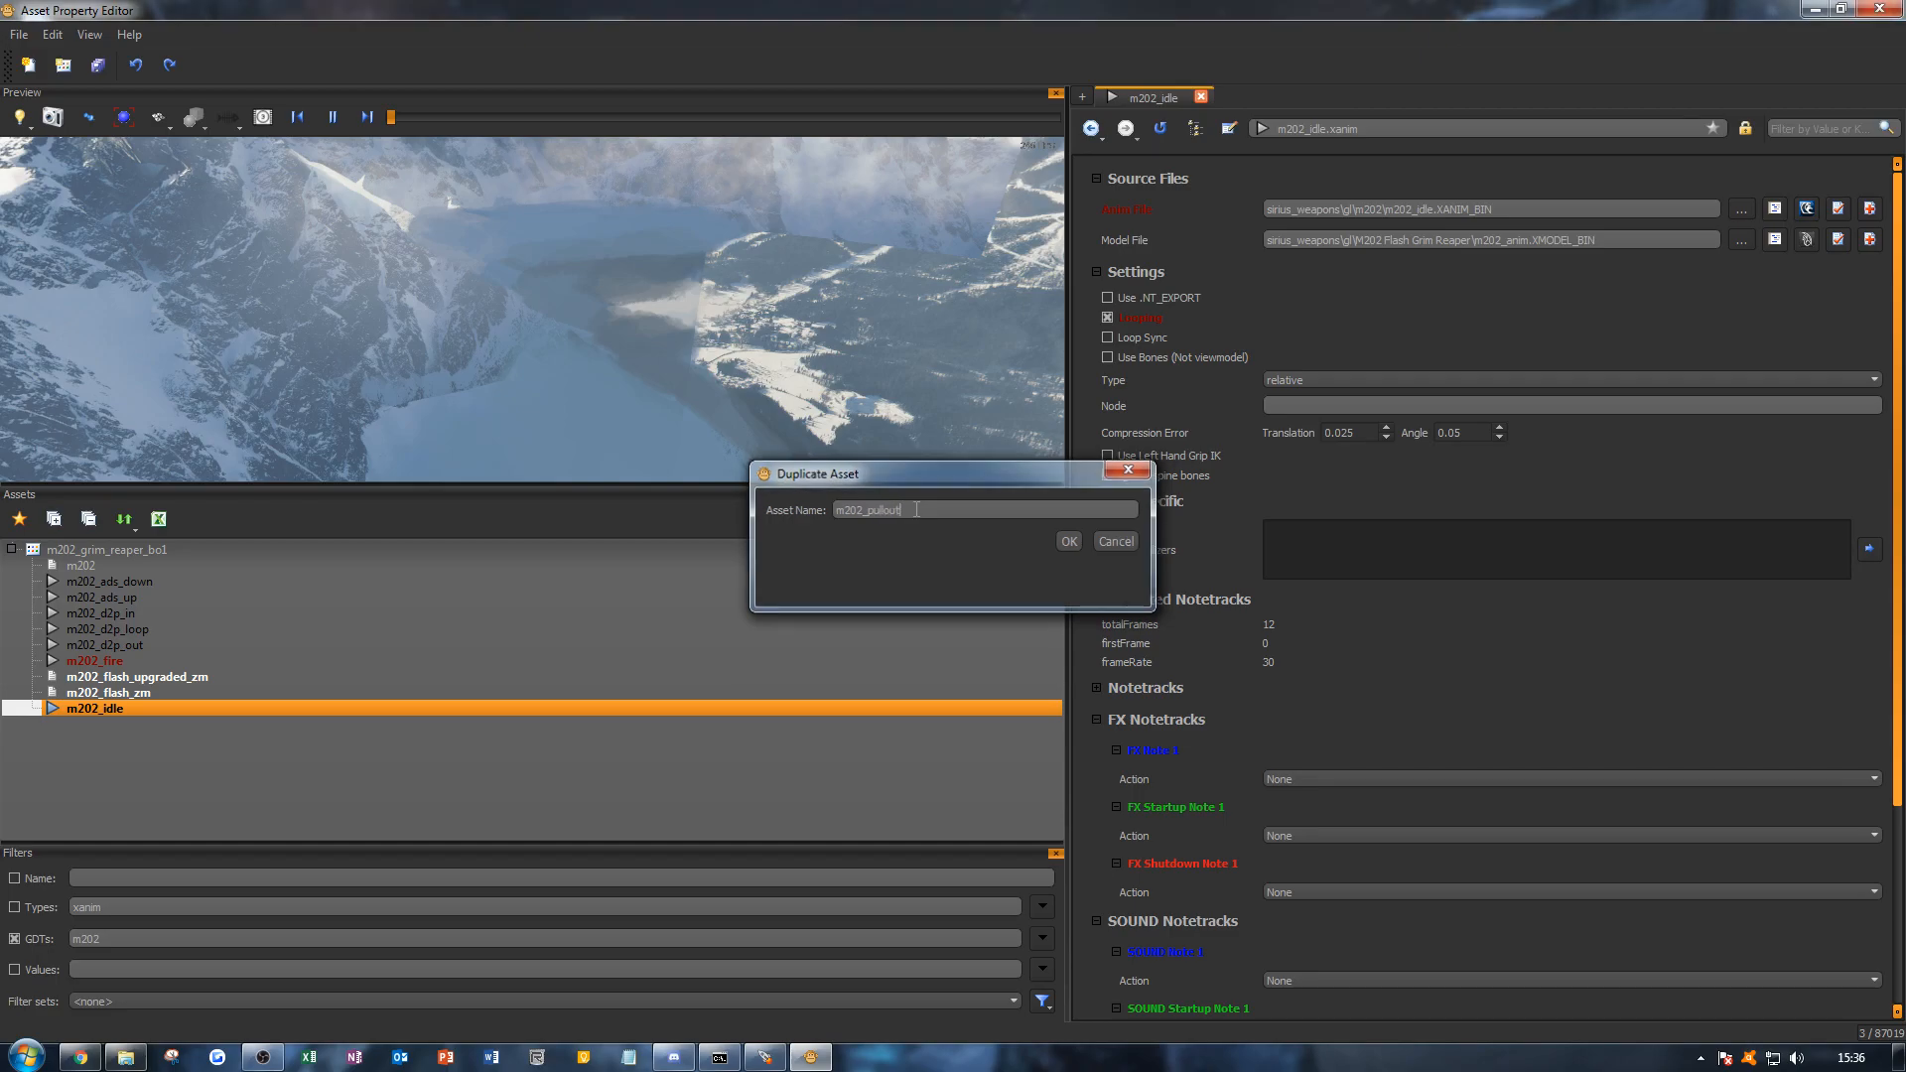
{"action": "left_click", "coordinate": [1111, 322]}
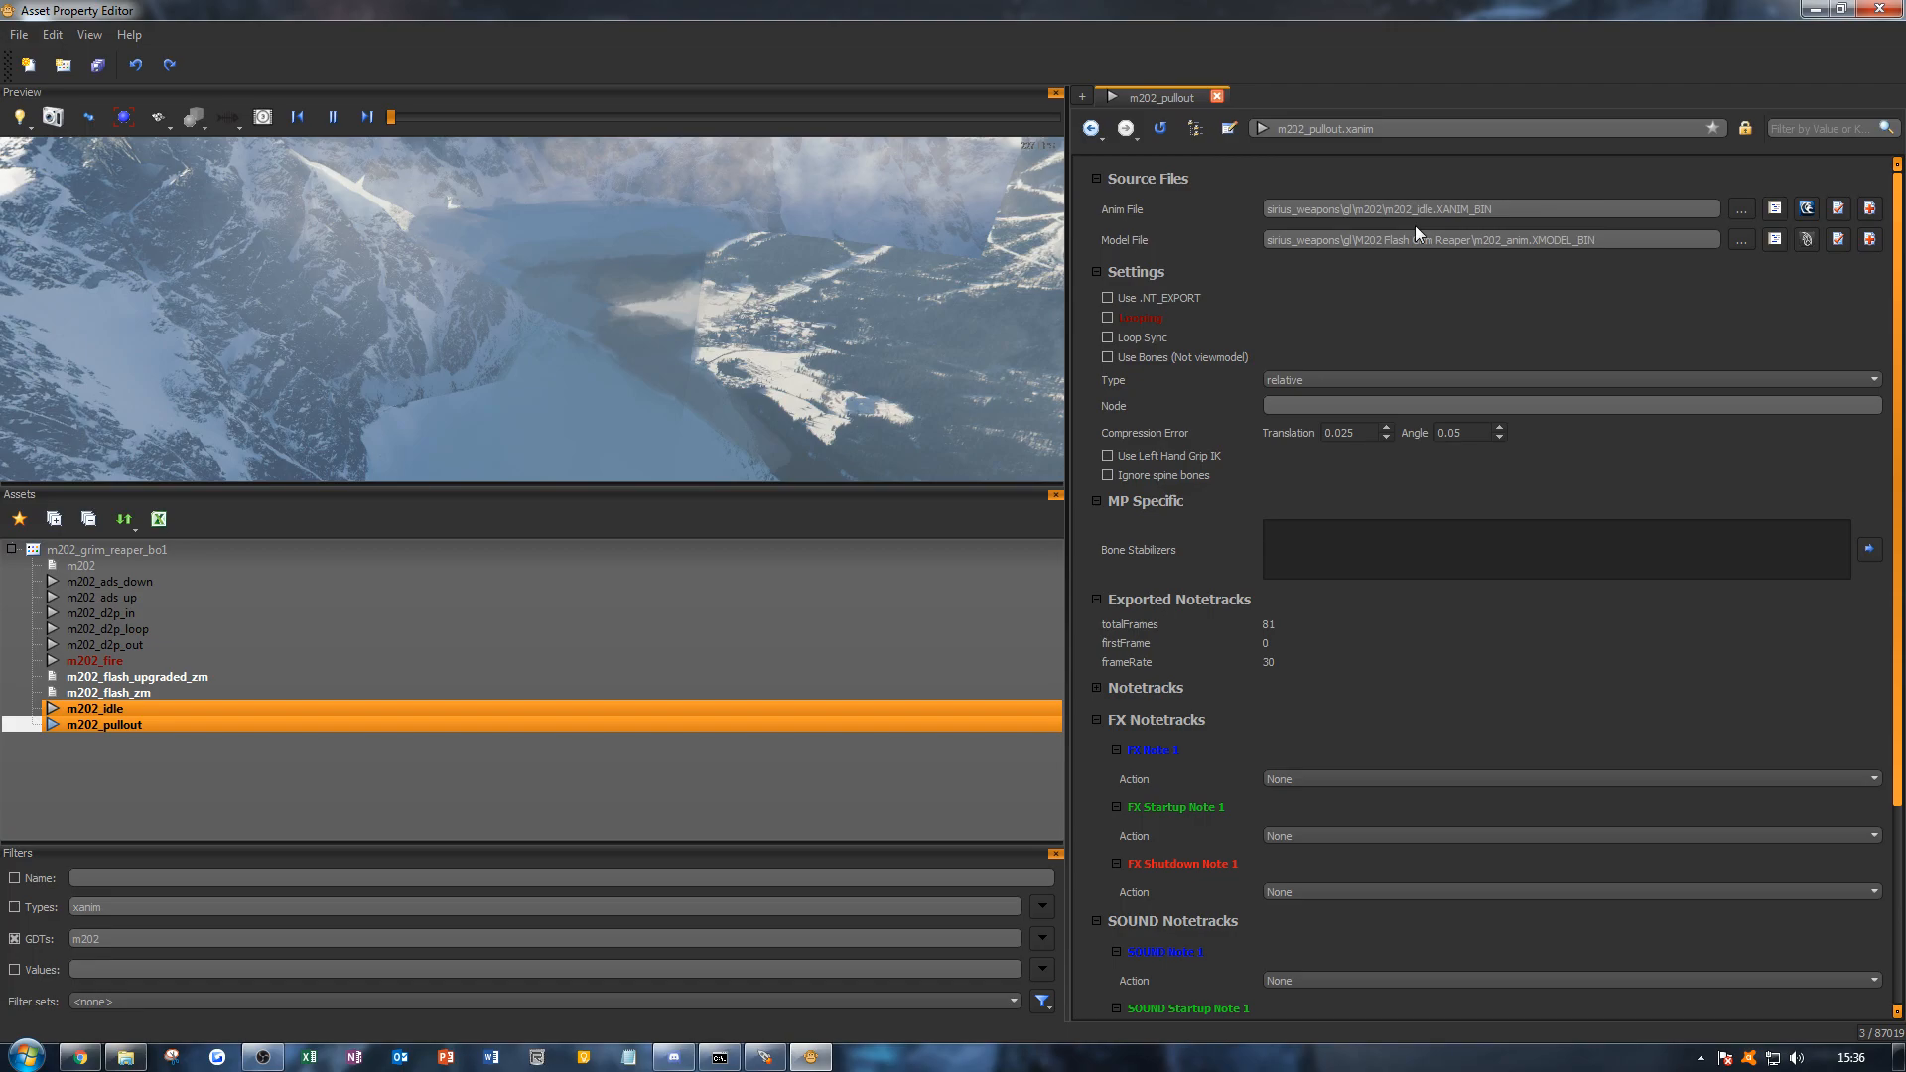
{"action": "left_click", "coordinate": [1741, 208]}
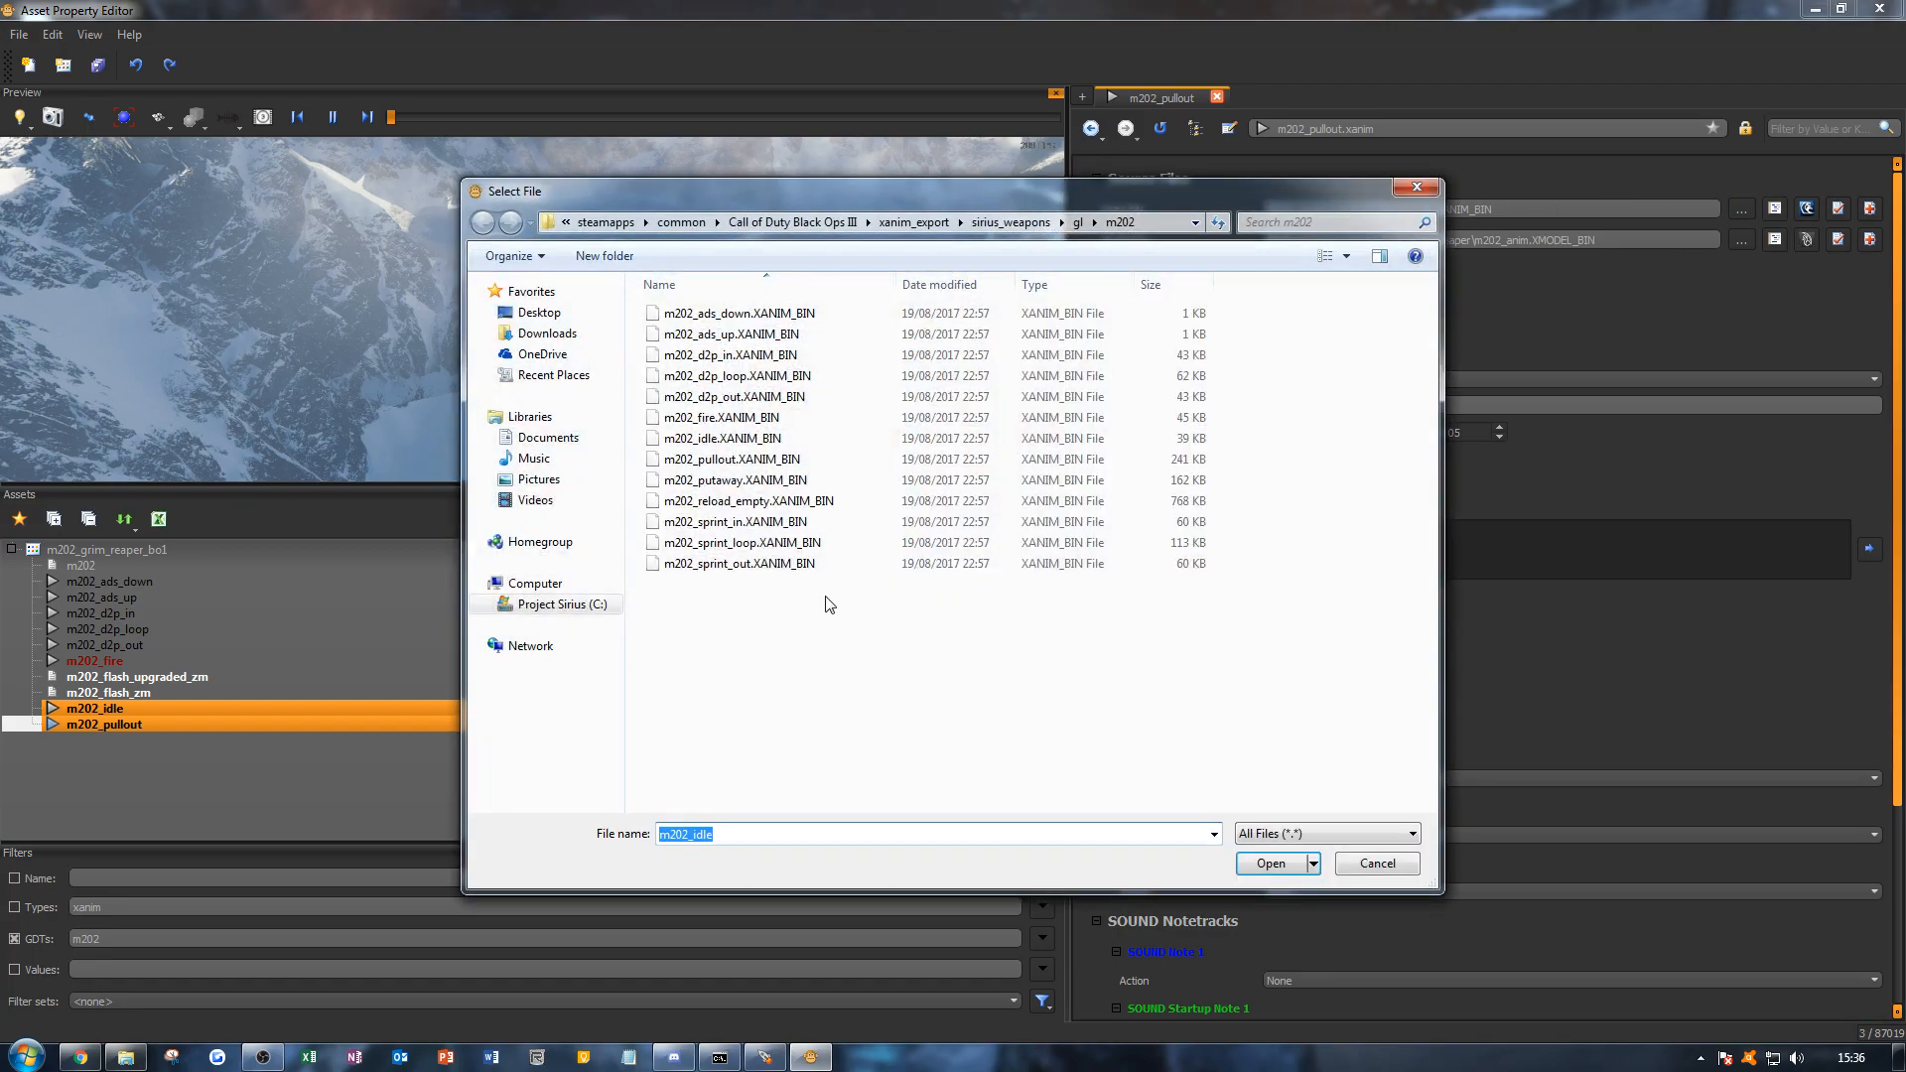
{"action": "double_click", "coordinate": [732, 459]}
Step: Duplicate the m202_pullout asset under the name m202_putaway
{"action": "left_click", "coordinate": [176, 727]}
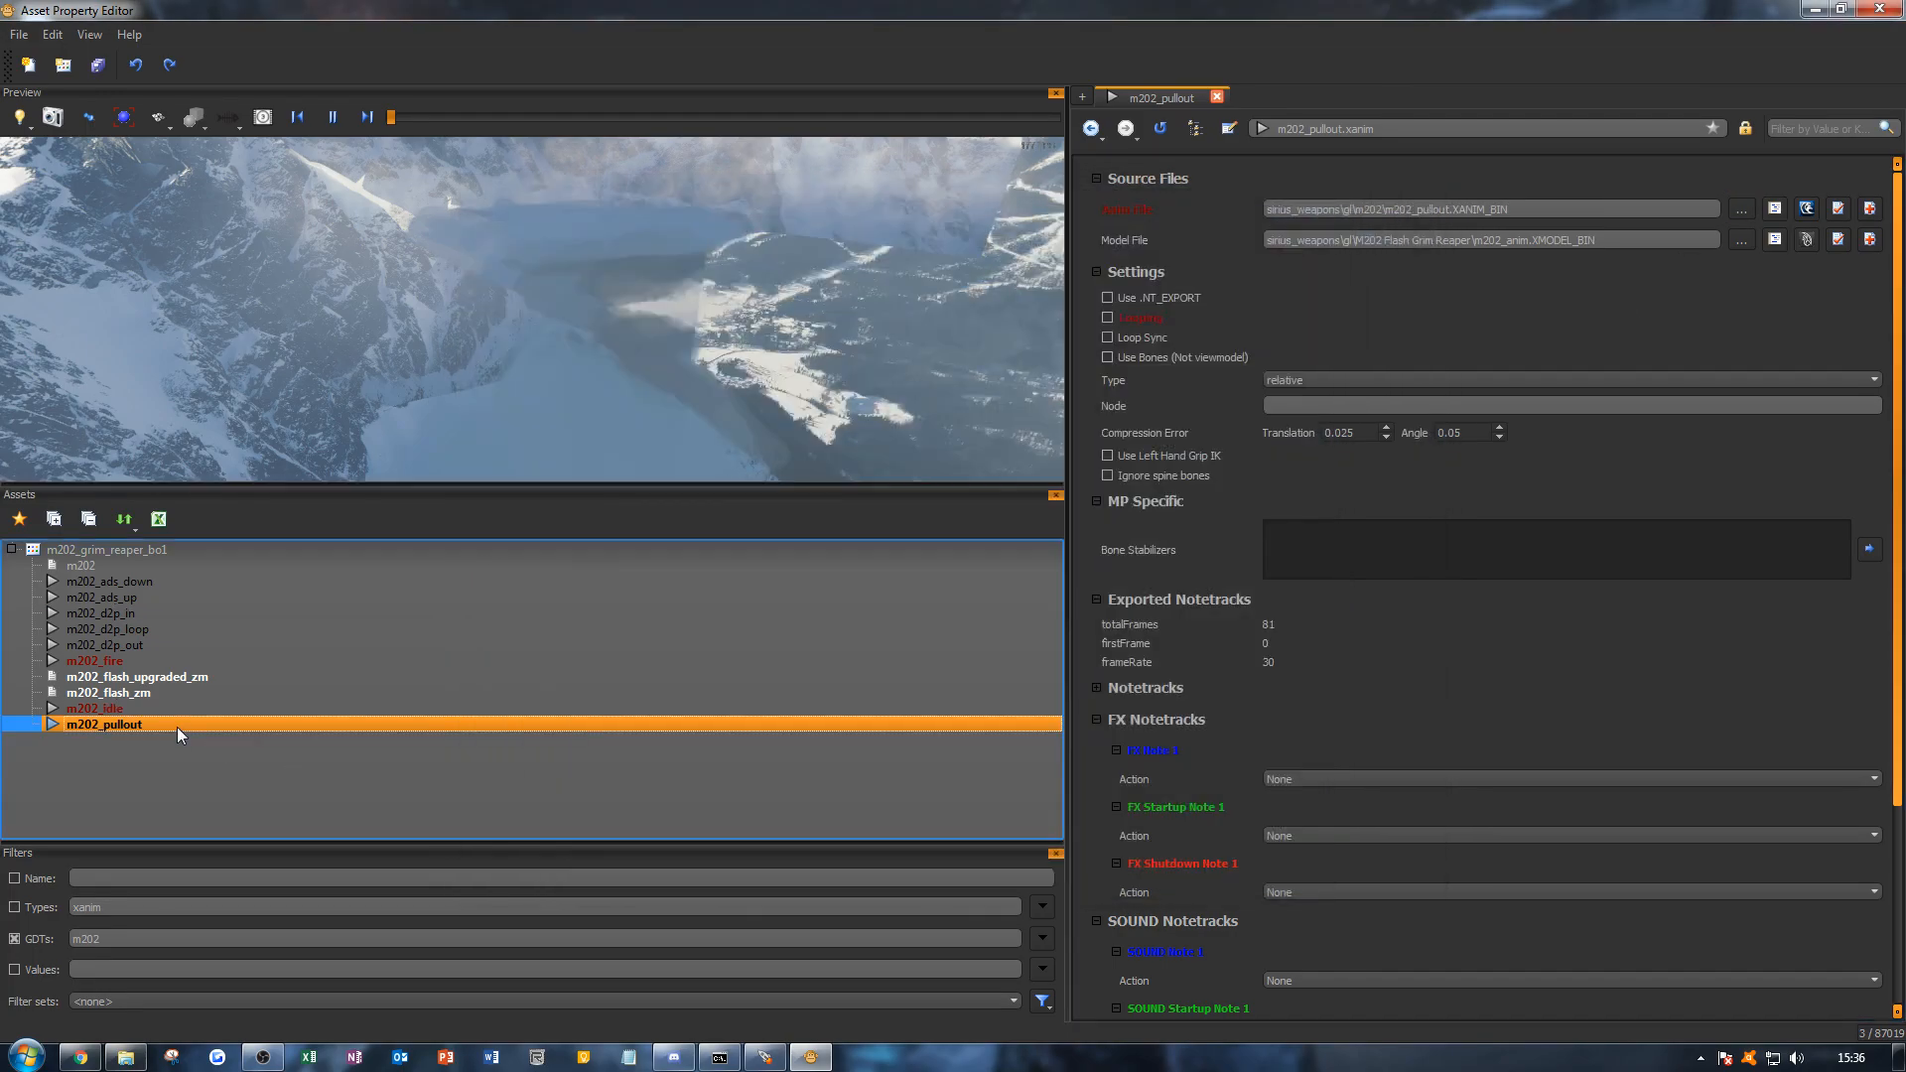
{"action": "right_click", "coordinate": [176, 727]}
{"action": "left_click", "coordinate": [240, 800]}
{"action": "key", "text": "BackSpace"}
{"action": "key", "text": "BackSpace"}
{"action": "key", "text": "BackSpace"}
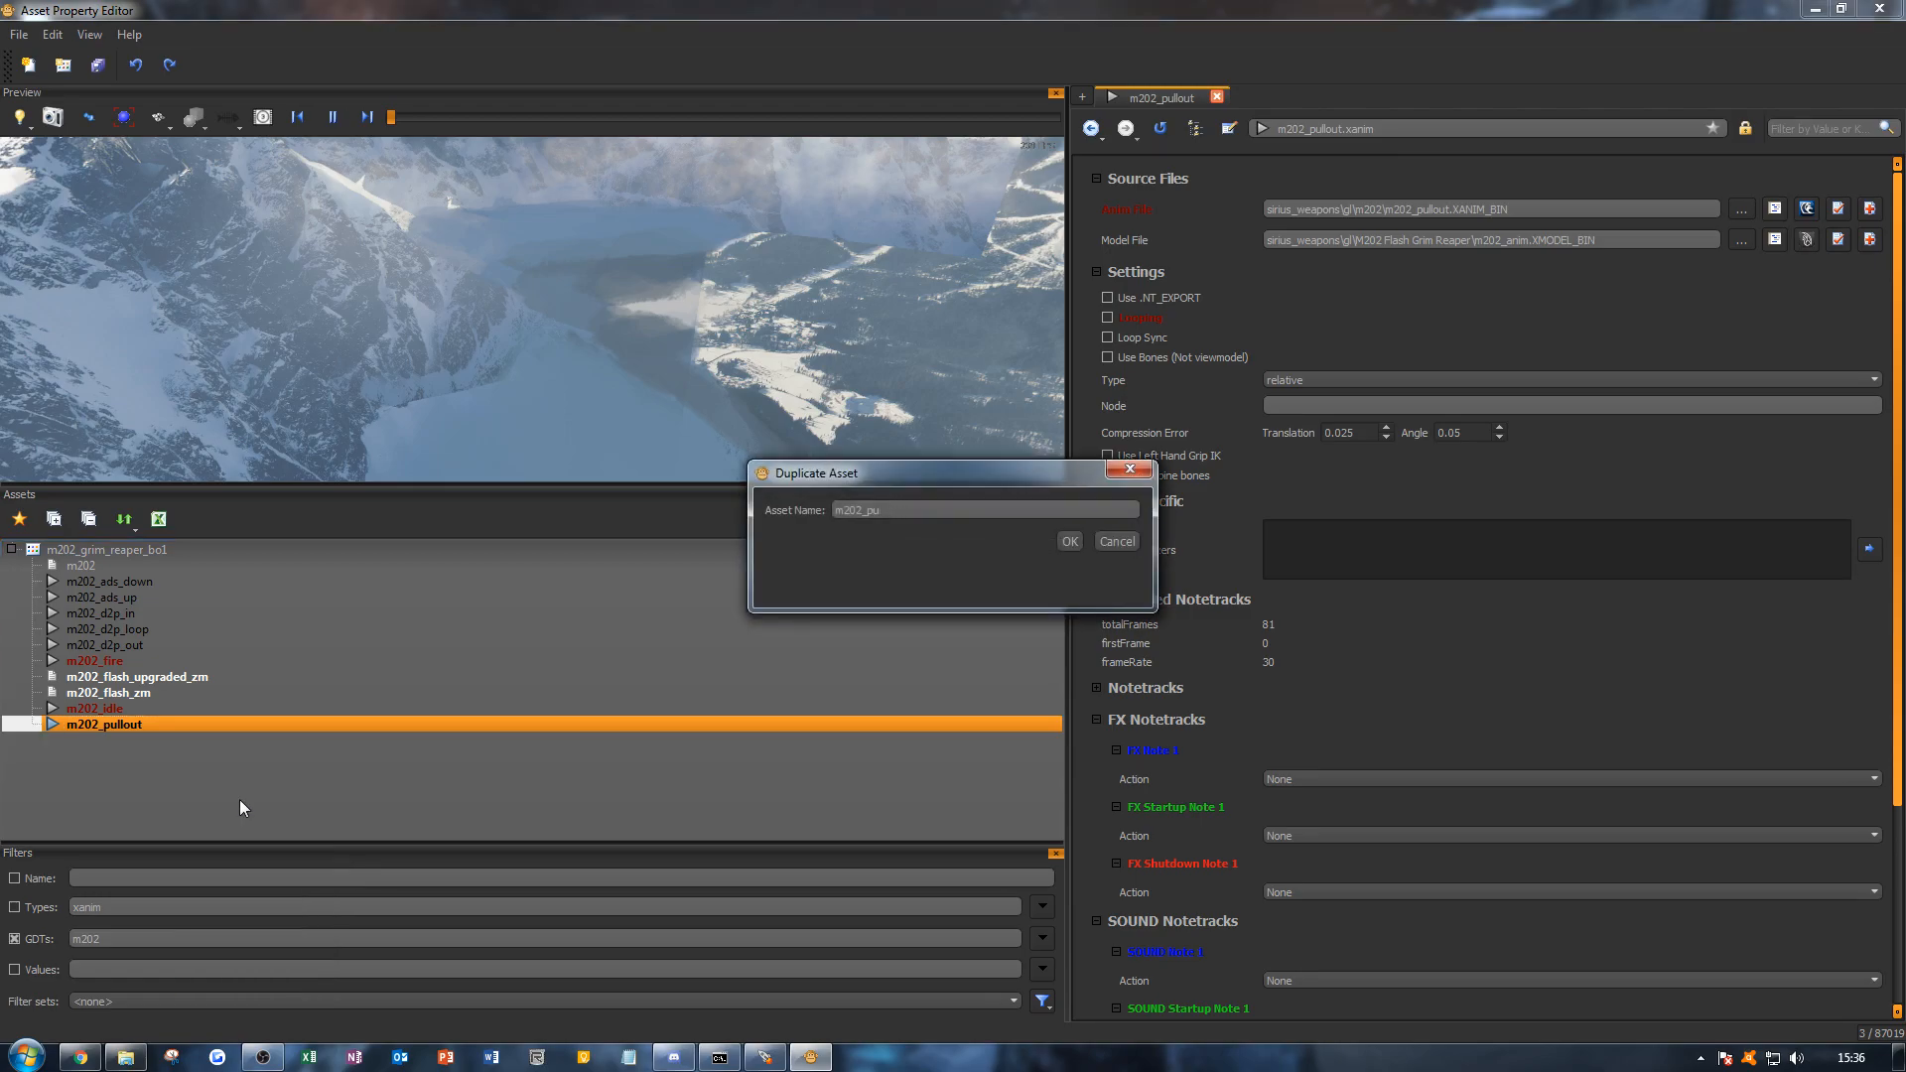
{"action": "type", "text": "away"}
{"action": "key", "text": "Return"}
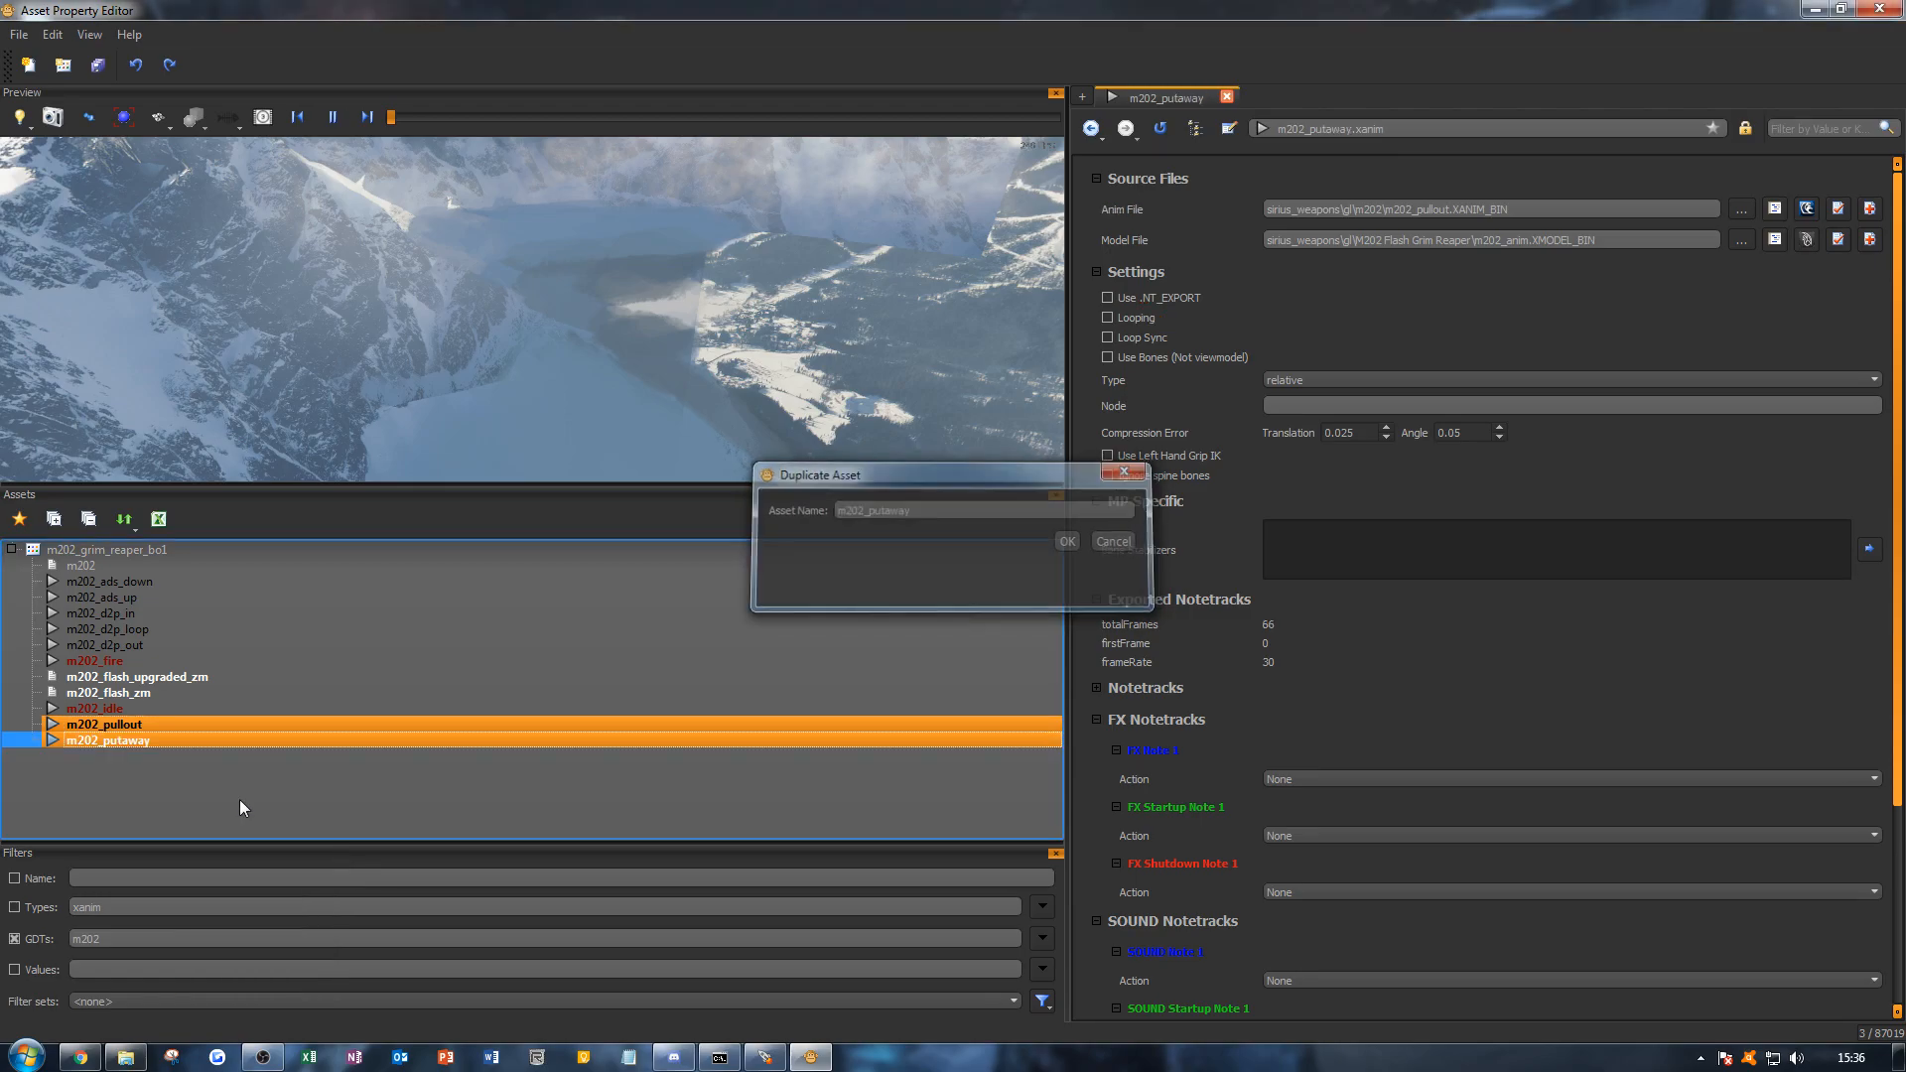
Step: Set the Anim File of m202_putaway to m202_putaway.XANIM_BIN and save the GDT
{"action": "left_click", "coordinate": [1739, 209]}
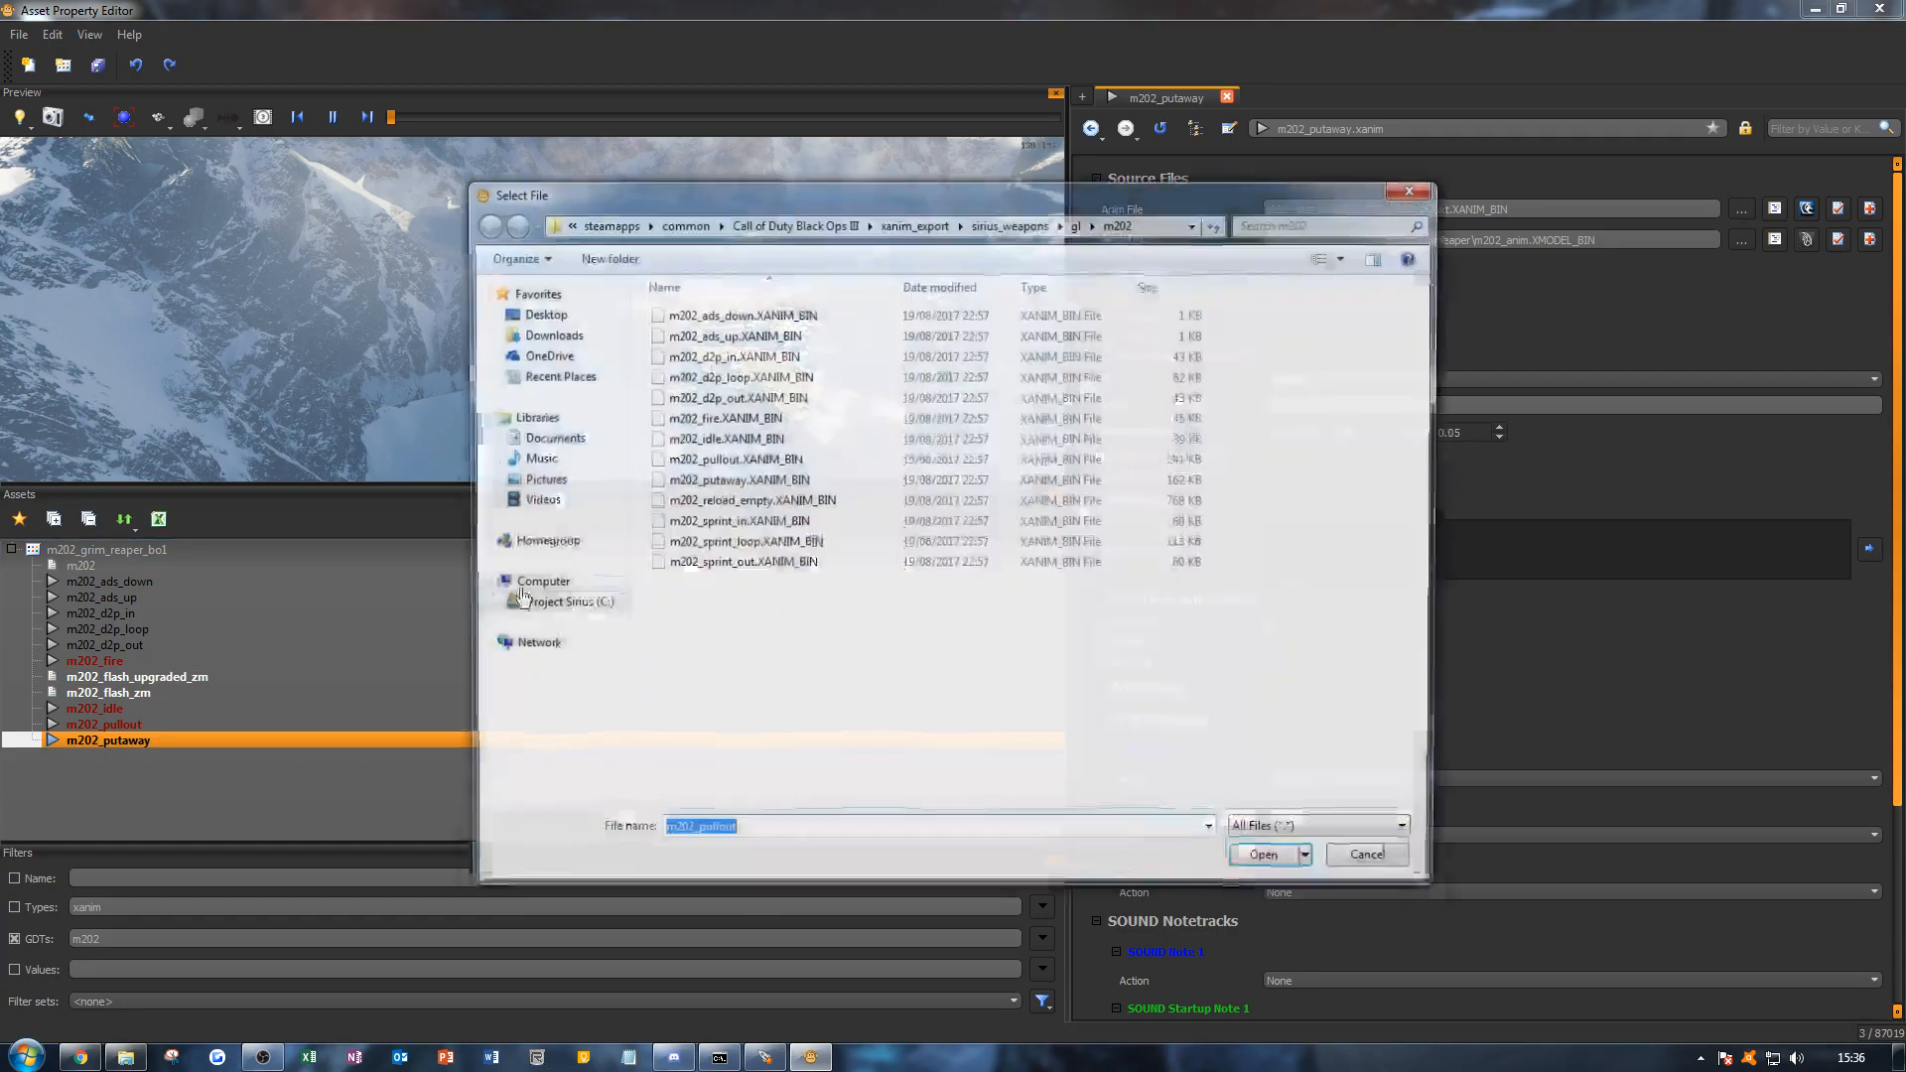
{"action": "left_click", "coordinate": [795, 482]}
{"action": "double_click", "coordinate": [797, 483]}
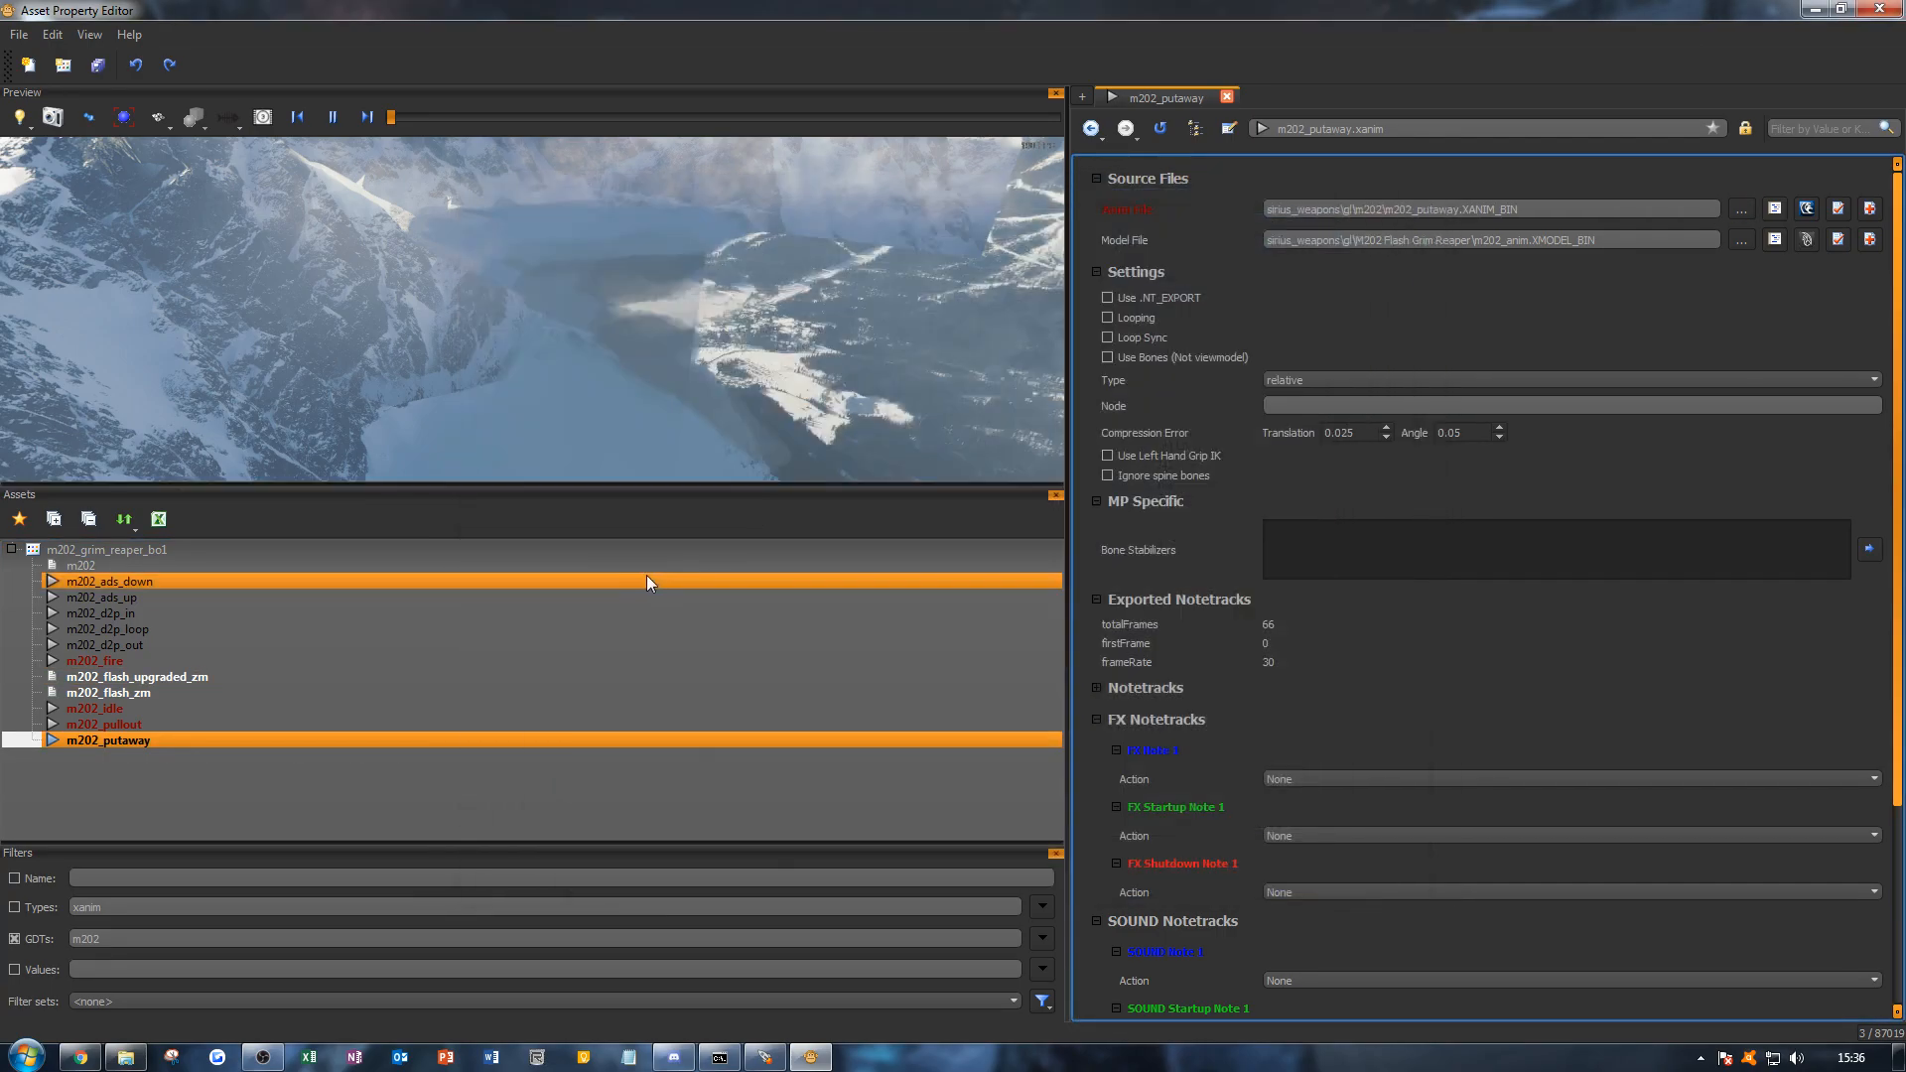
{"action": "key", "text": "alt+Tab"}
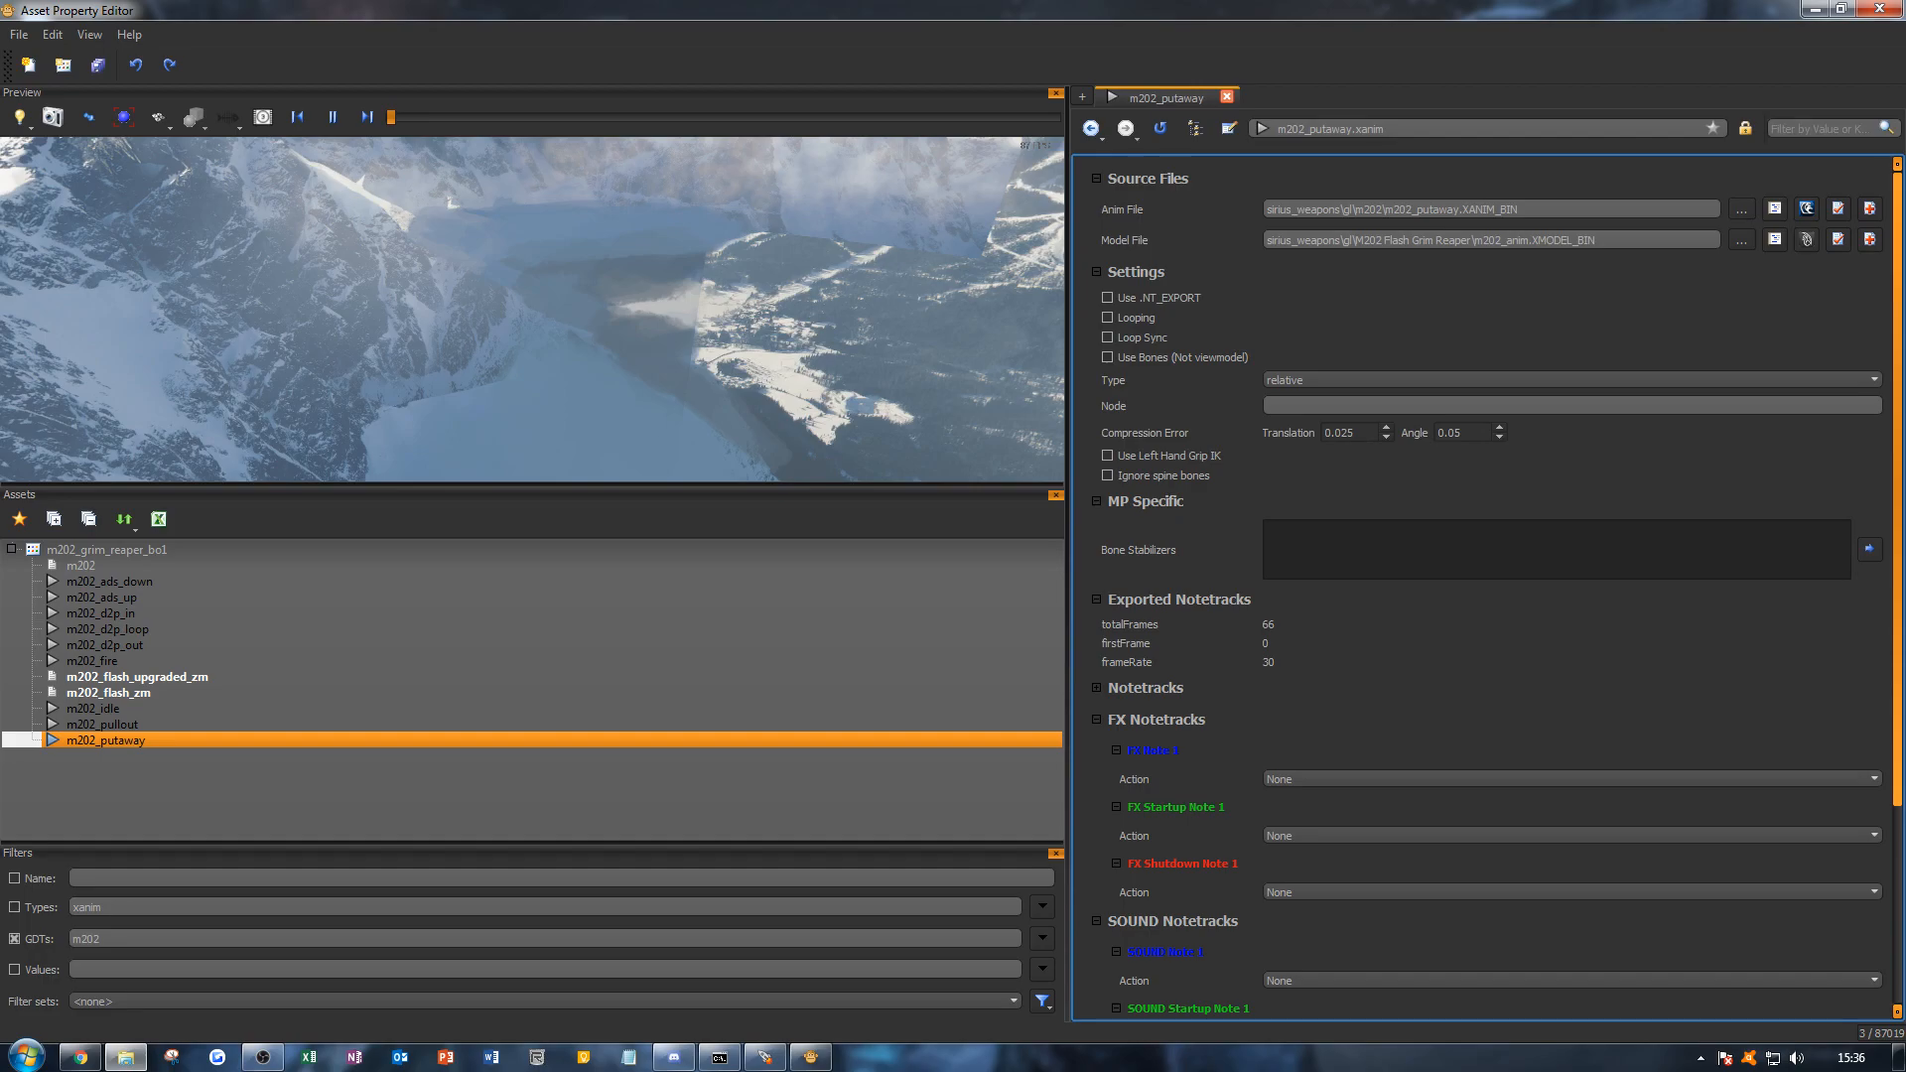
Step: Duplicate the m202_putaway asset under the name m202_reload_empty
{"action": "right_click", "coordinate": [159, 742]}
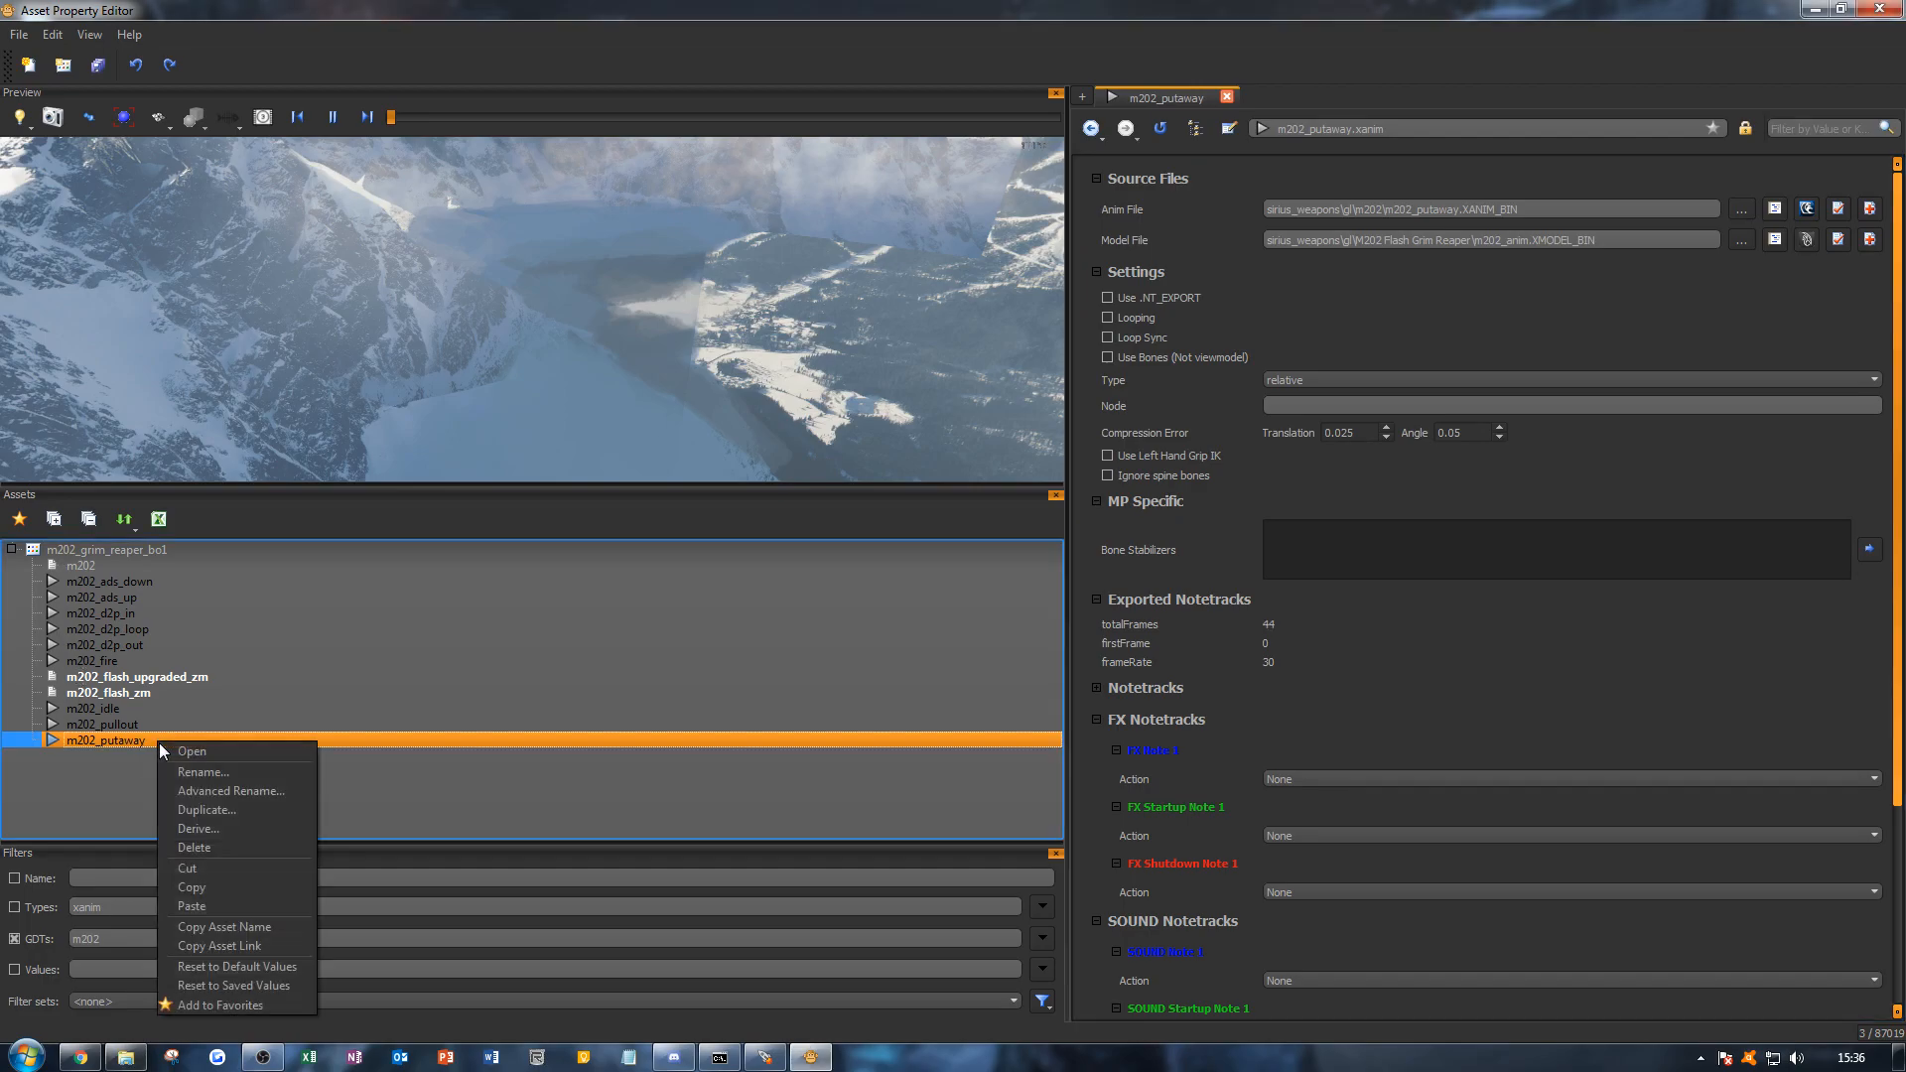
{"action": "left_click", "coordinate": [186, 809]}
{"action": "key", "text": "BackSpace"}
{"action": "key", "text": "BackSpace"}
{"action": "key", "text": "BackSpace"}
{"action": "key", "text": "BackSpace"}
{"action": "key", "text": "BackSpace"}
{"action": "key", "text": "BackSpace"}
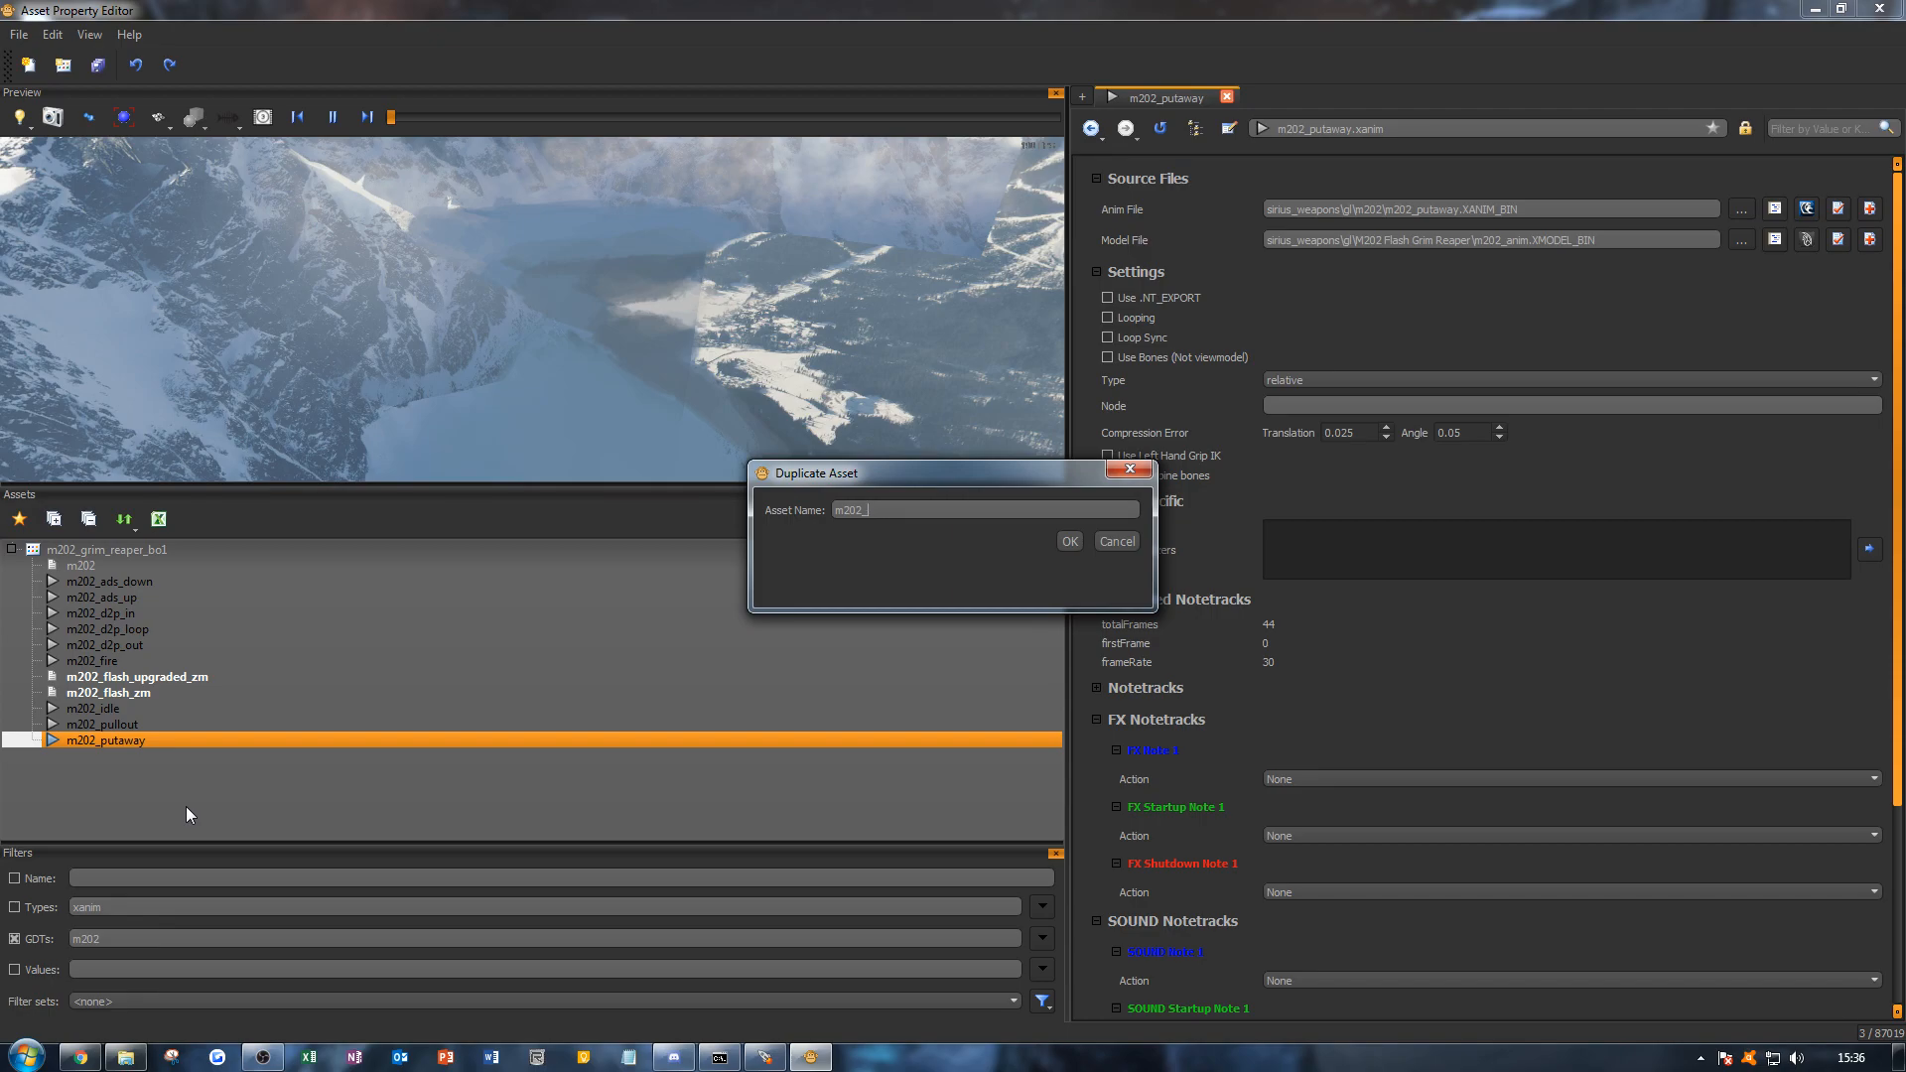
{"action": "type", "text": "reload_empty"}
{"action": "left_click", "coordinate": [1068, 541]}
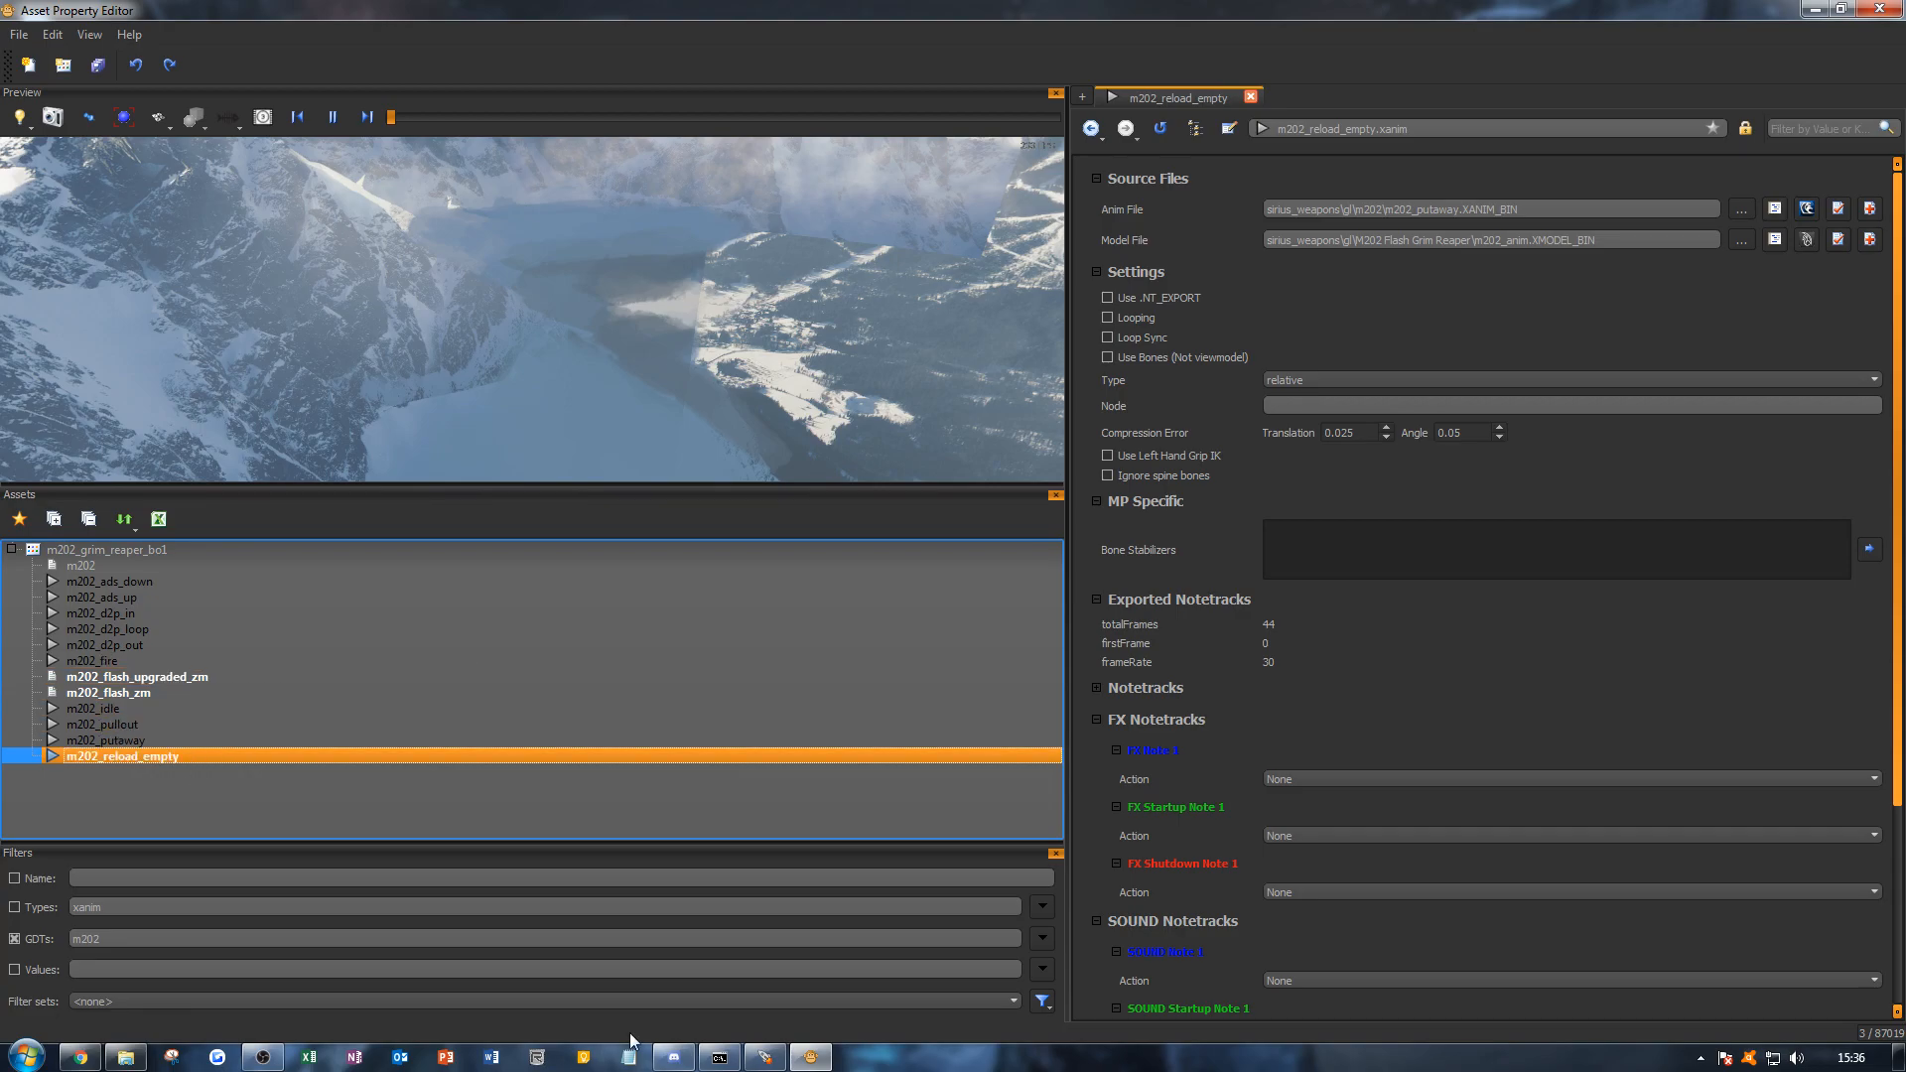
Step: Choose m202_reload_empty.XANIM_BIN as the Anim File of the m202_reload_empty asset
{"action": "left_click", "coordinate": [676, 1057]}
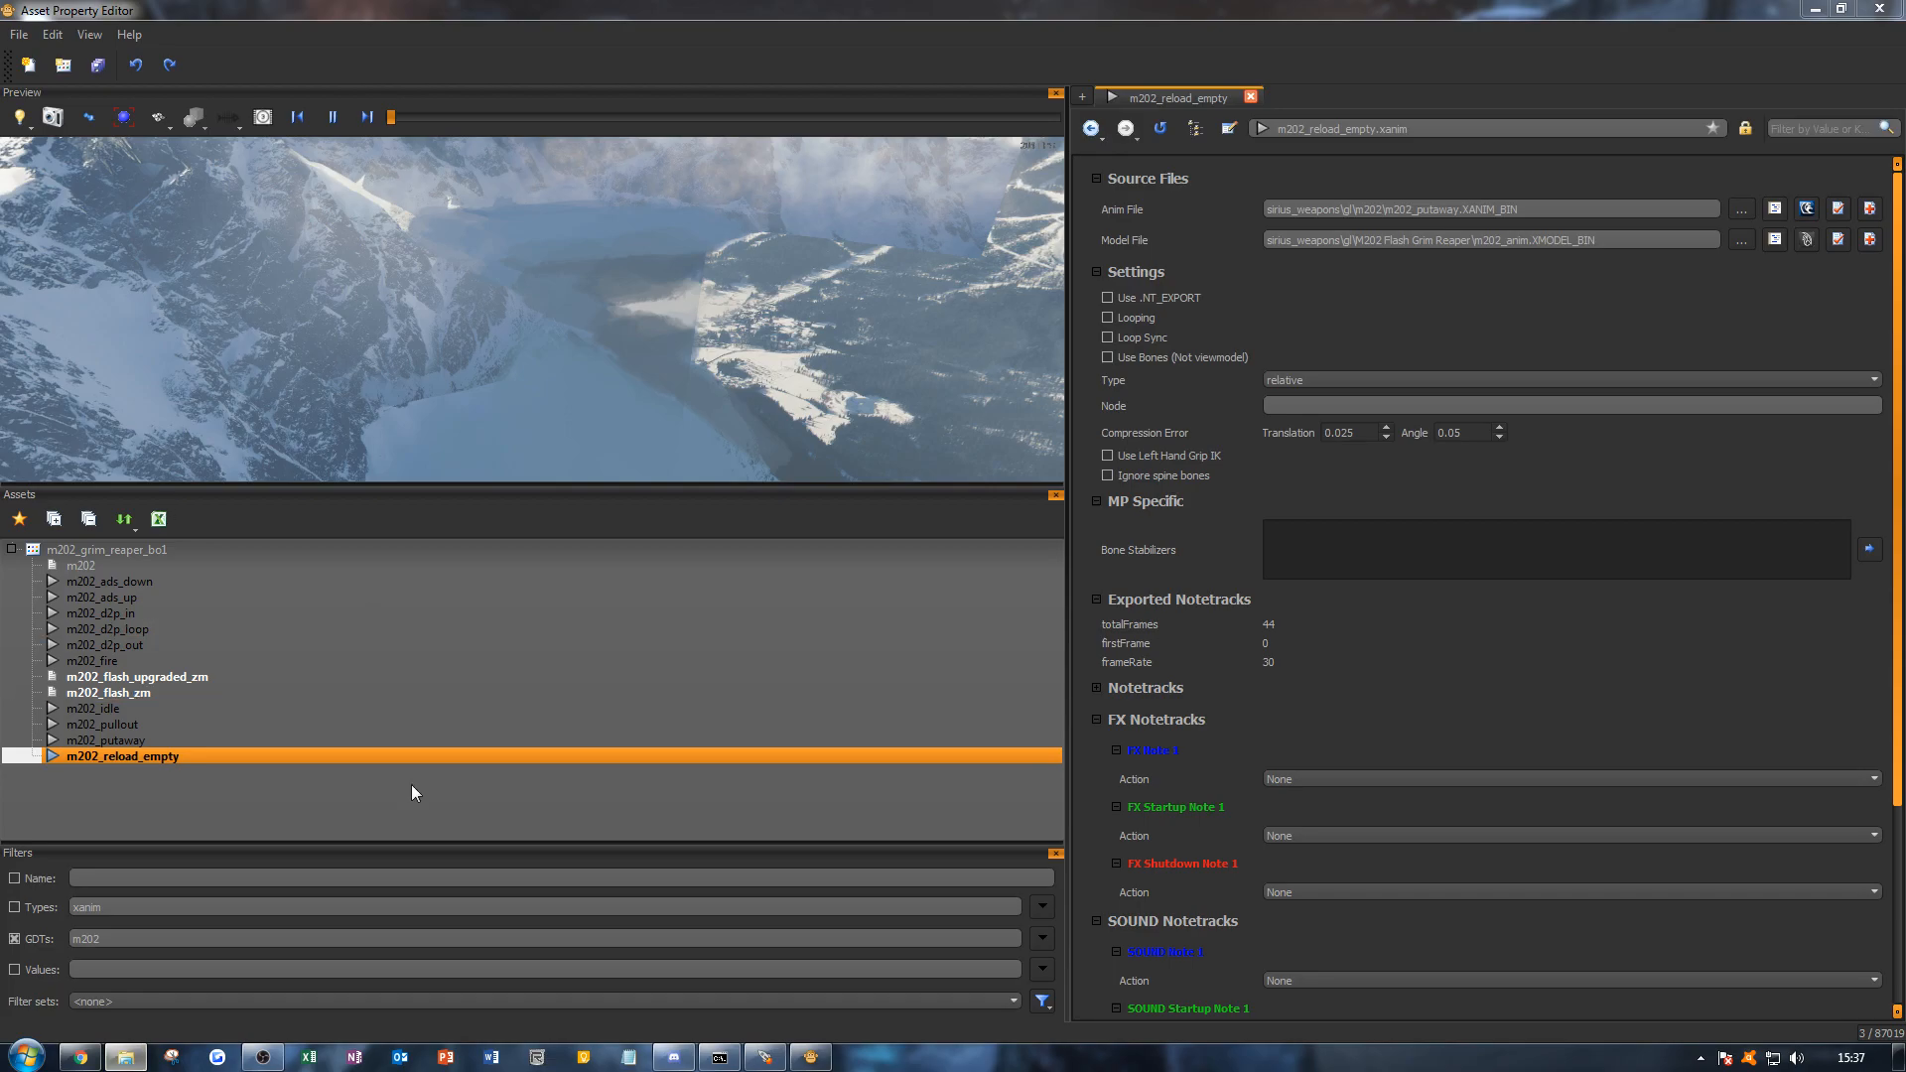
{"action": "left_click", "coordinate": [1734, 211]}
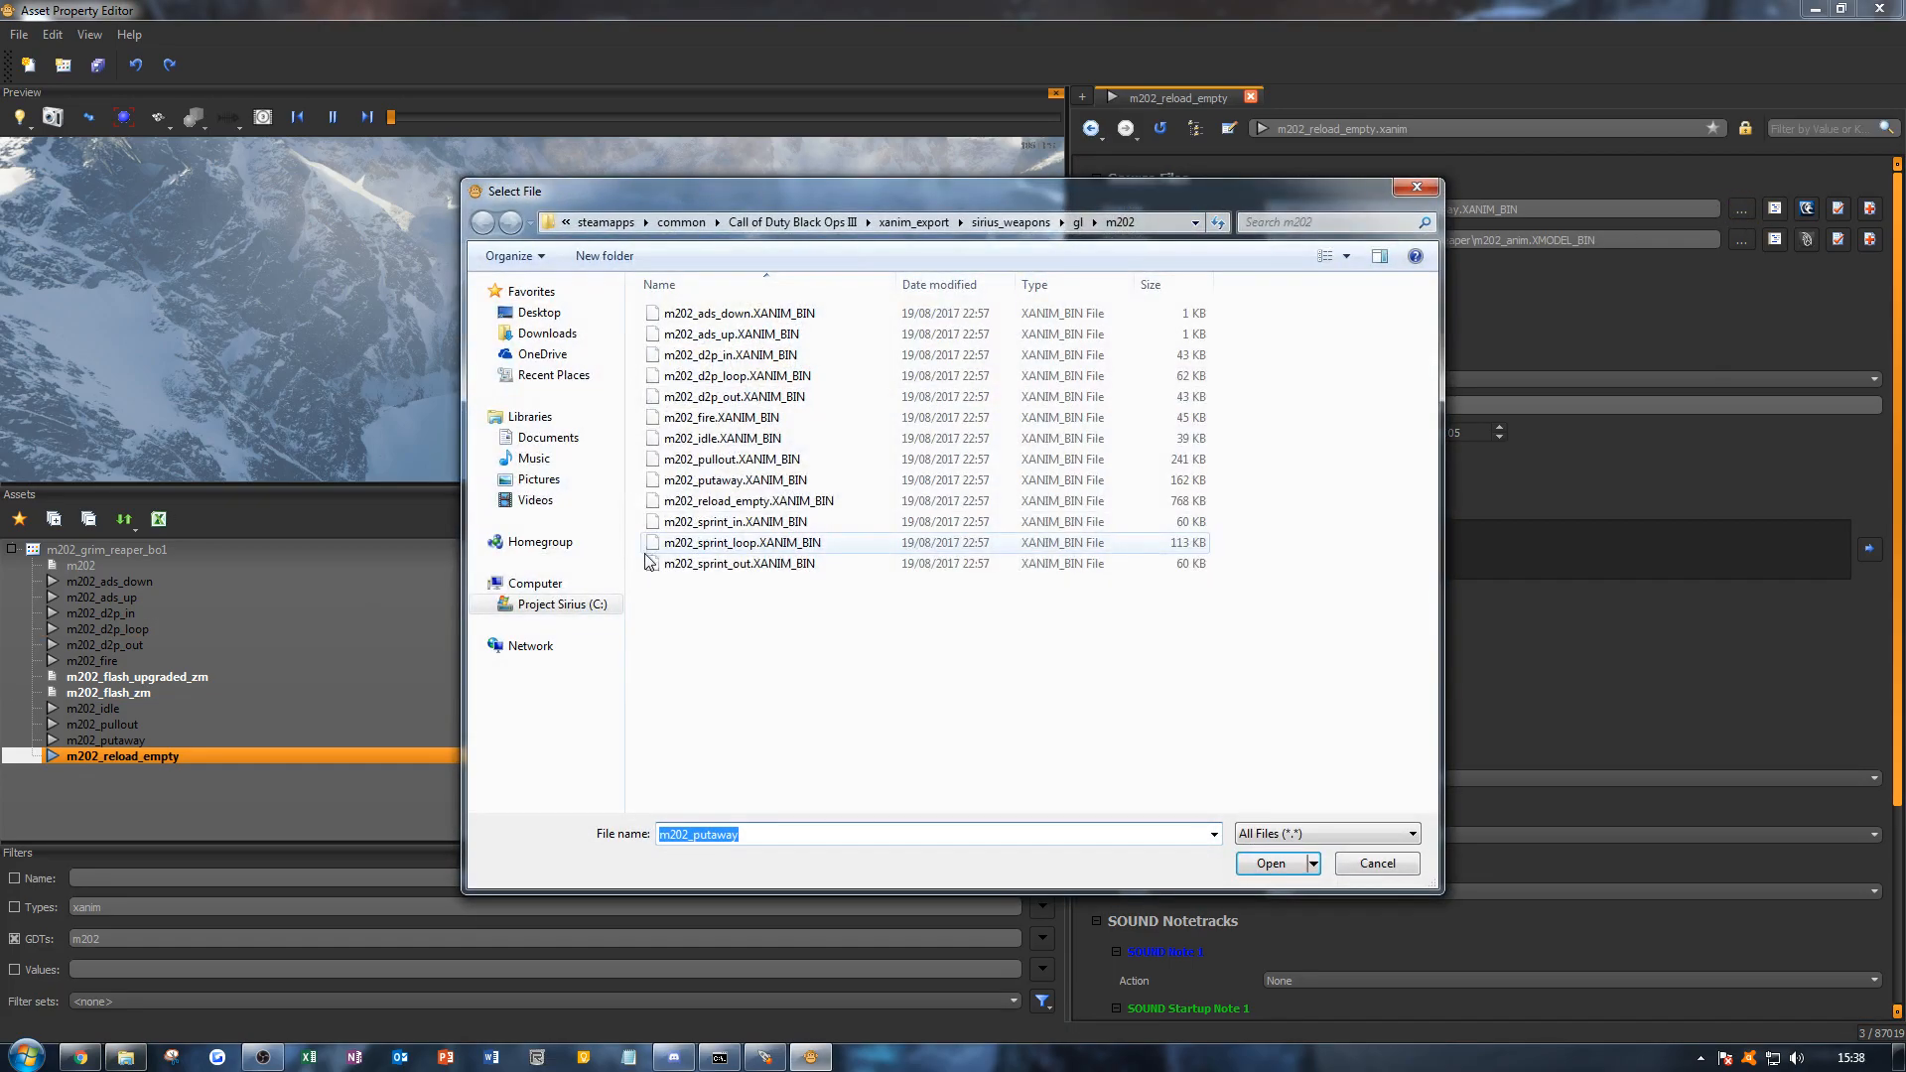
{"action": "double_click", "coordinate": [751, 500]}
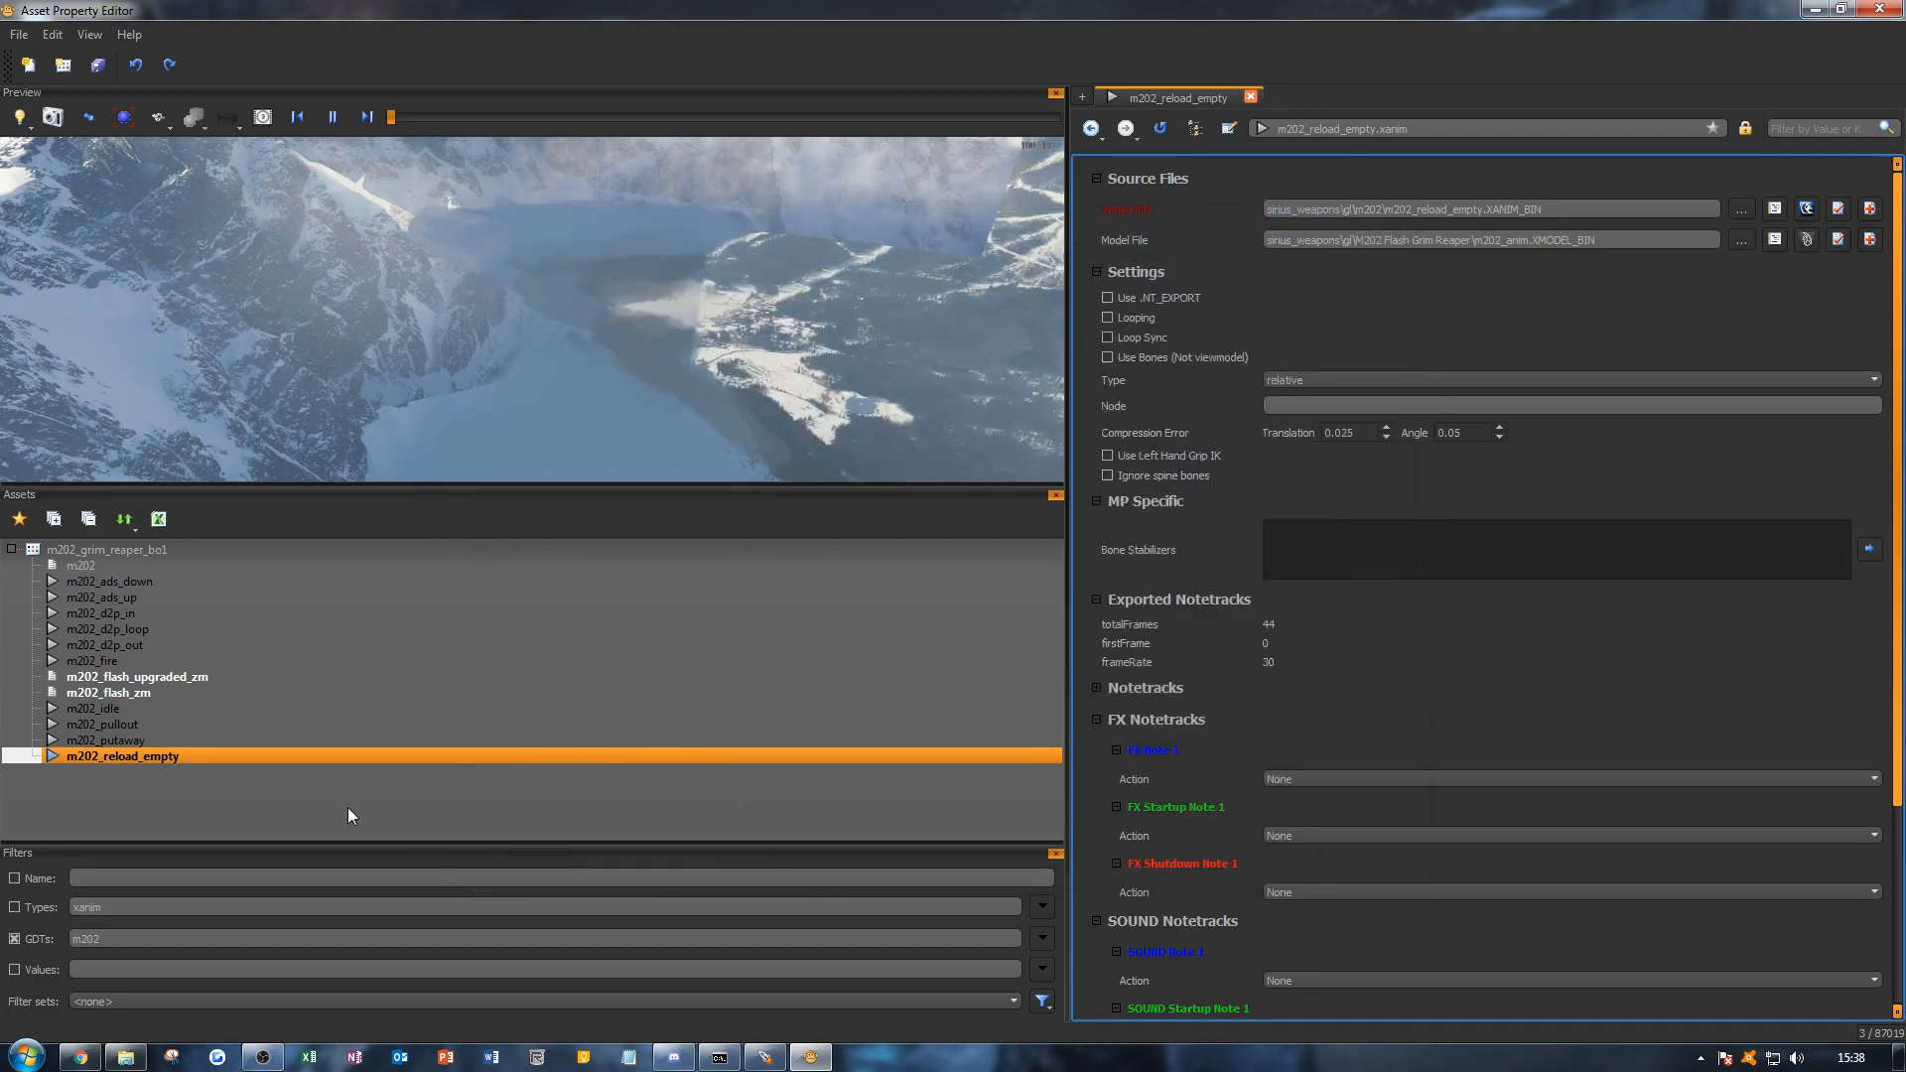
Step: Duplicate m202_reload_empty as m202_sprint_in and set its Anim File to m202_sprint_in.XANIM_BIN
{"action": "left_click", "coordinate": [342, 755]}
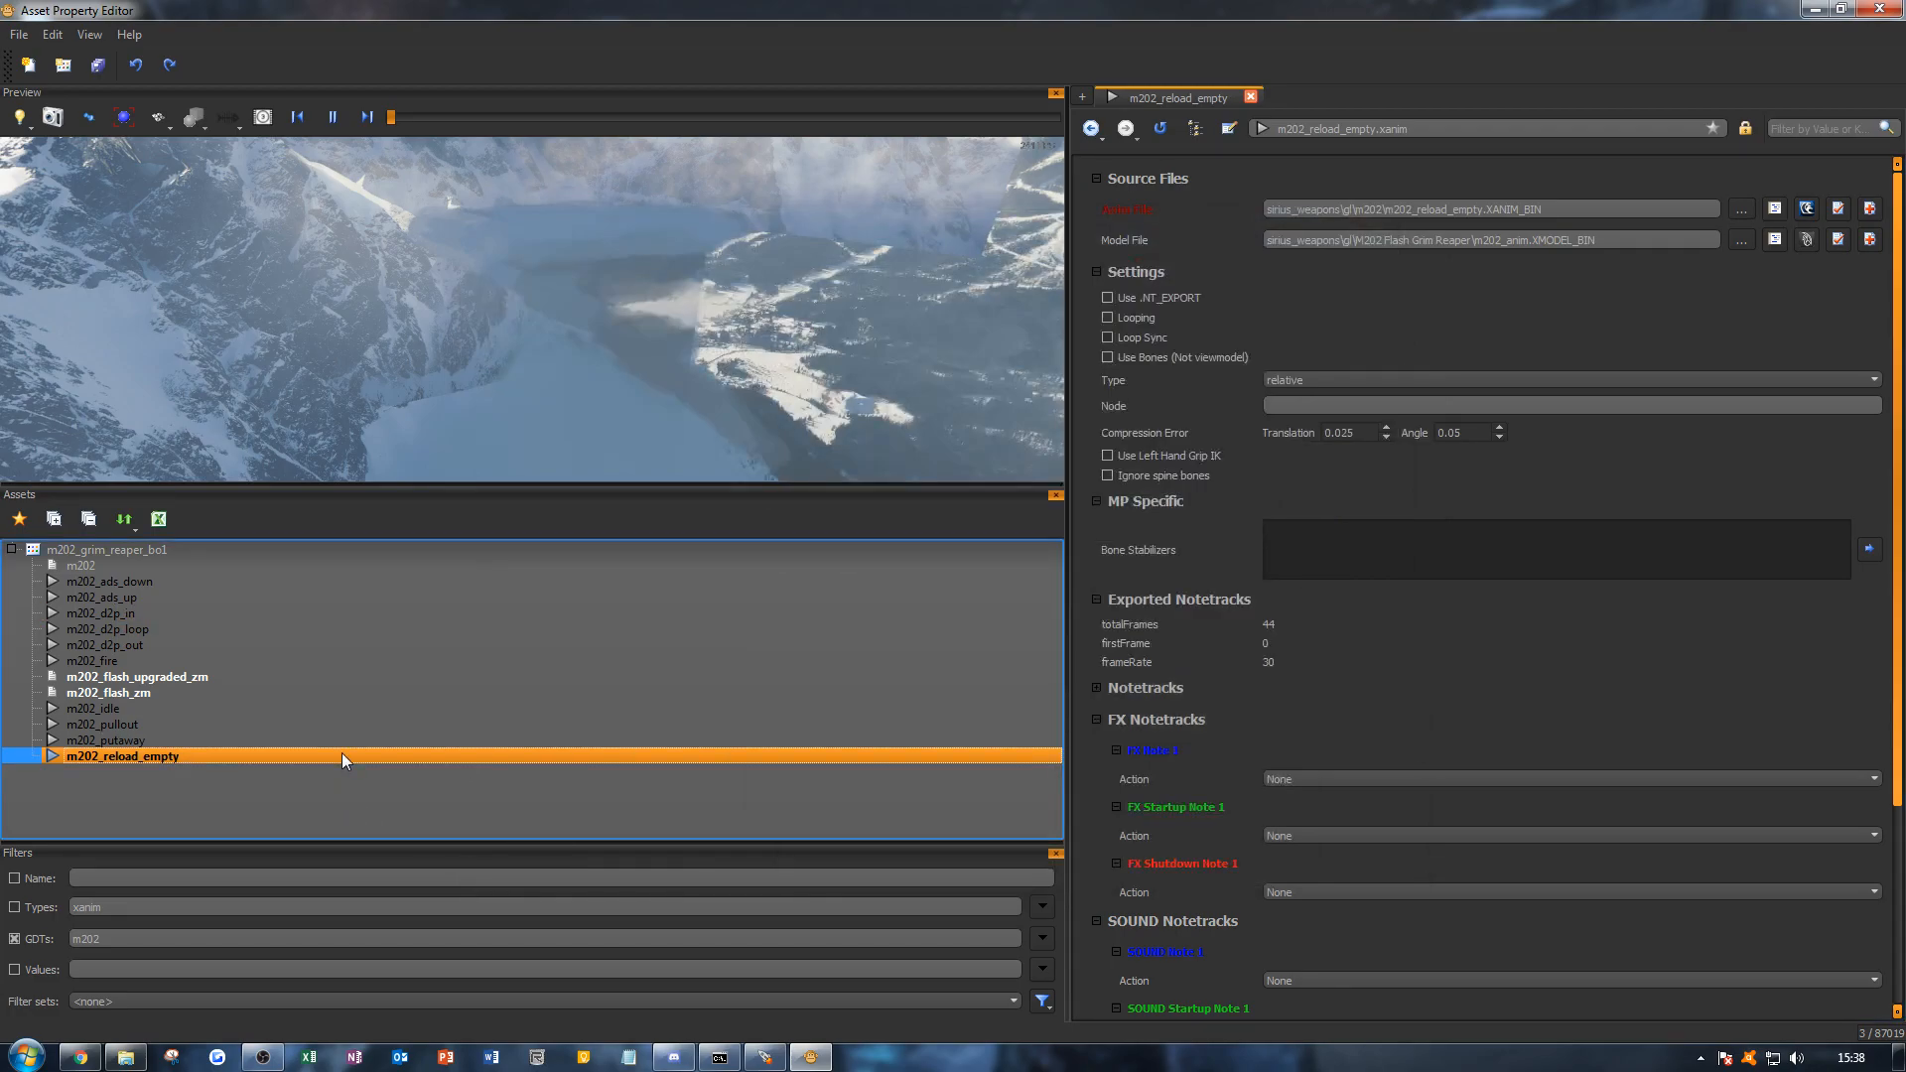
{"action": "right_click", "coordinate": [341, 755]}
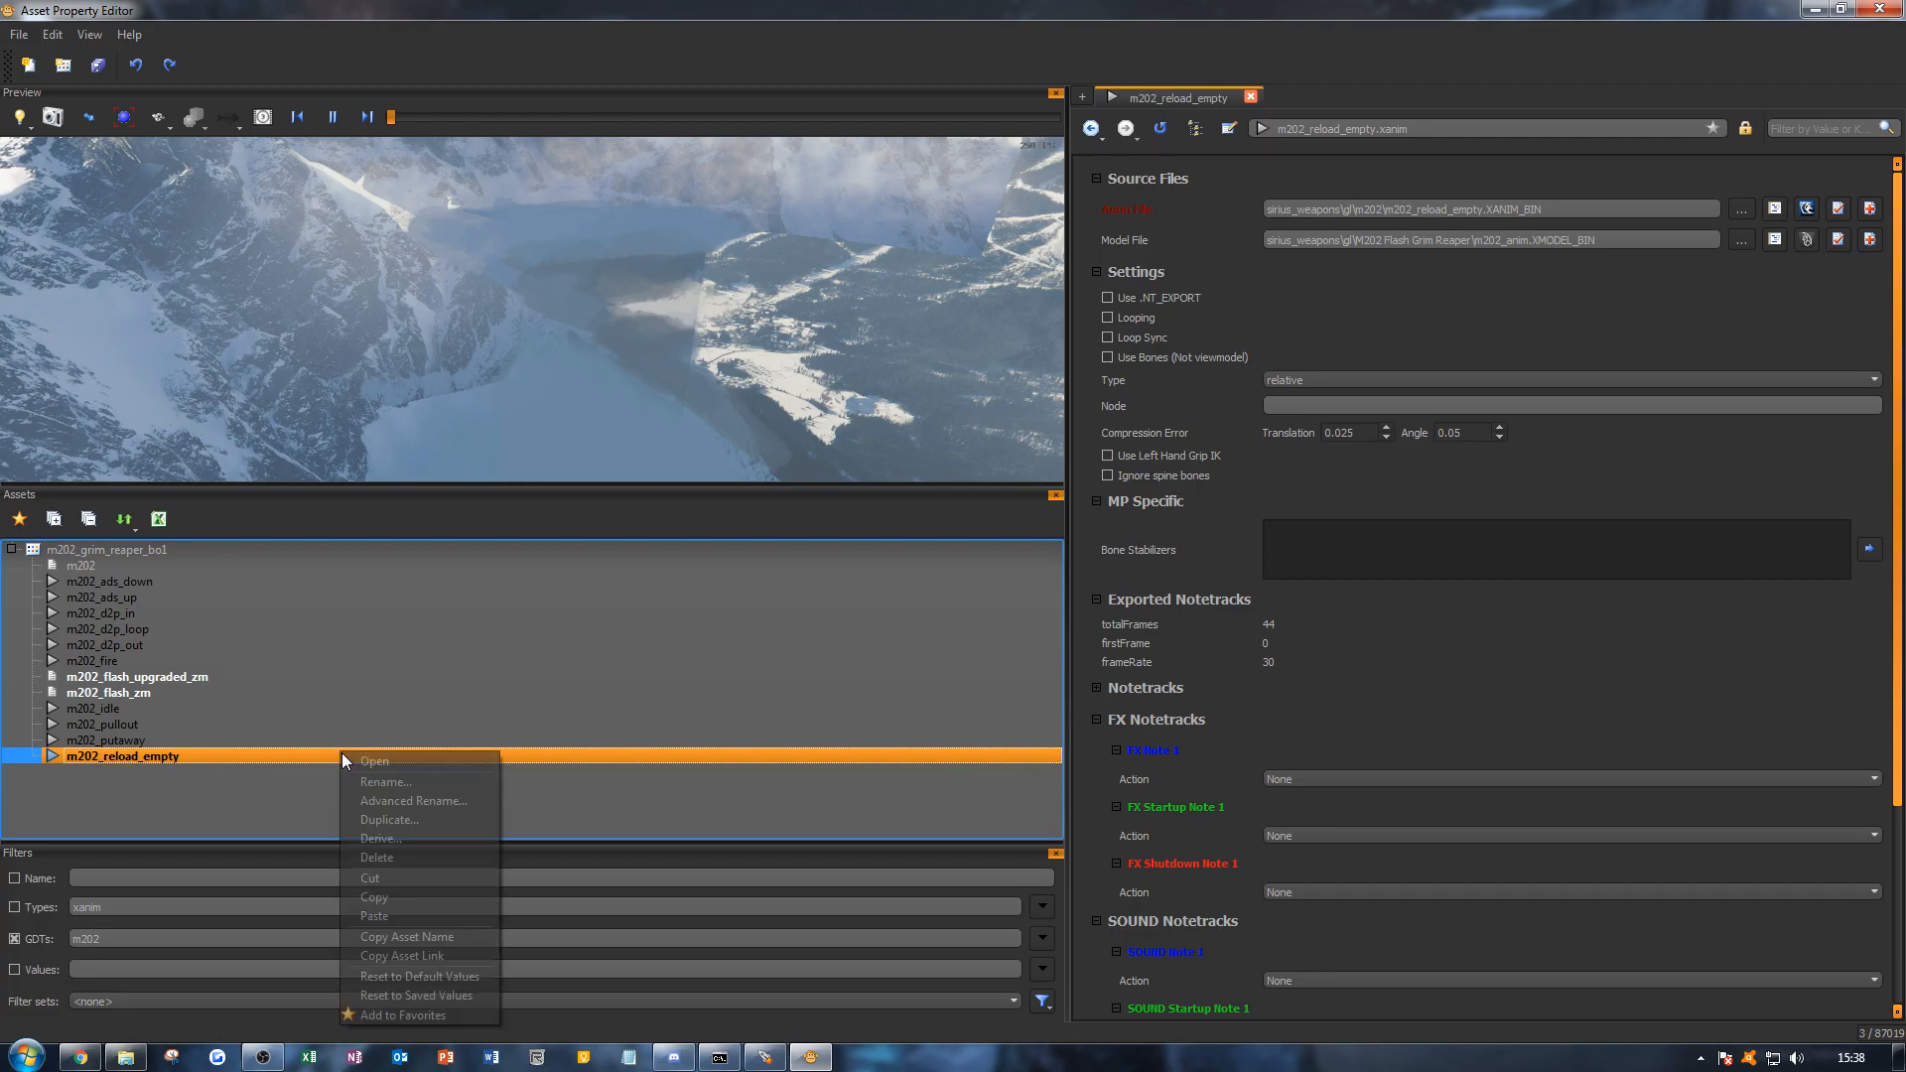
{"action": "left_click", "coordinate": [365, 816]}
{"action": "left_click_drag", "start_coordinate": [935, 511], "coordinate": [869, 511]}
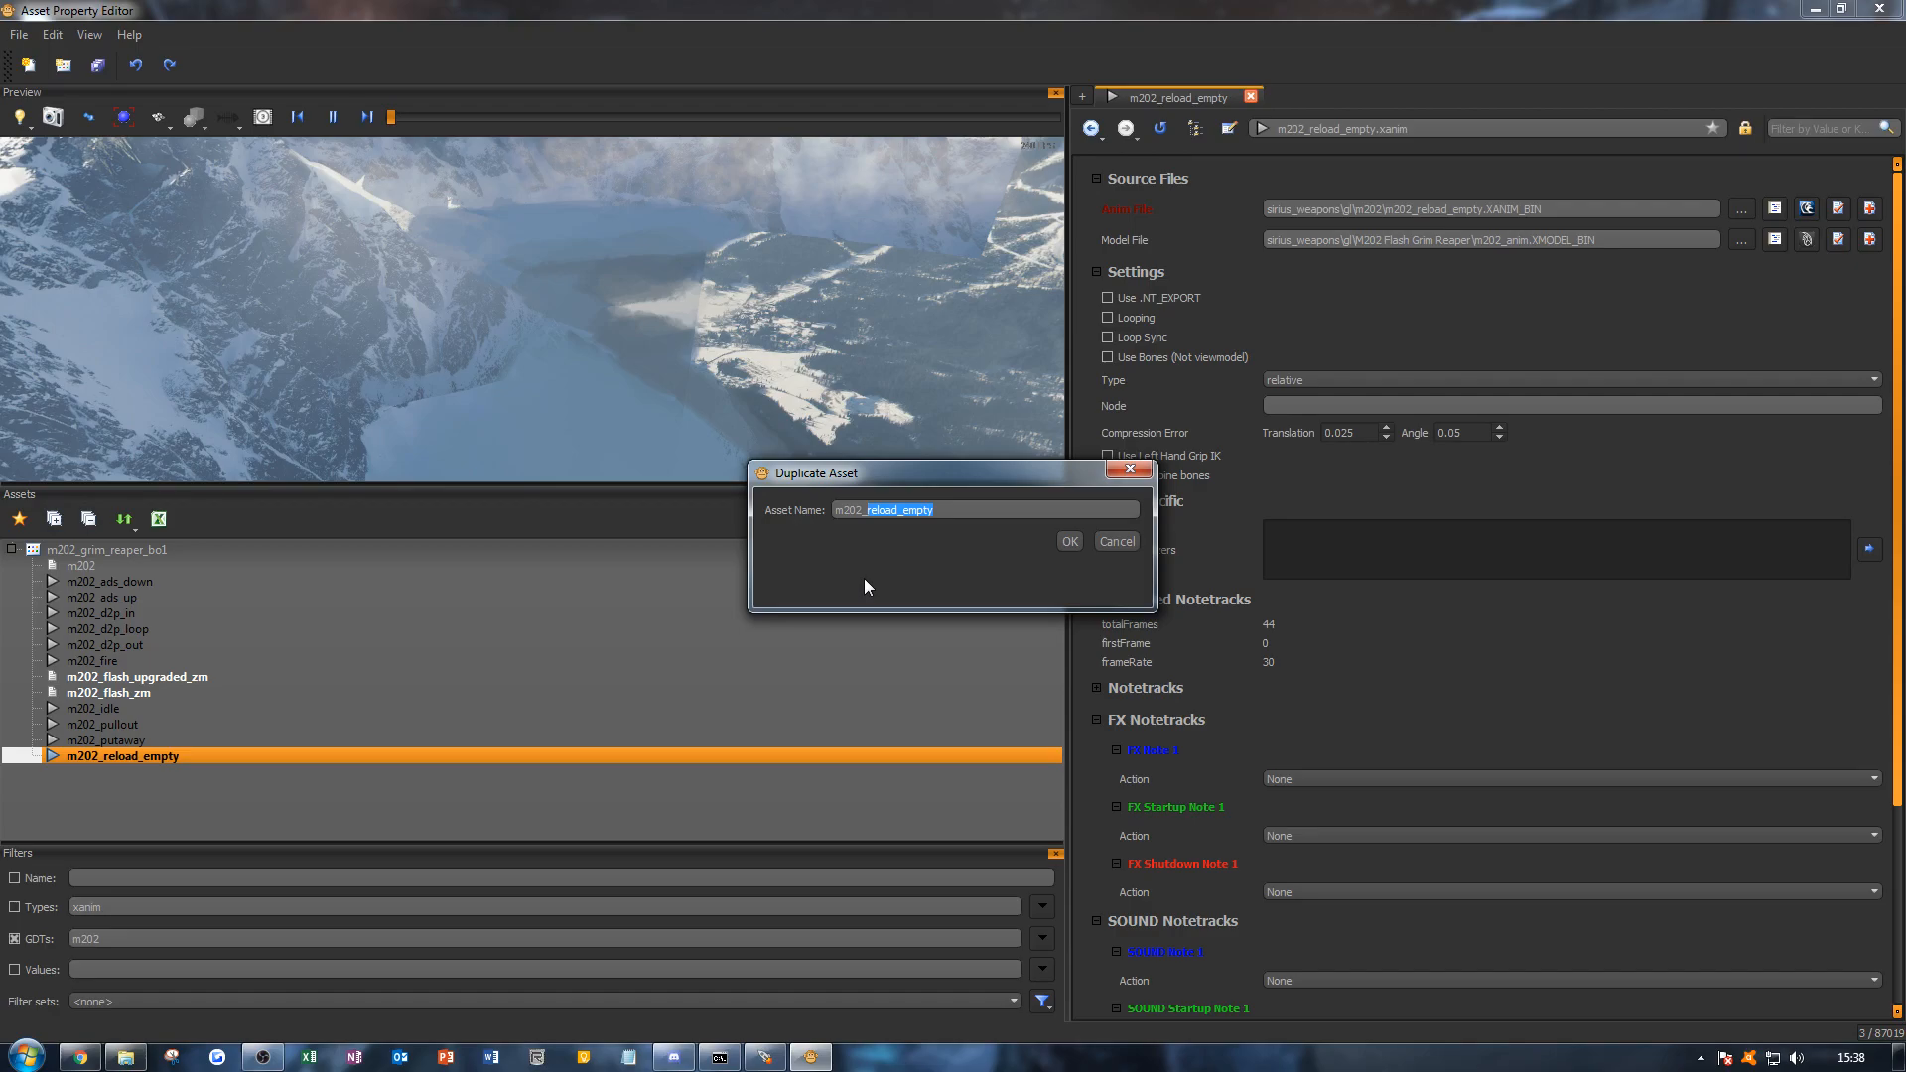
{"action": "type", "text": "sprint_in"}
{"action": "left_click", "coordinate": [1066, 548]}
{"action": "left_click", "coordinate": [1740, 209]}
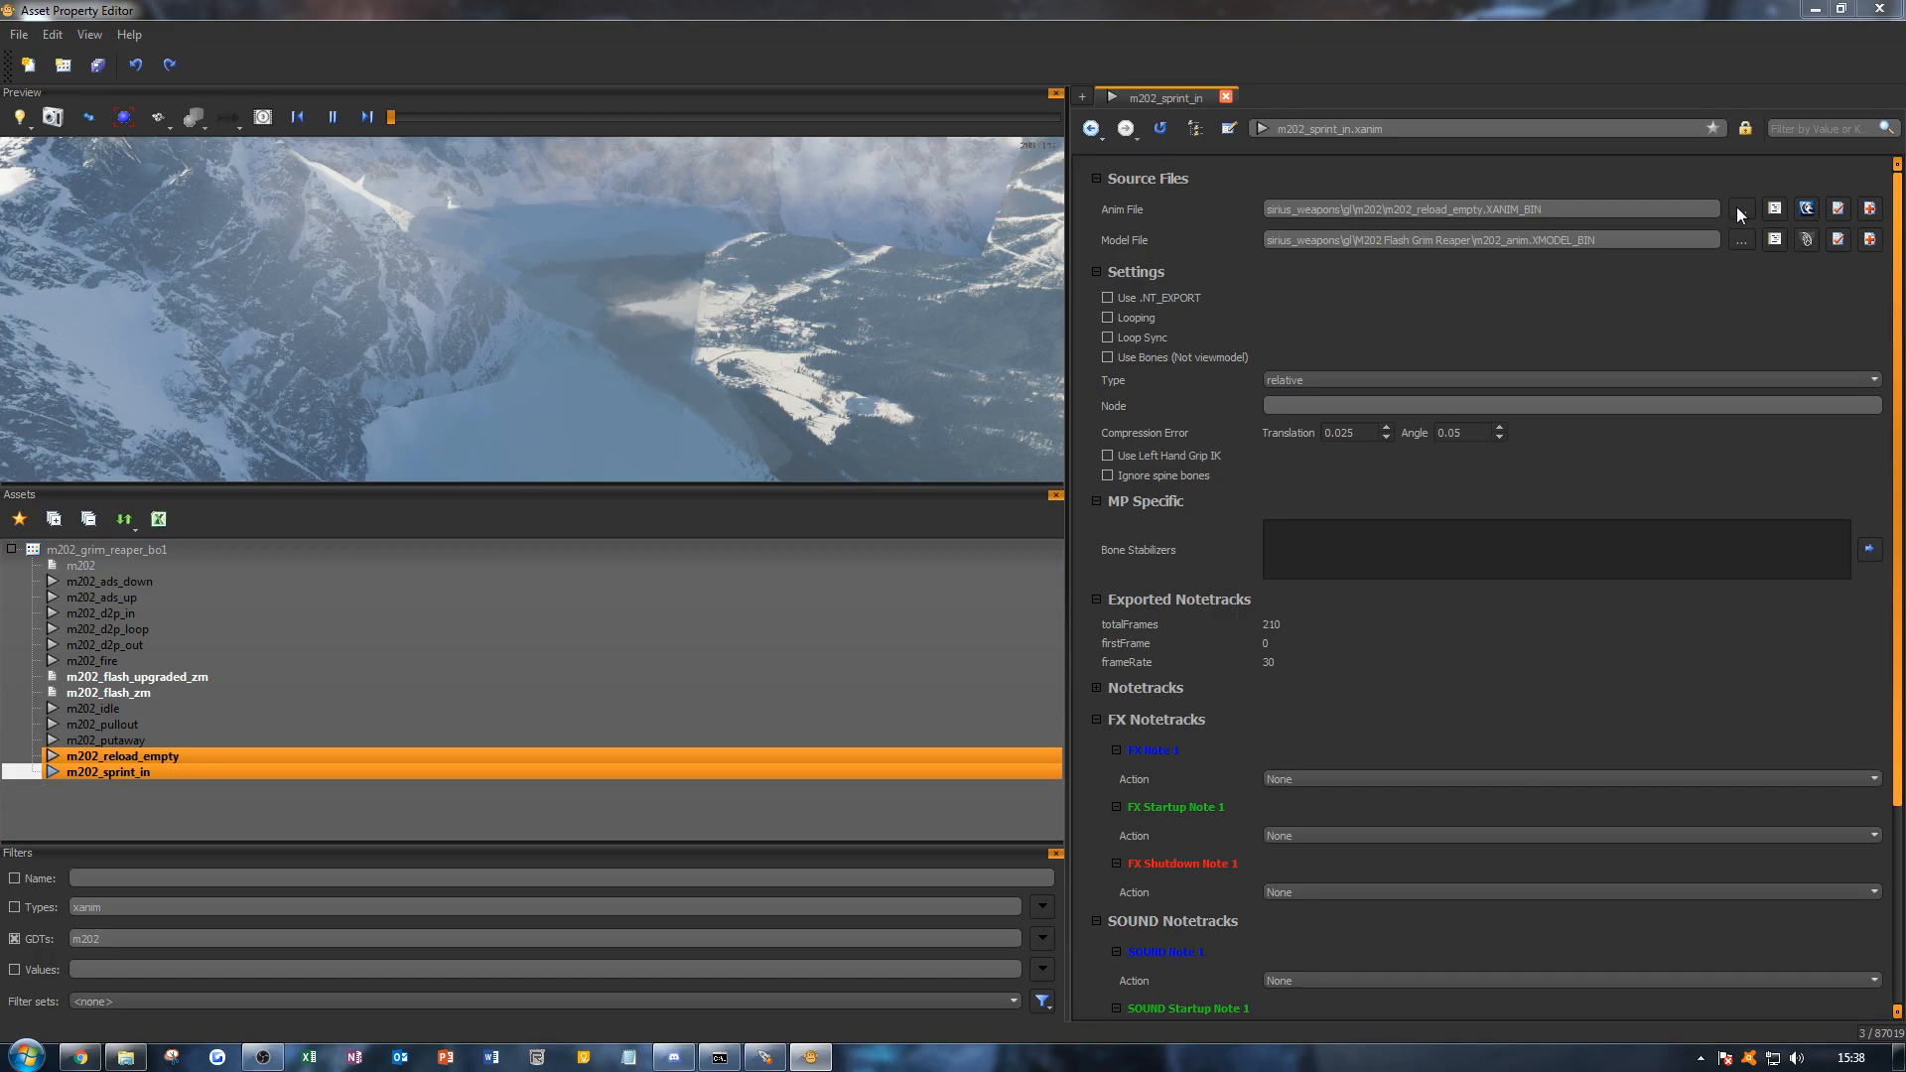
{"action": "double_click", "coordinate": [735, 521]}
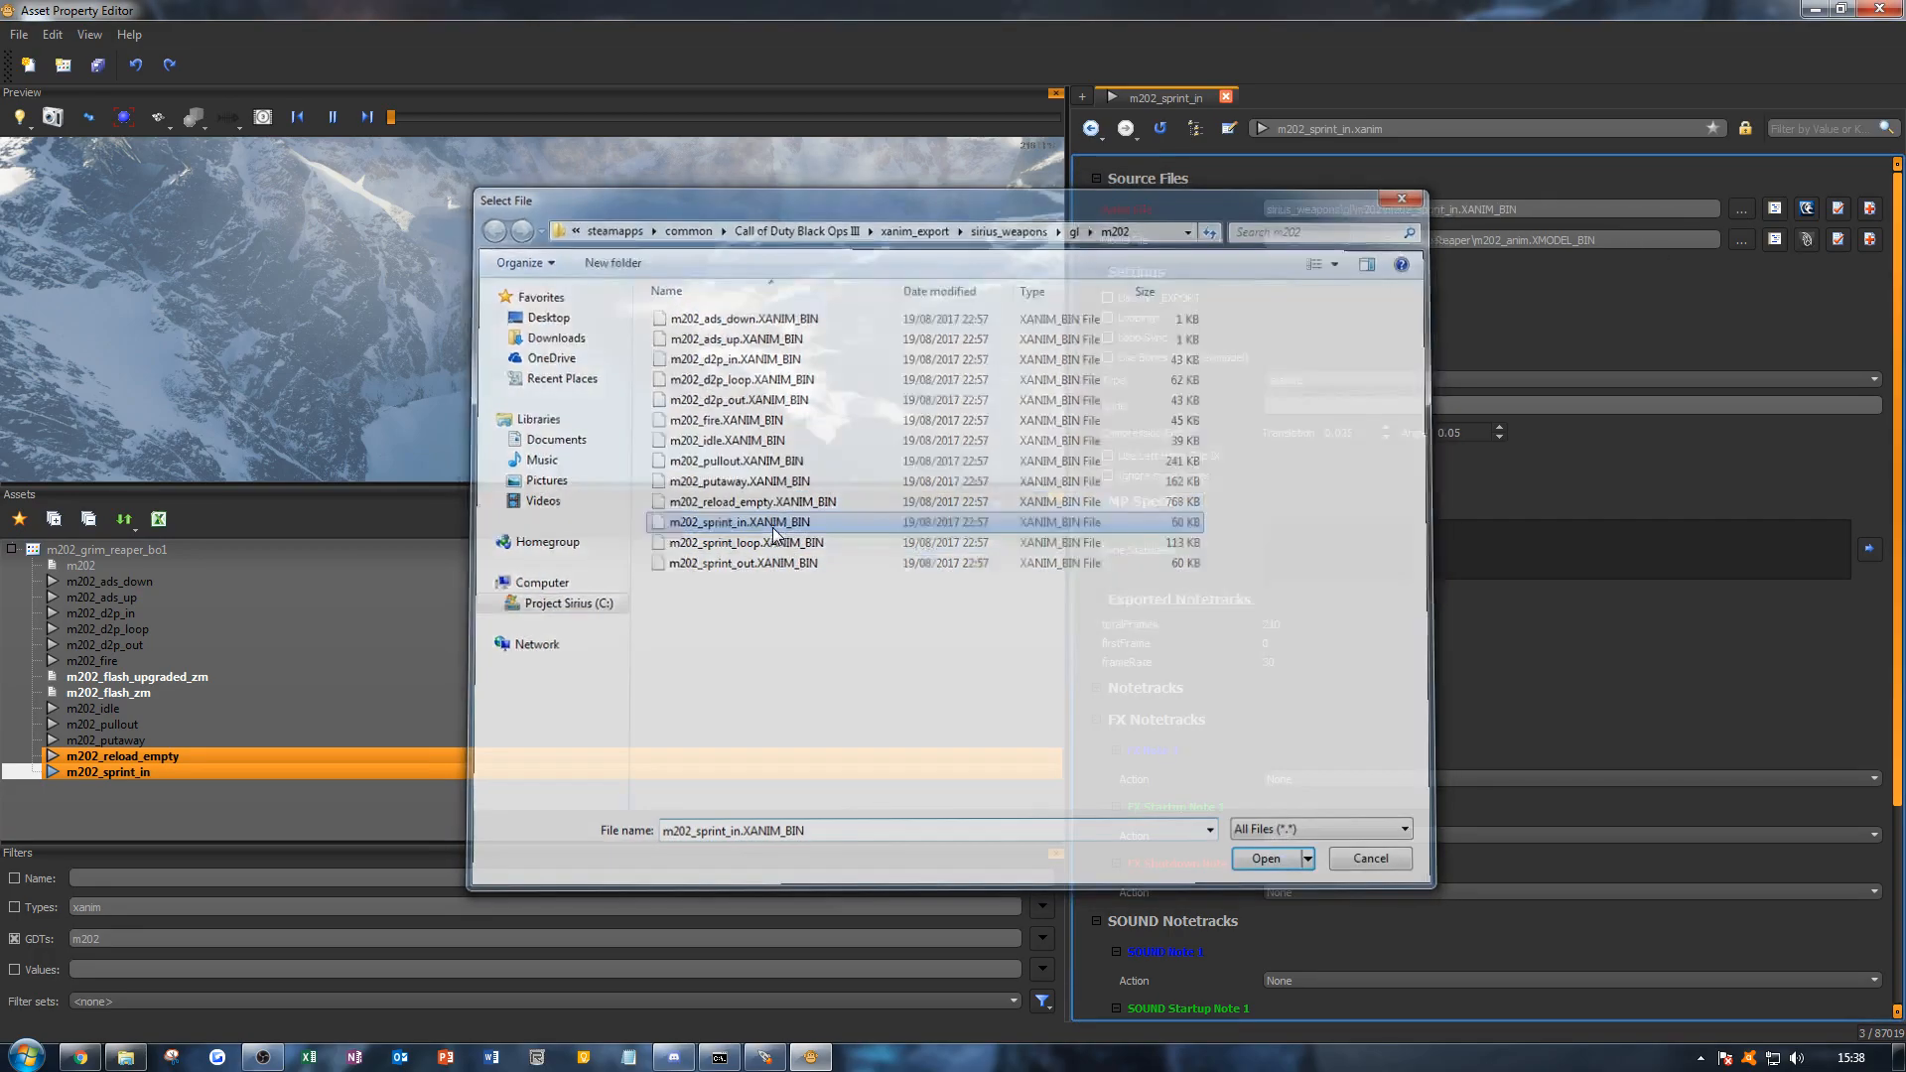
Step: Duplicate m202_sprint_in as m202_sprint_loop and set its Anim File to m202_sprint_loop.XANIM_BIN
{"action": "right_click", "coordinate": [269, 773]}
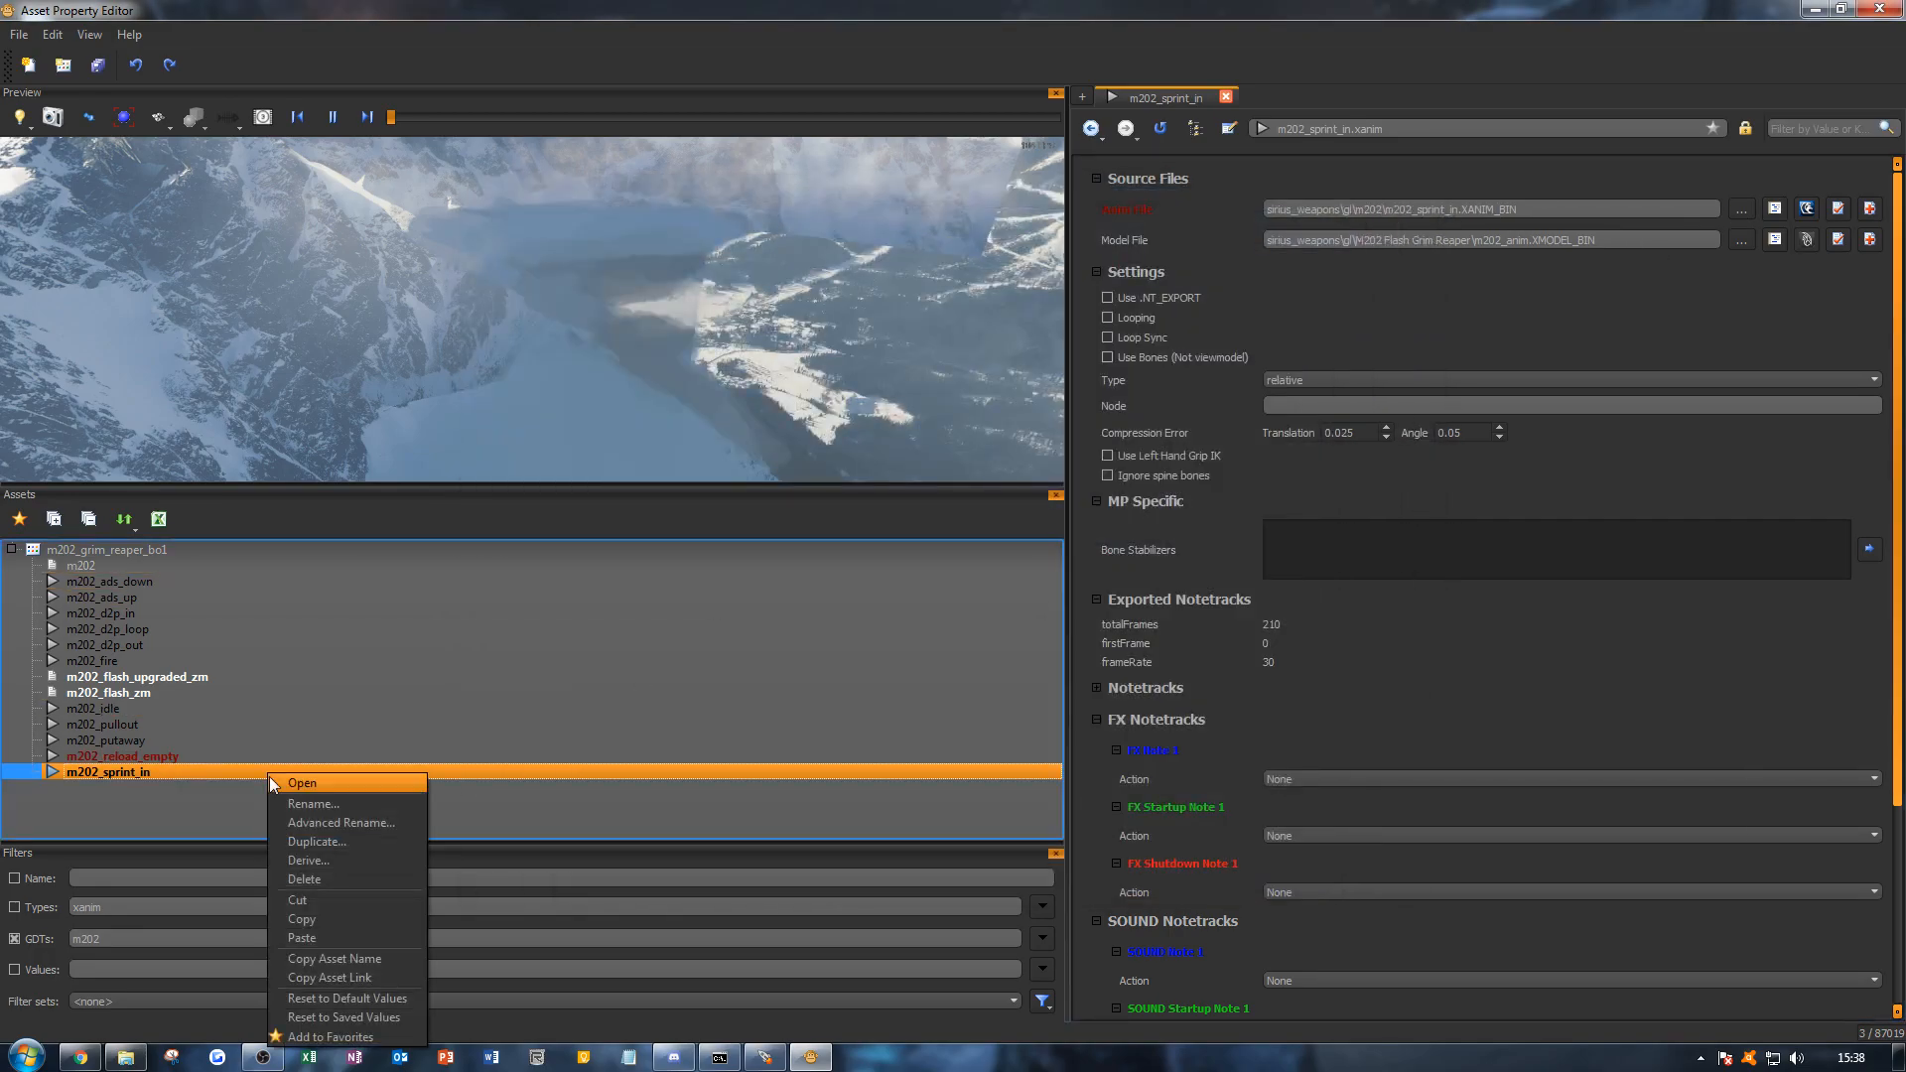
{"action": "left_click", "coordinate": [324, 842]}
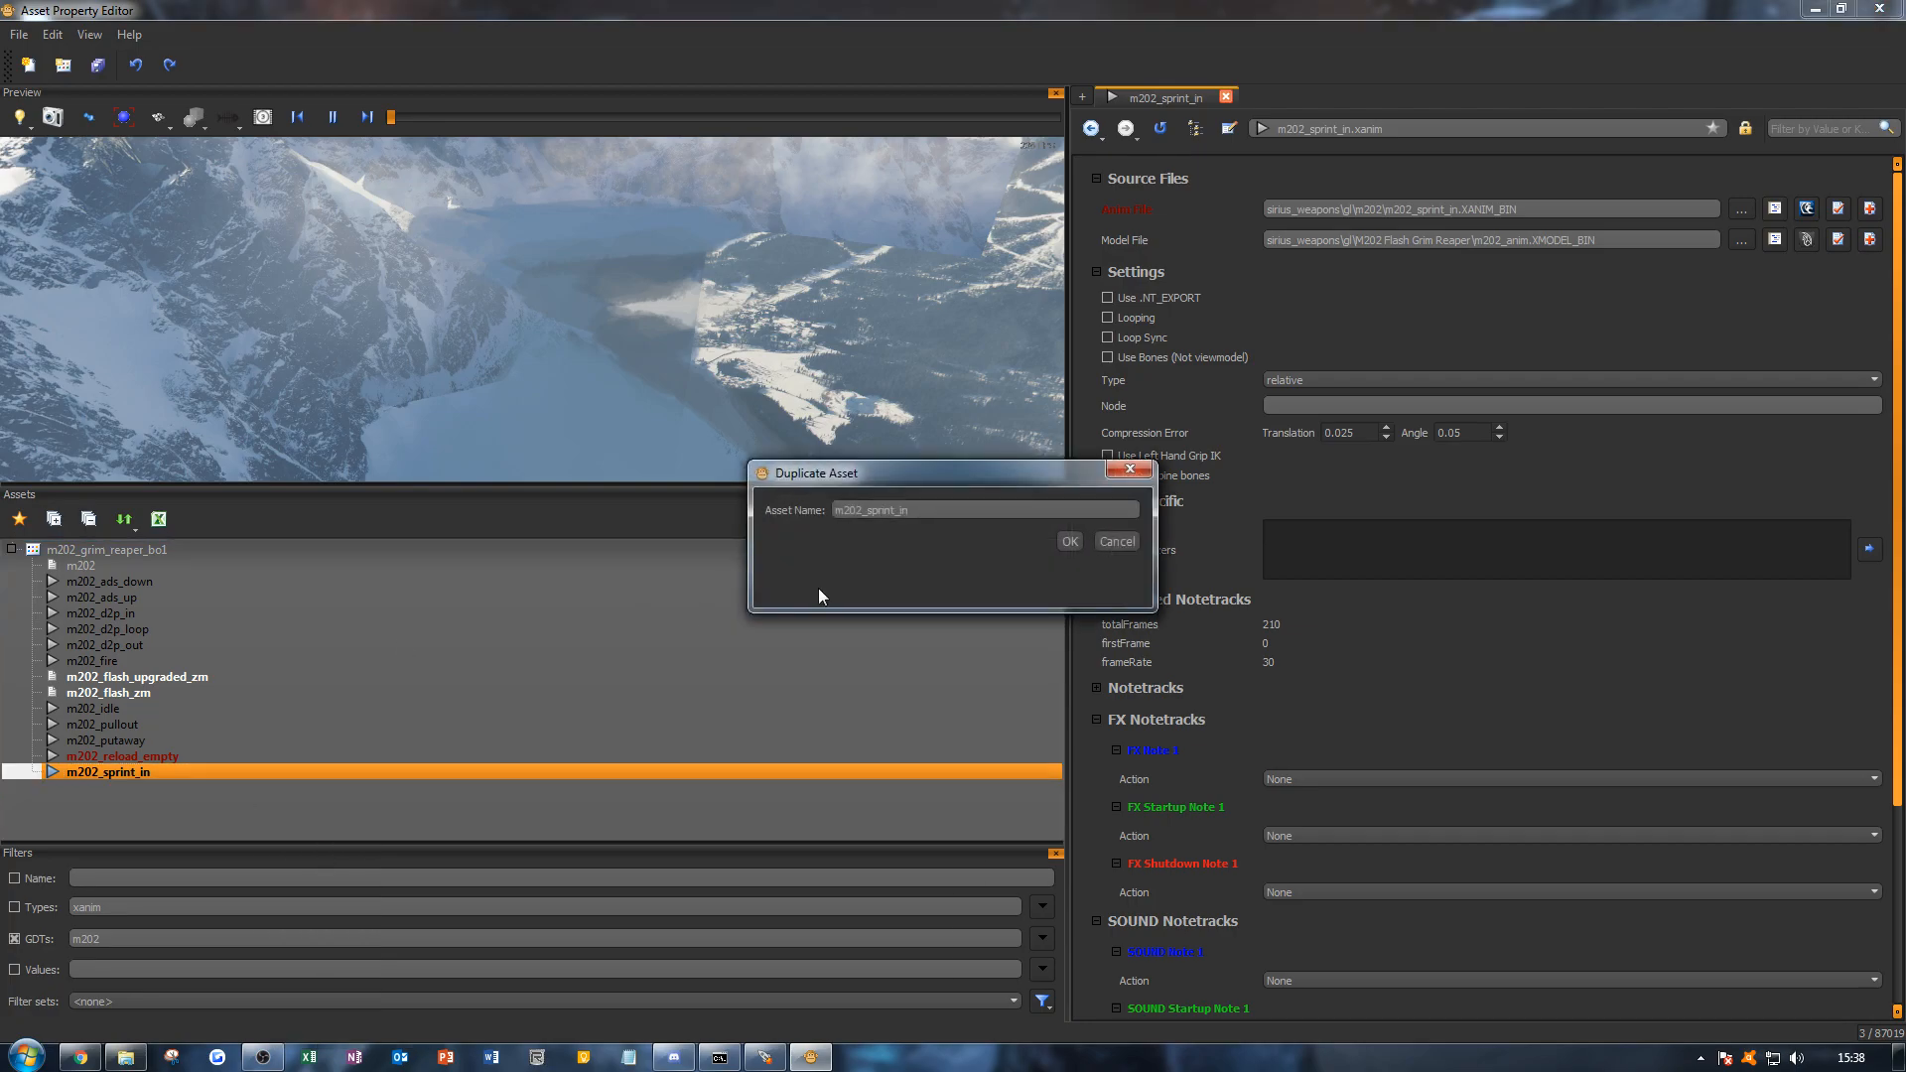
{"action": "key", "text": "BackSpace"}
{"action": "key", "text": "BackSpace"}
{"action": "type", "text": "loop"}
{"action": "key", "text": "Return"}
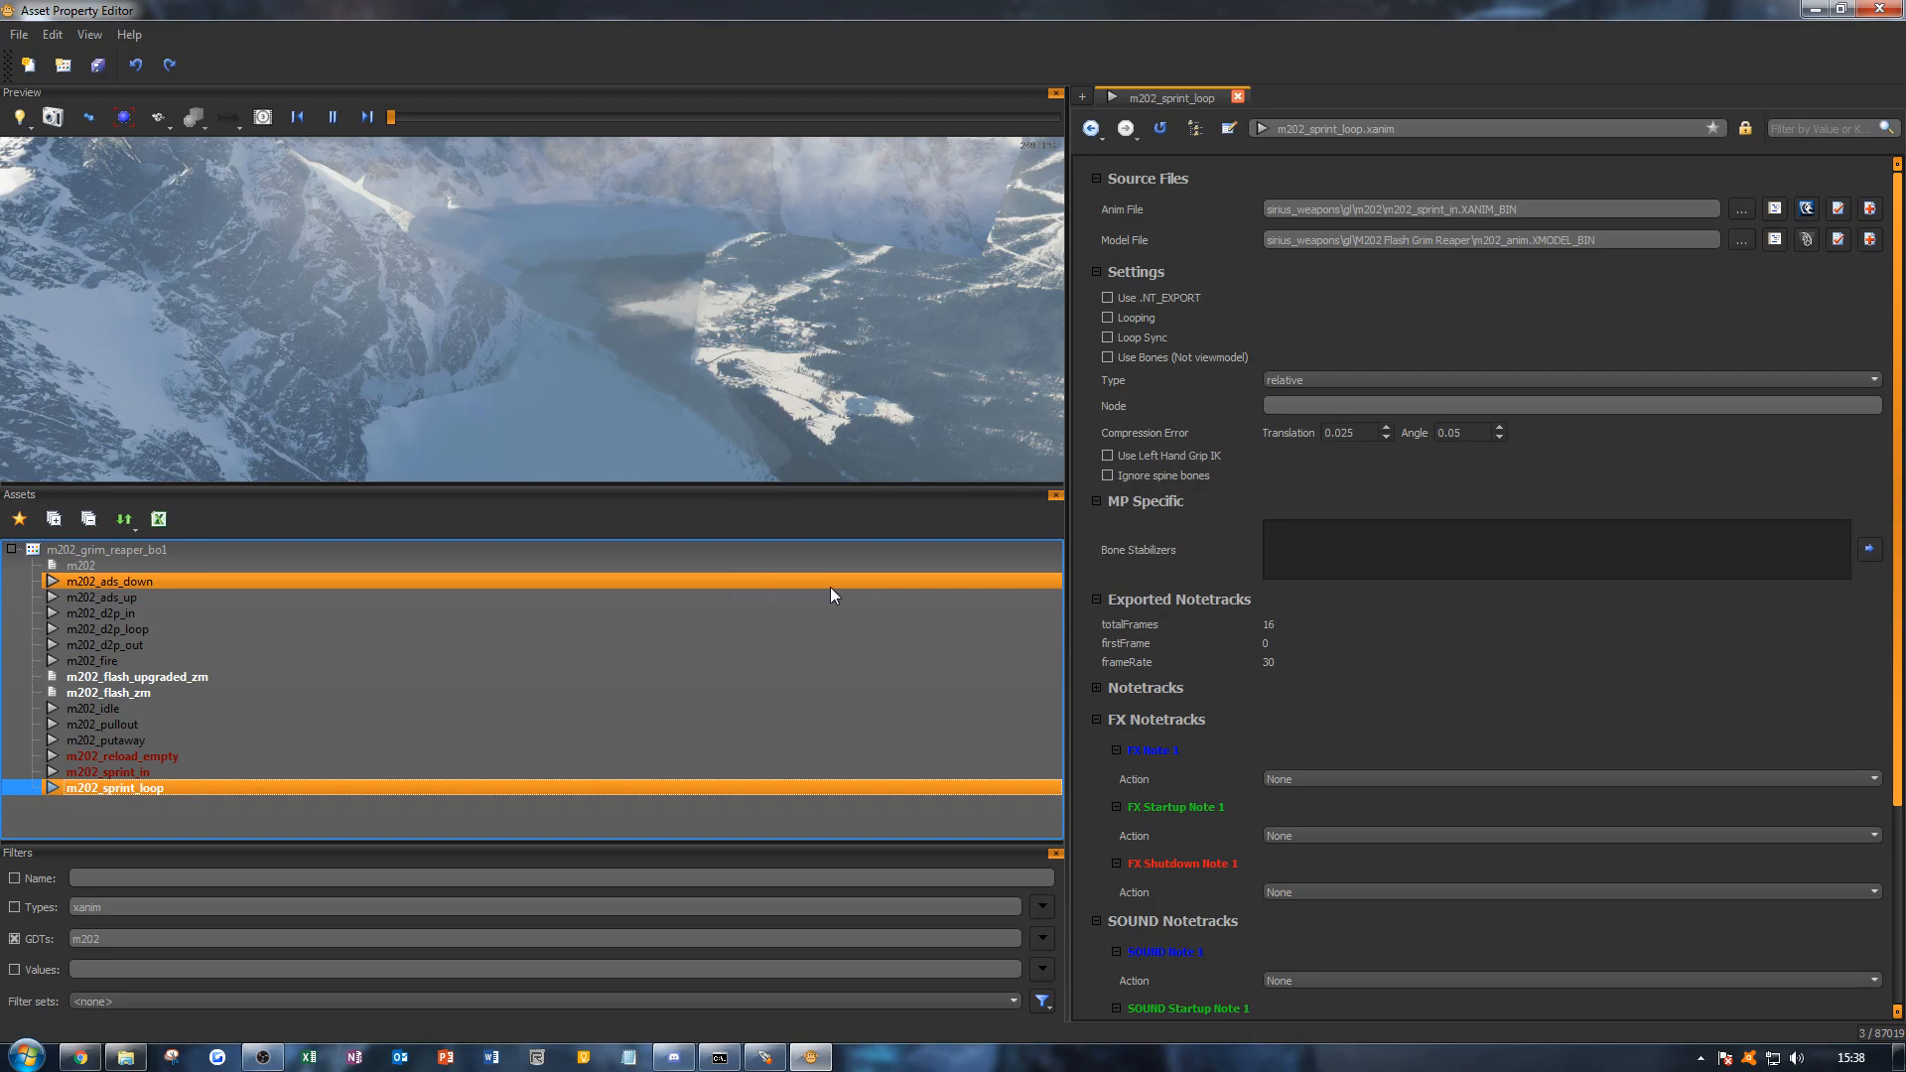
{"action": "left_click", "coordinate": [1774, 209]}
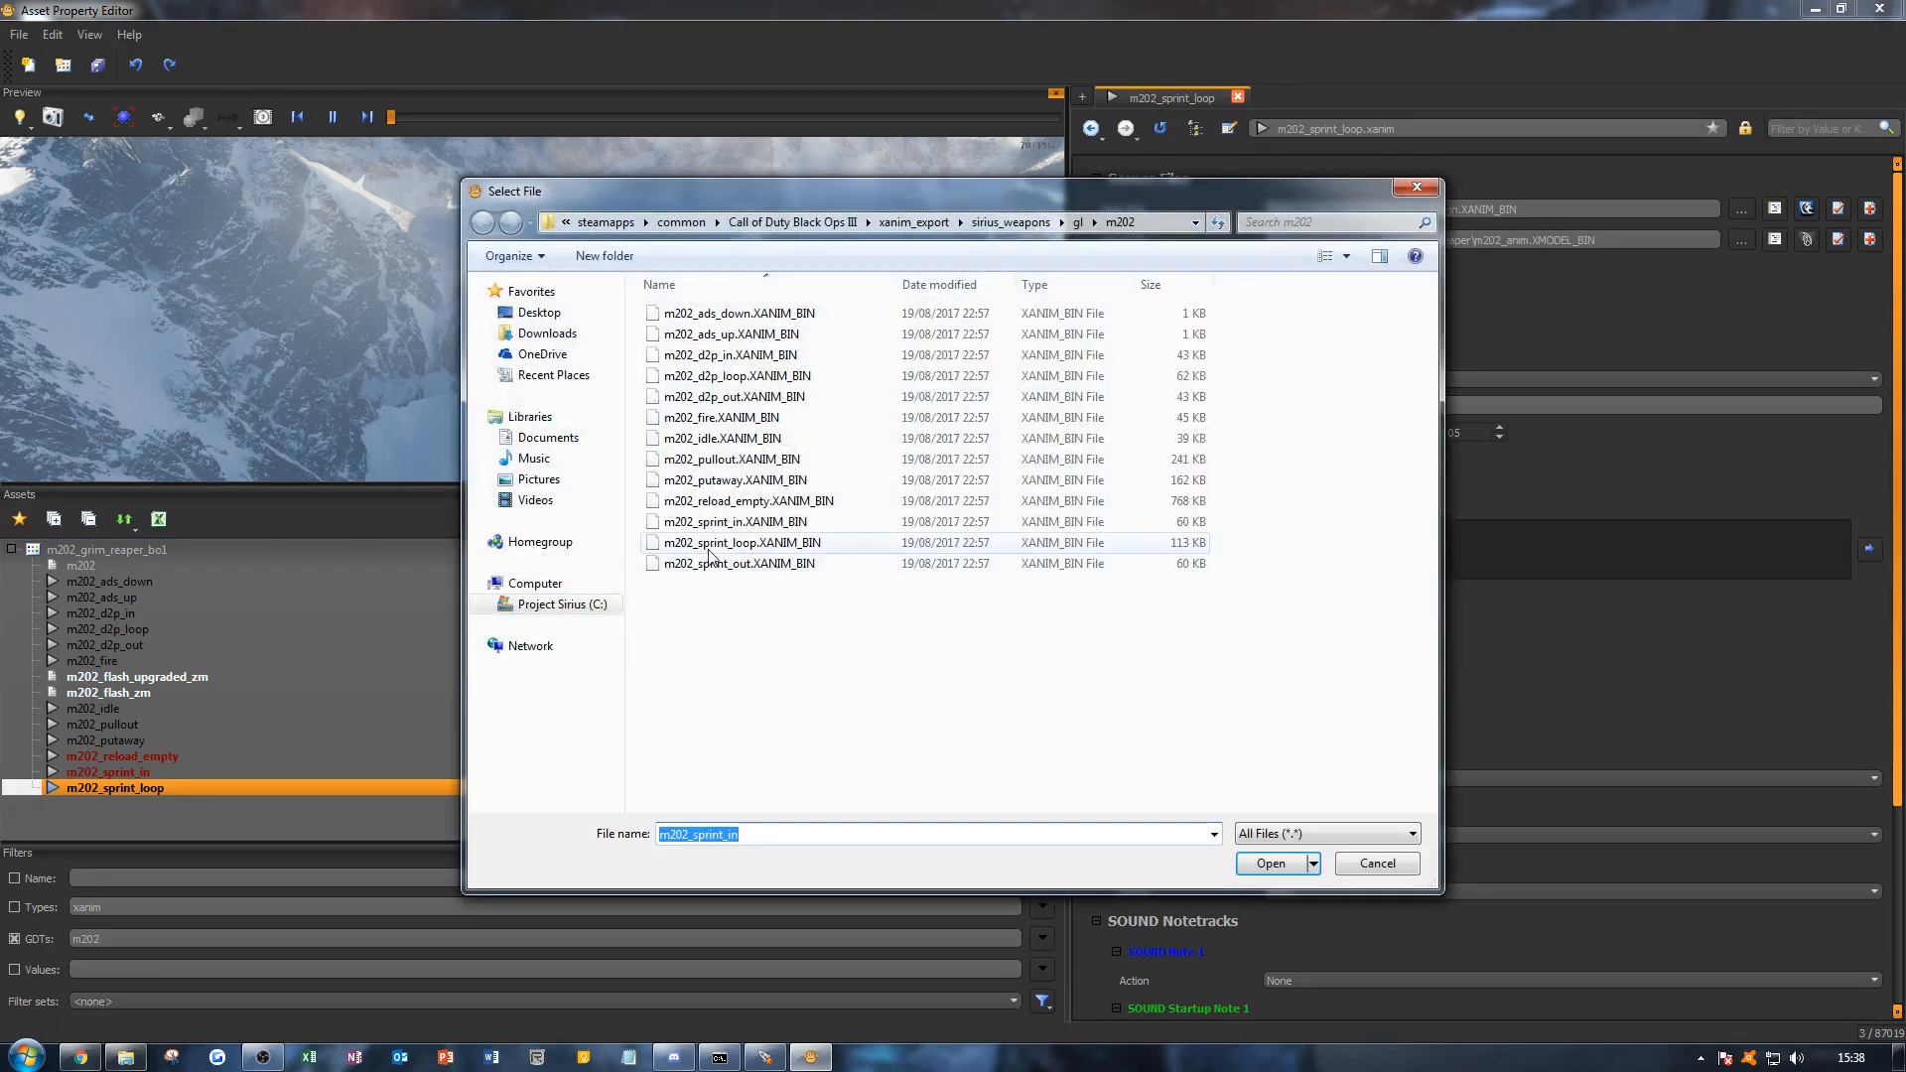
{"action": "double_click", "coordinate": [761, 541]}
Step: Duplicate m202_sprint_loop as m202_sprint_out and set its Anim File to m202_sprint_out.XANIM_BIN
{"action": "right_click", "coordinate": [121, 789]}
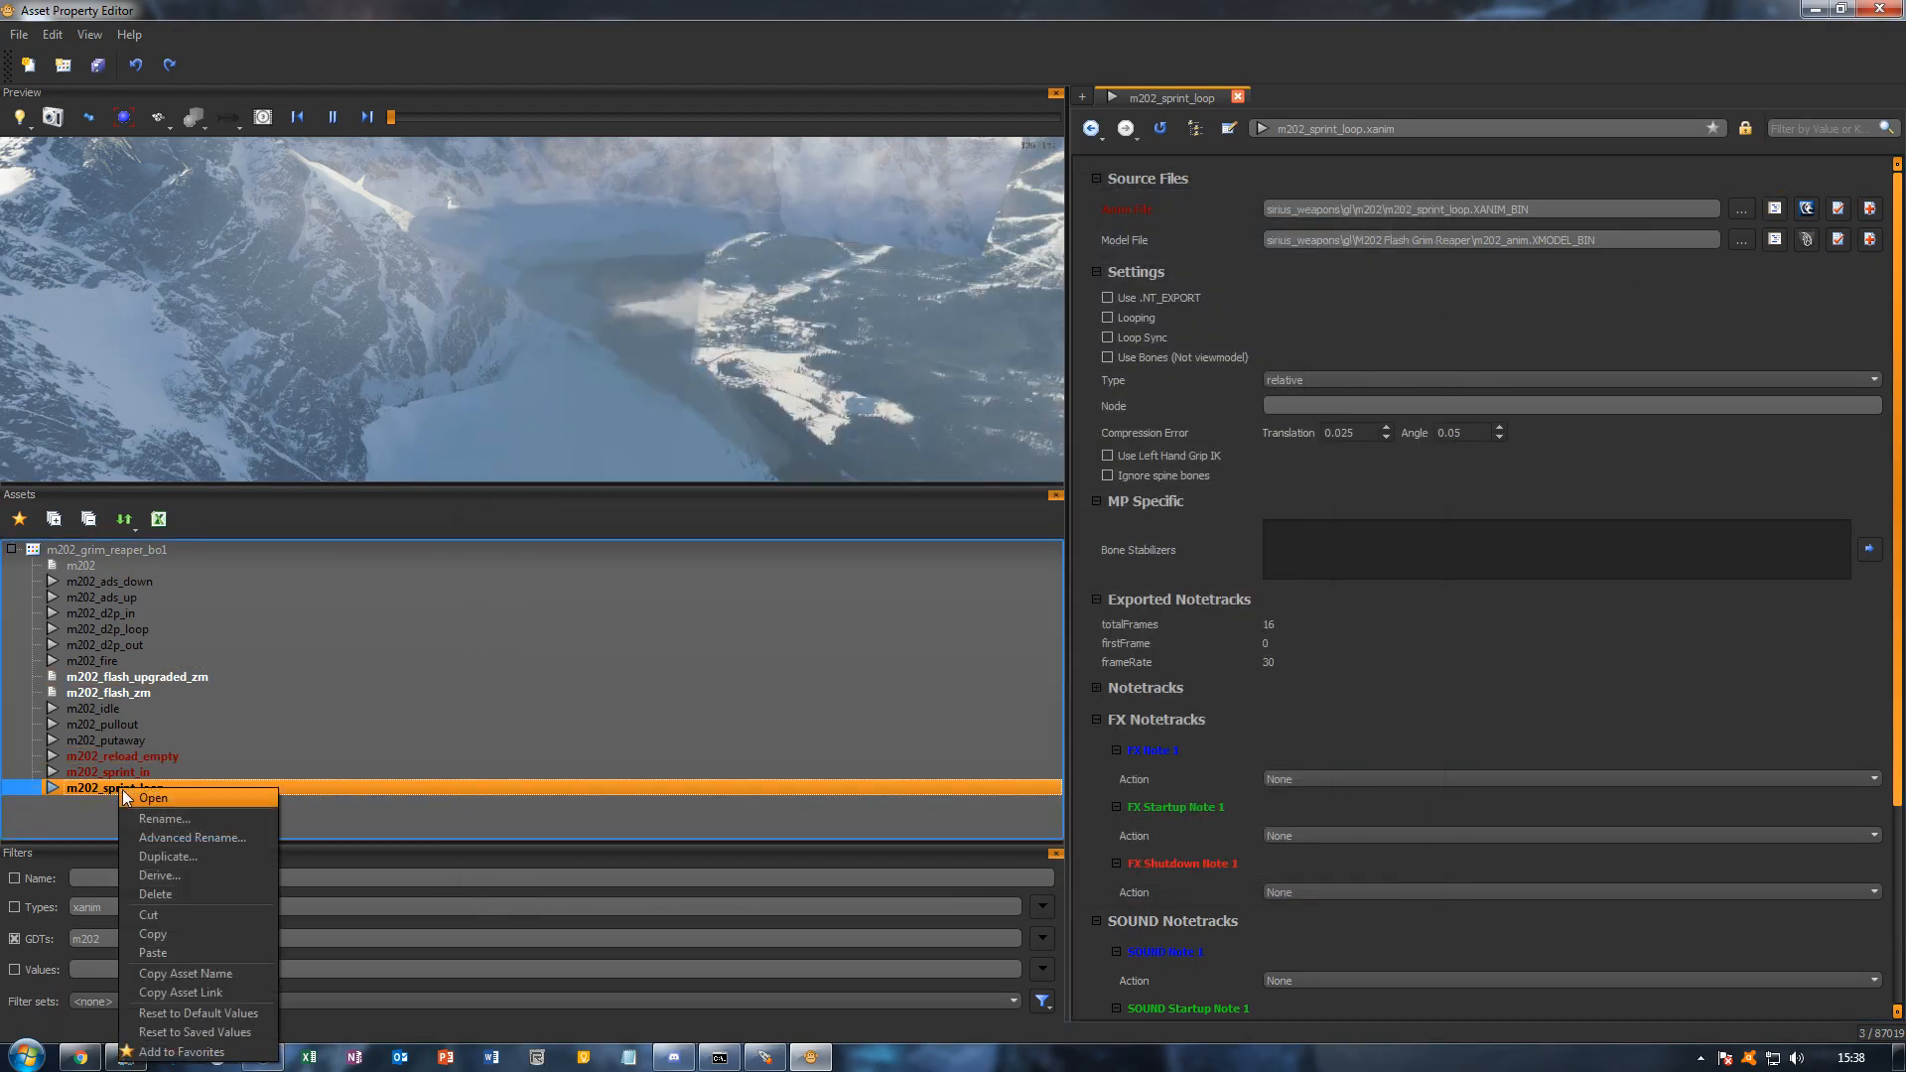
{"action": "left_click", "coordinate": [201, 858]}
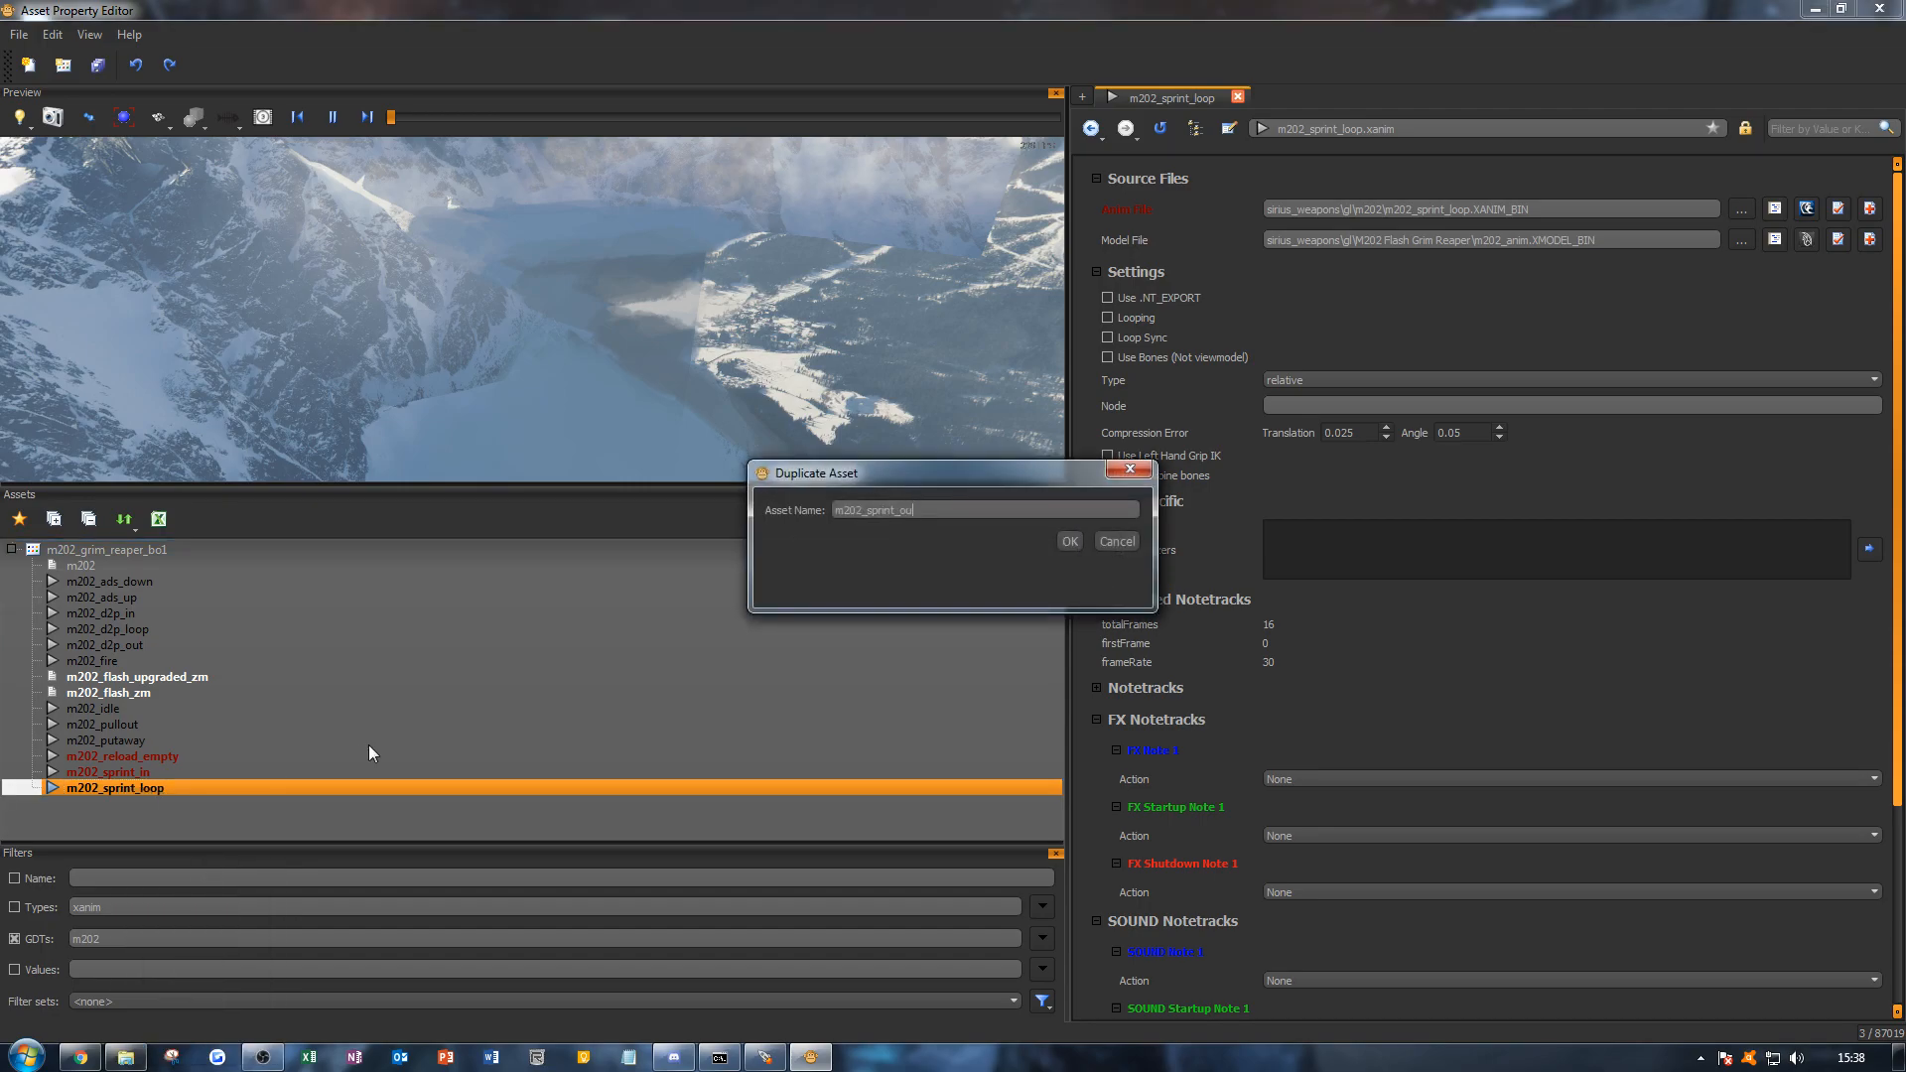
{"action": "left_click", "coordinate": [1072, 543]}
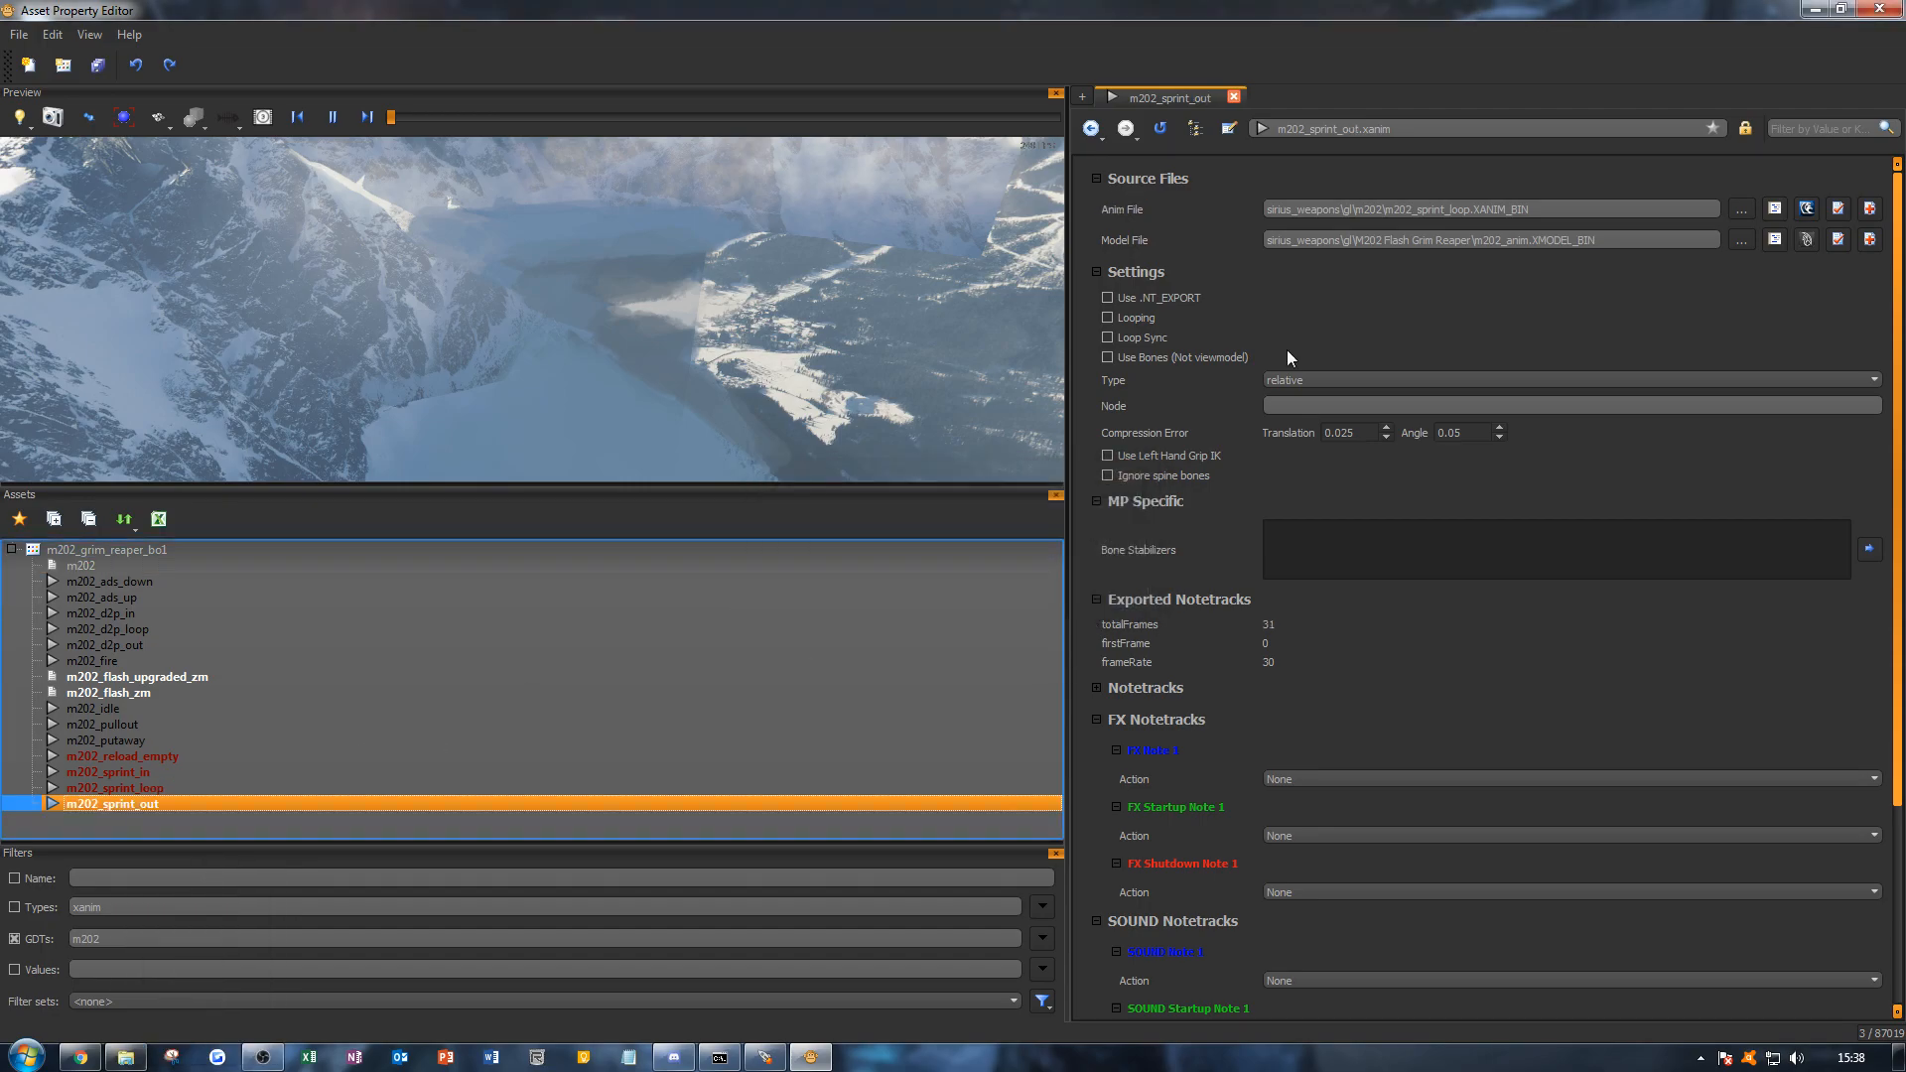
{"action": "left_click", "coordinate": [1740, 208]}
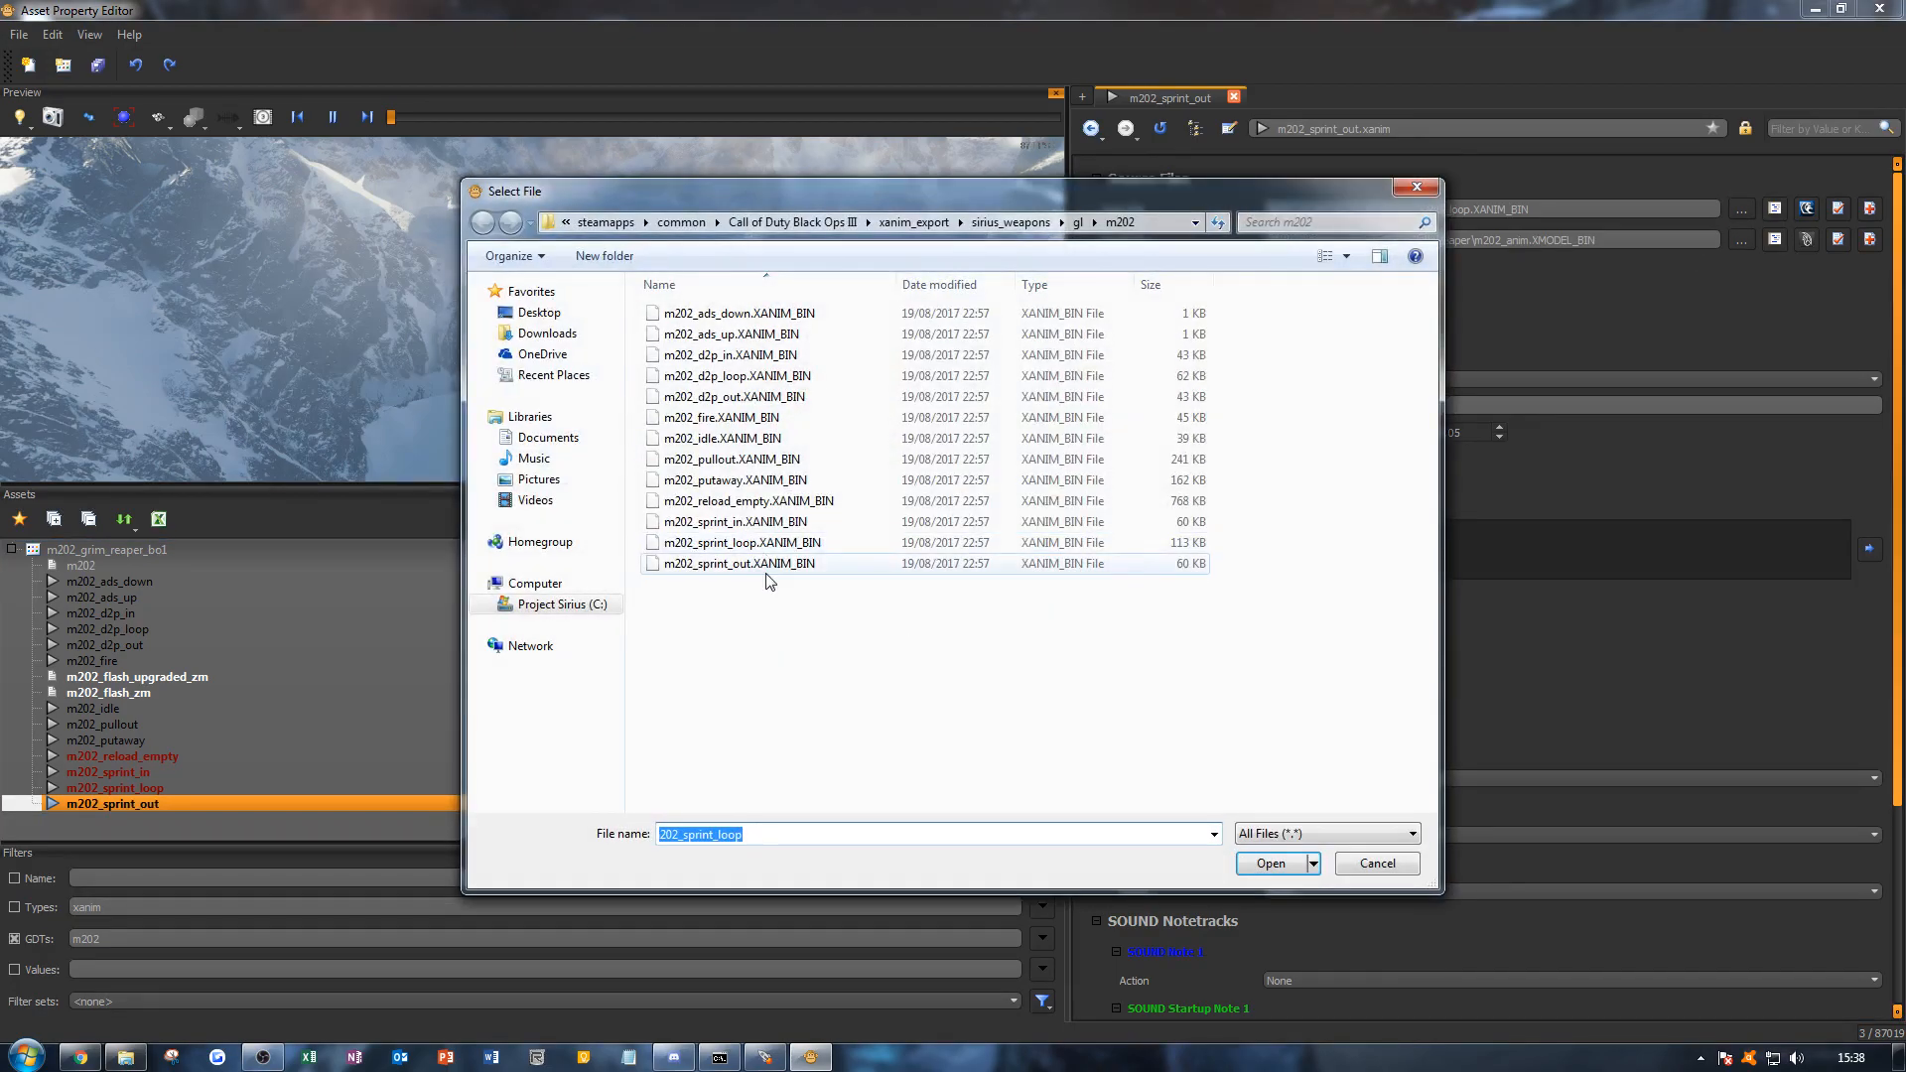
{"action": "left_click", "coordinate": [769, 562]}
{"action": "double_click", "coordinate": [769, 563]}
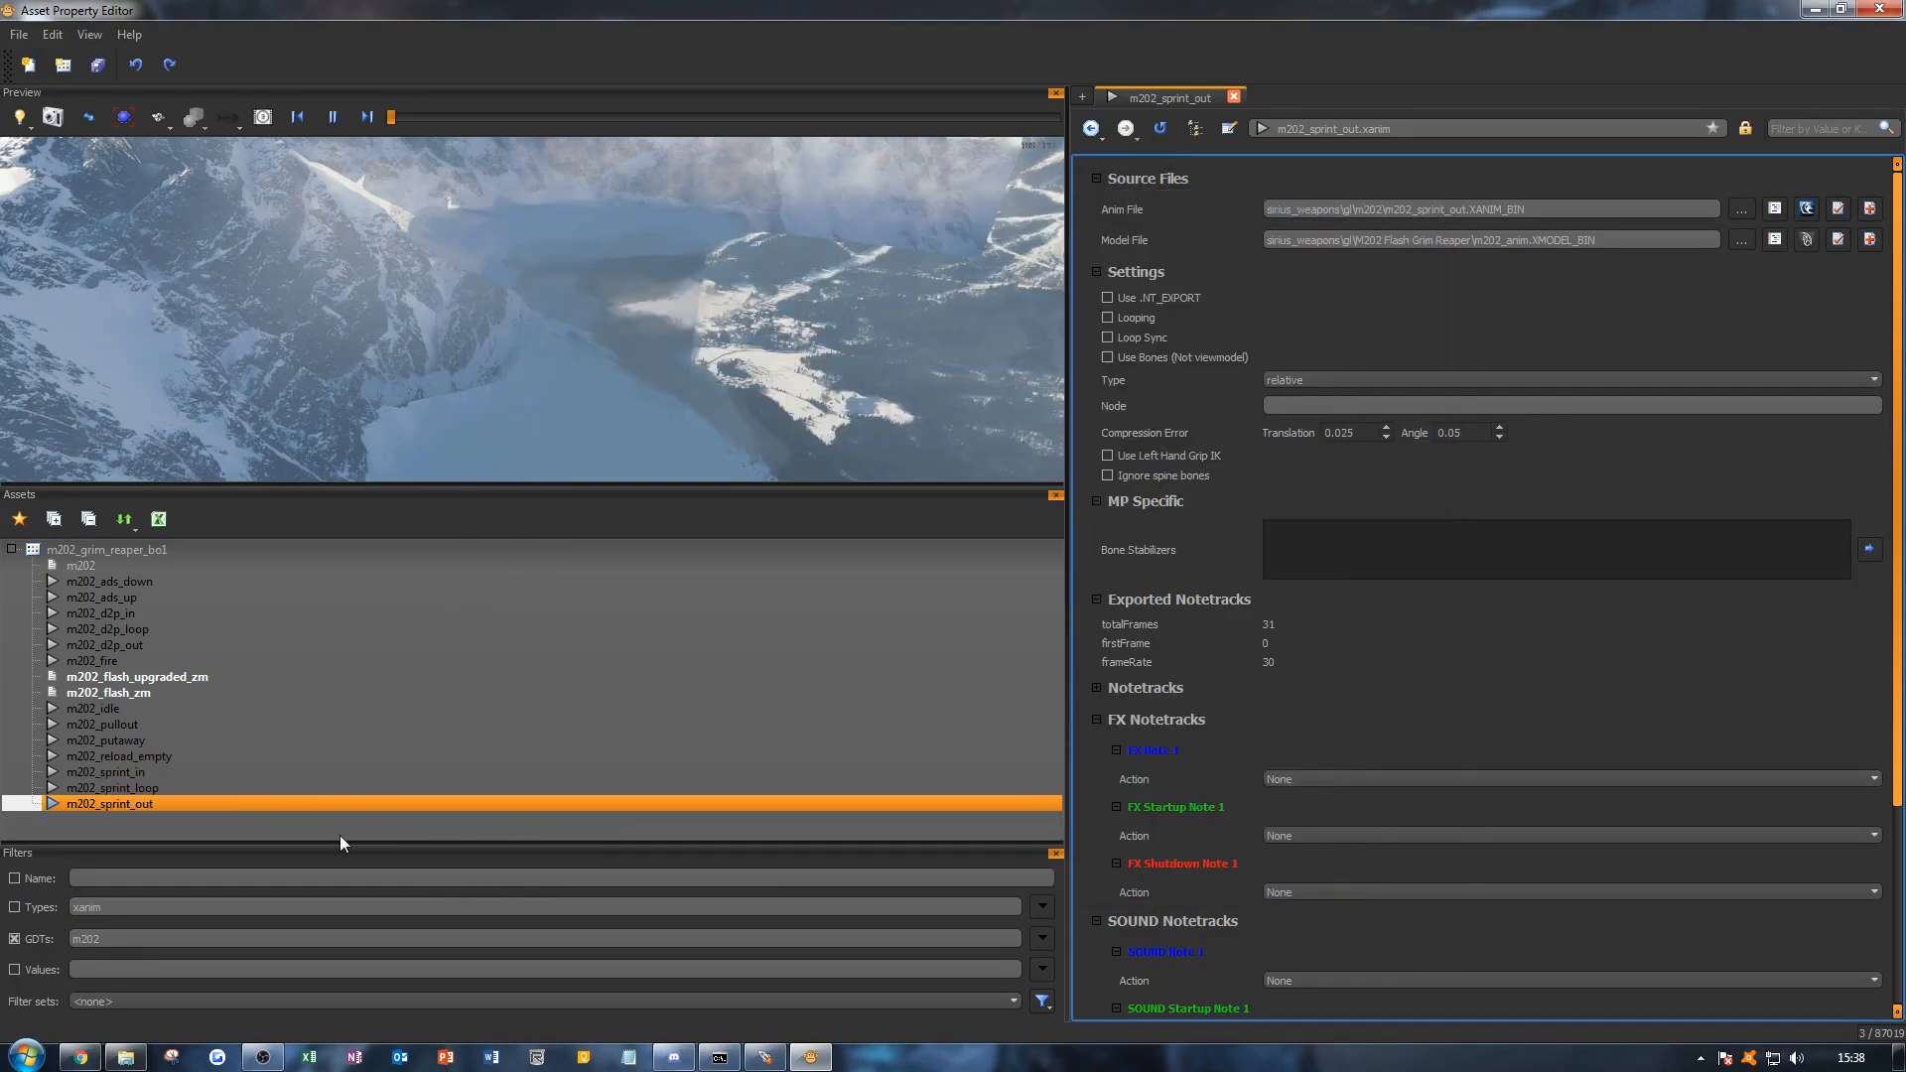
Step: Enable Looping in the settings of the m202_sprint_loop asset
{"action": "left_click", "coordinate": [187, 806]}
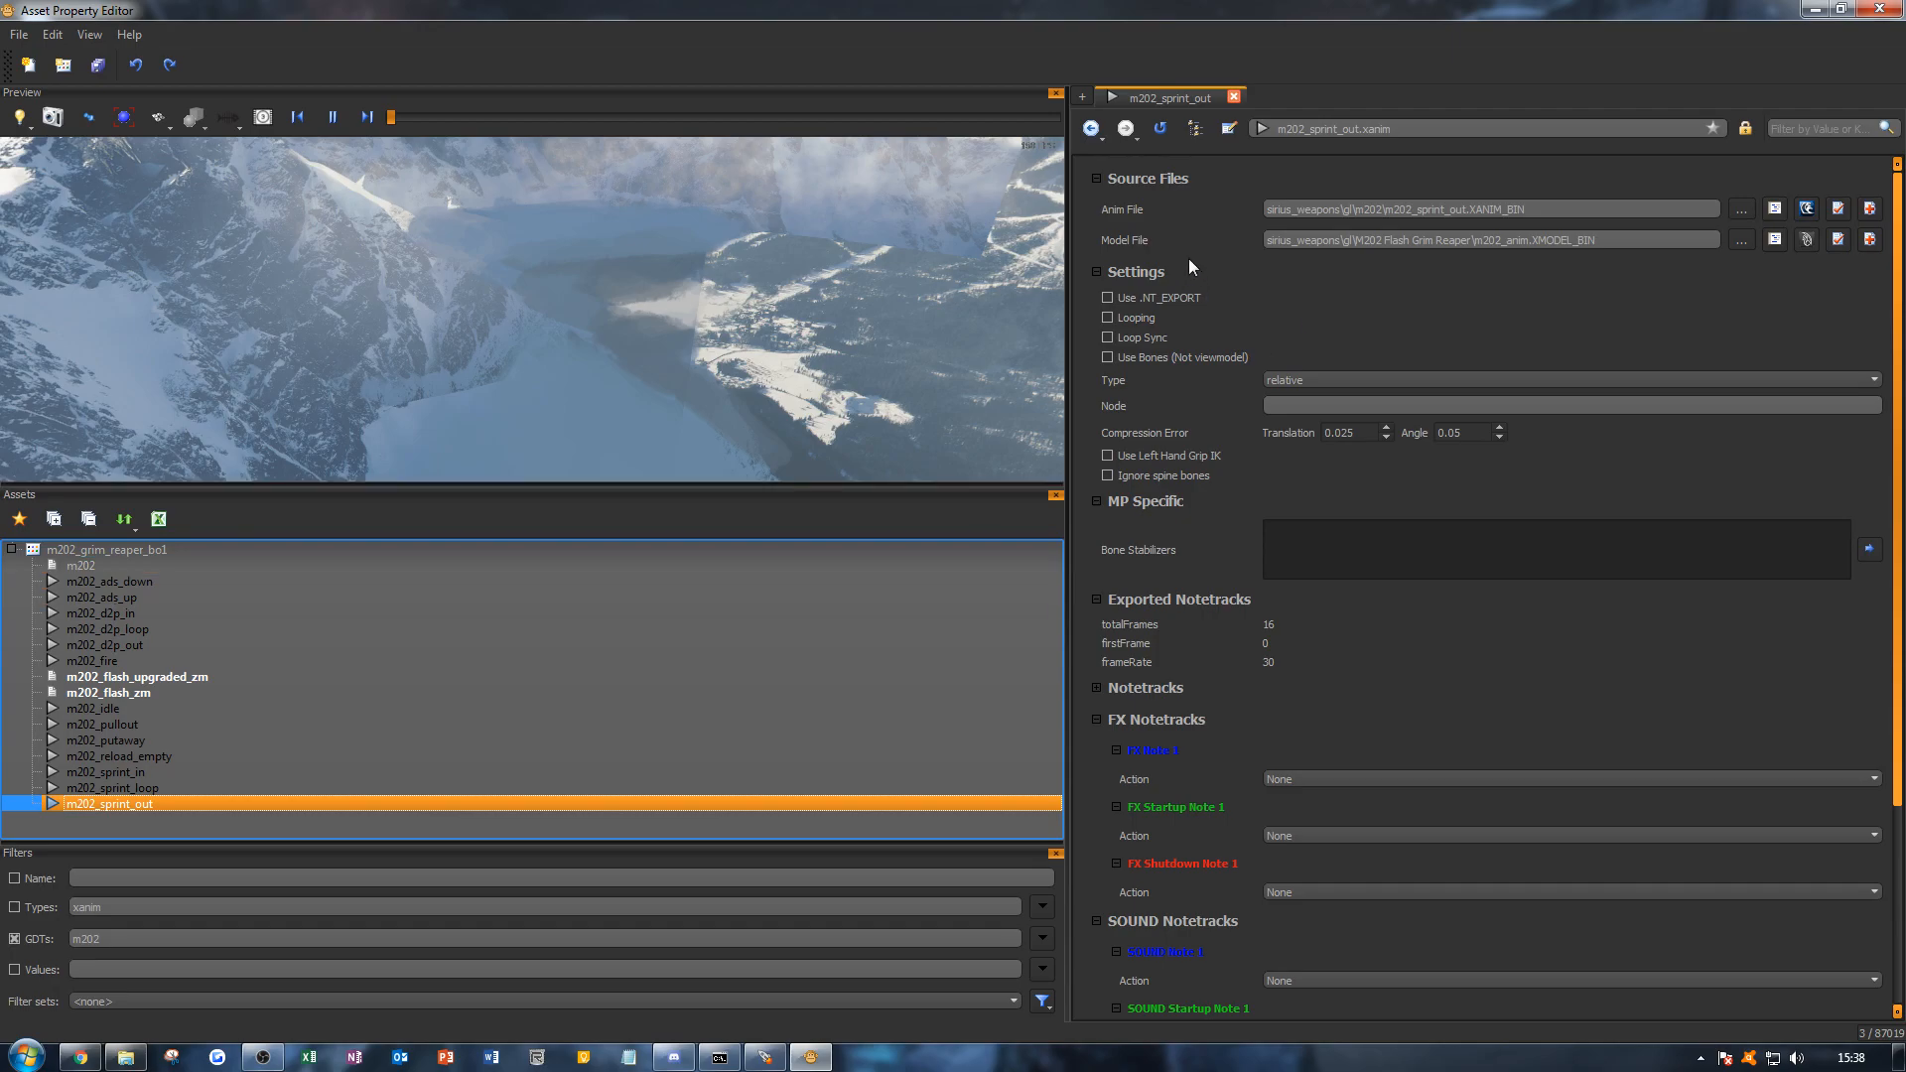
{"action": "left_click", "coordinate": [301, 801]}
{"action": "left_click", "coordinate": [306, 808]}
{"action": "left_click", "coordinate": [201, 788]}
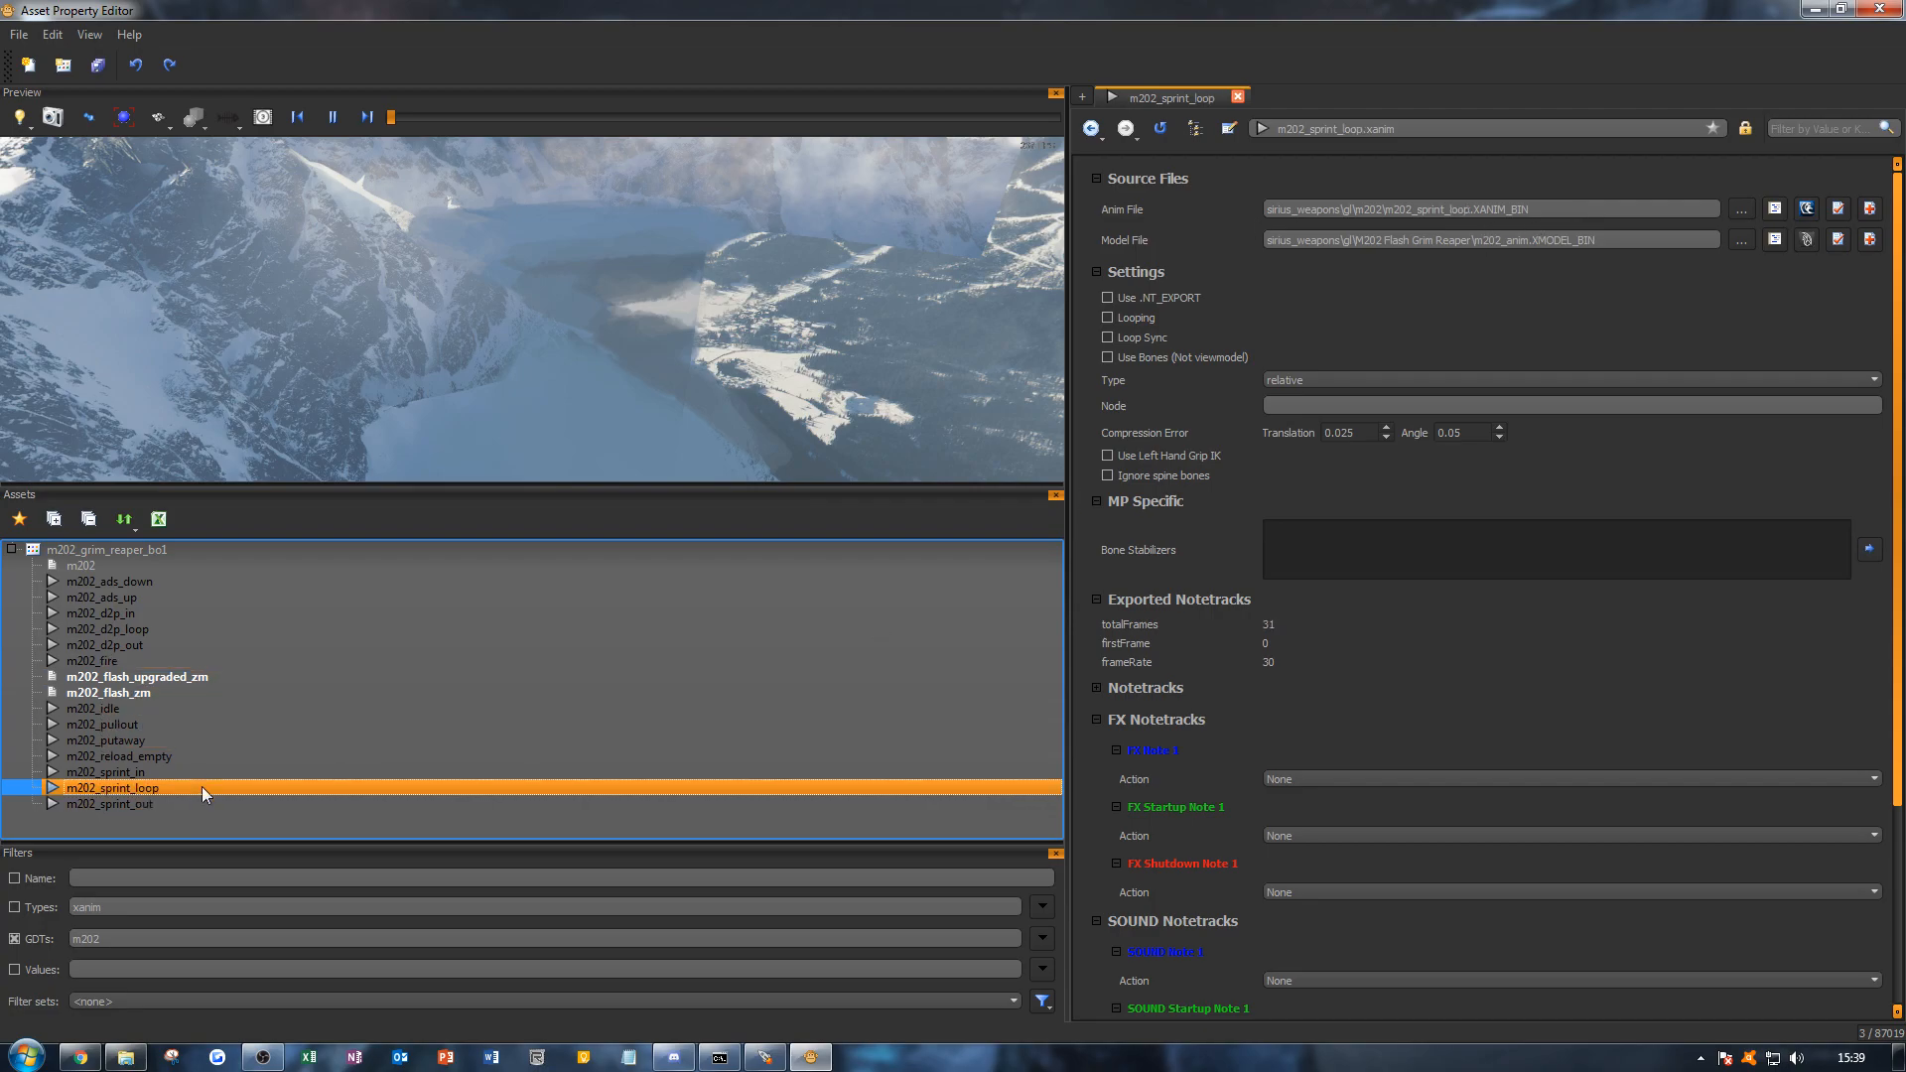
{"action": "left_click", "coordinate": [1146, 318]}
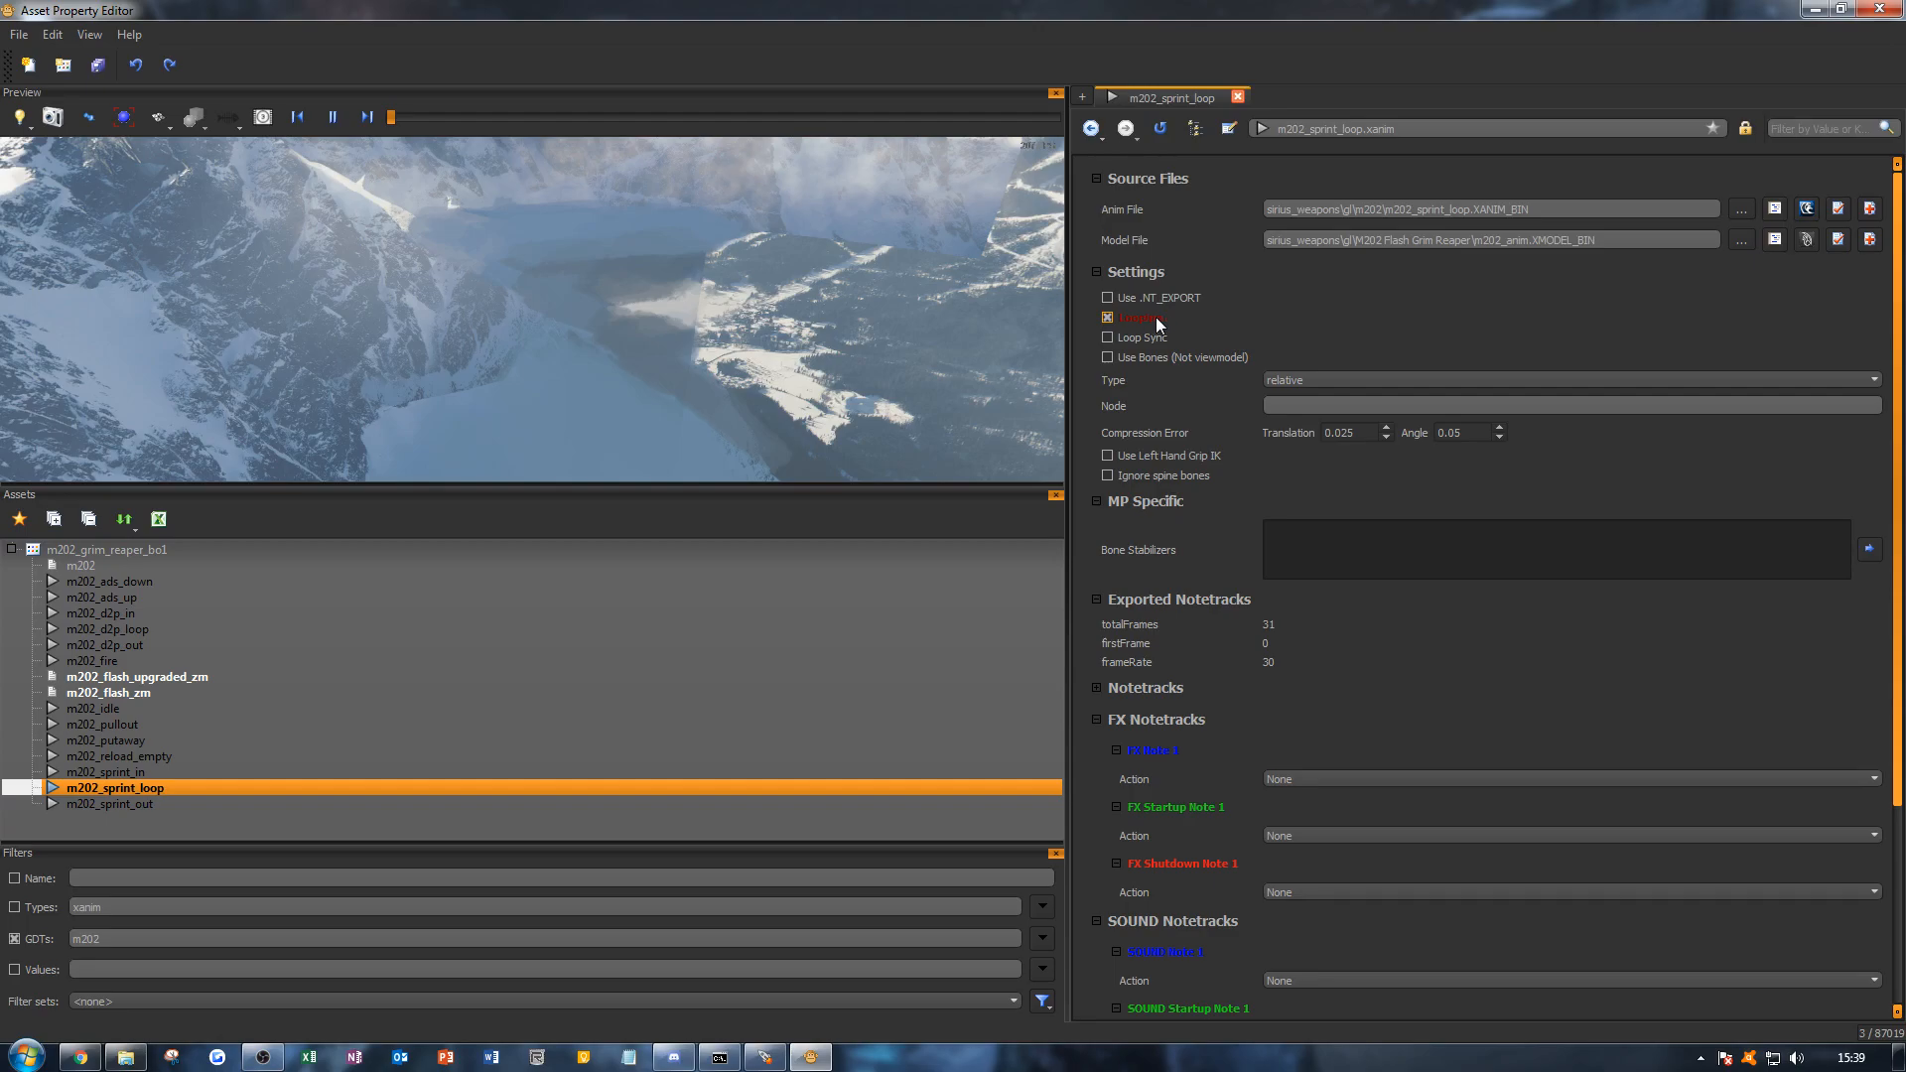
Step: Check the Looping setting of the m202_d2p_loop, m202_idle, m202_pullout and m202_fire assets
{"action": "left_click", "coordinate": [153, 629]}
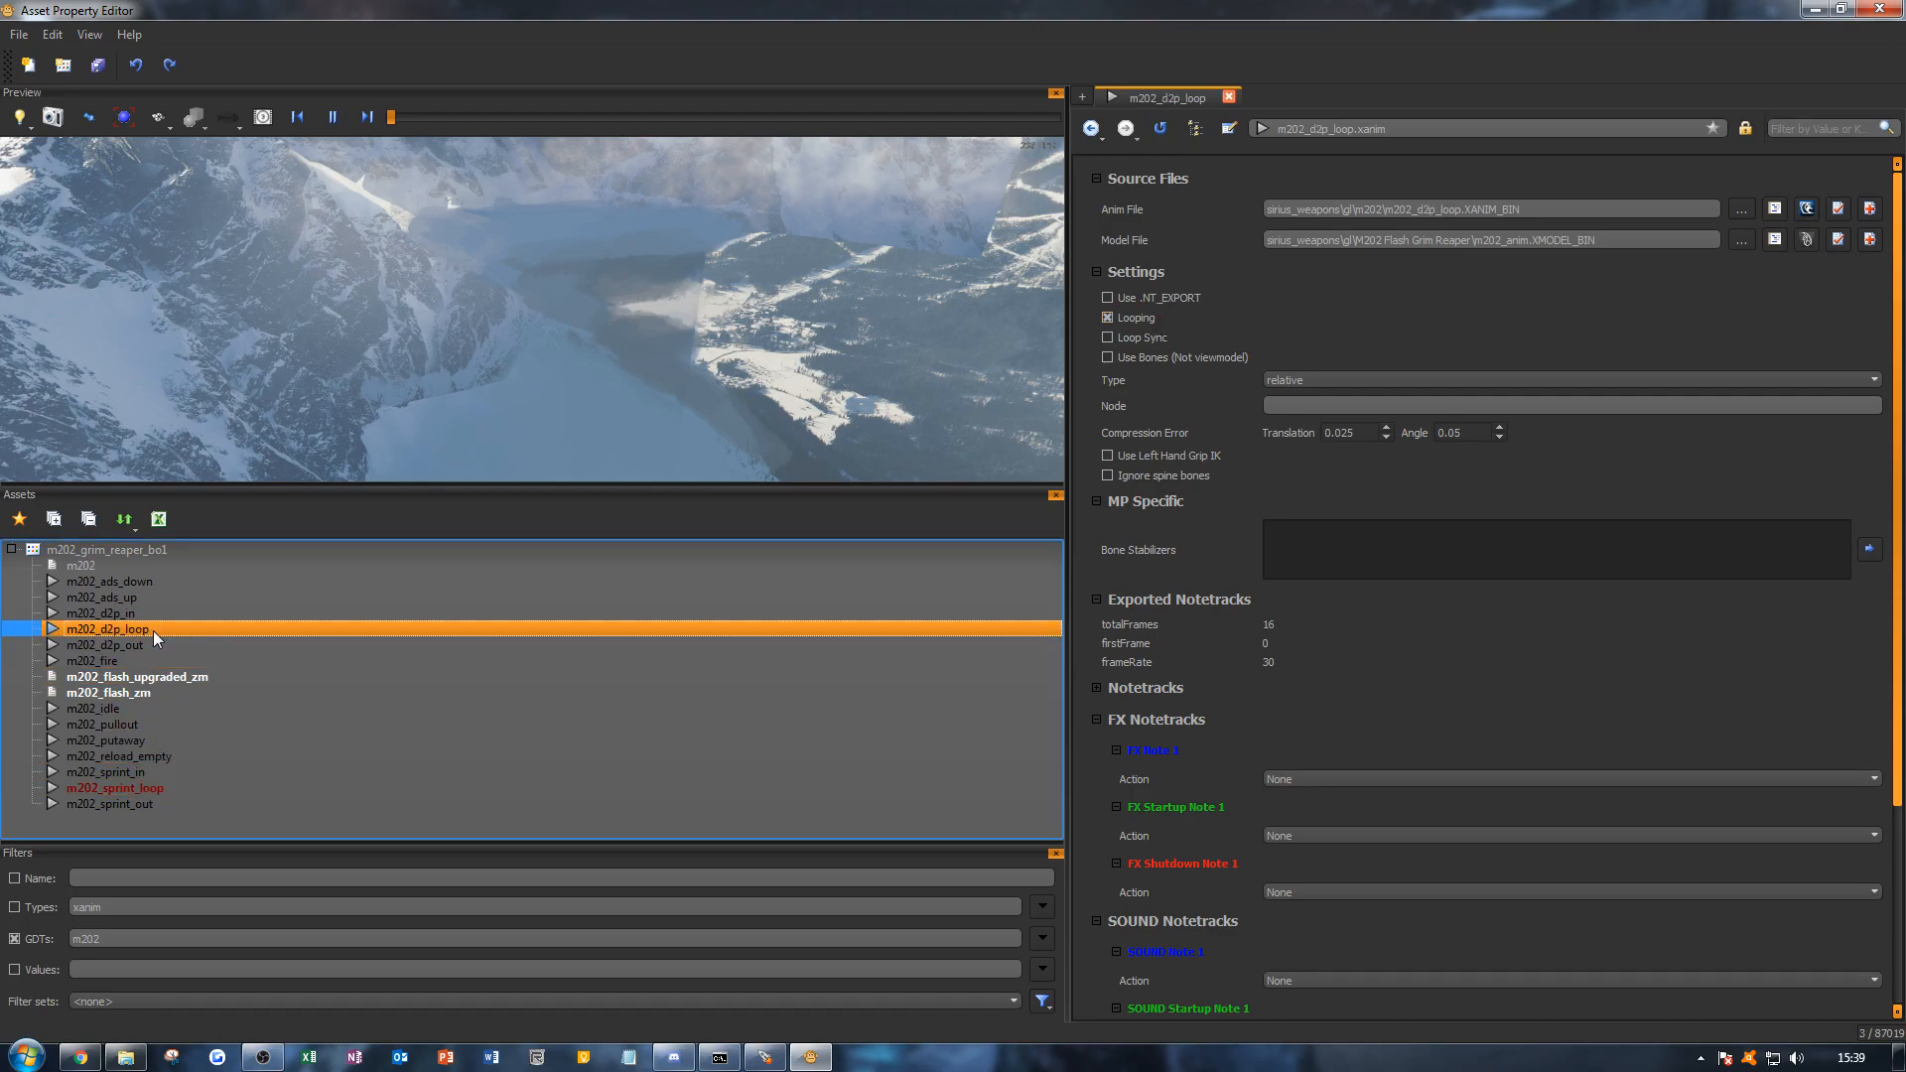
{"action": "left_click", "coordinate": [135, 708]}
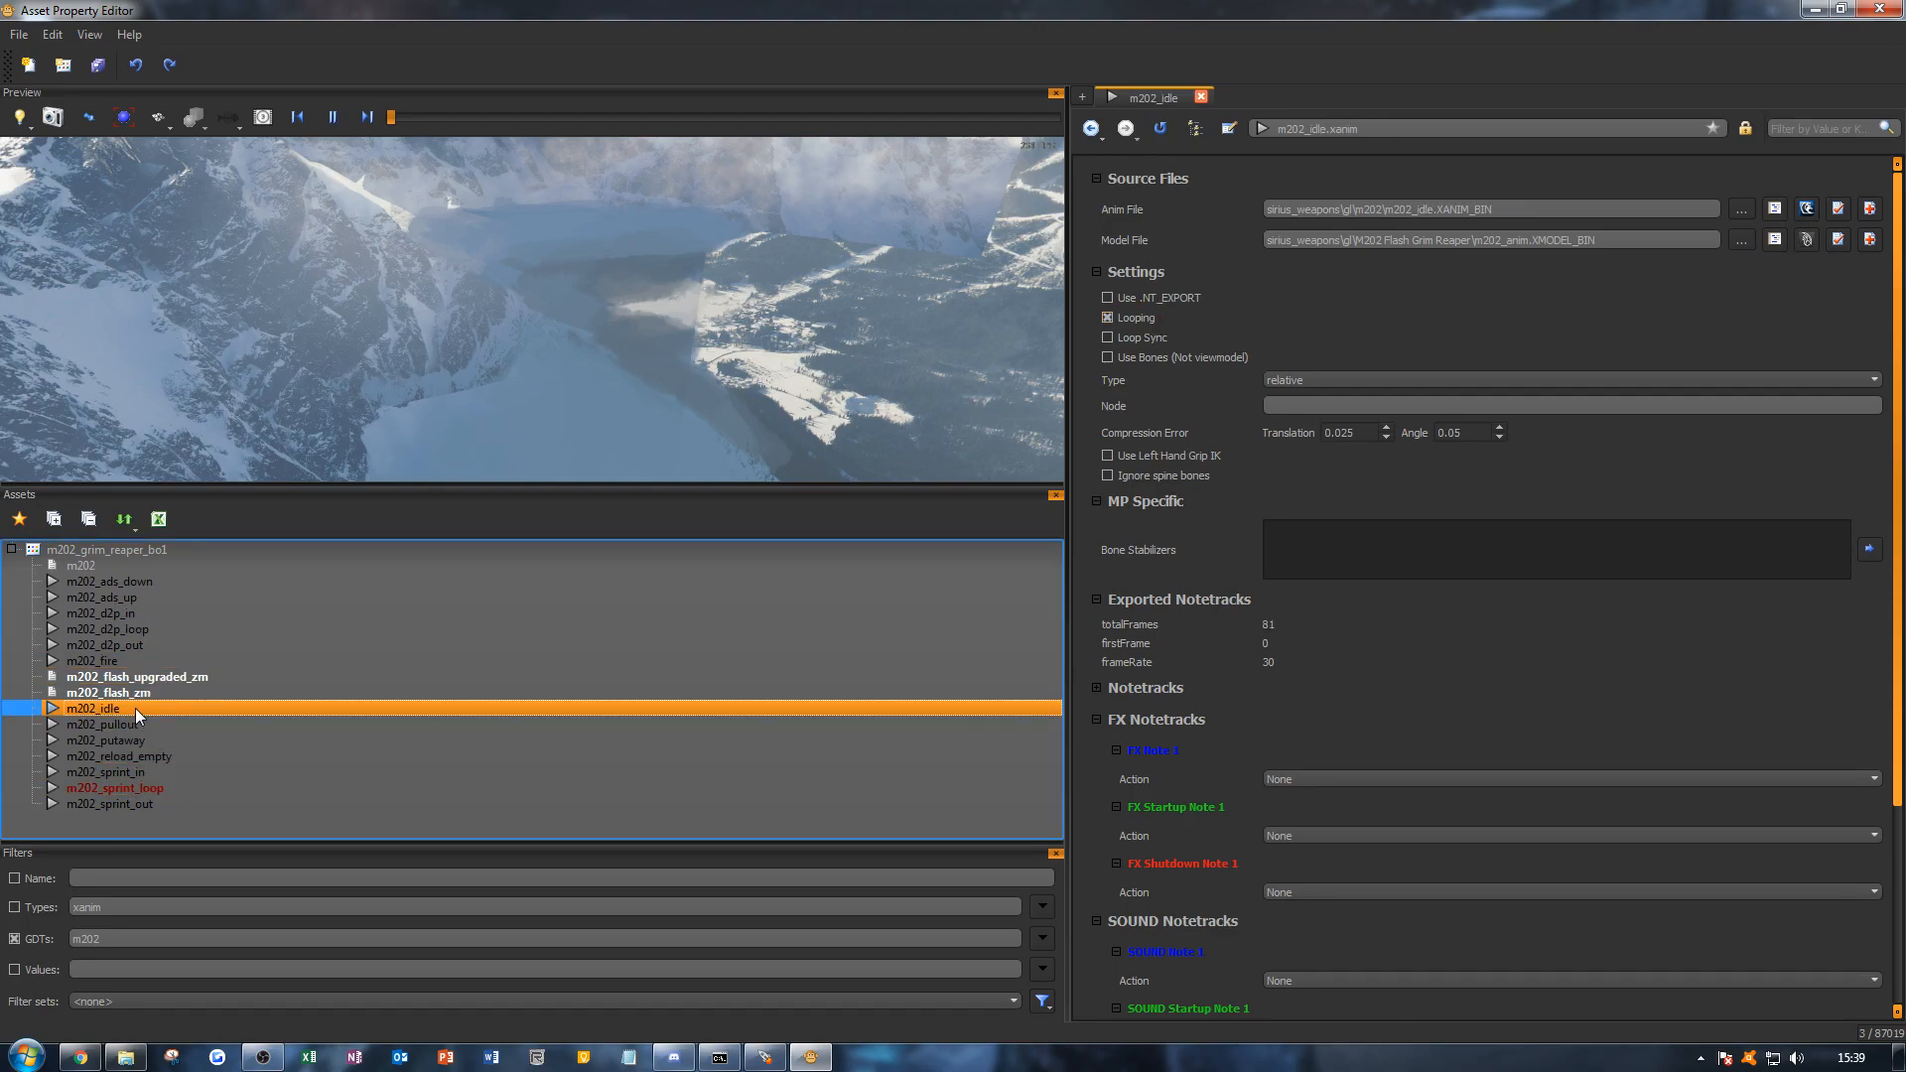
{"action": "left_click", "coordinate": [129, 724]}
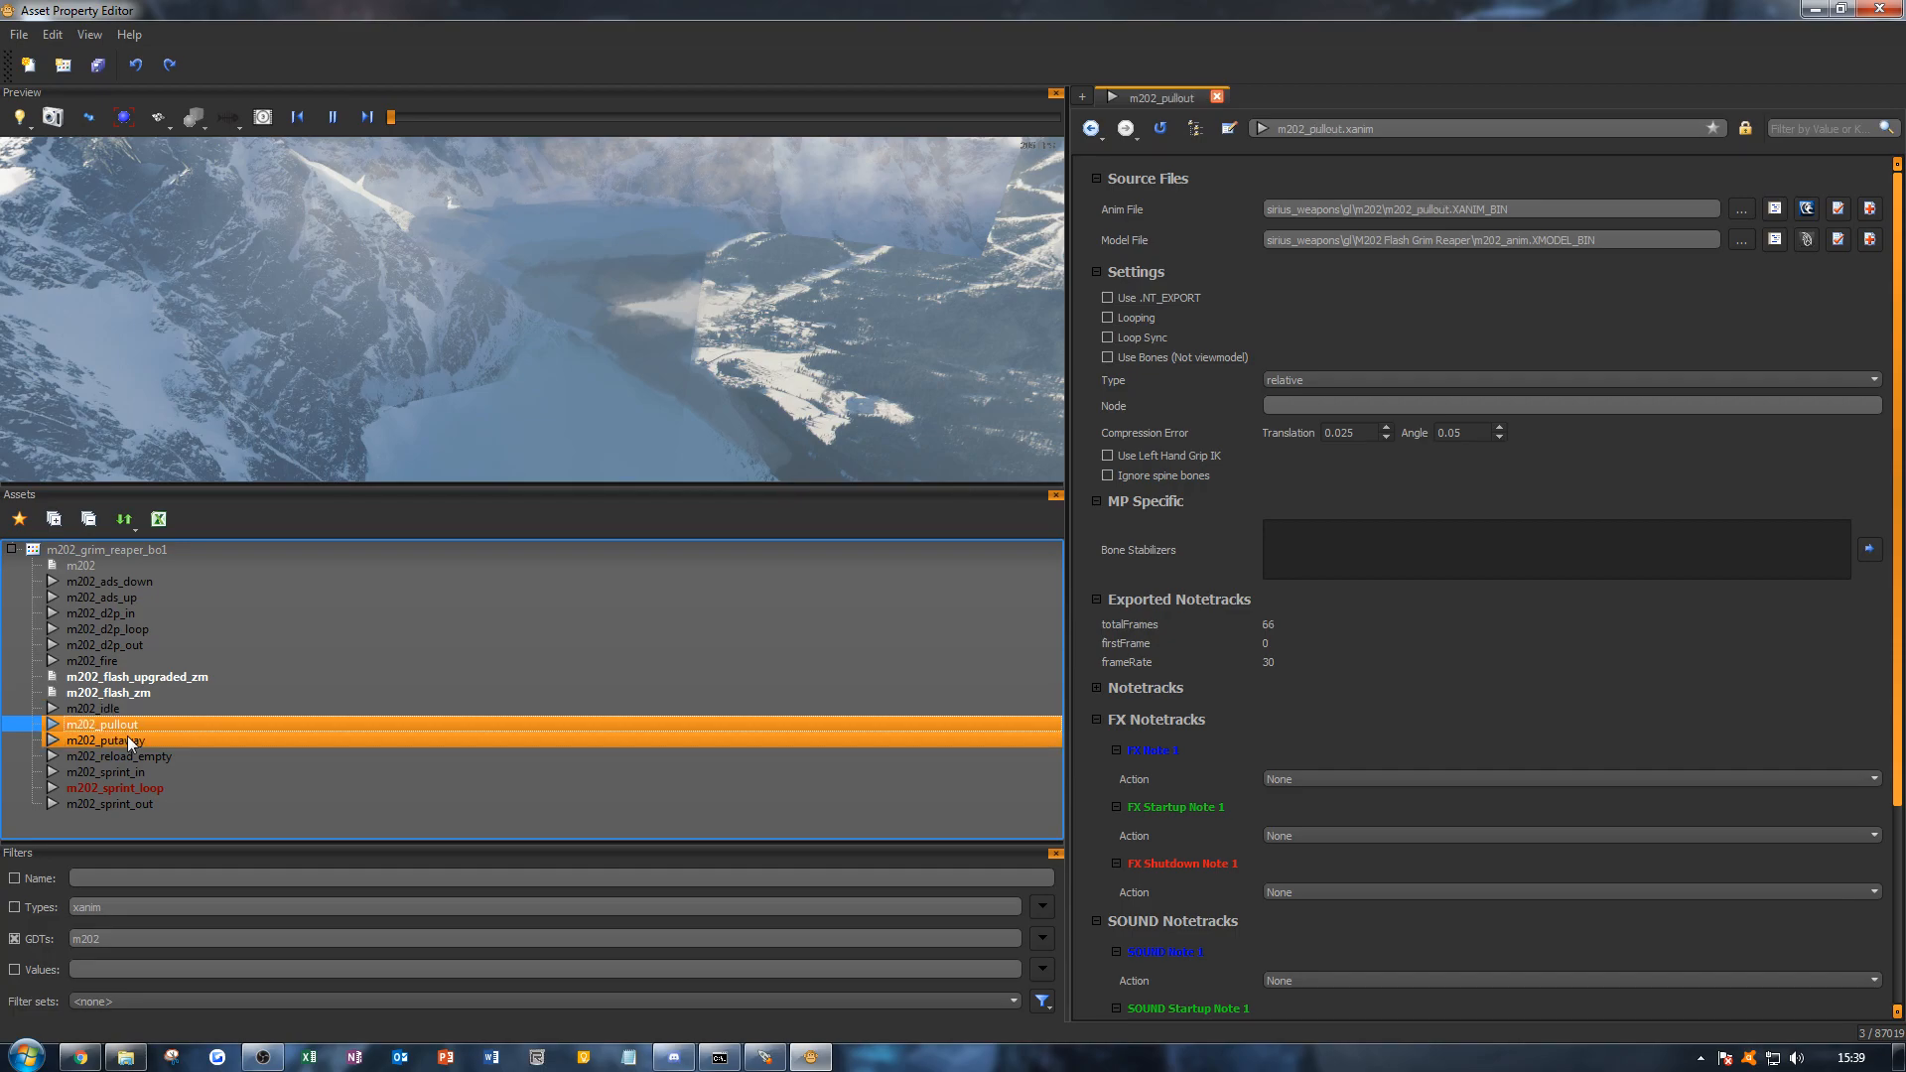
{"action": "left_click", "coordinate": [145, 659]}
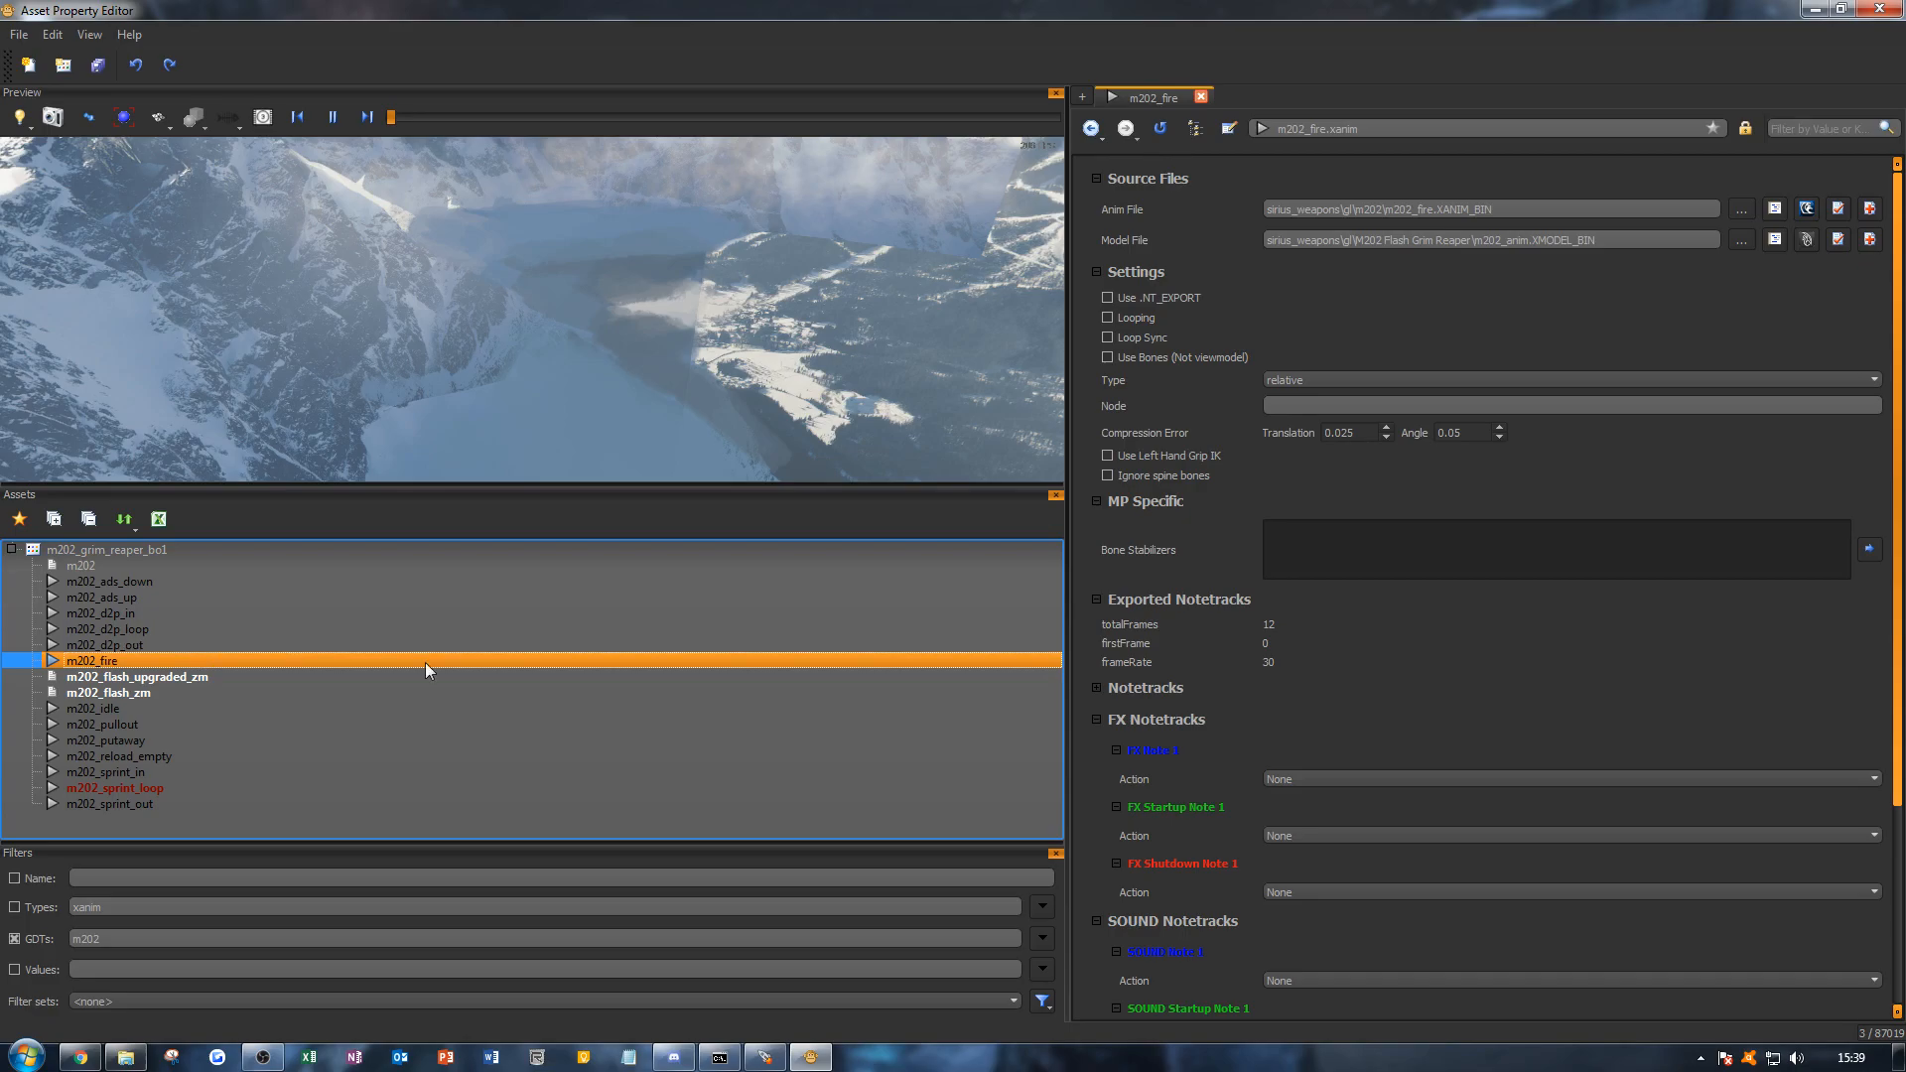
Step: Create a new asset of type xmodel named vm_m202 in the m202_grim_reaper_bo1 GDT
{"action": "left_click", "coordinate": [110, 549]}
{"action": "right_click", "coordinate": [140, 553]}
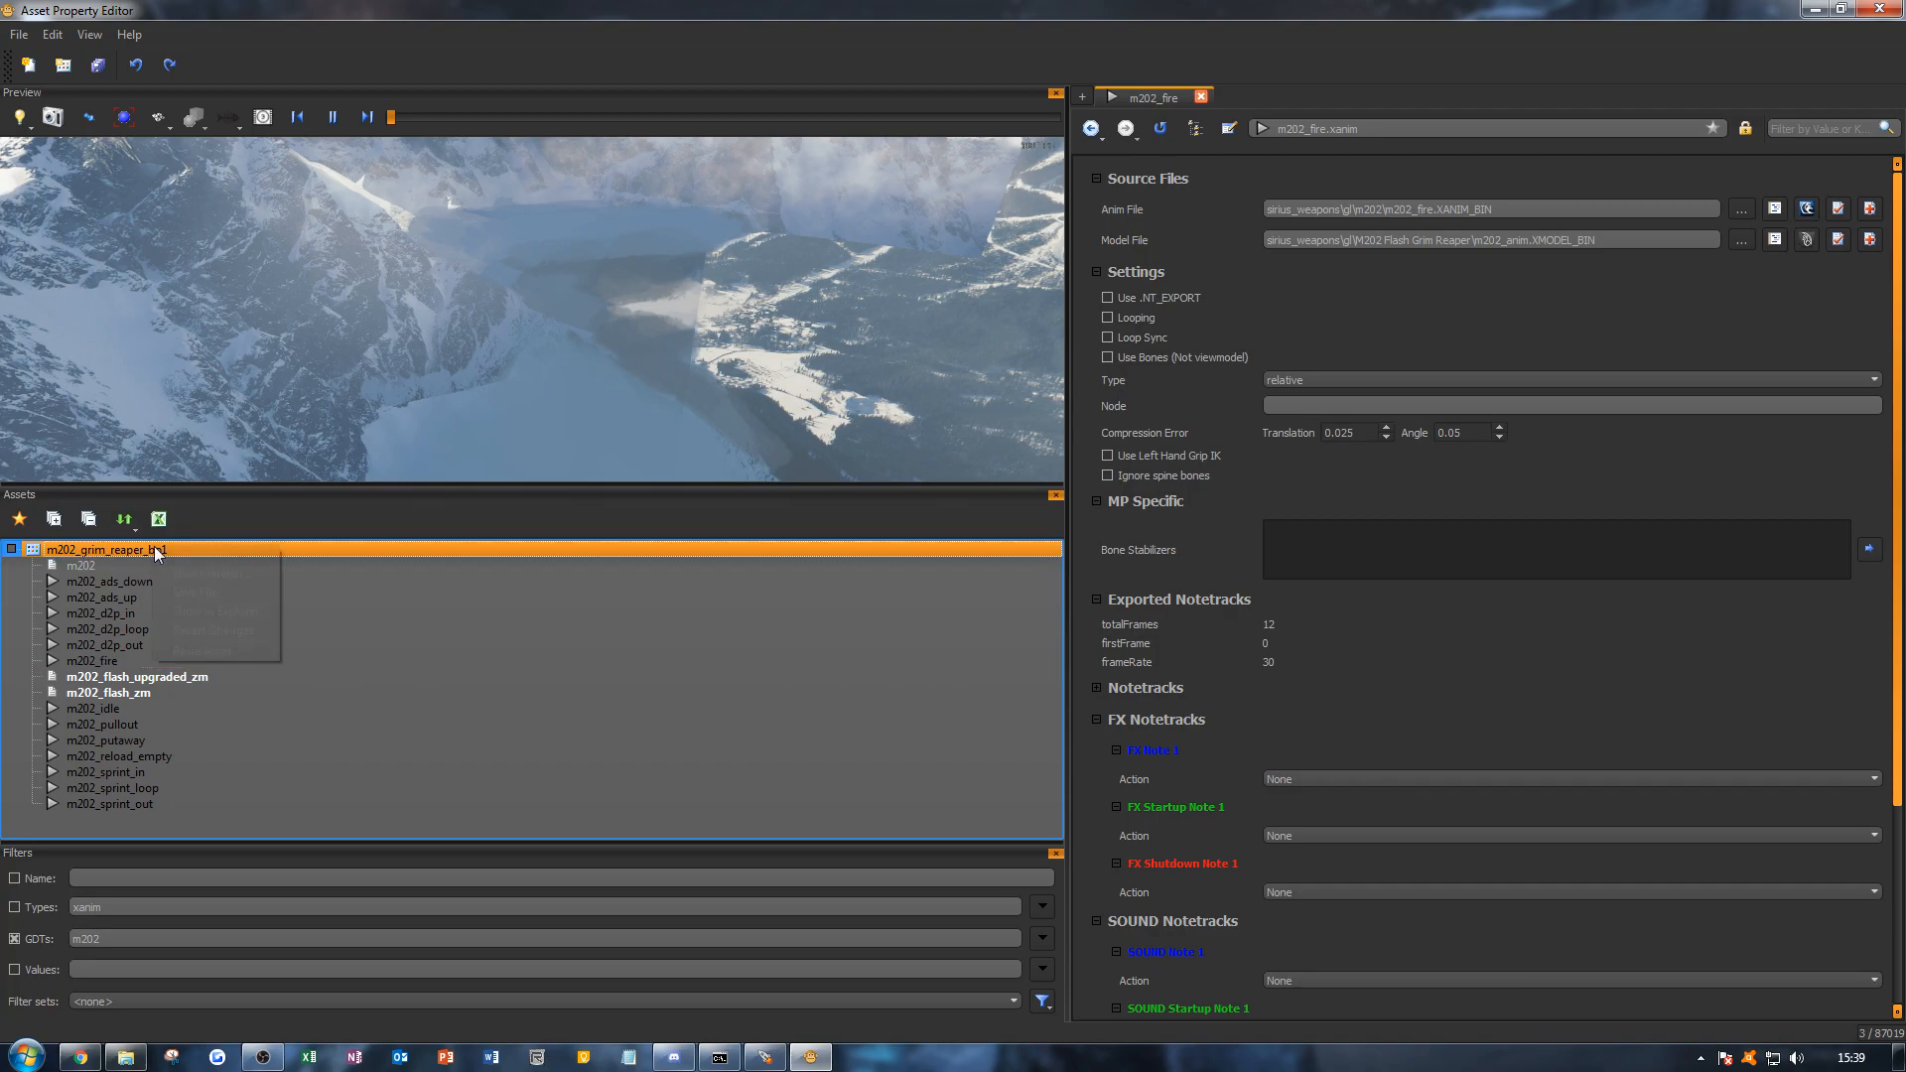
{"action": "left_click", "coordinate": [223, 558]}
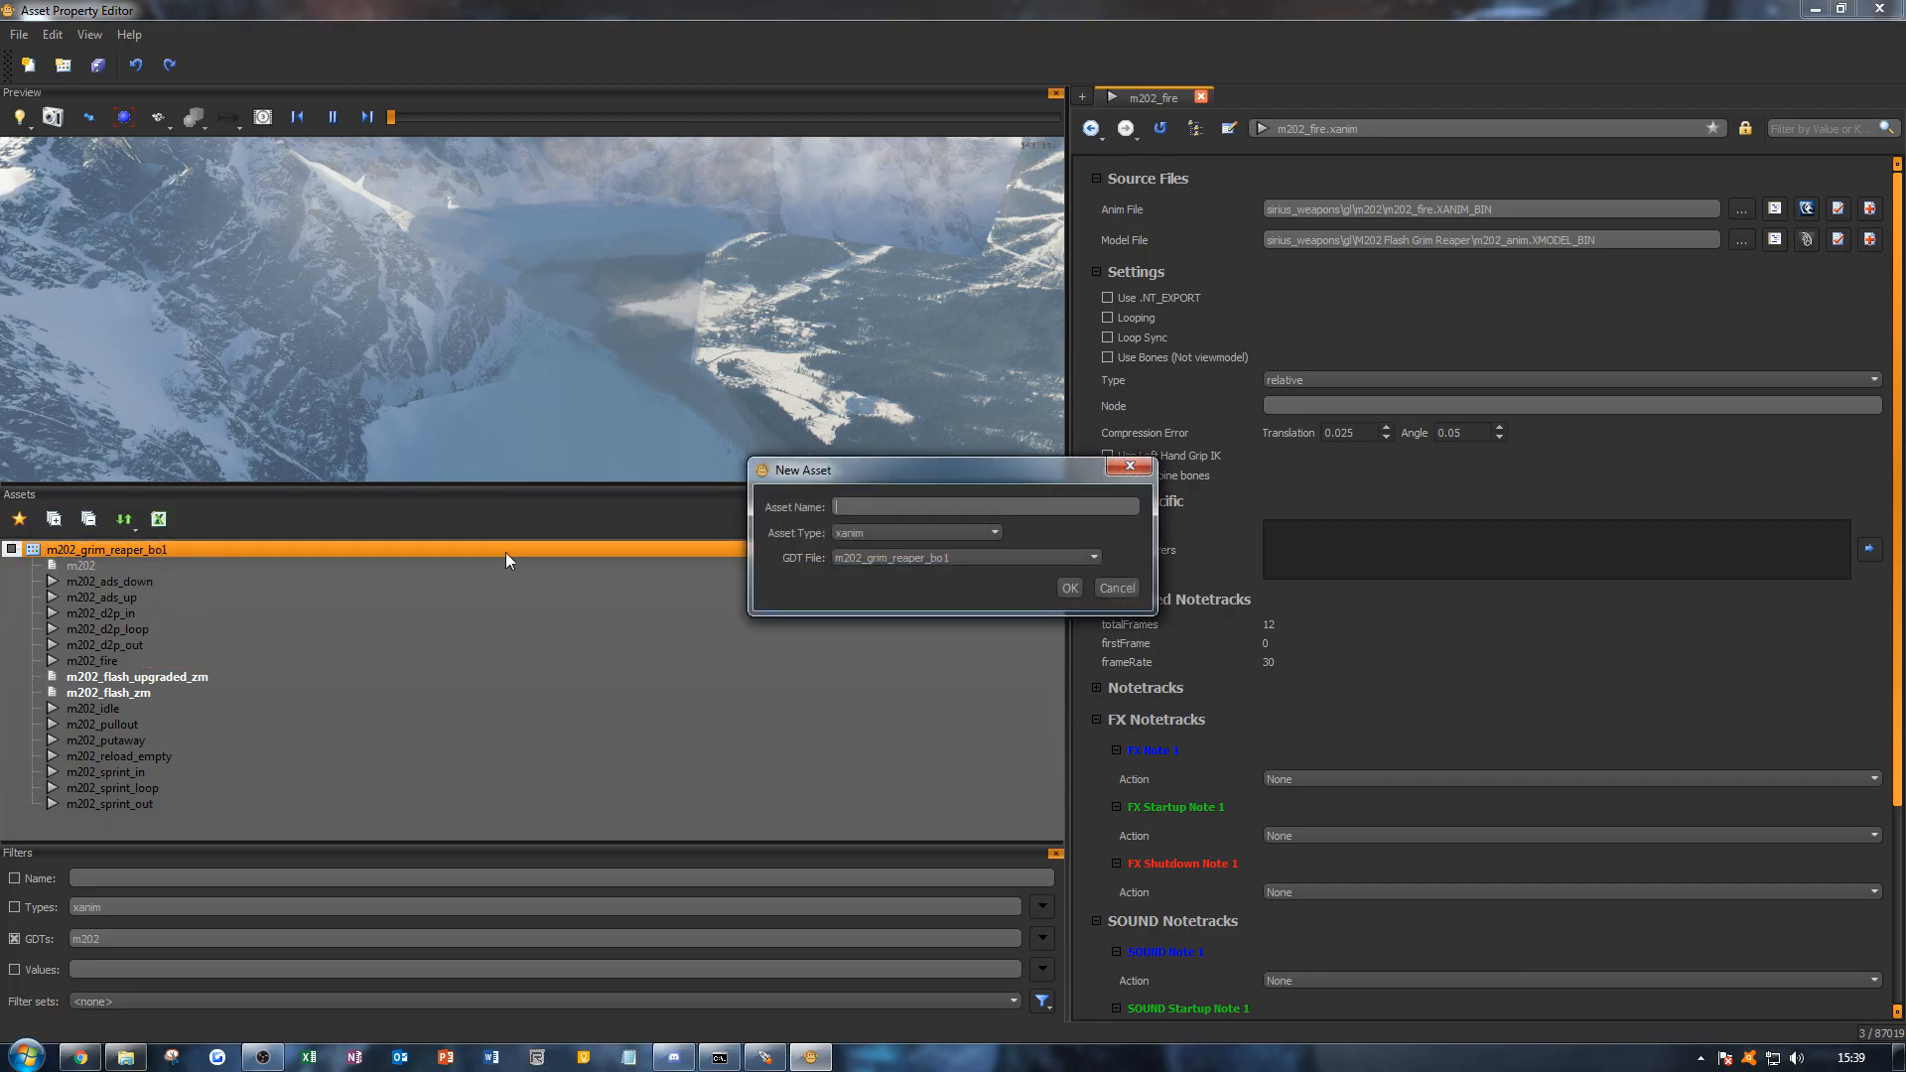
{"action": "left_click", "coordinate": [898, 534]}
{"action": "key", "text": "Down"}
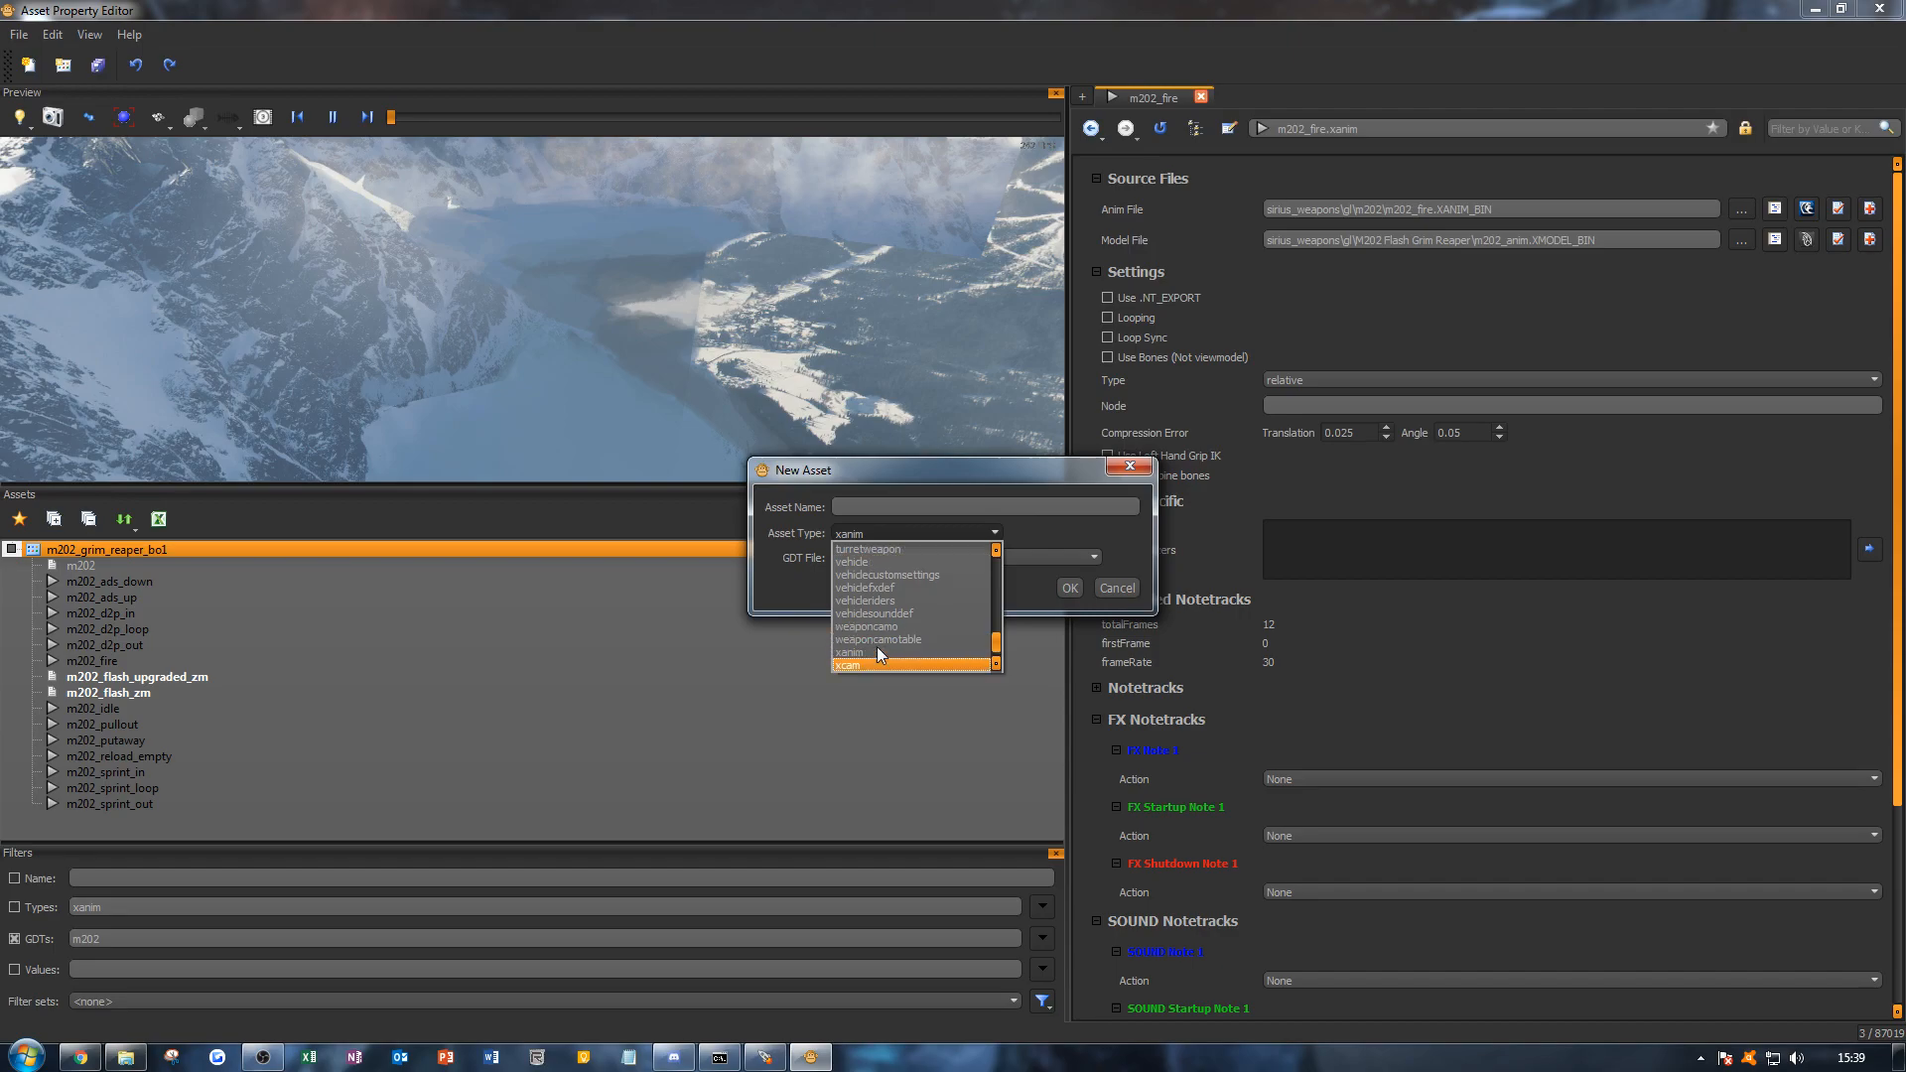
{"action": "scroll", "coordinate": [877, 646], "scroll_direction": "down", "scroll_amount": 1}
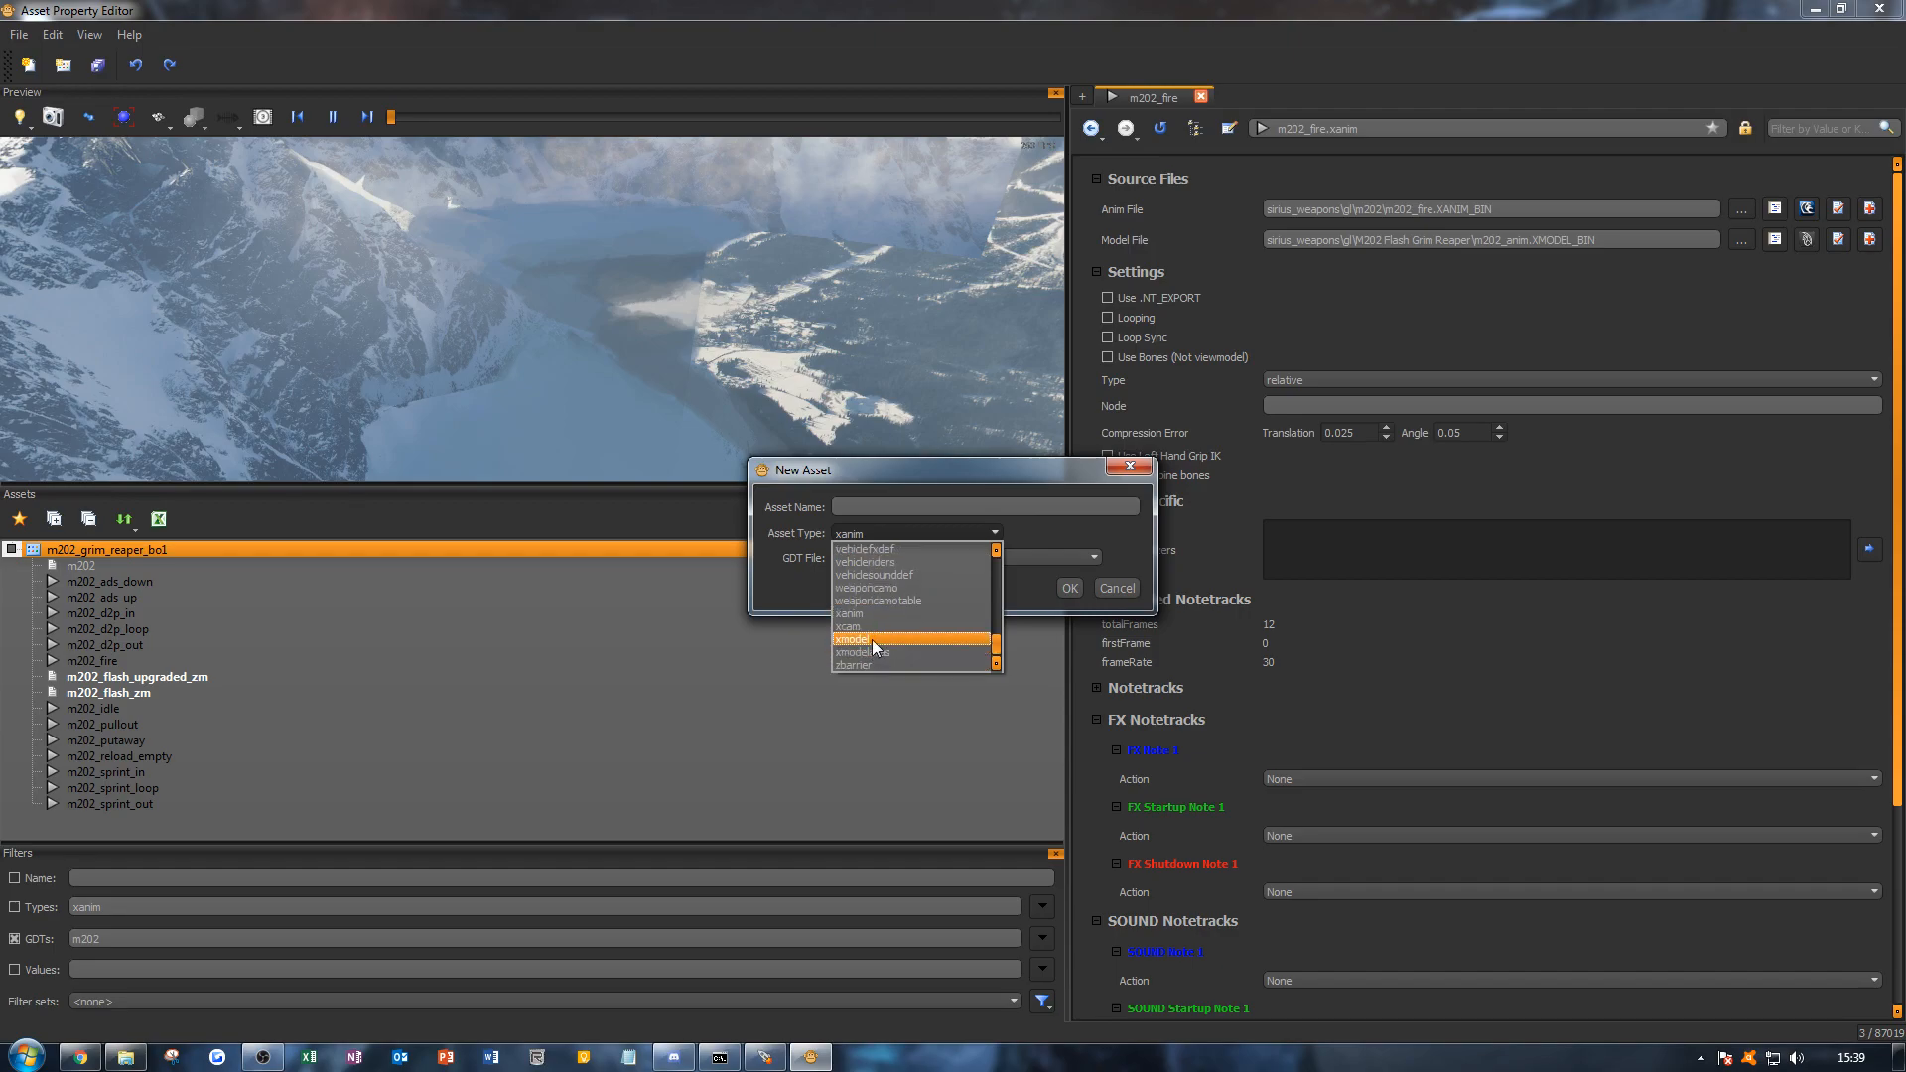
{"action": "left_click", "coordinate": [872, 639]}
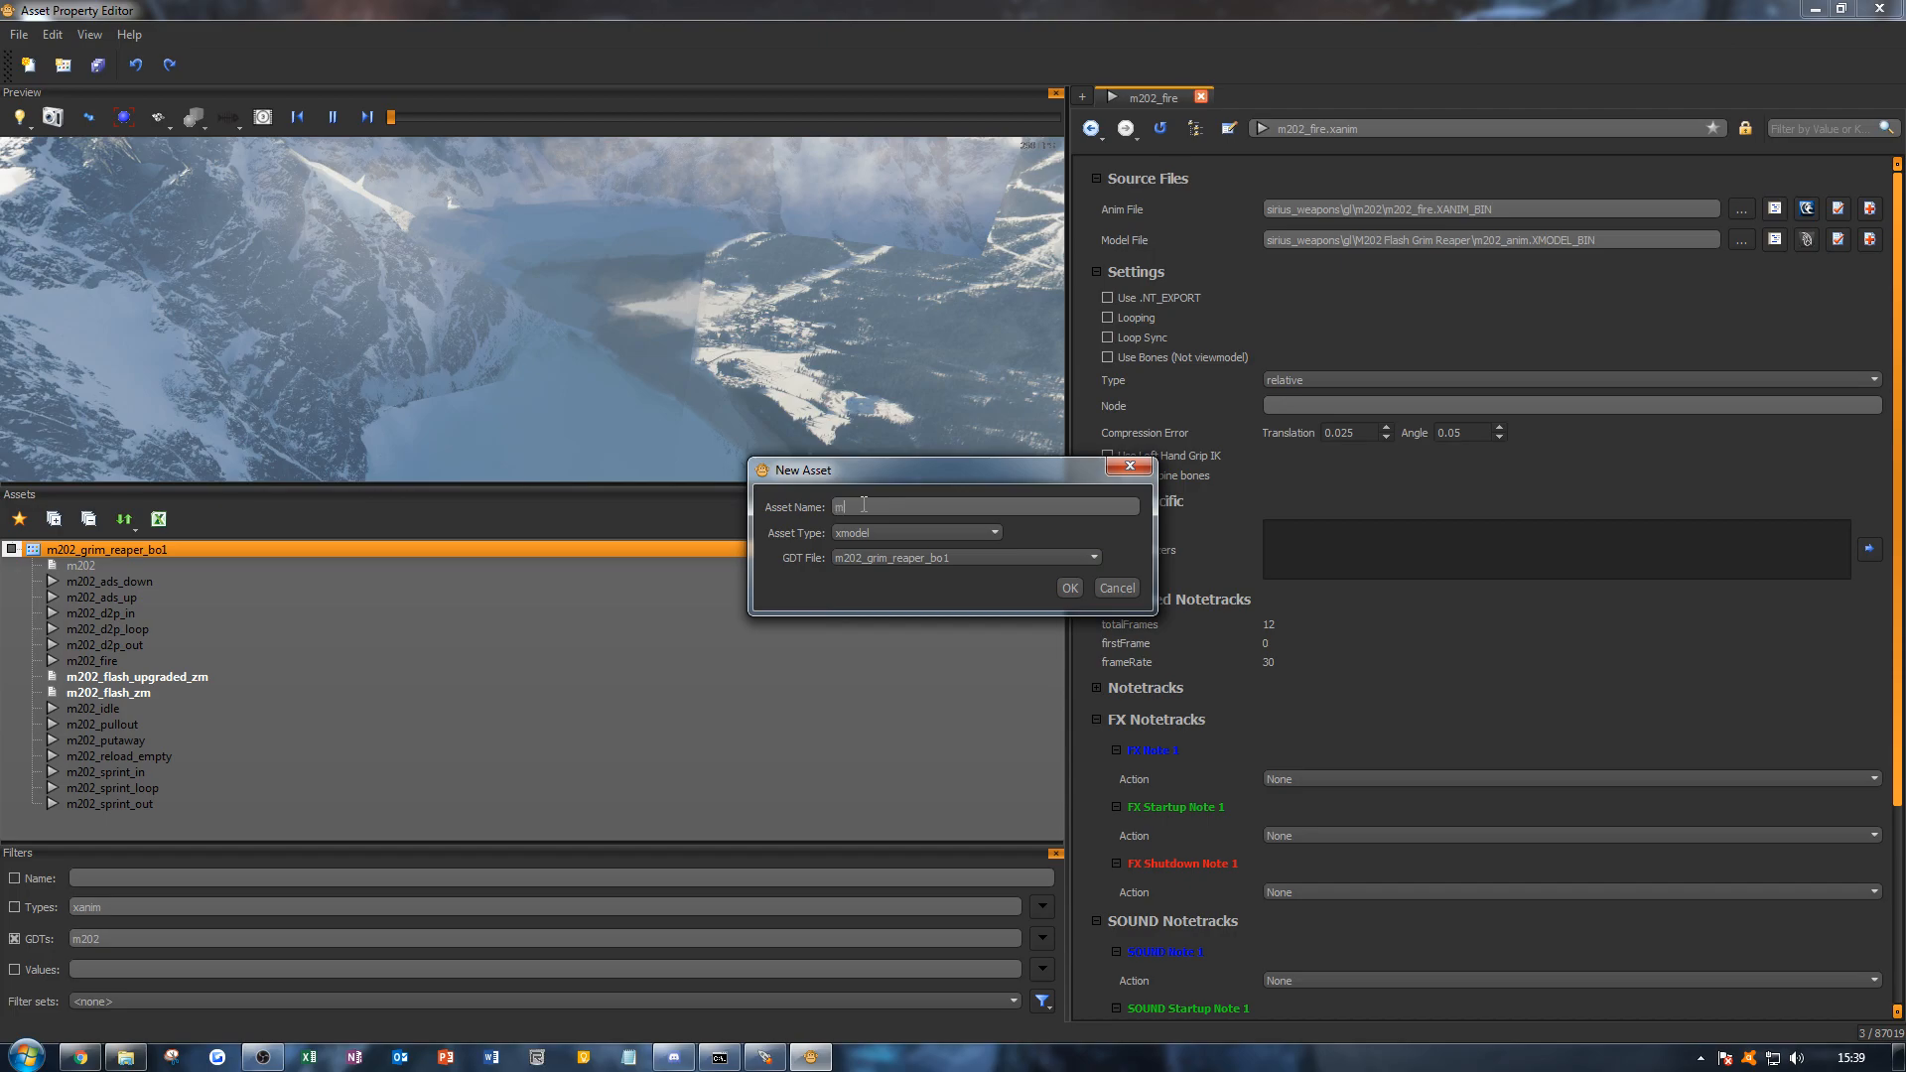
{"action": "type", "text": "vm_m202"}
{"action": "key", "text": "Return"}
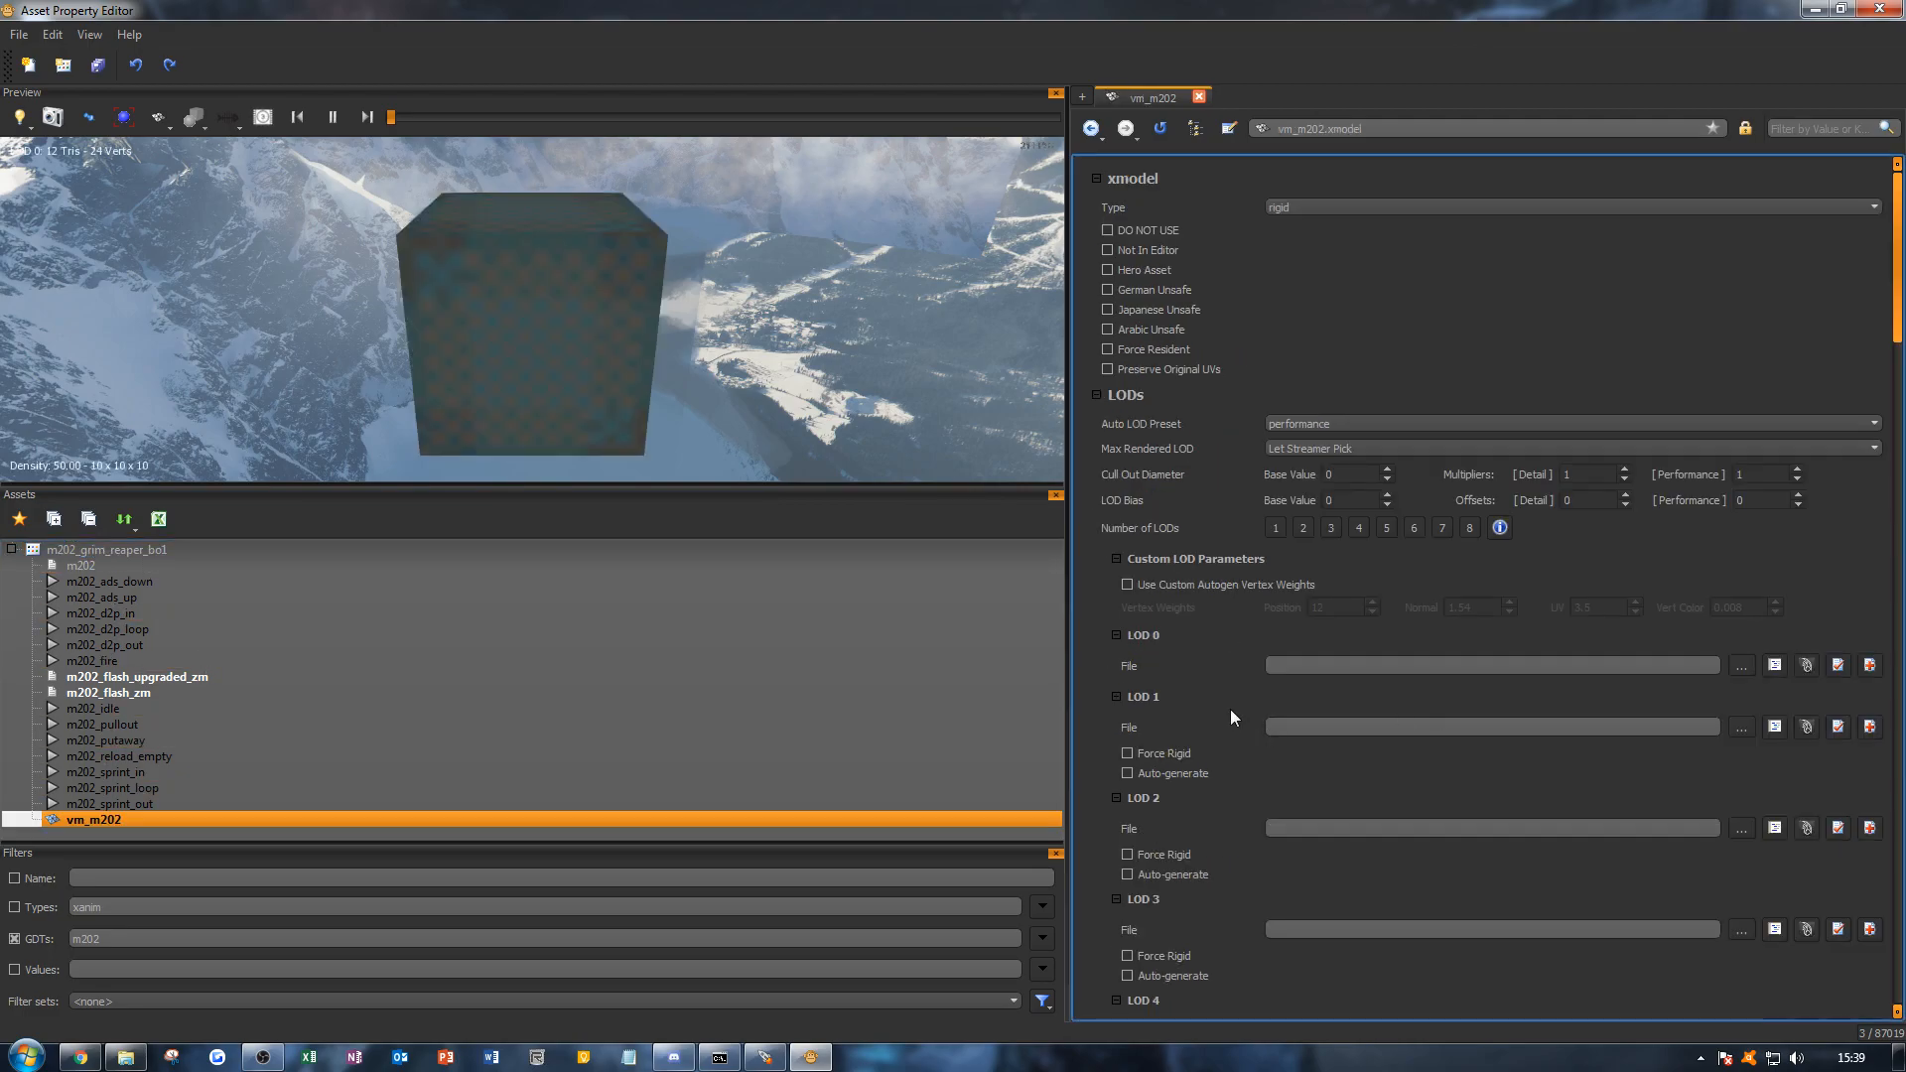
Step: Set the LOD 0 file of vm_m202 to vm_m202.XMODEL_BIN from model_export\sirius_weapons\gl\M202 Flash Grim Reaper
{"action": "scroll", "coordinate": [1230, 708], "scroll_direction": "down", "scroll_amount": 1}
{"action": "scroll", "coordinate": [1231, 759], "scroll_direction": "down", "scroll_amount": 10}
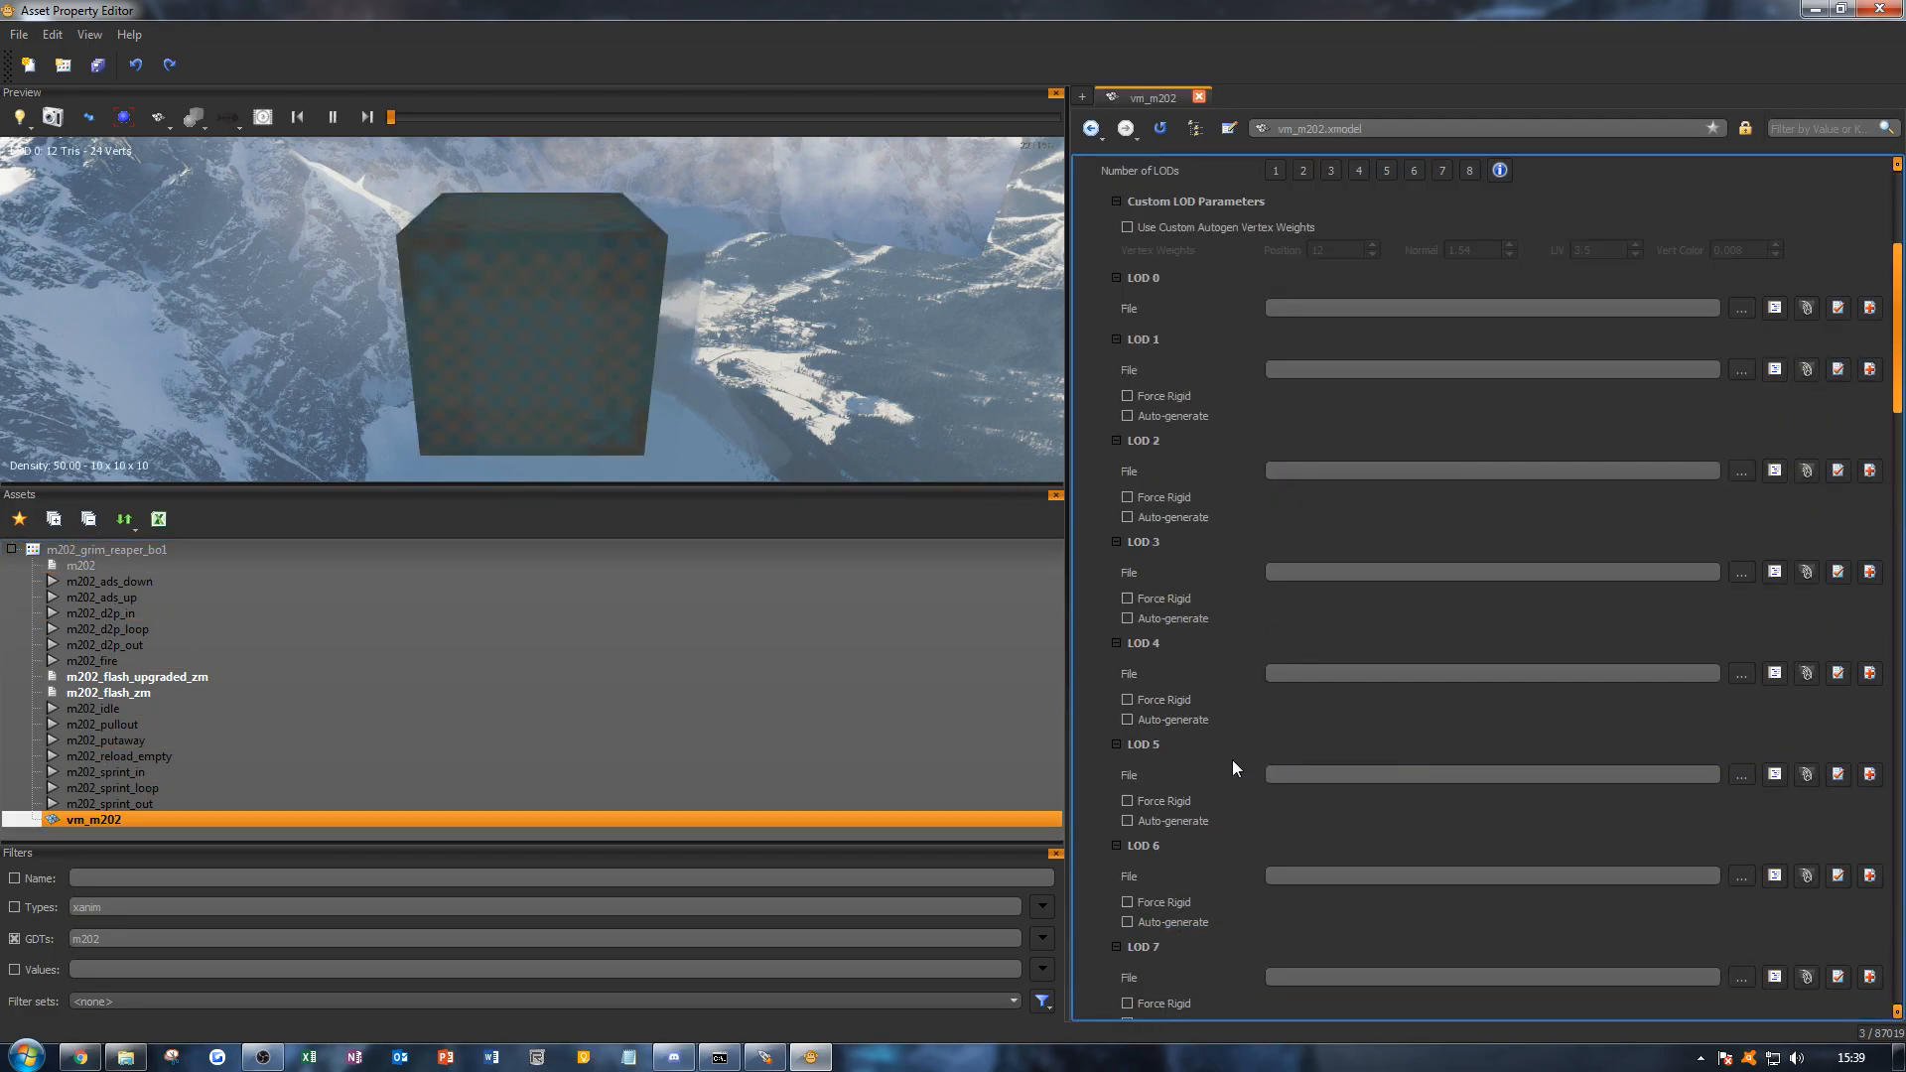
{"action": "scroll", "coordinate": [1230, 759], "scroll_direction": "up", "scroll_amount": 7}
{"action": "scroll", "coordinate": [1234, 752], "scroll_direction": "up", "scroll_amount": 4}
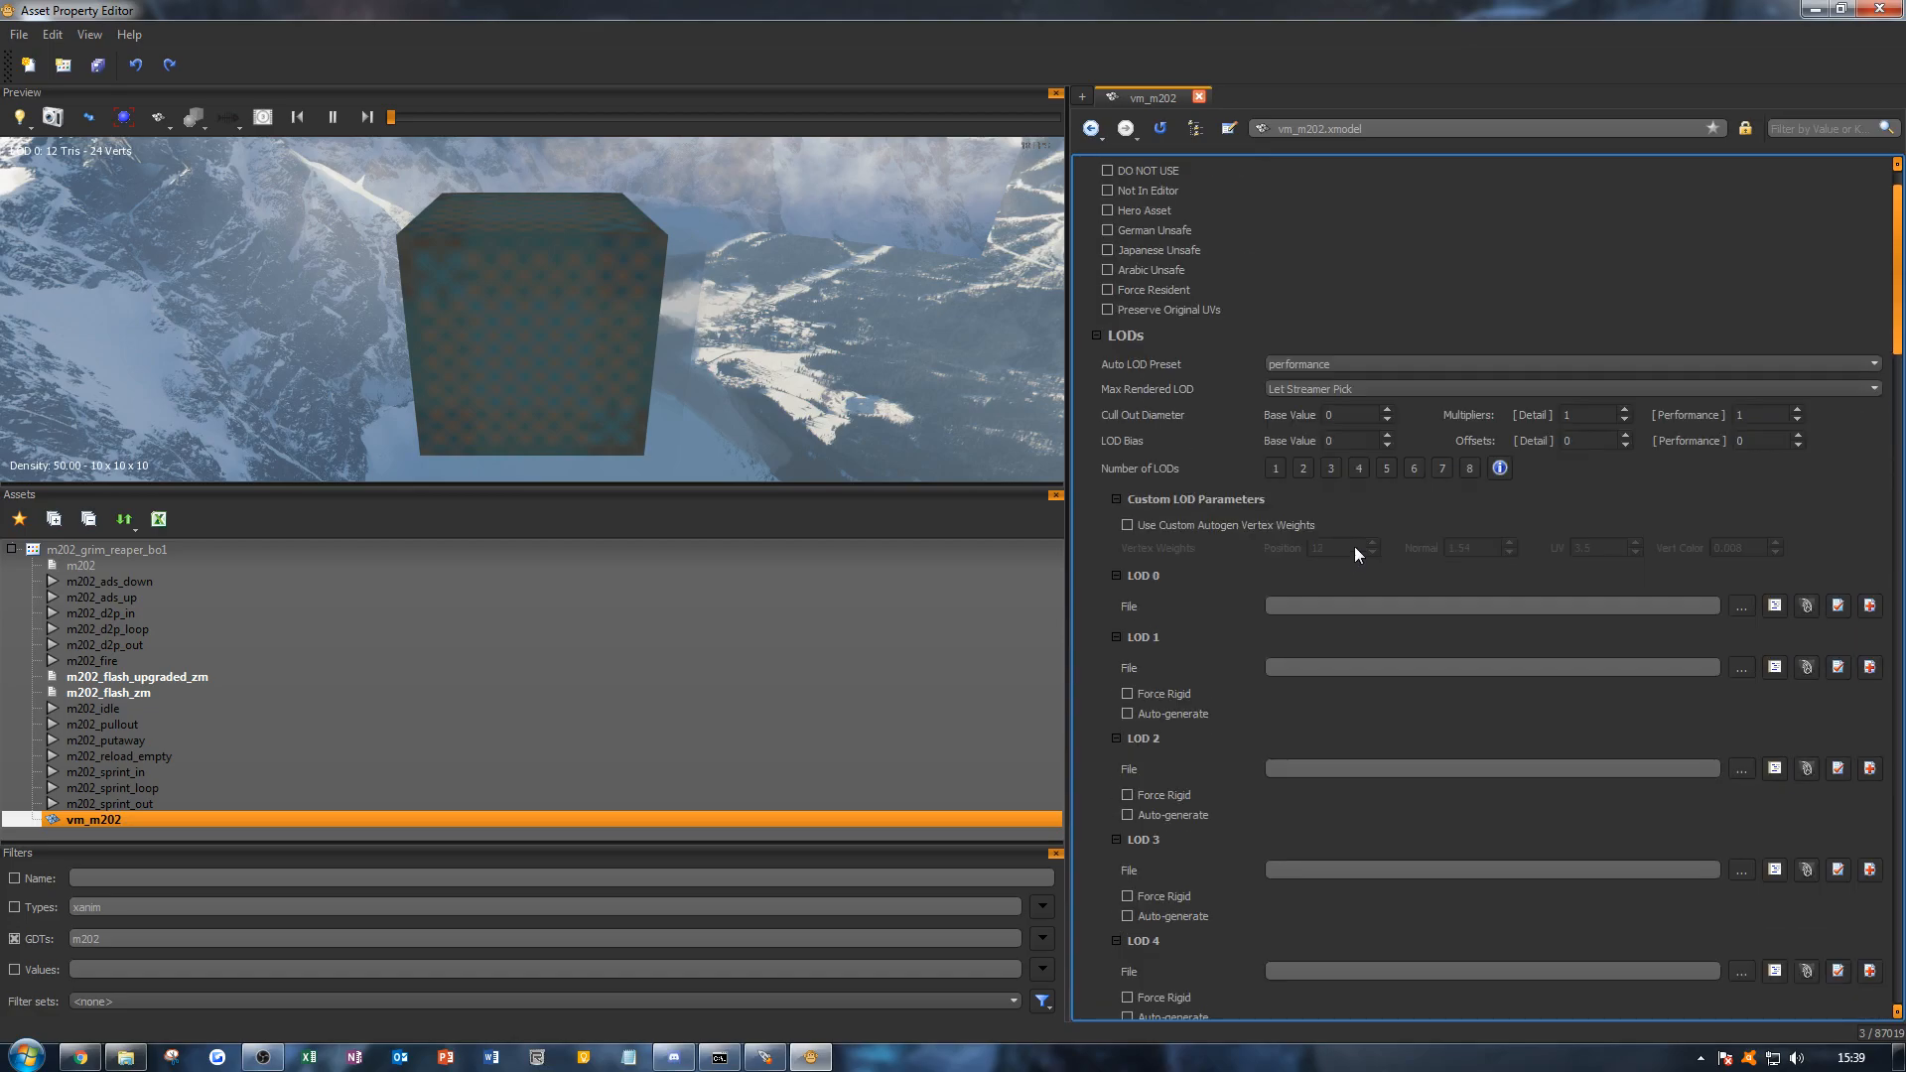
{"action": "left_click", "coordinate": [1749, 606]}
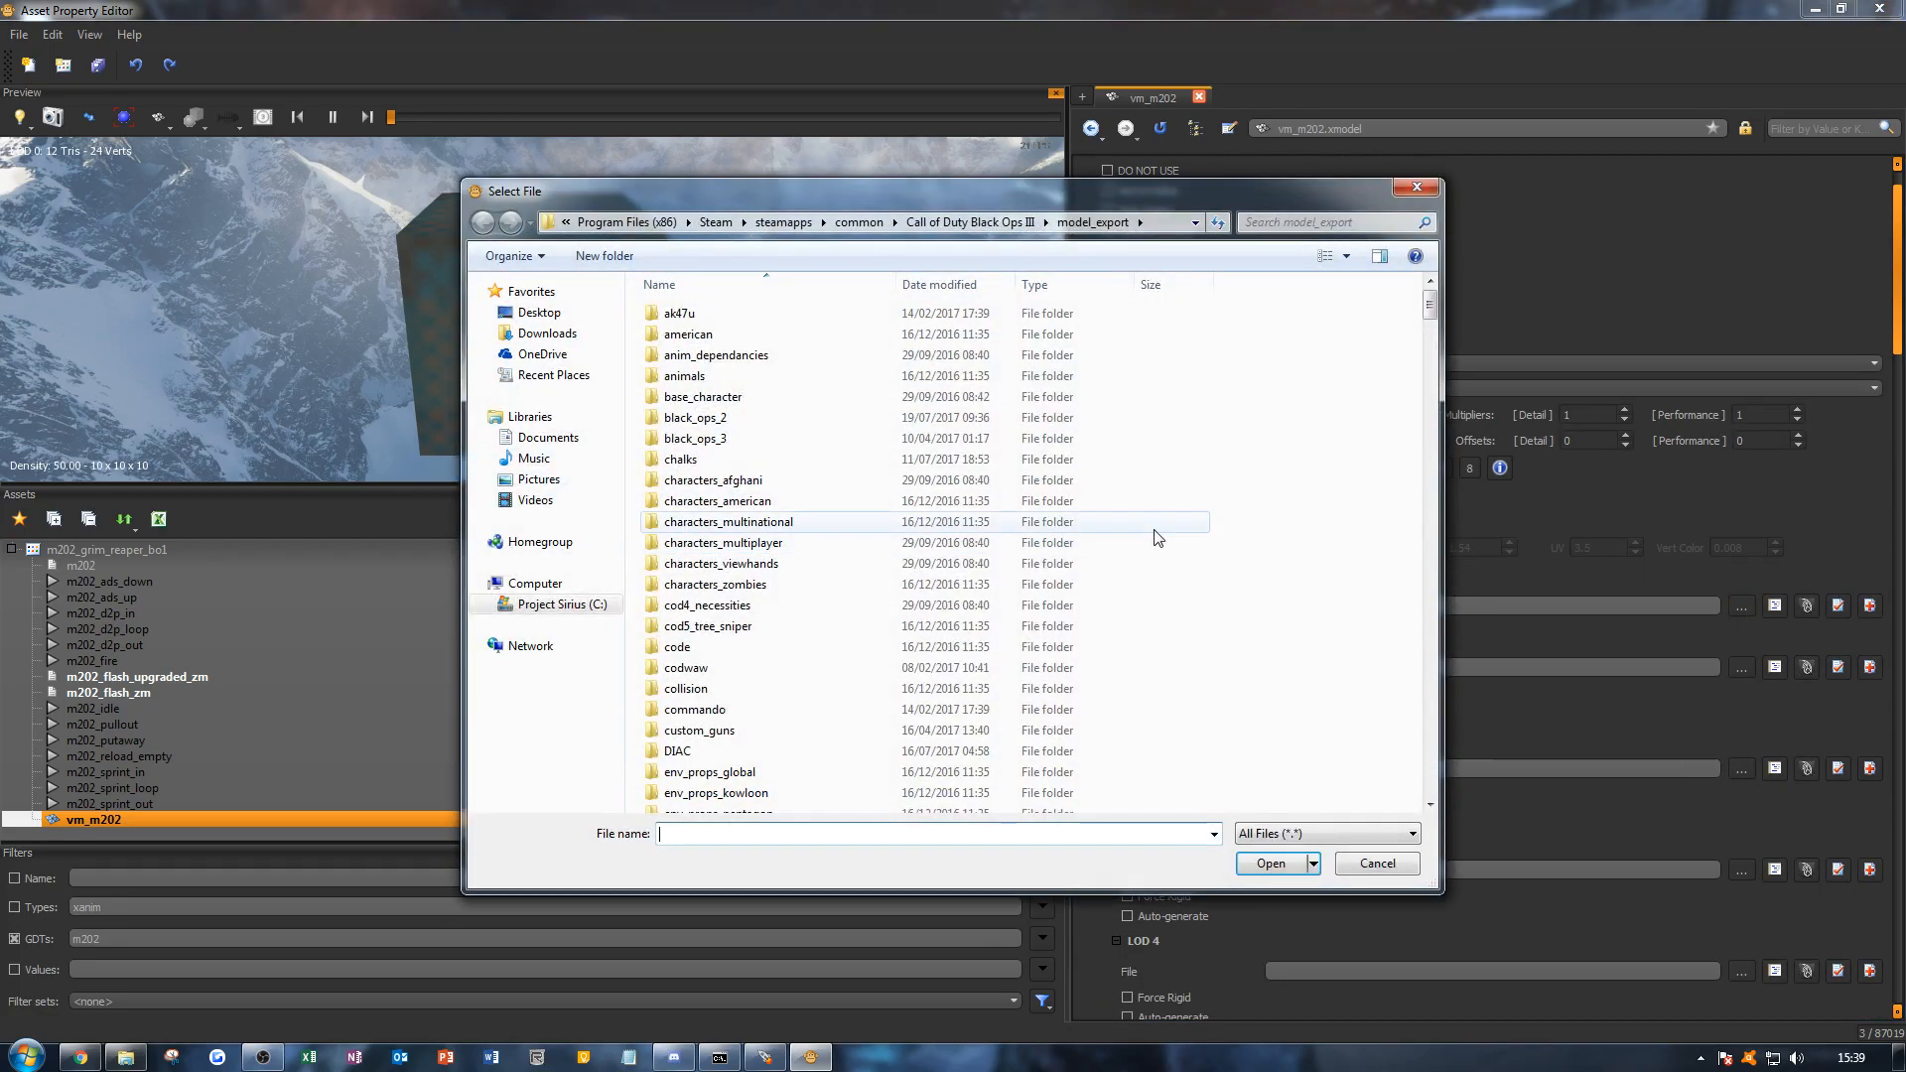
{"action": "scroll", "coordinate": [1348, 443], "scroll_direction": "down", "scroll_amount": 20}
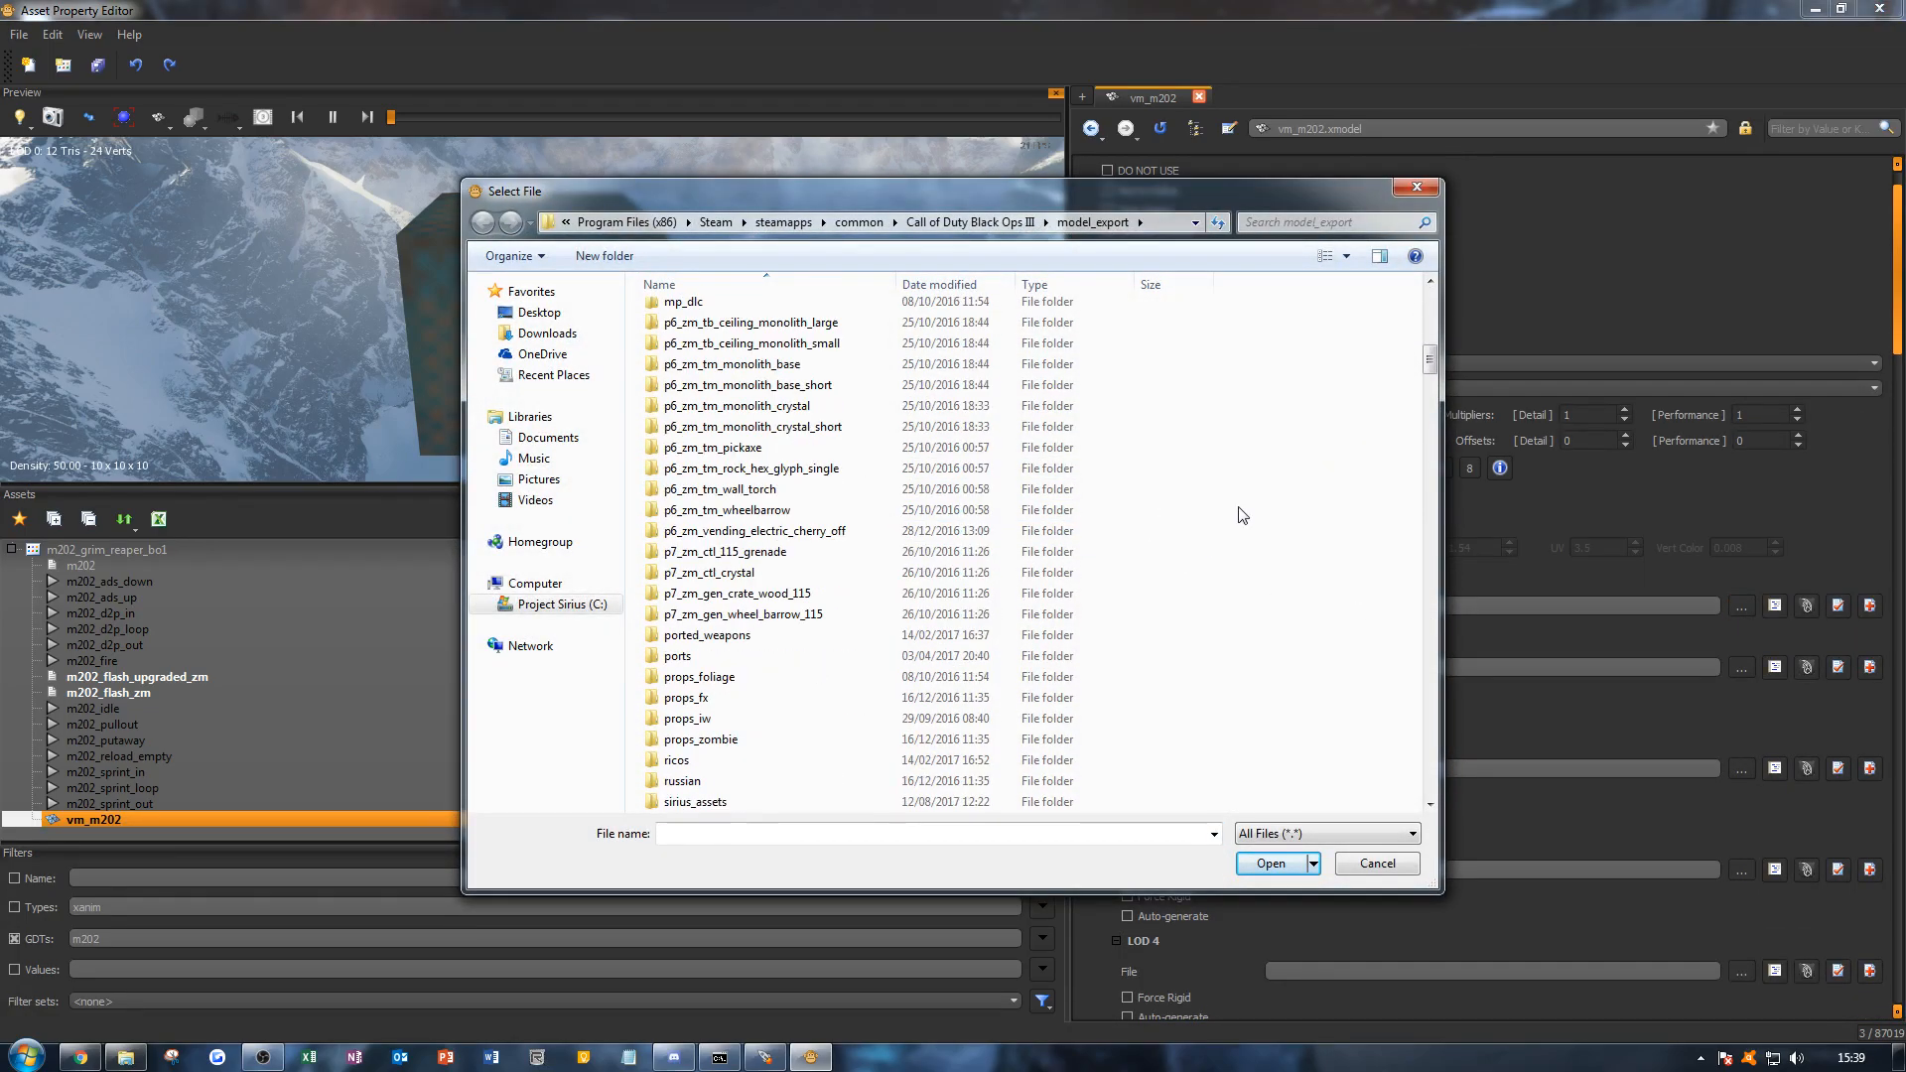
{"action": "scroll", "coordinate": [1205, 537], "scroll_direction": "down", "scroll_amount": 13}
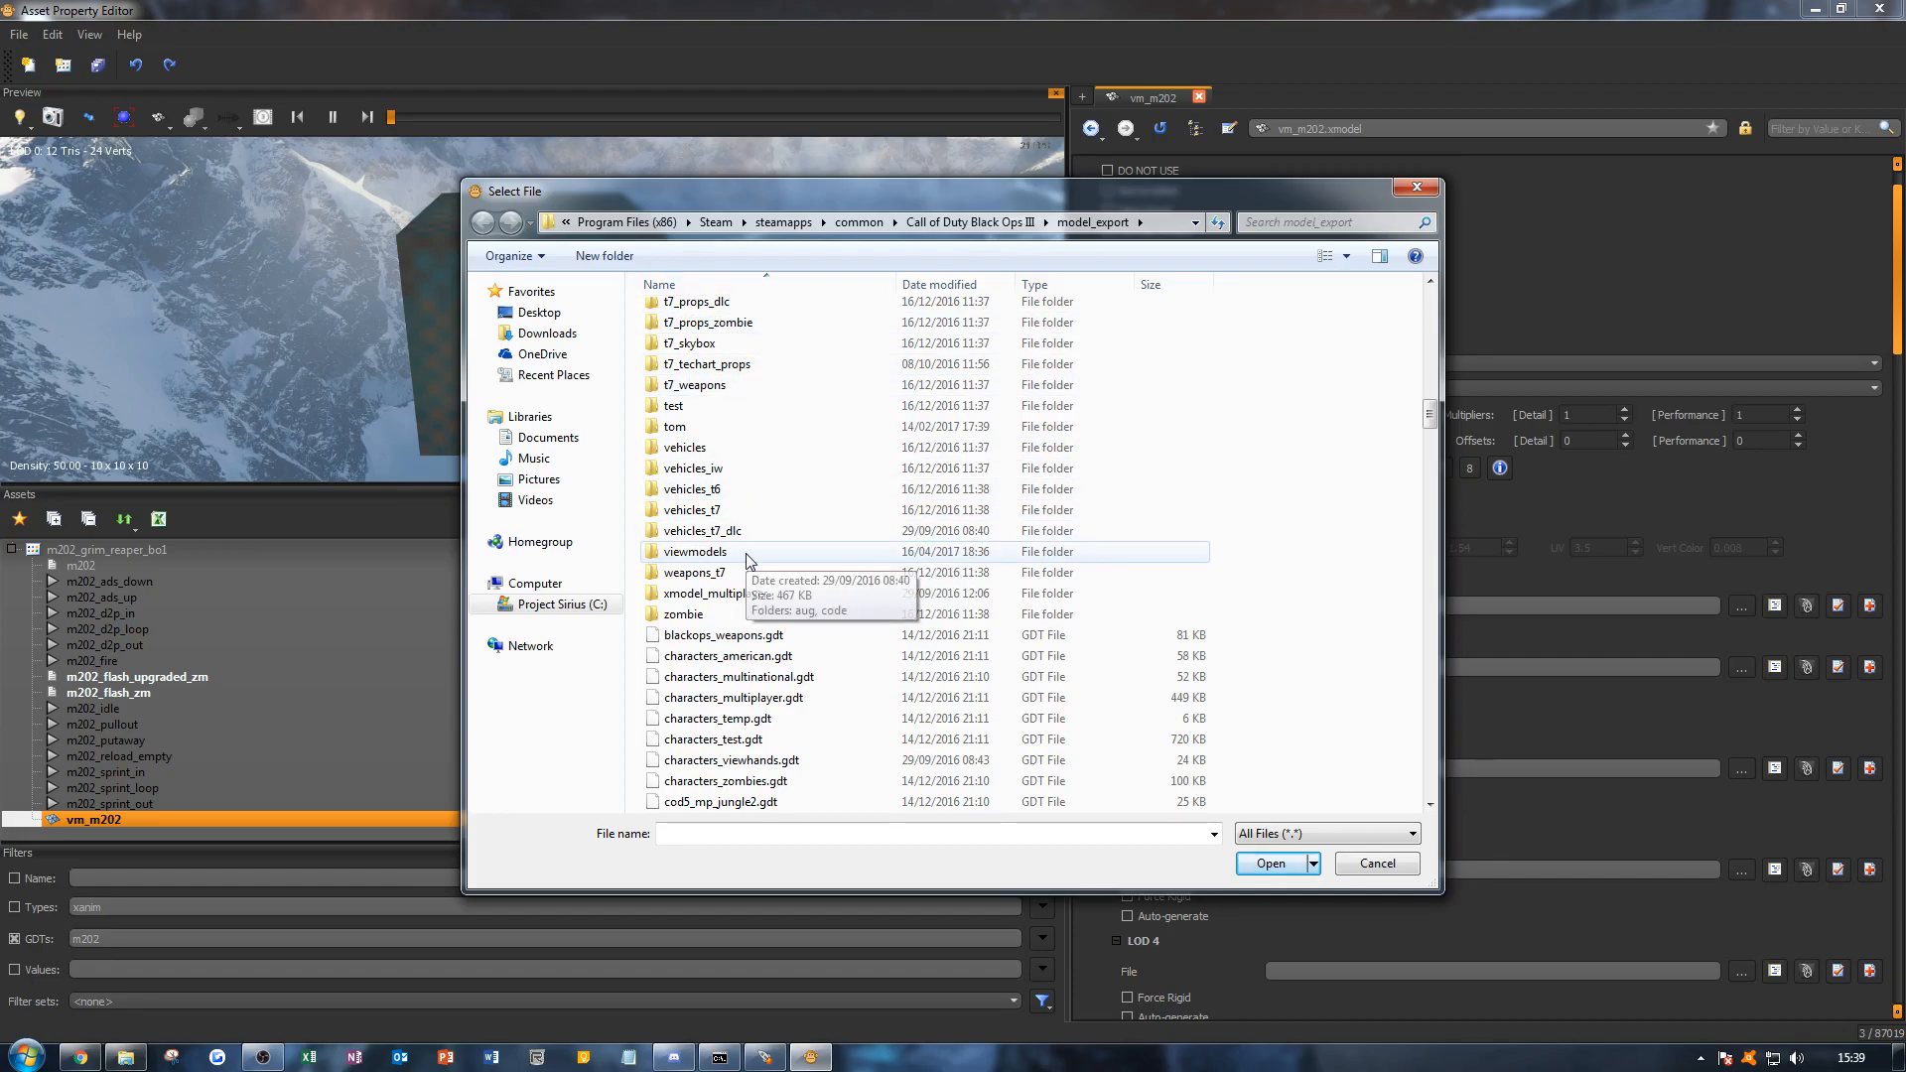
{"action": "scroll", "coordinate": [746, 556], "scroll_direction": "up", "scroll_amount": 10}
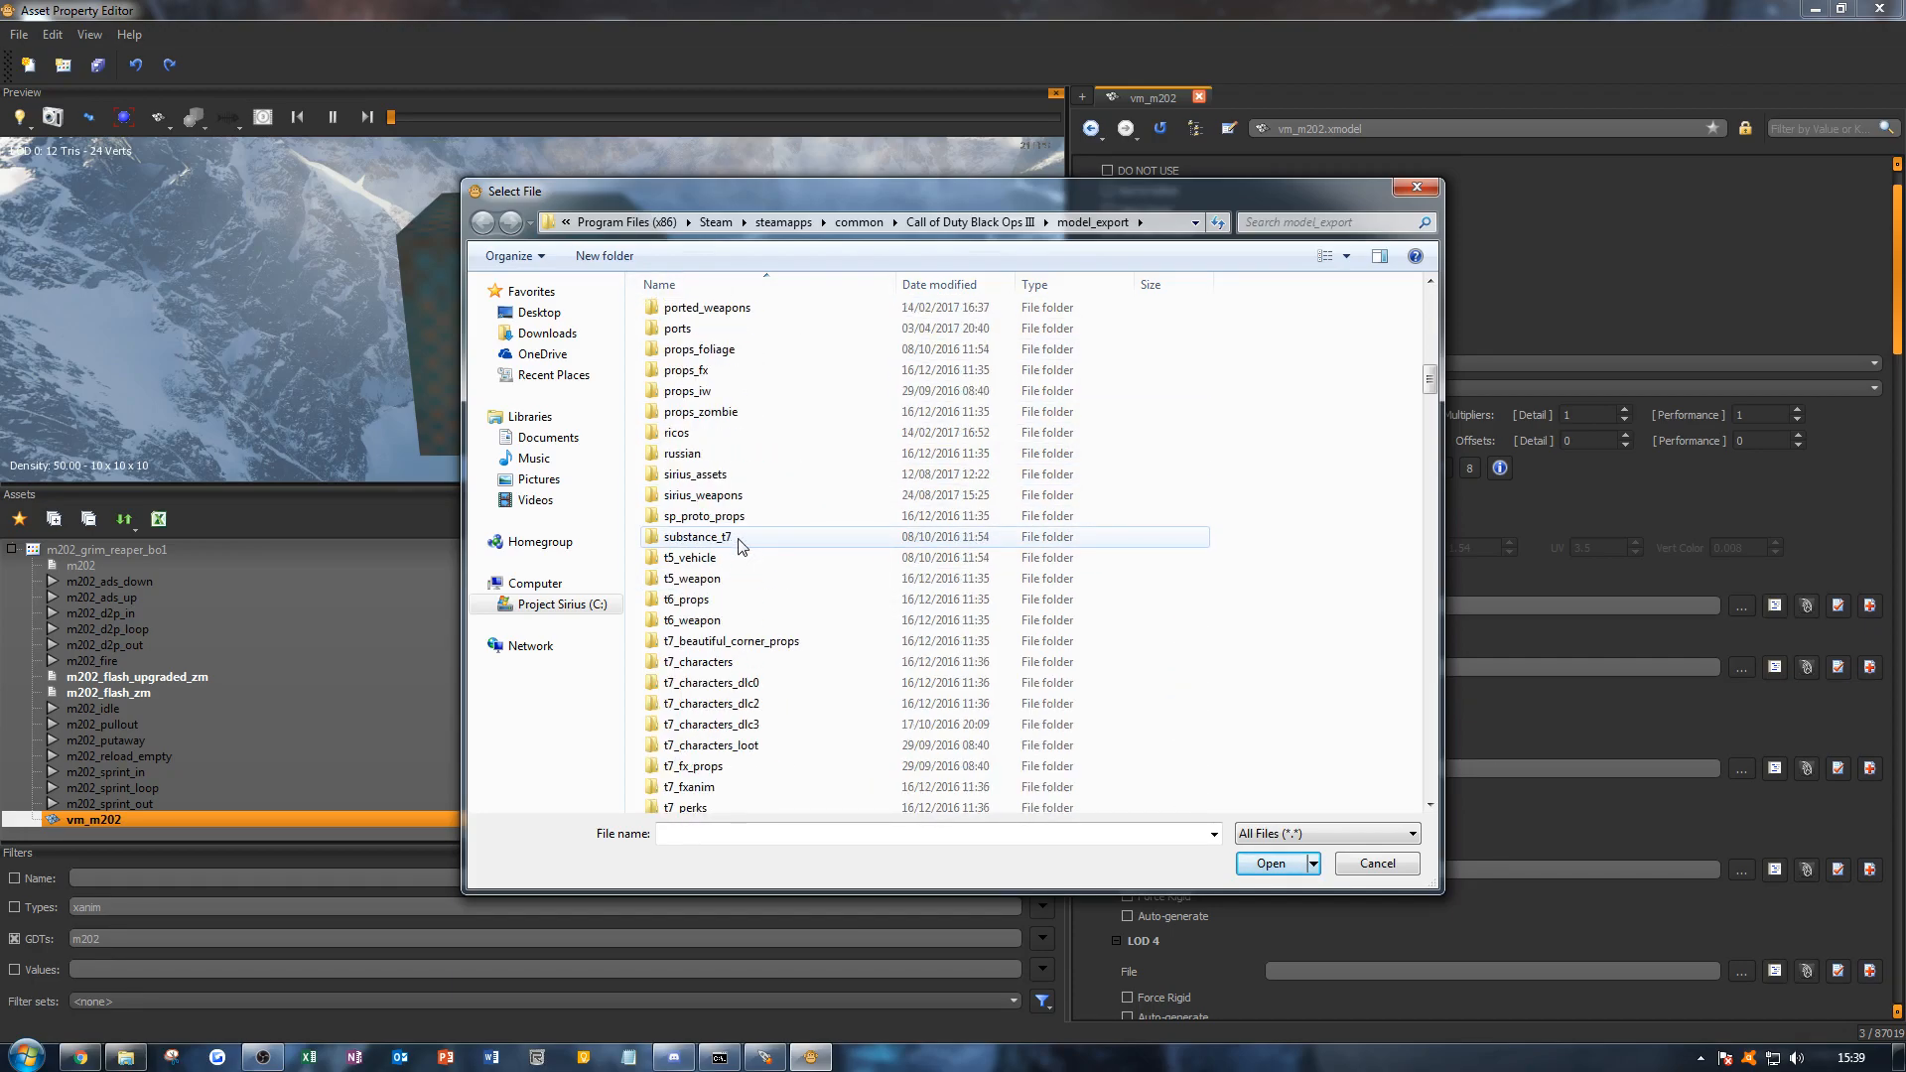
{"action": "double_click", "coordinate": [725, 495]}
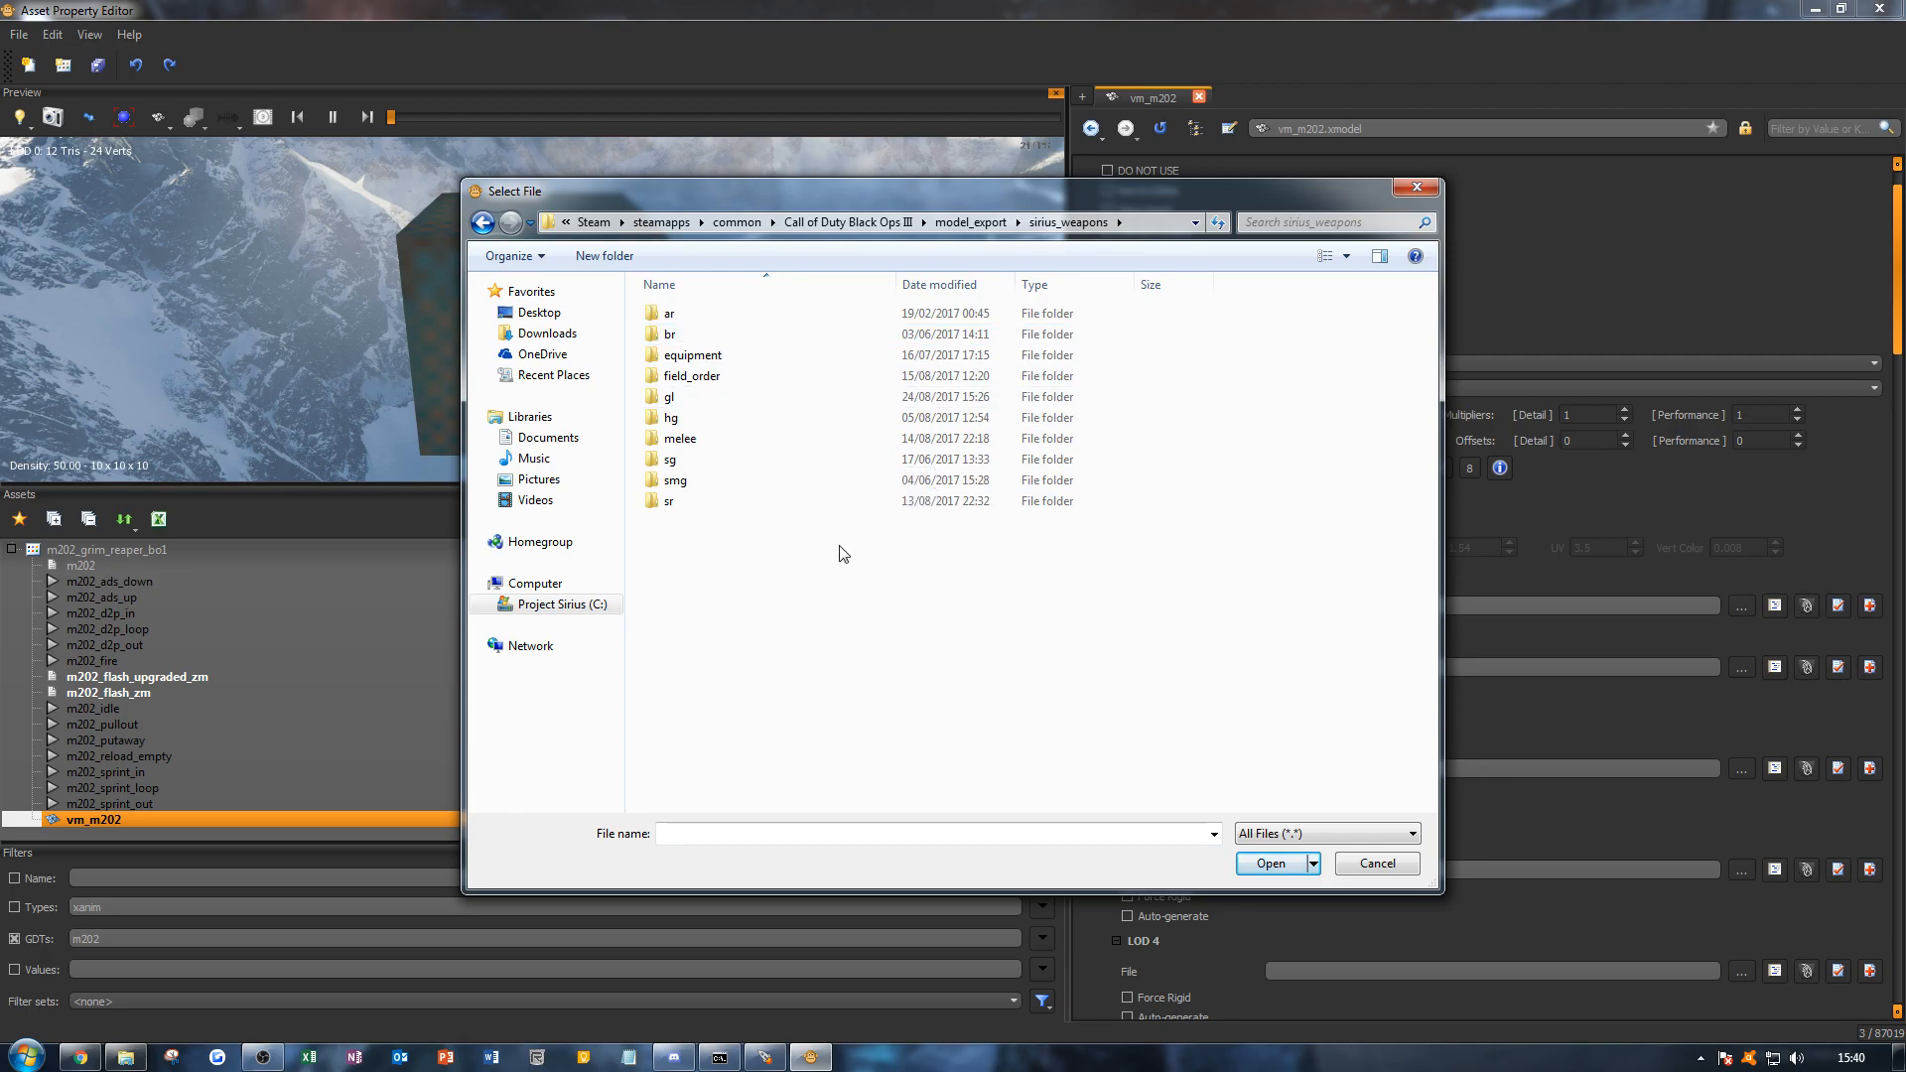
{"action": "double_click", "coordinate": [709, 396]}
{"action": "double_click", "coordinate": [732, 315]}
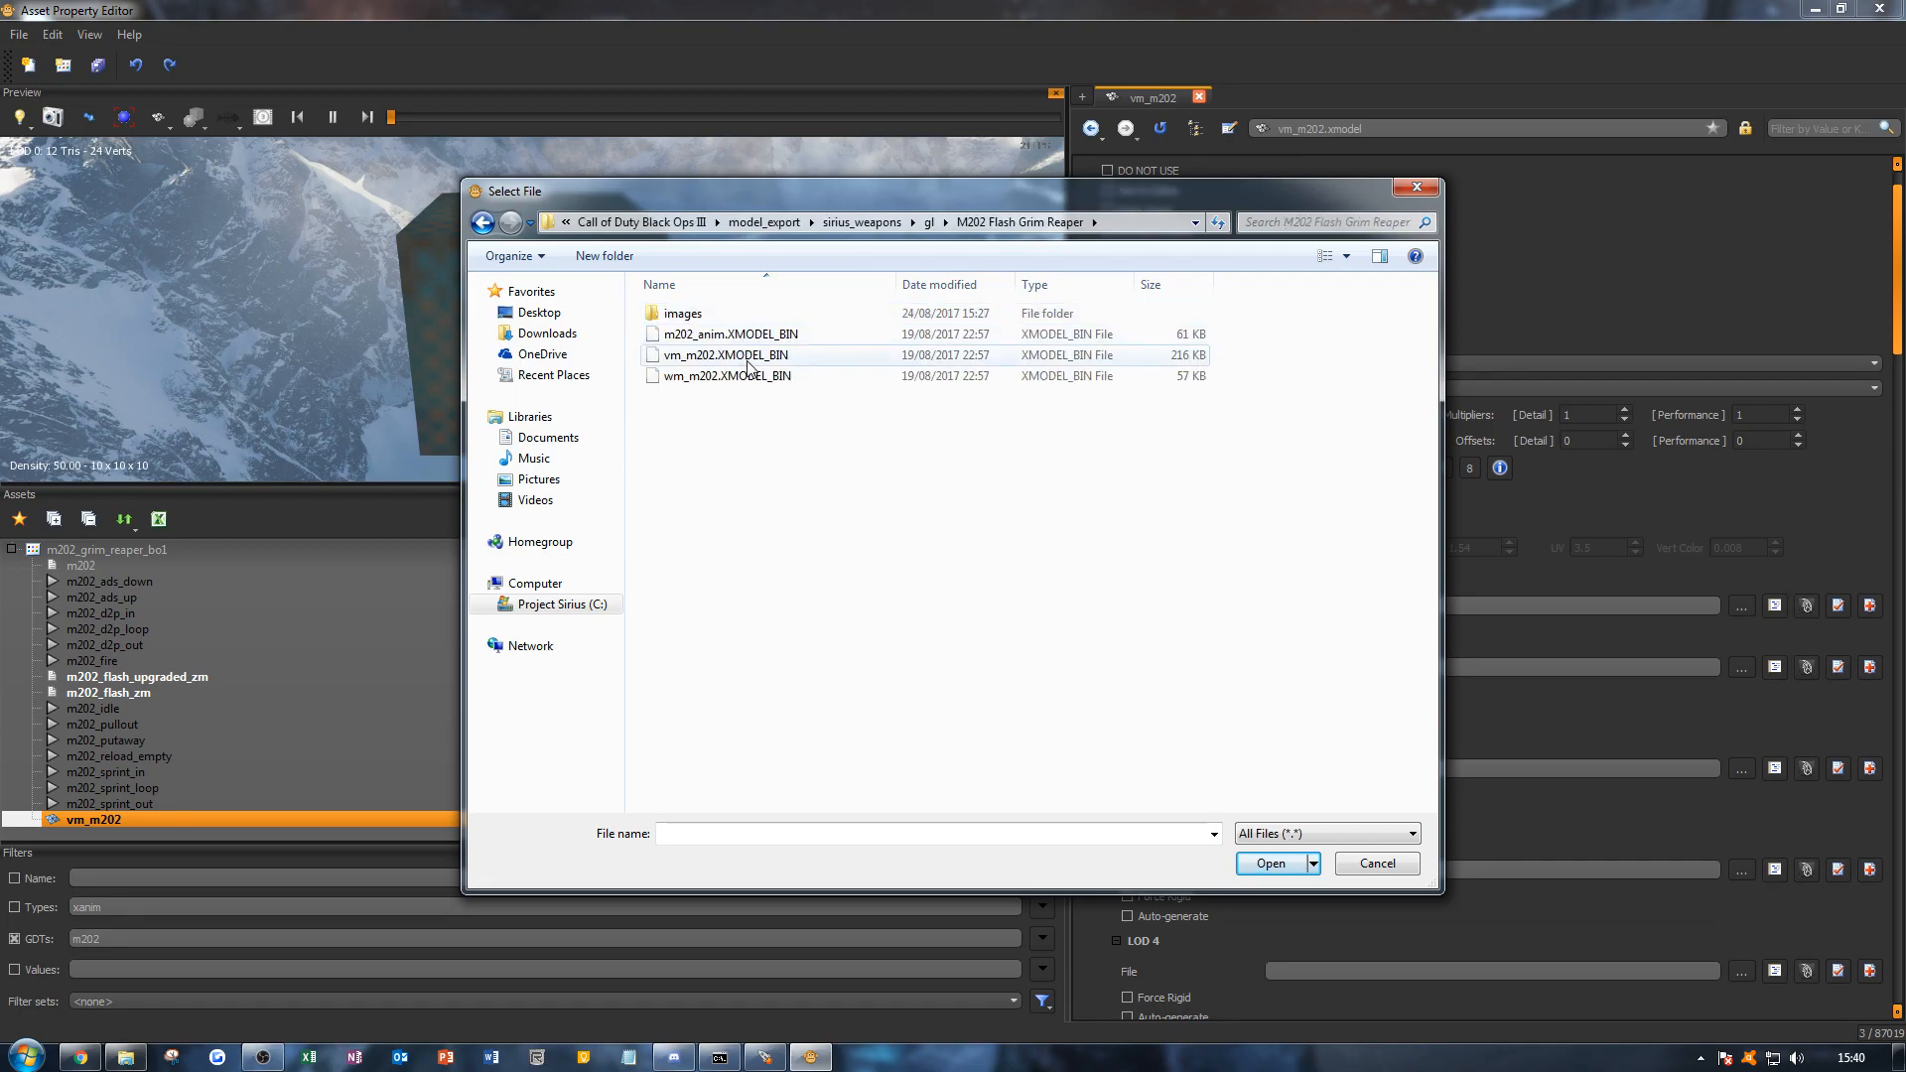
{"action": "double_click", "coordinate": [747, 360]}
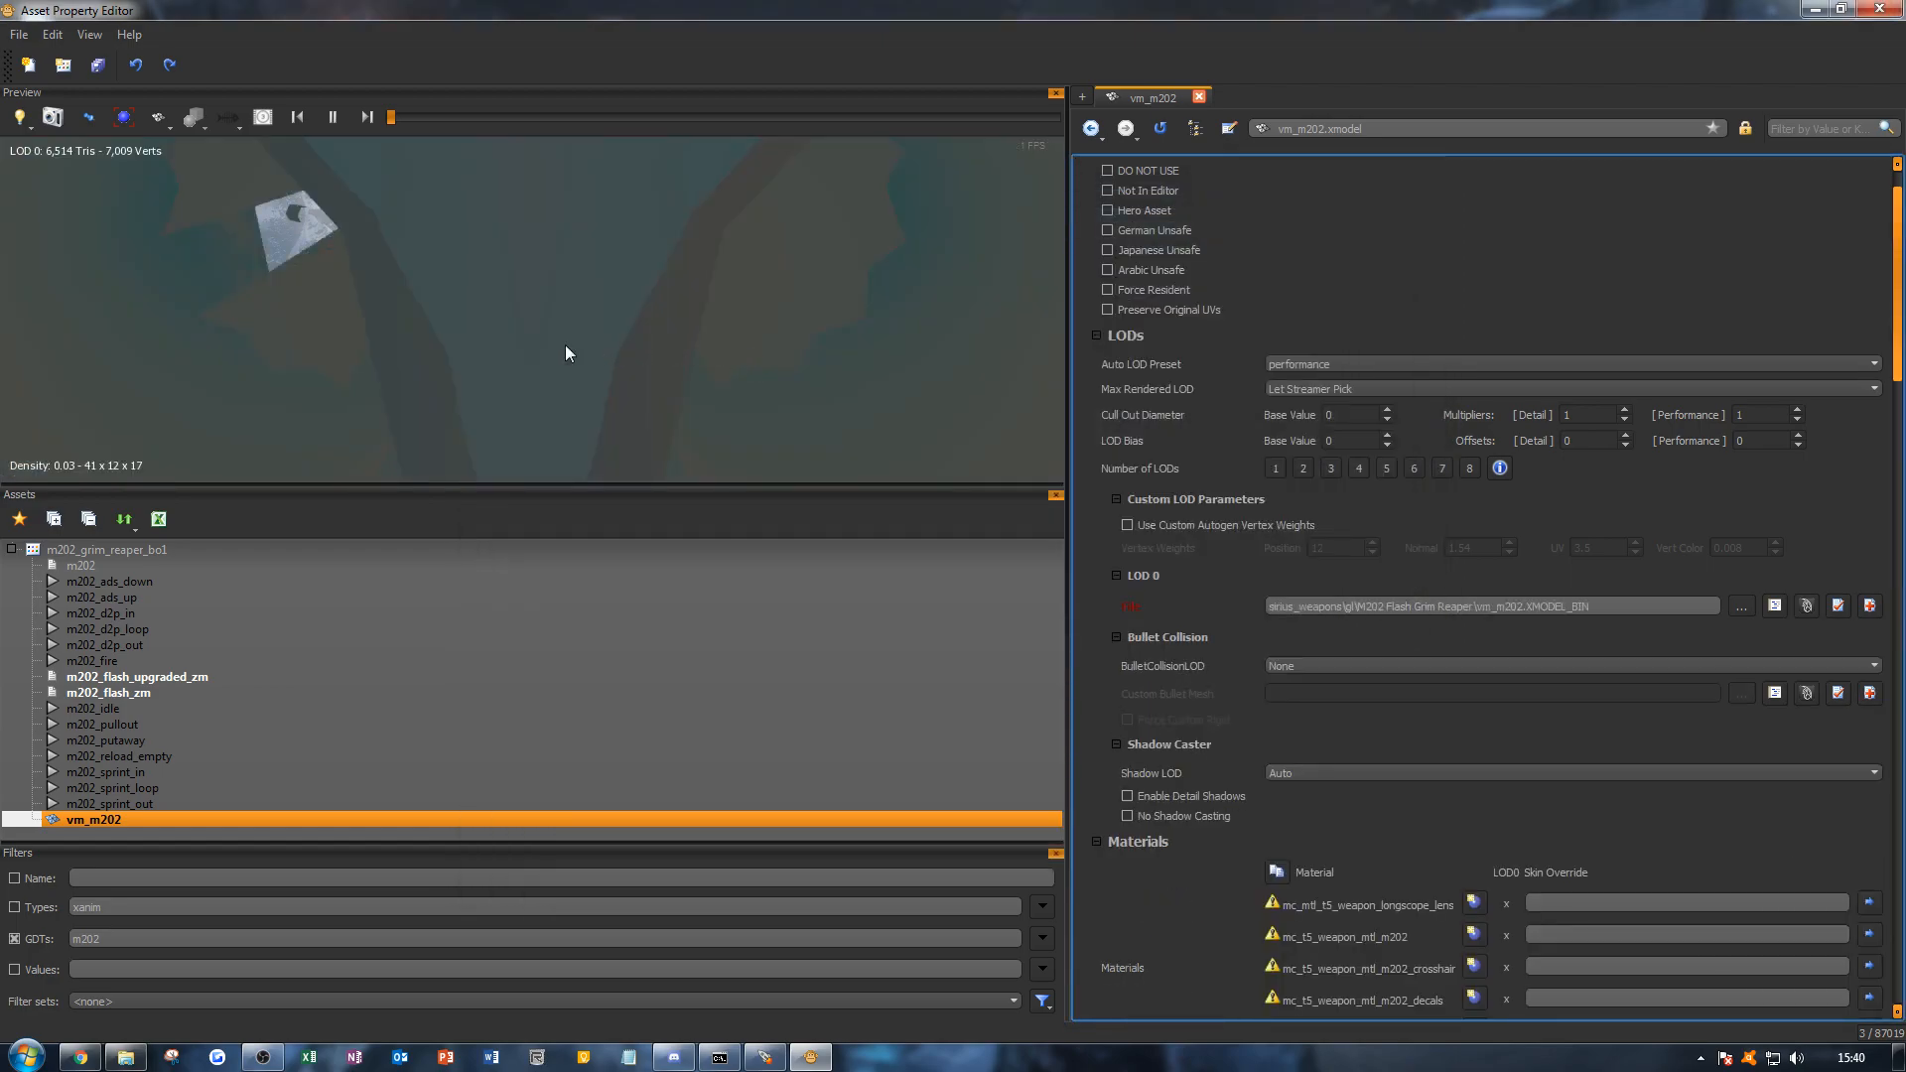
Step: Frame the vm_m202 model in the preview to inspect it from the side, and save the GDT
{"action": "left_click", "coordinate": [124, 118]}
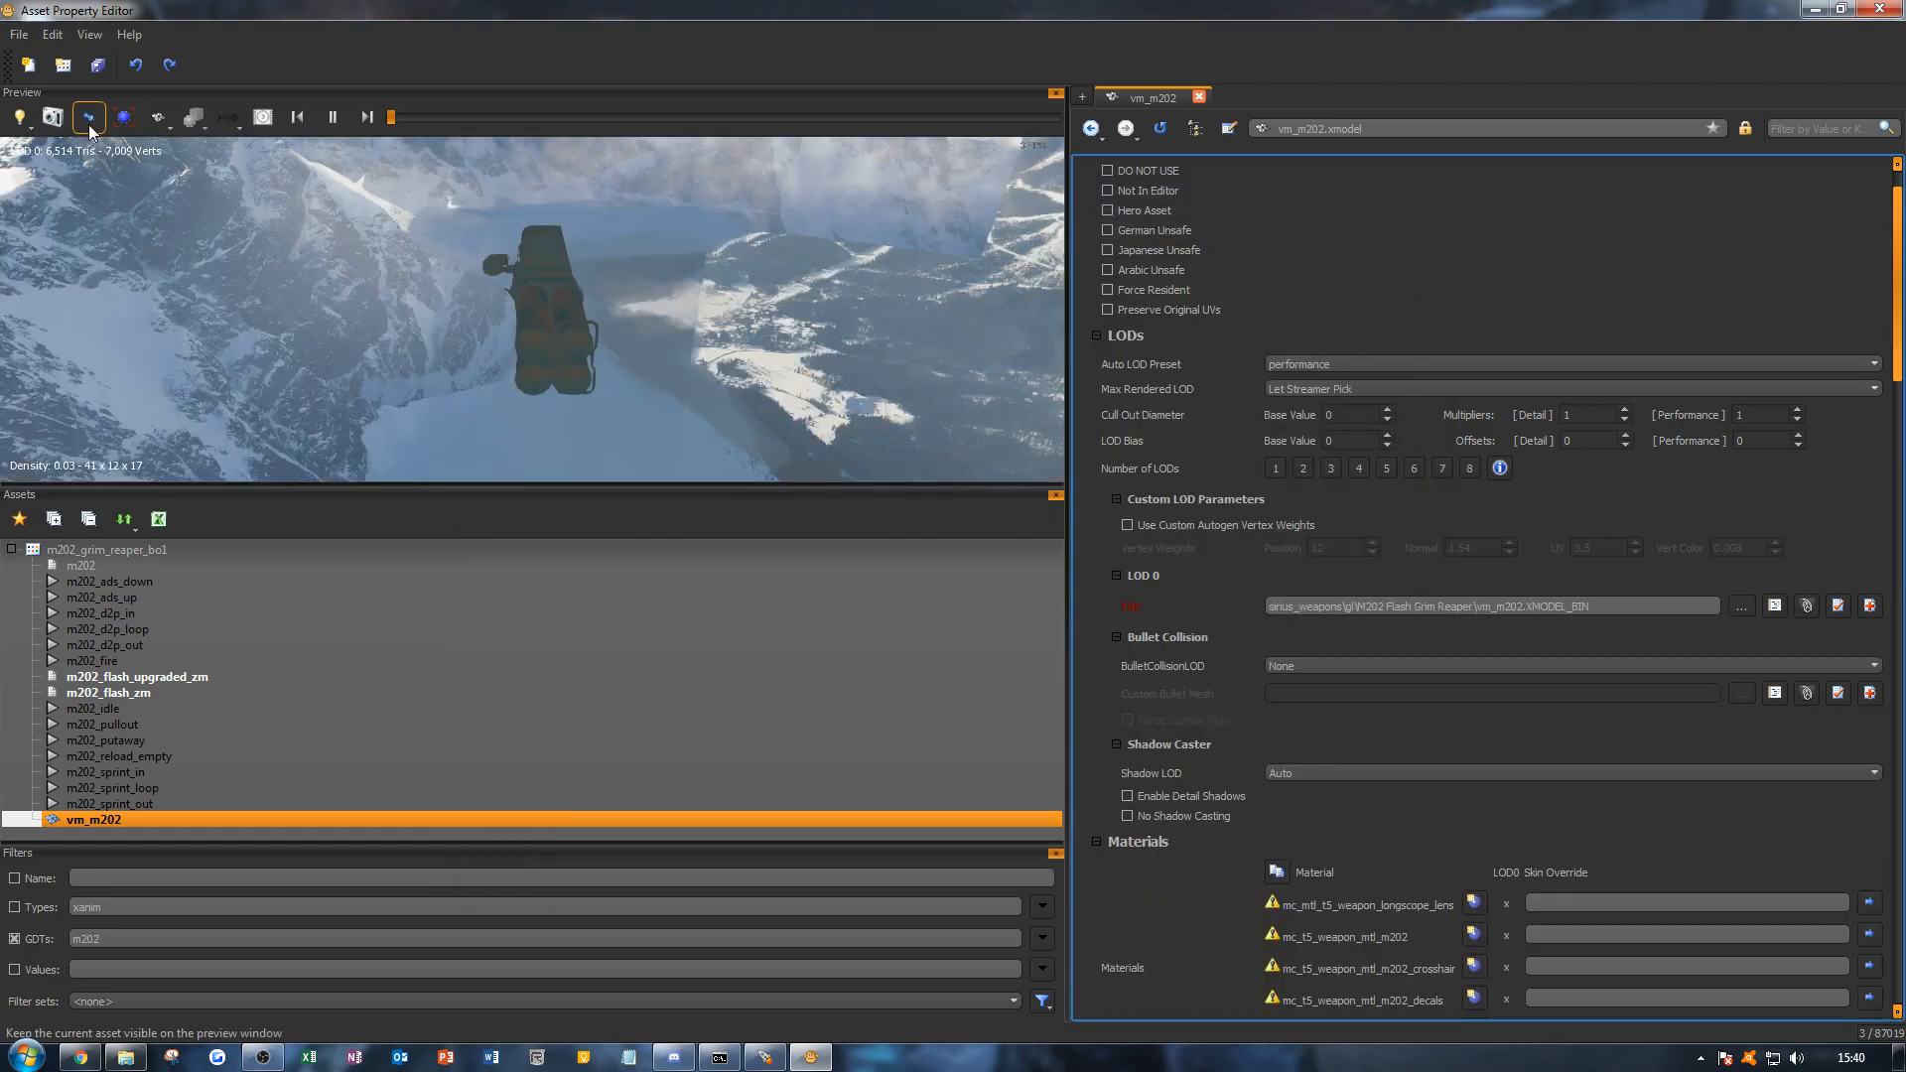
{"action": "mouse_move", "coordinate": [520, 325]}
{"action": "left_mouse_down", "text": "alt"}
{"action": "mouse_move", "coordinate": [794, 283]}
{"action": "mouse_move", "coordinate": [952, 317]}
{"action": "mouse_move", "coordinate": [873, 288]}
{"action": "mouse_move", "coordinate": [516, 323]}
{"action": "left_mouse_up", "text": "alt"}
{"action": "left_click_drag", "start_coordinate": [522, 254], "coordinate": [854, 338], "text": "alt"}
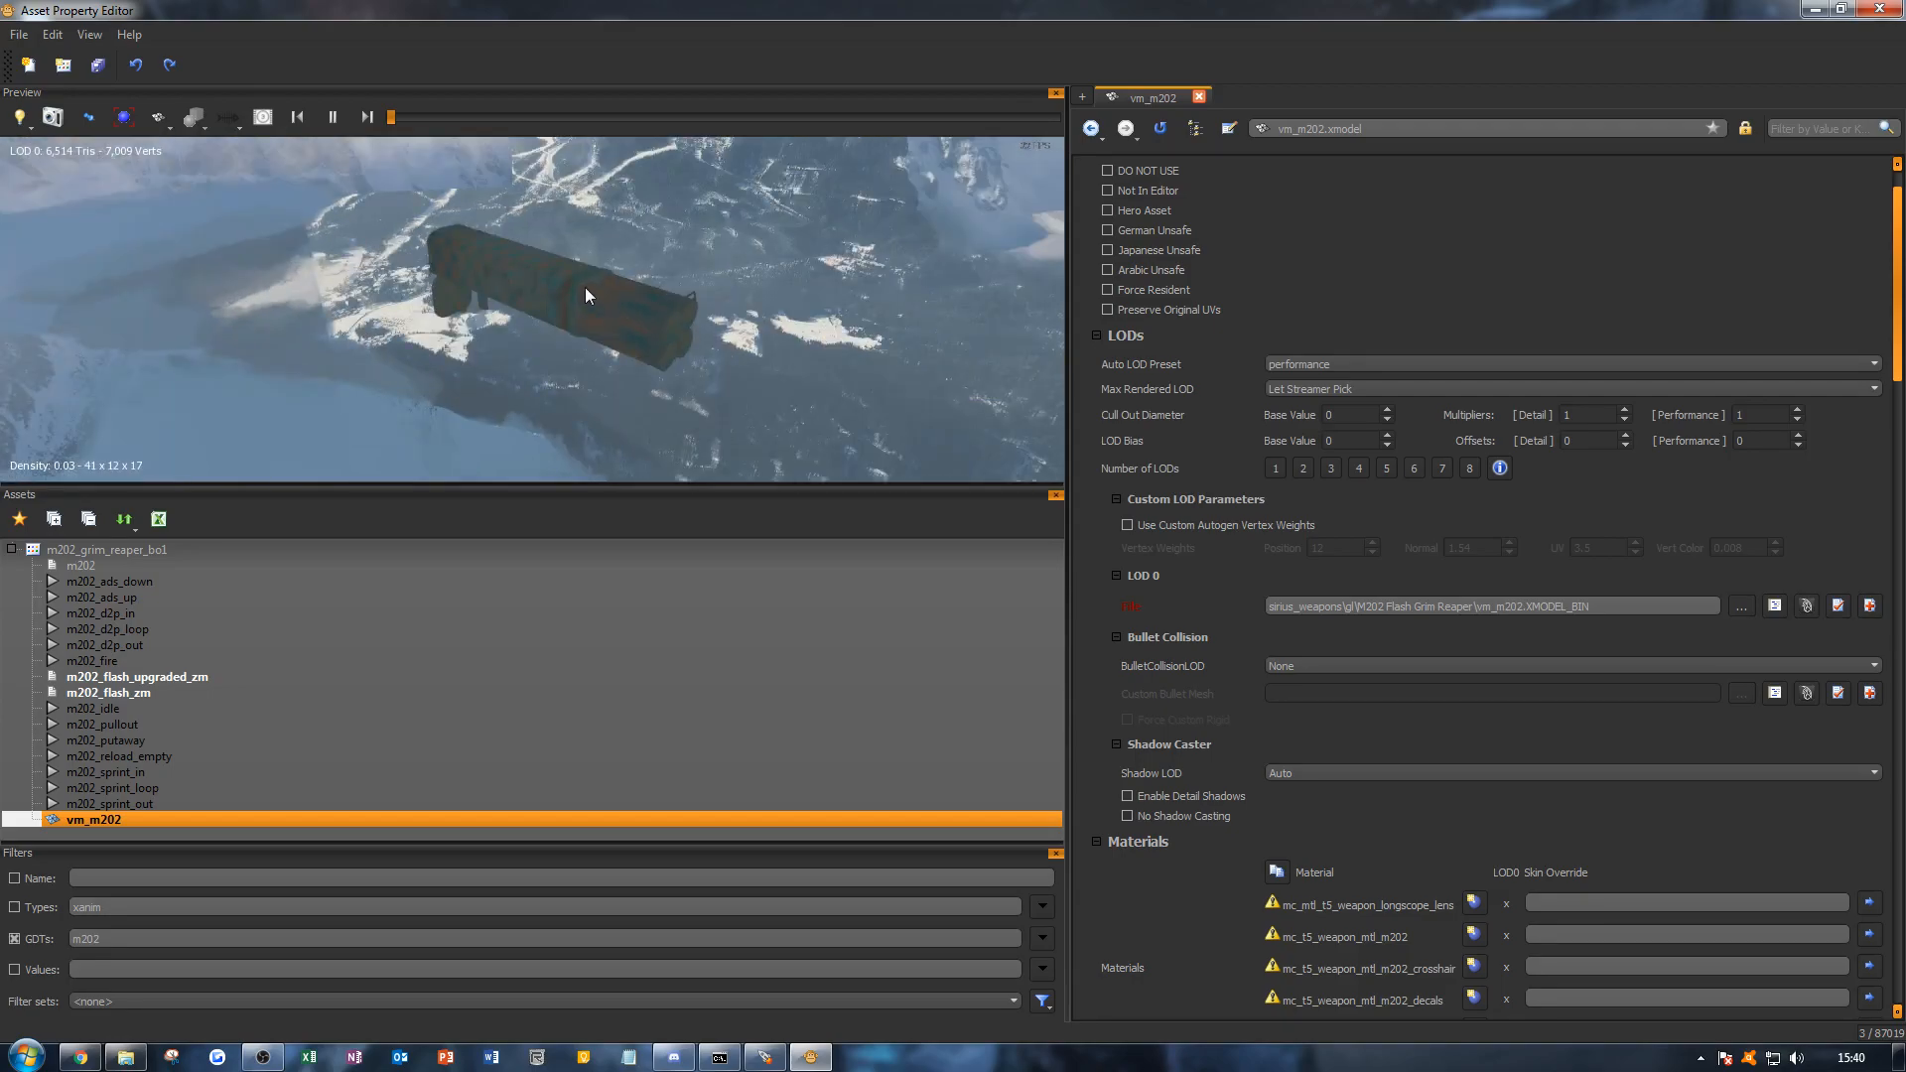
{"action": "left_click", "coordinate": [1248, 615]}
{"action": "key", "text": "ctrl+s"}
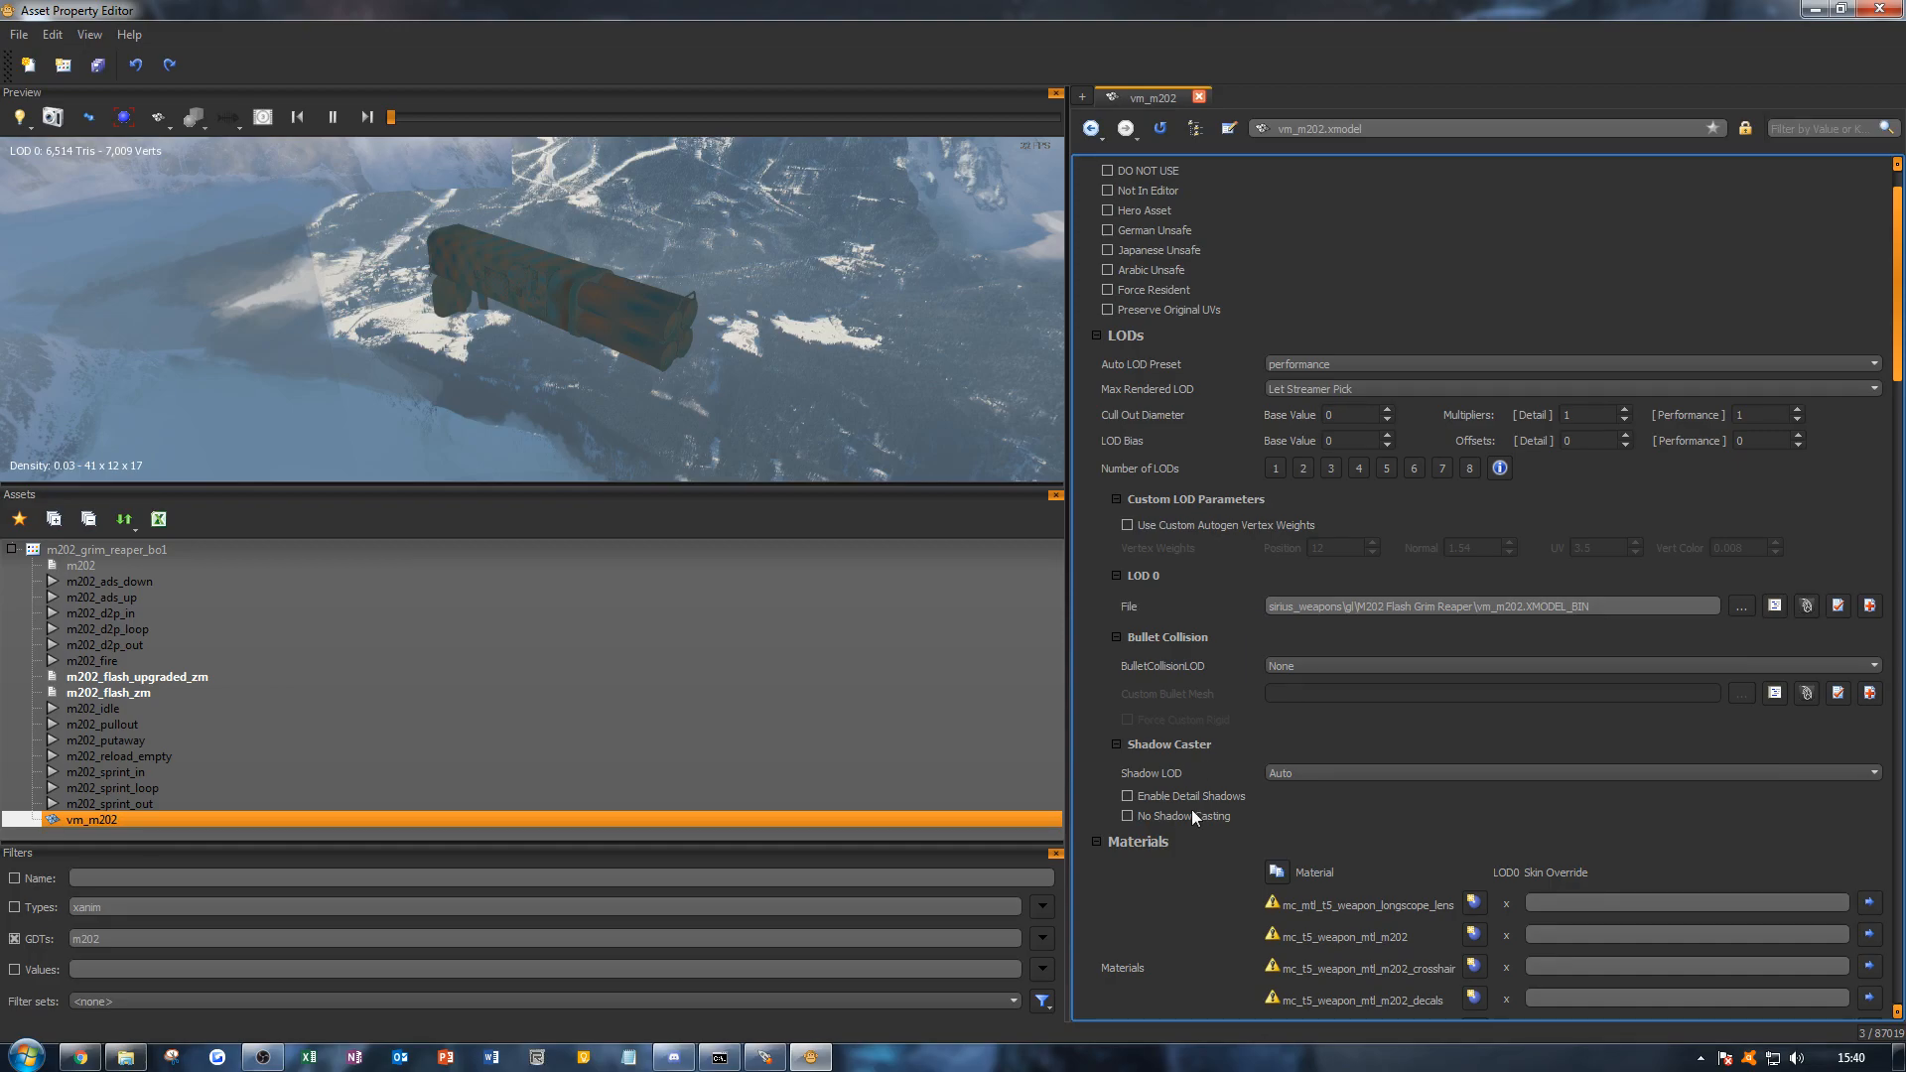
{"action": "scroll", "coordinate": [1176, 875], "scroll_direction": "down", "scroll_amount": 2}
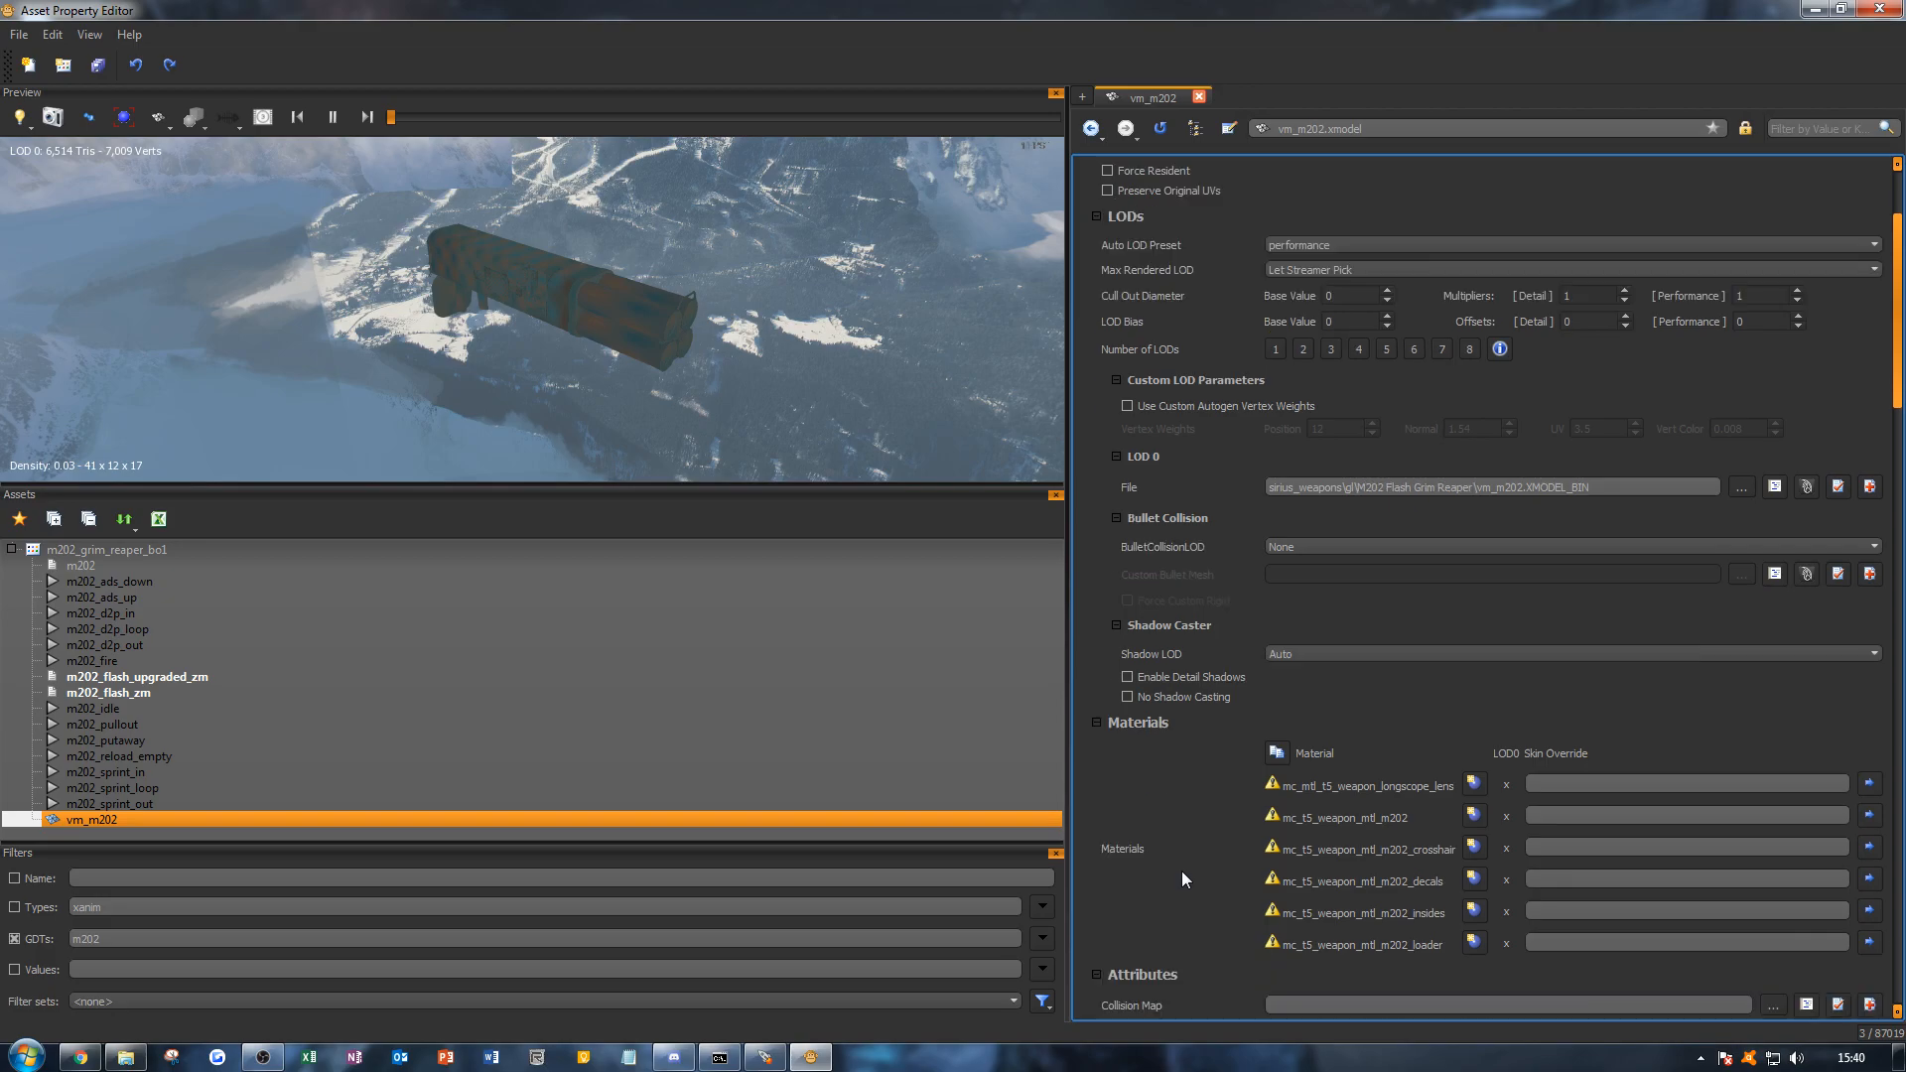
Step: Create the missing material asset mc_t5_weapon_mtl_m202 from vm_m202's materials and set its material type to lit_weapon
{"action": "scroll", "coordinate": [1201, 828], "scroll_direction": "down", "scroll_amount": 2}
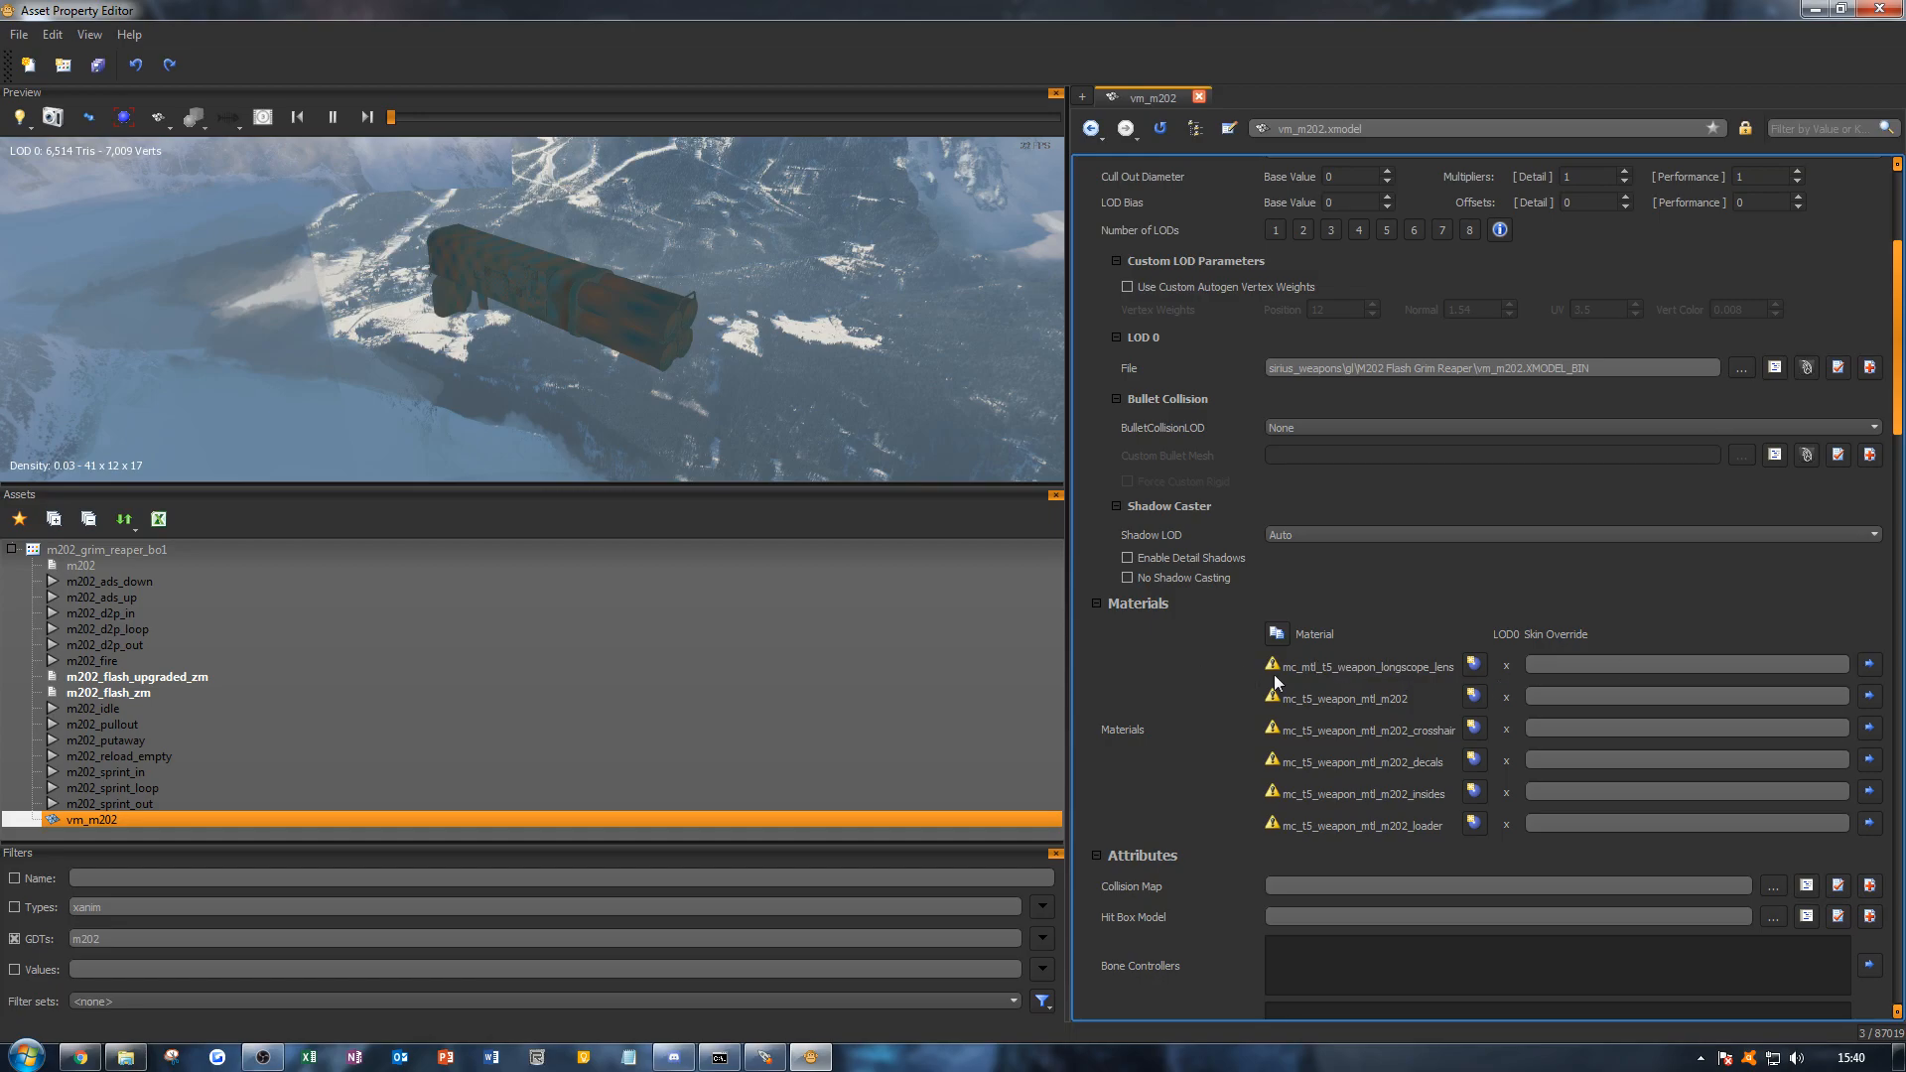
{"action": "left_click", "coordinate": [1475, 701]}
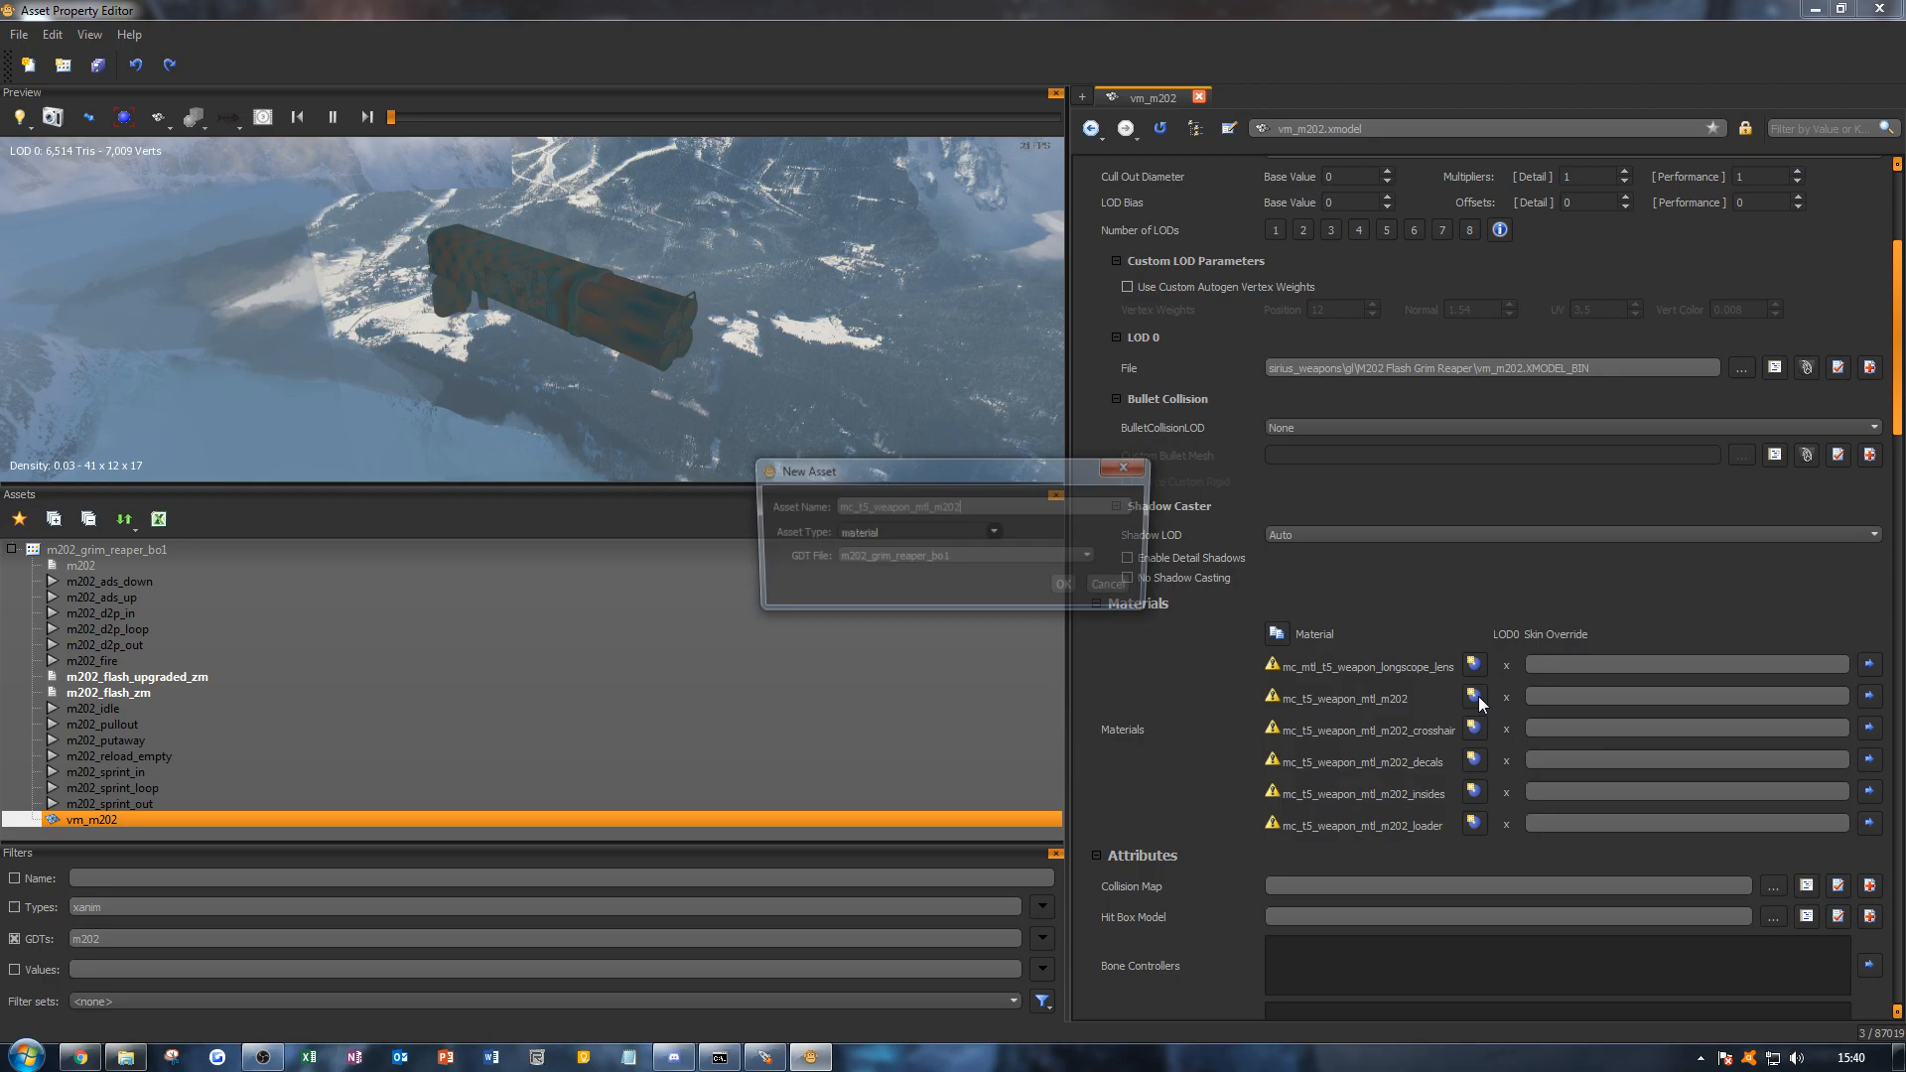
{"action": "left_click", "coordinate": [1069, 589]}
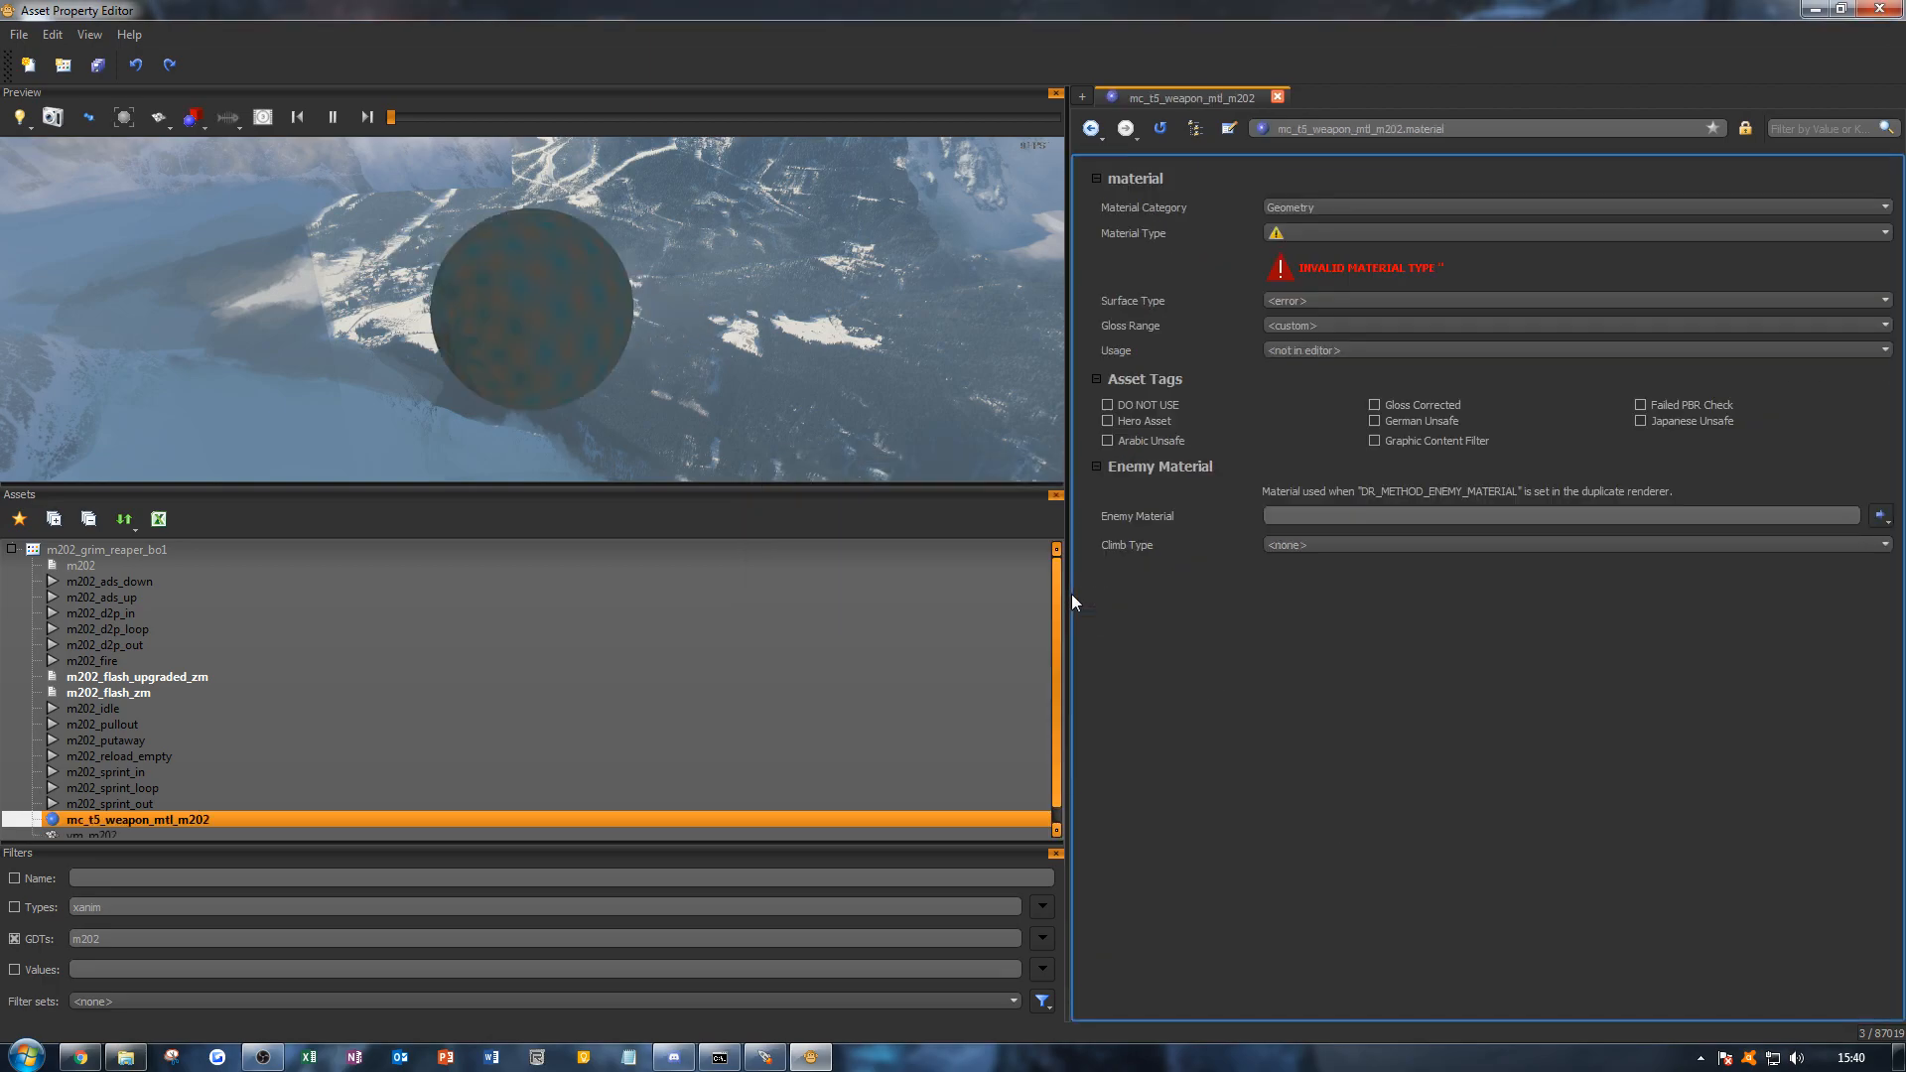
{"action": "left_click", "coordinate": [1320, 232]}
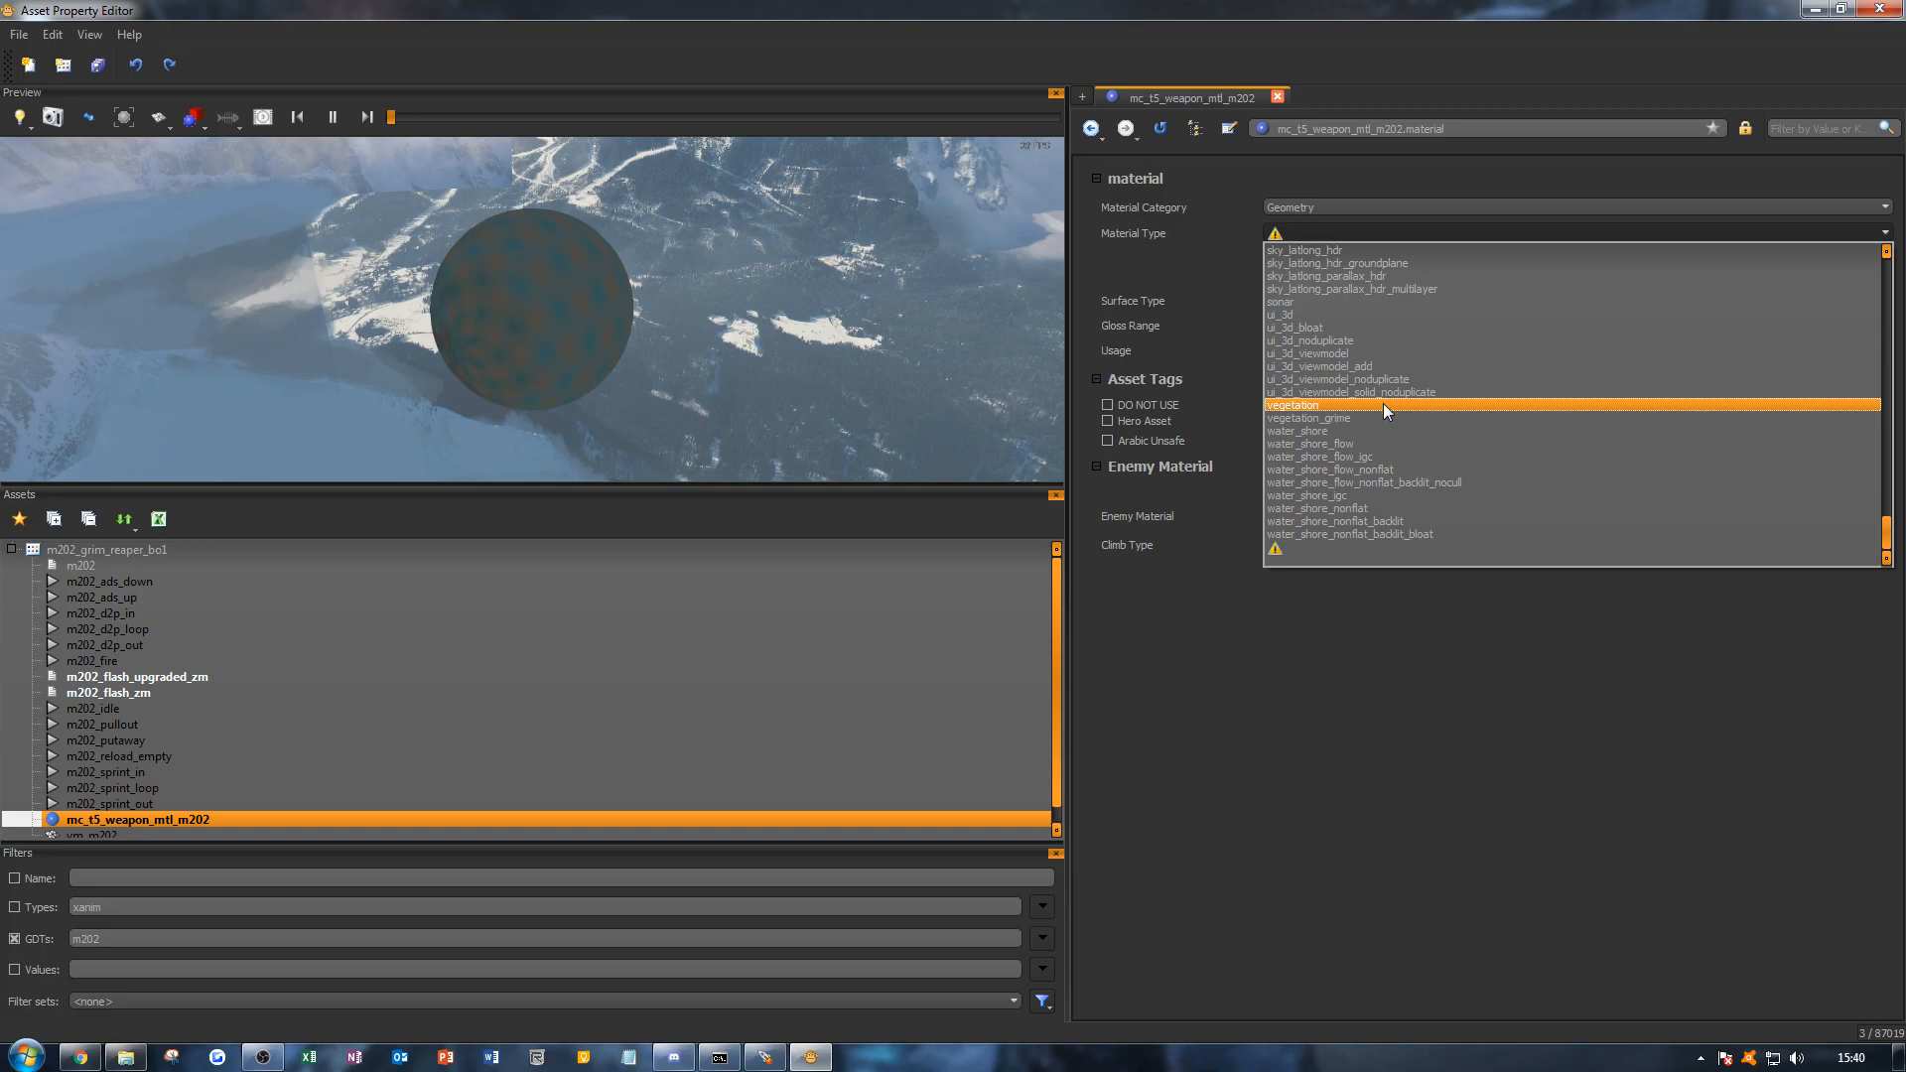
{"action": "scroll", "coordinate": [1384, 403], "scroll_direction": "up", "scroll_amount": 9}
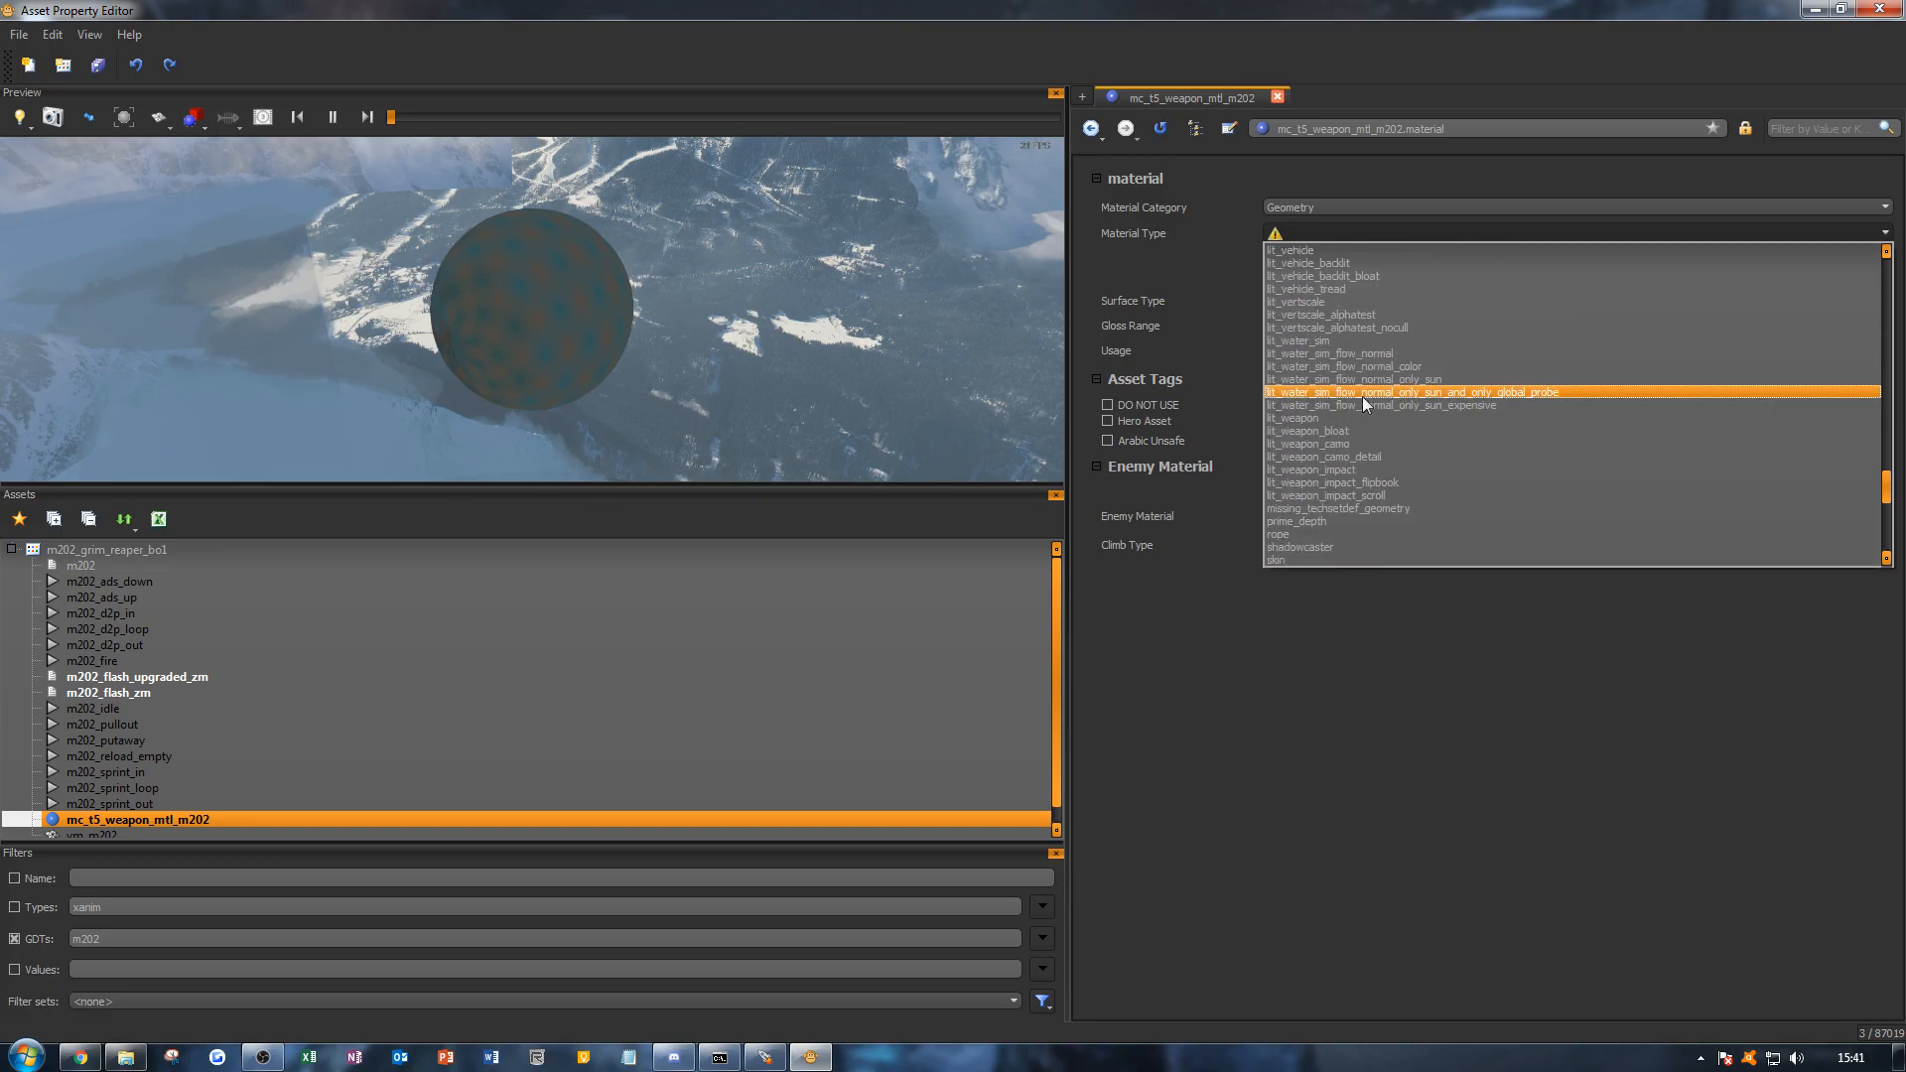
{"action": "left_click", "coordinate": [1316, 418]}
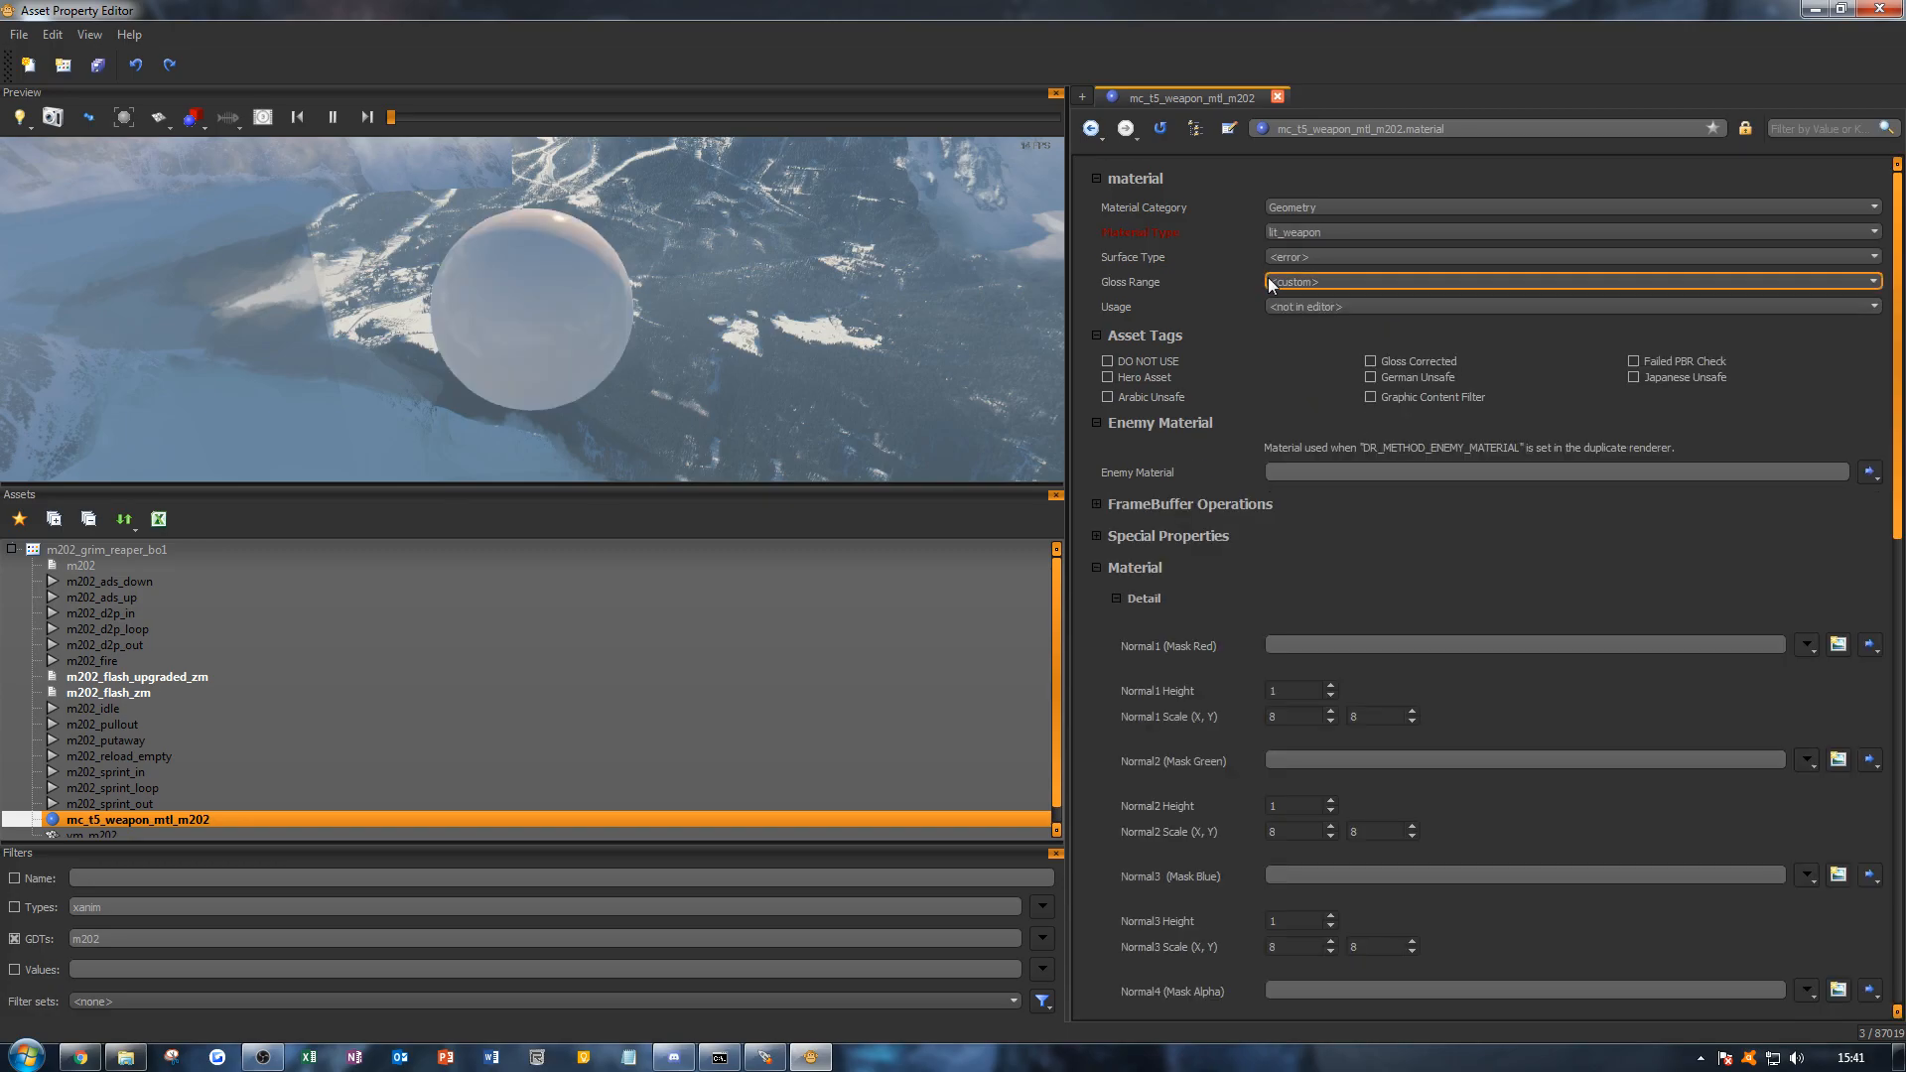
Step: Set both the surface type and the gloss range of mc_t5_weapon_mtl_m202 to metal
{"action": "left_click", "coordinate": [1276, 258]}
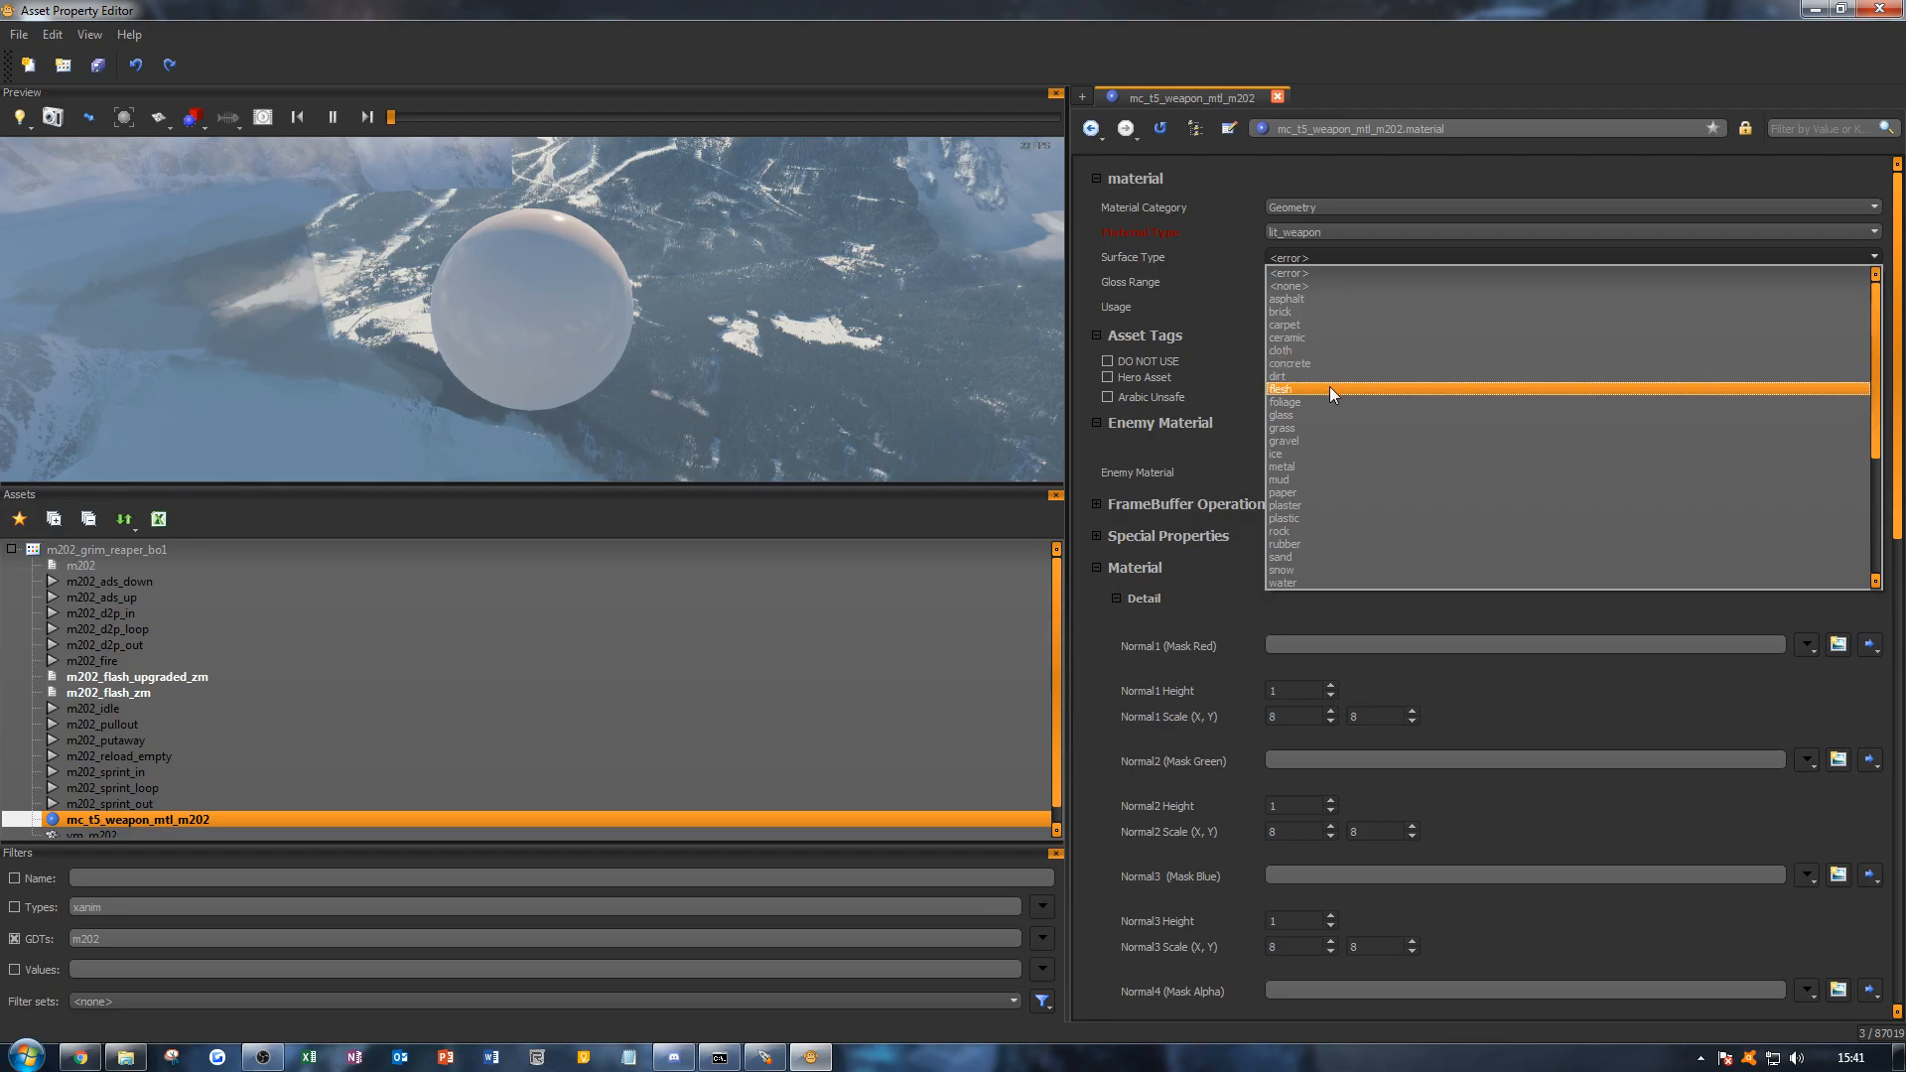
{"action": "left_click", "coordinate": [1331, 465]}
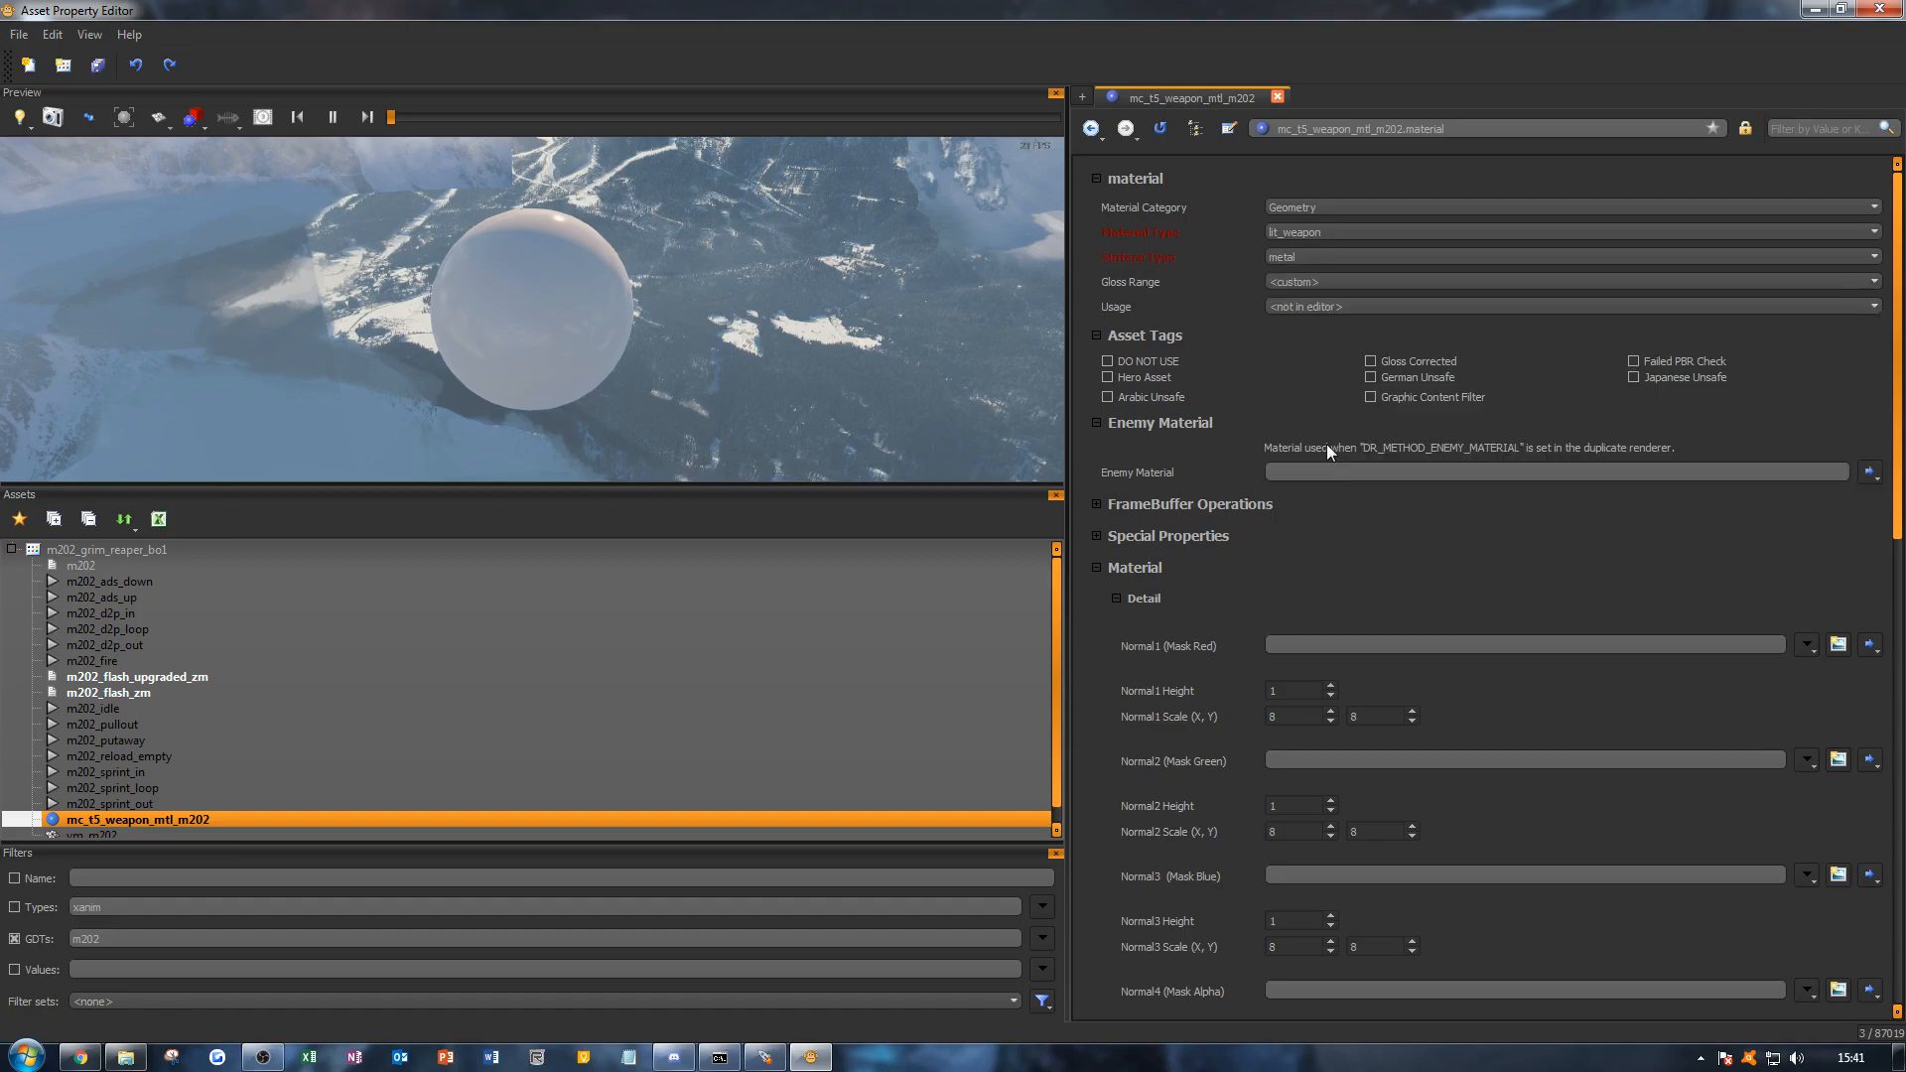
{"action": "left_click", "coordinate": [1306, 285]}
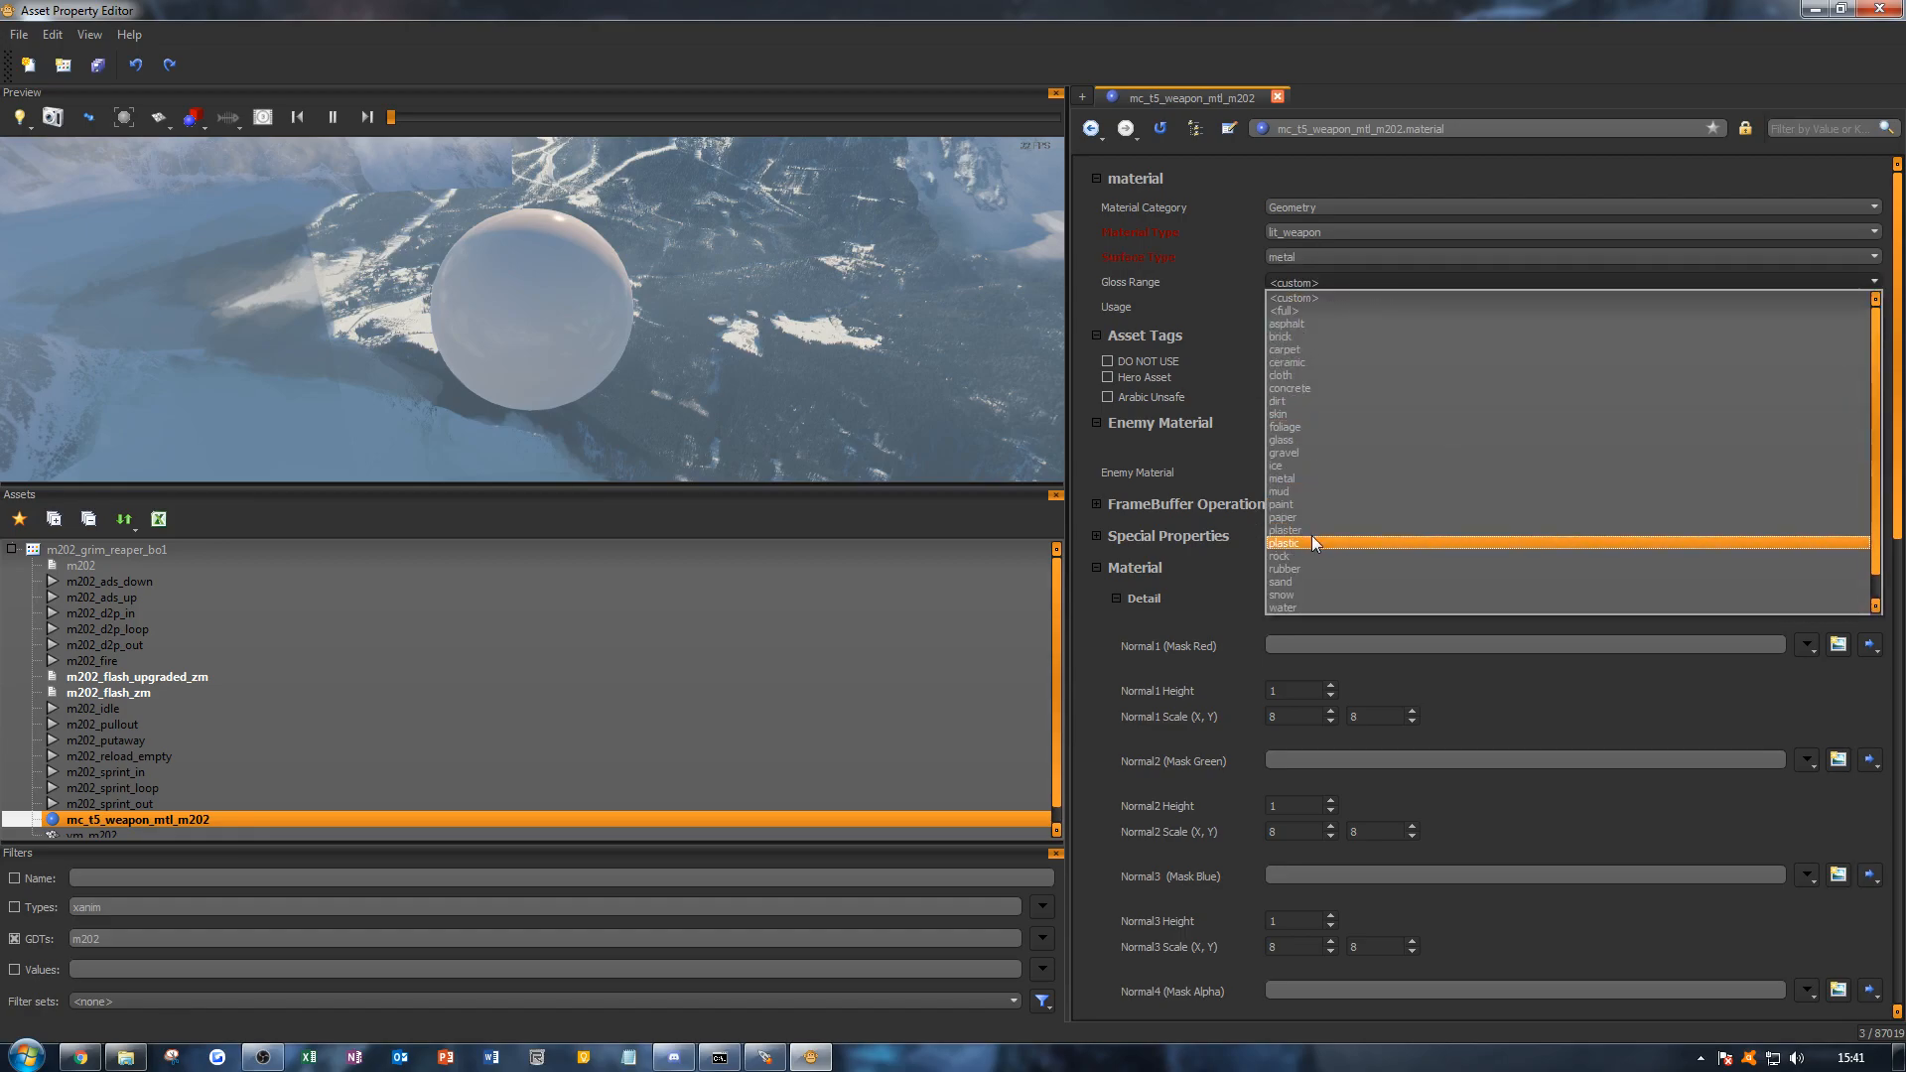
{"action": "left_click", "coordinate": [1310, 479]}
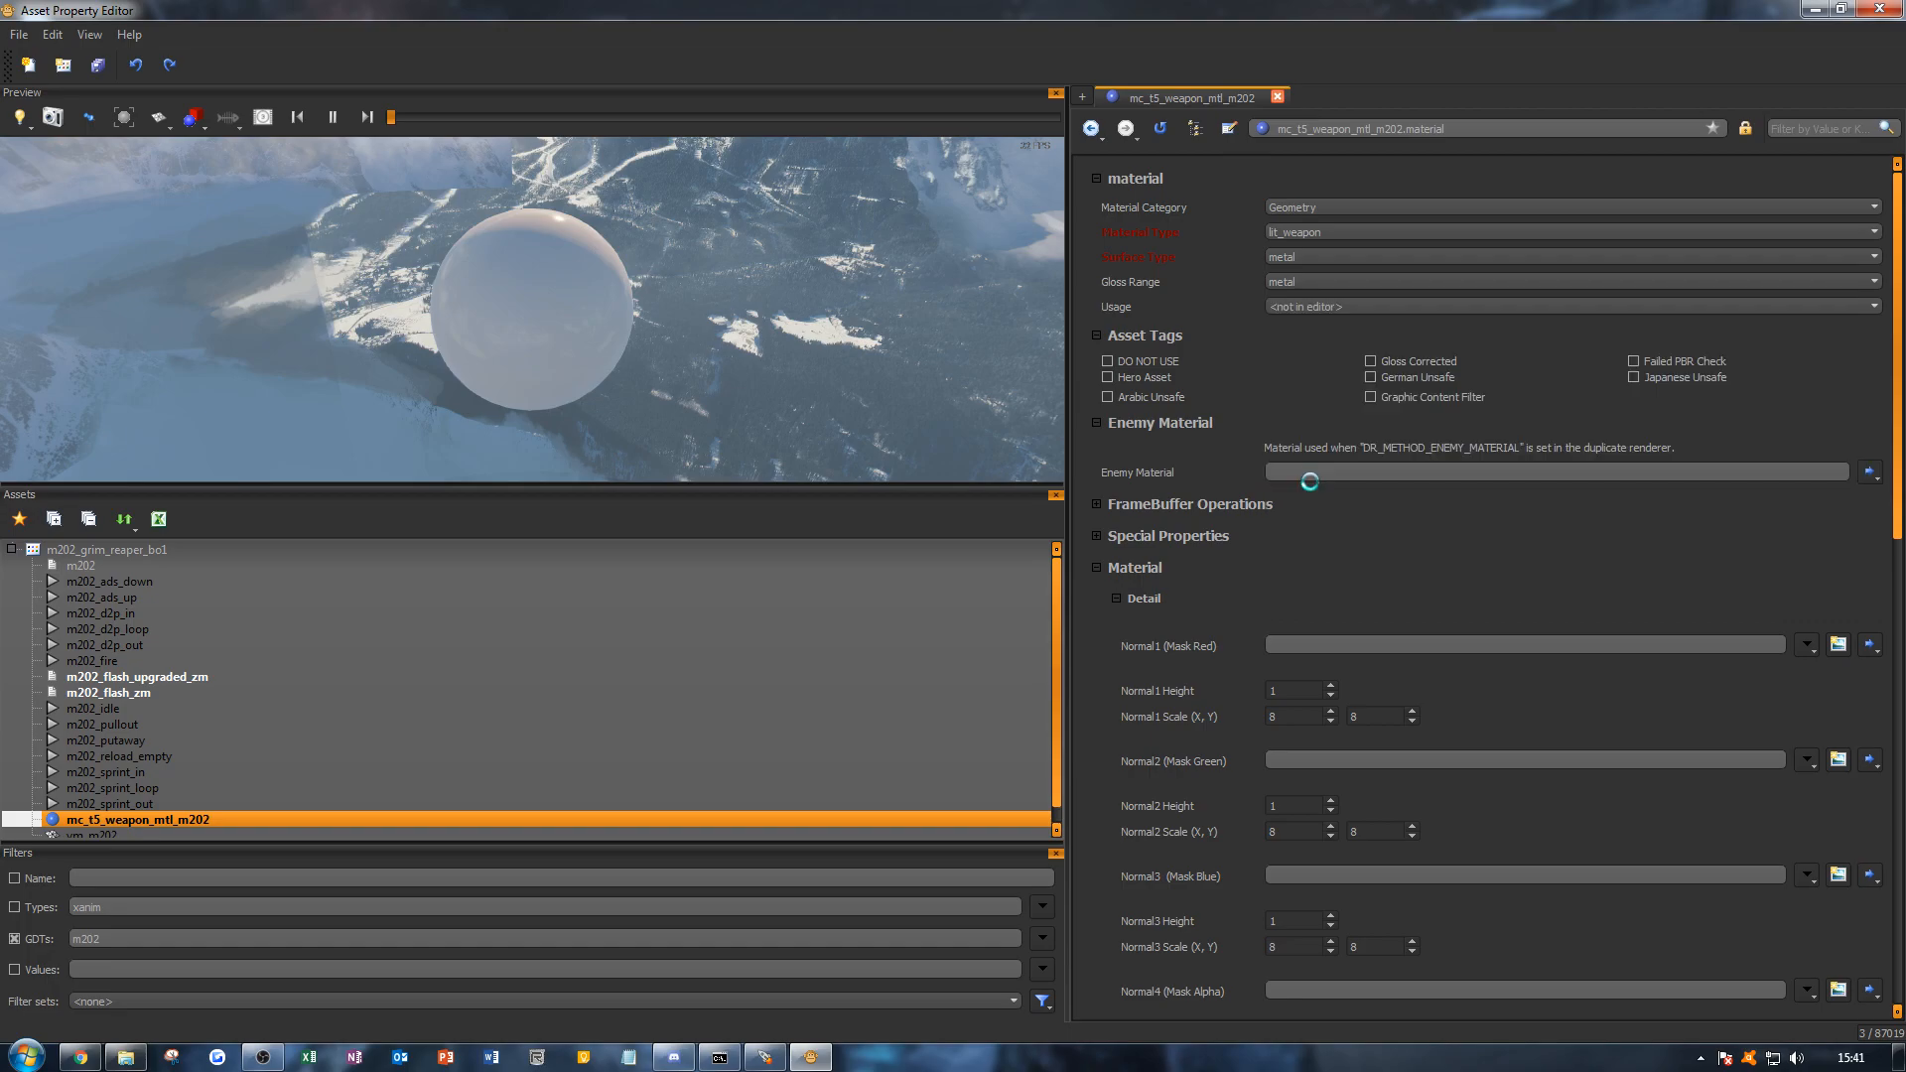
Step: Switch to File Explorer and open the Assets\weapons\gl\M202 Flash Grim Reaper (BO1) folder
{"action": "scroll", "coordinate": [1290, 437], "scroll_direction": "down", "scroll_amount": 12}
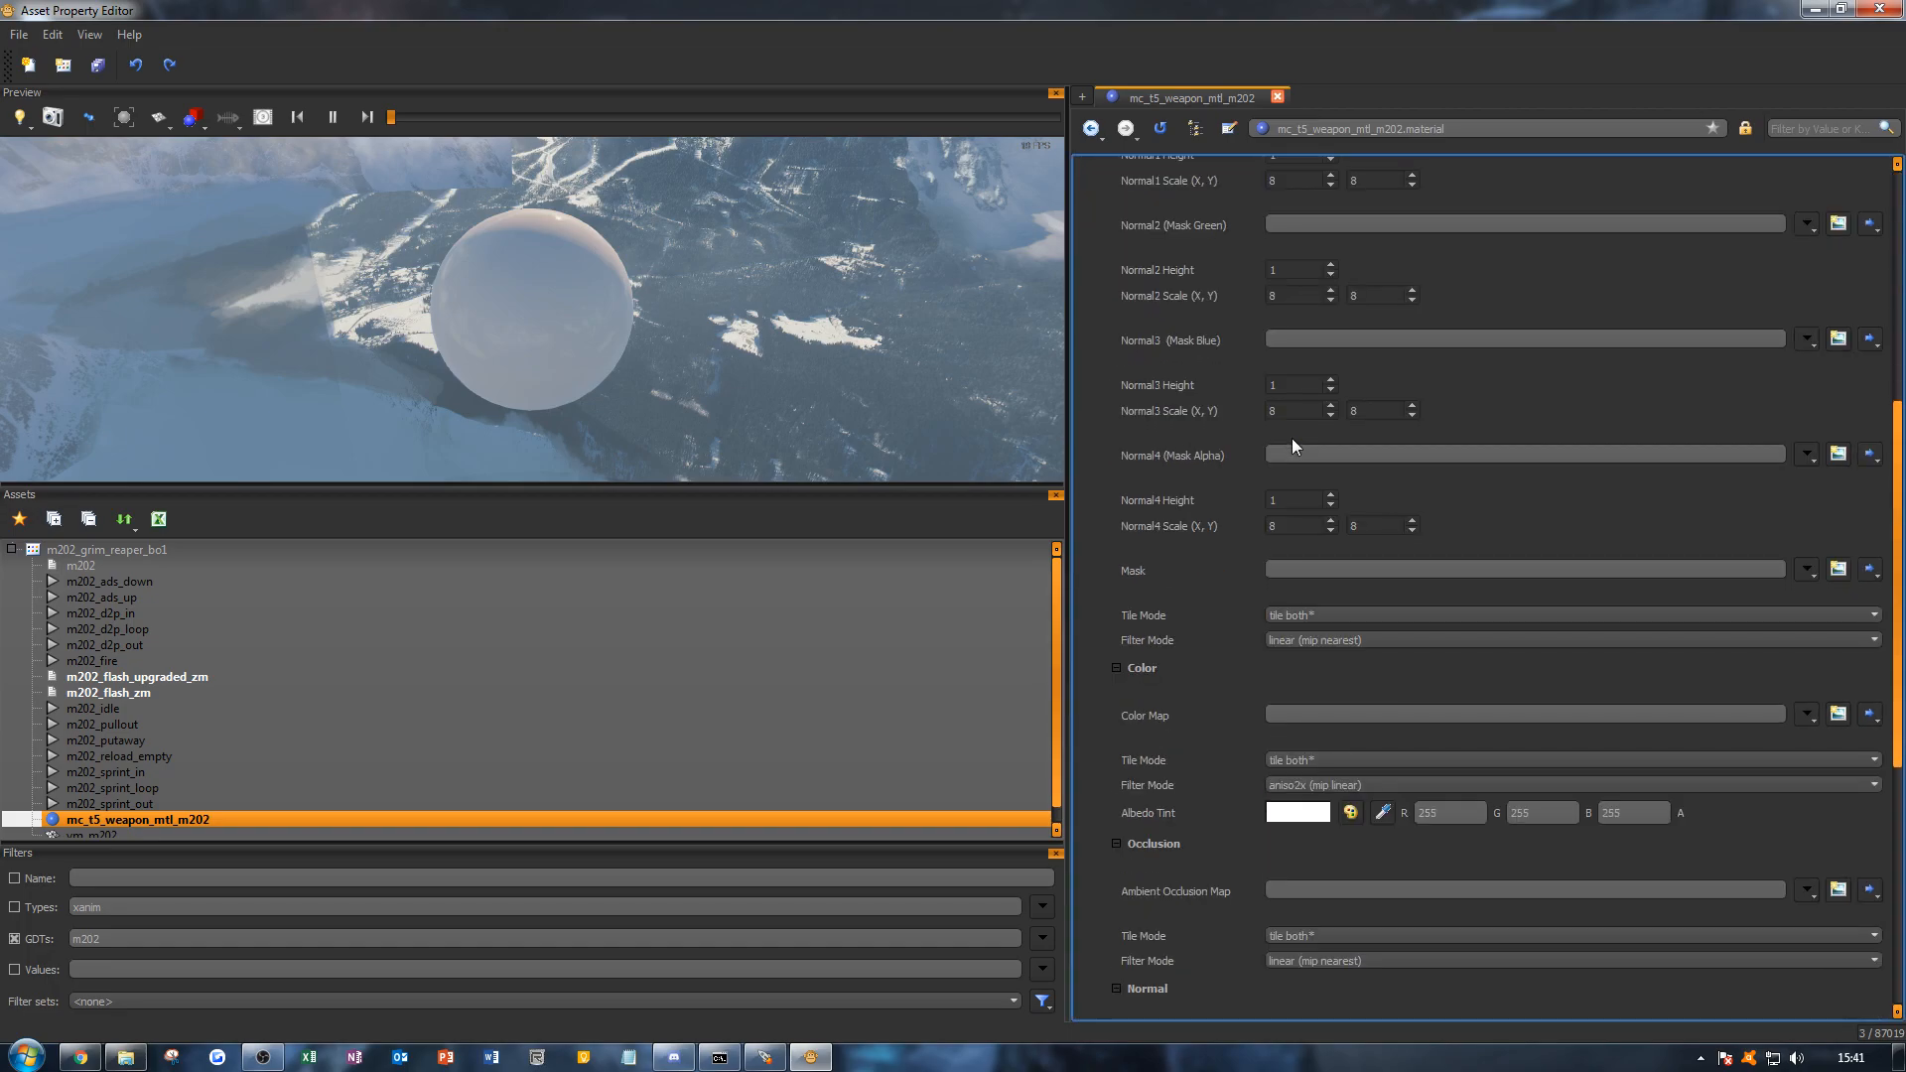
{"action": "scroll", "coordinate": [1290, 437], "scroll_direction": "down", "scroll_amount": 3}
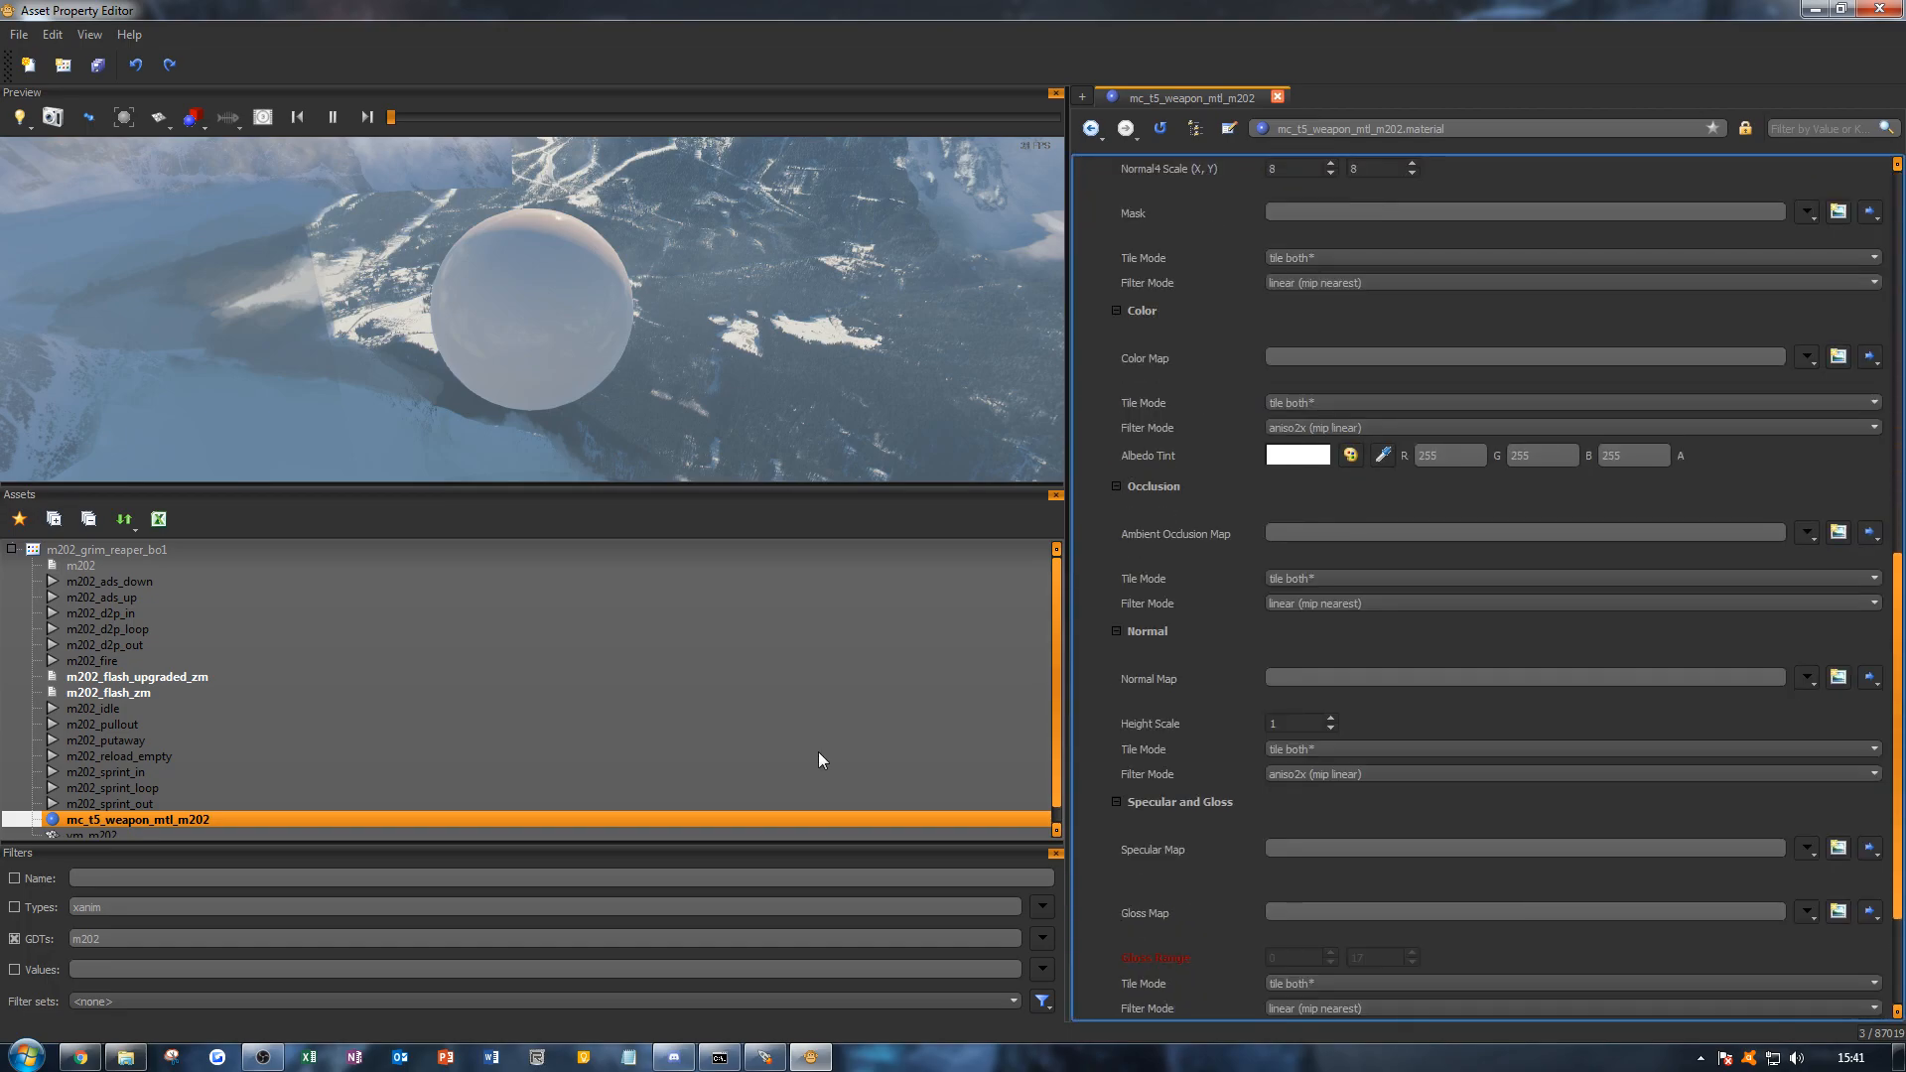
{"action": "left_click", "coordinate": [125, 1057]}
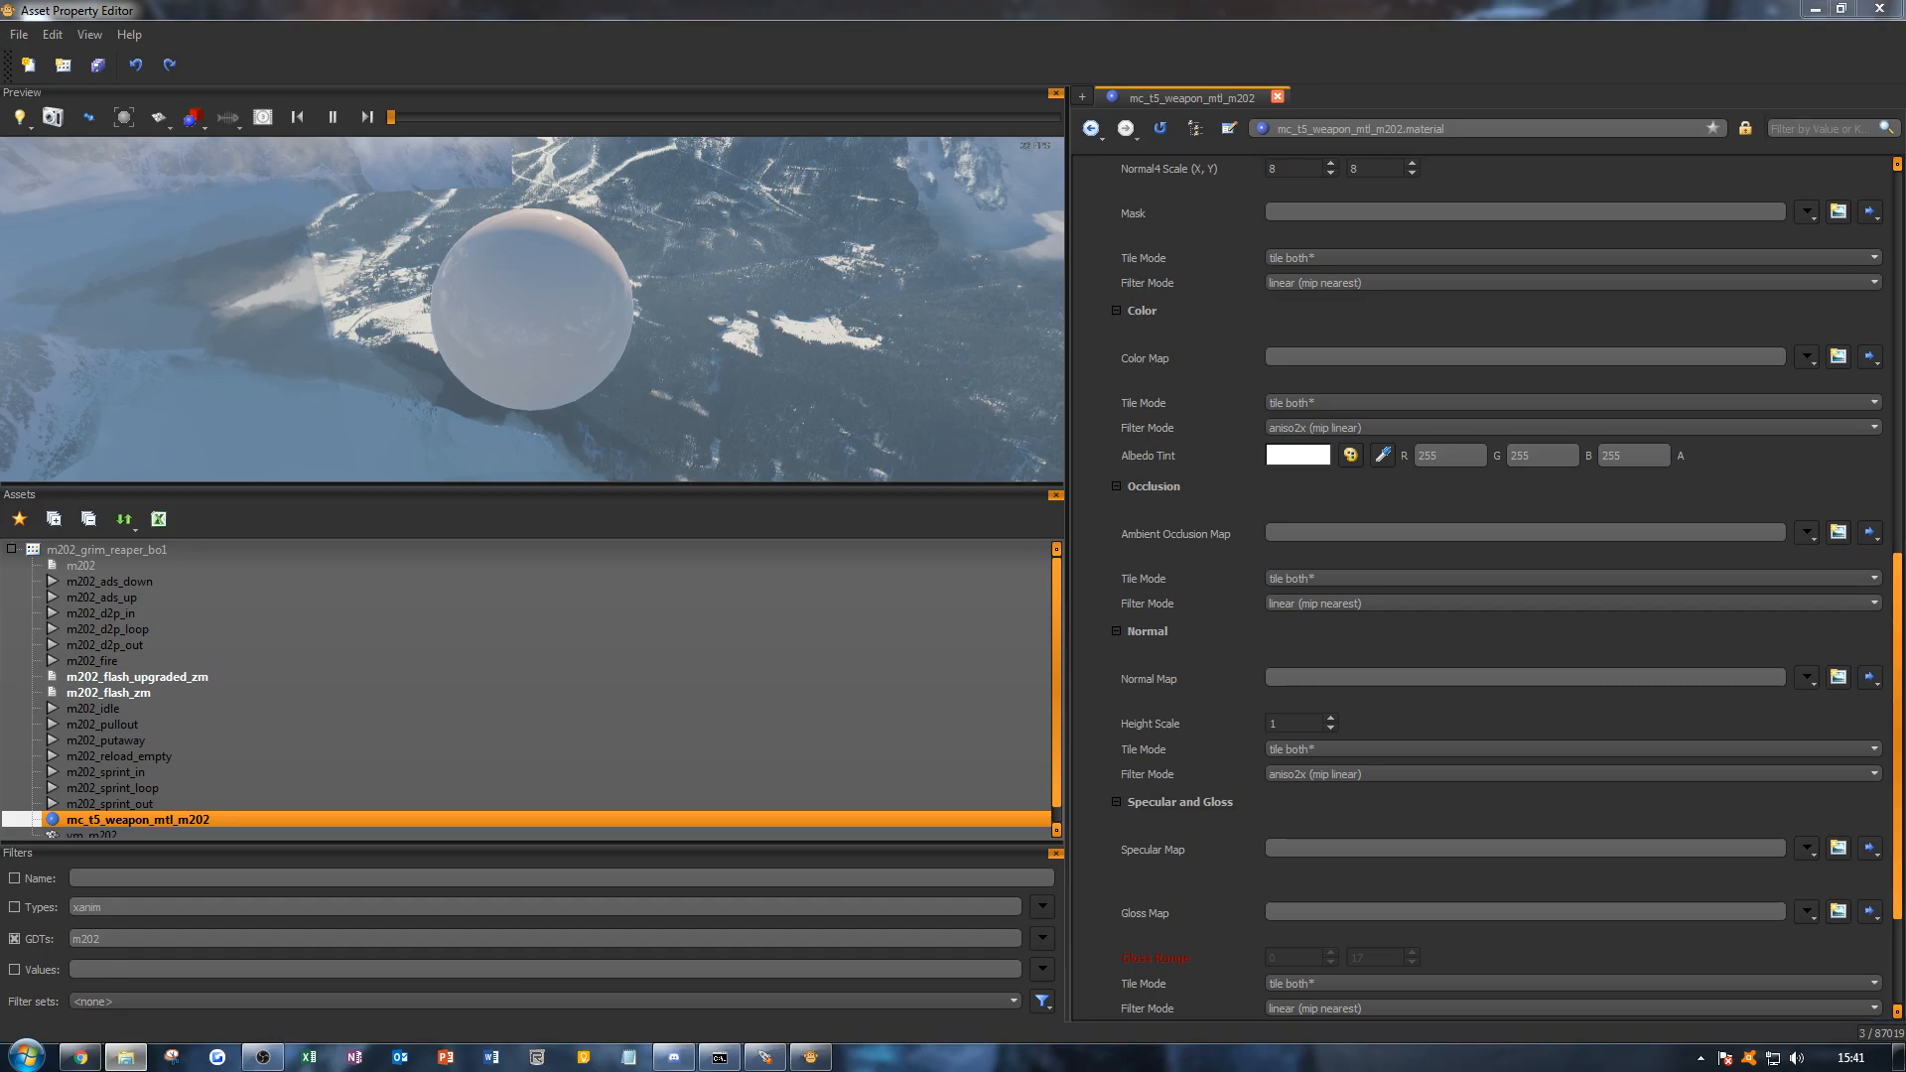
{"action": "left_click_drag", "start_coordinate": [855, 137], "coordinate": [947, 140]}
{"action": "left_click", "coordinate": [928, 167]}
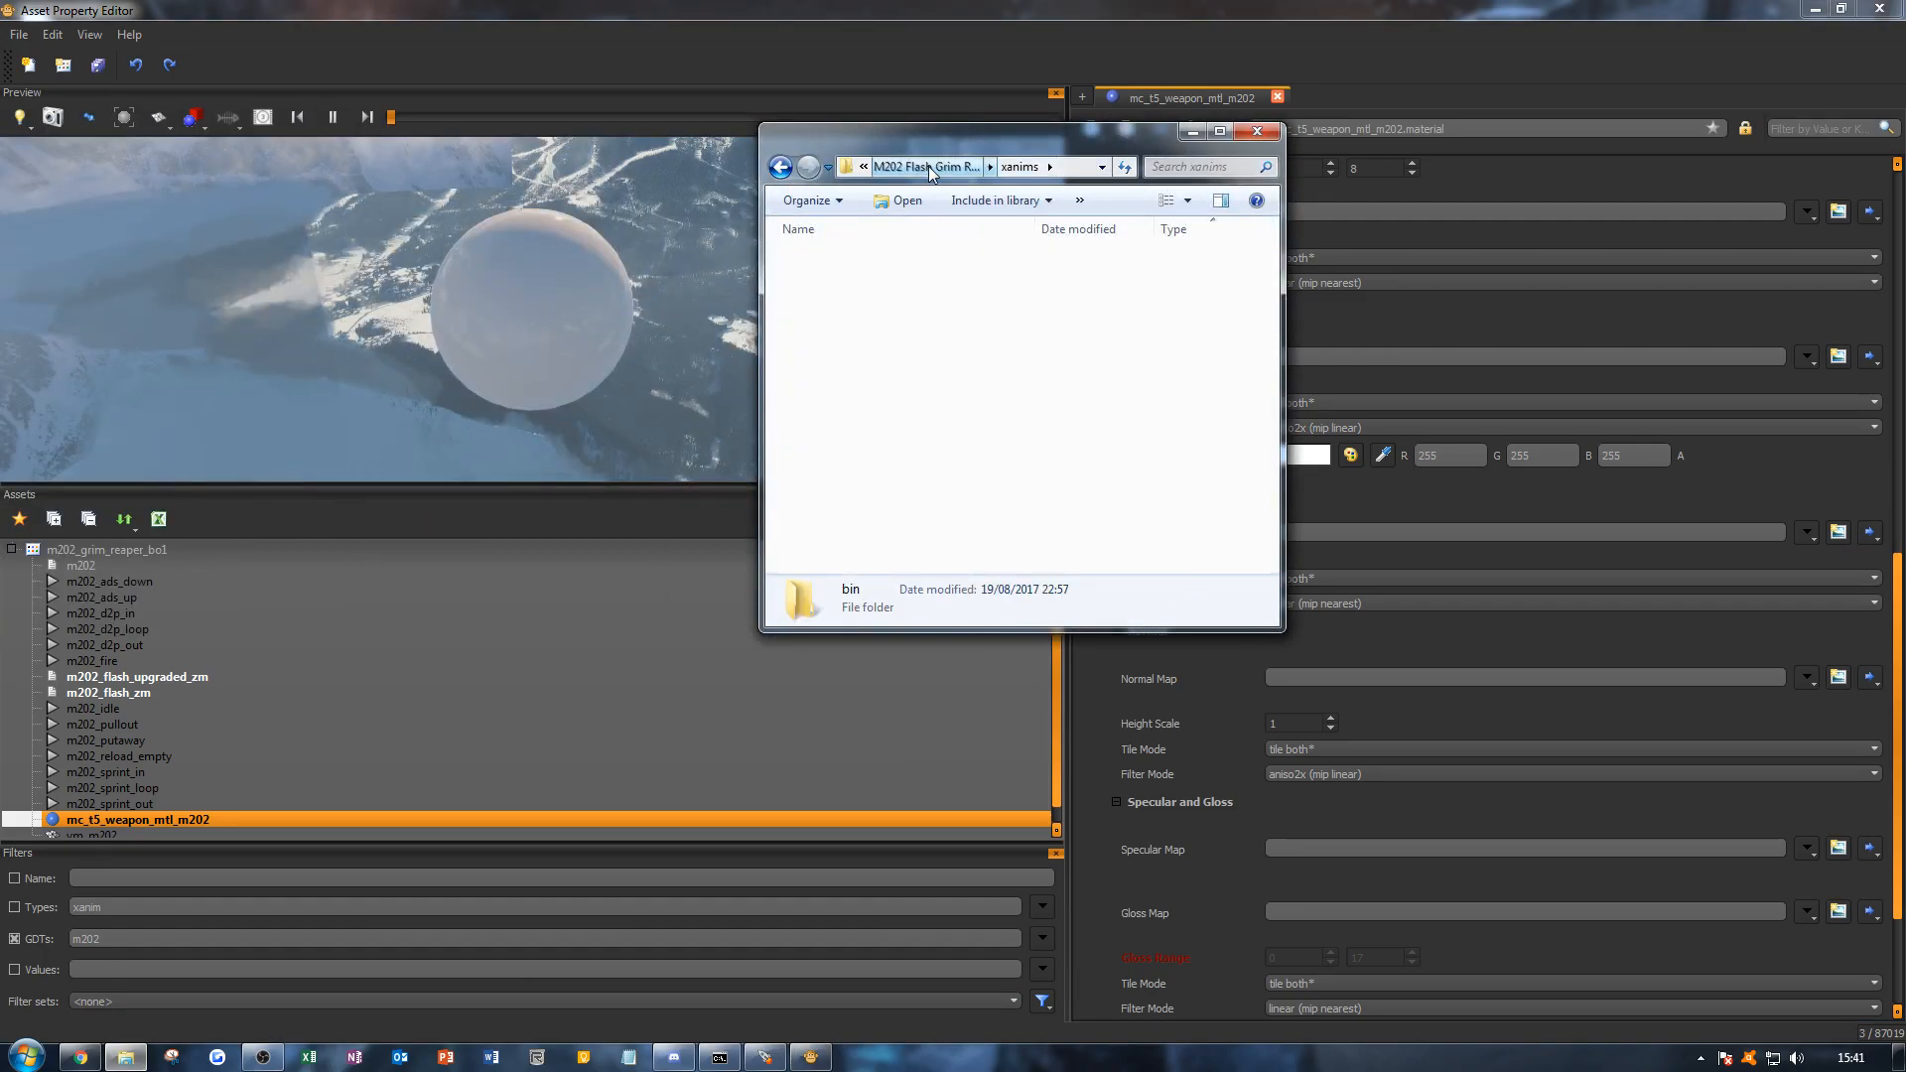
{"action": "left_click", "coordinate": [888, 167]}
{"action": "left_click", "coordinate": [888, 167]}
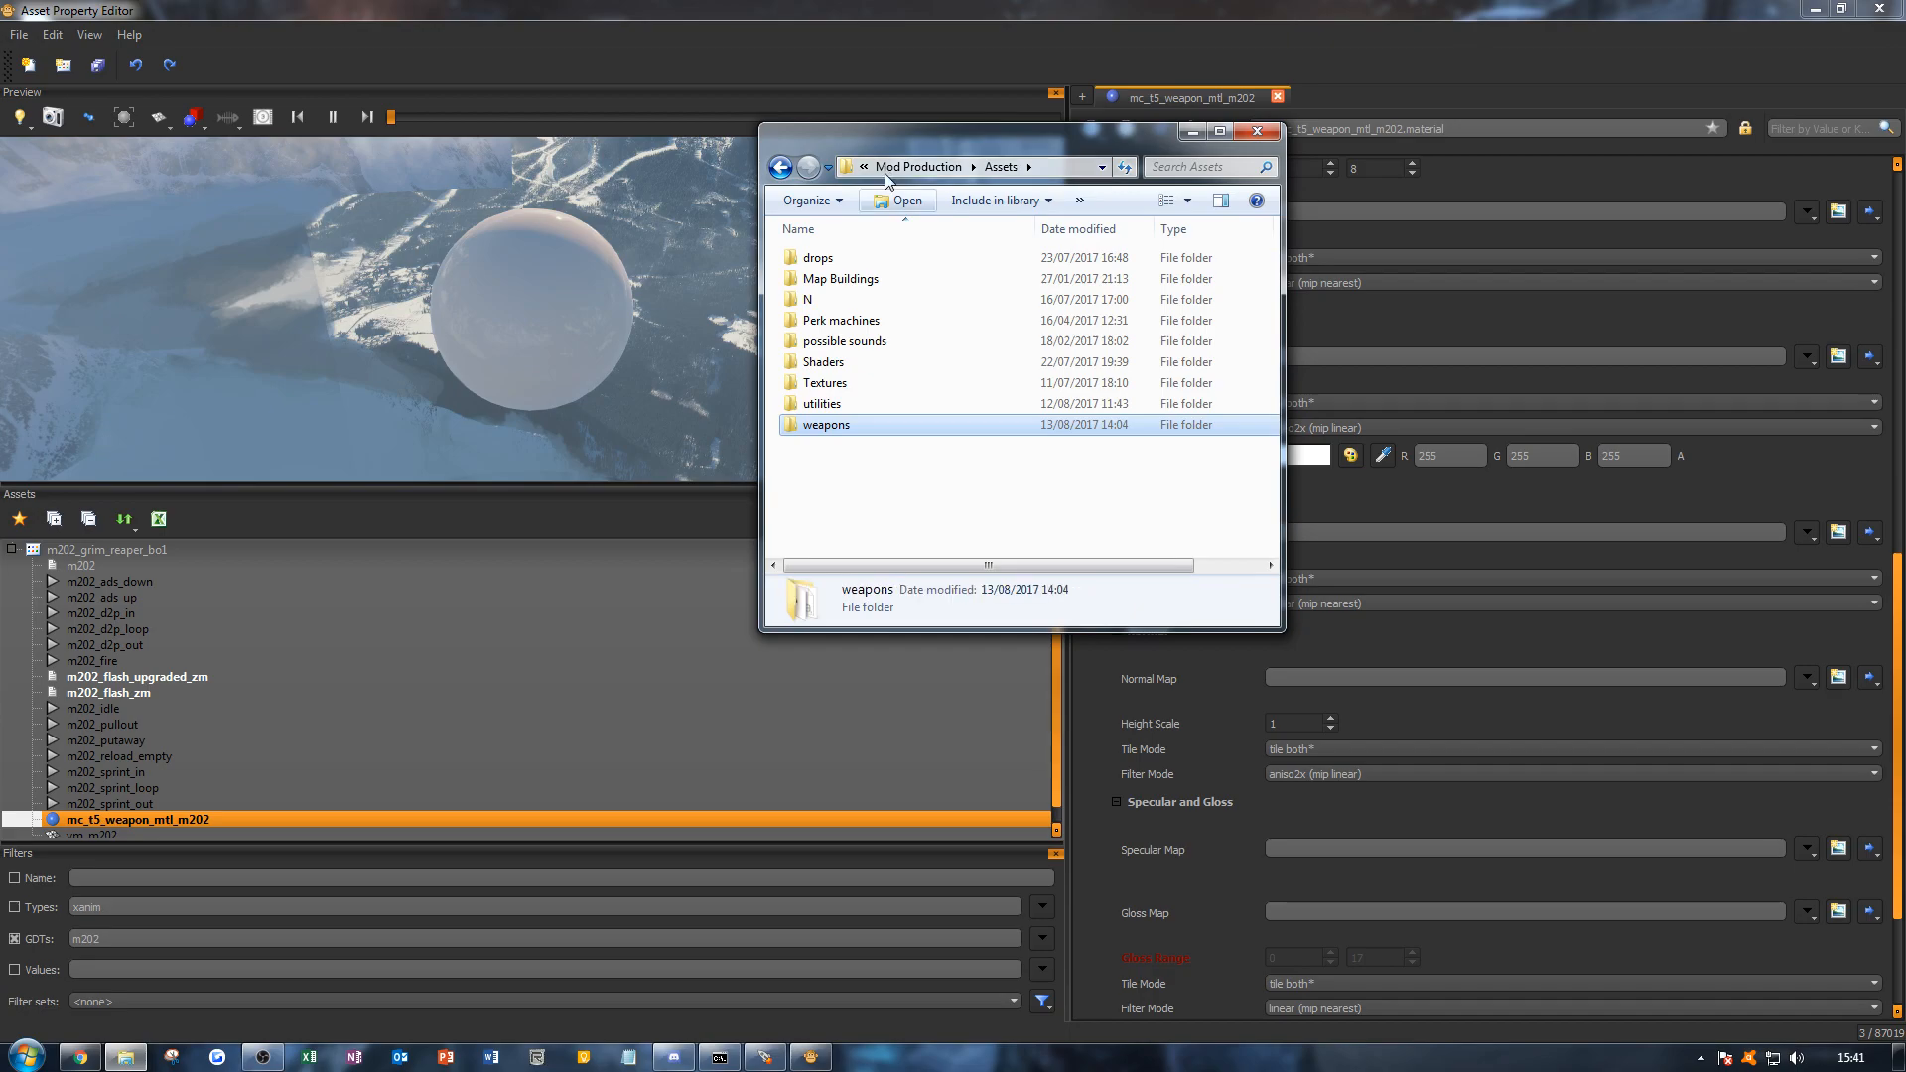
{"action": "double_click", "coordinate": [829, 423]}
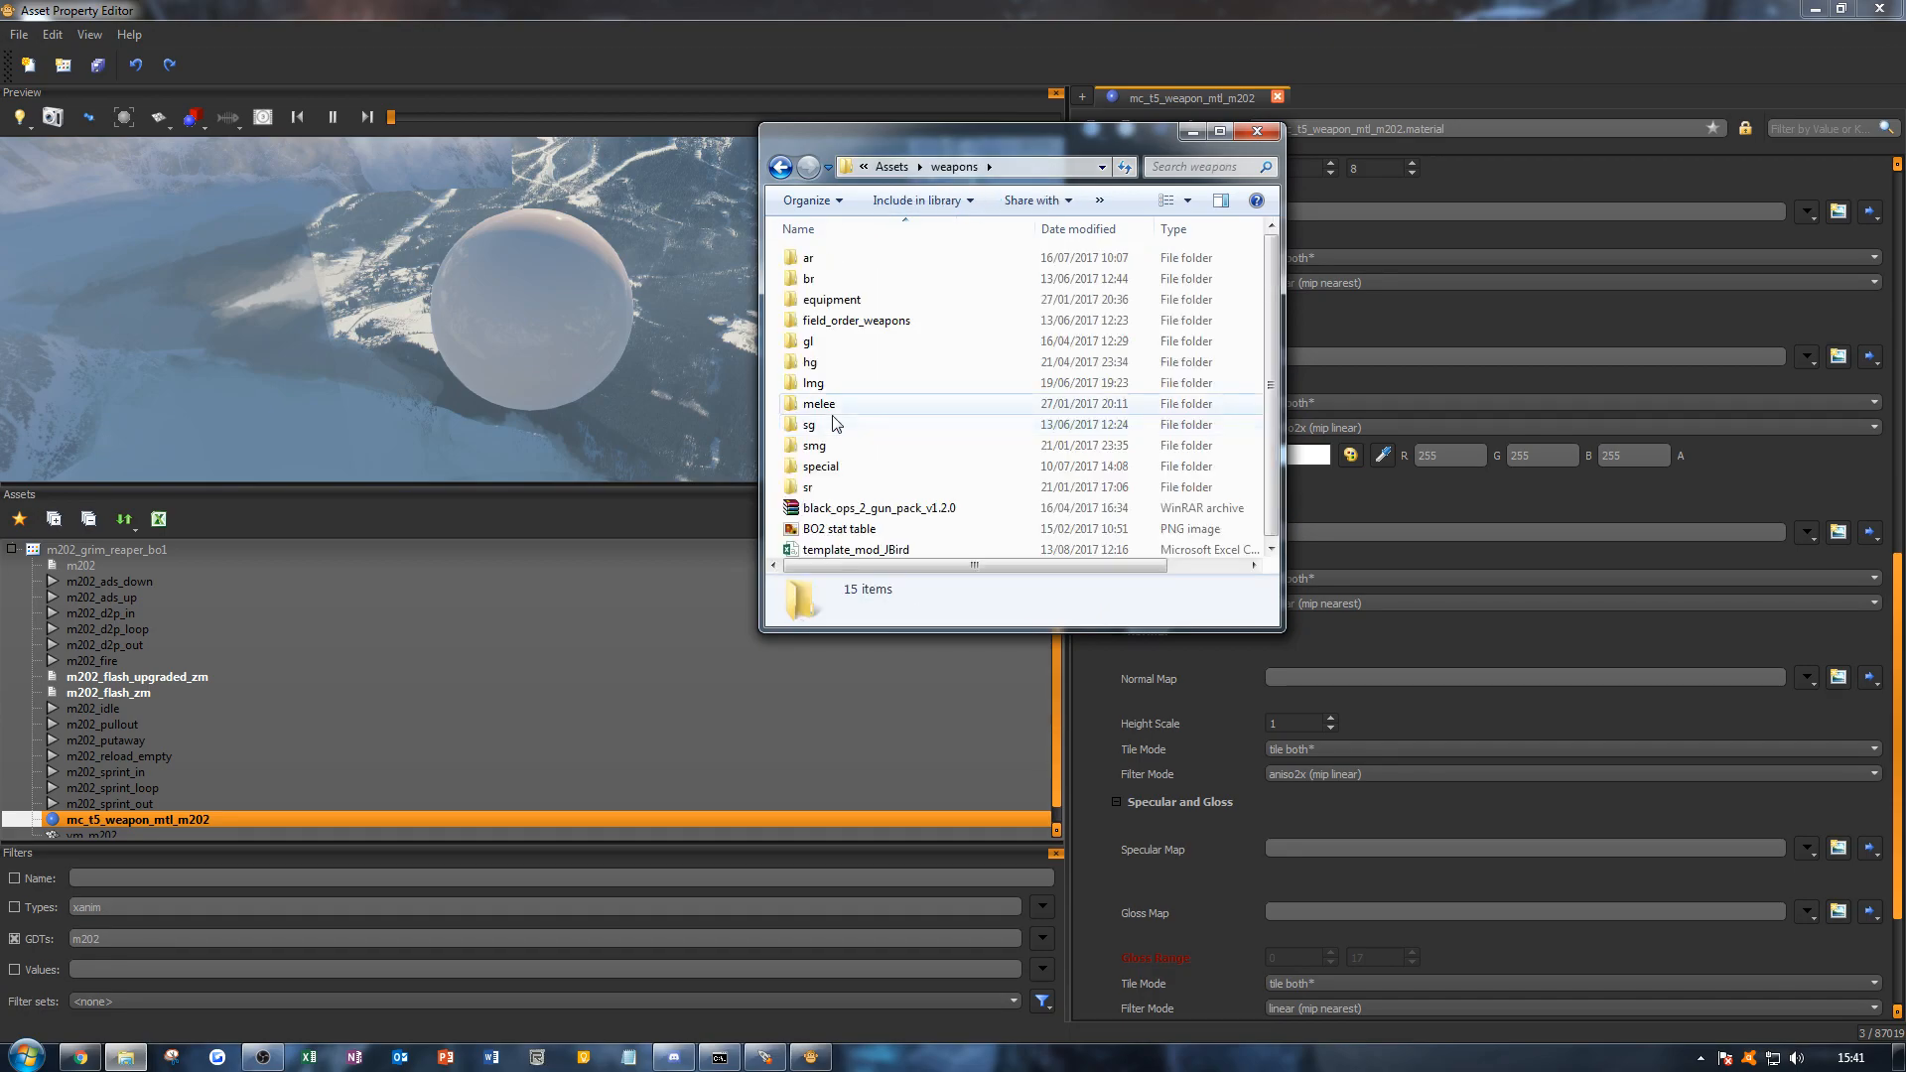
{"action": "double_click", "coordinate": [830, 342]}
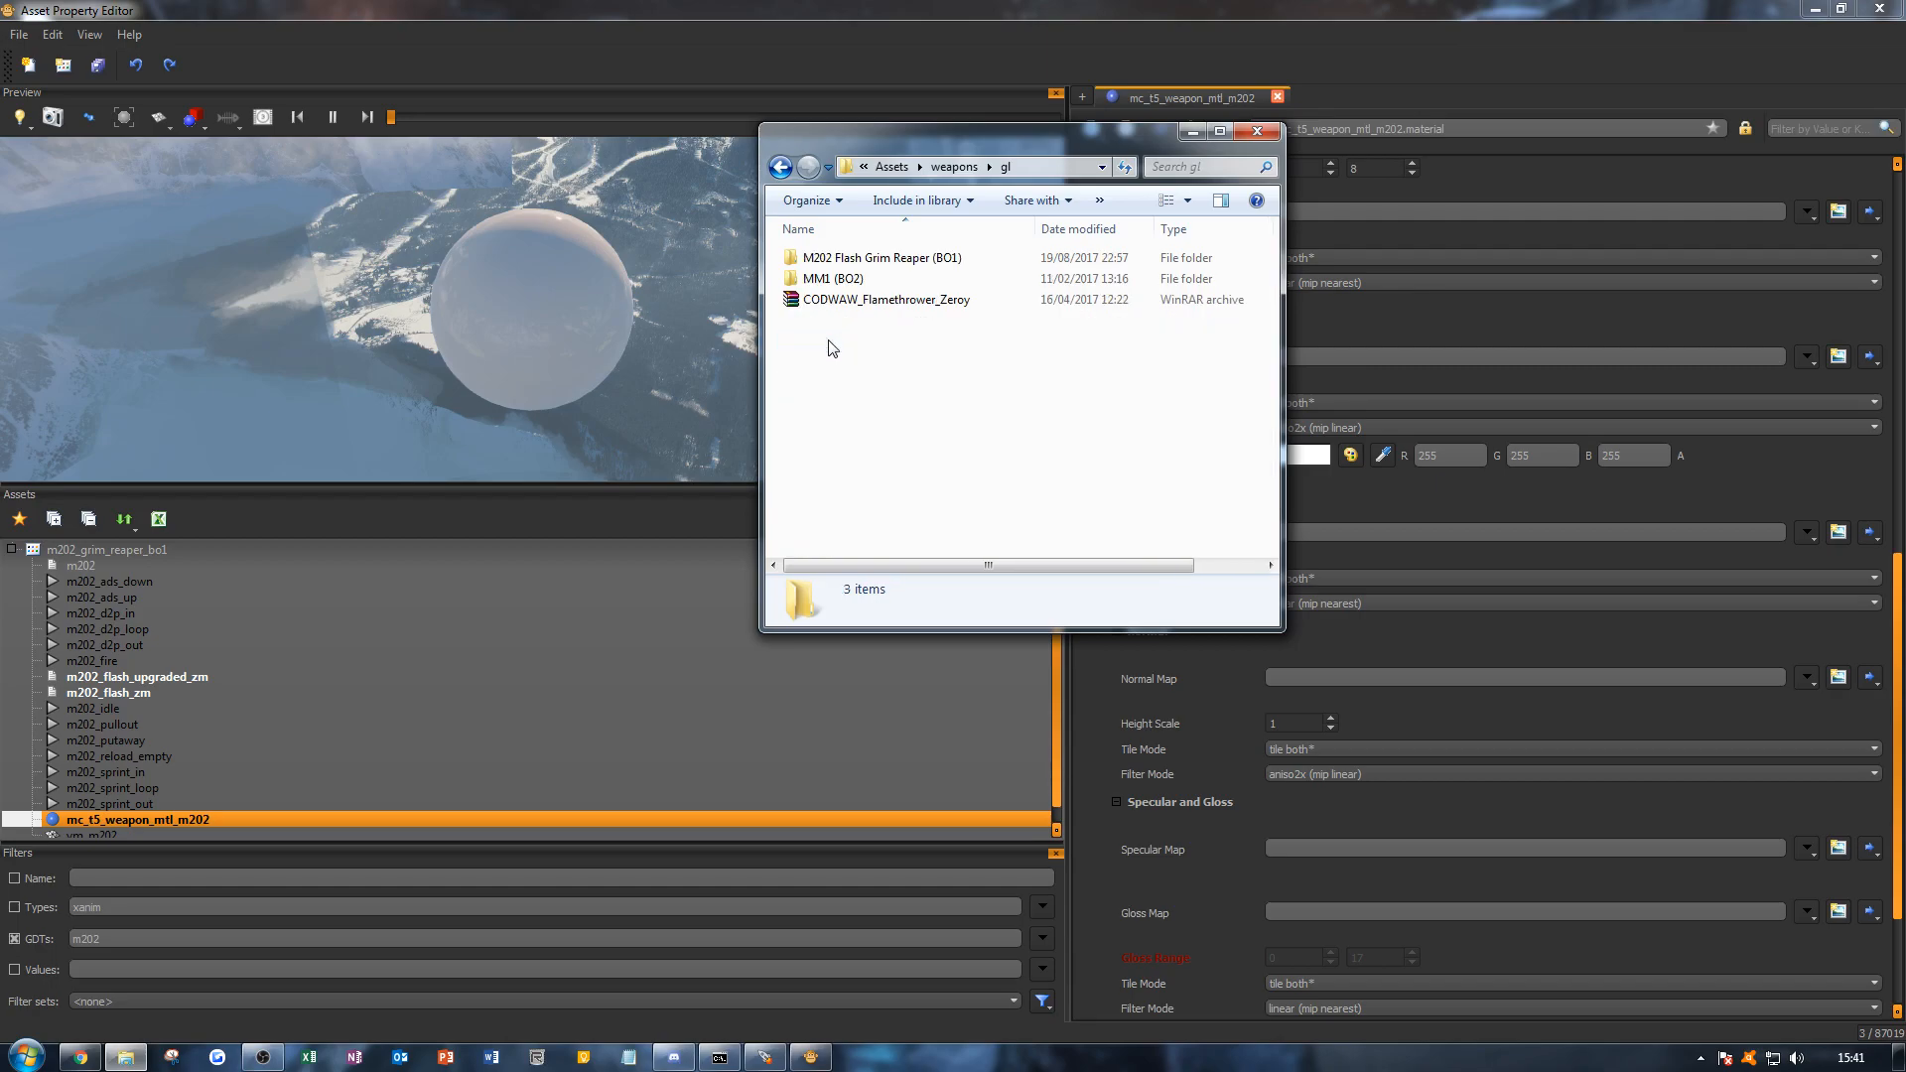
{"action": "double_click", "coordinate": [836, 260]}
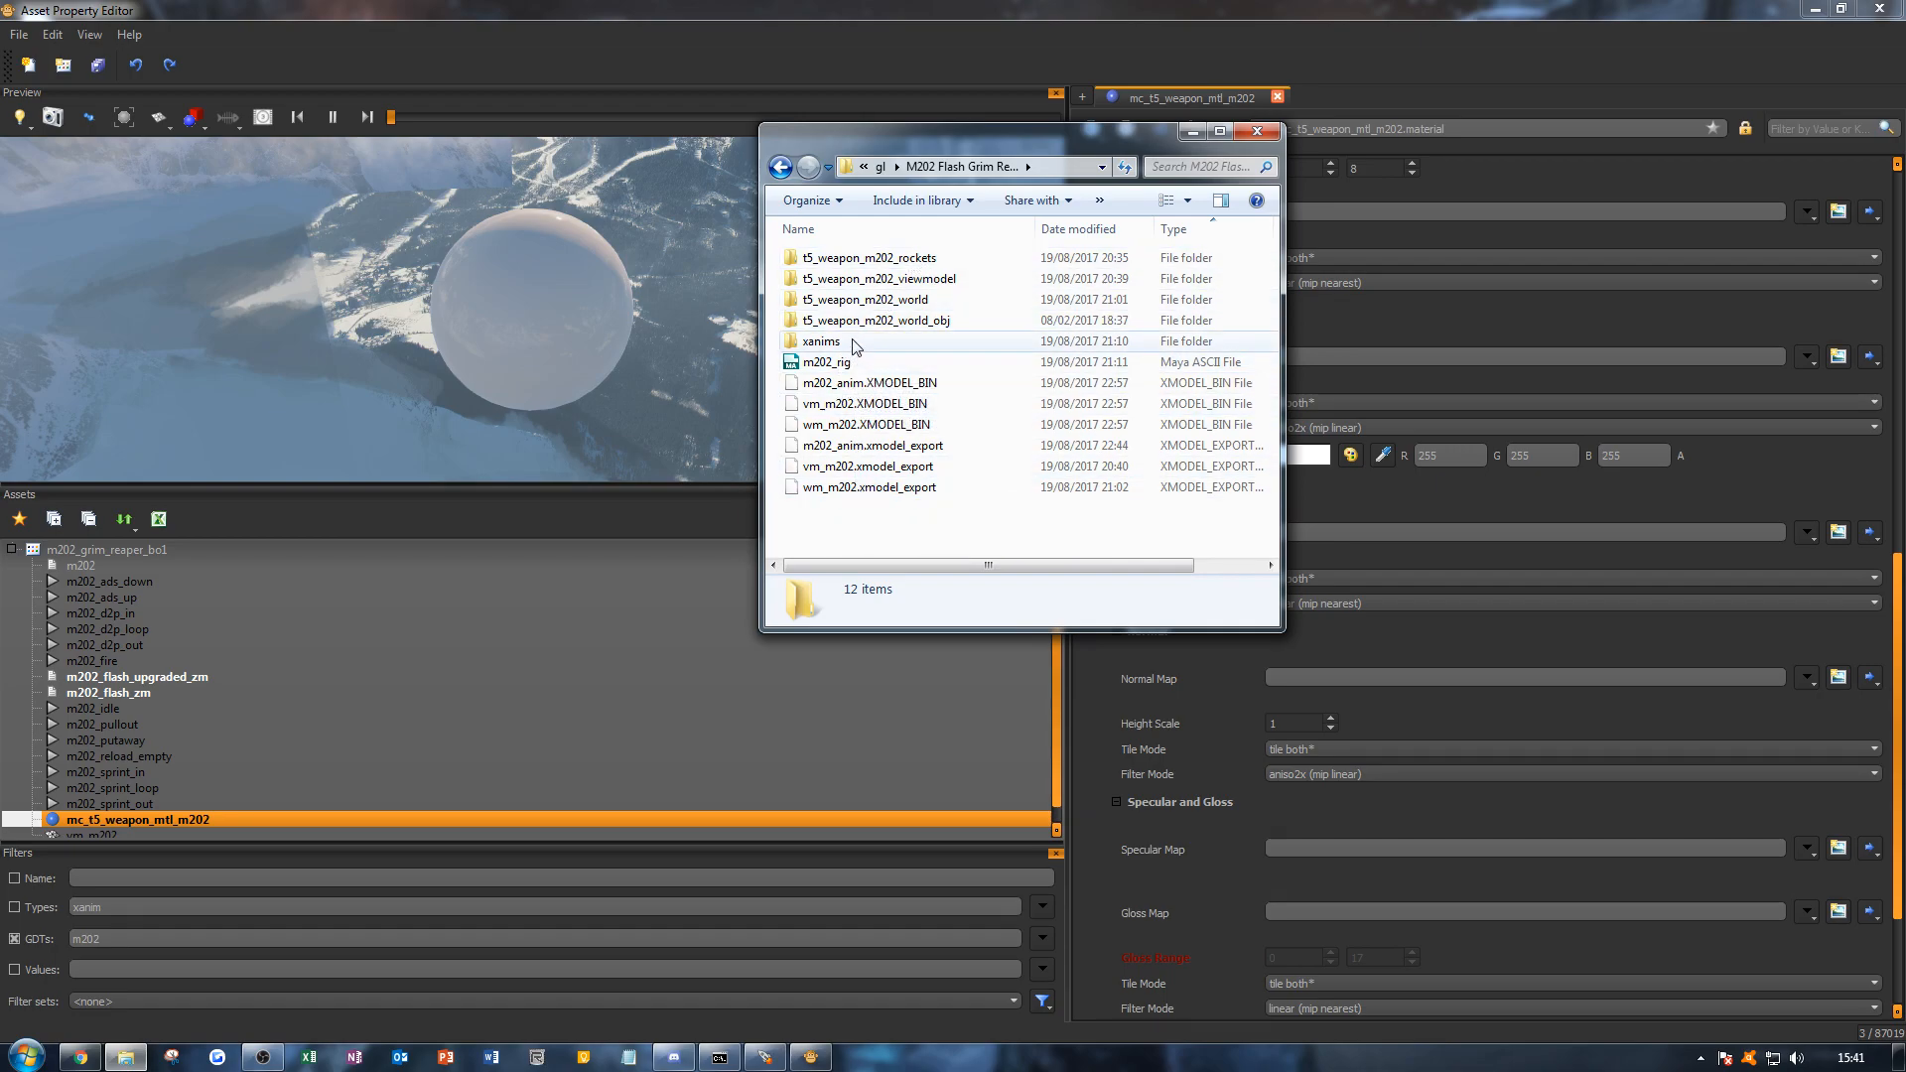
Step: View the textures in the _images folder of t5_weapon_m202_viewmodel in a widened window, then put the window away
{"action": "double_click", "coordinate": [917, 302]}
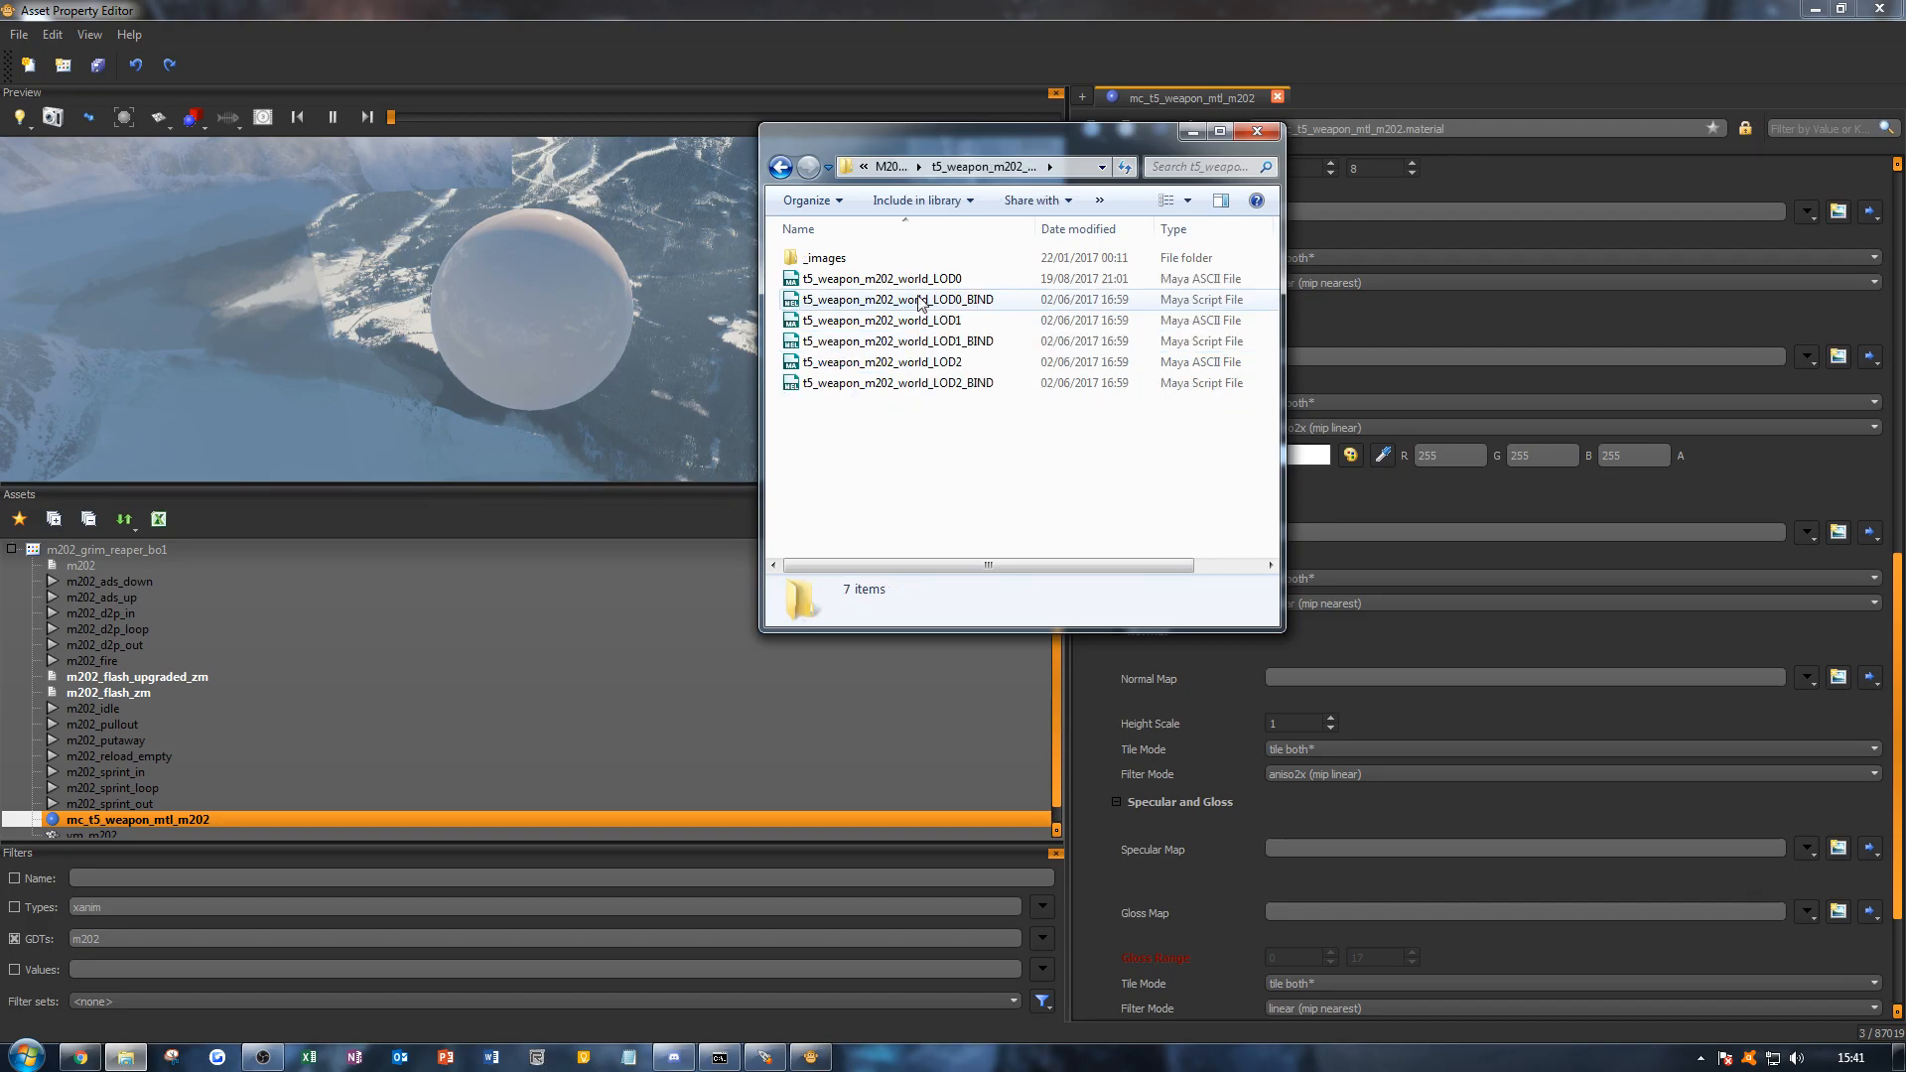
{"action": "key", "text": "alt+Left"}
{"action": "double_click", "coordinate": [883, 282]}
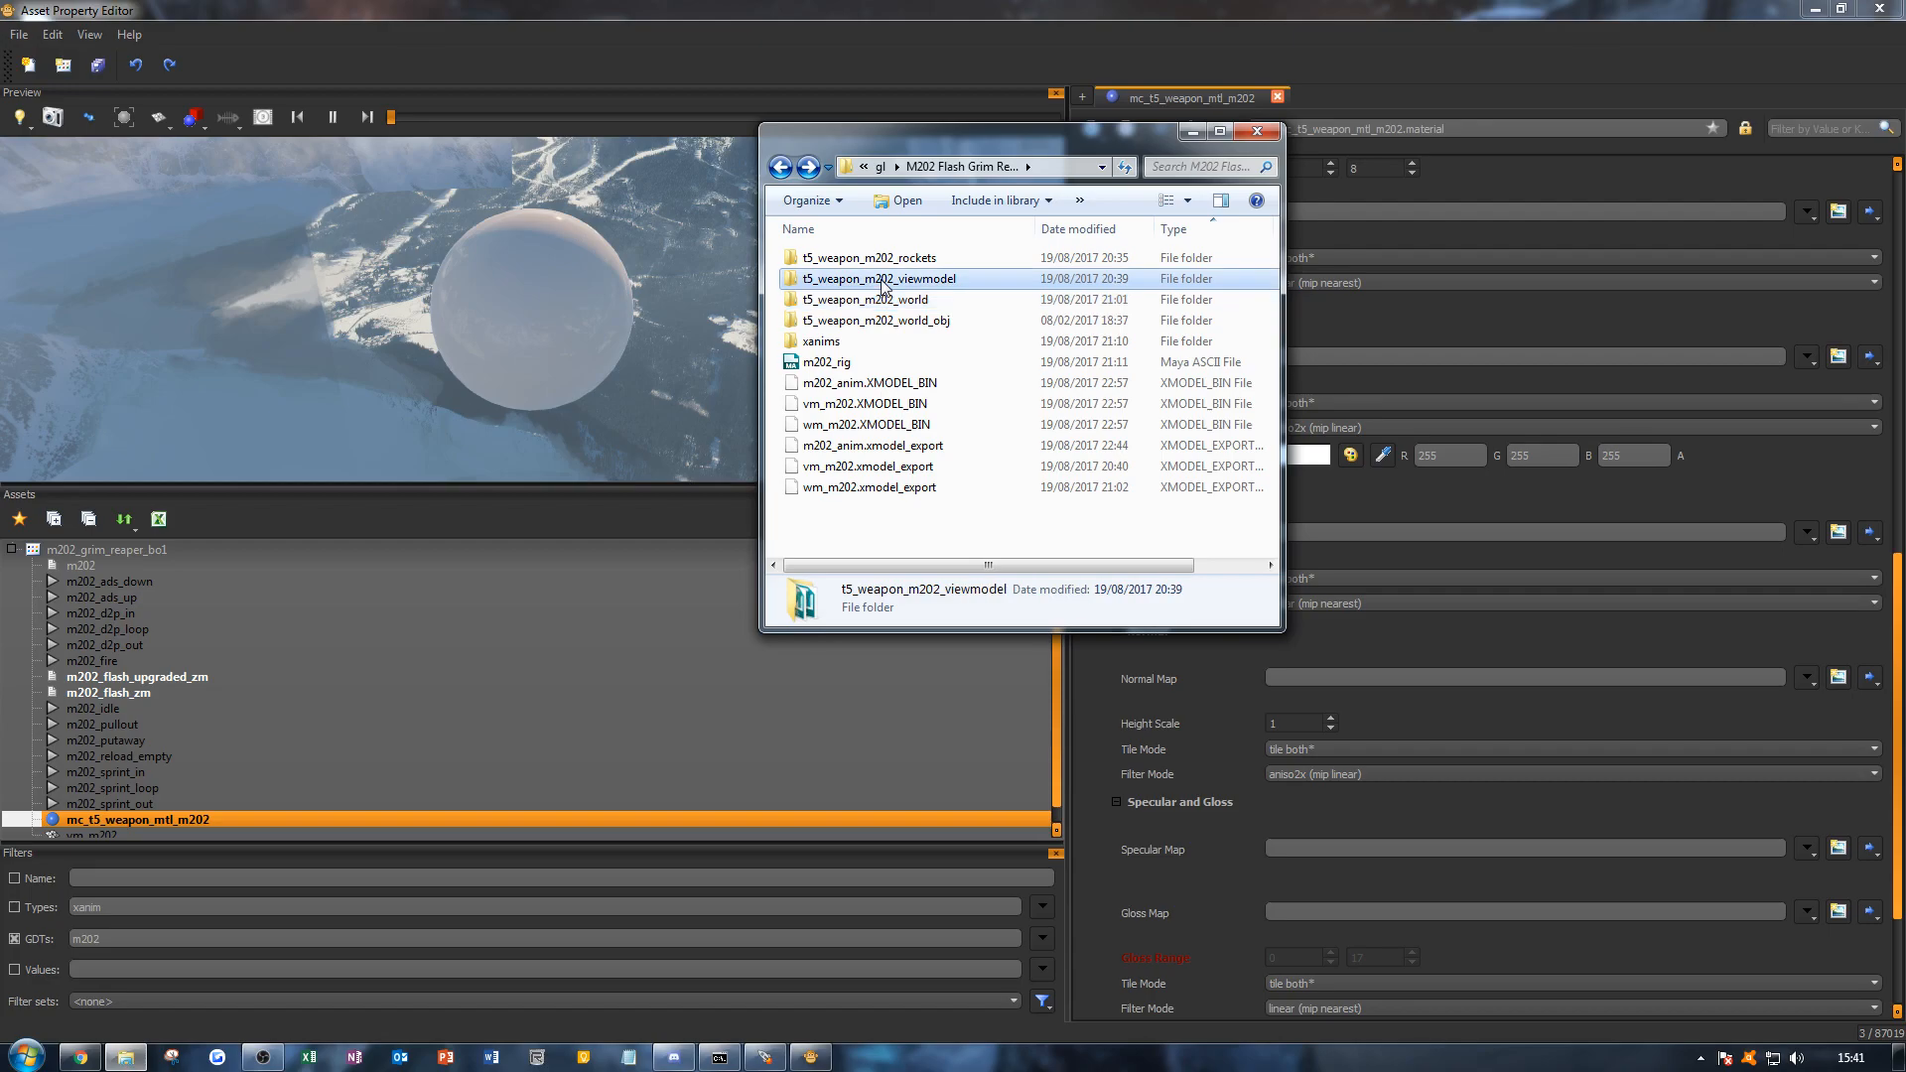
{"action": "double_click", "coordinate": [877, 258]}
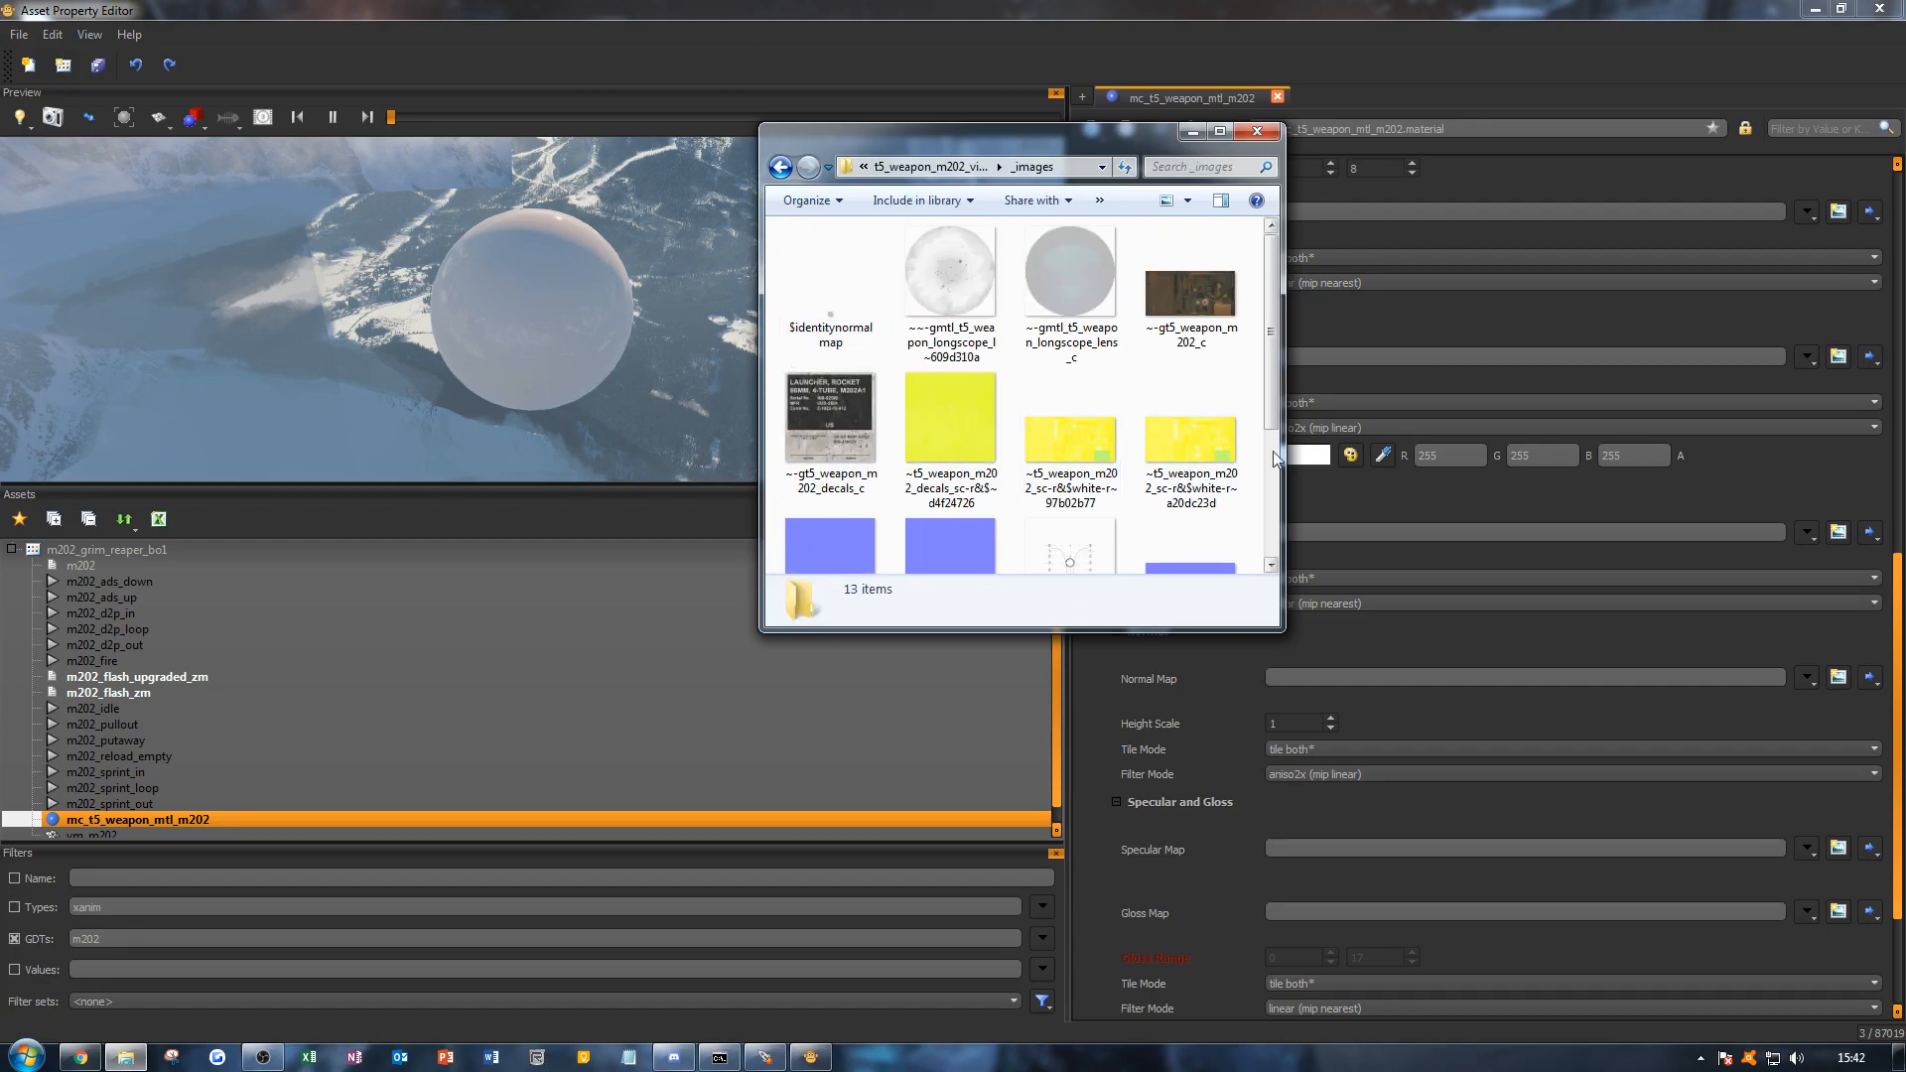
{"action": "left_click_drag", "start_coordinate": [1282, 449], "coordinate": [1668, 449]}
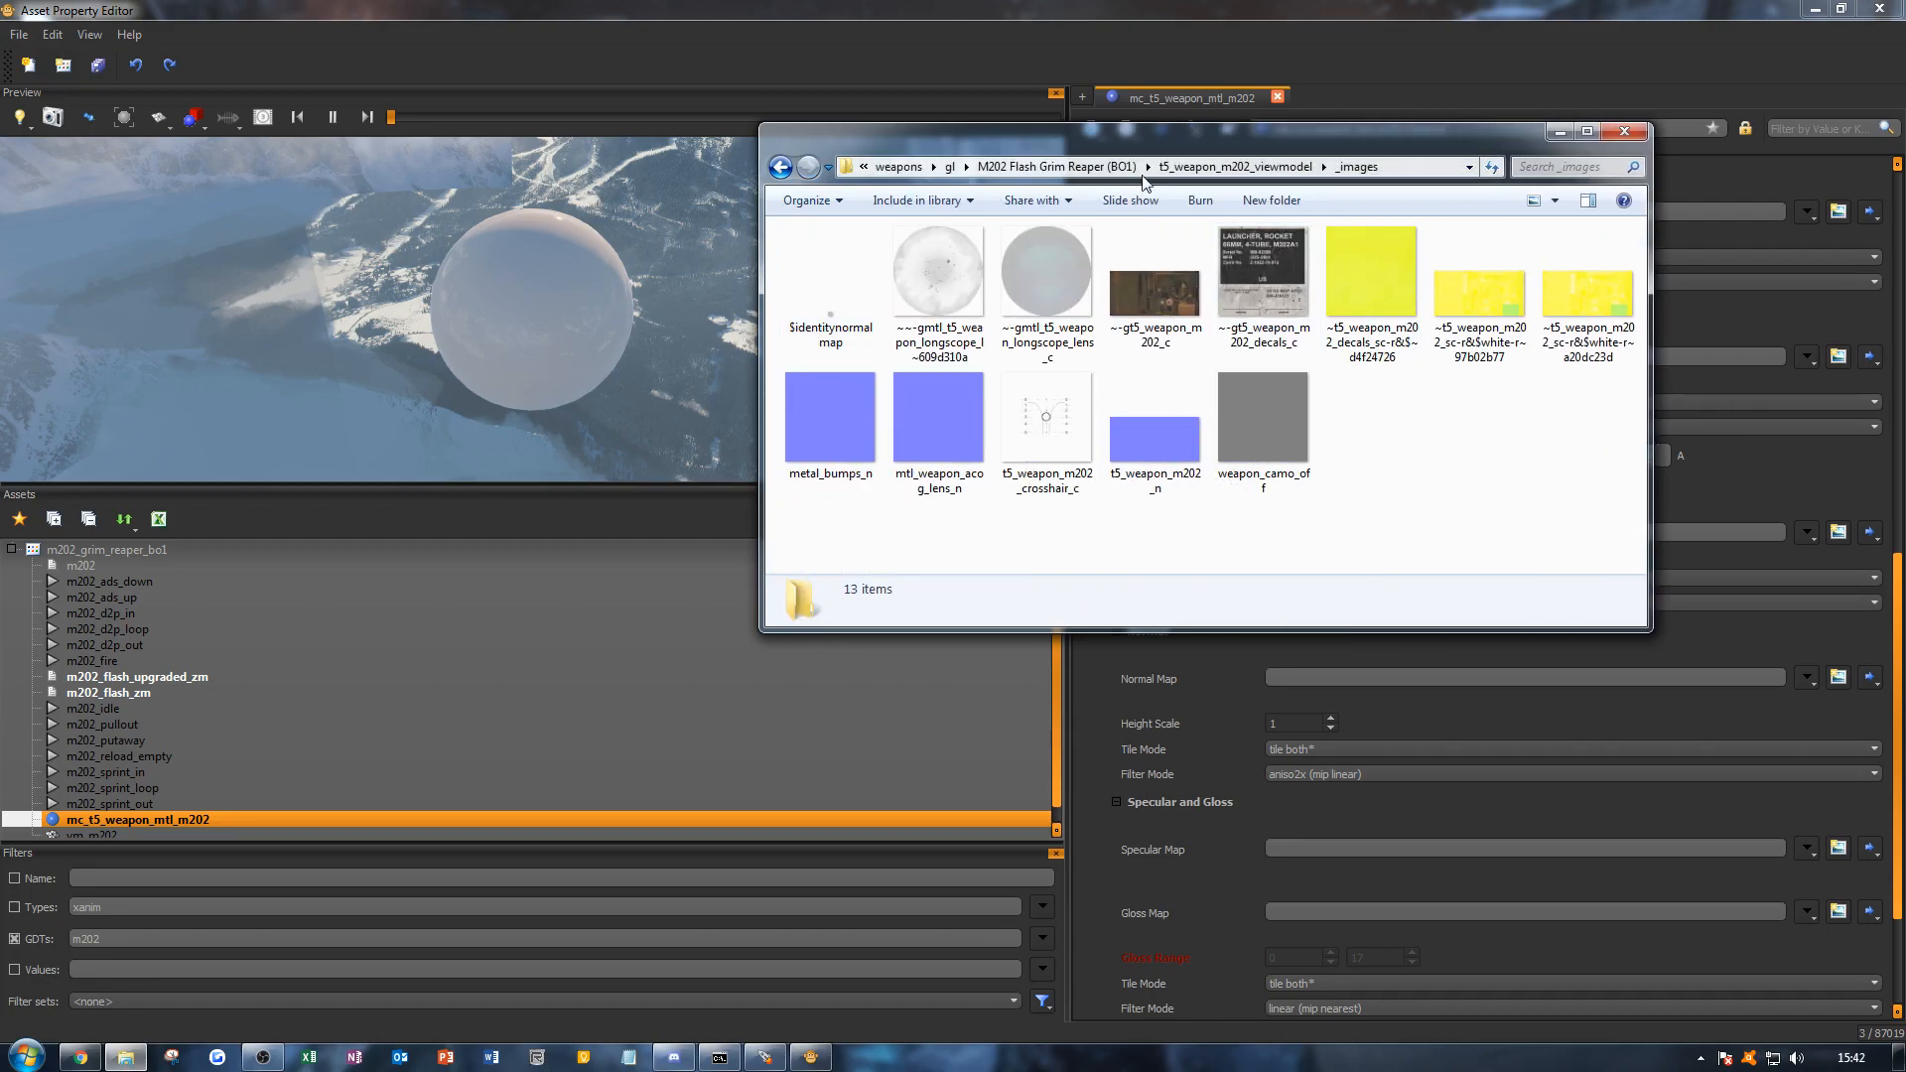
{"action": "left_click_drag", "start_coordinate": [1127, 134], "coordinate": [561, 179]}
{"action": "left_click", "coordinate": [987, 169]}
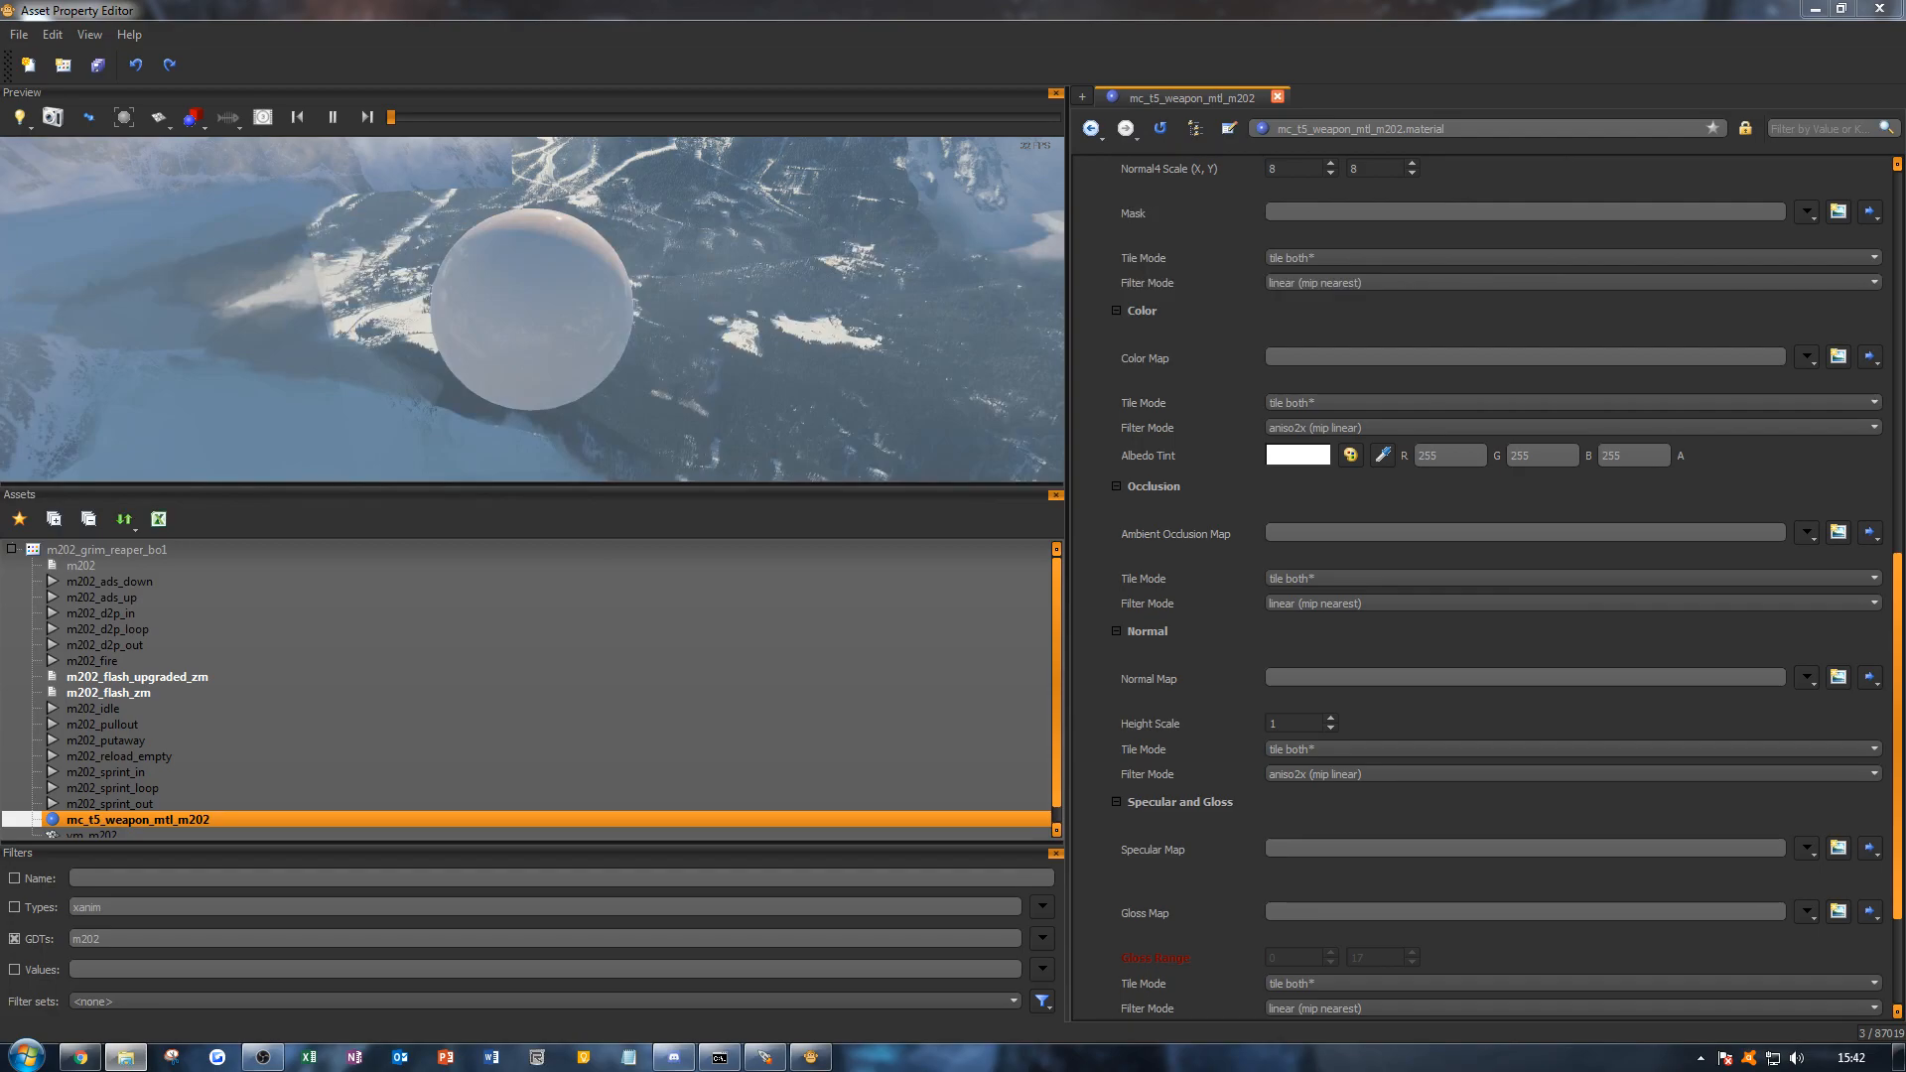
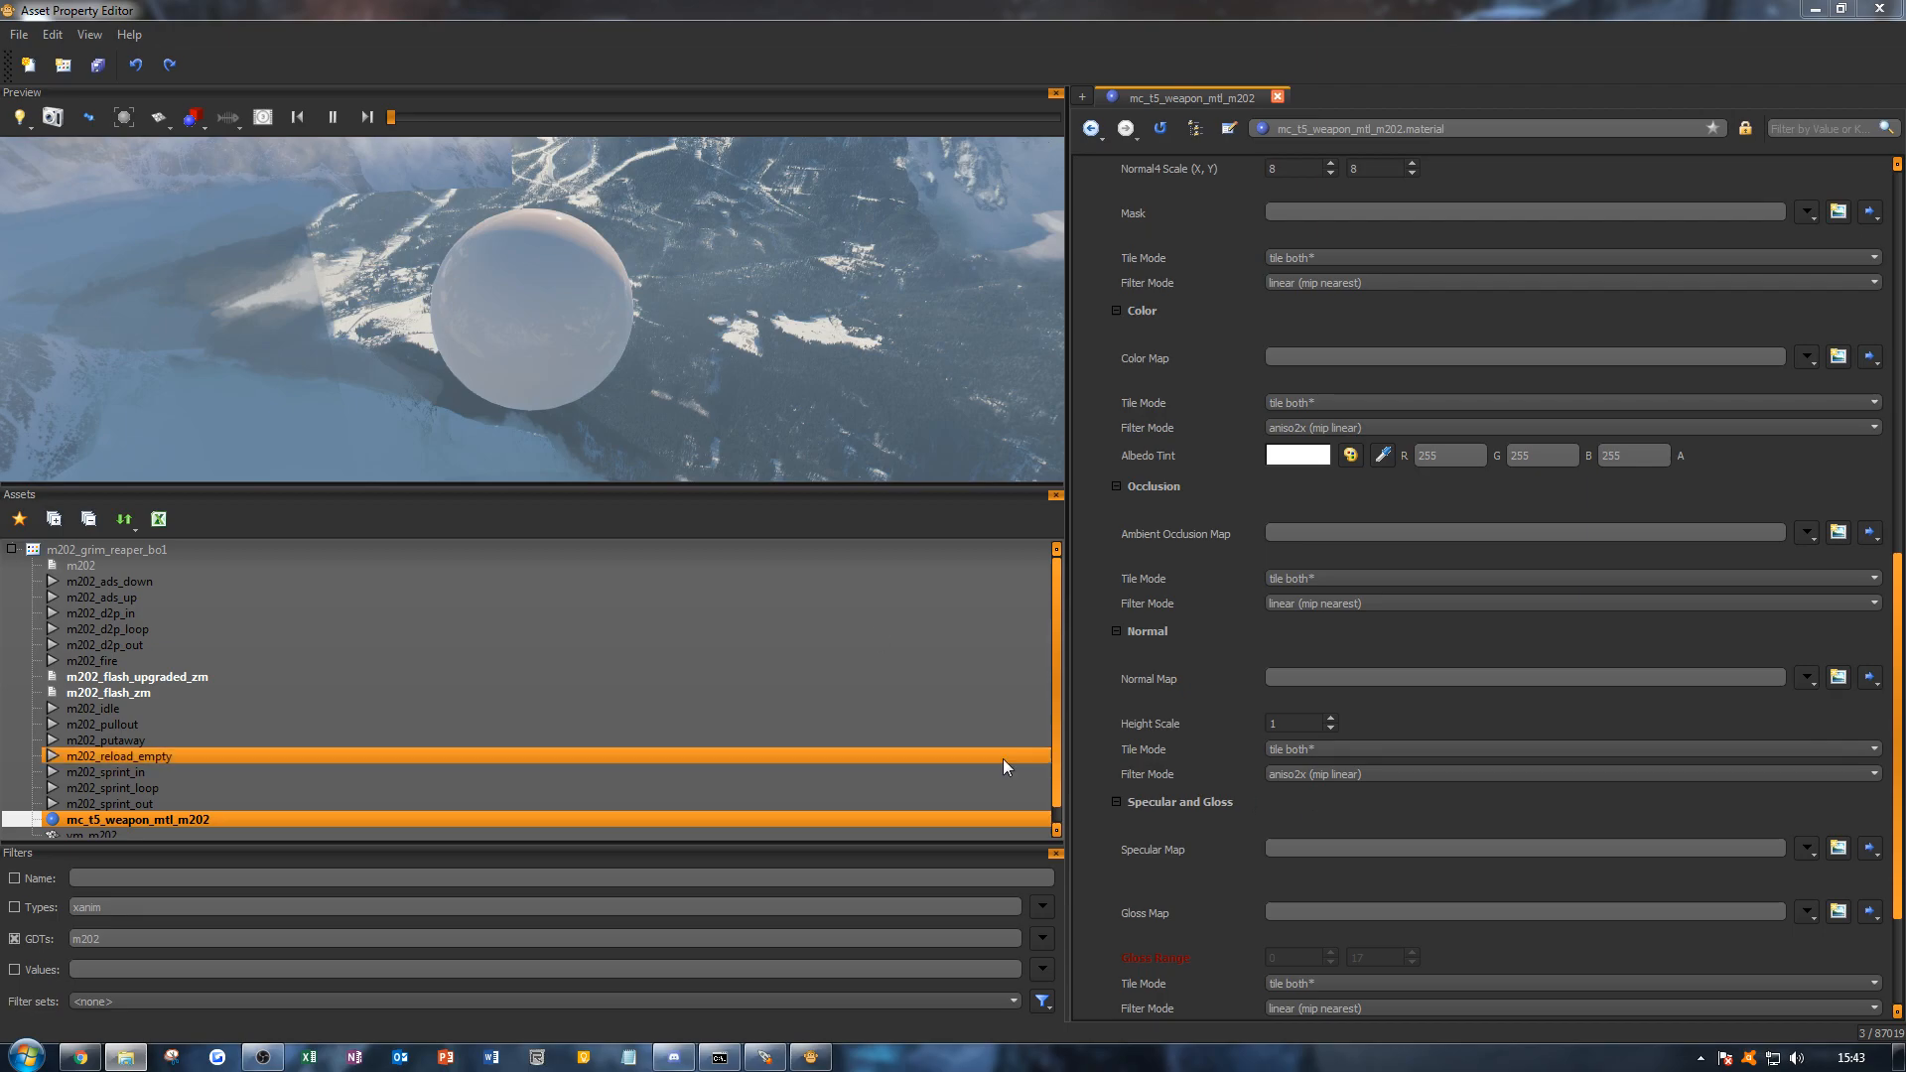
Step: Create a new image asset named i_mc_t5_weapon_mtl_m202_c for the Color Map of mc_t5_weapon_mtl_m202
{"action": "left_click_drag", "start_coordinate": [1056, 742], "coordinate": [1056, 770]}
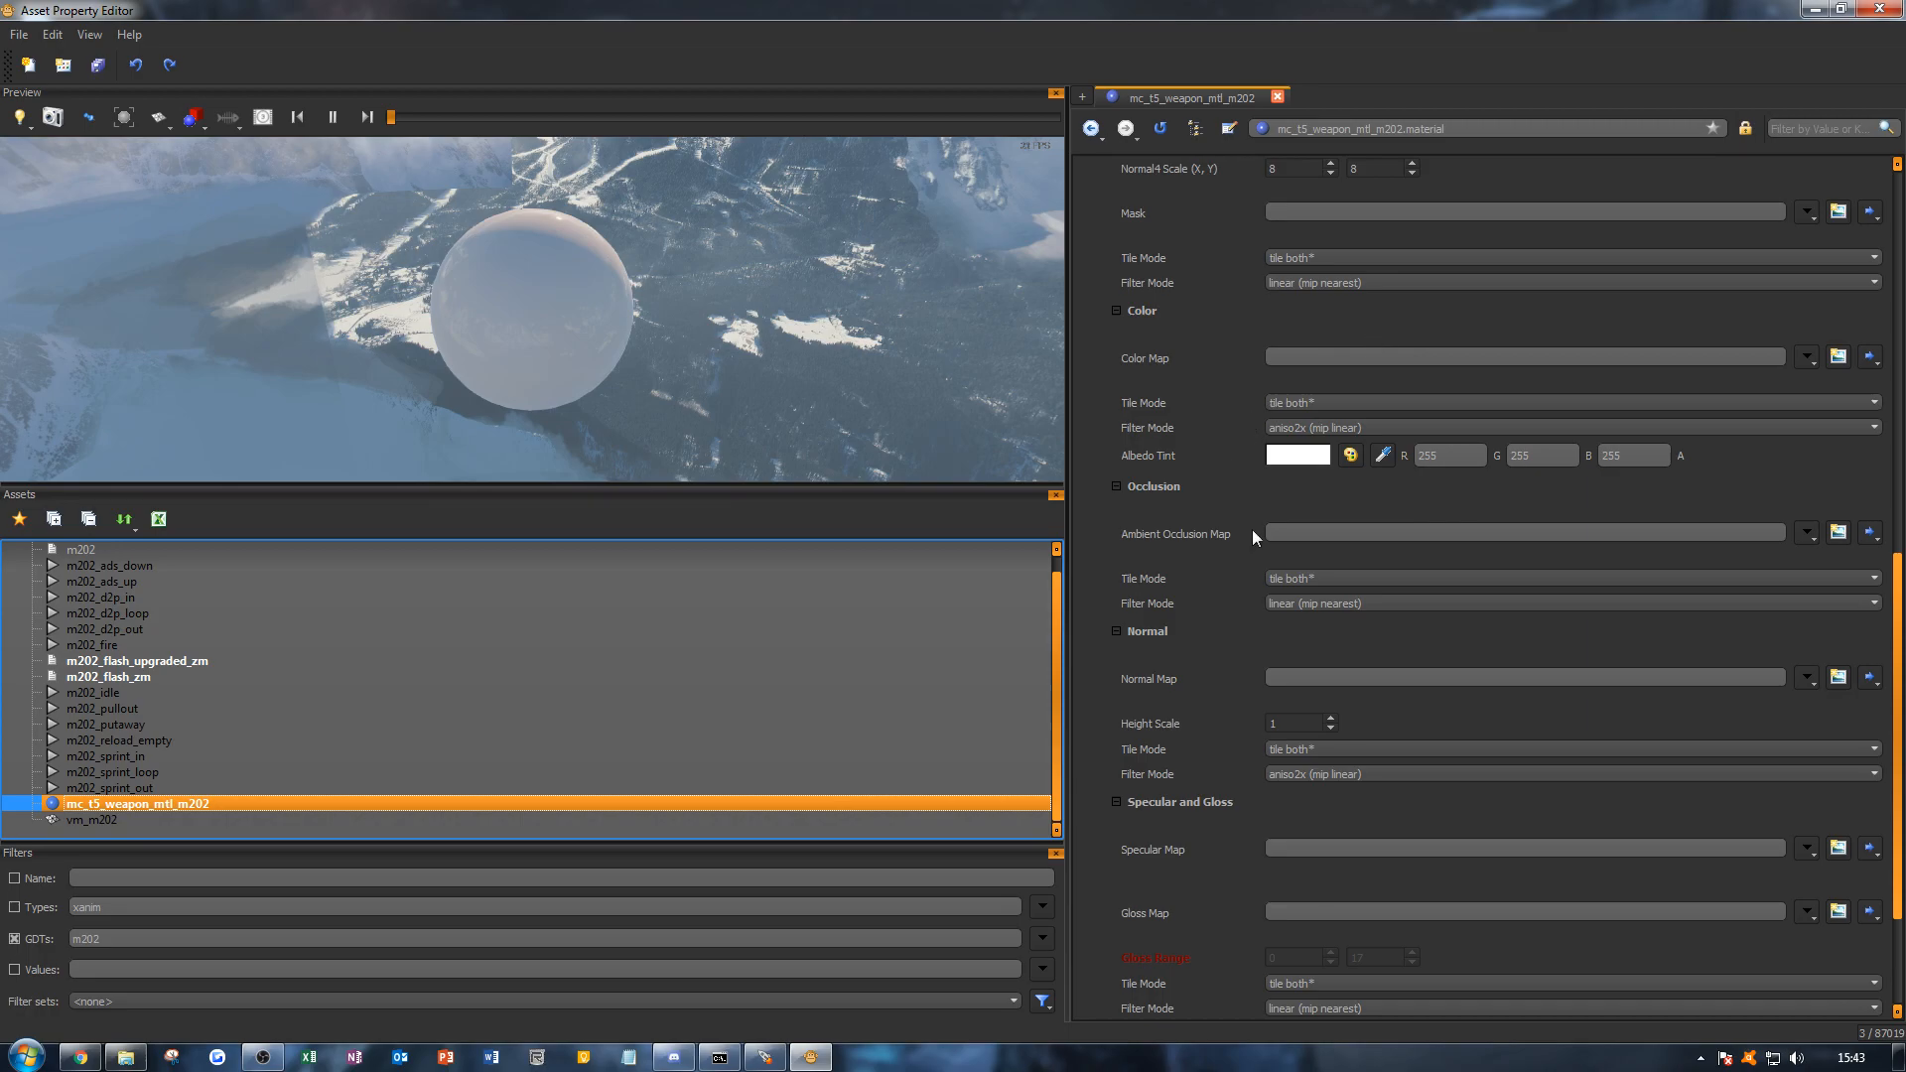
{"action": "left_click", "coordinate": [1838, 355]}
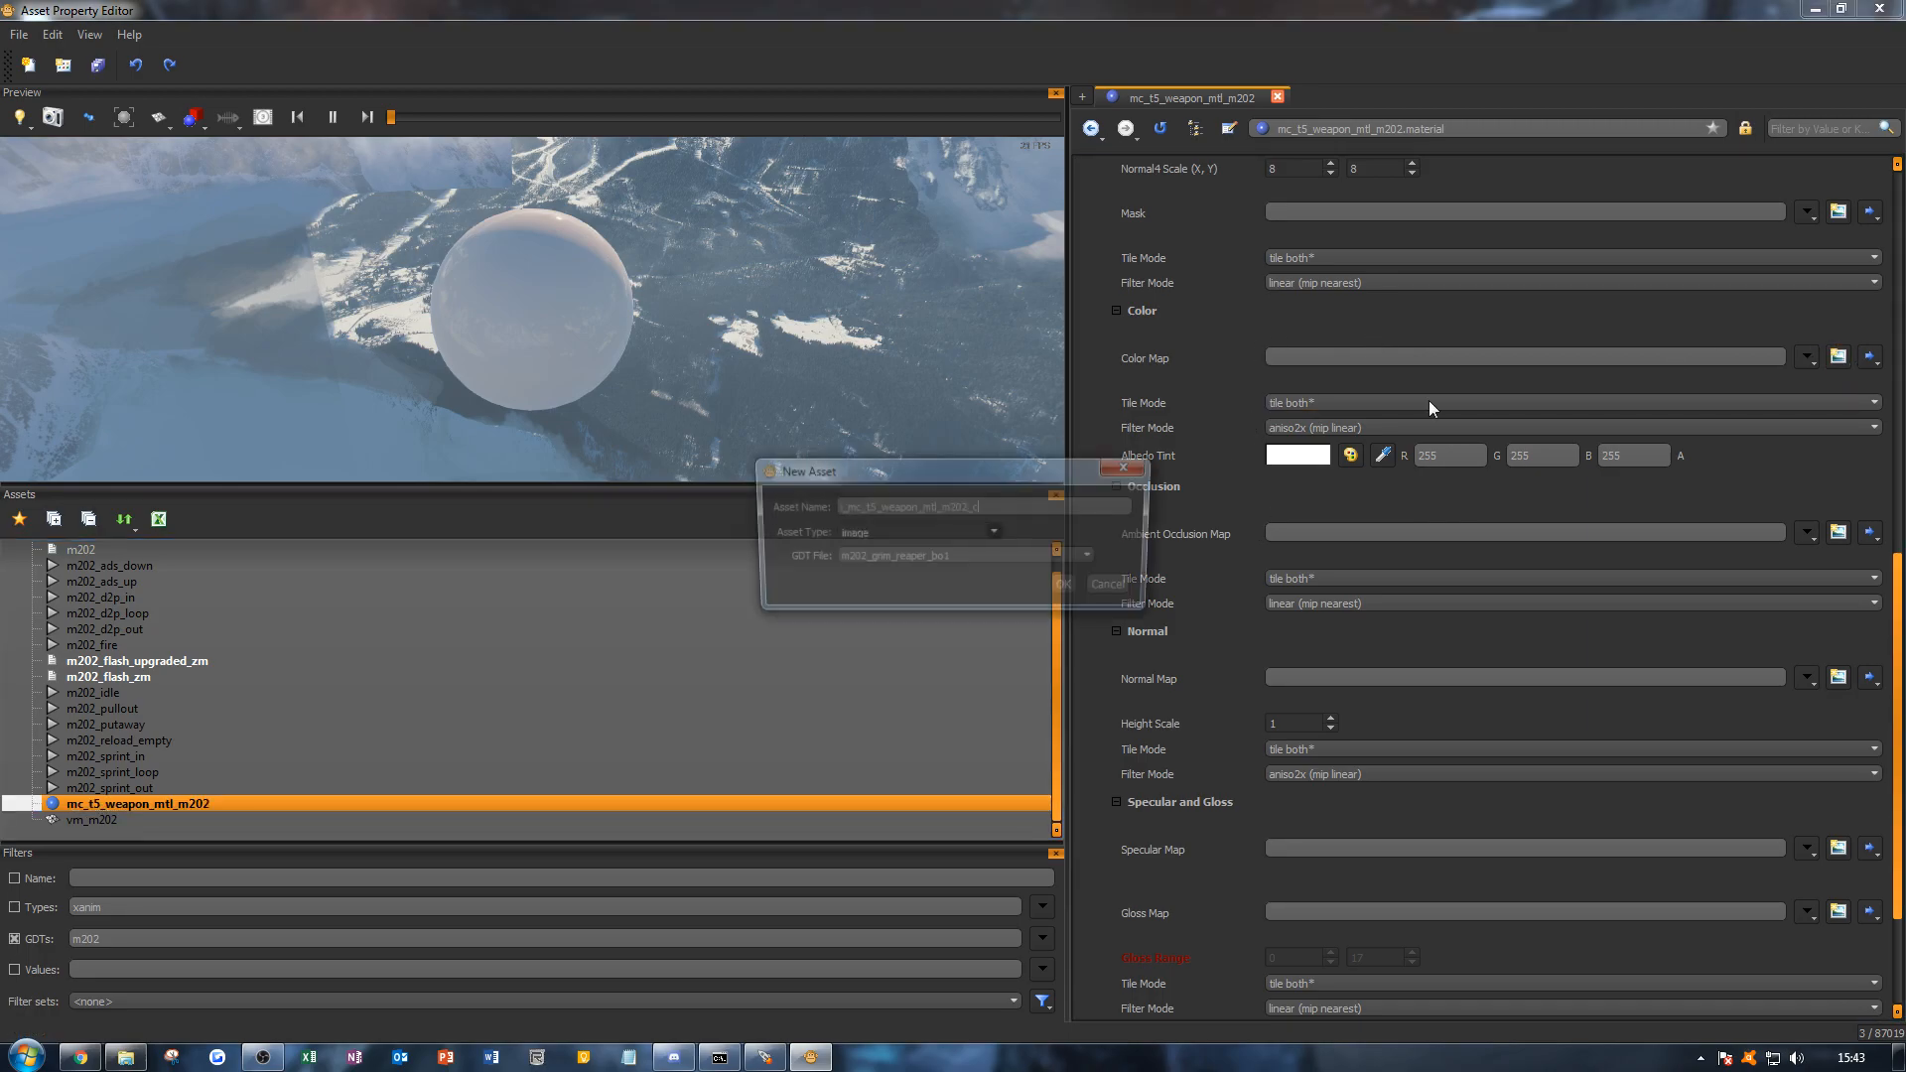
{"action": "left_click", "coordinate": [1069, 588]}
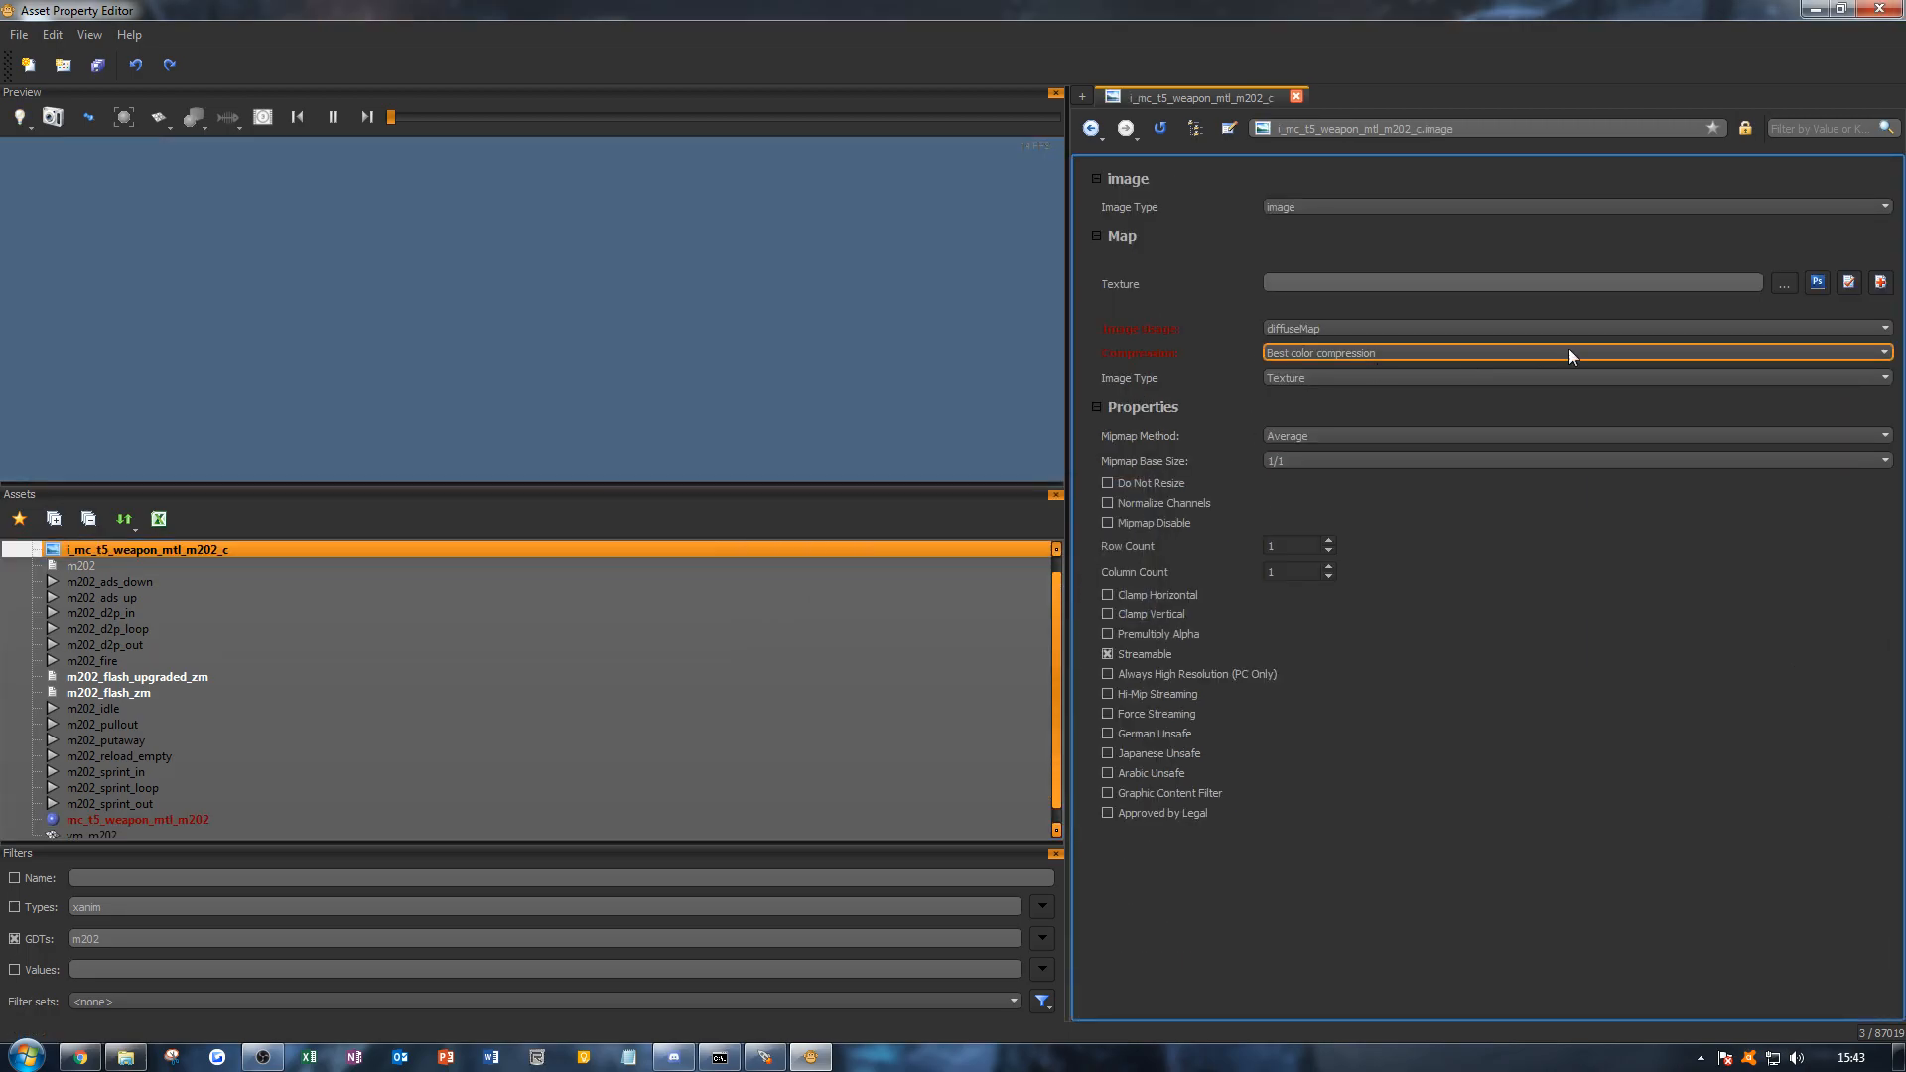
Step: Set the image's texture to ~-gt5_weapon_m202_c from sirius_weapons\gl\M202 Flash Grim Reaper\images and save the GDT
{"action": "left_click", "coordinate": [1786, 284]}
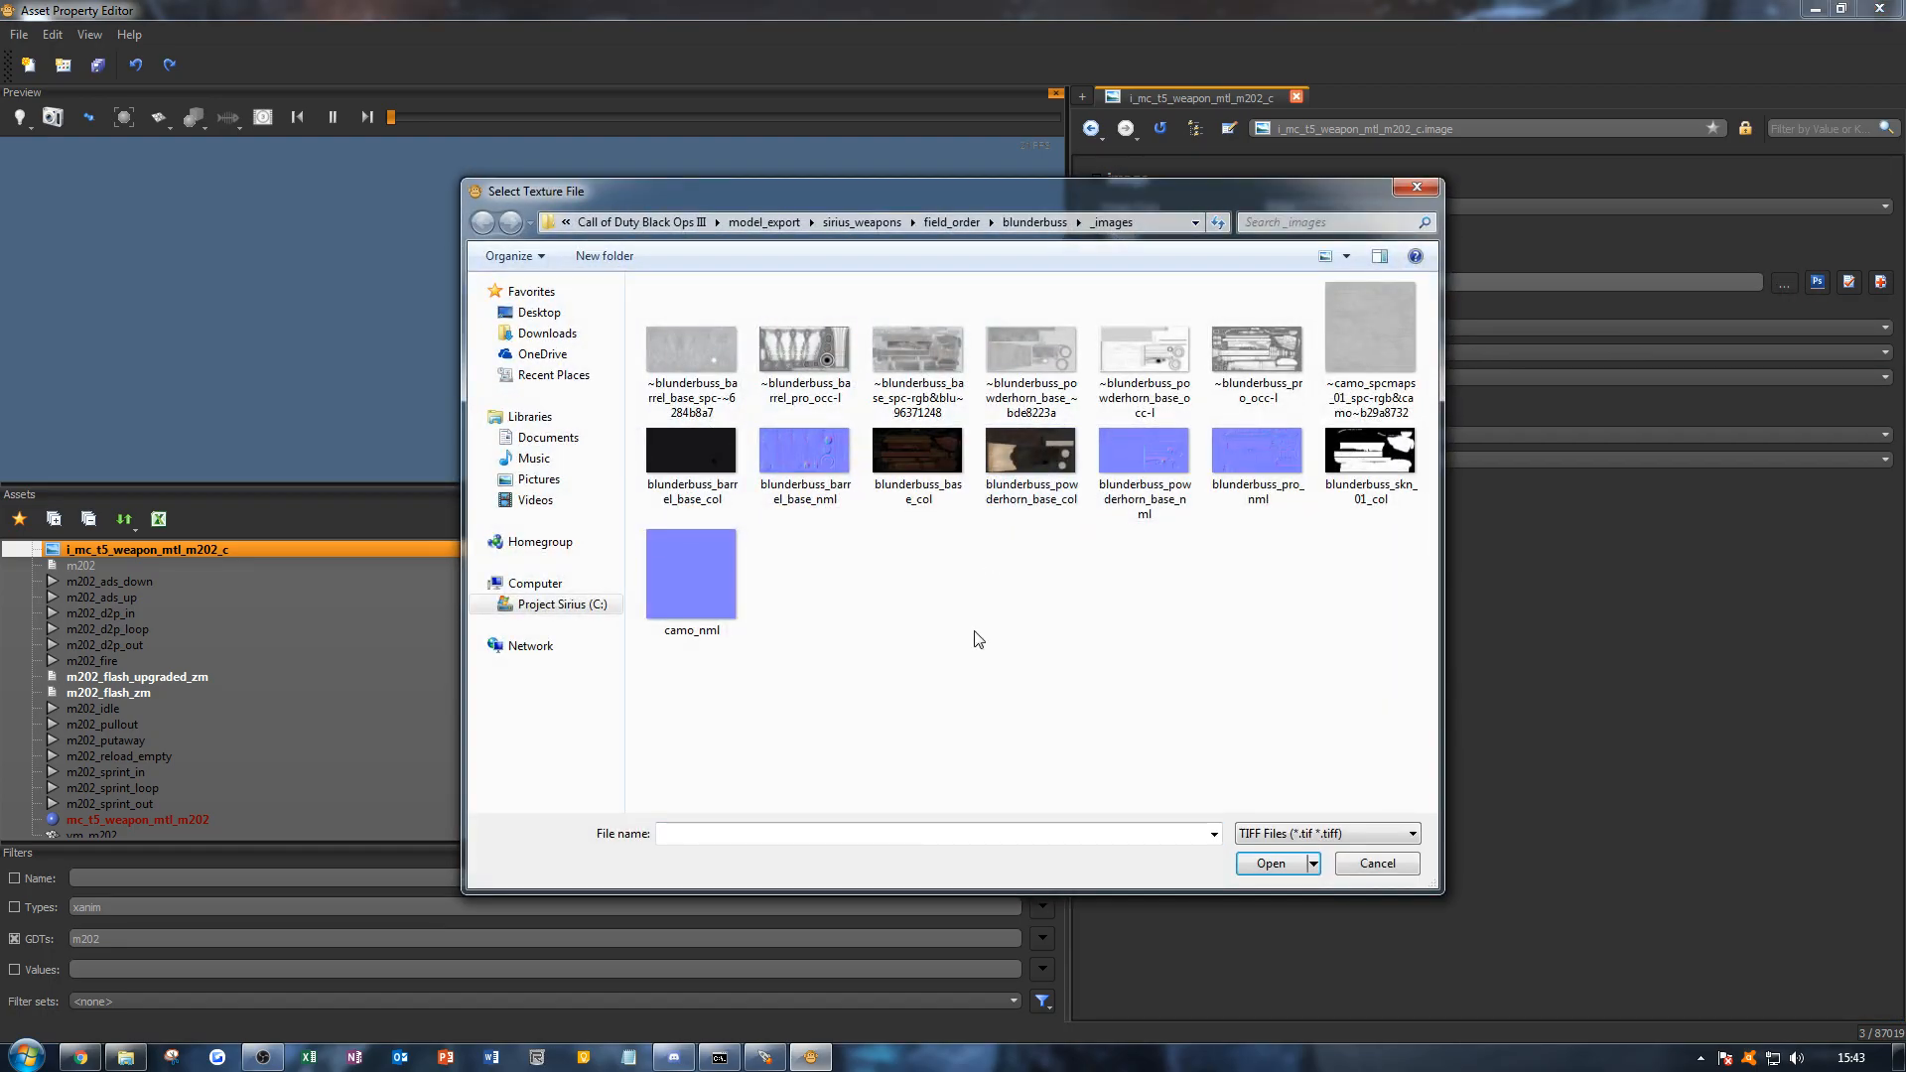
{"action": "left_click", "coordinate": [862, 223]}
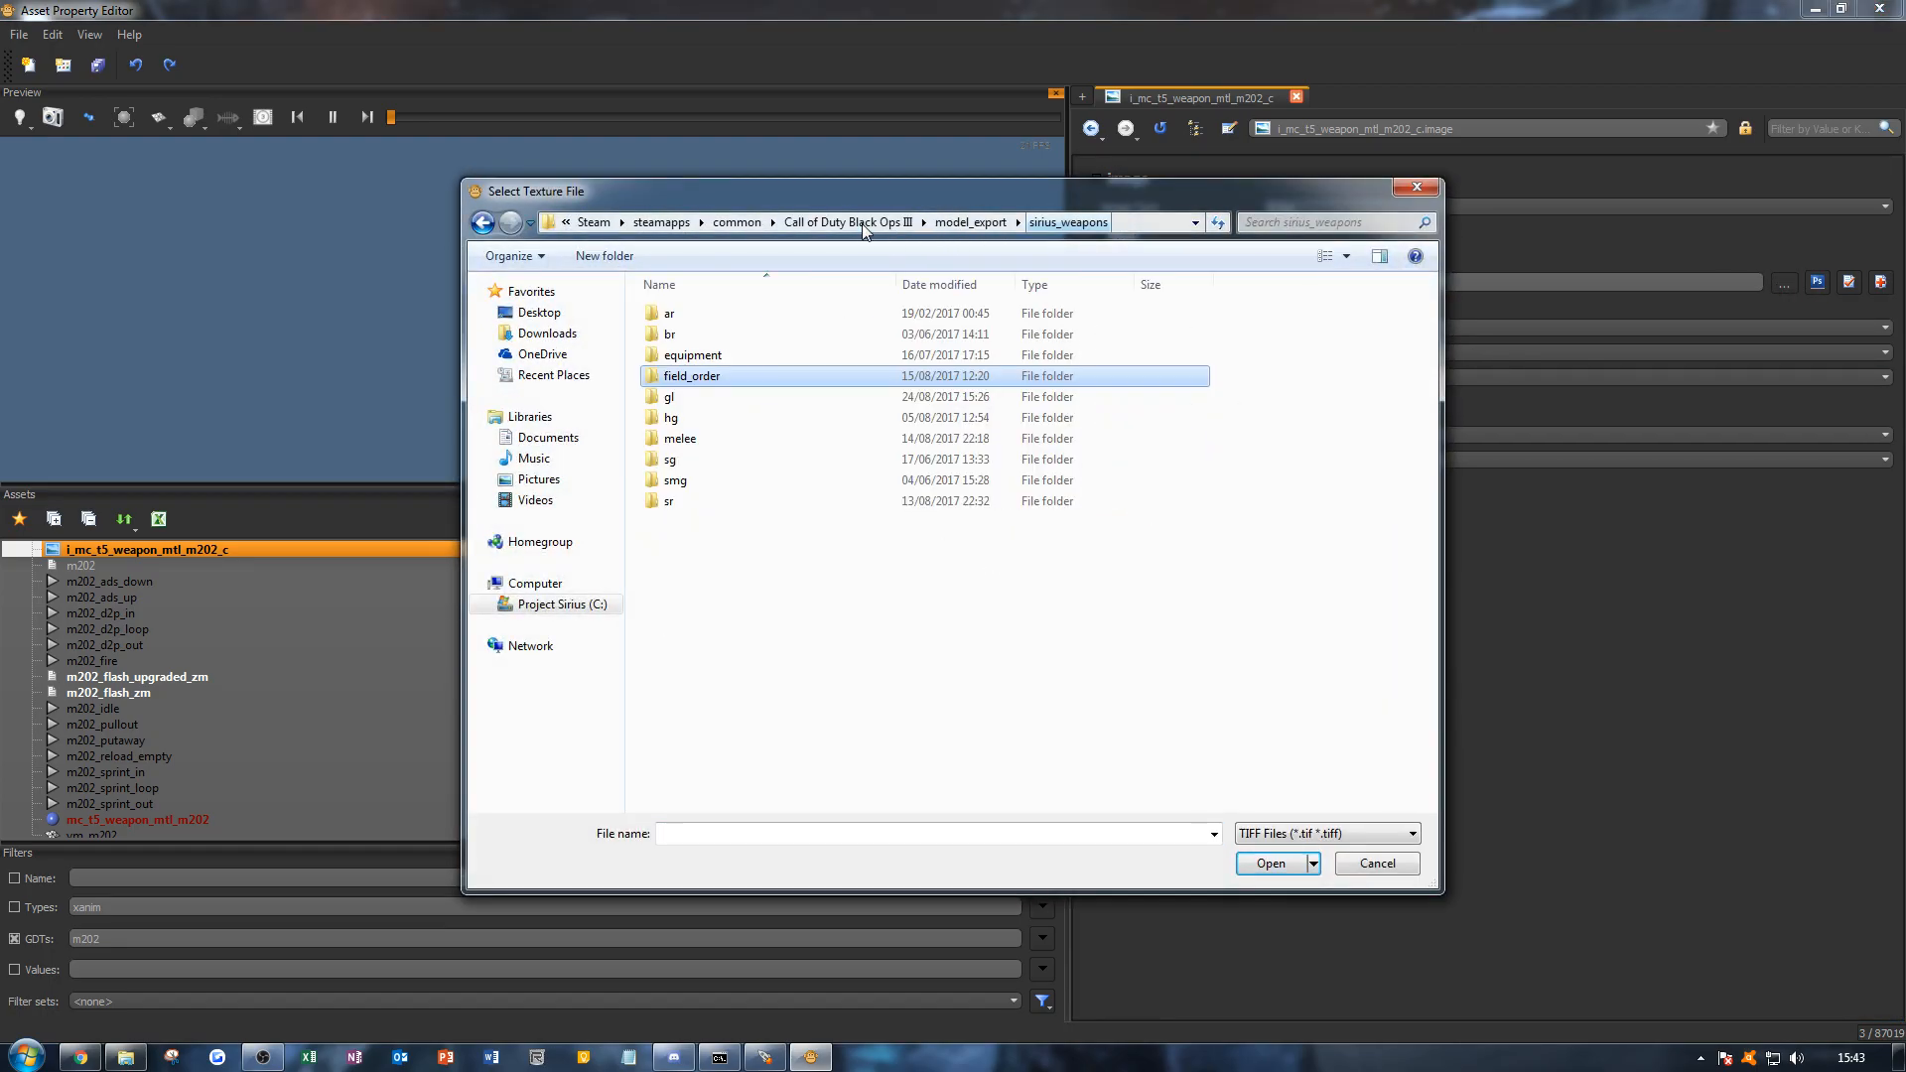
{"action": "double_click", "coordinate": [685, 397]}
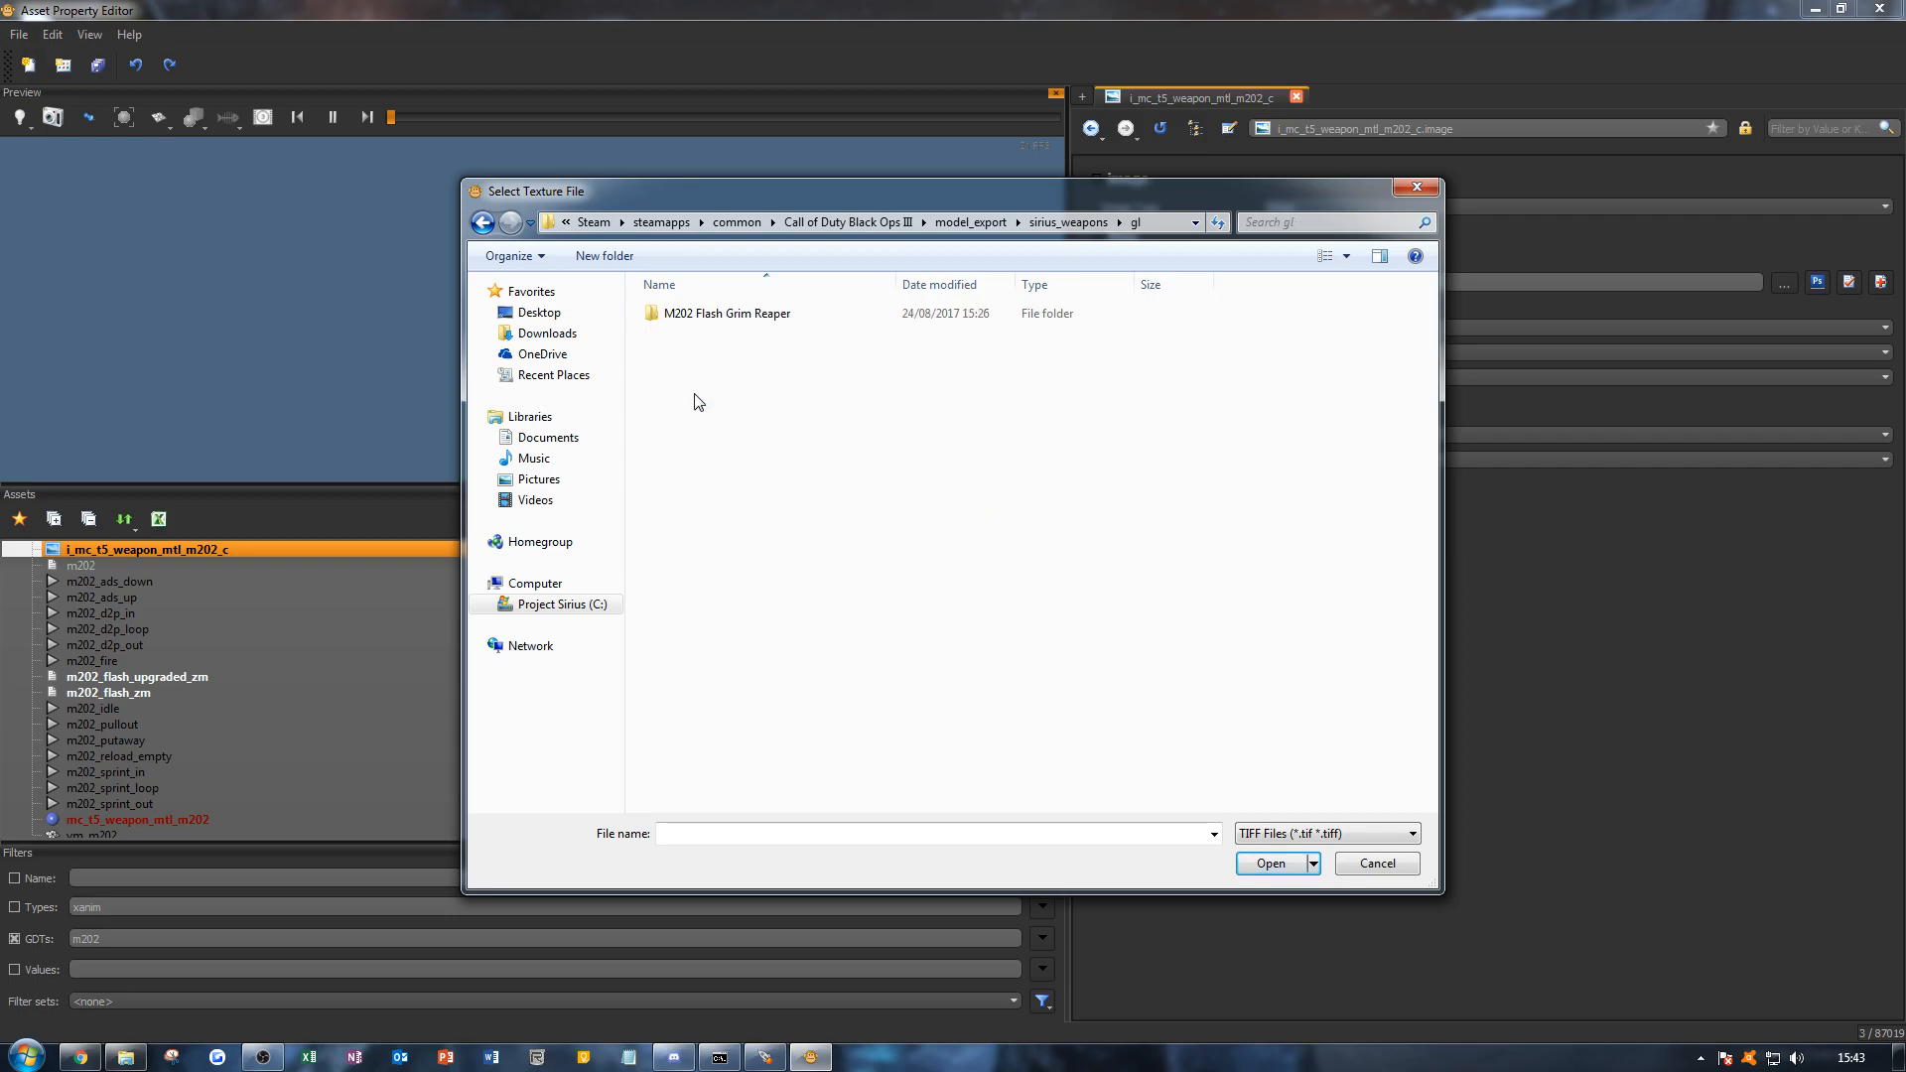
{"action": "double_click", "coordinate": [703, 315]}
{"action": "double_click", "coordinate": [705, 318]}
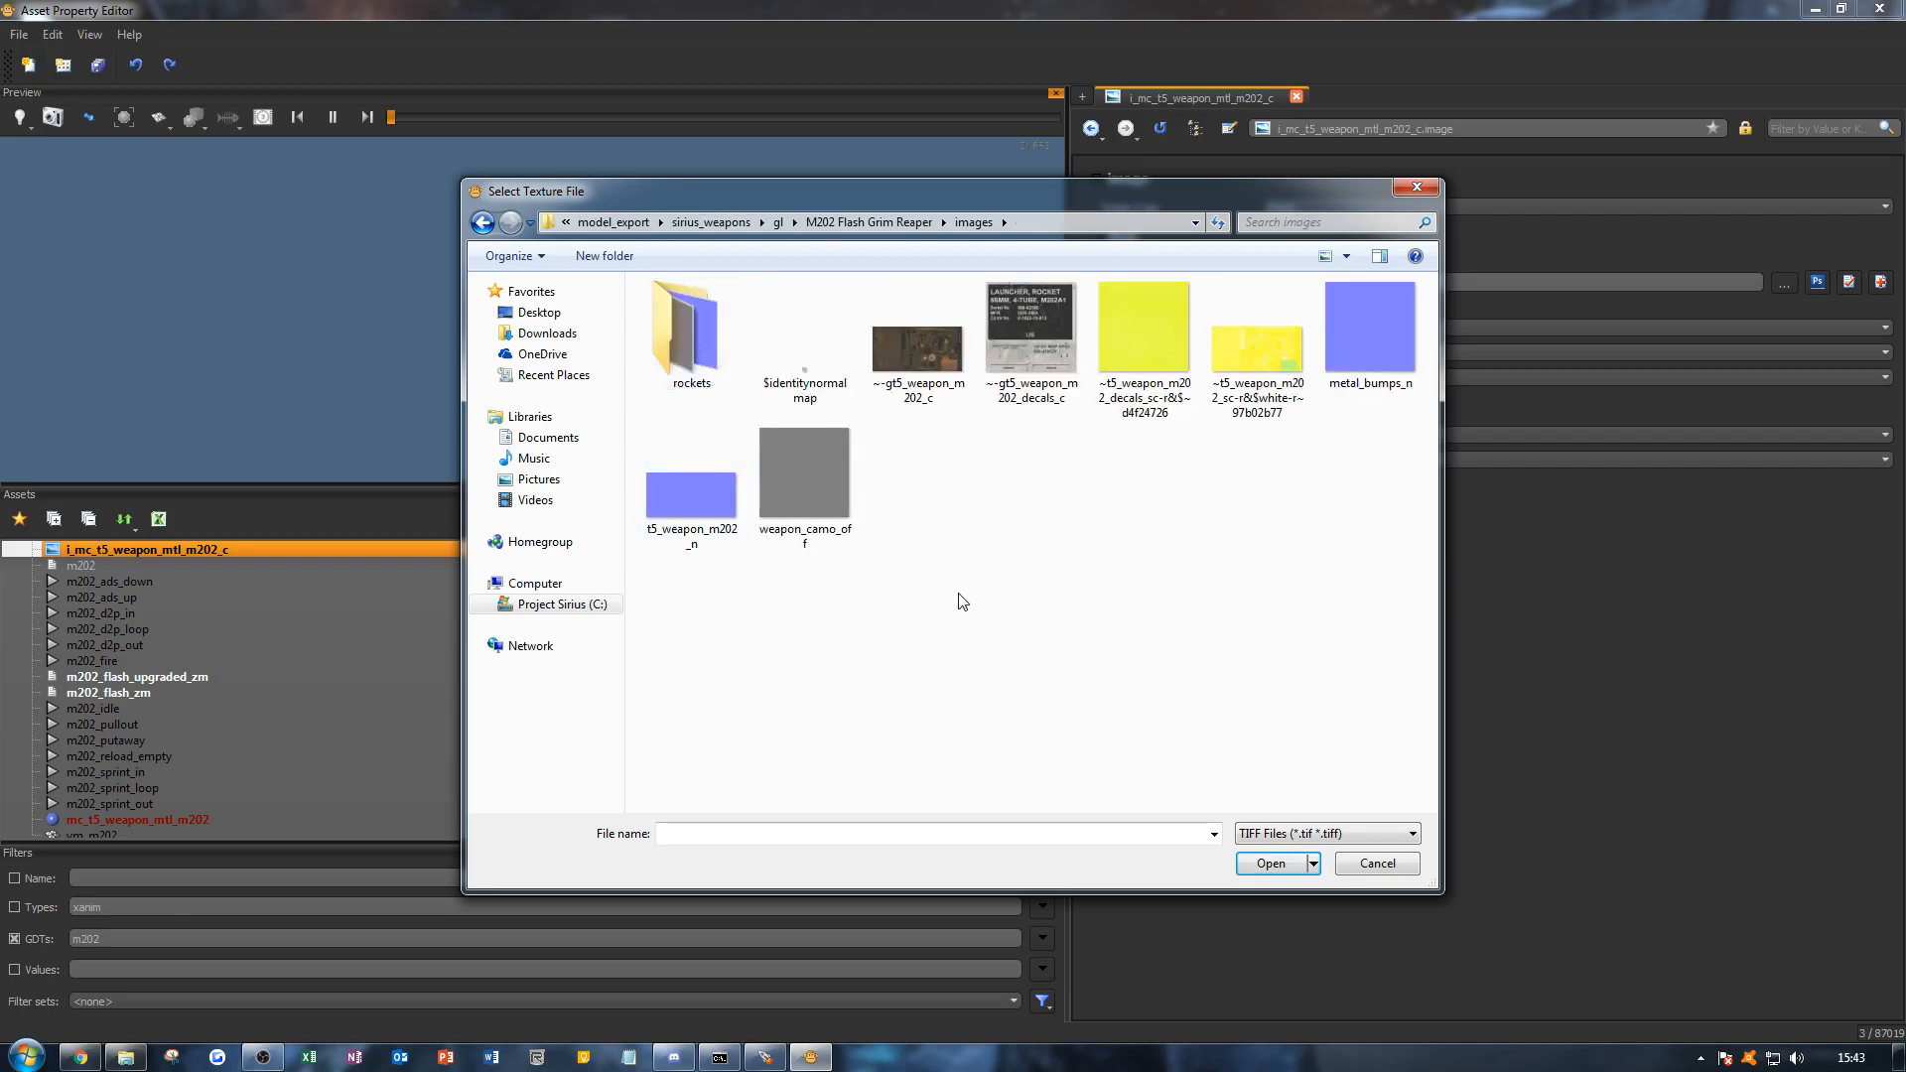
{"action": "double_click", "coordinate": [921, 350]}
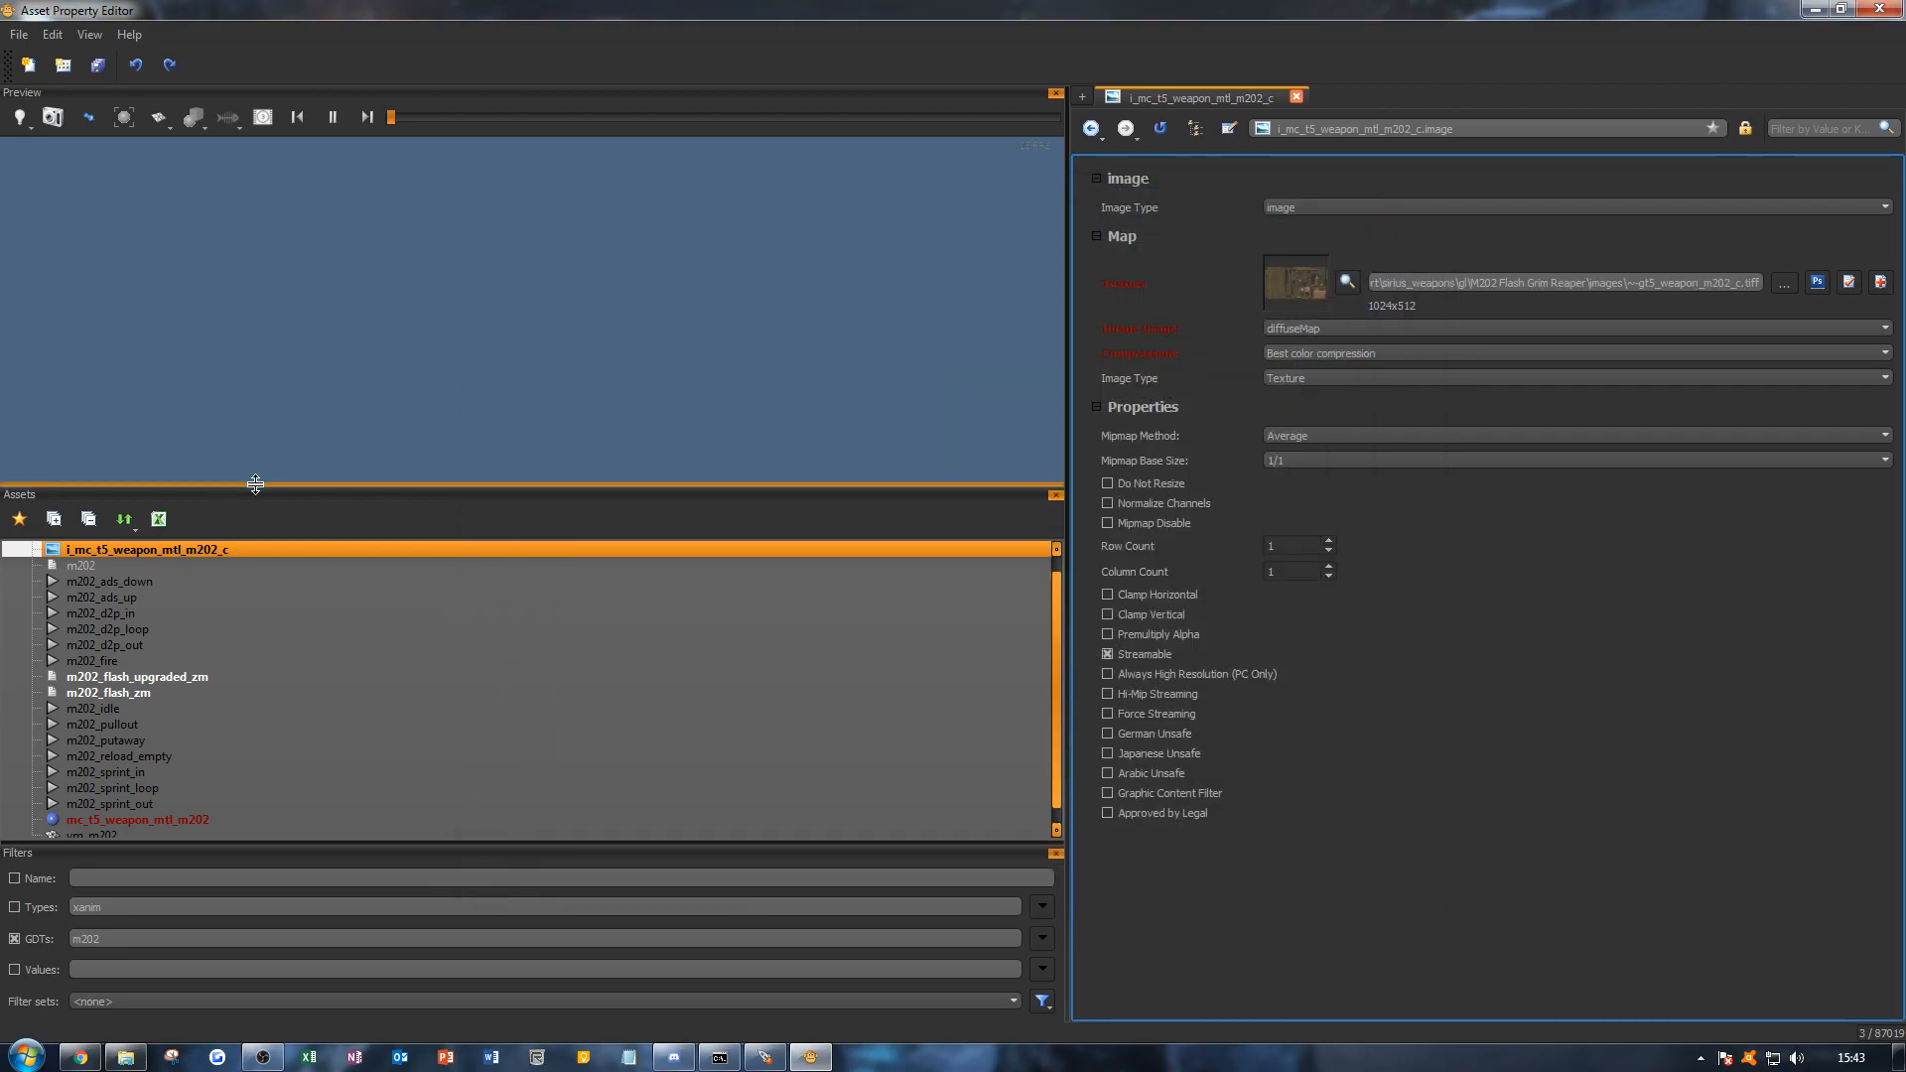
{"action": "scroll", "coordinate": [231, 568], "scroll_direction": "up", "scroll_amount": 1}
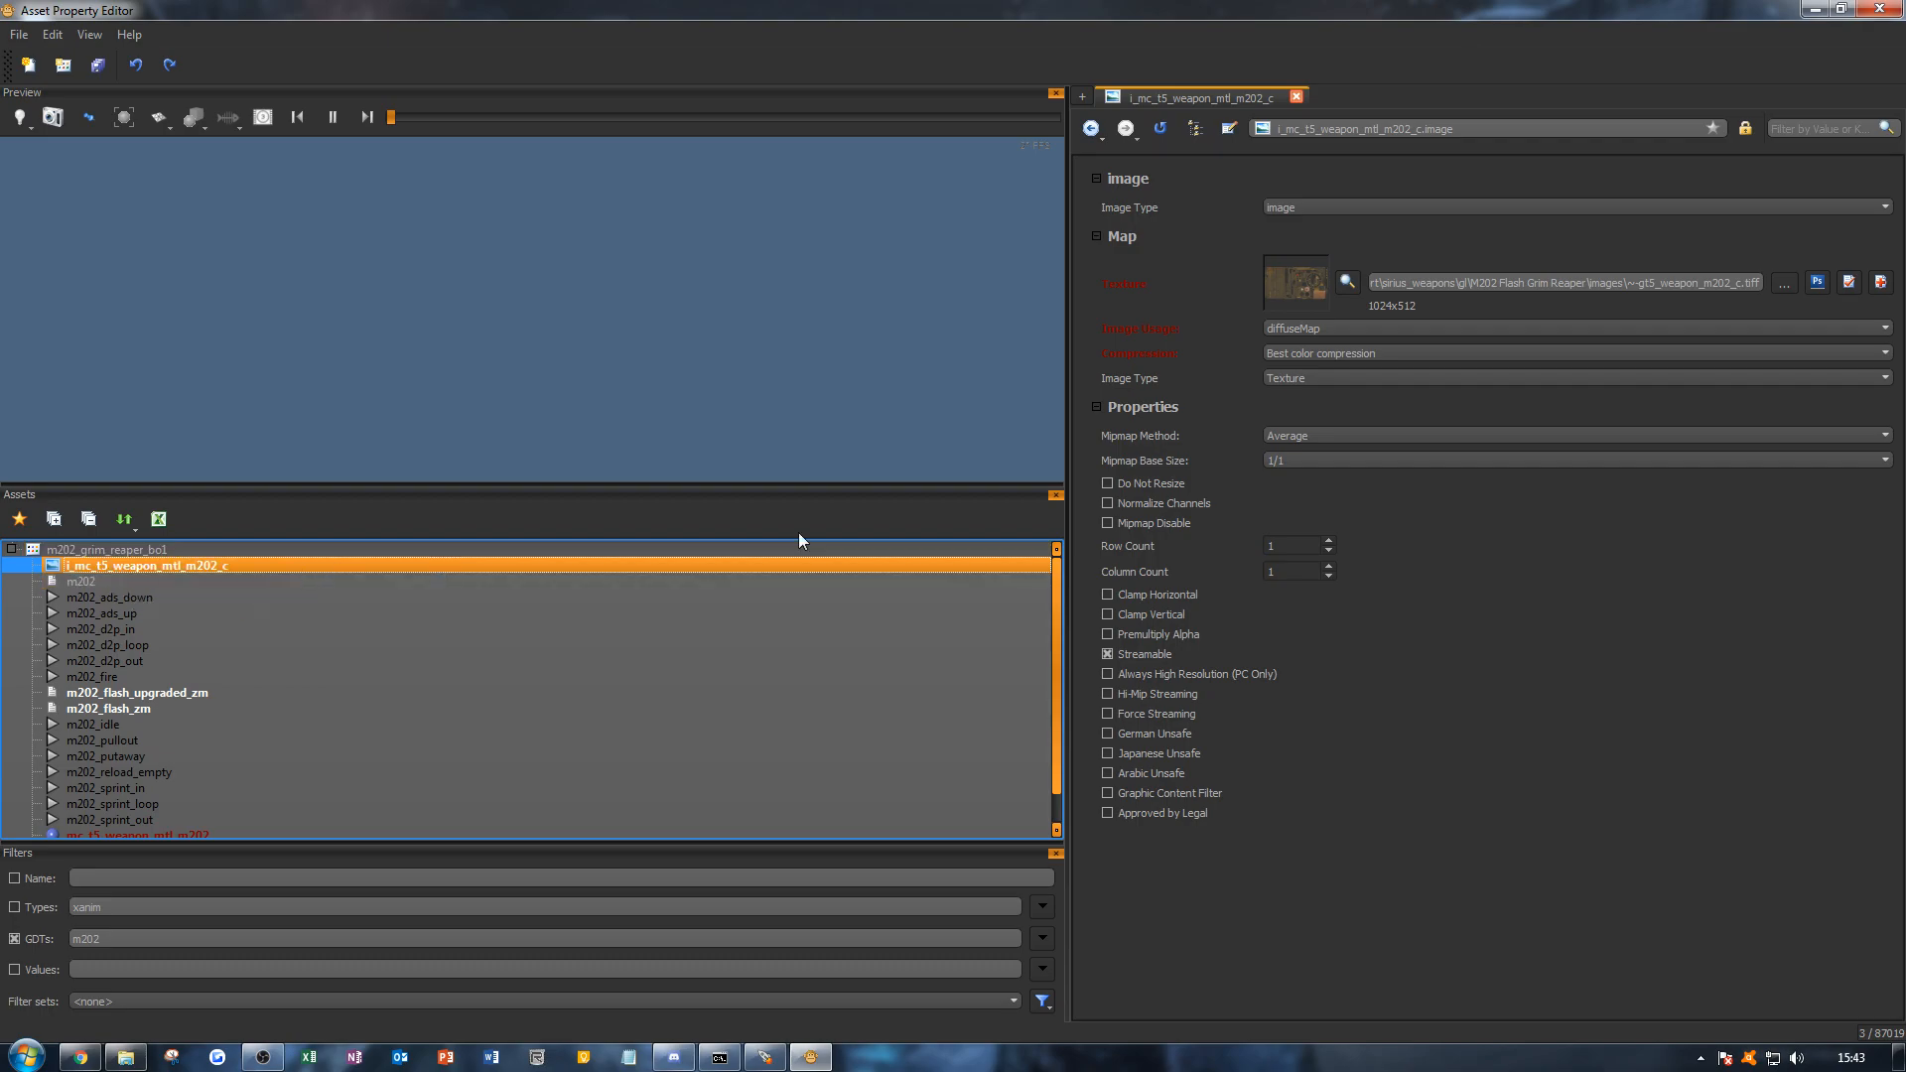
{"action": "left_click", "coordinate": [1220, 331]}
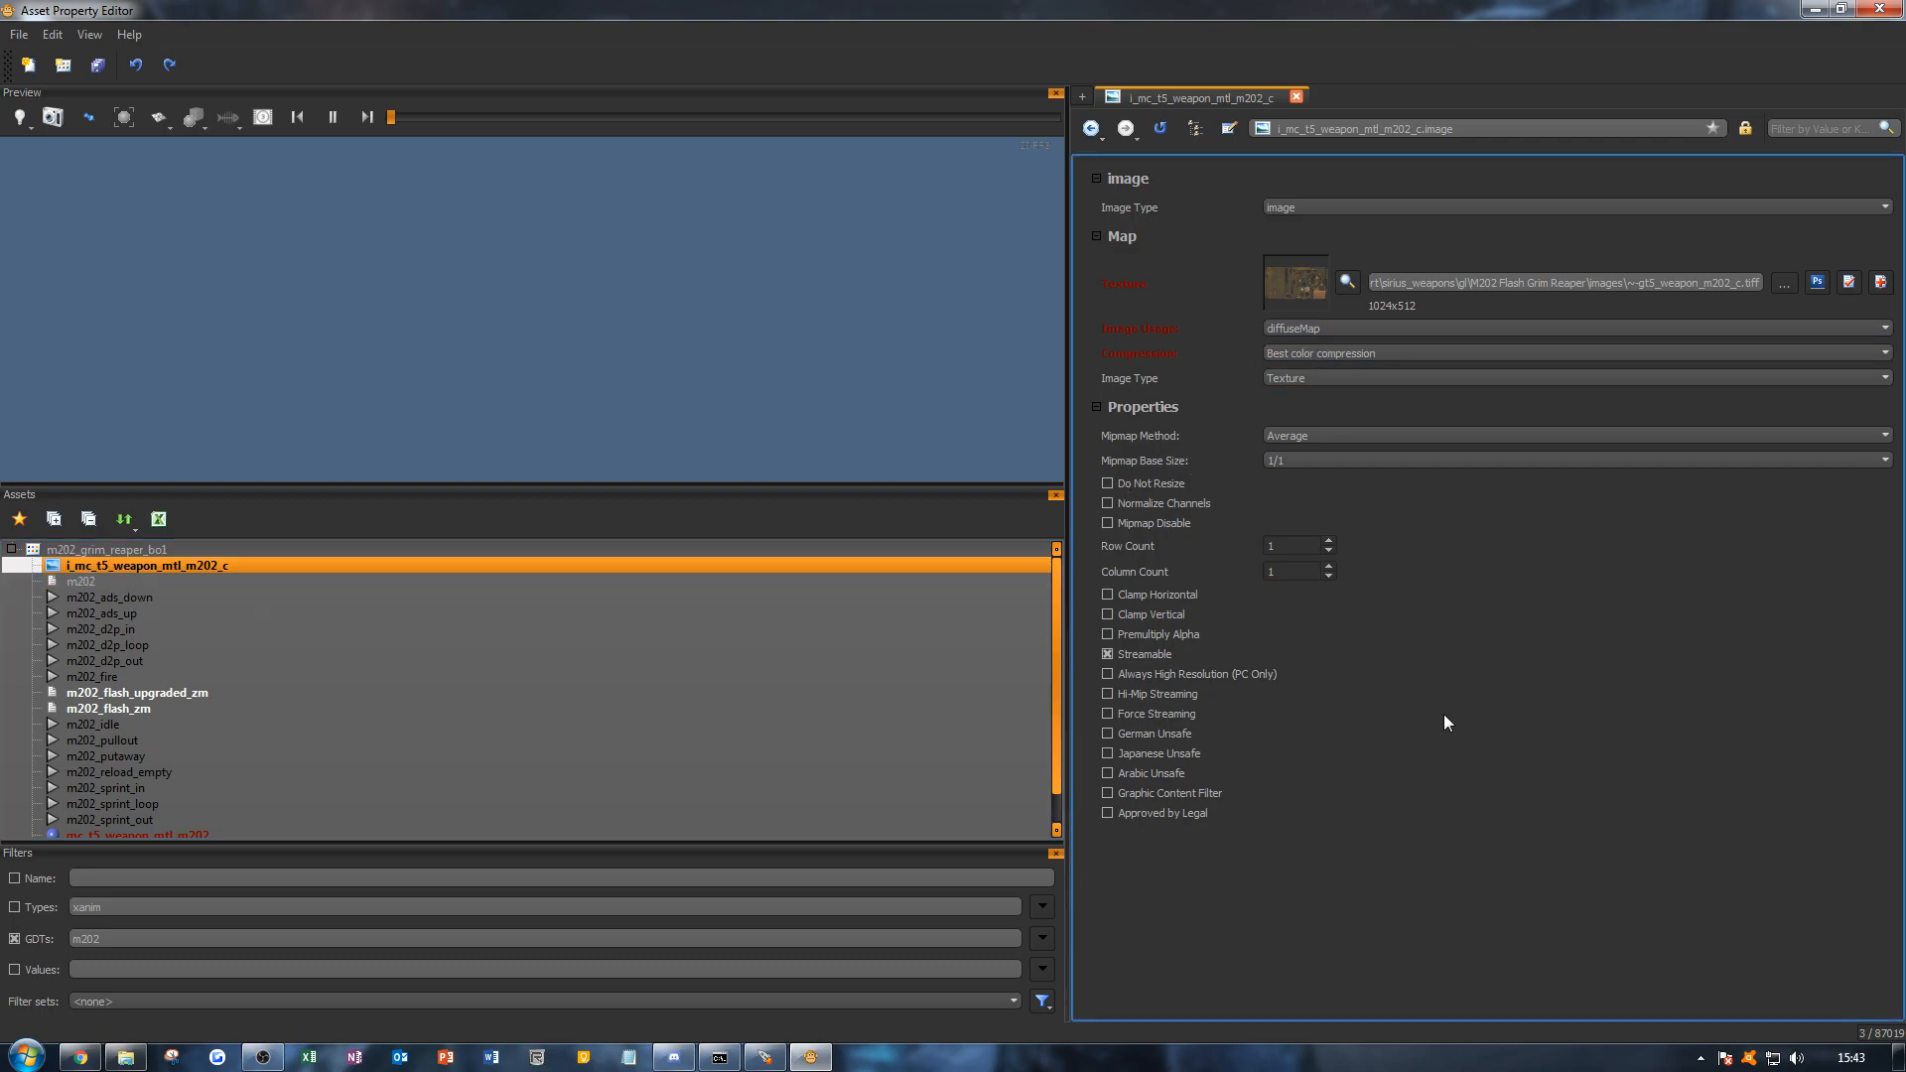
{"action": "key", "text": "ctrl+s"}
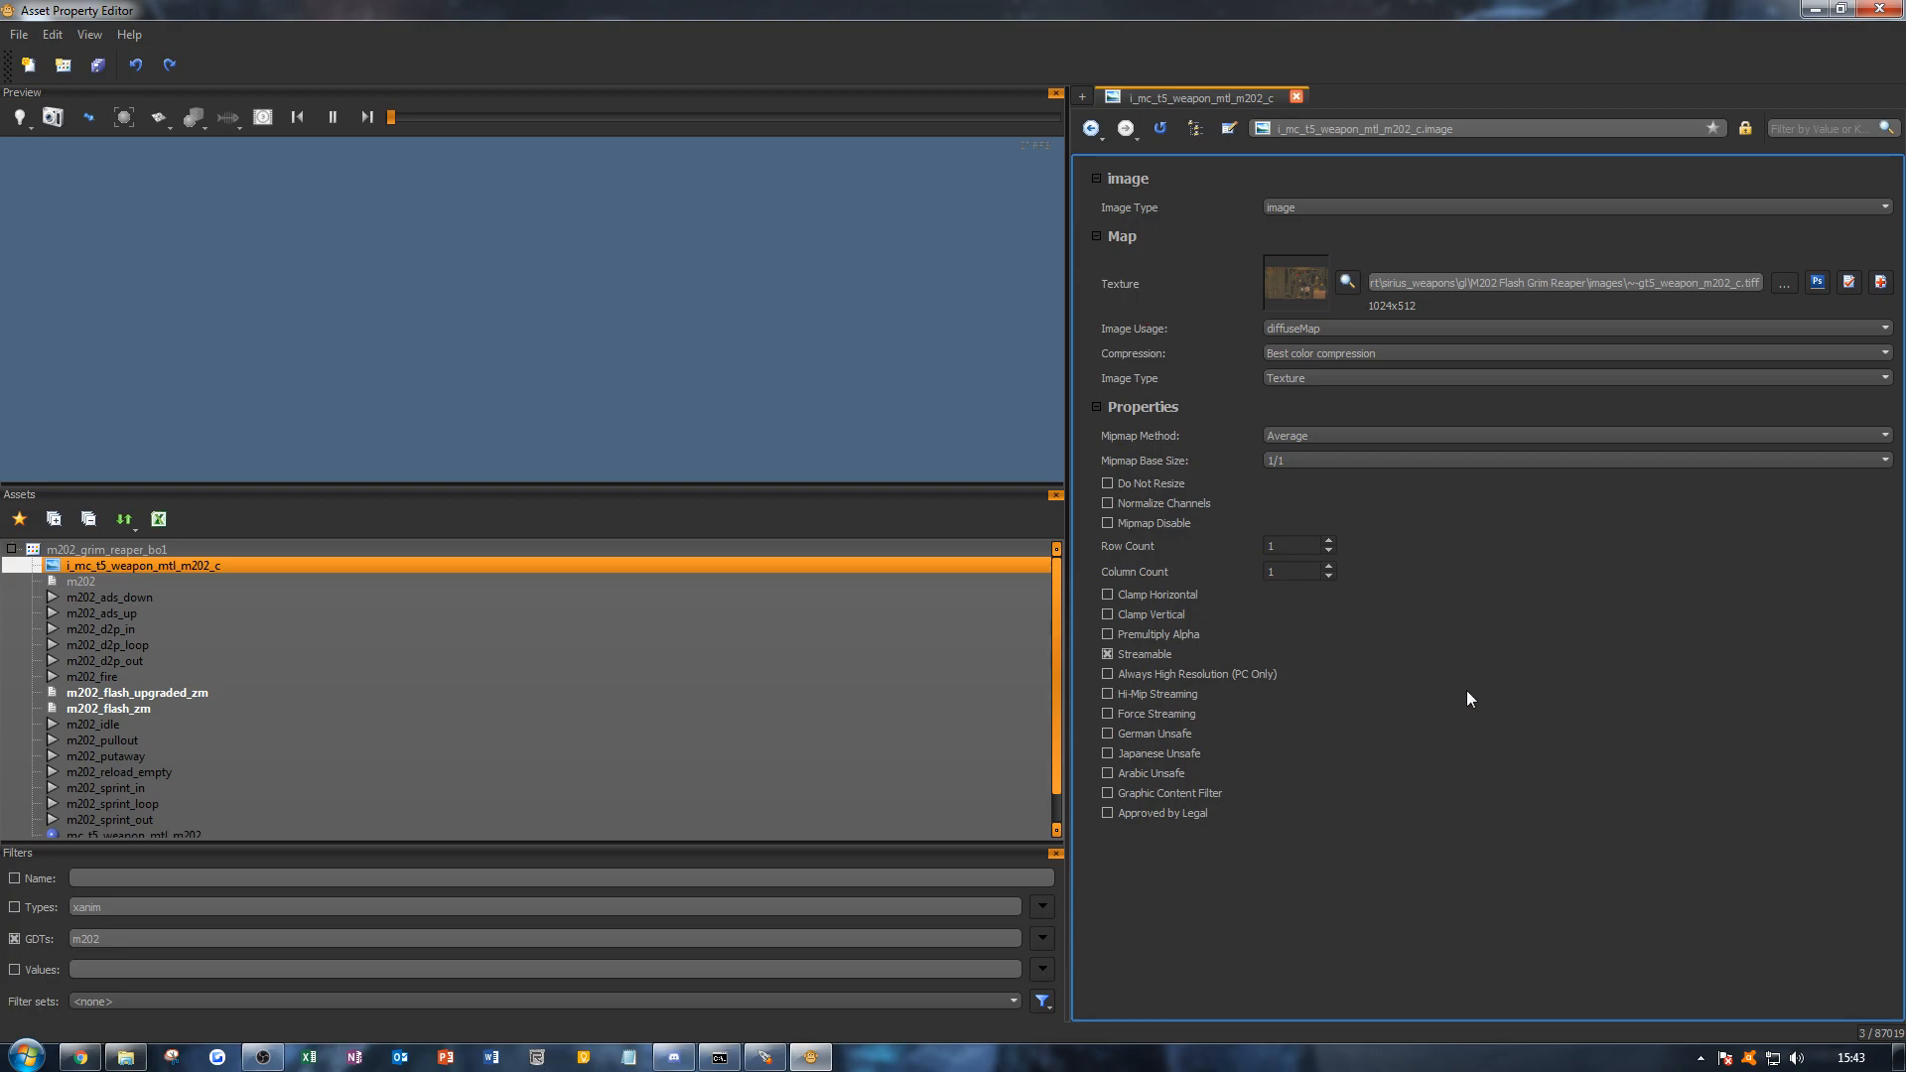
Step: Reopen the mc_t5_weapon_mtl_m202 material, set its Gloss Map to $black and check it on the preview sphere
{"action": "left_click", "coordinate": [287, 581], "text": "ctrl"}
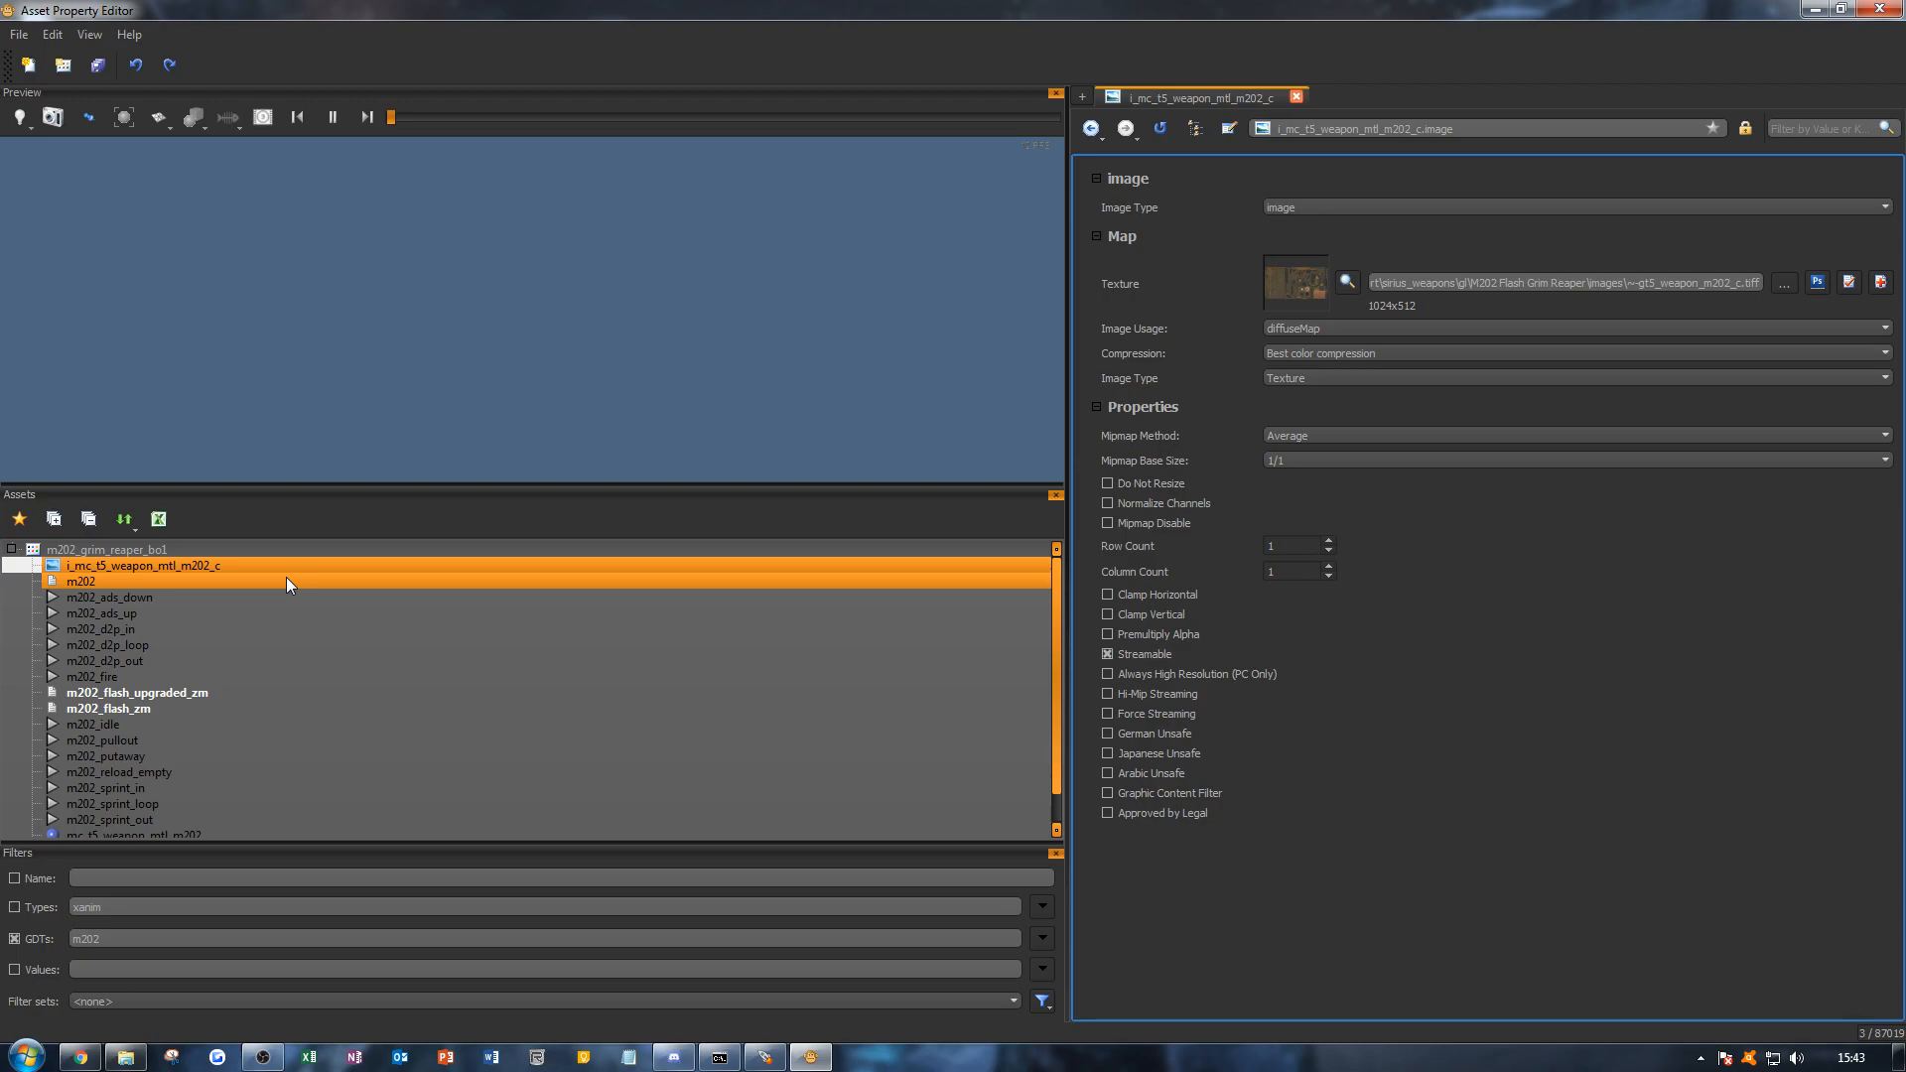
{"action": "left_click", "coordinate": [265, 565]}
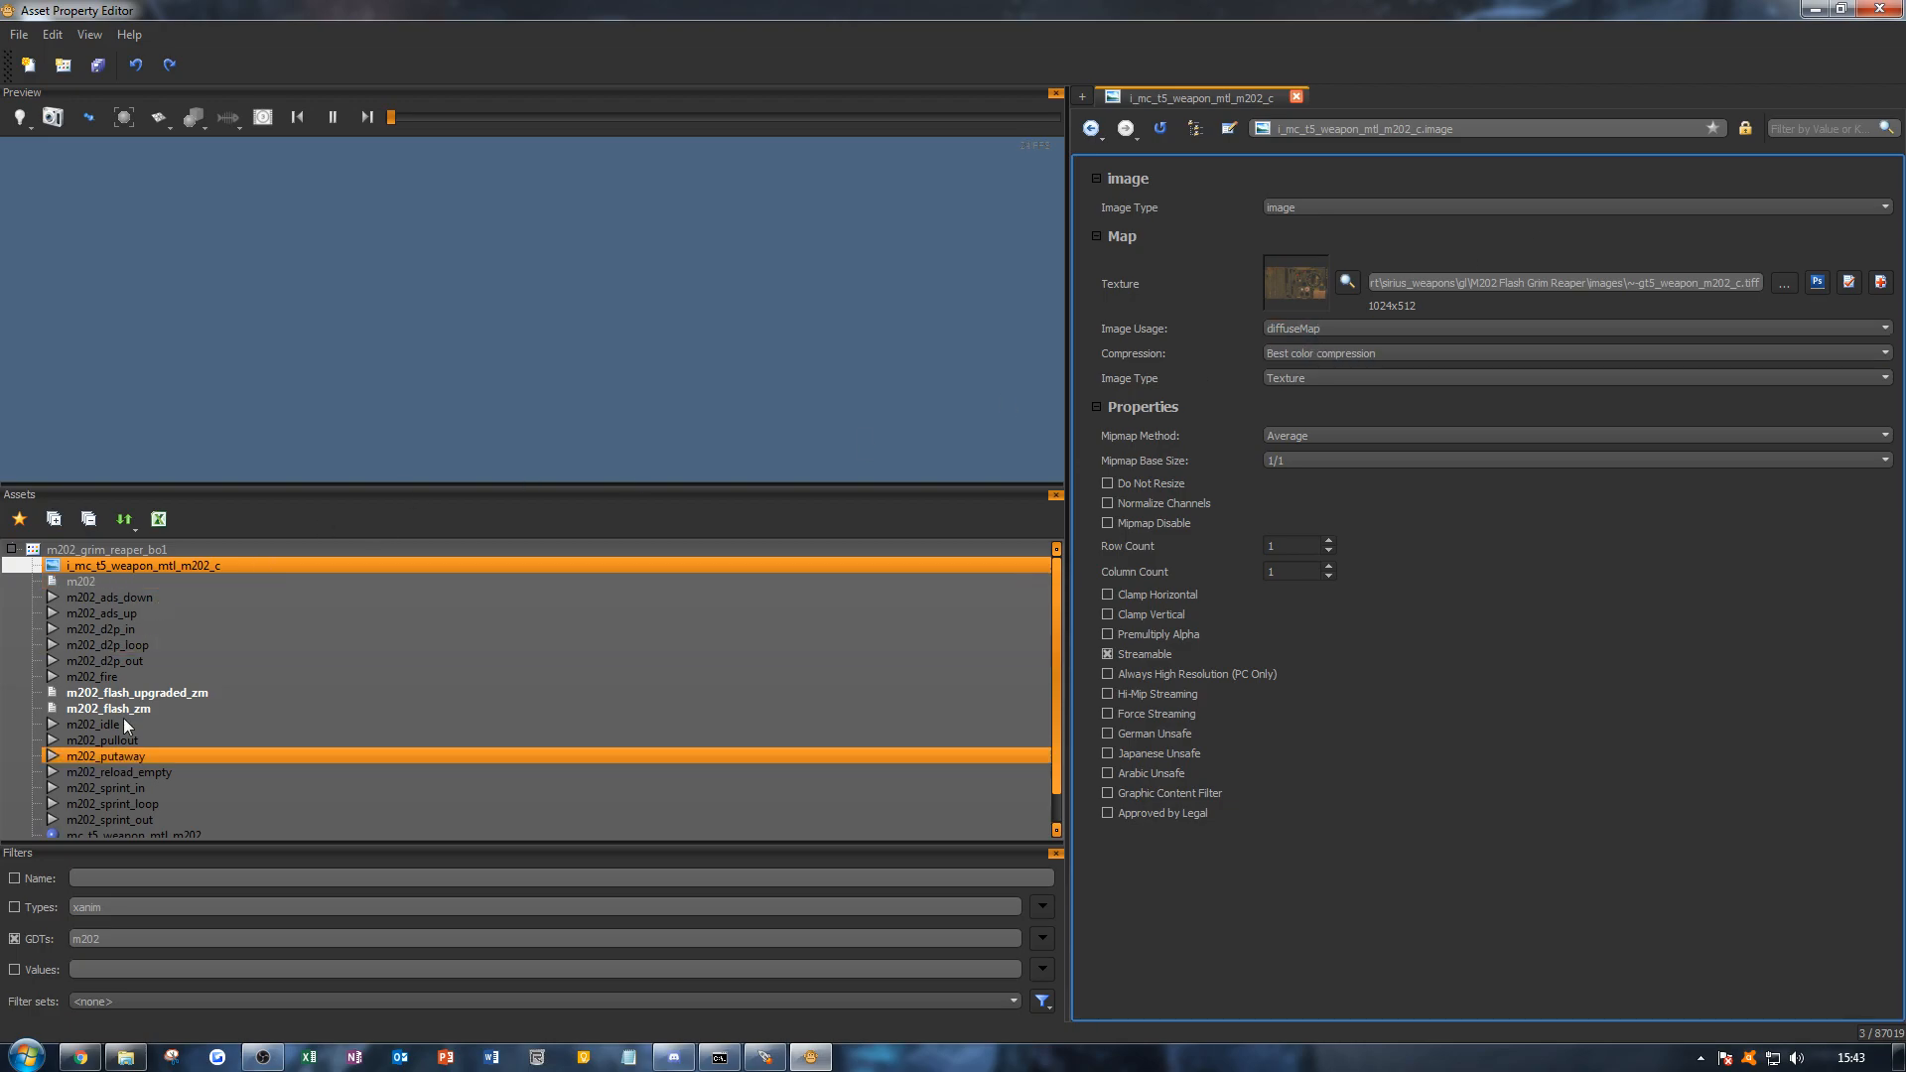
{"action": "scroll", "coordinate": [145, 792], "scroll_direction": "down", "scroll_amount": 1}
{"action": "left_click", "coordinate": [170, 806]}
{"action": "left_click", "coordinate": [173, 802]}
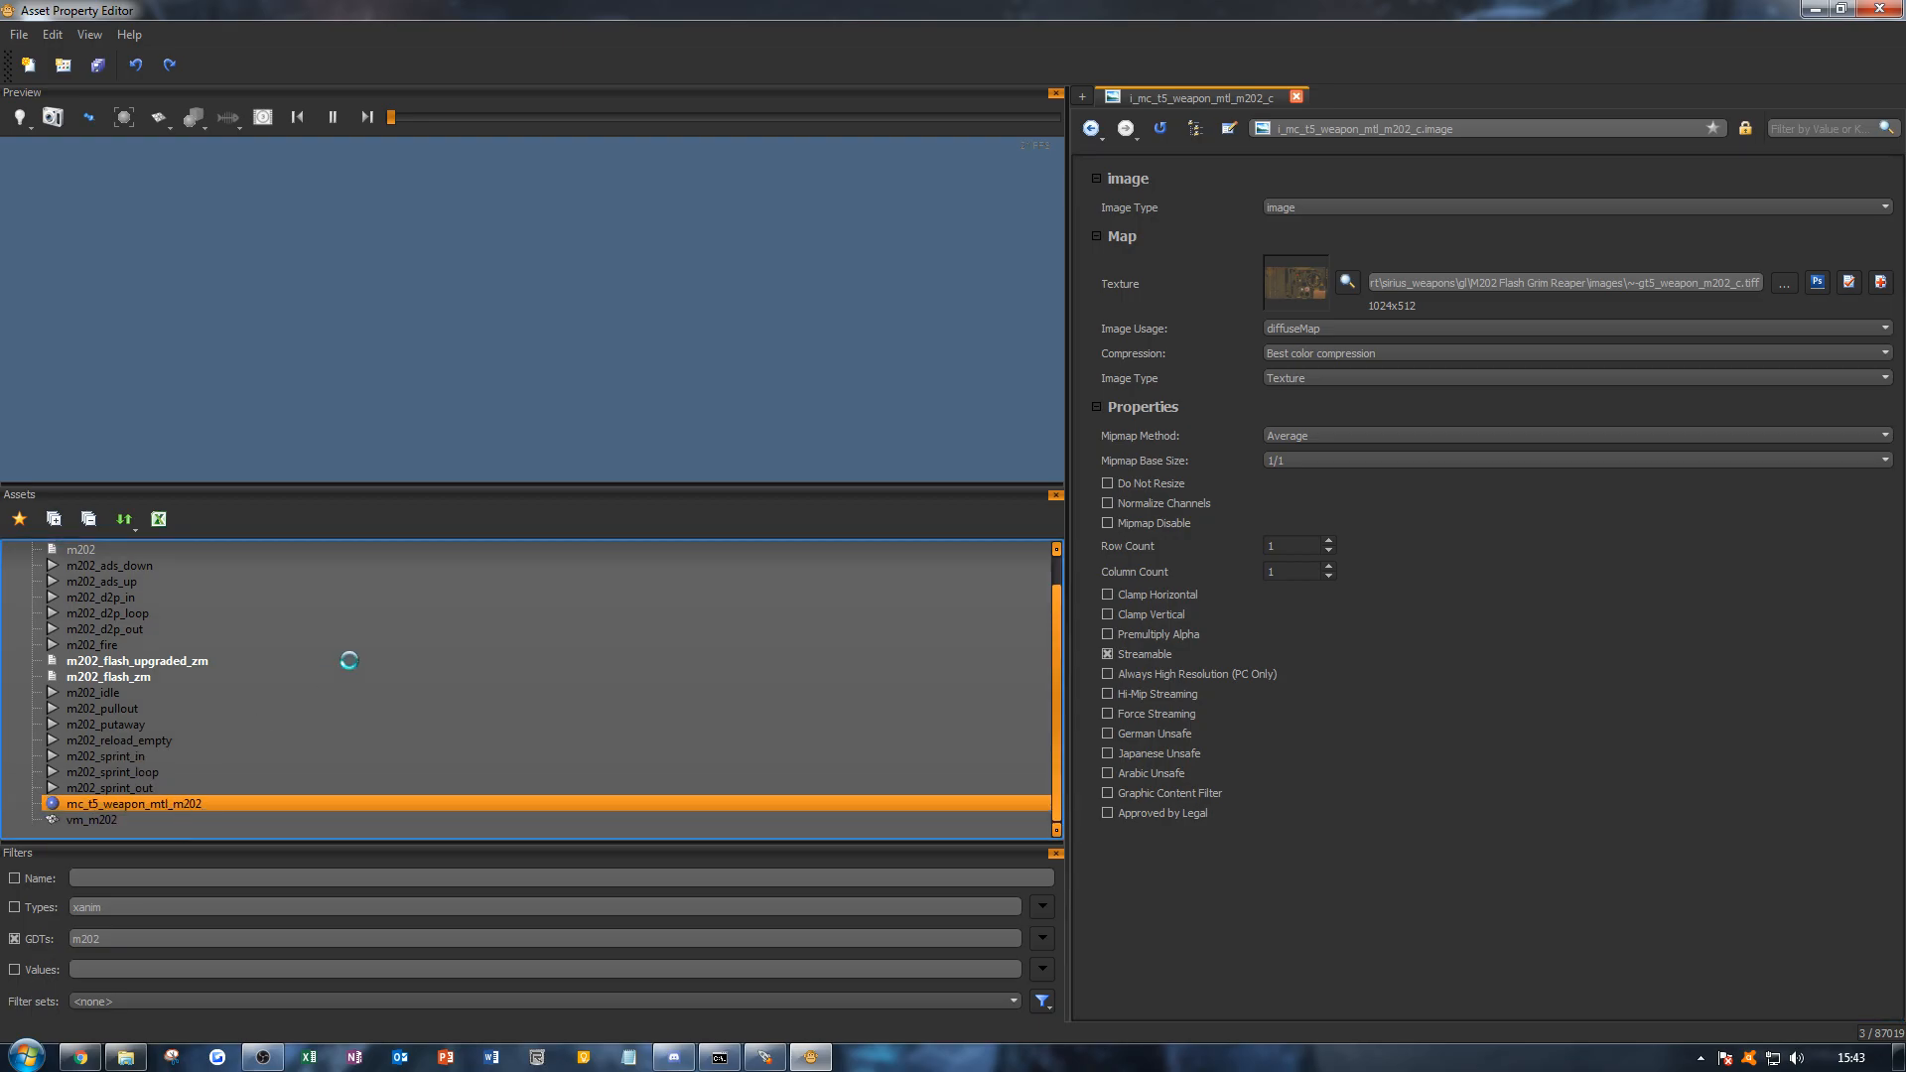
{"action": "scroll", "coordinate": [349, 659], "scroll_direction": "up", "scroll_amount": 1}
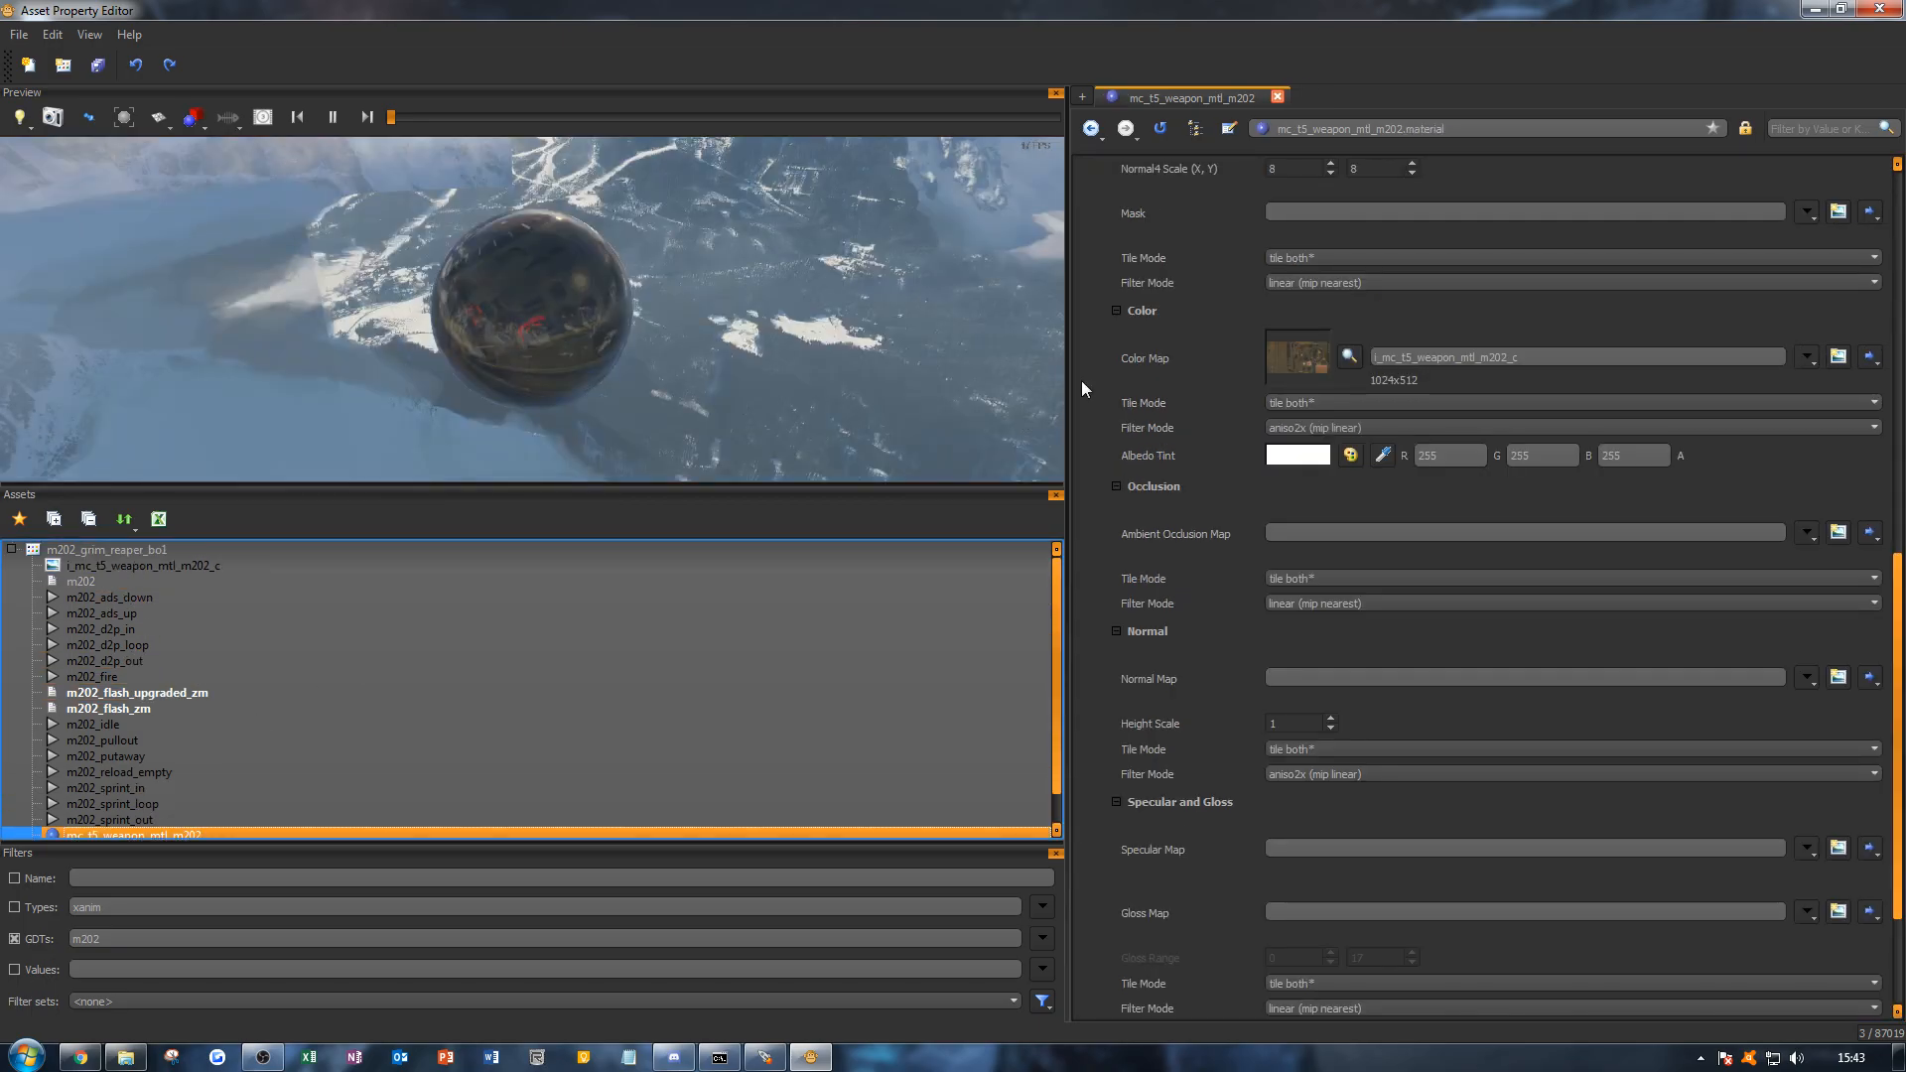
{"action": "scroll", "coordinate": [1536, 552], "scroll_direction": "down", "scroll_amount": 3}
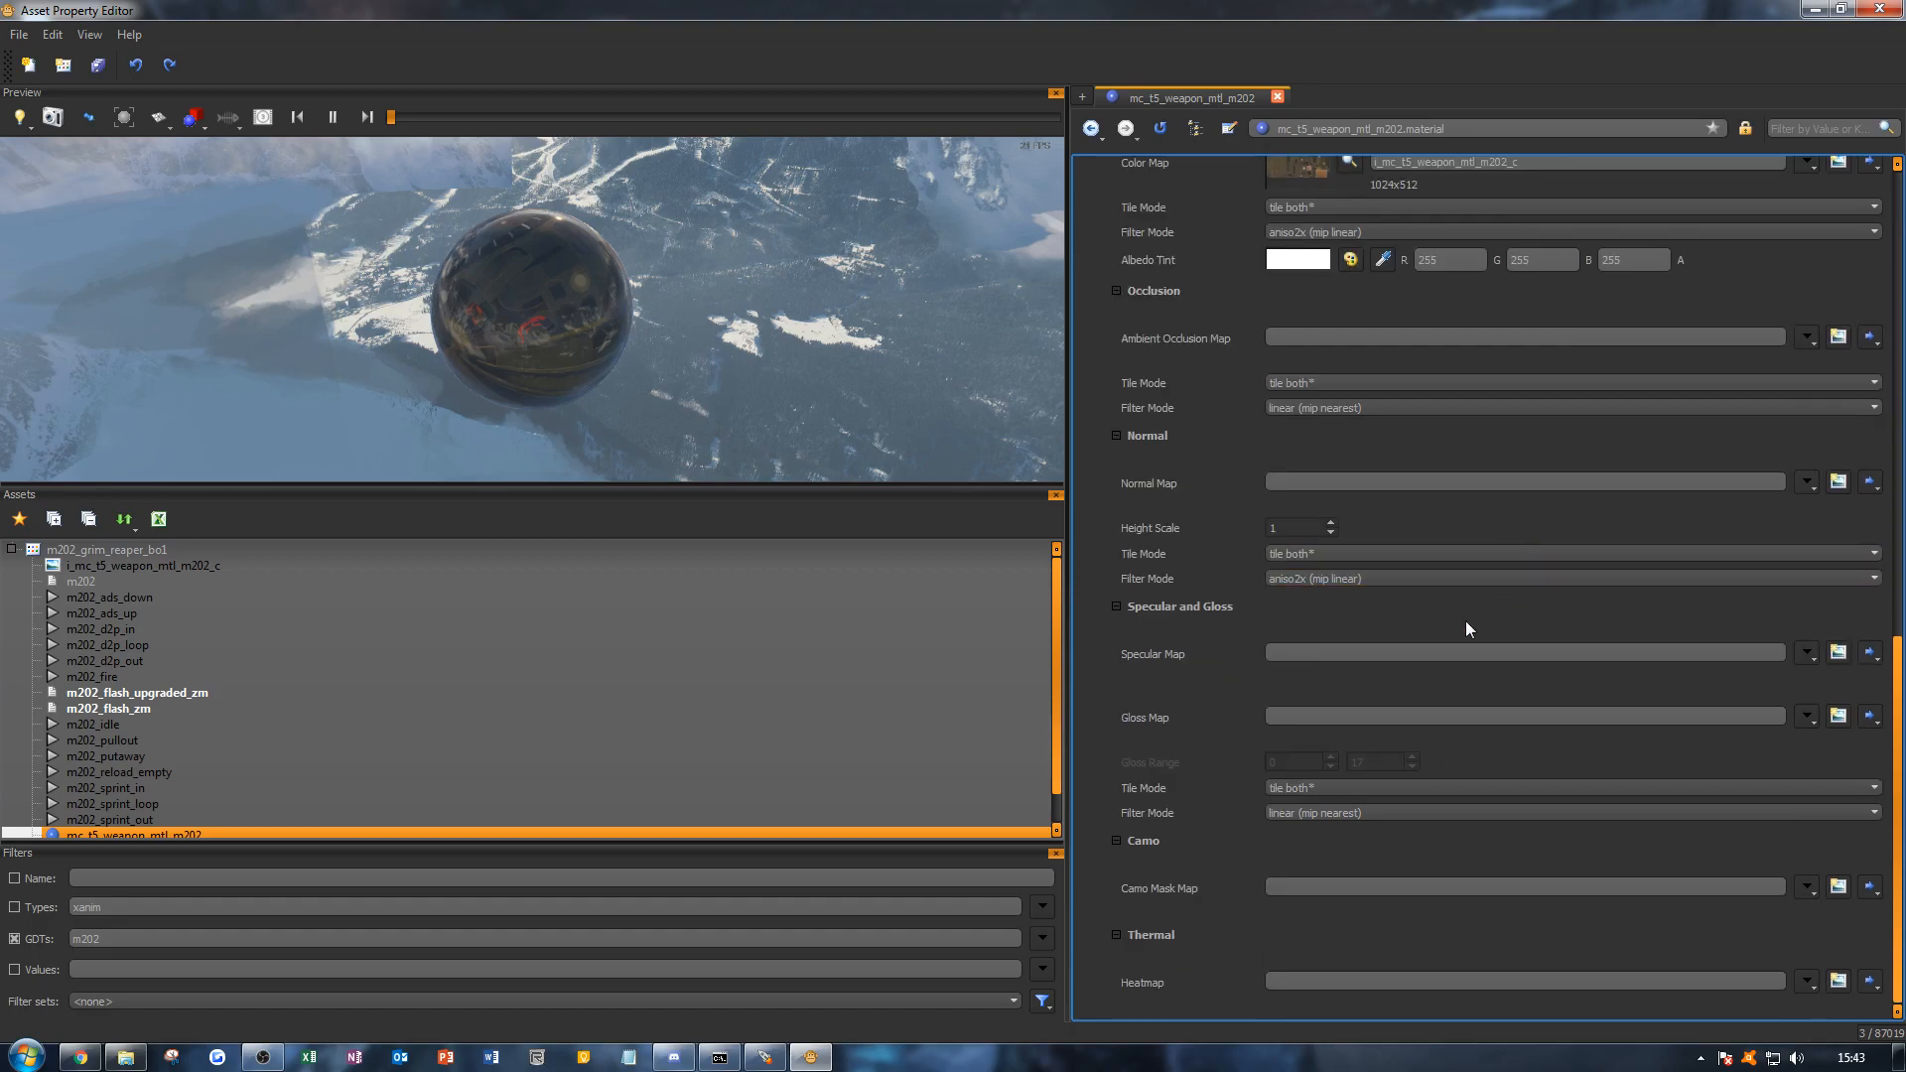
{"action": "left_click", "coordinate": [1808, 720]}
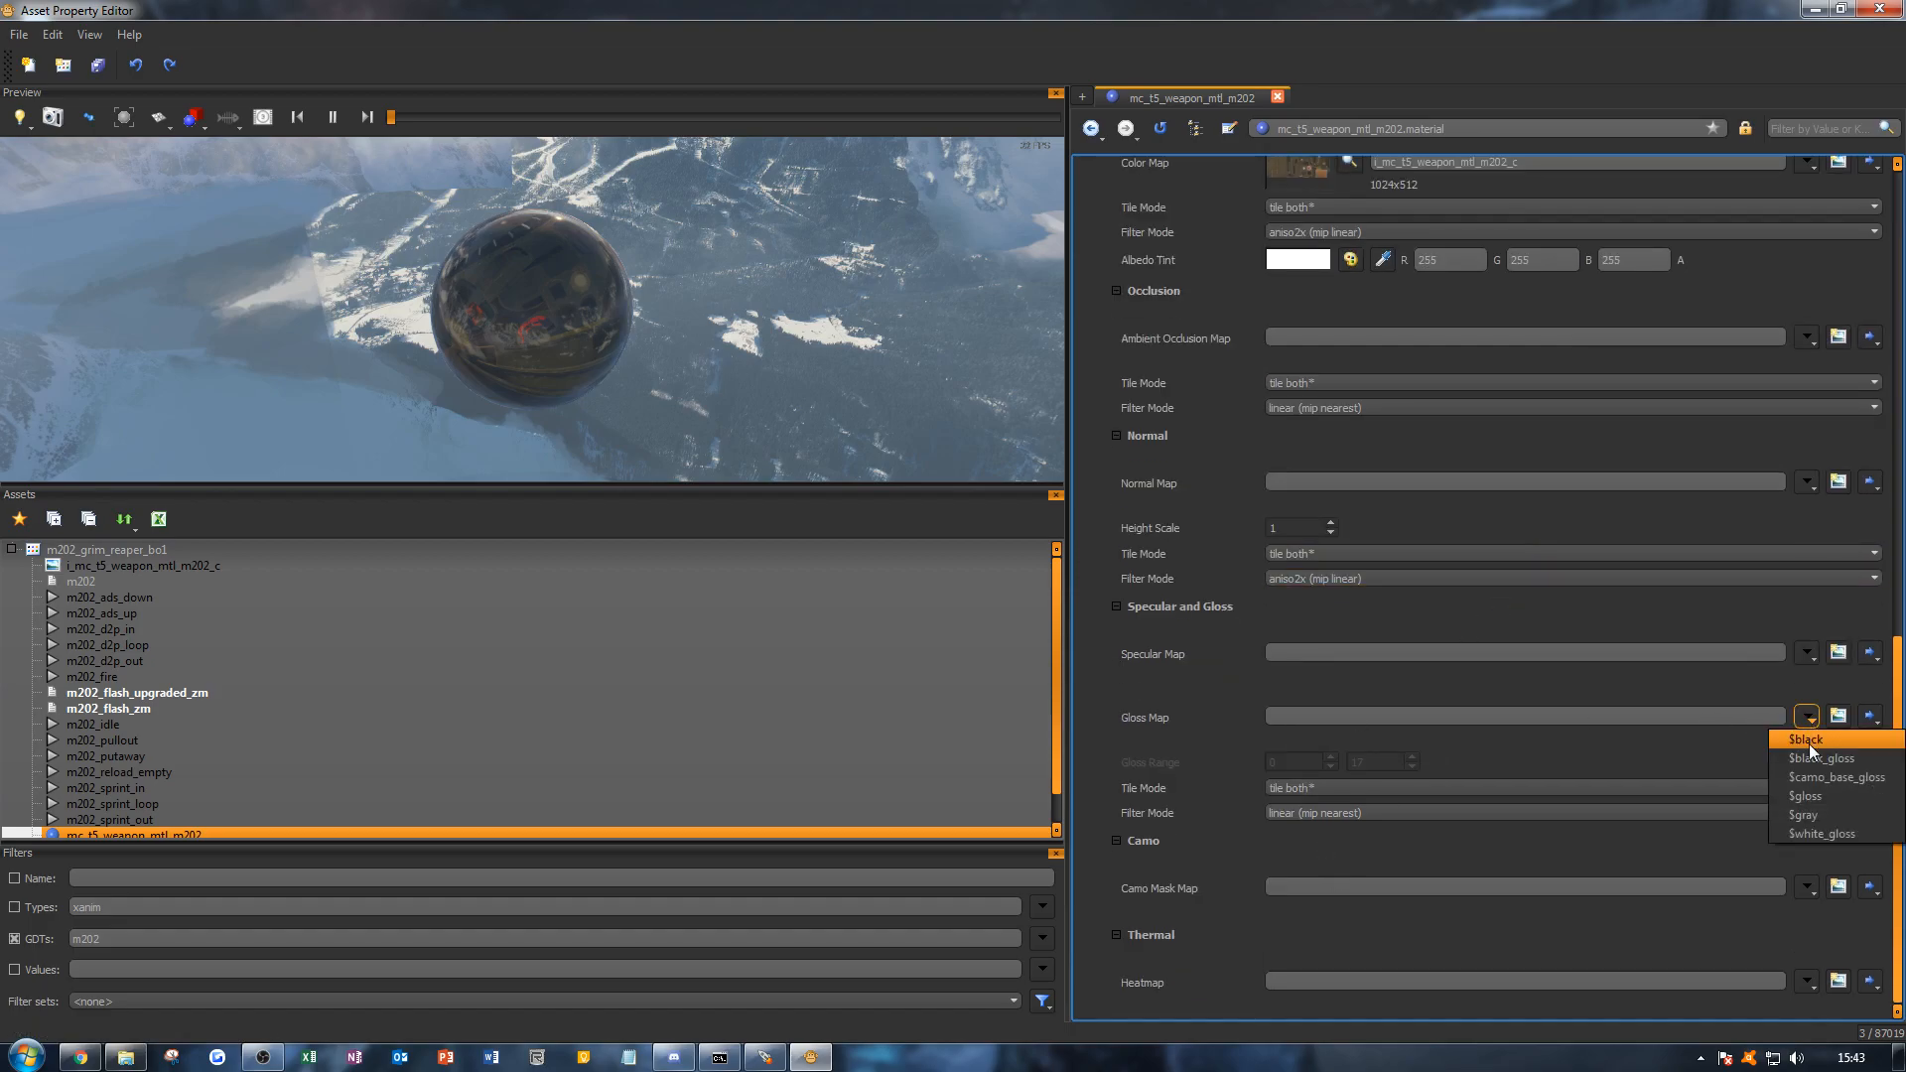
{"action": "left_click", "coordinate": [1809, 743]}
{"action": "scroll", "coordinate": [1568, 677], "scroll_direction": "up", "scroll_amount": 1}
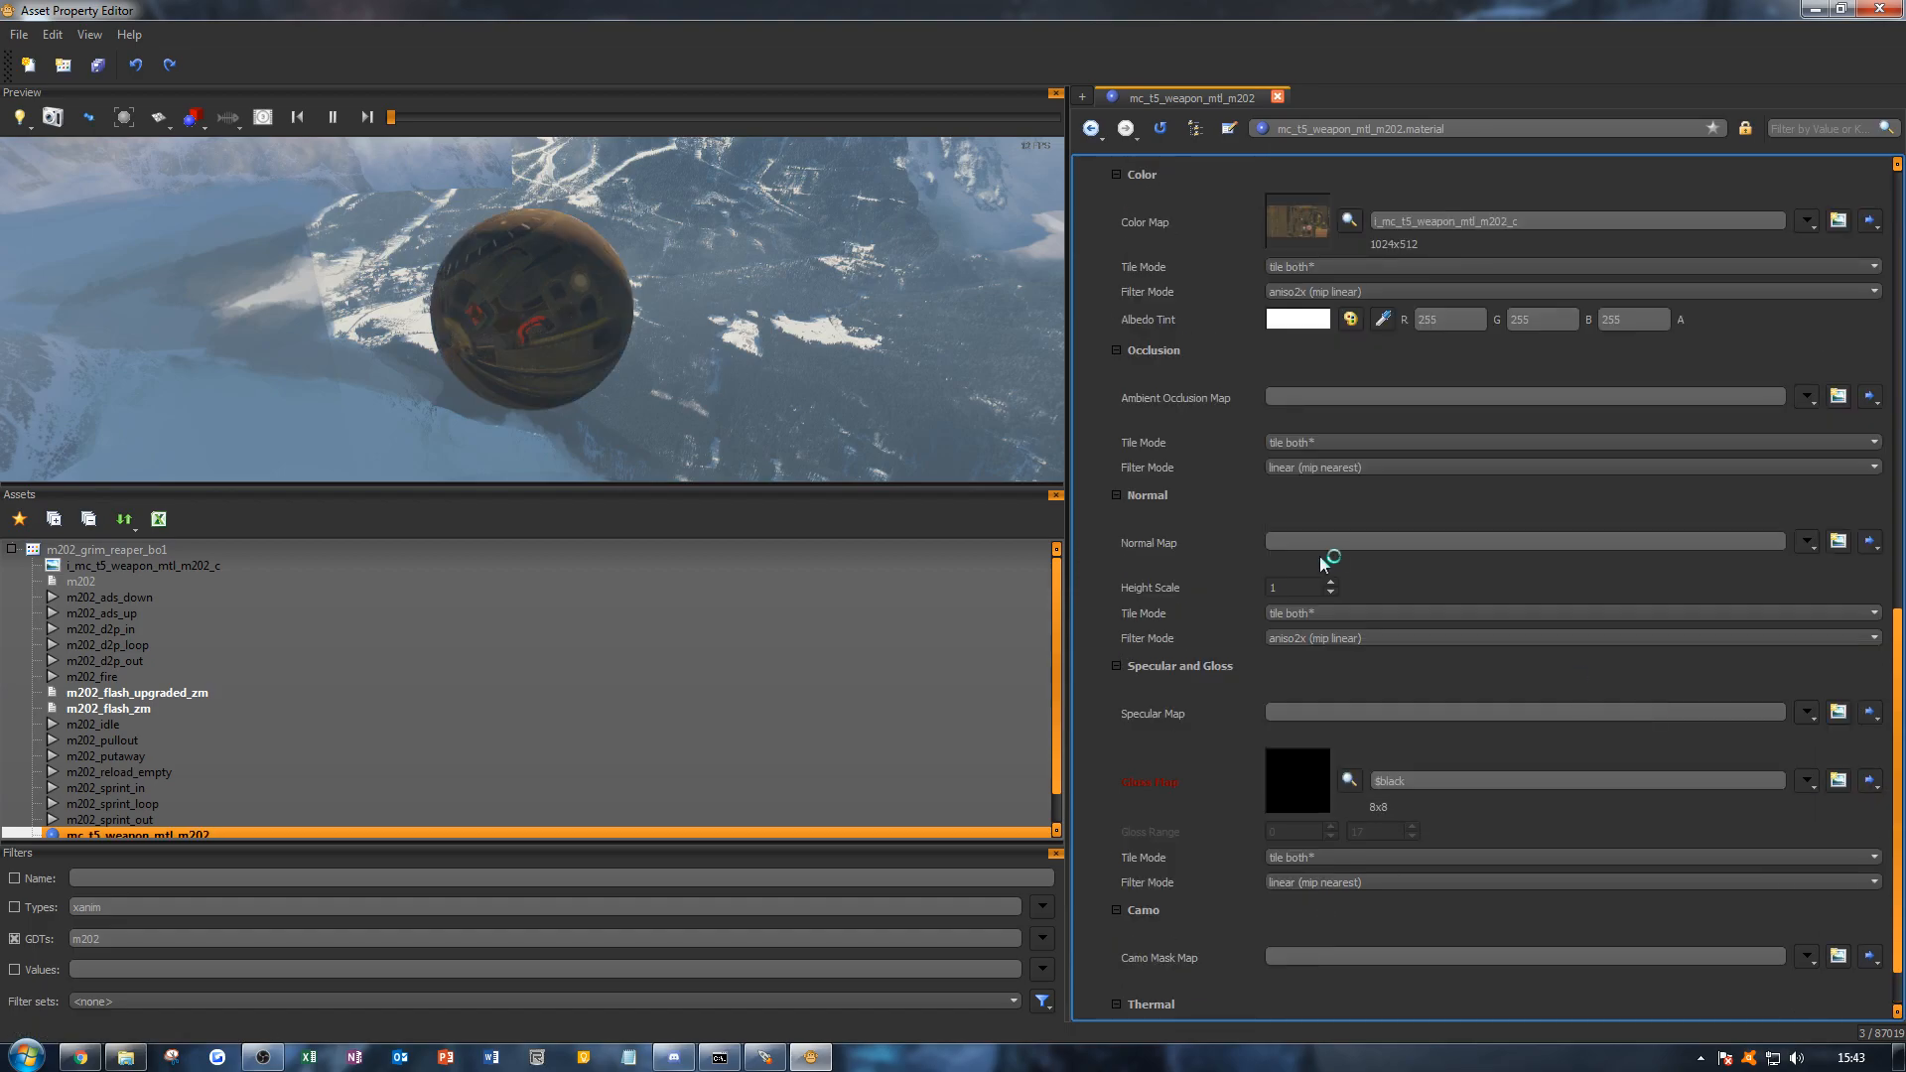
{"action": "left_click_drag", "start_coordinate": [735, 266], "coordinate": [566, 337], "text": "alt"}
Step: Try $black_gloss as the Gloss Map, inspect it on the preview sphere, and switch back to $black
{"action": "left_click", "coordinate": [1806, 781]}
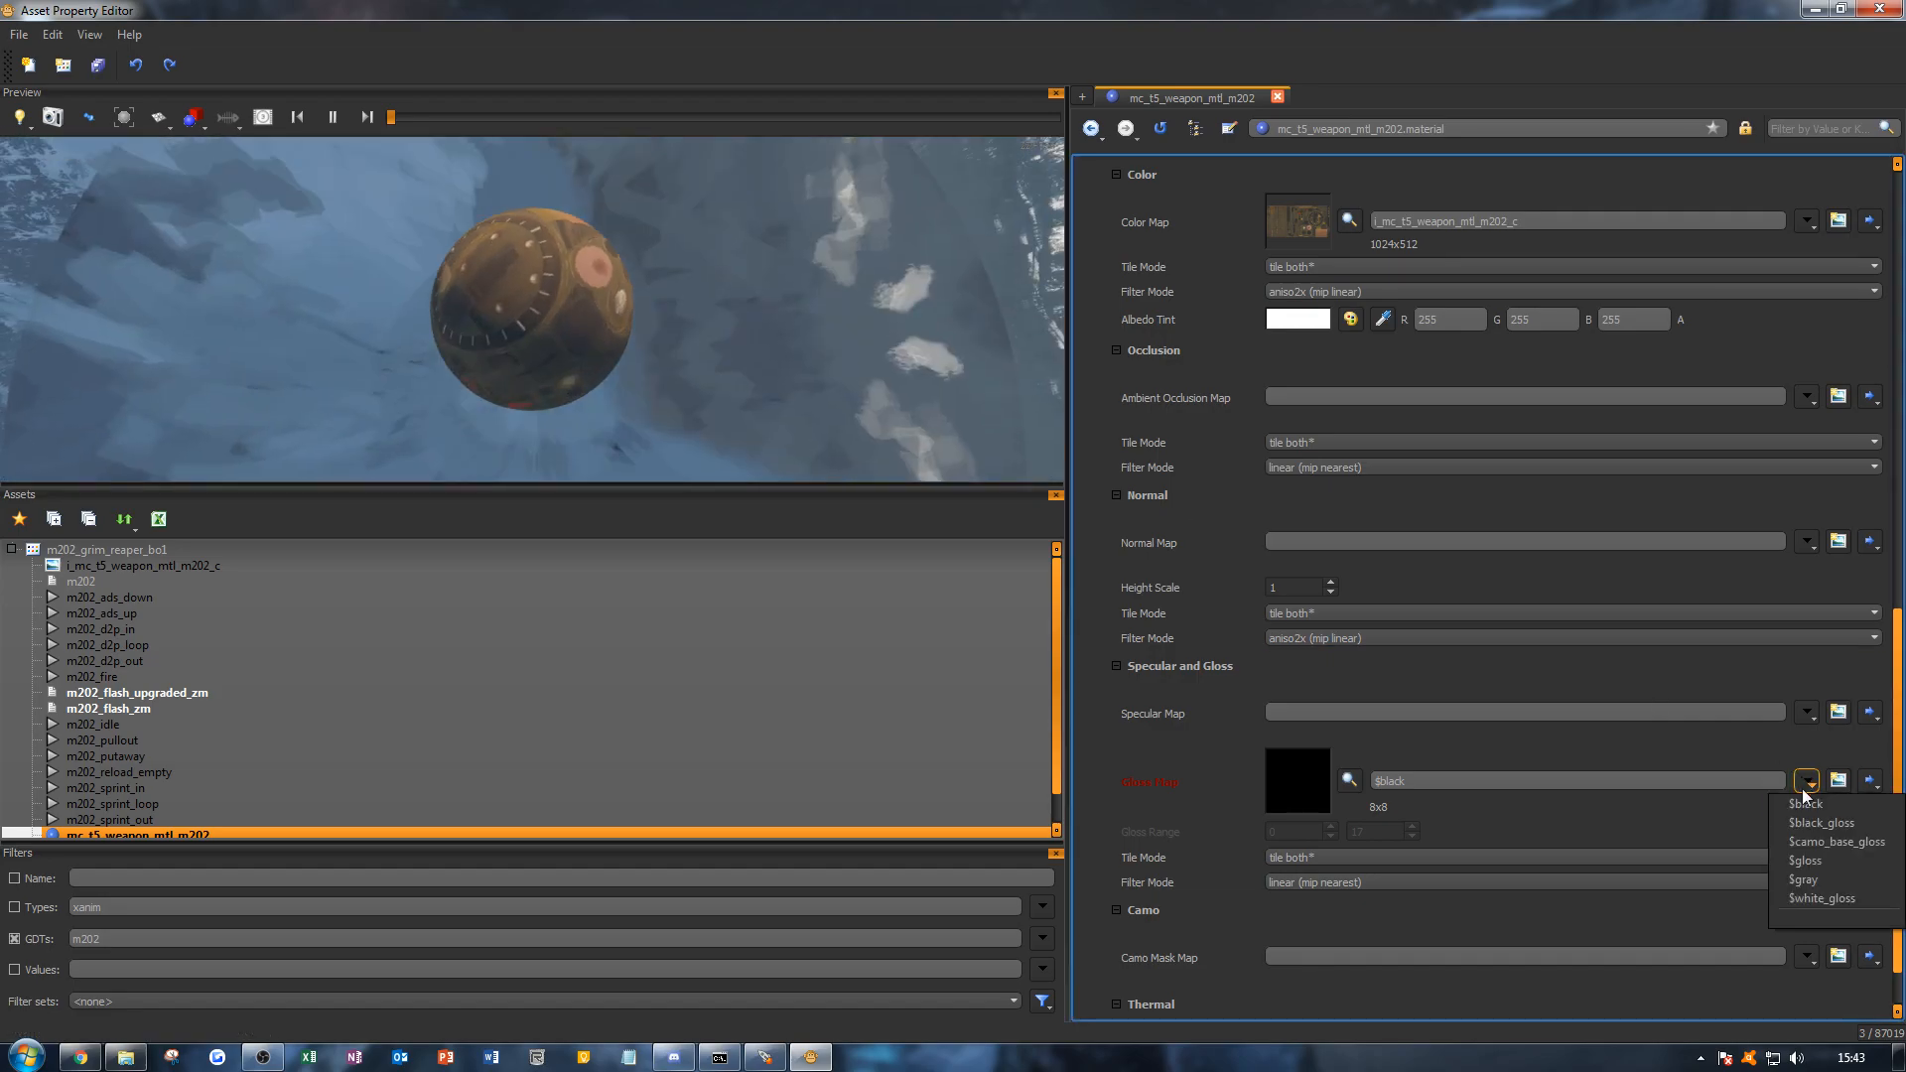
{"action": "left_click", "coordinate": [1818, 821]}
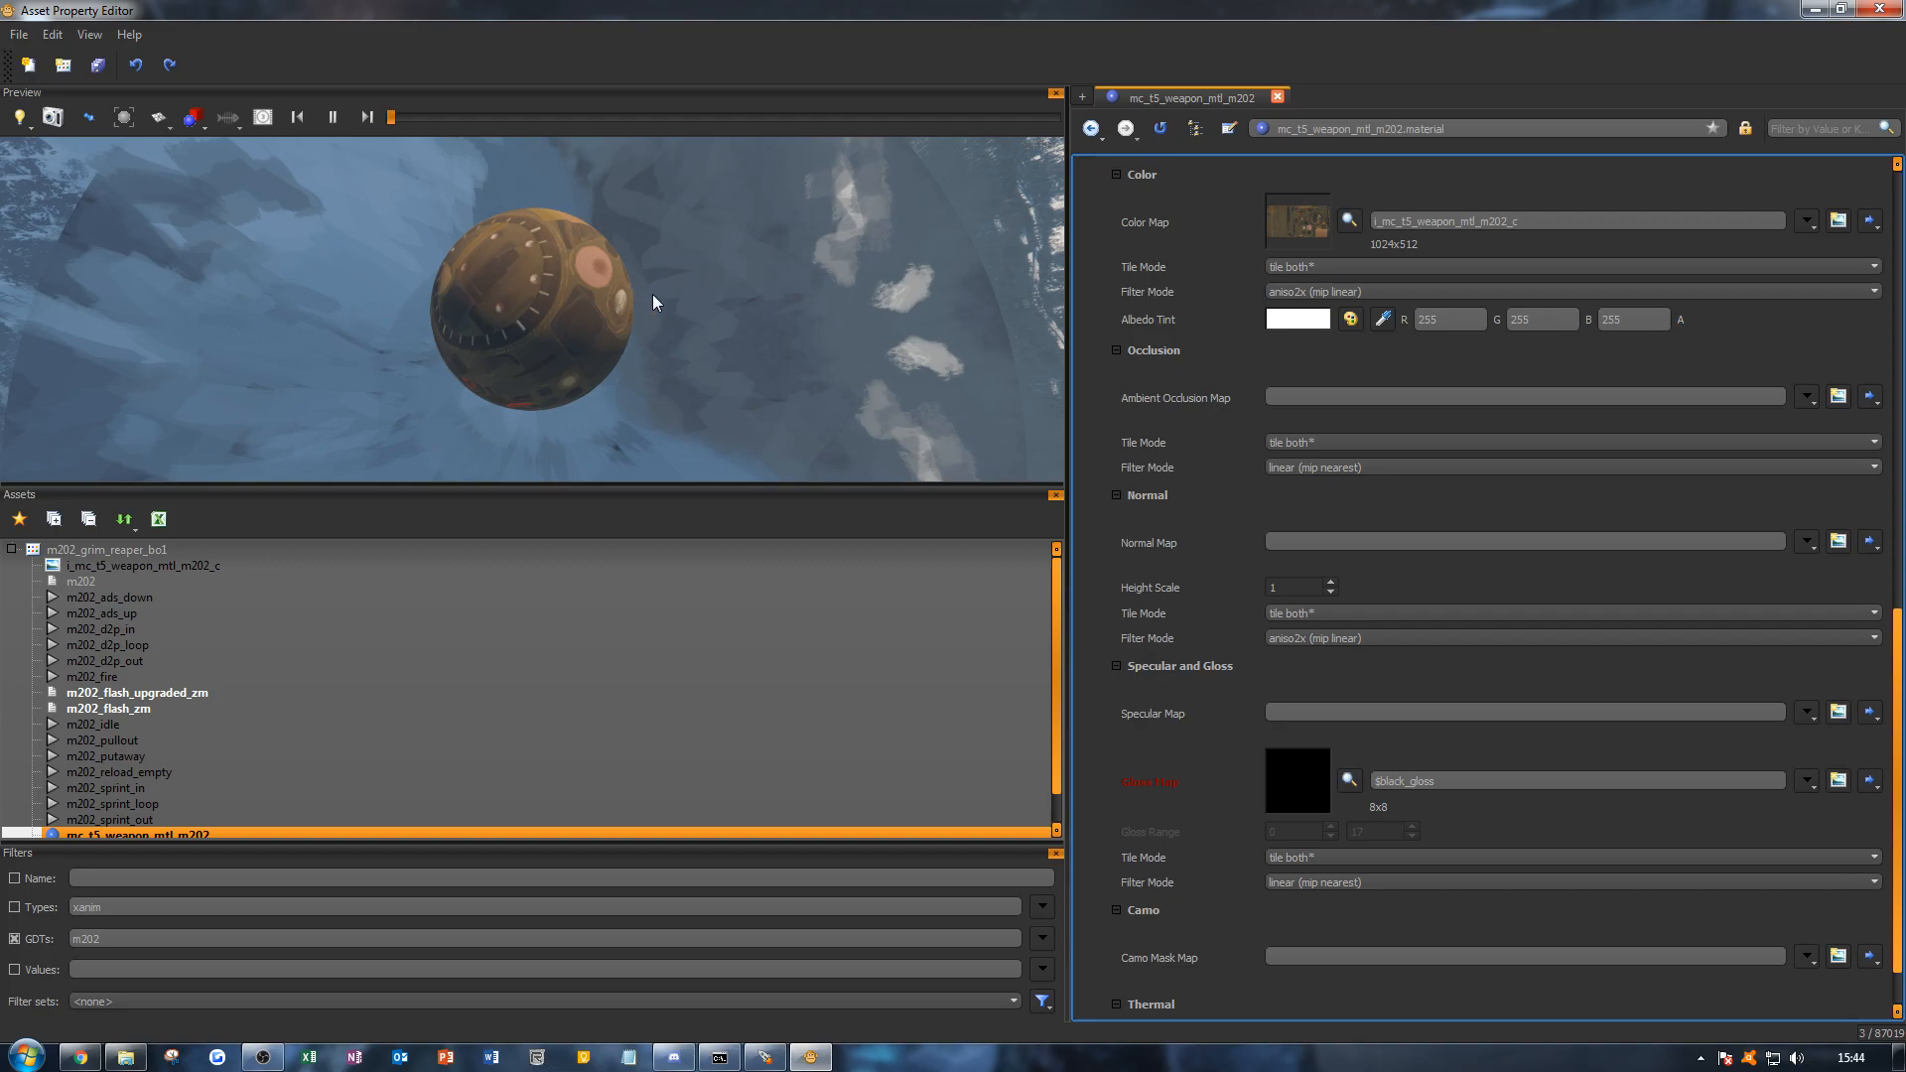
{"action": "left_click_drag", "start_coordinate": [748, 316], "coordinate": [571, 199], "text": "alt"}
{"action": "right_click_drag", "start_coordinate": [571, 297], "coordinate": [764, 338], "text": "alt"}
{"action": "left_click_drag", "start_coordinate": [612, 353], "coordinate": [605, 457], "text": "alt"}
{"action": "right_click_drag", "start_coordinate": [645, 349], "coordinate": [536, 341], "text": "alt"}
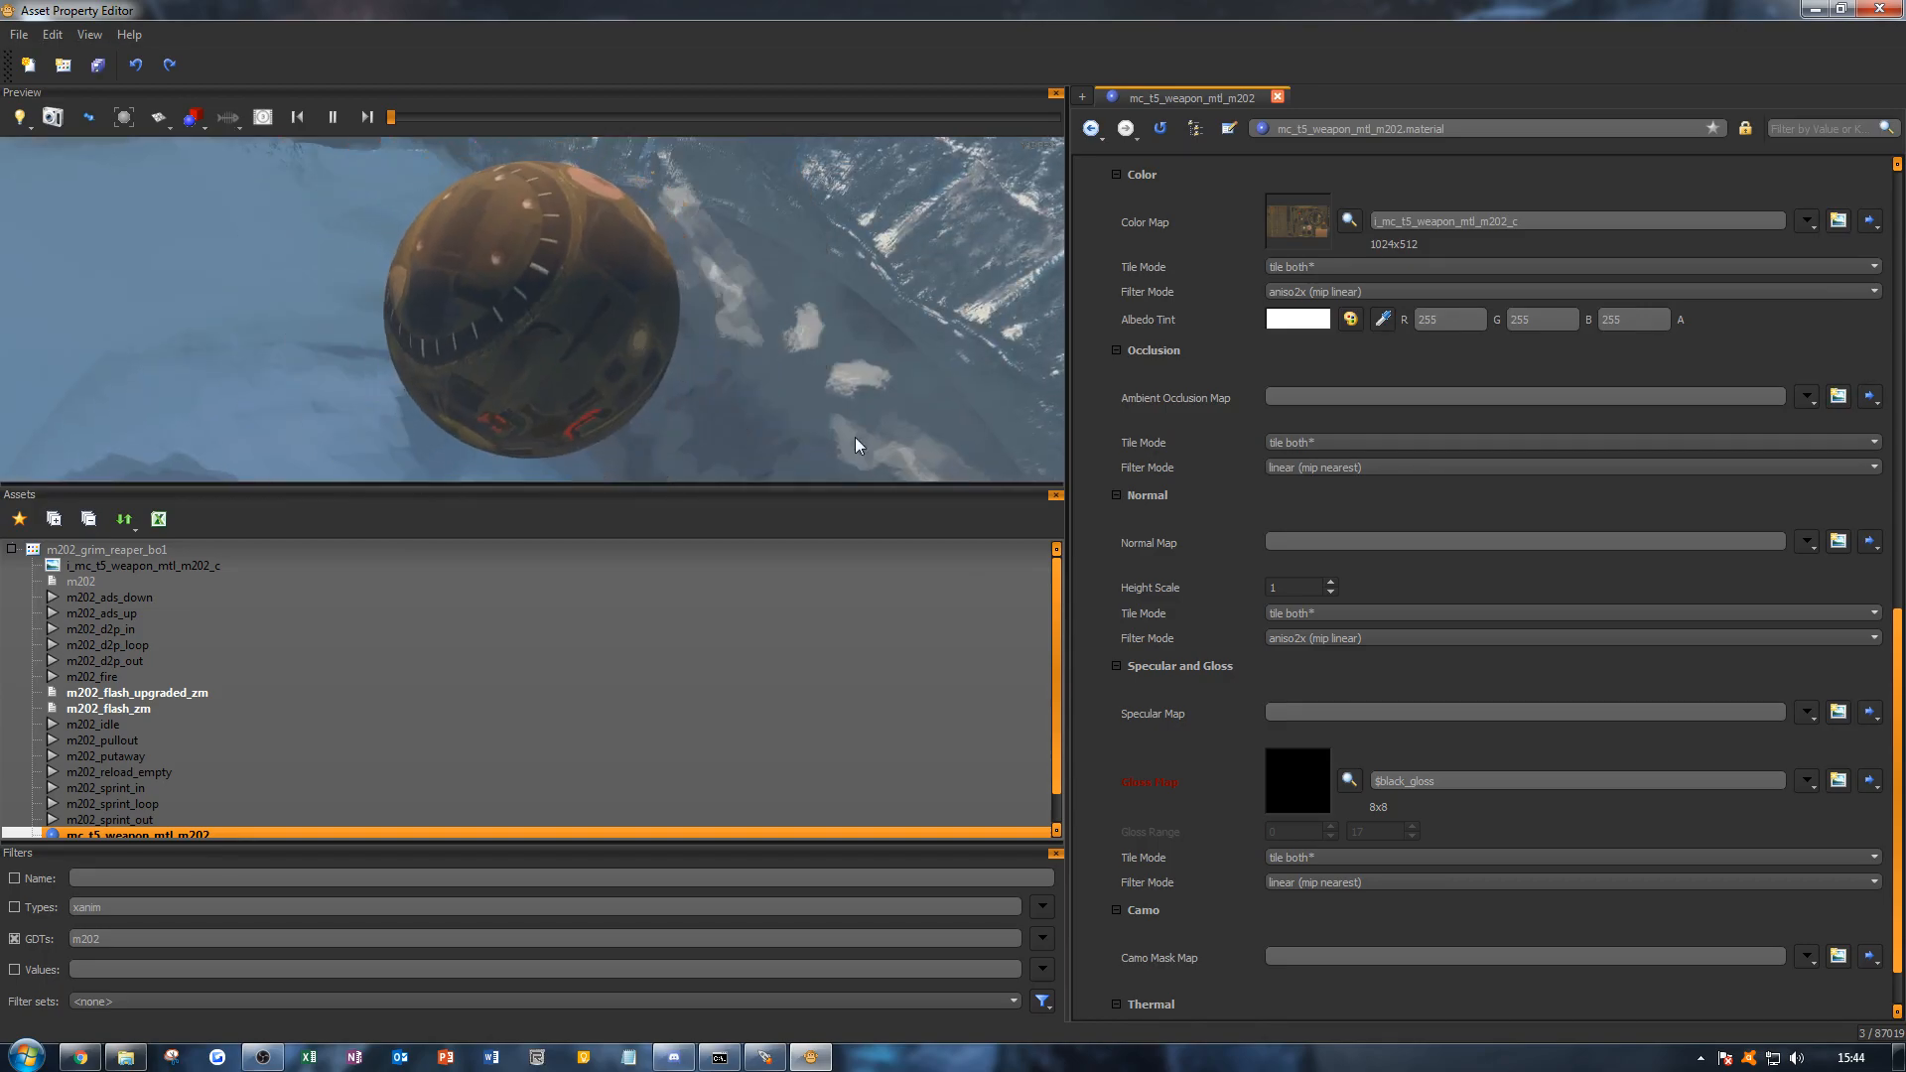
{"action": "left_click", "coordinate": [1807, 783]}
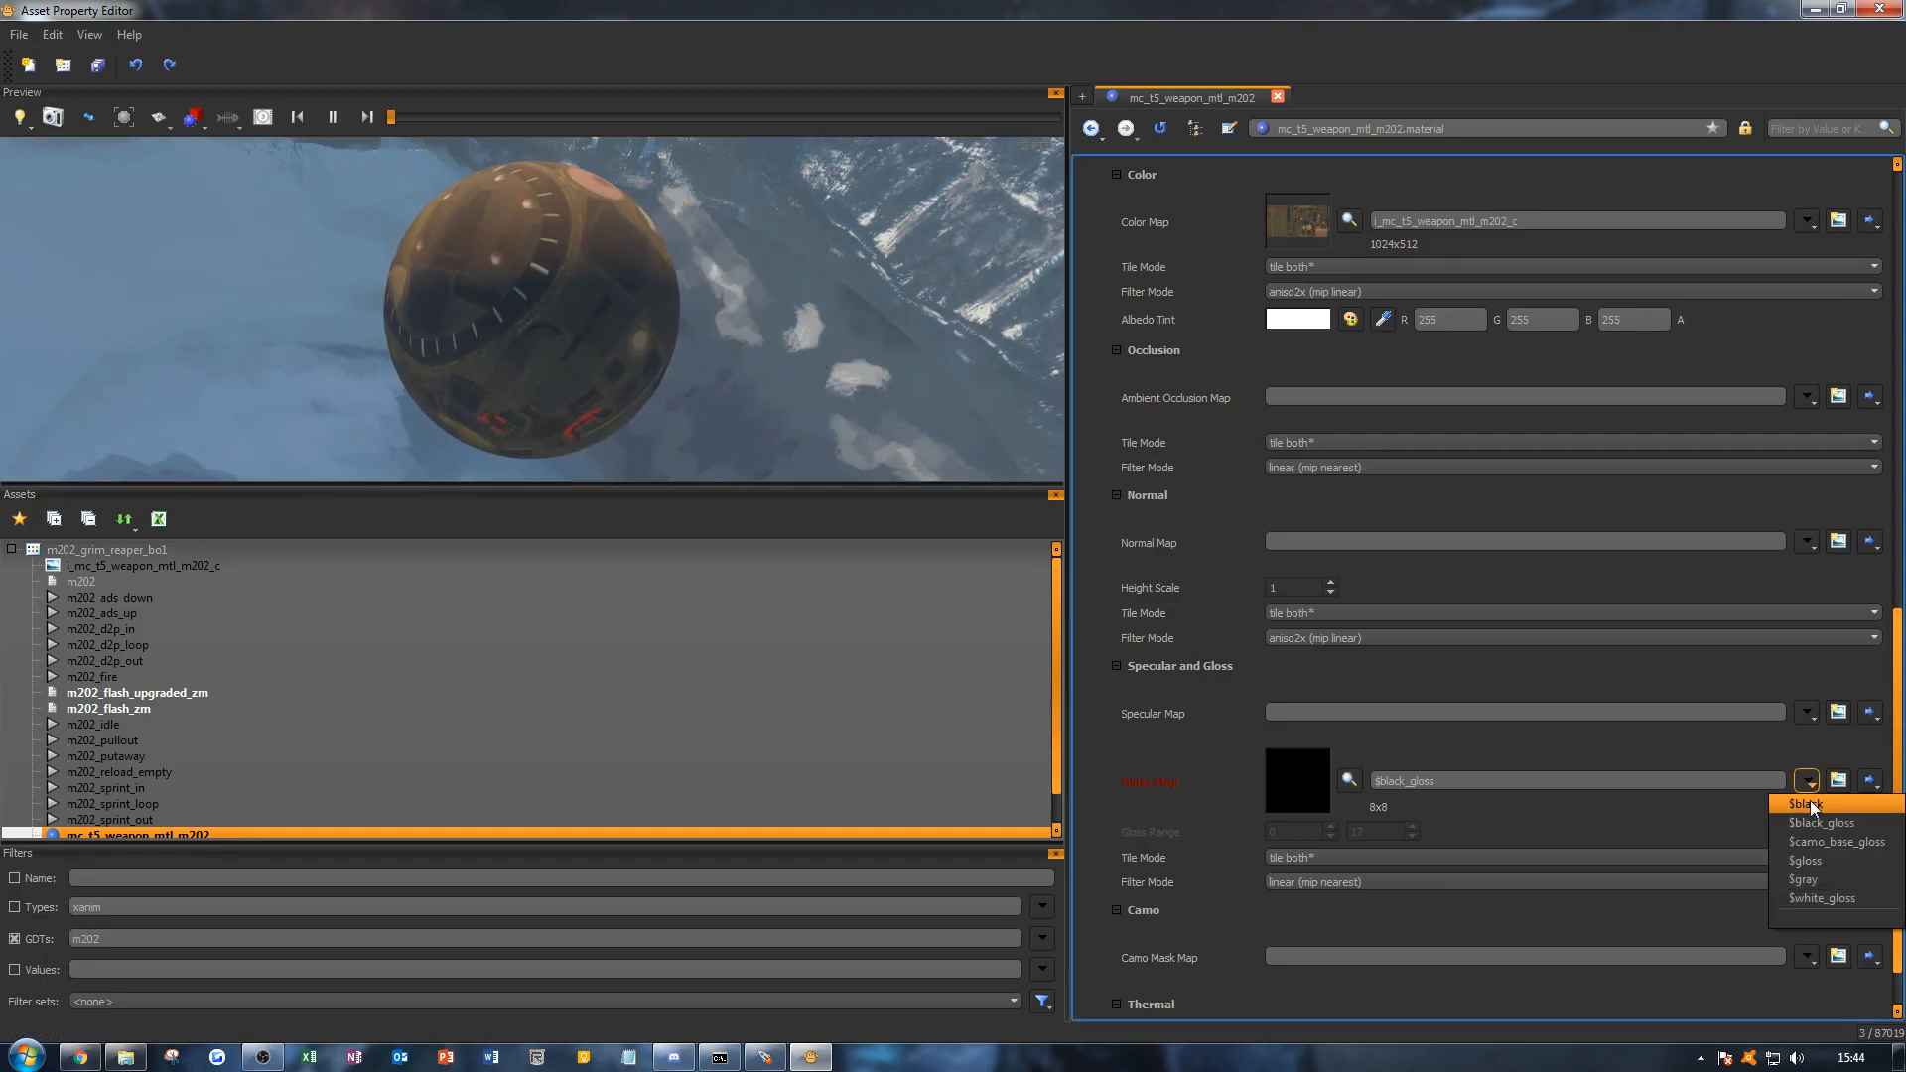
{"action": "left_click", "coordinate": [1809, 802]}
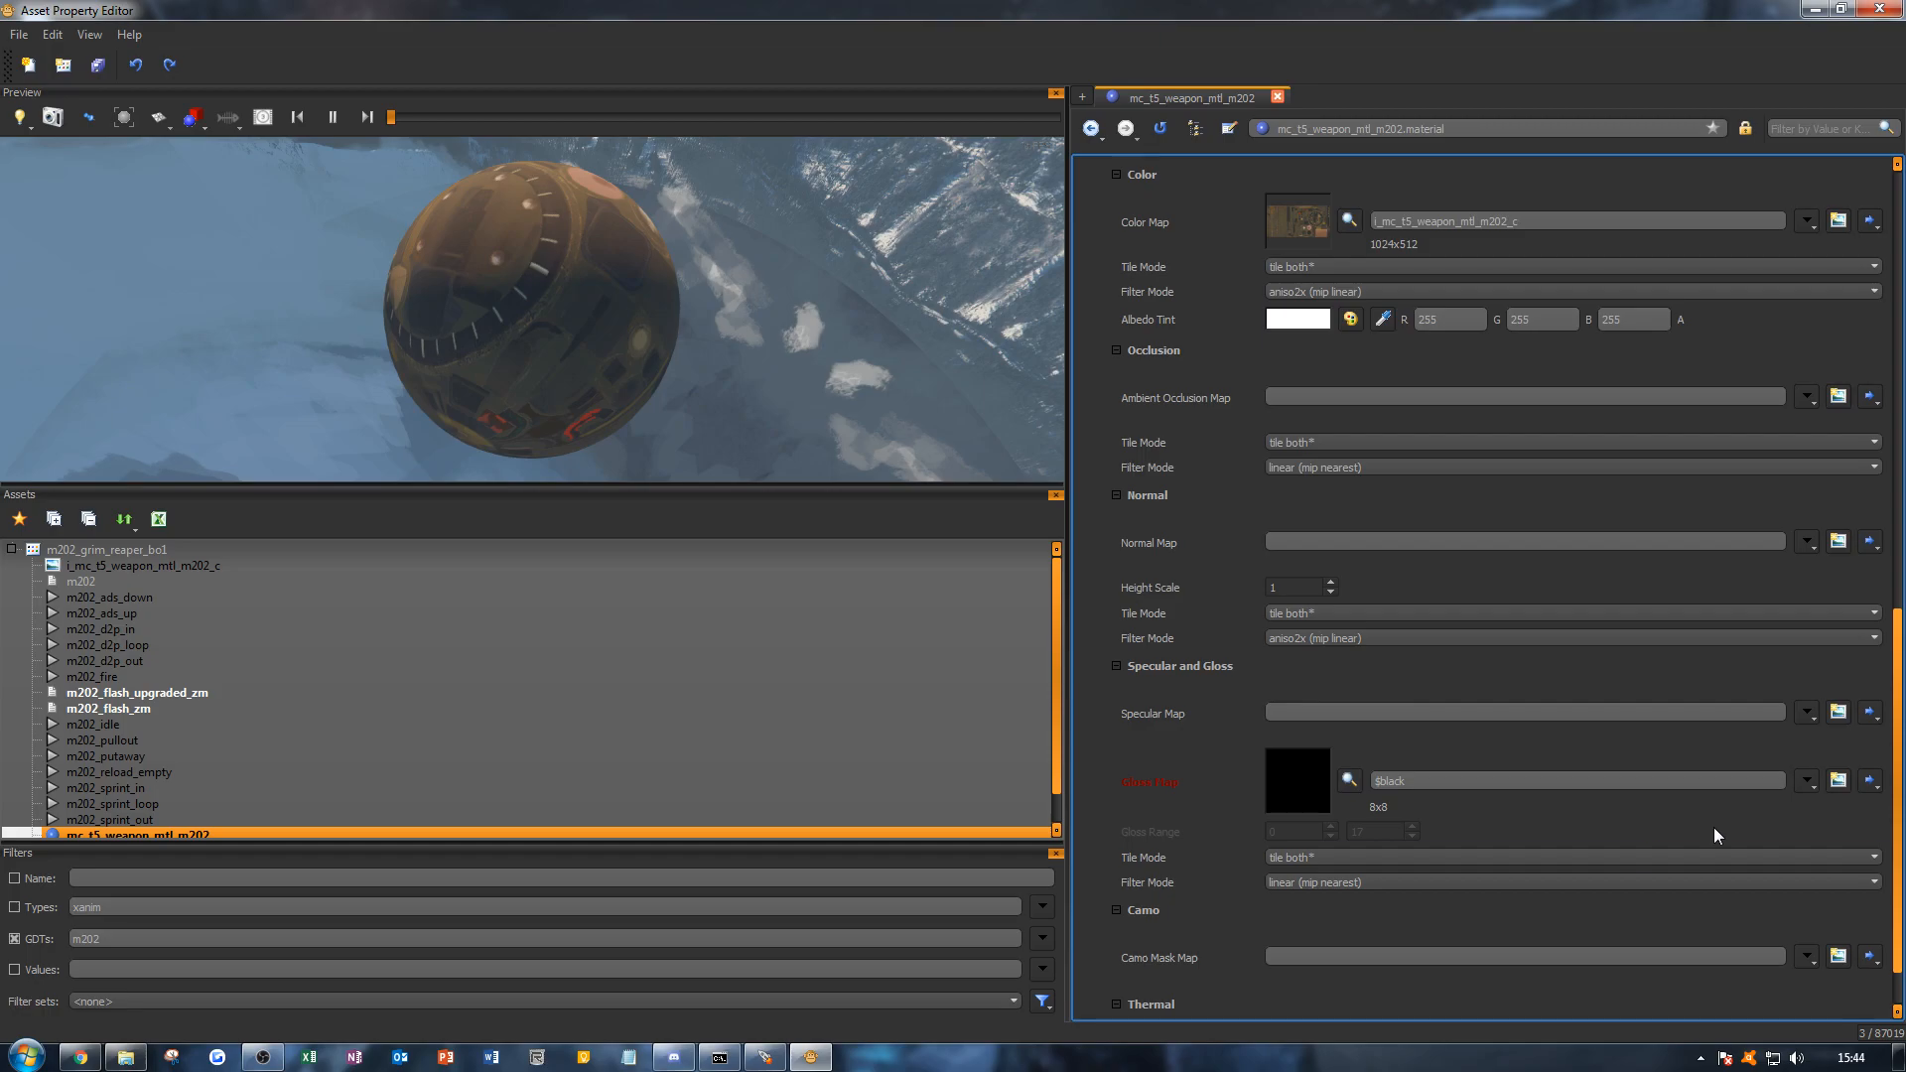
{"action": "left_click", "coordinate": [1469, 882]}
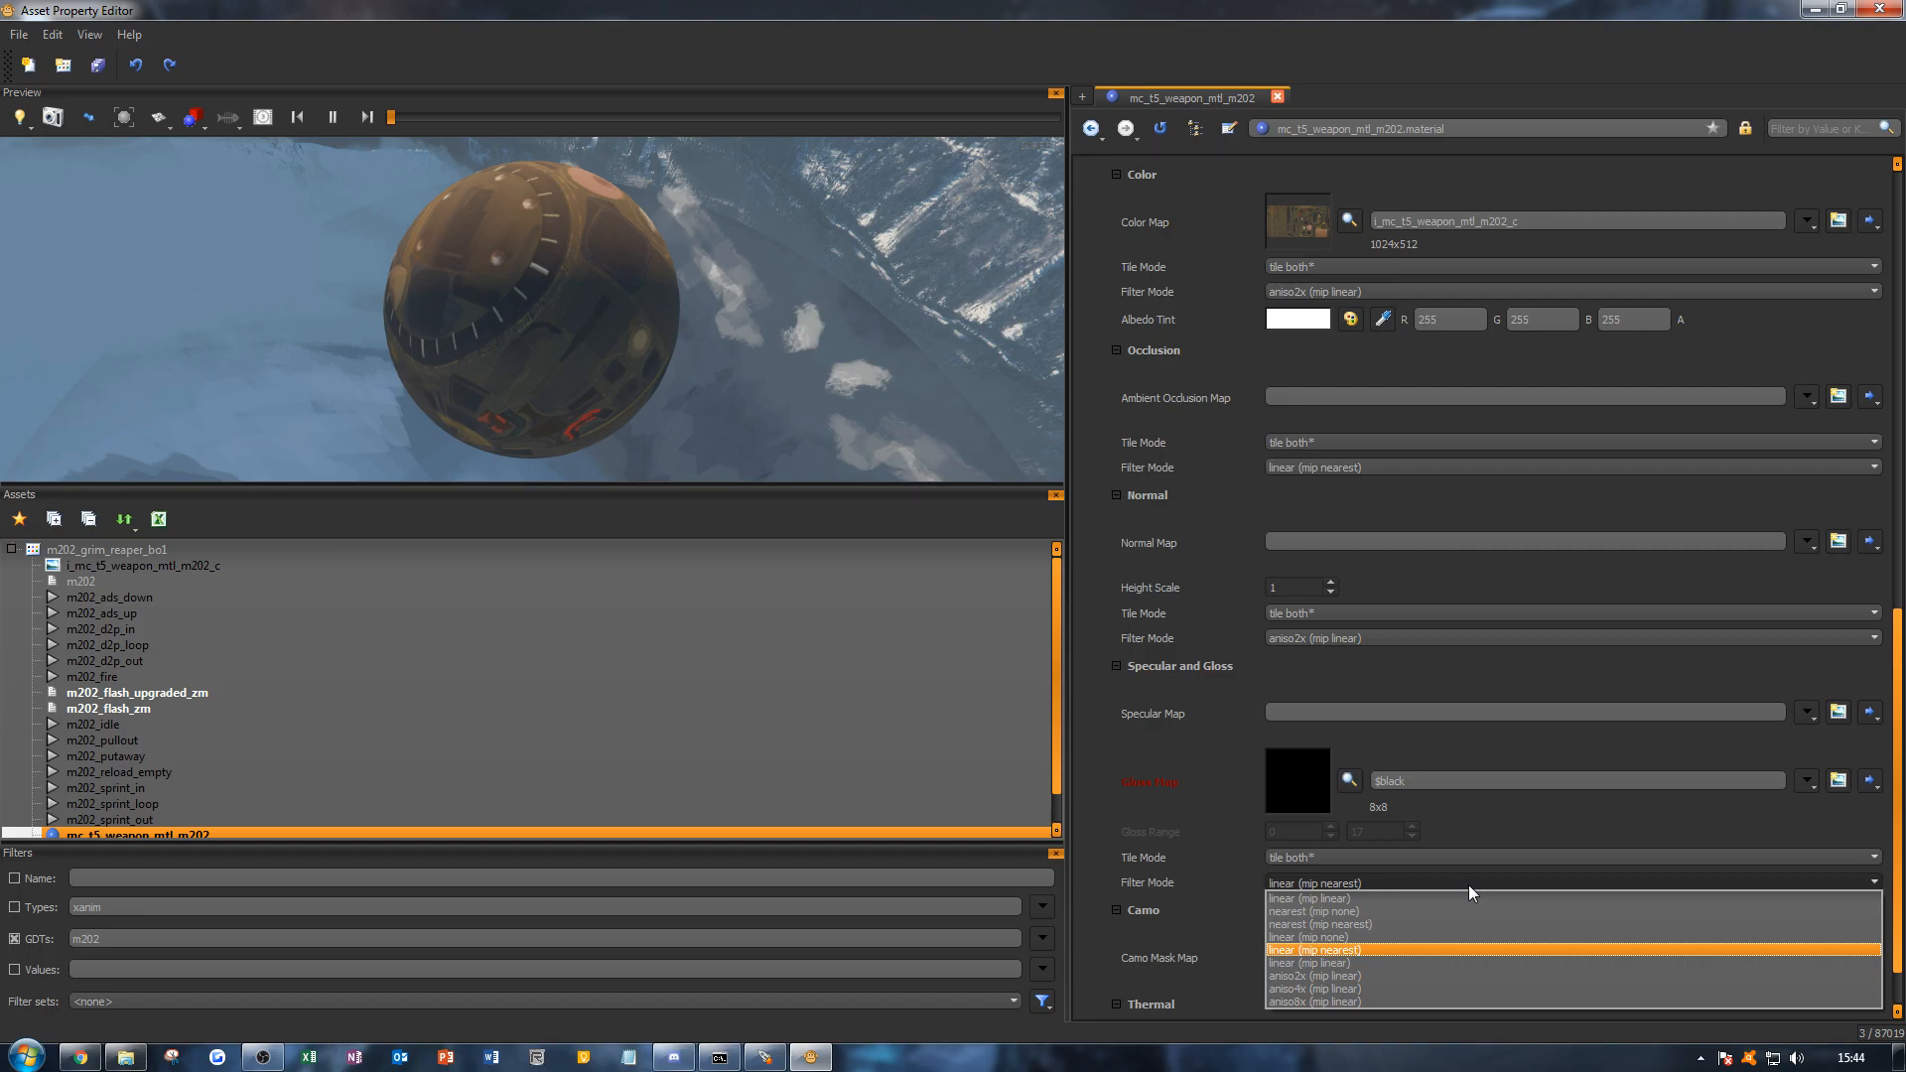
{"action": "left_click", "coordinate": [1467, 884]}
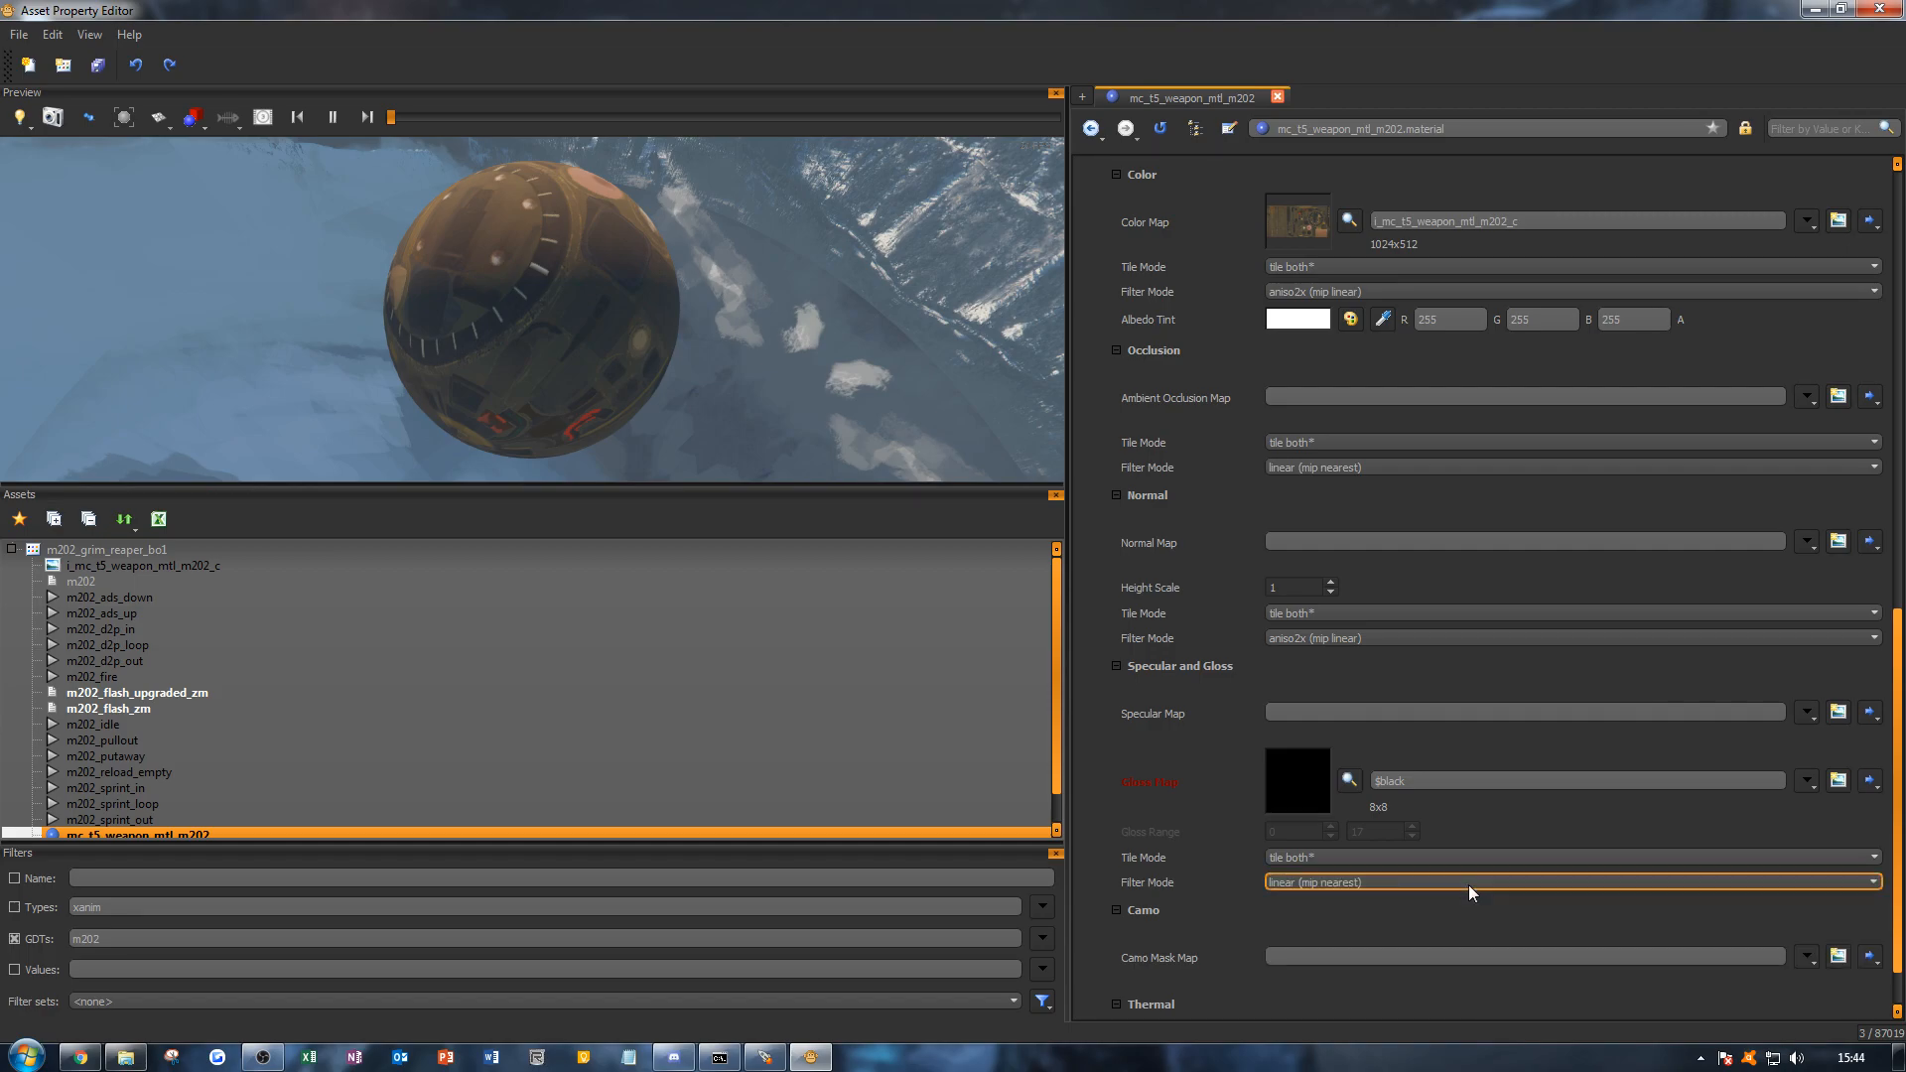
{"action": "left_click", "coordinate": [1369, 679]}
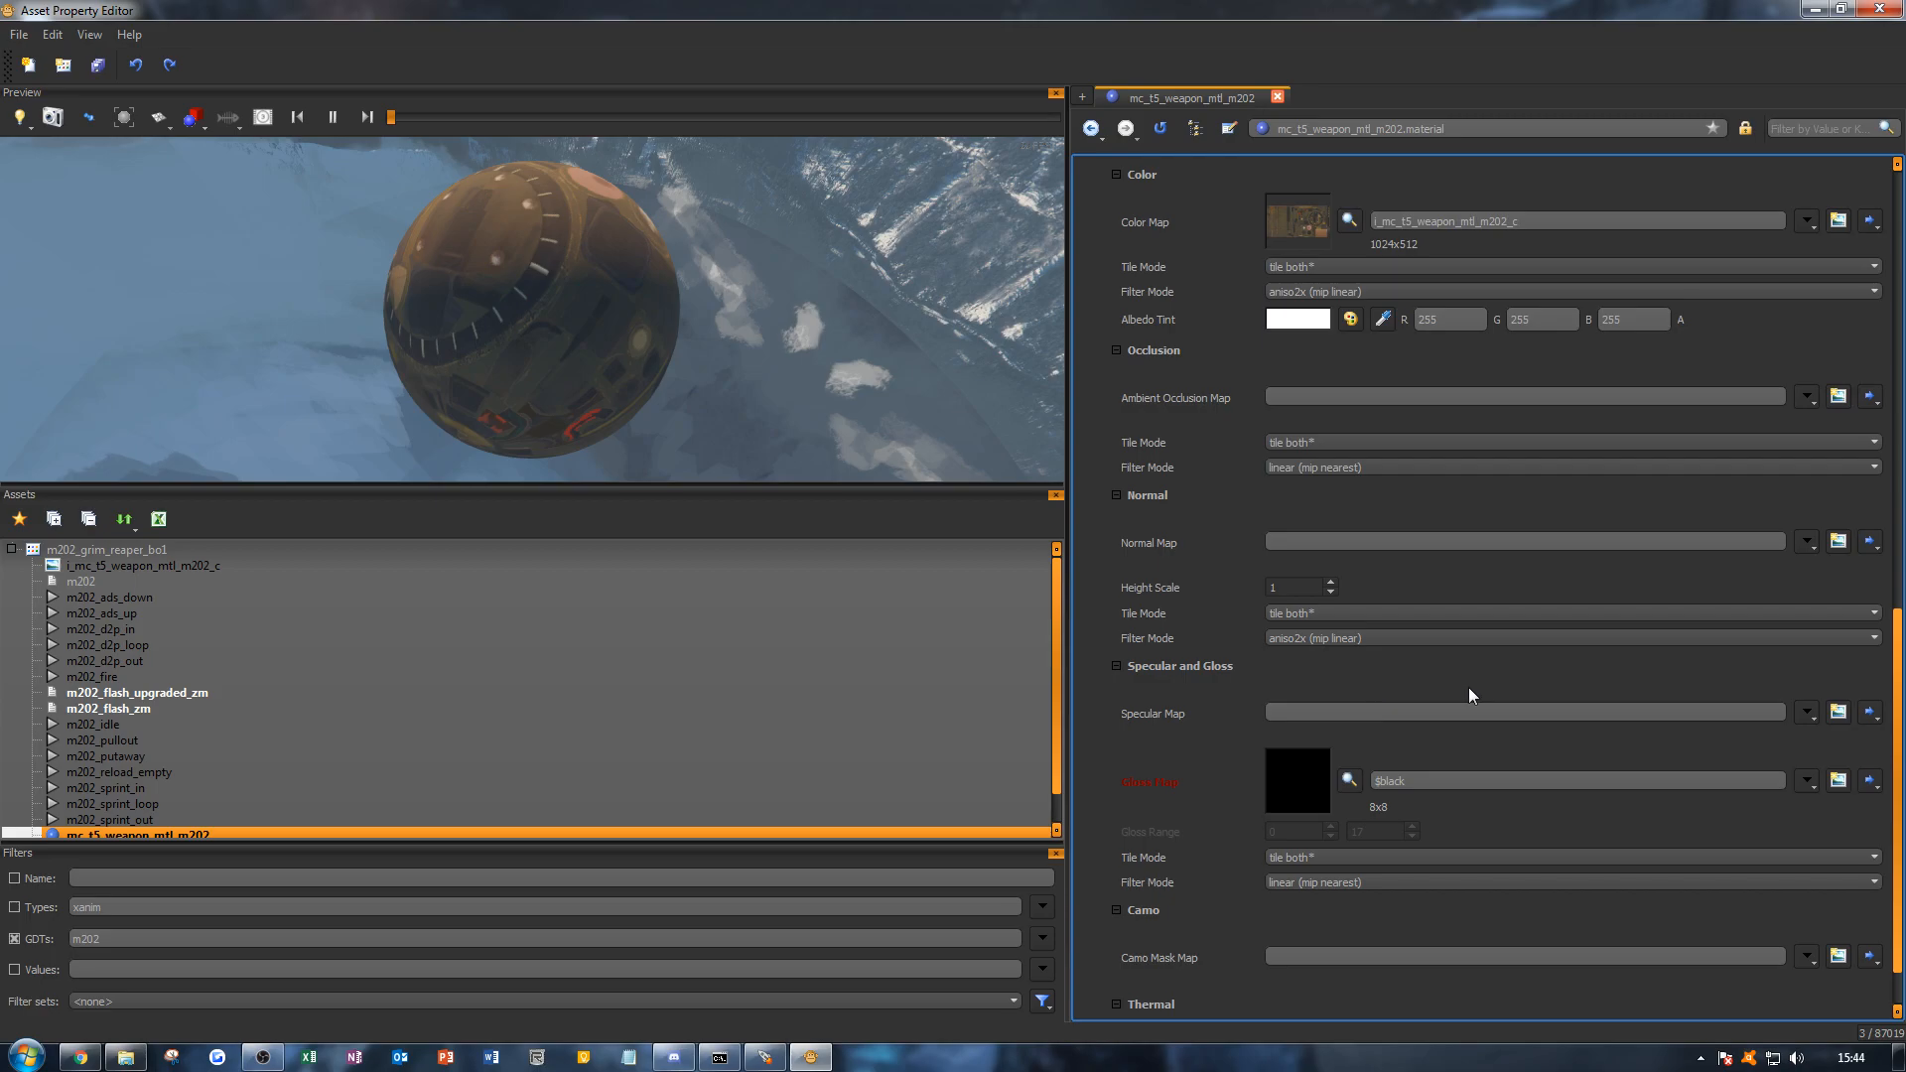
Step: Create an image asset named i_mc_t5_weapon_mtl_m202_n for the Normal Map and set its texture to t5_weapon_m202_n
{"action": "left_click", "coordinate": [1839, 542]}
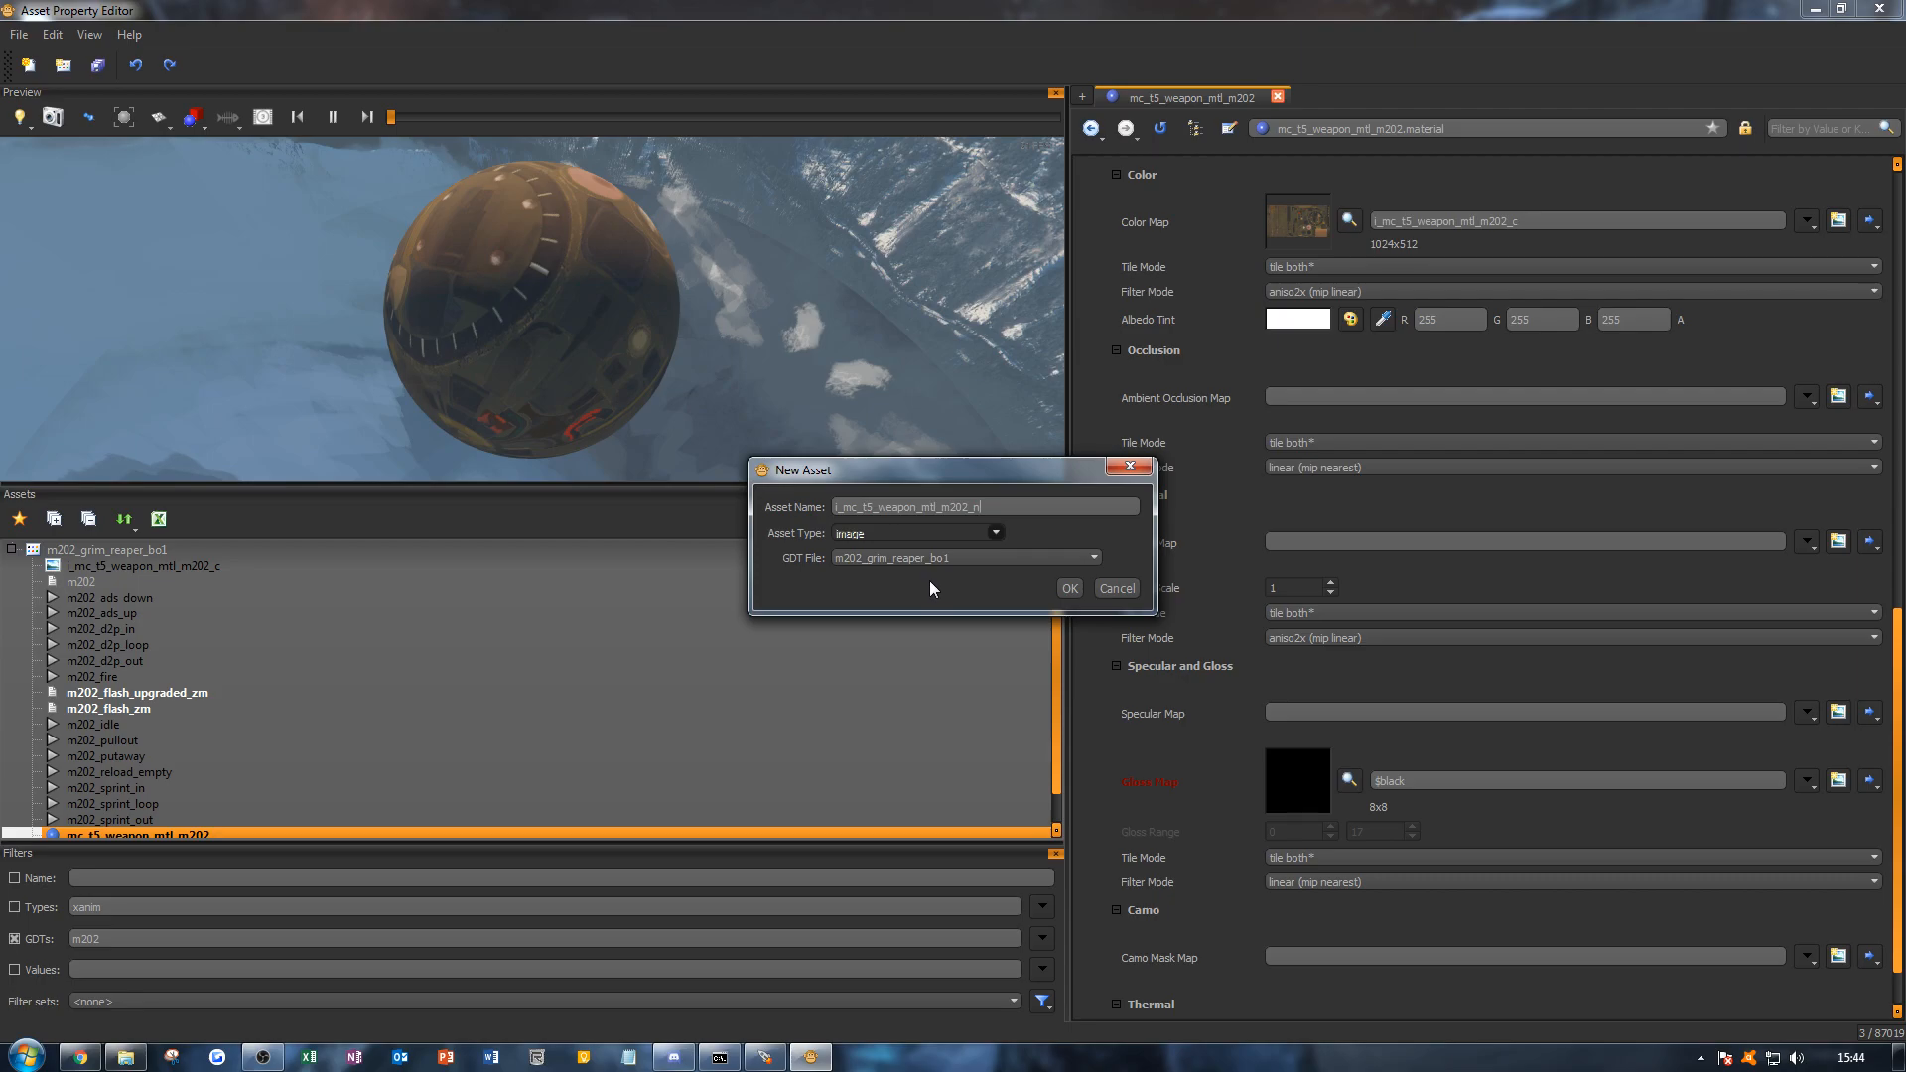
{"action": "left_click", "coordinate": [1062, 594]}
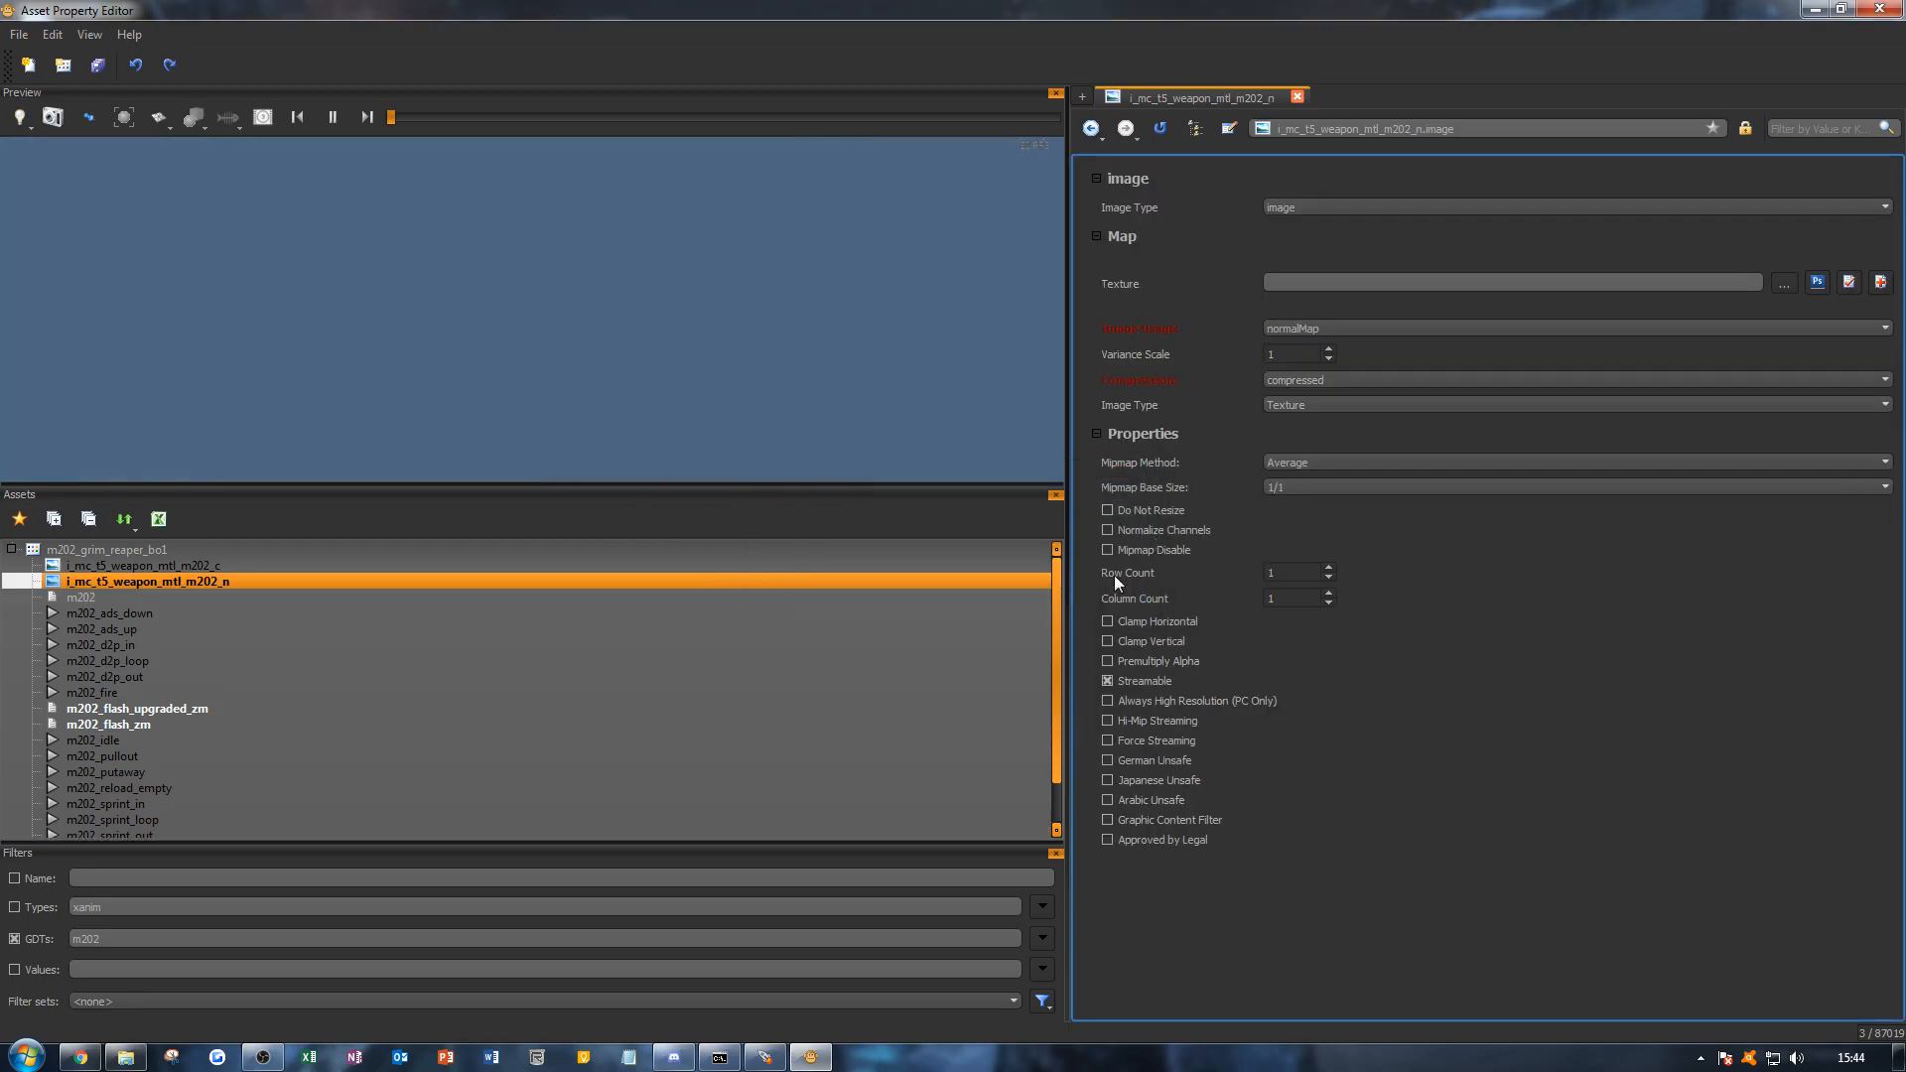
{"action": "left_click", "coordinate": [328, 584]}
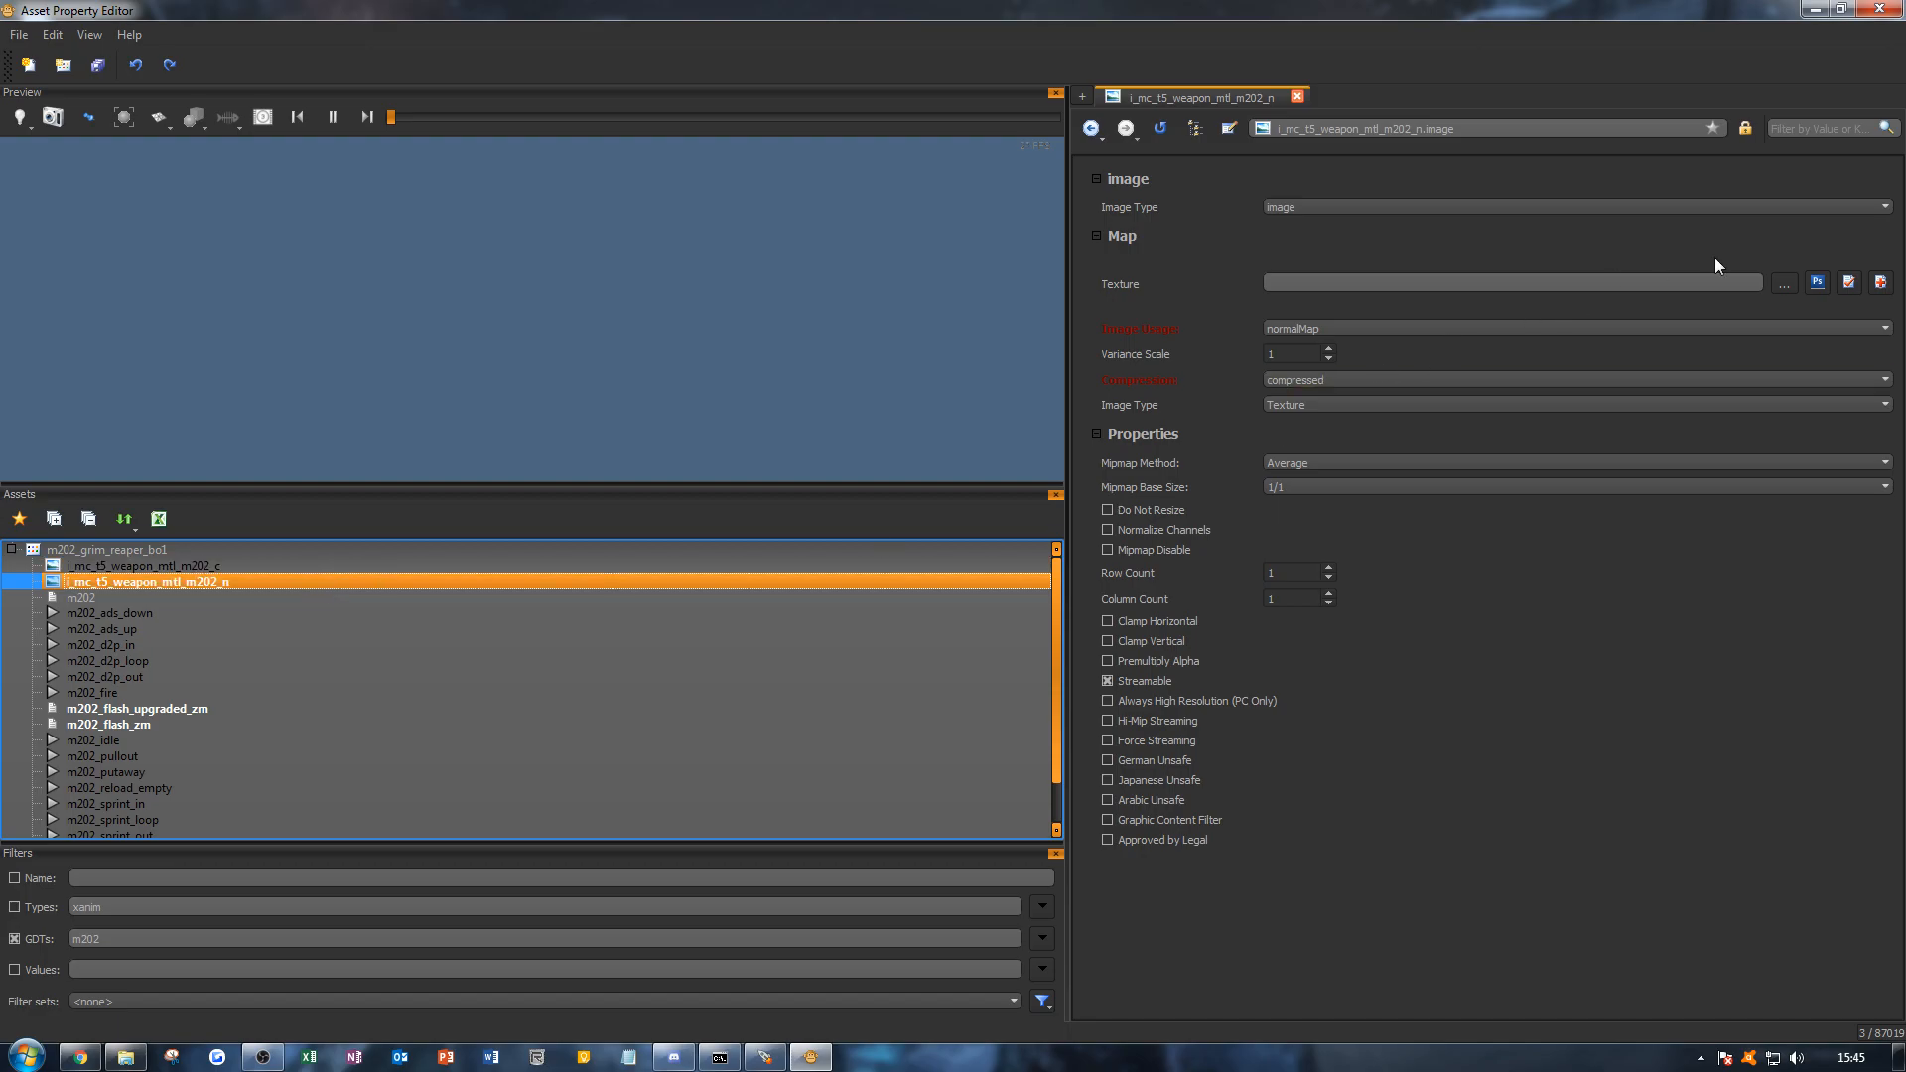
{"action": "left_click", "coordinate": [1787, 283]}
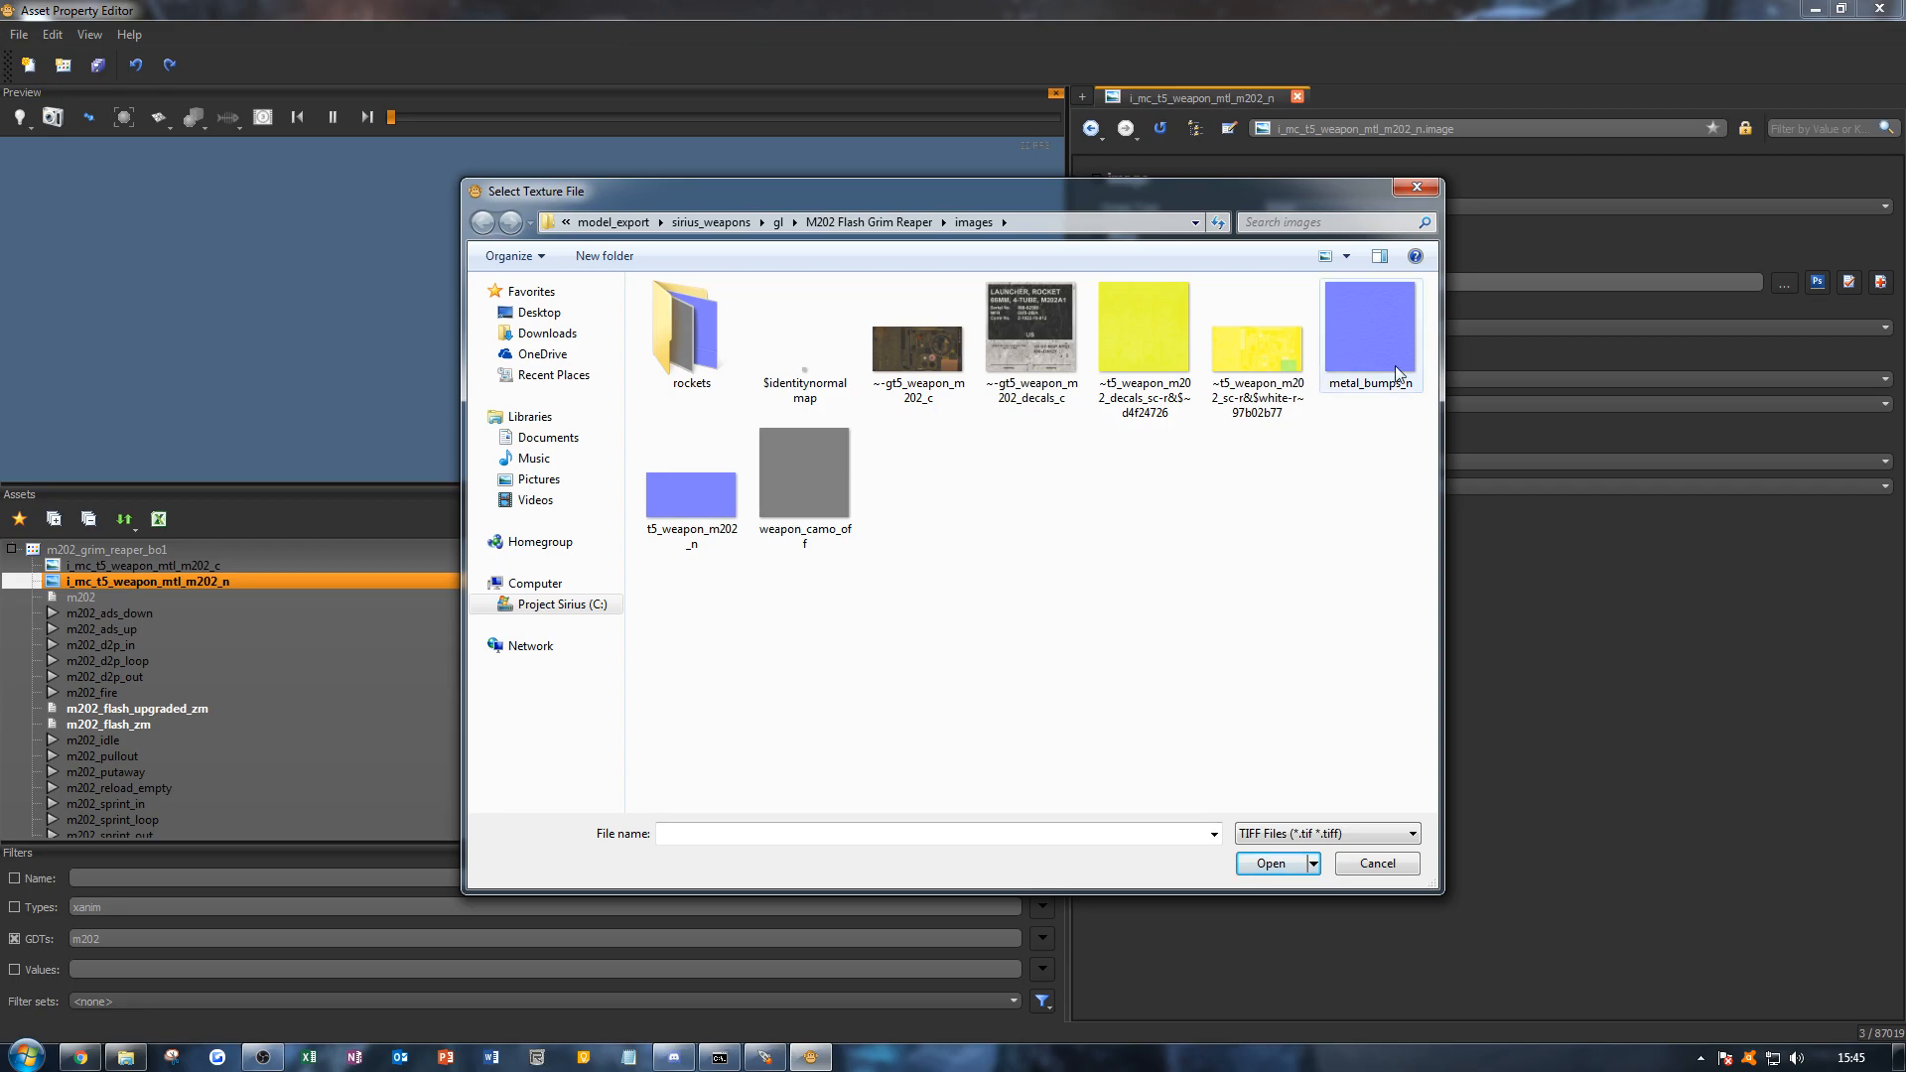
{"action": "double_click", "coordinate": [687, 501]}
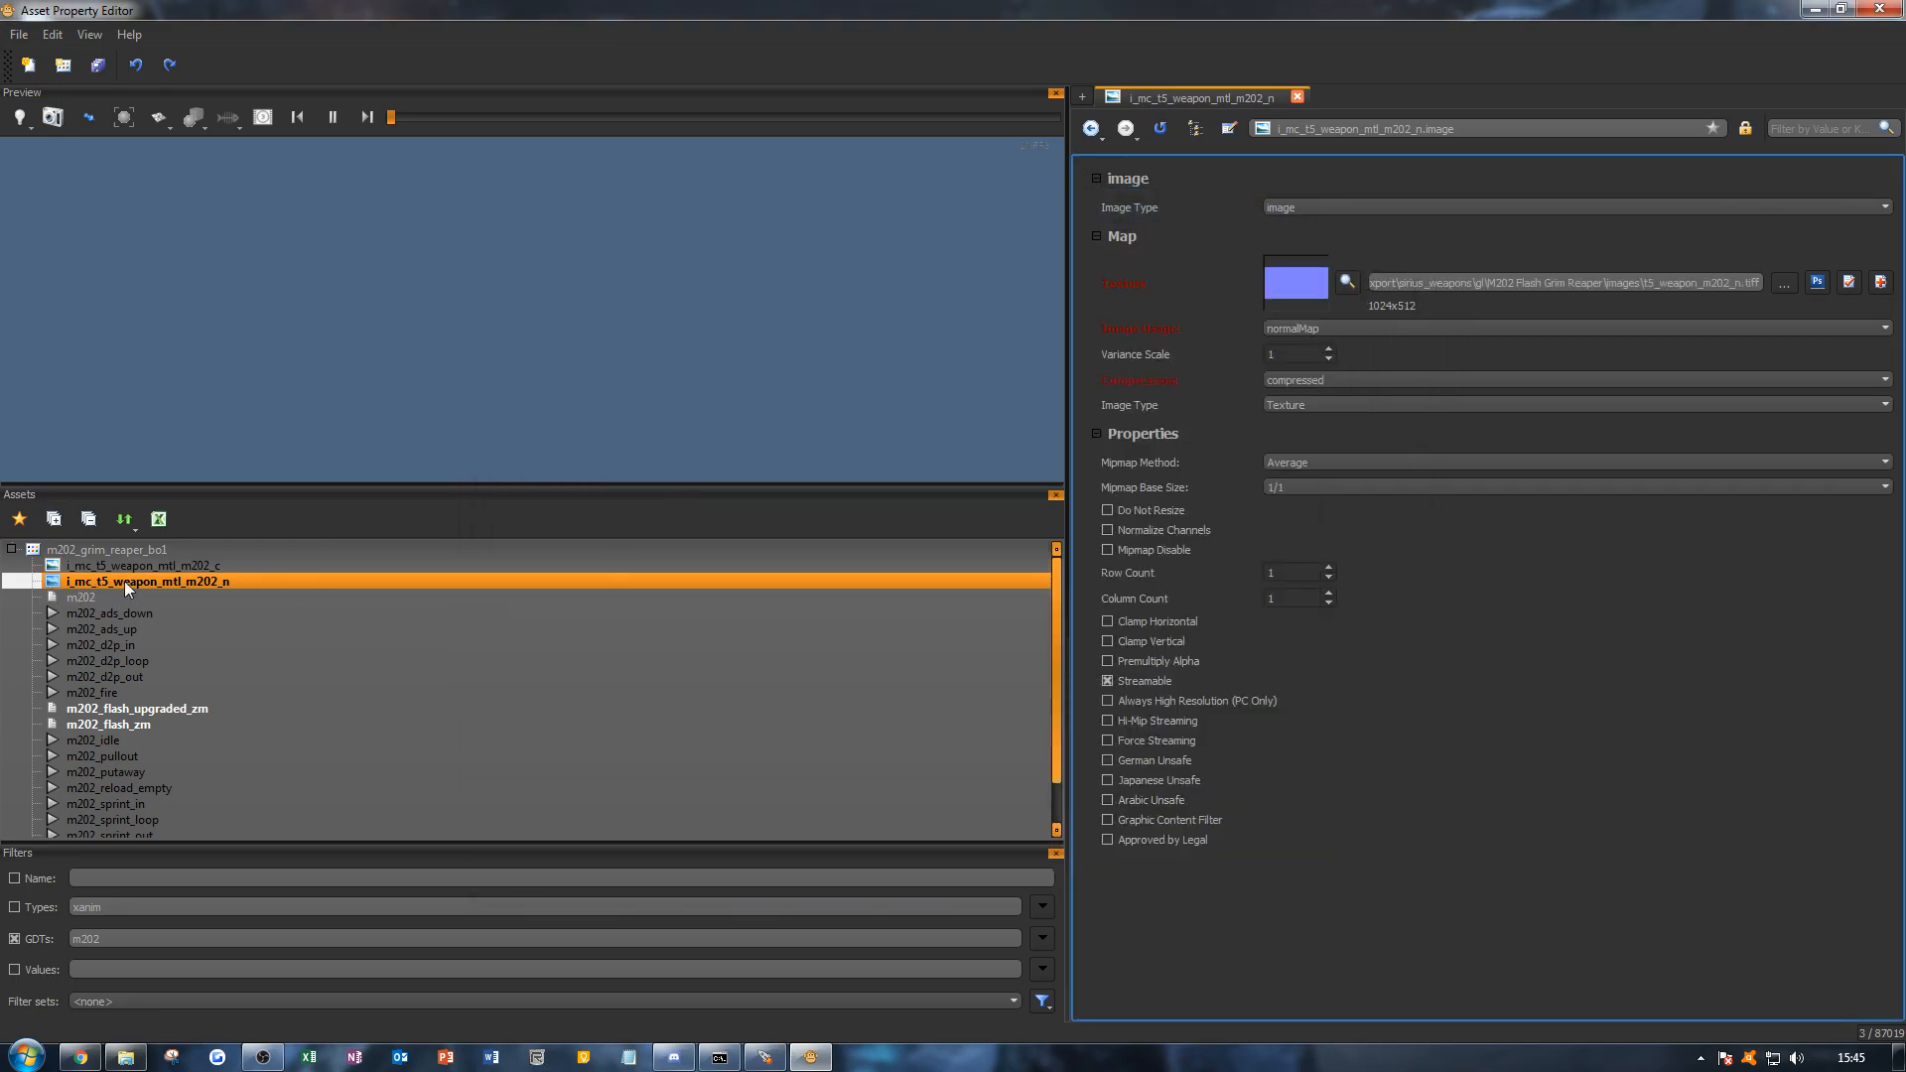
Step: From the mc_t5_weapon_mtl_m202 material, create Specular Map image i_mc_t5_weapon_mtl_m202_s with texture ~t5_weapon_m202_sc-r&$white-r~97b02b77
{"action": "scroll", "coordinate": [124, 655], "scroll_direction": "down", "scroll_amount": 1}
{"action": "left_click", "coordinate": [123, 674]}
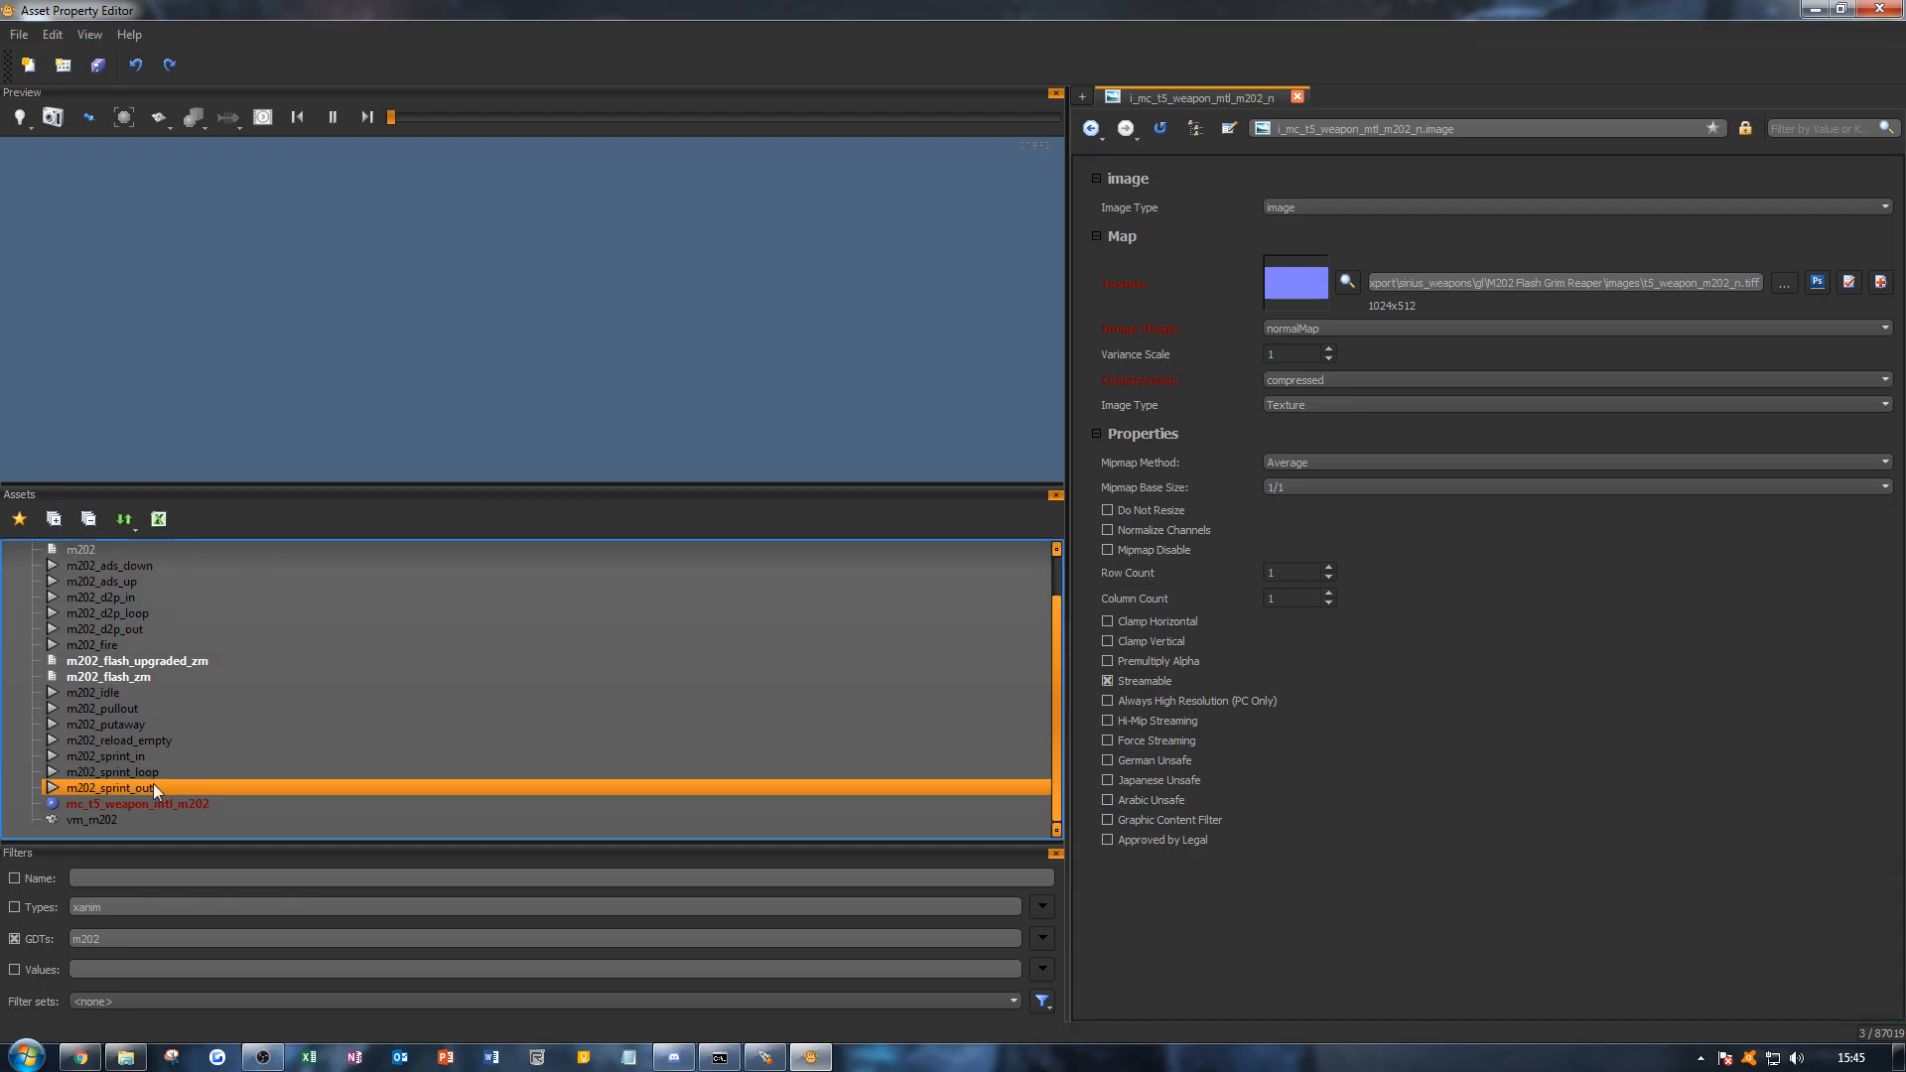
{"action": "left_click", "coordinate": [171, 805]}
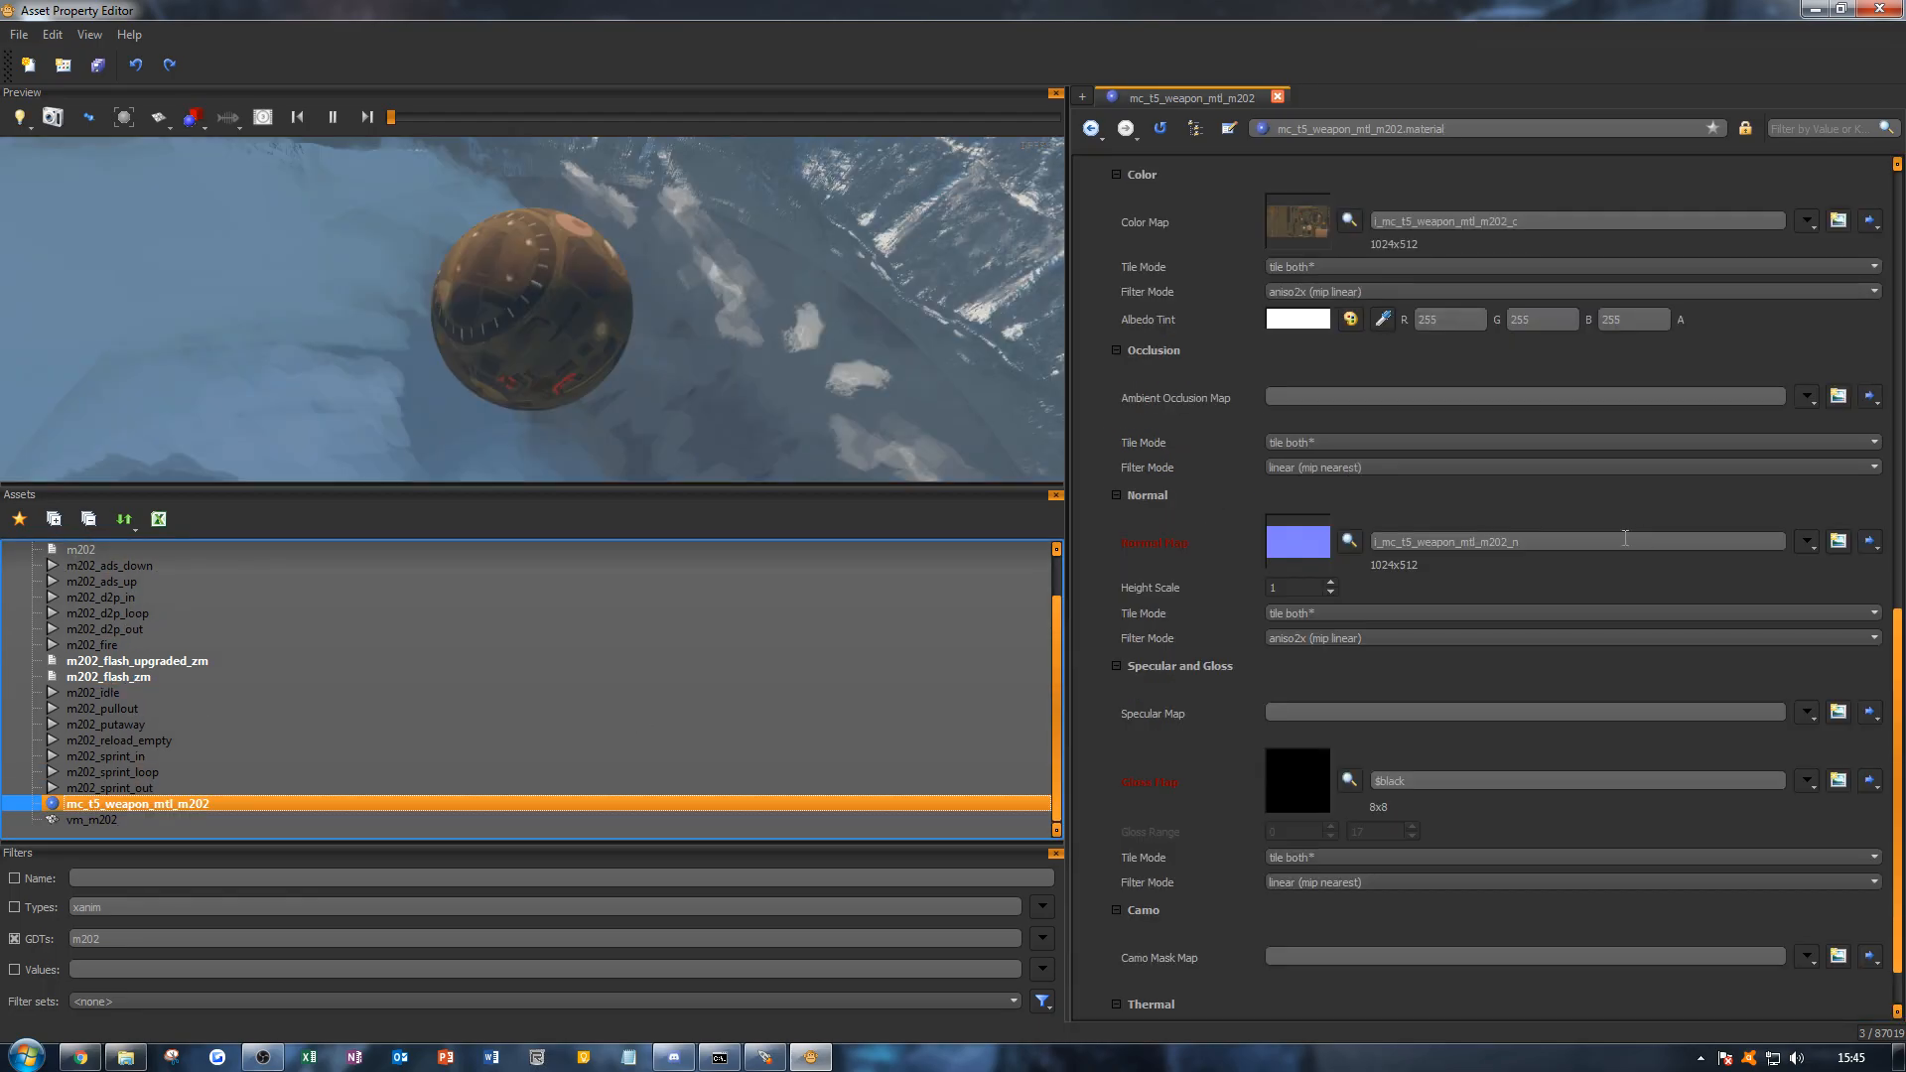
{"action": "left_click", "coordinate": [1838, 712]}
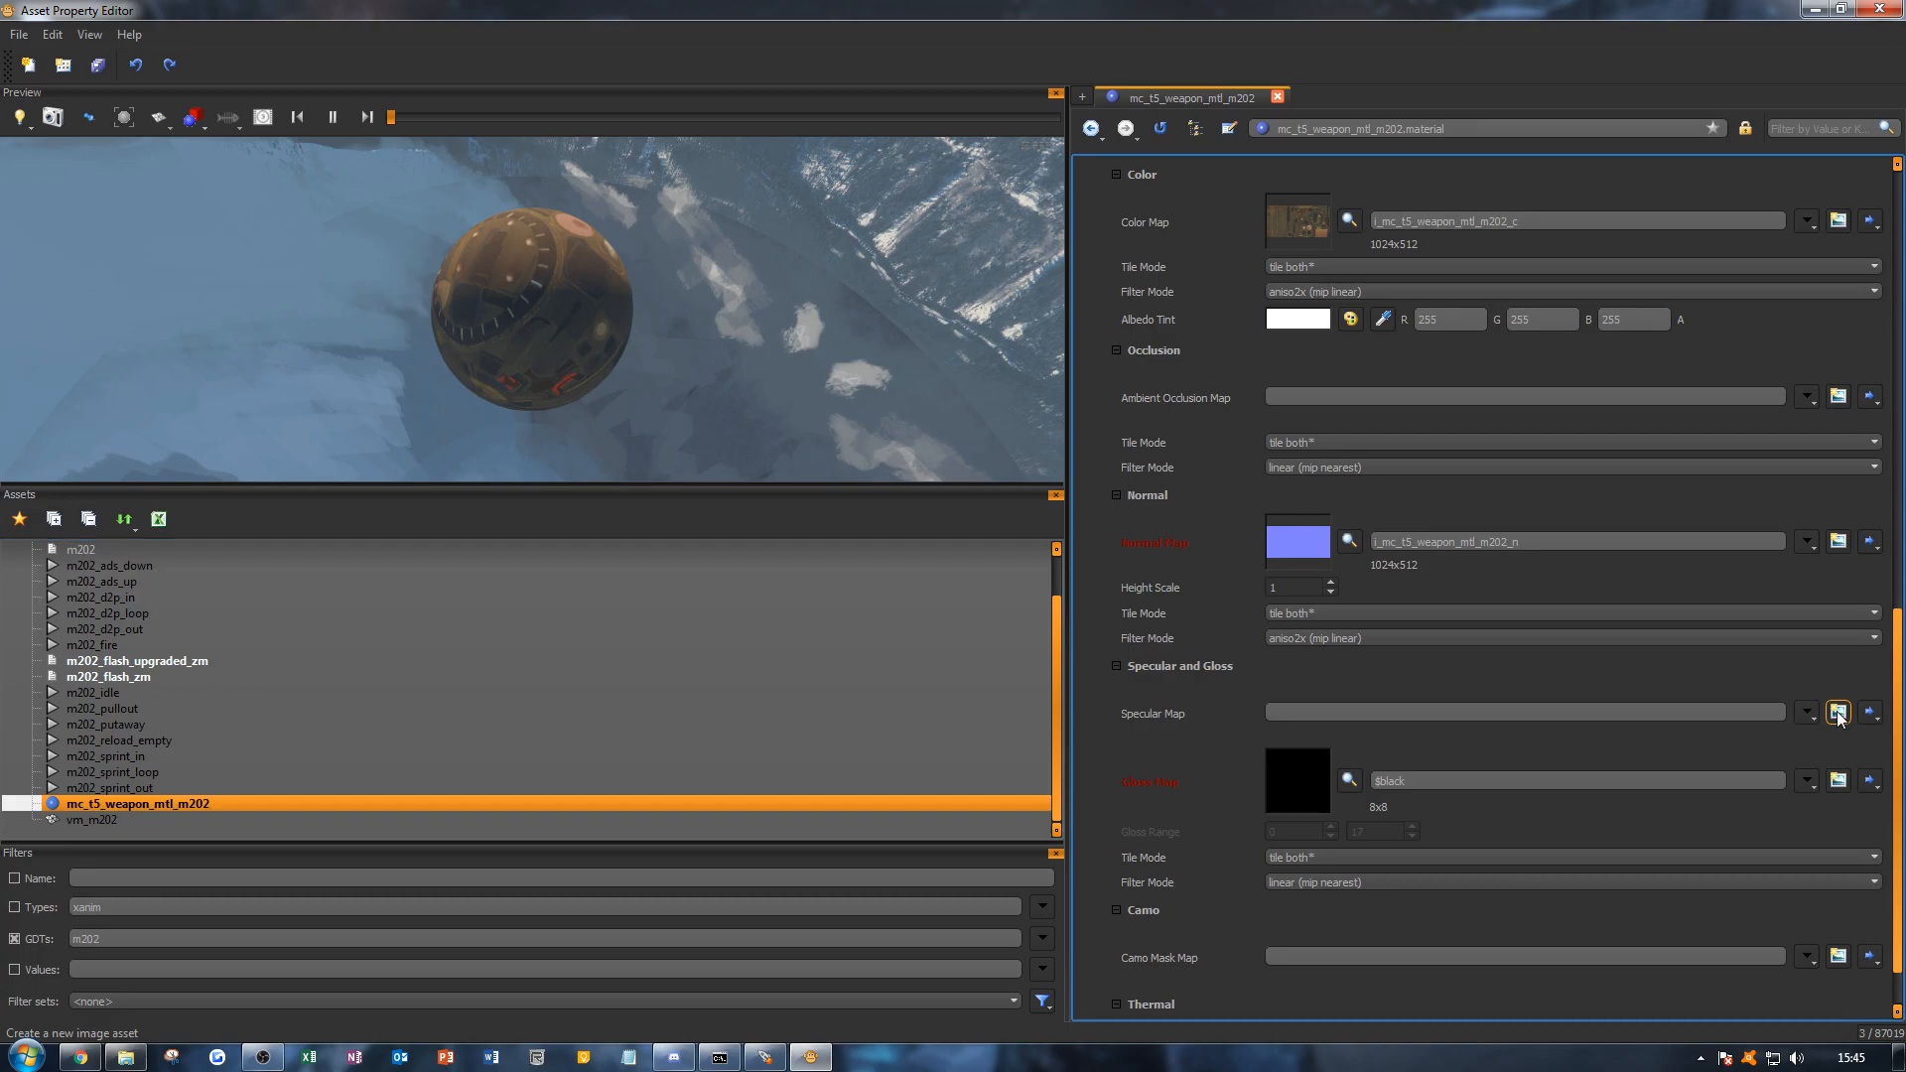
{"action": "left_click", "coordinate": [1076, 593]}
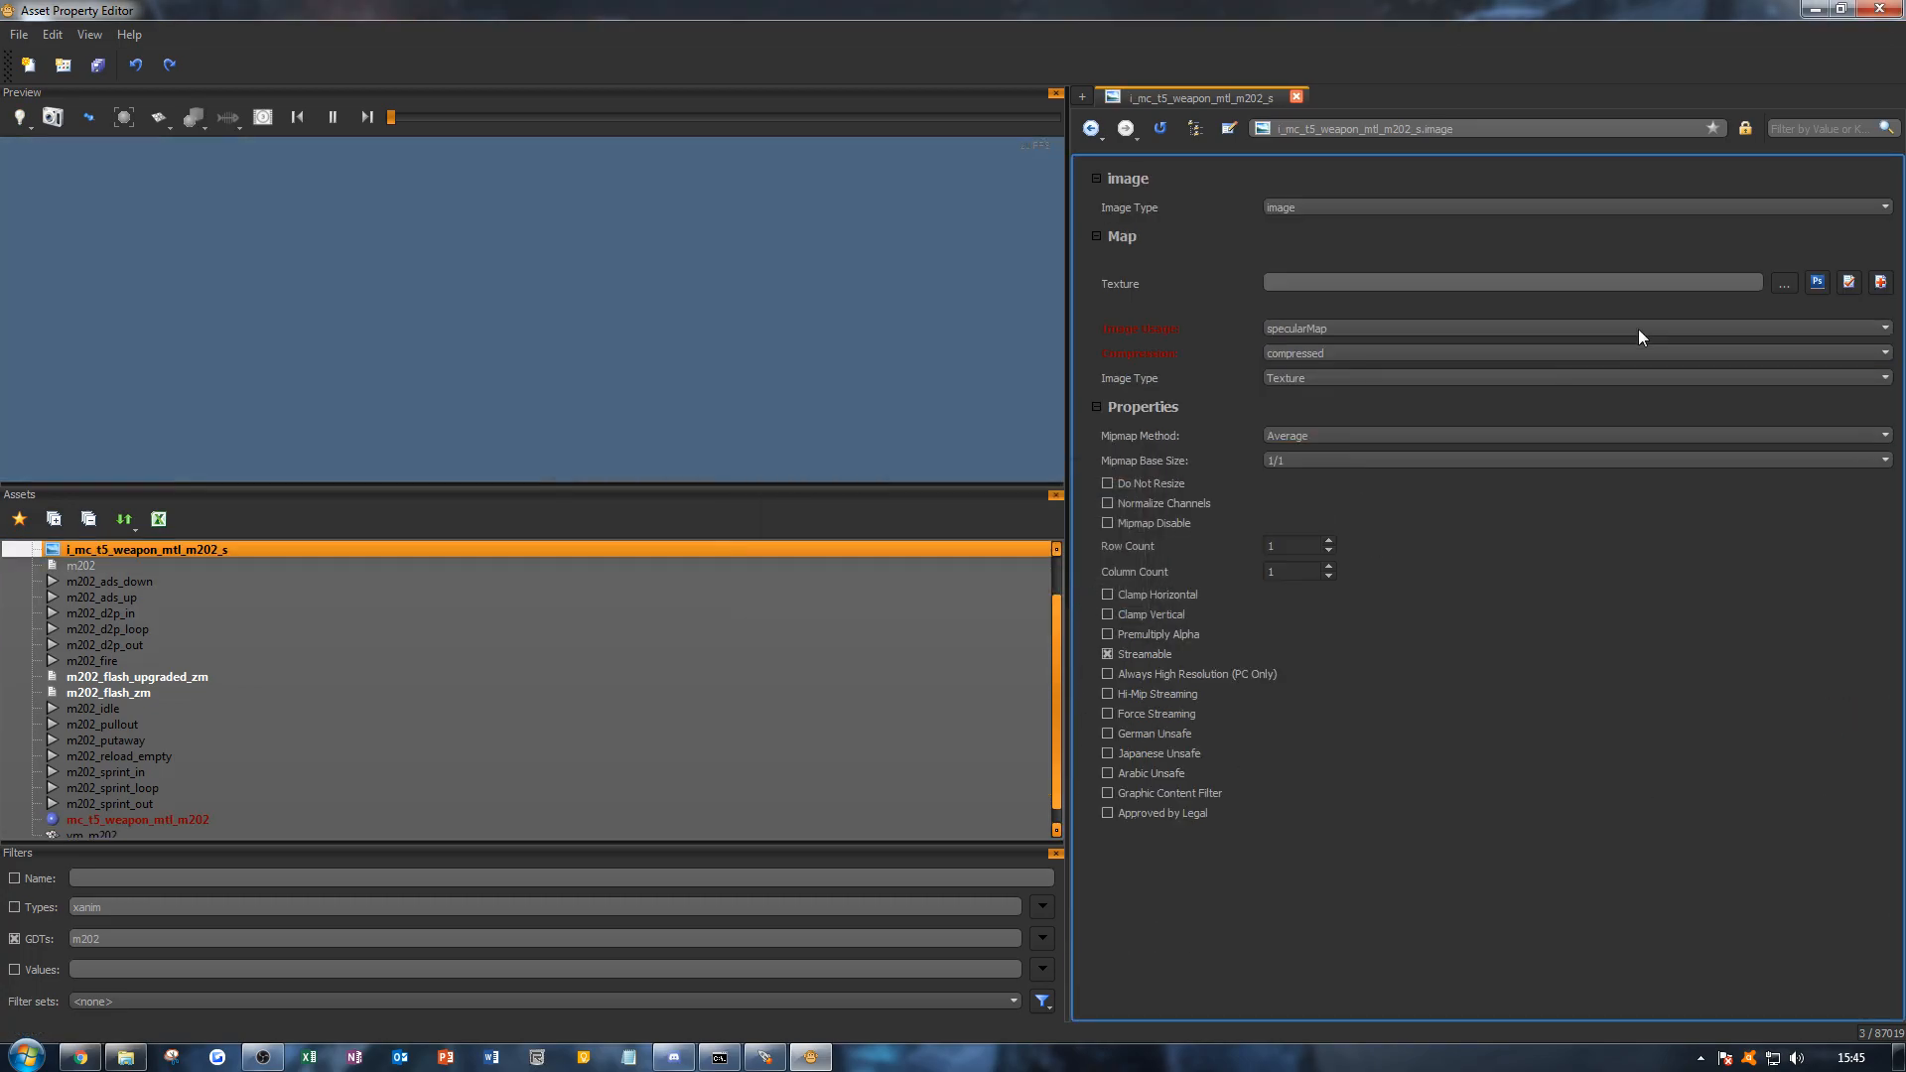
{"action": "left_click", "coordinate": [1784, 282]}
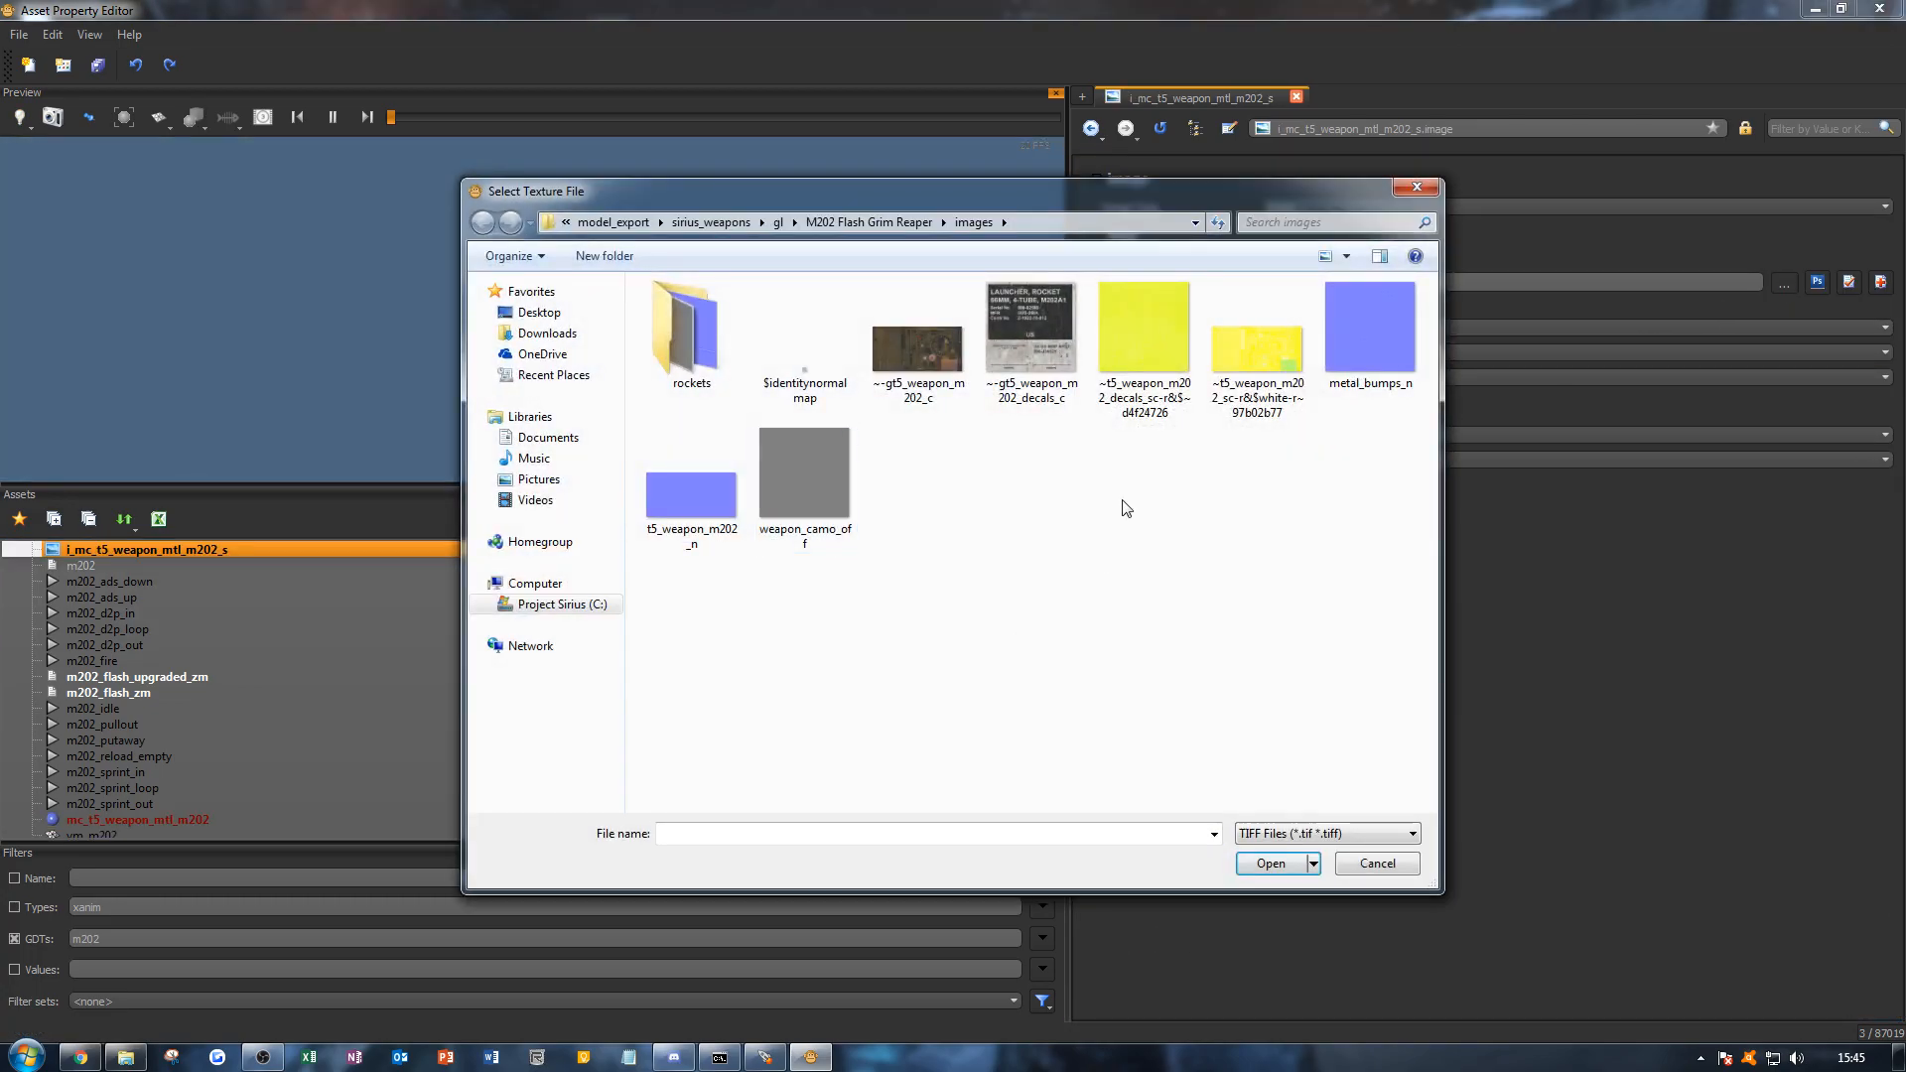
{"action": "double_click", "coordinate": [1277, 325]}
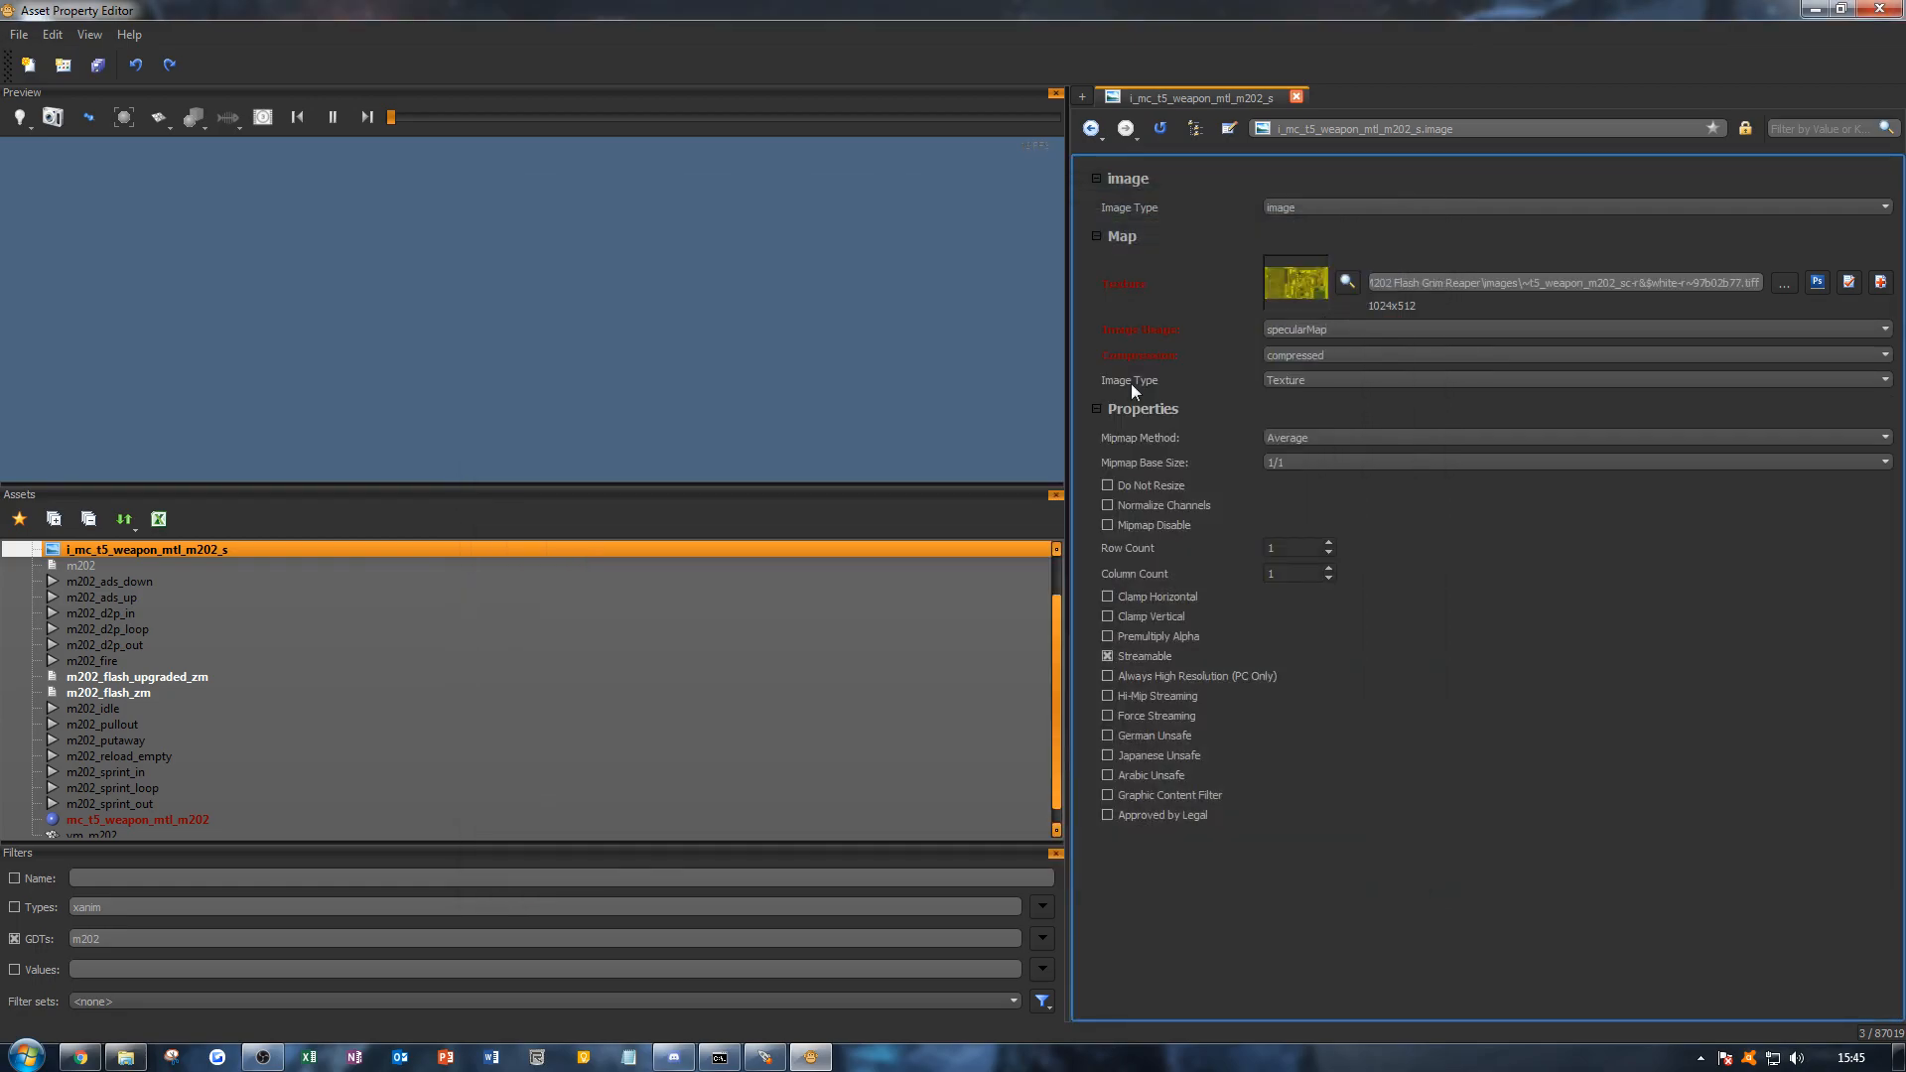
Step: Inspect the mc_t5_weapon_mtl_m202 material on the preview sphere and bring the _images folder window in File Explorer into full view
{"action": "left_click", "coordinate": [266, 814]}
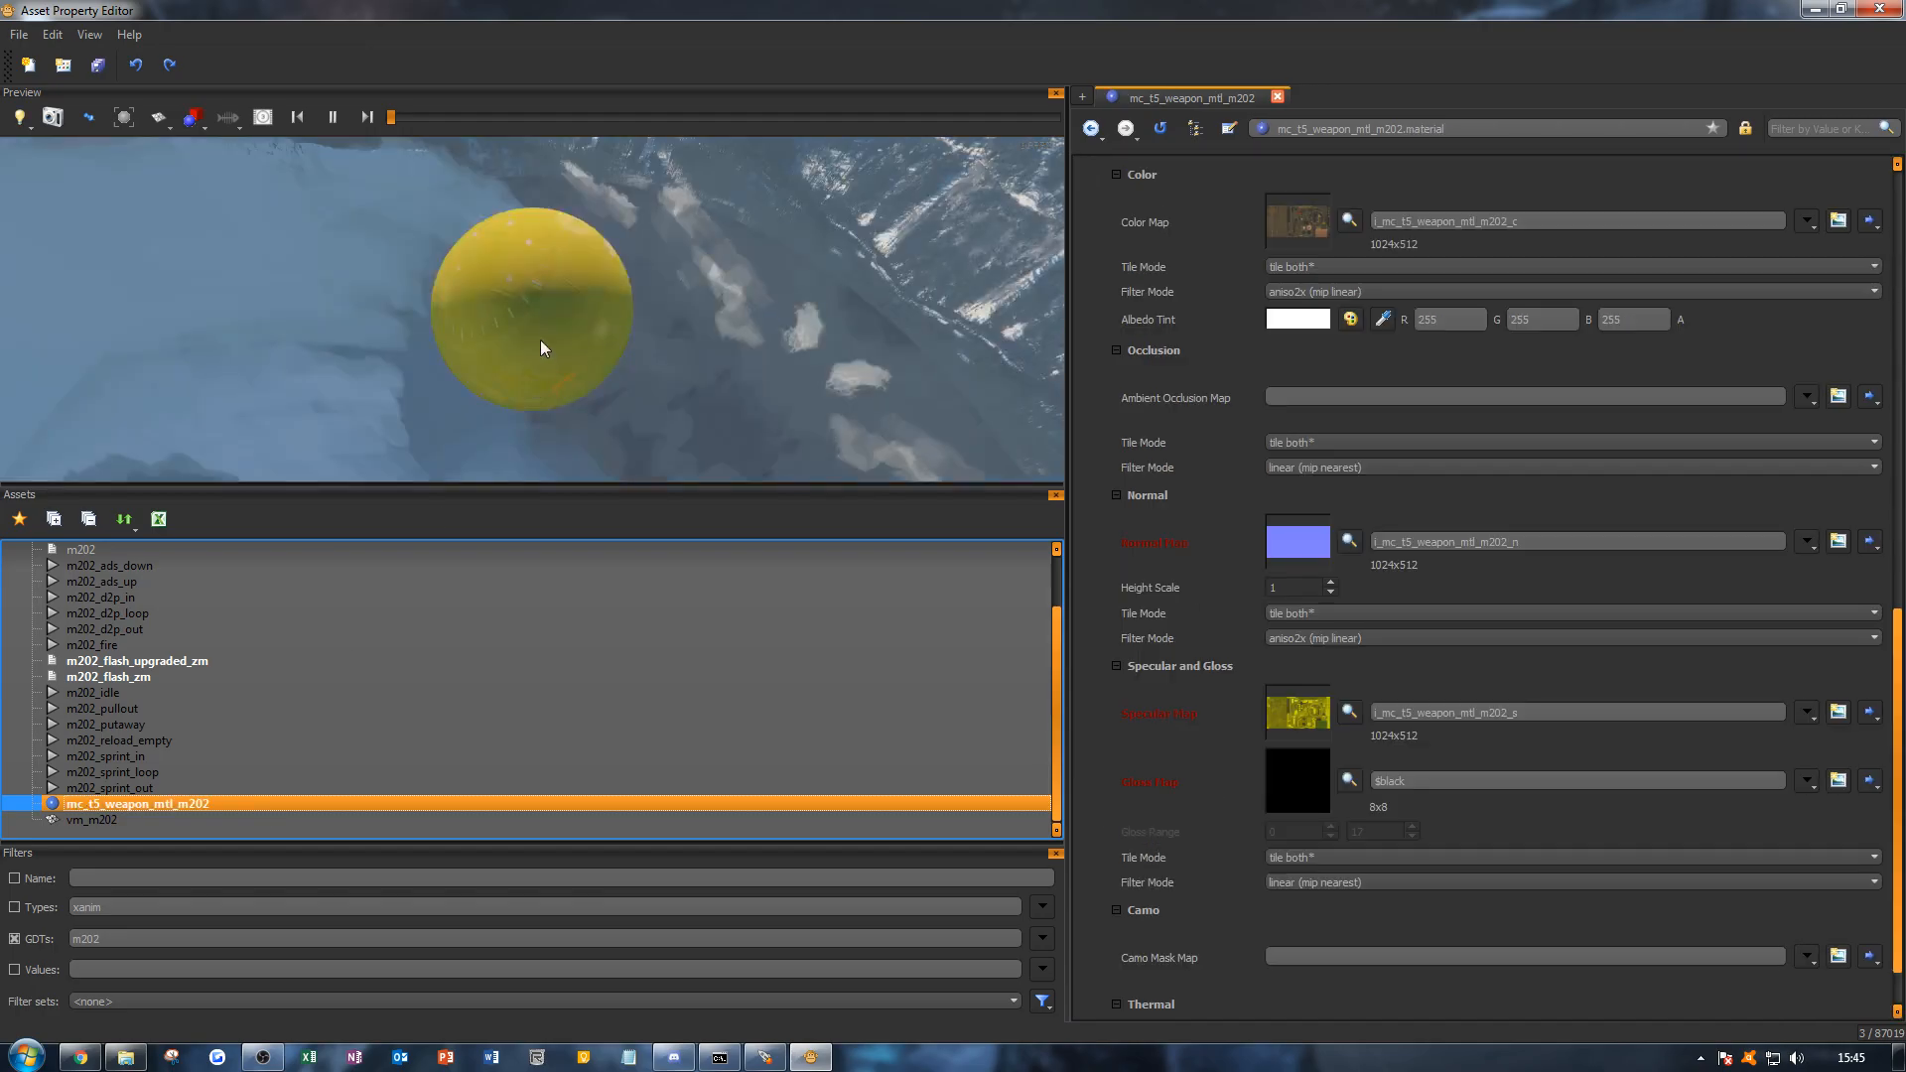
{"action": "scroll", "coordinate": [552, 346], "scroll_direction": "up", "scroll_amount": 5}
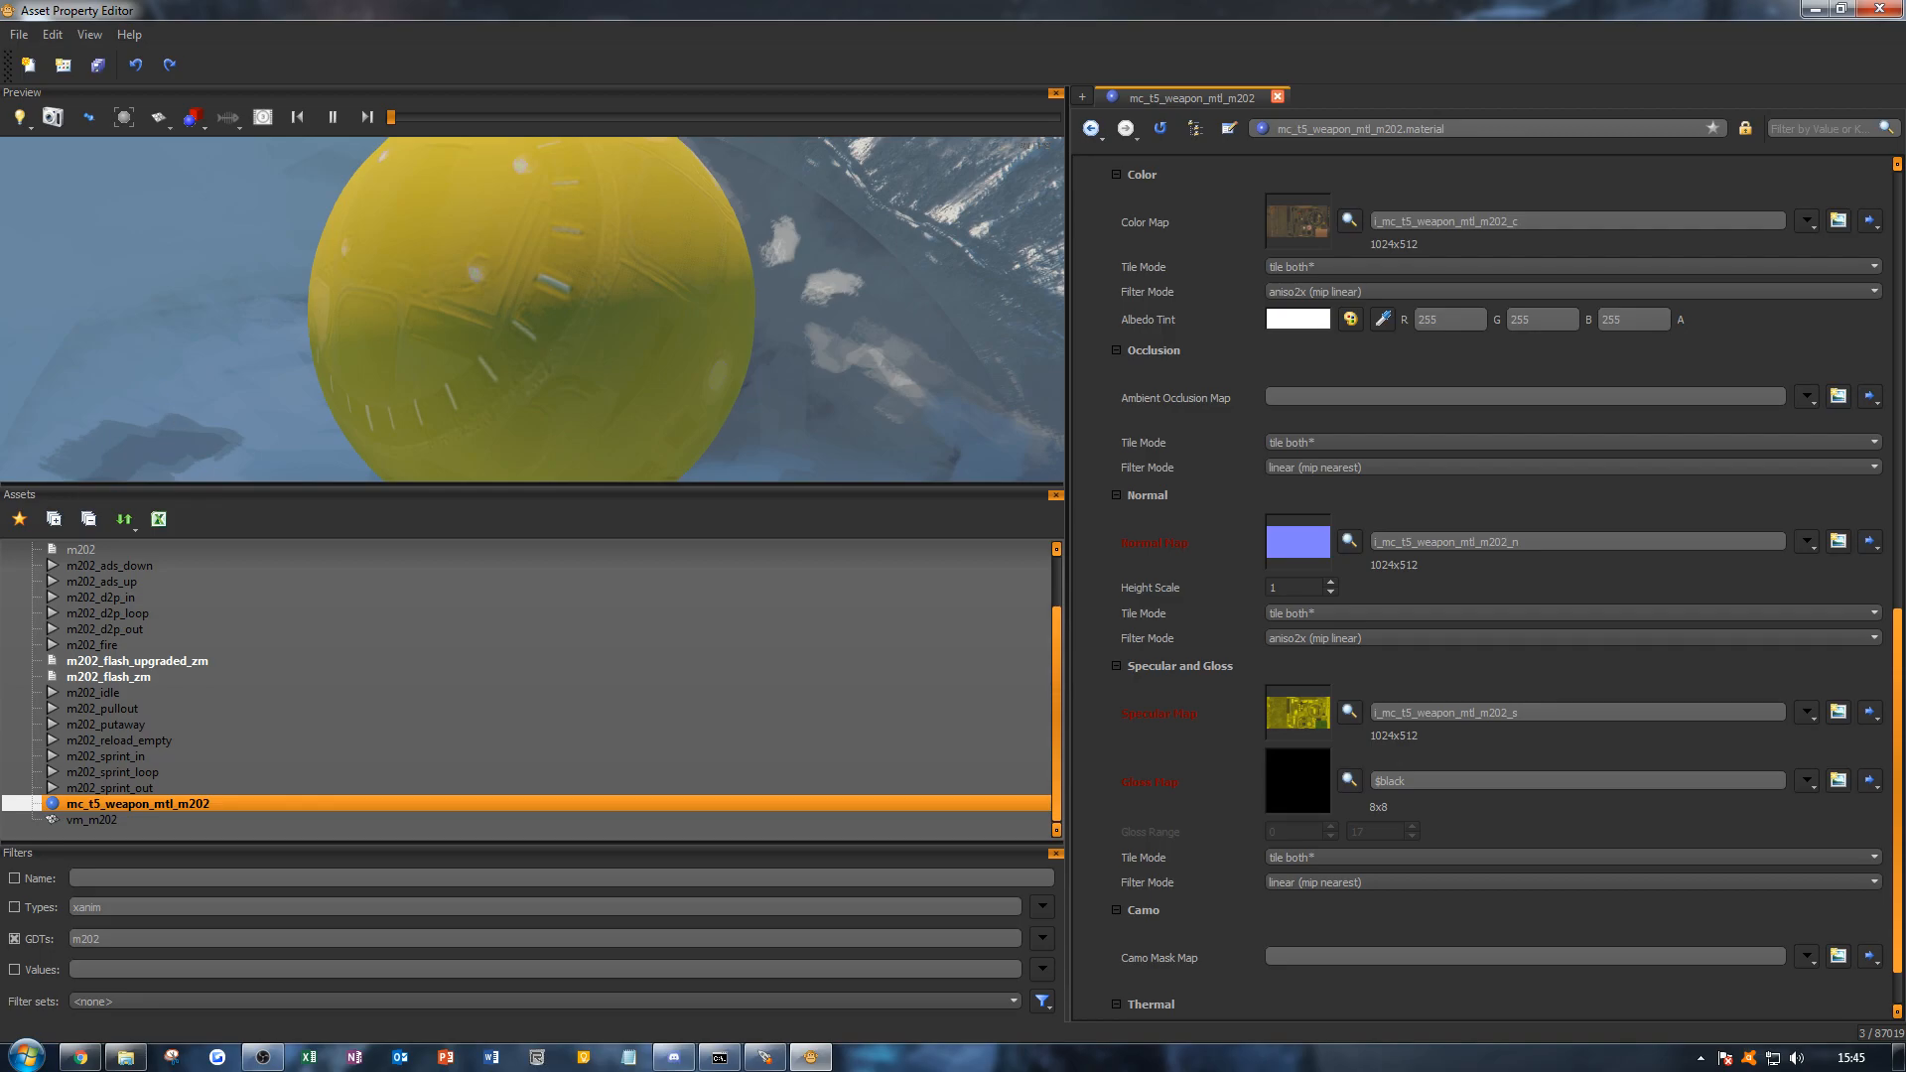
{"action": "left_click_drag", "start_coordinate": [0, 318], "coordinate": [413, 282]}
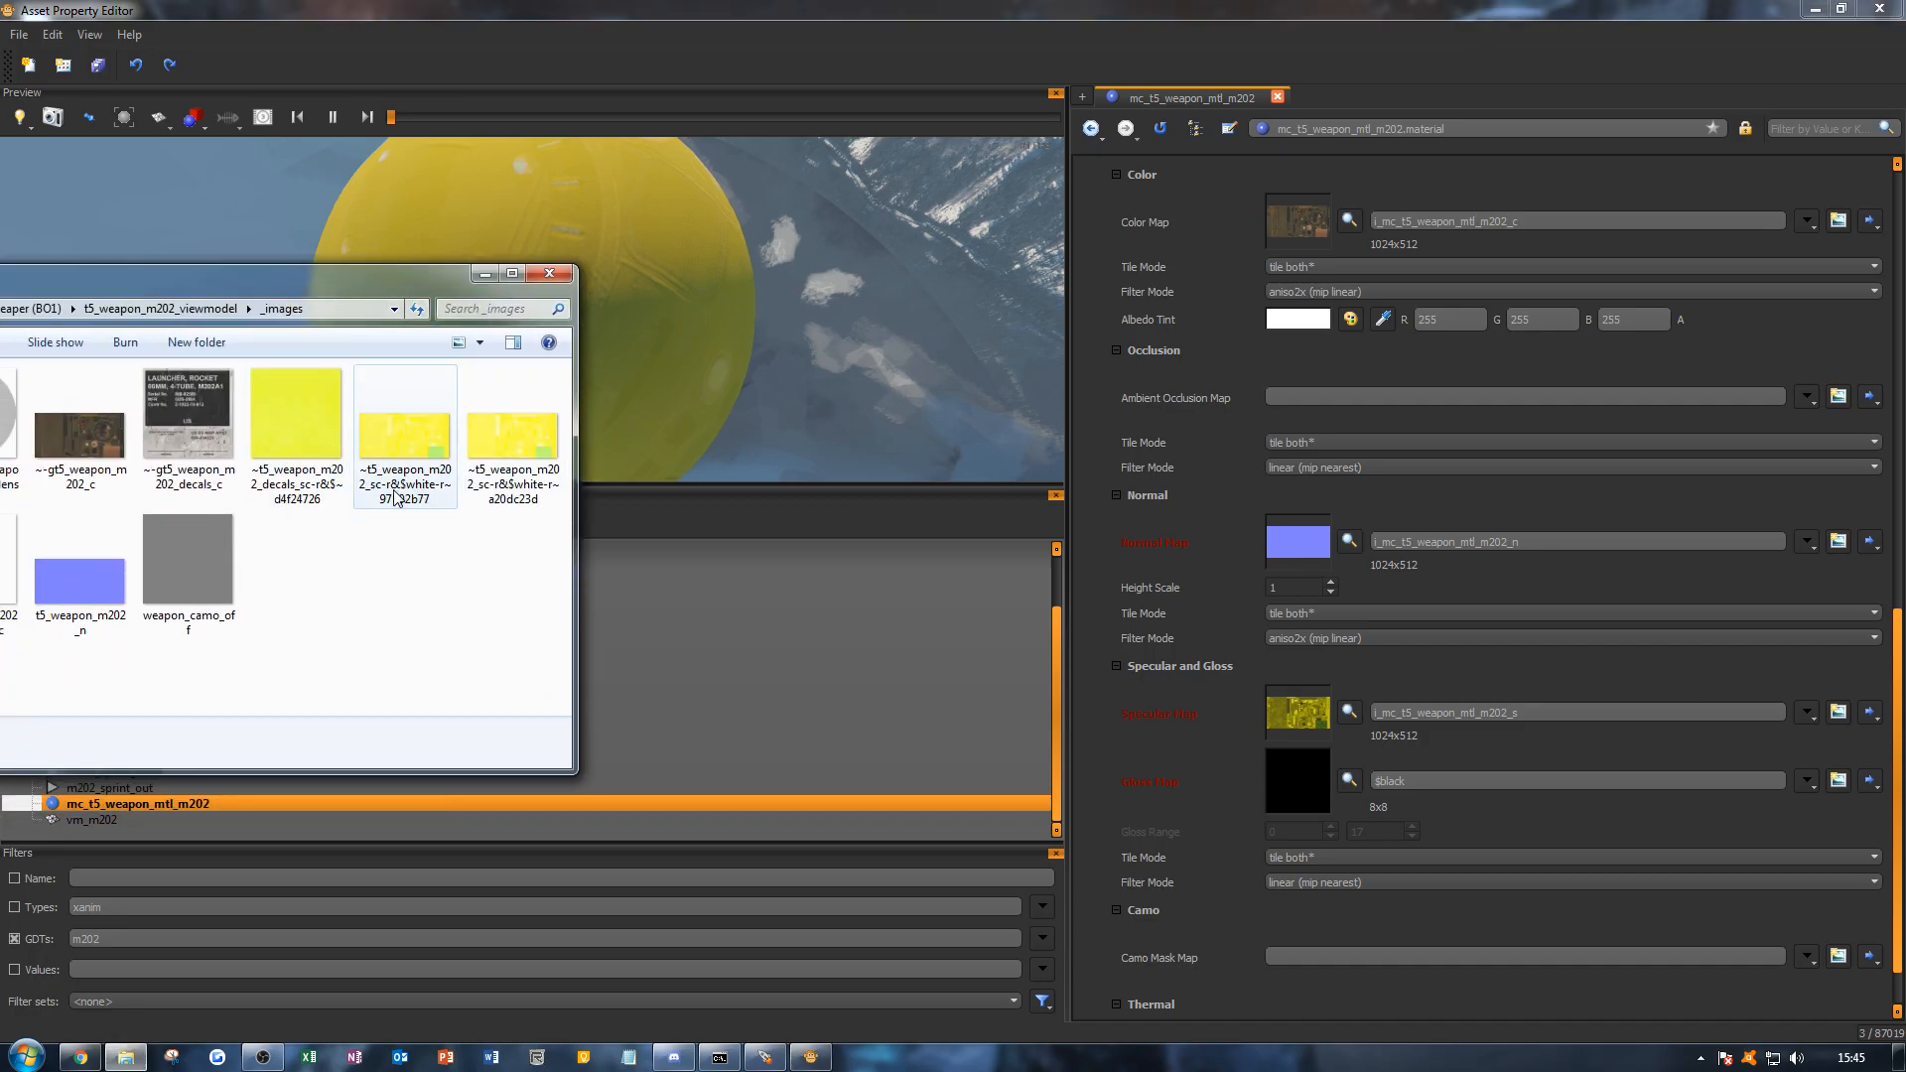
{"action": "left_click_drag", "start_coordinate": [368, 295], "coordinate": [943, 262]}
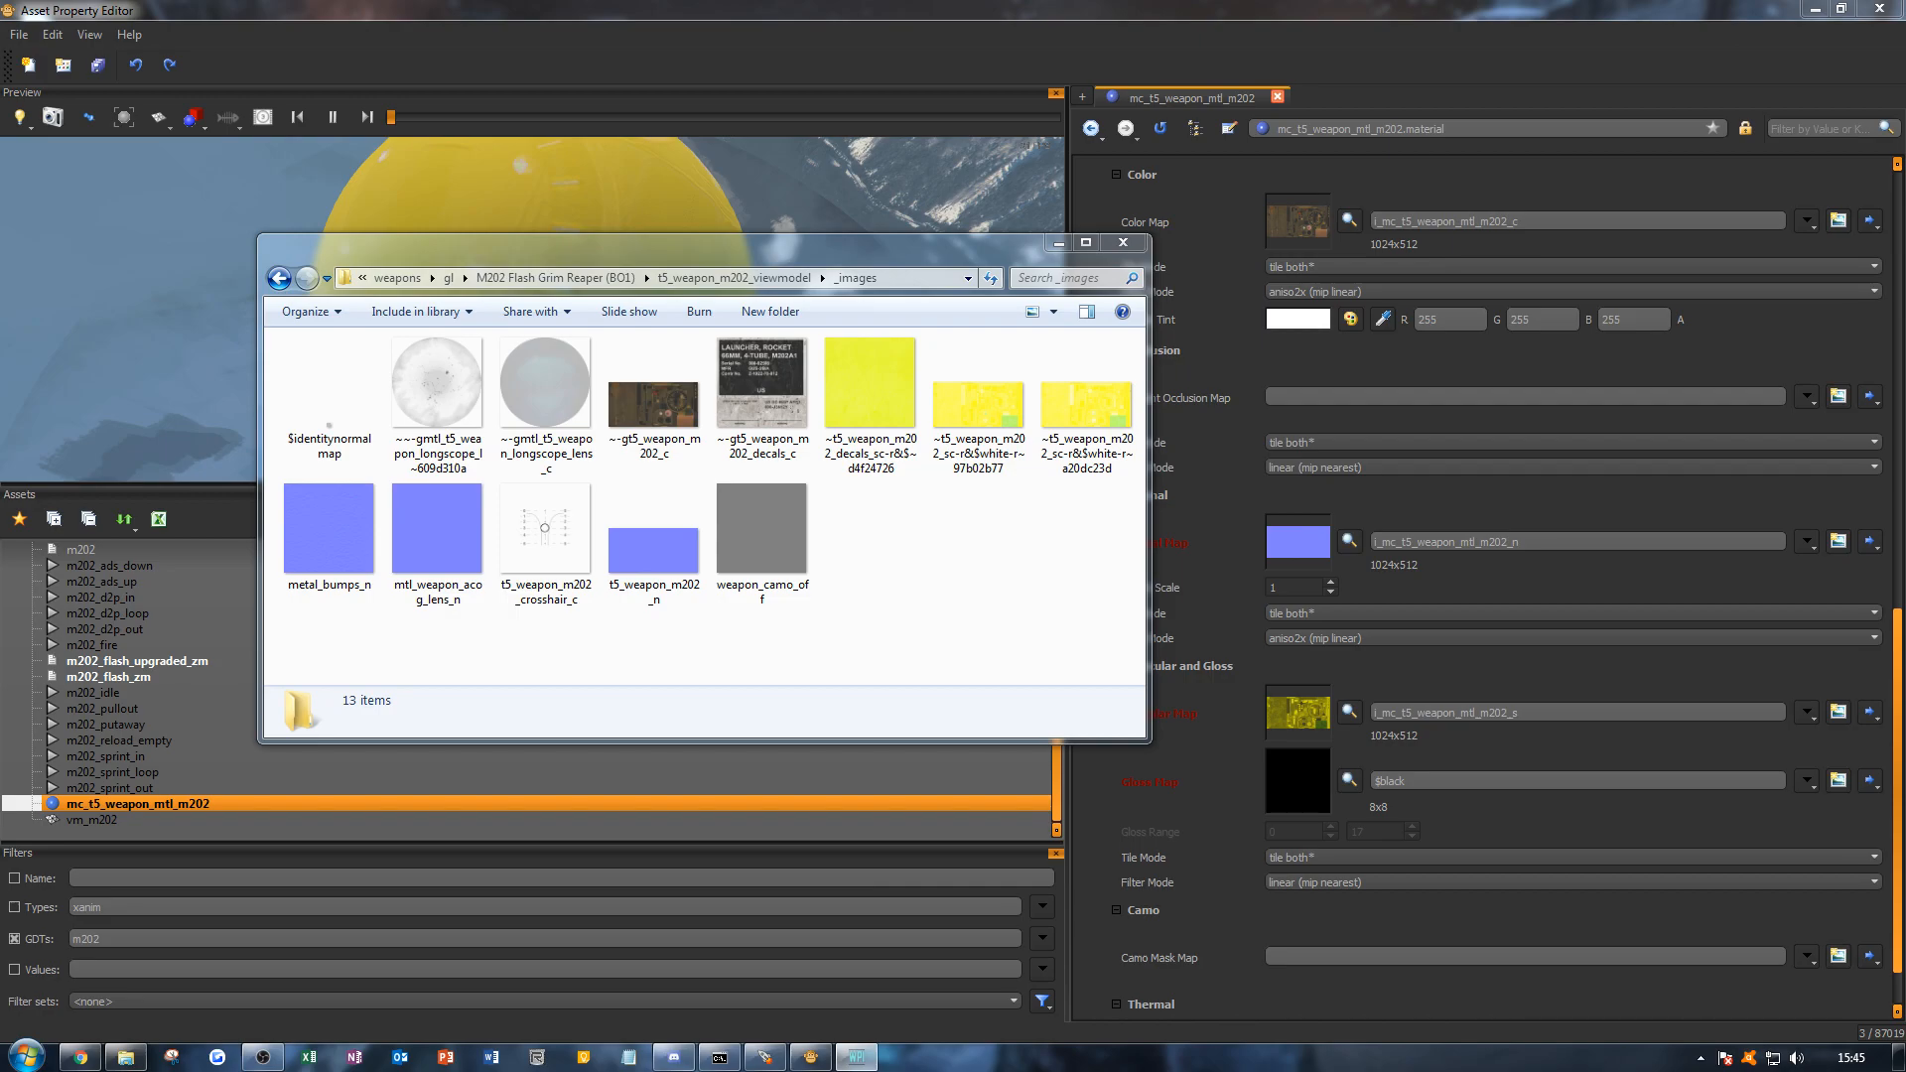
Step: Switch to Weapon Port Infopedia and read the specular roughness and gloss map notes on its Texture Names wiki page
{"action": "left_click_drag", "start_coordinate": [884, 377], "coordinate": [651, 407]}
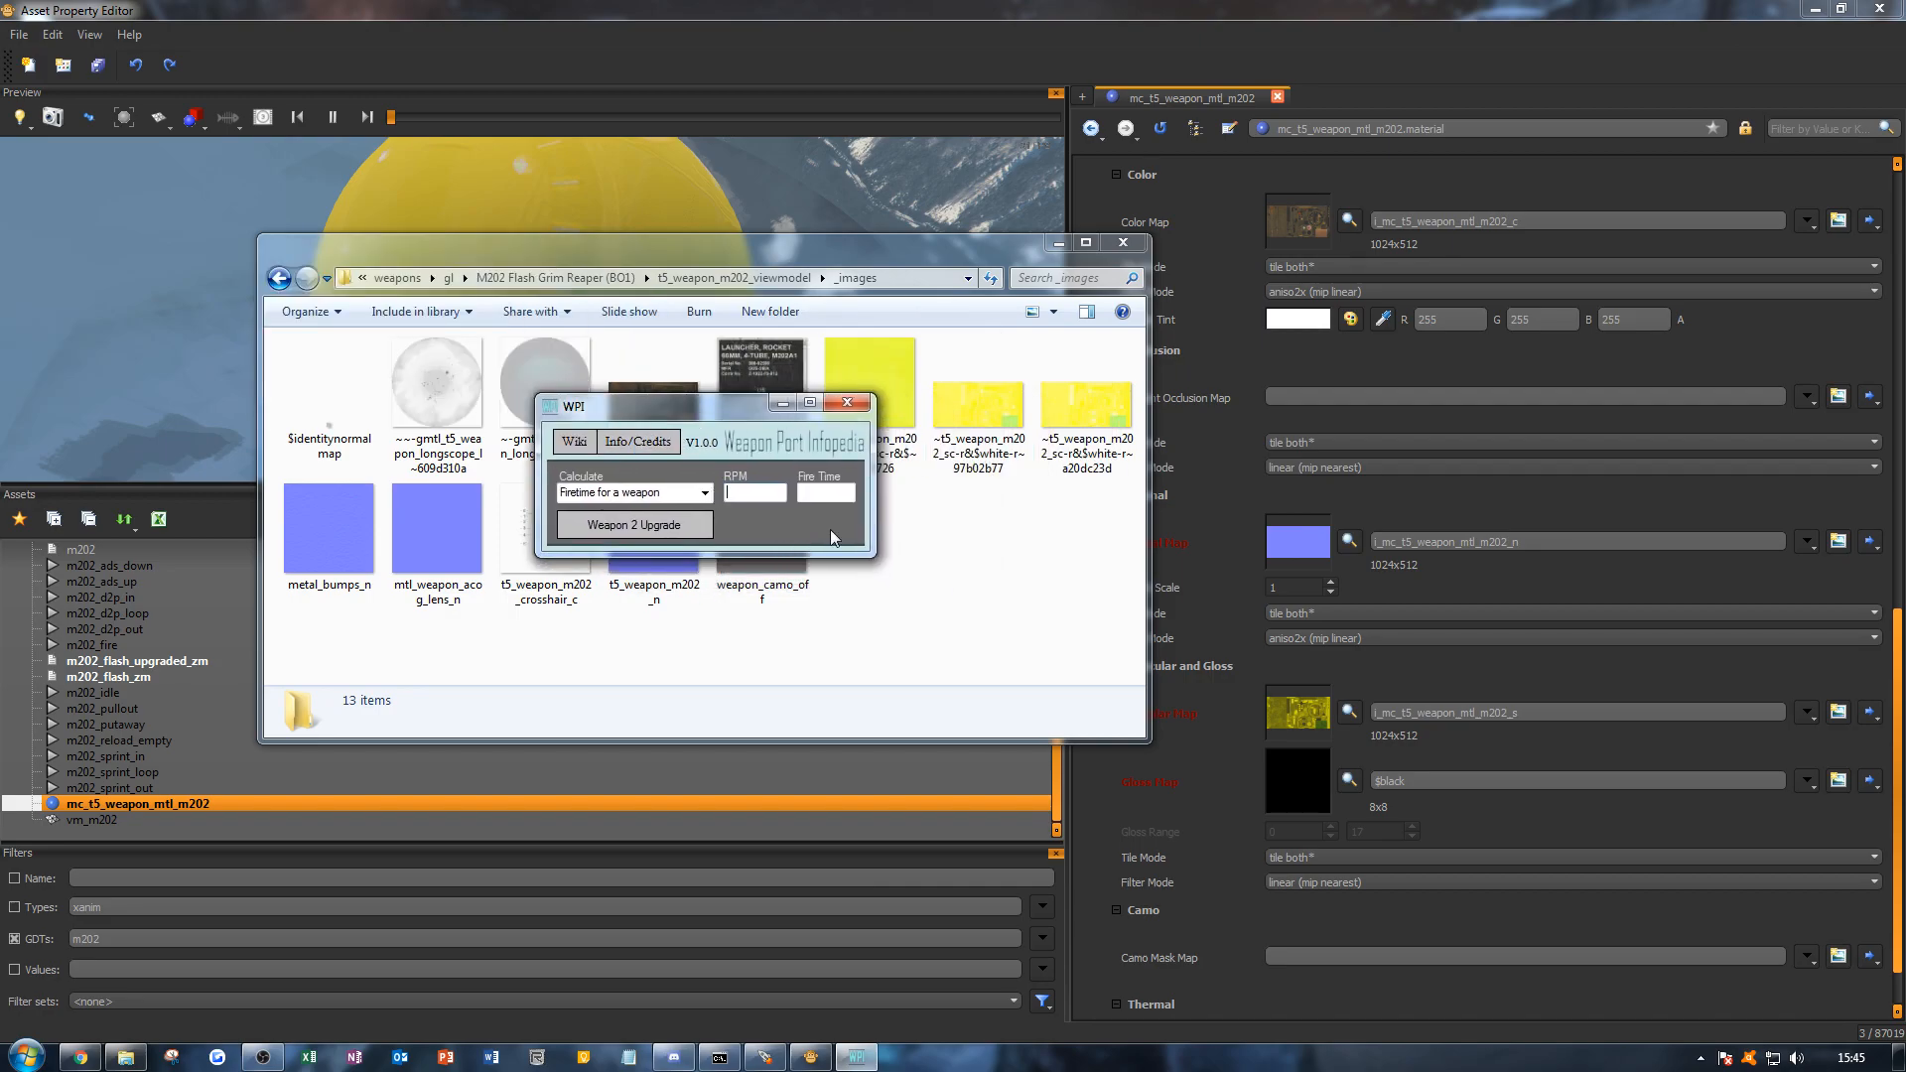
{"action": "left_click", "coordinate": [769, 493]}
{"action": "left_click", "coordinate": [584, 446]}
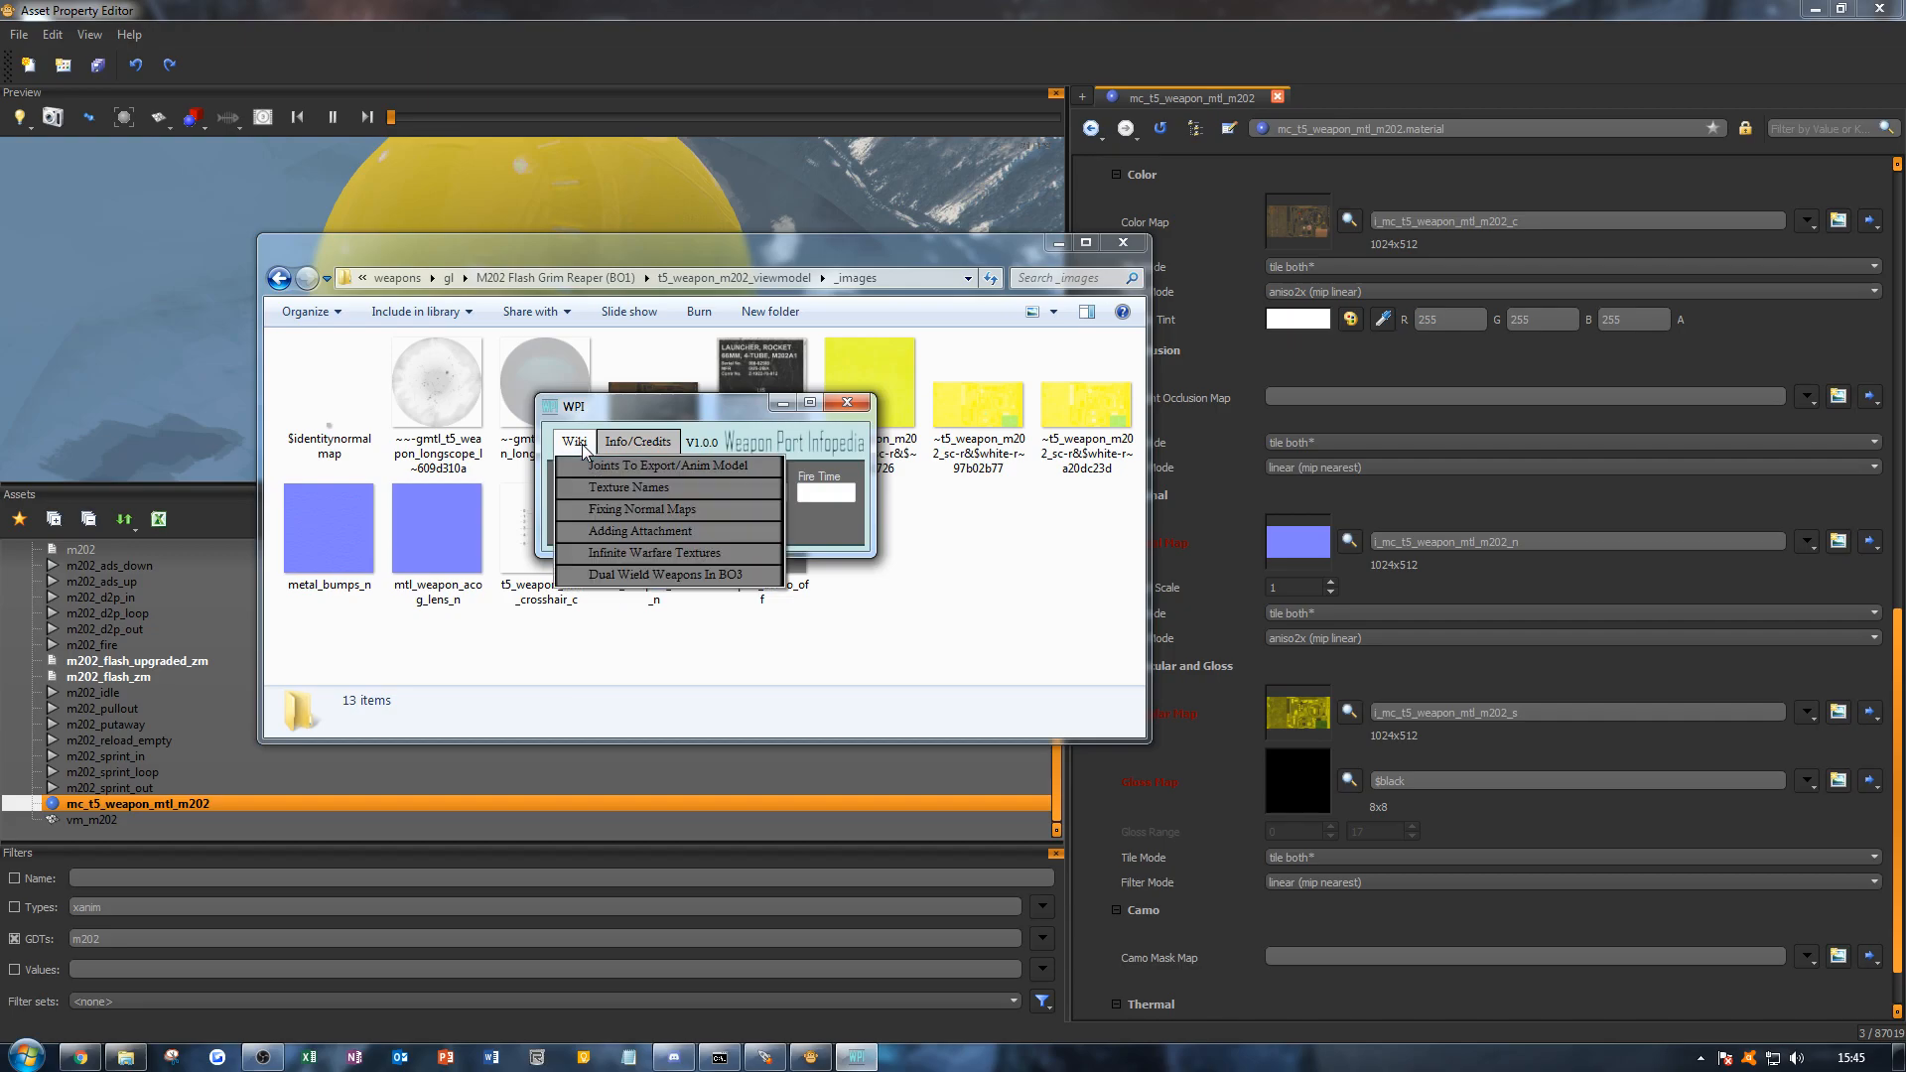
{"action": "left_click", "coordinate": [619, 488]}
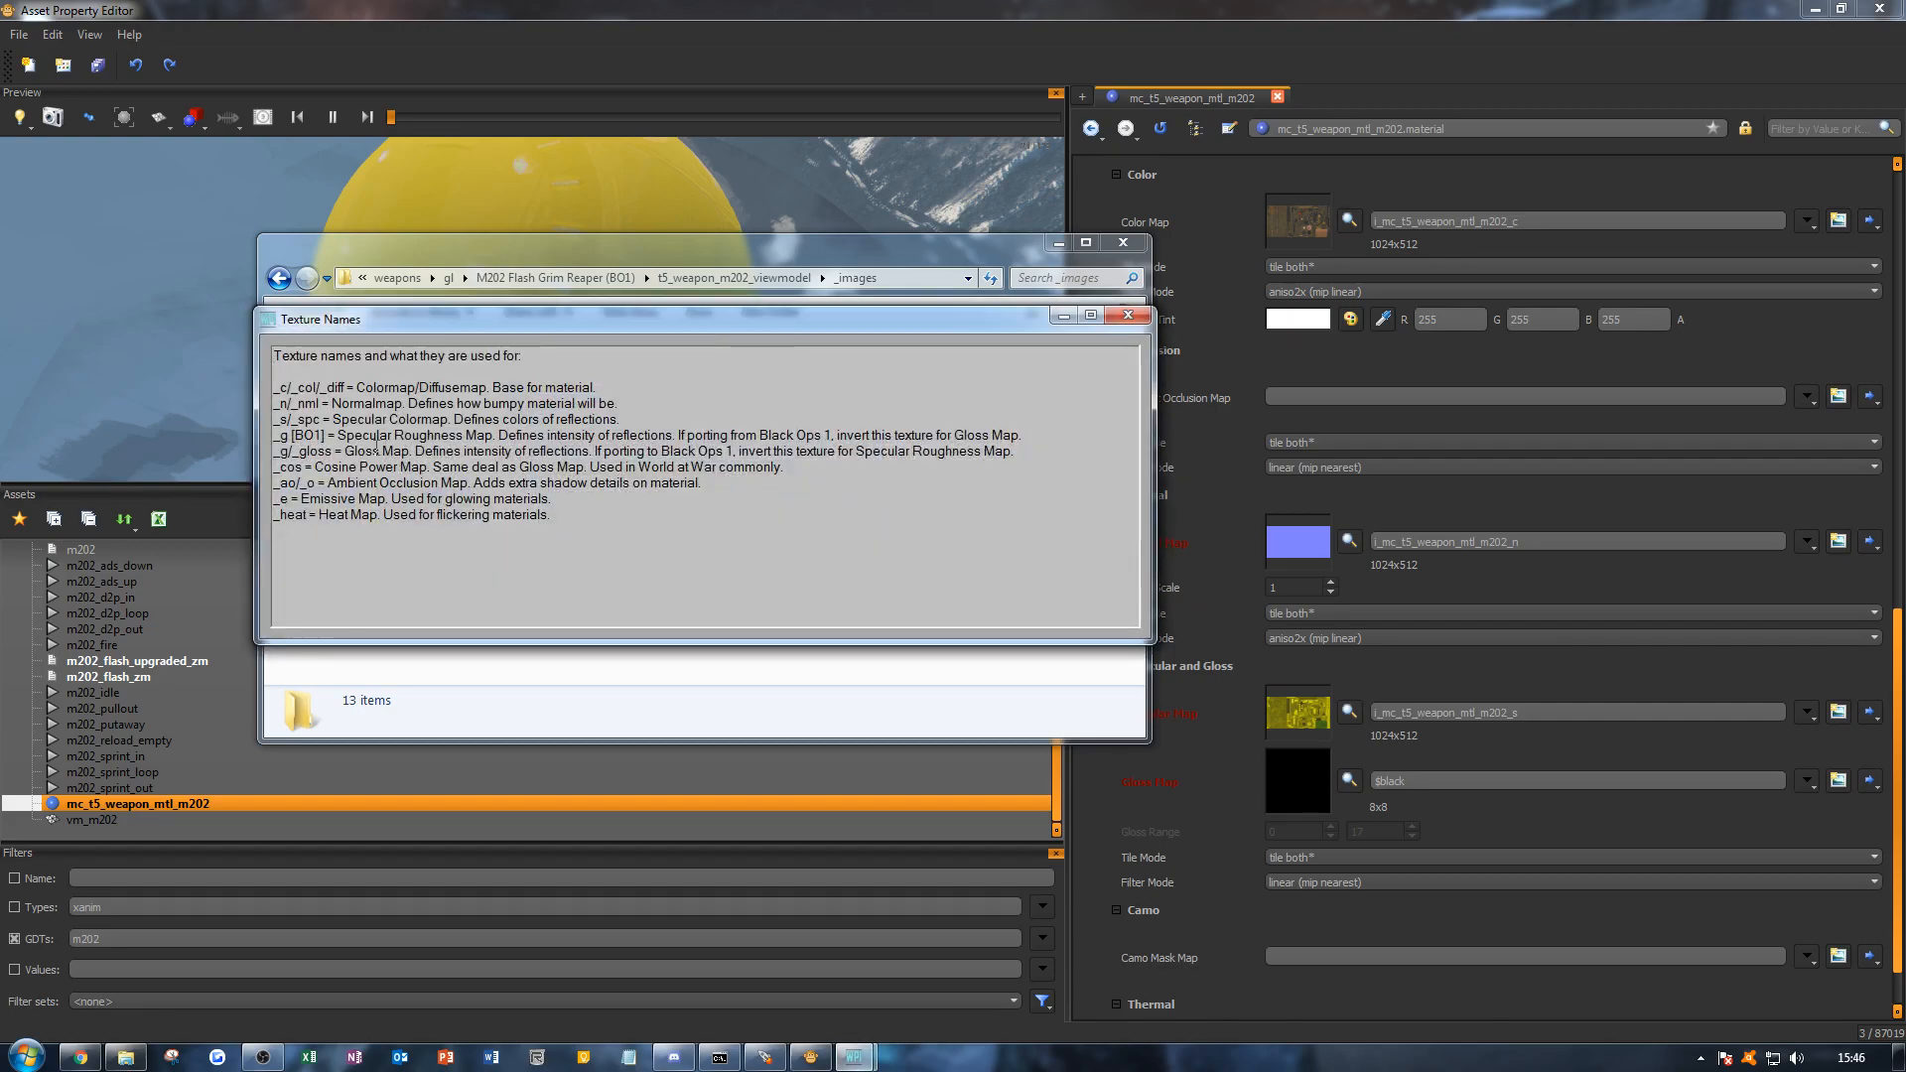
{"action": "left_click_drag", "start_coordinate": [366, 437], "coordinate": [489, 437]}
{"action": "left_click", "coordinate": [491, 438]}
{"action": "left_click_drag", "start_coordinate": [518, 318], "coordinate": [1163, 561]}
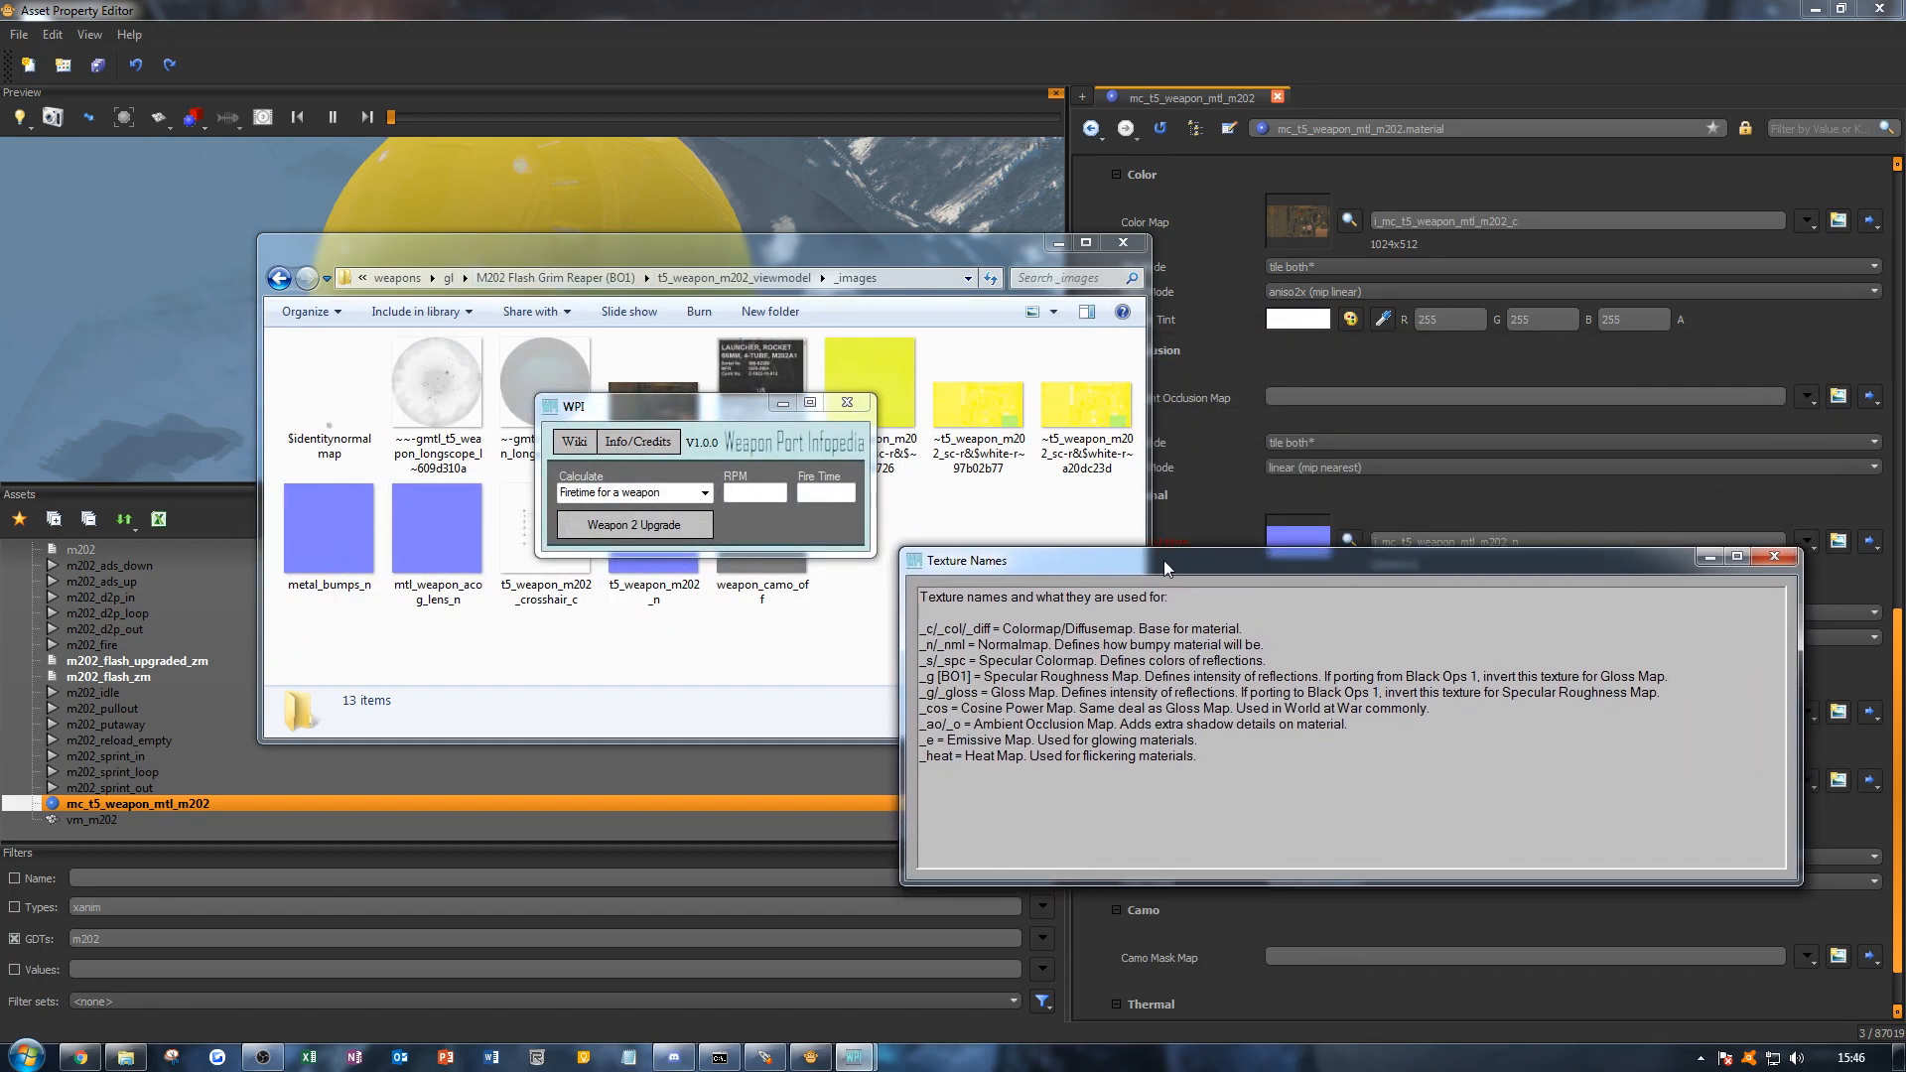
{"action": "left_click_drag", "start_coordinate": [1058, 693], "coordinate": [1622, 698]}
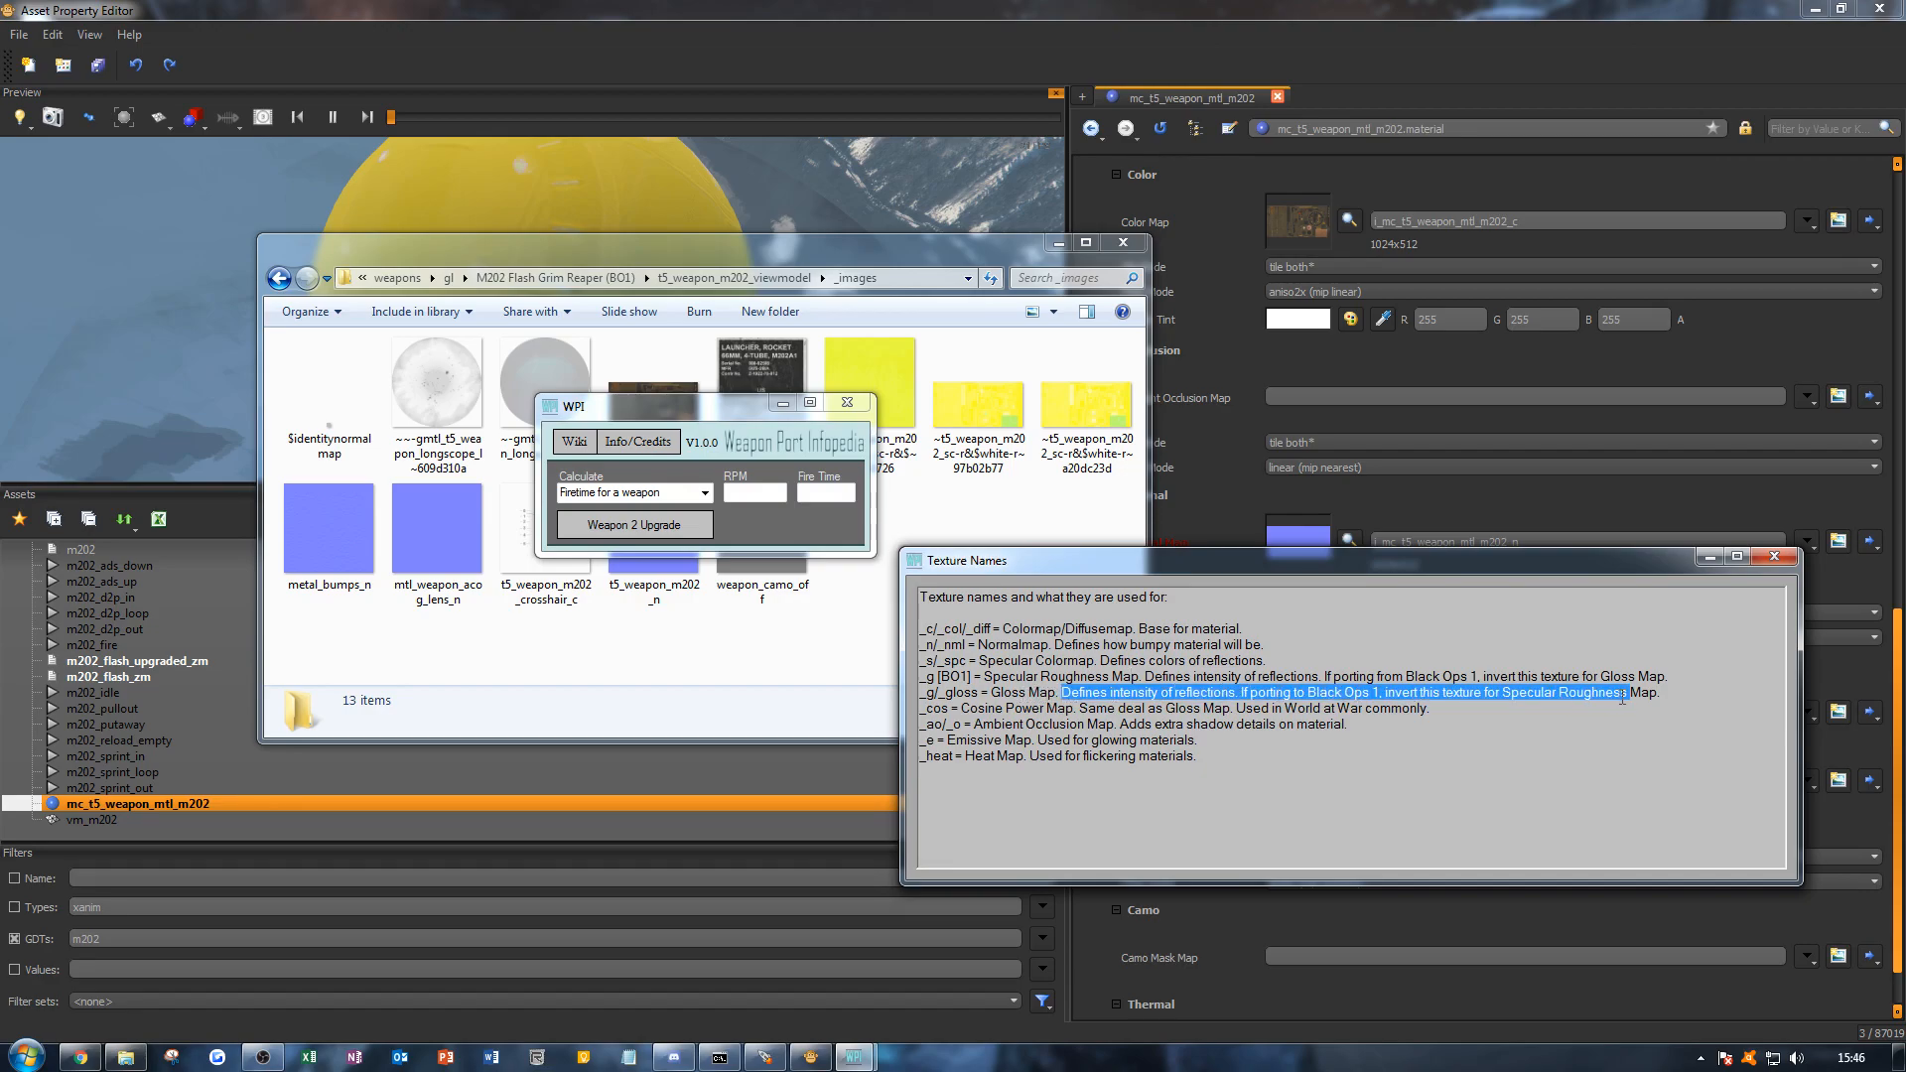
Step: Review the Gloss Map note about inverting the texture for a Specular Roughness Map on the Texture Names page
{"action": "left_click", "coordinate": [1623, 697]}
{"action": "left_click_drag", "start_coordinate": [1385, 692], "coordinate": [1662, 693]}
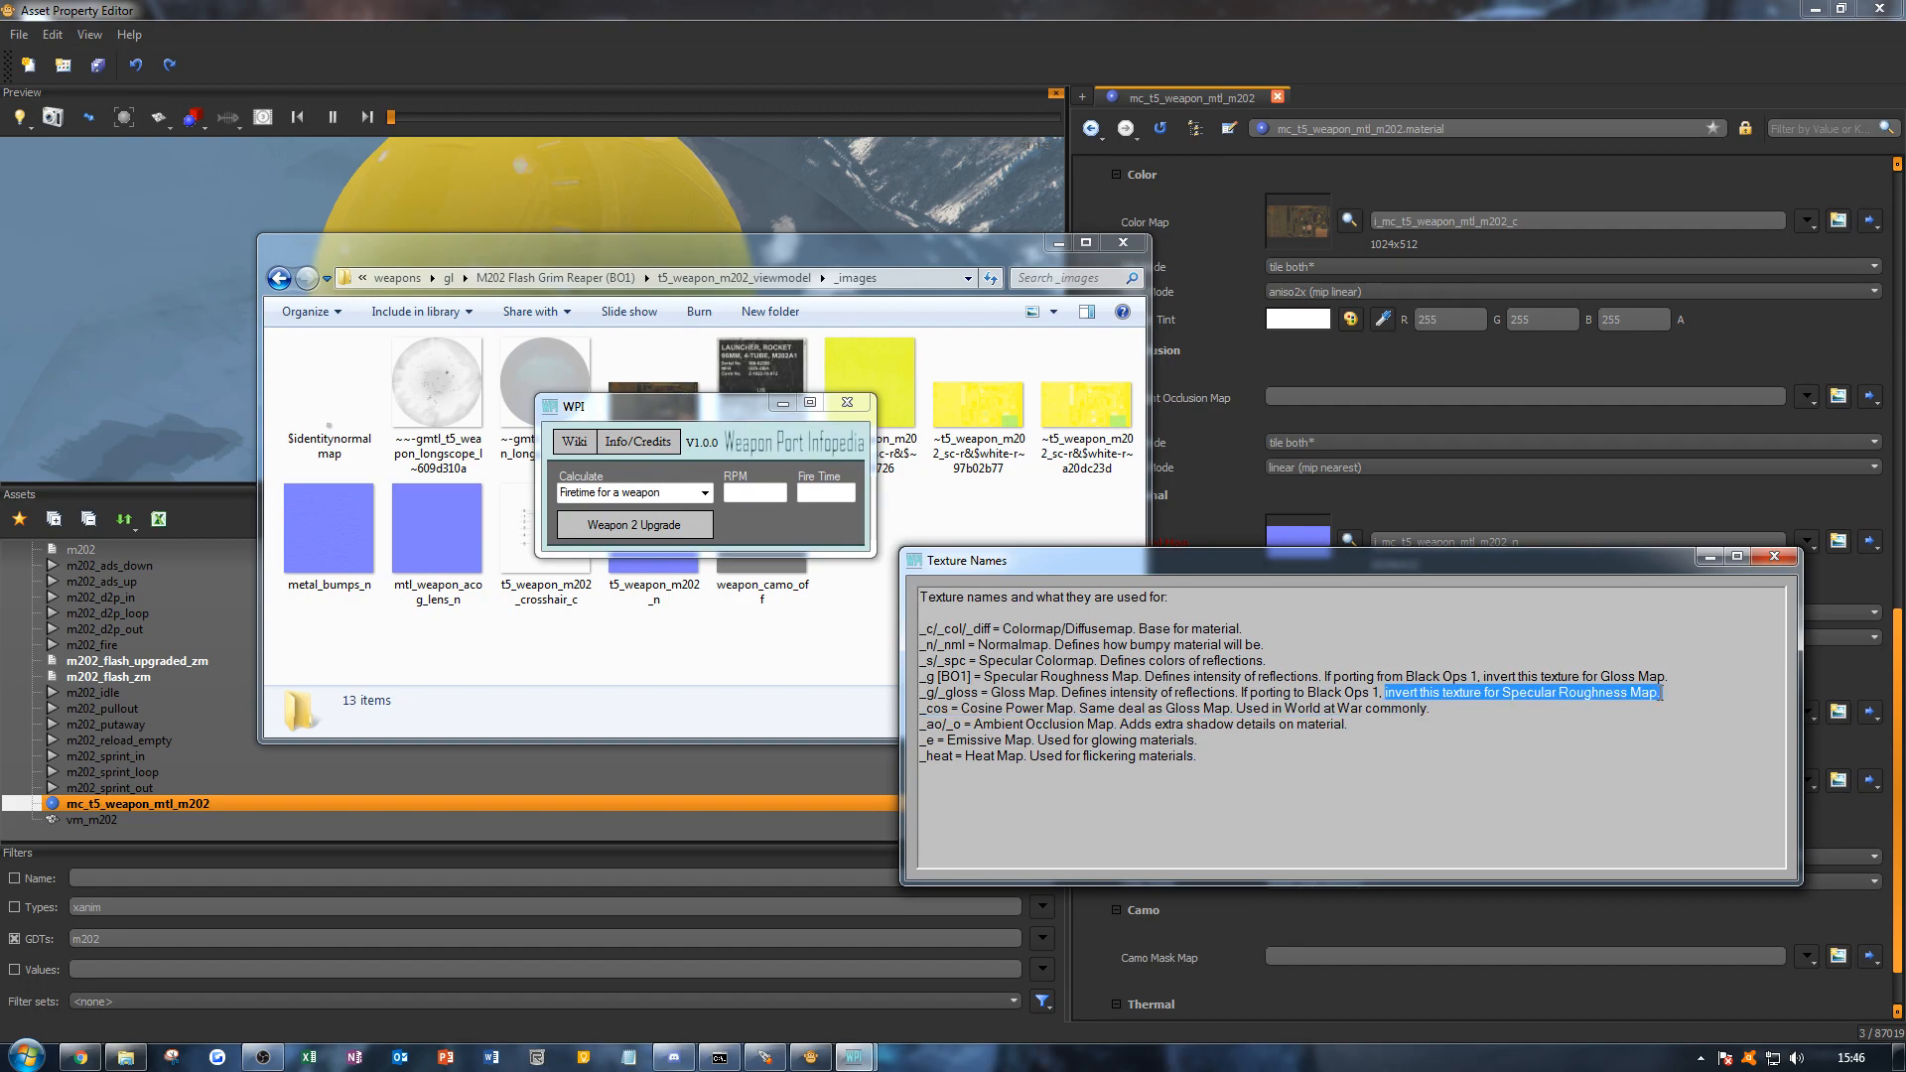
{"action": "left_click", "coordinate": [1664, 693]}
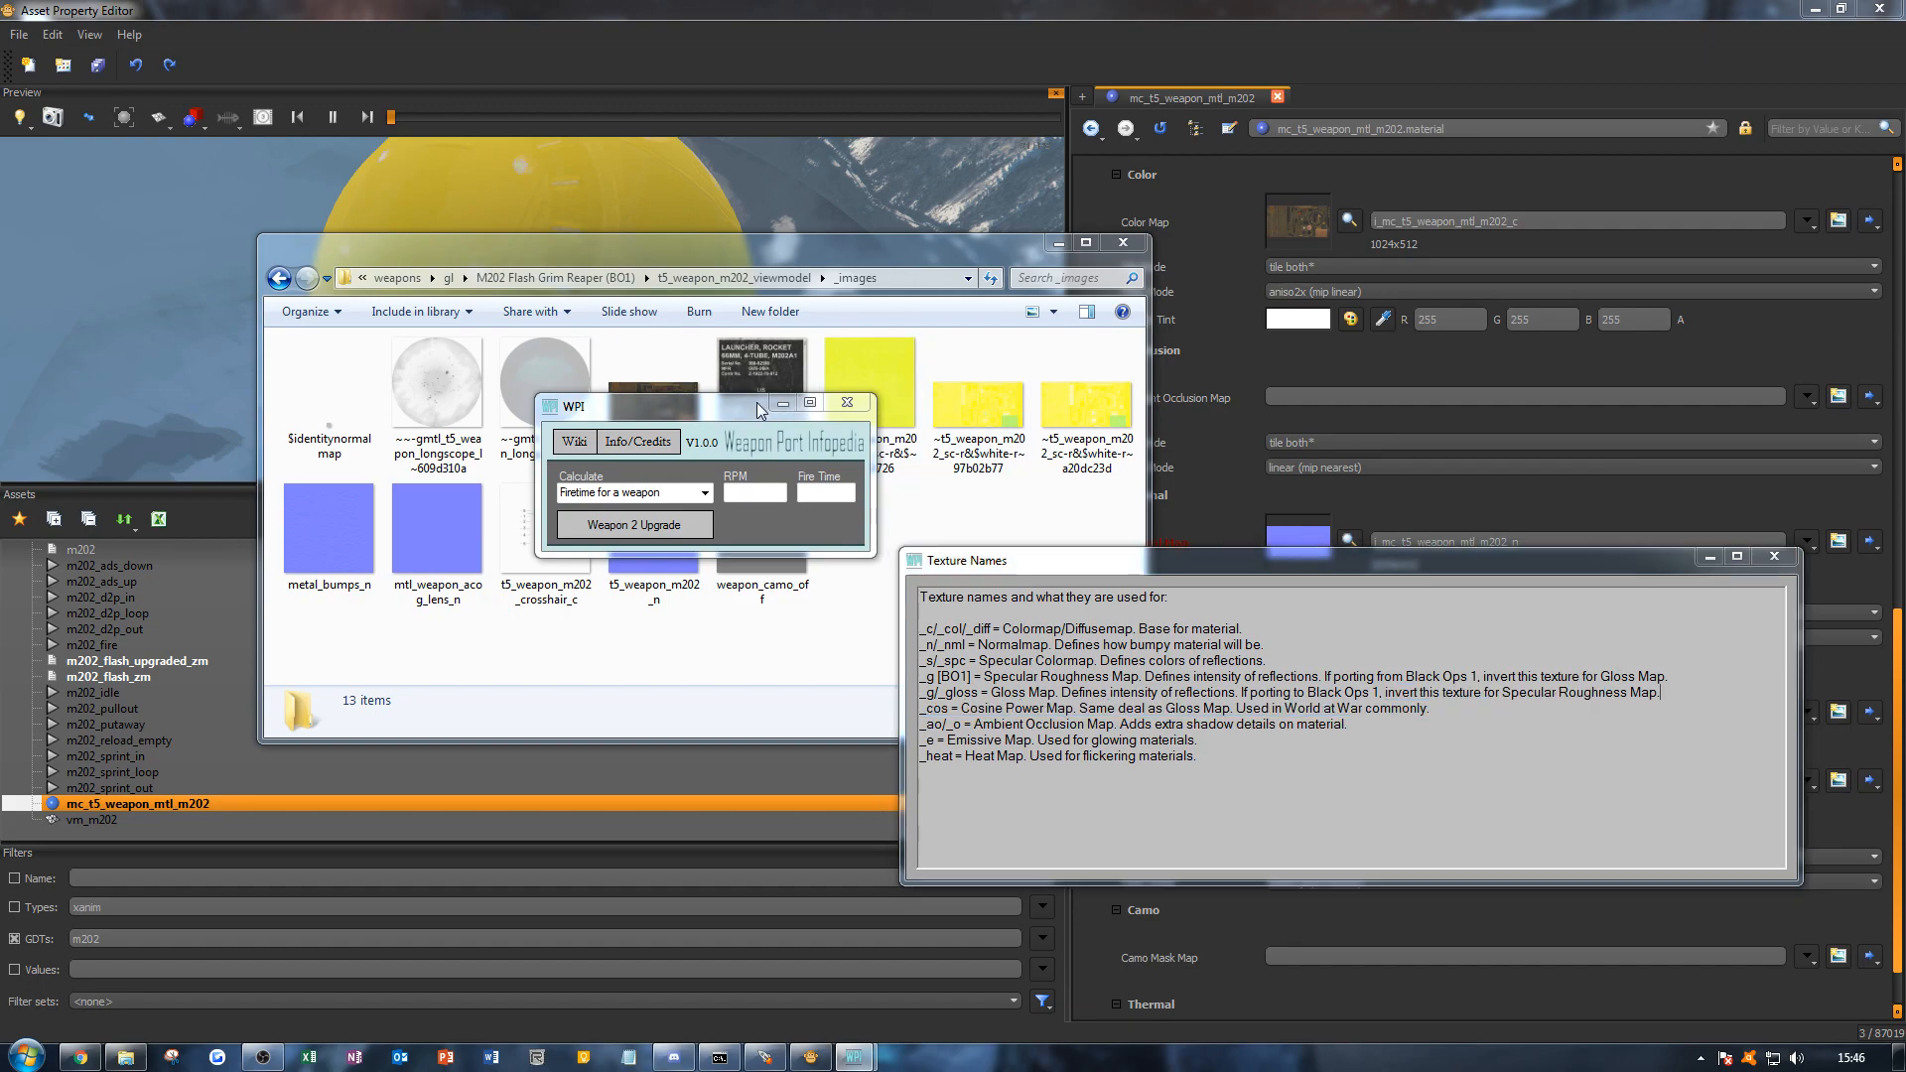
{"action": "left_click_drag", "start_coordinate": [1330, 573], "coordinate": [1134, 574]}
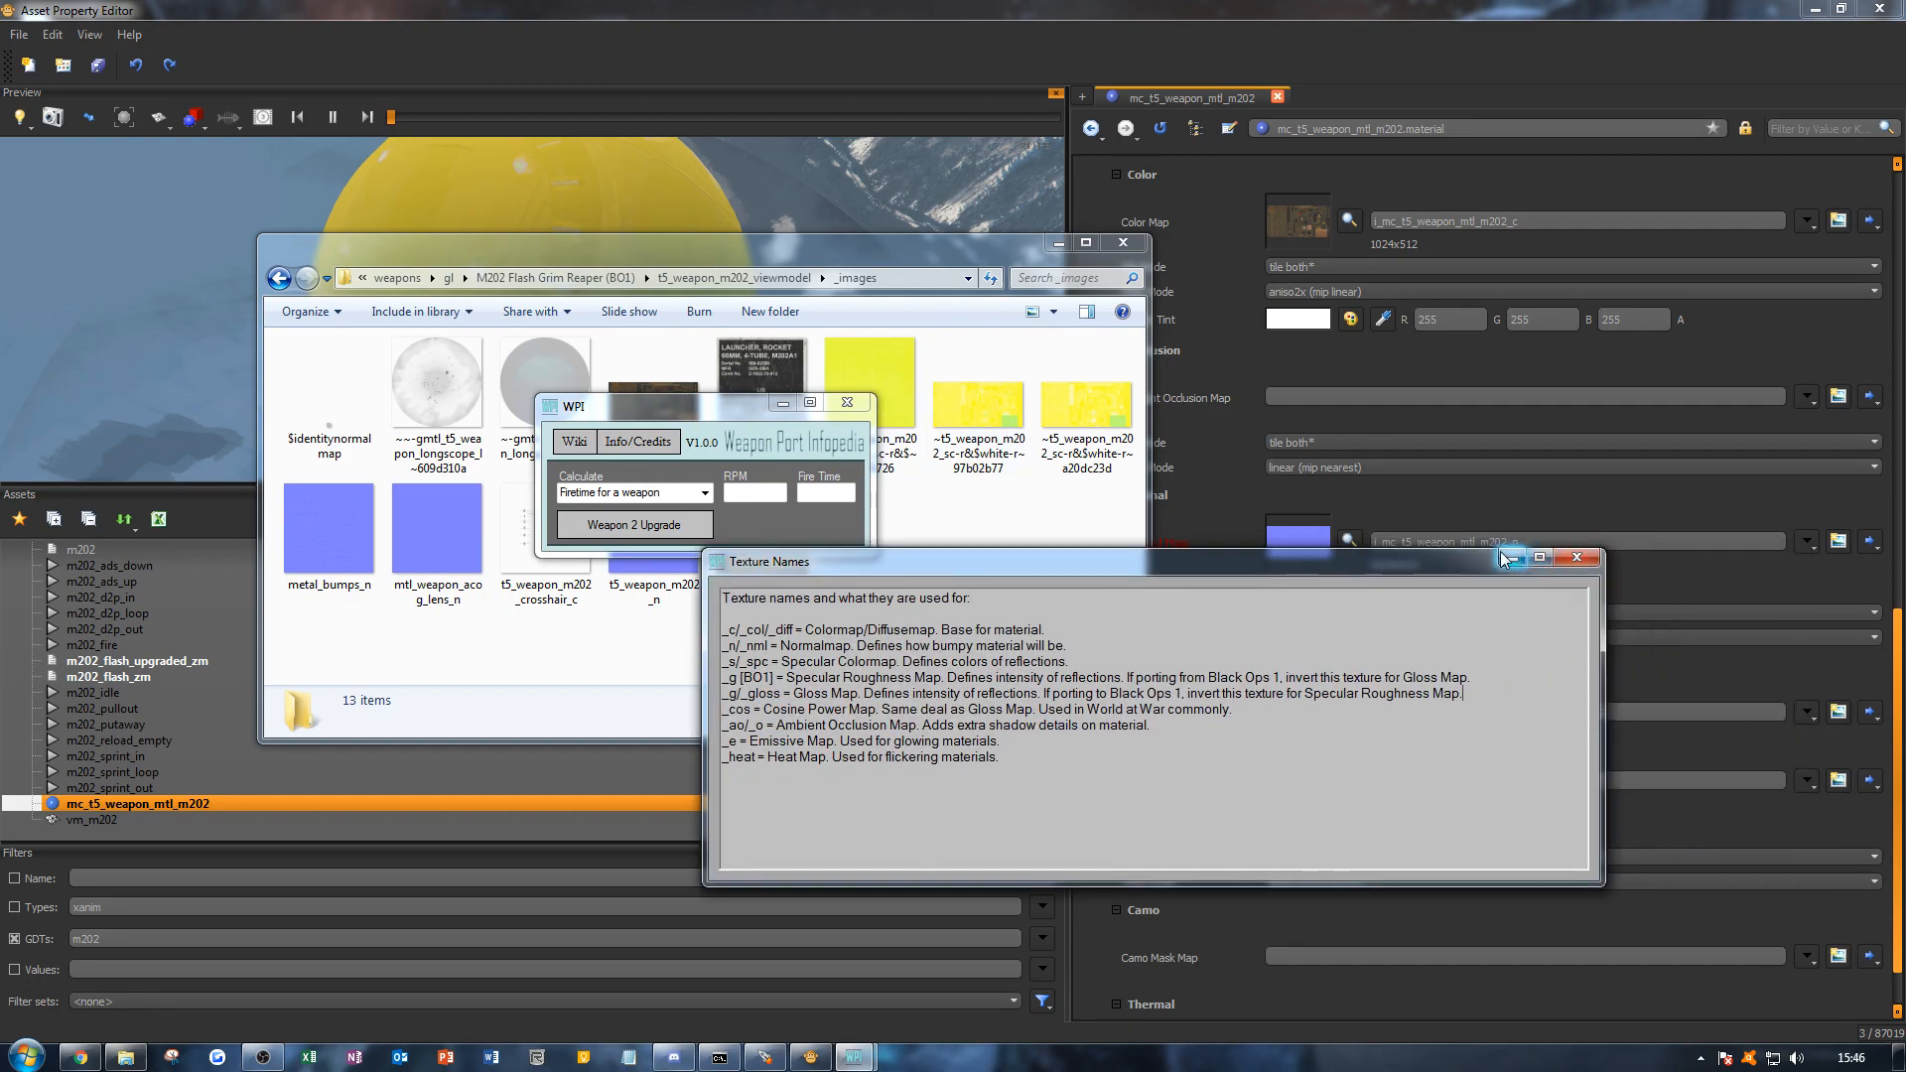
Step: Bring the _images folder window forward and open the ~t5_weapon_m202_sc-r&$white-r~97b02b77 texture in paint.net
{"action": "left_click_drag", "start_coordinate": [766, 252], "coordinate": [0, 426]}
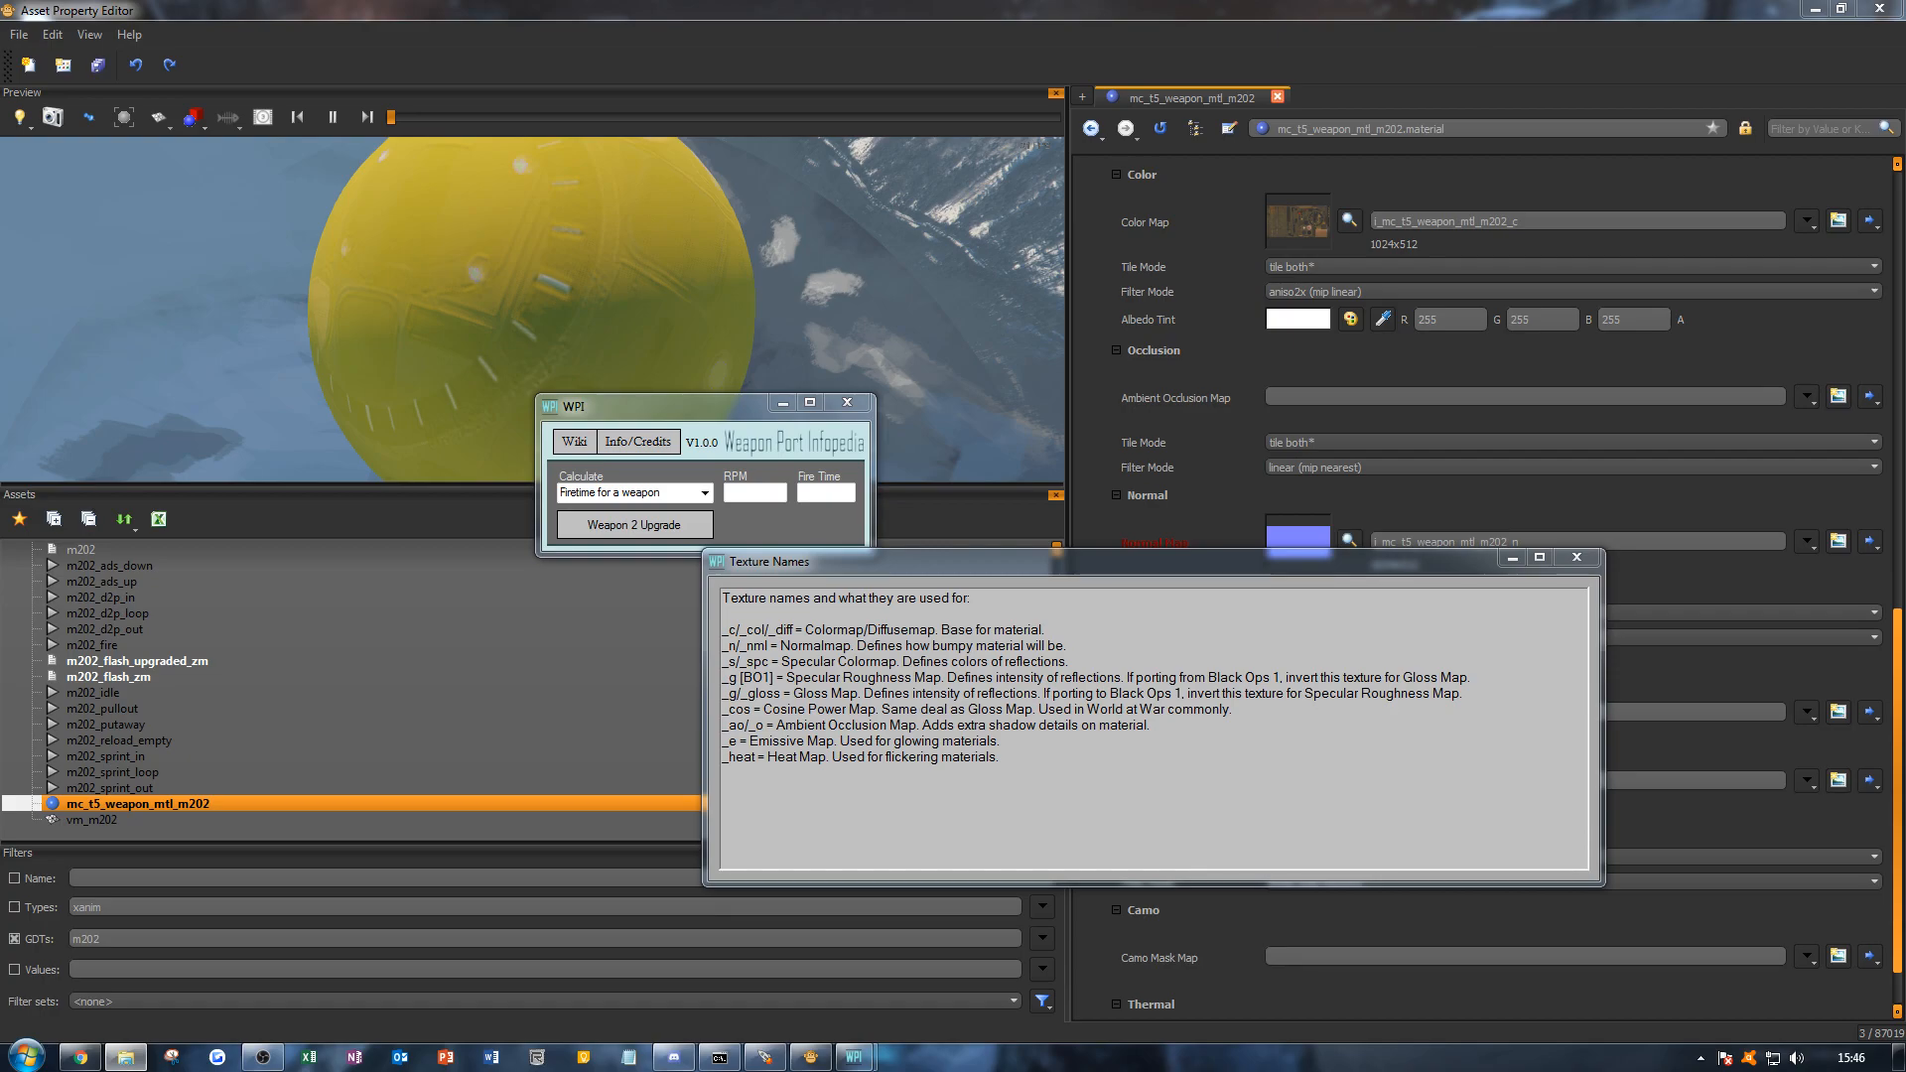
{"action": "left_click_drag", "start_coordinate": [0, 295], "coordinate": [941, 298]}
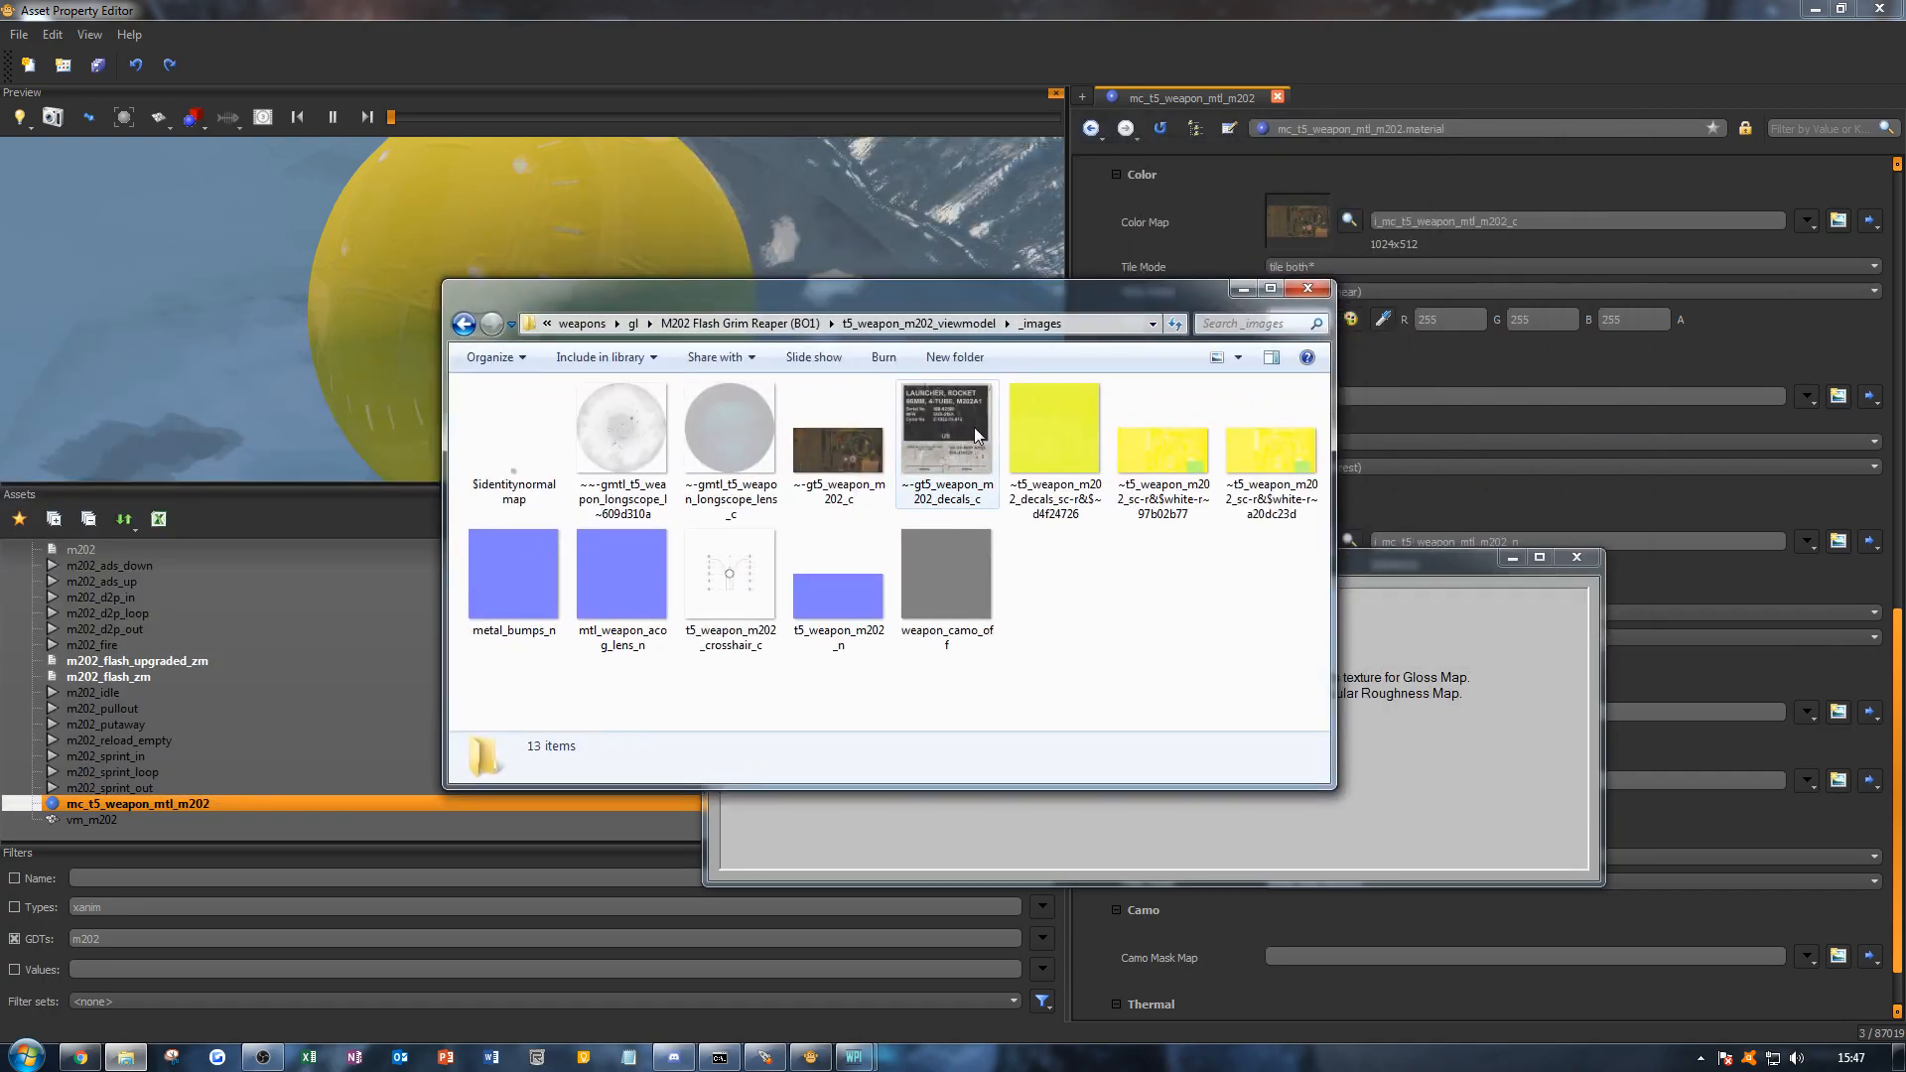
{"action": "left_click", "coordinate": [1038, 423]}
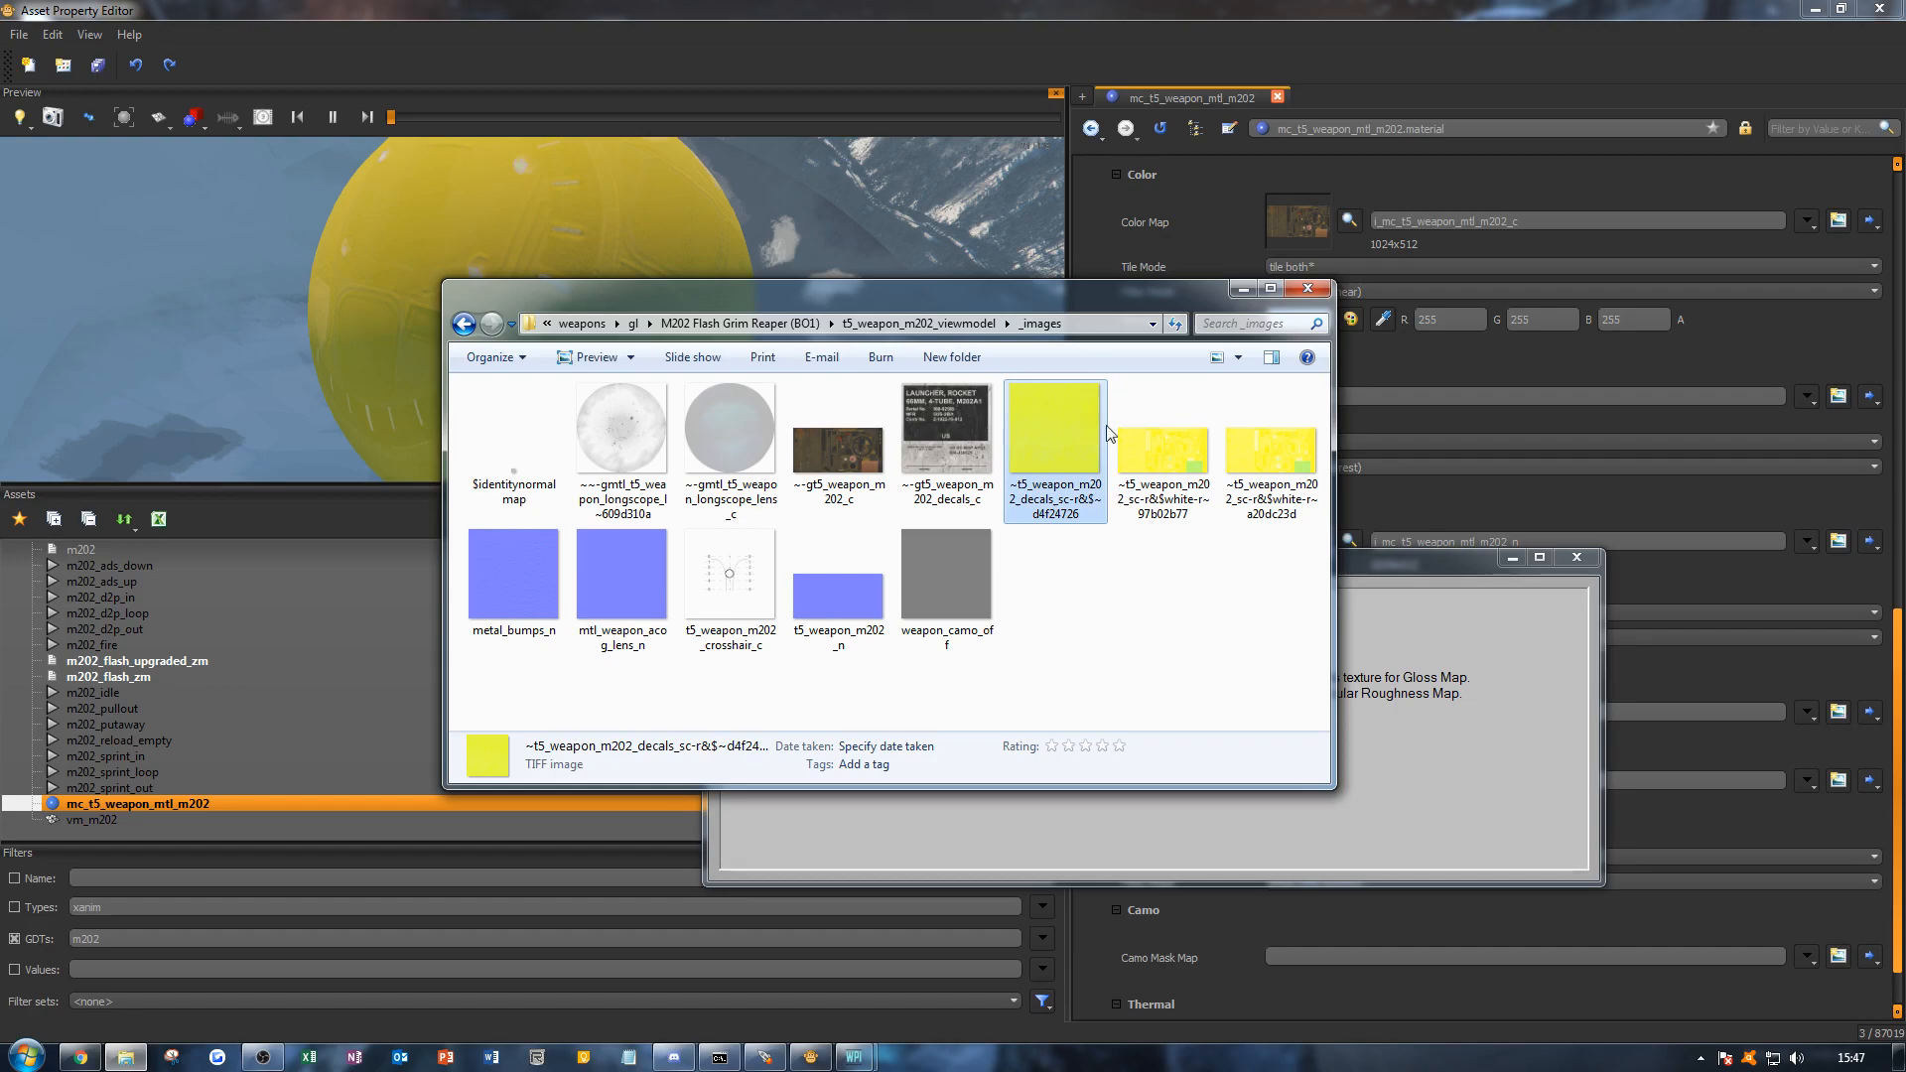
{"action": "right_click", "coordinate": [1133, 431]}
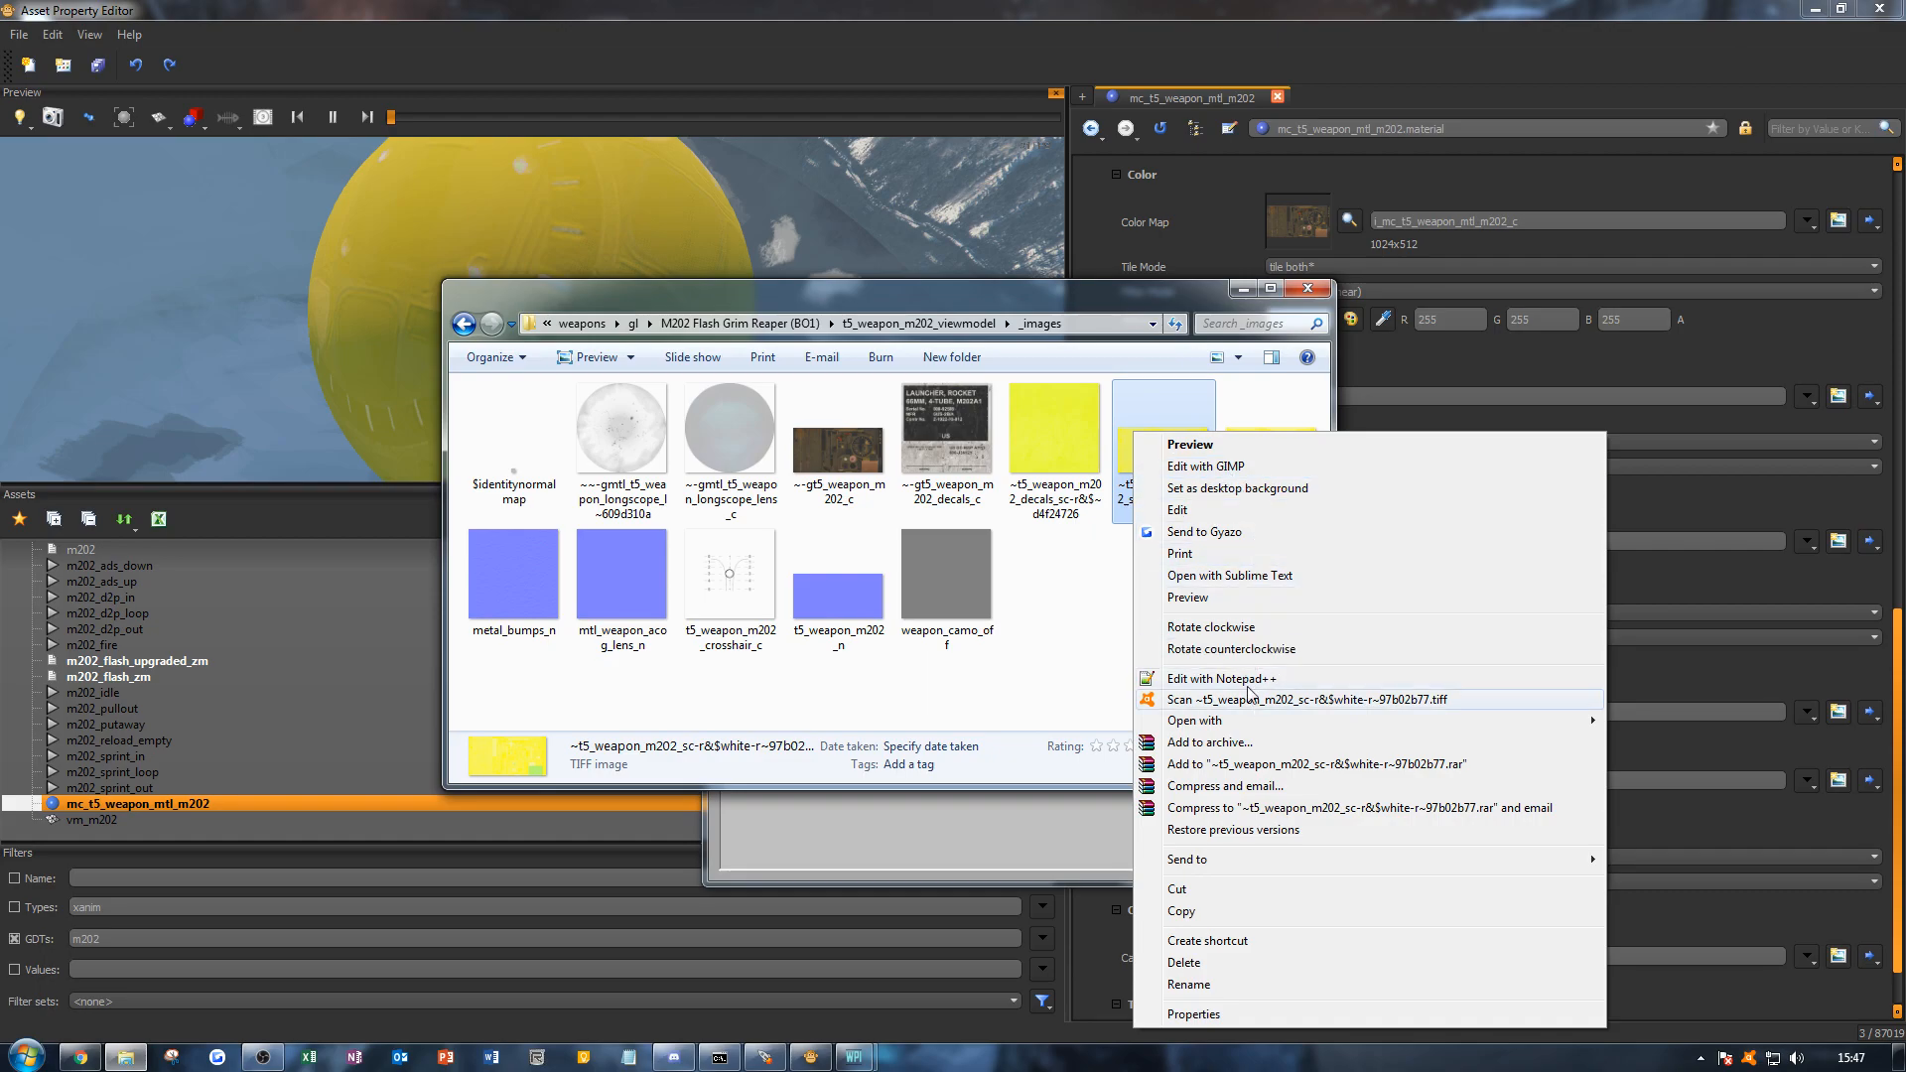
{"action": "mouse_move", "coordinate": [1253, 722]}
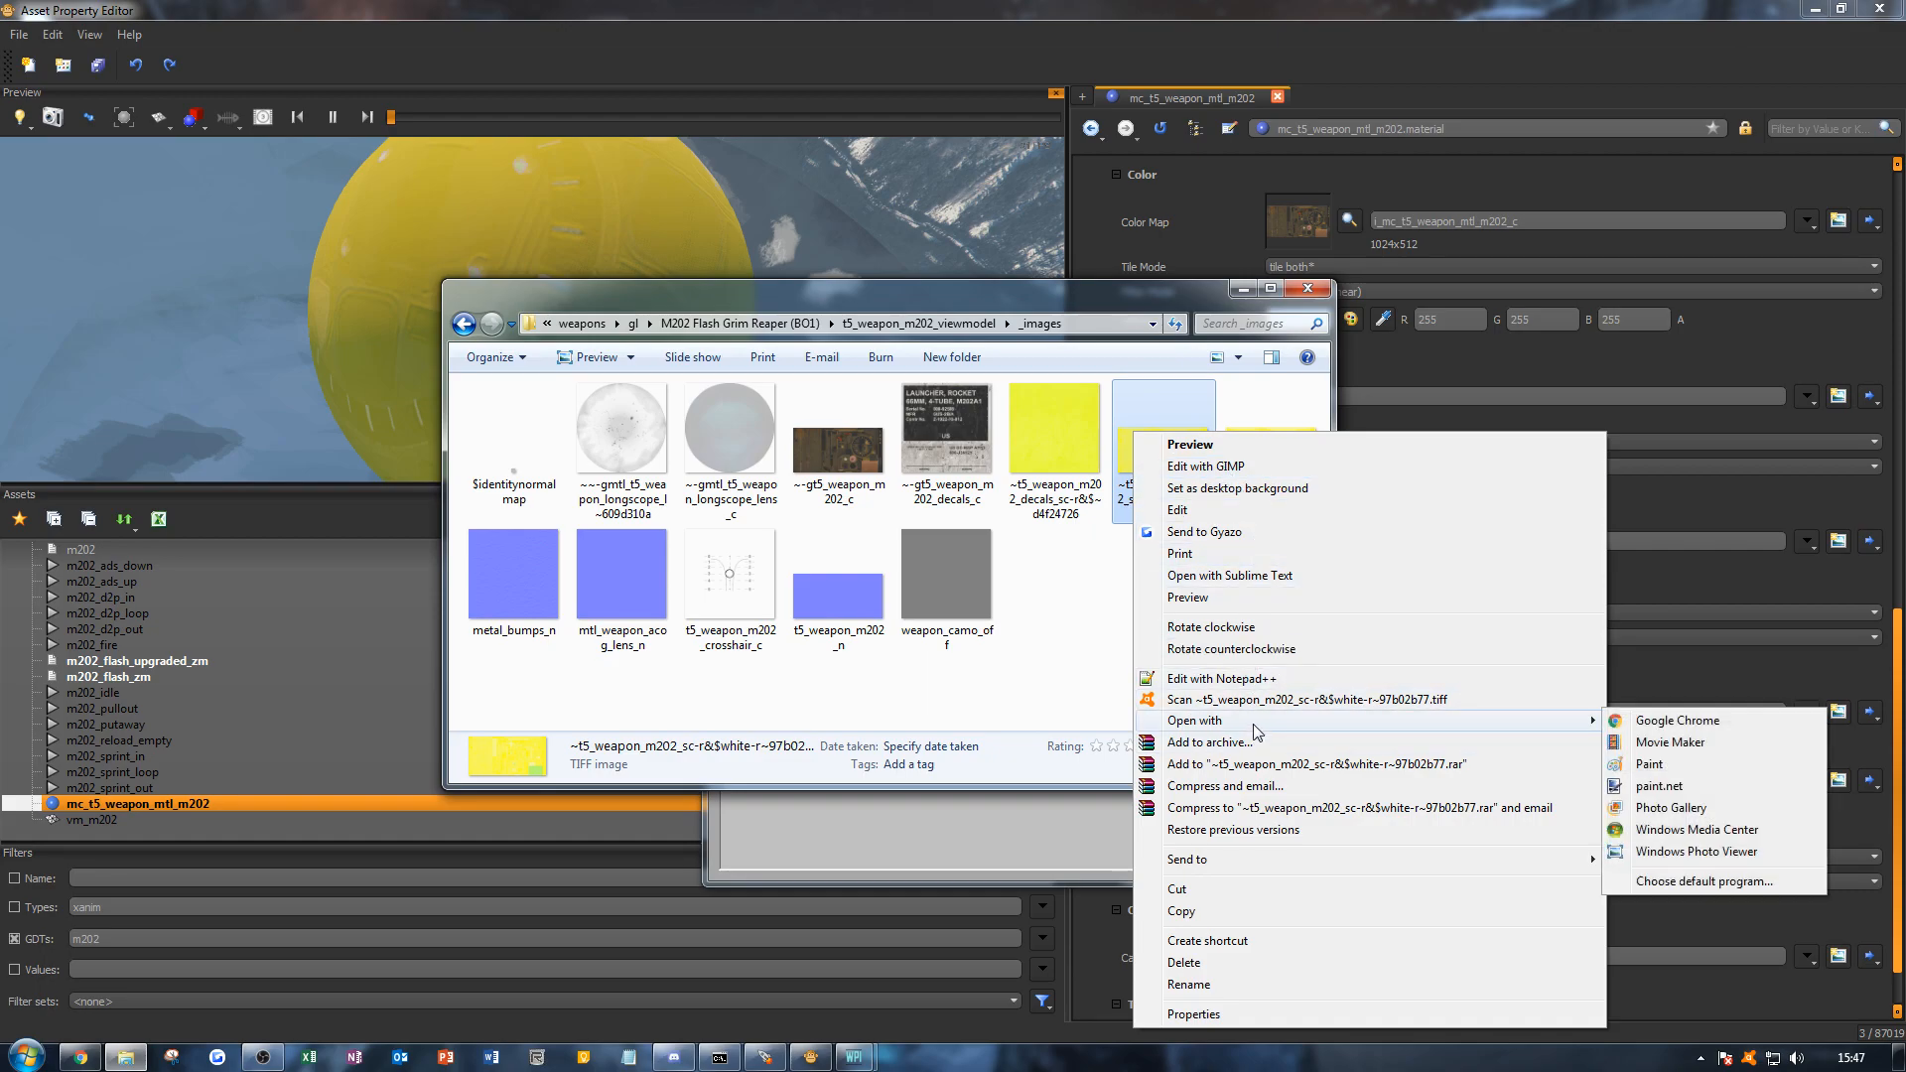
{"action": "left_click", "coordinate": [1738, 789]}
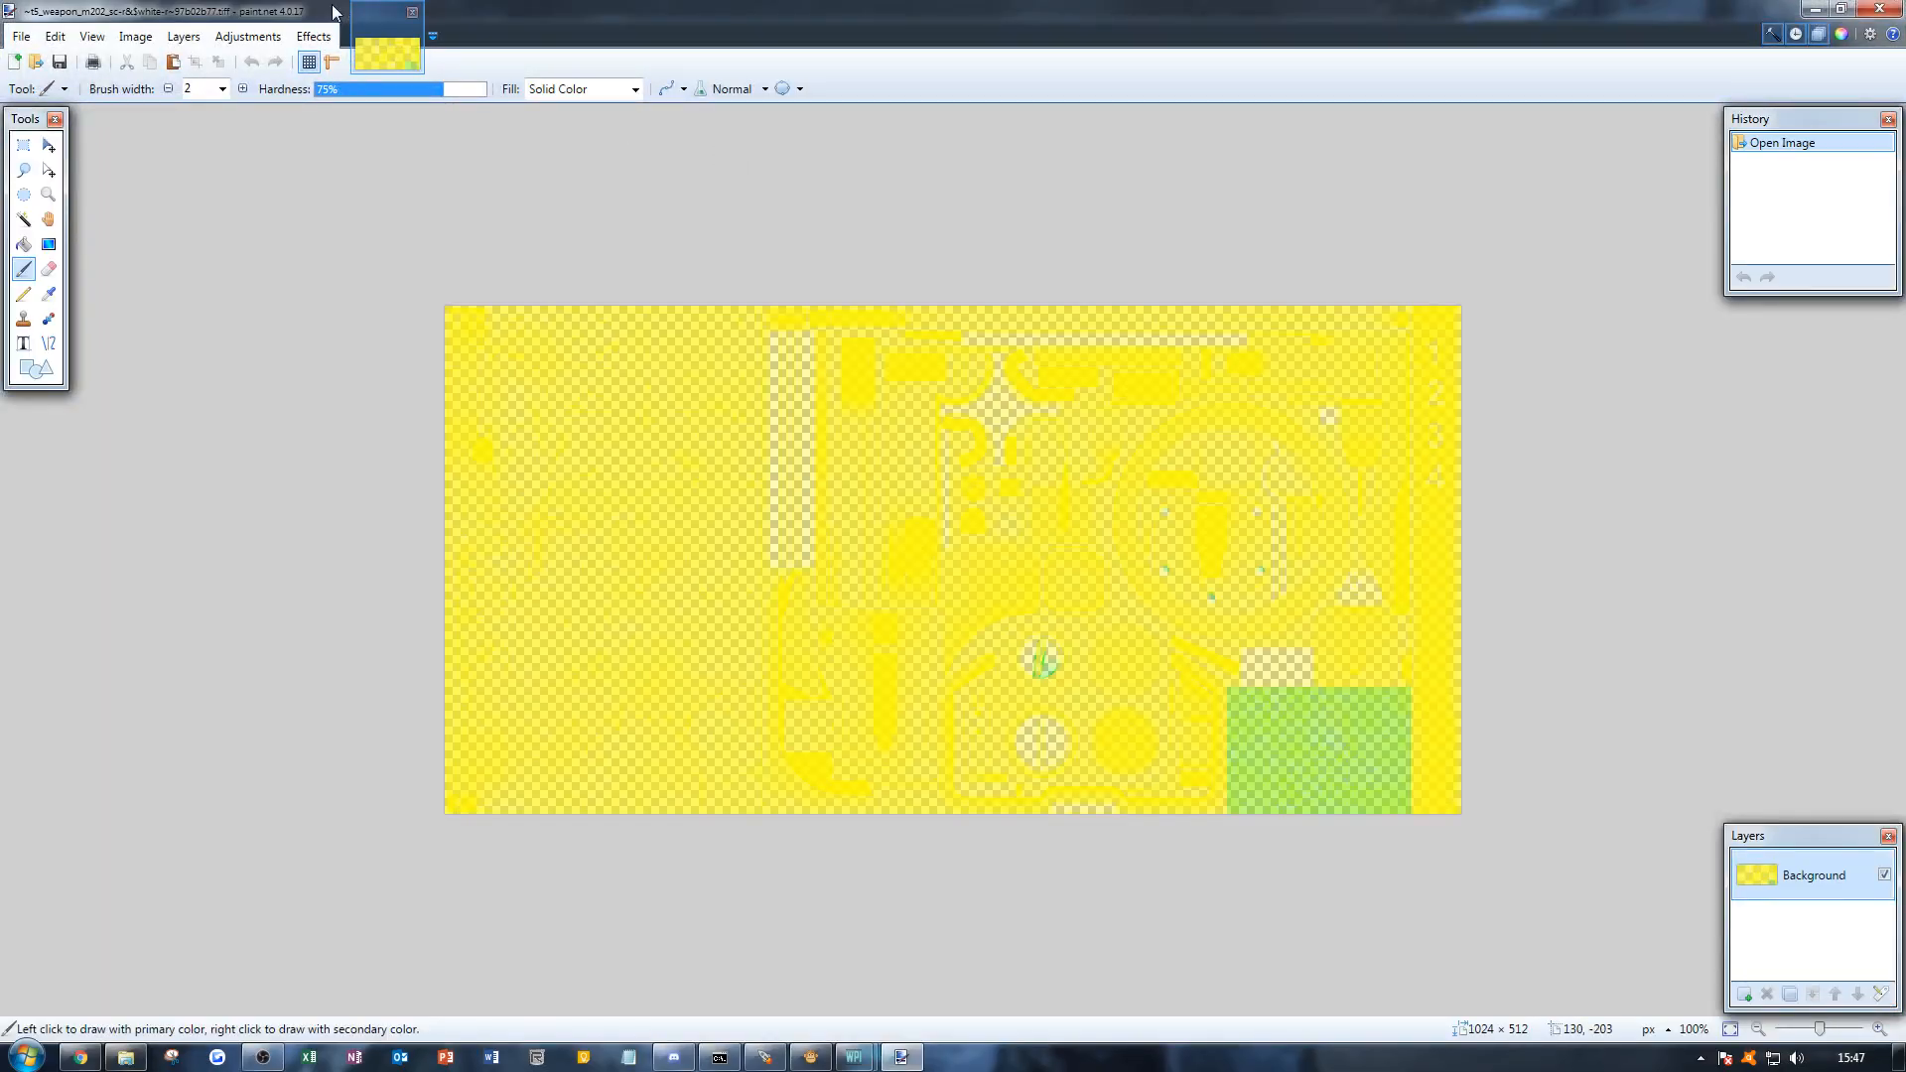
Step: Try the DarkIris Patch yellow-scale normal effect on the yellow specular texture, and undo it
{"action": "left_click", "coordinate": [314, 36]}
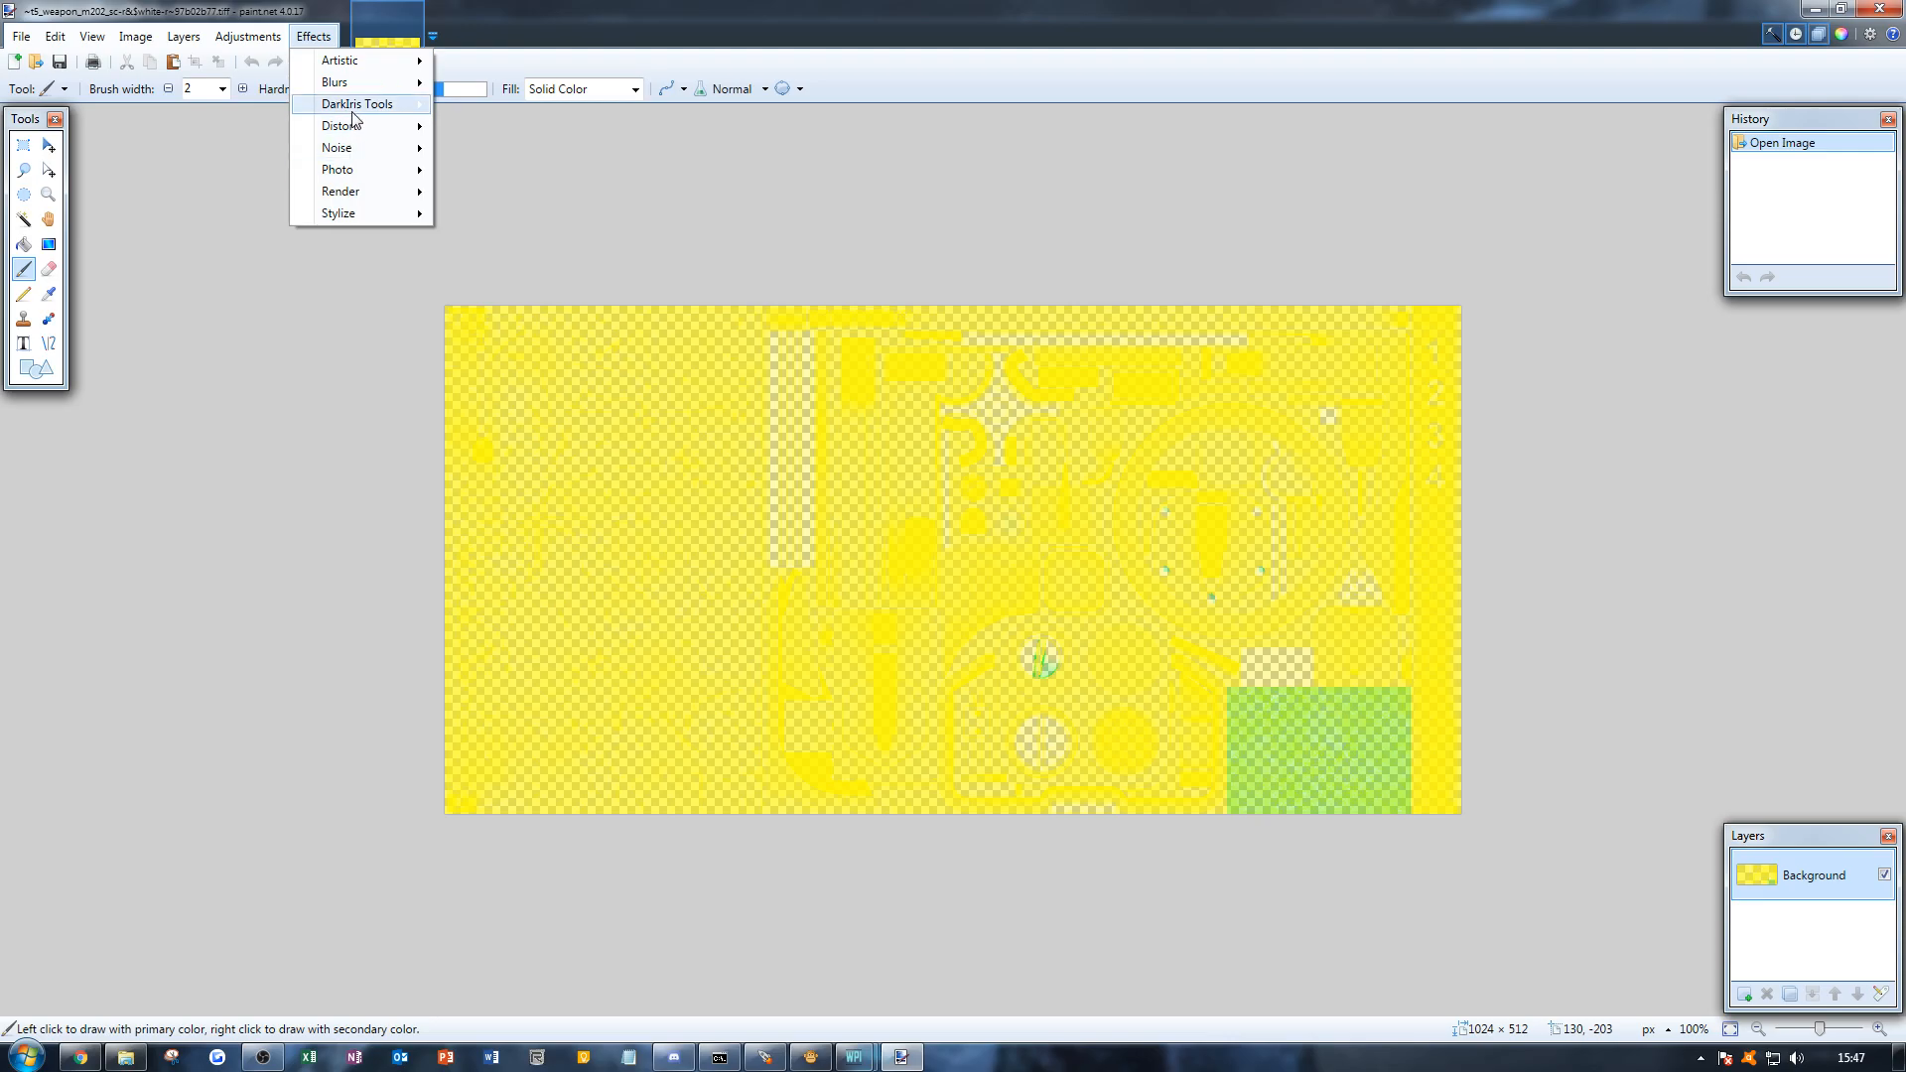
{"action": "mouse_move", "coordinate": [364, 107]}
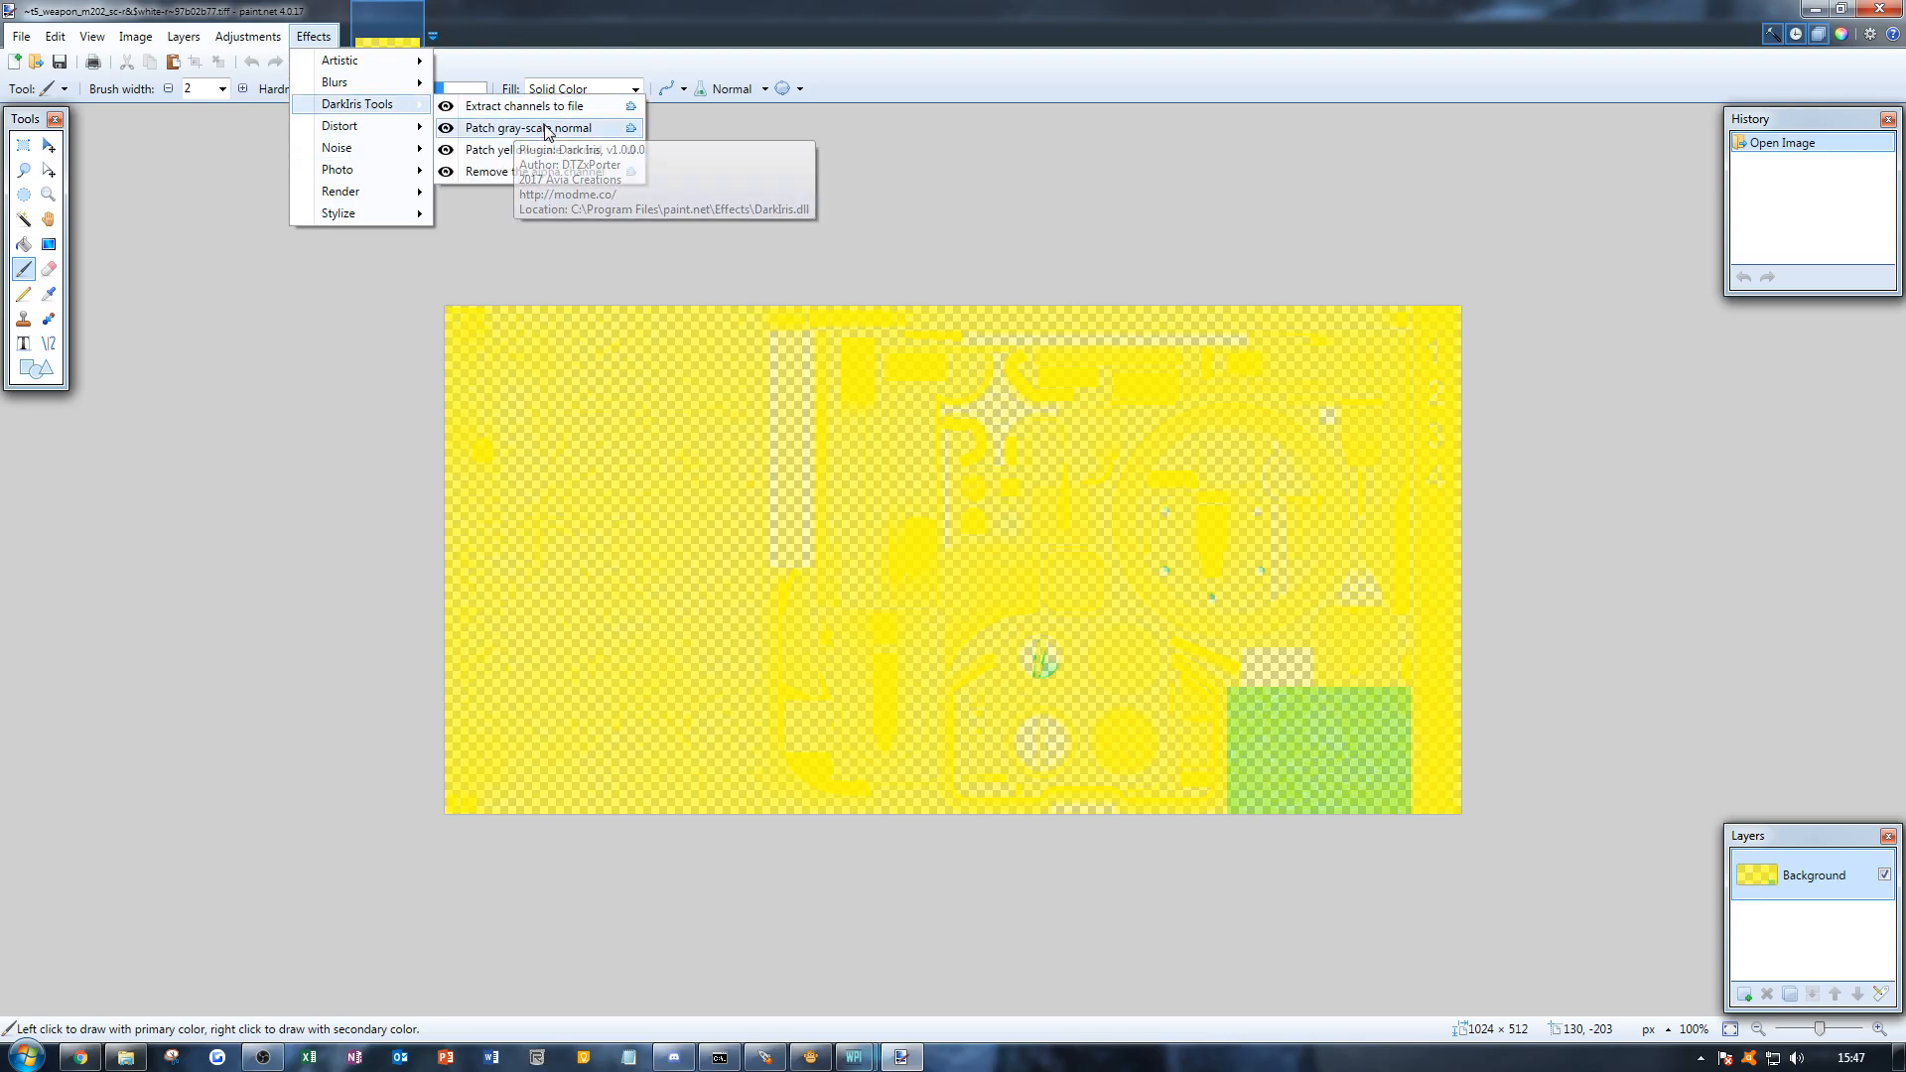
{"action": "left_click", "coordinate": [556, 151]}
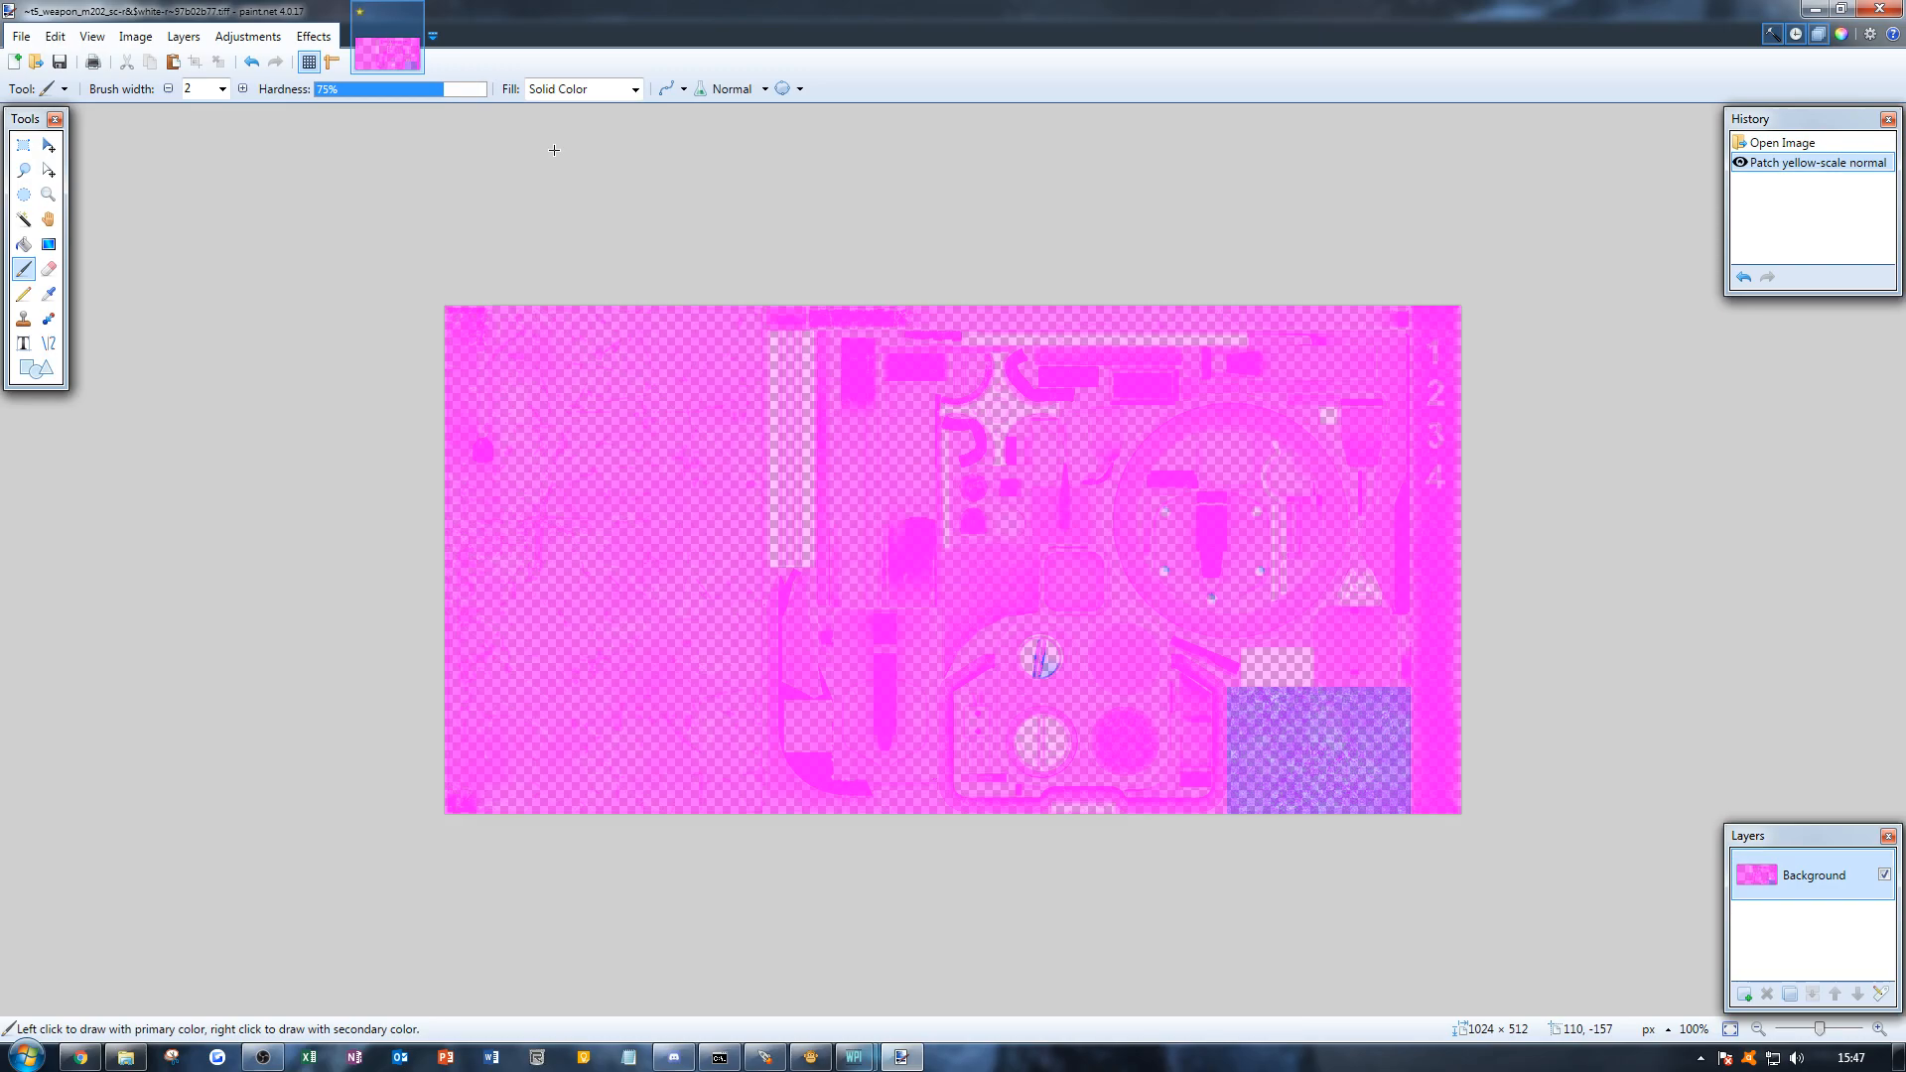
{"action": "key", "text": "ctrl+z"}
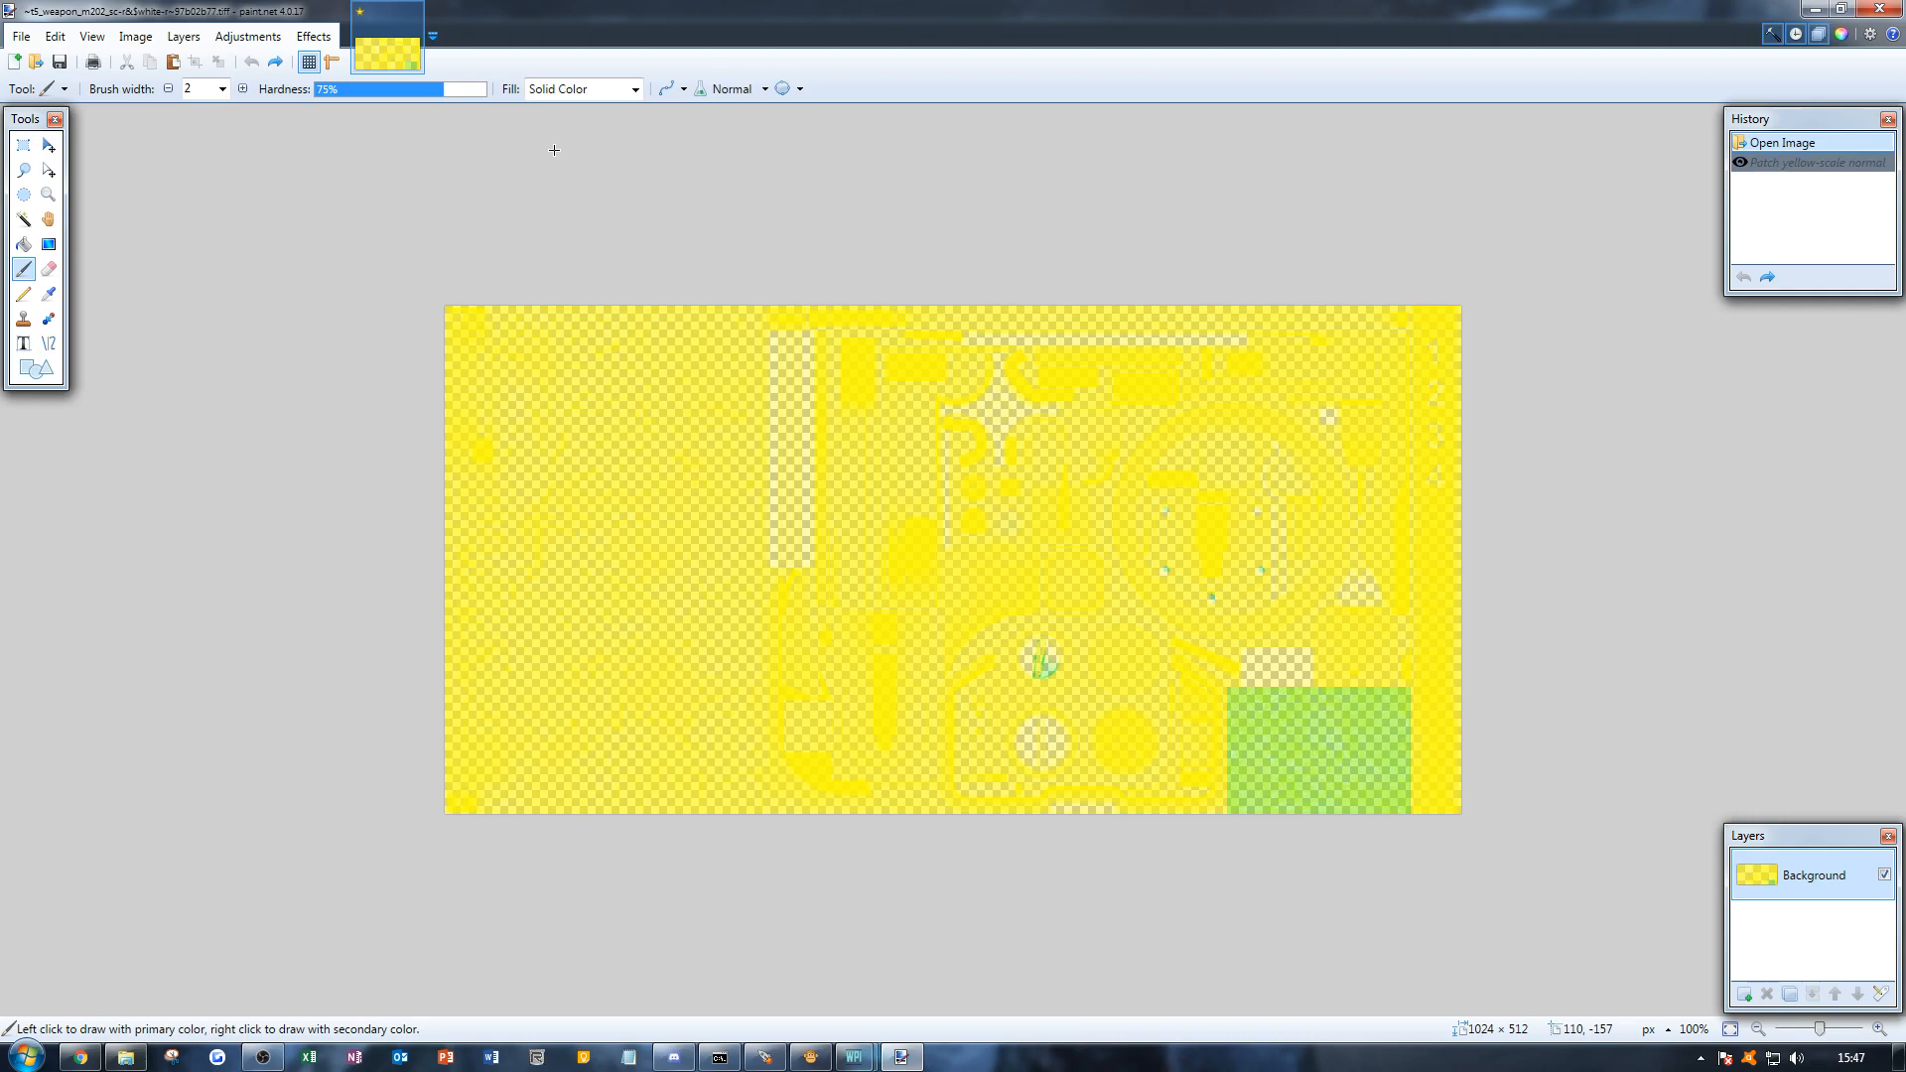
Step: Try the DarkIris Remove the alpha channel effect on the specular texture, and close the image without saving
{"action": "left_click", "coordinate": [312, 40]}
{"action": "left_click", "coordinate": [317, 38]}
{"action": "left_click", "coordinate": [324, 38]}
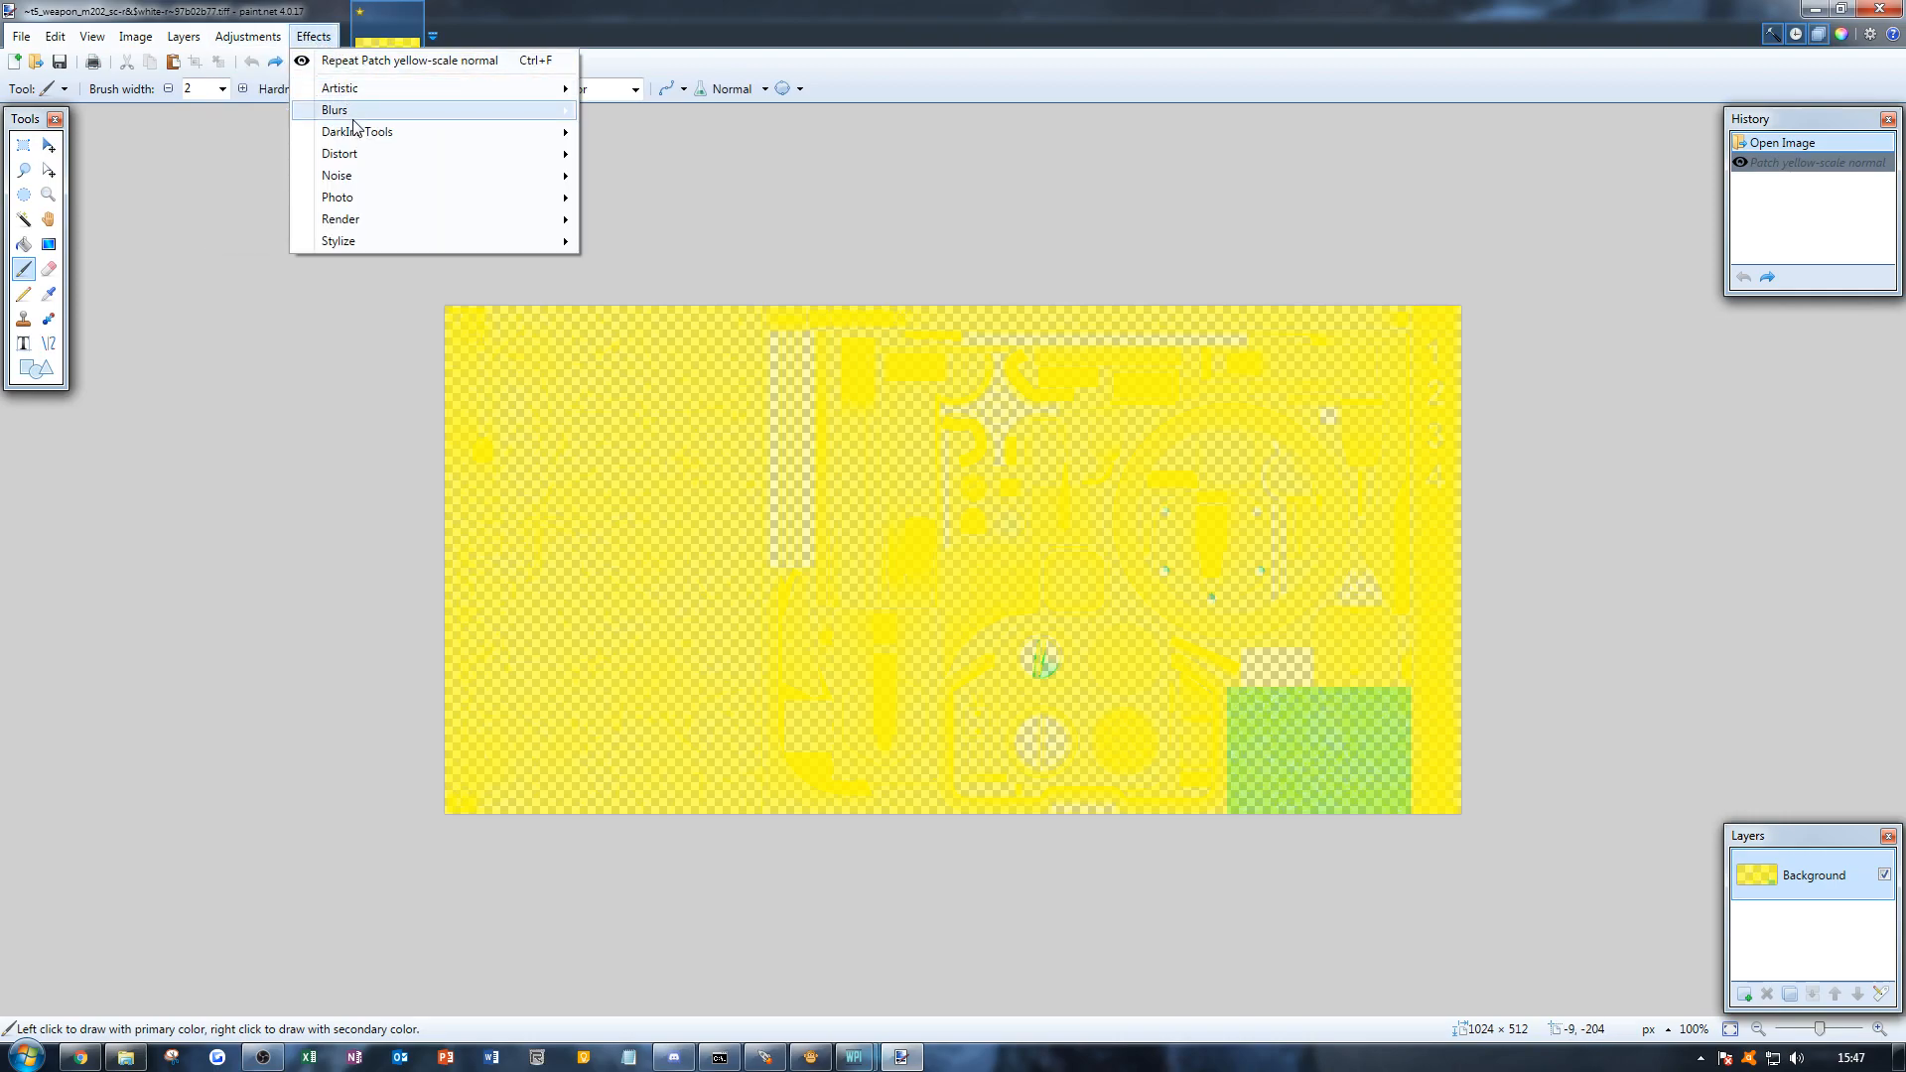
{"action": "mouse_move", "coordinate": [354, 134]}
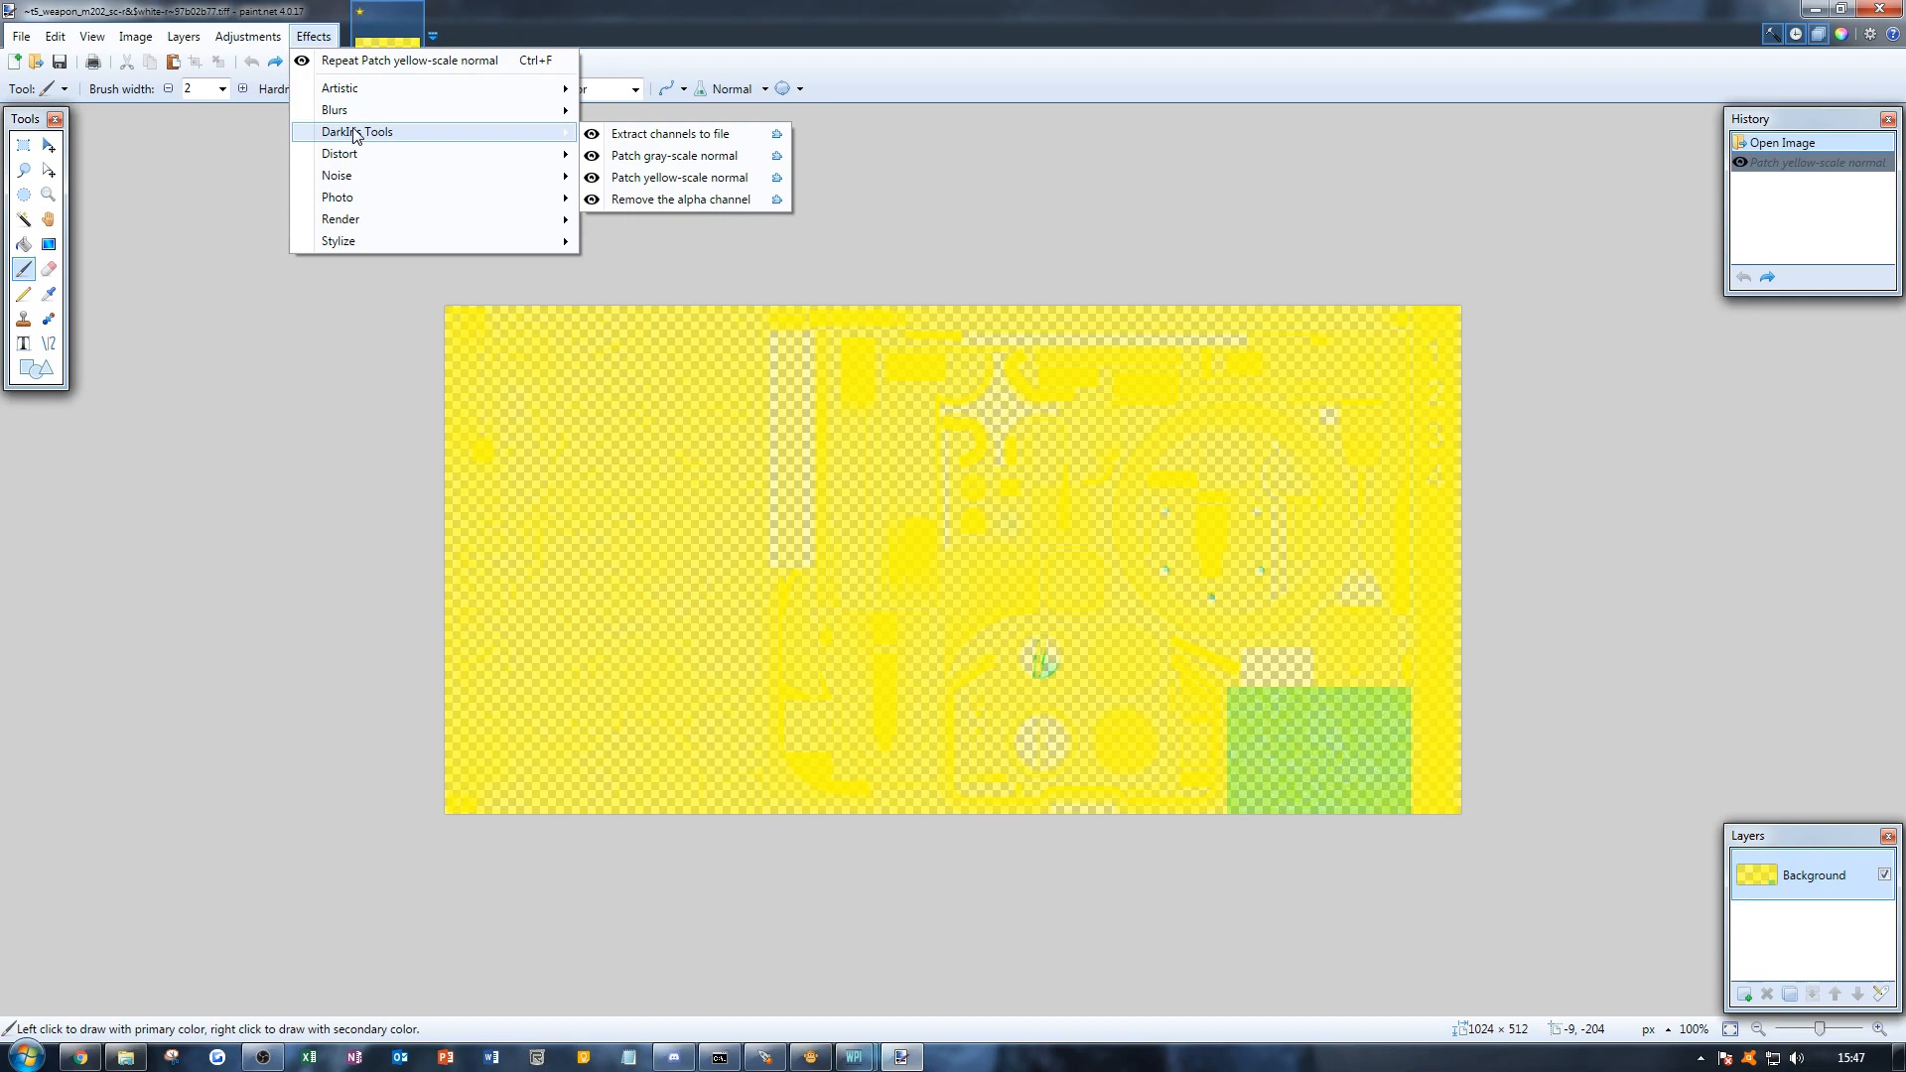
{"action": "left_click", "coordinate": [681, 199]}
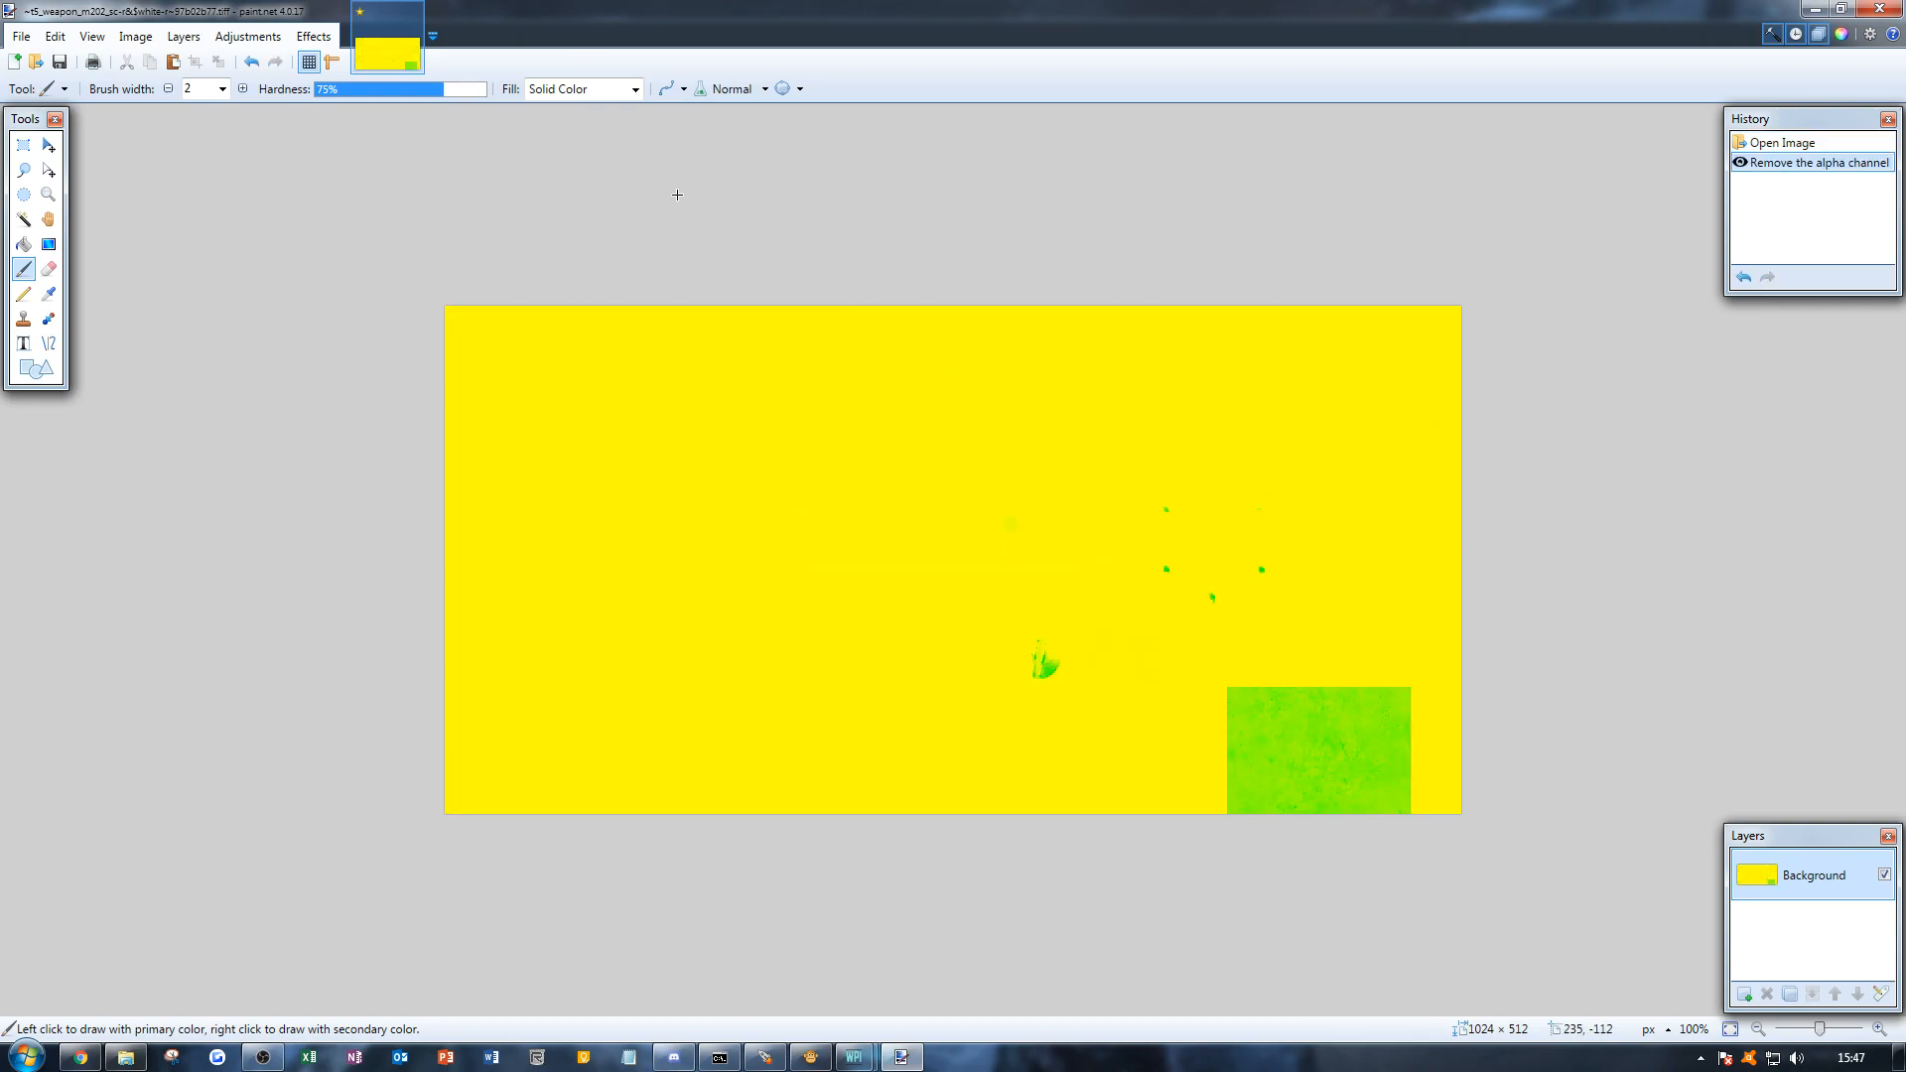
{"action": "left_click", "coordinate": [1879, 9]}
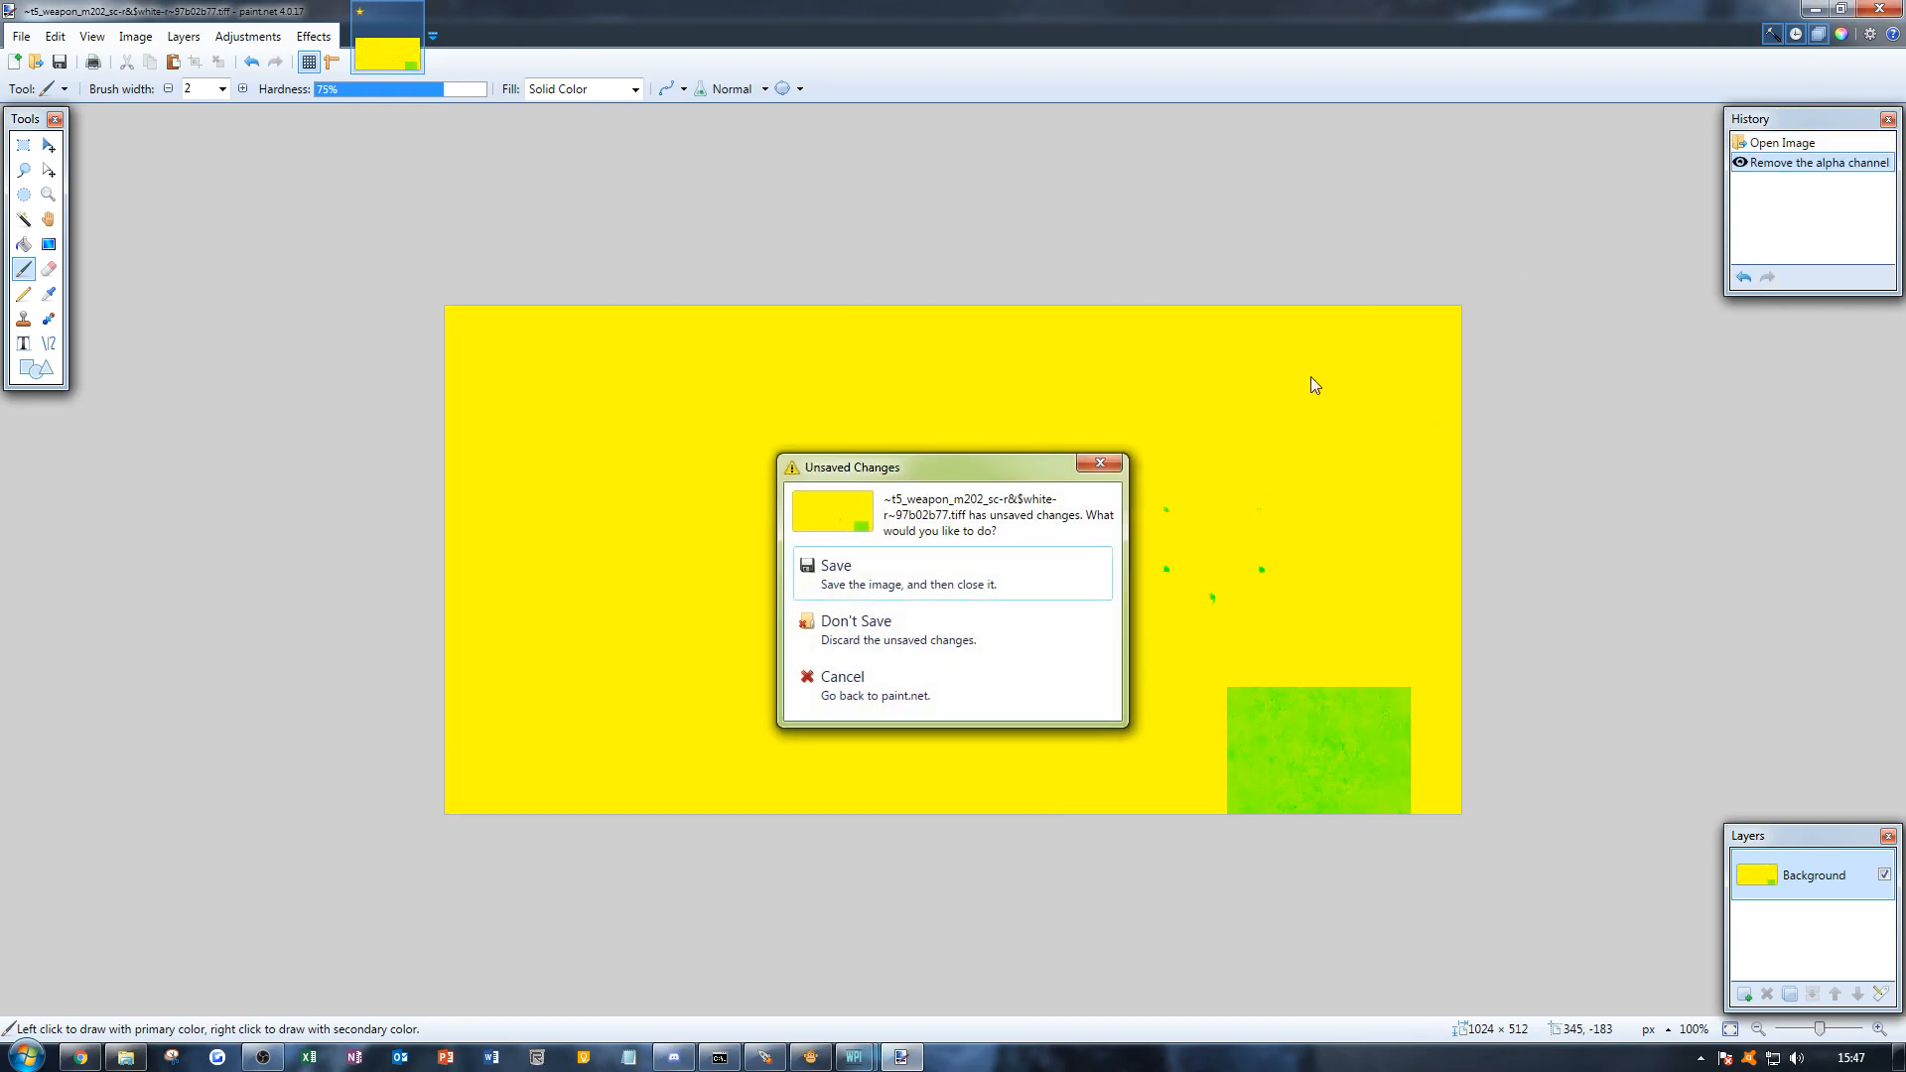
{"action": "left_click", "coordinate": [968, 617]}
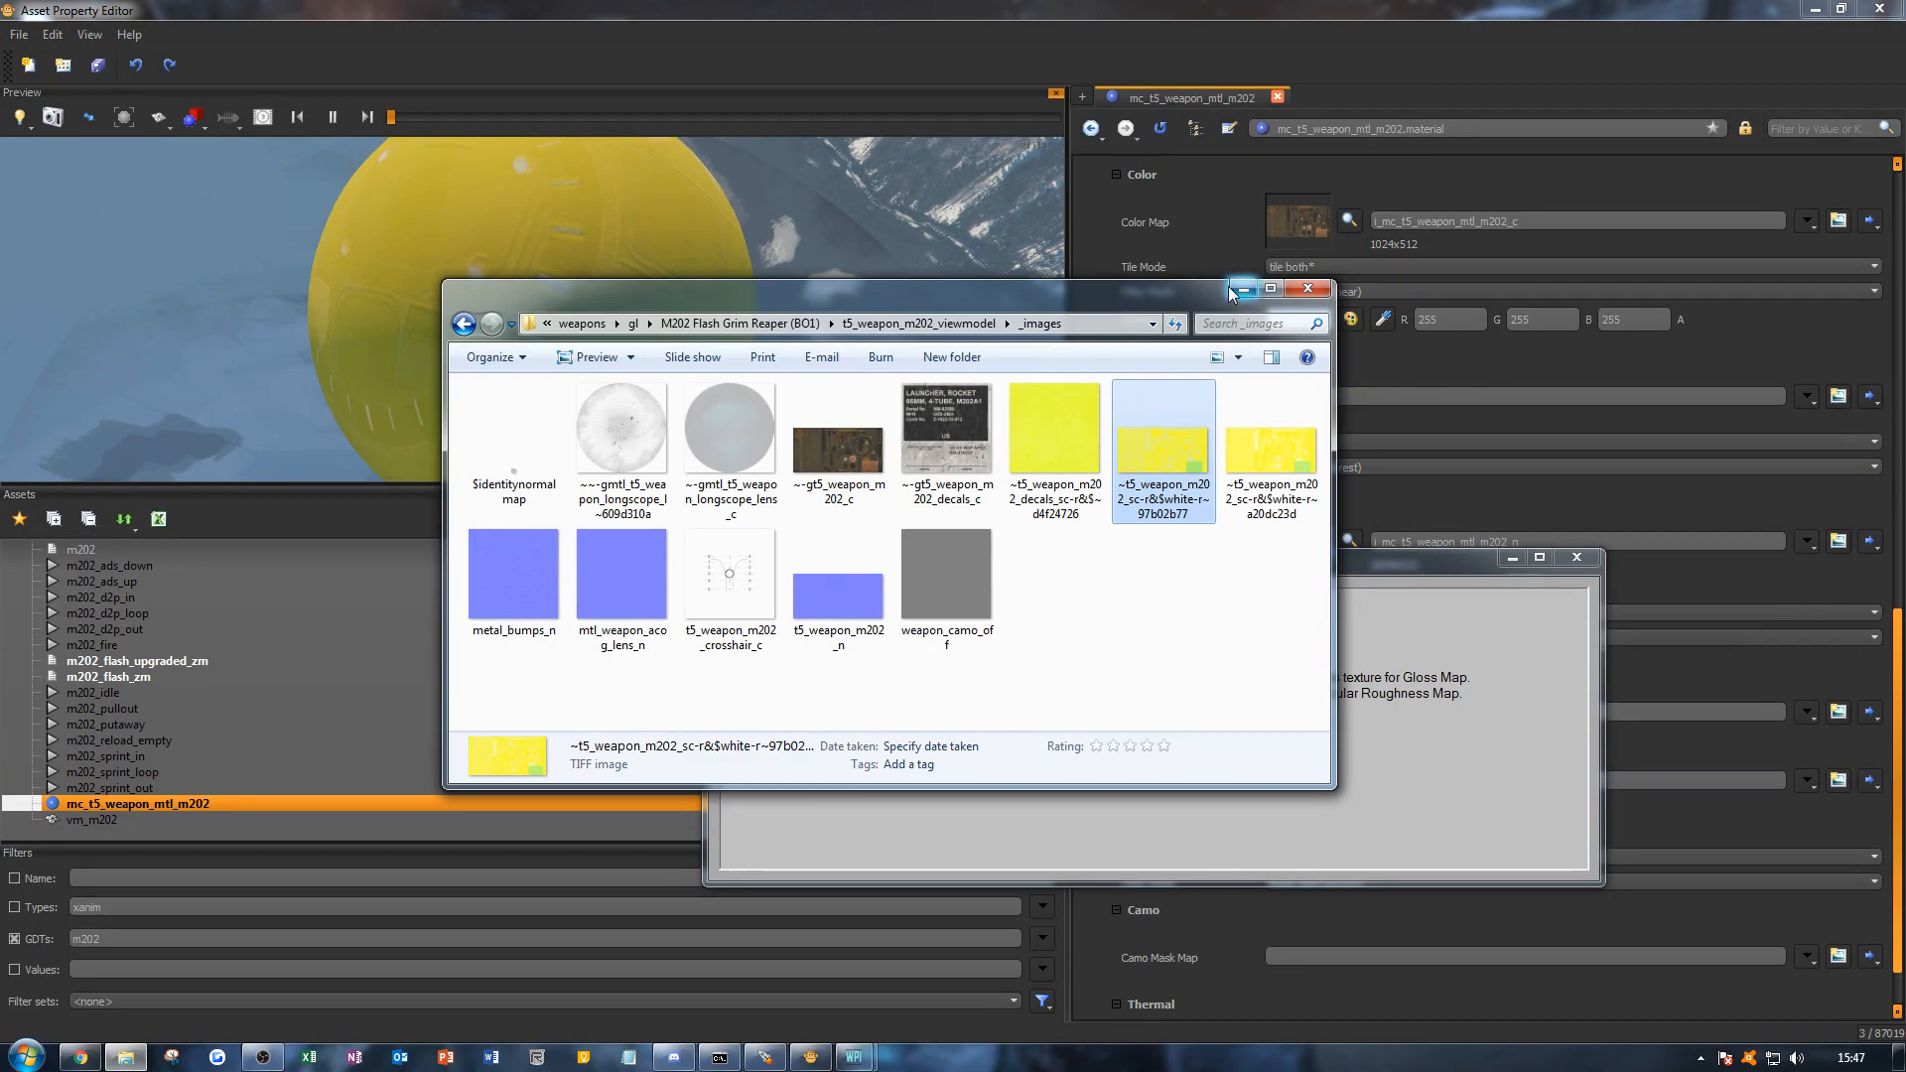
Step: Return to Asset Property Editor and clear the Specular Map of the mc_t5_weapon_mtl_m202 material
{"action": "left_click", "coordinate": [1231, 287]}
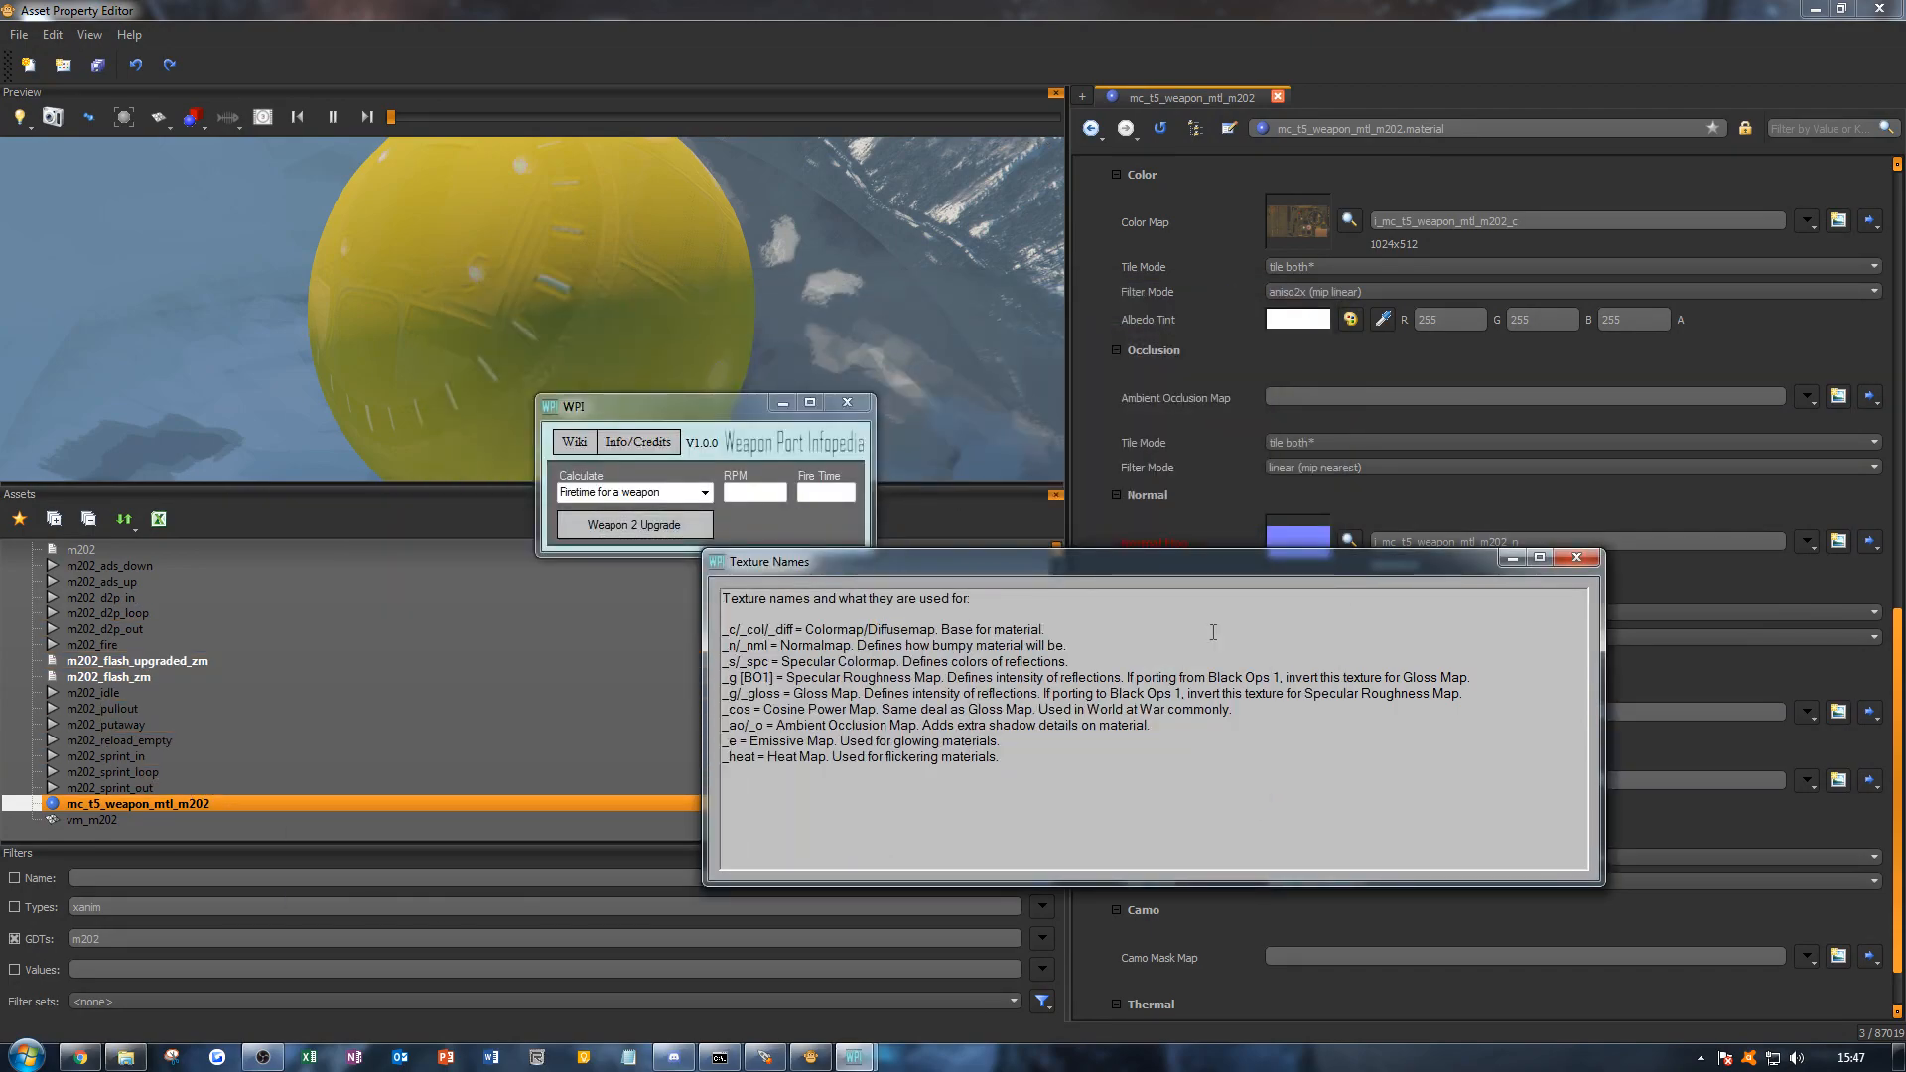
{"action": "left_click", "coordinate": [1512, 558]}
{"action": "double_click", "coordinate": [1445, 712]}
{"action": "key", "text": "BackSpace"}
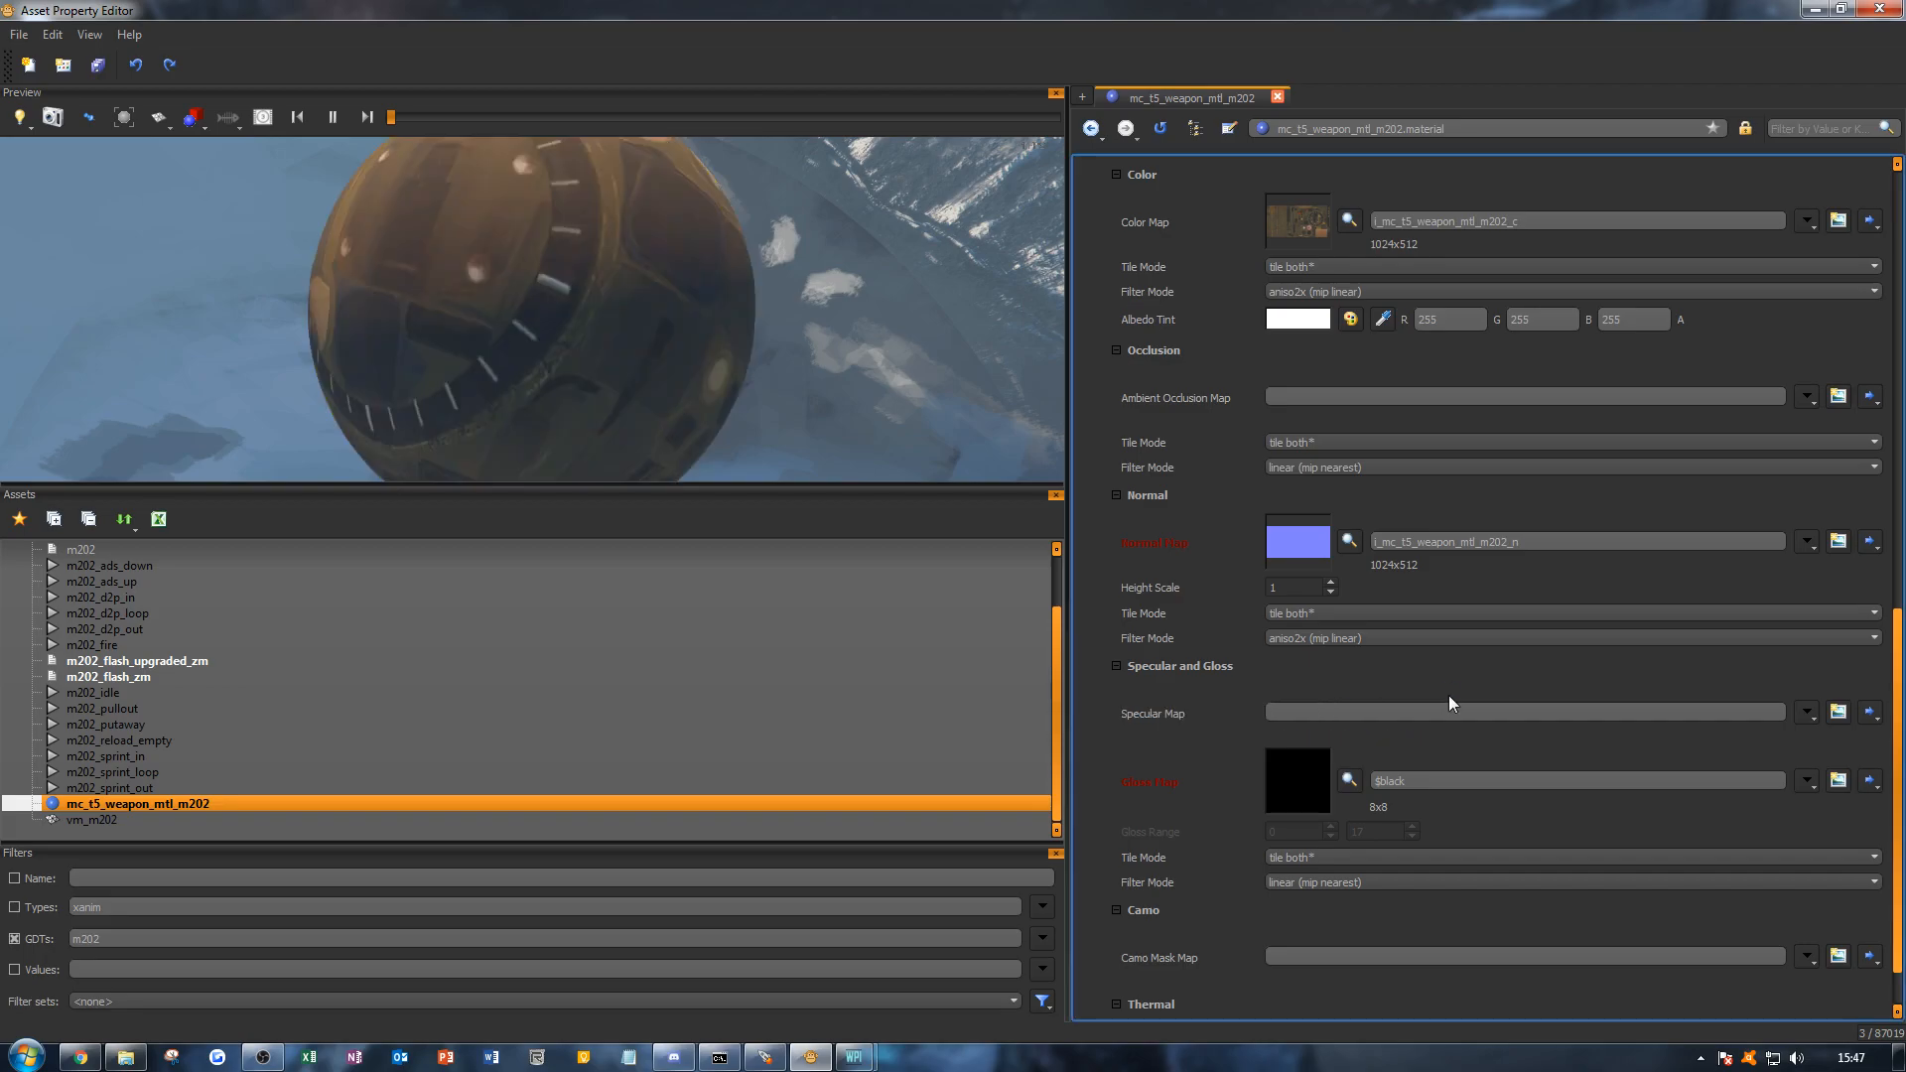
Step: Inspect the vm_m202 xmodel up close around its scope and enlarge the preview area
{"action": "left_click", "coordinate": [162, 816]}
{"action": "left_click_drag", "start_coordinate": [447, 466], "coordinate": [456, 444], "text": "alt"}
{"action": "right_click_drag", "start_coordinate": [457, 445], "coordinate": [516, 437], "text": "alt"}
{"action": "left_click_drag", "start_coordinate": [456, 444], "coordinate": [437, 379], "text": "alt"}
{"action": "right_click_drag", "start_coordinate": [436, 379], "coordinate": [488, 337], "text": "alt"}
{"action": "left_click_drag", "start_coordinate": [487, 337], "coordinate": [710, 343], "text": "alt"}
{"action": "right_click_drag", "start_coordinate": [710, 342], "coordinate": [733, 344], "text": "alt"}
{"action": "mouse_move", "coordinate": [733, 343]}
{"action": "left_mouse_down", "text": "alt"}
{"action": "mouse_move", "coordinate": [635, 397]}
{"action": "mouse_move", "coordinate": [447, 348]}
{"action": "mouse_move", "coordinate": [635, 308]}
{"action": "mouse_move", "coordinate": [695, 367]}
{"action": "mouse_move", "coordinate": [645, 382]}
{"action": "mouse_move", "coordinate": [596, 327]}
{"action": "mouse_move", "coordinate": [735, 288]}
{"action": "mouse_move", "coordinate": [715, 318]}
{"action": "mouse_move", "coordinate": [730, 348]}
{"action": "mouse_move", "coordinate": [695, 327]}
{"action": "mouse_move", "coordinate": [710, 382]}
{"action": "mouse_move", "coordinate": [729, 375]}
{"action": "mouse_move", "coordinate": [710, 373]}
{"action": "mouse_move", "coordinate": [735, 298]}
{"action": "mouse_move", "coordinate": [716, 283]}
{"action": "mouse_move", "coordinate": [689, 303]}
{"action": "mouse_move", "coordinate": [729, 359]}
{"action": "mouse_move", "coordinate": [764, 333]}
{"action": "mouse_move", "coordinate": [723, 300]}
{"action": "mouse_move", "coordinate": [763, 367]}
{"action": "mouse_move", "coordinate": [745, 340]}
{"action": "mouse_move", "coordinate": [772, 319]}
{"action": "mouse_move", "coordinate": [696, 318]}
{"action": "mouse_move", "coordinate": [740, 349]}
{"action": "left_mouse_up", "text": "alt"}
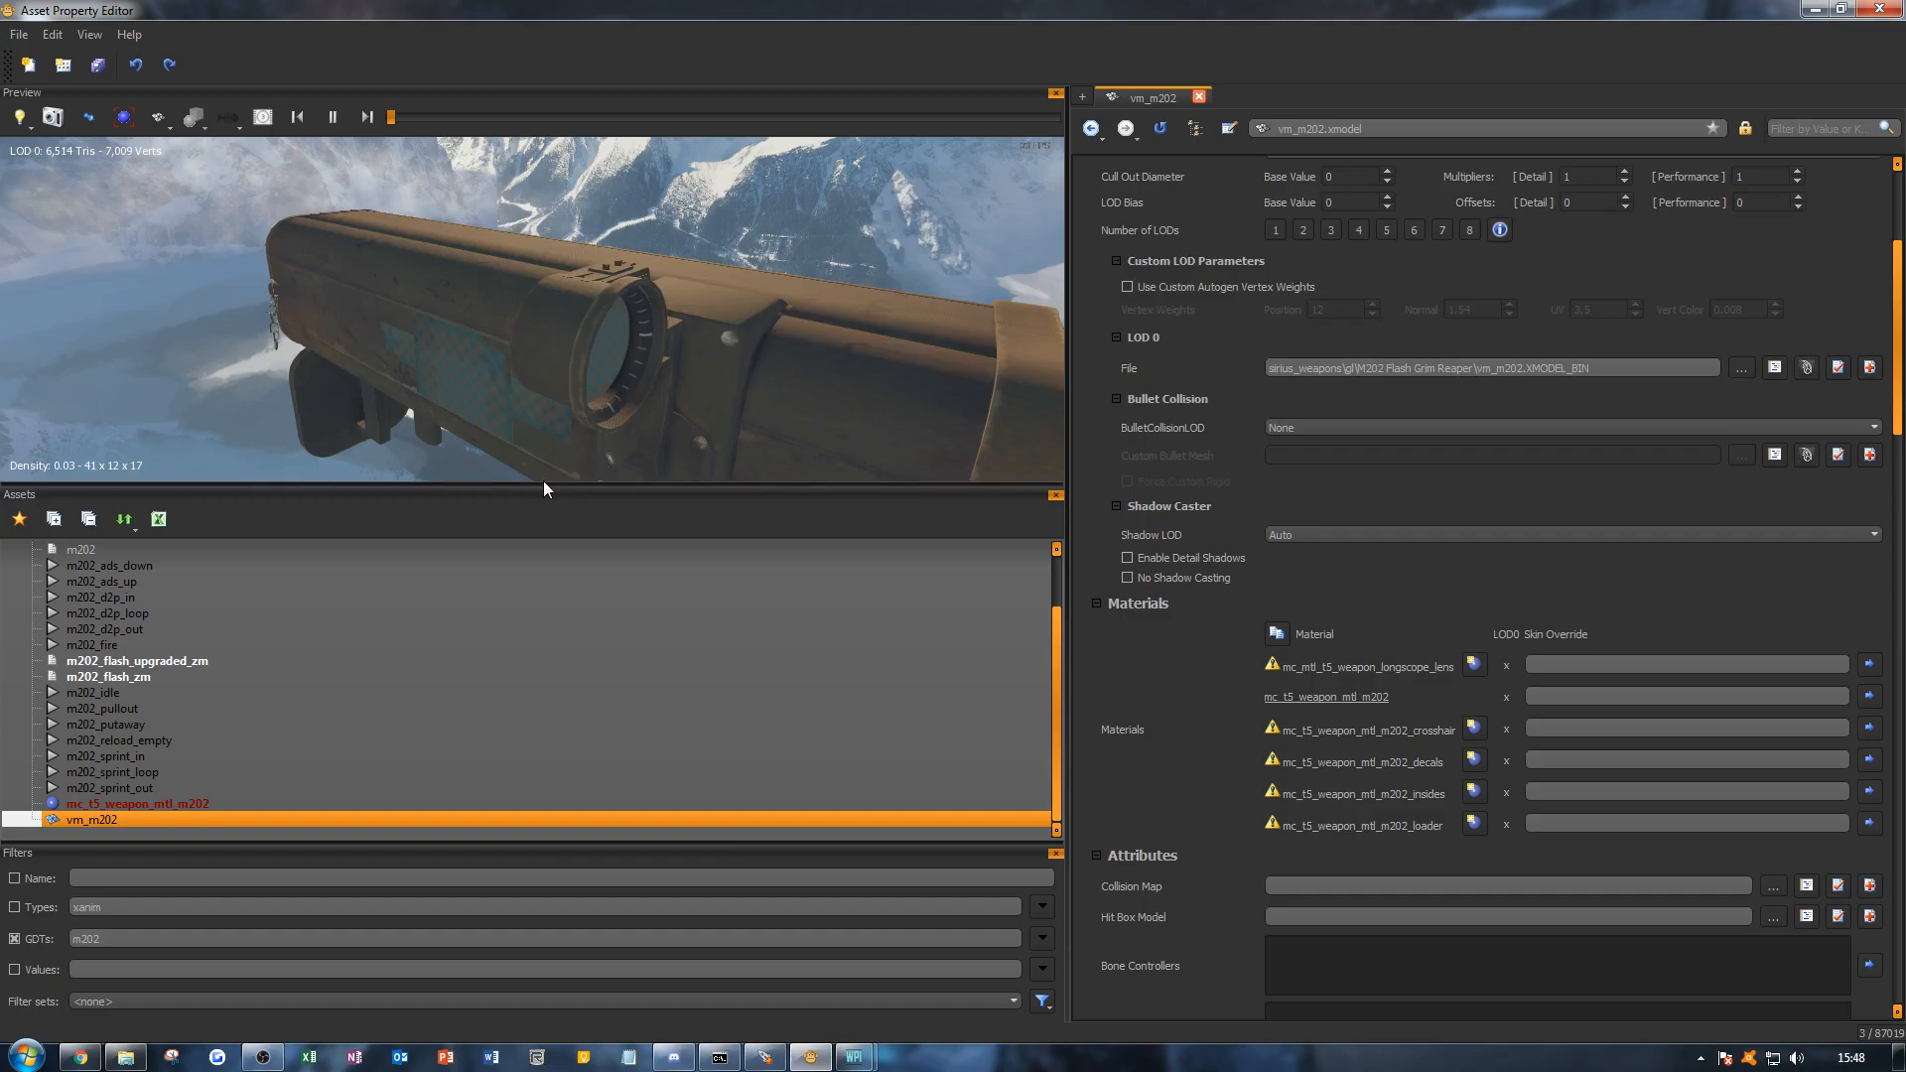
{"action": "left_click_drag", "start_coordinate": [544, 485], "coordinate": [547, 572]}
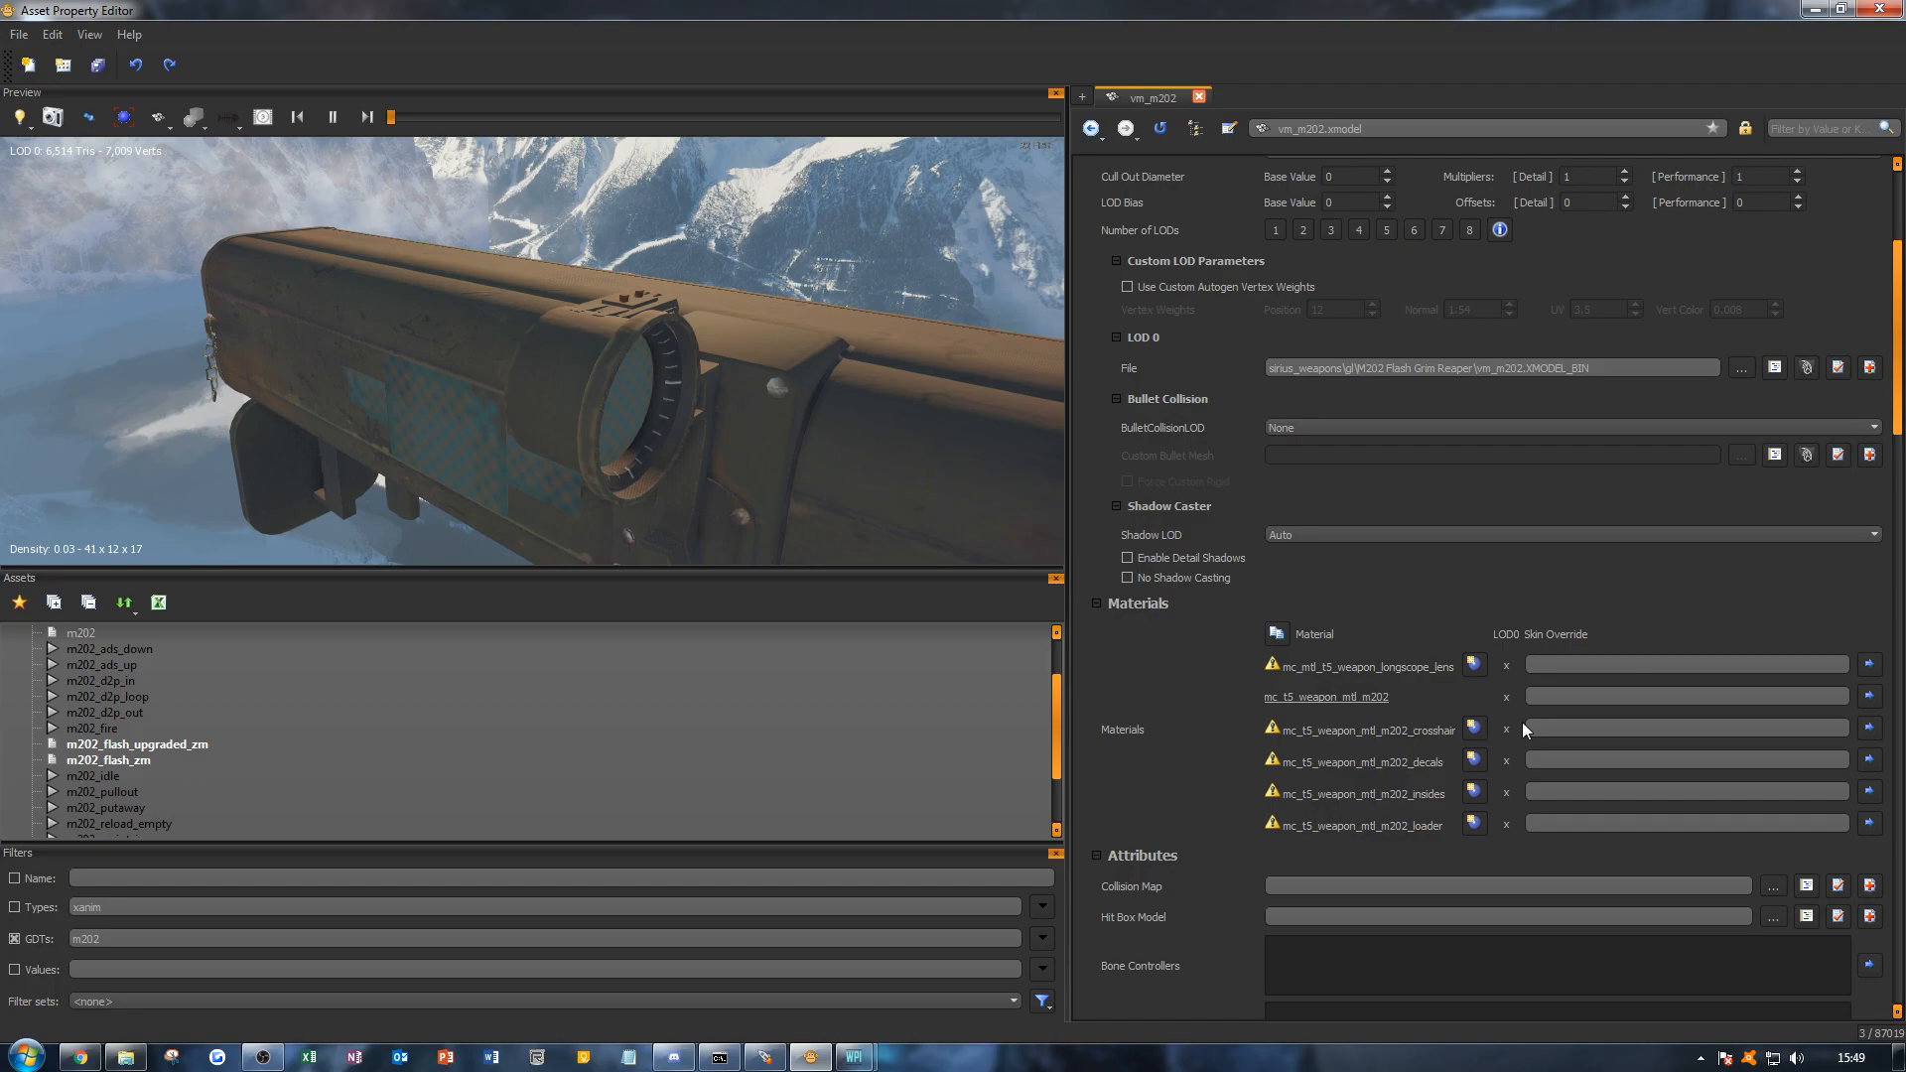
Step: Snip the texture thumbnails in the _images folder, circle the three yellow specular textures in red, and discard the snip
{"action": "left_click", "coordinate": [125, 1056]}
{"action": "left_click", "coordinate": [676, 1060]}
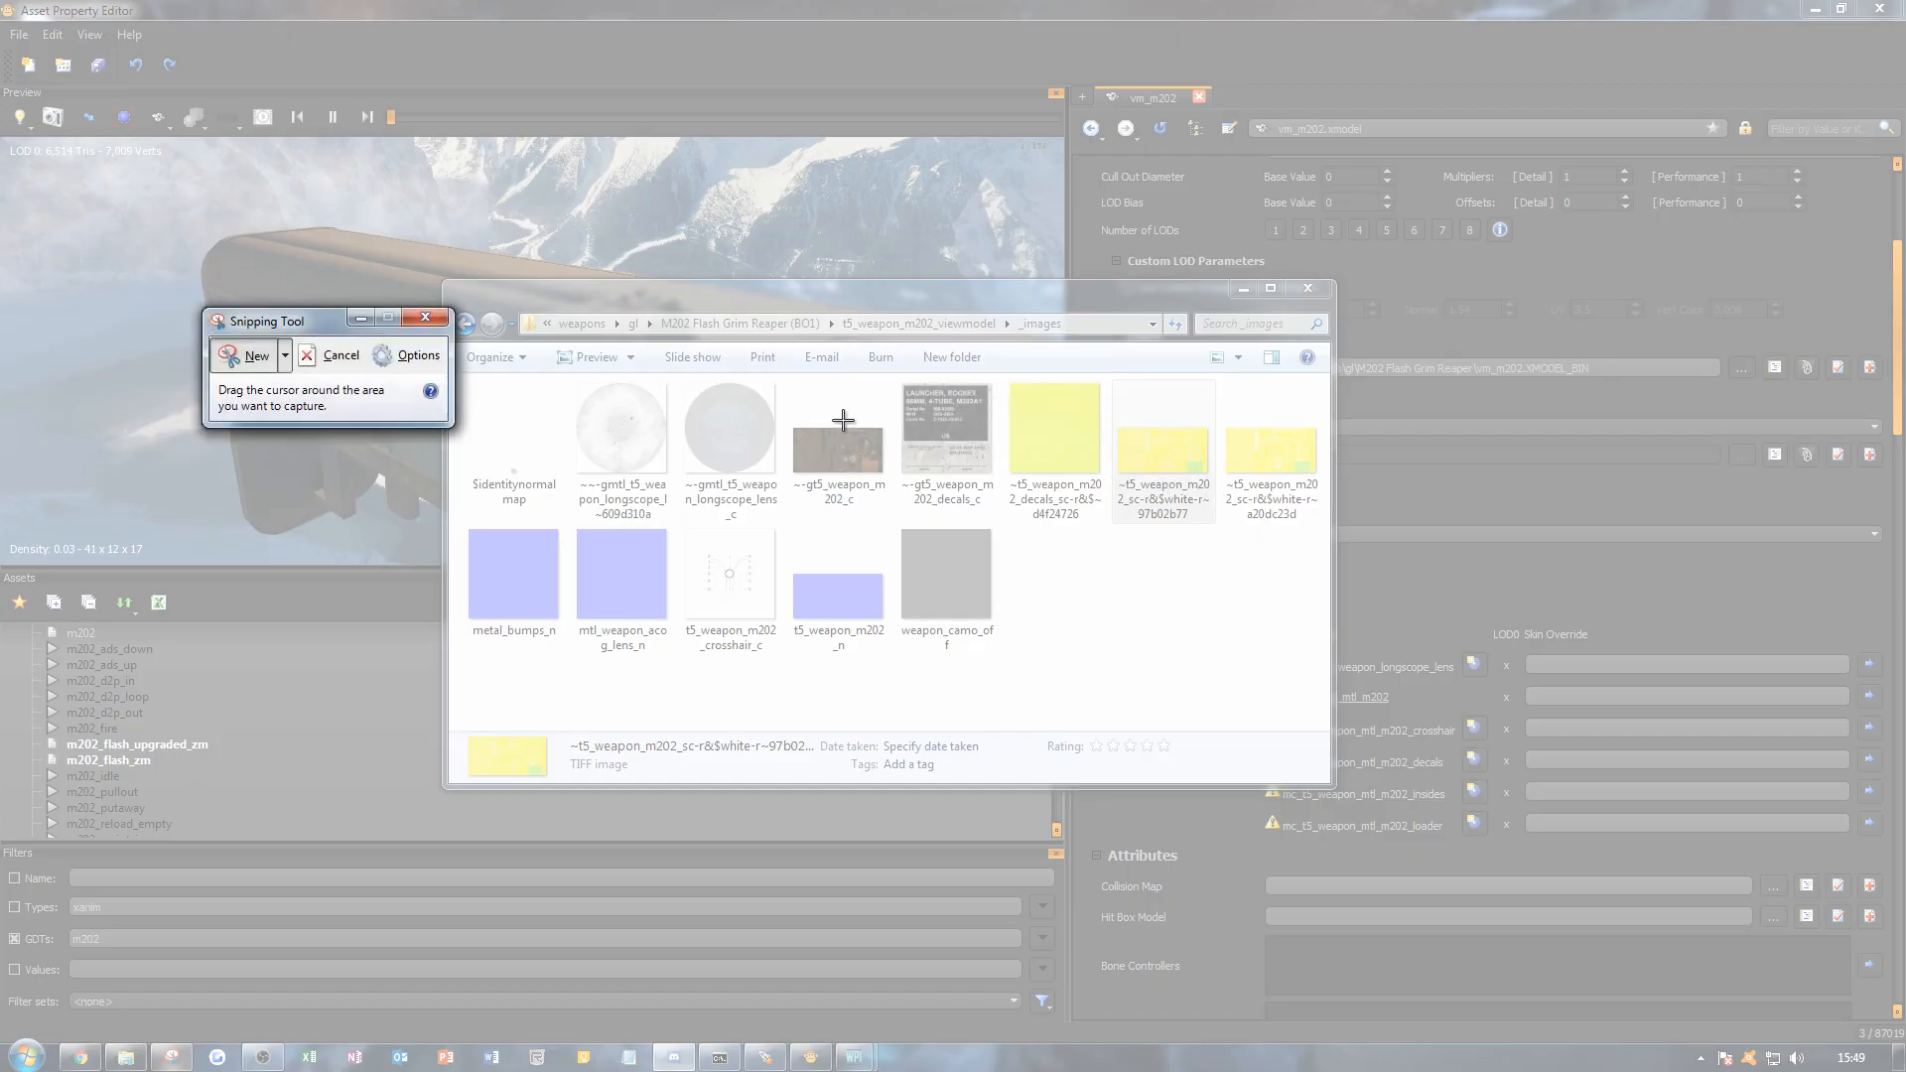
{"action": "mouse_move", "coordinate": [743, 374]}
{"action": "left_mouse_down"}
{"action": "mouse_move", "coordinate": [1186, 562]}
{"action": "mouse_move", "coordinate": [1301, 577]}
{"action": "left_mouse_up"}
{"action": "mouse_move", "coordinate": [1024, 533]}
{"action": "left_mouse_down"}
{"action": "mouse_move", "coordinate": [1226, 551]}
{"action": "mouse_move", "coordinate": [1325, 526]}
{"action": "mouse_move", "coordinate": [1317, 407]}
{"action": "mouse_move", "coordinate": [1064, 383]}
{"action": "mouse_move", "coordinate": [1002, 459]}
{"action": "mouse_move", "coordinate": [1040, 537]}
{"action": "left_mouse_up"}
{"action": "right_click", "coordinate": [1135, 470]}
{"action": "left_click", "coordinate": [1152, 497]}
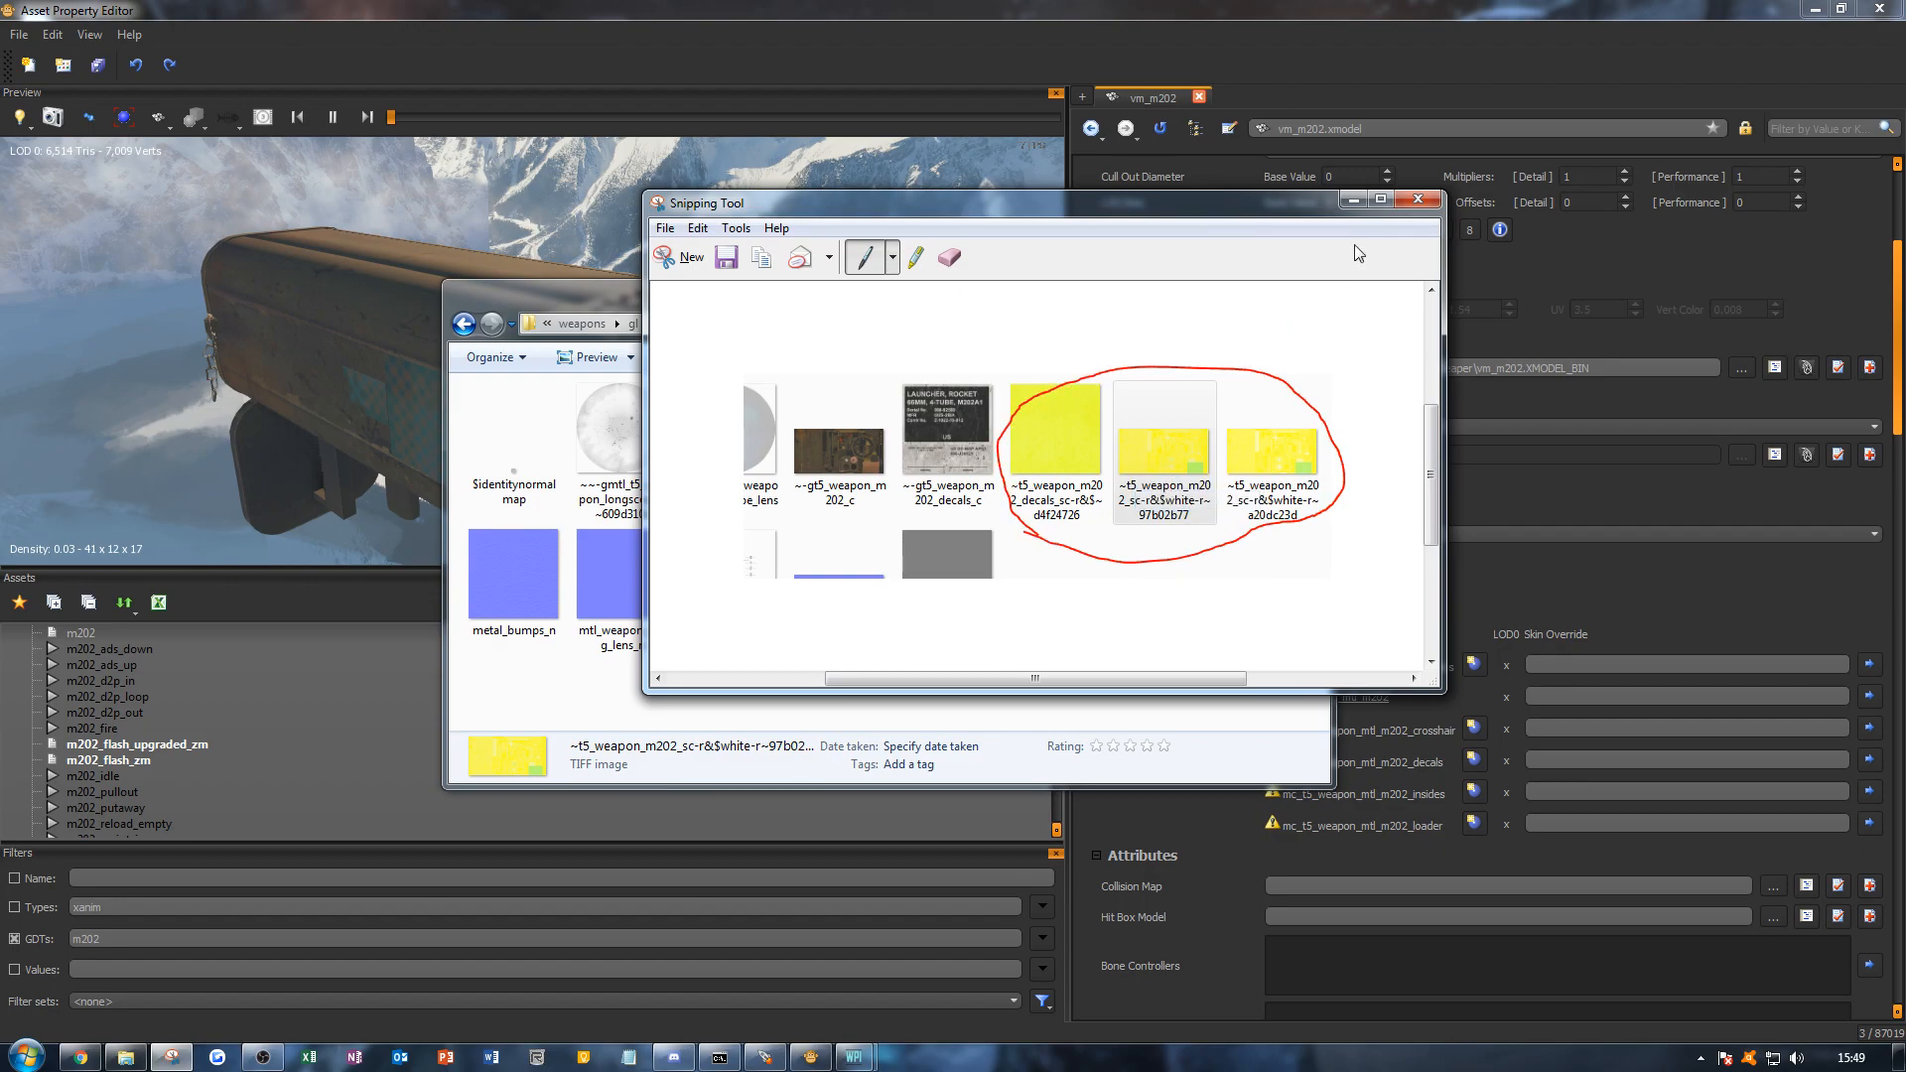
{"action": "left_click", "coordinate": [1417, 199]}
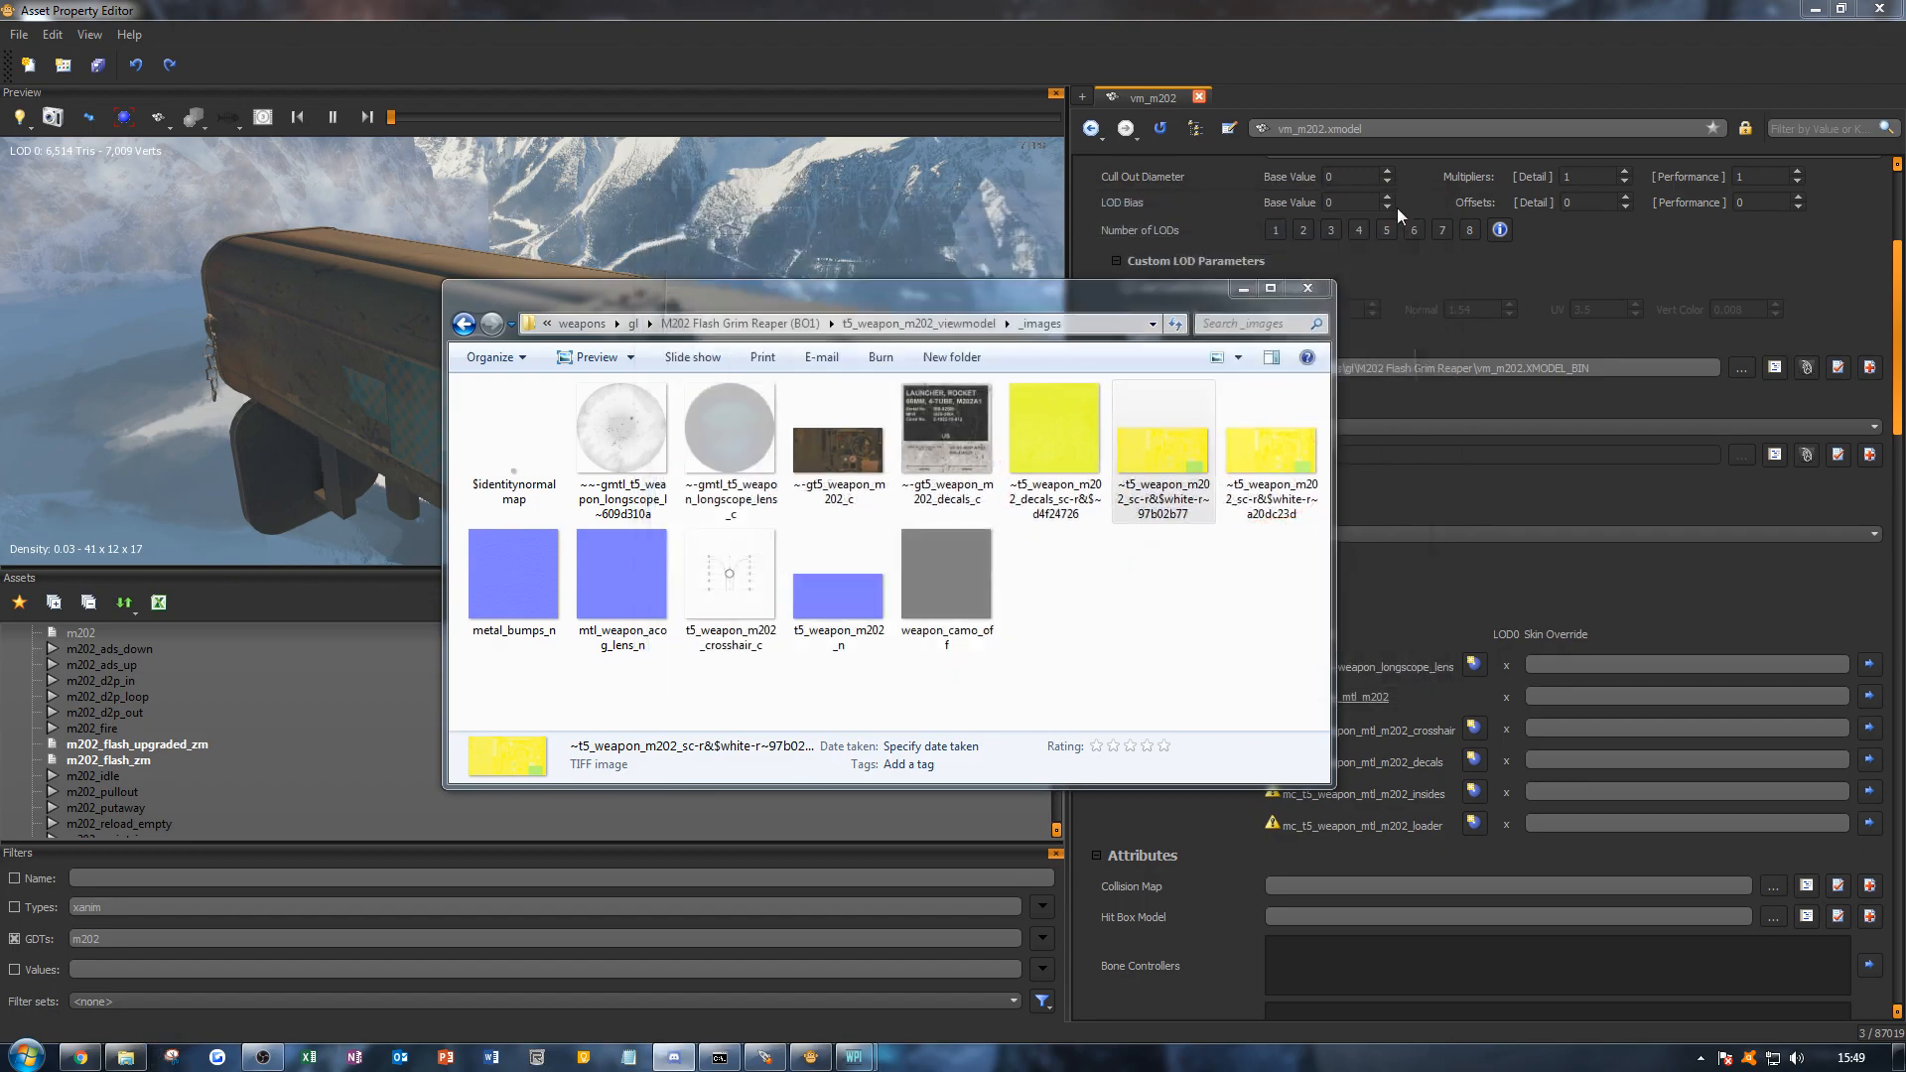
{"action": "left_click", "coordinate": [1241, 289]}
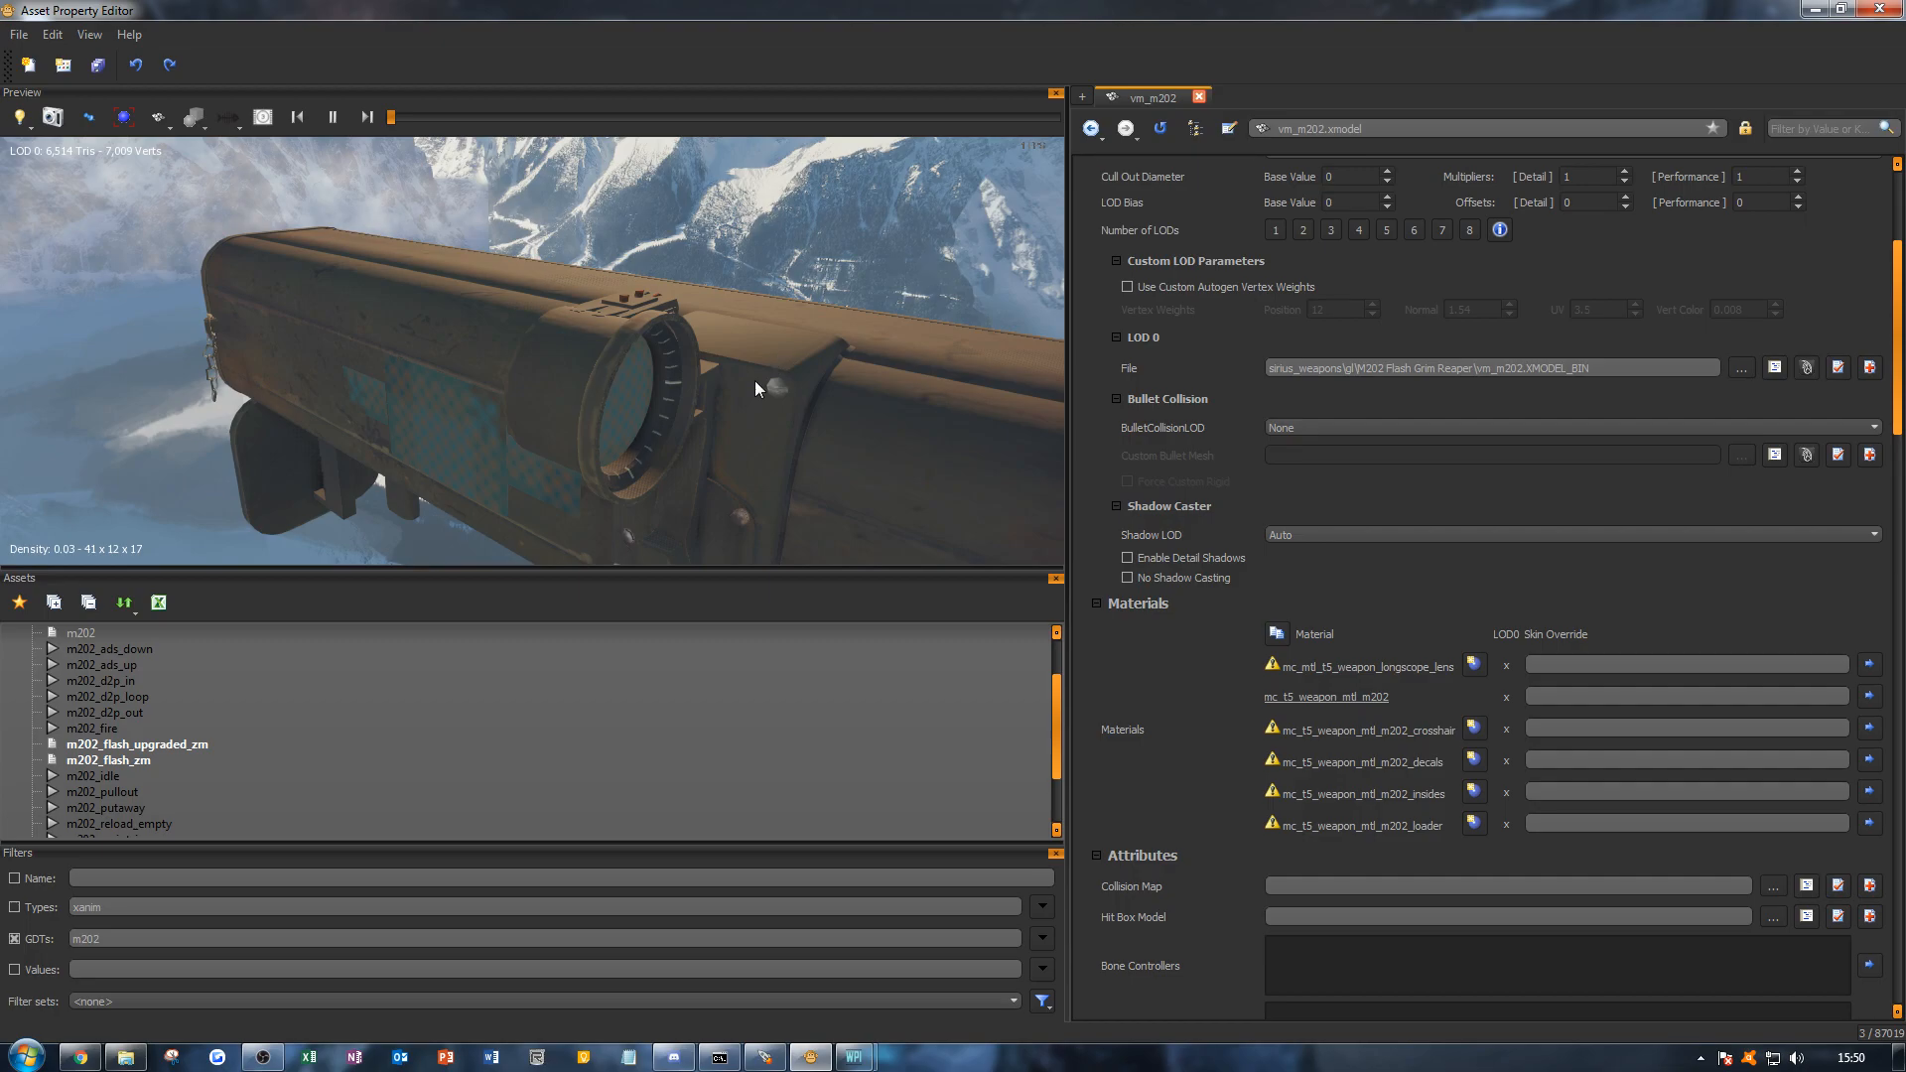
Step: Examine the top and side surfaces of the vm_m202 model in the preview
{"action": "key", "text": "super"}
{"action": "left_click", "coordinate": [753, 347]}
{"action": "left_click_drag", "start_coordinate": [752, 347], "coordinate": [496, 516], "text": "alt"}
{"action": "scroll", "coordinate": [286, 742], "scroll_direction": "down", "scroll_amount": 2}
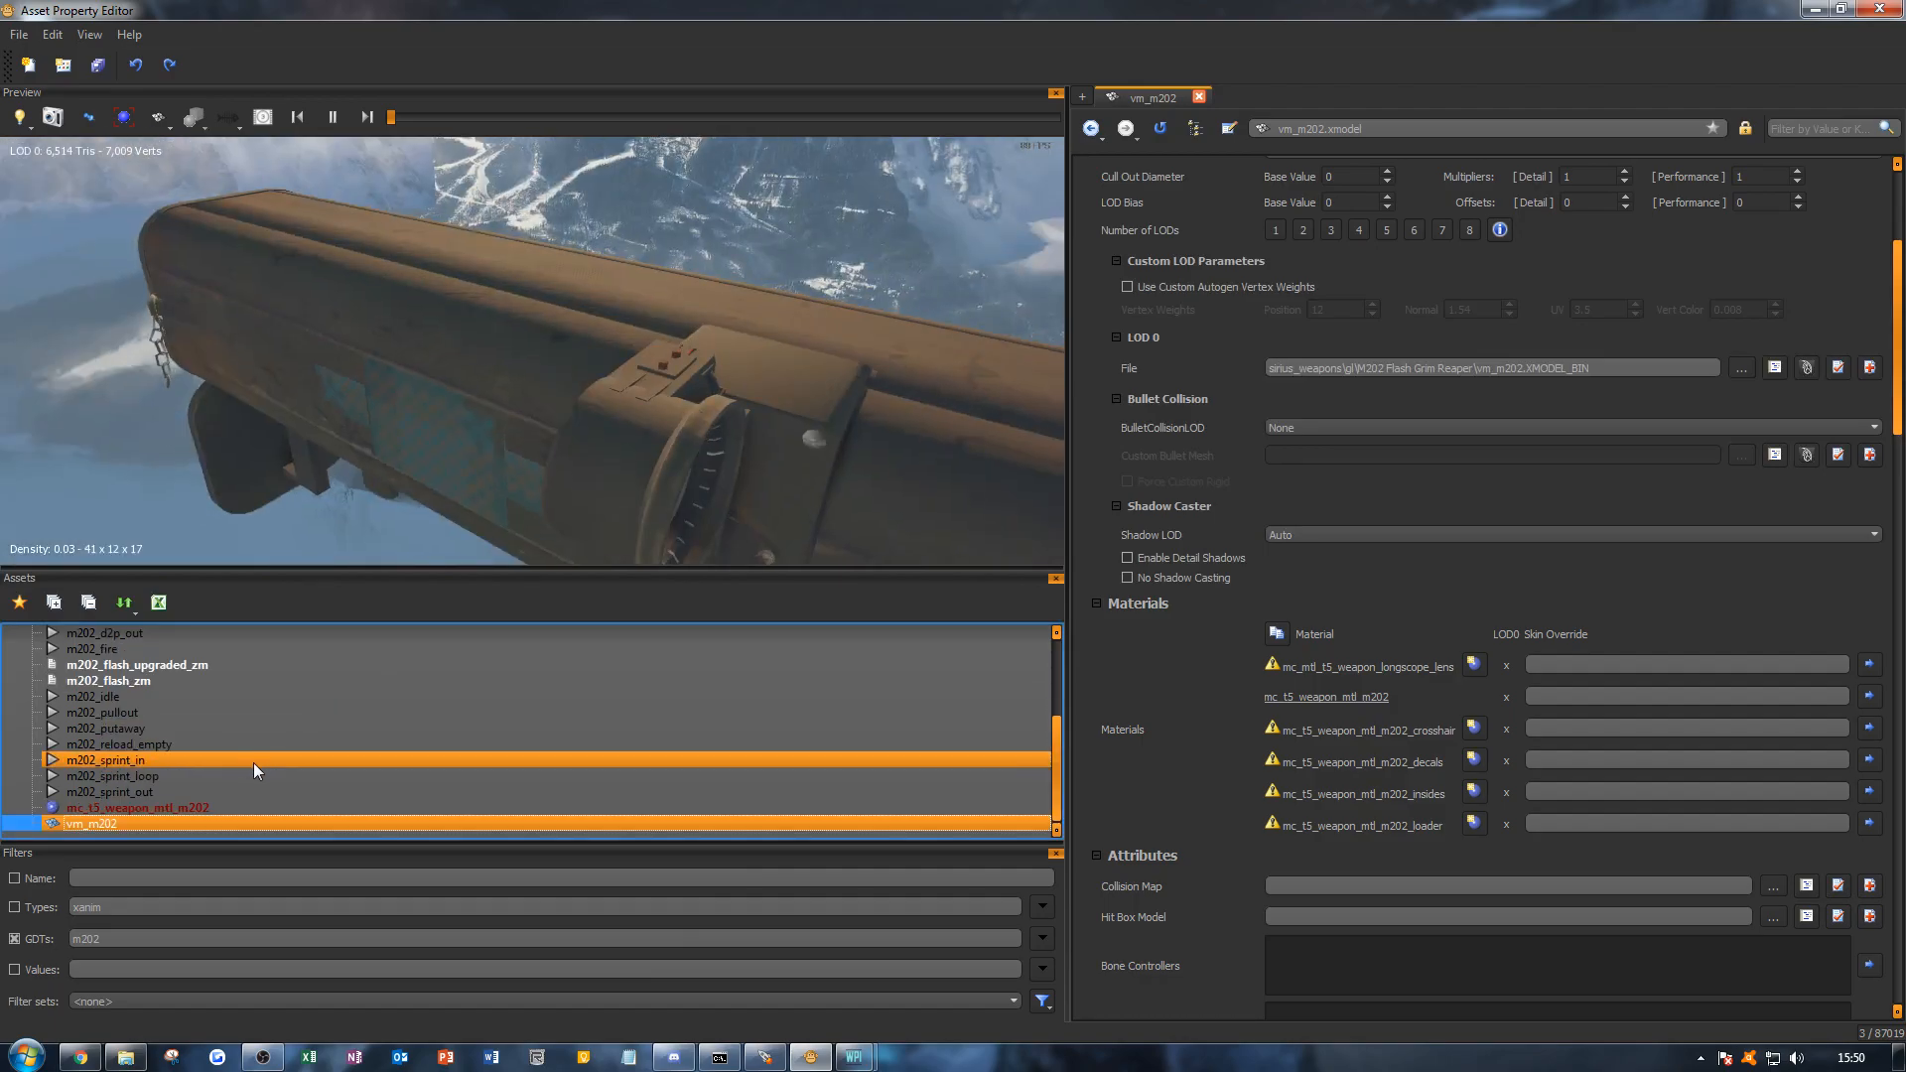
Step: From the vm_m202 xmodel's materials, create the missing material asset mc_t5_weapon_mtl_m202_crosshair in the m202_grim_reaper_bo1 GDT
{"action": "left_click", "coordinate": [227, 808]}
{"action": "left_click", "coordinate": [203, 825]}
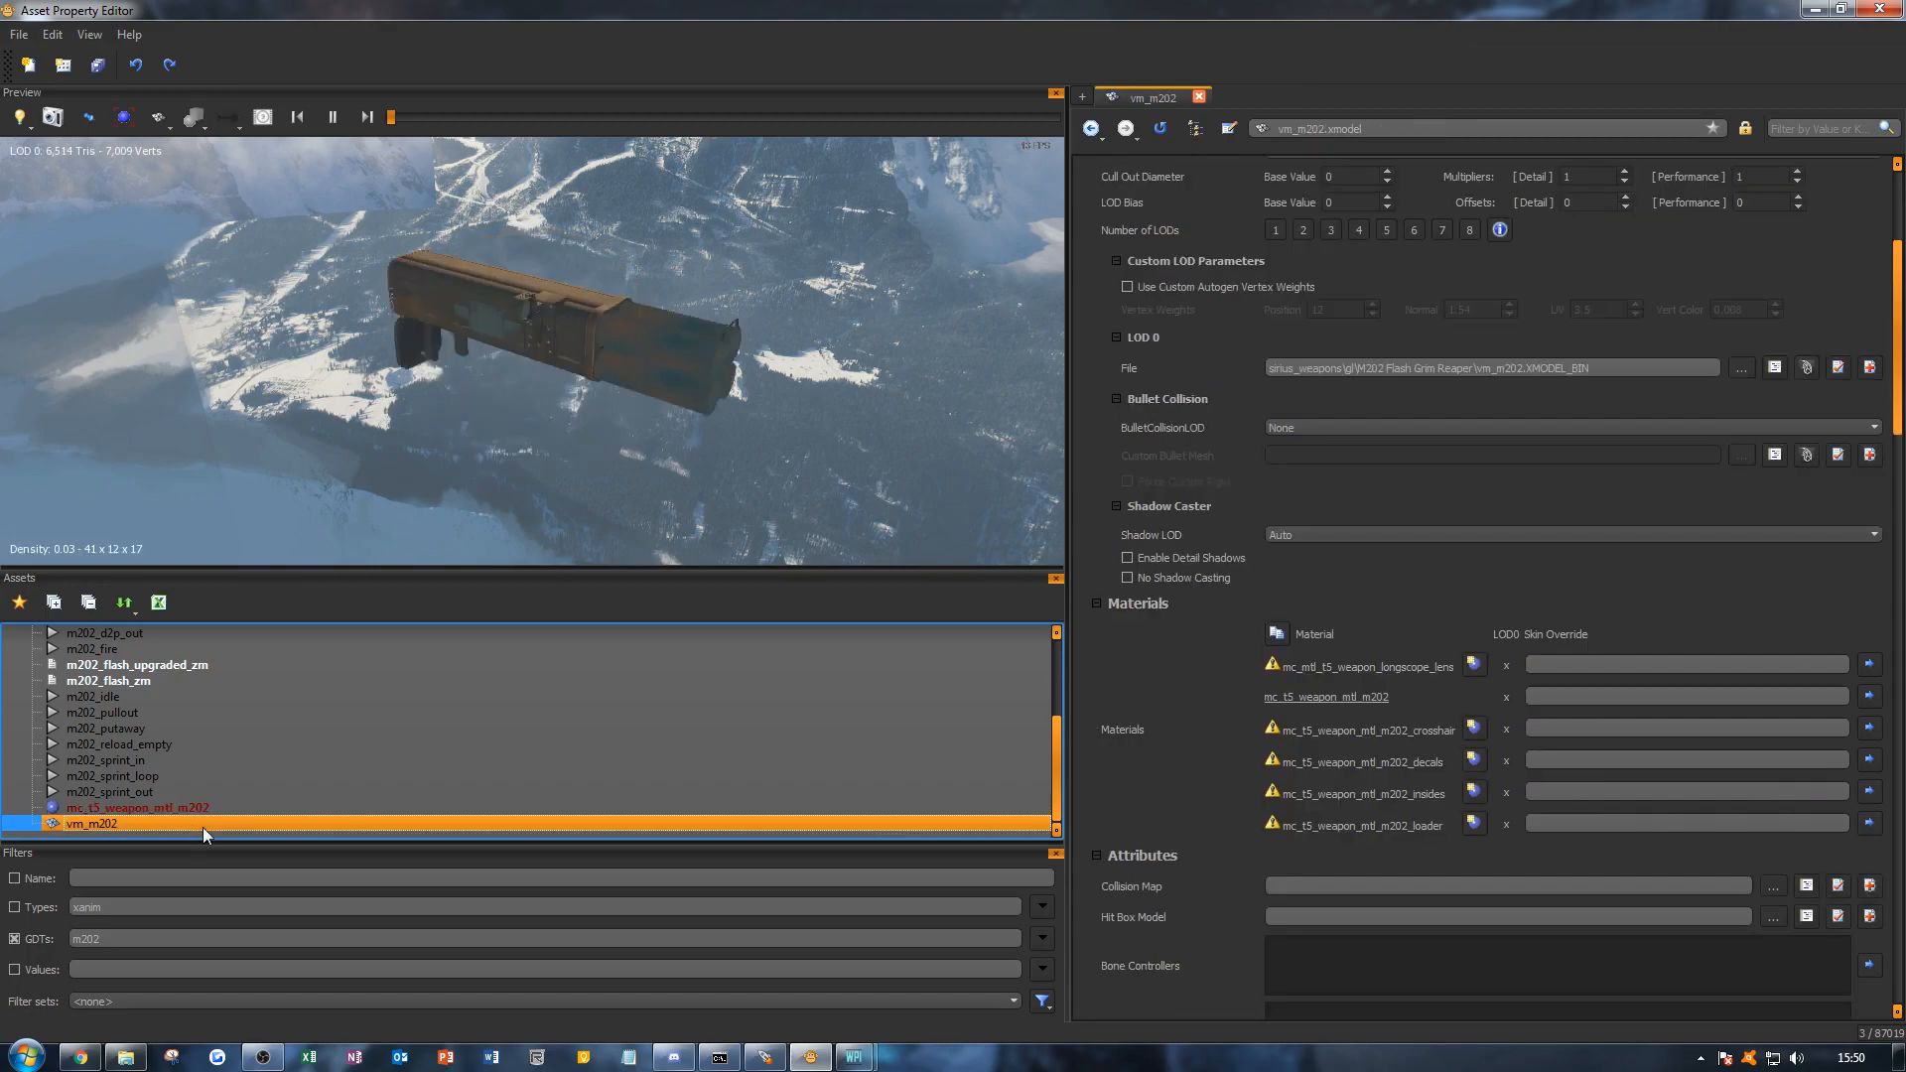
{"action": "left_click", "coordinate": [1474, 731]}
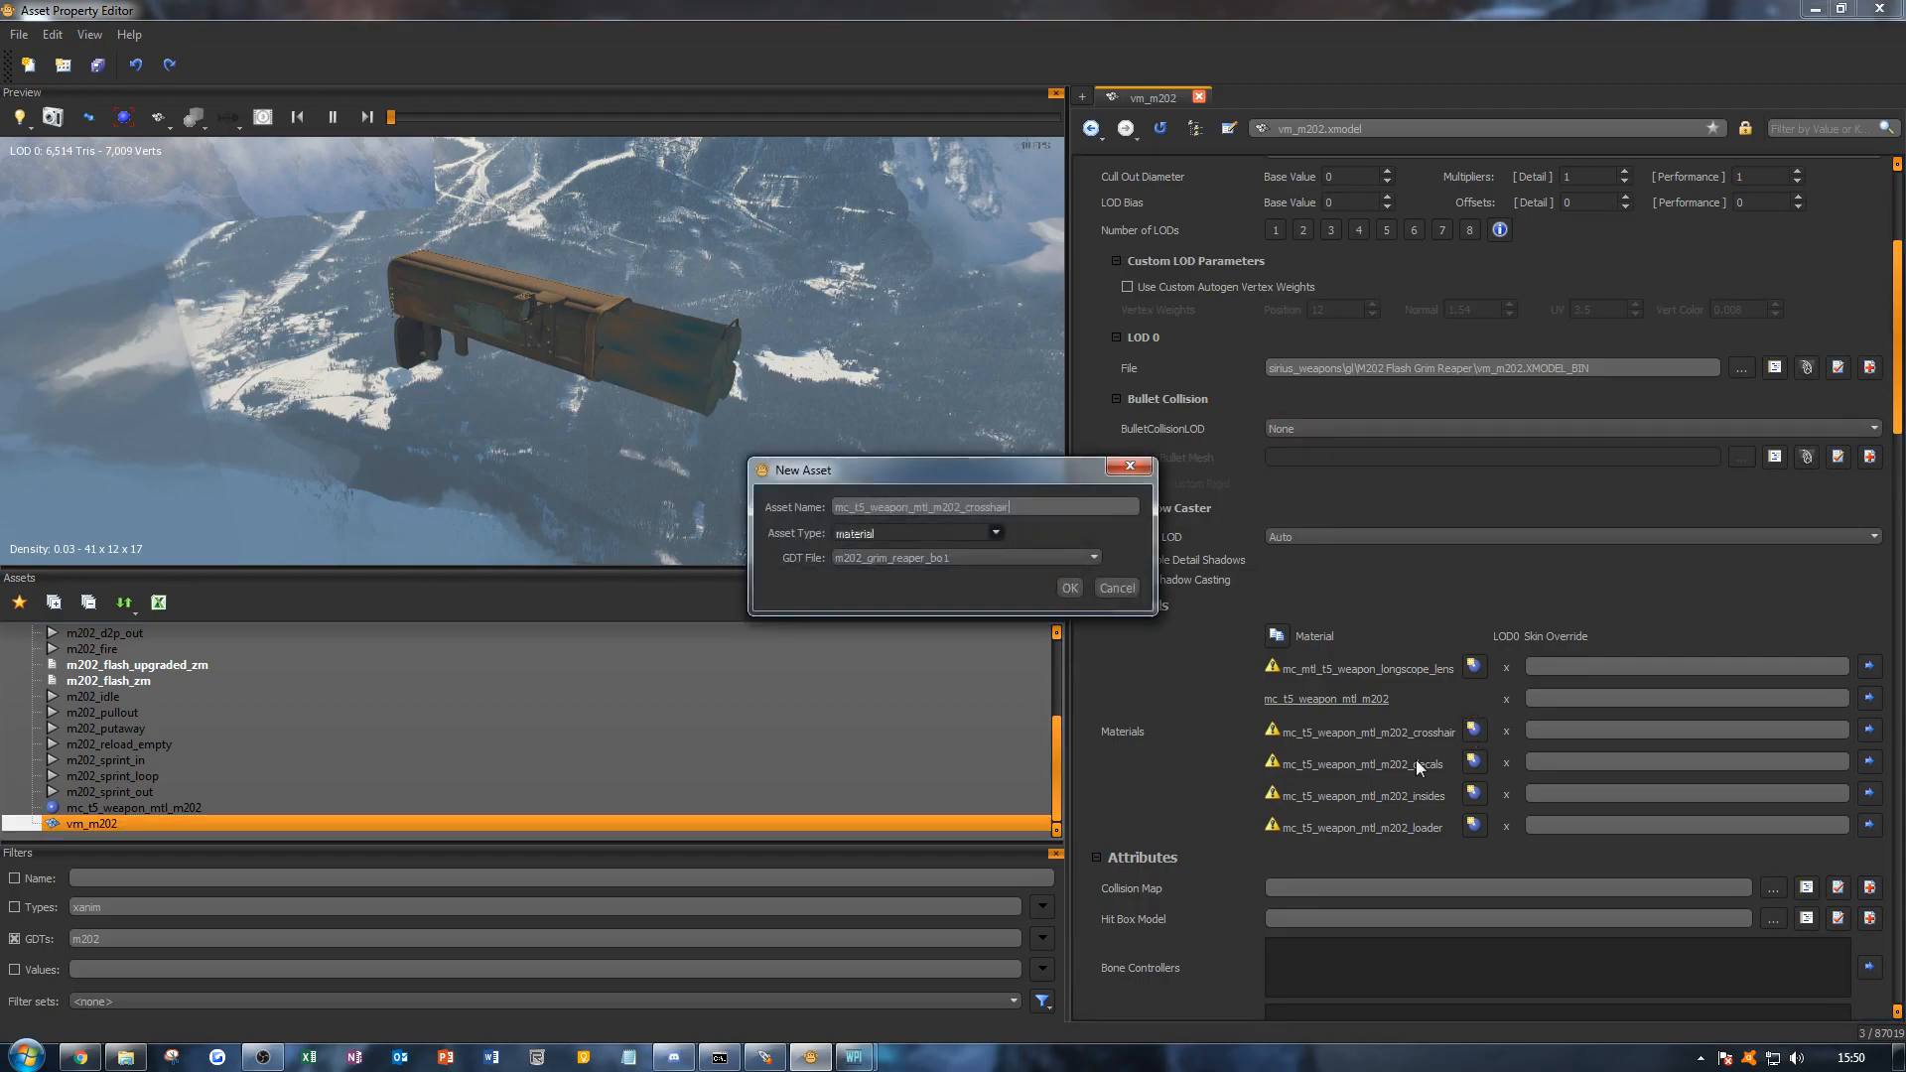
{"action": "left_click", "coordinate": [1067, 588]}
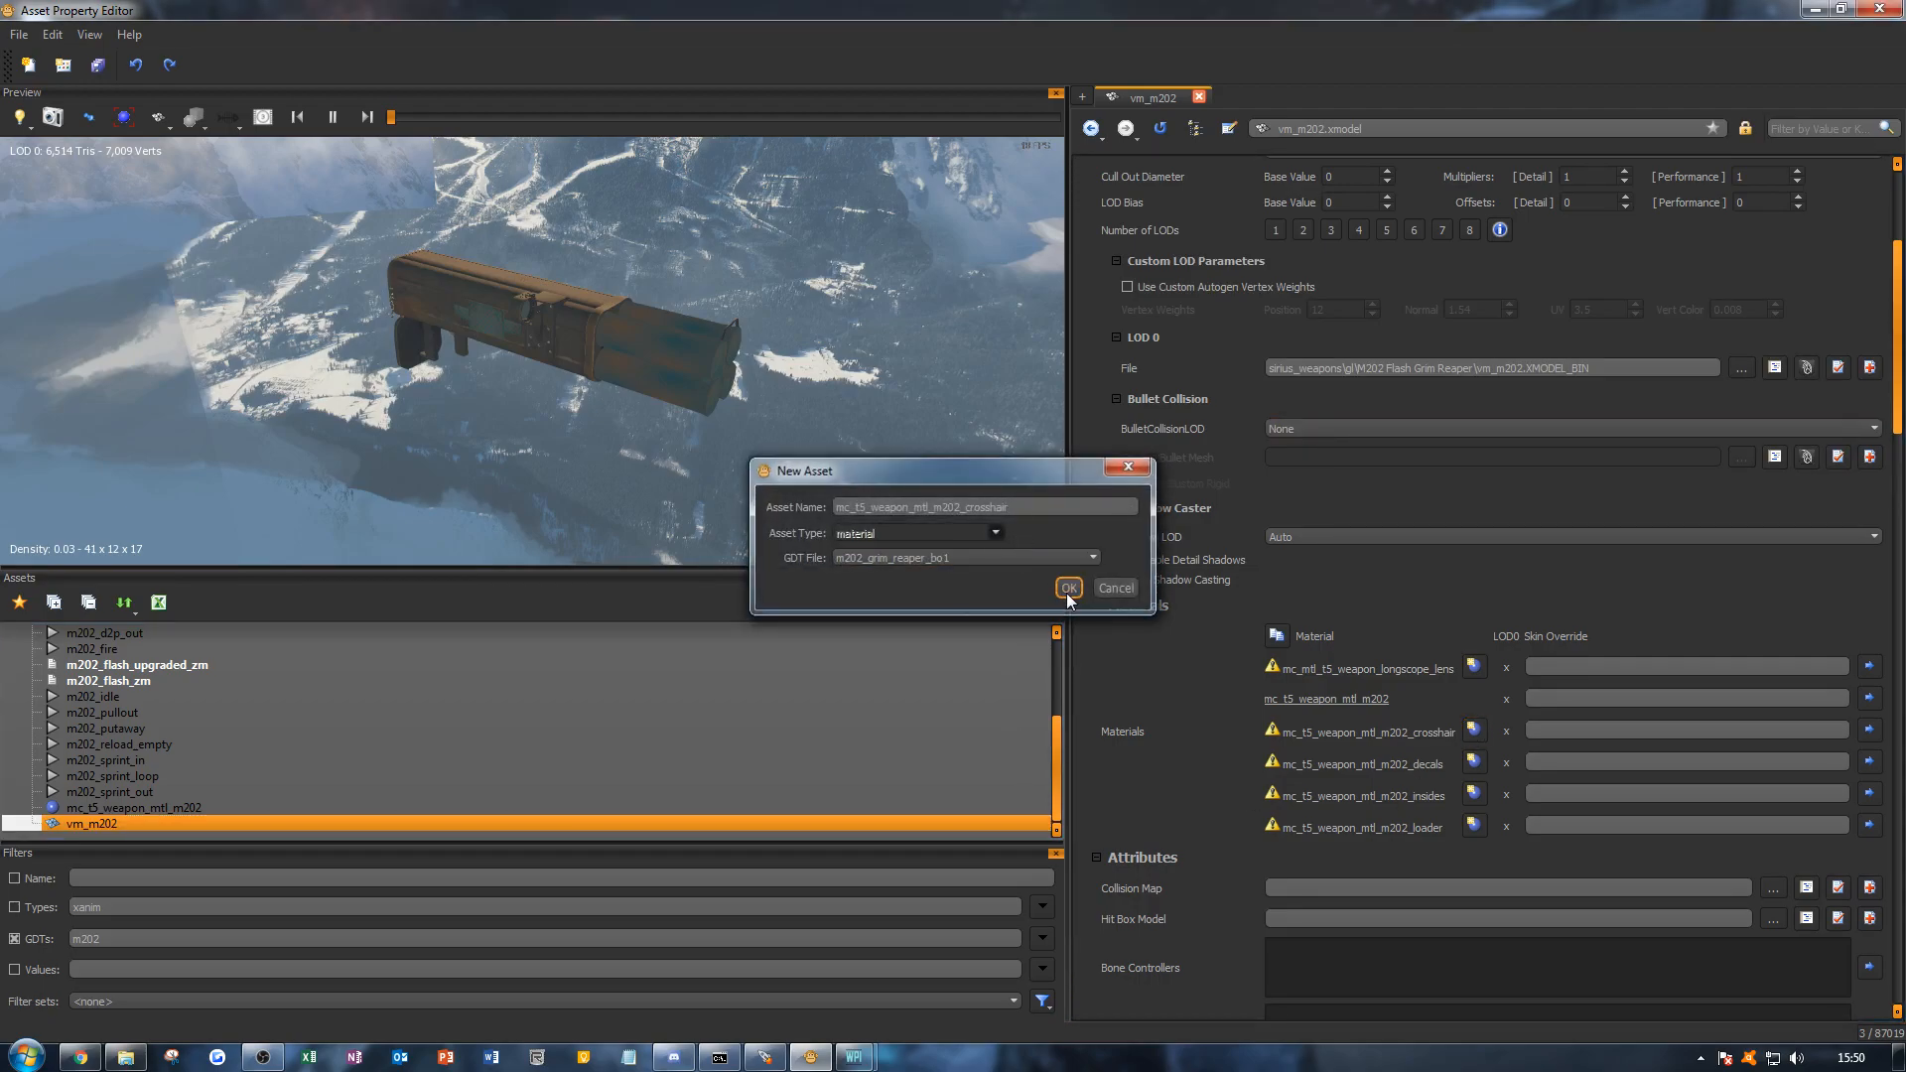
Step: Set the material type of mc_t5_weapon_mtl_m202_crosshair to lit_transparent
{"action": "left_click", "coordinate": [1328, 234]}
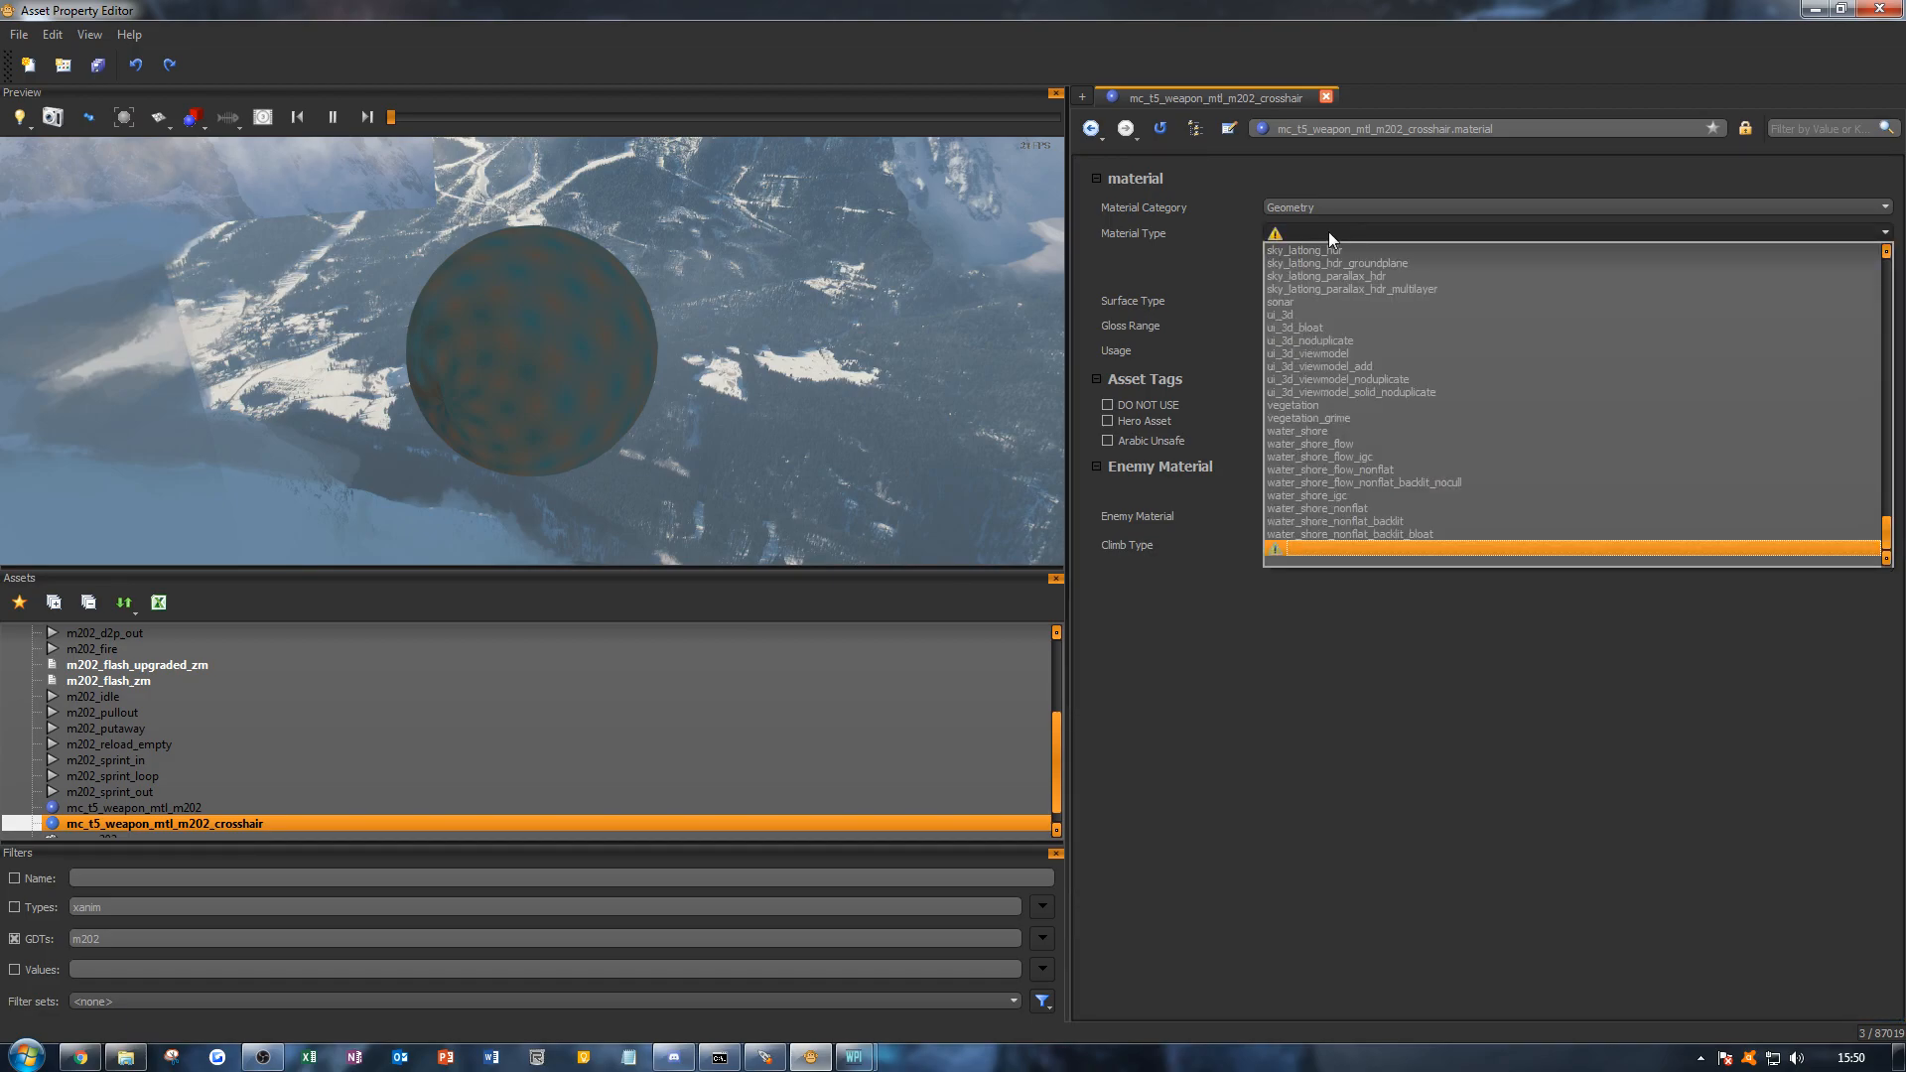
{"action": "key", "text": "l"}
{"action": "scroll", "coordinate": [1372, 396], "scroll_direction": "down", "scroll_amount": 10}
{"action": "scroll", "coordinate": [1372, 396], "scroll_direction": "down", "scroll_amount": 5}
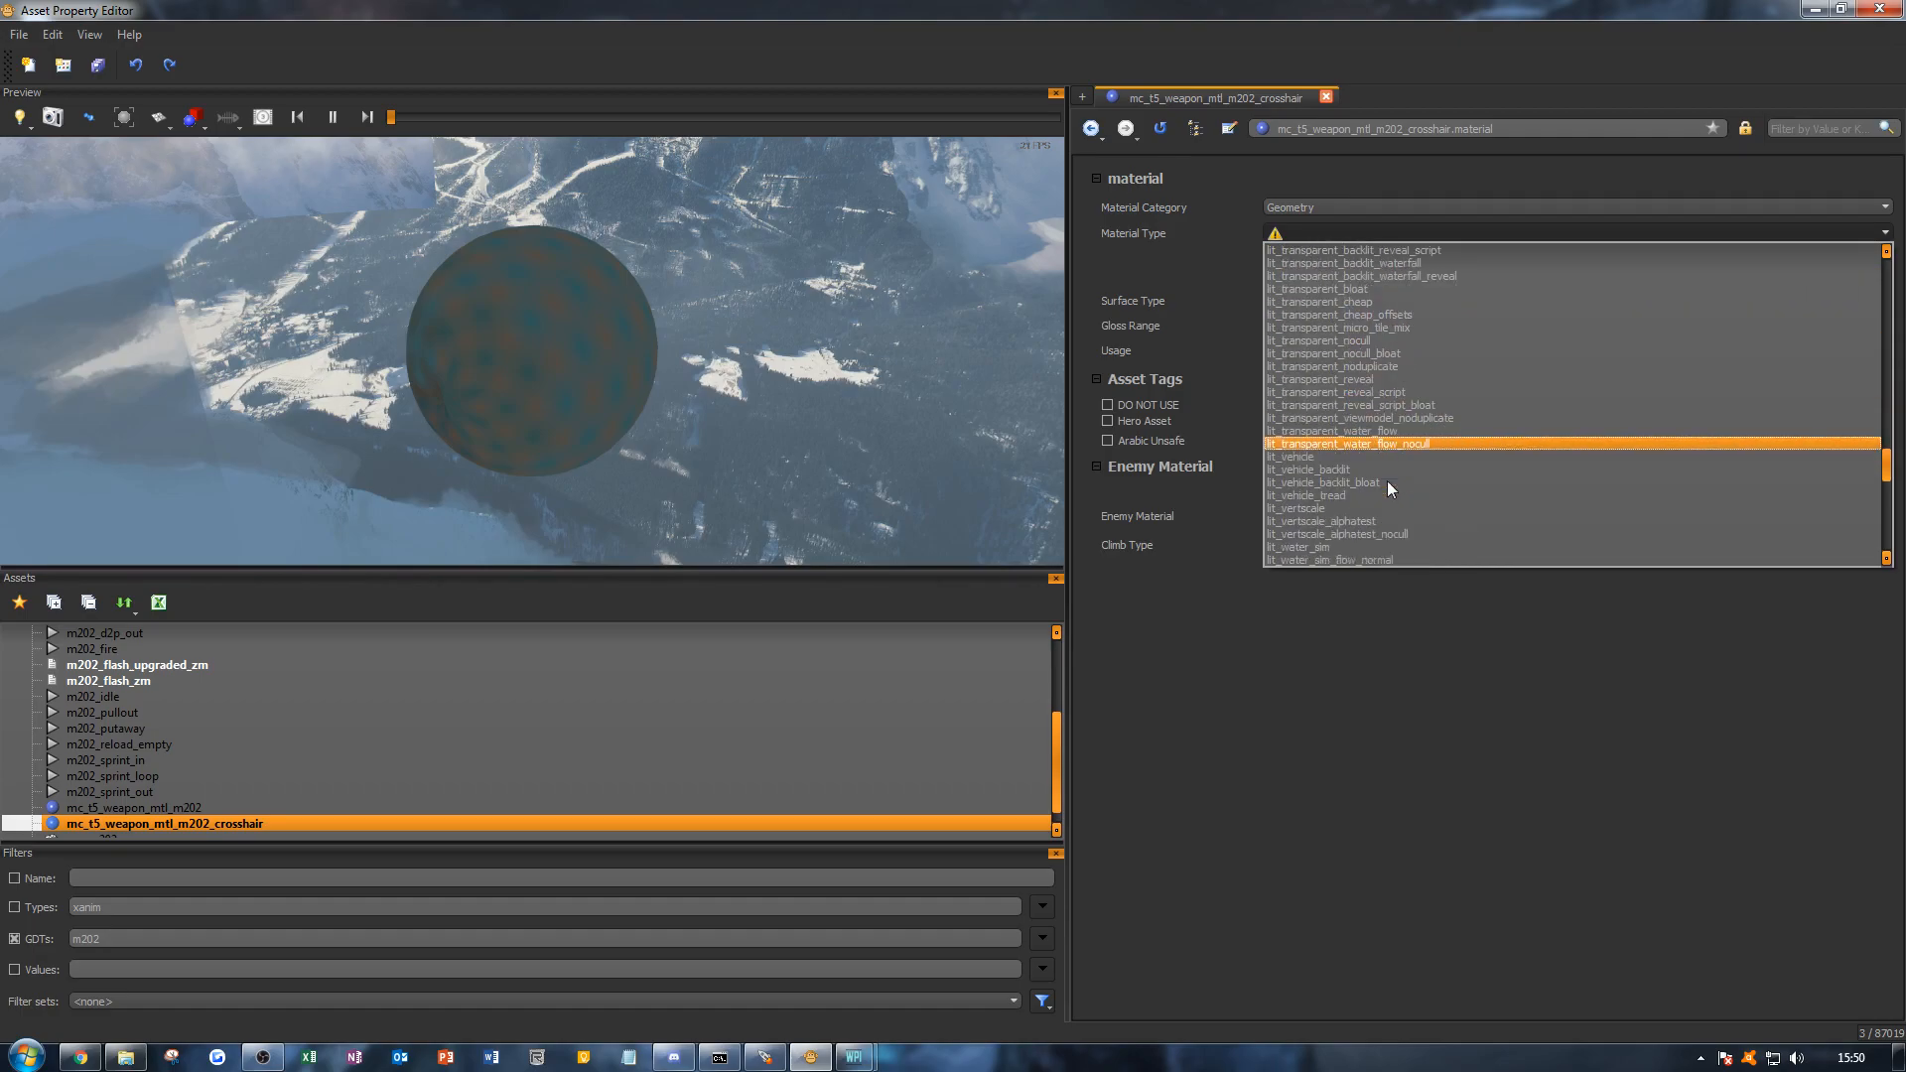
{"action": "scroll", "coordinate": [1386, 480], "scroll_direction": "down", "scroll_amount": 6}
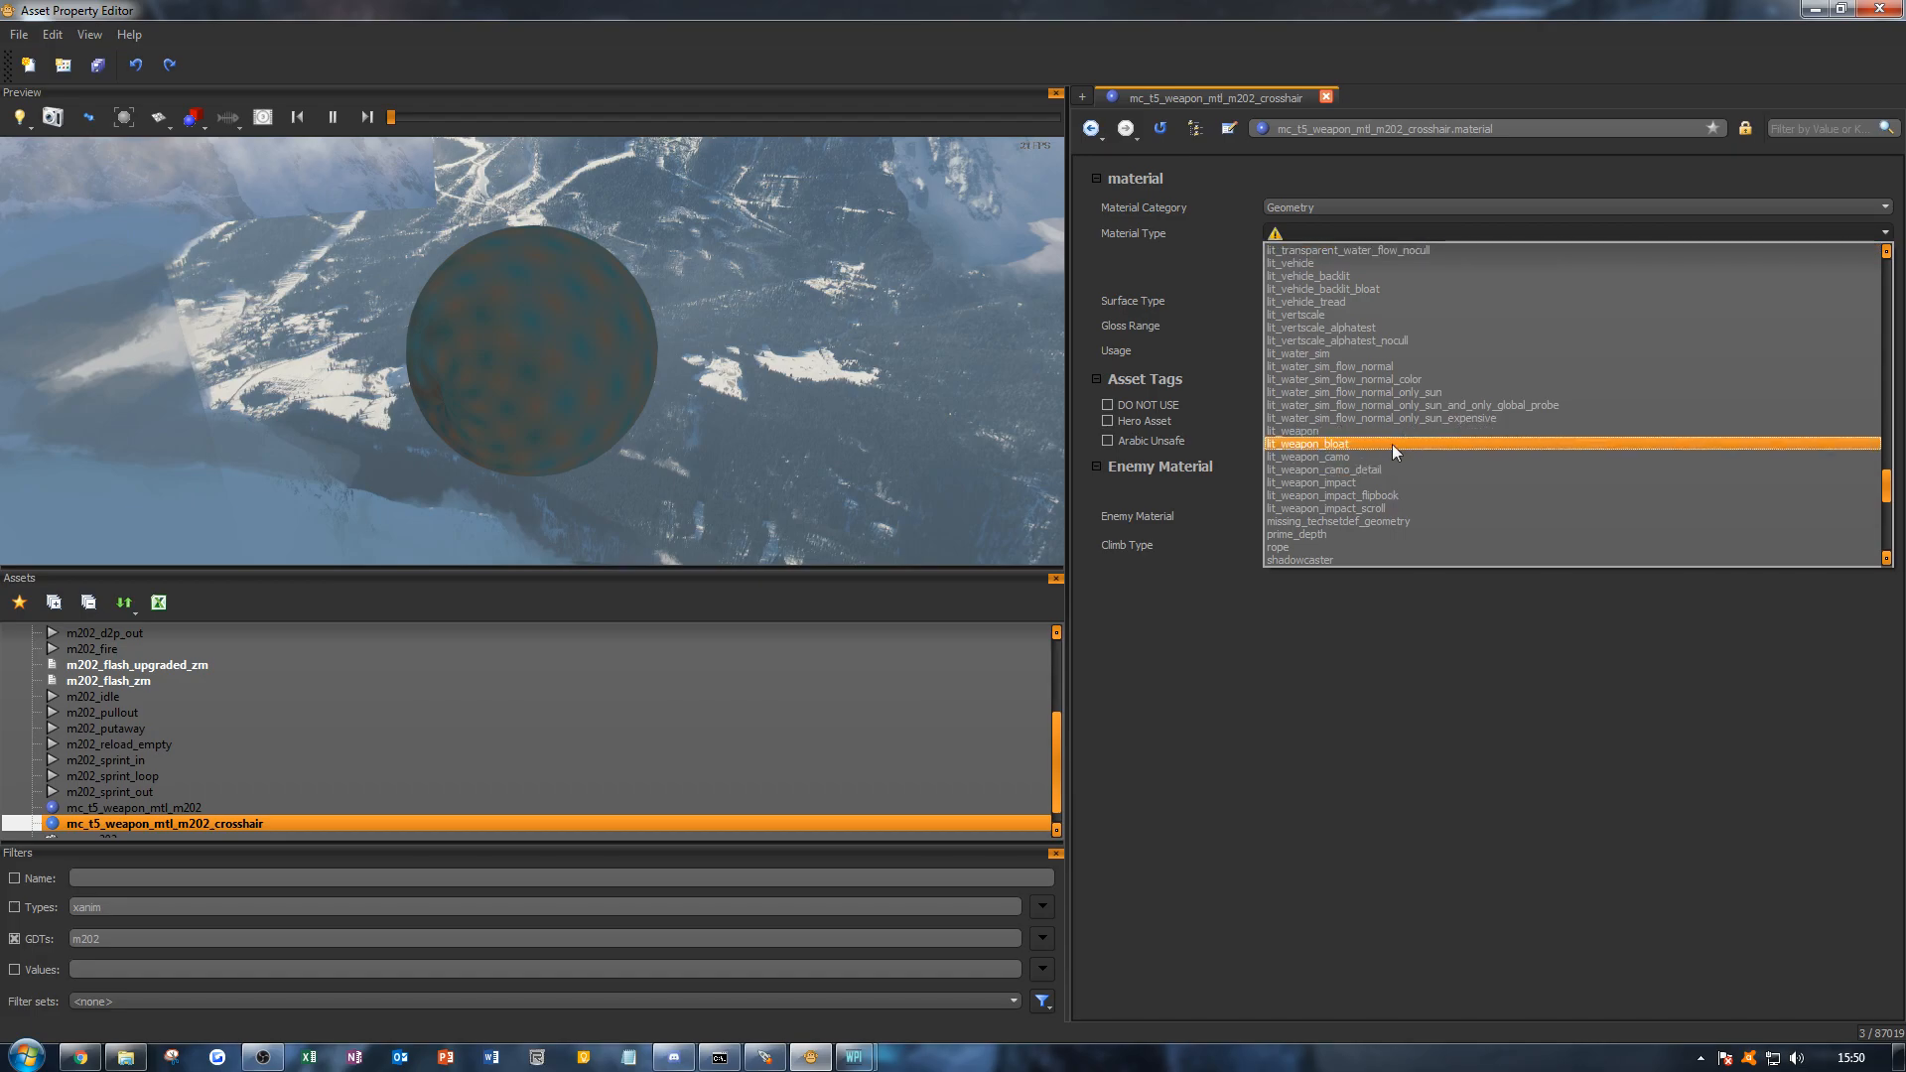
{"action": "scroll", "coordinate": [1474, 469], "scroll_direction": "up", "scroll_amount": 8}
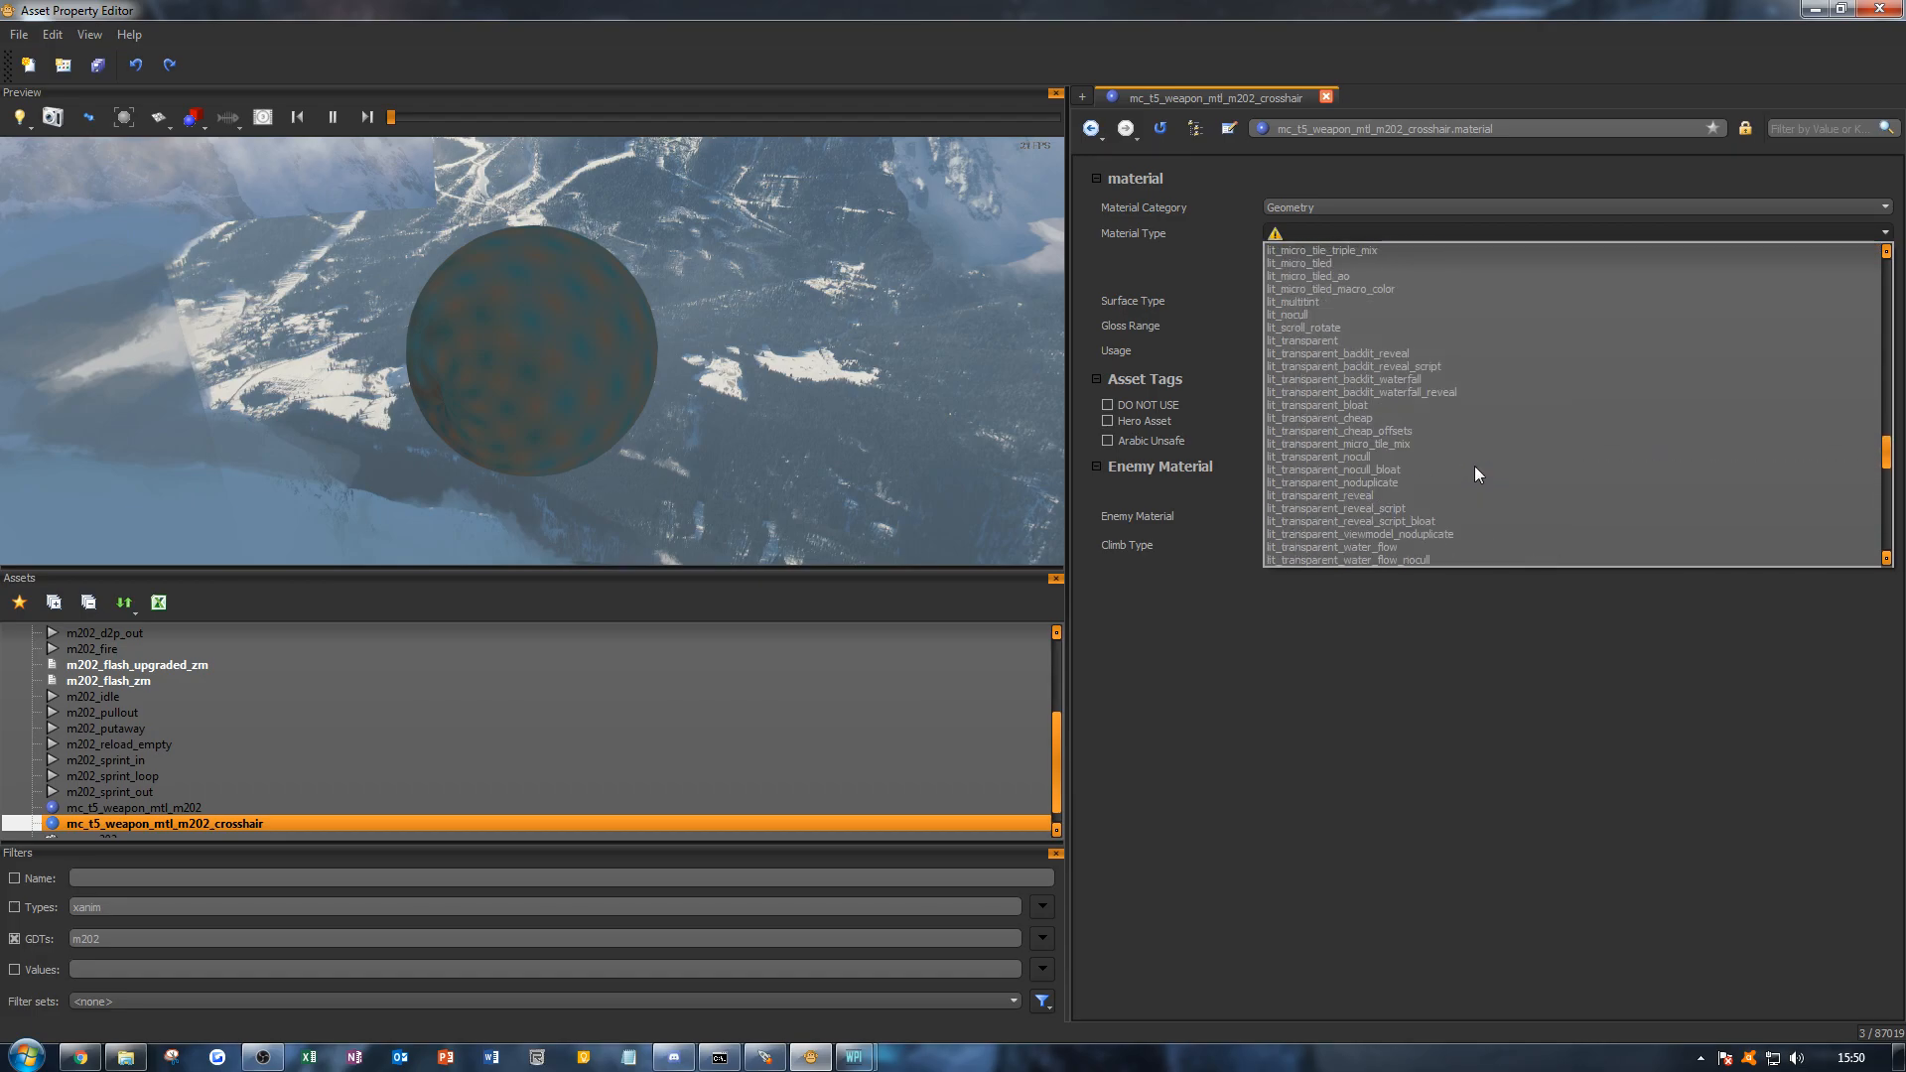
{"action": "left_click", "coordinate": [1373, 342]}
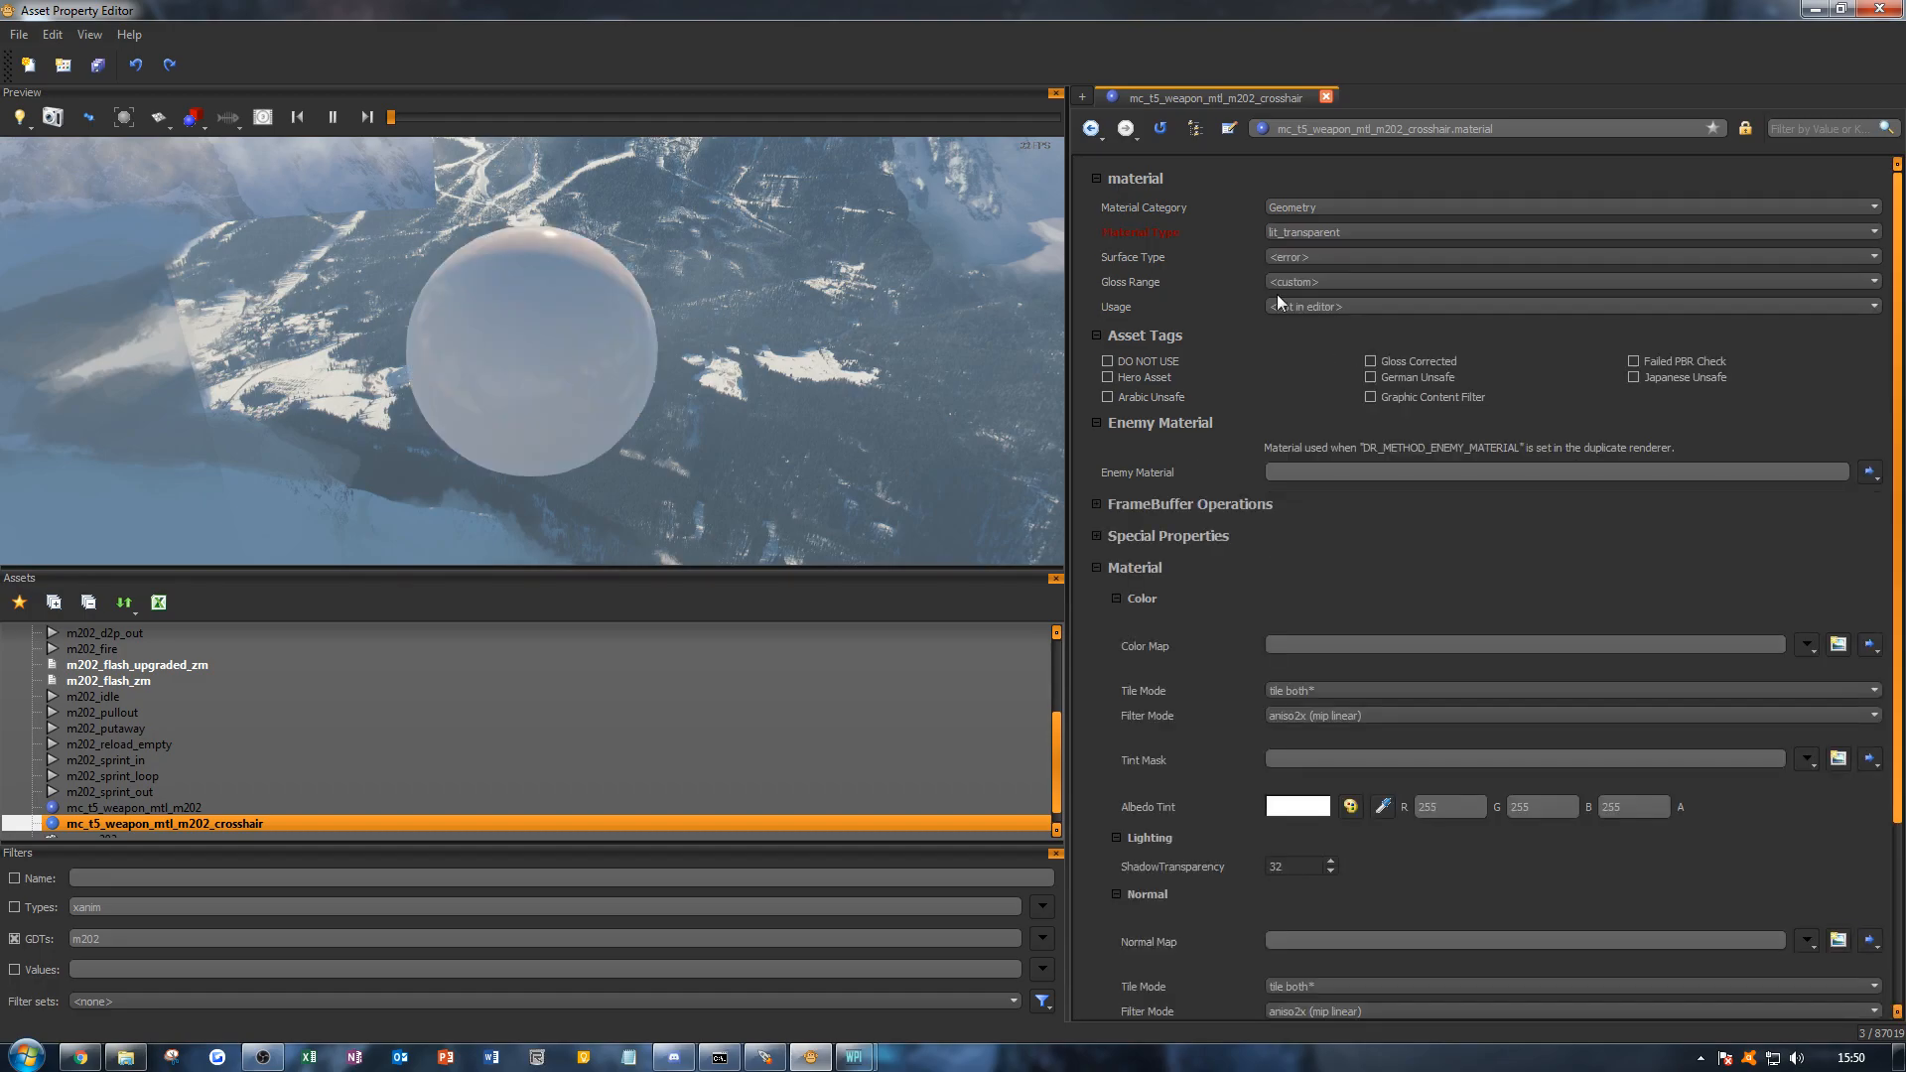
Step: Set the crosshair material's surface type to grass and create its color map image asset i_mc_t5_weapon_mtl_m202_crosshair_c in the m202_grim_reaper_bo1 GDT
{"action": "left_click", "coordinate": [1312, 254]}
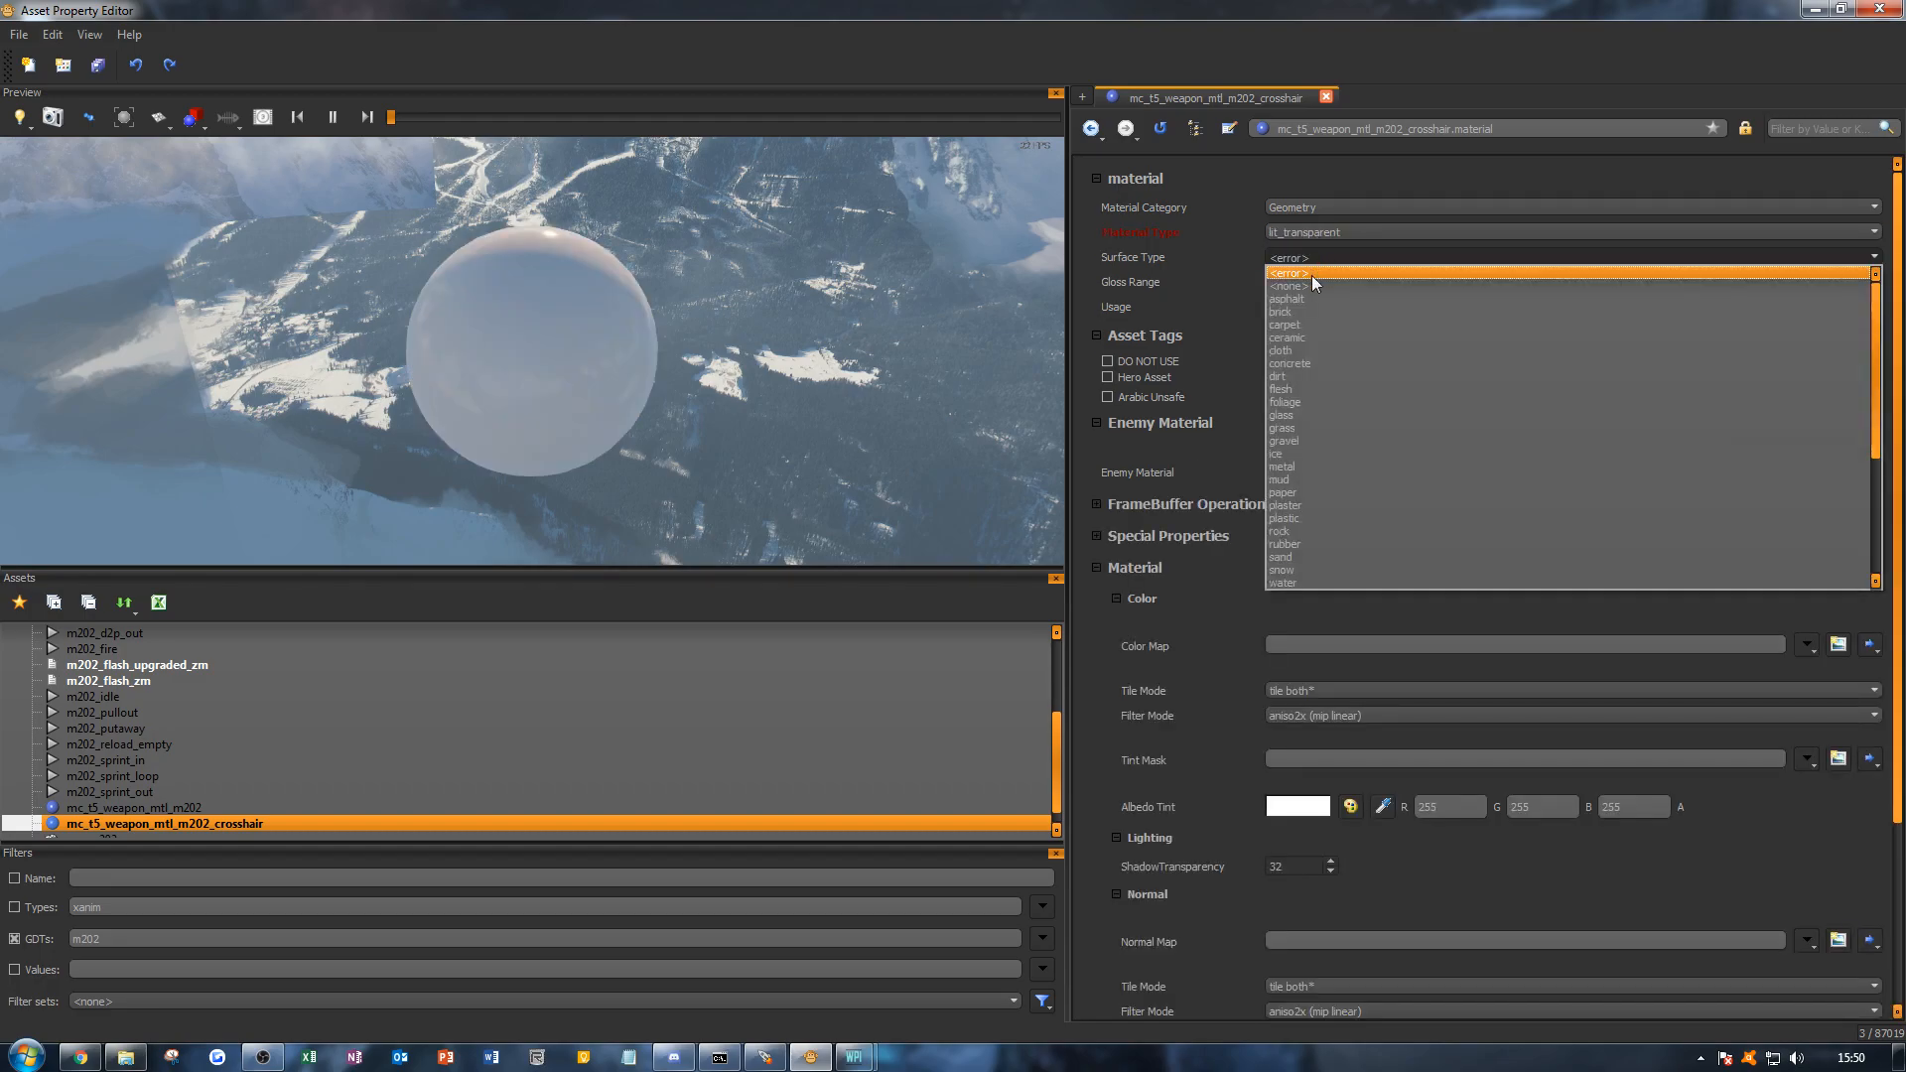
{"action": "left_click", "coordinate": [1318, 427]}
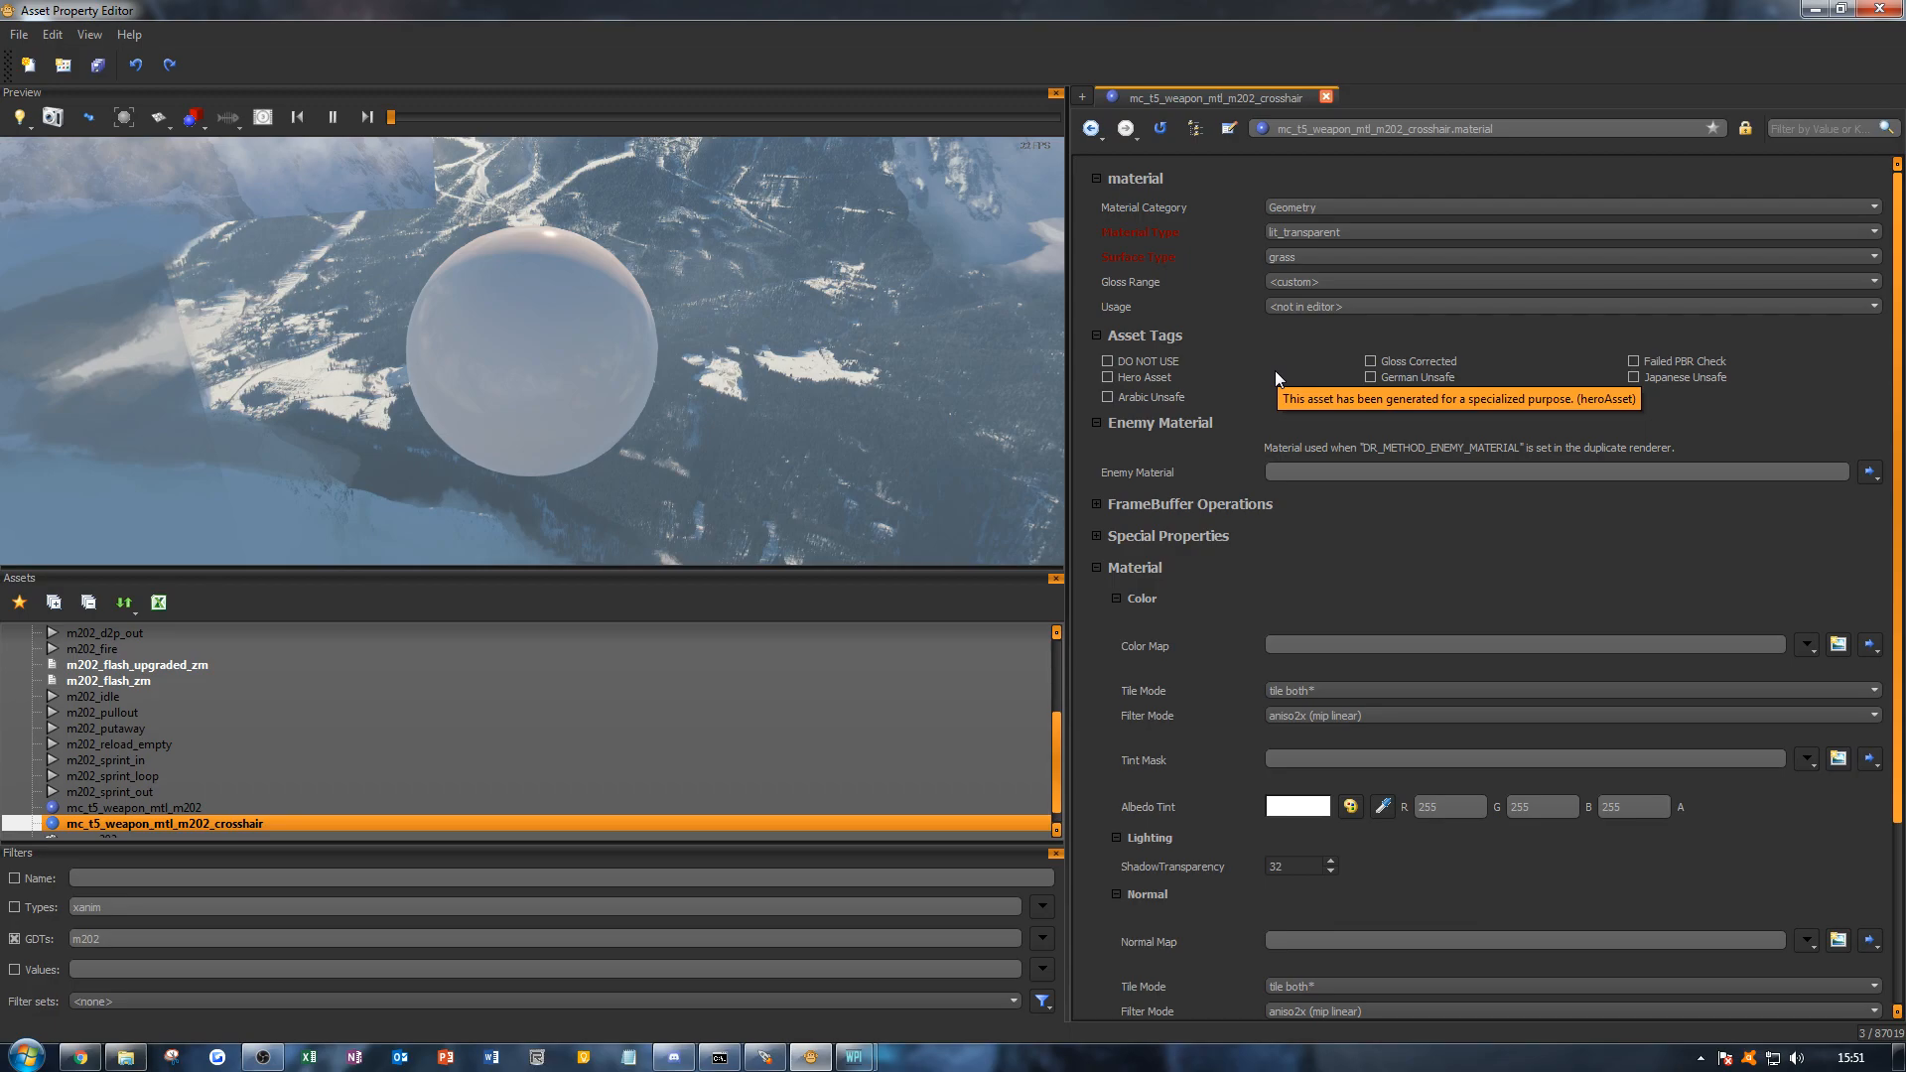
{"action": "scroll", "coordinate": [1249, 466], "scroll_direction": "down", "scroll_amount": 2}
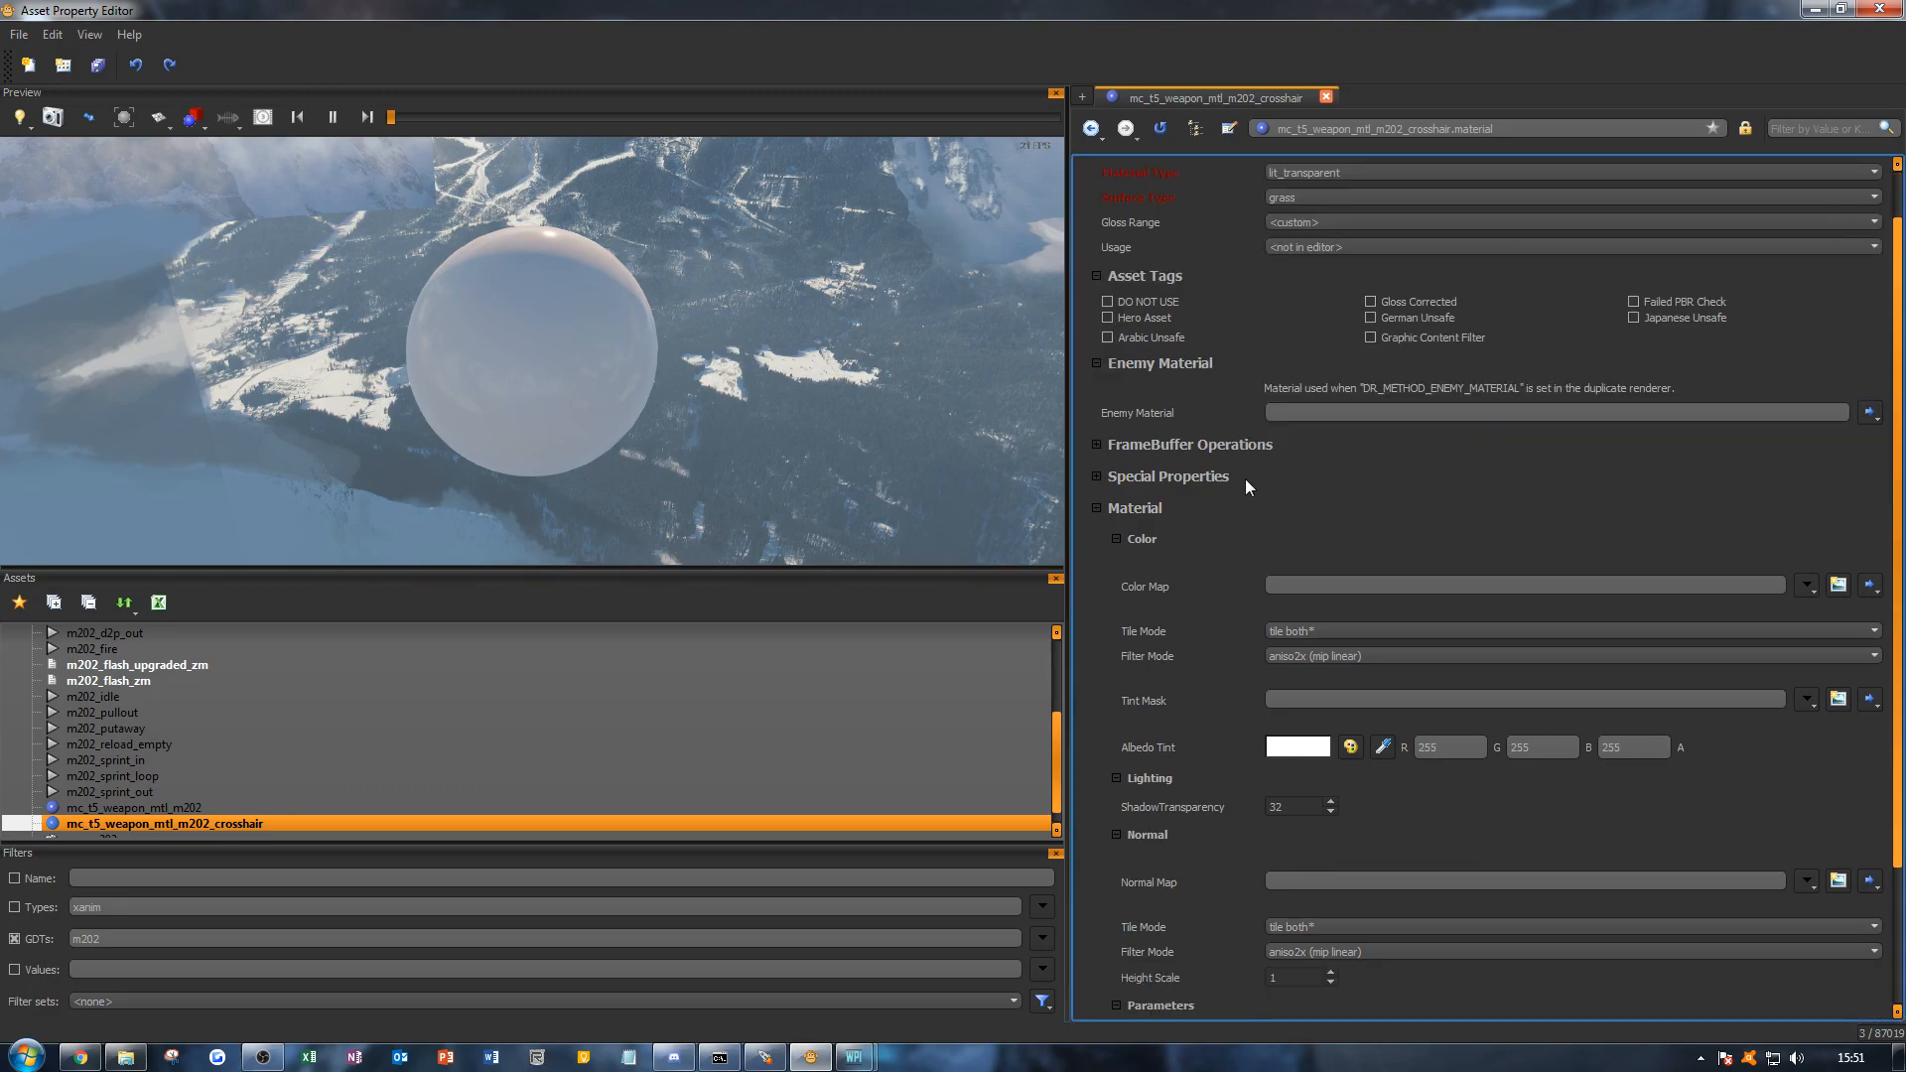
{"action": "left_click", "coordinate": [1838, 586]}
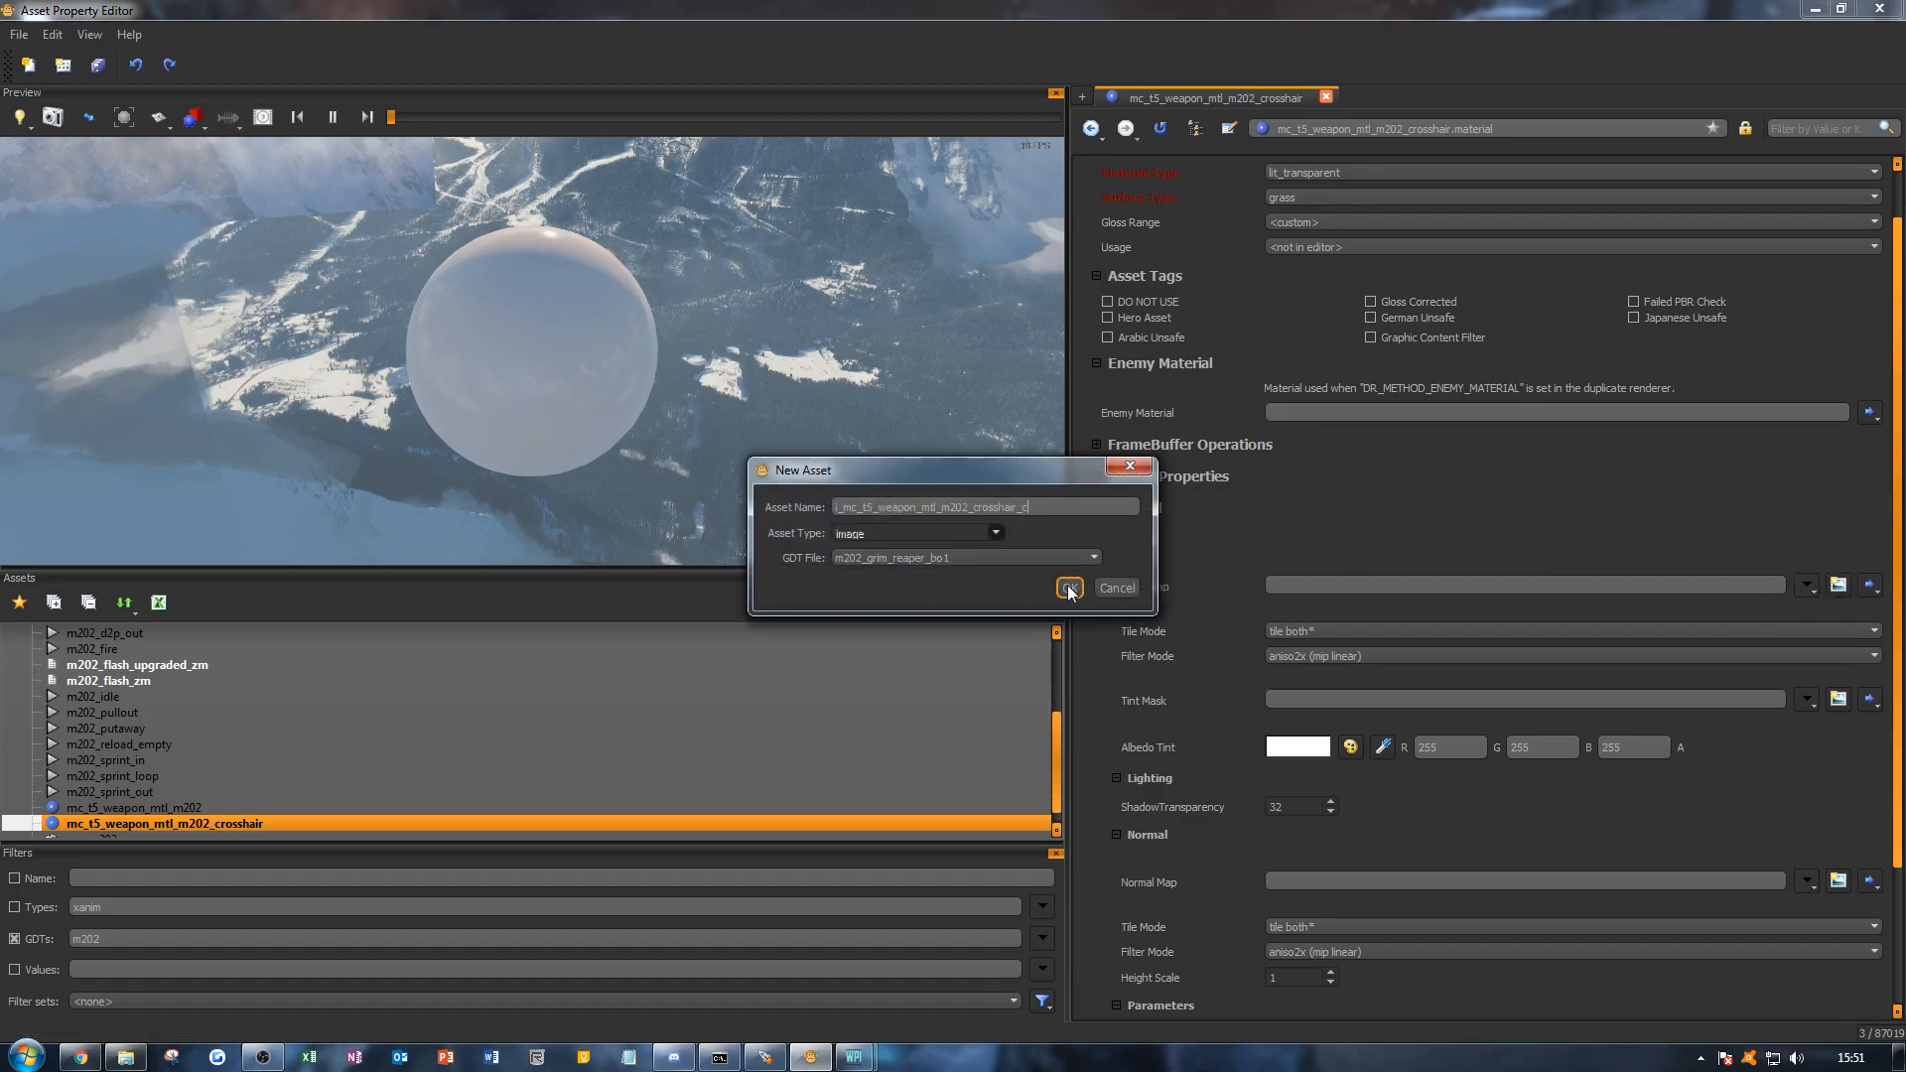
{"action": "left_click", "coordinate": [131, 1056]}
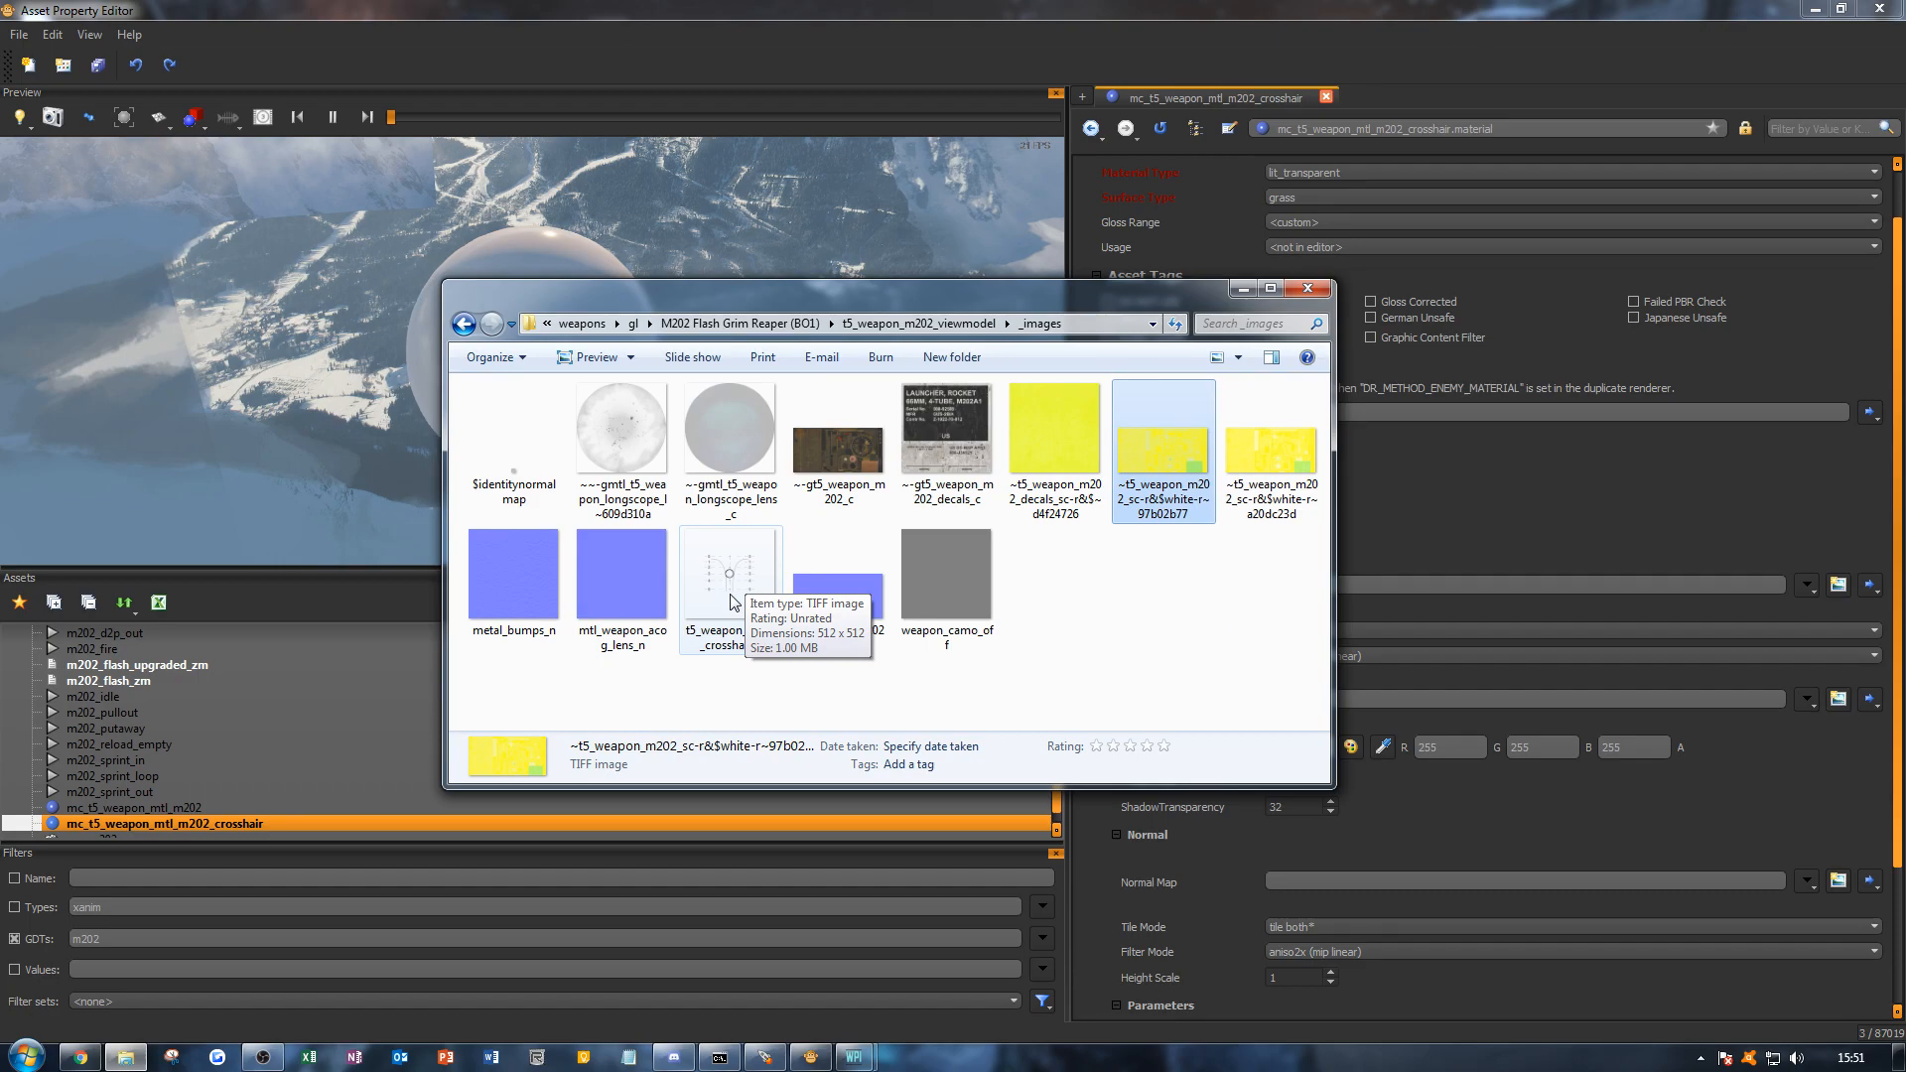
{"action": "left_click", "coordinate": [1257, 524]}
{"action": "left_click", "coordinate": [1179, 503]}
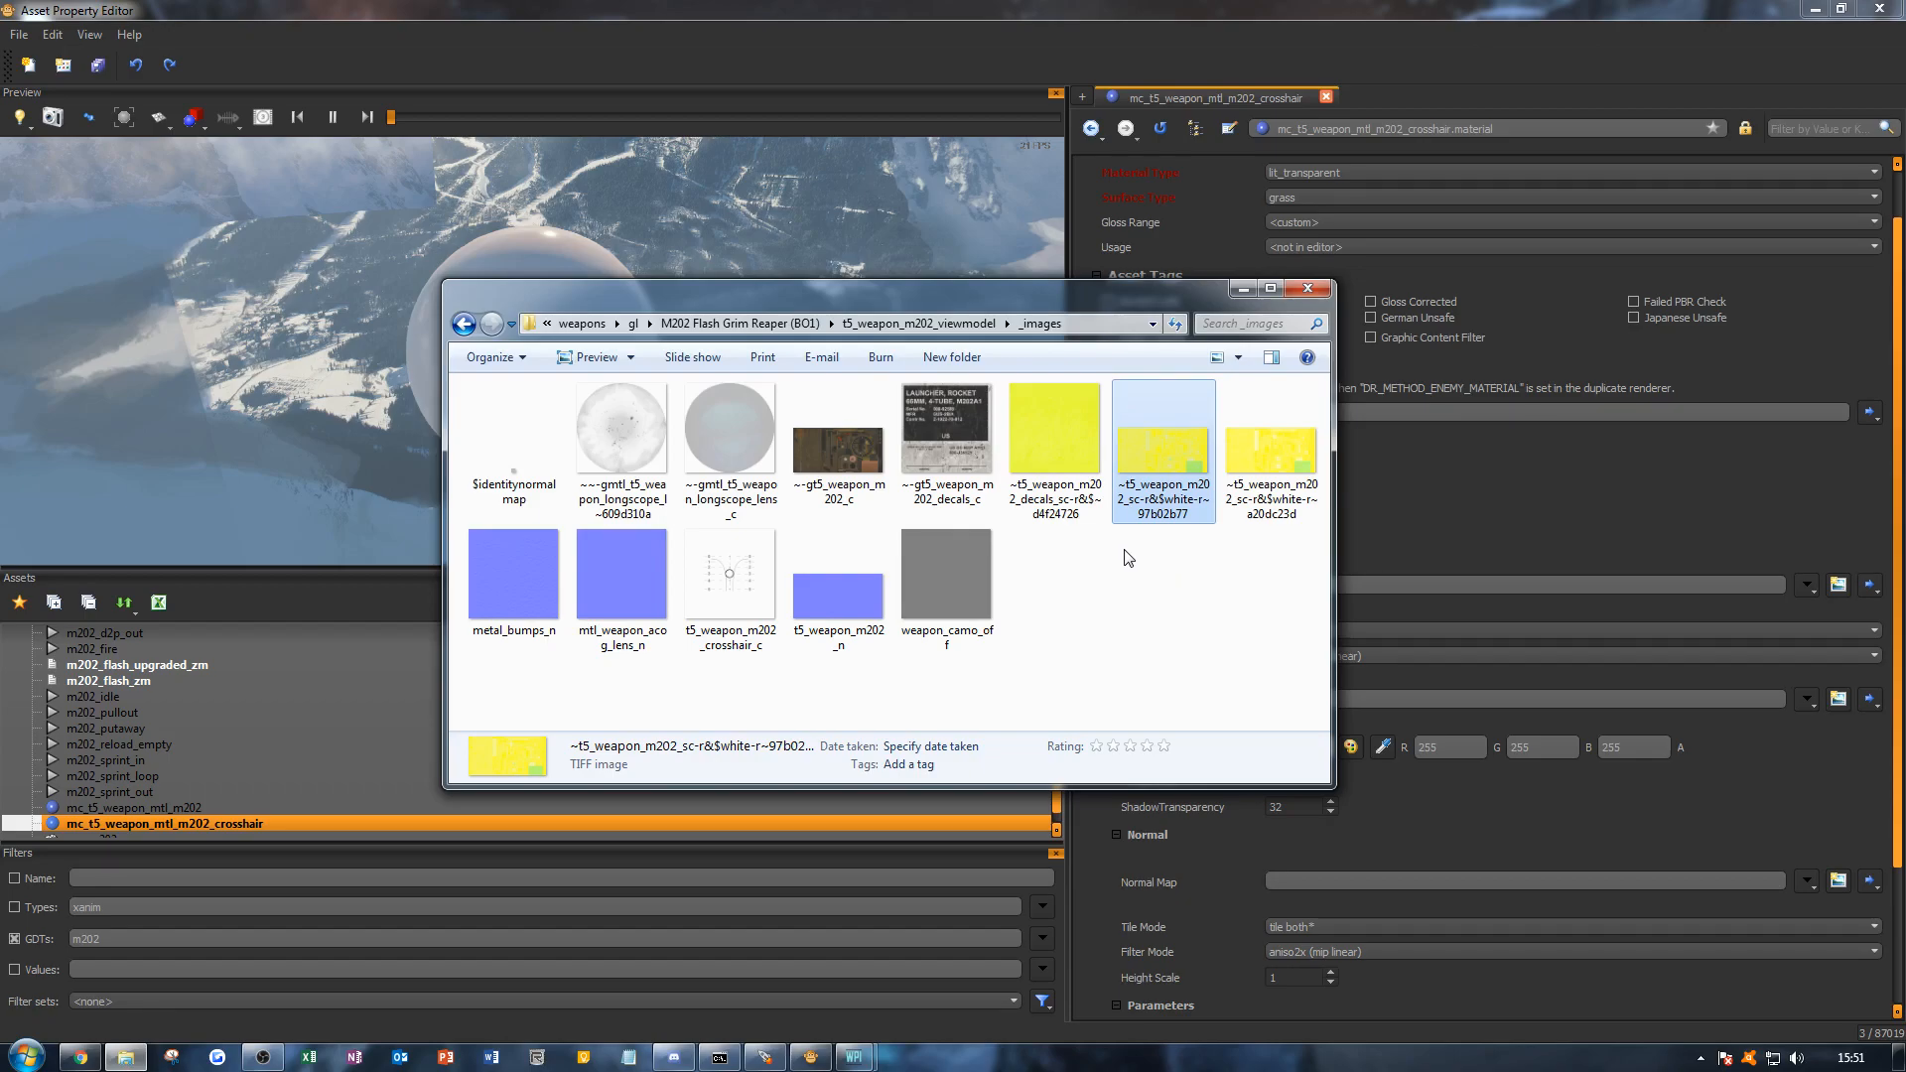
{"action": "left_click", "coordinate": [1238, 291]}
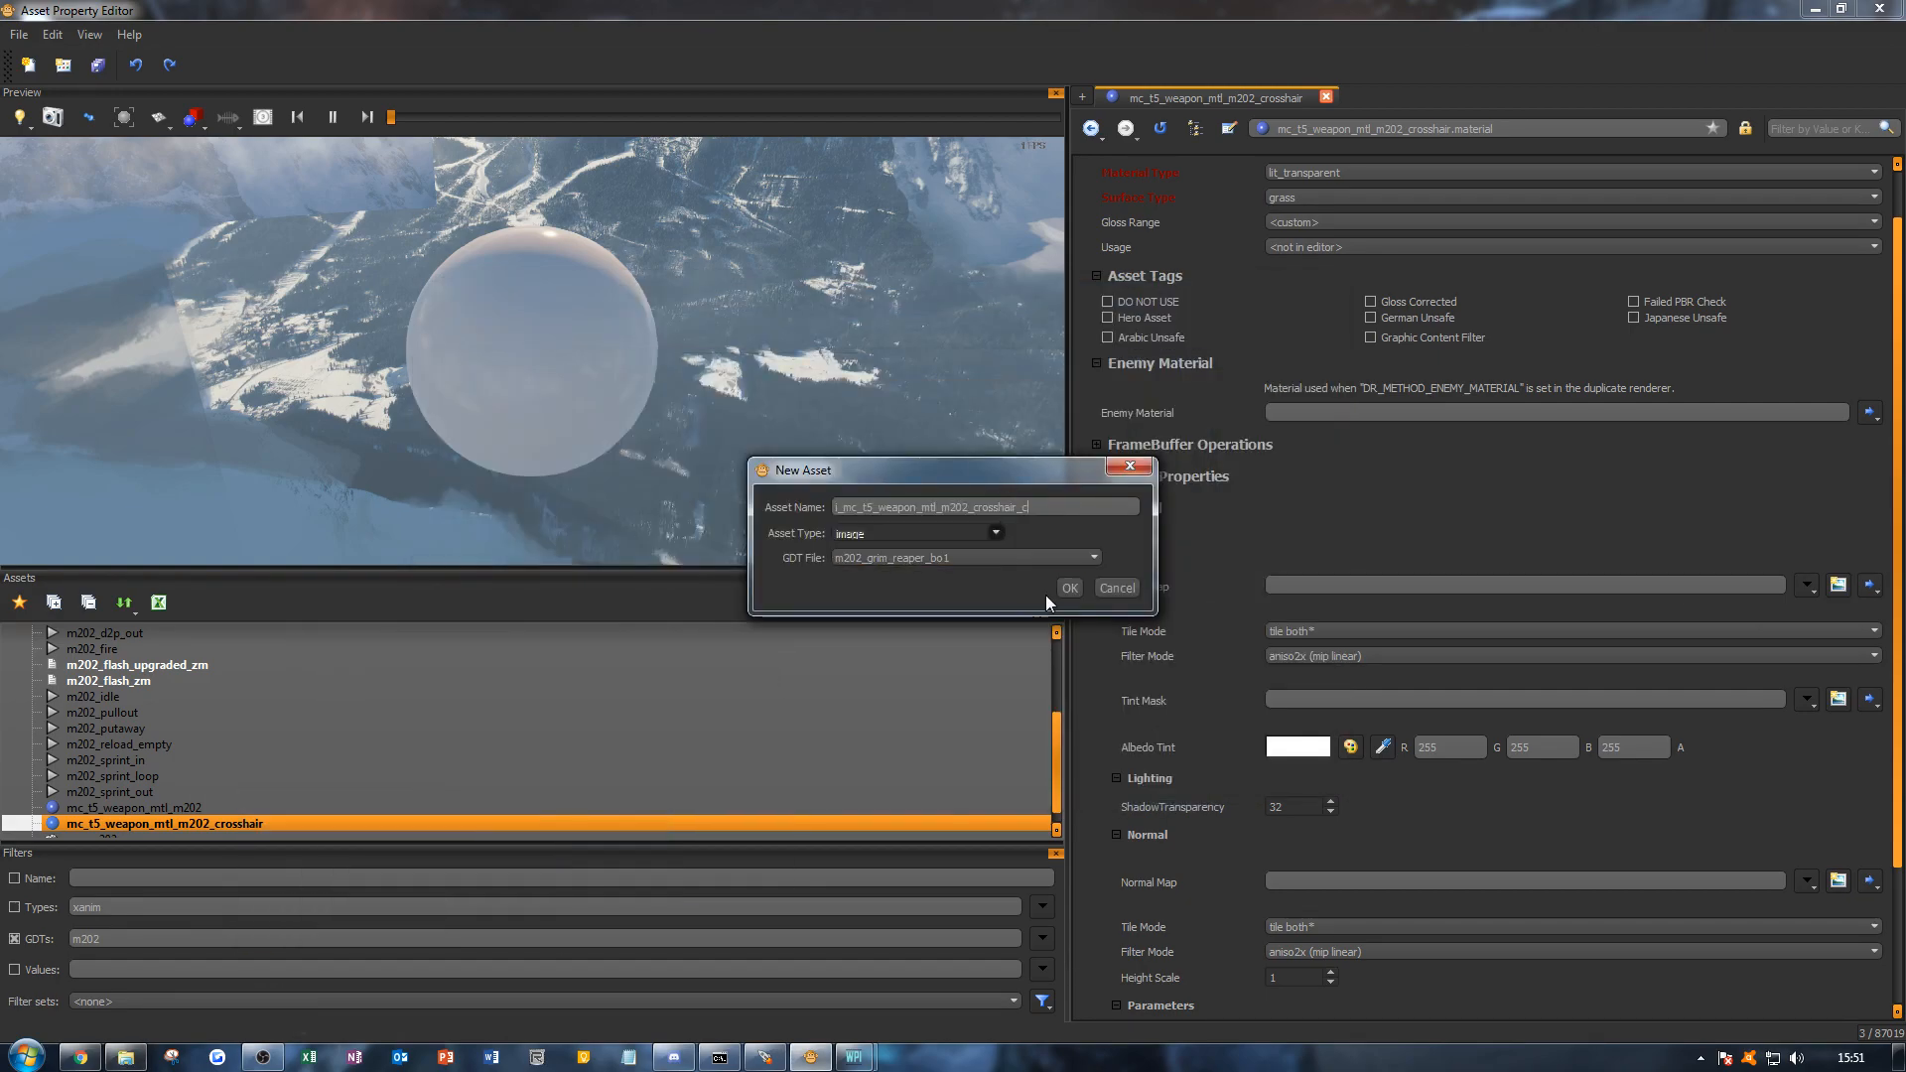
{"action": "left_click", "coordinate": [1066, 589]}
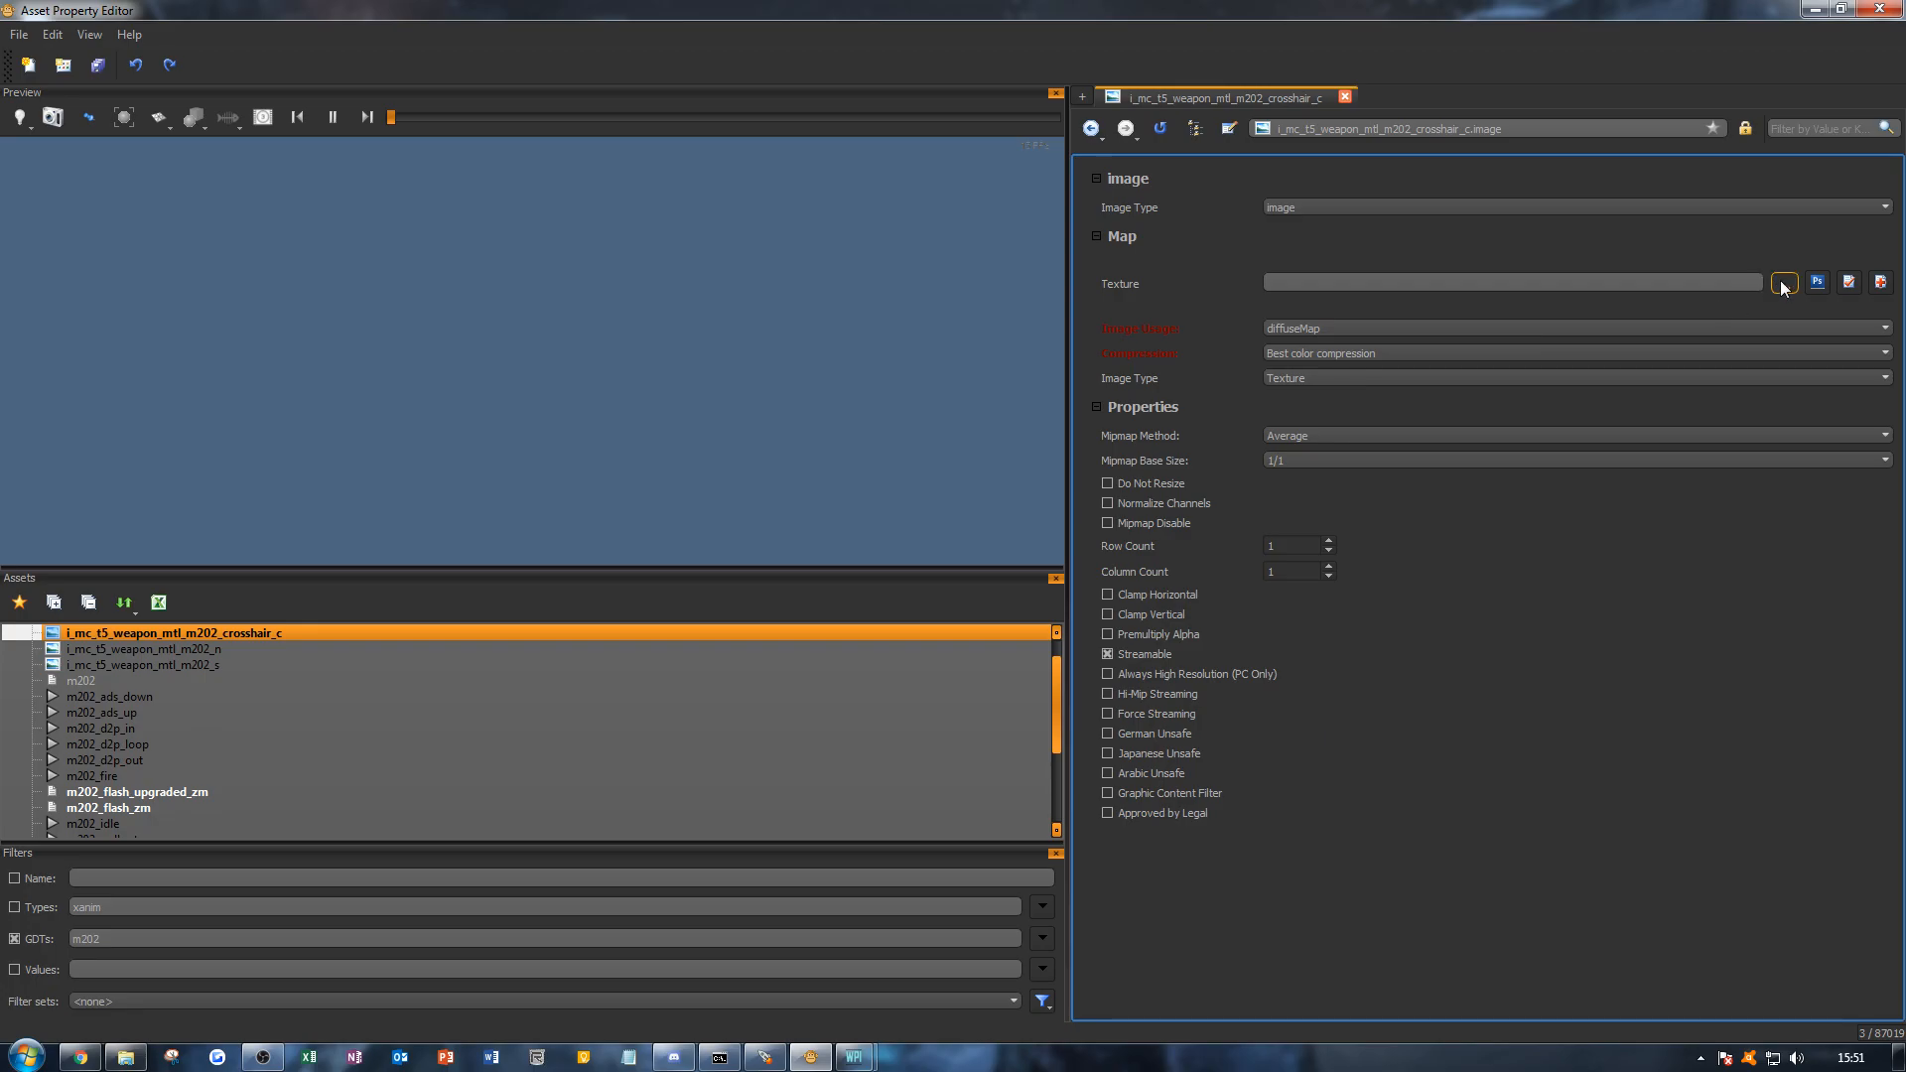
Step: Copy the viewmodel's _images textures into the model's images folder, replacing all duplicates, and load t5_weapon_m202_crosshair_c as the crosshair image's texture
{"action": "left_click", "coordinate": [1783, 284]}
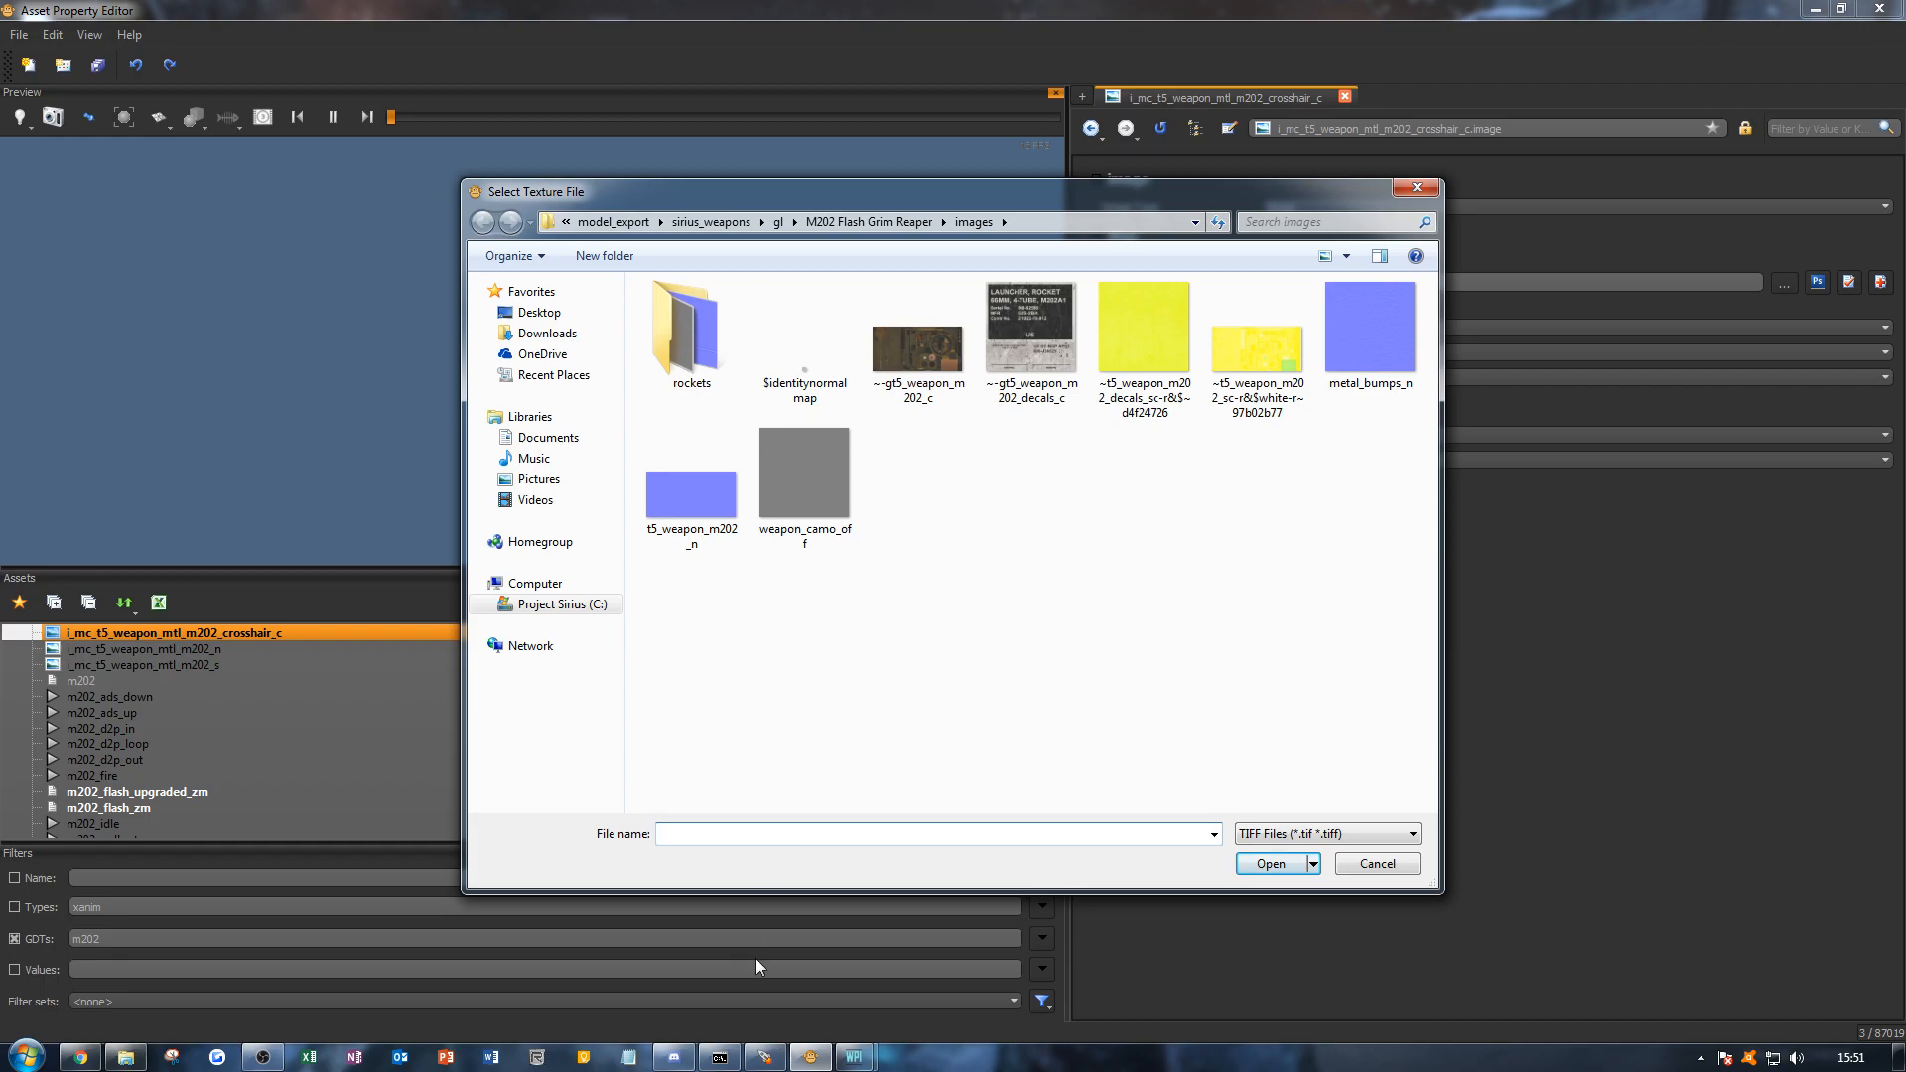
{"action": "left_click", "coordinate": [126, 1058]}
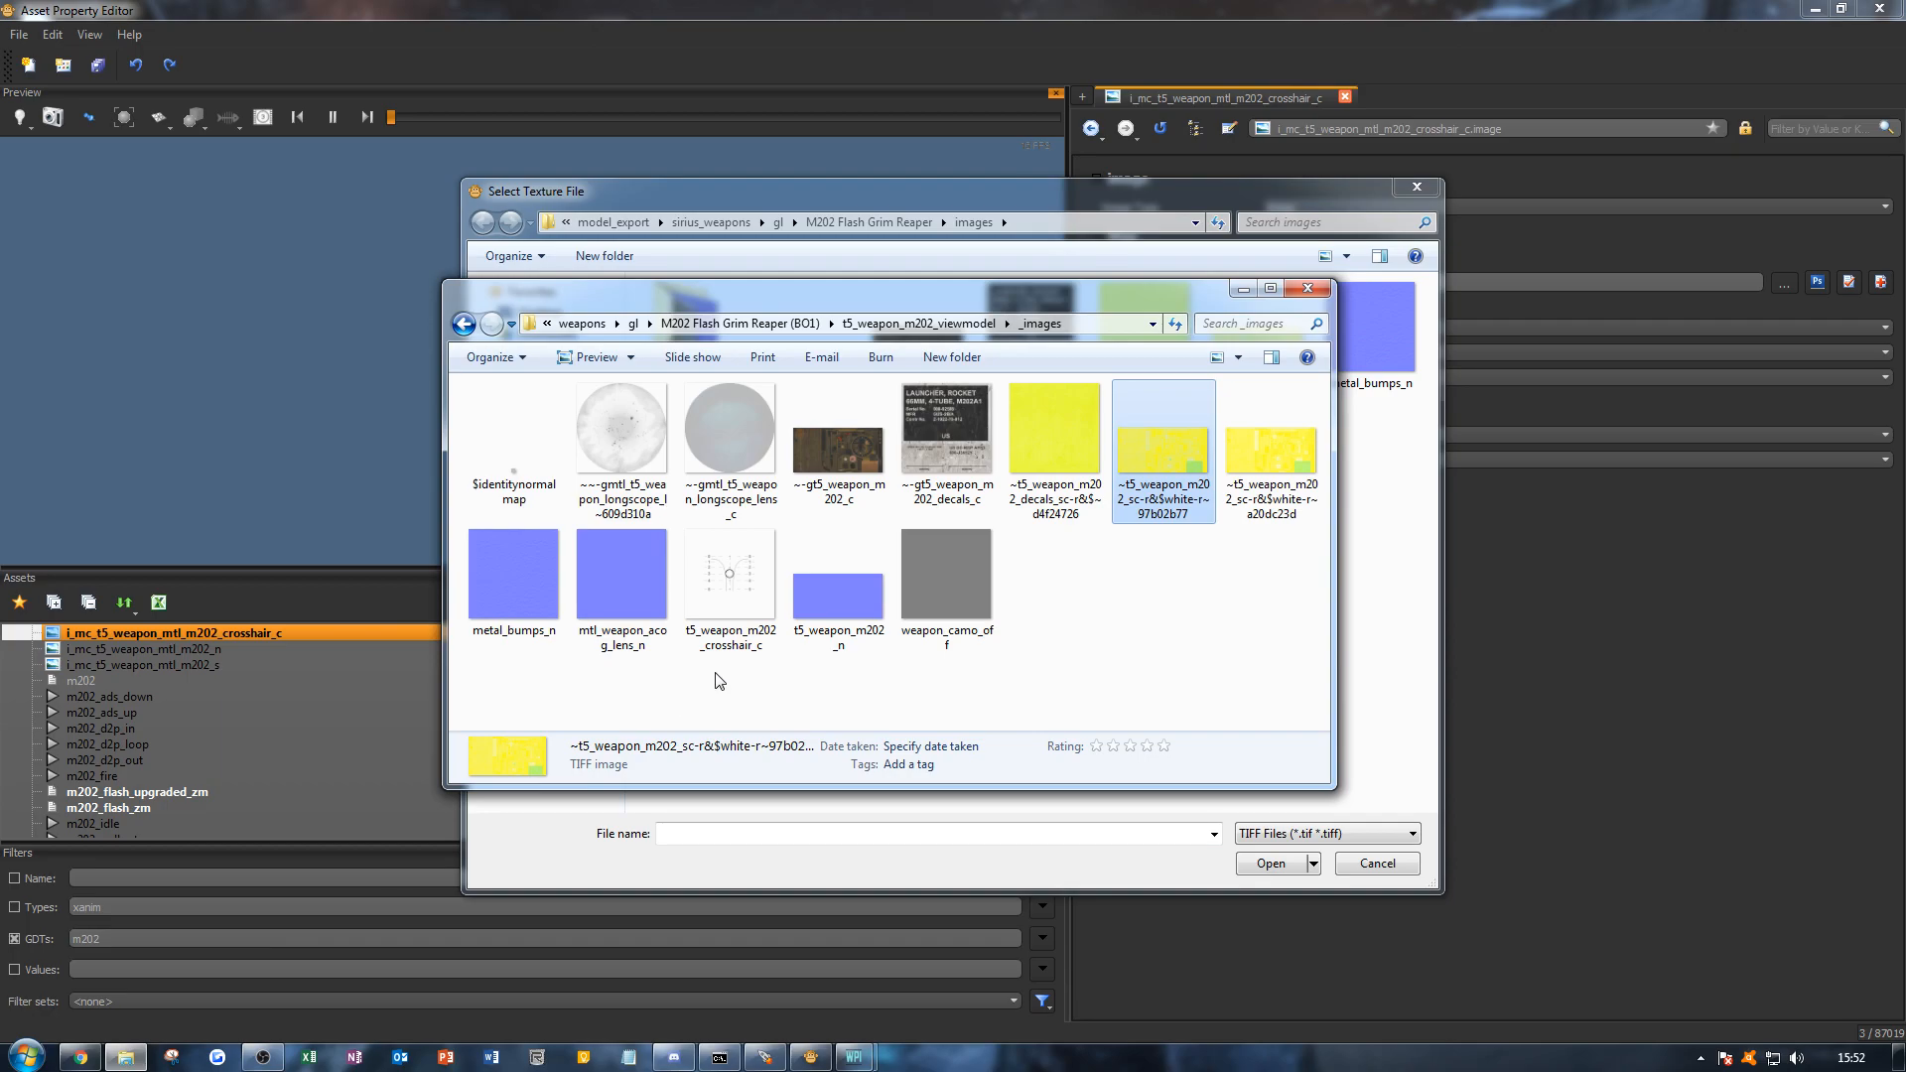
{"action": "left_click", "coordinate": [730, 585]}
{"action": "left_click_drag", "start_coordinate": [808, 305], "coordinate": [0, 342]}
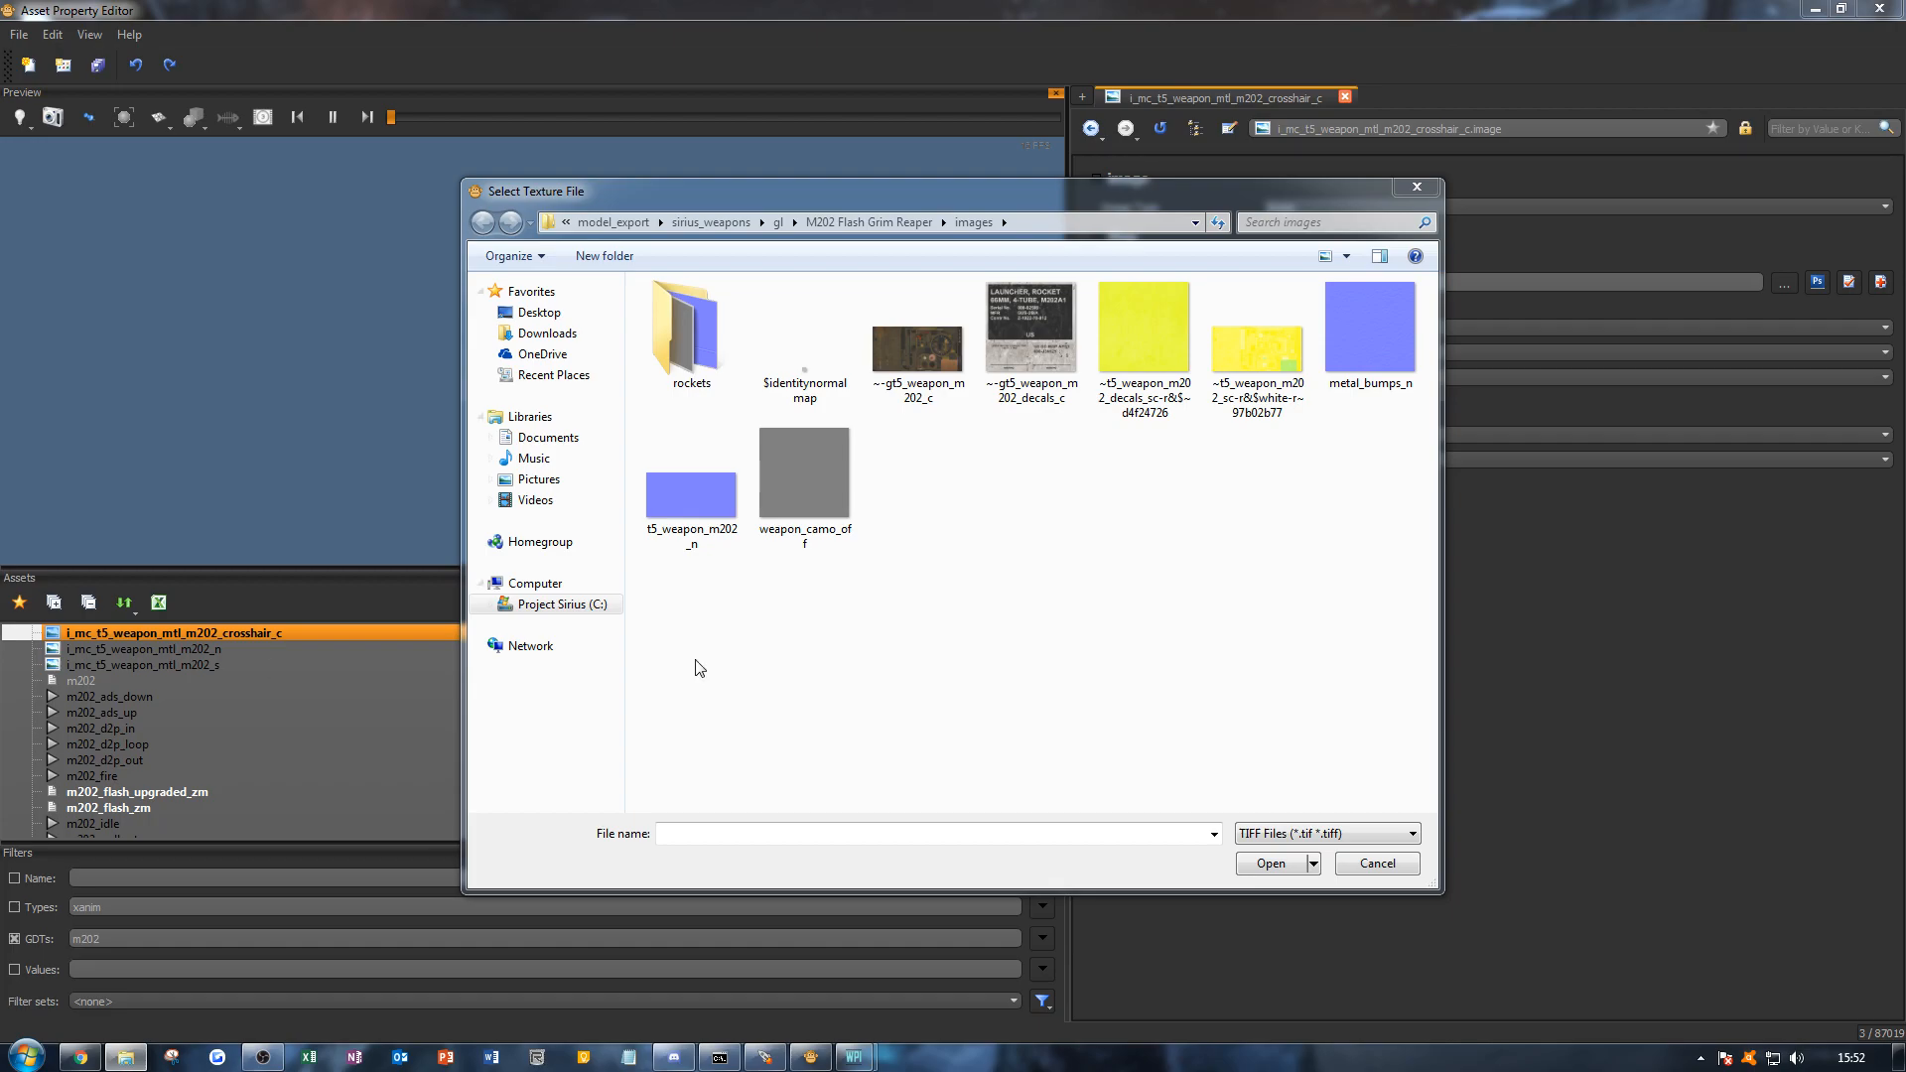
{"action": "left_click", "coordinate": [876, 652]}
{"action": "key", "text": "ctrl+v"}
{"action": "left_click", "coordinate": [872, 780]}
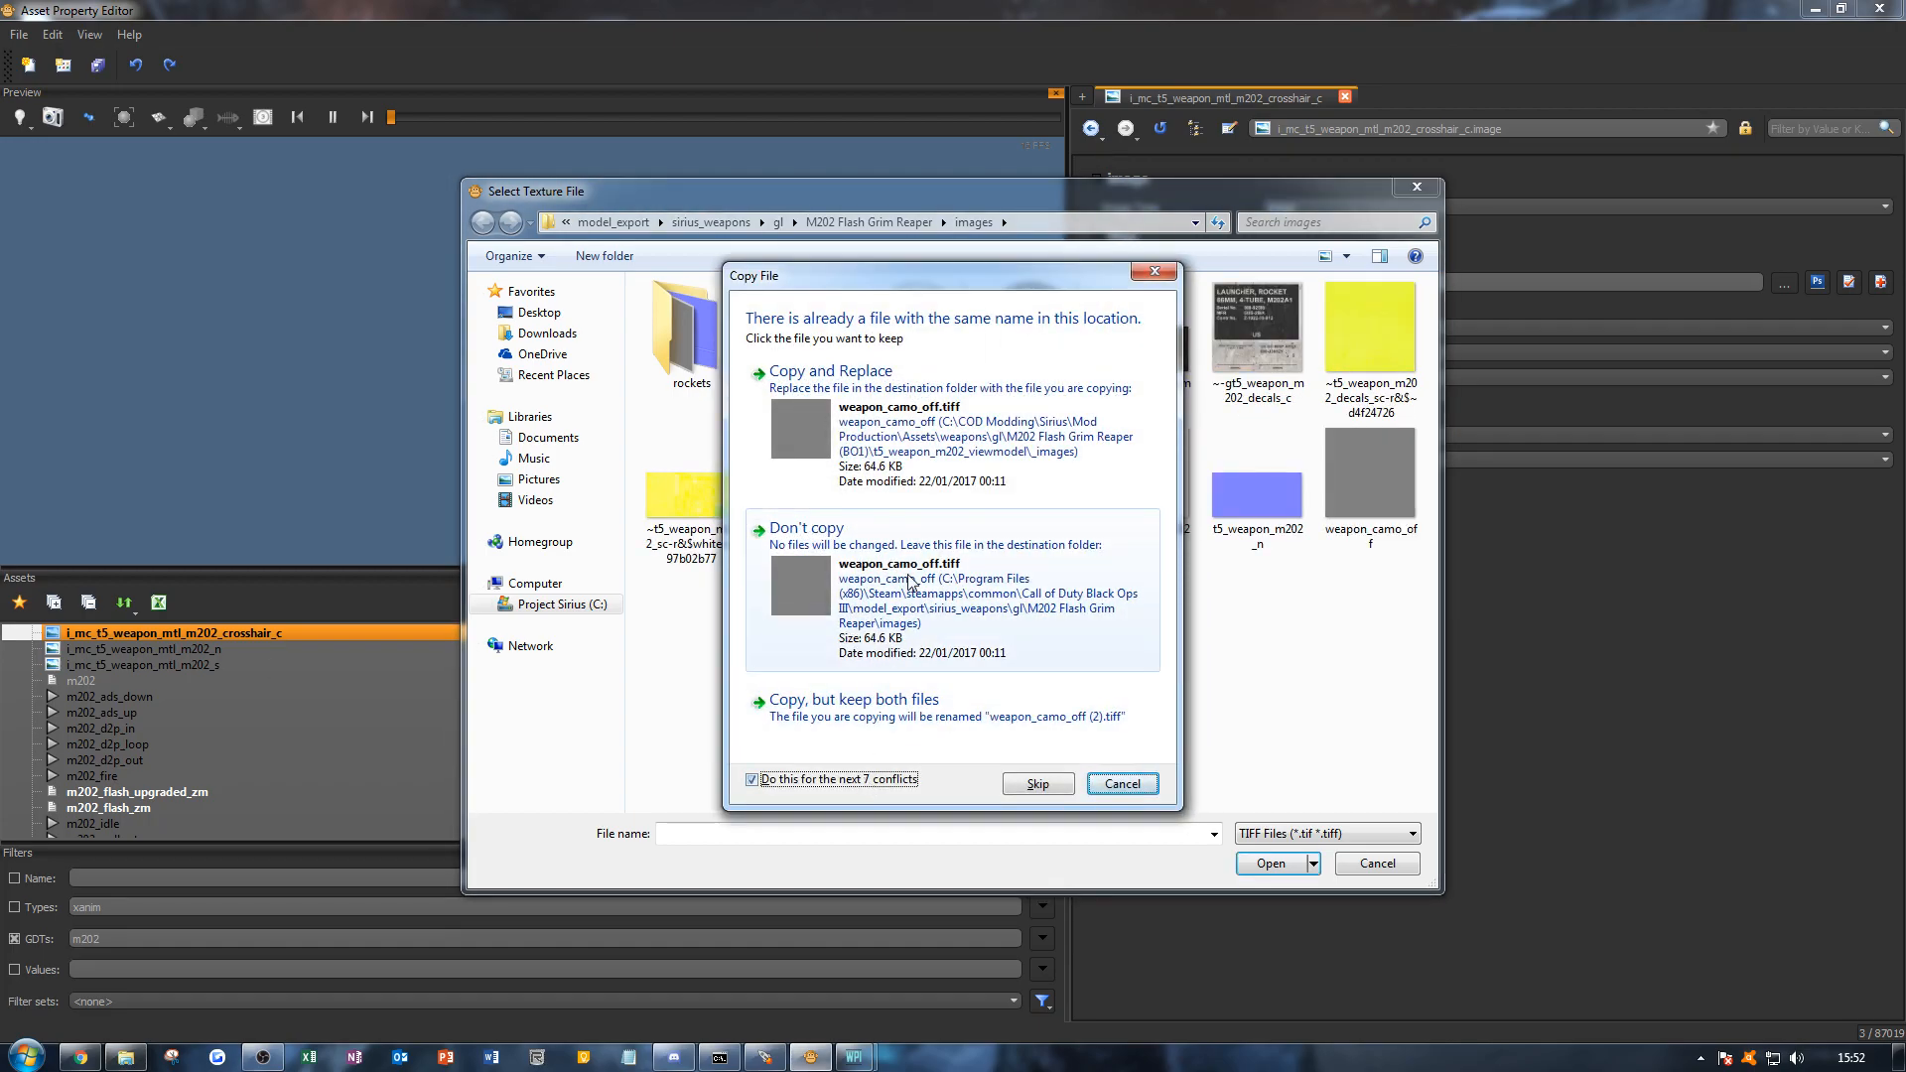
{"action": "left_click", "coordinate": [940, 458]}
{"action": "double_click", "coordinate": [1144, 516]}
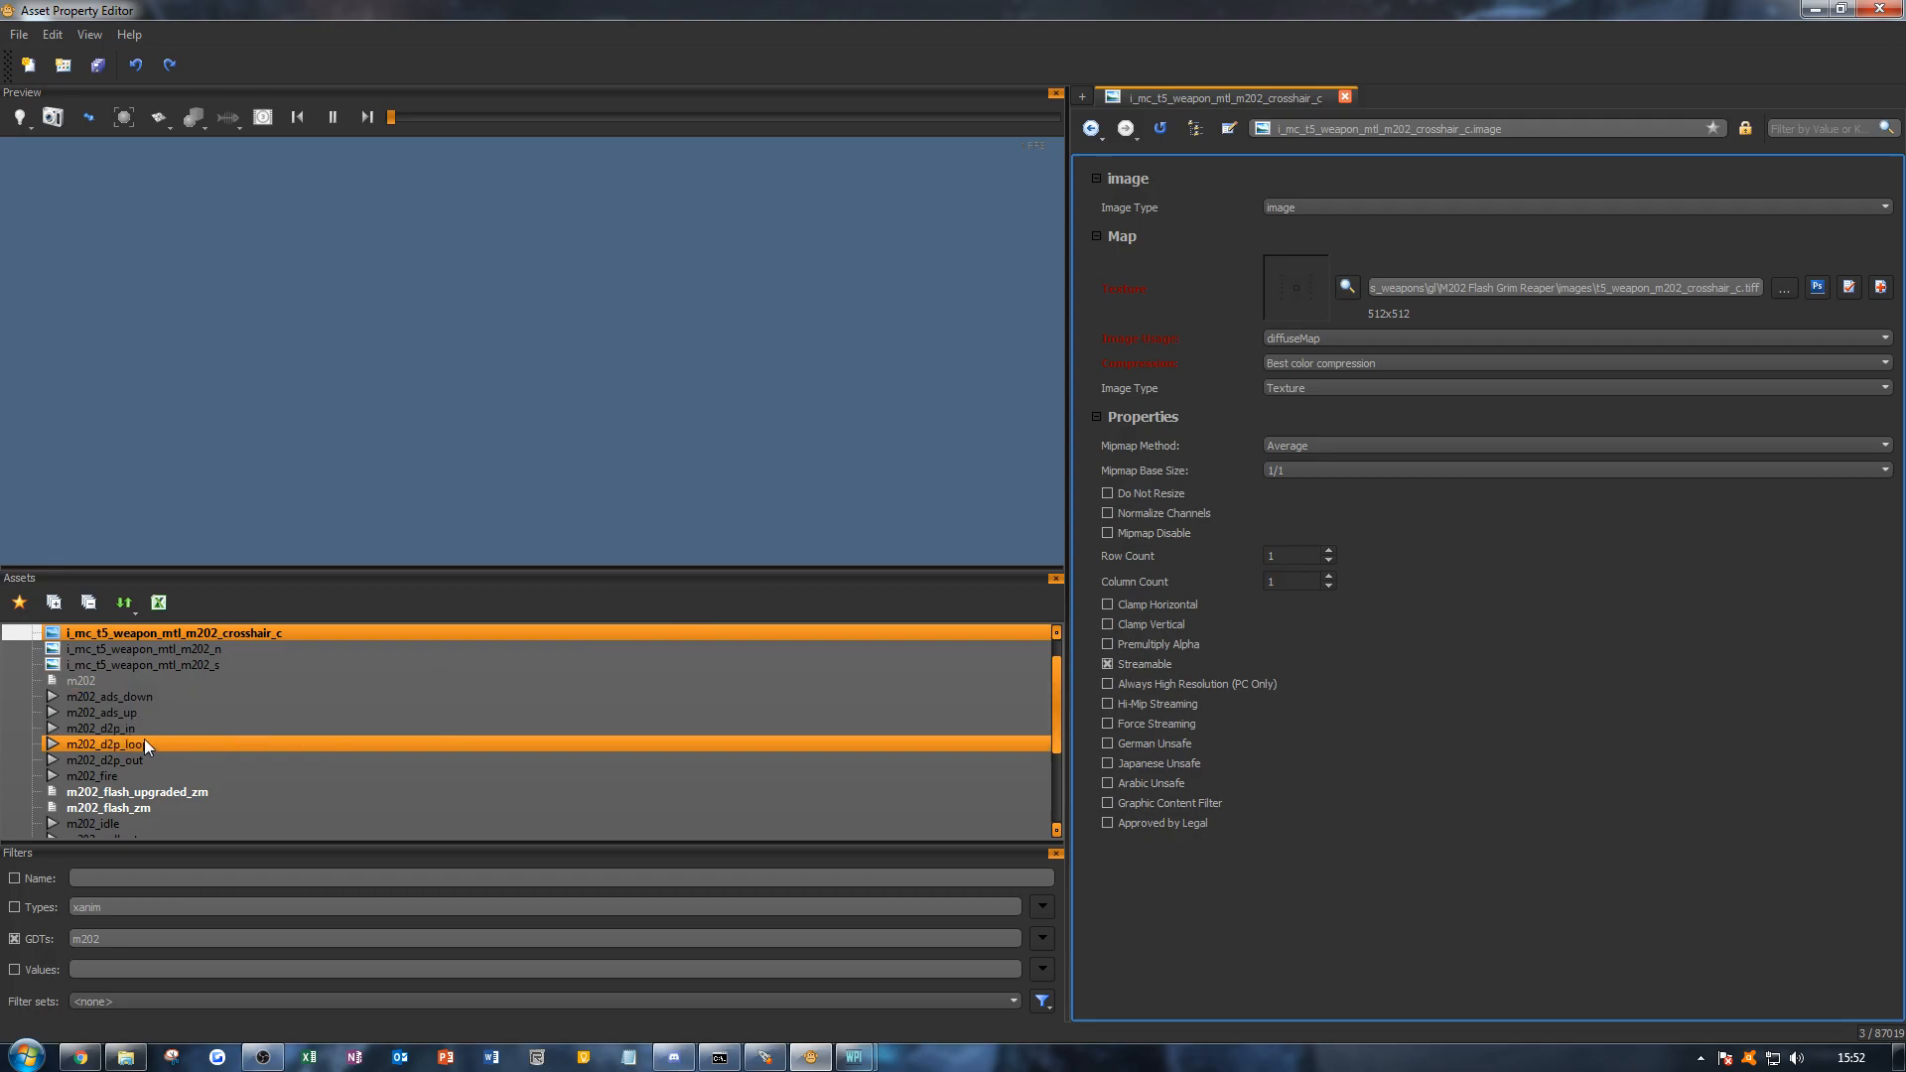
Step: Preview the mc_t5_weapon_mtl_m202_crosshair material on a plane and examine it from several angles
{"action": "scroll", "coordinate": [149, 695], "scroll_direction": "down", "scroll_amount": 3}
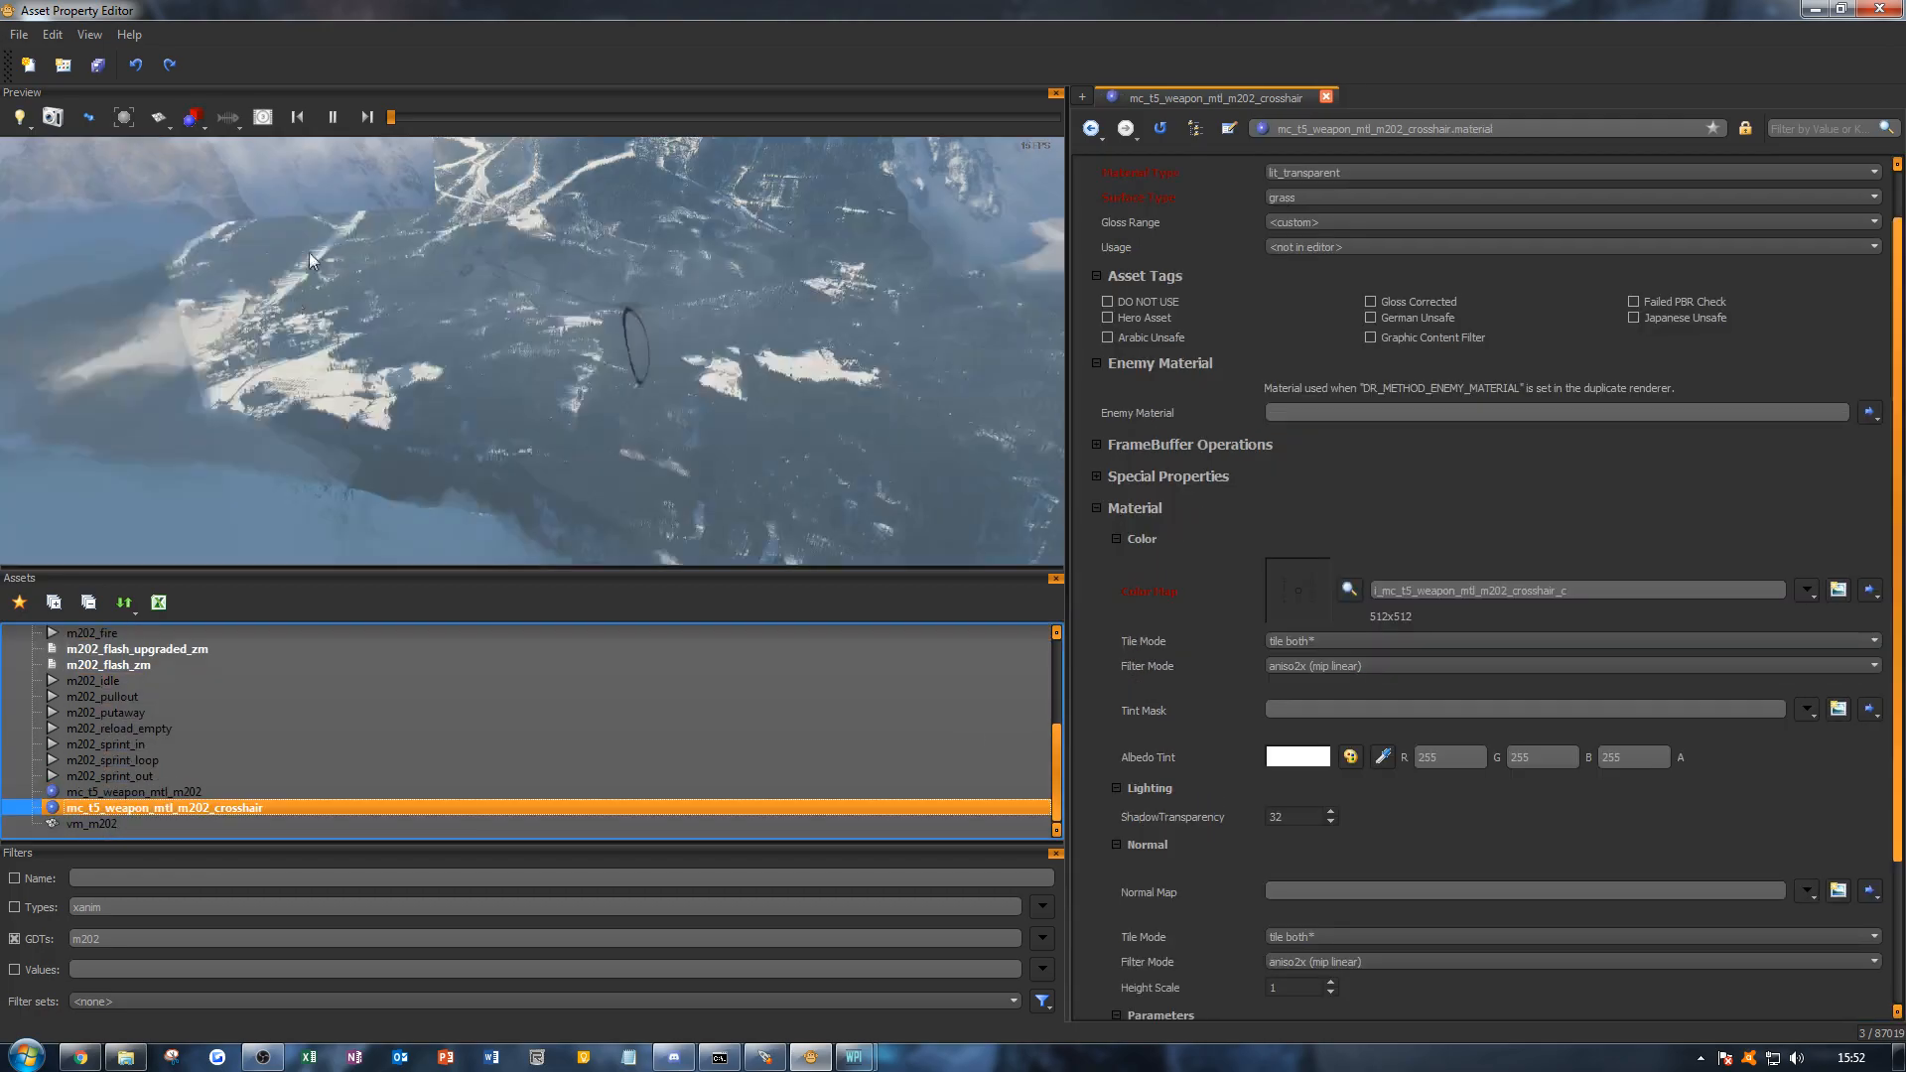
{"action": "left_click", "coordinate": [194, 119]}
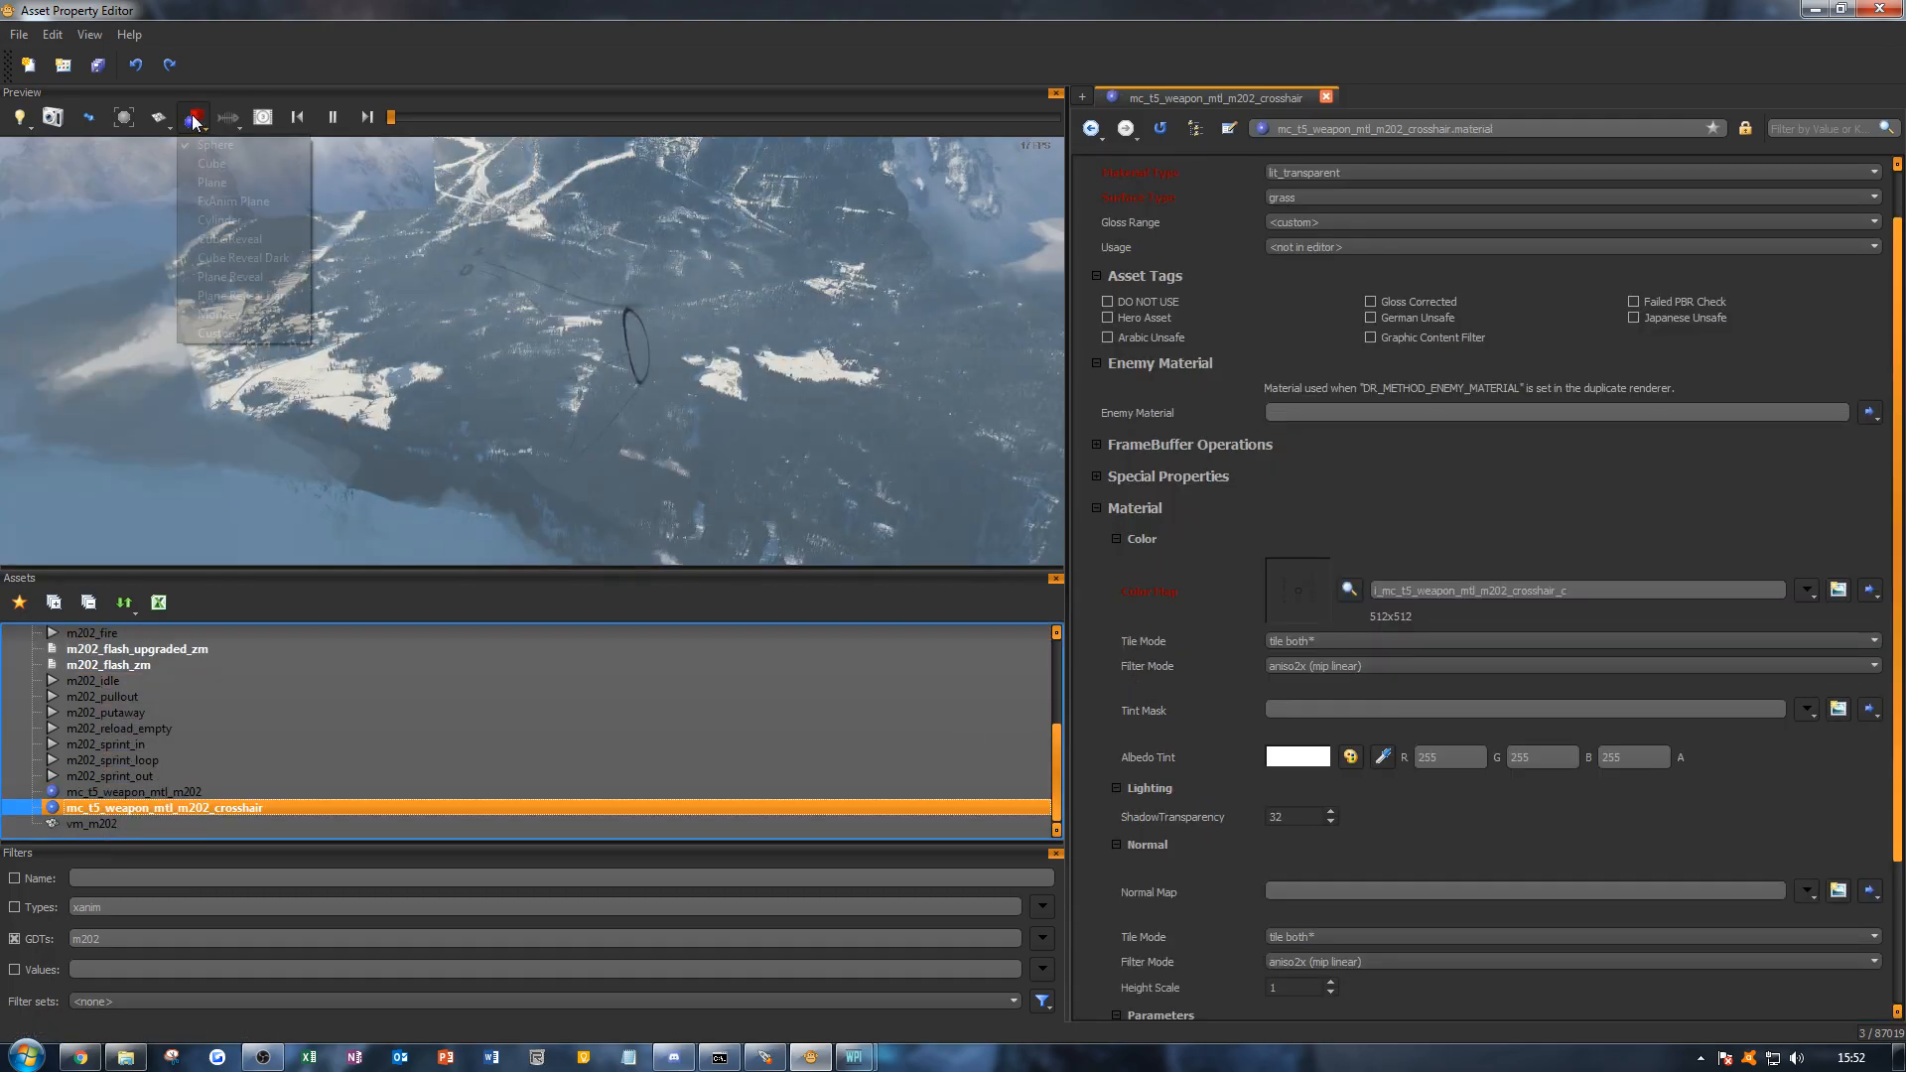
{"action": "left_click", "coordinate": [229, 181]}
{"action": "left_click_drag", "start_coordinate": [697, 401], "coordinate": [745, 401]}
{"action": "right_click_drag", "start_coordinate": [744, 401], "coordinate": [736, 407]}
{"action": "left_click_drag", "start_coordinate": [736, 407], "coordinate": [488, 369]}
{"action": "scroll", "coordinate": [153, 685], "scroll_direction": "up", "scroll_amount": 2}
{"action": "scroll", "coordinate": [153, 683], "scroll_direction": "down", "scroll_amount": 2}
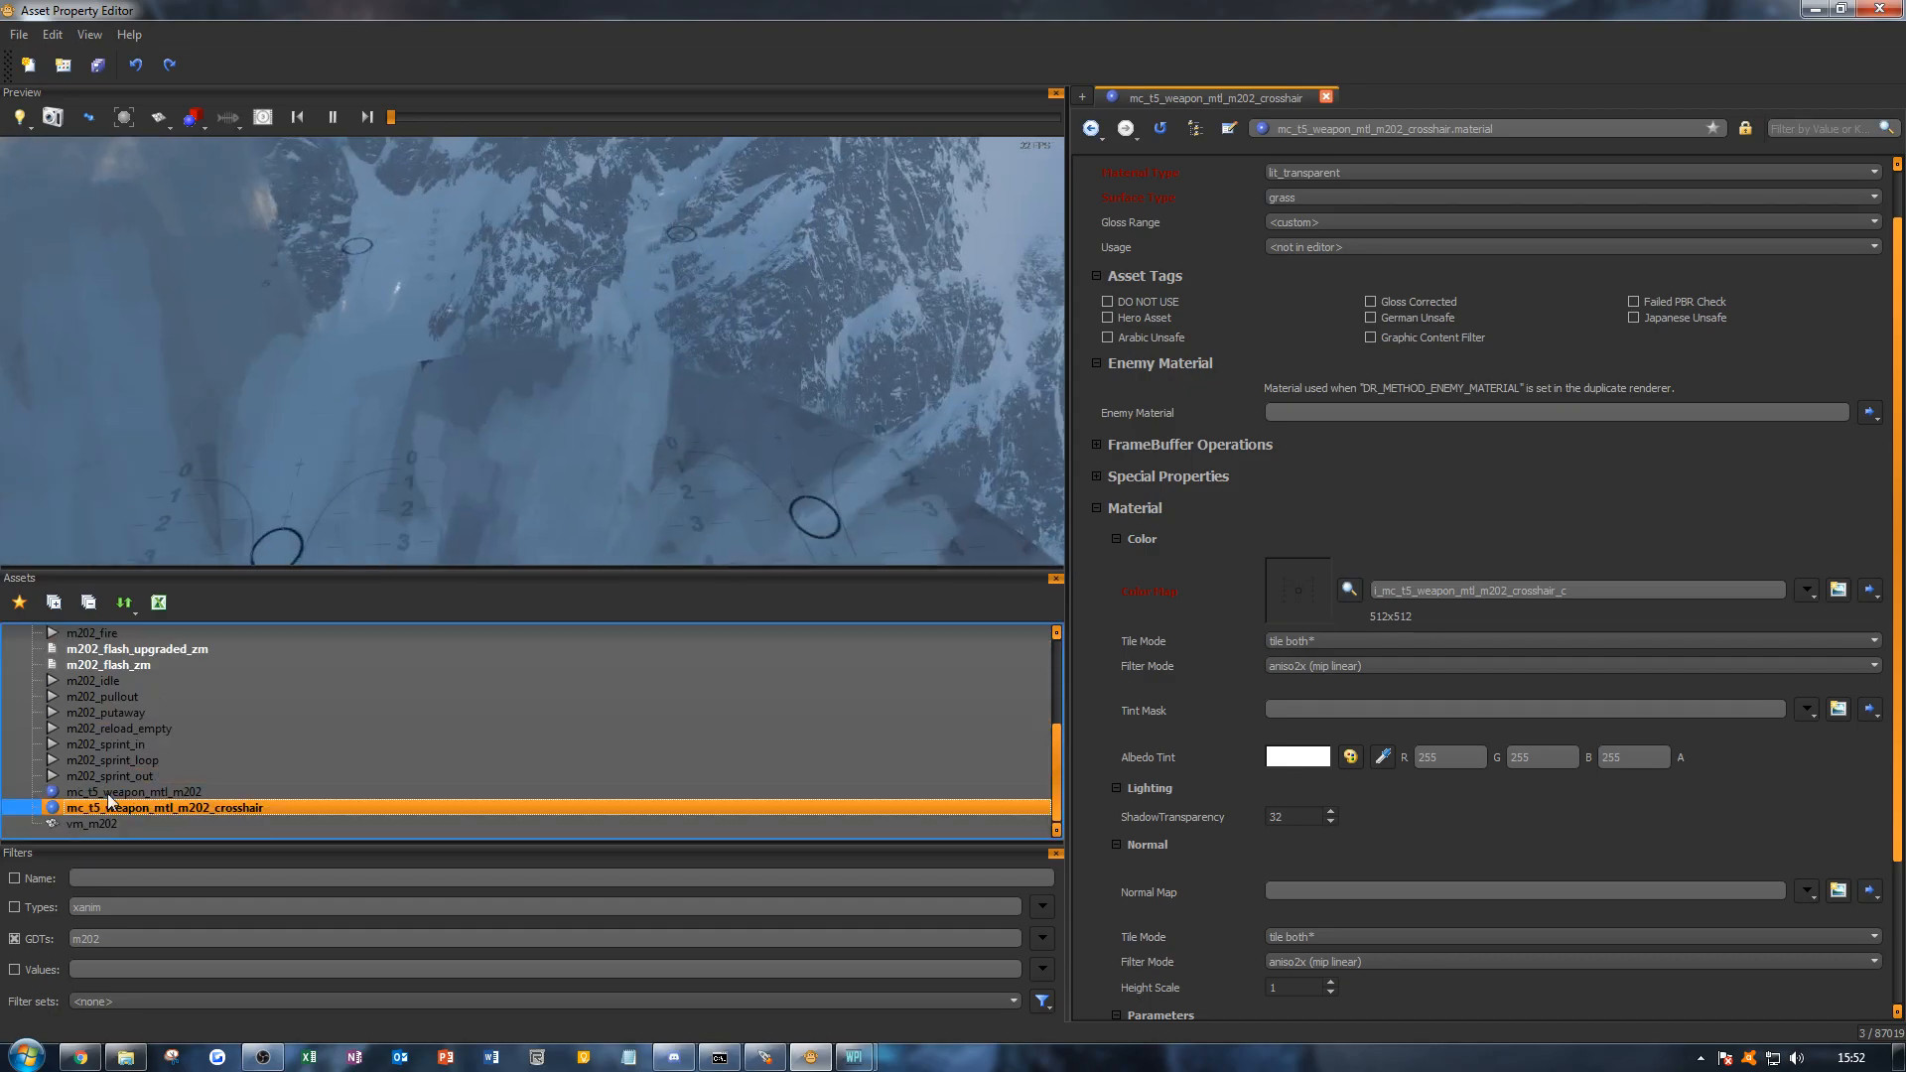
Step: Examine the launcher's sight and scope lens on the vm_m202 model in the preview
{"action": "left_click", "coordinate": [99, 823]}
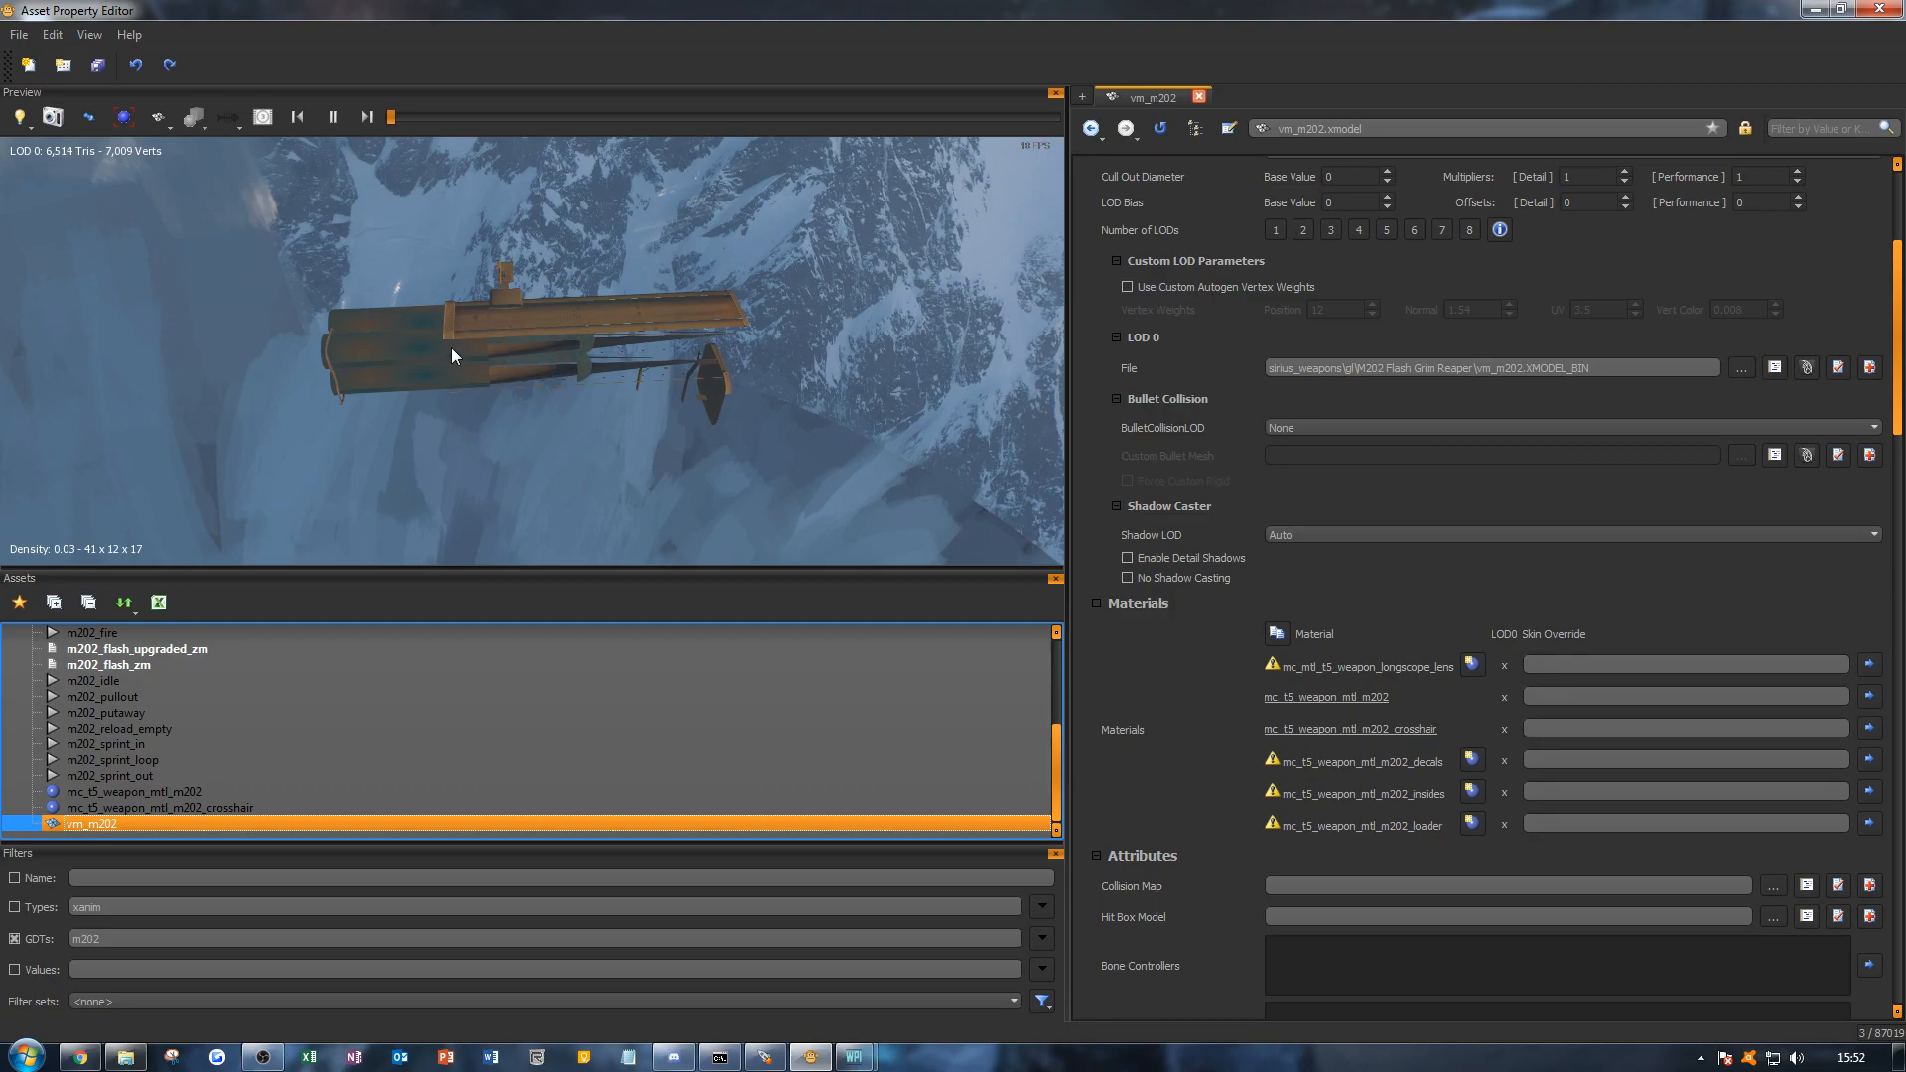
{"action": "left_click_drag", "start_coordinate": [449, 296], "coordinate": [373, 271]}
{"action": "mouse_move", "coordinate": [373, 271]}
{"action": "right_mouse_down"}
{"action": "mouse_move", "coordinate": [387, 318]}
{"action": "mouse_move", "coordinate": [361, 276]}
{"action": "right_mouse_up"}
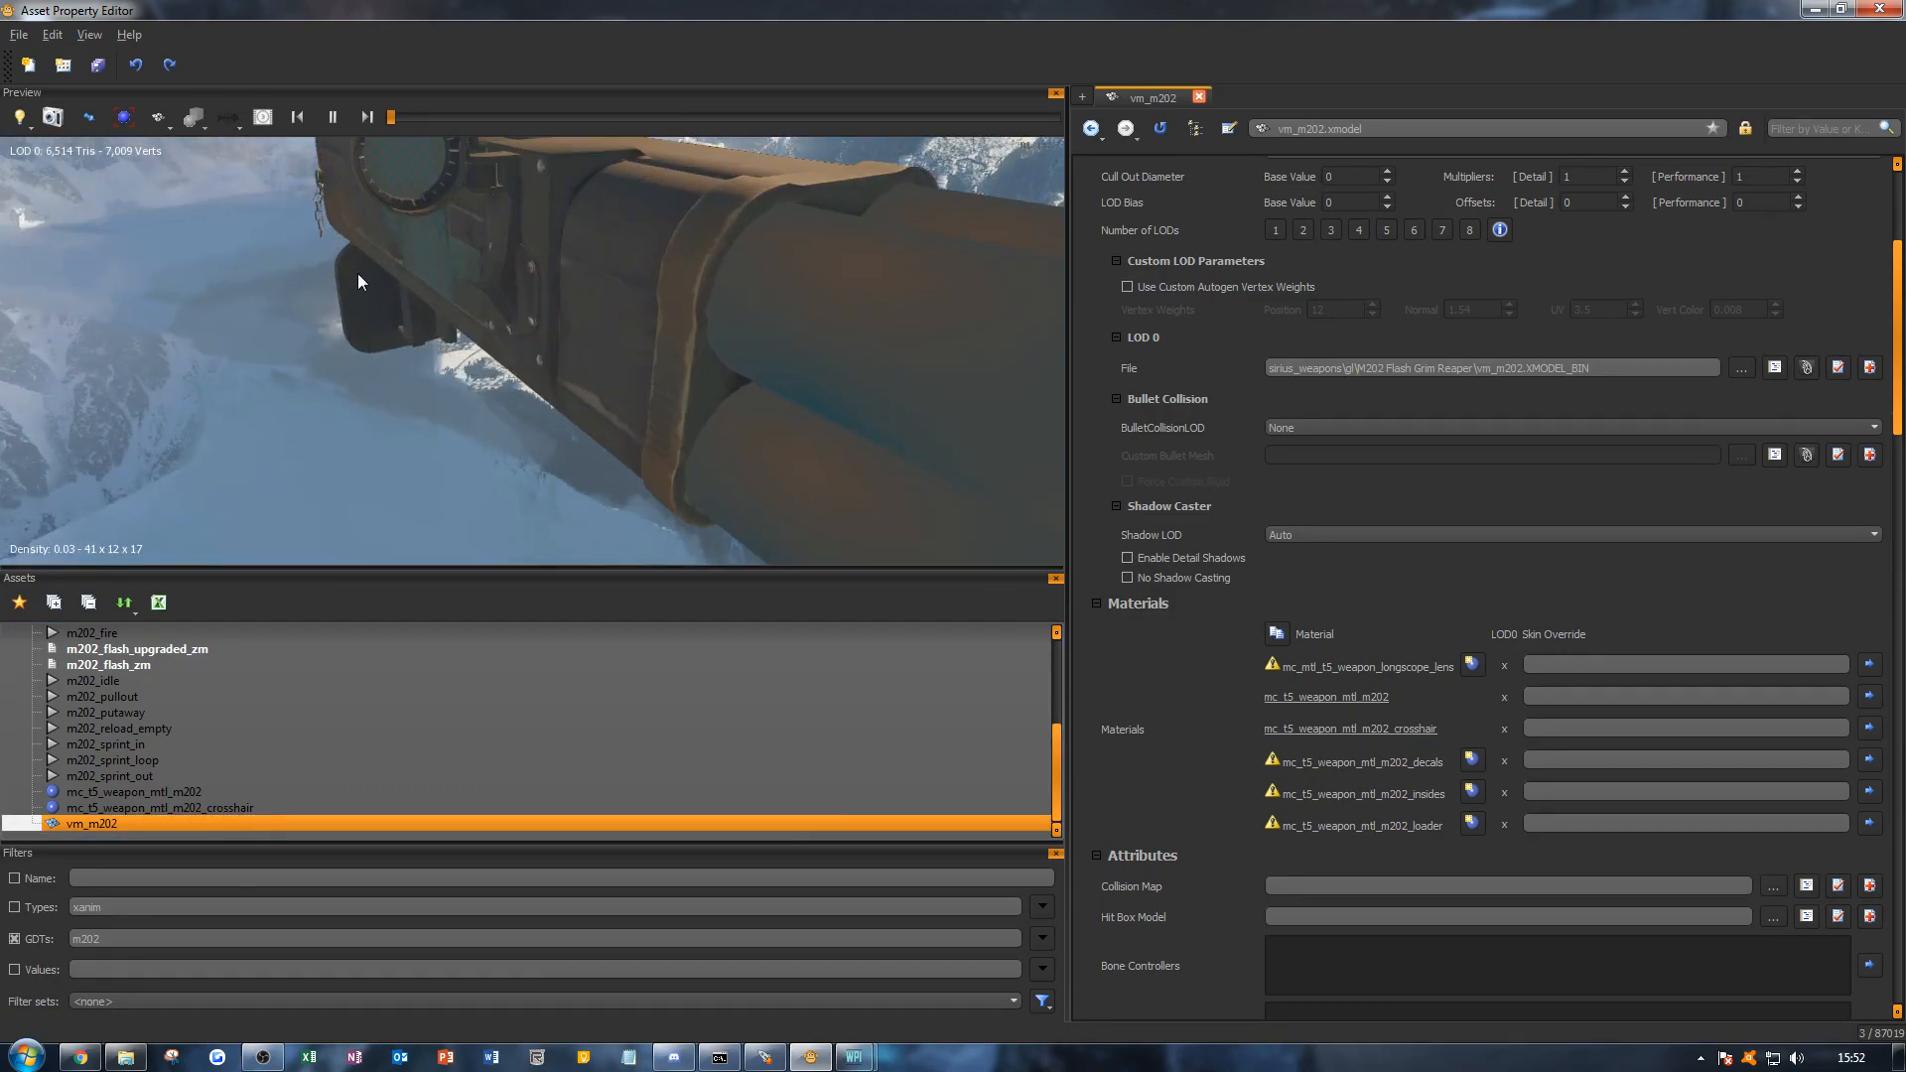
{"action": "middle_click_drag", "start_coordinate": [361, 276], "coordinate": [373, 342]}
{"action": "left_click_drag", "start_coordinate": [431, 309], "coordinate": [397, 288]}
{"action": "right_click_drag", "start_coordinate": [431, 310], "coordinate": [430, 278]}
{"action": "middle_click_drag", "start_coordinate": [431, 309], "coordinate": [496, 296]}
{"action": "left_click_drag", "start_coordinate": [496, 296], "coordinate": [563, 301]}
{"action": "right_click_drag", "start_coordinate": [564, 301], "coordinate": [595, 342]}
{"action": "left_click_drag", "start_coordinate": [438, 303], "coordinate": [397, 388]}
{"action": "left_click", "coordinate": [122, 807]}
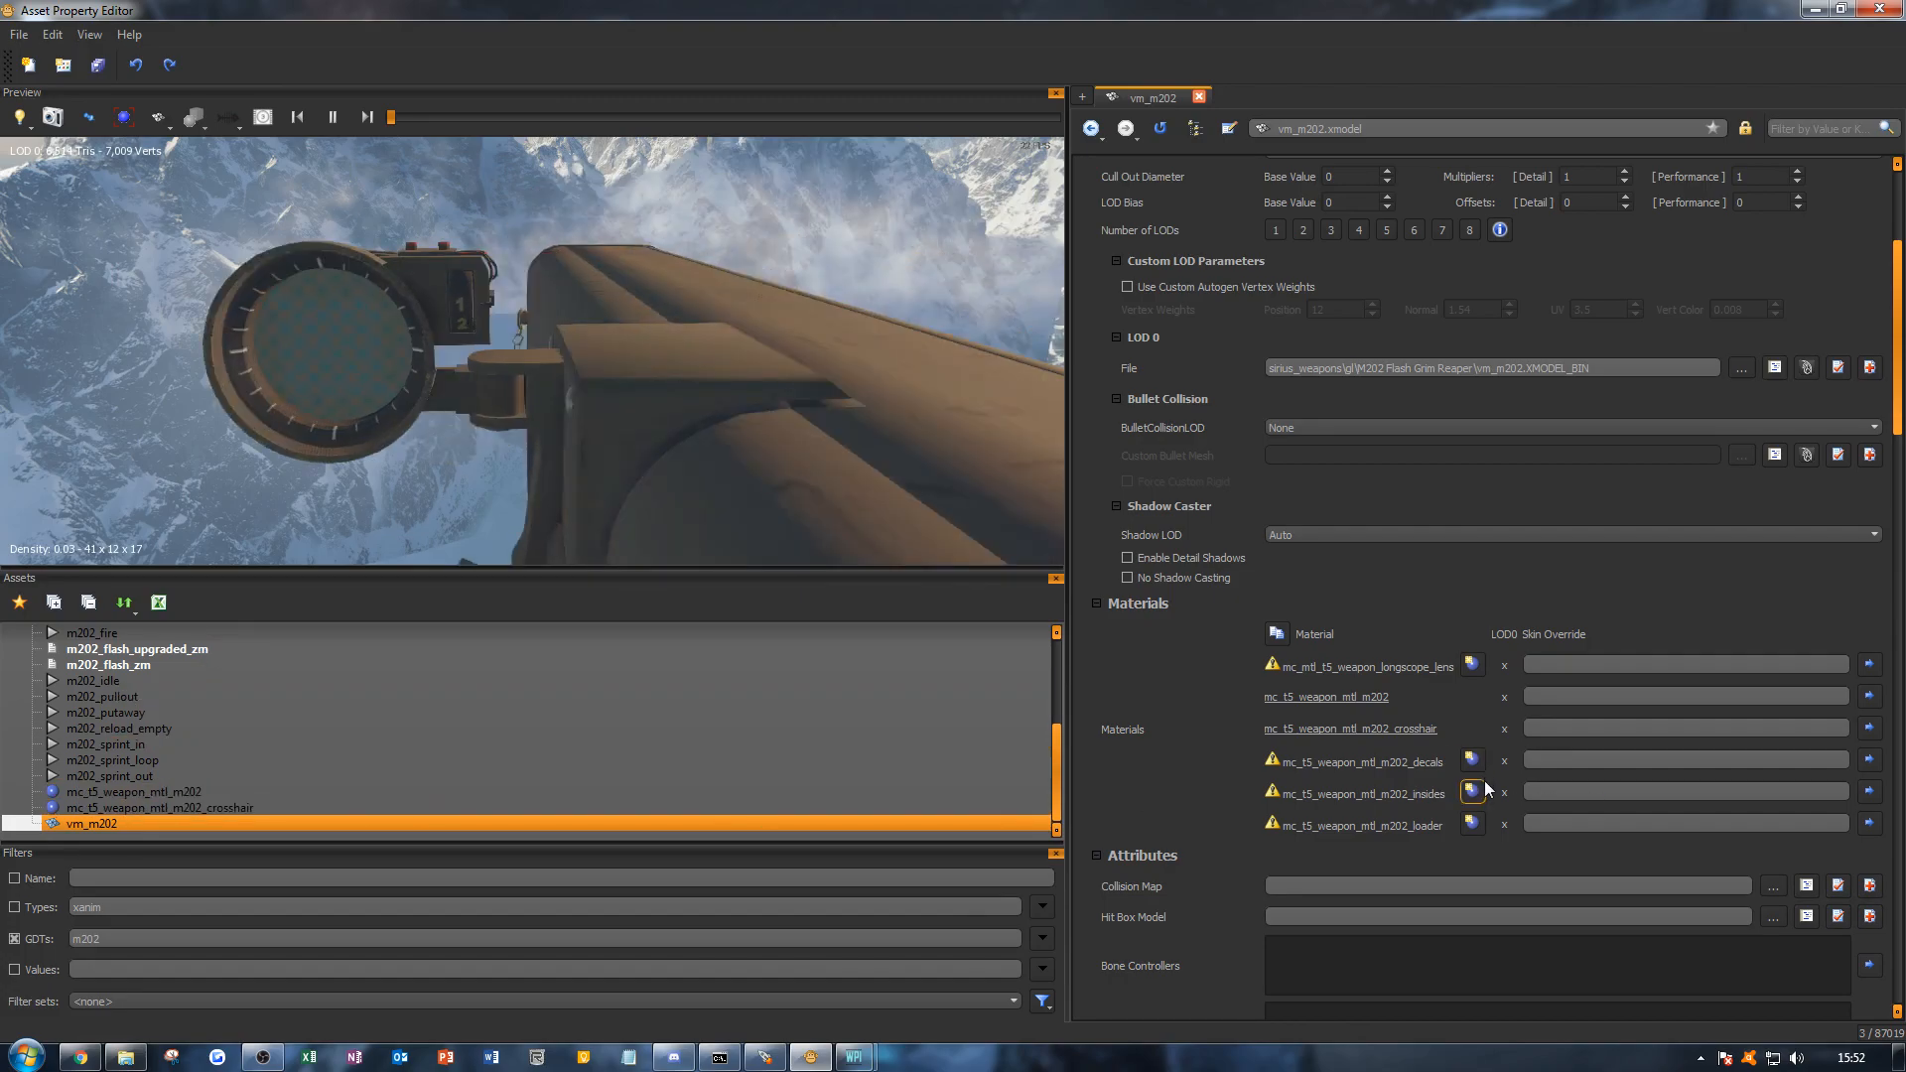
Step: Create the missing material asset mc_mtl_t5_weapon_longscope_lens in the m202_grim_reaper_bo1 GDT and set its material type to lit_transparent
{"action": "left_click", "coordinate": [1472, 663]}
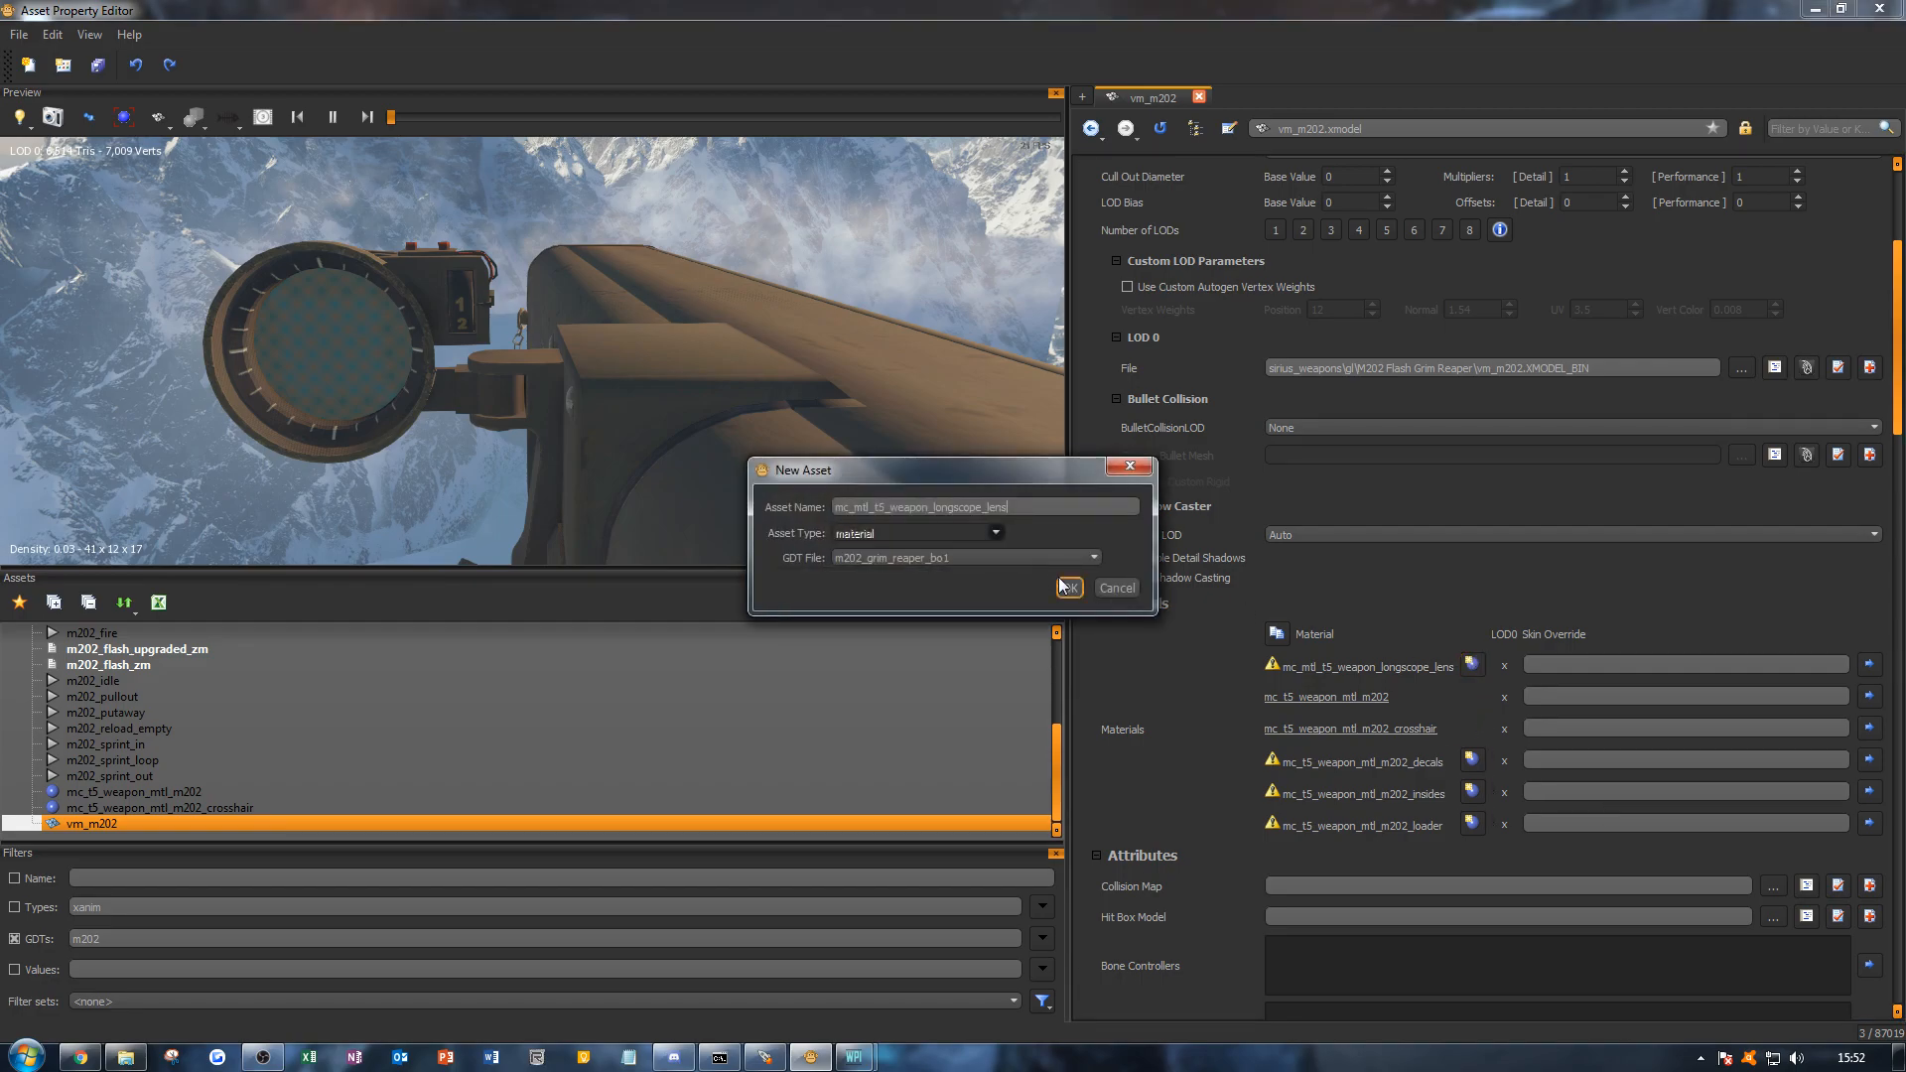
{"action": "left_click", "coordinate": [1066, 587]}
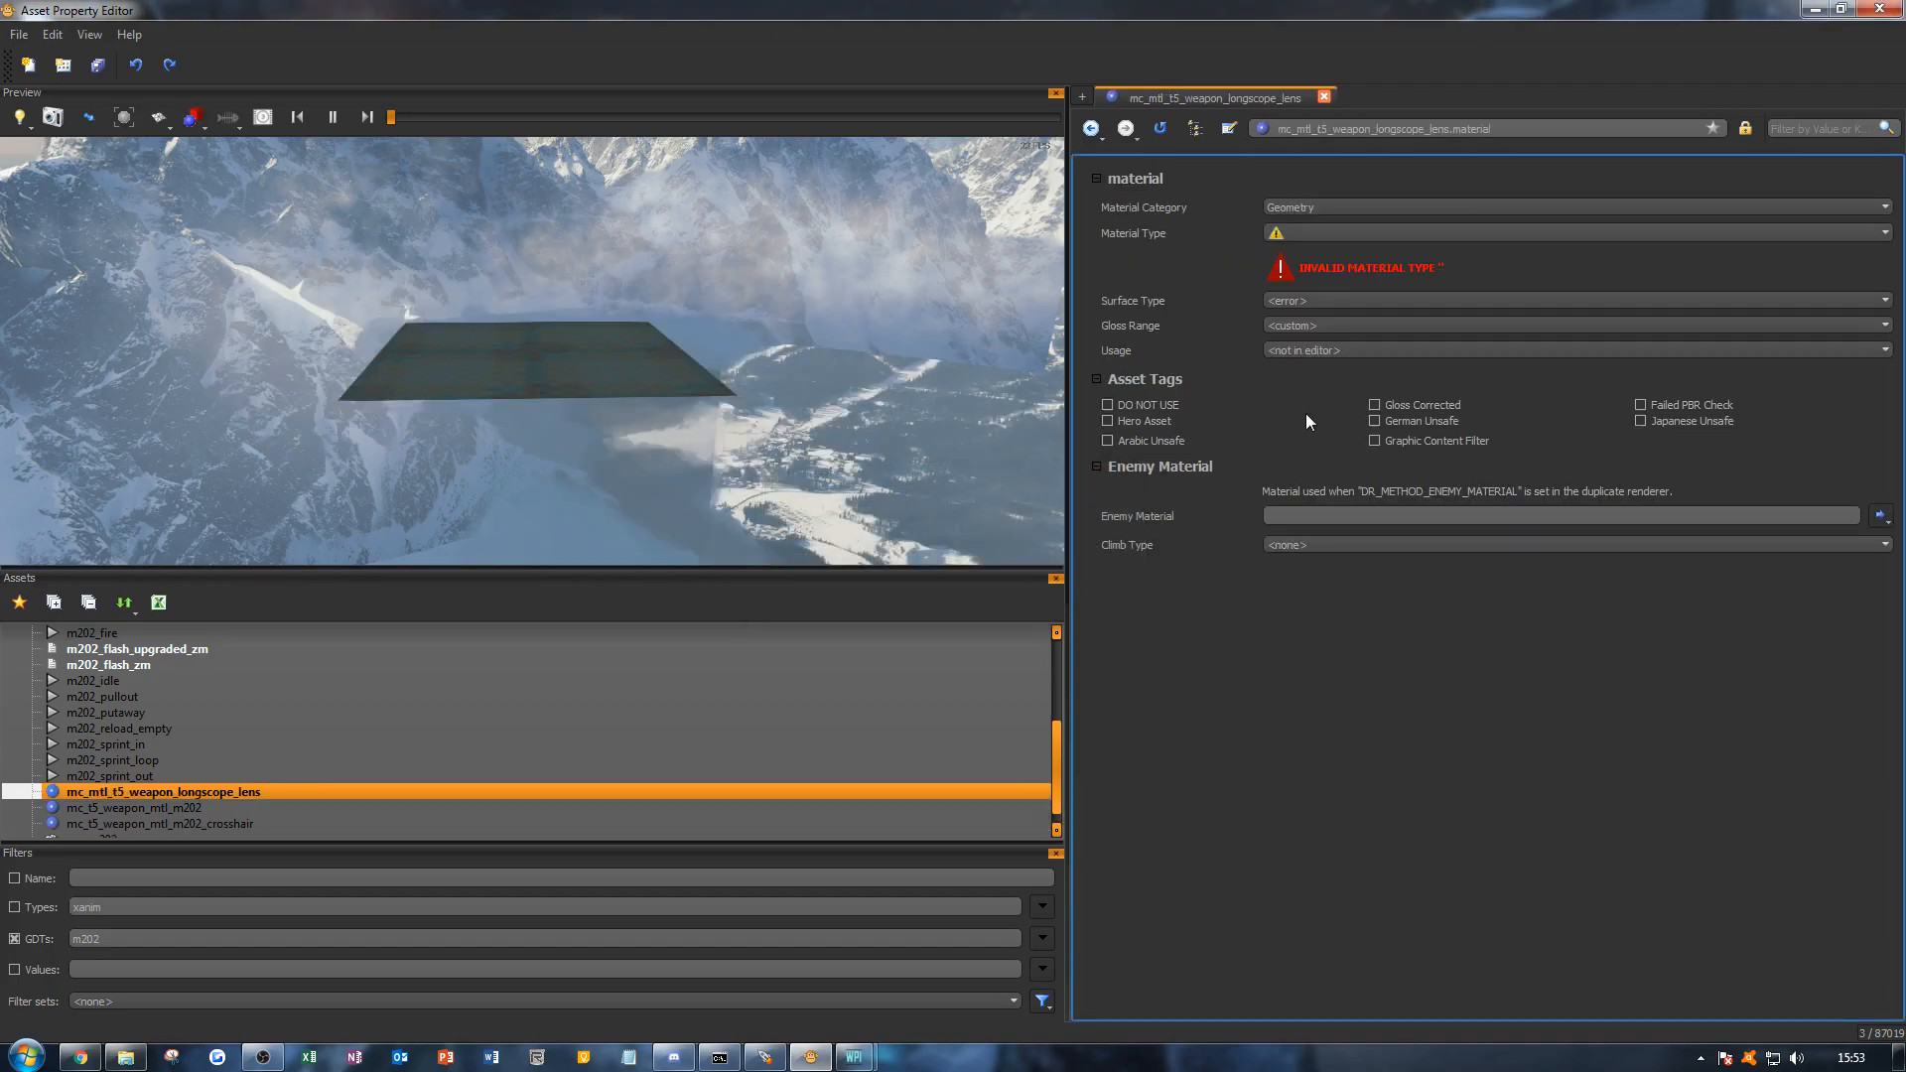
{"action": "left_click", "coordinate": [1280, 236]}
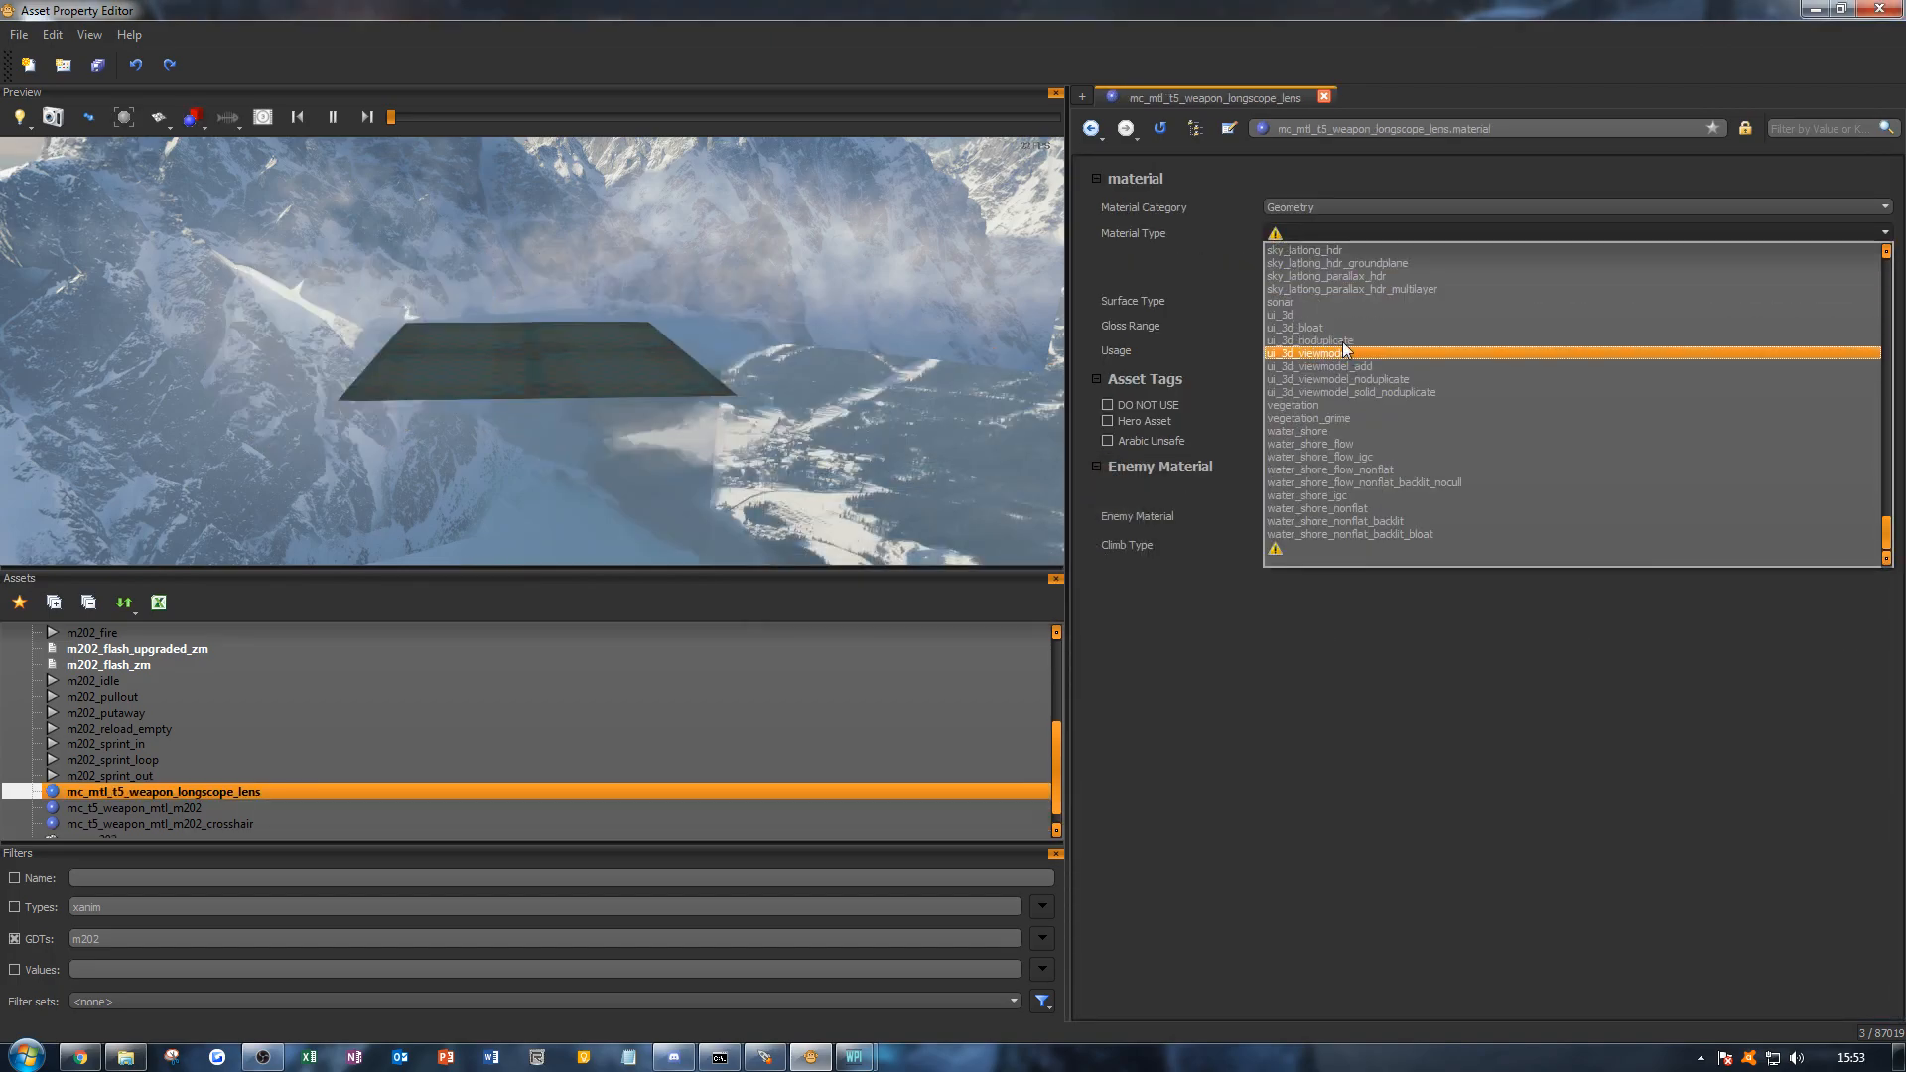
{"action": "scroll", "coordinate": [1384, 423], "scroll_direction": "up", "scroll_amount": 10}
{"action": "scroll", "coordinate": [1390, 422], "scroll_direction": "up", "scroll_amount": 10}
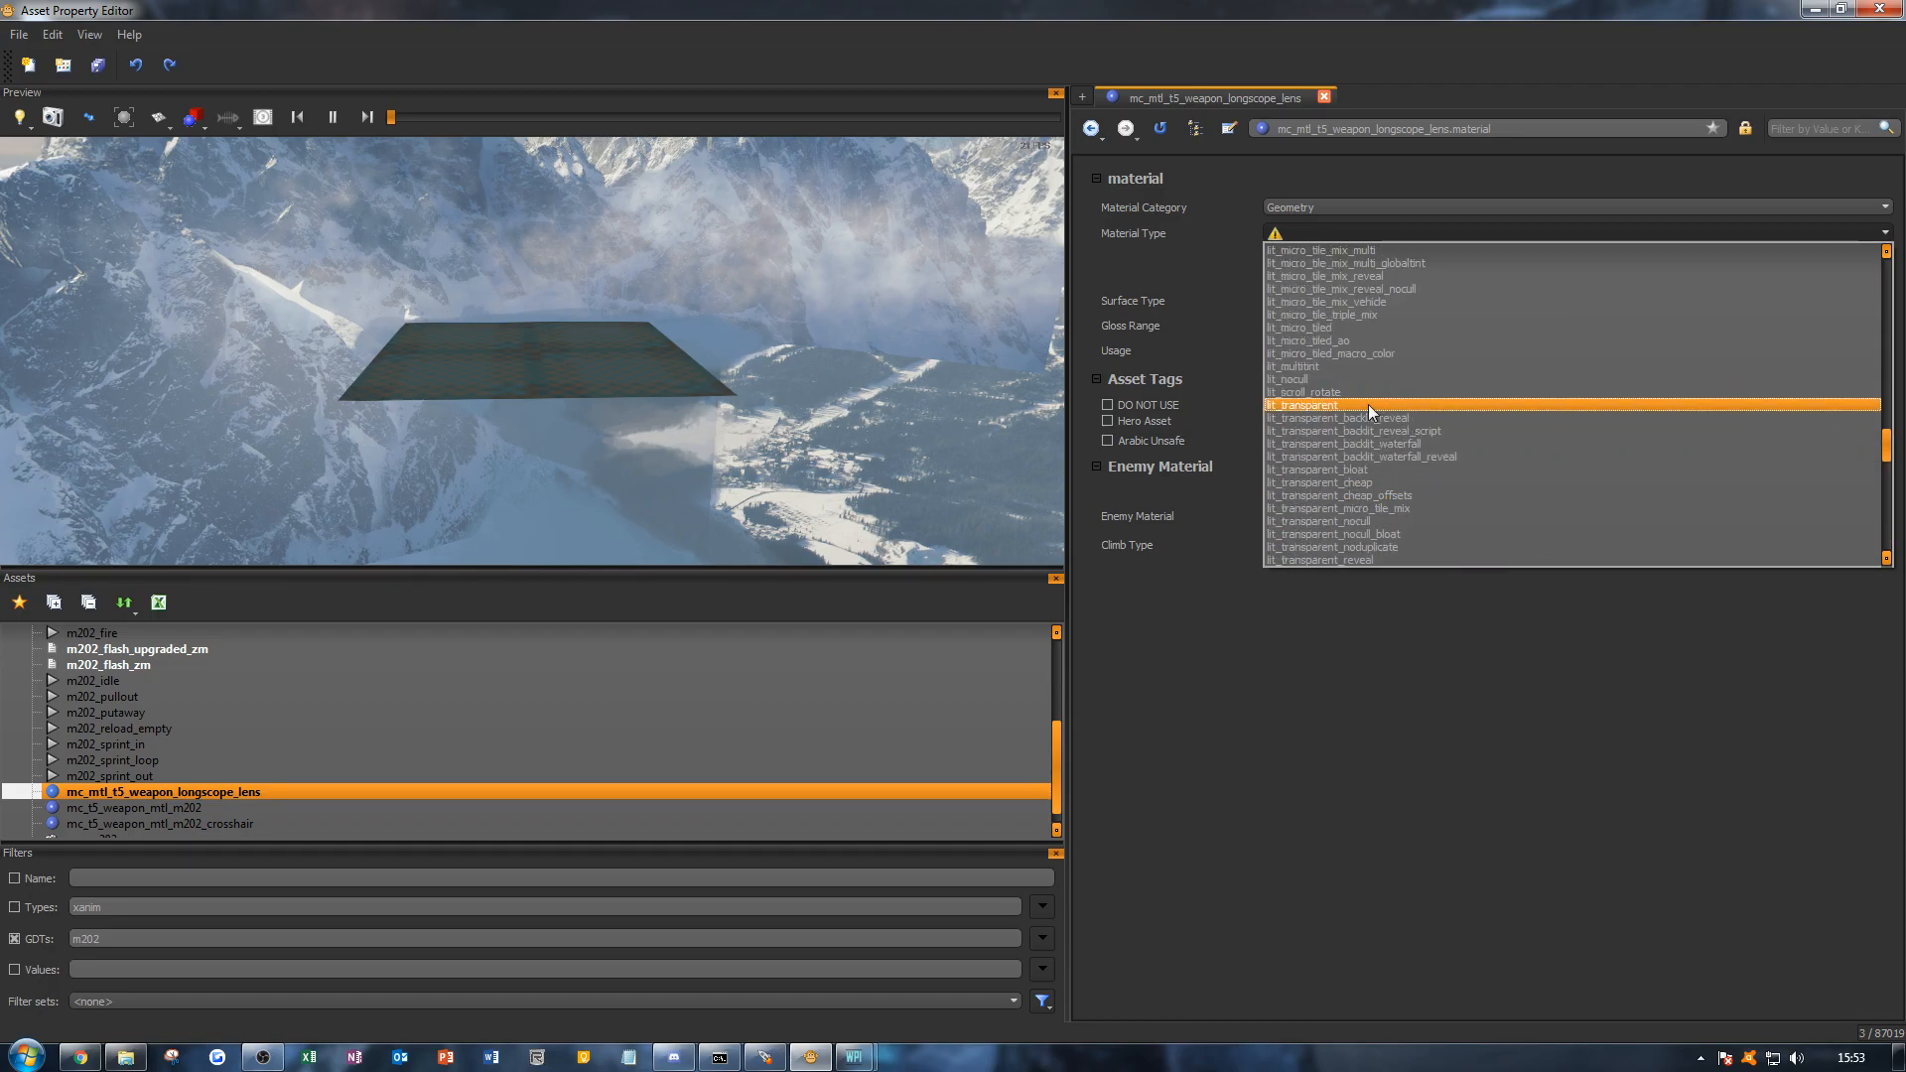
{"action": "left_click", "coordinate": [1367, 405]}
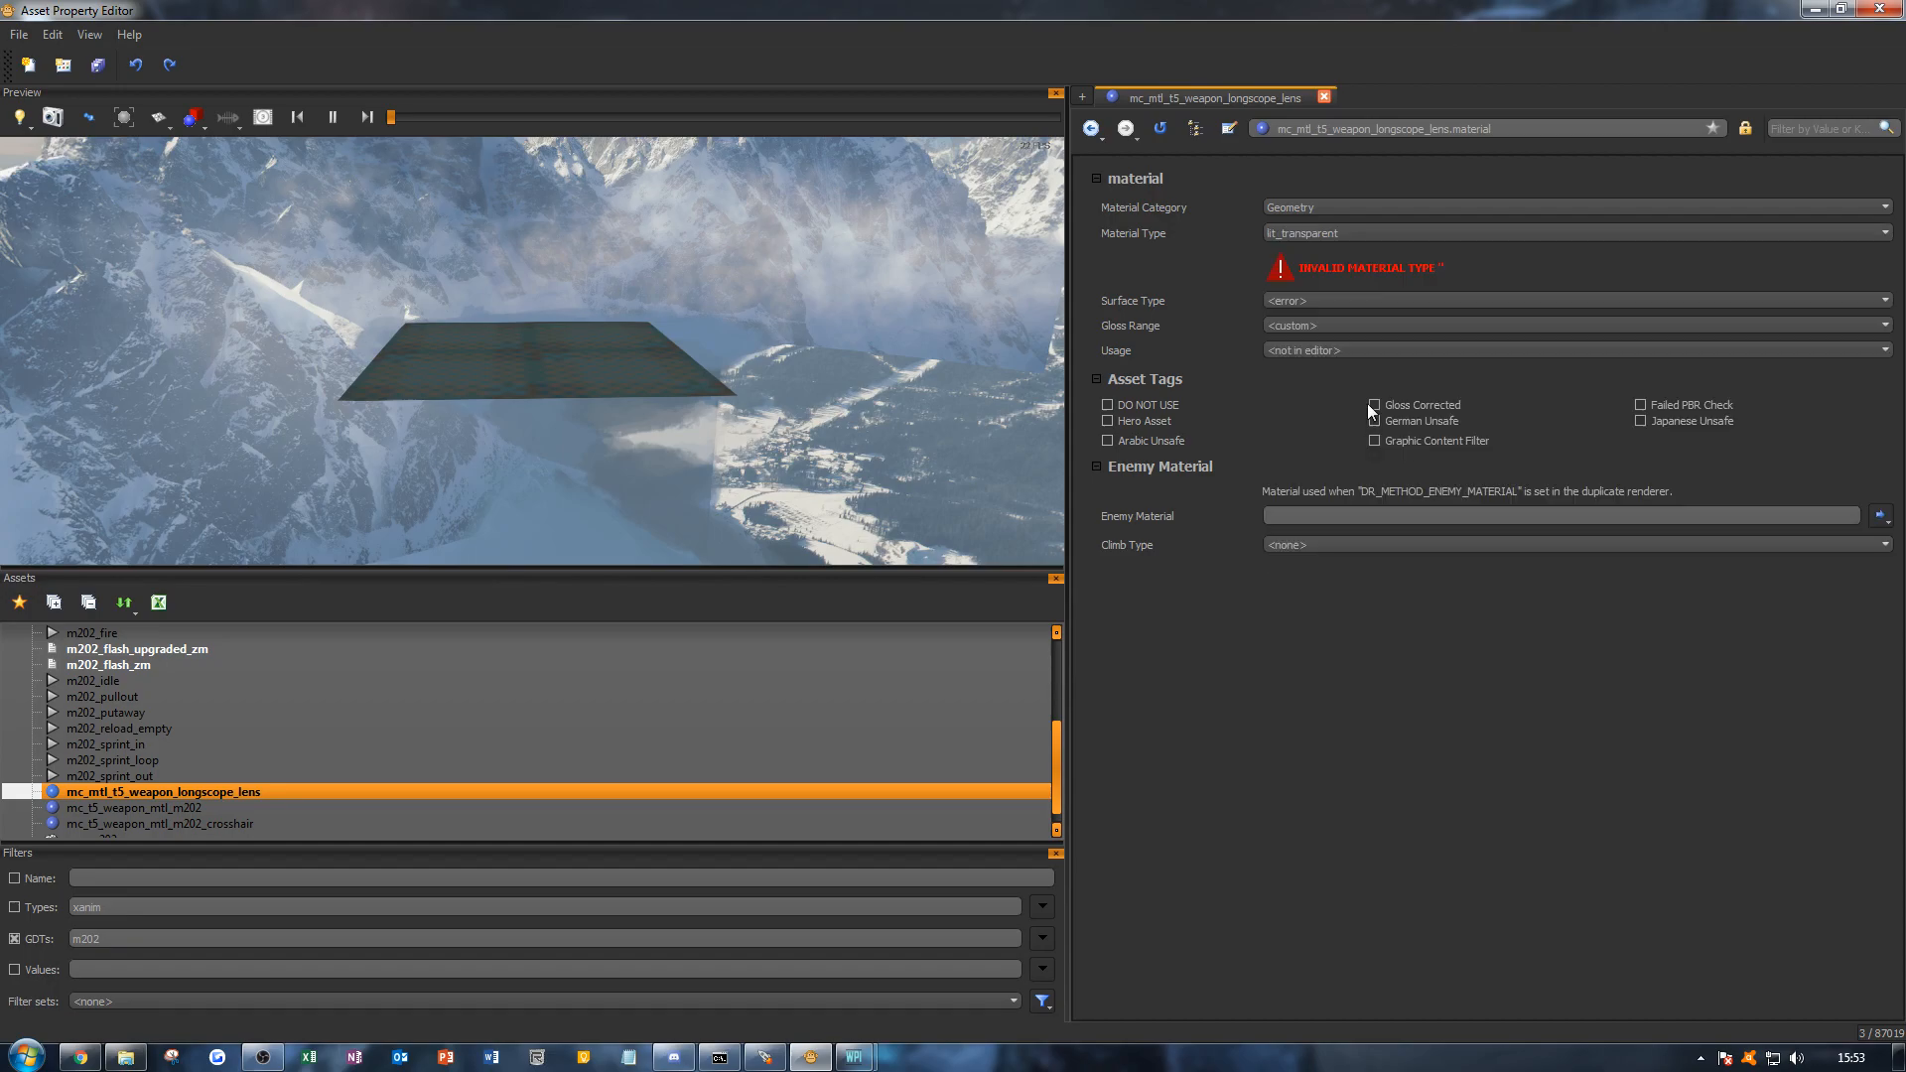
Step: Set both the surface type and the gloss range of the longscope lens material to glass
{"action": "left_click", "coordinate": [1310, 256]}
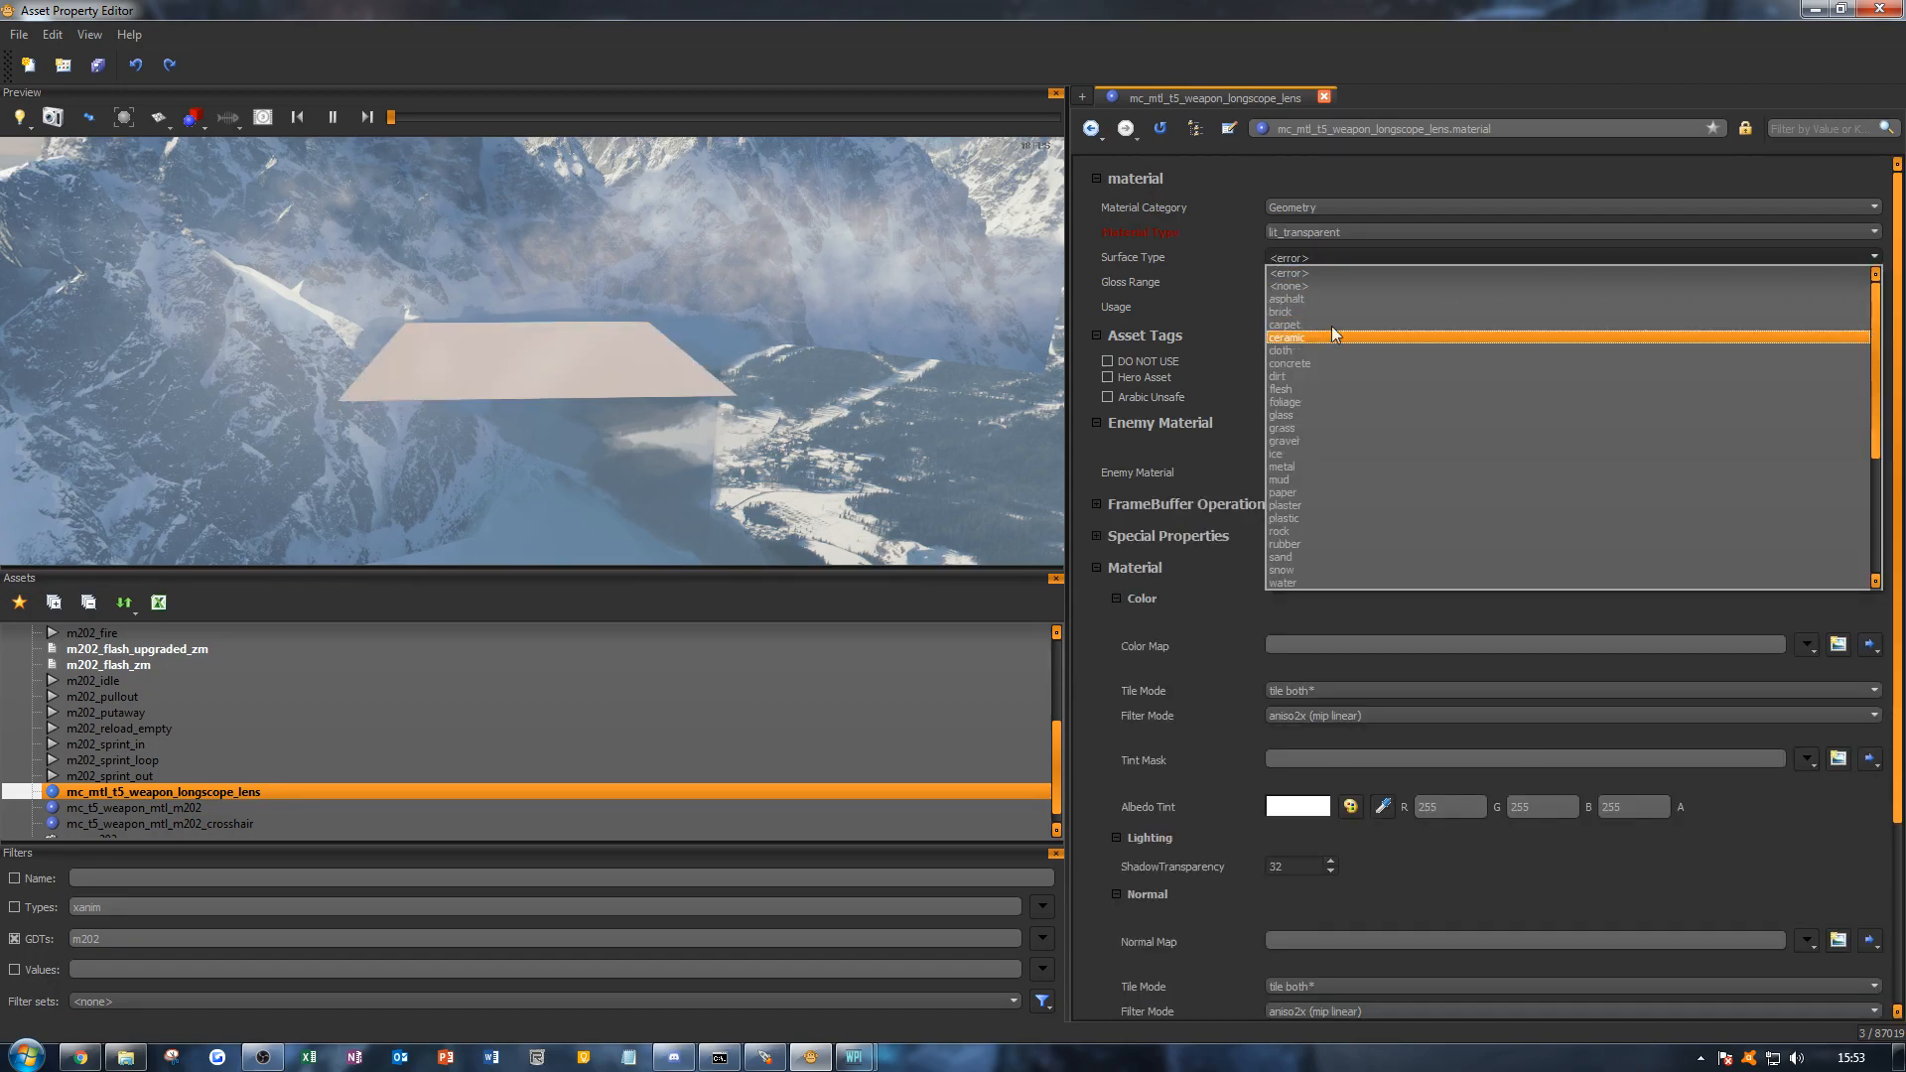
{"action": "left_click", "coordinate": [1295, 415]}
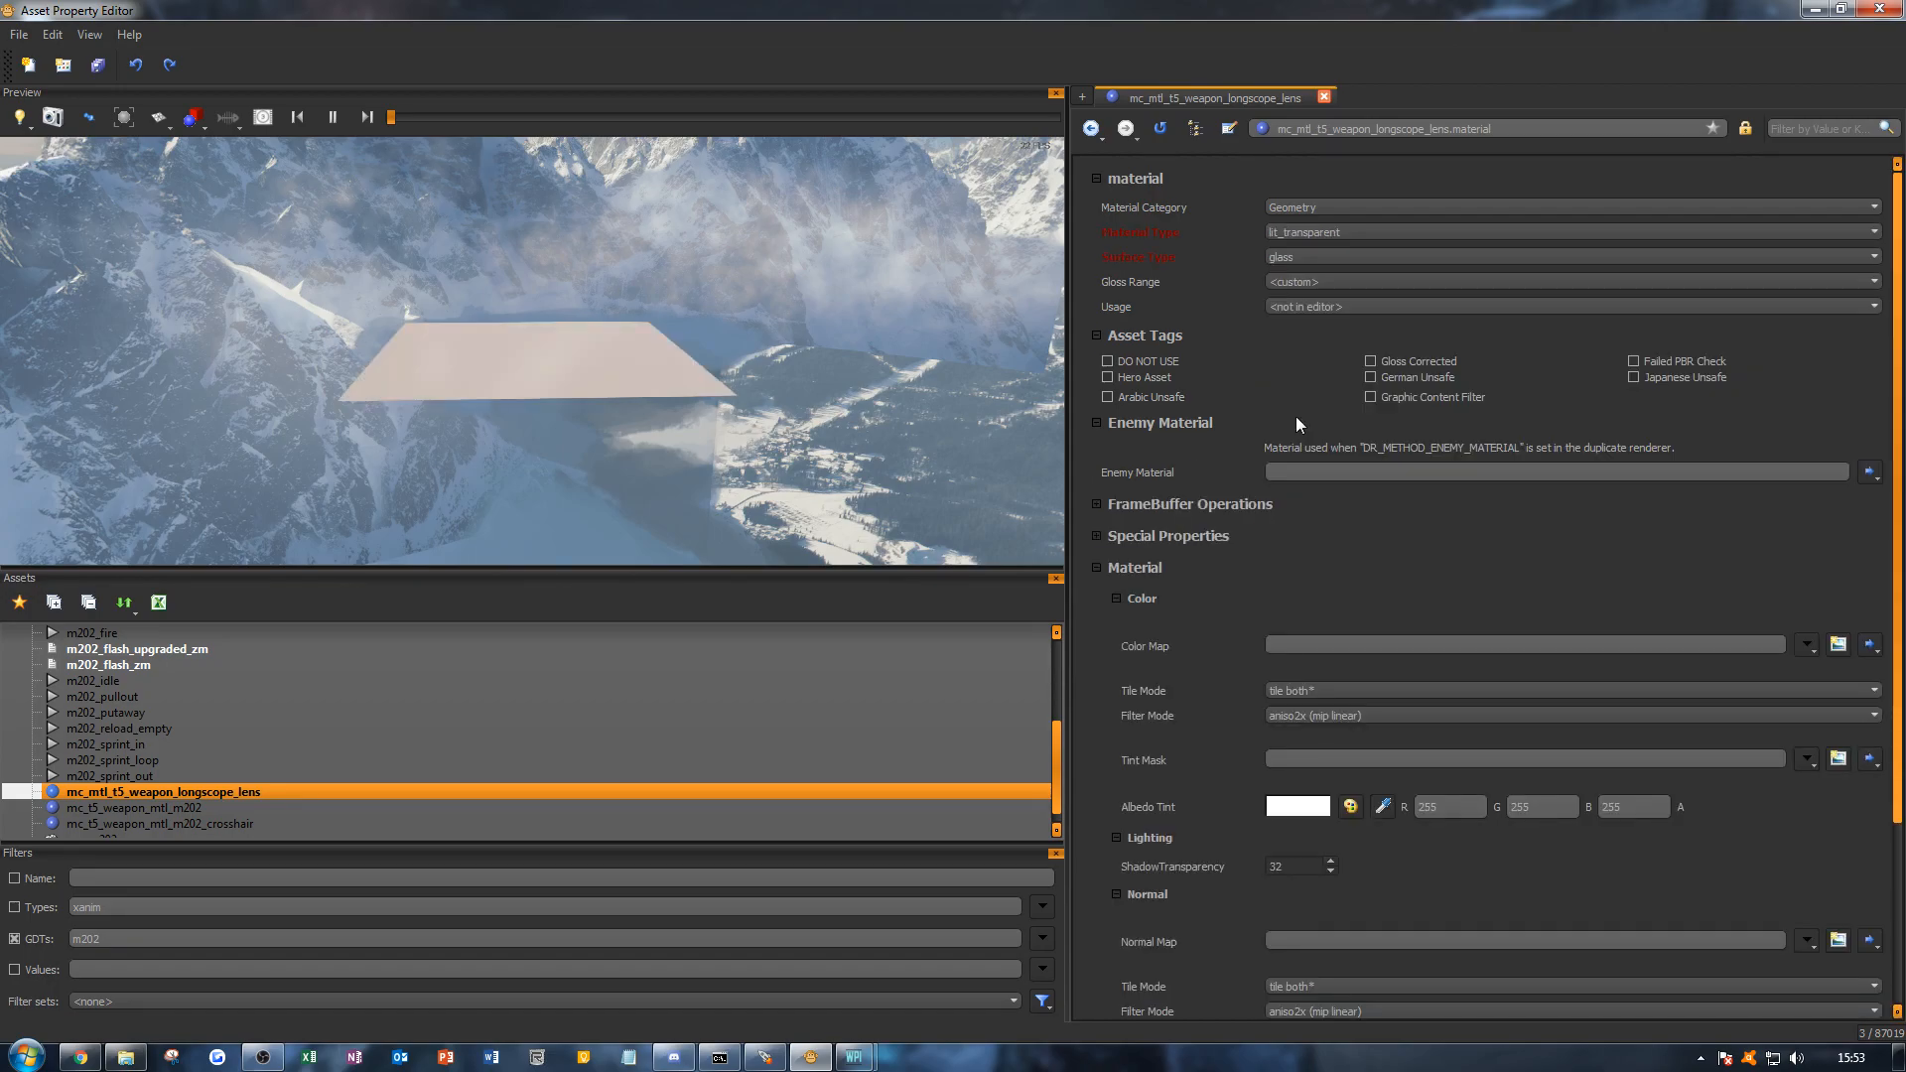
{"action": "left_click", "coordinate": [1310, 281]}
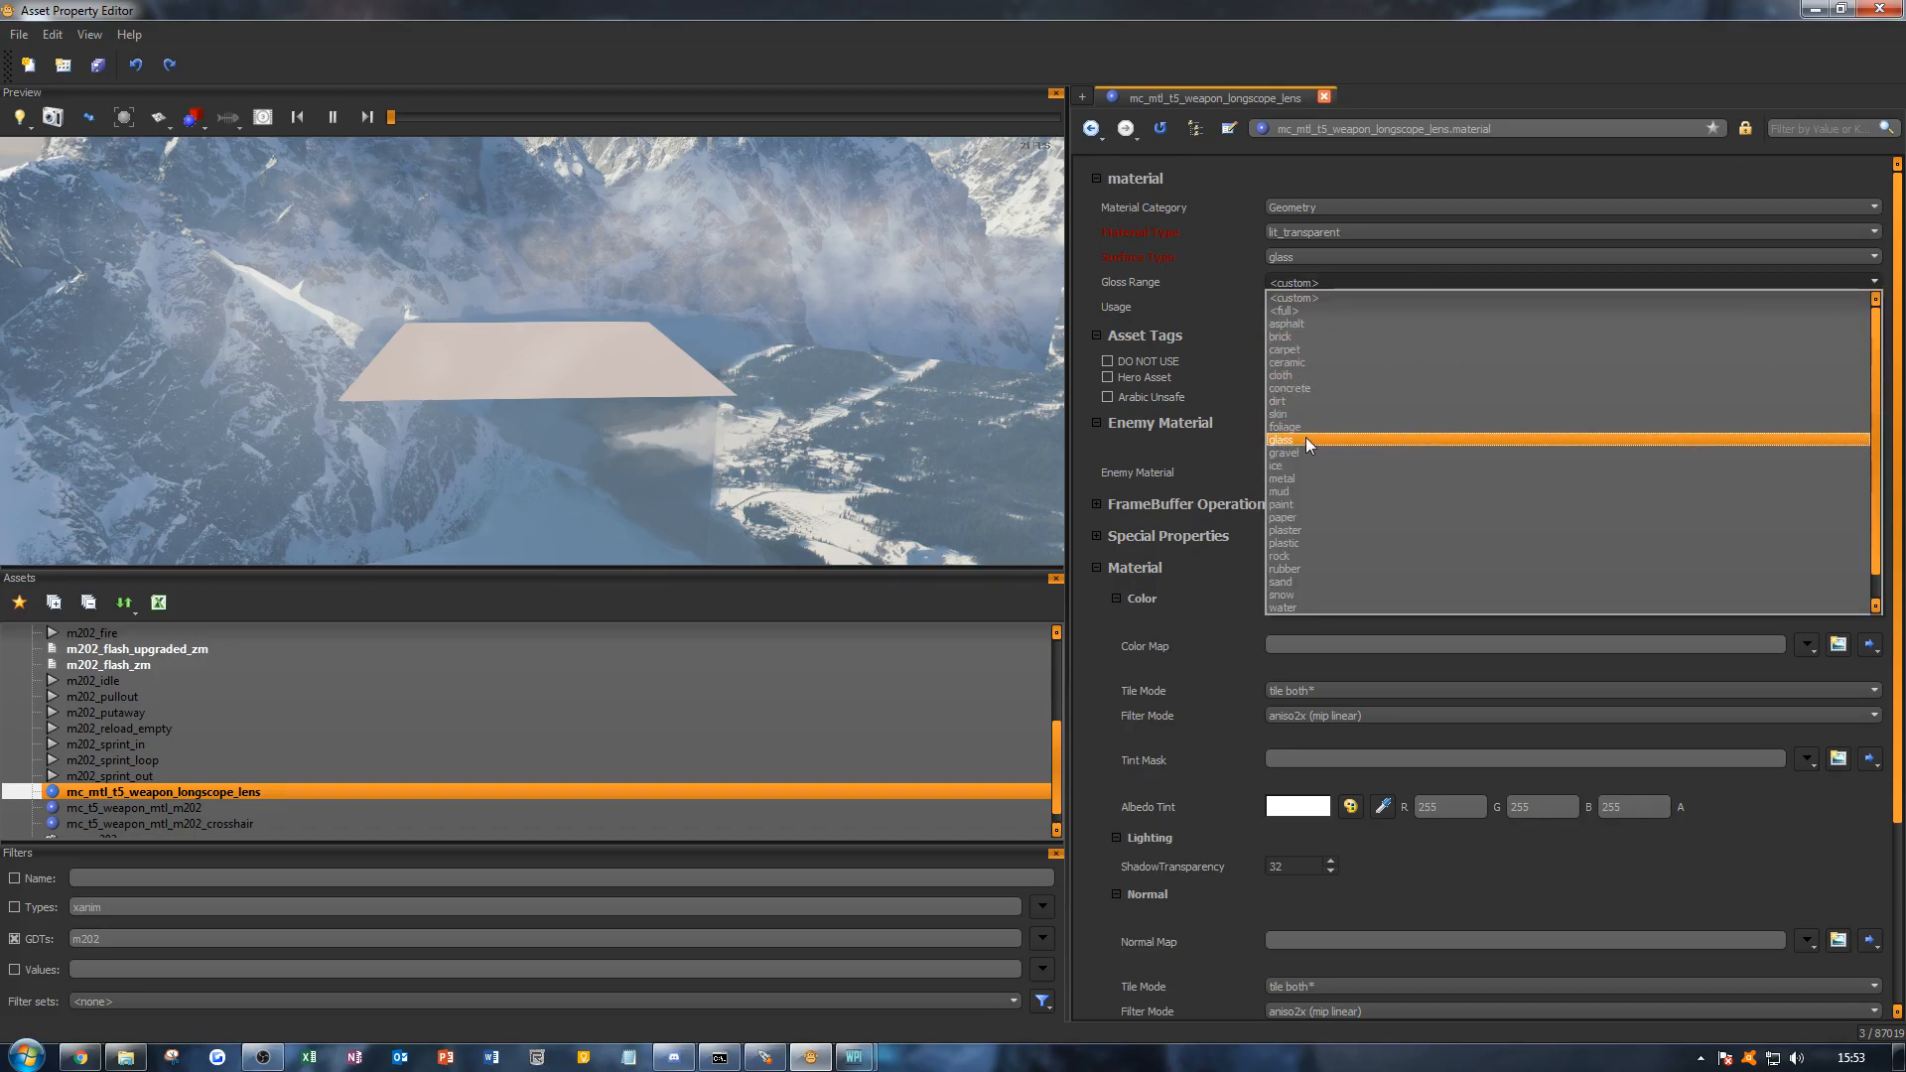
{"action": "left_click", "coordinate": [1304, 439]}
Step: Review the lens material's texture map slots and check them against the textures in the _images folder
{"action": "scroll", "coordinate": [1296, 348], "scroll_direction": "down", "scroll_amount": 3}
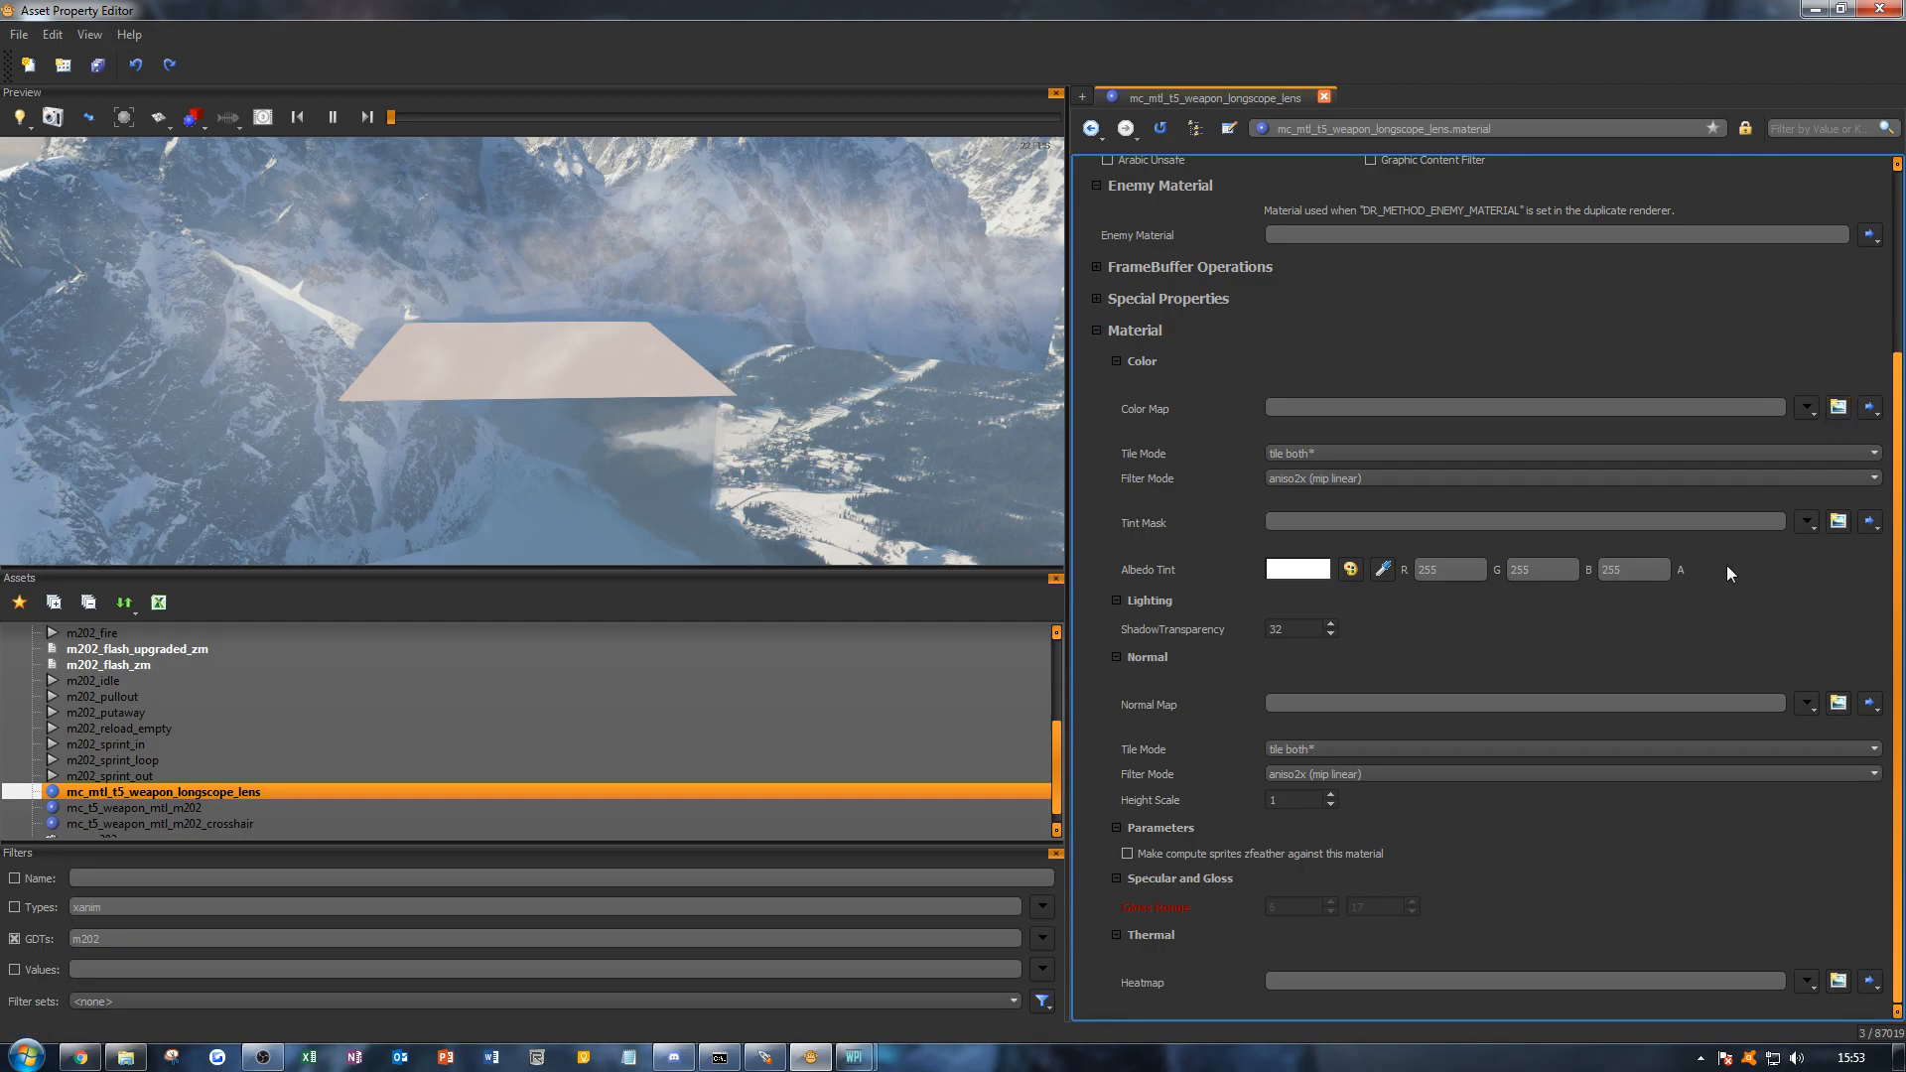
{"action": "scroll", "coordinate": [1702, 569], "scroll_direction": "up", "scroll_amount": 2}
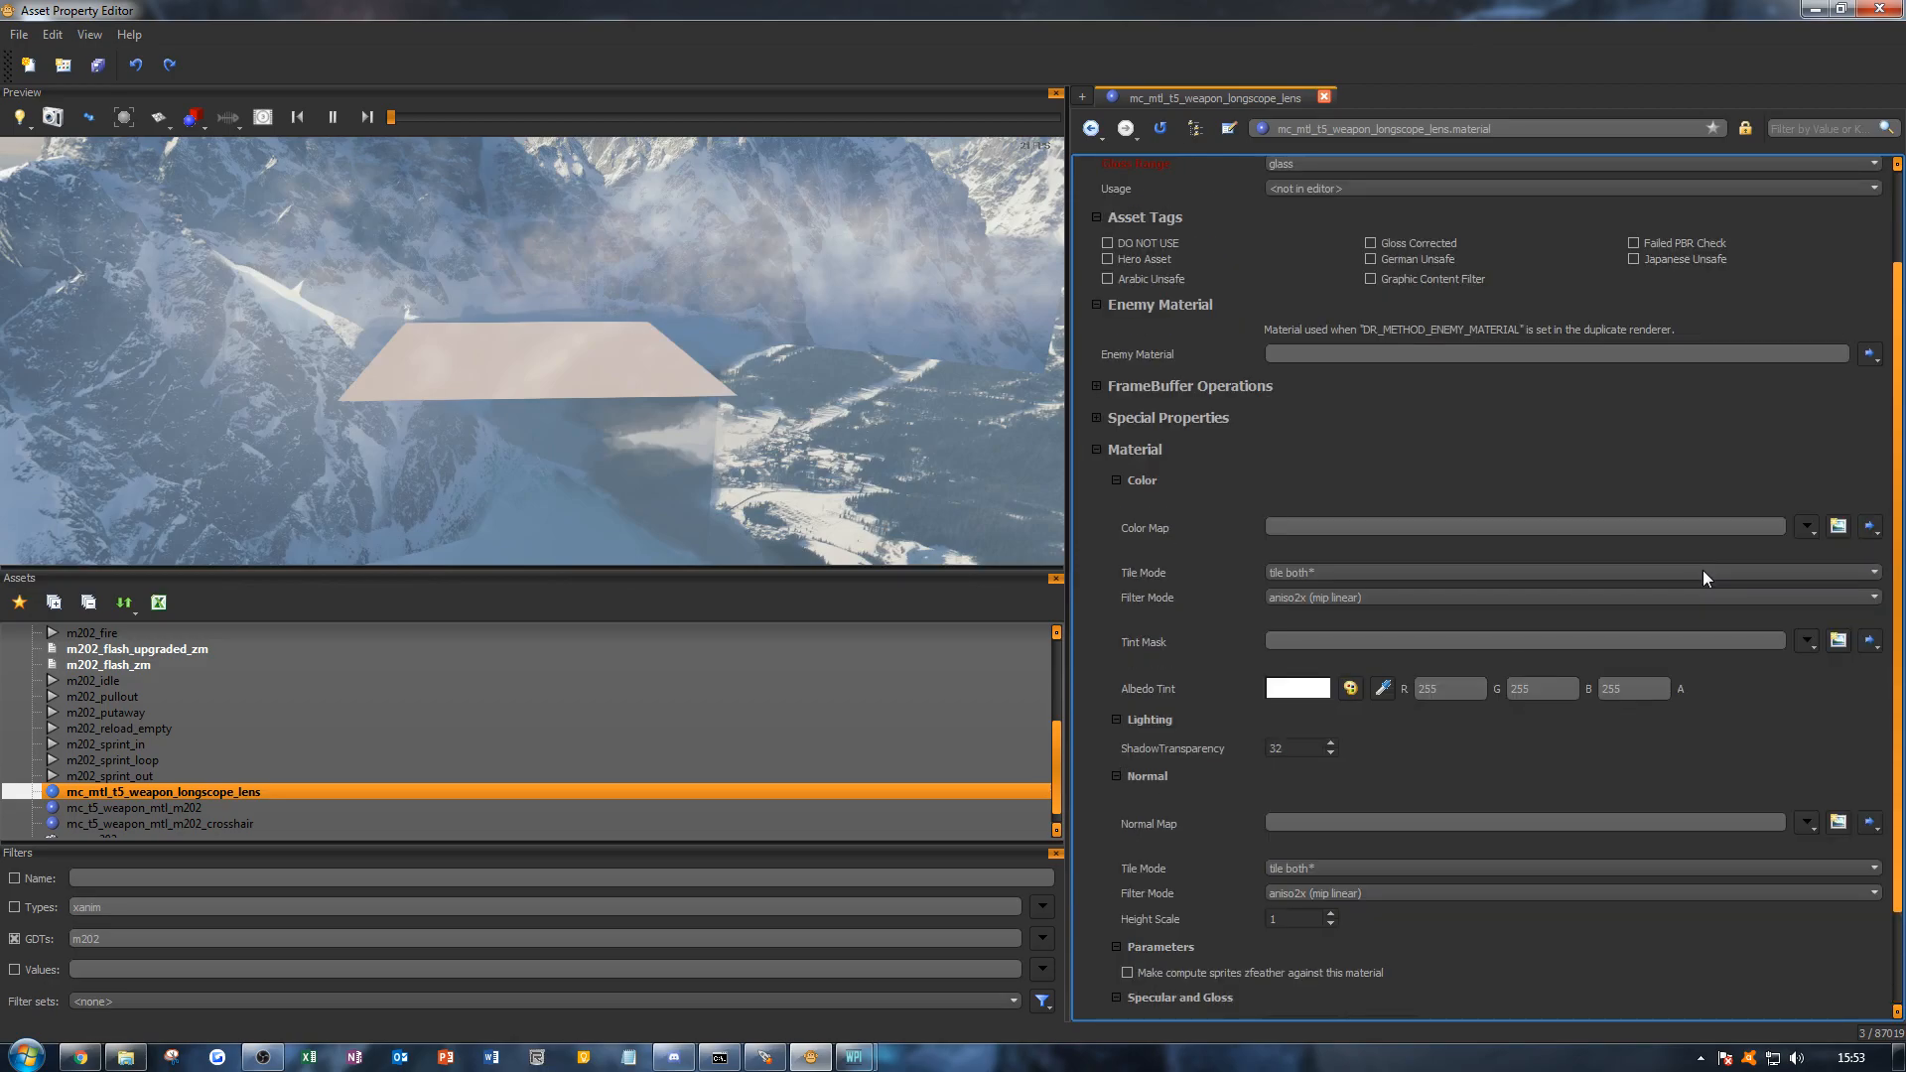
{"action": "scroll", "coordinate": [1702, 569], "scroll_direction": "down", "scroll_amount": 2}
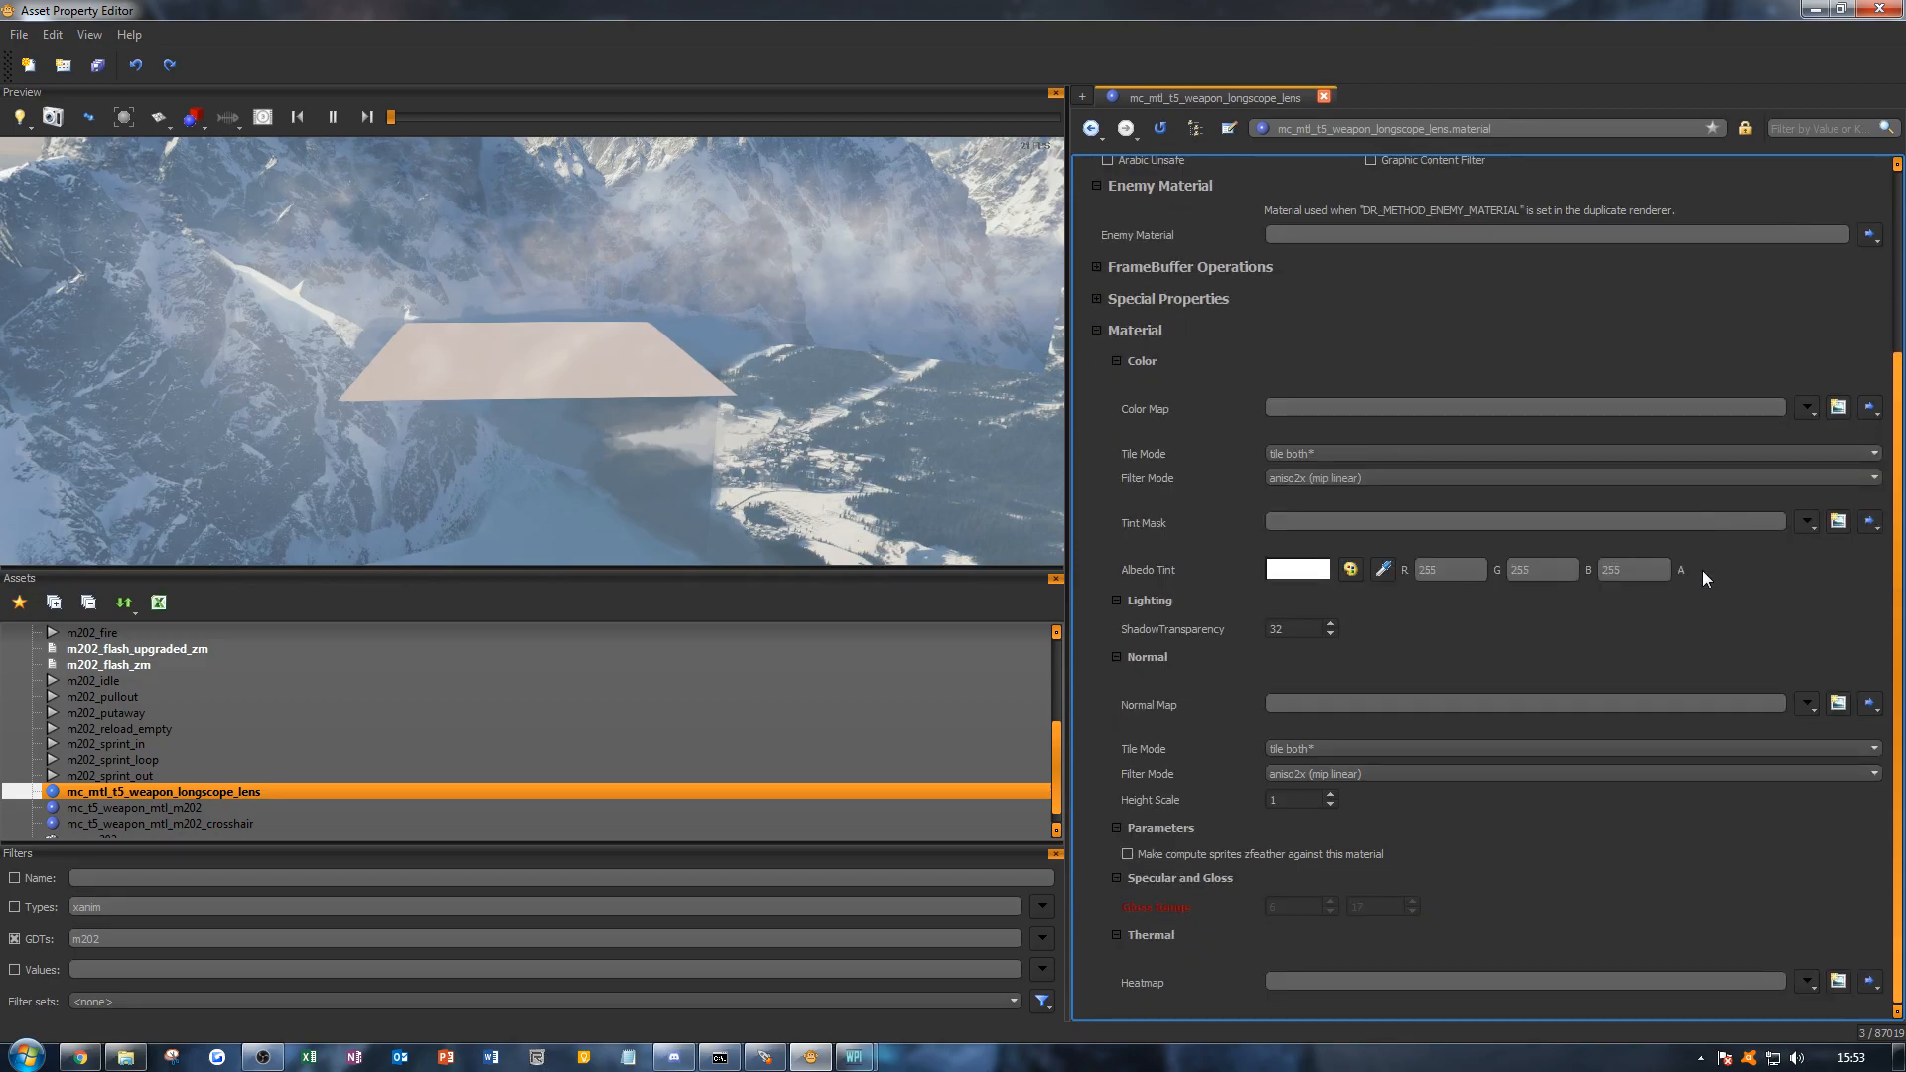
{"action": "scroll", "coordinate": [1654, 605], "scroll_direction": "up", "scroll_amount": 2}
{"action": "scroll", "coordinate": [1651, 614], "scroll_direction": "down", "scroll_amount": 2}
{"action": "left_click_drag", "start_coordinate": [0, 361], "coordinate": [581, 343]}
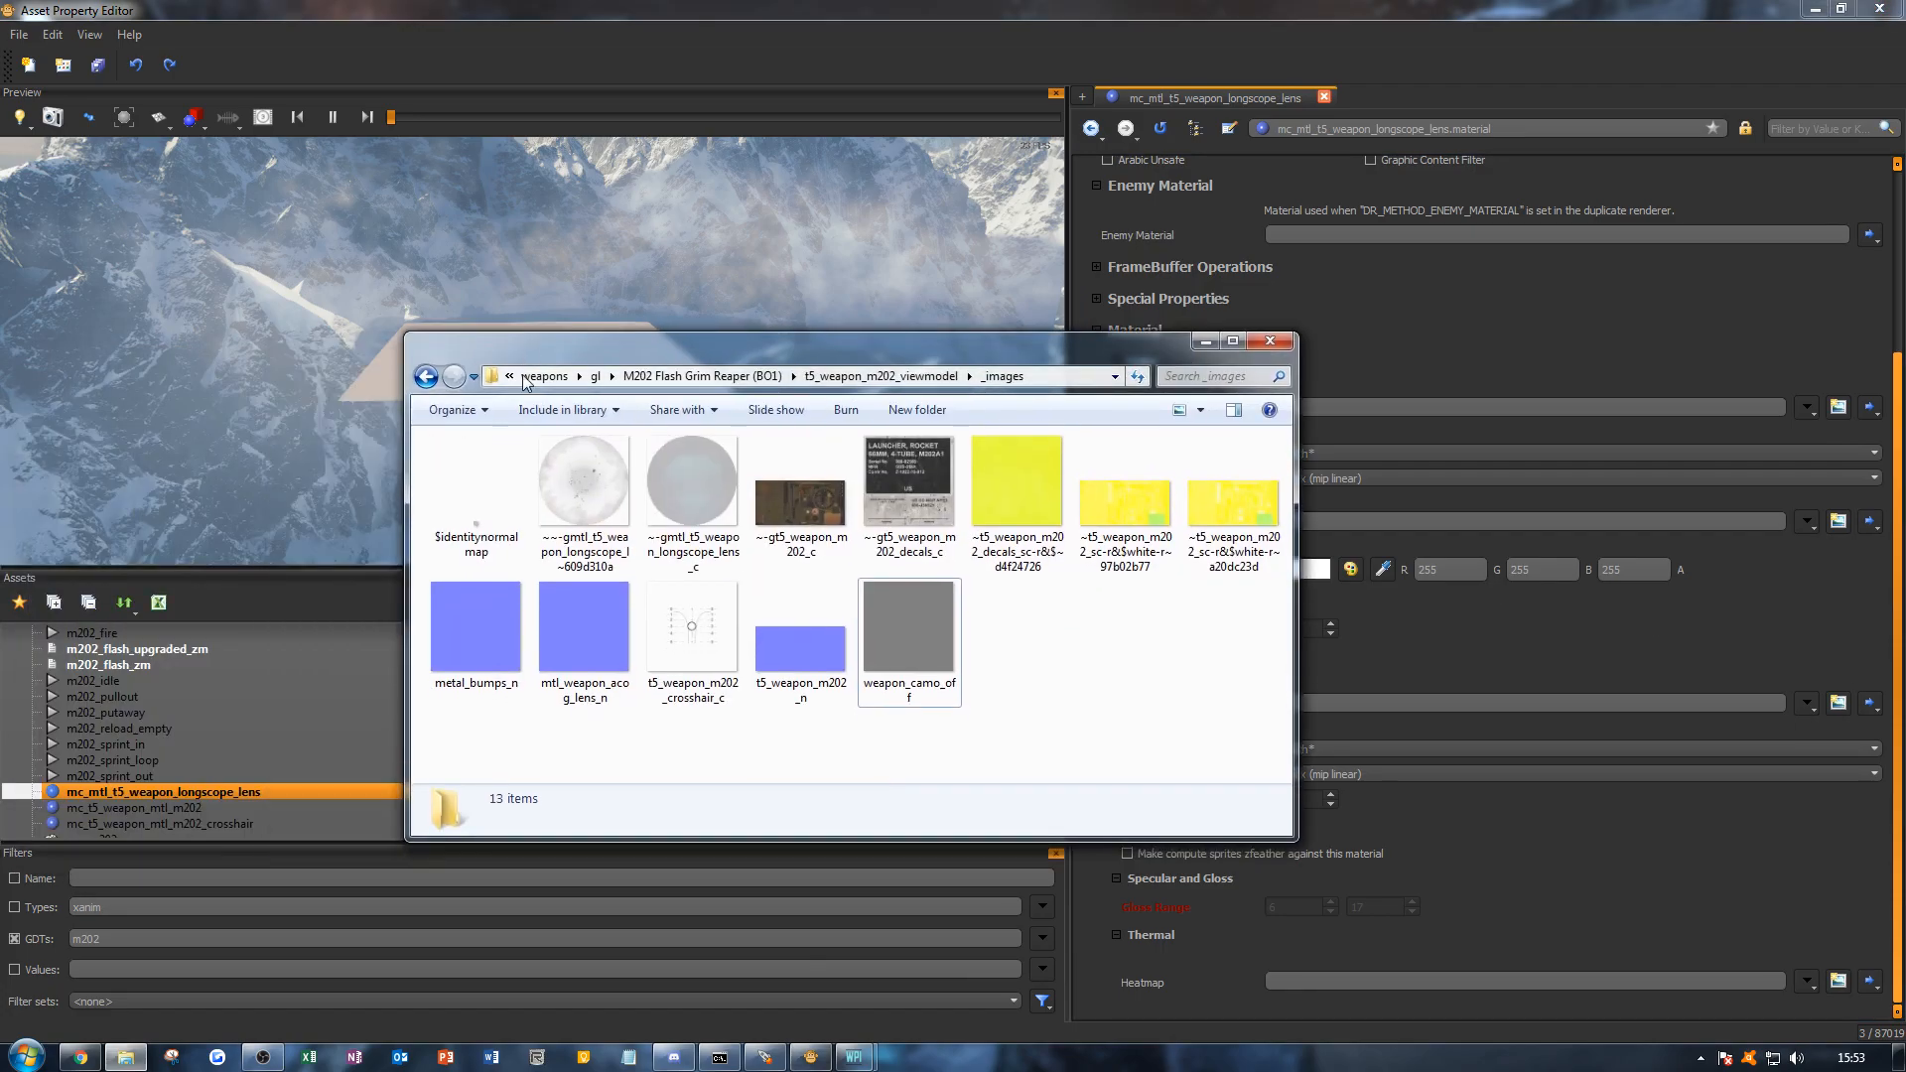
{"action": "left_click_drag", "start_coordinate": [635, 342], "coordinate": [0, 308]}
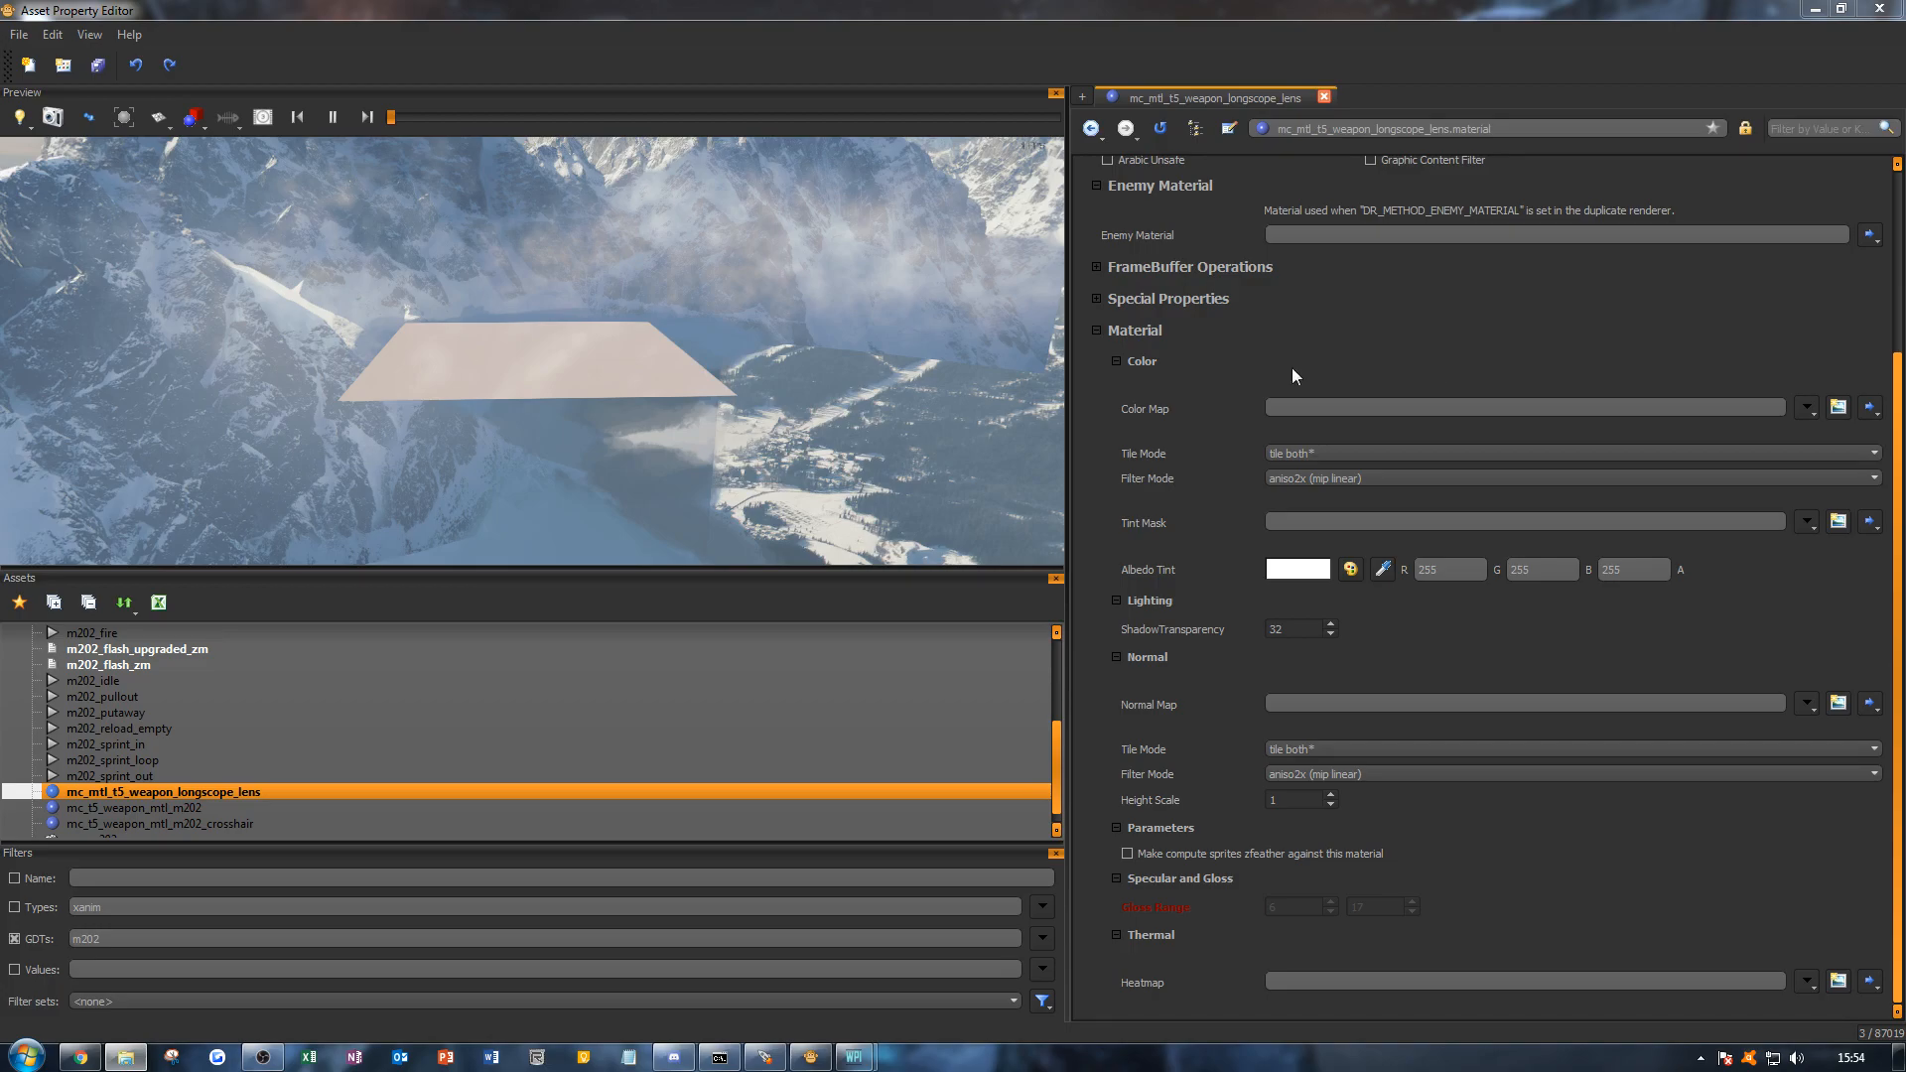
Step: Create the color map image asset i_mc_mtl_t5_weapon_longscope_lens_c for the lens material, using the ~-gmtl_t5_weapon_longscope_lens_c texture
{"action": "left_click", "coordinate": [1837, 407]}
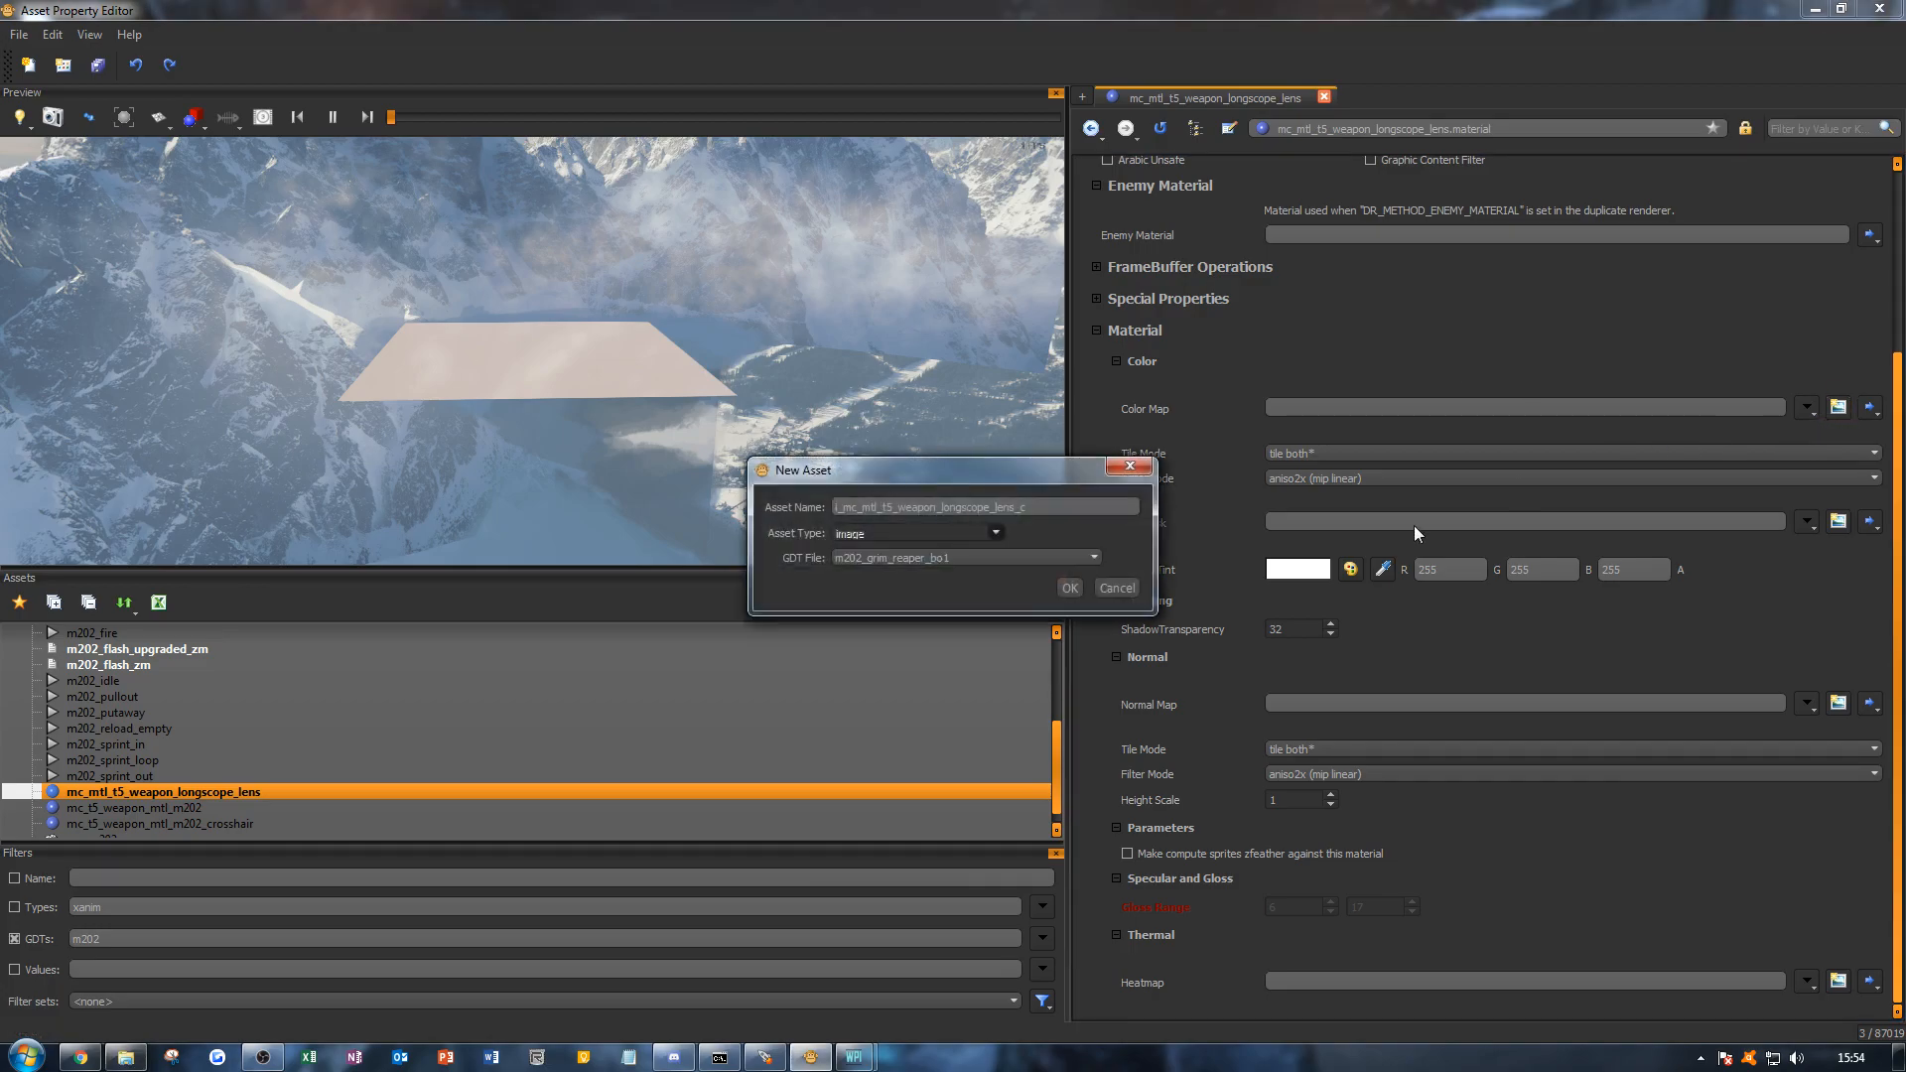
{"action": "left_click", "coordinate": [1070, 587]}
{"action": "left_click", "coordinate": [1783, 288]}
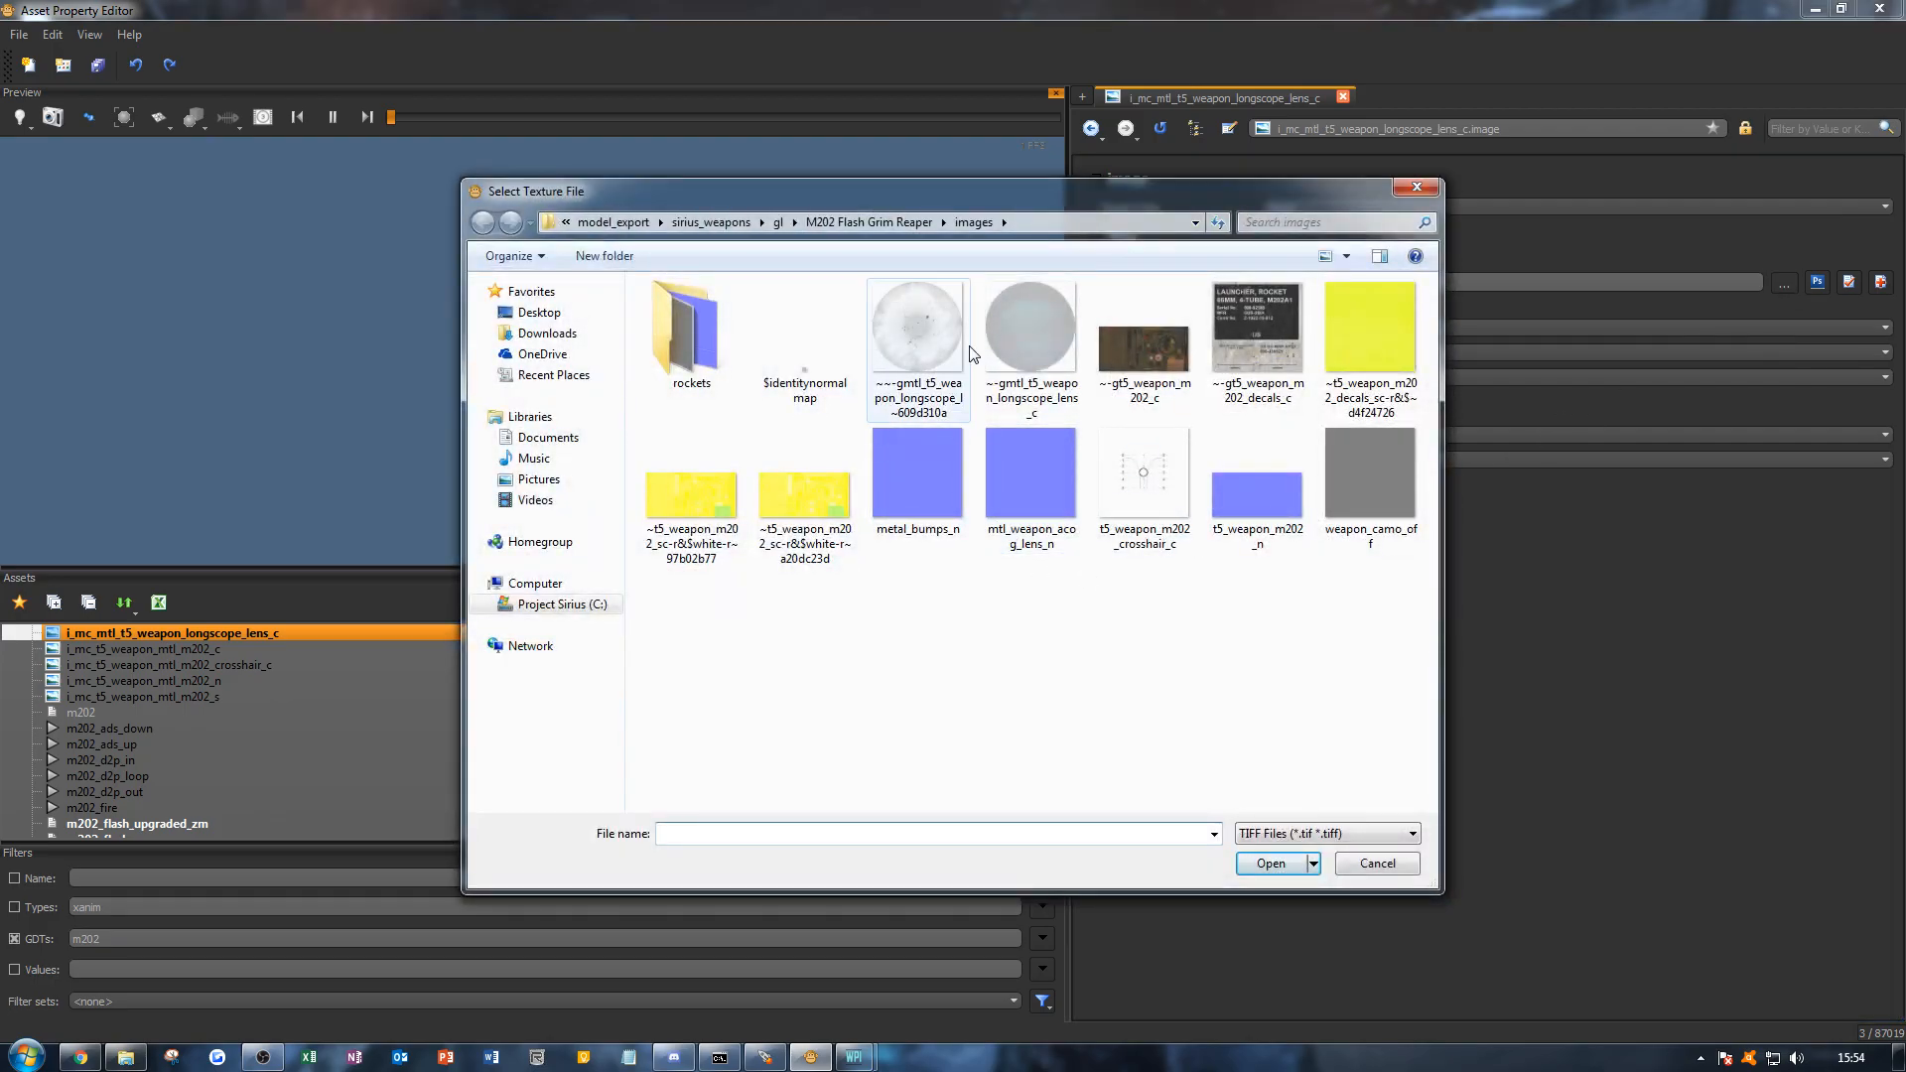
{"action": "left_click", "coordinate": [1033, 336]}
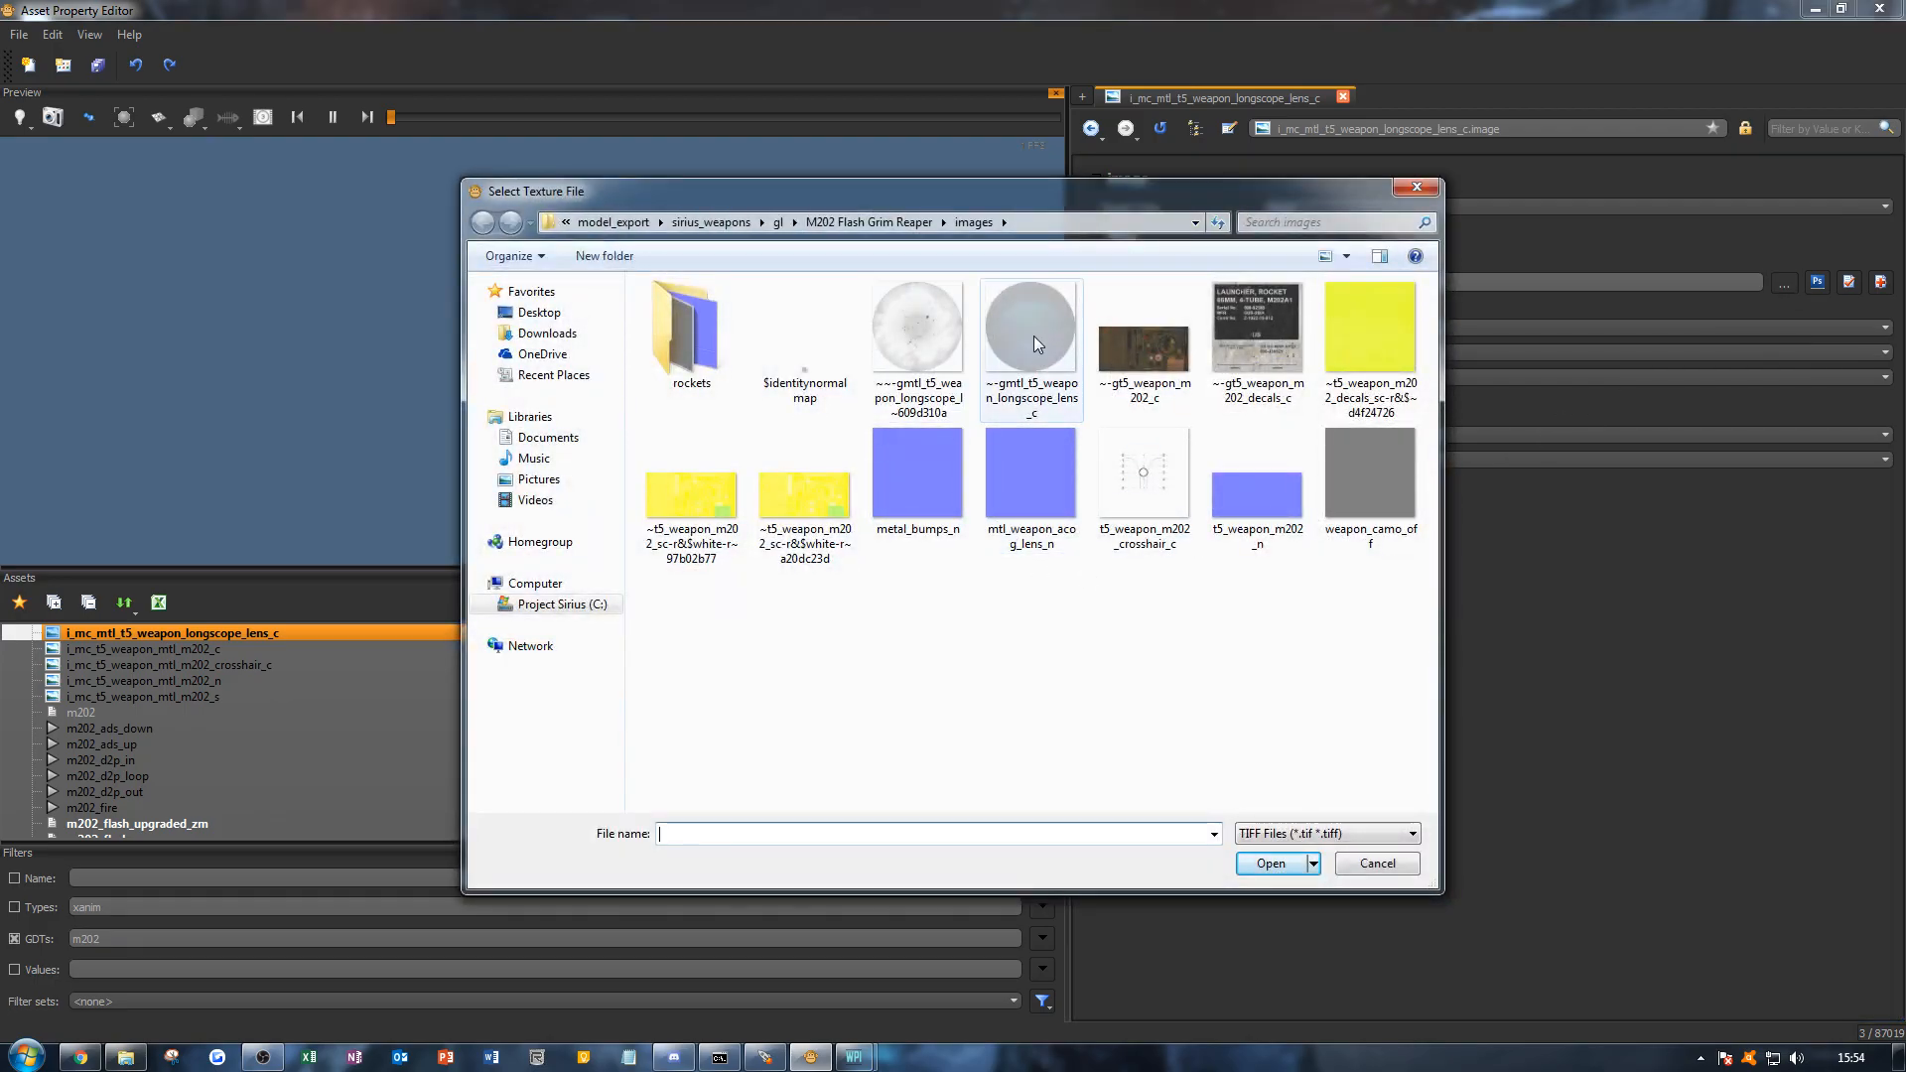
{"action": "double_click", "coordinate": [1050, 318]}
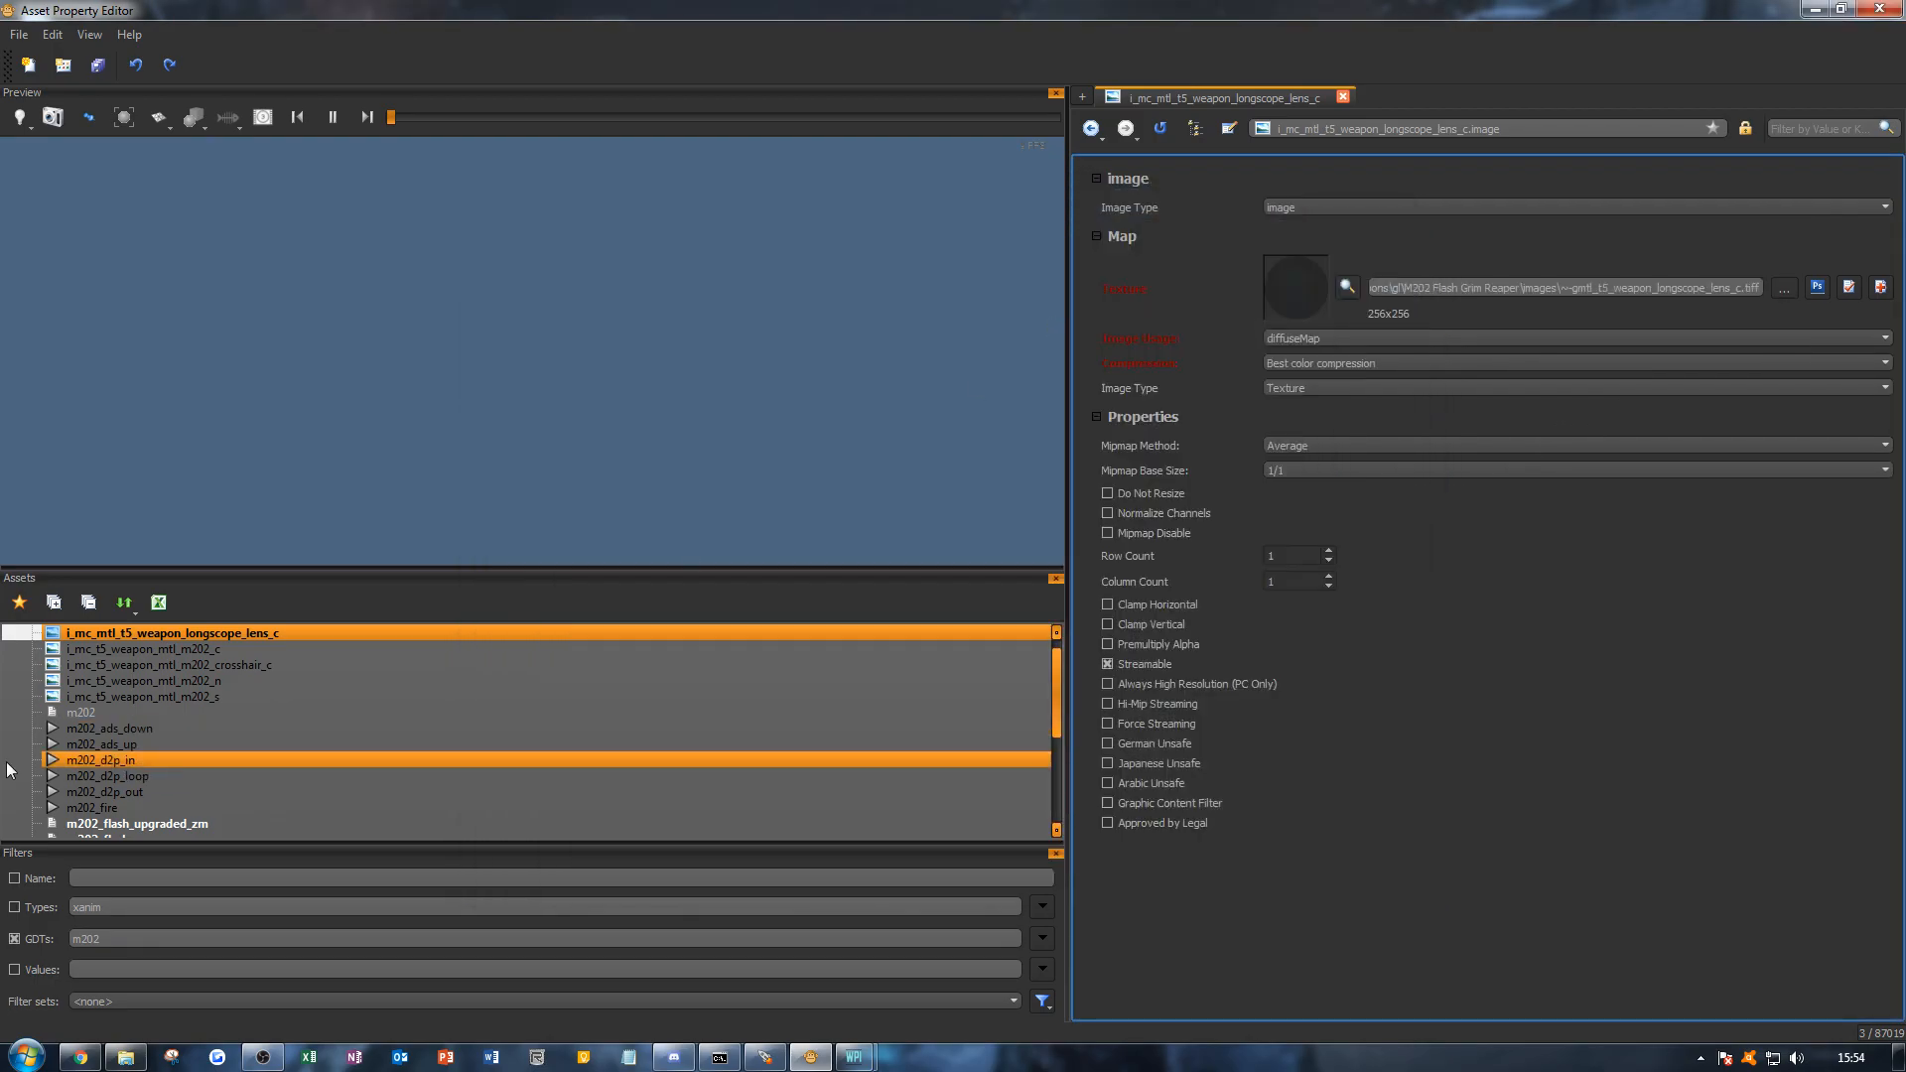
{"action": "scroll", "coordinate": [222, 817], "scroll_direction": "down", "scroll_amount": 4}
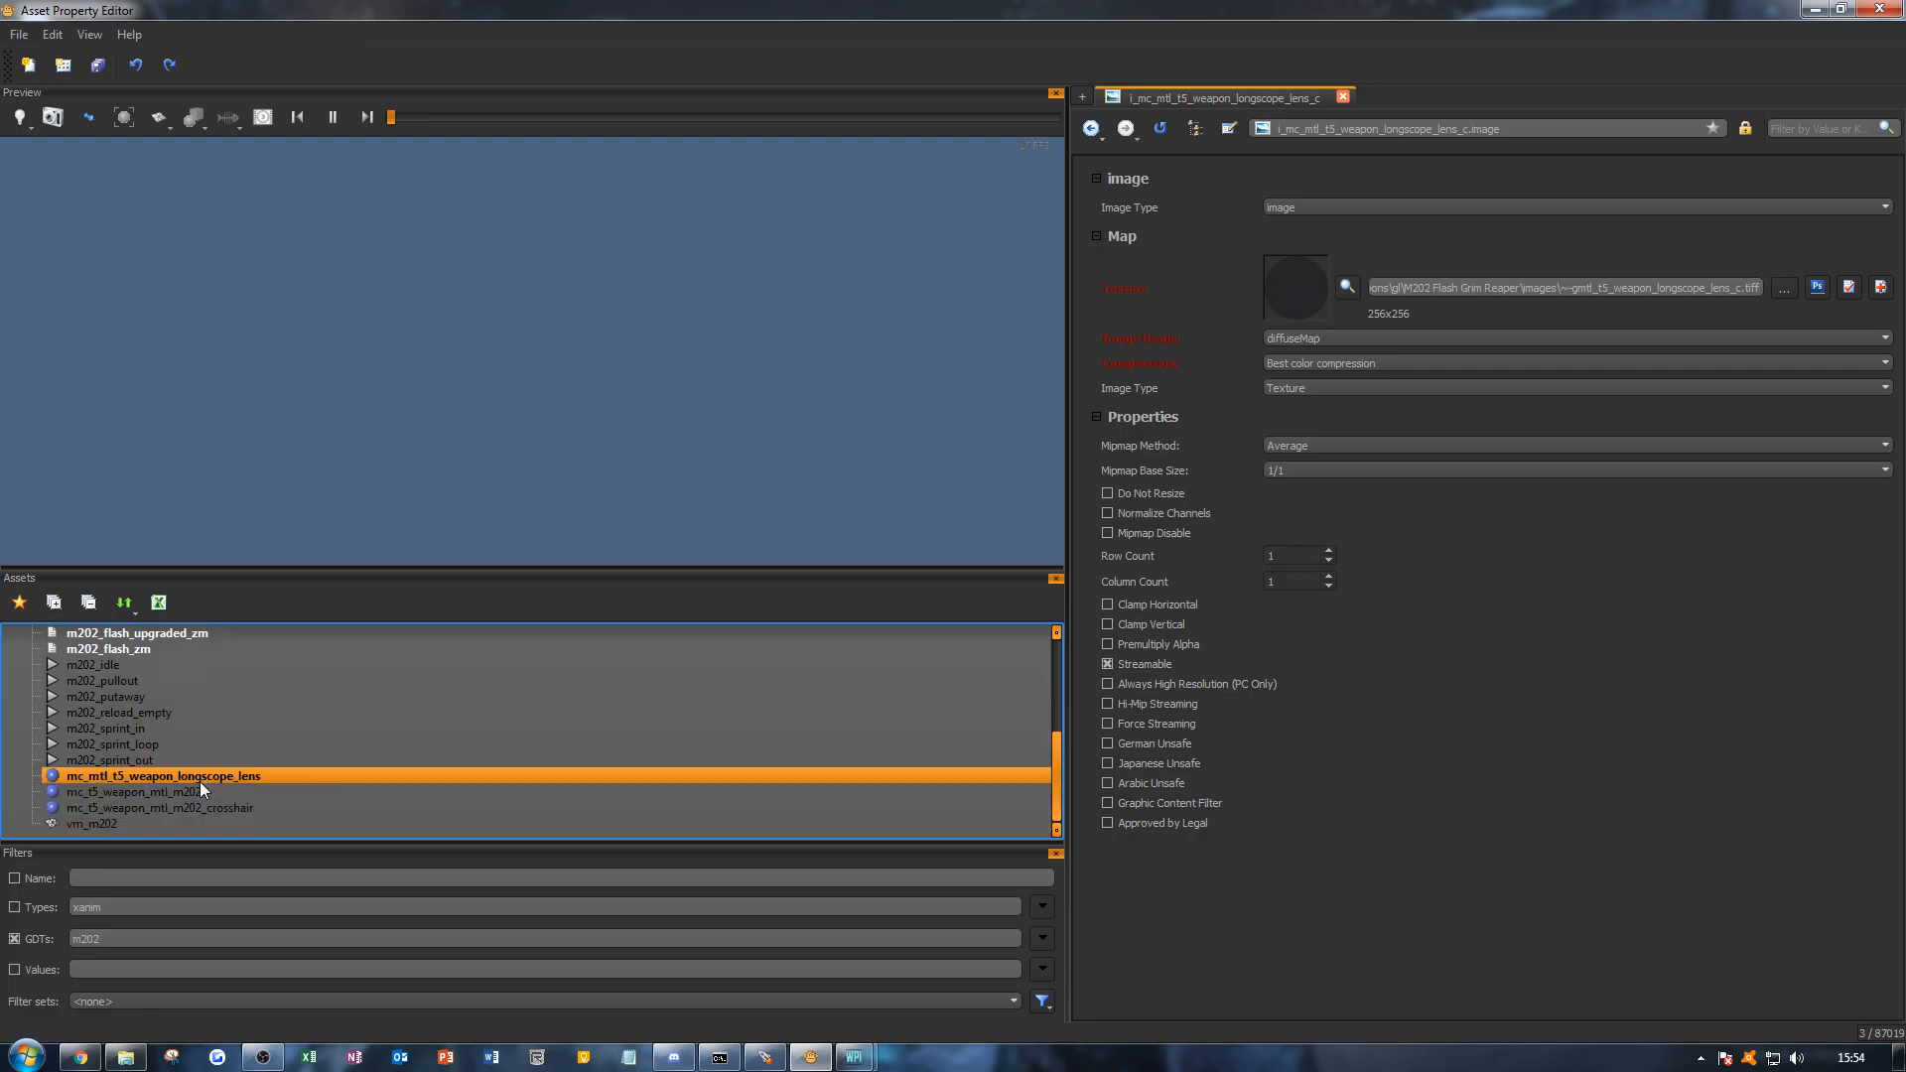
{"action": "left_click", "coordinate": [200, 780]}
{"action": "scroll", "coordinate": [1739, 623], "scroll_direction": "down", "scroll_amount": 1}
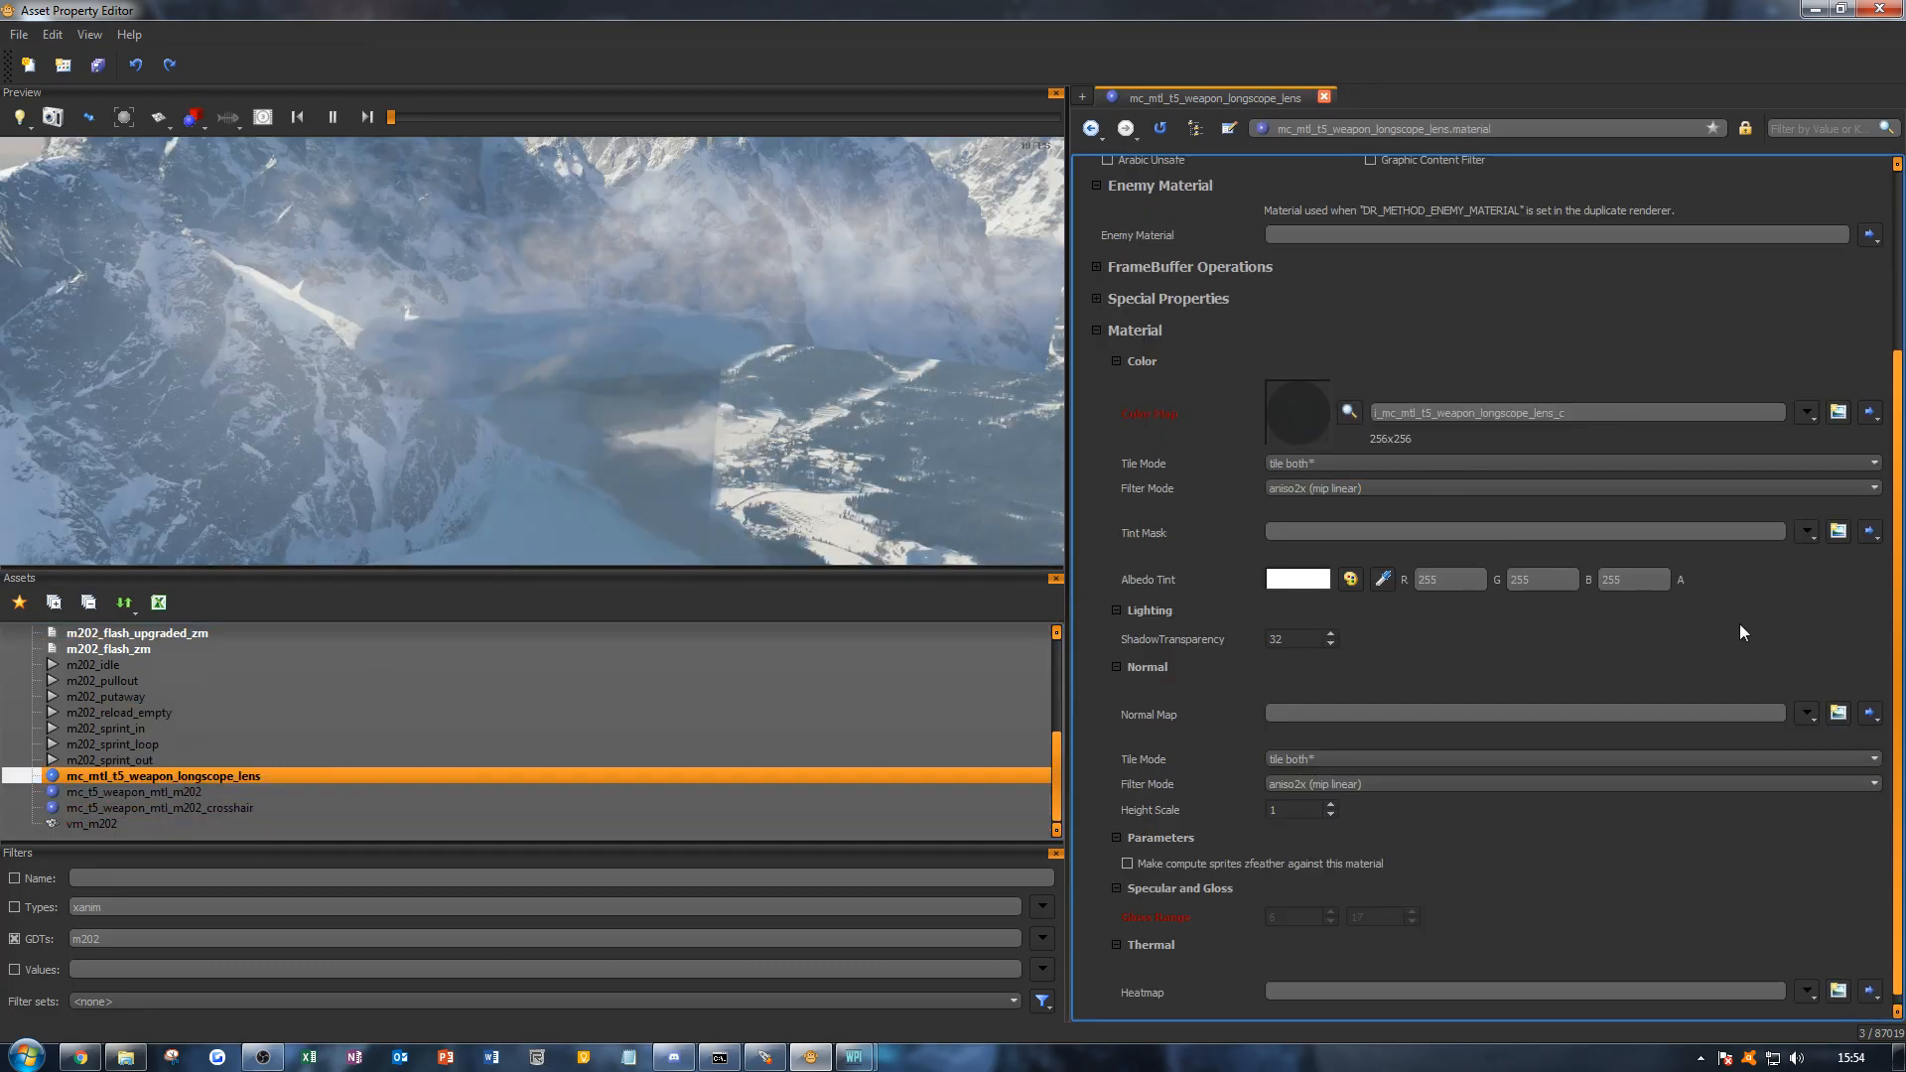
Step: Create the normal map image asset i_mc_mtl_t5_weapon_longscope_lens_n for the lens material, using the mtl_weapon_acog_lens_n texture
{"action": "left_click", "coordinate": [1835, 704]}
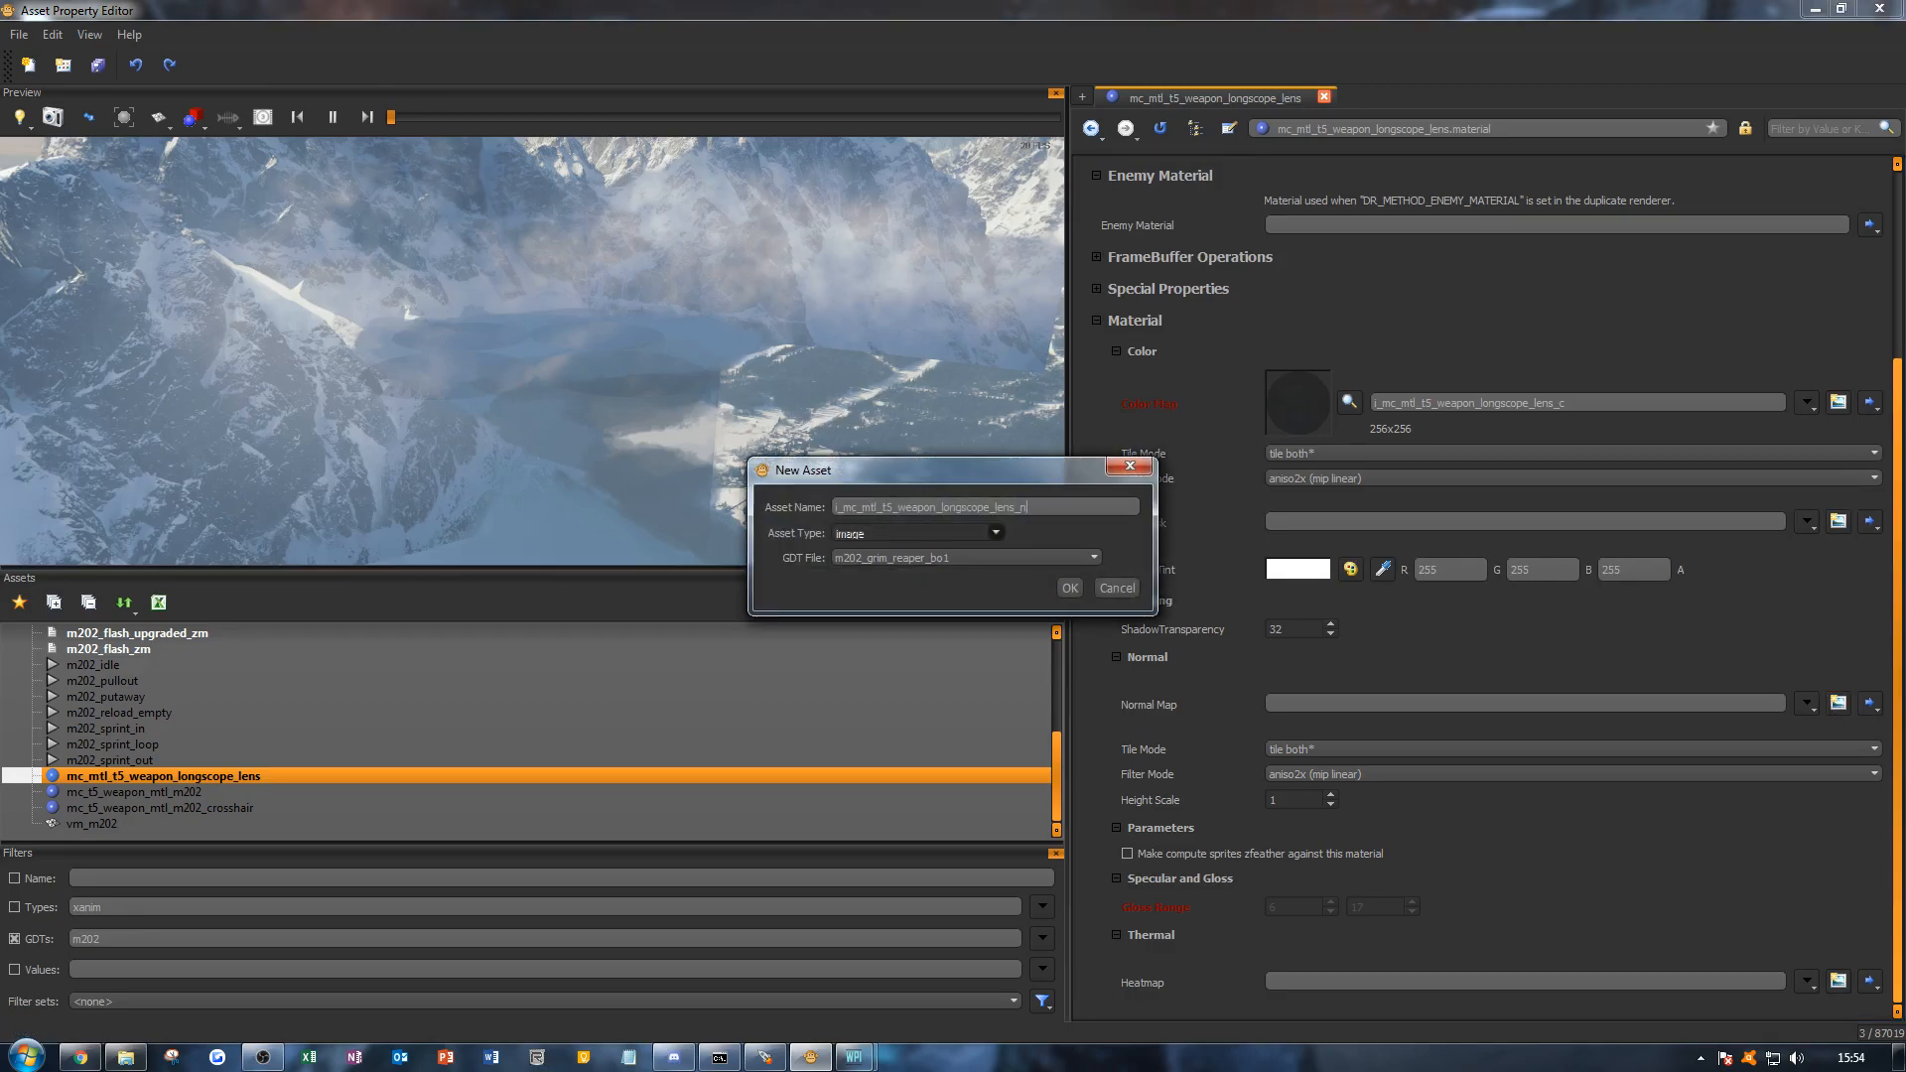
{"action": "scroll", "coordinate": [833, 493], "scroll_direction": "up", "scroll_amount": 9}
{"action": "scroll", "coordinate": [987, 580], "scroll_direction": "down", "scroll_amount": 3}
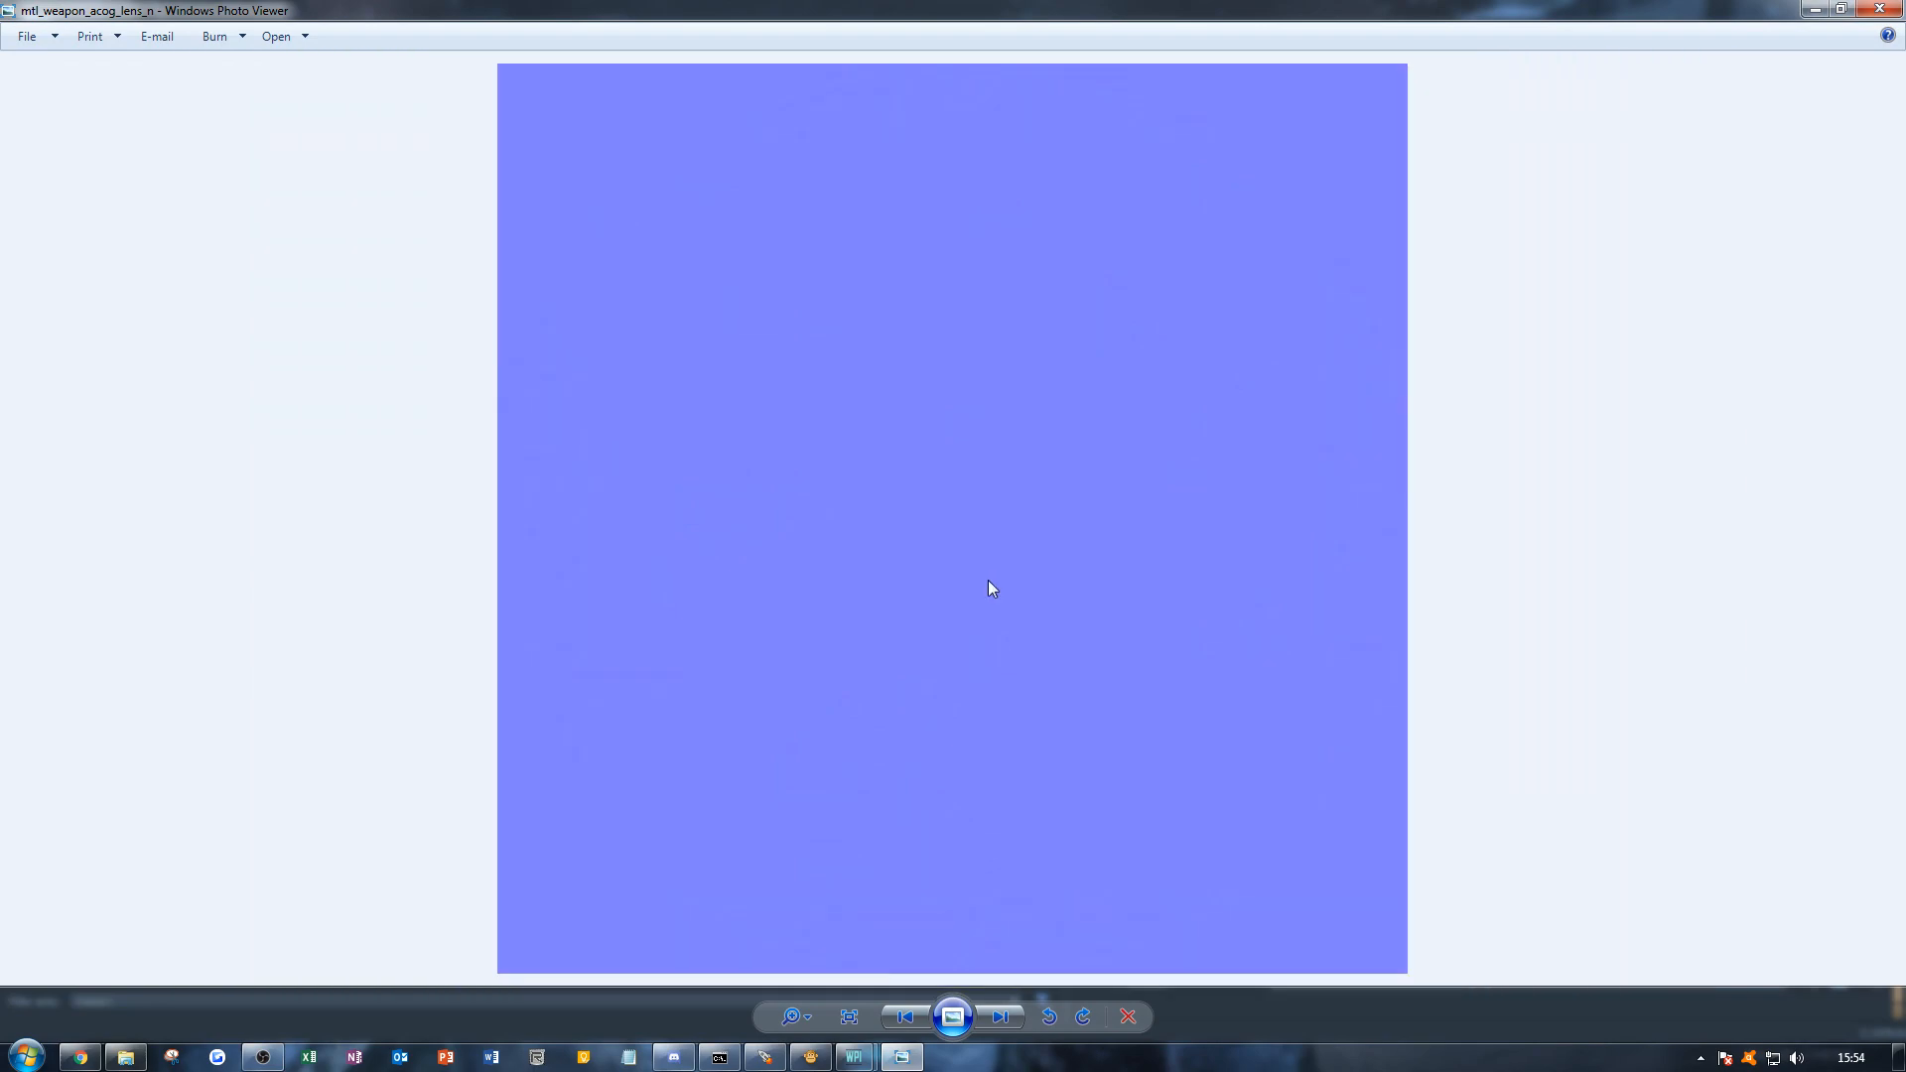
{"action": "scroll", "coordinate": [1330, 546], "scroll_direction": "down", "scroll_amount": 3}
{"action": "key", "text": "alt+F4"}
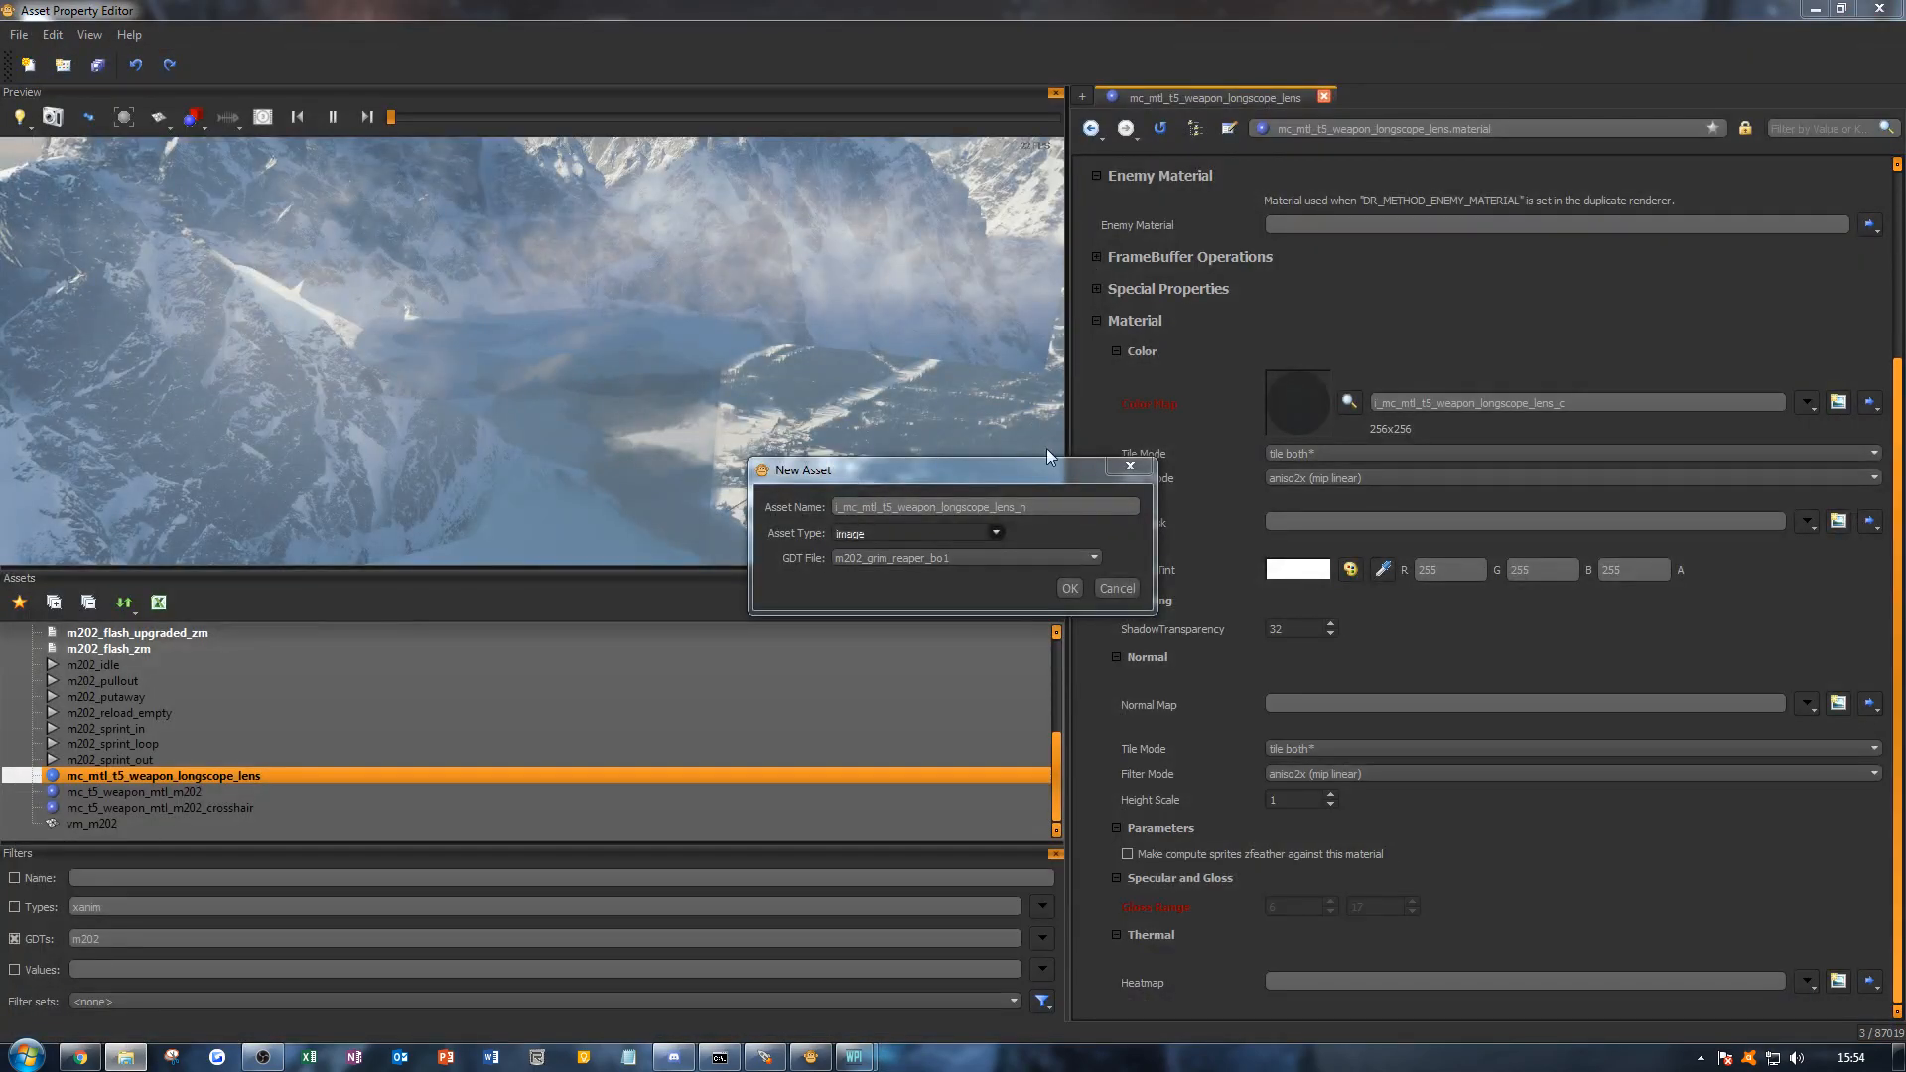
{"action": "left_click", "coordinate": [1069, 587]}
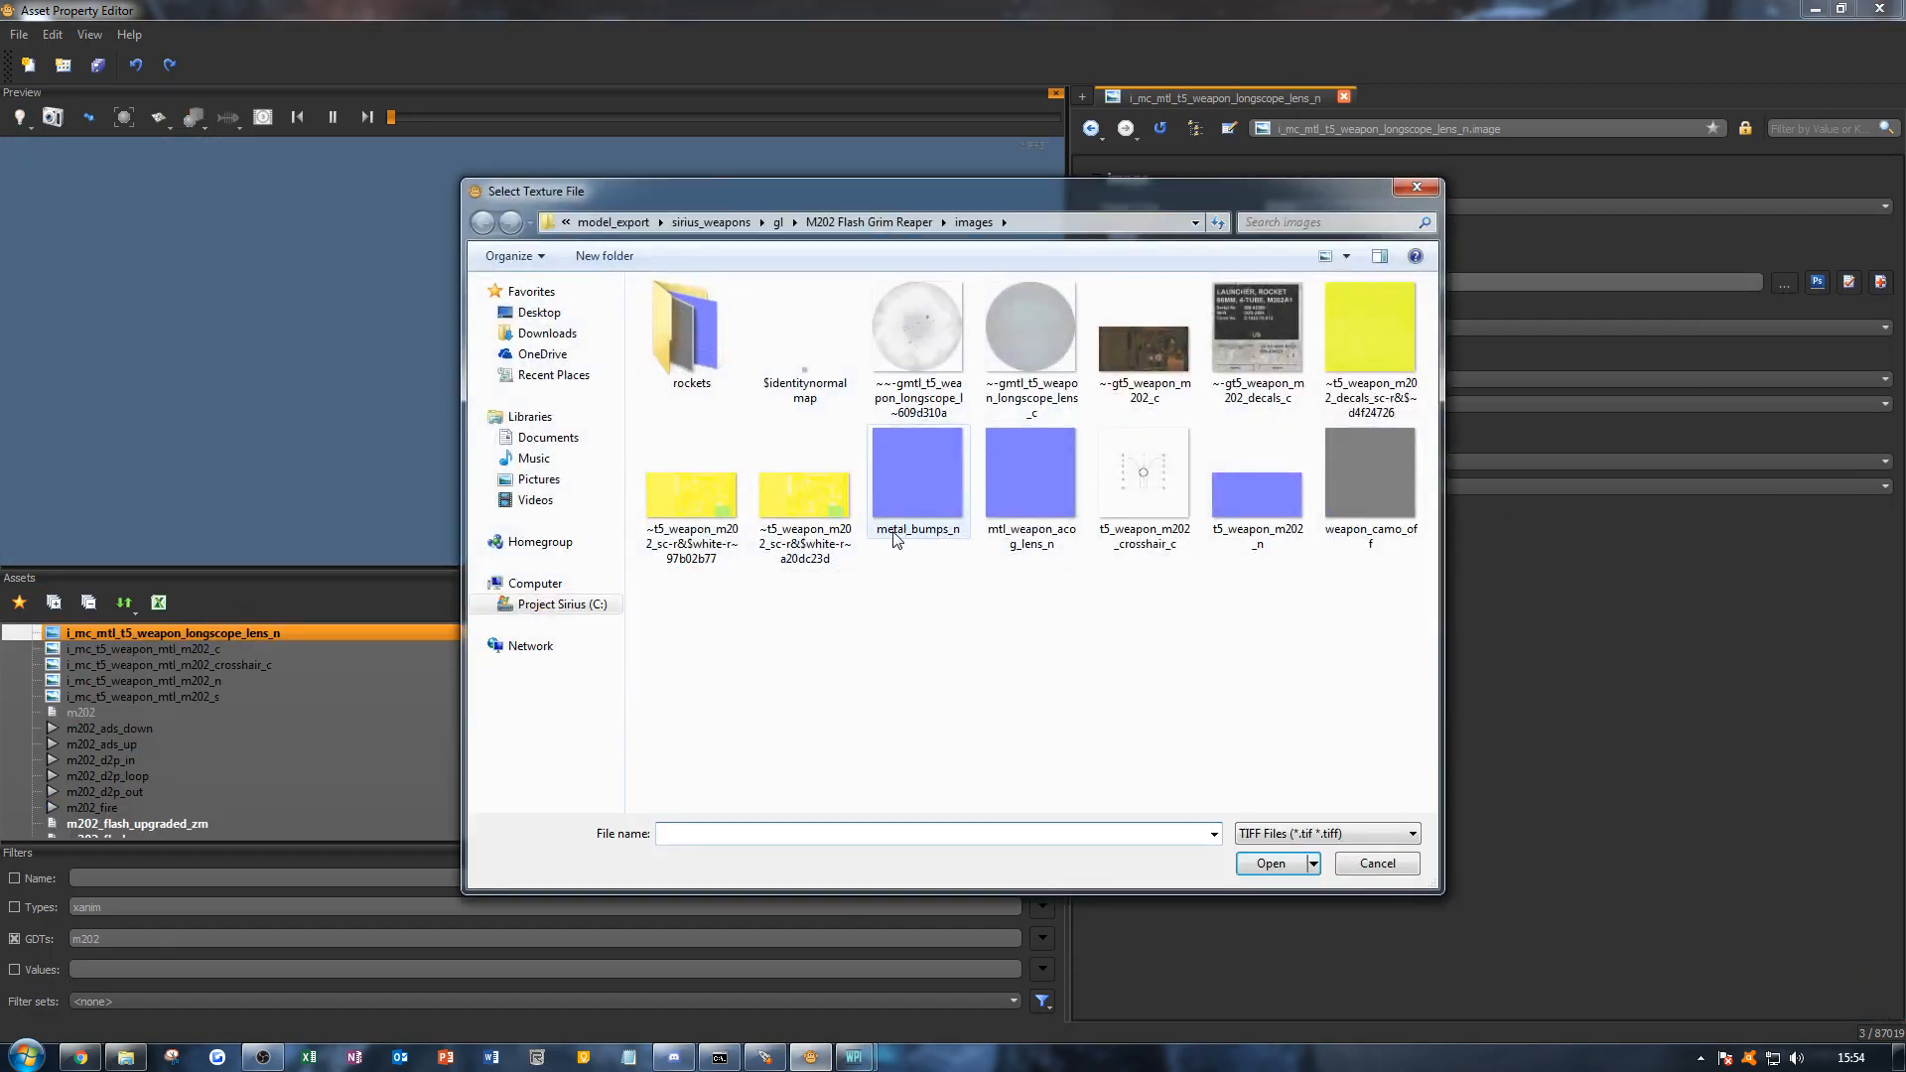
{"action": "double_click", "coordinate": [1059, 503]}
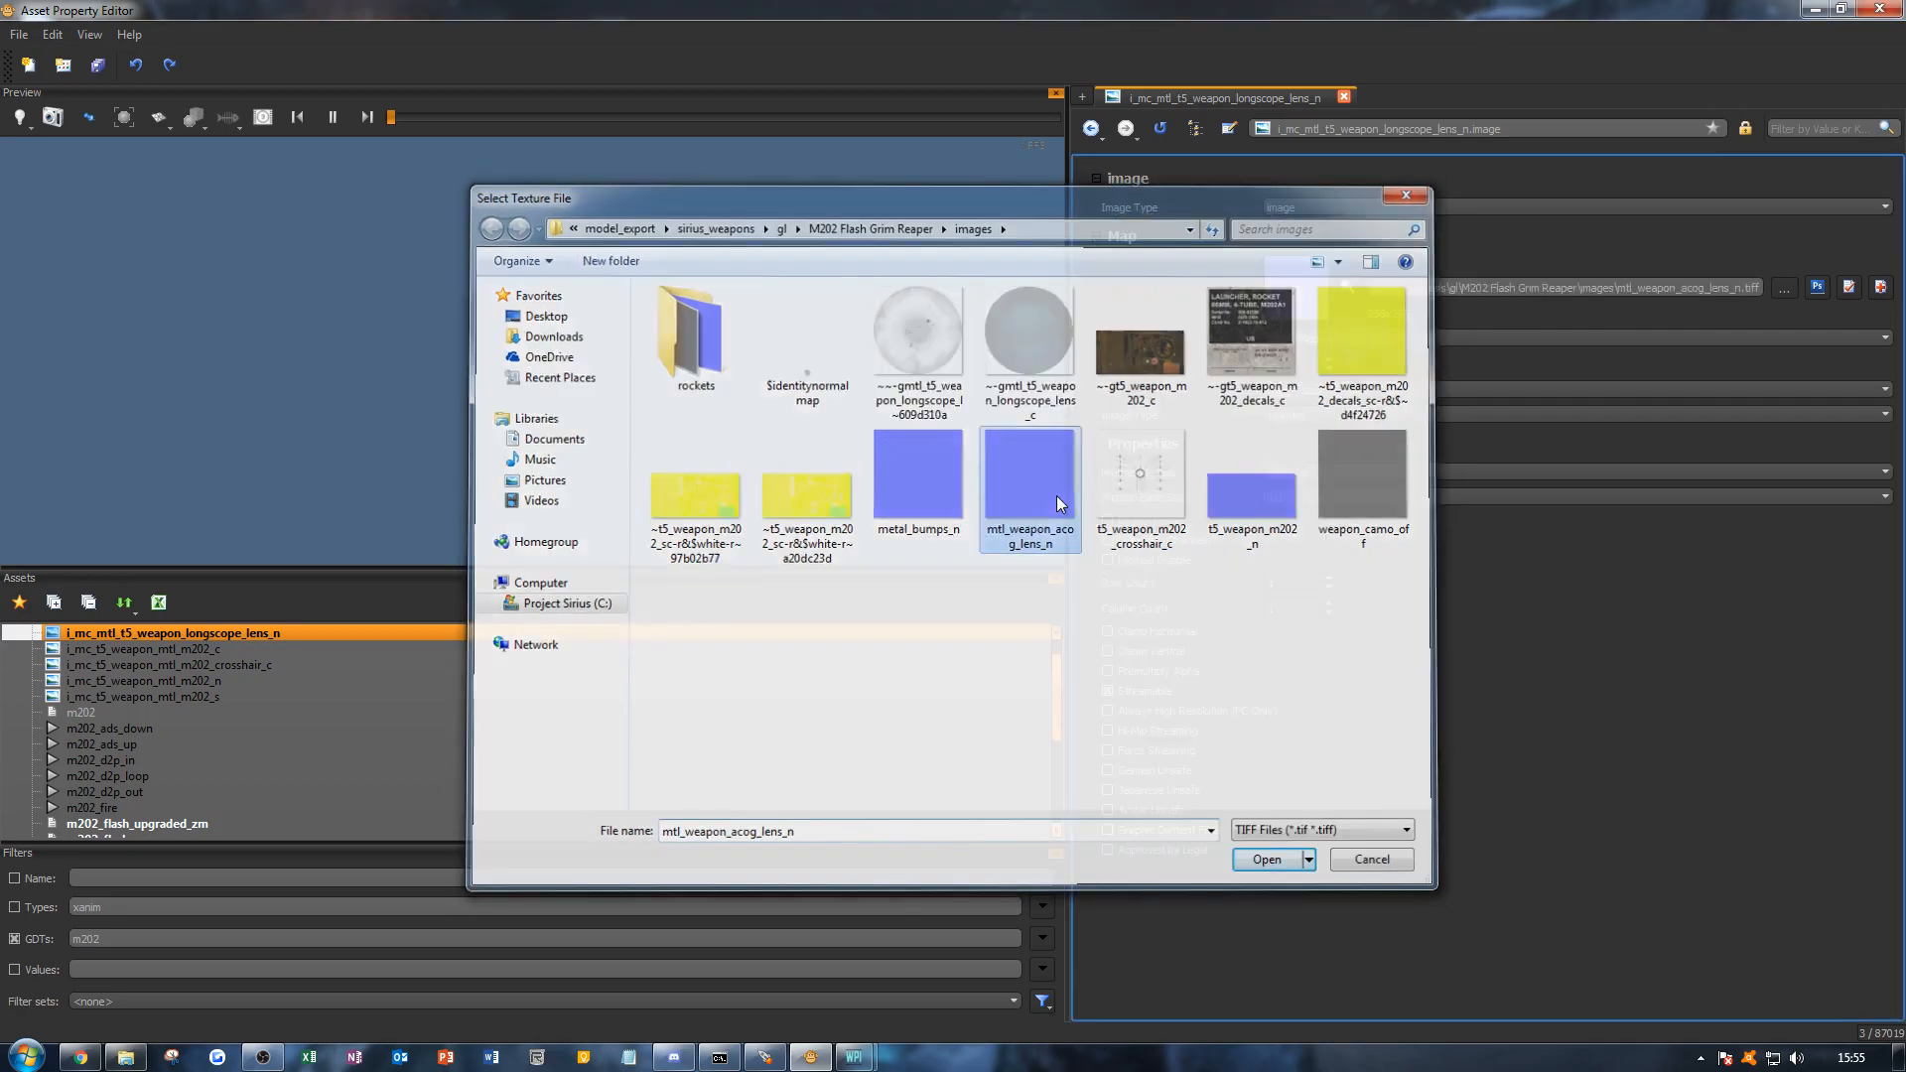
{"action": "scroll", "coordinate": [175, 747], "scroll_direction": "down", "scroll_amount": 4}
{"action": "left_click", "coordinate": [141, 775]}
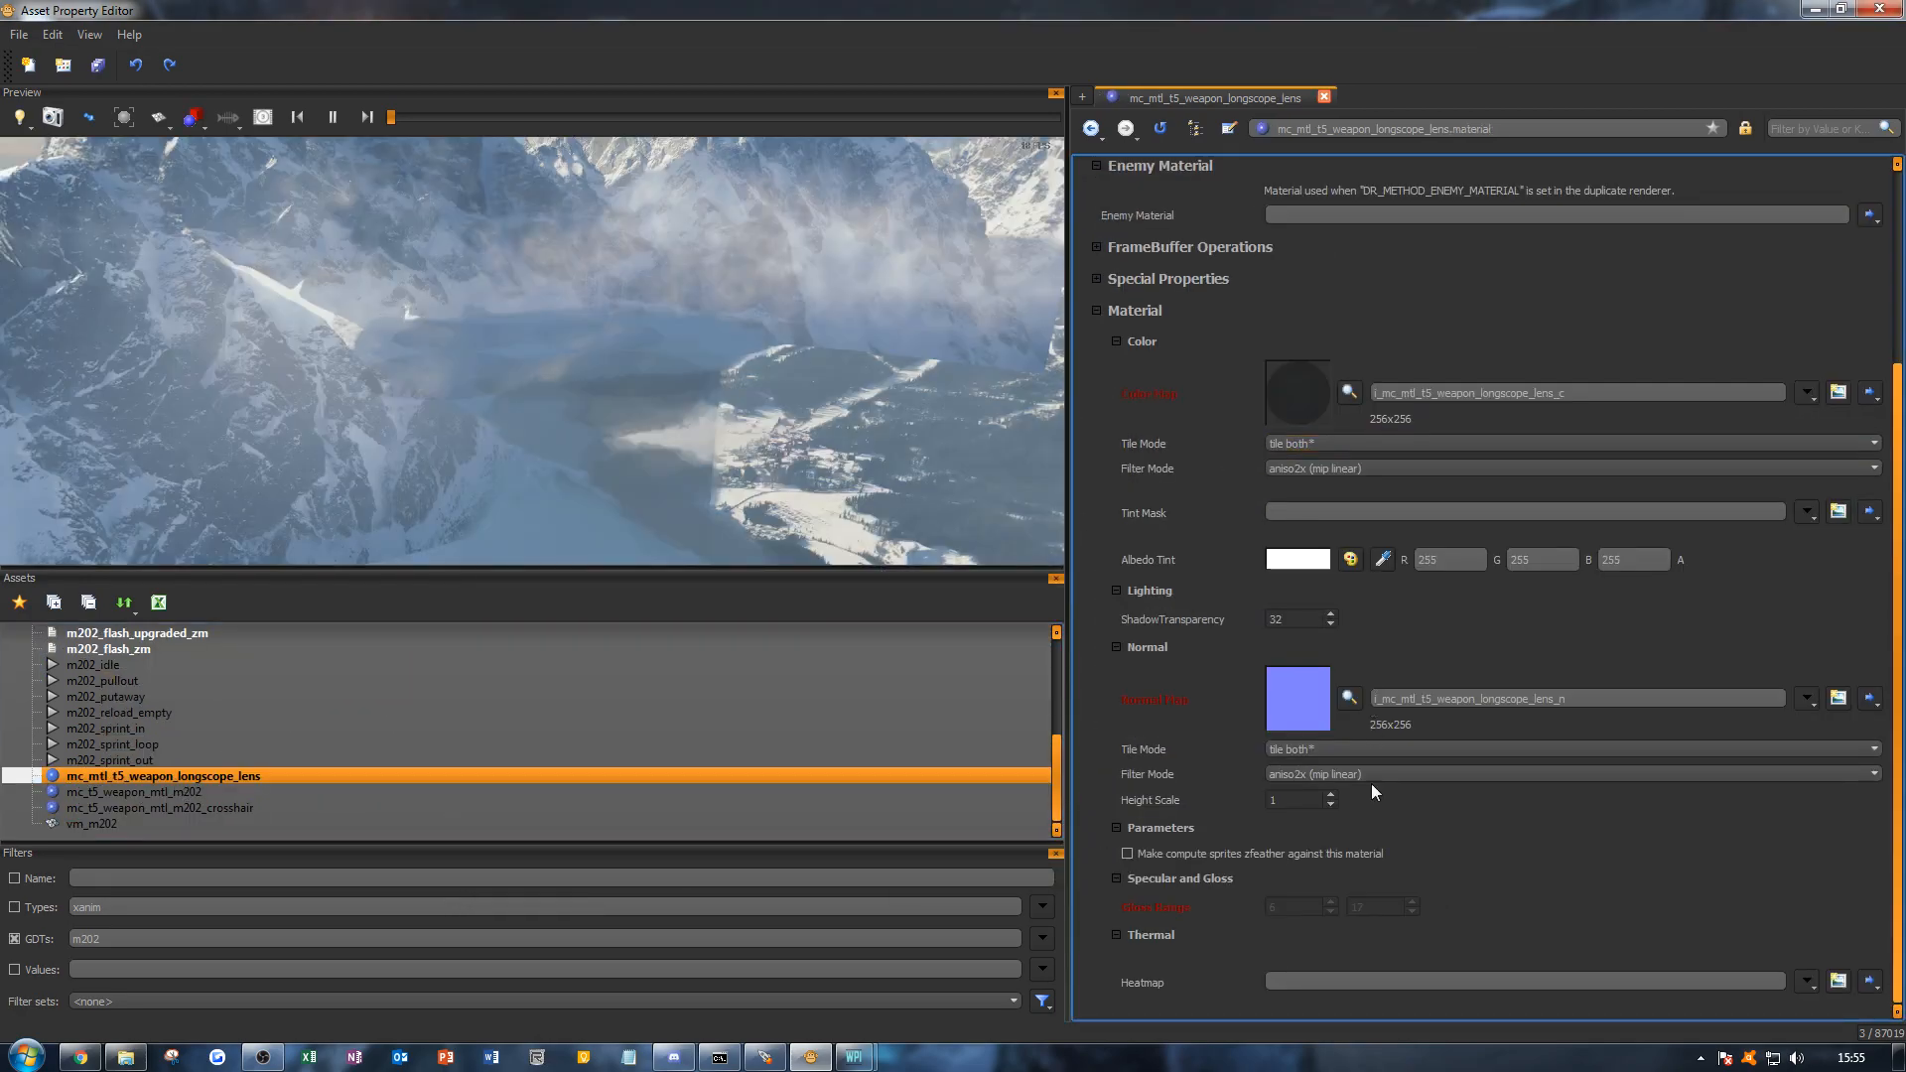
Step: Try the glass_transparent material type on the longscope lens material and inspect its look in the preview
{"action": "scroll", "coordinate": [1382, 833], "scroll_direction": "up", "scroll_amount": 1}
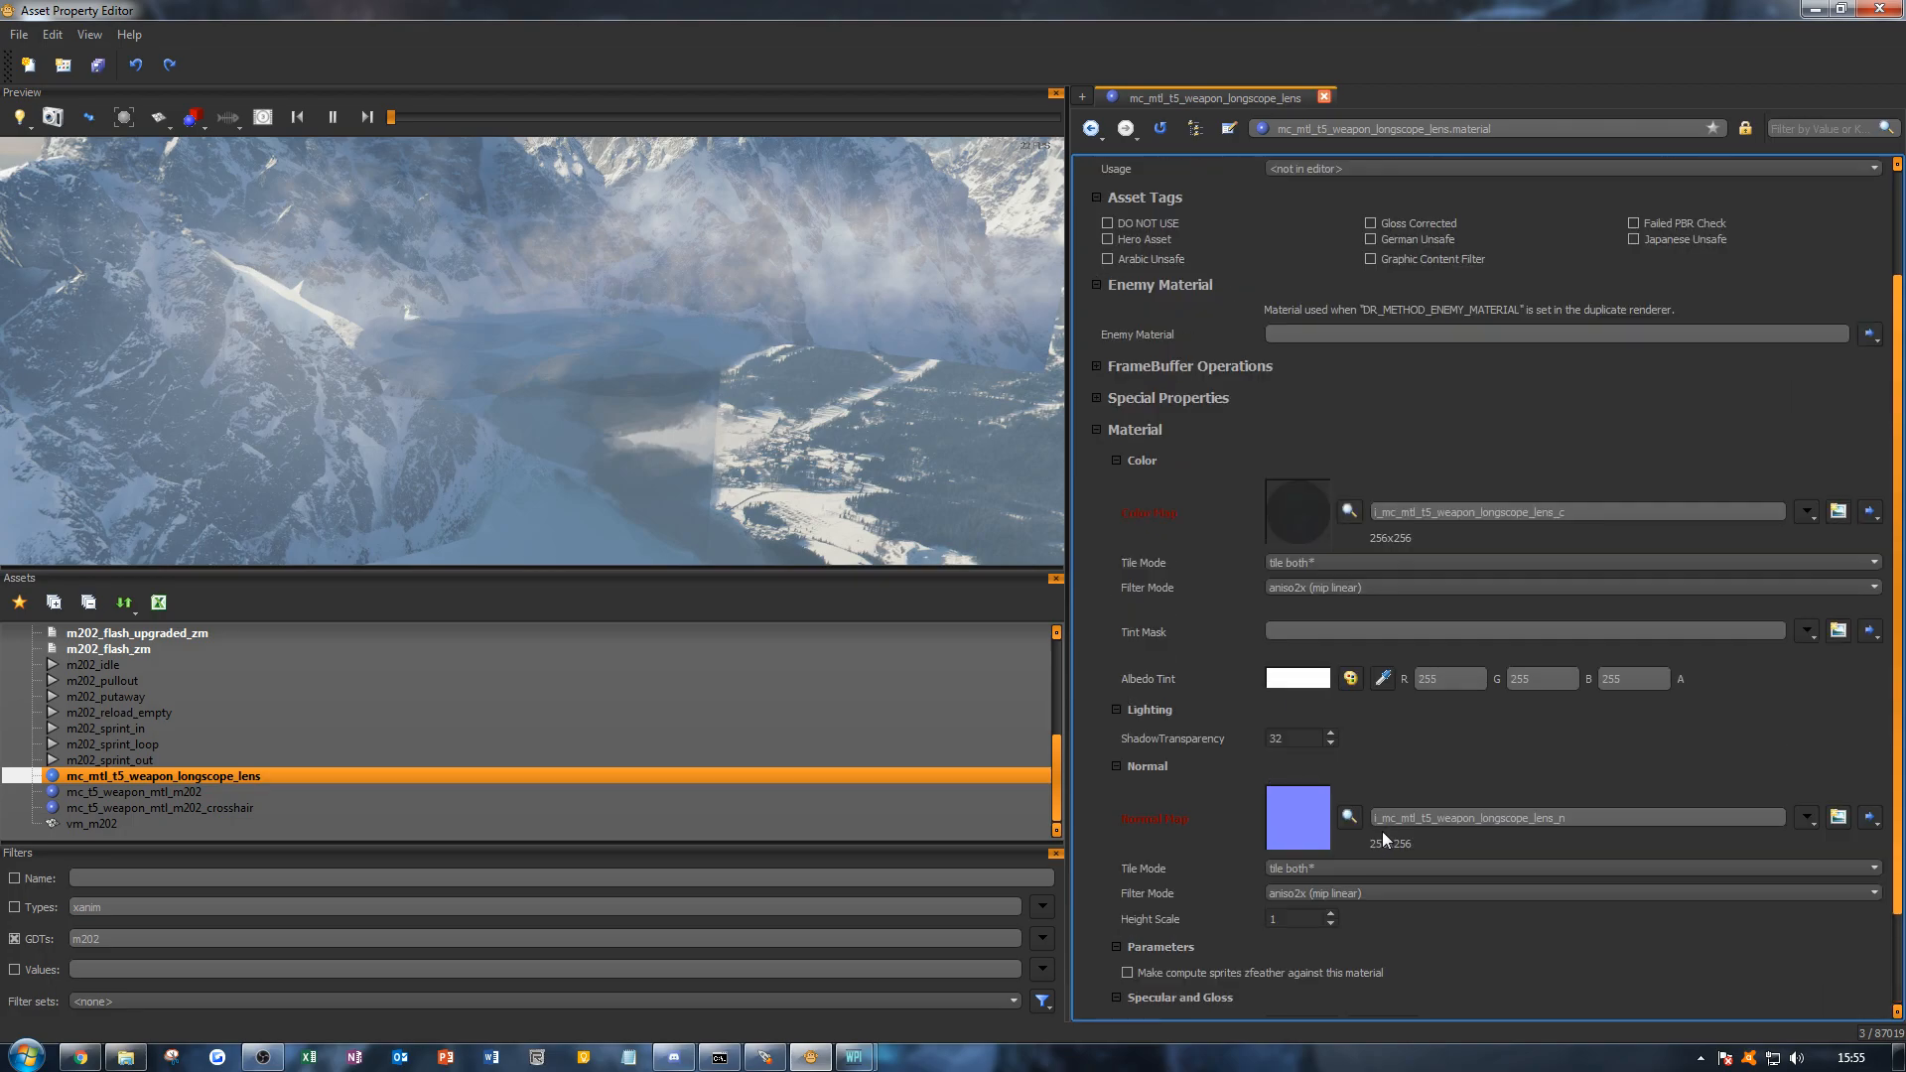
{"action": "scroll", "coordinate": [1384, 838], "scroll_direction": "down", "scroll_amount": 1}
{"action": "scroll", "coordinate": [1382, 830], "scroll_direction": "up", "scroll_amount": 3}
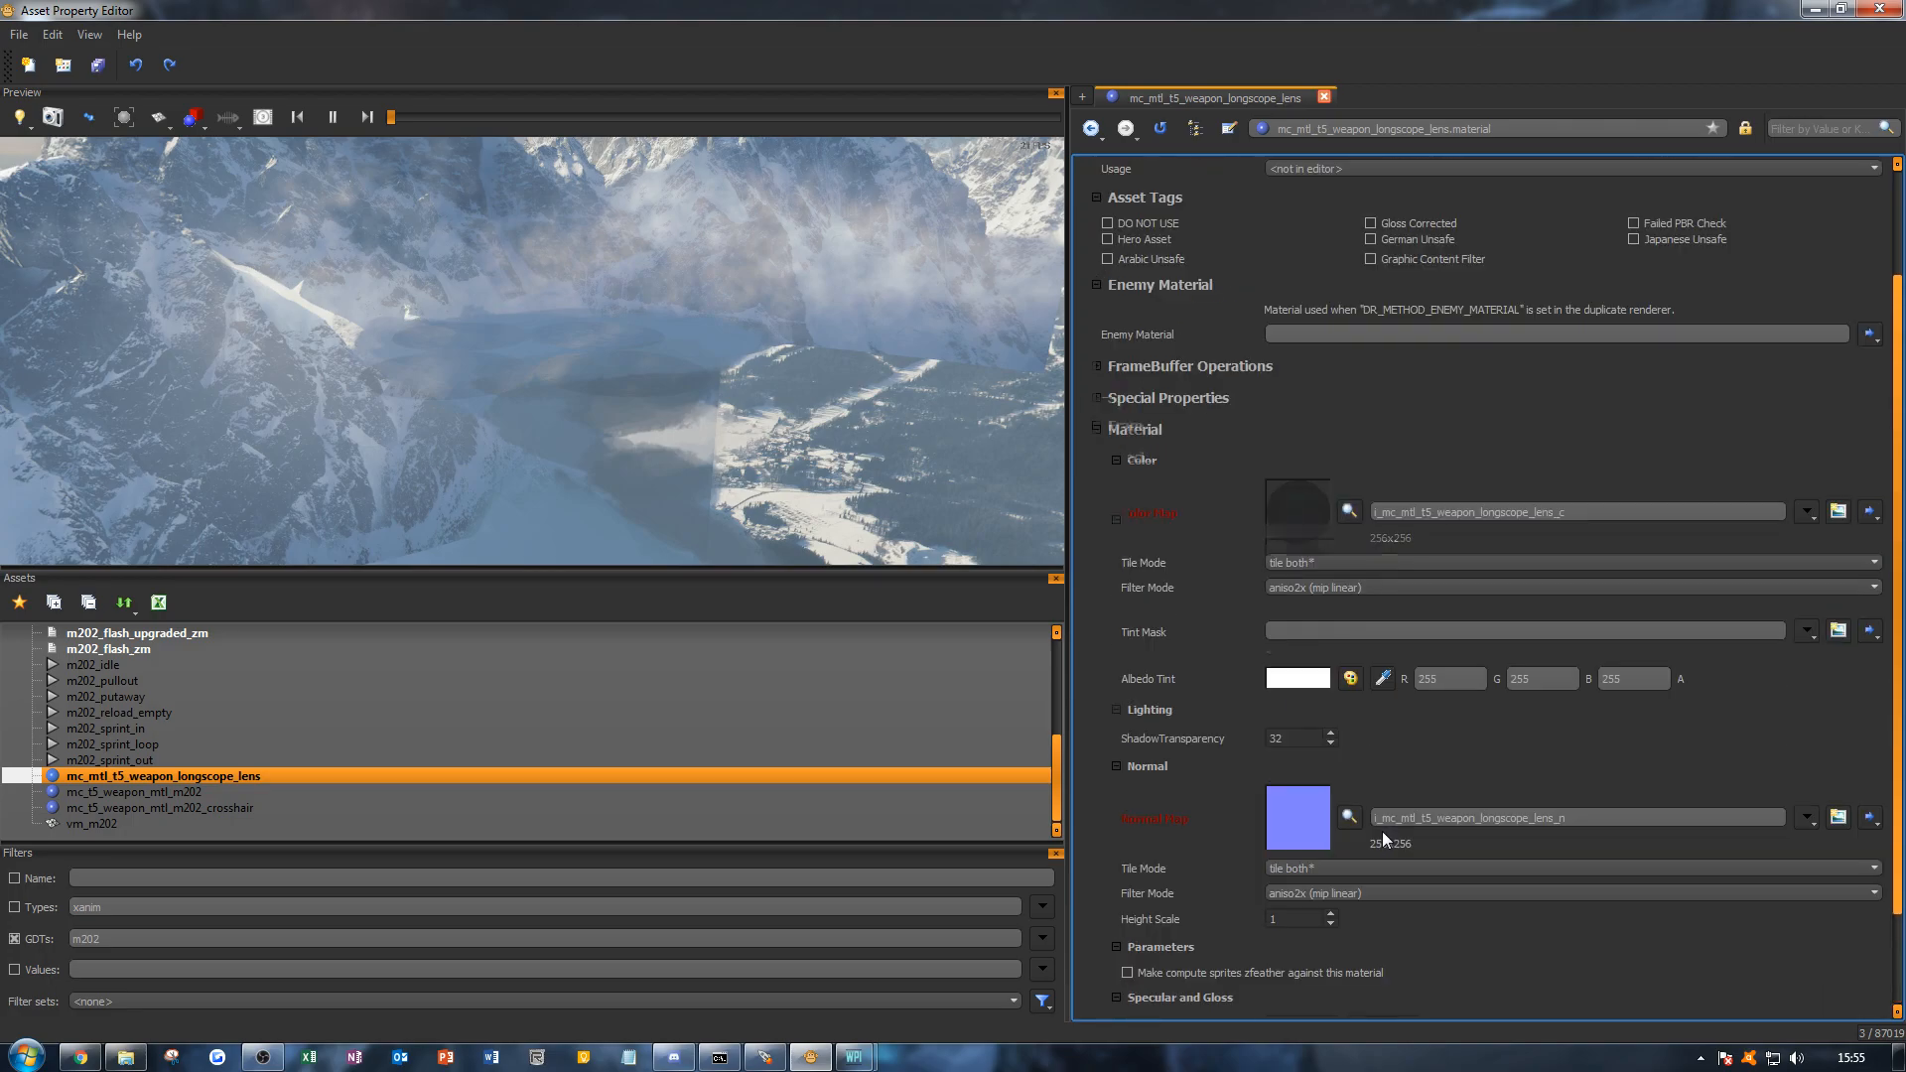
{"action": "left_click", "coordinate": [1328, 230]}
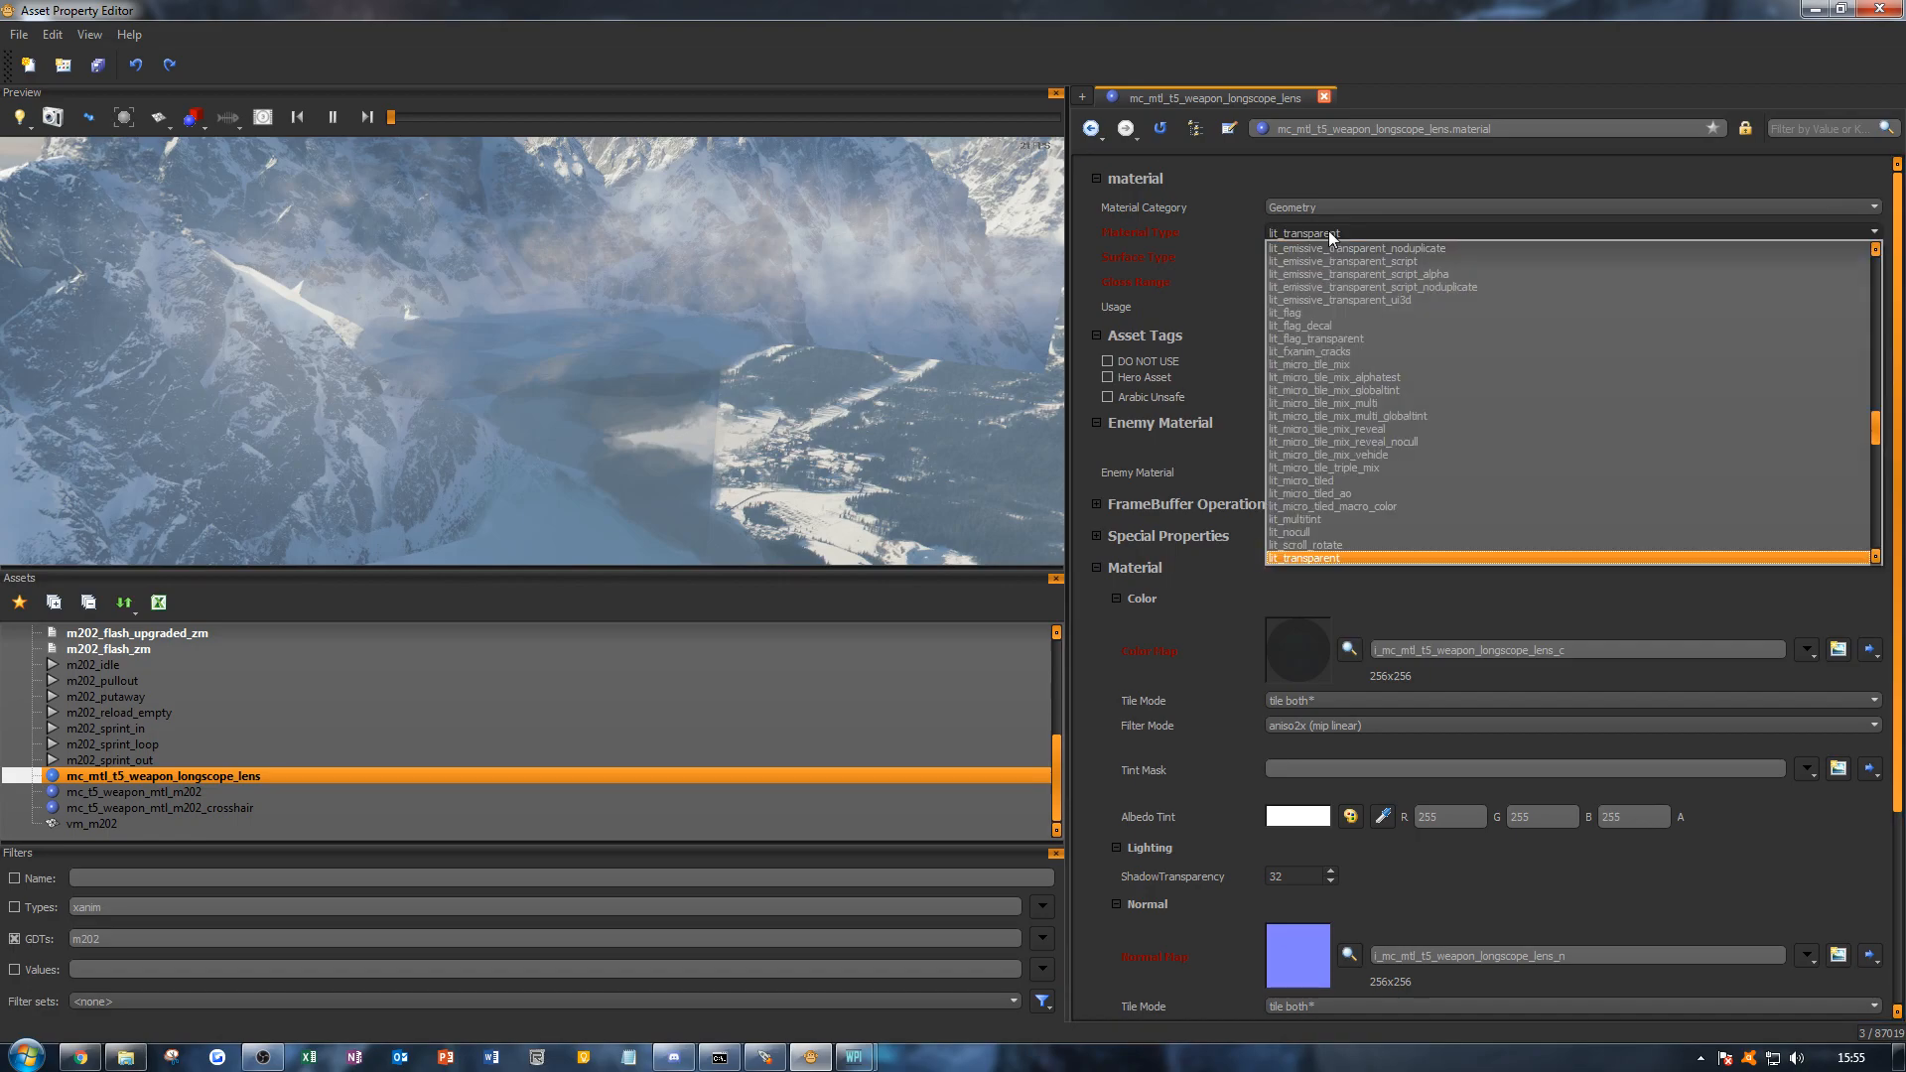
{"action": "scroll", "coordinate": [1397, 445], "scroll_direction": "down", "scroll_amount": 2}
{"action": "scroll", "coordinate": [1399, 454], "scroll_direction": "down", "scroll_amount": 1}
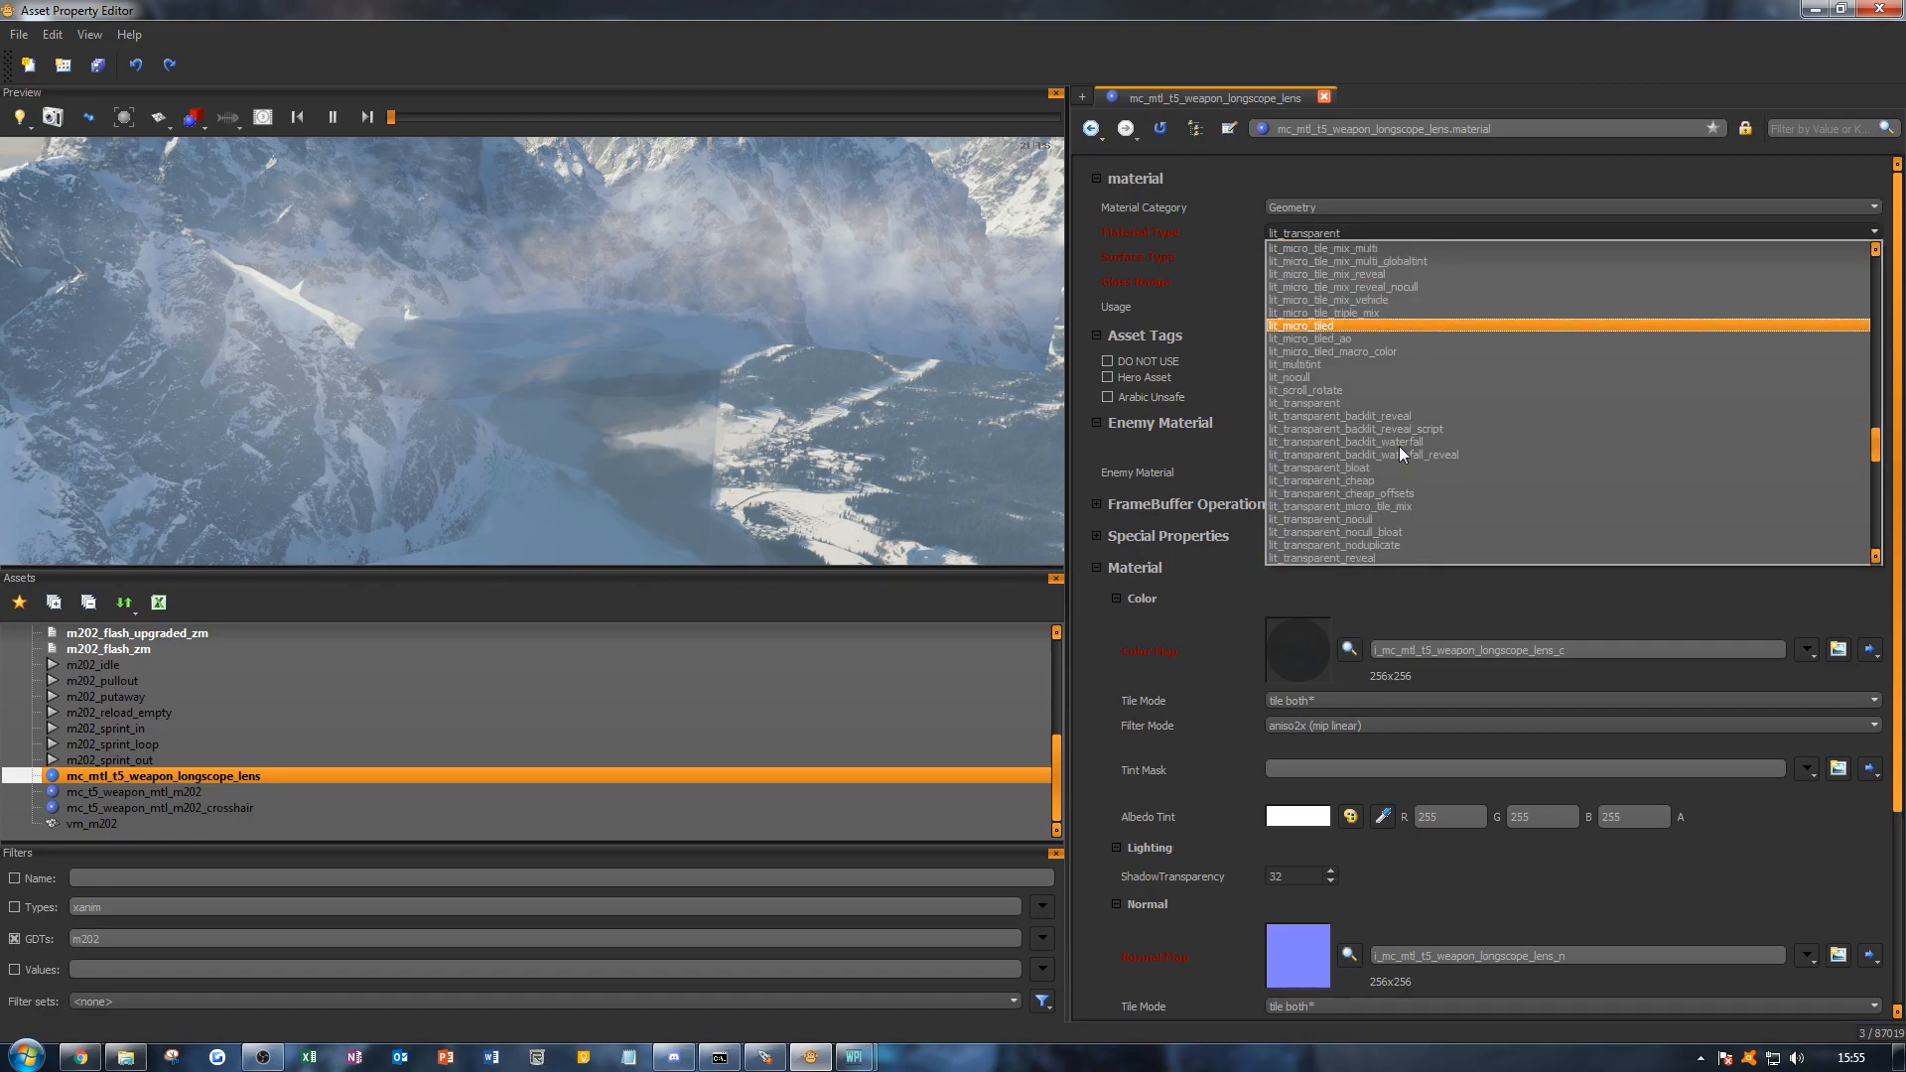
{"action": "scroll", "coordinate": [1402, 453], "scroll_direction": "down", "scroll_amount": 1}
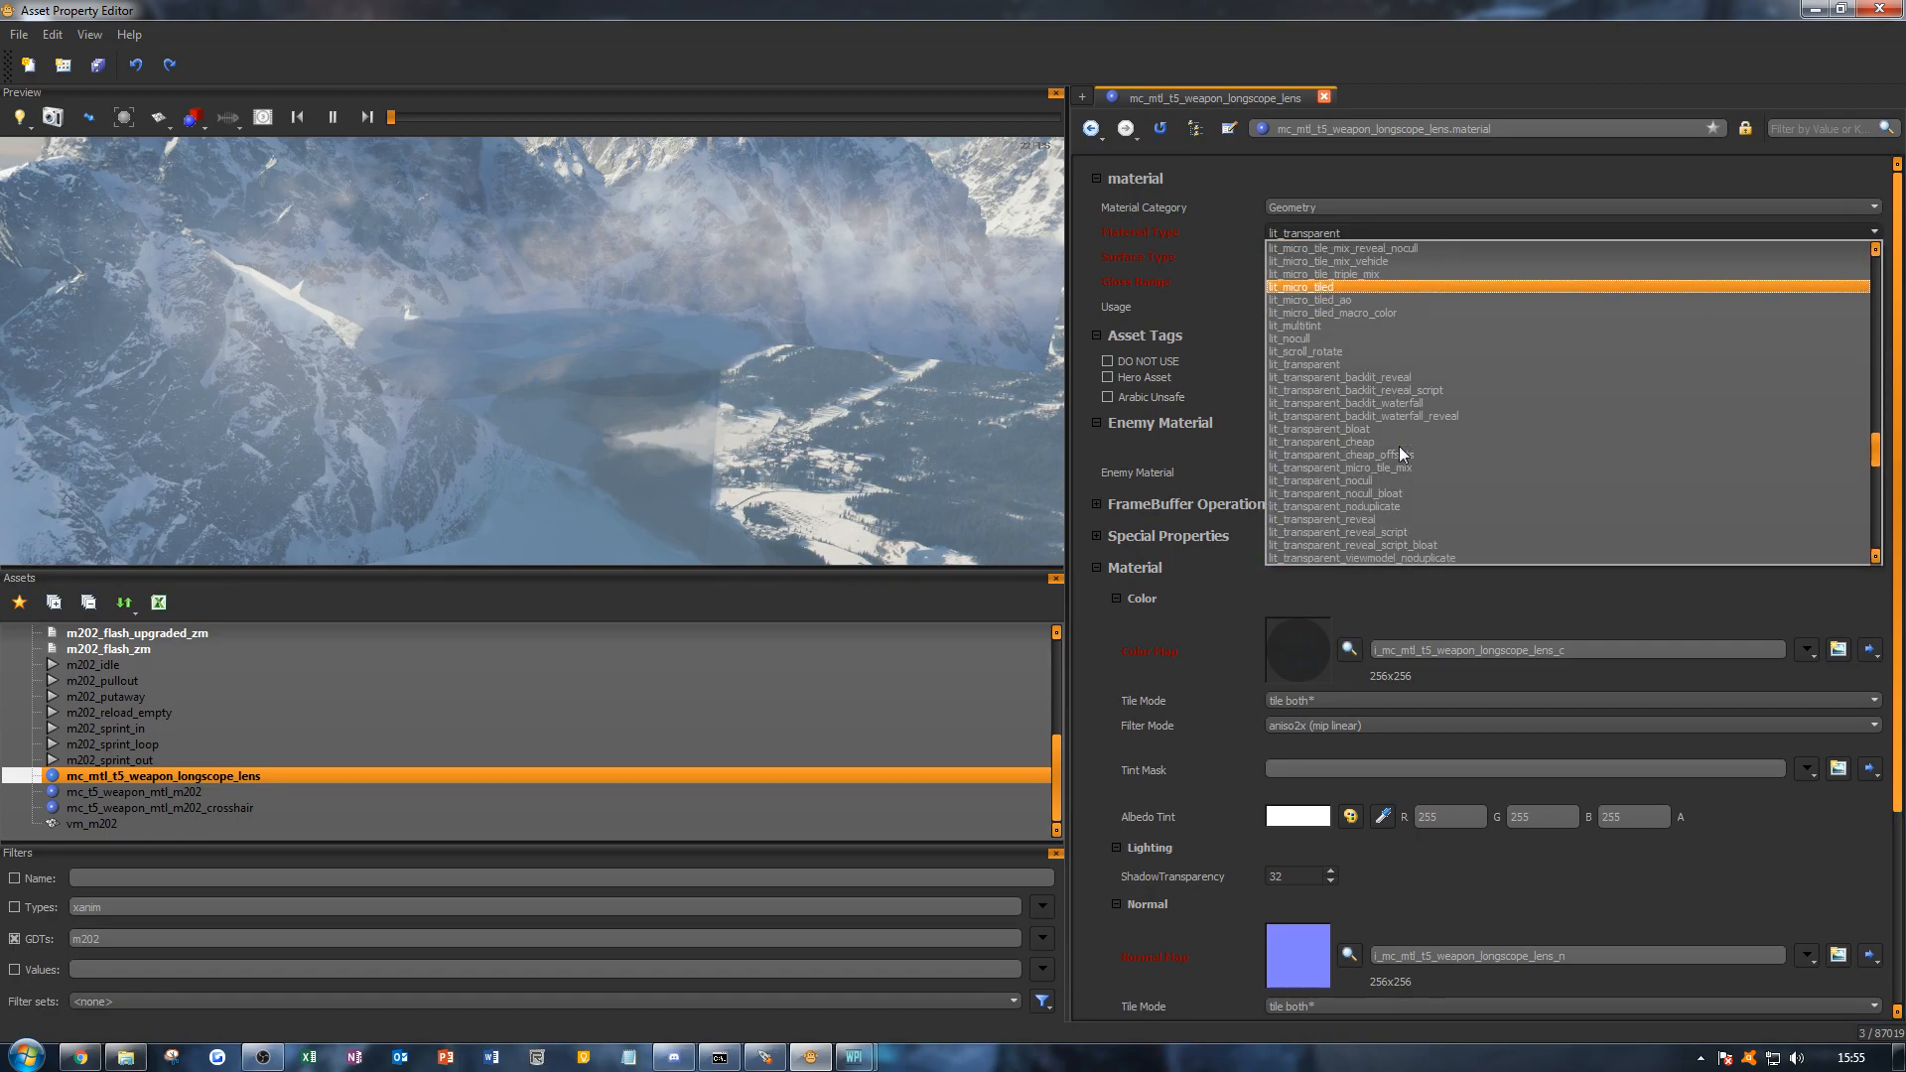
{"action": "scroll", "coordinate": [1406, 451], "scroll_direction": "down", "scroll_amount": 1}
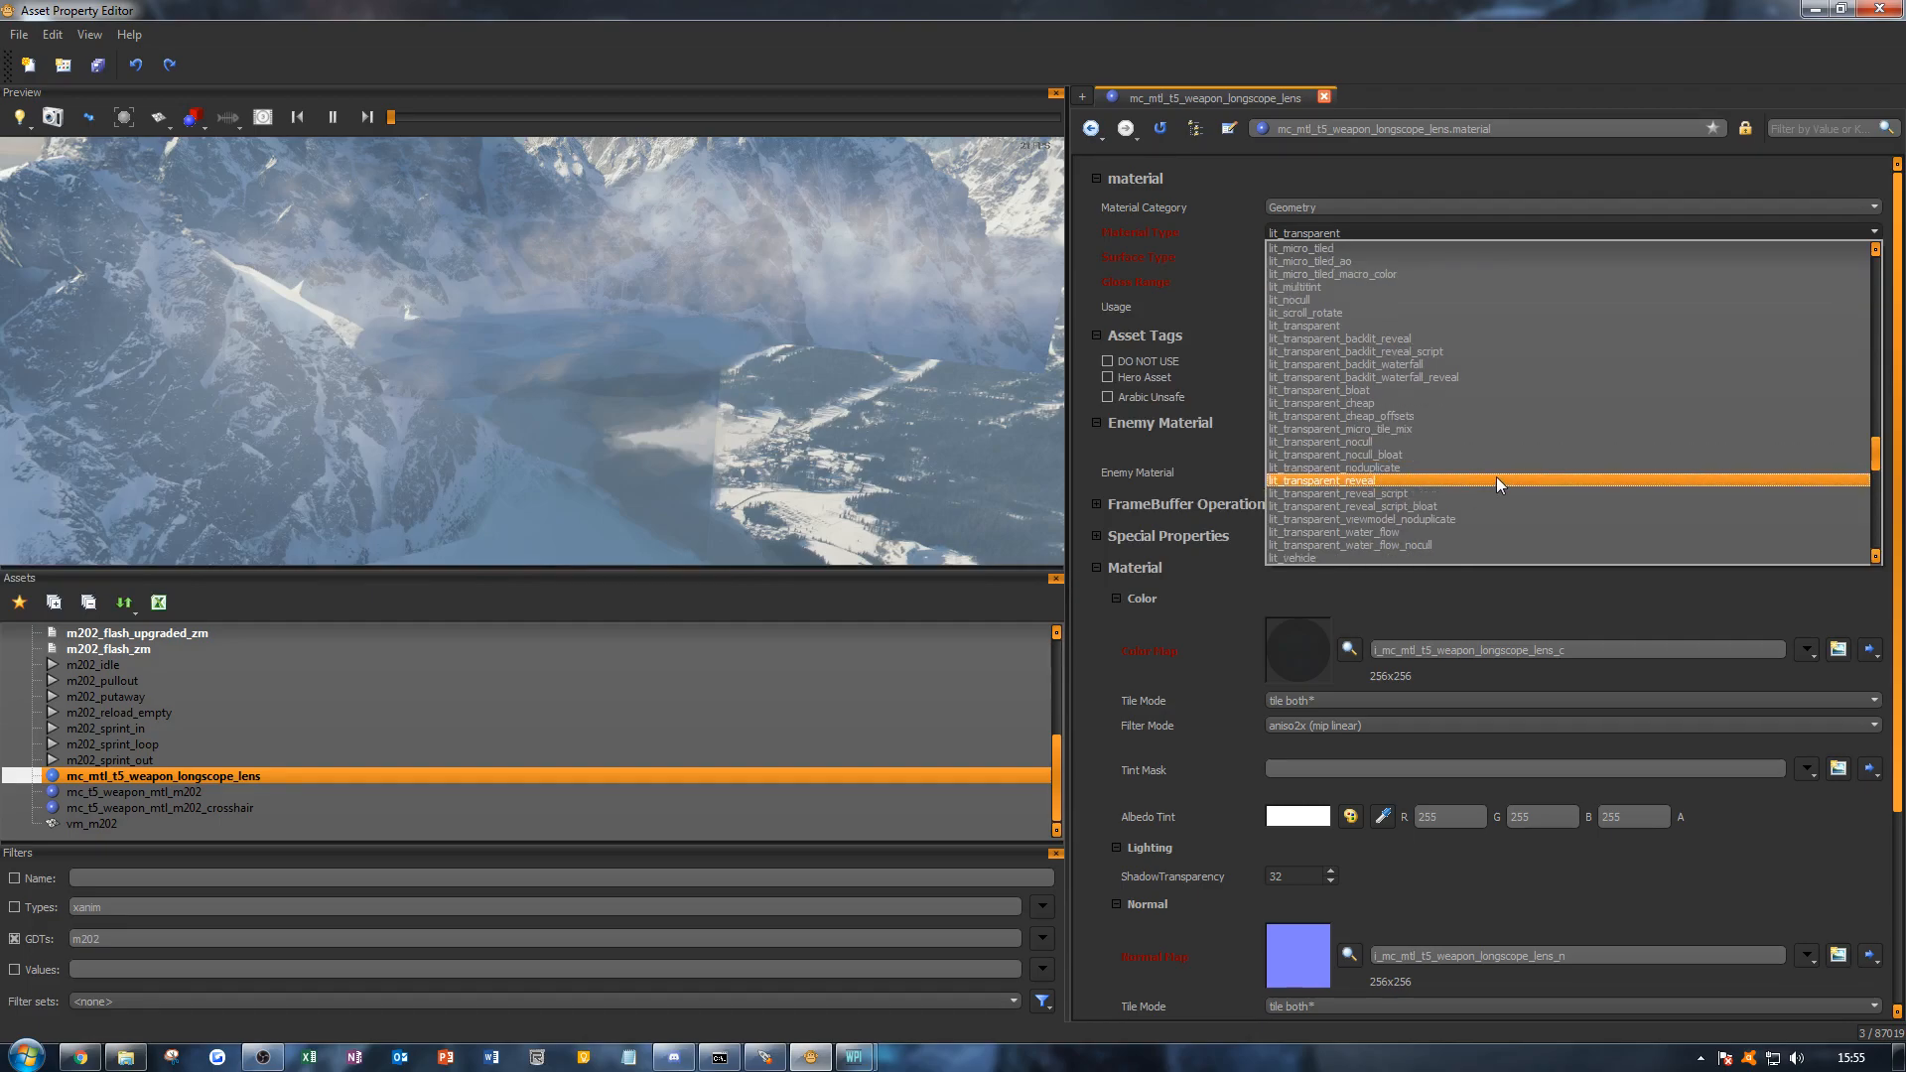
{"action": "scroll", "coordinate": [1499, 484], "scroll_direction": "up", "scroll_amount": 3}
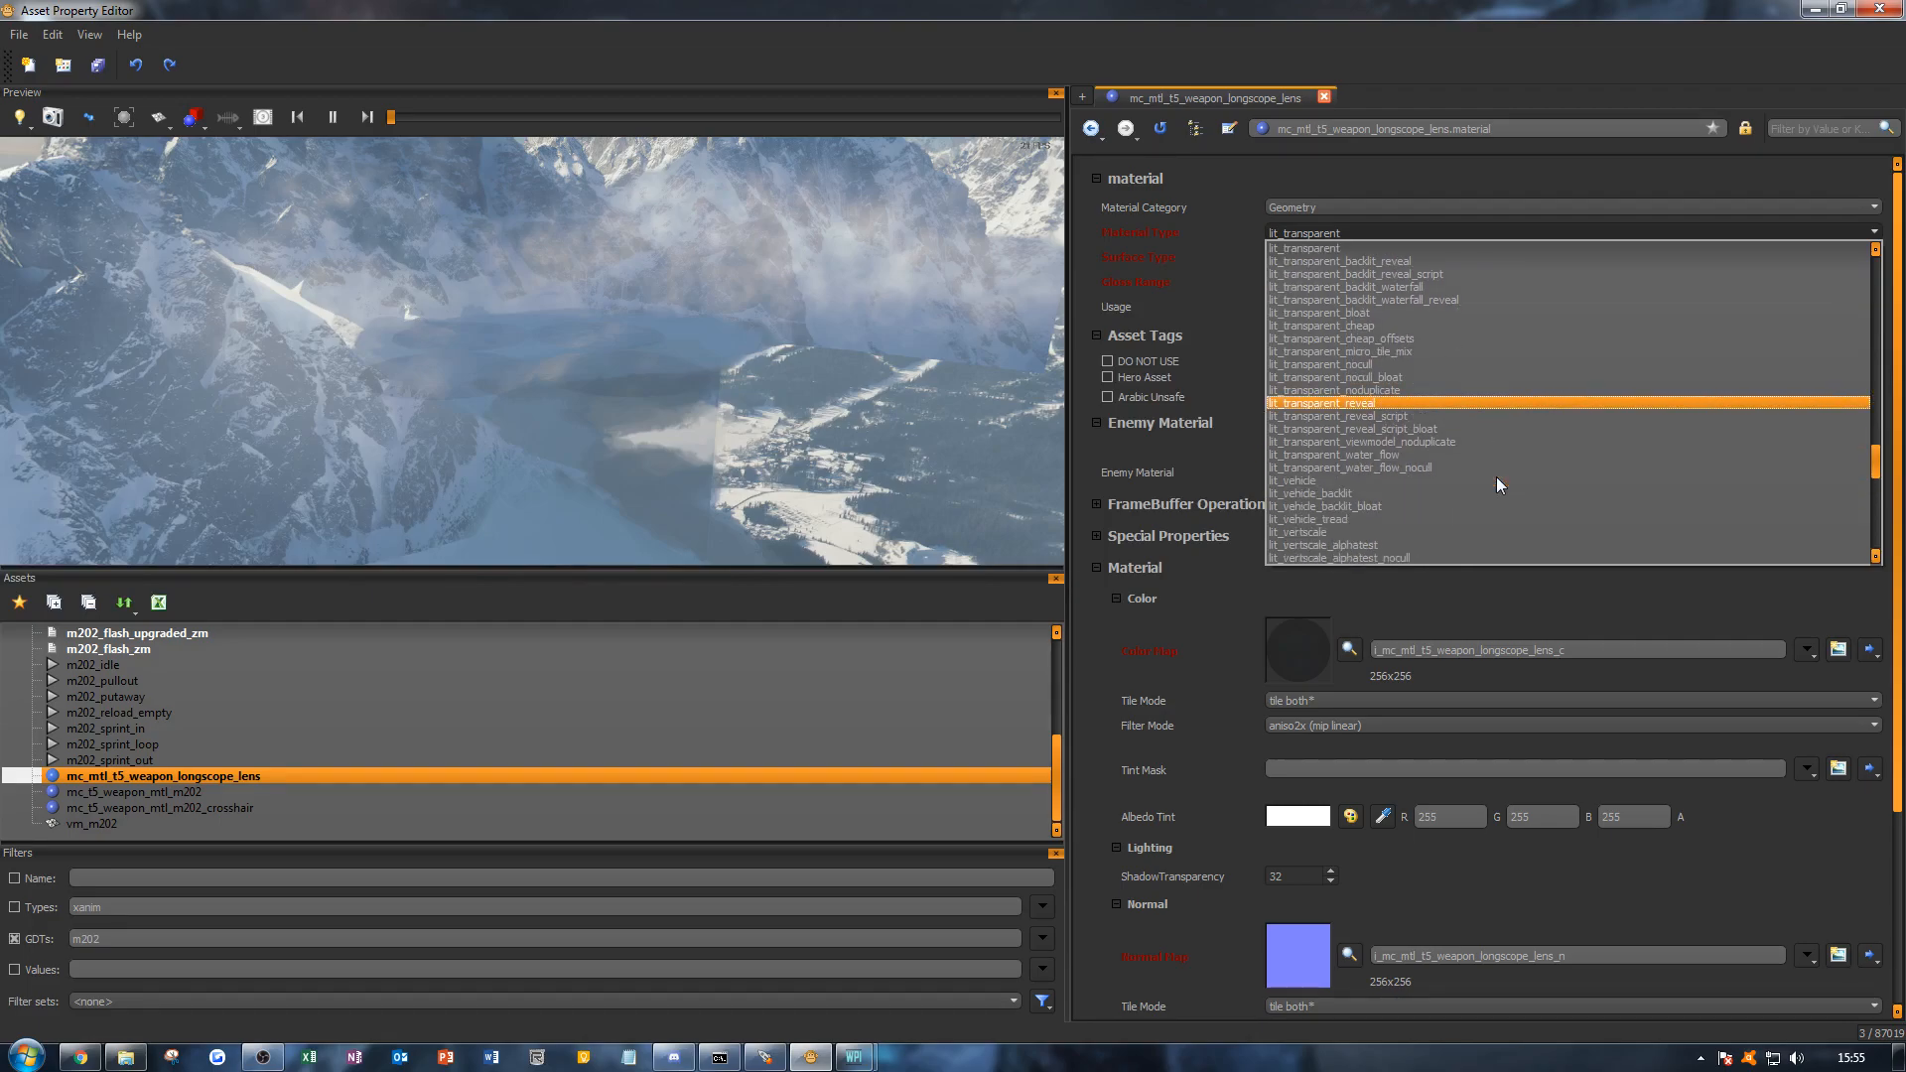
{"action": "scroll", "coordinate": [1496, 476], "scroll_direction": "up", "scroll_amount": 15}
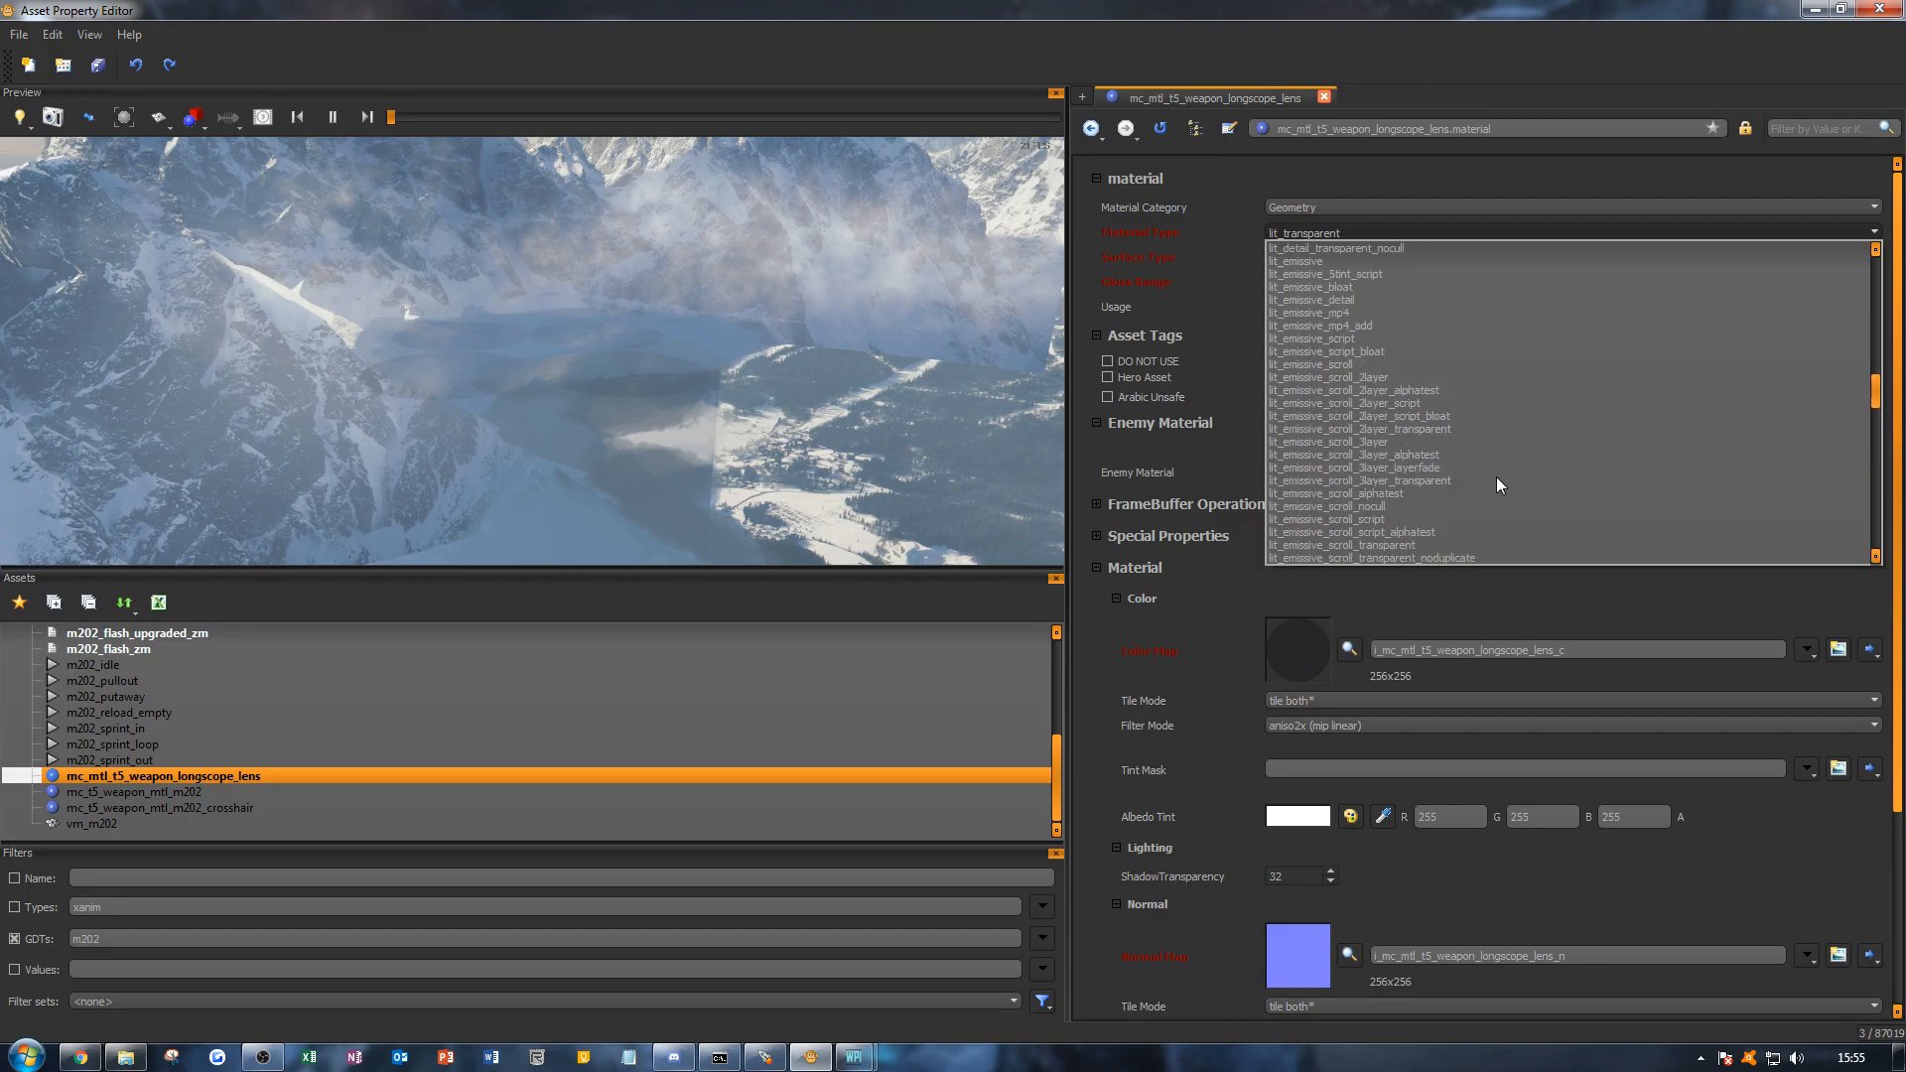
{"action": "scroll", "coordinate": [1480, 437], "scroll_direction": "up", "scroll_amount": 15}
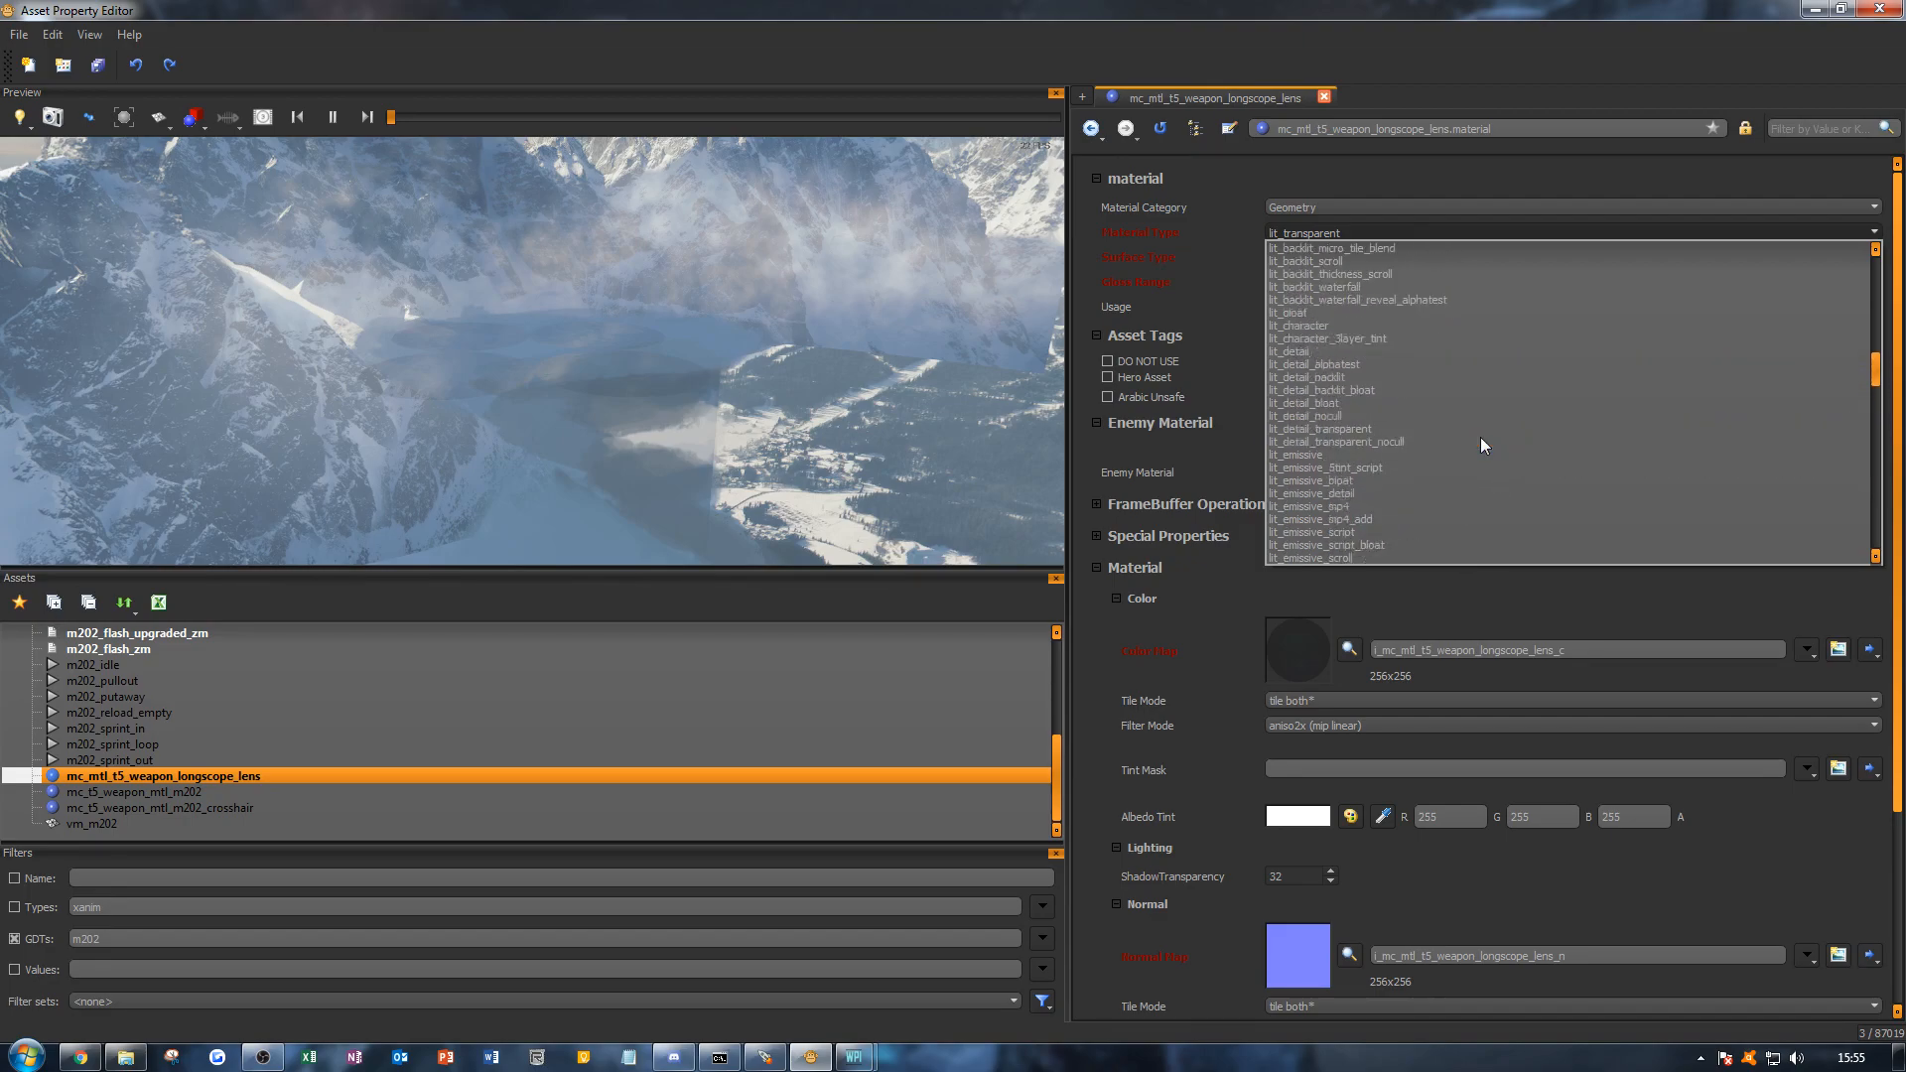
{"action": "scroll", "coordinate": [1480, 438], "scroll_direction": "up", "scroll_amount": 12}
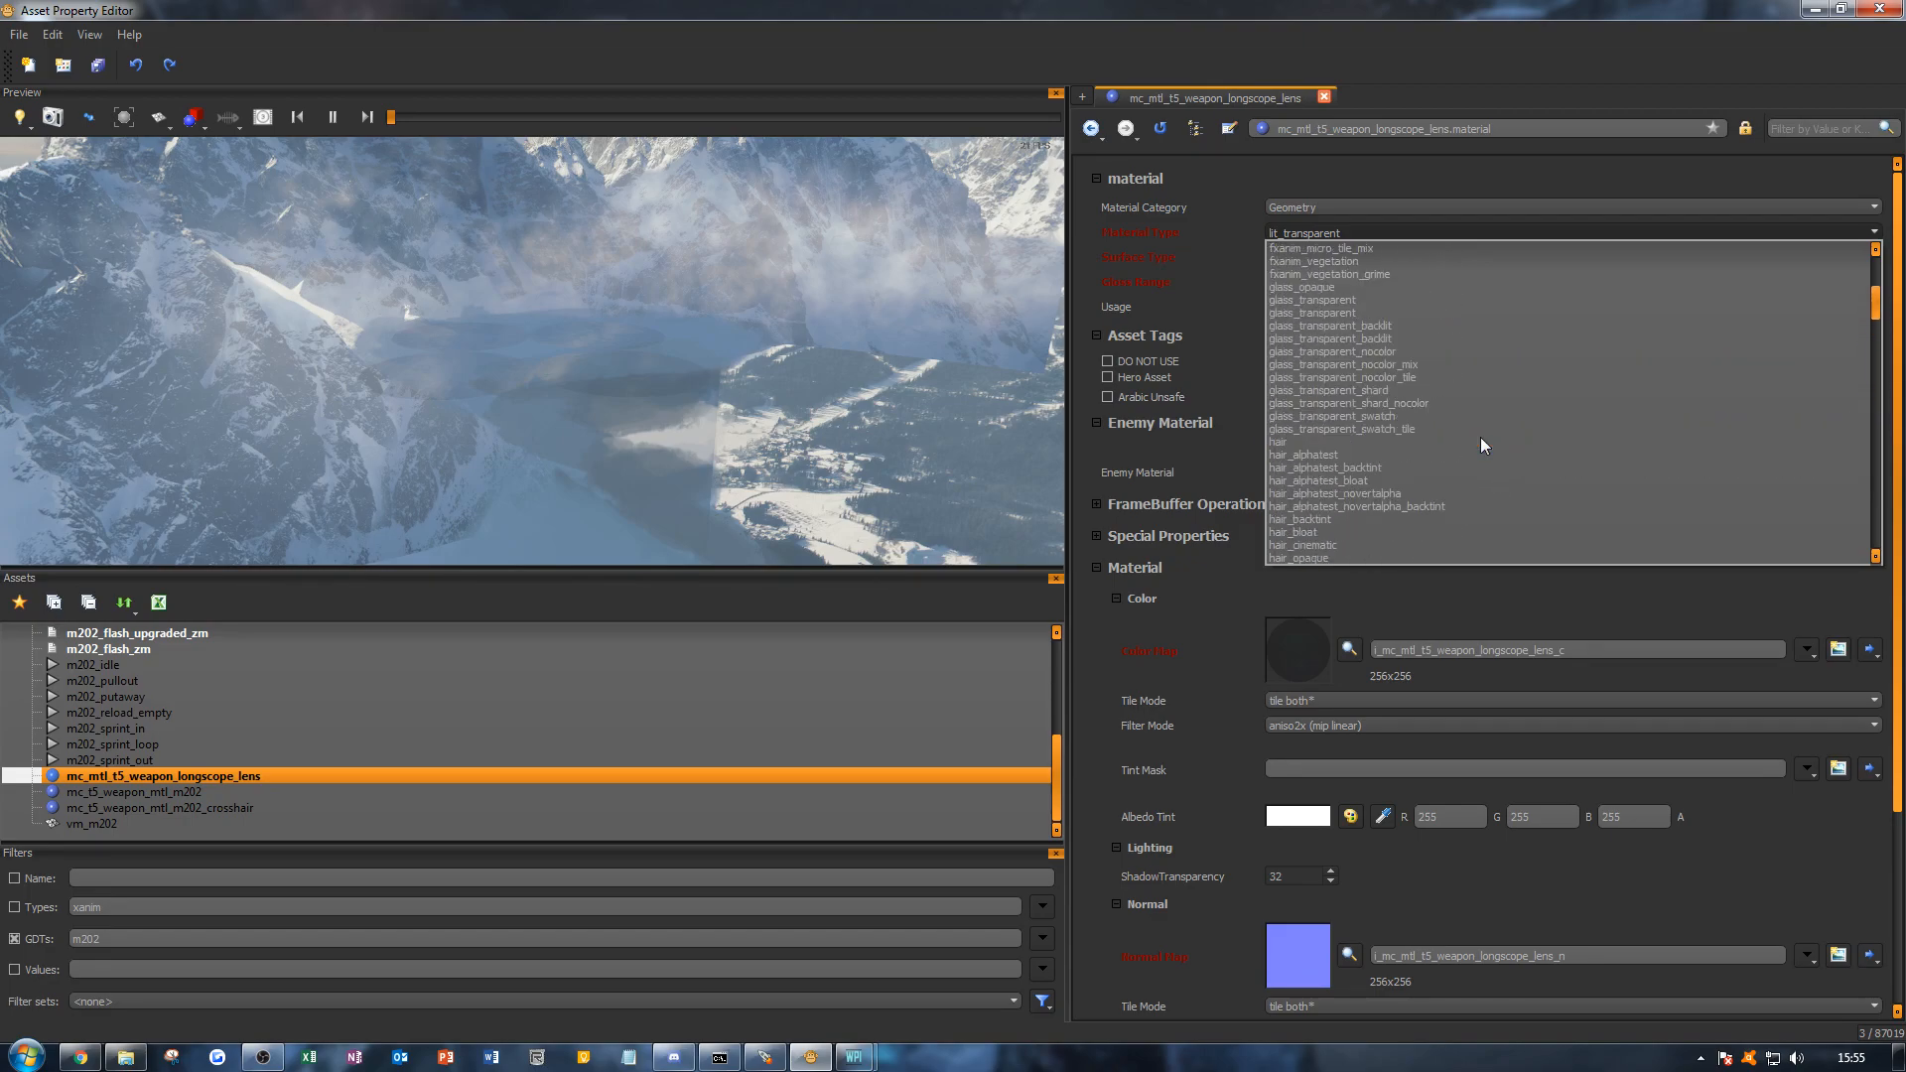
{"action": "scroll", "coordinate": [1480, 437], "scroll_direction": "down", "scroll_amount": 2}
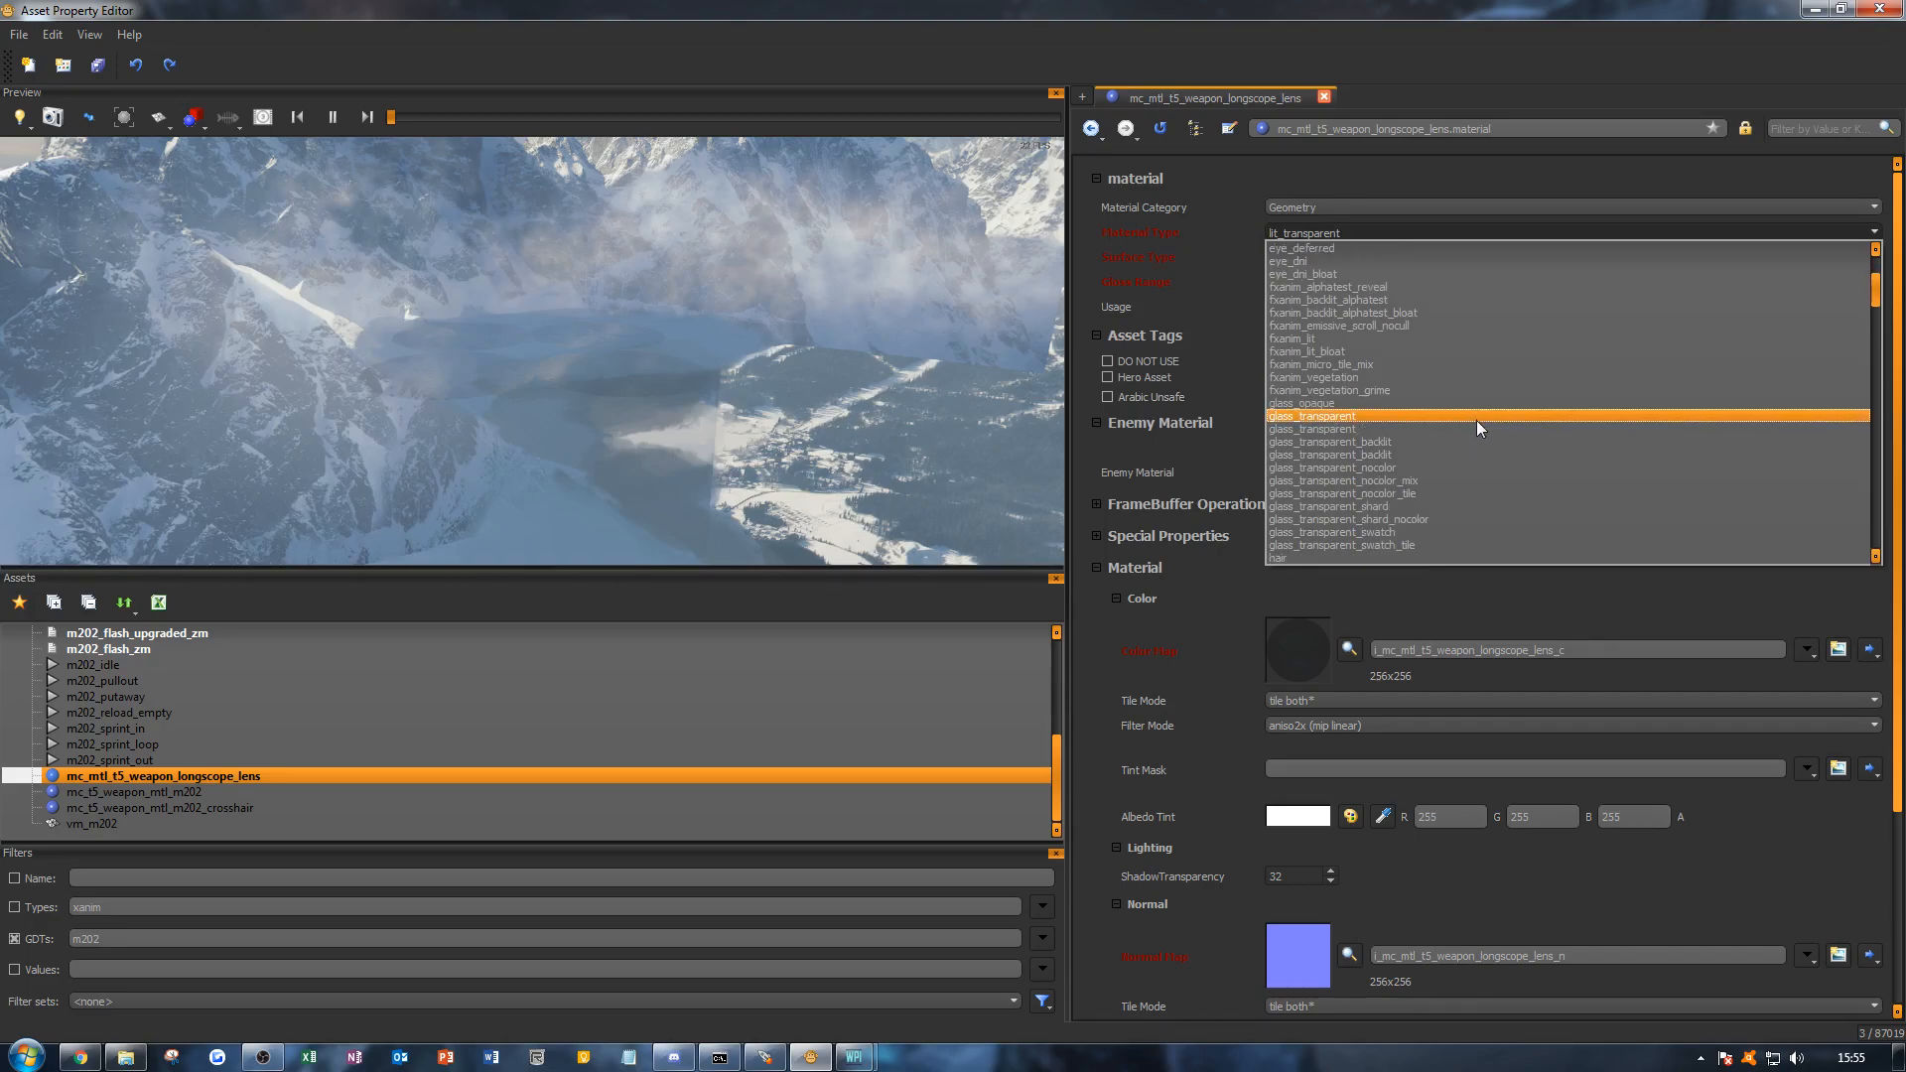
{"action": "left_click", "coordinate": [1476, 418]}
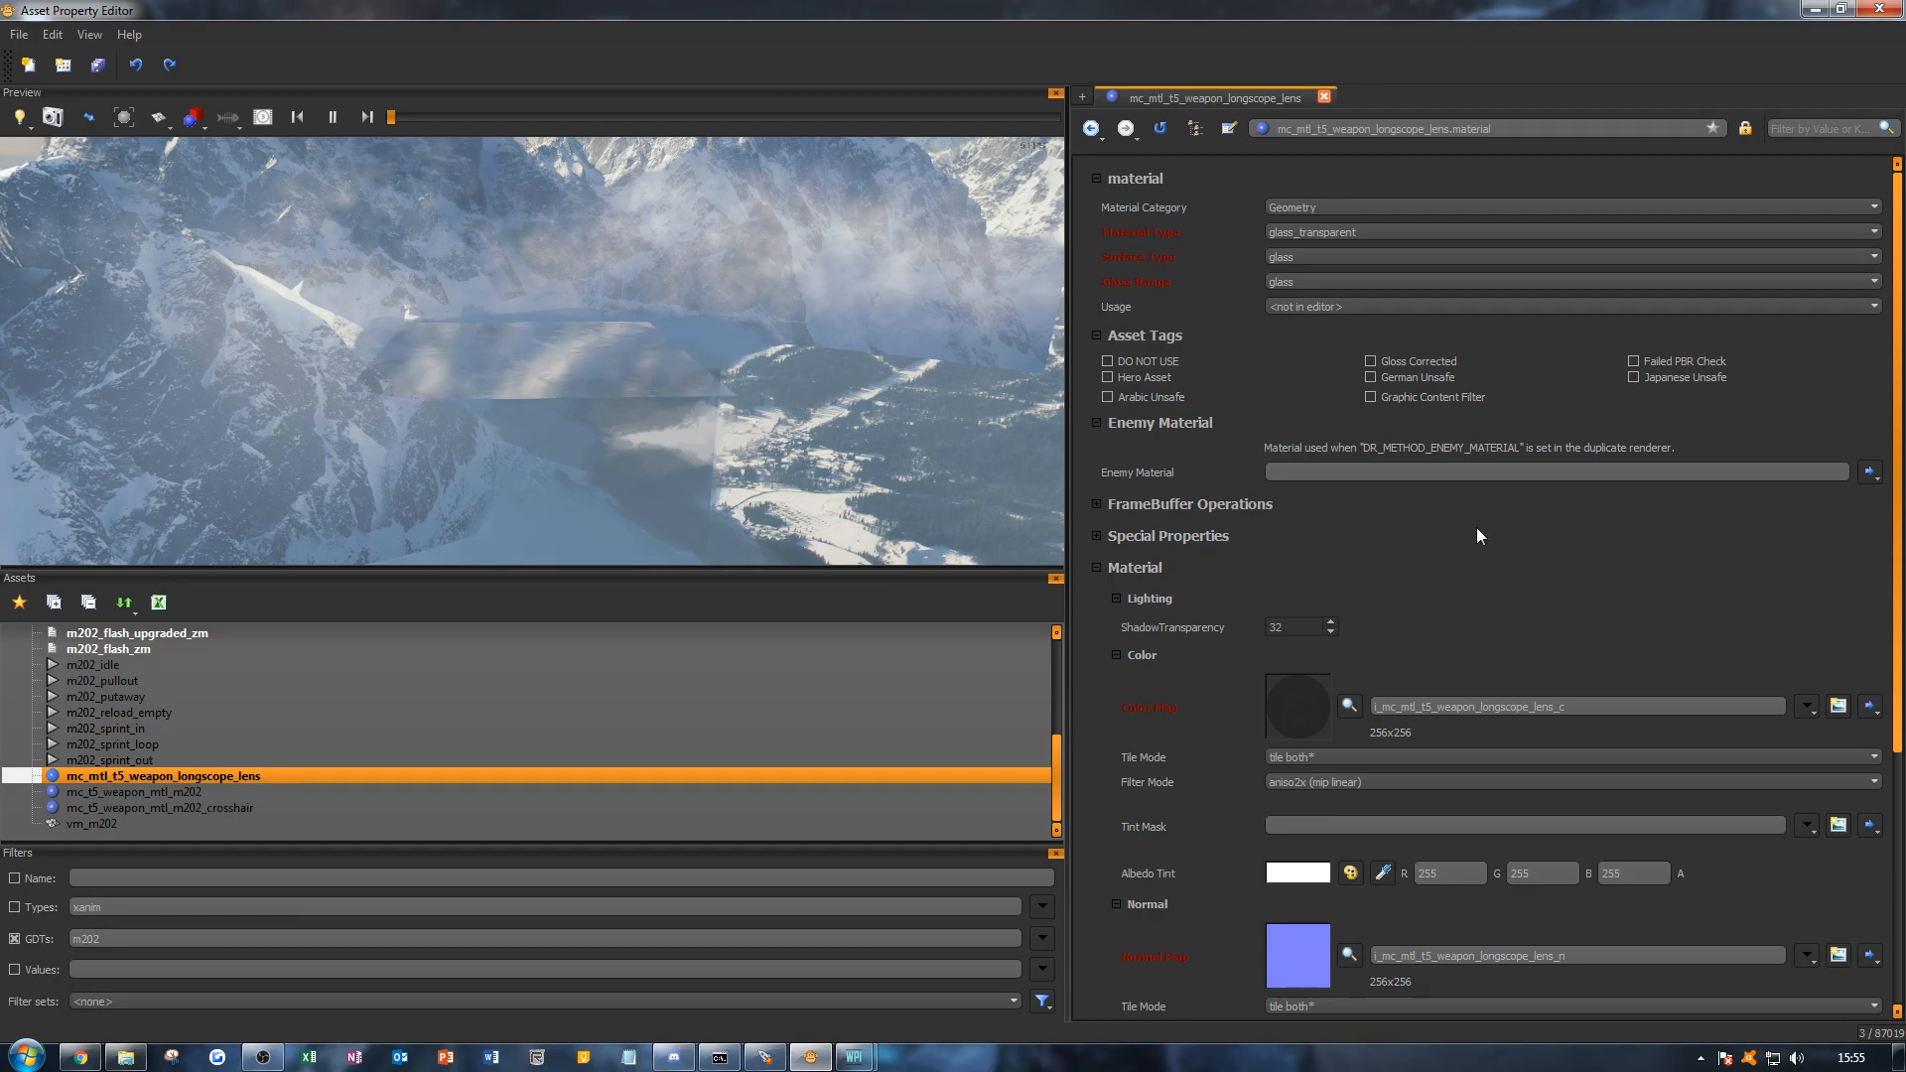
{"action": "mouse_move", "coordinate": [681, 372]}
{"action": "left_mouse_down", "text": "alt"}
{"action": "mouse_move", "coordinate": [585, 397]}
{"action": "mouse_move", "coordinate": [555, 377]}
{"action": "mouse_move", "coordinate": [596, 407]}
{"action": "mouse_move", "coordinate": [693, 349]}
{"action": "left_mouse_up", "text": "alt"}
{"action": "scroll", "coordinate": [556, 377], "scroll_direction": "down", "scroll_amount": 3}
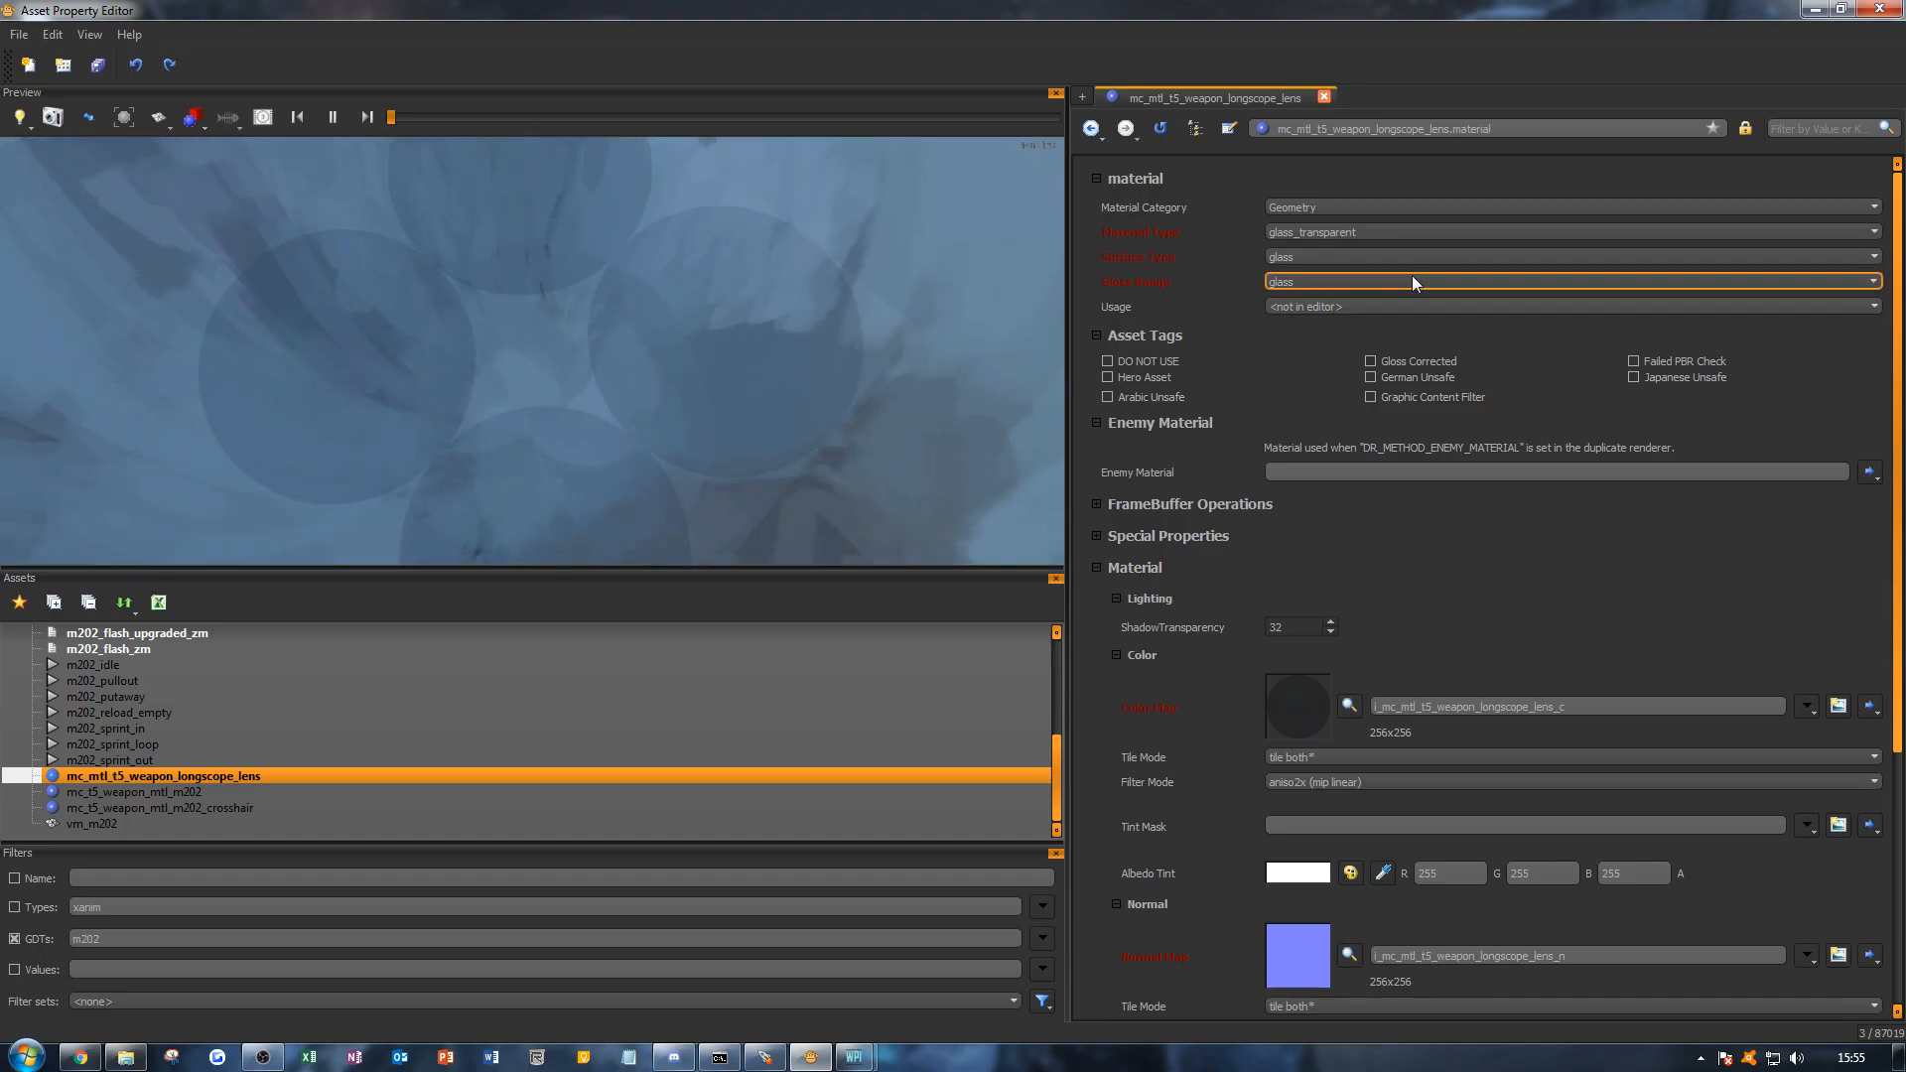
Step: Set the longscope lens material's type back to lit_transparent and check its texture map settings
{"action": "left_click", "coordinate": [1385, 234]}
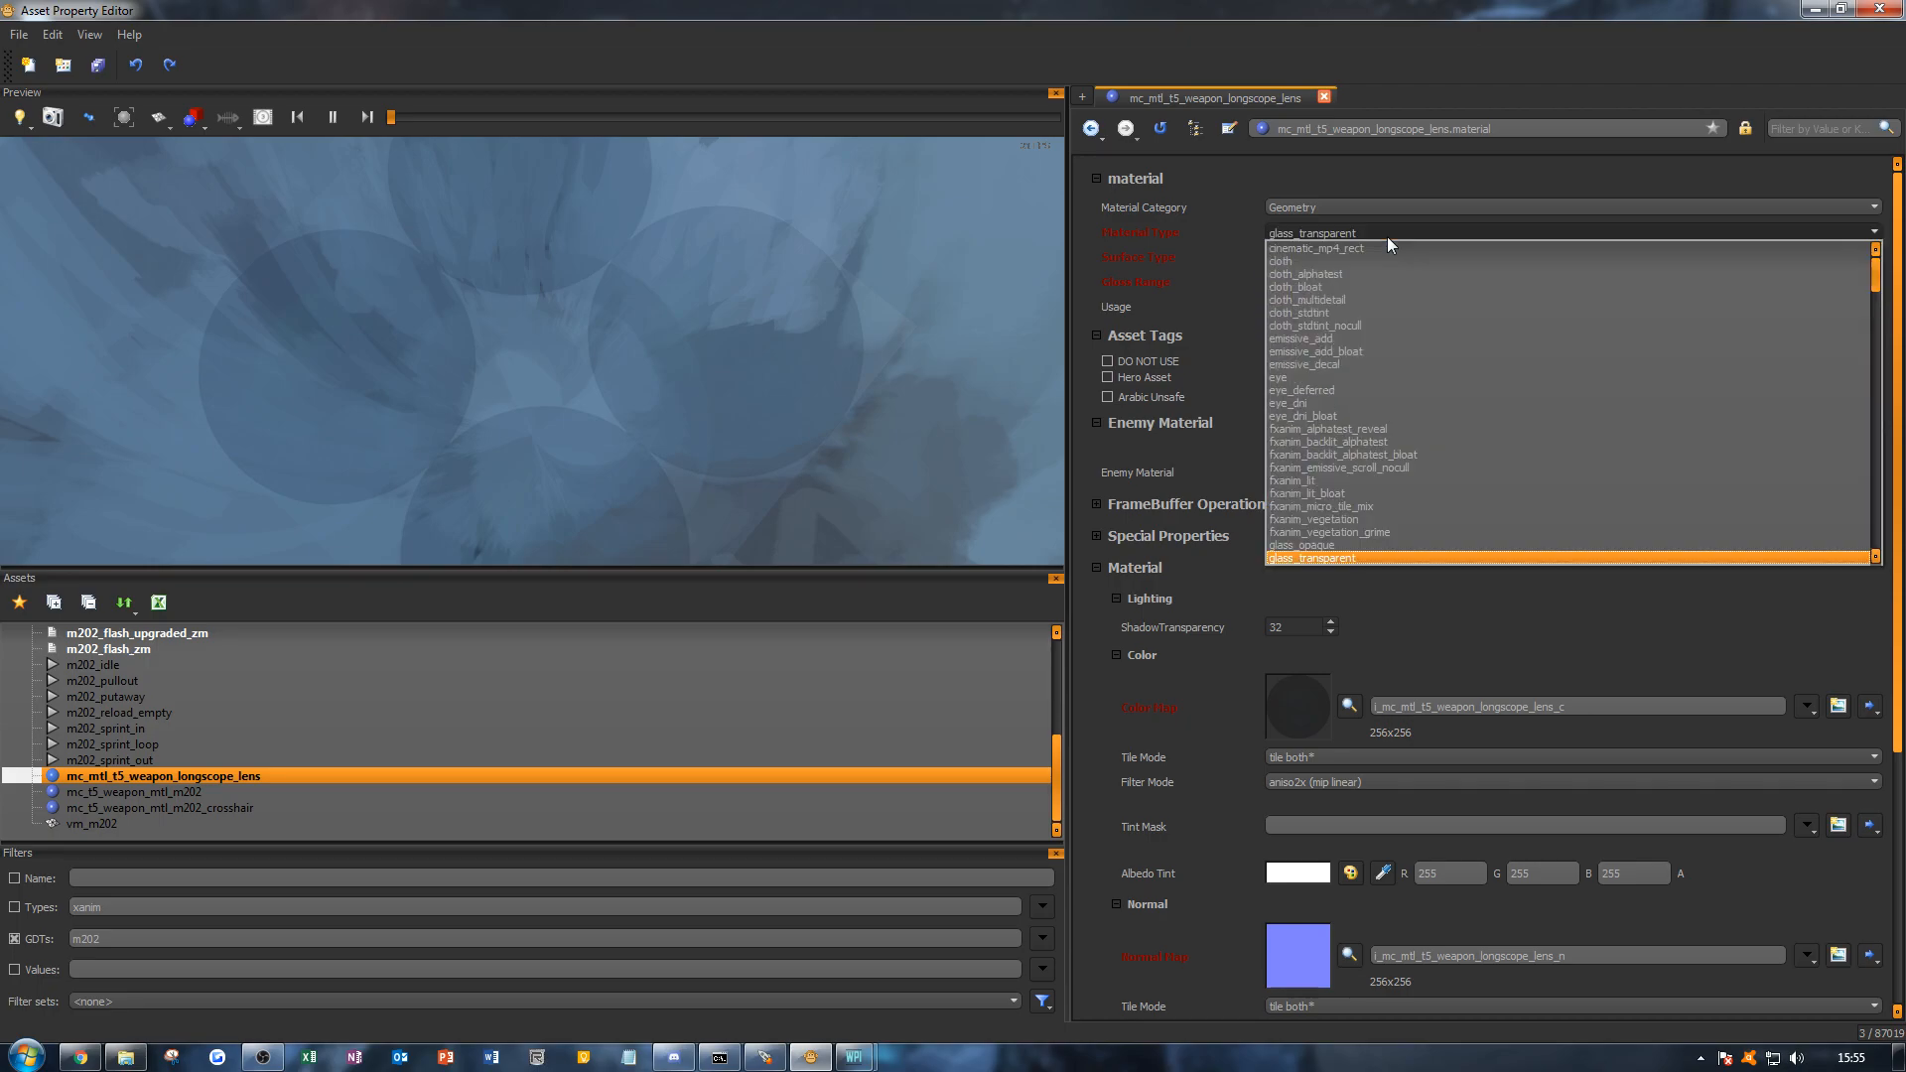
{"action": "scroll", "coordinate": [1378, 414], "scroll_direction": "down", "scroll_amount": 13}
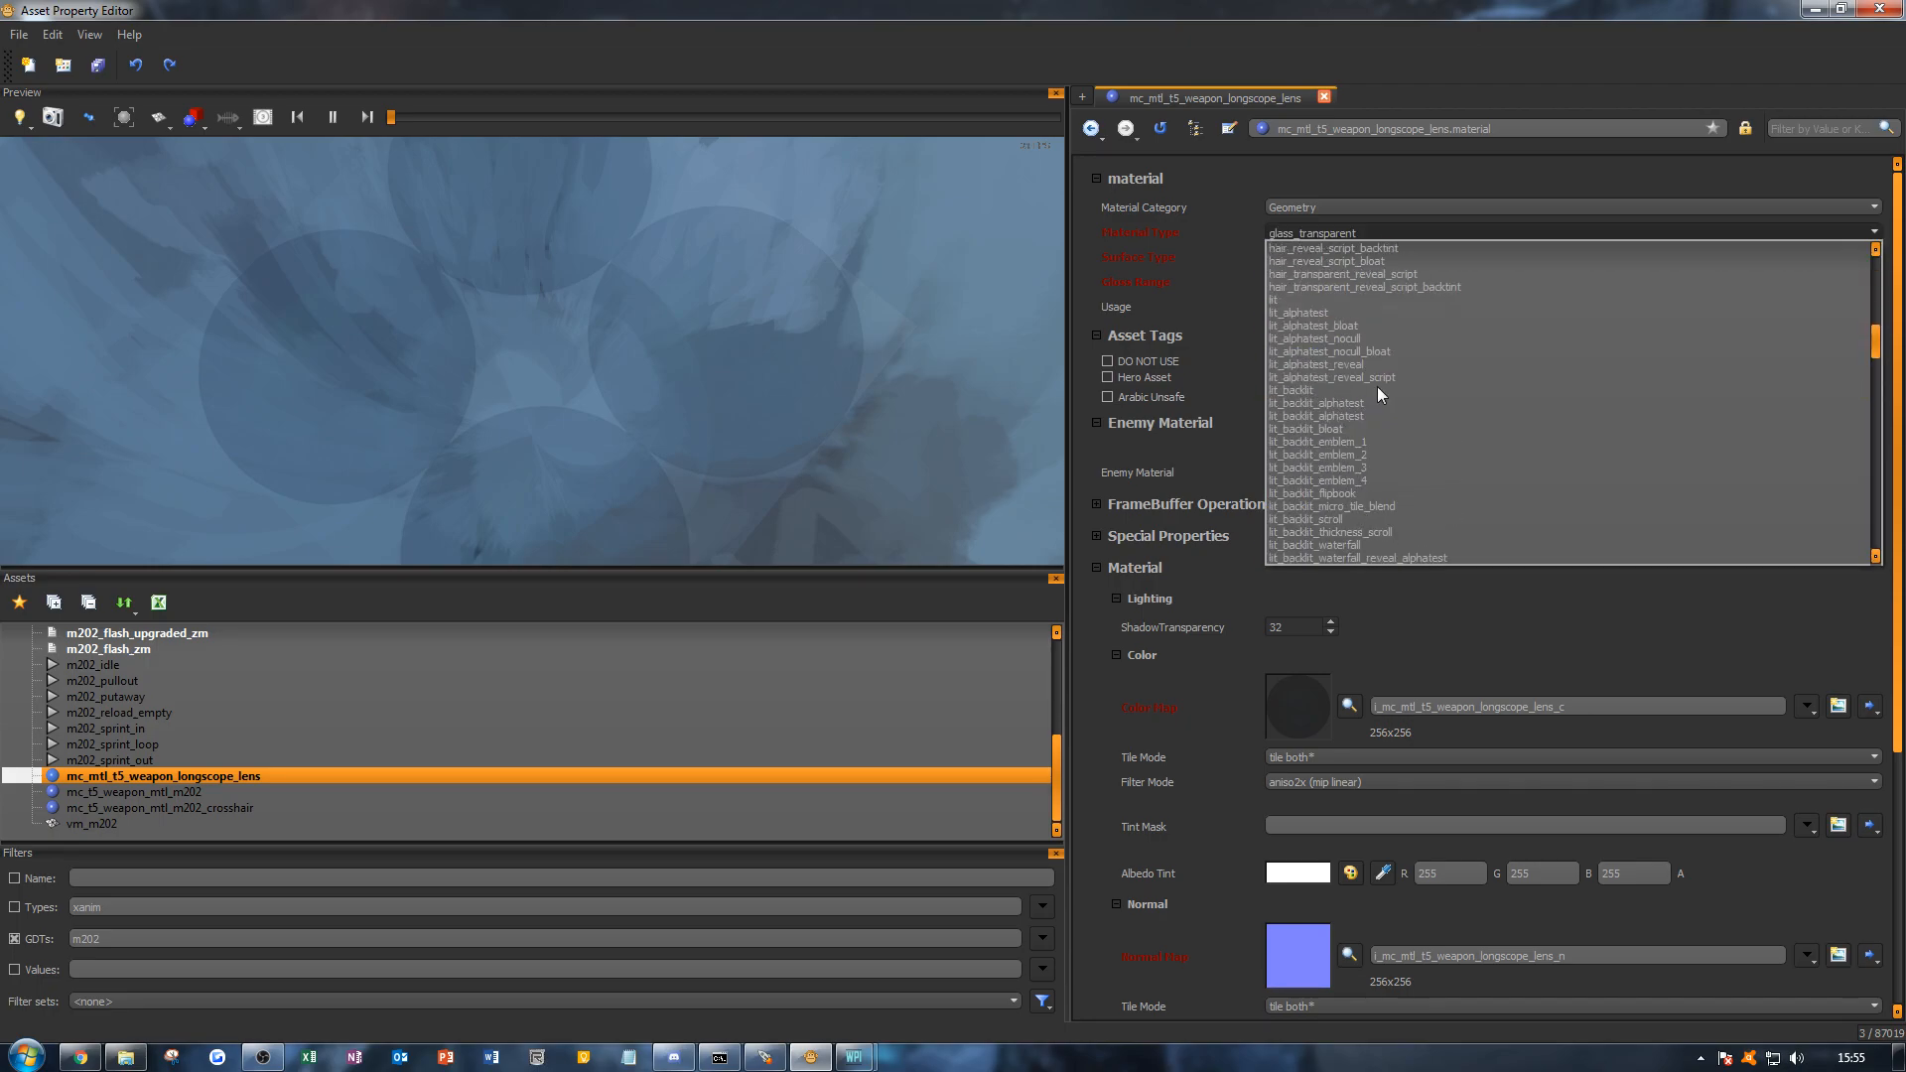
{"action": "scroll", "coordinate": [1507, 382], "scroll_direction": "up", "scroll_amount": 4}
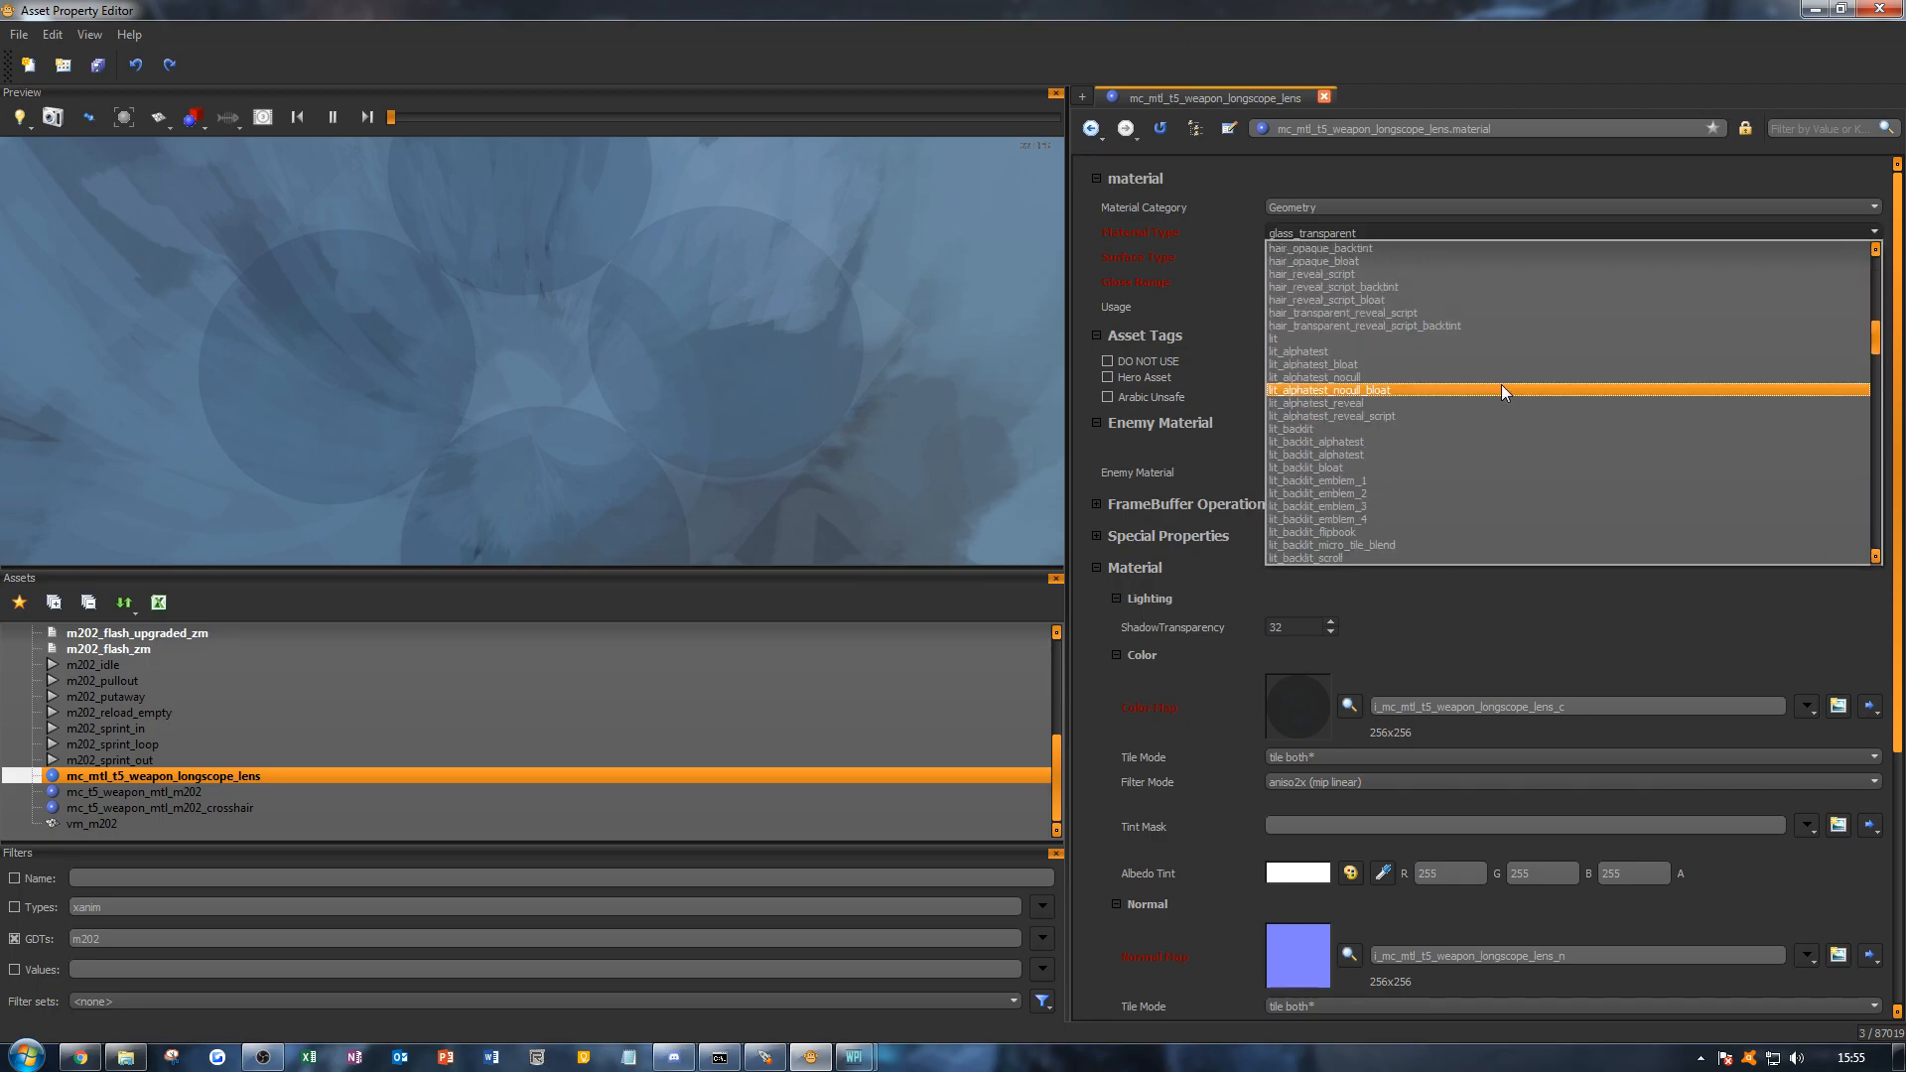
{"action": "scroll", "coordinate": [1401, 375], "scroll_direction": "down", "scroll_amount": 10}
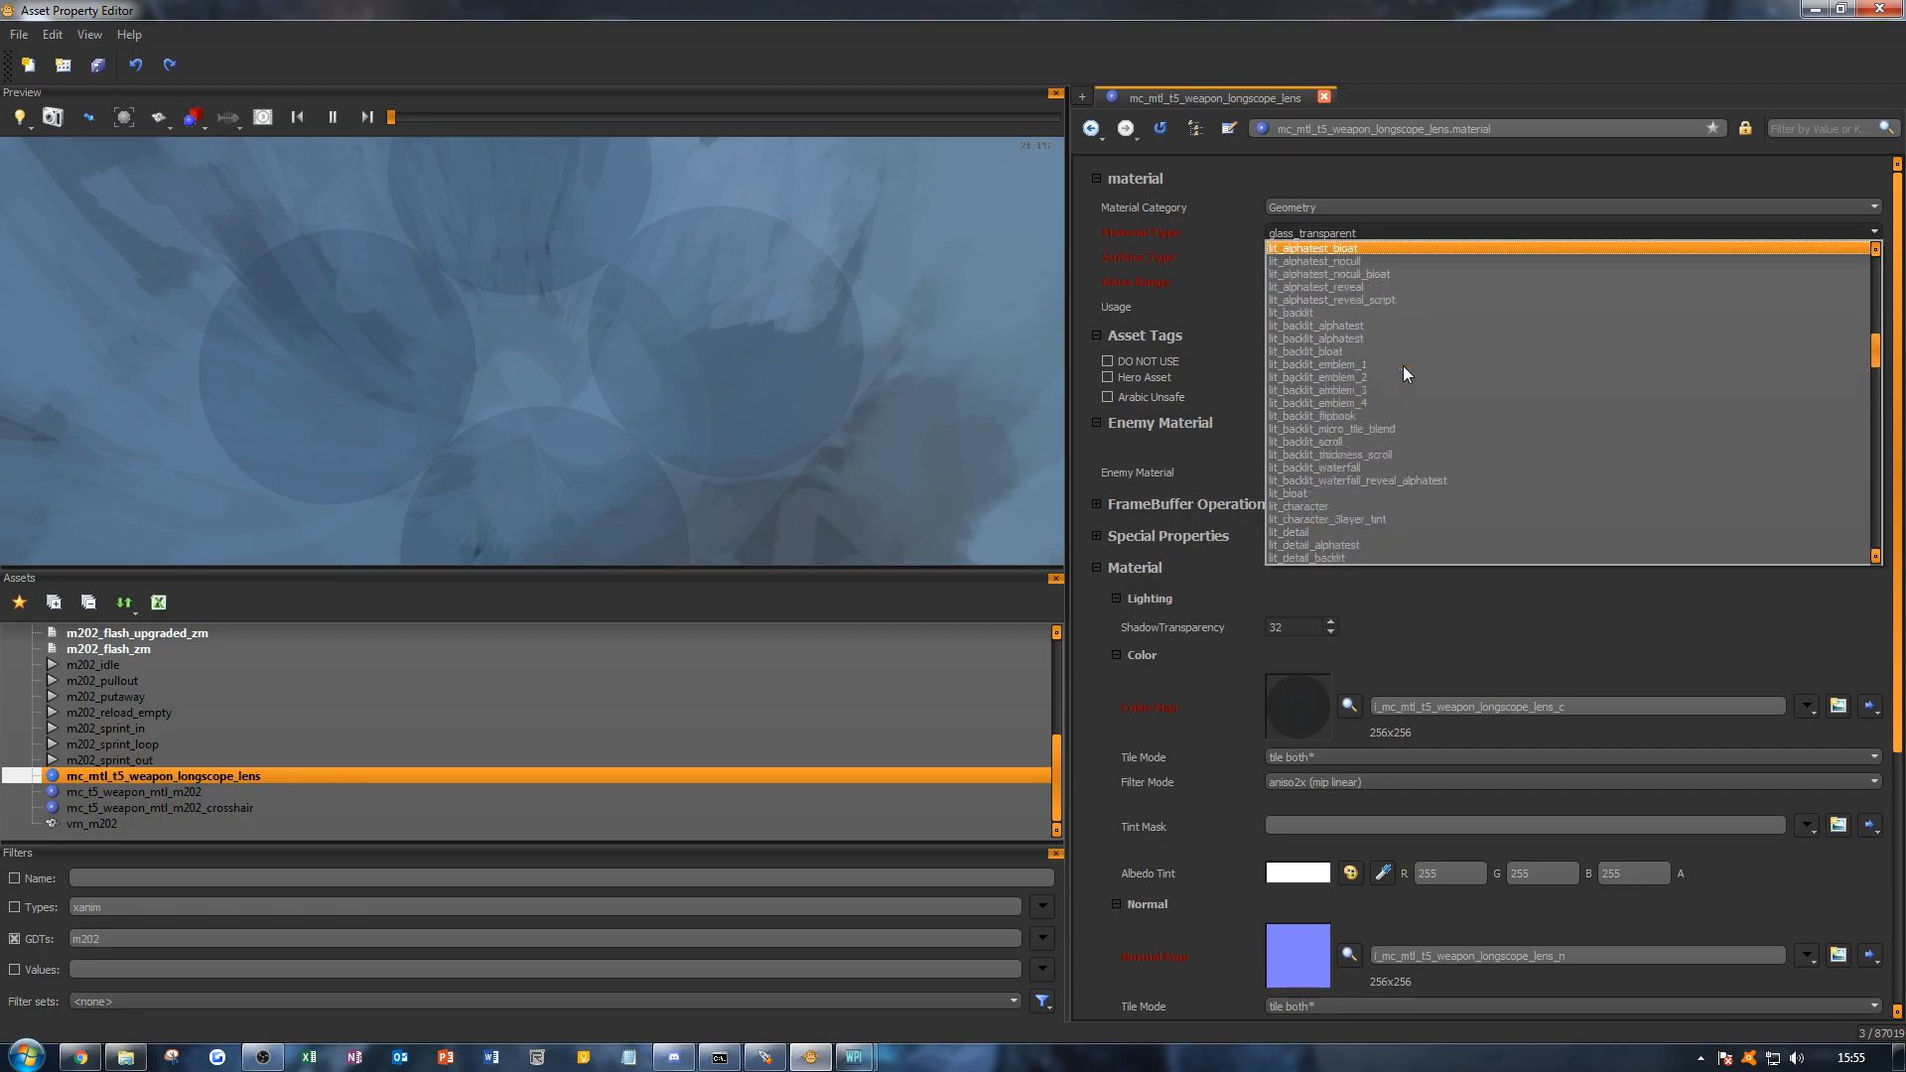
{"action": "scroll", "coordinate": [1375, 461], "scroll_direction": "up", "scroll_amount": 10}
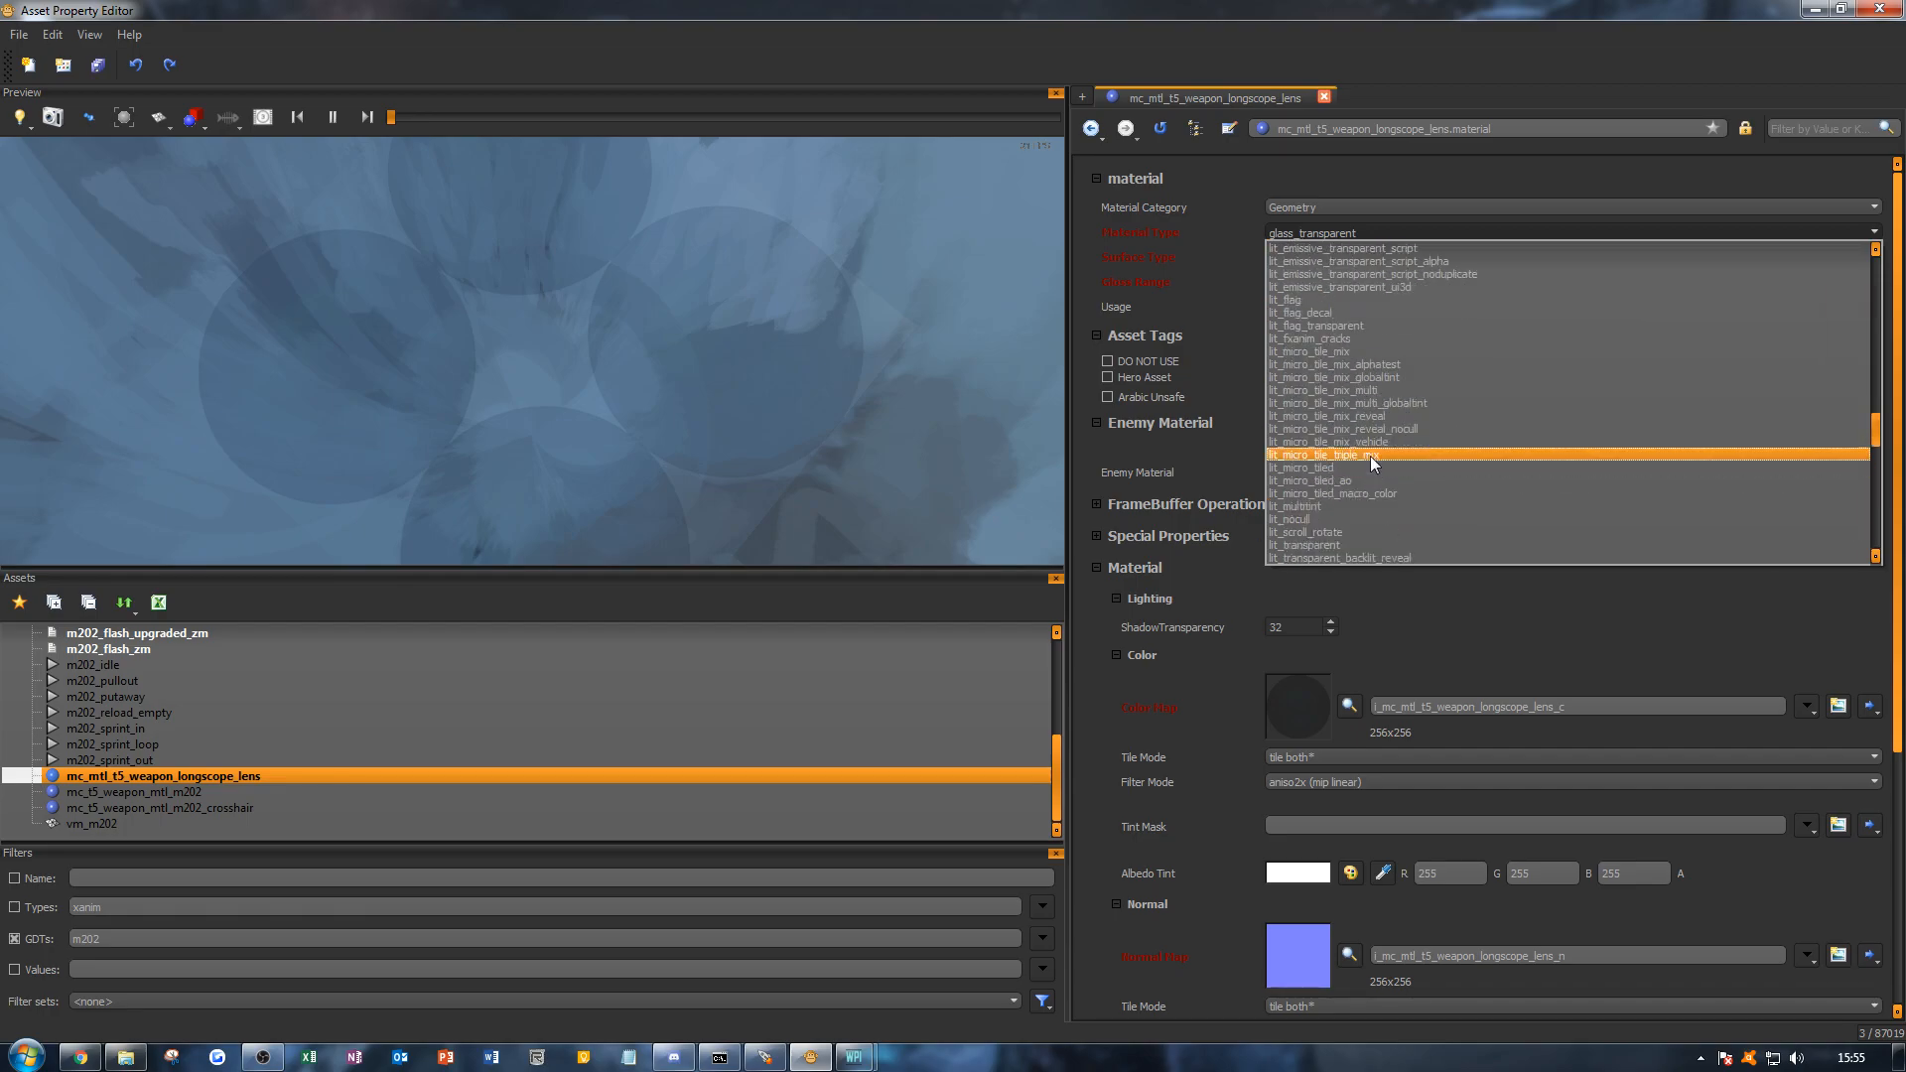
{"action": "scroll", "coordinate": [1398, 420], "scroll_direction": "down", "scroll_amount": 10}
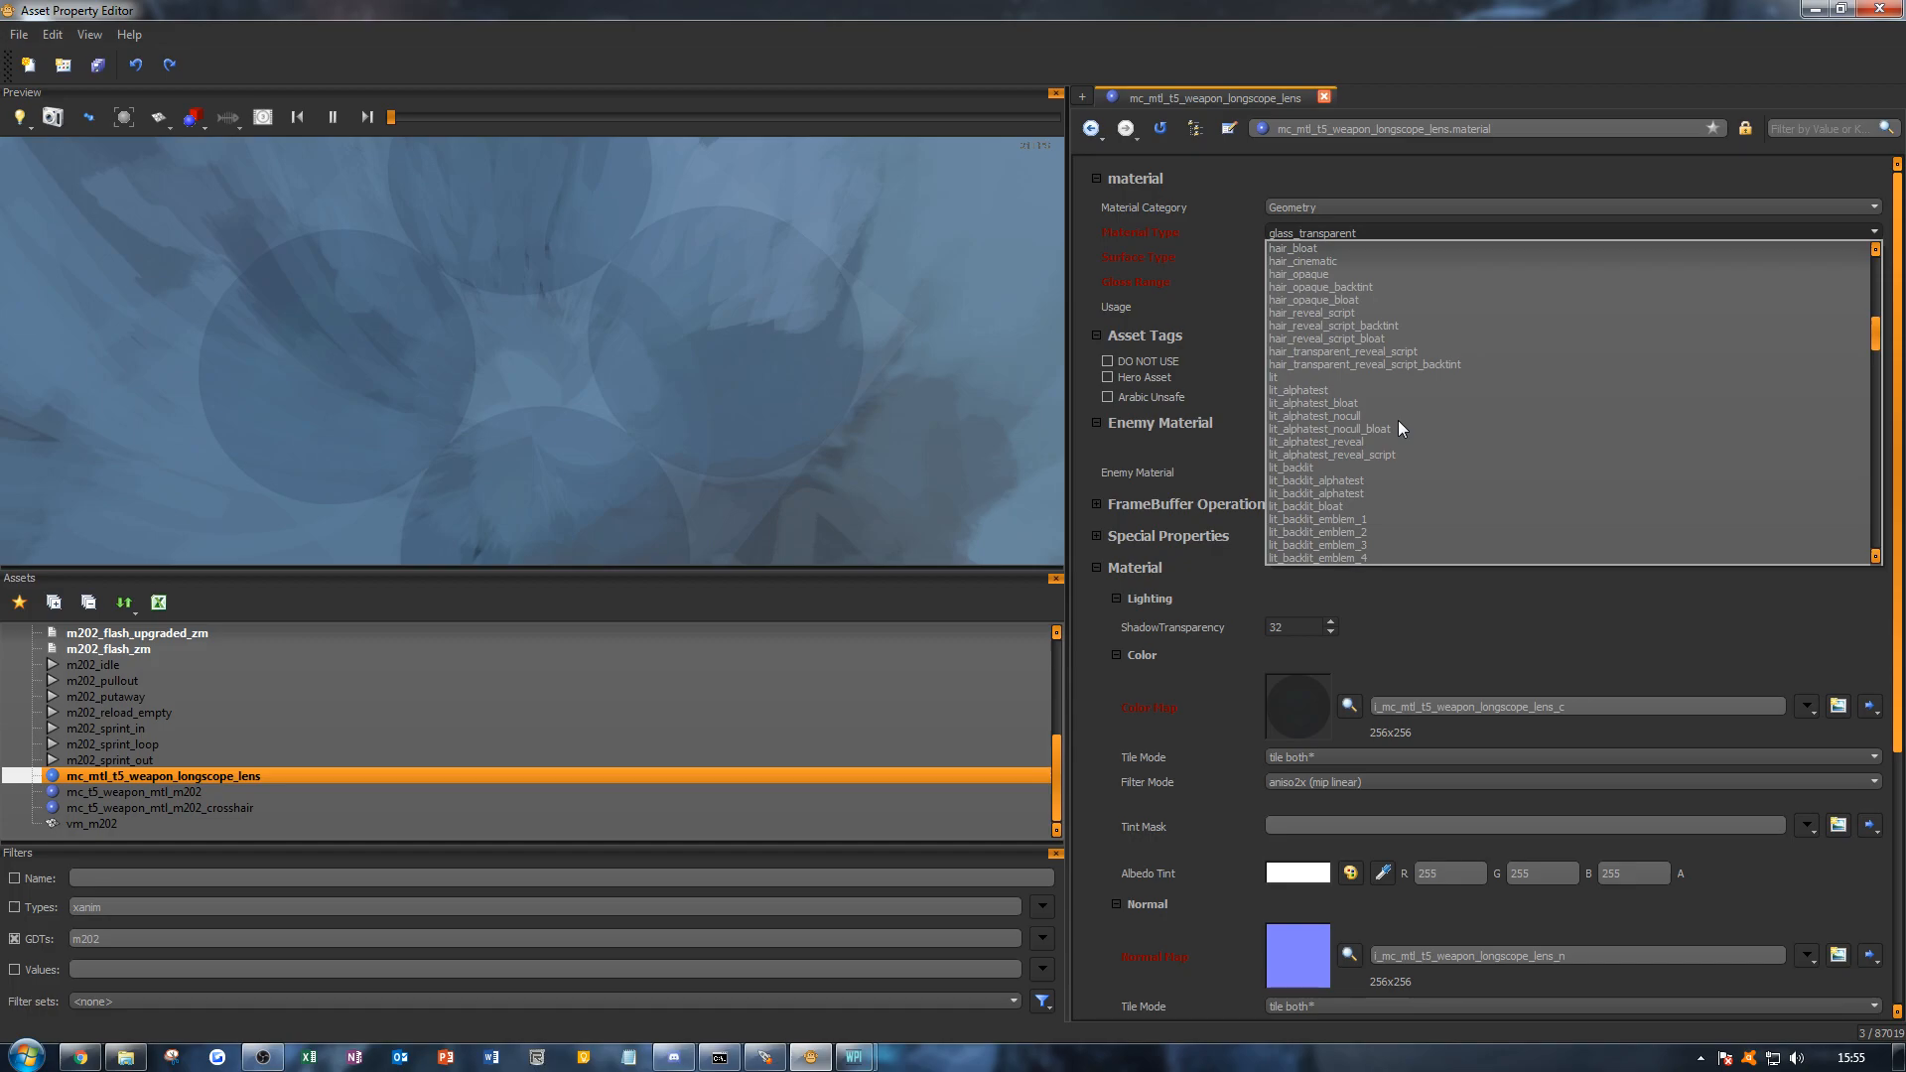
{"action": "scroll", "coordinate": [1385, 457], "scroll_direction": "down", "scroll_amount": 6}
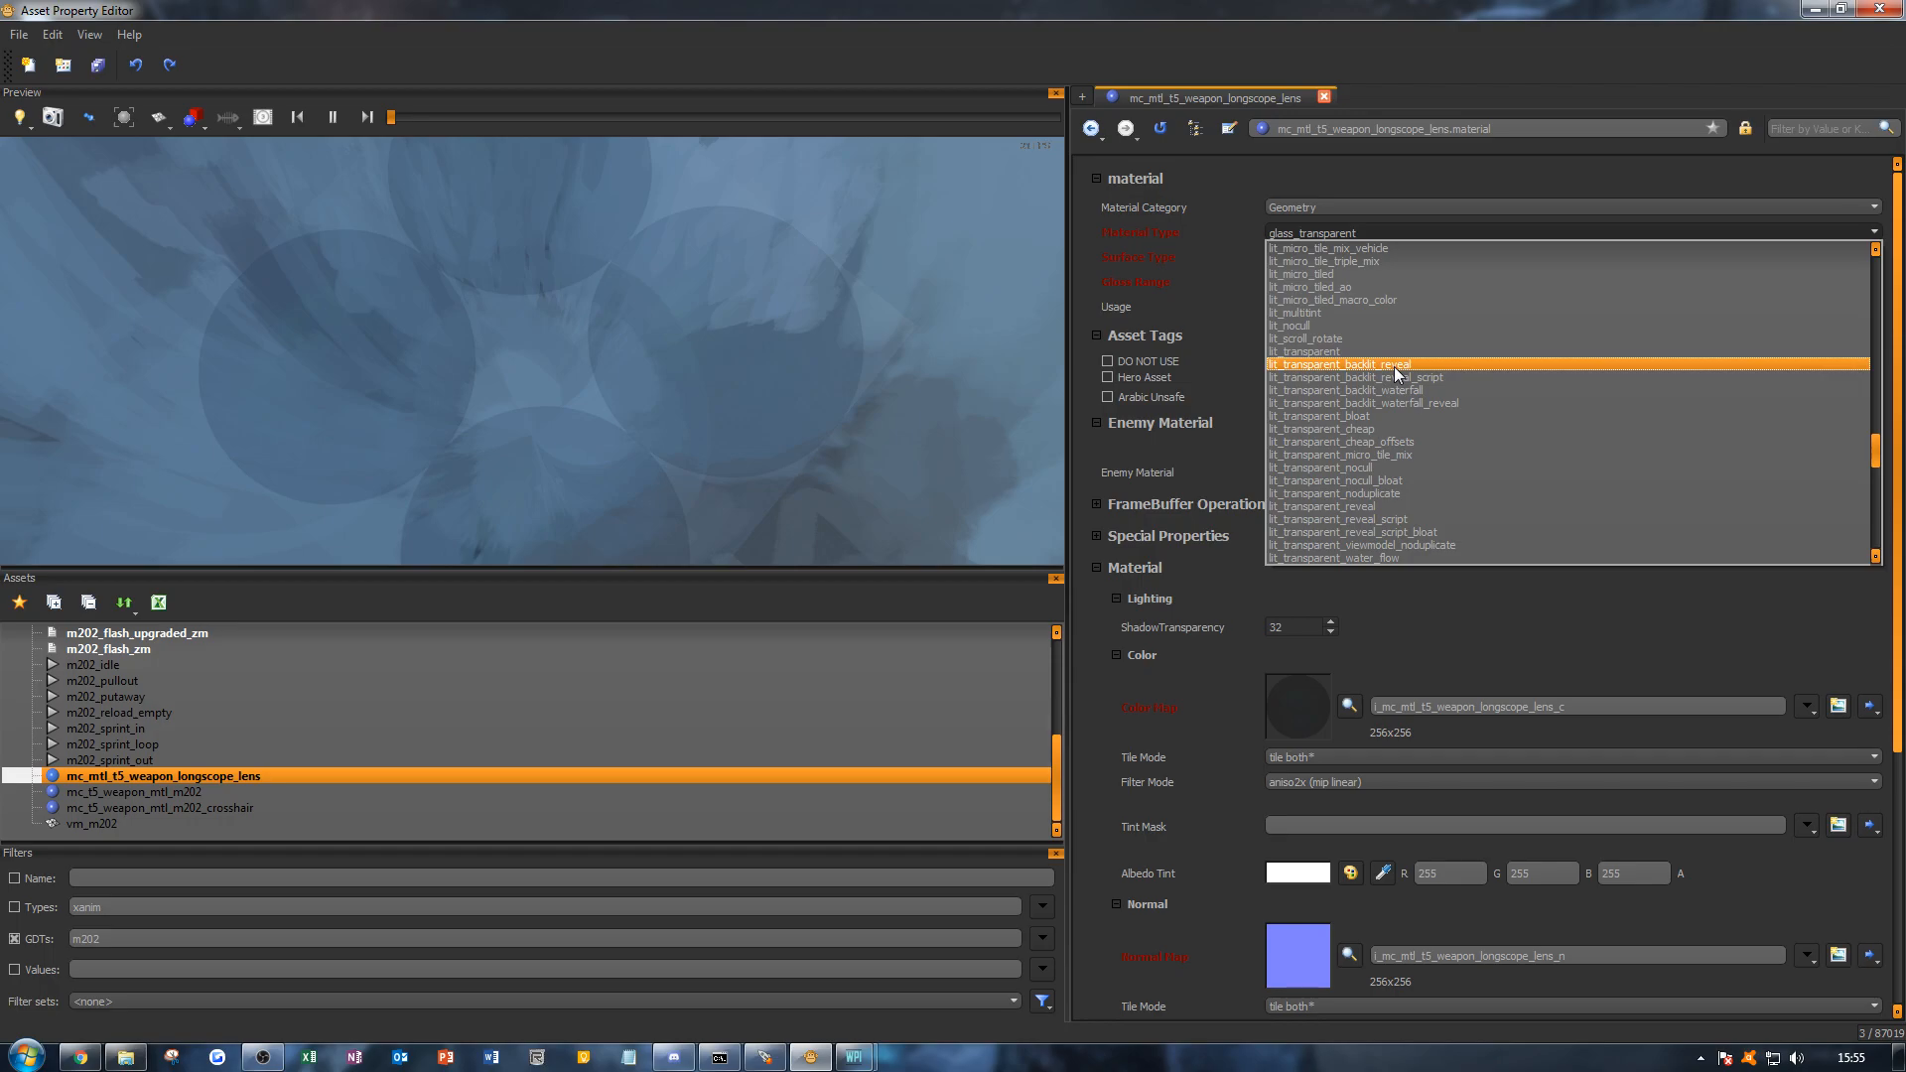
{"action": "scroll", "coordinate": [1394, 369], "scroll_direction": "up", "scroll_amount": 2}
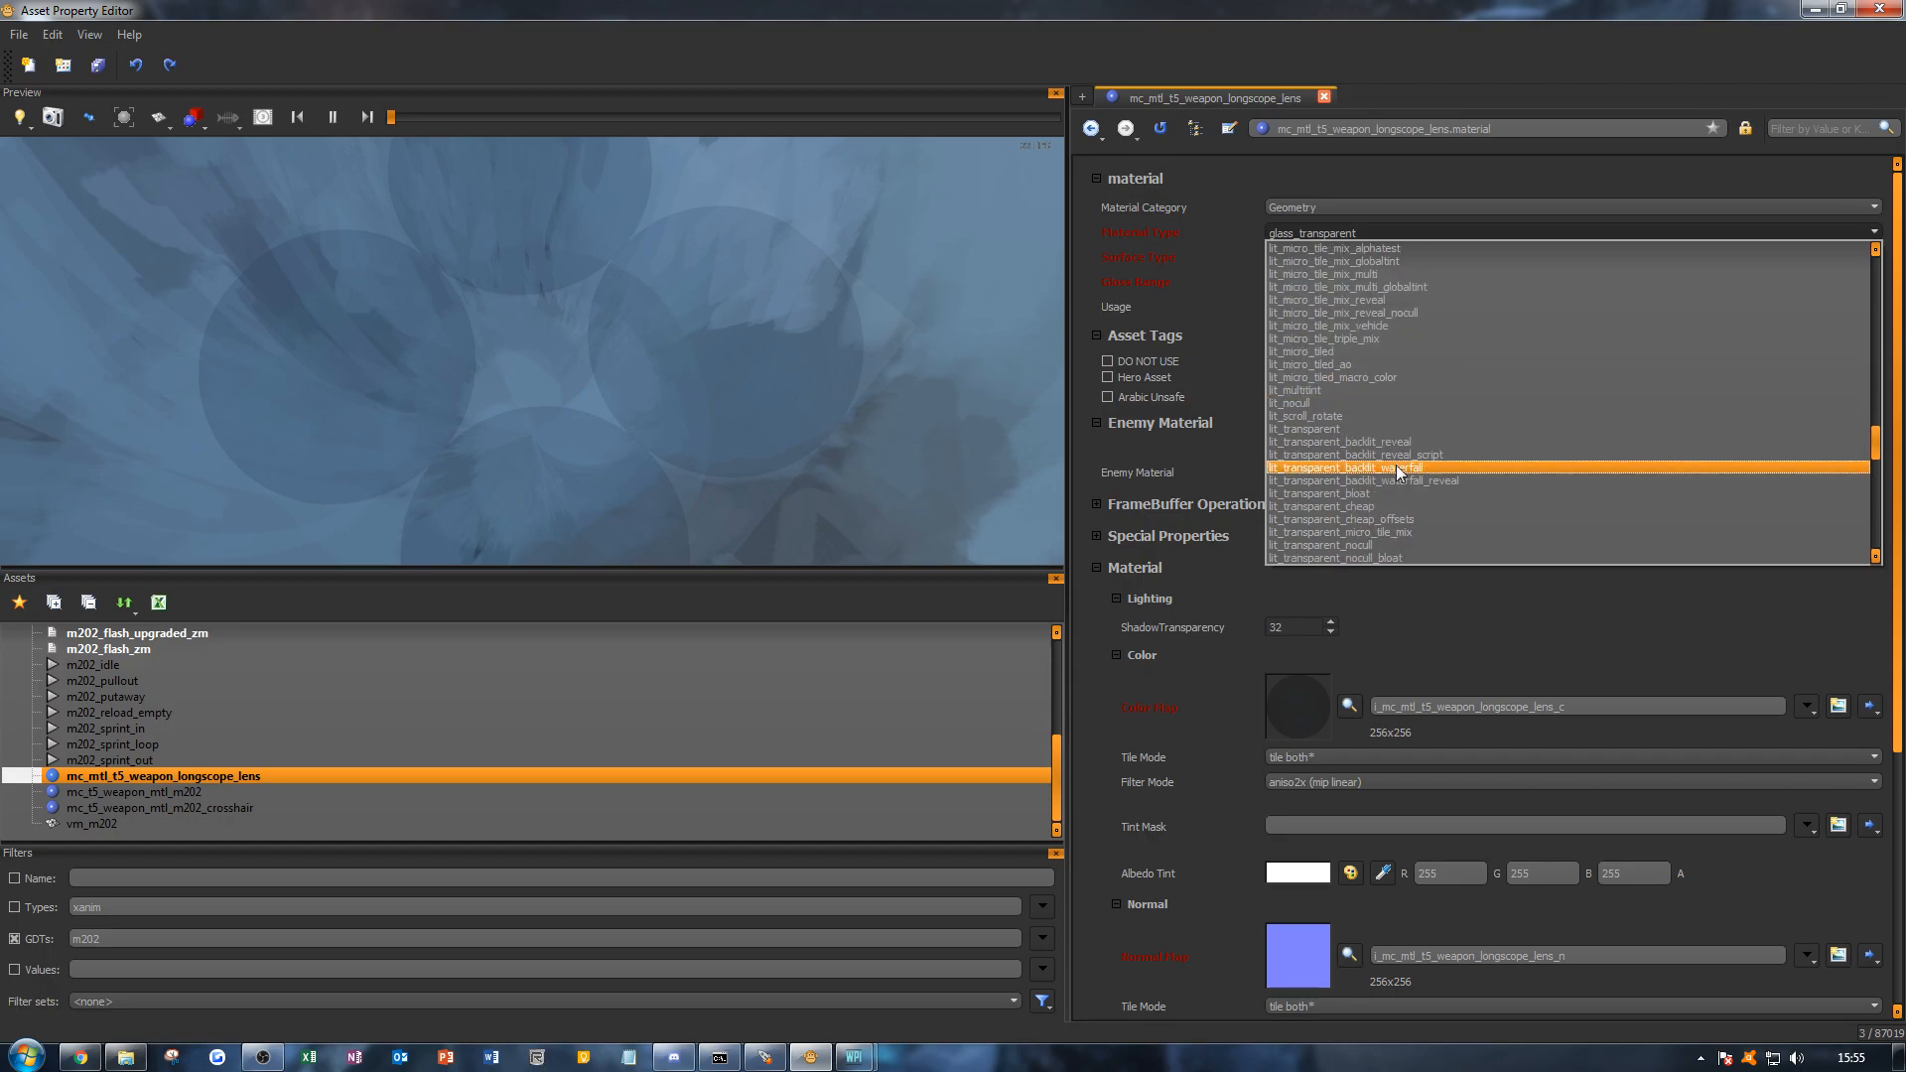
{"action": "left_click", "coordinate": [1389, 428]}
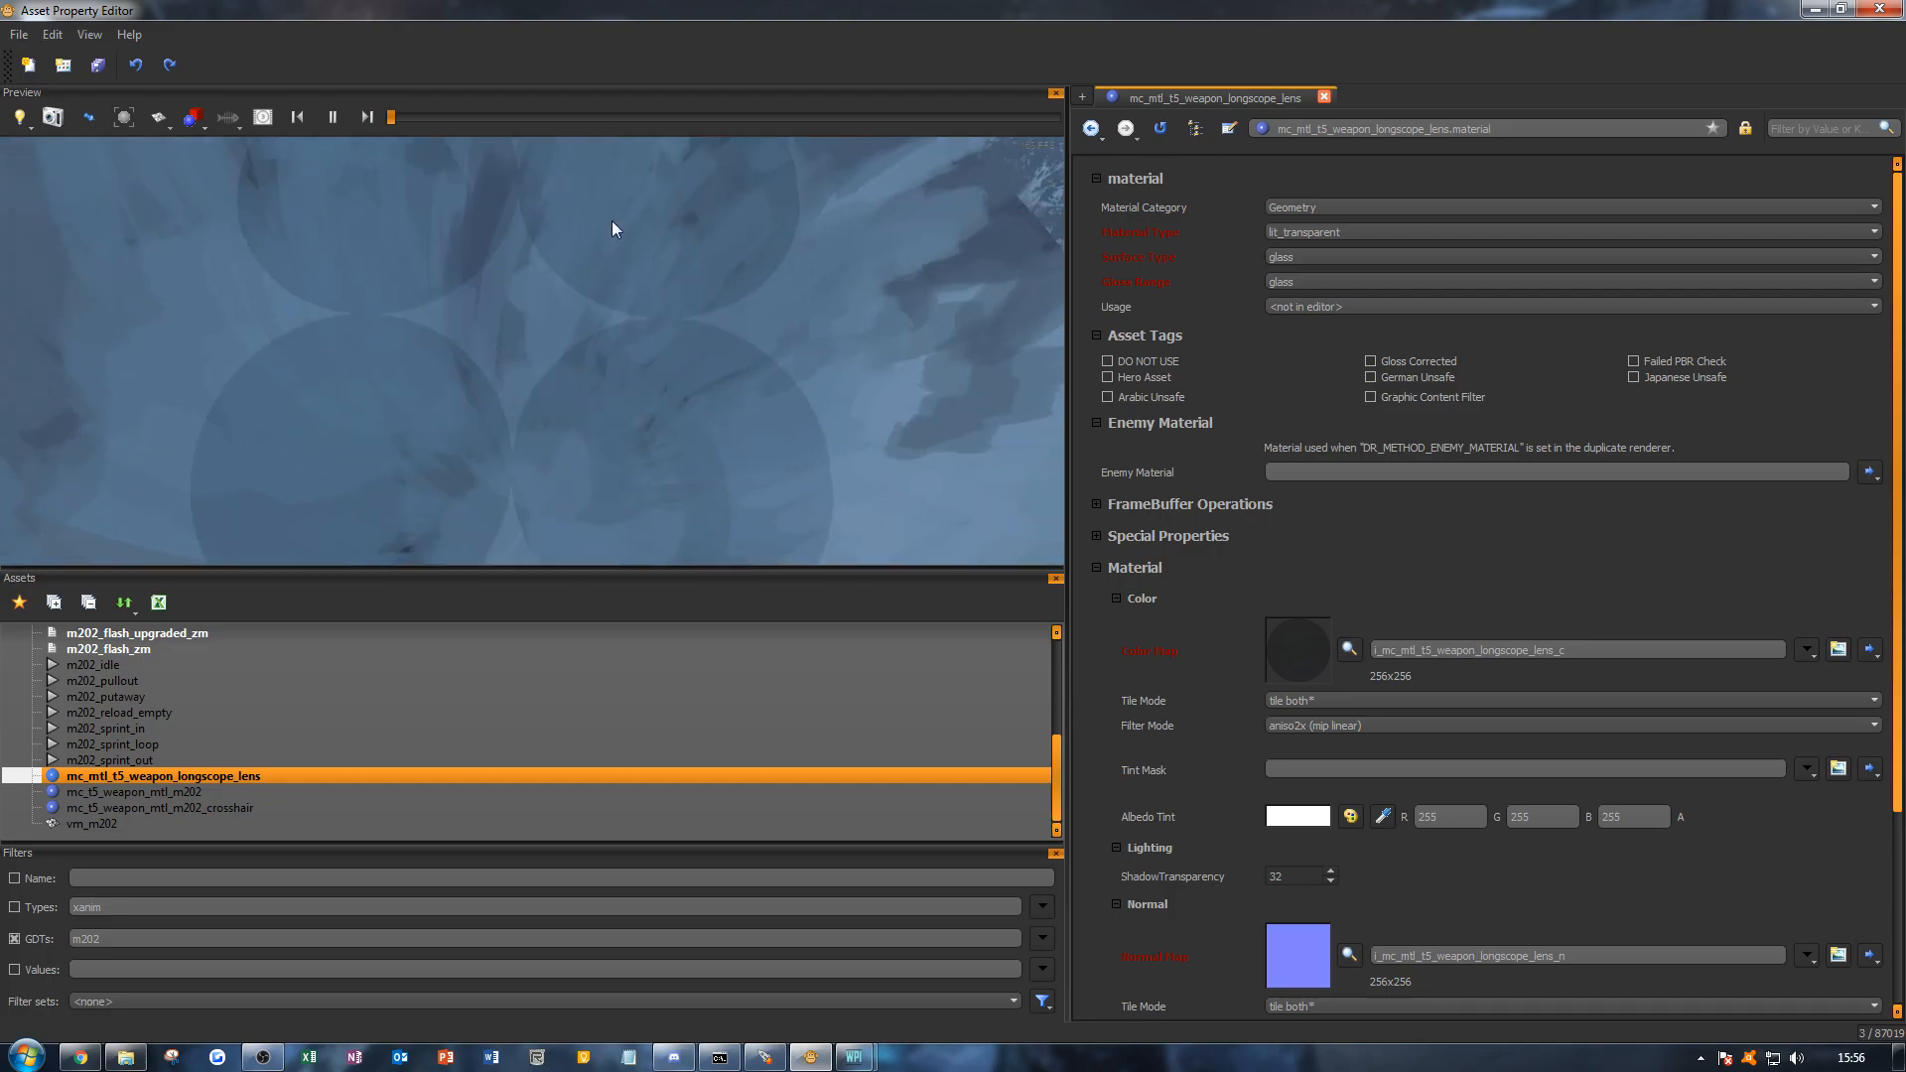
{"action": "scroll", "coordinate": [1540, 535], "scroll_direction": "down", "scroll_amount": 4}
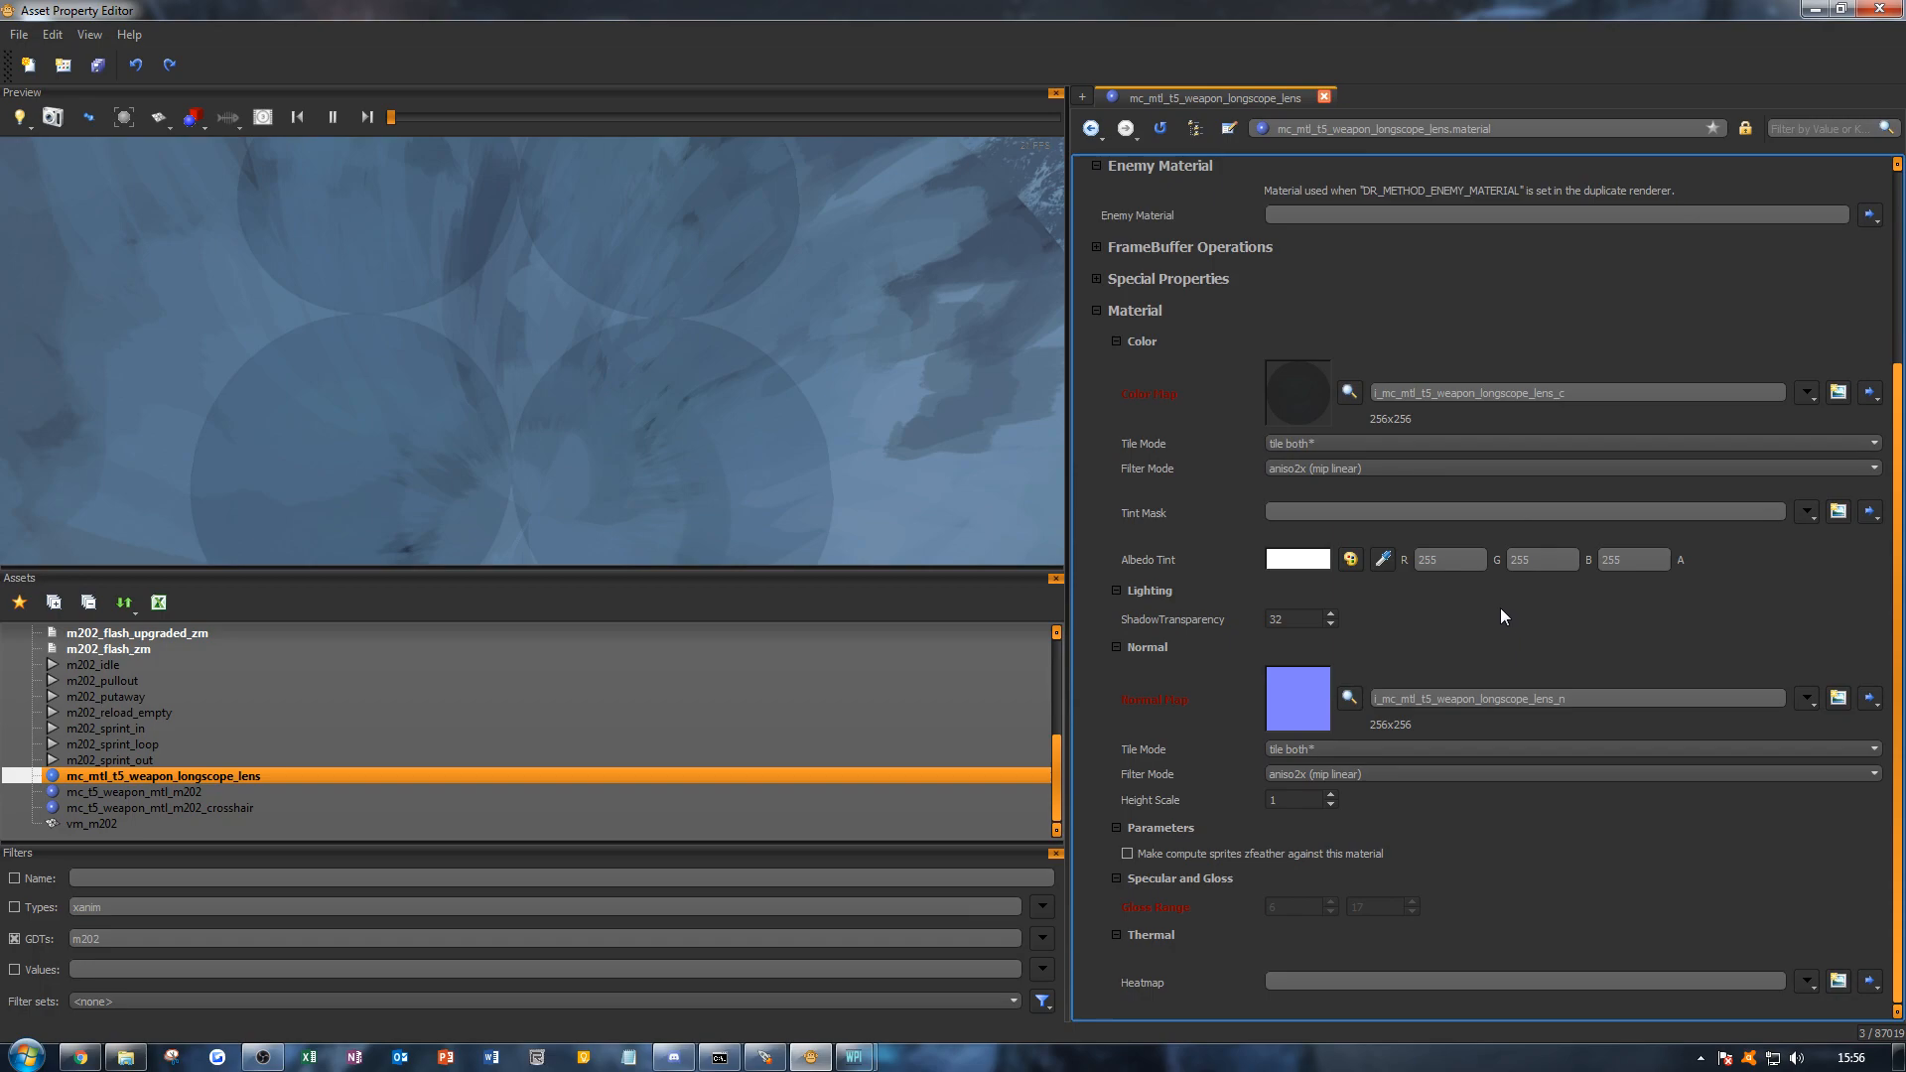
Step: View the longscope lens material's color map texture at full size and close the image
{"action": "left_click", "coordinate": [1349, 392]}
{"action": "scroll", "coordinate": [1322, 508], "scroll_direction": "up", "scroll_amount": 5}
{"action": "scroll", "coordinate": [1324, 512], "scroll_direction": "down", "scroll_amount": 3}
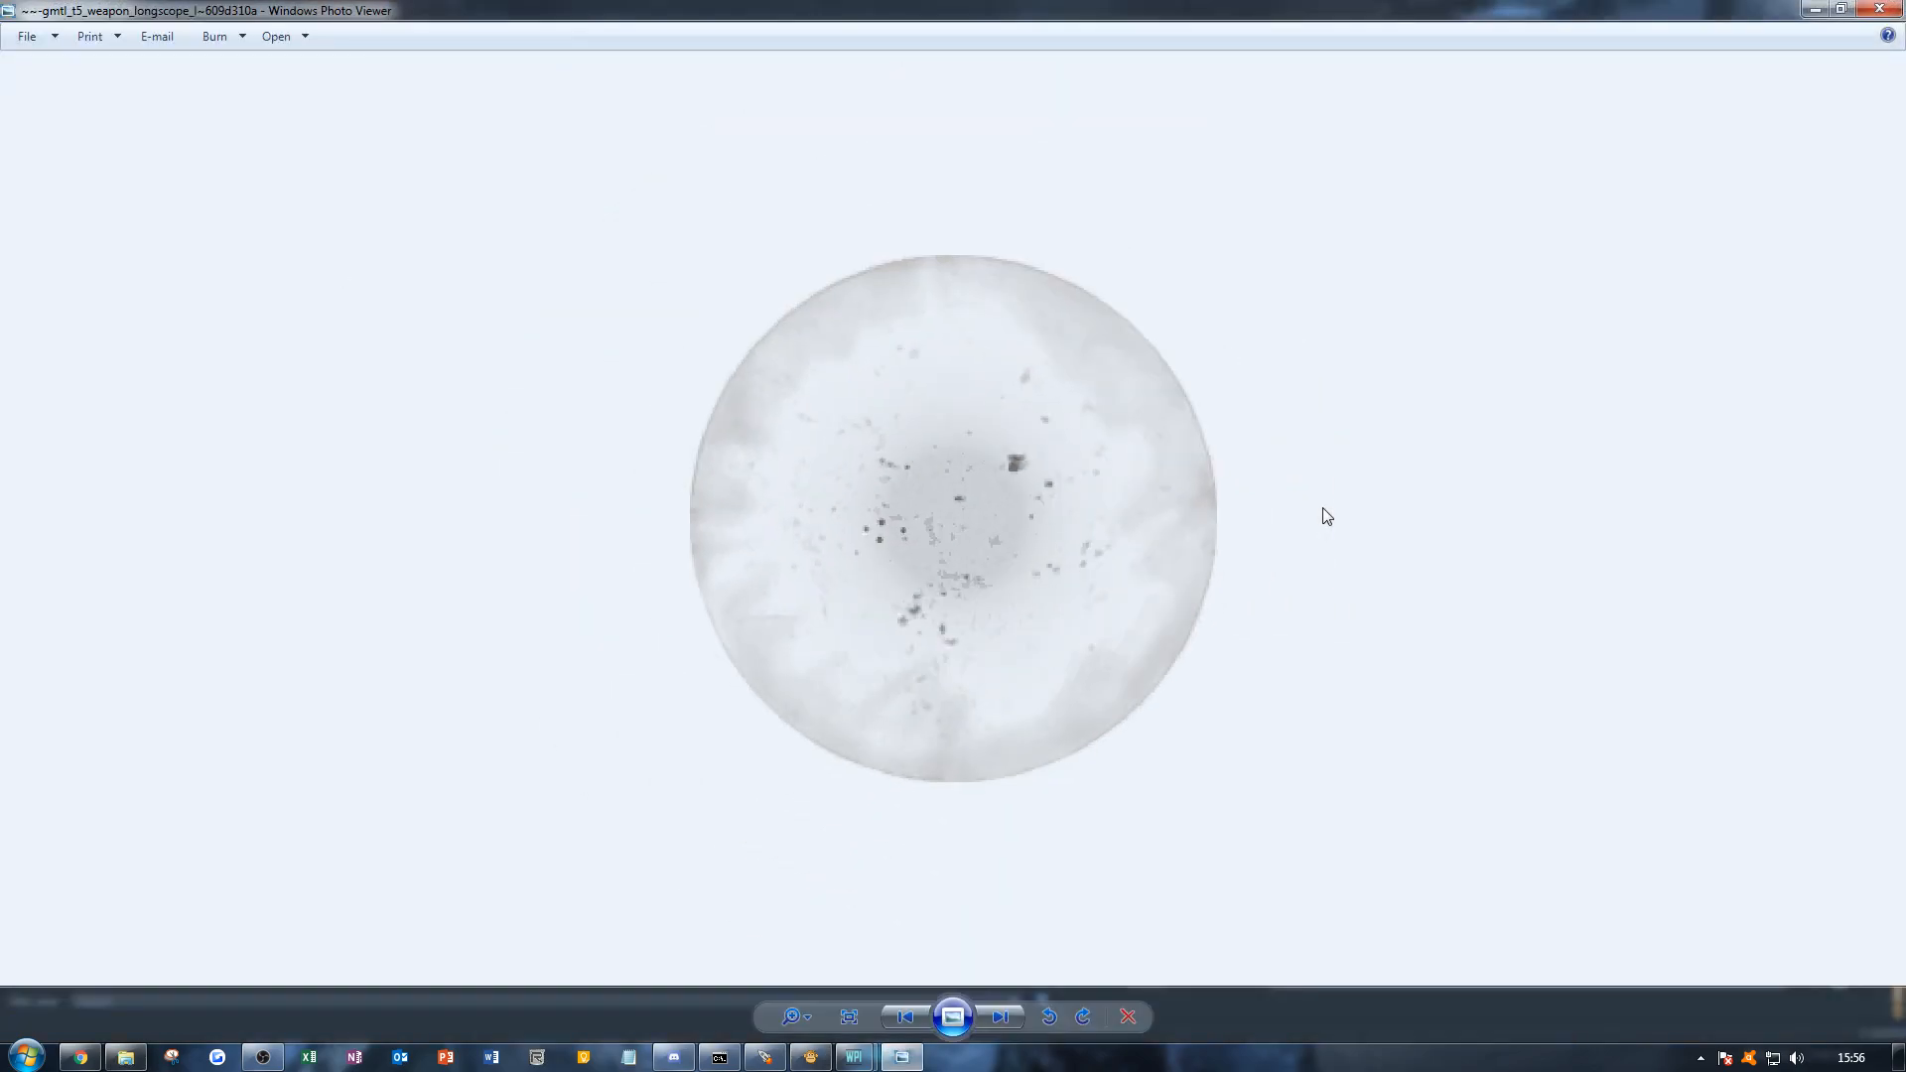
{"action": "left_click", "coordinate": [1879, 8]}
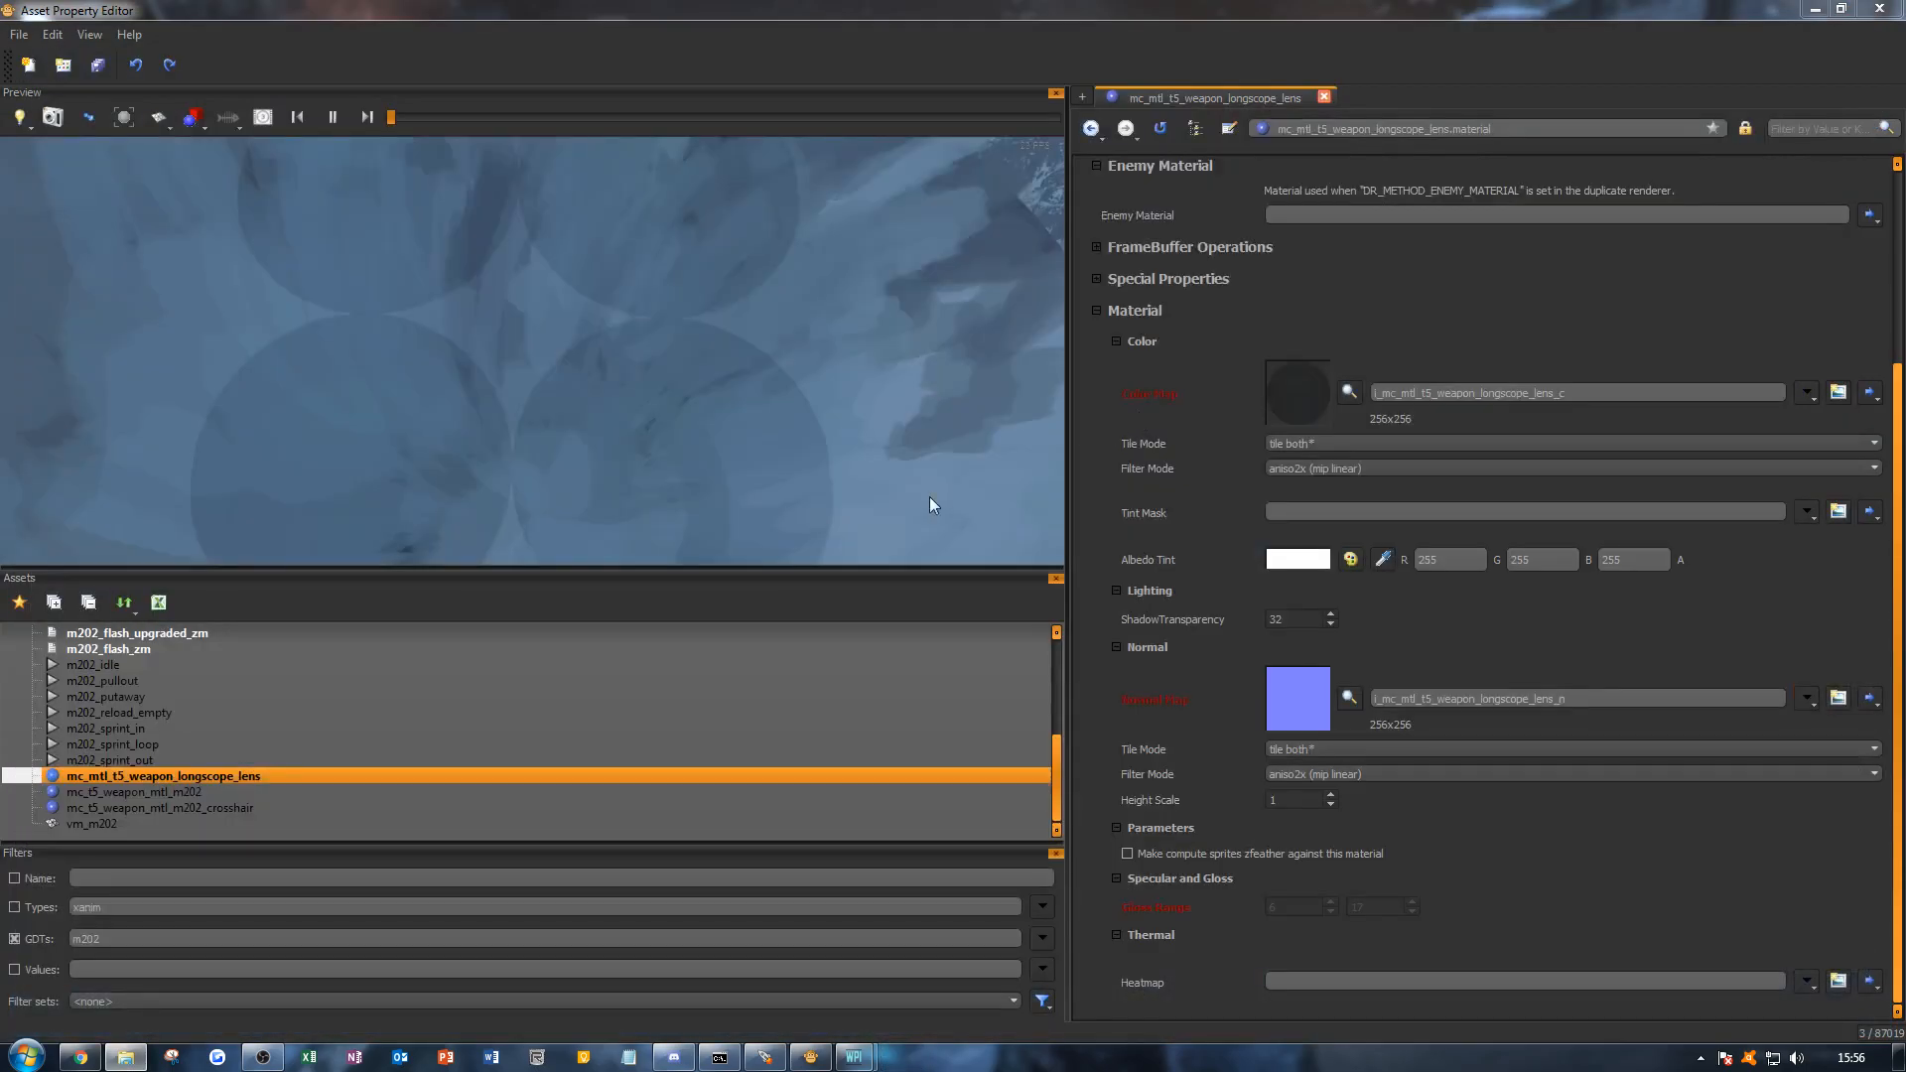
Step: Open the vm_m202 xmodel and inspect the scope lens, crosshair and launcher body from several angles in the preview
{"action": "left_click", "coordinate": [205, 825]}
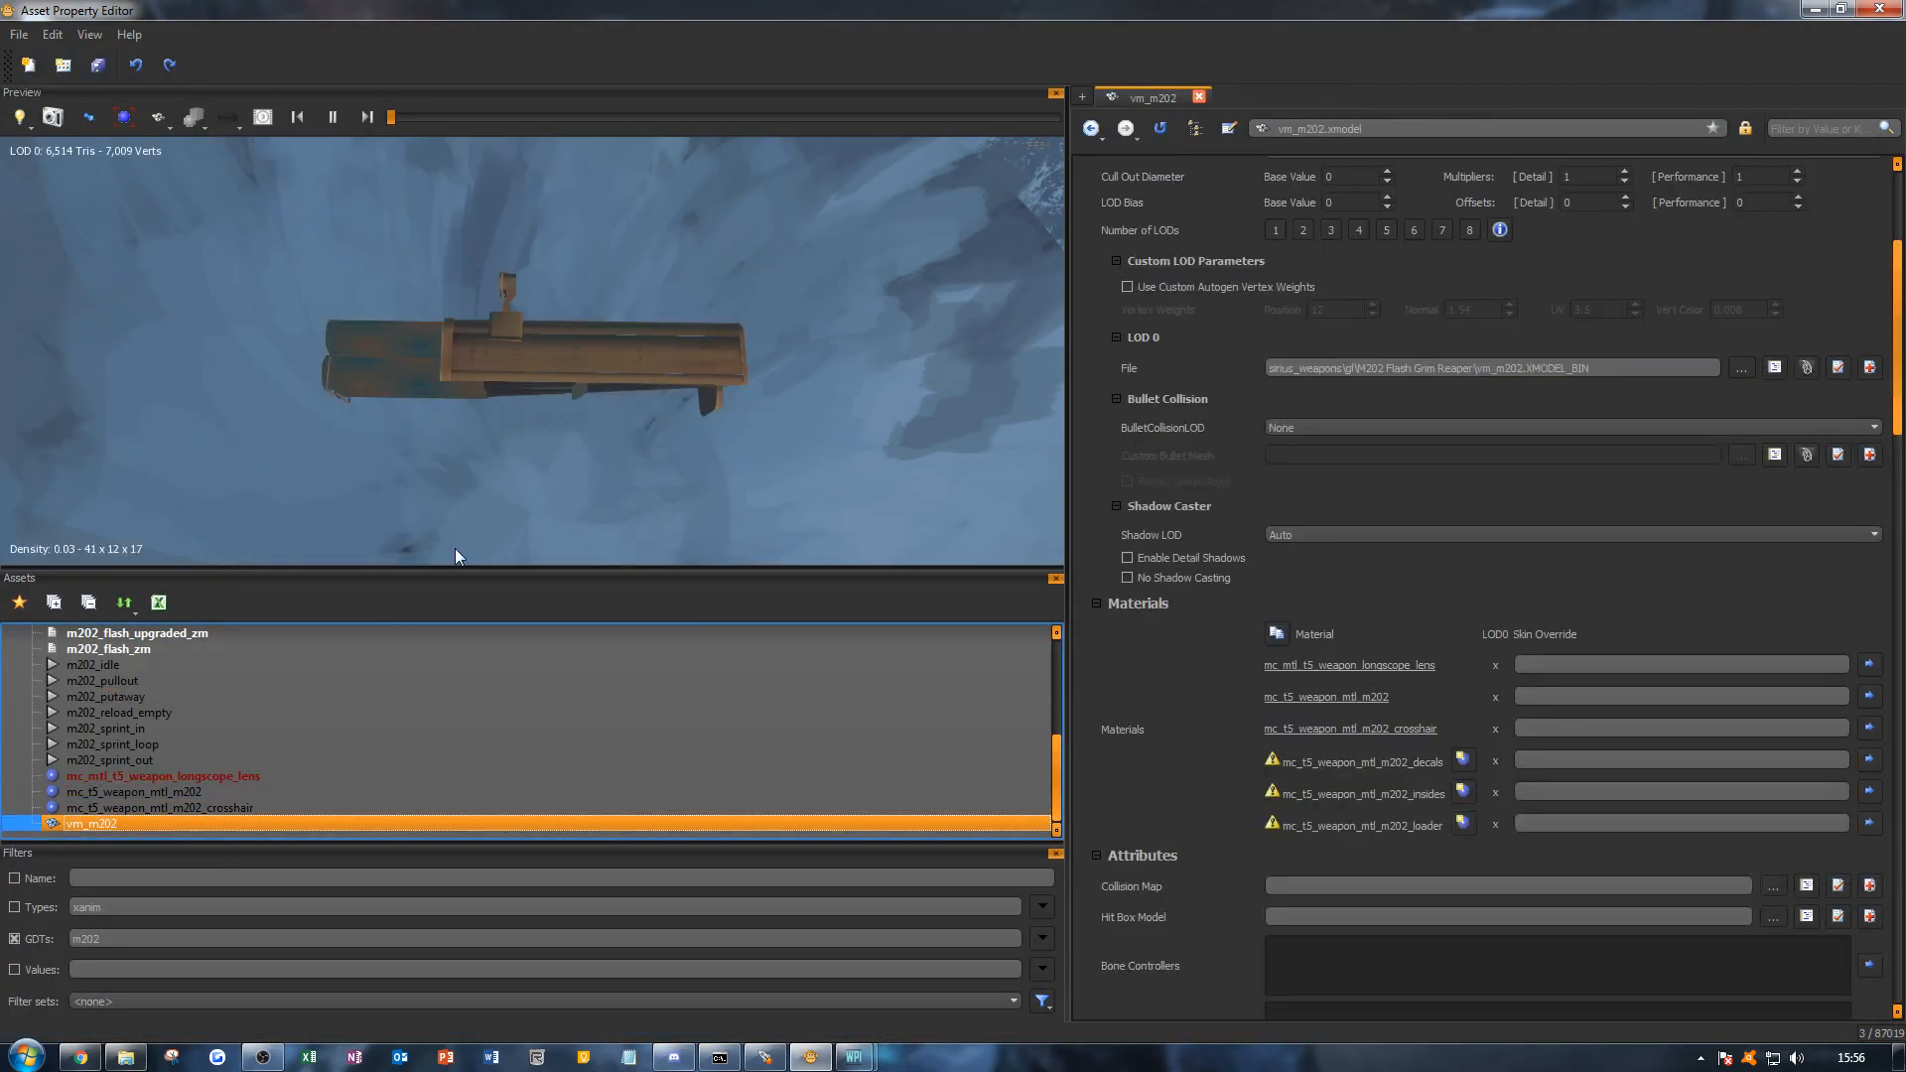
{"action": "left_click_drag", "start_coordinate": [534, 451], "coordinate": [725, 347], "text": "alt"}
{"action": "right_click_drag", "start_coordinate": [724, 347], "coordinate": [814, 347], "text": "alt"}
{"action": "left_click_drag", "start_coordinate": [814, 347], "coordinate": [894, 426], "text": "alt"}
{"action": "left_click_drag", "start_coordinate": [586, 354], "coordinate": [551, 323], "text": "alt"}
{"action": "mouse_move", "coordinate": [551, 322]}
{"action": "middle_mouse_down", "text": "alt"}
{"action": "mouse_move", "coordinate": [794, 342]}
{"action": "mouse_move", "coordinate": [516, 323]}
{"action": "middle_mouse_up", "text": "alt"}
{"action": "left_click_drag", "start_coordinate": [517, 322], "coordinate": [583, 313], "text": "alt"}
{"action": "scroll", "coordinate": [592, 361], "scroll_direction": "up", "scroll_amount": 3}
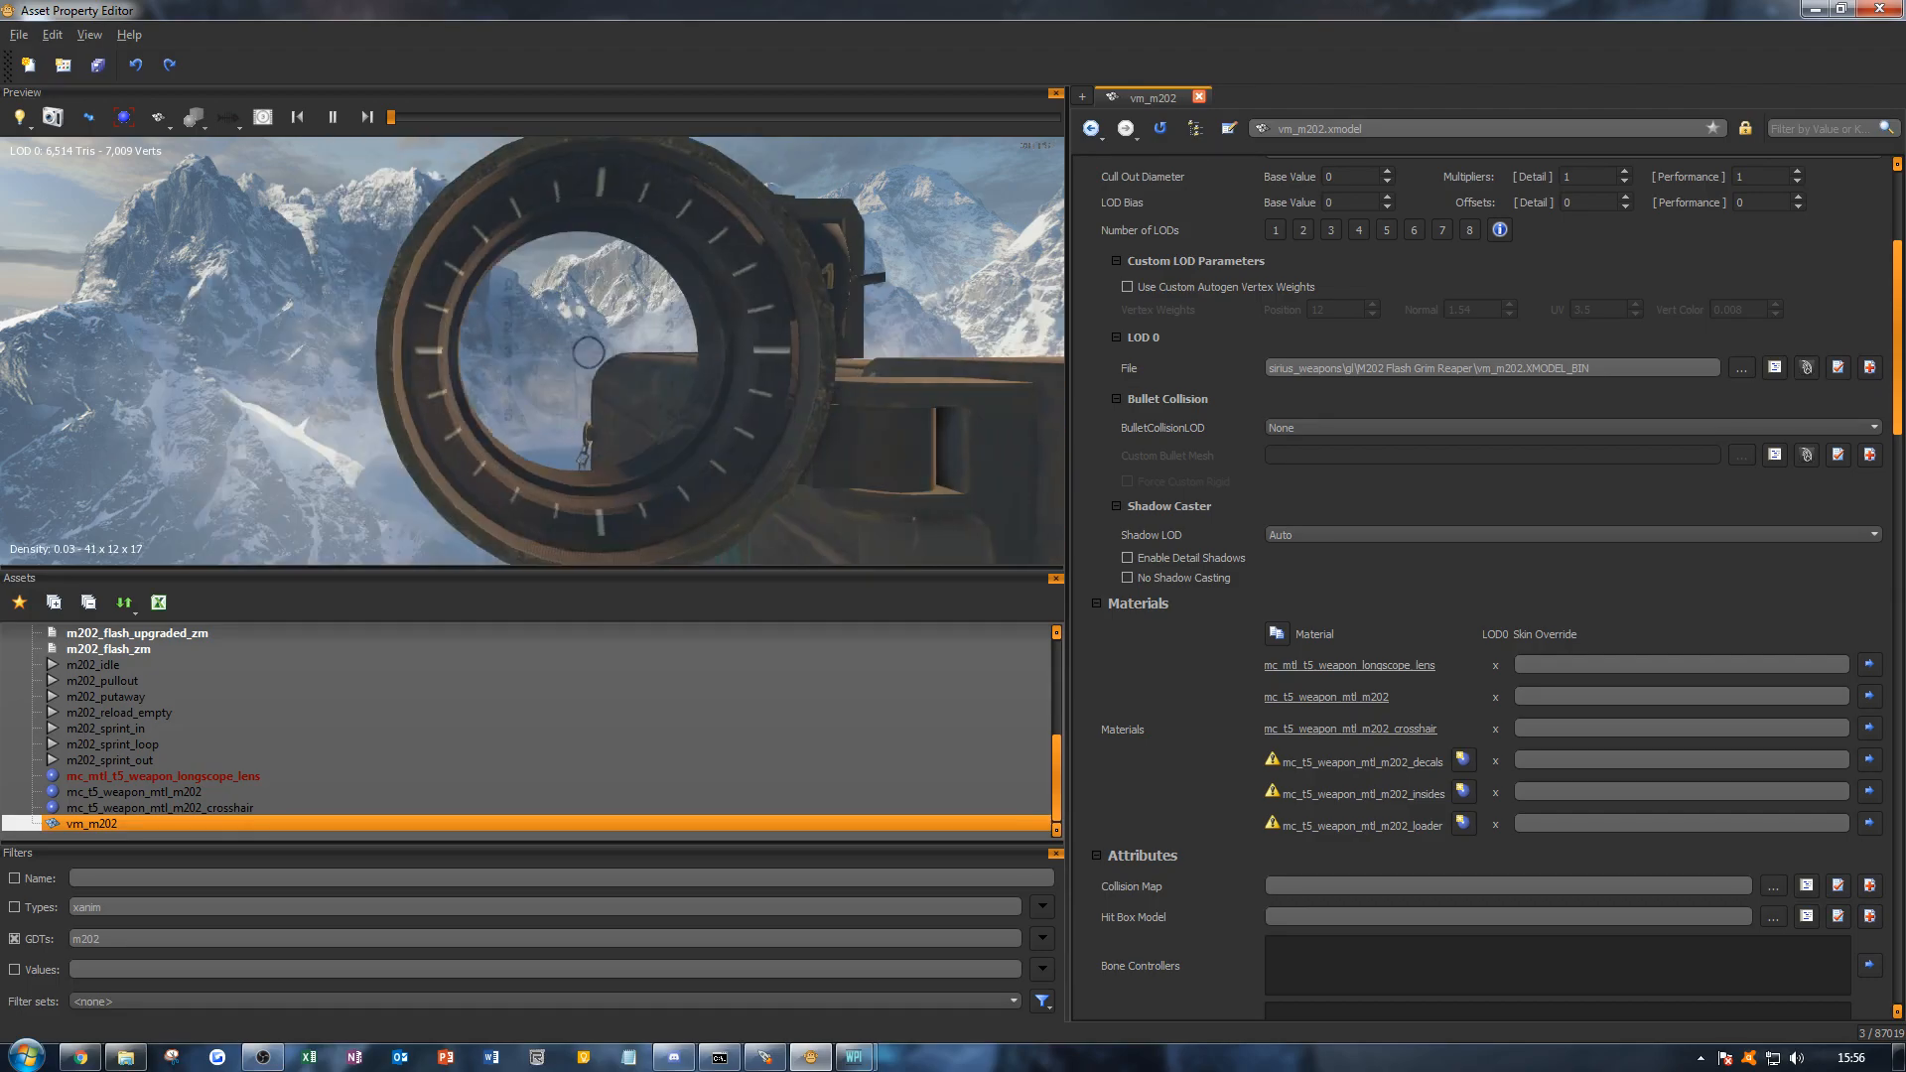
{"action": "mouse_move", "coordinate": [671, 371]}
{"action": "right_mouse_down", "text": "alt"}
{"action": "mouse_move", "coordinate": [596, 371]}
{"action": "mouse_move", "coordinate": [734, 371]}
{"action": "mouse_move", "coordinate": [675, 371]}
{"action": "right_mouse_up", "text": "alt"}
{"action": "mouse_move", "coordinate": [675, 371]}
{"action": "left_mouse_down", "text": "alt"}
{"action": "mouse_move", "coordinate": [640, 375]}
{"action": "mouse_move", "coordinate": [679, 405]}
{"action": "mouse_move", "coordinate": [651, 369]}
{"action": "left_mouse_up", "text": "alt"}
{"action": "right_click_drag", "start_coordinate": [651, 369], "coordinate": [605, 373], "text": "alt"}
{"action": "left_click_drag", "start_coordinate": [606, 374], "coordinate": [701, 377], "text": "alt"}
{"action": "right_click_drag", "start_coordinate": [700, 377], "coordinate": [766, 377], "text": "alt"}
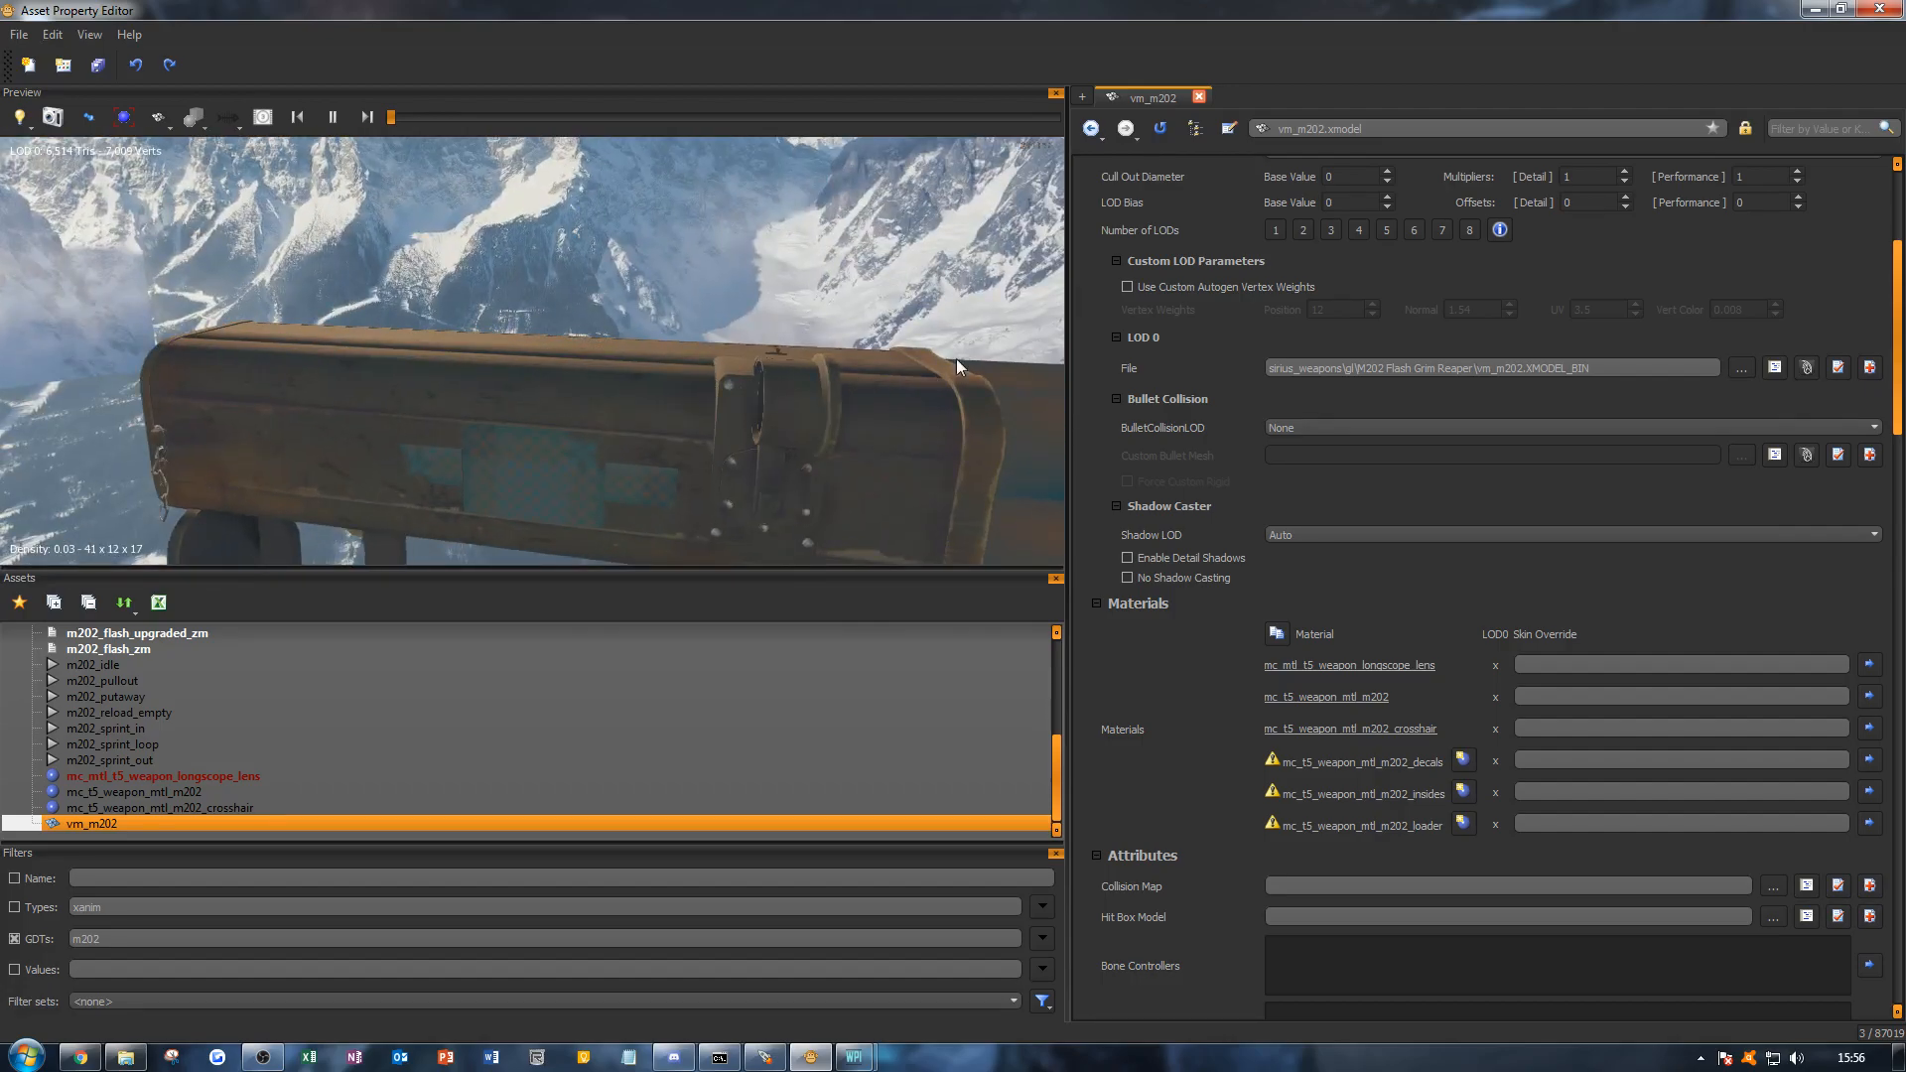
Step: Create the missing material mc_t5_weapon_mtl_m202_decals in the m202_grim_reaper_bo1 GDT and set its material type to lit_weapon
{"action": "left_click", "coordinate": [1563, 602]}
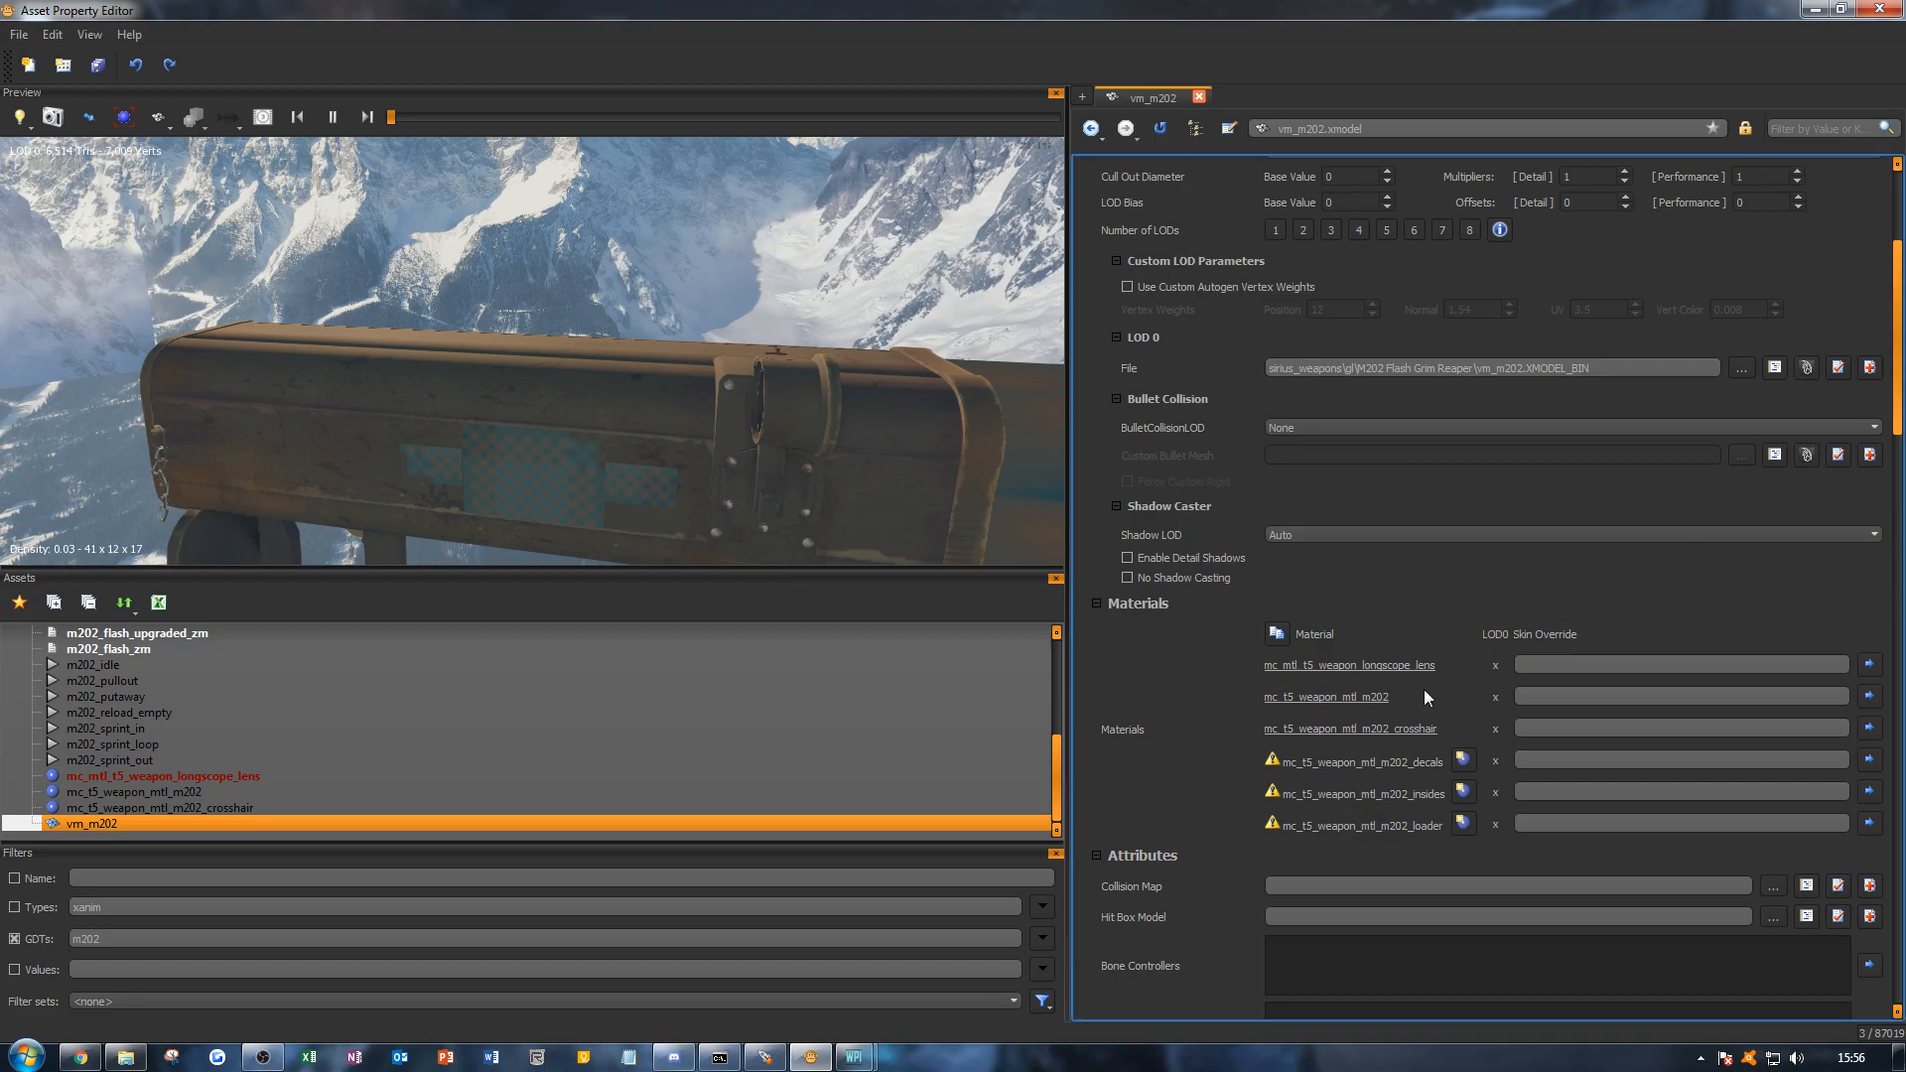
{"action": "left_click", "coordinate": [1462, 761]}
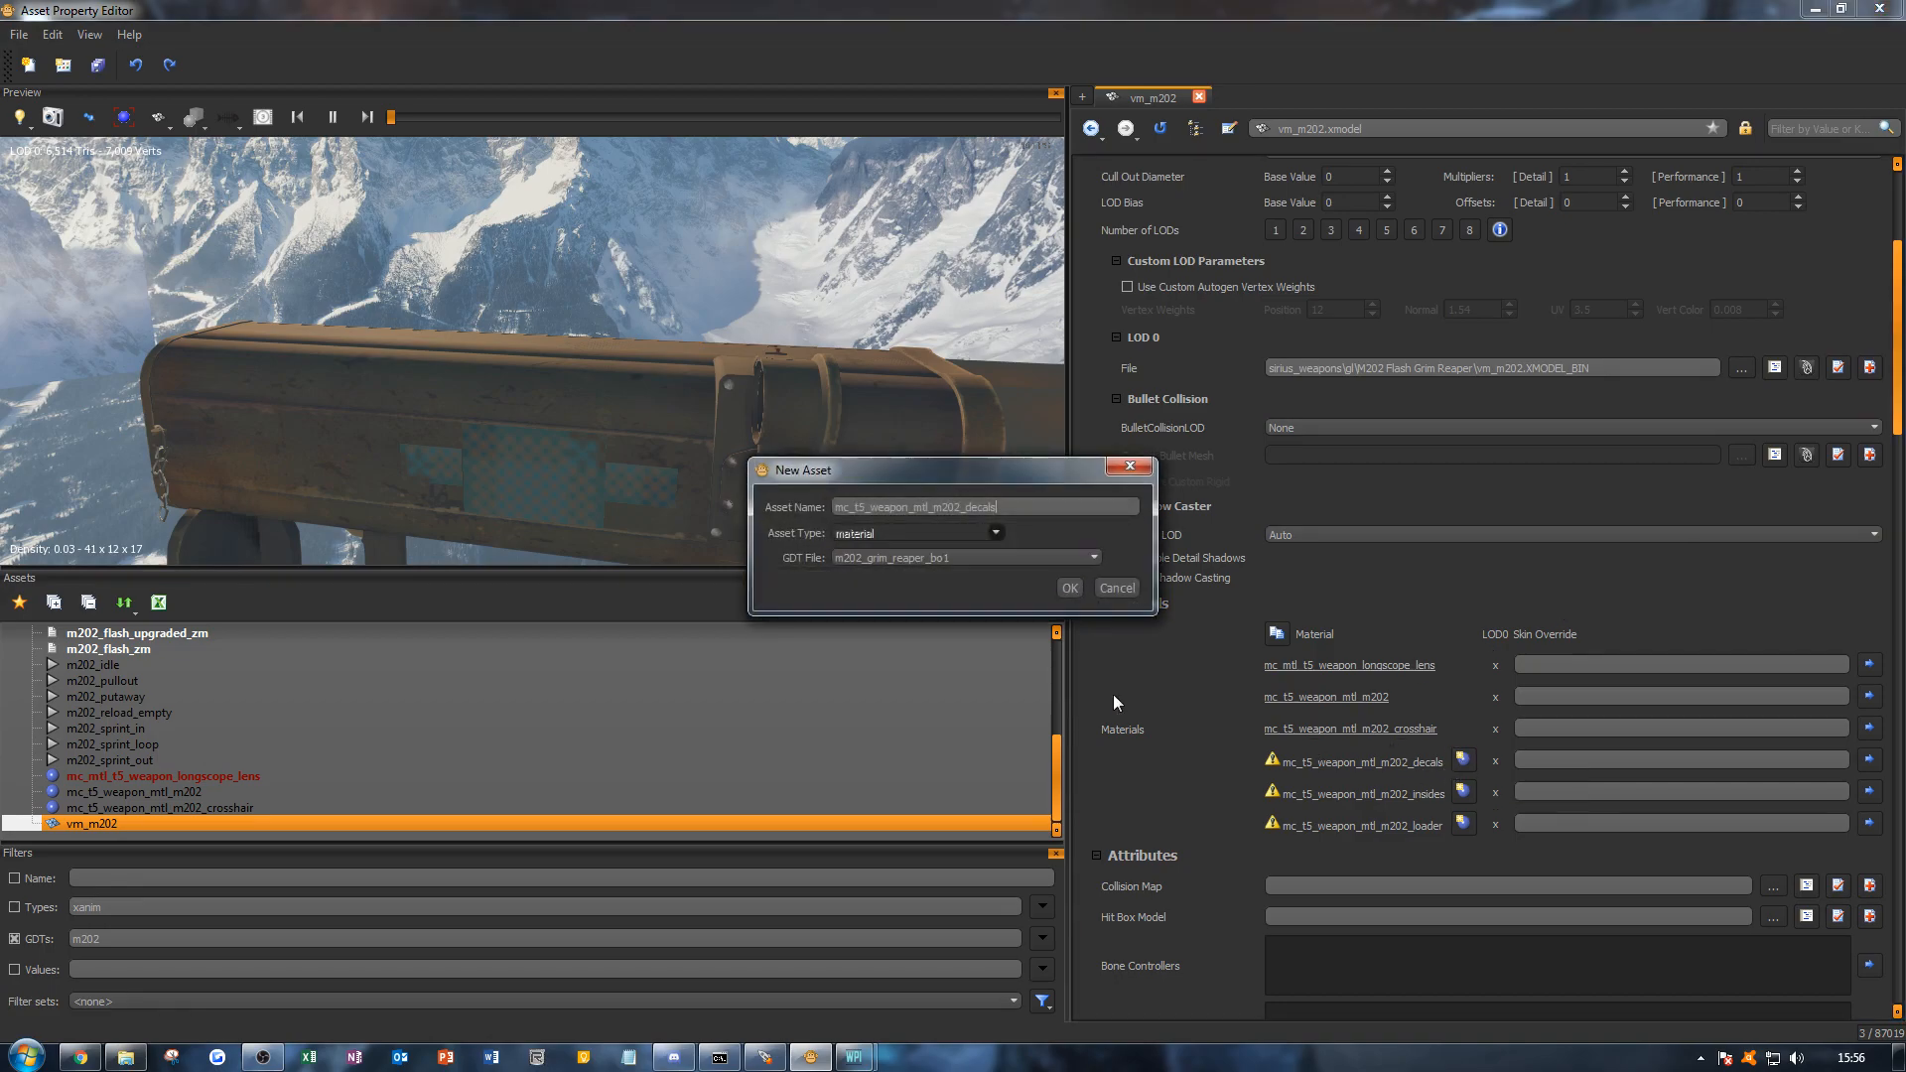
{"action": "left_click", "coordinate": [1070, 588]}
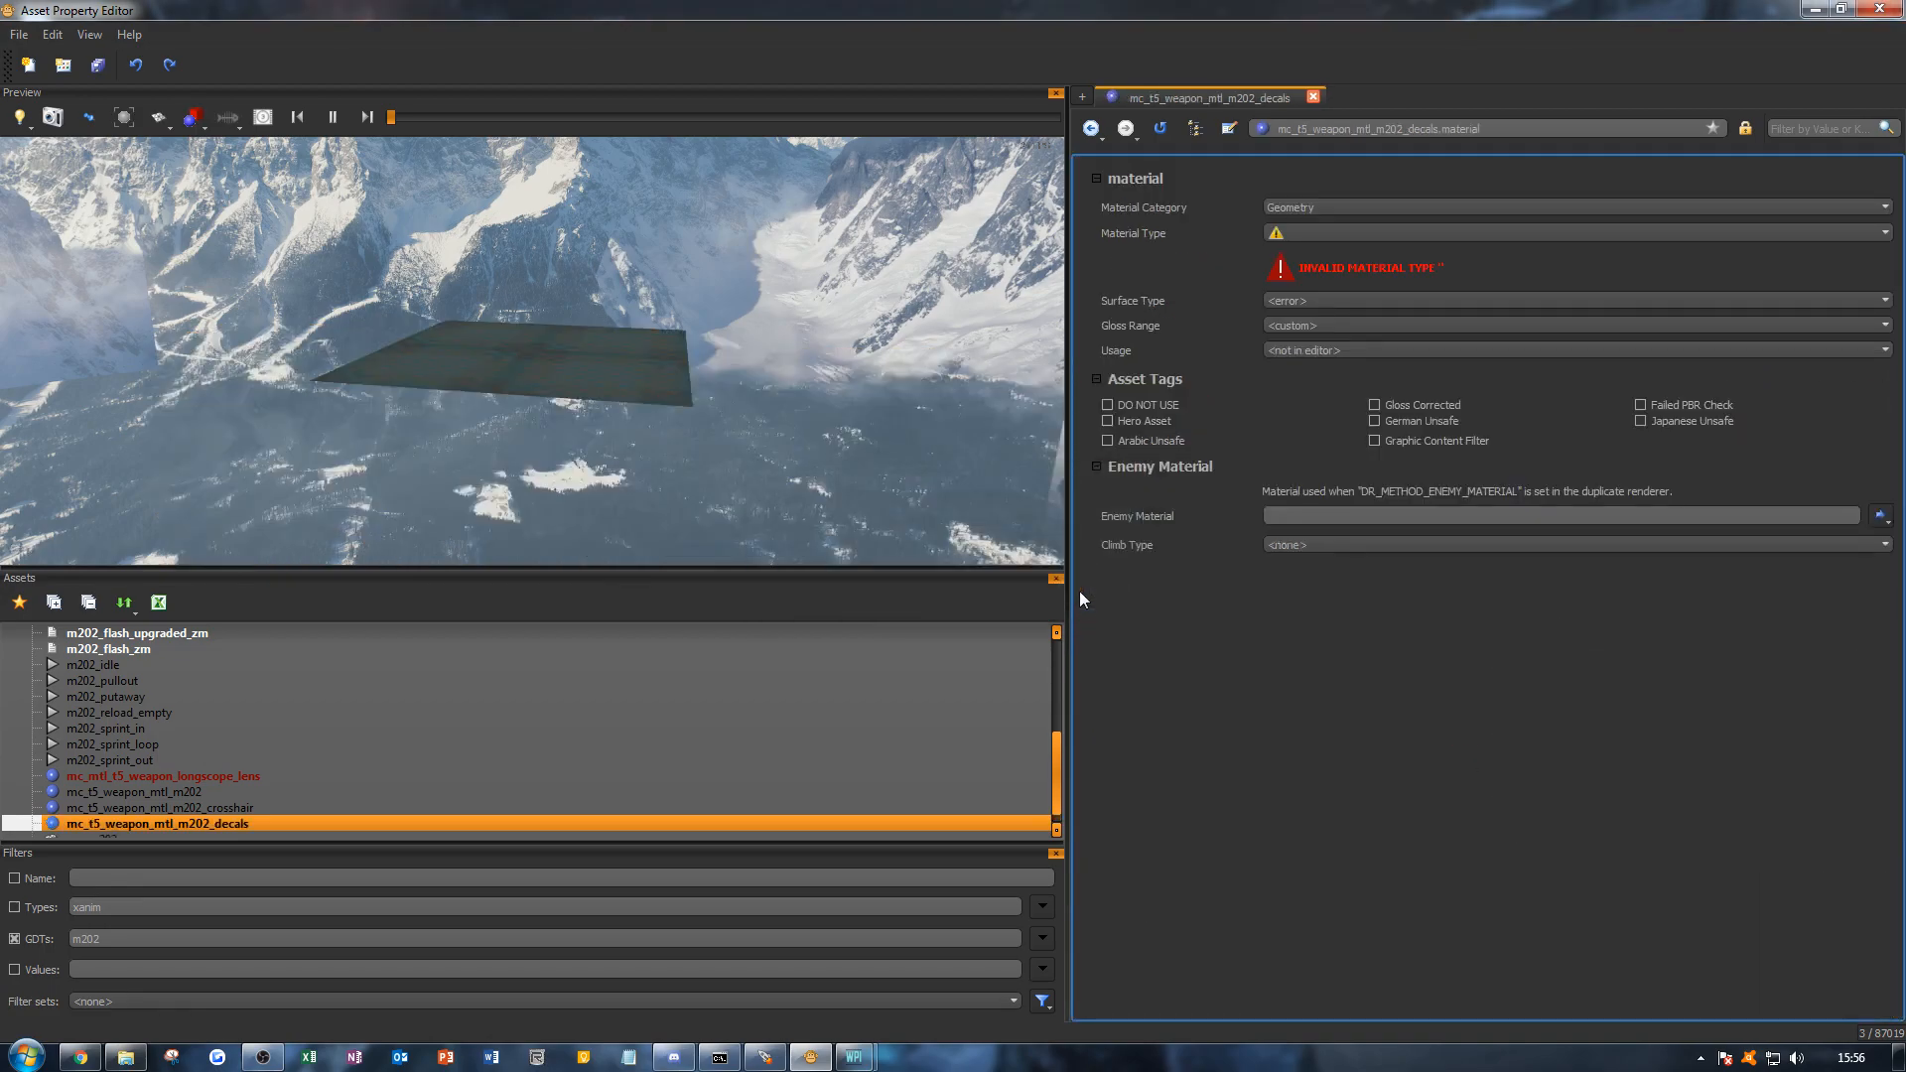
{"action": "left_click", "coordinate": [1407, 228]}
{"action": "scroll", "coordinate": [1389, 454], "scroll_direction": "down", "scroll_amount": 20}
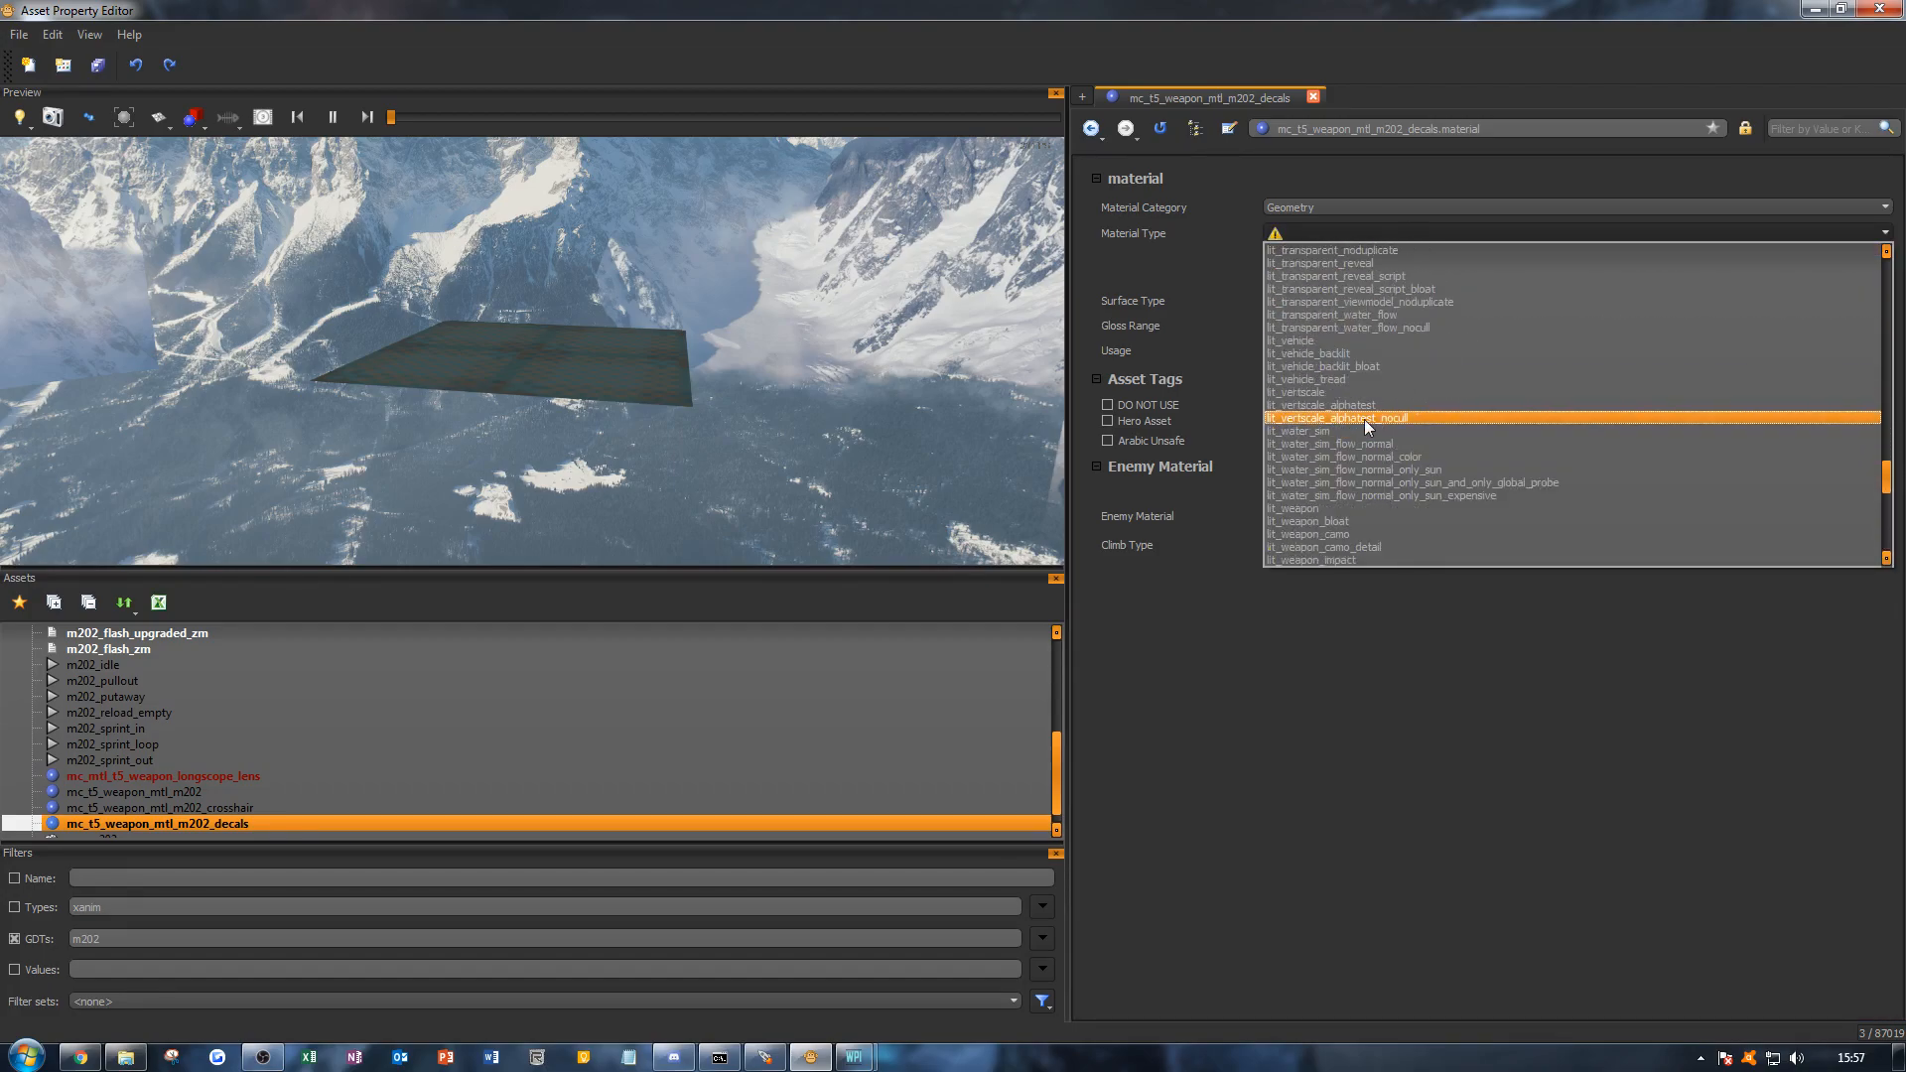
{"action": "left_click", "coordinate": [1357, 508]}
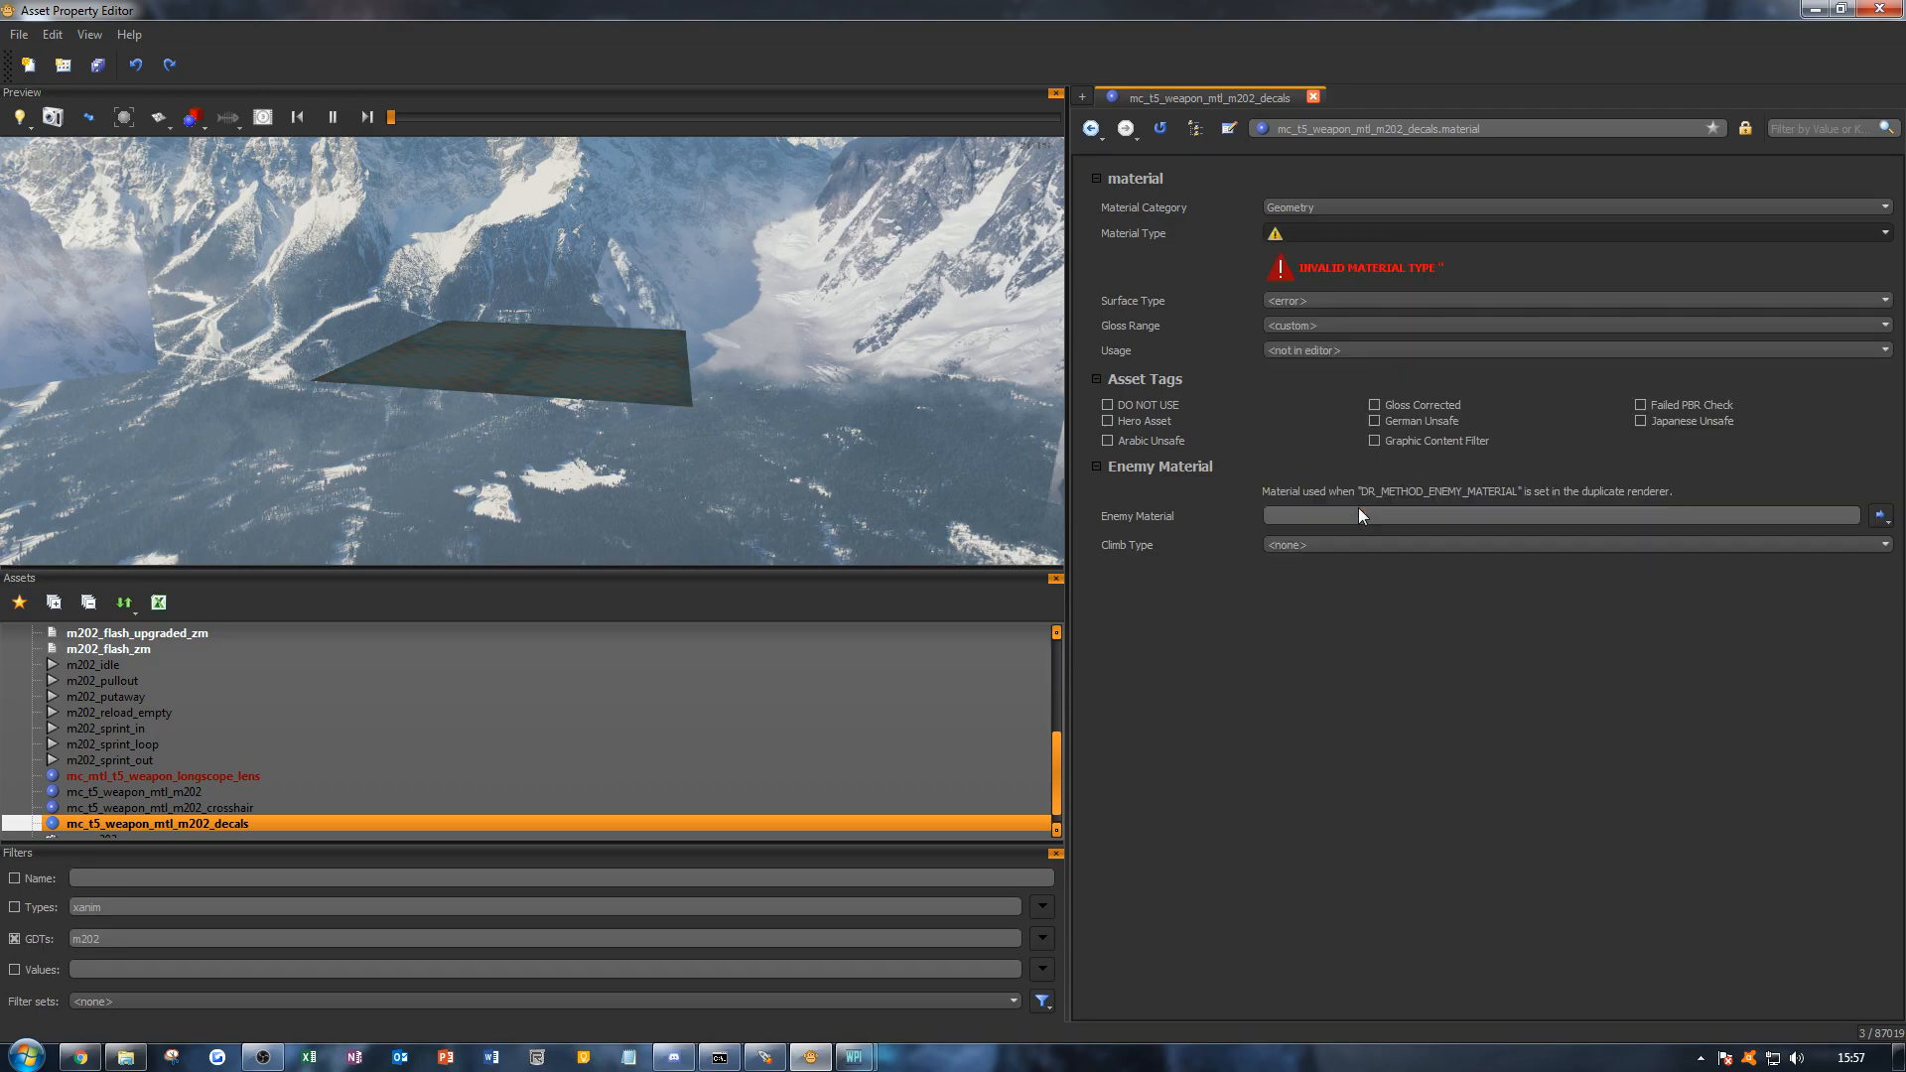
Step: Check the ~-gt5_weapon_m202_decals_c texture and set the decals material's surface type to metal
{"action": "left_click", "coordinate": [1278, 259]}
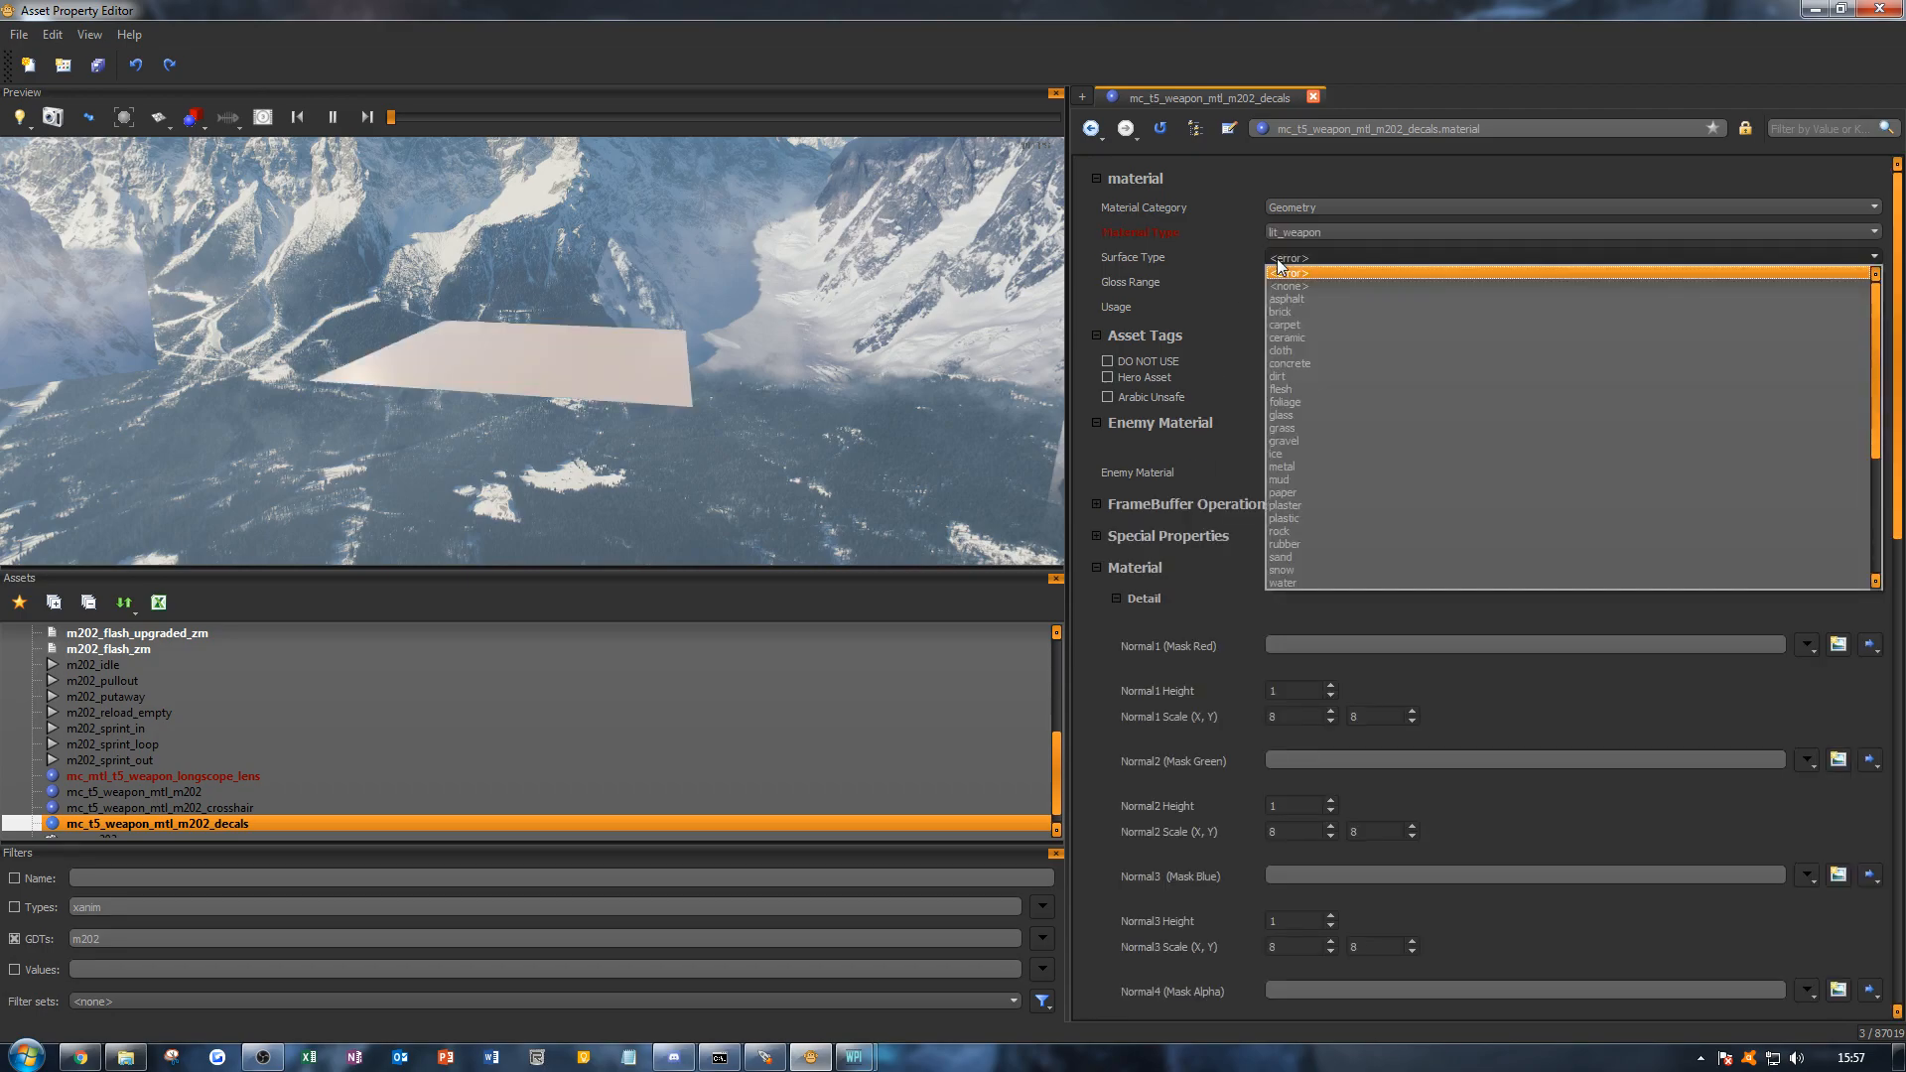
{"action": "key", "text": "alt+Tab"}
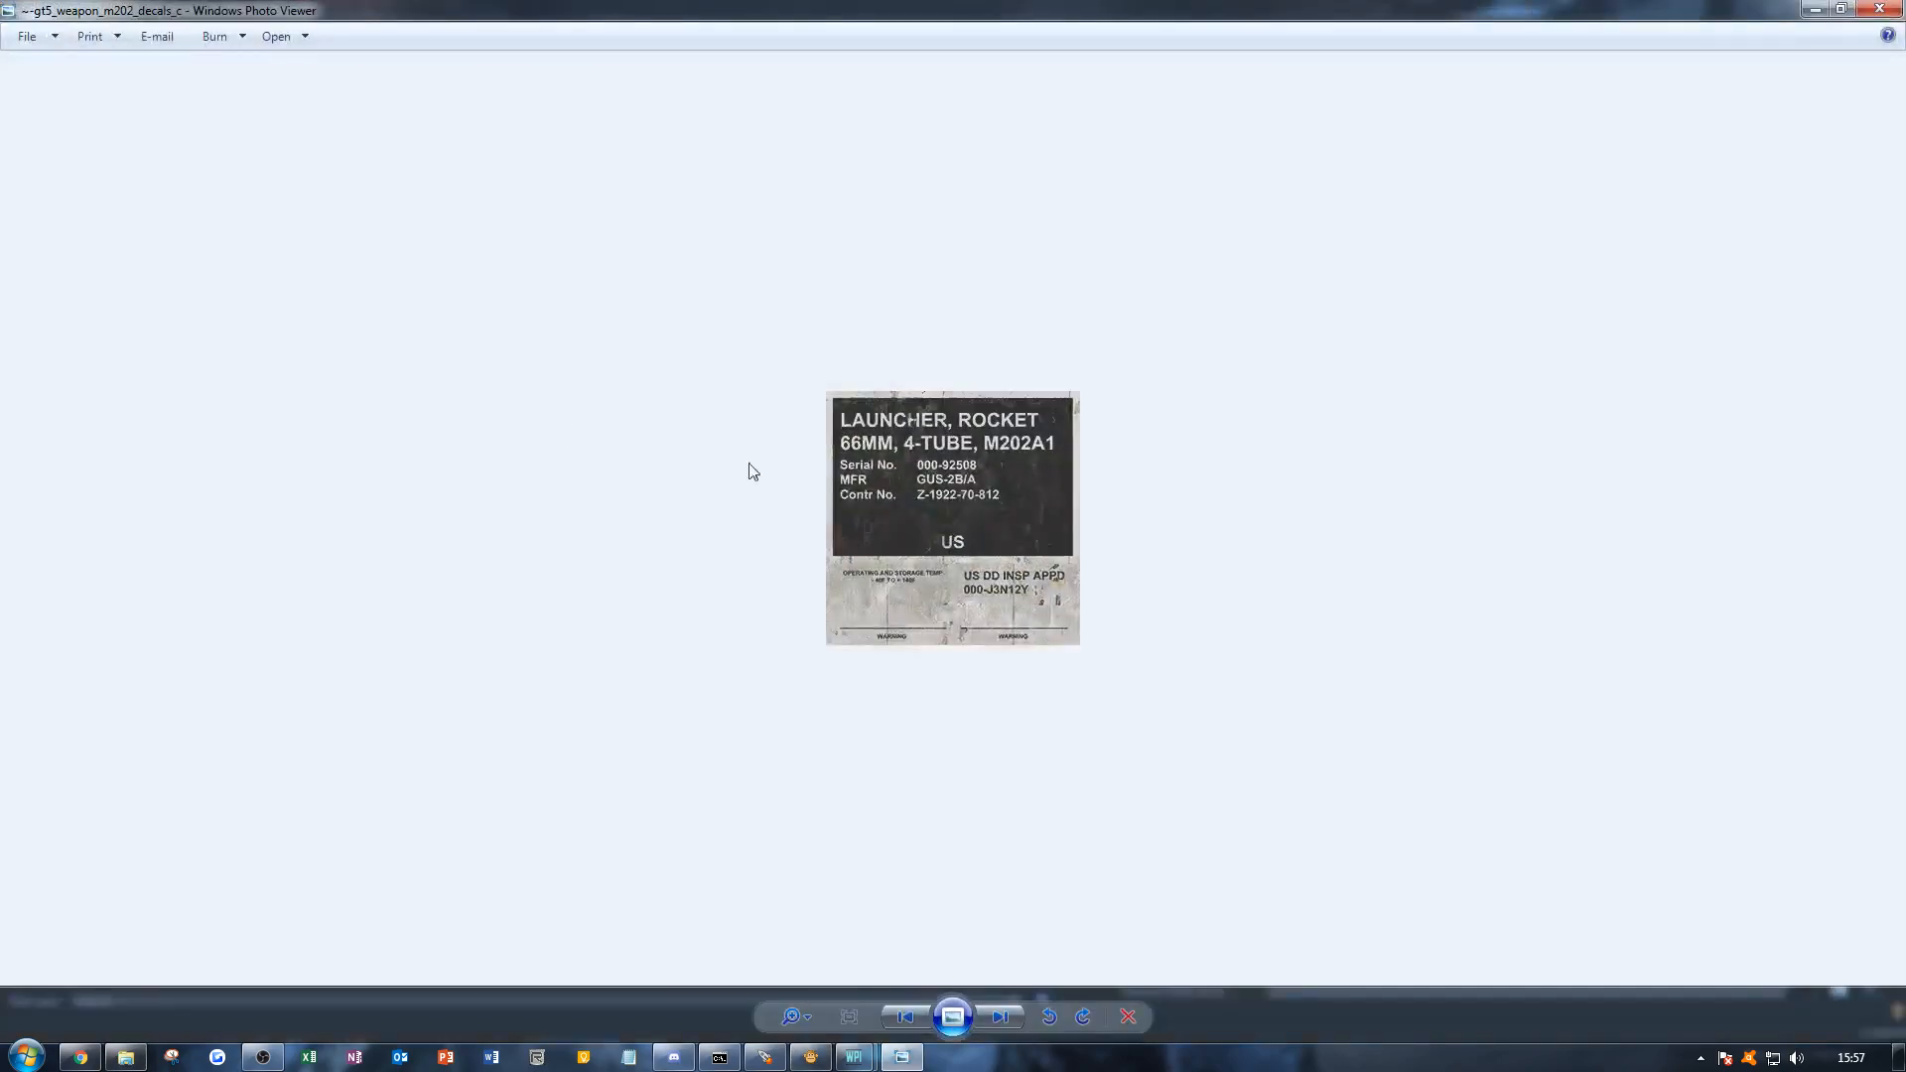
{"action": "key", "text": "alt+F4"}
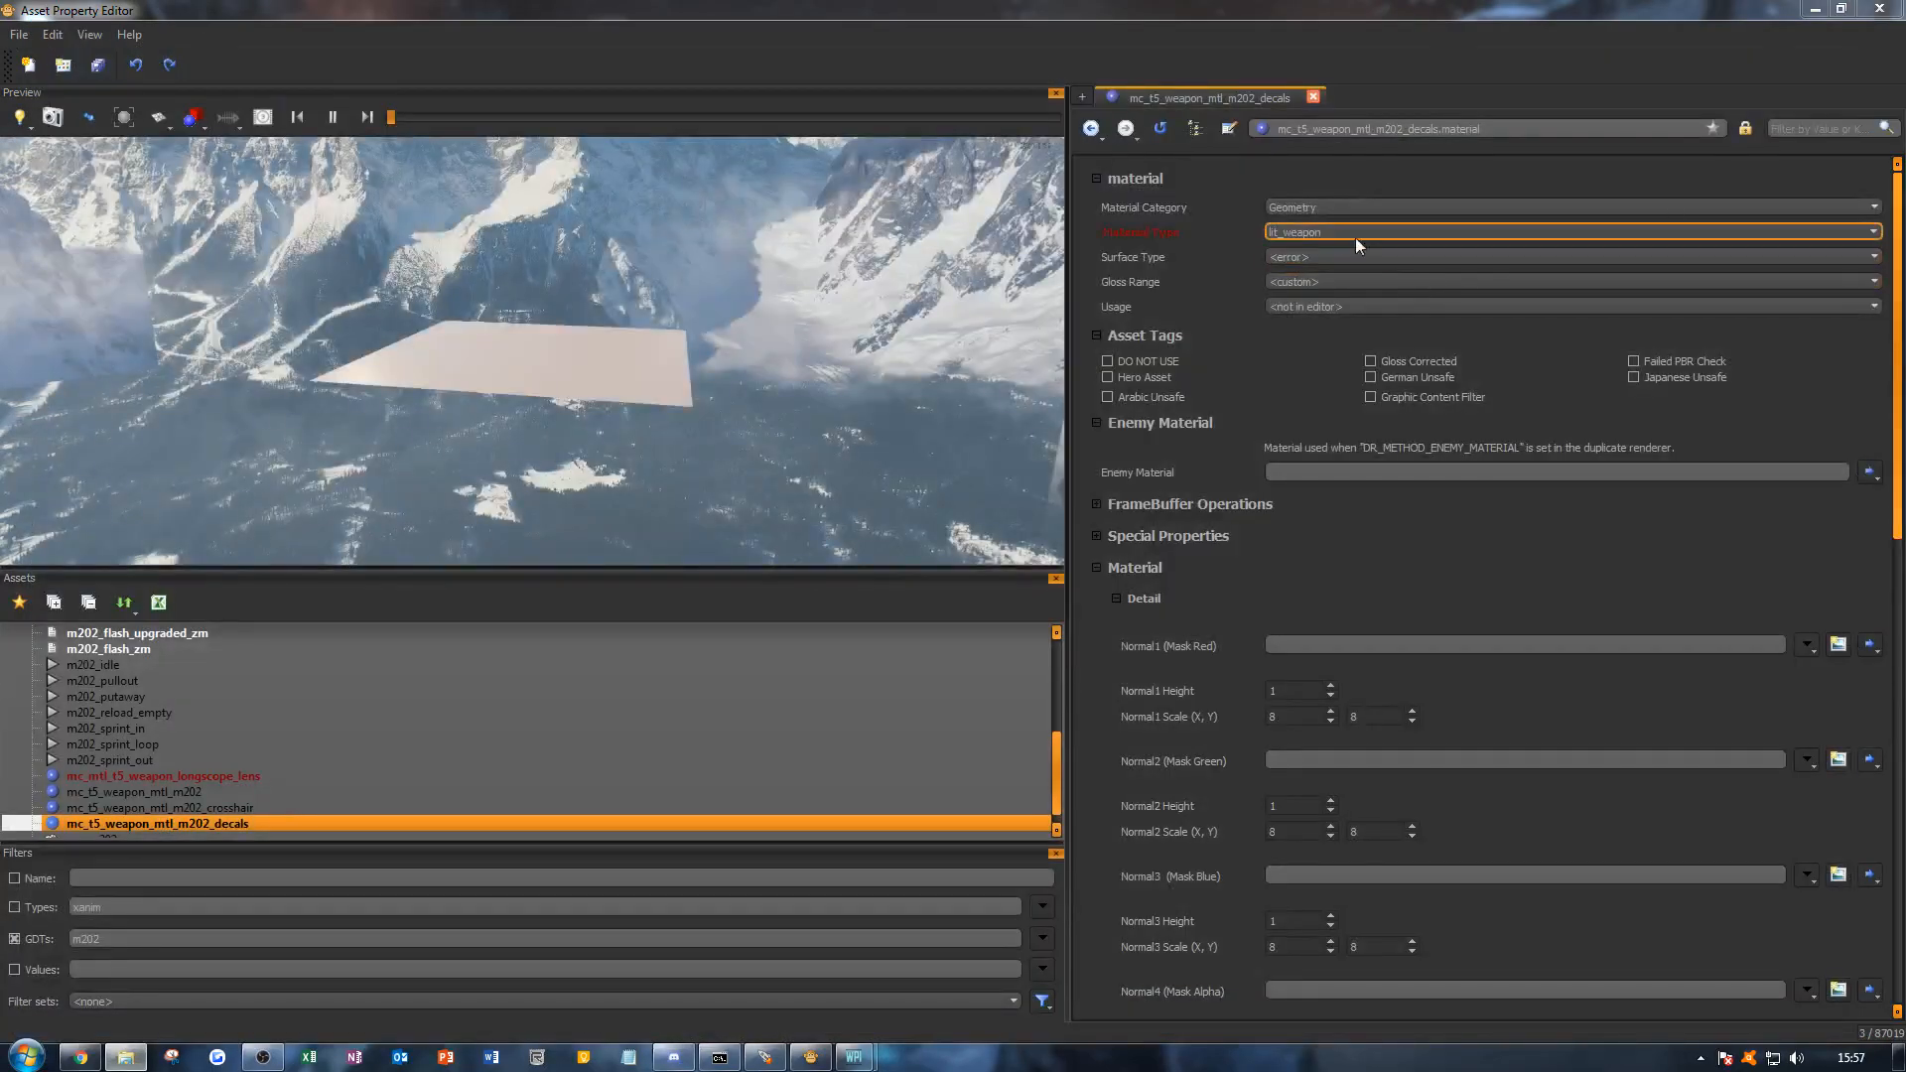
{"action": "left_click", "coordinate": [1319, 252]}
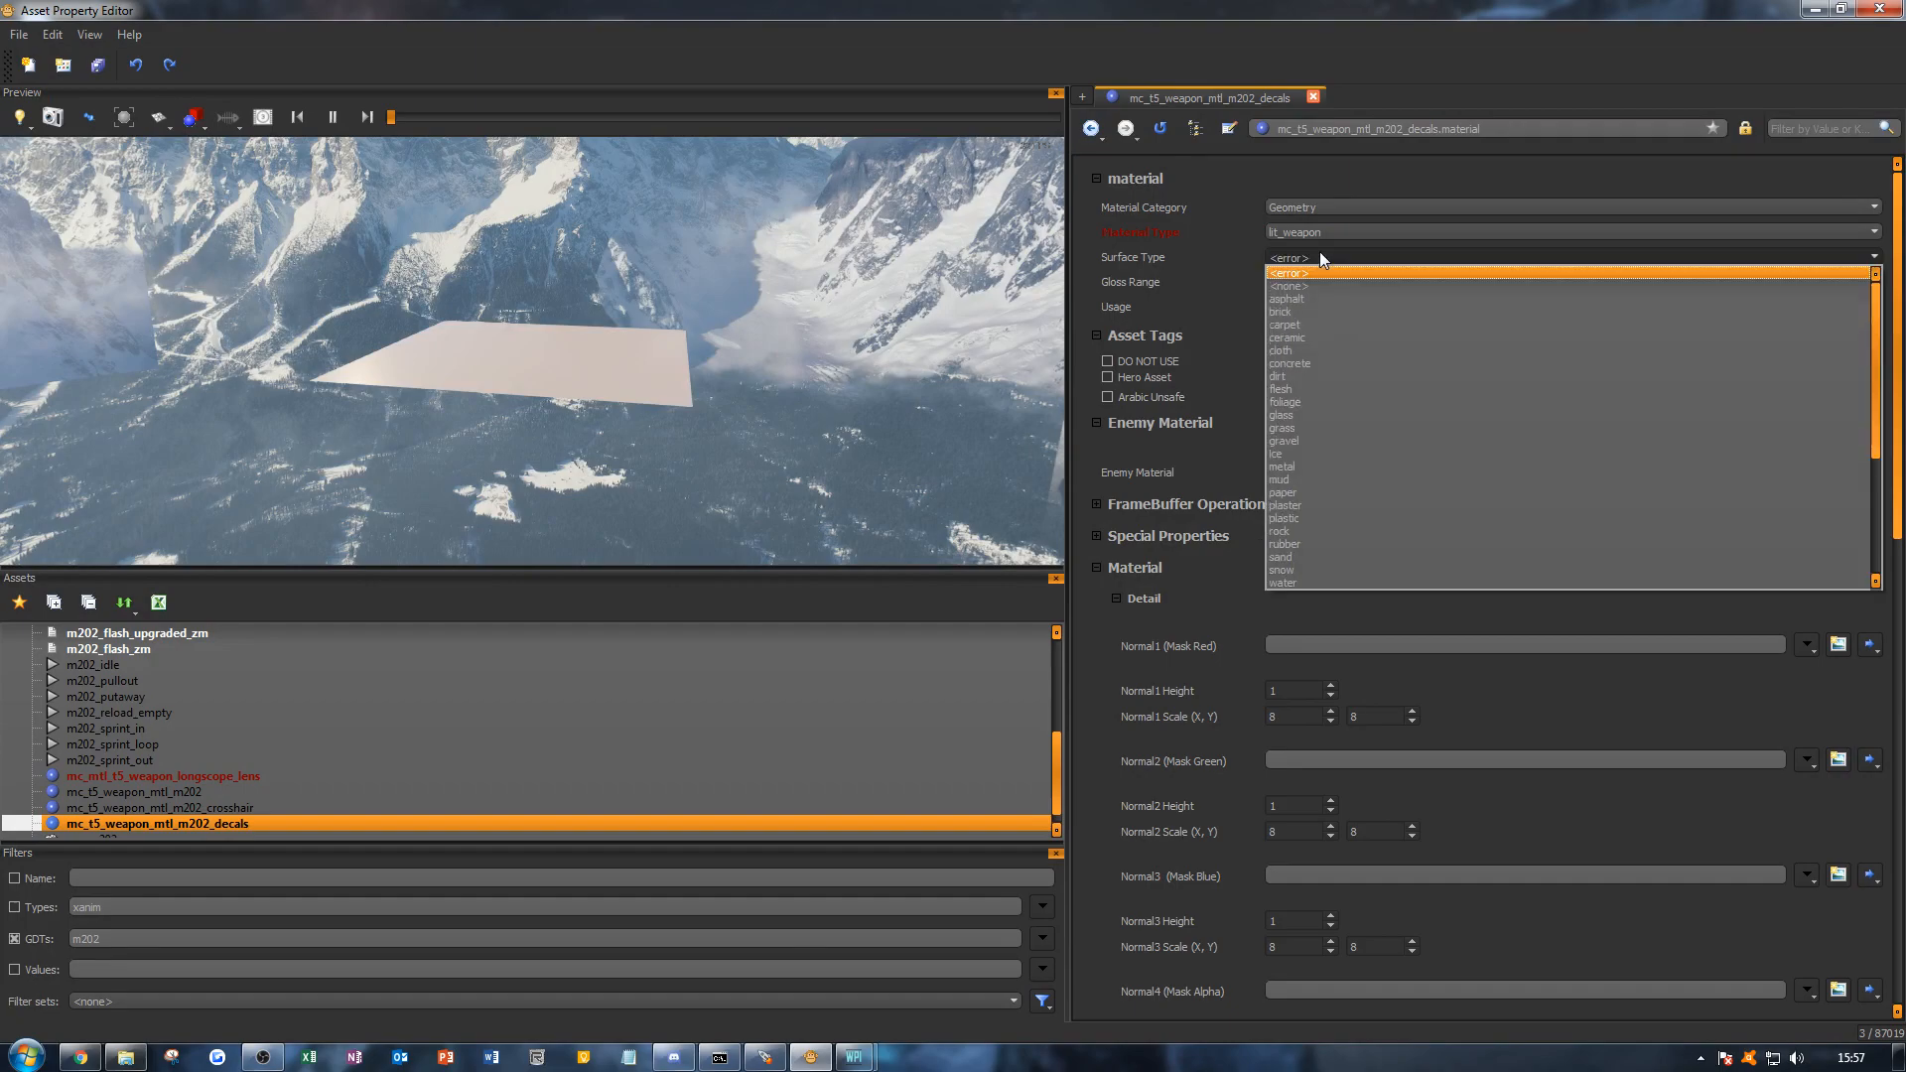
{"action": "left_click", "coordinate": [1312, 466]}
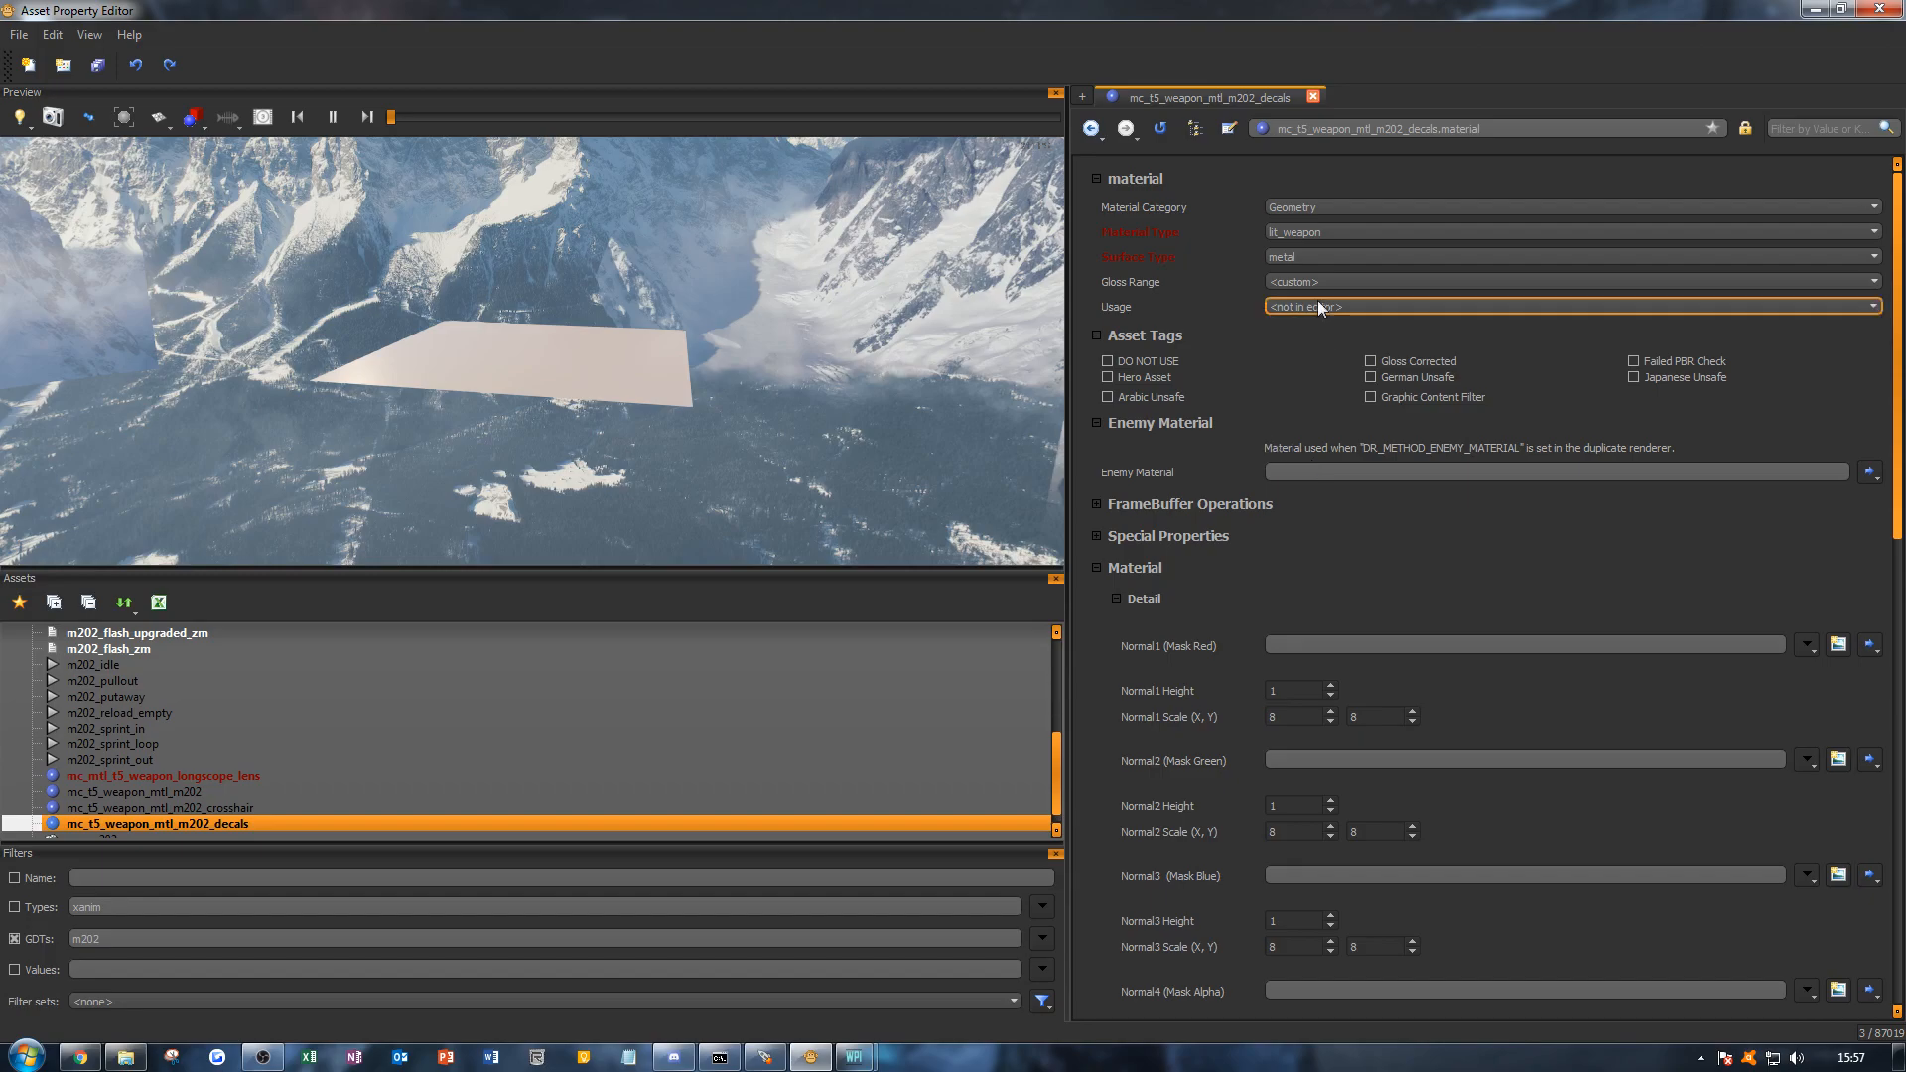
Step: Open the gloss range choices for the decals material
{"action": "left_click", "coordinate": [1131, 284]}
{"action": "scroll", "coordinate": [1235, 330], "scroll_direction": "down", "scroll_amount": 2}
{"action": "scroll", "coordinate": [1235, 329], "scroll_direction": "up", "scroll_amount": 2}
{"action": "left_click", "coordinate": [1280, 283]}
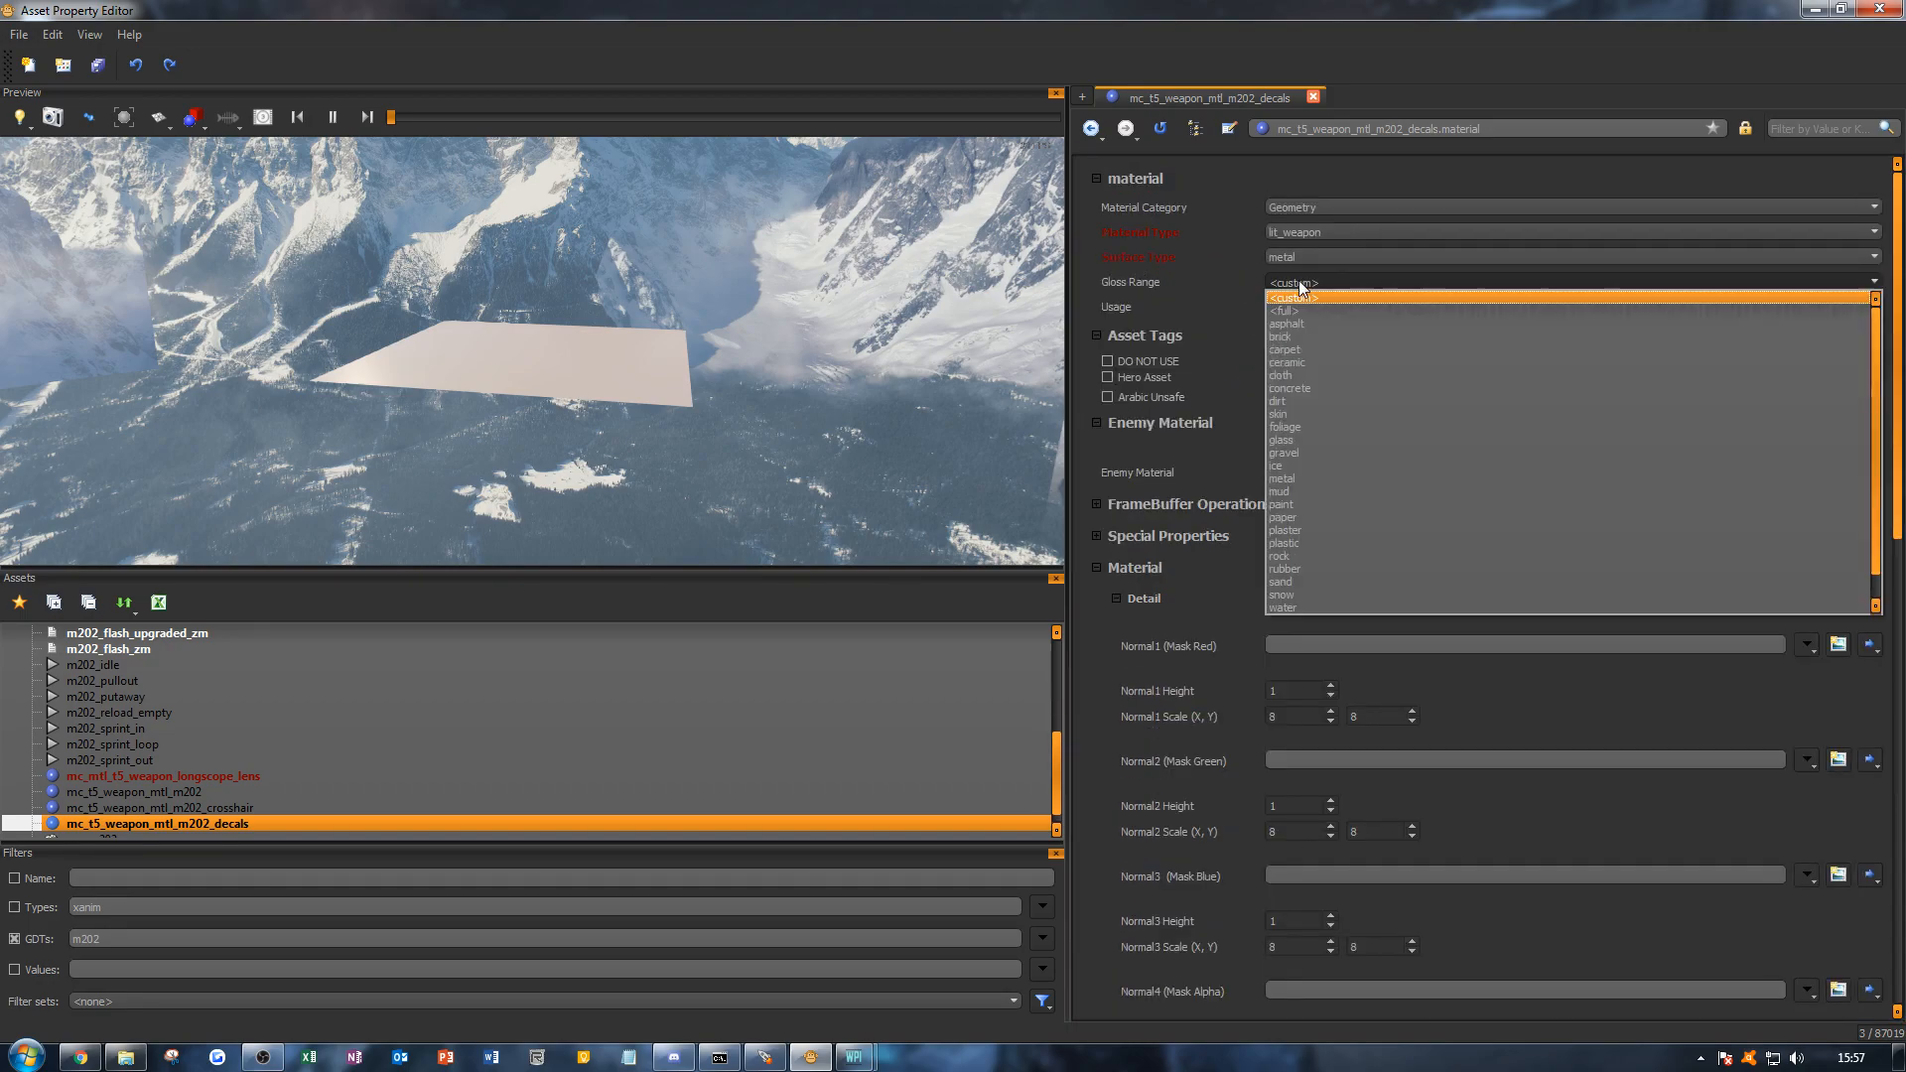
Step: Set the decals material's Gloss Range to metal and create the image asset i_mc_t5_weapon_mtl_m202_decals_c for its Color Map
{"action": "left_click", "coordinate": [1309, 479]}
{"action": "scroll", "coordinate": [1282, 361], "scroll_direction": "down", "scroll_amount": 4}
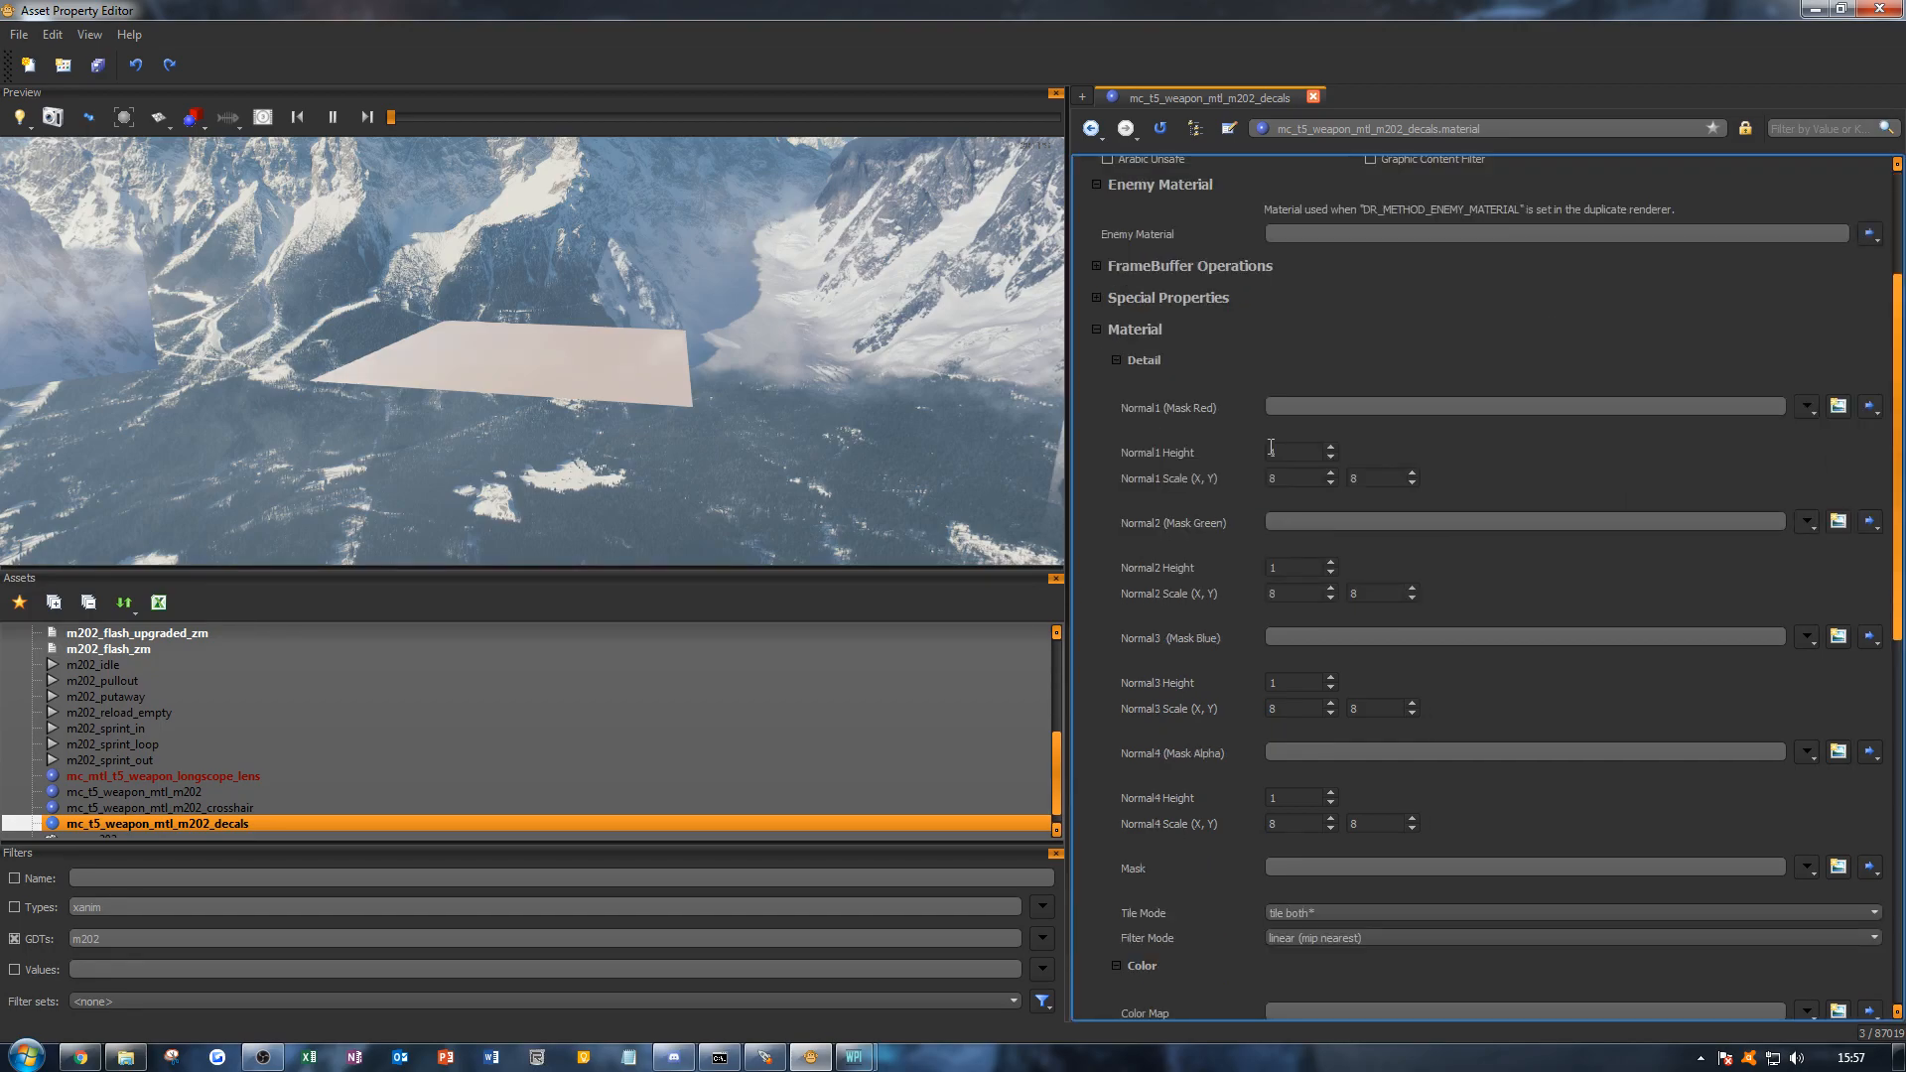
{"action": "scroll", "coordinate": [1270, 447], "scroll_direction": "down", "scroll_amount": 12}
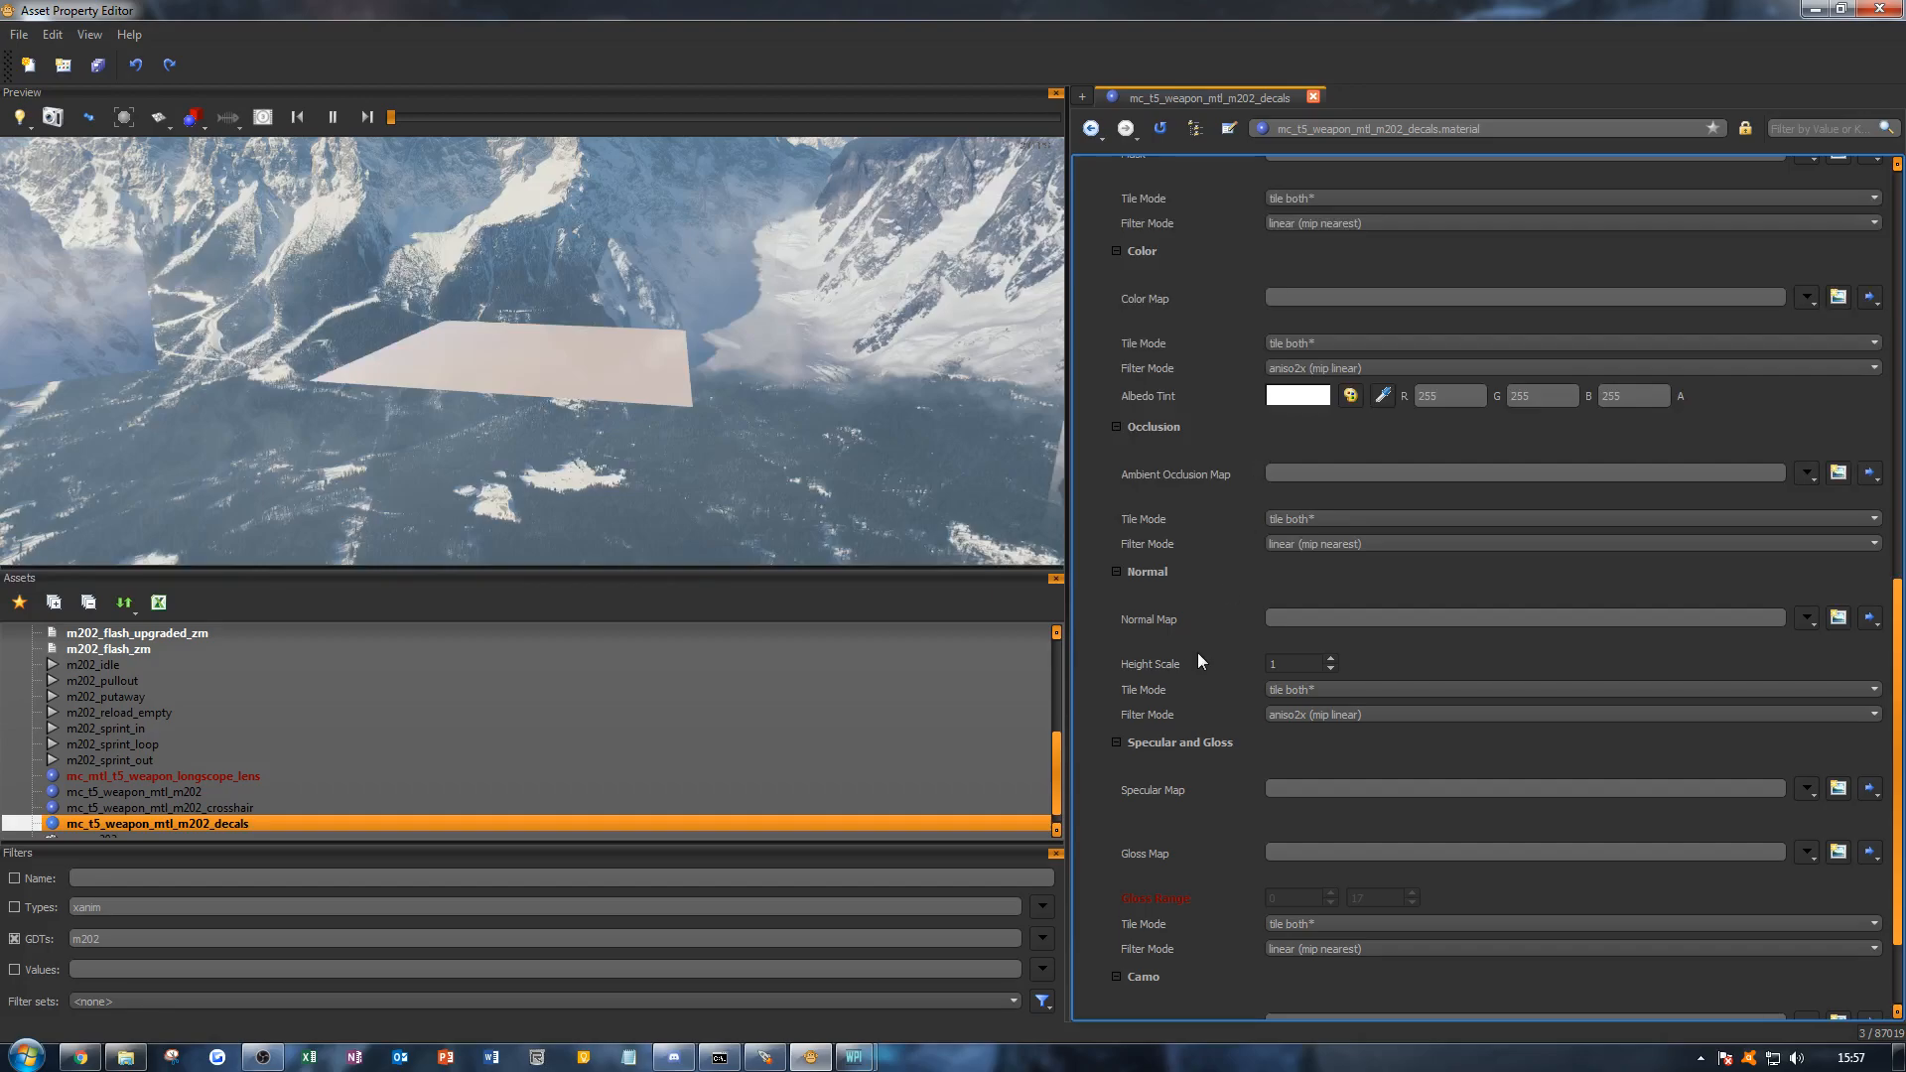
{"action": "scroll", "coordinate": [1193, 623], "scroll_direction": "up", "scroll_amount": 4}
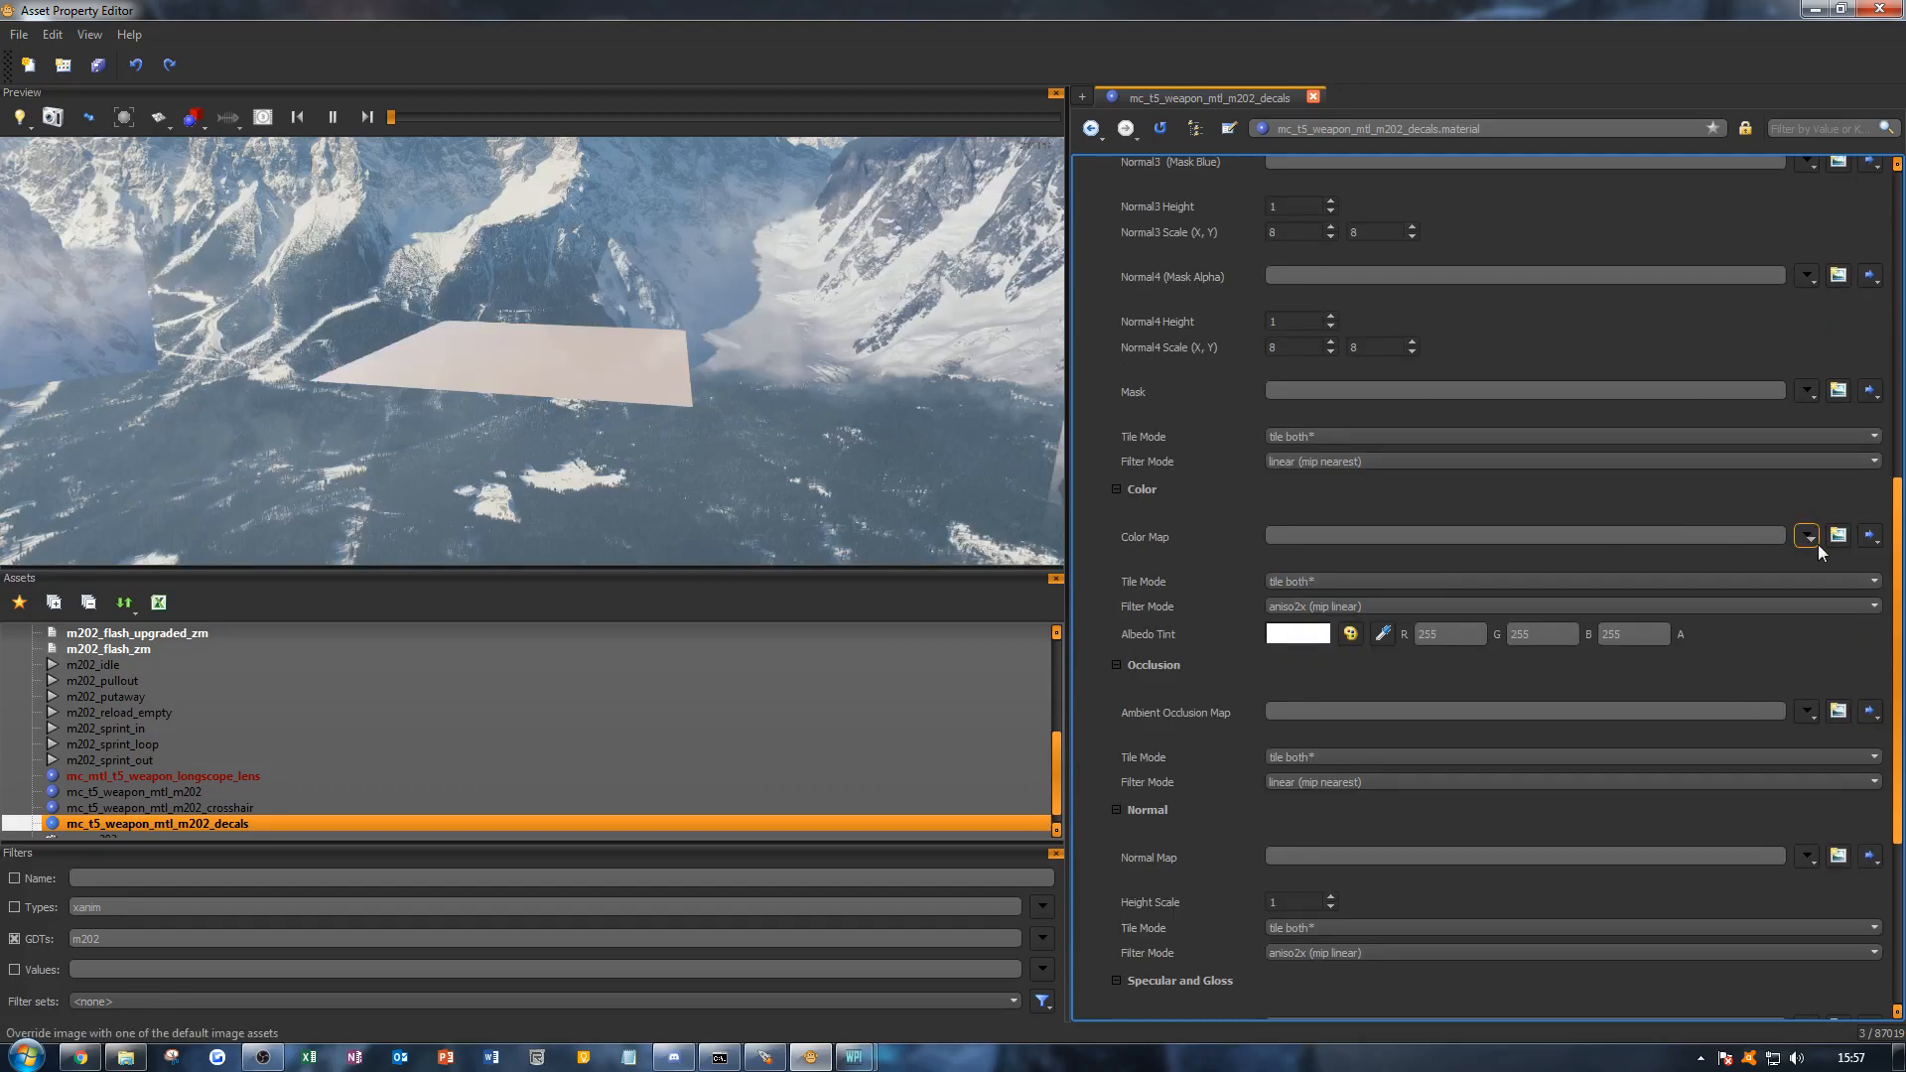
{"action": "left_click", "coordinate": [1844, 538]}
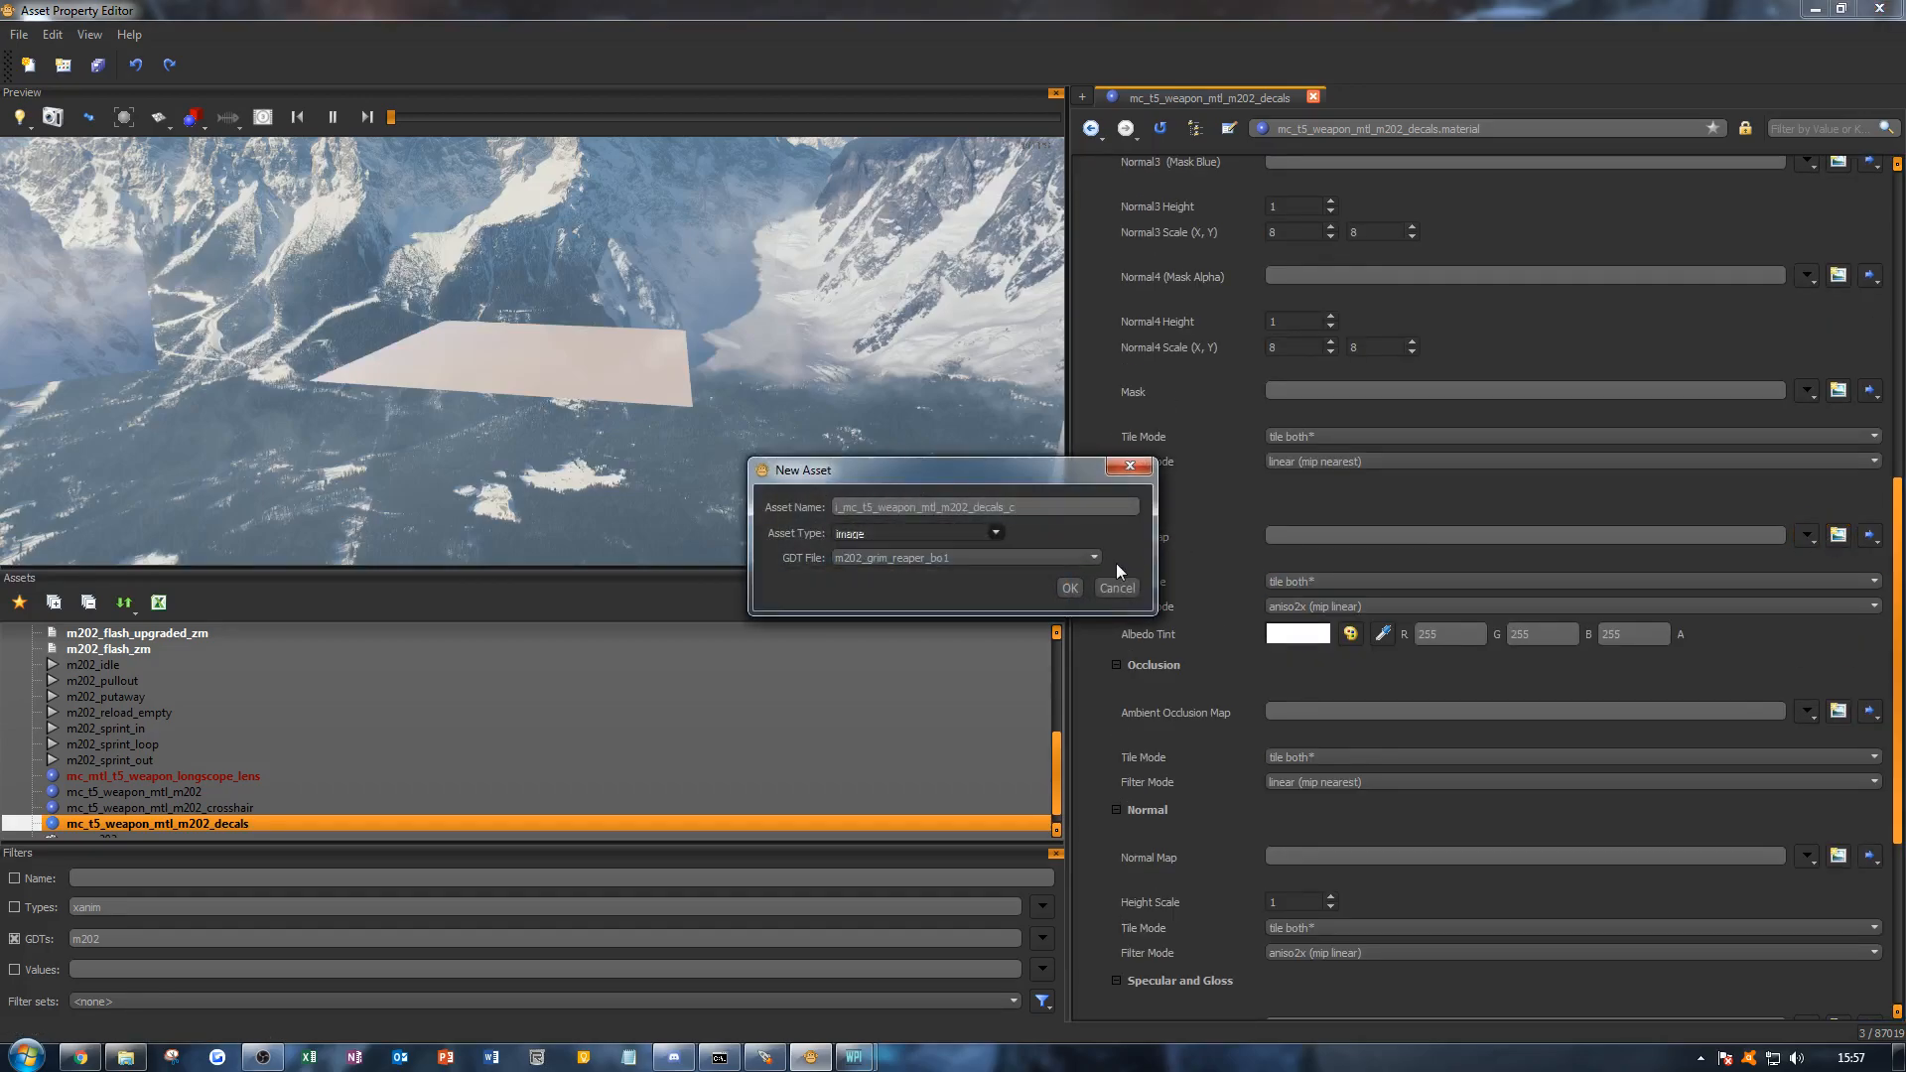
{"action": "left_click", "coordinate": [1072, 589]}
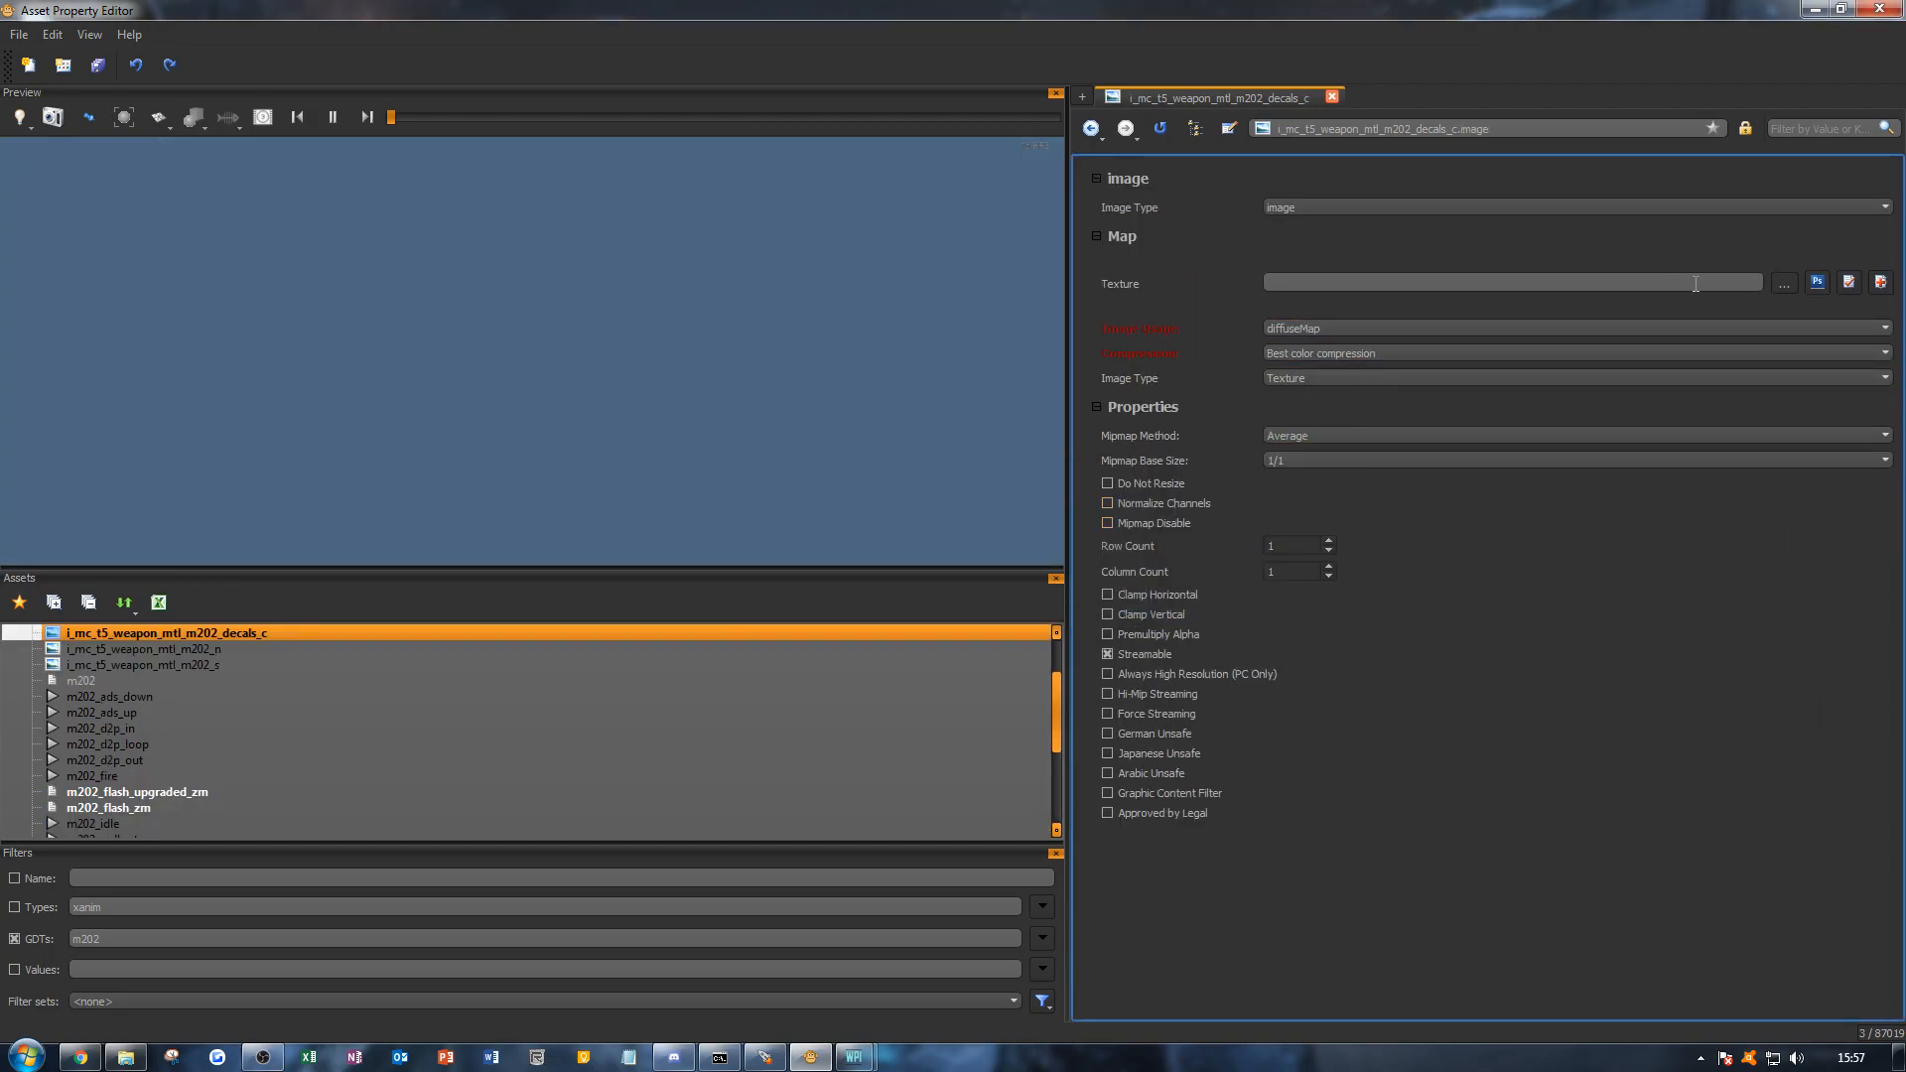
Step: Assign the texture file ~-gt5_weapon_m202_decals_c to the new decals colour image
{"action": "left_click", "coordinate": [1784, 283]}
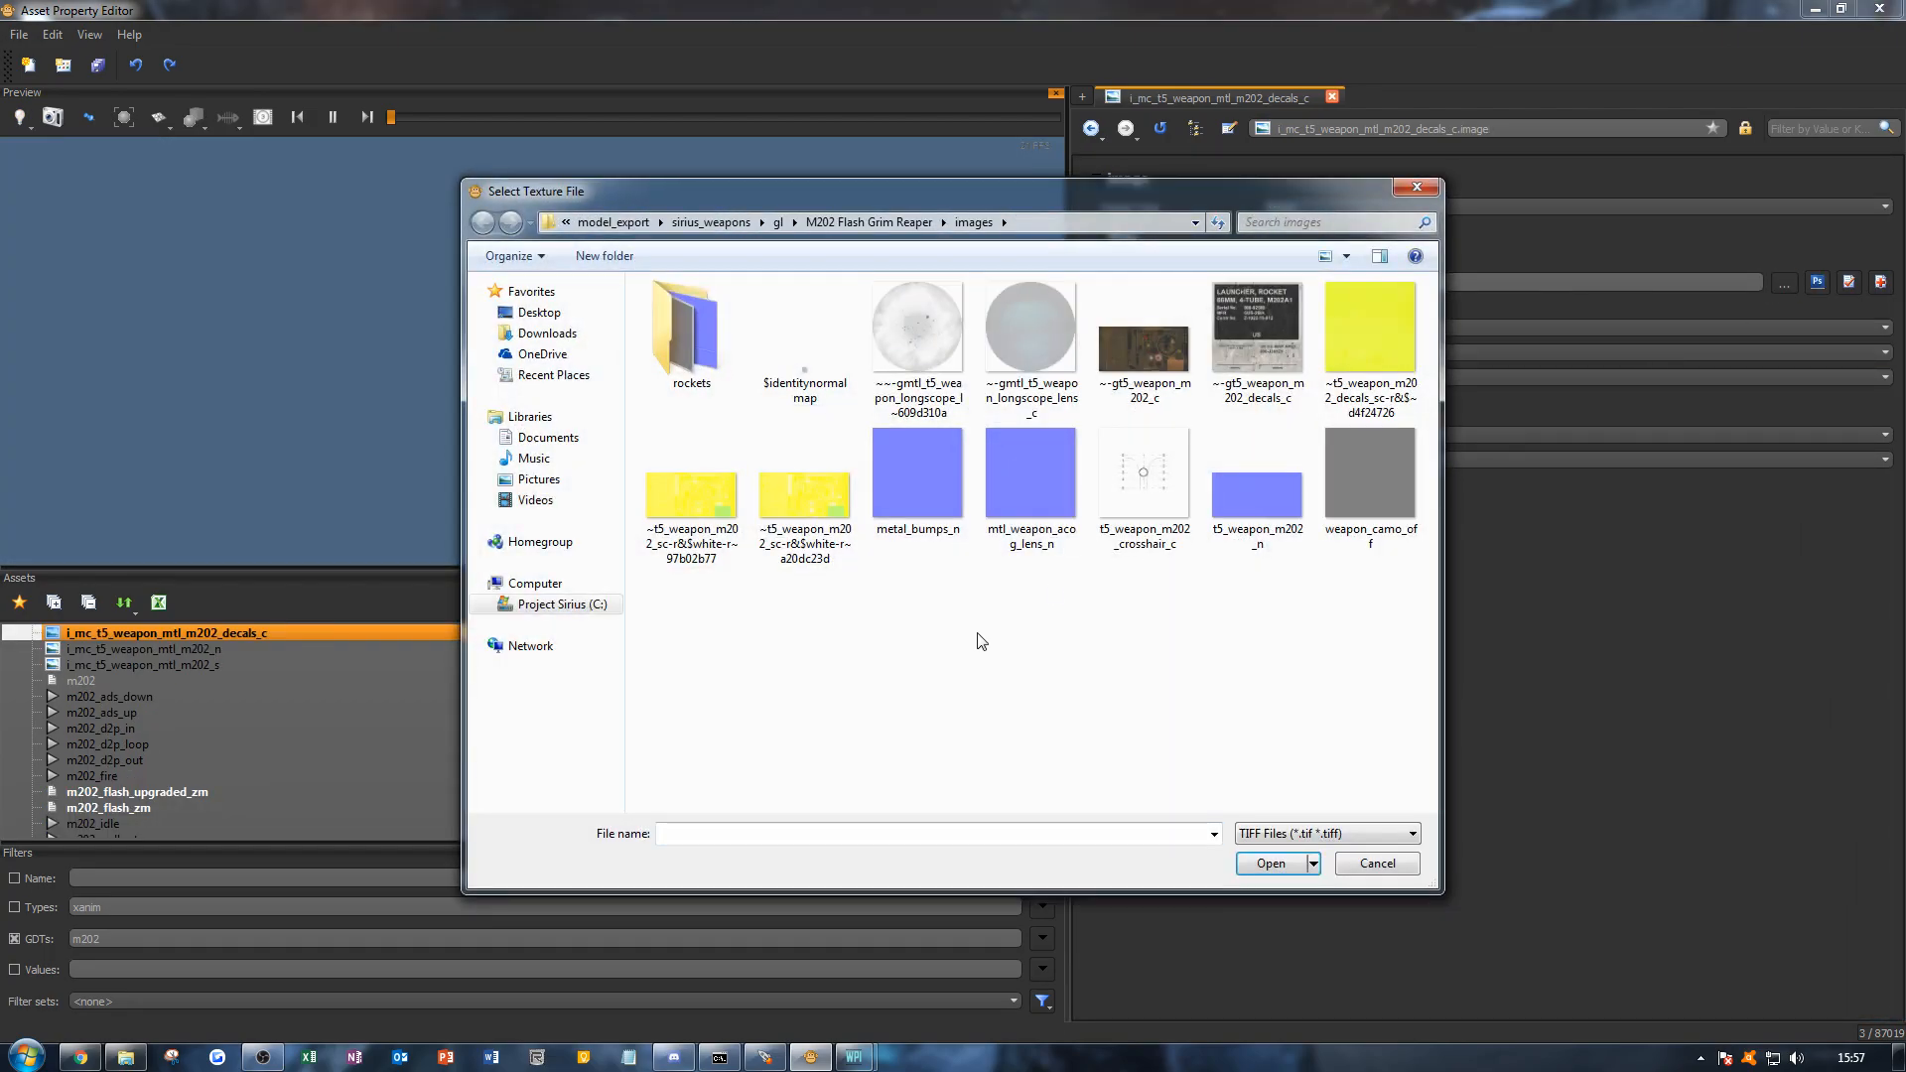
{"action": "left_click", "coordinate": [1251, 361]}
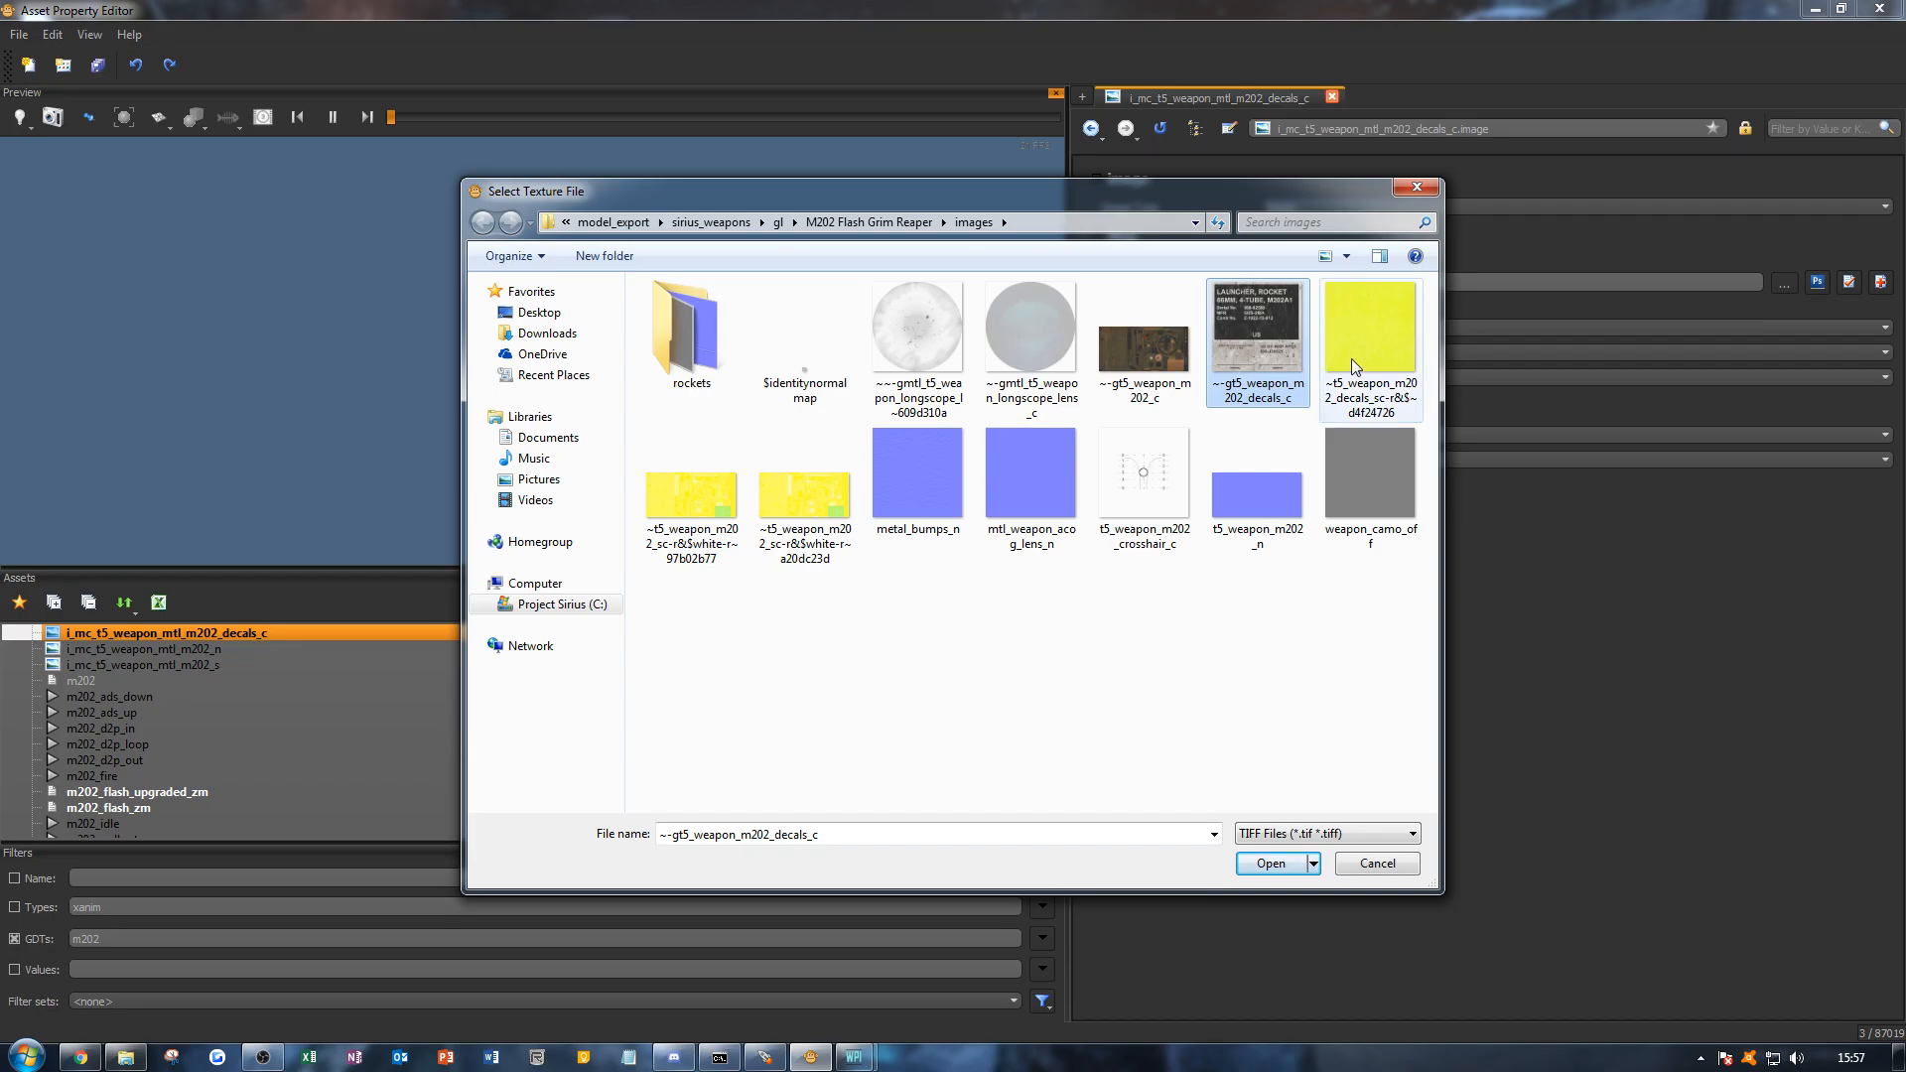
{"action": "double_click", "coordinate": [1232, 347]}
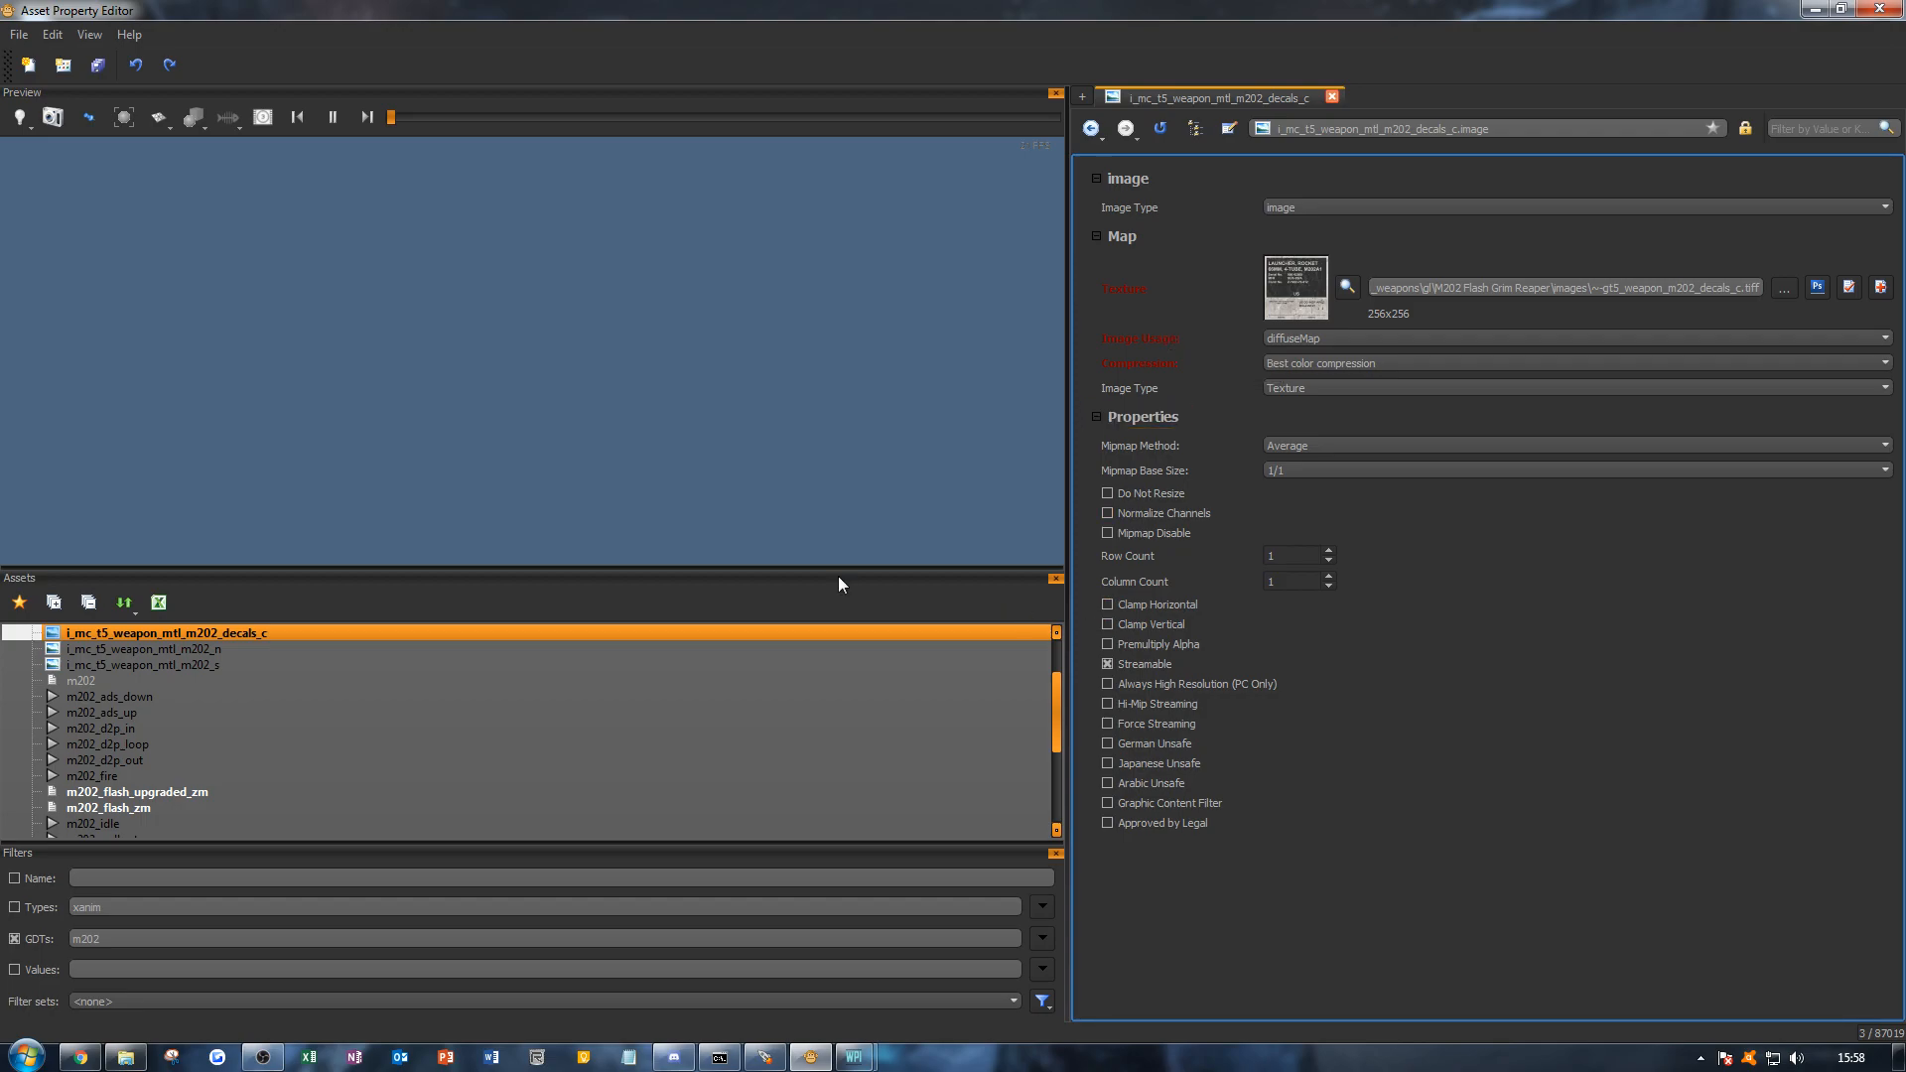
Step: Open the vm_m202 model and examine the decal labels on the launcher's side up close in the preview
{"action": "scroll", "coordinate": [163, 734], "scroll_direction": "down", "scroll_amount": 3}
{"action": "left_click", "coordinate": [163, 745]}
{"action": "scroll", "coordinate": [156, 780], "scroll_direction": "down", "scroll_amount": 1}
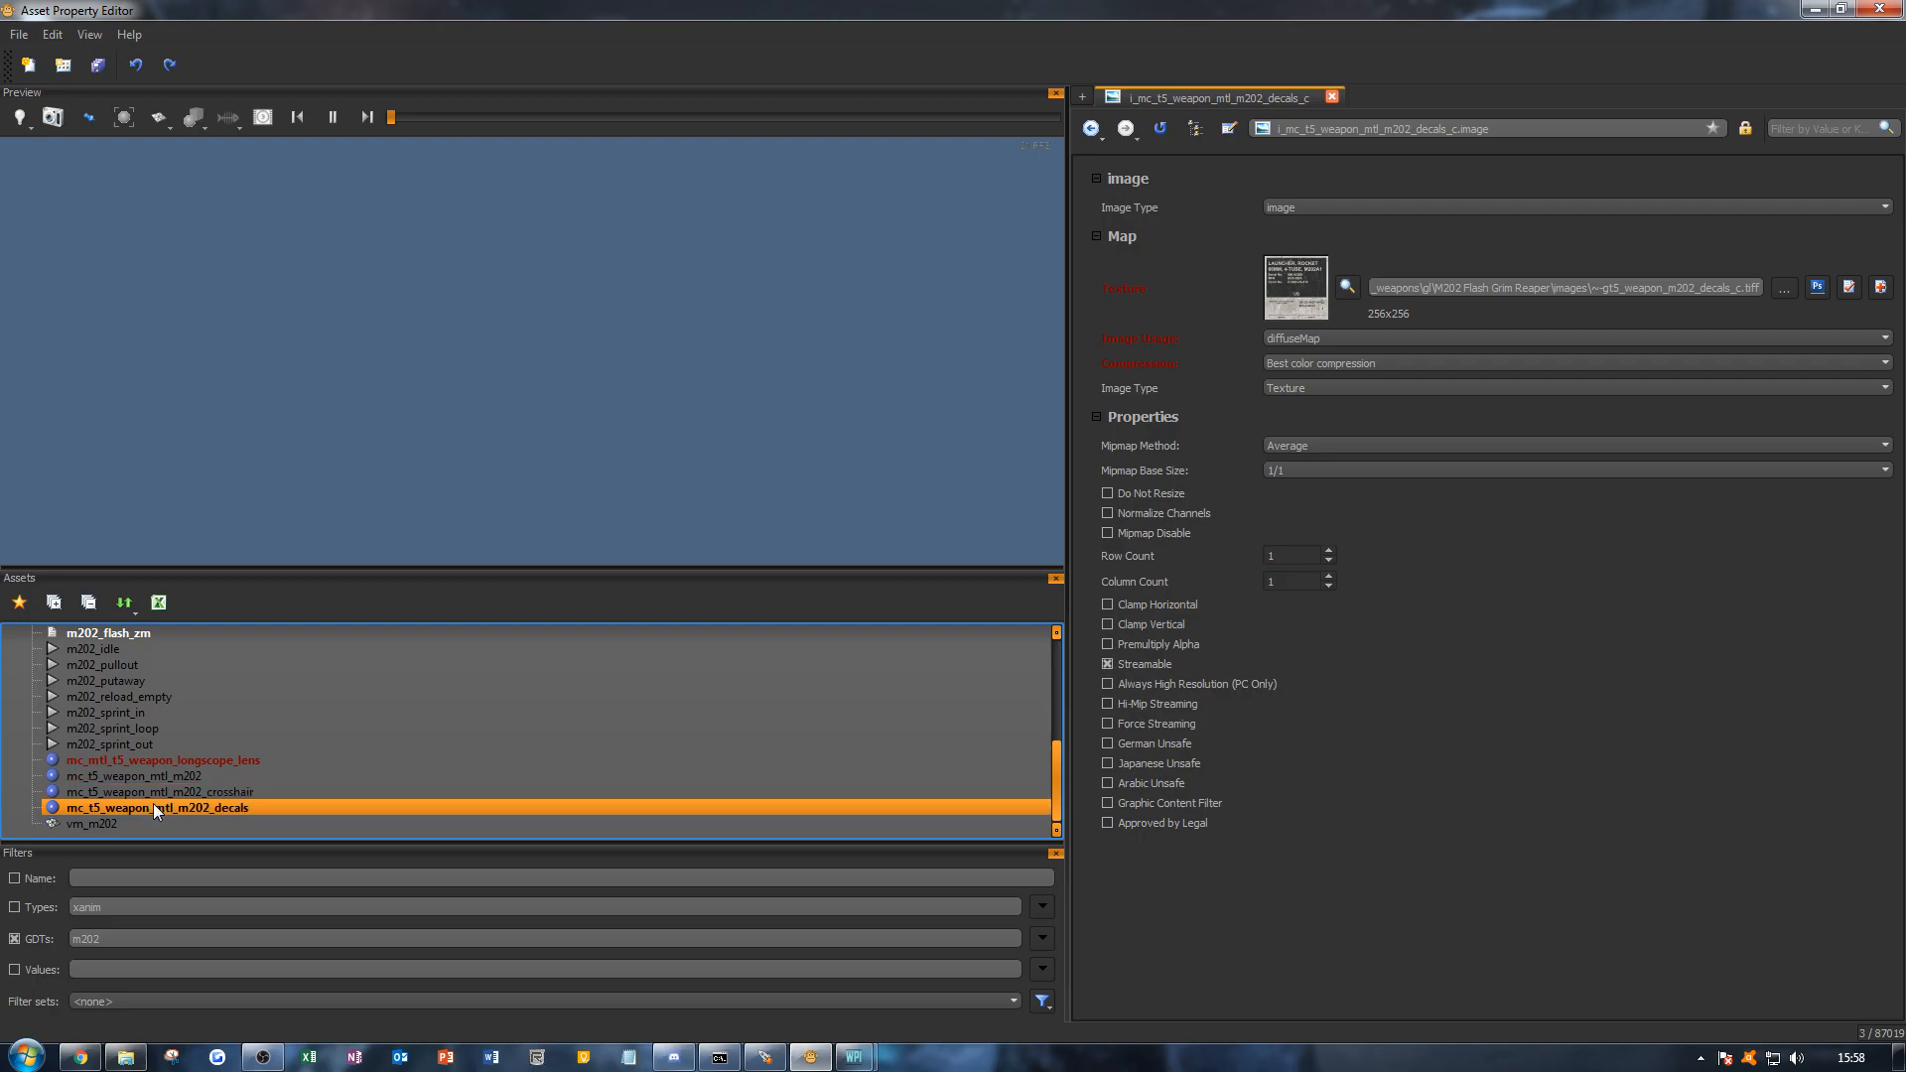
{"action": "left_click", "coordinate": [157, 819]}
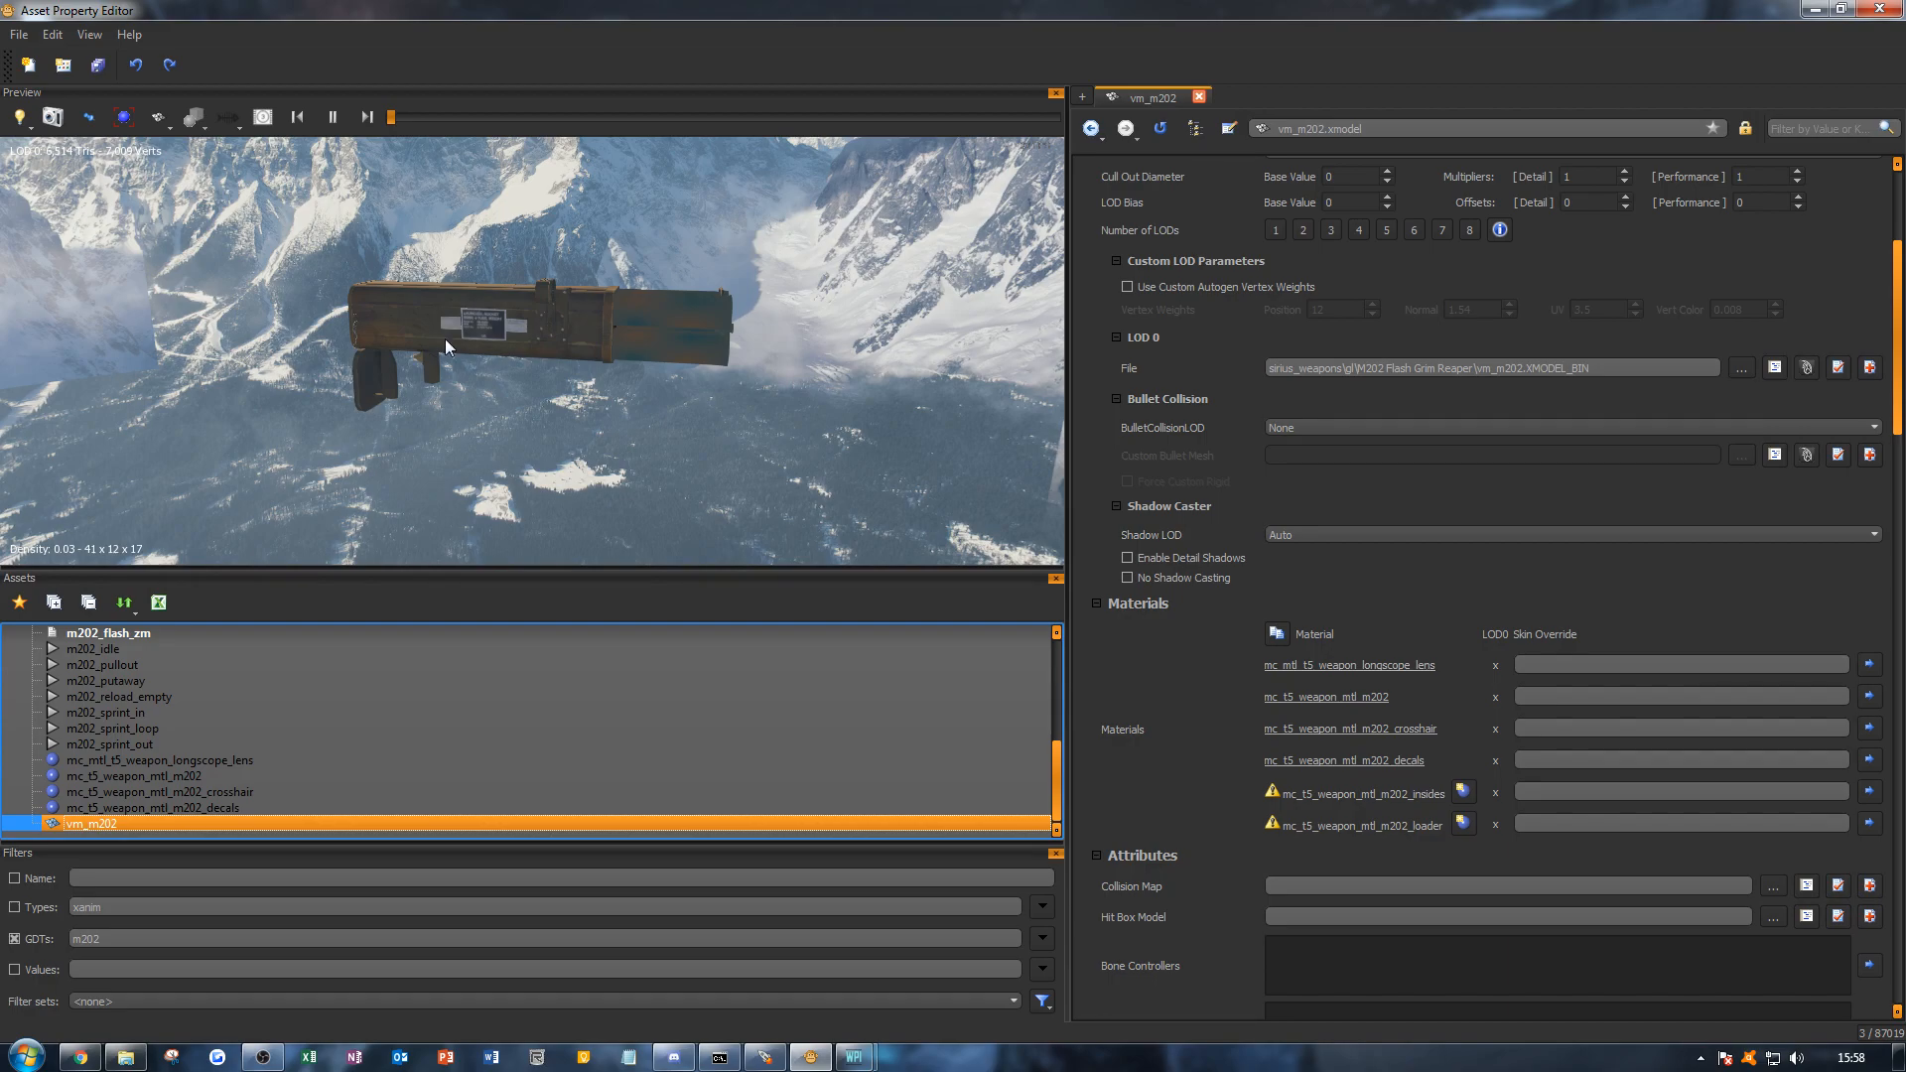
{"action": "scroll", "coordinate": [458, 331], "scroll_direction": "up", "scroll_amount": 5}
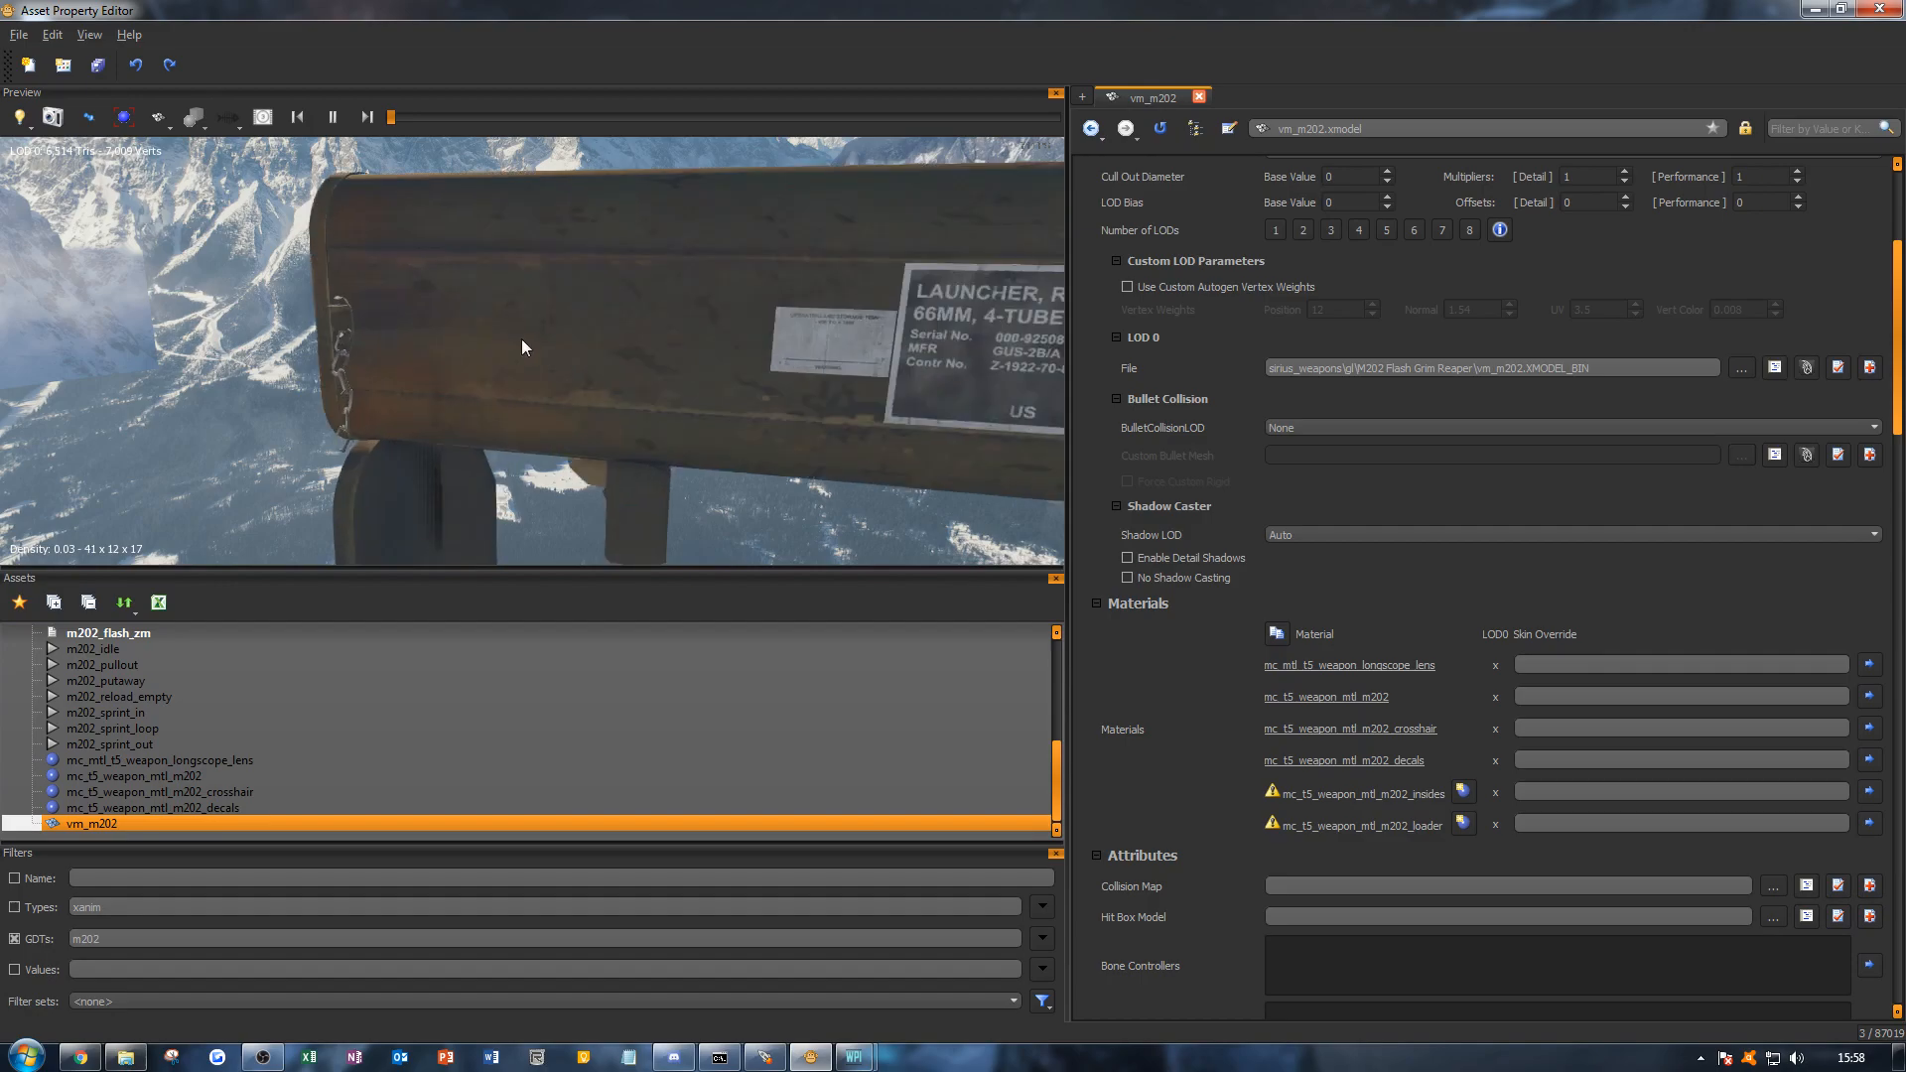
{"action": "middle_click_drag", "start_coordinate": [522, 343], "coordinate": [199, 312]}
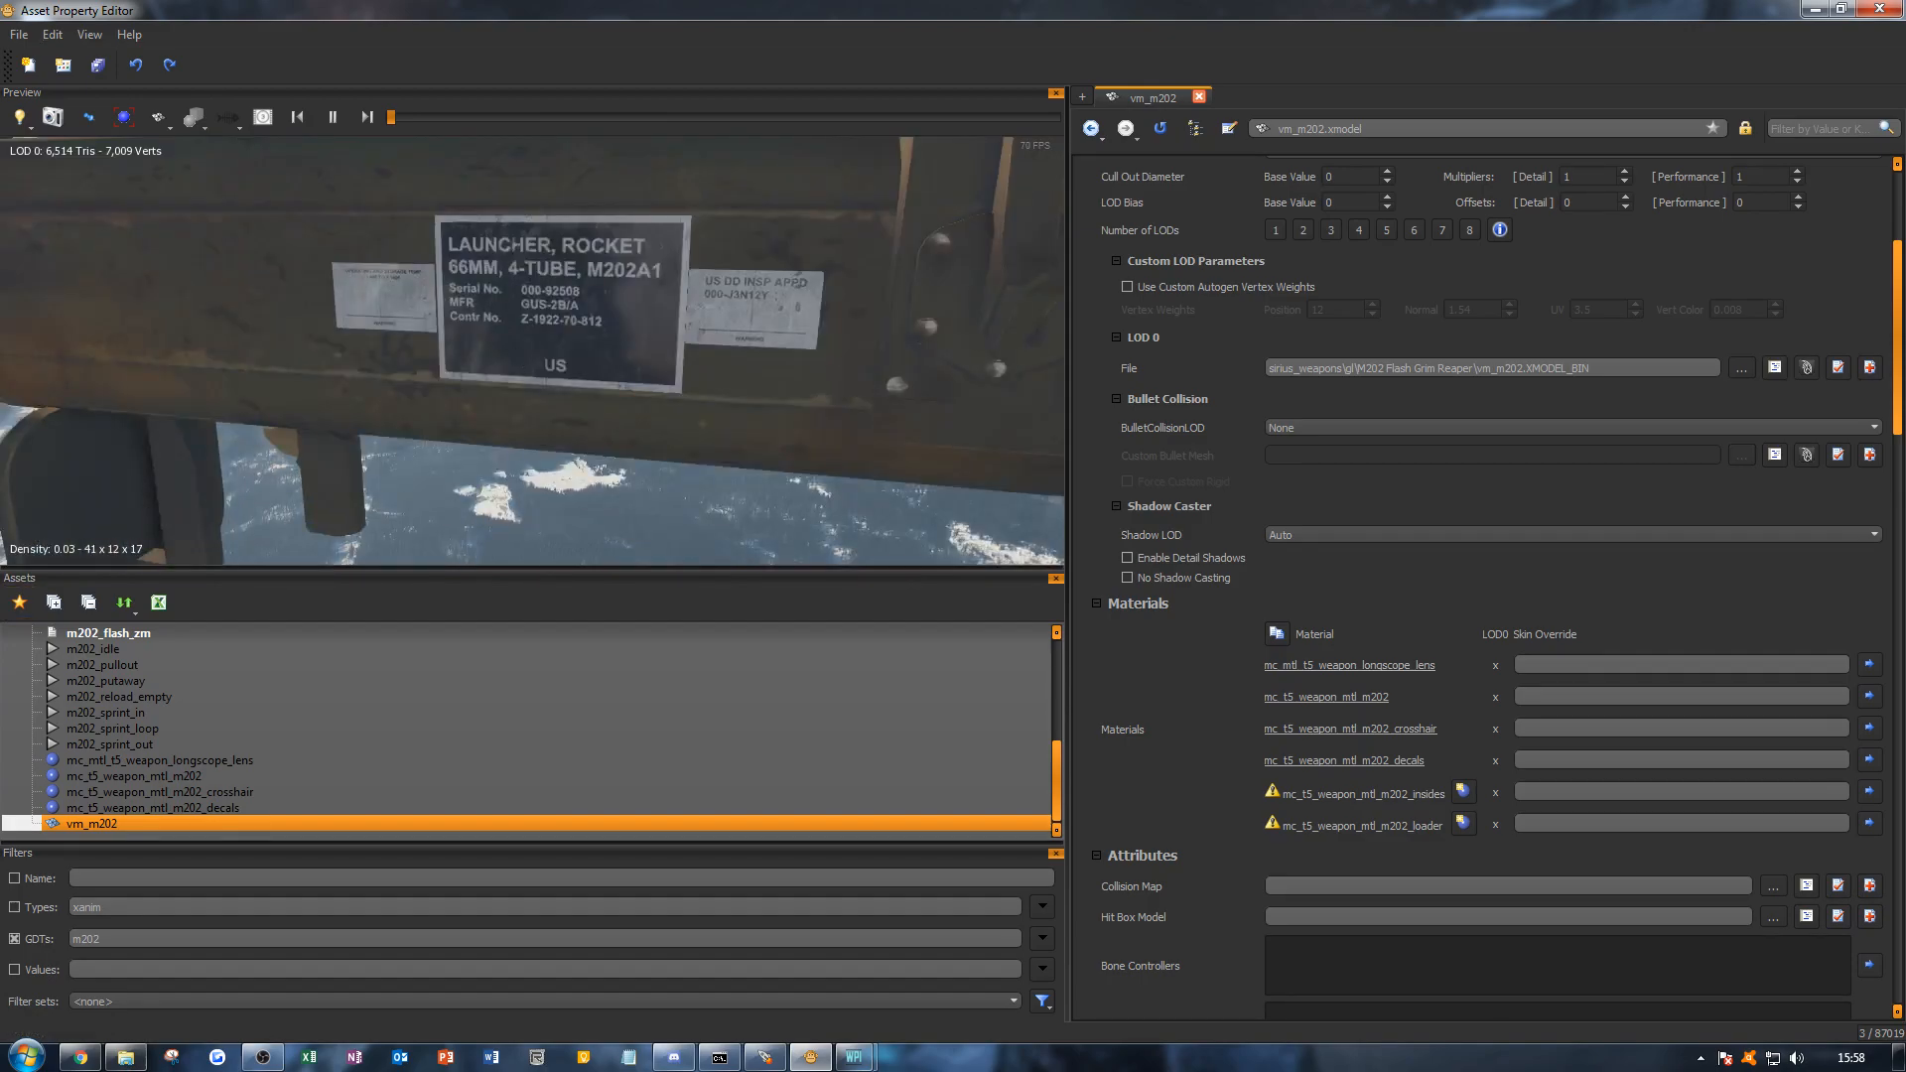
{"action": "key", "text": "alt+Tab"}
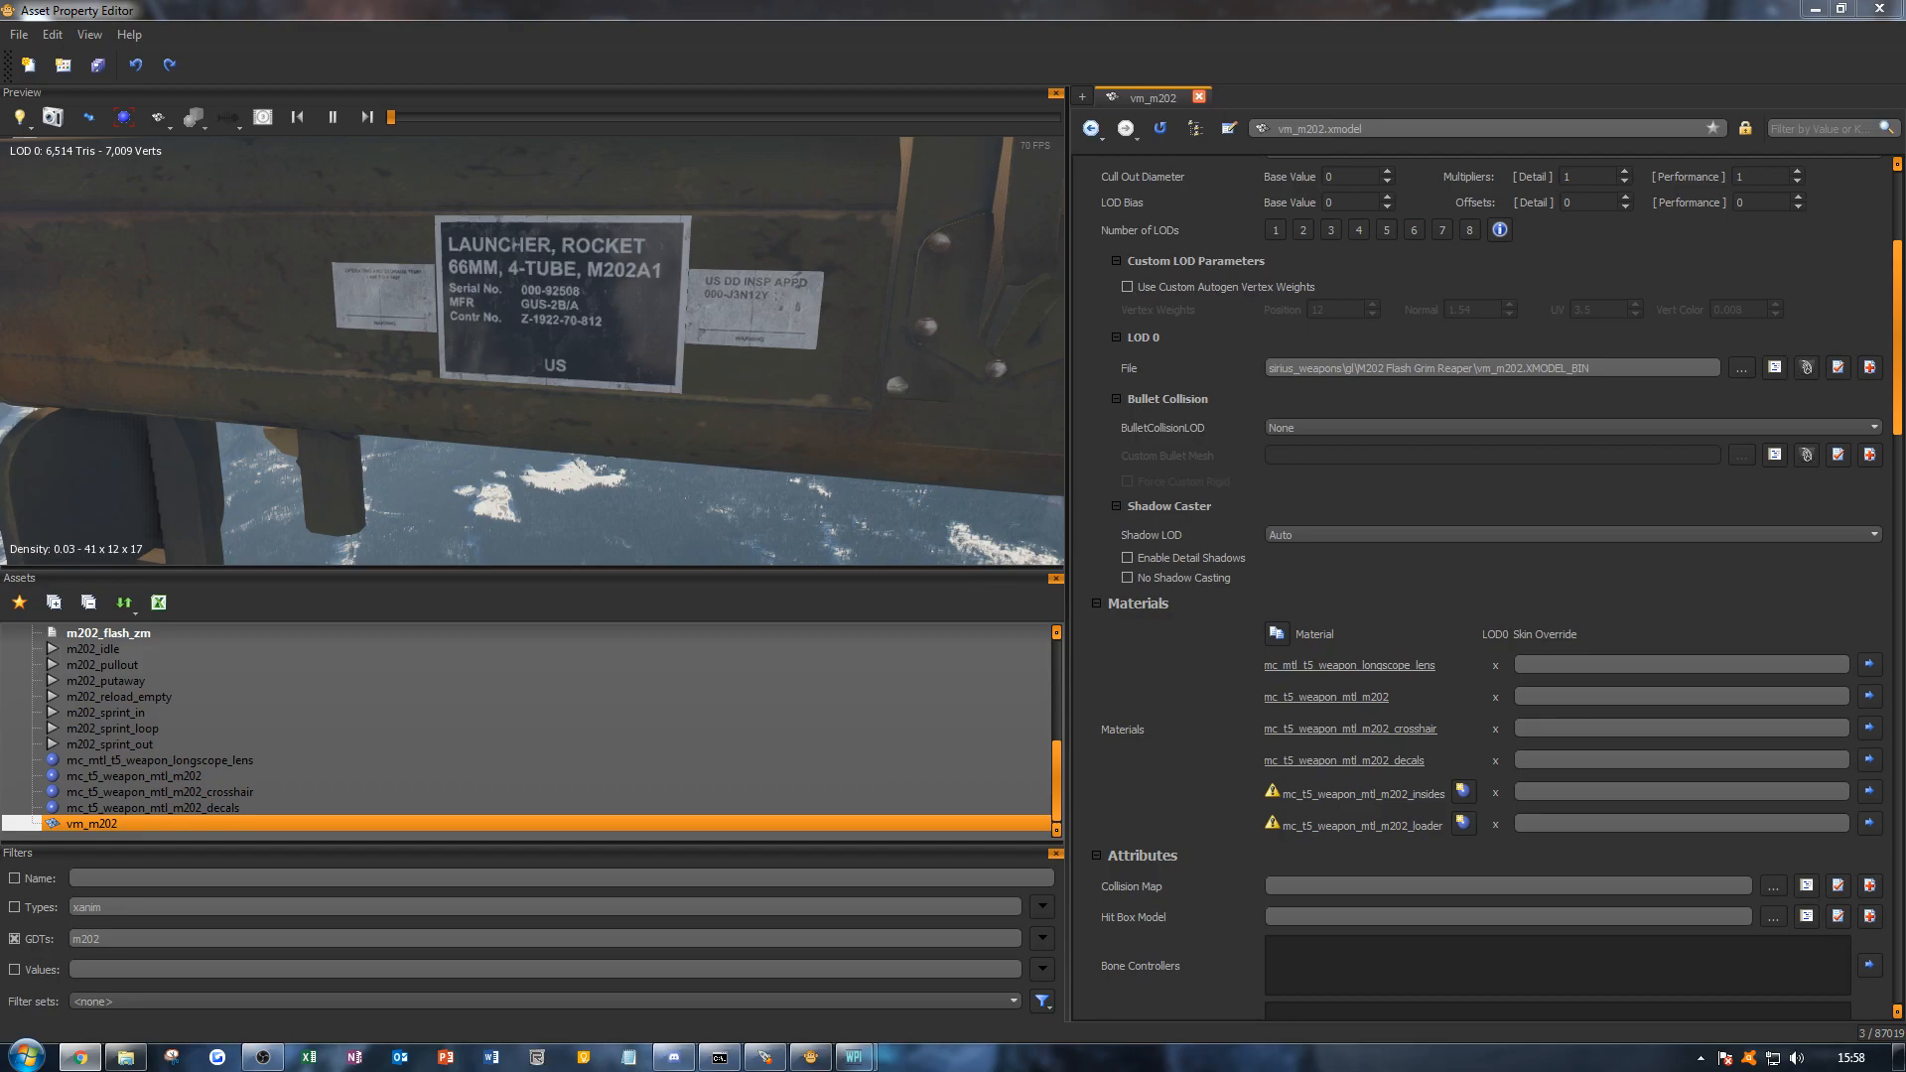
{"action": "mouse_move", "coordinate": [621, 364]}
{"action": "middle_mouse_down", "text": "alt"}
{"action": "mouse_move", "coordinate": [993, 754]}
{"action": "mouse_move", "coordinate": [963, 409]}
{"action": "mouse_move", "coordinate": [631, 349]}
{"action": "middle_mouse_up", "text": "alt"}
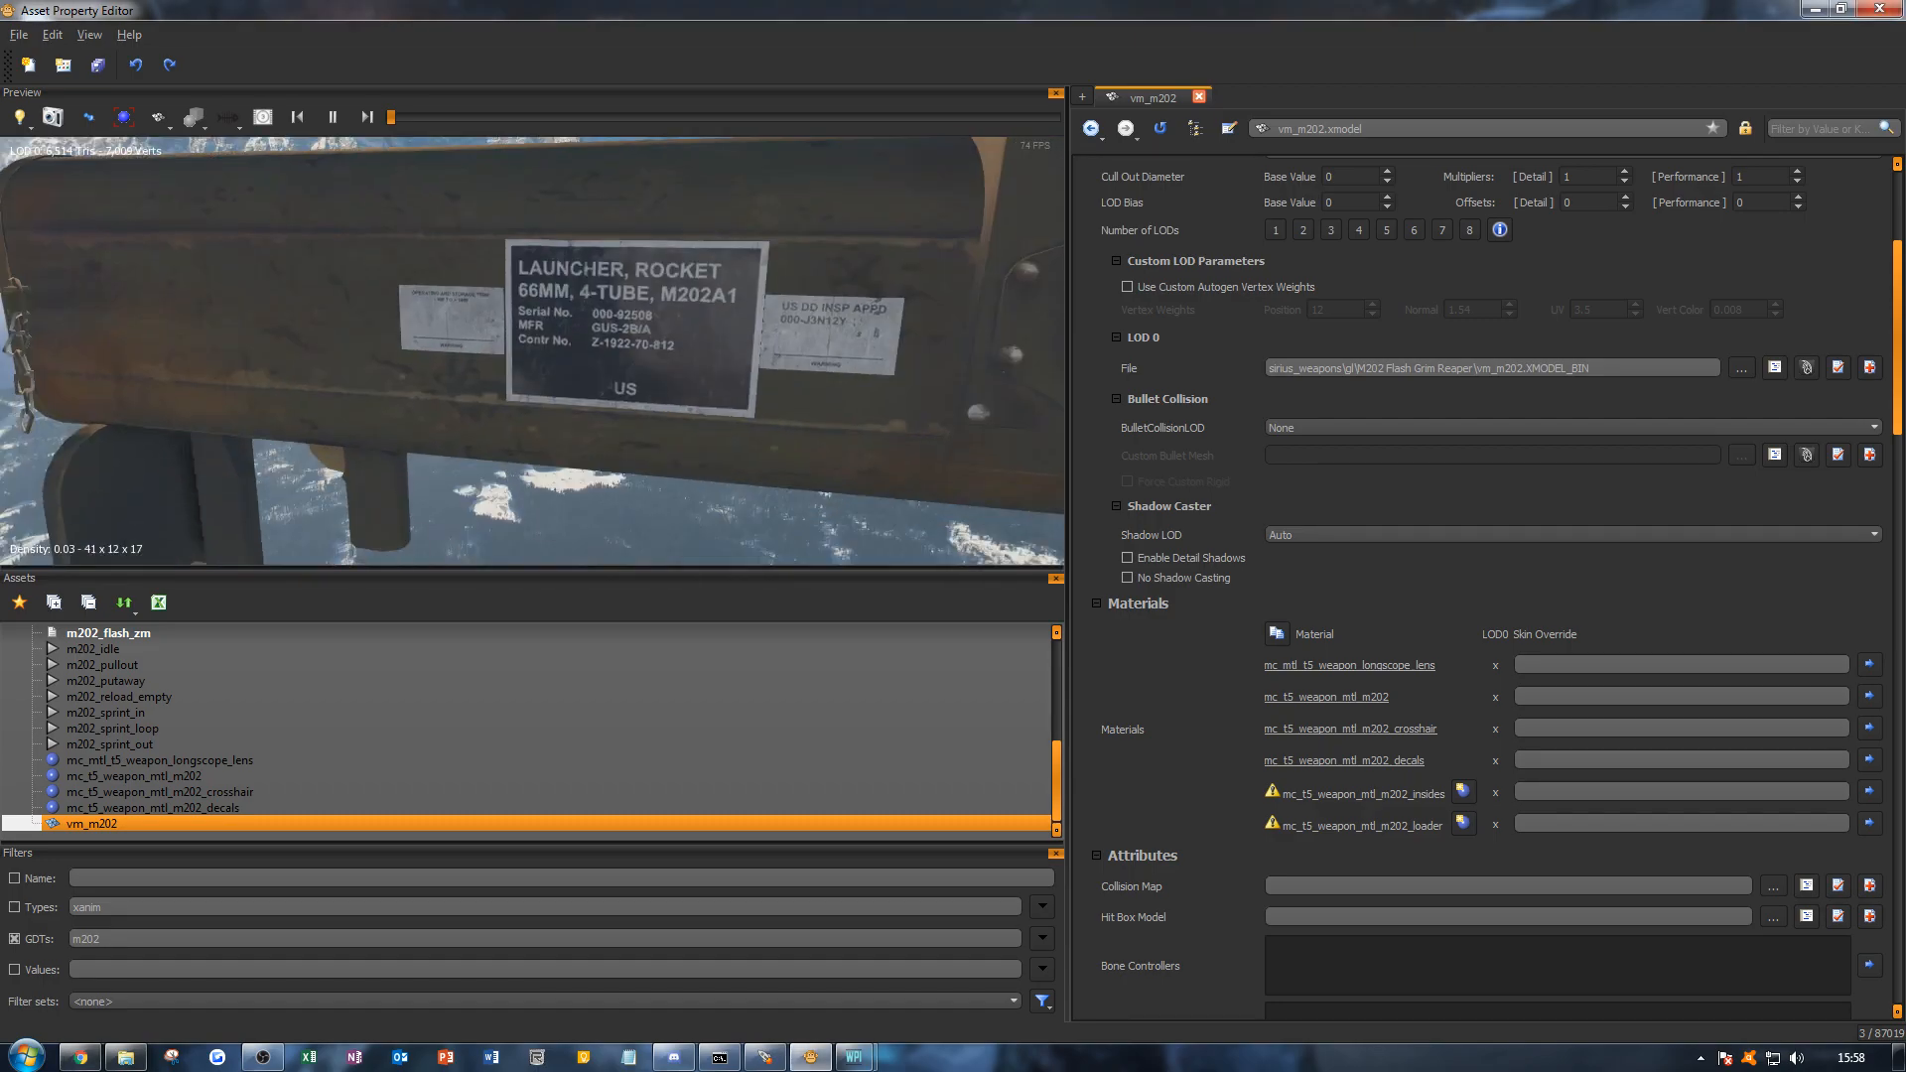
{"action": "left_click_drag", "start_coordinate": [631, 349], "coordinate": [644, 346], "text": "alt"}
{"action": "middle_click_drag", "start_coordinate": [644, 346], "coordinate": [581, 422], "text": "alt"}
{"action": "left_click_drag", "start_coordinate": [580, 423], "coordinate": [805, 395], "text": "alt"}
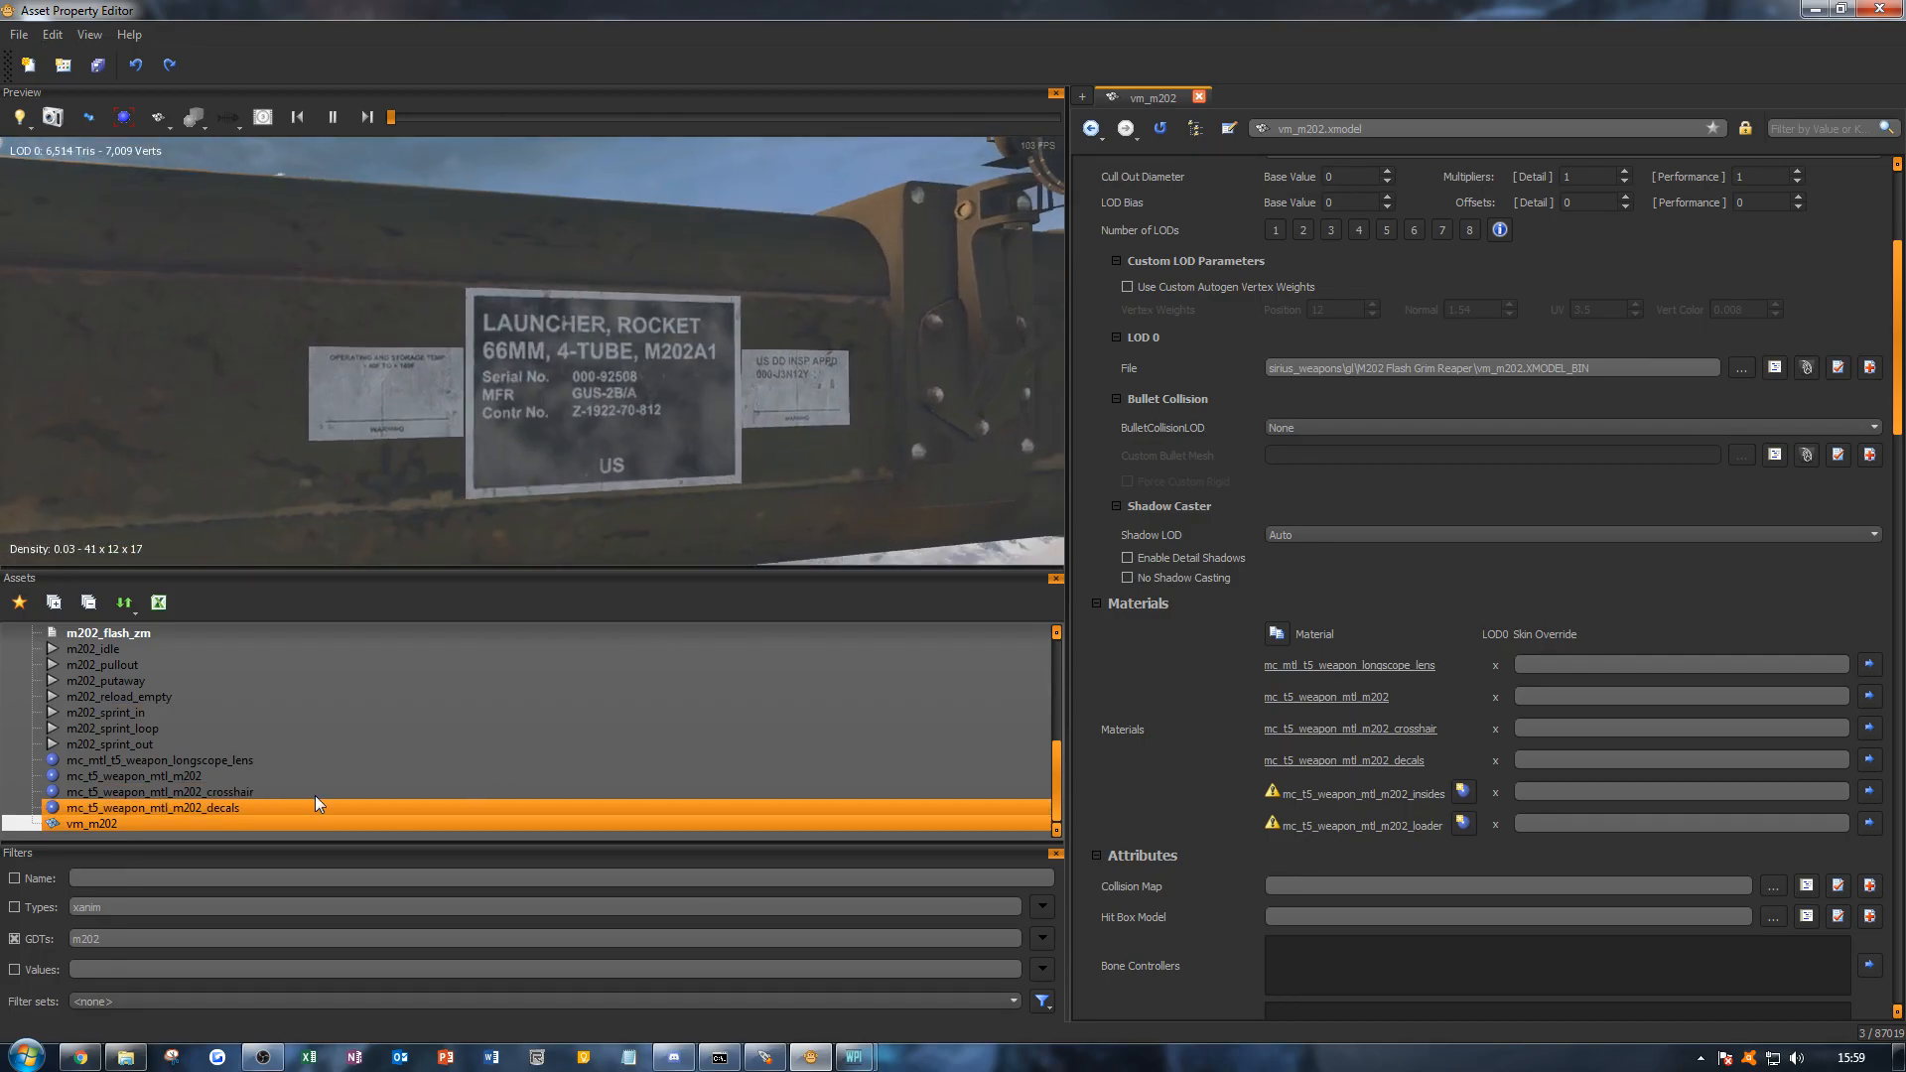
Step: Set the Gloss Map of the material mc_t5_weapon_mtl_m202_decals to the default image $black
{"action": "left_click", "coordinate": [262, 801]}
{"action": "left_click", "coordinate": [266, 807]}
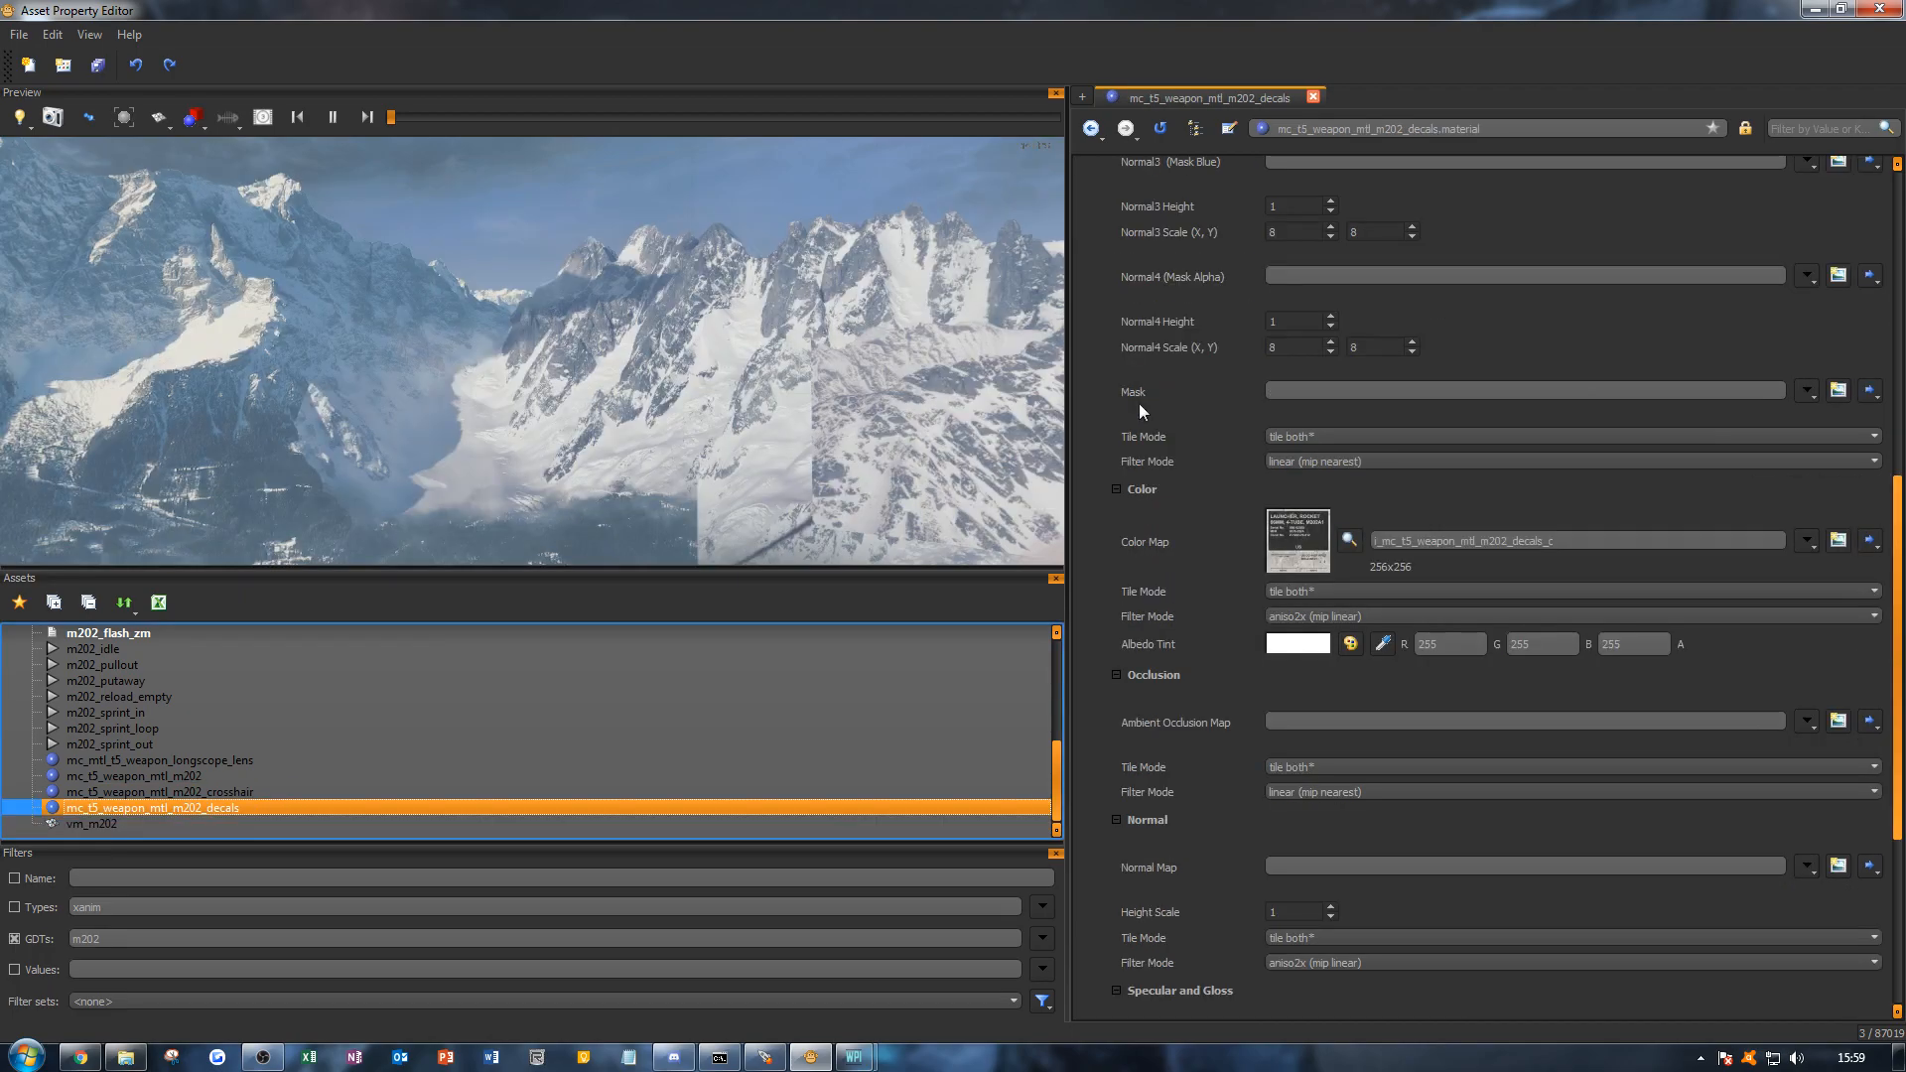
{"action": "left_click", "coordinate": [1239, 807]}
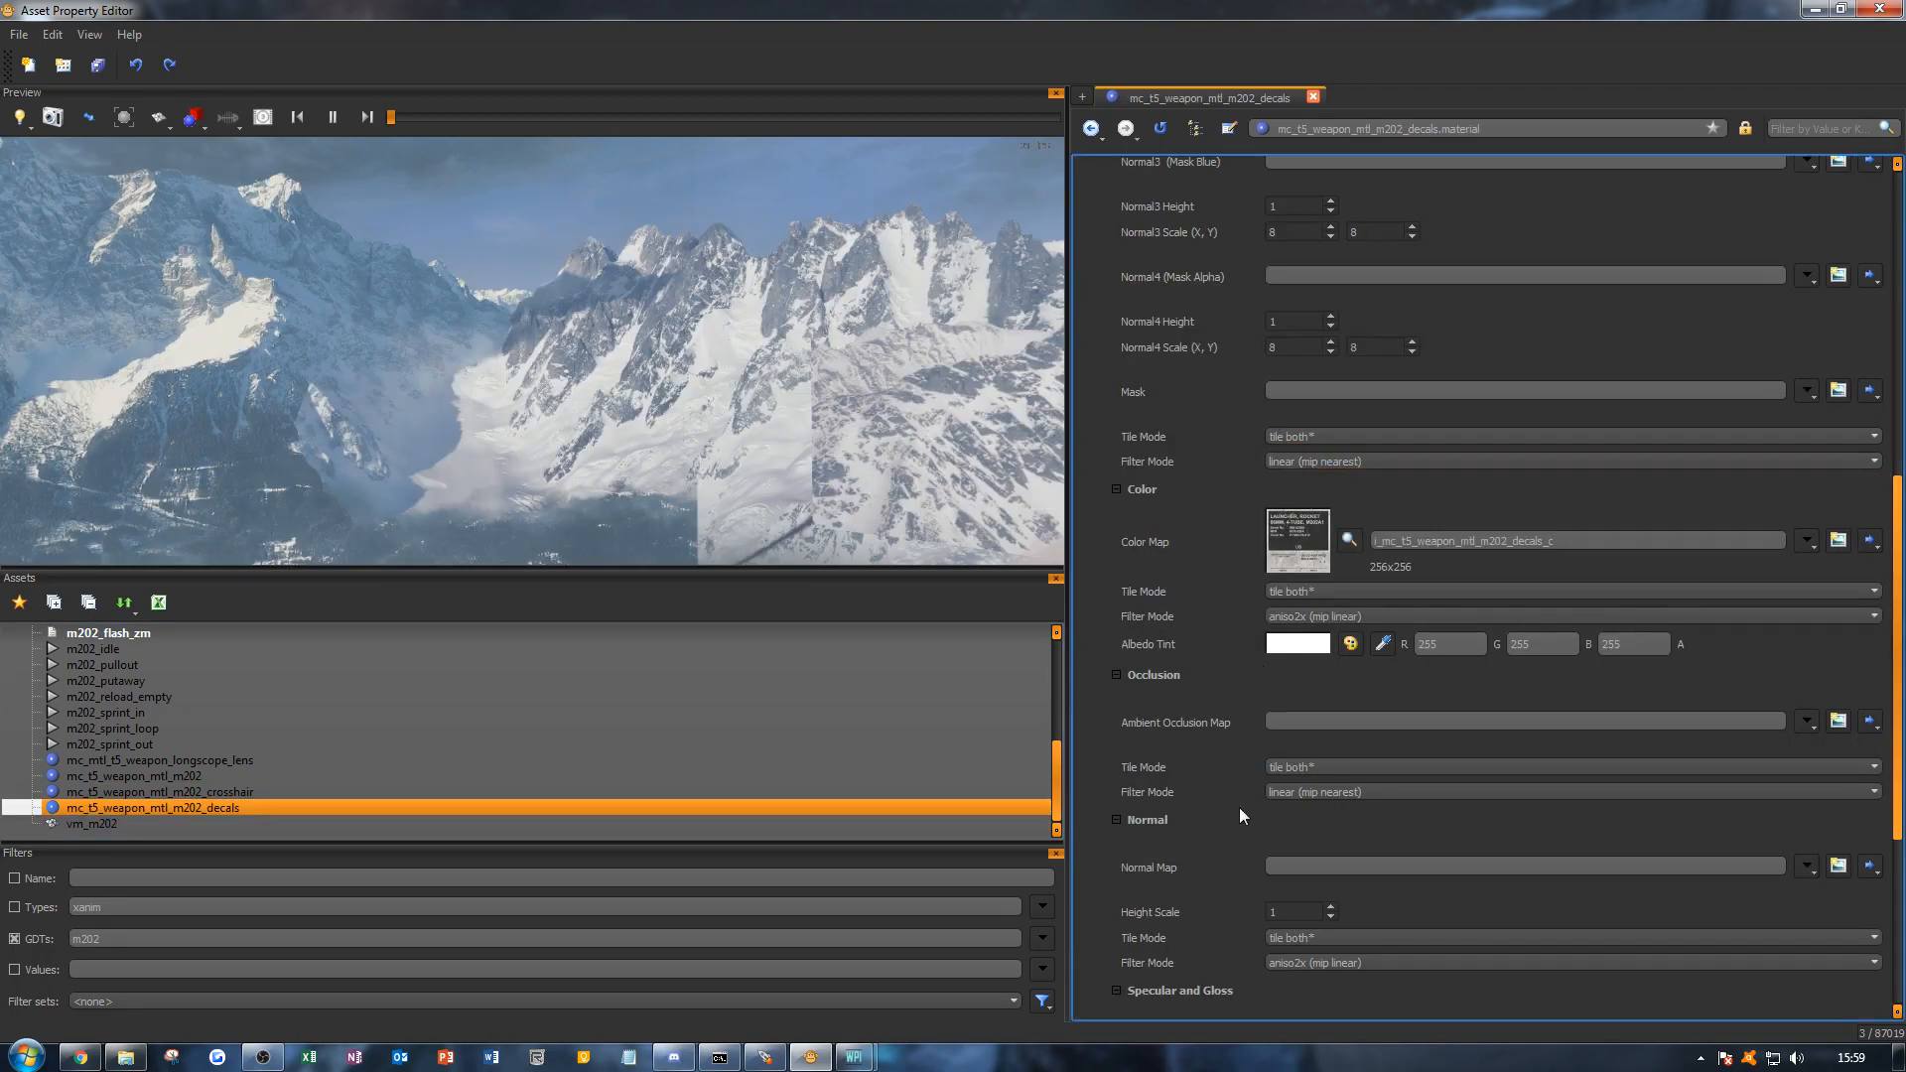
{"action": "scroll", "coordinate": [1239, 807], "scroll_direction": "down", "scroll_amount": 2}
{"action": "scroll", "coordinate": [1238, 807], "scroll_direction": "down", "scroll_amount": 3}
{"action": "left_click", "coordinate": [1808, 802]}
{"action": "left_click", "coordinate": [1818, 825]}
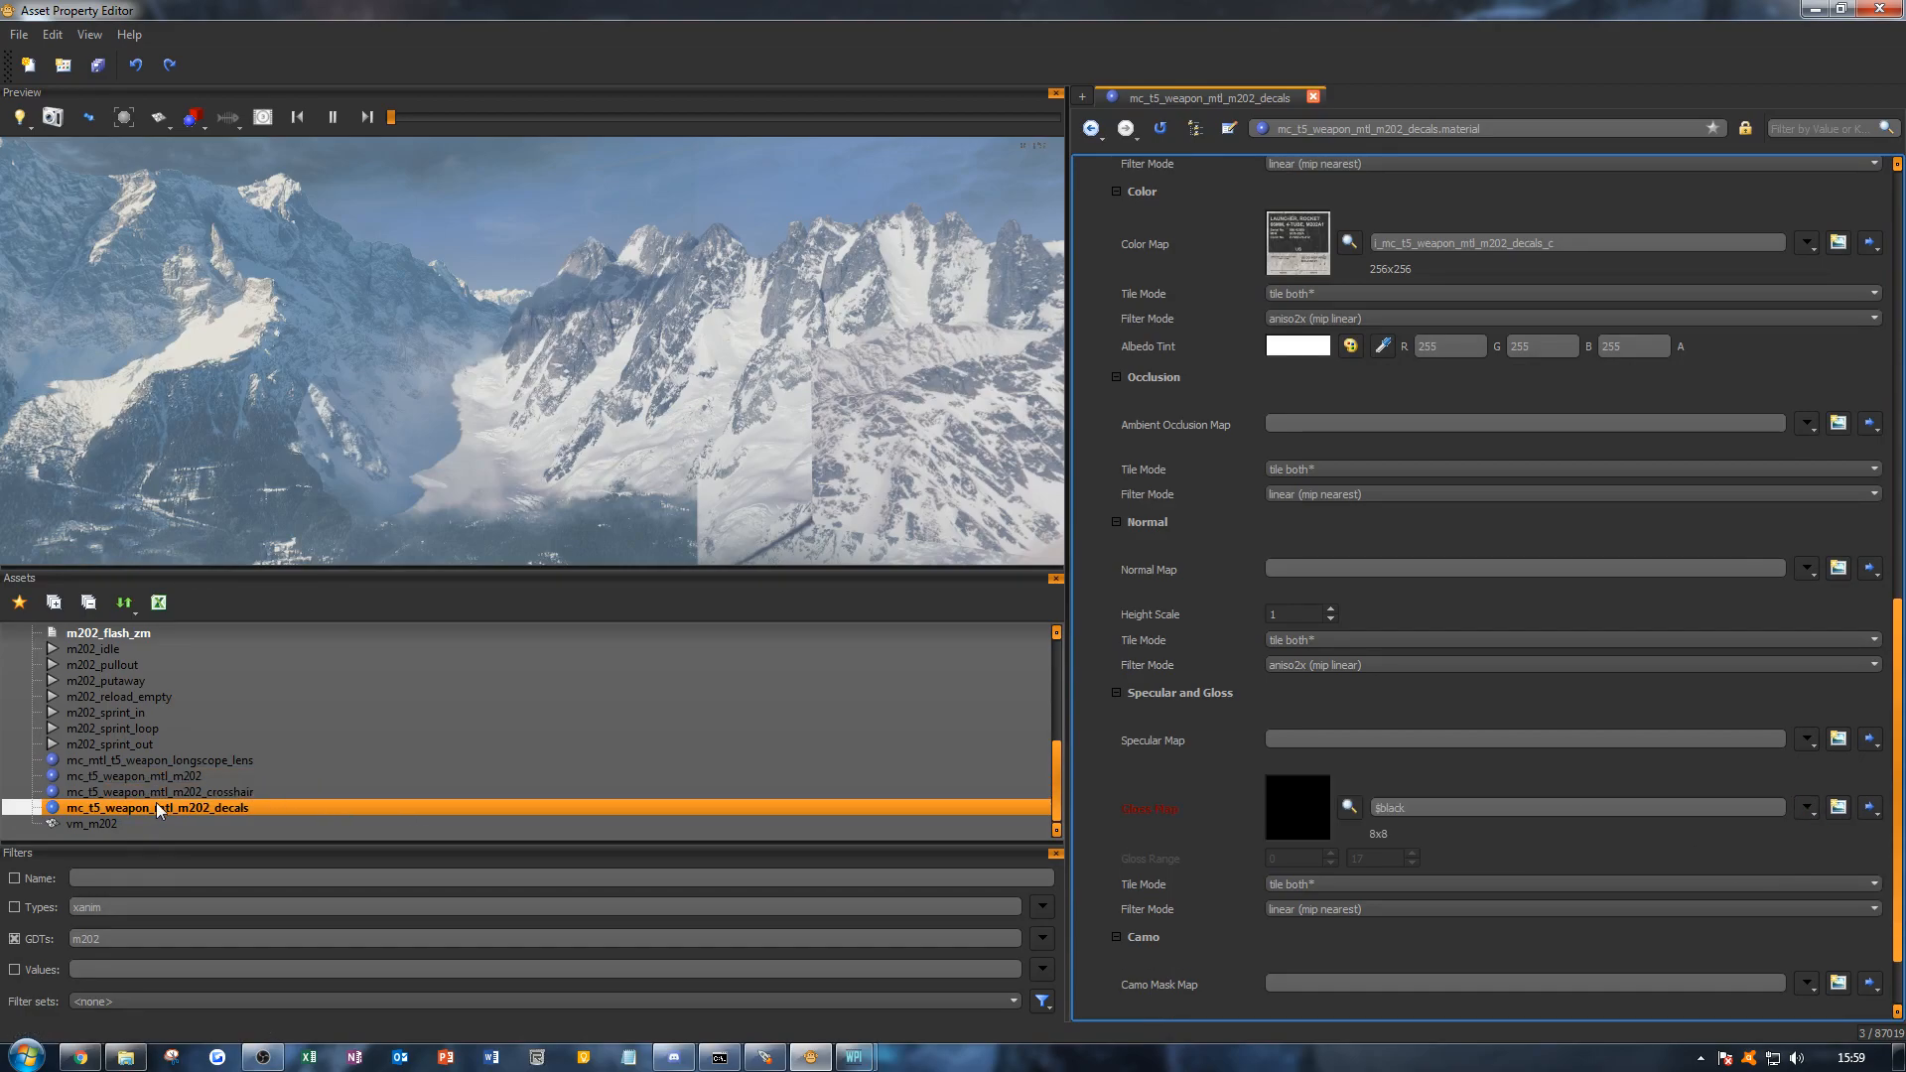
Step: Reopen the vm_m202 model and check how the decal labels react to light with the black gloss map
{"action": "left_click", "coordinate": [94, 823]}
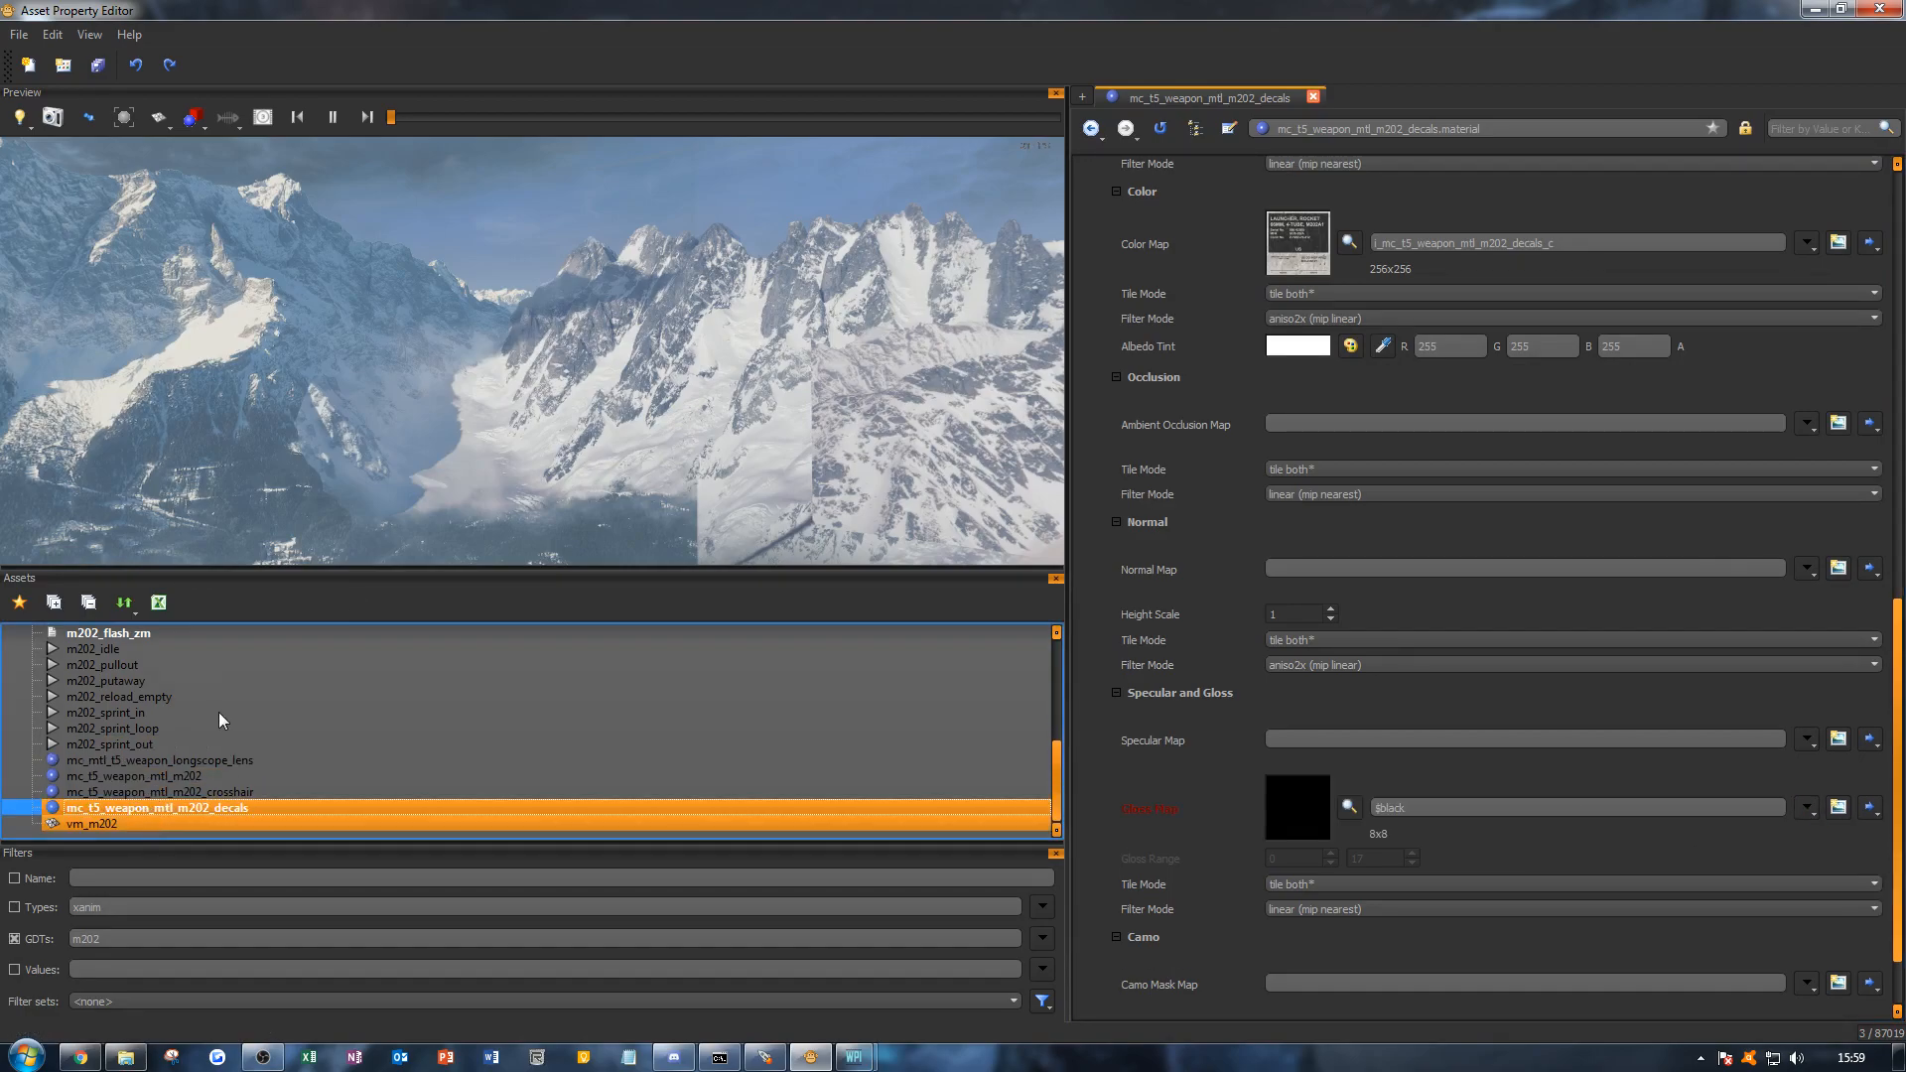
{"action": "left_click_drag", "start_coordinate": [492, 467], "coordinate": [511, 516], "text": "alt"}
{"action": "right_click_drag", "start_coordinate": [511, 516], "coordinate": [635, 516], "text": "alt"}
{"action": "right_click_drag", "start_coordinate": [556, 366], "coordinate": [493, 366], "text": "alt"}
{"action": "middle_click_drag", "start_coordinate": [493, 366], "coordinate": [496, 456], "text": "alt"}
{"action": "right_click_drag", "start_coordinate": [496, 457], "coordinate": [437, 457], "text": "alt"}
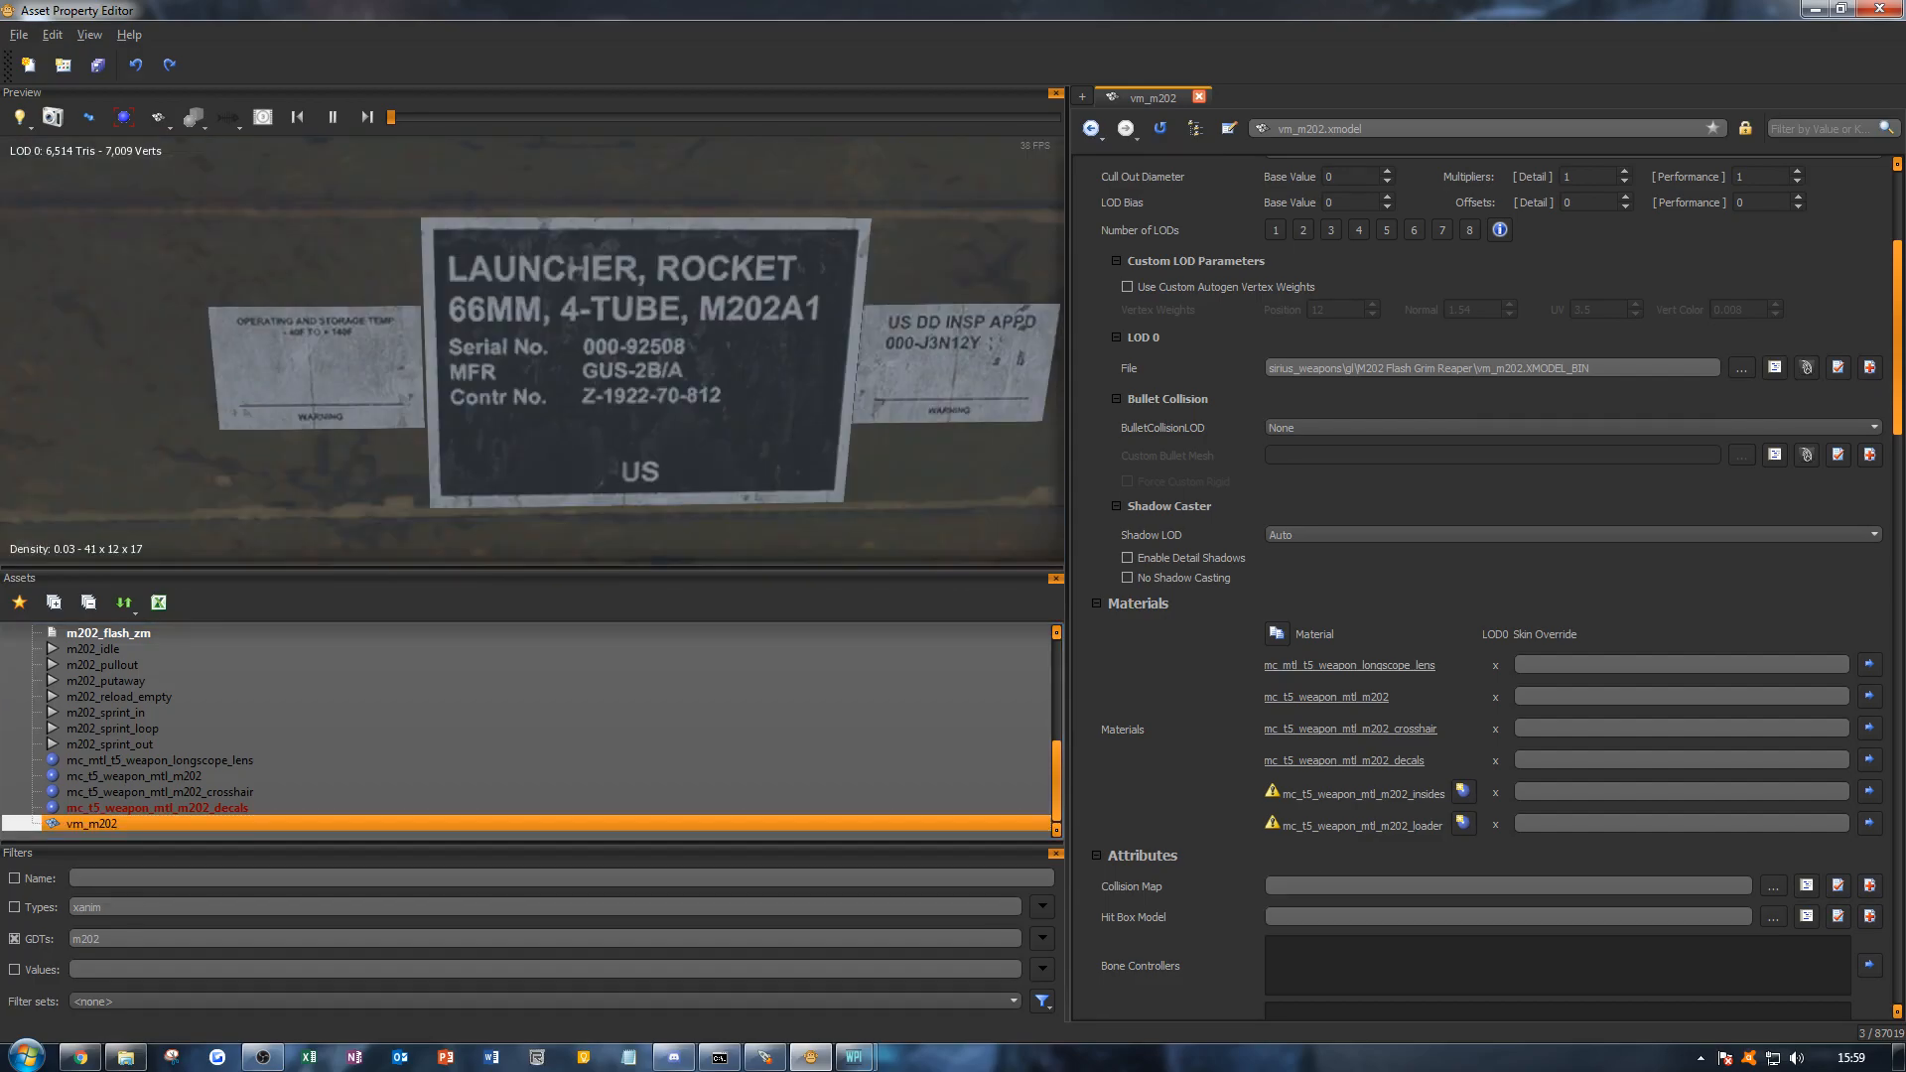
{"action": "mouse_move", "coordinate": [522, 375]}
{"action": "middle_mouse_down", "text": "alt"}
{"action": "mouse_move", "coordinate": [397, 466]}
{"action": "mouse_move", "coordinate": [544, 384]}
{"action": "middle_mouse_up", "text": "alt"}
{"action": "mouse_move", "coordinate": [545, 384]}
{"action": "left_mouse_down", "text": "alt"}
{"action": "mouse_move", "coordinate": [397, 477]}
{"action": "mouse_move", "coordinate": [616, 377]}
{"action": "mouse_move", "coordinate": [467, 397]}
{"action": "mouse_move", "coordinate": [516, 377]}
{"action": "mouse_move", "coordinate": [556, 417]}
{"action": "mouse_move", "coordinate": [516, 397]}
{"action": "left_mouse_up", "text": "alt"}
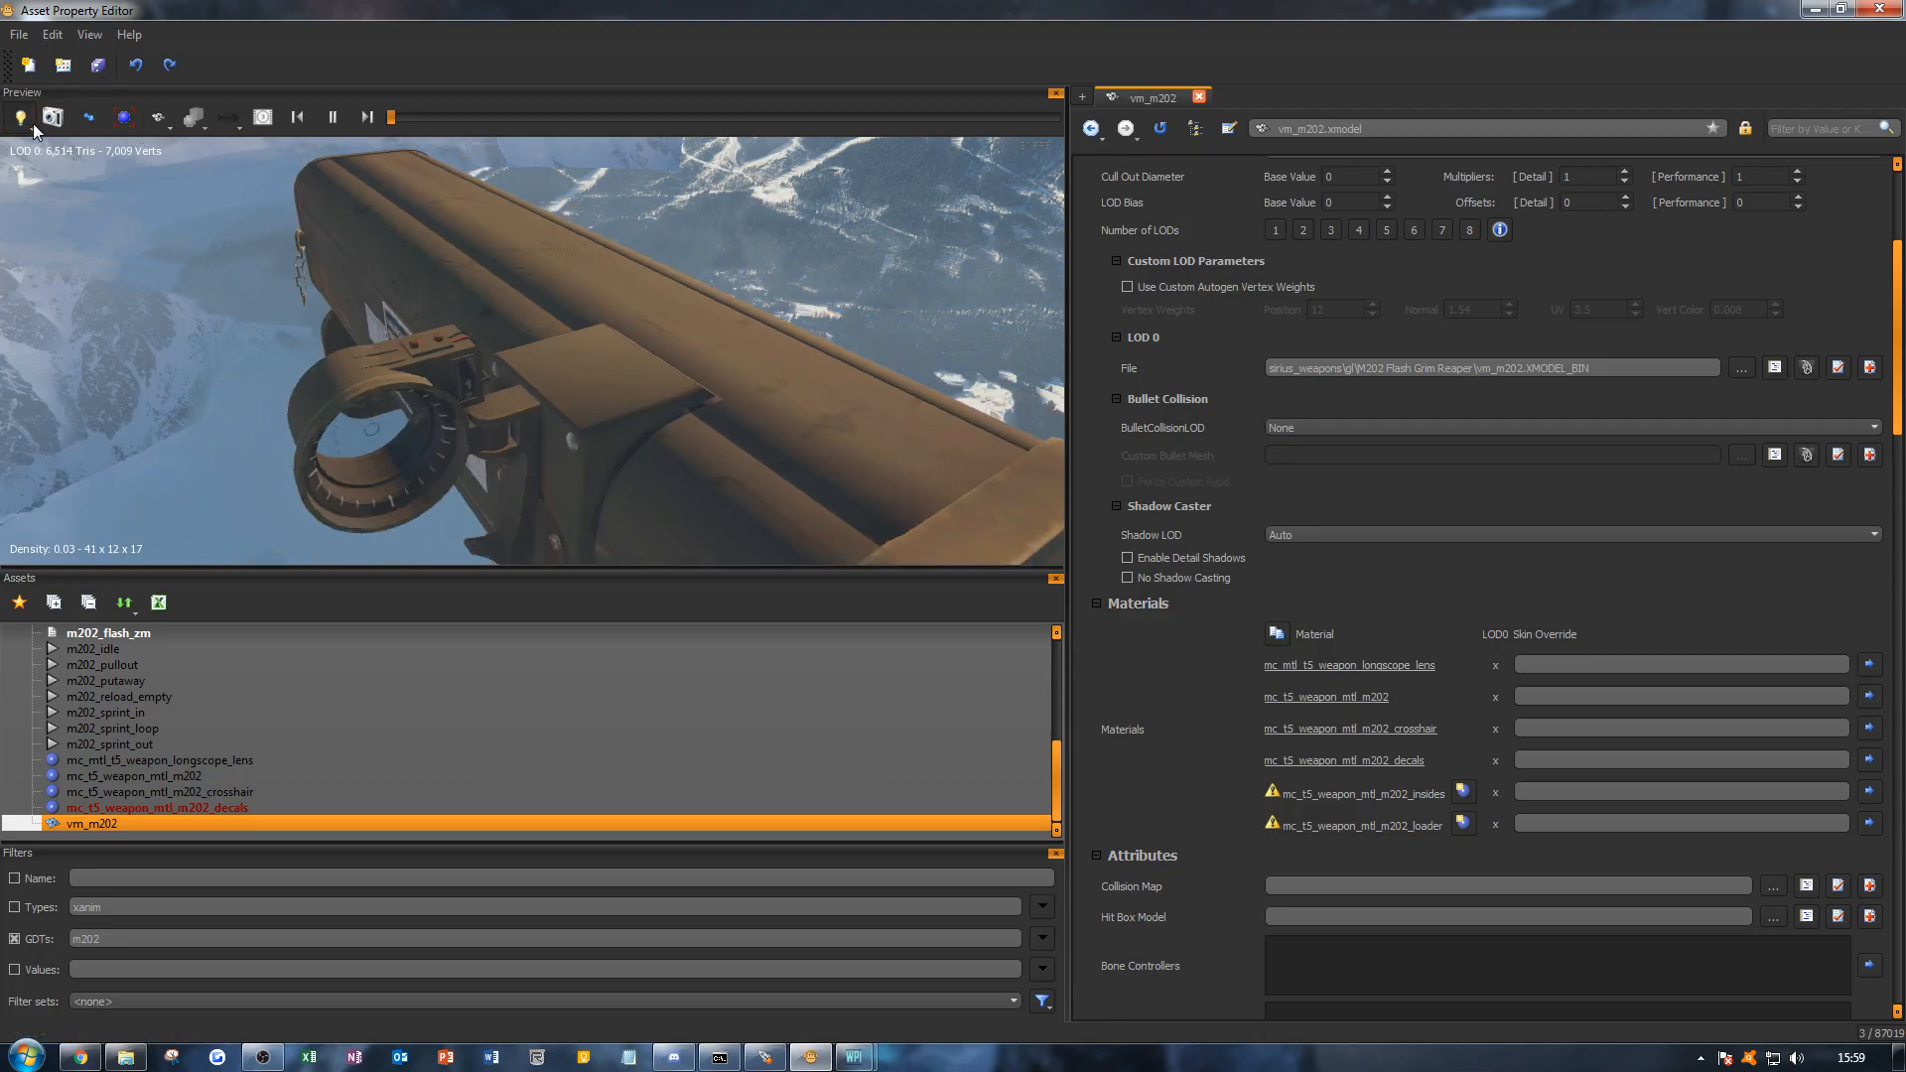
Step: Try Morning lighting in the model preview, settle on Day lighting and inspect the launcher and its scope
{"action": "left_click", "coordinate": [33, 123]}
{"action": "left_click", "coordinate": [49, 177]}
{"action": "left_click_drag", "start_coordinate": [189, 234], "coordinate": [258, 213], "text": "alt"}
{"action": "left_click", "coordinate": [26, 129]}
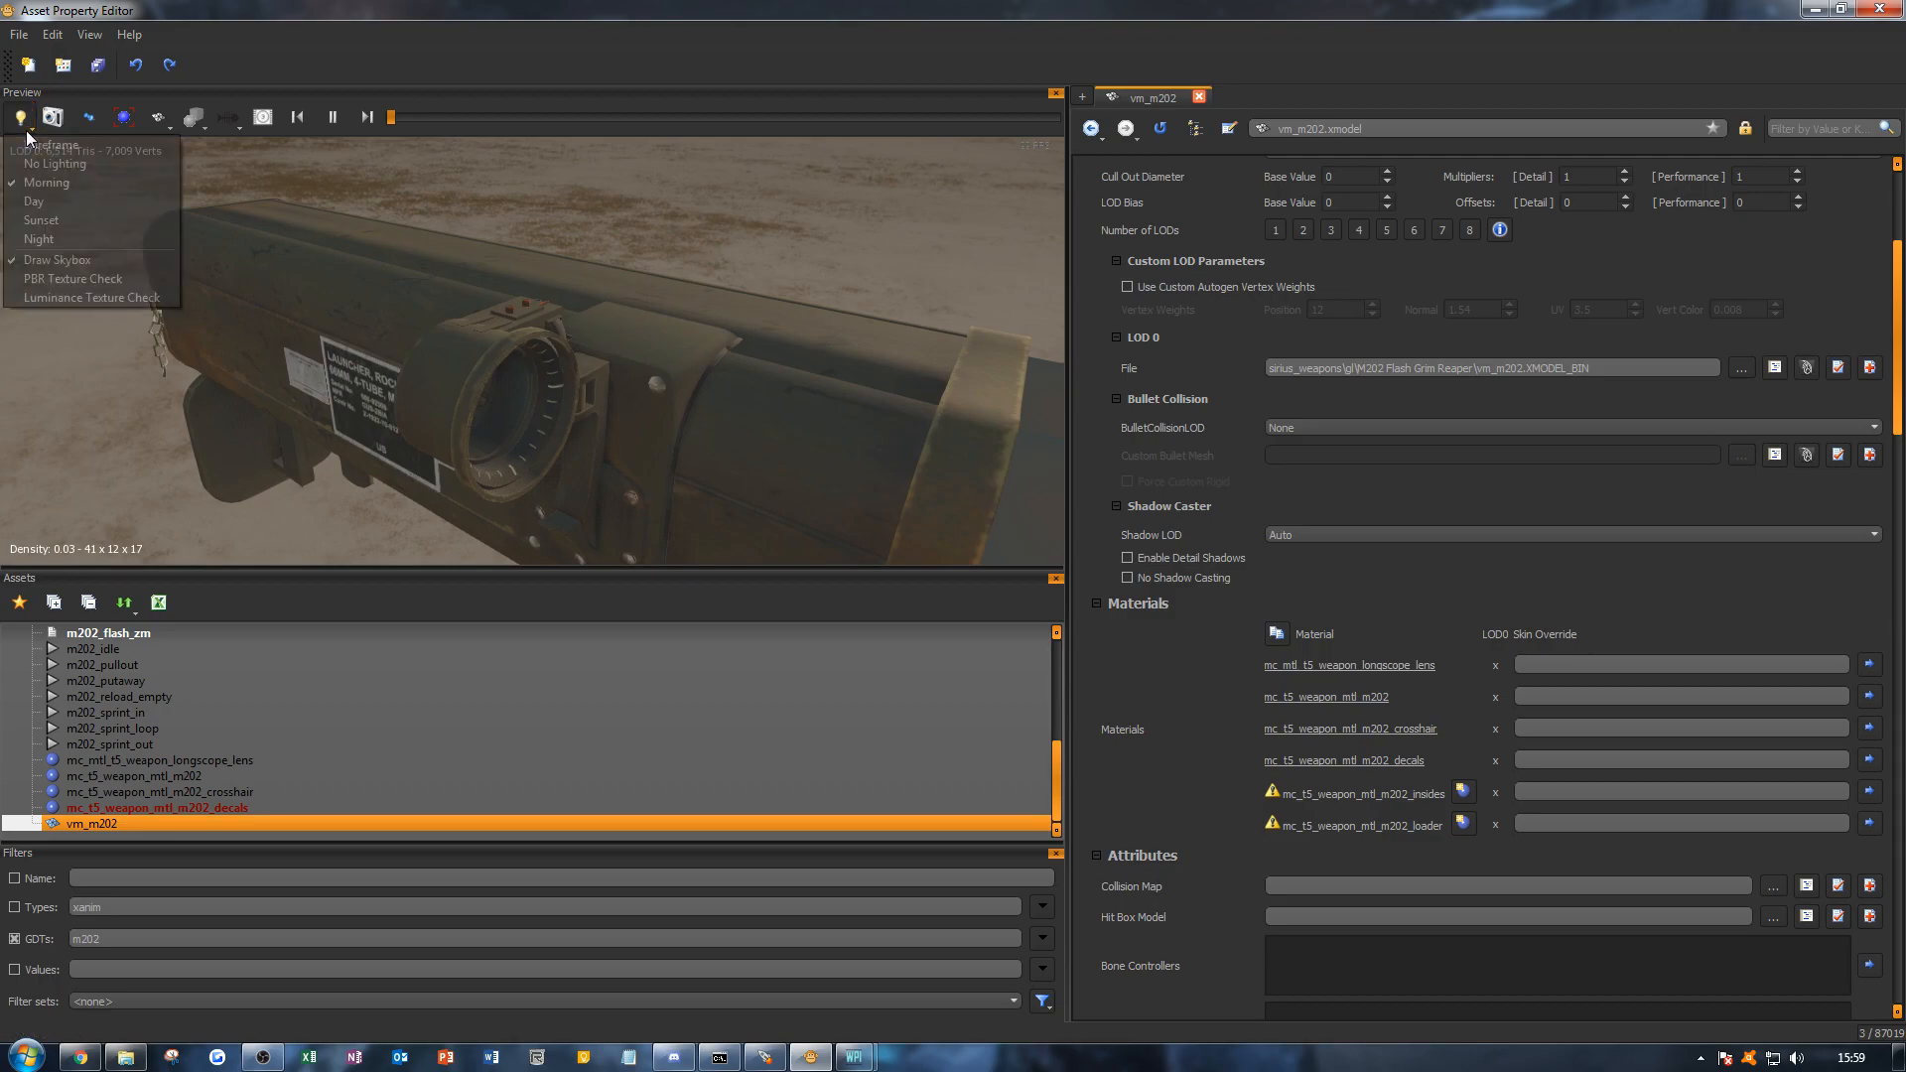
{"action": "left_click", "coordinate": [53, 195]}
{"action": "mouse_move", "coordinate": [397, 298]}
{"action": "left_mouse_down"}
{"action": "mouse_move", "coordinate": [417, 397]}
{"action": "mouse_move", "coordinate": [357, 328]}
{"action": "mouse_move", "coordinate": [586, 338]}
{"action": "mouse_move", "coordinate": [556, 318]}
{"action": "mouse_move", "coordinate": [467, 367]}
{"action": "mouse_move", "coordinate": [387, 358]}
{"action": "mouse_move", "coordinate": [372, 382]}
{"action": "mouse_move", "coordinate": [457, 323]}
{"action": "mouse_move", "coordinate": [526, 317]}
{"action": "mouse_move", "coordinate": [392, 333]}
{"action": "left_mouse_up"}
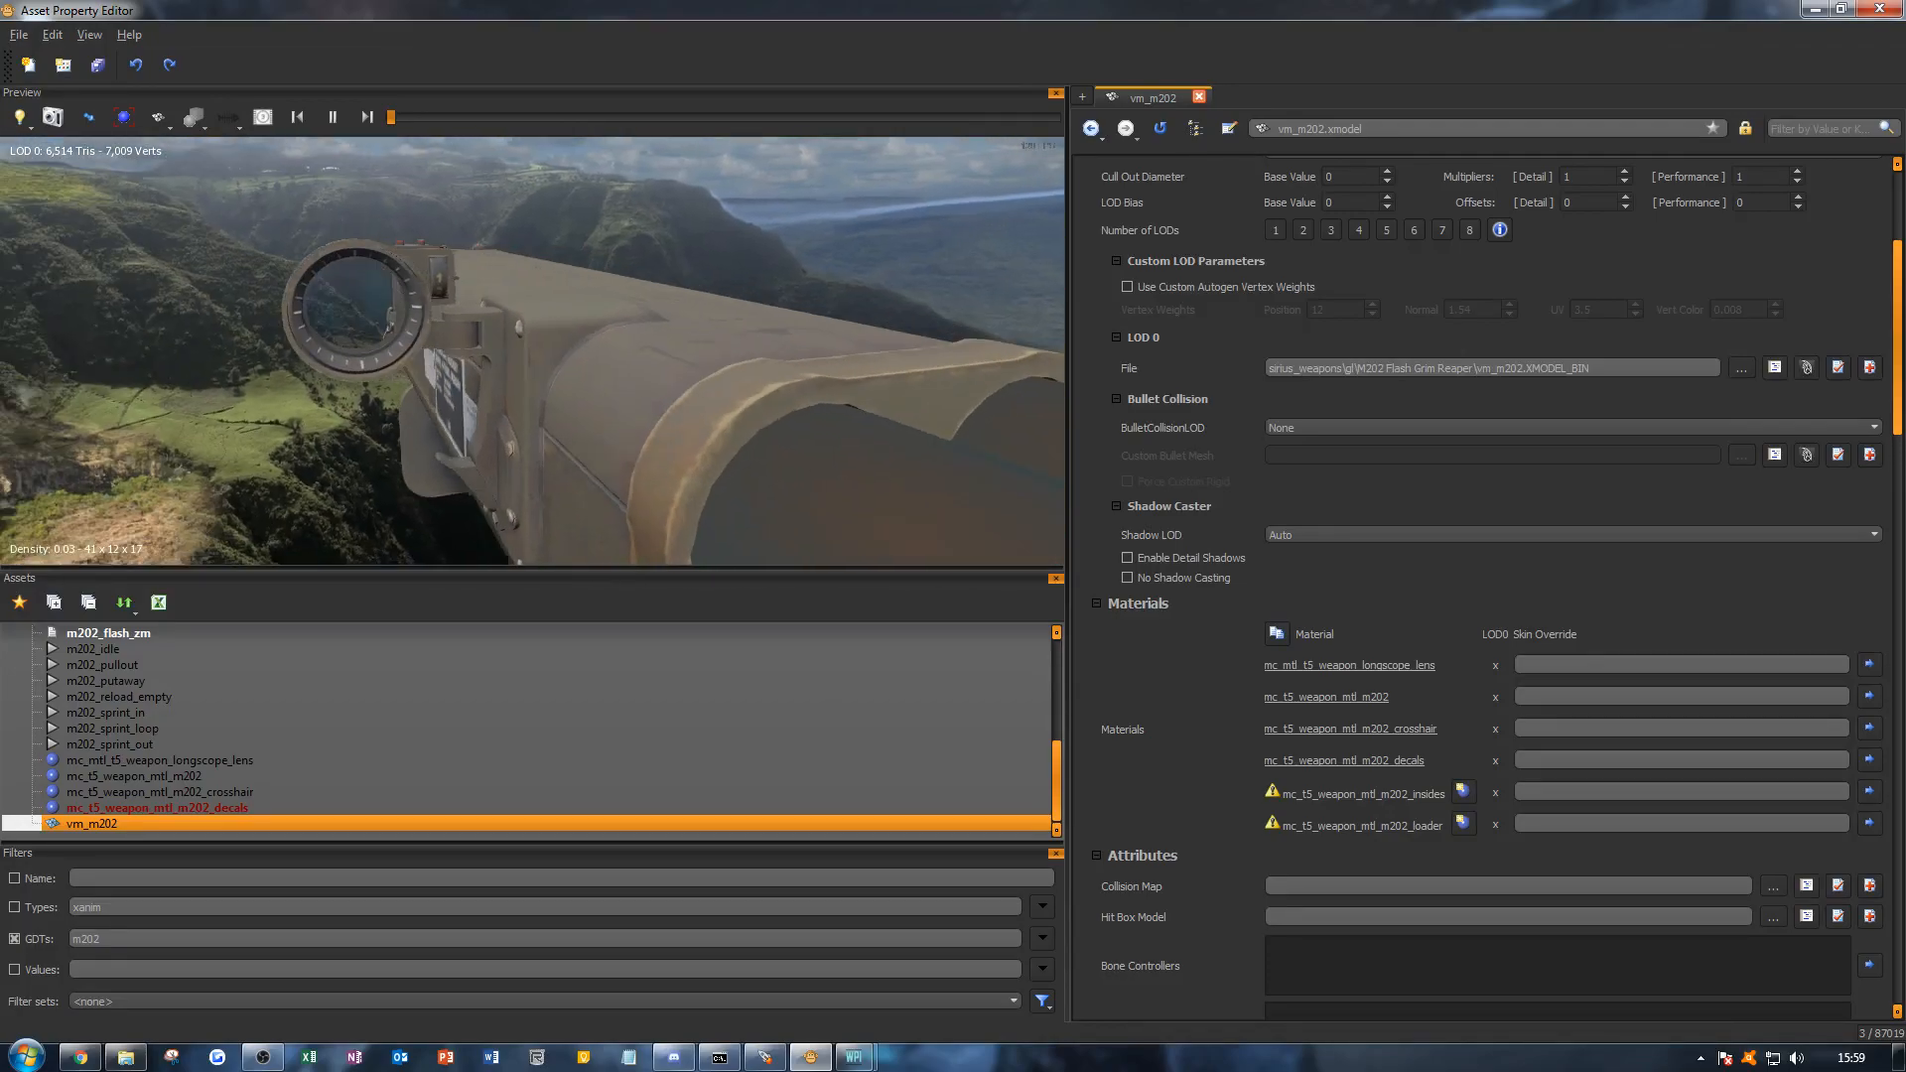
{"action": "scroll", "coordinate": [532, 351], "scroll_direction": "up", "scroll_amount": 5}
{"action": "scroll", "coordinate": [532, 351], "scroll_direction": "down", "scroll_amount": 6}
{"action": "left_click_drag", "start_coordinate": [477, 352], "coordinate": [561, 323]}
Step: Create the missing material mc_t5_weapon_mtl_m202_insides in m202_grim_reaper_bo1 and set its Material Type to lit_weapon
{"action": "left_click", "coordinate": [1461, 791]}
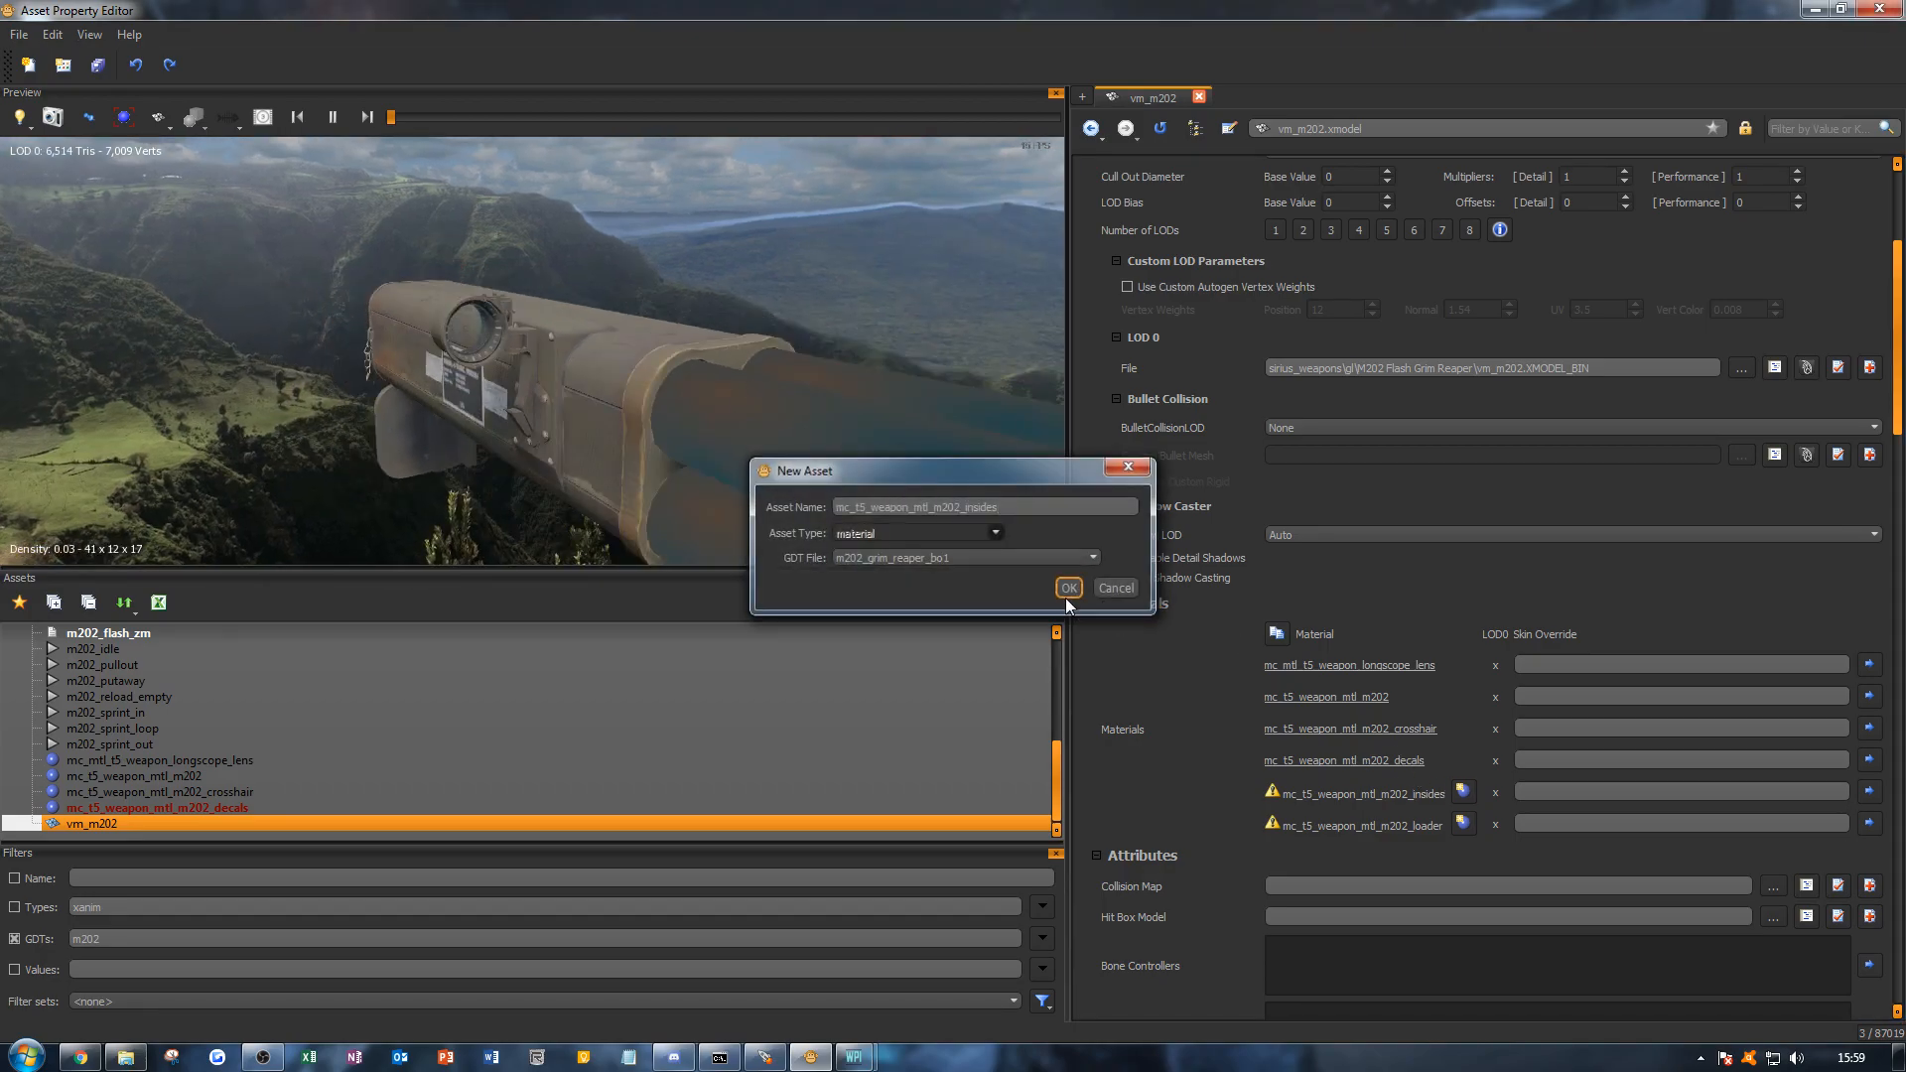
{"action": "left_click", "coordinate": [1068, 588]}
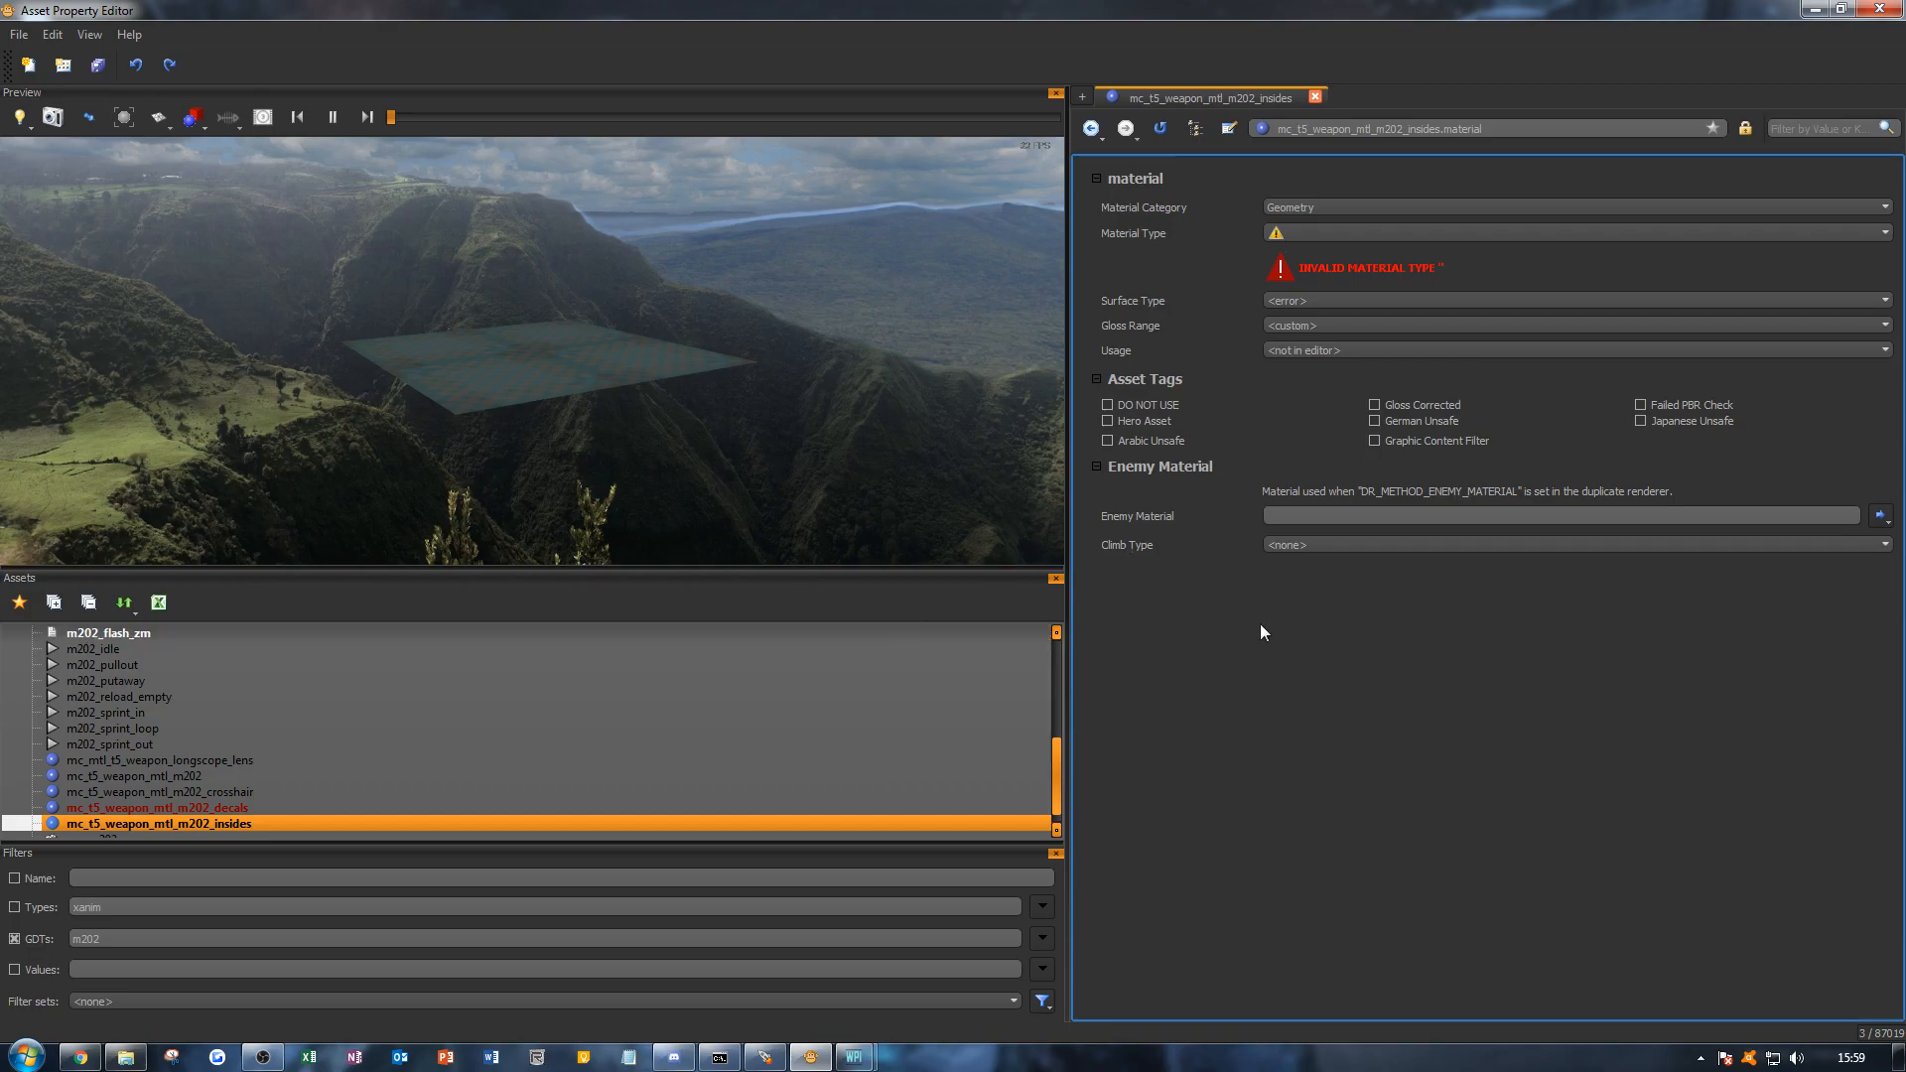
{"action": "left_click", "coordinate": [1589, 233]}
{"action": "scroll", "coordinate": [1489, 391], "scroll_direction": "down", "scroll_amount": 10}
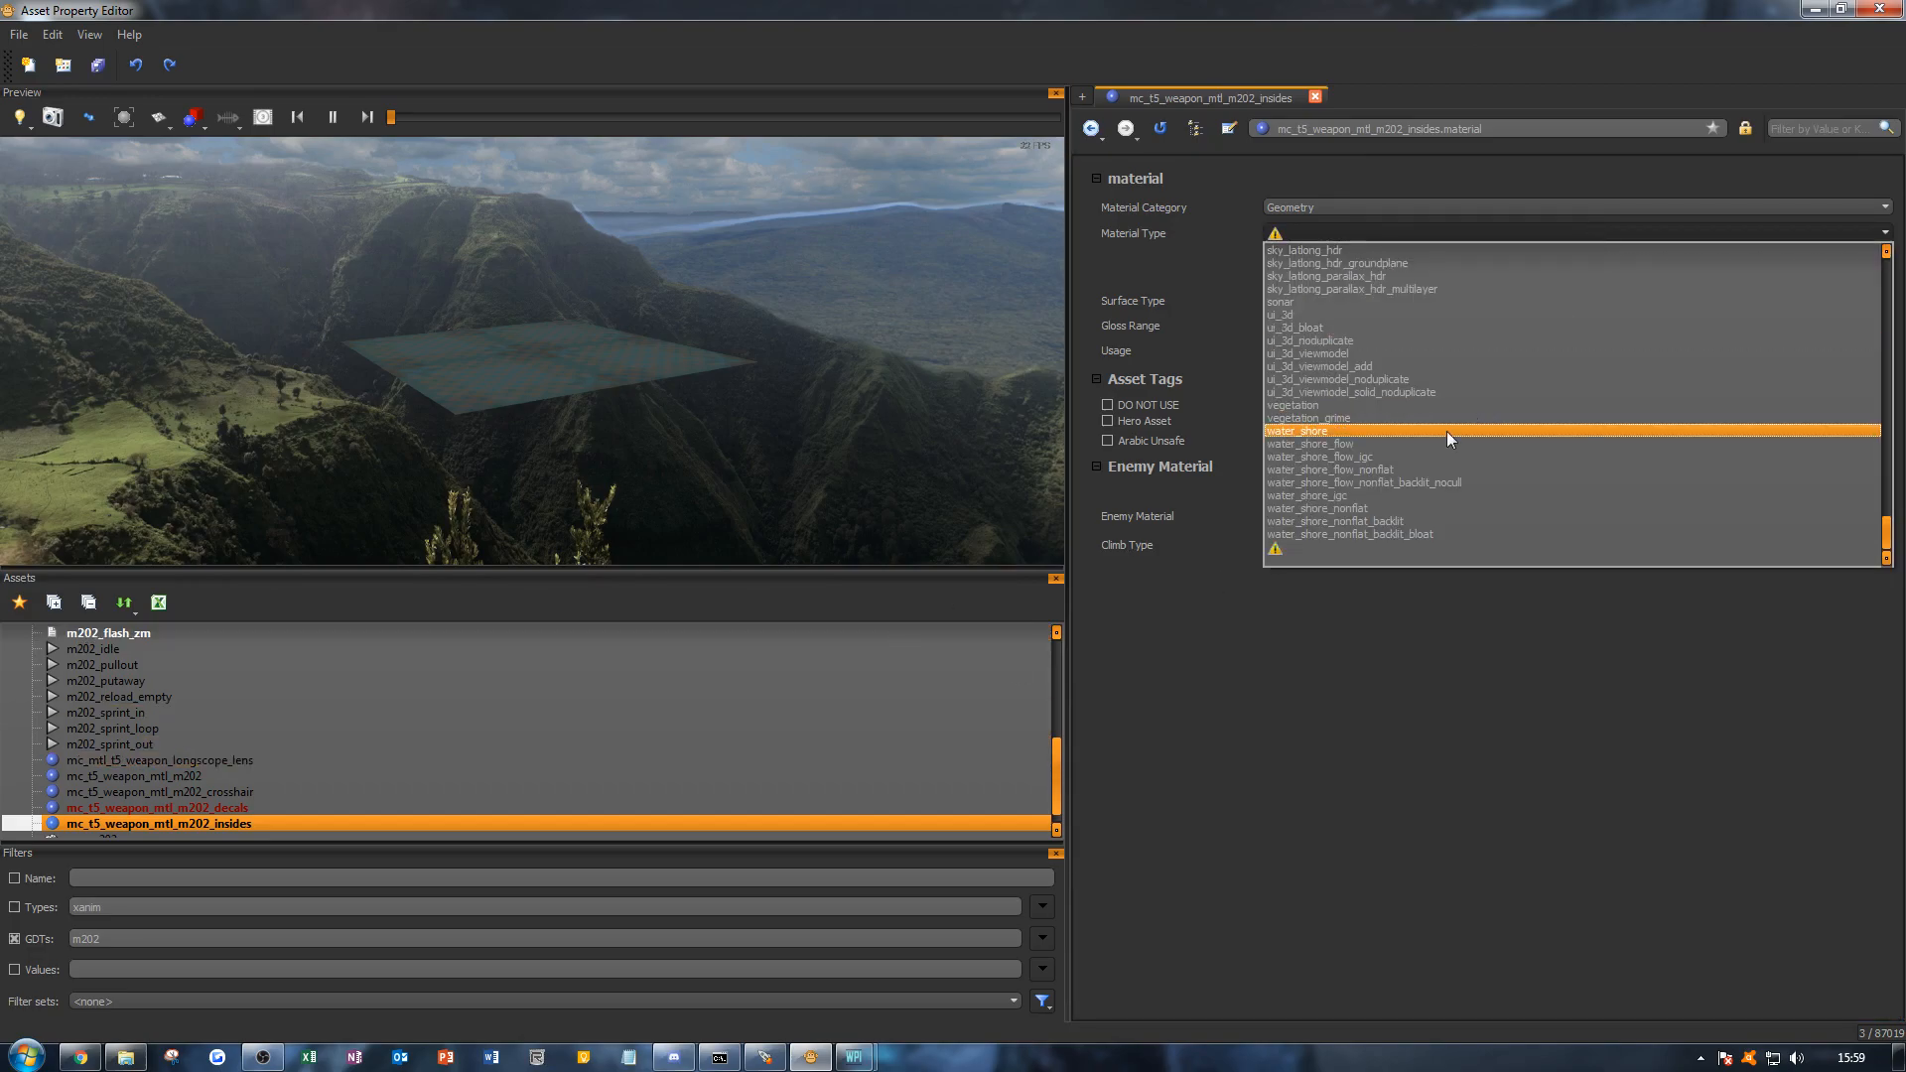
{"action": "scroll", "coordinate": [1420, 432], "scroll_direction": "up", "scroll_amount": 3}
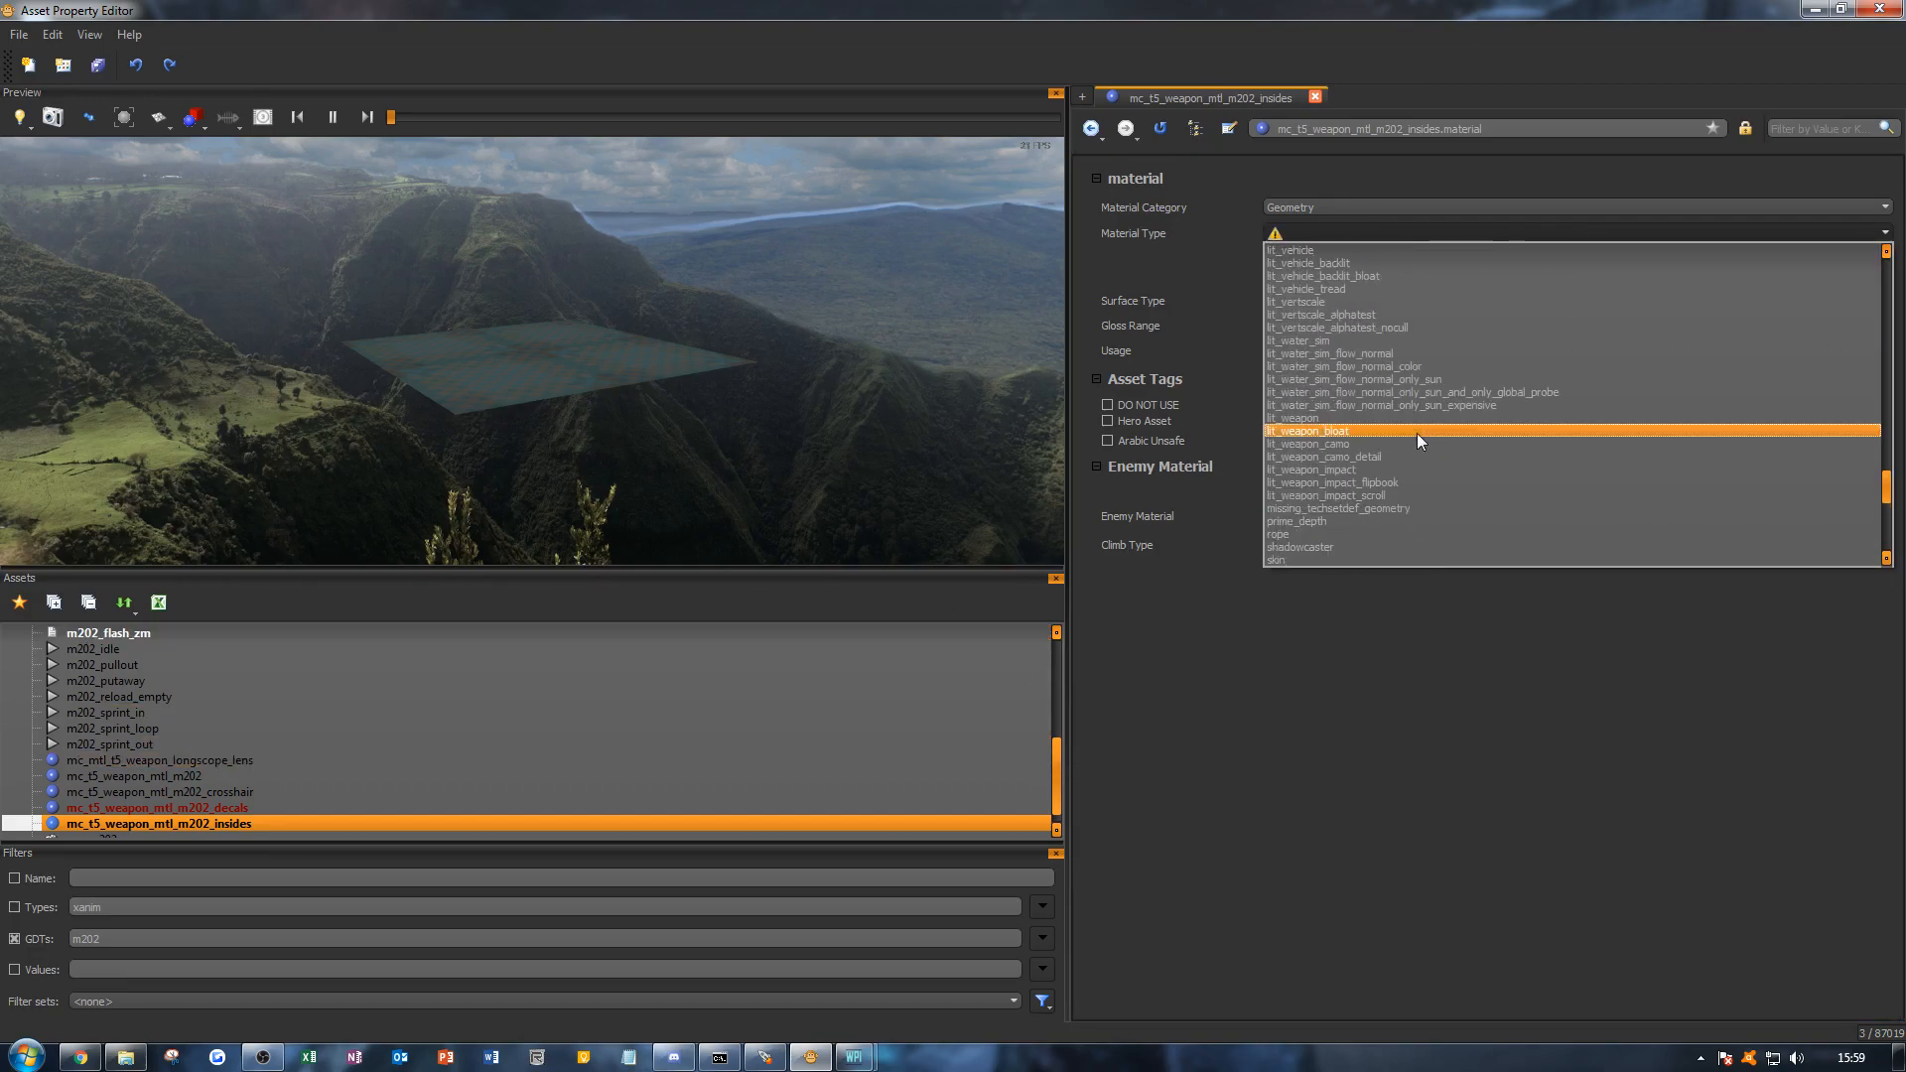
{"action": "left_click", "coordinate": [1313, 423]}
{"action": "left_click_drag", "start_coordinate": [776, 376], "coordinate": [667, 247], "text": "alt"}
{"action": "right_click_drag", "start_coordinate": [667, 247], "coordinate": [709, 288], "text": "alt"}
{"action": "left_click_drag", "start_coordinate": [710, 288], "coordinate": [633, 242], "text": "alt"}
{"action": "mouse_move", "coordinate": [633, 243]}
{"action": "right_mouse_down", "text": "alt"}
{"action": "mouse_move", "coordinate": [725, 297]}
{"action": "mouse_move", "coordinate": [642, 248]}
{"action": "right_mouse_up", "text": "alt"}
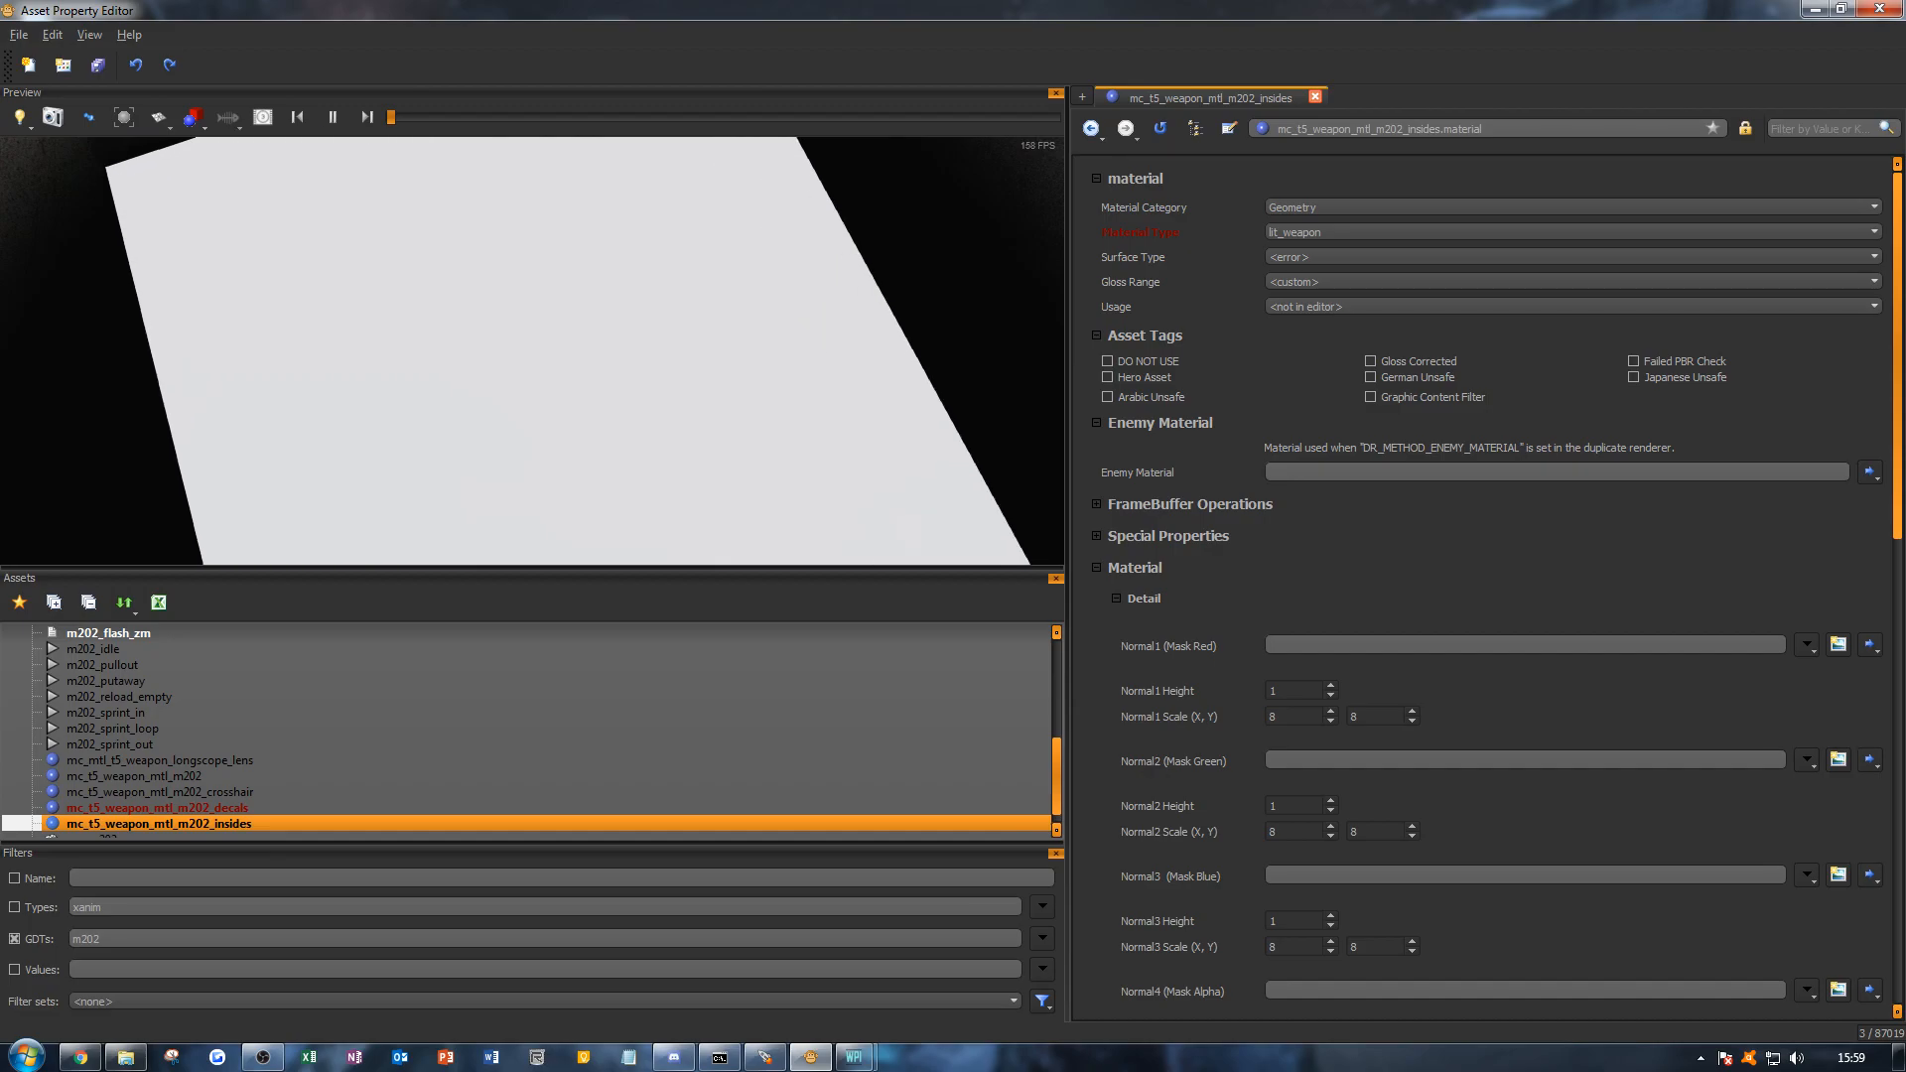
{"action": "left_click_drag", "start_coordinate": [642, 247], "coordinate": [492, 241], "text": "alt"}
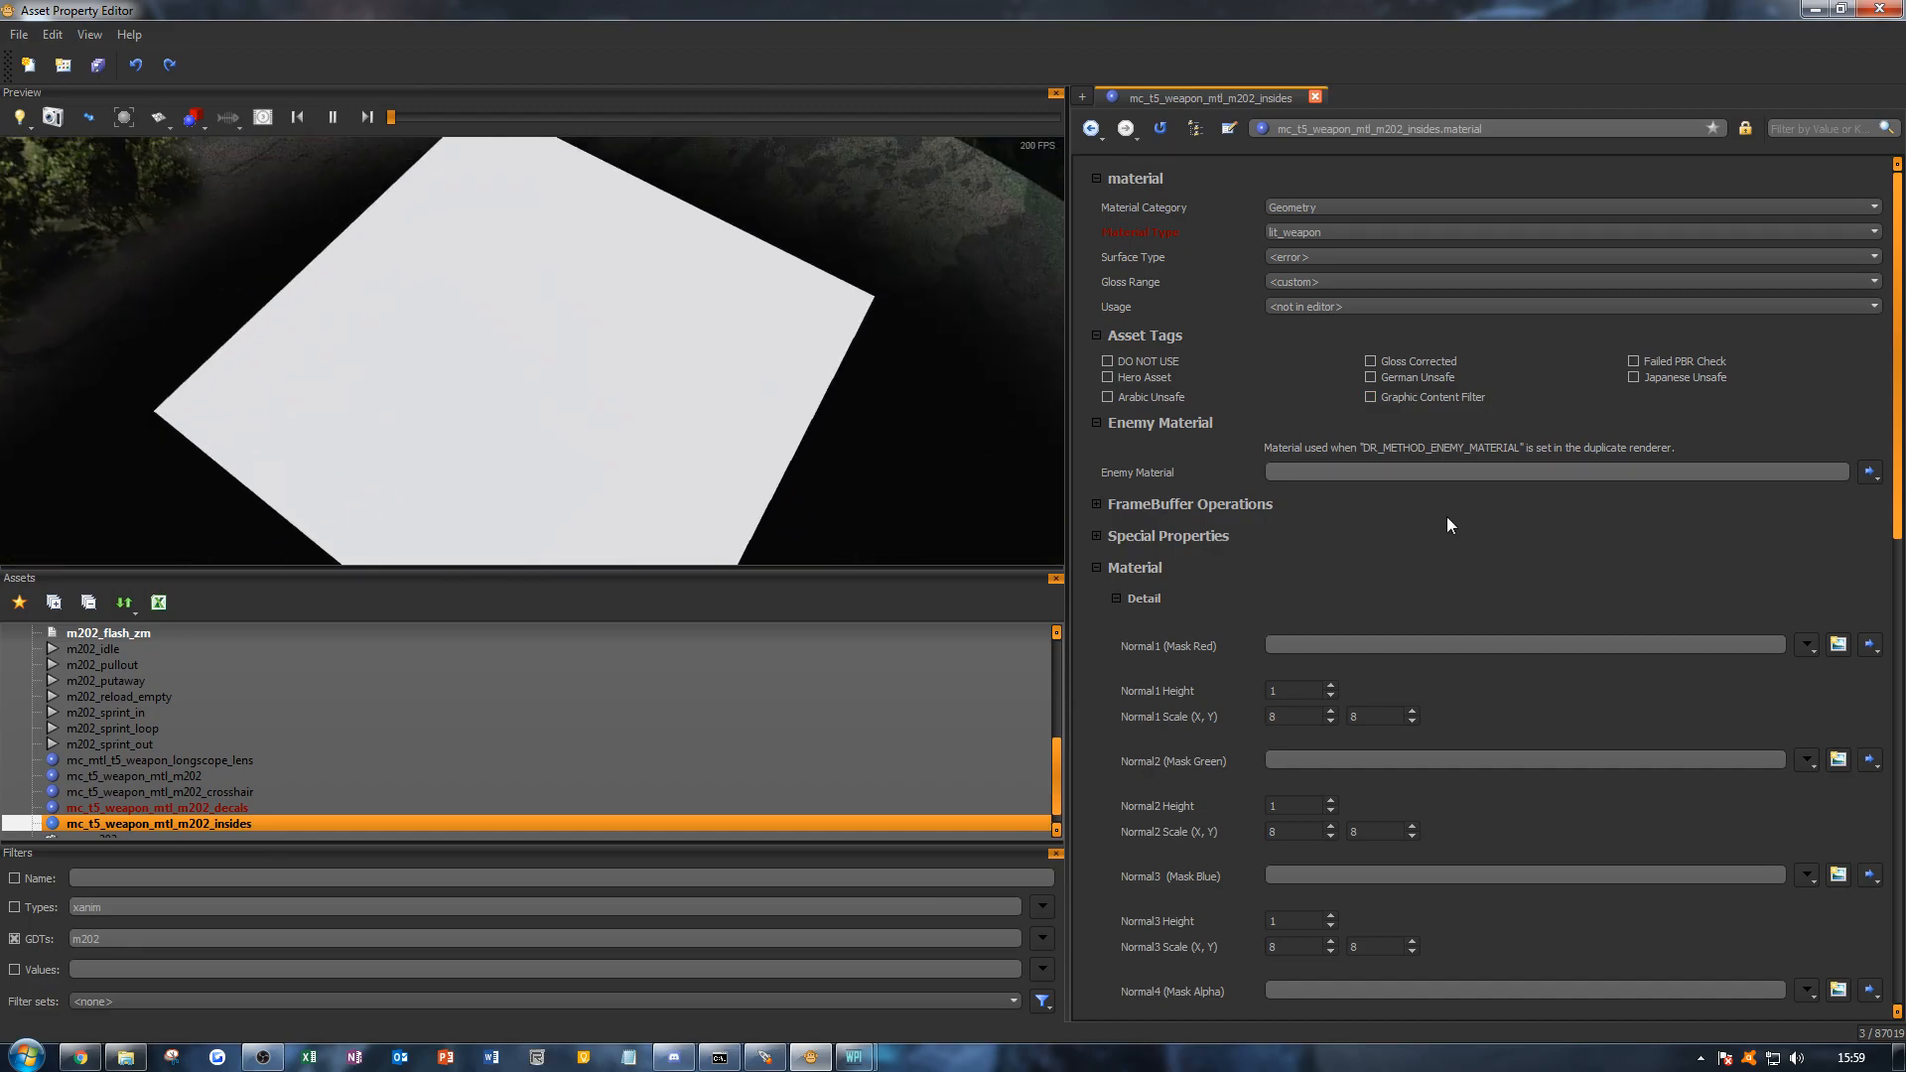
{"action": "left_click", "coordinate": [1438, 528]}
{"action": "scroll", "coordinate": [1439, 528], "scroll_direction": "down", "scroll_amount": 2}
{"action": "scroll", "coordinate": [1438, 528], "scroll_direction": "up", "scroll_amount": 2}
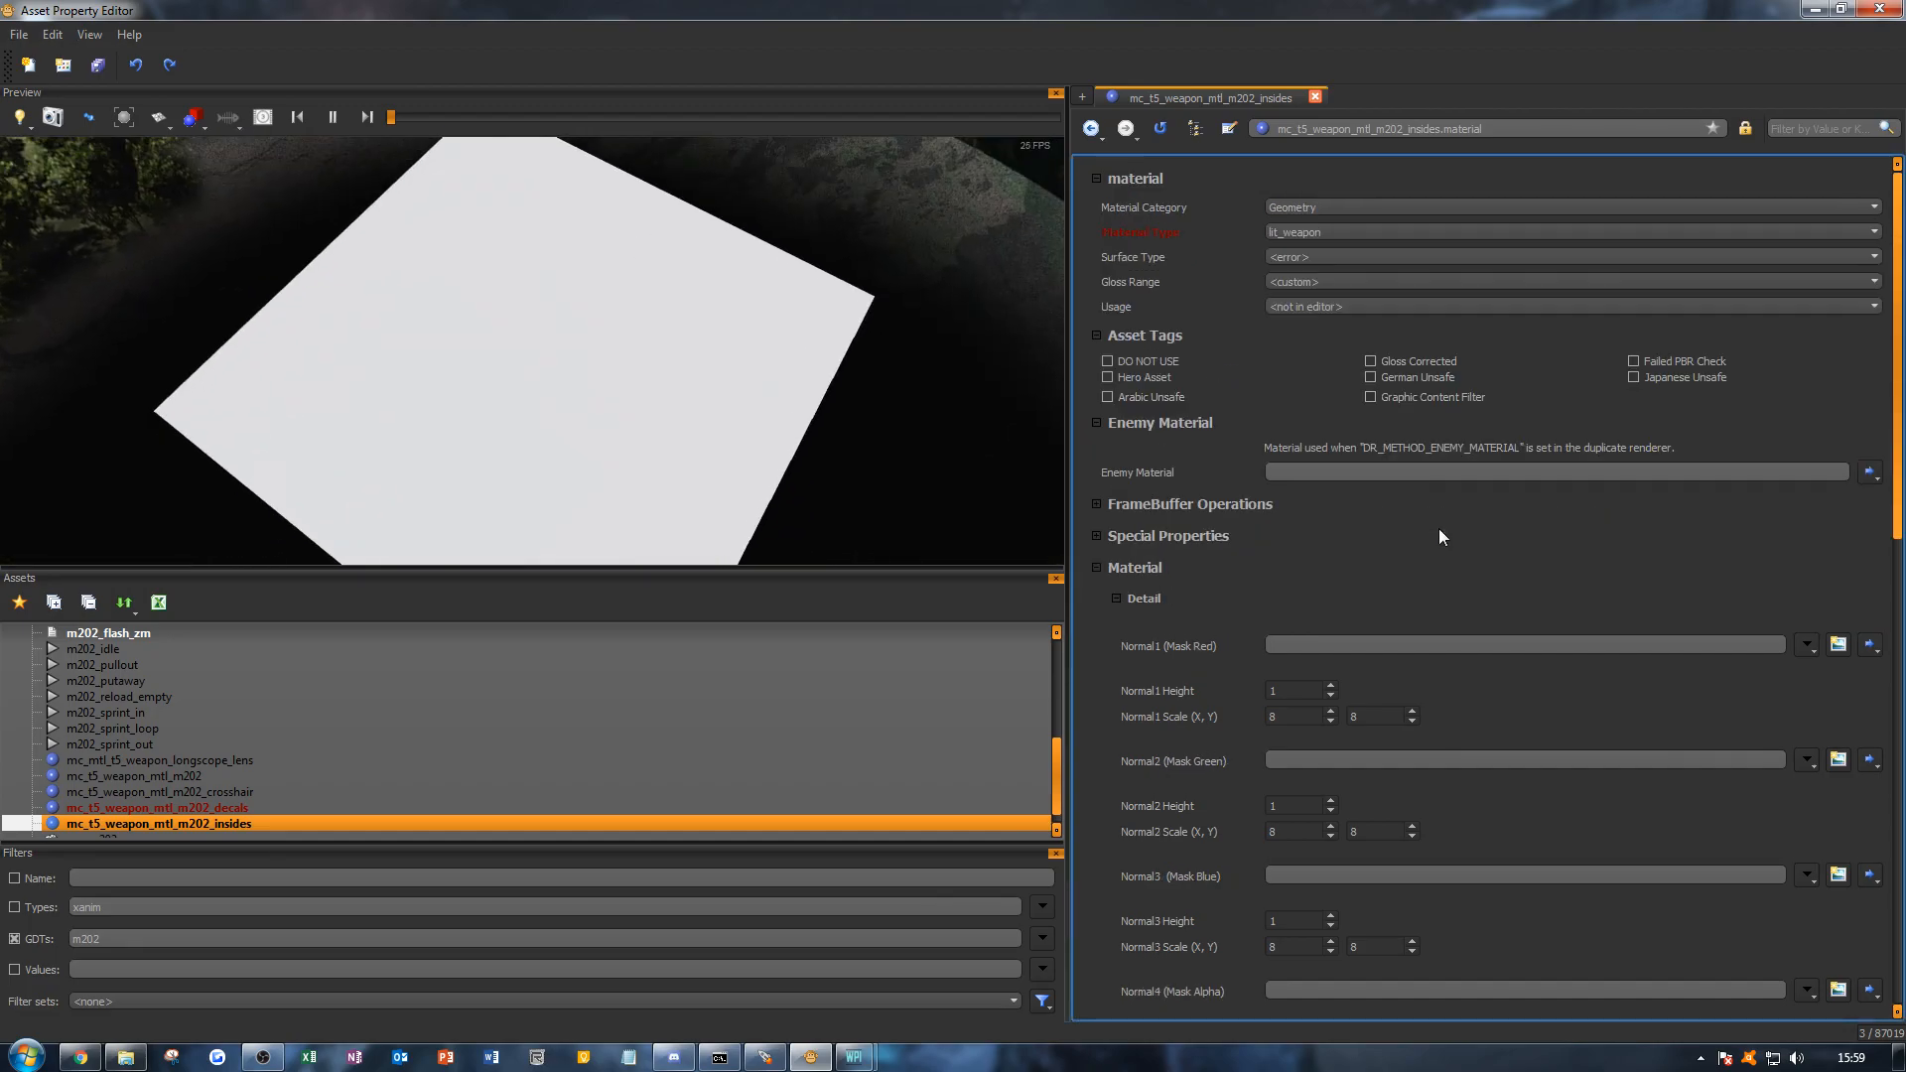
Step: Set the insides material's Surface Type and Gloss Range to metal
{"action": "left_click", "coordinate": [1328, 260]}
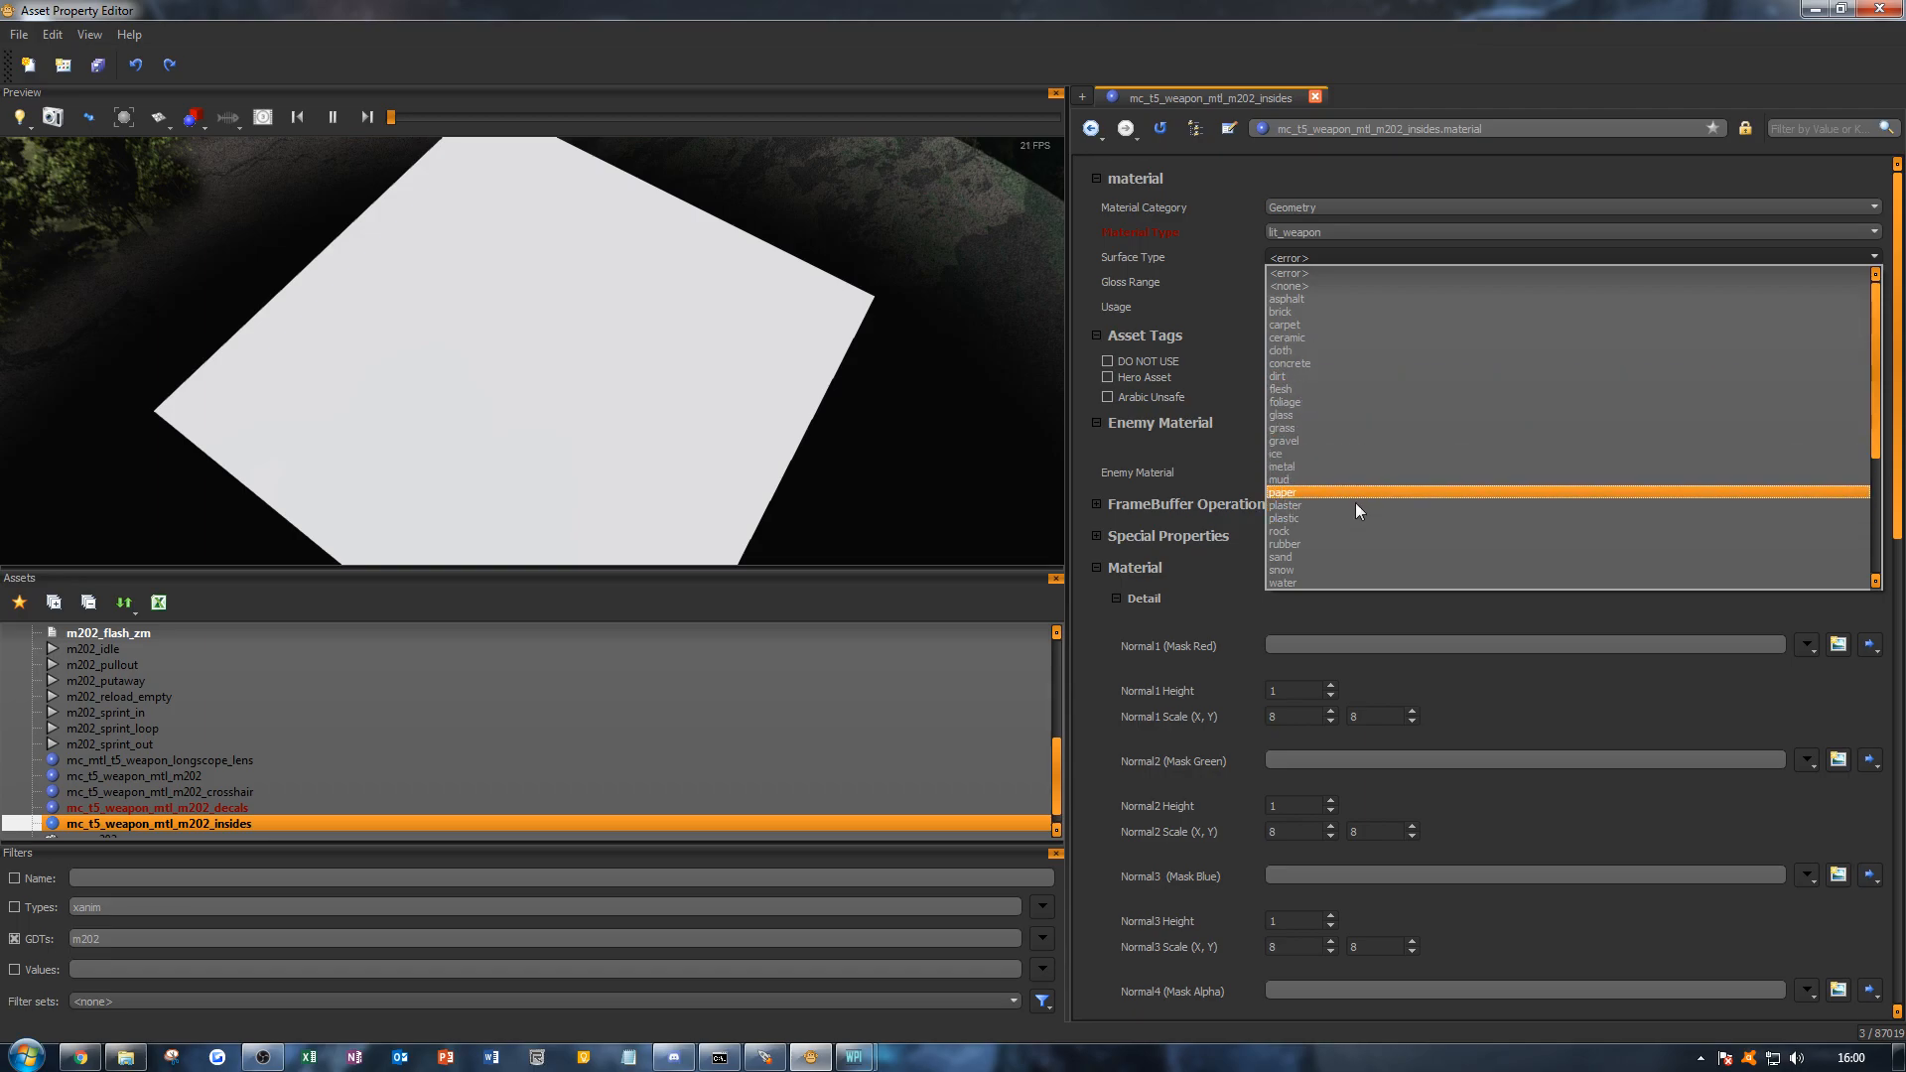
{"action": "left_click", "coordinate": [1355, 466]}
{"action": "left_click", "coordinate": [1300, 283]}
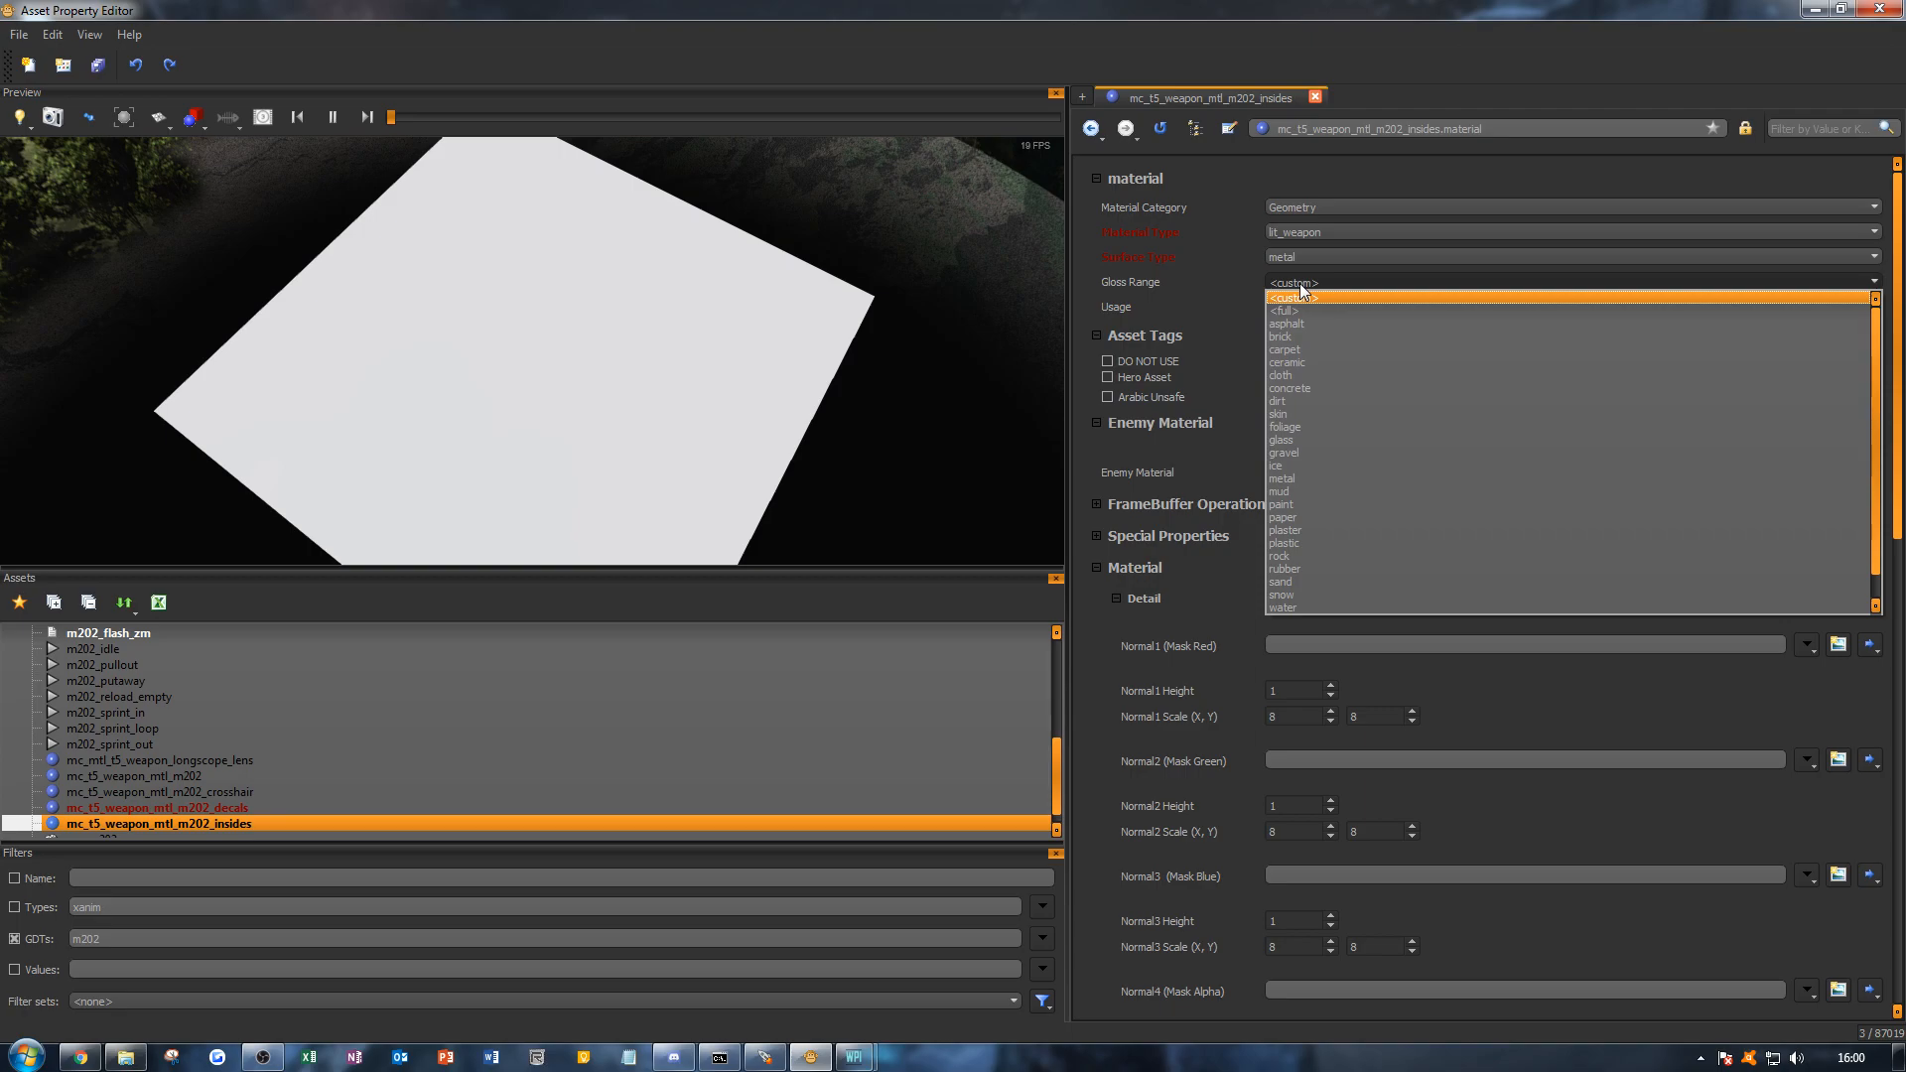
{"action": "left_click", "coordinate": [1326, 478]}
Step: Create the image asset i_mc_t5_weapon_mtl_m202_insides_c in m202_grim_reaper_bo1 for the insides material's Color Map
{"action": "scroll", "coordinate": [1296, 343], "scroll_direction": "down", "scroll_amount": 10}
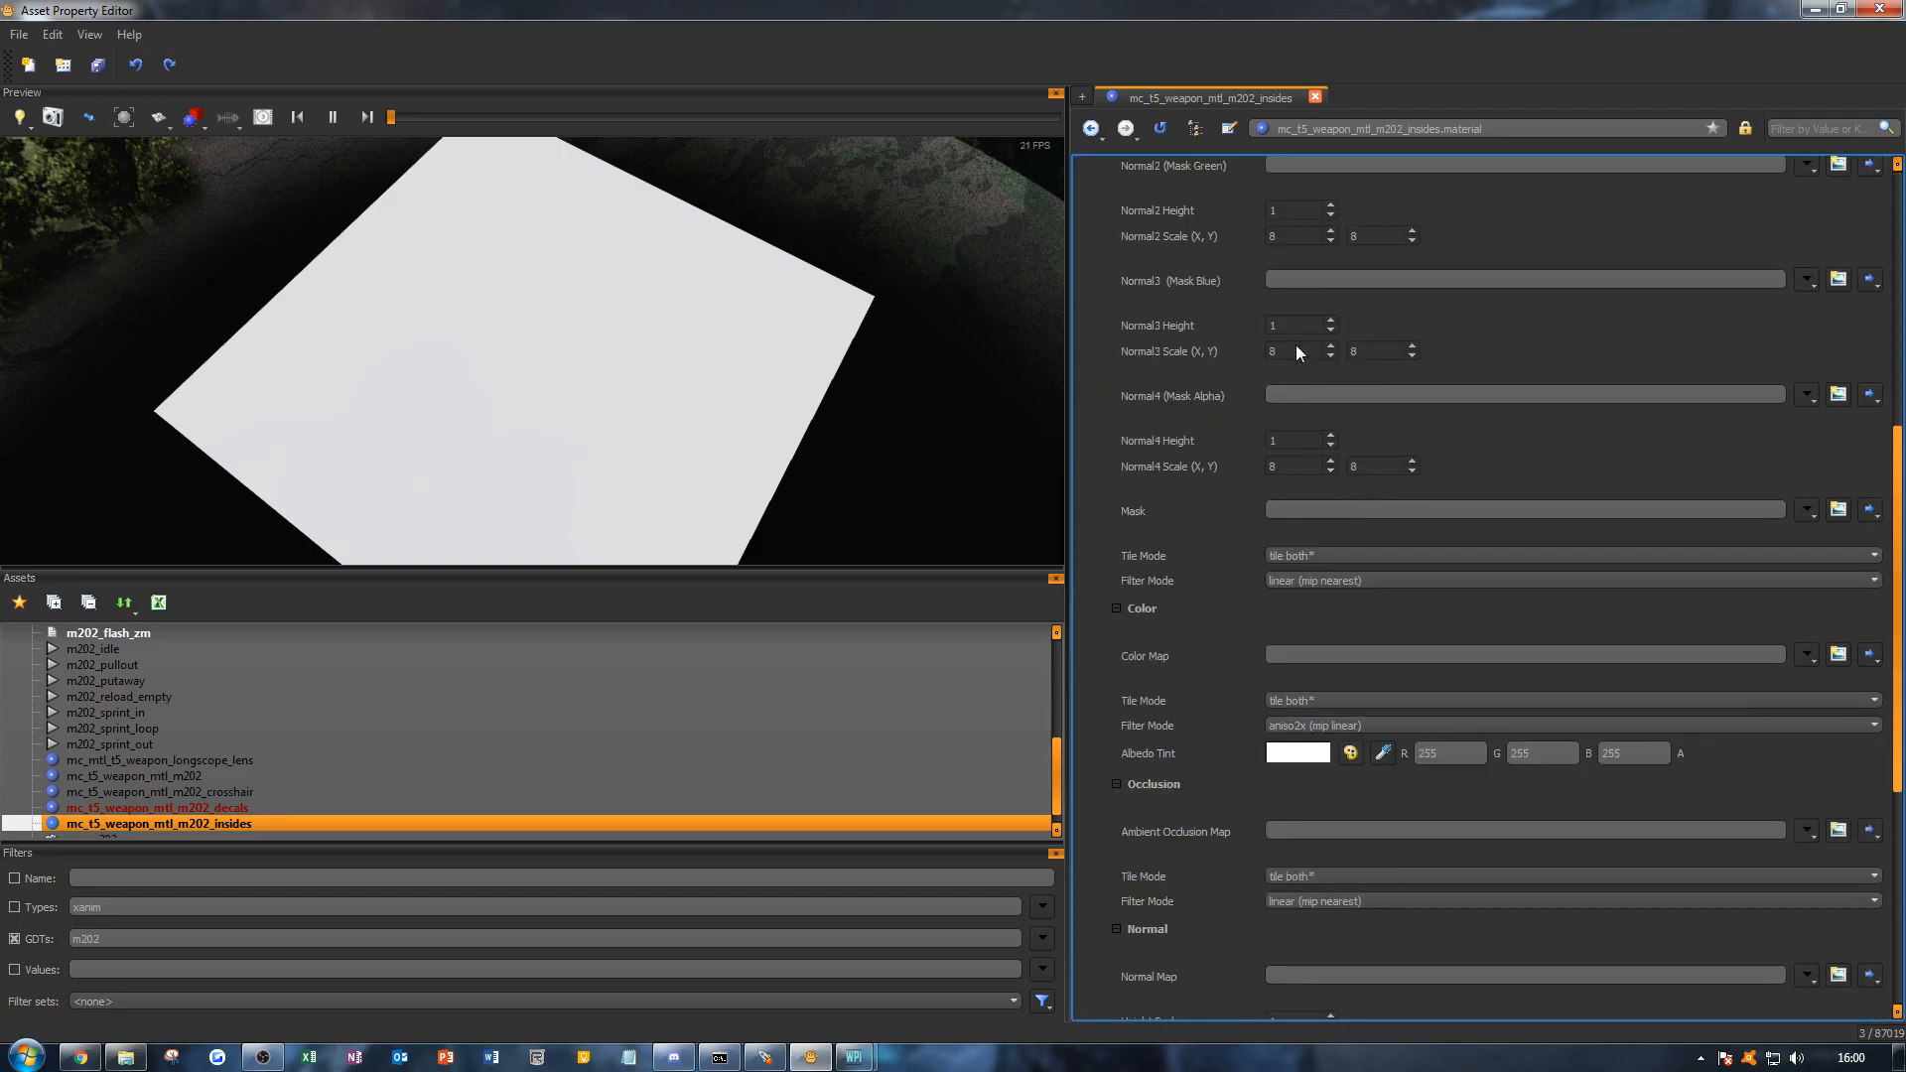
{"action": "scroll", "coordinate": [1295, 350], "scroll_direction": "down", "scroll_amount": 2}
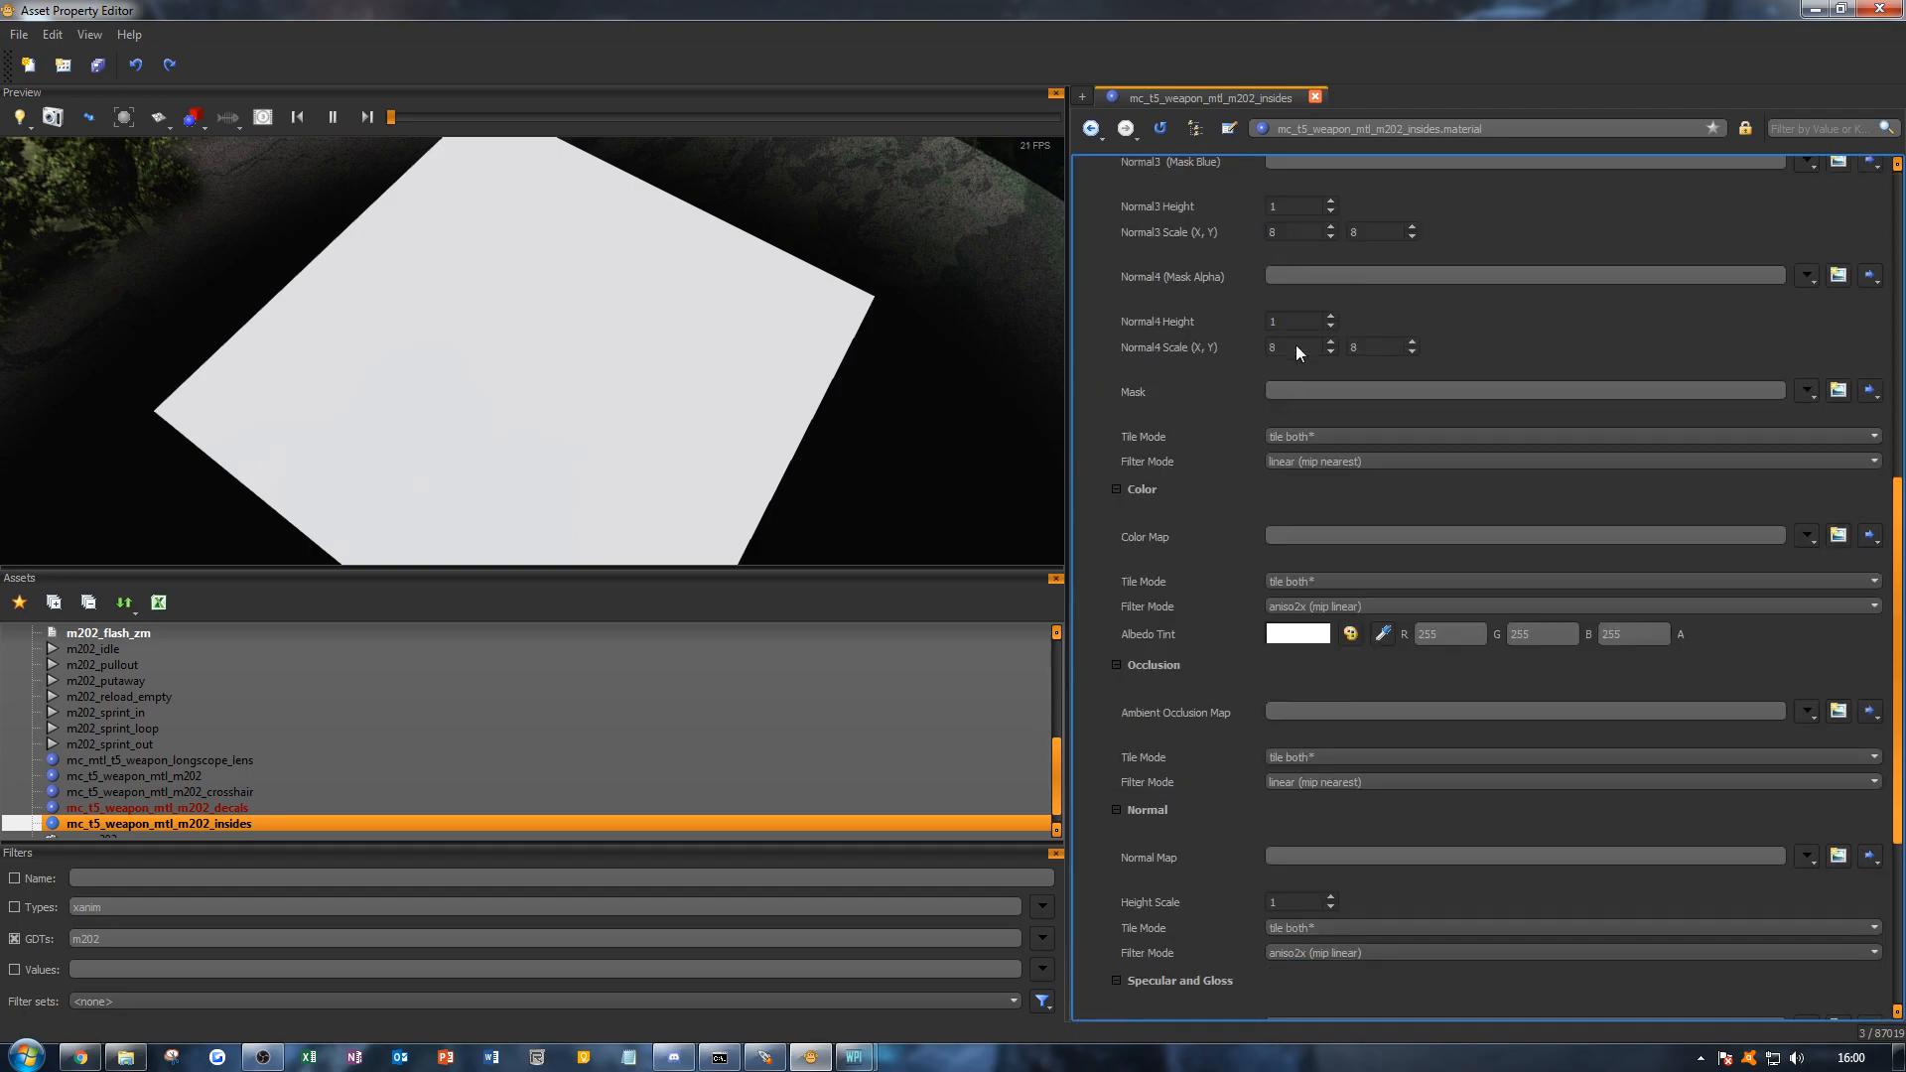
{"action": "left_click", "coordinate": [1837, 536]}
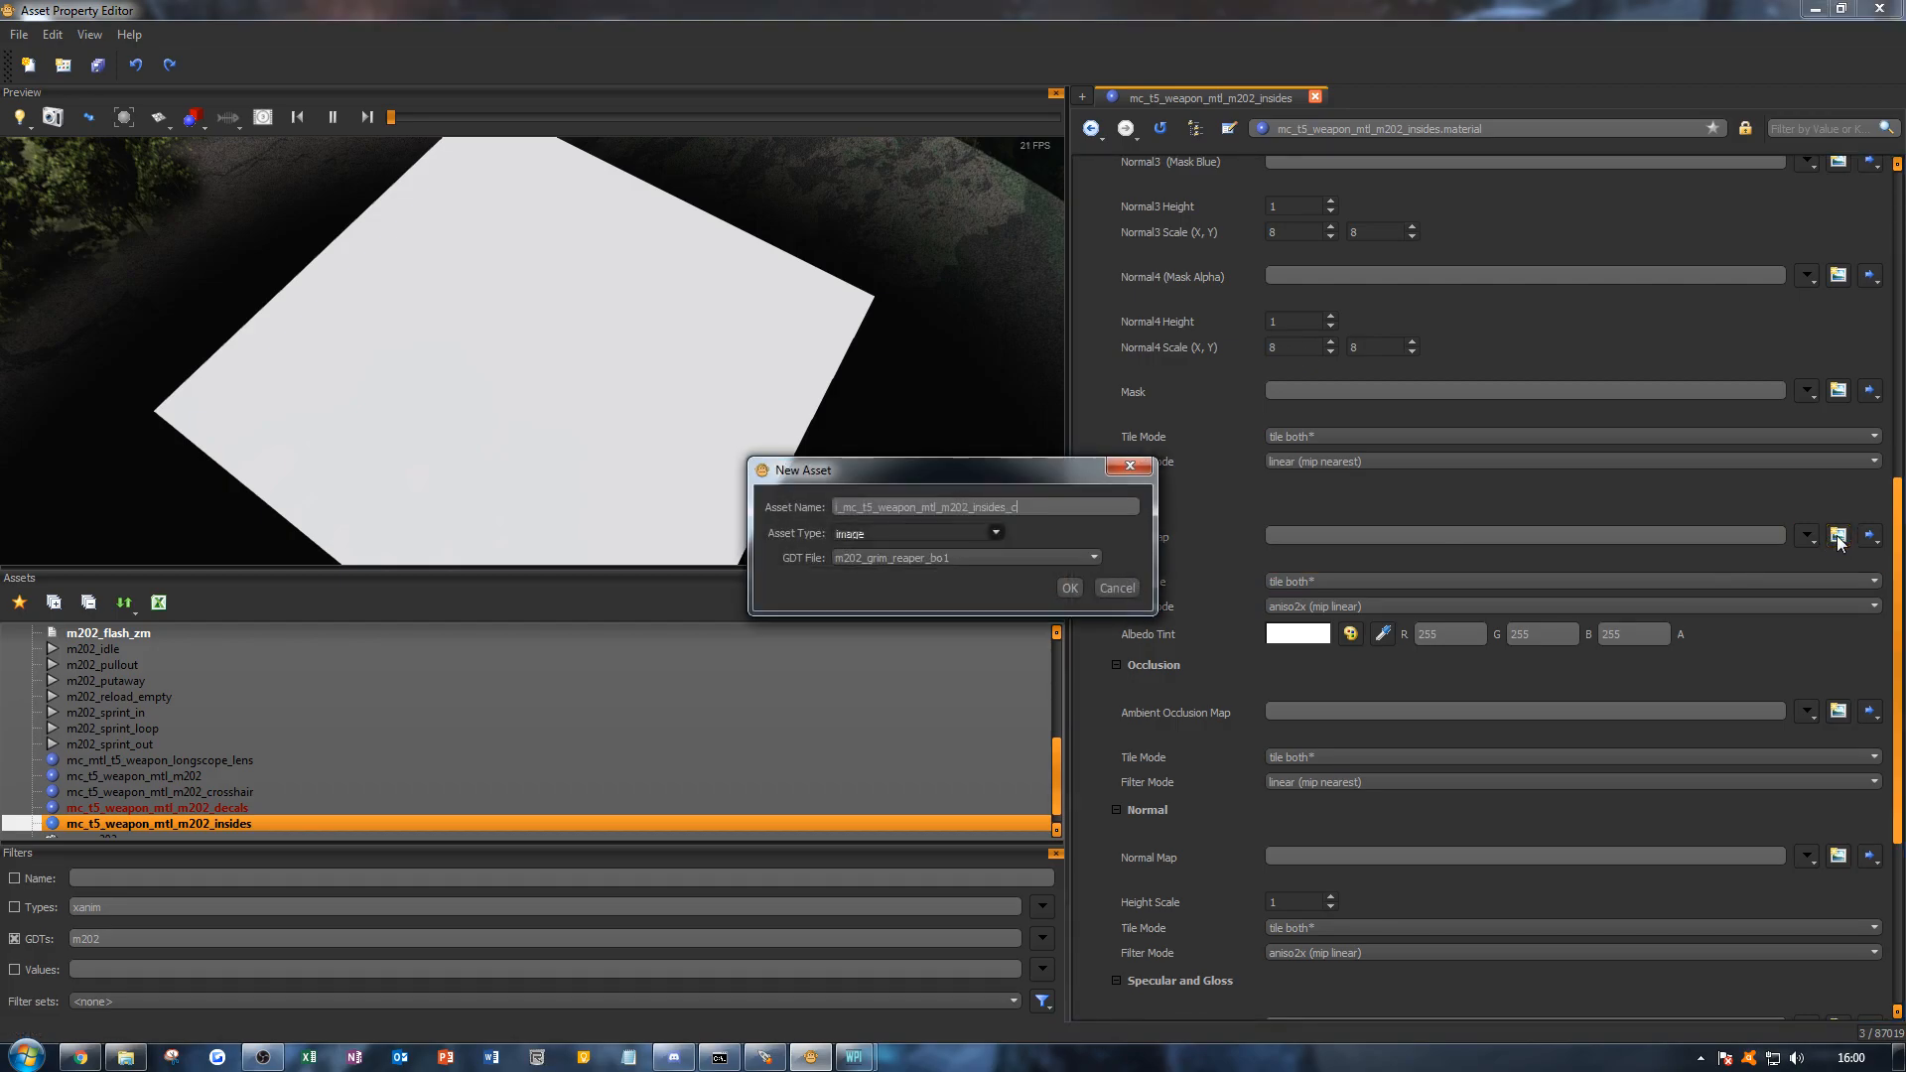
{"action": "left_click", "coordinate": [1068, 587]}
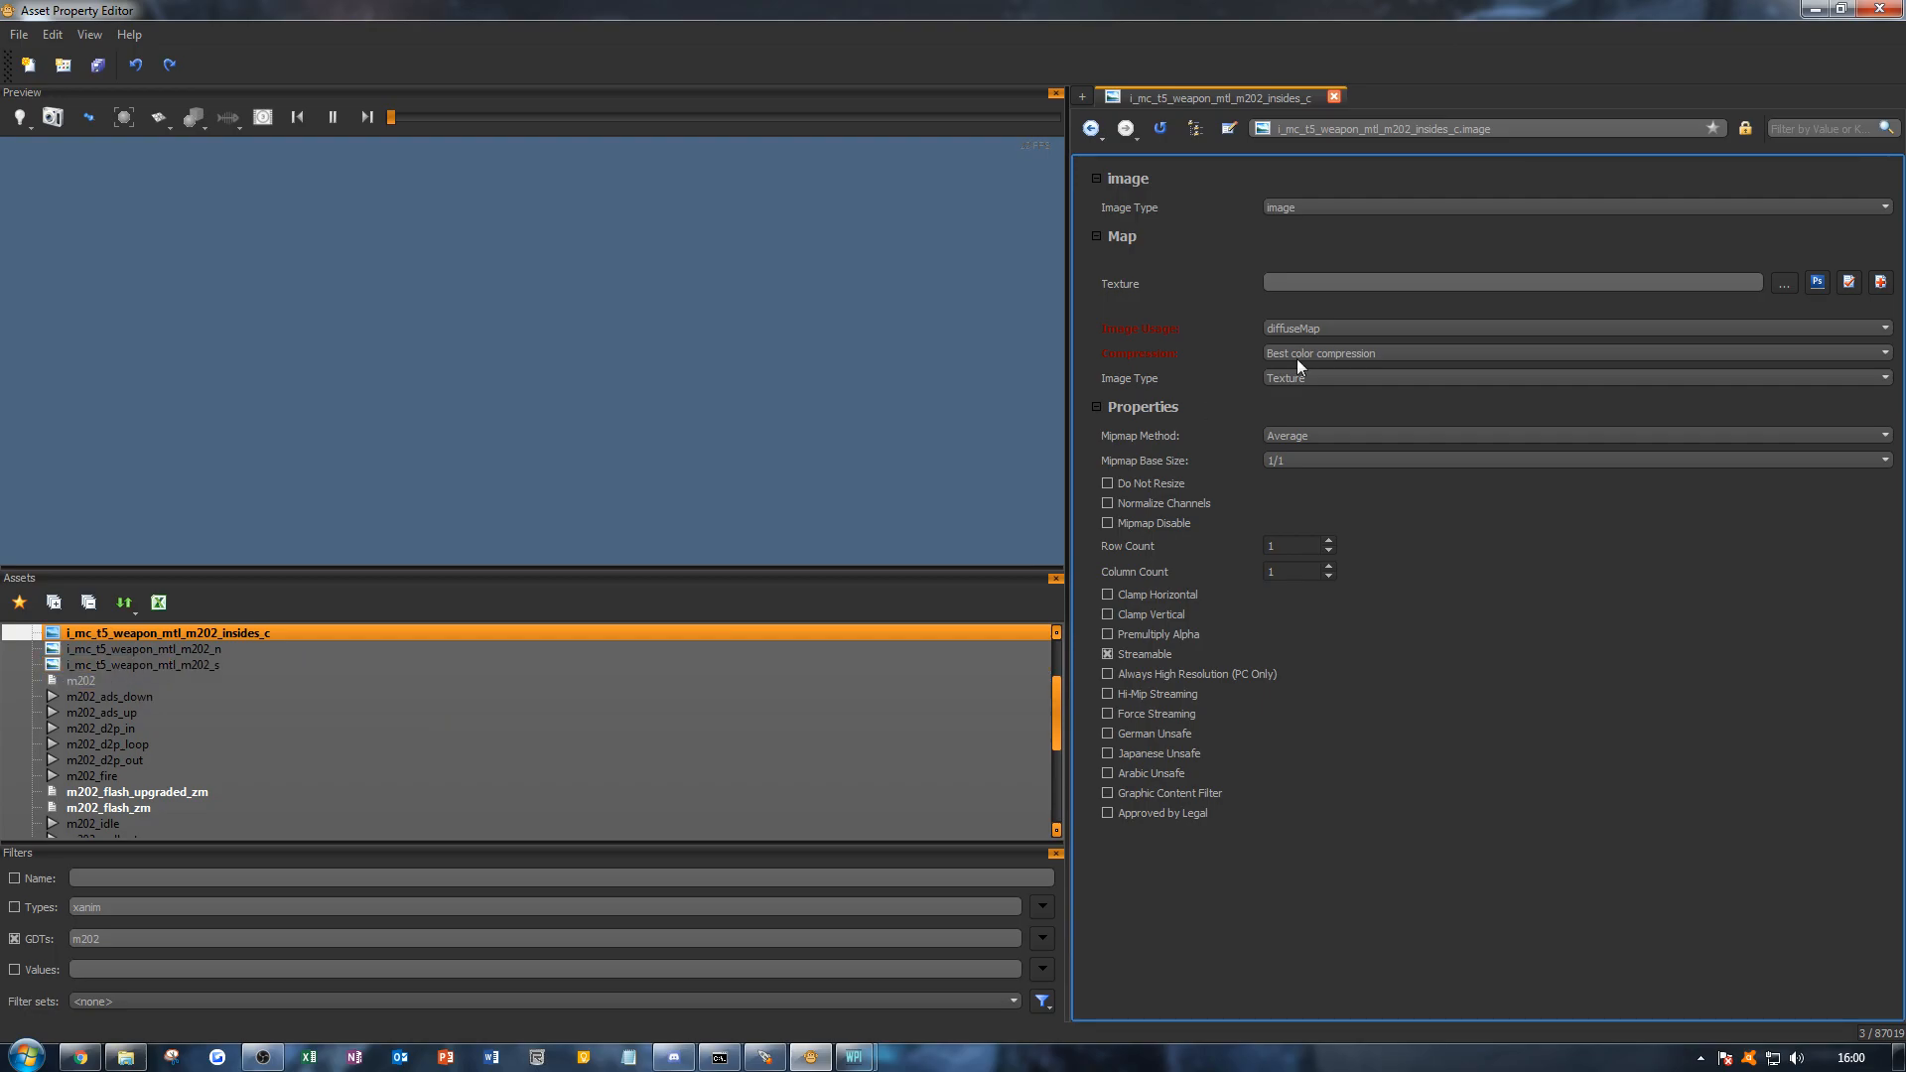
Step: Assign the texture file ~-gt5_weapon_m202_c to the insides color image
{"action": "left_click", "coordinate": [1783, 284]}
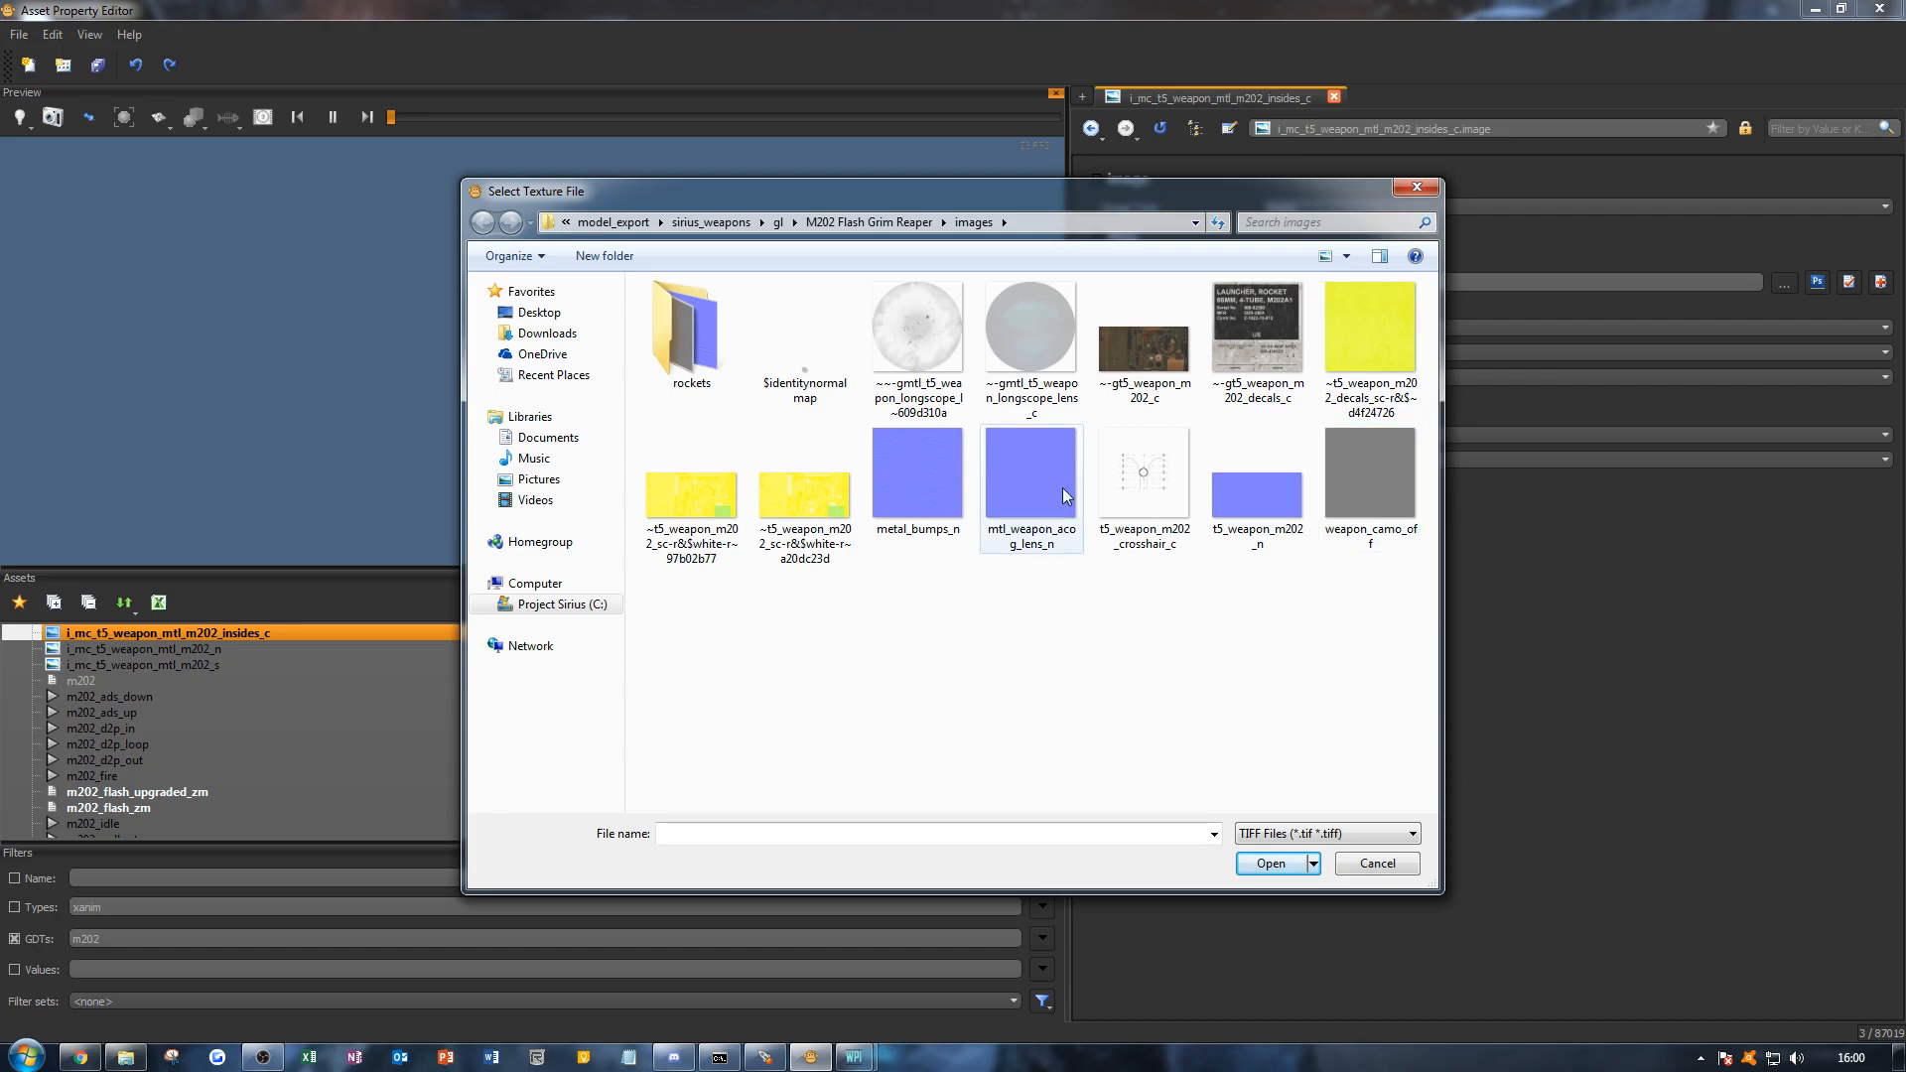
{"action": "double_click", "coordinate": [1145, 335]}
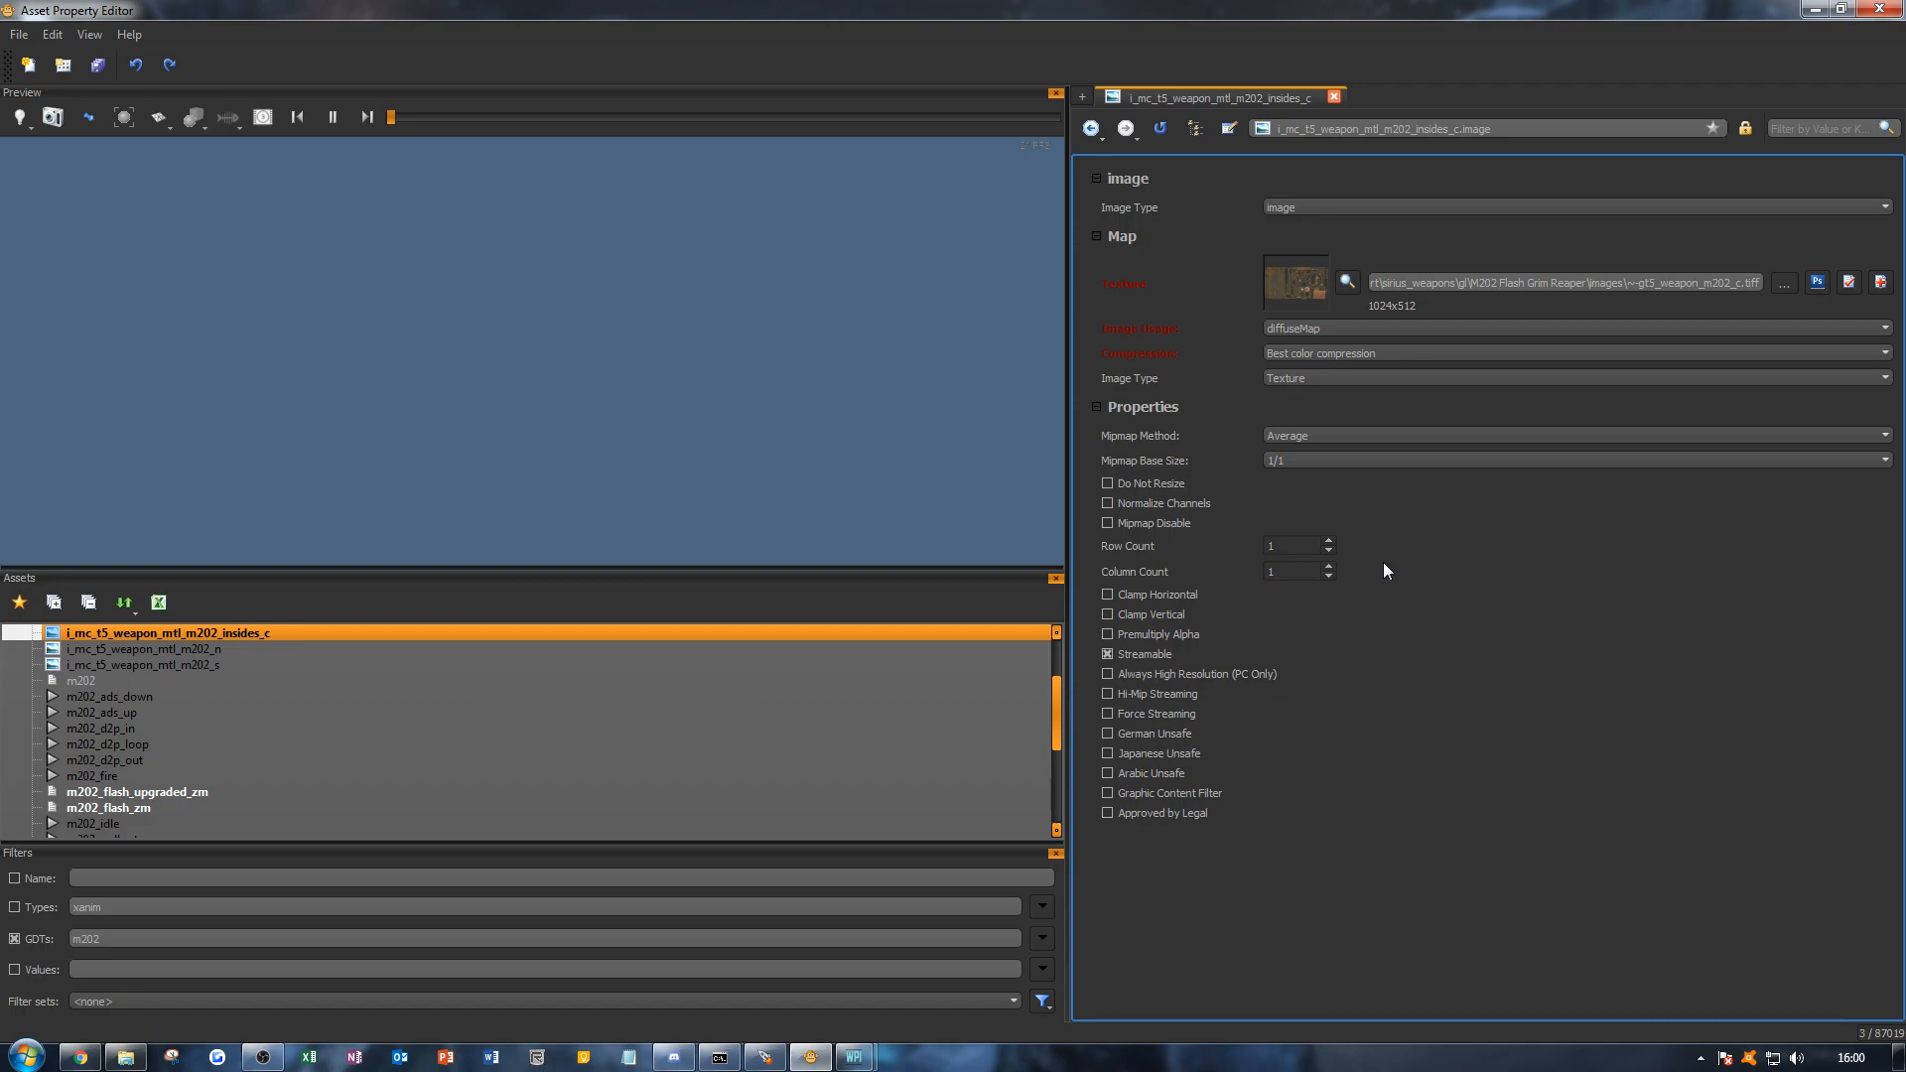
Step: Open the vm_m202 model and inspect the launcher's inside parts up close with the assigned color map
{"action": "scroll", "coordinate": [314, 744], "scroll_direction": "up", "scroll_amount": 2}
{"action": "scroll", "coordinate": [314, 743], "scroll_direction": "down", "scroll_amount": 1}
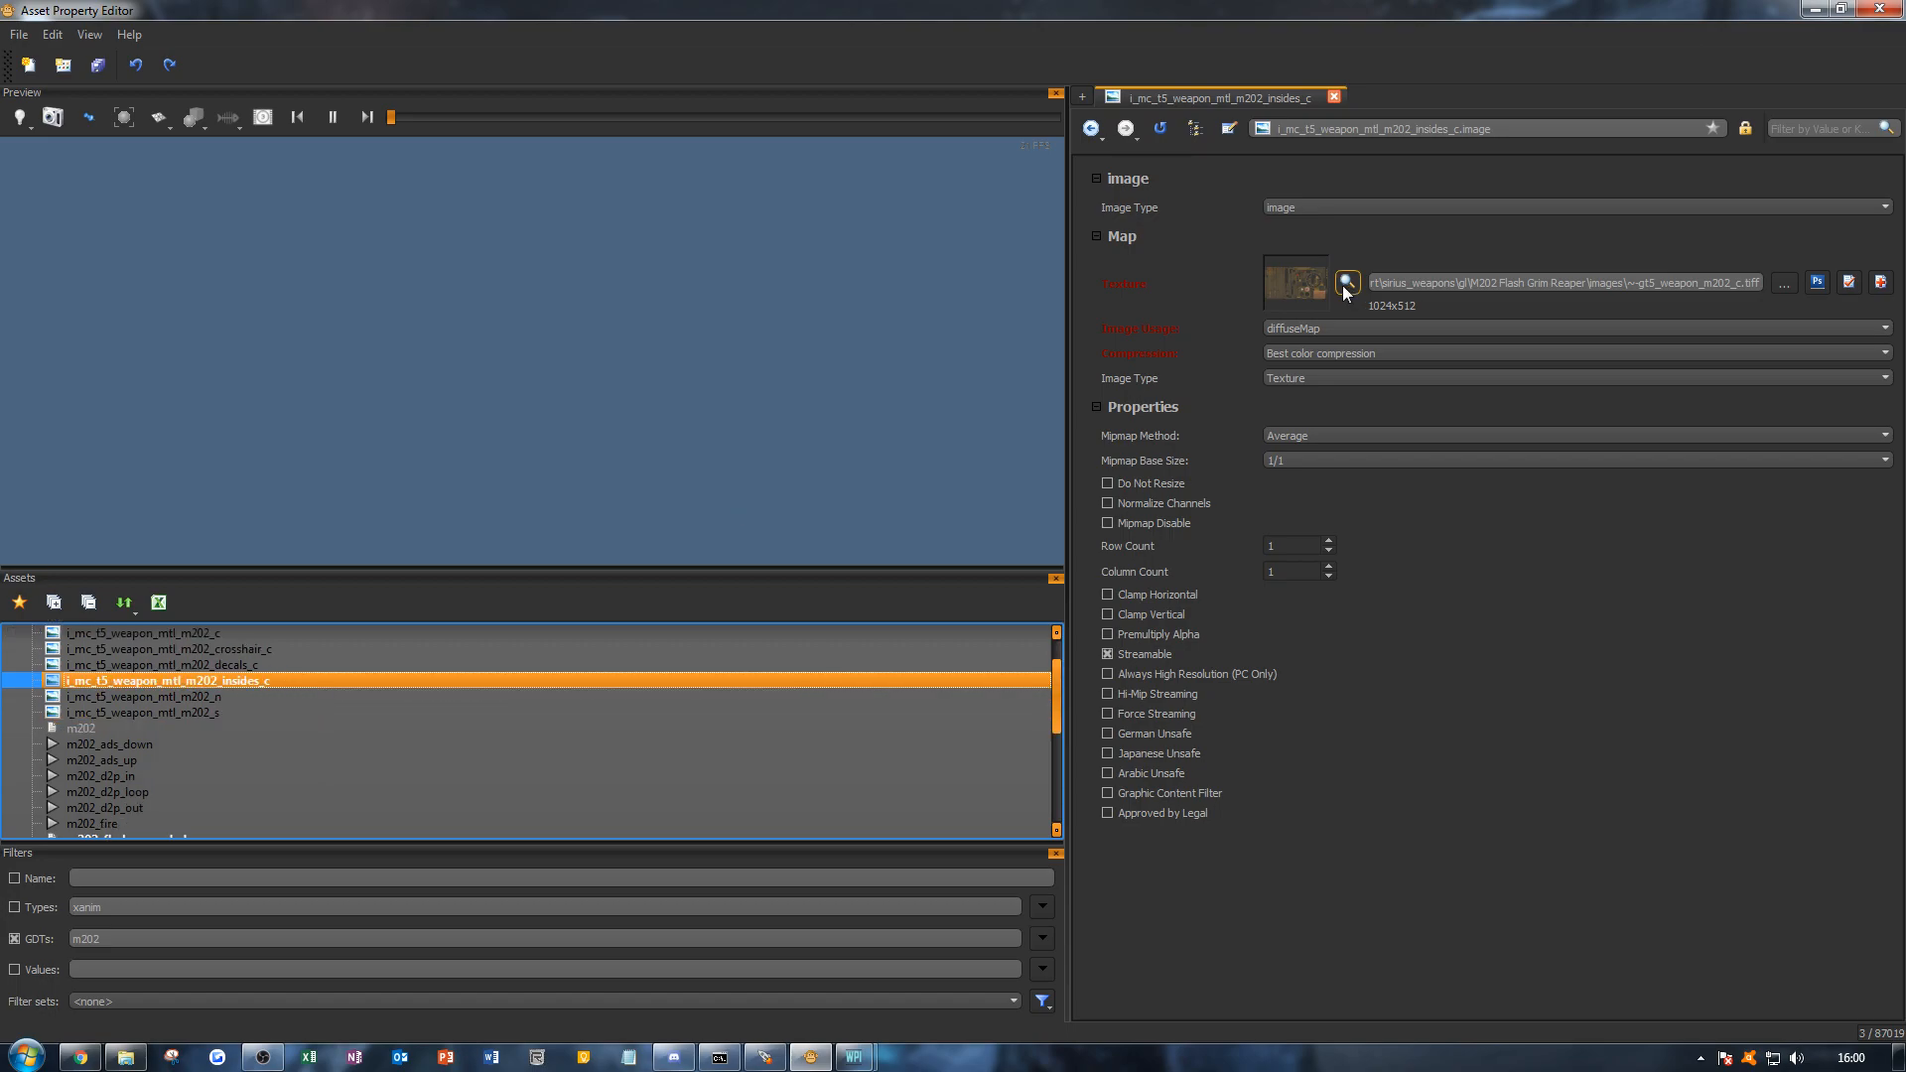
{"action": "scroll", "coordinate": [184, 695], "scroll_direction": "down", "scroll_amount": 5}
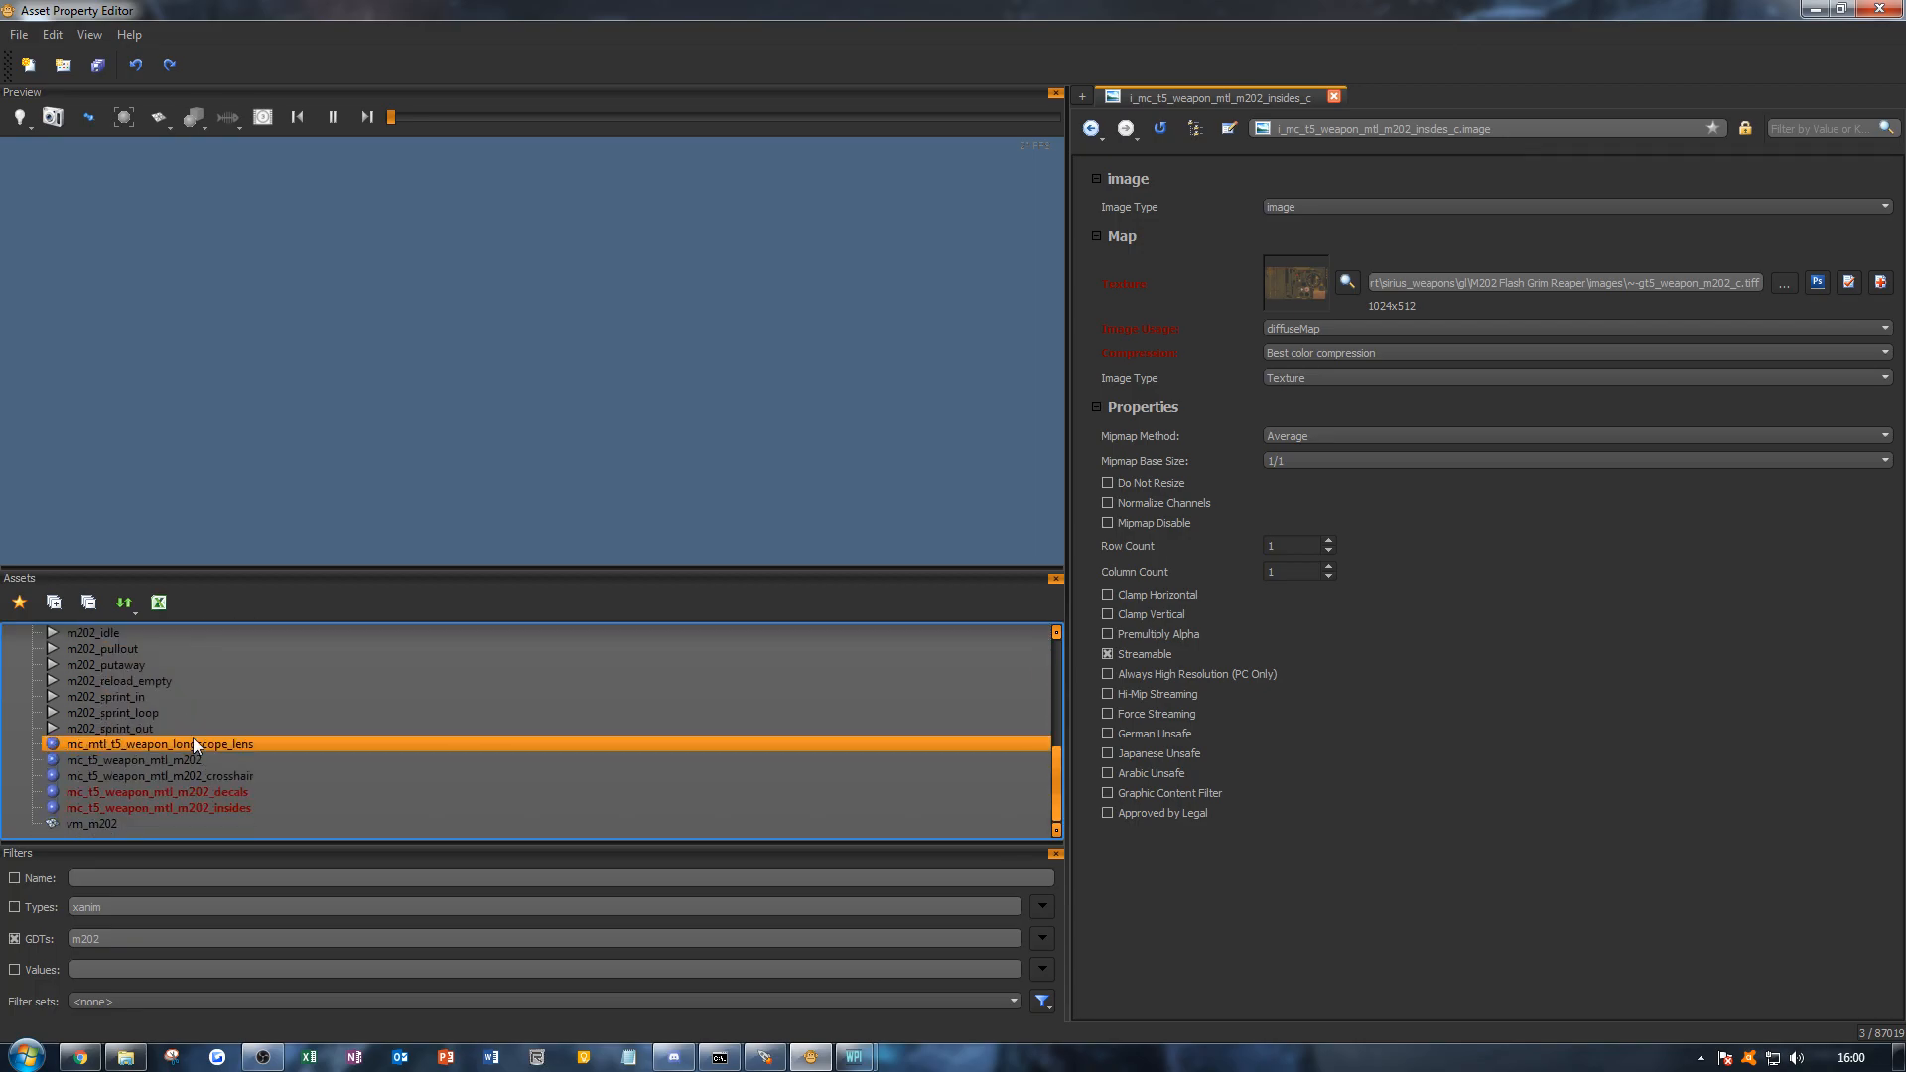
{"action": "left_click", "coordinate": [163, 828]}
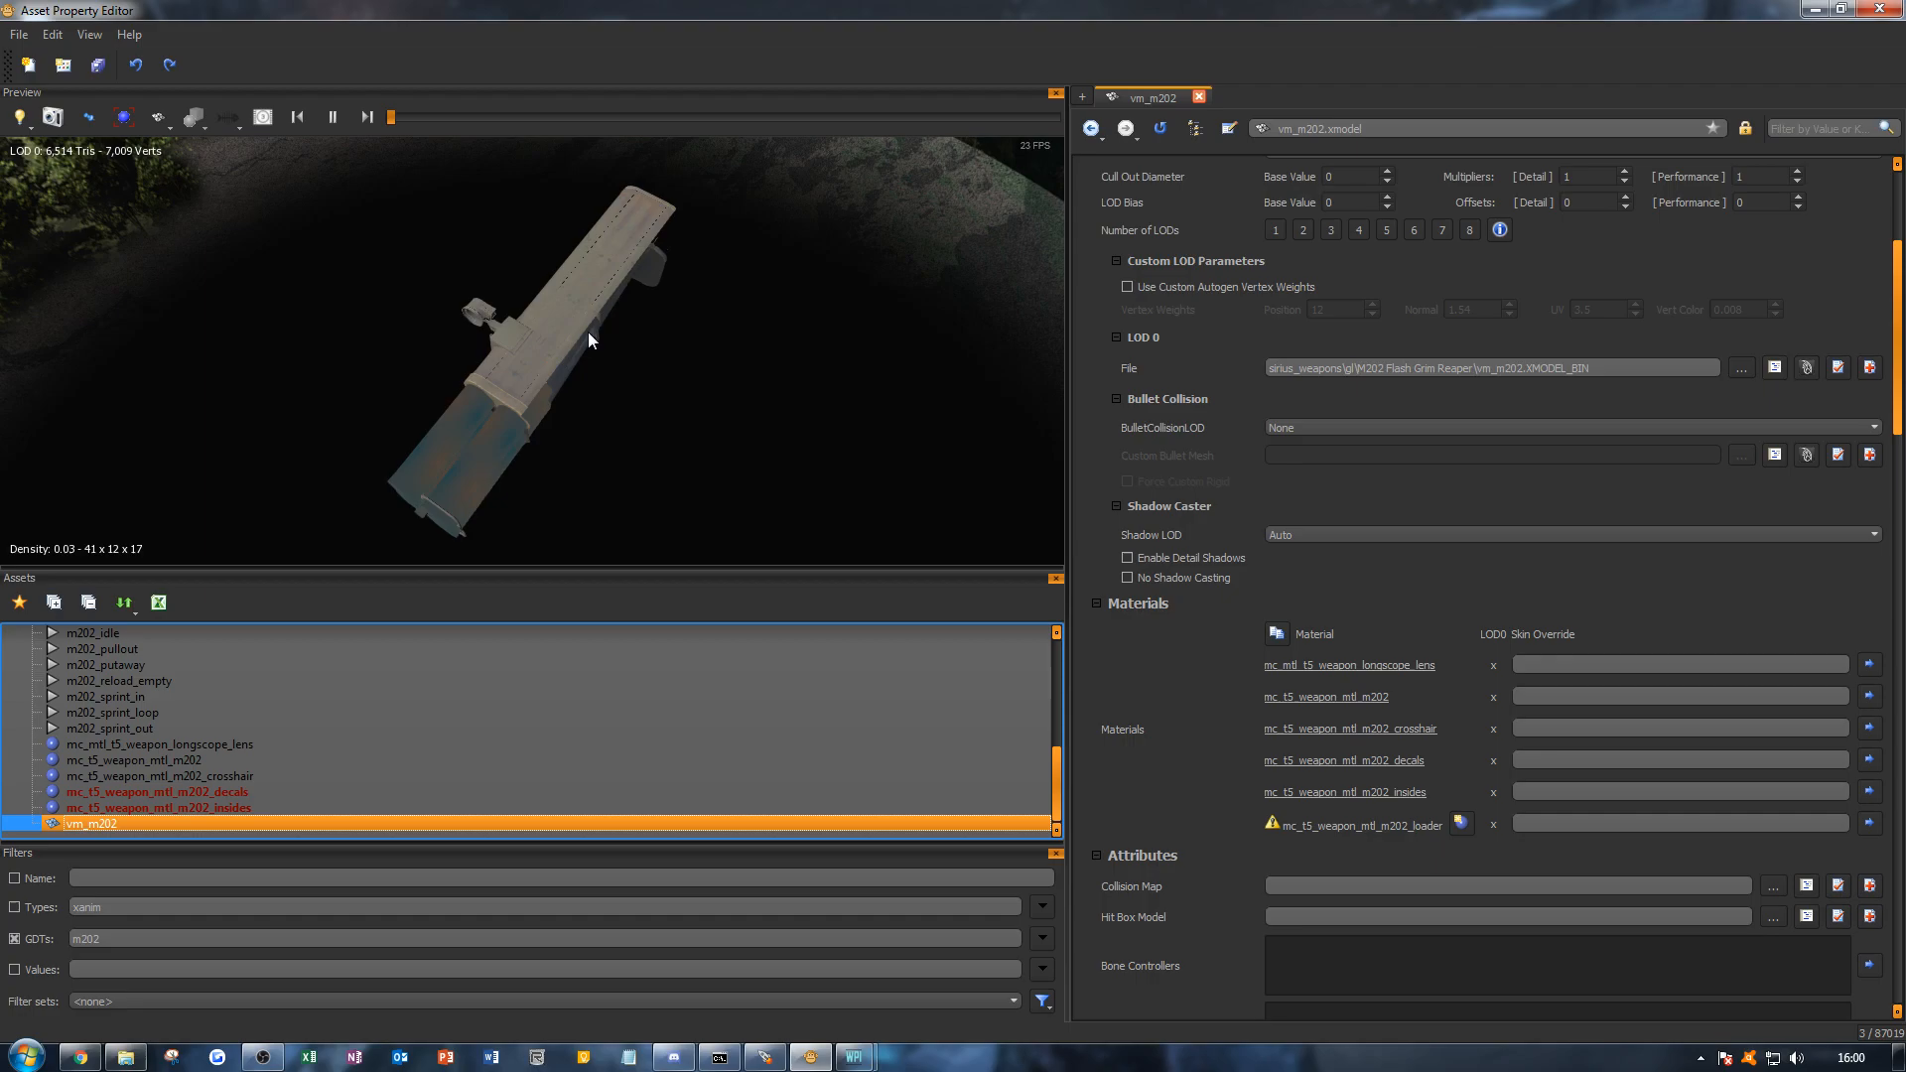
{"action": "left_click_drag", "start_coordinate": [599, 279], "coordinate": [745, 209], "text": "alt"}
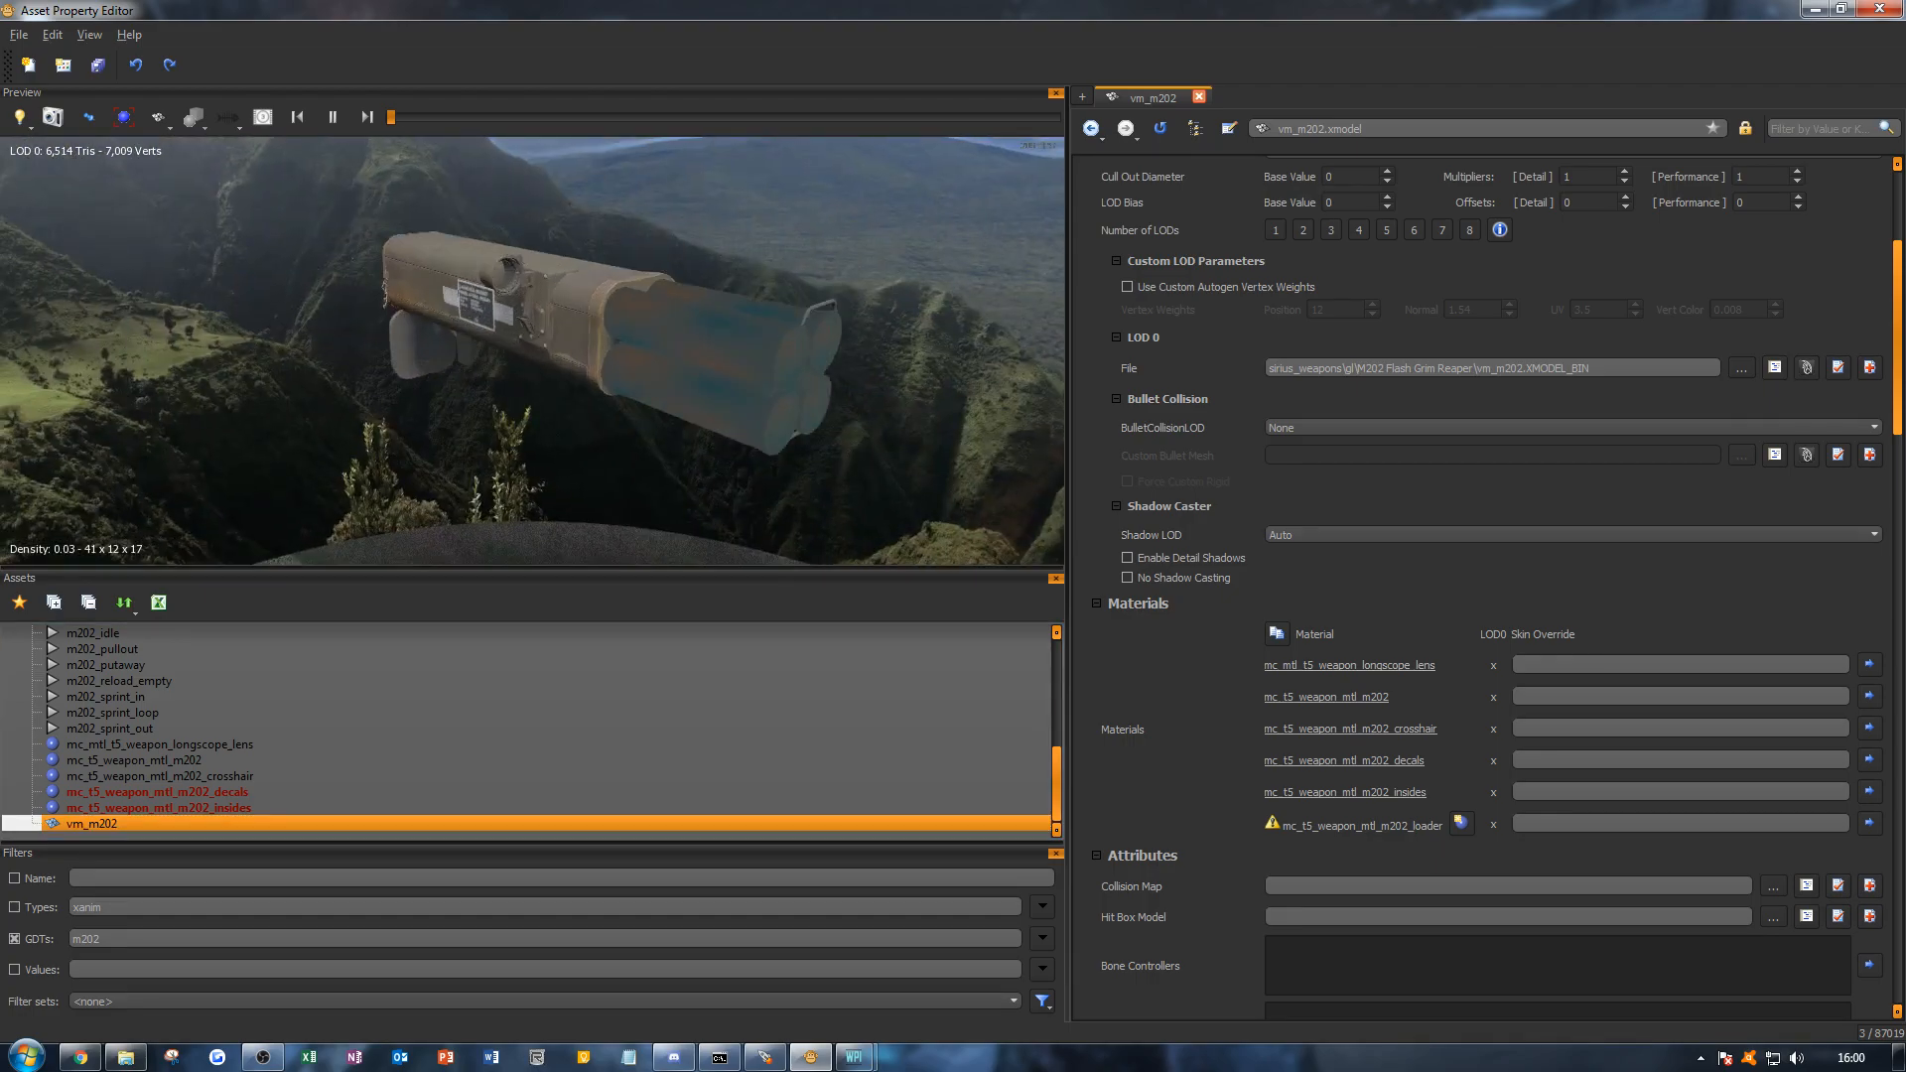
{"action": "scroll", "coordinate": [624, 290], "scroll_direction": "up", "scroll_amount": 4}
{"action": "left_click_drag", "start_coordinate": [624, 290], "coordinate": [506, 260]}
{"action": "scroll", "coordinate": [623, 290], "scroll_direction": "down", "scroll_amount": 1}
{"action": "scroll", "coordinate": [654, 308], "scroll_direction": "down", "scroll_amount": 3}
{"action": "left_click_drag", "start_coordinate": [654, 308], "coordinate": [620, 337]}
{"action": "scroll", "coordinate": [636, 307], "scroll_direction": "up", "scroll_amount": 3}
{"action": "scroll", "coordinate": [652, 320], "scroll_direction": "up", "scroll_amount": 3}
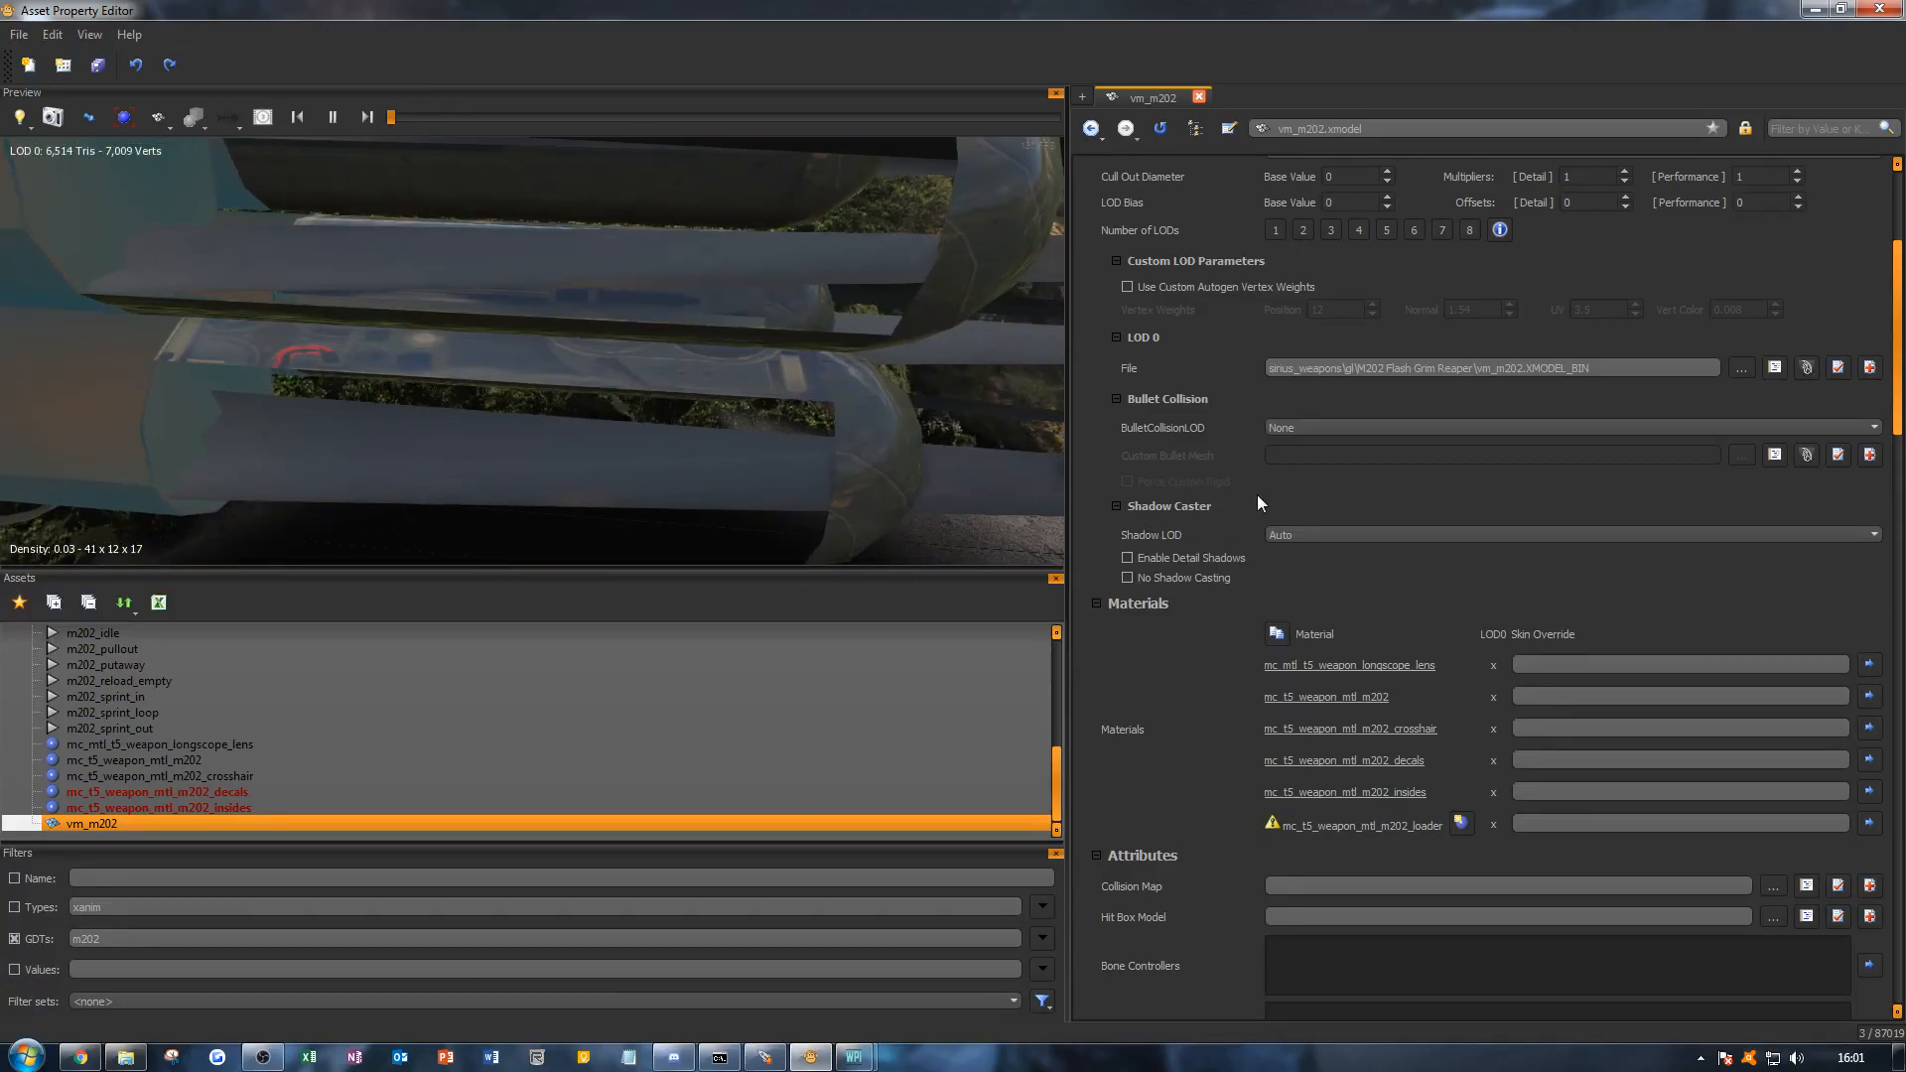
Step: Replace the texture of i_mc_t5_weapon_mtl_m202_insides_c with ~-gt5_weapon_m202_insides_c from the rockets folder
{"action": "left_click", "coordinate": [238, 804]}
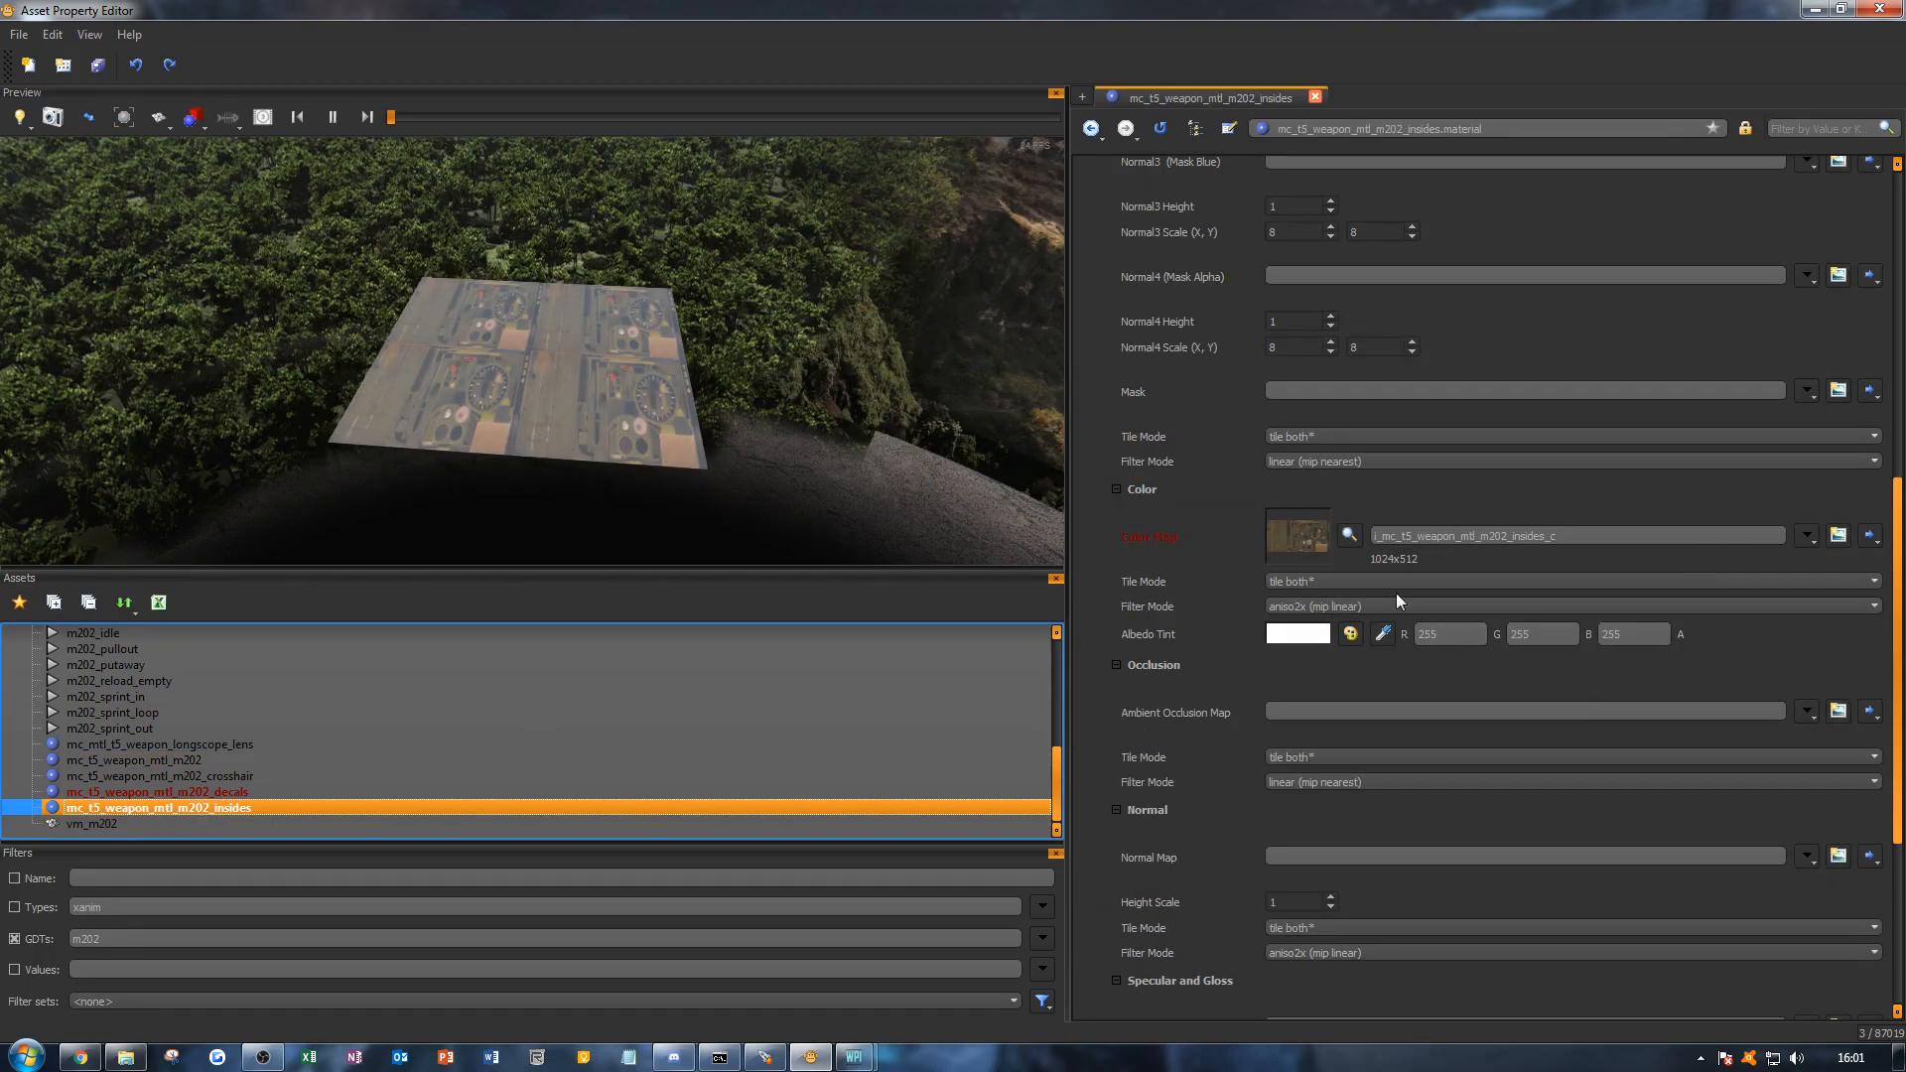
{"action": "scroll", "coordinate": [119, 738], "scroll_direction": "up", "scroll_amount": 6}
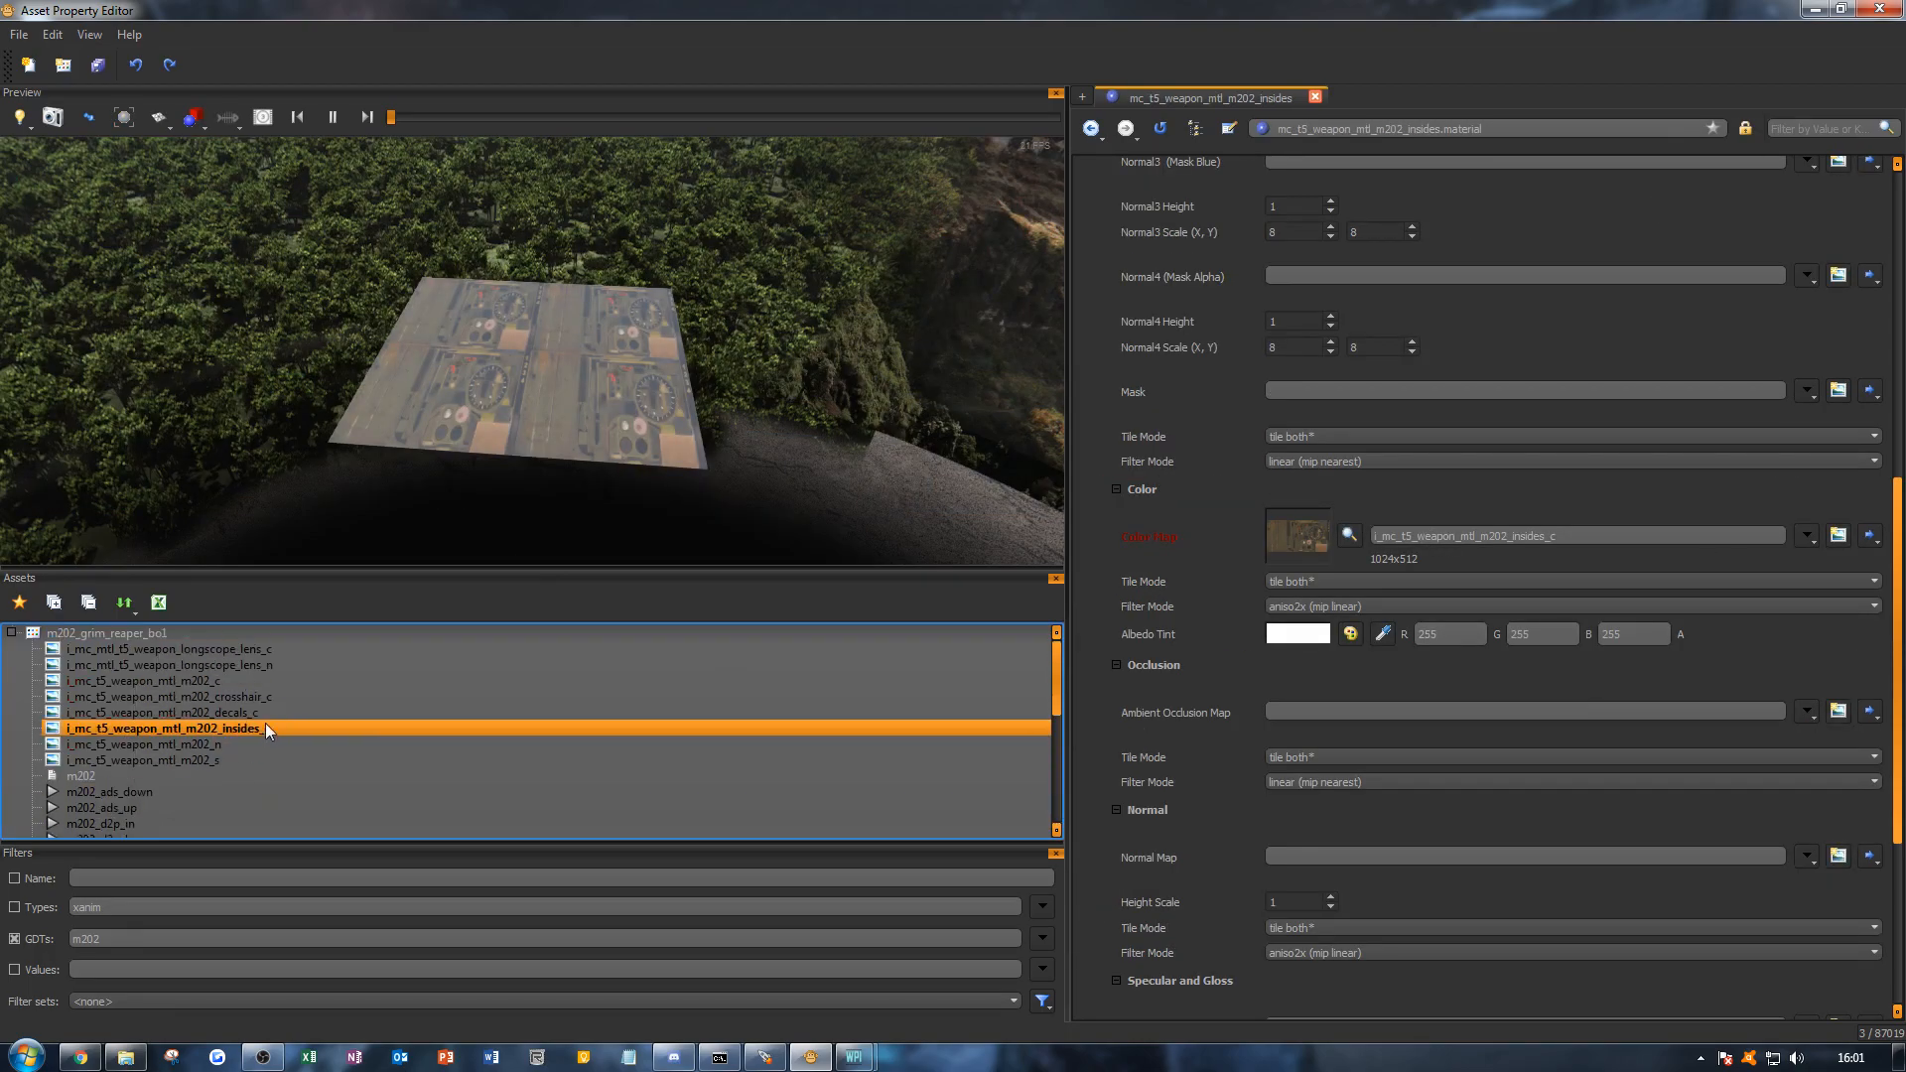
{"action": "left_click", "coordinate": [265, 728]}
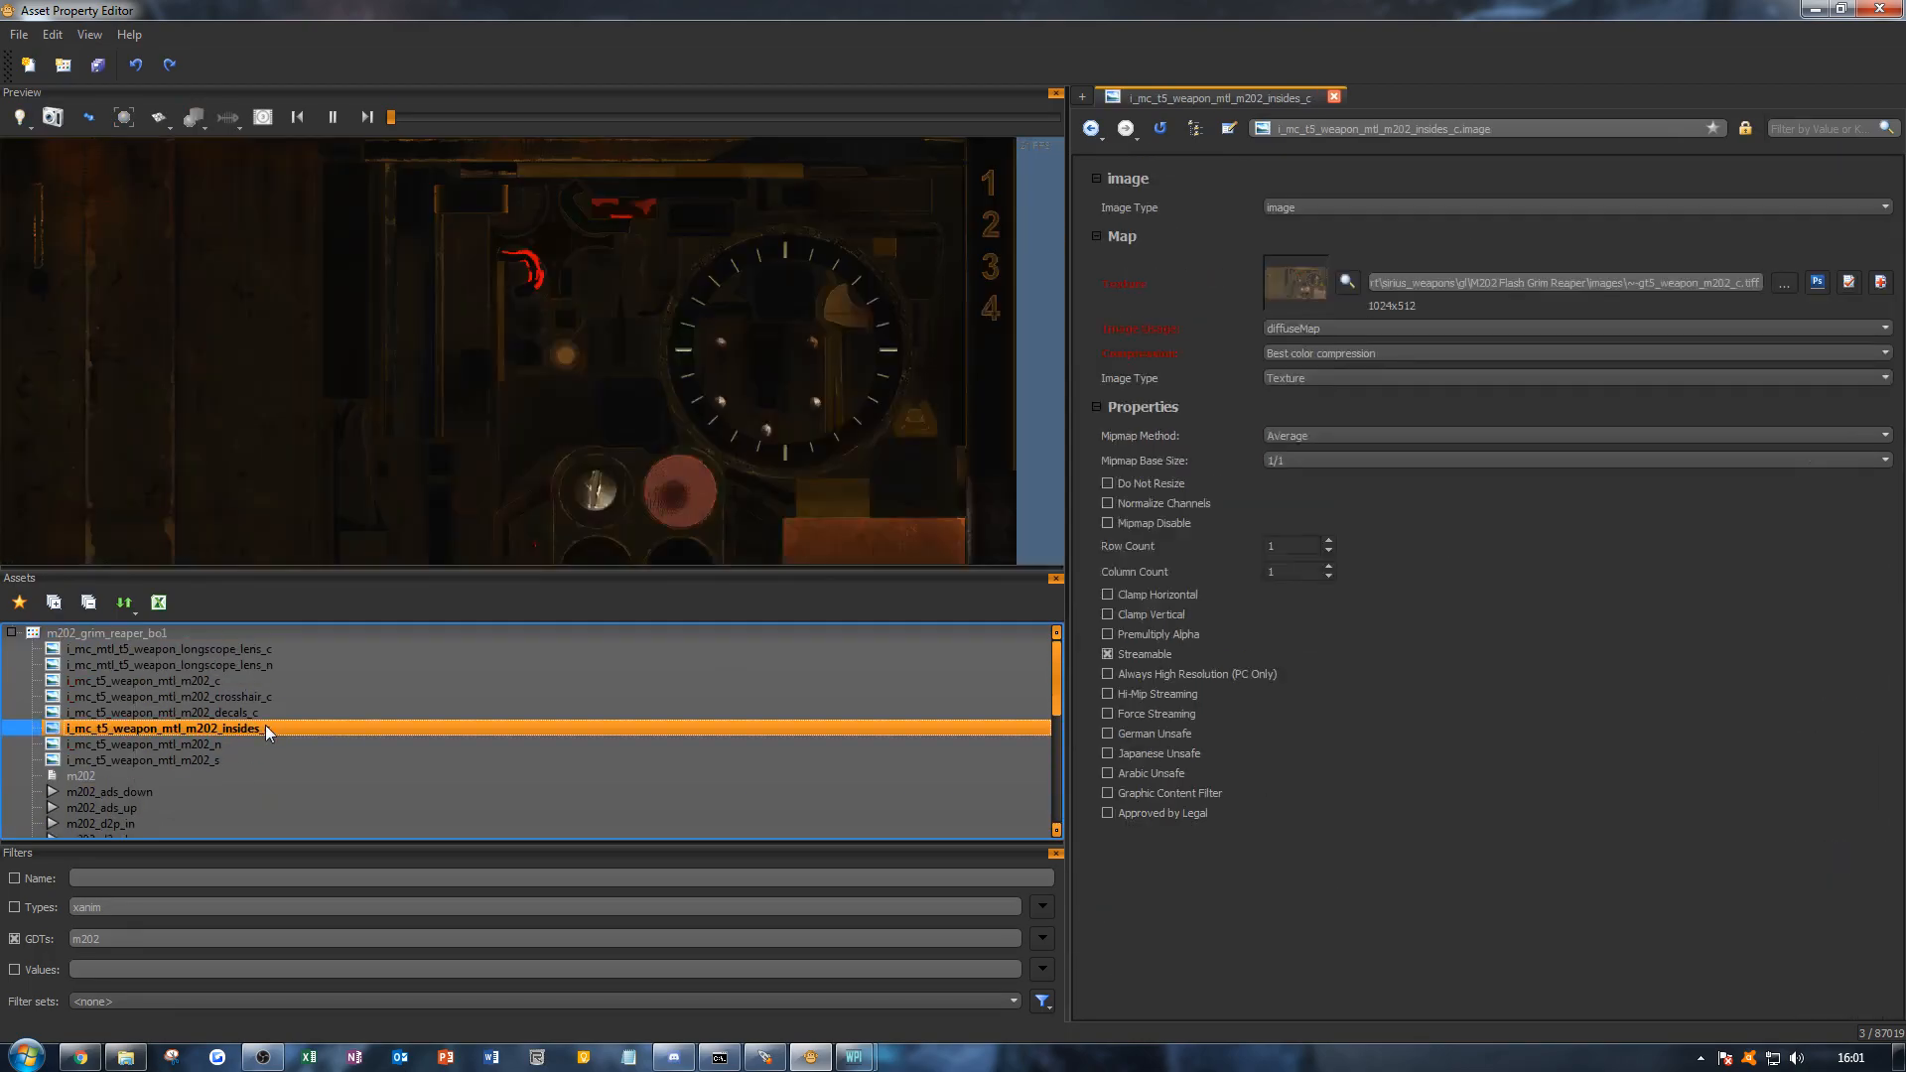
{"action": "left_click", "coordinate": [1783, 283]}
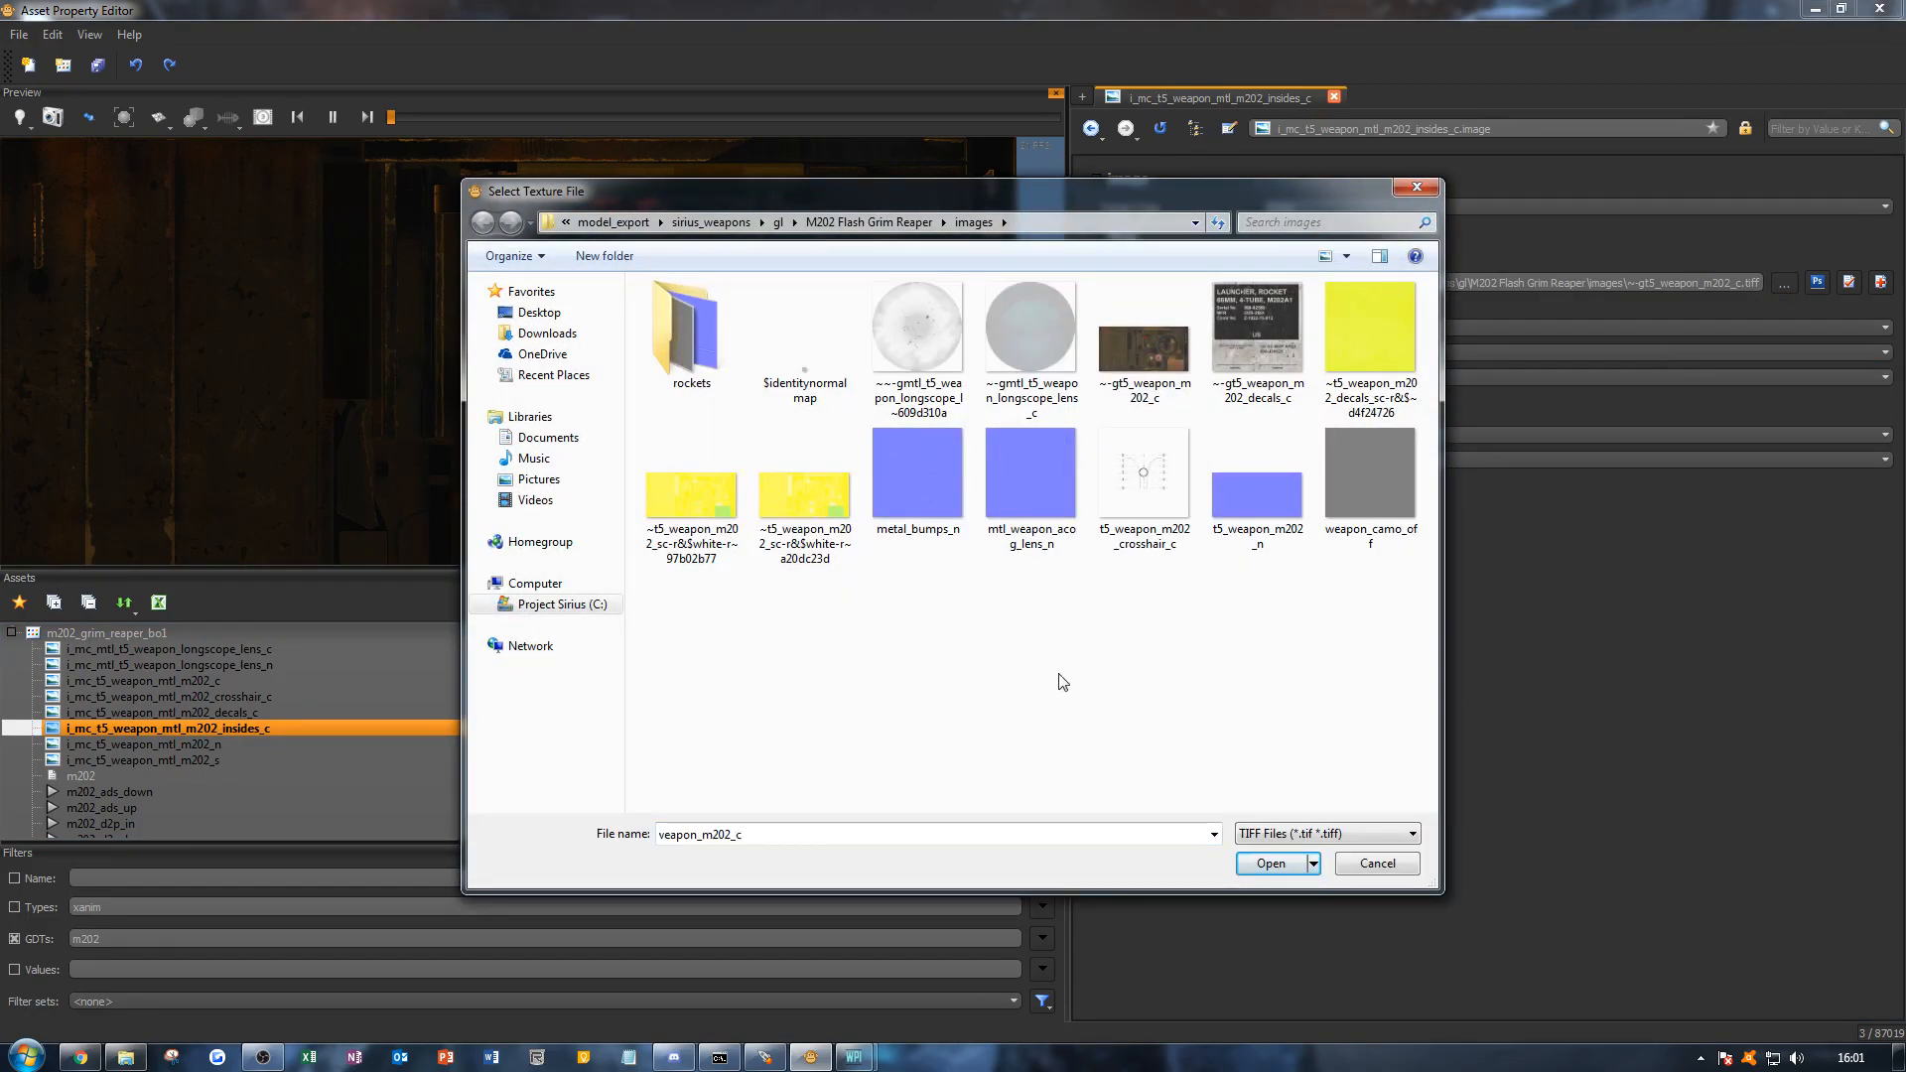
{"action": "double_click", "coordinate": [710, 392]}
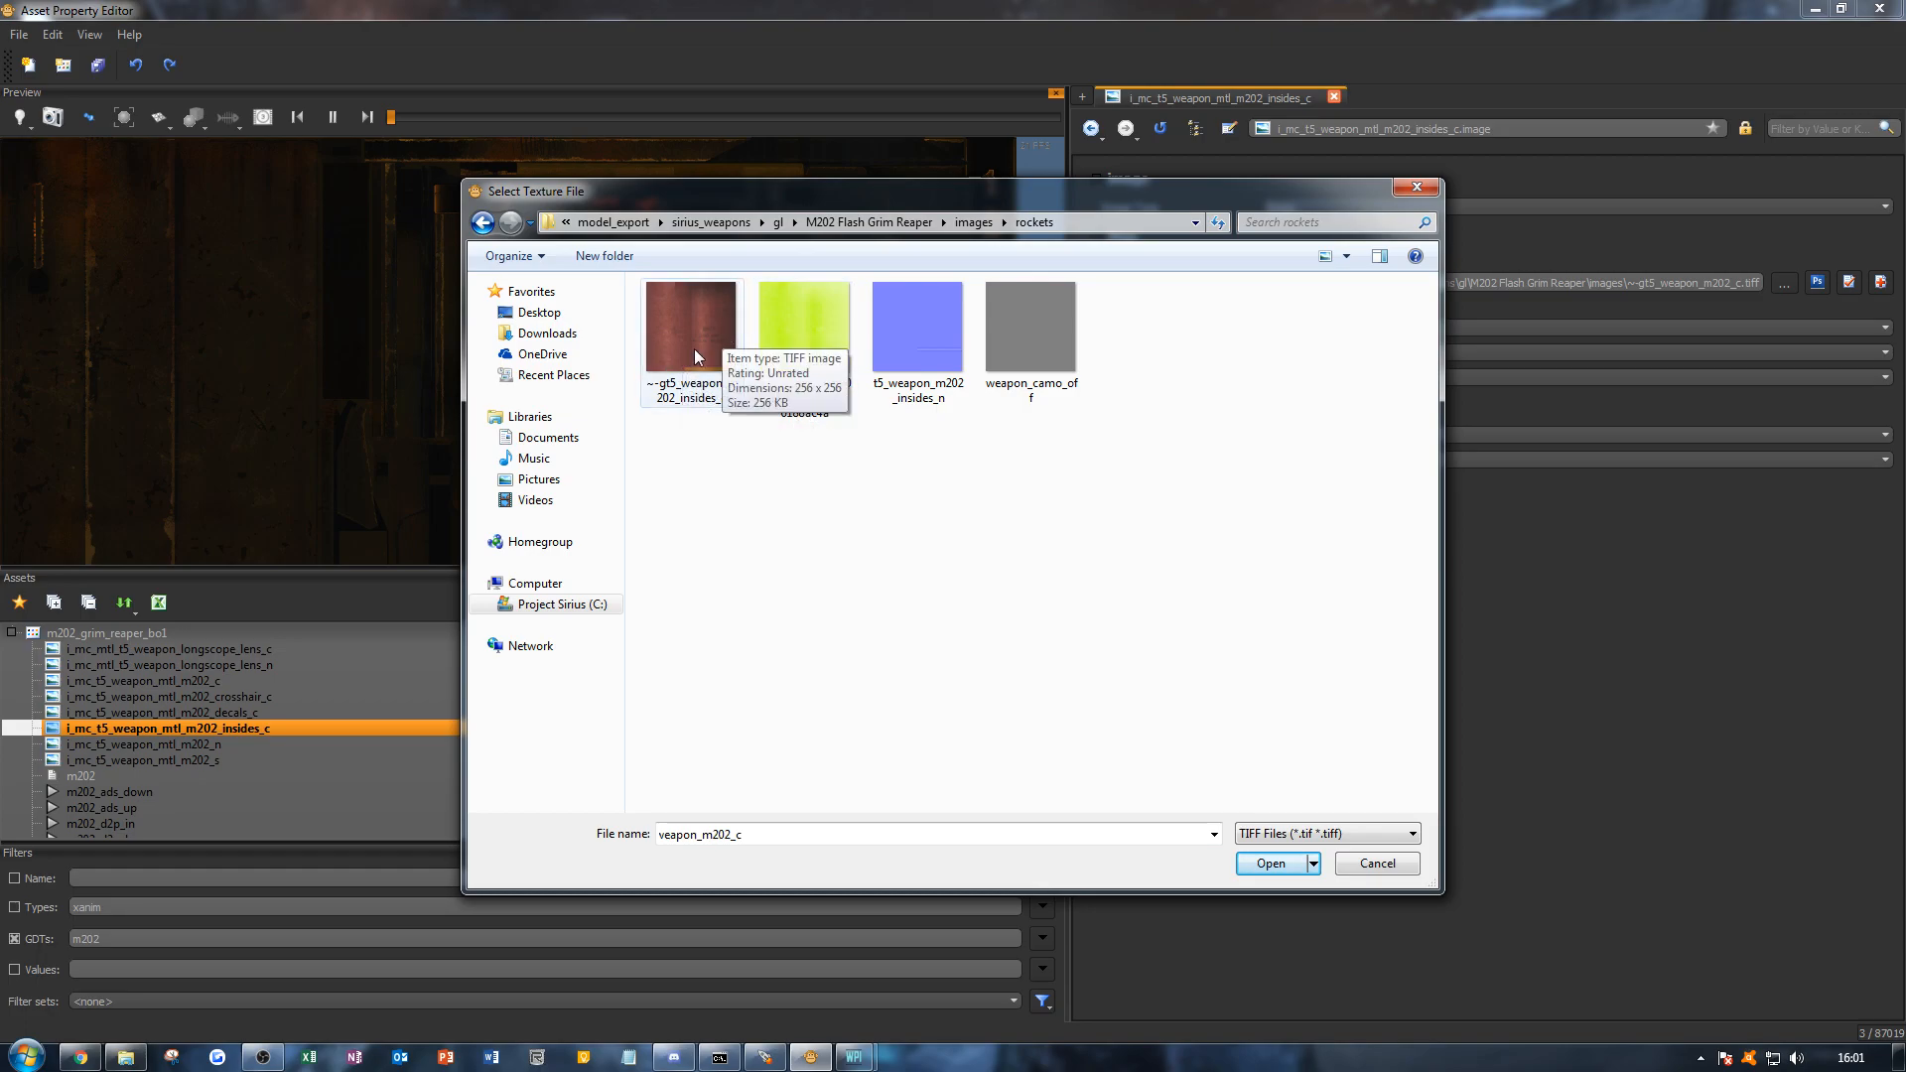
{"action": "double_click", "coordinate": [695, 389]}
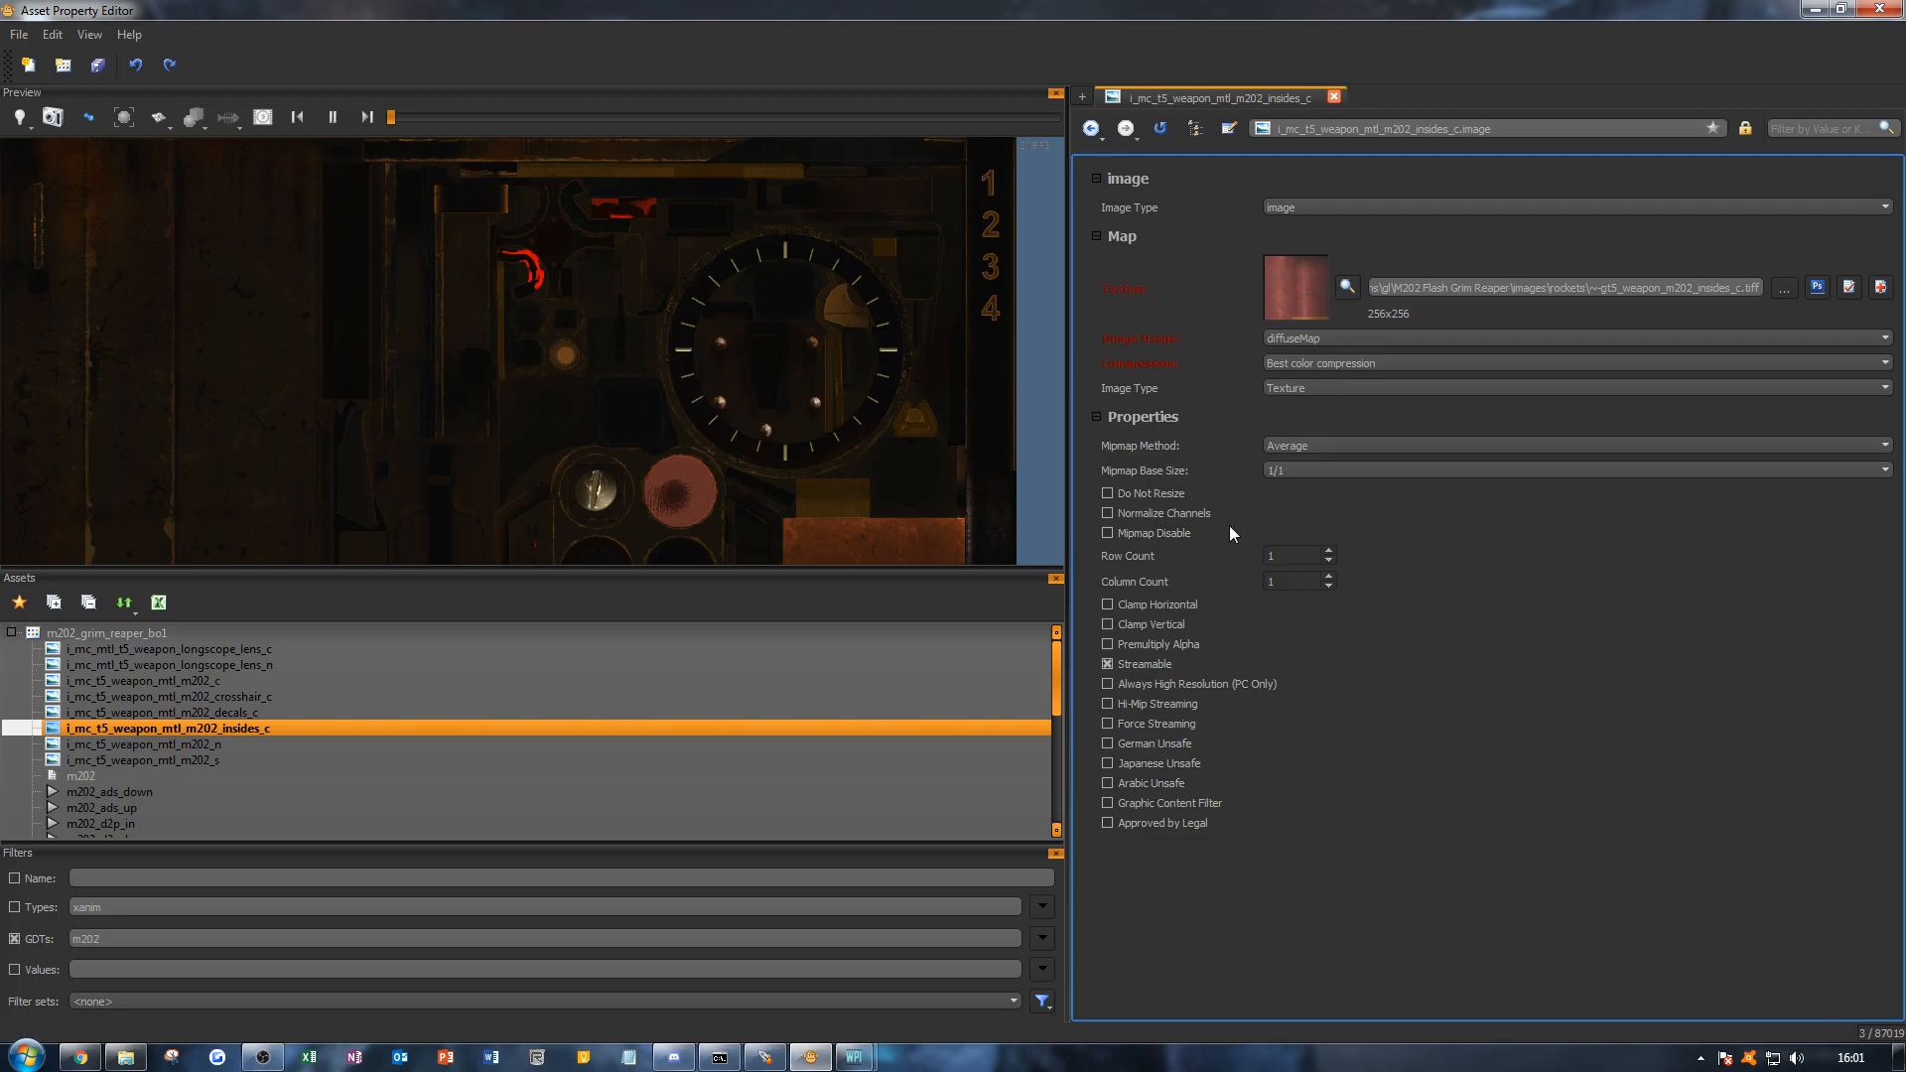
{"action": "right_click", "coordinate": [254, 727]}
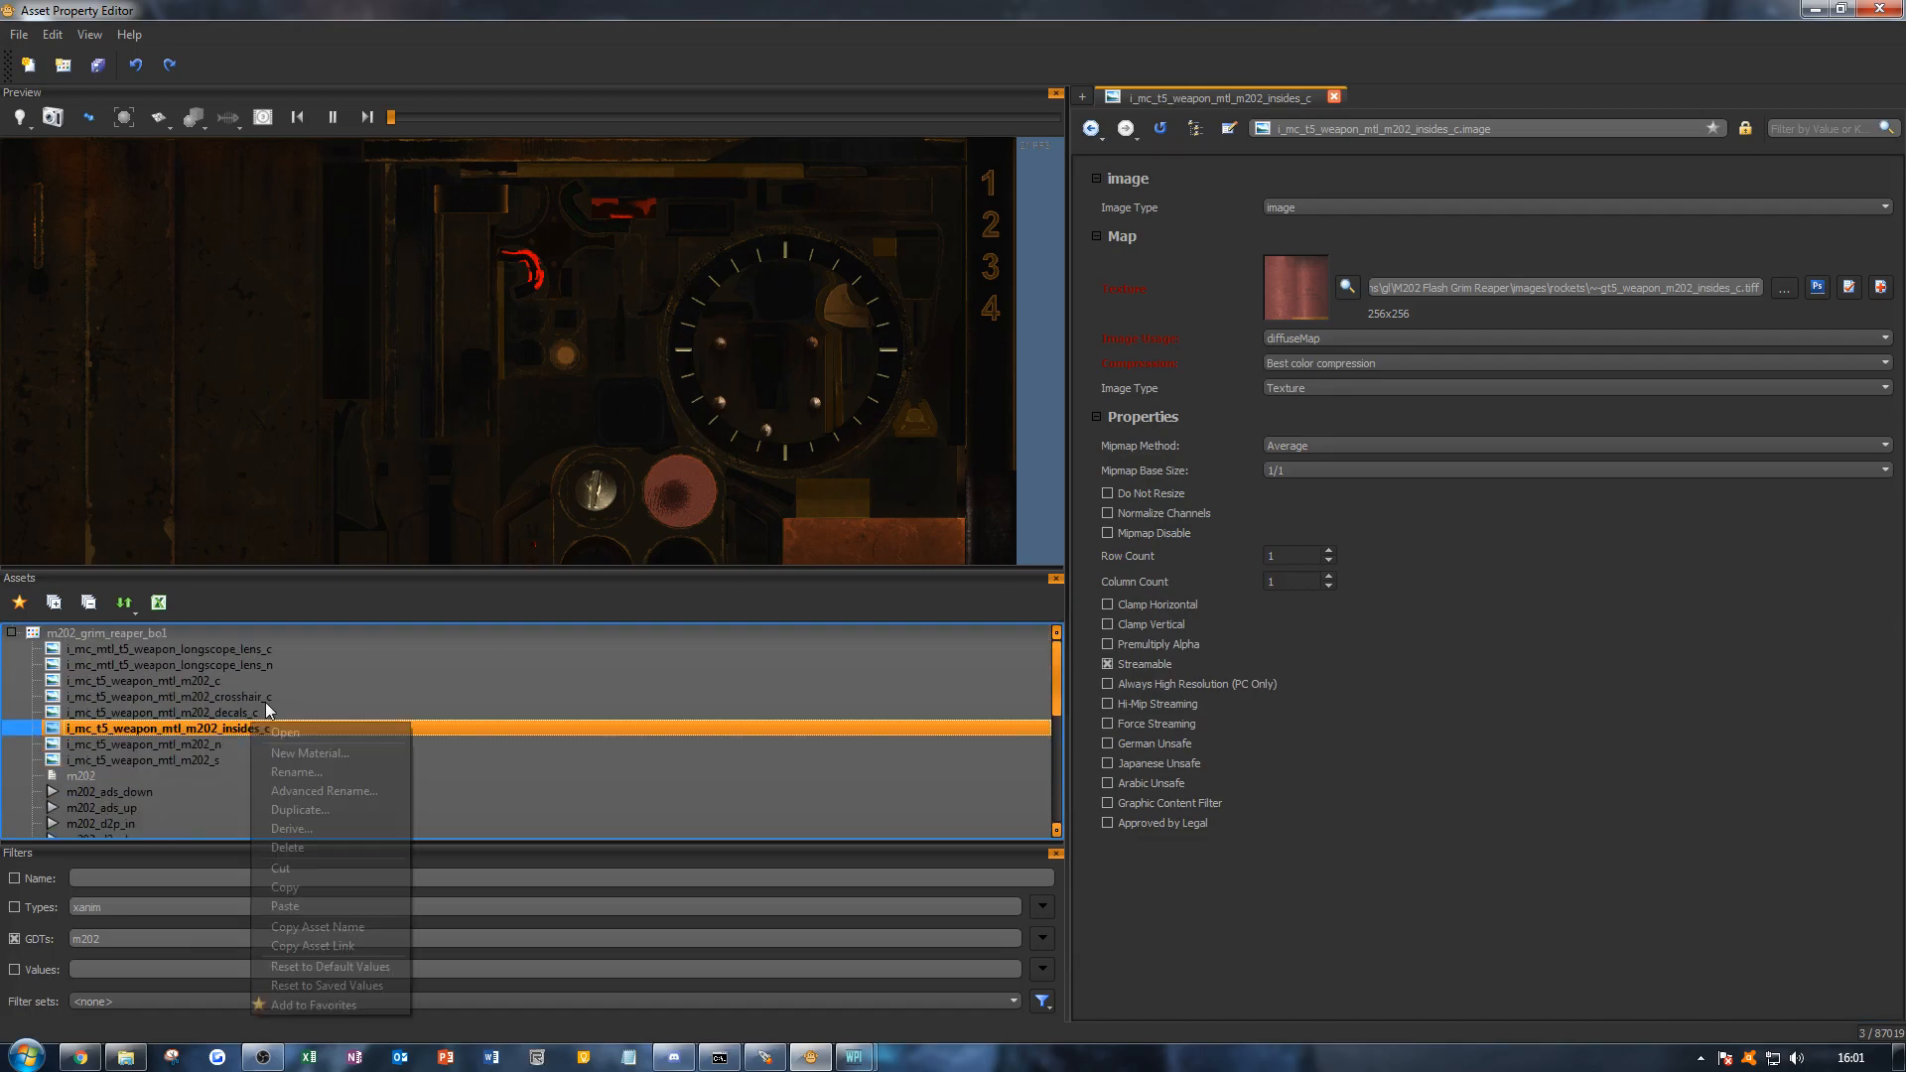
{"action": "left_click", "coordinate": [141, 732]}
Step: Create the insides material's Normal Map image i_mc_t5_weapon_mtl_m202_insides_n and assign it the texture t5_weapon_m202_insides_n
{"action": "scroll", "coordinate": [204, 744], "scroll_direction": "down", "scroll_amount": 7}
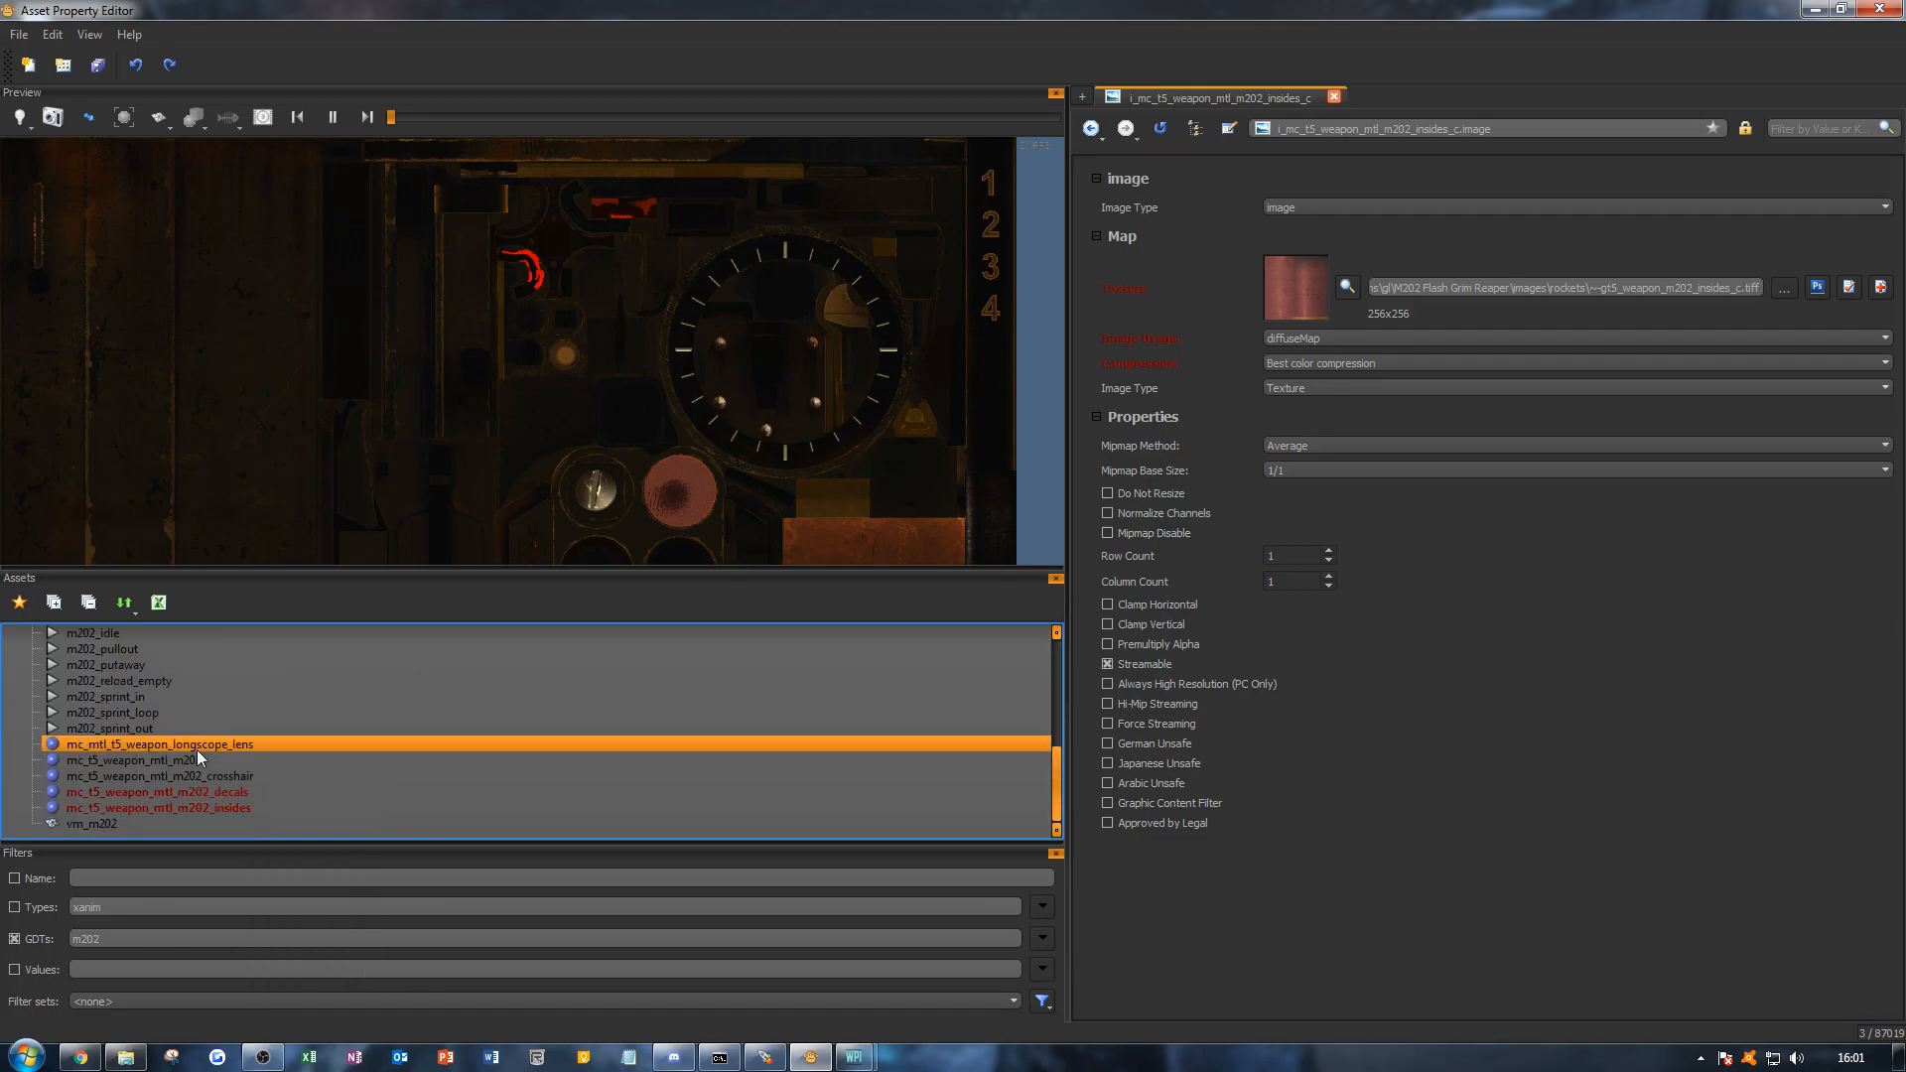
{"action": "left_click", "coordinate": [159, 808]}
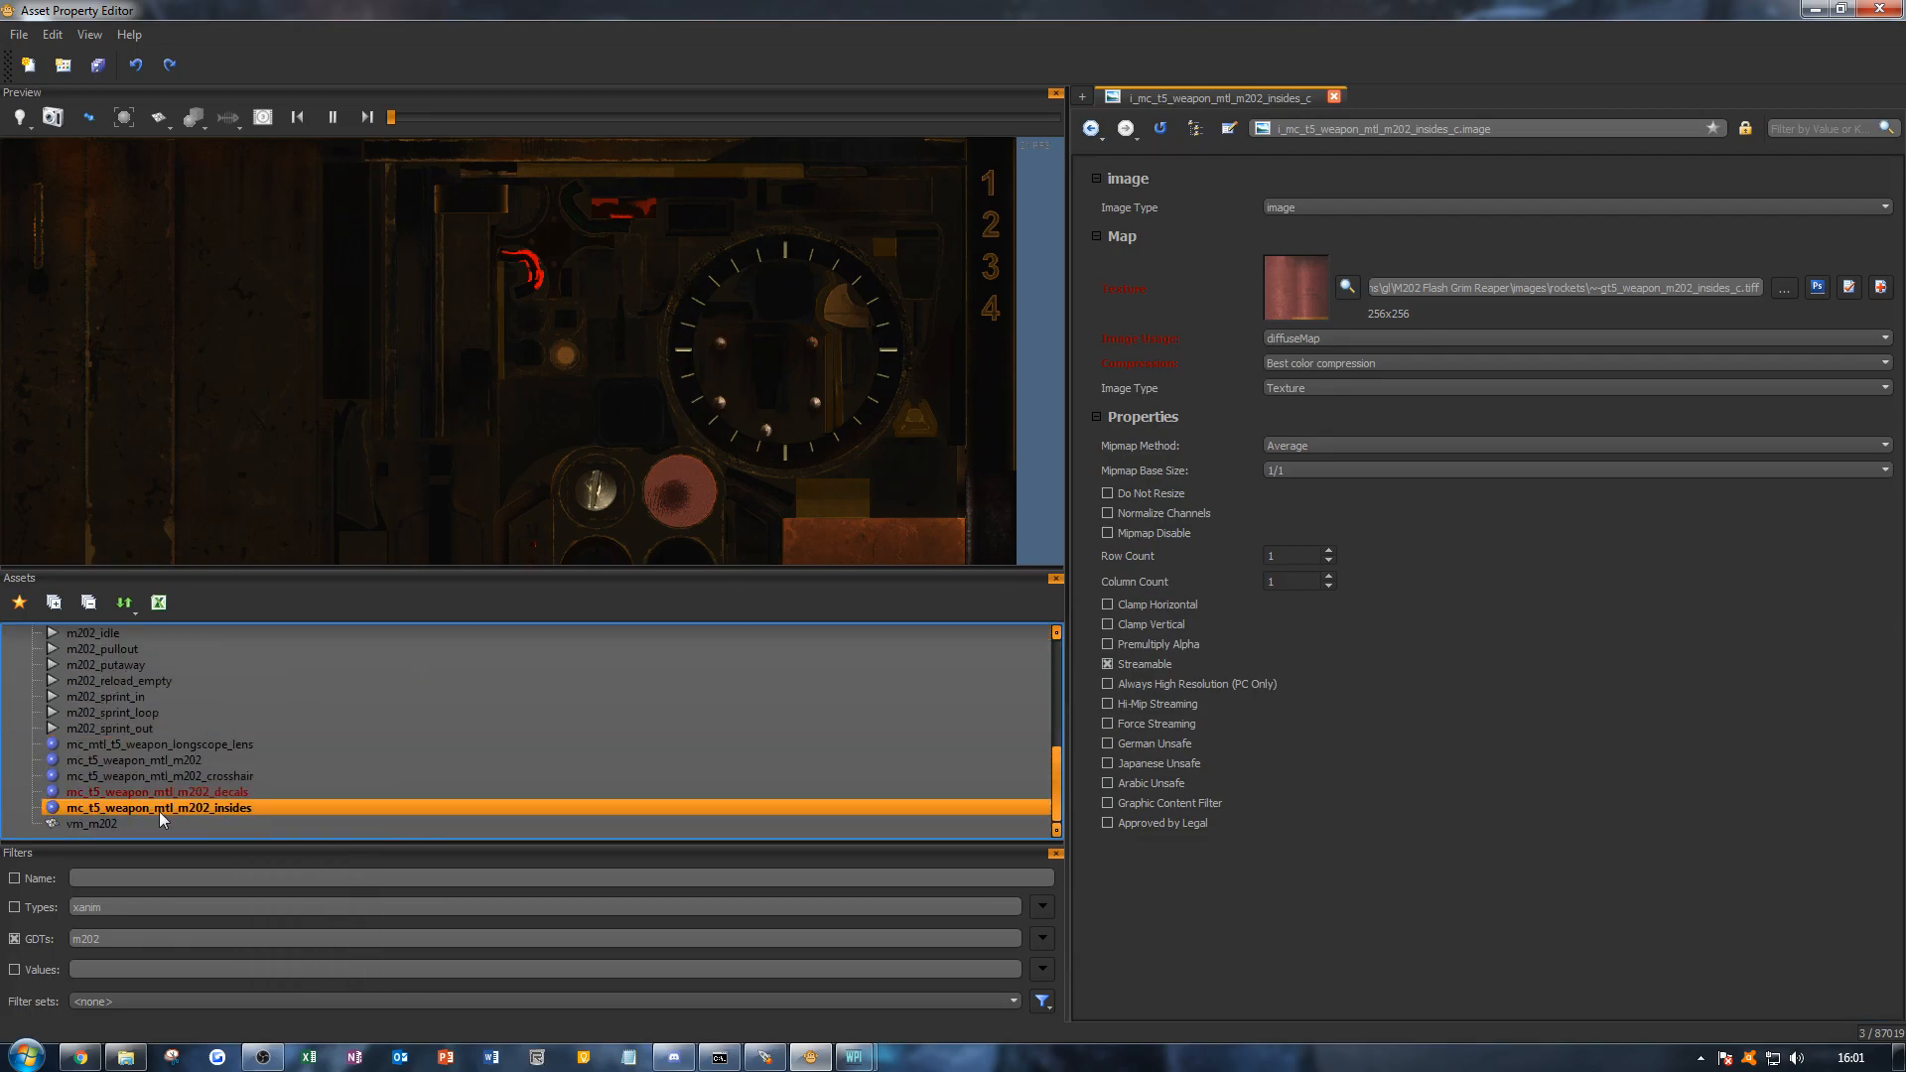
{"action": "left_click", "coordinate": [331, 810]}
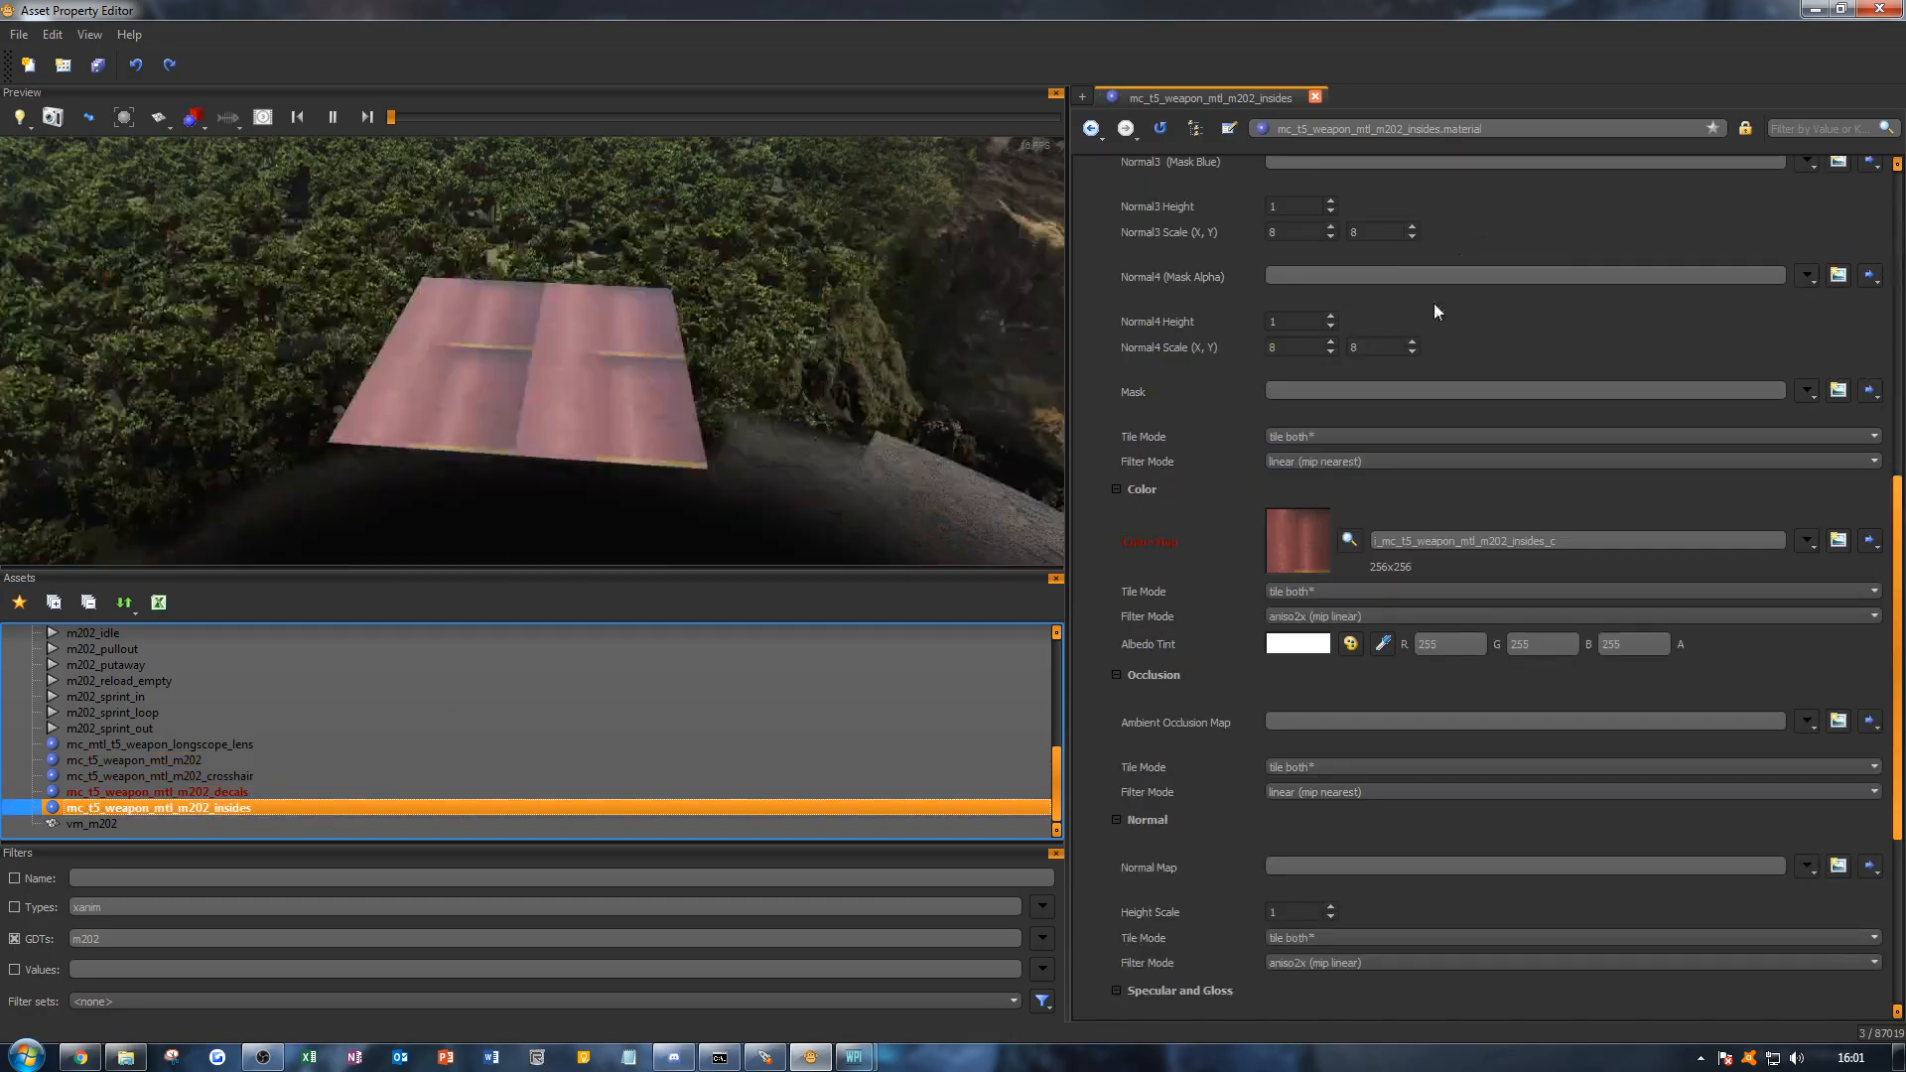
{"action": "scroll", "coordinate": [1251, 640], "scroll_direction": "down", "scroll_amount": 2}
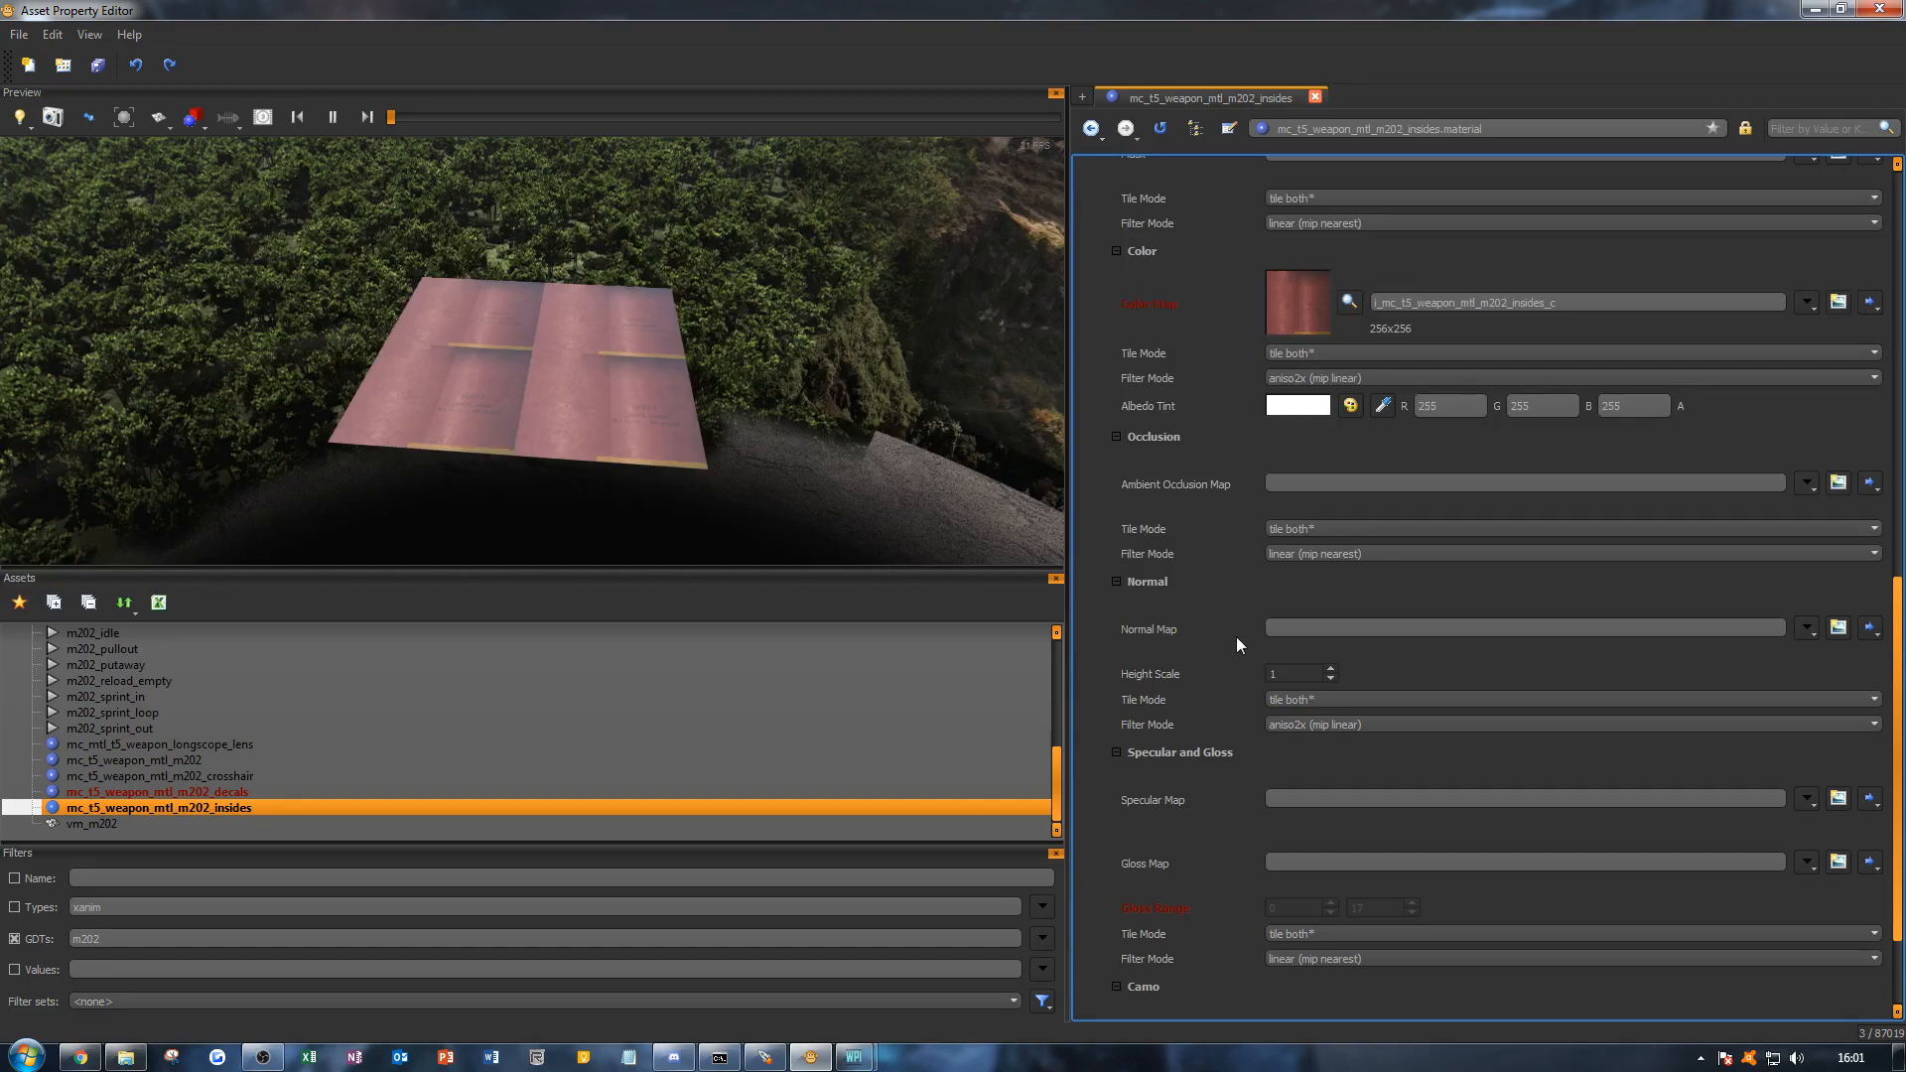
{"action": "scroll", "coordinate": [1236, 635], "scroll_direction": "down", "scroll_amount": 1}
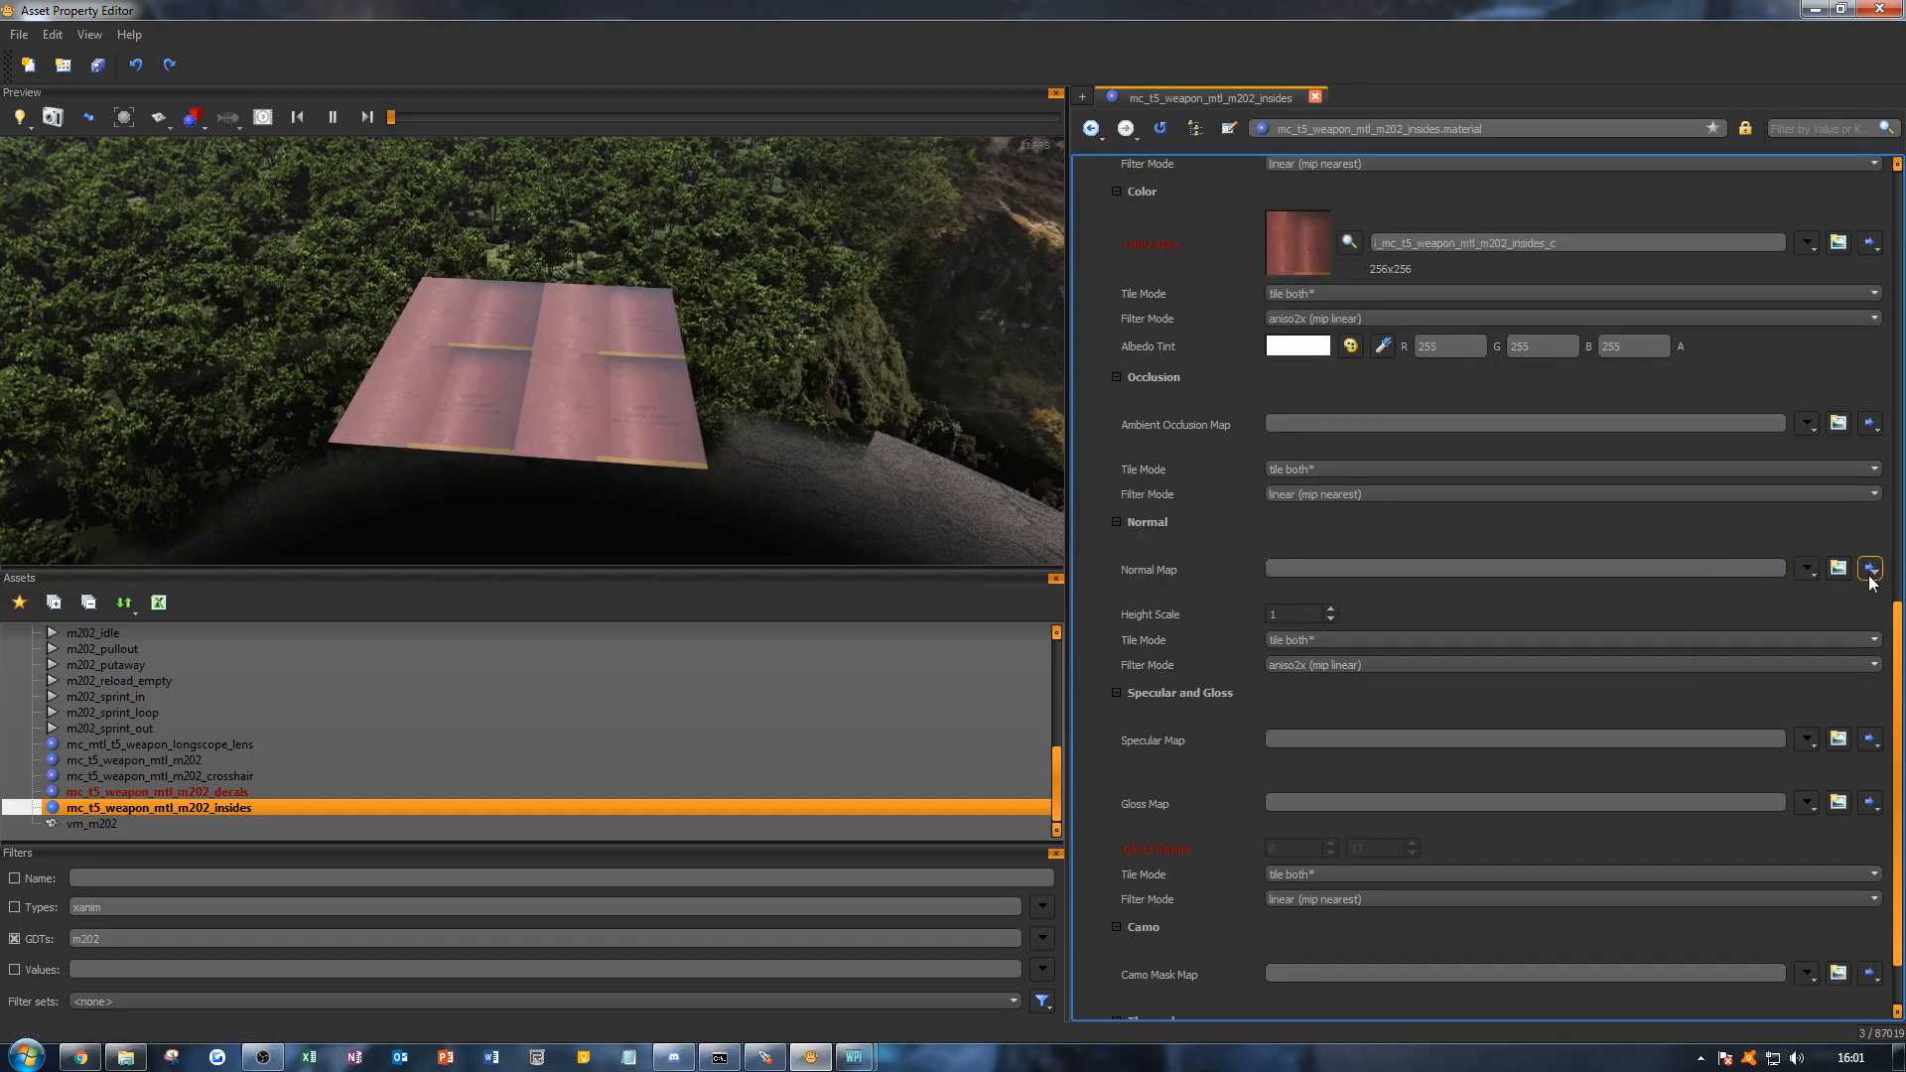
{"action": "left_click", "coordinate": [1838, 568]}
{"action": "left_click", "coordinate": [1060, 584]}
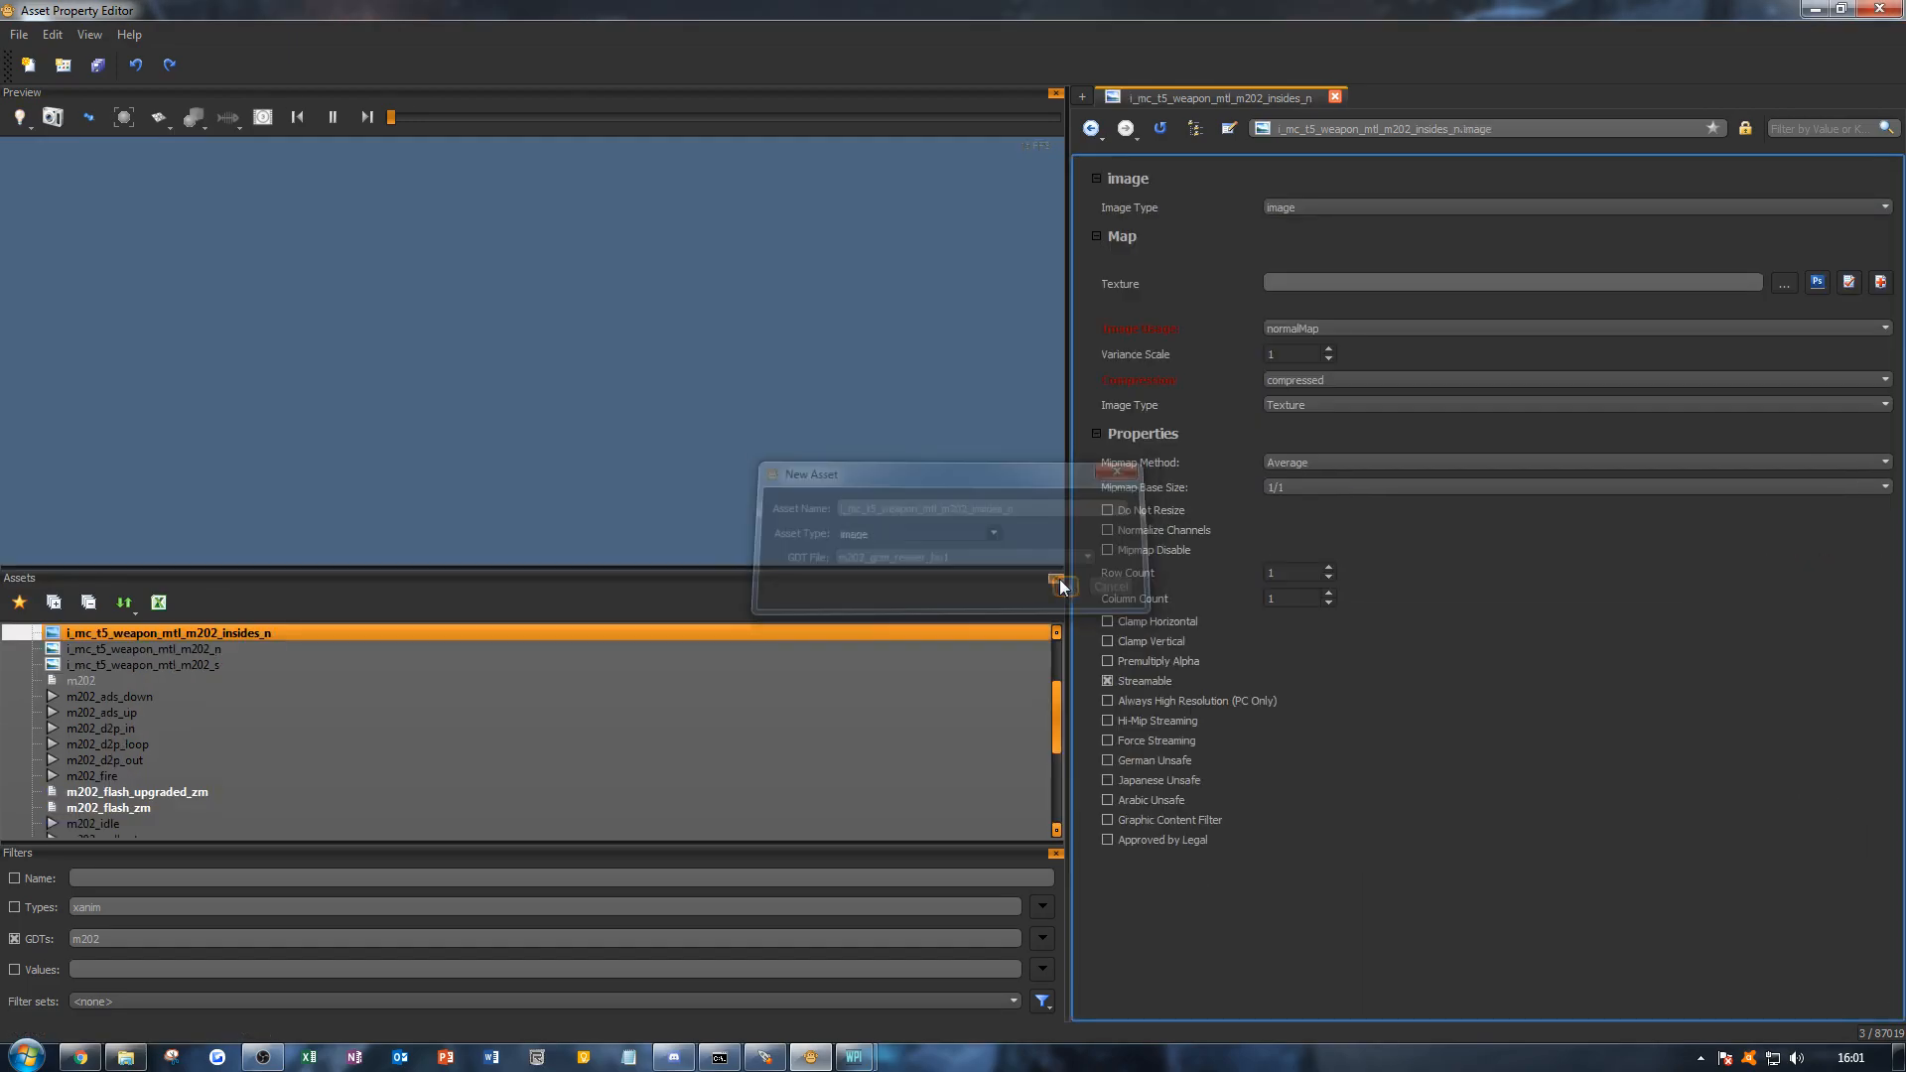
{"action": "left_click", "coordinate": [1784, 283]}
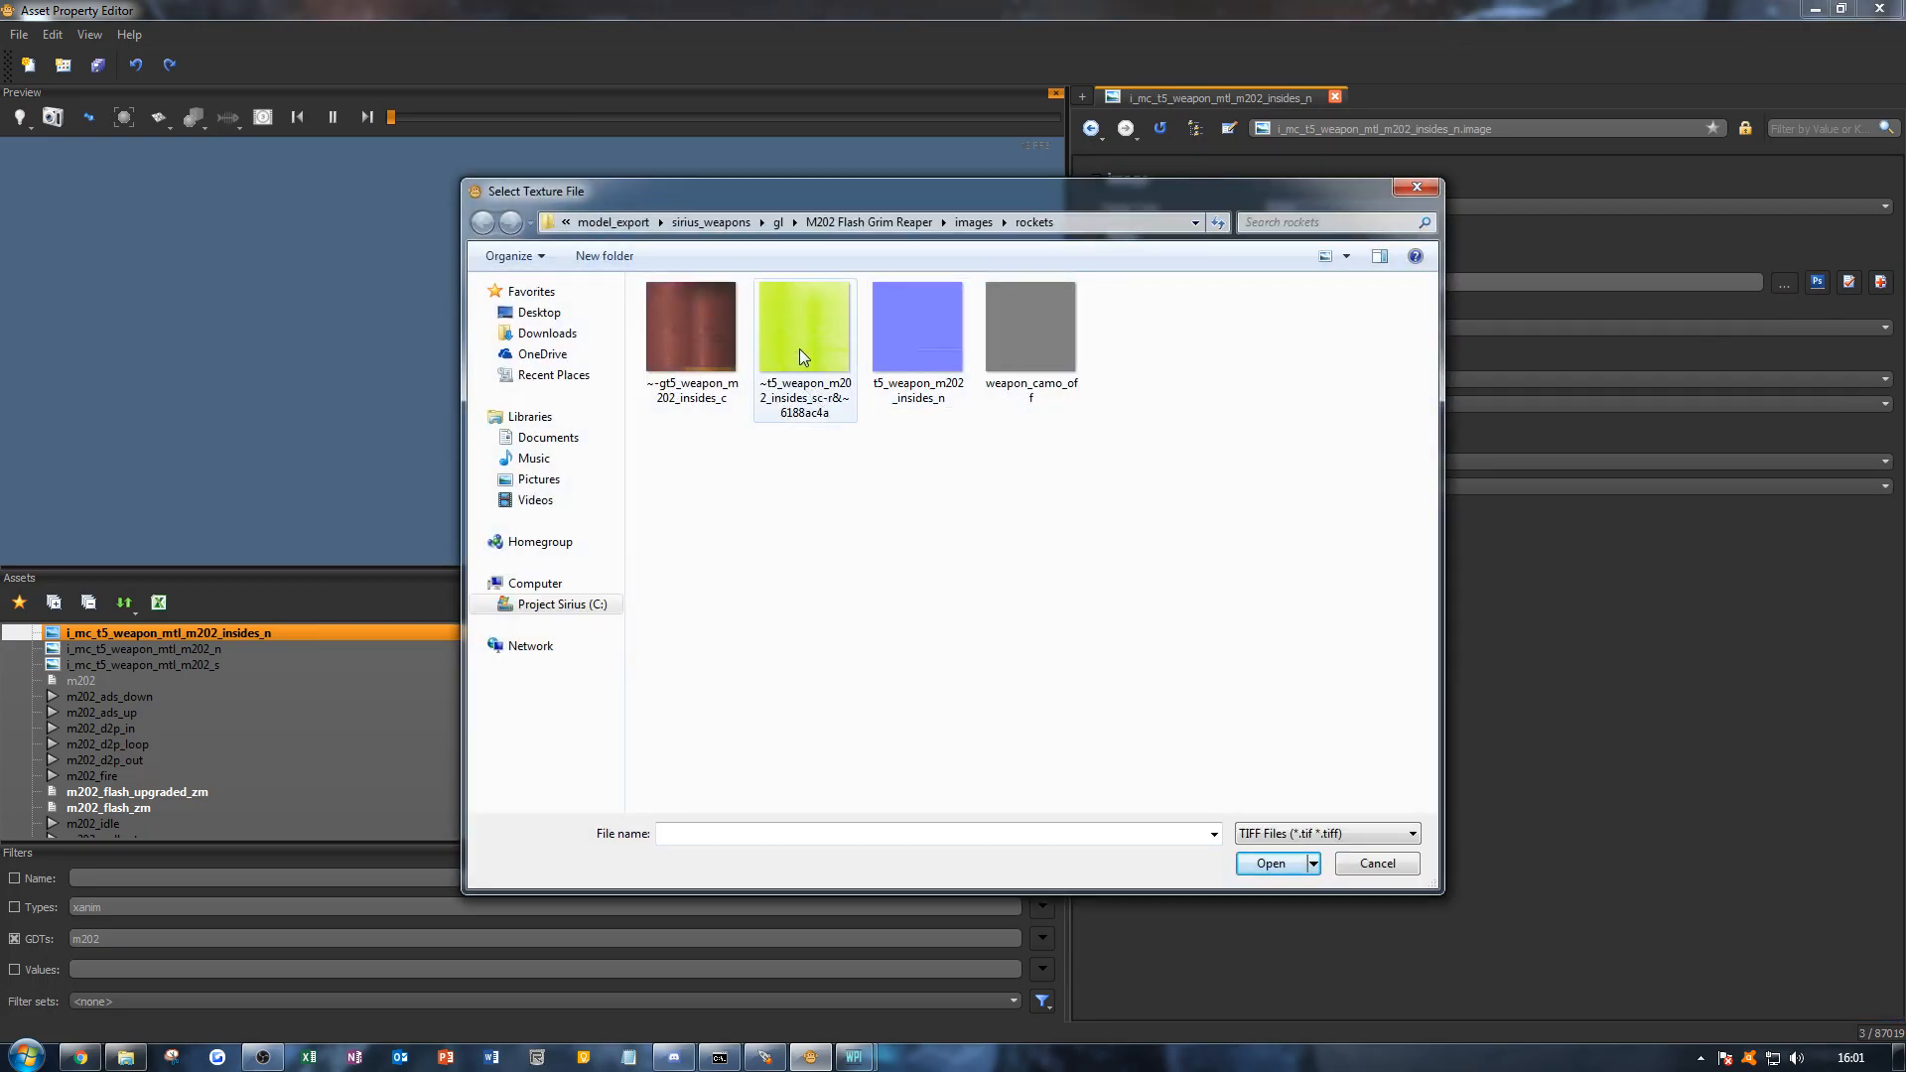
{"action": "double_click", "coordinate": [937, 332]}
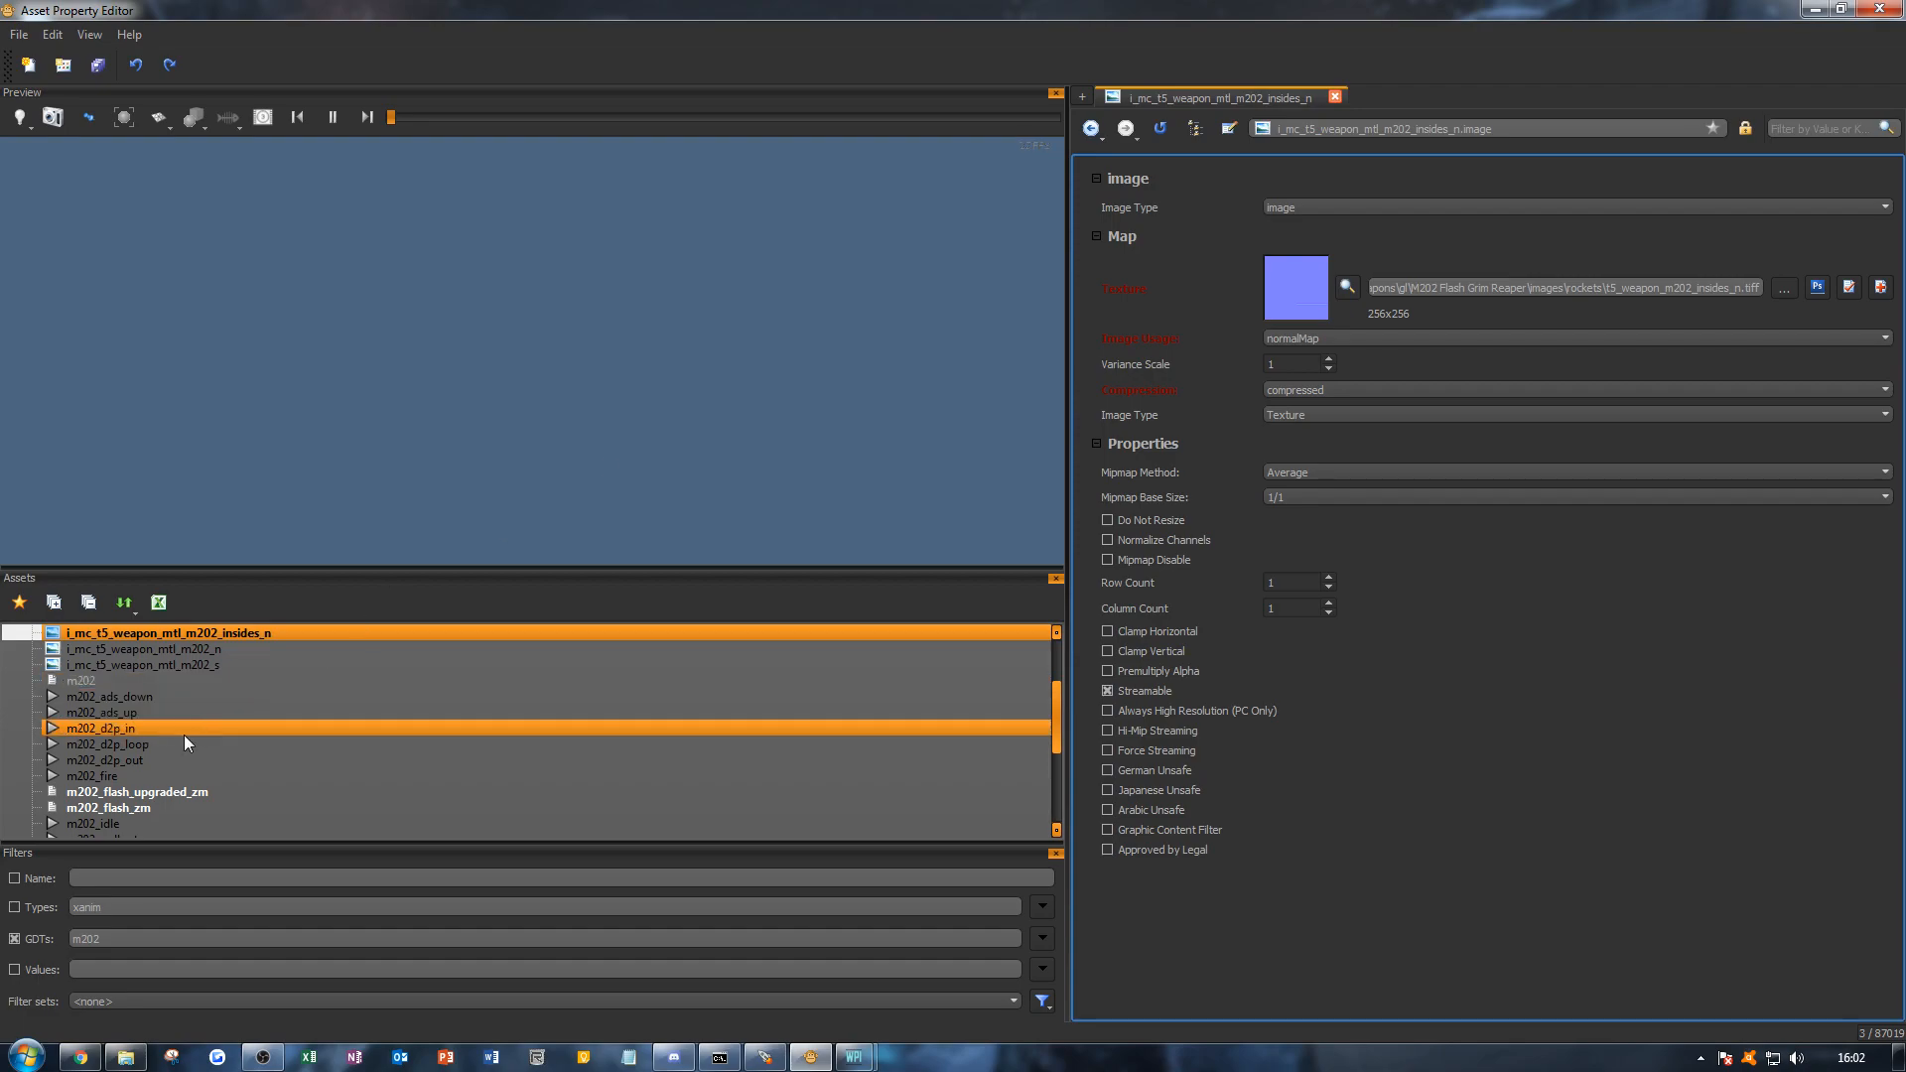
Step: Reopen the vm_m202 model and inspect the rockets inside the launcher with the color and normal maps
{"action": "scroll", "coordinate": [206, 740], "scroll_direction": "down", "scroll_amount": 1}
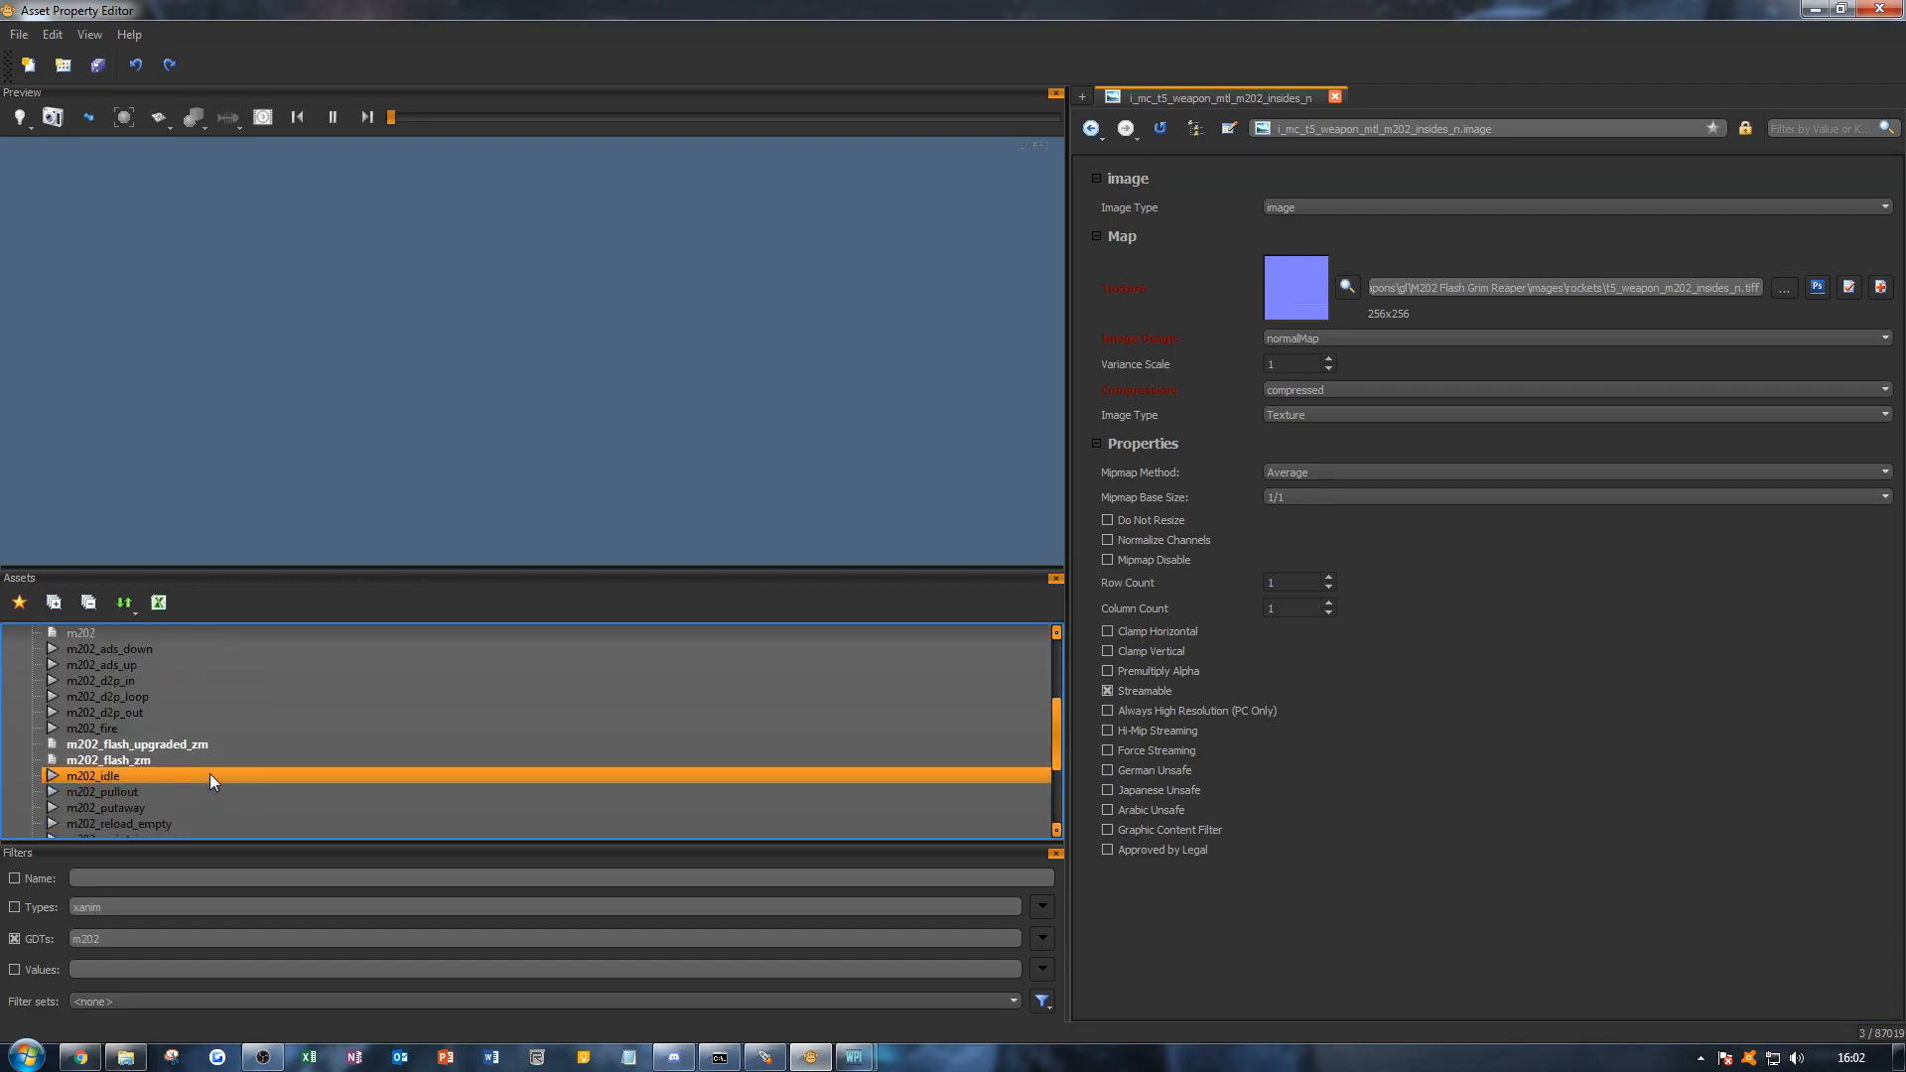
{"action": "scroll", "coordinate": [210, 774], "scroll_direction": "up", "scroll_amount": 1}
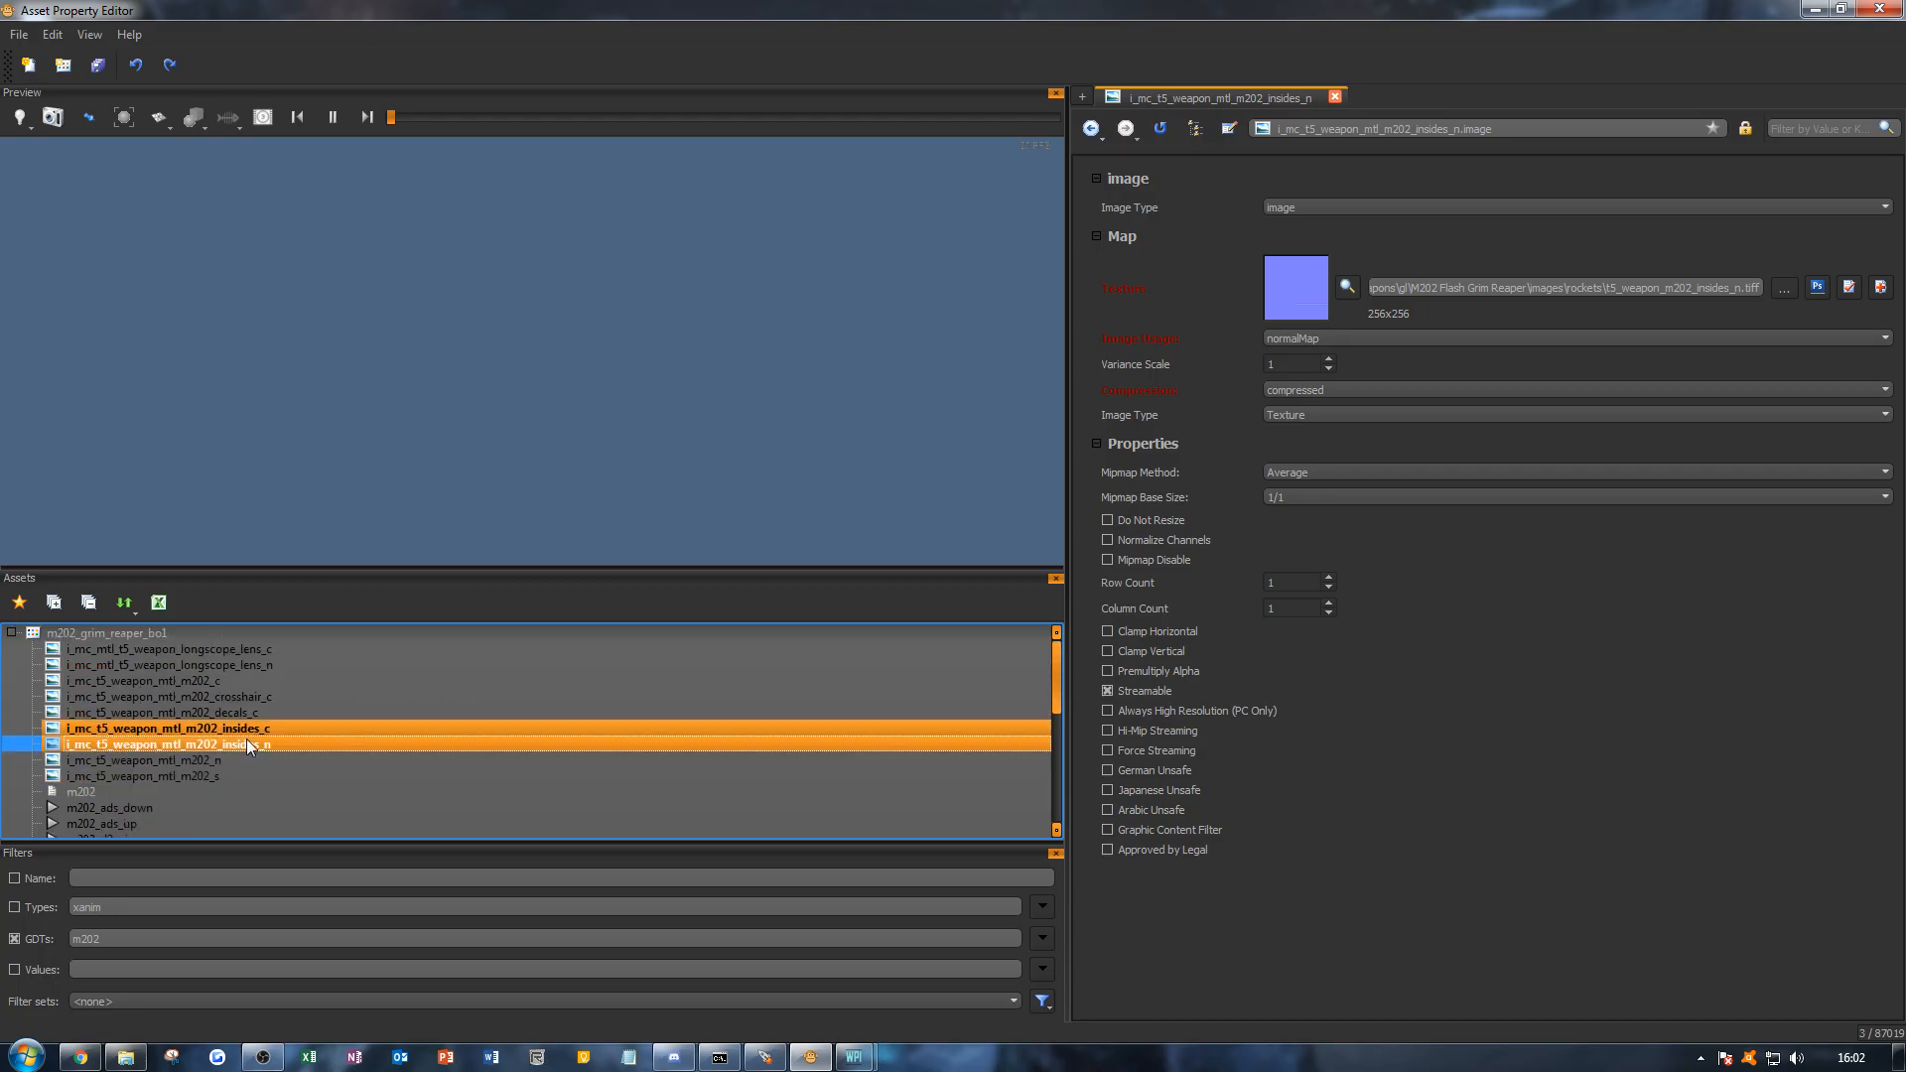
{"action": "scroll", "coordinate": [300, 754], "scroll_direction": "down", "scroll_amount": 4}
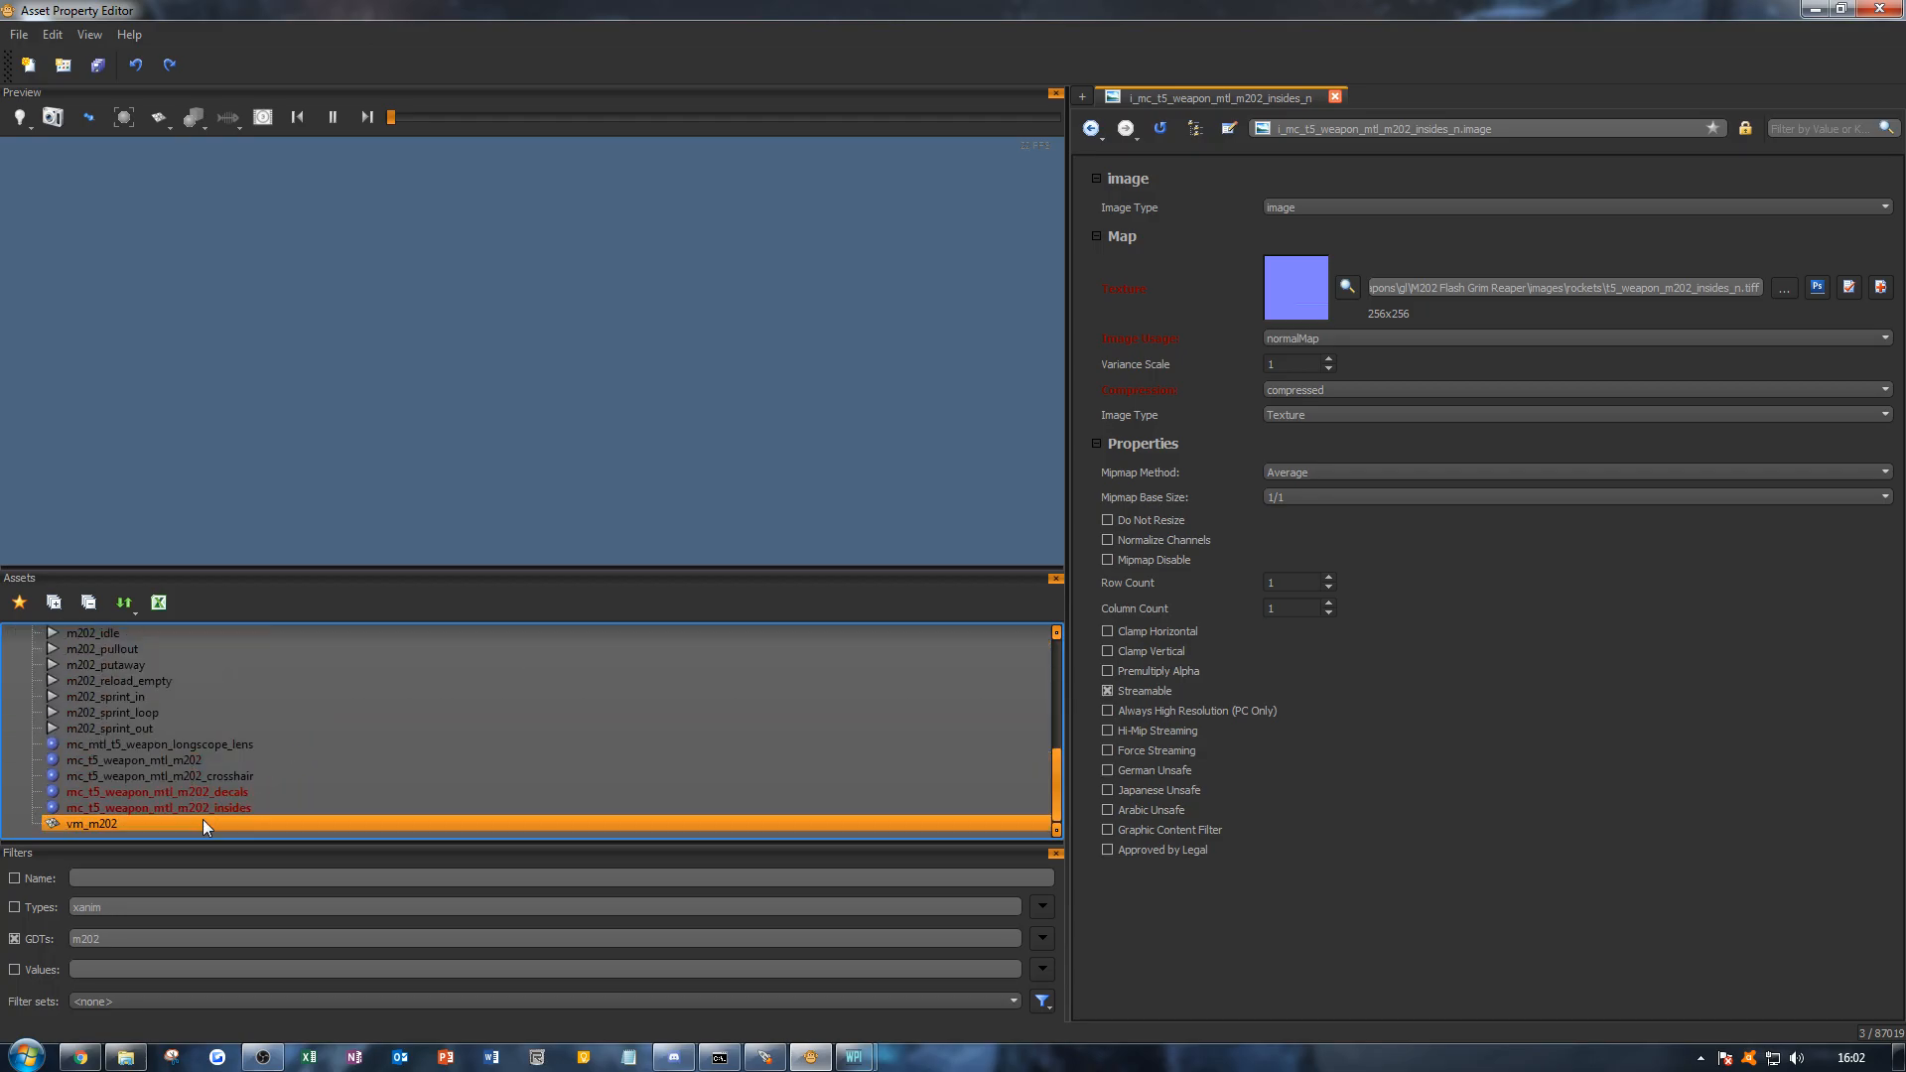
{"action": "left_click", "coordinate": [211, 822]}
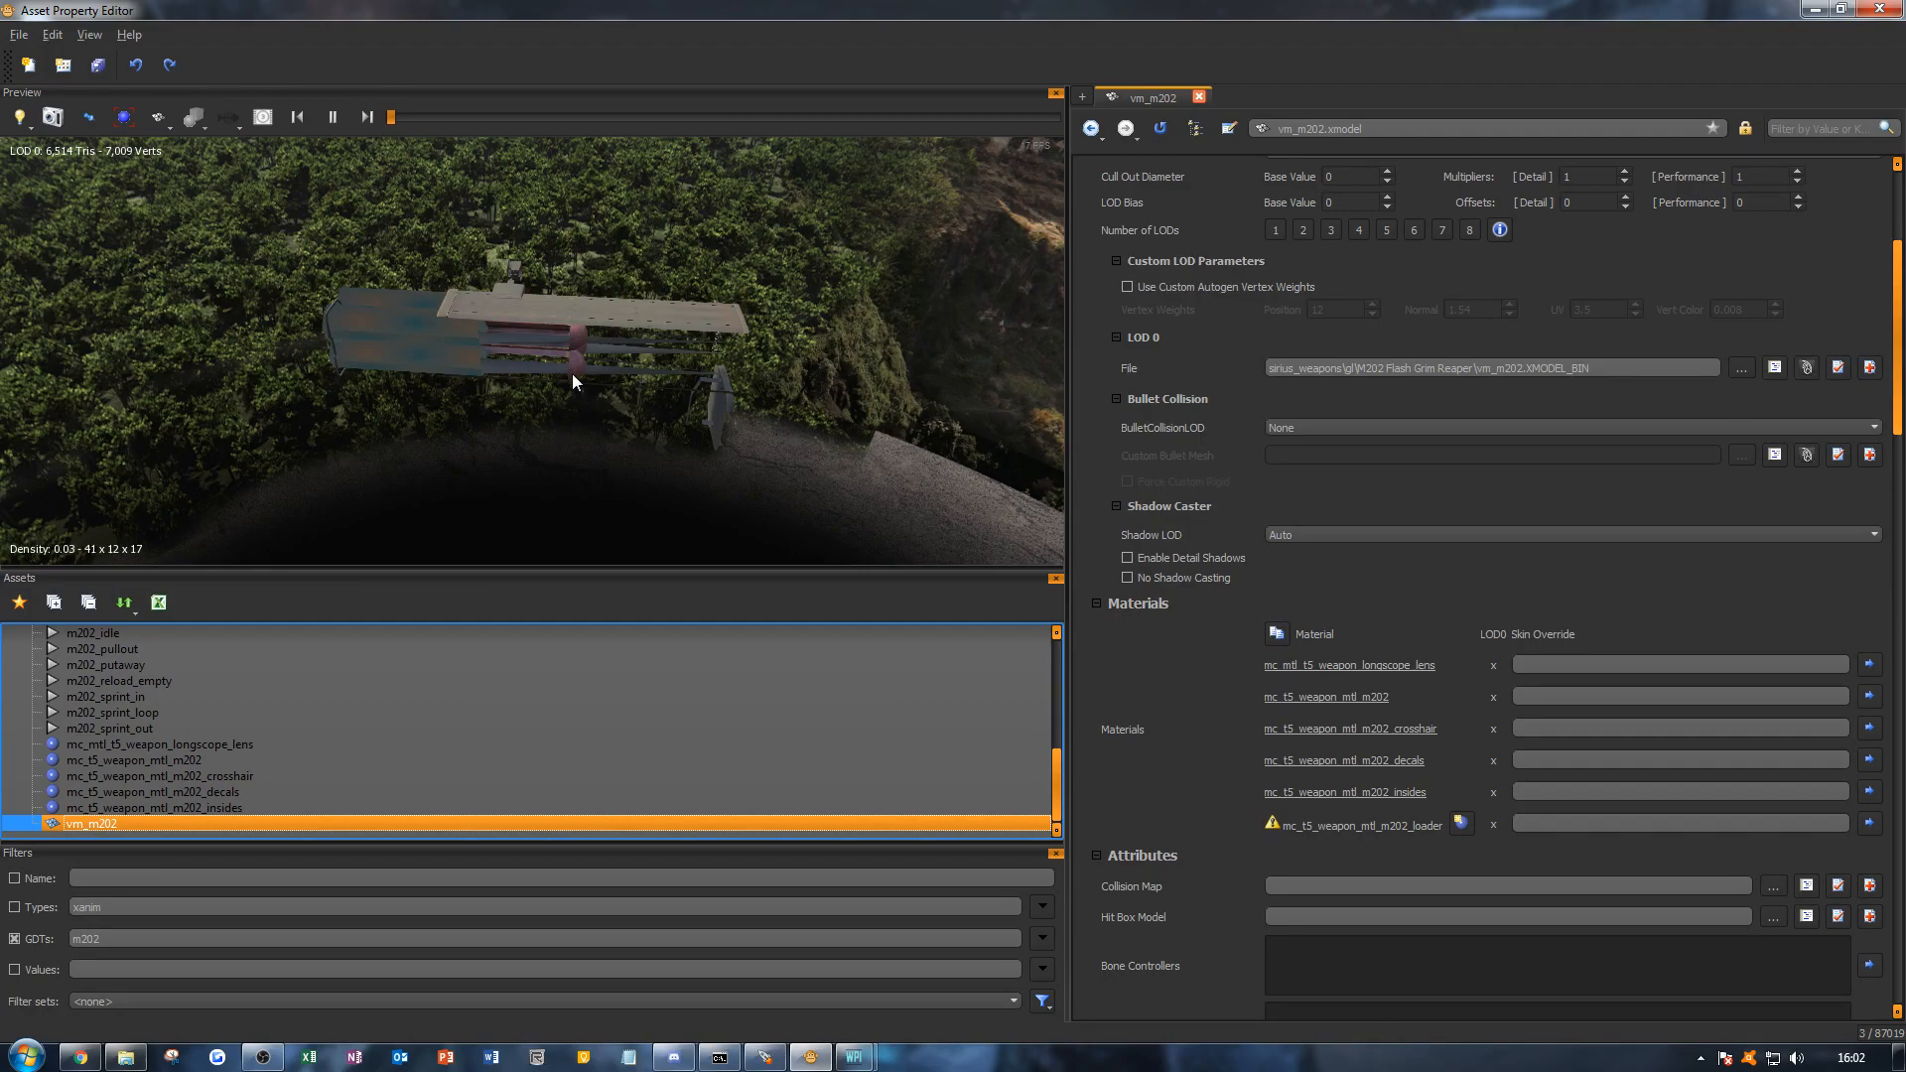
{"action": "left_click_drag", "start_coordinate": [598, 355], "coordinate": [715, 343]}
{"action": "scroll", "coordinate": [597, 355], "scroll_direction": "up", "scroll_amount": 5}
{"action": "right_click_drag", "start_coordinate": [600, 357], "coordinate": [600, 427]}
{"action": "left_click_drag", "start_coordinate": [599, 357], "coordinate": [675, 342]}
{"action": "mouse_move", "coordinate": [600, 358]}
{"action": "right_mouse_down"}
{"action": "mouse_move", "coordinate": [599, 288]}
{"action": "mouse_move", "coordinate": [599, 357]}
{"action": "right_mouse_up"}
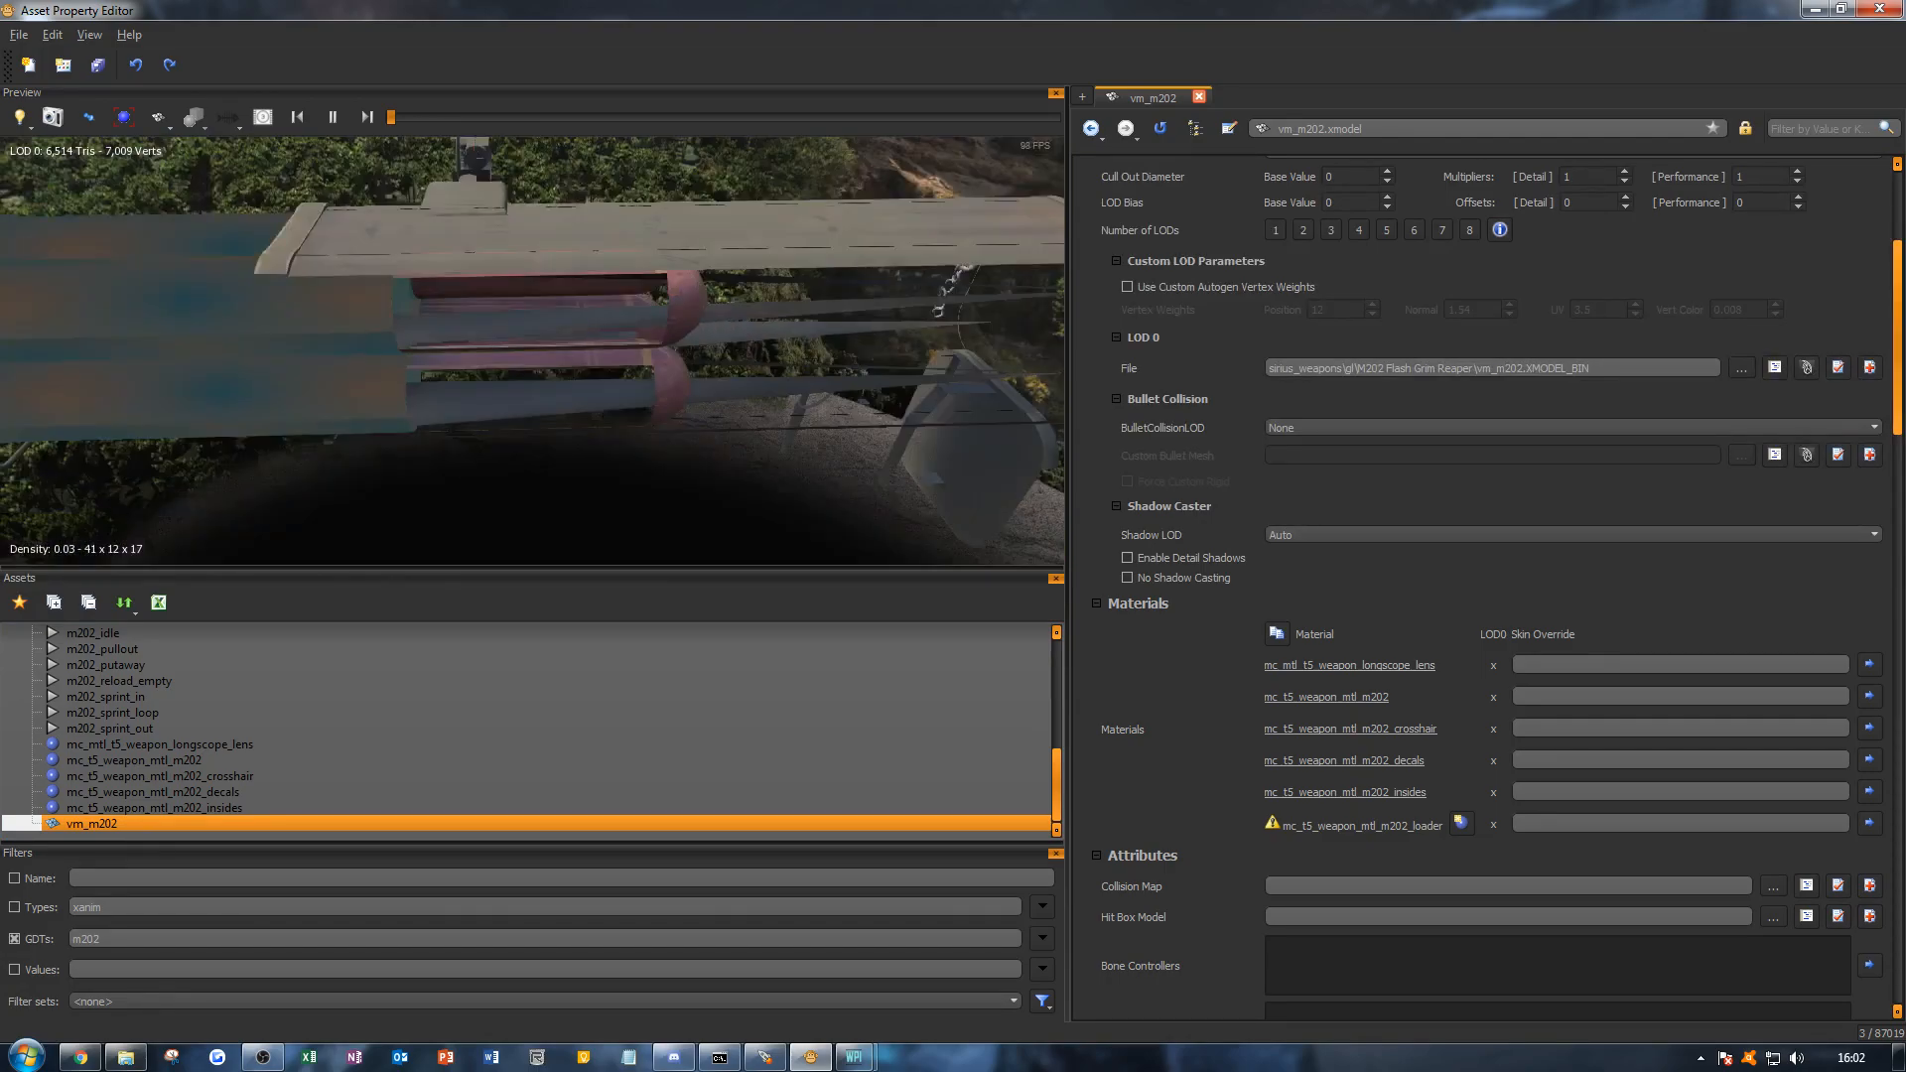
{"action": "left_click_drag", "start_coordinate": [599, 357], "coordinate": [576, 407]}
{"action": "left_click_drag", "start_coordinate": [318, 566], "coordinate": [364, 510]}
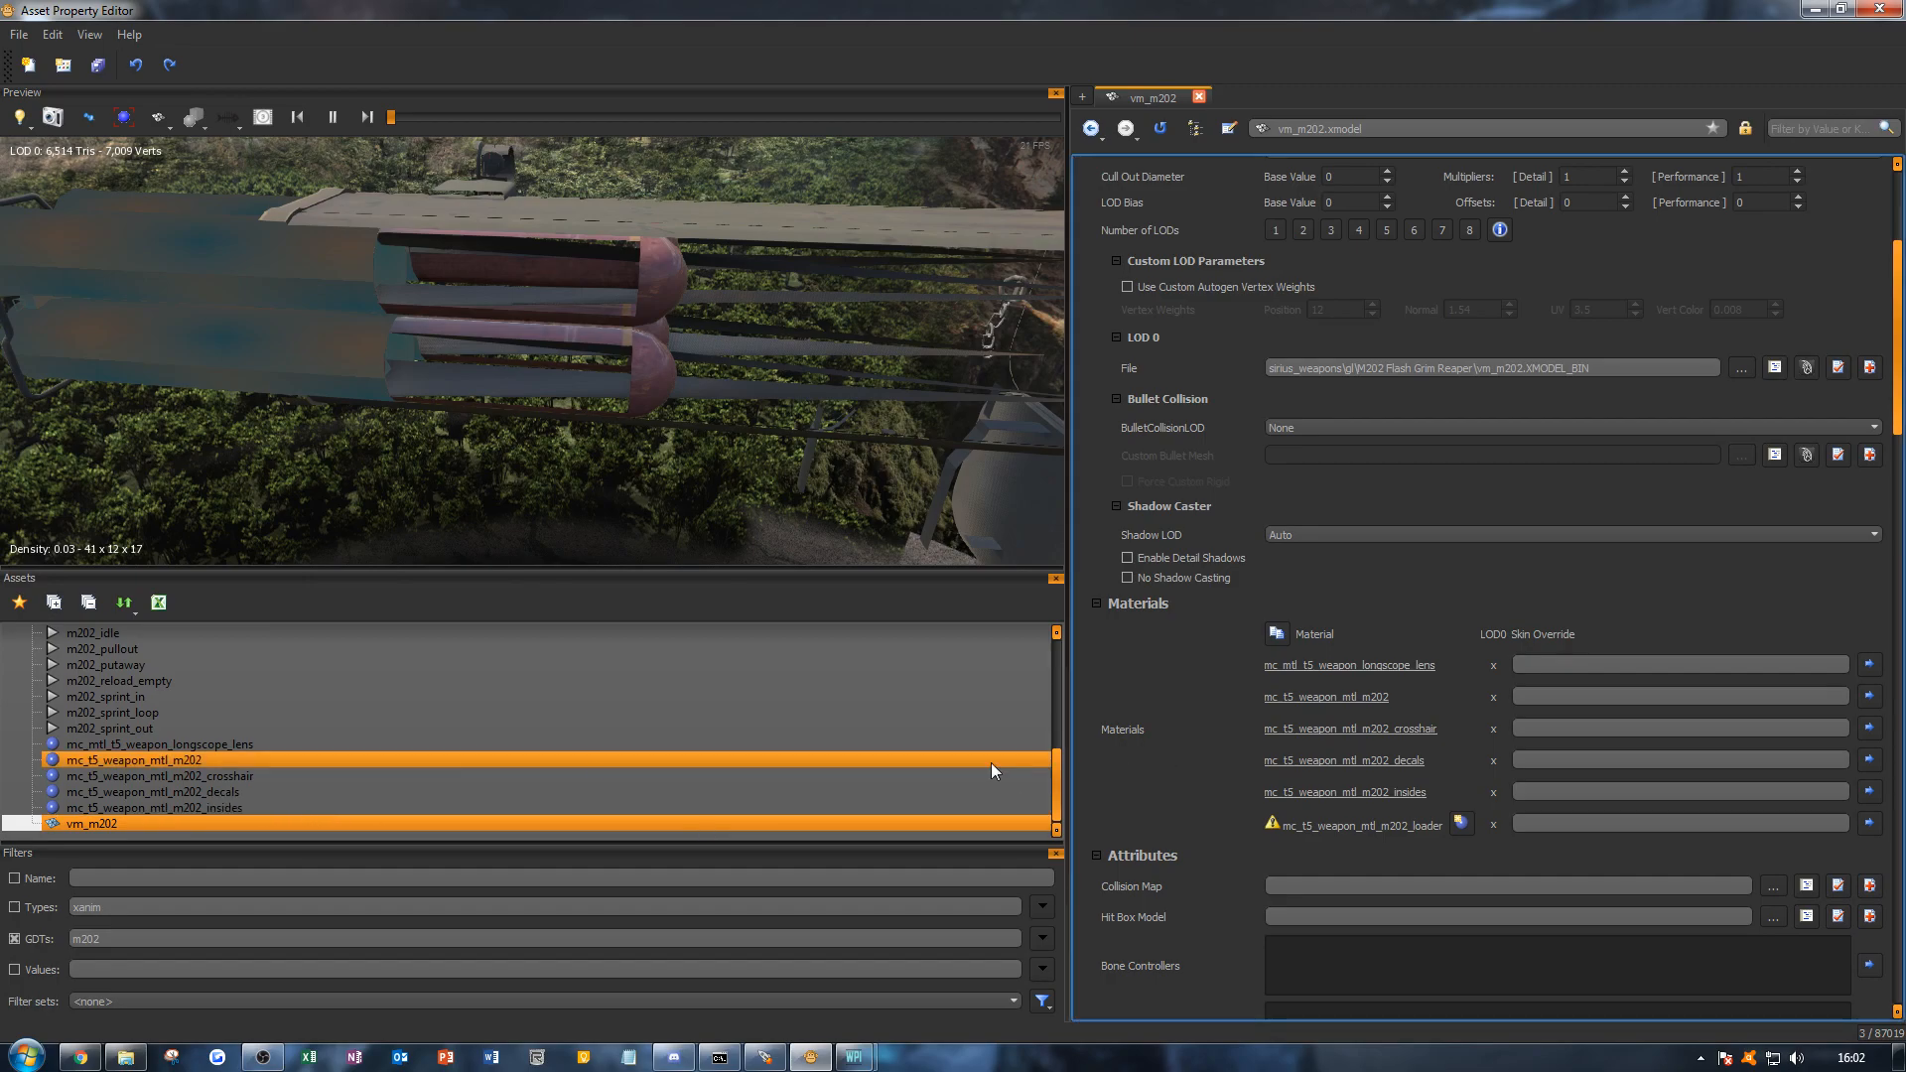
Step: Open the mc_t5_weapon_mtl_m202_insides material and go to its Specular and Gloss settings
{"action": "scroll", "coordinate": [399, 758], "scroll_direction": "up", "scroll_amount": 4}
{"action": "scroll", "coordinate": [323, 734], "scroll_direction": "down", "scroll_amount": 4}
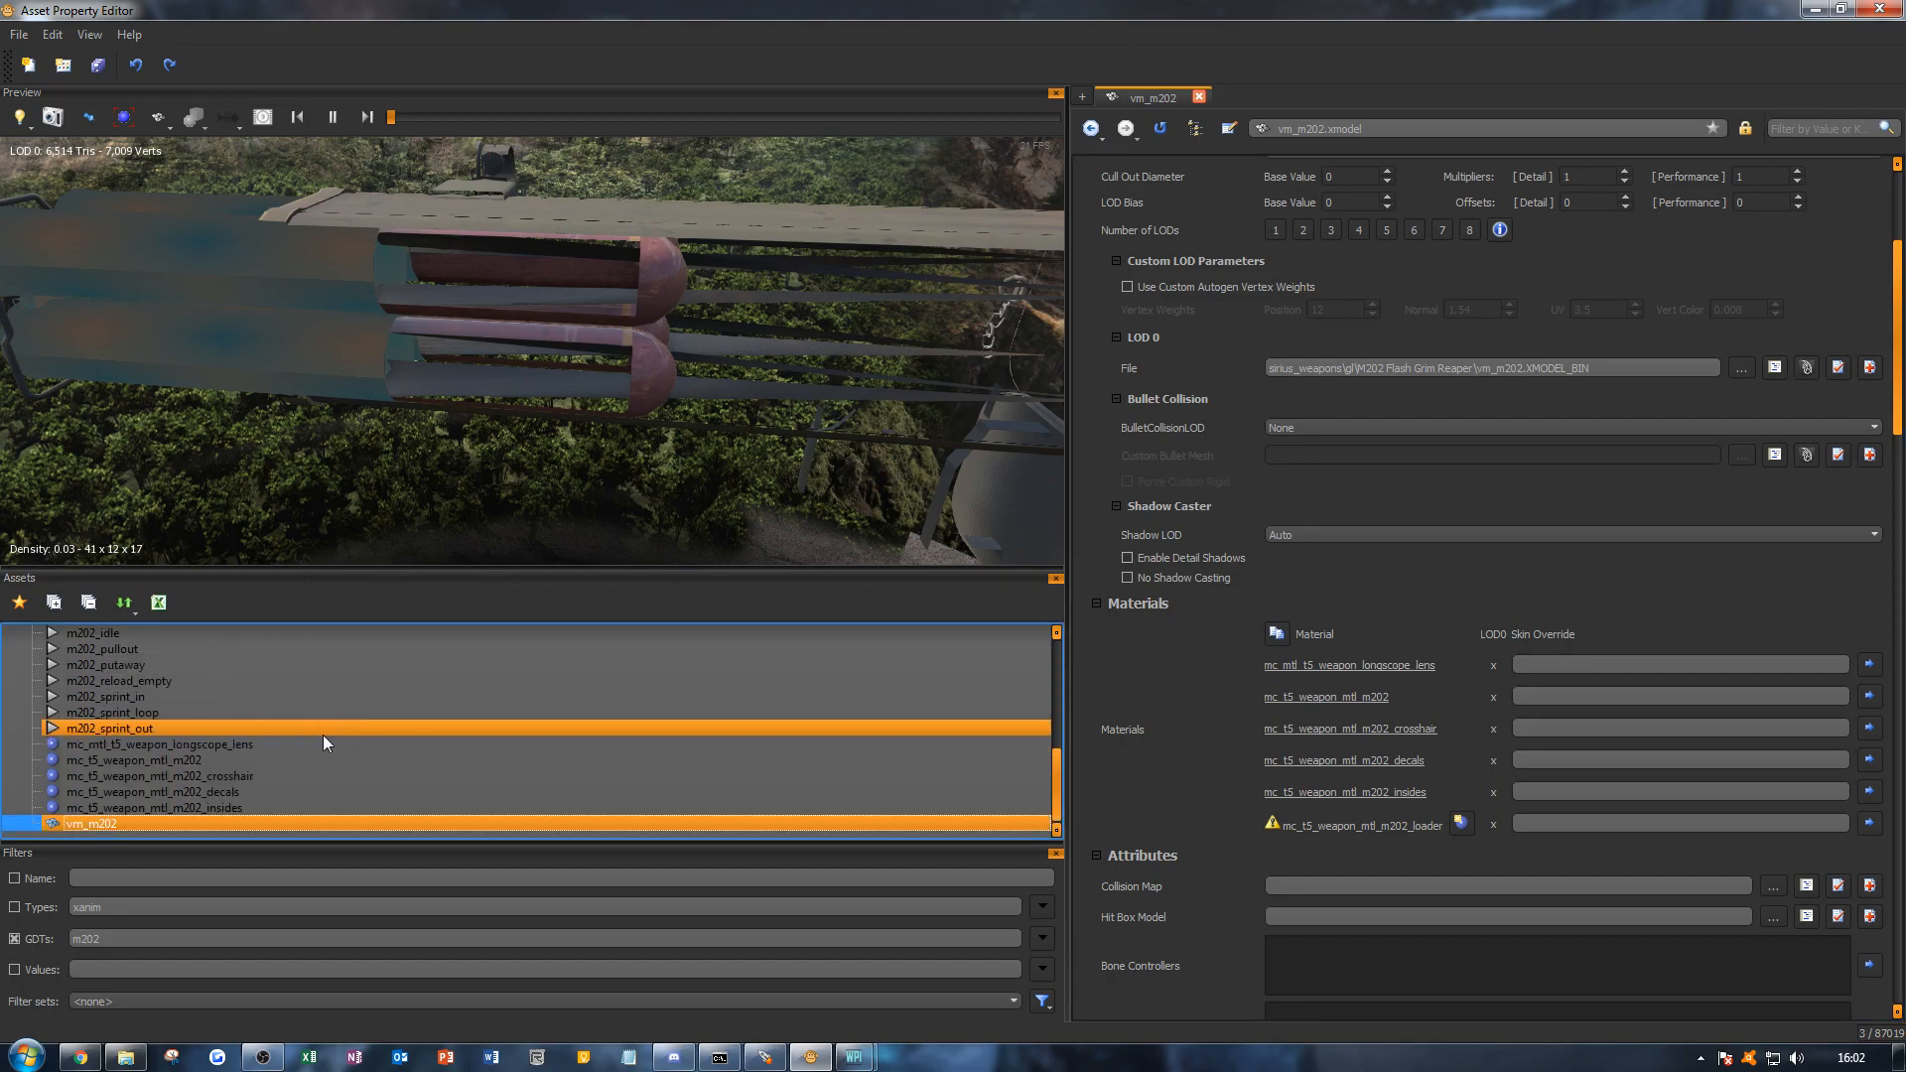
{"action": "left_click", "coordinate": [263, 806]}
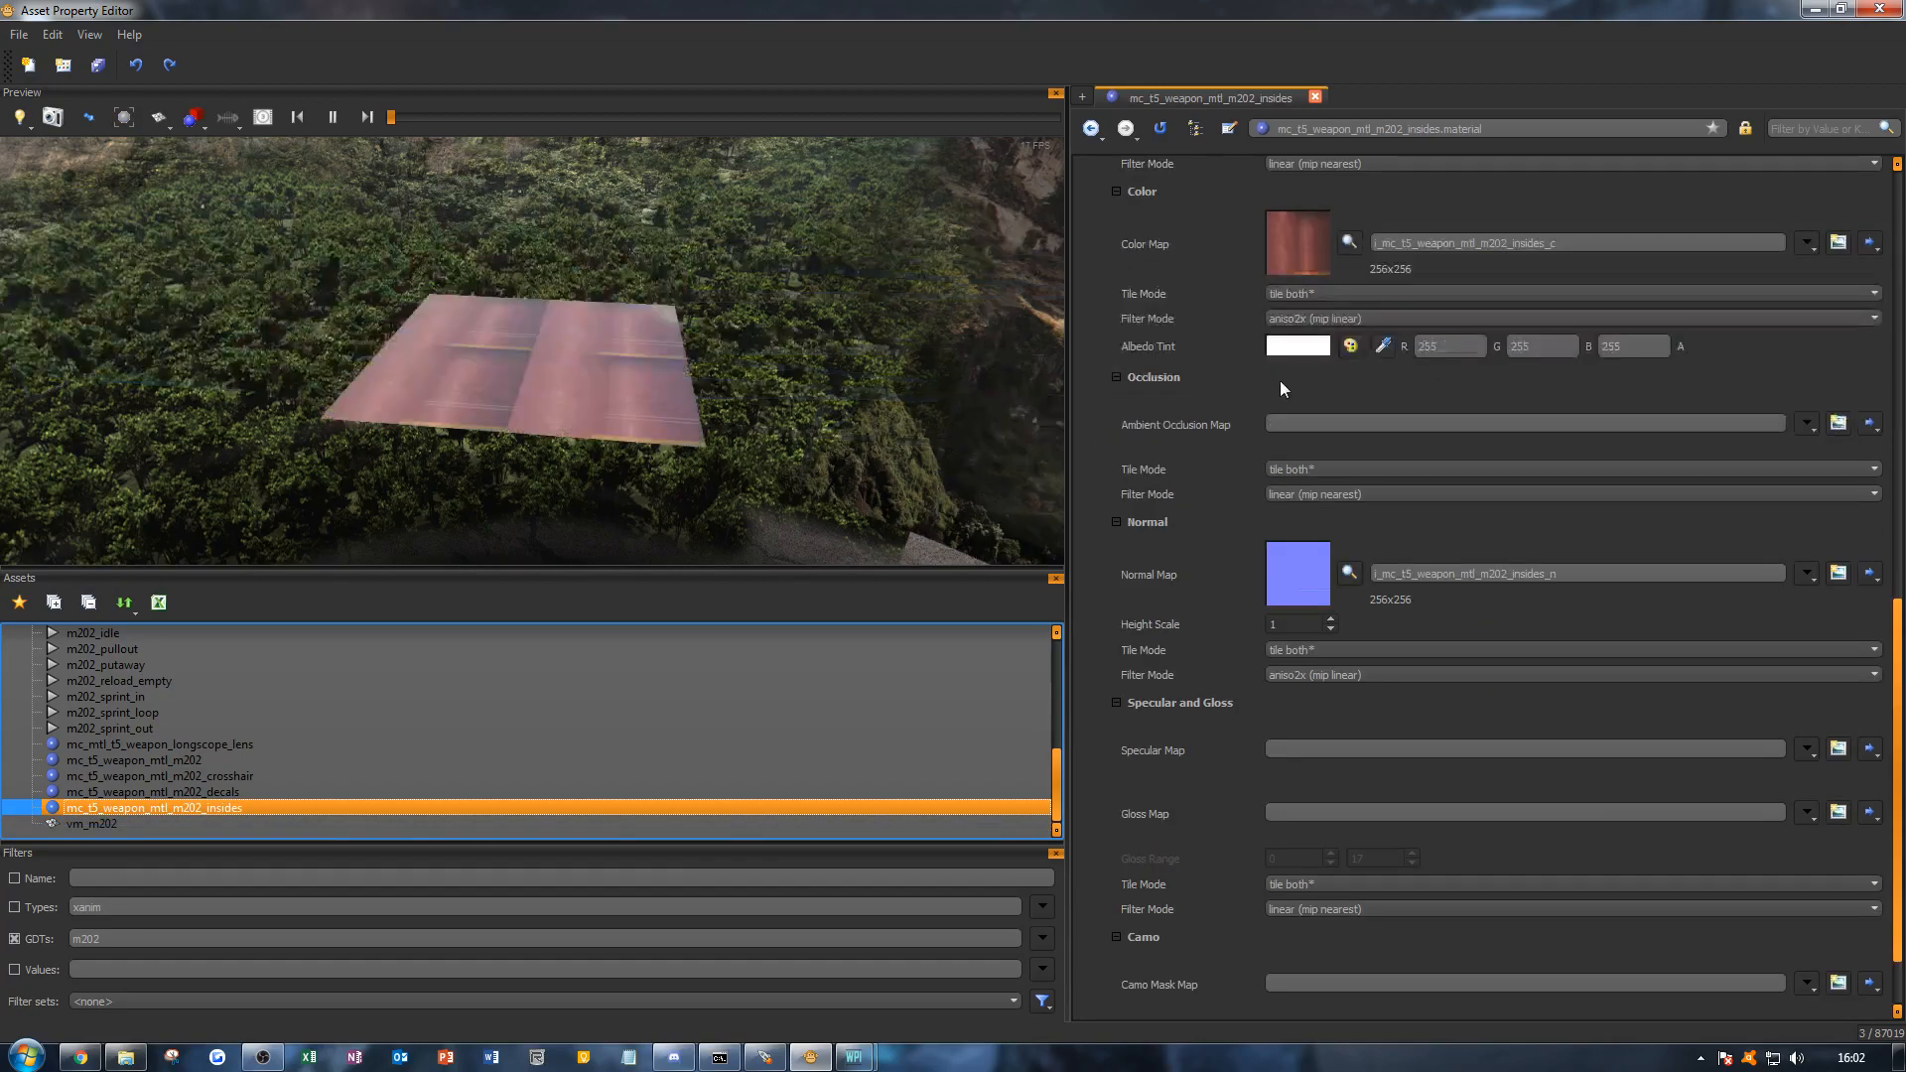
{"action": "left_click", "coordinate": [1229, 633]}
{"action": "scroll", "coordinate": [1228, 633], "scroll_direction": "down", "scroll_amount": 1}
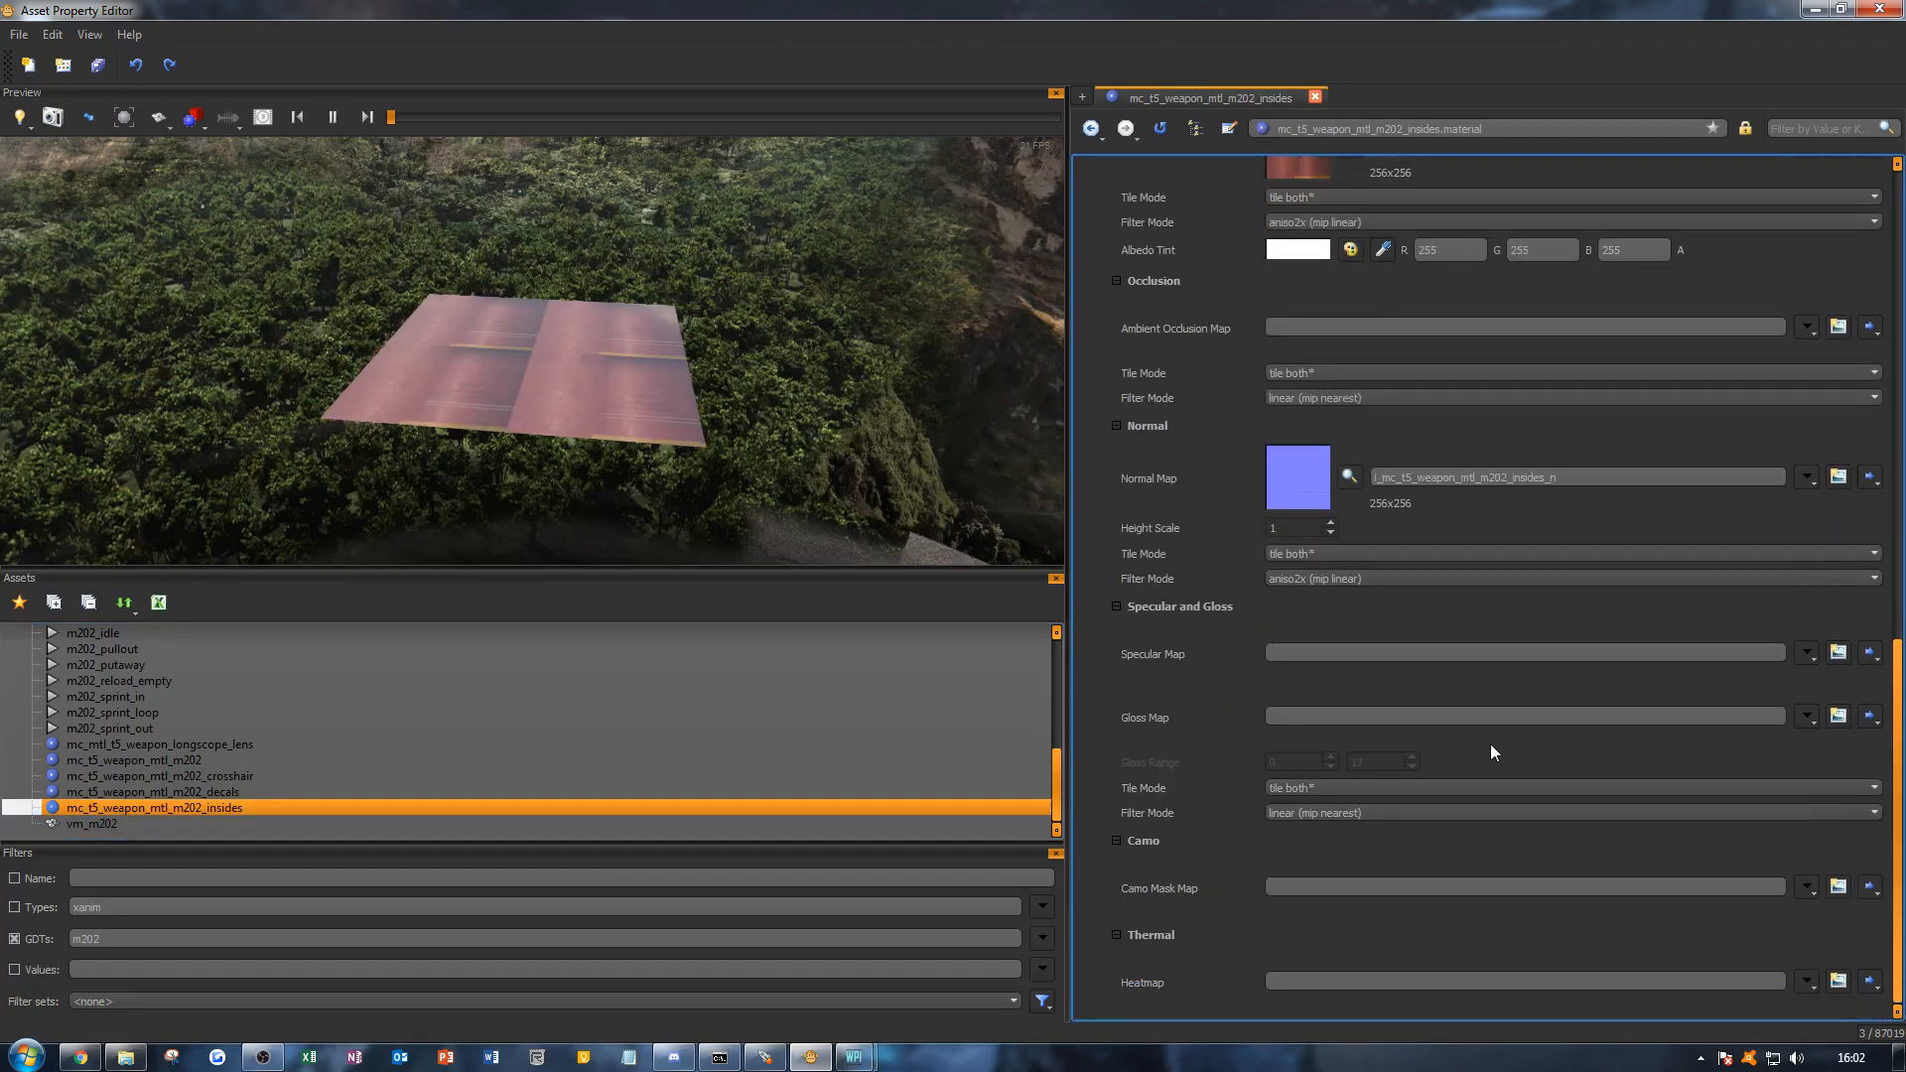
Step: Try the default images $black, $black_gloss and $camo_base_gloss as the insides material's Gloss Map
{"action": "left_click", "coordinate": [1808, 719]}
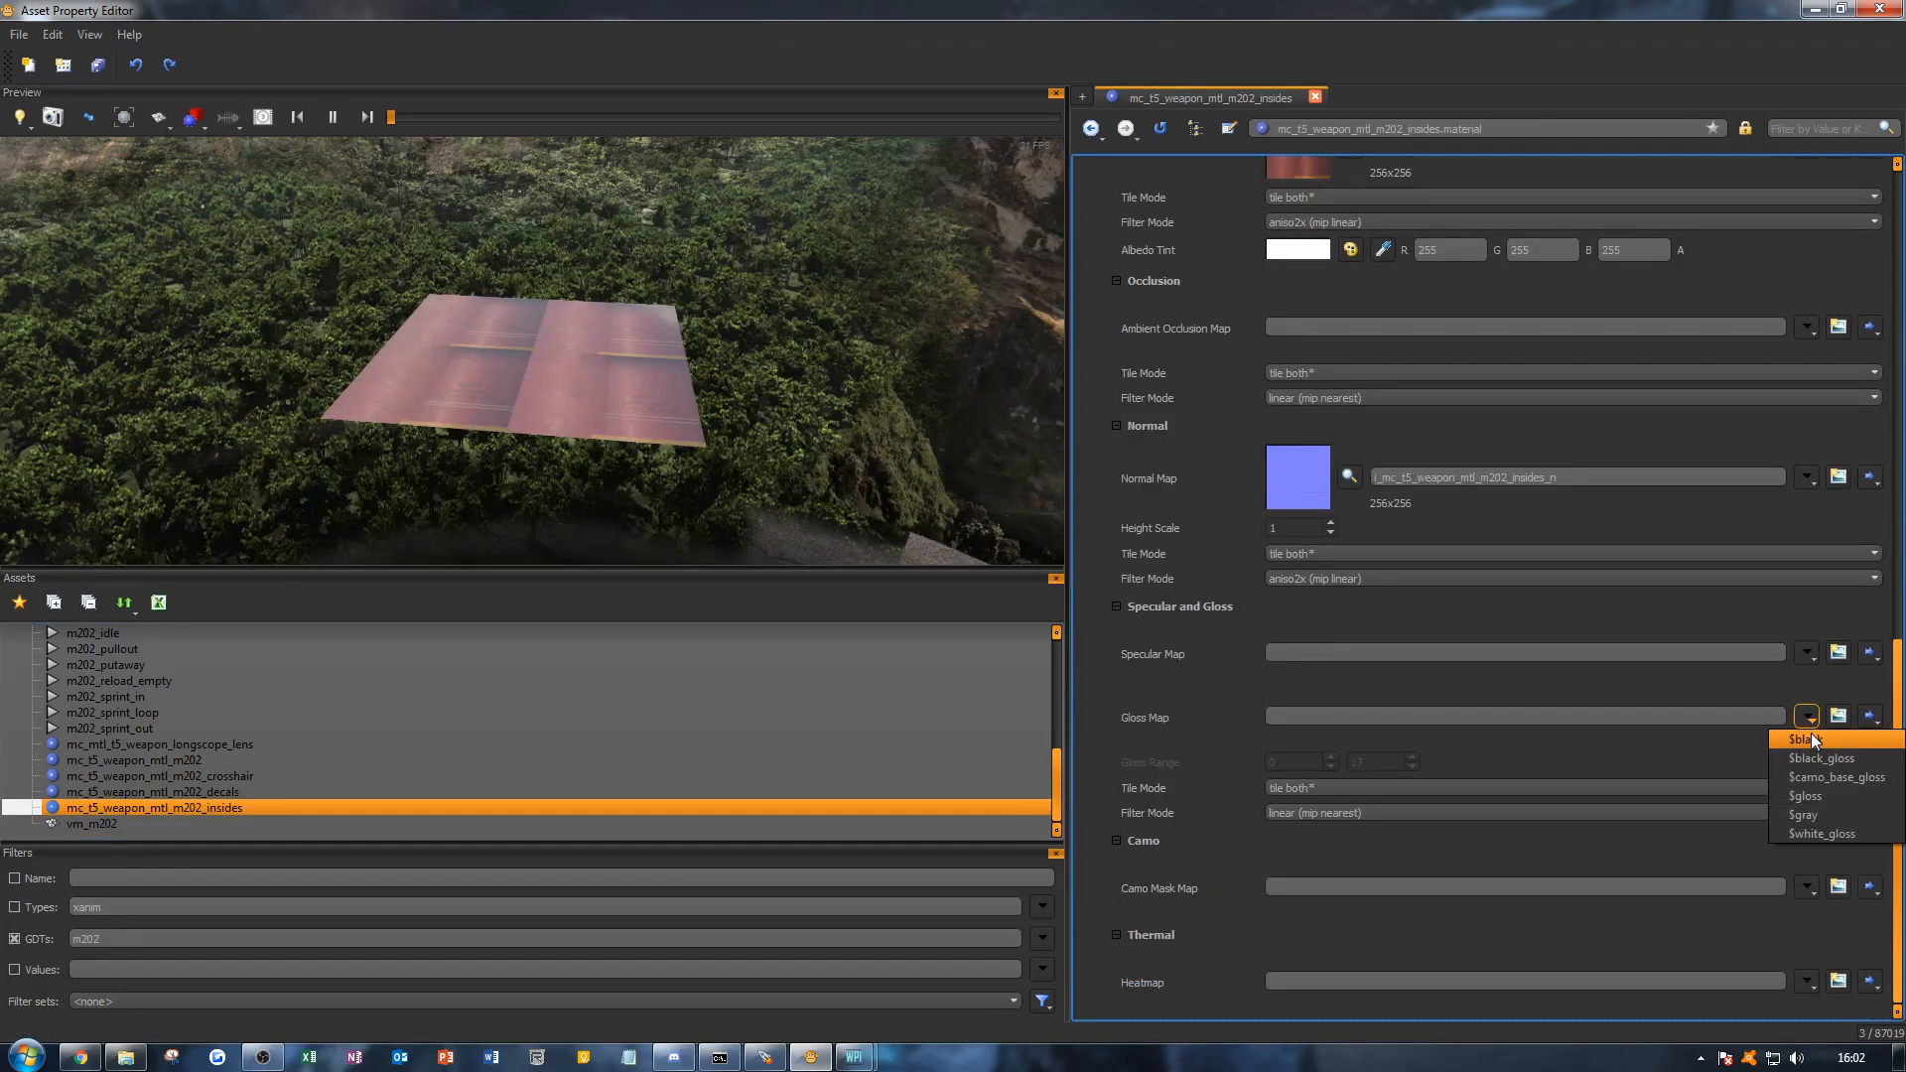
{"action": "left_click", "coordinate": [1812, 743]}
{"action": "left_click", "coordinate": [1808, 722]}
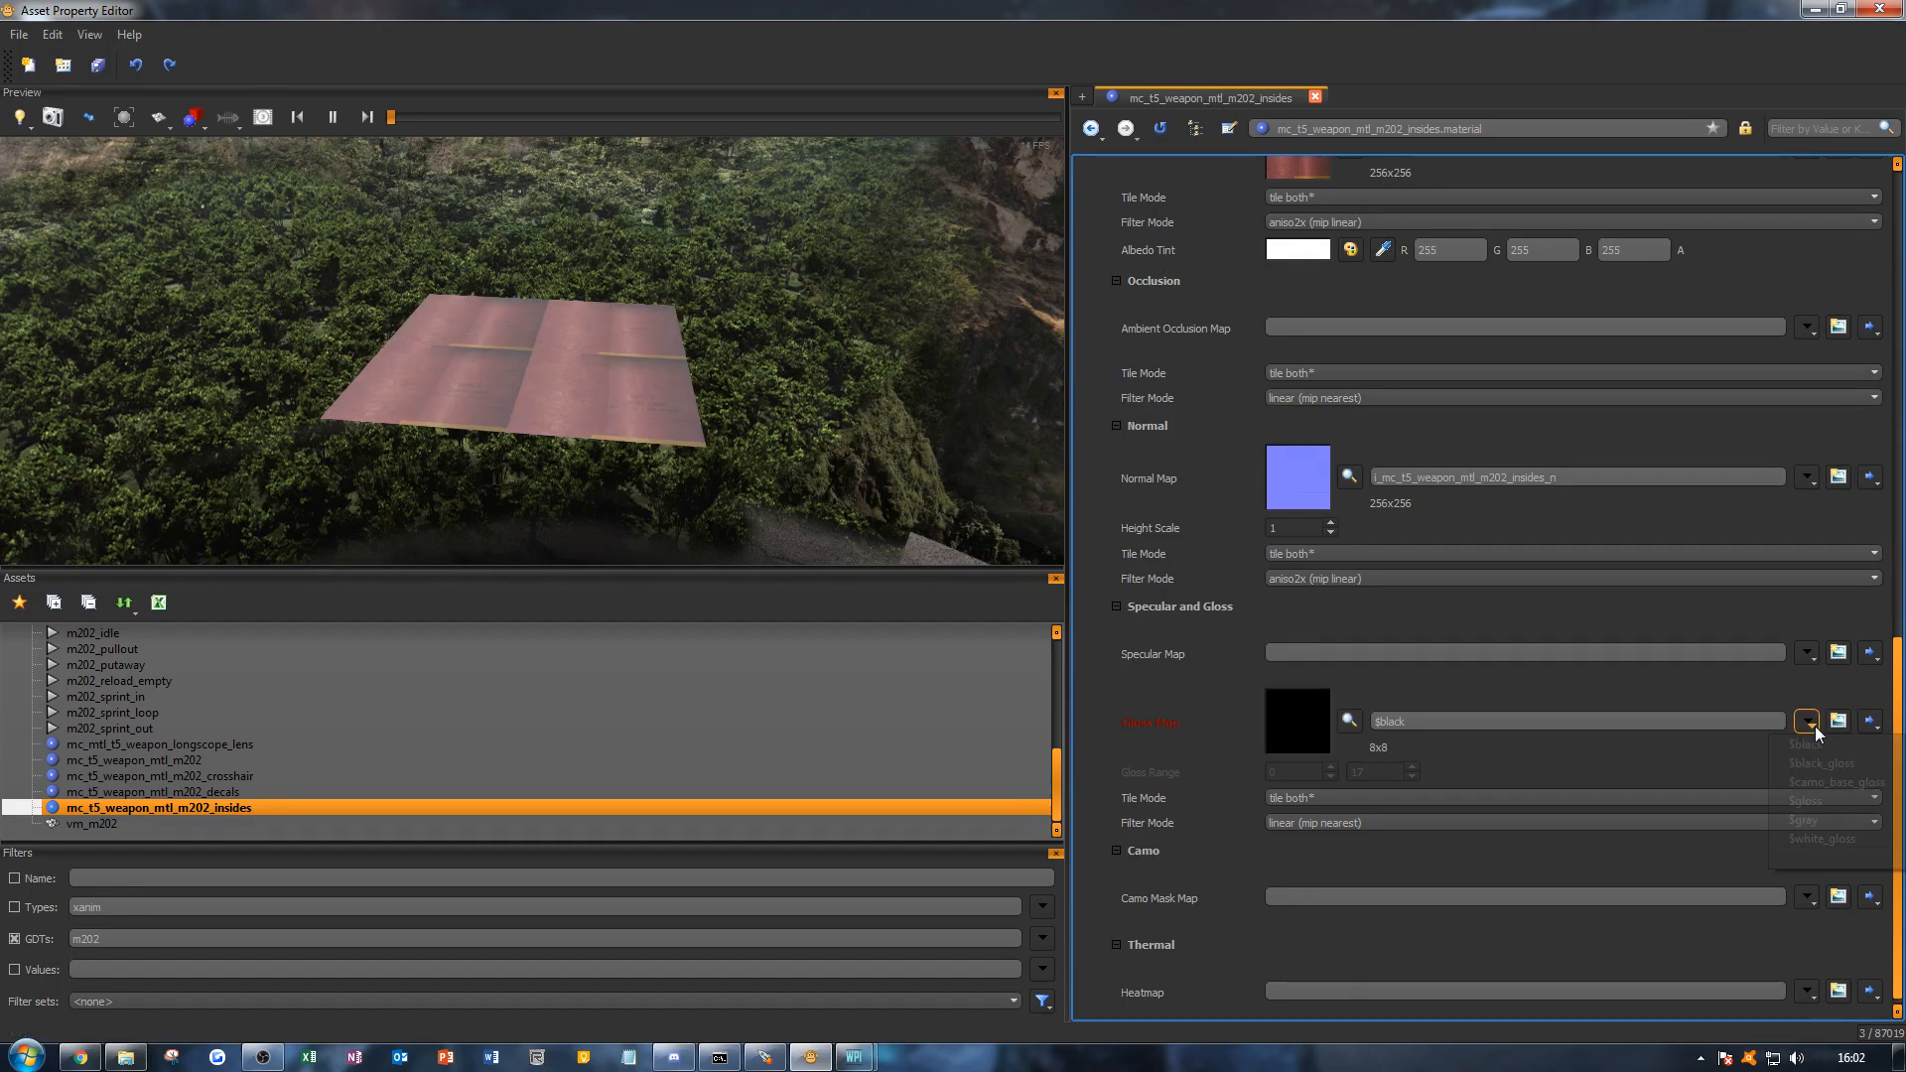
{"action": "left_click", "coordinate": [1821, 760]}
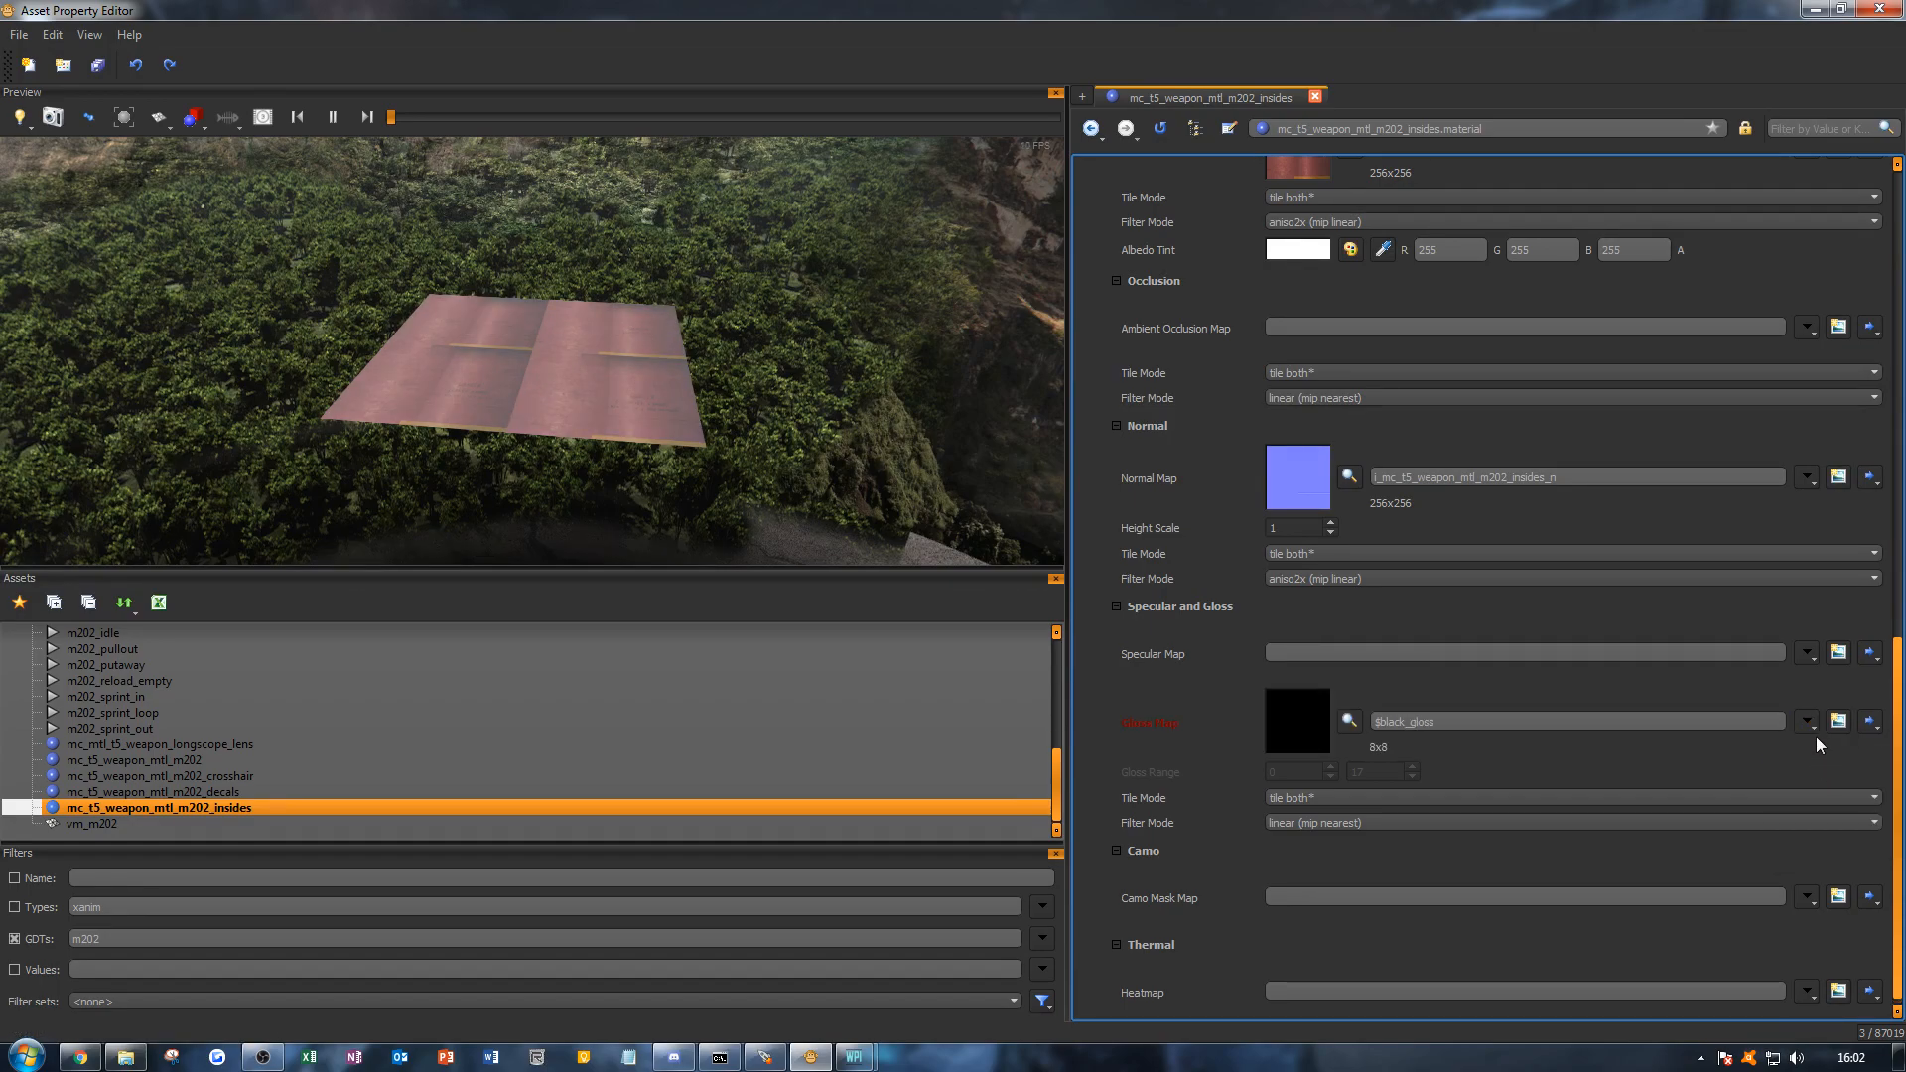
{"action": "left_click", "coordinate": [1809, 725]}
{"action": "left_click", "coordinate": [1832, 781]}
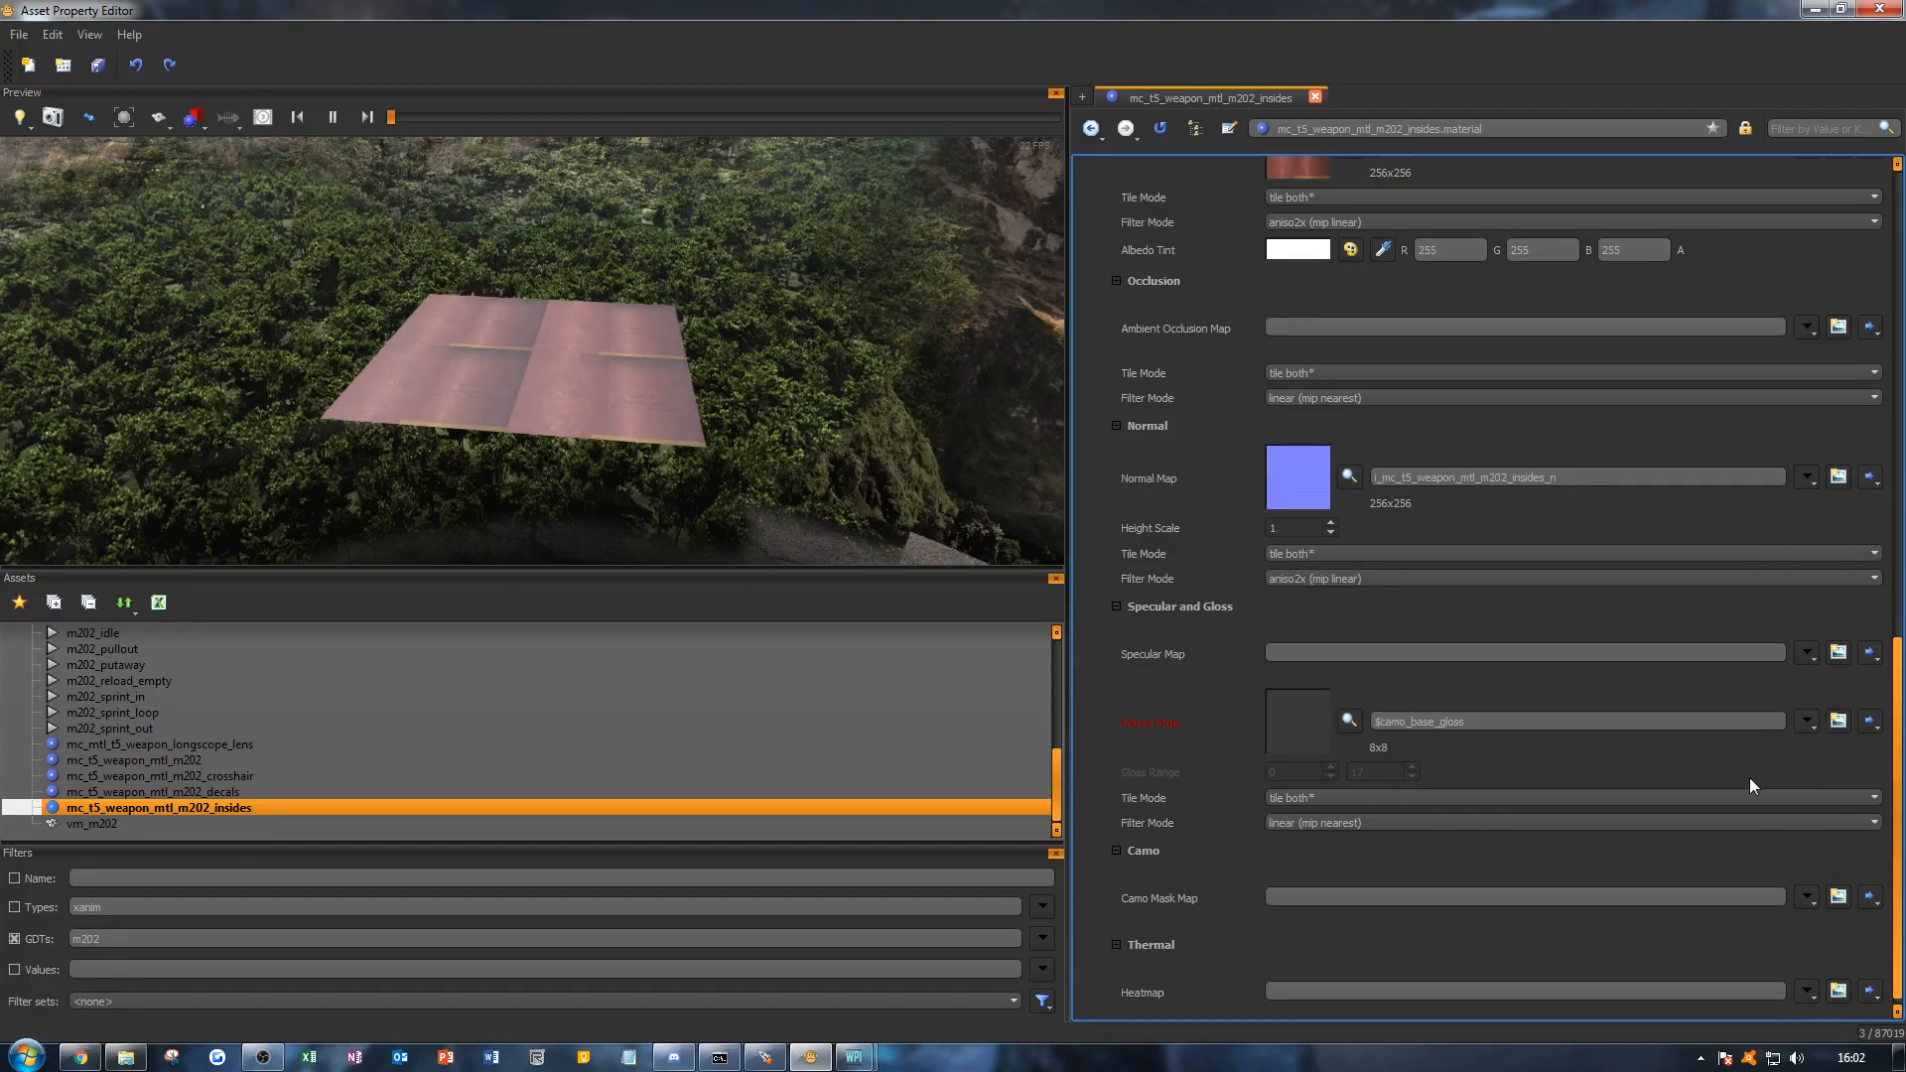
Step: Set the insides material's Gloss Map to $gray and inspect the surface up close in the preview
{"action": "left_click", "coordinate": [1808, 721]}
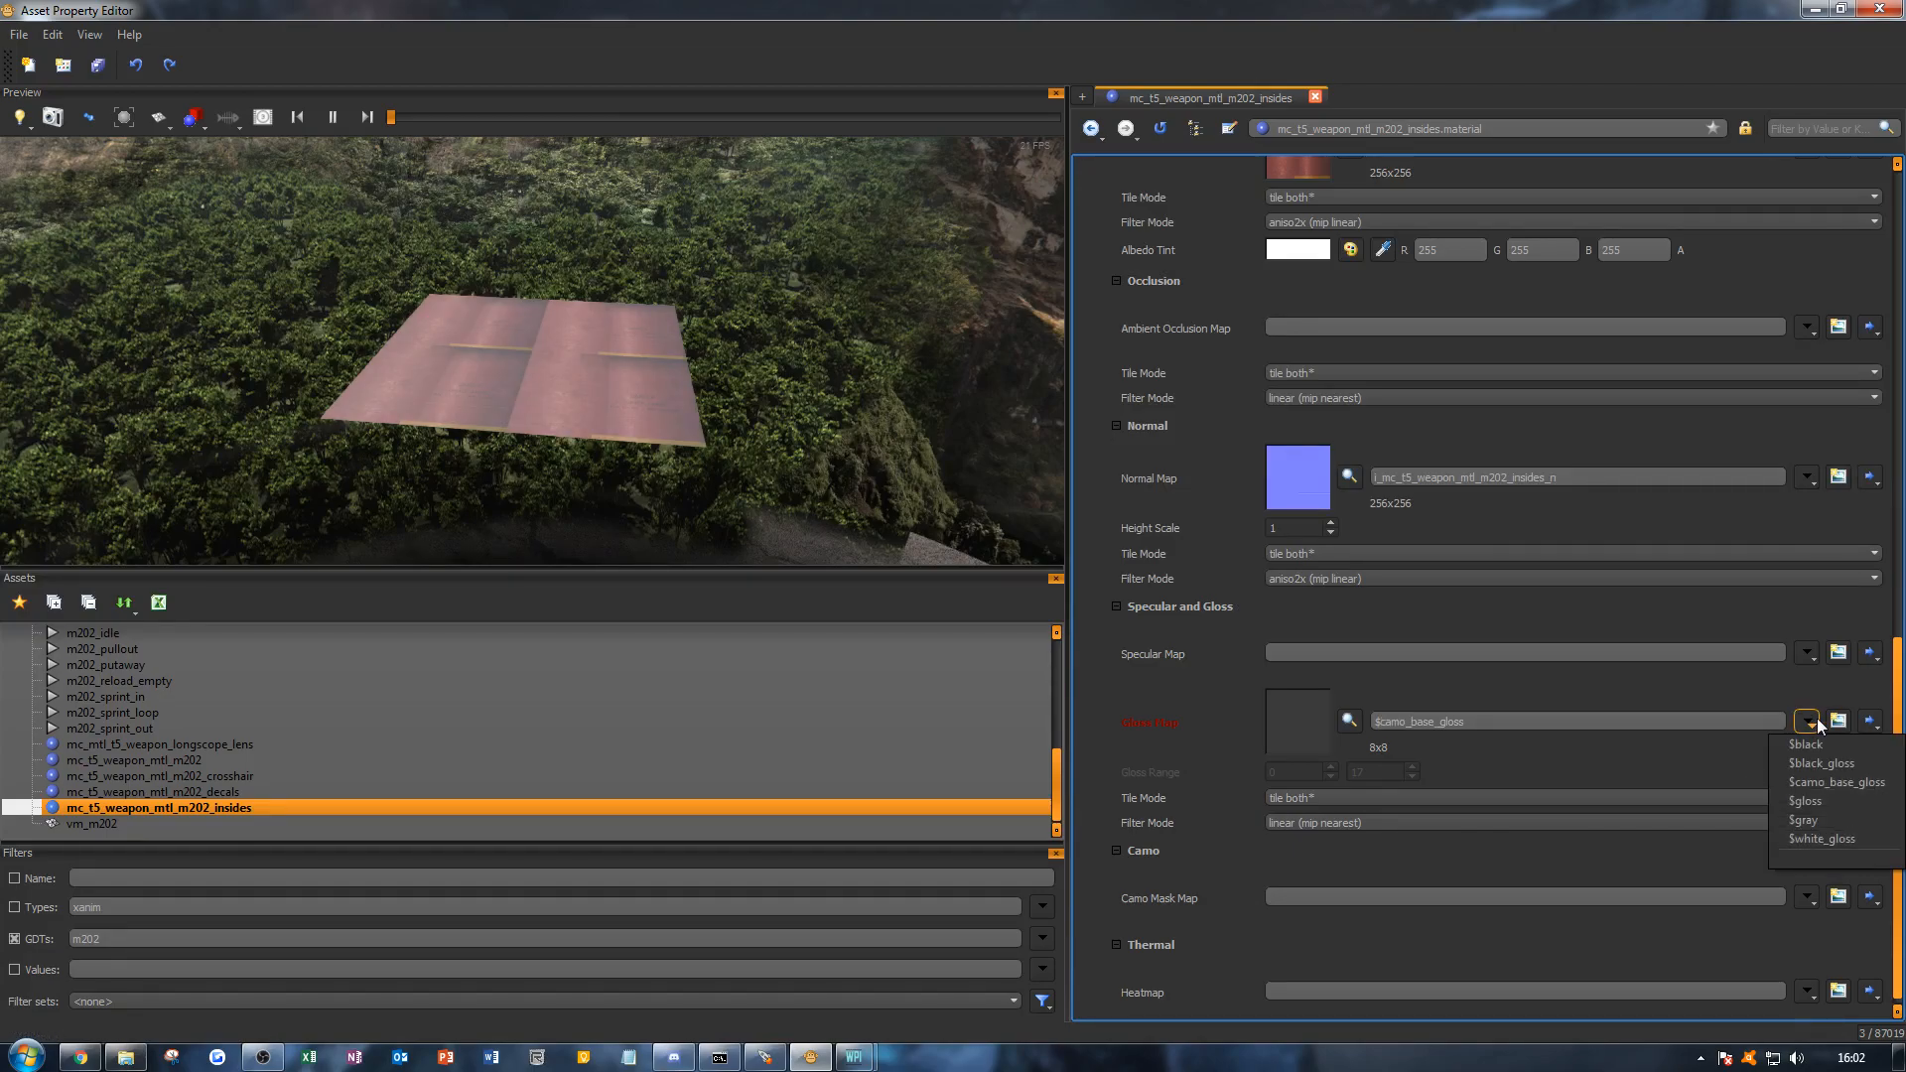
{"action": "left_click", "coordinate": [1802, 816]}
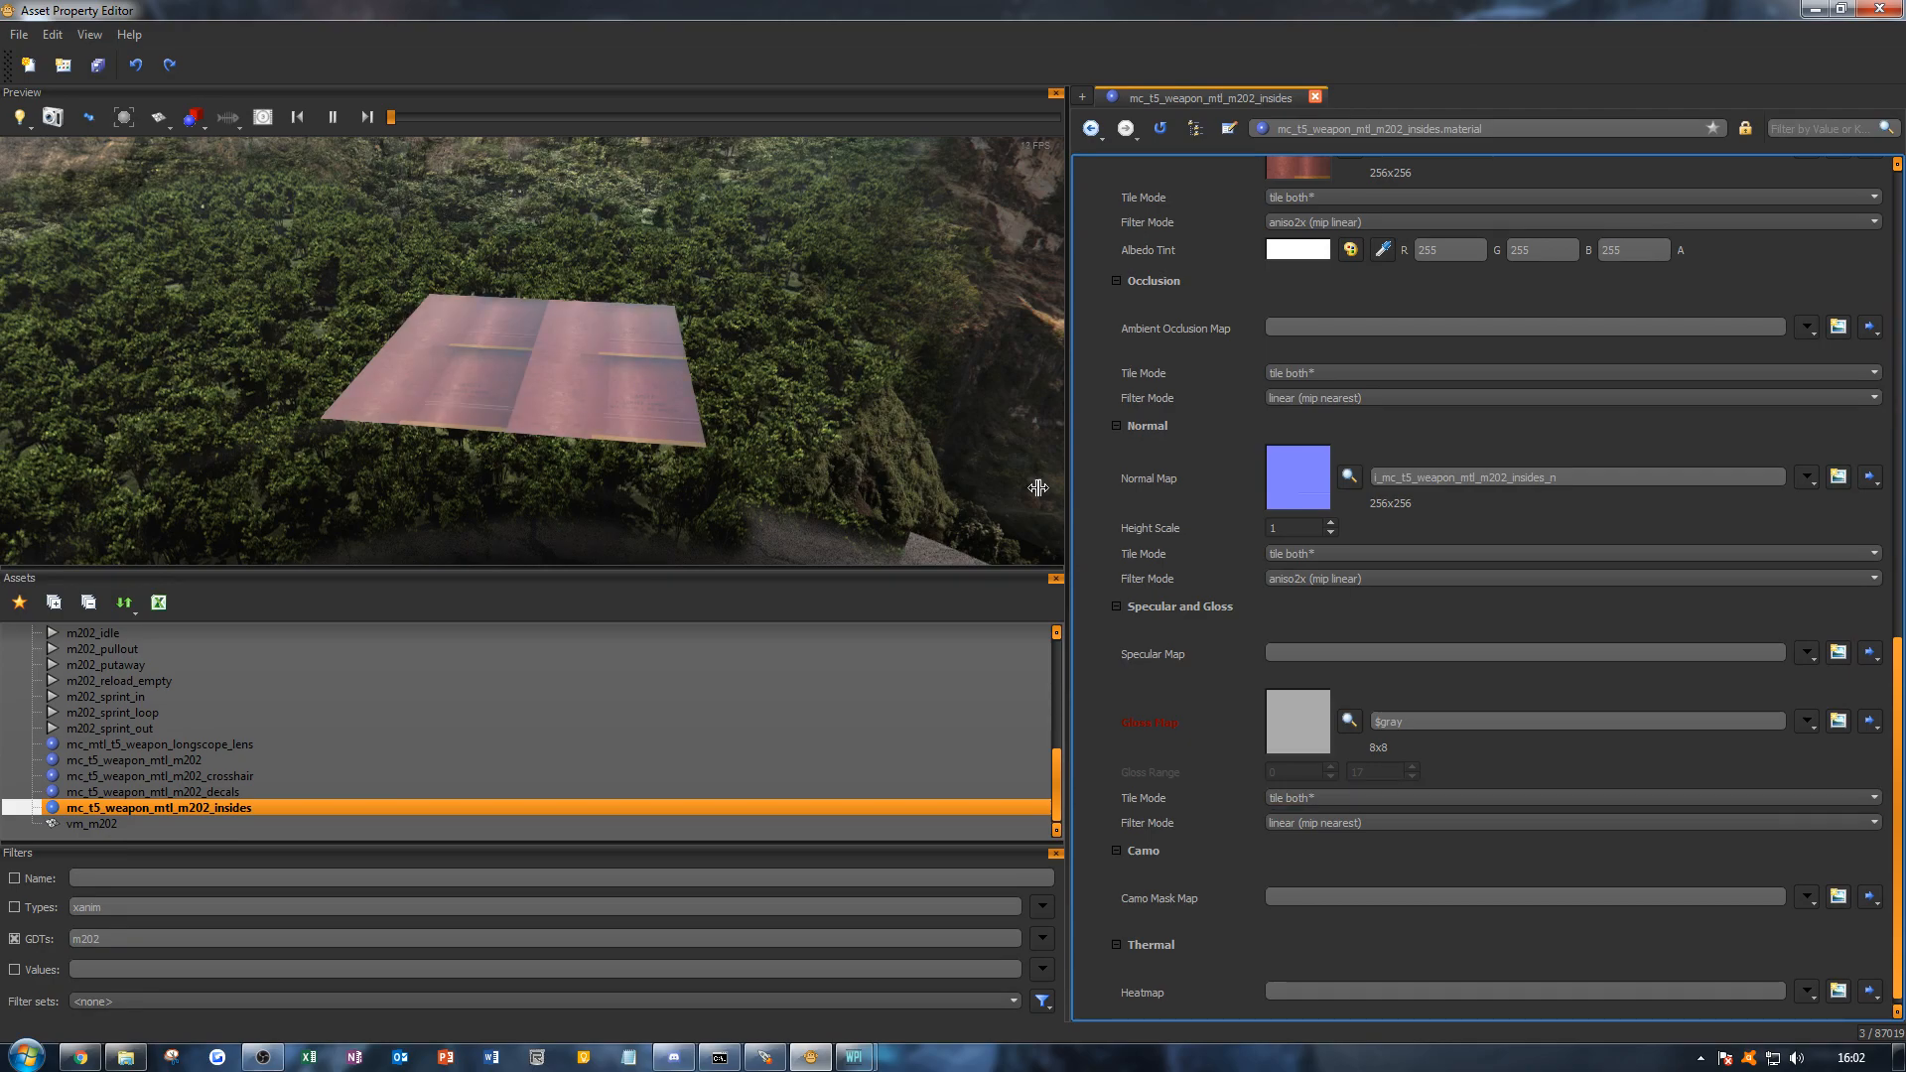
{"action": "left_click_drag", "start_coordinate": [434, 288], "coordinate": [477, 397], "text": "alt"}
{"action": "right_click_drag", "start_coordinate": [476, 397], "coordinate": [526, 407], "text": "alt"}
{"action": "mouse_move", "coordinate": [447, 271]}
{"action": "left_mouse_down", "text": "alt"}
{"action": "mouse_move", "coordinate": [458, 204]}
{"action": "mouse_move", "coordinate": [446, 271]}
{"action": "left_mouse_up", "text": "alt"}
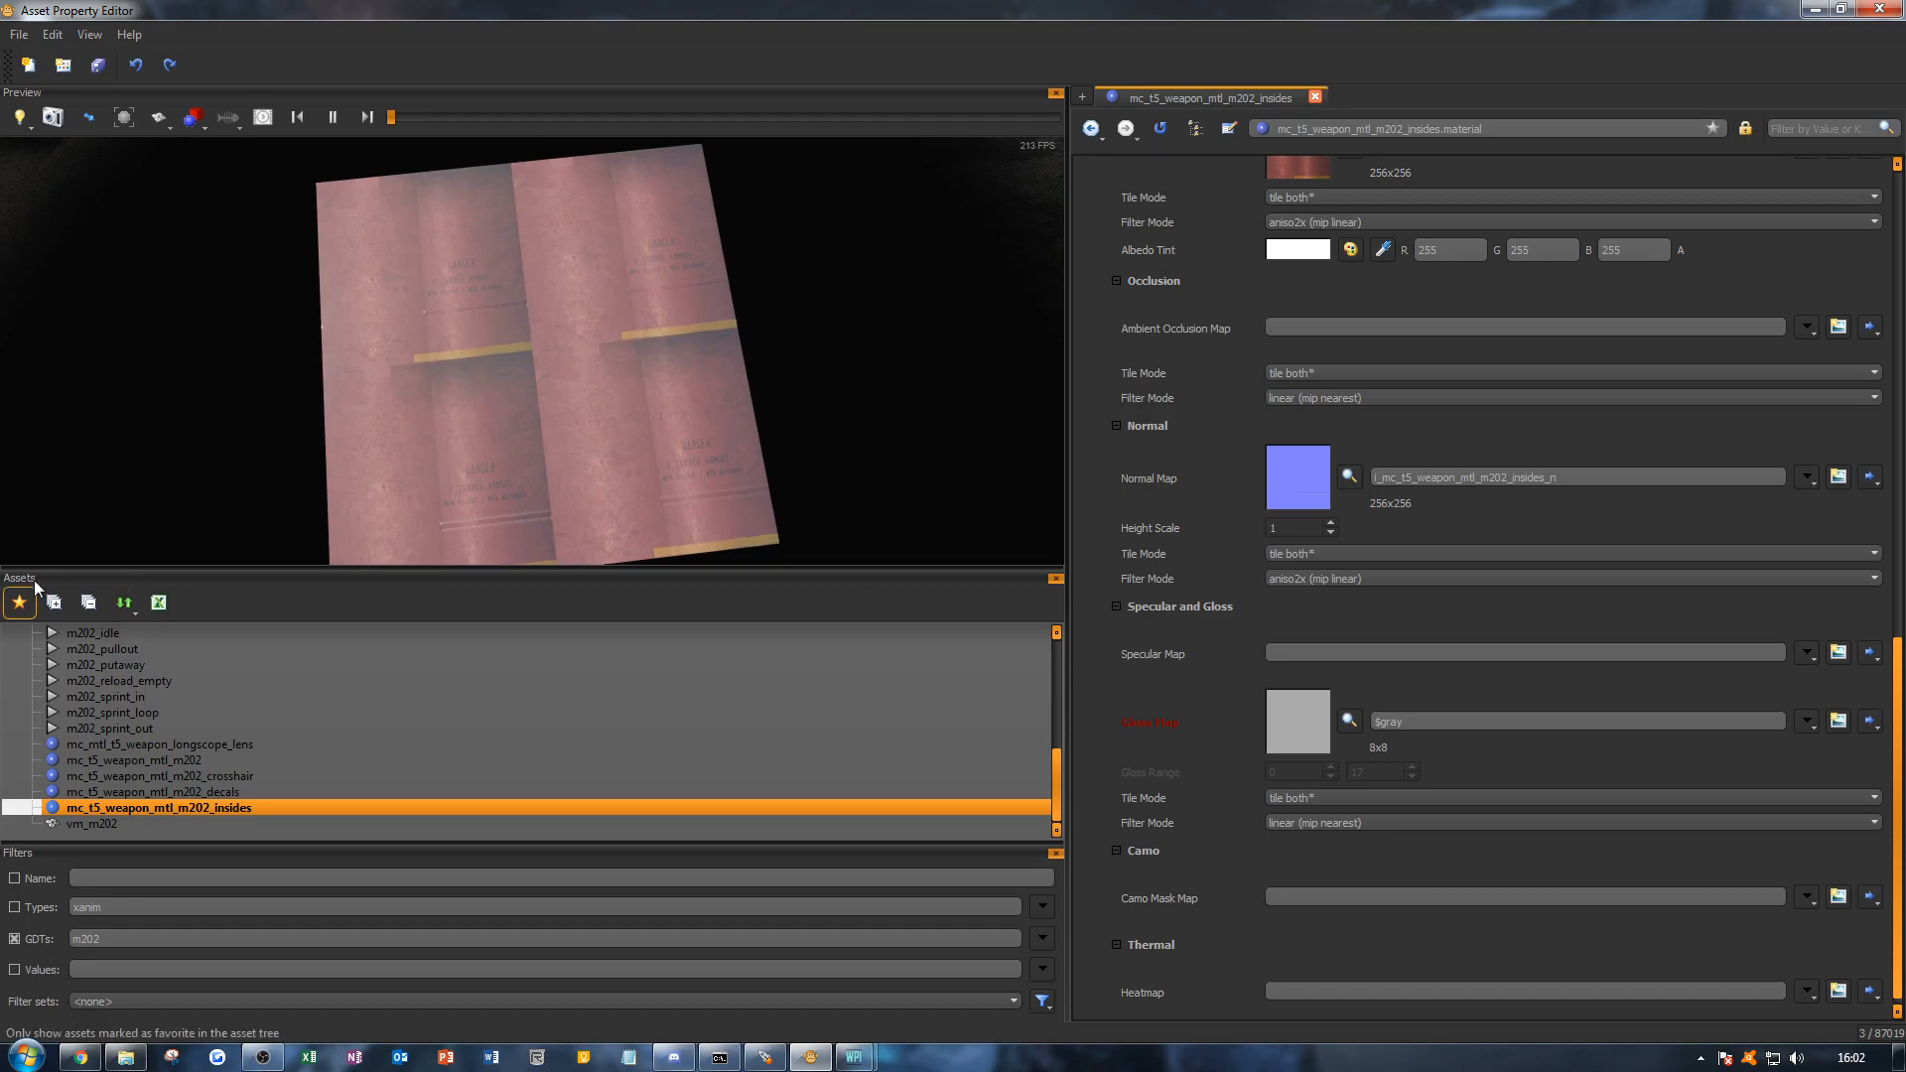
Step: Reopen the vm_m202 model and inspect the launcher from several angles and distances
{"action": "left_click", "coordinate": [100, 823]}
{"action": "left_click_drag", "start_coordinate": [520, 494], "coordinate": [596, 446], "text": "alt"}
{"action": "right_click_drag", "start_coordinate": [596, 447], "coordinate": [695, 456], "text": "alt"}
{"action": "mouse_move", "coordinate": [694, 456]}
{"action": "left_mouse_down", "text": "alt"}
{"action": "mouse_move", "coordinate": [709, 482]}
{"action": "mouse_move", "coordinate": [635, 501]}
{"action": "mouse_move", "coordinate": [606, 561]}
{"action": "mouse_move", "coordinate": [616, 506]}
{"action": "mouse_move", "coordinate": [719, 476]}
{"action": "mouse_move", "coordinate": [650, 462]}
{"action": "mouse_move", "coordinate": [600, 486]}
{"action": "mouse_move", "coordinate": [610, 462]}
{"action": "mouse_move", "coordinate": [665, 447]}
{"action": "mouse_move", "coordinate": [602, 476]}
{"action": "mouse_move", "coordinate": [680, 476]}
{"action": "mouse_move", "coordinate": [660, 531]}
{"action": "mouse_move", "coordinate": [665, 476]}
{"action": "mouse_move", "coordinate": [601, 467]}
{"action": "mouse_move", "coordinate": [704, 421]}
{"action": "left_mouse_up", "text": "alt"}
{"action": "scroll", "coordinate": [601, 466], "scroll_direction": "down", "scroll_amount": 5}
{"action": "scroll", "coordinate": [601, 467], "scroll_direction": "up", "scroll_amount": 4}
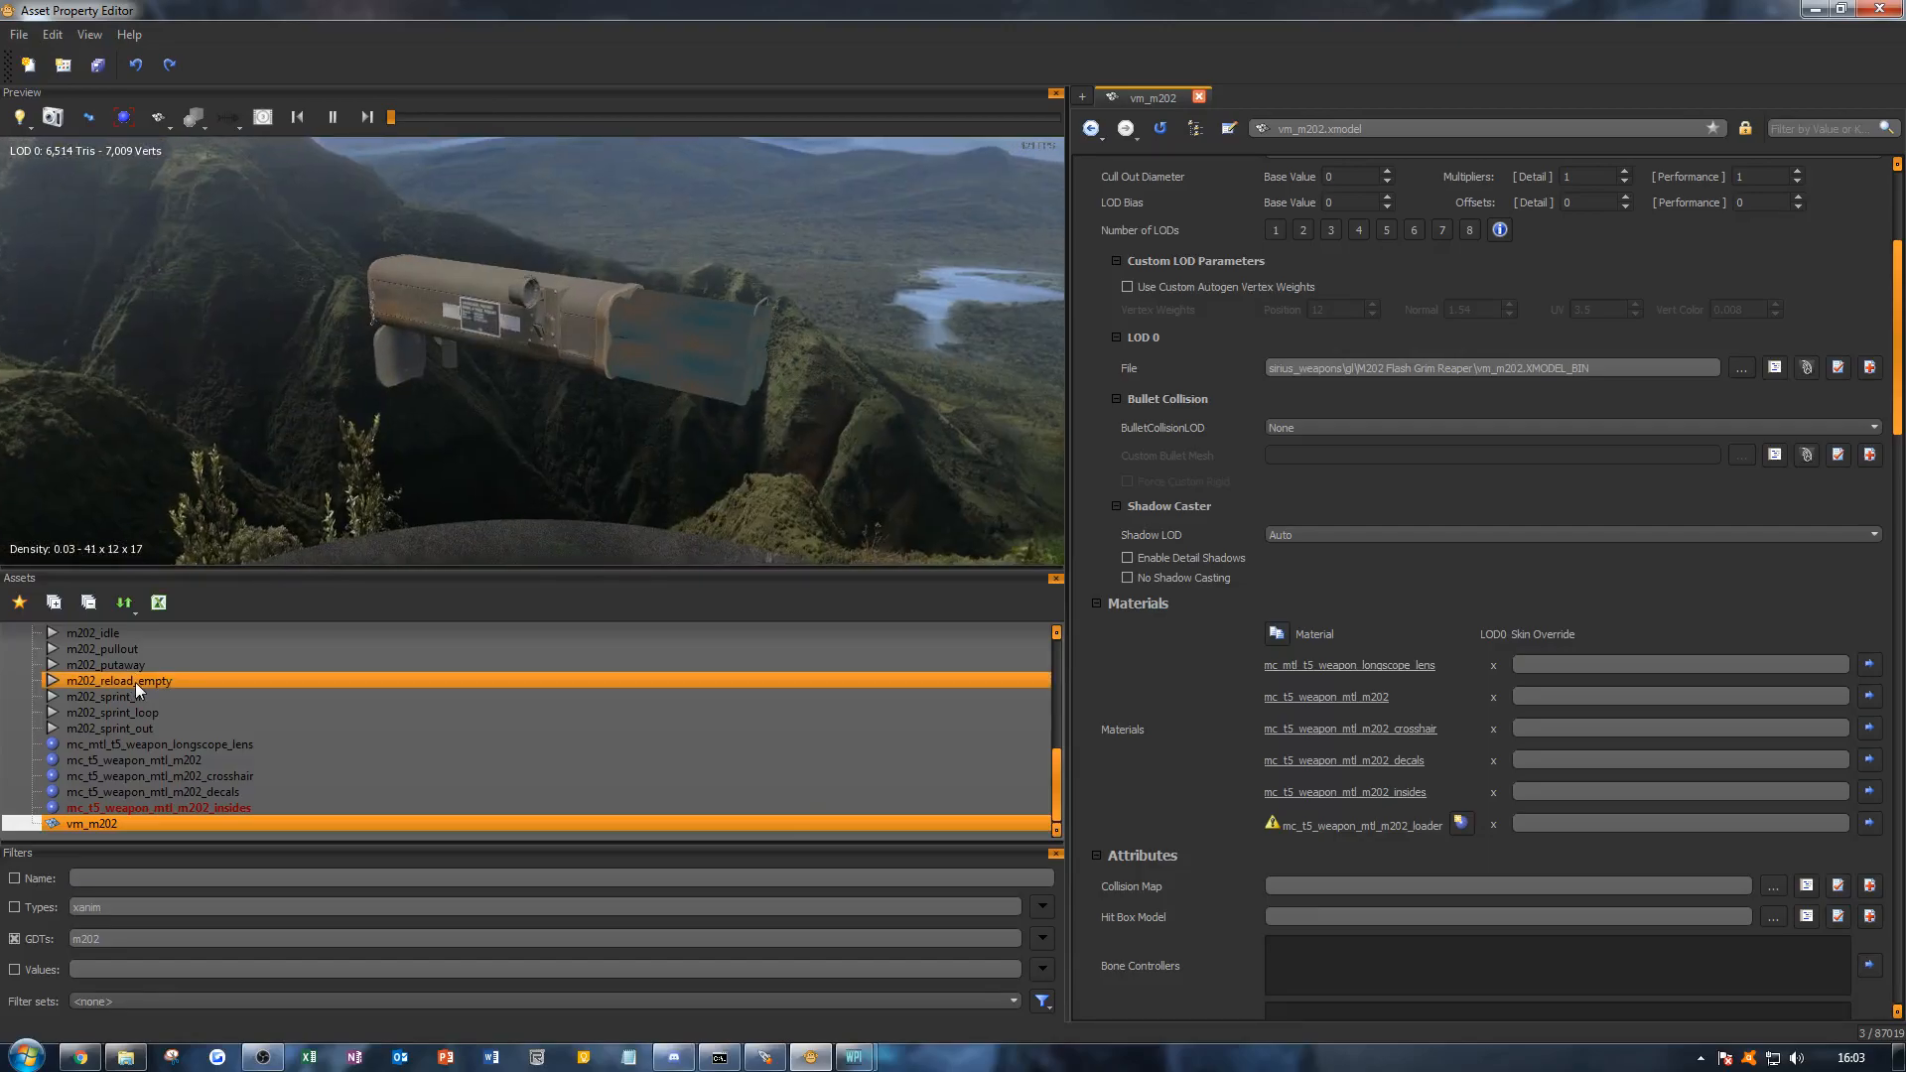
Step: Create the missing material mc_t5_weapon_mtl_m202_loader in m202_grim_reaper_bo1 and set its Material Type to lit_weapon
{"action": "left_click", "coordinate": [1460, 823]}
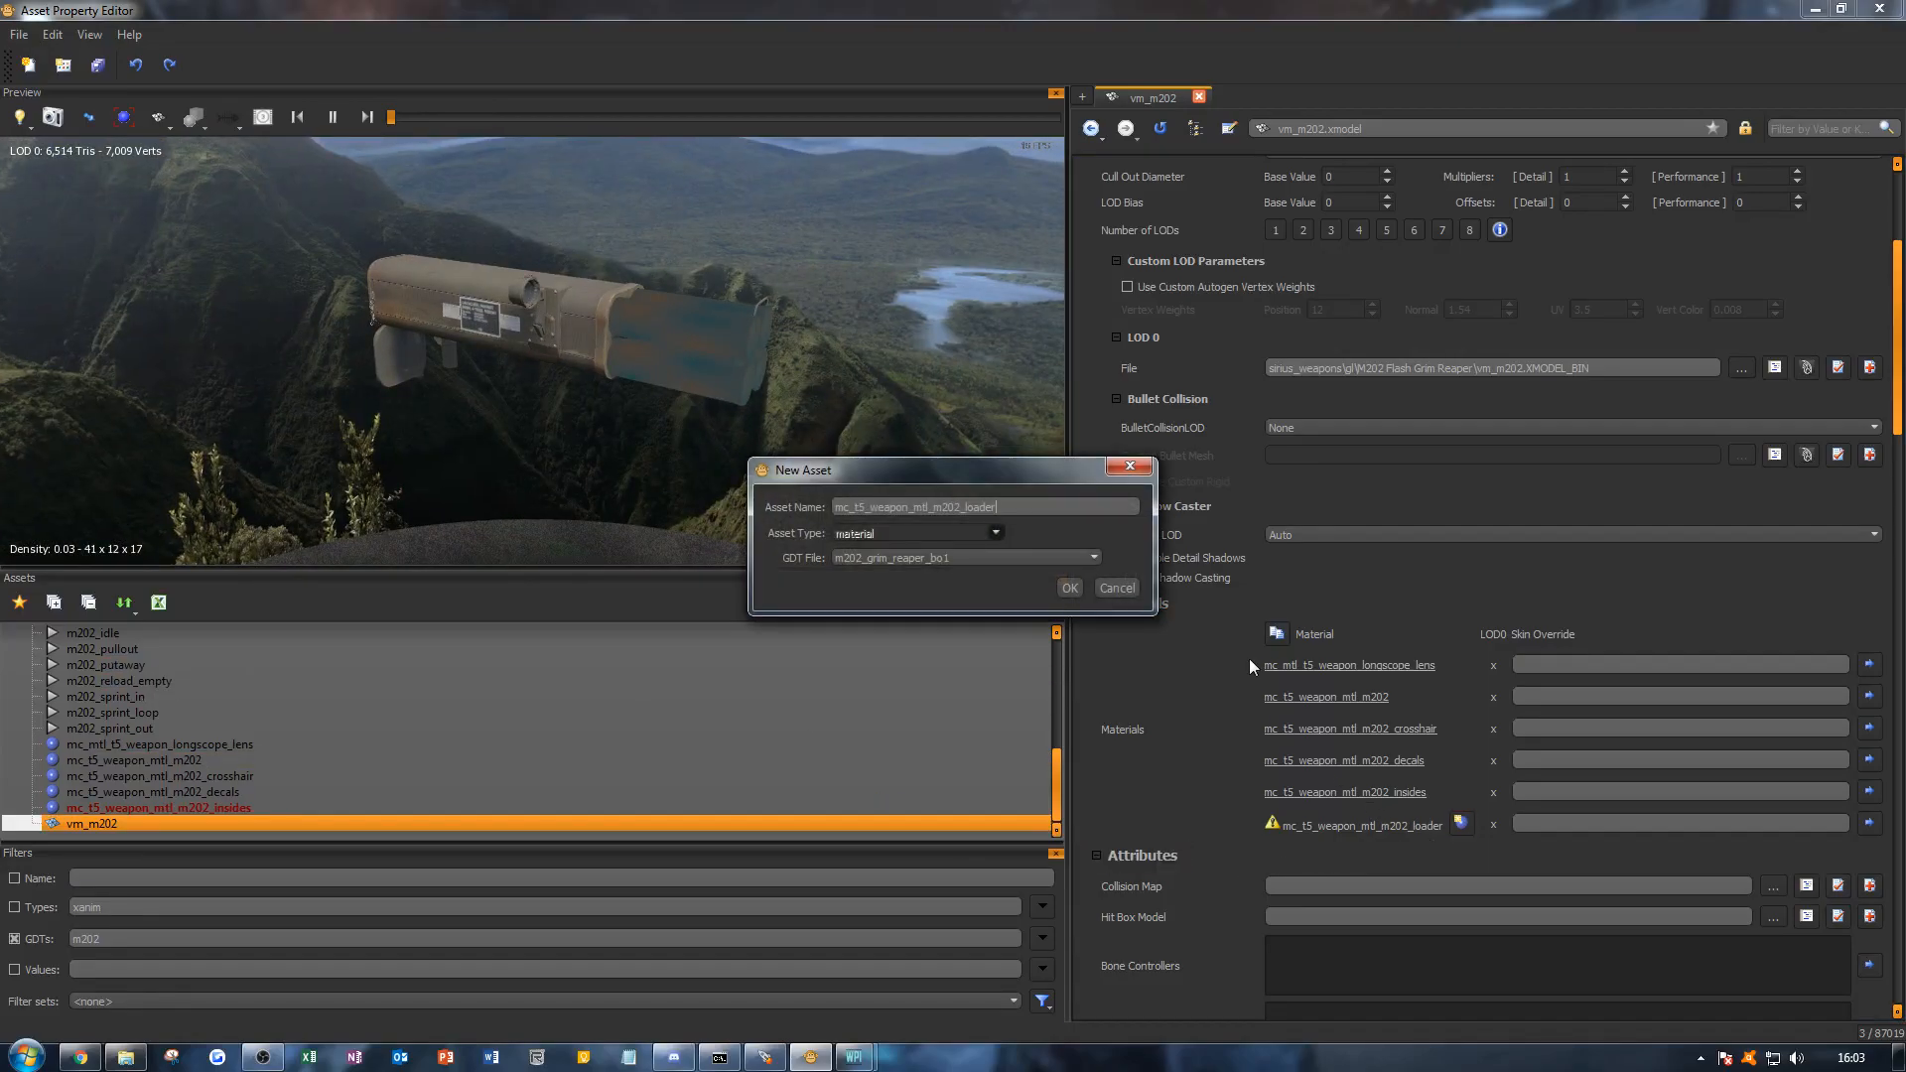
{"action": "left_click", "coordinate": [1070, 589]}
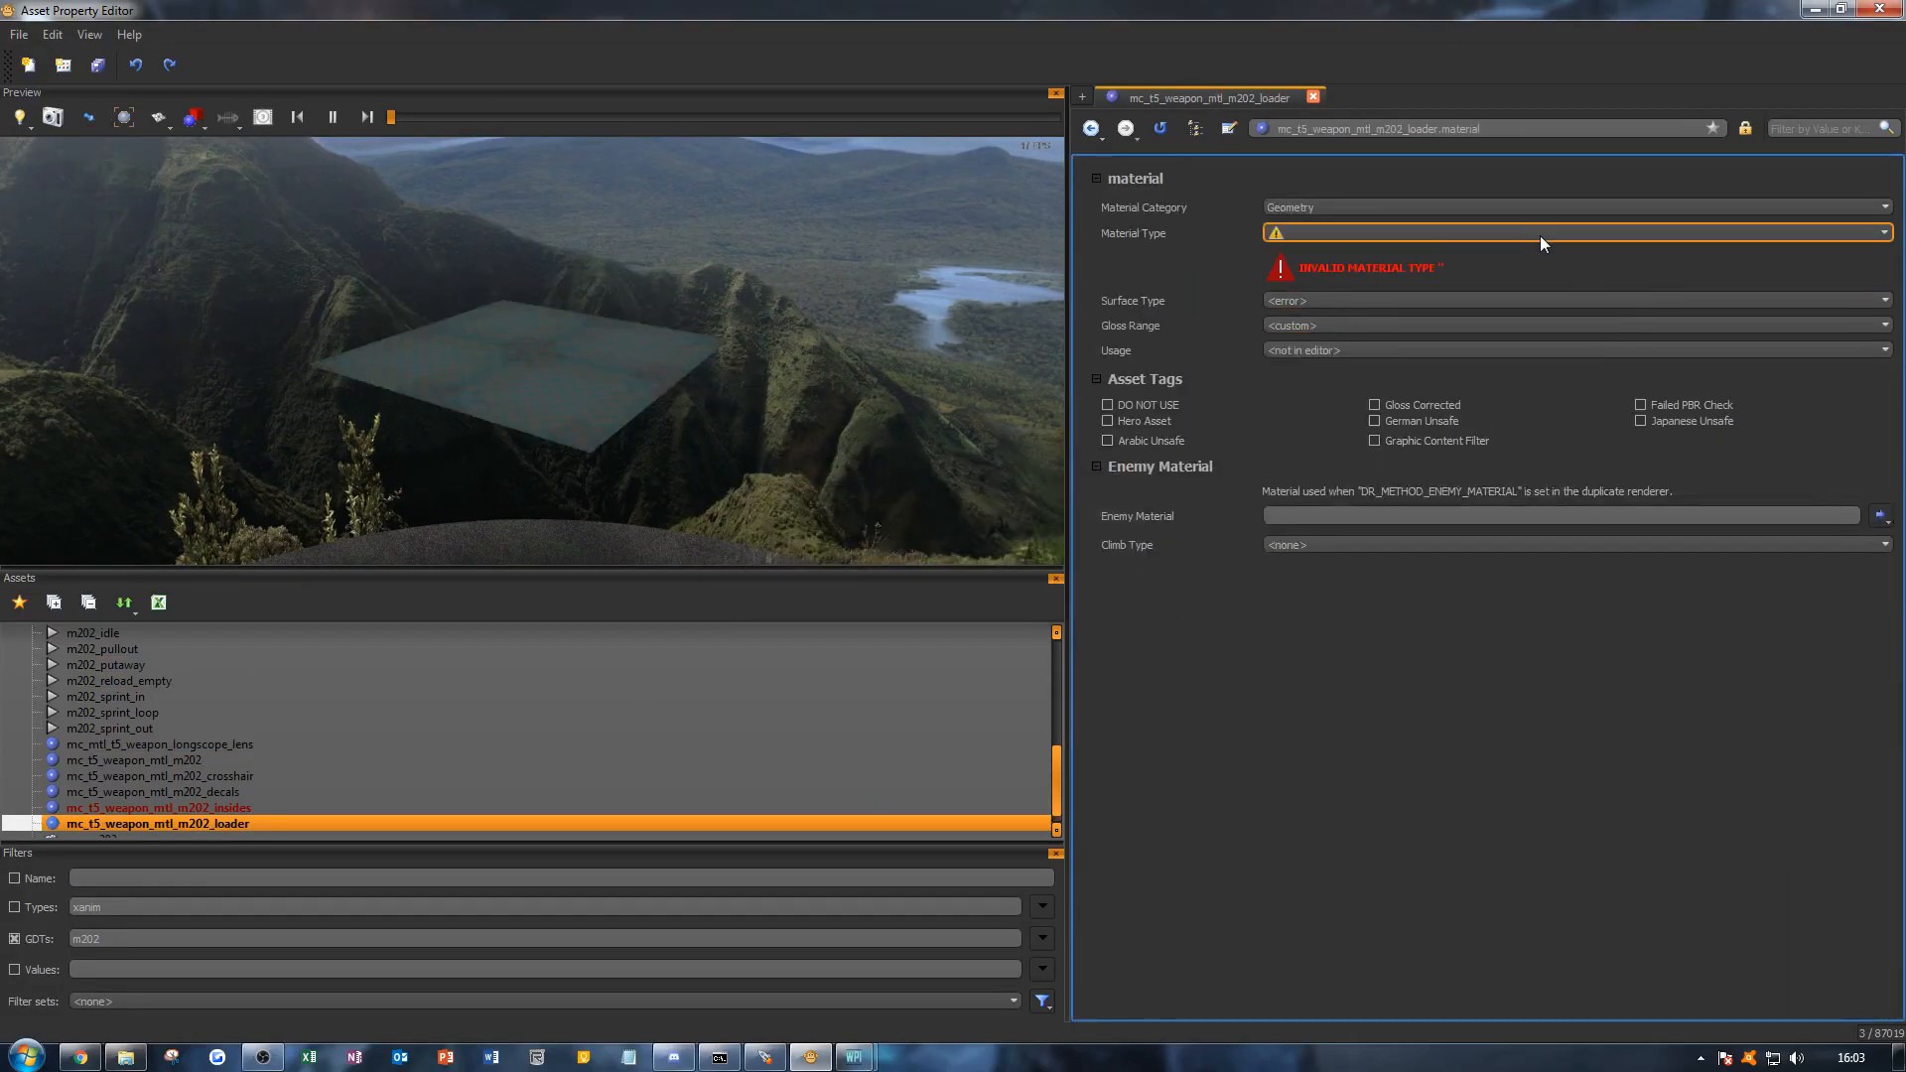
{"action": "left_click", "coordinate": [1539, 236]}
{"action": "scroll", "coordinate": [1378, 485], "scroll_direction": "up", "scroll_amount": 10}
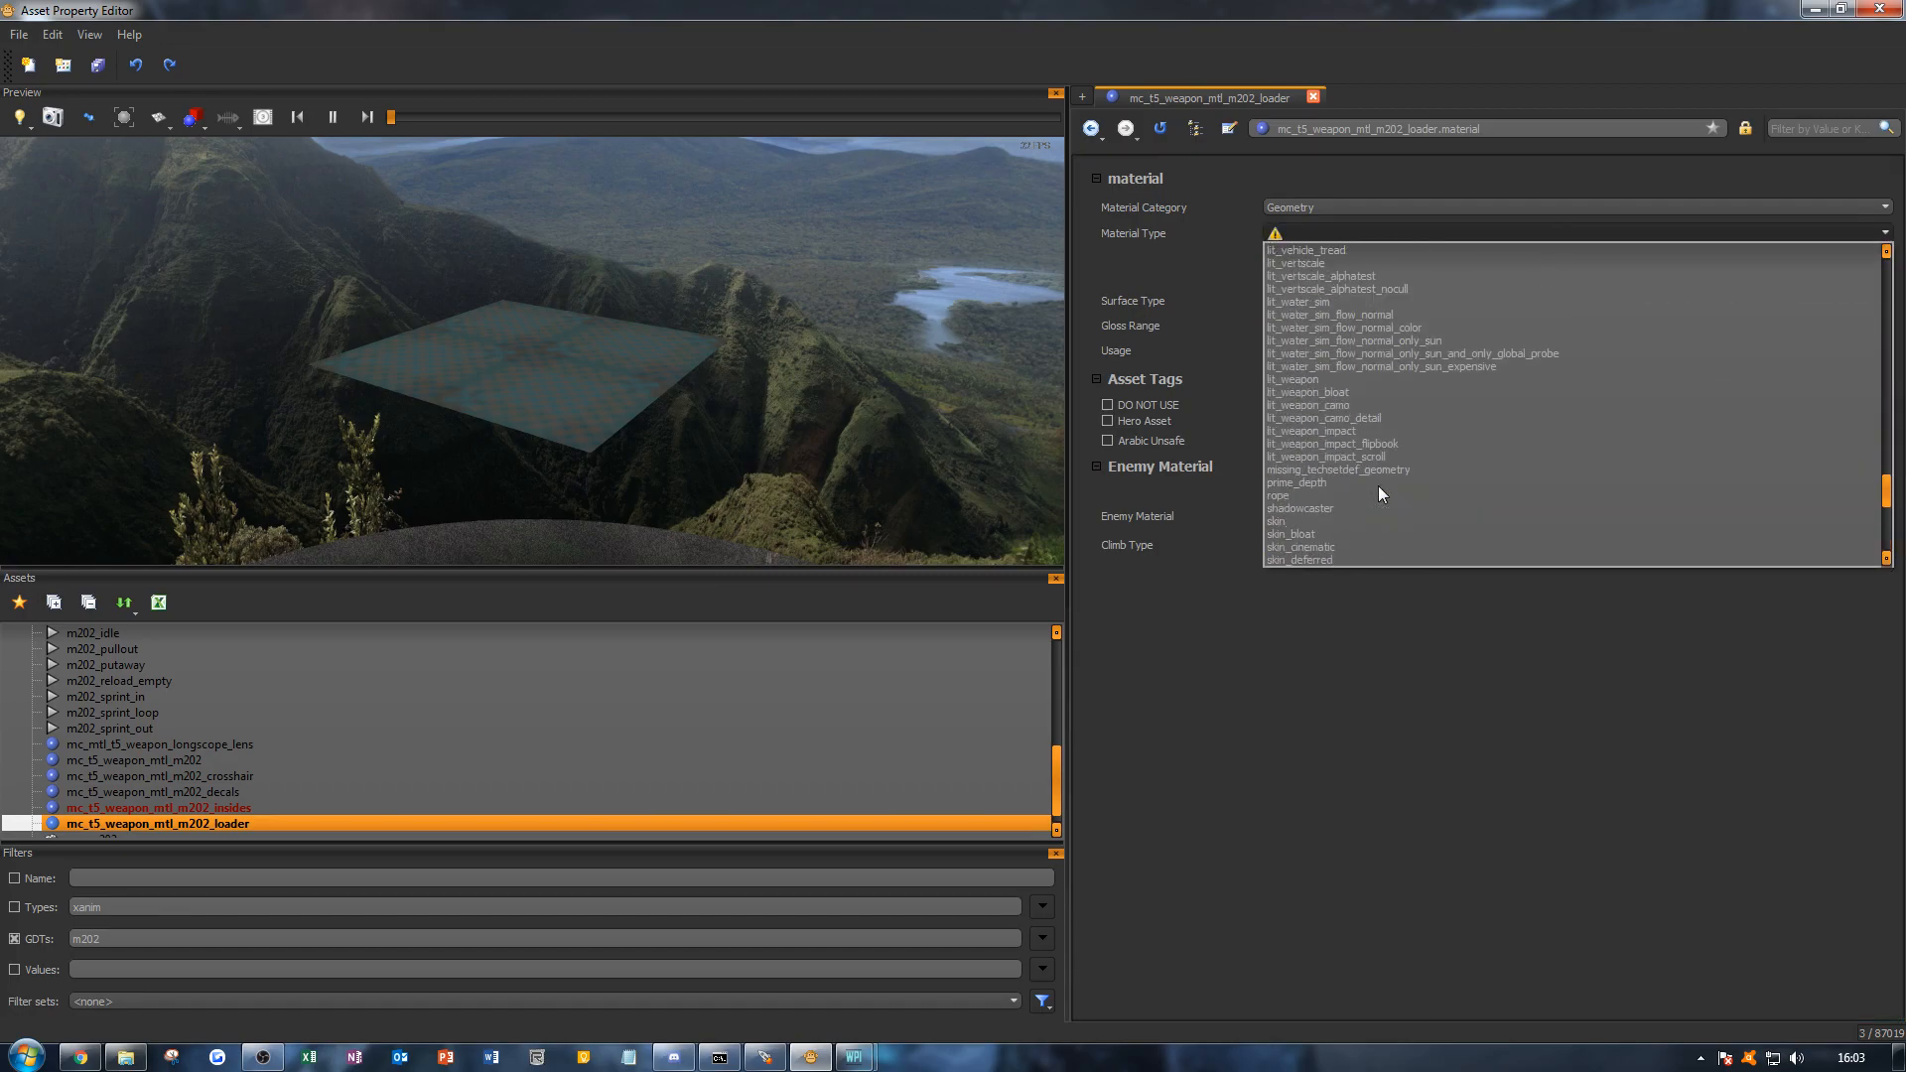
{"action": "left_click", "coordinate": [1332, 377]}
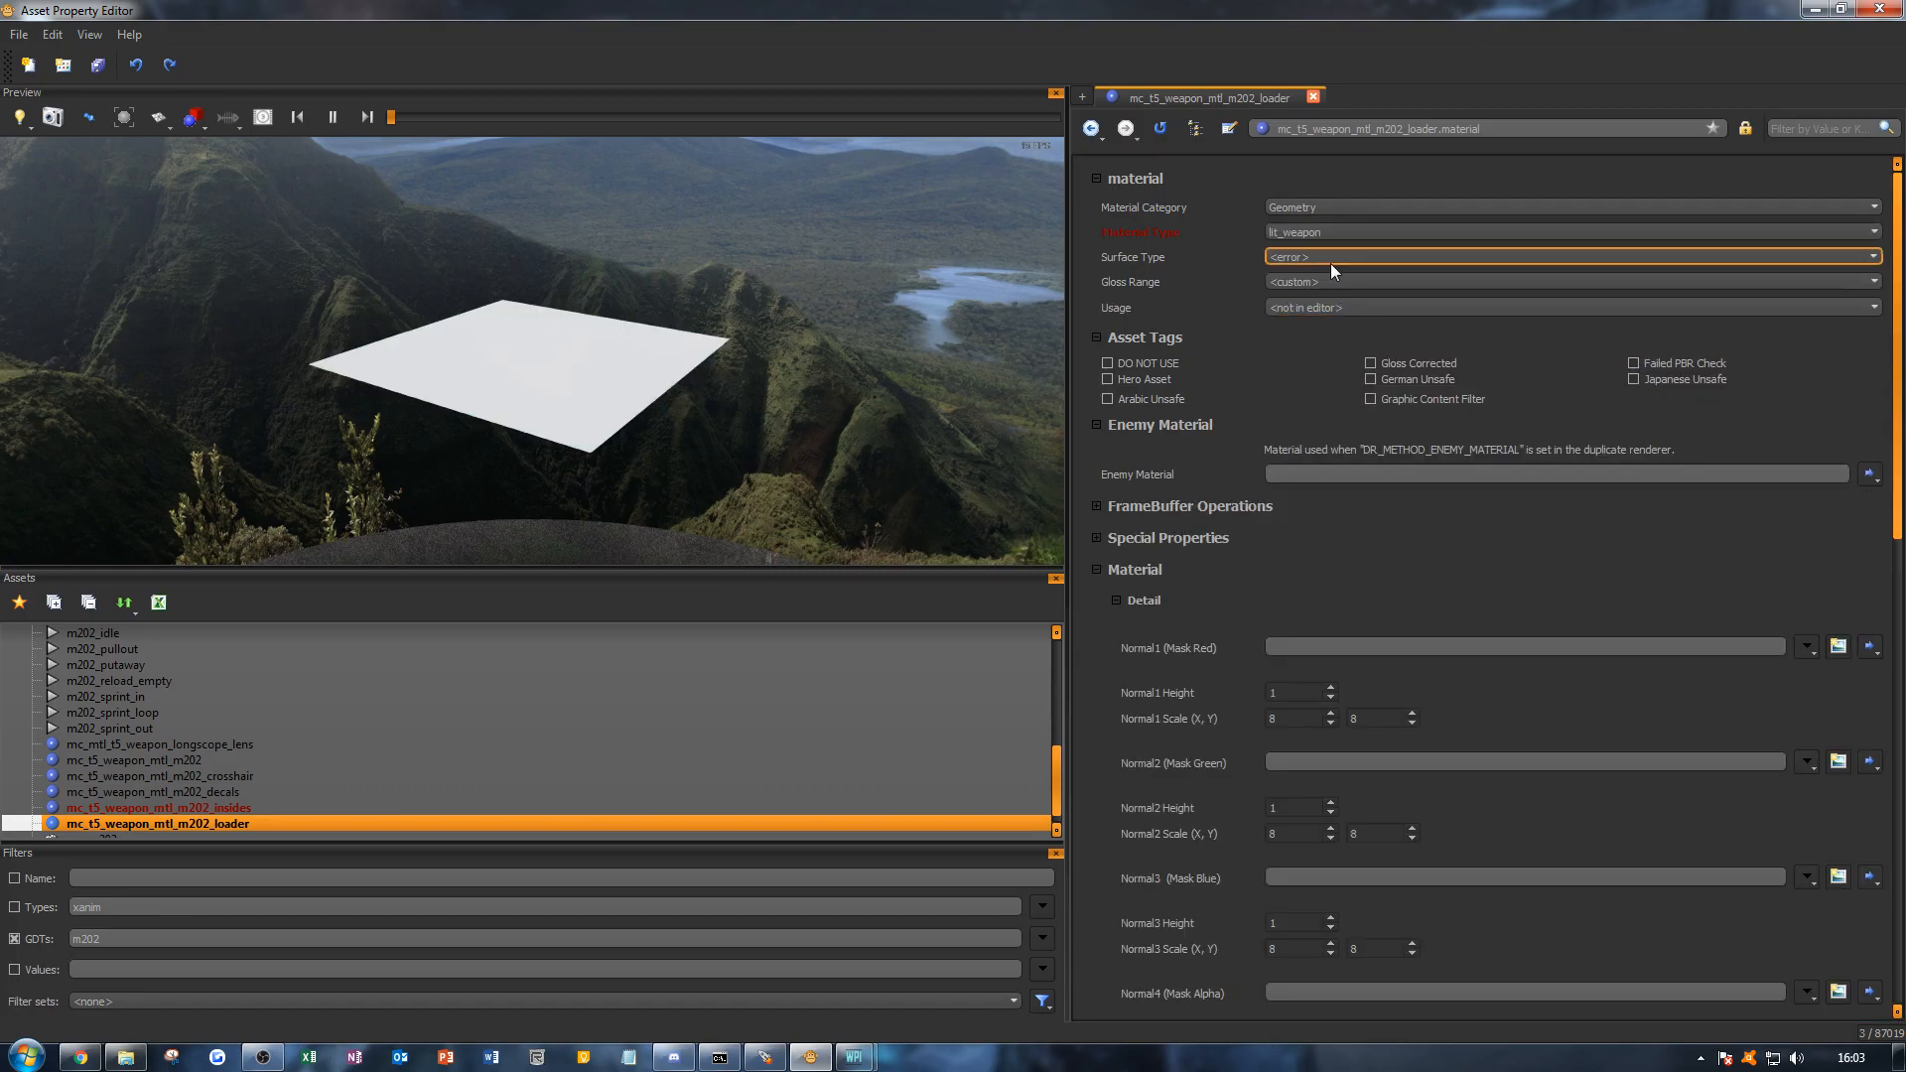
Step: Set the loader material's Surface Type and Gloss Range to metal
{"action": "left_click", "coordinate": [1326, 256]}
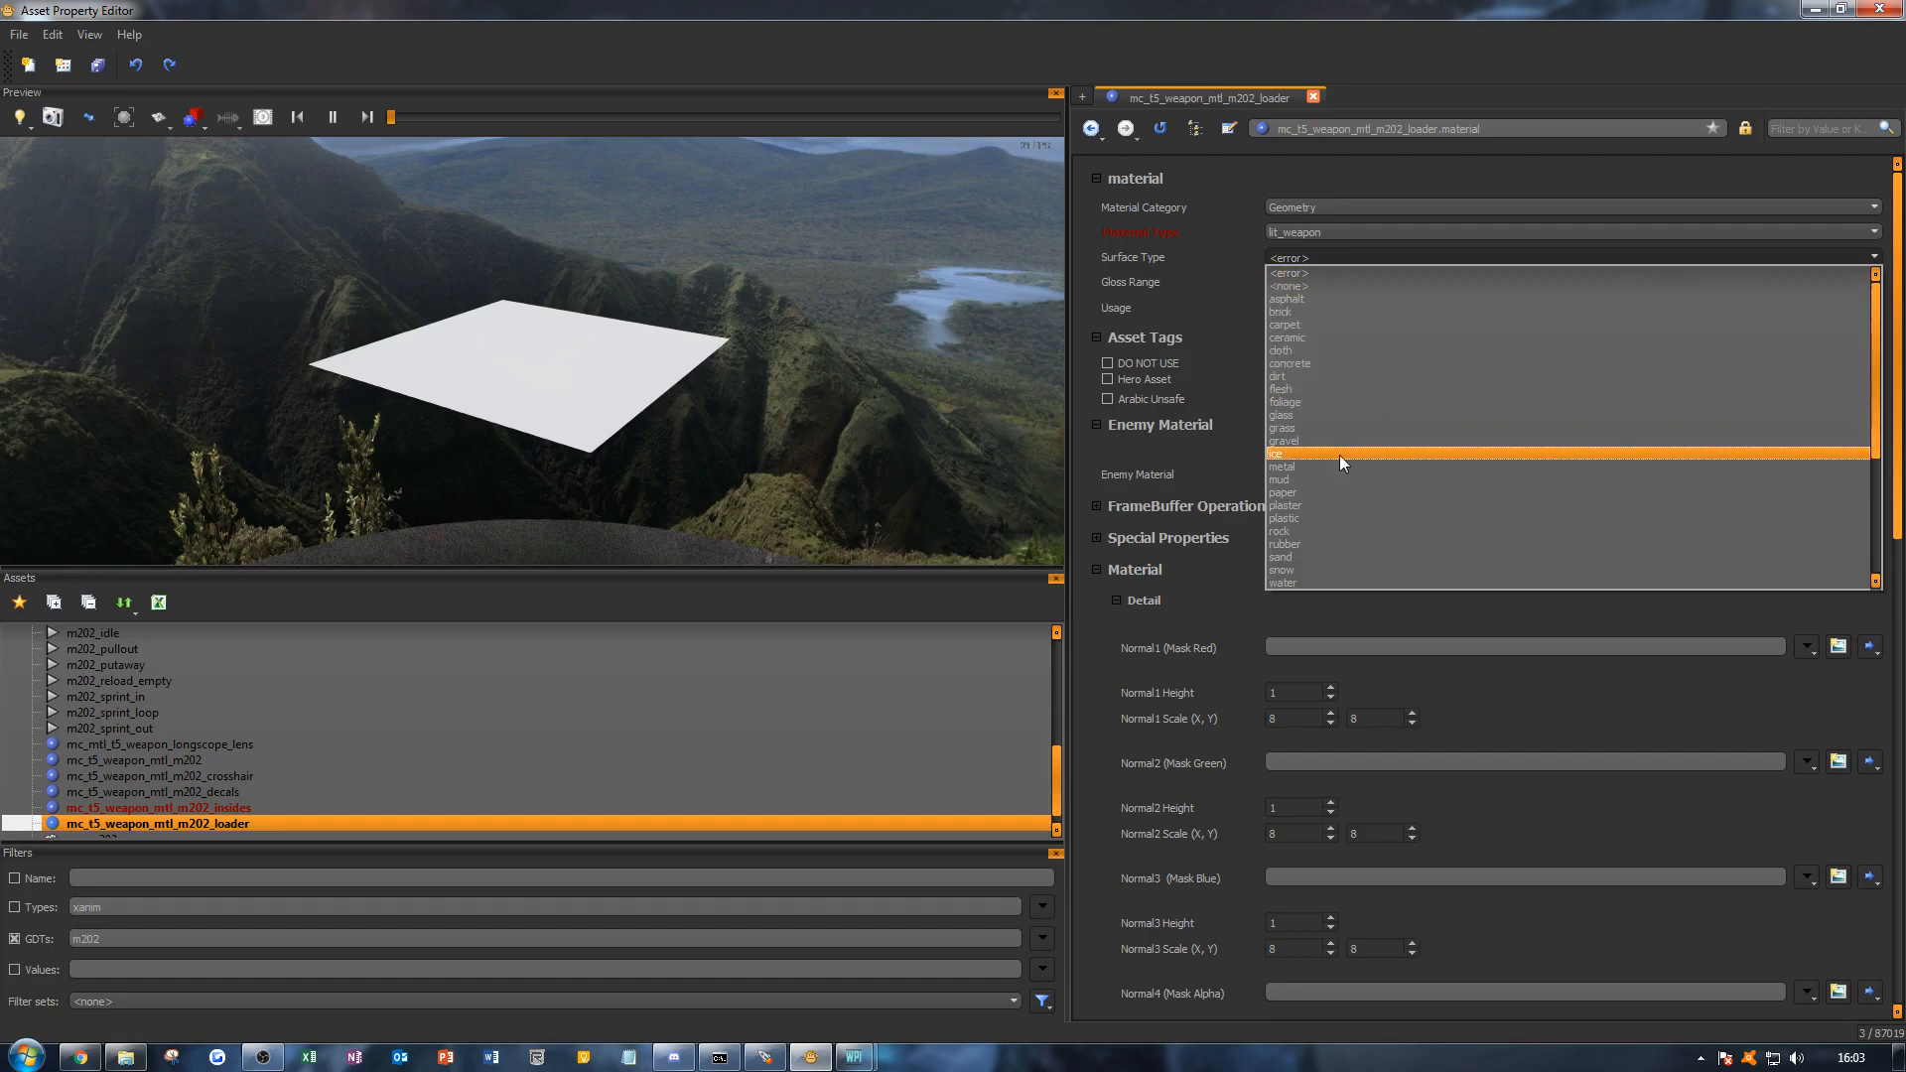
{"action": "left_click", "coordinate": [1338, 458]}
{"action": "left_click", "coordinate": [1302, 282]}
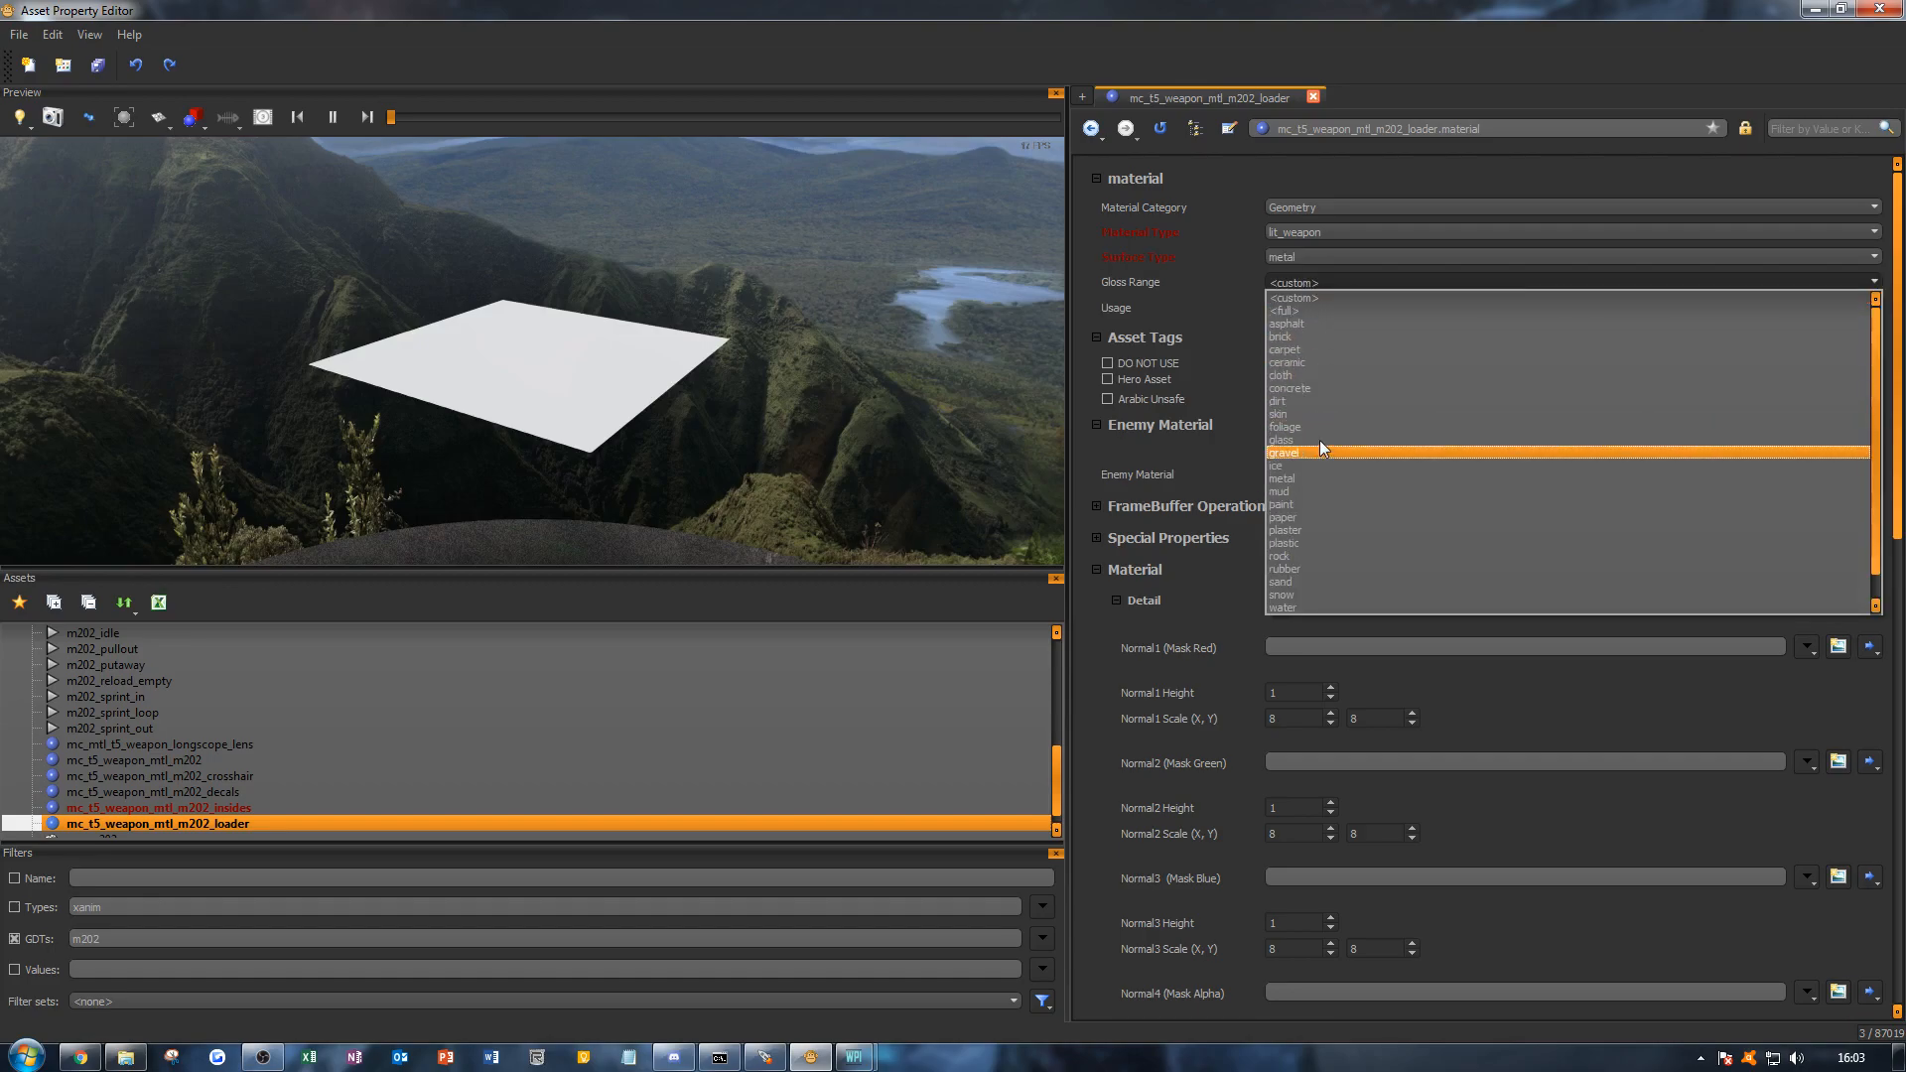
{"action": "left_click", "coordinate": [1296, 479]}
Step: Create the loader material's Color Map image i_mc_t5_weapon_mtl_m202_loader_c in m202_grim_reaper_bo1
{"action": "scroll", "coordinate": [1288, 391], "scroll_direction": "down", "scroll_amount": 8}
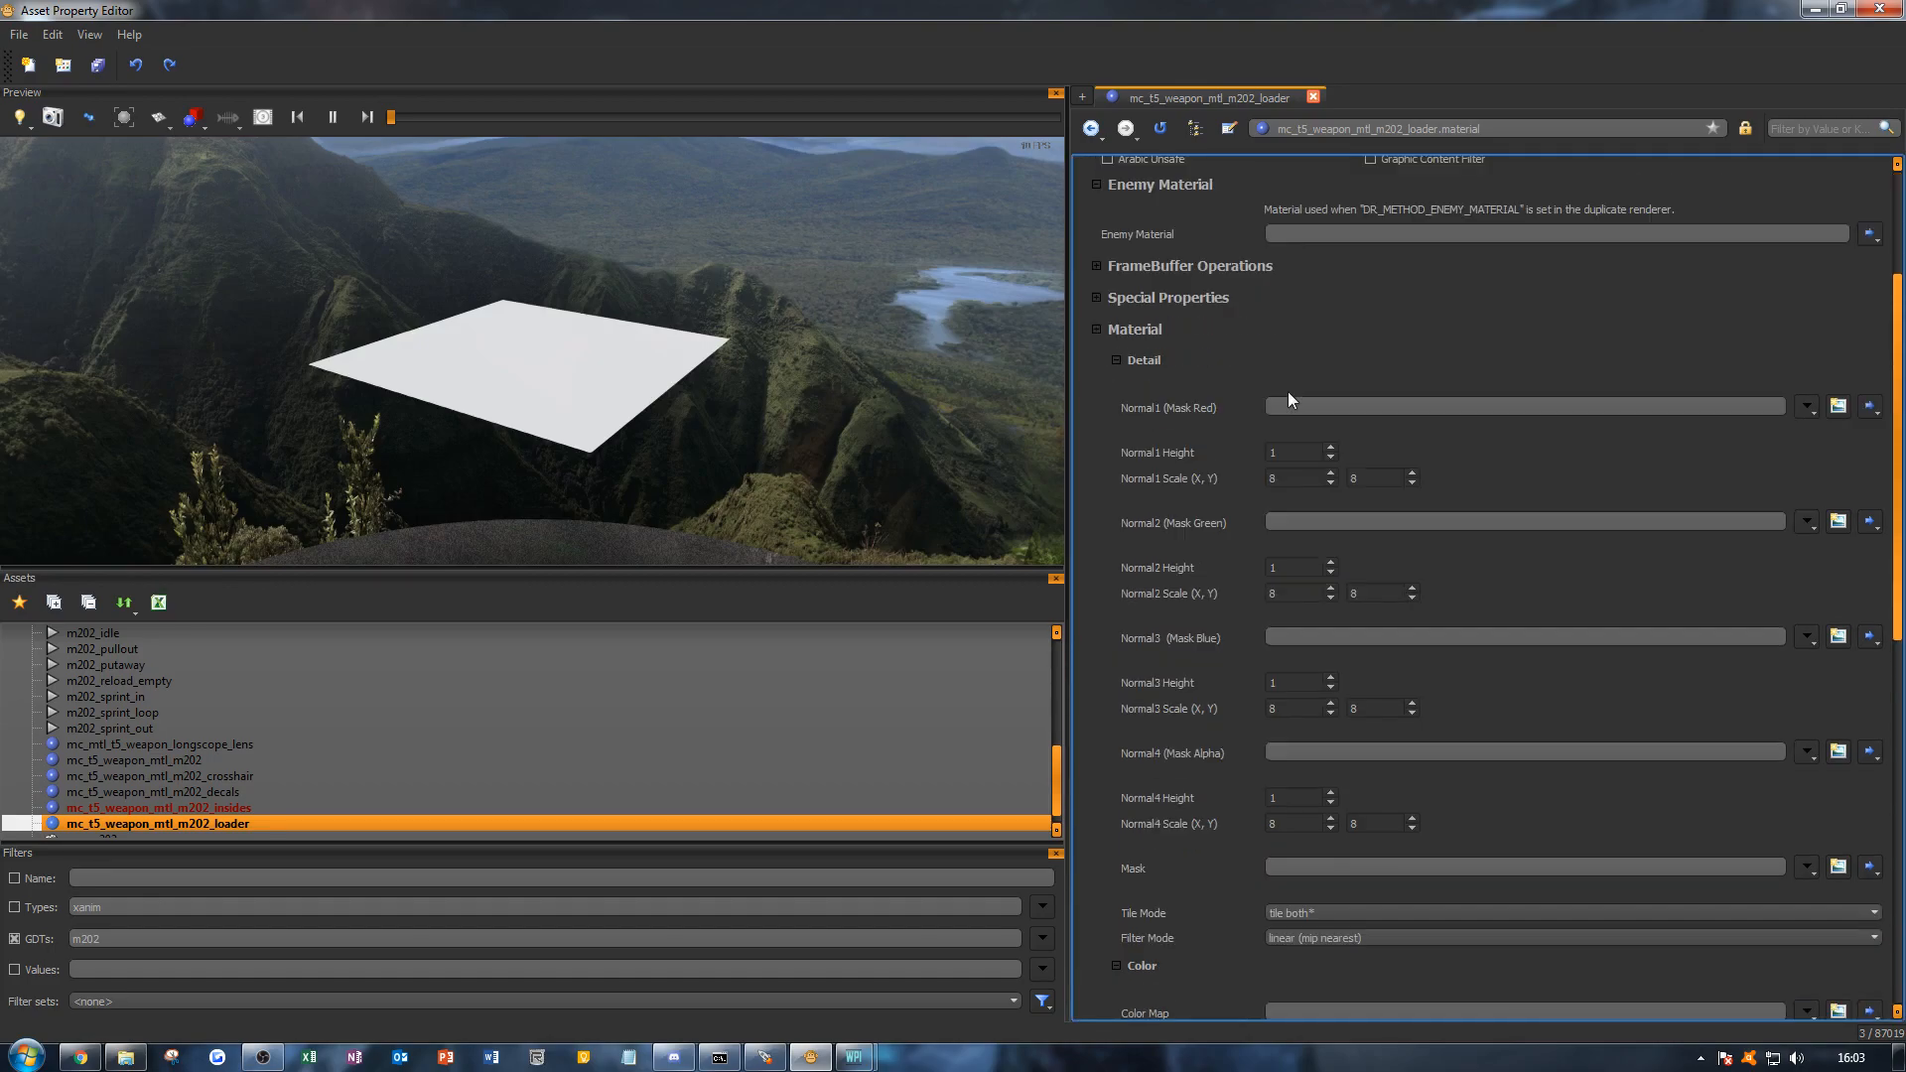
{"action": "scroll", "coordinate": [1278, 472], "scroll_direction": "down", "scroll_amount": 3}
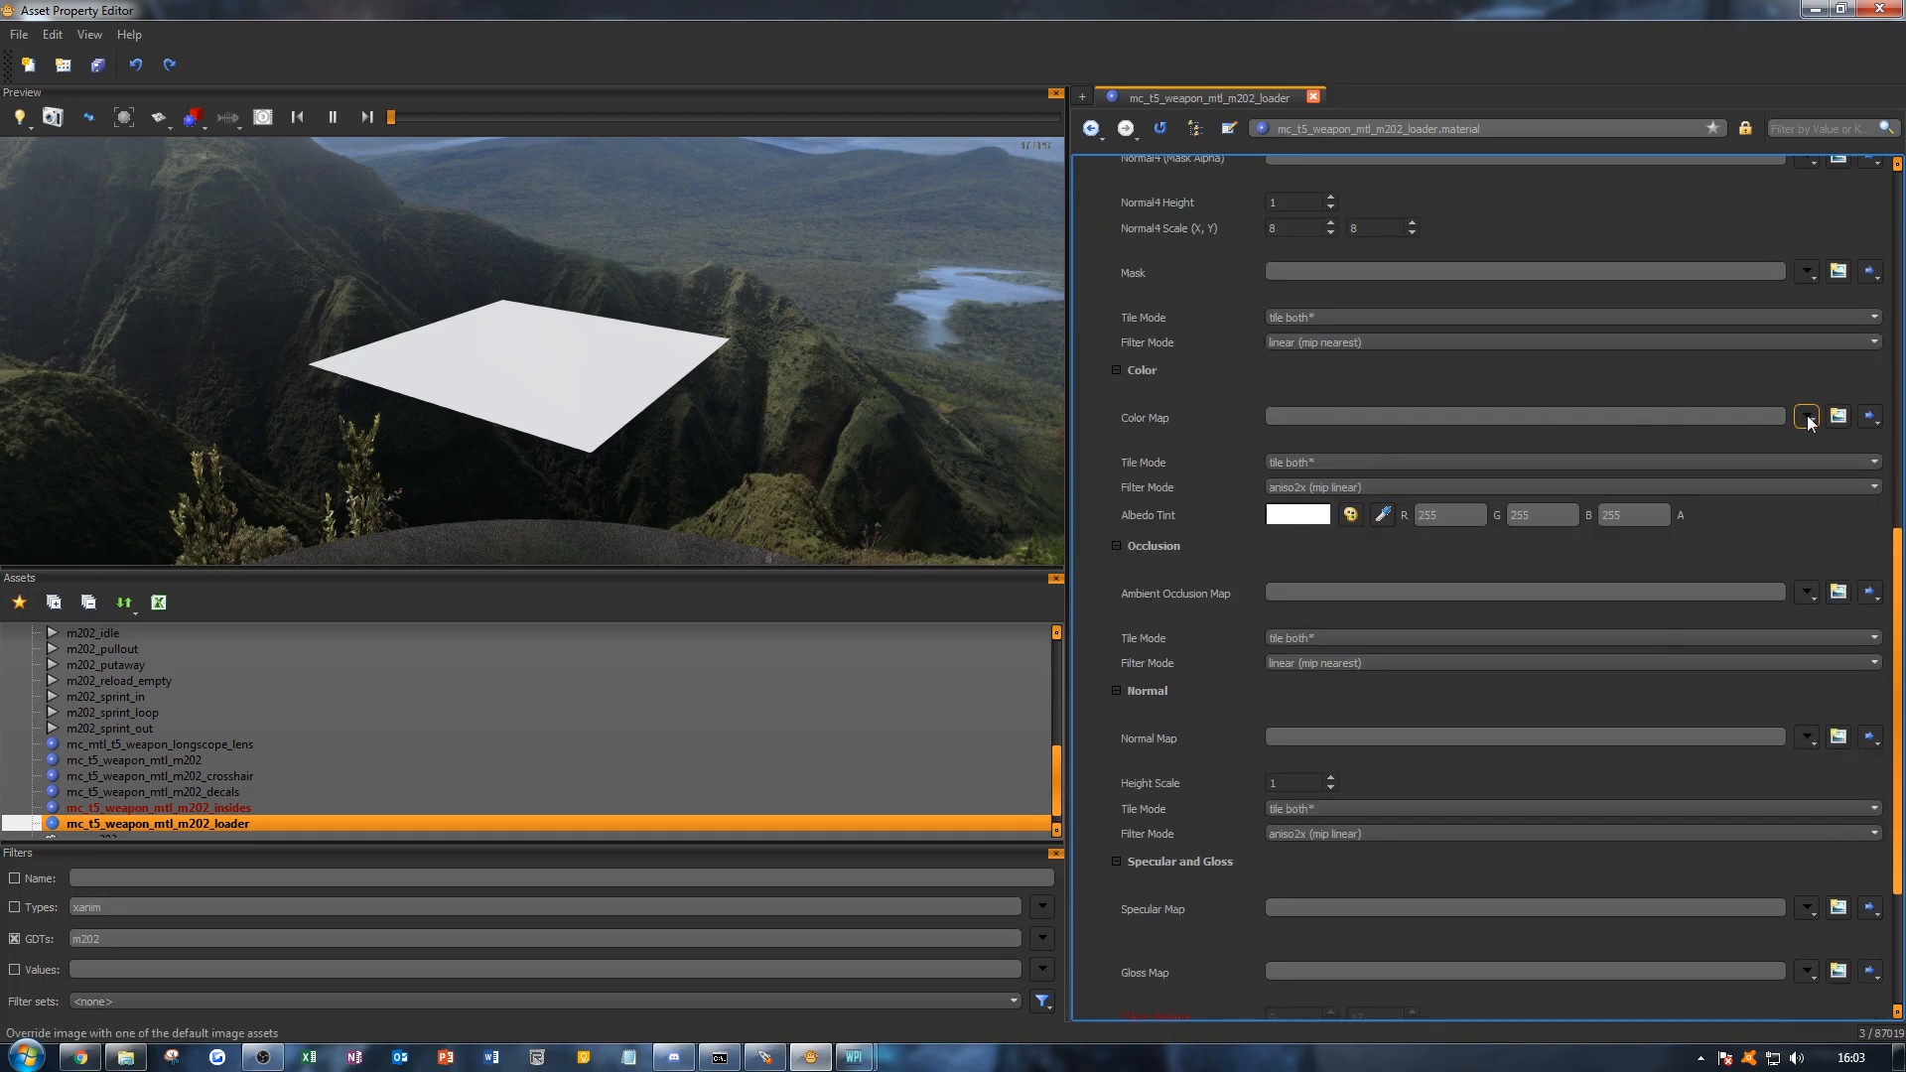
{"action": "left_click", "coordinate": [1838, 415]}
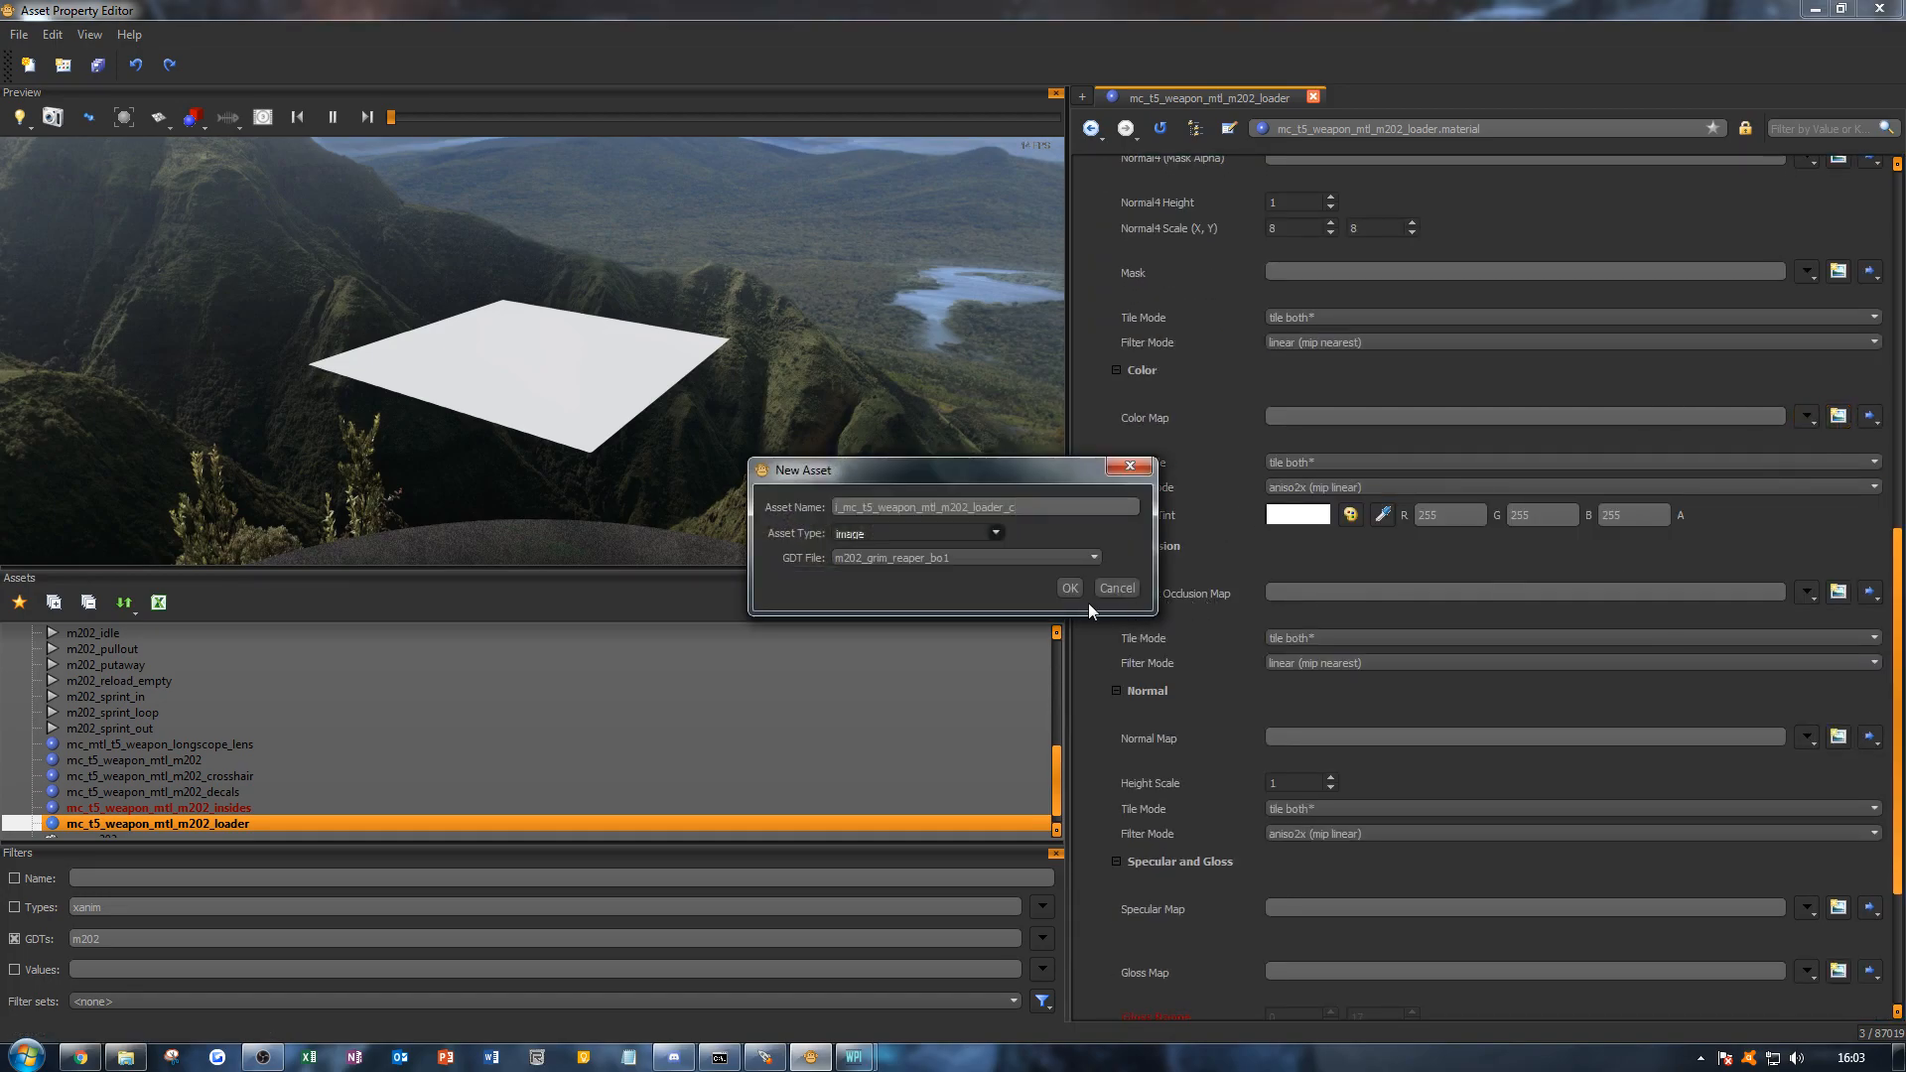
{"action": "left_click", "coordinate": [1067, 587]}
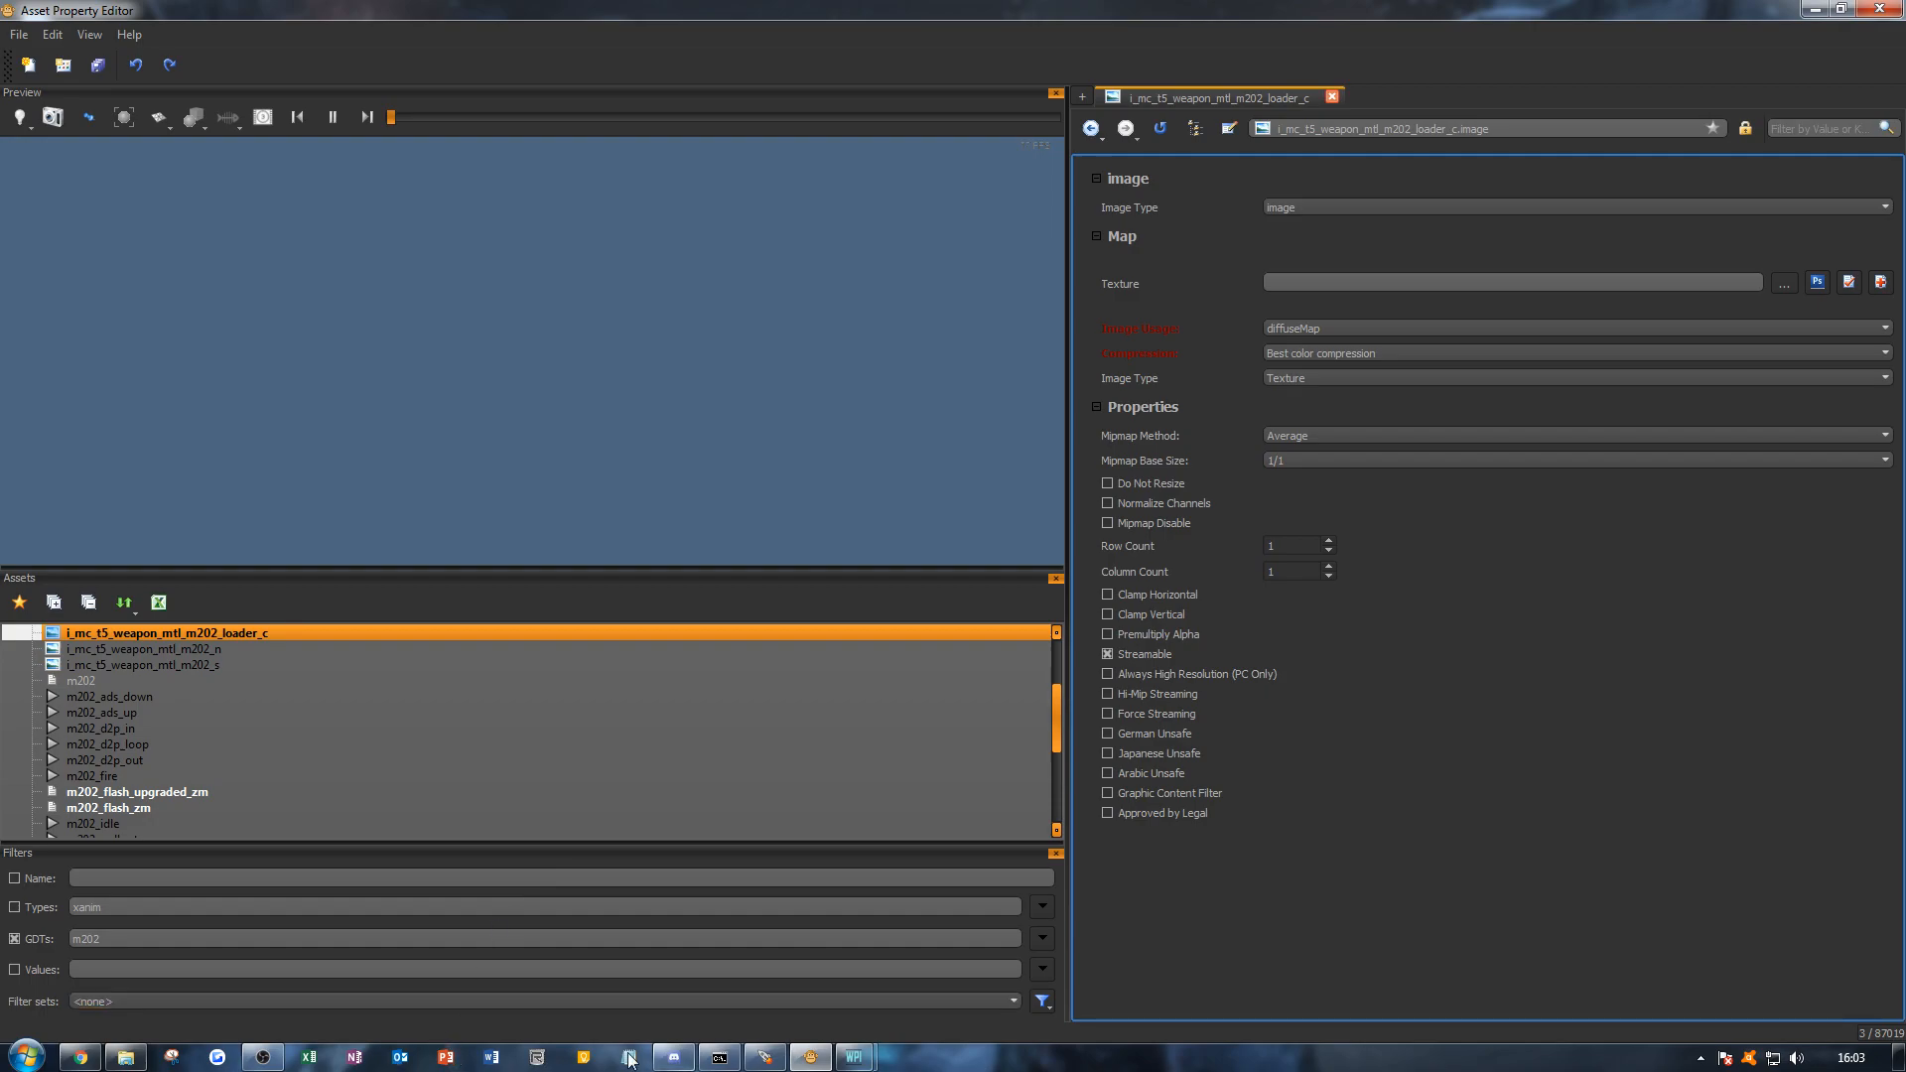
Step: Switch to Windows Explorer and look through the _images folder of t5_weapon_m202_rockets for a loader texture
{"action": "left_click", "coordinate": [110, 1064]}
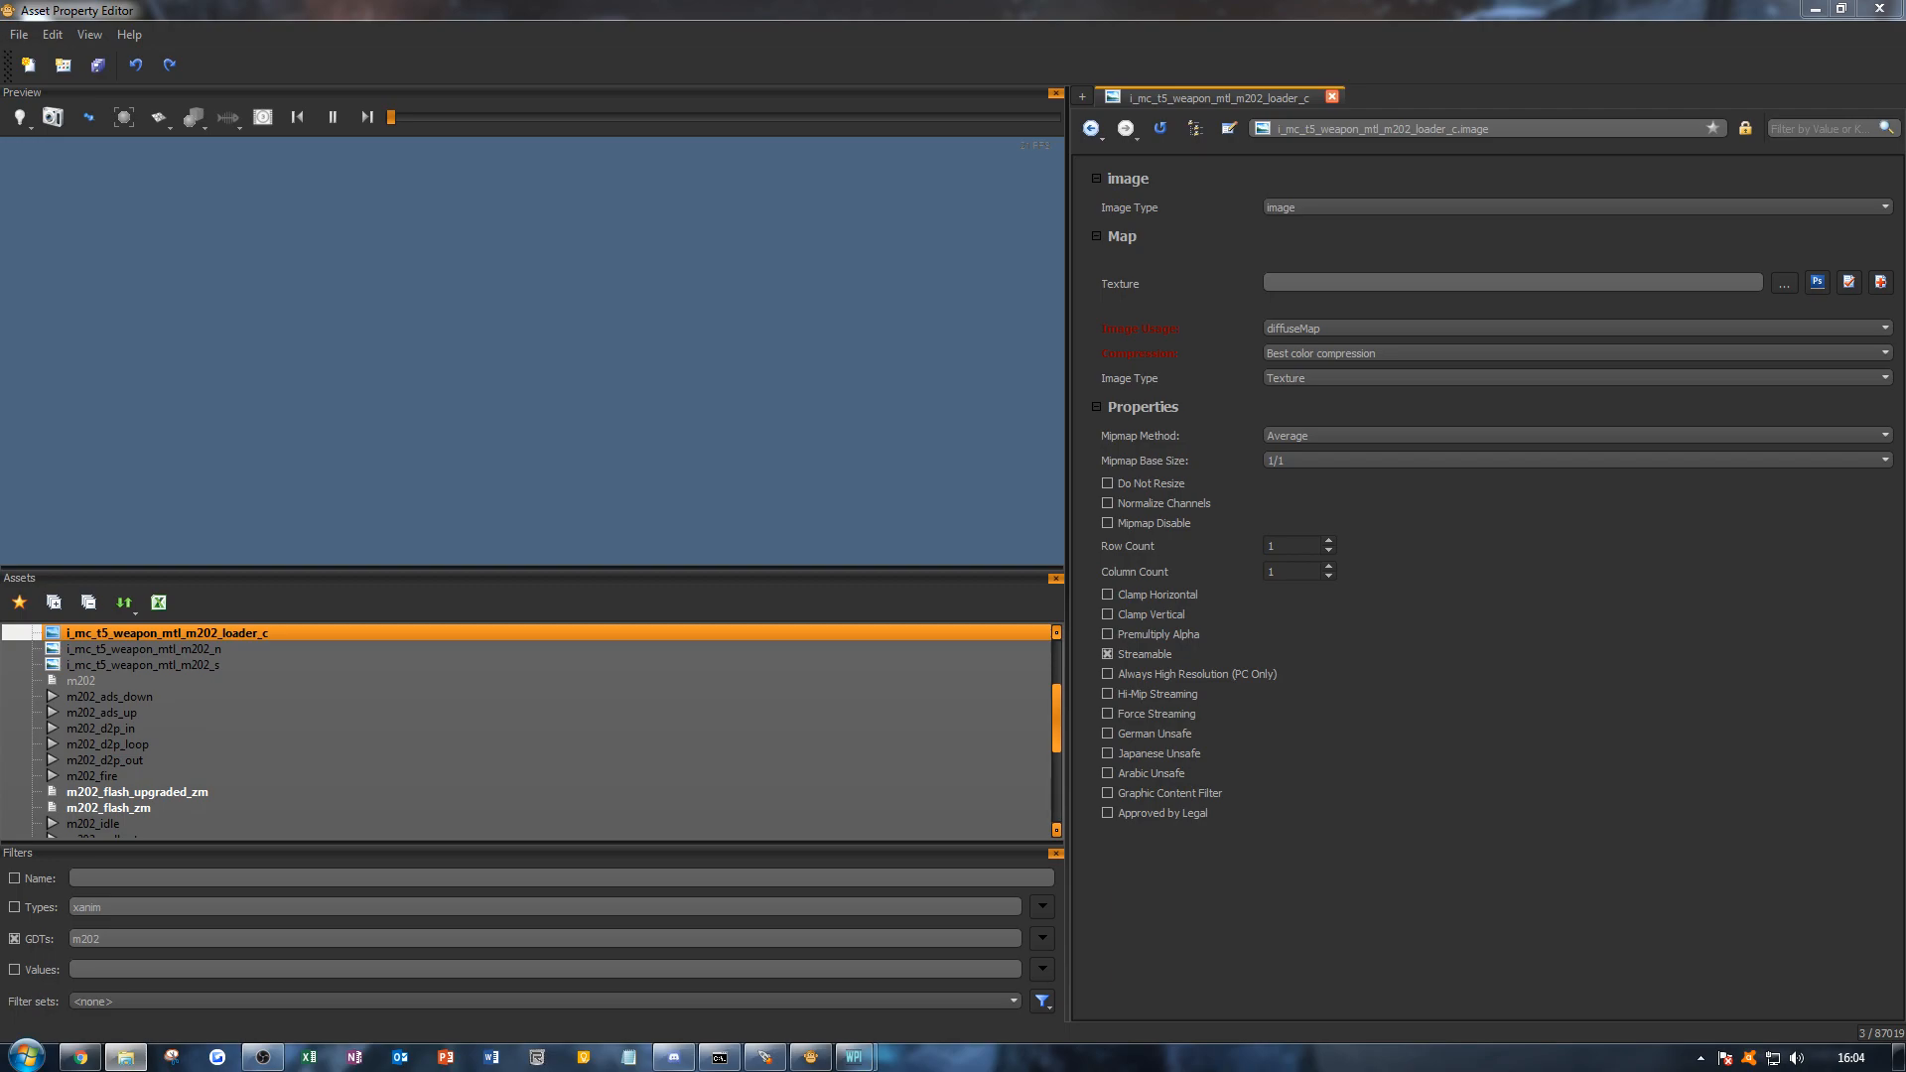
{"action": "left_click_drag", "start_coordinate": [0, 214], "coordinate": [615, 266]}
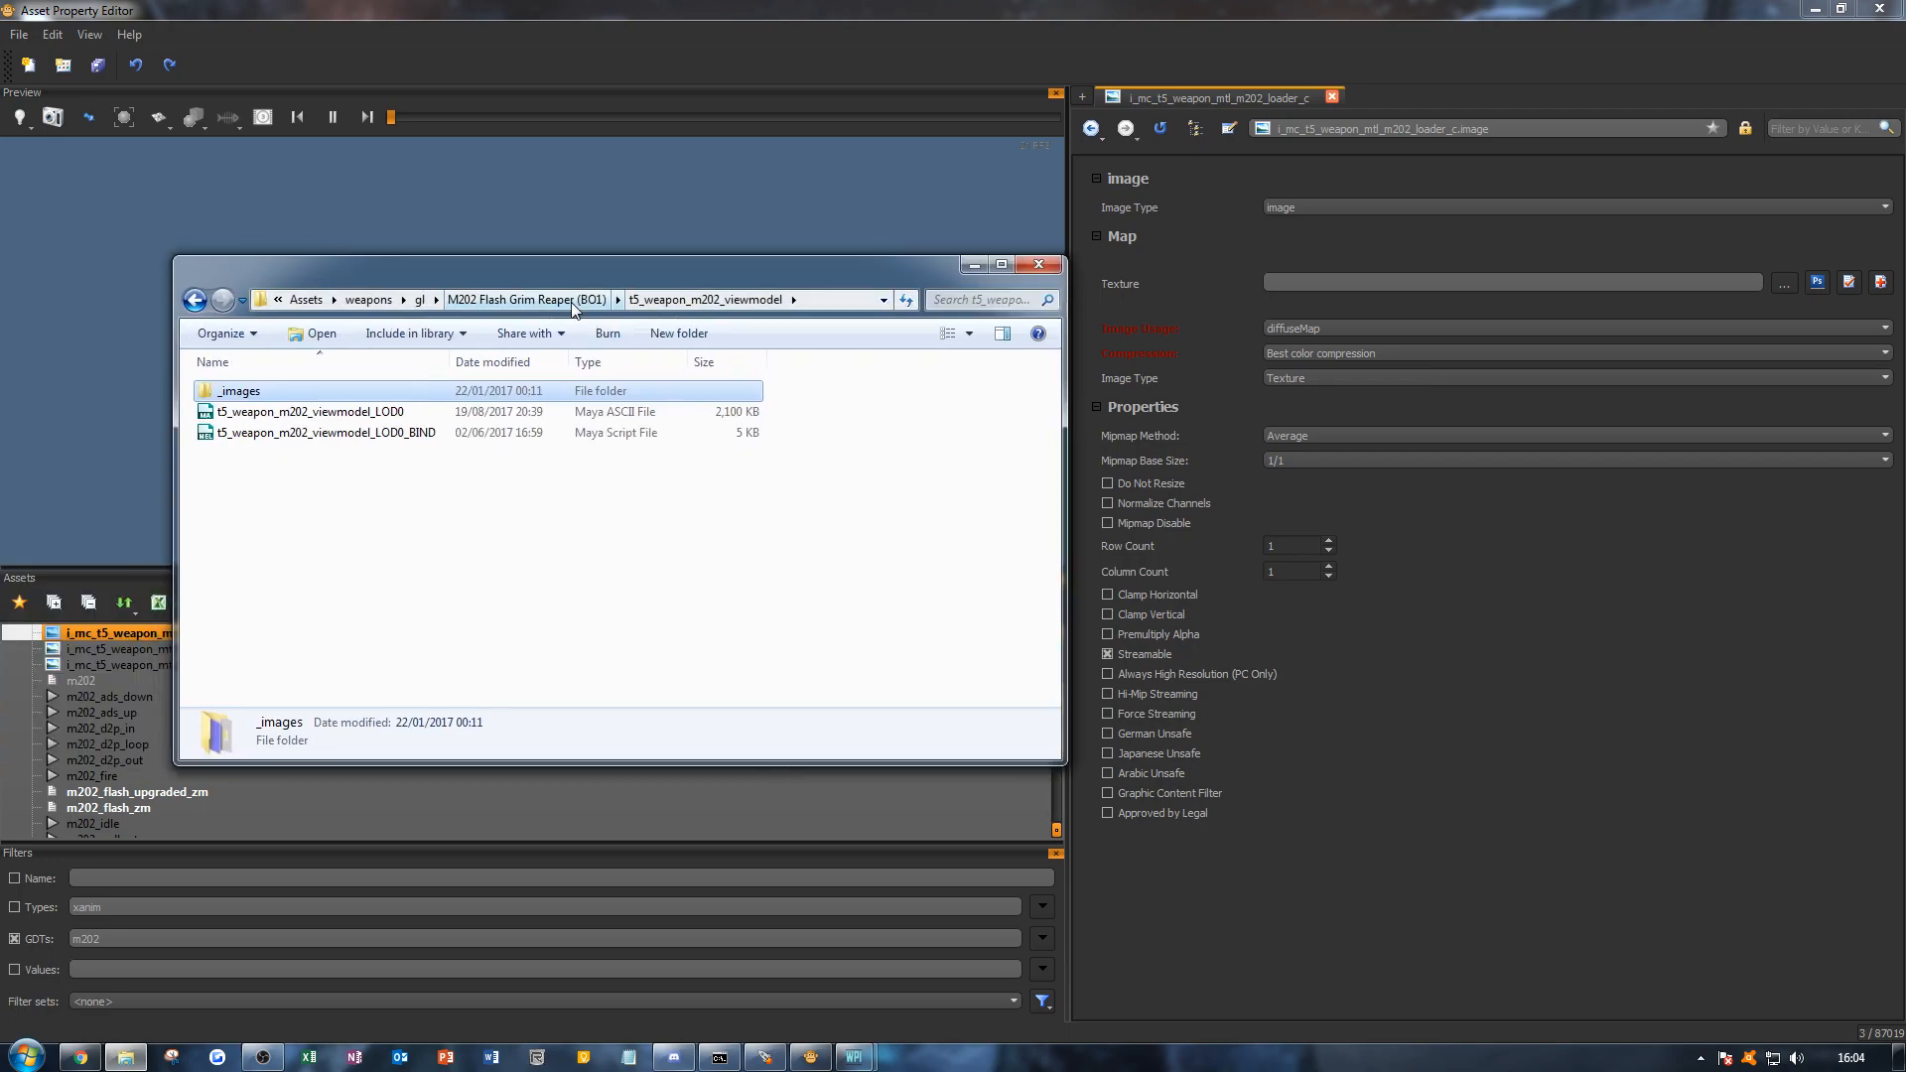
{"action": "left_click", "coordinate": [599, 303]}
{"action": "double_click", "coordinate": [391, 393]}
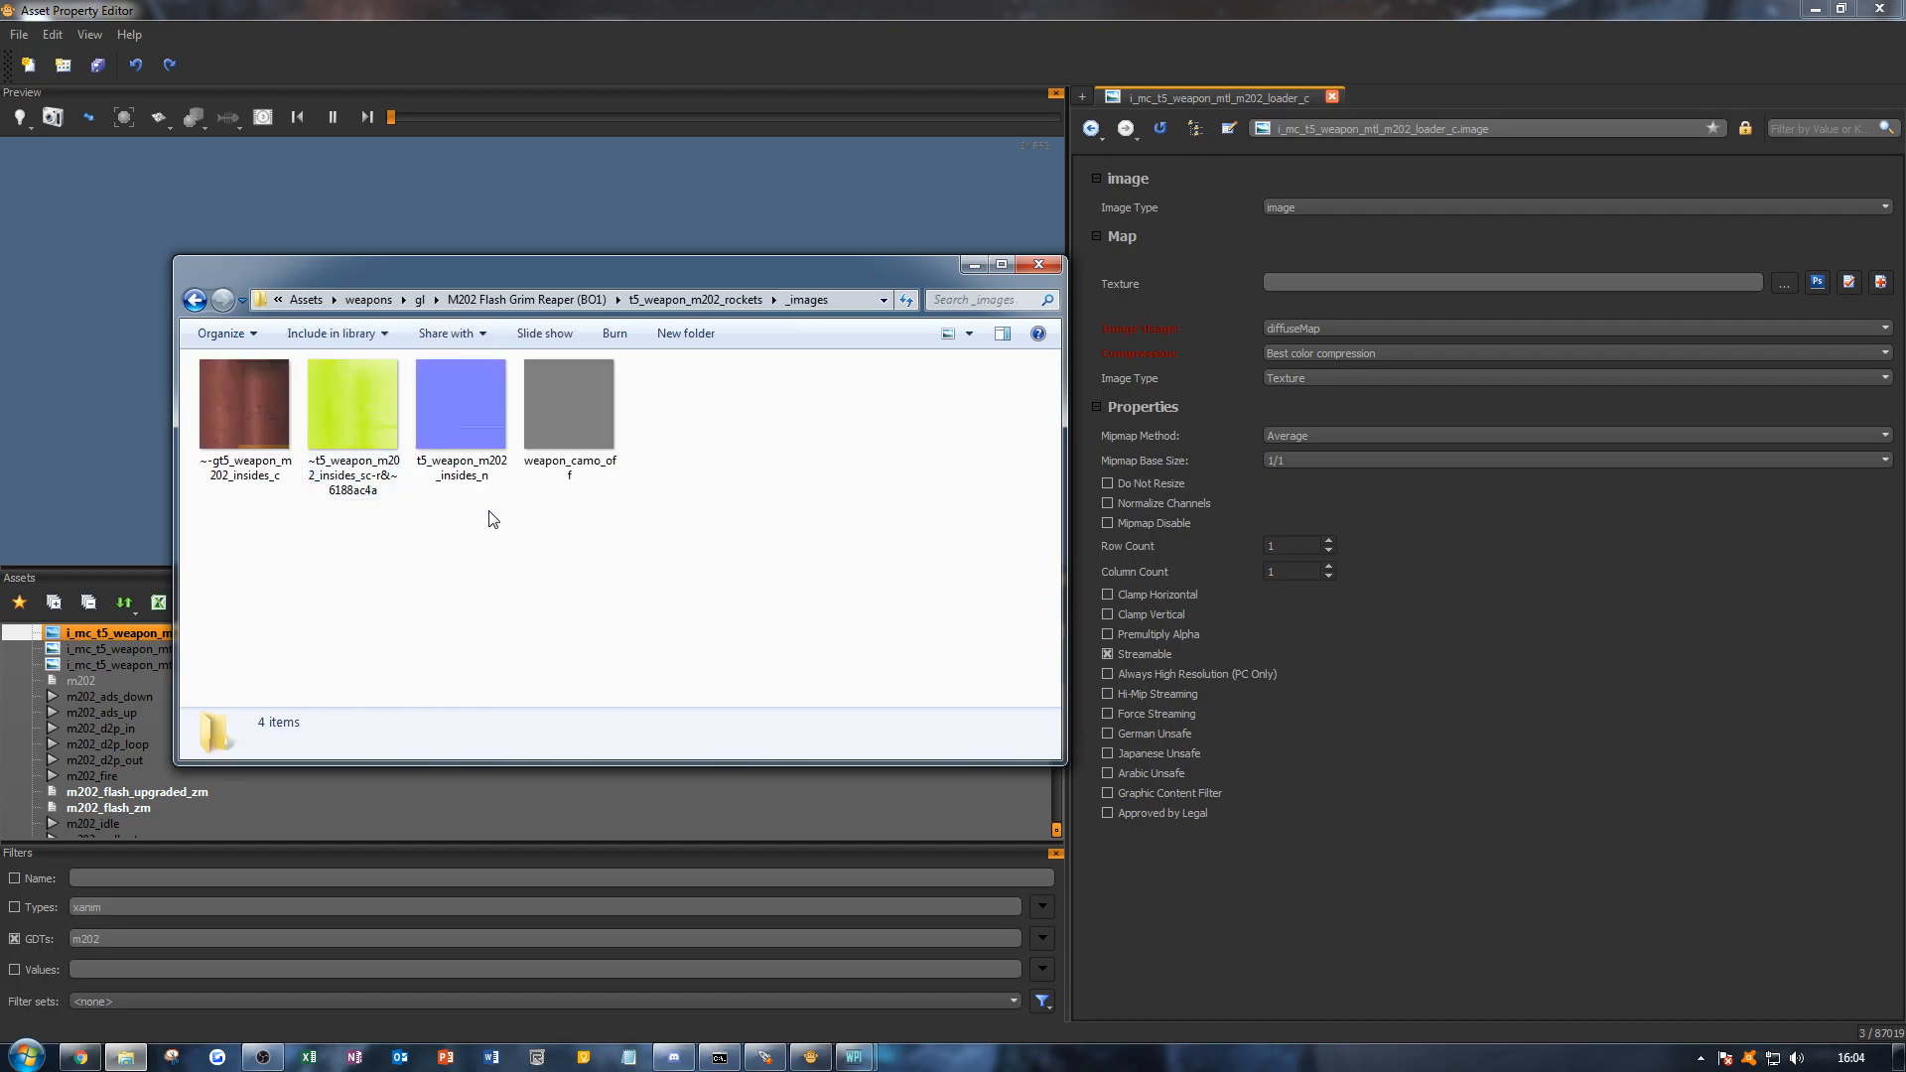
{"action": "key", "text": "alt+Left"}
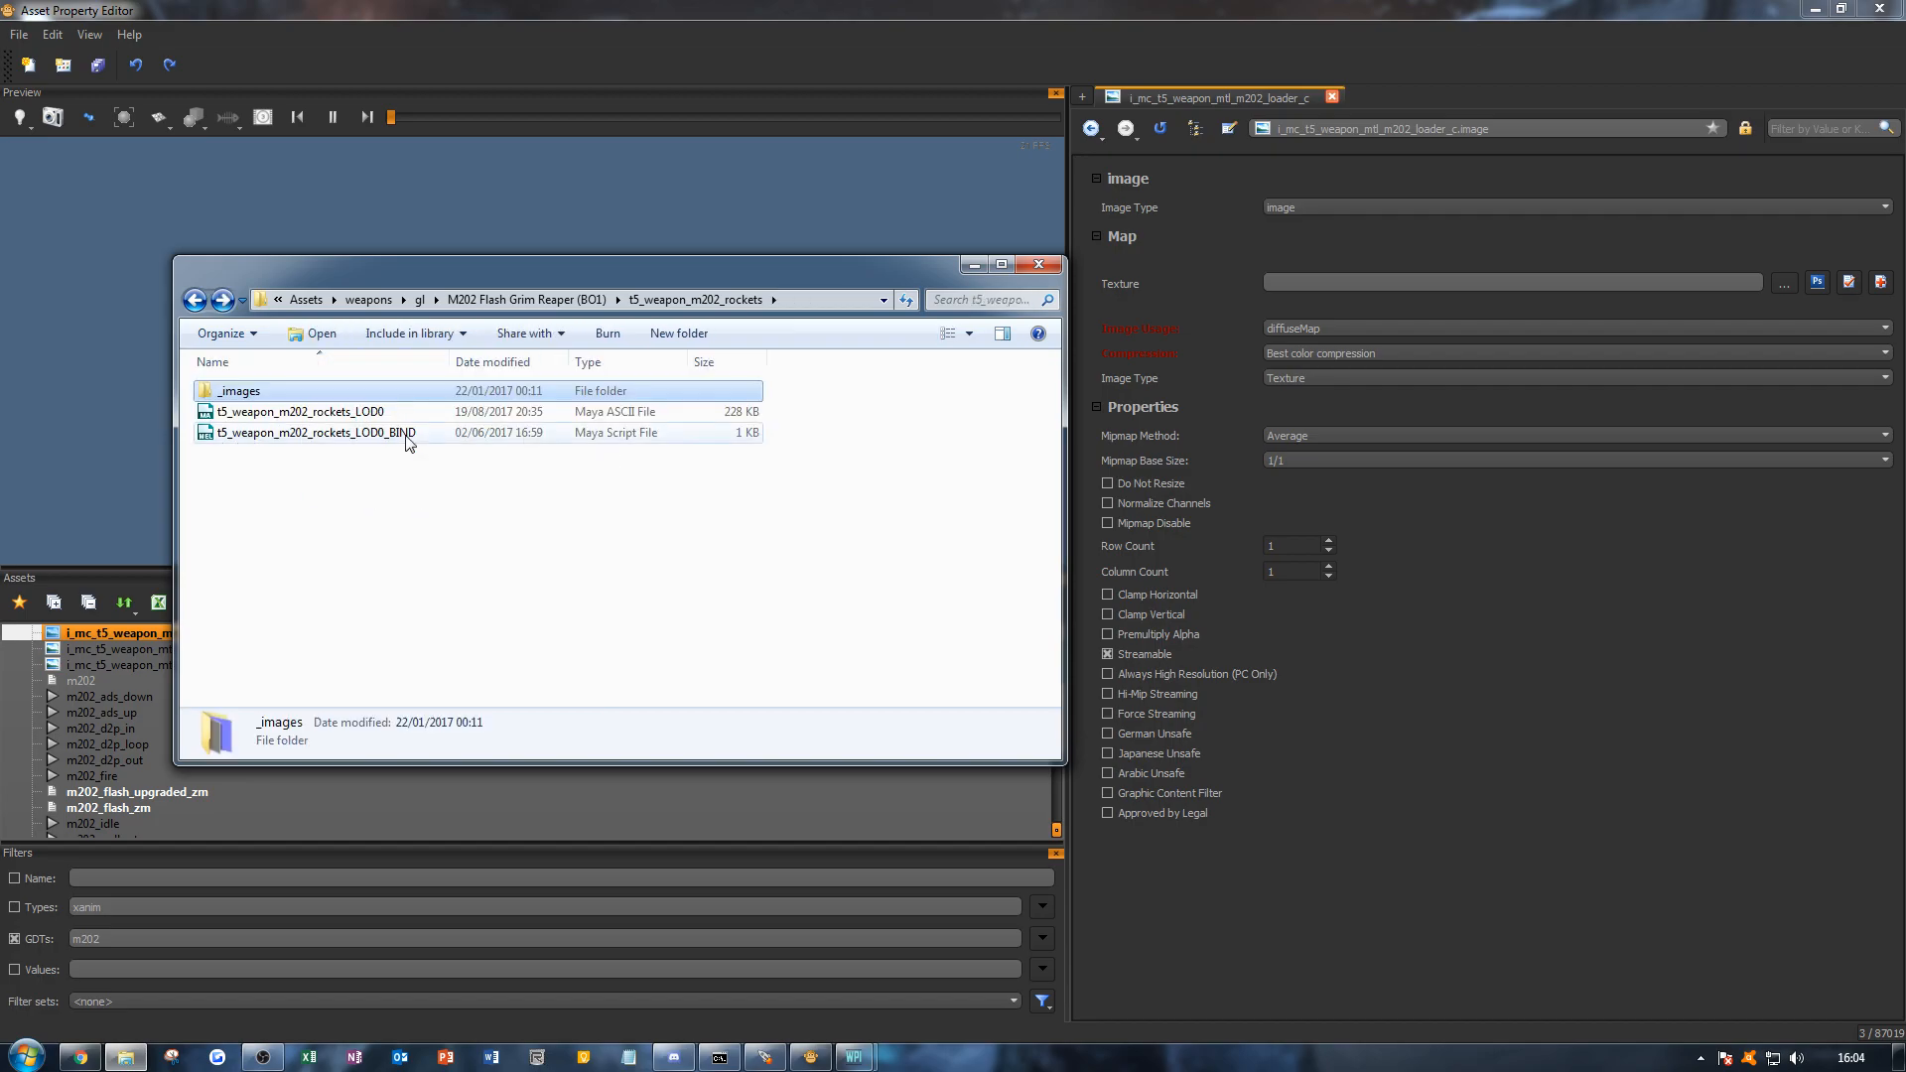
Step: Browse the _images folder of t5_weapon_m202_viewmodel and view the texture ~-gt5_weapon_m202_c at full size
{"action": "key", "text": "alt+Left"}
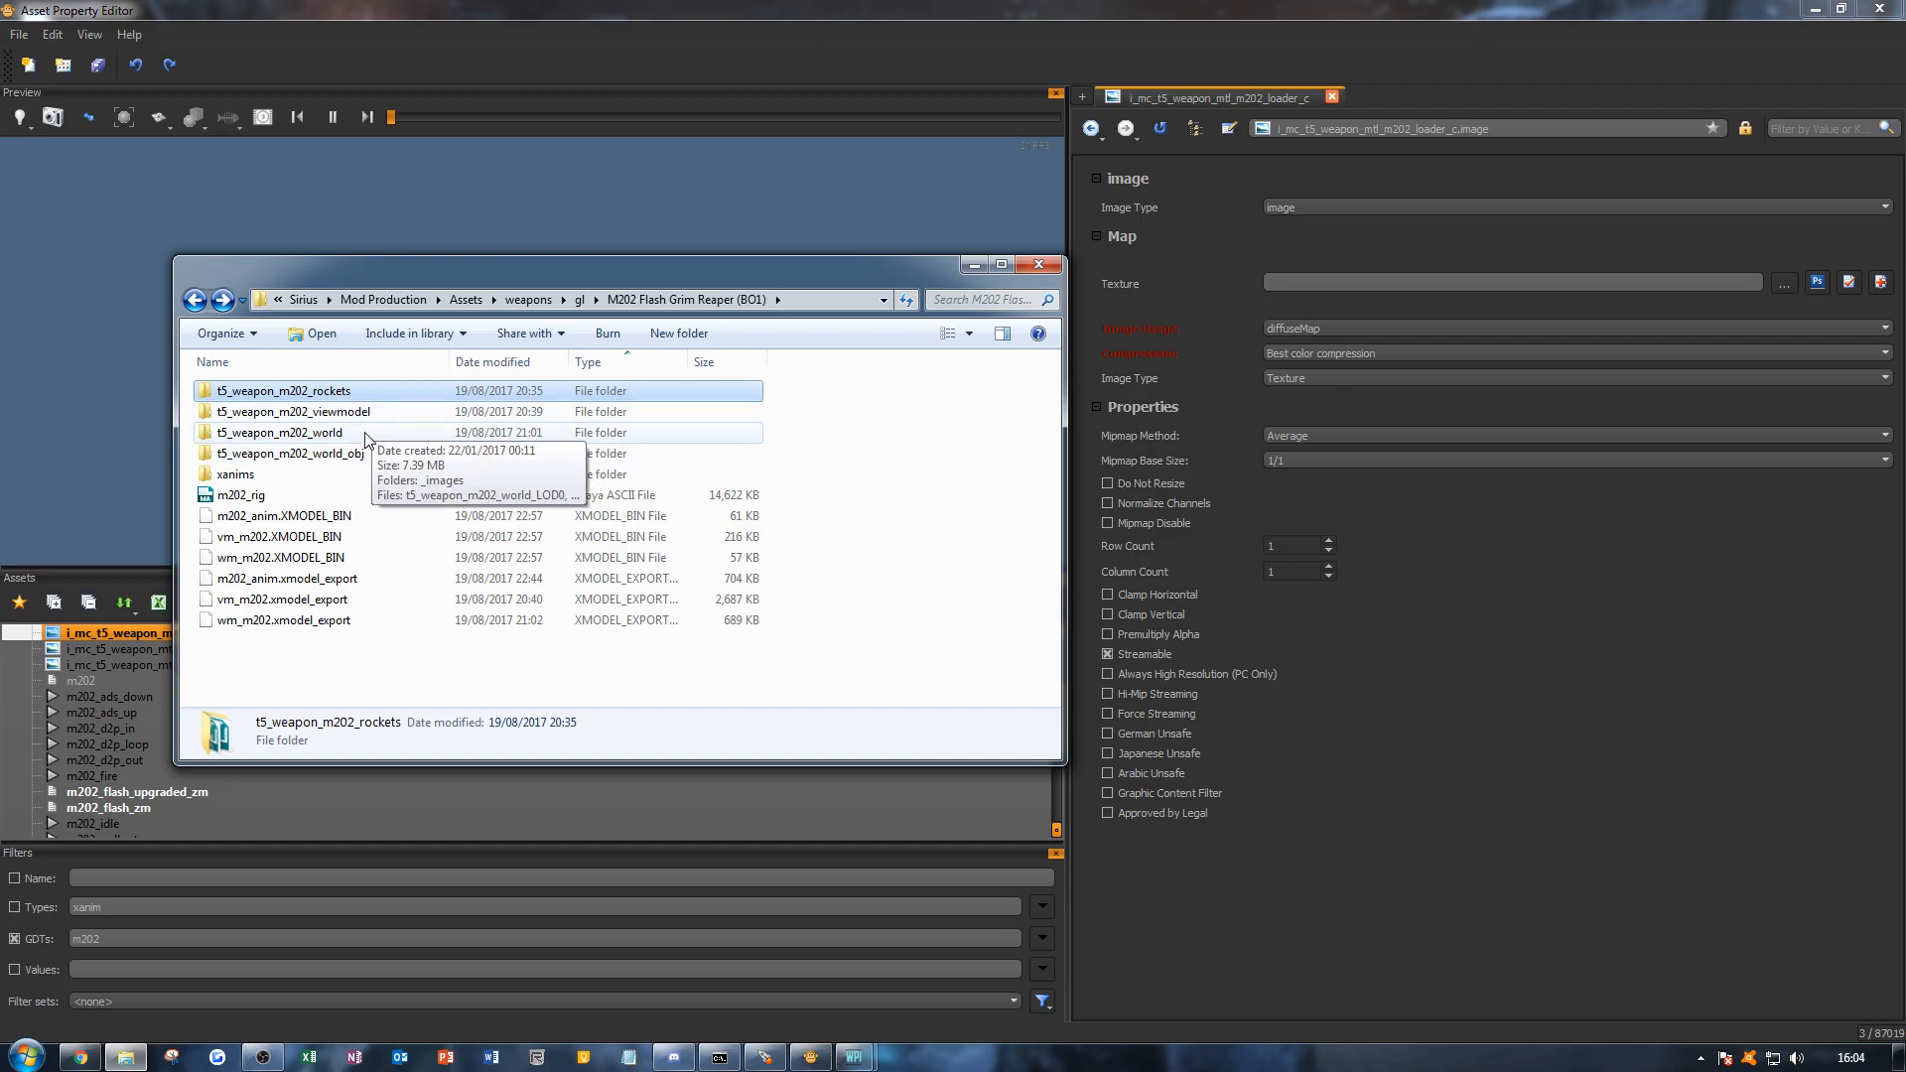
{"action": "double_click", "coordinate": [369, 411]}
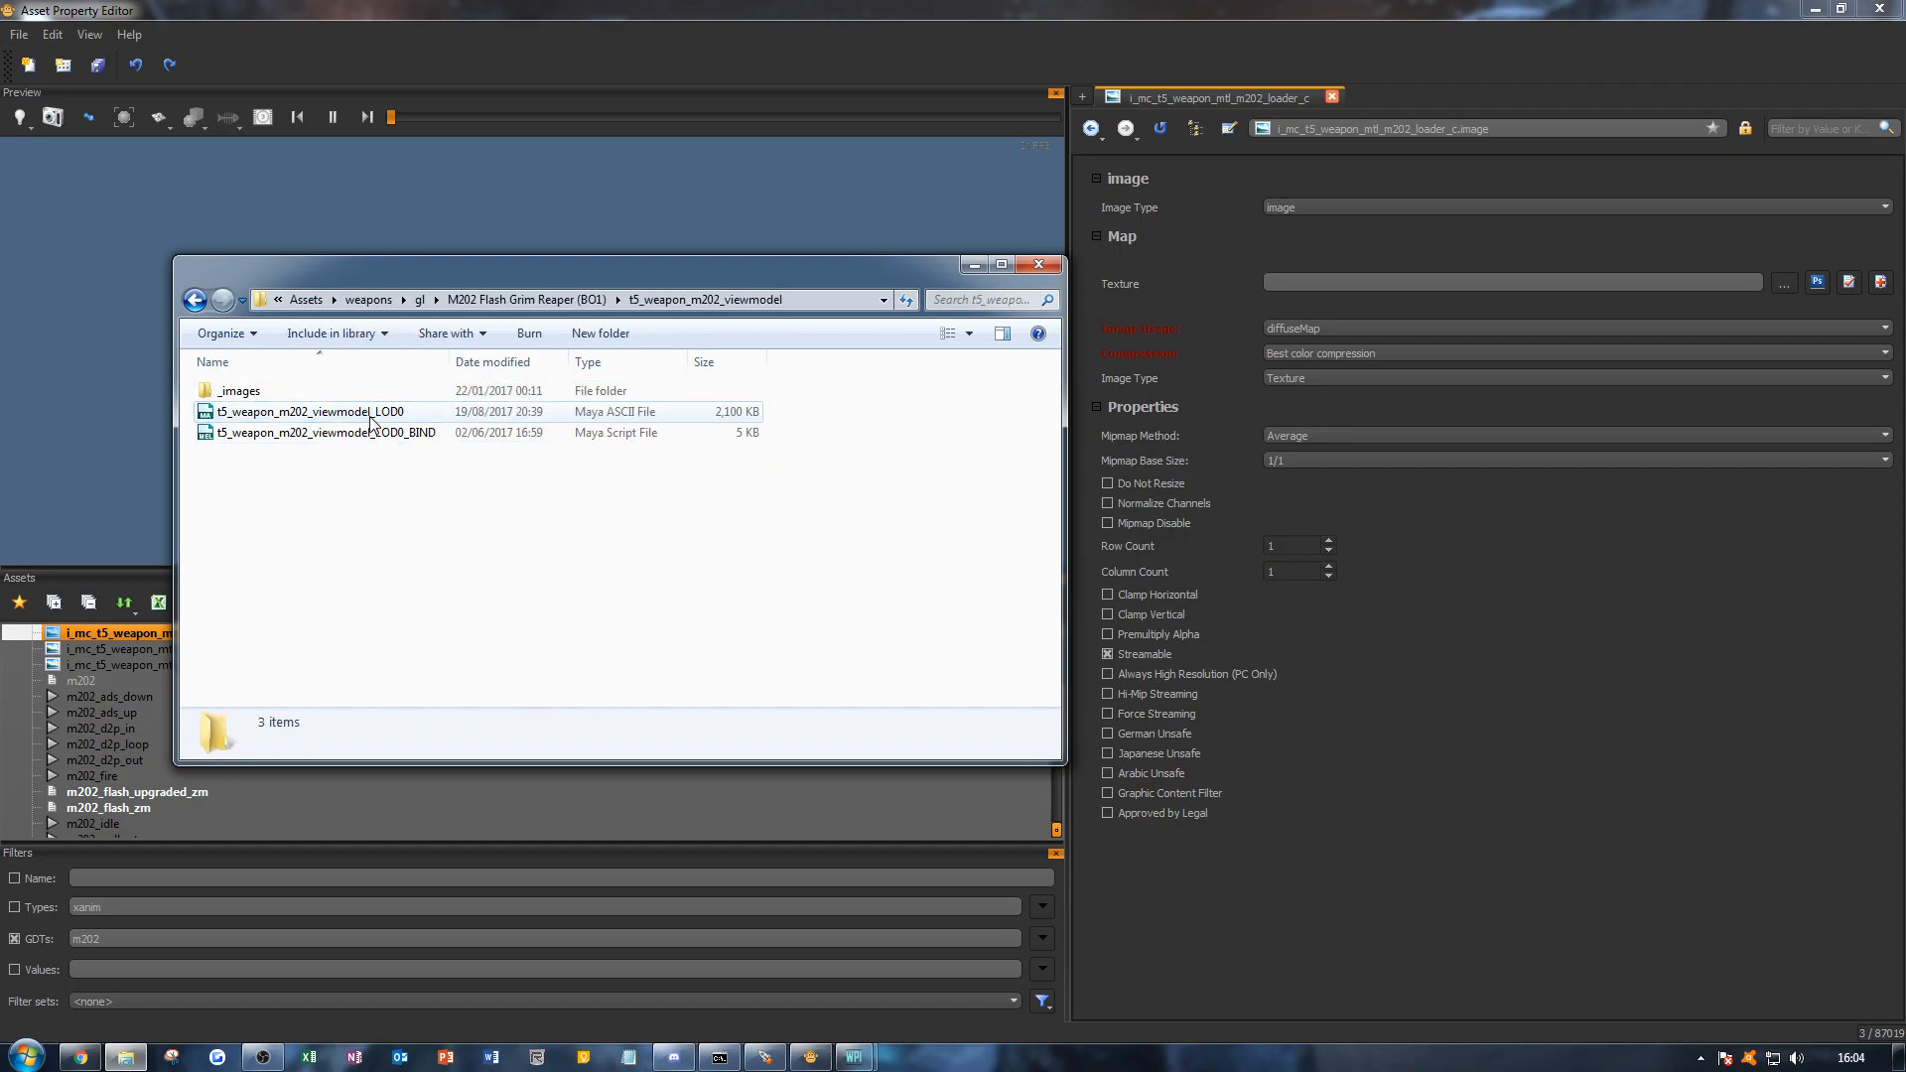
{"action": "double_click", "coordinate": [369, 397]}
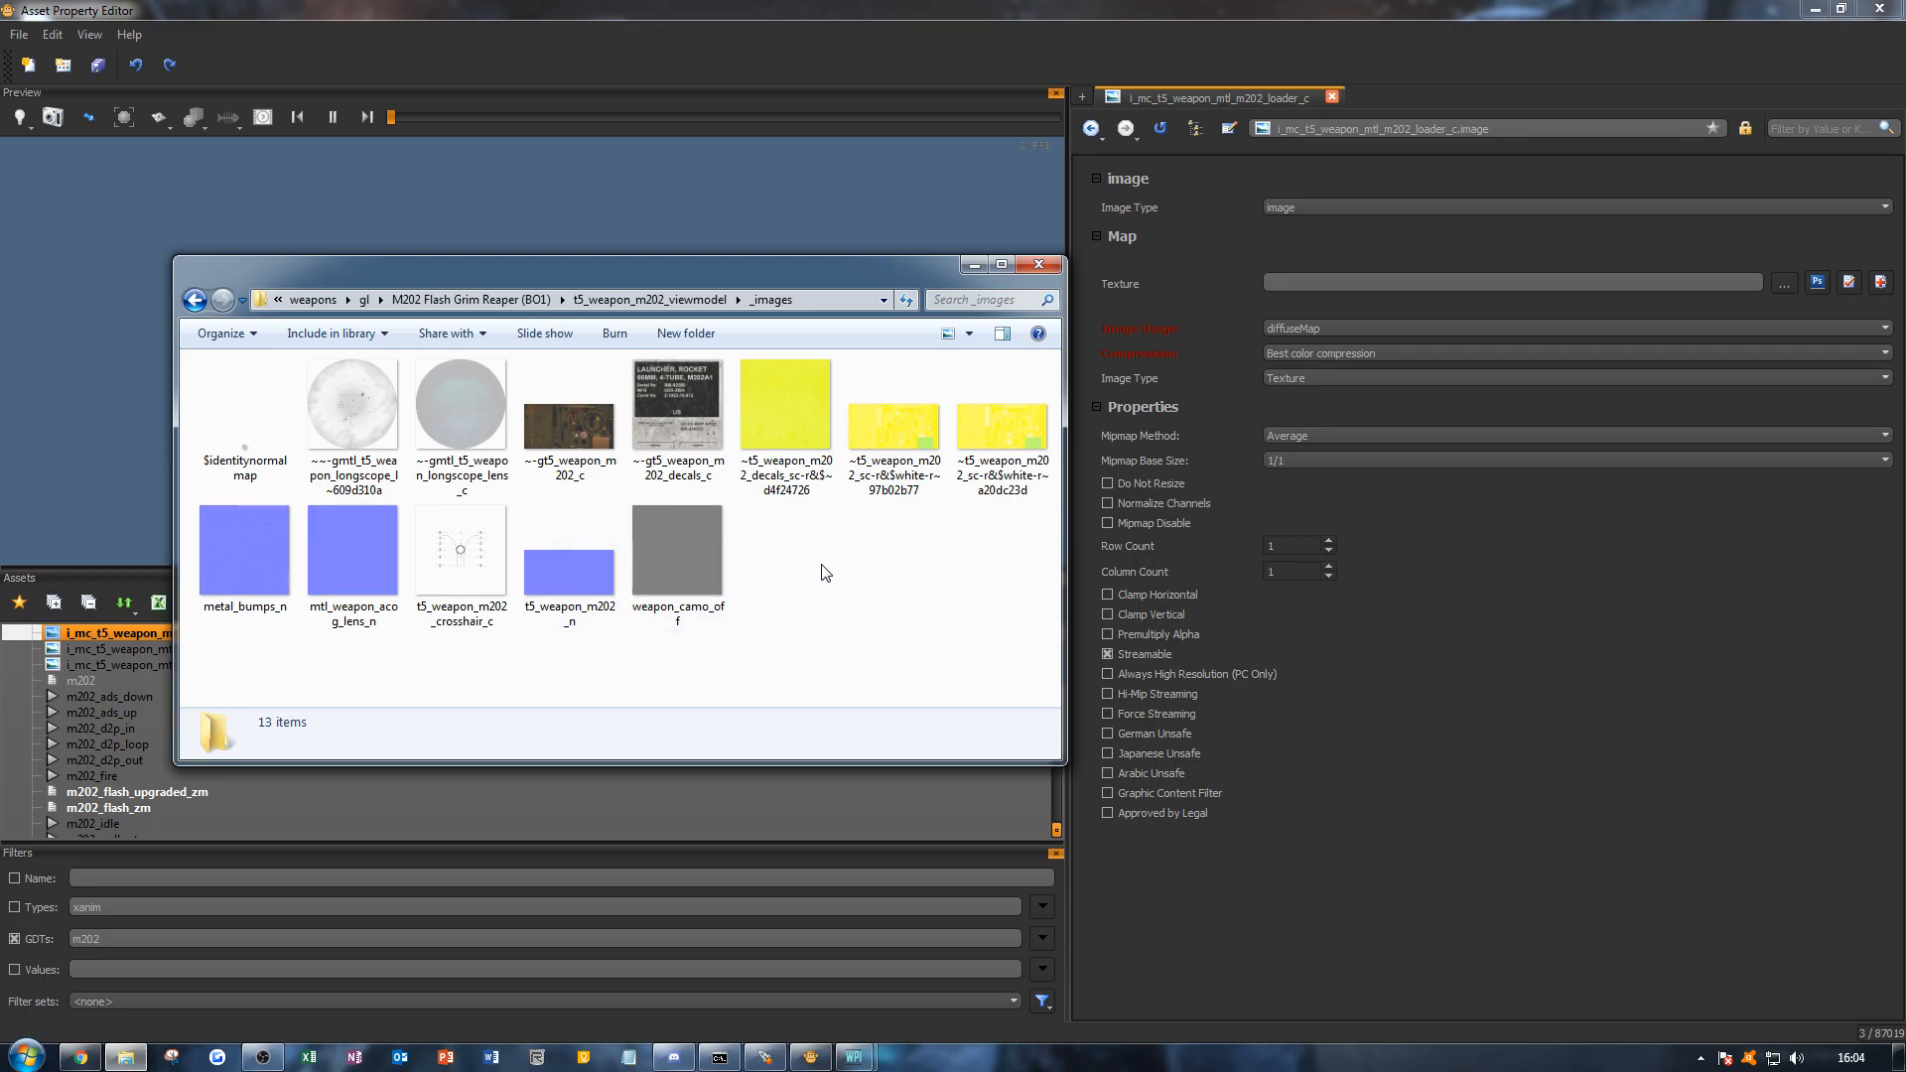
{"action": "left_click", "coordinate": [559, 459]}
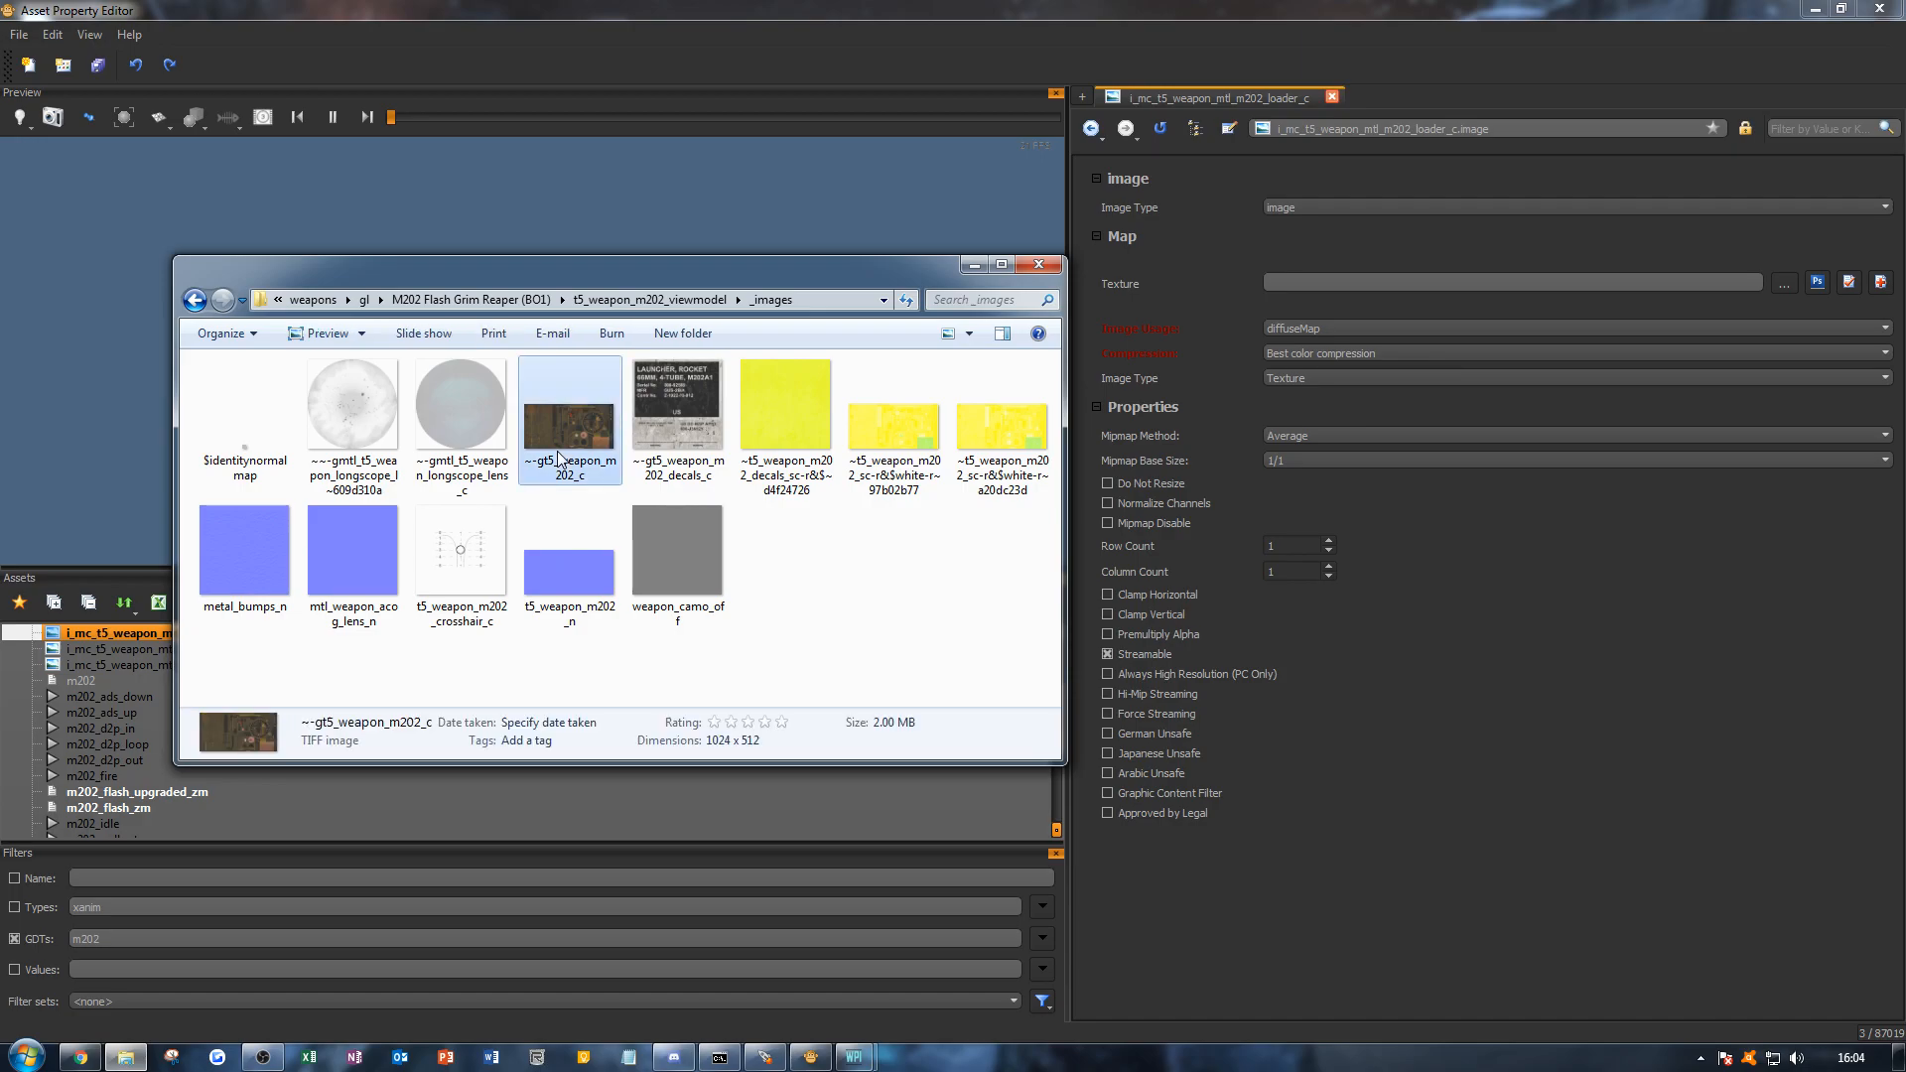
{"action": "double_click", "coordinate": [559, 458]}
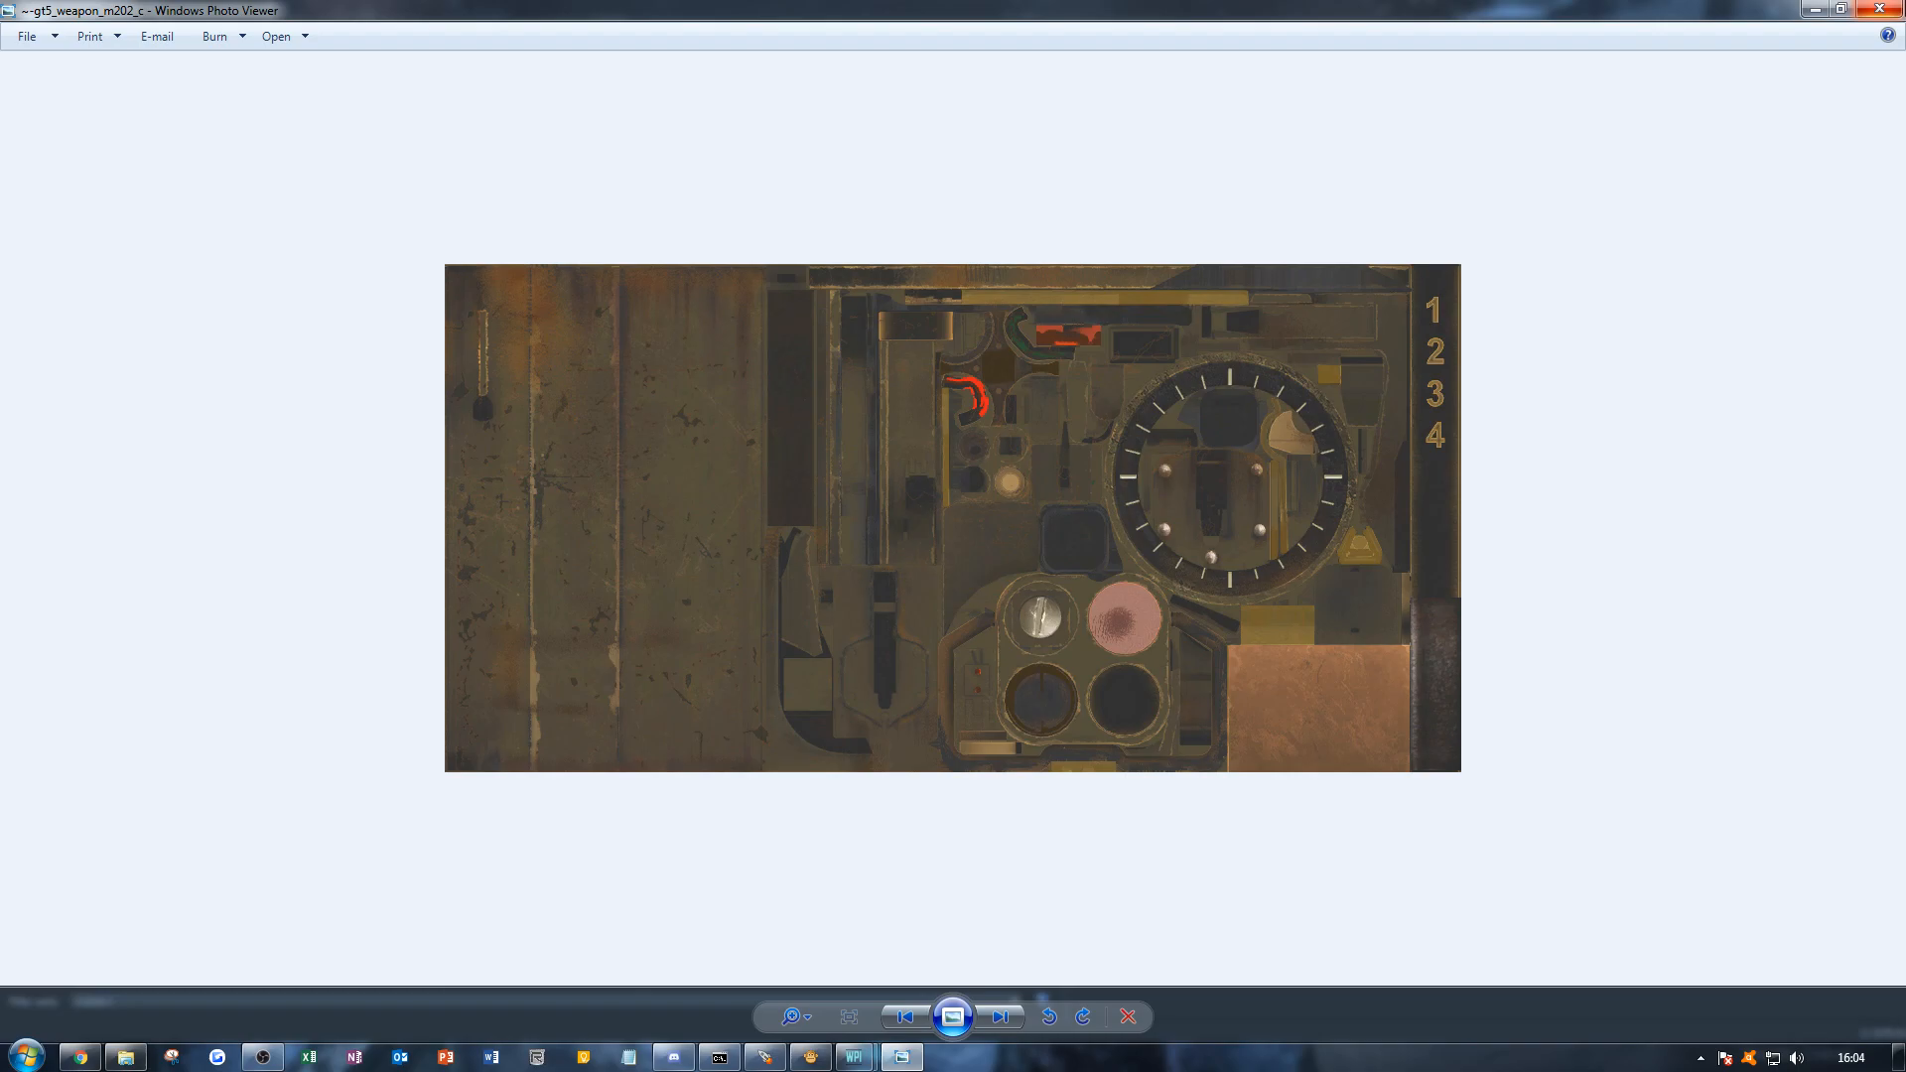
{"action": "left_click", "coordinate": [1879, 9]}
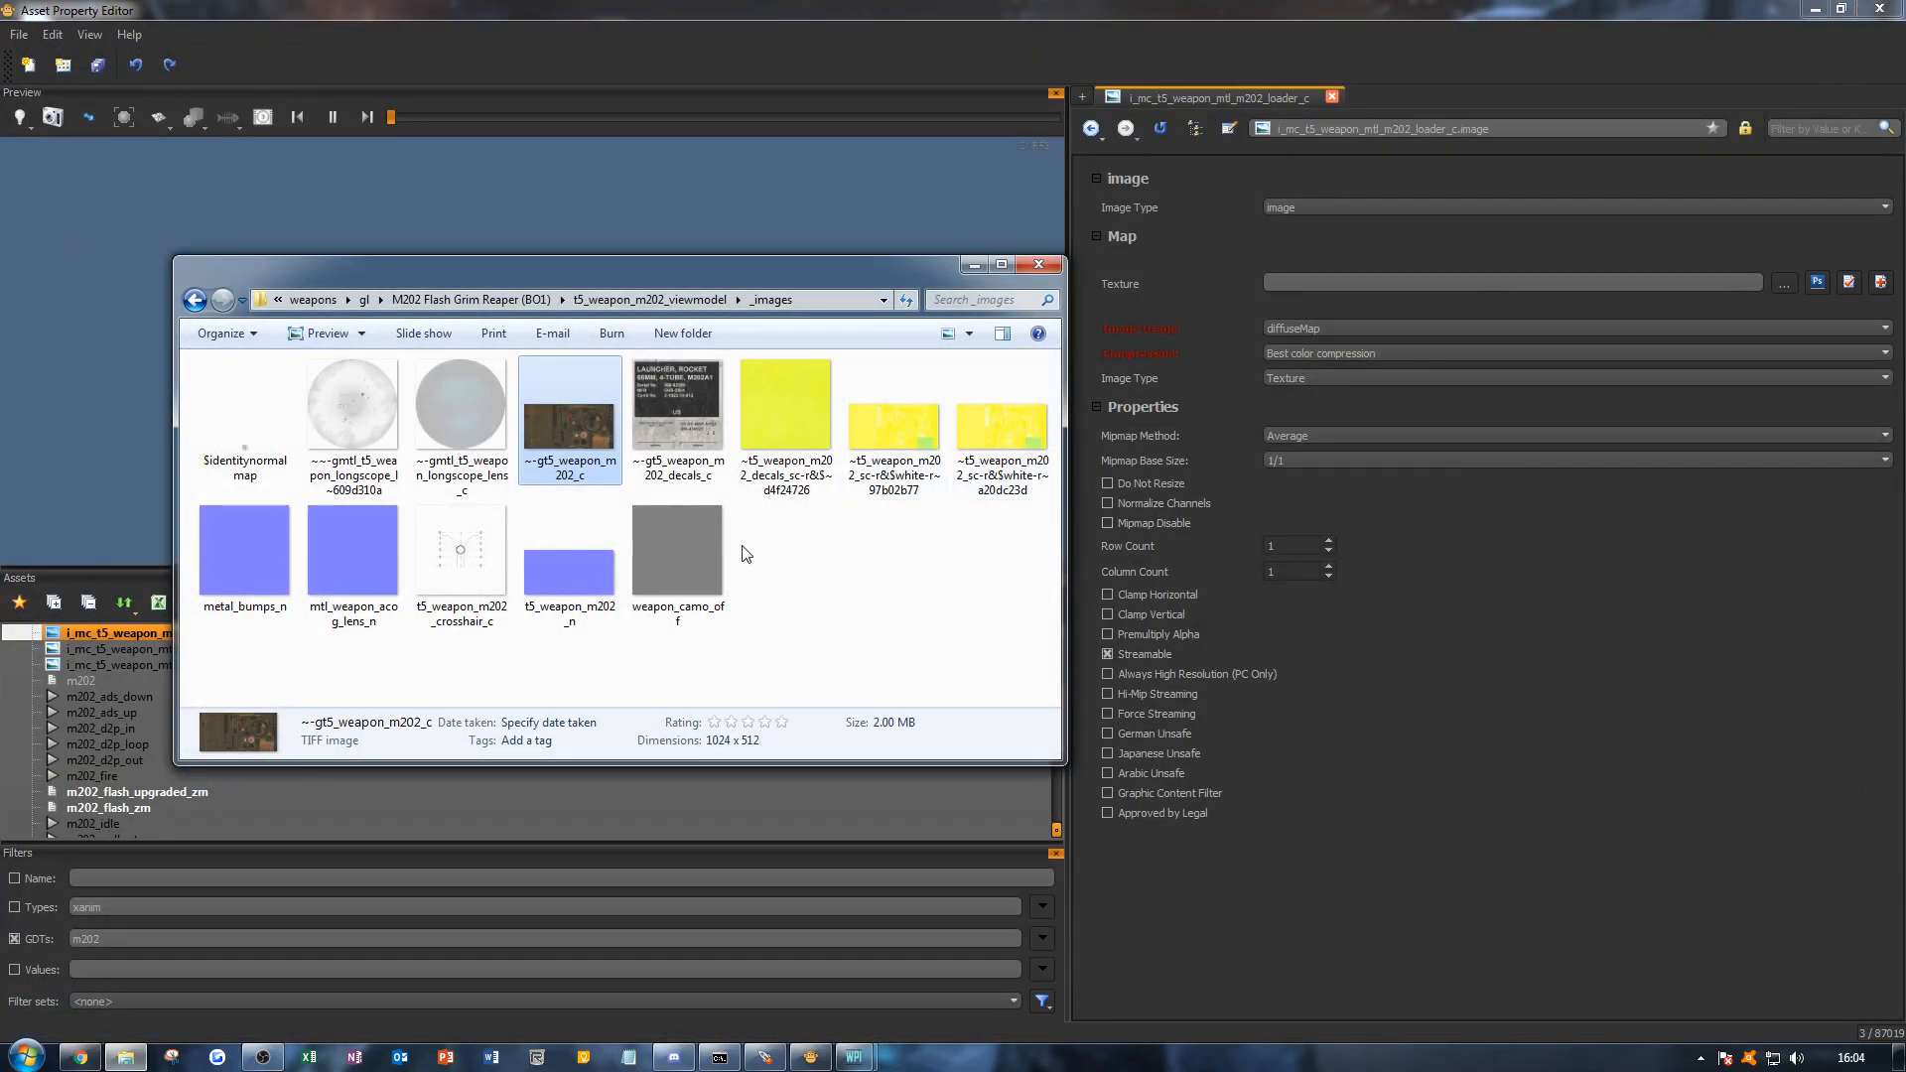
{"action": "left_click_drag", "start_coordinate": [736, 508], "coordinate": [1035, 616]}
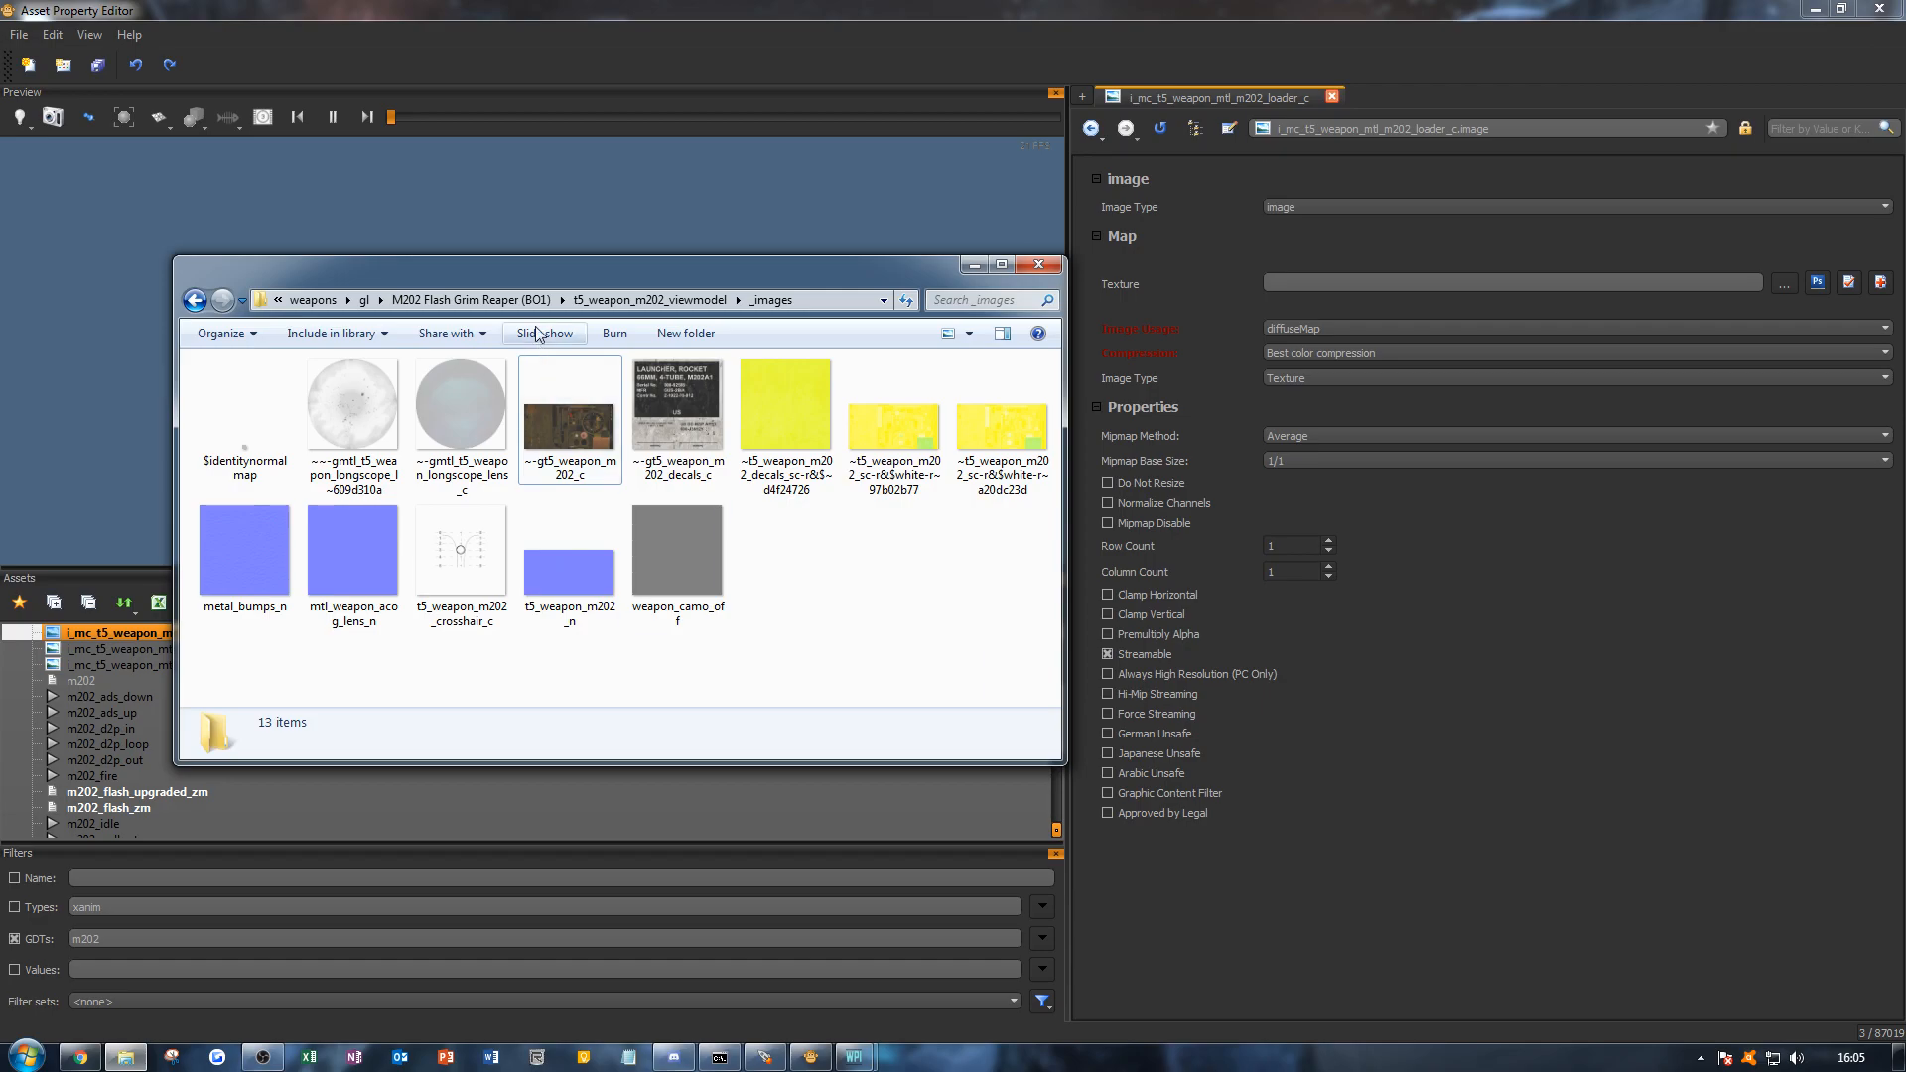
Step: Recheck the _images folder of t5_weapon_m202_rockets and inspect the texture ~-gt5_weapon_m202_insides_c
{"action": "left_click", "coordinate": [470, 299]}
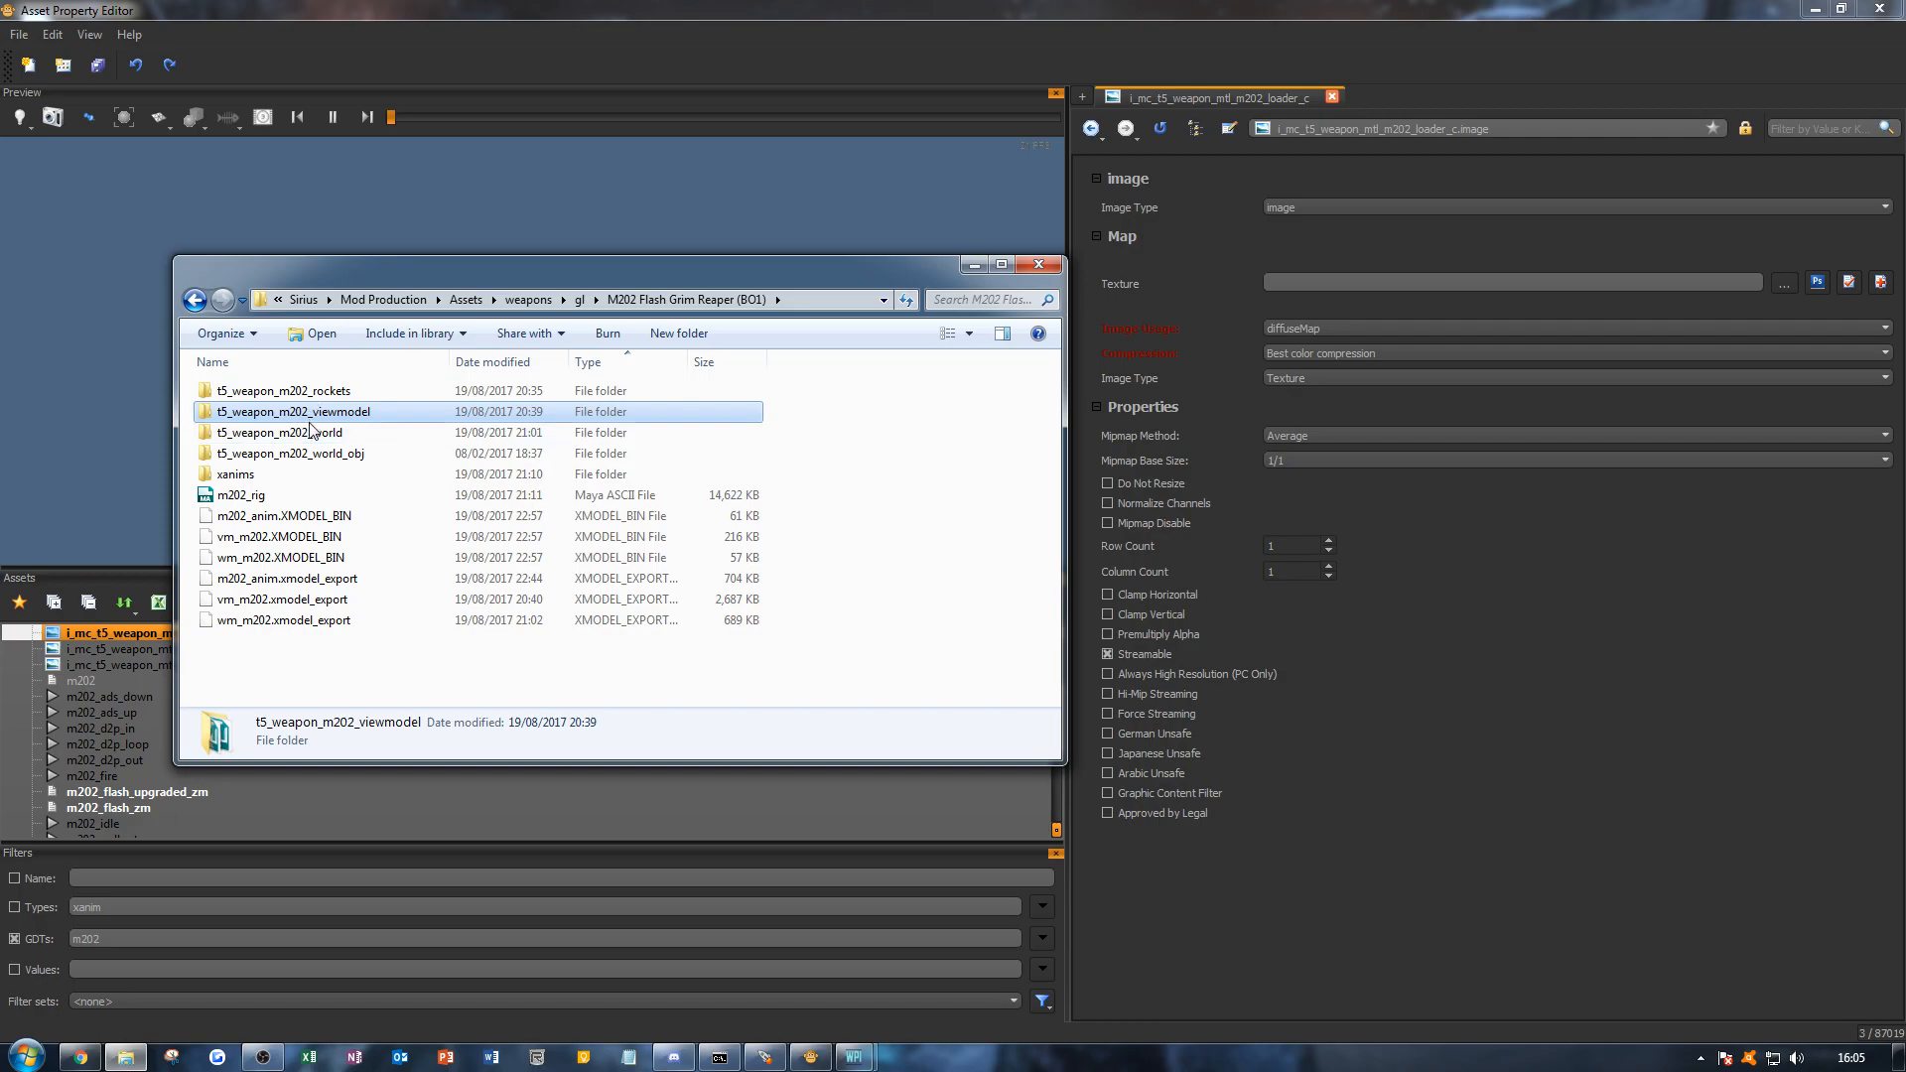
{"action": "double_click", "coordinate": [323, 393]}
{"action": "double_click", "coordinate": [322, 393]}
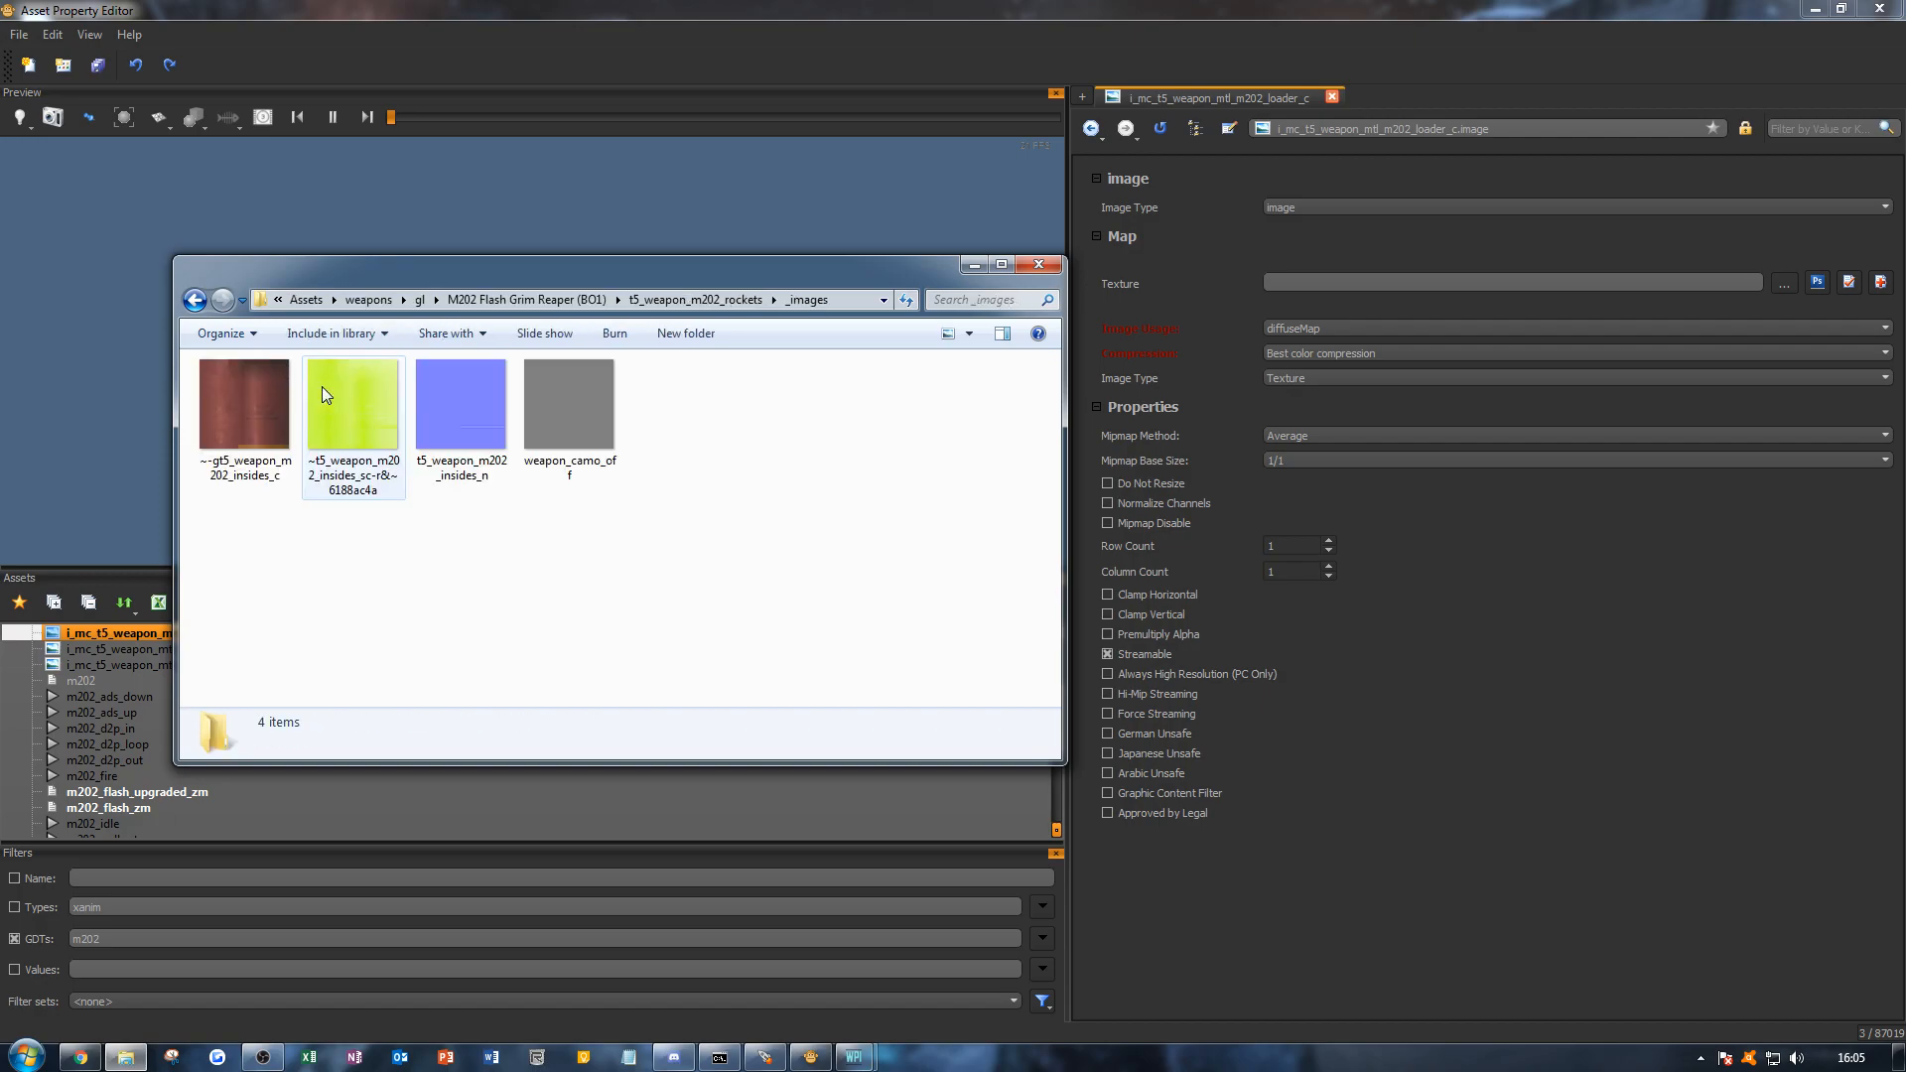
{"action": "left_click", "coordinate": [289, 399]}
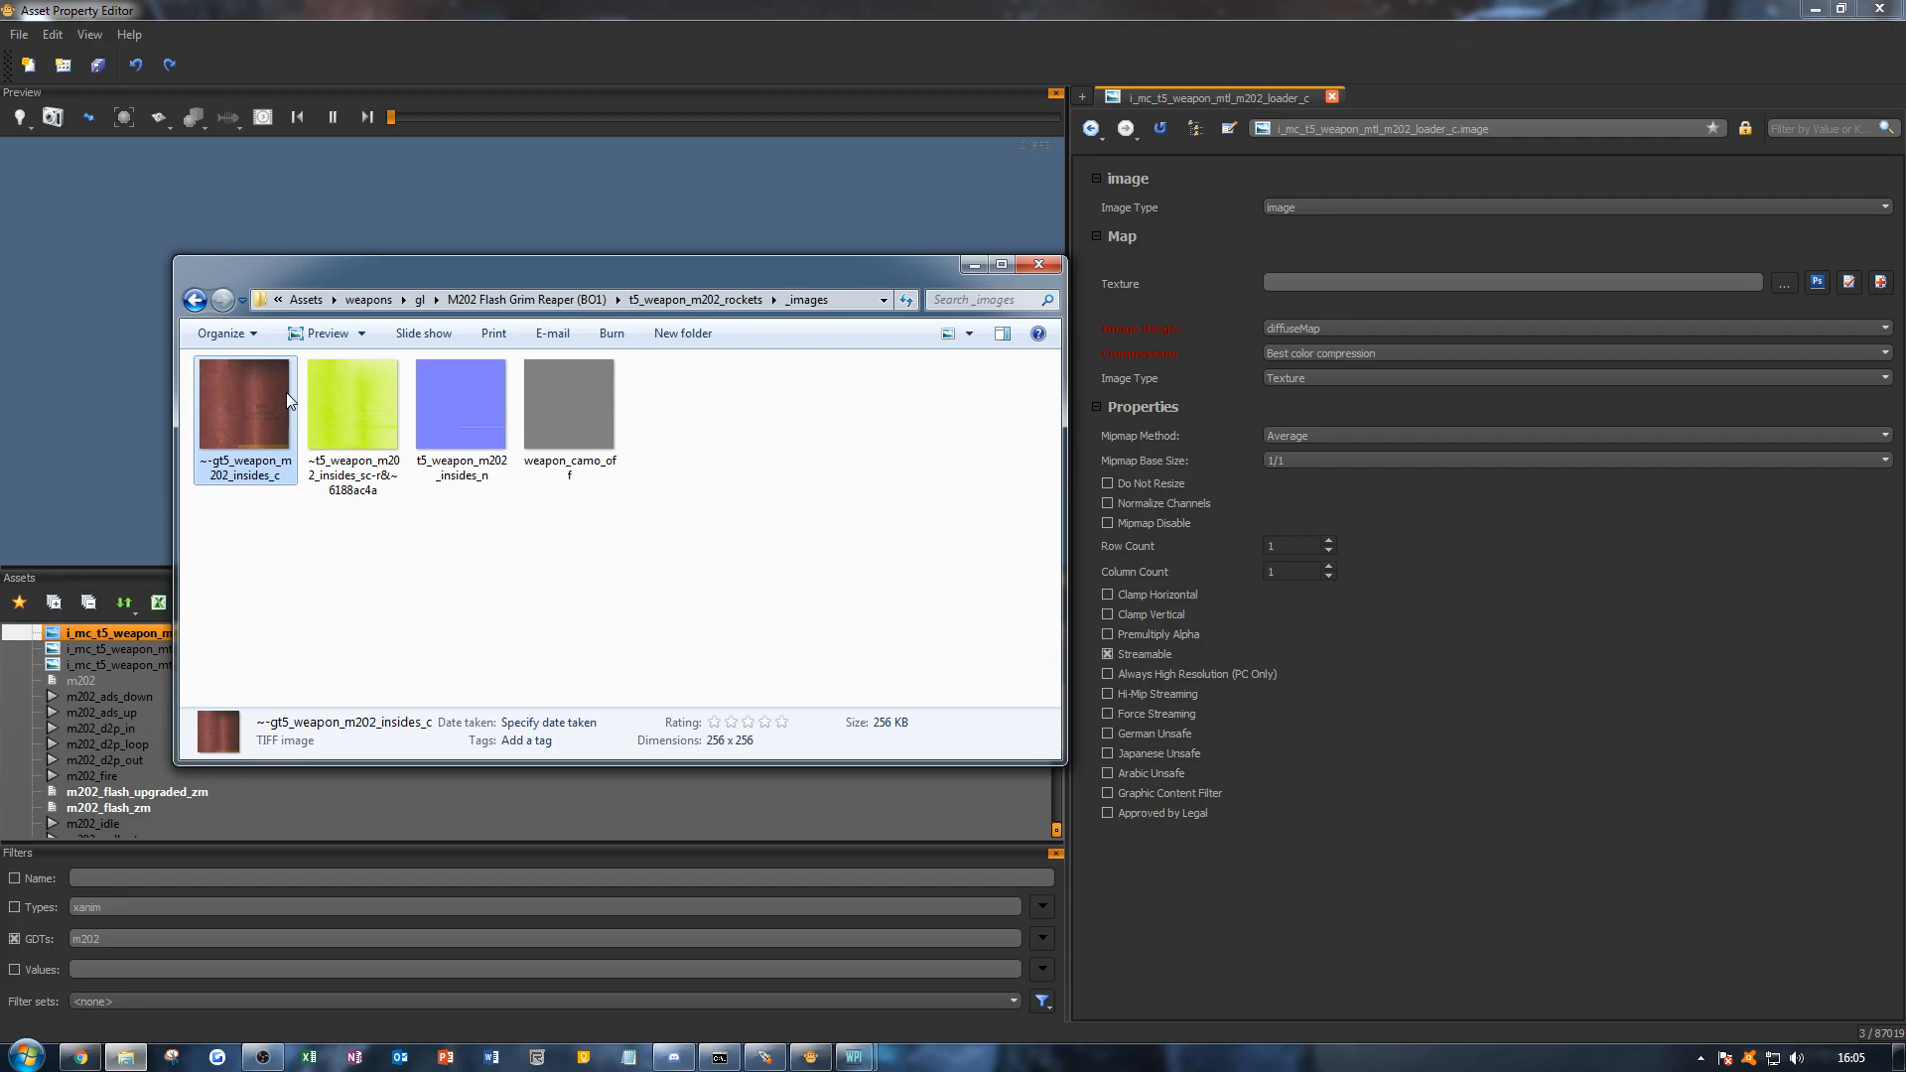
{"action": "key", "text": "BackSpace"}
{"action": "key", "text": "BackSpace"}
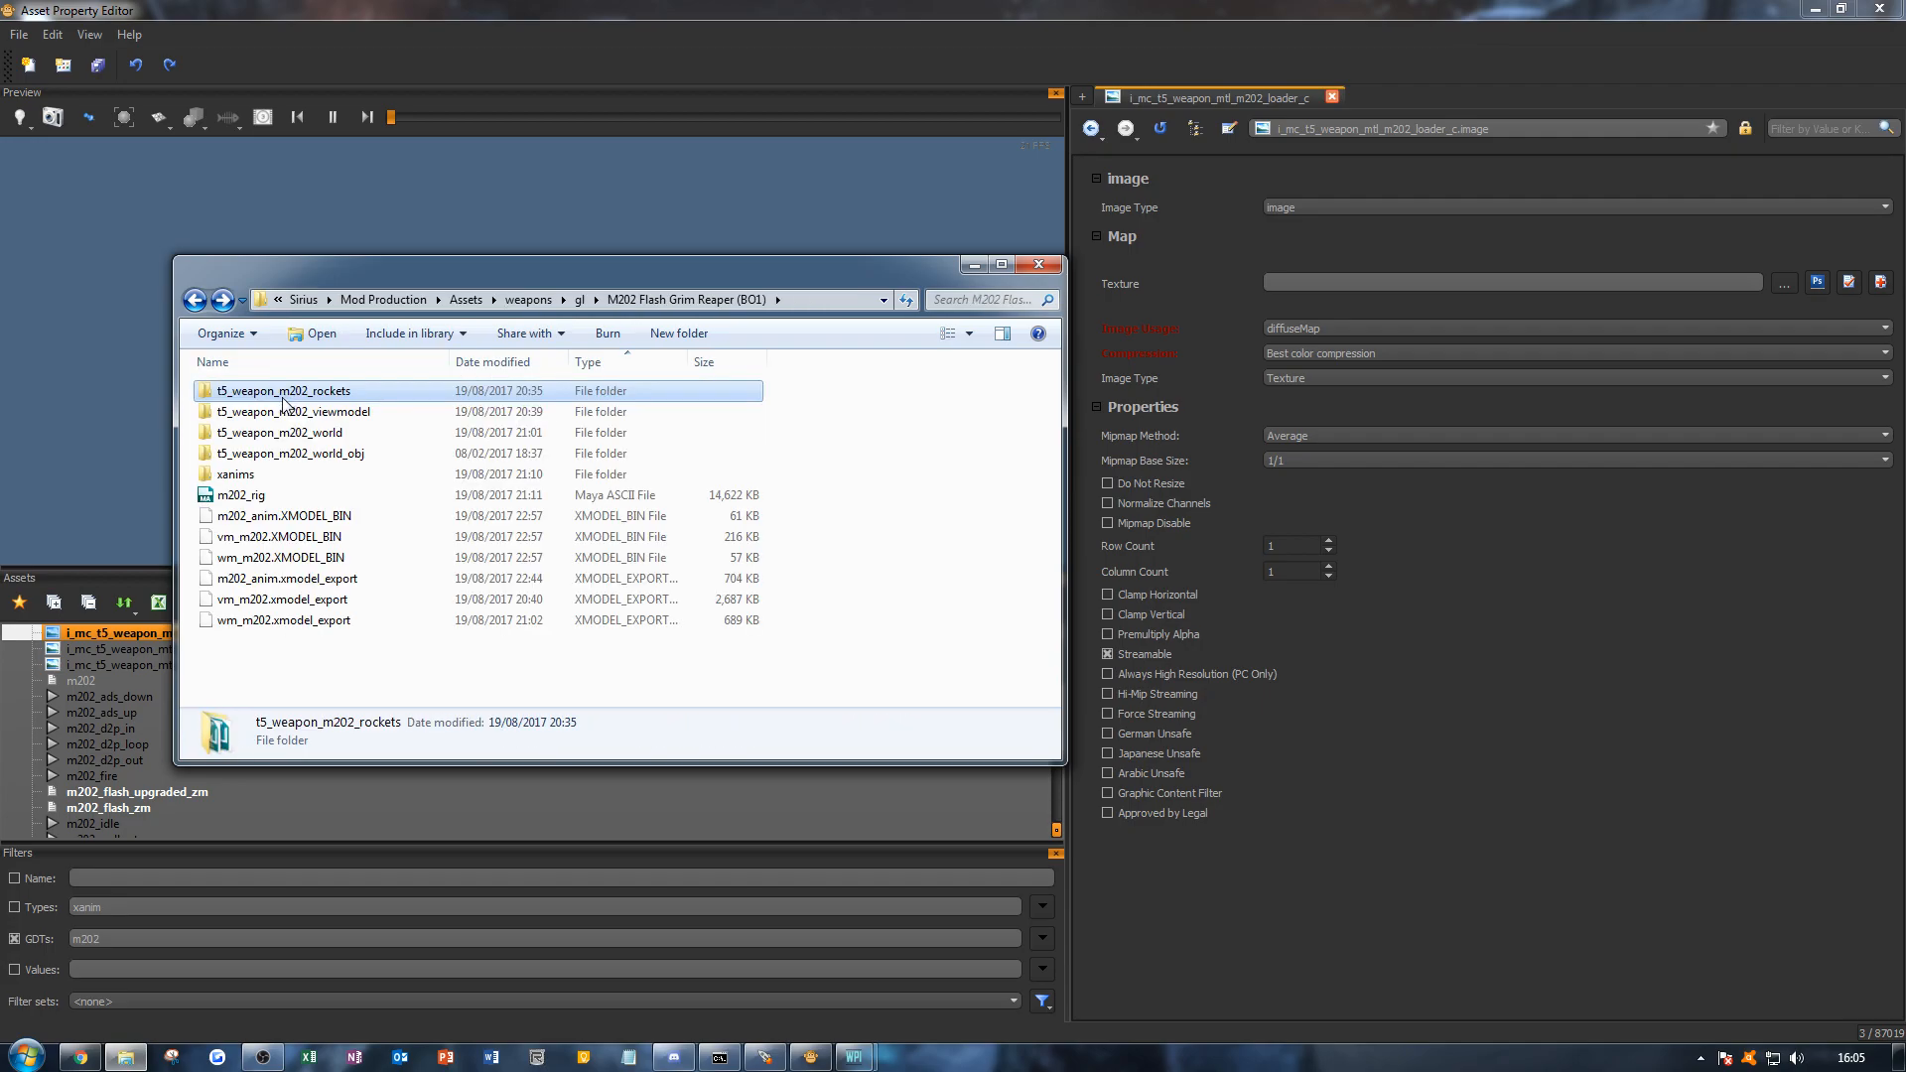
Step: Browse the _images folder of t5_weapon_m202_world and view the texture ~-gt5_weapon_m202_c at full size
{"action": "double_click", "coordinate": [288, 433]}
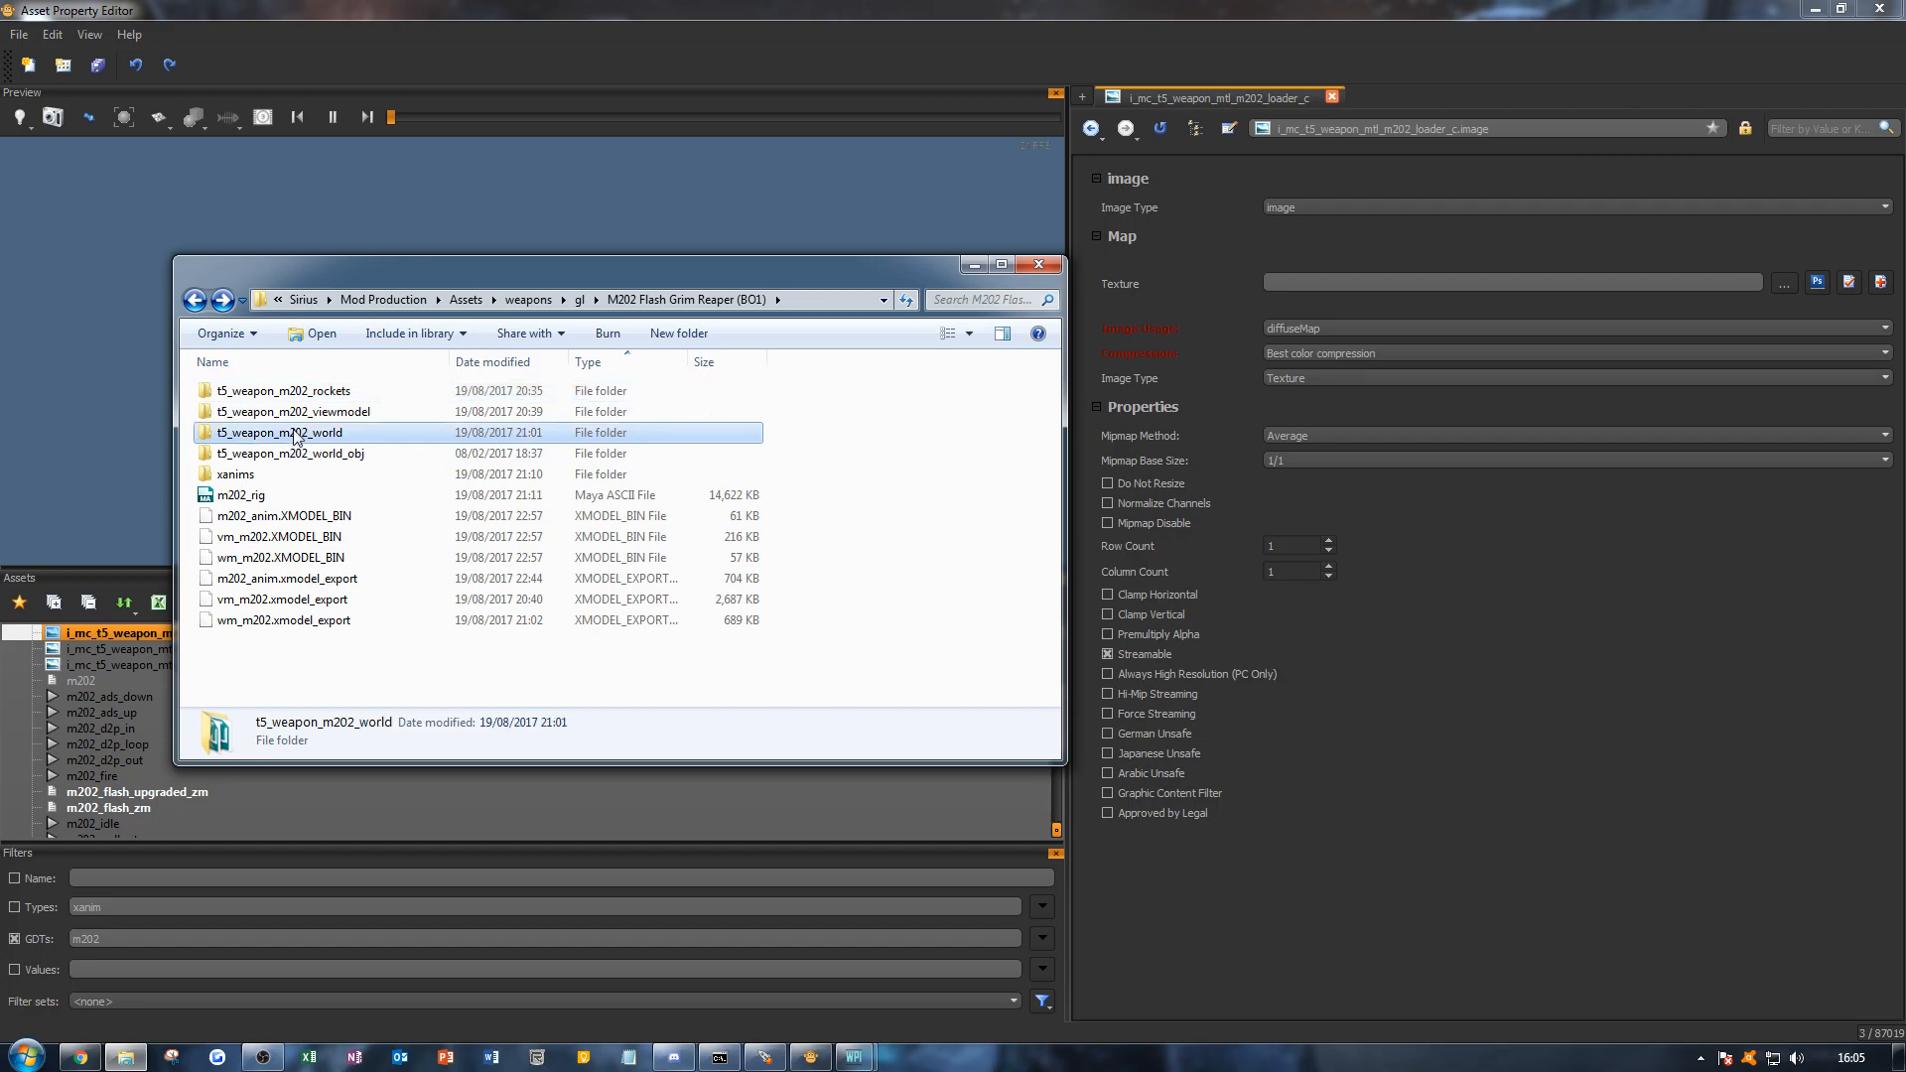
{"action": "left_click", "coordinate": [284, 390]}
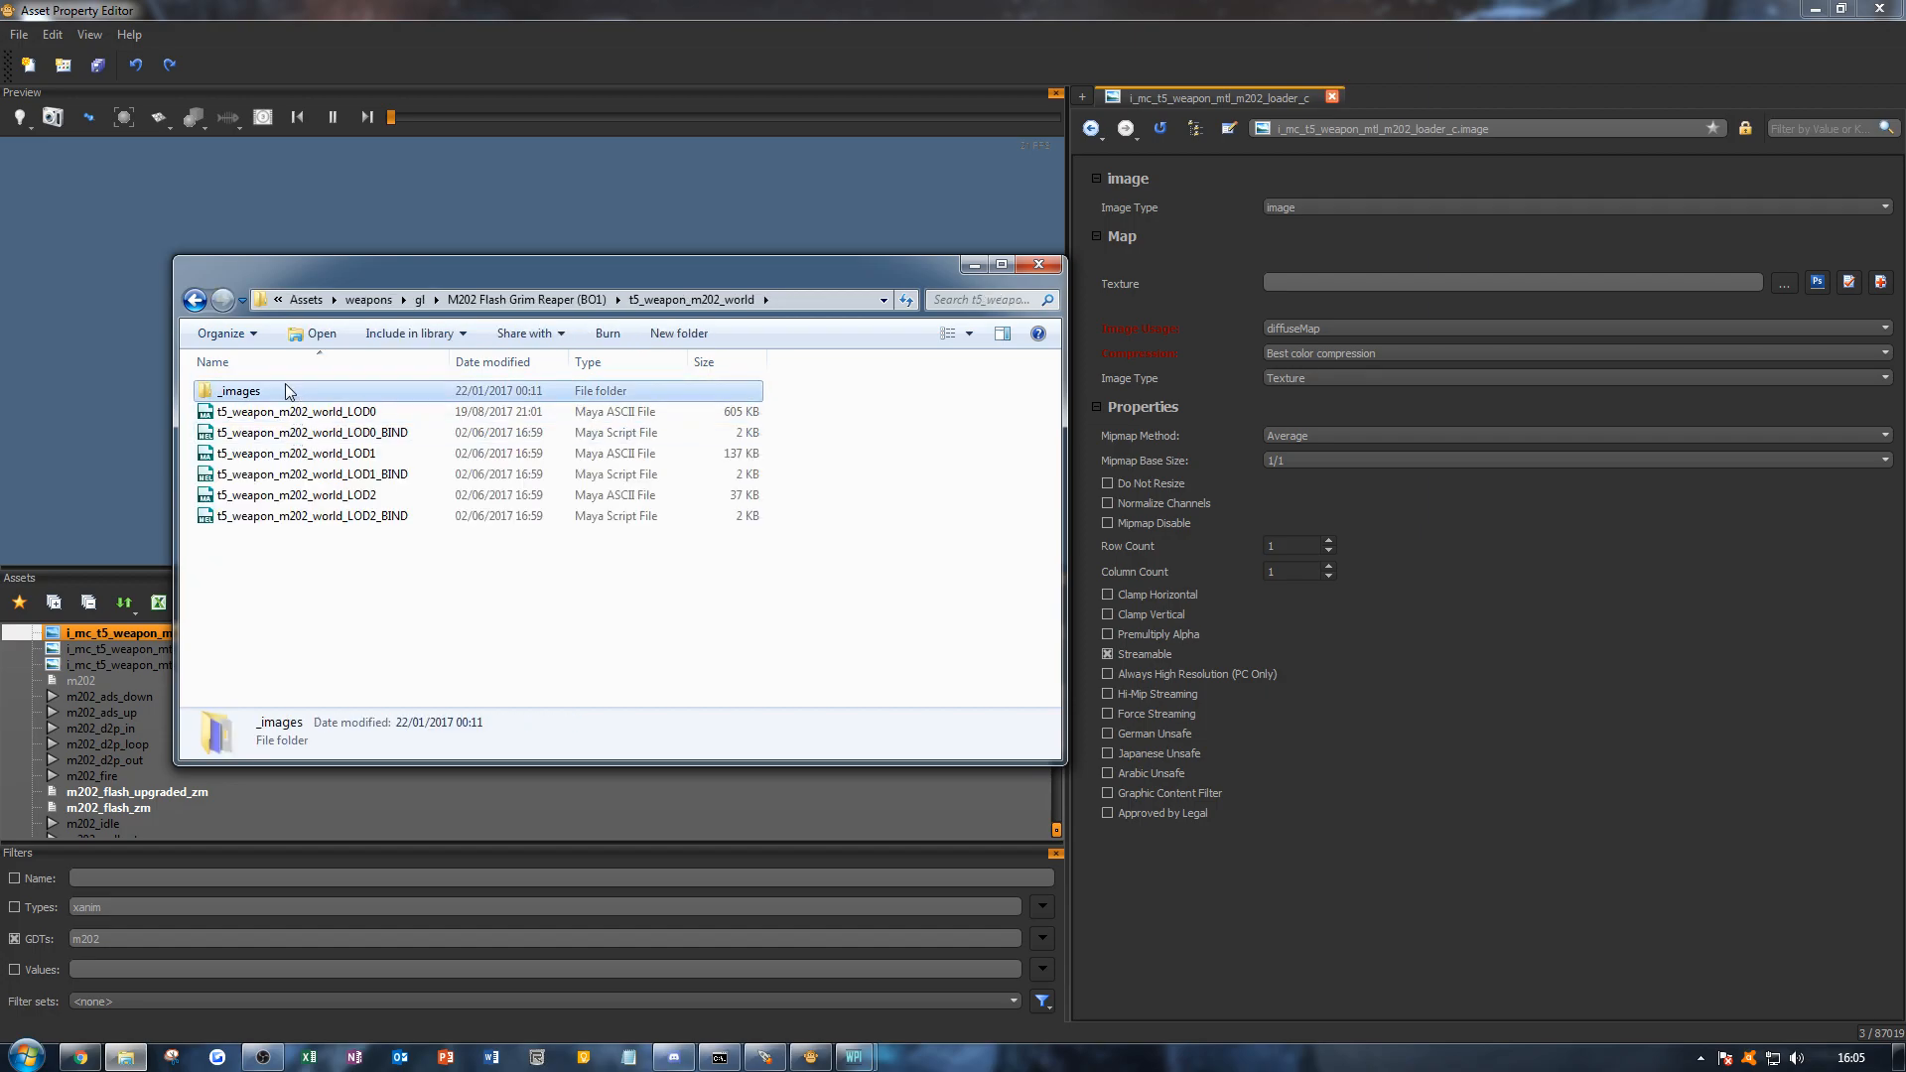
{"action": "double_click", "coordinate": [285, 387]}
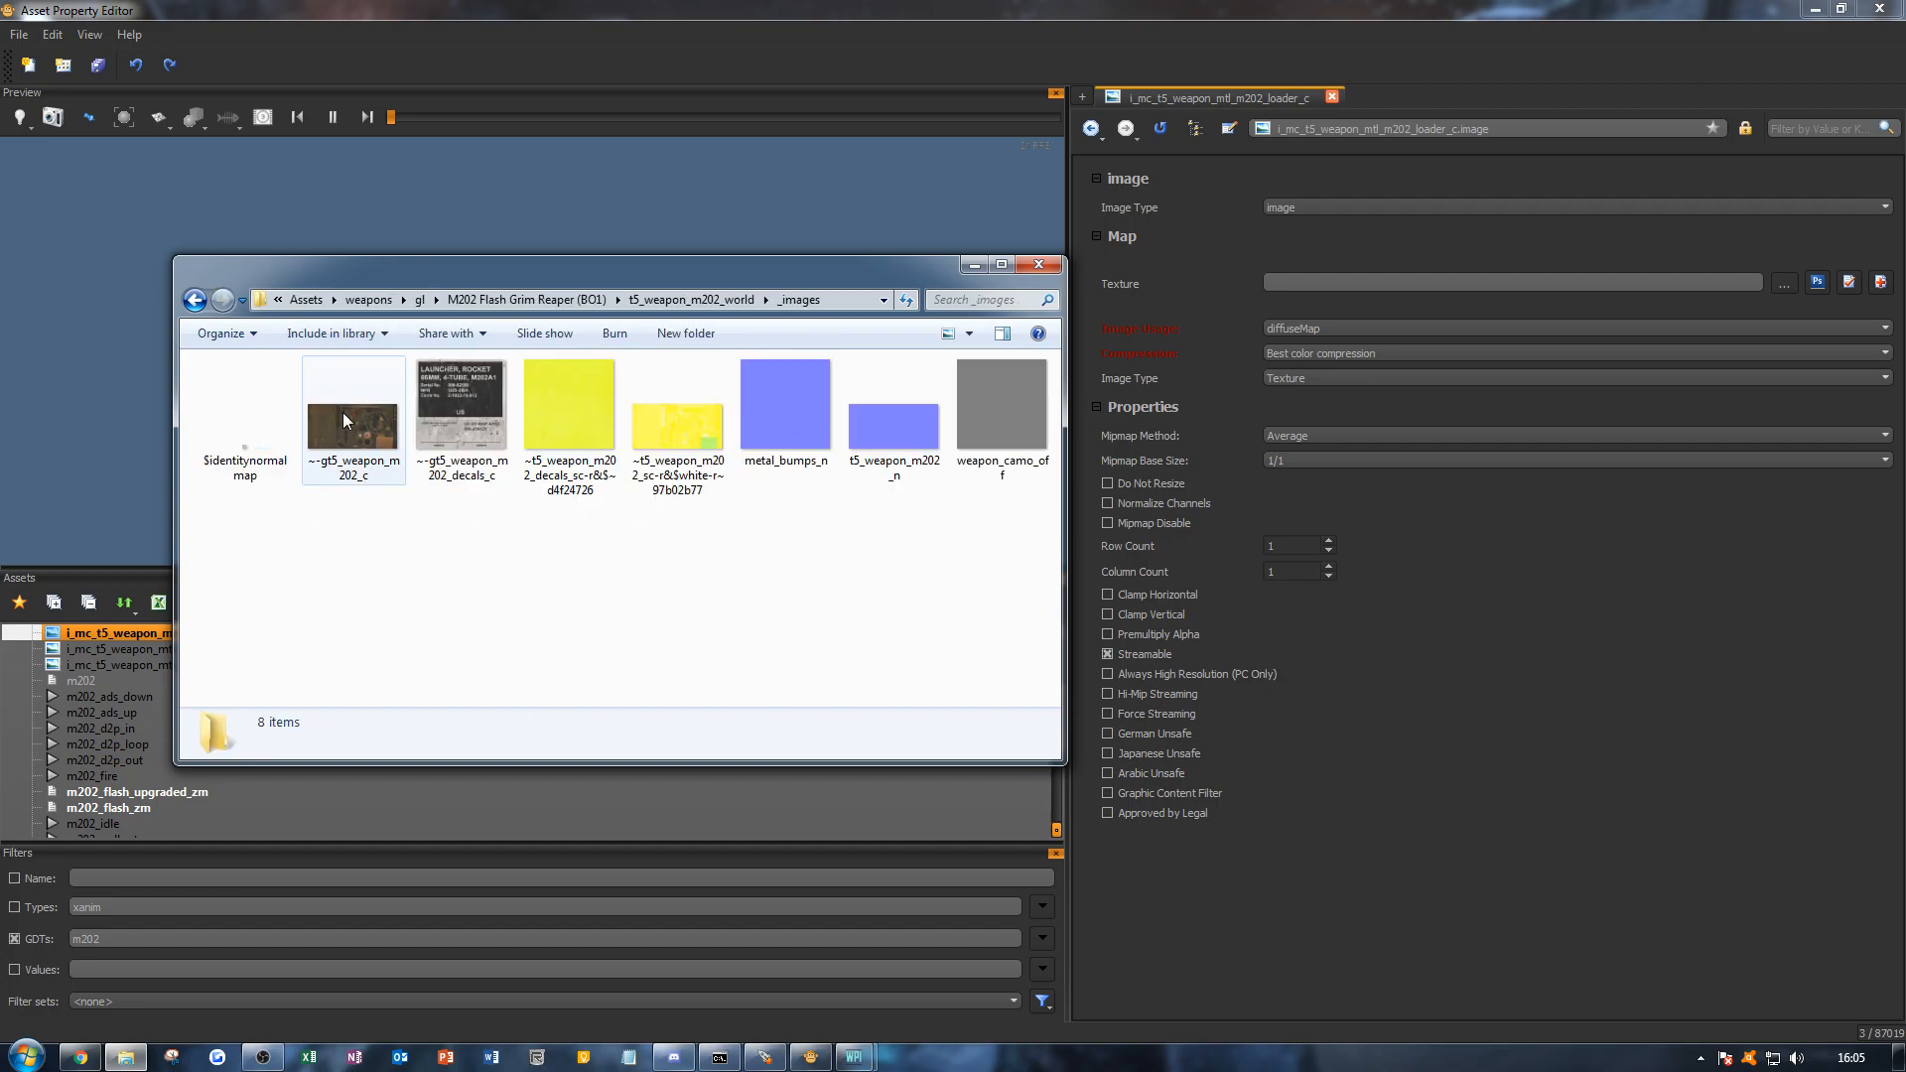
{"action": "left_click", "coordinate": [343, 419]}
{"action": "double_click", "coordinate": [342, 413]}
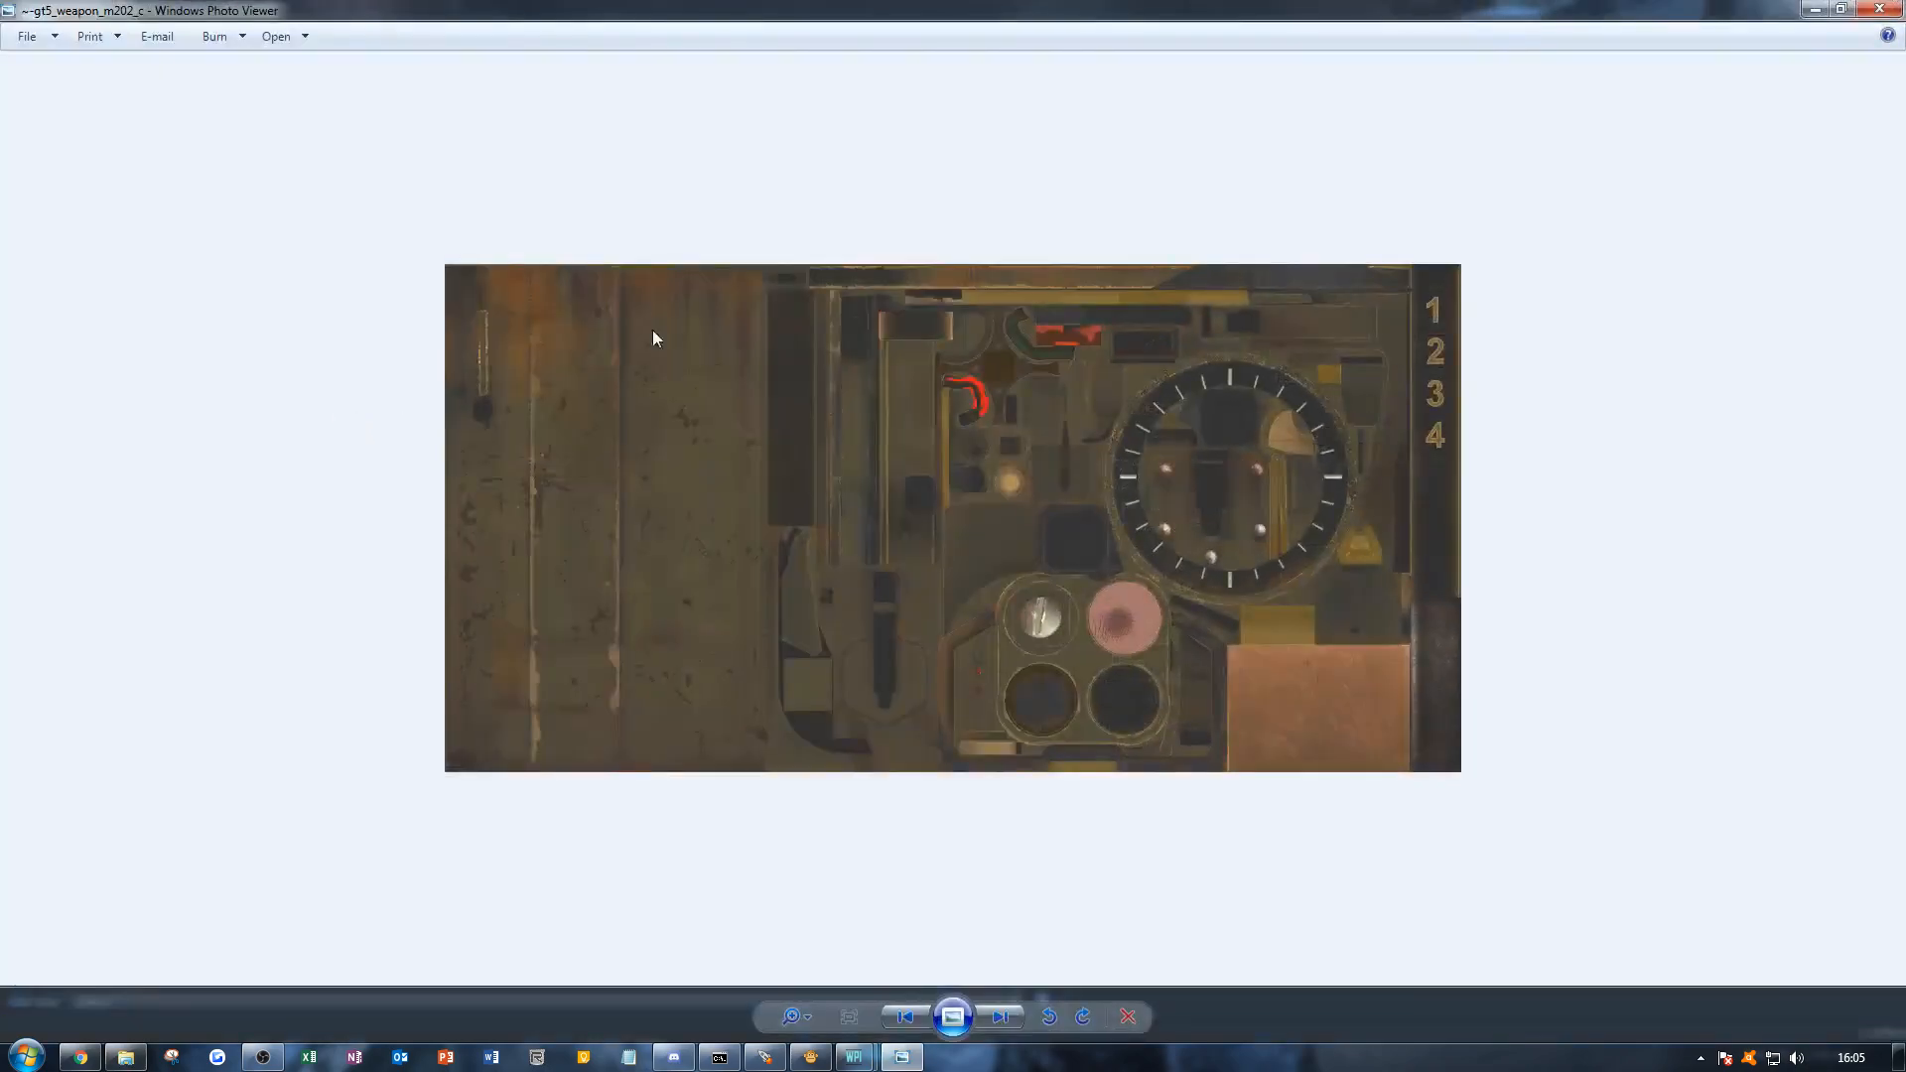
{"action": "key", "text": "alt+F4"}
{"action": "left_click", "coordinate": [684, 576]}
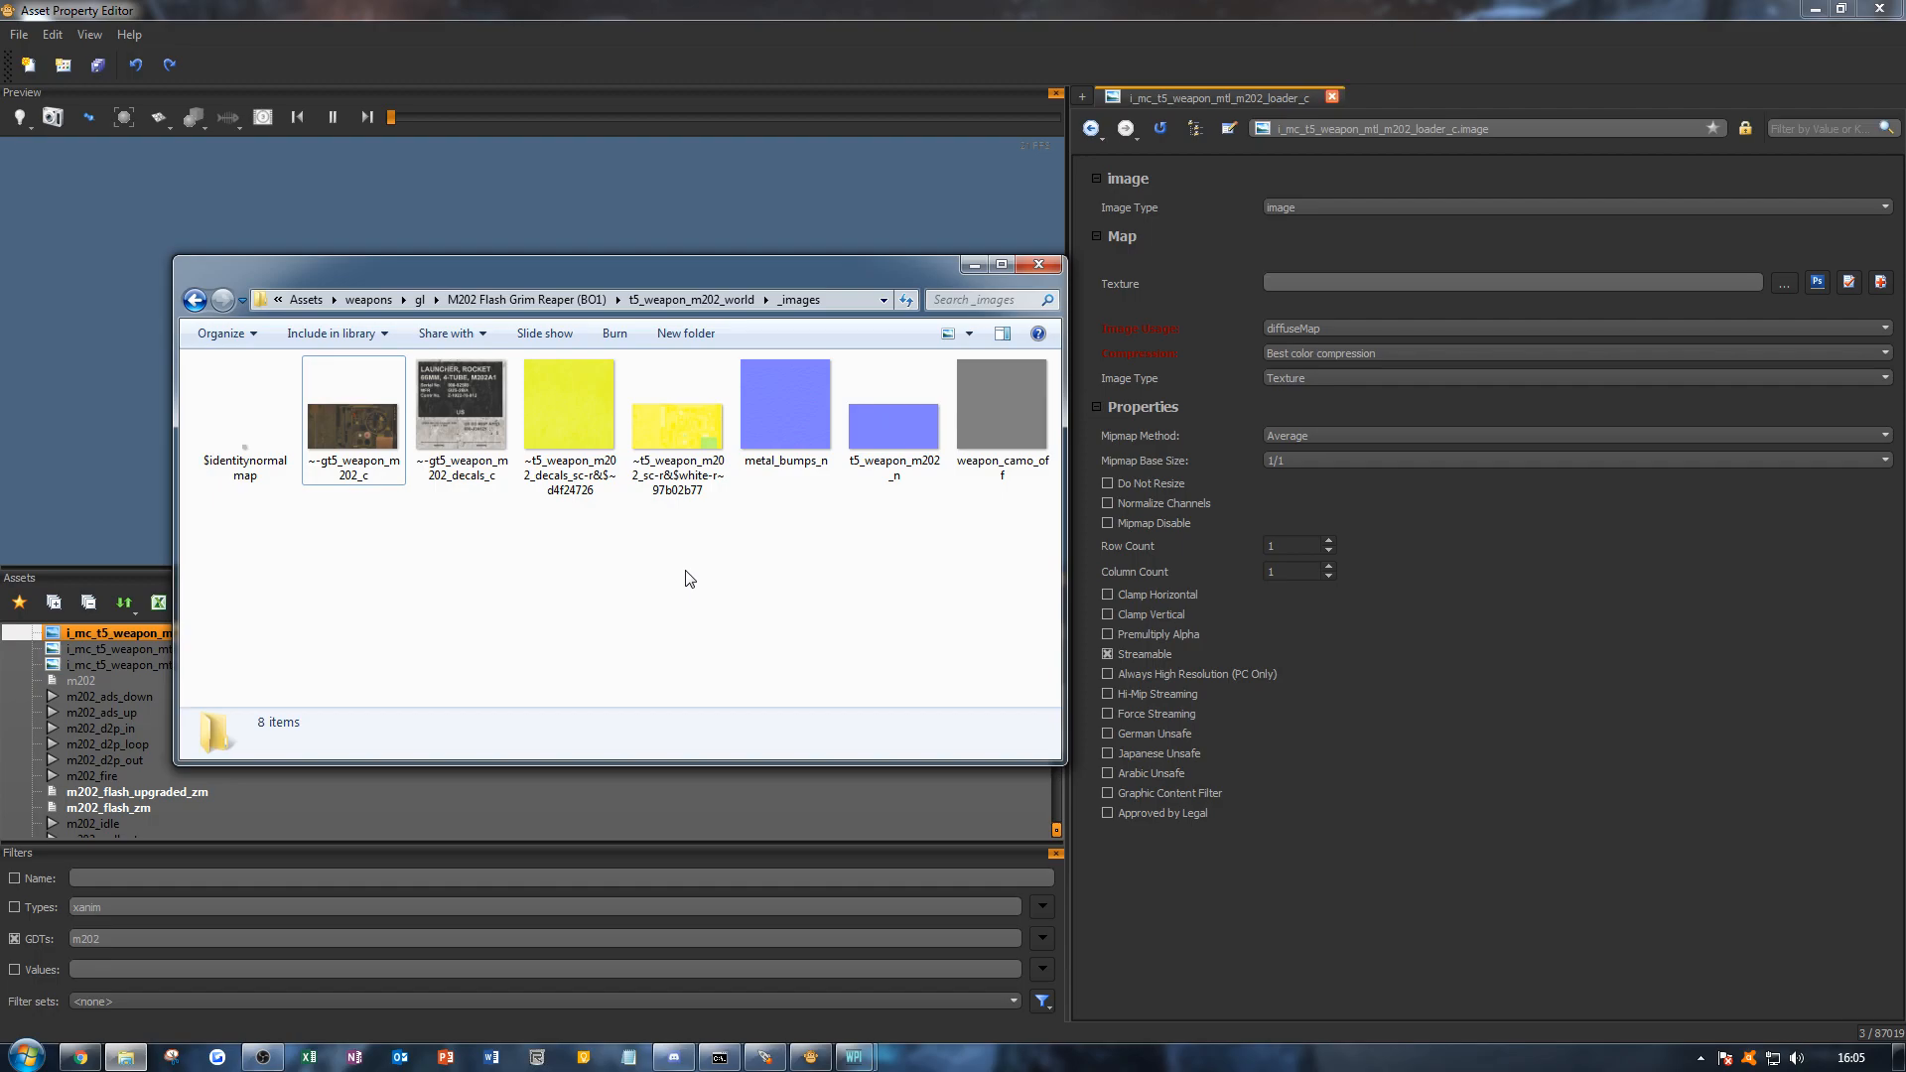
{"action": "left_click", "coordinate": [975, 265]}
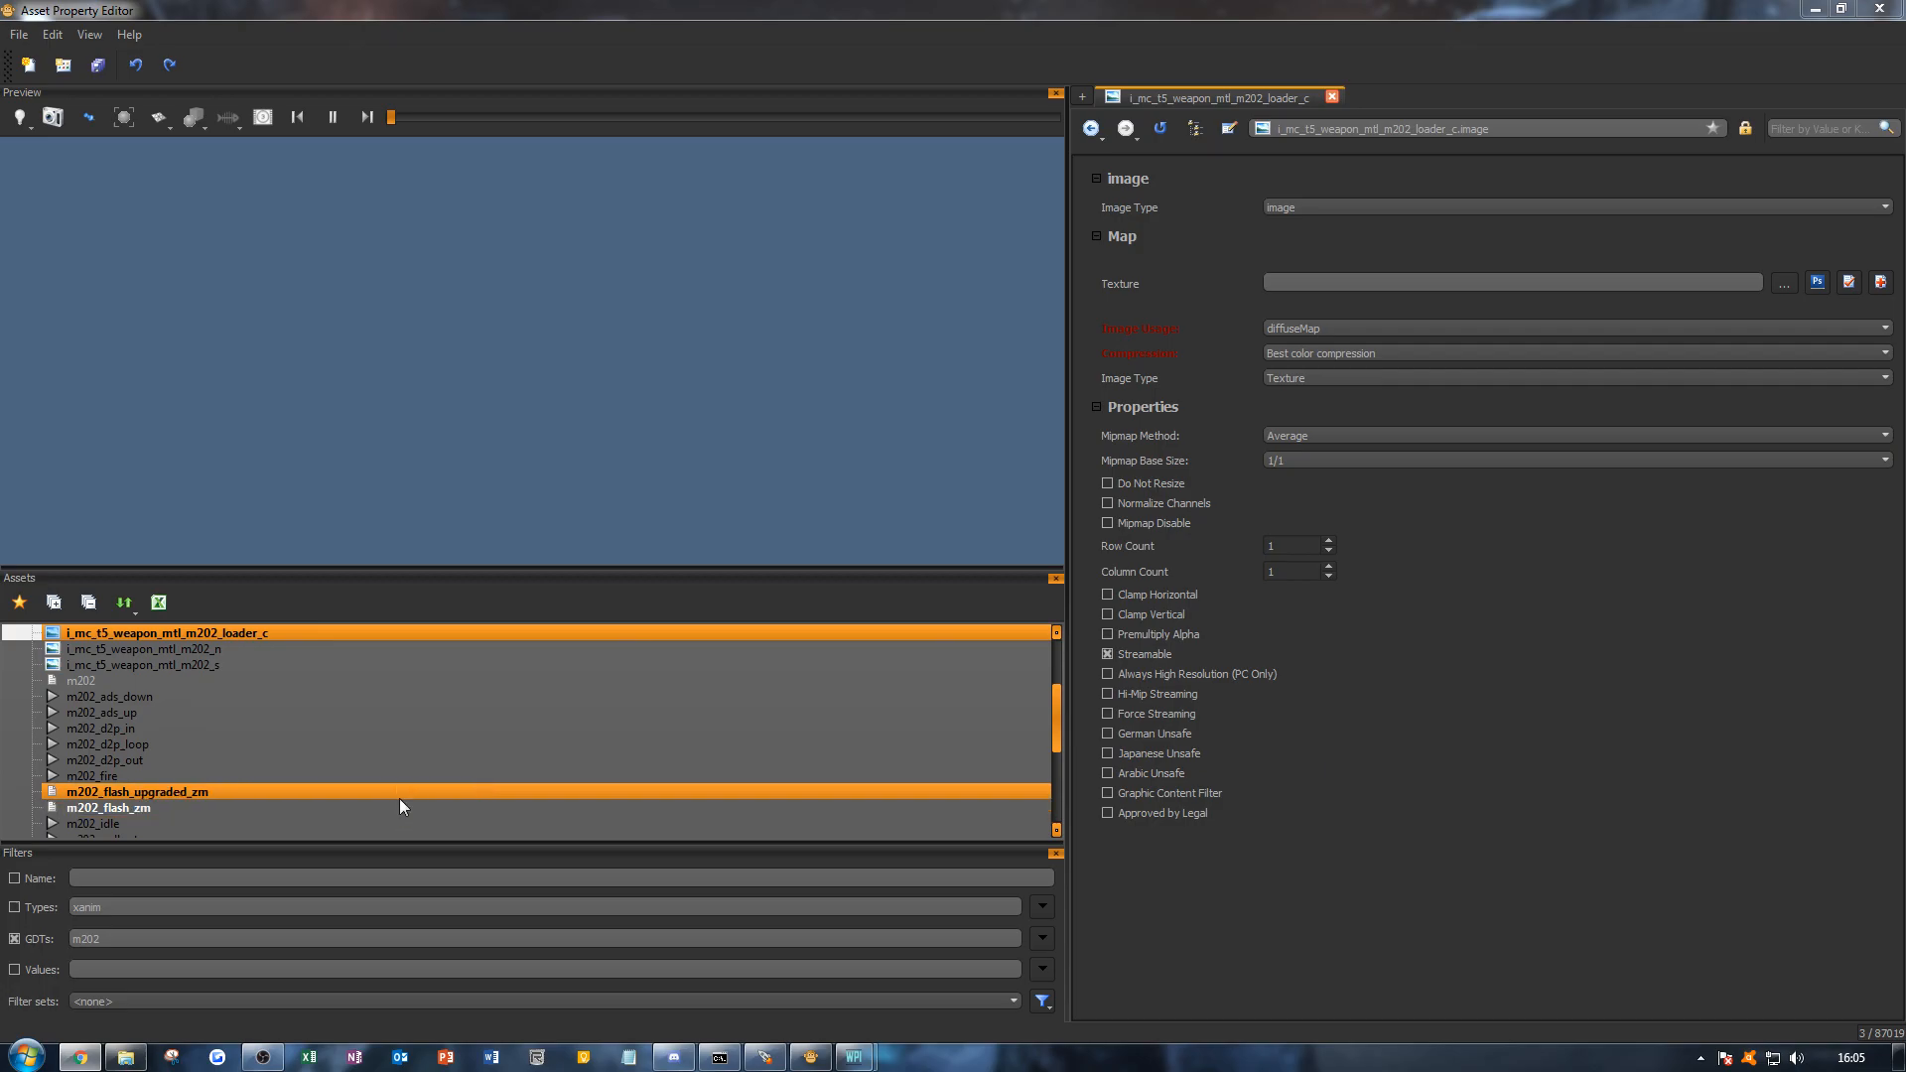
{"action": "left_click", "coordinate": [1784, 285]}
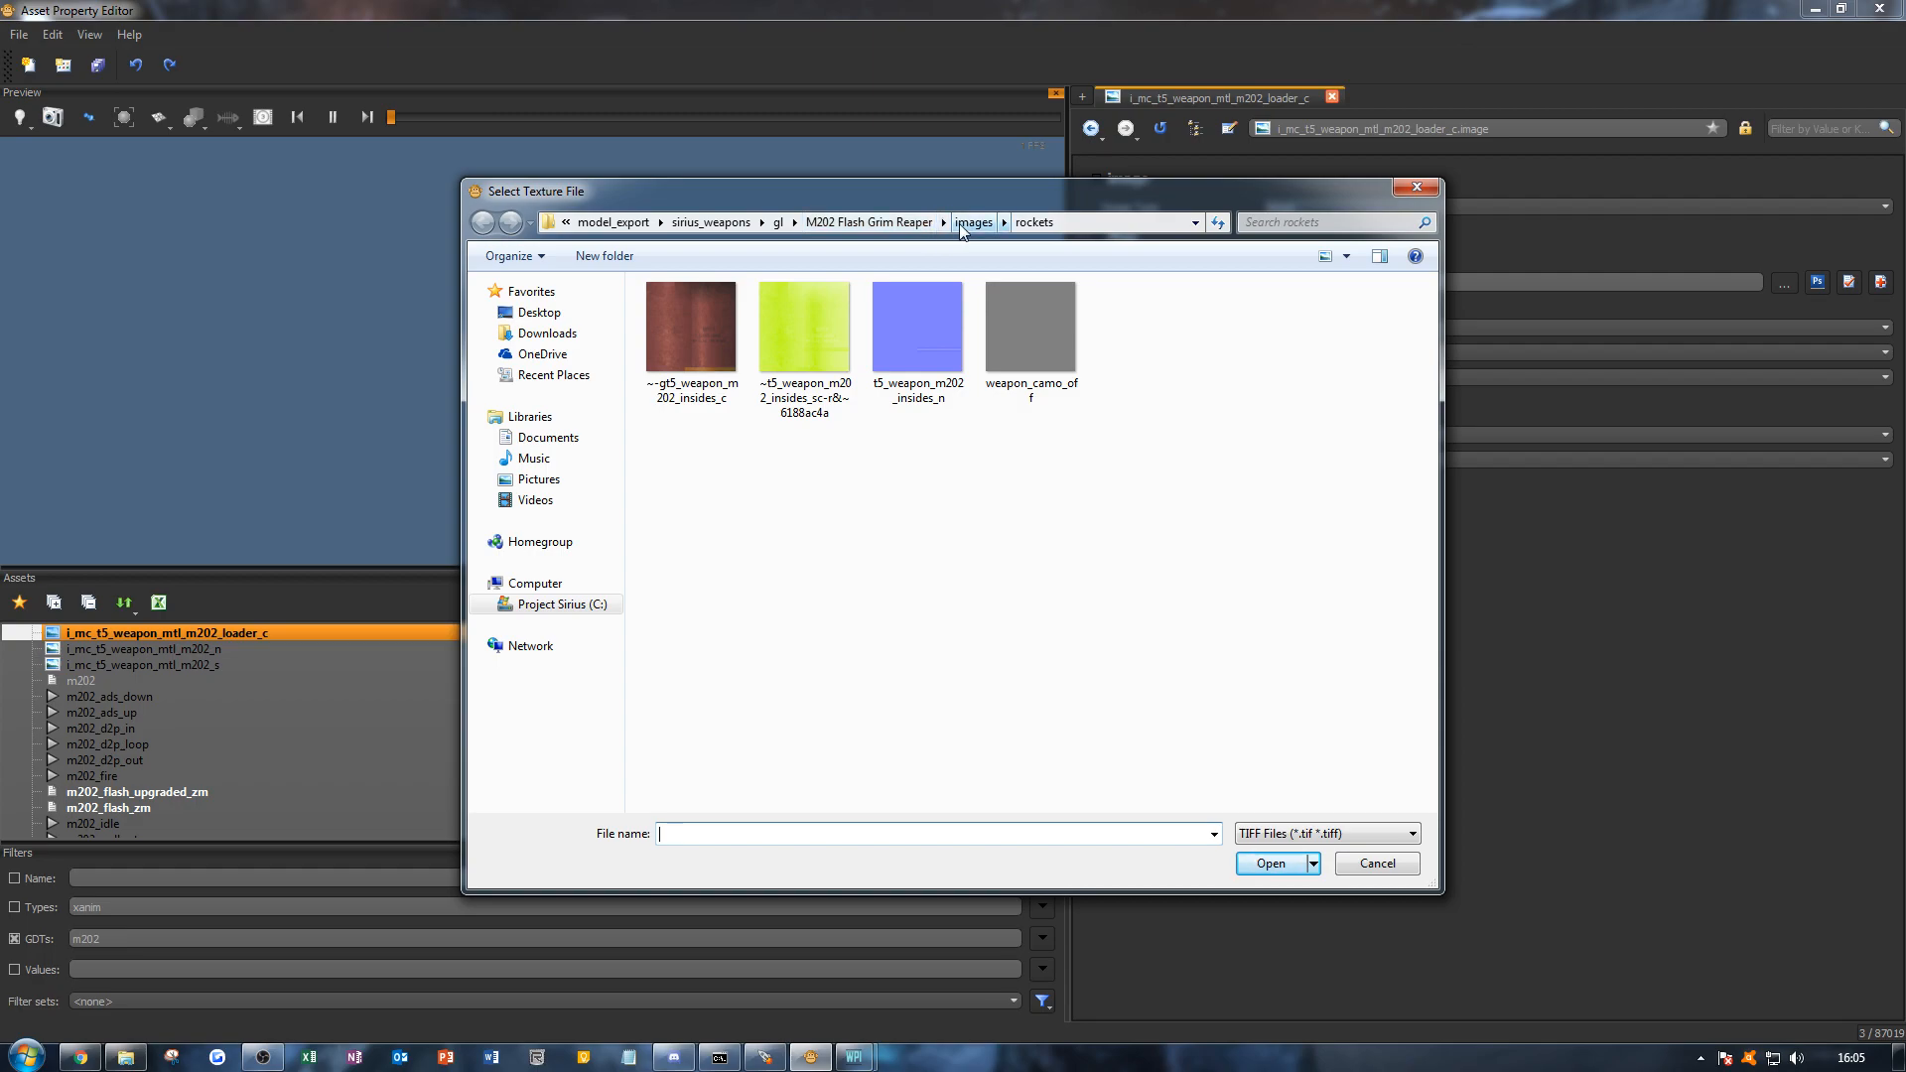
{"action": "left_click", "coordinate": [899, 222]}
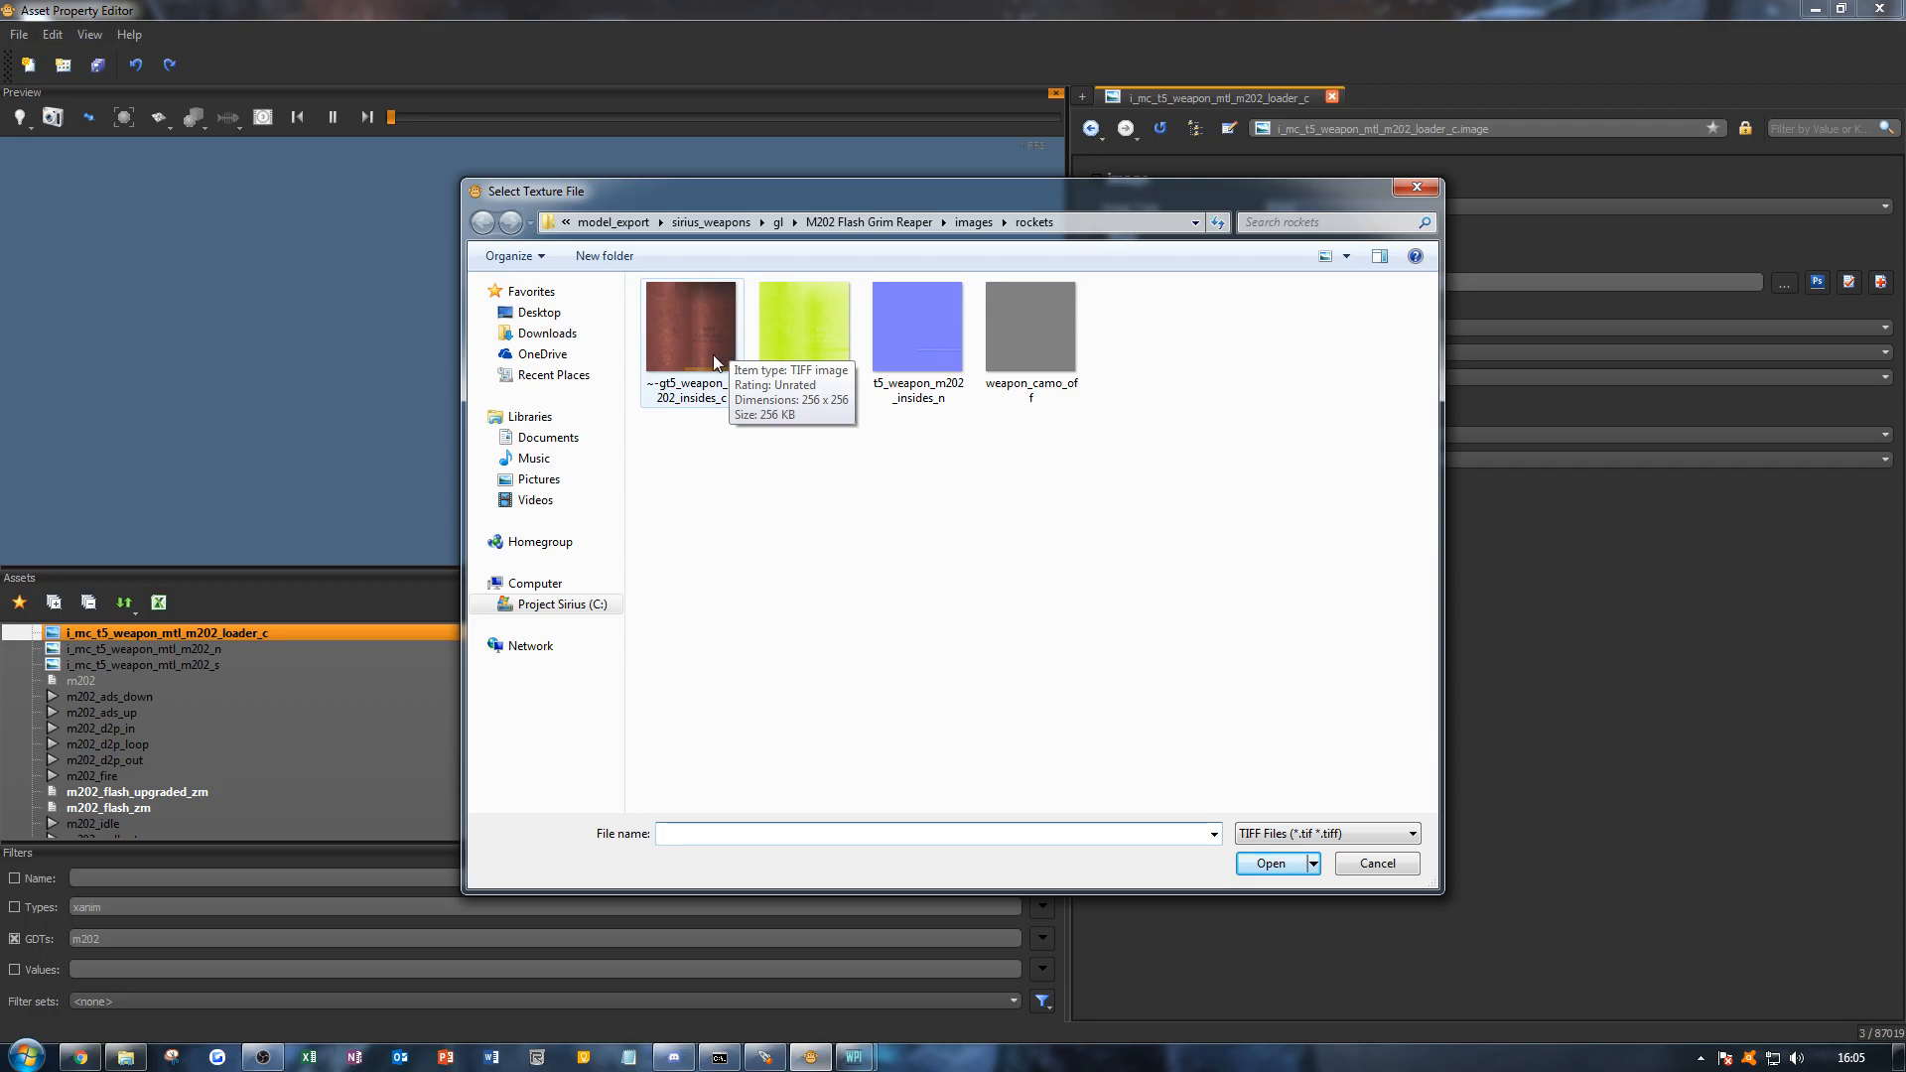
{"action": "left_click", "coordinate": [1414, 189]}
Step: Preview the vm_m202 model and examine its loader section from several angles along with its material list
{"action": "left_click", "coordinate": [224, 777]}
{"action": "scroll", "coordinate": [218, 792], "scroll_direction": "down", "scroll_amount": 5}
{"action": "left_click", "coordinate": [184, 824]}
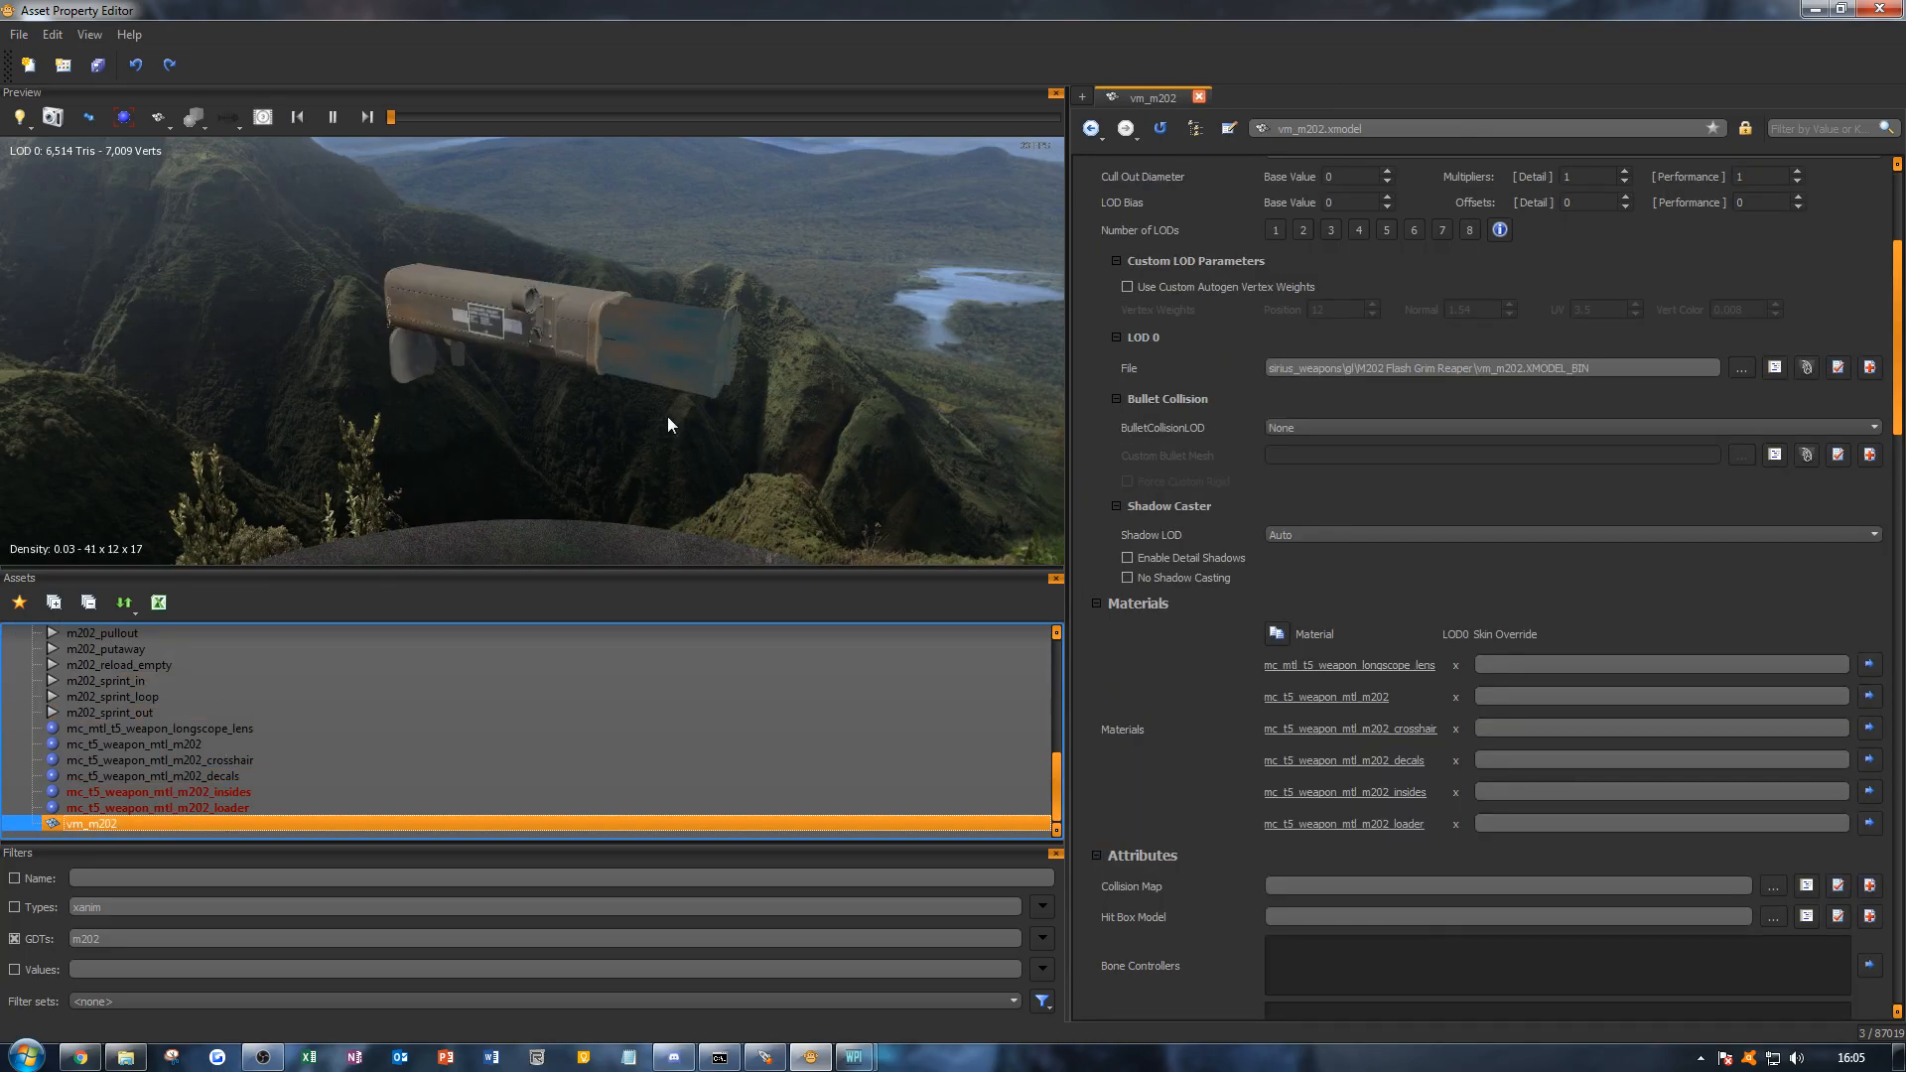
{"action": "mouse_move", "coordinate": [666, 377]}
{"action": "left_mouse_down", "text": "alt"}
{"action": "mouse_move", "coordinate": [397, 382]}
{"action": "mouse_move", "coordinate": [486, 397]}
{"action": "mouse_move", "coordinate": [669, 365]}
{"action": "left_mouse_up", "text": "alt"}
{"action": "right_click_drag", "start_coordinate": [669, 365], "coordinate": [774, 365], "text": "alt"}
{"action": "middle_click_drag", "start_coordinate": [669, 365], "coordinate": [784, 372], "text": "alt"}
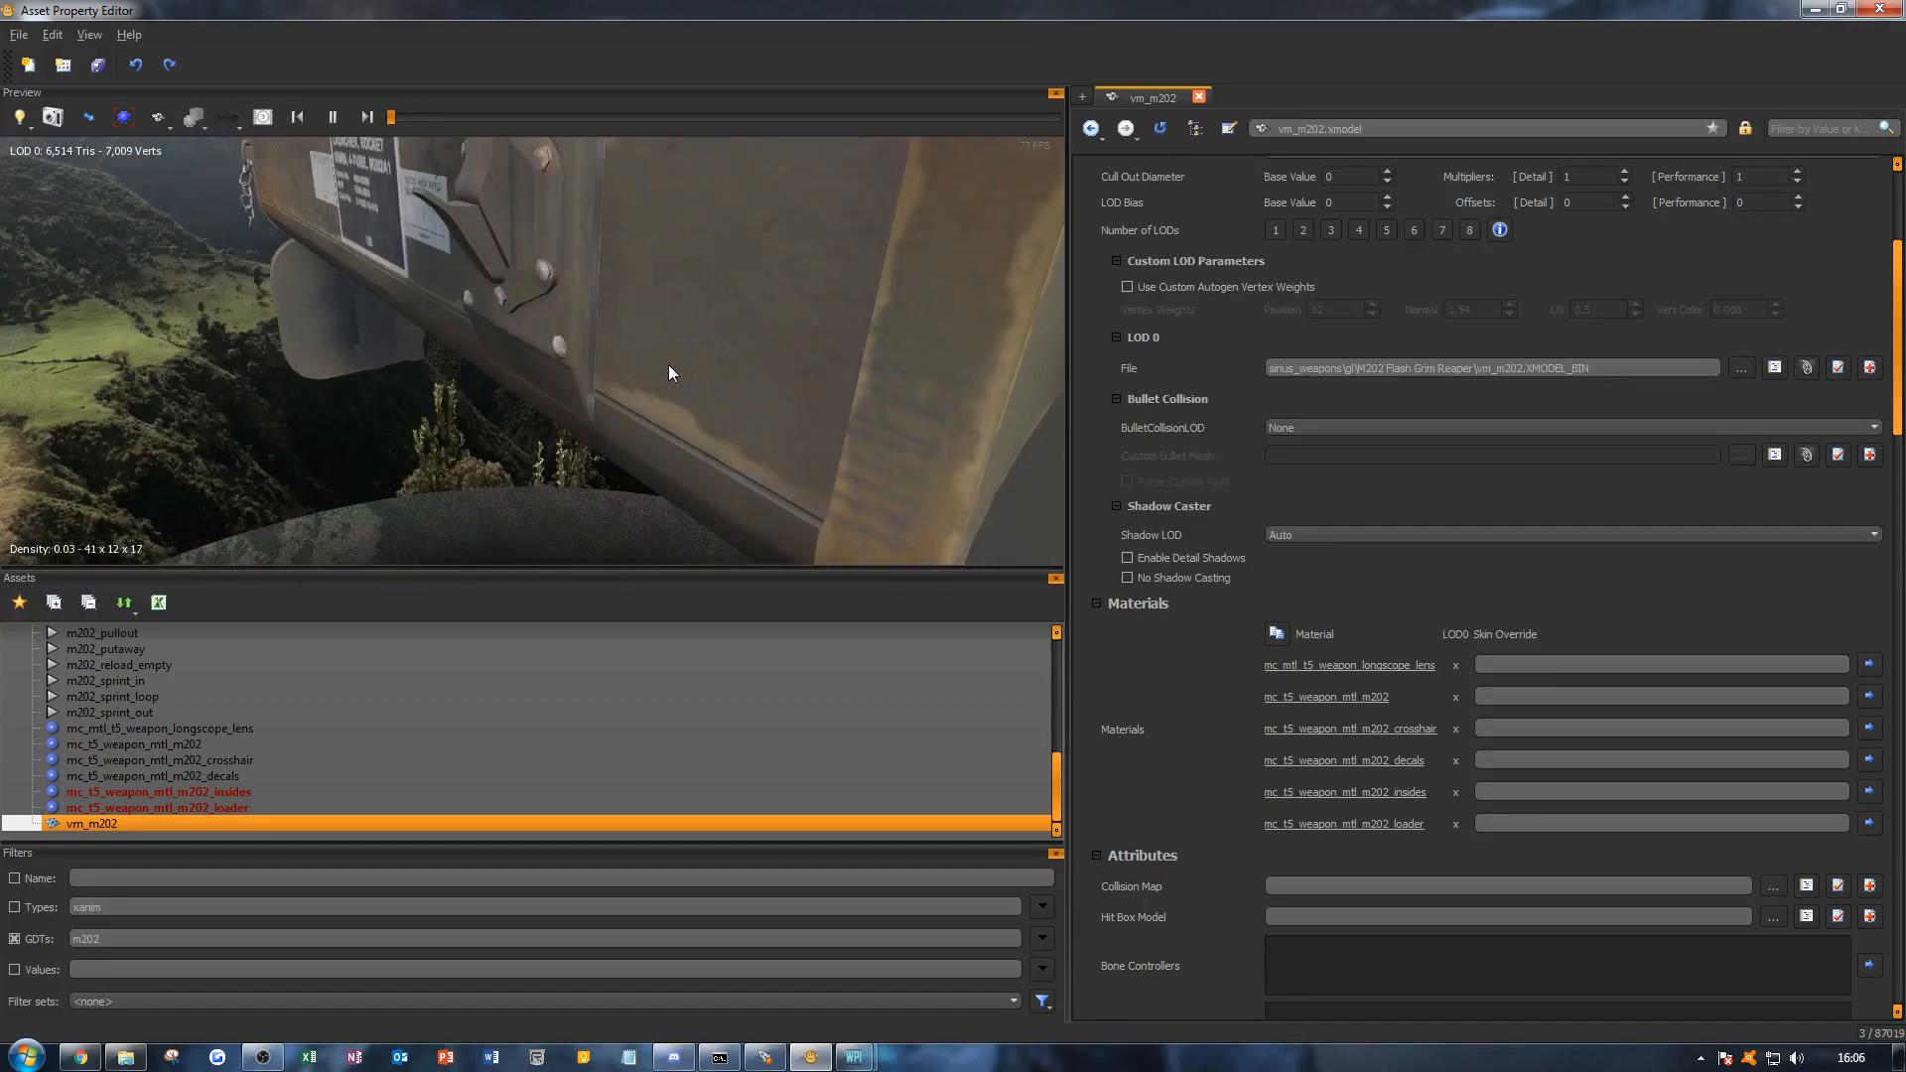
{"action": "right_click_drag", "start_coordinate": [669, 365], "coordinate": [760, 367], "text": "alt"}
{"action": "left_click_drag", "start_coordinate": [760, 367], "coordinate": [992, 397], "text": "alt"}
{"action": "left_click_drag", "start_coordinate": [707, 423], "coordinate": [794, 467], "text": "alt"}
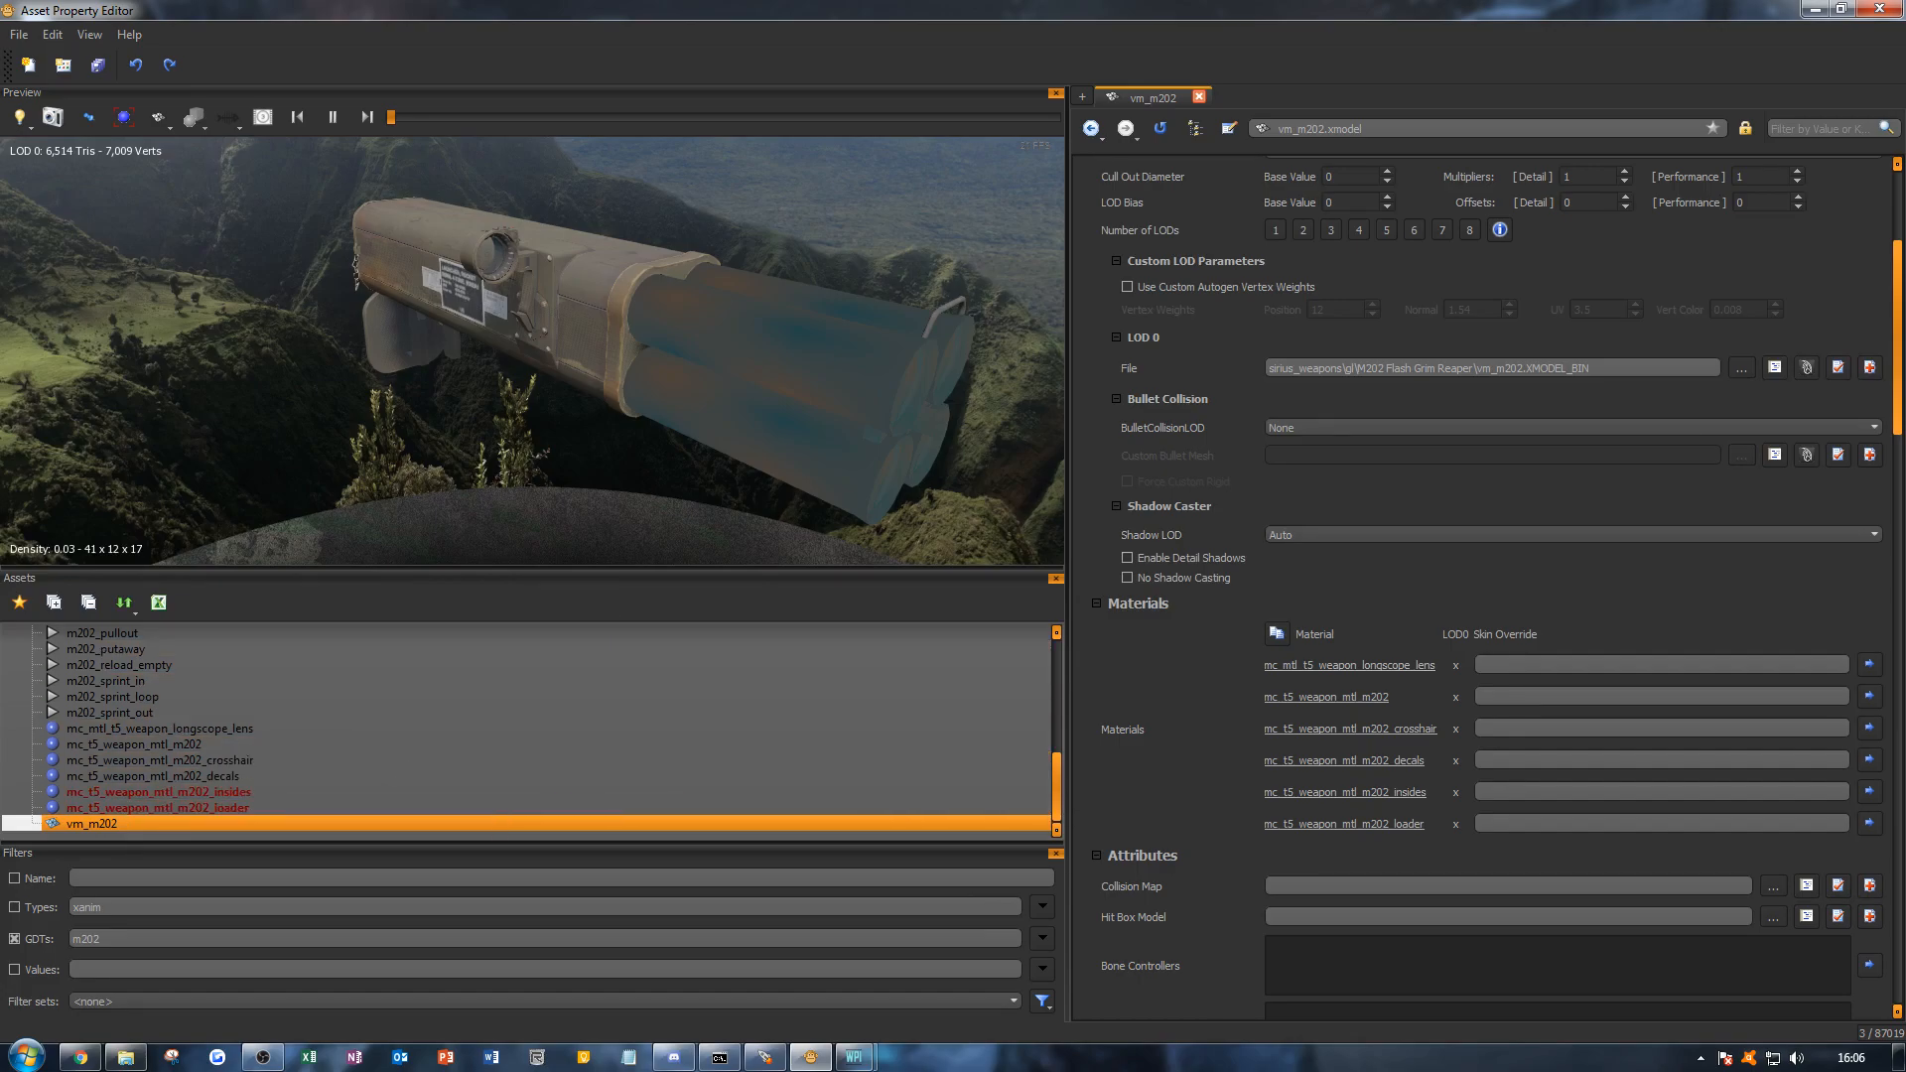
{"action": "left_click", "coordinate": [1136, 693]}
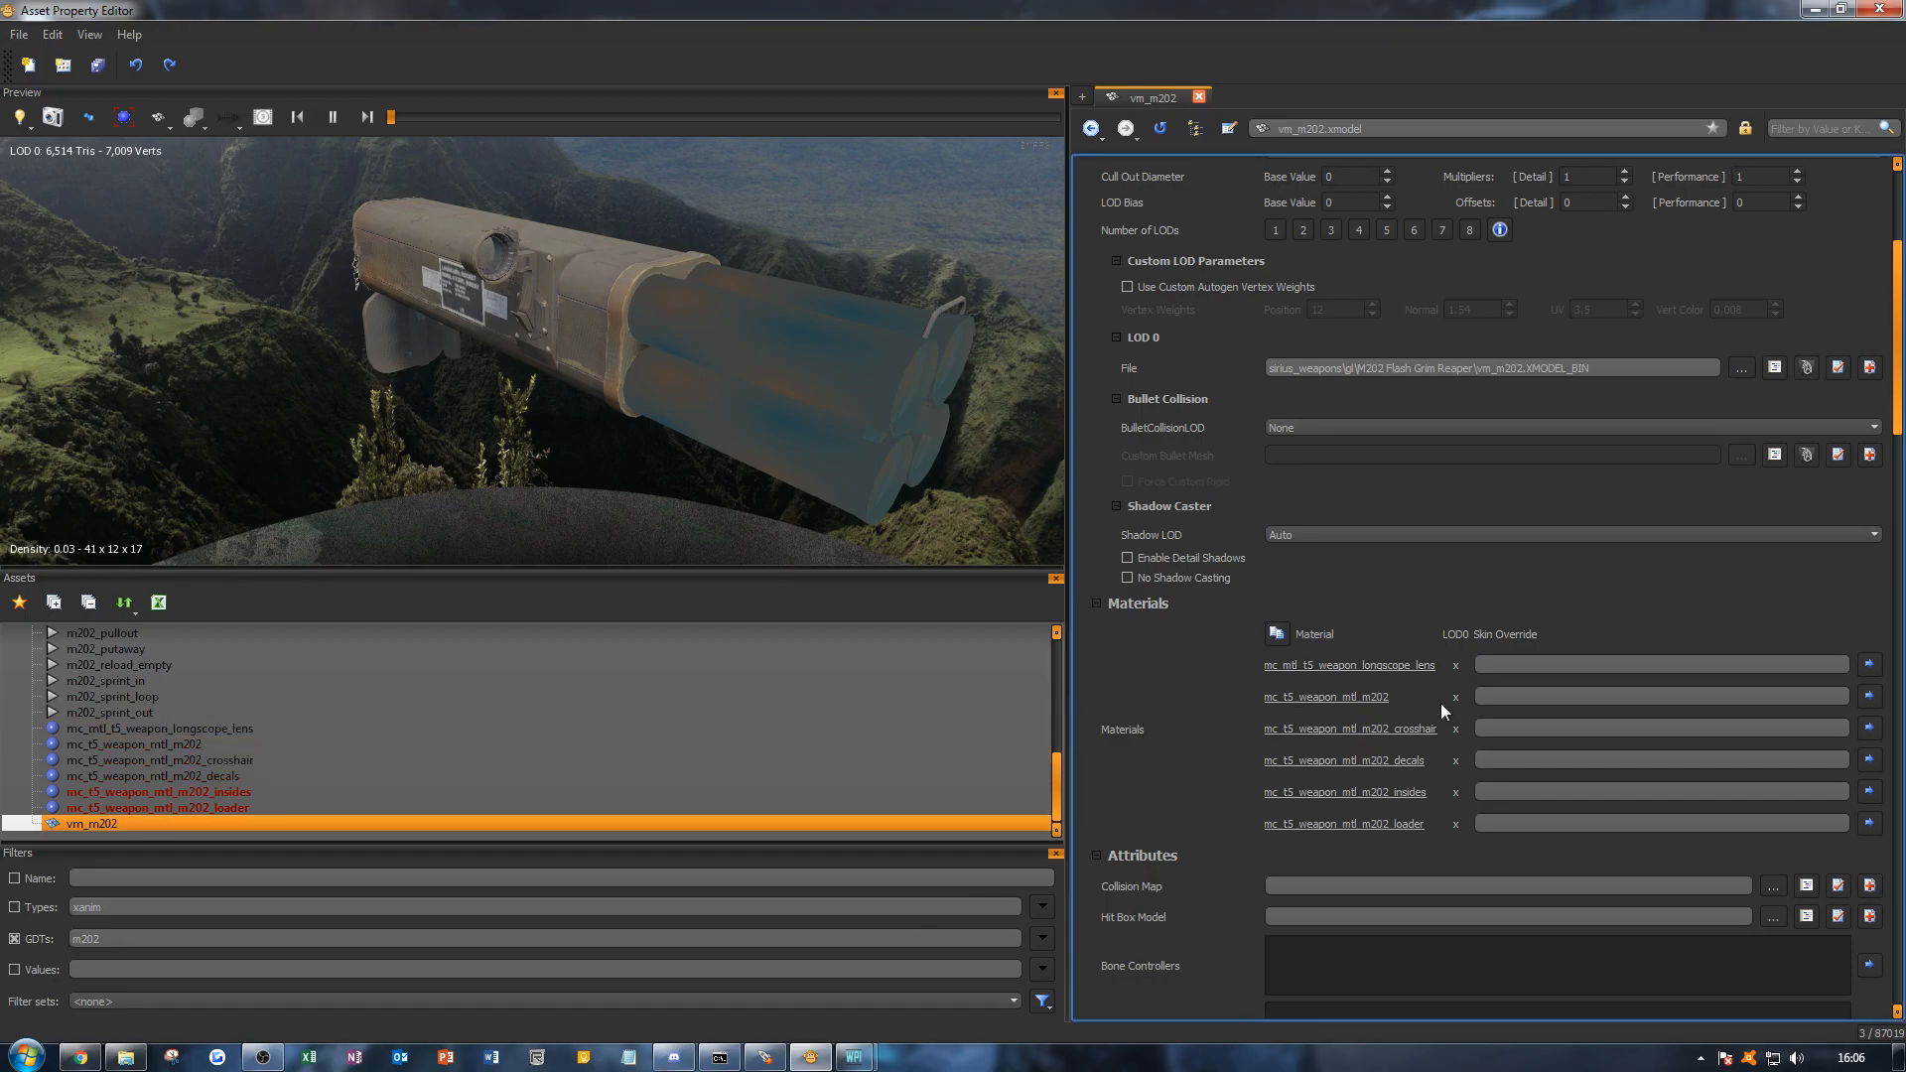
{"action": "scroll", "coordinate": [1370, 717], "scroll_direction": "down", "scroll_amount": 3}
Step: Assign the texture ~-gt5_weapon_m202_c from the M202 Flash Grim Reaper images folder to the image i_mc_t5_weapon_mtl_m202_loader_c
{"action": "scroll", "coordinate": [1175, 818], "scroll_direction": "up", "scroll_amount": 4}
{"action": "scroll", "coordinate": [579, 811], "scroll_direction": "up", "scroll_amount": 5}
{"action": "scroll", "coordinate": [558, 790], "scroll_direction": "up", "scroll_amount": 2}
{"action": "left_click", "coordinate": [521, 760]}
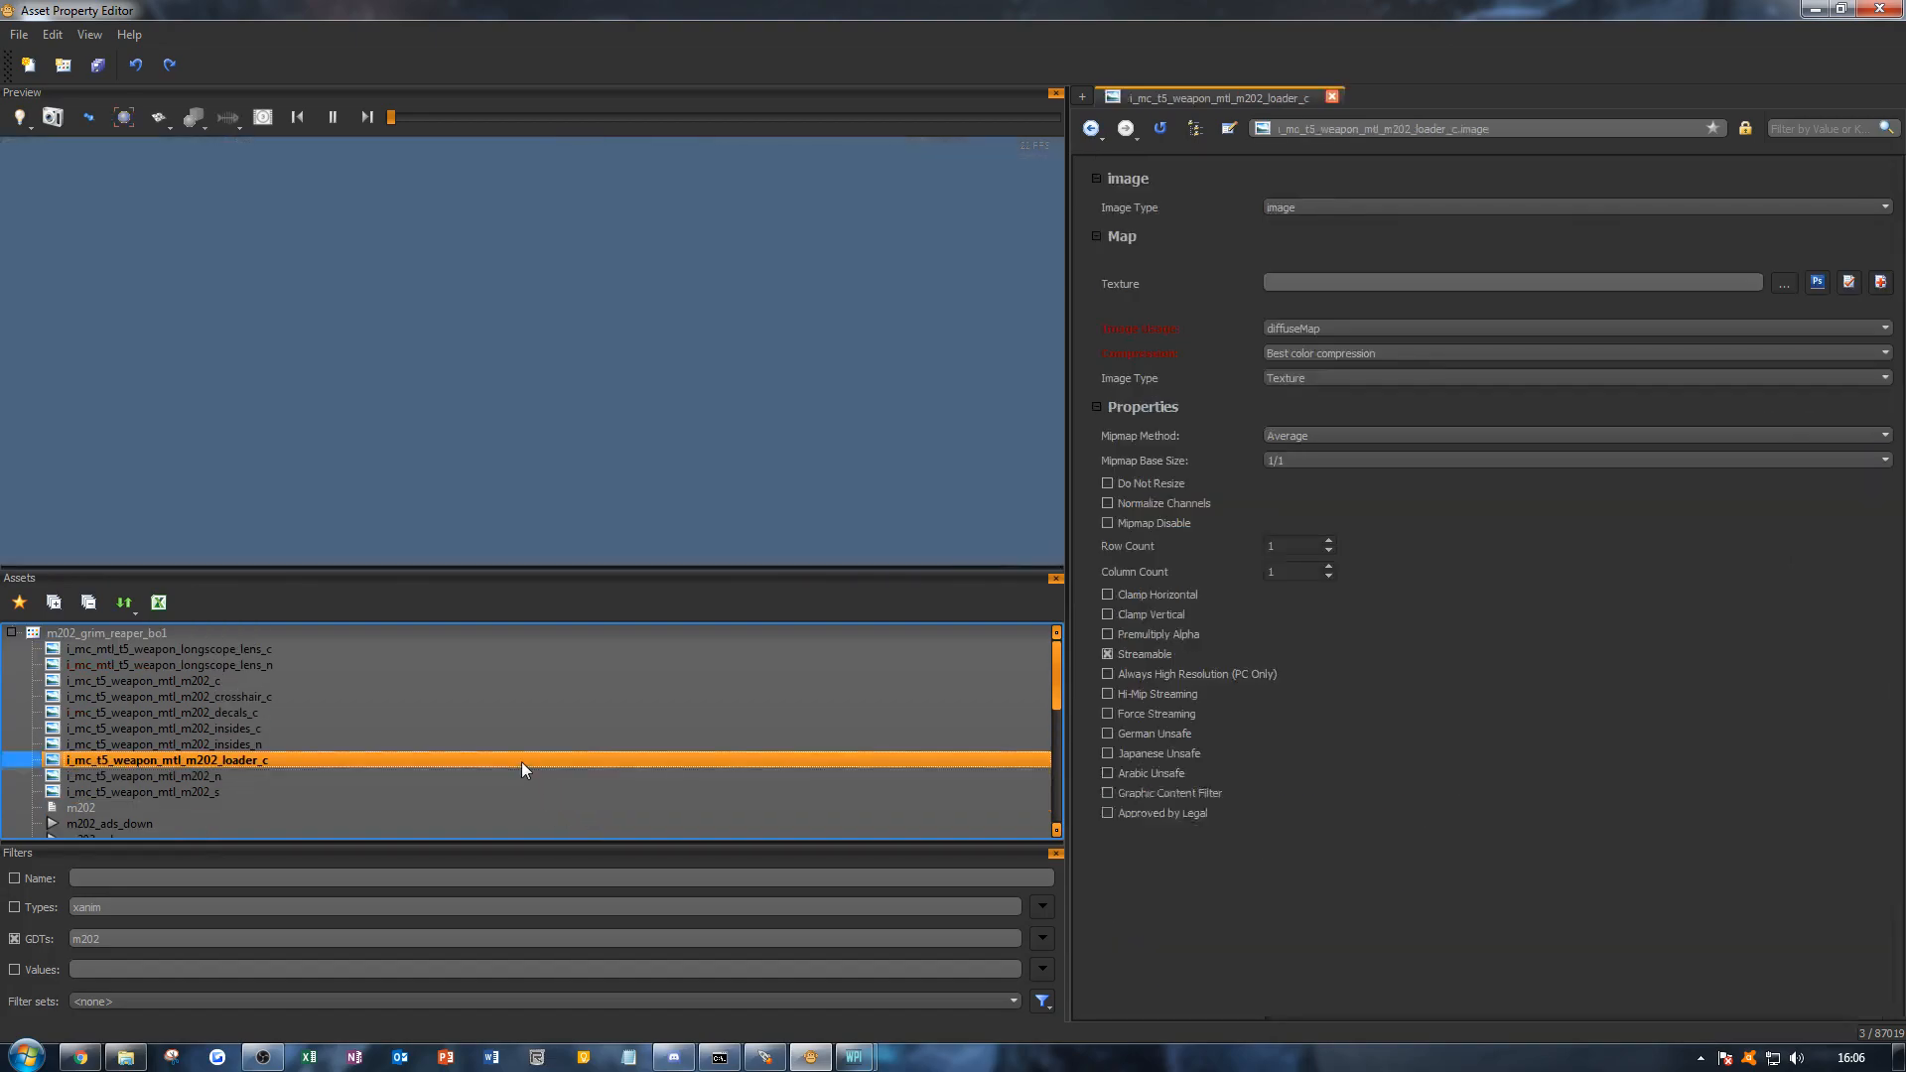
{"action": "left_click", "coordinate": [1782, 283]}
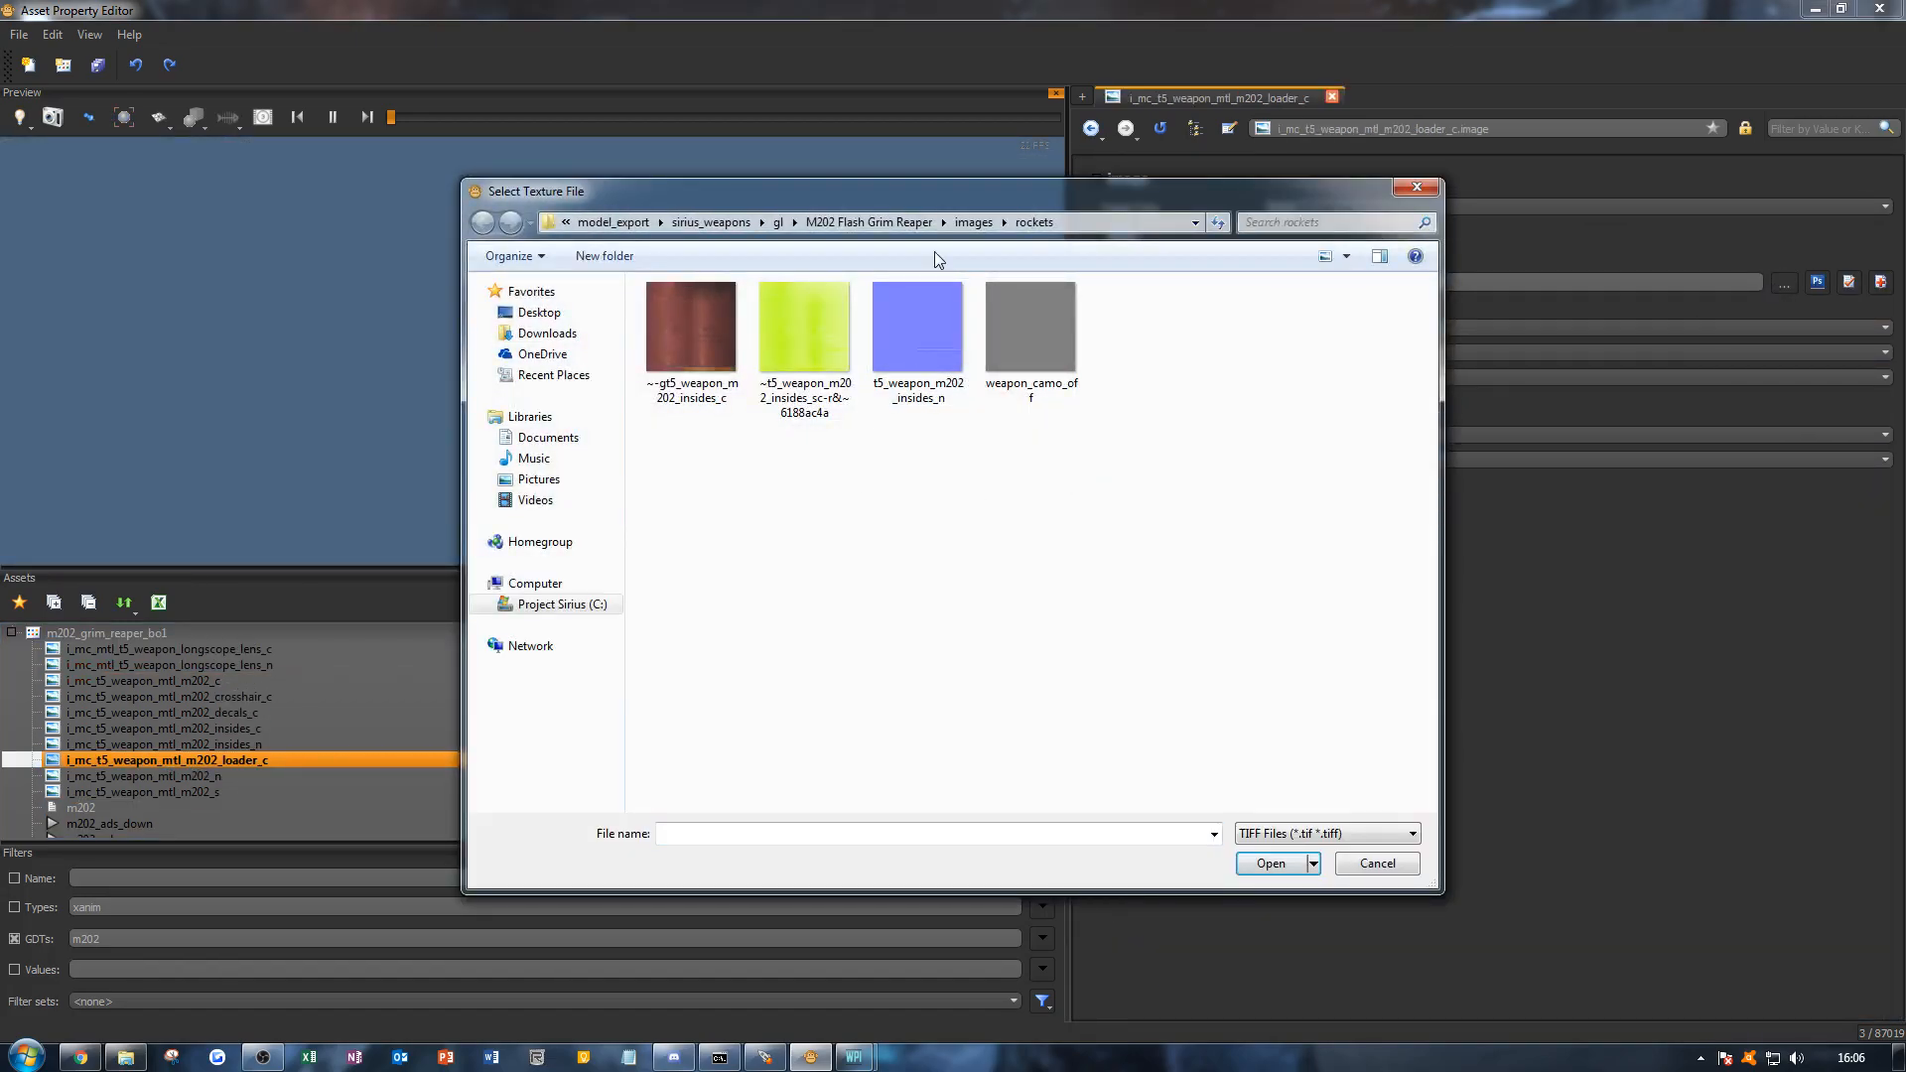
{"action": "left_click", "coordinate": [973, 222]}
{"action": "double_click", "coordinate": [1176, 350]}
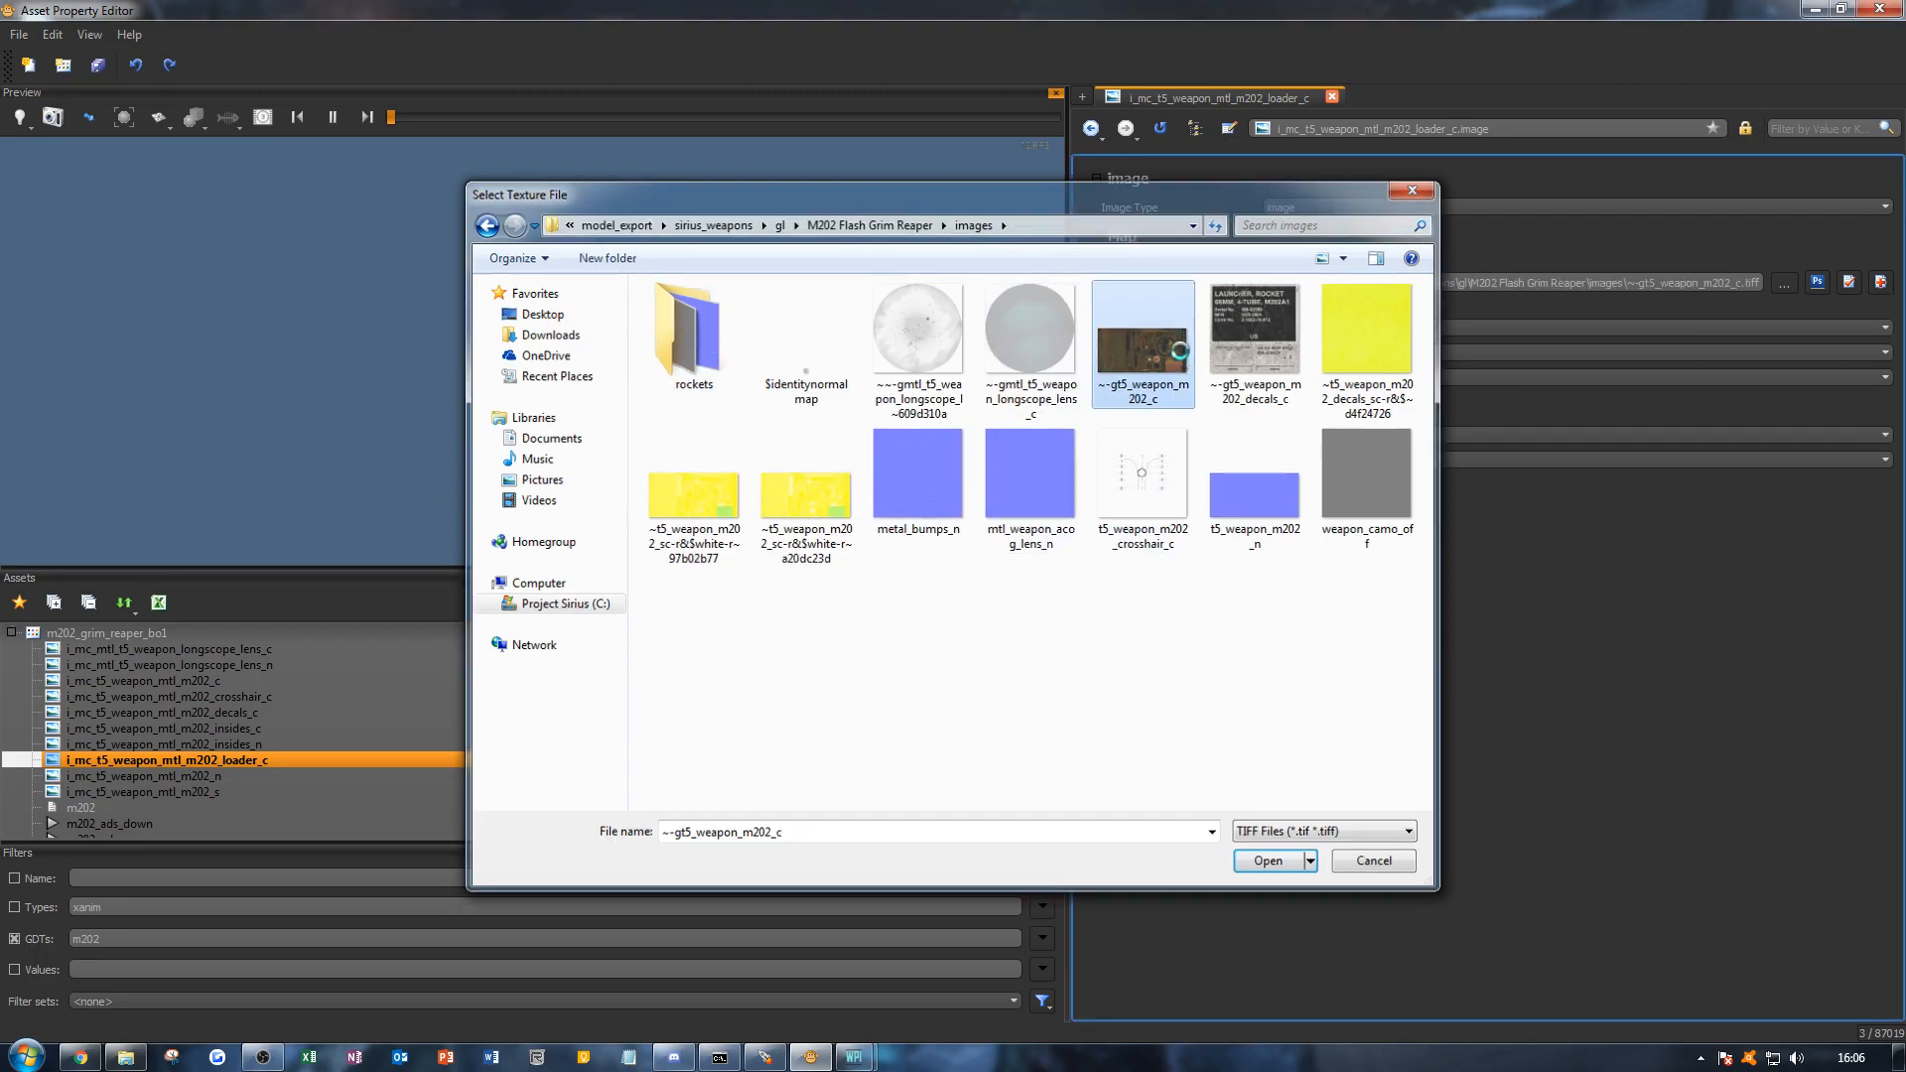
Step: Preview the vm_m202 model and examine the texture on its loader tubes from the front
{"action": "scroll", "coordinate": [323, 768], "scroll_direction": "down", "scroll_amount": 8}
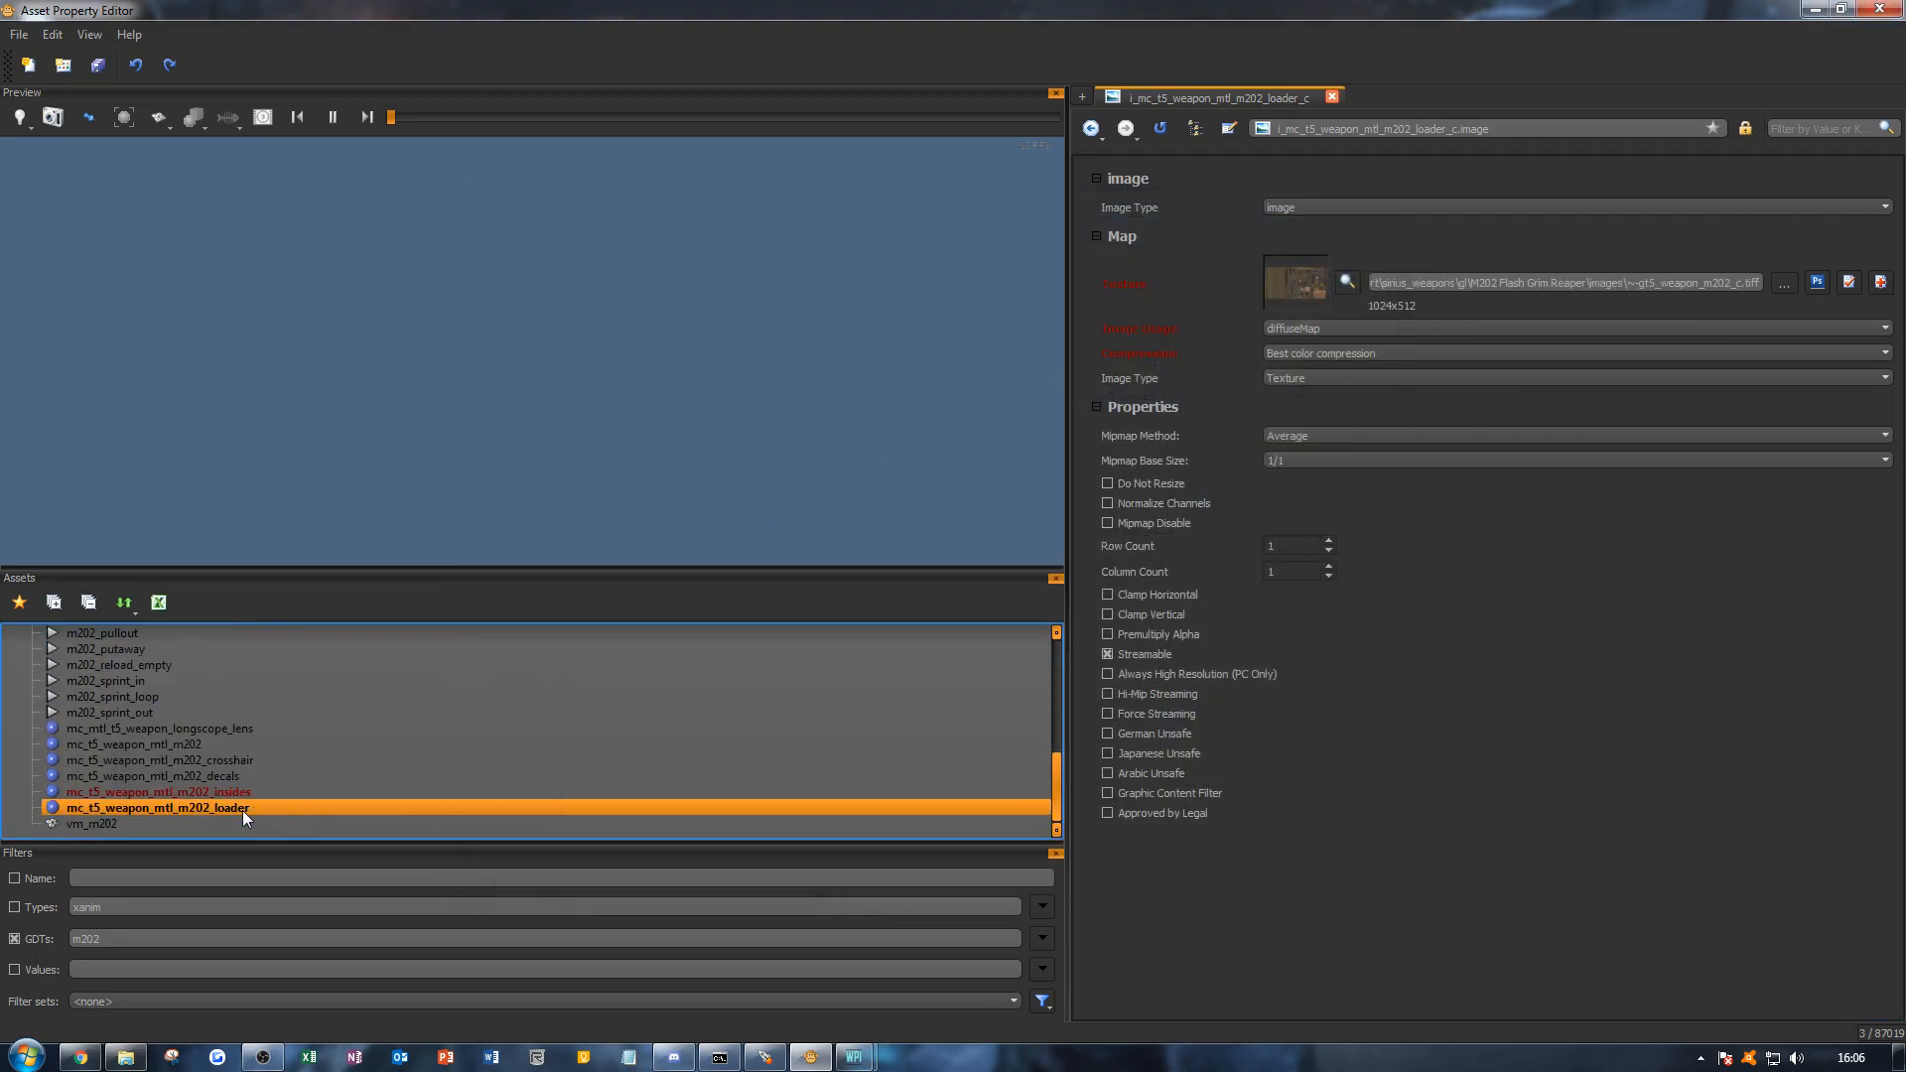
{"action": "left_click", "coordinate": [226, 822]}
{"action": "mouse_move", "coordinate": [528, 377]}
{"action": "left_mouse_down", "text": "alt"}
{"action": "mouse_move", "coordinate": [695, 362]}
{"action": "mouse_move", "coordinate": [556, 382]}
{"action": "left_mouse_up", "text": "alt"}
{"action": "right_click_drag", "start_coordinate": [556, 382], "coordinate": [616, 382], "text": "alt"}
{"action": "left_click_drag", "start_coordinate": [616, 382], "coordinate": [610, 341], "text": "alt"}
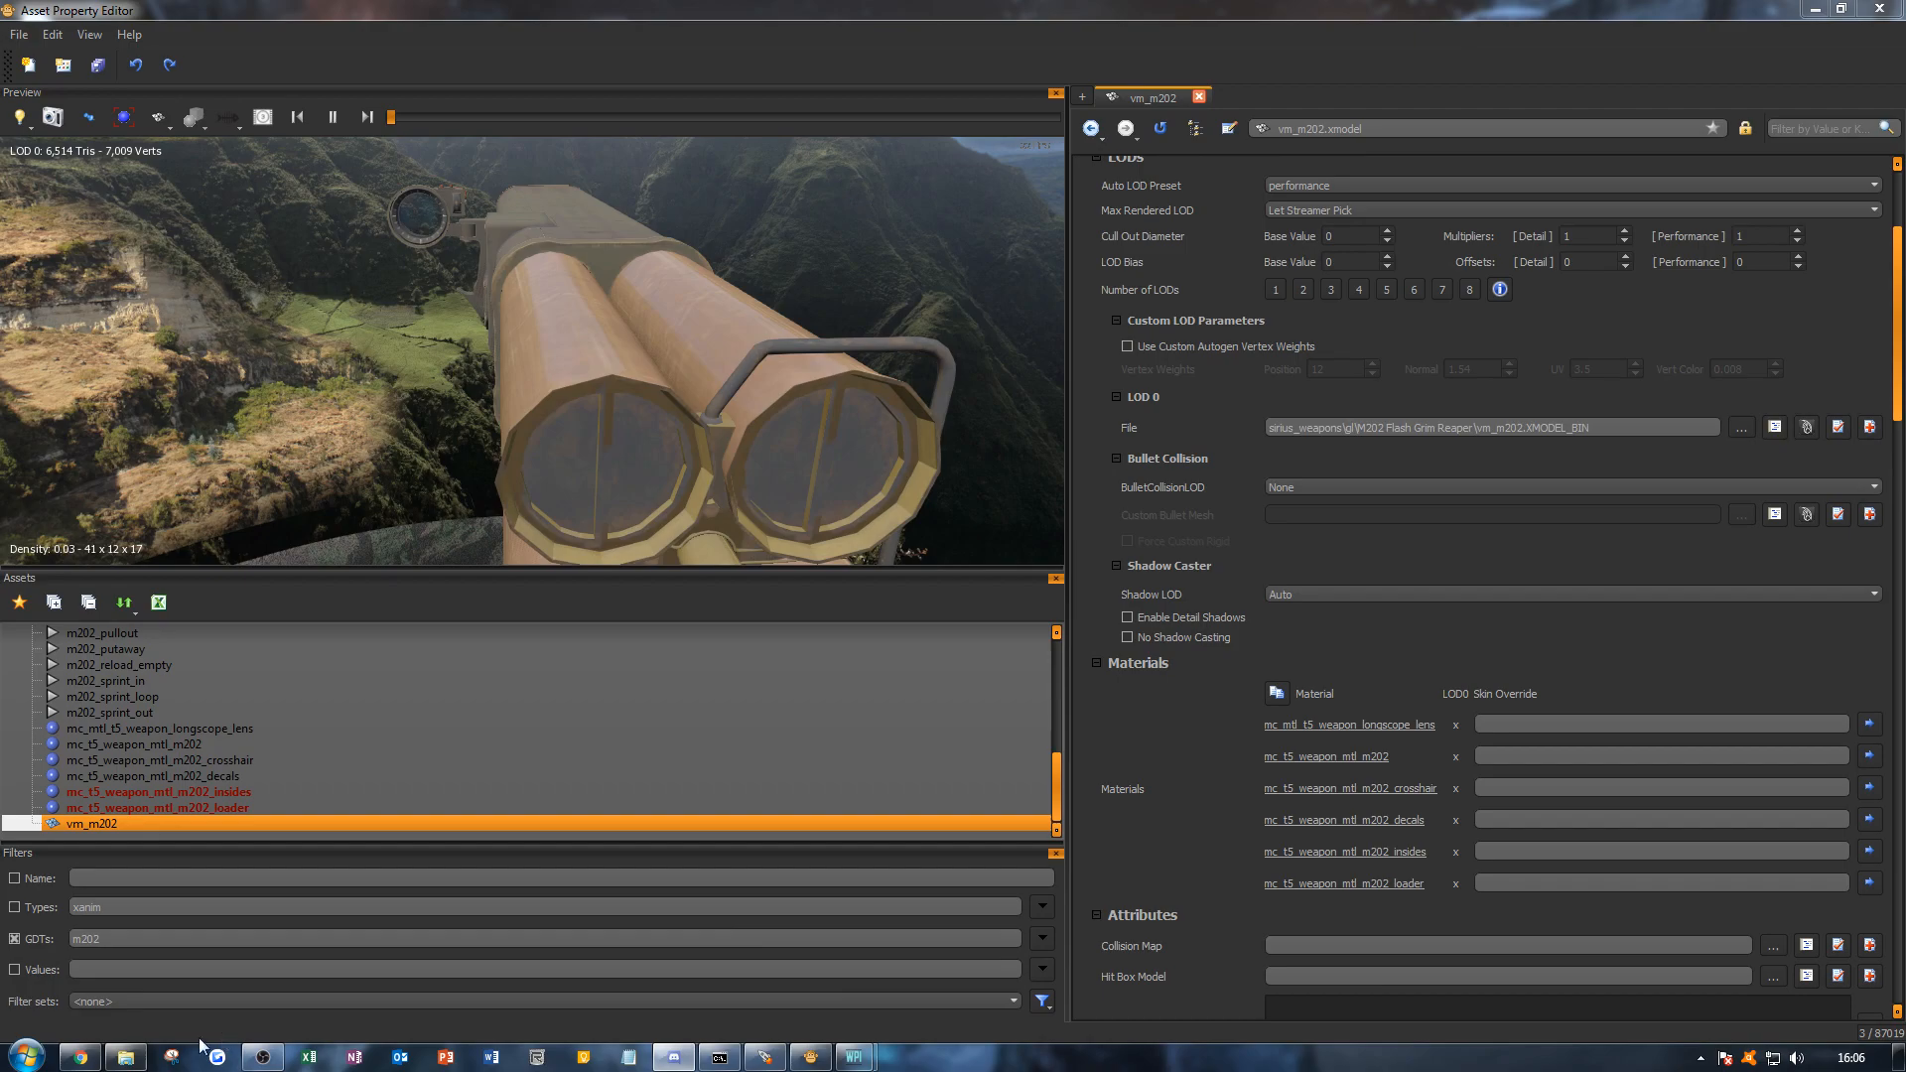
Step: Switch to Windows Explorer and check the yellow decals_sc and m202_sc textures in the t5_weapon_m202_world _images folder
{"action": "left_click", "coordinate": [125, 1057]}
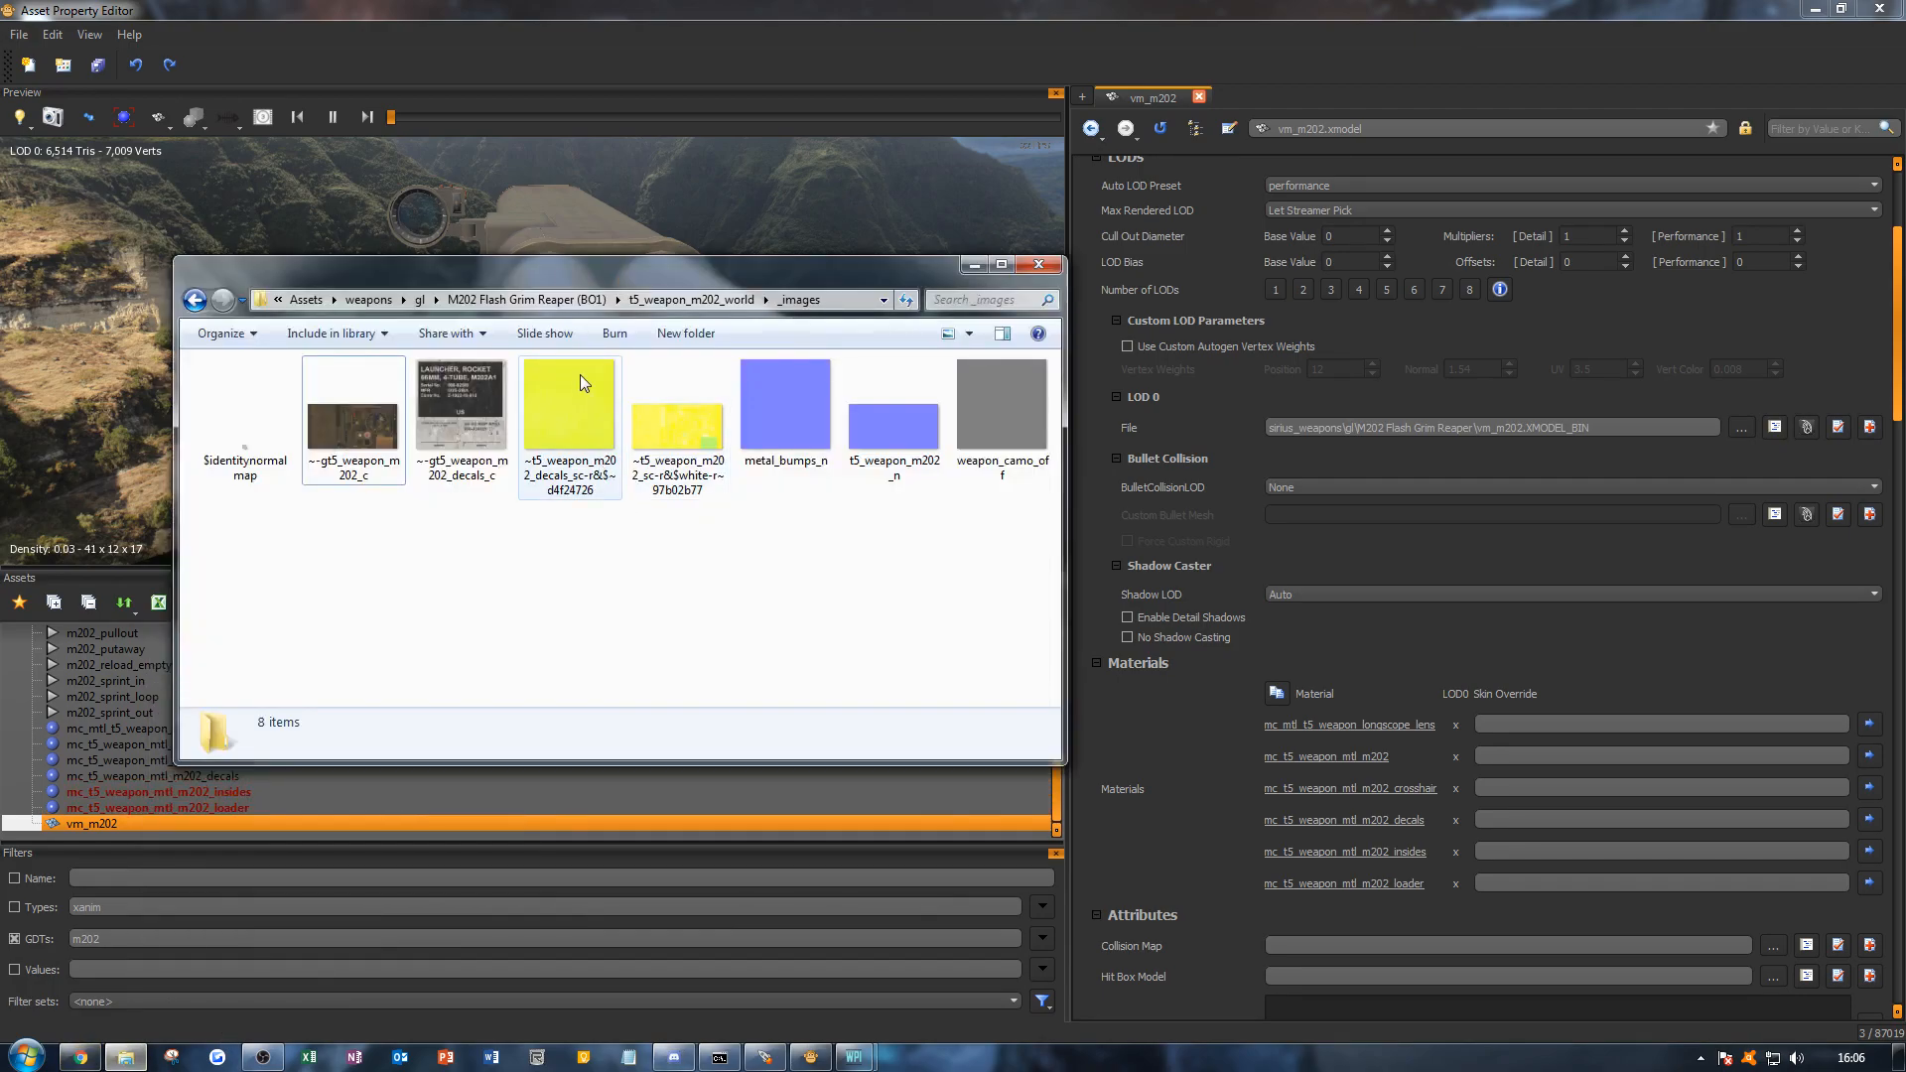
{"action": "left_click", "coordinate": [699, 299]}
{"action": "double_click", "coordinate": [507, 392]}
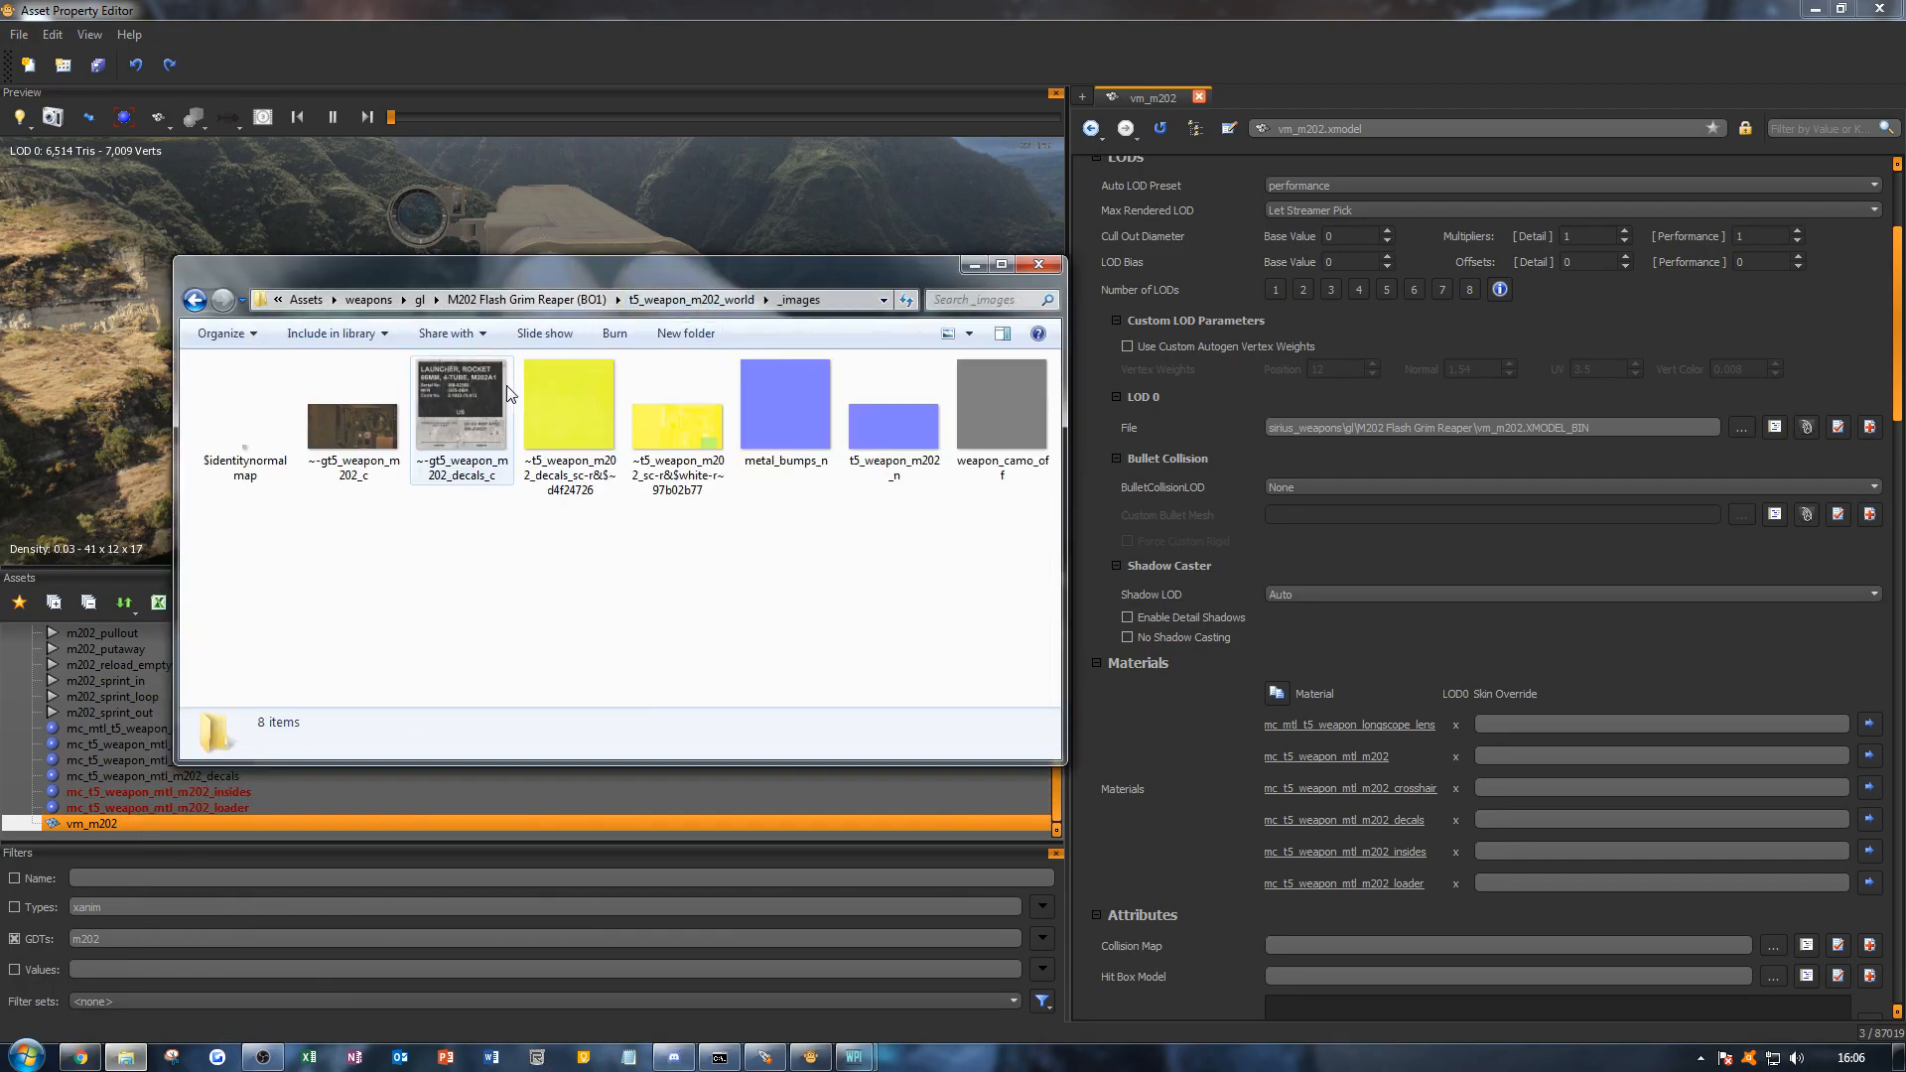
{"action": "left_click", "coordinate": [569, 419]}
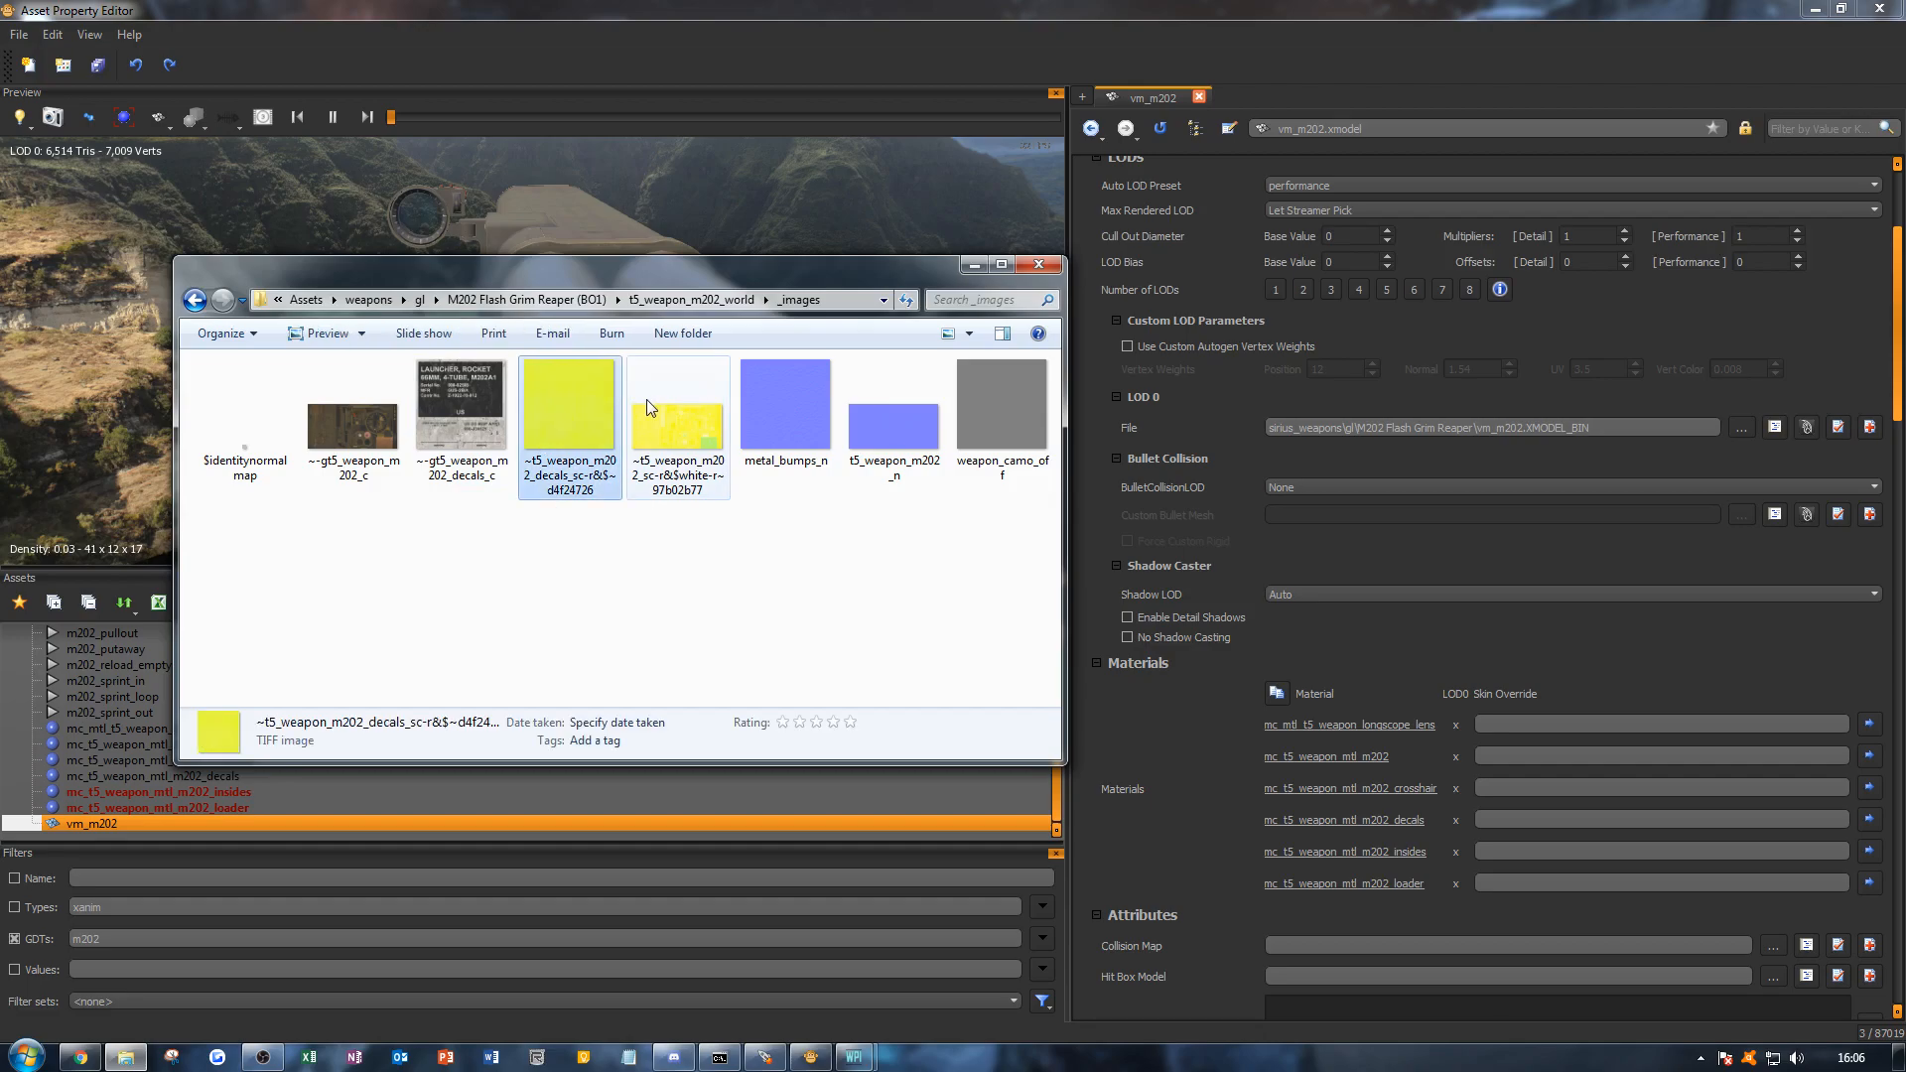
{"action": "left_click", "coordinate": [702, 512]}
{"action": "left_click", "coordinate": [689, 419]}
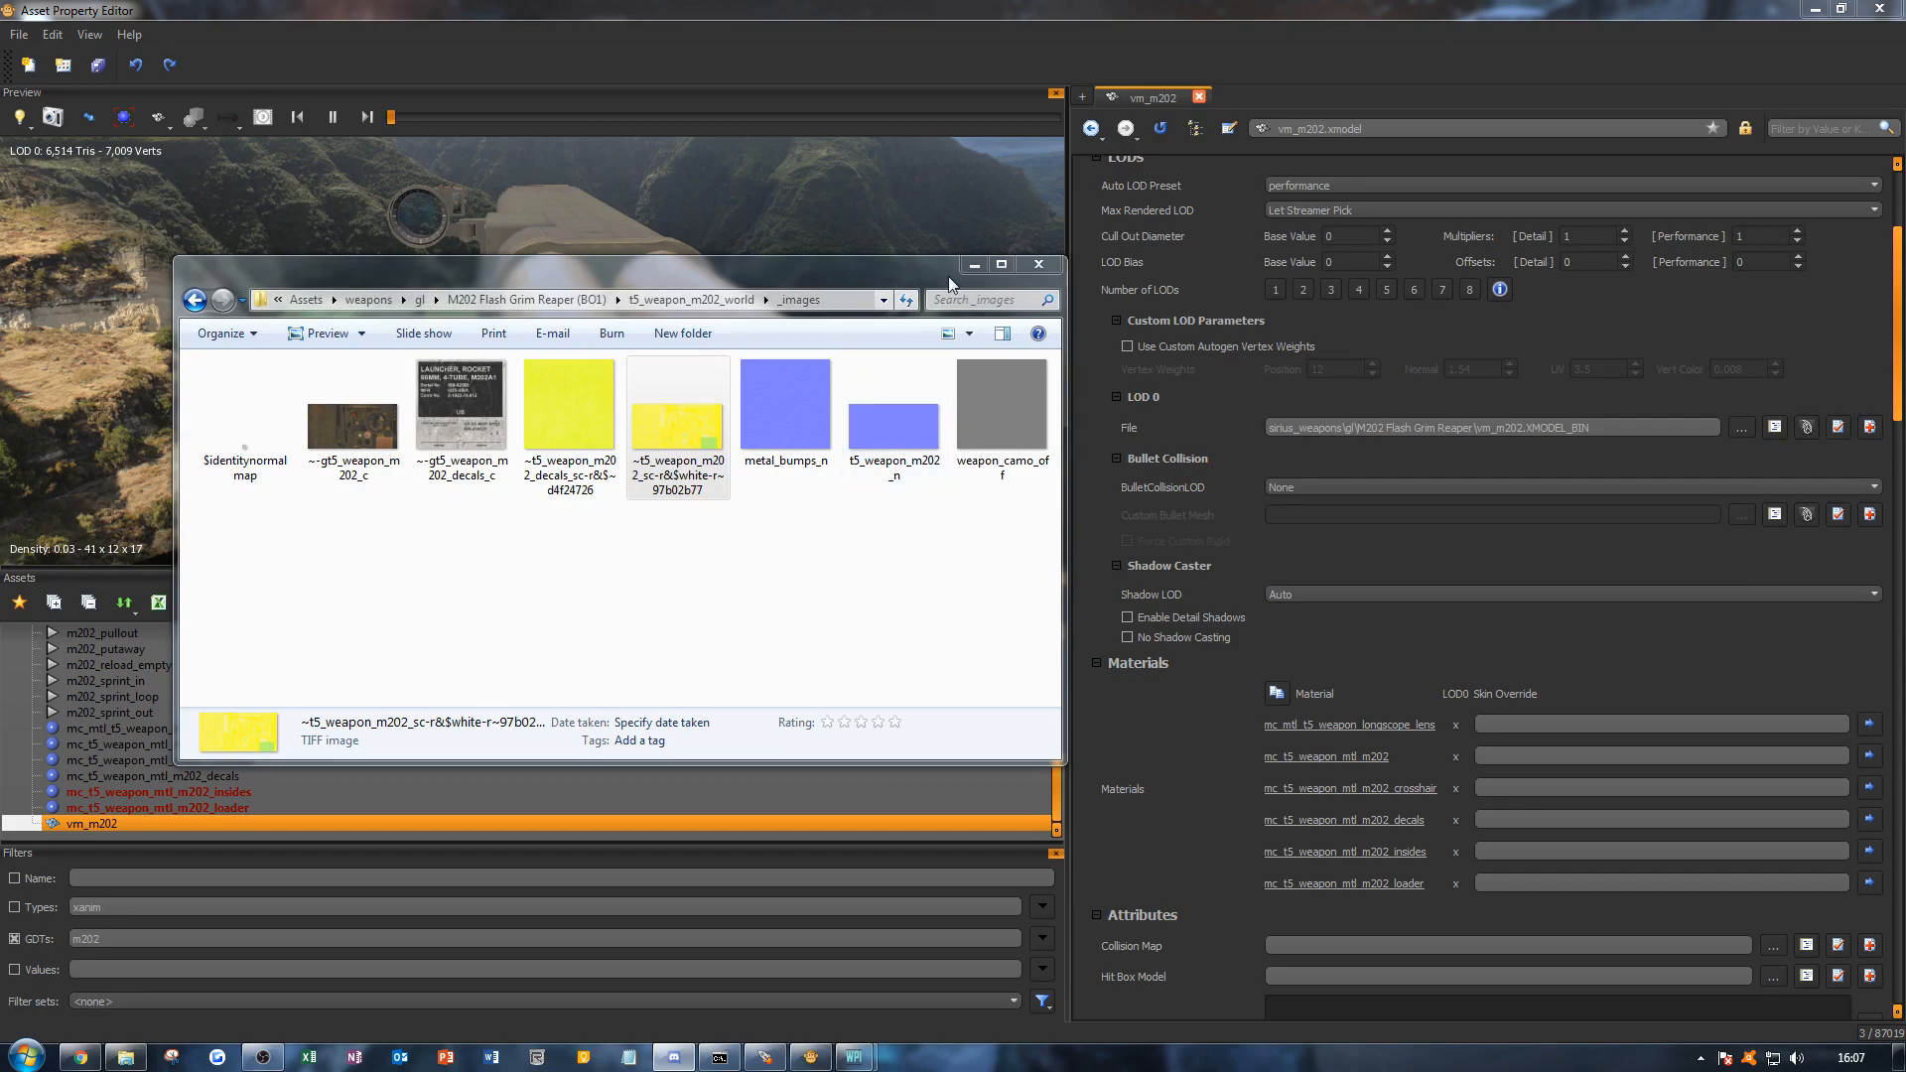
{"action": "left_click", "coordinate": [973, 265]}
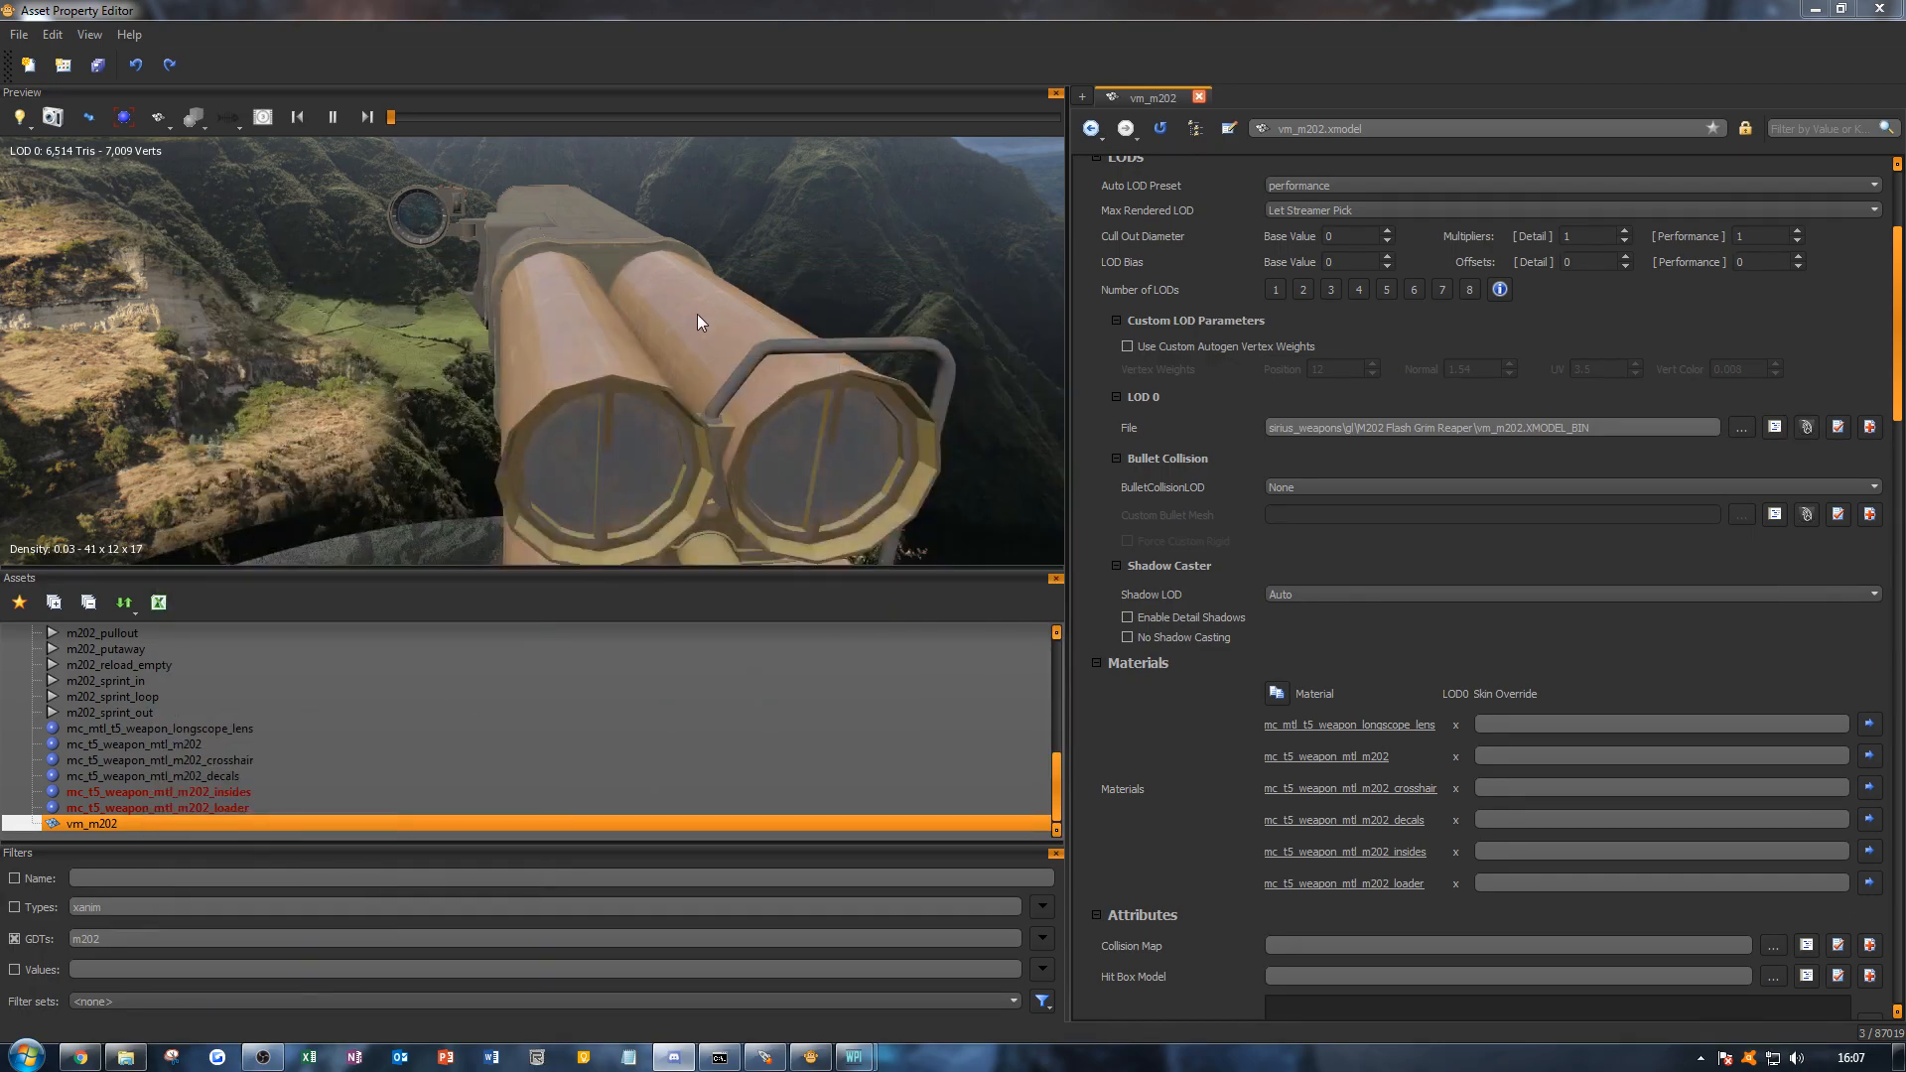
Step: Set the Gloss Map of the material mc_t5_weapon_mtl_m202_loader to $gray
{"action": "left_click_drag", "start_coordinate": [680, 385], "coordinate": [768, 351]}
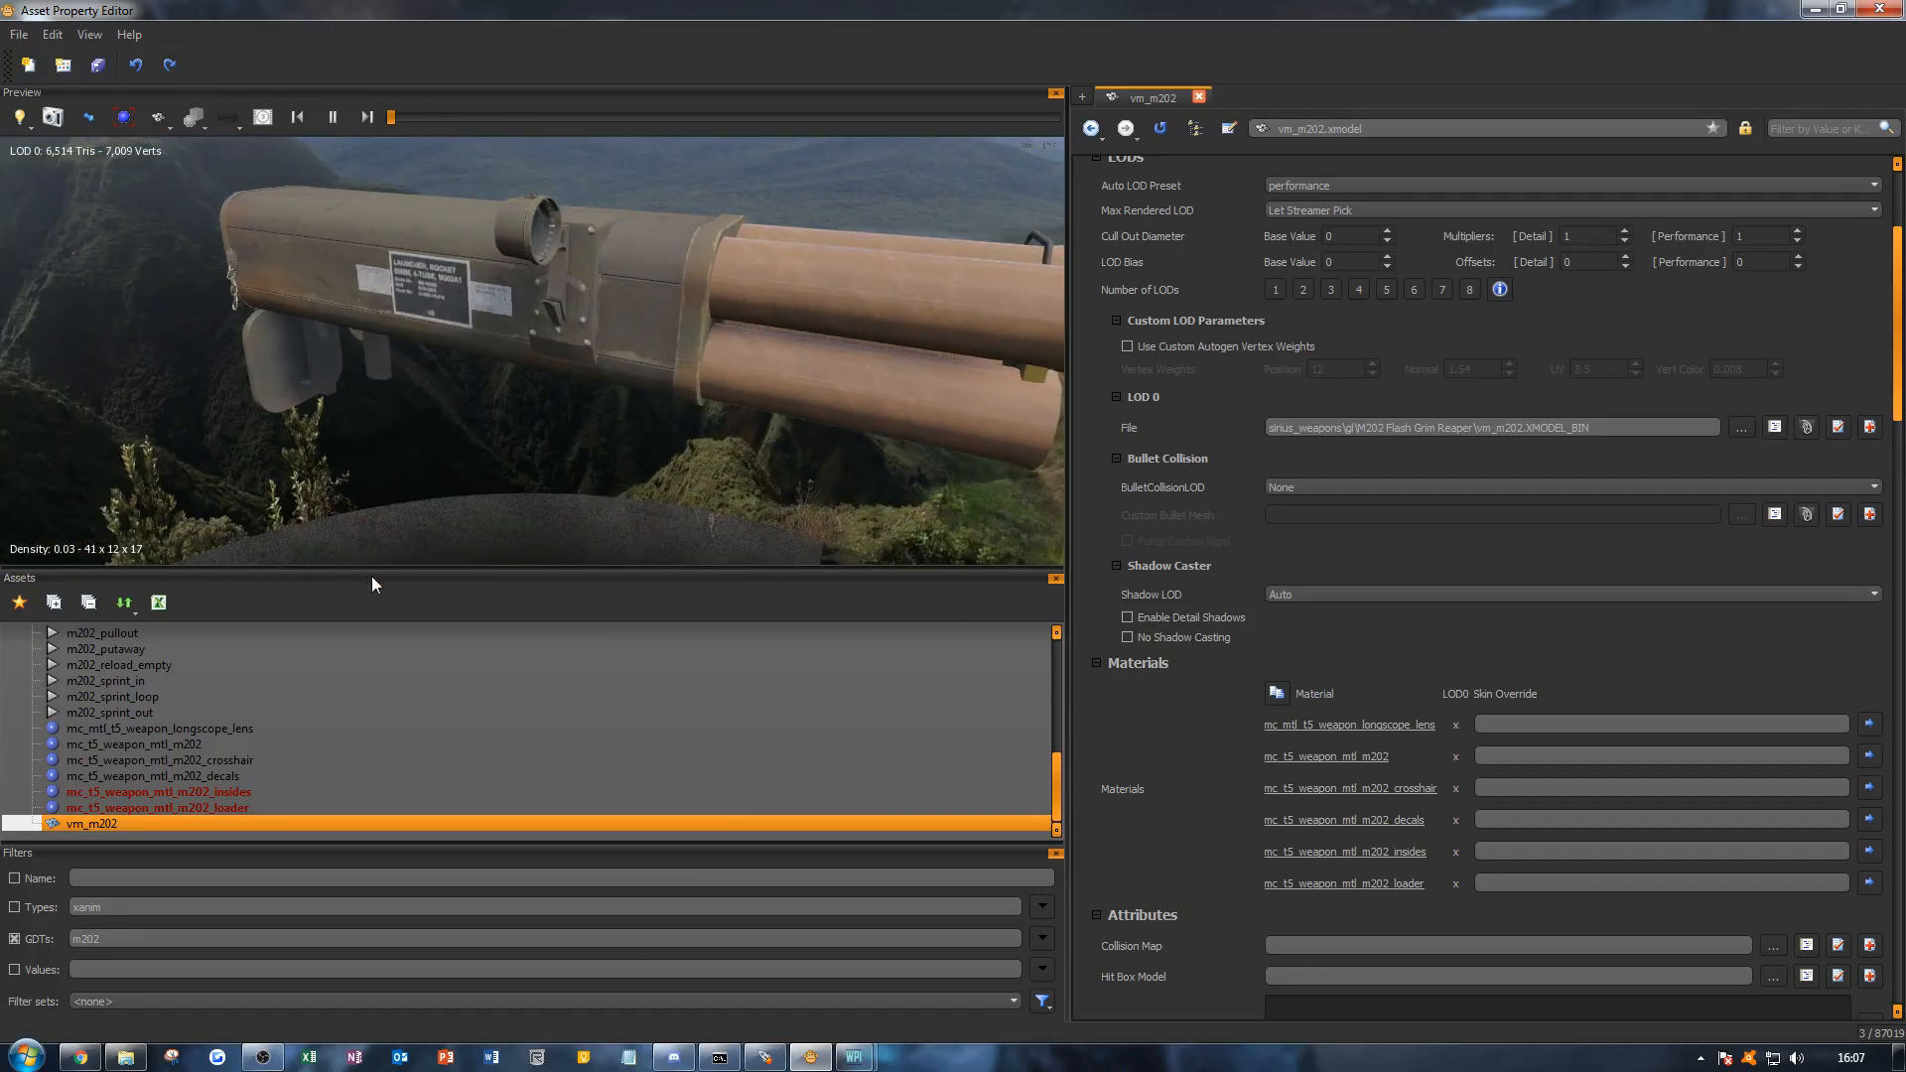
{"action": "left_click", "coordinate": [250, 812]}
{"action": "scroll", "coordinate": [1419, 714], "scroll_direction": "down", "scroll_amount": 3}
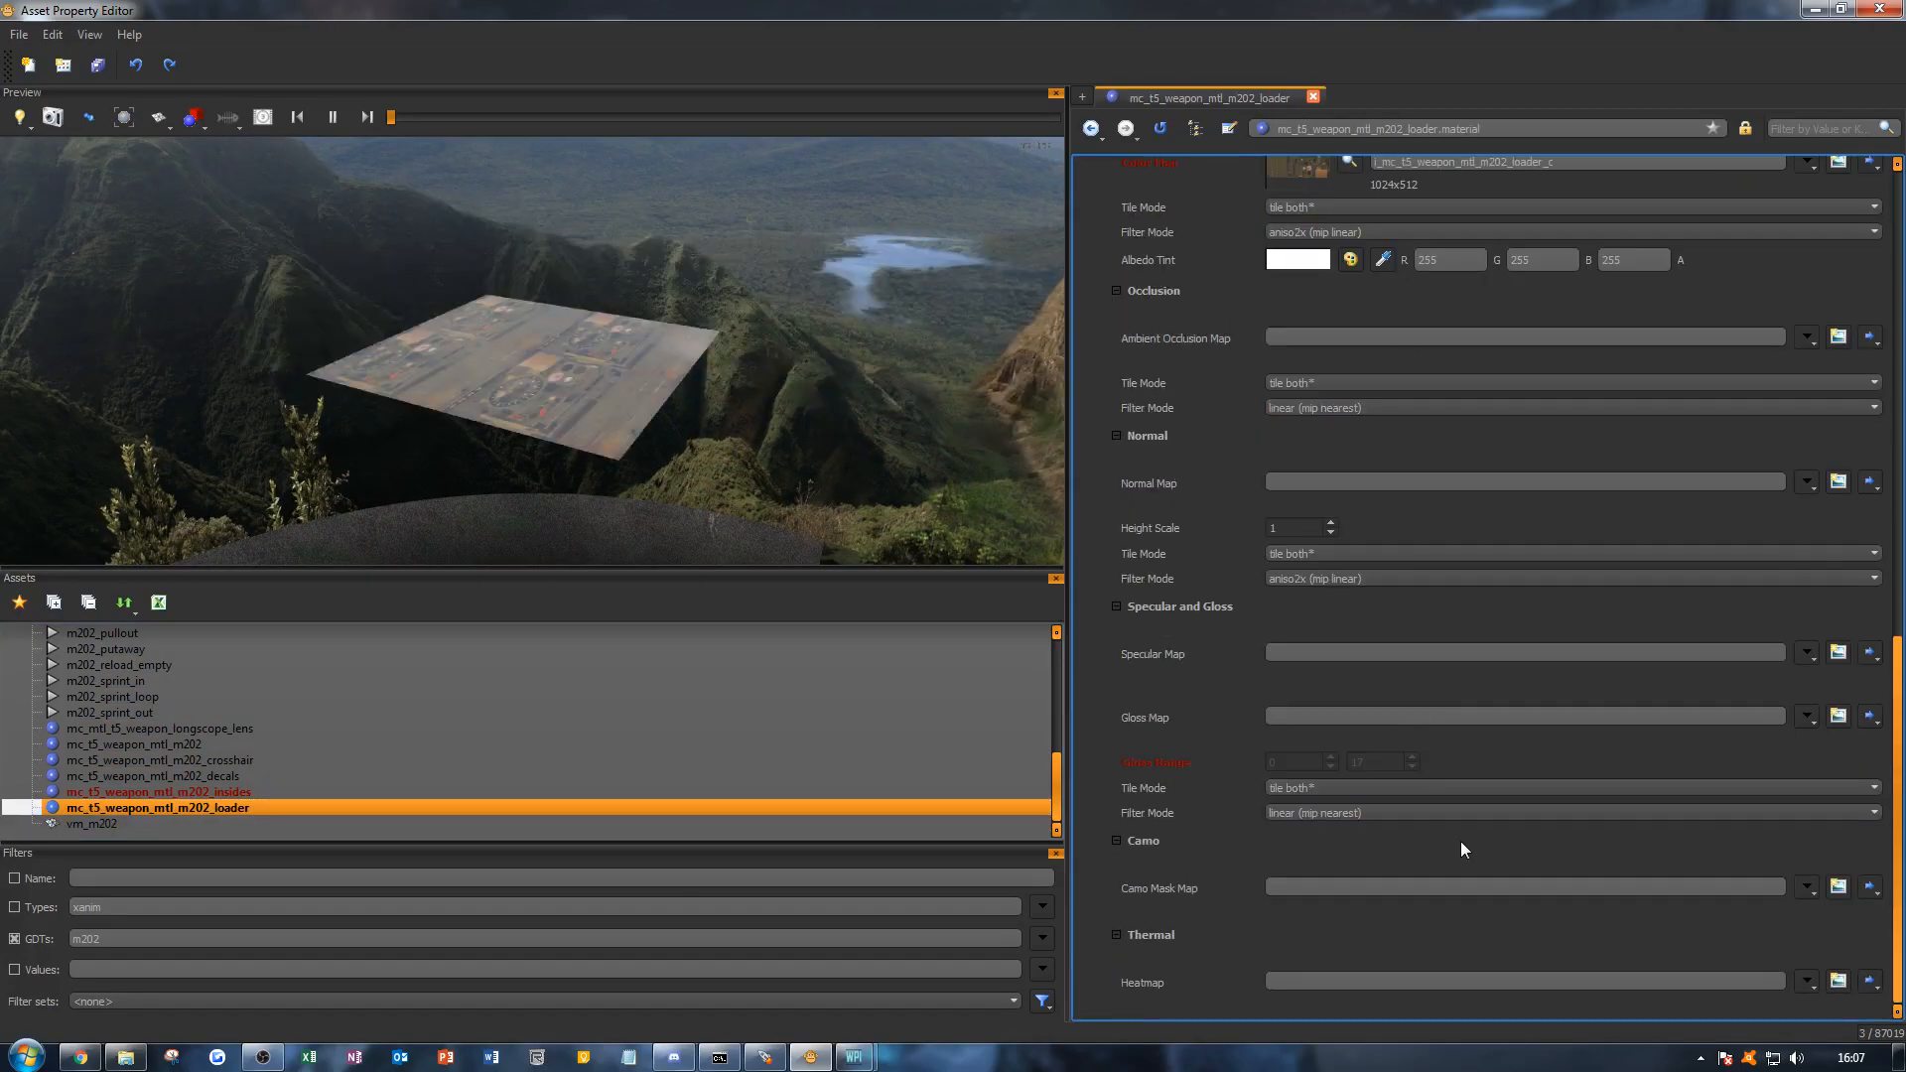
{"action": "left_click", "coordinate": [1805, 716]}
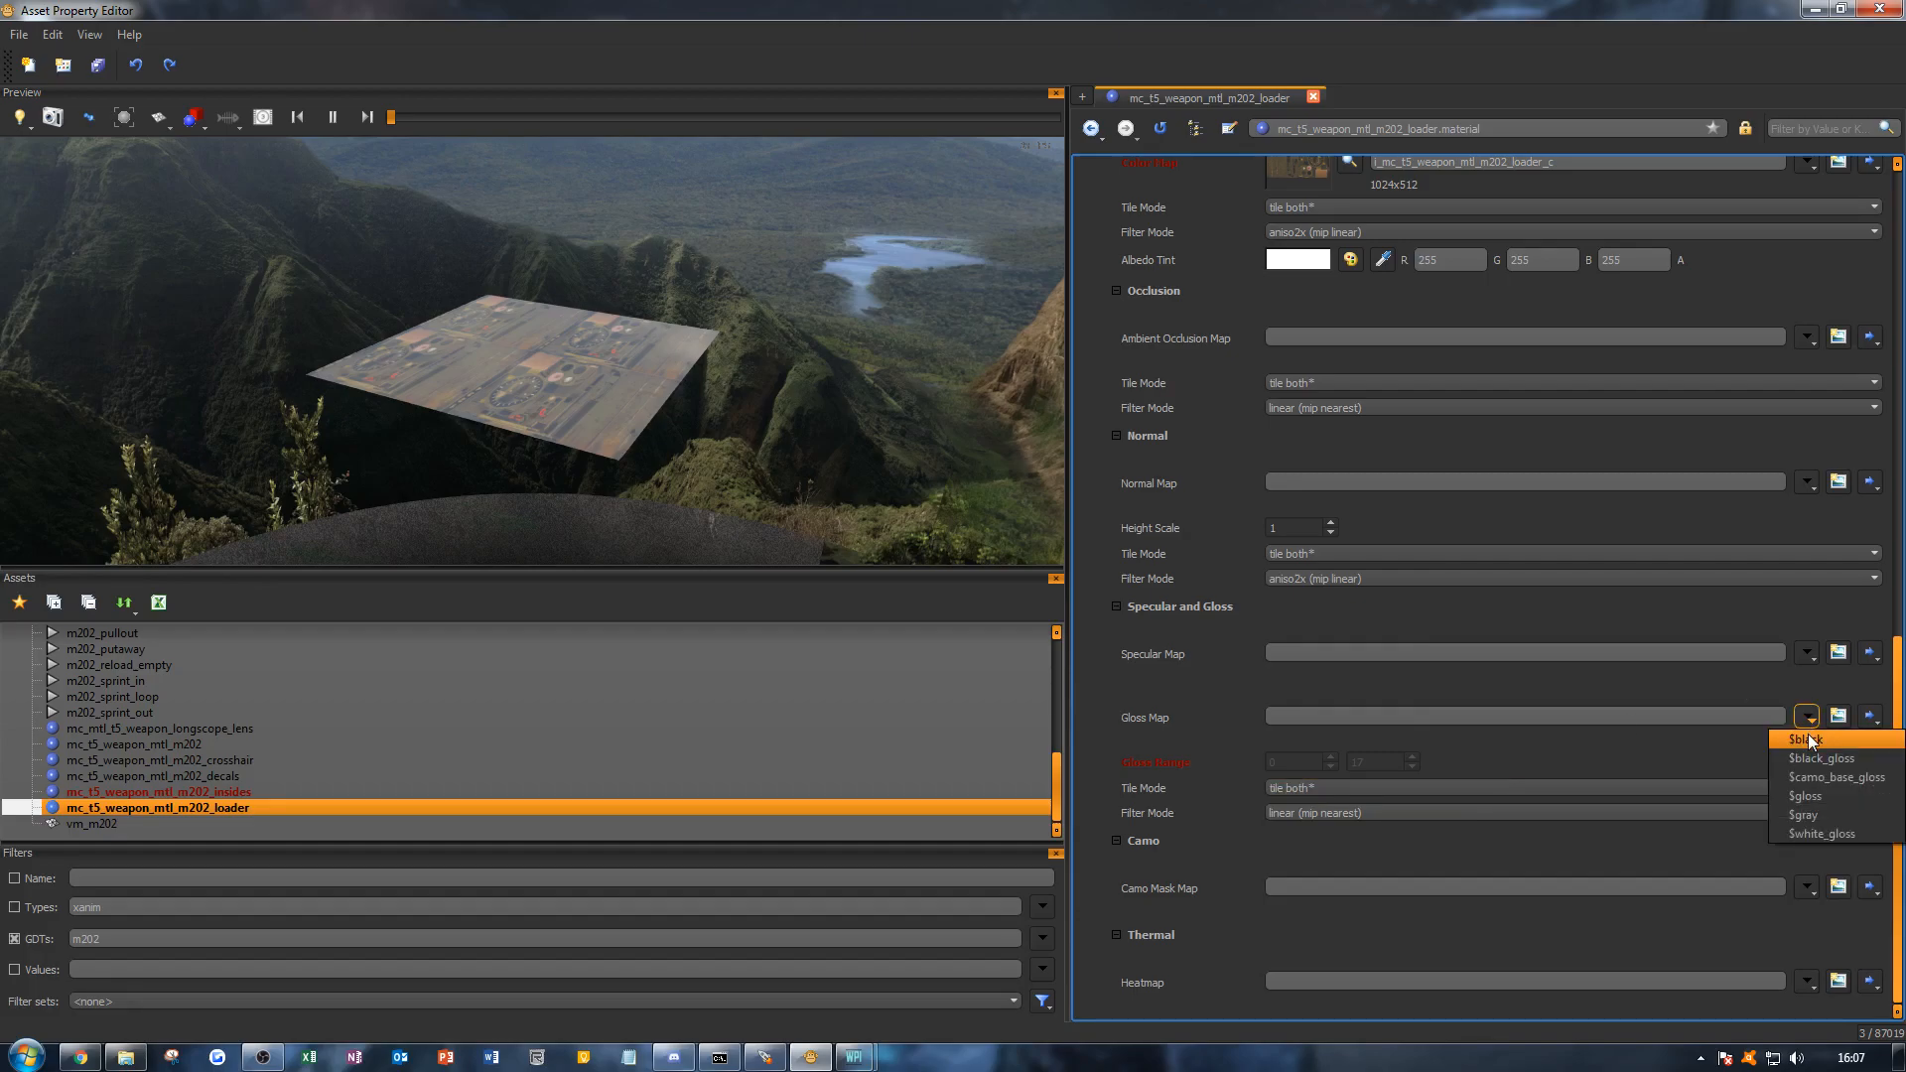
{"action": "left_click", "coordinate": [1803, 814]}
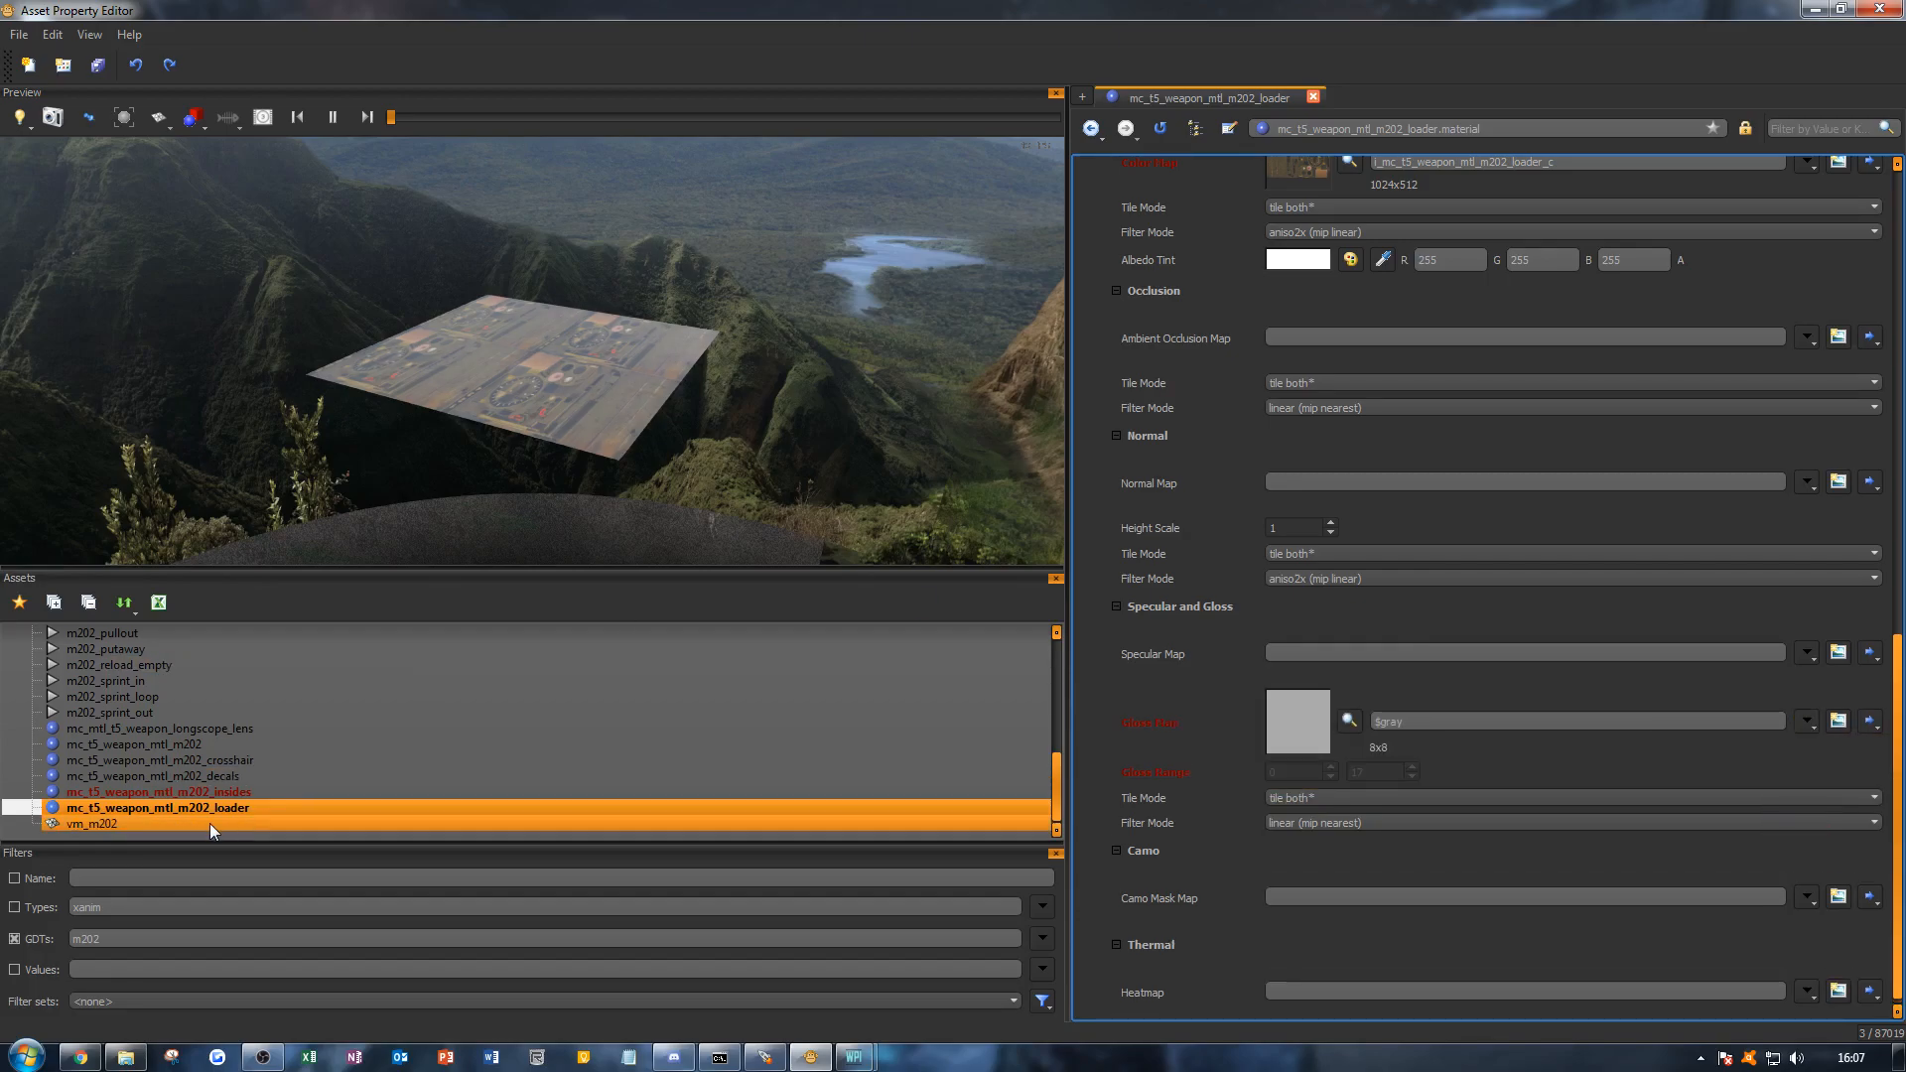
Step: Examine the loader tubes of vm_m202 up close in the preview and save the asset changes
{"action": "key", "text": "Down"}
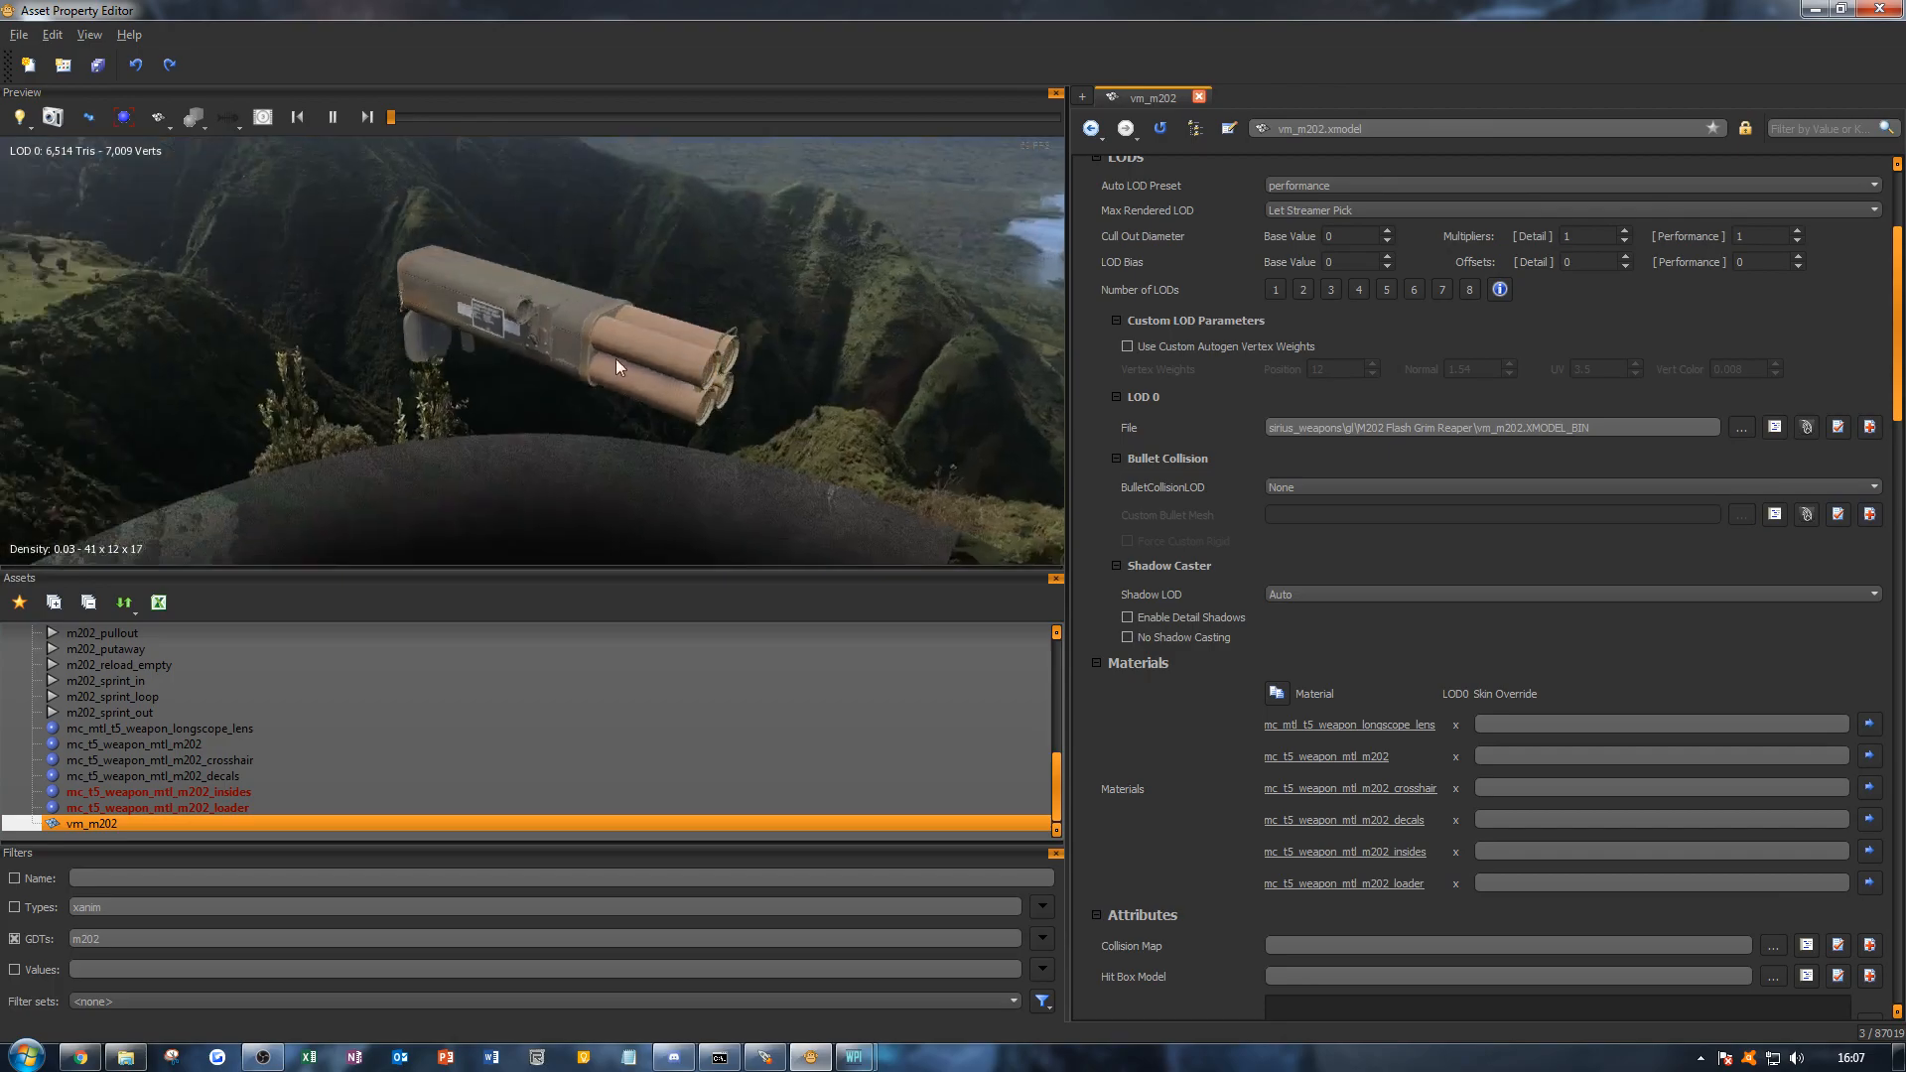
{"action": "scroll", "coordinate": [616, 359], "scroll_direction": "up", "scroll_amount": 3}
{"action": "left_click_drag", "start_coordinate": [617, 359], "coordinate": [705, 391]}
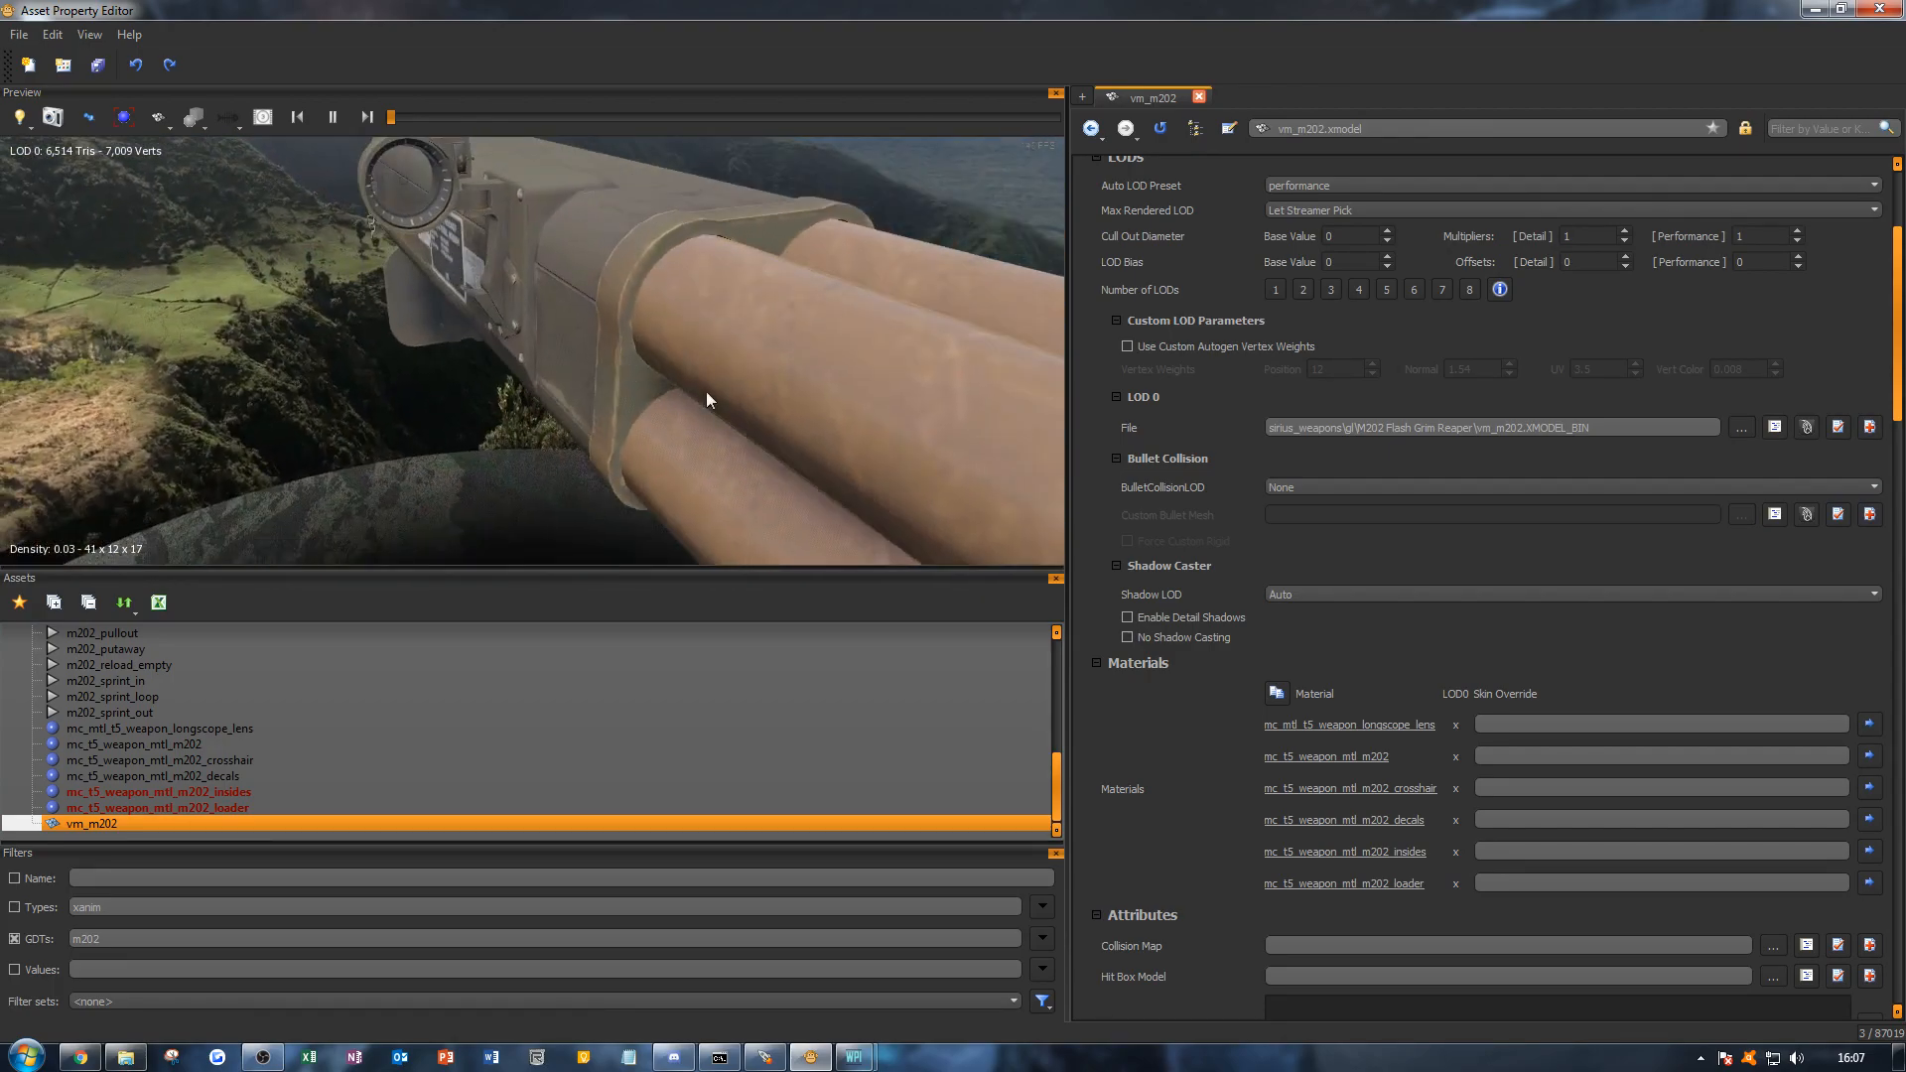
{"action": "scroll", "coordinate": [706, 391], "scroll_direction": "down", "scroll_amount": 5}
{"action": "scroll", "coordinate": [614, 361], "scroll_direction": "up", "scroll_amount": 3}
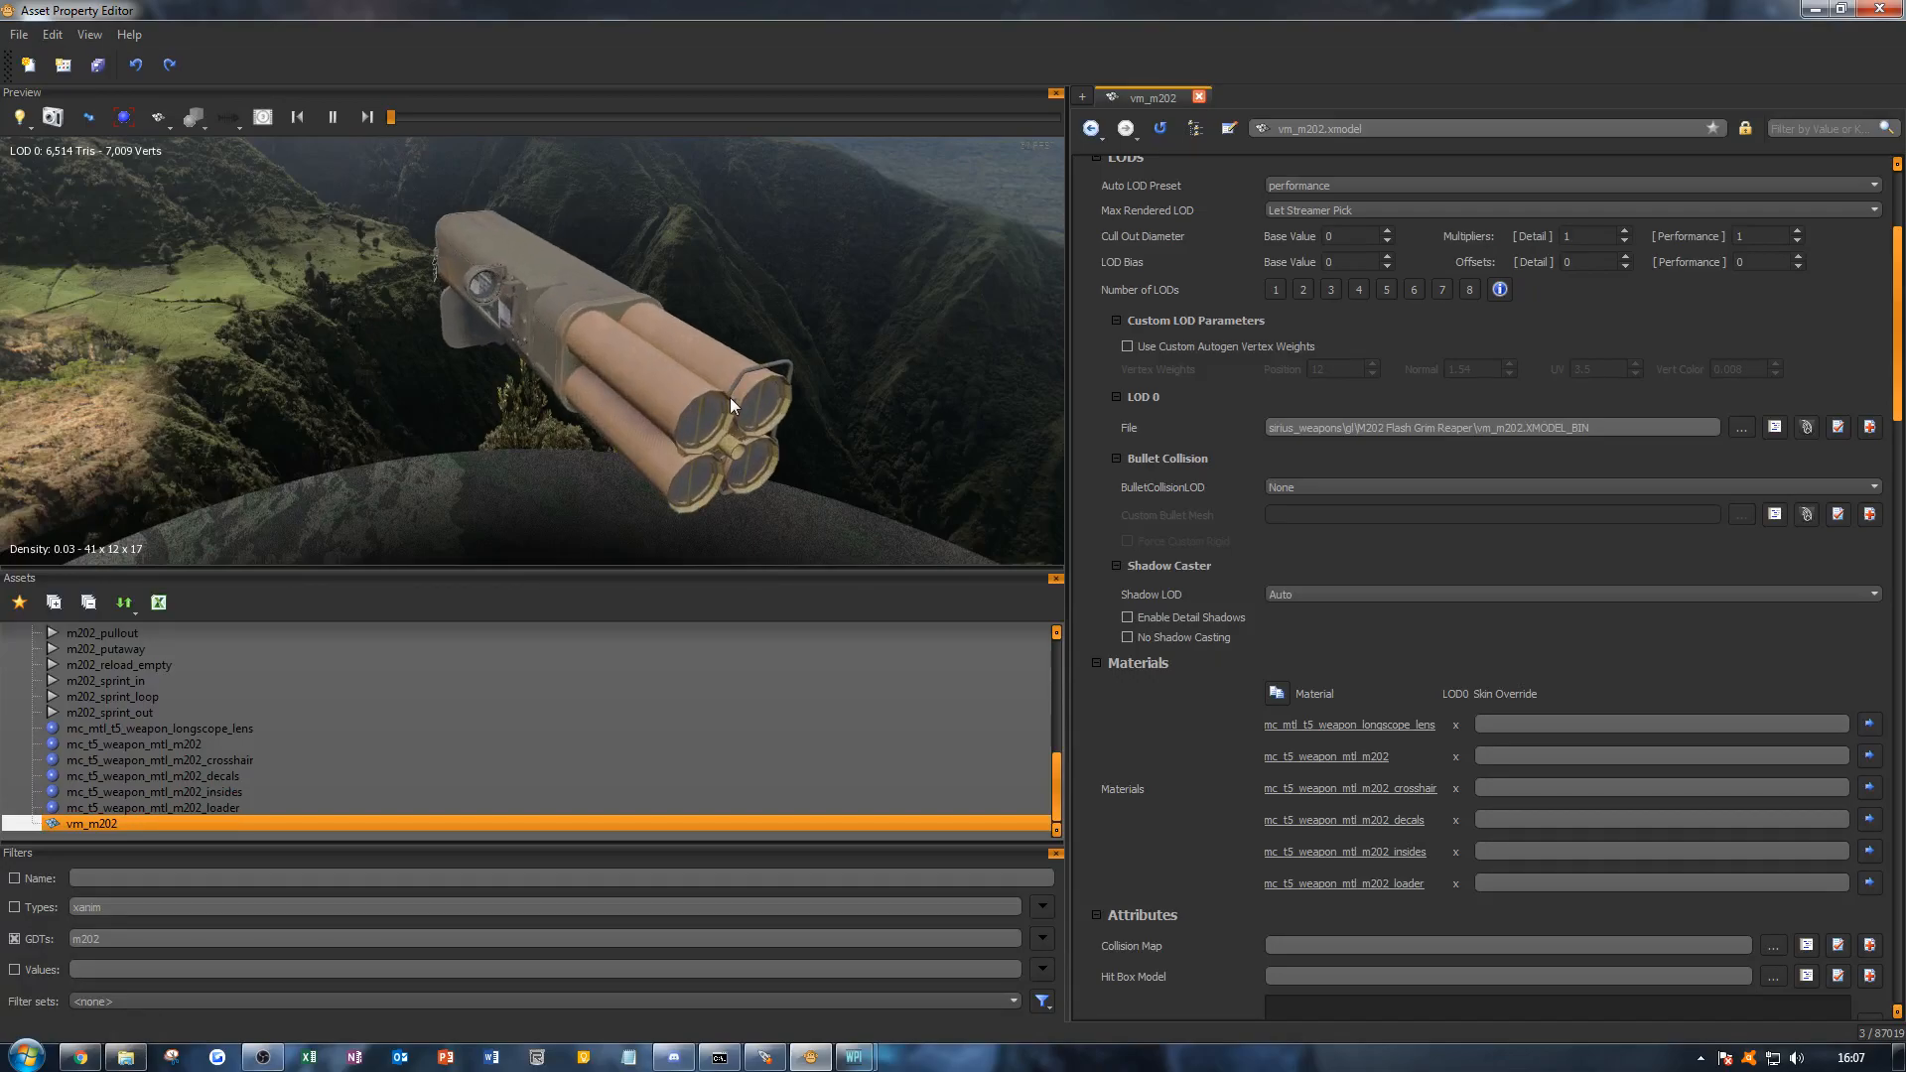
{"action": "right_click", "coordinate": [138, 824]}
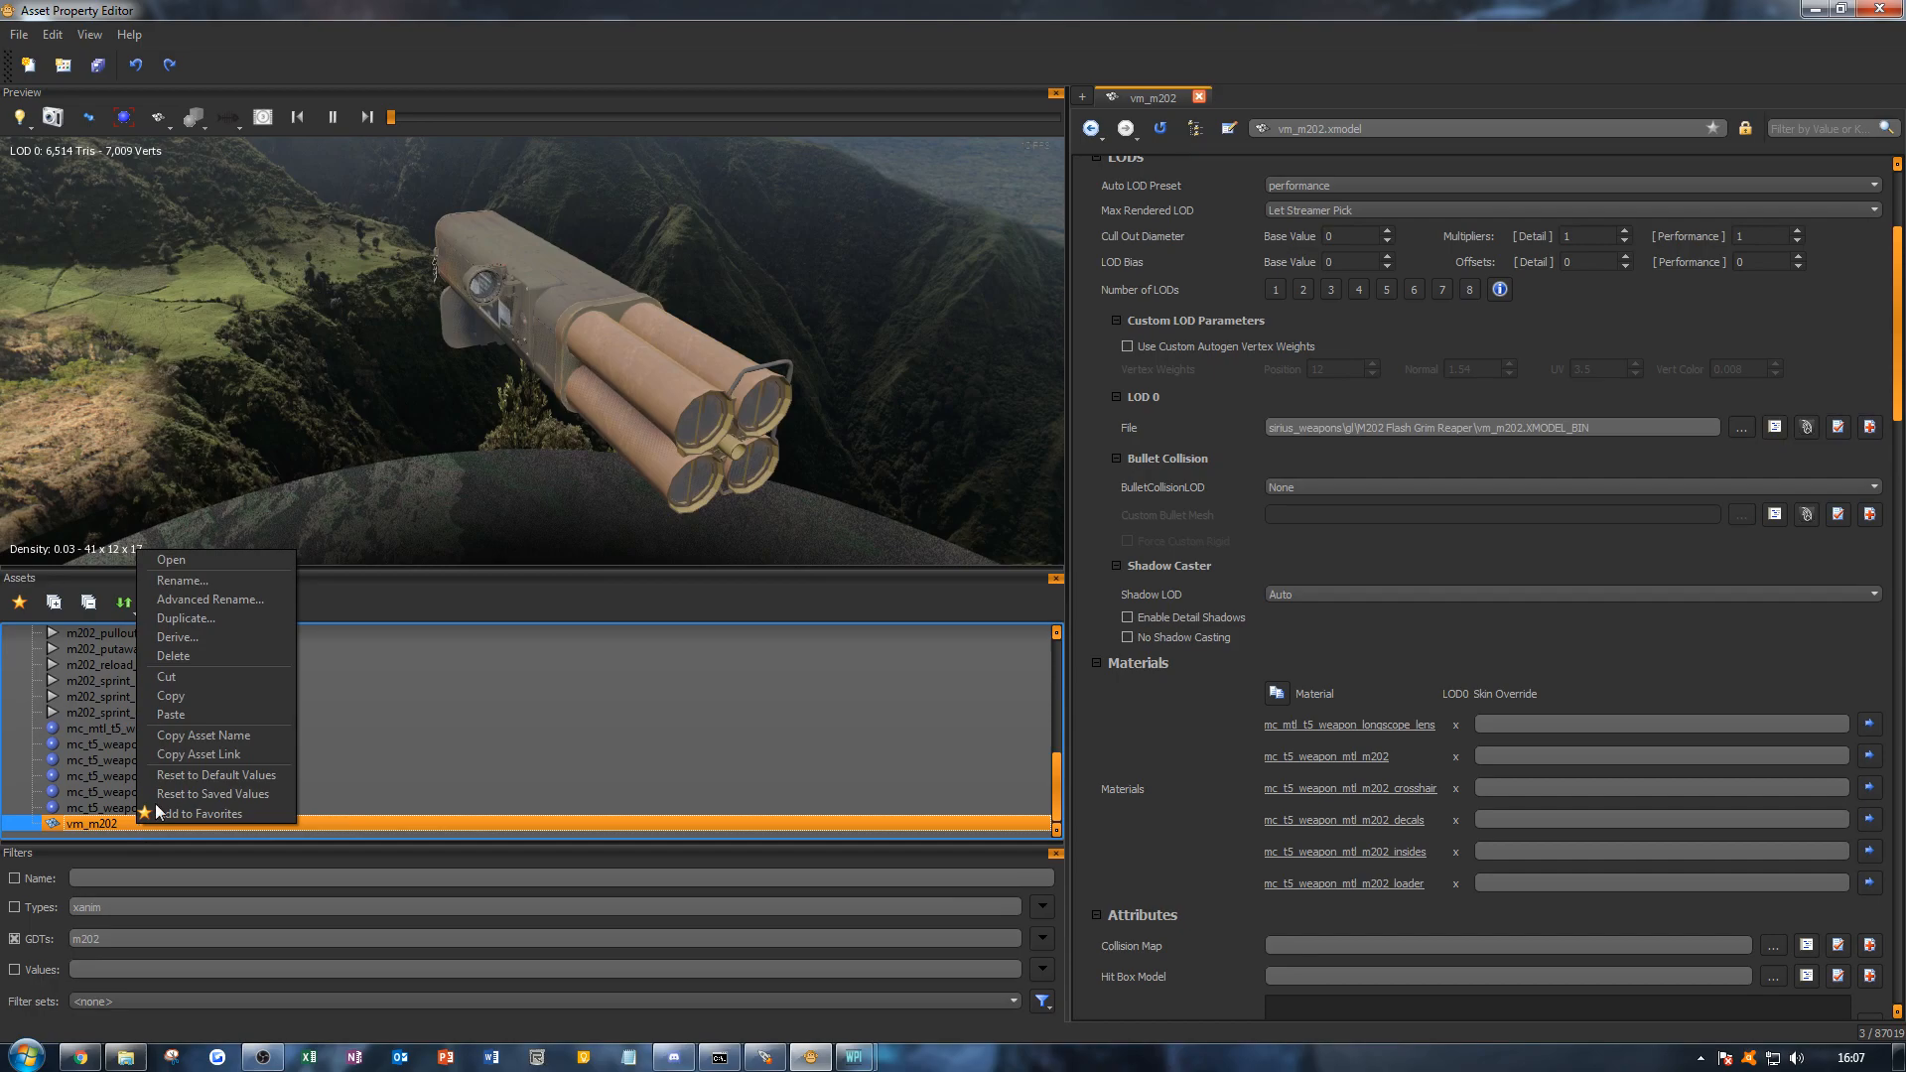
{"action": "left_click", "coordinate": [429, 617]}
{"action": "scroll", "coordinate": [188, 754], "scroll_direction": "up", "scroll_amount": 8}
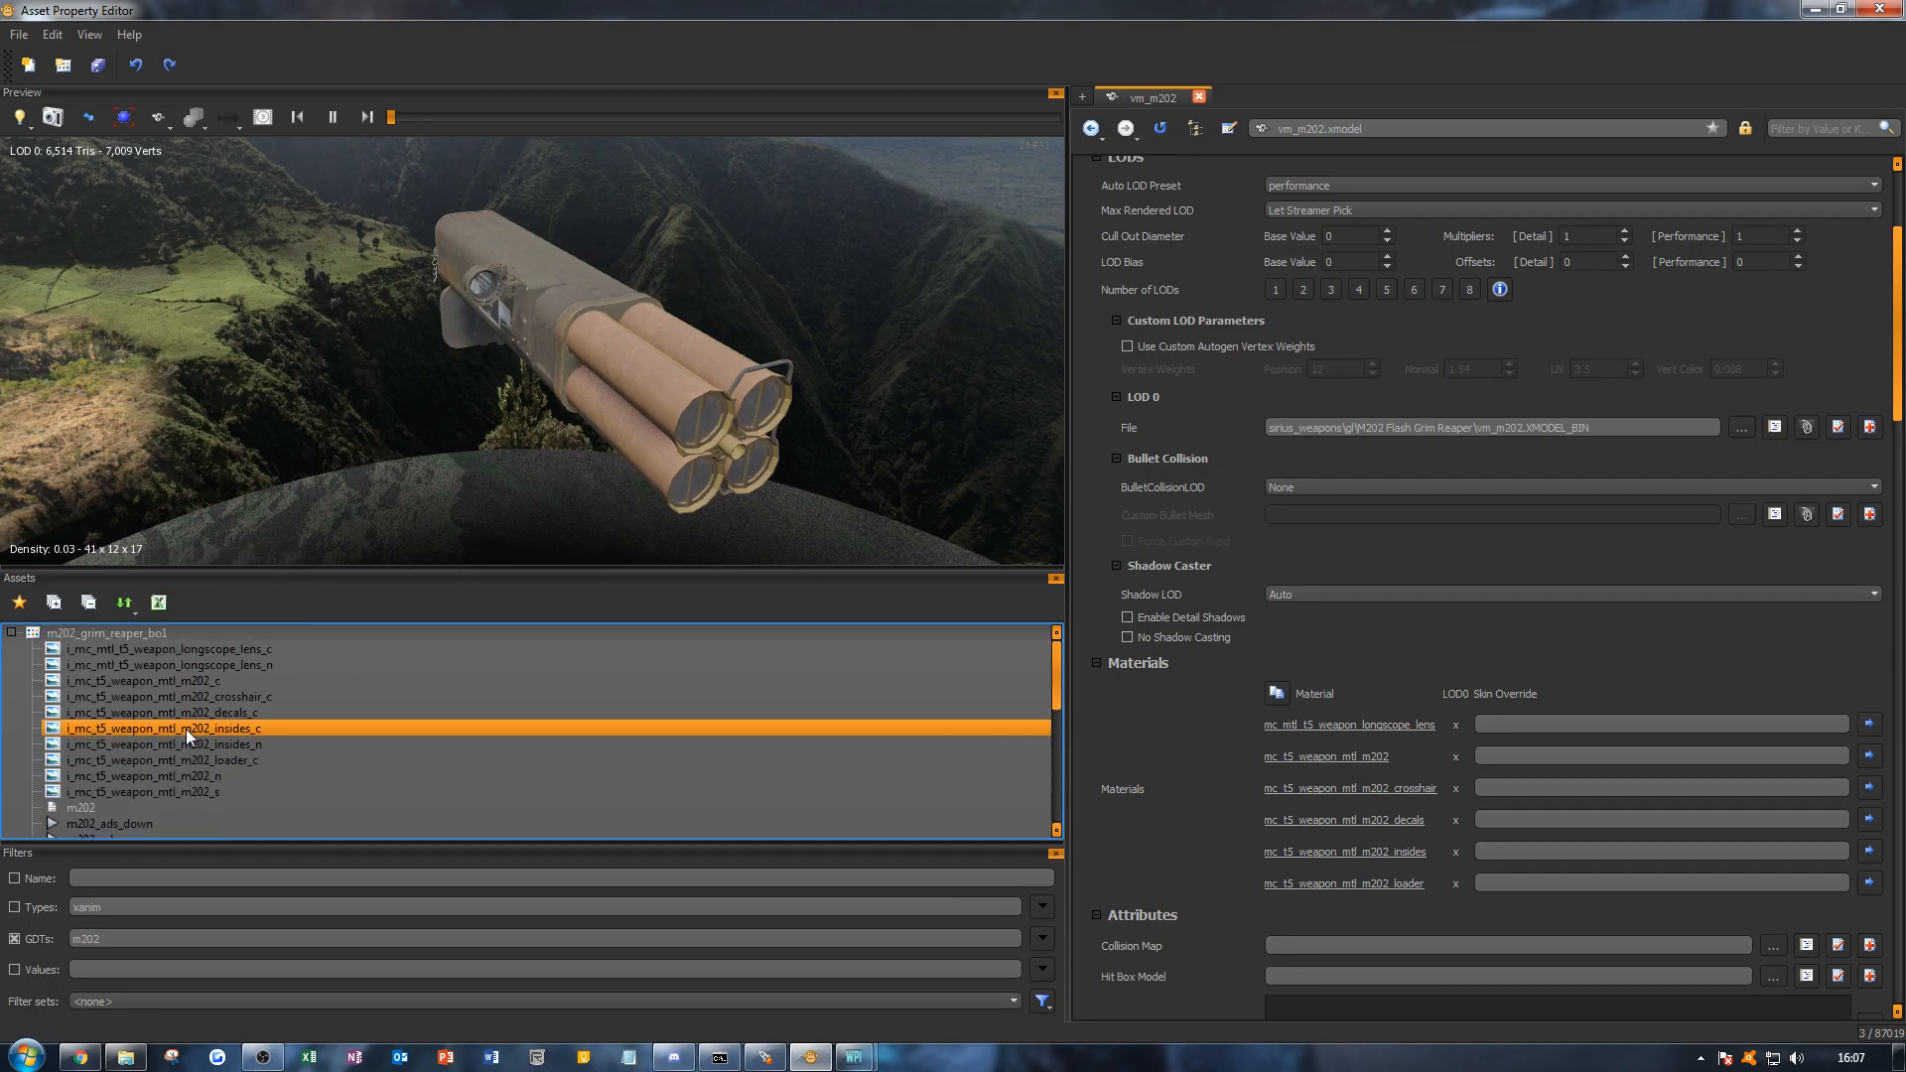
Step: Create a new xmodel asset named wm_m202 in the m202_grim_reaper_bo1 GDT
{"action": "right_click", "coordinate": [140, 637]}
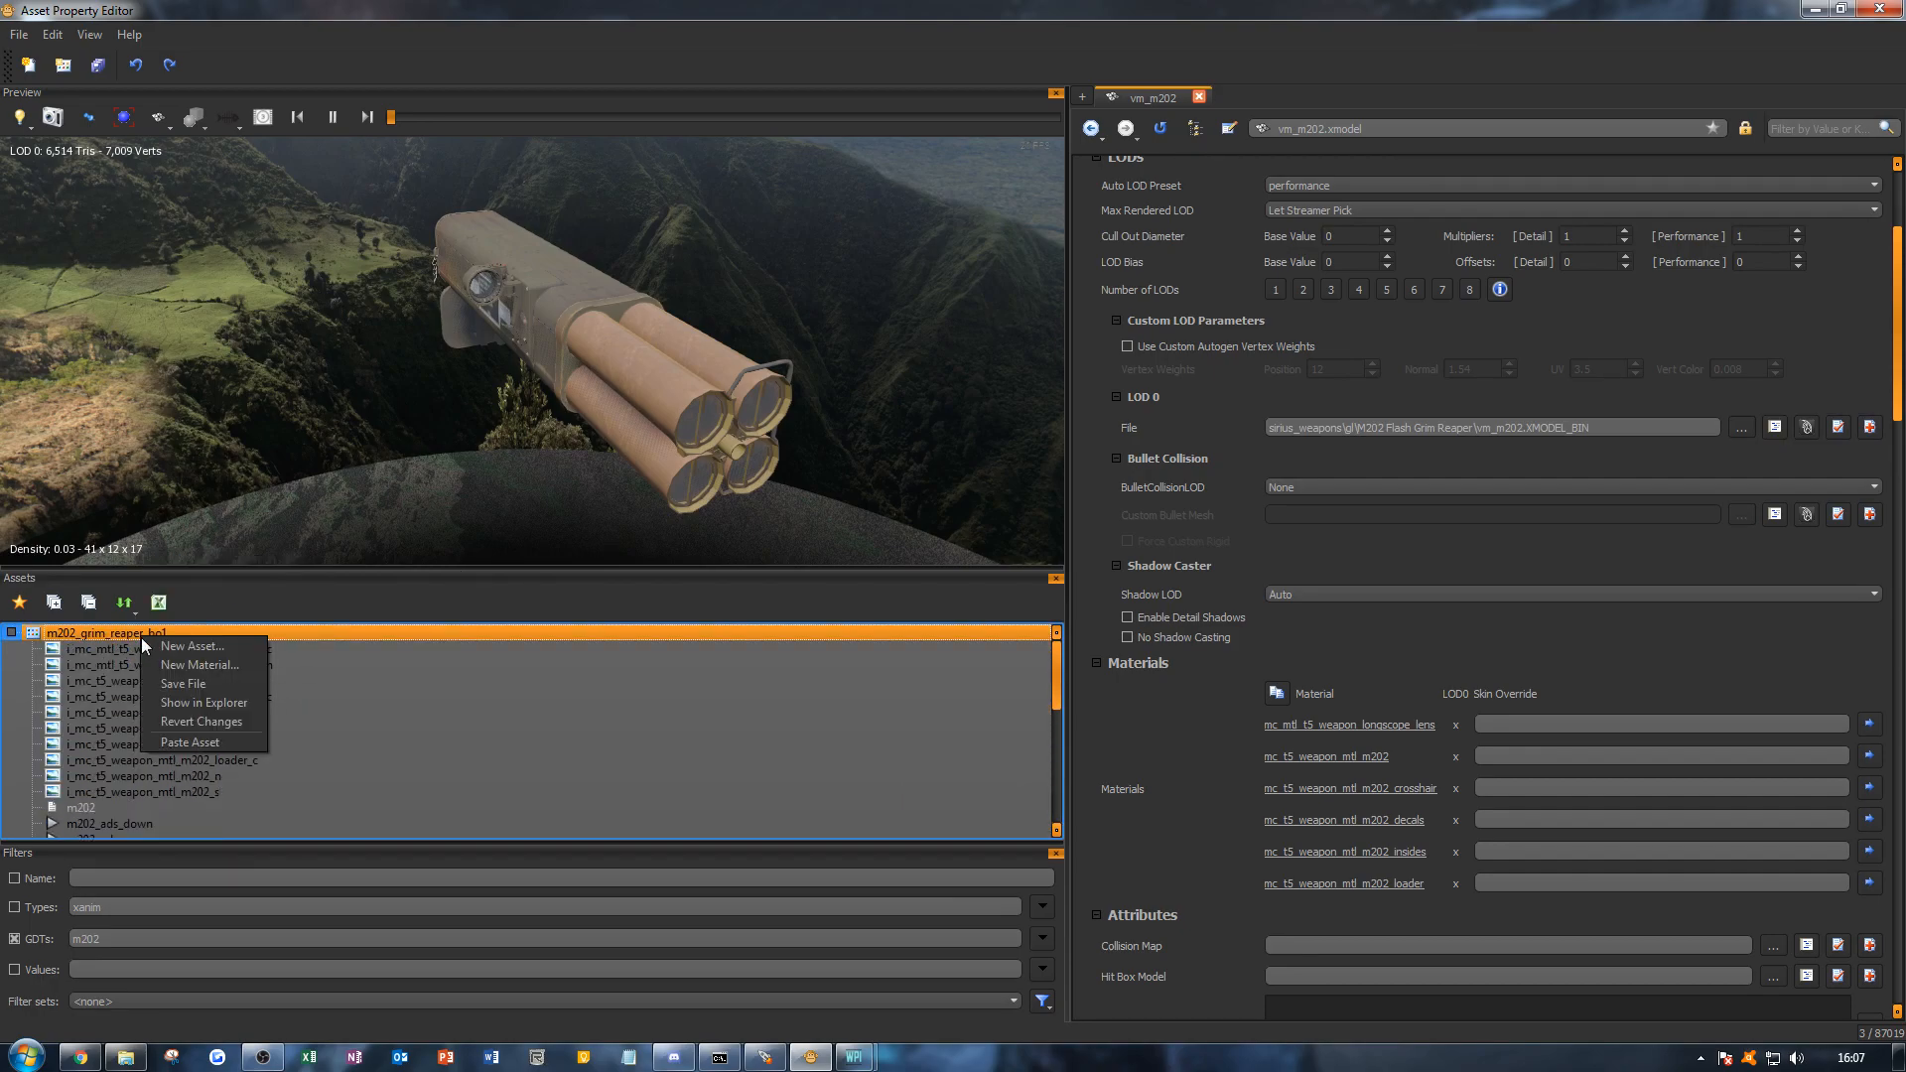
{"action": "left_click", "coordinate": [211, 644]}
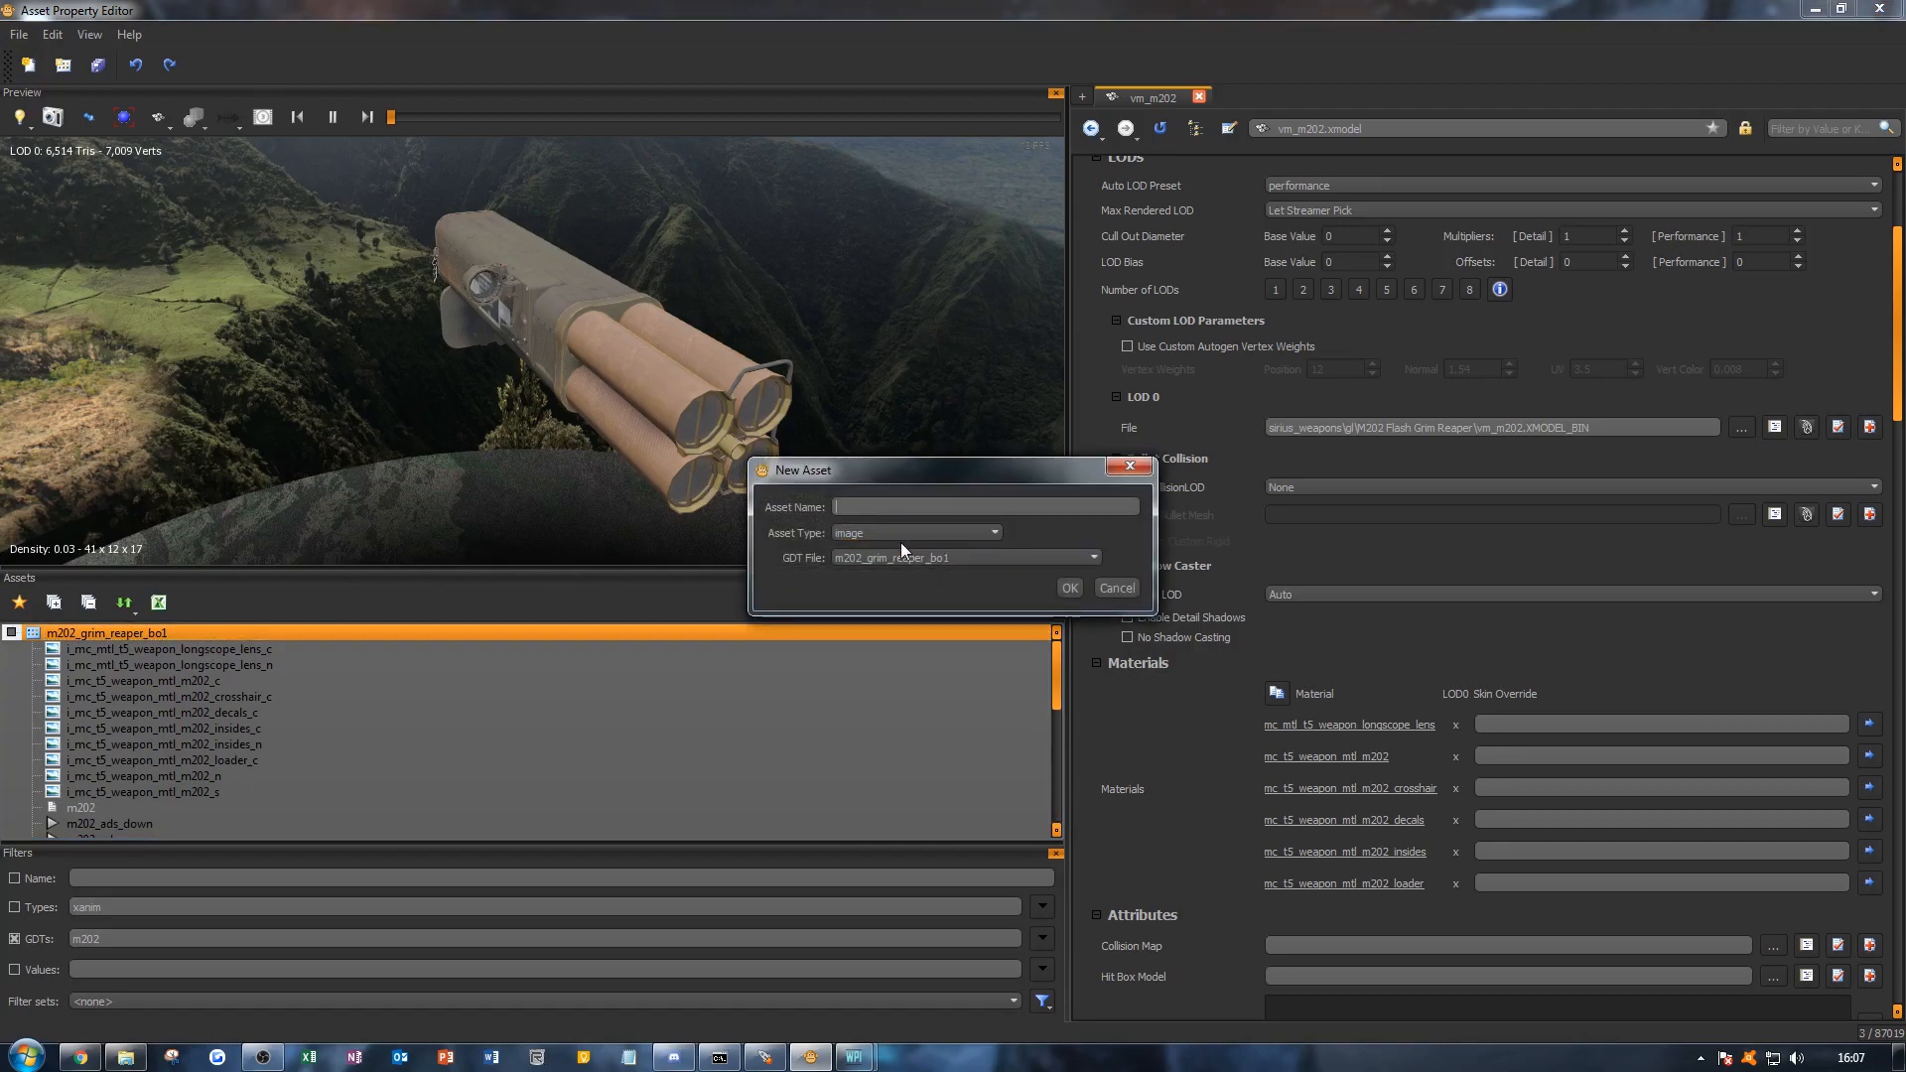
{"action": "left_click", "coordinate": [901, 536]}
{"action": "scroll", "coordinate": [899, 544], "scroll_direction": "down", "scroll_amount": 10}
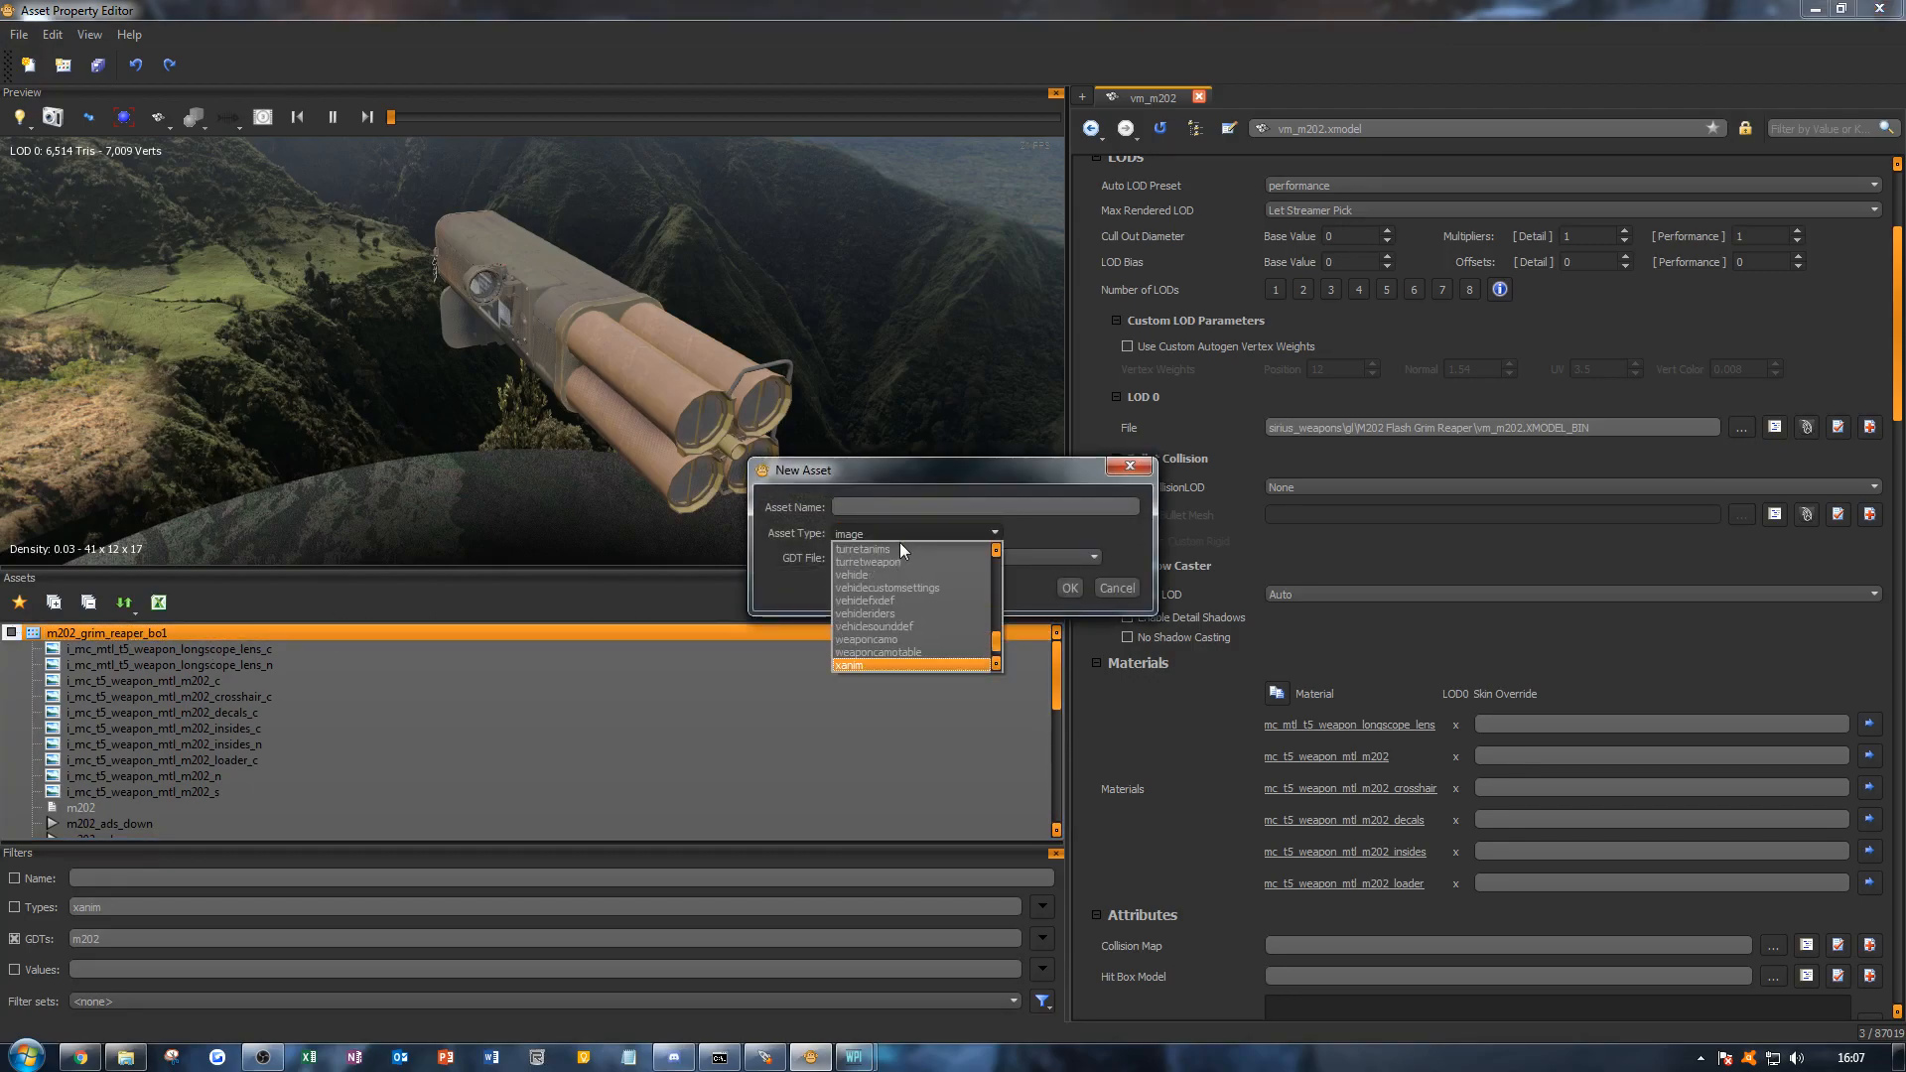
{"action": "left_click", "coordinate": [871, 638]}
{"action": "left_click", "coordinate": [868, 510]}
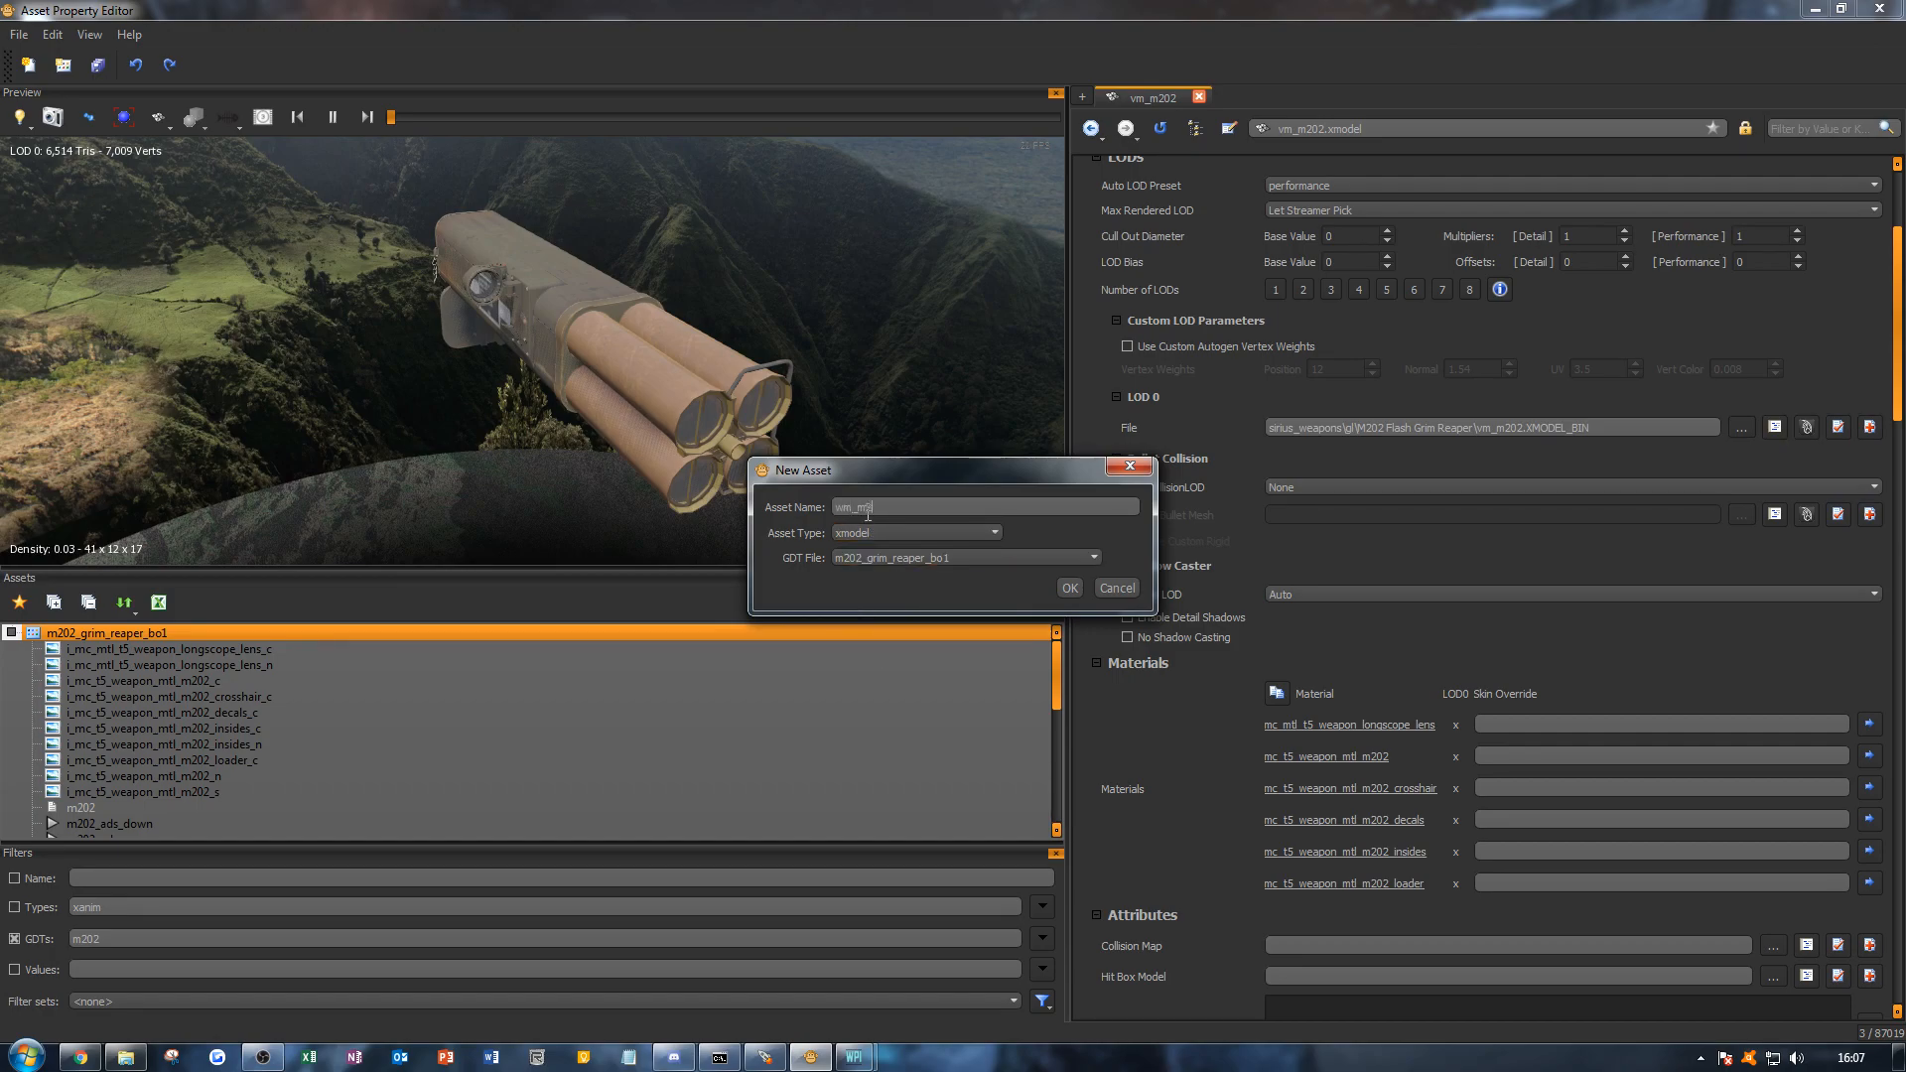
{"action": "key", "text": "Return"}
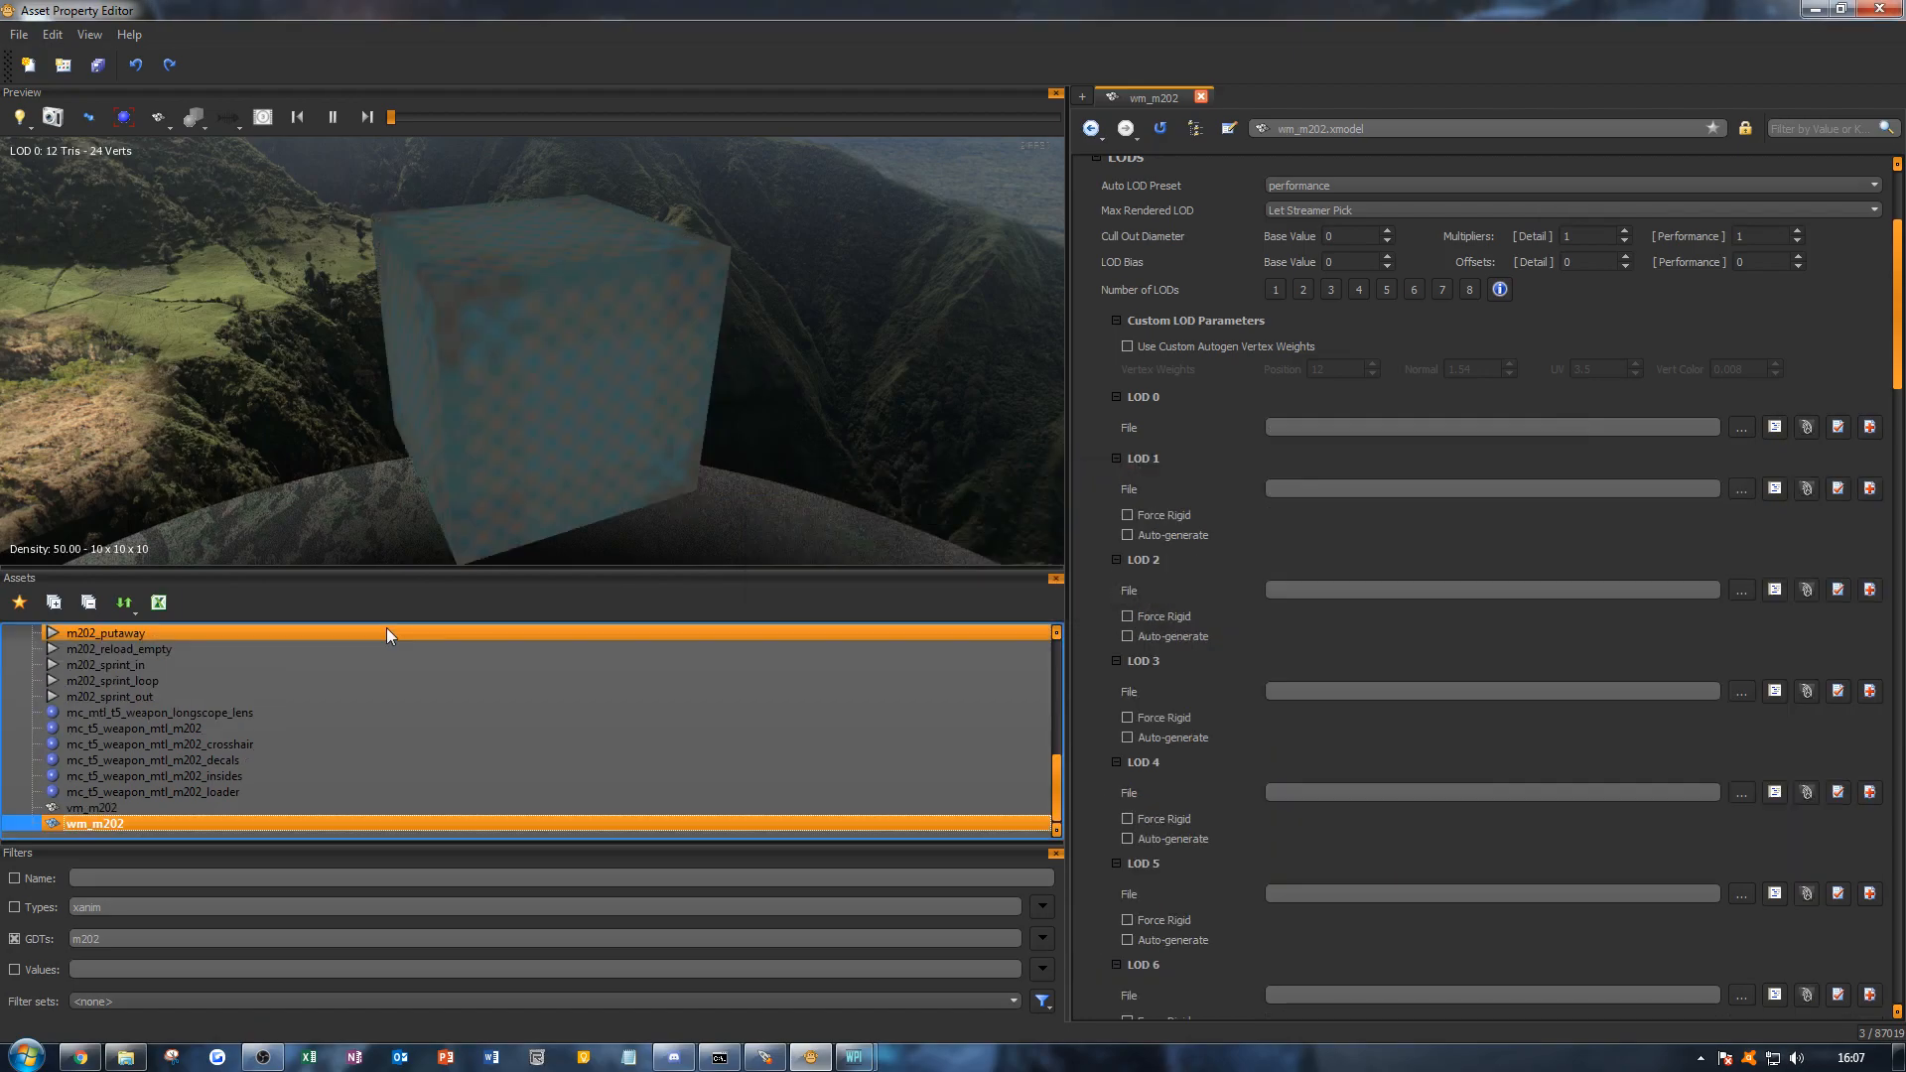
Step: Set the LOD 0 file of wm_m202 to wm_m202.XMODEL_BIN from the sirius_weapons\gl\M202 Flash Grim Reaper folder
{"action": "left_click", "coordinate": [1741, 426]}
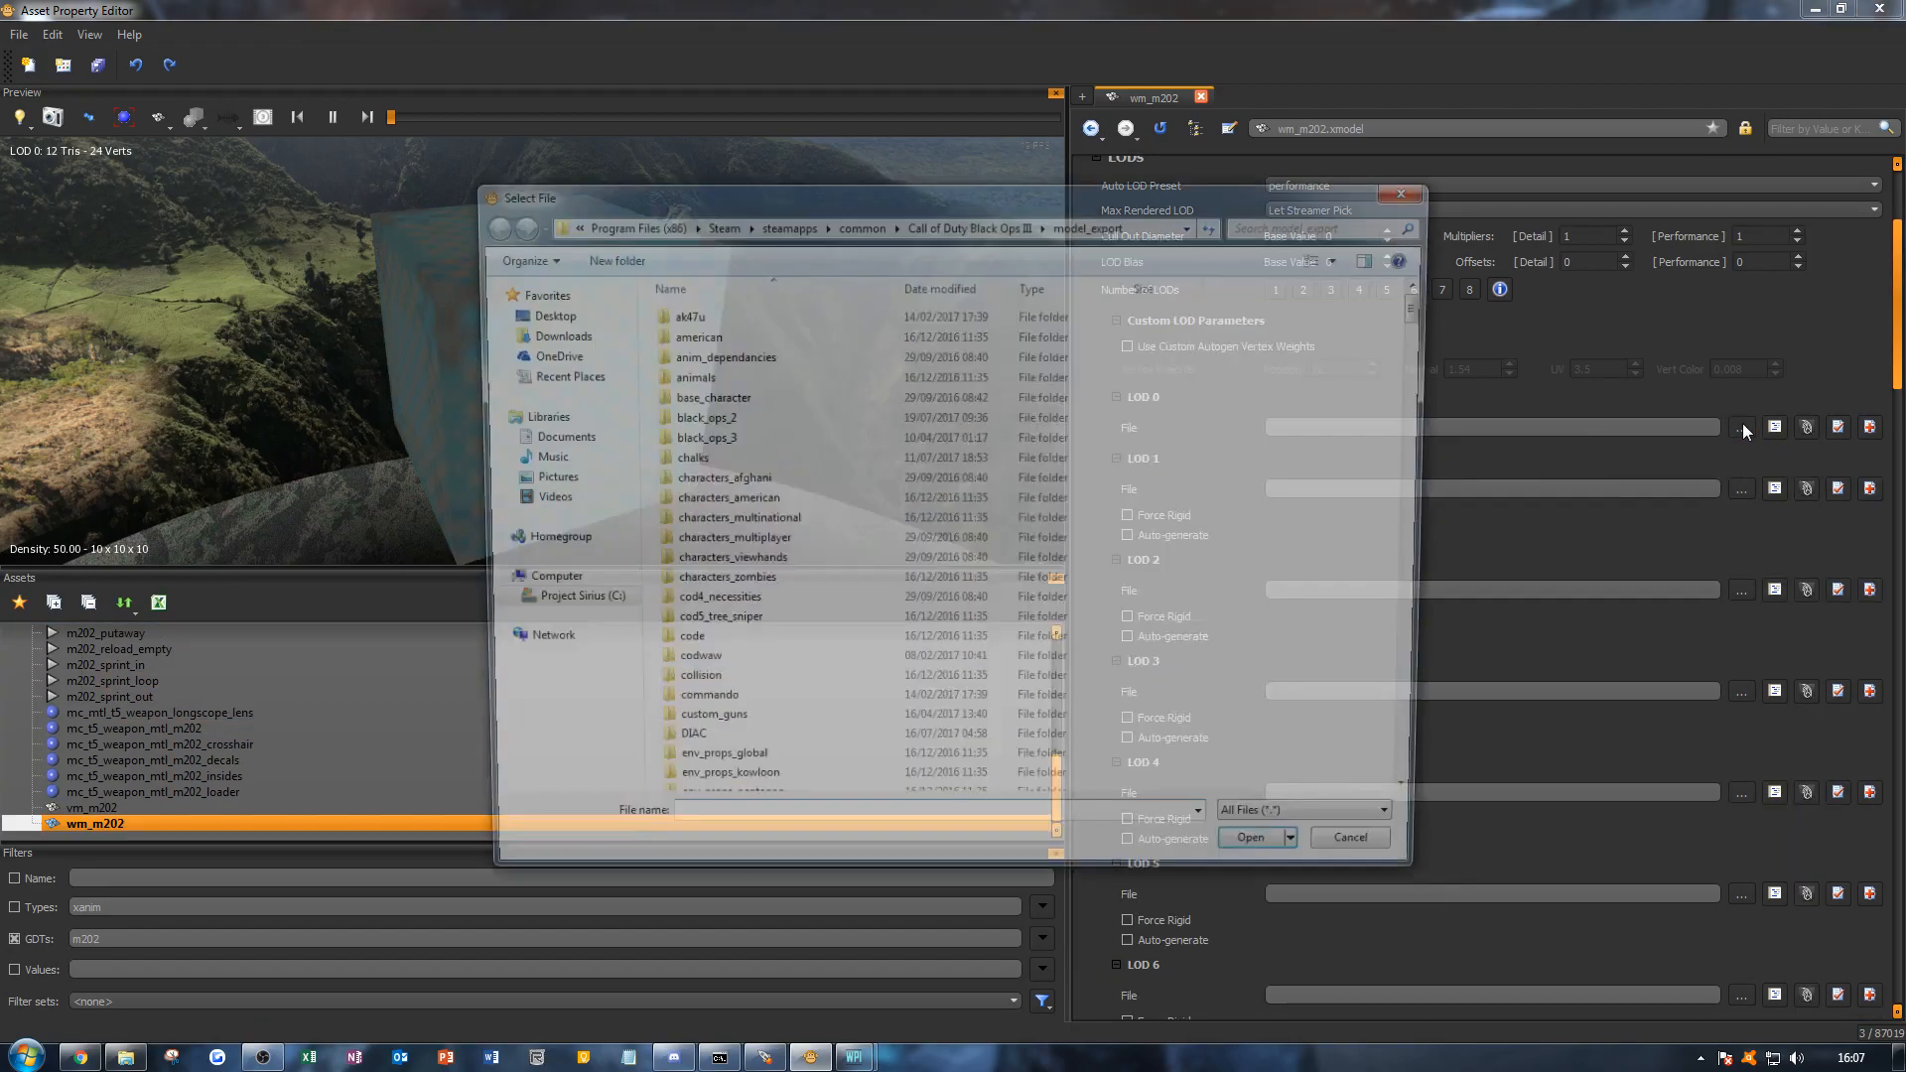
{"action": "scroll", "coordinate": [851, 740], "scroll_direction": "down", "scroll_amount": 20}
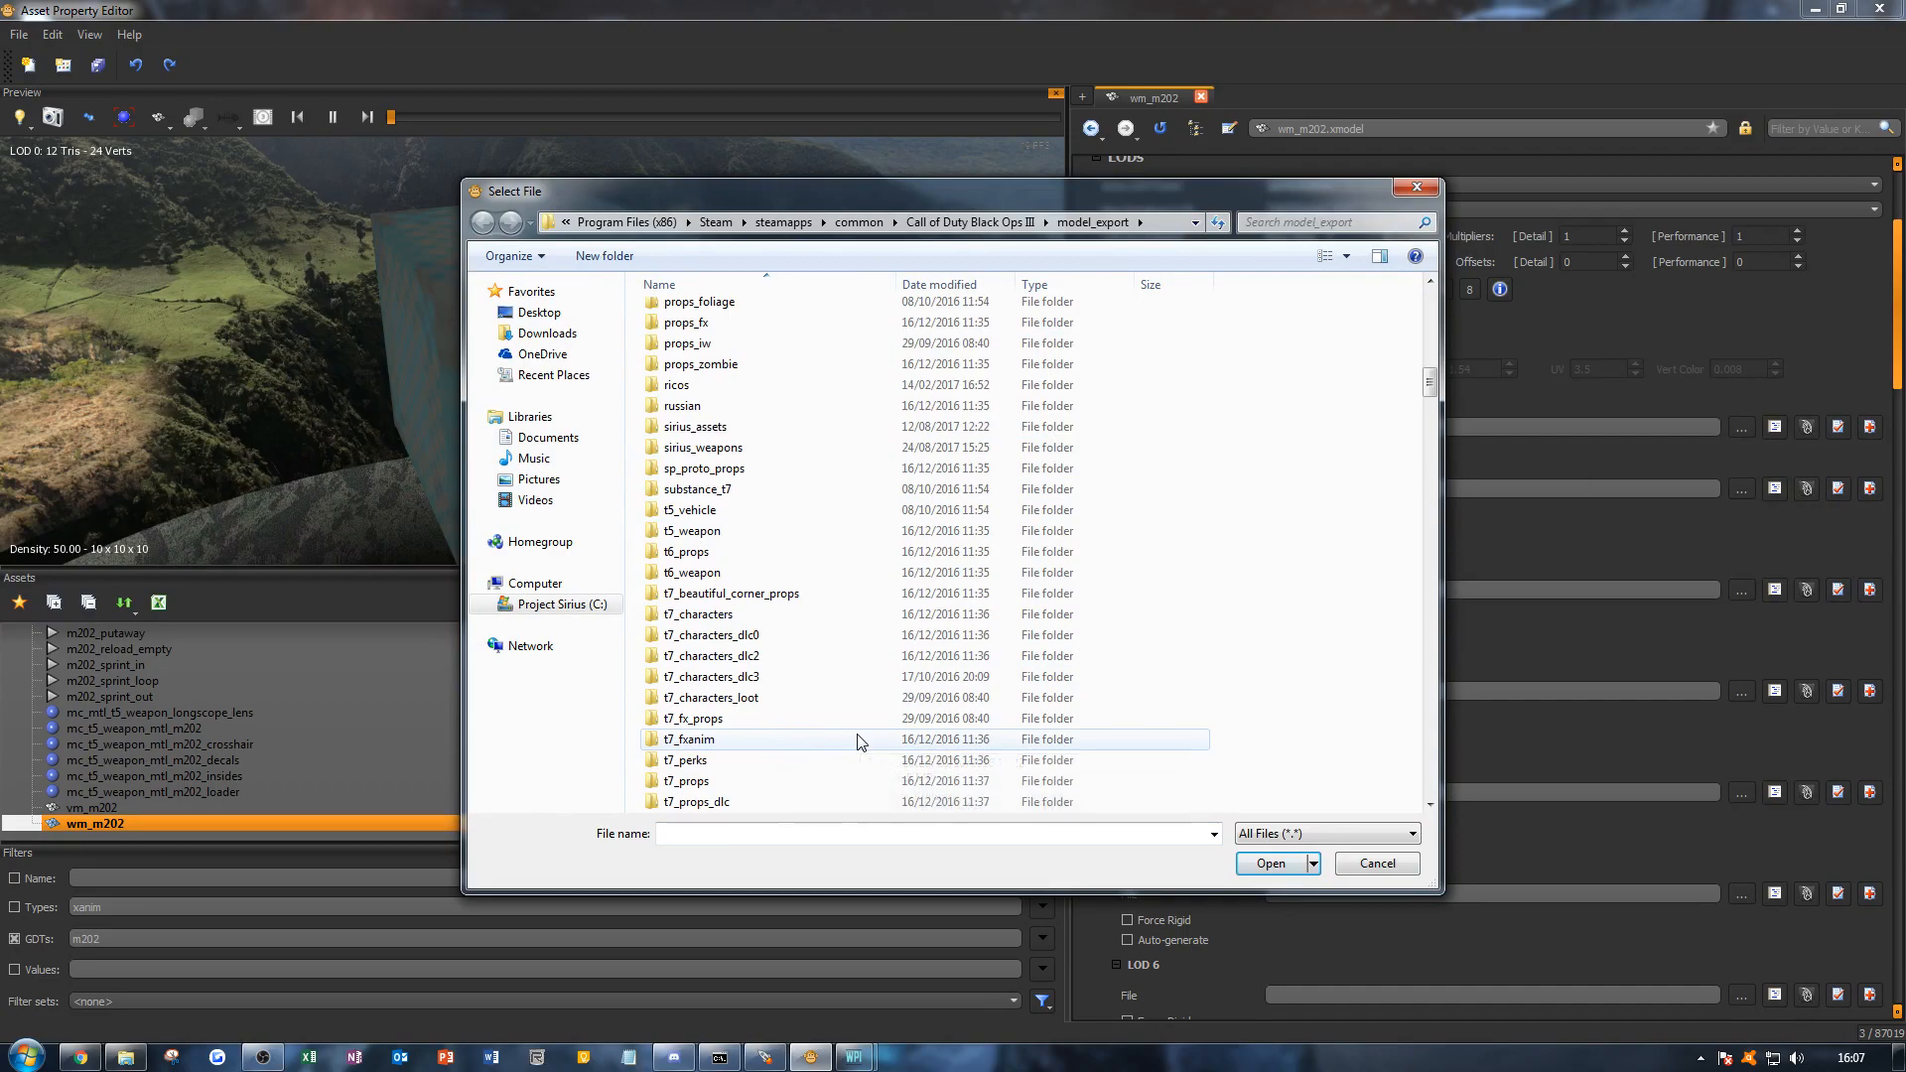
{"action": "double_click", "coordinate": [750, 662]}
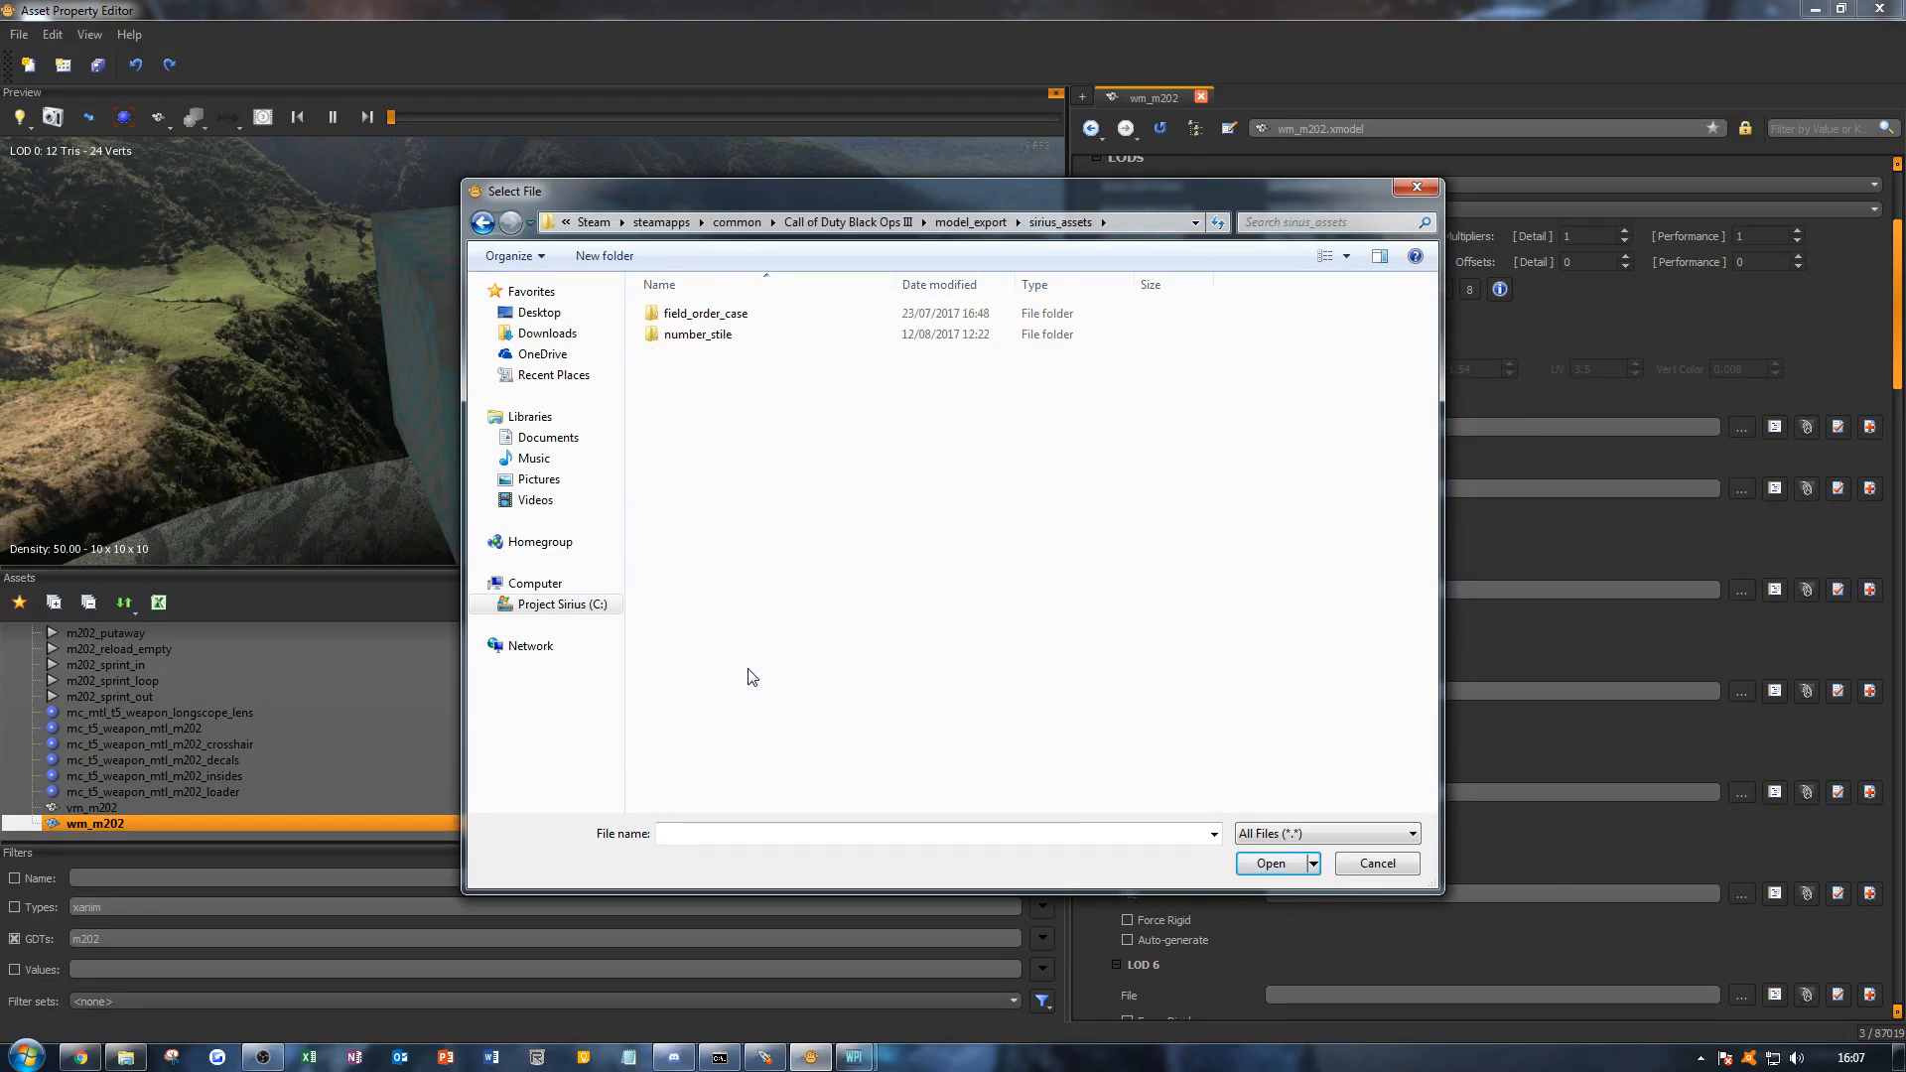
{"action": "key", "text": "BackSpace"}
{"action": "scroll", "coordinate": [735, 655], "scroll_direction": "down", "scroll_amount": 3}
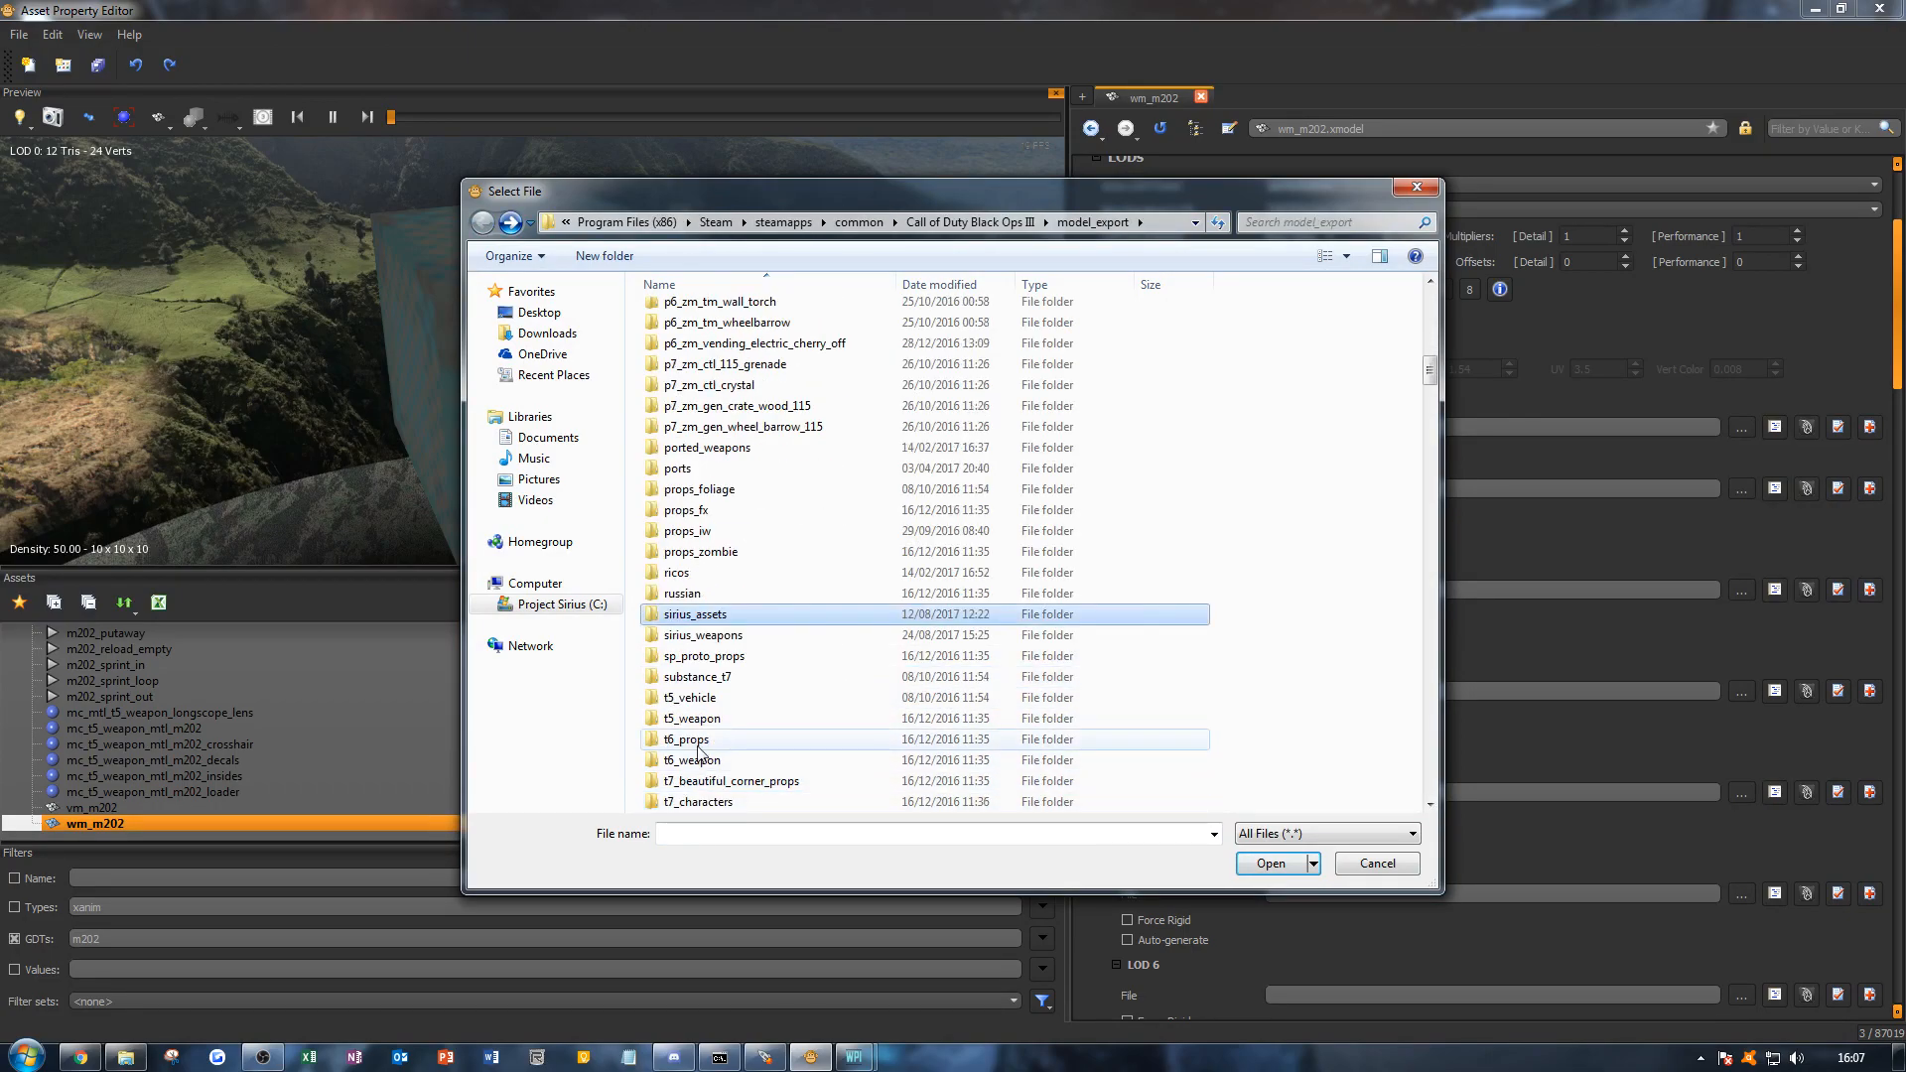
{"action": "double_click", "coordinate": [728, 640]}
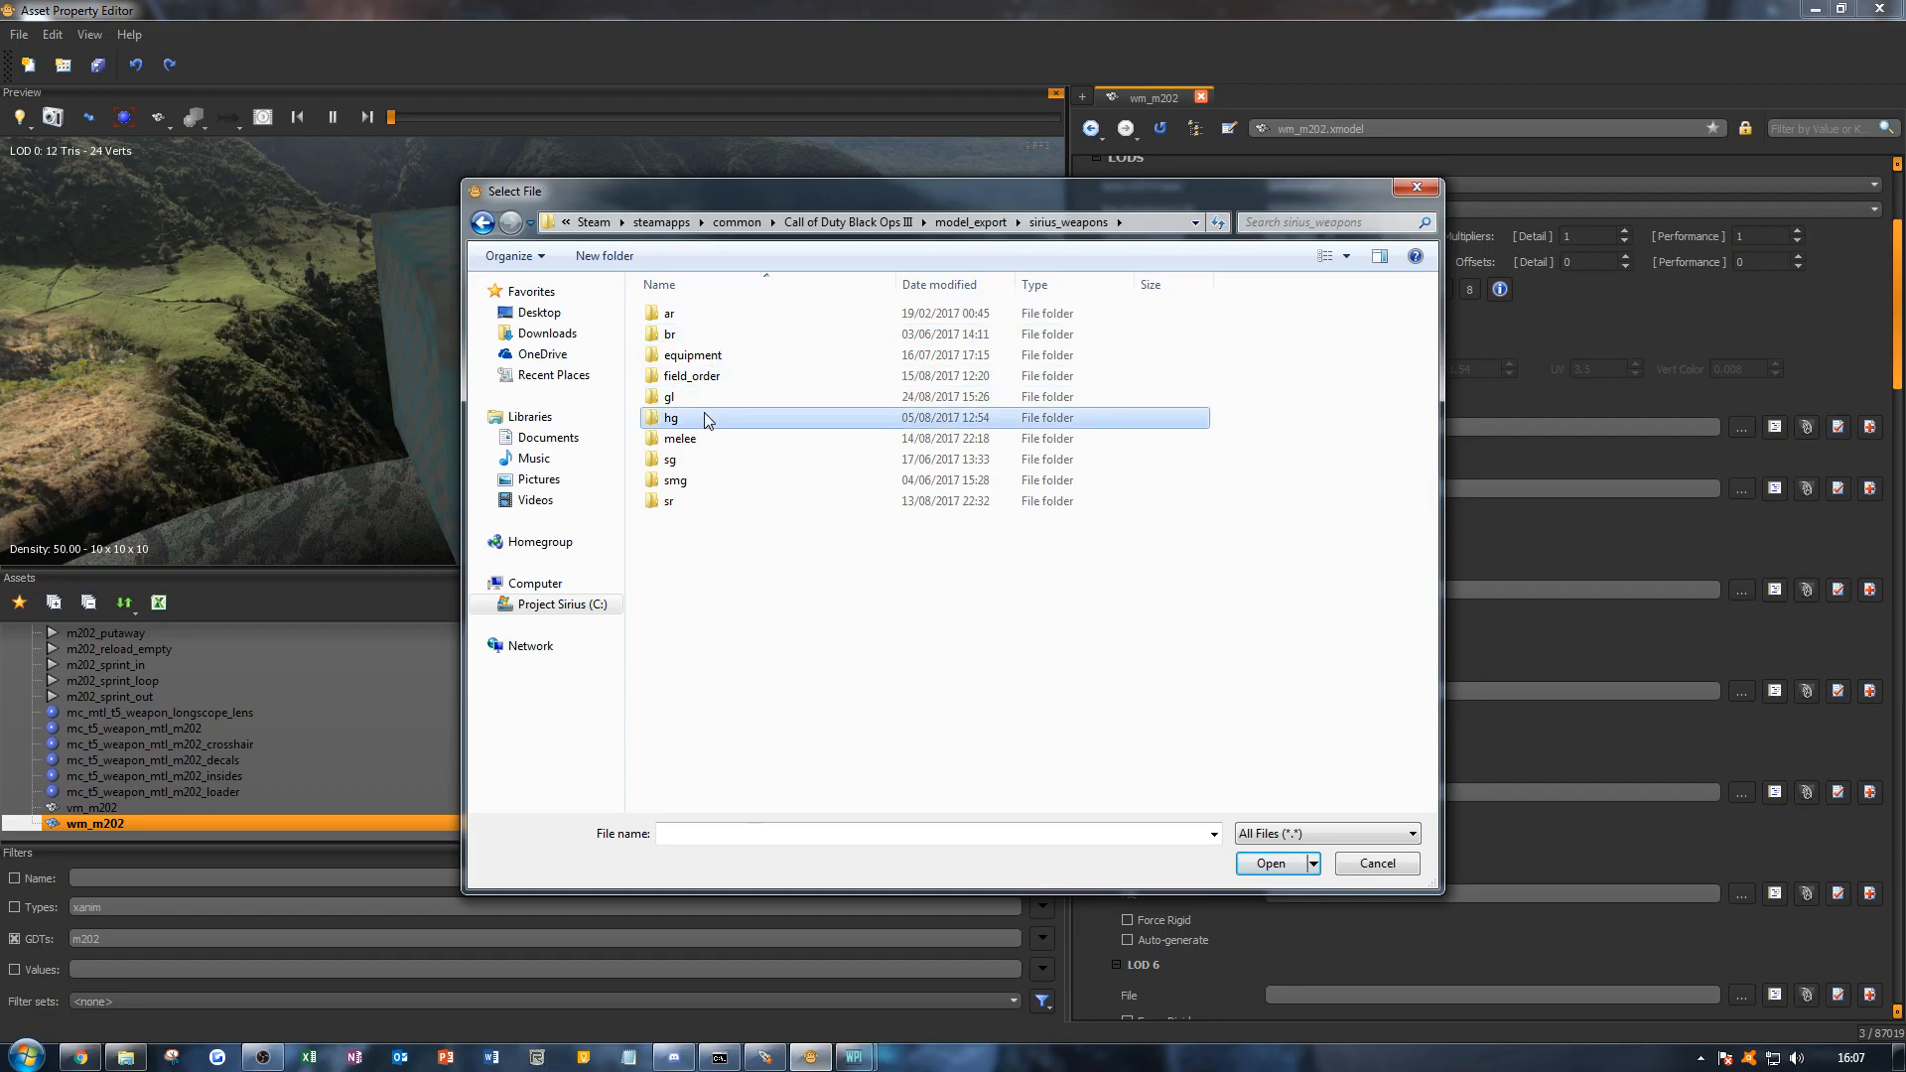
{"action": "double_click", "coordinate": [685, 397]}
{"action": "double_click", "coordinate": [740, 314]}
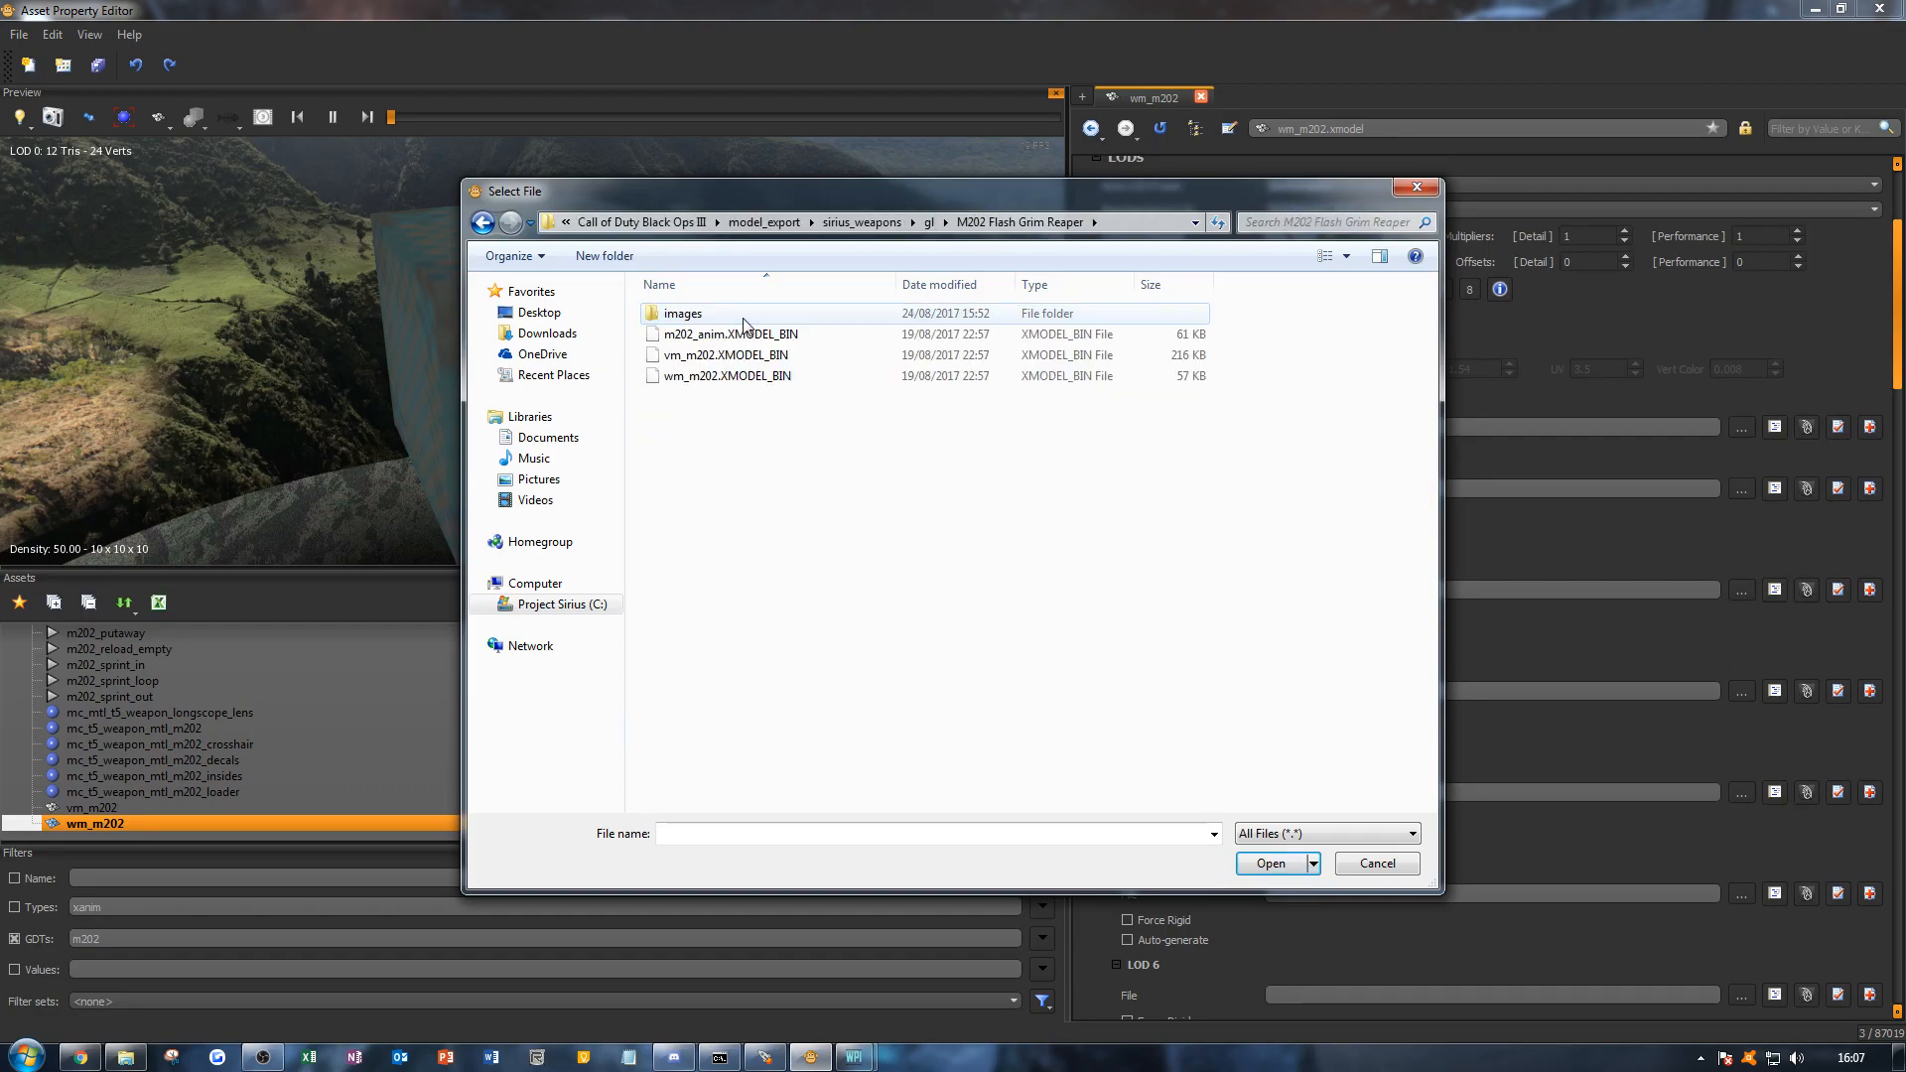
{"action": "double_click", "coordinate": [734, 375]}
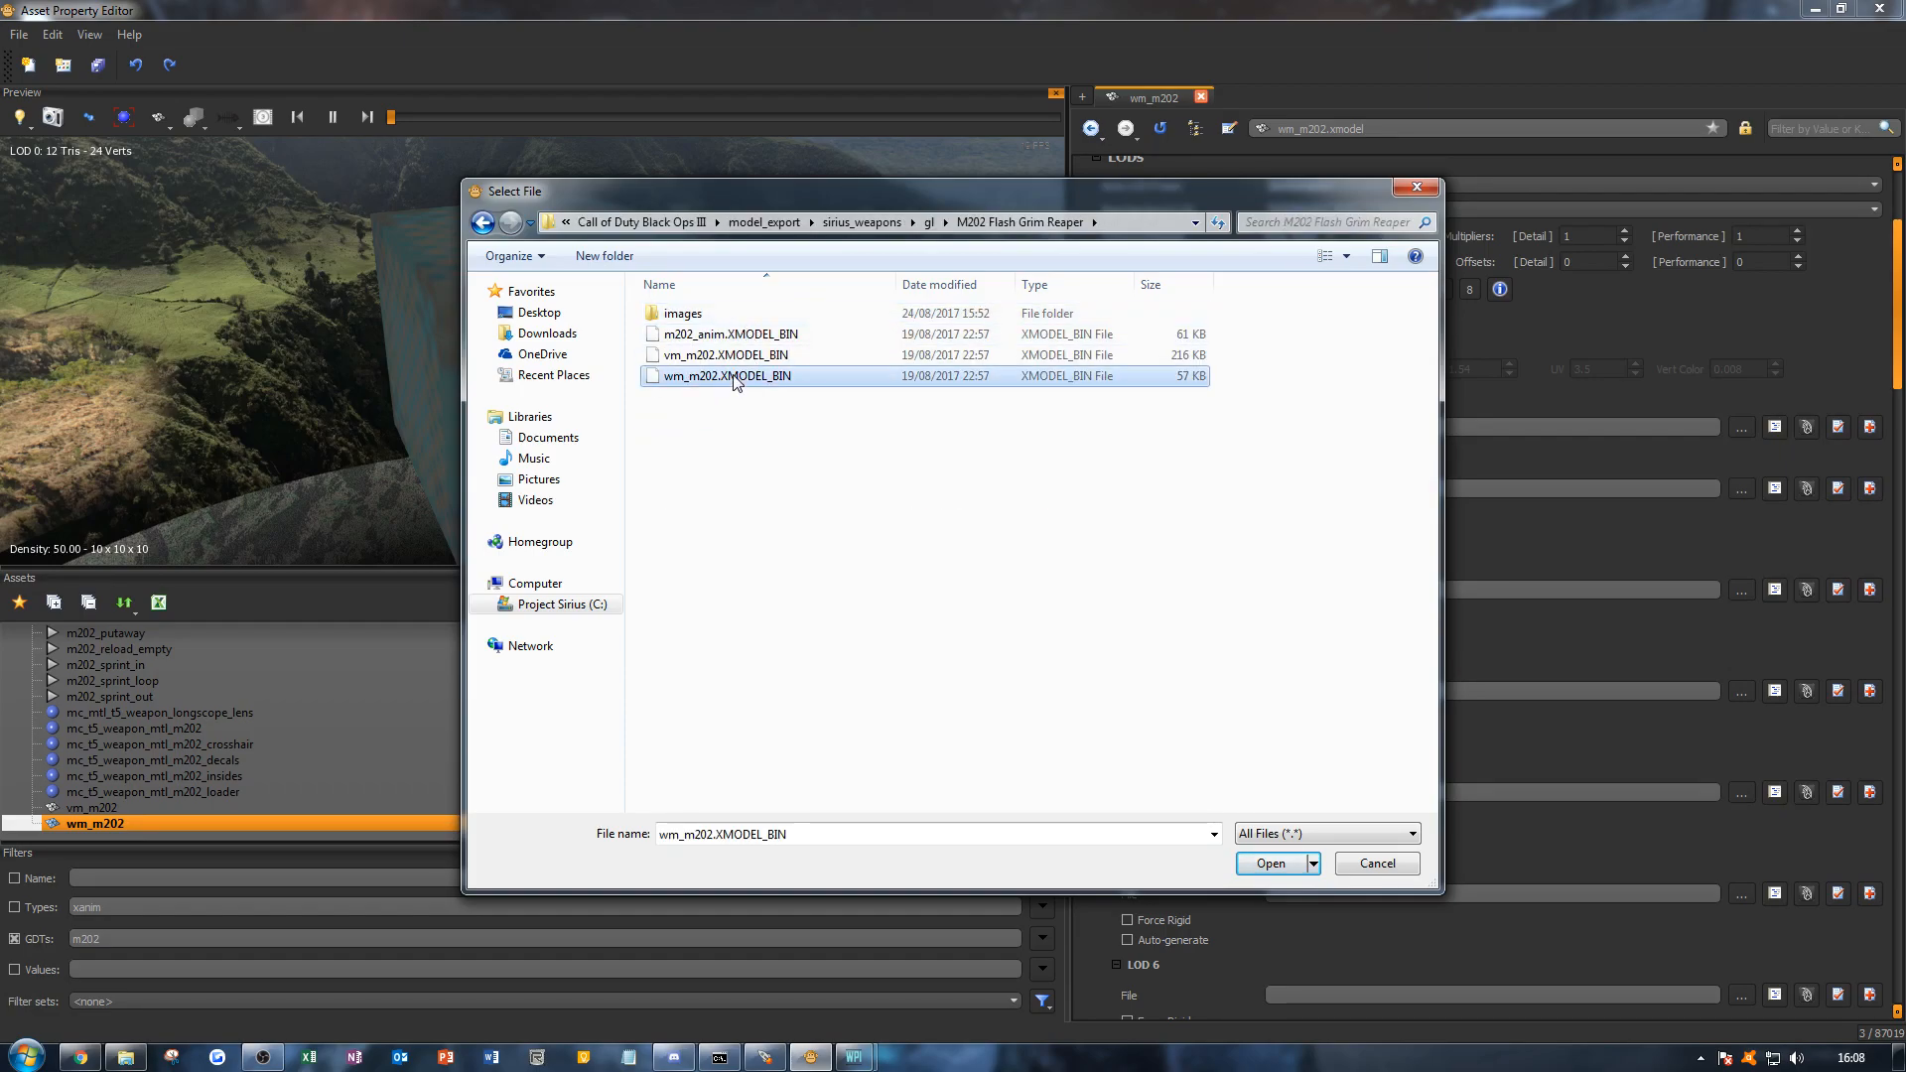
Step: Preview the wm_m202 world model and examine its textured side
{"action": "left_click_drag", "start_coordinate": [742, 398], "coordinate": [300, 216]}
{"action": "left_click", "coordinate": [123, 121]}
{"action": "left_click_drag", "start_coordinate": [518, 361], "coordinate": [575, 313], "text": "alt"}
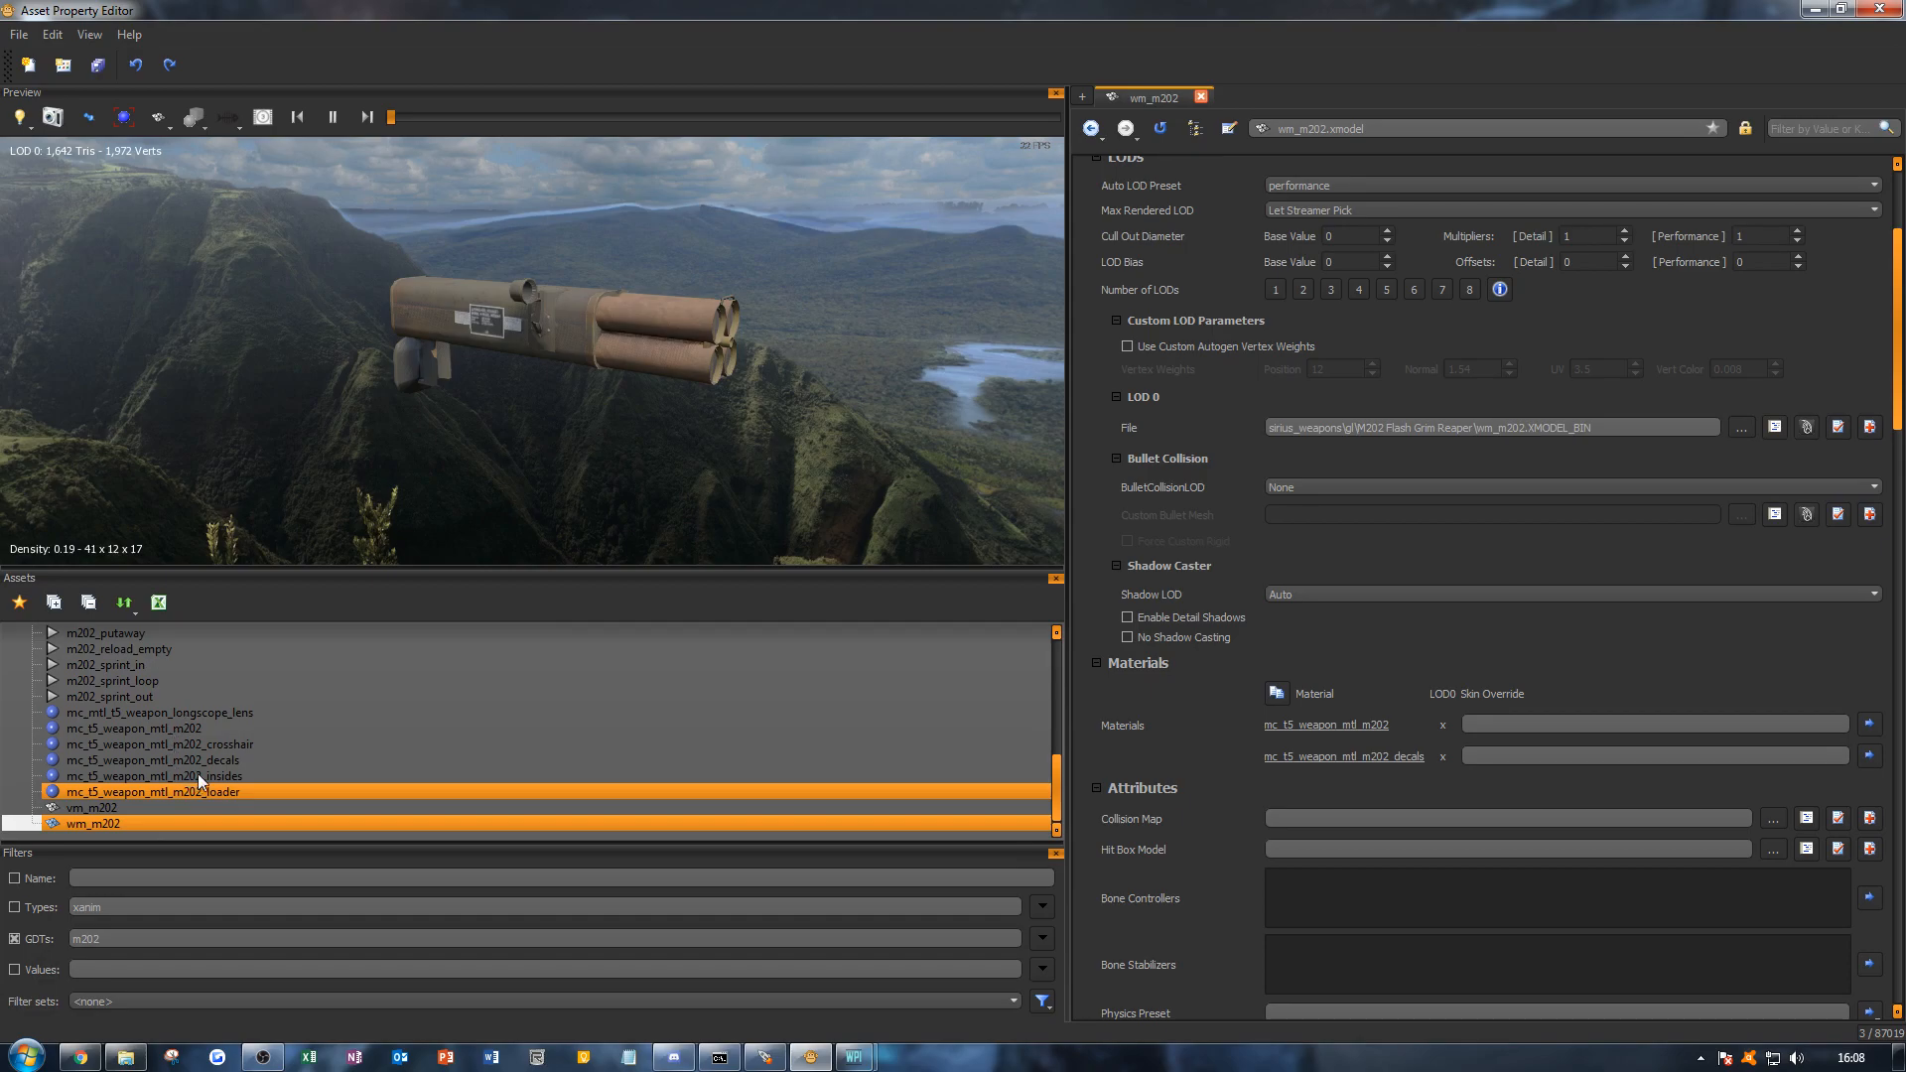
Step: Set the m202 projectile weapon's Display Name to M202 Flash Grim Reaper, Mode Name to rockets and Stat Name to m202
{"action": "scroll", "coordinate": [198, 754], "scroll_direction": "up", "scroll_amount": 8}
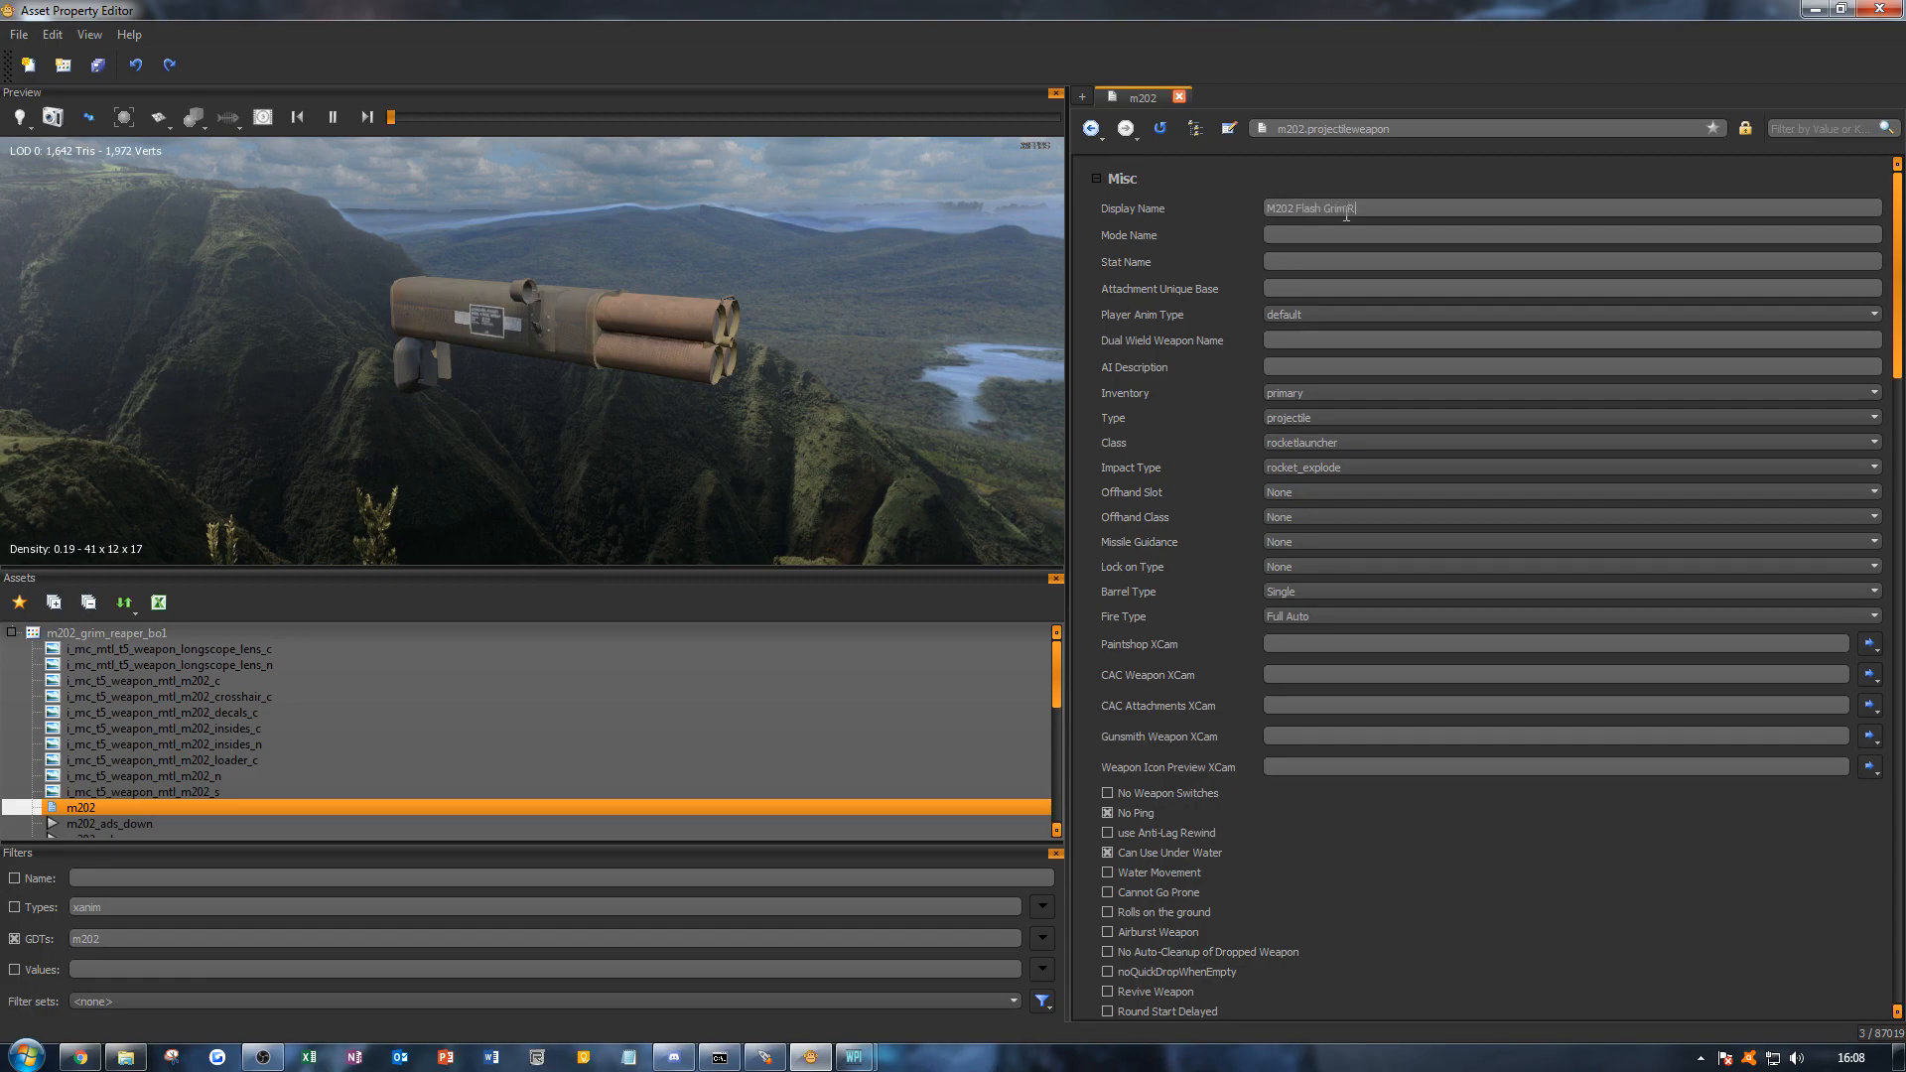
{"action": "left_click", "coordinate": [1300, 238]}
{"action": "left_click", "coordinate": [1303, 262]}
{"action": "type", "text": "m202"}
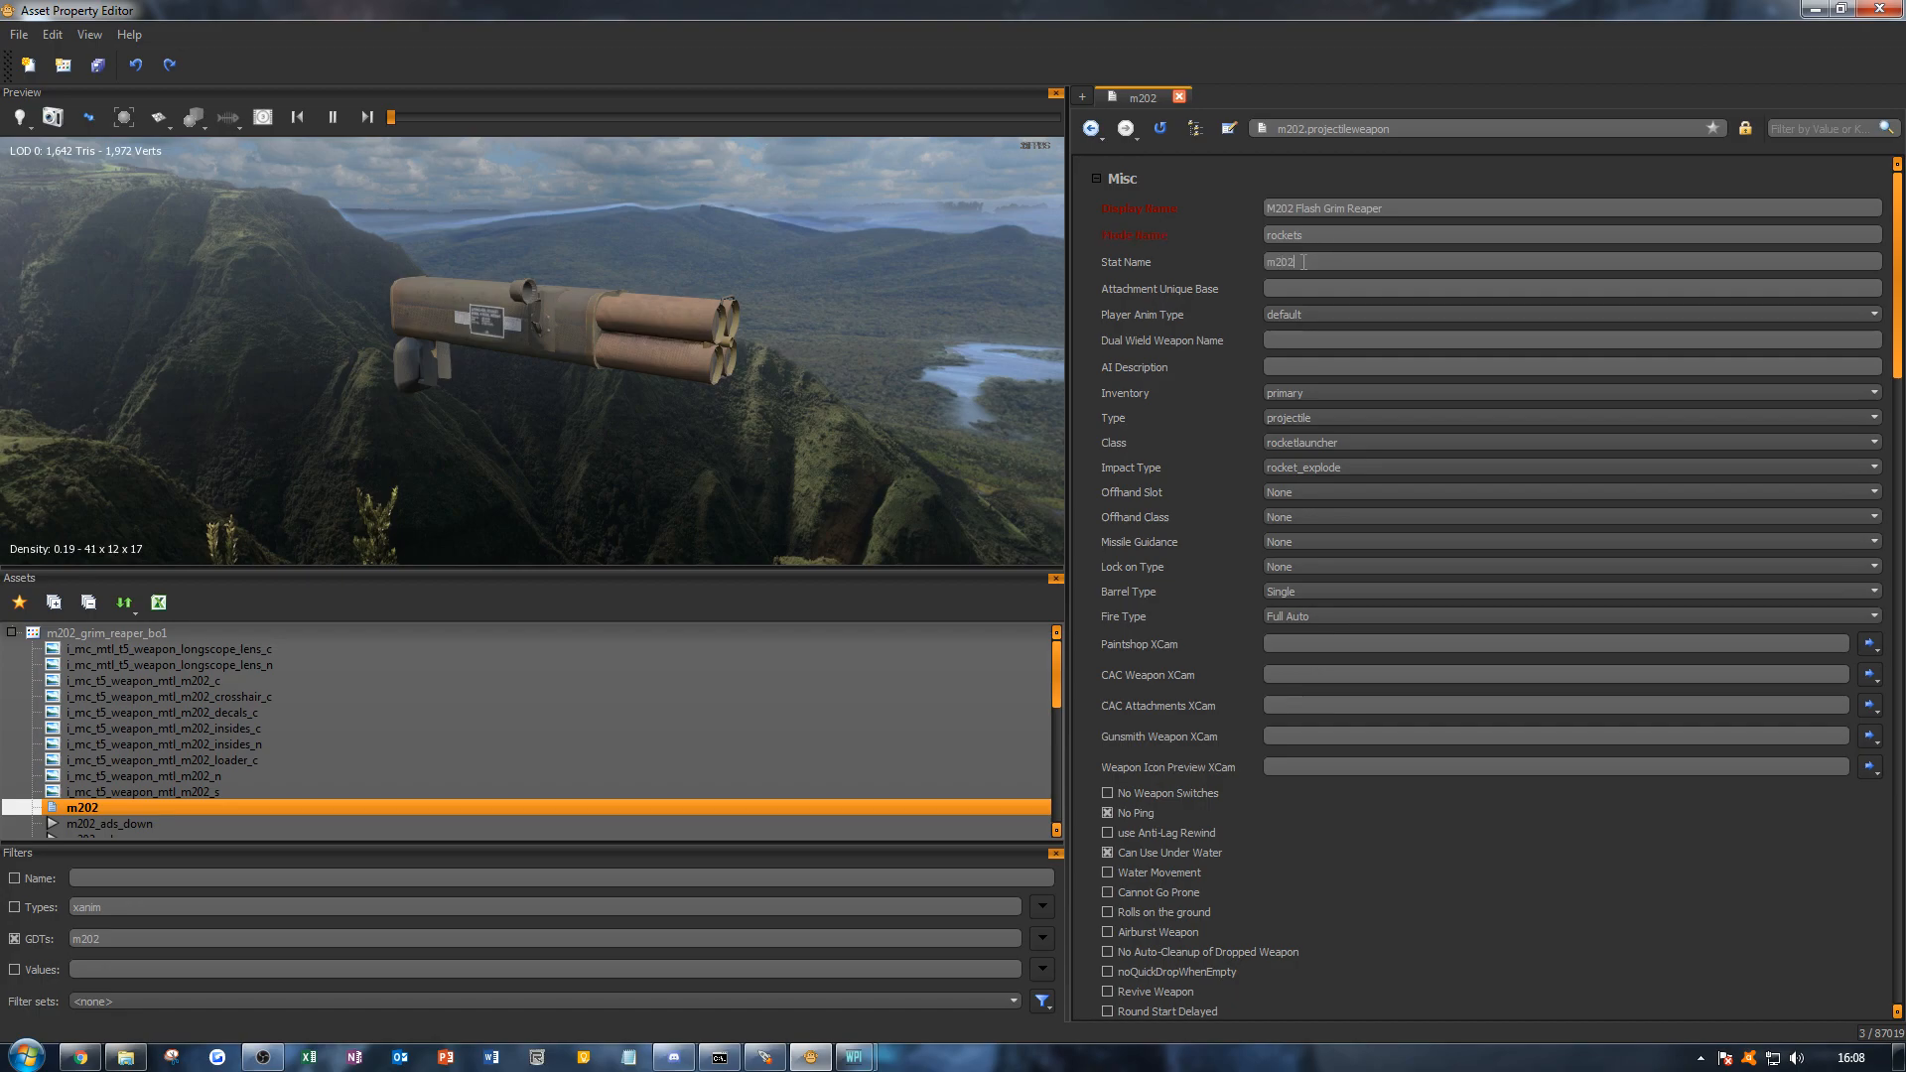
{"action": "left_click", "coordinate": [1288, 310]}
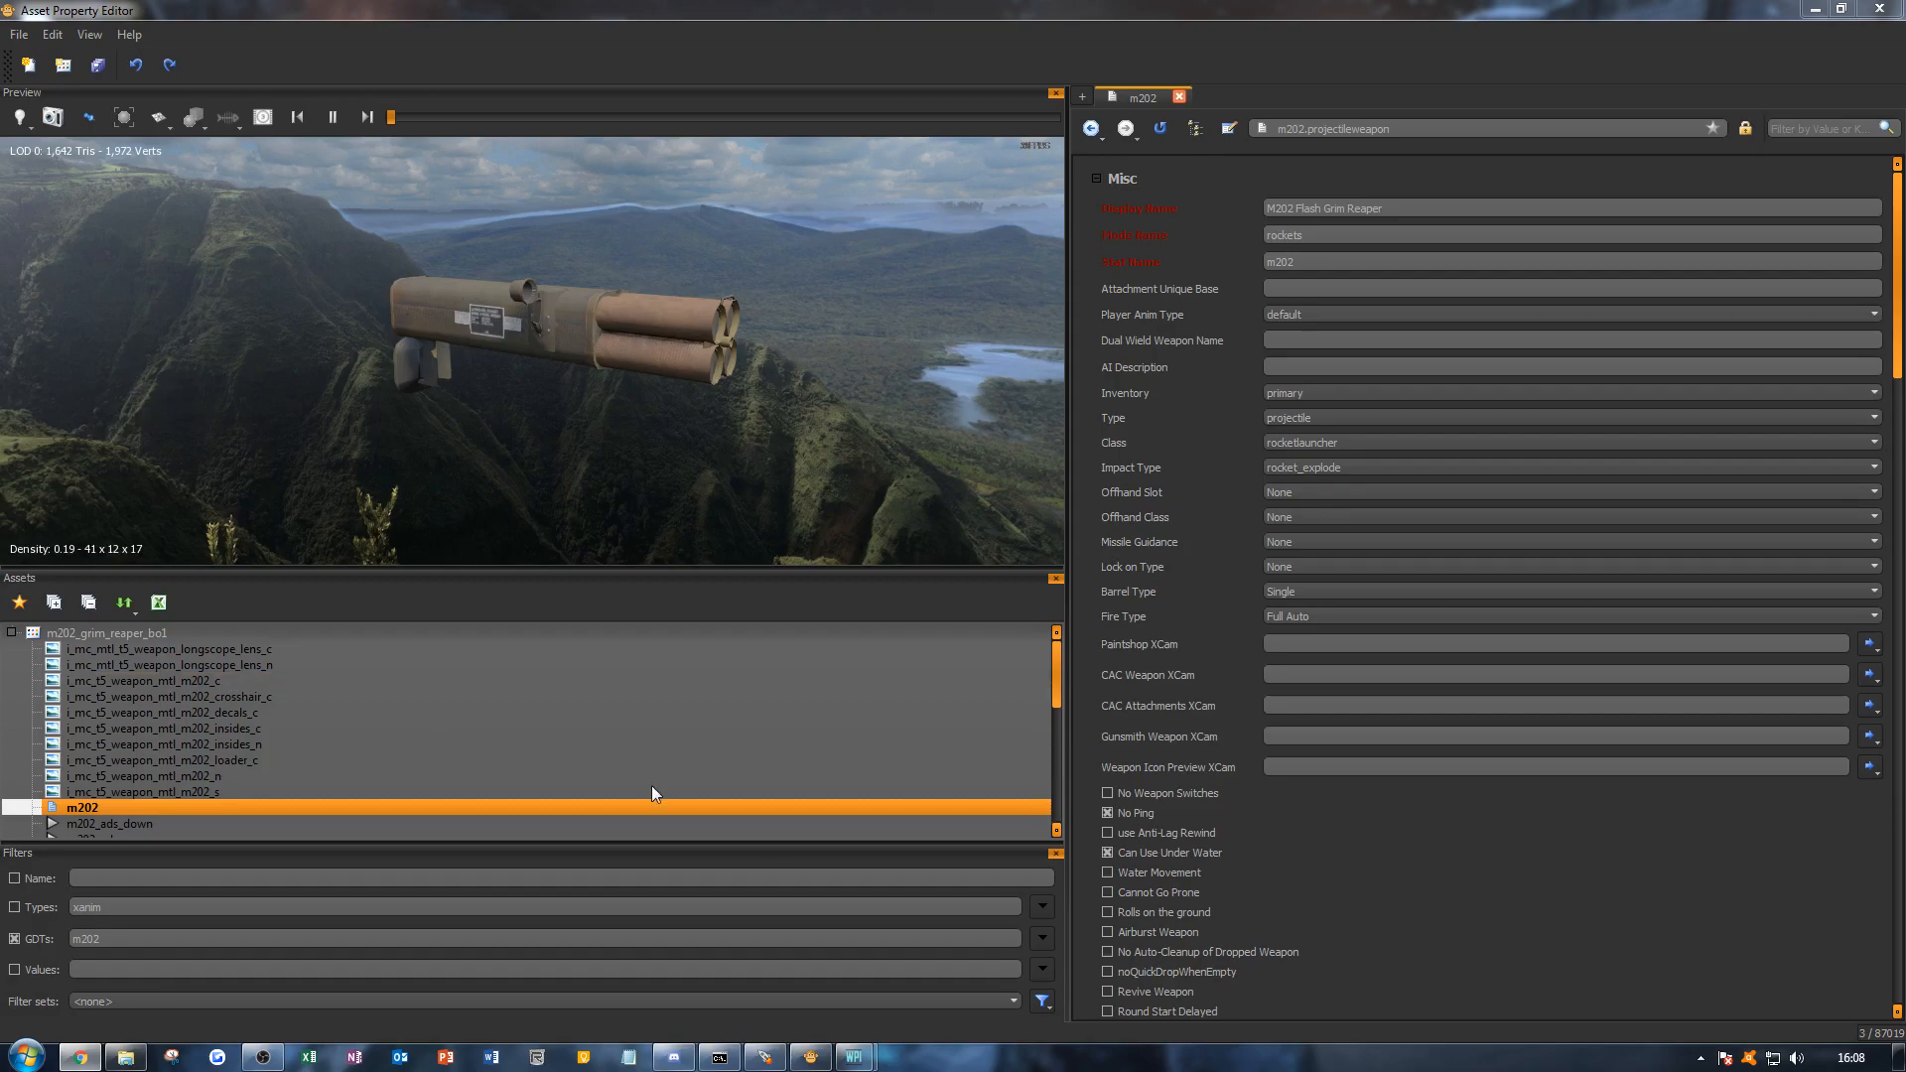
Step: Switch to Weapon Port Infopedia and read its Texture Names notes on inverting Black Ops 1 specular roughness maps for gloss
{"action": "mouse_move", "coordinate": [853, 1057]}
{"action": "left_click", "coordinate": [920, 980]}
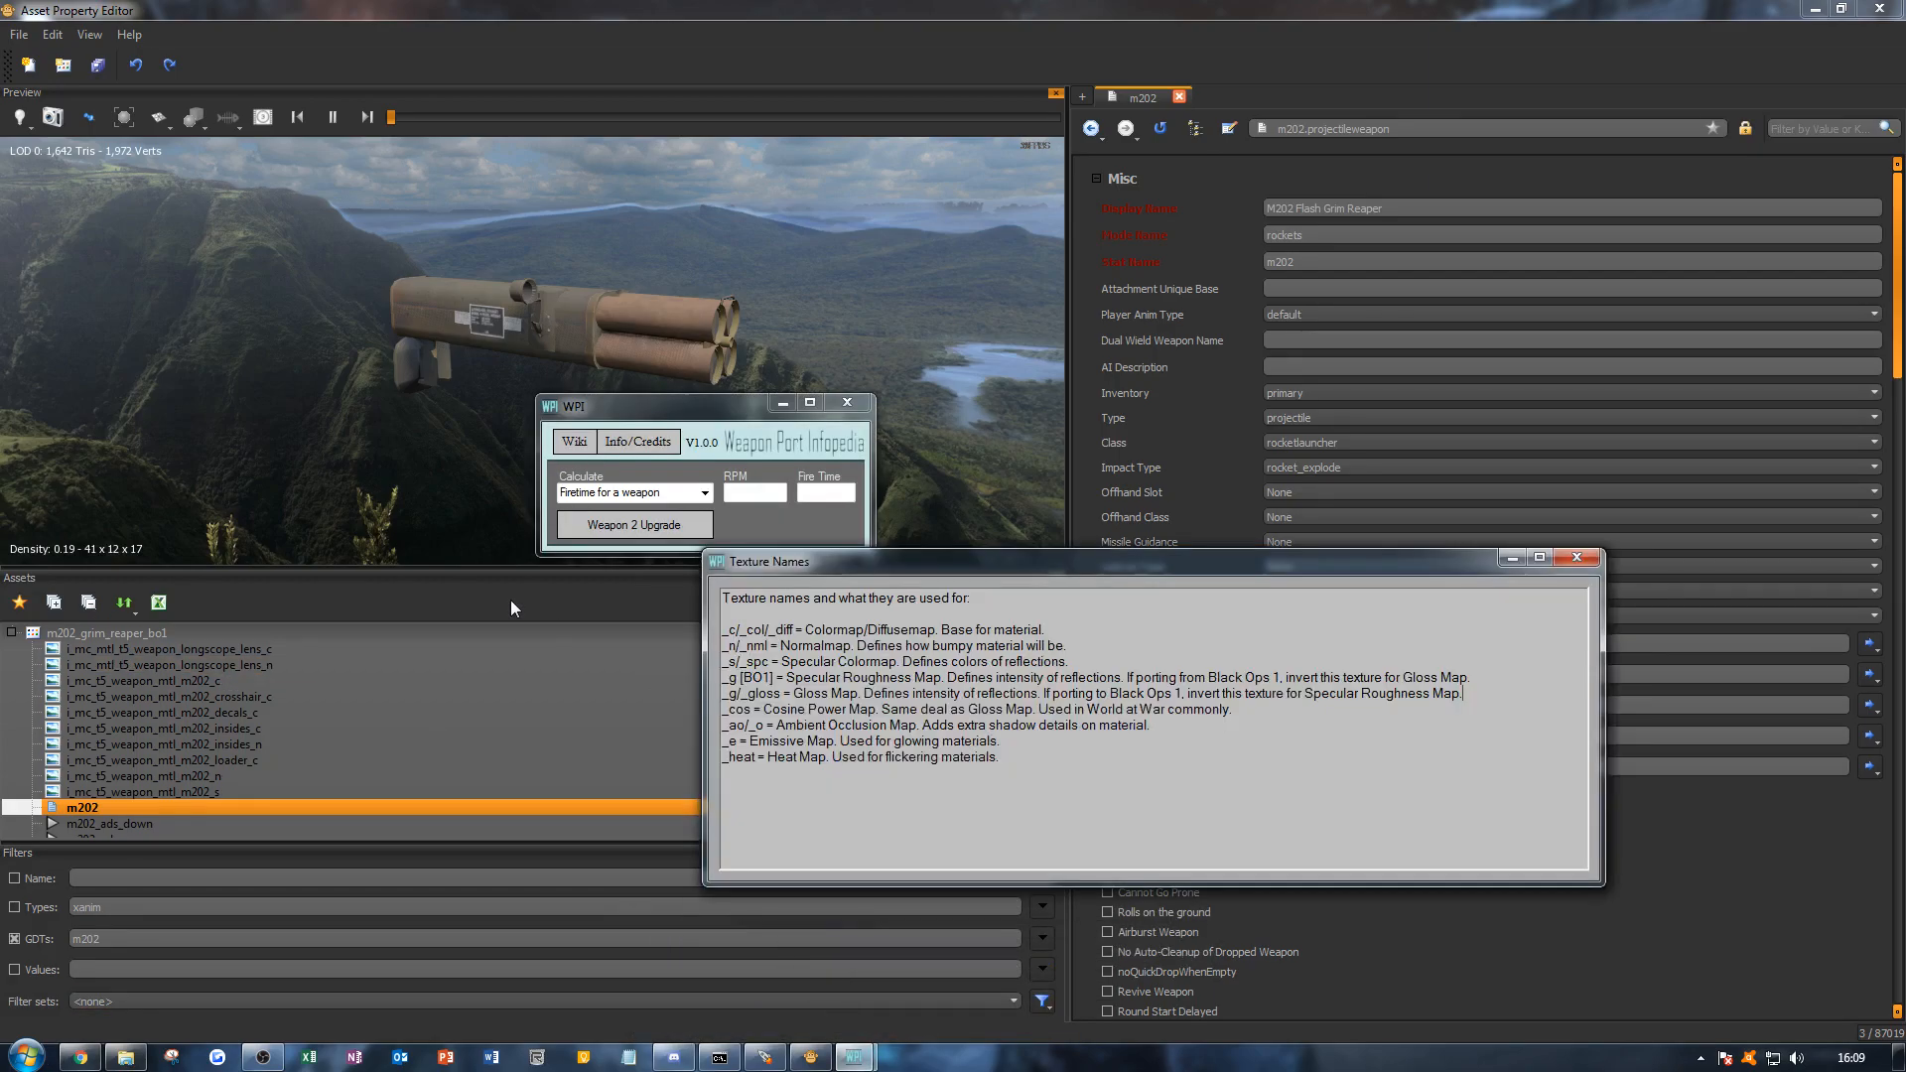
{"action": "left_click_drag", "start_coordinate": [846, 575], "coordinate": [570, 283]}
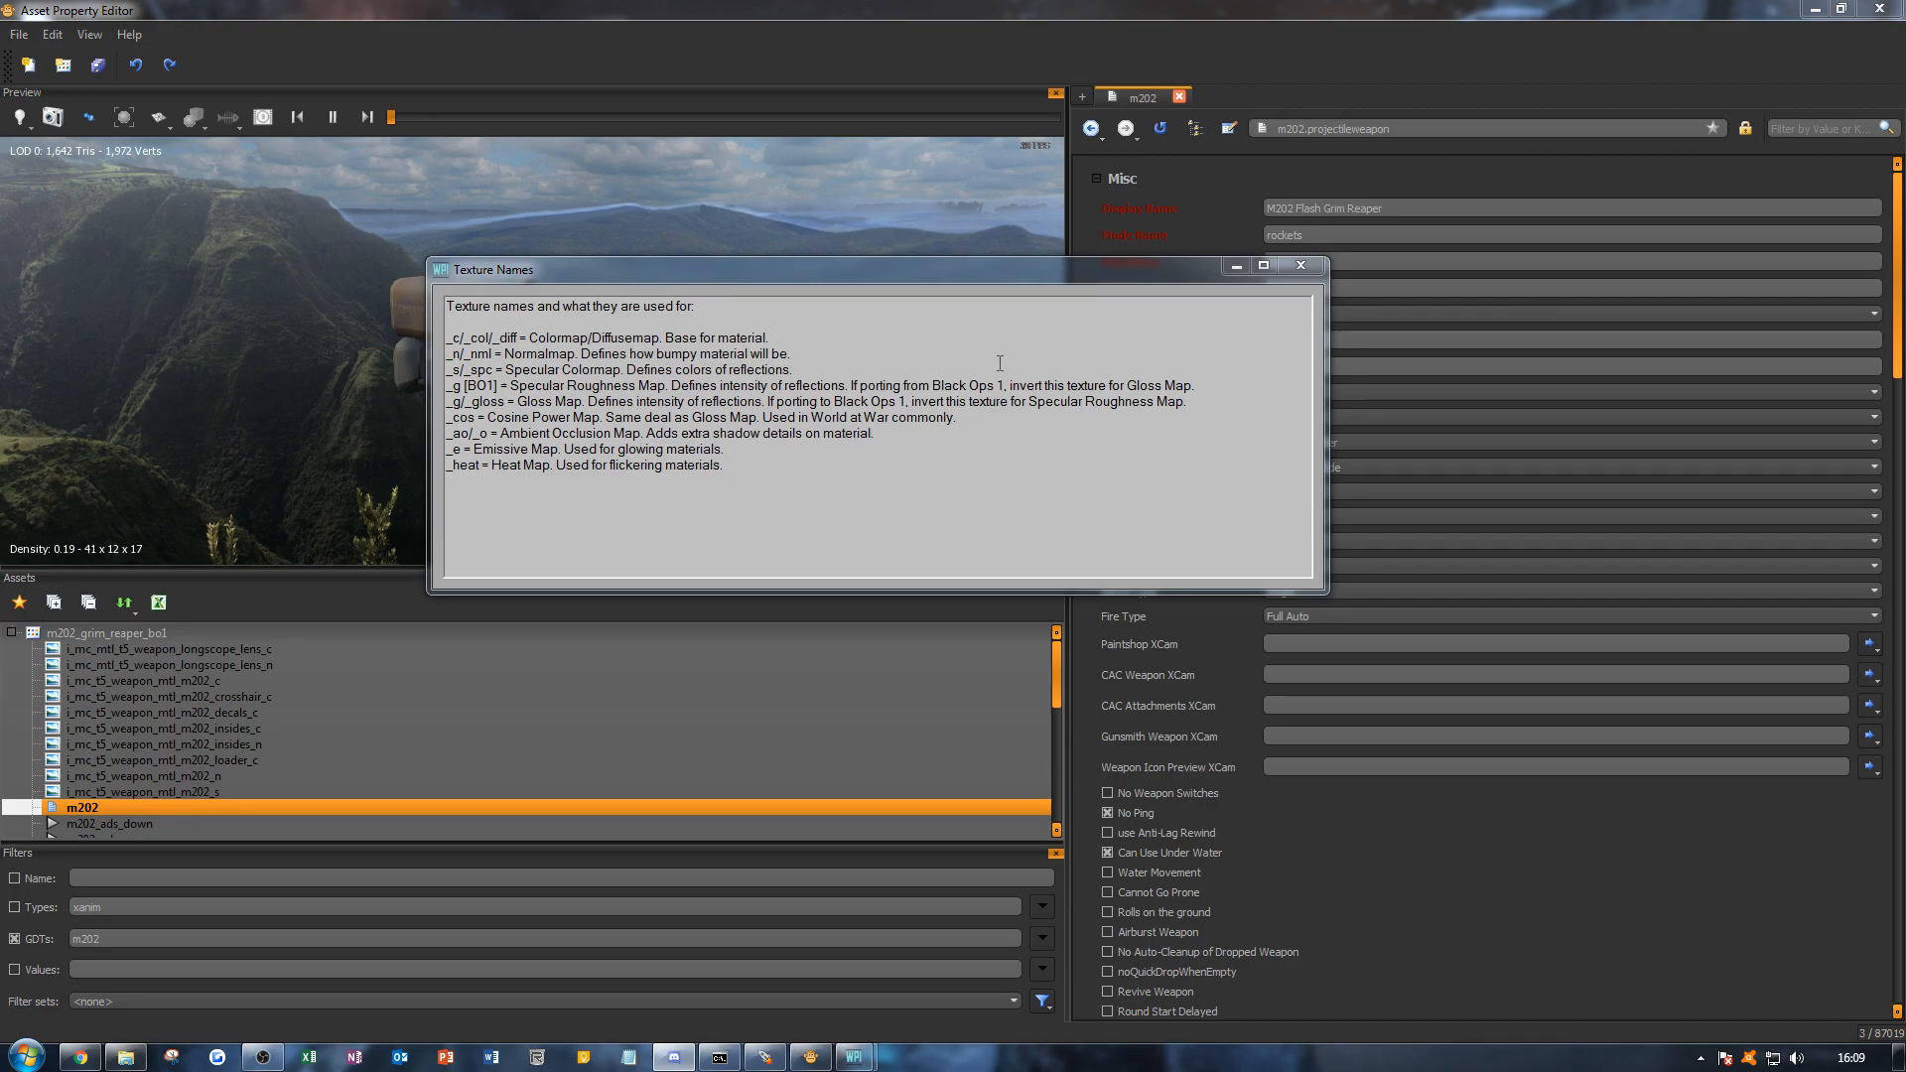
{"action": "left_click_drag", "start_coordinate": [1044, 387], "coordinate": [1191, 388]}
{"action": "left_click", "coordinate": [1190, 388]}
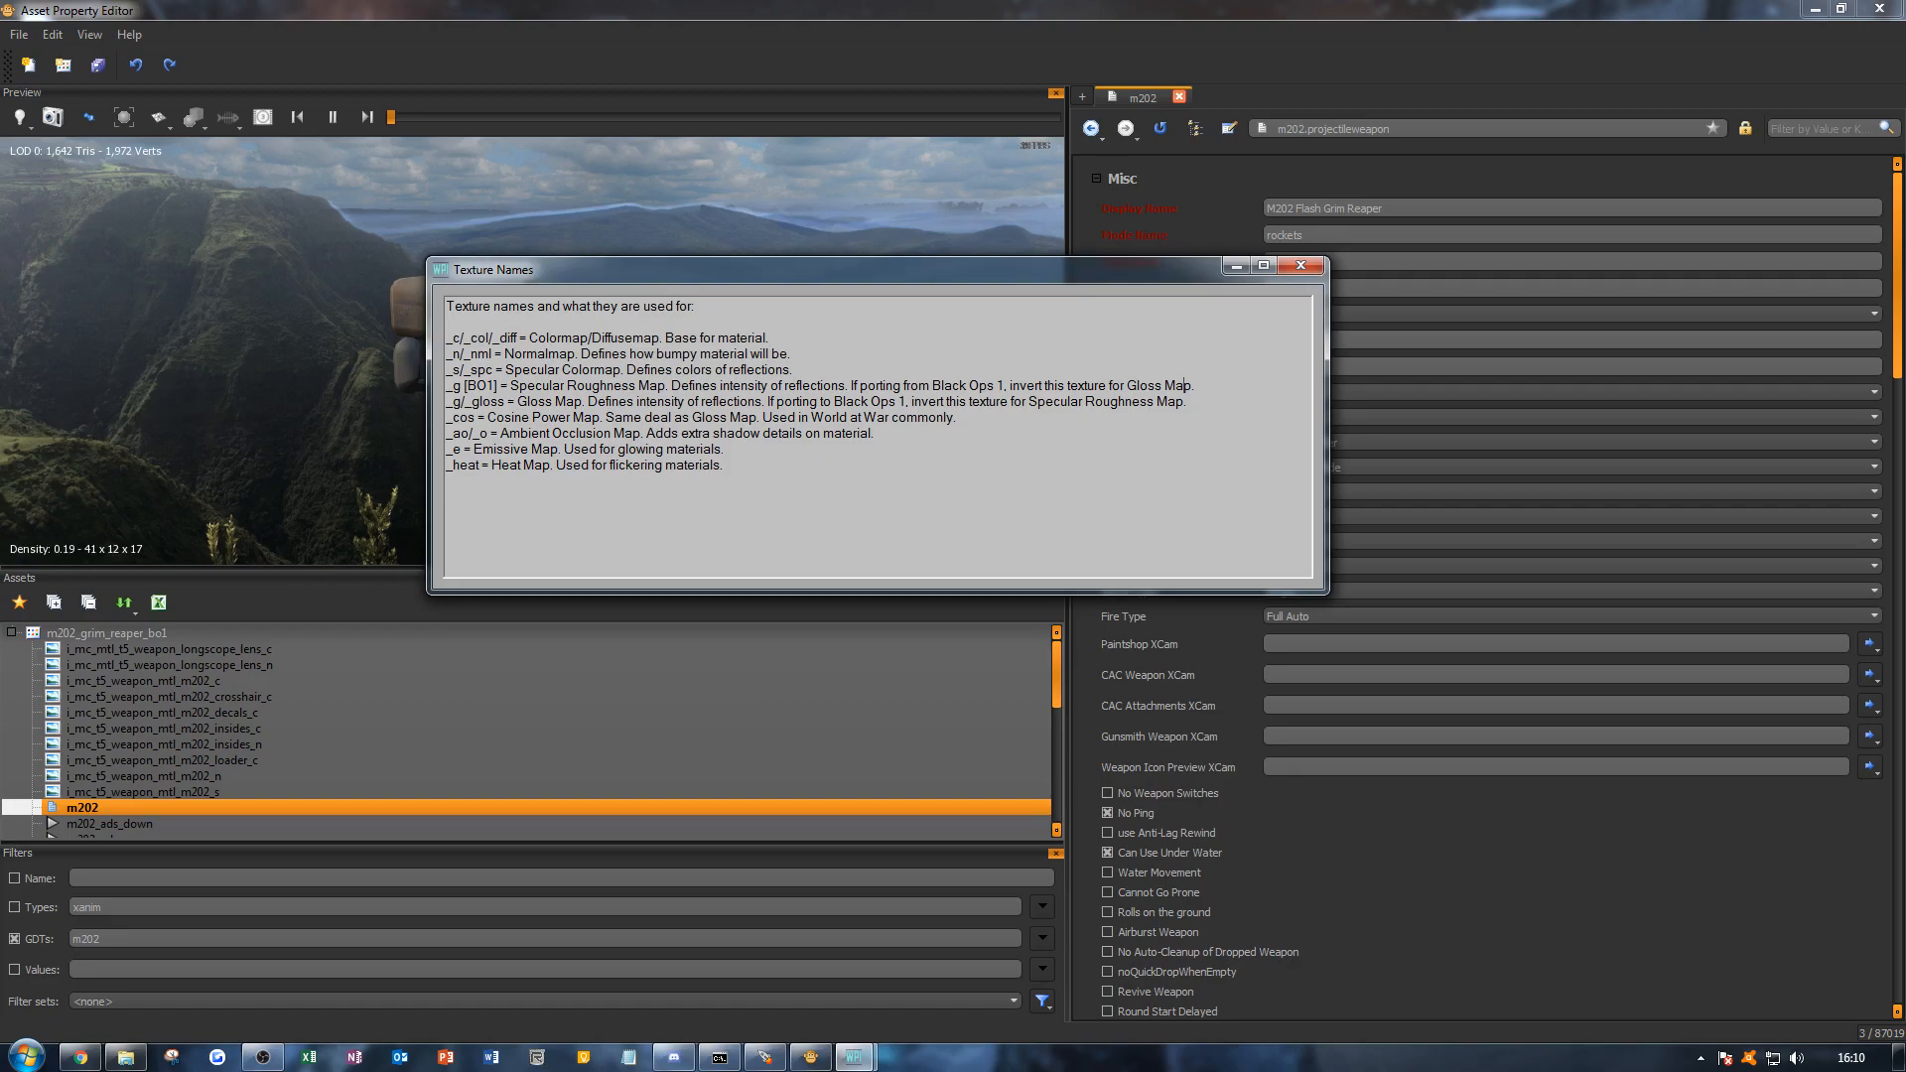
{"action": "key", "text": "alt+Tab"}
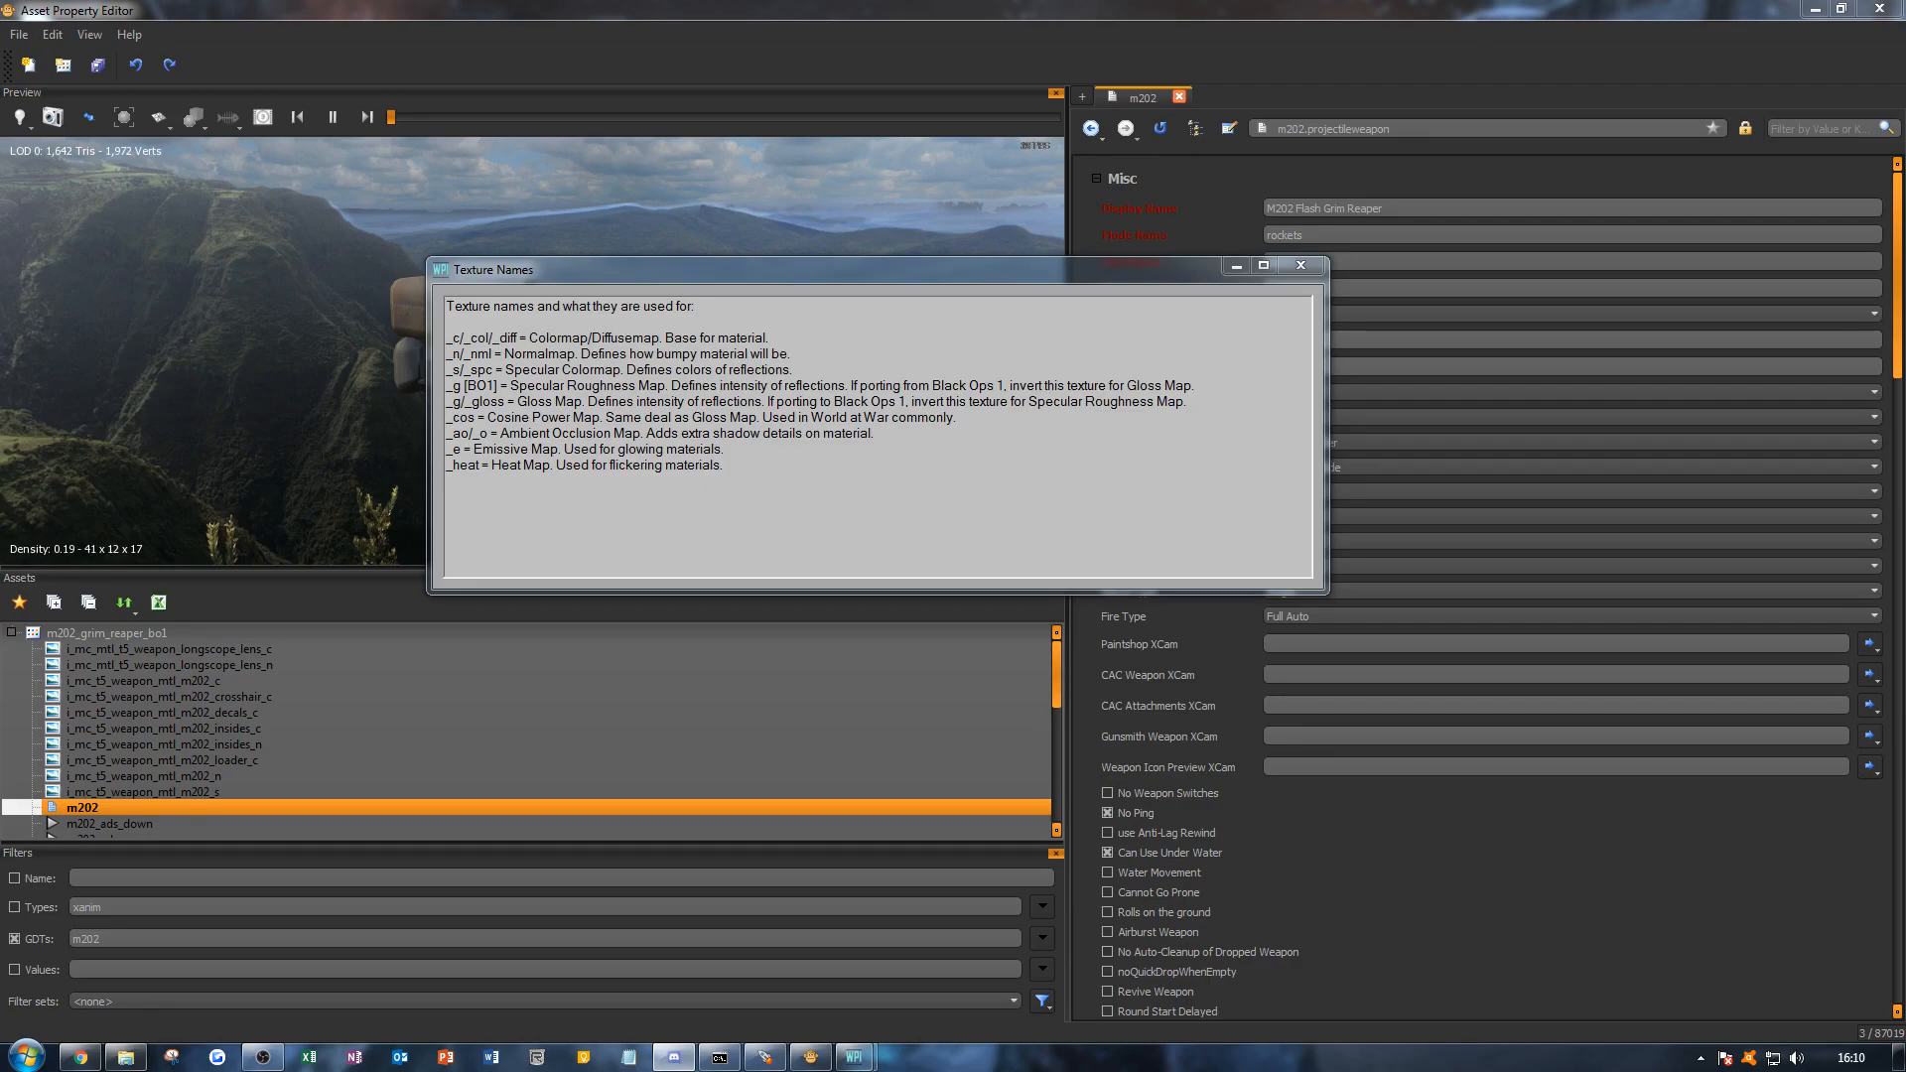
Step: Switch to Windows Explorer and check the yellow decals_sc and m202_sc textures in the t5_weapon_m202_world _images folder
{"action": "left_click", "coordinate": [127, 1057]}
{"action": "left_click", "coordinate": [646, 599]}
{"action": "left_click", "coordinate": [570, 417]}
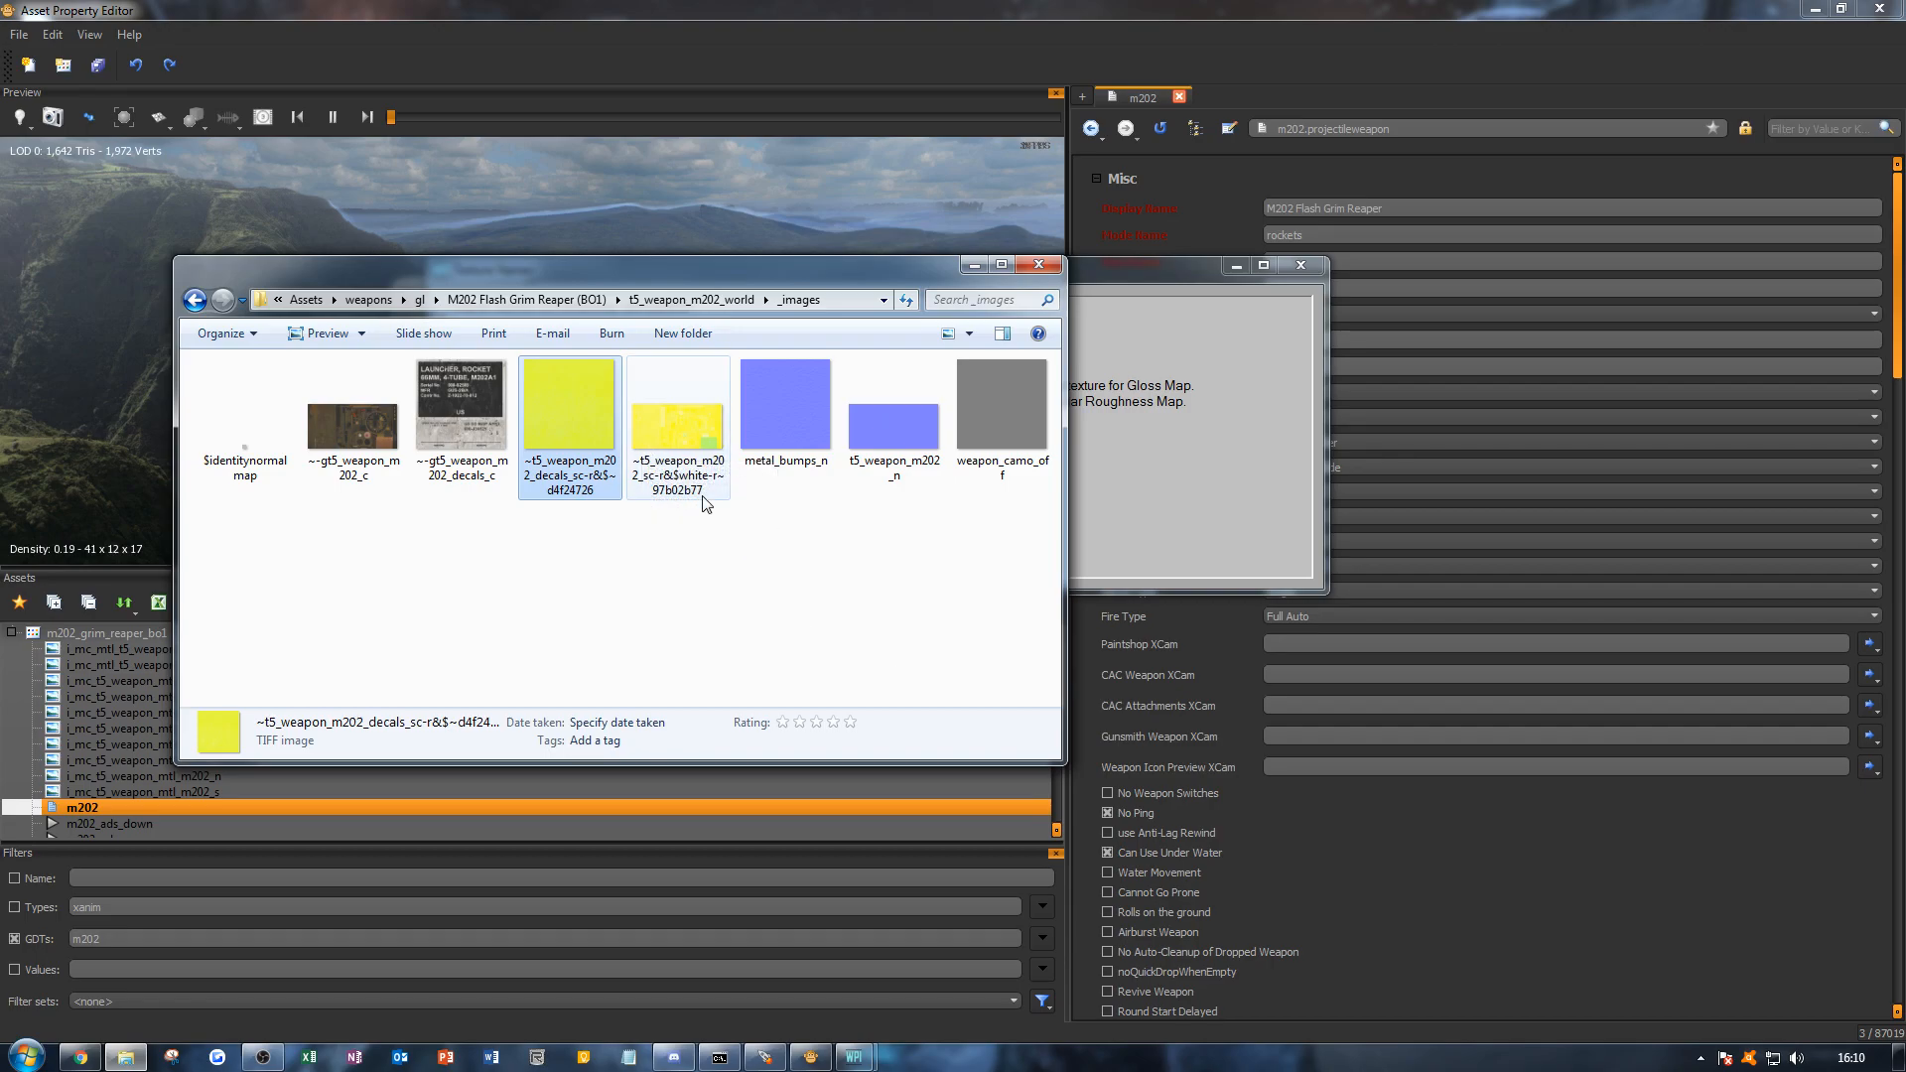
{"action": "left_click", "coordinate": [556, 298]}
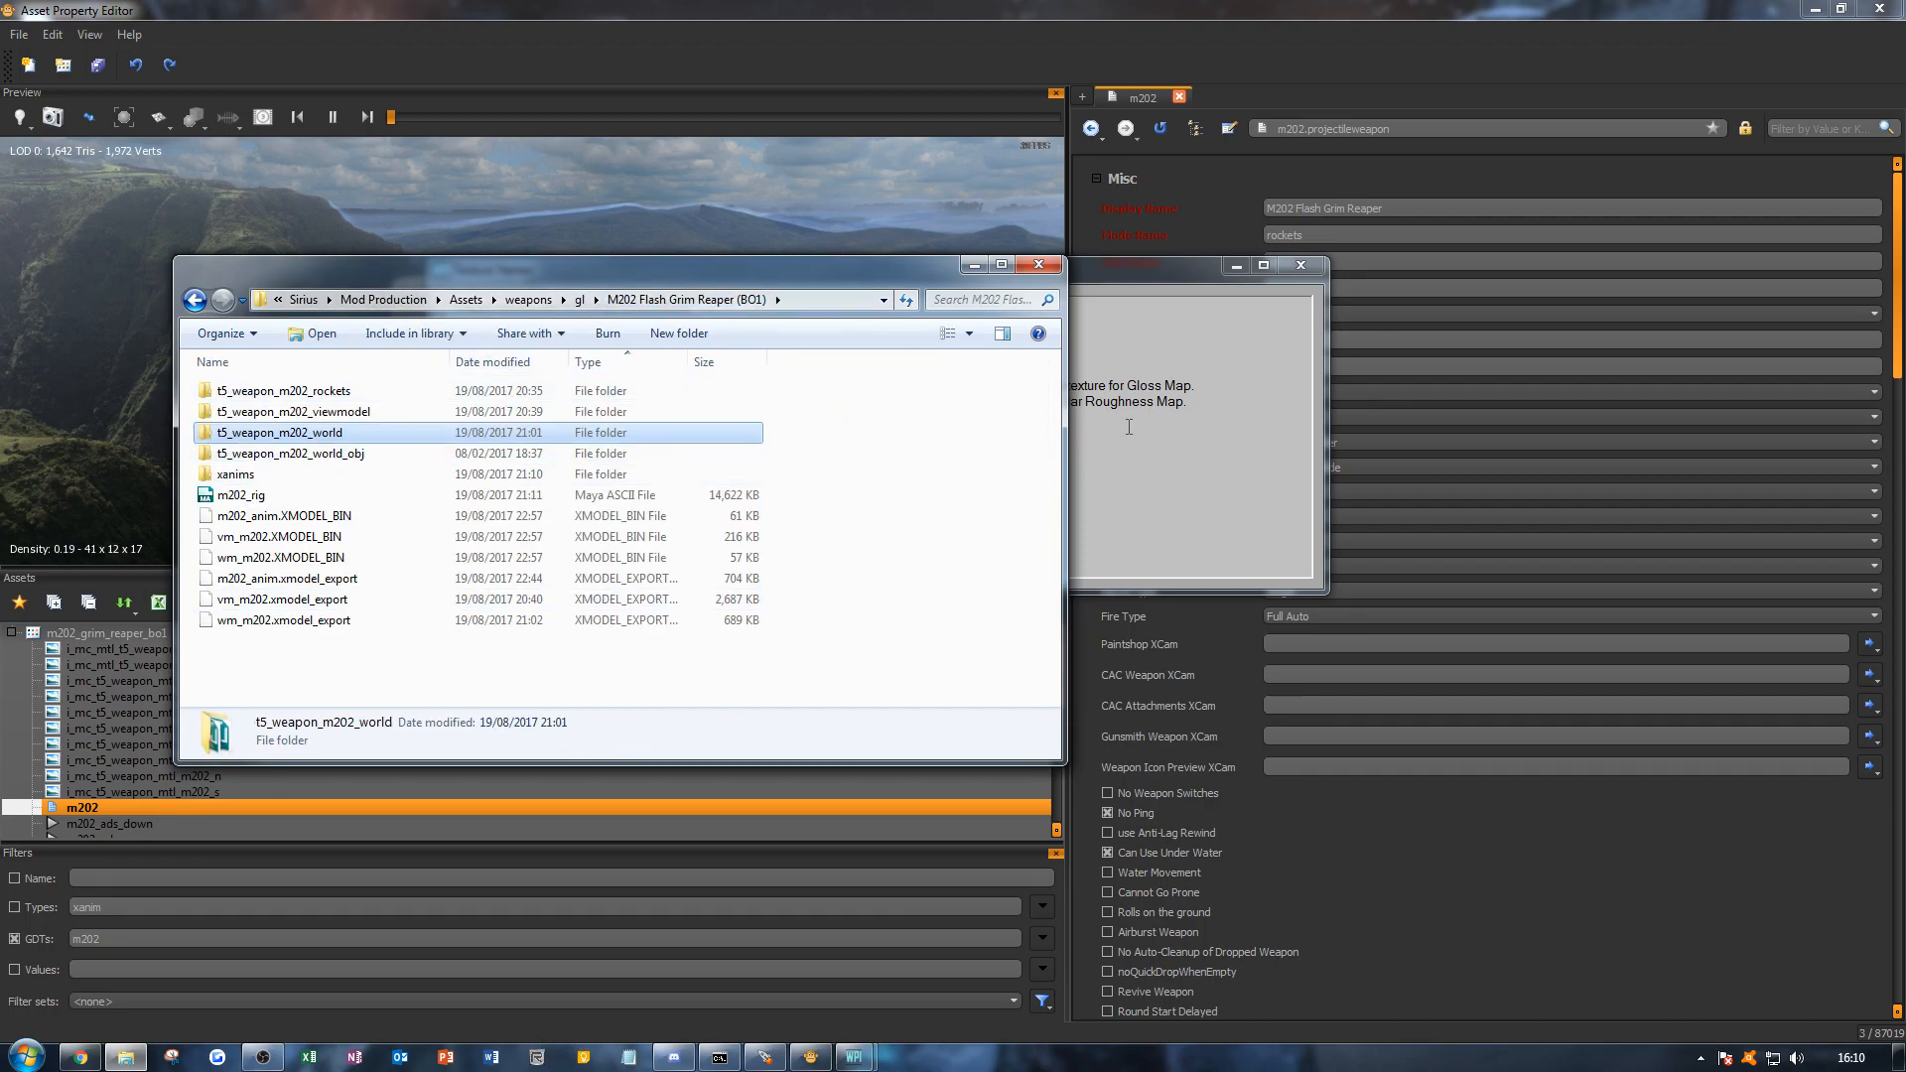
{"action": "left_click", "coordinate": [1199, 179]}
Step: Browse the texture files available for the image i_mc_mtl_t5_weapon_longscope_lens_c, checking the second yellow m202_sc texture without assigning it
{"action": "left_click", "coordinate": [246, 808]}
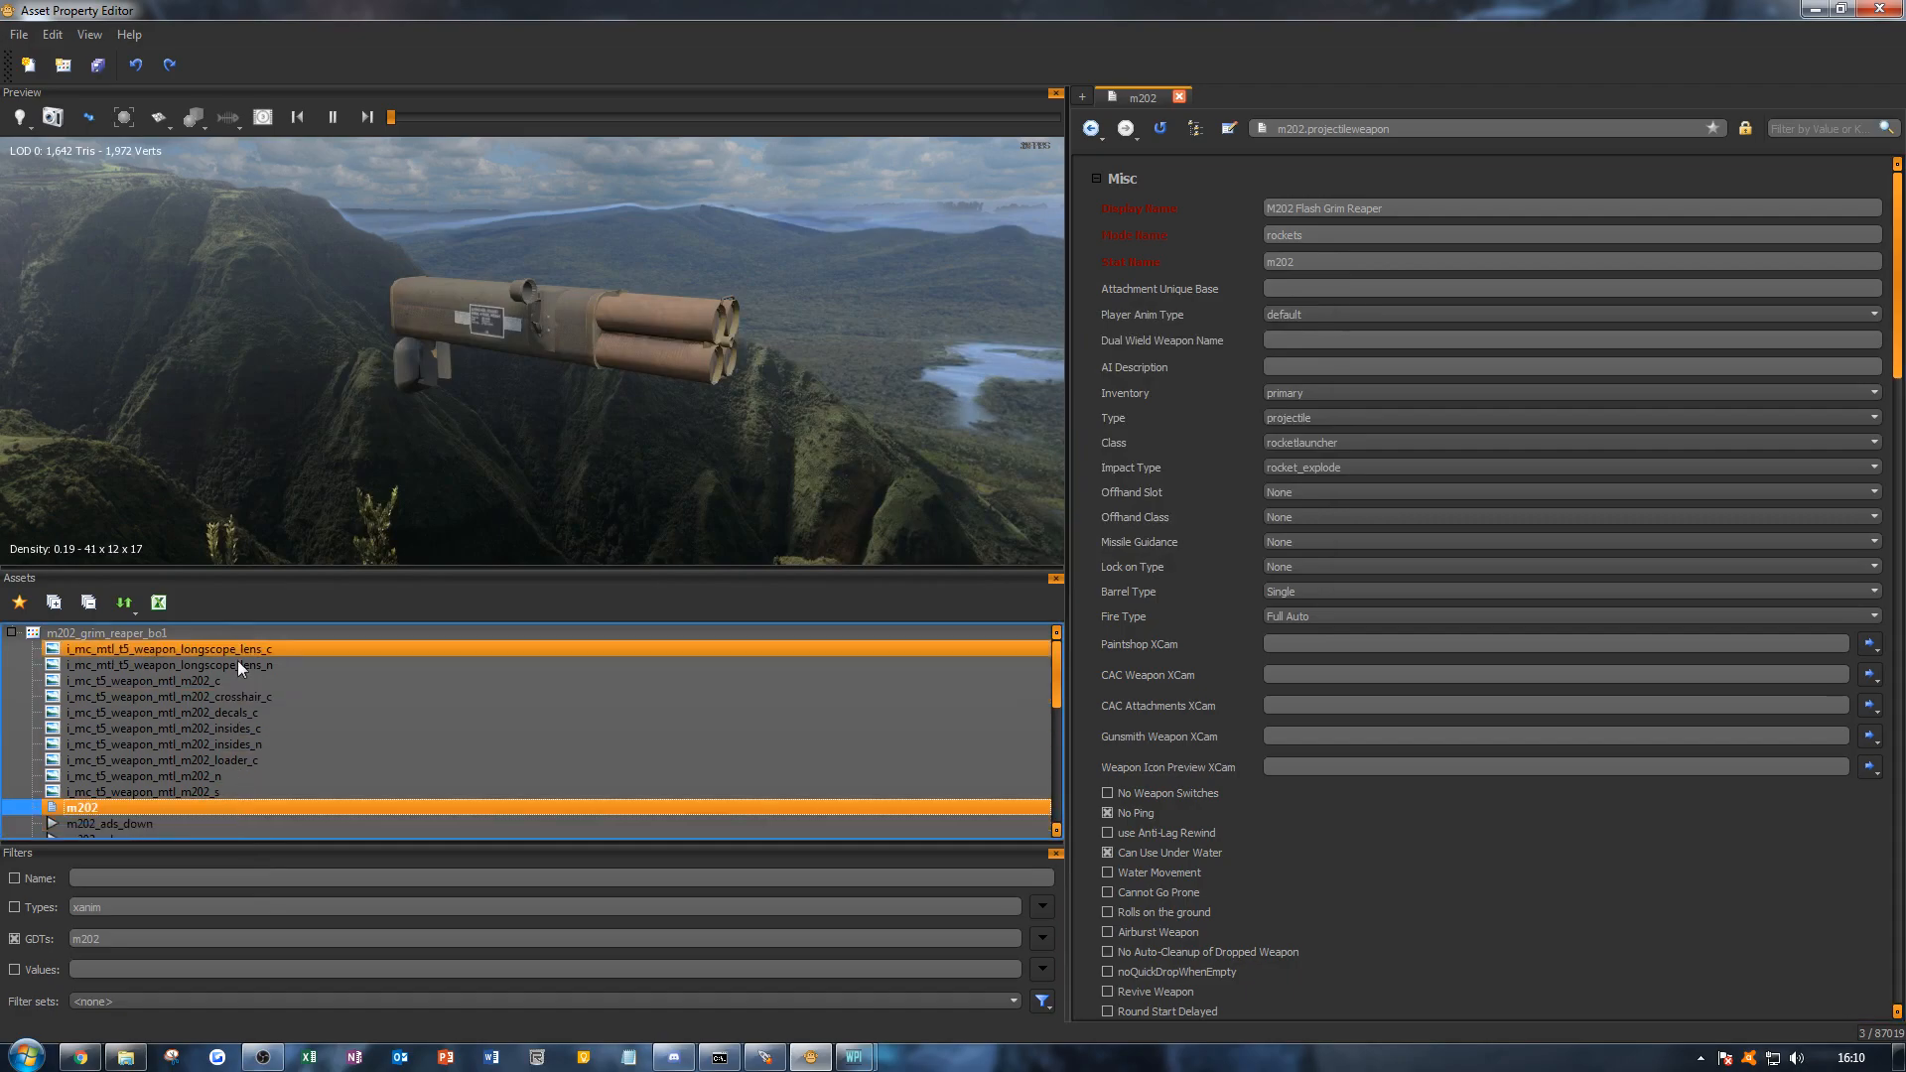
{"action": "left_click", "coordinate": [256, 649]}
{"action": "left_click", "coordinate": [1785, 288]}
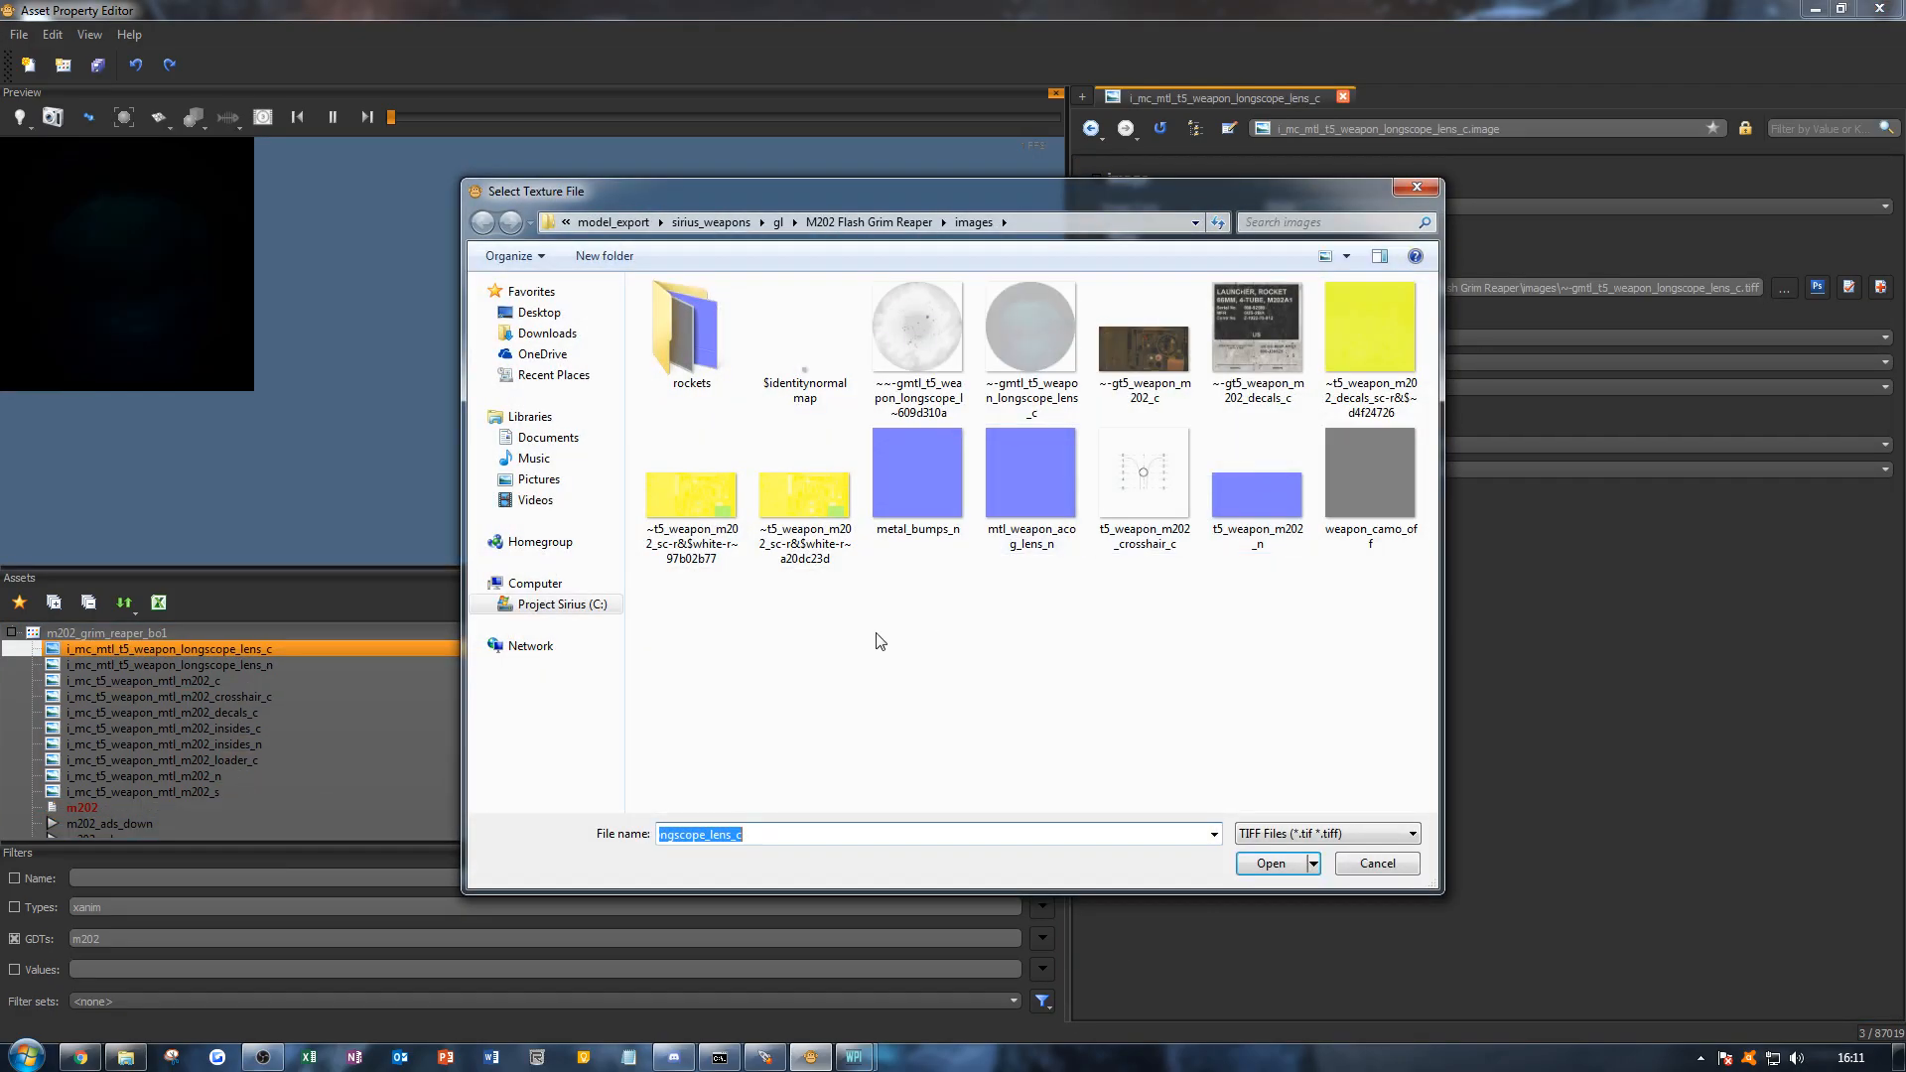
{"action": "left_click", "coordinate": [805, 493]}
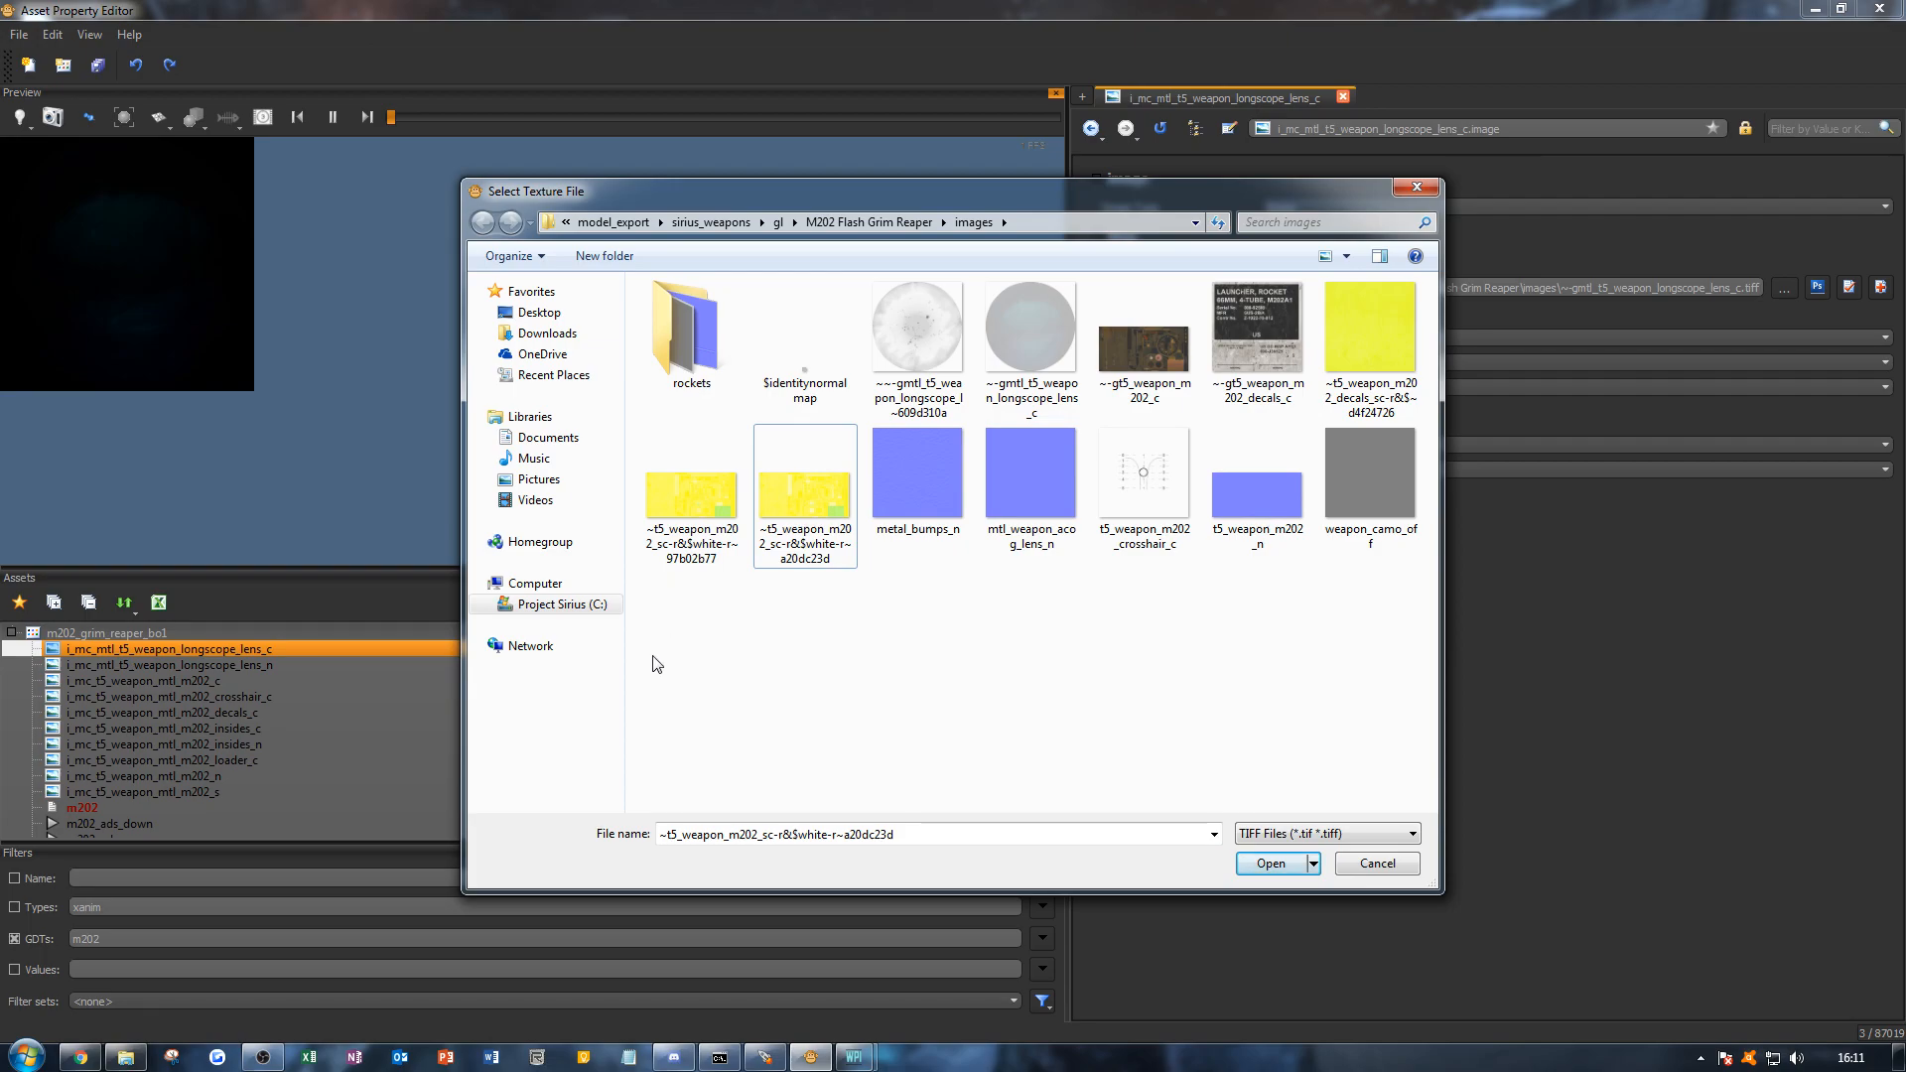
{"action": "left_click", "coordinate": [1410, 193]}
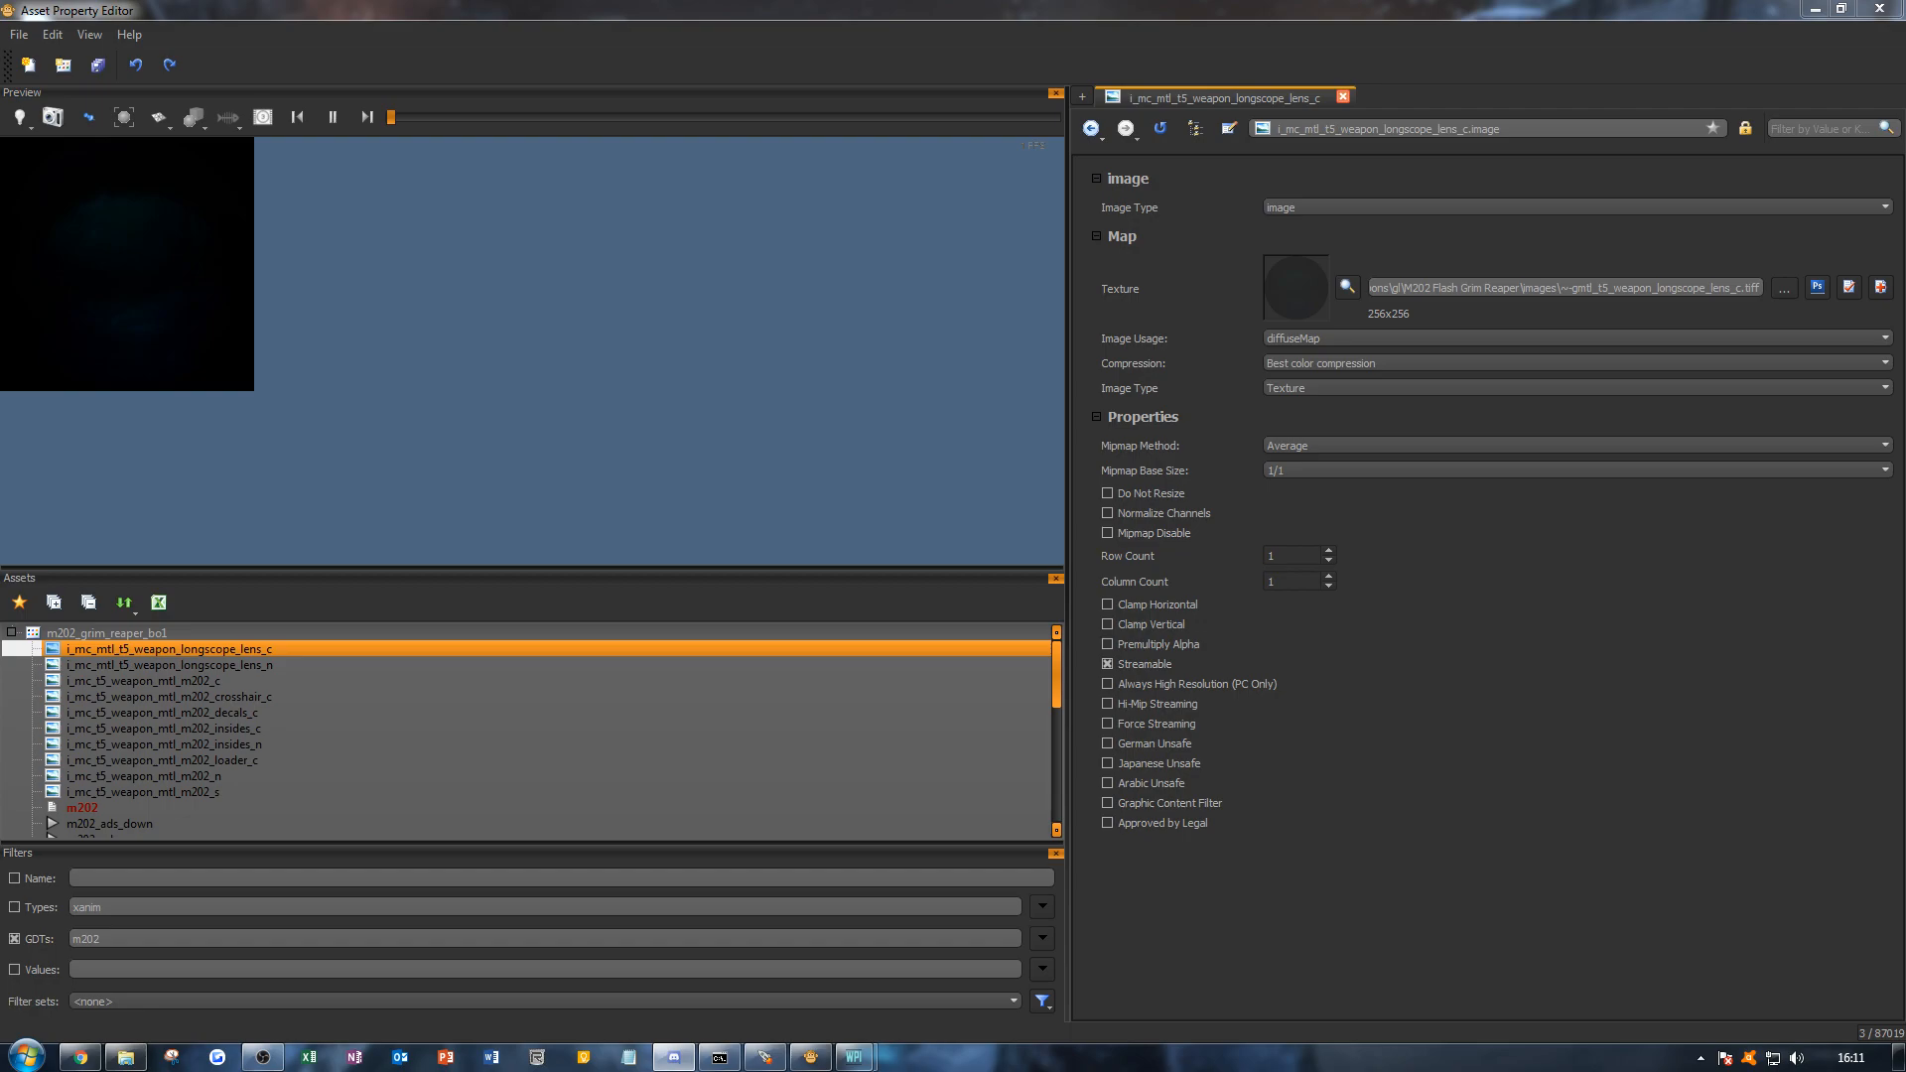
Step: Set the Player Anim Type of the m202 projectile weapon to grimreaper
{"action": "left_click", "coordinate": [170, 808]}
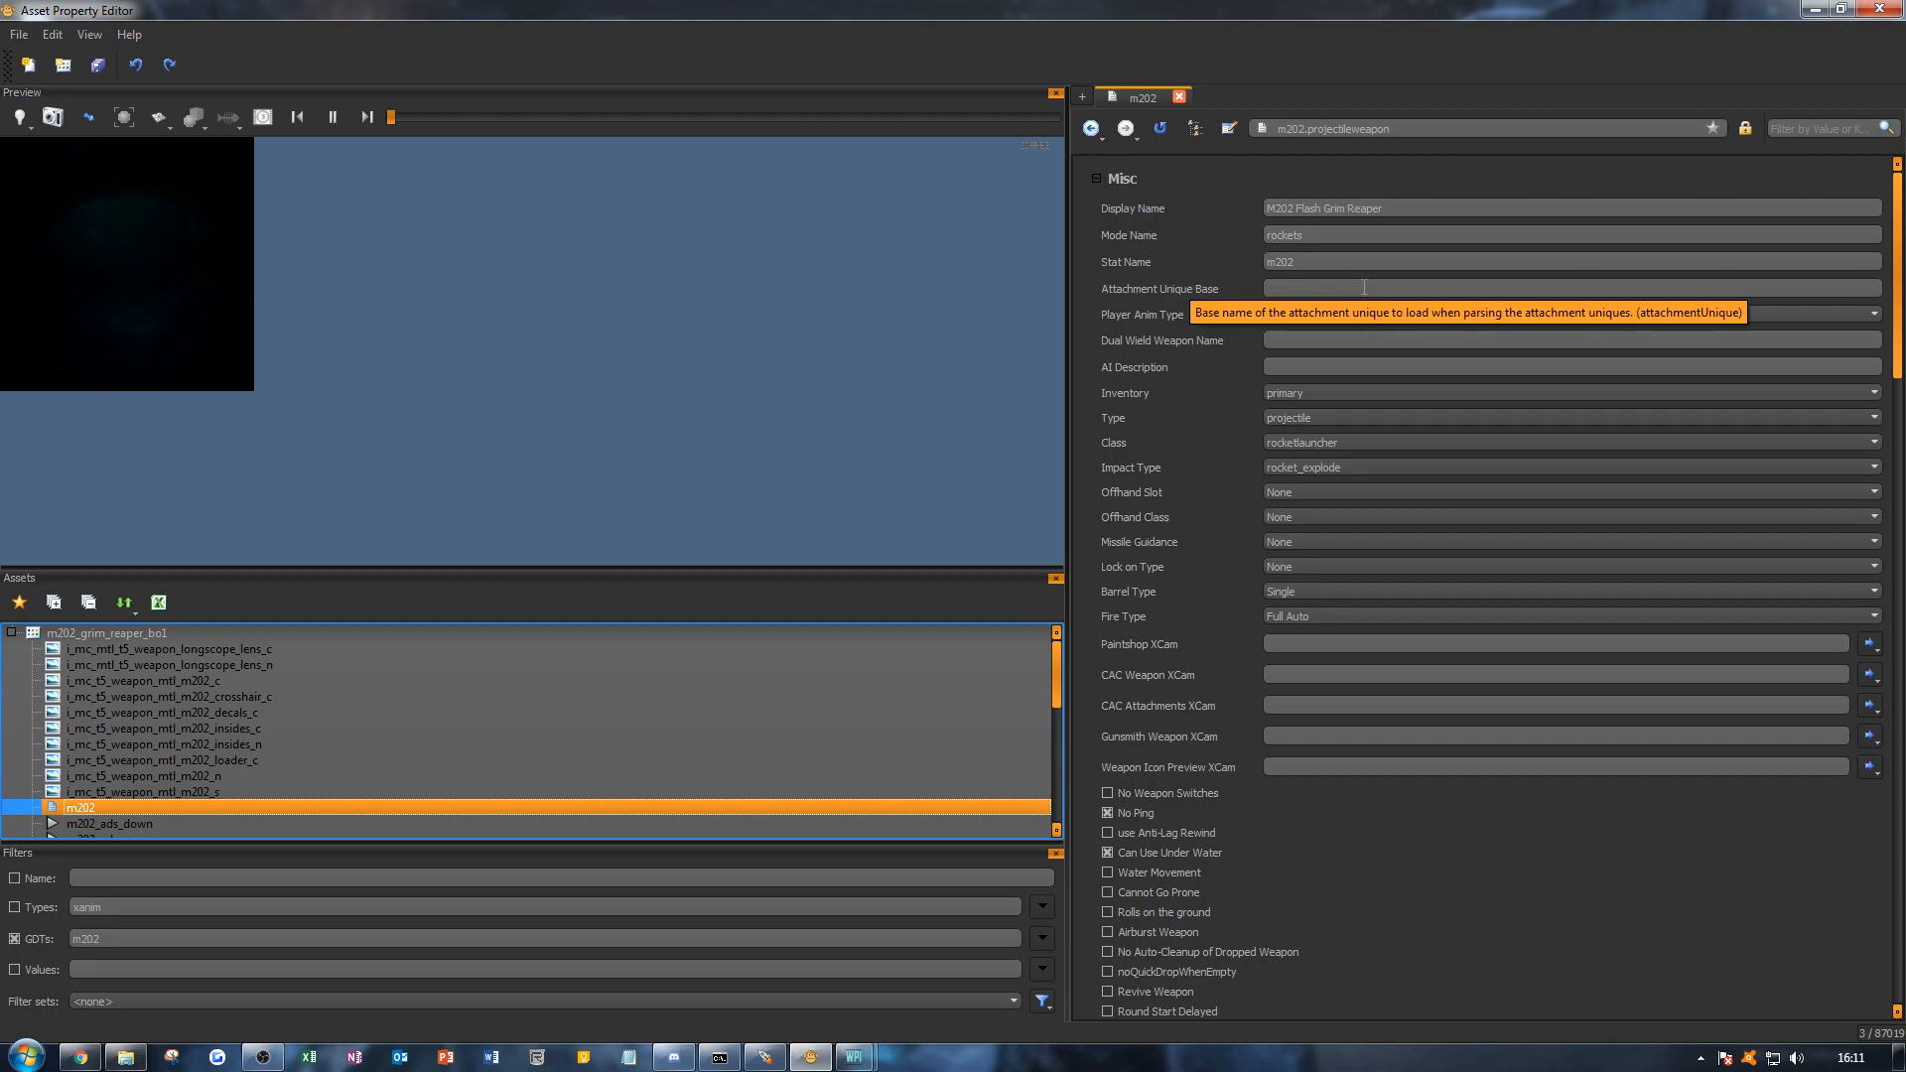
{"action": "left_click", "coordinate": [1189, 300]}
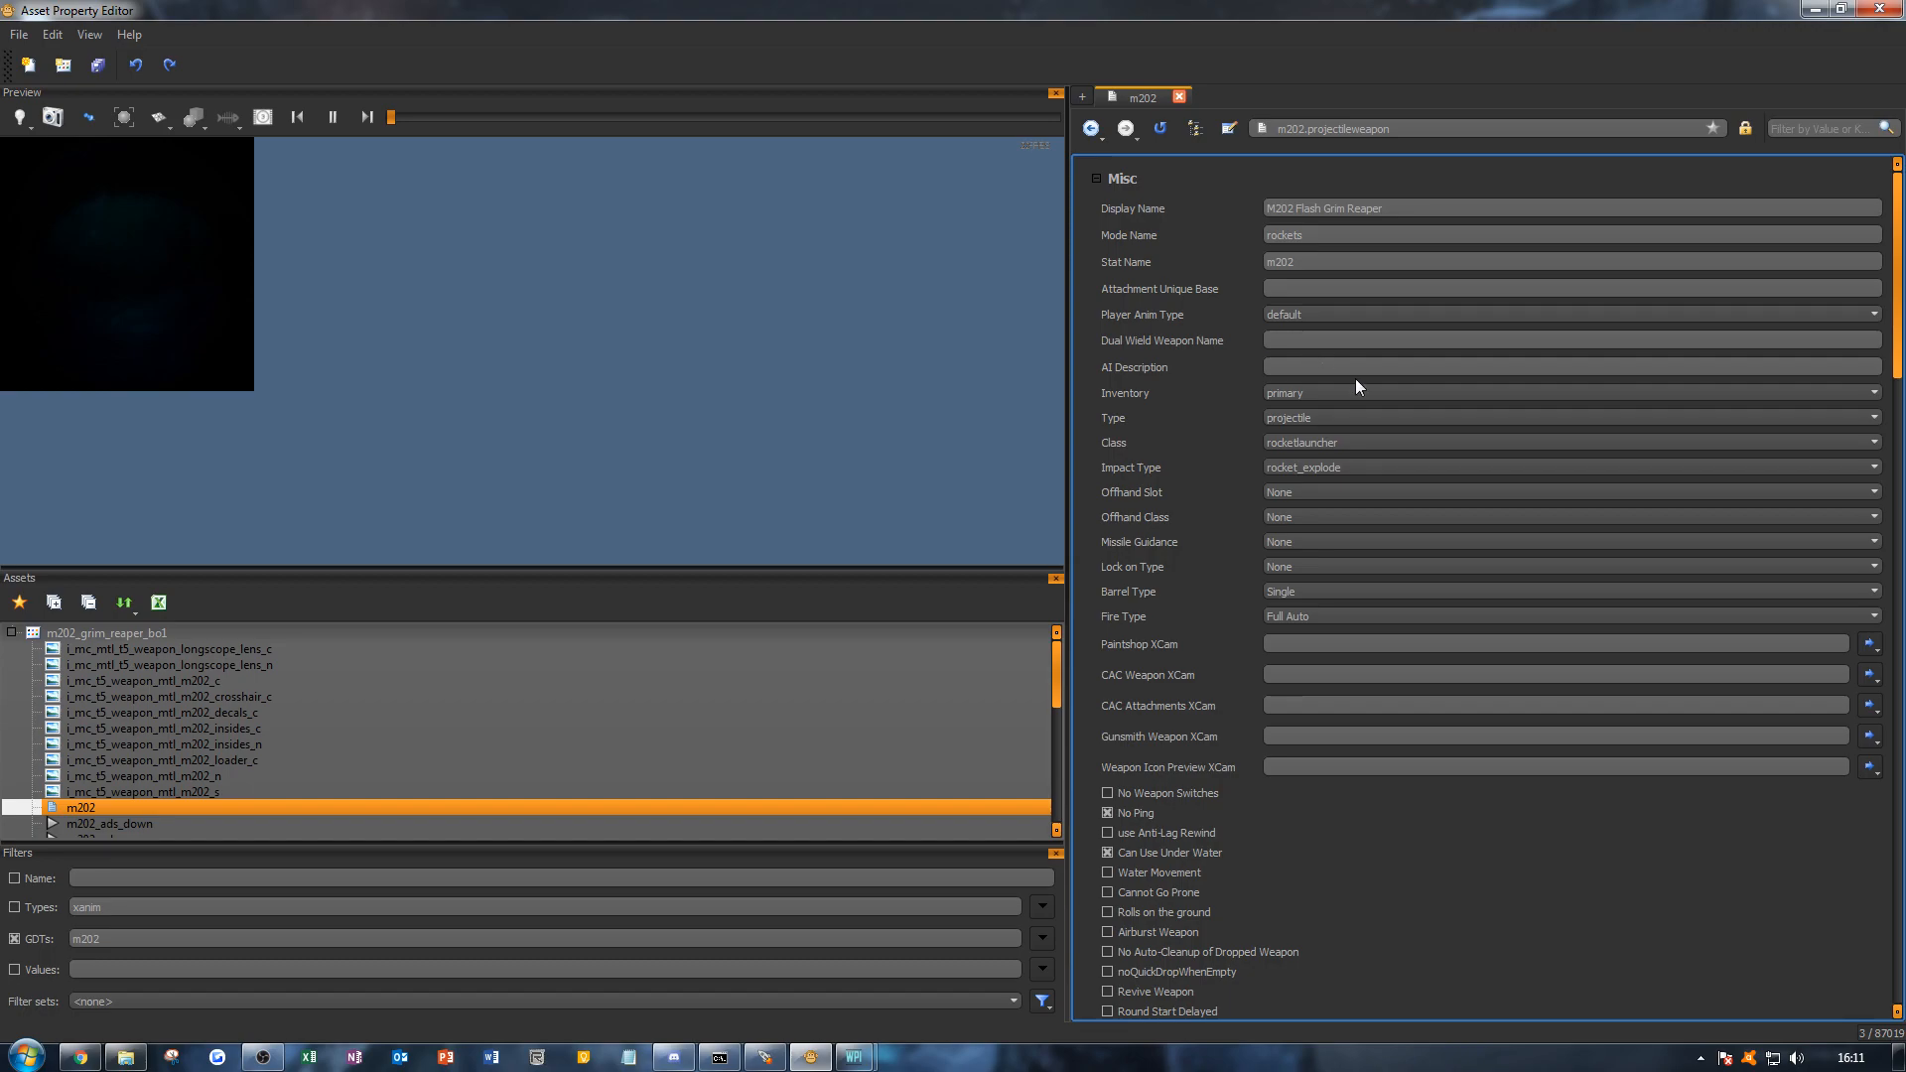
{"action": "left_click", "coordinate": [1330, 315]}
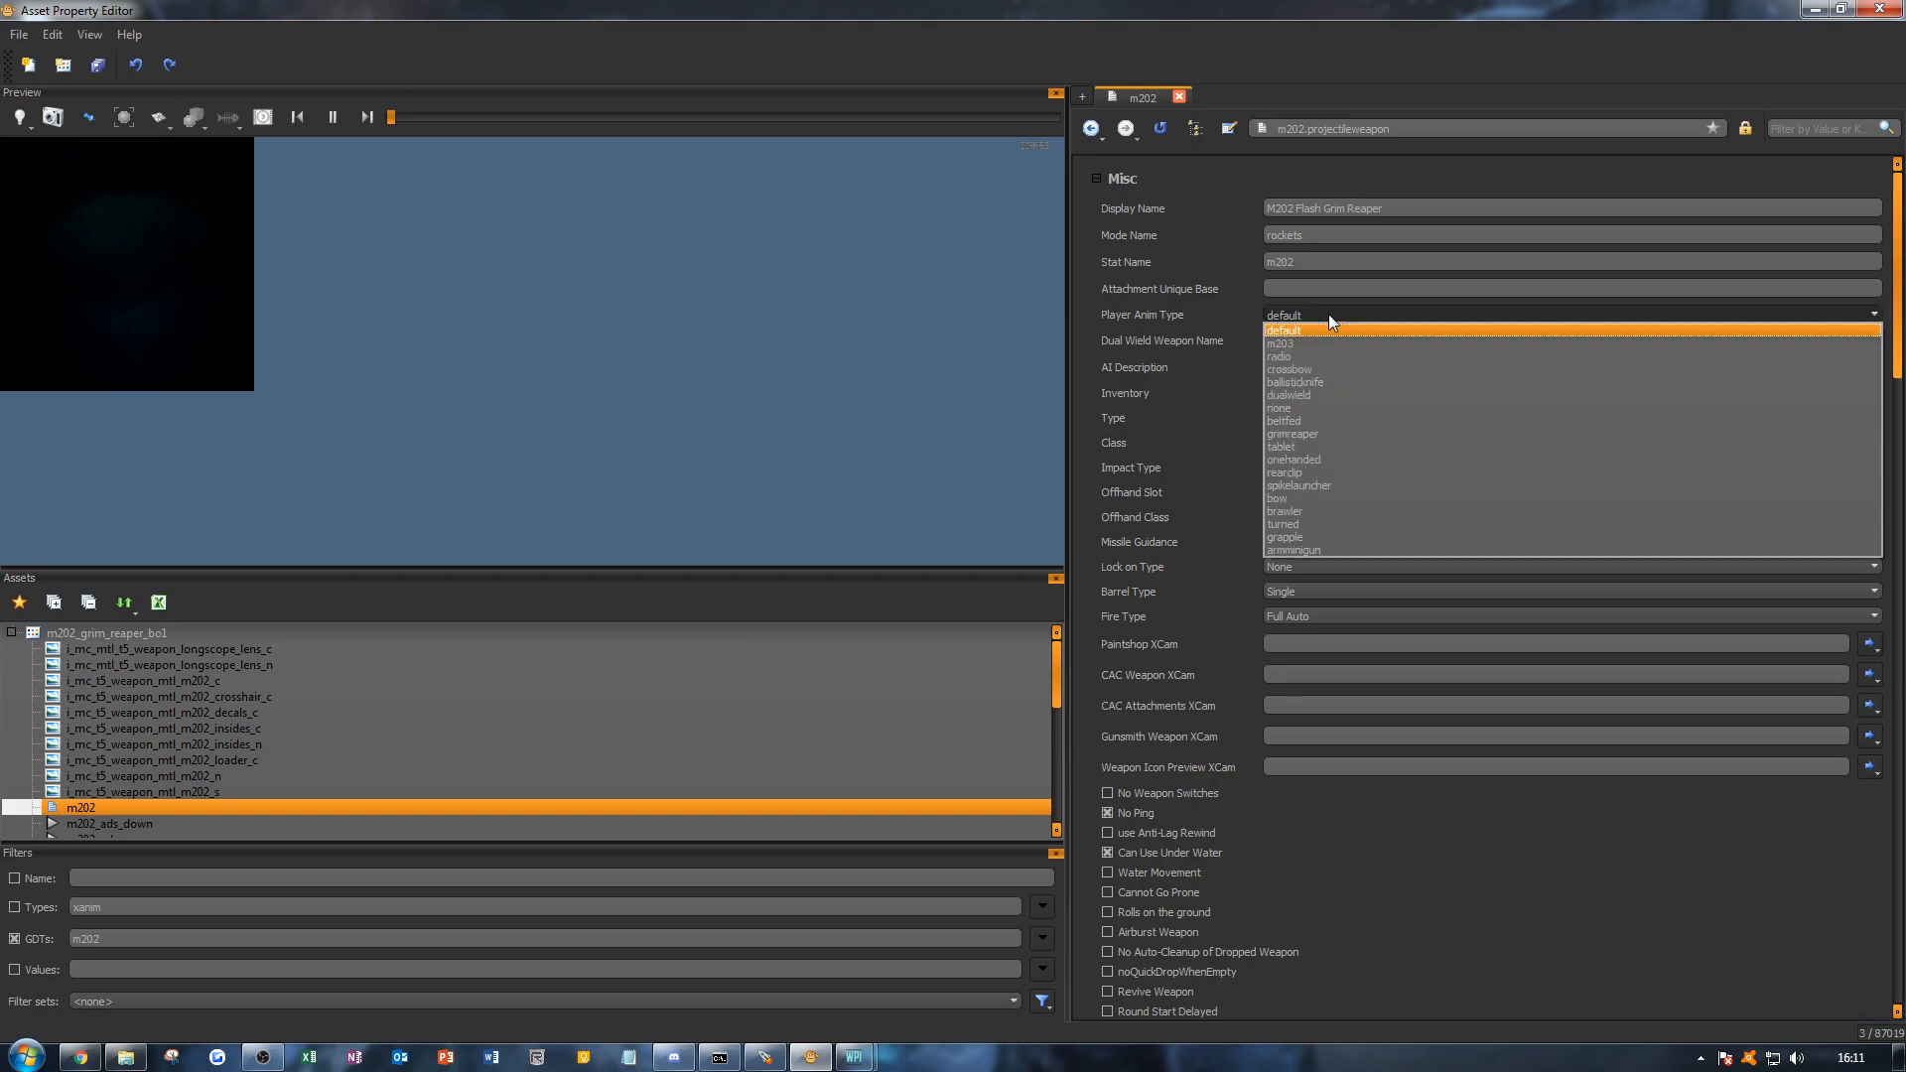
{"action": "left_click", "coordinate": [1342, 433]}
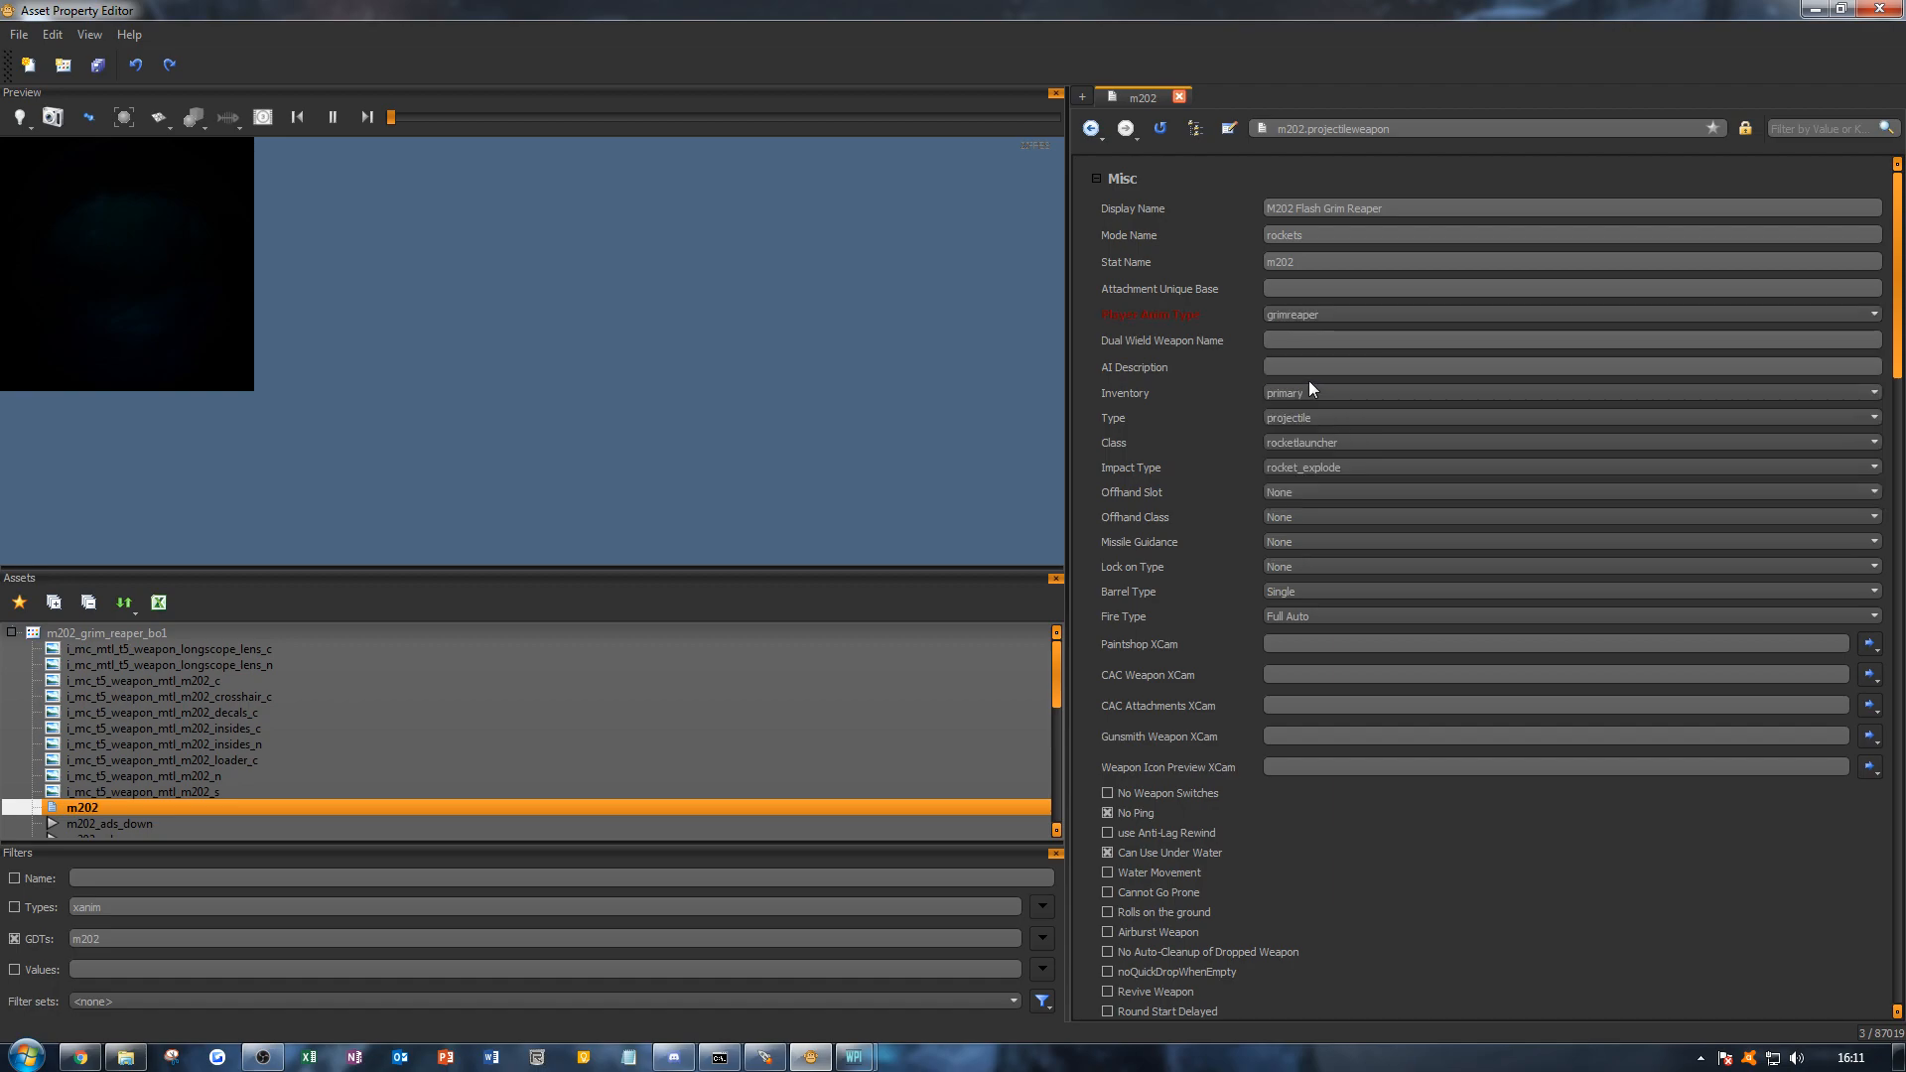
Step: Review the m202 weapon's Inventory, Type, Class and Impact Type choices, keeping rocketlauncher and rocket_explode selected
{"action": "left_click", "coordinate": [1279, 397]}
{"action": "left_click", "coordinate": [1204, 391]}
{"action": "left_click", "coordinate": [1307, 415]}
{"action": "left_click", "coordinate": [1307, 414]}
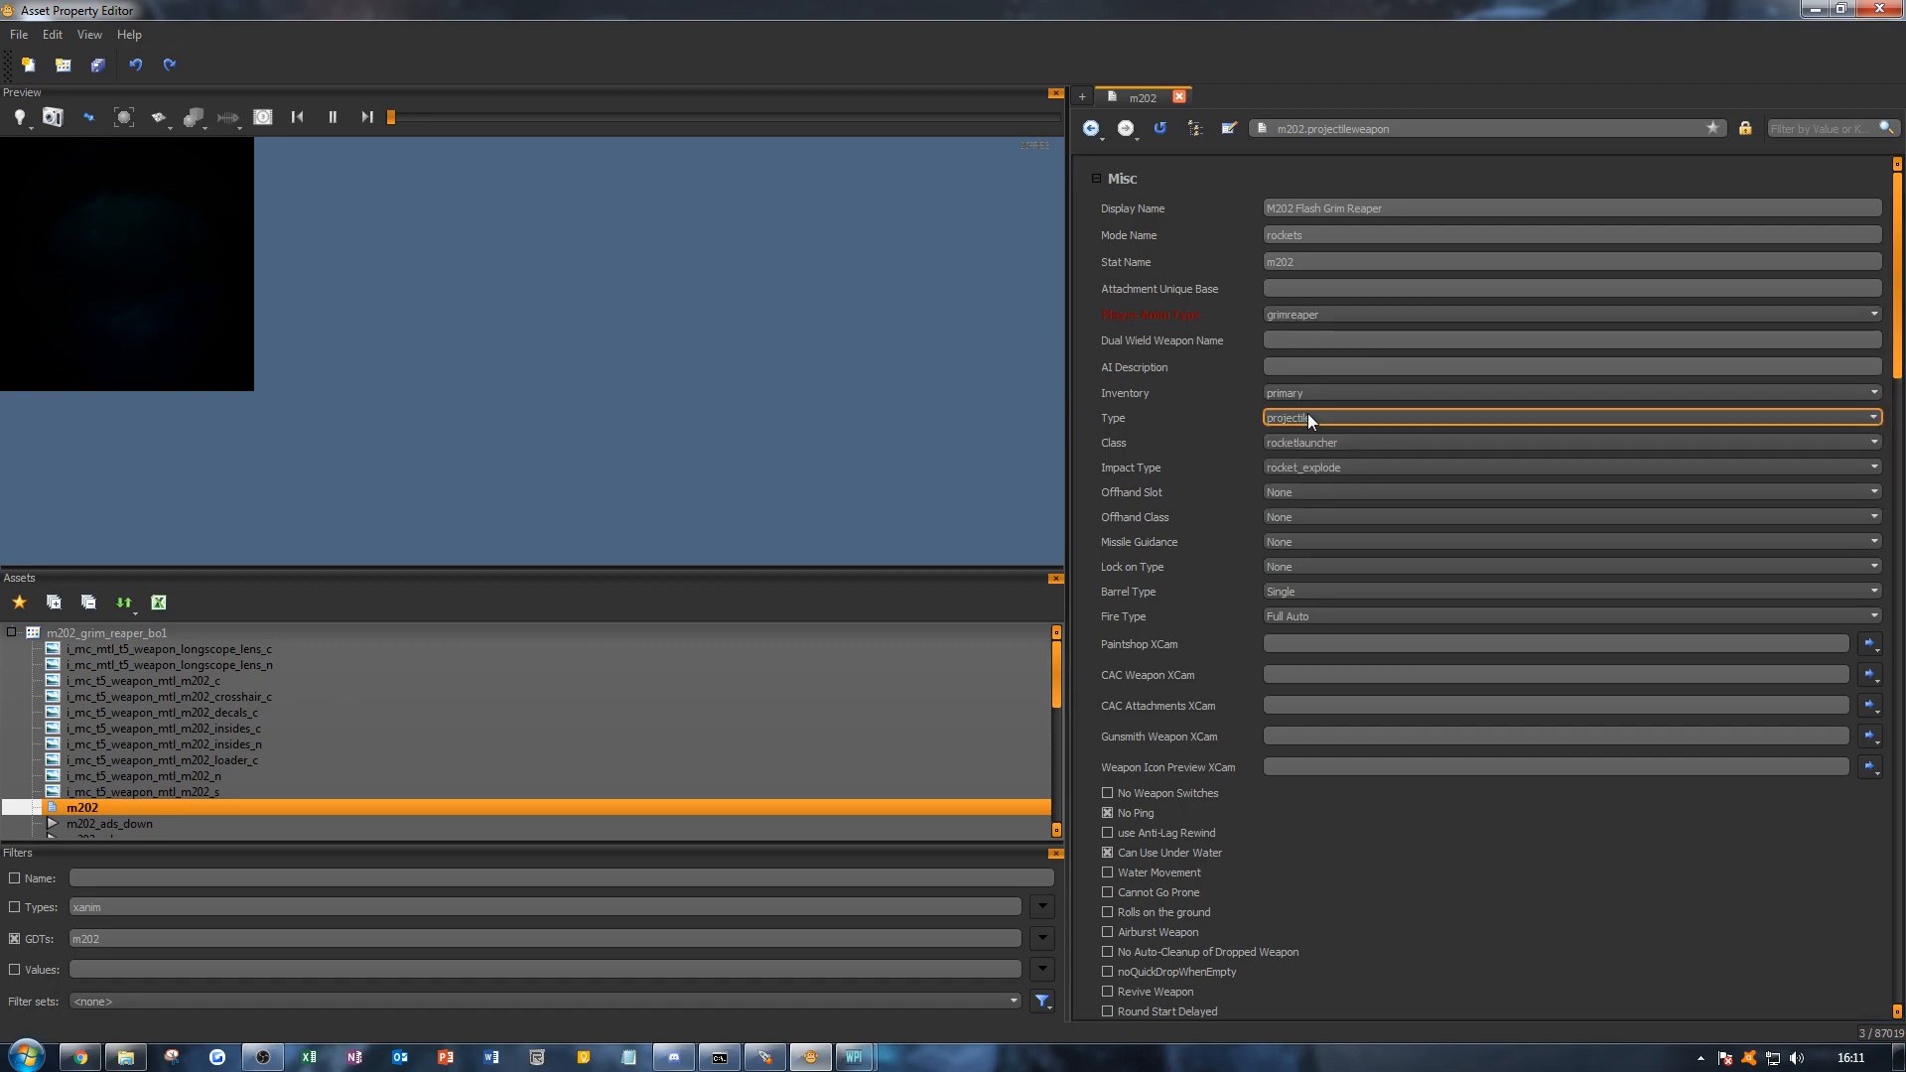
{"action": "left_click", "coordinate": [1287, 446]}
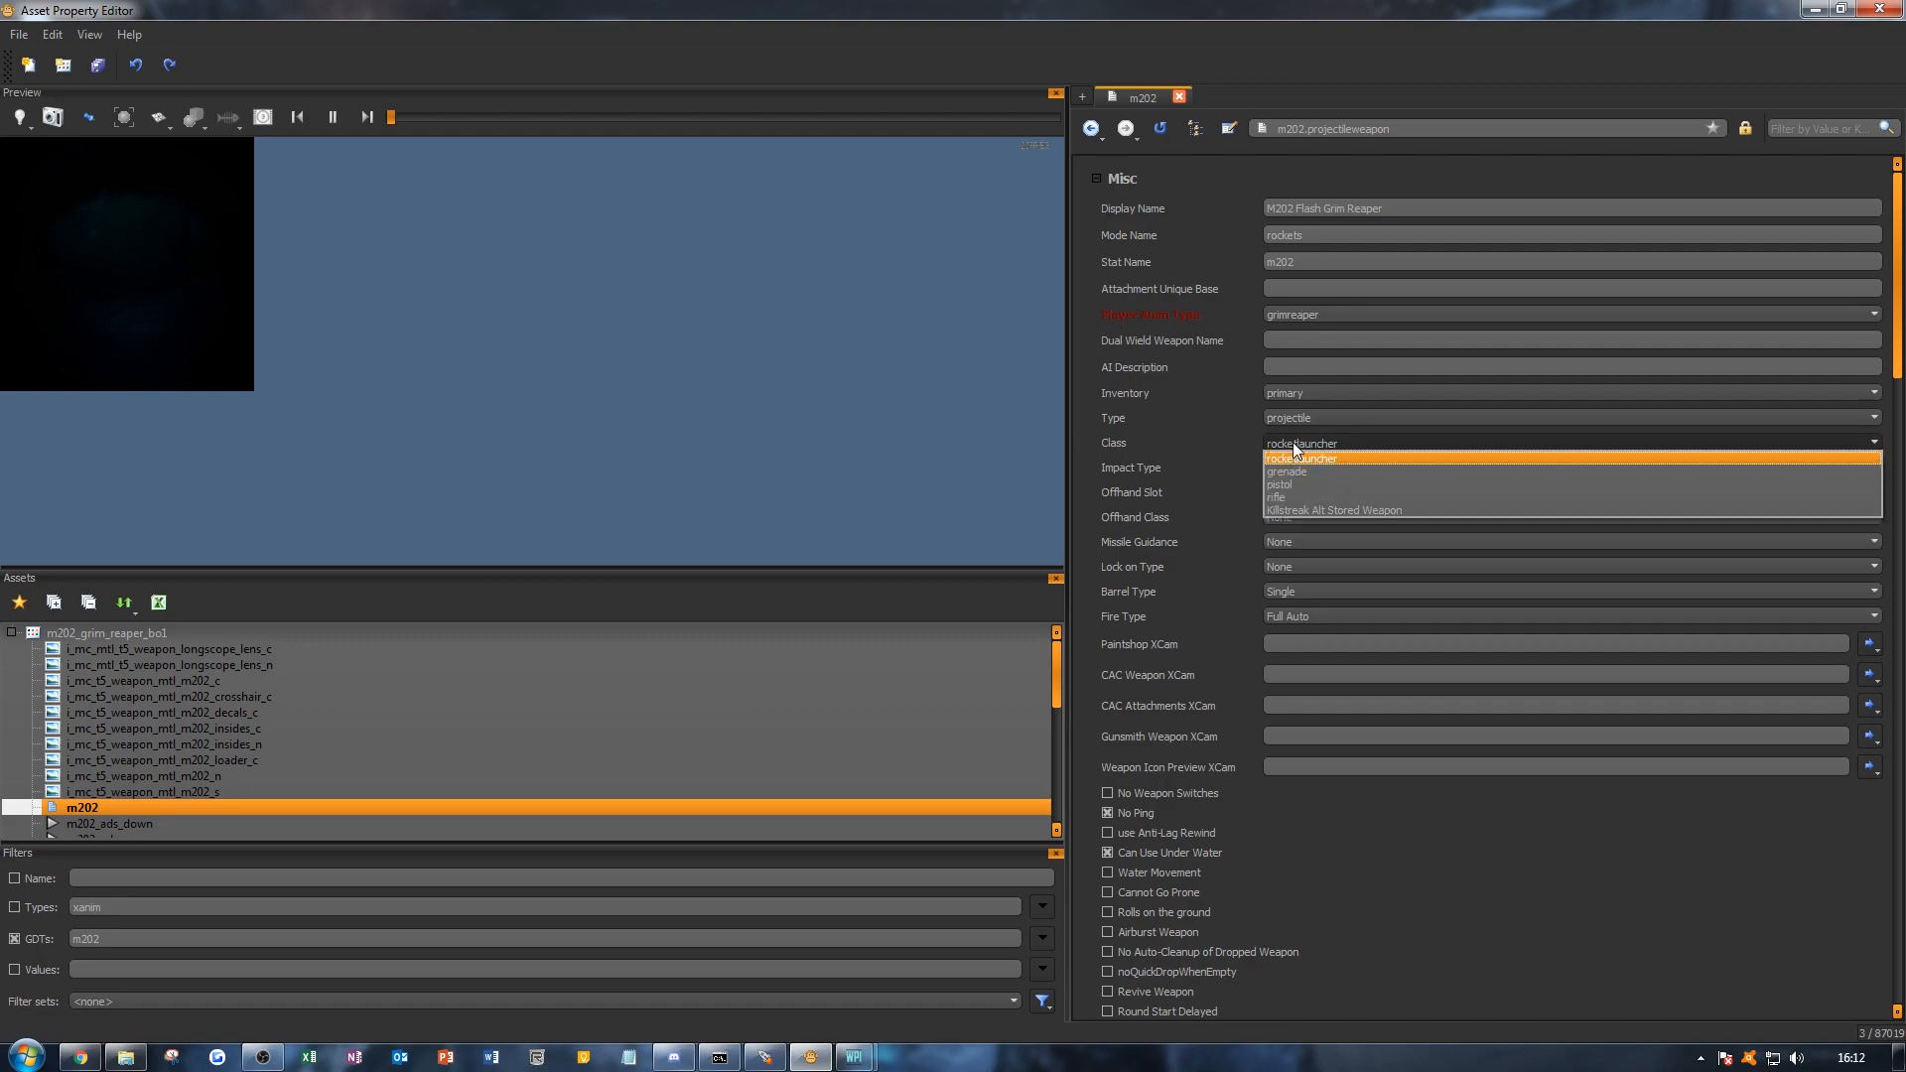
{"action": "left_click", "coordinate": [1290, 457]}
{"action": "left_click", "coordinate": [1290, 470]}
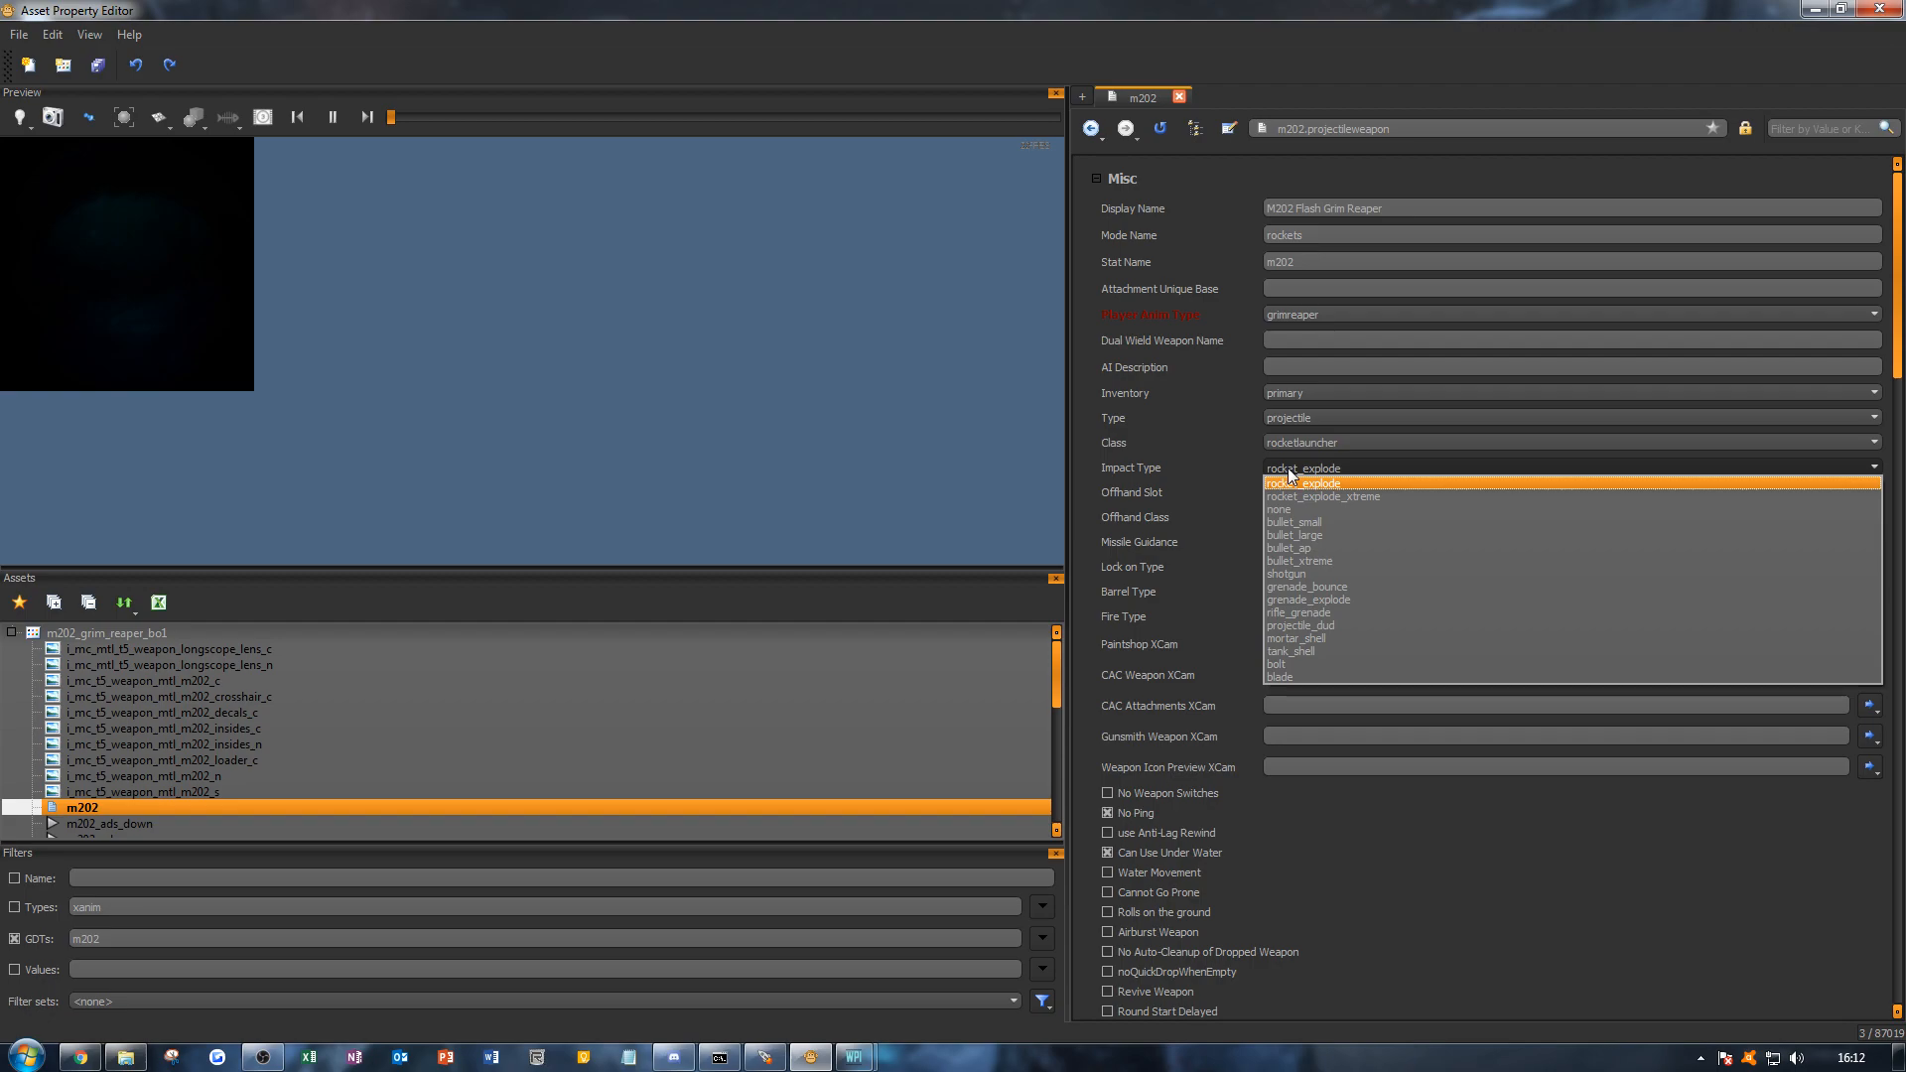
{"action": "left_click", "coordinate": [1290, 482]}
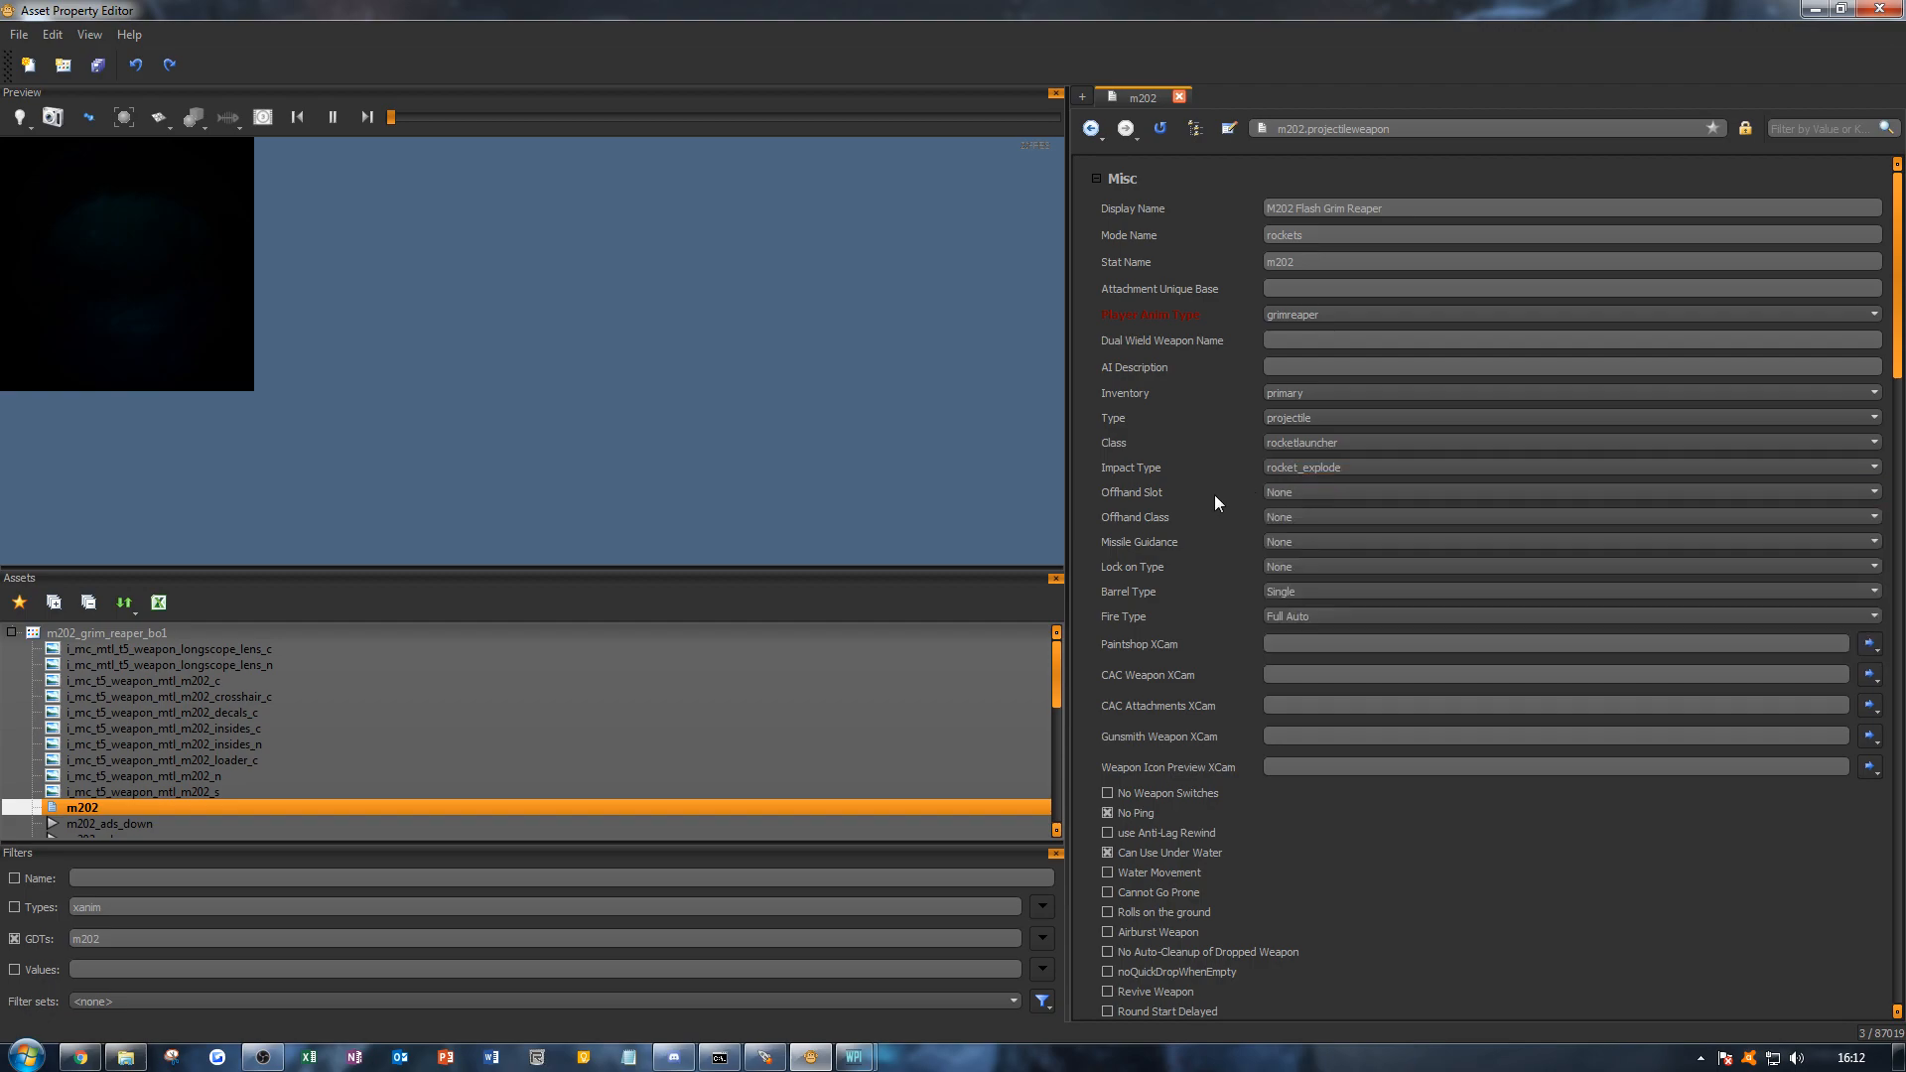
Step: Review the Missile Guidance and Lock on Type choices of the m202 weapon, leaving both on None
{"action": "left_click", "coordinate": [1313, 546]}
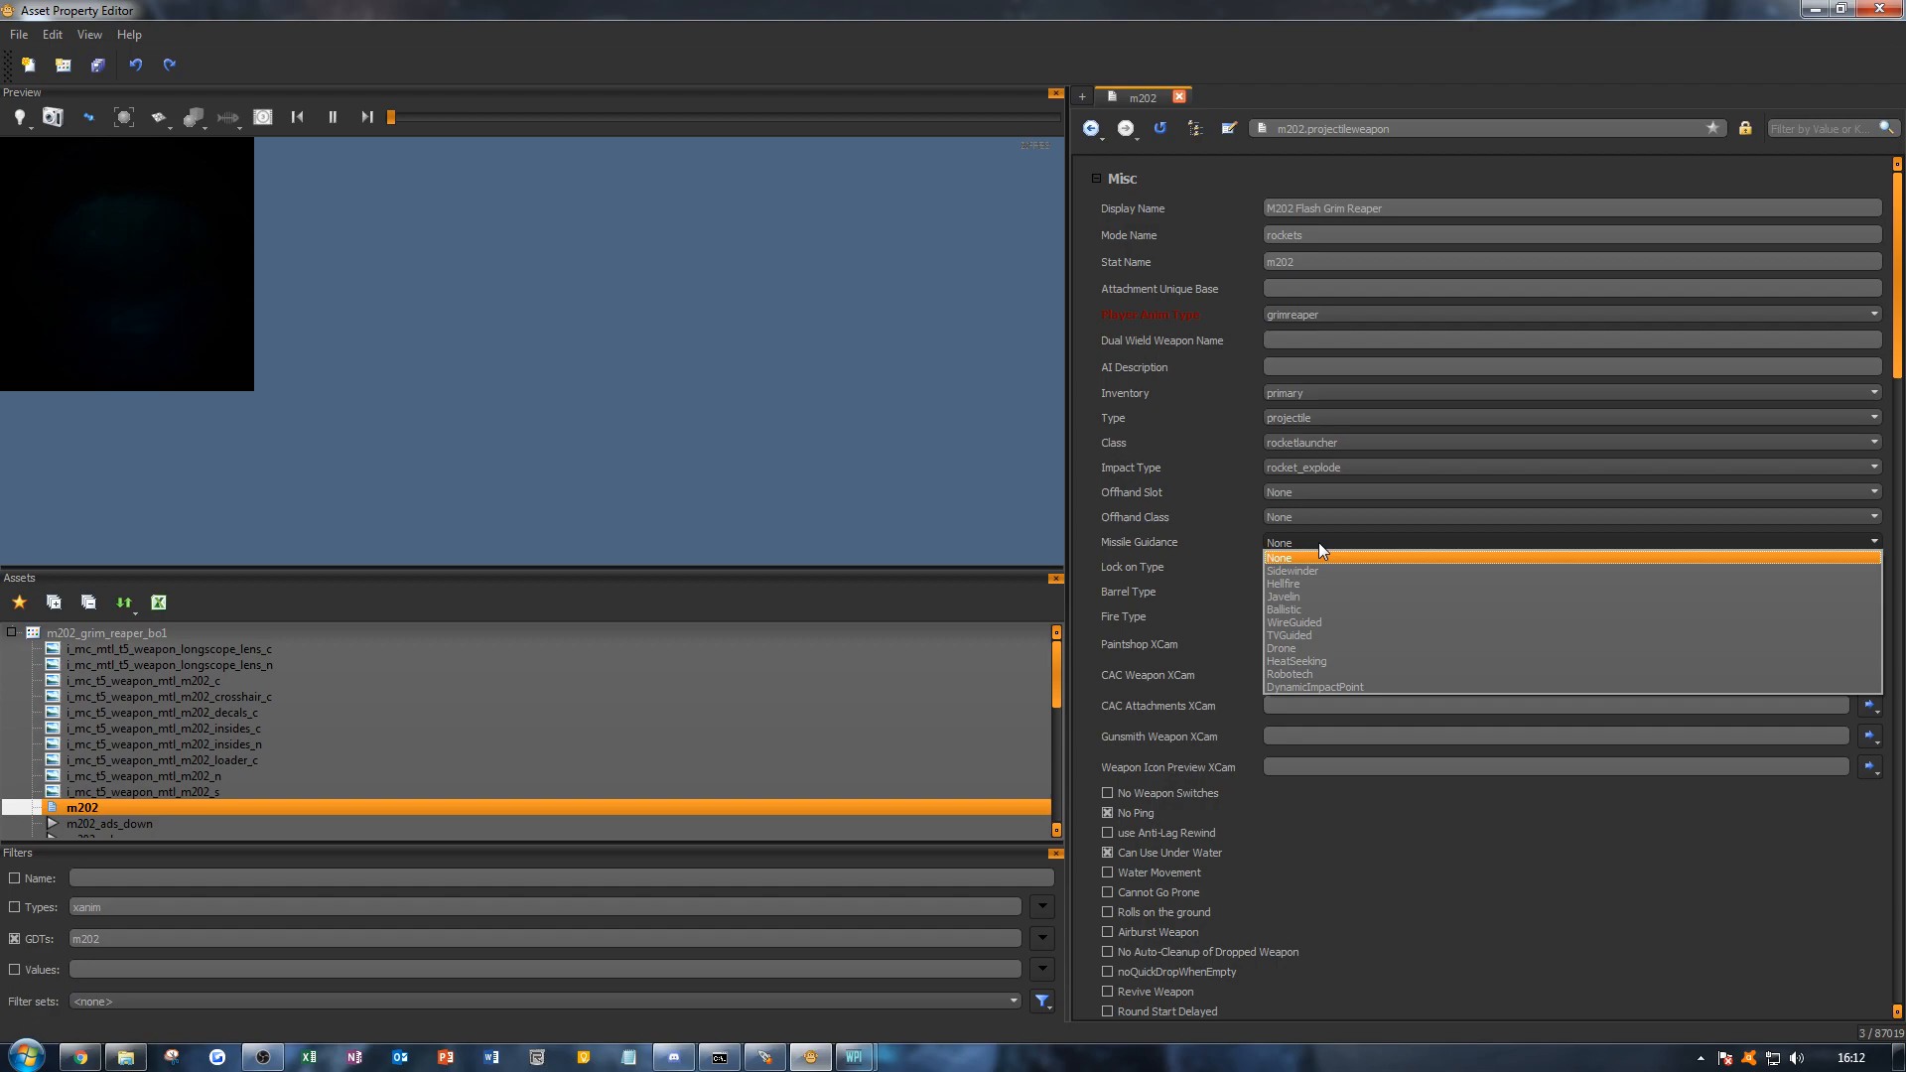
{"action": "left_click", "coordinate": [1326, 541]}
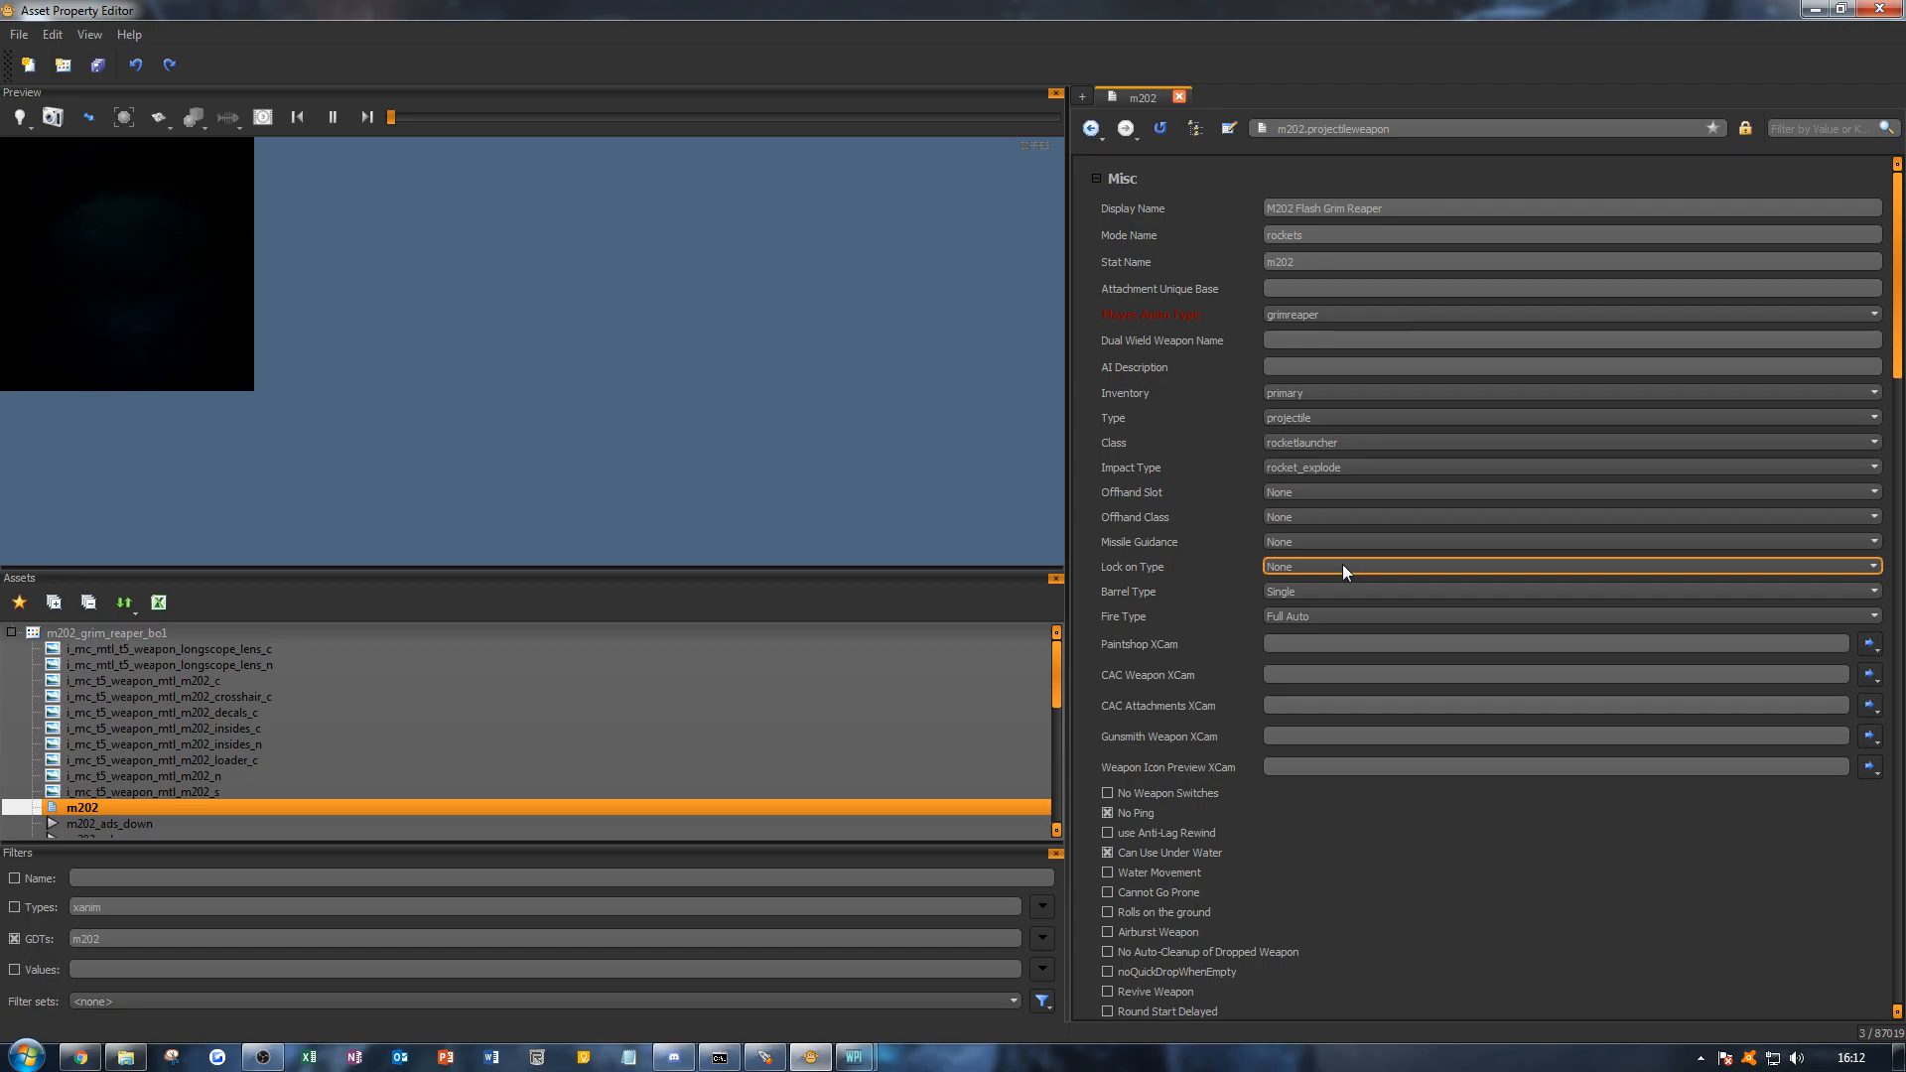
{"action": "left_click", "coordinate": [1344, 566]}
{"action": "left_click", "coordinate": [1343, 566]}
{"action": "left_click", "coordinate": [1344, 566]}
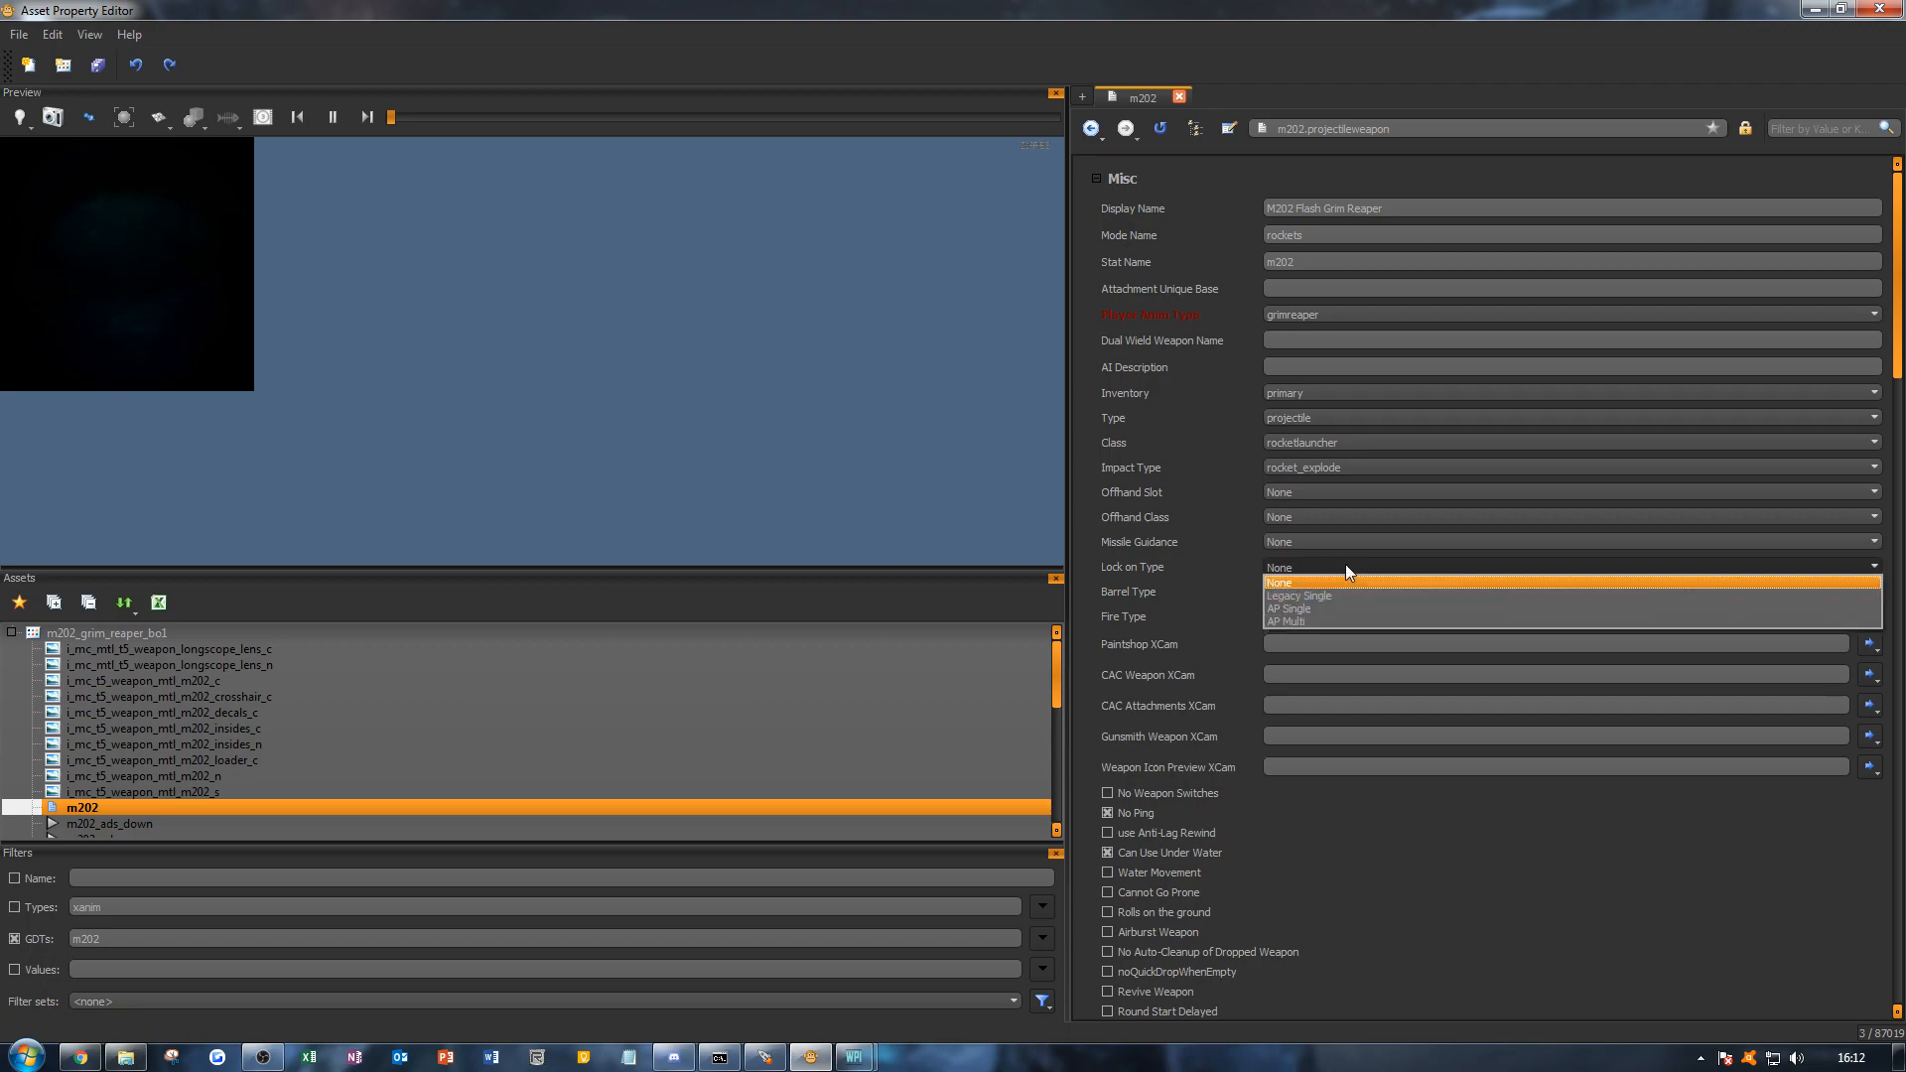
{"action": "left_click", "coordinate": [1344, 564]}
Step: Set the m202 weapon's Barrel Type to Quad Barrel and its Fire Type to Single Shot
{"action": "left_click", "coordinate": [1336, 594]}
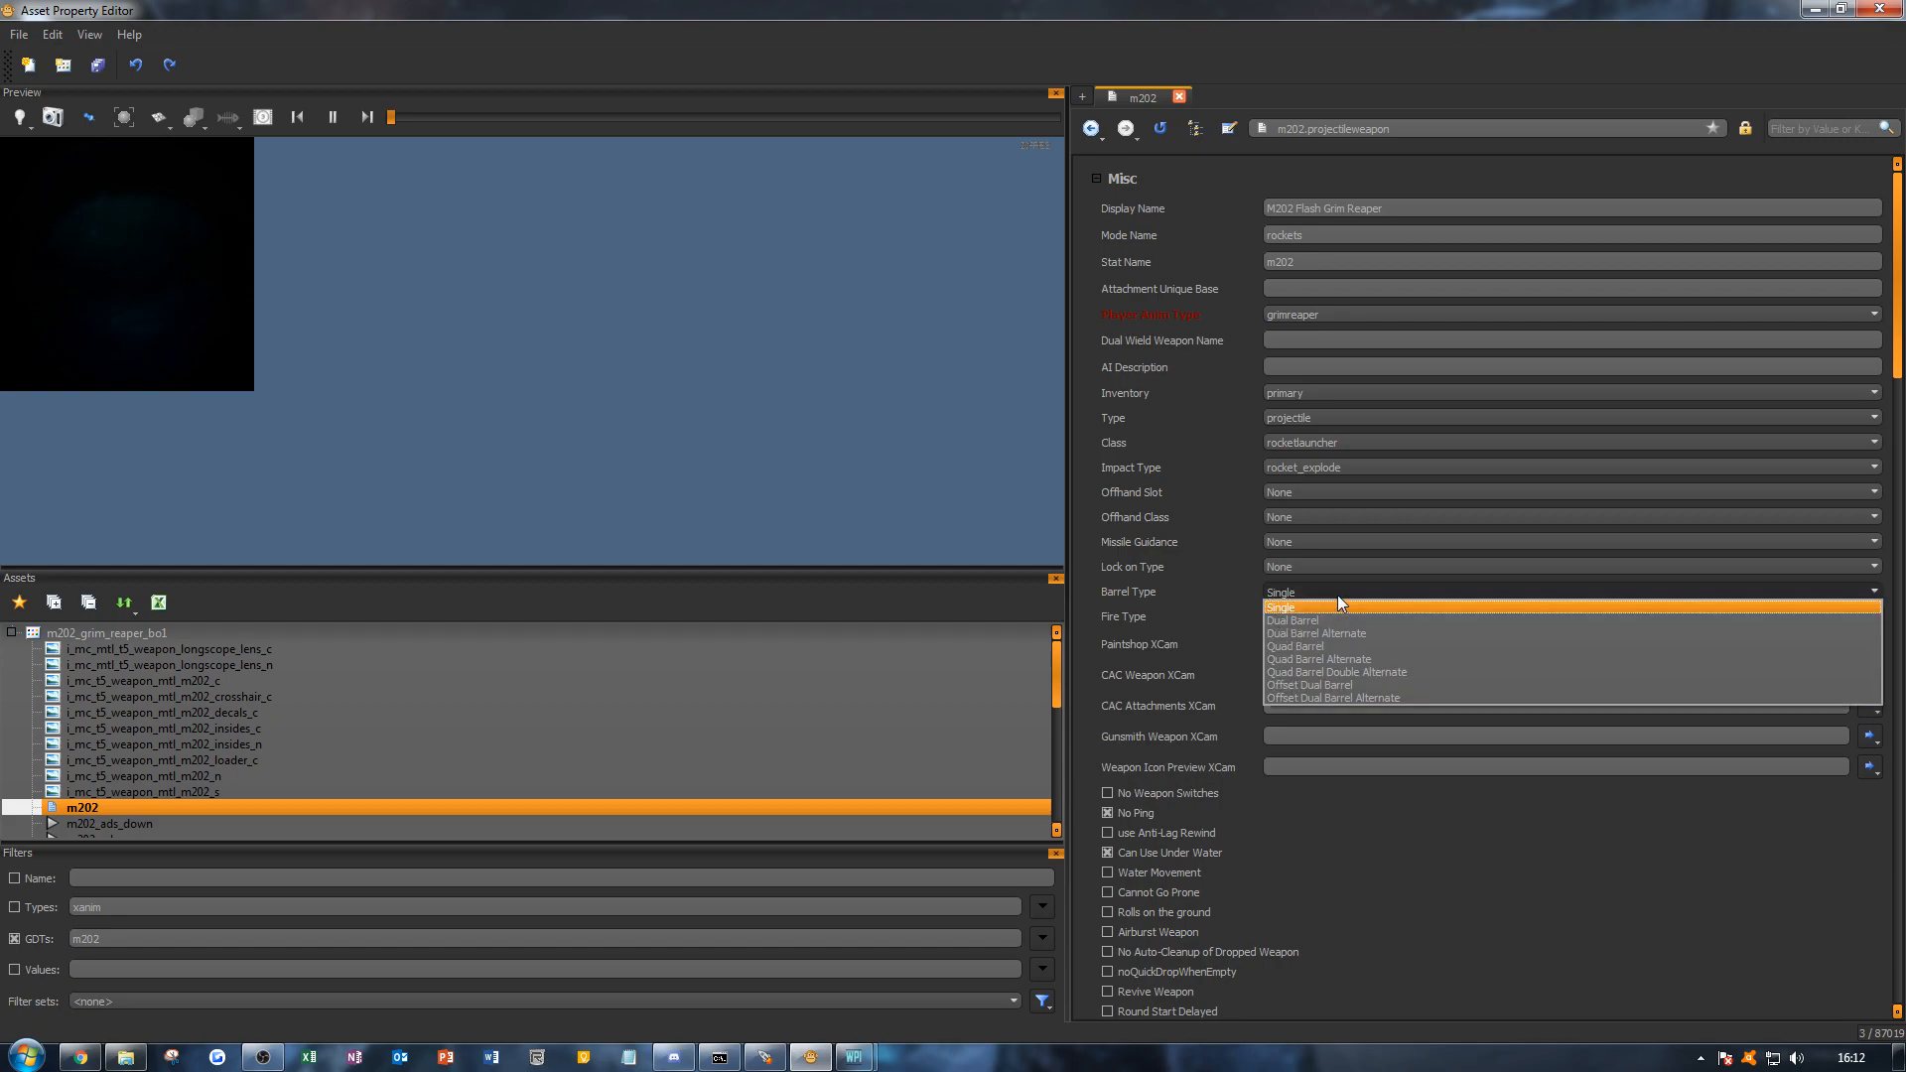
{"action": "left_click", "coordinate": [1366, 645]}
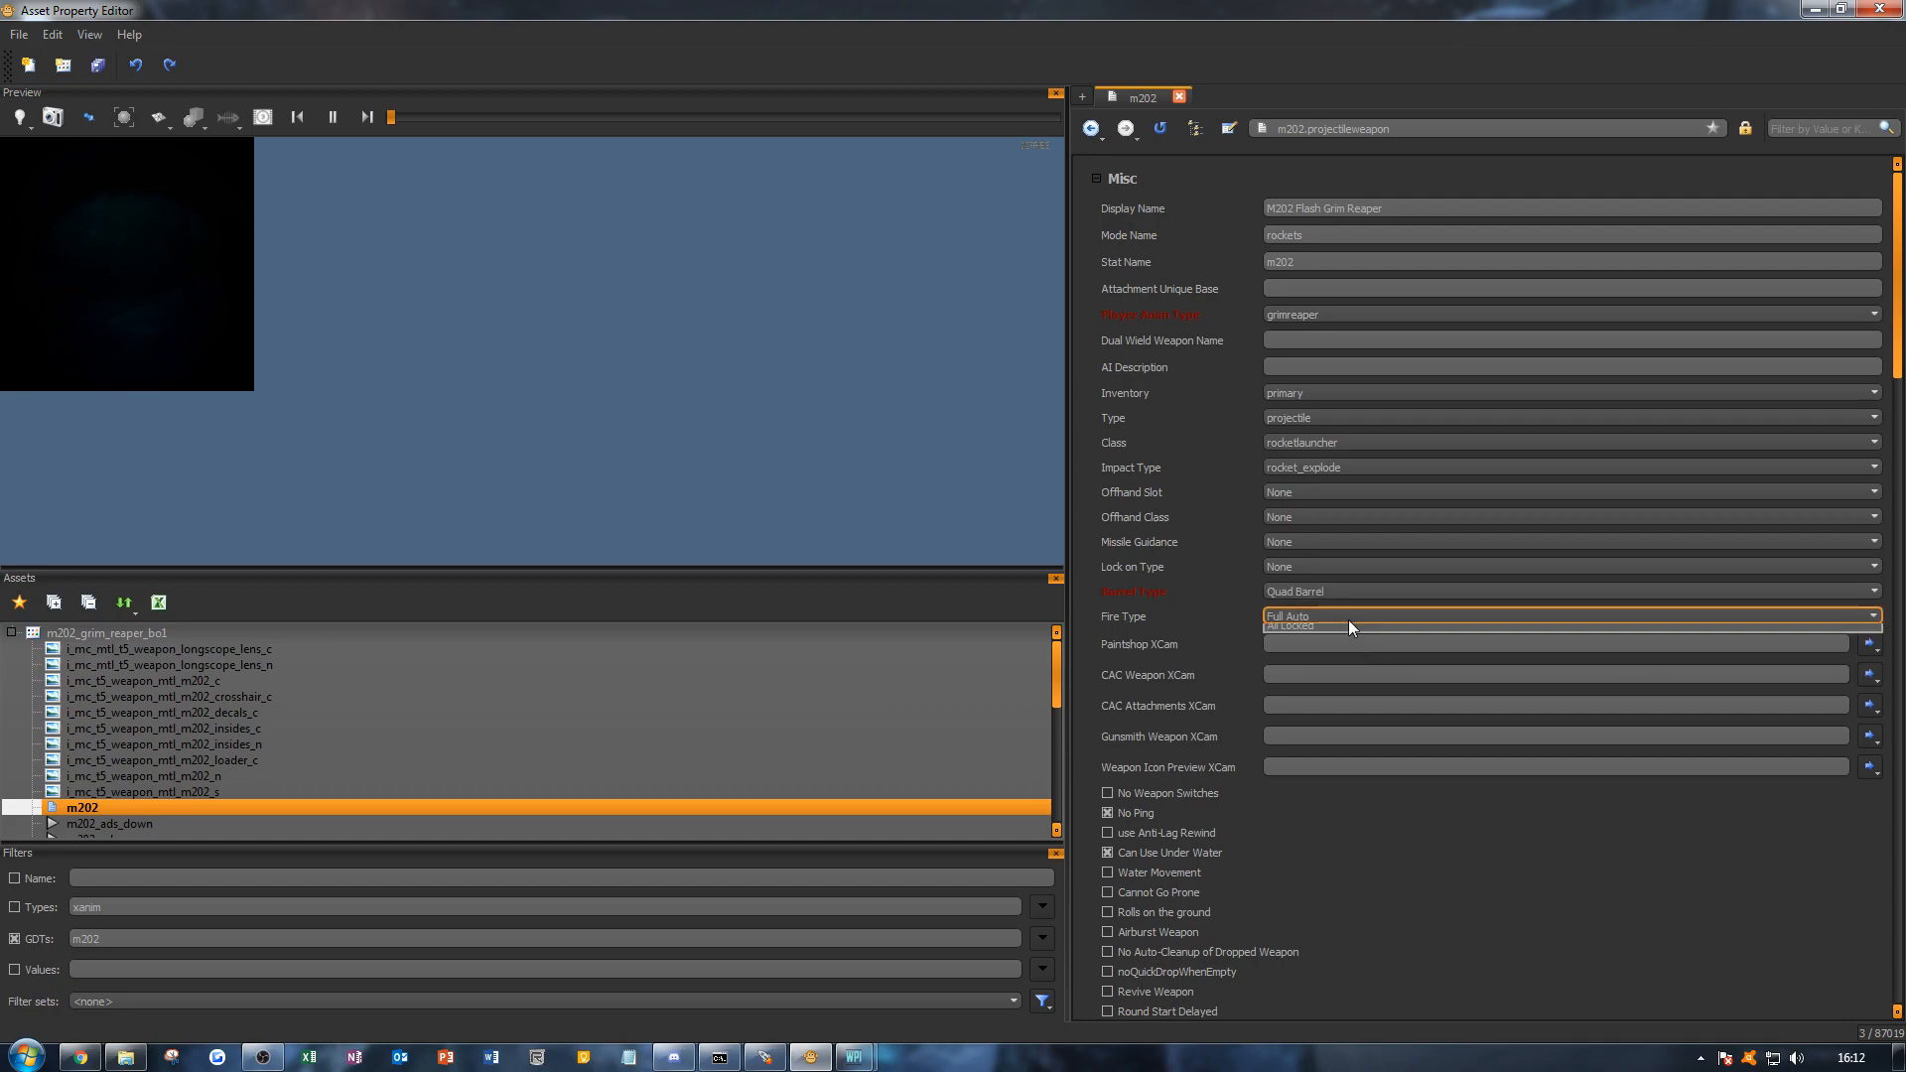
{"action": "left_click", "coordinate": [1348, 618]}
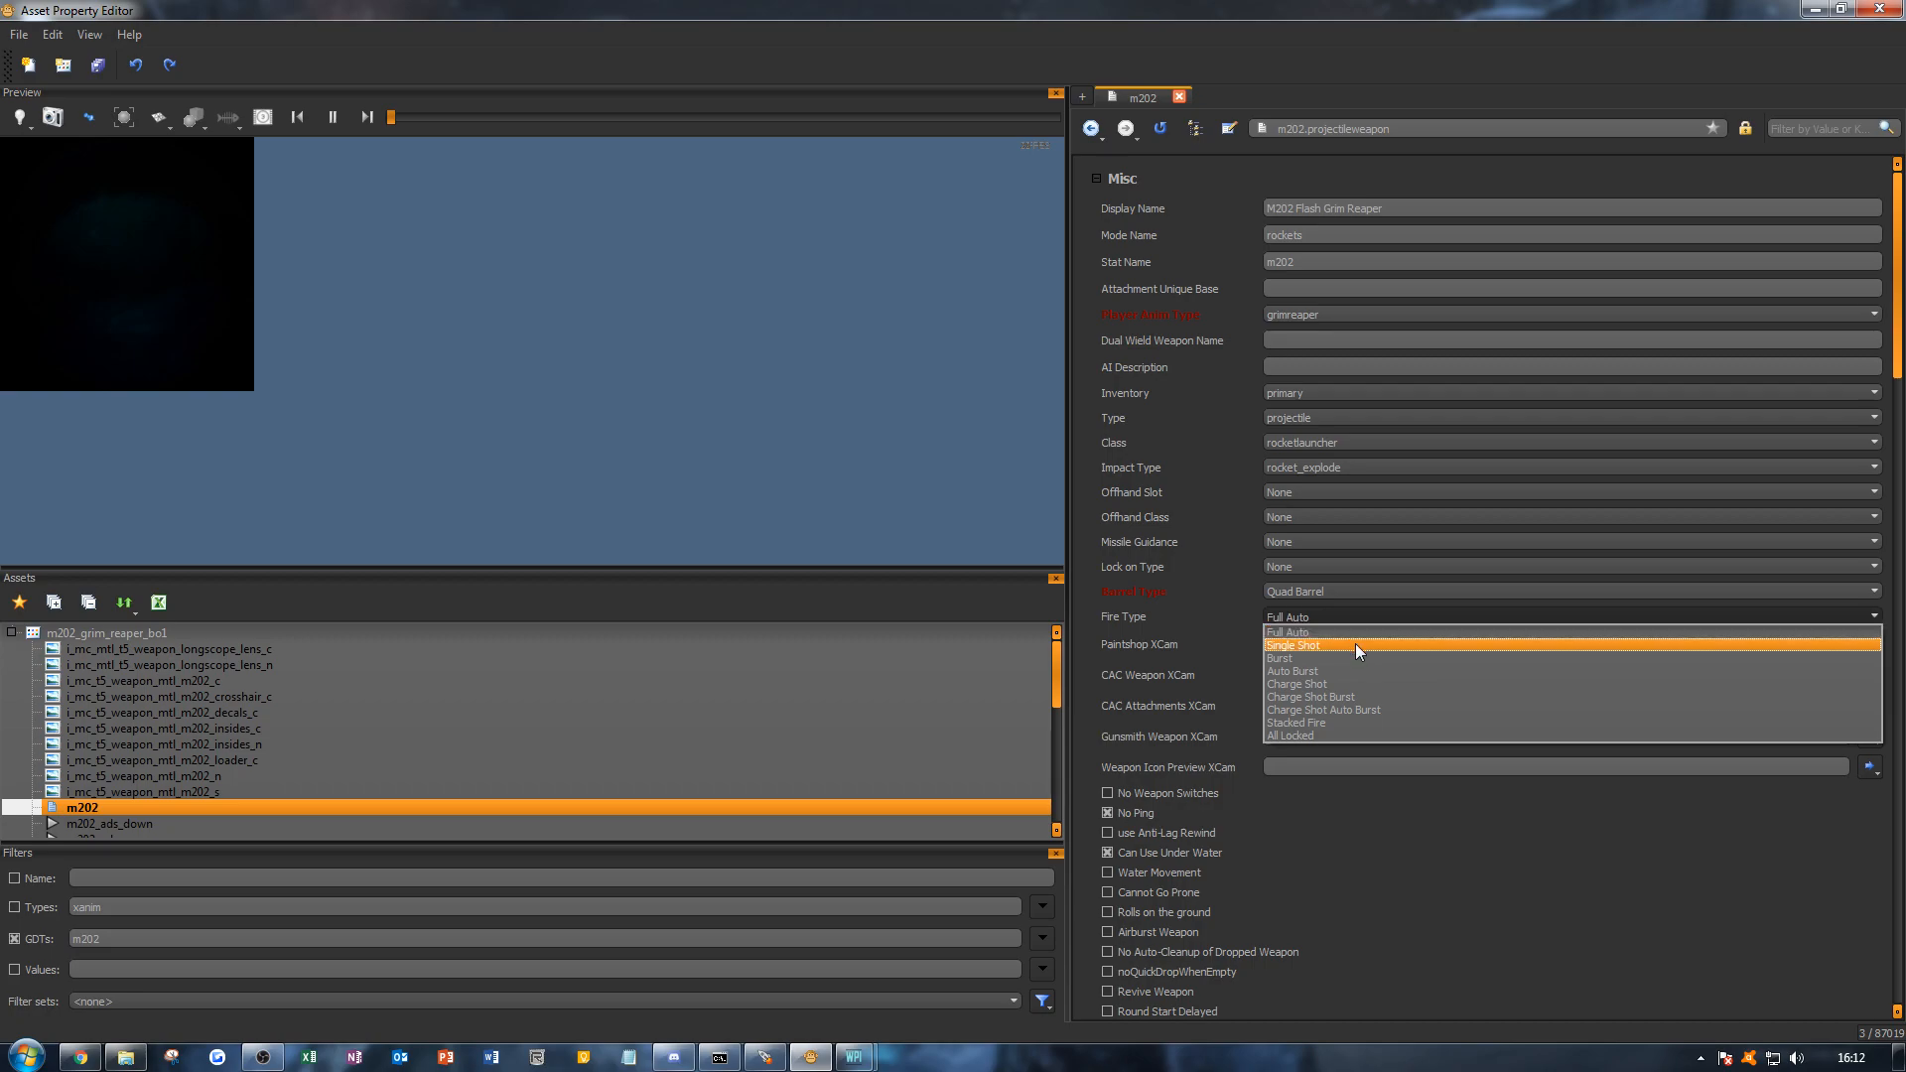
{"action": "left_click", "coordinate": [1354, 646]}
{"action": "left_click", "coordinate": [1248, 640]}
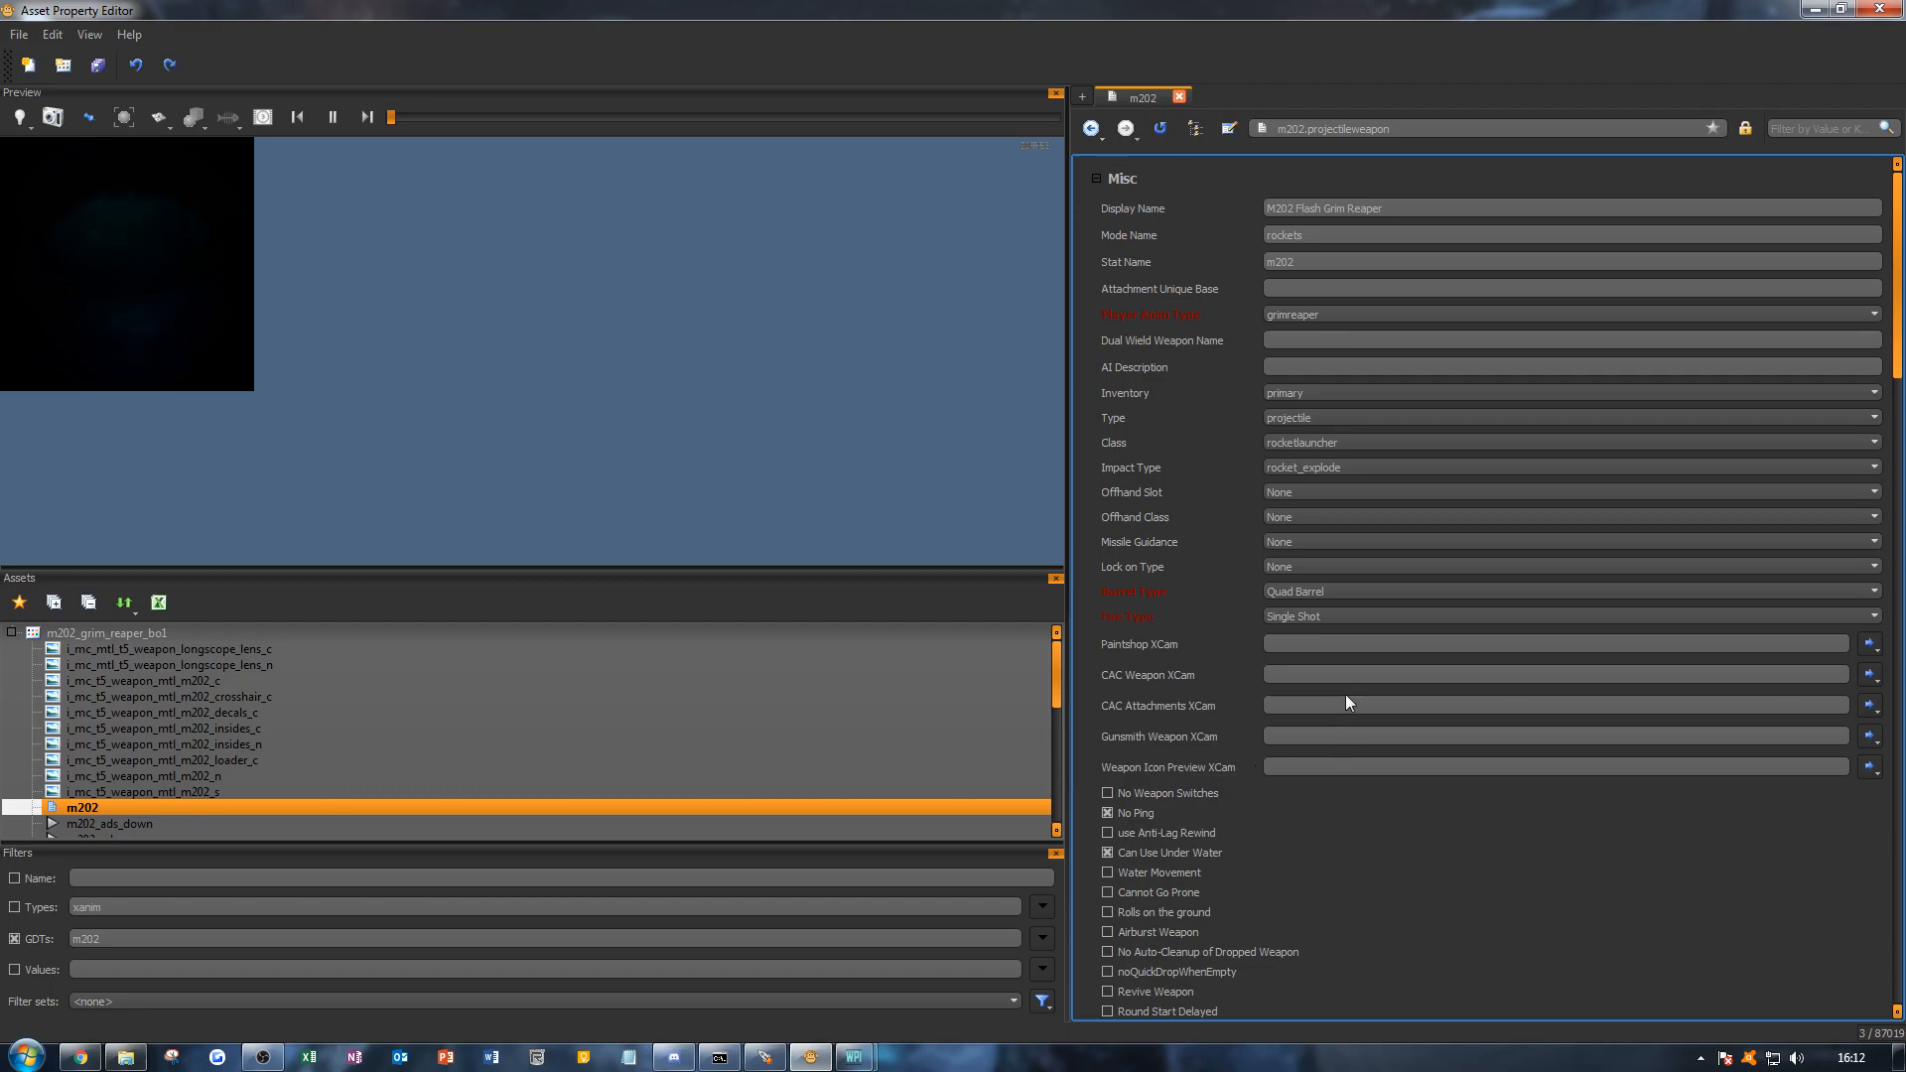
Step: Enable Water Movement and Is Scavengable in the Misc settings of the m202 weapon
{"action": "scroll", "coordinate": [1345, 696], "scroll_direction": "down", "scroll_amount": 3}
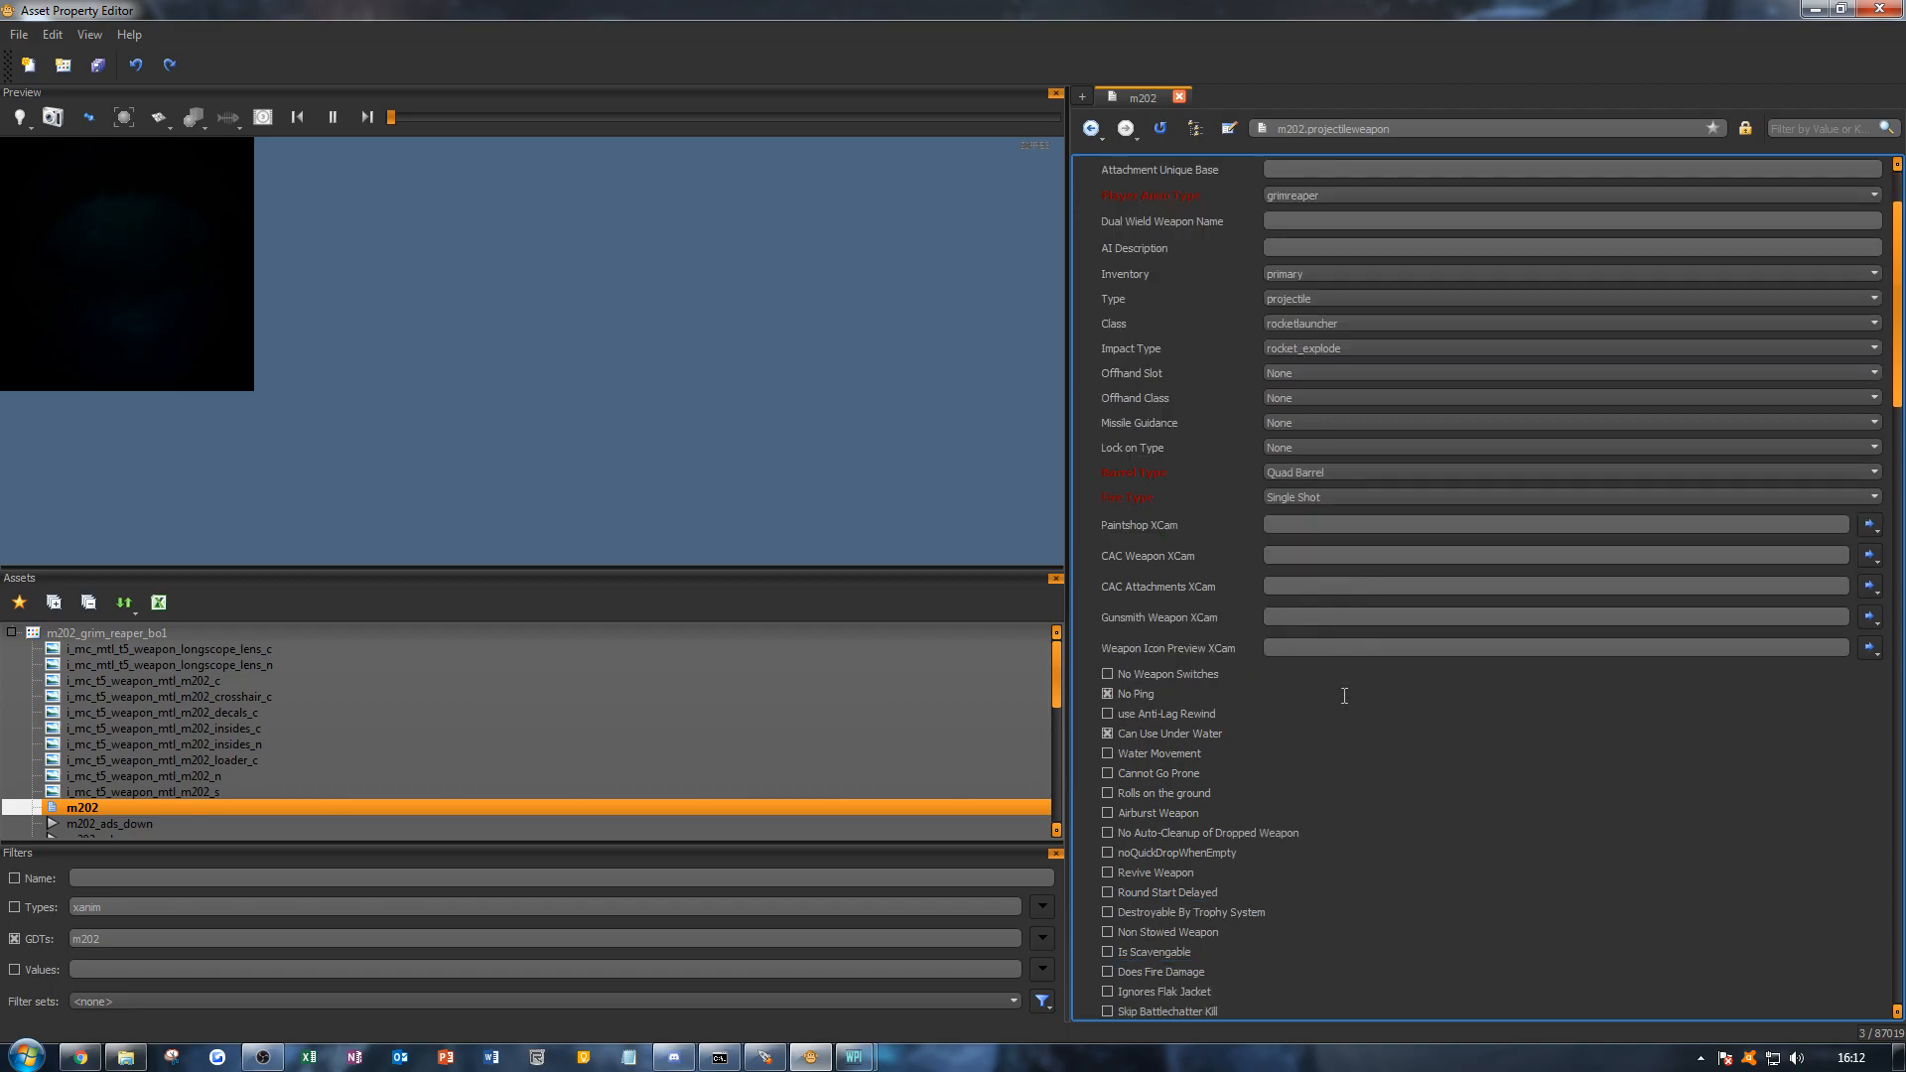
{"action": "scroll", "coordinate": [1344, 696], "scroll_direction": "down", "scroll_amount": 1}
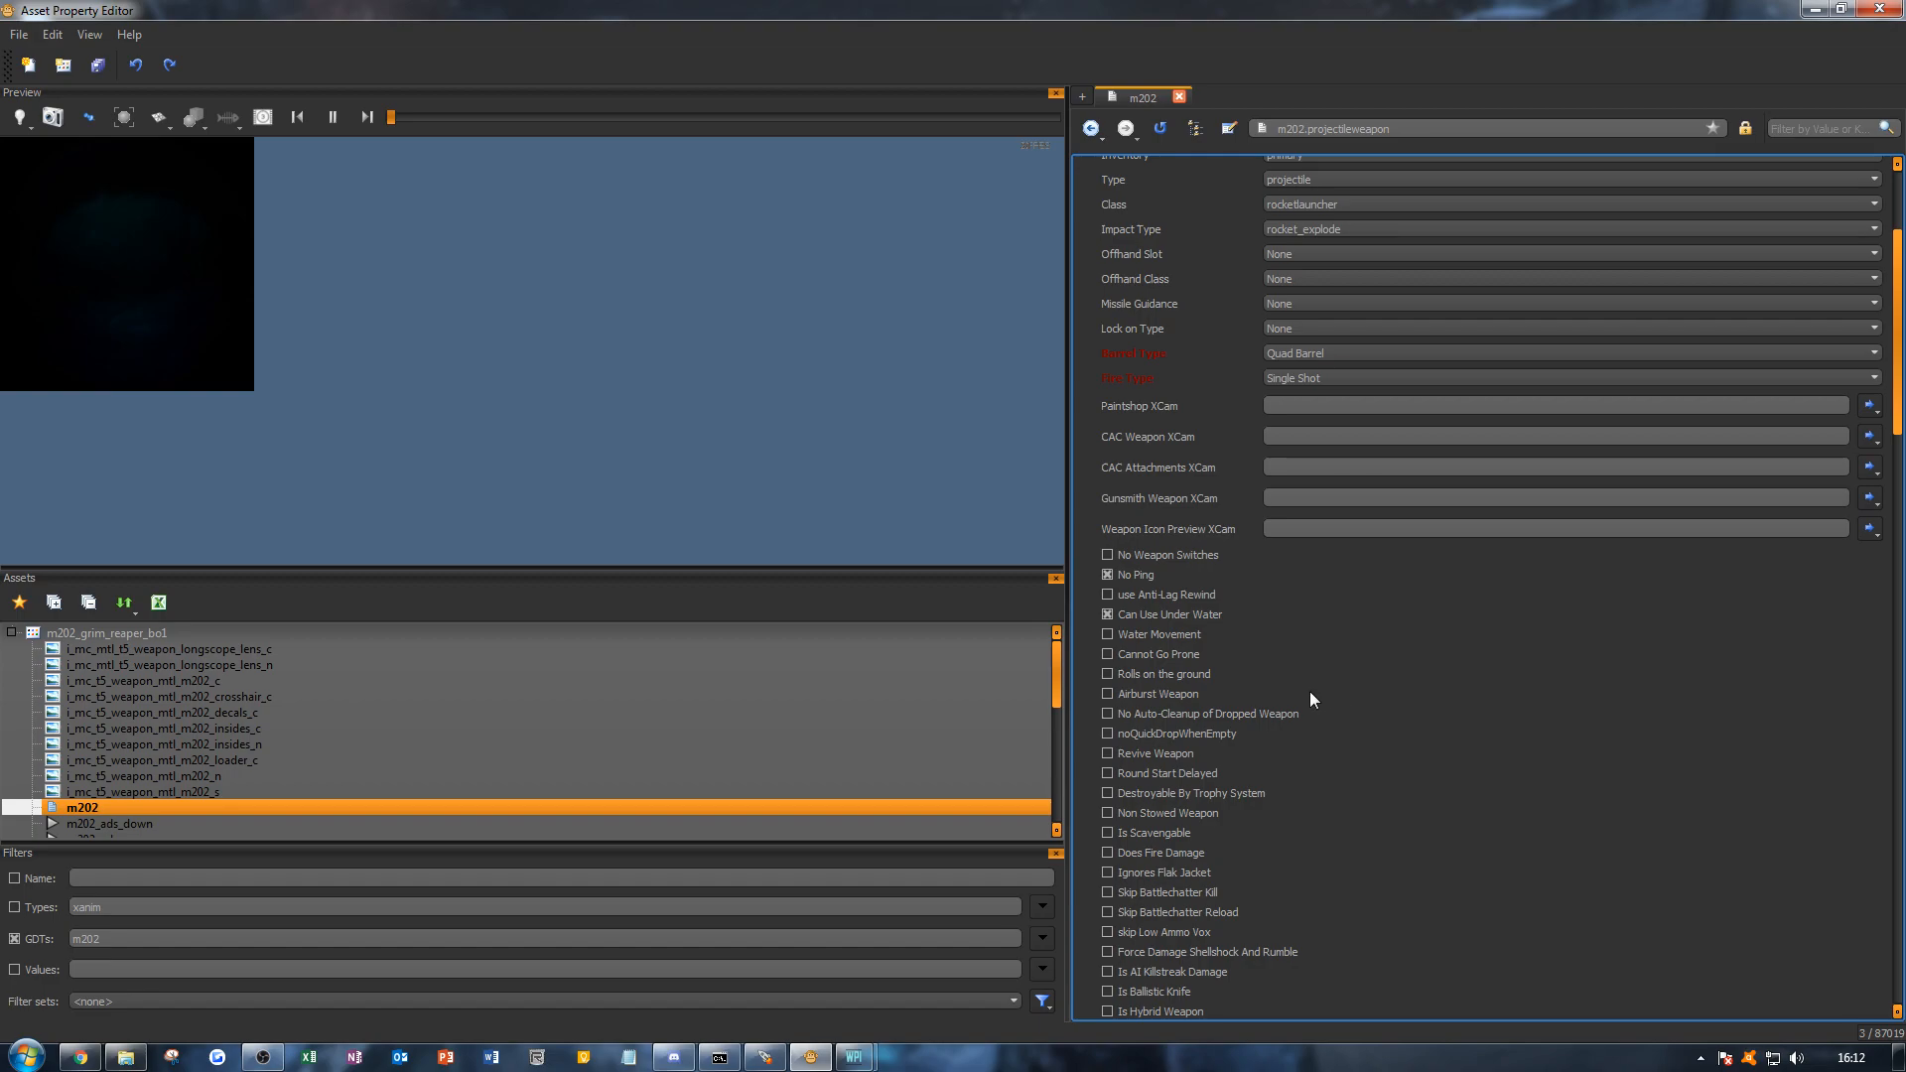
{"action": "mouse_move", "coordinate": [1299, 693]}
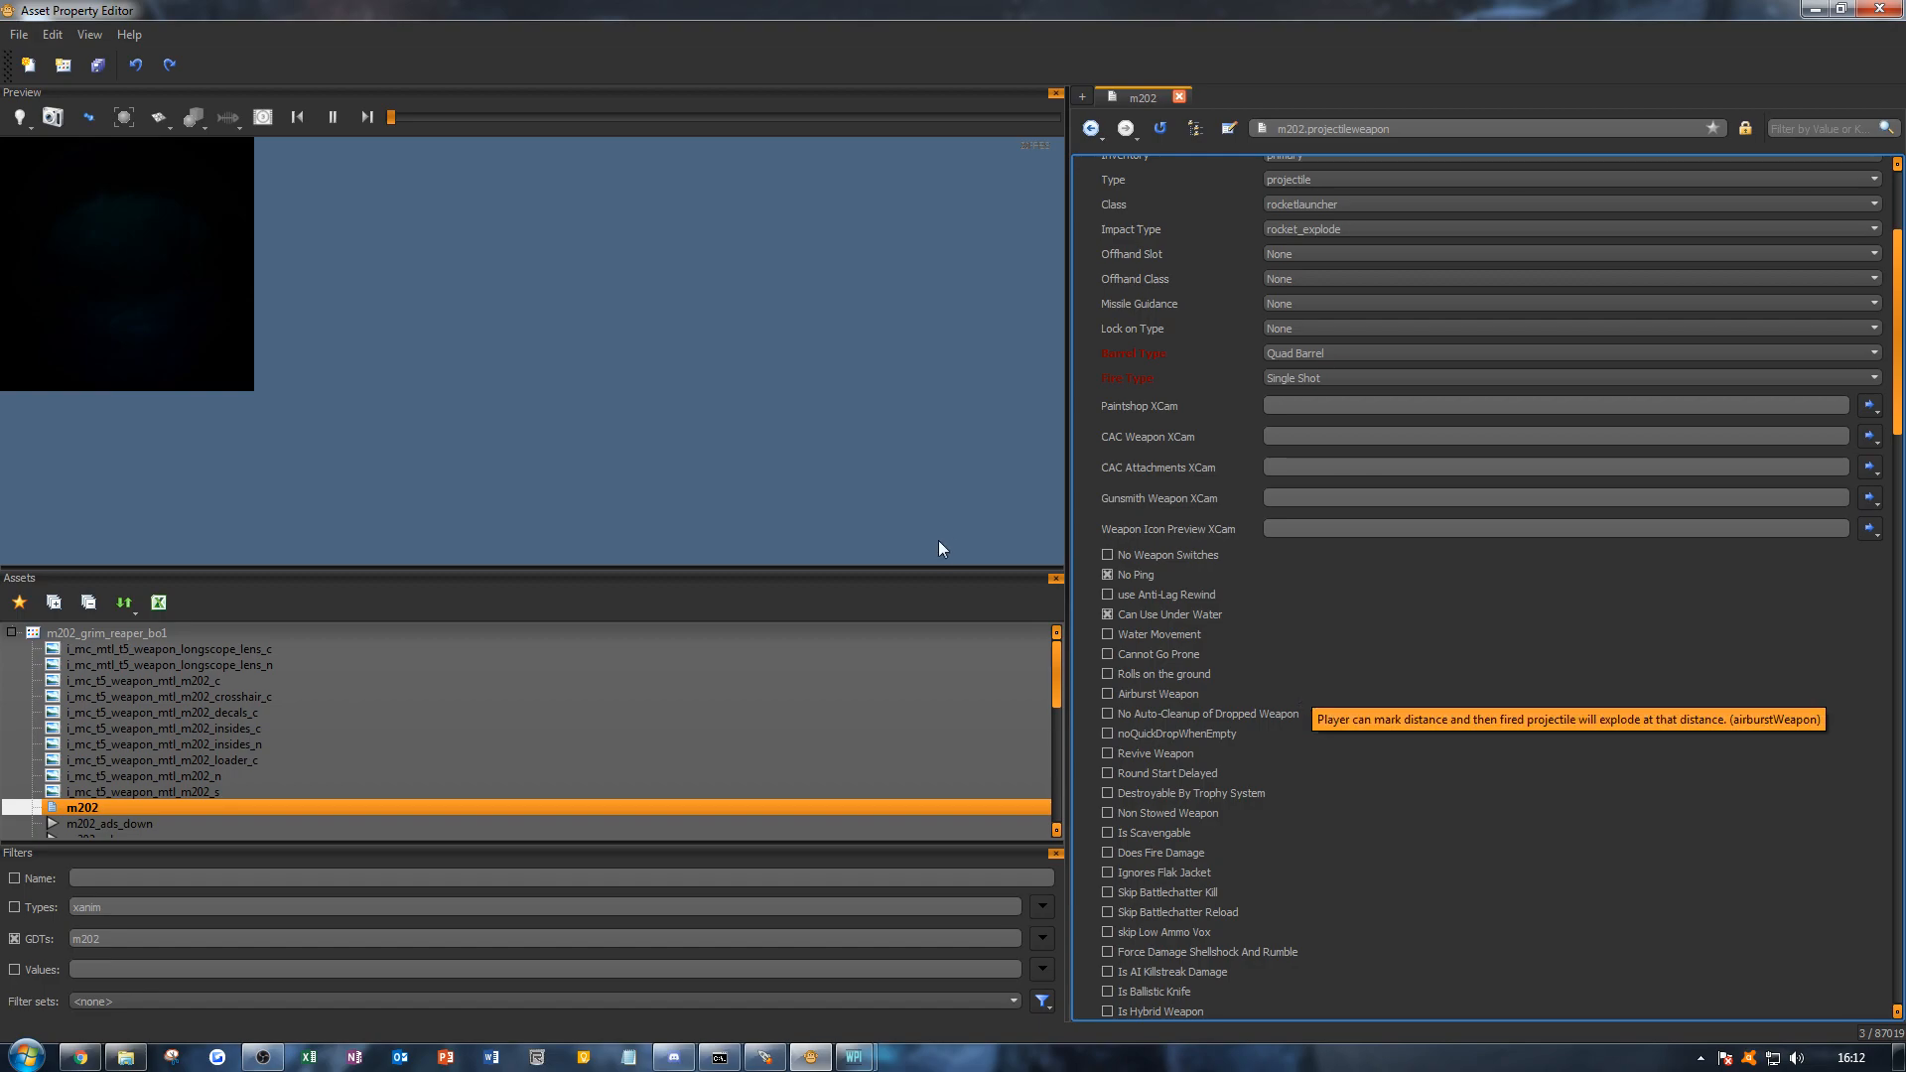
{"action": "mouse_move", "coordinate": [1147, 575]}
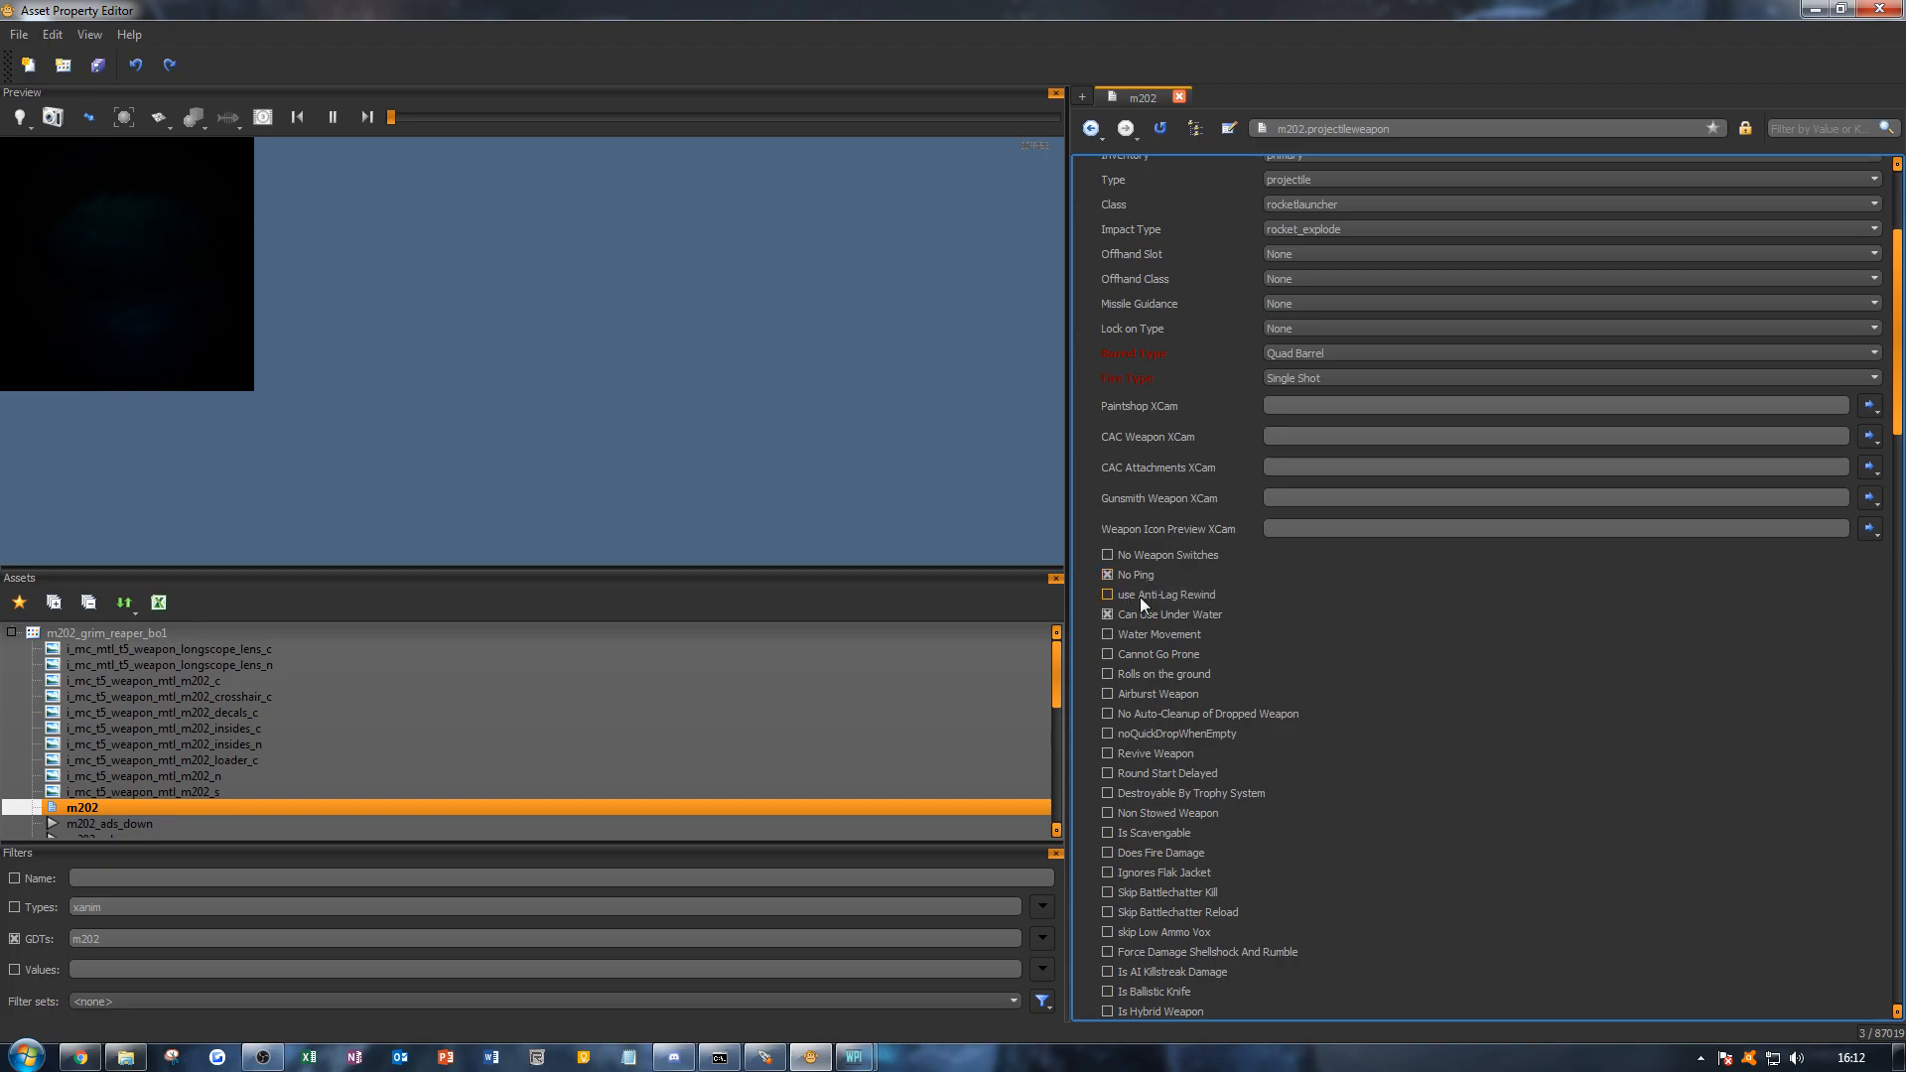
{"action": "scroll", "coordinate": [1433, 613], "scroll_direction": "down", "scroll_amount": 1}
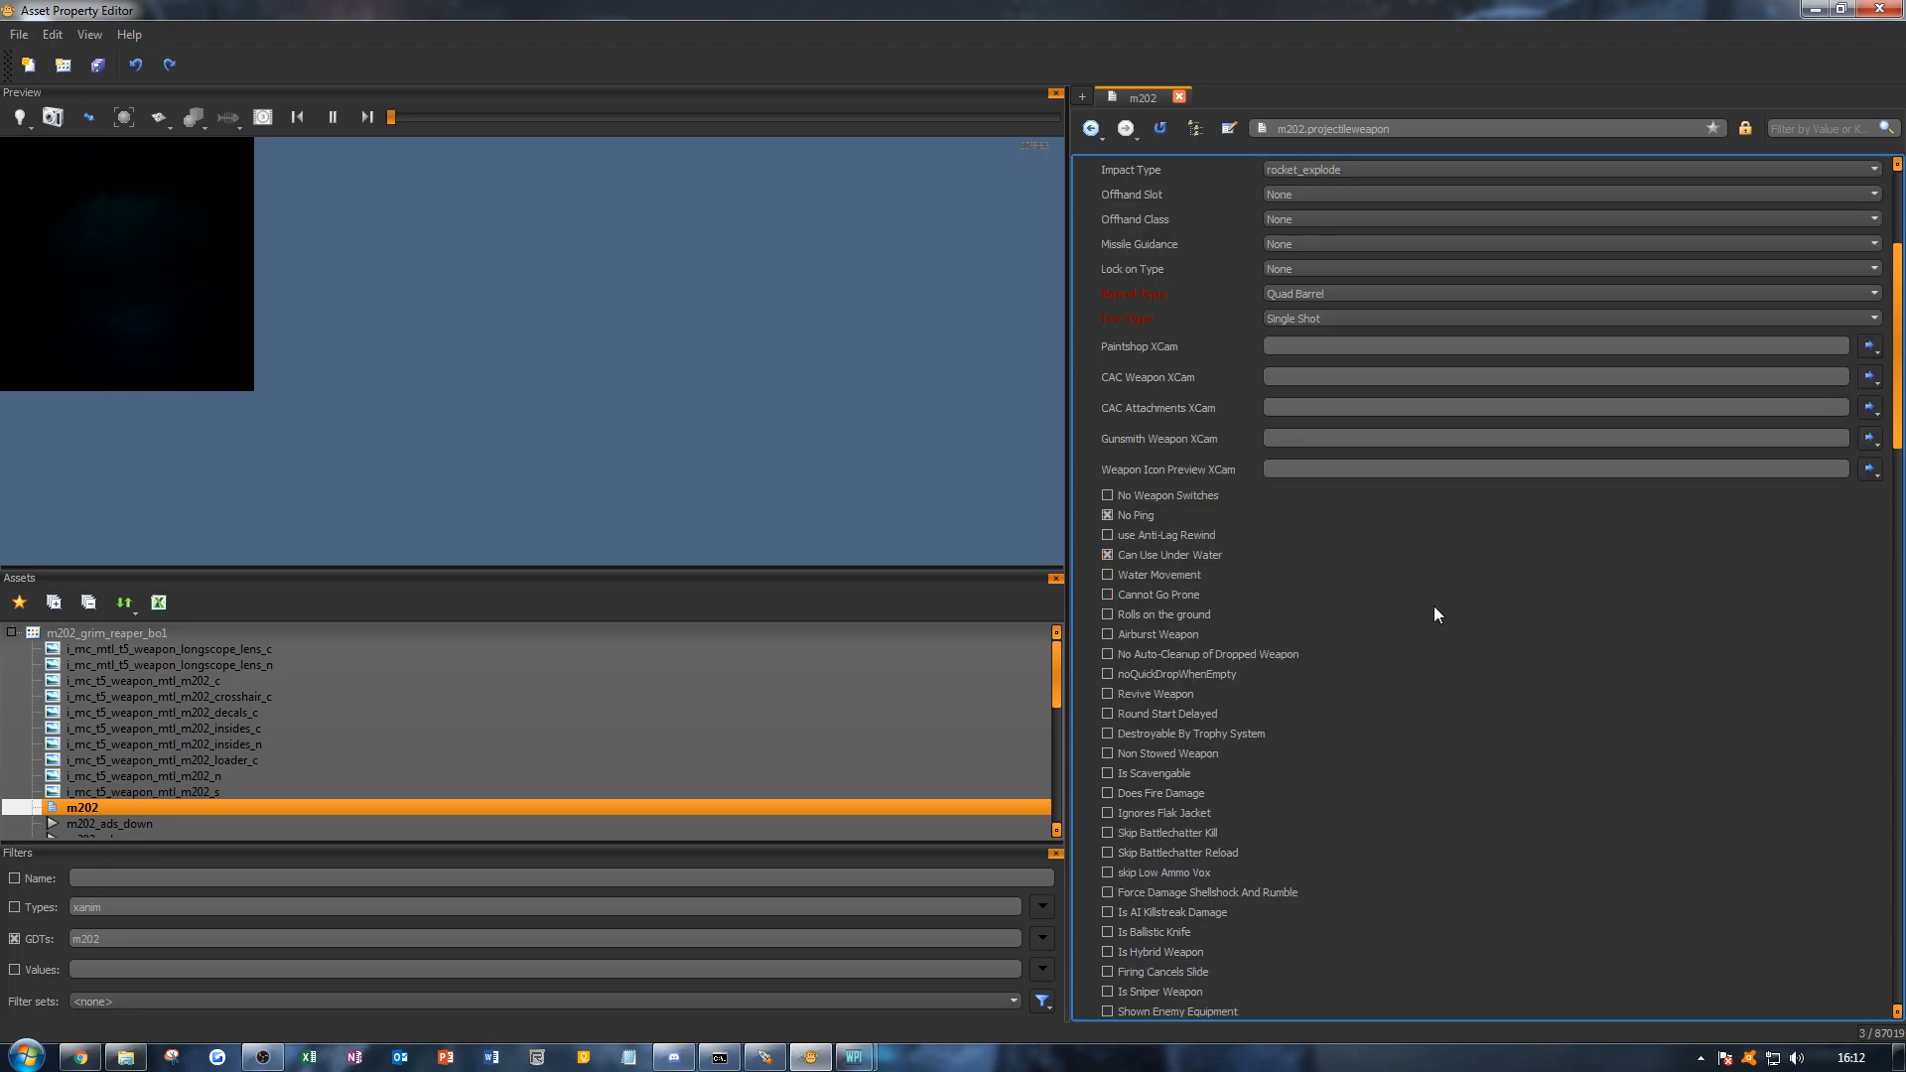
{"action": "left_click", "coordinate": [1174, 572]}
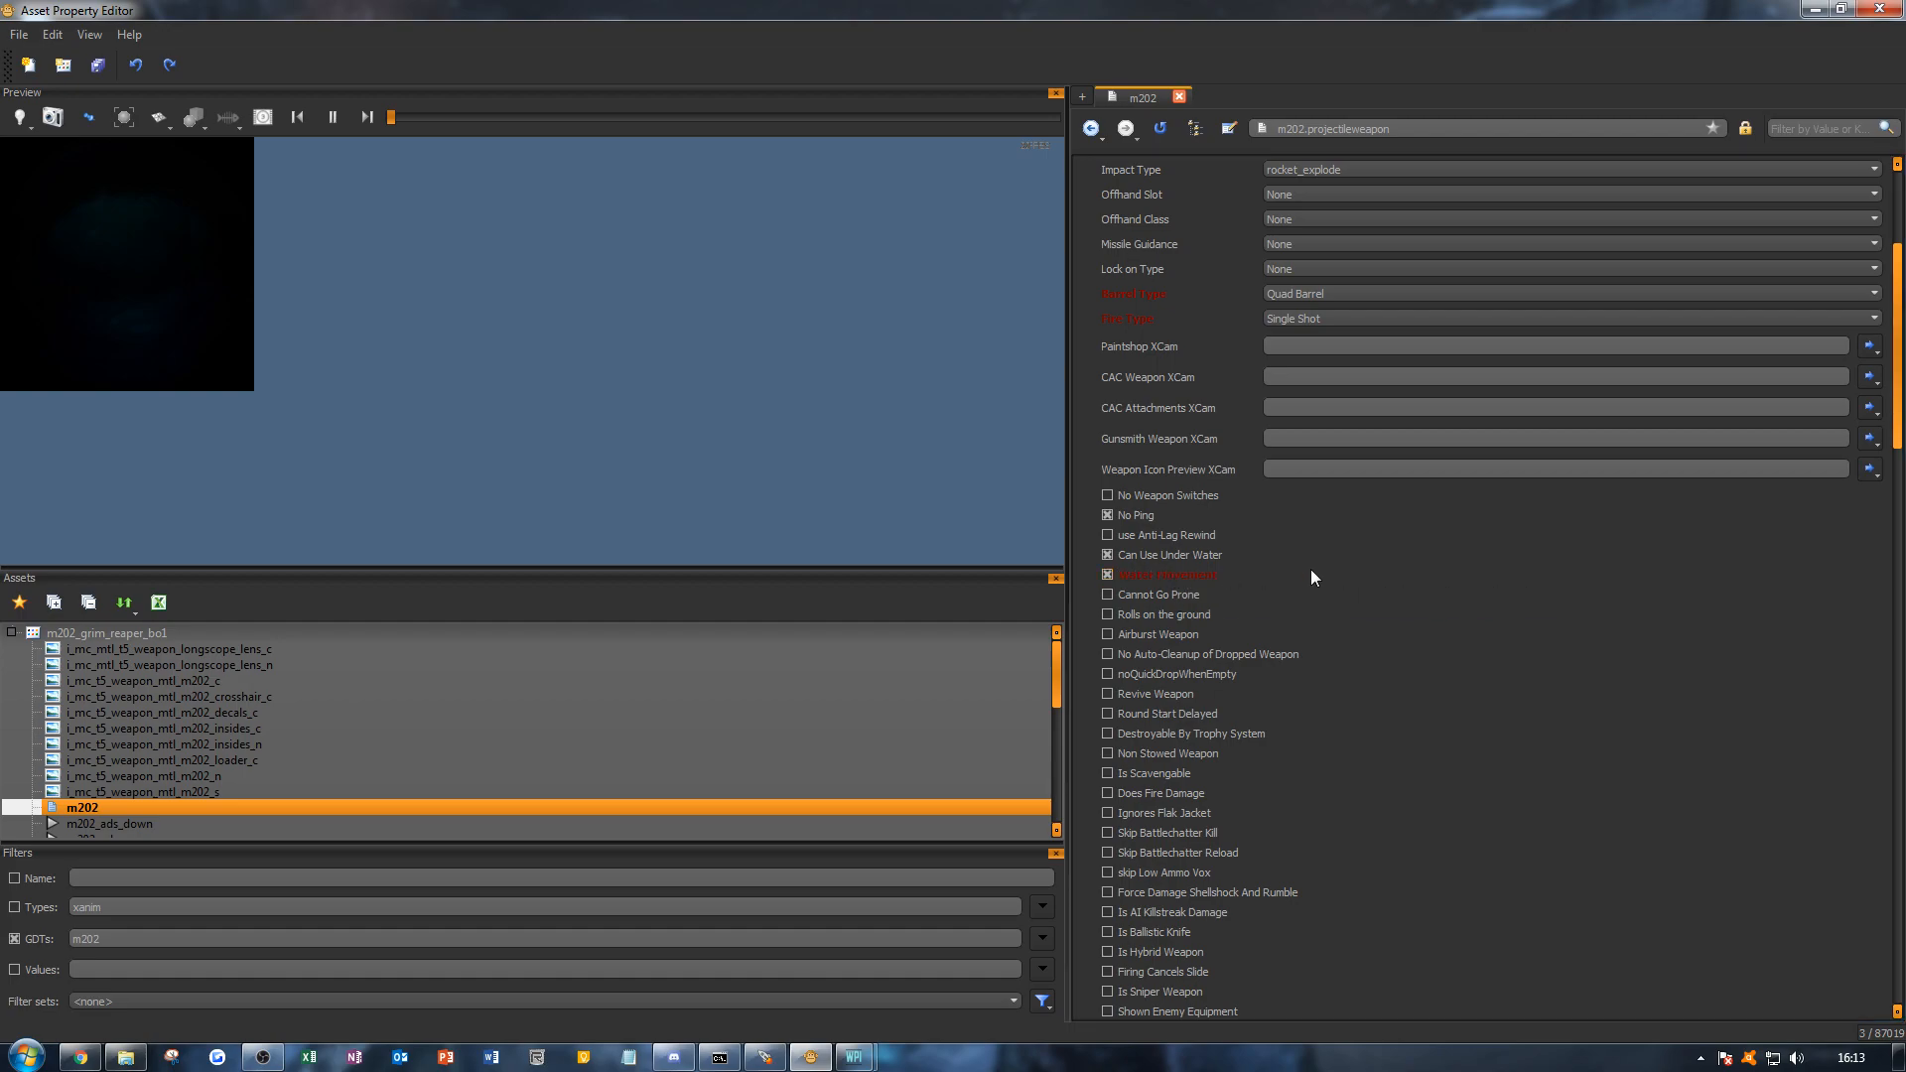
{"action": "mouse_move", "coordinate": [1207, 620]}
{"action": "scroll", "coordinate": [1314, 673], "scroll_direction": "down", "scroll_amount": 1}
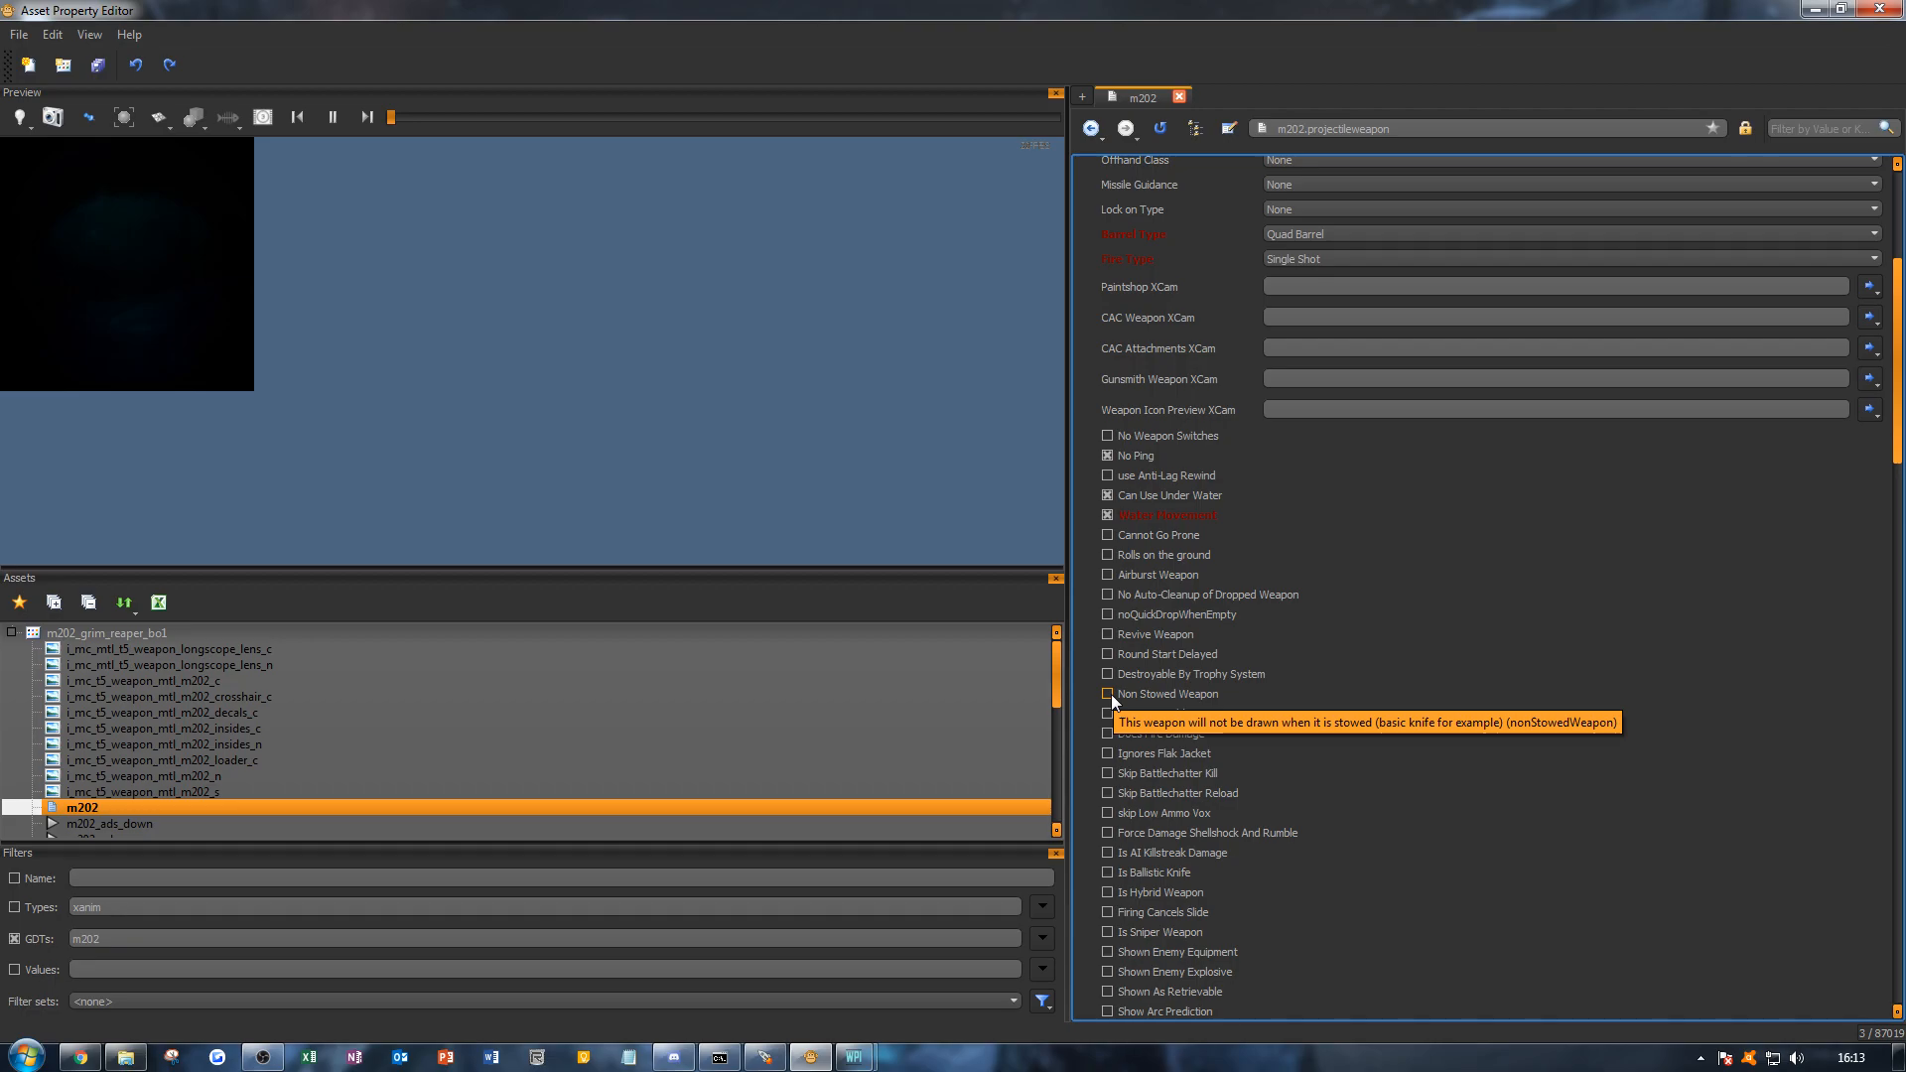
{"action": "left_click", "coordinate": [1209, 715]}
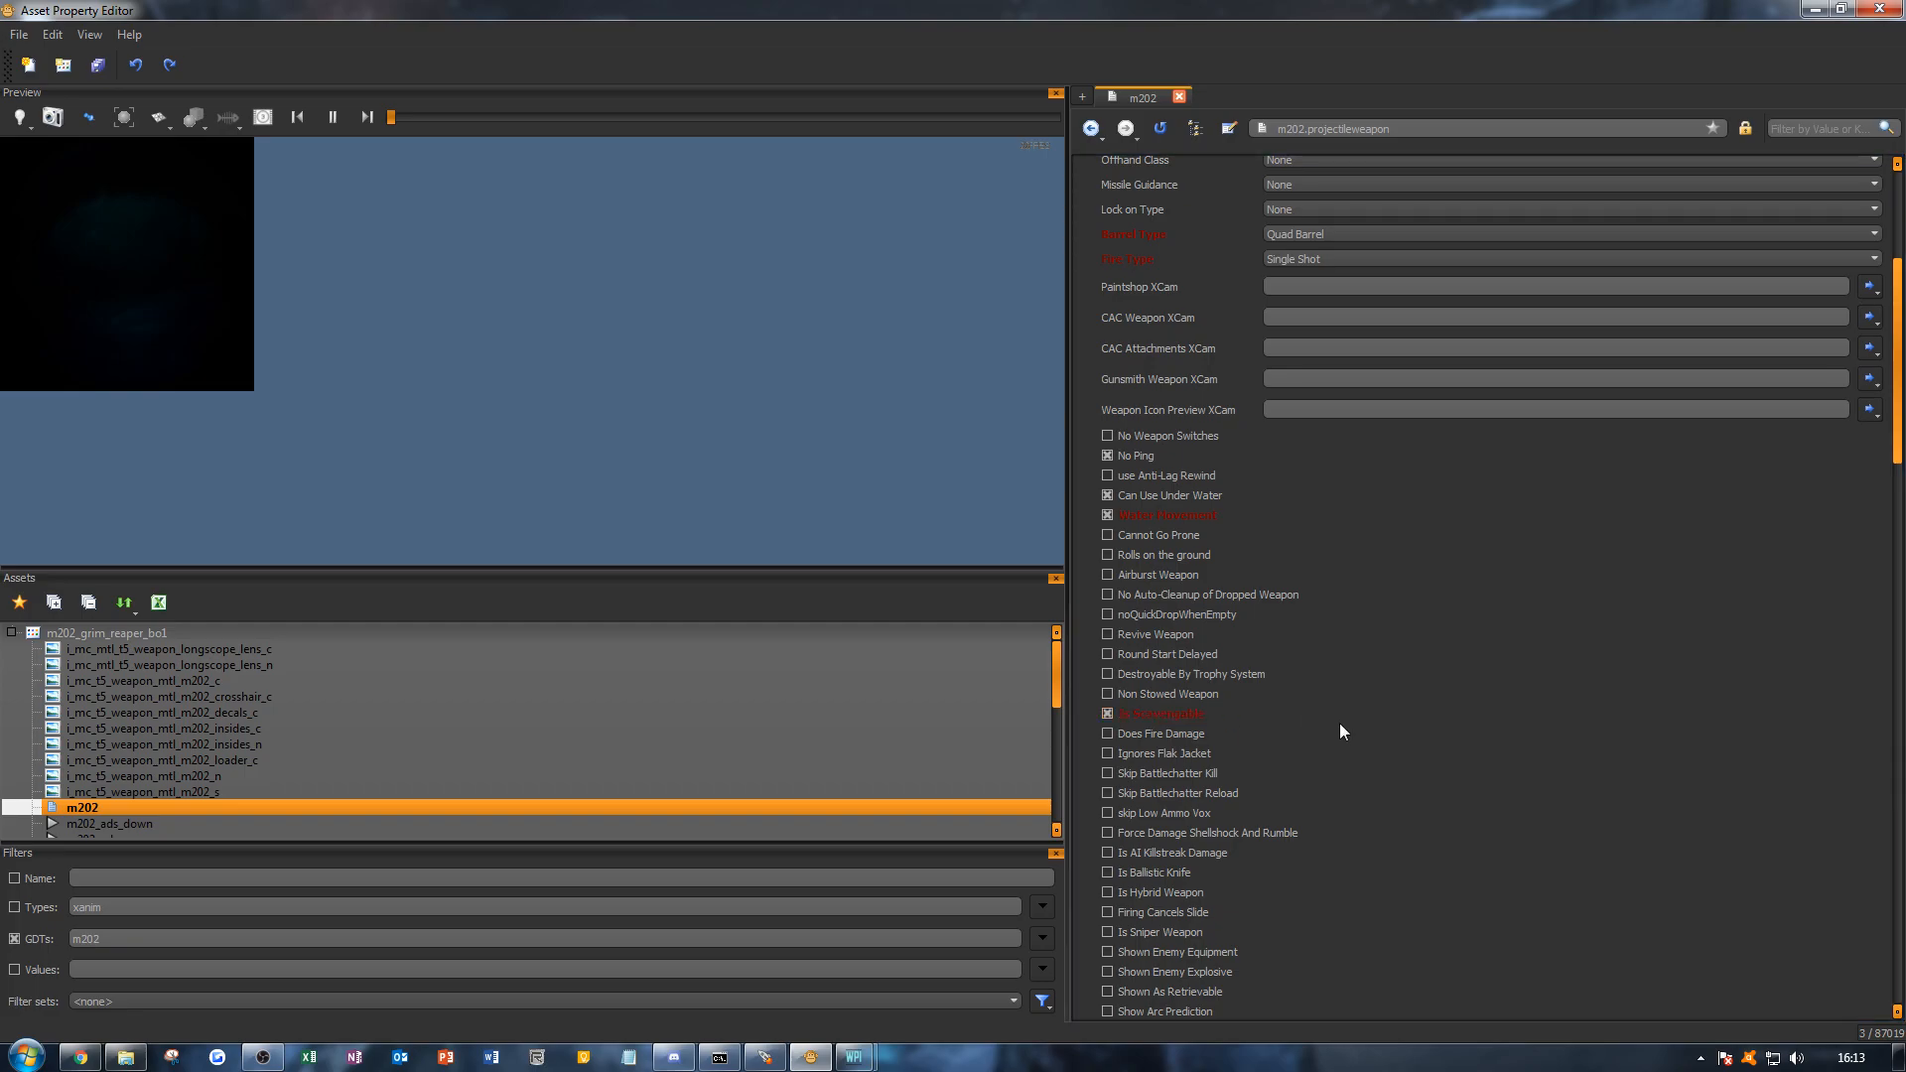
Step: Check the remaining Misc options down to Magic Missile Trail FX and save the m202 weapon
{"action": "scroll", "coordinate": [1337, 730], "scroll_direction": "down", "scroll_amount": 2}
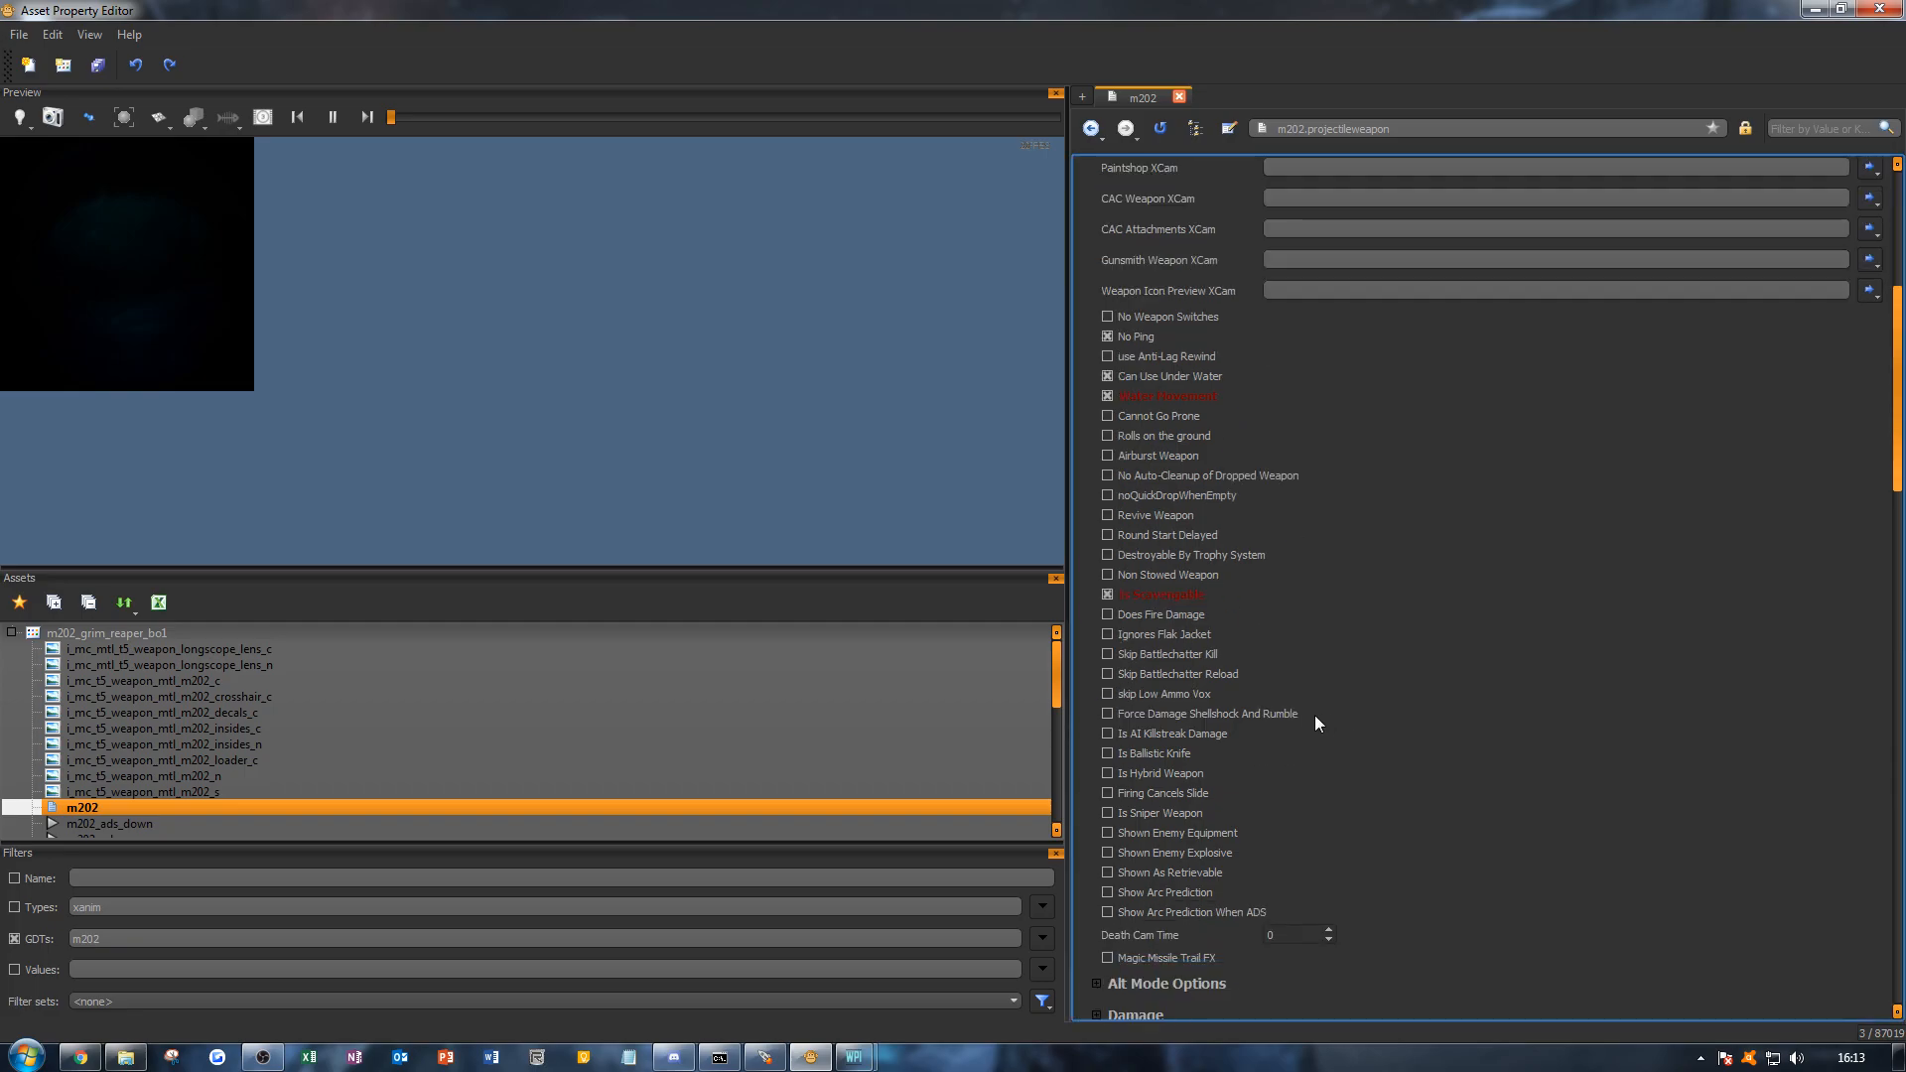
{"action": "scroll", "coordinate": [1299, 716], "scroll_direction": "down", "scroll_amount": 1}
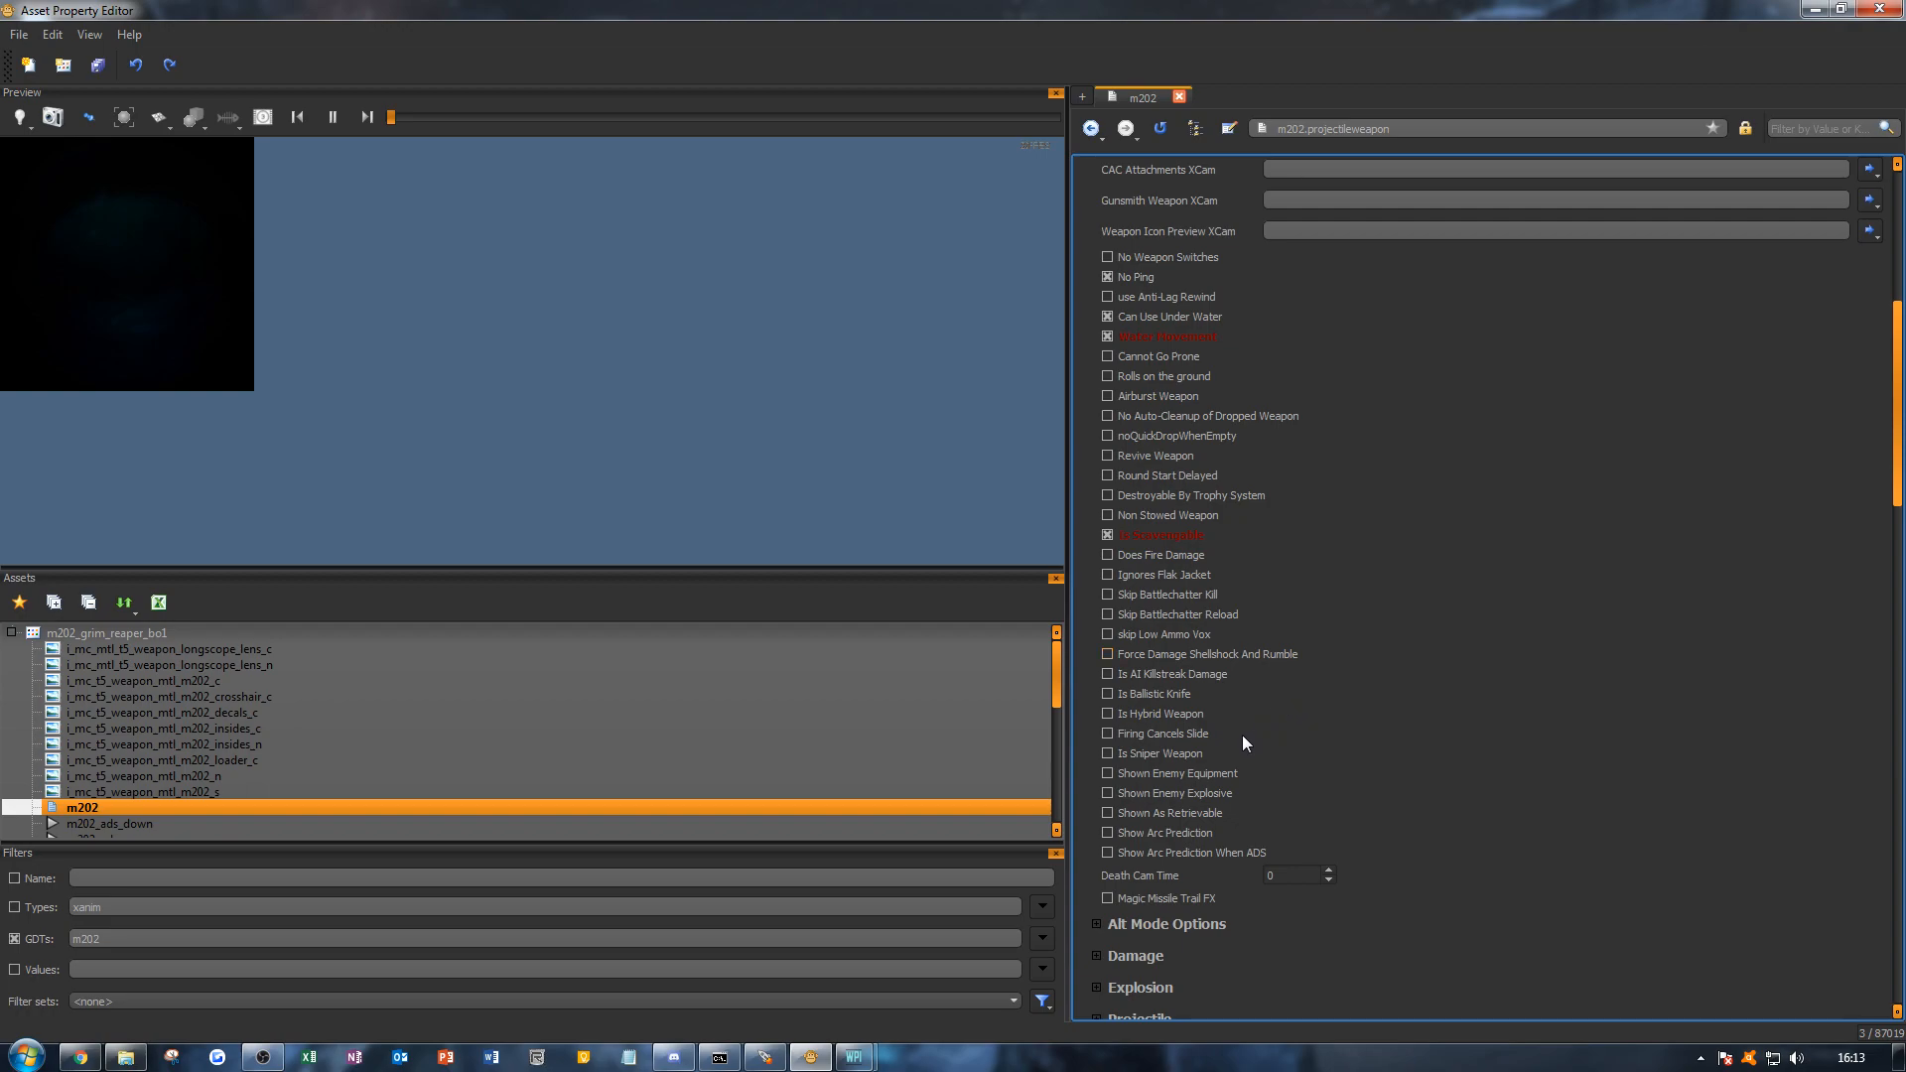
{"action": "scroll", "coordinate": [1415, 819], "scroll_direction": "down", "scroll_amount": 1}
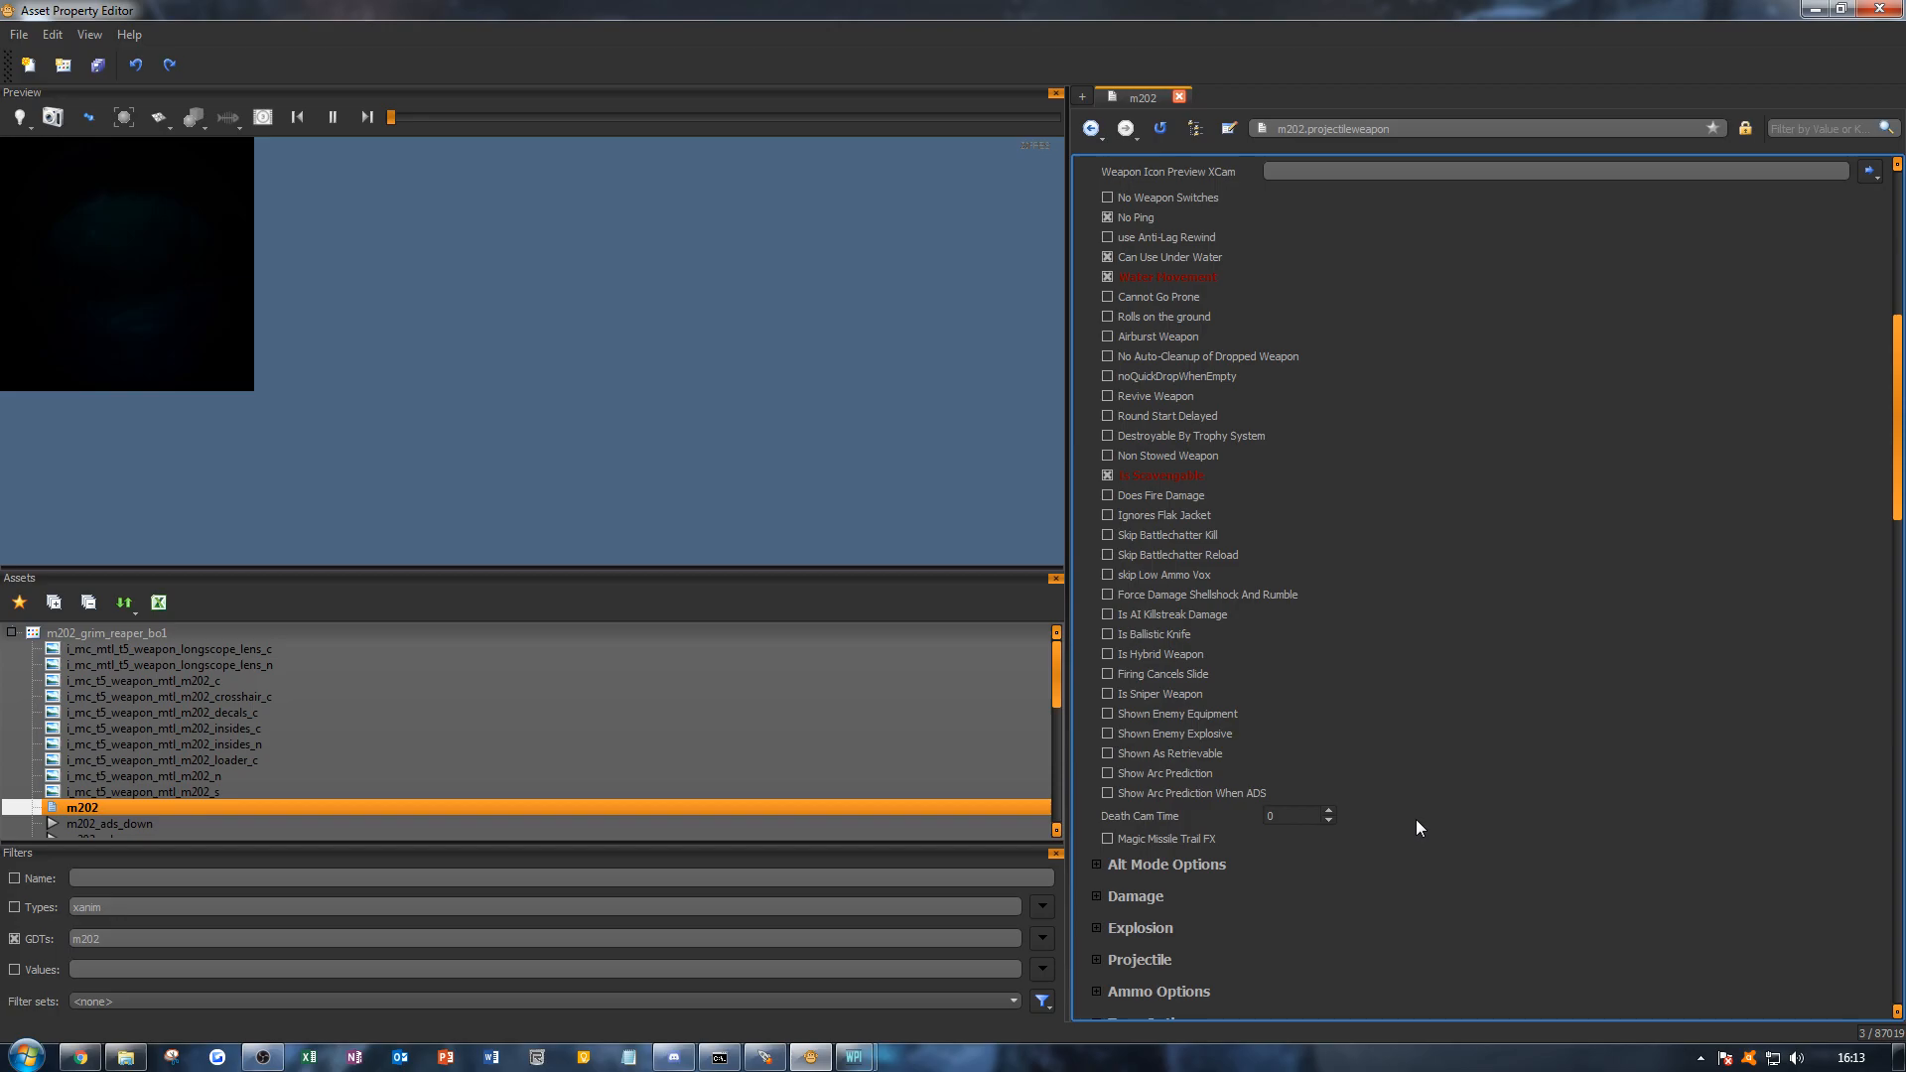
{"action": "scroll", "coordinate": [1413, 818], "scroll_direction": "down", "scroll_amount": 2}
{"action": "scroll", "coordinate": [1410, 818], "scroll_direction": "up", "scroll_amount": 4}
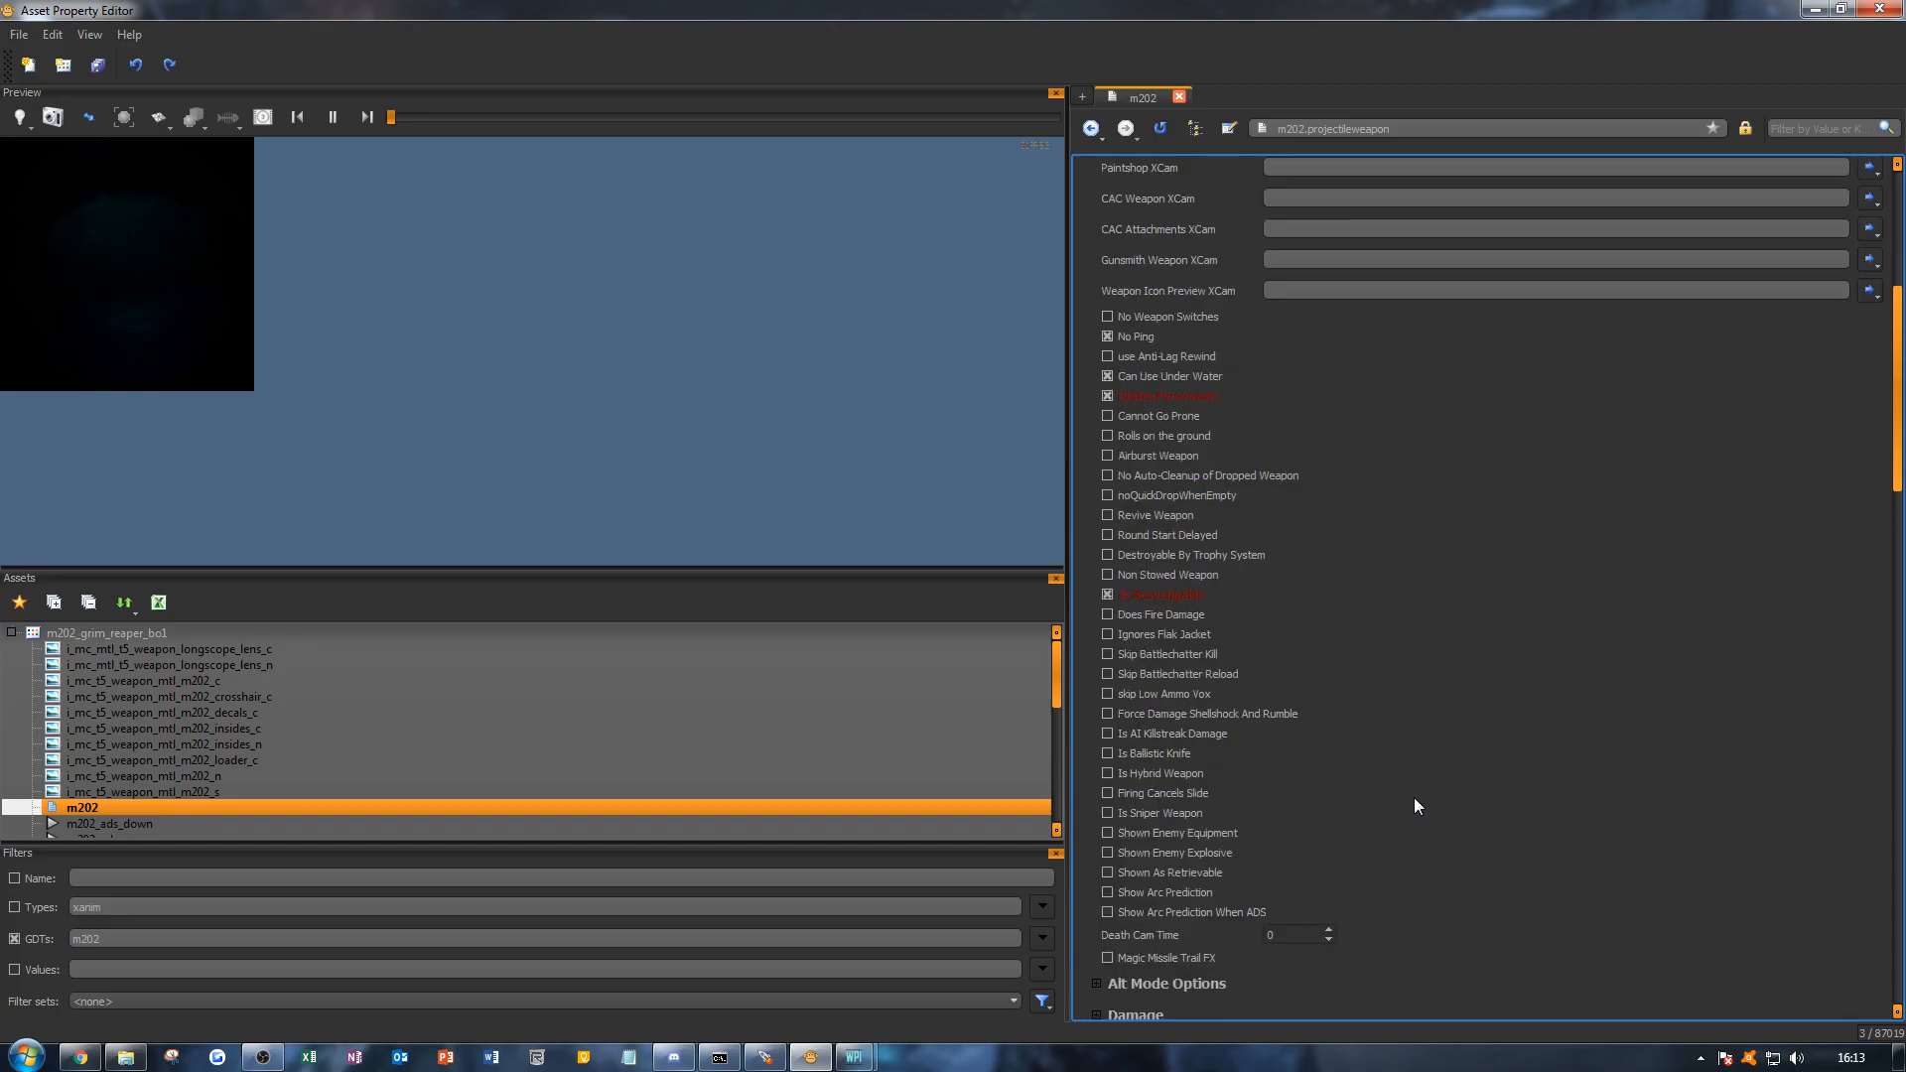
{"action": "key", "text": "ctrl+s"}
Step: Collapse the Misc section and examine the fields under Alt Mode Options and Damage, collapsing each again
{"action": "scroll", "coordinate": [1444, 715], "scroll_direction": "up", "scroll_amount": 8}
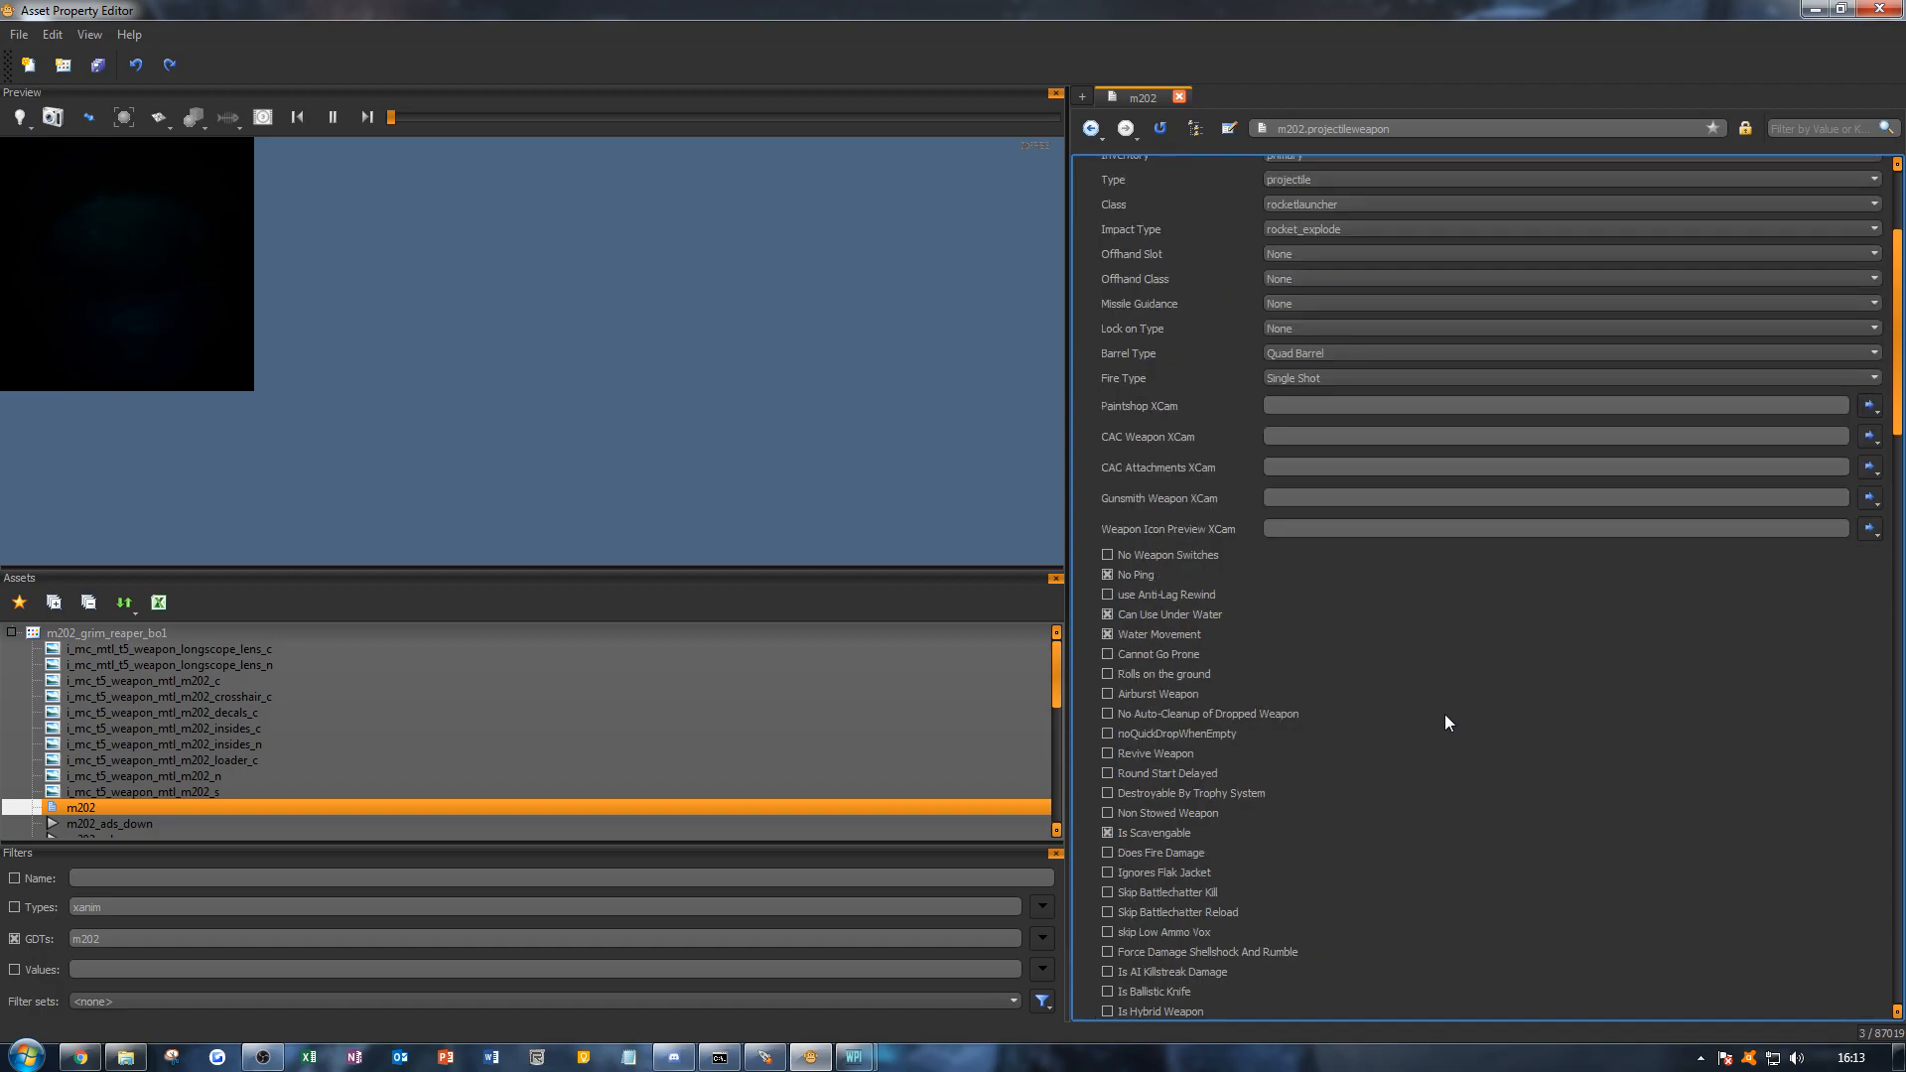
{"action": "left_click", "coordinate": [1085, 181]}
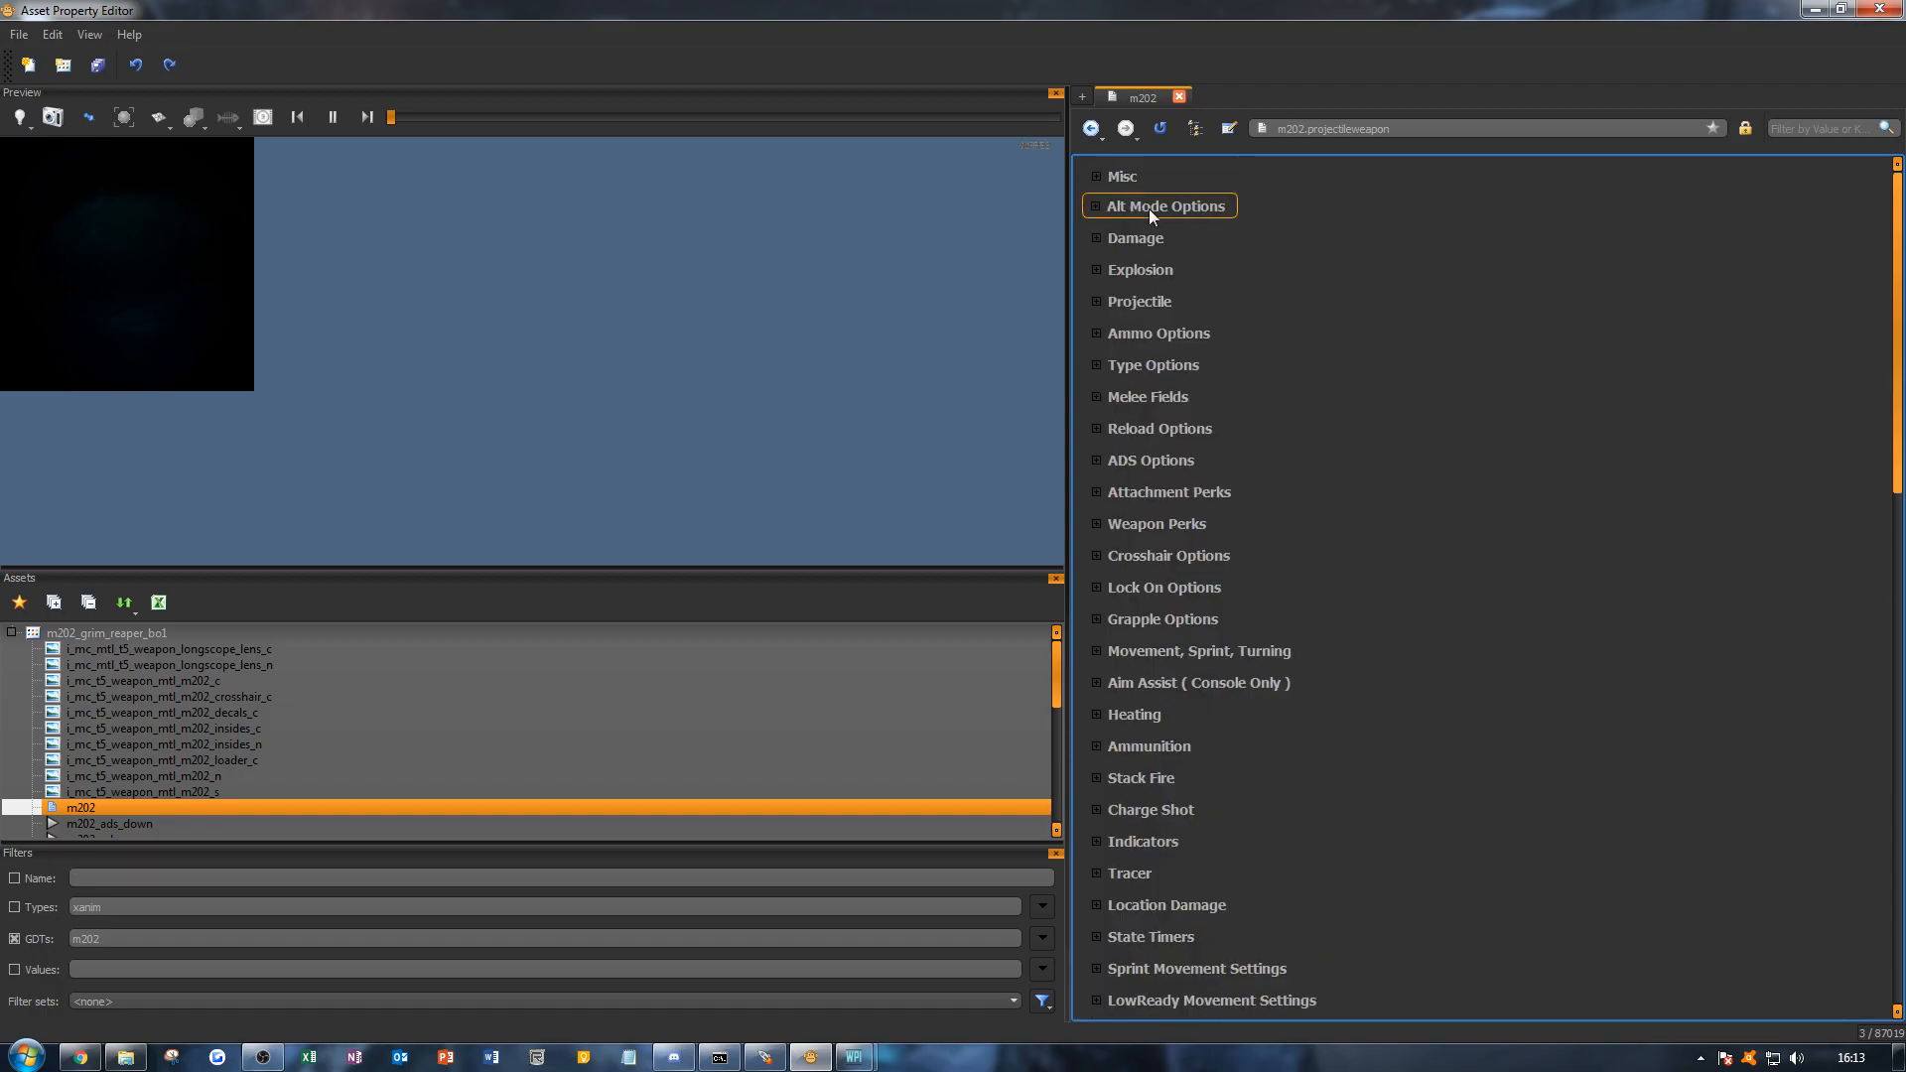
{"action": "left_click", "coordinate": [1151, 210]}
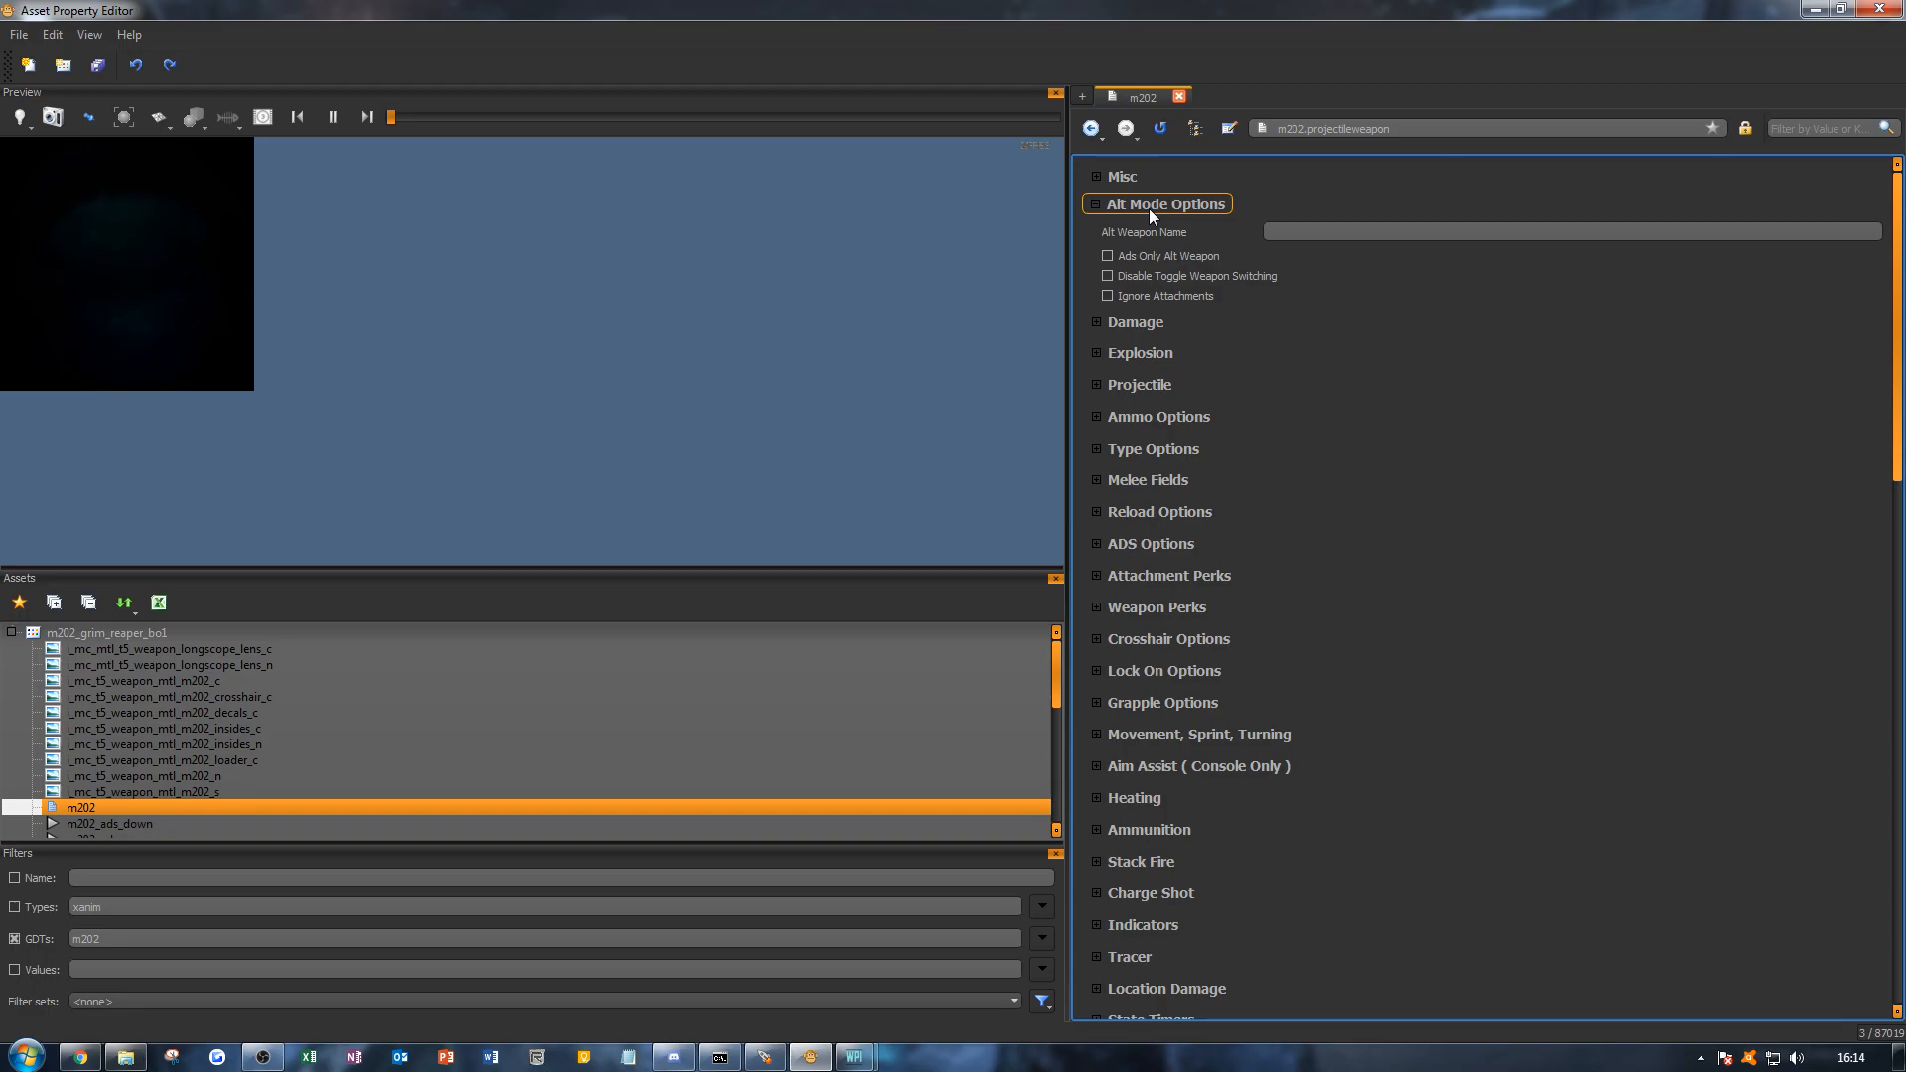
{"action": "left_click", "coordinate": [1147, 208]}
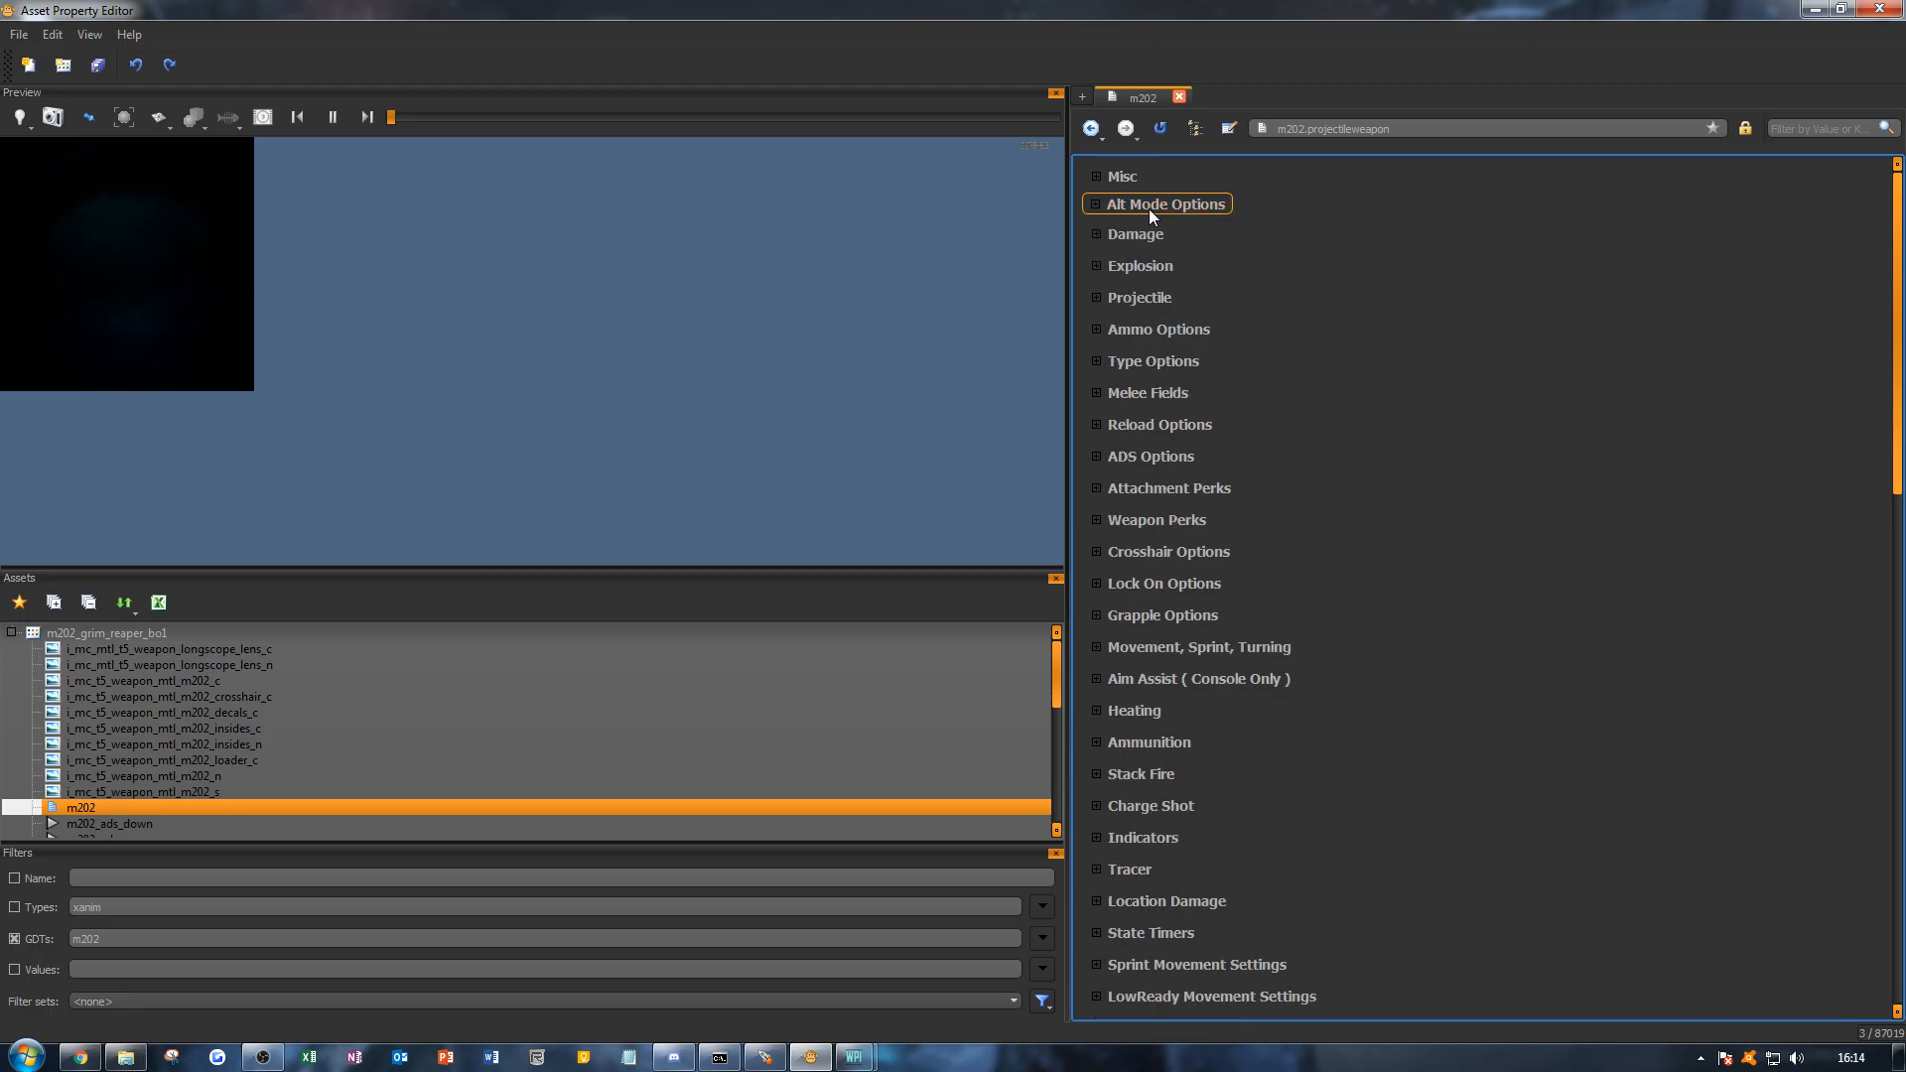
{"action": "left_click", "coordinate": [1140, 231]}
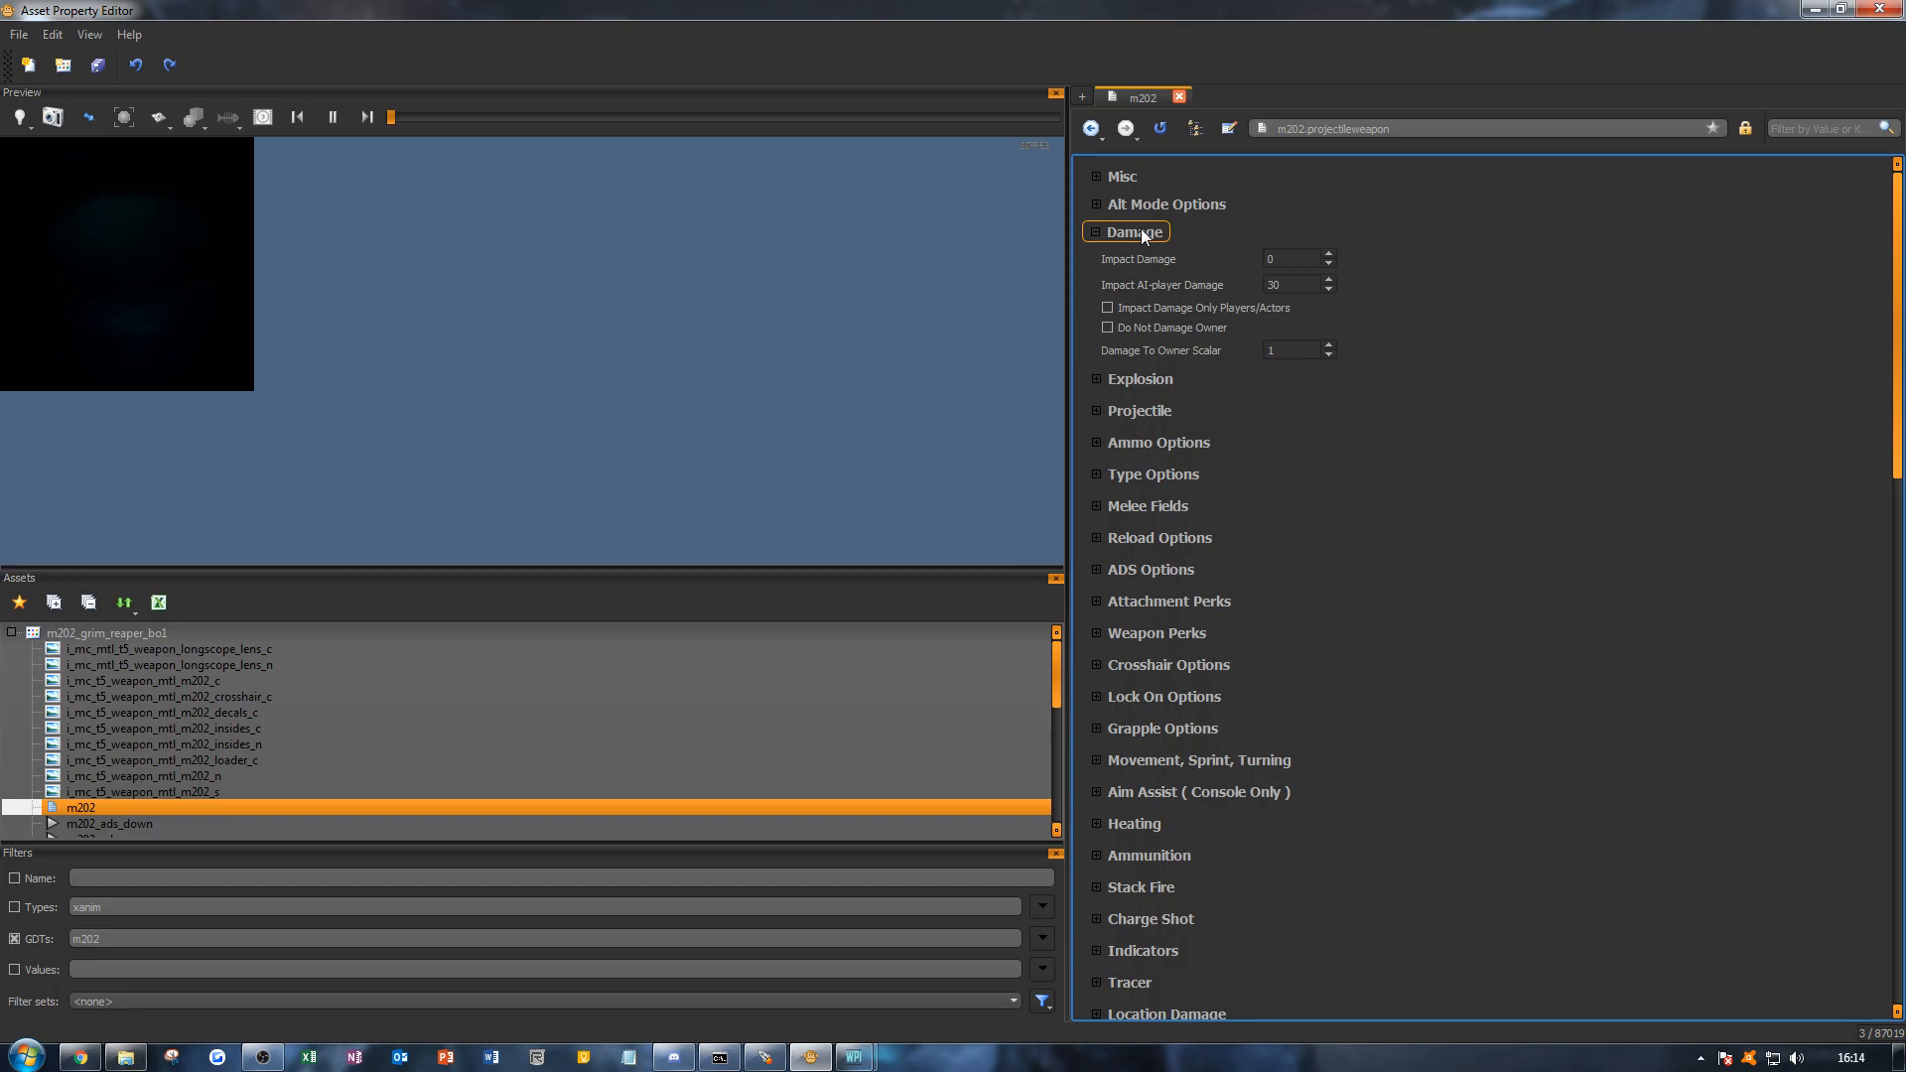
{"action": "left_click", "coordinate": [1140, 231]}
Step: Look over the list of setting sections, expand Damage and open the Impact Damage value for editing
{"action": "scroll", "coordinate": [1390, 552], "scroll_direction": "down", "scroll_amount": 6}
{"action": "scroll", "coordinate": [1390, 552], "scroll_direction": "down", "scroll_amount": 1}
{"action": "scroll", "coordinate": [1389, 551], "scroll_direction": "up", "scroll_amount": 4}
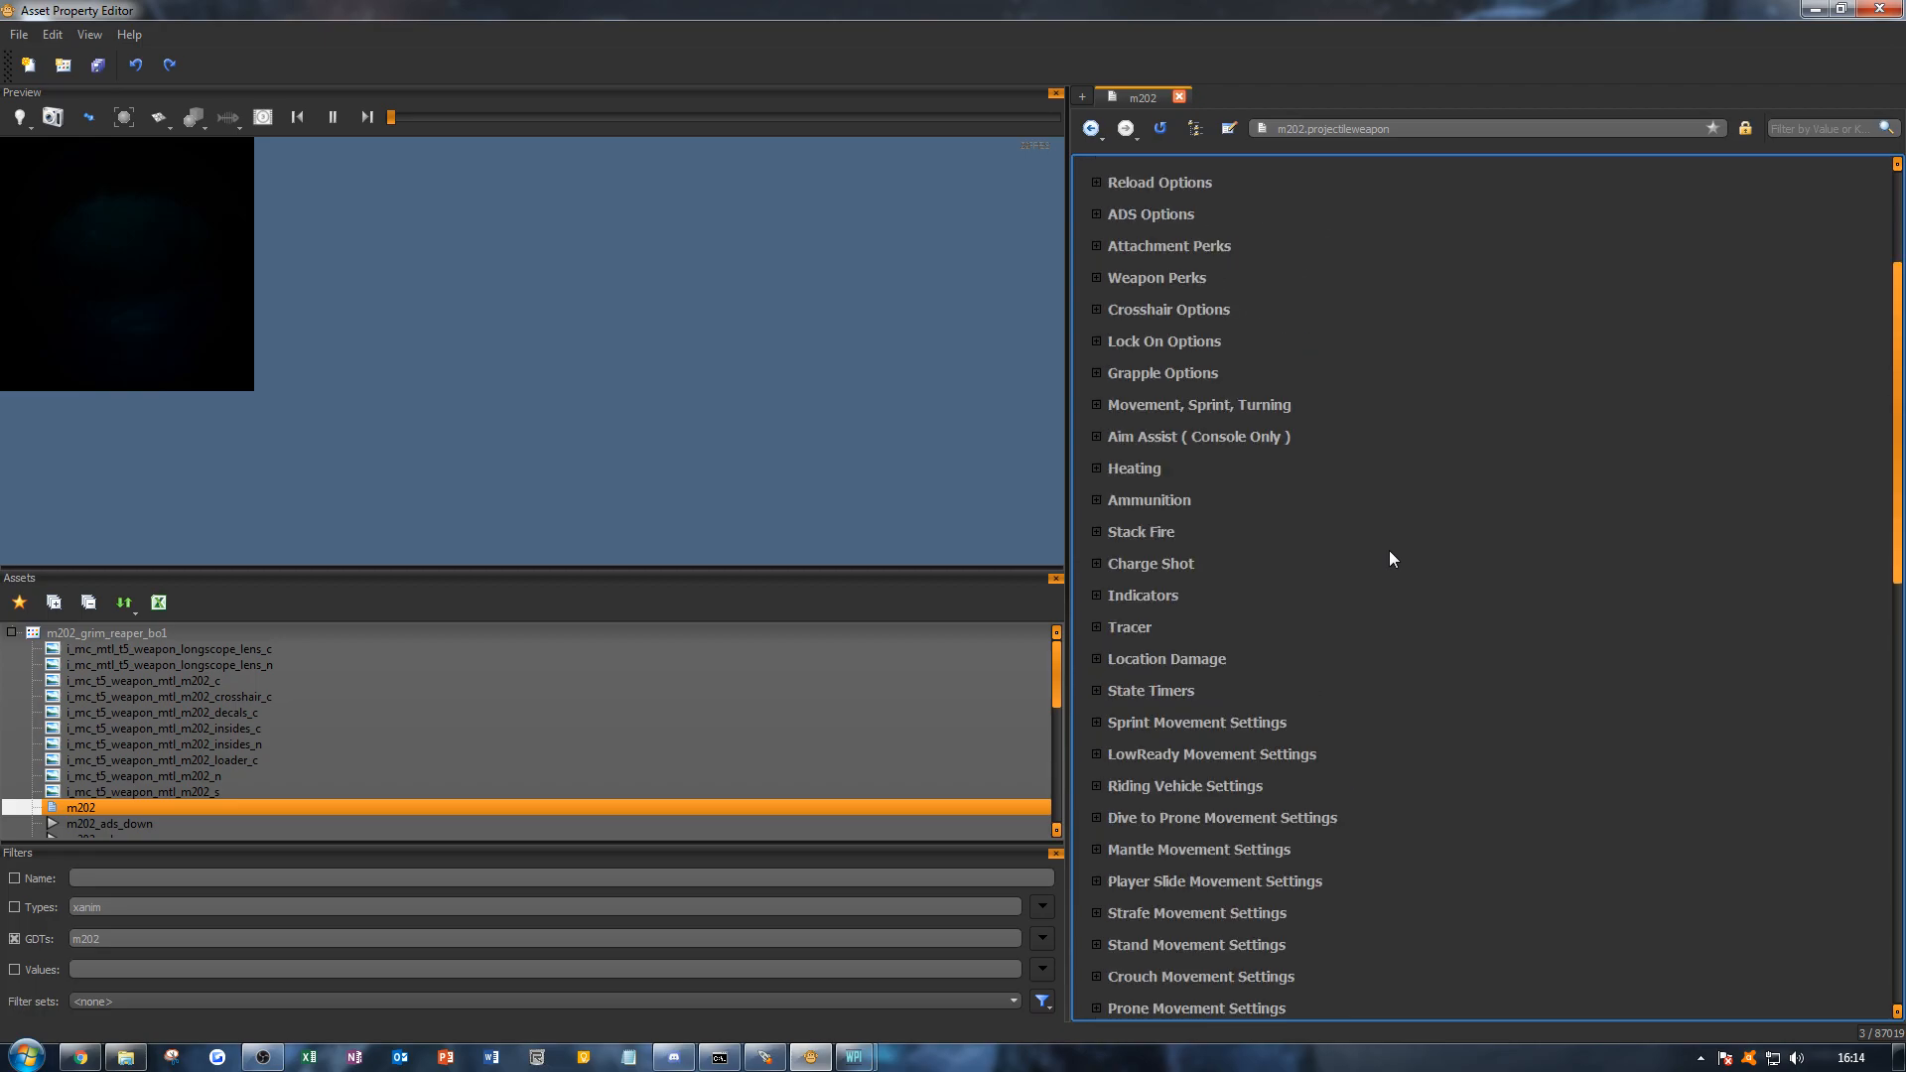
{"action": "scroll", "coordinate": [1390, 551], "scroll_direction": "up", "scroll_amount": 3}
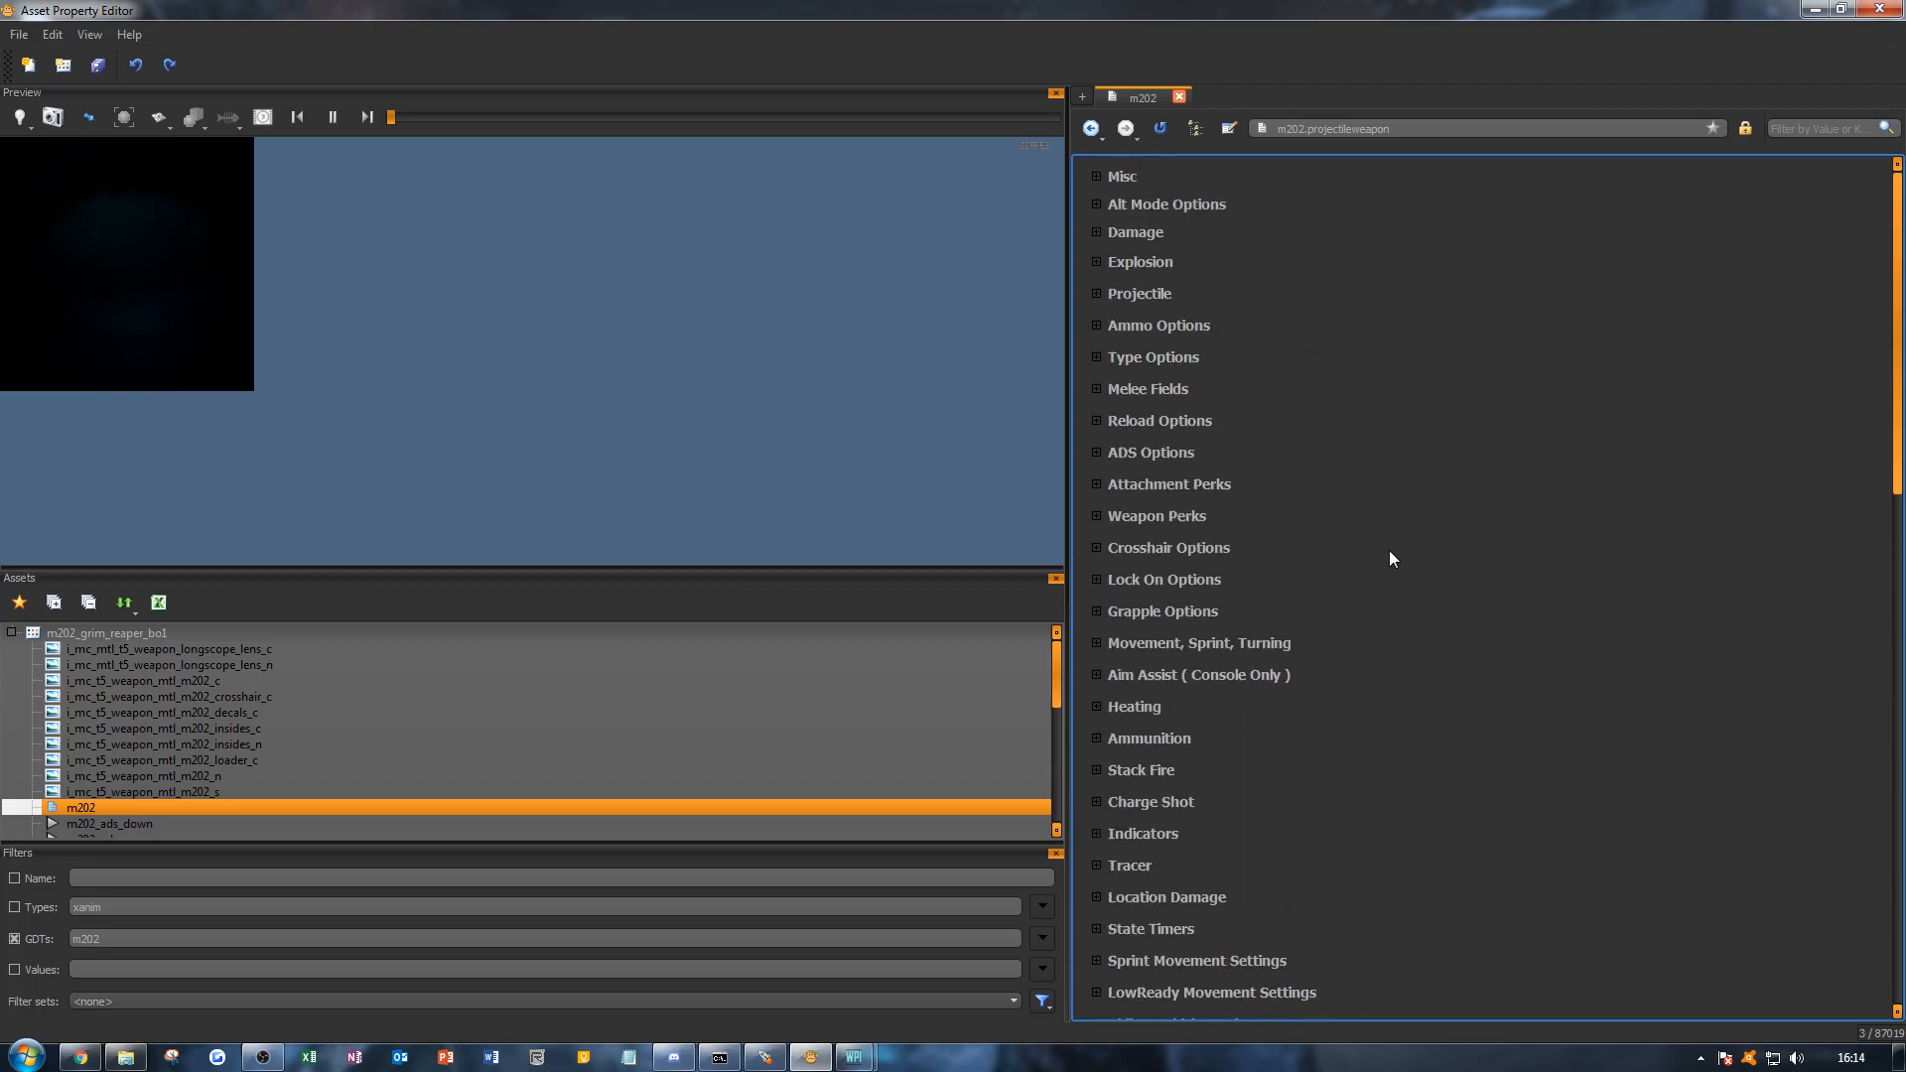
{"action": "left_click", "coordinate": [1169, 236]}
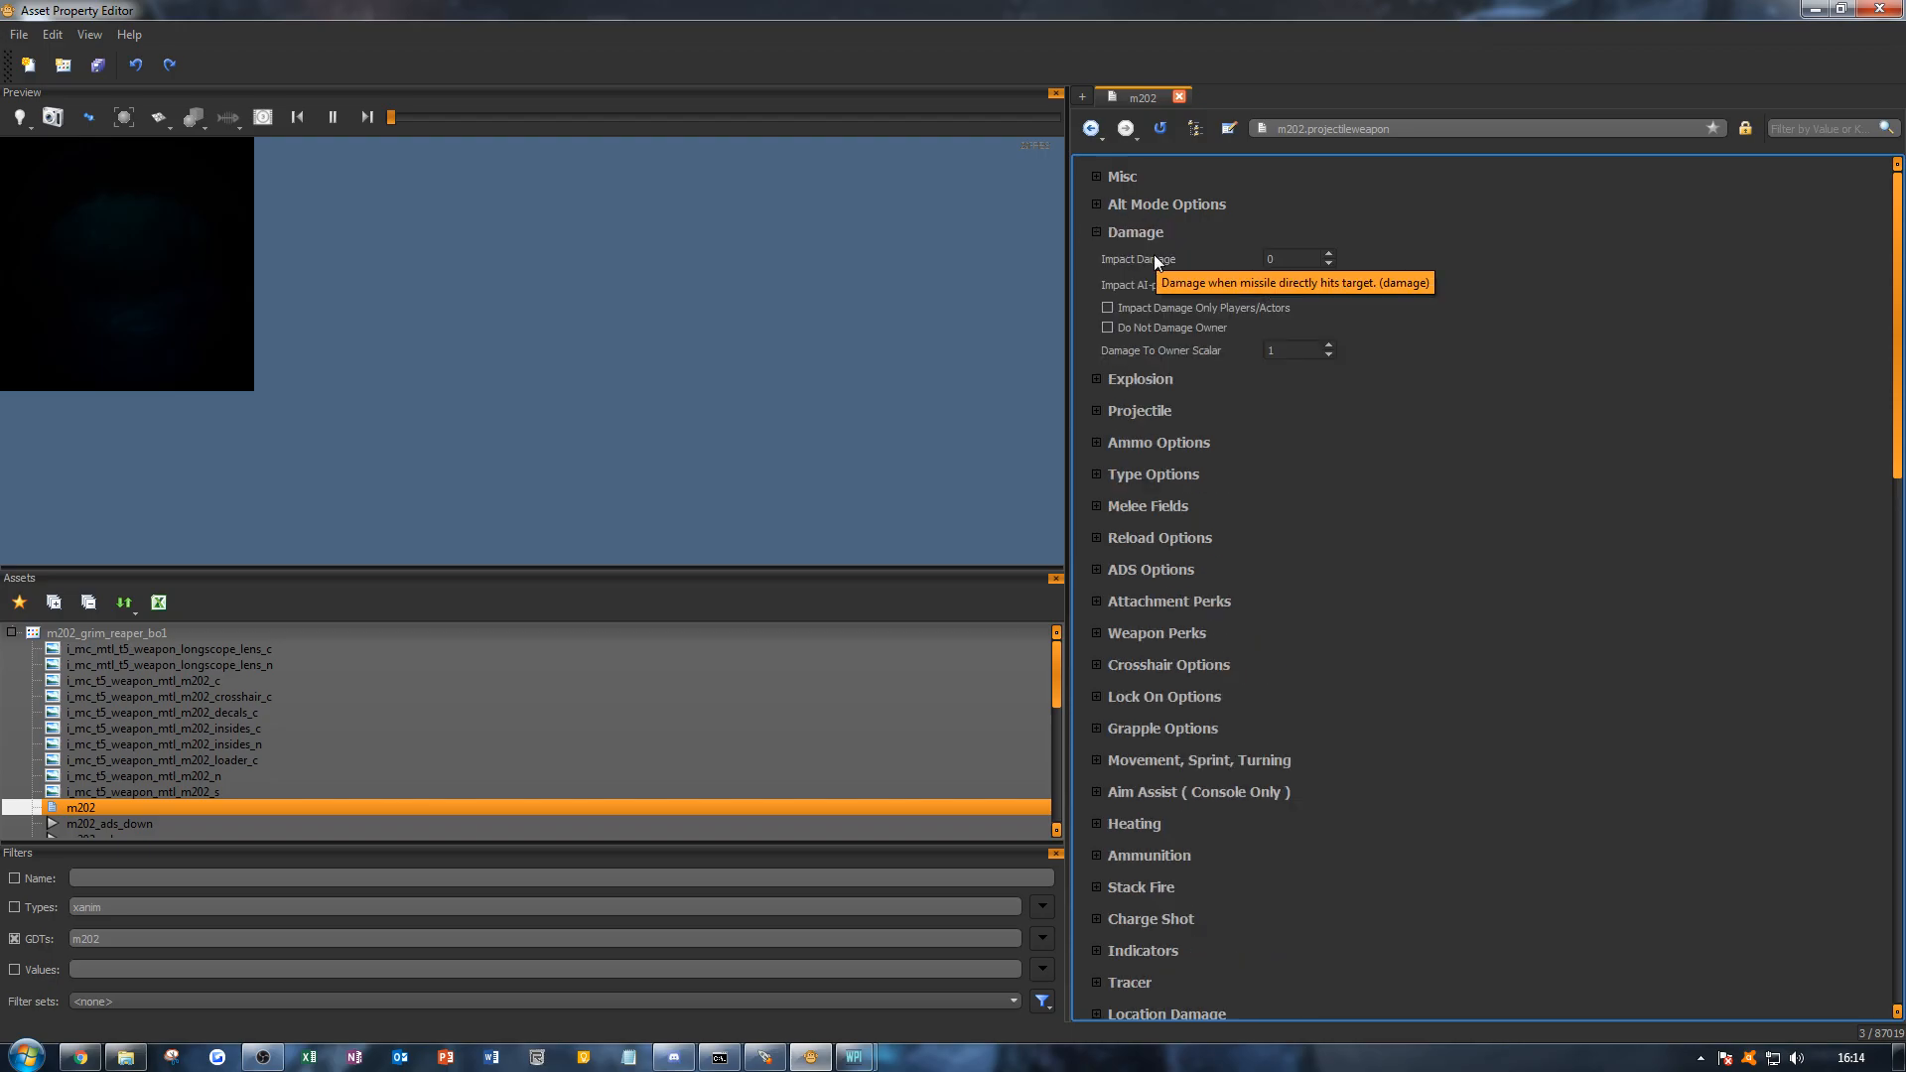
{"action": "double_click", "coordinate": [1291, 258]}
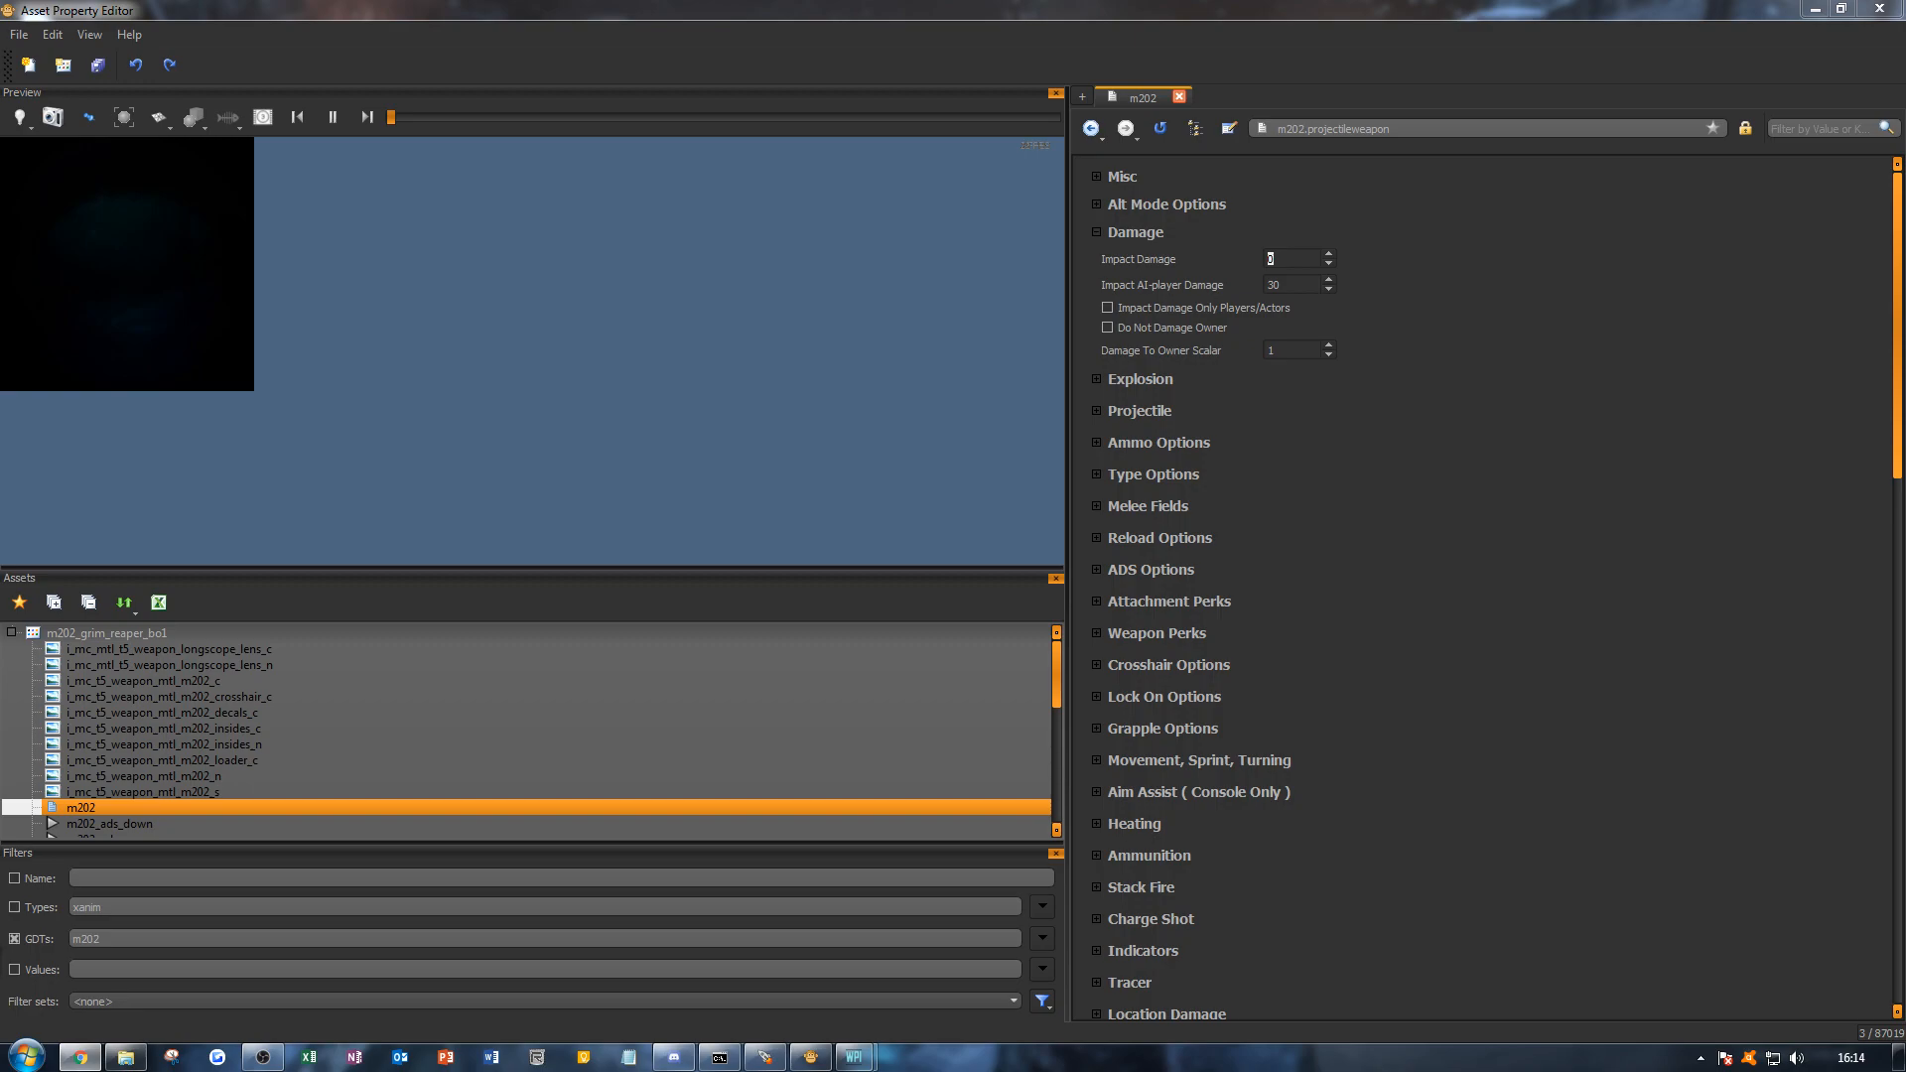
Step: Examine the Misc and Damage settings of the m202_flash_zm weapon and reopen the m202 weapon
{"action": "left_click", "coordinate": [304, 727]}
{"action": "scroll", "coordinate": [285, 758], "scroll_direction": "down", "scroll_amount": 3}
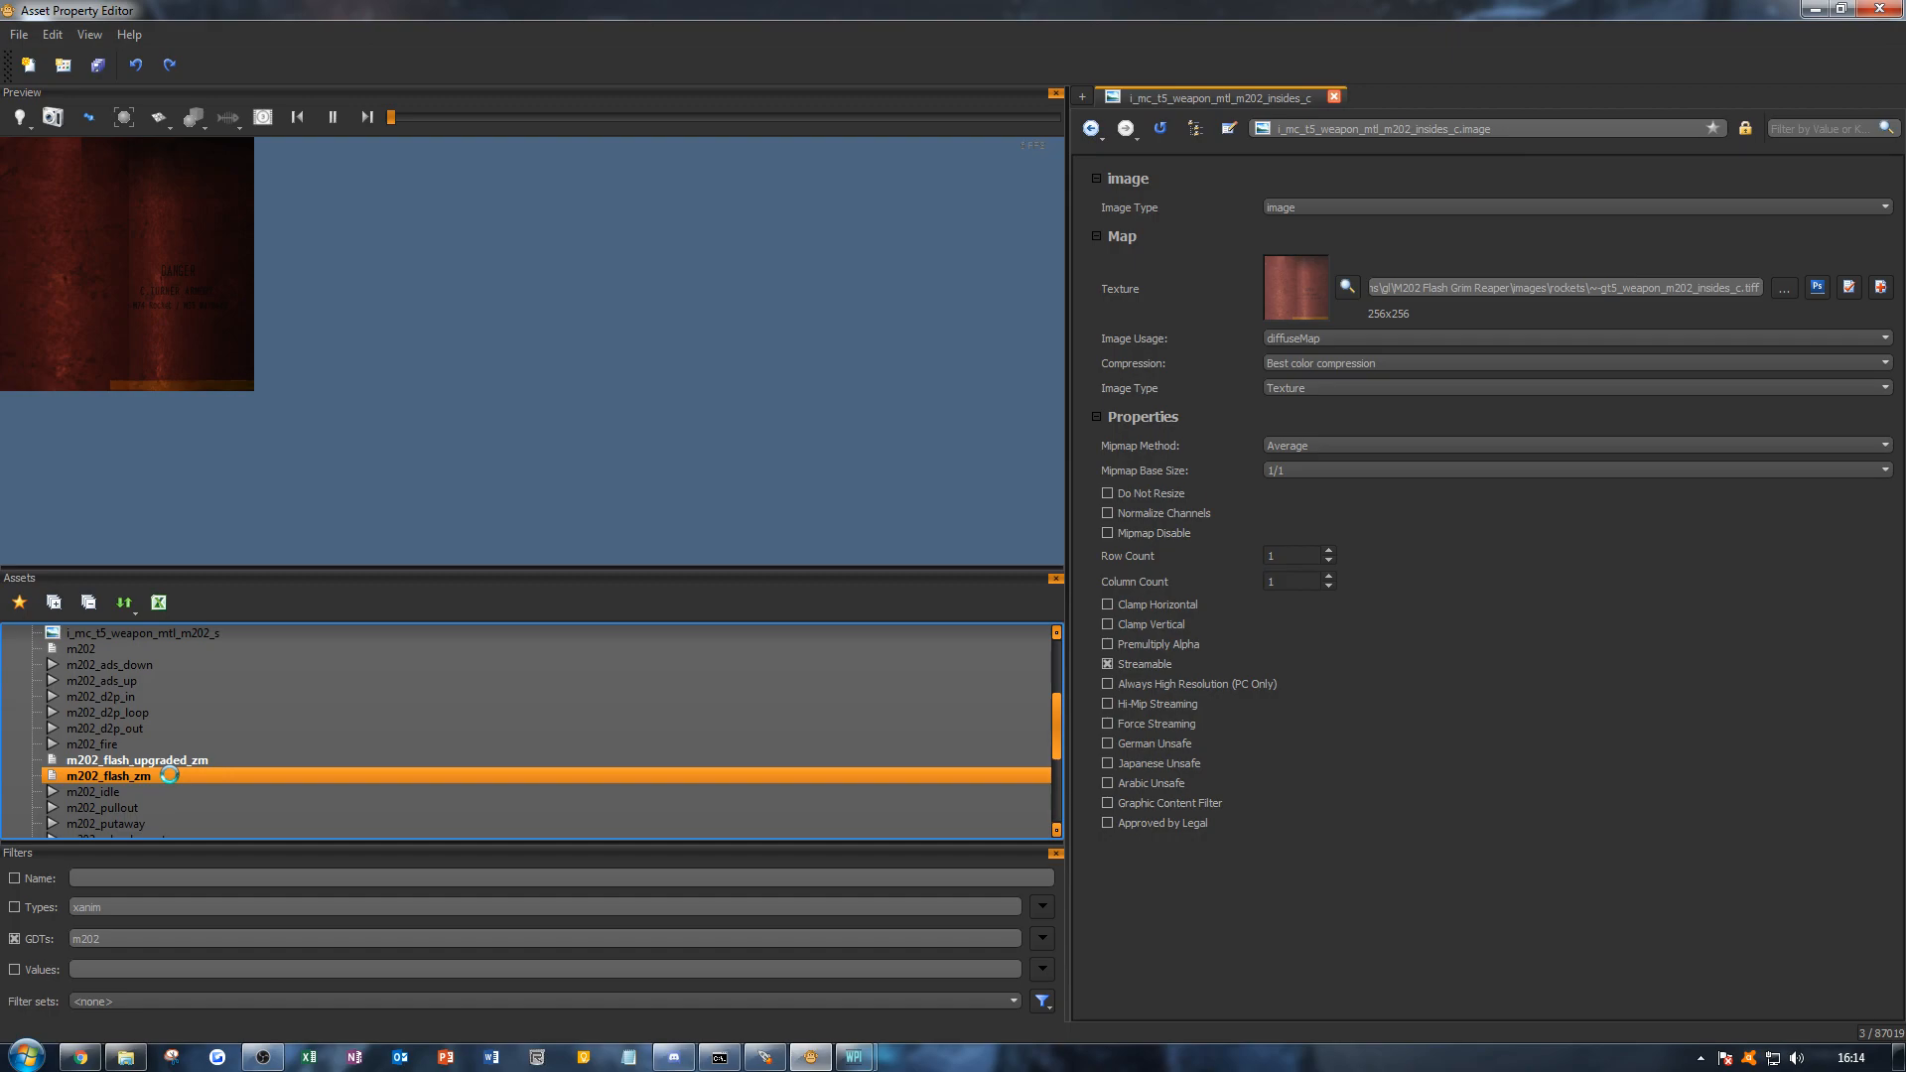
{"action": "left_click", "coordinate": [169, 777]}
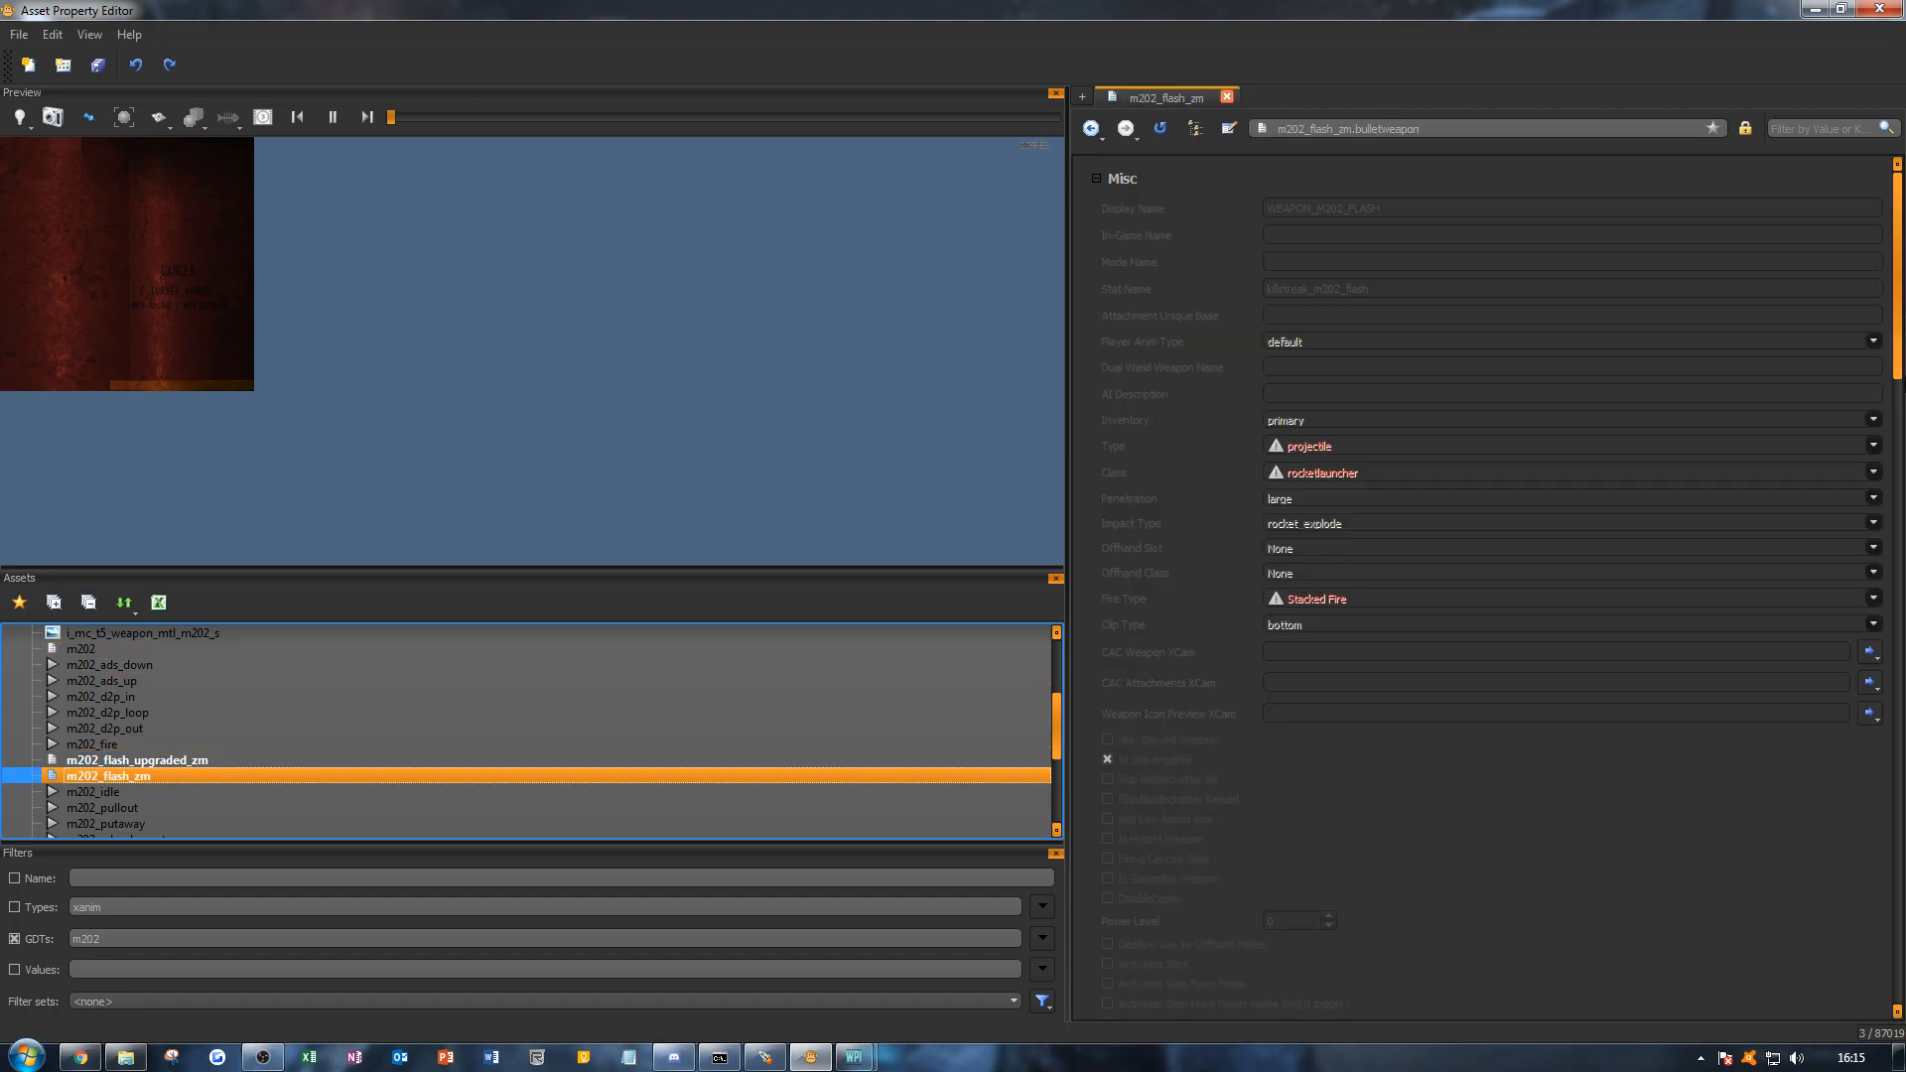
{"action": "scroll", "coordinate": [1489, 586], "scroll_direction": "down", "scroll_amount": 7}
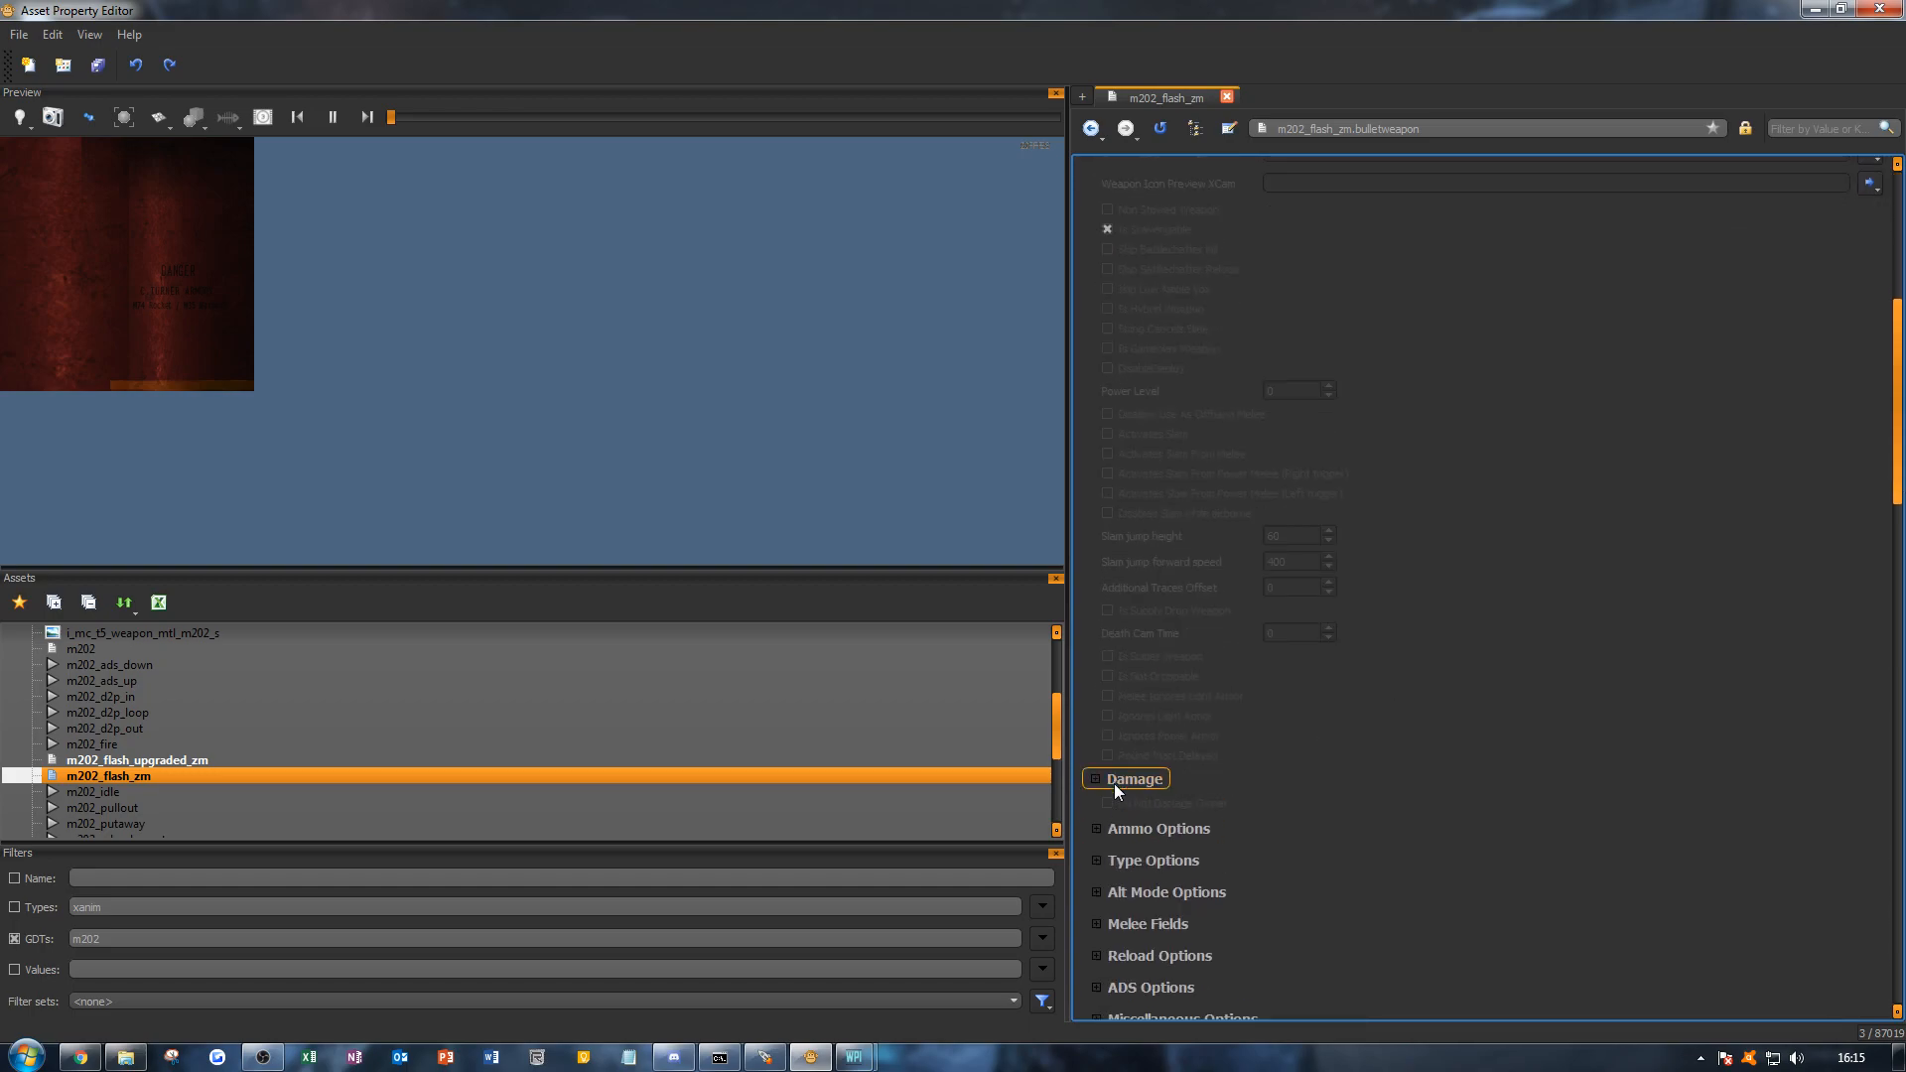
{"action": "left_click", "coordinate": [1129, 806]}
{"action": "left_click", "coordinate": [1130, 806]}
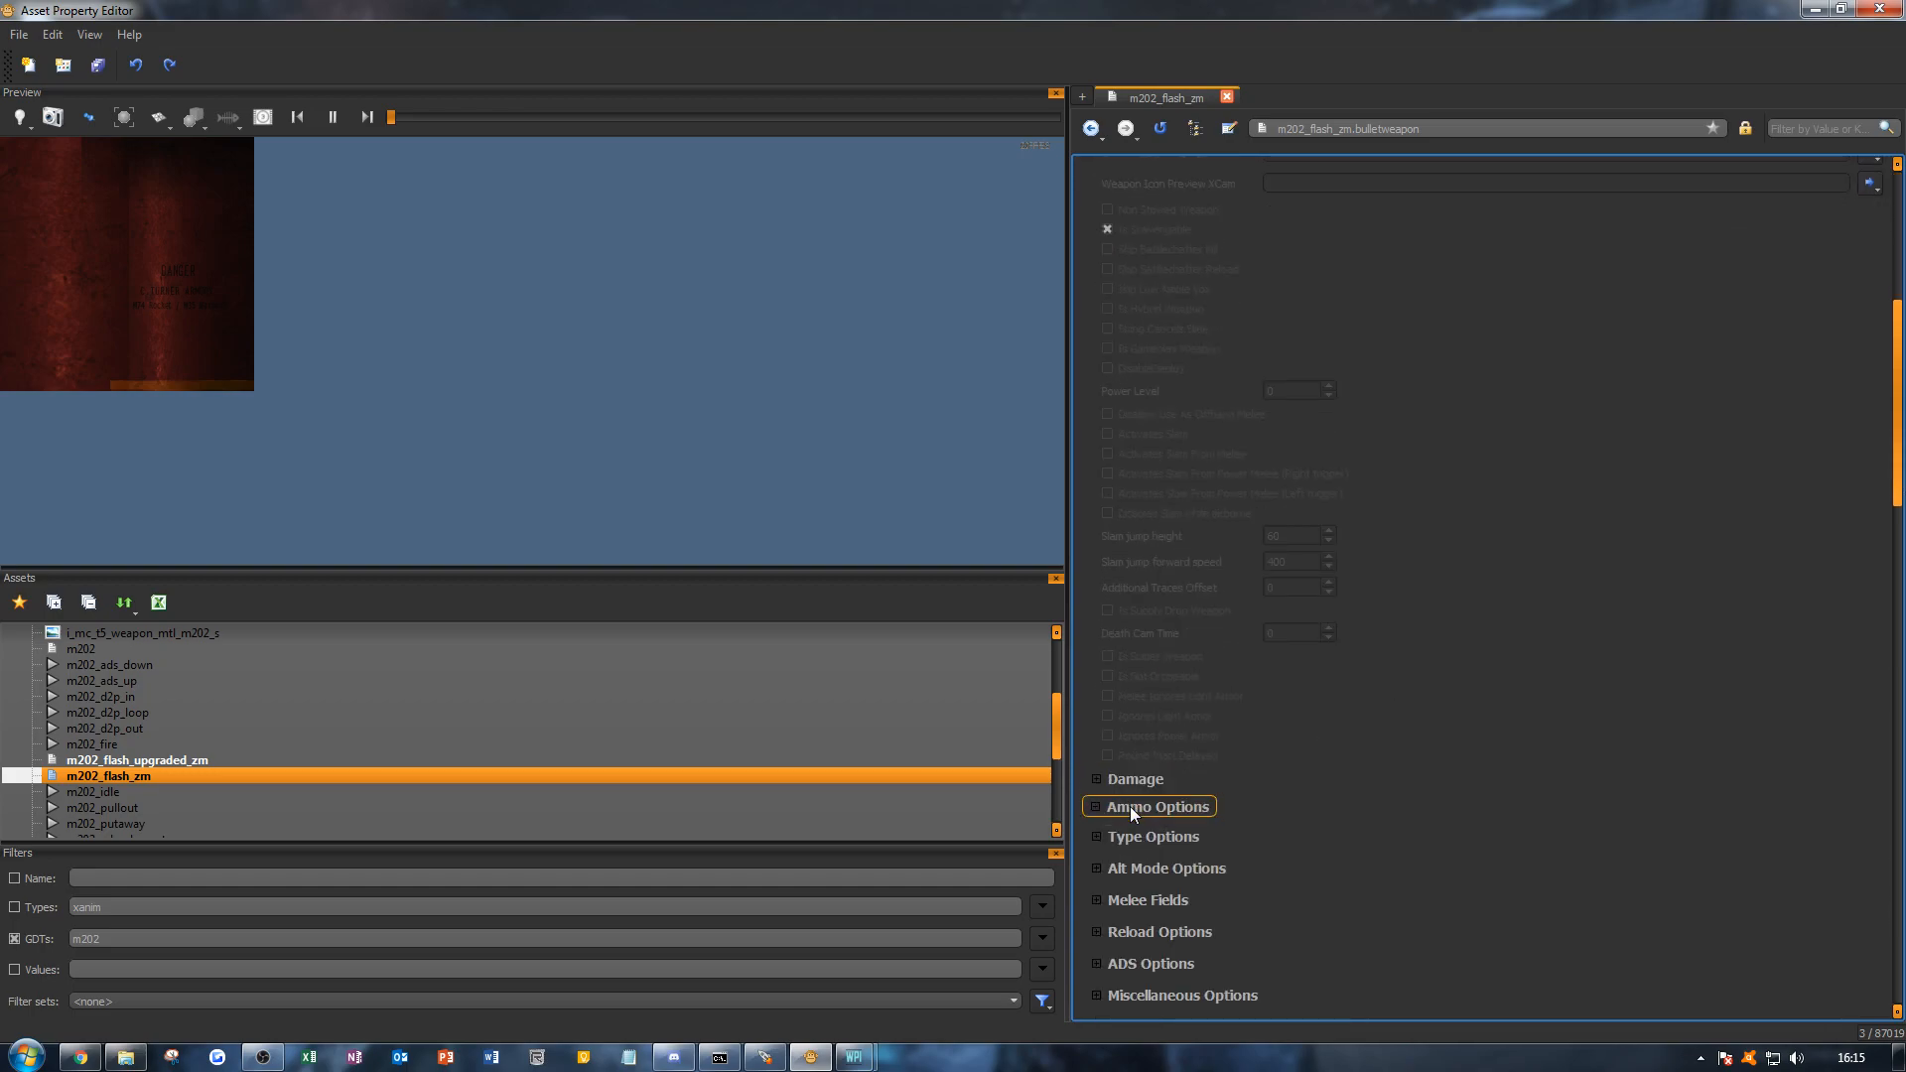
{"action": "left_click_drag", "start_coordinate": [1899, 385], "coordinate": [1897, 254]}
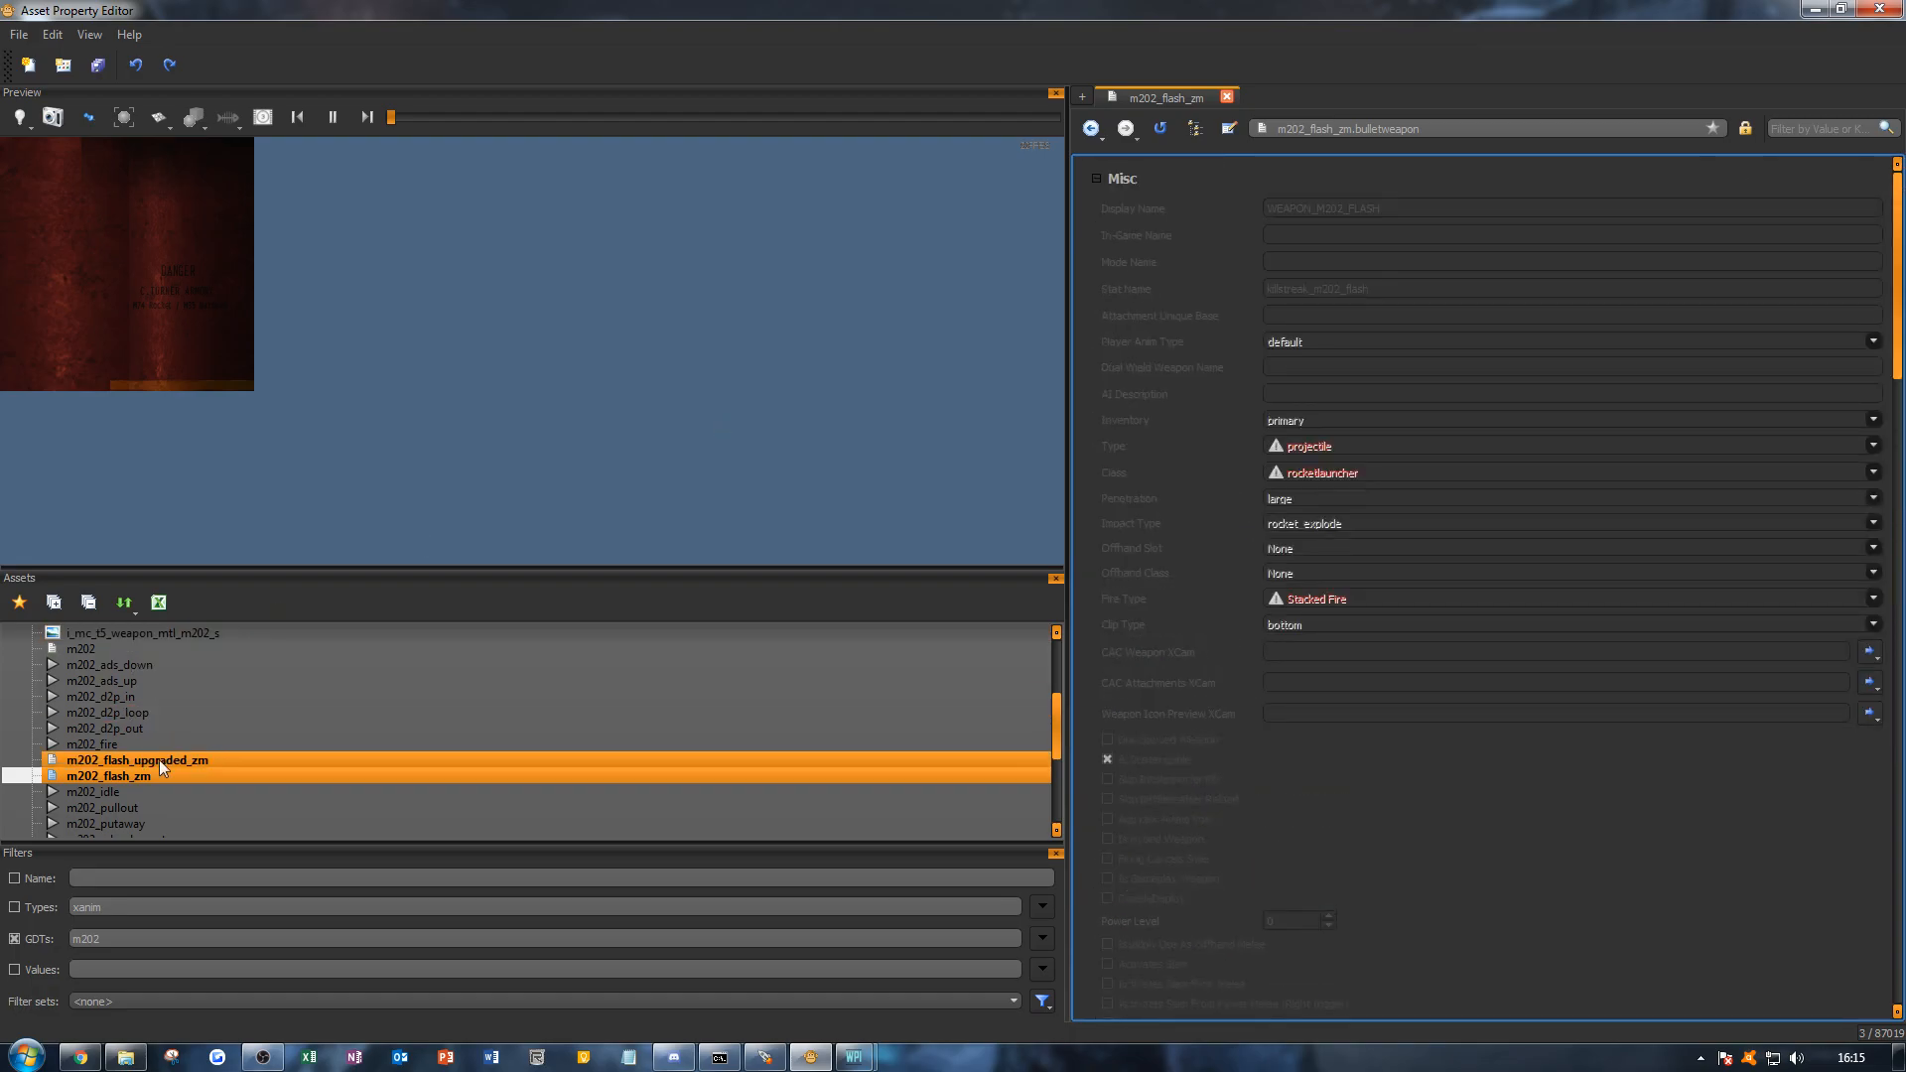
{"action": "left_click", "coordinate": [133, 778]}
{"action": "scroll", "coordinate": [147, 740], "scroll_direction": "down", "scroll_amount": 1}
{"action": "scroll", "coordinate": [147, 734], "scroll_direction": "up", "scroll_amount": 3}
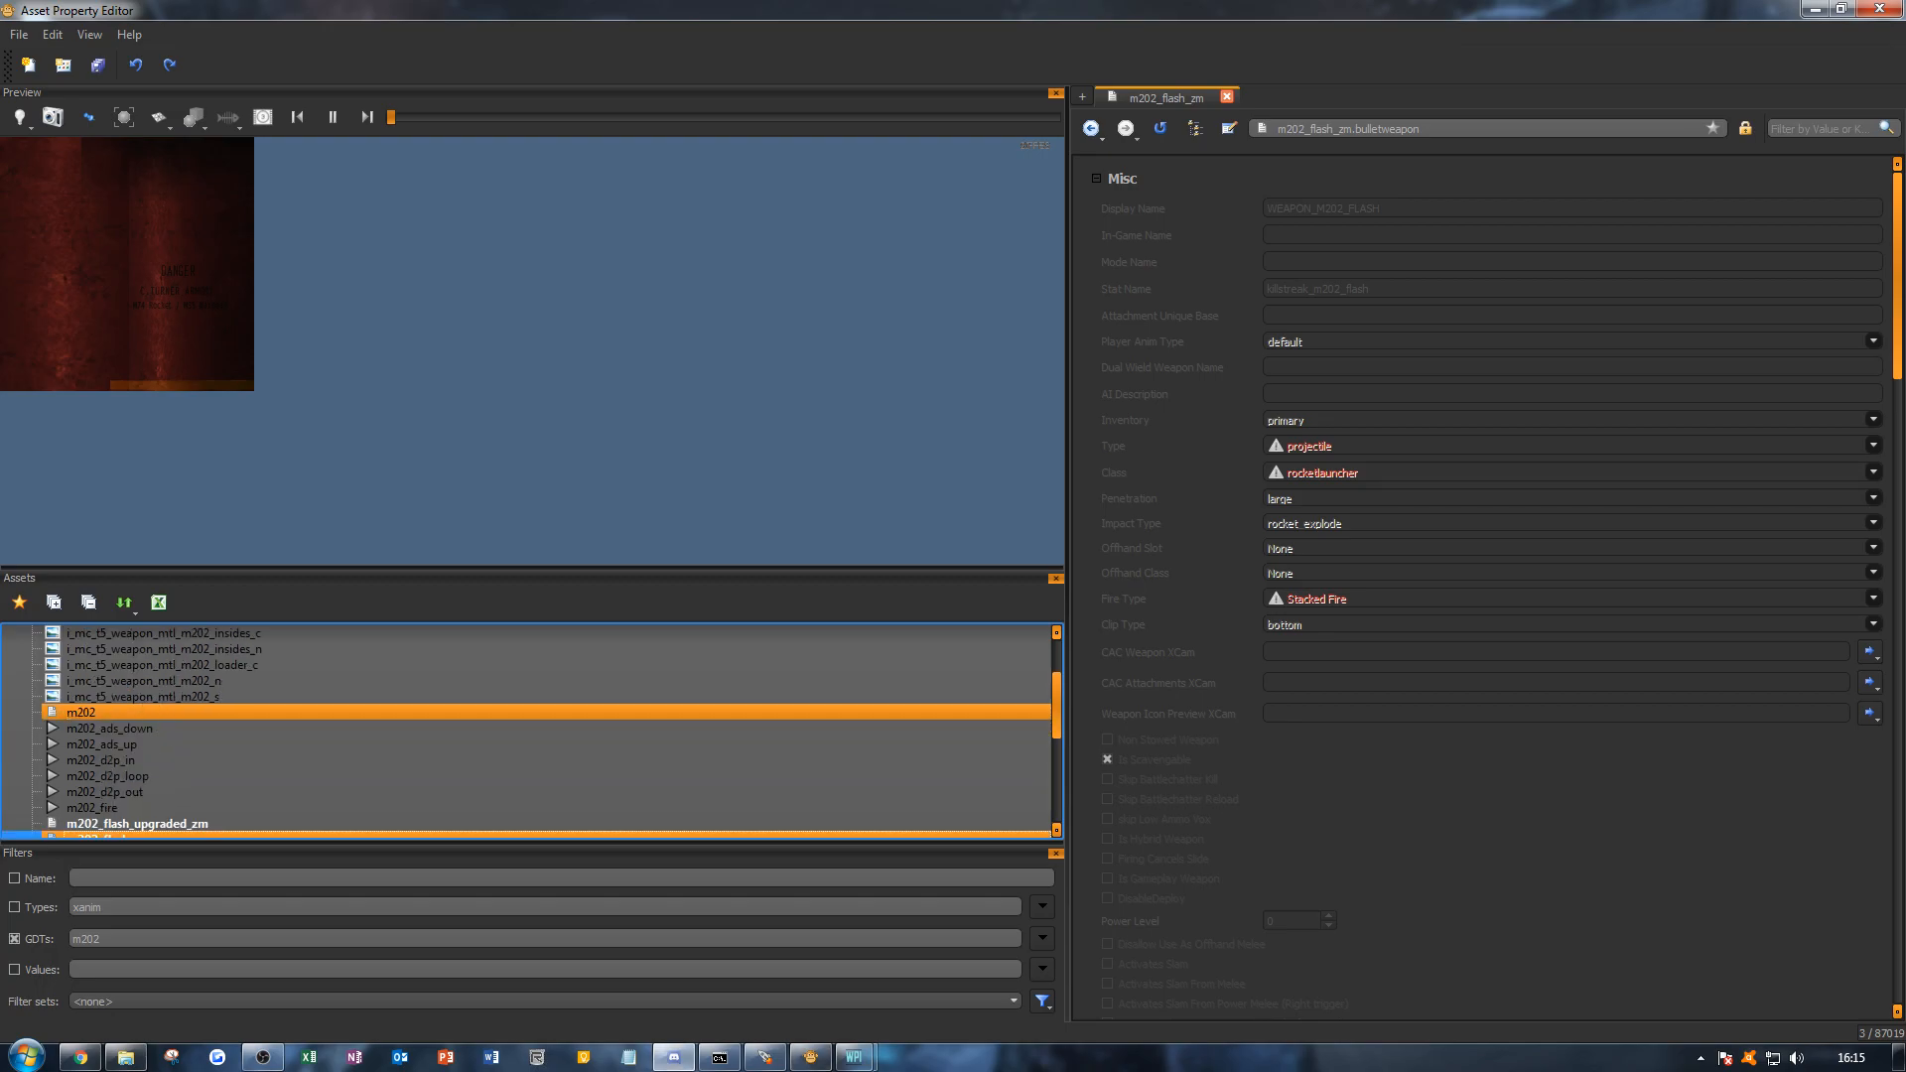
{"action": "left_click", "coordinate": [139, 713]}
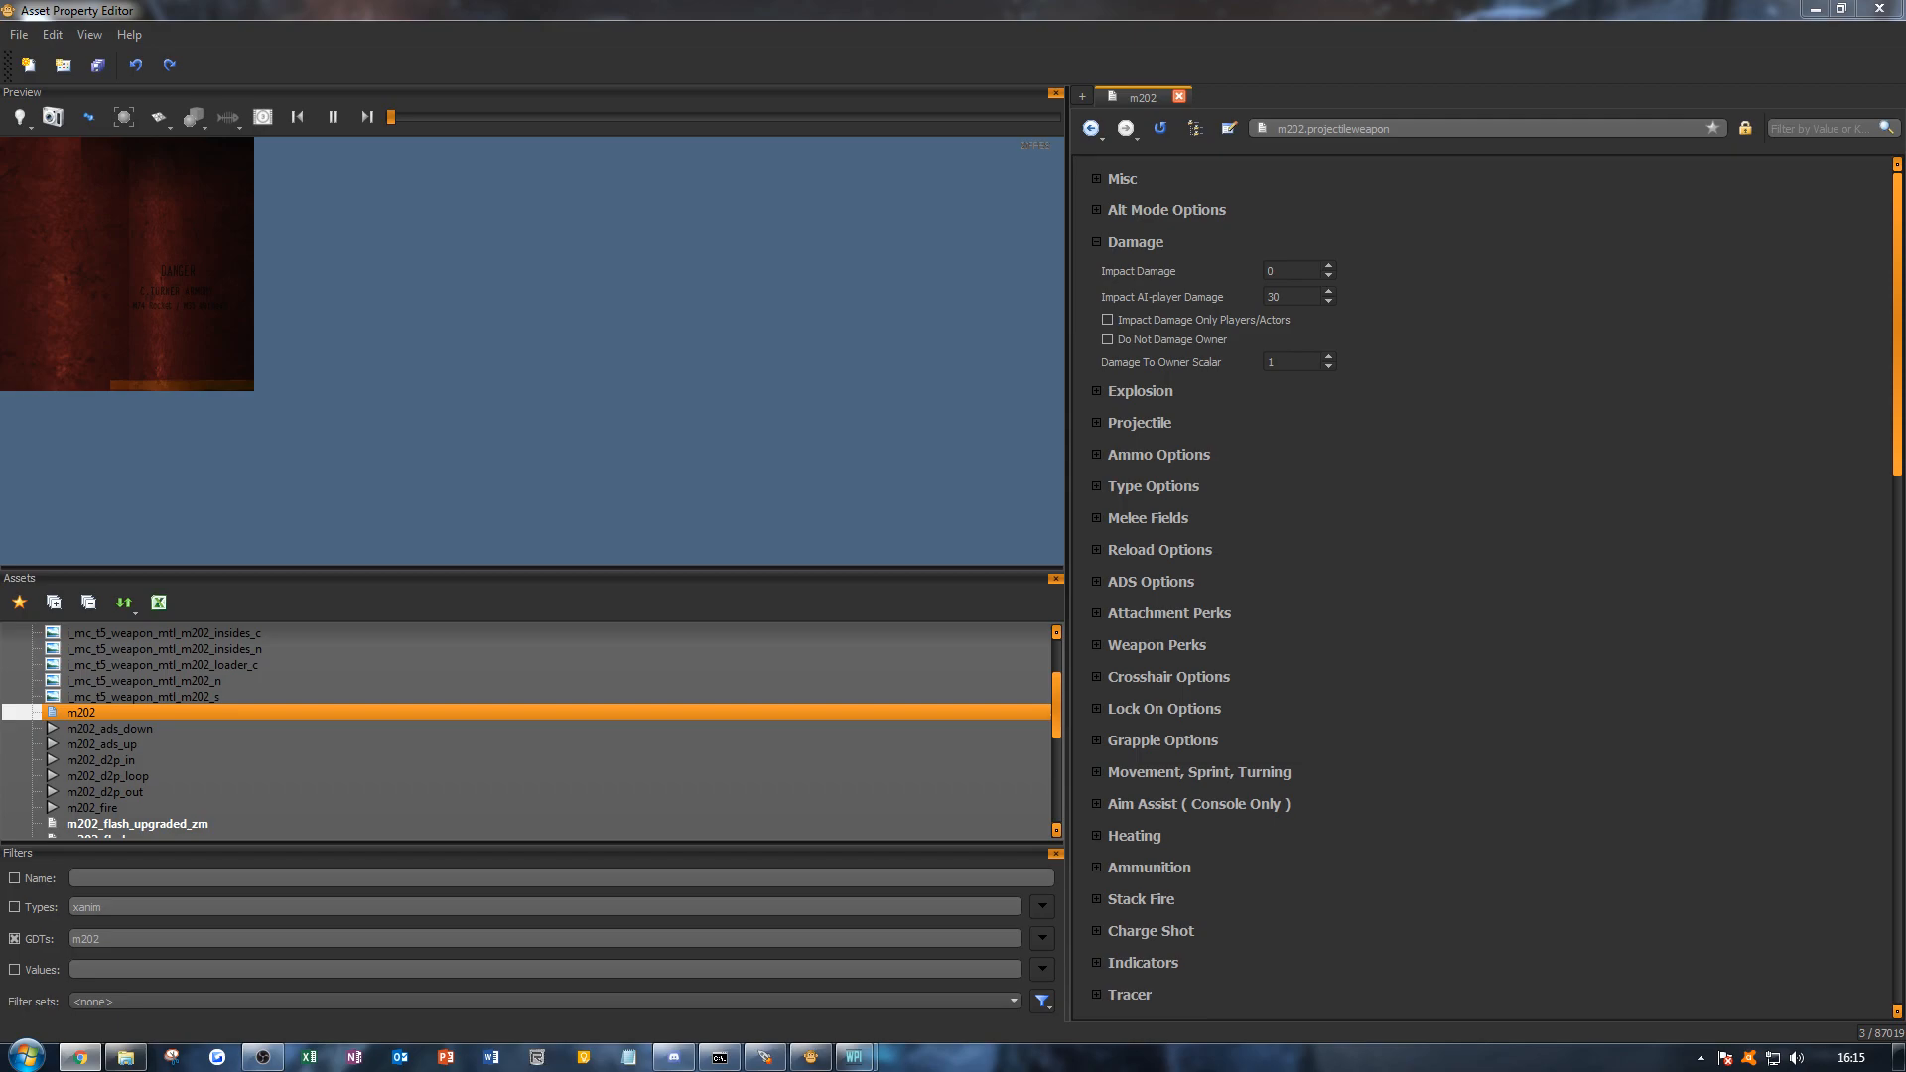
Step: Switch to the Black Ops Weapon Stats spreadsheet and read the Grim Reaper row from its ammo figures across to the full reload time
{"action": "left_click_drag", "start_coordinate": [0, 298], "coordinate": [844, 4]}
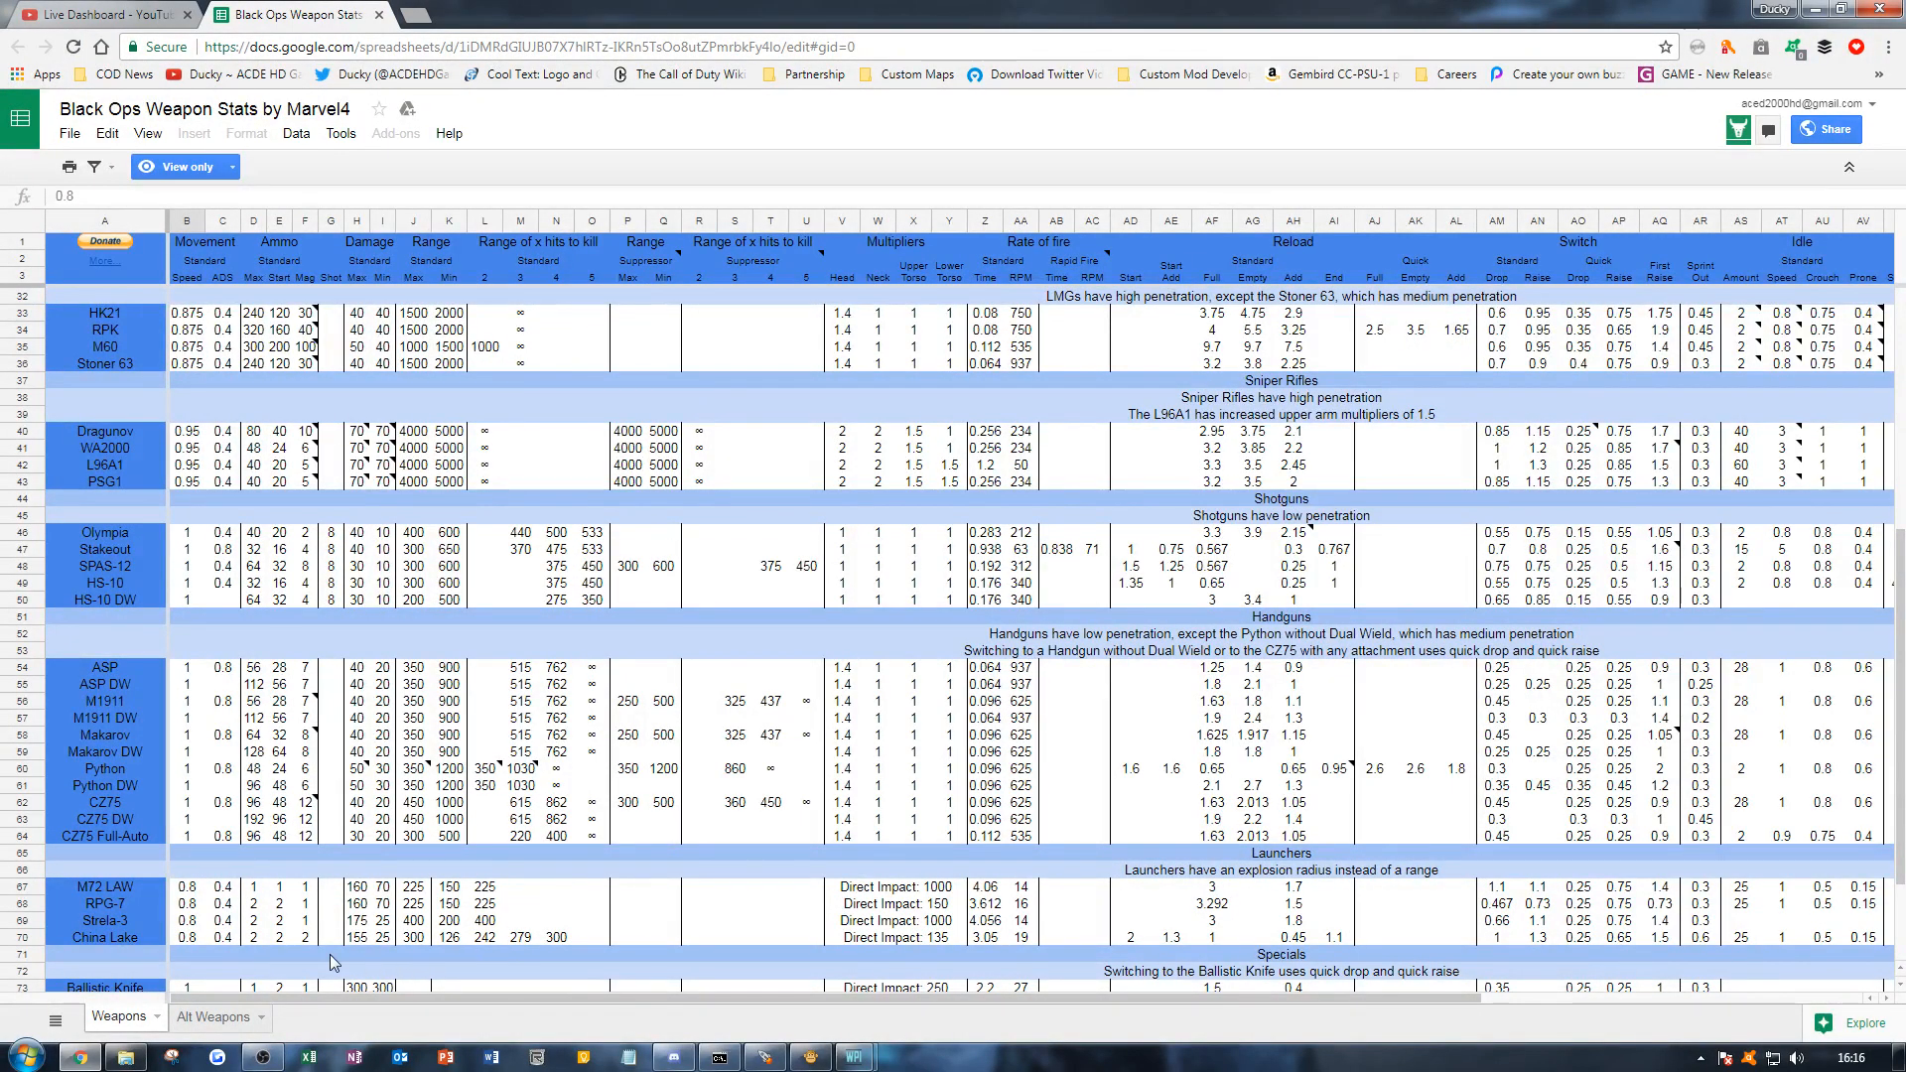
{"action": "scroll", "coordinate": [368, 957], "scroll_direction": "down", "scroll_amount": 3}
{"action": "left_click", "coordinate": [255, 921]}
{"action": "key", "text": "Right"}
{"action": "key", "text": "Right"}
{"action": "key", "text": "Right"}
{"action": "key", "text": "Right"}
{"action": "key", "text": "Right"}
{"action": "key", "text": "Right"}
{"action": "key", "text": "Right"}
{"action": "key", "text": "Right"}
{"action": "key", "text": "Right"}
{"action": "key", "text": "Right"}
{"action": "key", "text": "Right"}
{"action": "key", "text": "Right"}
{"action": "key", "text": "Right"}
{"action": "key", "text": "Right"}
{"action": "key", "text": "Right"}
{"action": "key", "text": "Right"}
{"action": "key", "text": "Right"}
{"action": "key", "text": "Right"}
{"action": "key", "text": "Right"}
{"action": "key", "text": "Right"}
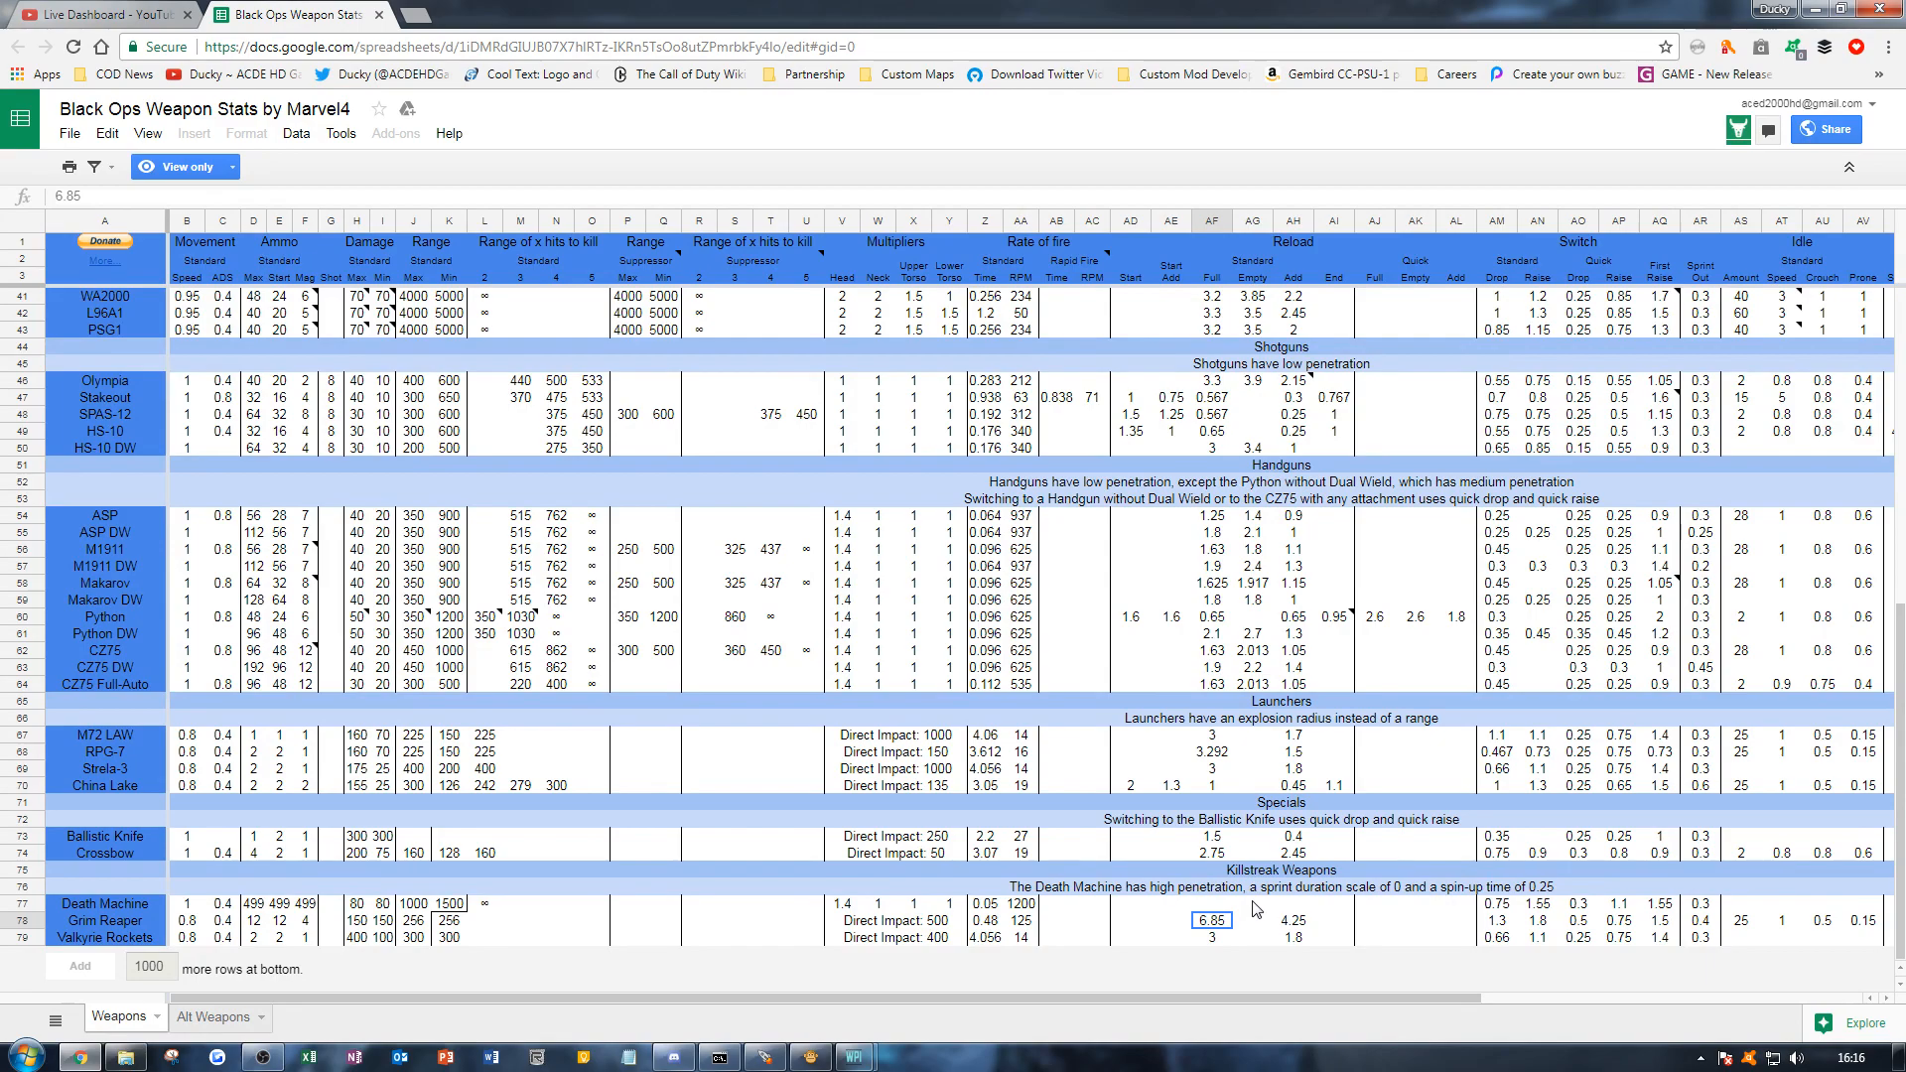
Step: Go back along the Grim Reaper row to check its direct impact value in the Multipliers columns
{"action": "key", "text": "Left"}
{"action": "key", "text": "Left"}
{"action": "key", "text": "Left"}
{"action": "key", "text": "Left"}
{"action": "key", "text": "Left"}
{"action": "key", "text": "Left"}
{"action": "key", "text": "Left"}
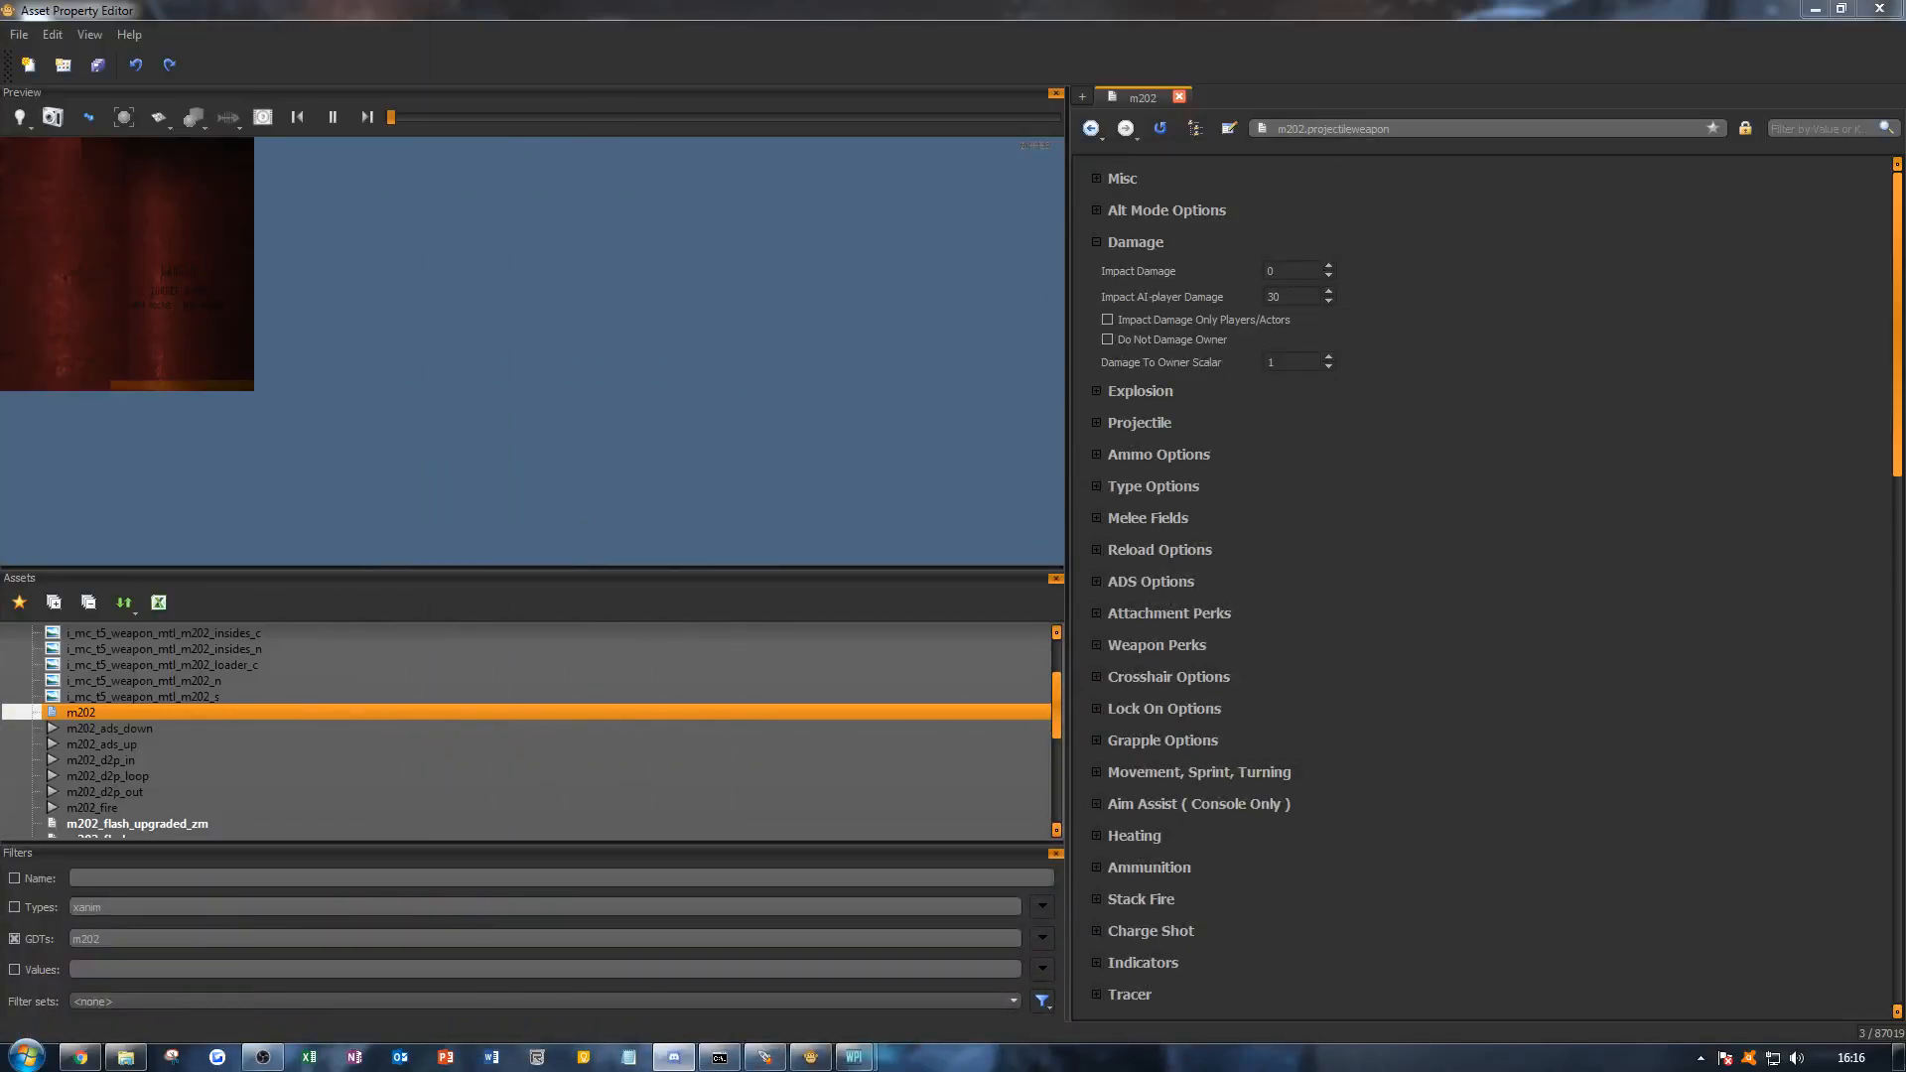
Step: Switch back to Asset Property Editor and examine the mc_t5_weapon_mtl_m202 material's texture maps and Special Properties
{"action": "left_click", "coordinate": [1481, 463]}
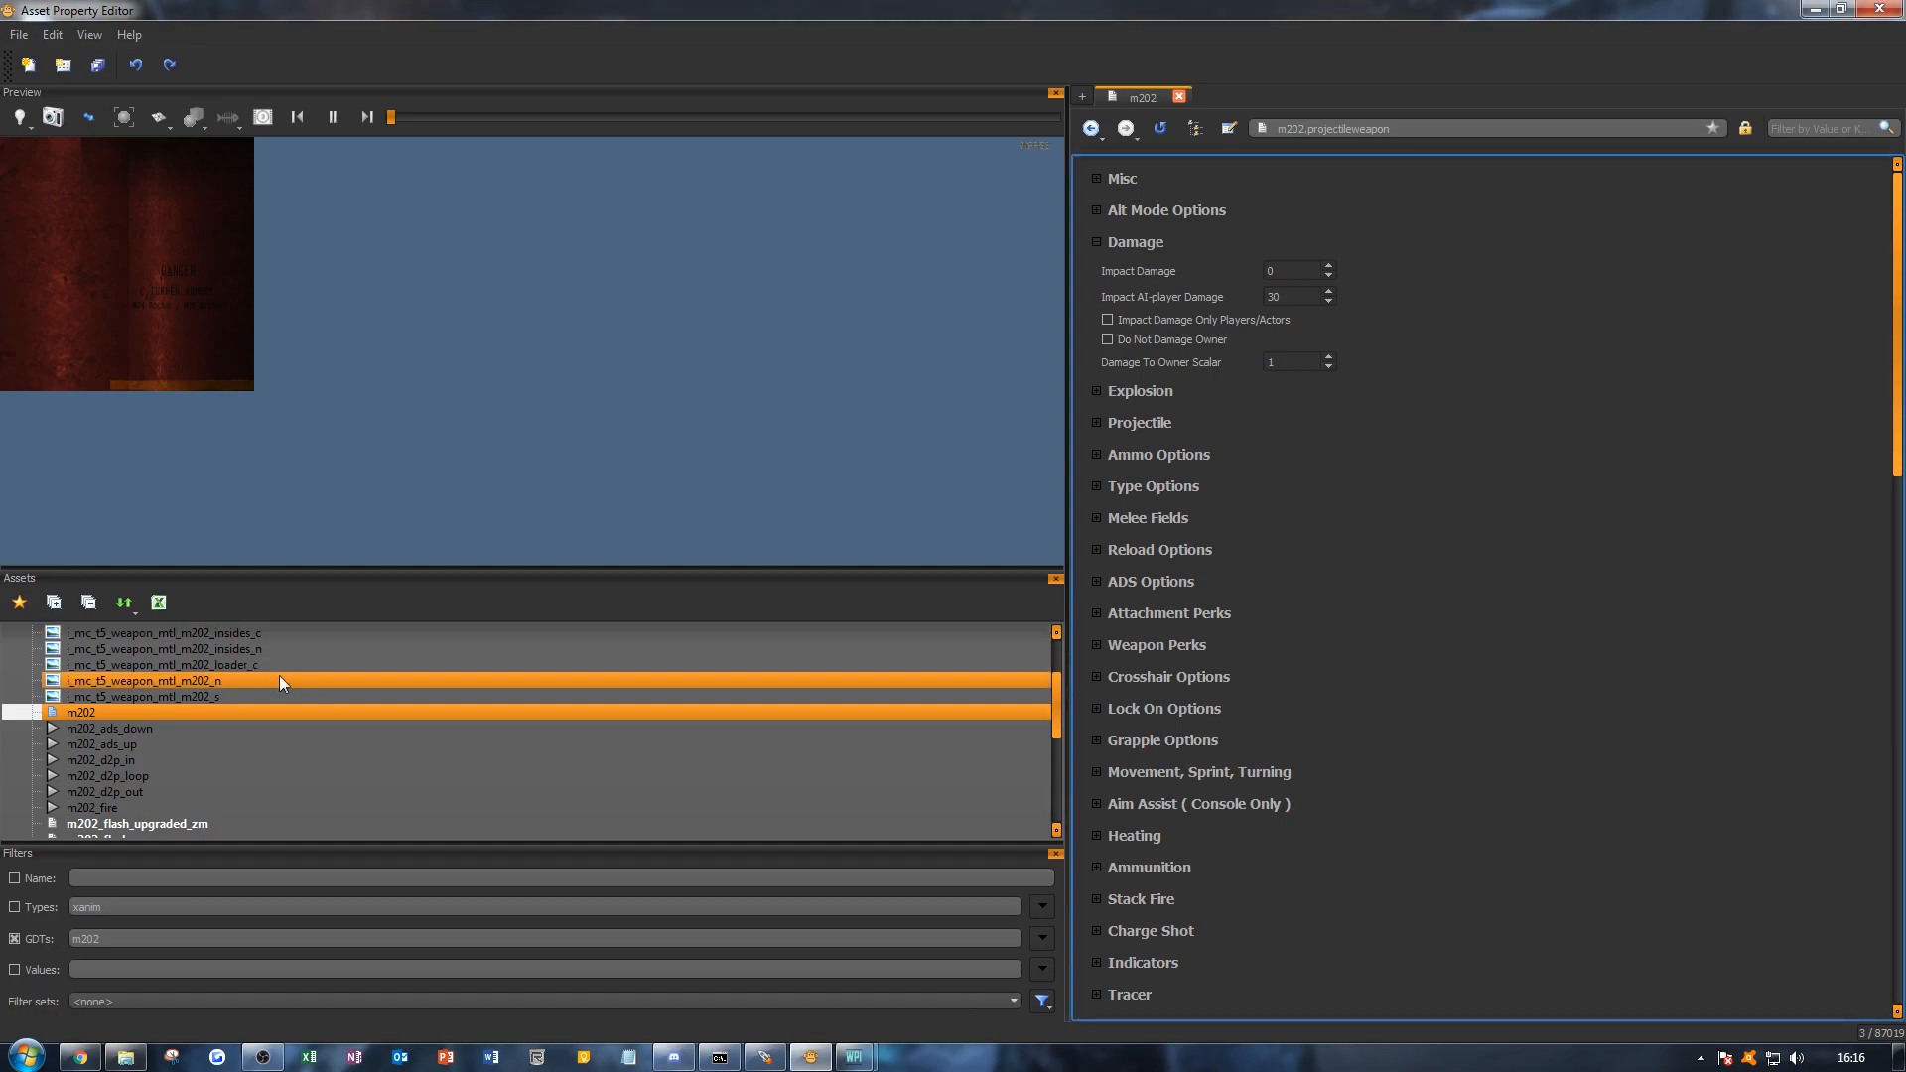
{"action": "scroll", "coordinate": [268, 685], "scroll_direction": "down", "scroll_amount": 4}
{"action": "scroll", "coordinate": [158, 756], "scroll_direction": "down", "scroll_amount": 1}
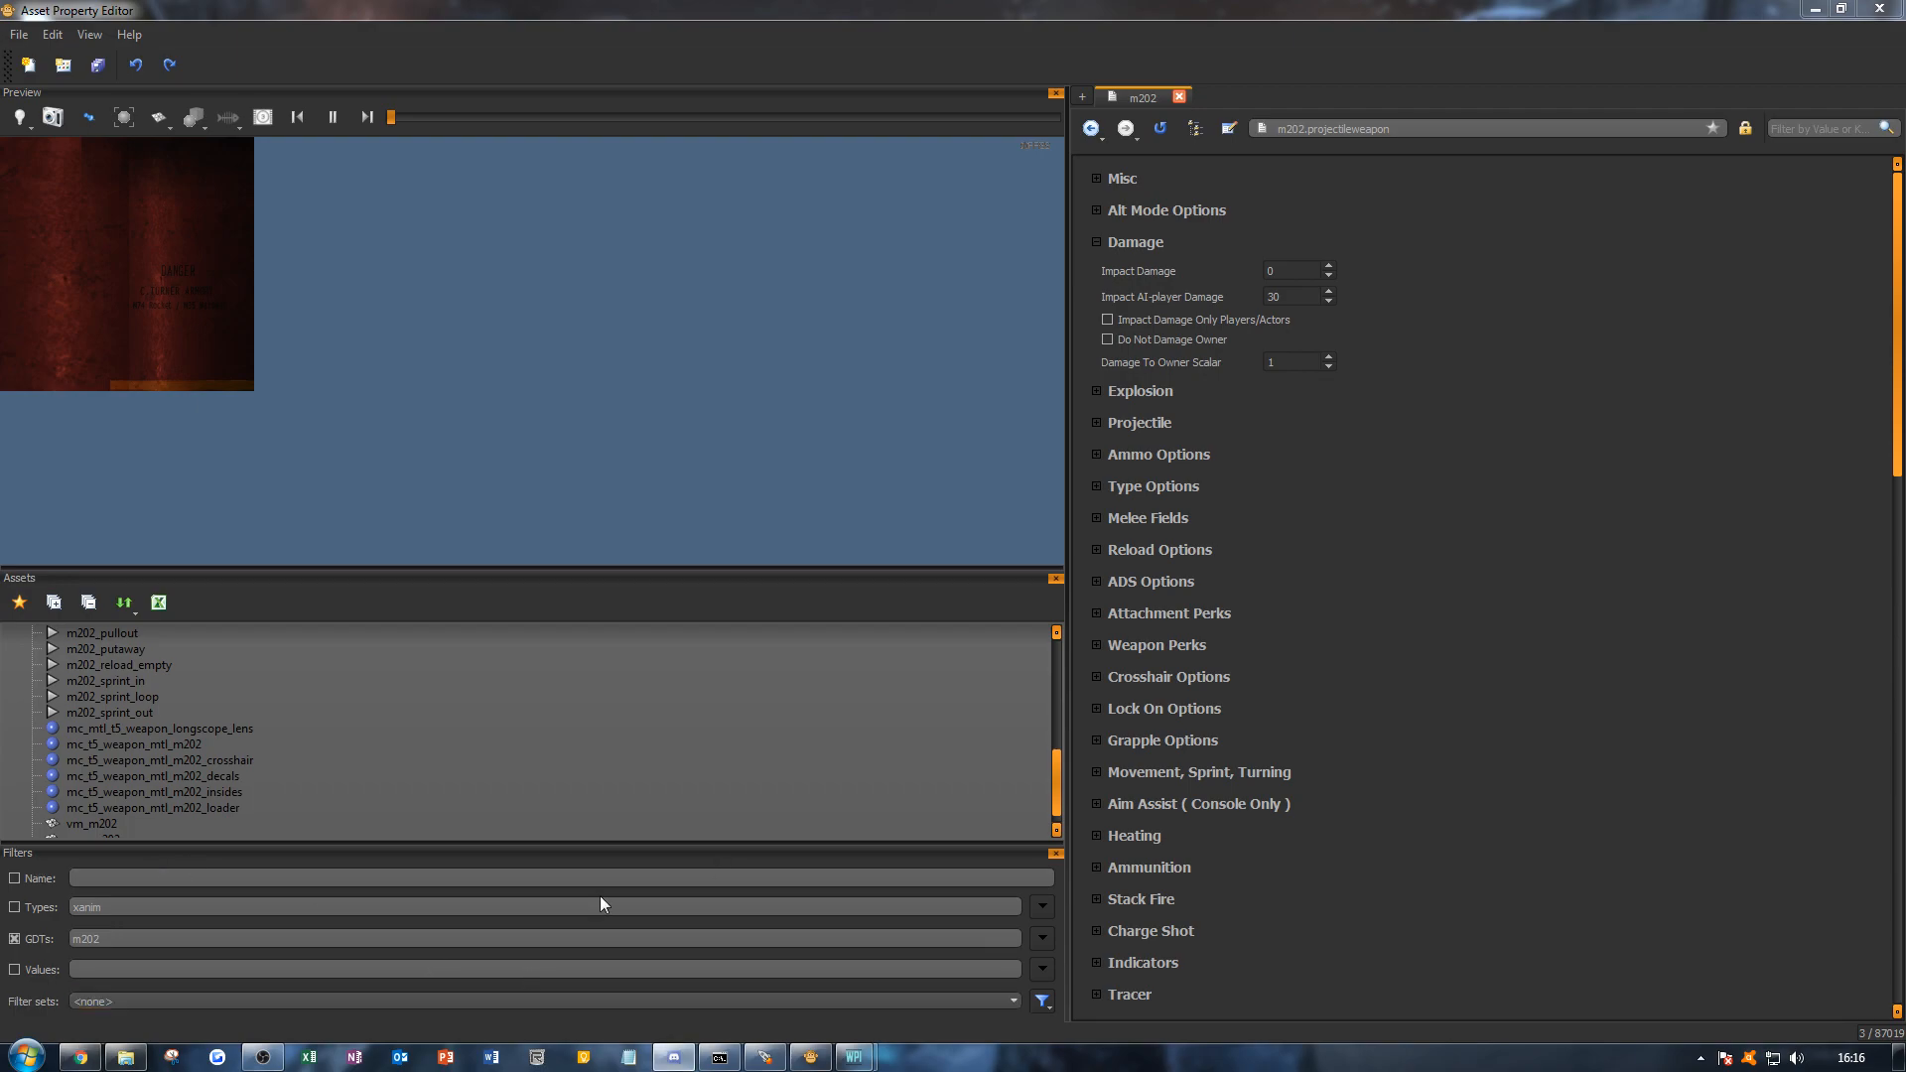
{"action": "left_click", "coordinate": [256, 749]}
{"action": "scroll", "coordinate": [1241, 771], "scroll_direction": "down", "scroll_amount": 1}
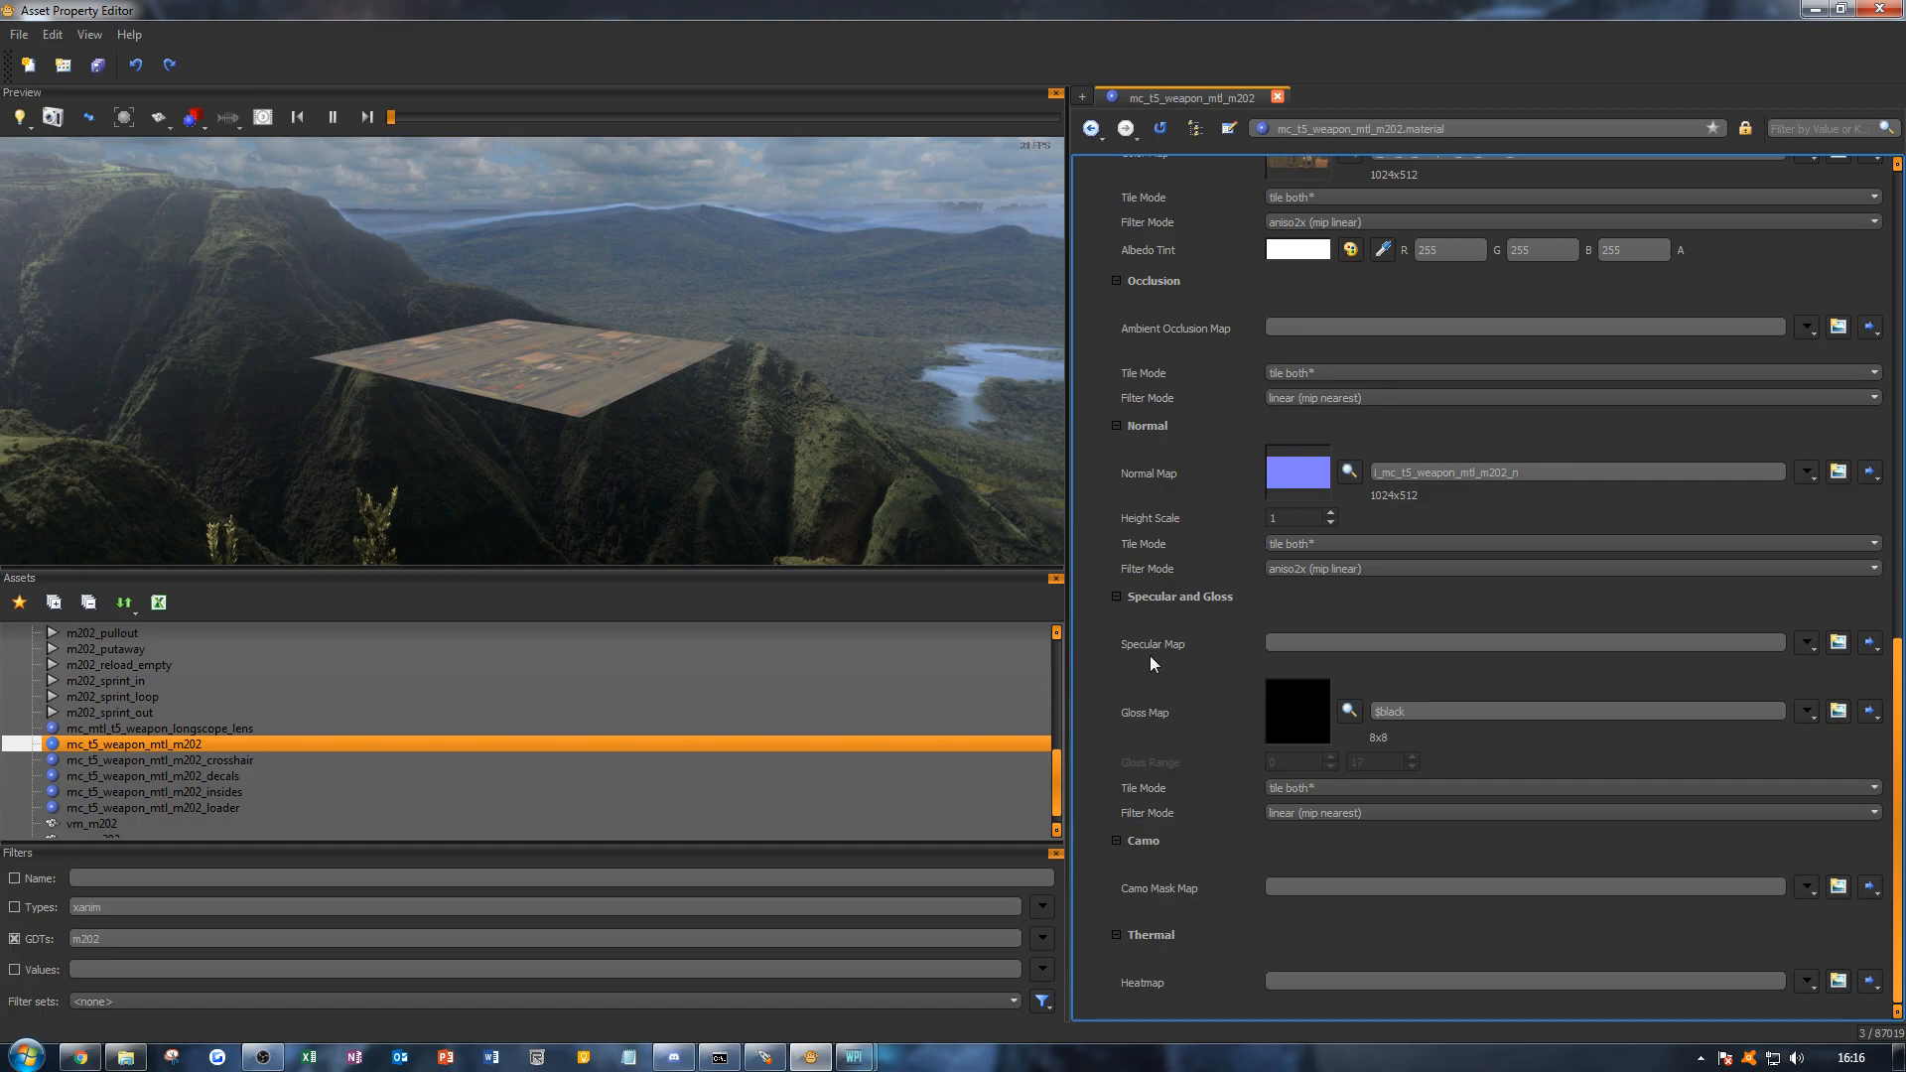
{"action": "scroll", "coordinate": [1260, 752], "scroll_direction": "up", "scroll_amount": 7}
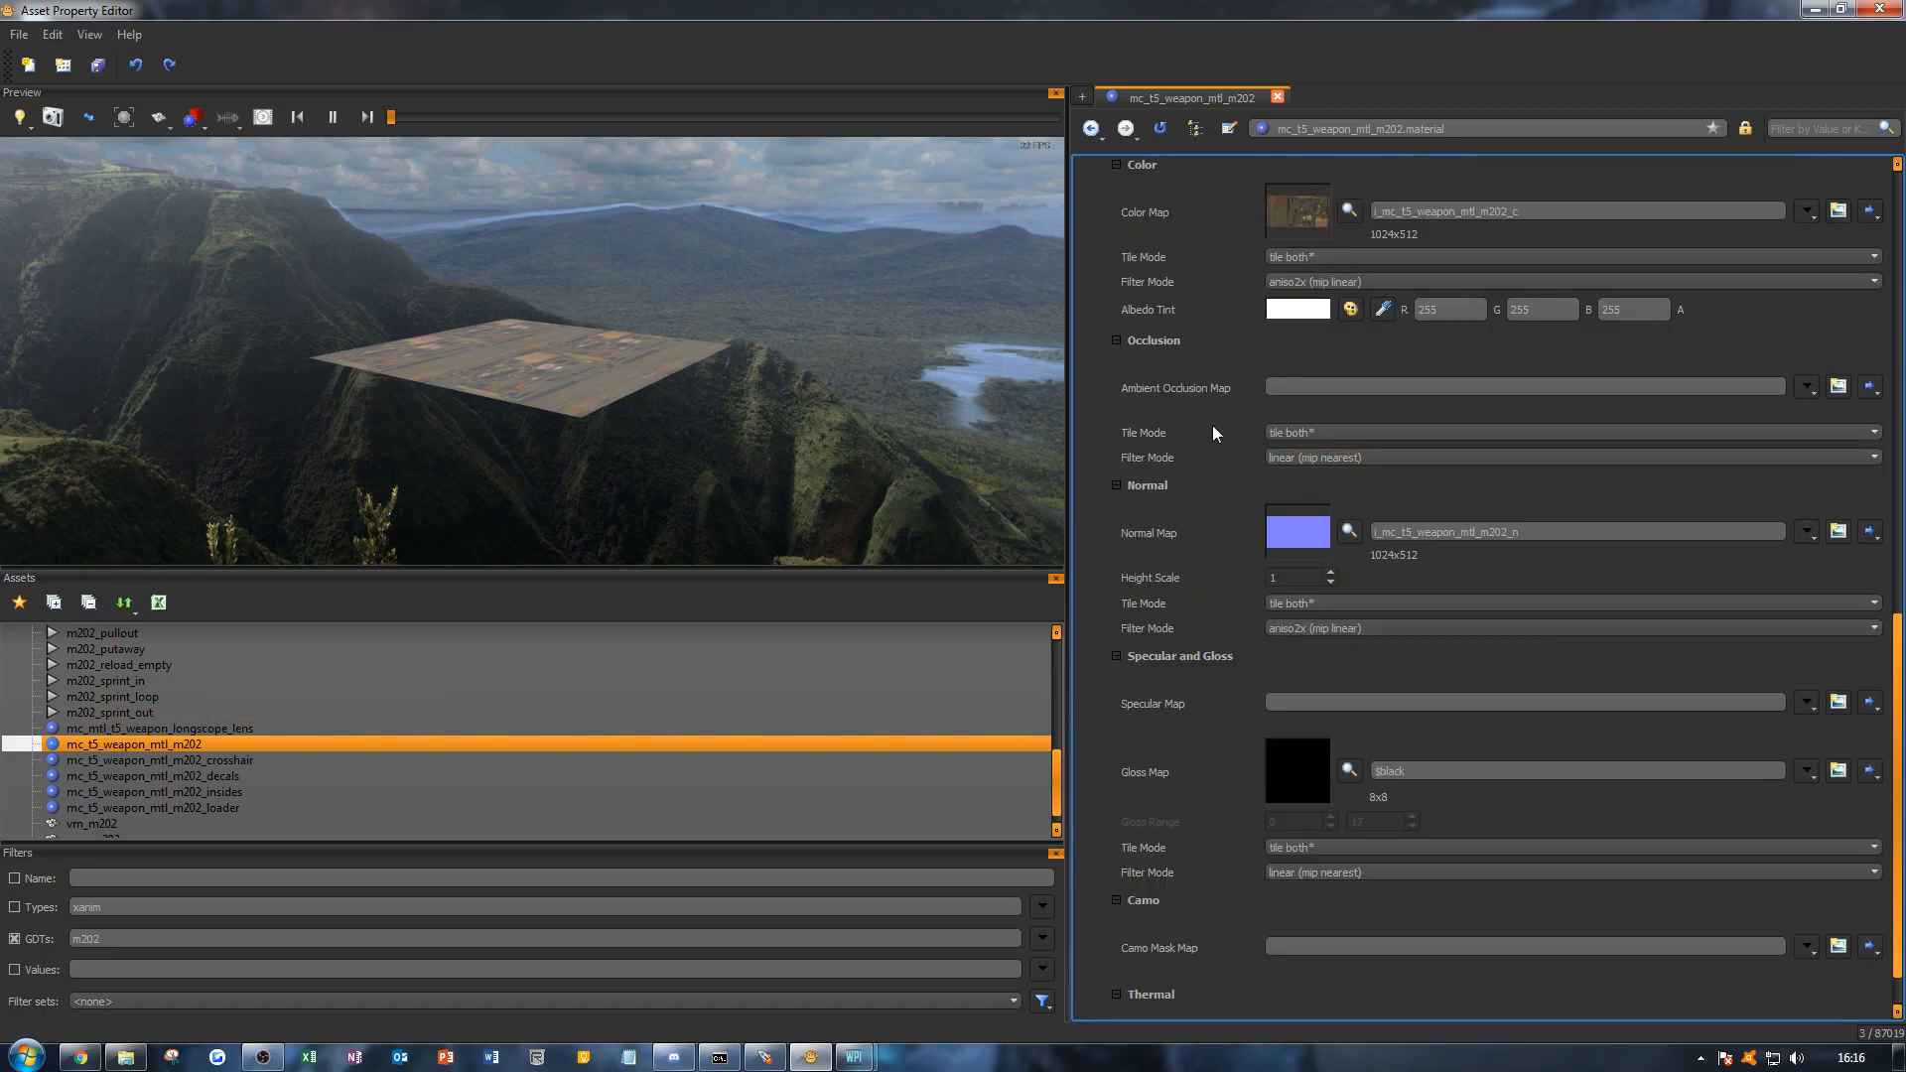
{"action": "scroll", "coordinate": [1287, 748], "scroll_direction": "up", "scroll_amount": 8}
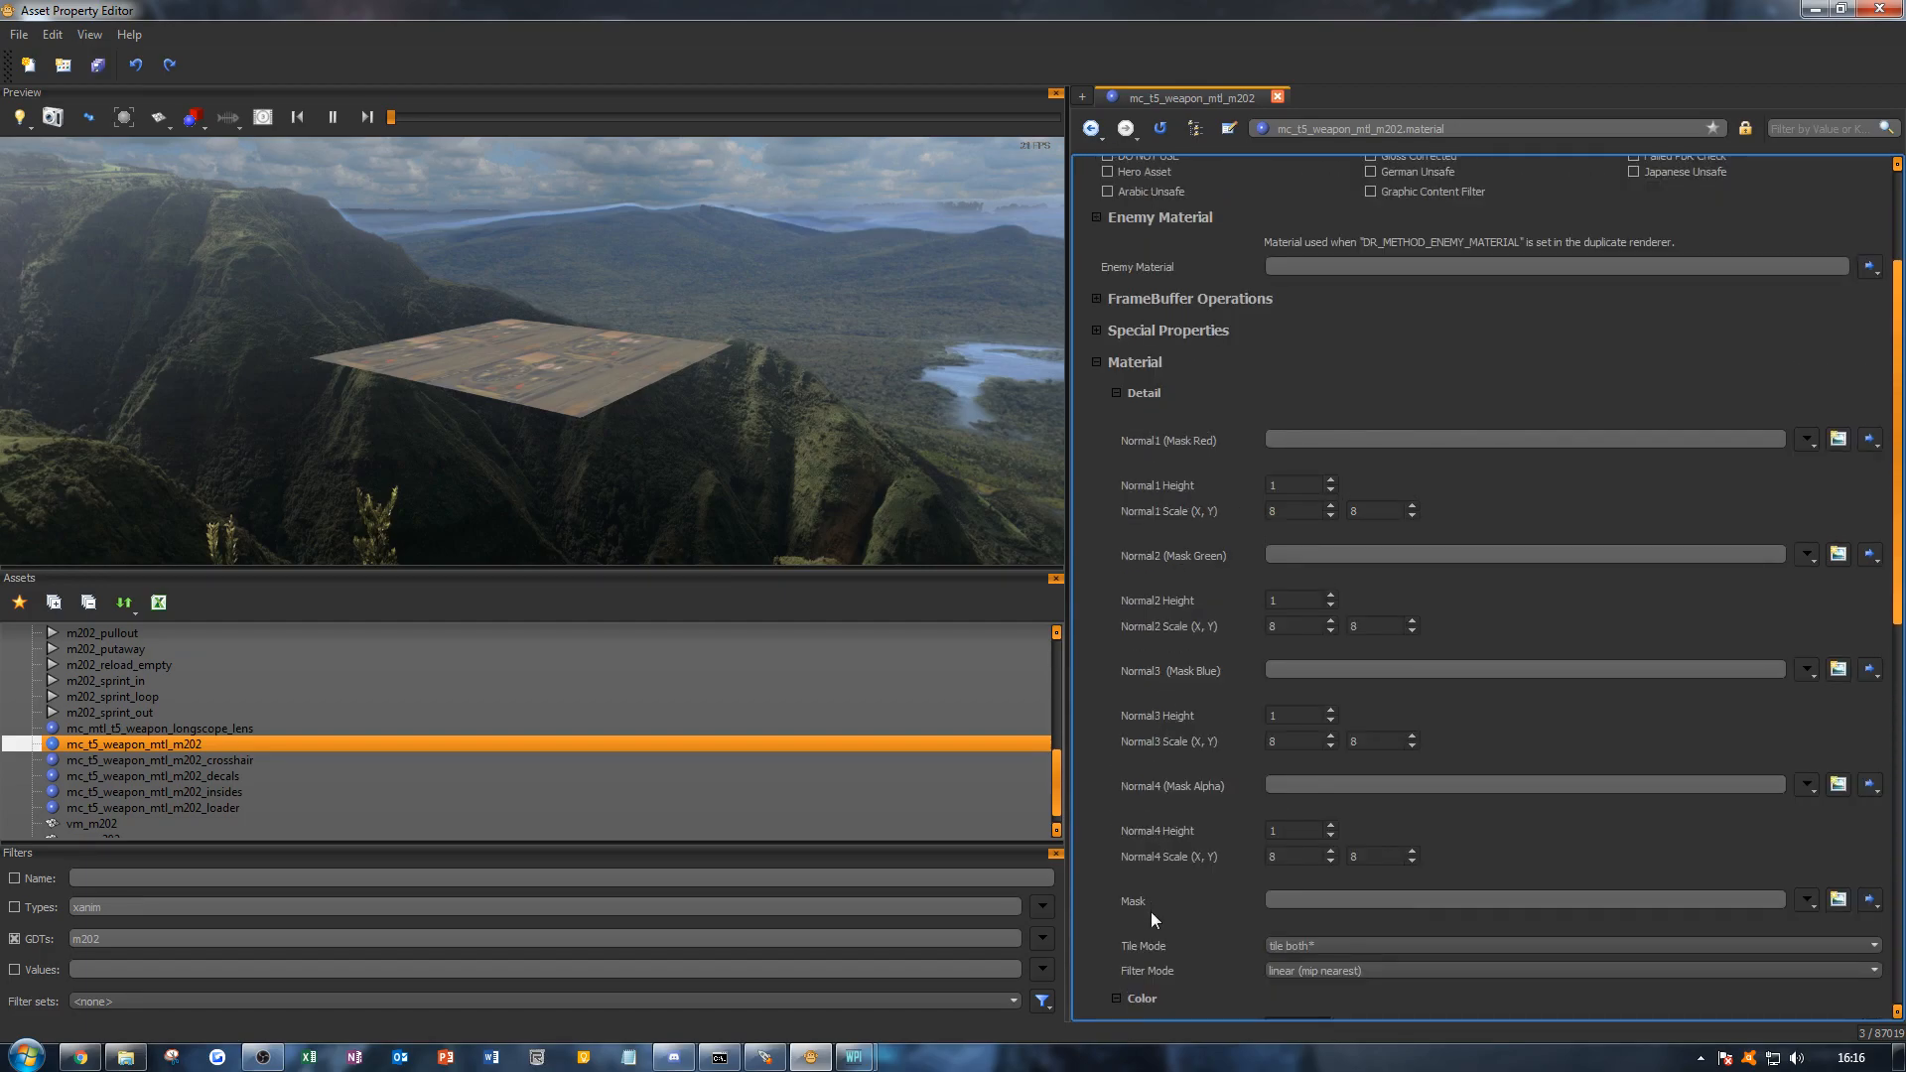
{"action": "scroll", "coordinate": [1151, 913], "scroll_direction": "up", "scroll_amount": 2}
{"action": "left_click", "coordinate": [1181, 445]}
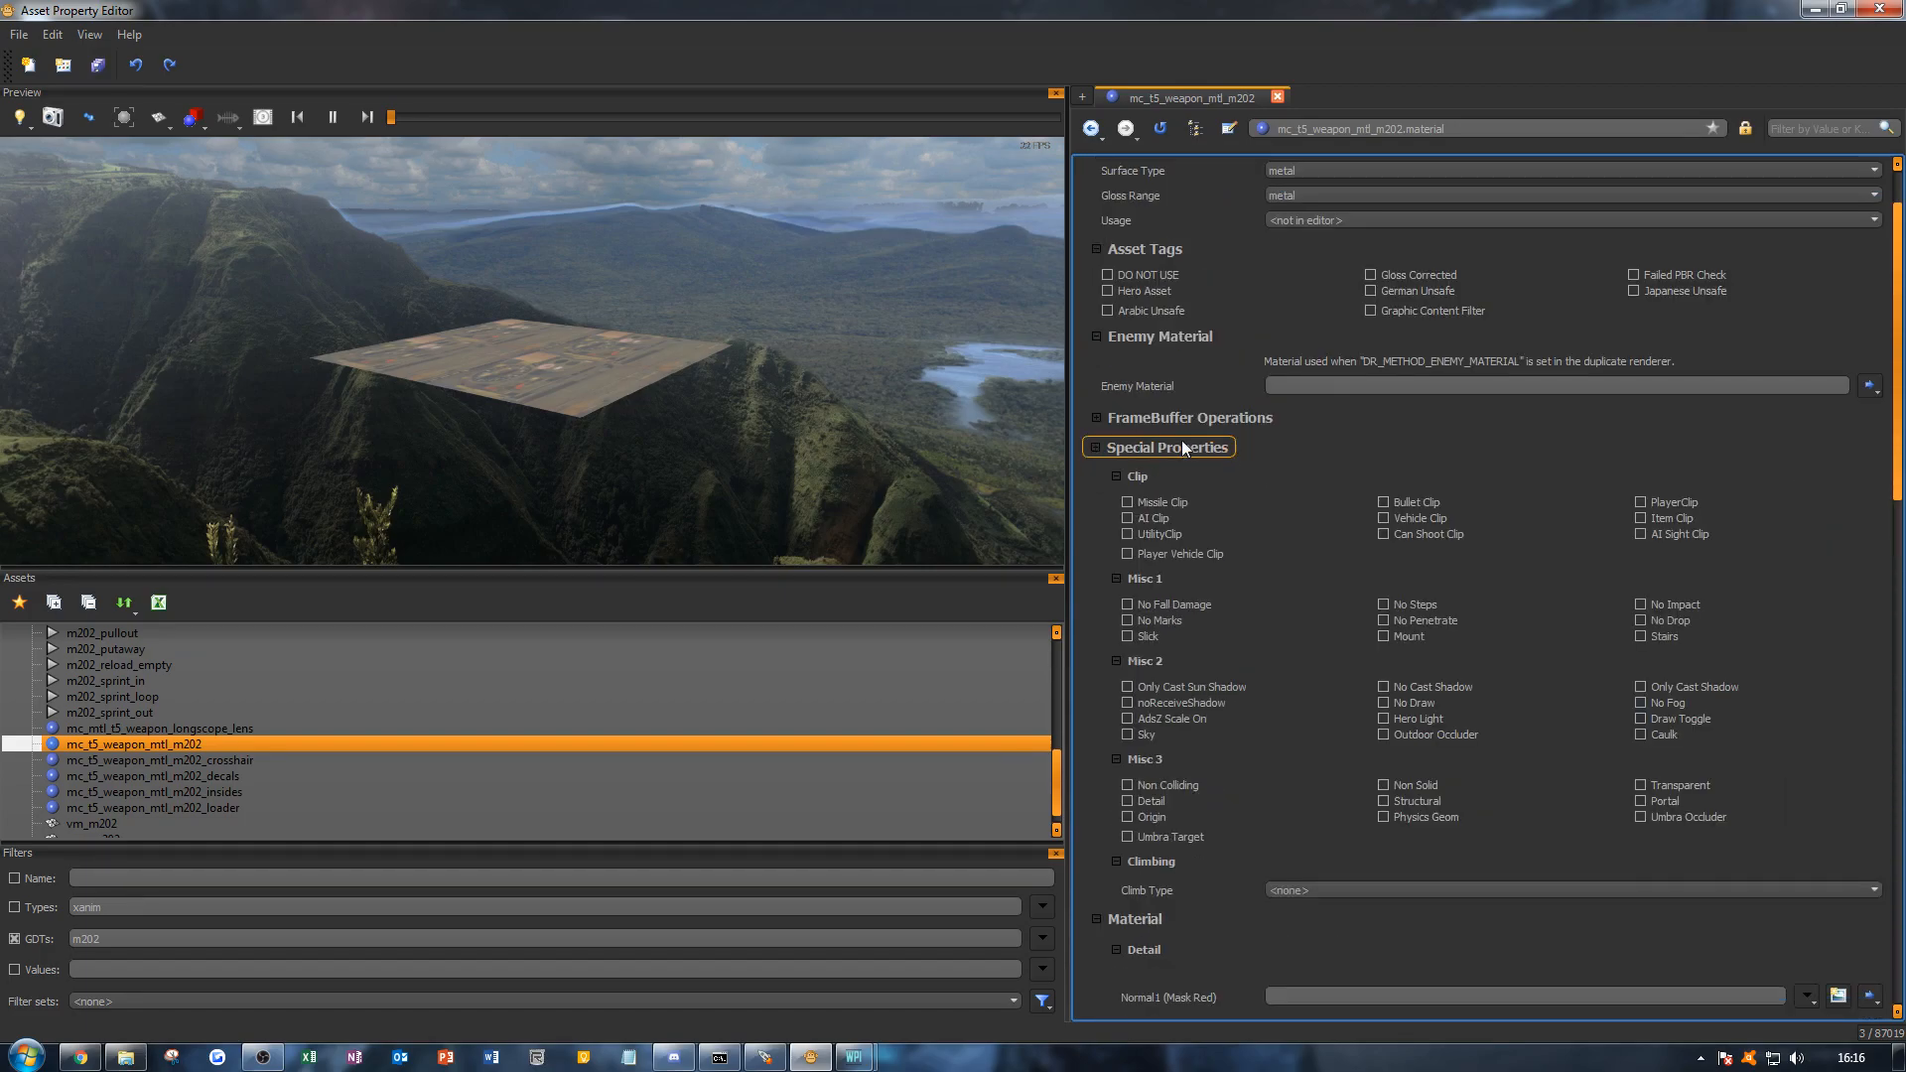
{"action": "left_click", "coordinate": [1181, 445]}
{"action": "scroll", "coordinate": [1318, 616], "scroll_direction": "up", "scroll_amount": 2}
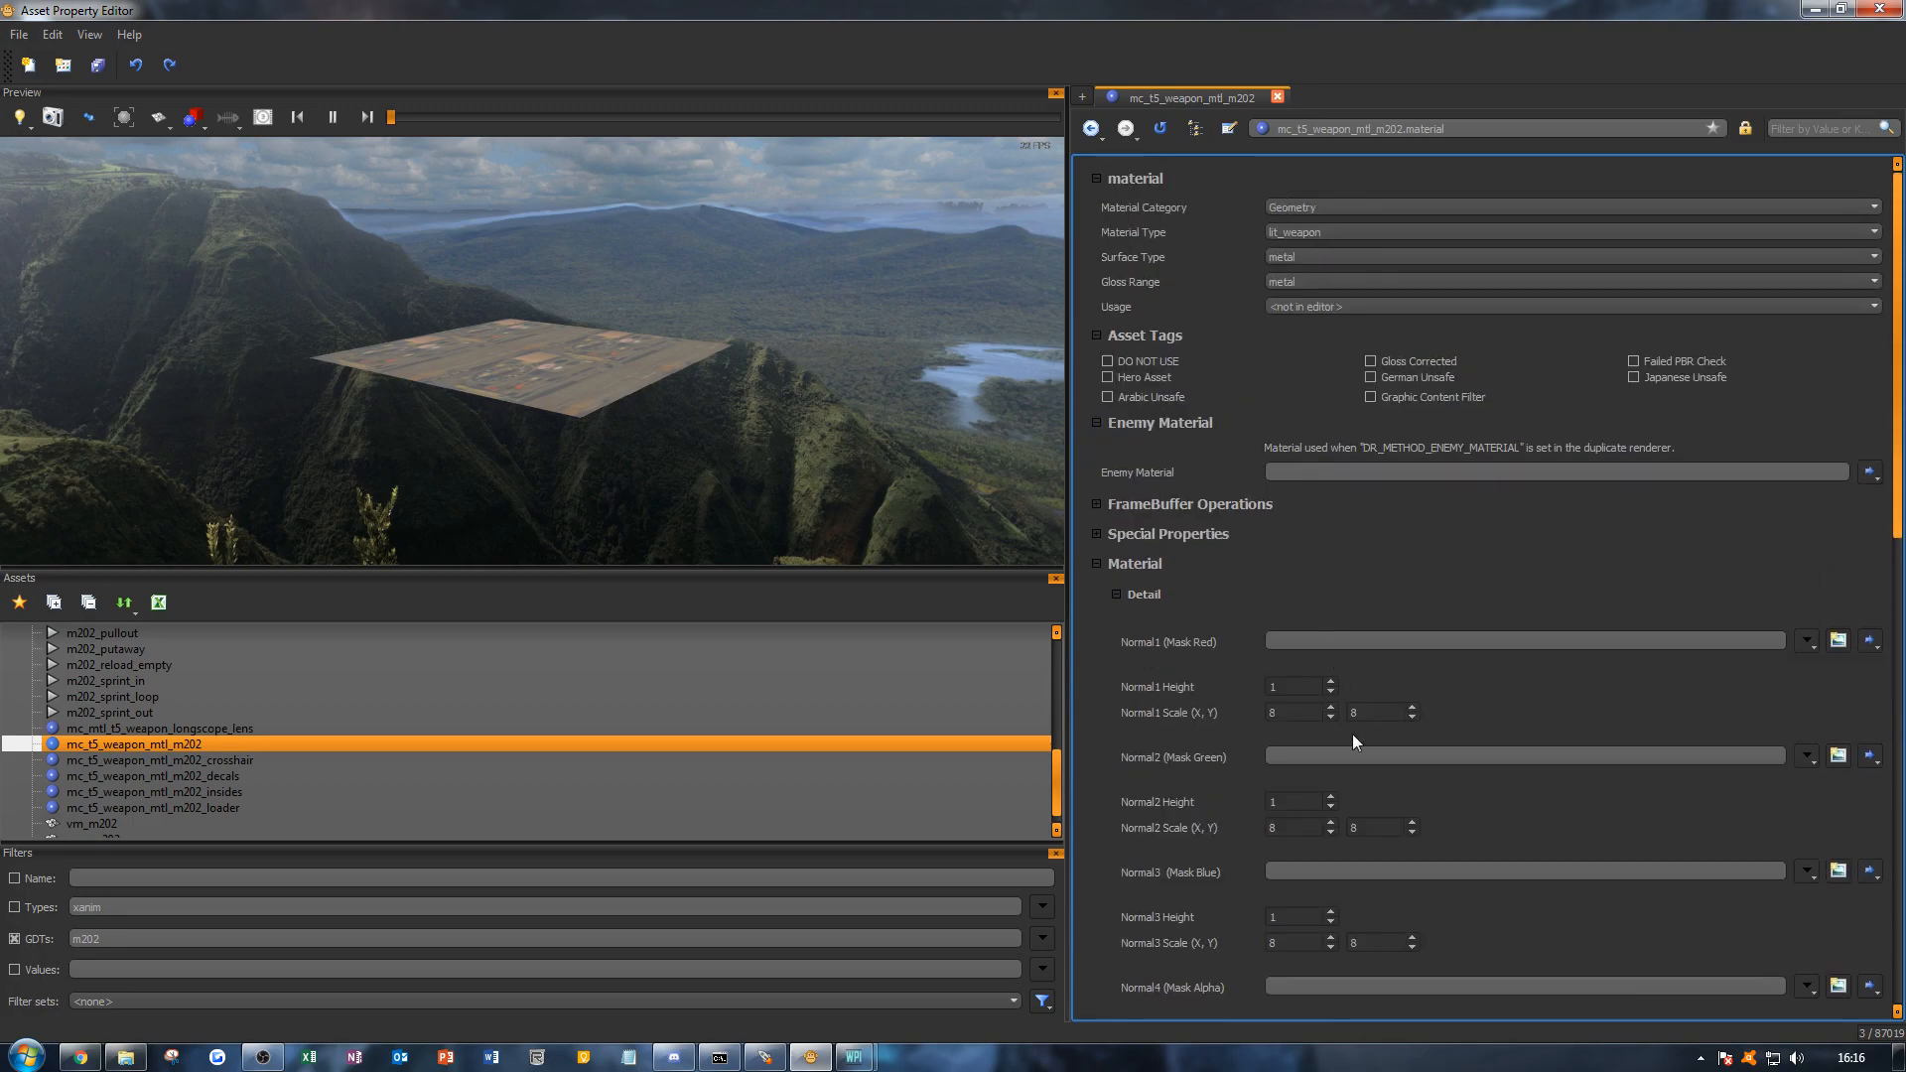
{"action": "scroll", "coordinate": [1344, 715], "scroll_direction": "down", "scroll_amount": 20}
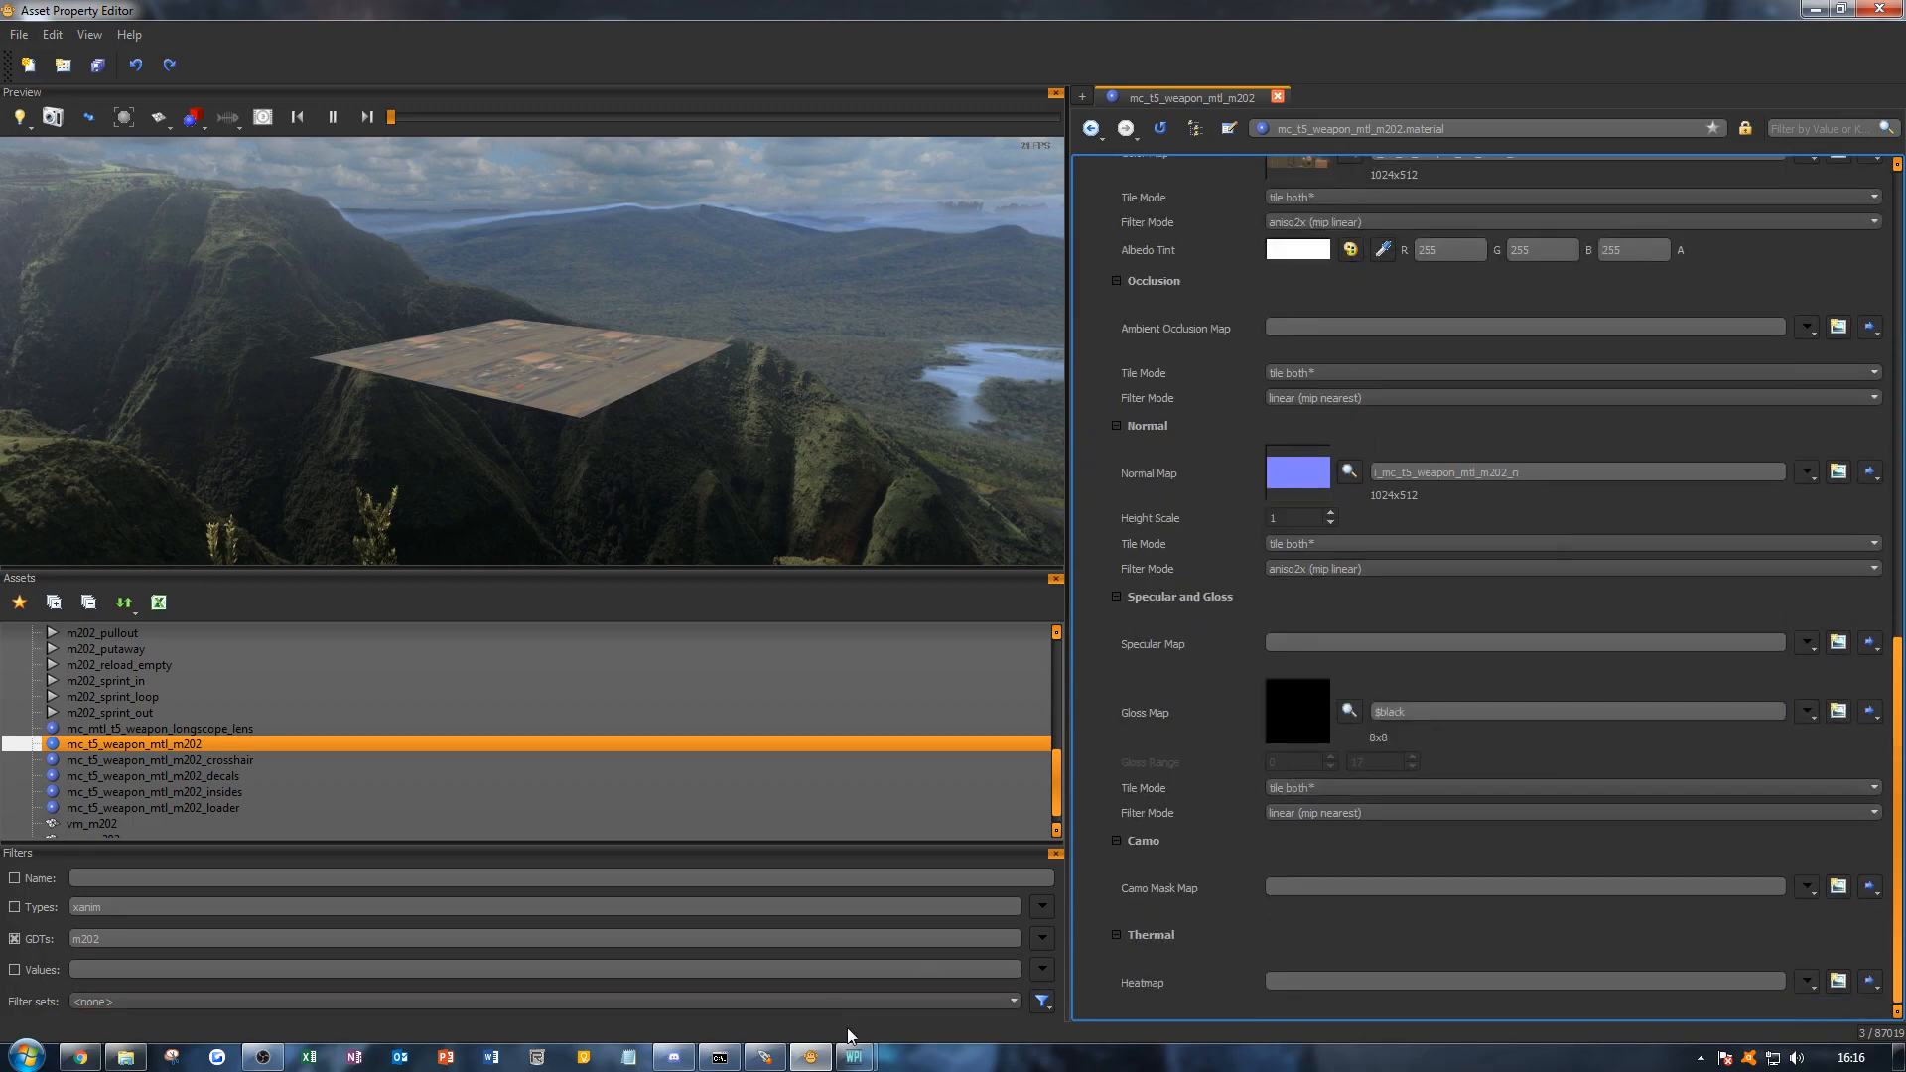
Step: Read the Texture Names note on what each texture suffix is used for, and minimize it
{"action": "mouse_move", "coordinate": [853, 1057]}
{"action": "left_click", "coordinate": [960, 964]}
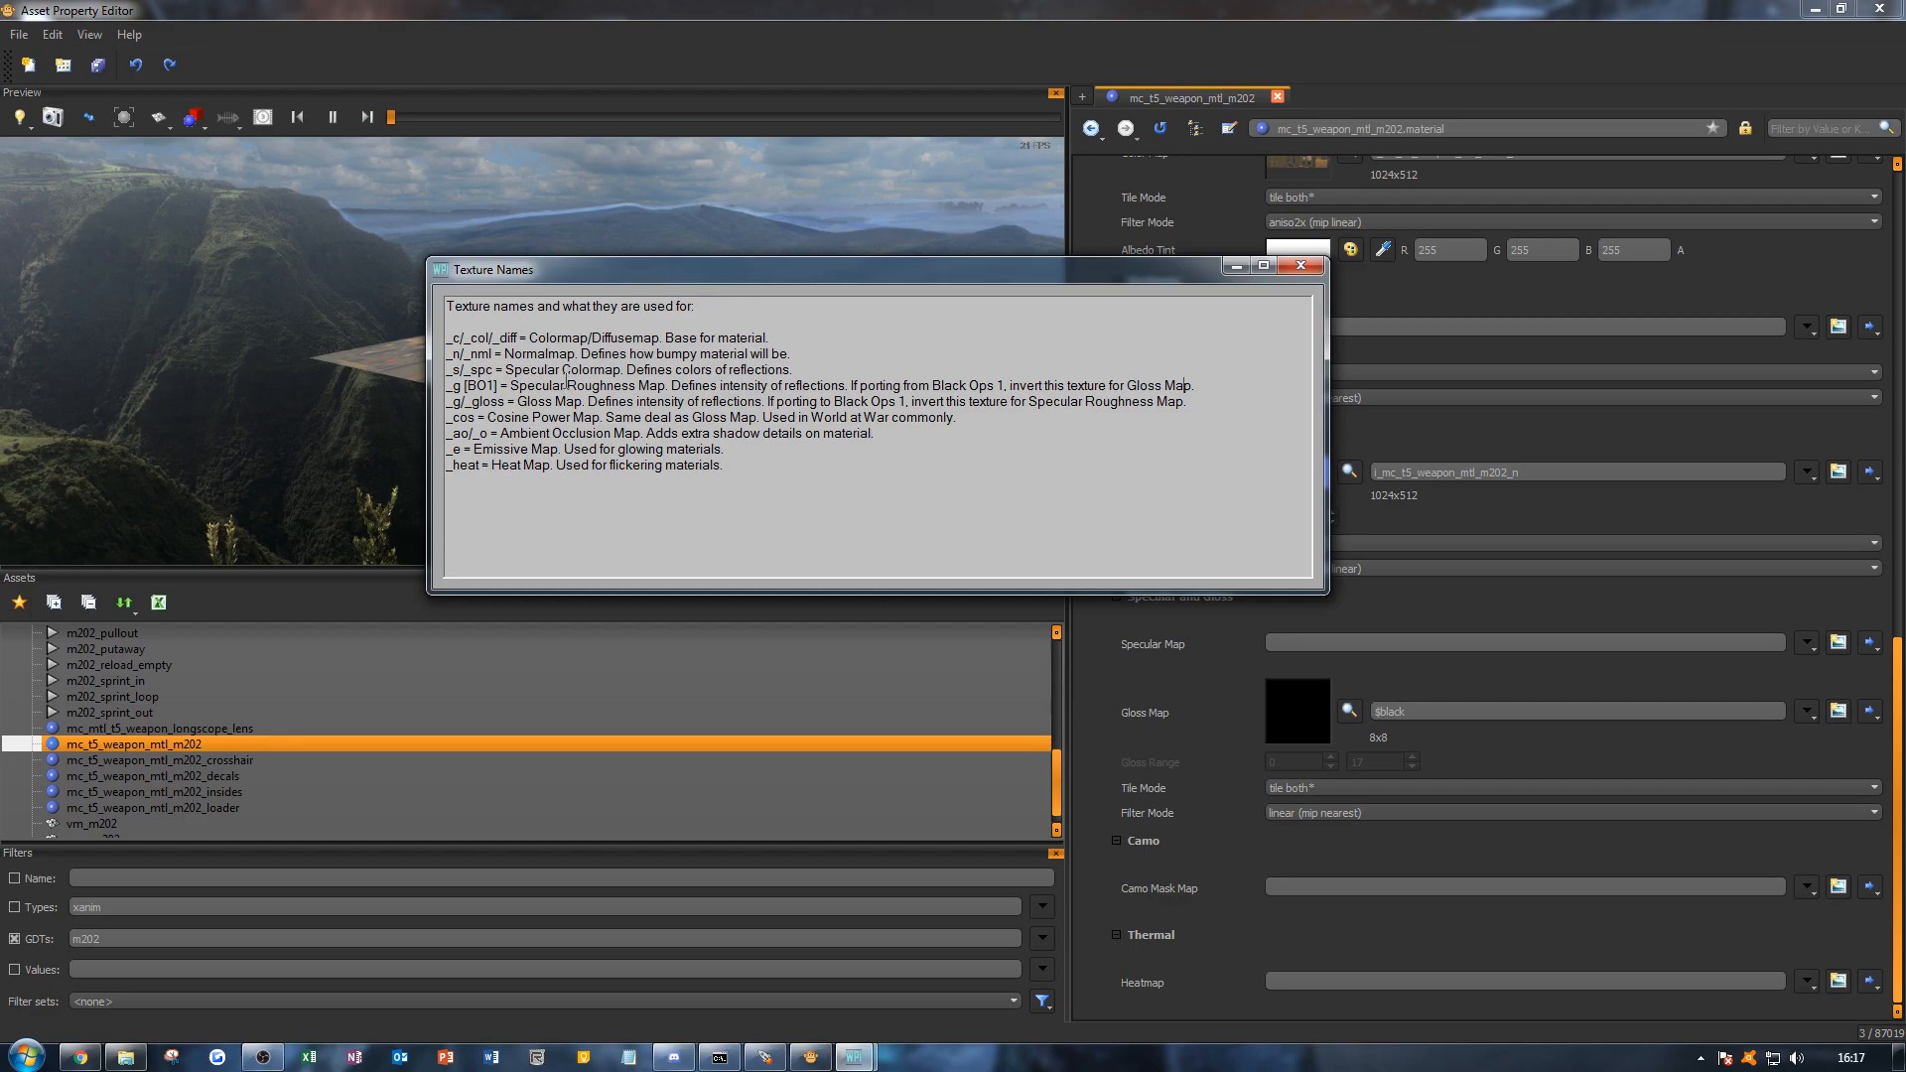
{"action": "left_click", "coordinate": [1235, 266]}
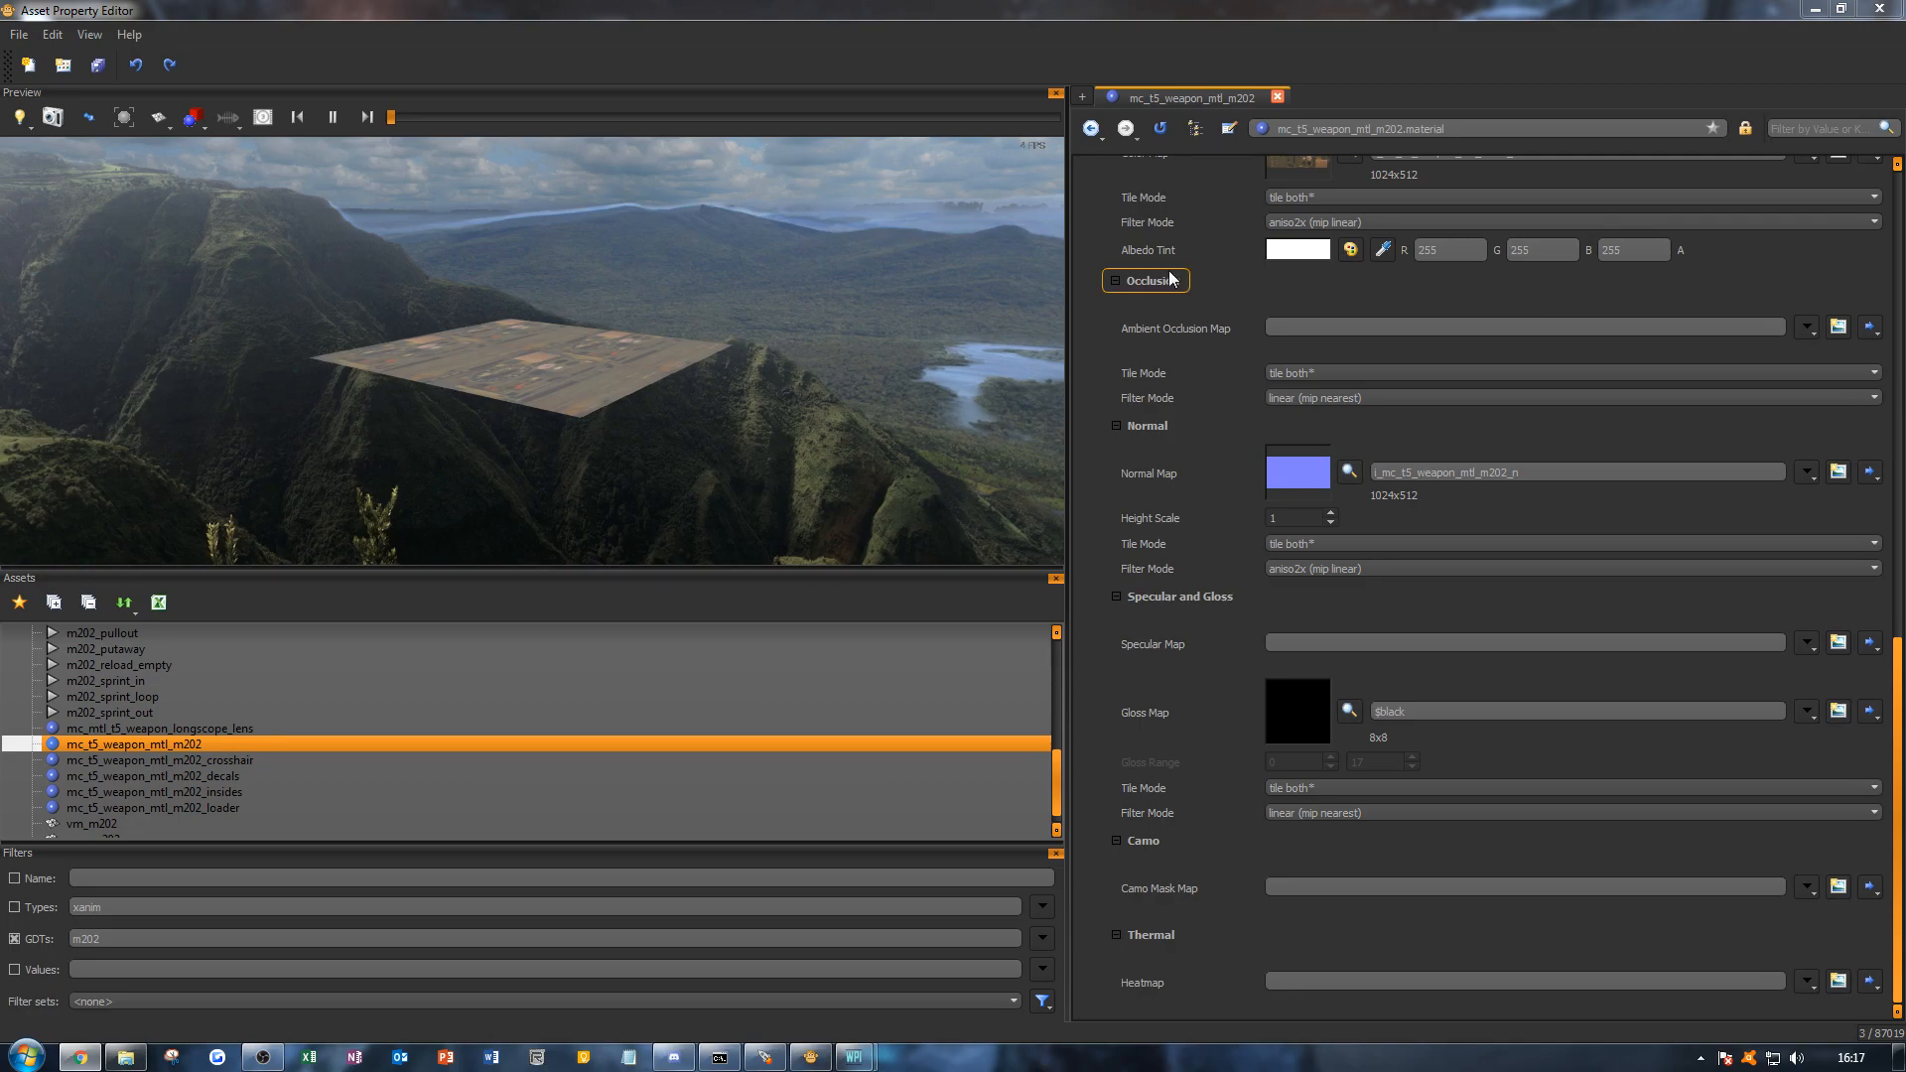
Step: Open the mc_t5_weapon_mtl_m202_decals material, look through the M202 asset list and return to the m202 weapon
{"action": "left_click", "coordinate": [186, 775]}
{"action": "scroll", "coordinate": [180, 776], "scroll_direction": "up", "scroll_amount": 5}
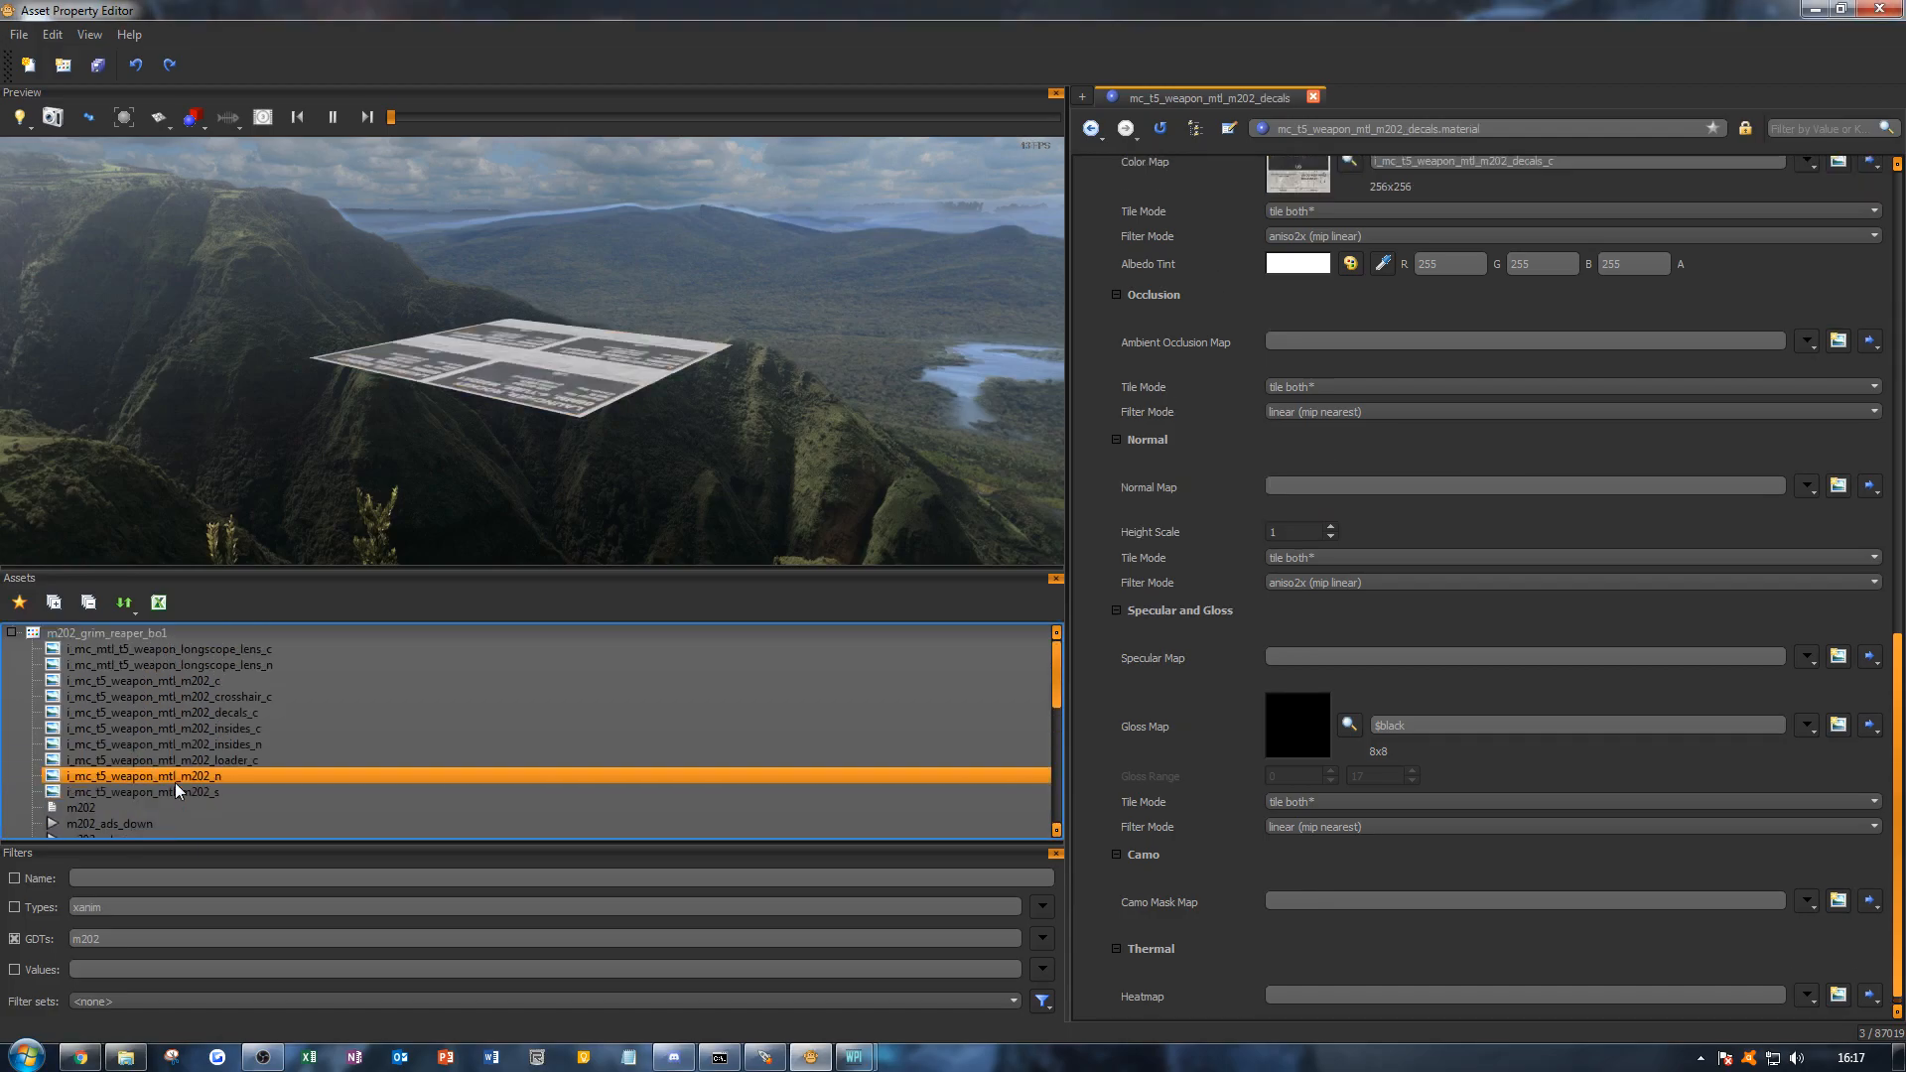
{"action": "scroll", "coordinate": [107, 680], "scroll_direction": "down", "scroll_amount": 5}
{"action": "scroll", "coordinate": [108, 731], "scroll_direction": "down", "scroll_amount": 1}
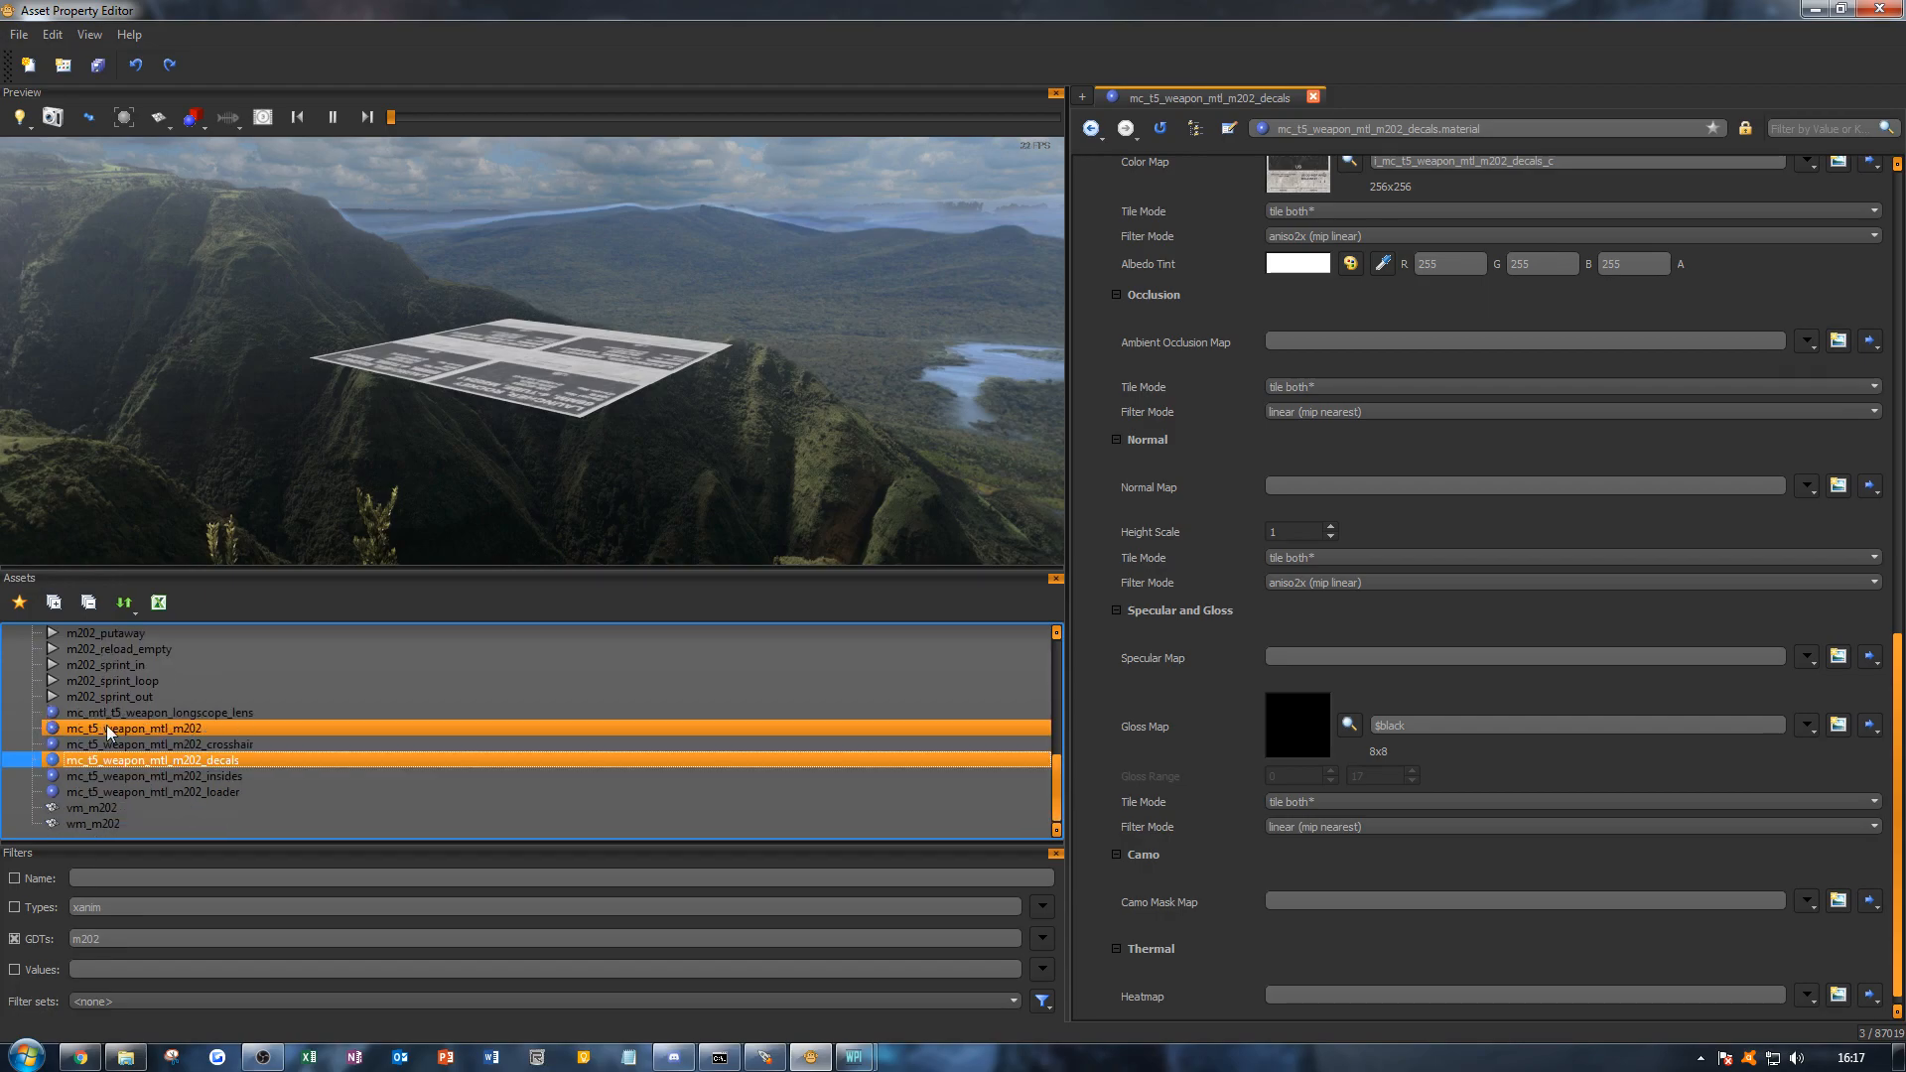
{"action": "scroll", "coordinate": [108, 732], "scroll_direction": "up", "scroll_amount": 6}
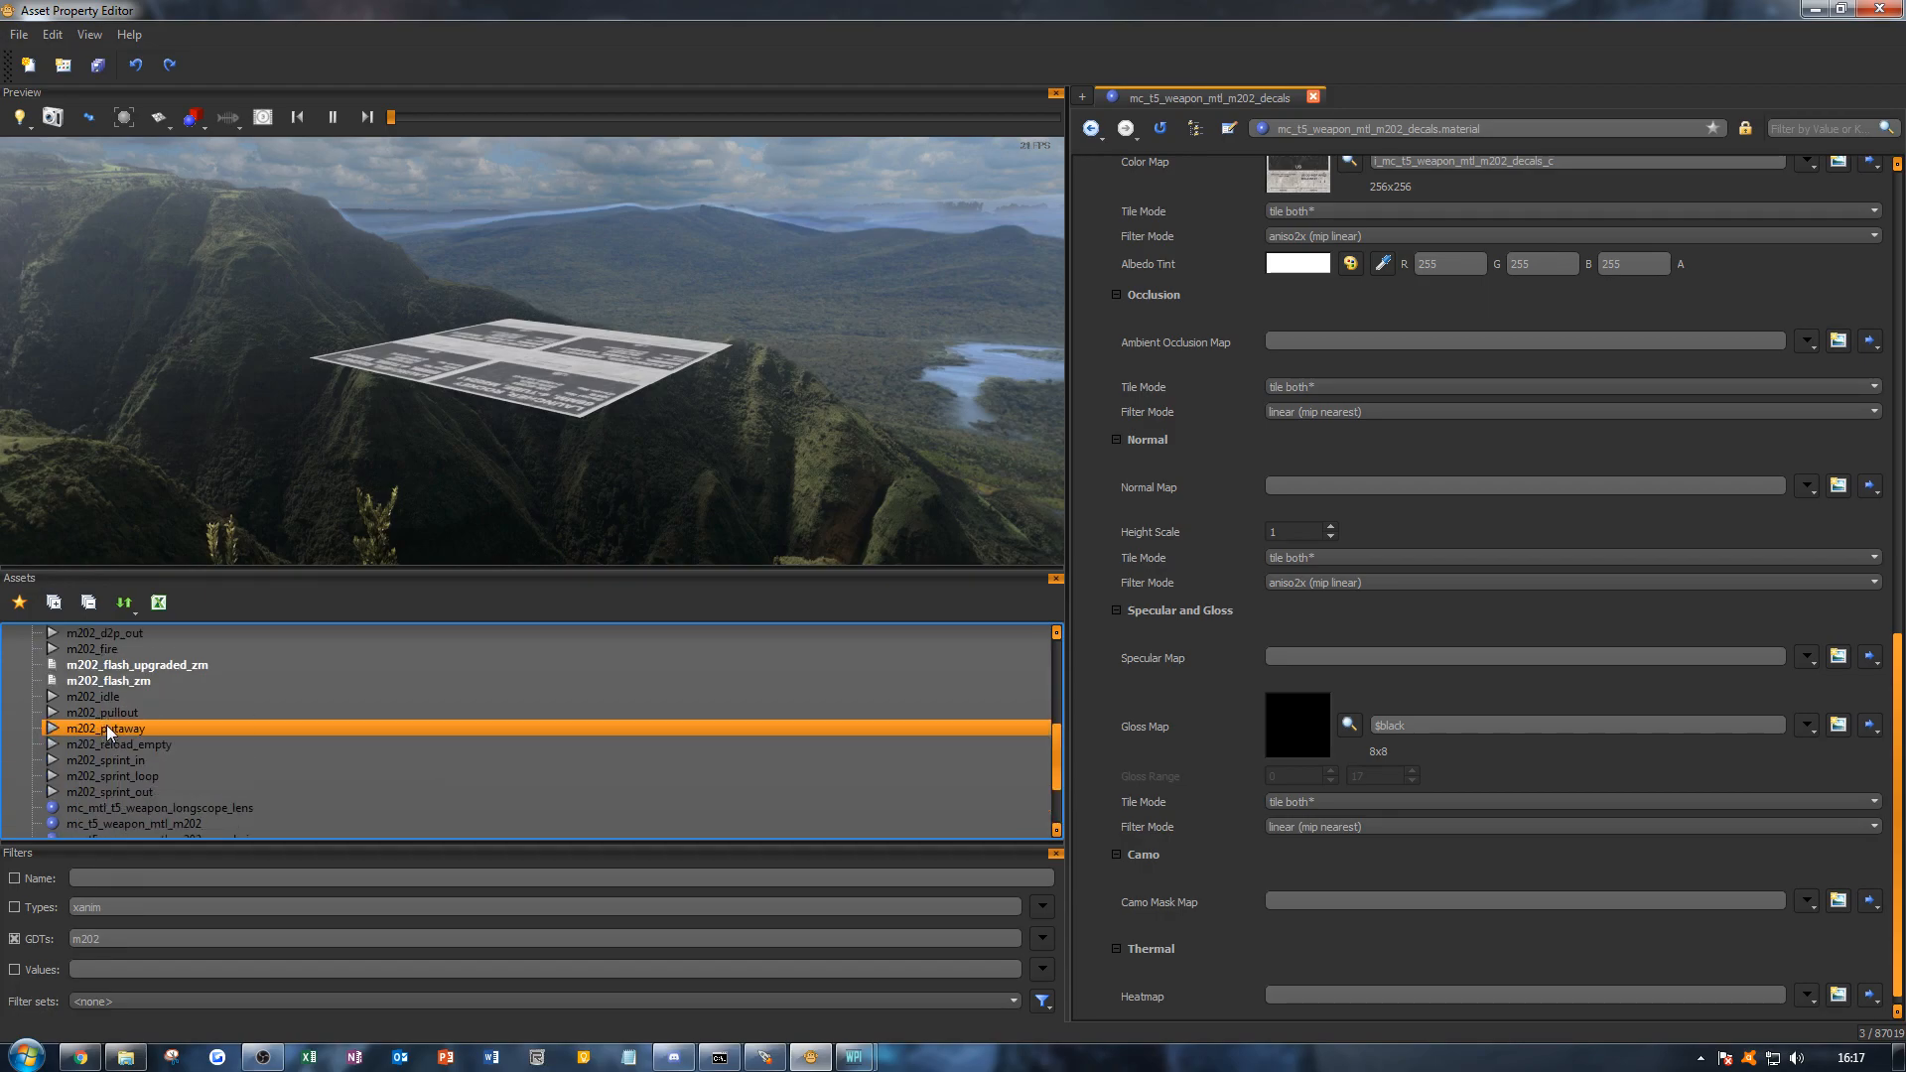
{"action": "scroll", "coordinate": [129, 695], "scroll_direction": "up", "scroll_amount": 10}
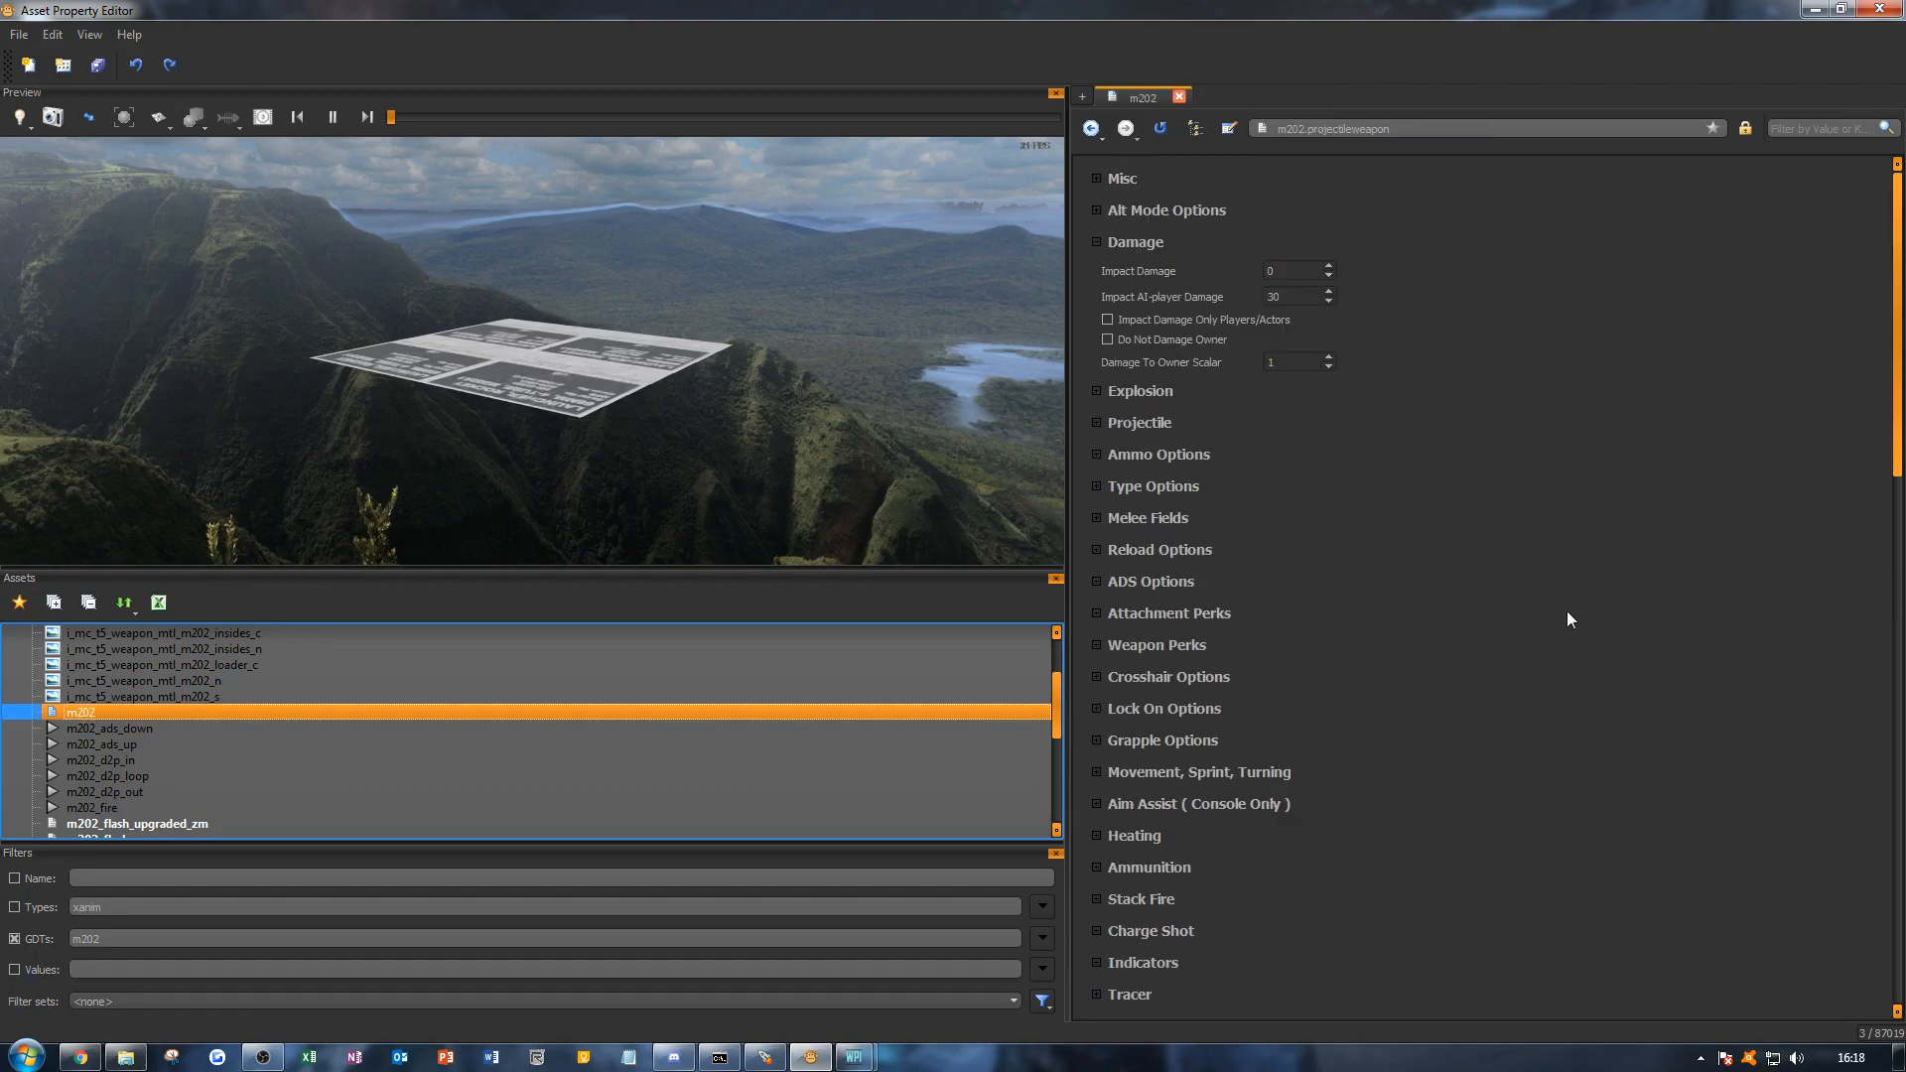
Step: Set the m202 weapon's Impact Damage to 1000 and save the asset
{"action": "double_click", "coordinate": [1275, 270]}
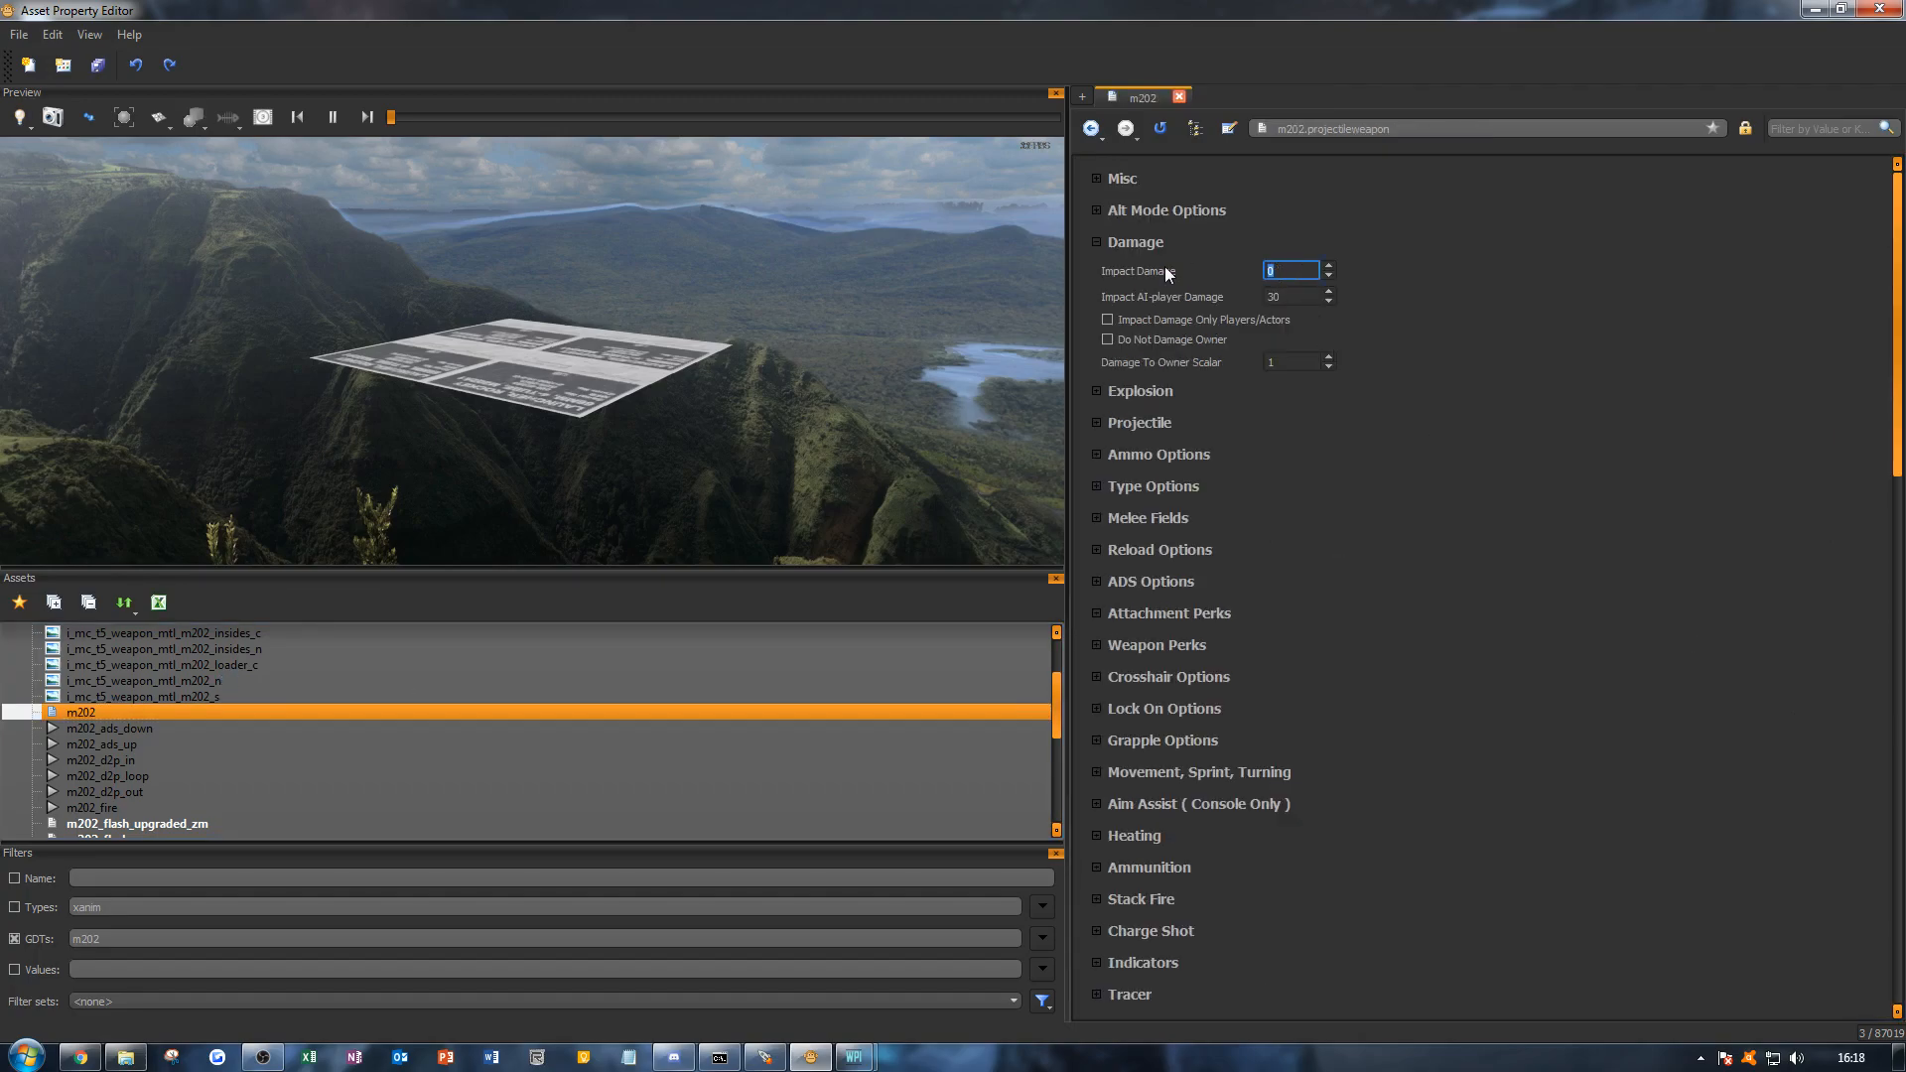
{"action": "type", "text": "1000"}
{"action": "key", "text": "Return"}
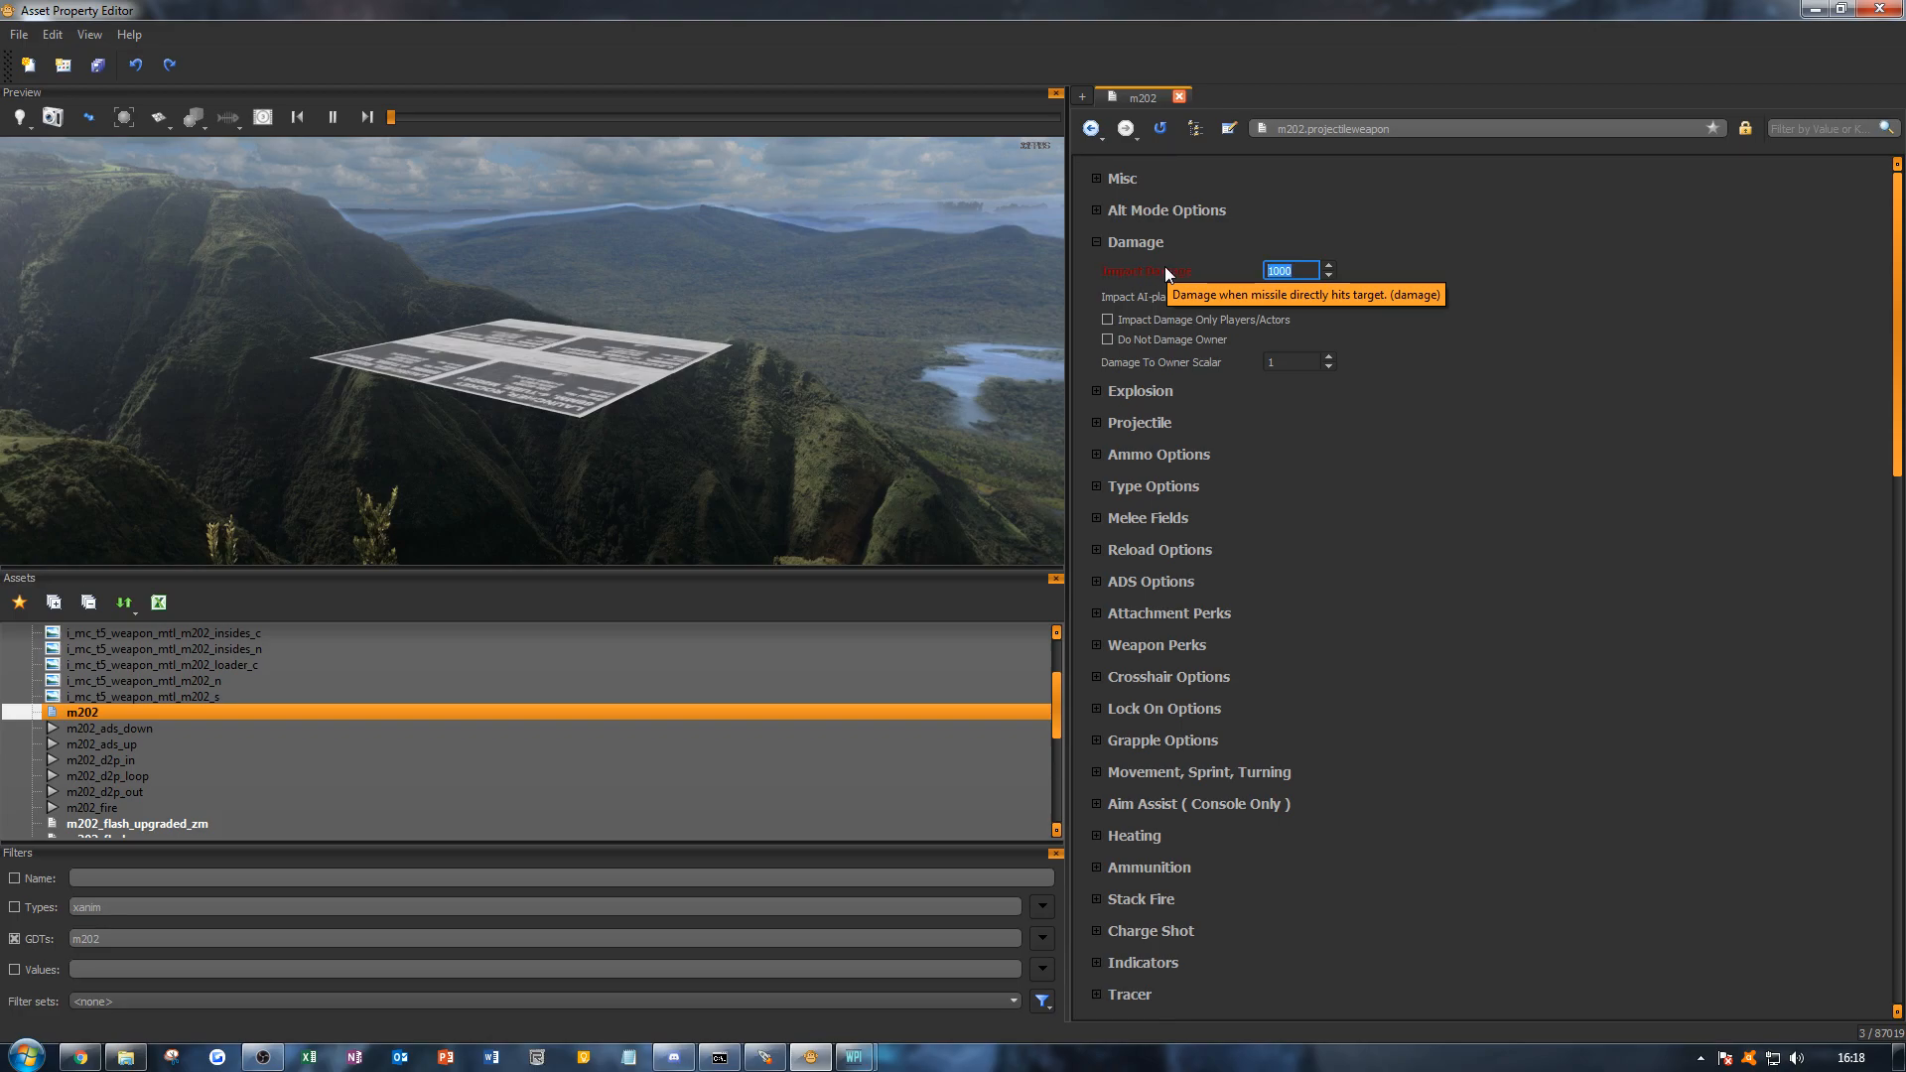
{"action": "left_click", "coordinate": [1530, 250]}
{"action": "key", "text": "ctrl+s"}
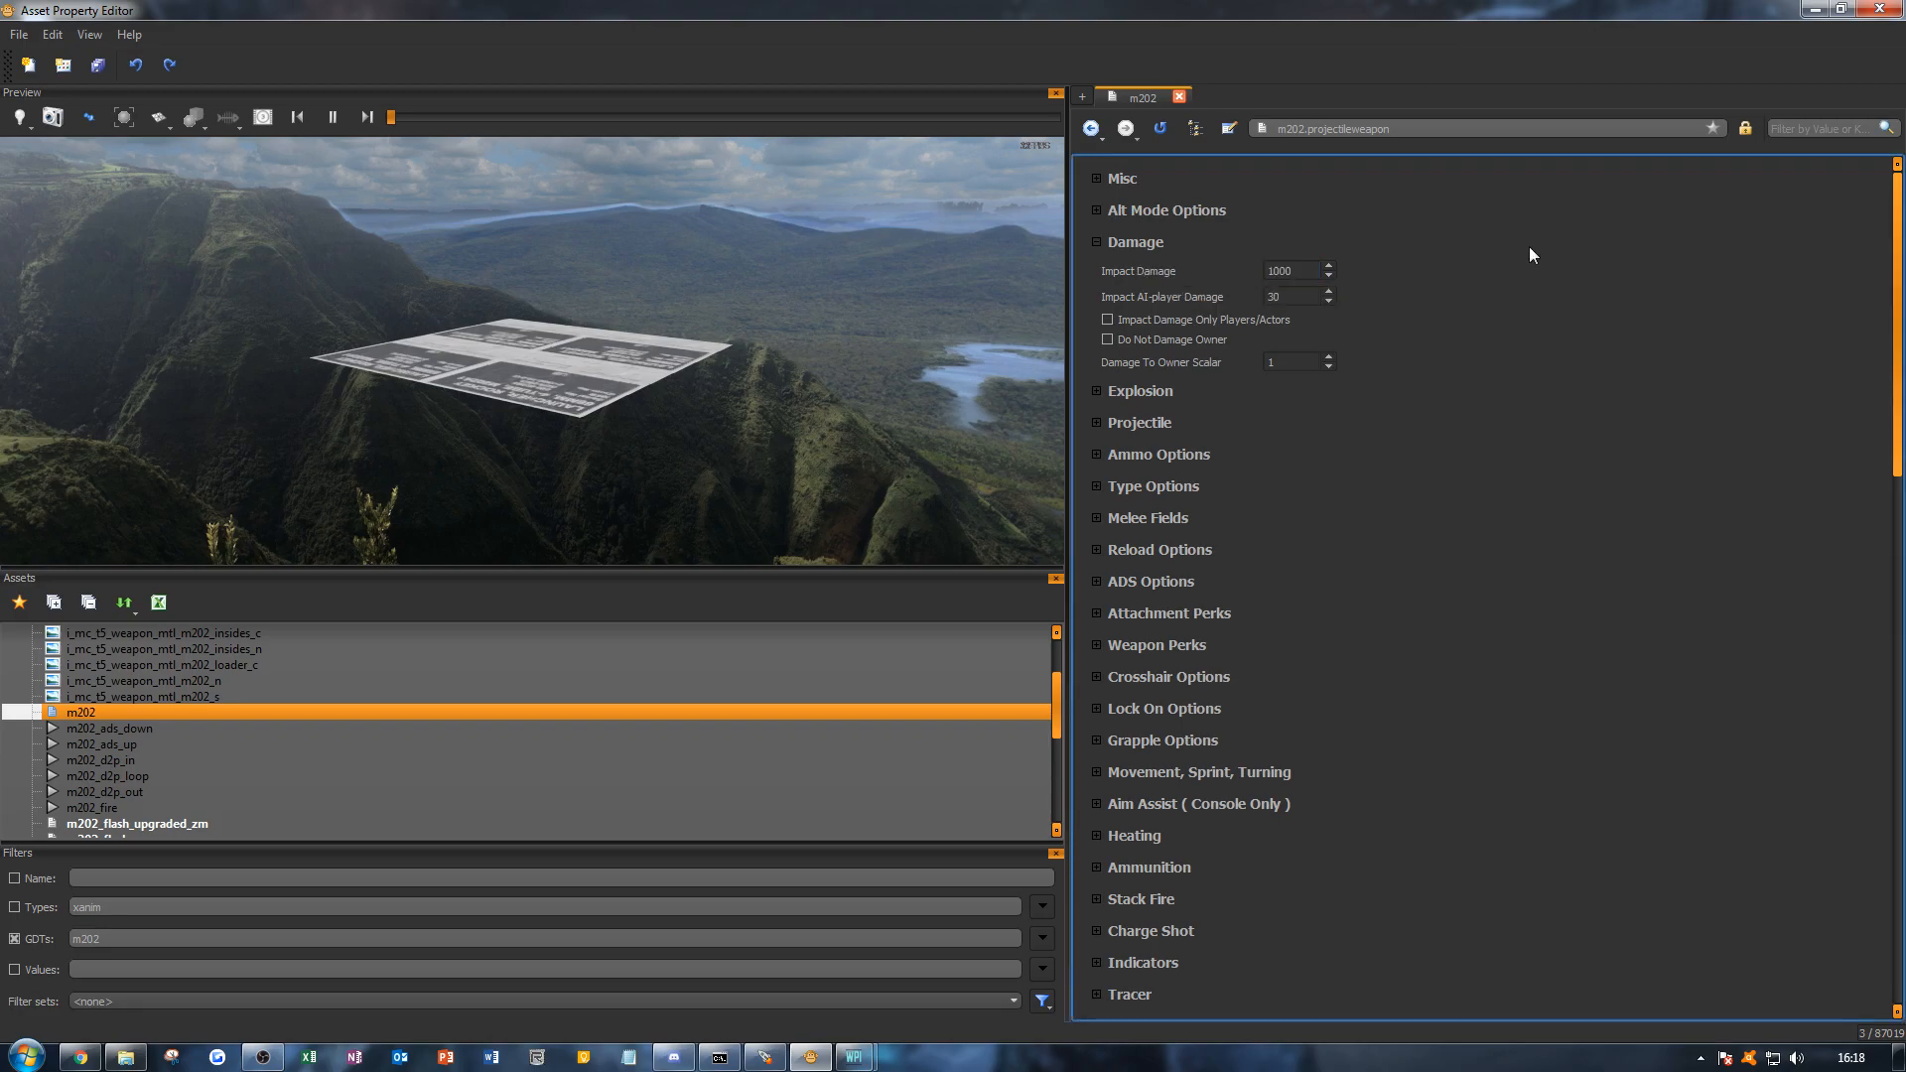
Step: Set the m202 weapon's Impact AI-player Damage to 1000
{"action": "left_click", "coordinate": [1284, 294]}
{"action": "left_click", "coordinate": [1202, 298]}
{"action": "left_click", "coordinate": [1283, 296]}
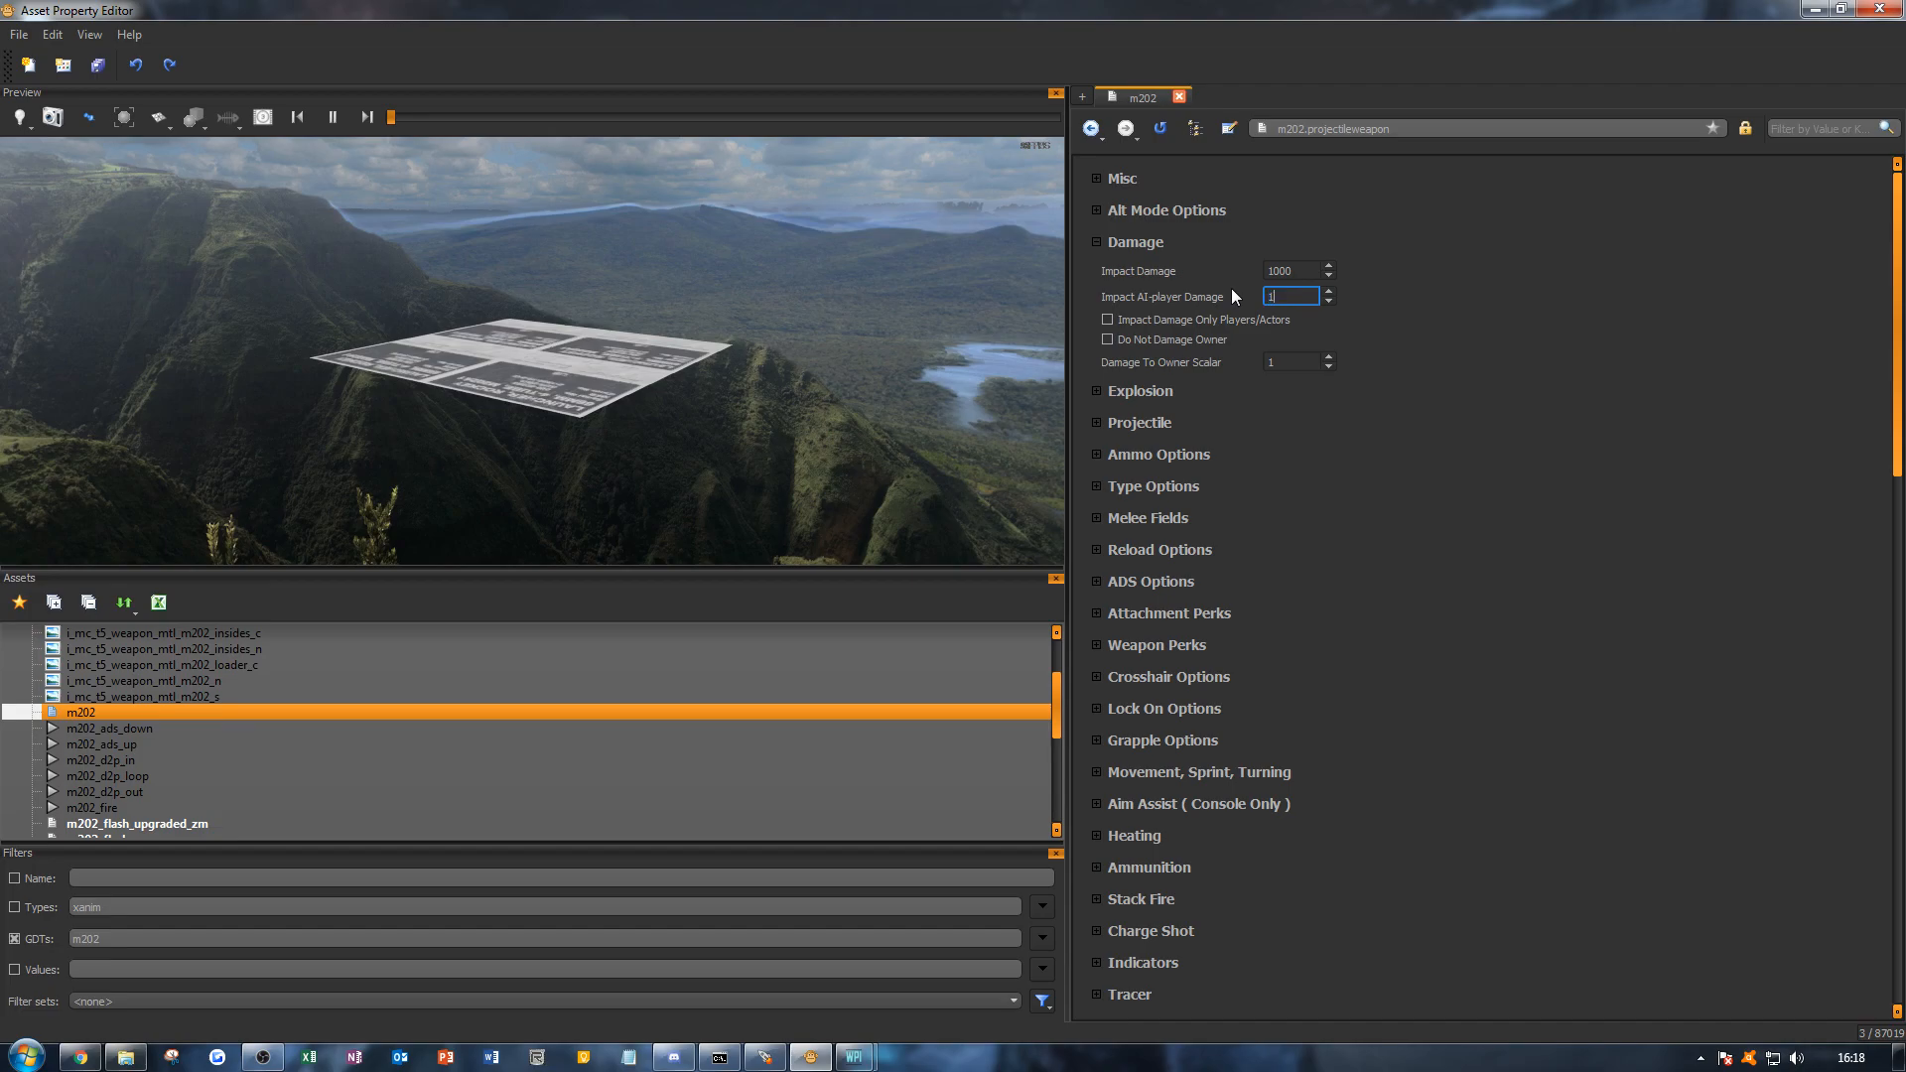
{"action": "type", "text": "1000"}
{"action": "left_click", "coordinate": [1663, 288]}
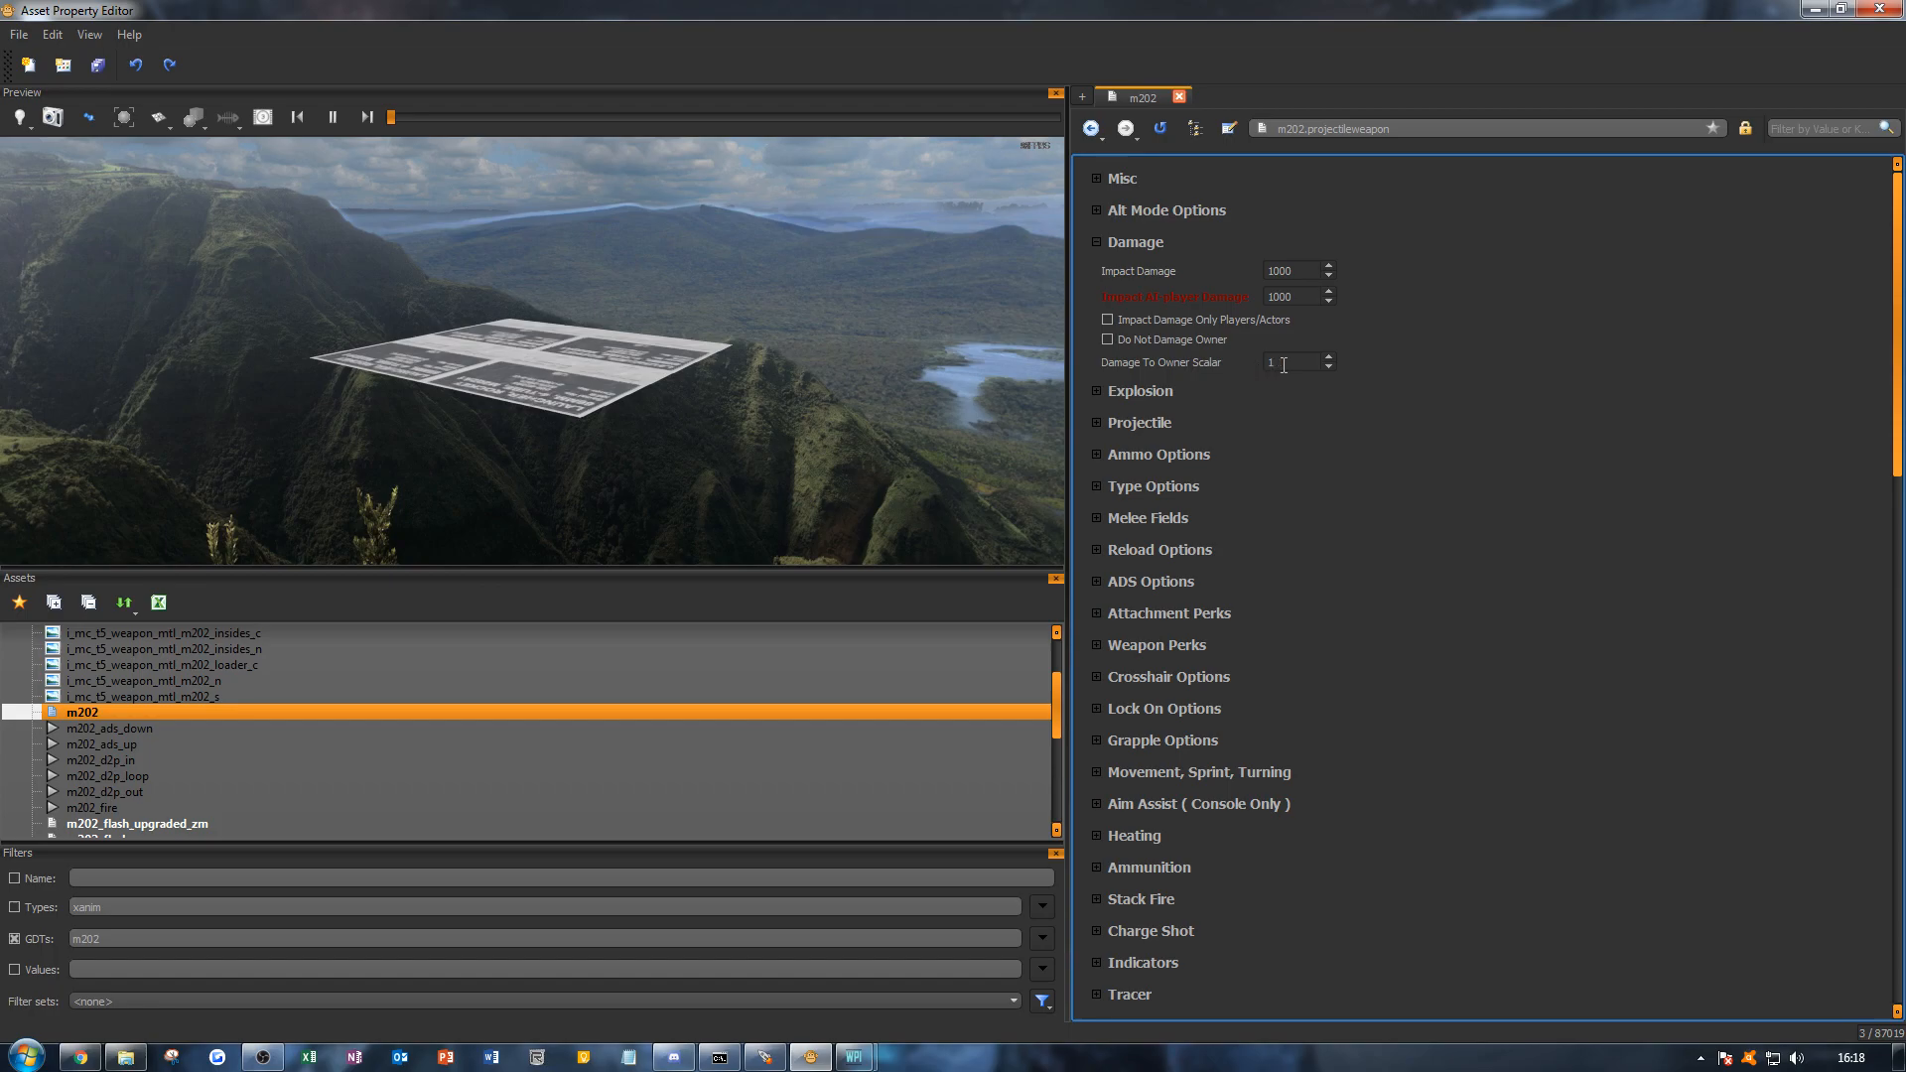
Step: Set Damage To Owner Scalar to 0.05, then collapse the Damage section and expand Explosion
{"action": "left_click_drag", "start_coordinate": [1283, 365], "coordinate": [1265, 364]}
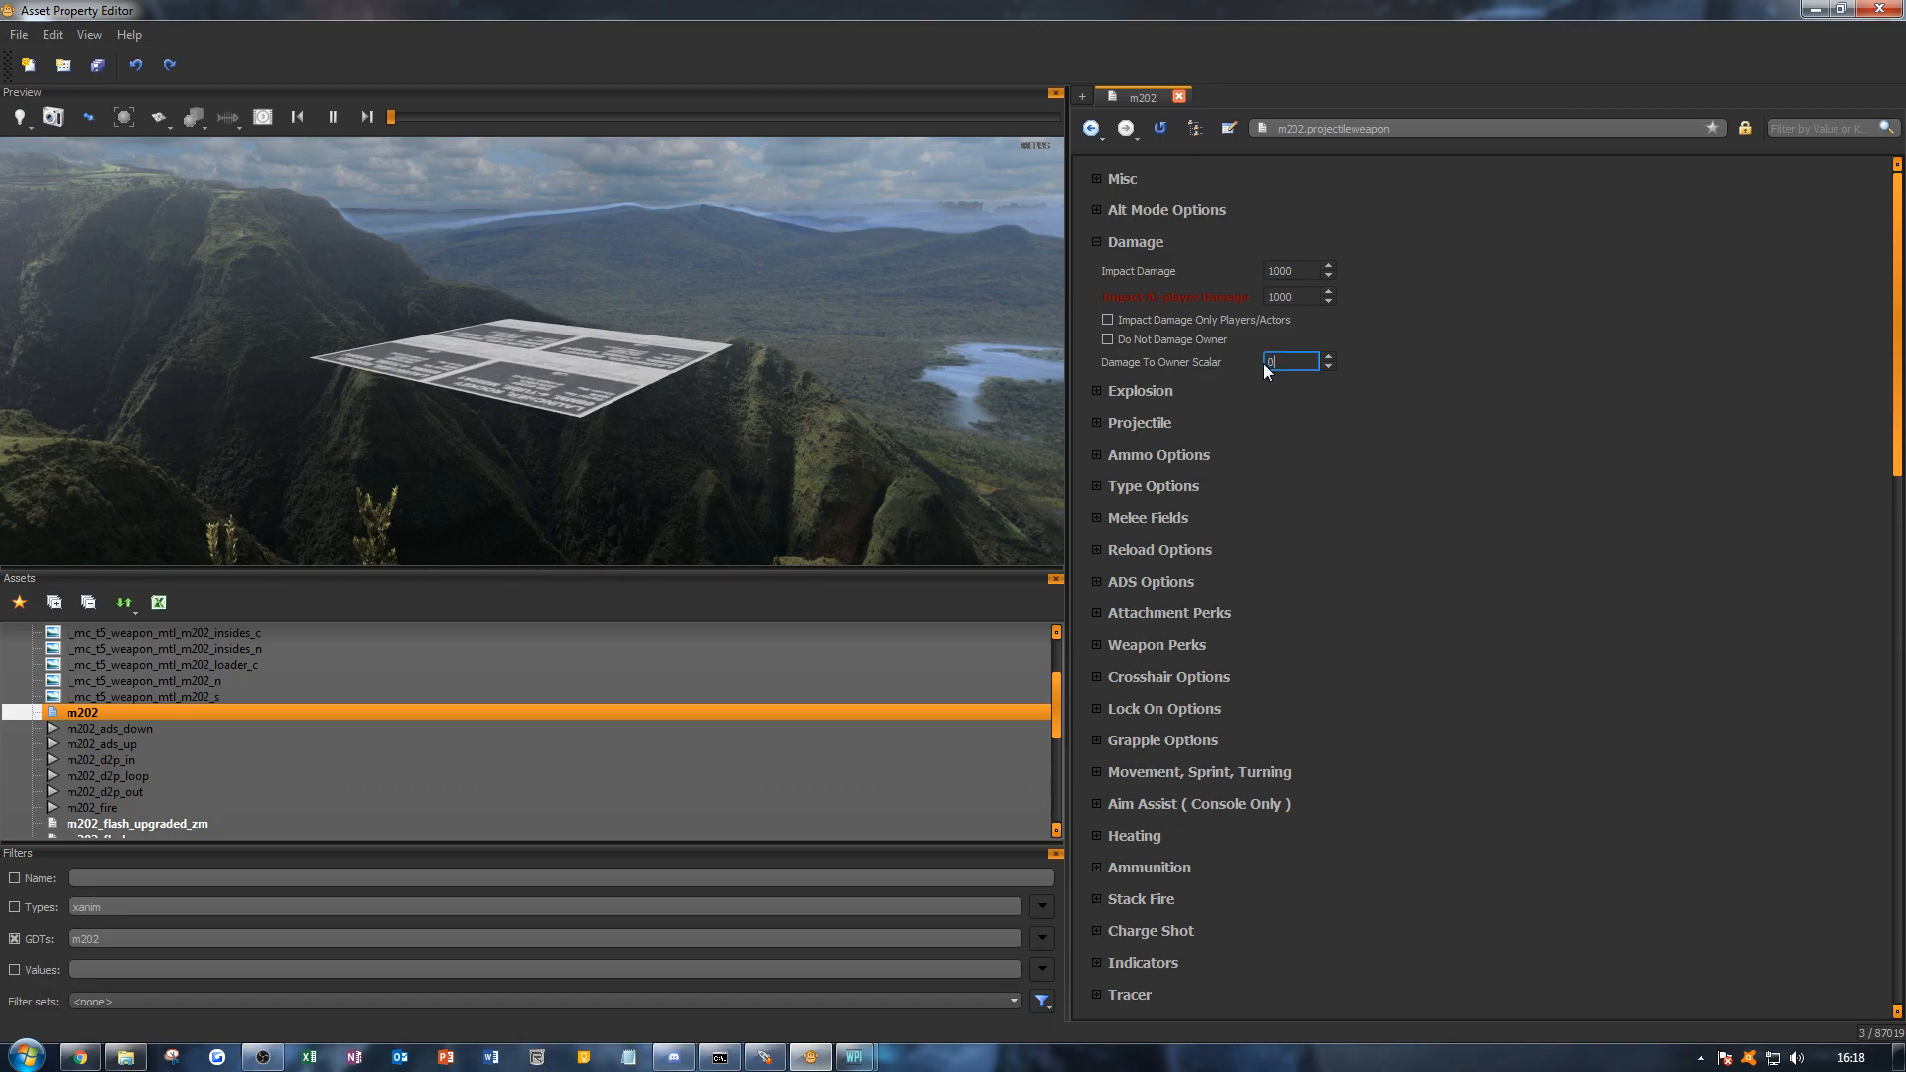
{"action": "type", "text": "5"}
{"action": "left_click", "coordinate": [1557, 343]}
{"action": "left_click", "coordinate": [1310, 394]}
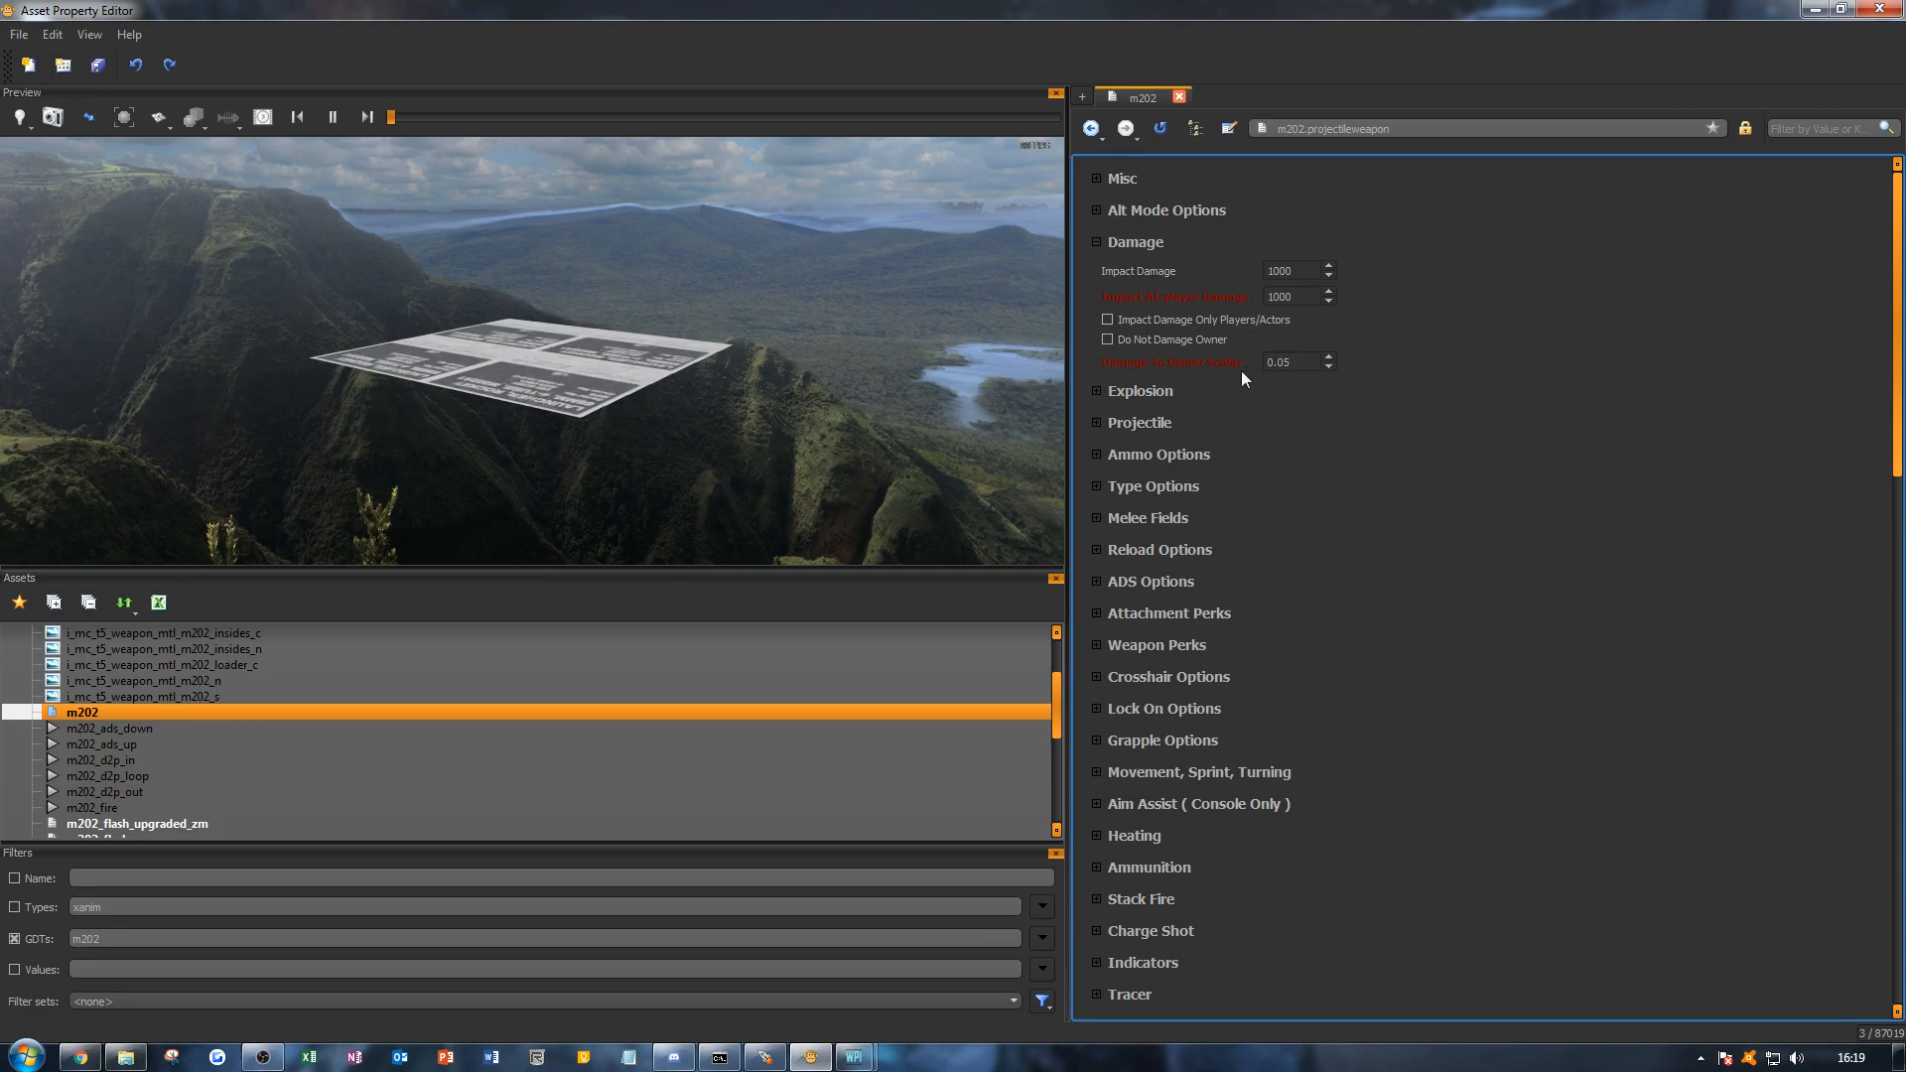
{"action": "left_click", "coordinate": [1141, 244]}
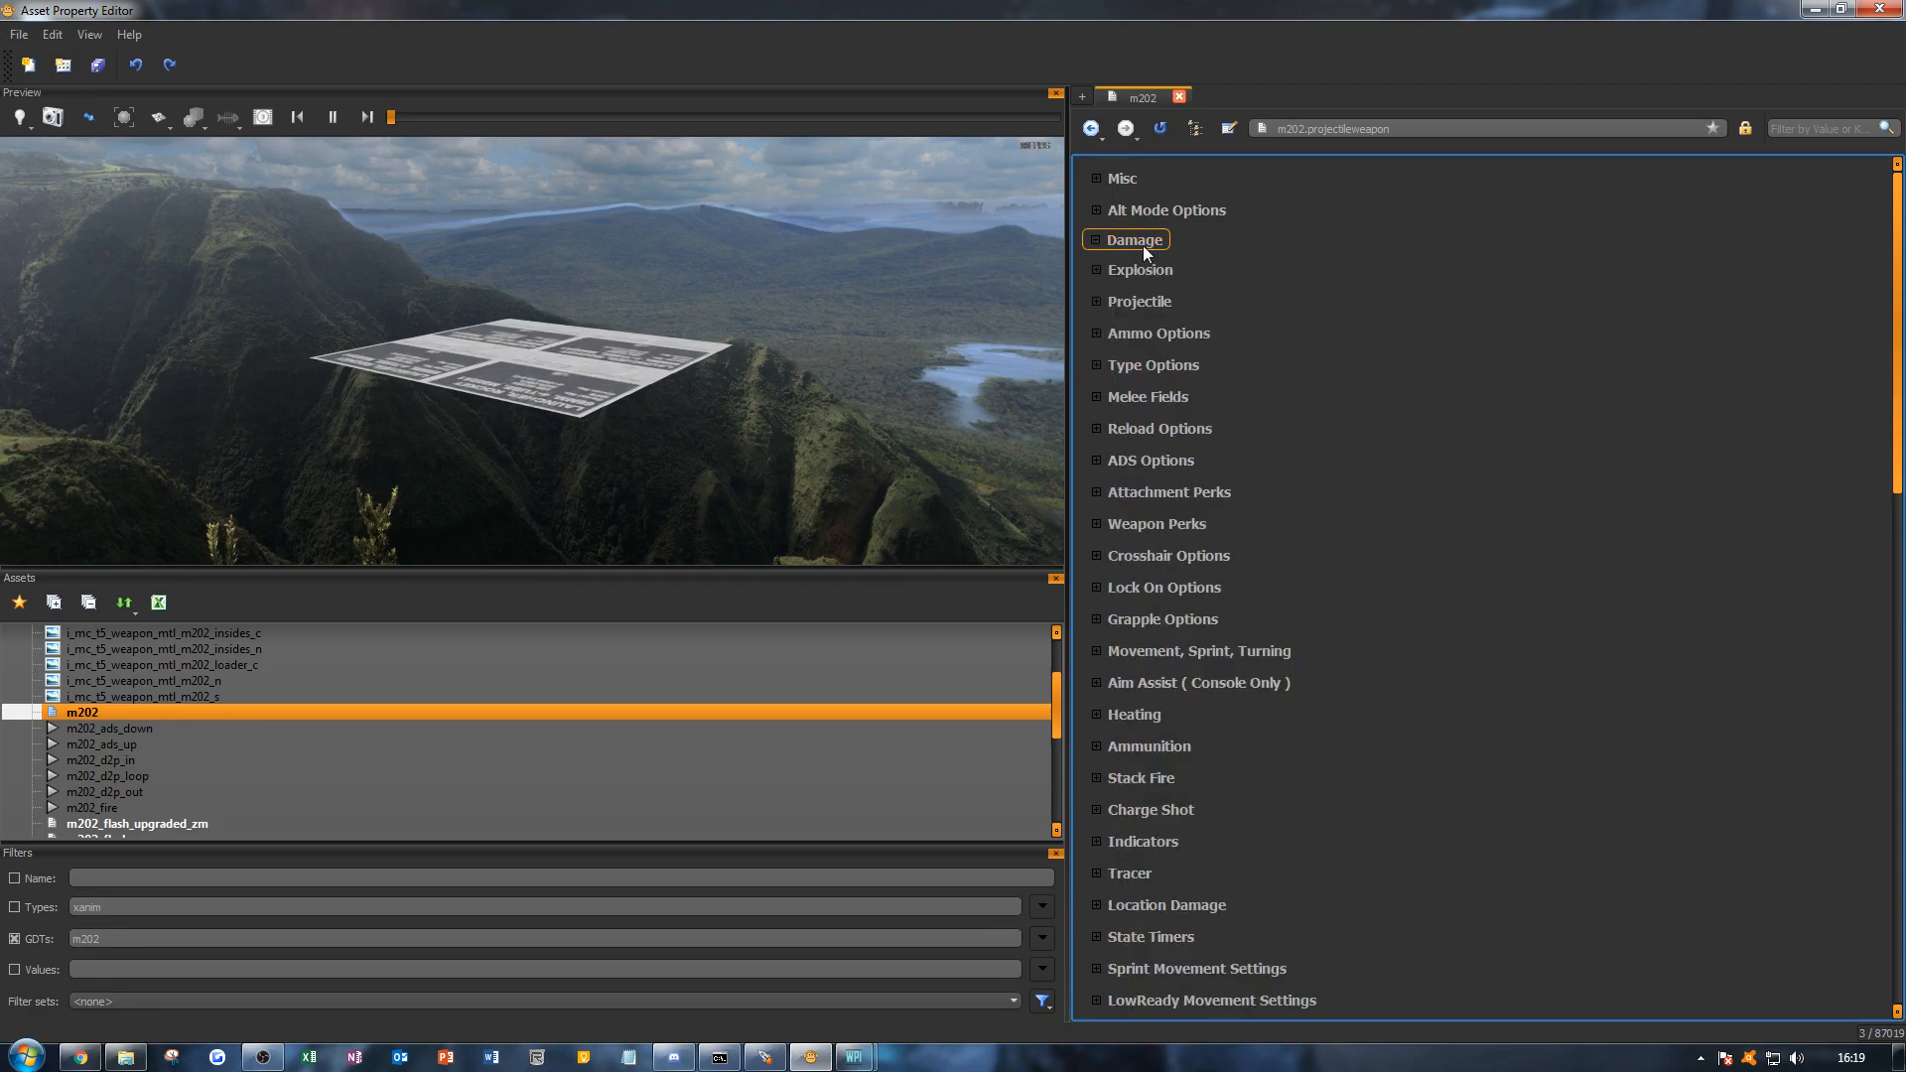
{"action": "left_click", "coordinate": [1139, 269]}
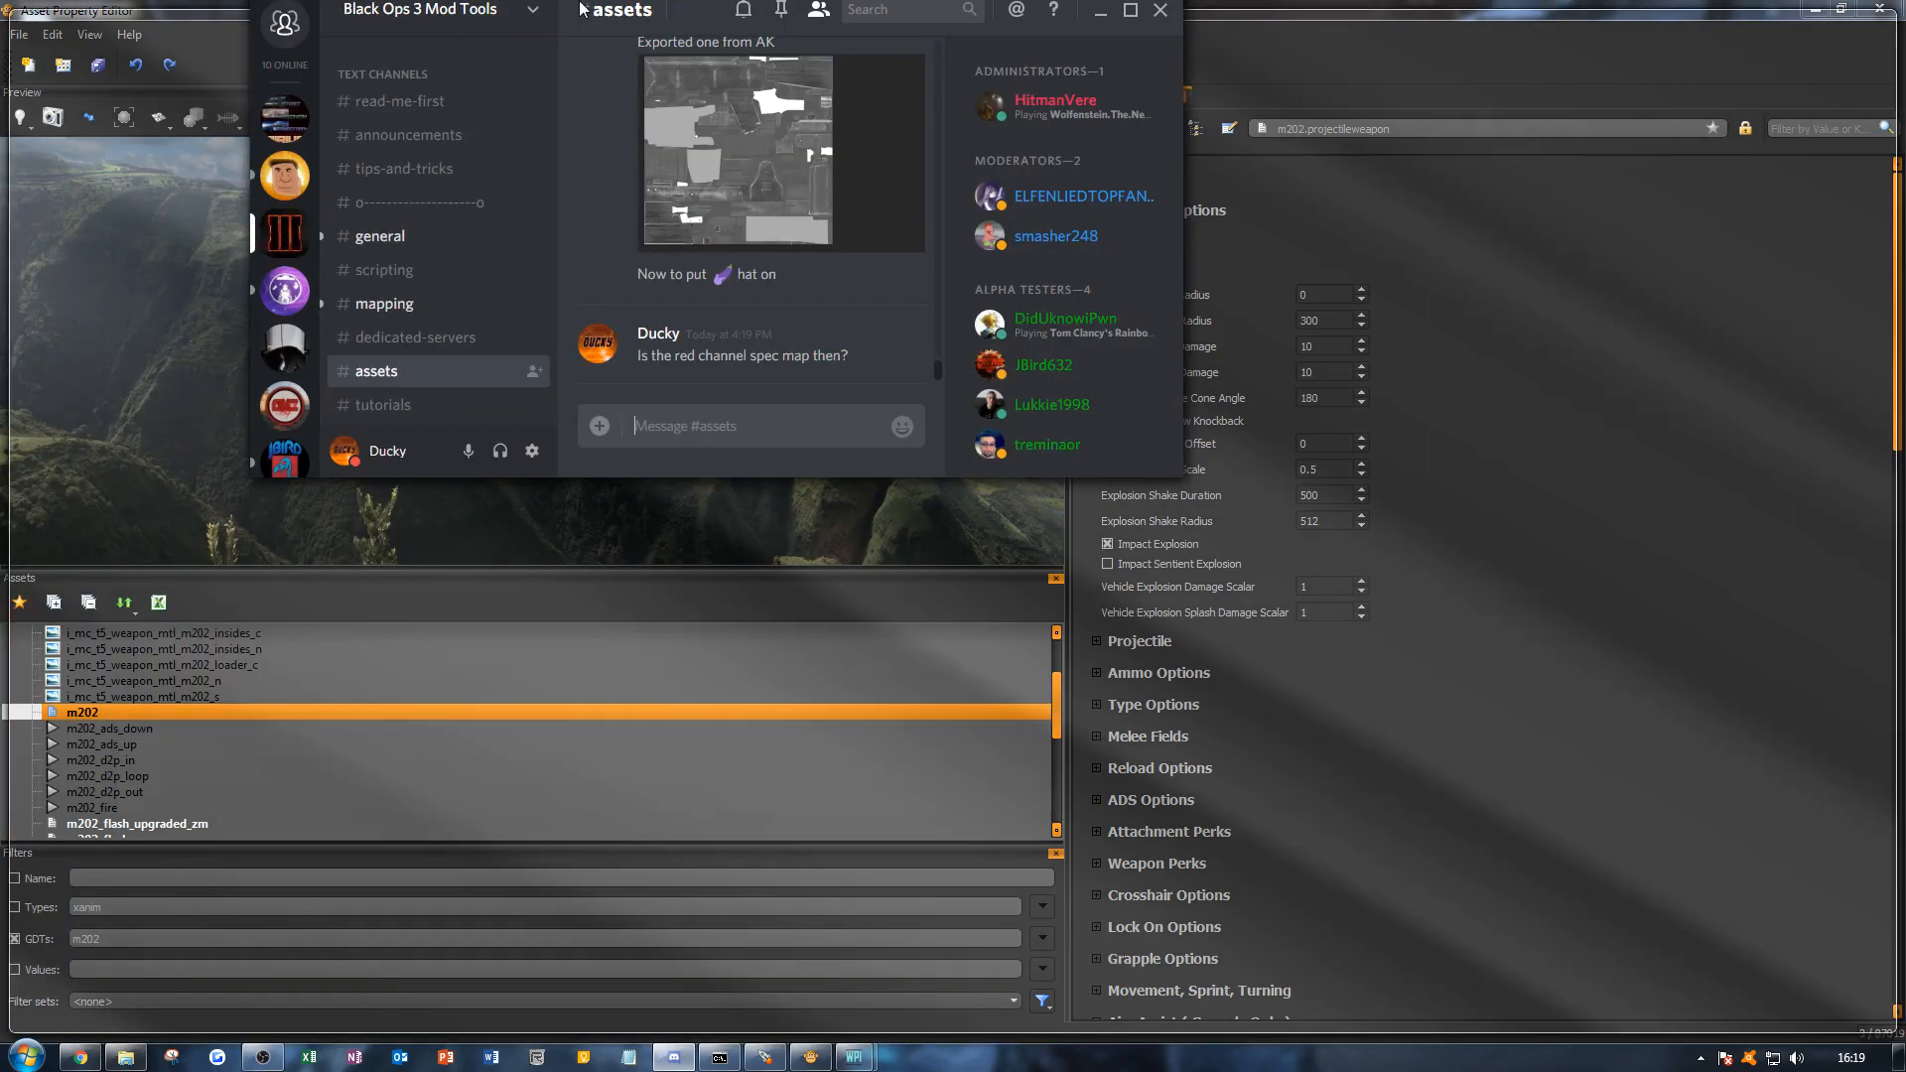
Step: Switch to Discord and enlarge the exported AK texture image in the assets channel to view its red channel
{"action": "left_click_drag", "start_coordinate": [579, 2], "coordinate": [578, 0]}
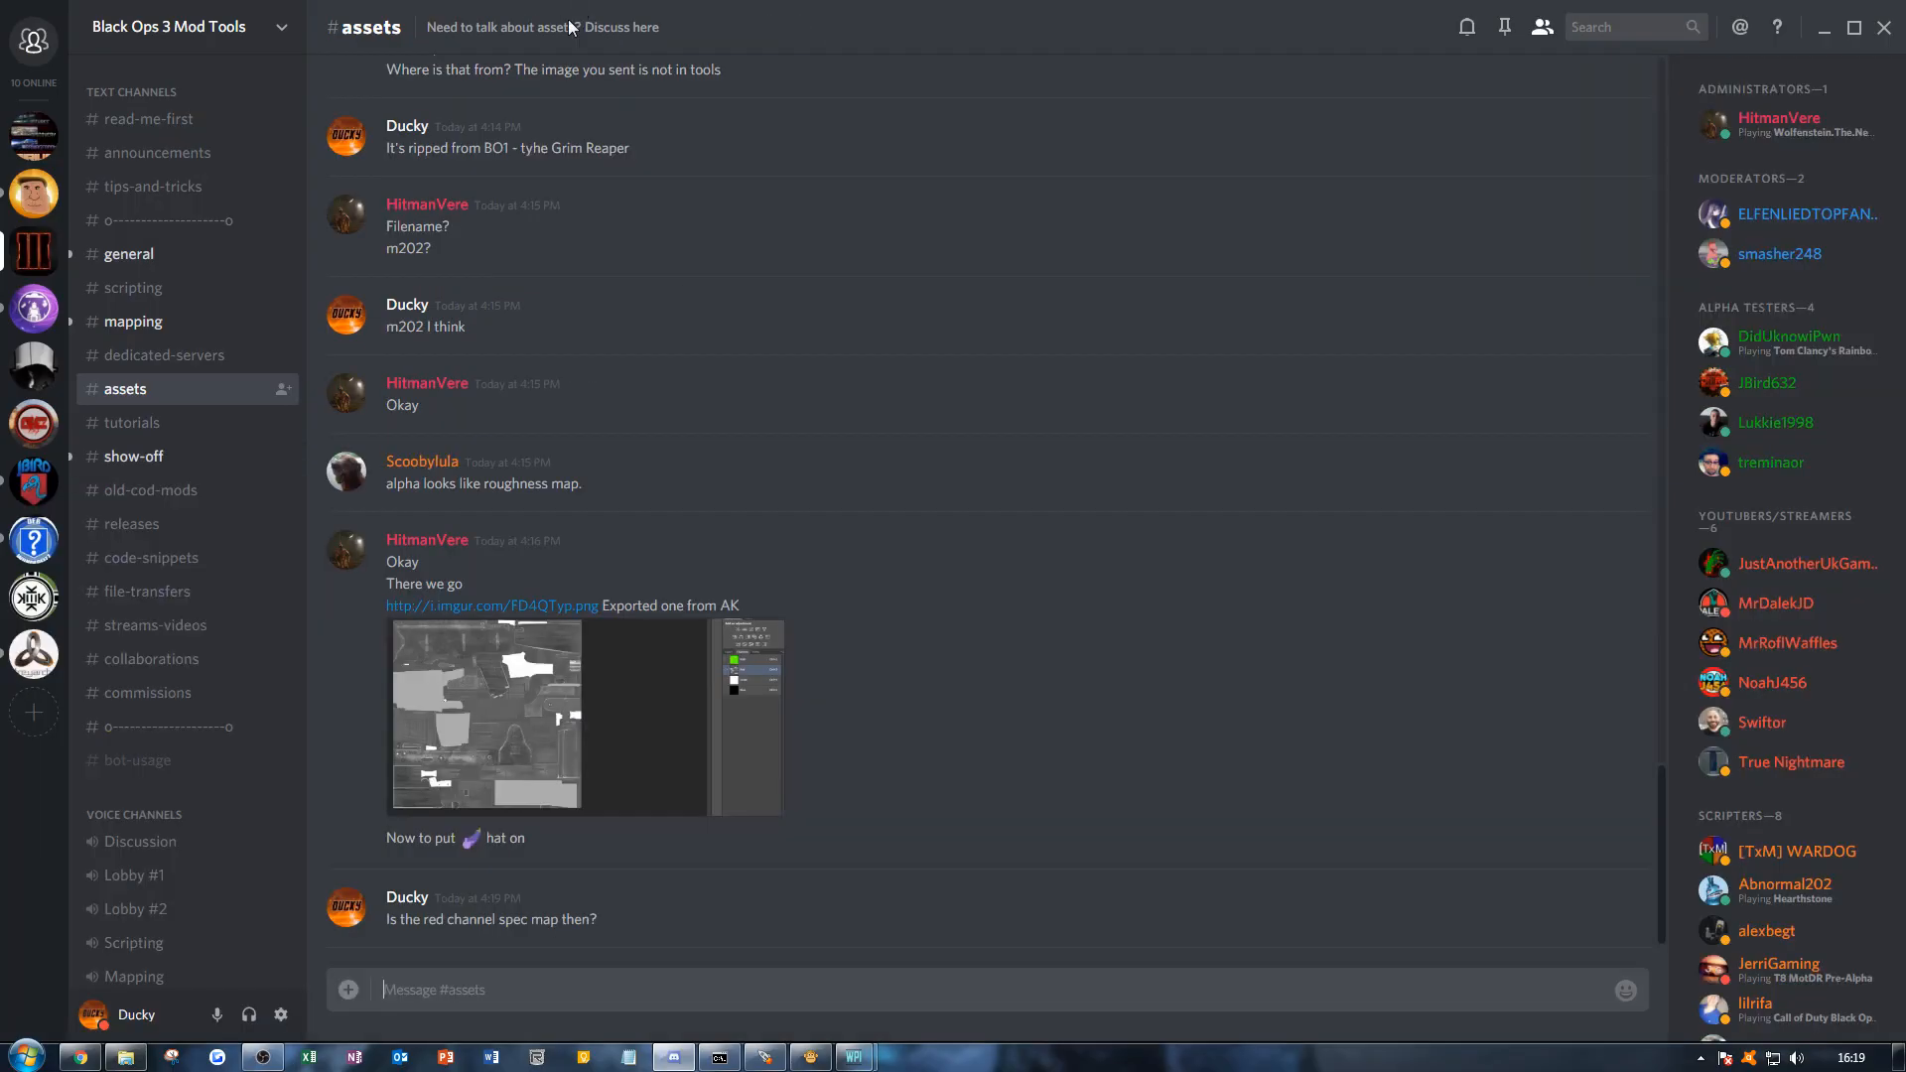
{"action": "left_click", "coordinate": [651, 713]}
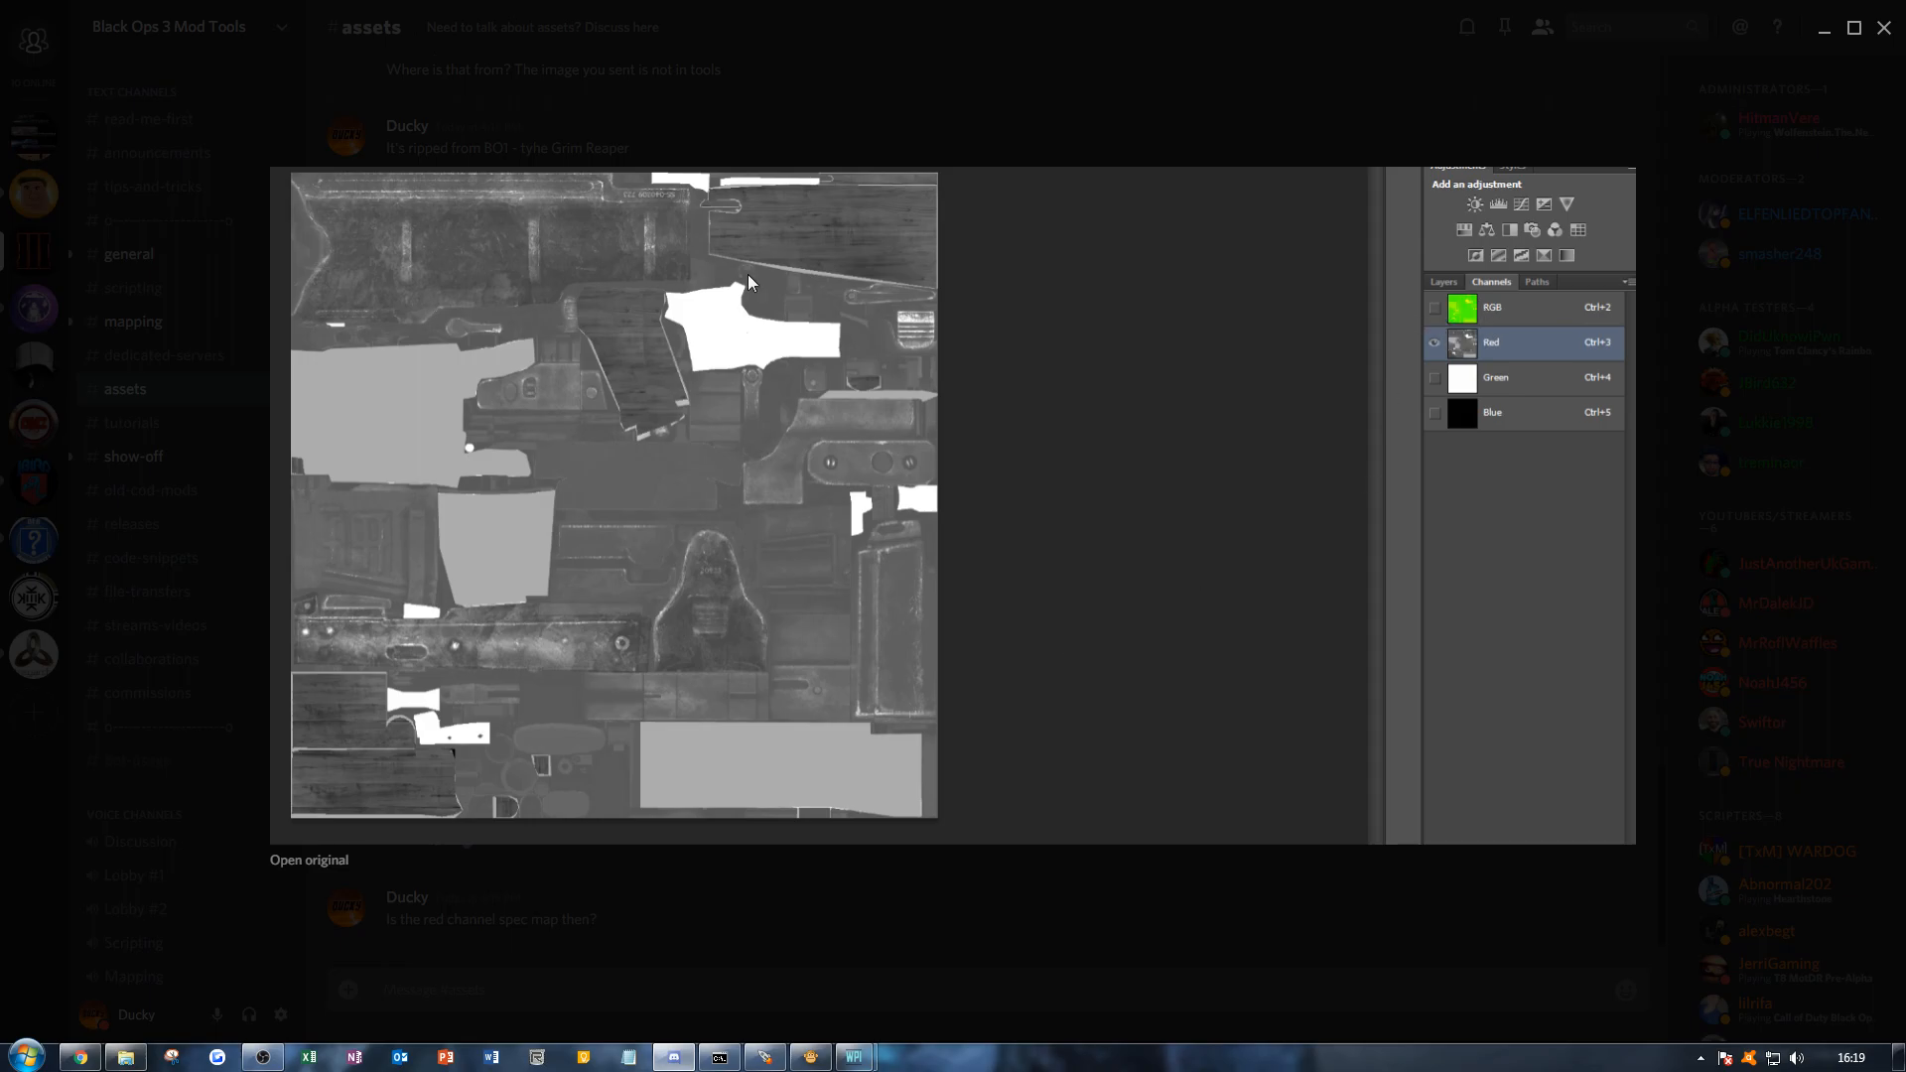
Step: Close the enlarged texture image and switch from Discord back to the m202 asset in Asset Property Editor
{"action": "left_click", "coordinate": [947, 84]}
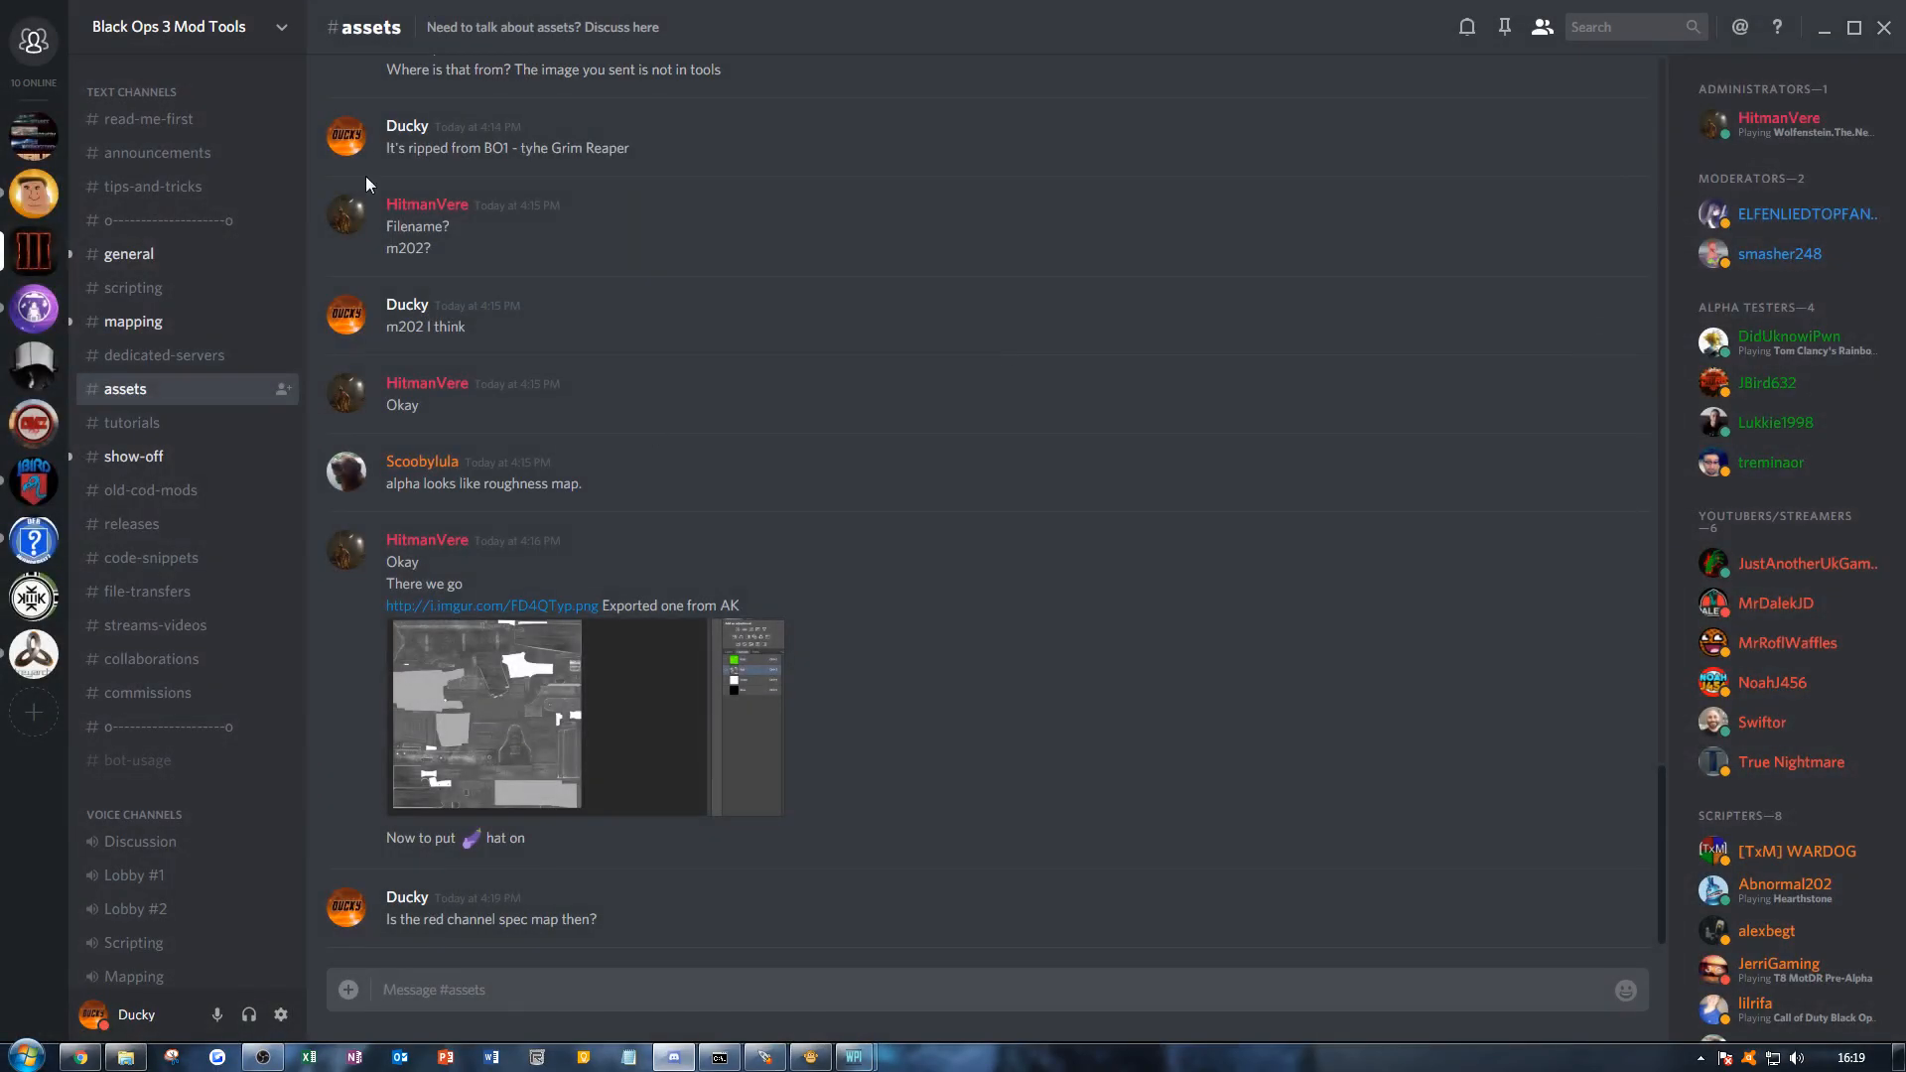
{"action": "left_click_drag", "start_coordinate": [319, 25], "coordinate": [0, 129]}
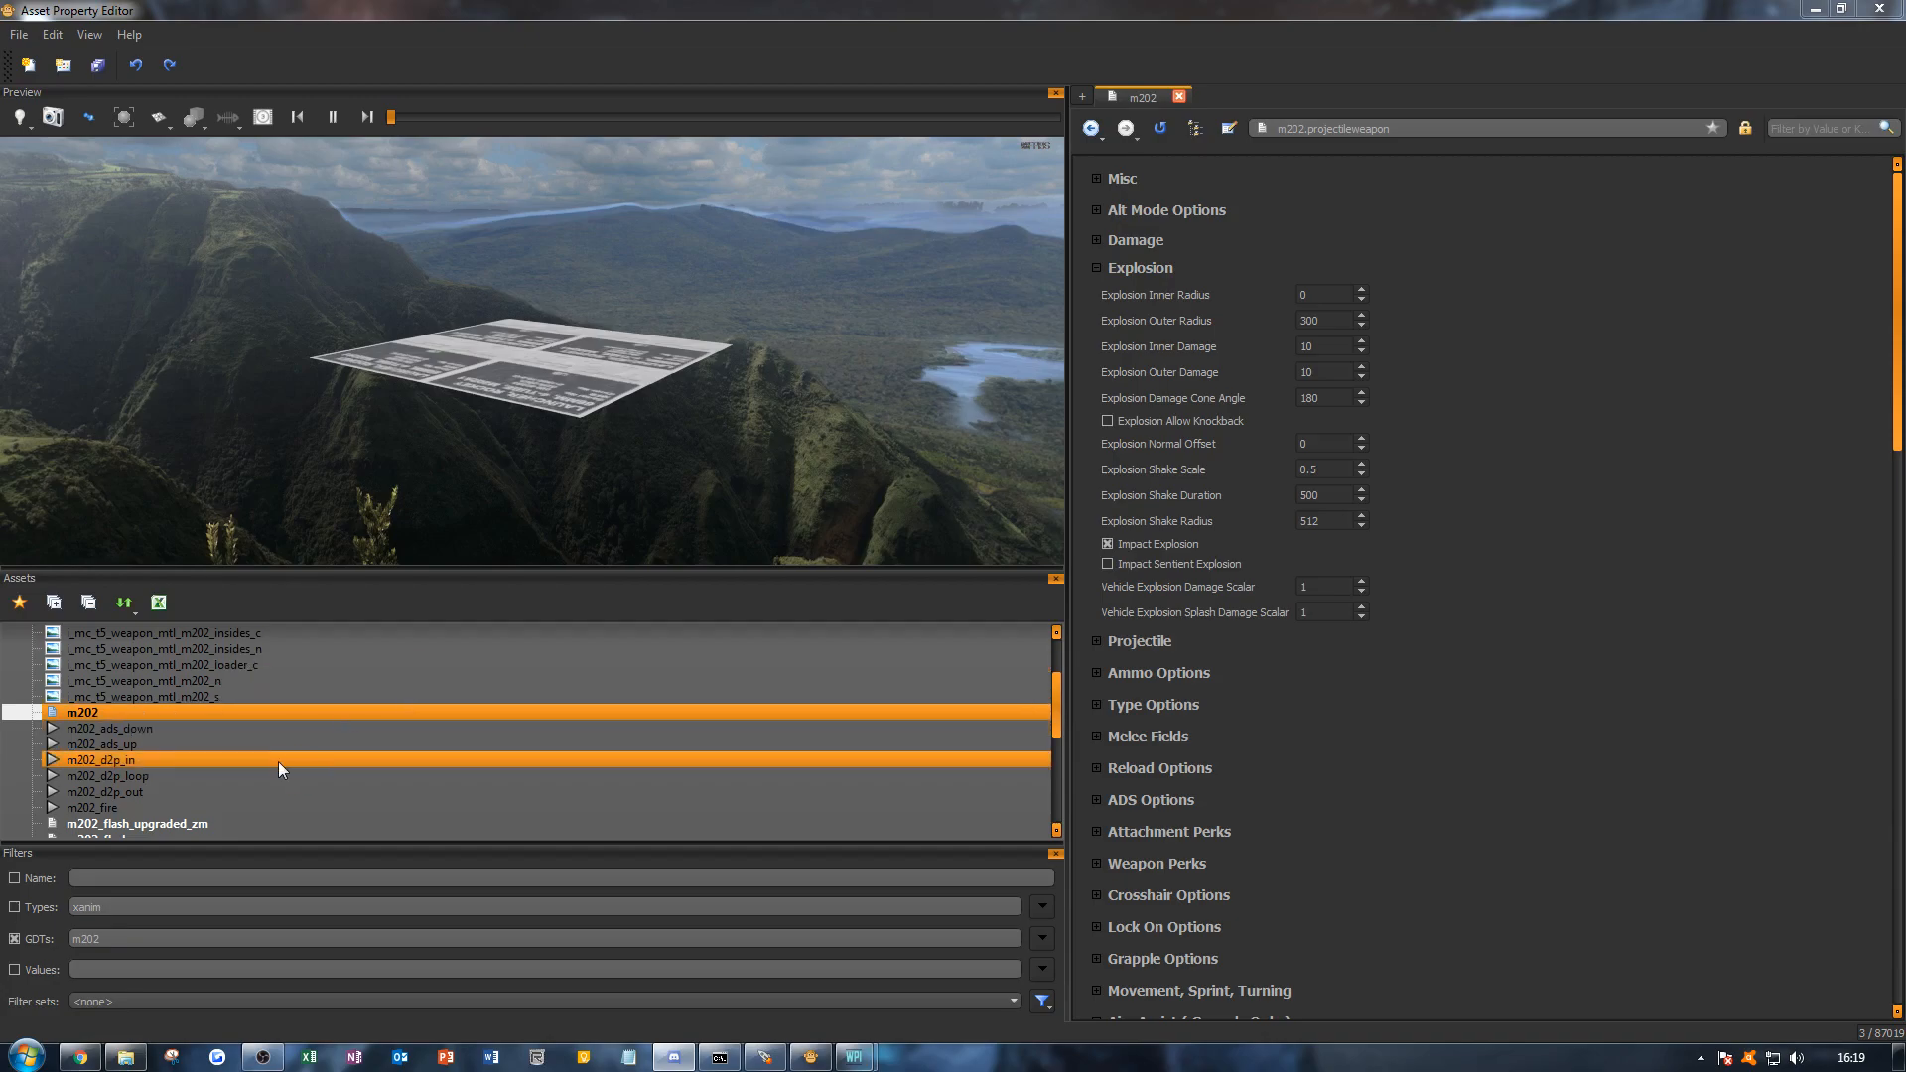
{"action": "left_click", "coordinate": [1598, 677]}
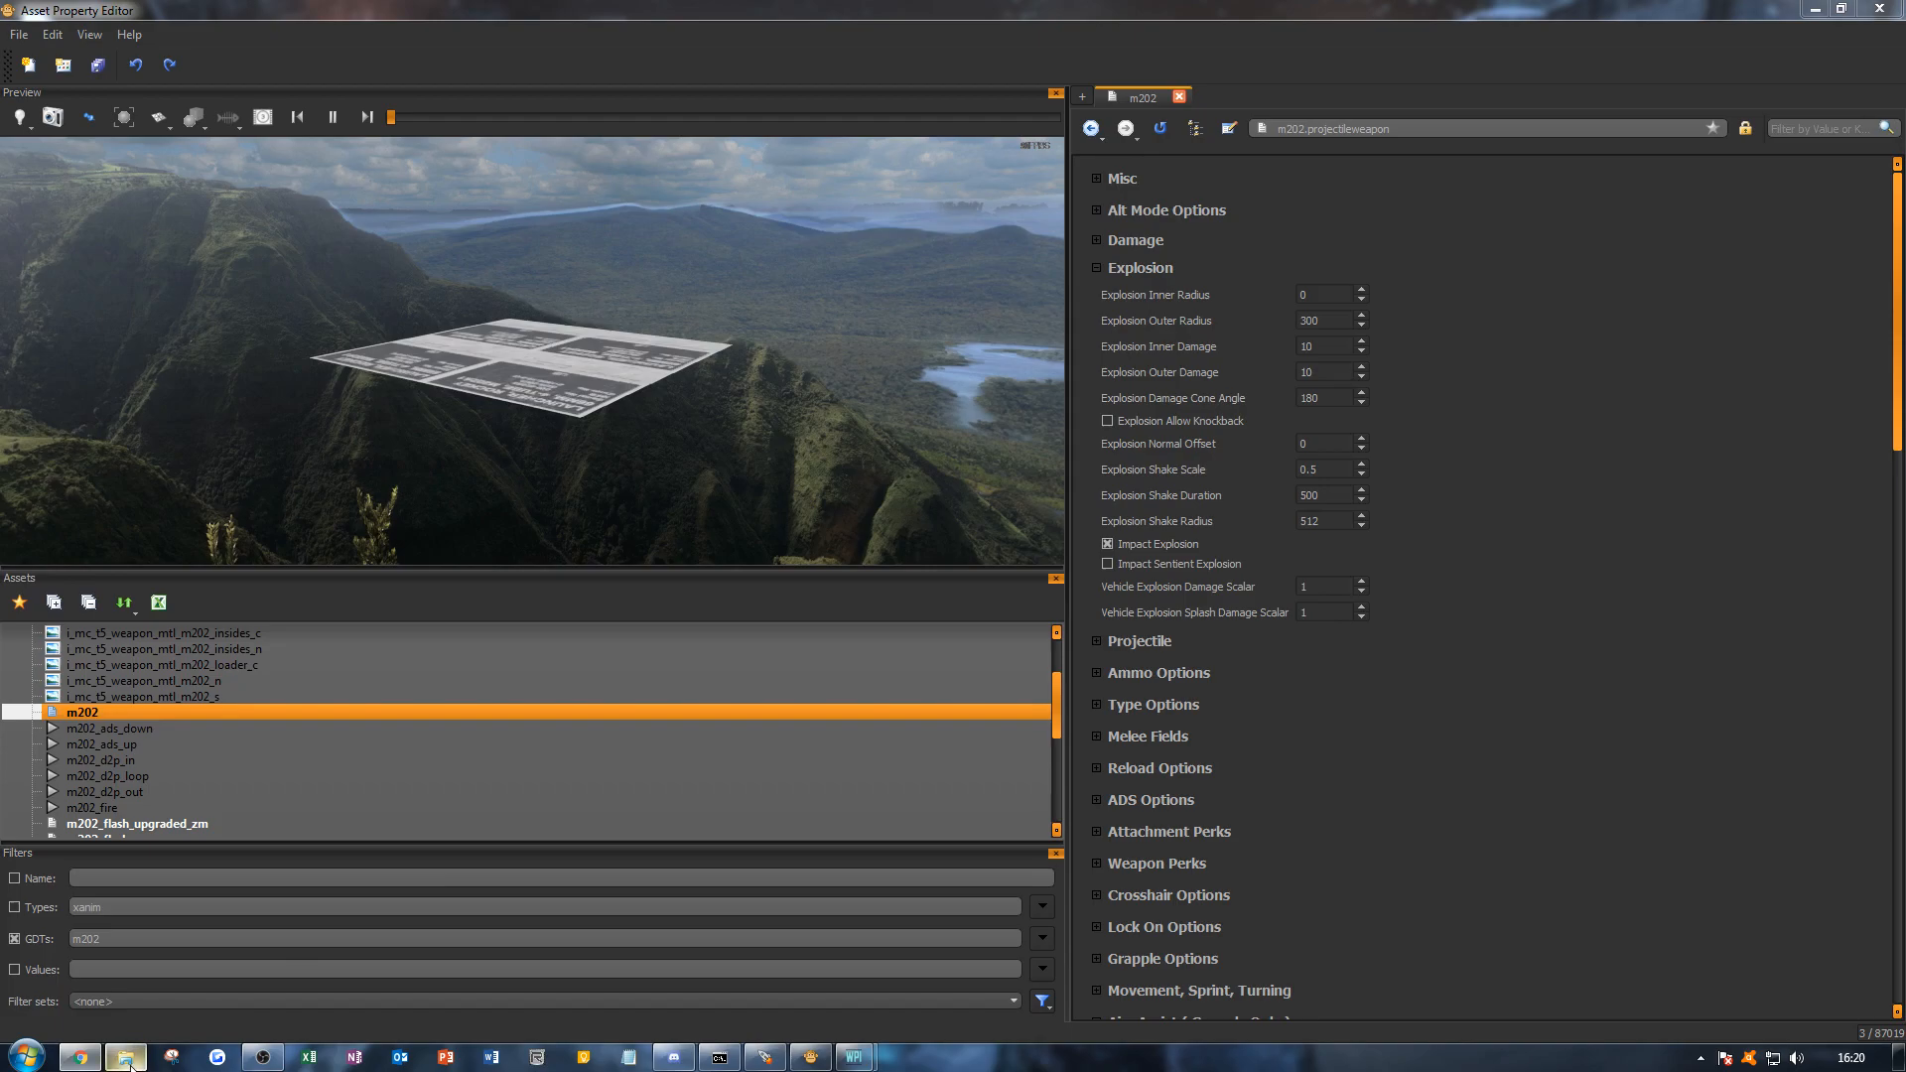
Step: Switch to T7 Weapon Converter and try to load the blackops_stock_weapons_files archive from Downloads as the weapon file
{"action": "mouse_move", "coordinate": [132, 1064]}
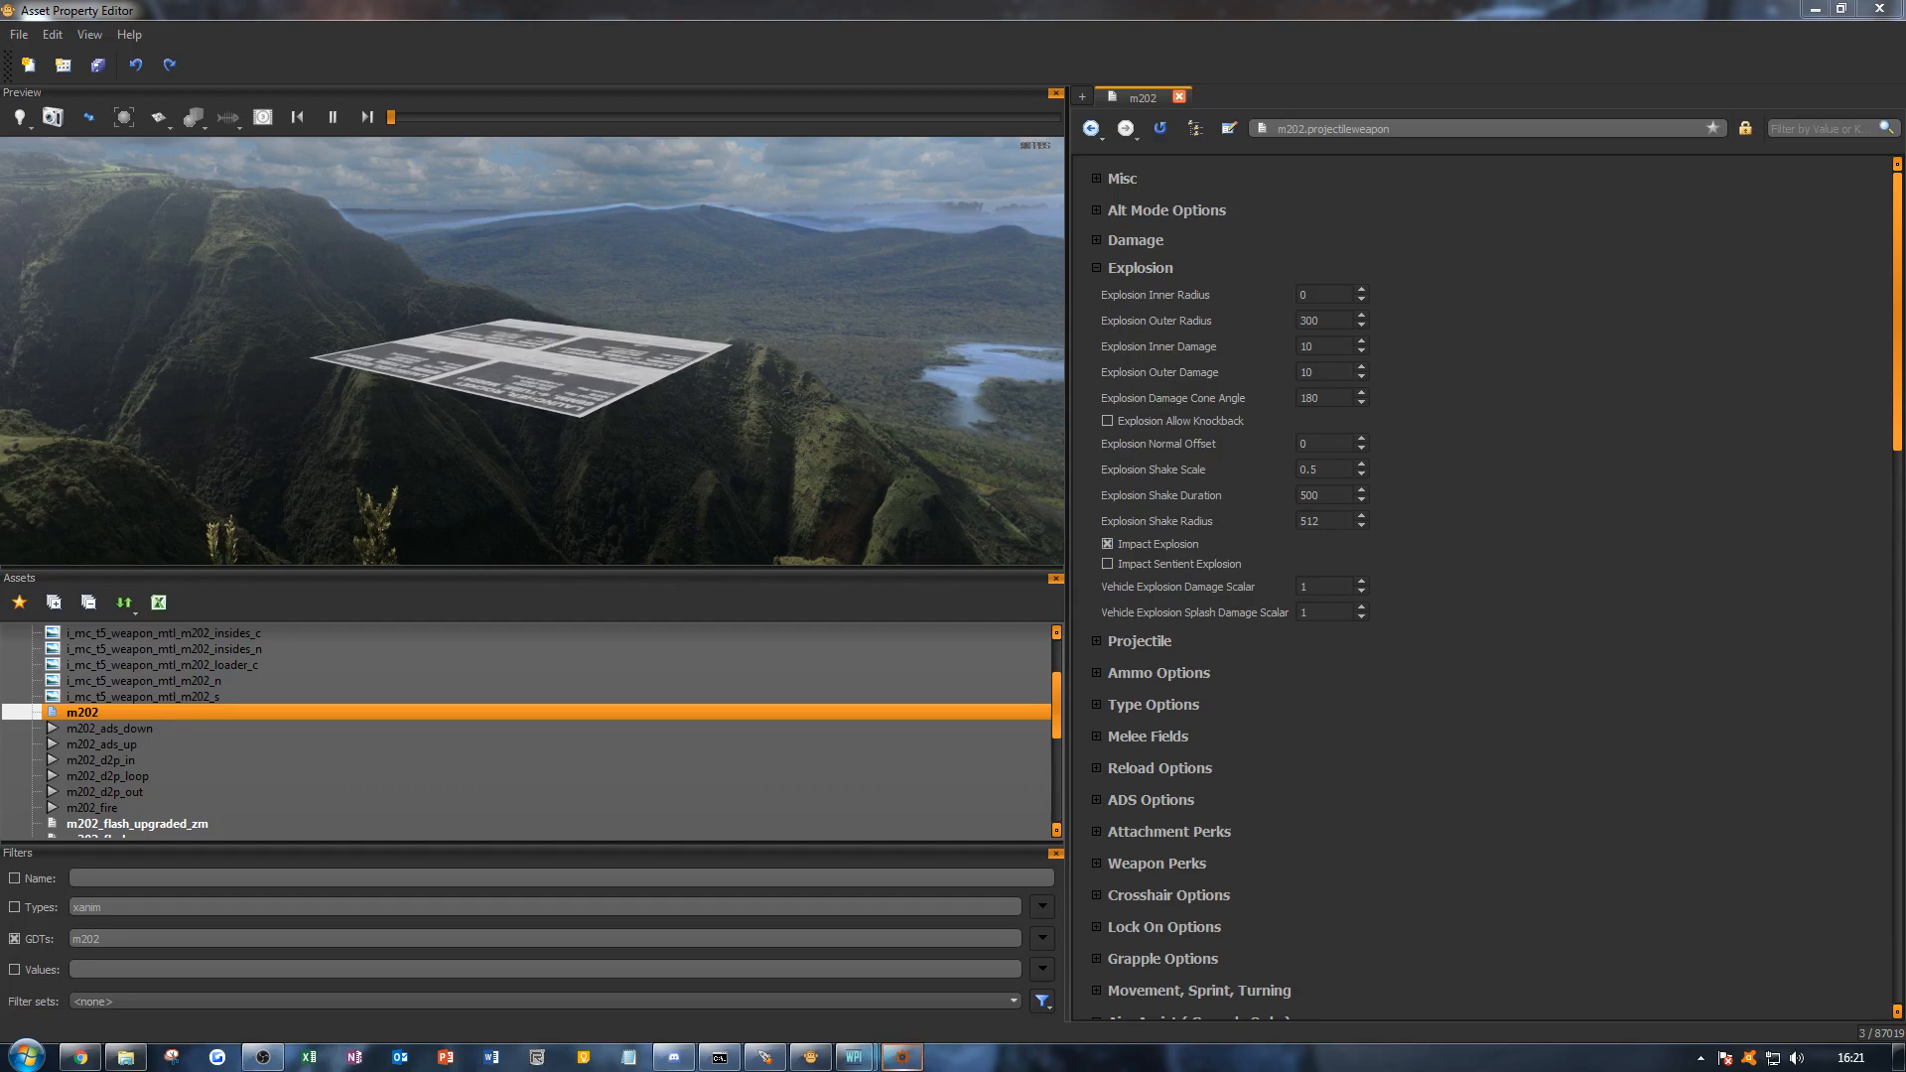
{"action": "left_click_drag", "start_coordinate": [582, 415], "coordinate": [624, 352]}
{"action": "left_click", "coordinate": [433, 673]}
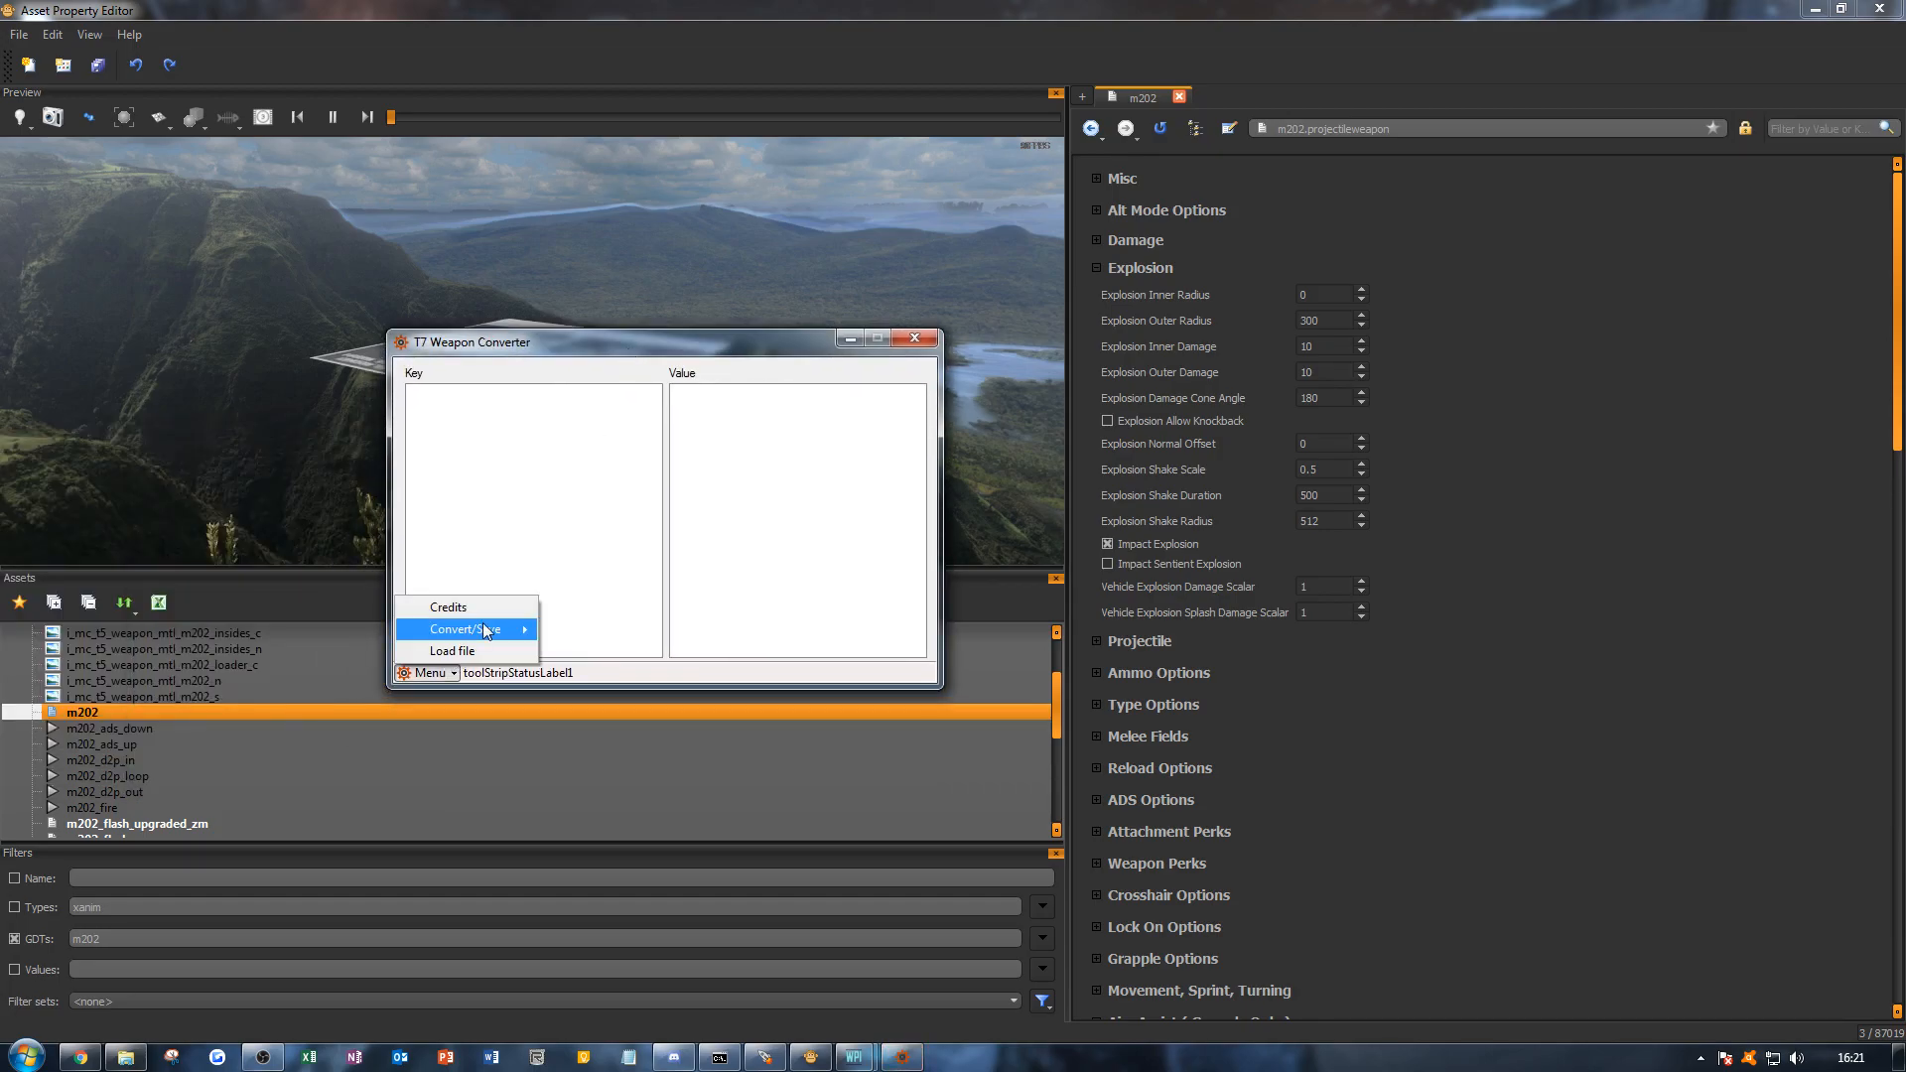
{"action": "left_click", "coordinate": [474, 651]}
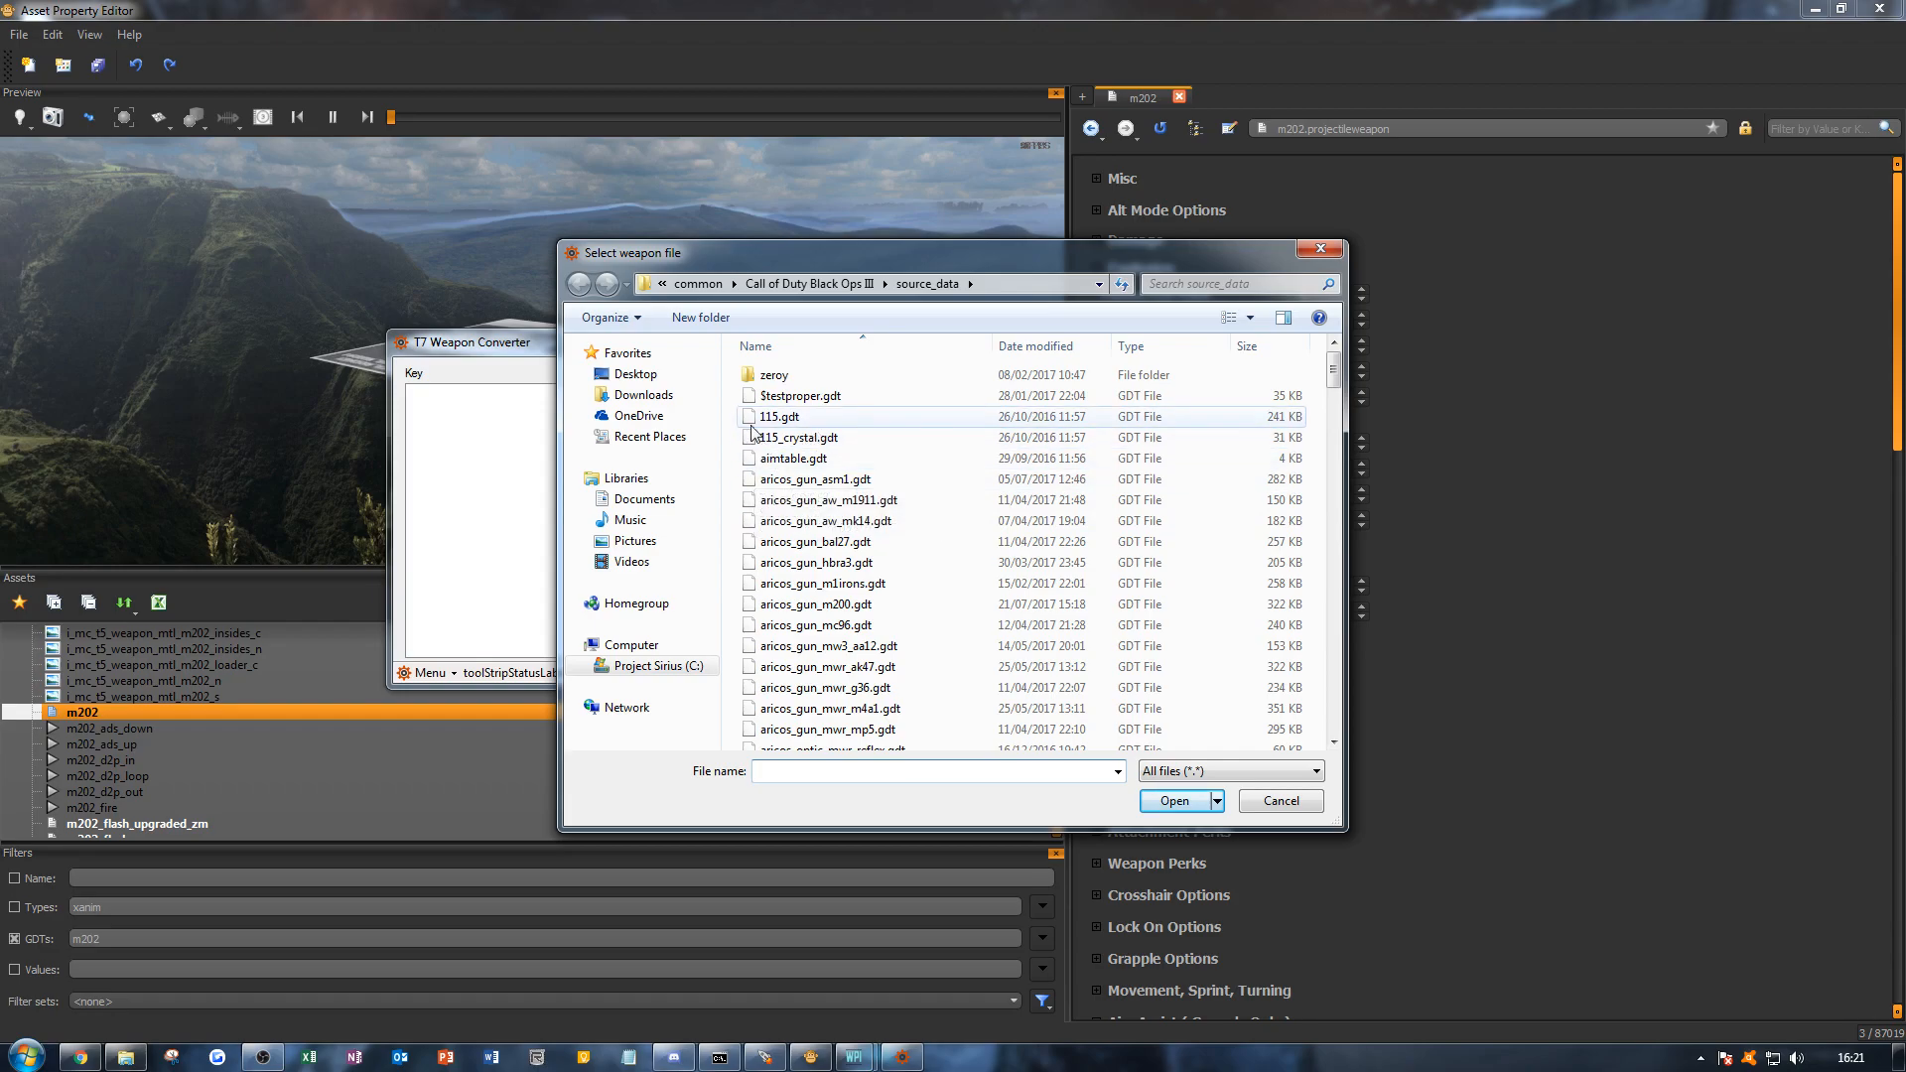
{"action": "left_click", "coordinate": [643, 394]}
{"action": "left_click_drag", "start_coordinate": [779, 263], "coordinate": [494, 277]}
{"action": "left_click", "coordinate": [723, 584]}
{"action": "scroll", "coordinate": [726, 584], "scroll_direction": "down", "scroll_amount": 3}
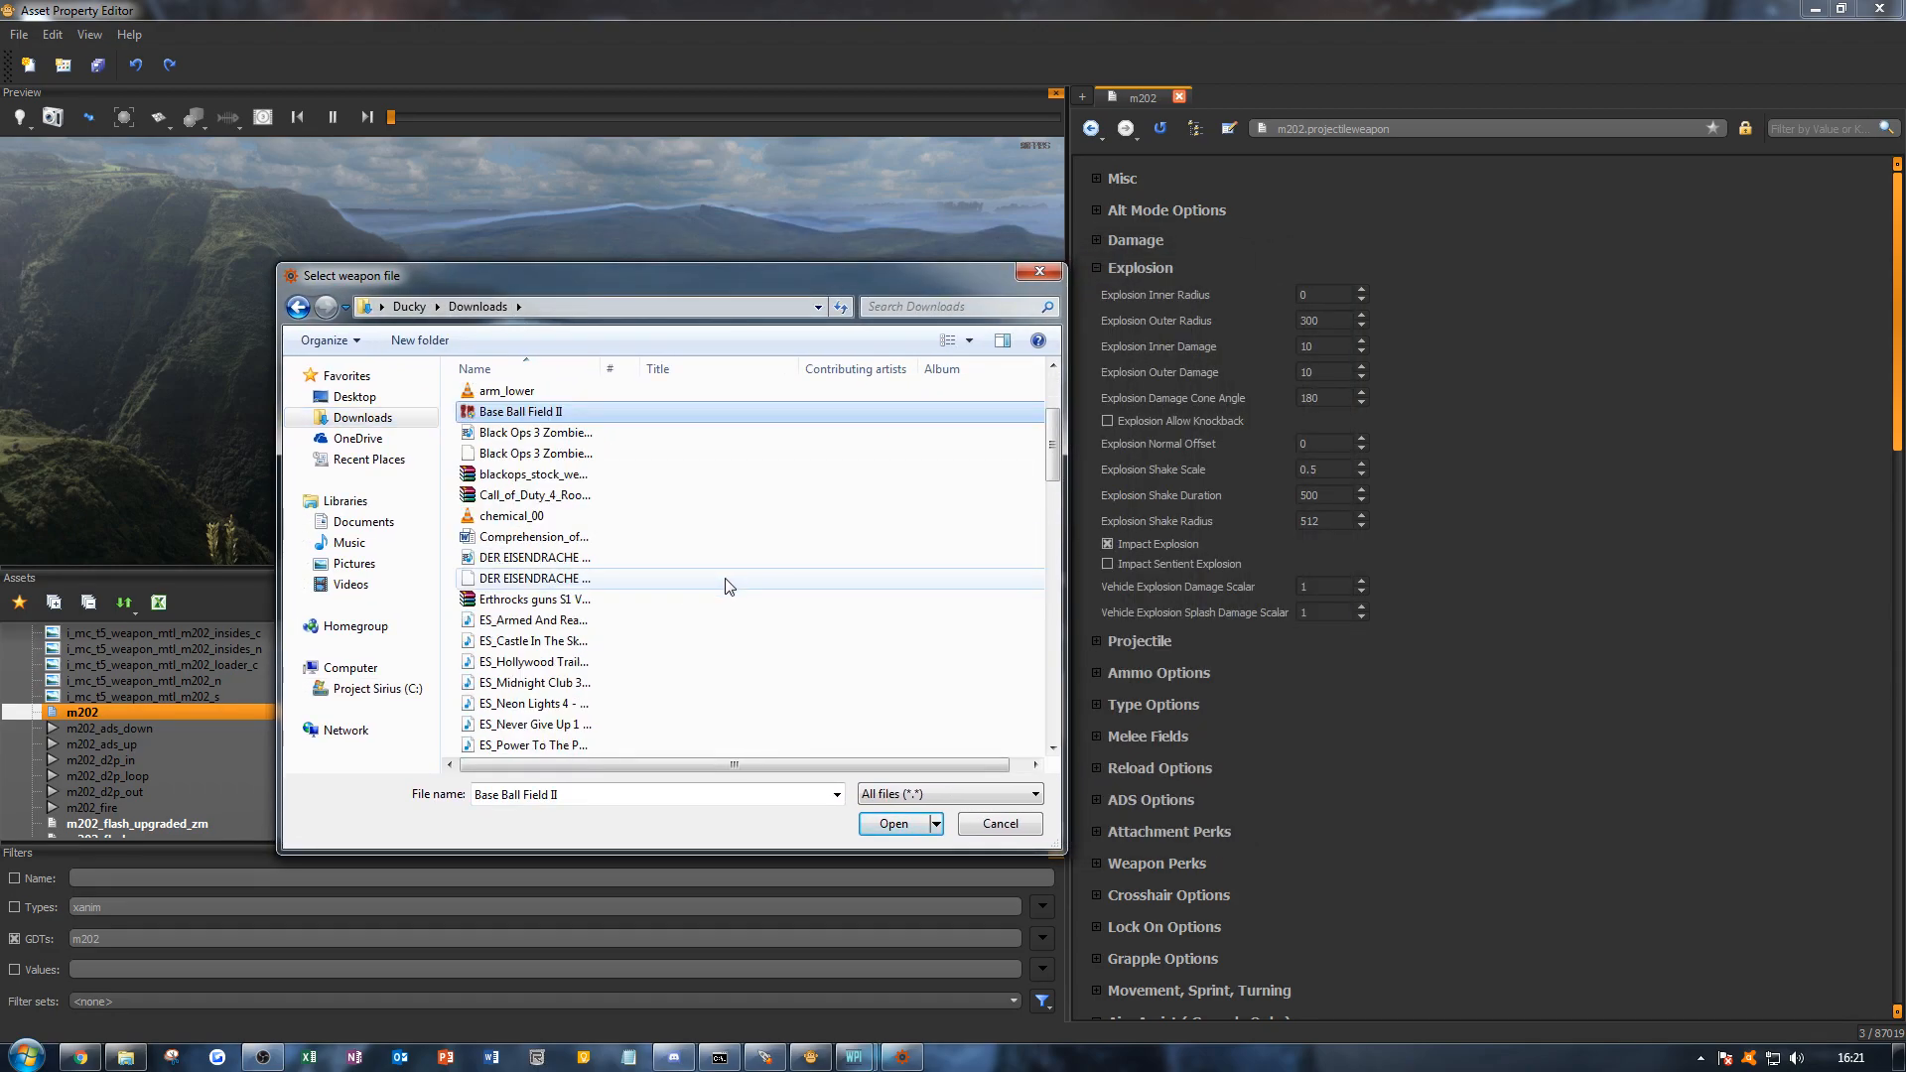
{"action": "scroll", "coordinate": [722, 584], "scroll_direction": "up", "scroll_amount": 3}
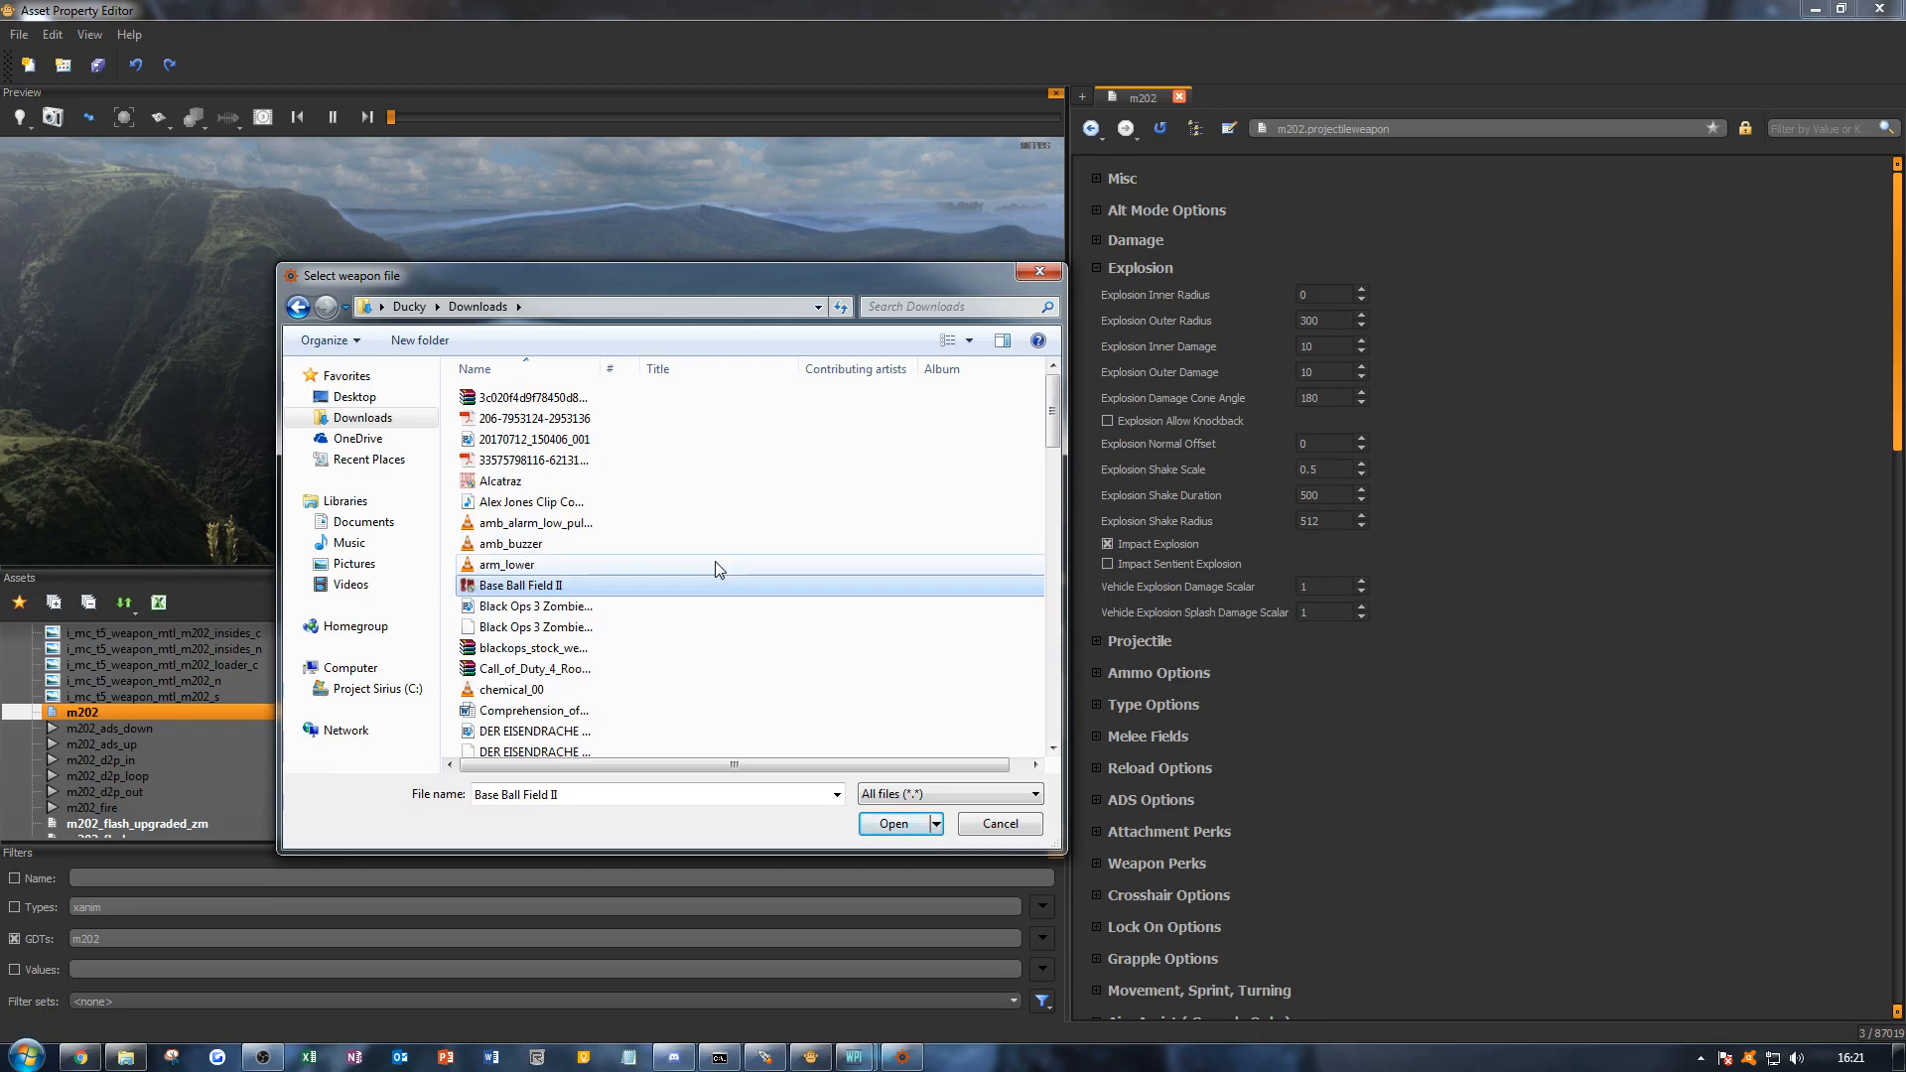
{"action": "scroll", "coordinate": [719, 566], "scroll_direction": "down", "scroll_amount": 2}
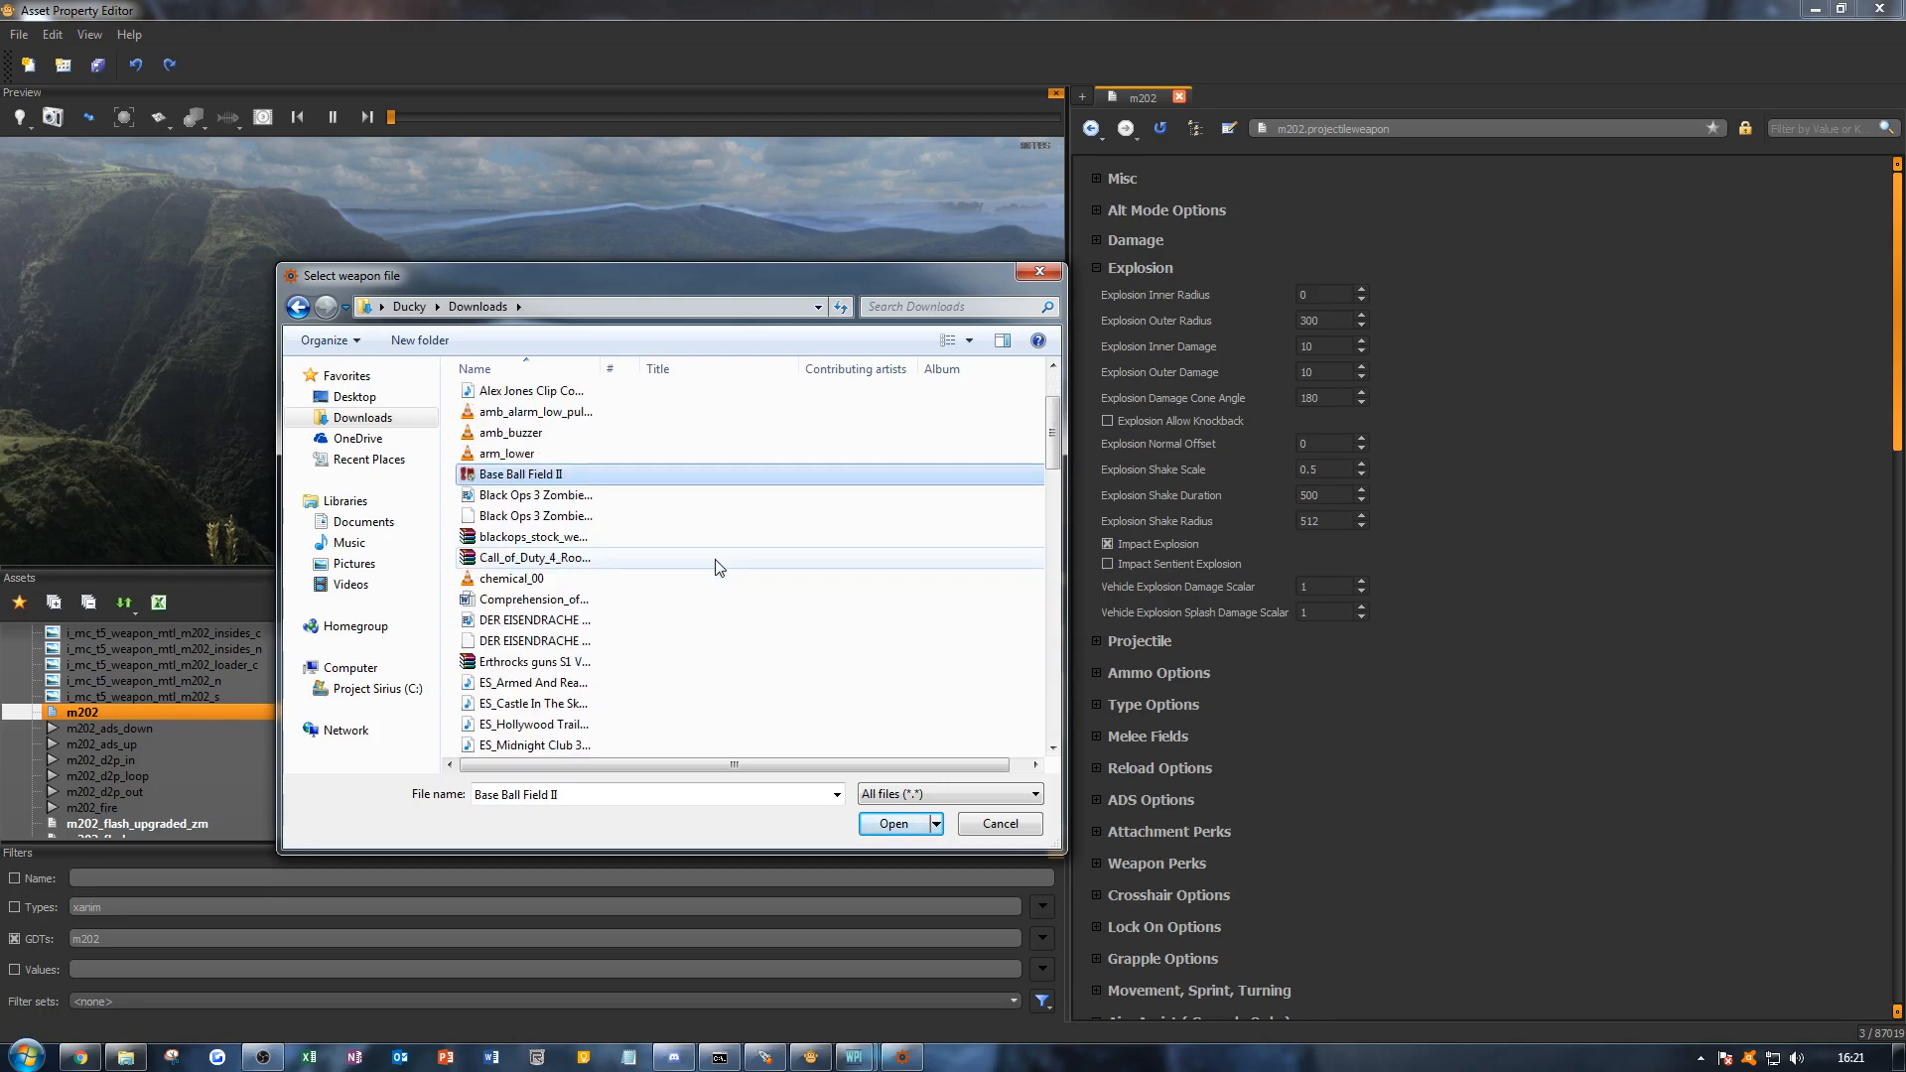
{"action": "double_click", "coordinate": [670, 537]}
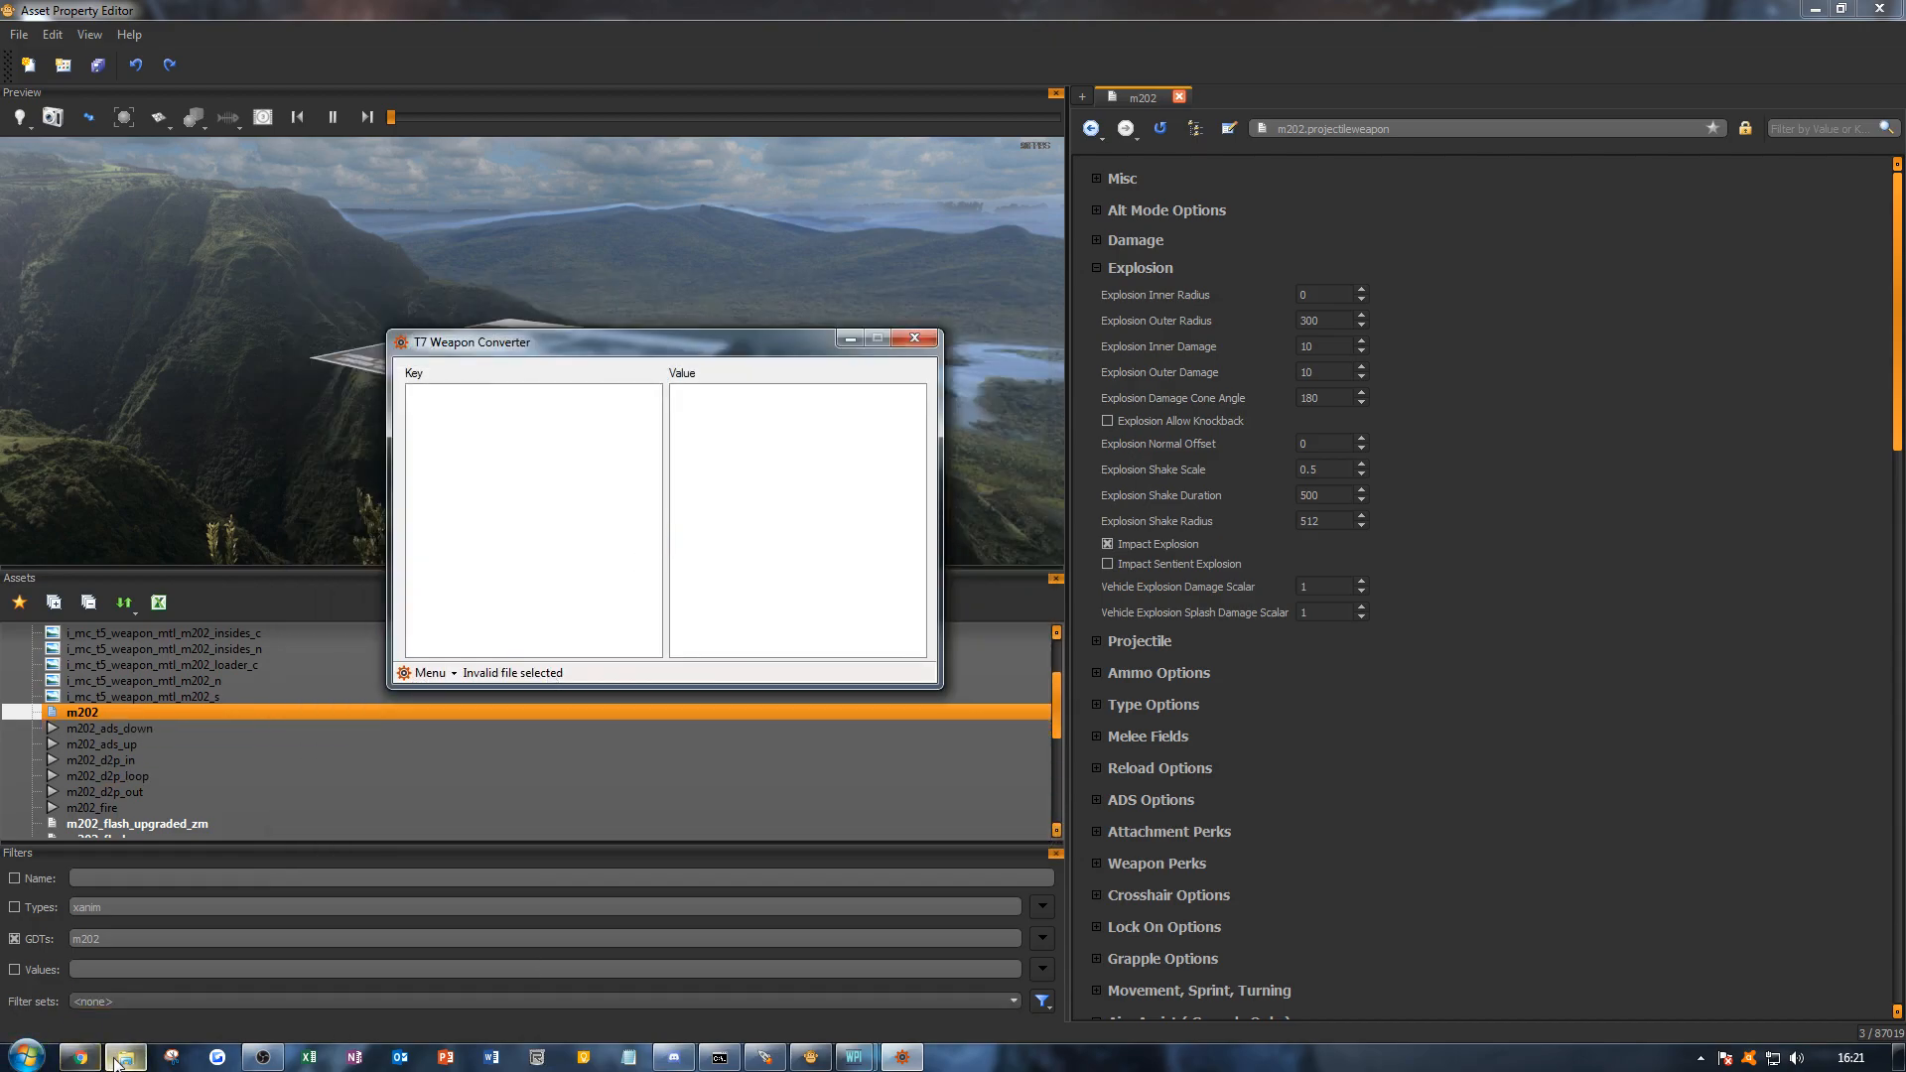
Step: Open a Windows Explorer window on the C: drive and turn on its navigation pane
{"action": "left_click", "coordinate": [30, 1058]}
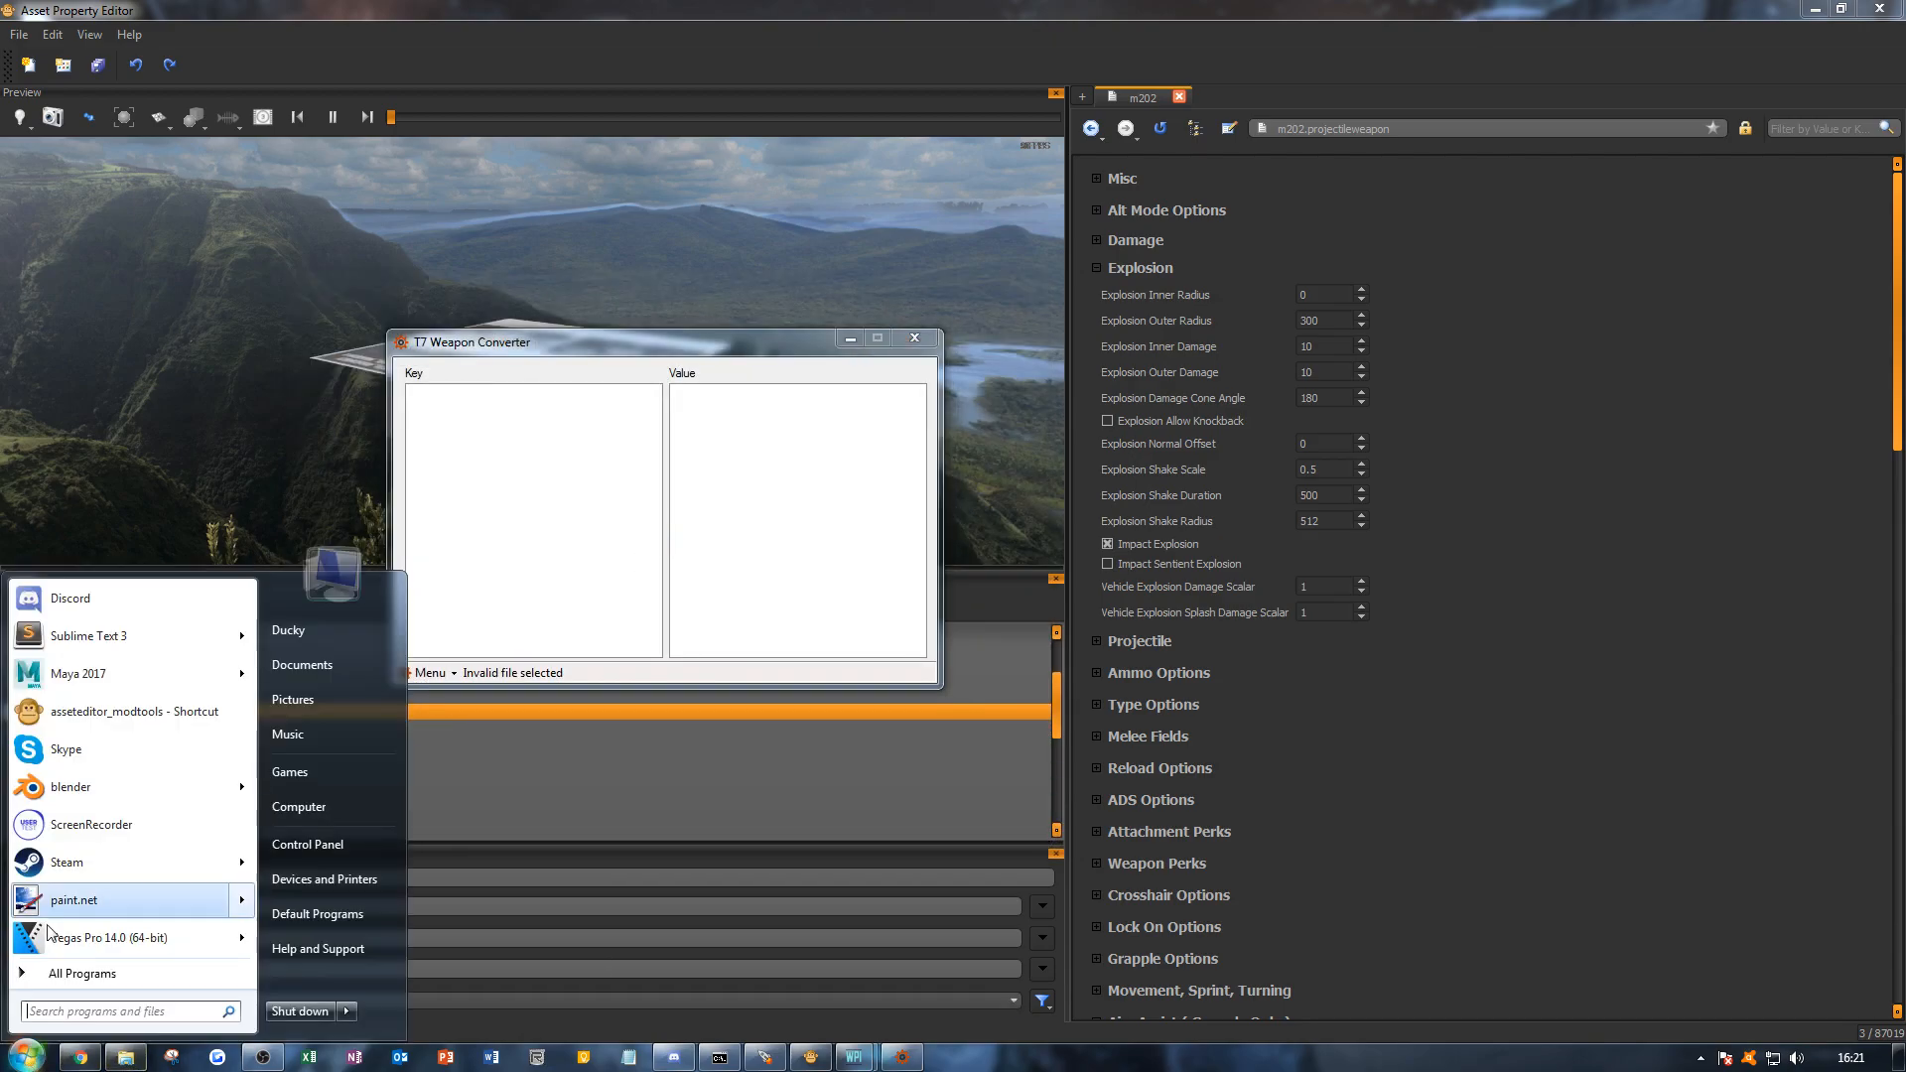
{"action": "left_click", "coordinate": [312, 806]}
{"action": "double_click", "coordinate": [298, 432]}
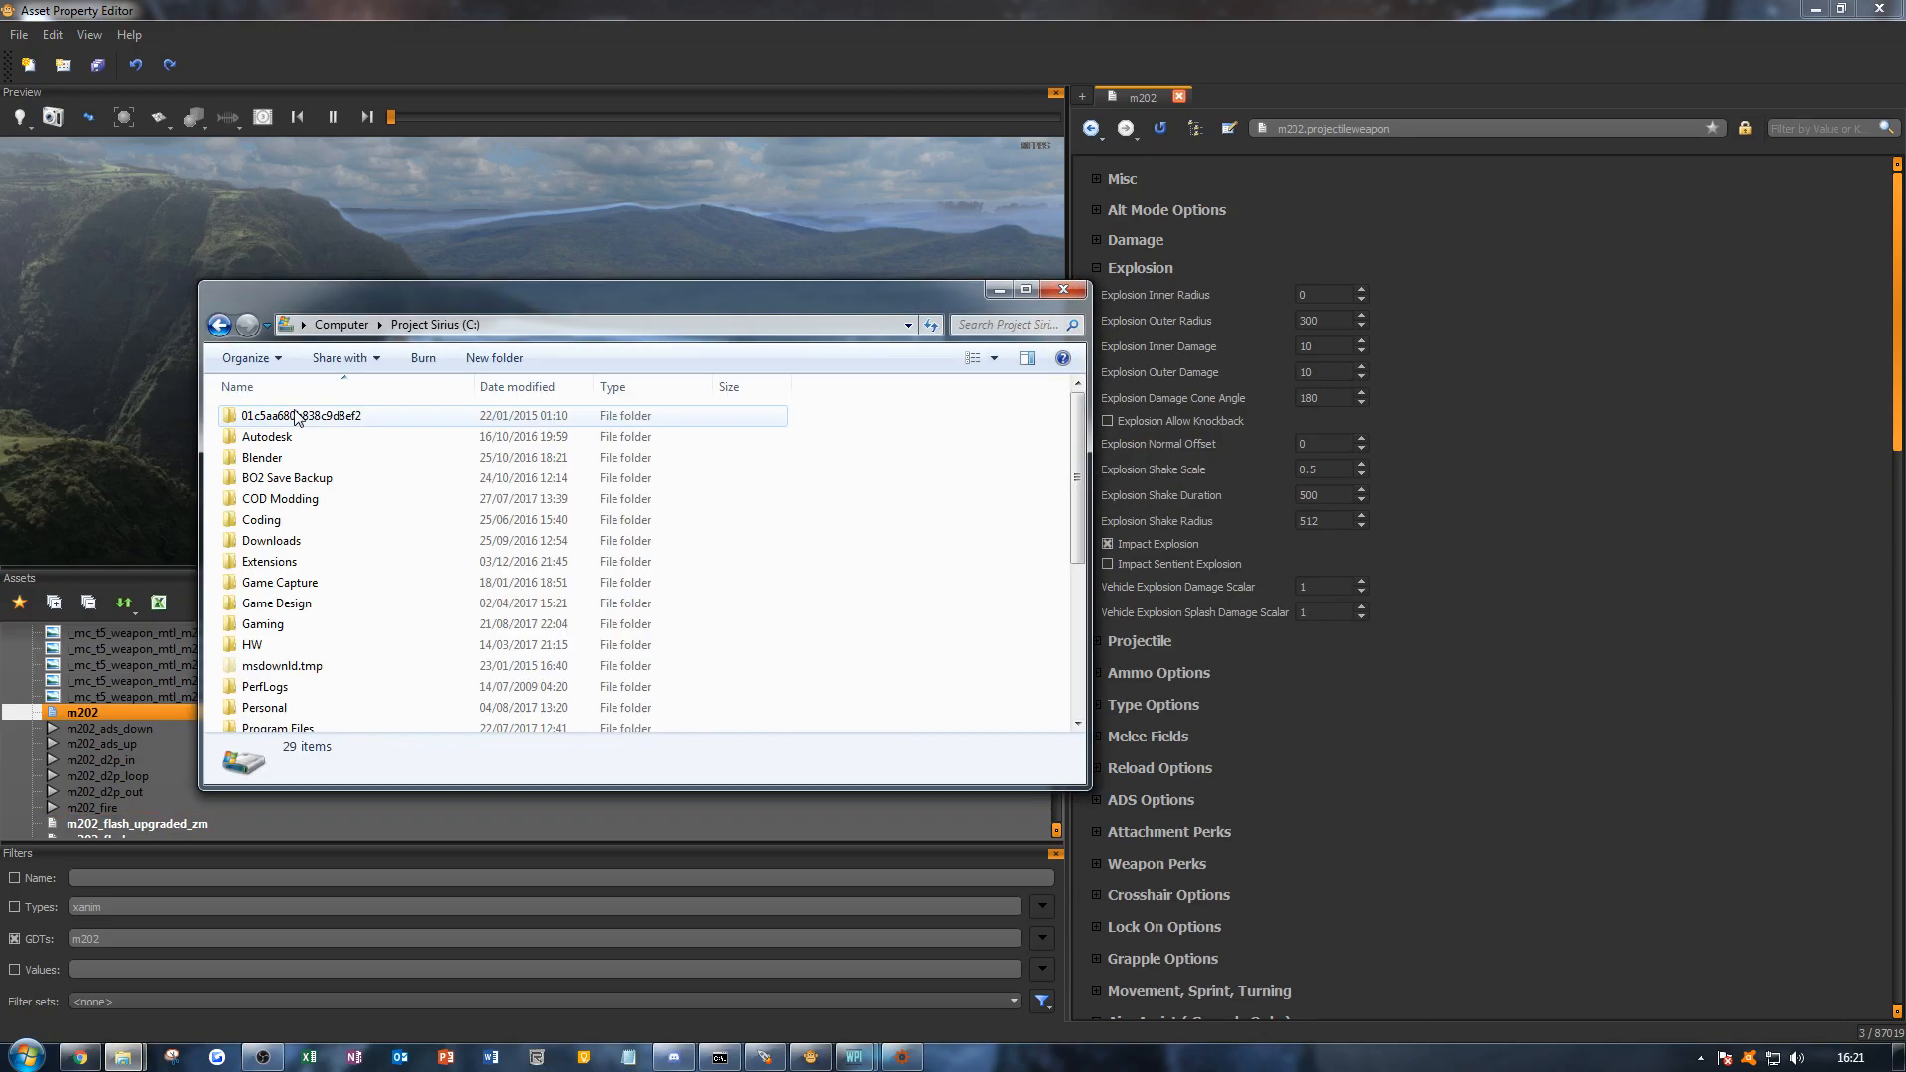
{"action": "left_click", "coordinate": [250, 358]}
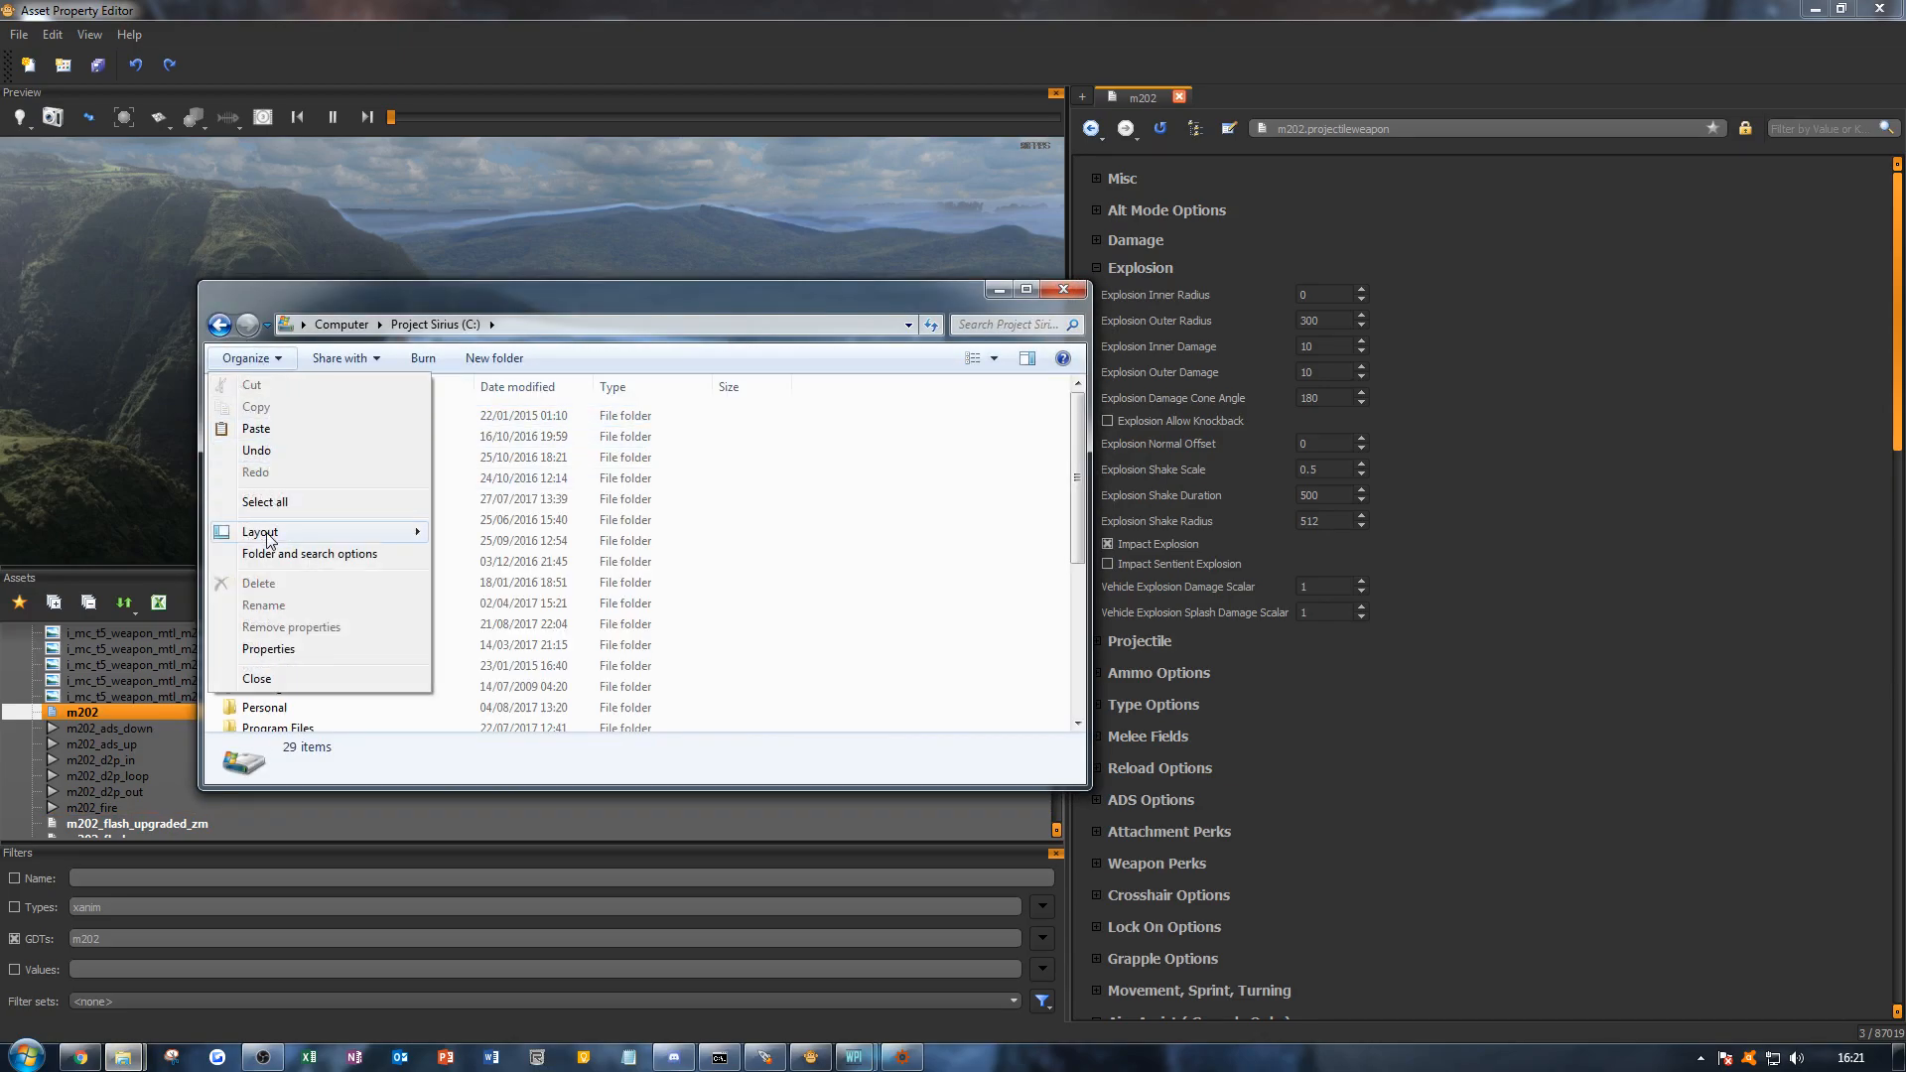
{"action": "mouse_move", "coordinate": [396, 541]}
{"action": "left_click", "coordinate": [504, 604]}
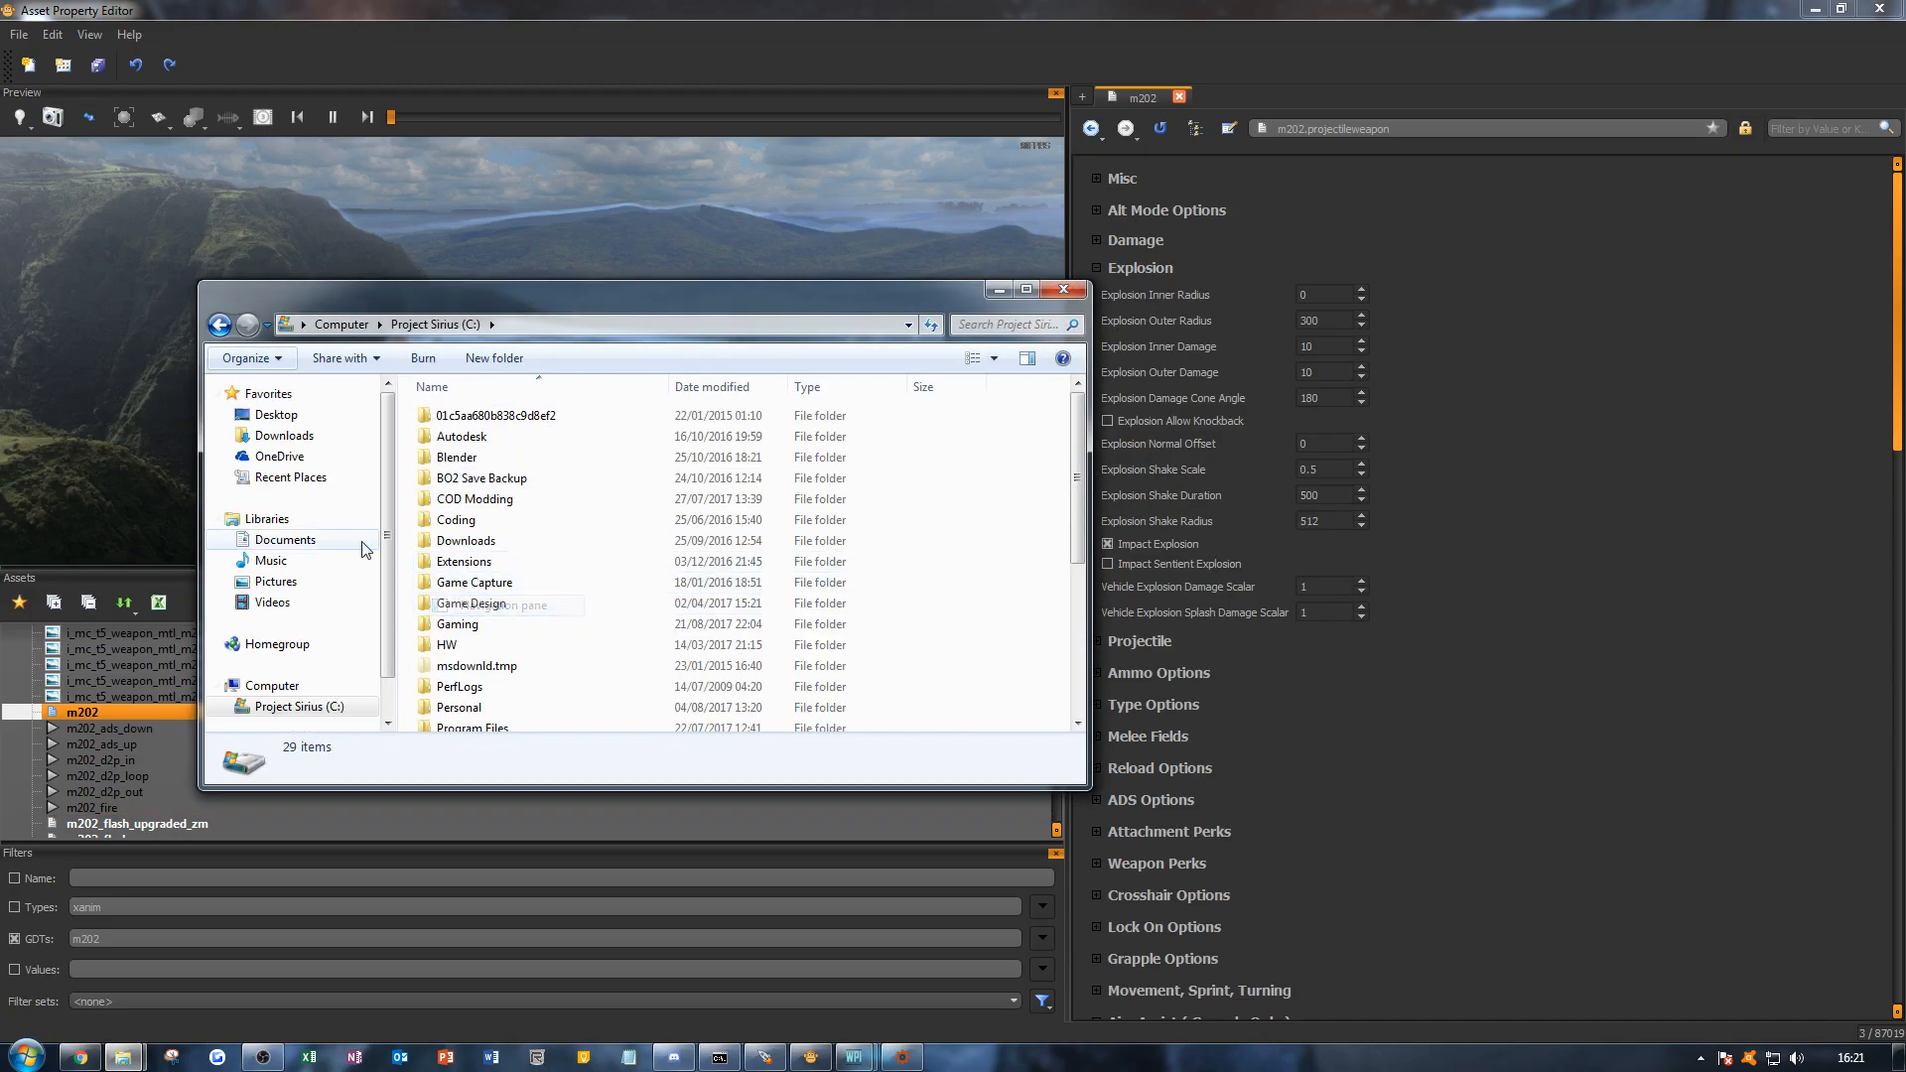
Step: Open the blackops_stock_weapons_files archive from Downloads in WinRAR, enter its weapons\sp folder, and move the windows out of the way
{"action": "left_click", "coordinate": [285, 437]}
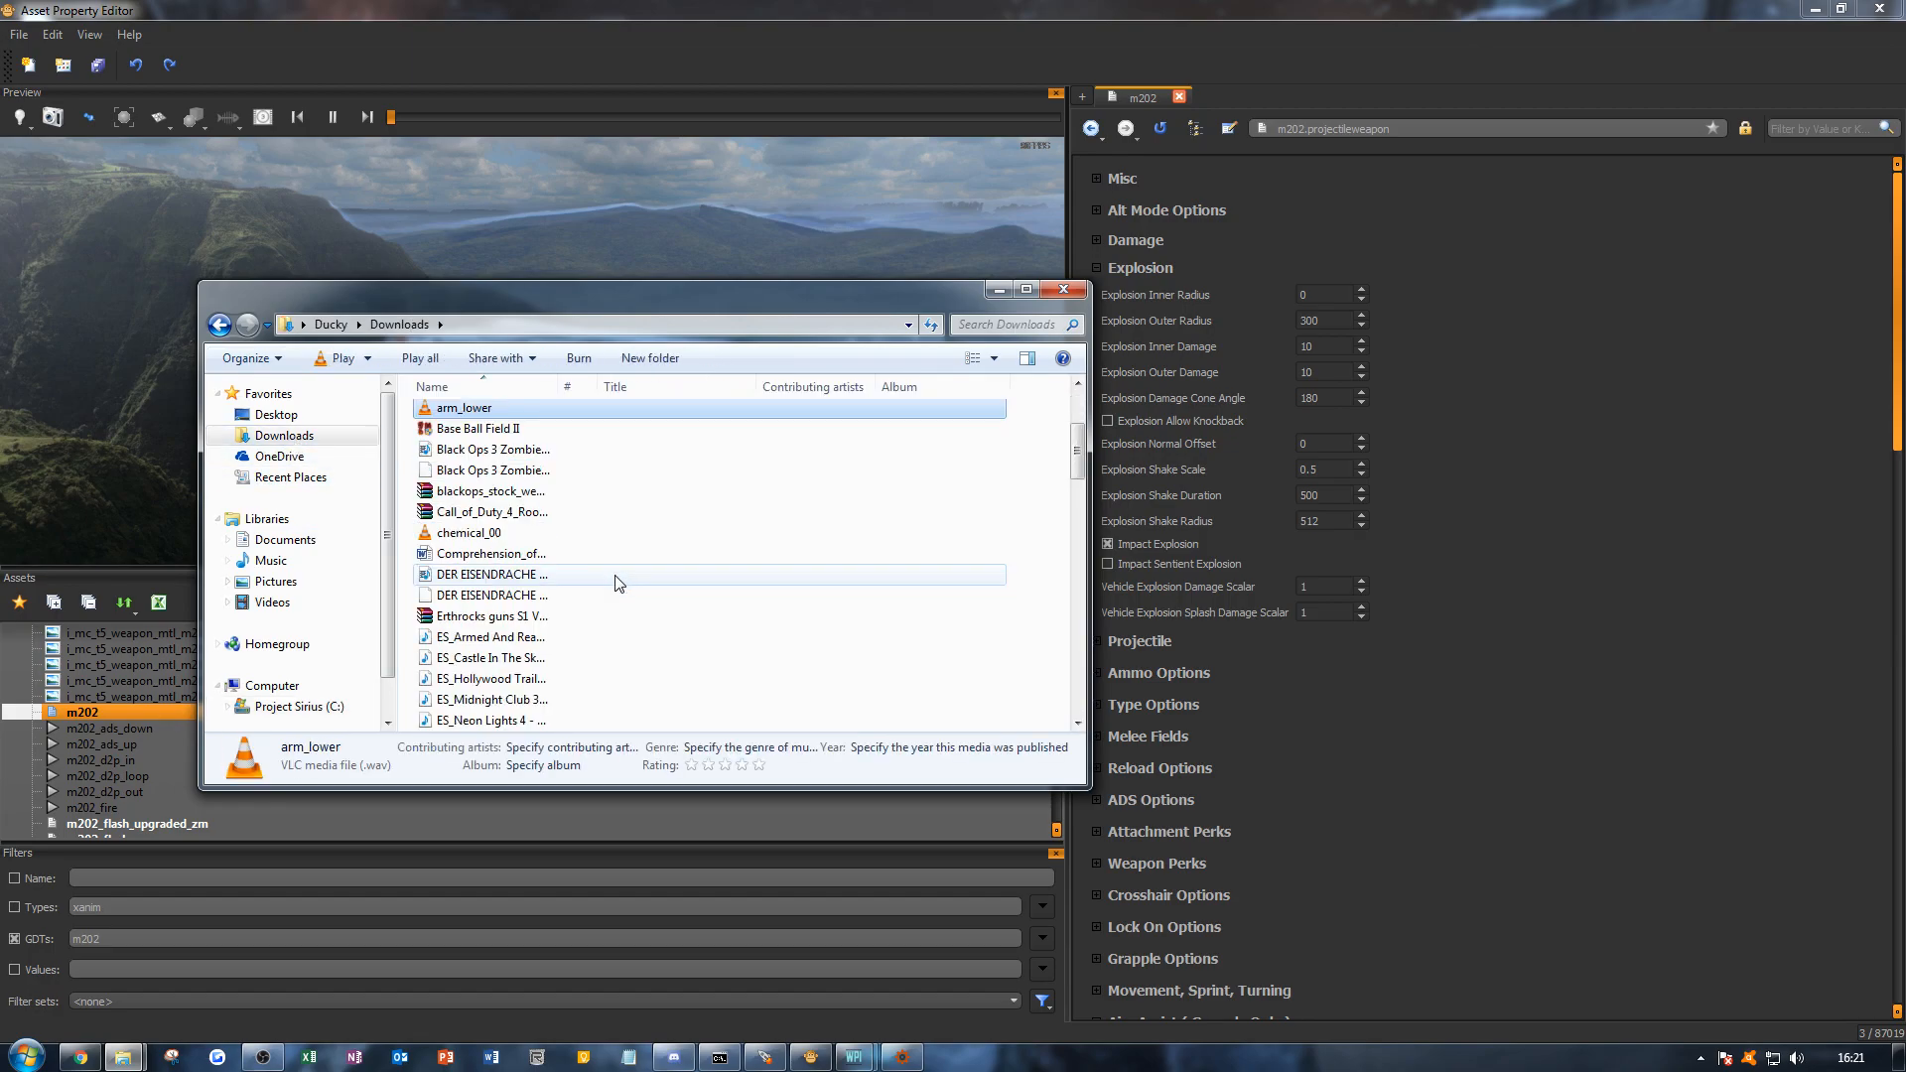
{"action": "left_click", "coordinate": [559, 492]}
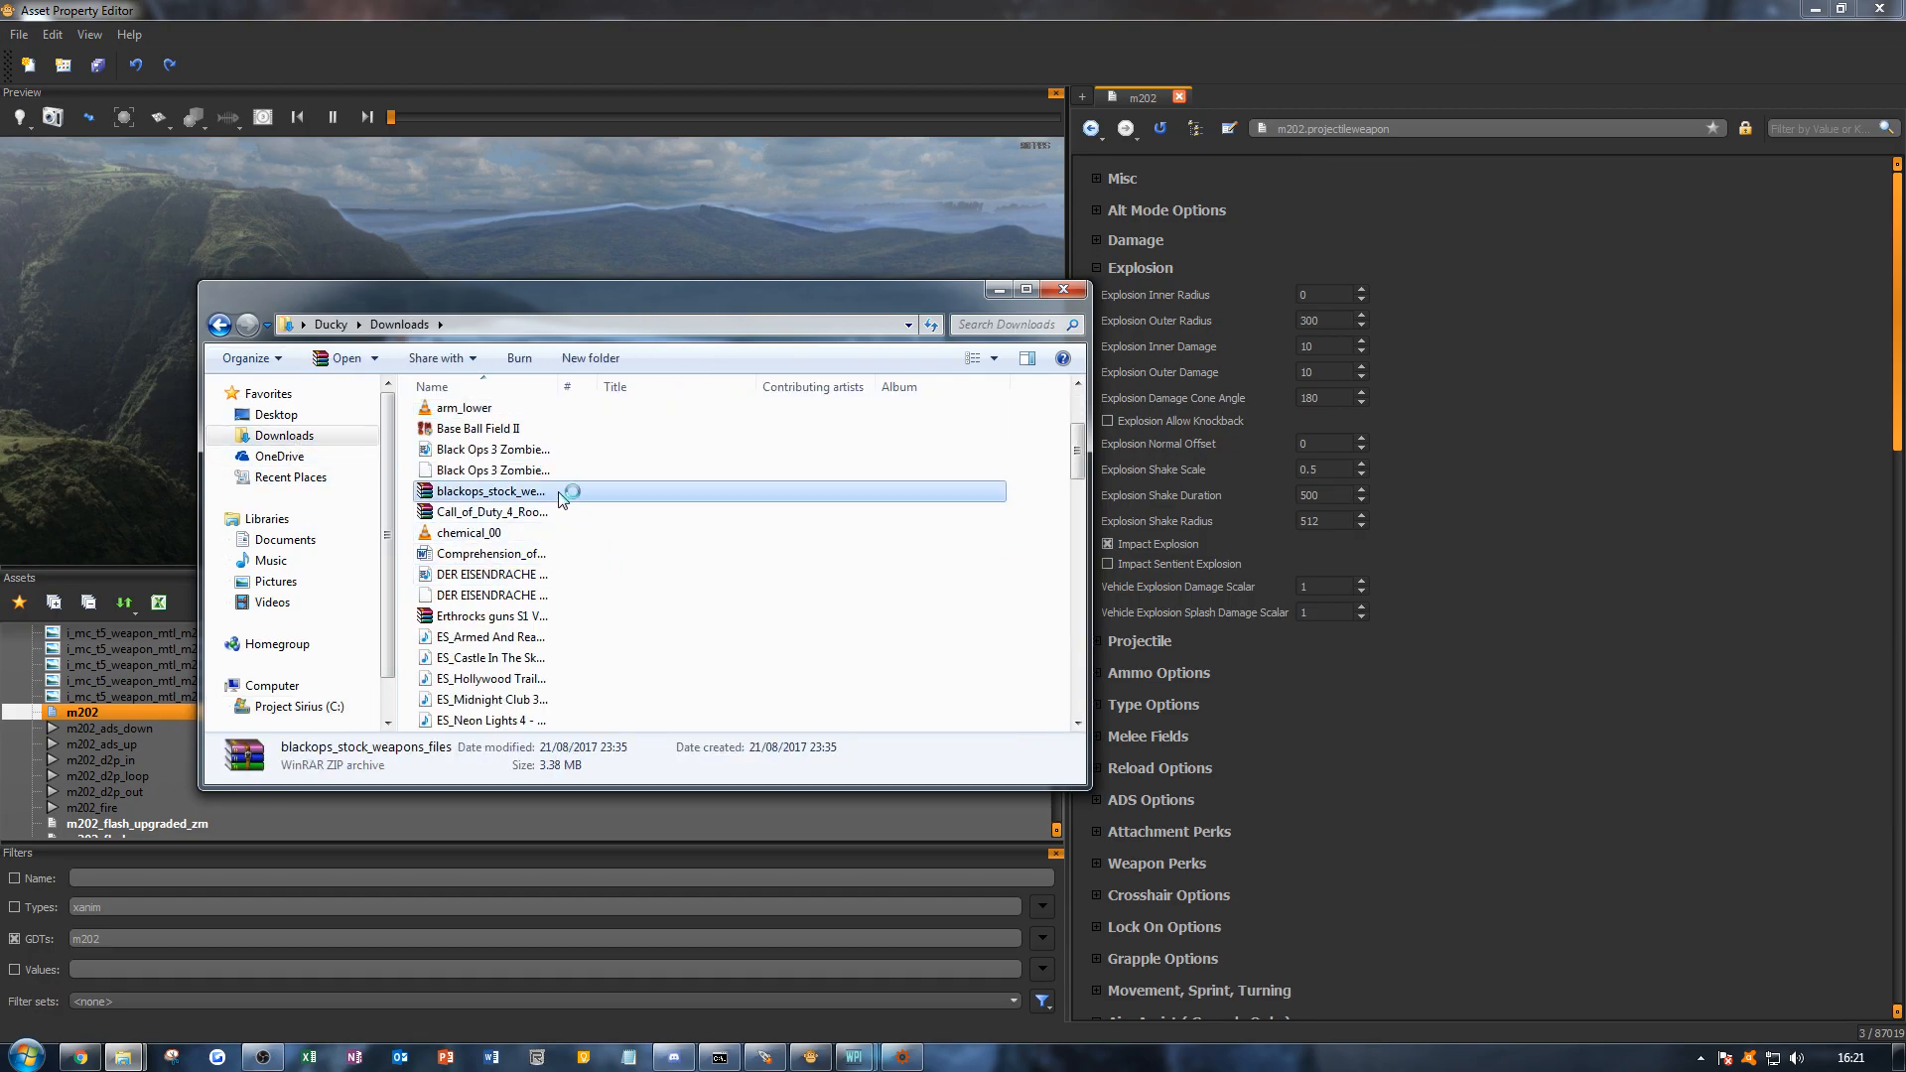
{"action": "double_click", "coordinate": [557, 333]}
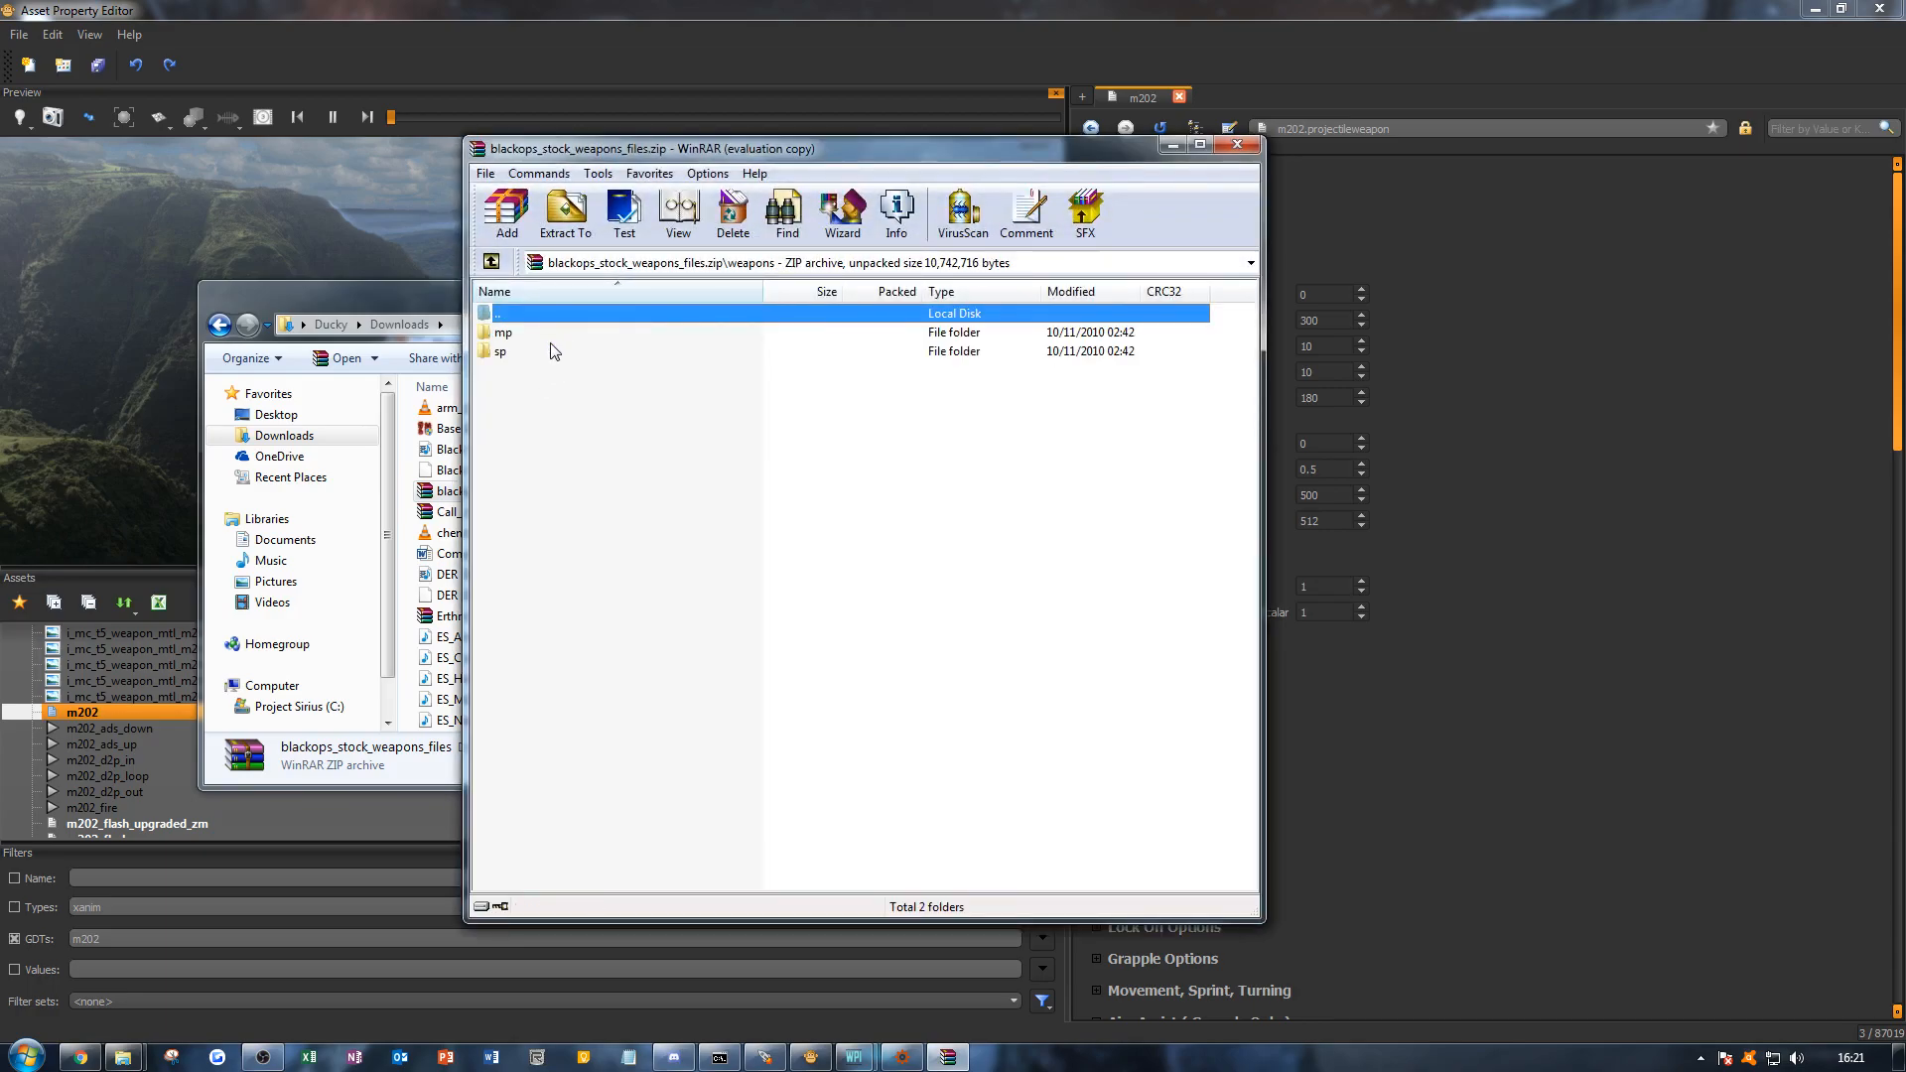
{"action": "key", "text": "Escape"}
{"action": "double_click", "coordinate": [556, 351]}
{"action": "left_click", "coordinate": [673, 672]}
{"action": "left_click_drag", "start_coordinate": [435, 298], "coordinate": [0, 328]}
{"action": "left_click_drag", "start_coordinate": [553, 153], "coordinate": [0, 284]}
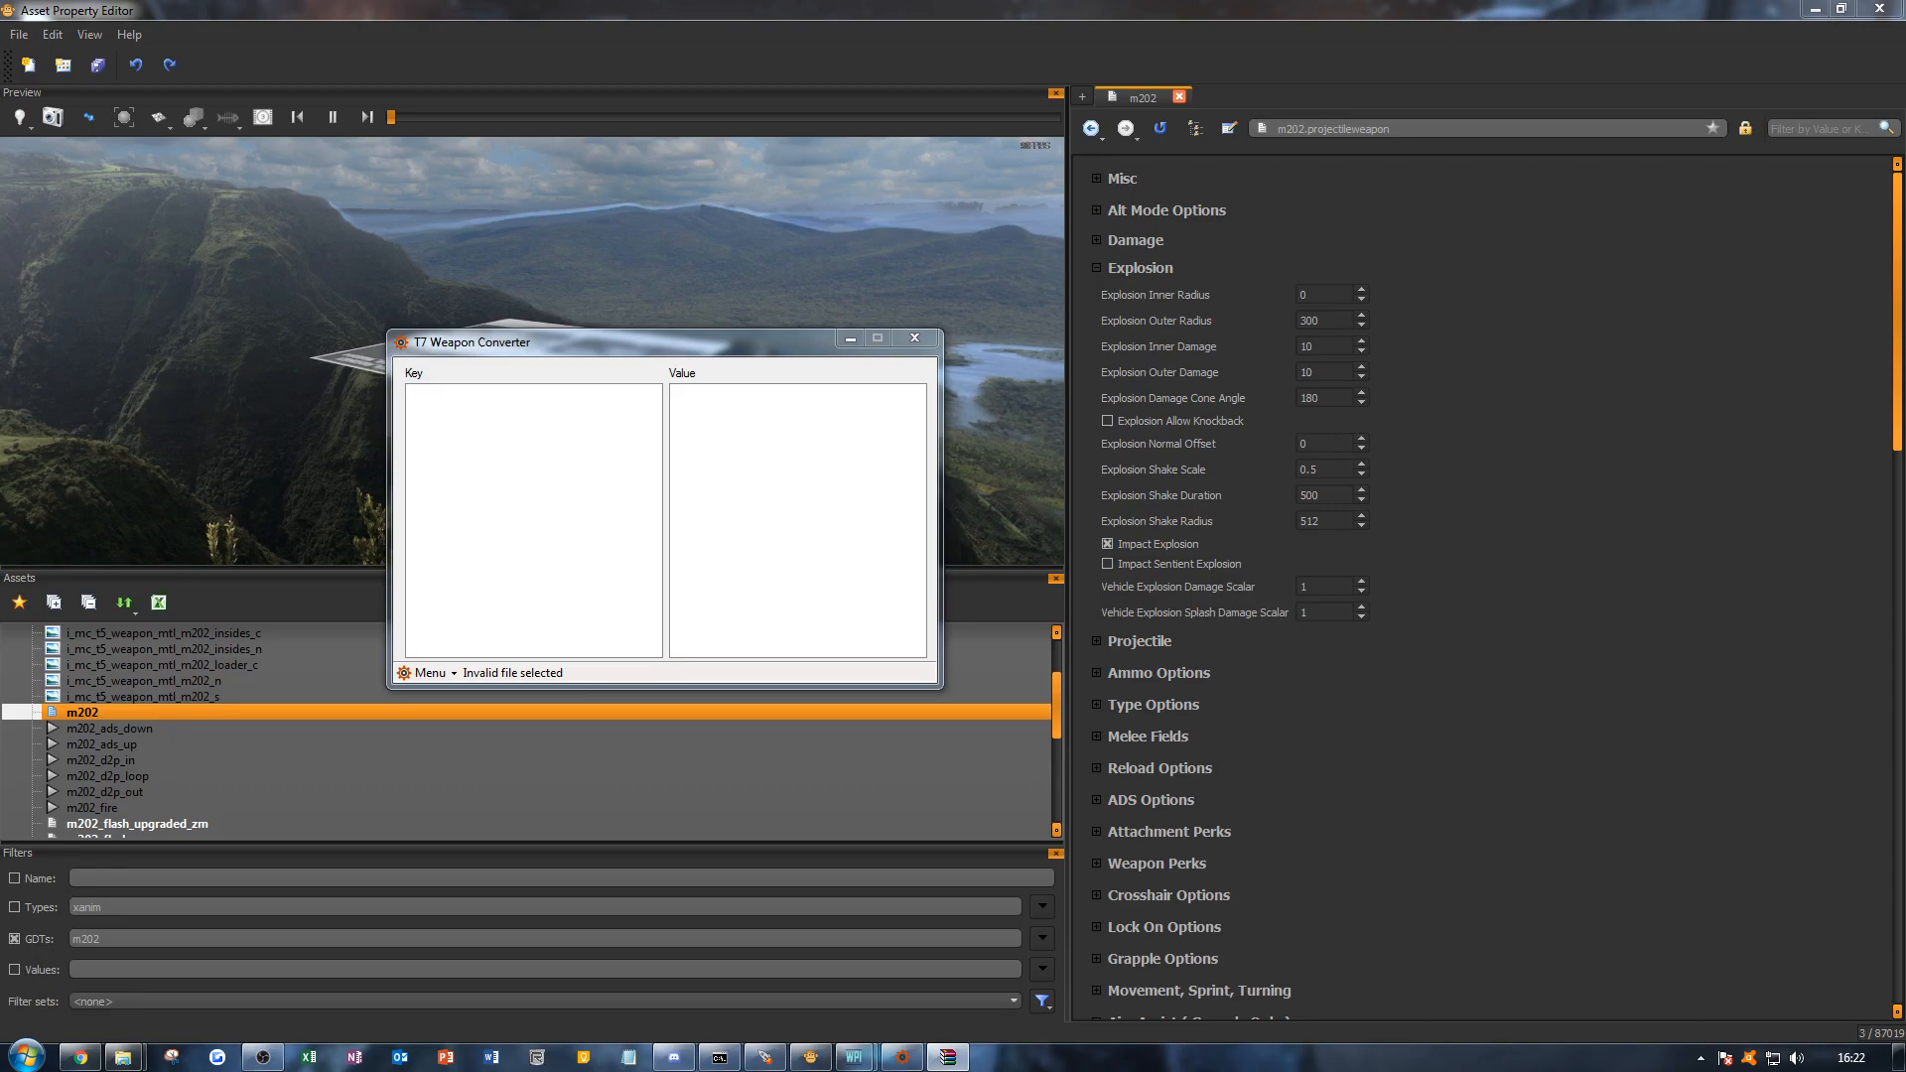
Step: Find m202_flash_zm in the archive's weapons\sp folder and load it into T7 Weapon Converter
{"action": "left_click_drag", "start_coordinate": [0, 232], "coordinate": [793, 142]}
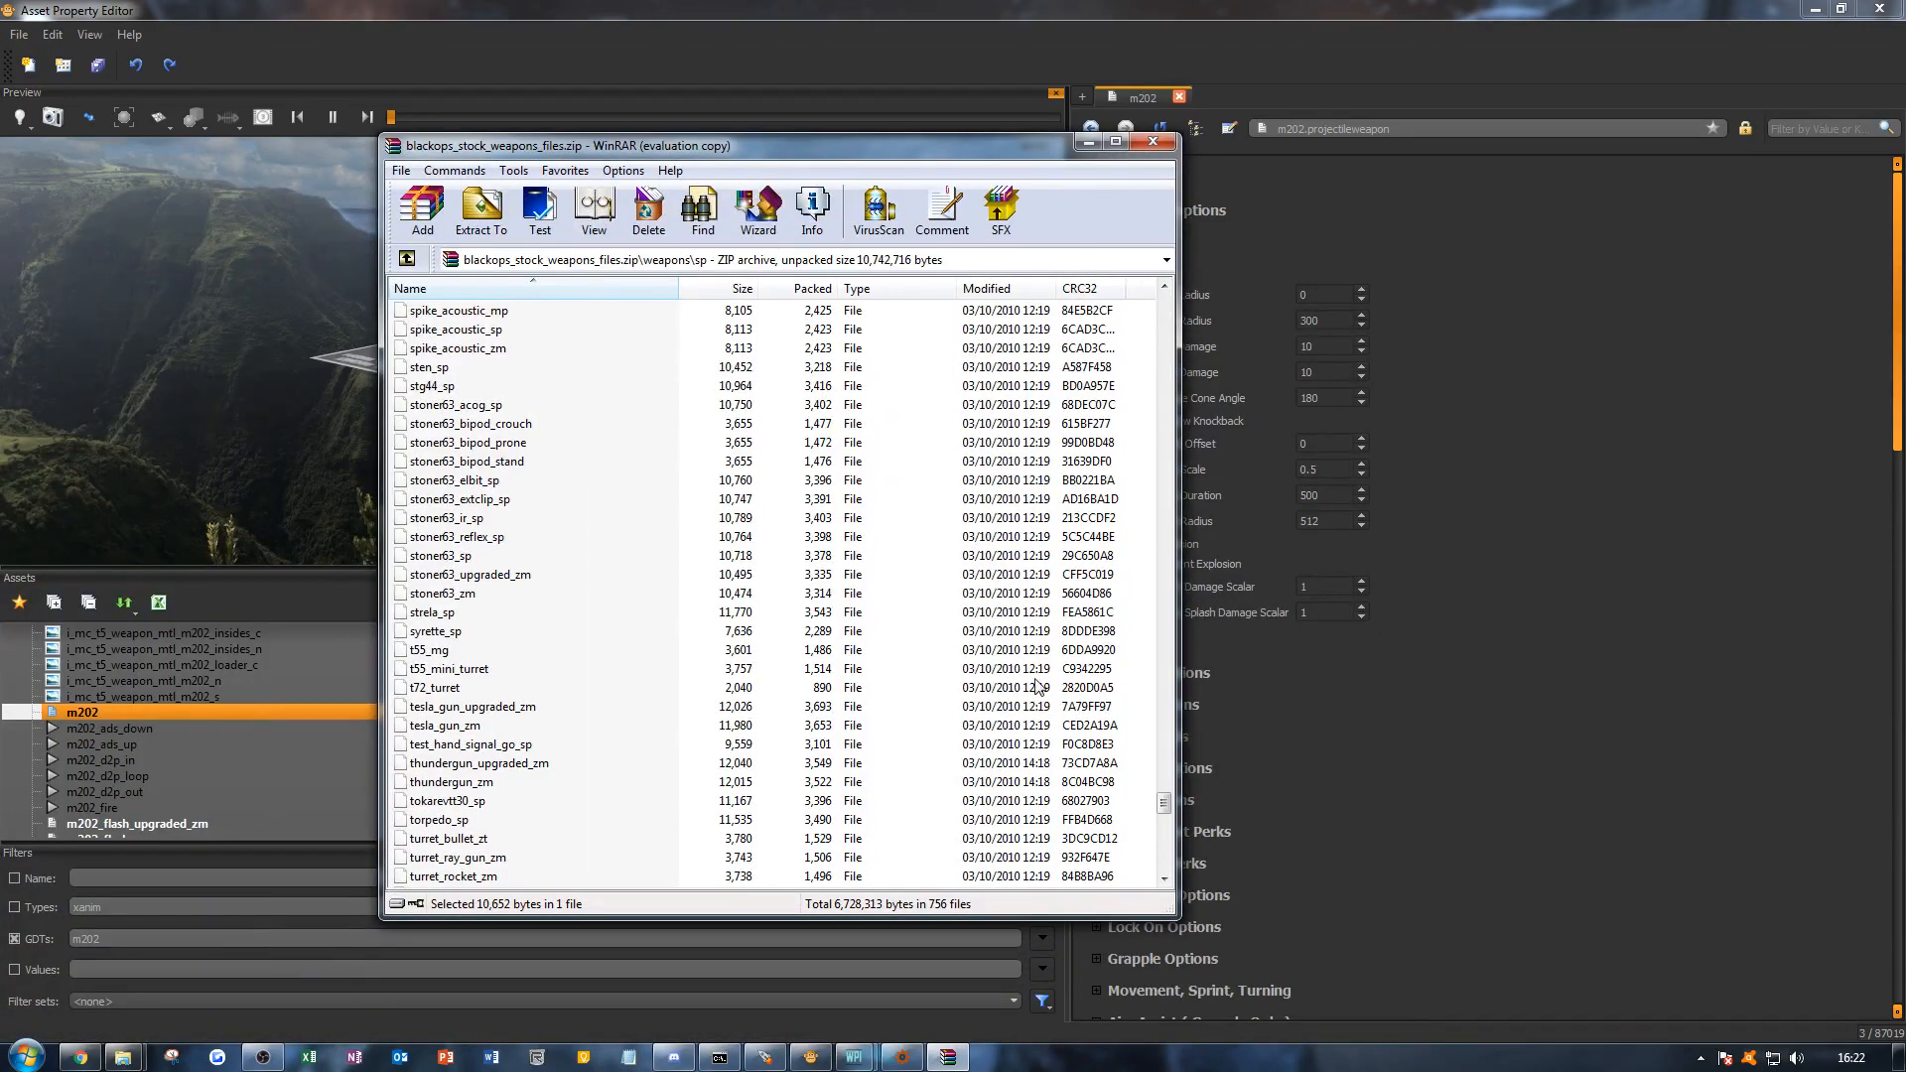
{"action": "left_click_drag", "start_coordinate": [1165, 806], "coordinate": [1168, 775]}
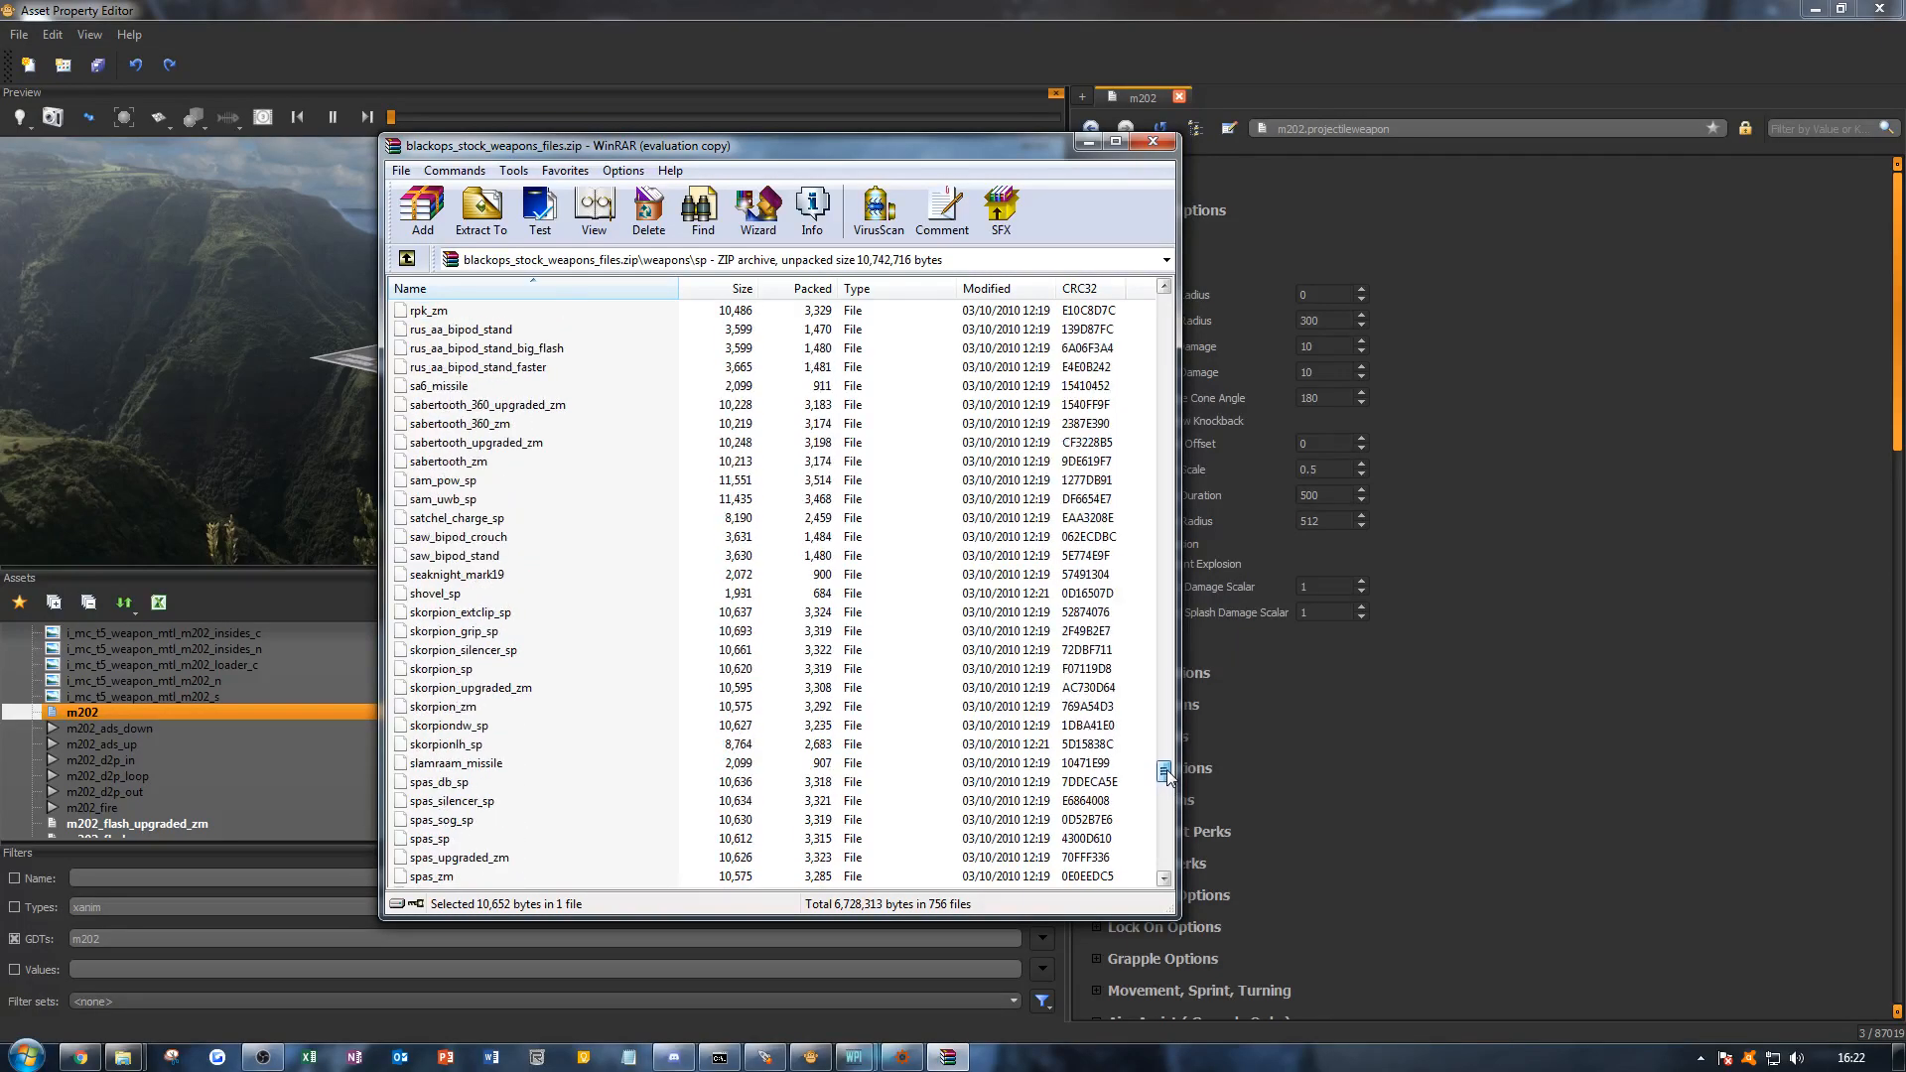
{"action": "left_click_drag", "start_coordinate": [1168, 775], "coordinate": [1170, 768]}
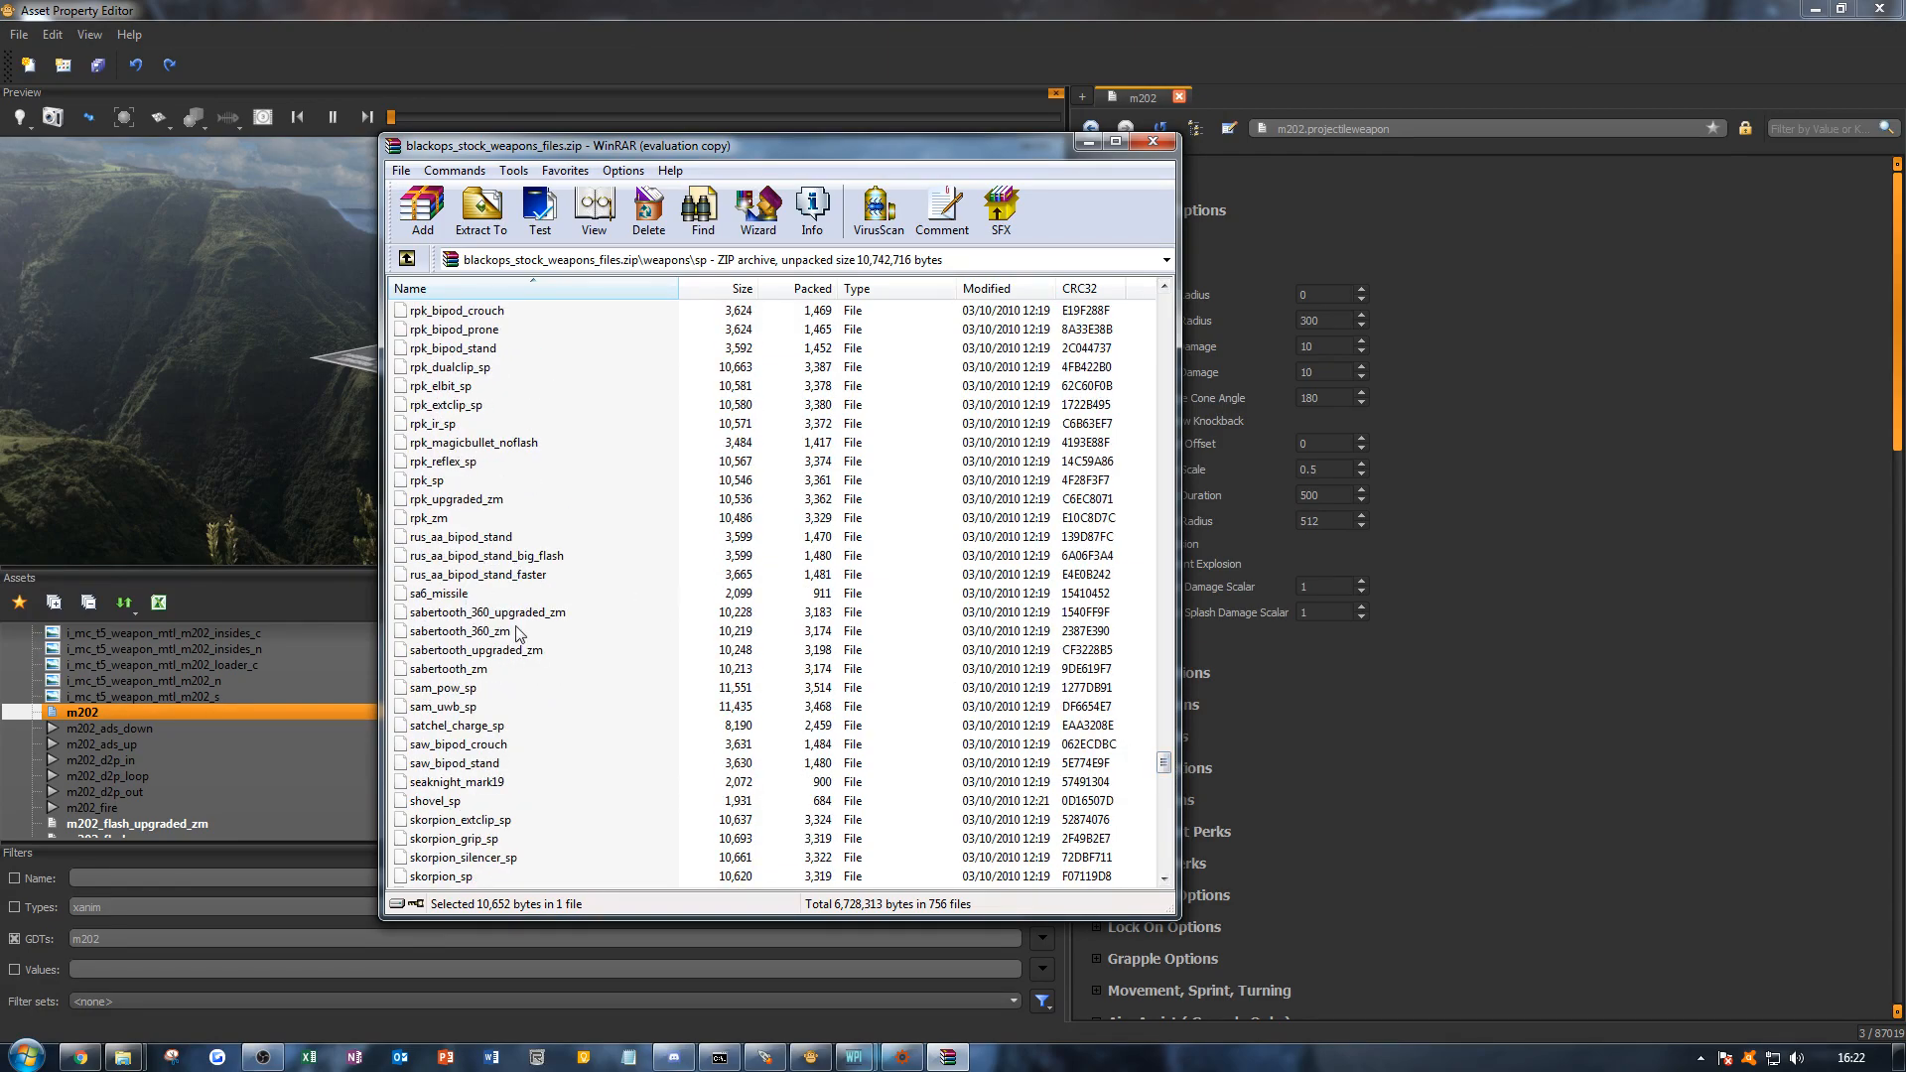
{"action": "left_click_drag", "start_coordinate": [1170, 774], "coordinate": [1169, 654]}
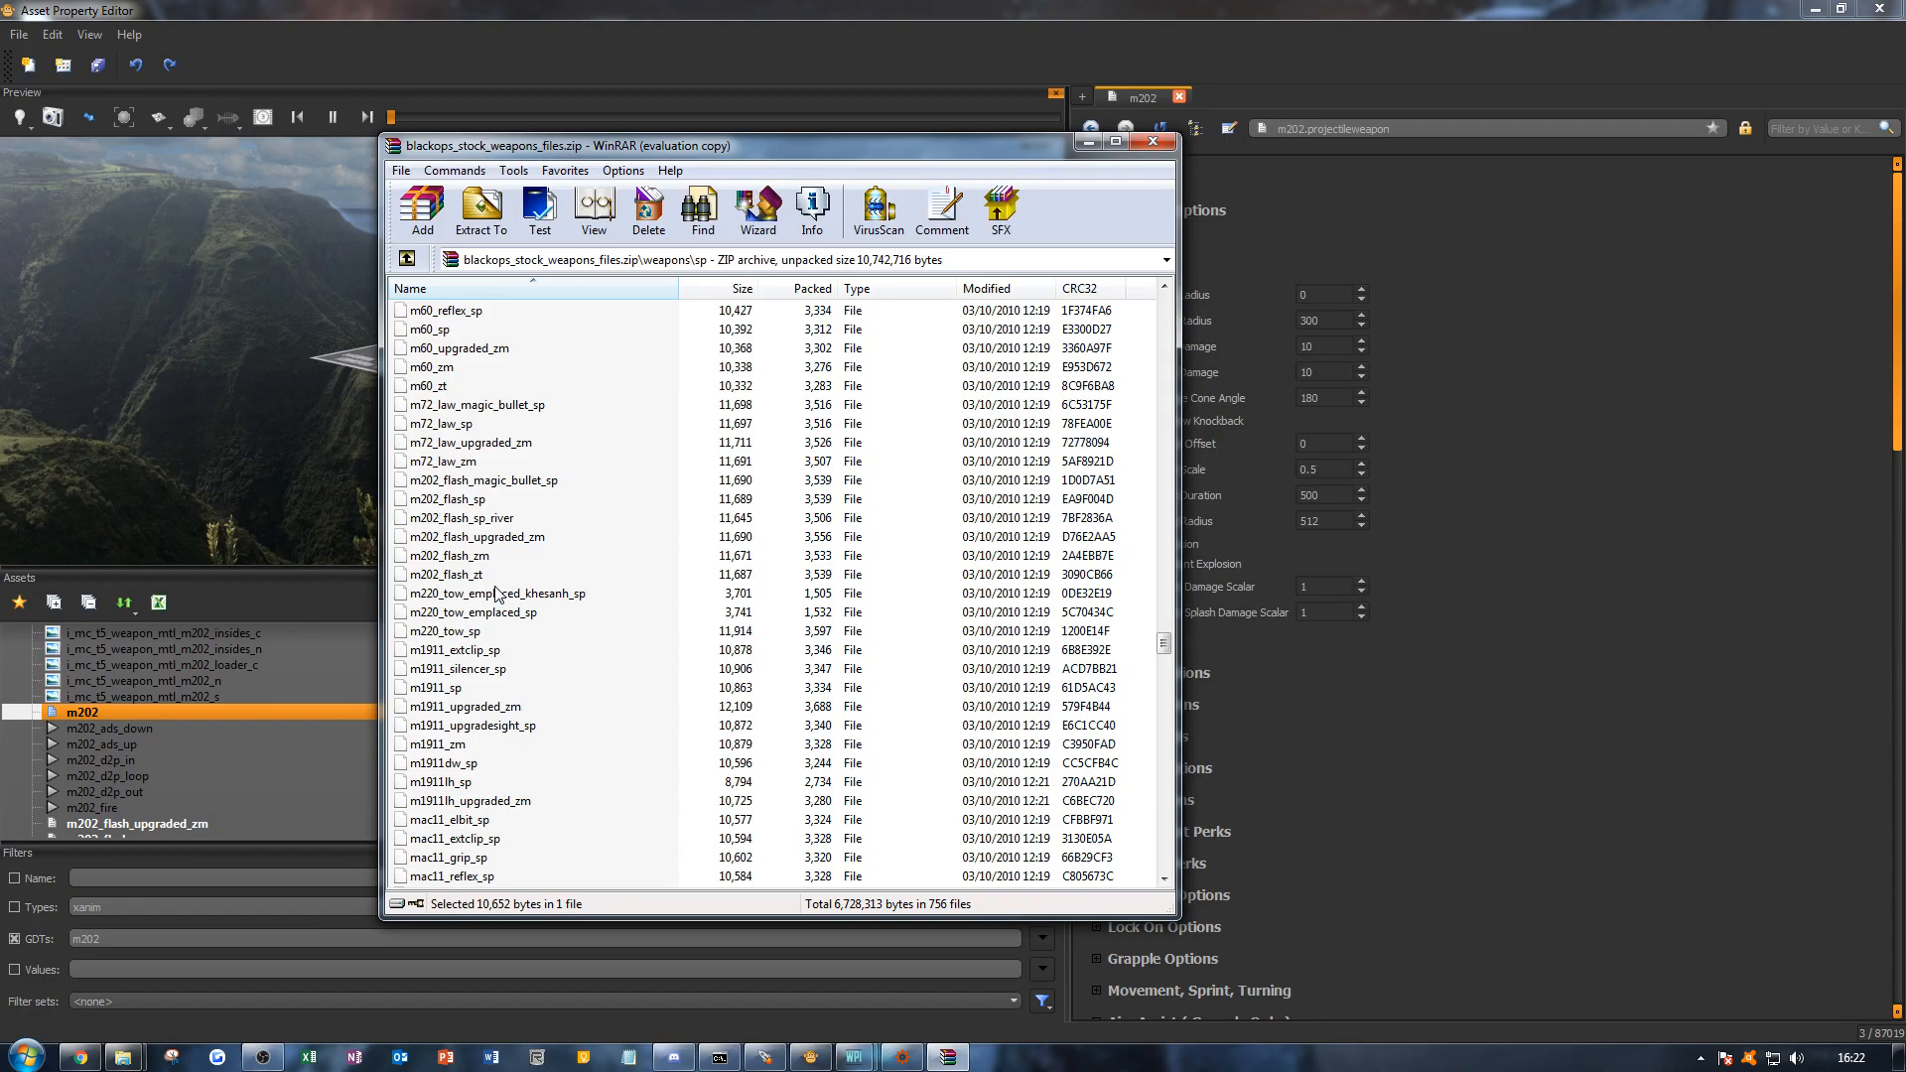
{"action": "left_click", "coordinate": [505, 558]}
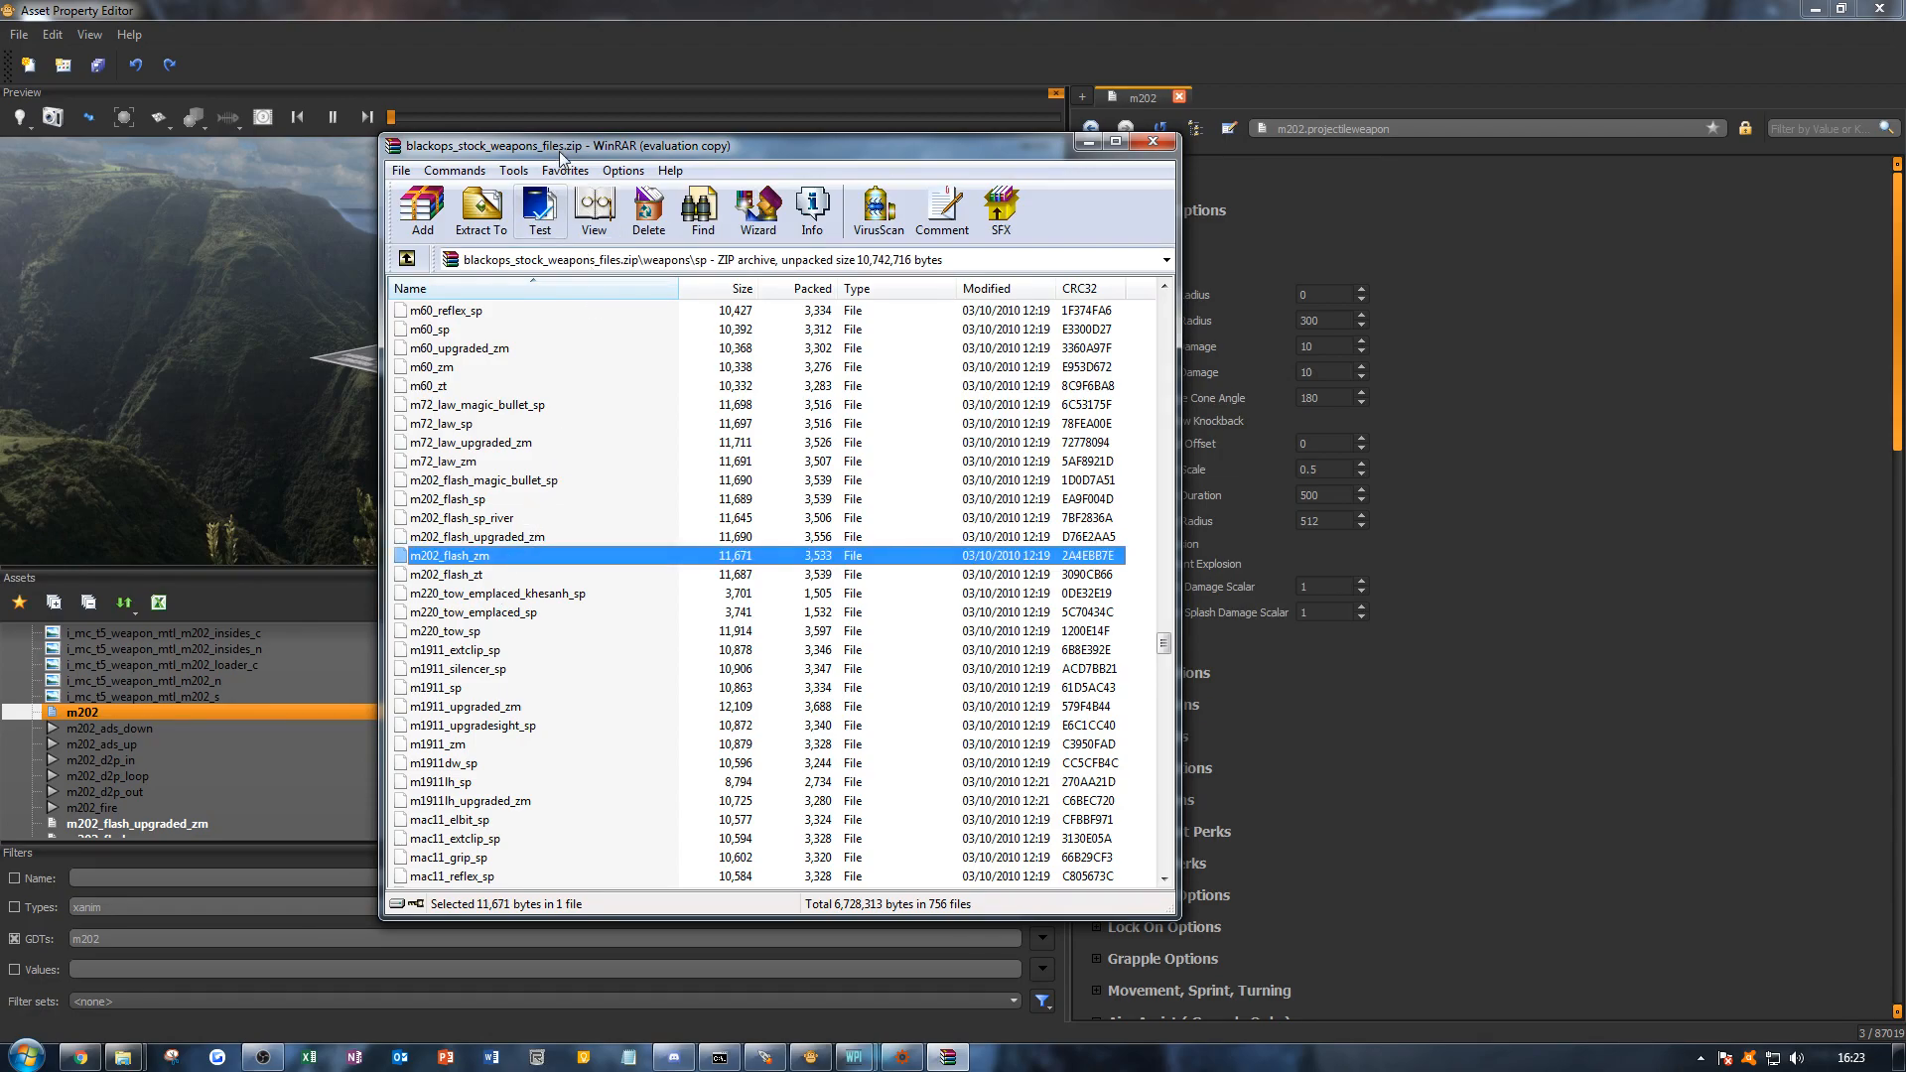
{"action": "left_click_drag", "start_coordinate": [558, 148], "coordinate": [0, 158]}
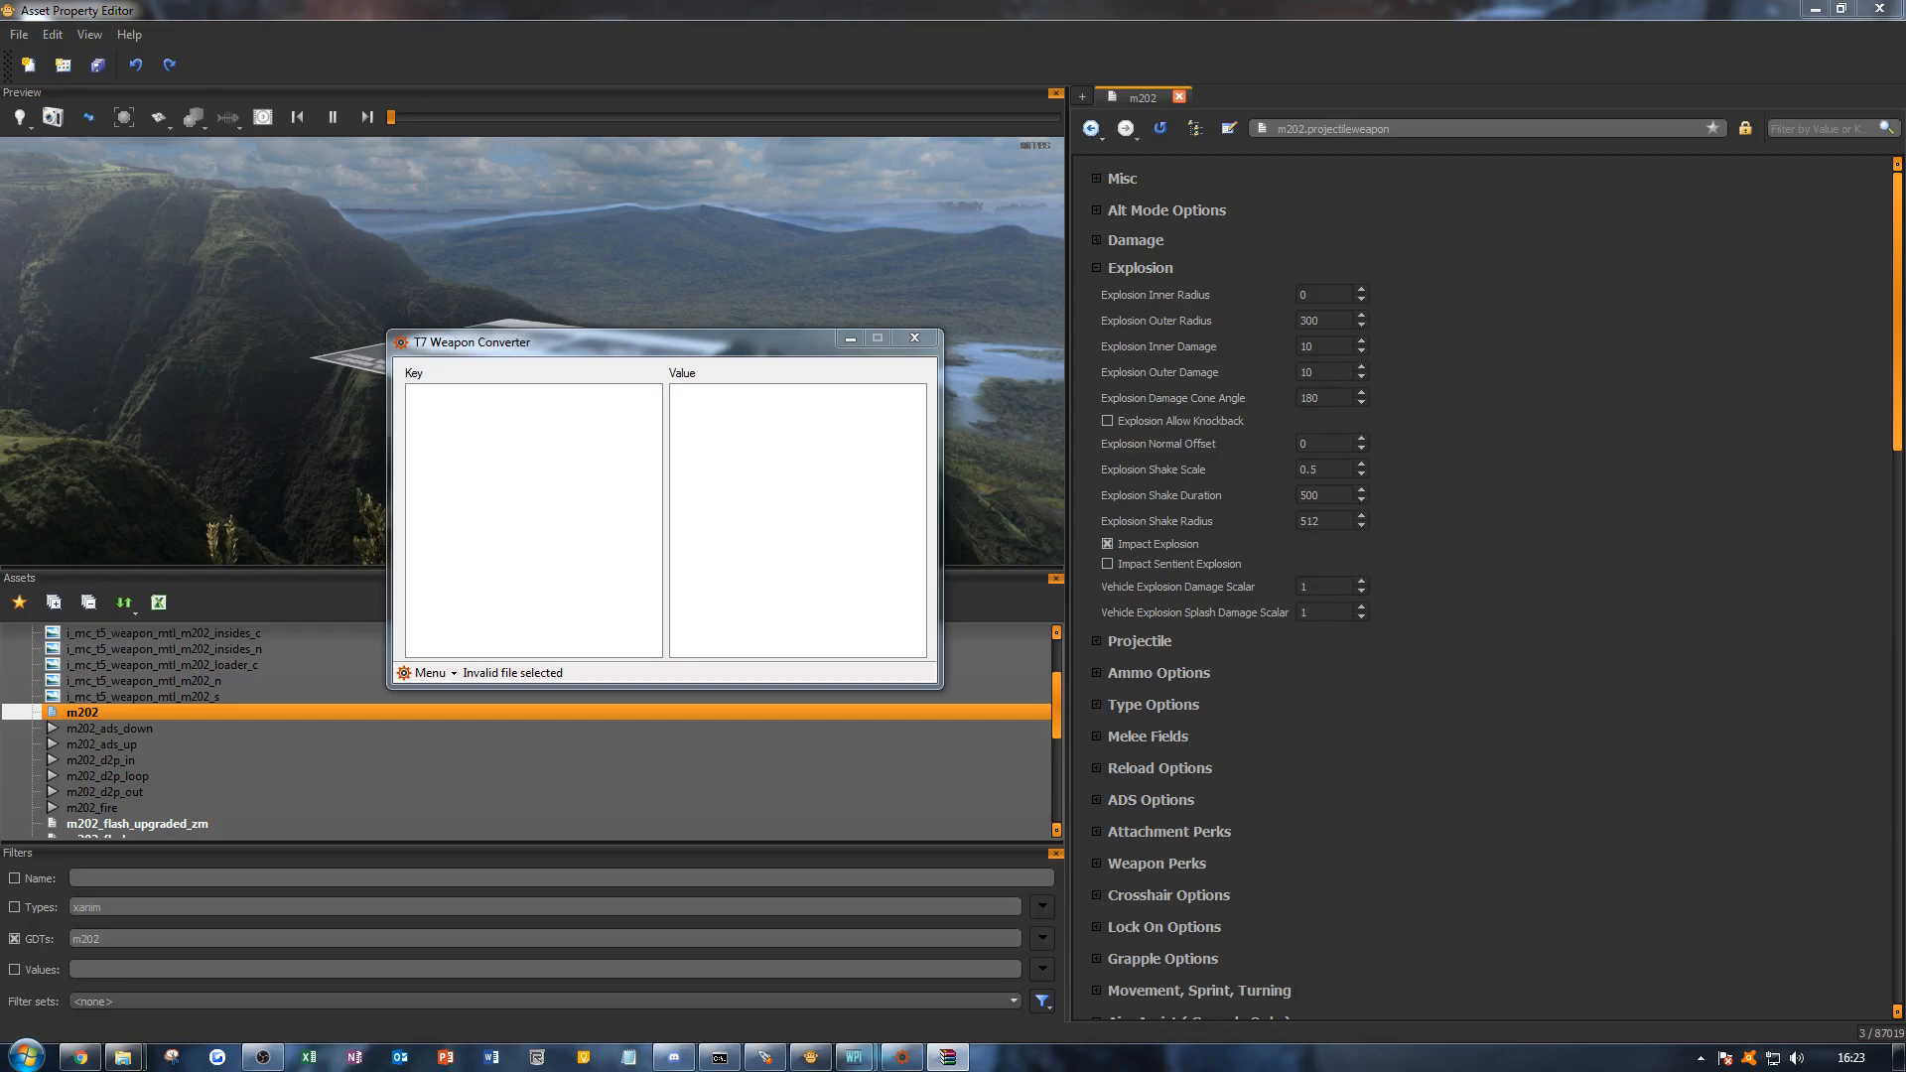
{"action": "left_click_drag", "start_coordinate": [0, 506], "coordinate": [560, 504]}
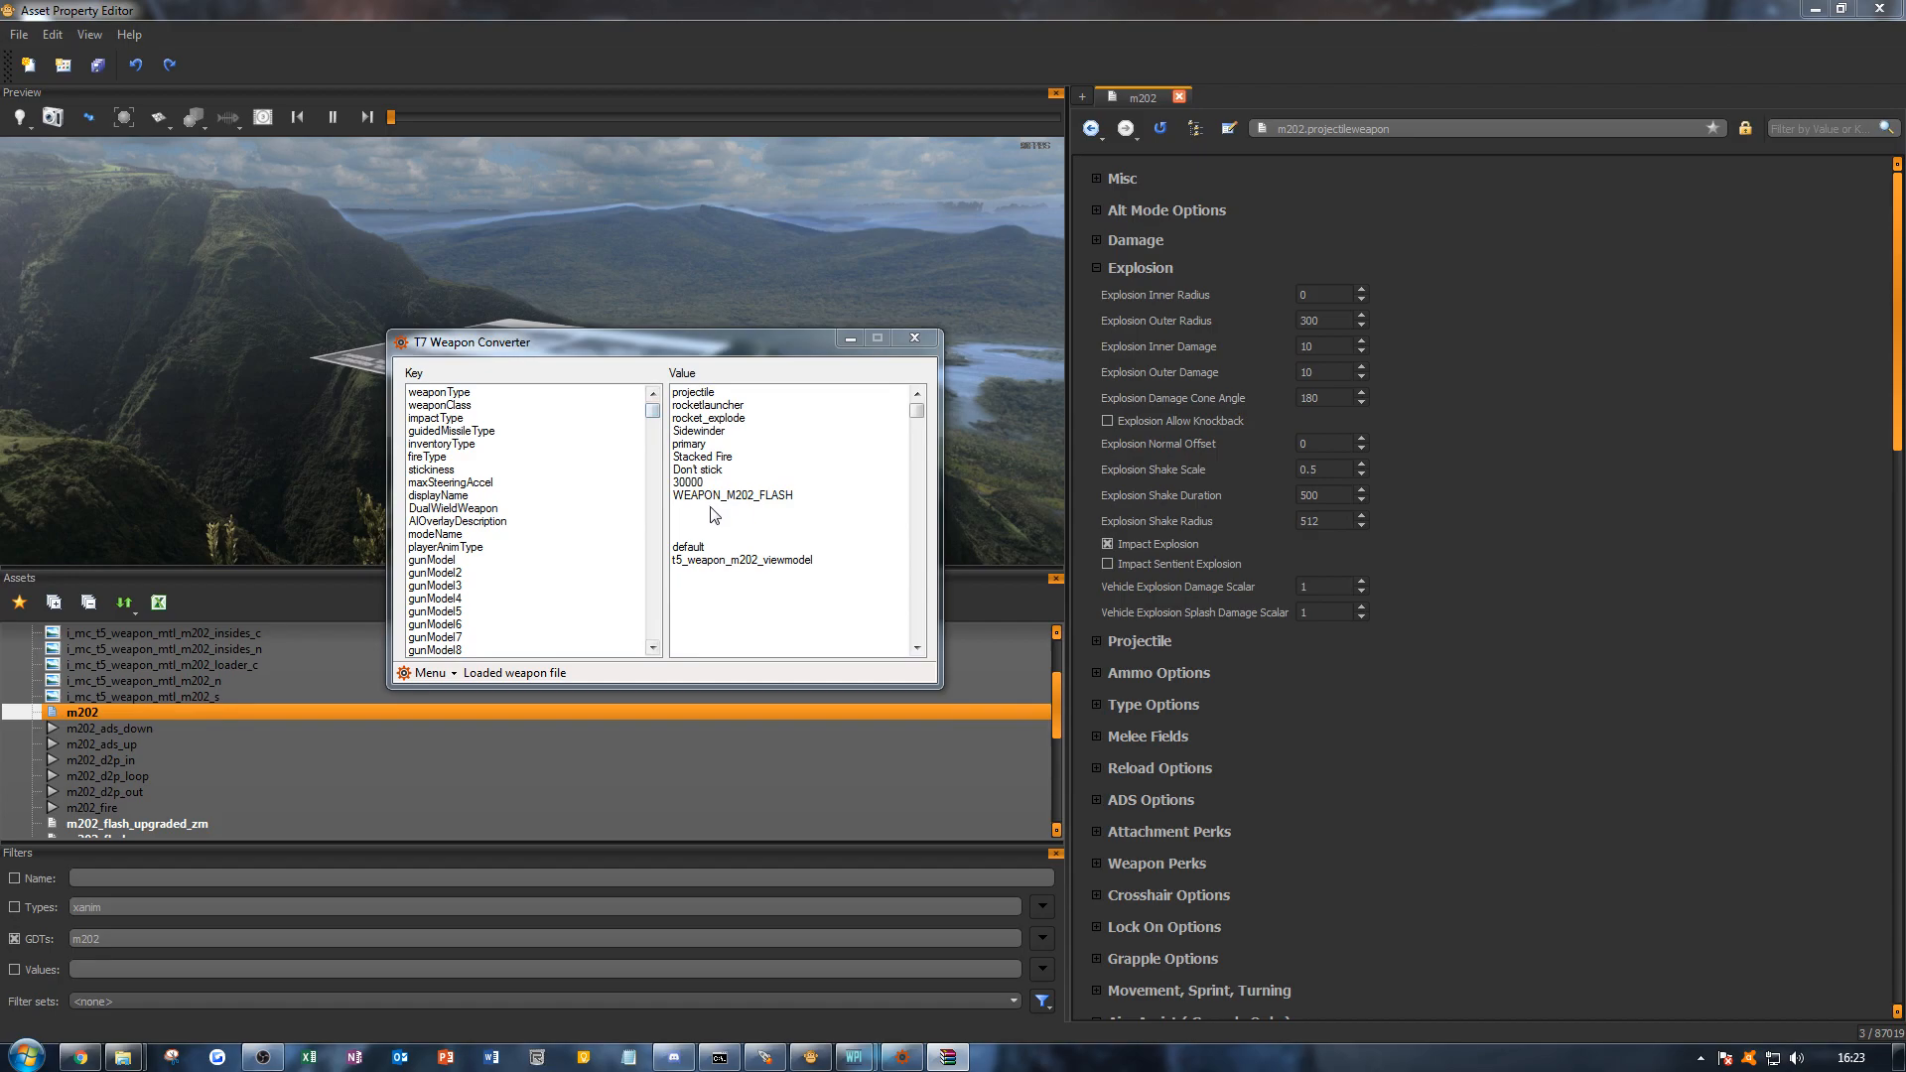
Step: Examine the general, gun model and animation entries of the loaded m202_flash_zm file, from weaponType through the ADS and dive-to-prone animations
{"action": "left_click", "coordinate": [802, 495]}
{"action": "left_click", "coordinate": [704, 483]}
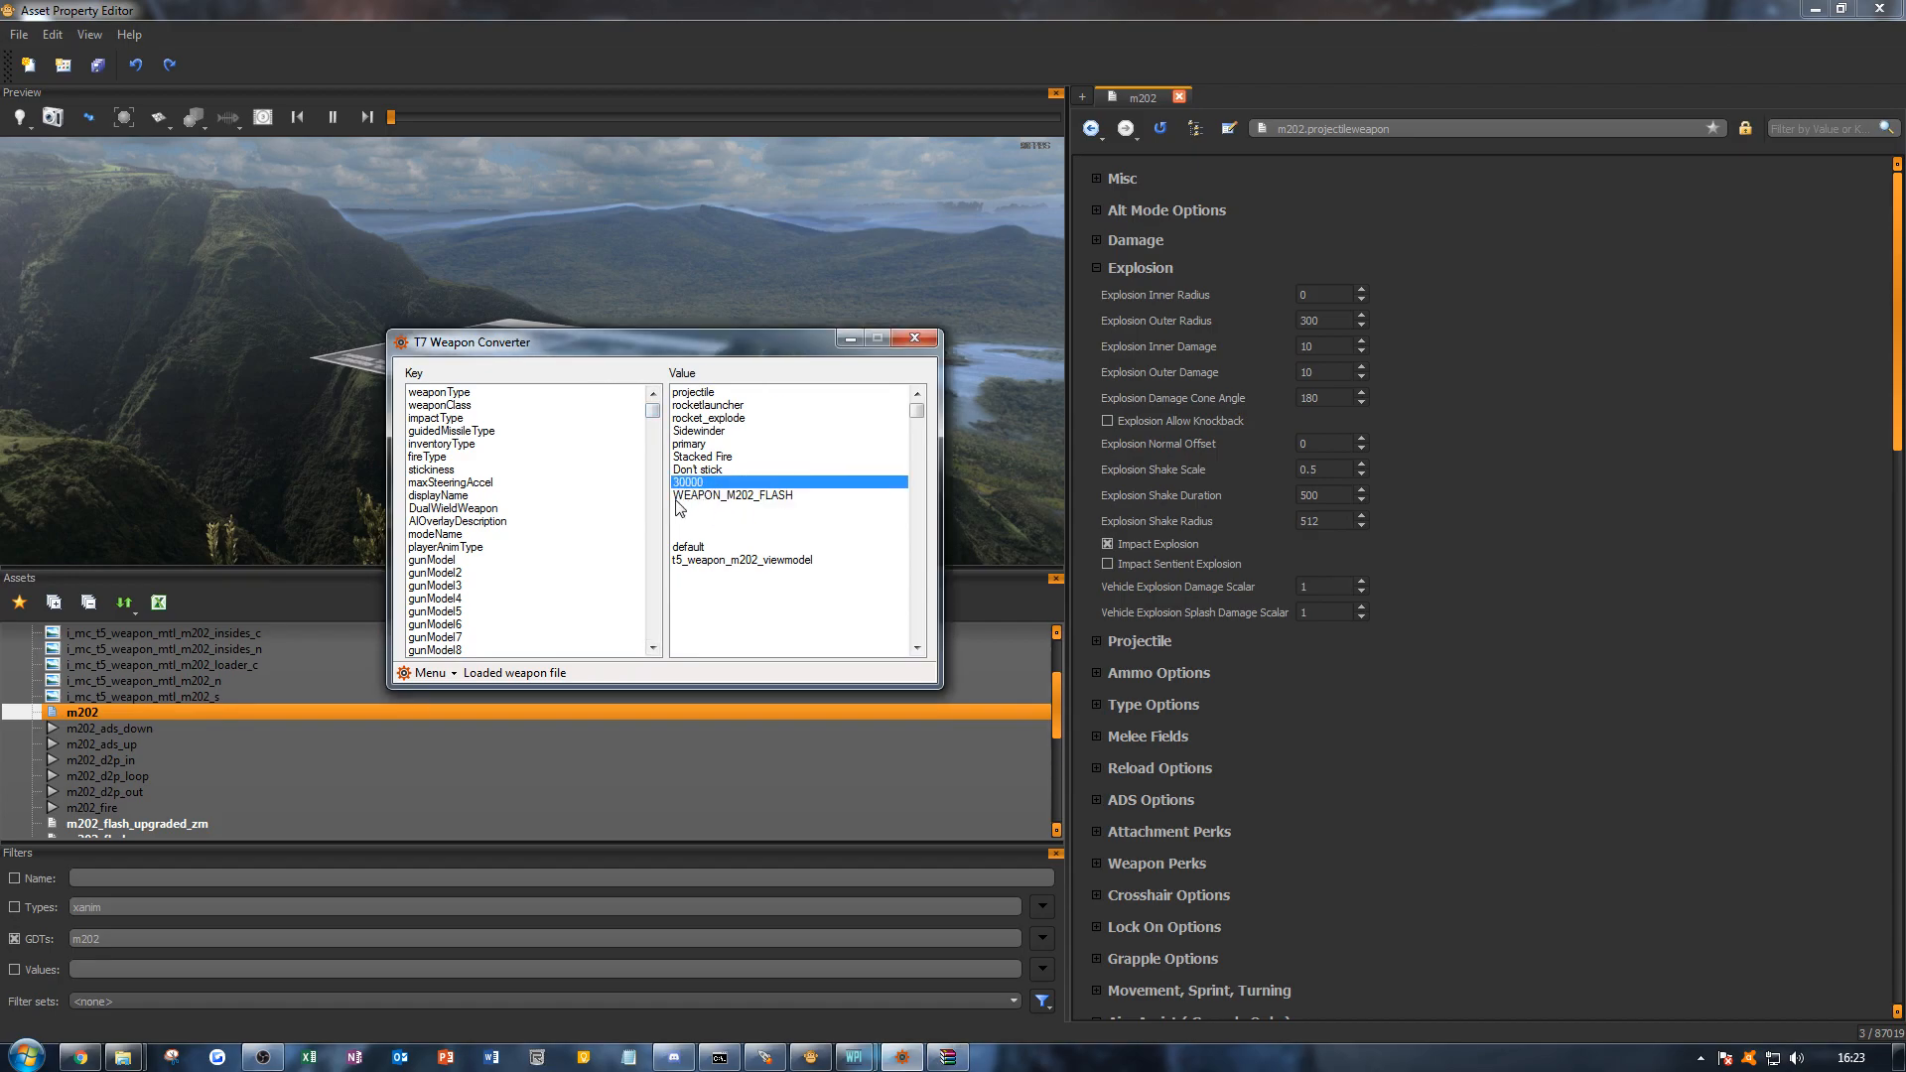
{"action": "left_click", "coordinate": [739, 560]}
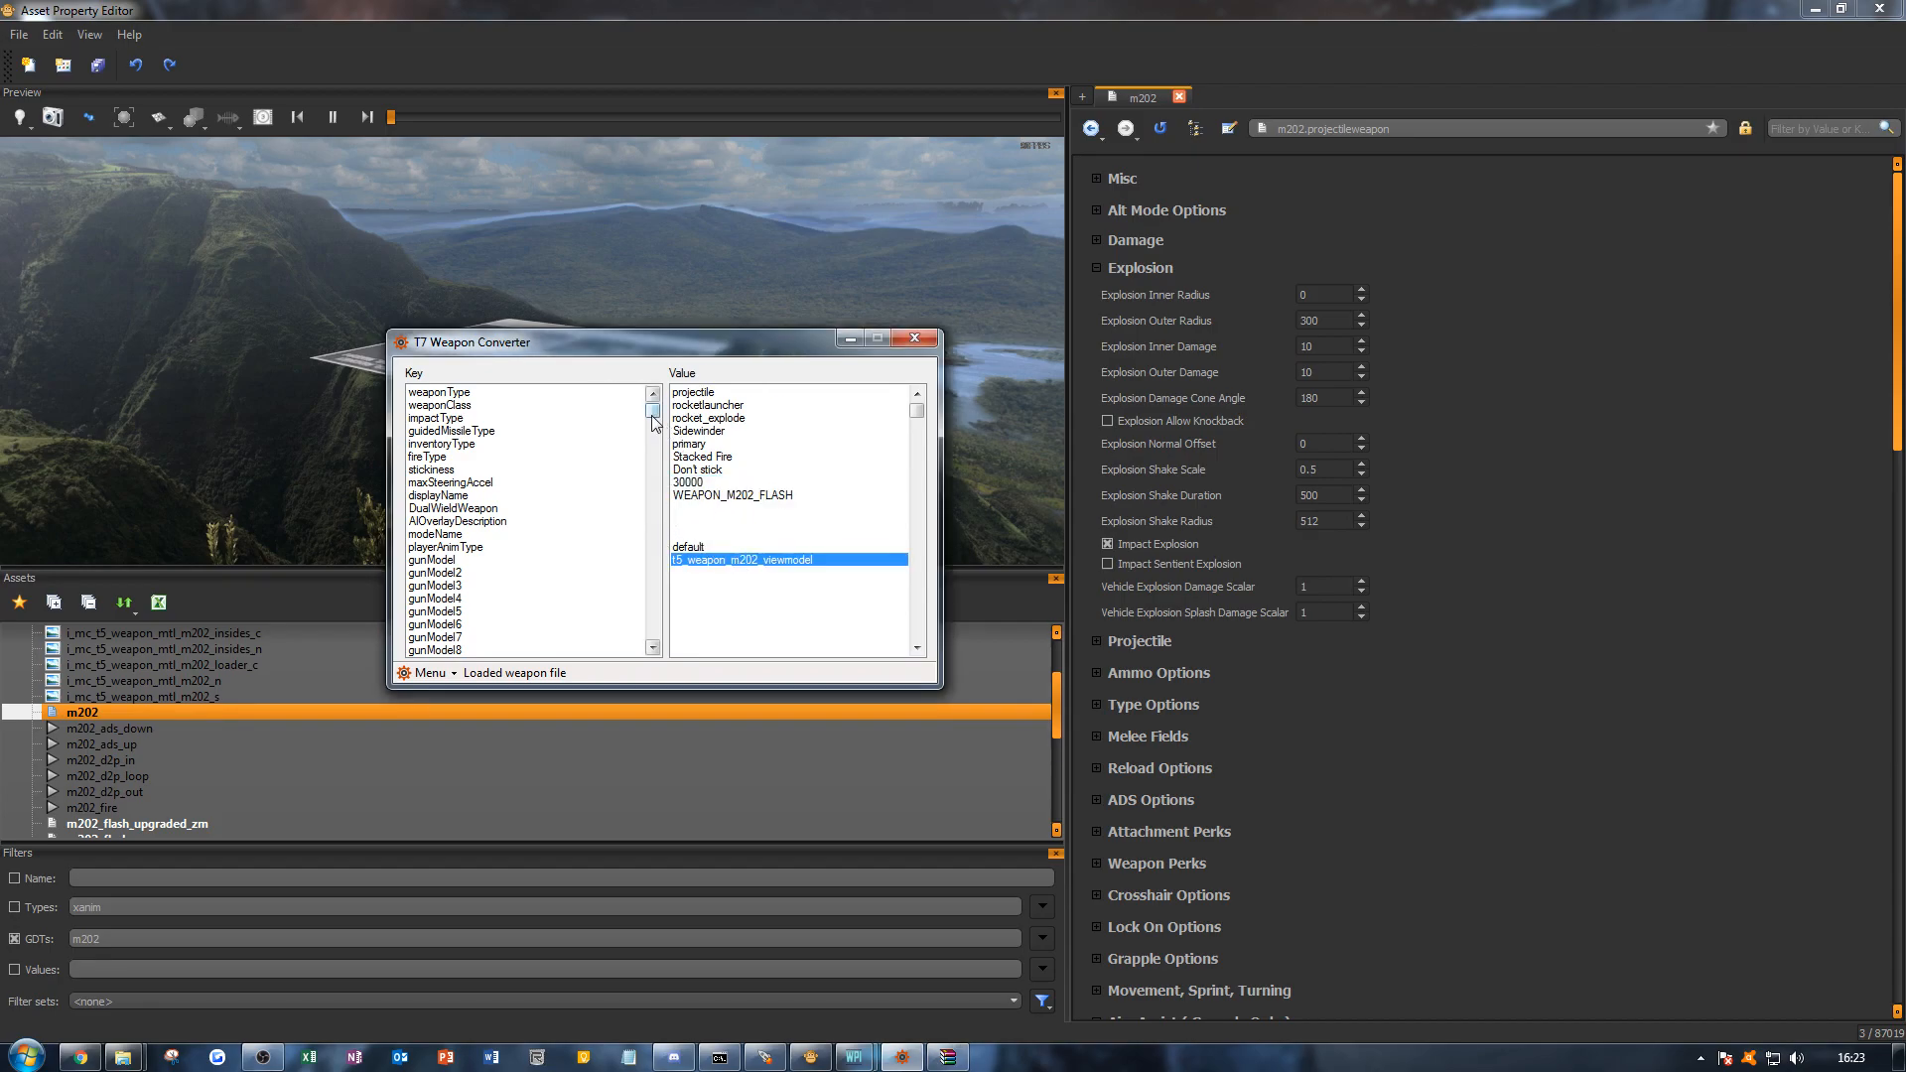
{"action": "left_click_drag", "start_coordinate": [653, 421], "coordinate": [655, 430]}
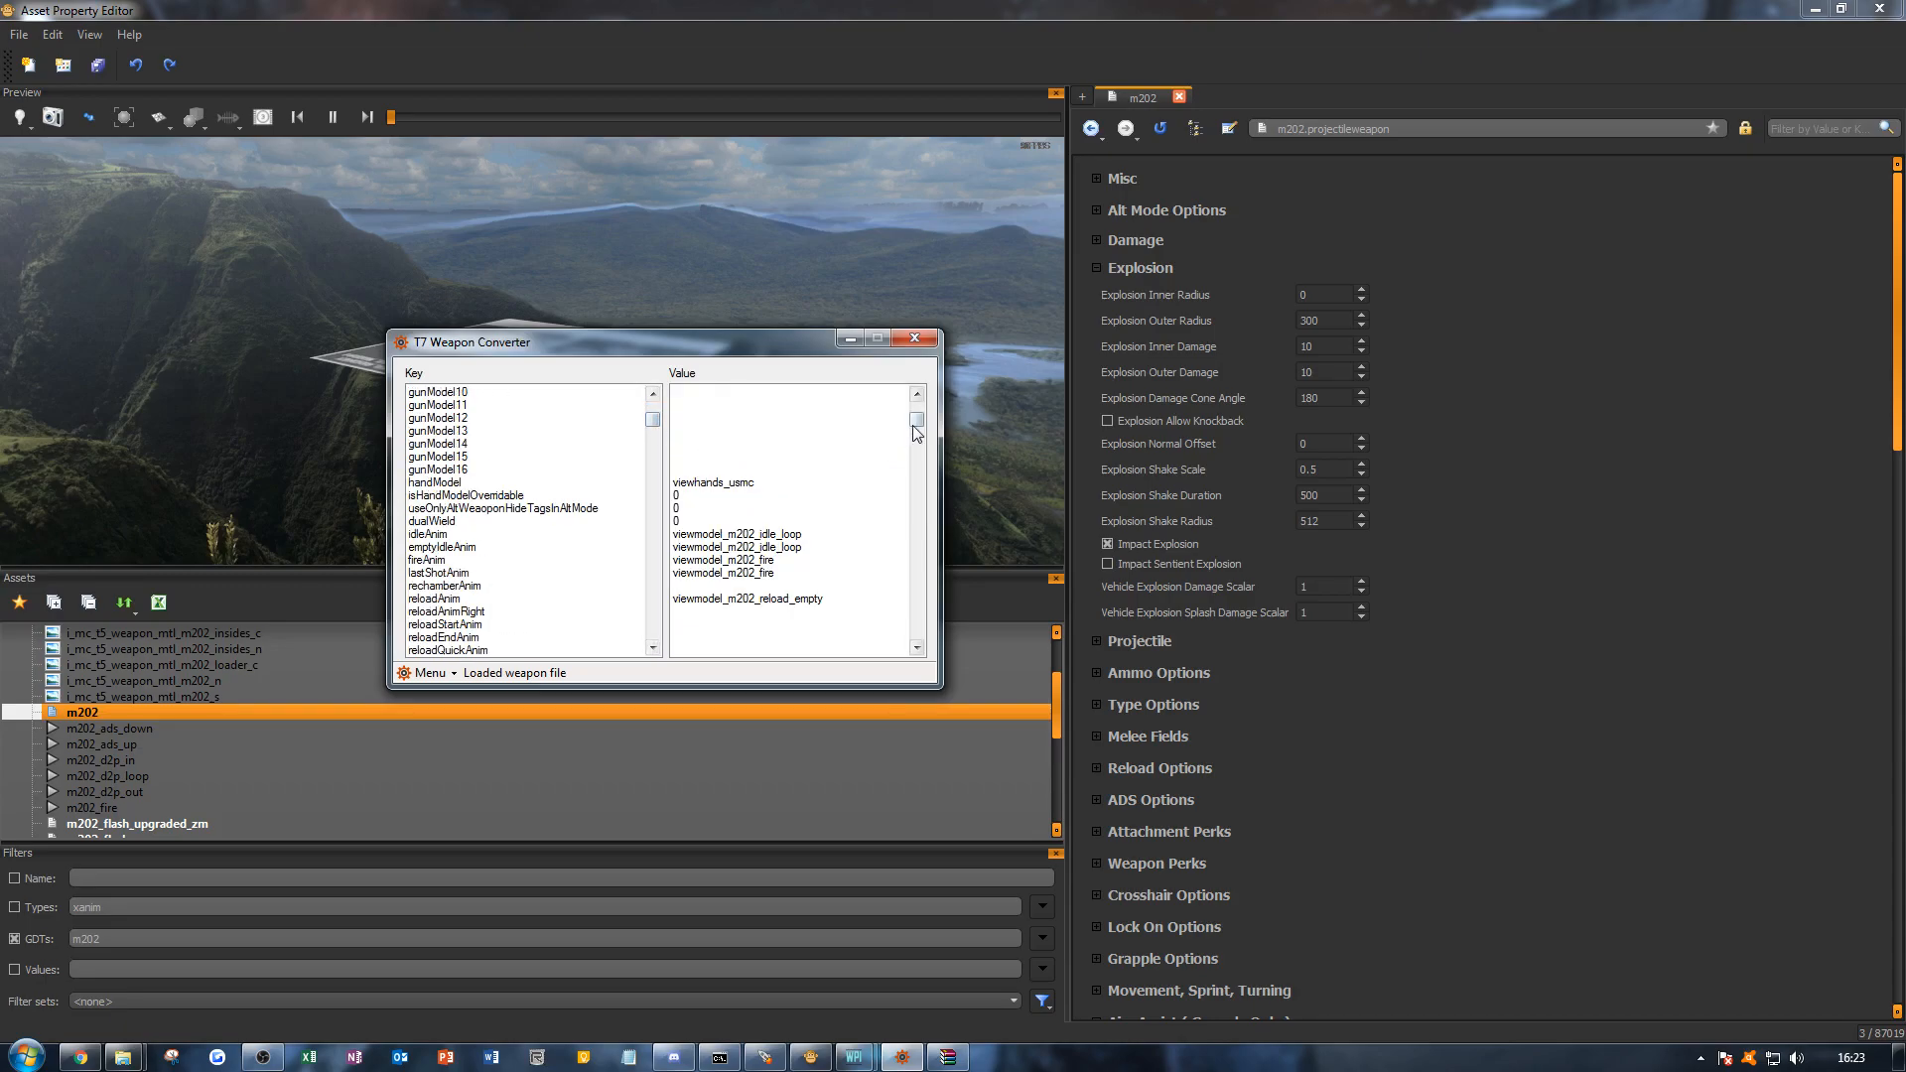
{"action": "left_click_drag", "start_coordinate": [656, 419], "coordinate": [655, 427]}
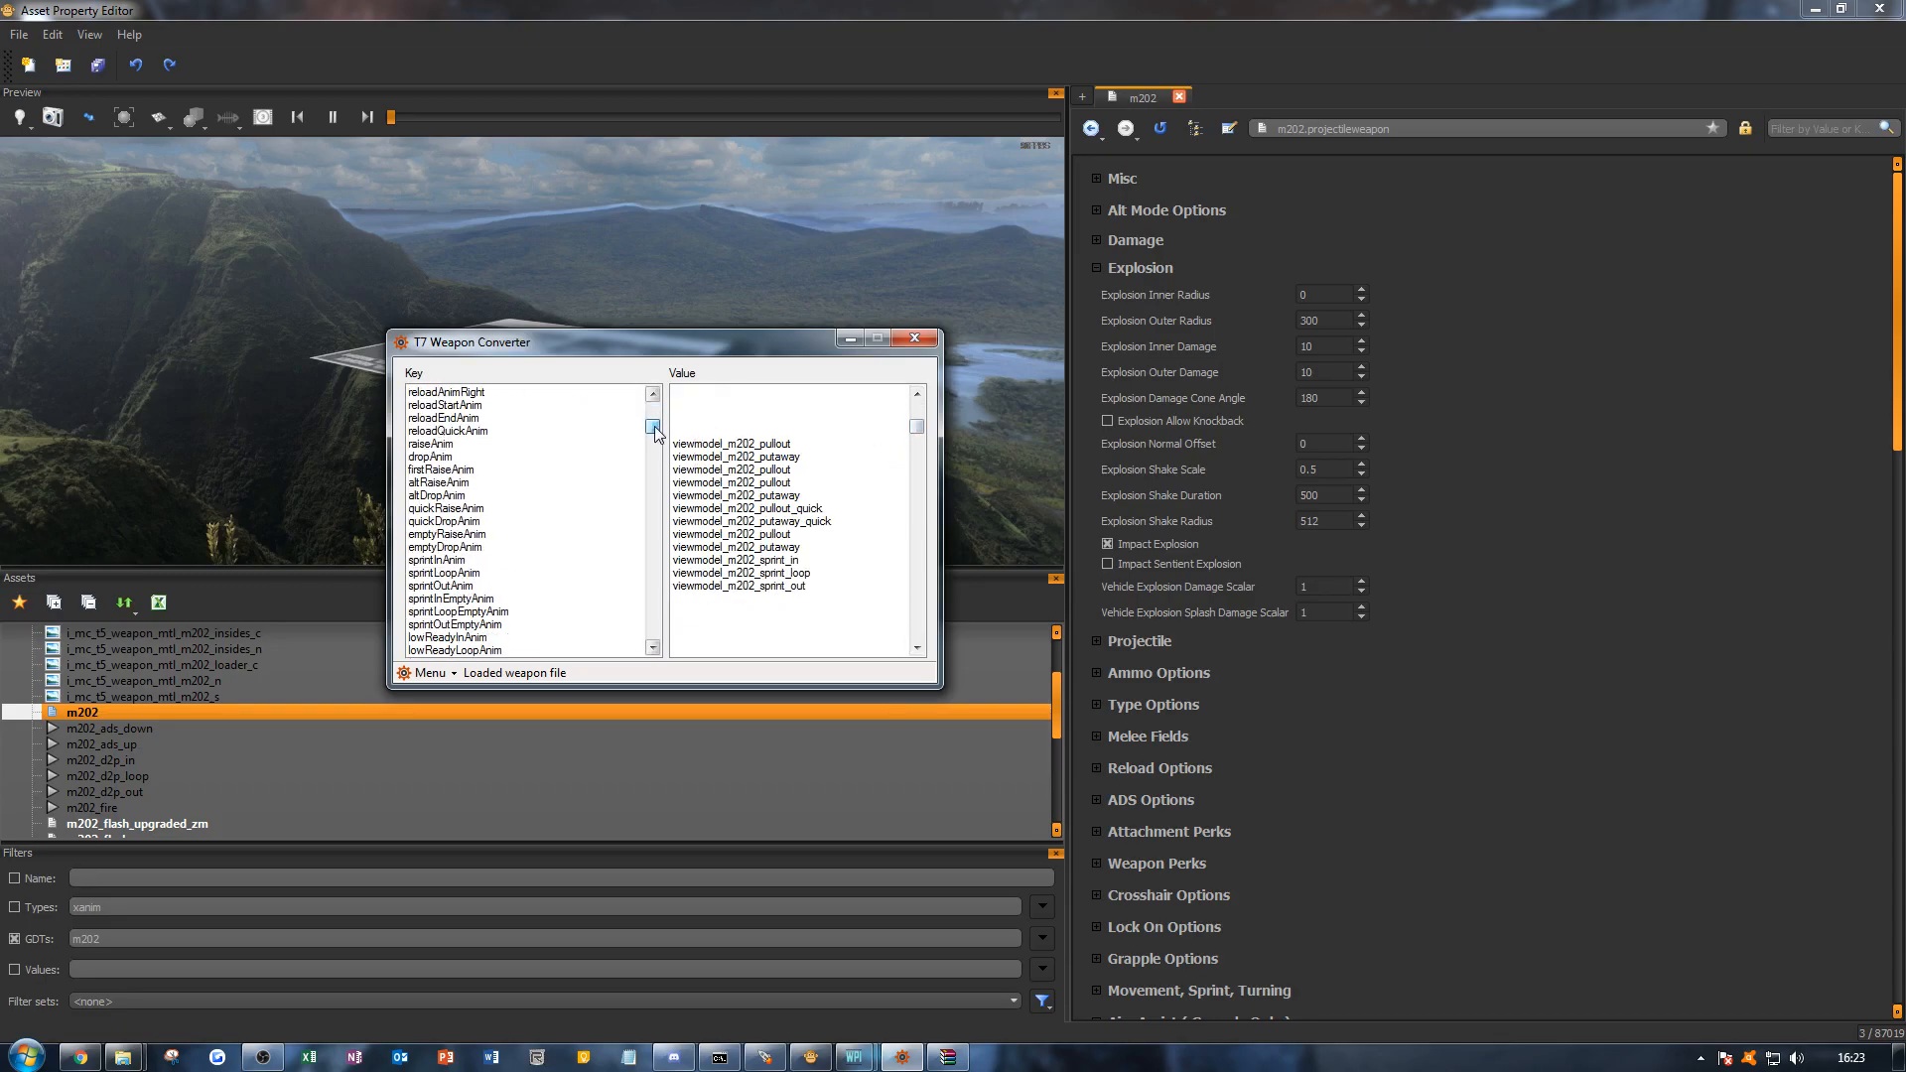
{"action": "left_click", "coordinate": [652, 647]}
{"action": "left_click", "coordinate": [652, 647]}
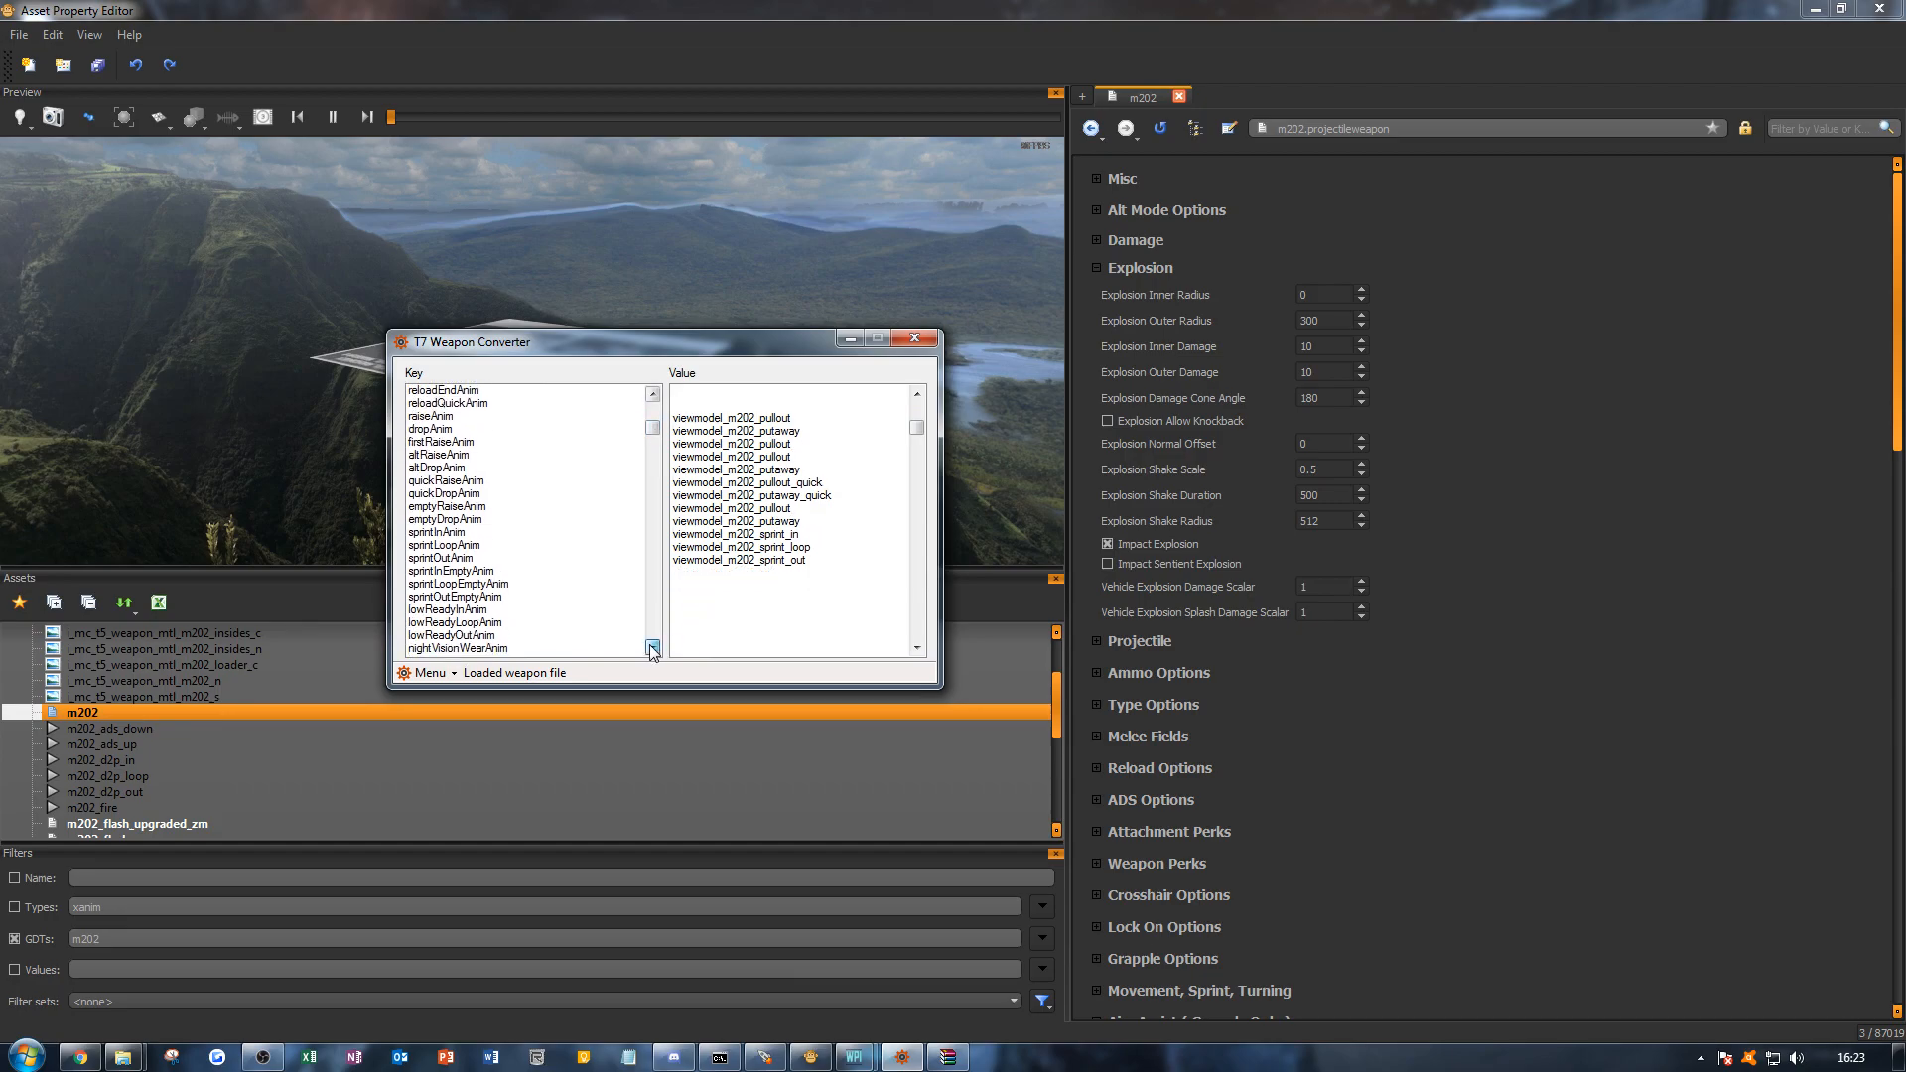
{"action": "left_click", "coordinate": [652, 647]}
{"action": "left_click", "coordinate": [652, 647]}
{"action": "left_click", "coordinate": [651, 651]}
{"action": "left_click", "coordinate": [651, 651]}
{"action": "left_click", "coordinate": [651, 651]}
{"action": "left_click", "coordinate": [651, 651]}
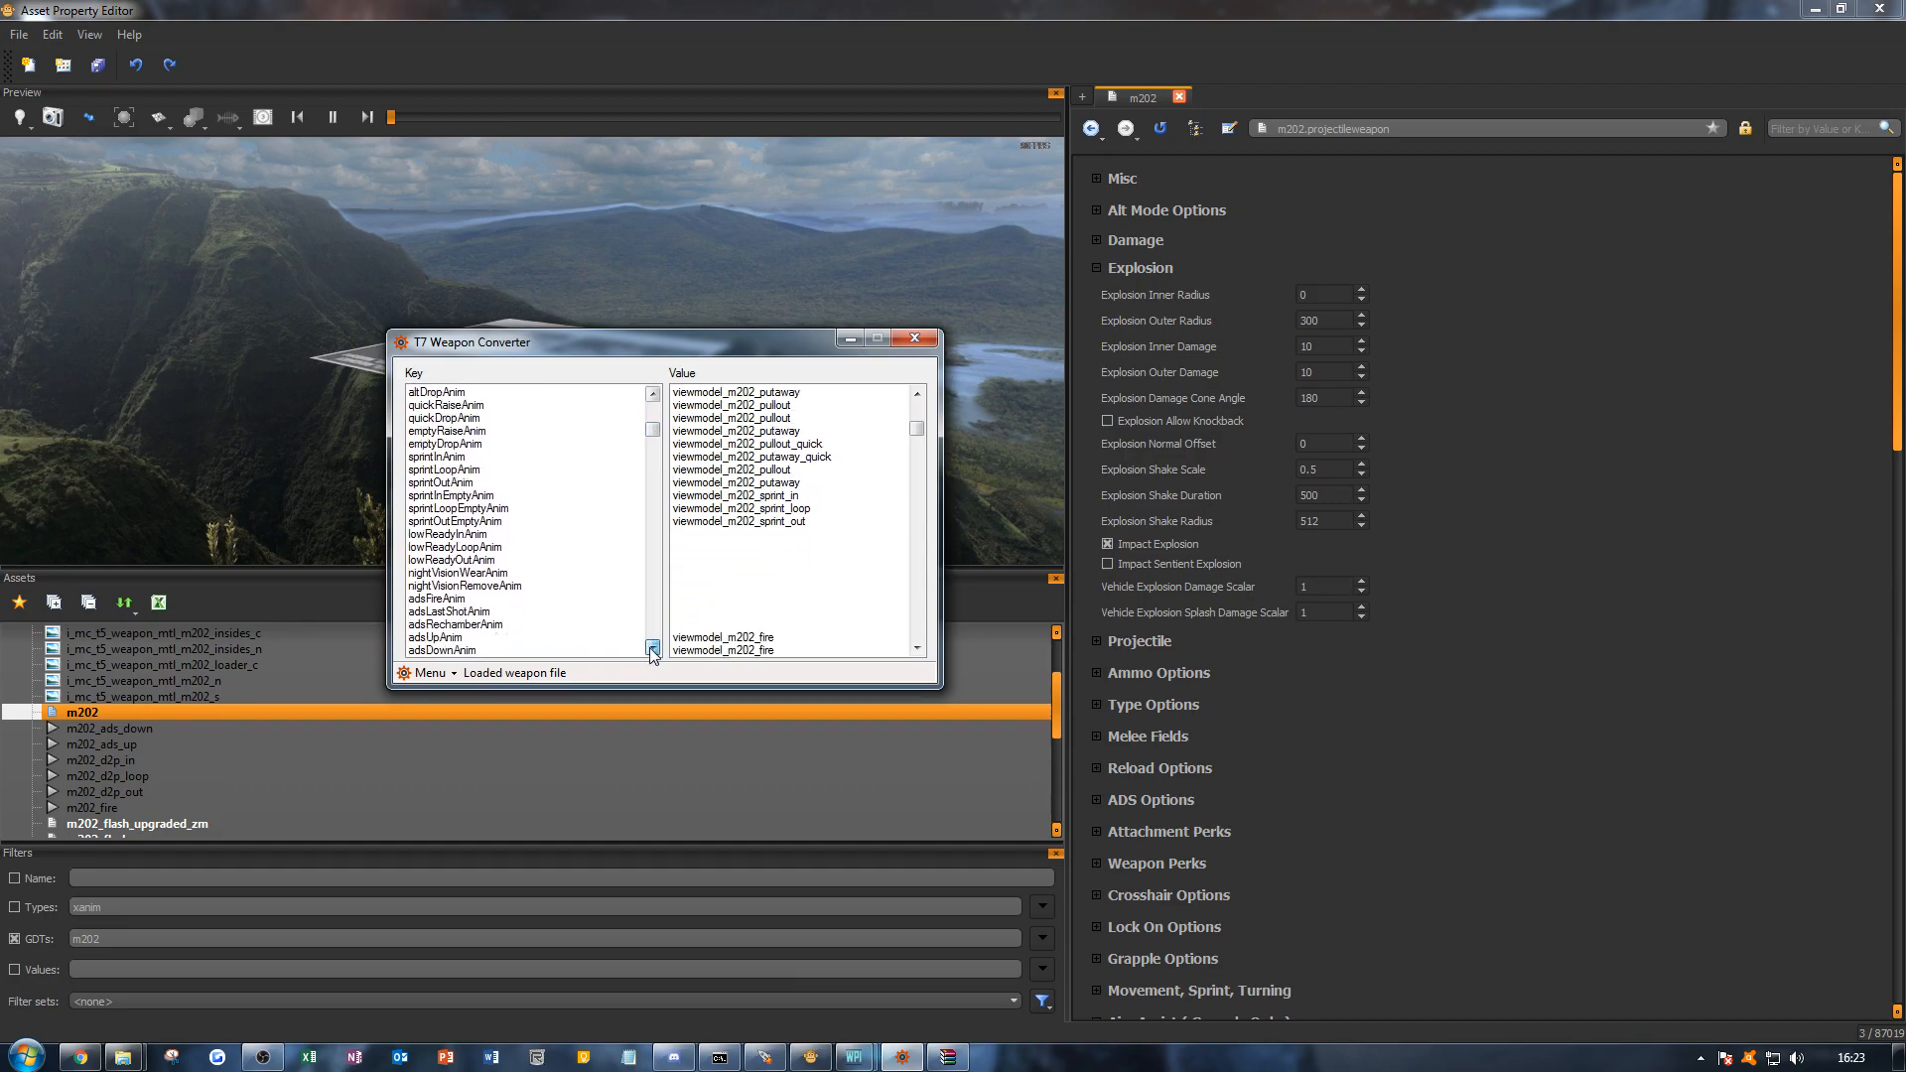
{"action": "left_click", "coordinate": [651, 651]}
{"action": "left_click", "coordinate": [651, 651]}
{"action": "left_click", "coordinate": [651, 651]}
{"action": "left_click", "coordinate": [652, 651]}
{"action": "left_click", "coordinate": [652, 647]}
{"action": "left_click", "coordinate": [652, 647]}
{"action": "left_click", "coordinate": [652, 647]}
{"action": "left_click", "coordinate": [652, 647]}
{"action": "left_click", "coordinate": [653, 647]}
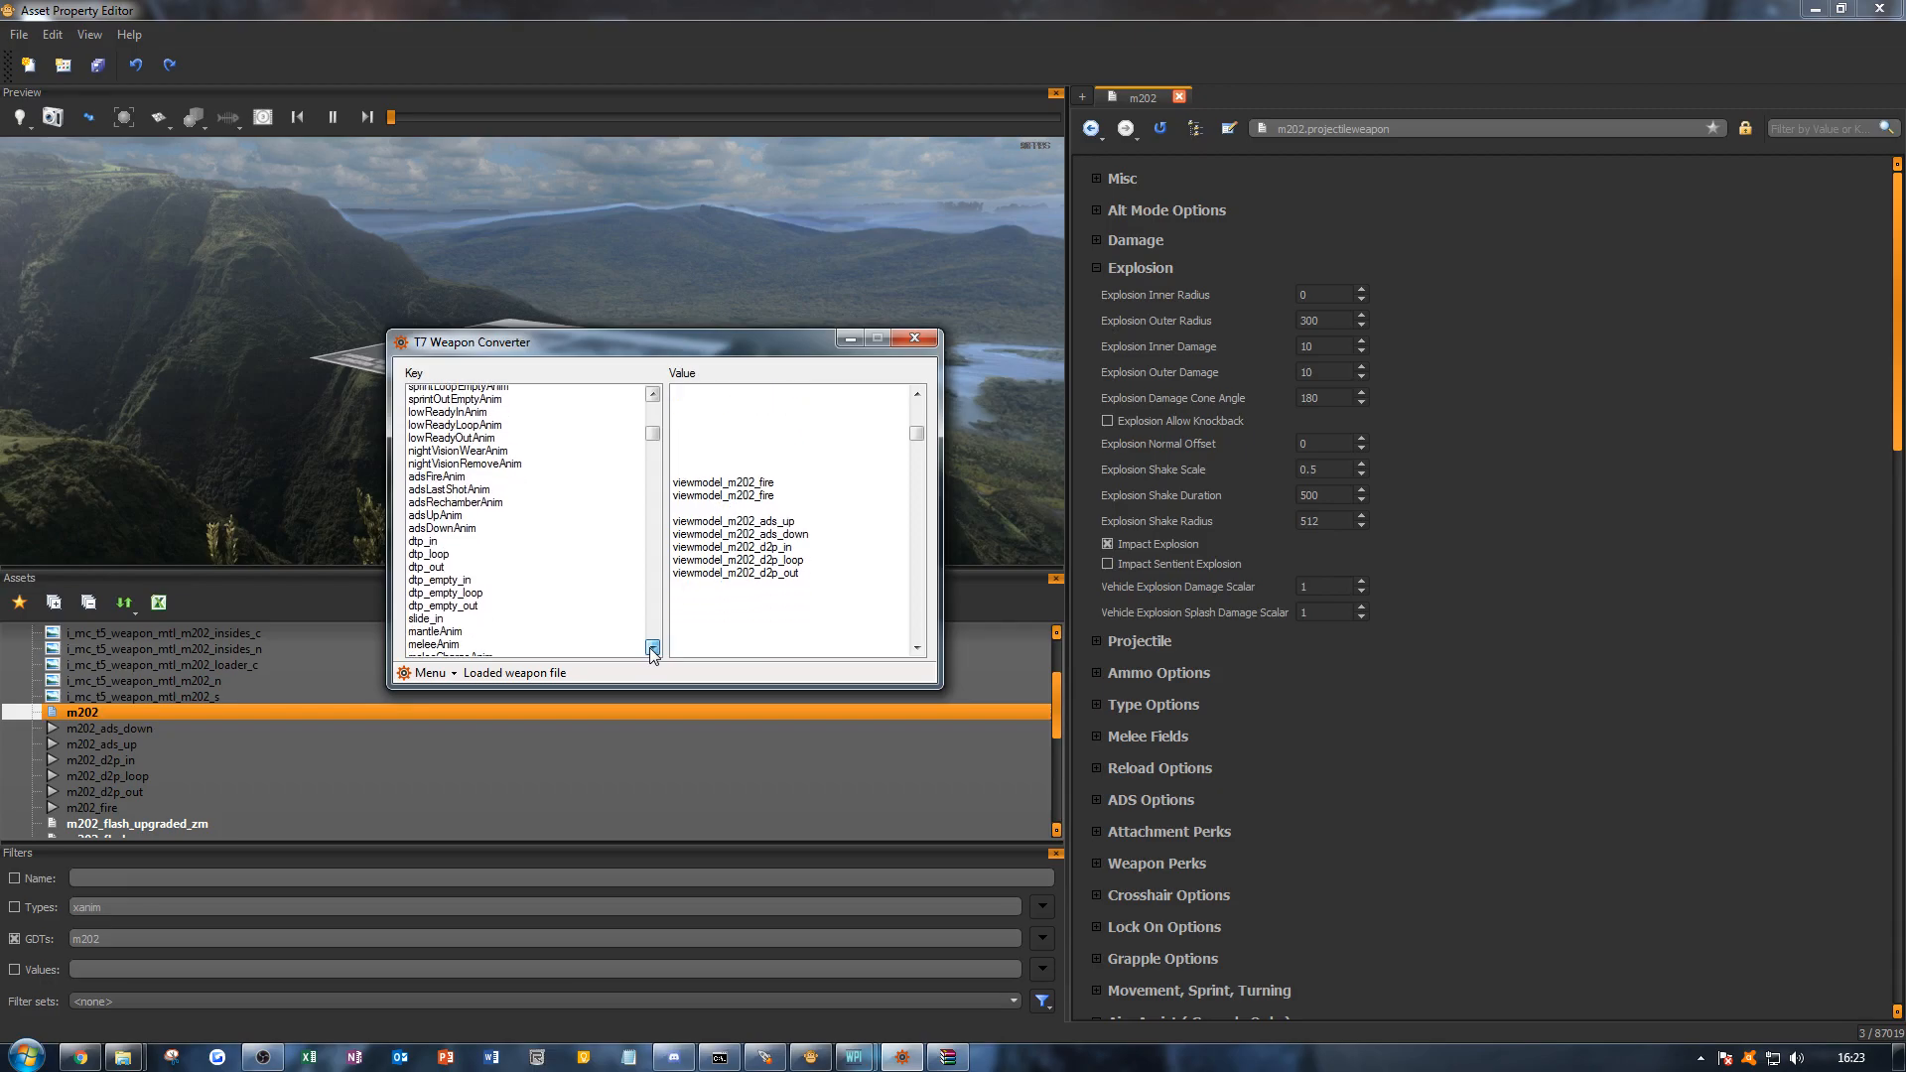
Step: Examine the melee sound, hit-location multiplier and movement speed entries of the m202_flash_zm file in T7 Weapon Converter
{"action": "left_click", "coordinate": [652, 647]}
{"action": "left_click", "coordinate": [652, 647]}
{"action": "left_click", "coordinate": [652, 647]}
{"action": "left_click", "coordinate": [652, 647]}
{"action": "left_click", "coordinate": [652, 648]}
{"action": "left_click", "coordinate": [652, 647]}
{"action": "left_click", "coordinate": [652, 647]}
{"action": "left_click", "coordinate": [652, 647]}
{"action": "left_click", "coordinate": [652, 647]}
{"action": "left_click", "coordinate": [652, 647]}
{"action": "left_click", "coordinate": [652, 647]}
{"action": "left_click", "coordinate": [652, 647]}
{"action": "left_click", "coordinate": [652, 647]}
{"action": "left_click", "coordinate": [652, 647]}
{"action": "left_click", "coordinate": [652, 647]}
{"action": "left_click", "coordinate": [652, 647]}
{"action": "left_click", "coordinate": [652, 647]}
{"action": "left_click", "coordinate": [652, 647]}
{"action": "left_click", "coordinate": [652, 647]}
{"action": "left_click", "coordinate": [652, 647]}
{"action": "left_click", "coordinate": [652, 647]}
{"action": "left_click", "coordinate": [652, 647]}
{"action": "left_click", "coordinate": [653, 647]}
{"action": "left_click", "coordinate": [653, 647]}
{"action": "left_click", "coordinate": [652, 647]}
{"action": "left_click", "coordinate": [652, 647]}
{"action": "left_click", "coordinate": [652, 648]}
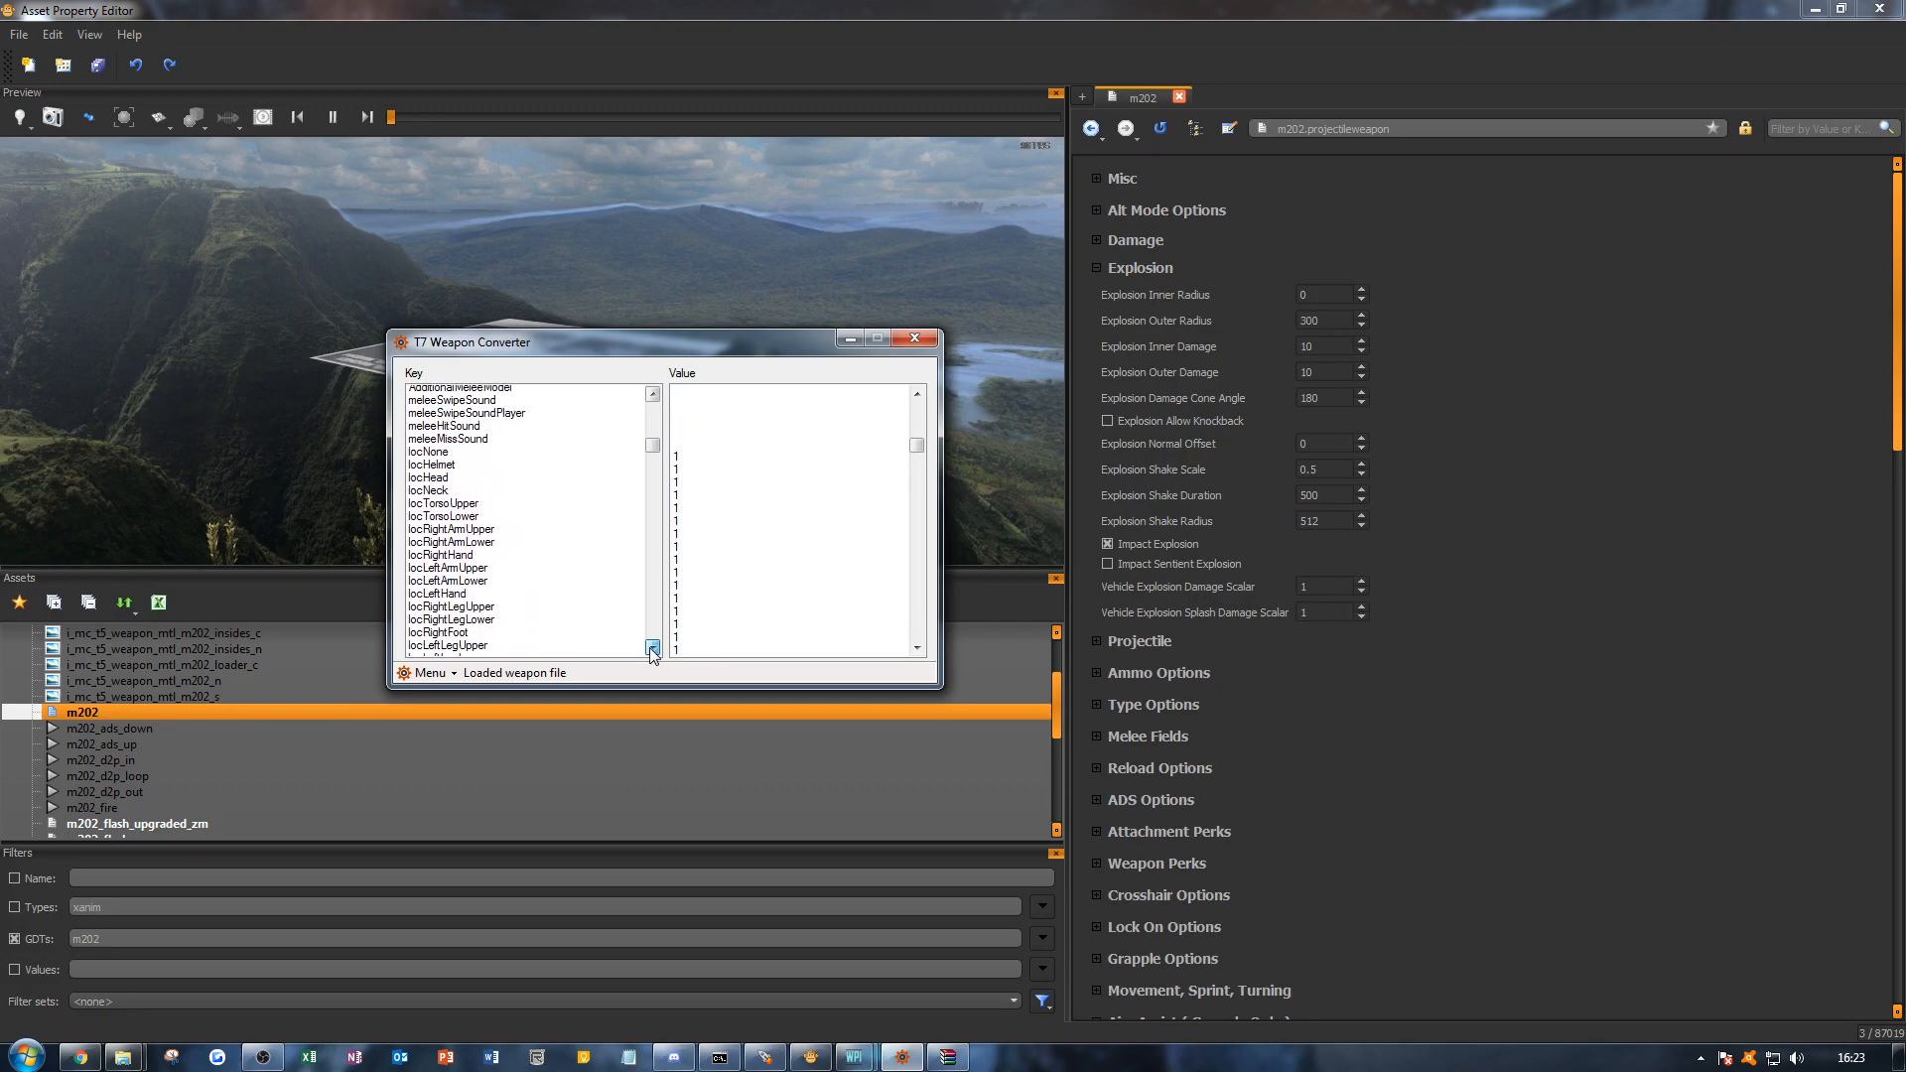
{"action": "left_click", "coordinate": [652, 647]}
{"action": "left_click", "coordinate": [652, 648]}
{"action": "left_click", "coordinate": [652, 647]}
{"action": "left_click", "coordinate": [652, 647]}
{"action": "left_click", "coordinate": [652, 647]}
{"action": "left_click", "coordinate": [652, 647]}
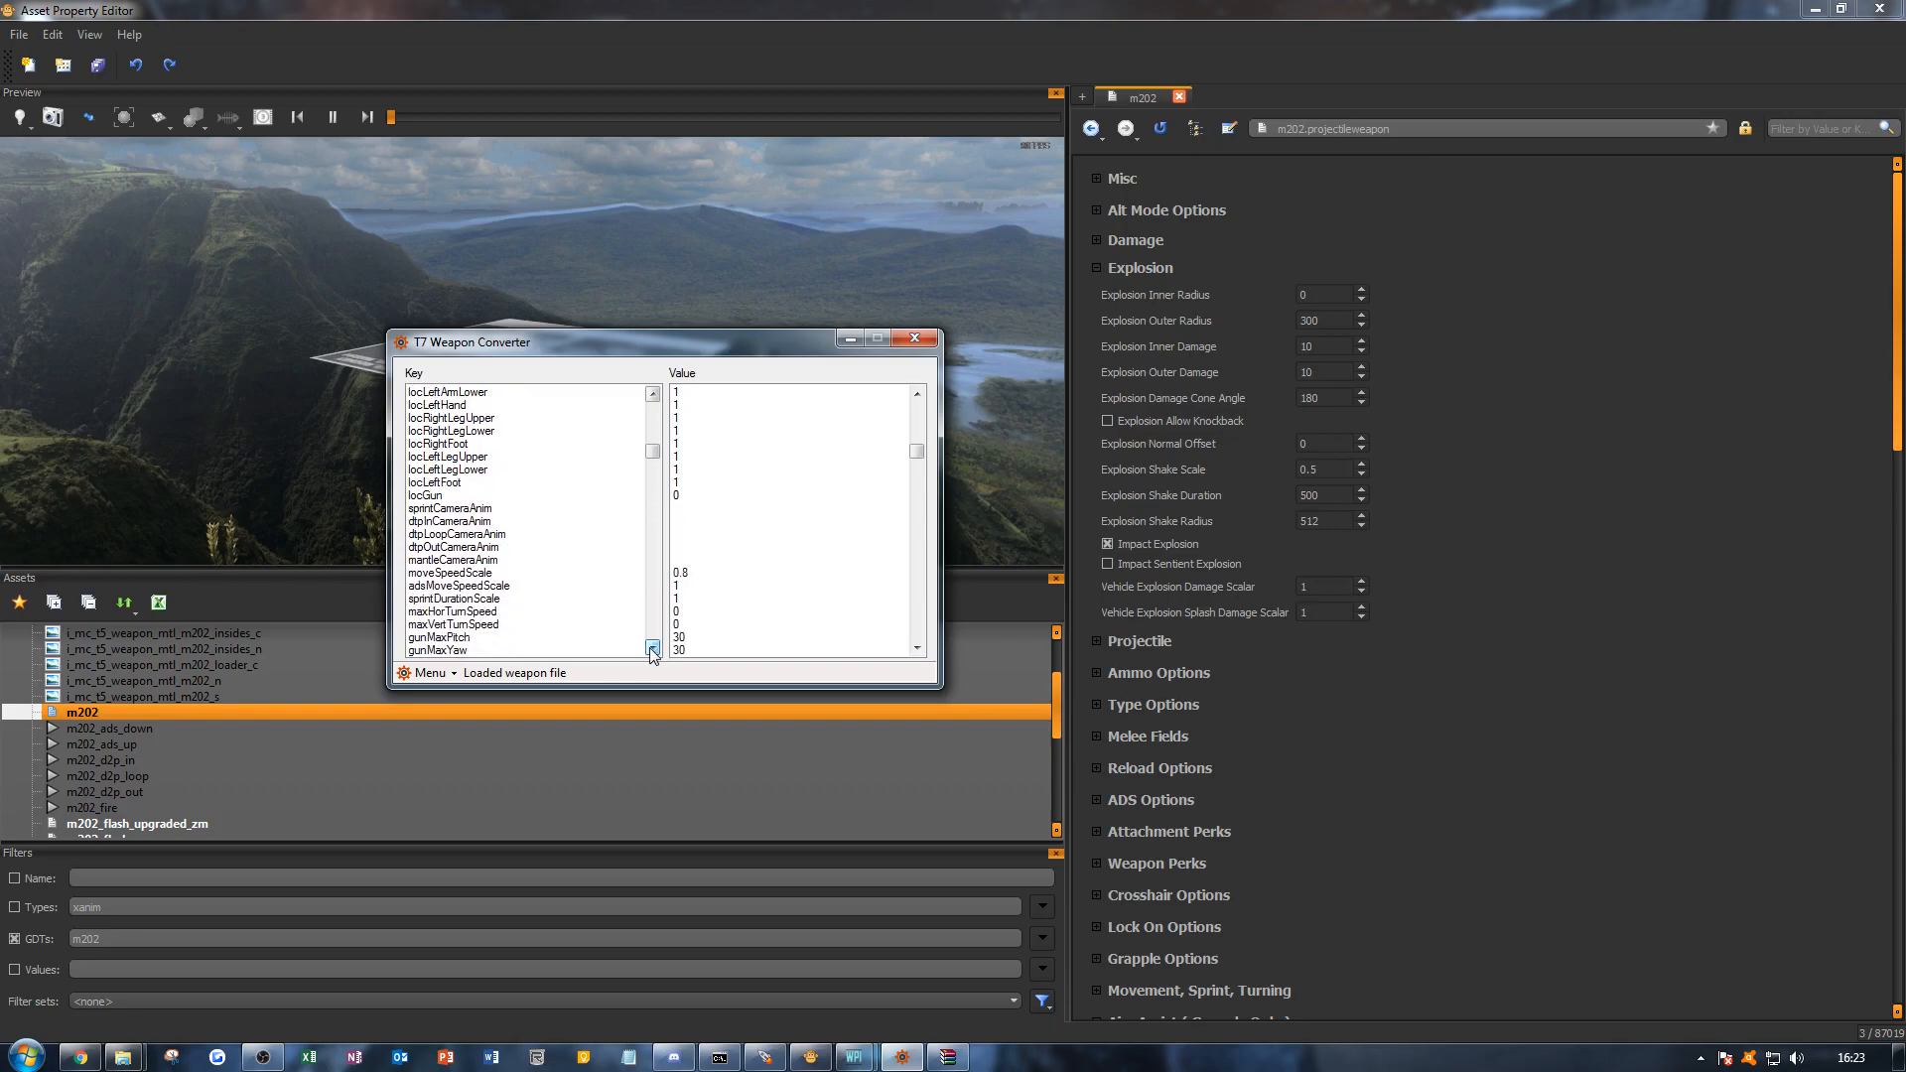
Step: Examine the m202_flash_zm file's damage, fire and reload timing, ADS, icon, world model, sound and reticle entries
{"action": "left_click", "coordinate": [652, 647]}
{"action": "left_click", "coordinate": [652, 647]}
{"action": "left_click", "coordinate": [652, 647]}
{"action": "left_click", "coordinate": [652, 647]}
{"action": "left_click", "coordinate": [652, 647]}
{"action": "left_click", "coordinate": [652, 648]}
{"action": "left_click", "coordinate": [652, 647]}
{"action": "left_click", "coordinate": [652, 647]}
{"action": "left_click", "coordinate": [652, 647]}
{"action": "left_click", "coordinate": [652, 647]}
{"action": "left_click", "coordinate": [652, 647]}
{"action": "left_click", "coordinate": [652, 647]}
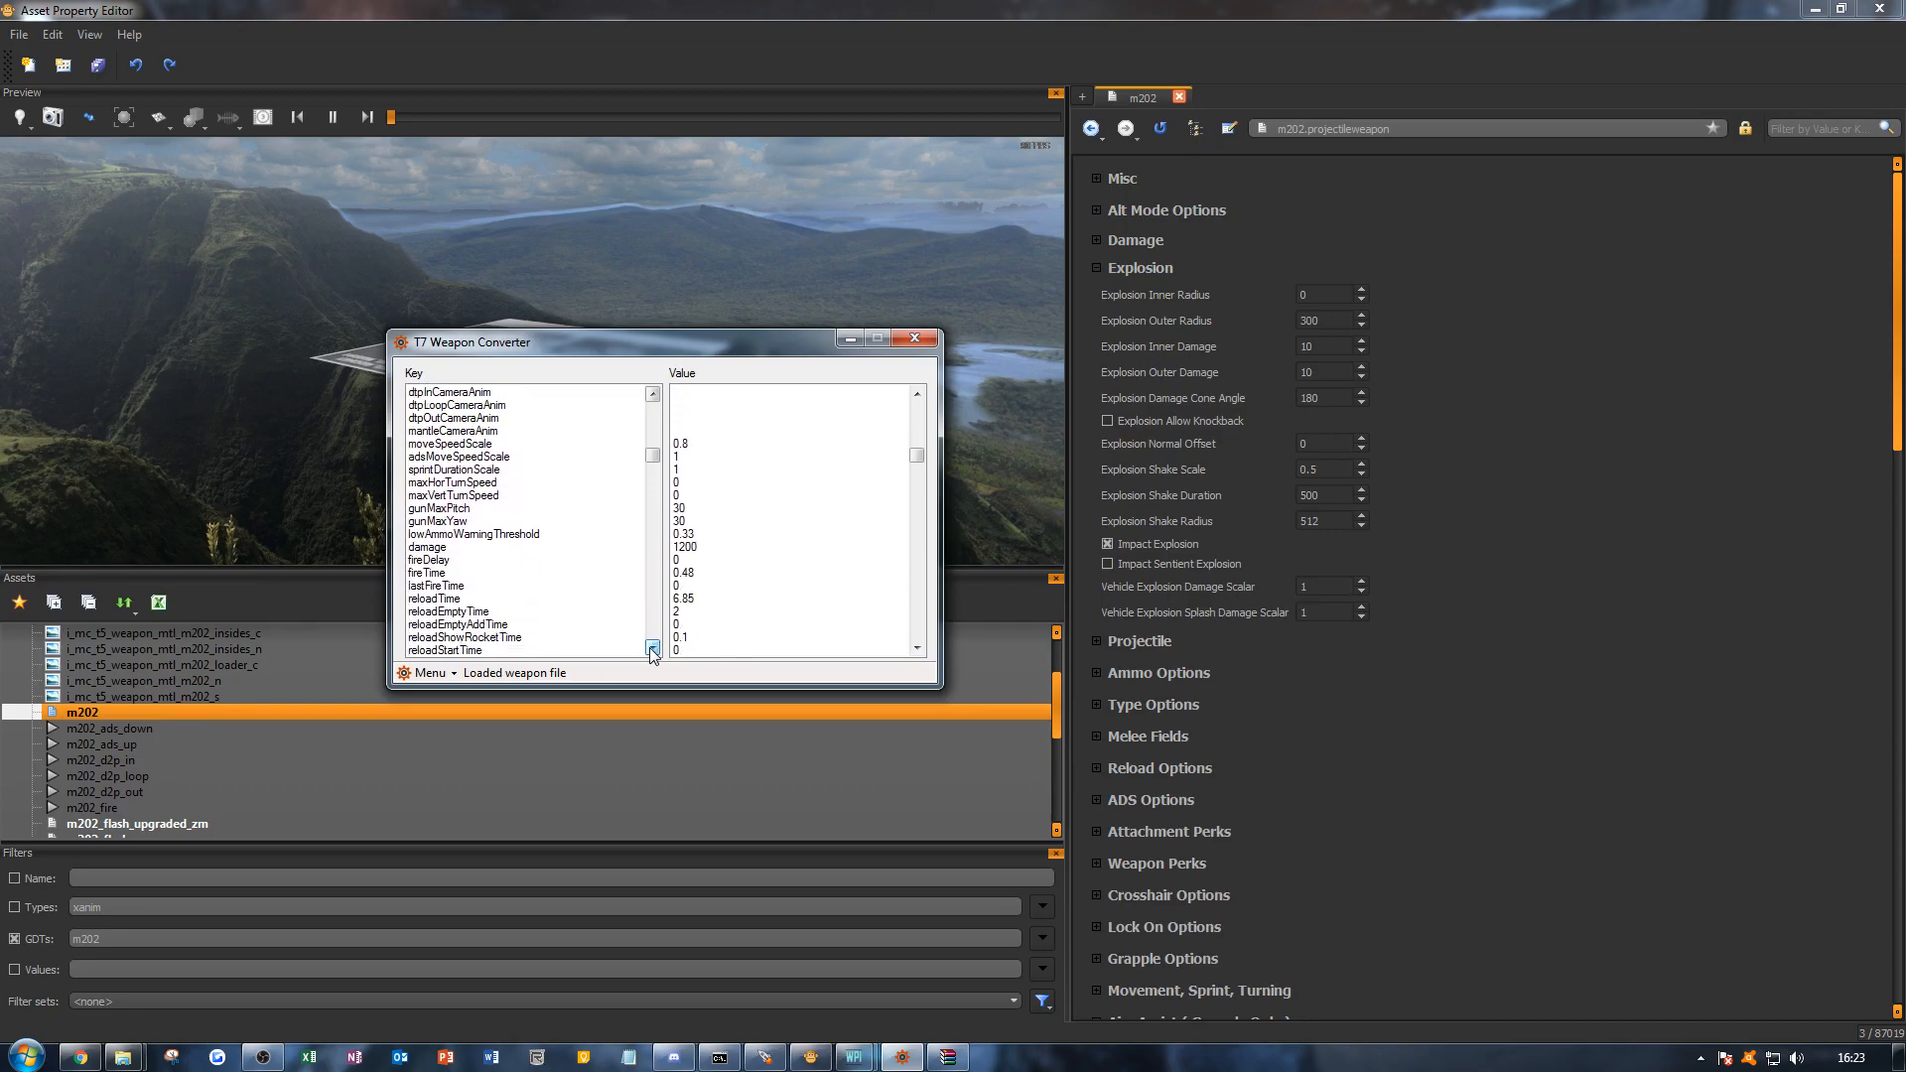
{"action": "left_click", "coordinate": [652, 647]}
{"action": "left_click", "coordinate": [652, 647]}
{"action": "left_click", "coordinate": [652, 647]}
{"action": "left_click", "coordinate": [652, 647]}
{"action": "left_click", "coordinate": [652, 647]}
{"action": "left_click", "coordinate": [652, 647]}
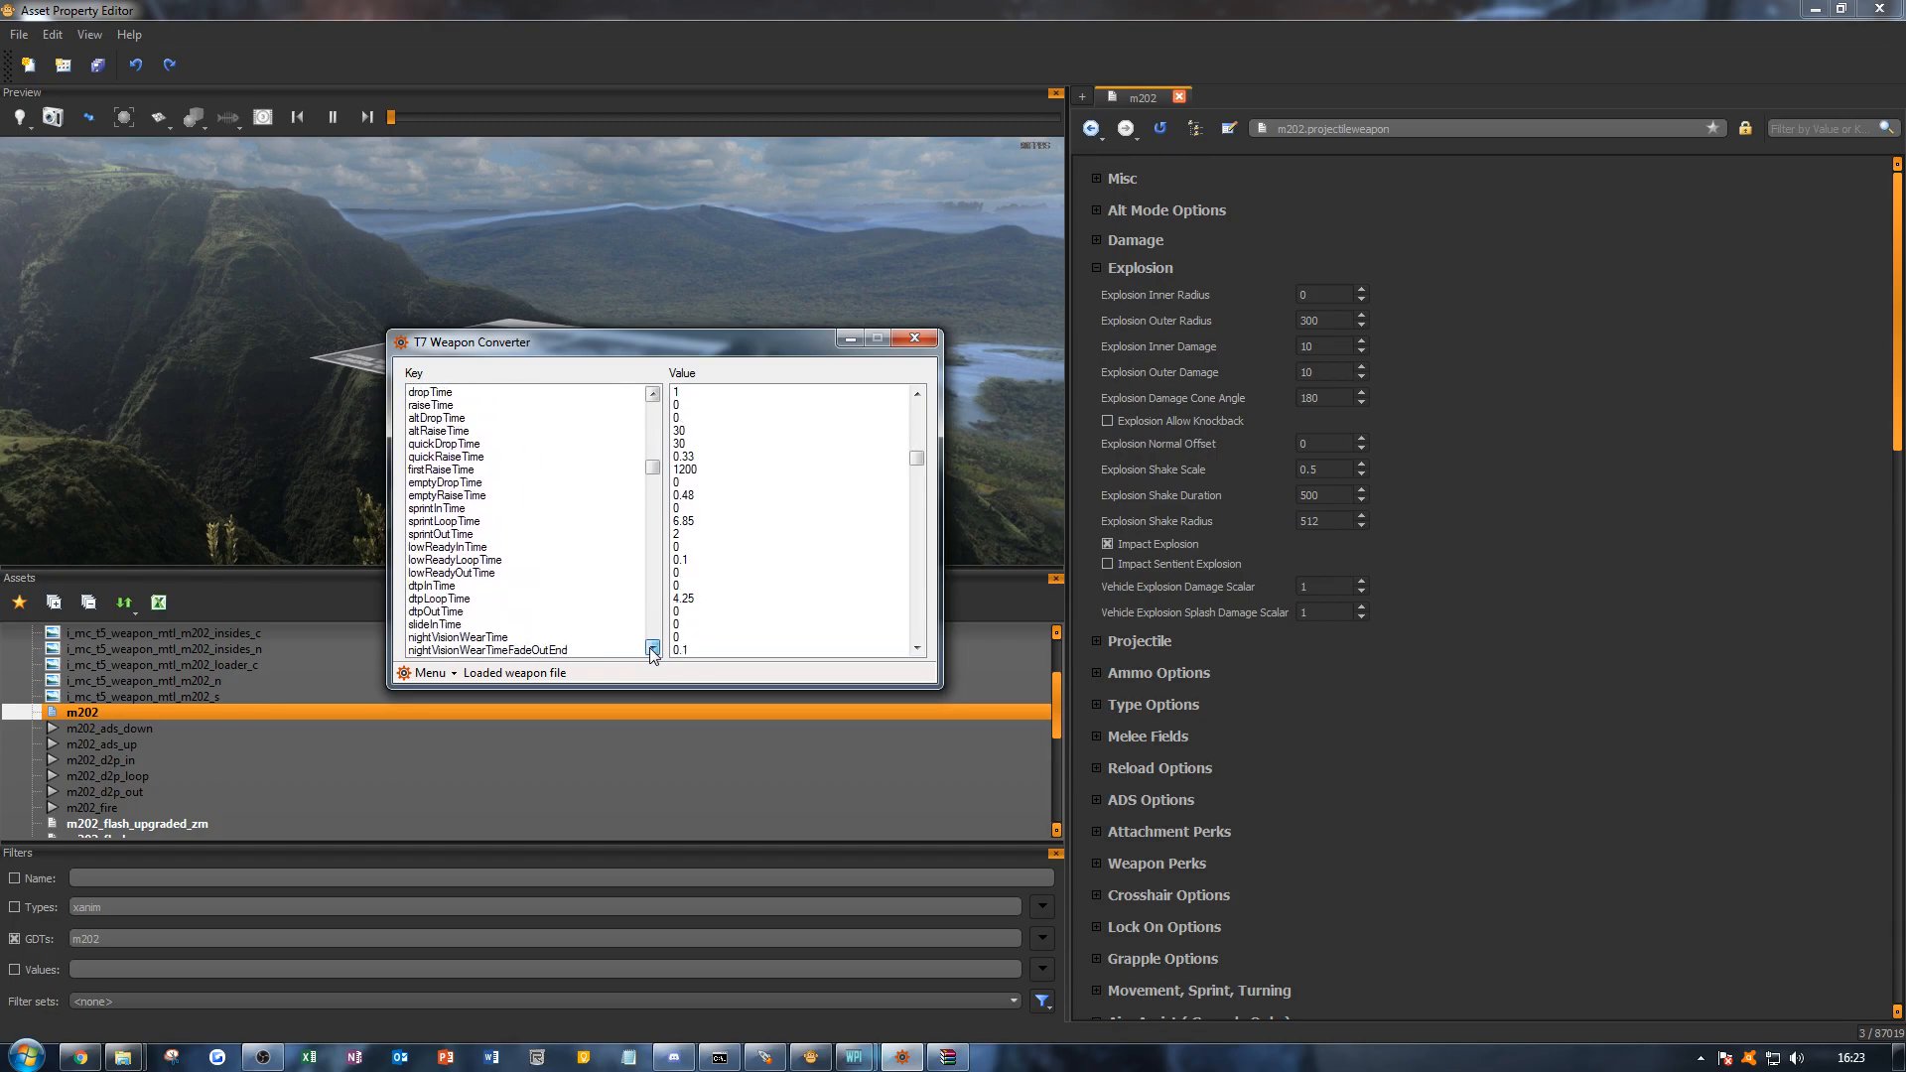
{"action": "left_click", "coordinate": [650, 648]}
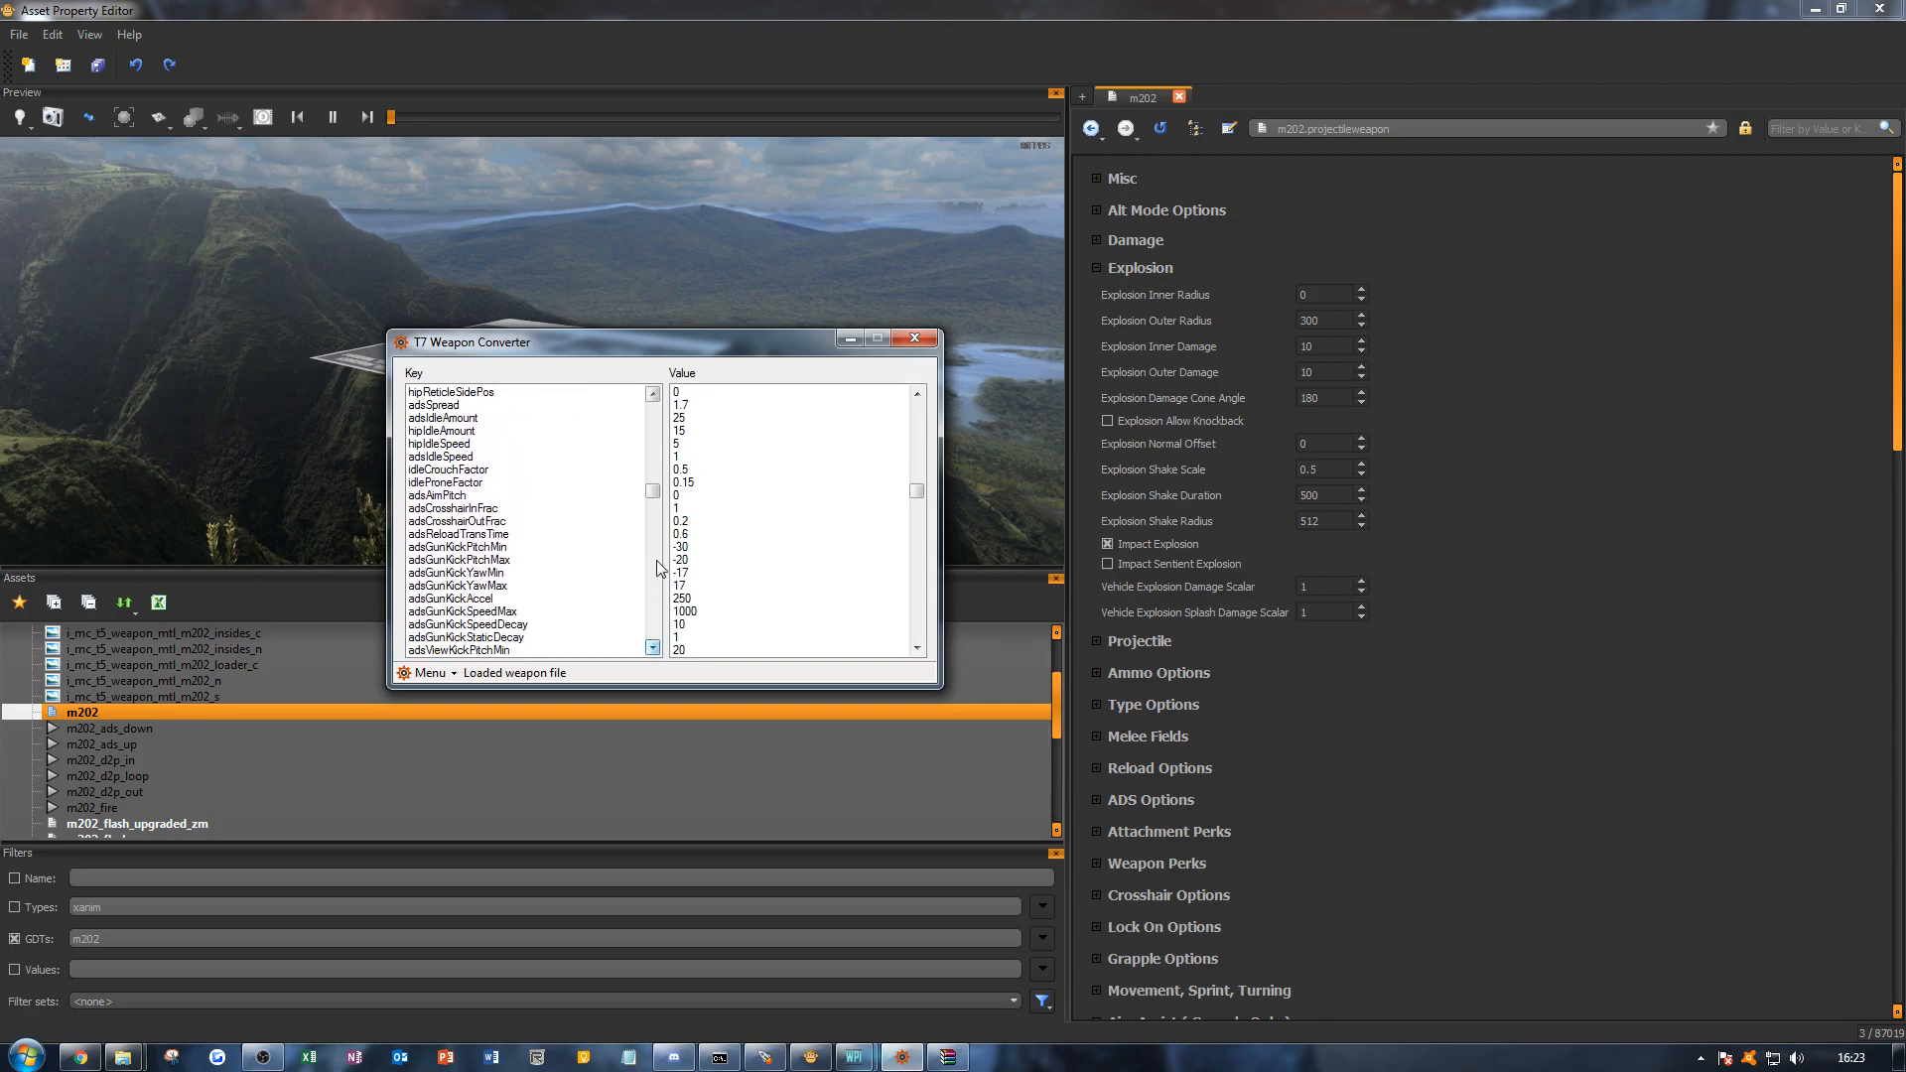
{"action": "left_click", "coordinate": [656, 516]}
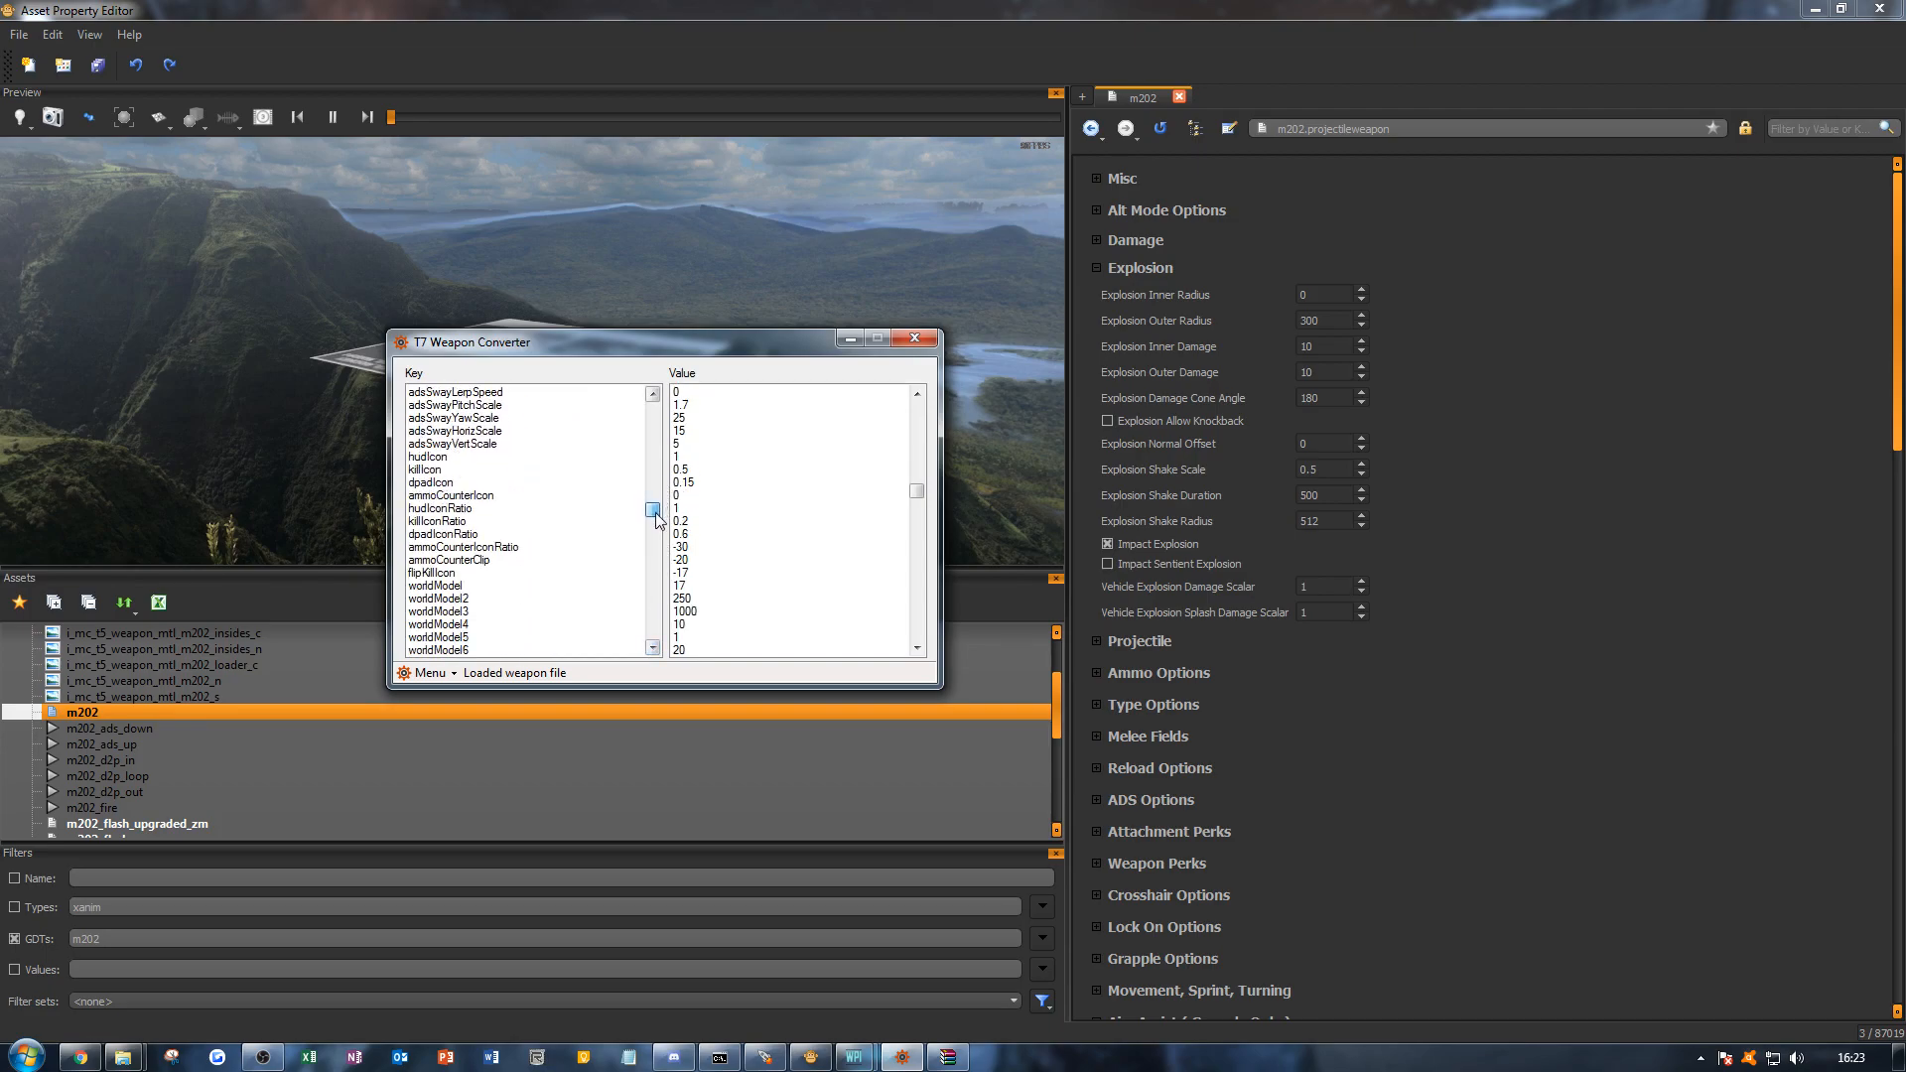
{"action": "left_click_drag", "start_coordinate": [656, 518], "coordinate": [665, 543]}
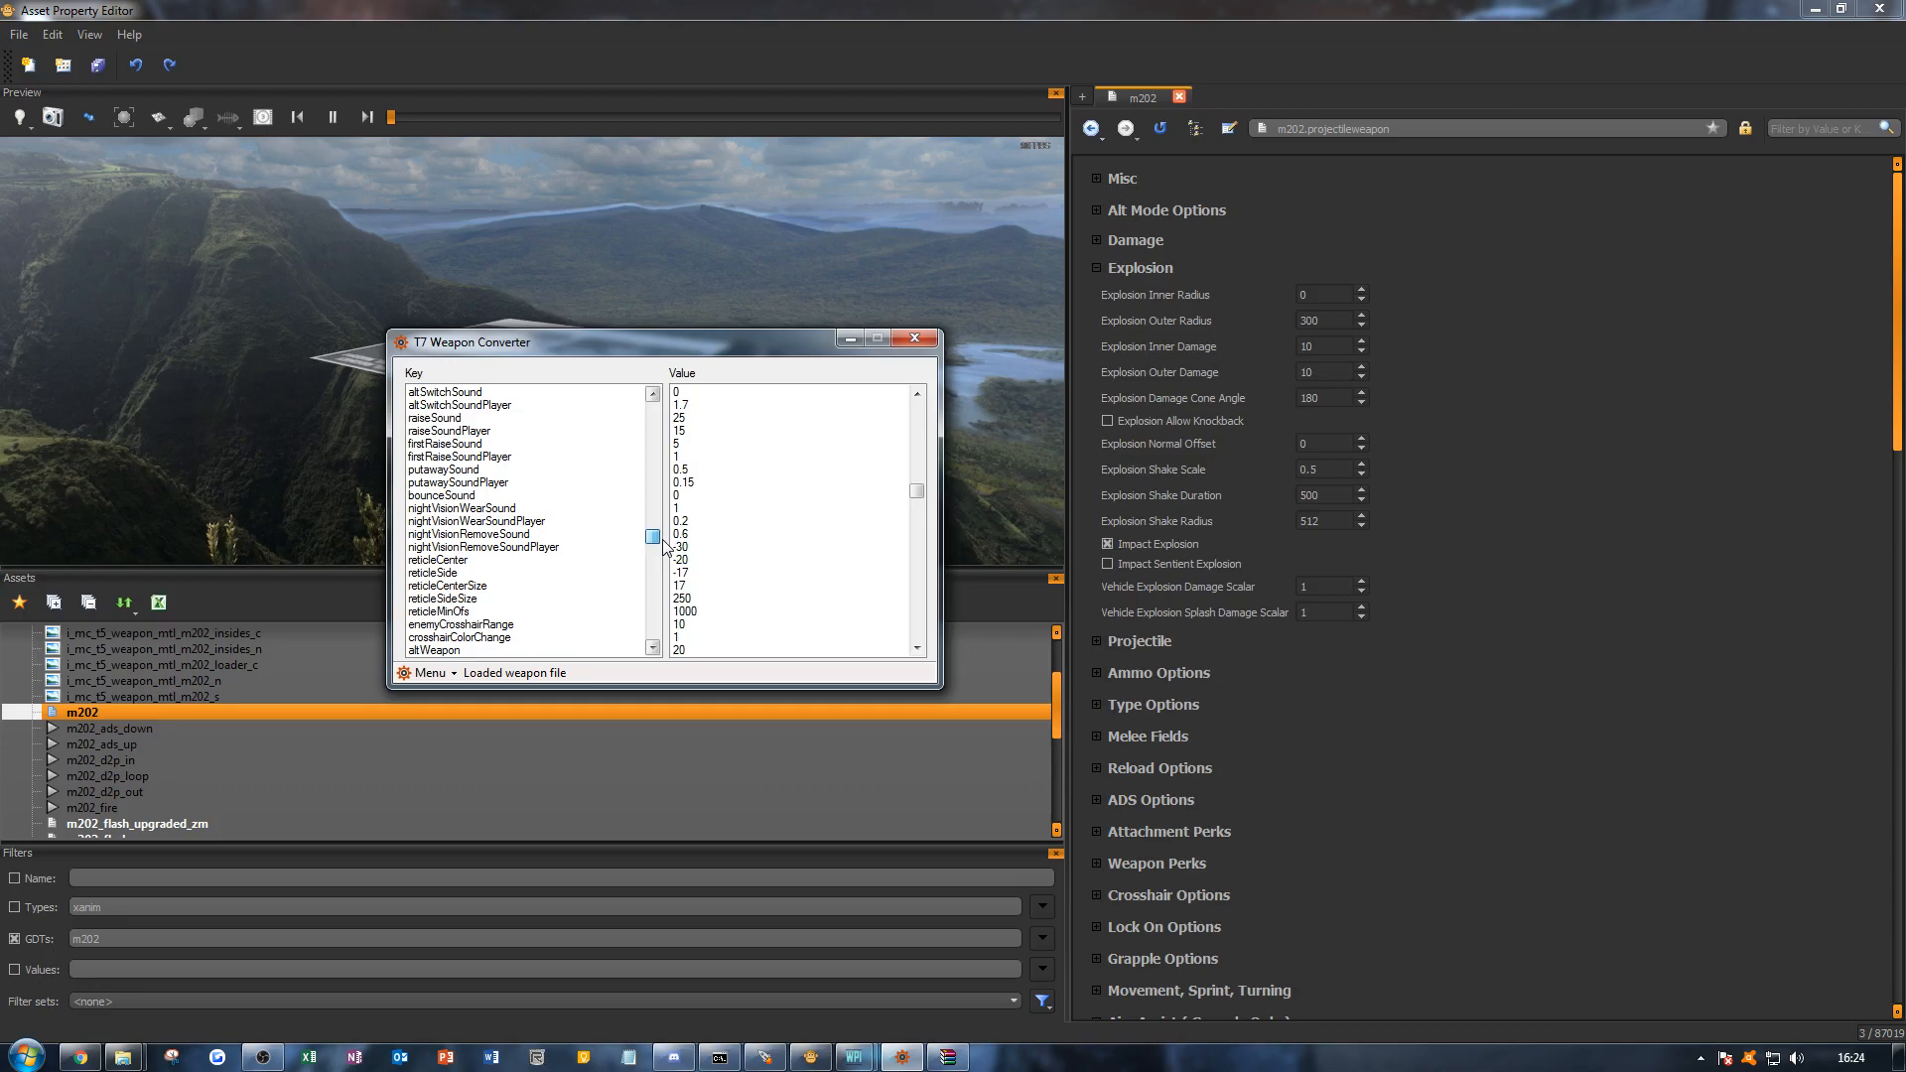
{"action": "left_click_drag", "start_coordinate": [662, 539], "coordinate": [662, 539]}
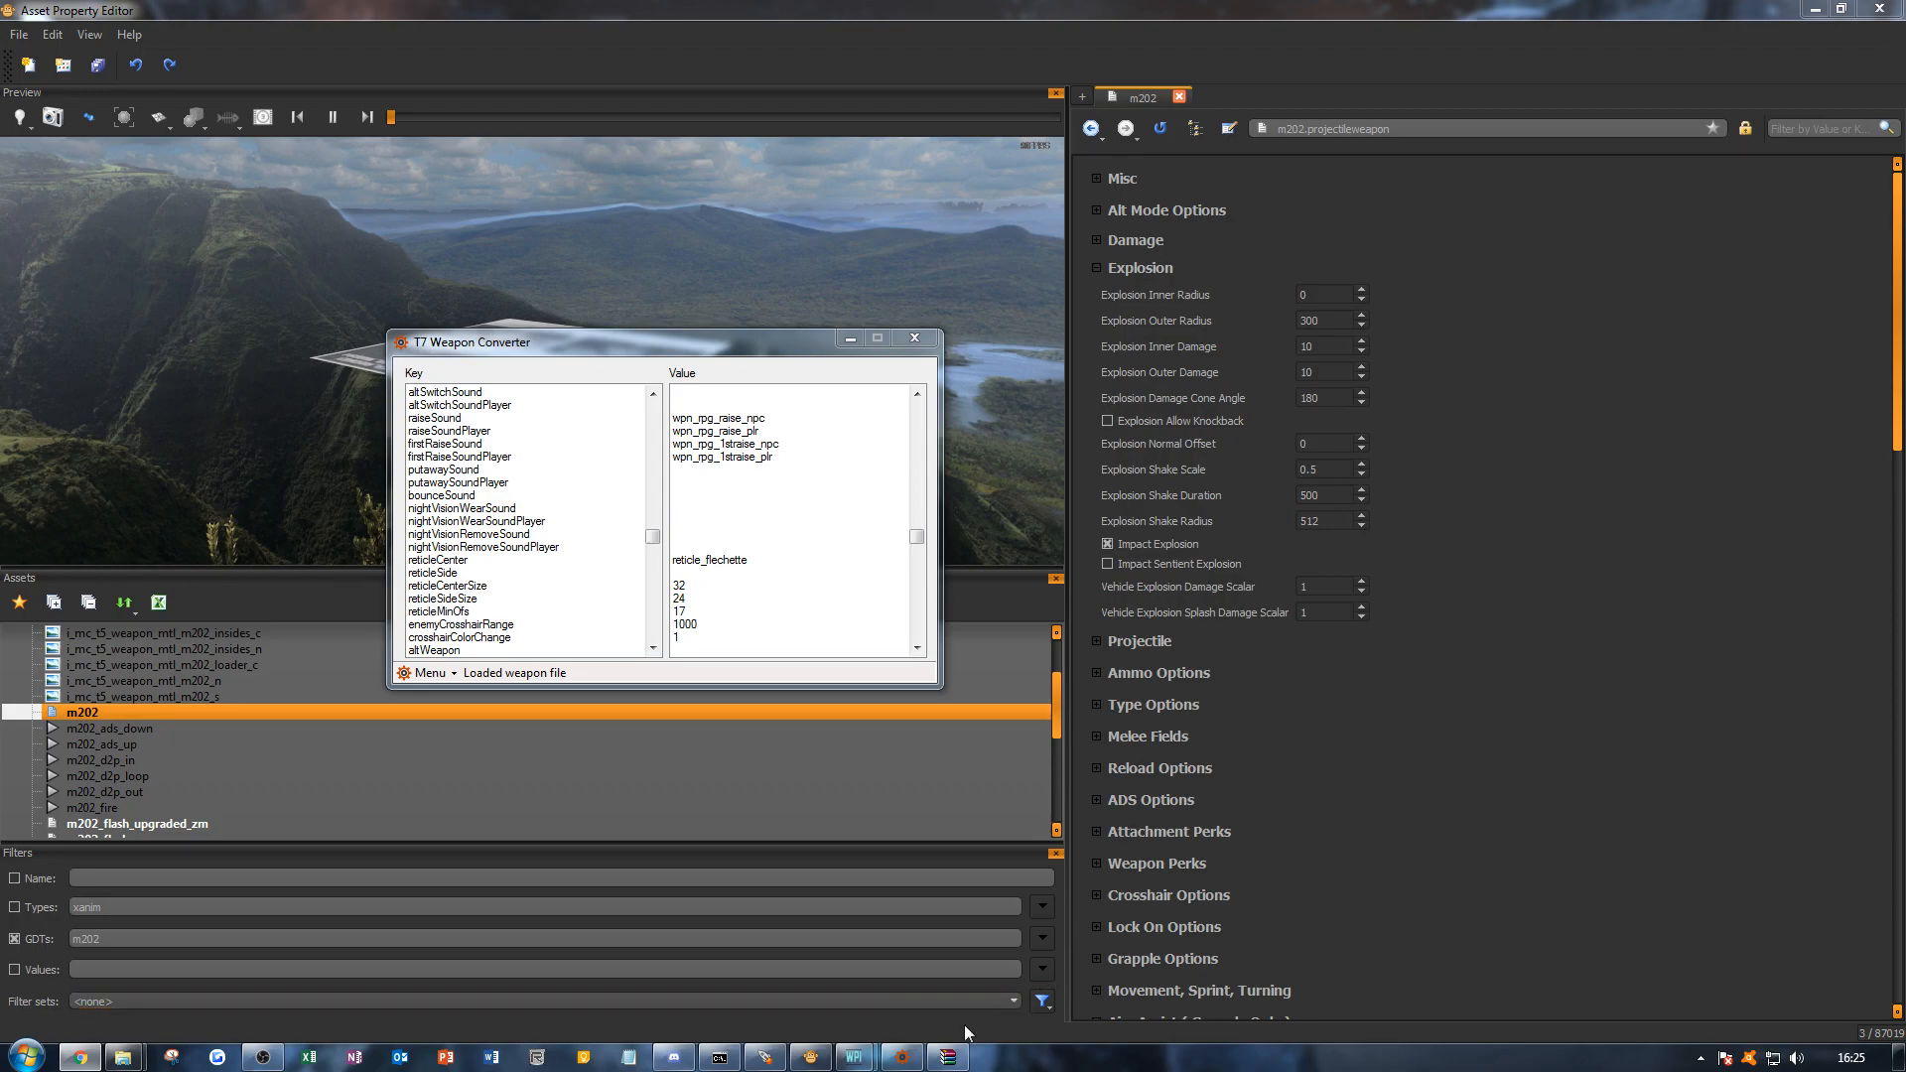
Step: Switch to Black Ops III Mod Tools Launcher and run the zm_testproper map
{"action": "left_click", "coordinate": [765, 1057]}
{"action": "left_click", "coordinate": [411, 295]}
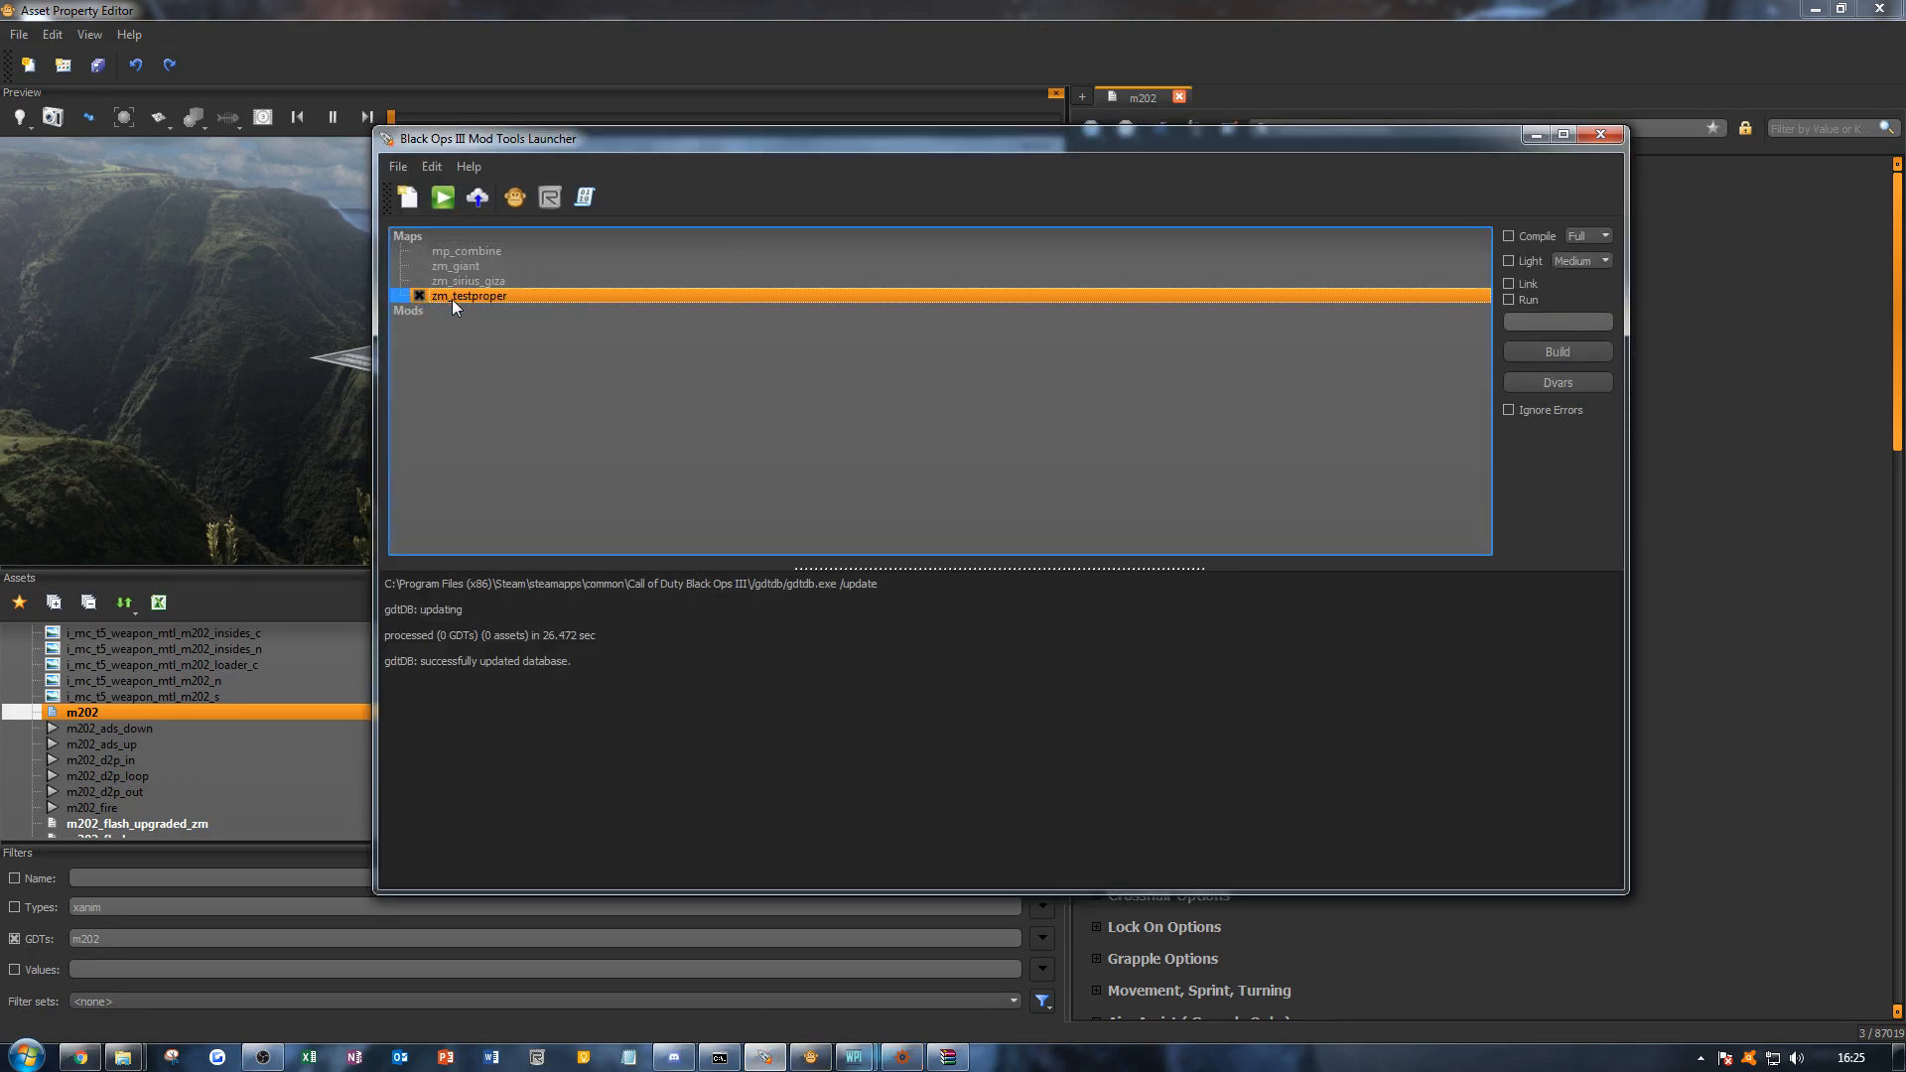
{"action": "right_click", "coordinate": [452, 303]}
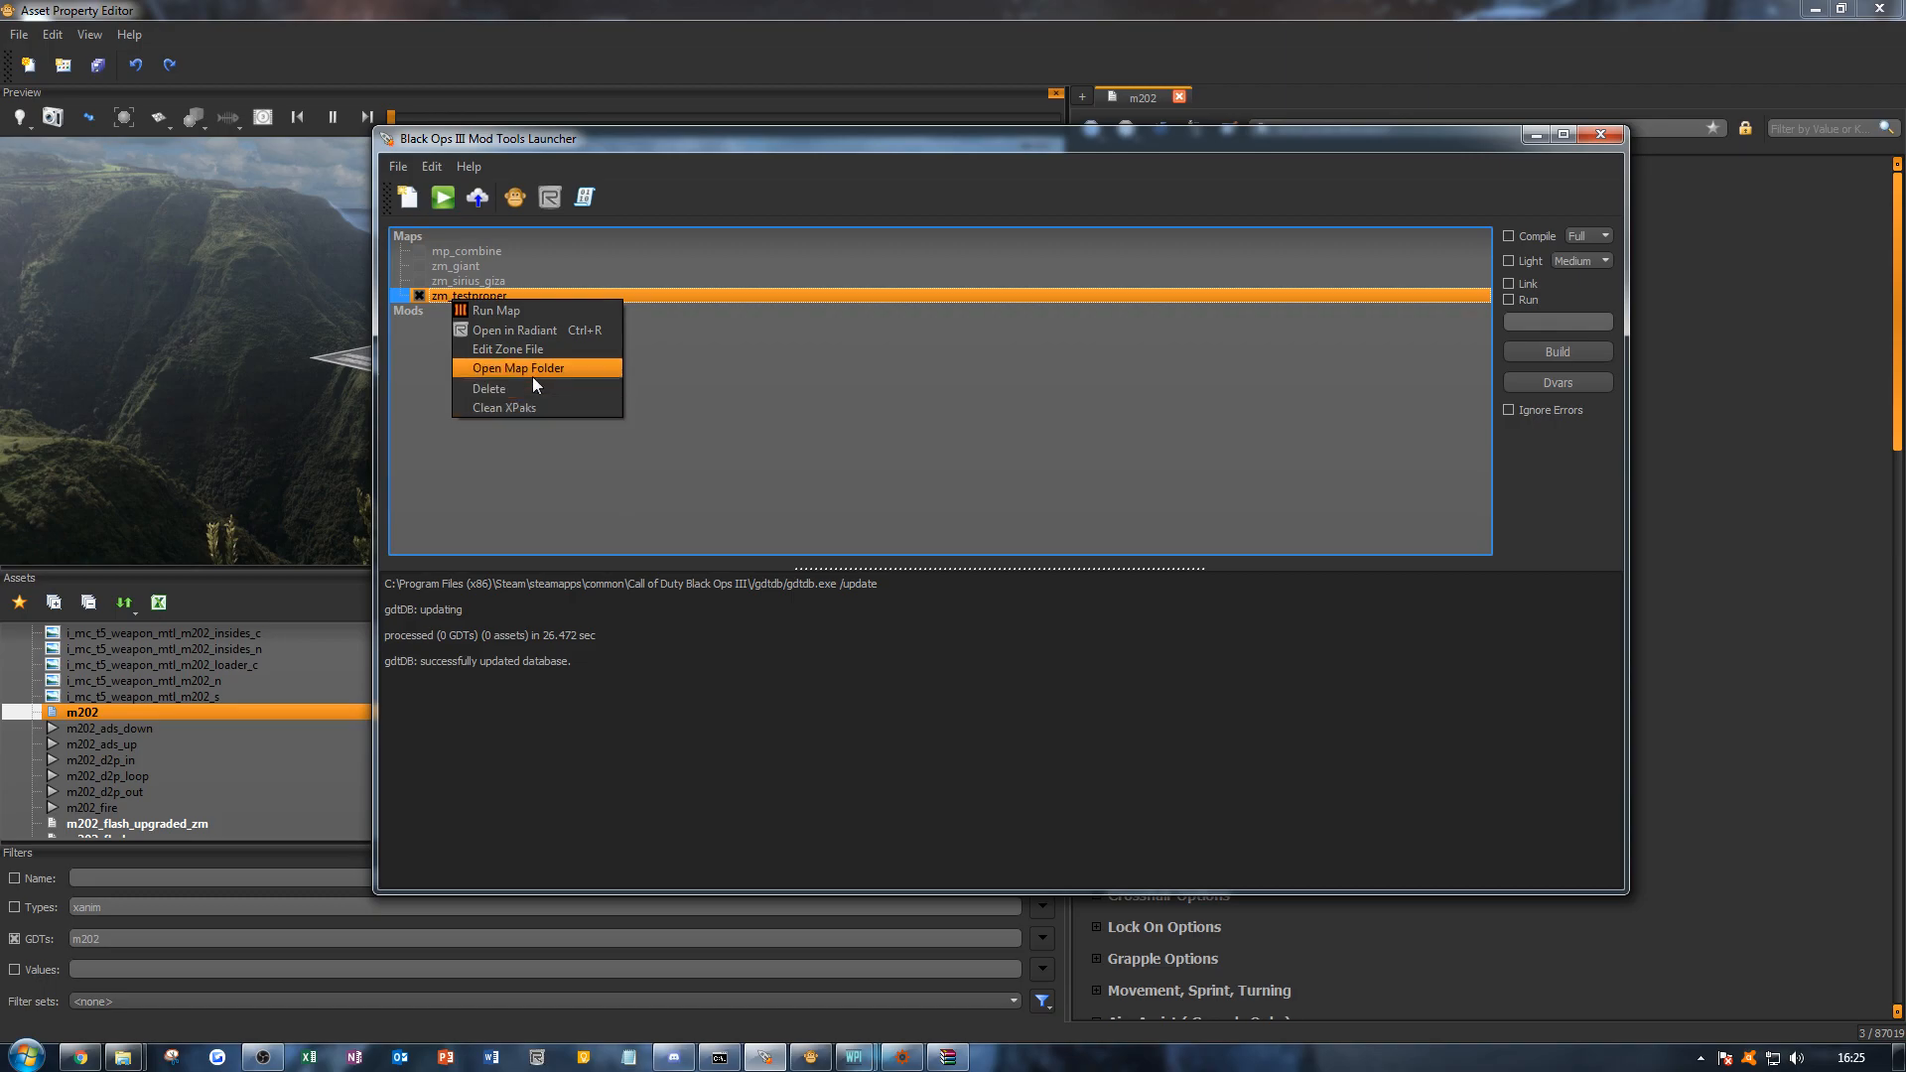
{"action": "left_click", "coordinate": [534, 314]}
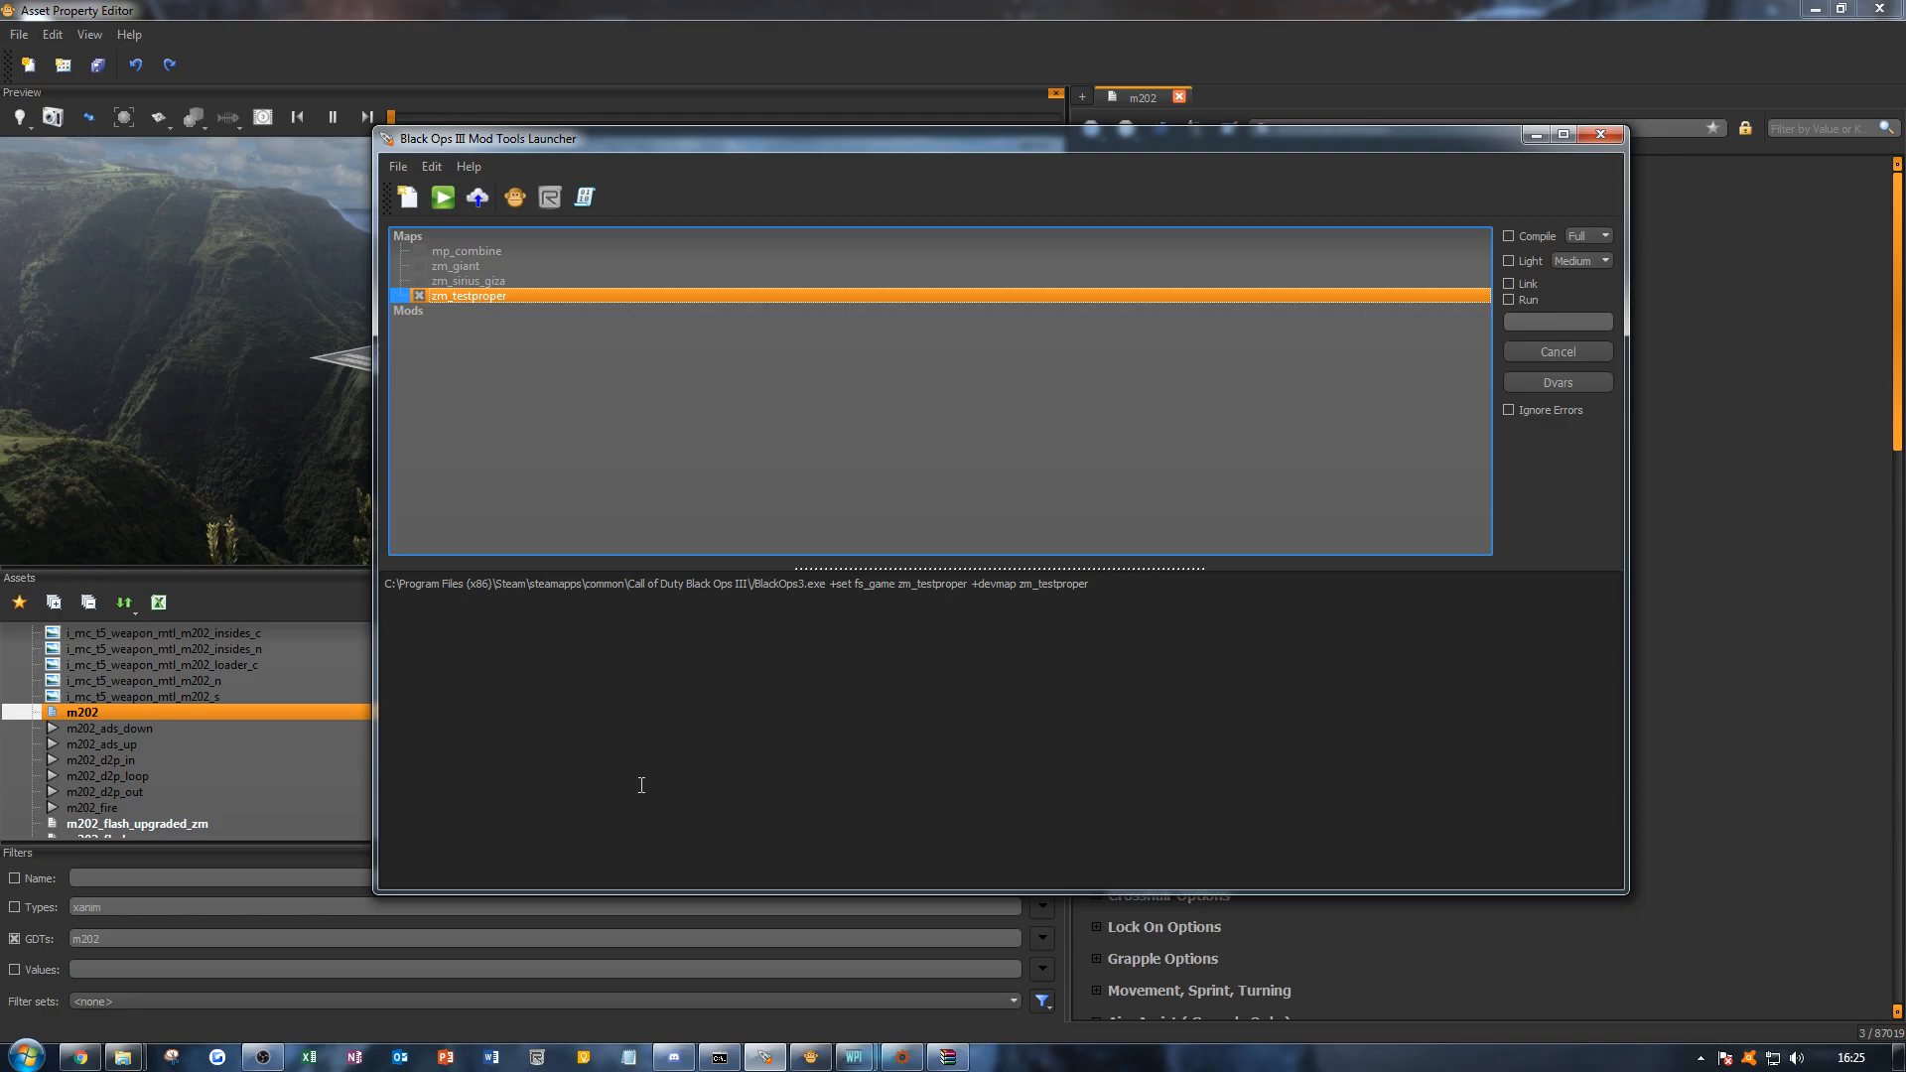
{"action": "left_click", "coordinate": [266, 1058]}
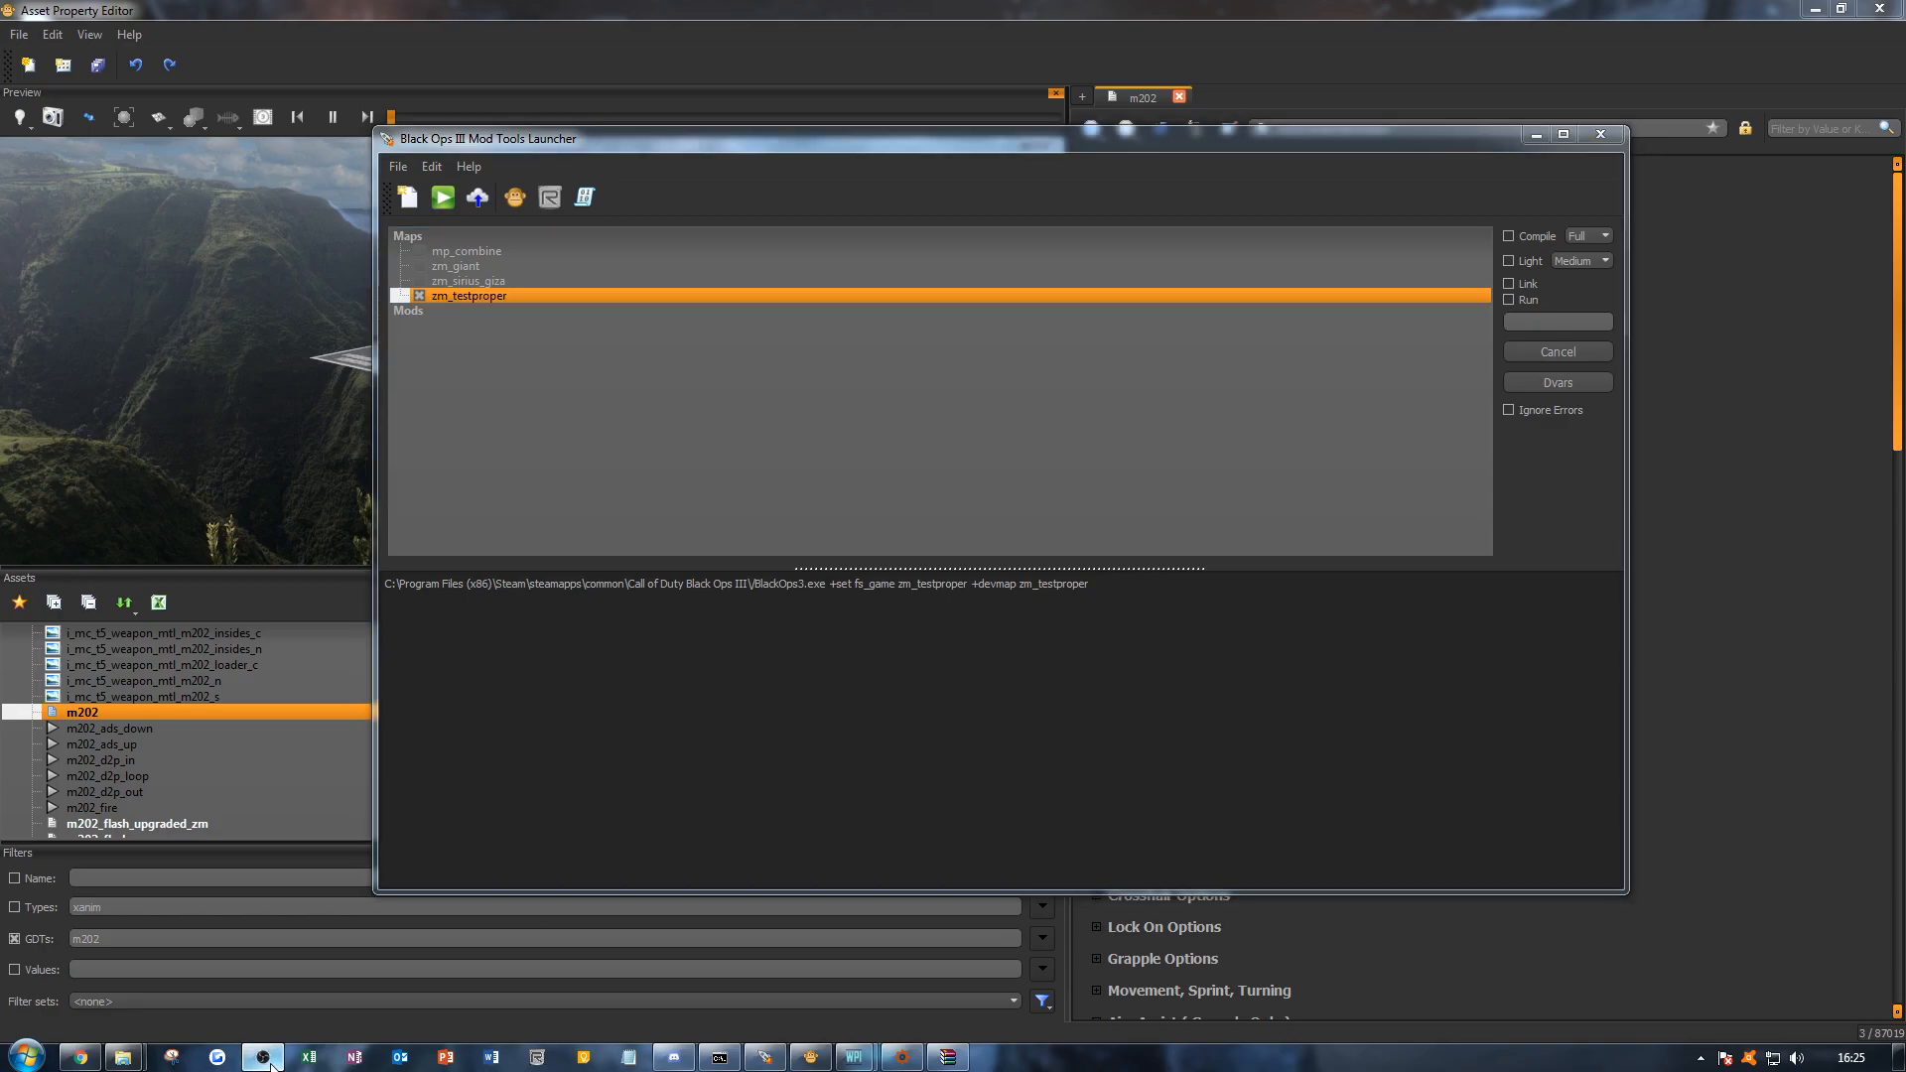
{"action": "left_click", "coordinate": [266, 1058]}
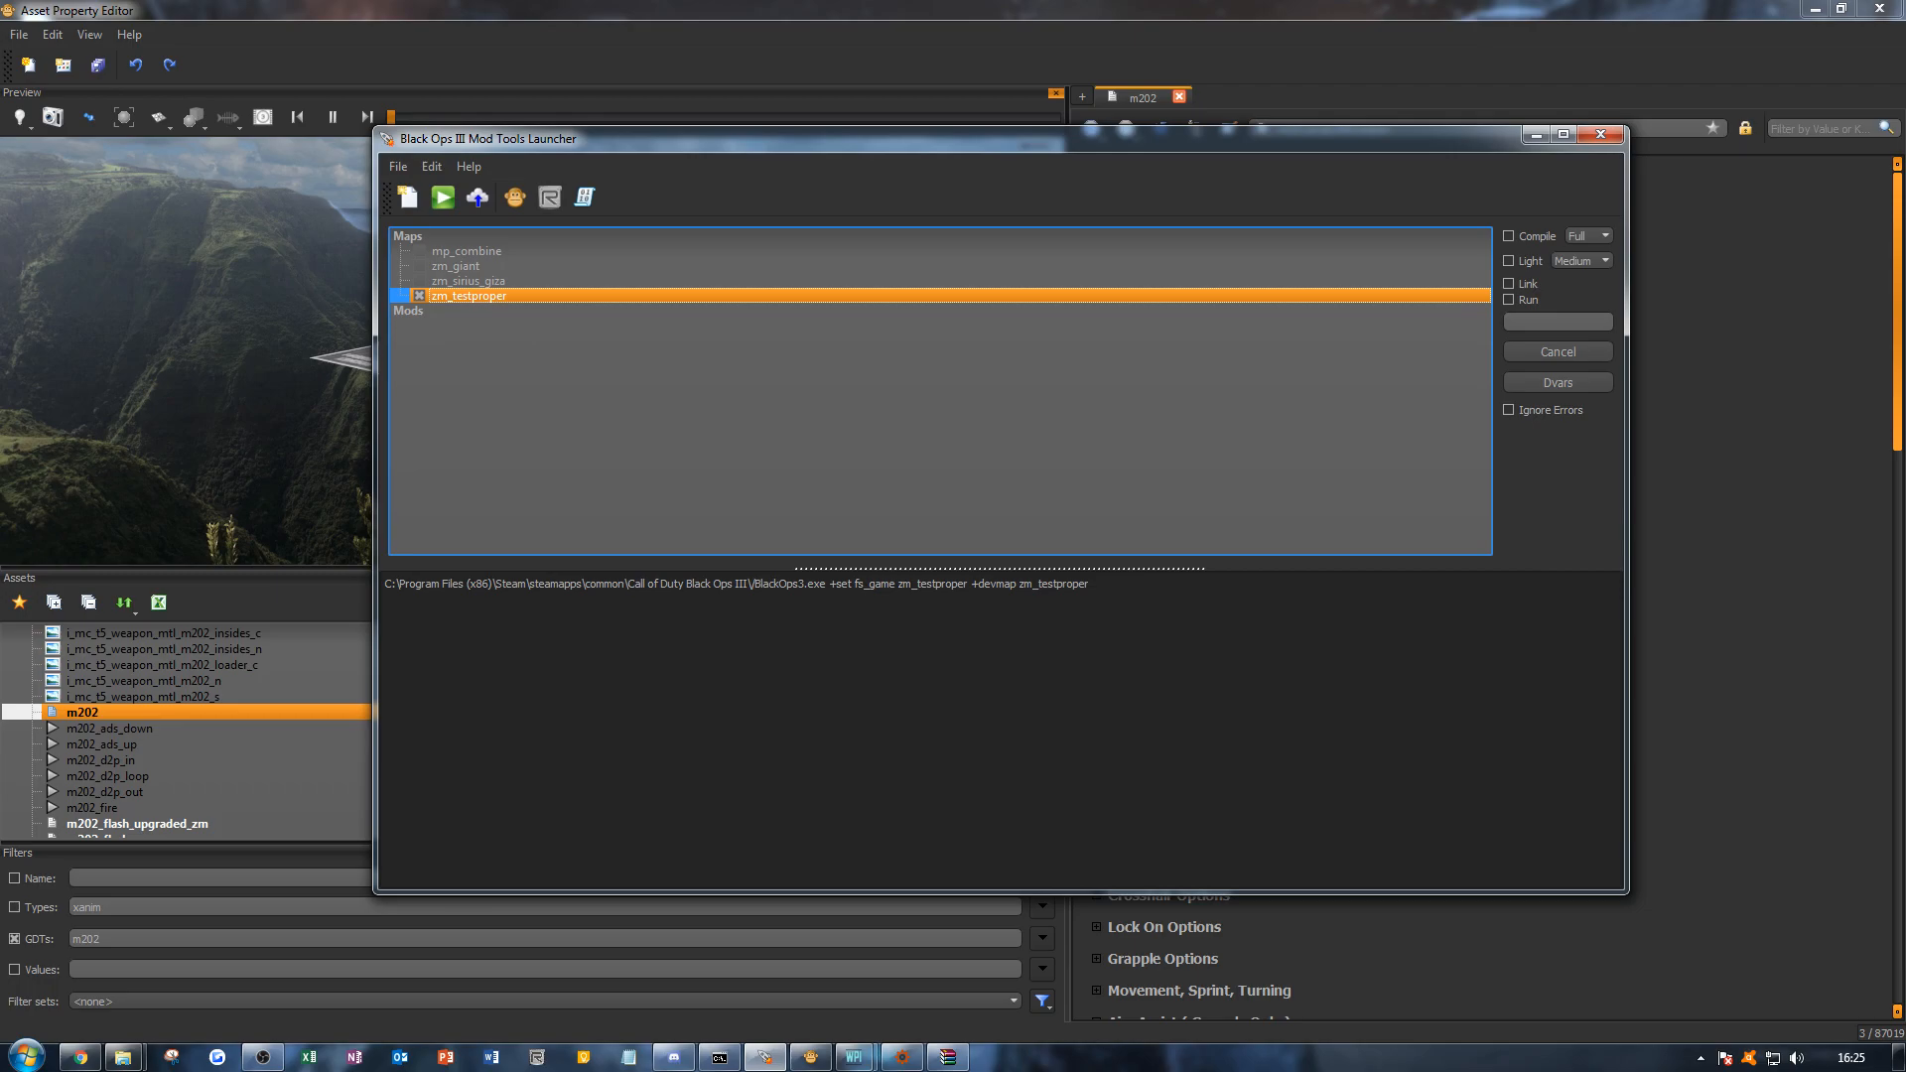
{"action": "left_click", "coordinate": [675, 1059]}
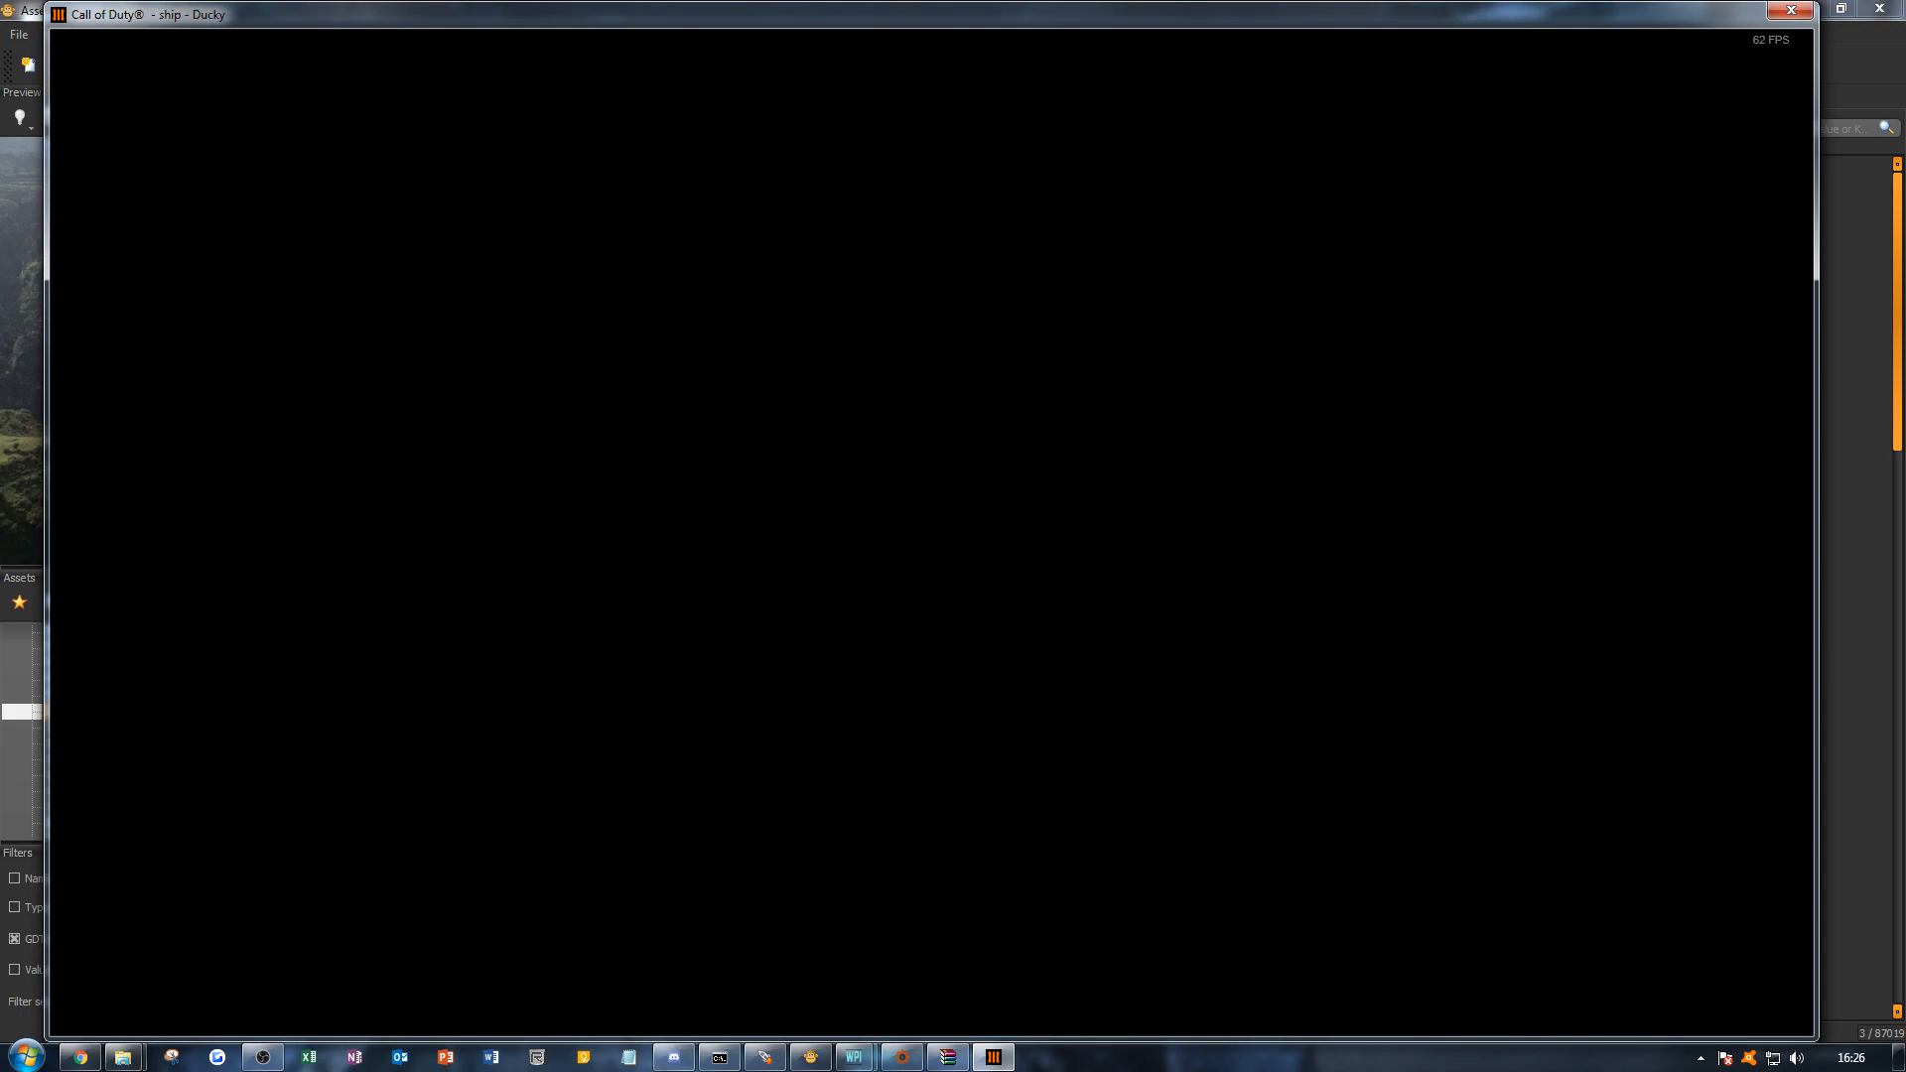
{"action": "left_click", "coordinate": [673, 1057]}
Step: Switch to the running Black Ops III game and enable god mode with the console command /god
{"action": "key", "text": "super"}
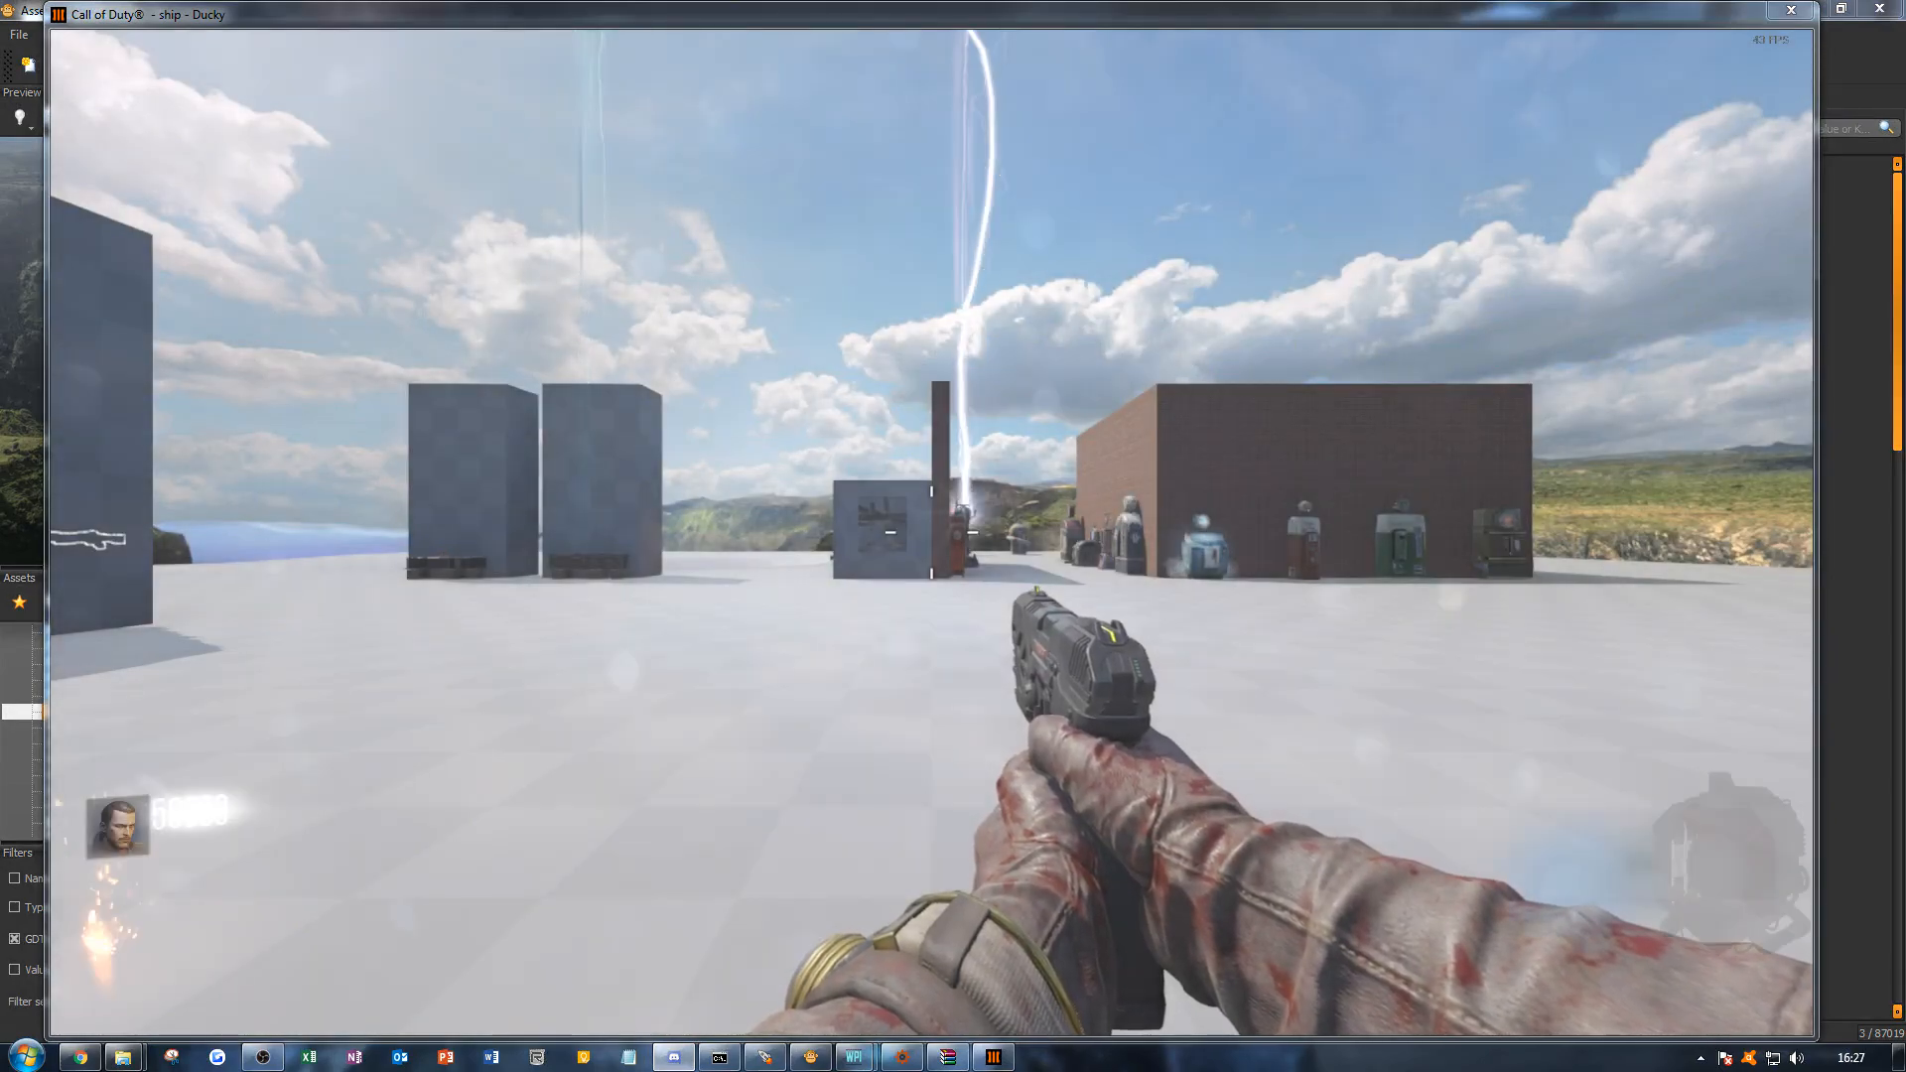
{"action": "key", "text": "alt+Tab"}
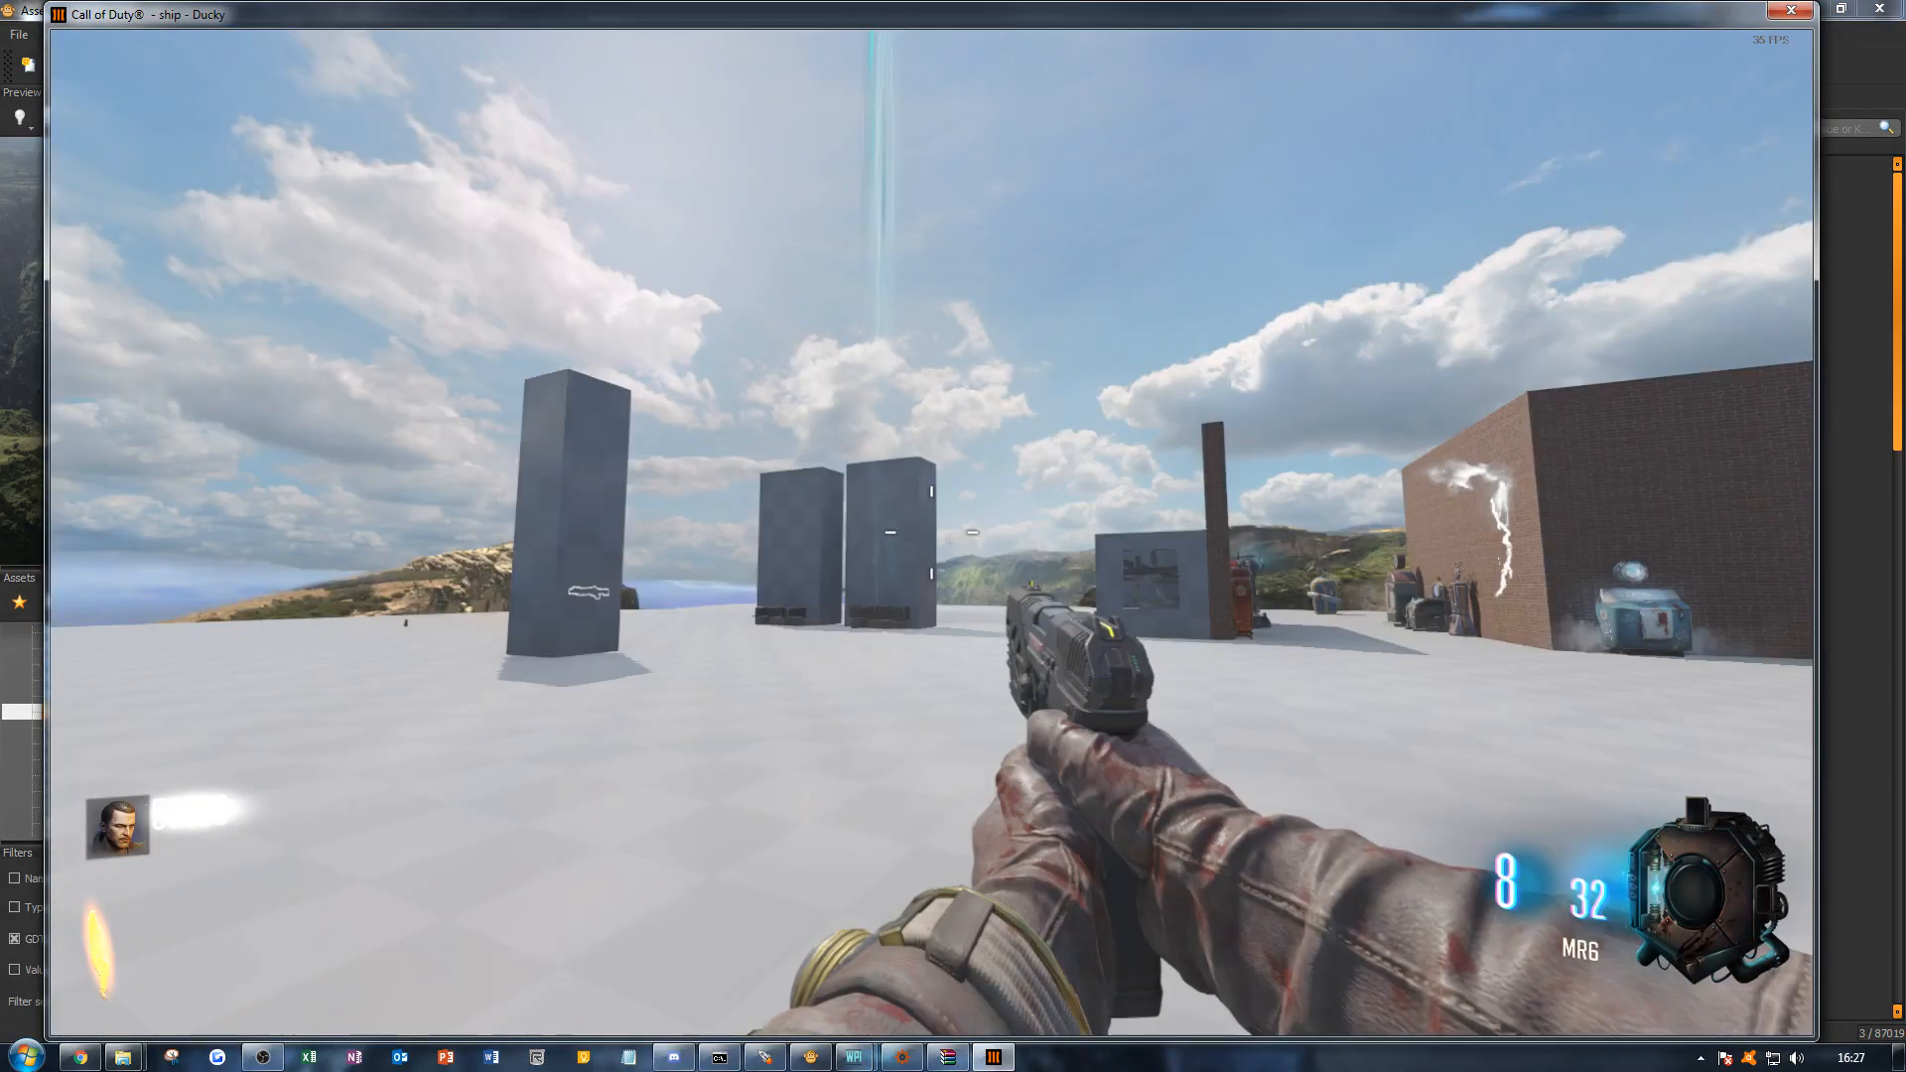
{"action": "key", "text": "grave"}
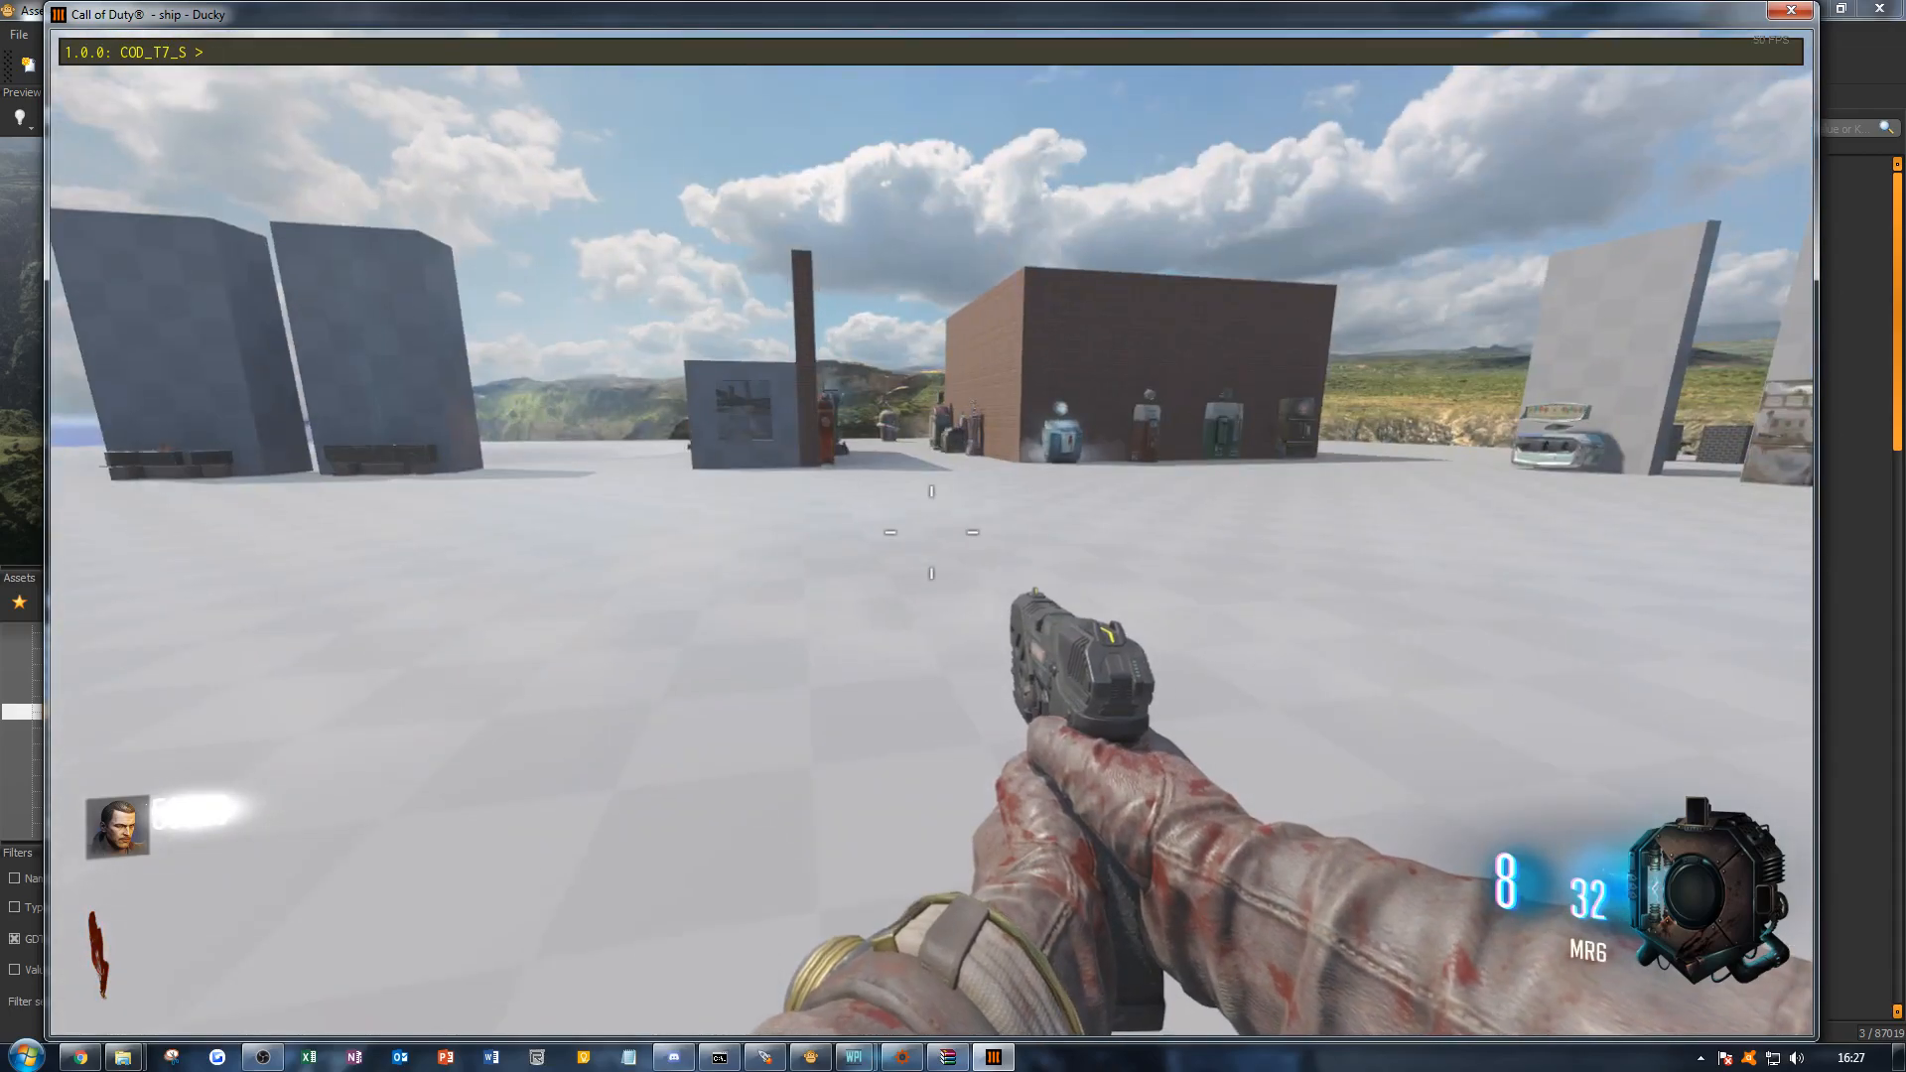
{"action": "type", "text": "/"}
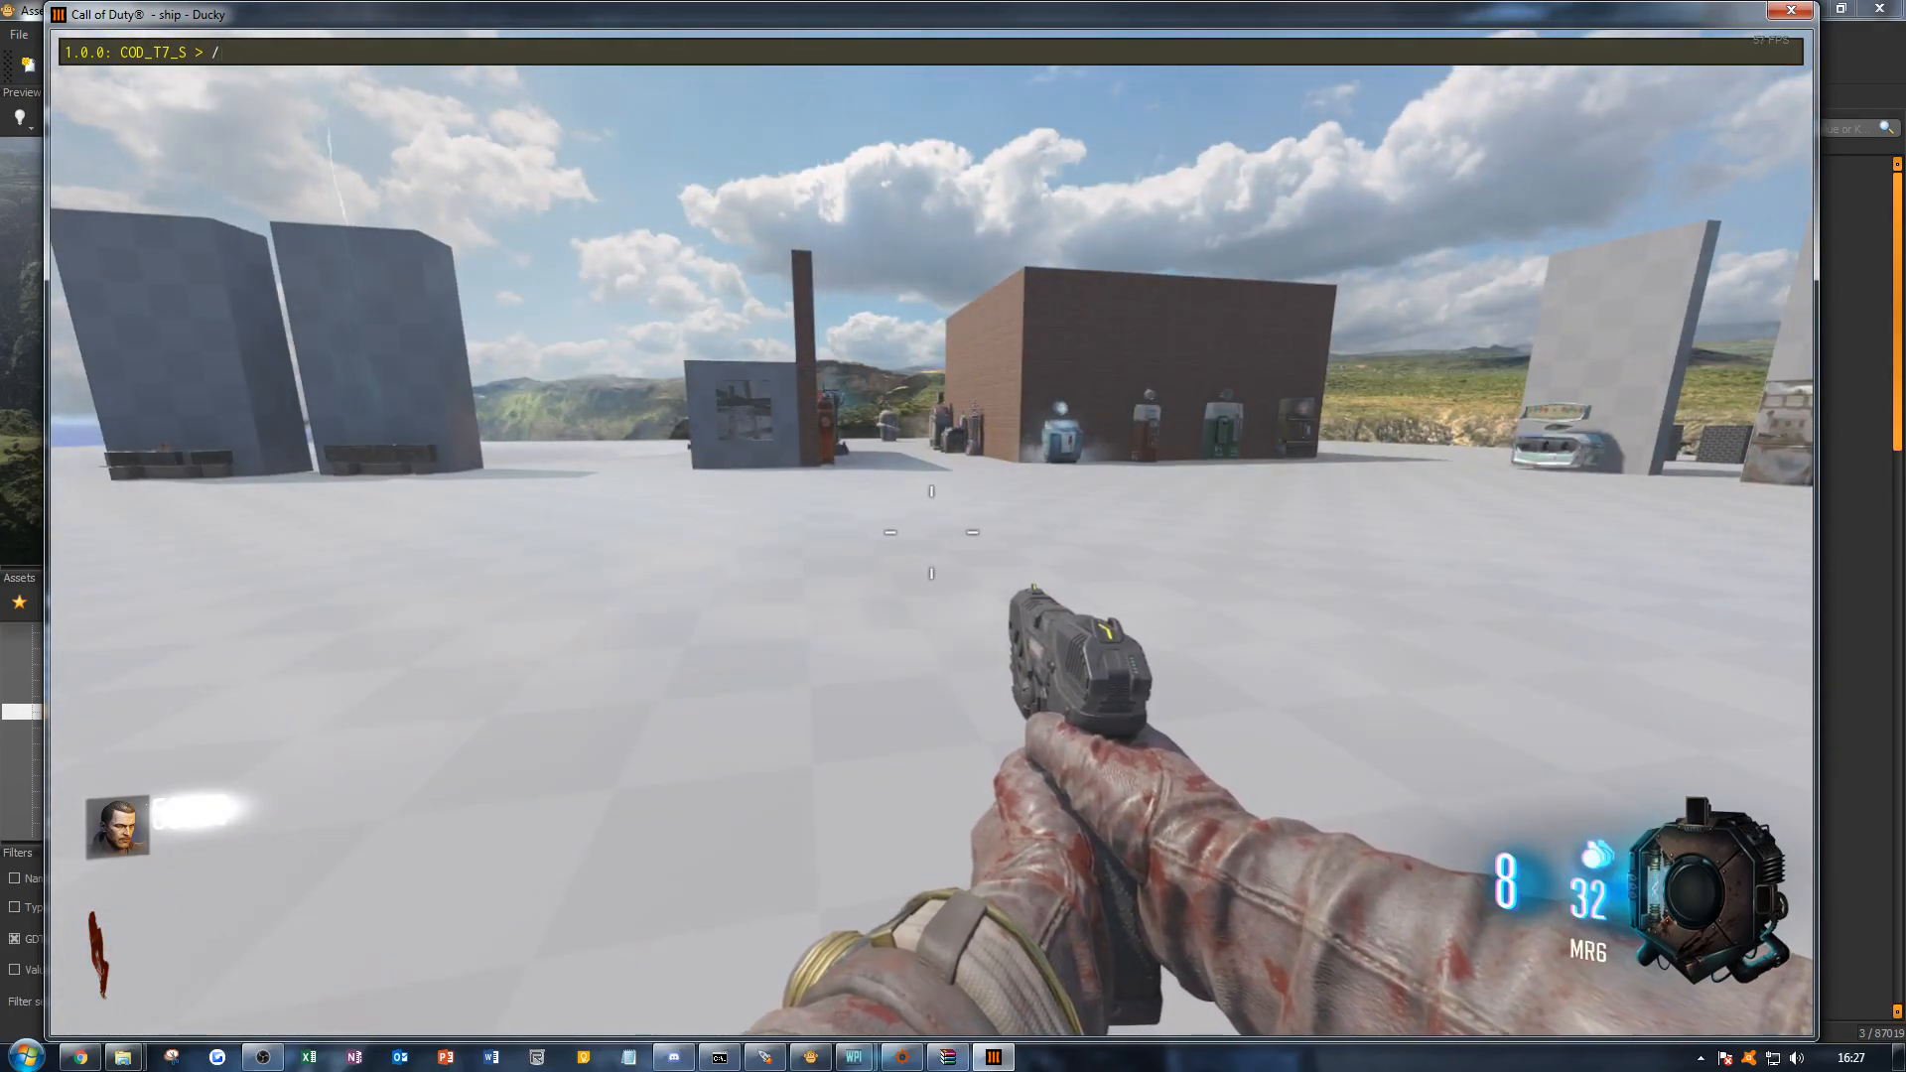
{"action": "type", "text": "god"}
{"action": "key", "text": "Return"}
Step: Give the player the Model 1887 shotgun with the console command /give sg_1887
{"action": "type", "text": "/give"}
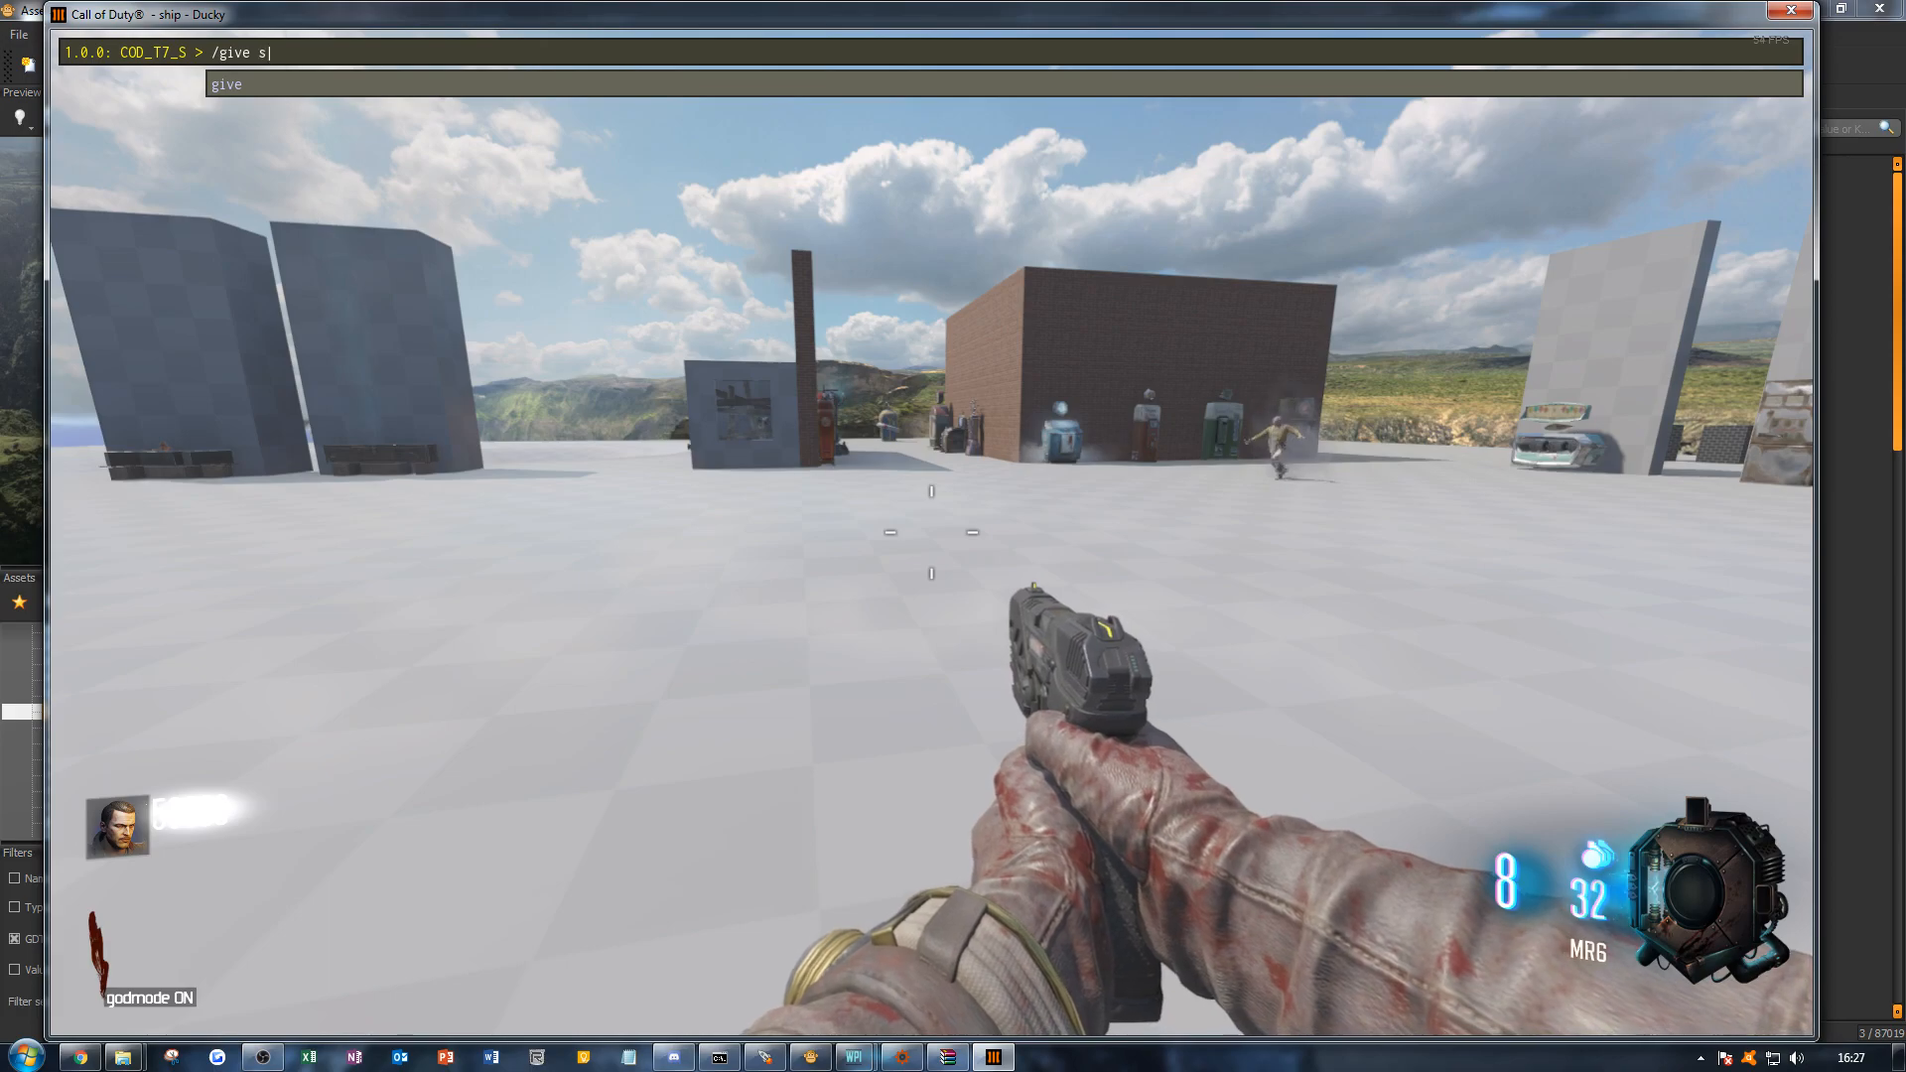
{"action": "type", "text": " sg_1887"}
{"action": "key", "text": "Return"}
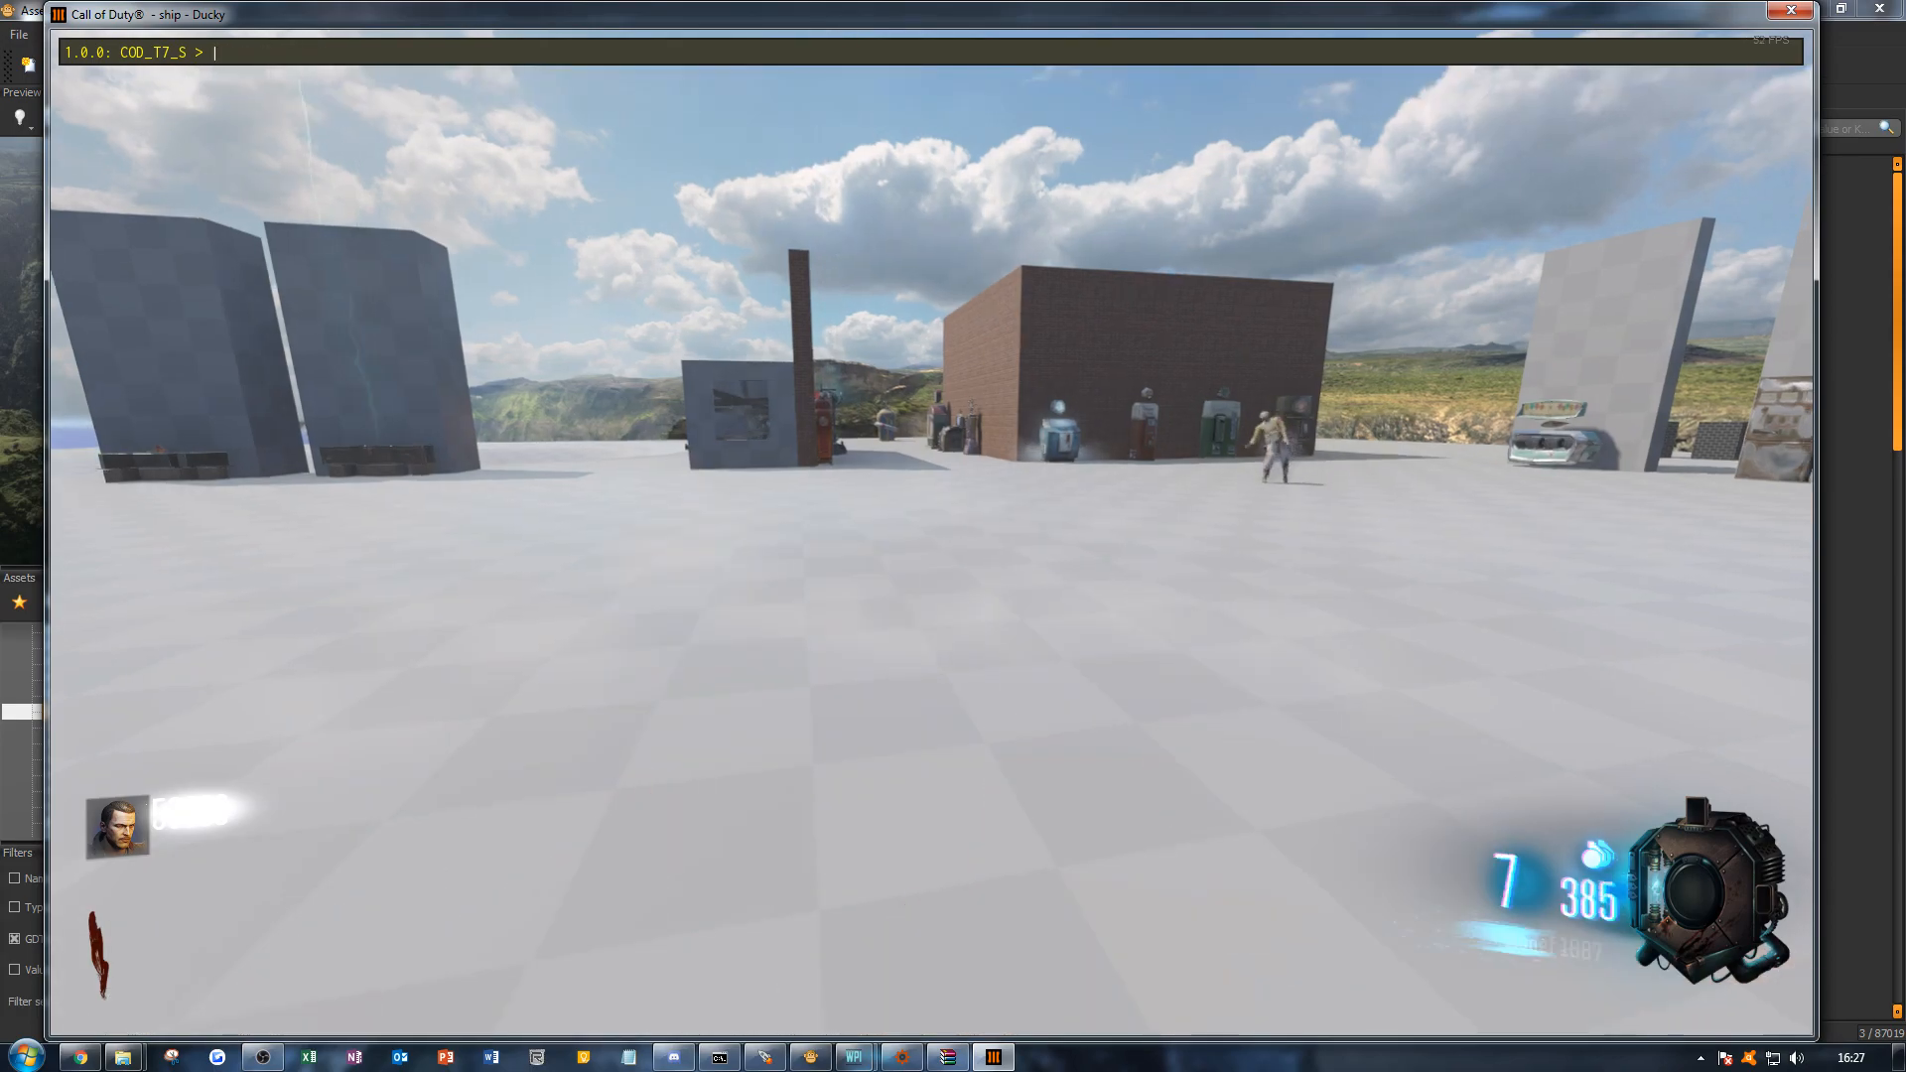
Step: Test firing and reloading the Model 1887 on the approaching zombies, and pause the game
{"action": "key", "text": "w"}
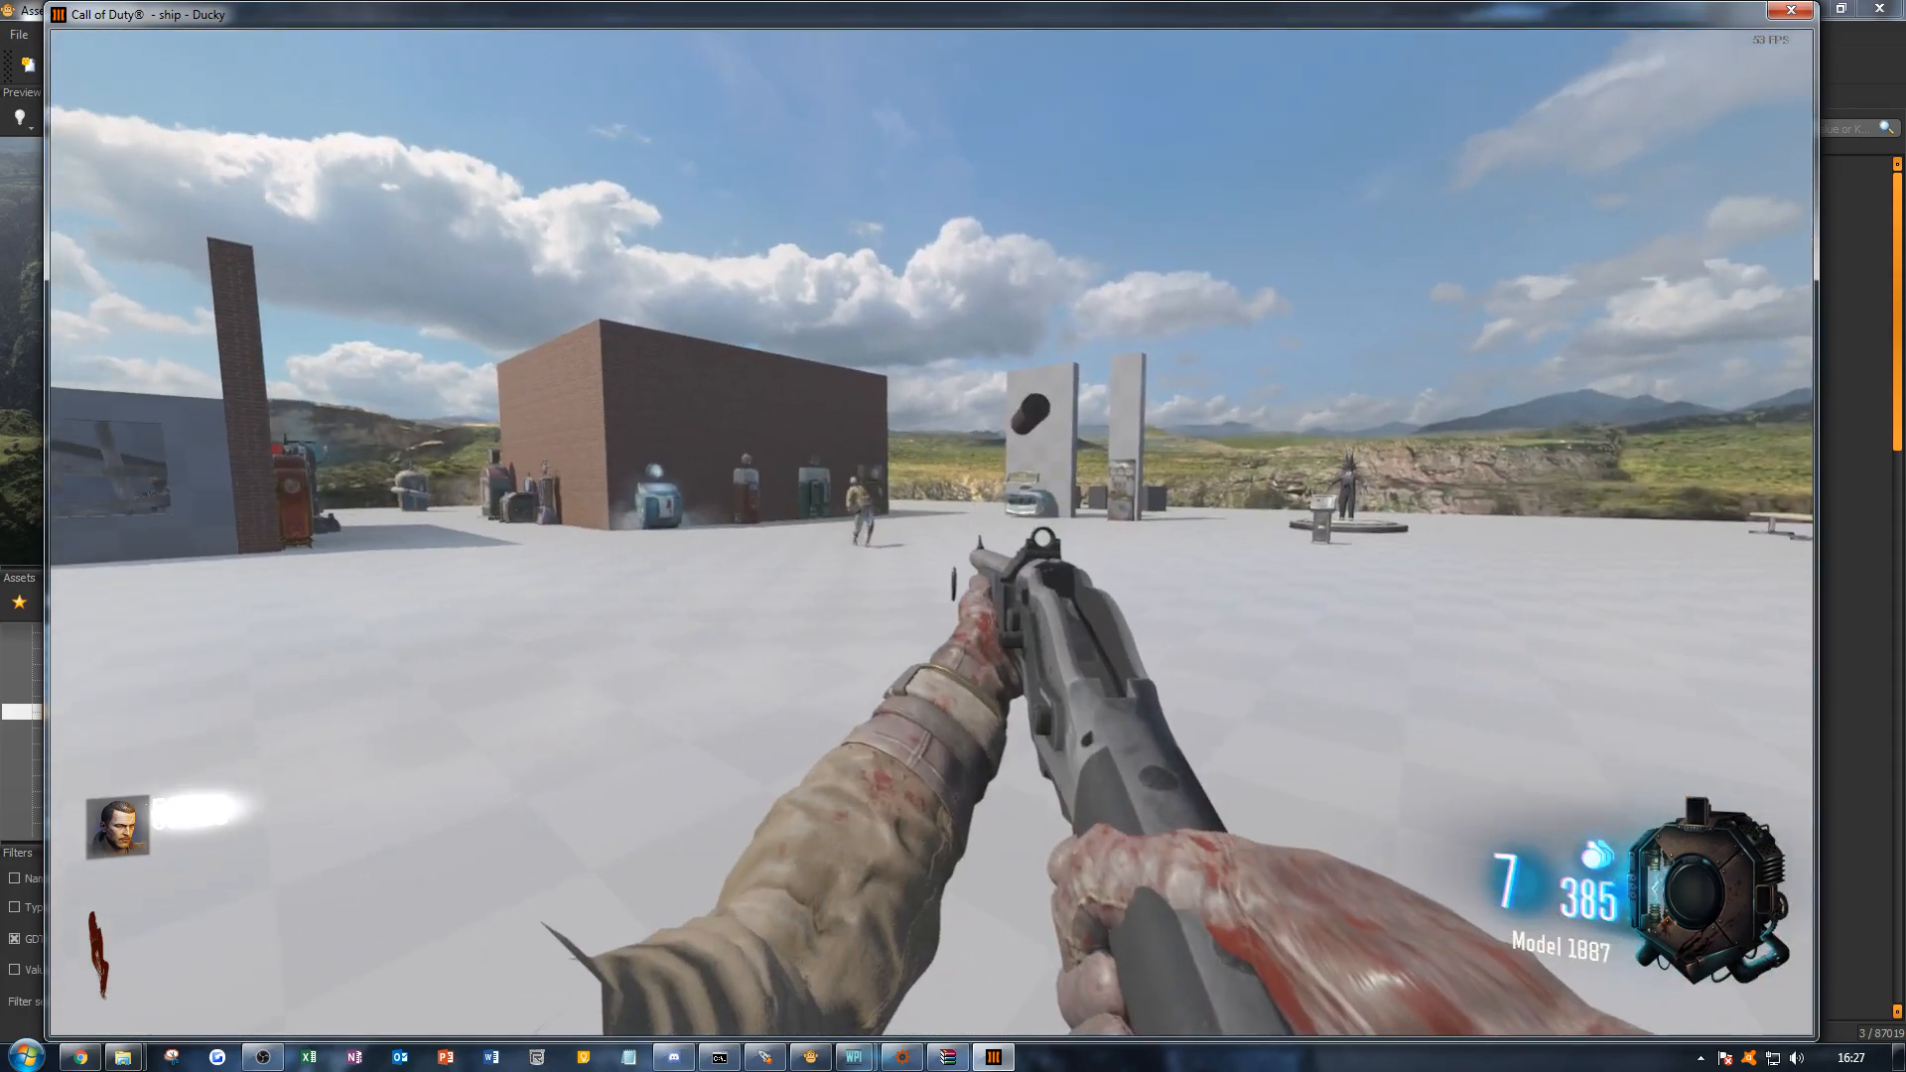
{"action": "key", "text": "w"}
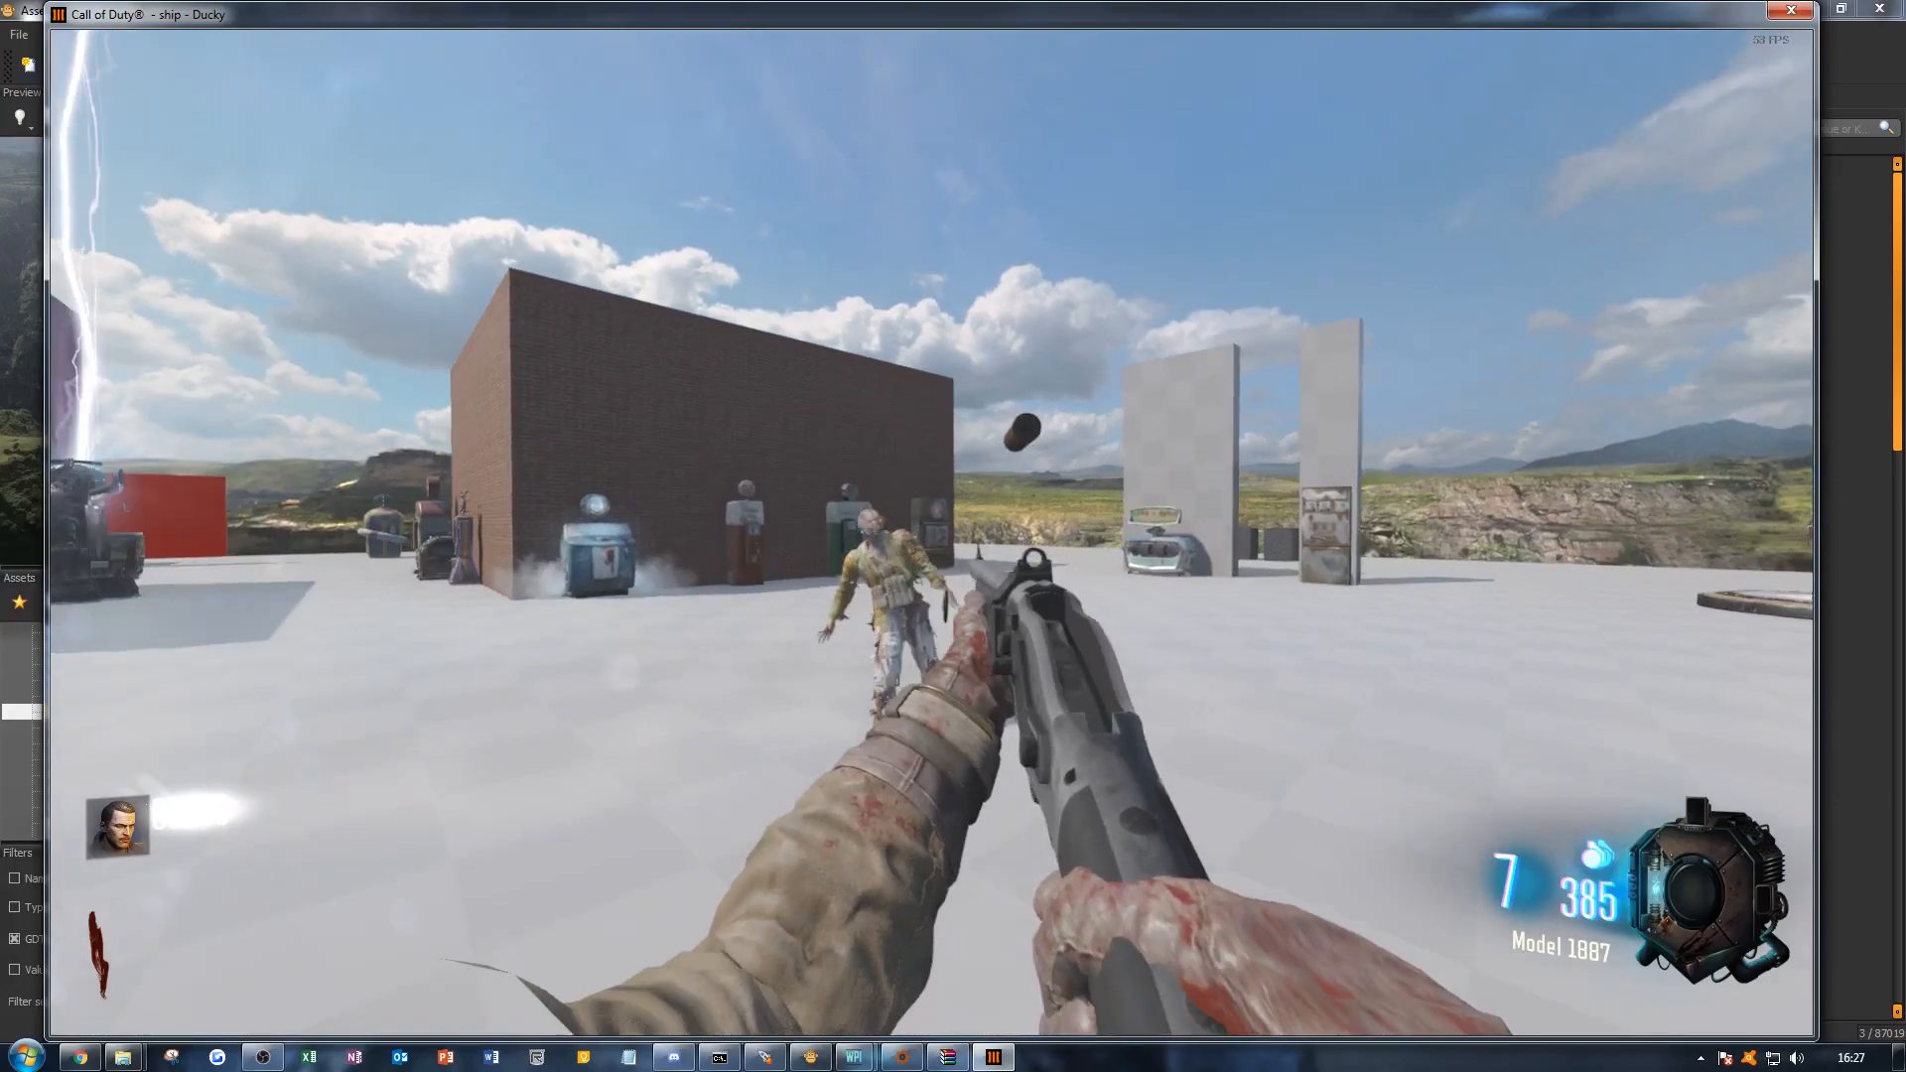
{"action": "left_click", "coordinate": [953, 536]}
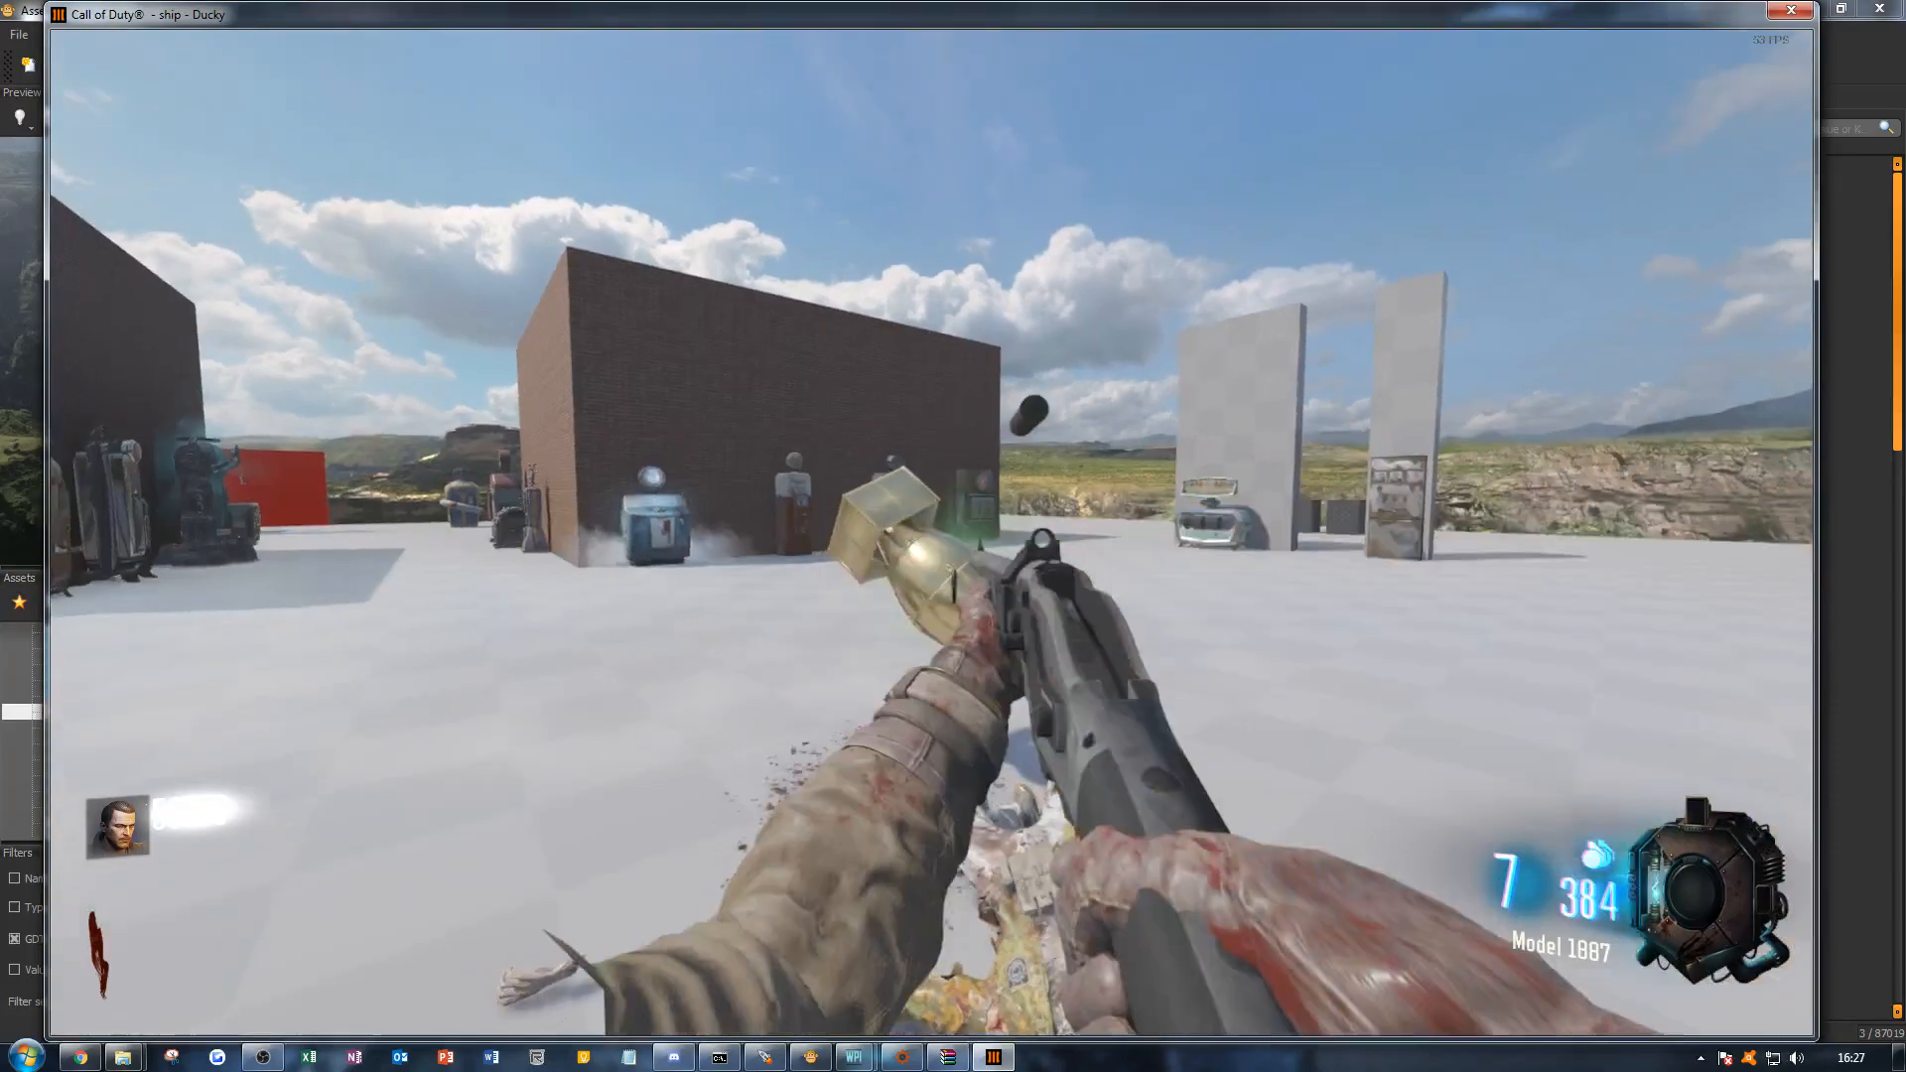
{"action": "left_click", "coordinate": [953, 536]}
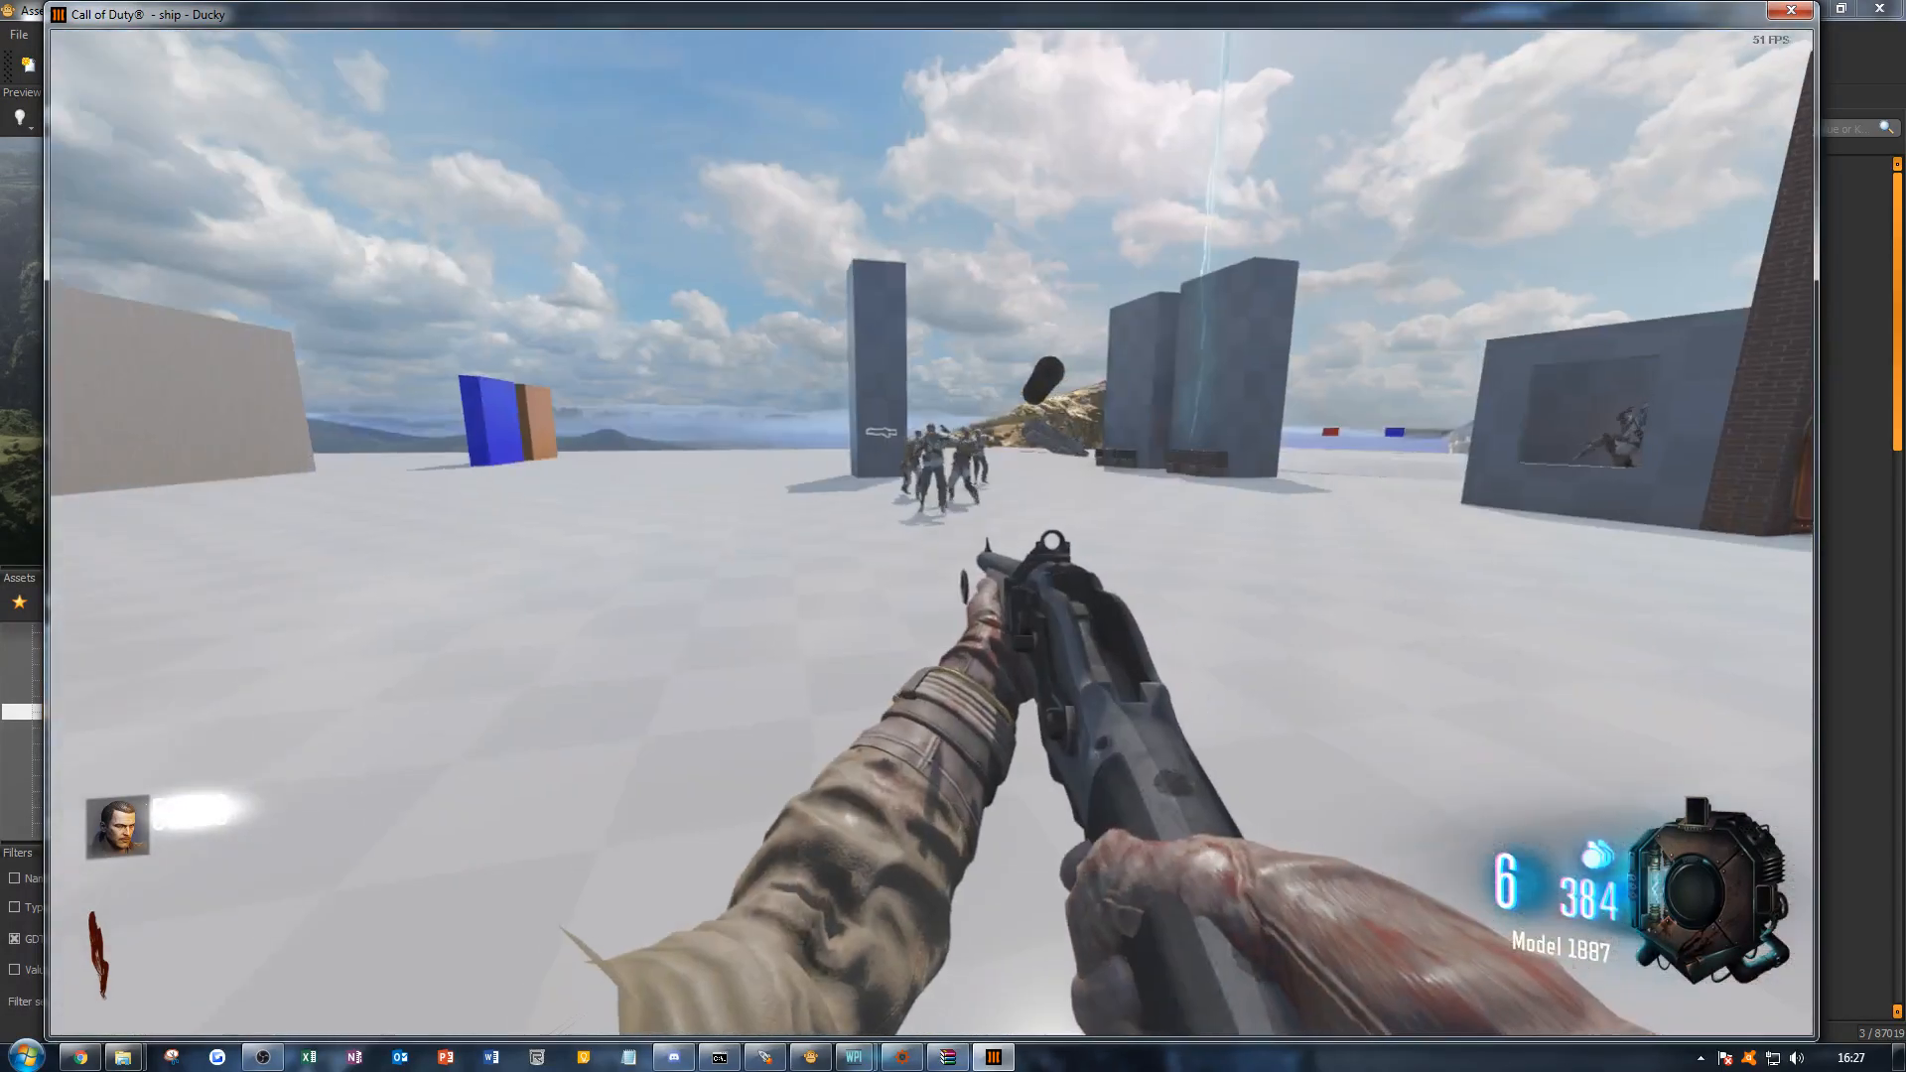
{"action": "key", "text": "r"}
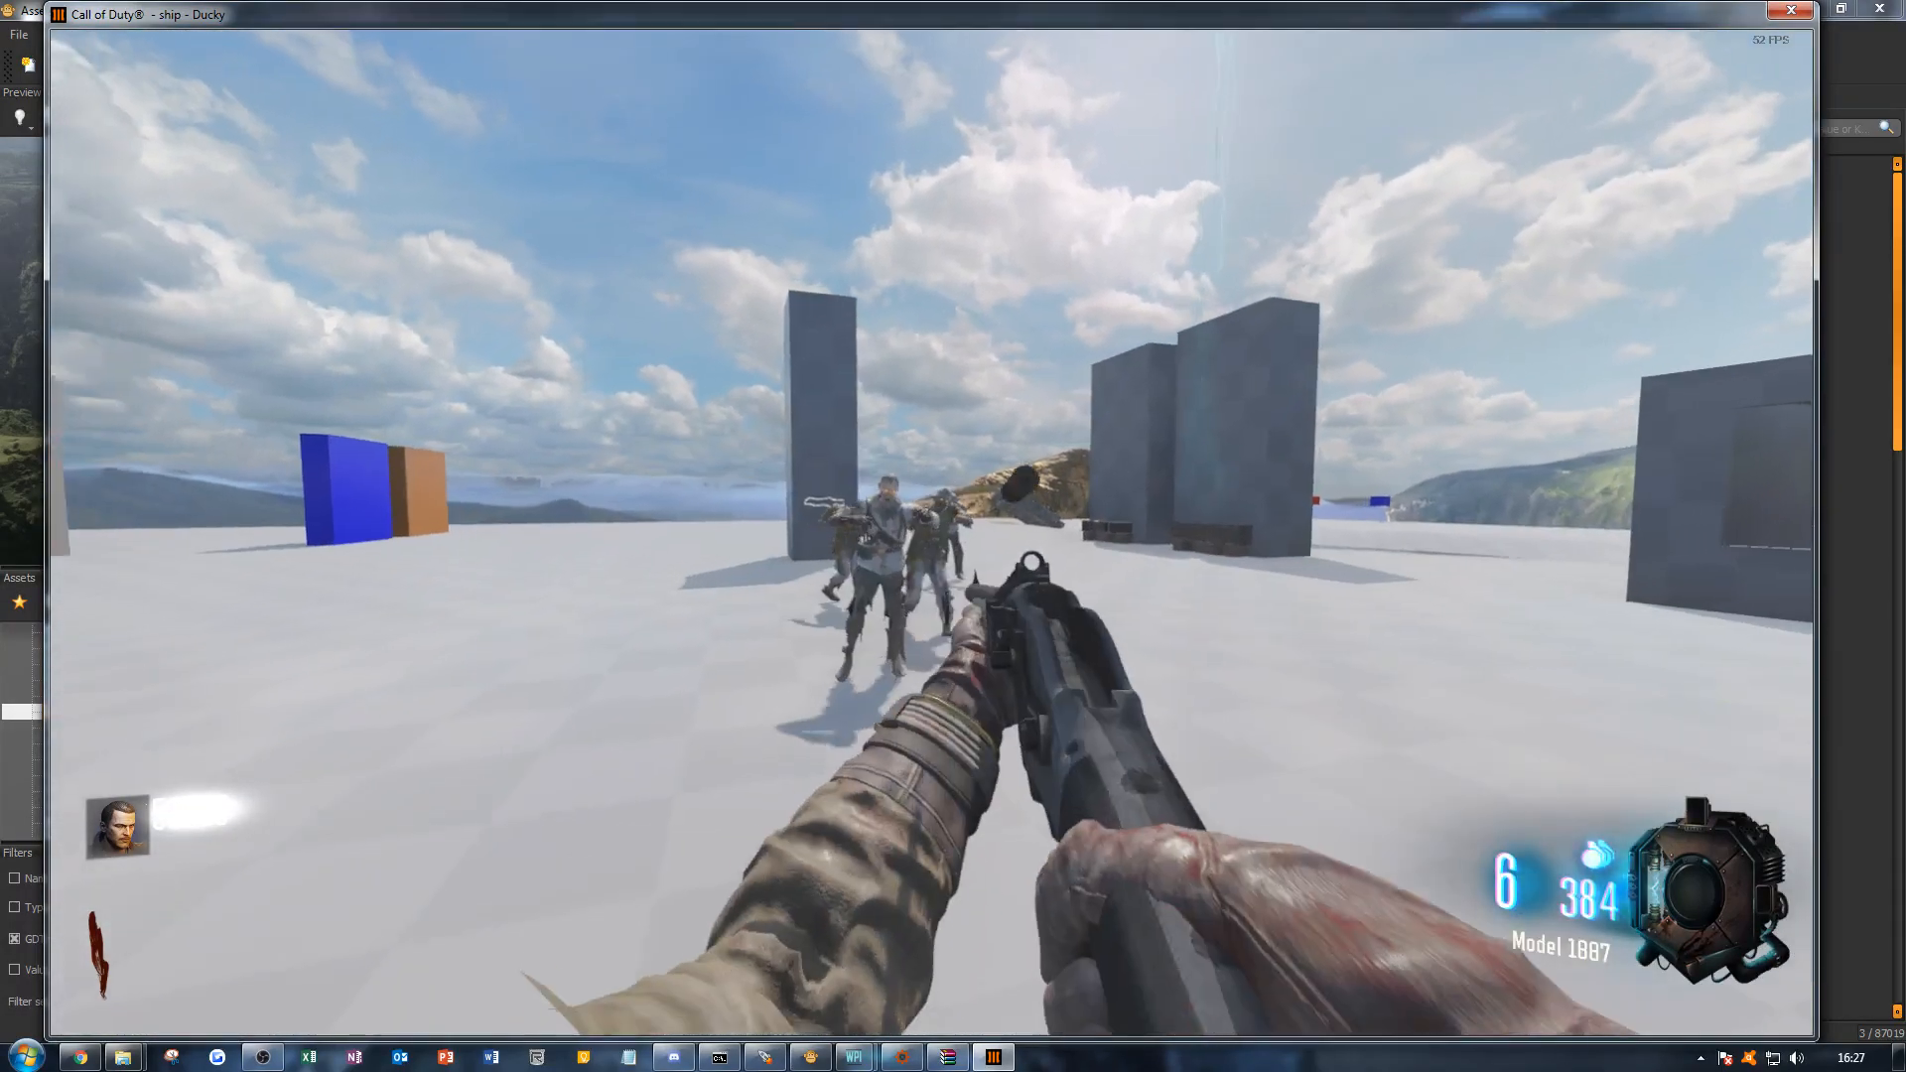
{"action": "left_click", "coordinate": [953, 536]}
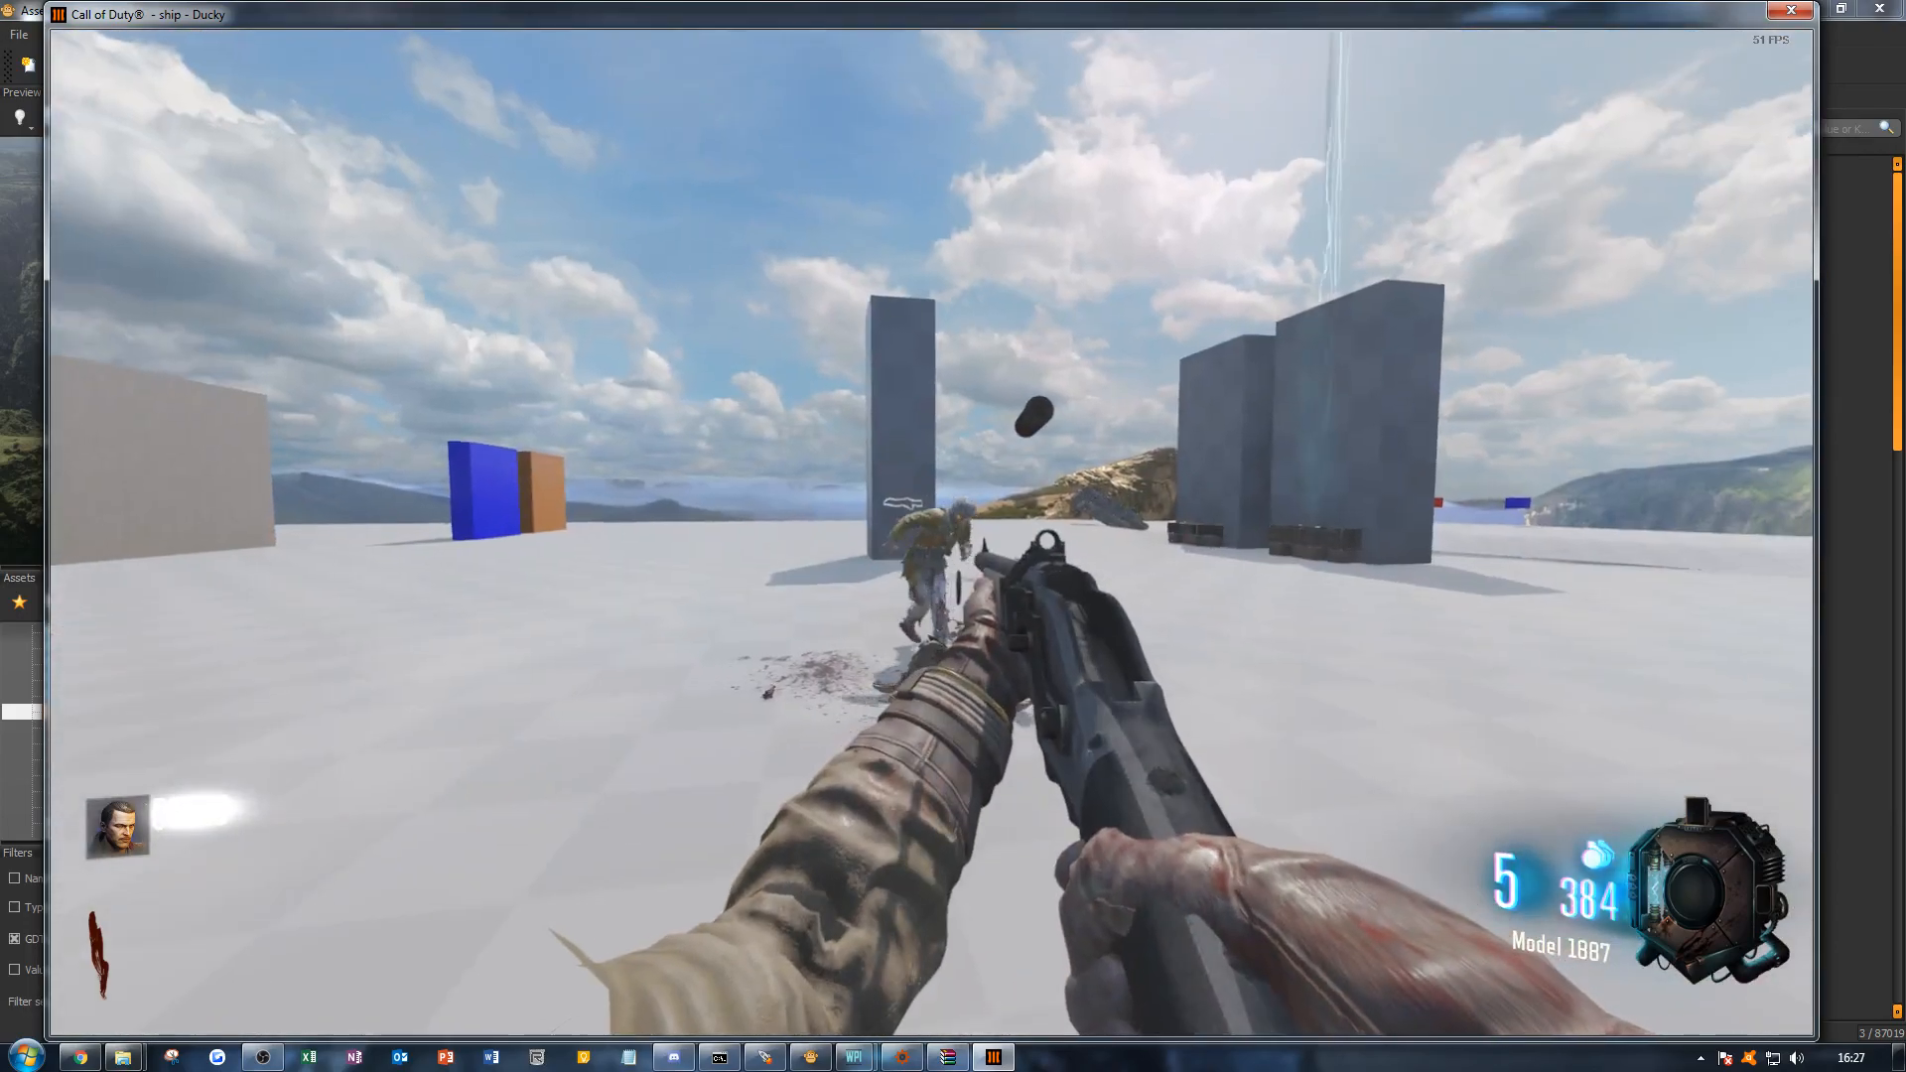
{"action": "left_click", "coordinate": [953, 536]}
{"action": "key", "text": "r"}
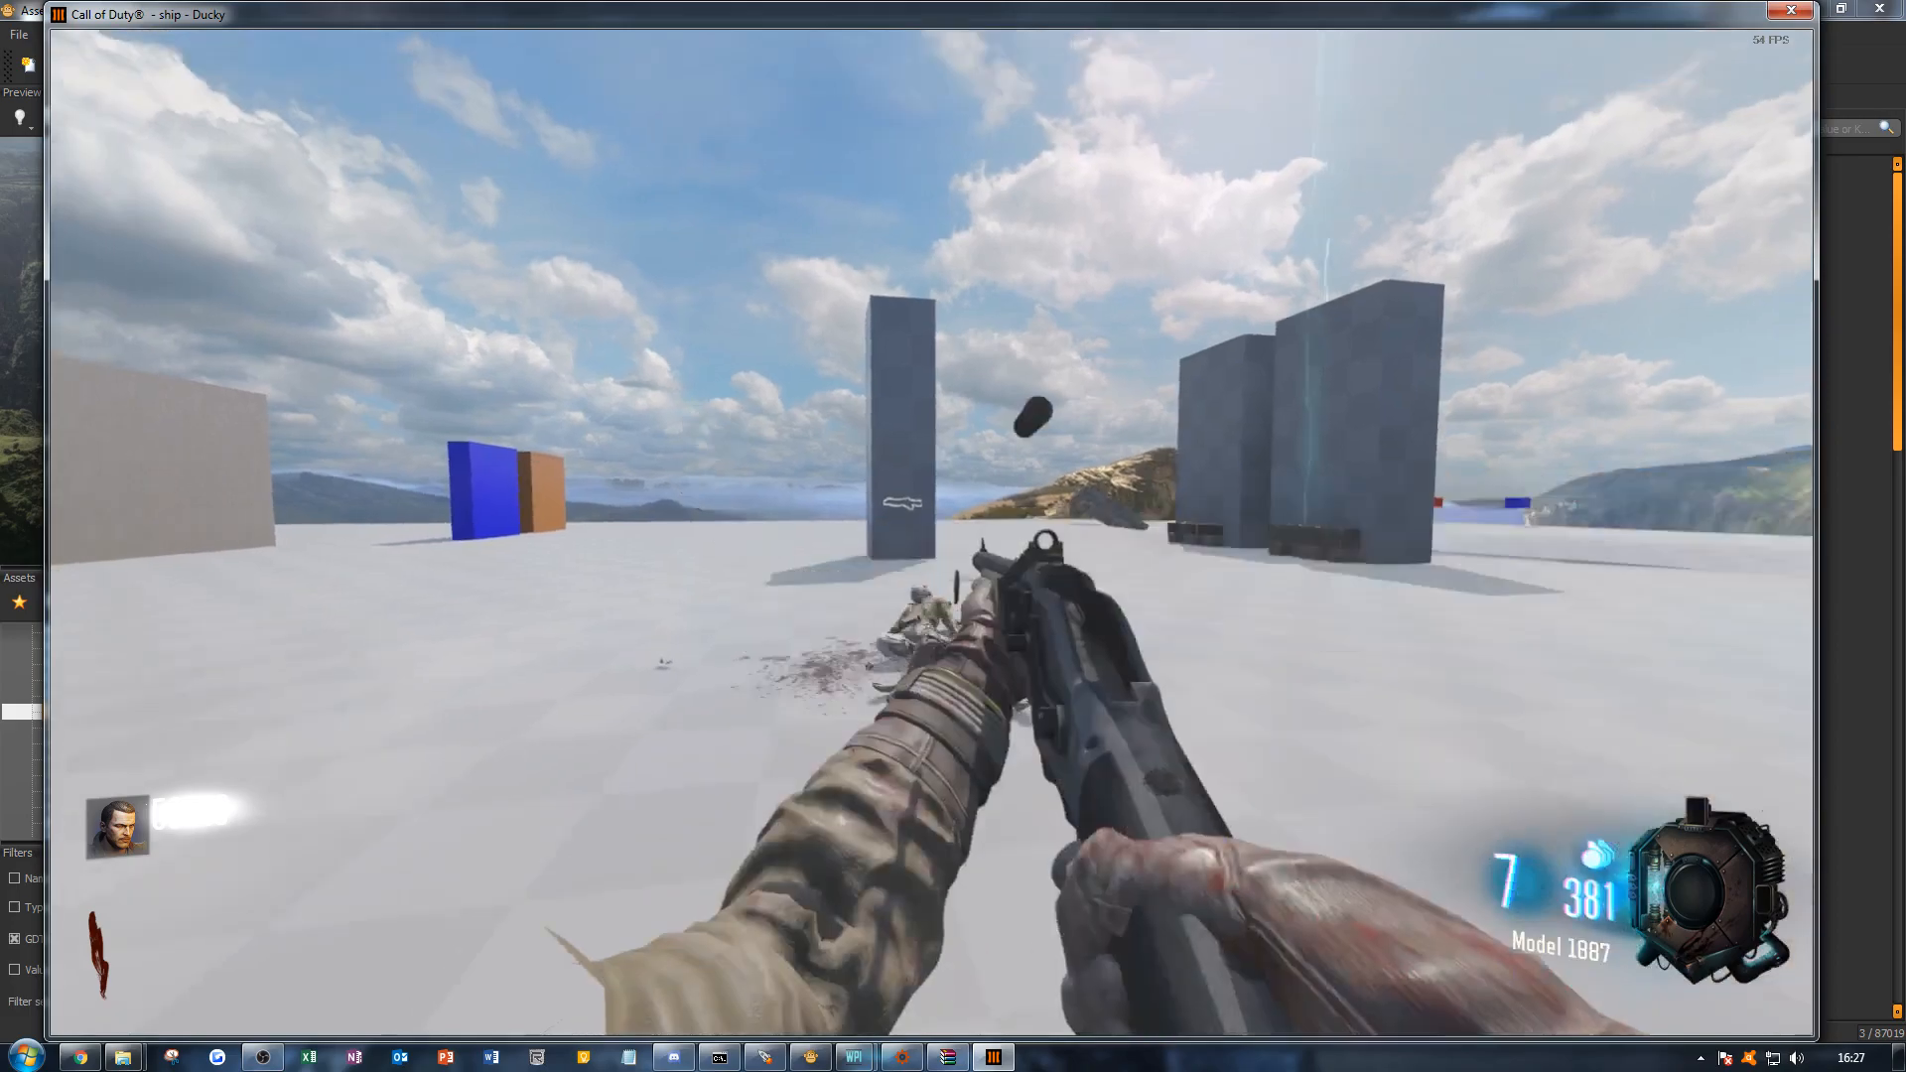
{"action": "key", "text": "Escape"}
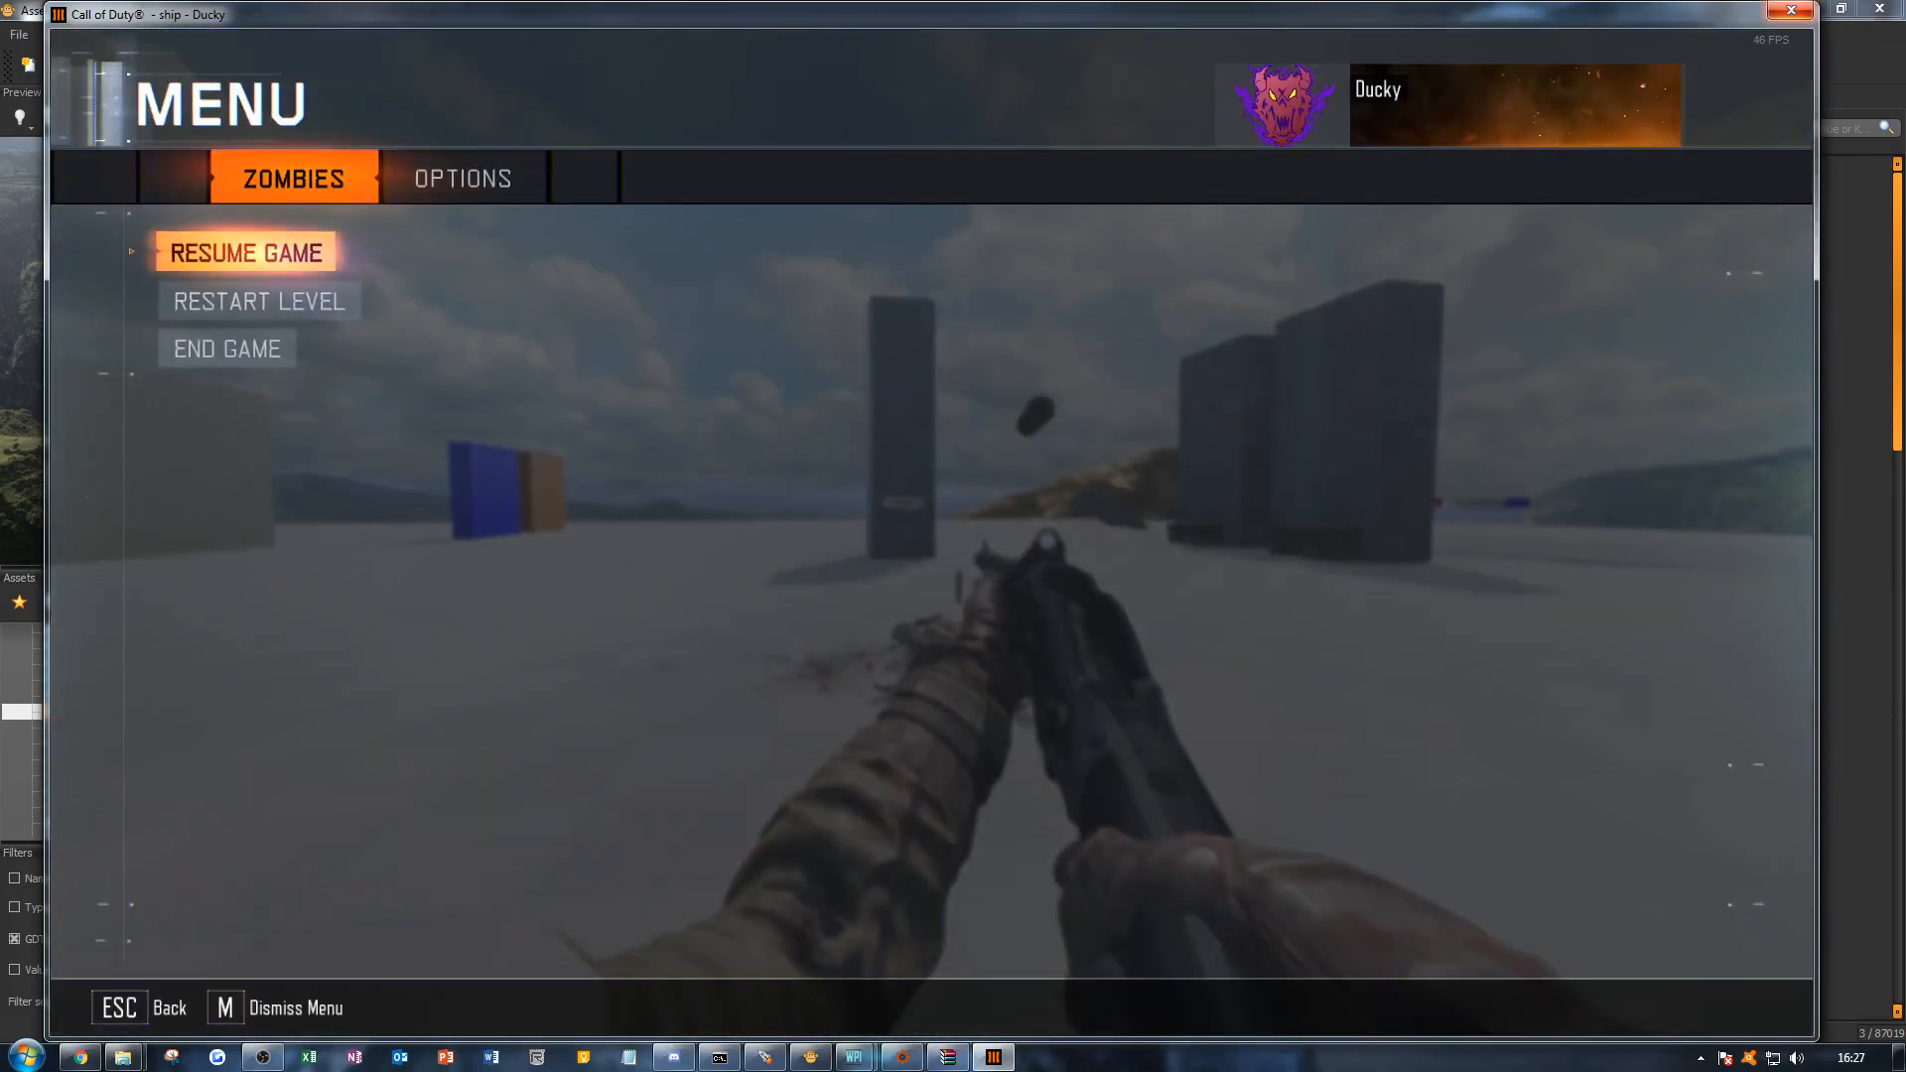
Step: Close the running game, minimize the launcher, and save in Asset Property Editor before going through the m202_grim_reaper_bo1 asset list
{"action": "left_click", "coordinate": [1790, 10]}
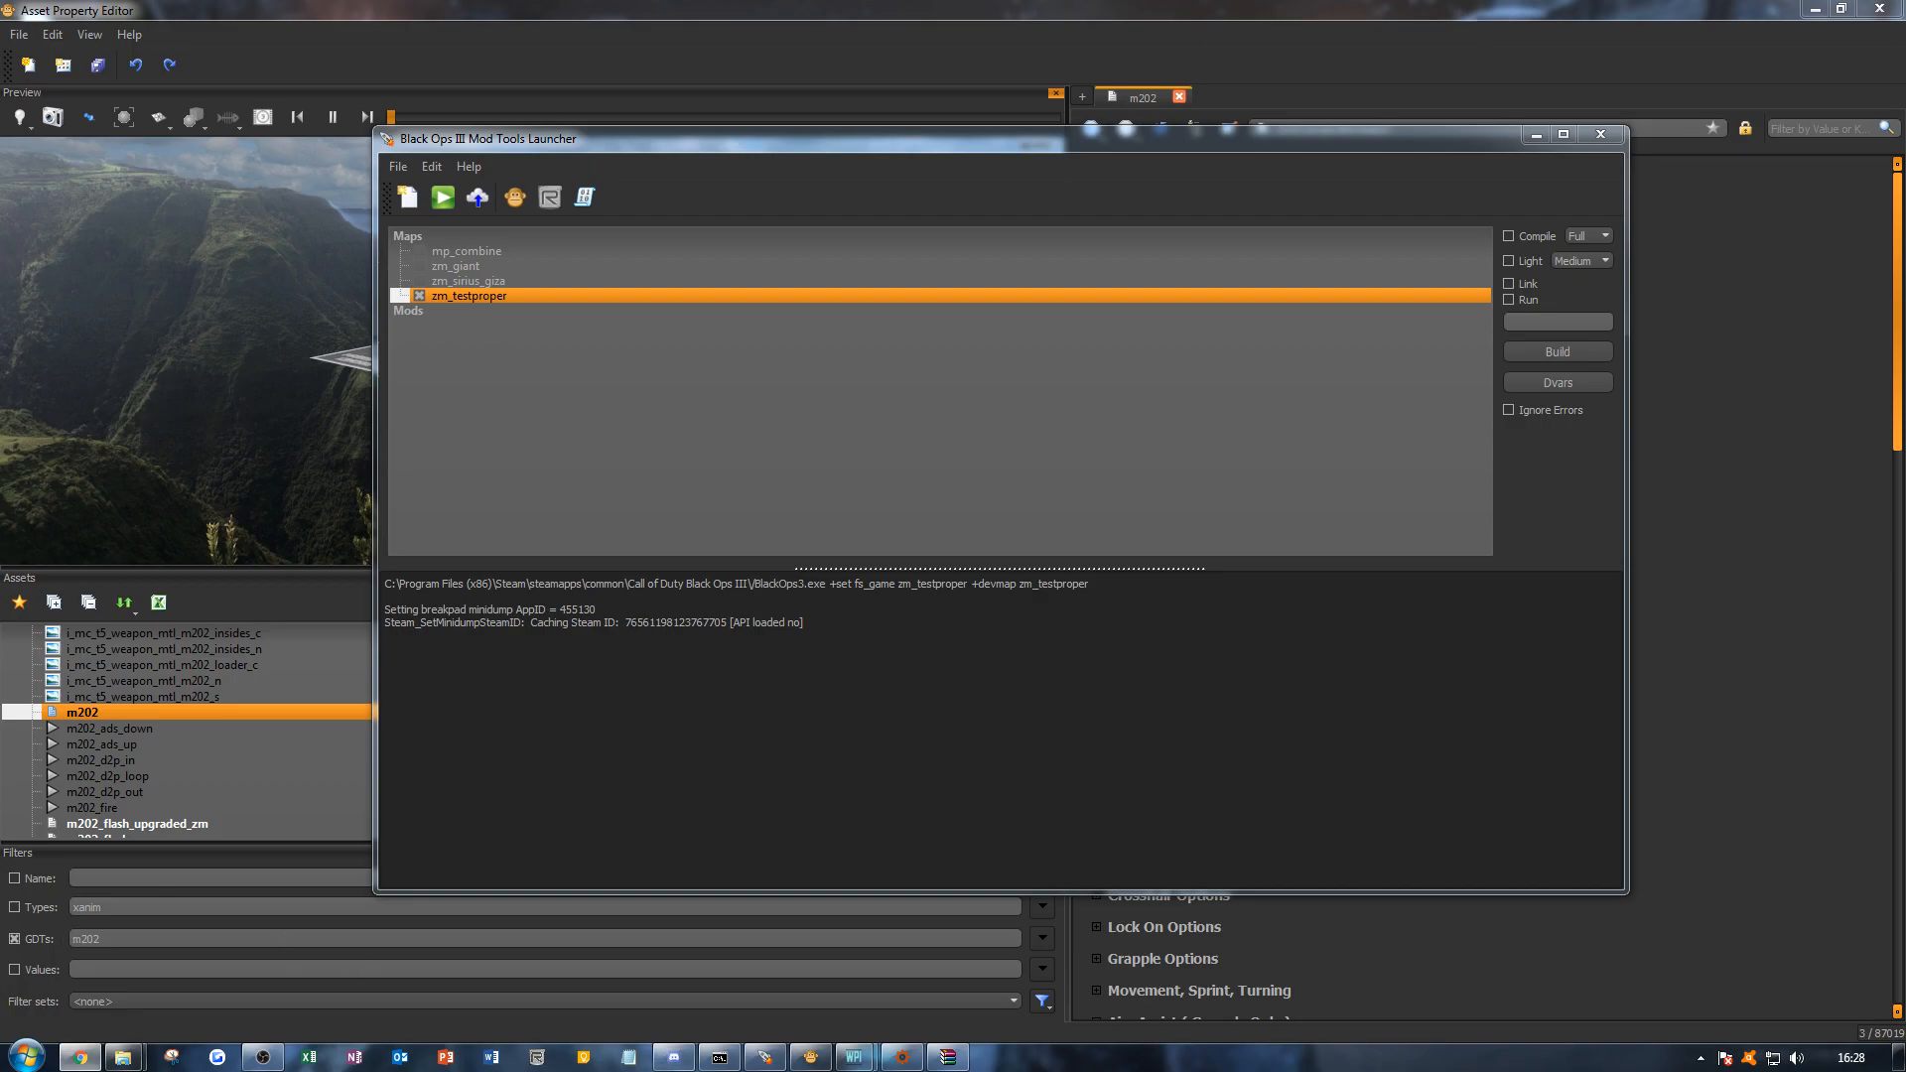
{"action": "left_click", "coordinate": [1519, 140]}
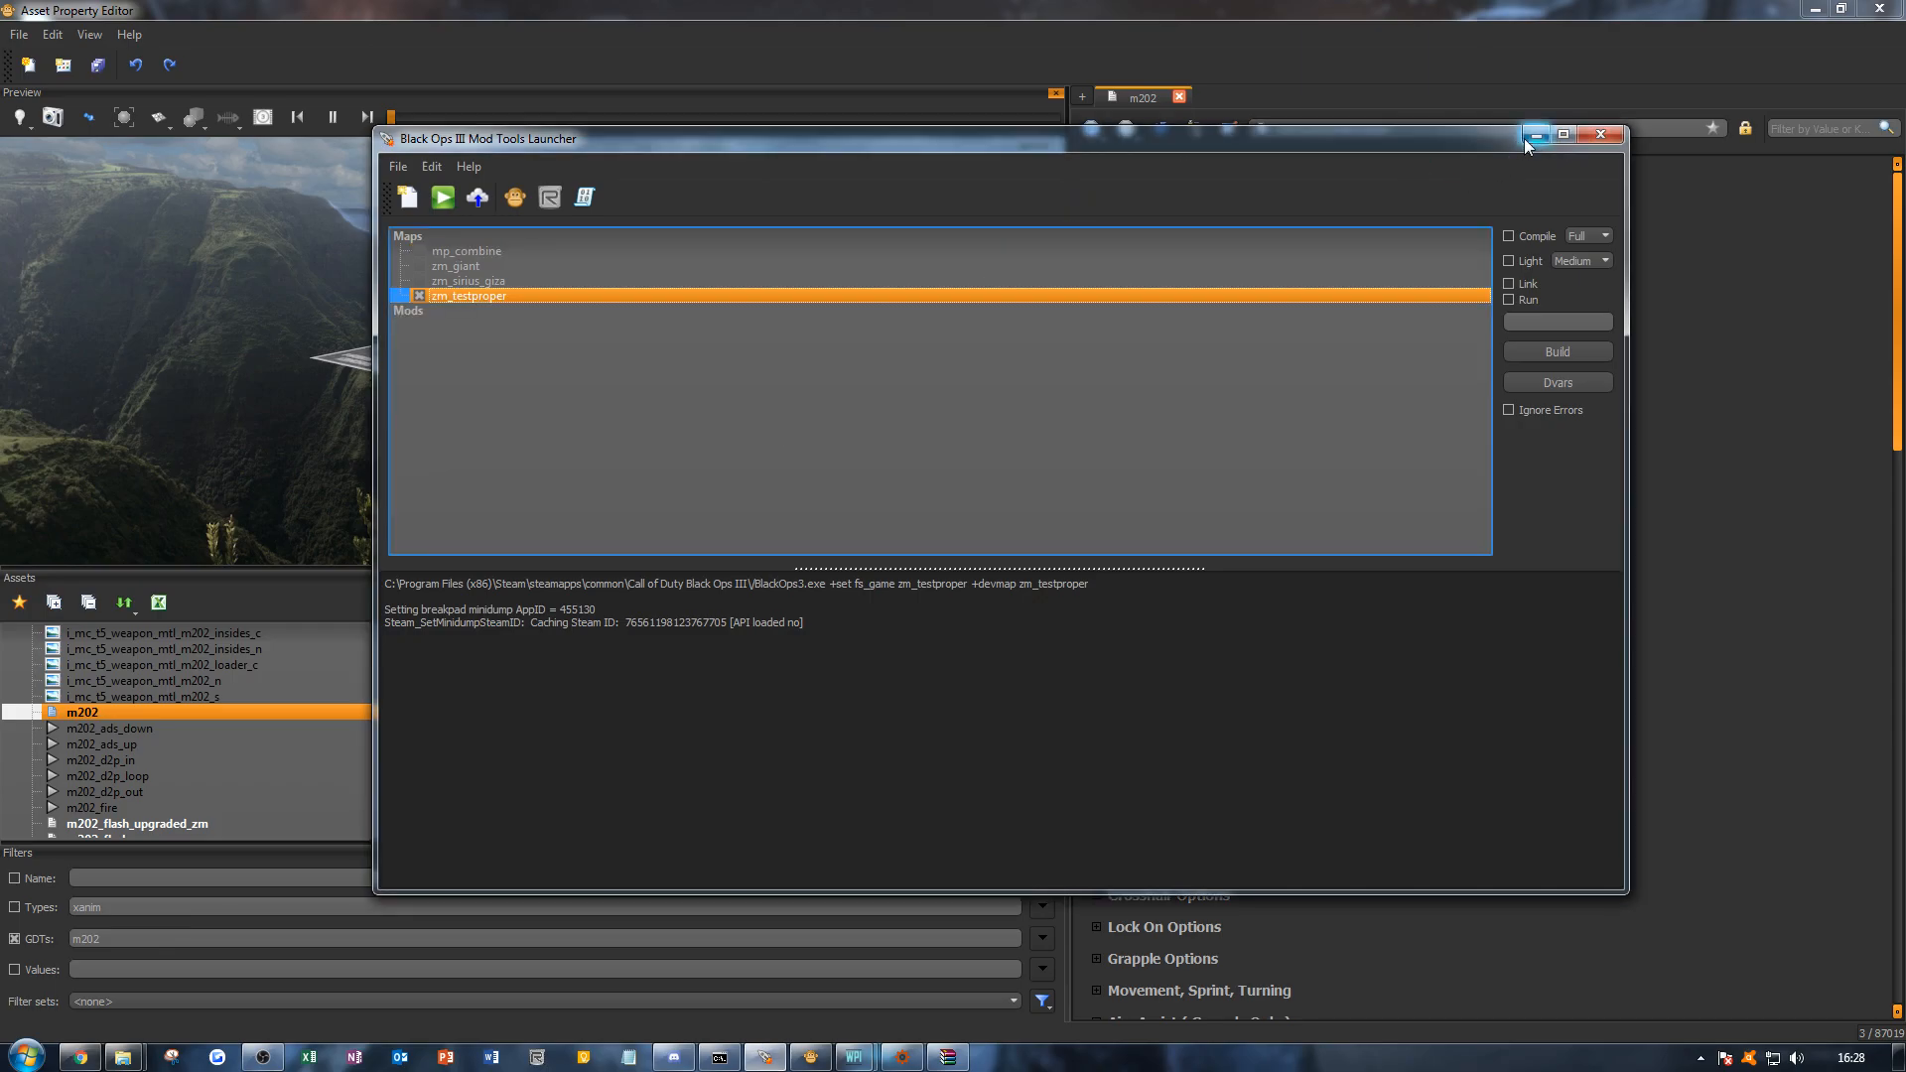
{"action": "left_click", "coordinate": [1524, 140]}
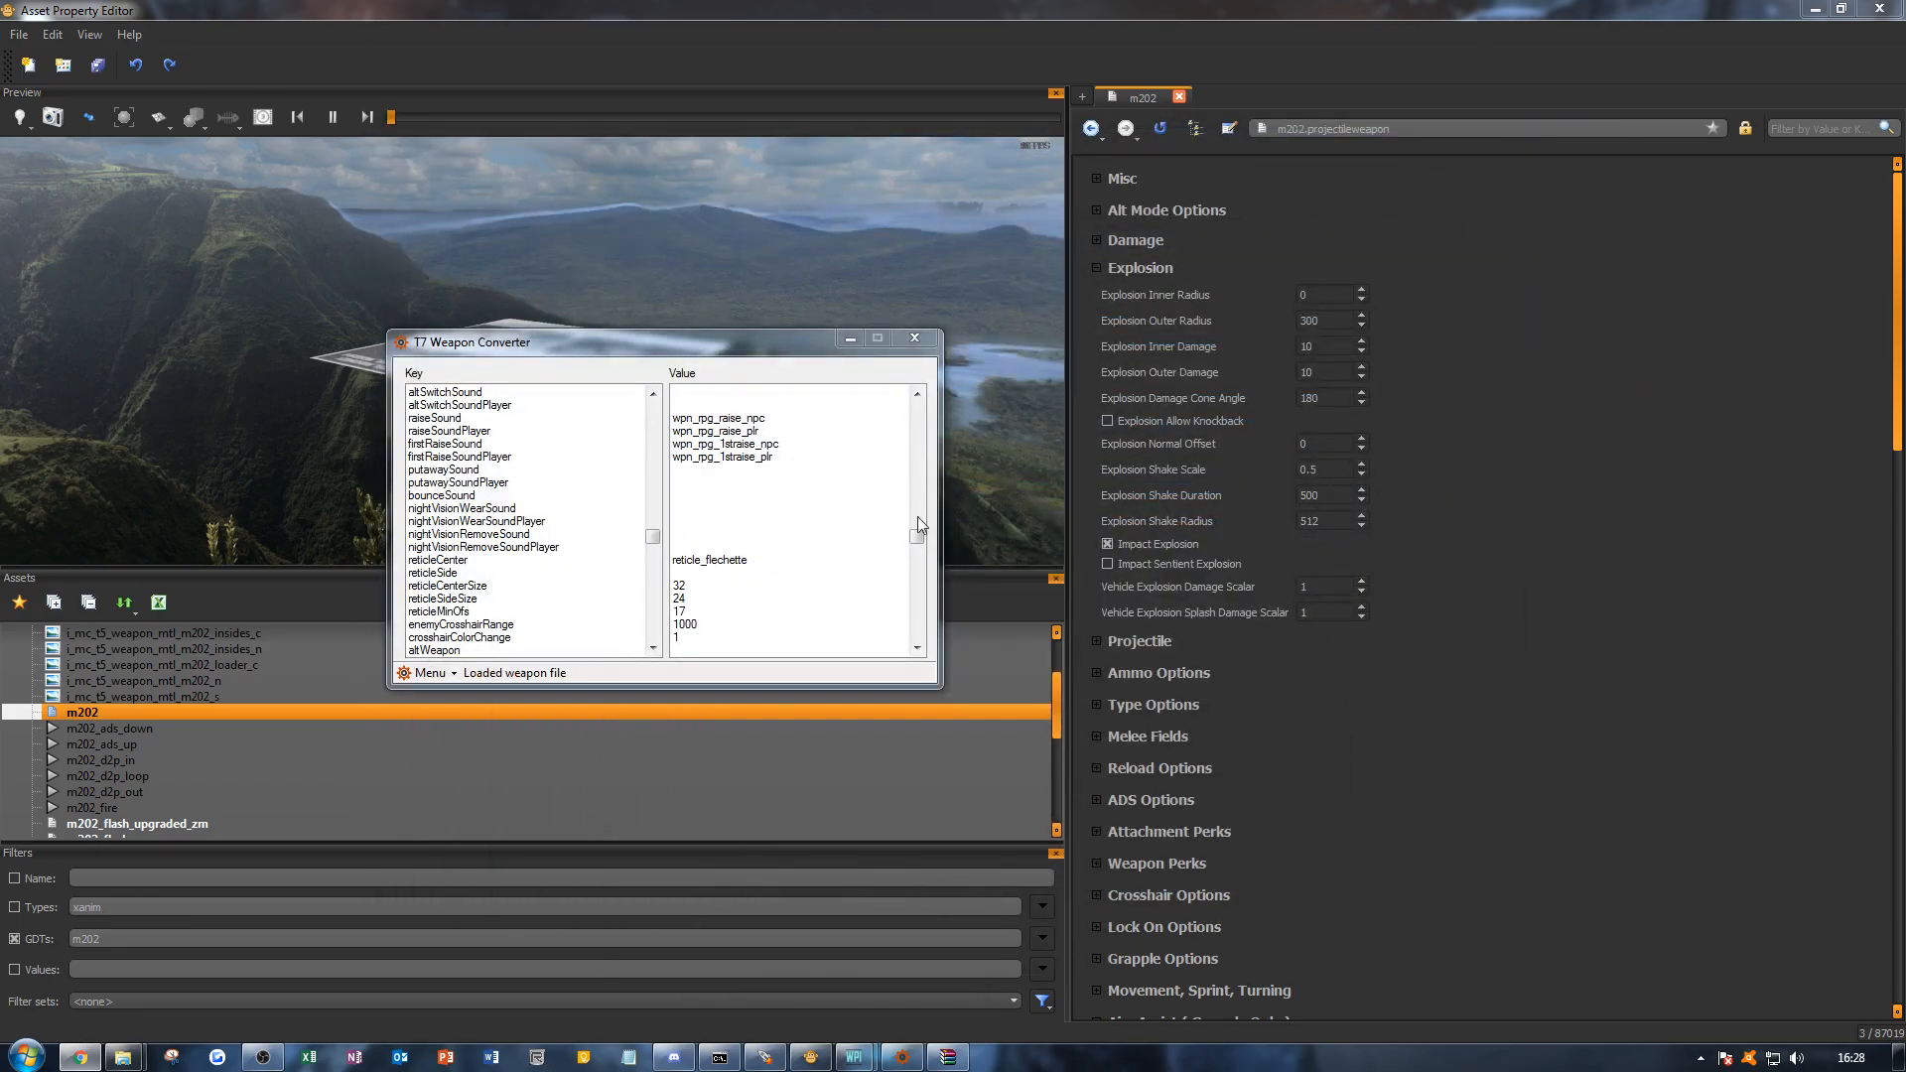
{"action": "left_click", "coordinate": [552, 55]}
{"action": "key", "text": "ctrl+s"}
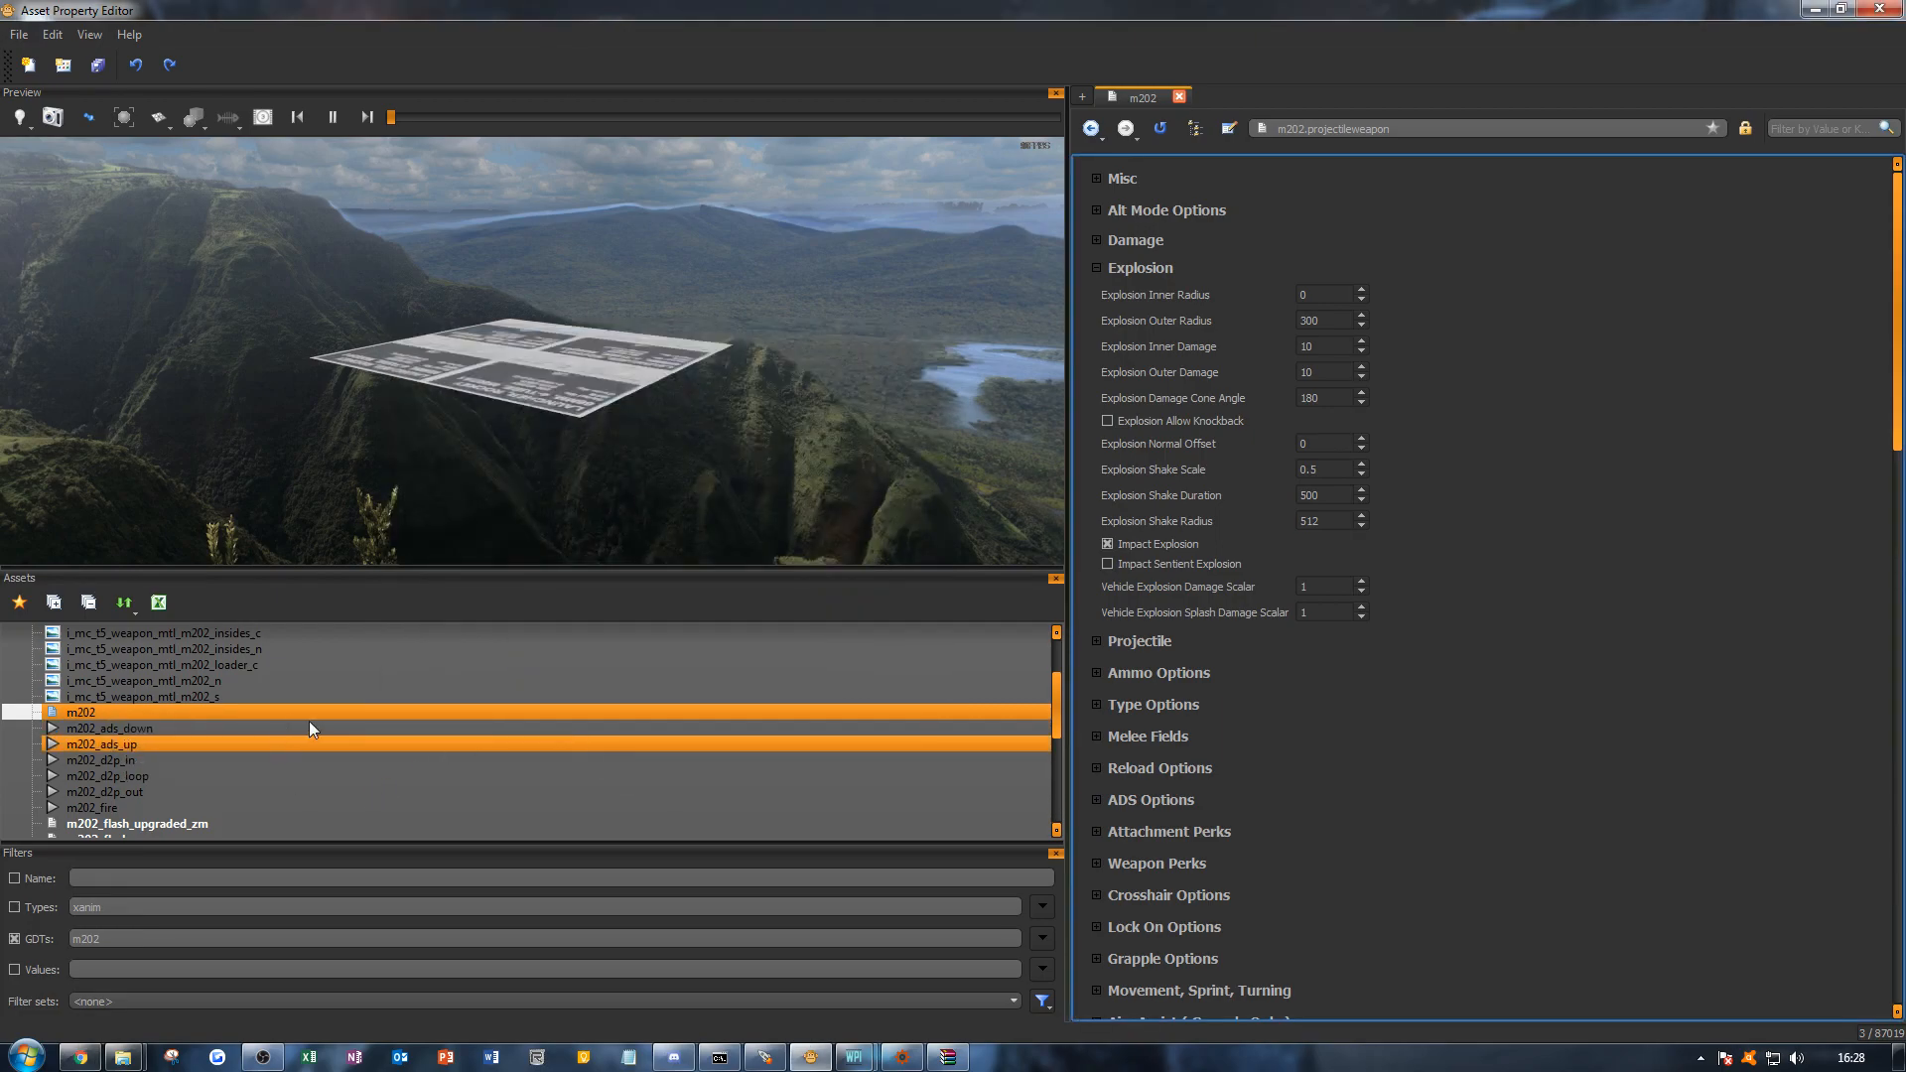
{"action": "scroll", "coordinate": [308, 720], "scroll_direction": "up", "scroll_amount": 2}
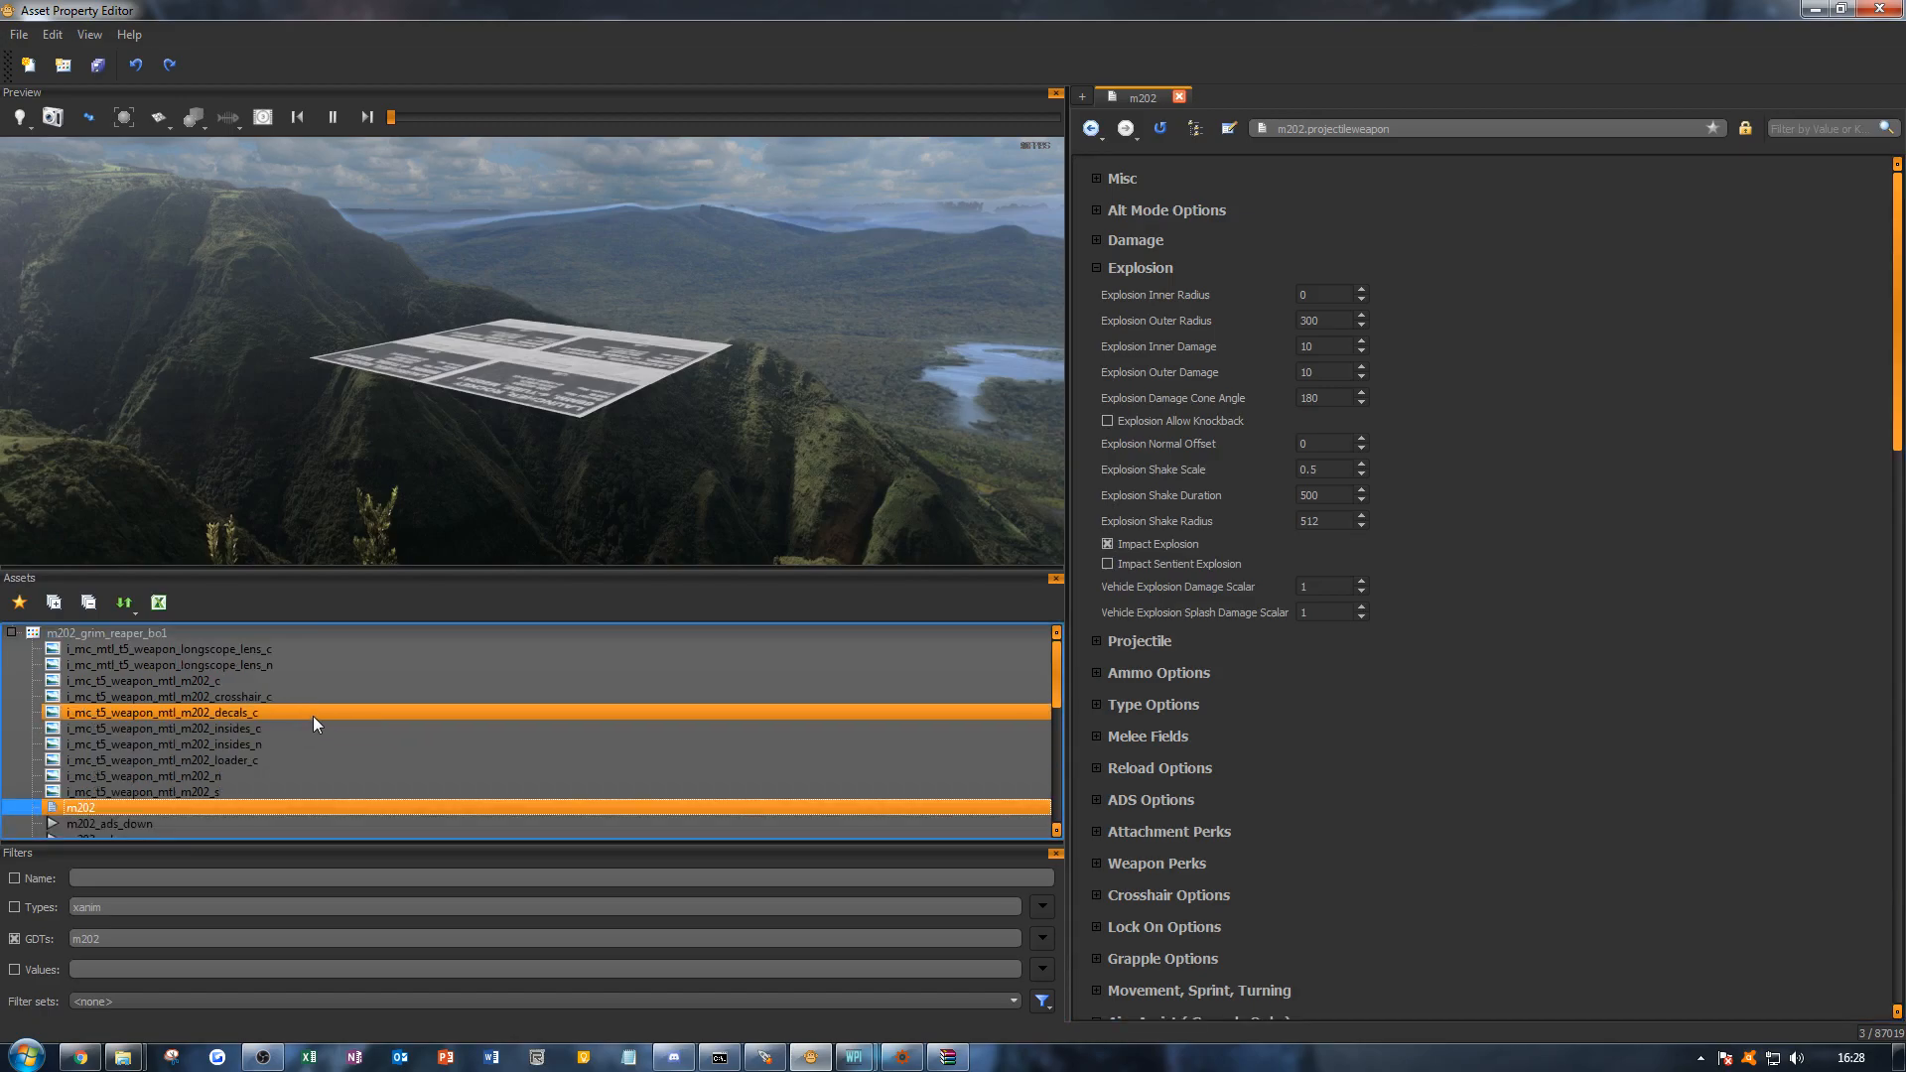
{"action": "scroll", "coordinate": [313, 716], "scroll_direction": "down", "scroll_amount": 8}
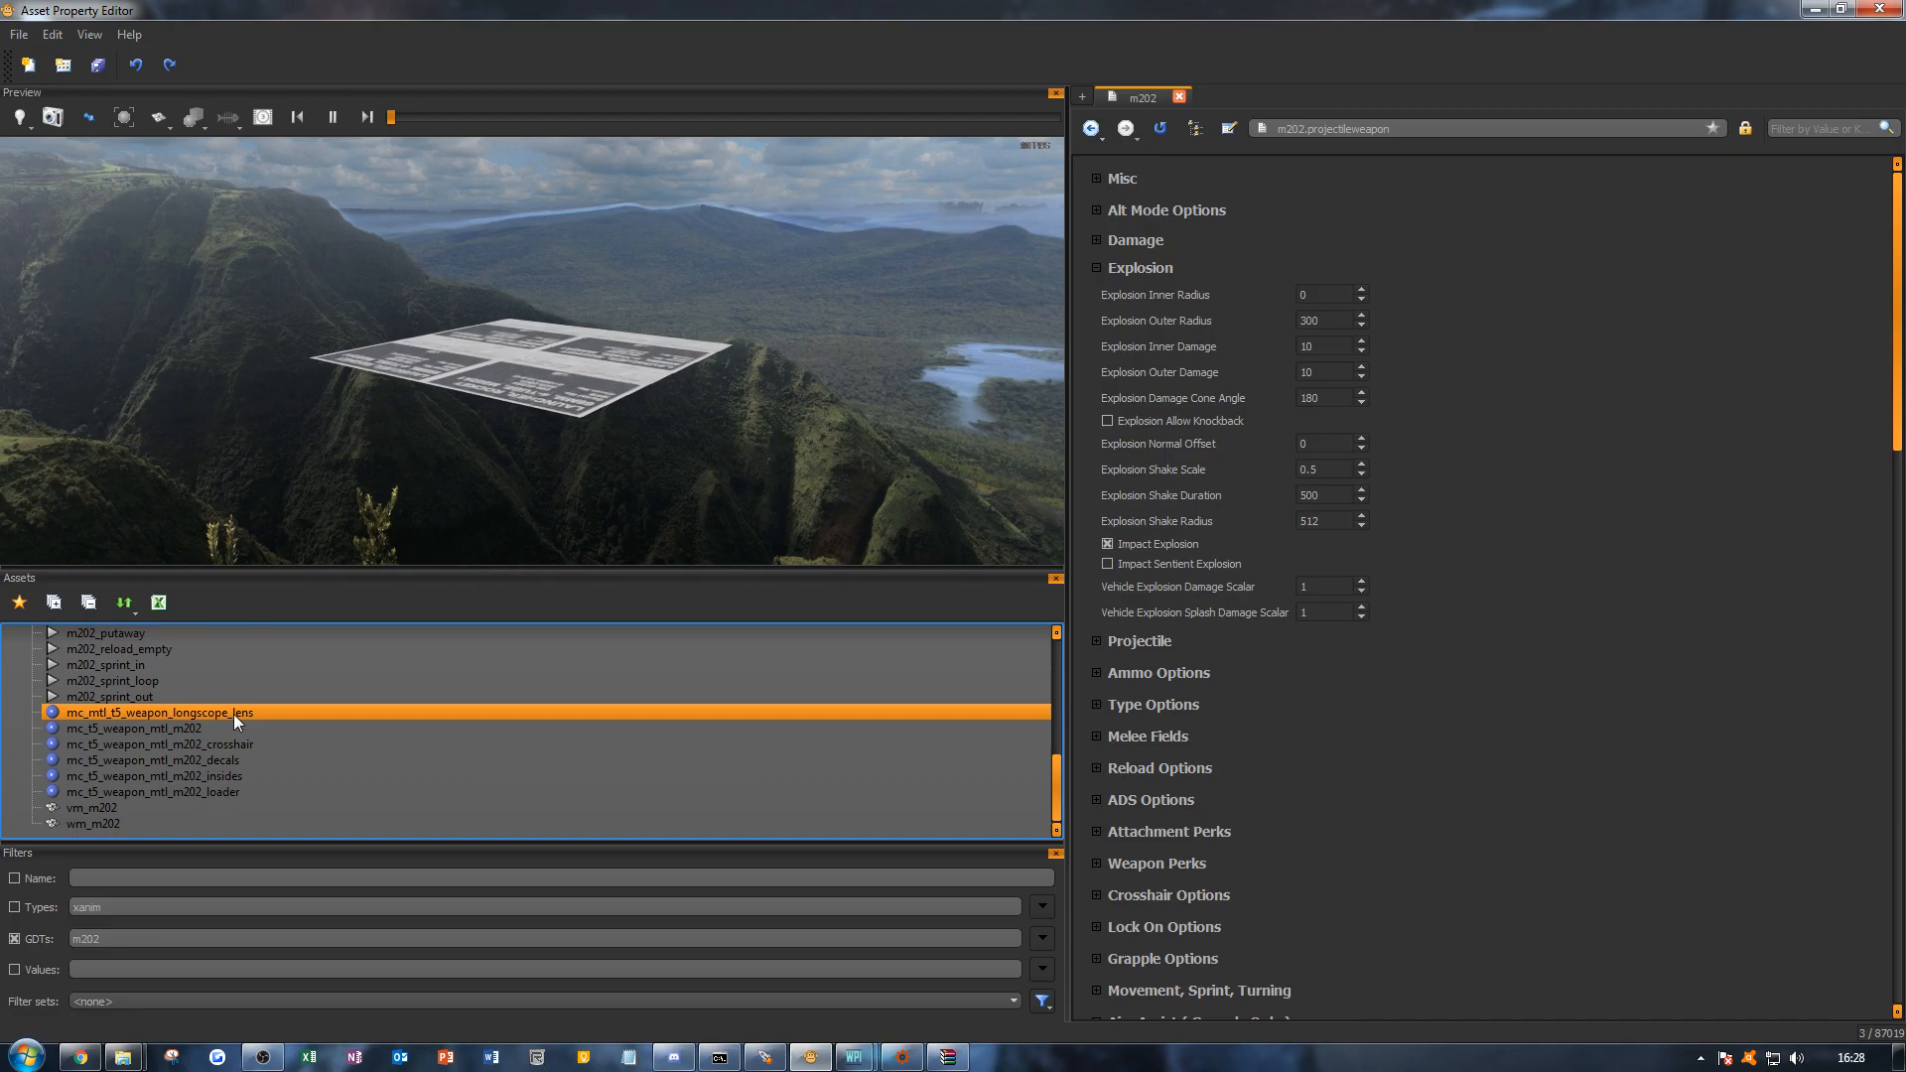
Step: Switch to Windows Explorer, open the _images folder inside t5_weapon_m202_rockets, and hide the navigation pane
{"action": "left_click", "coordinate": [127, 1057]}
{"action": "left_click", "coordinate": [221, 935]}
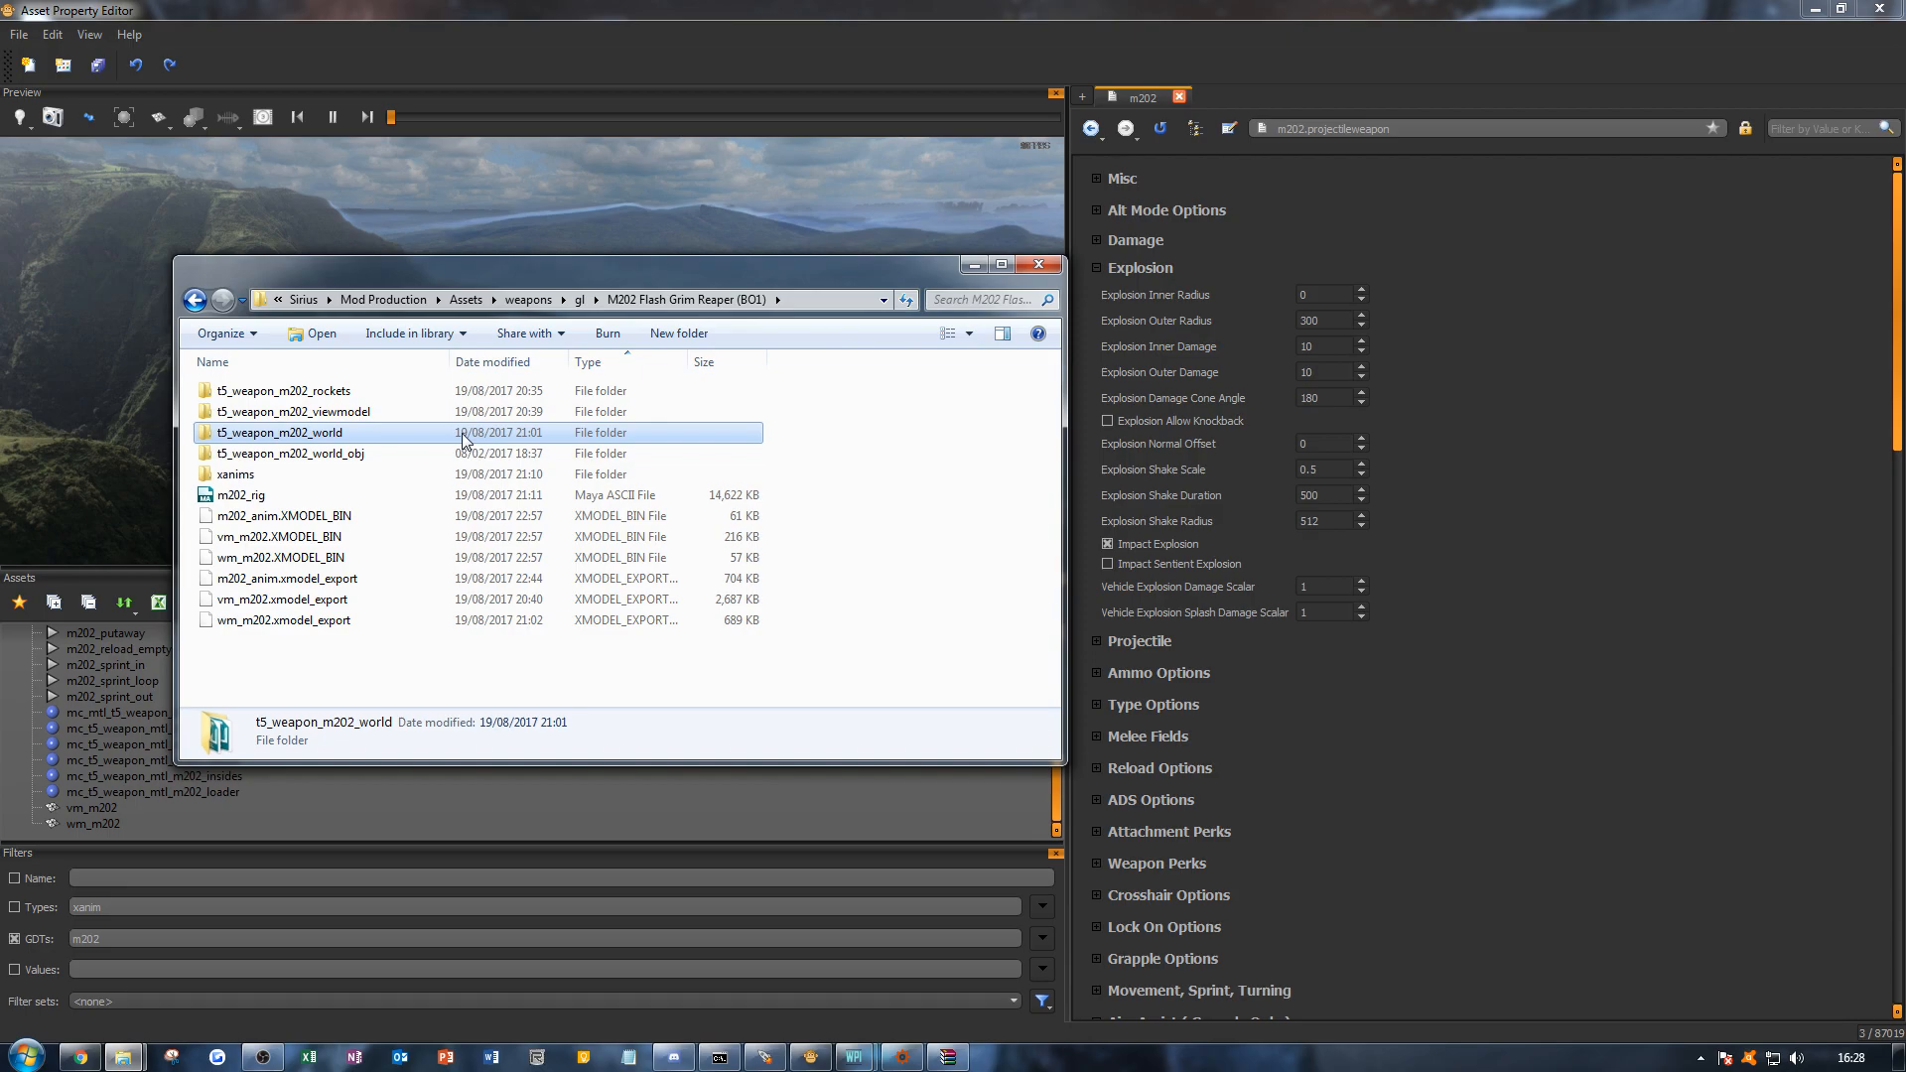
{"action": "double_click", "coordinate": [437, 391]}
{"action": "double_click", "coordinate": [449, 390]}
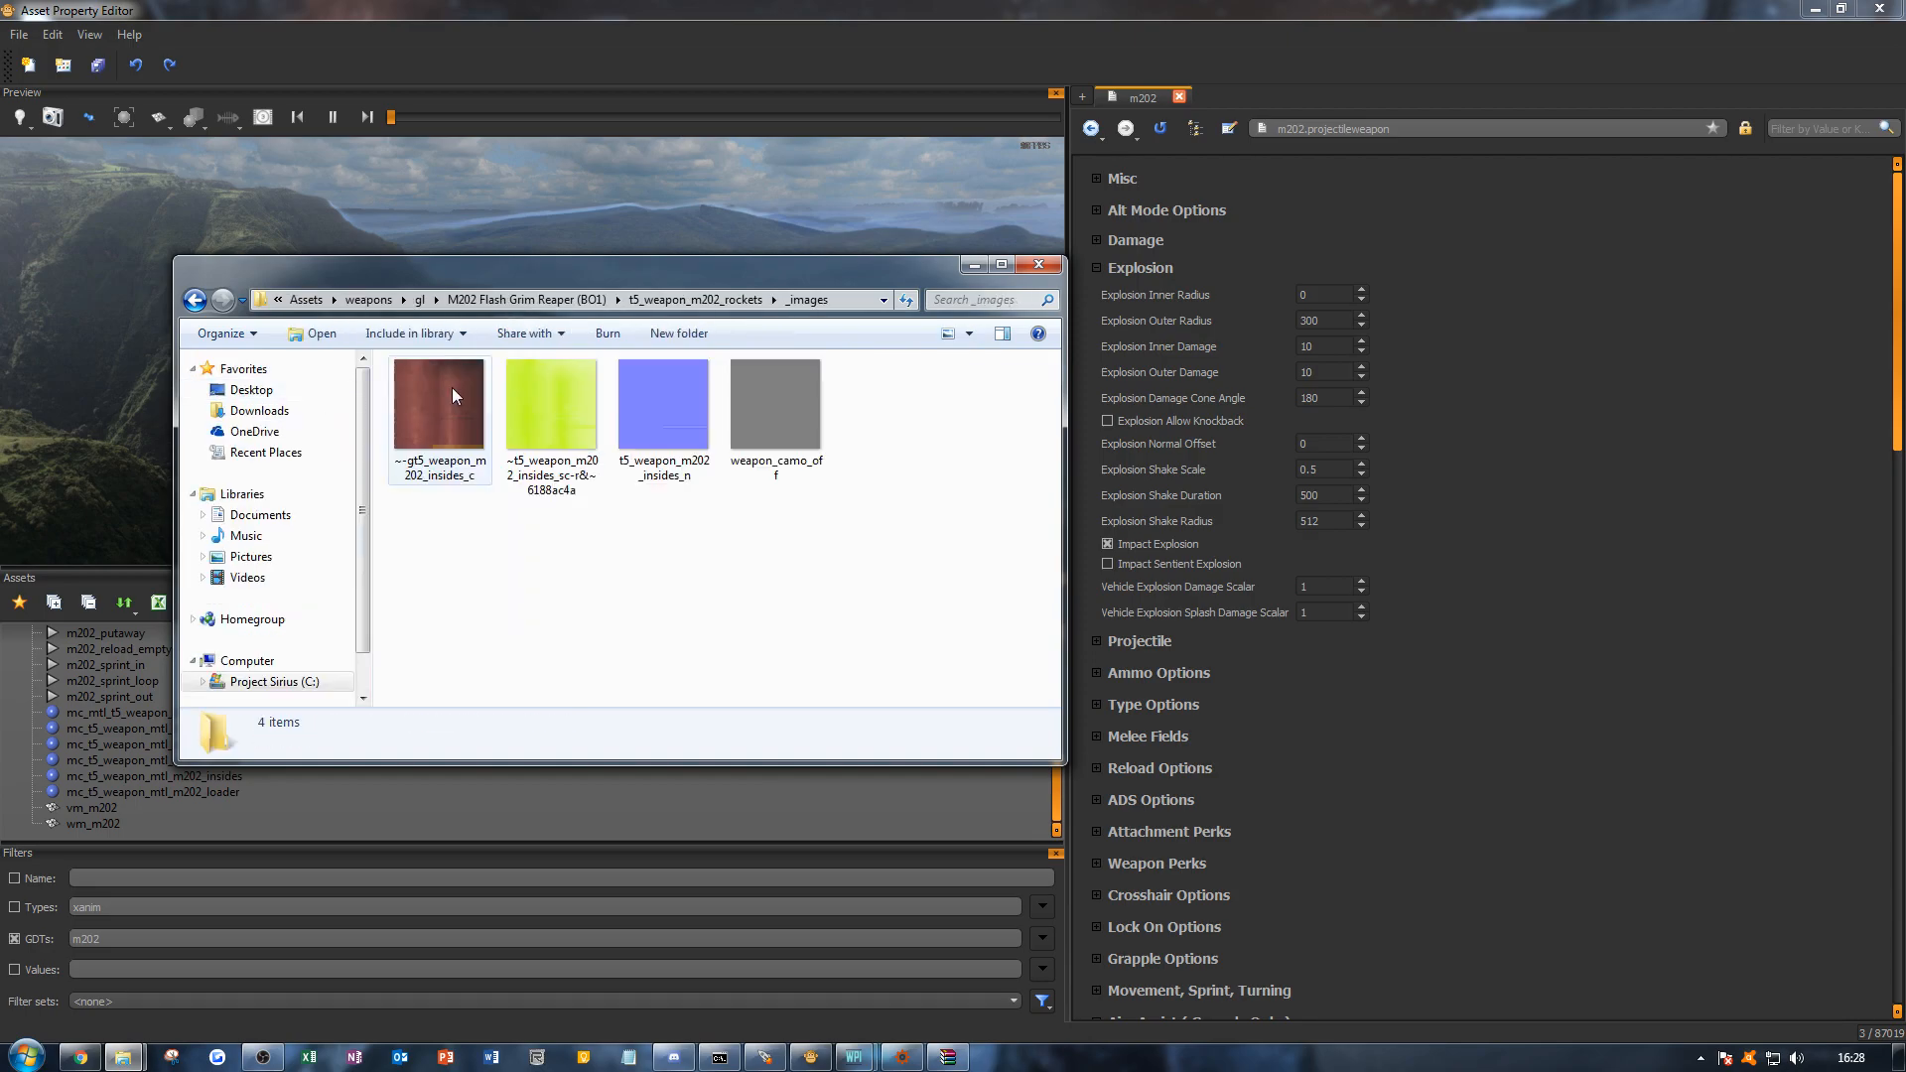
{"action": "left_click", "coordinate": [226, 334]}
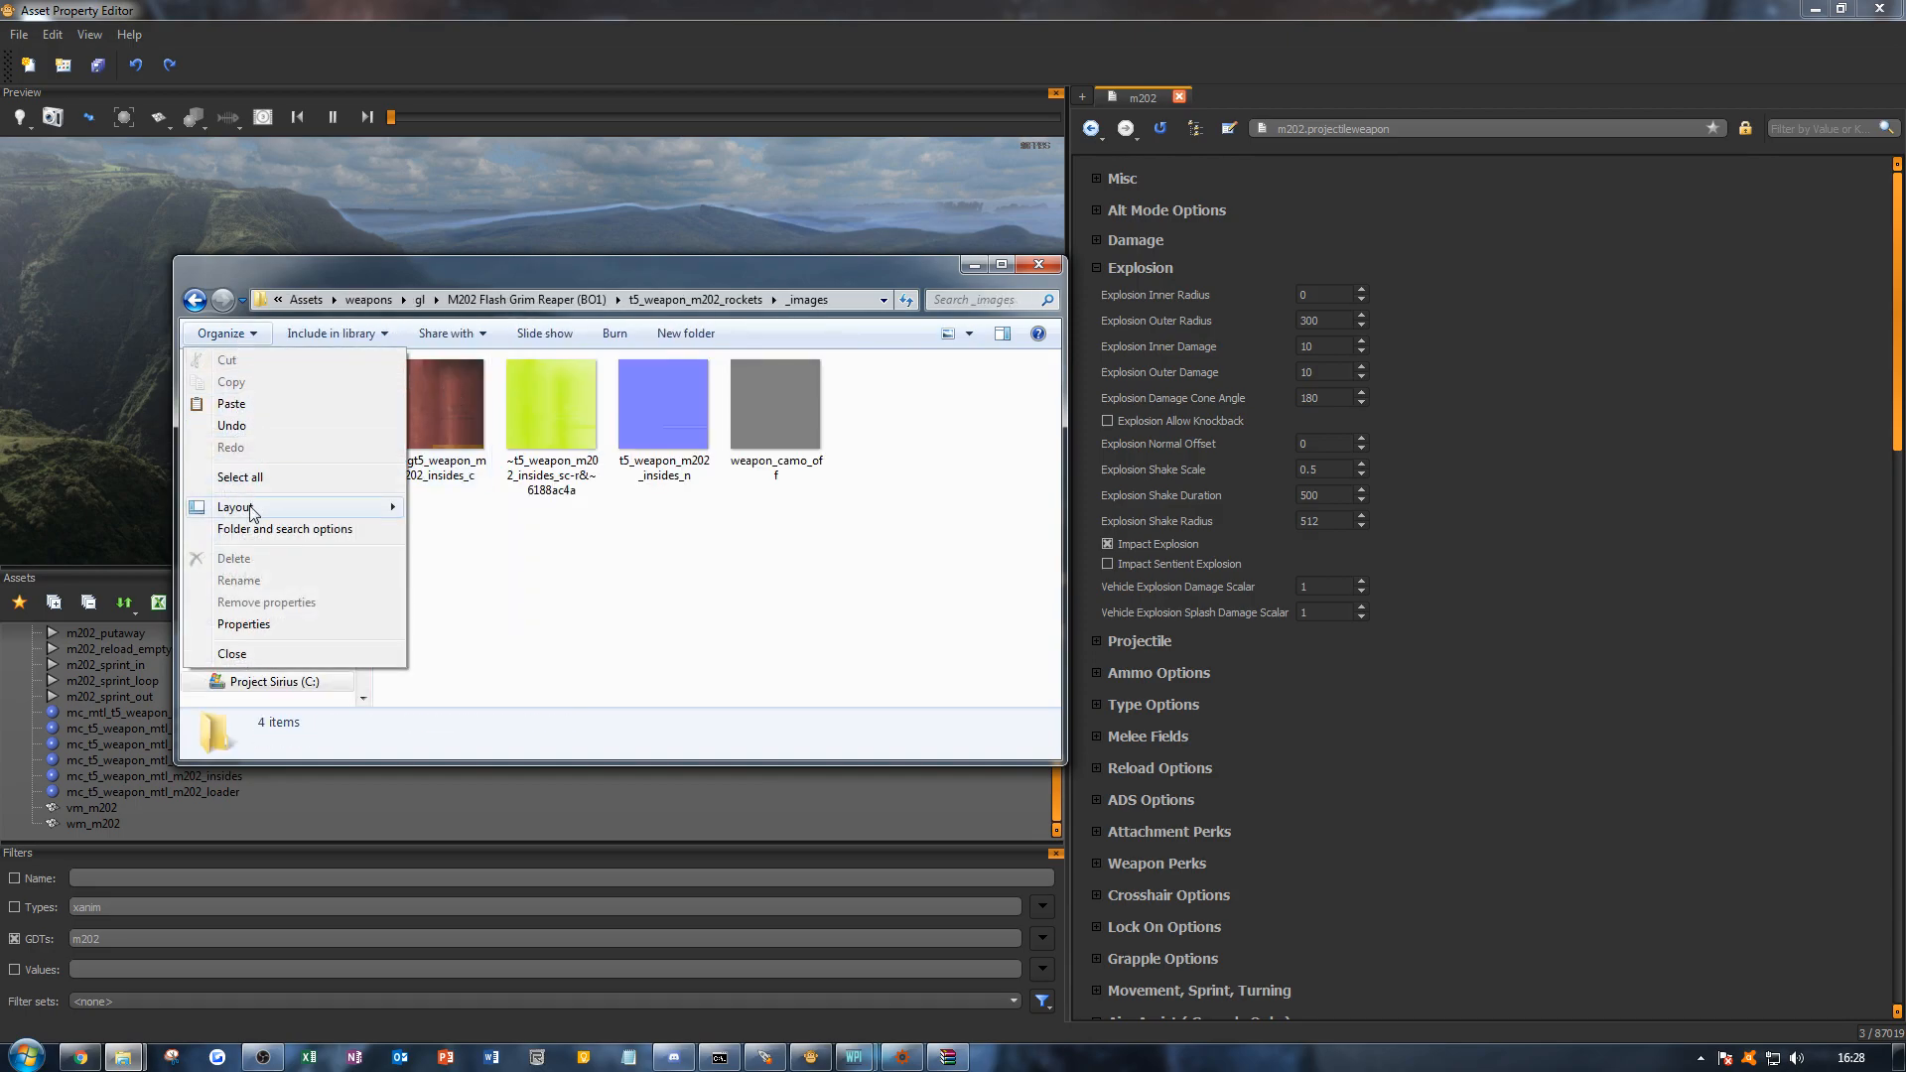
{"action": "mouse_move", "coordinate": [251, 509]}
{"action": "left_click", "coordinate": [487, 583]}
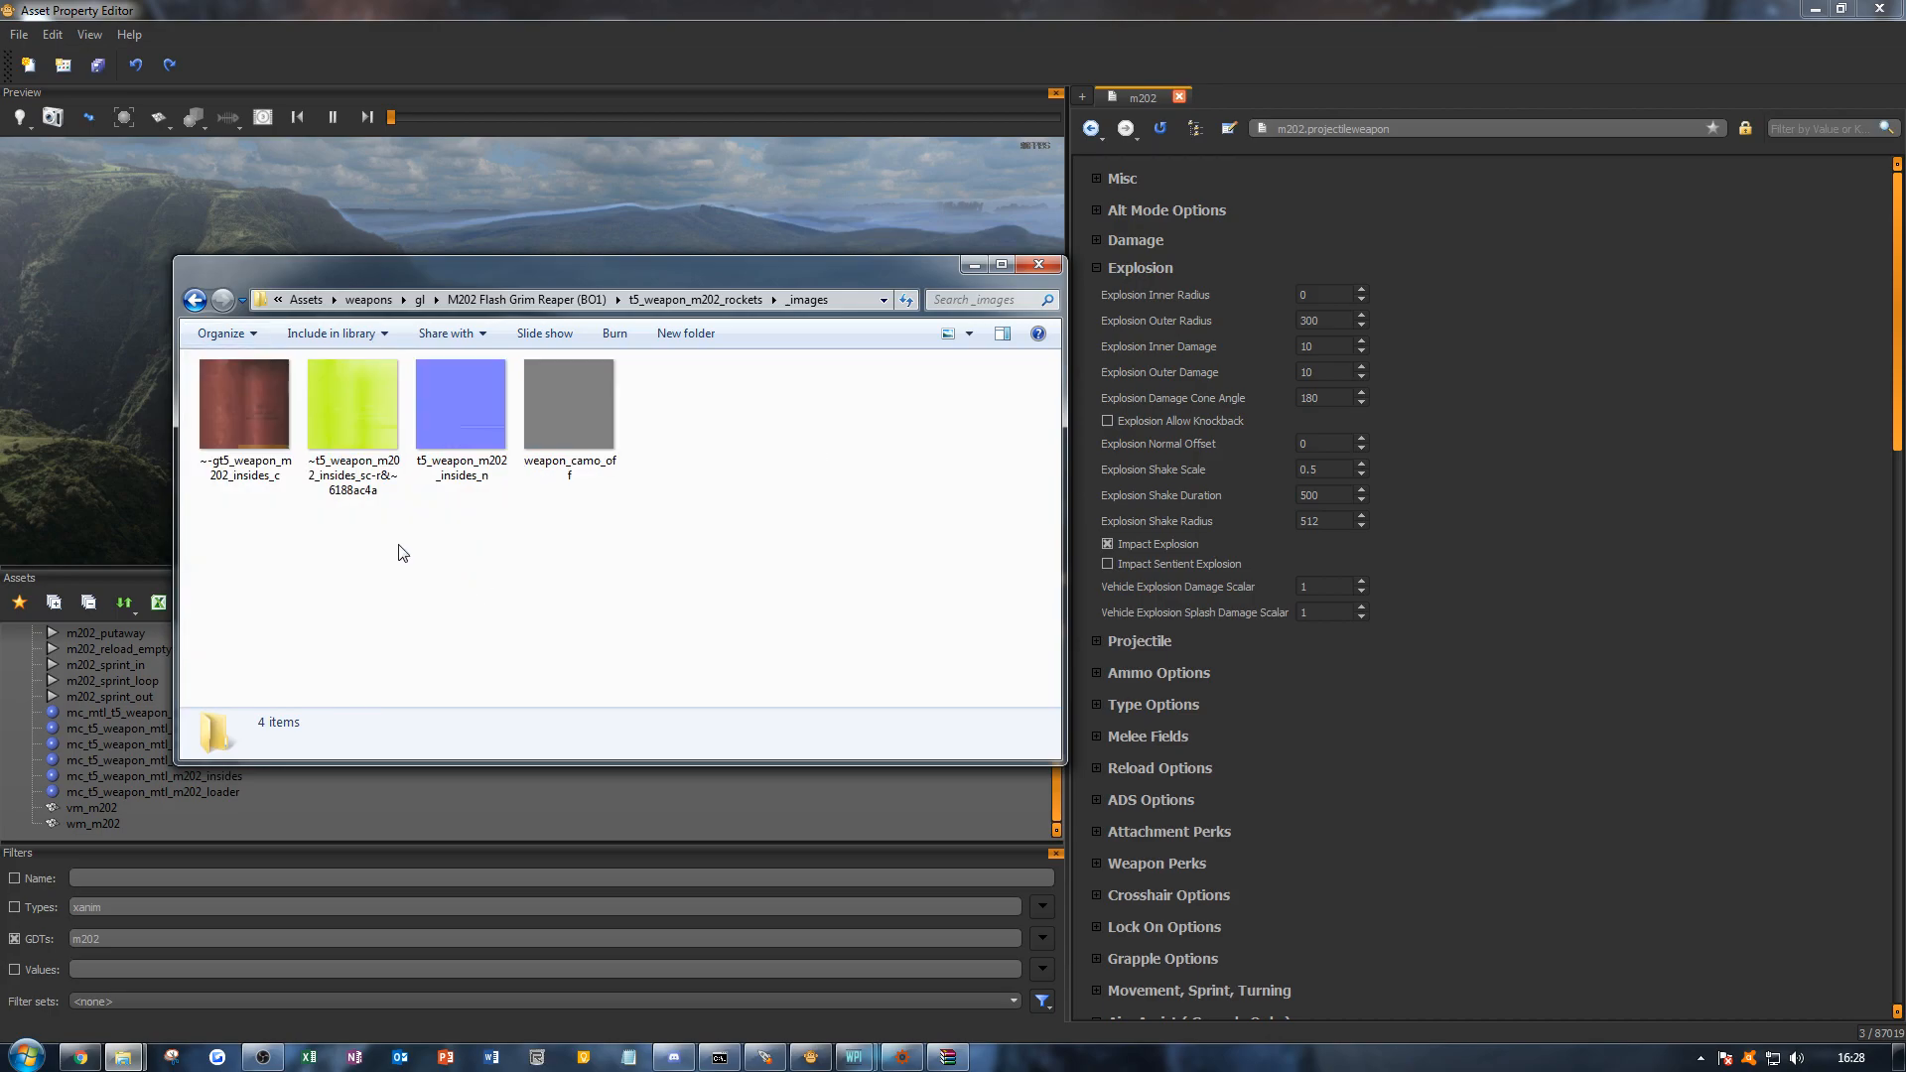
Step: Open the green ~t5_weapon_m202_insides_sc TIFF texture in paint.net and start exporting its channels to separate files
{"action": "right_click", "coordinate": [354, 424]}
{"action": "mouse_move", "coordinate": [460, 719]}
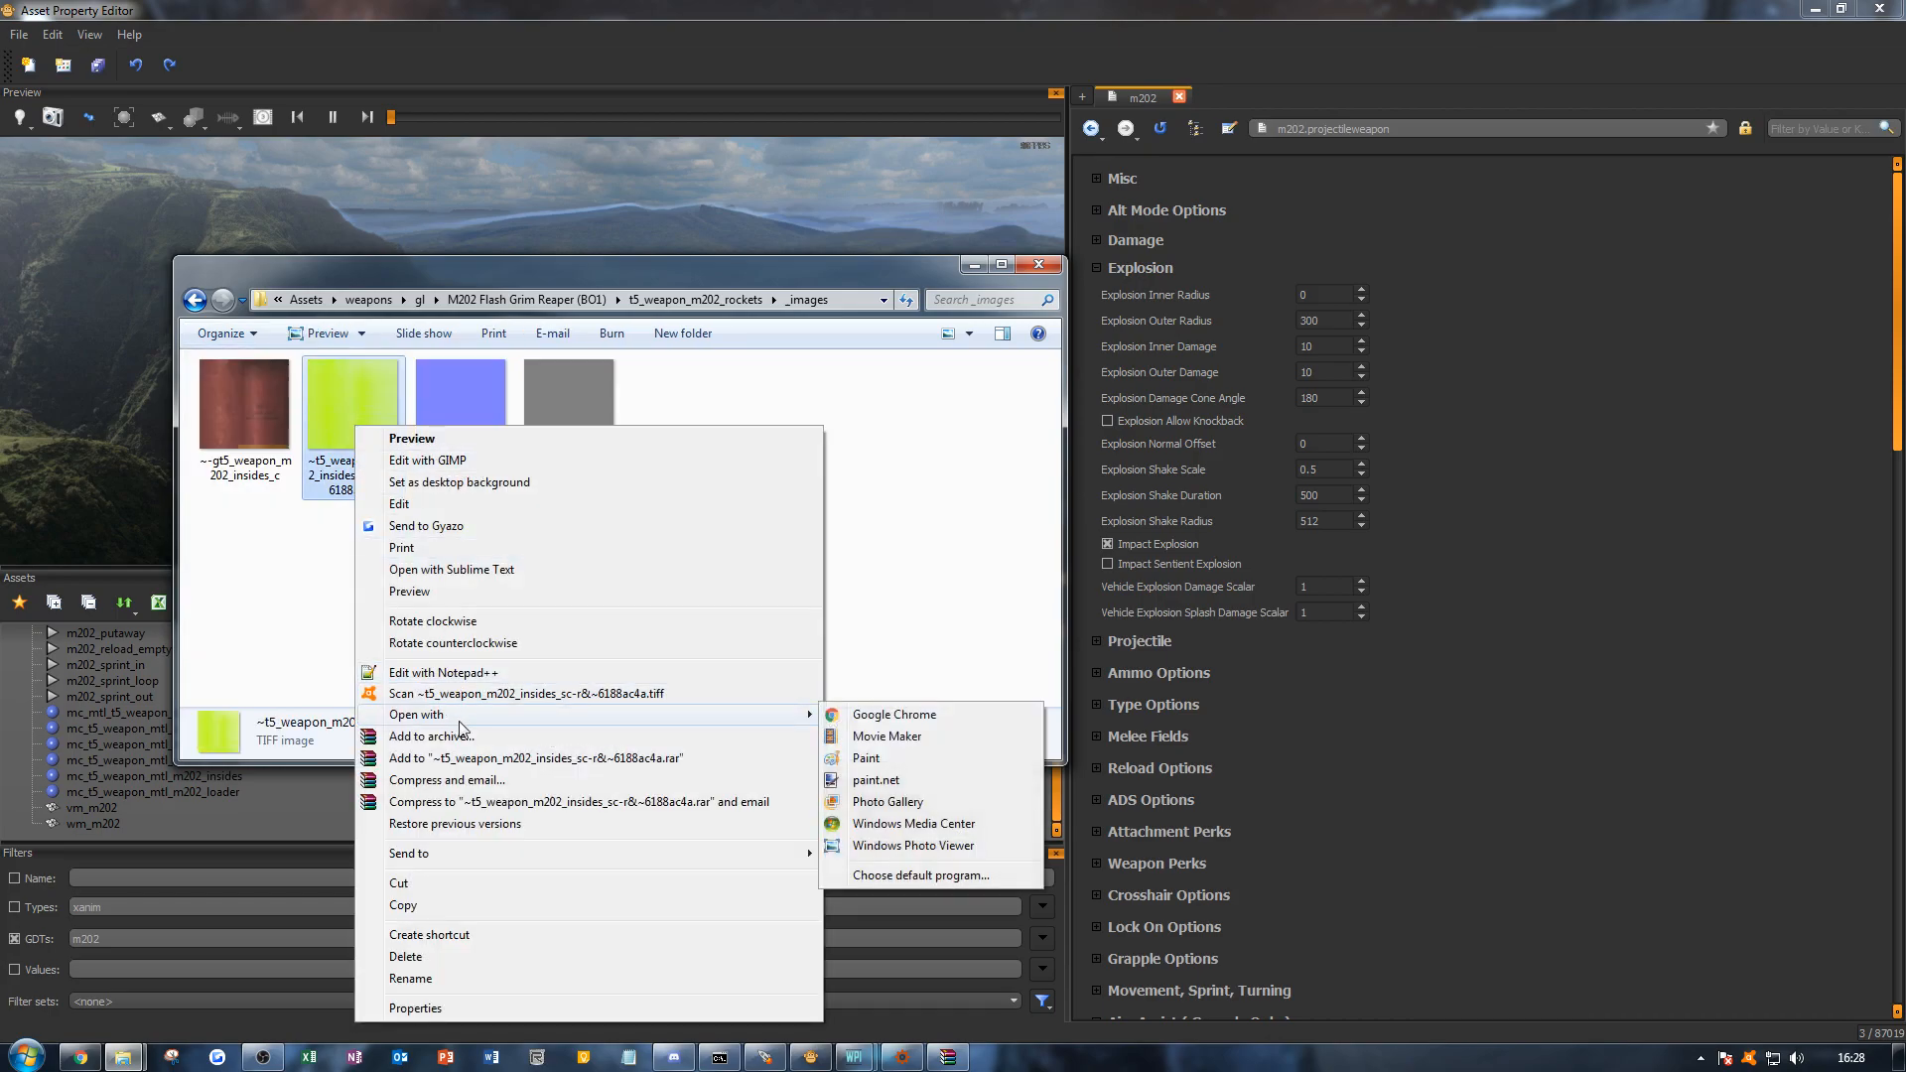
{"action": "left_click", "coordinate": [903, 782]}
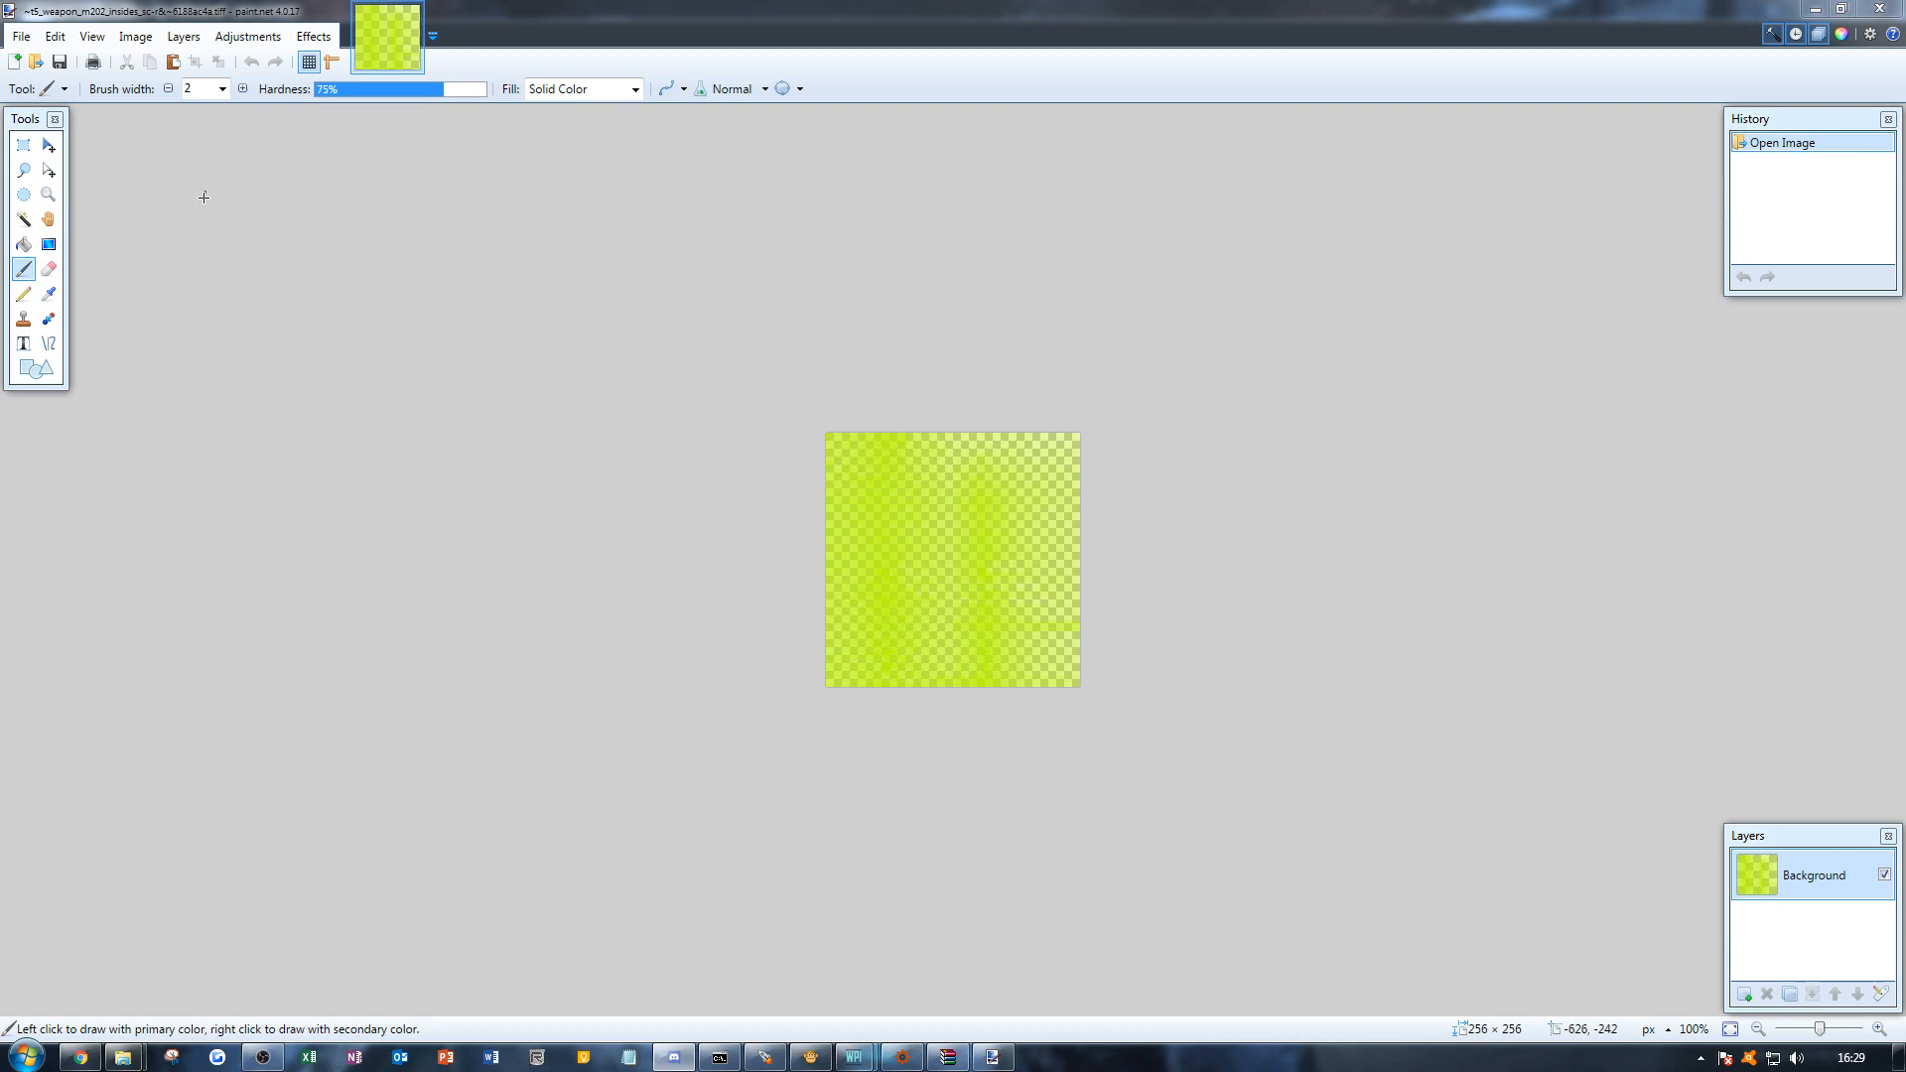
{"action": "left_click", "coordinate": [313, 36]}
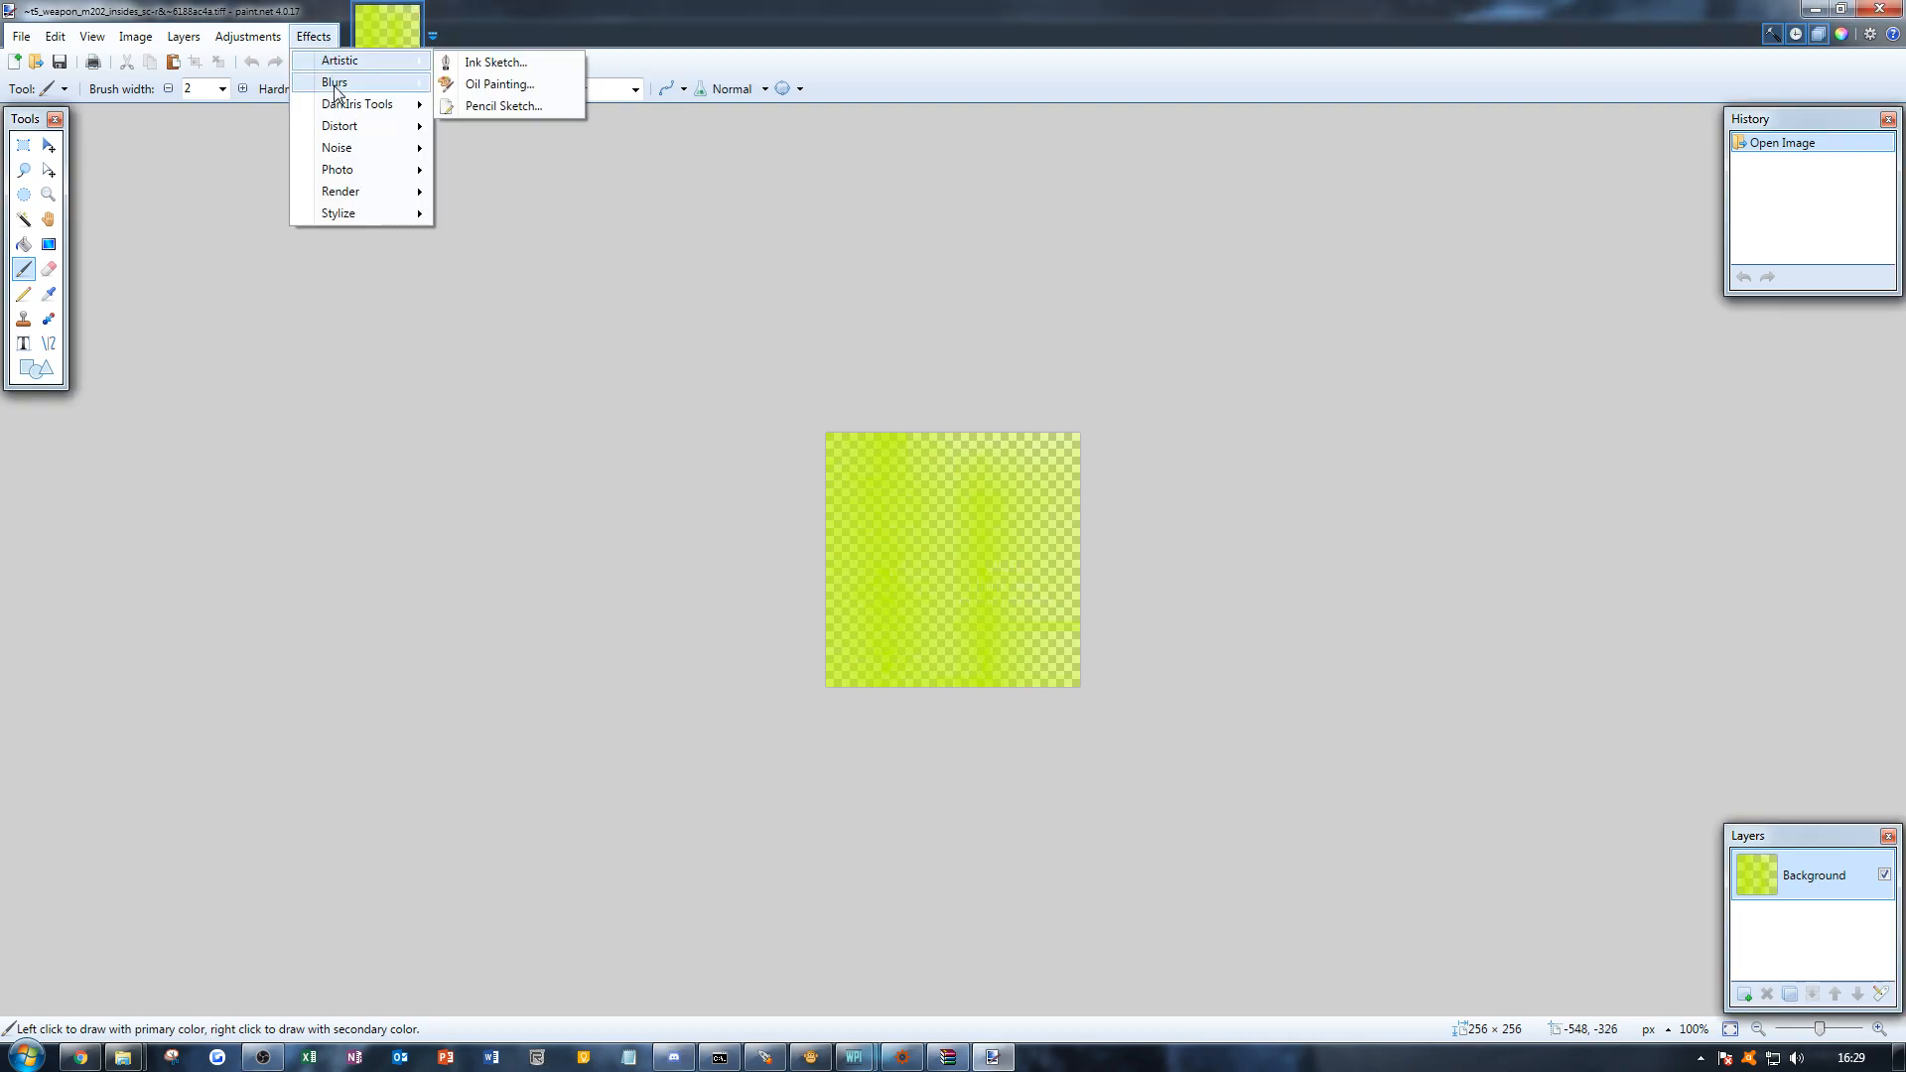
{"action": "mouse_move", "coordinate": [357, 104]}
{"action": "left_click", "coordinate": [460, 104]}
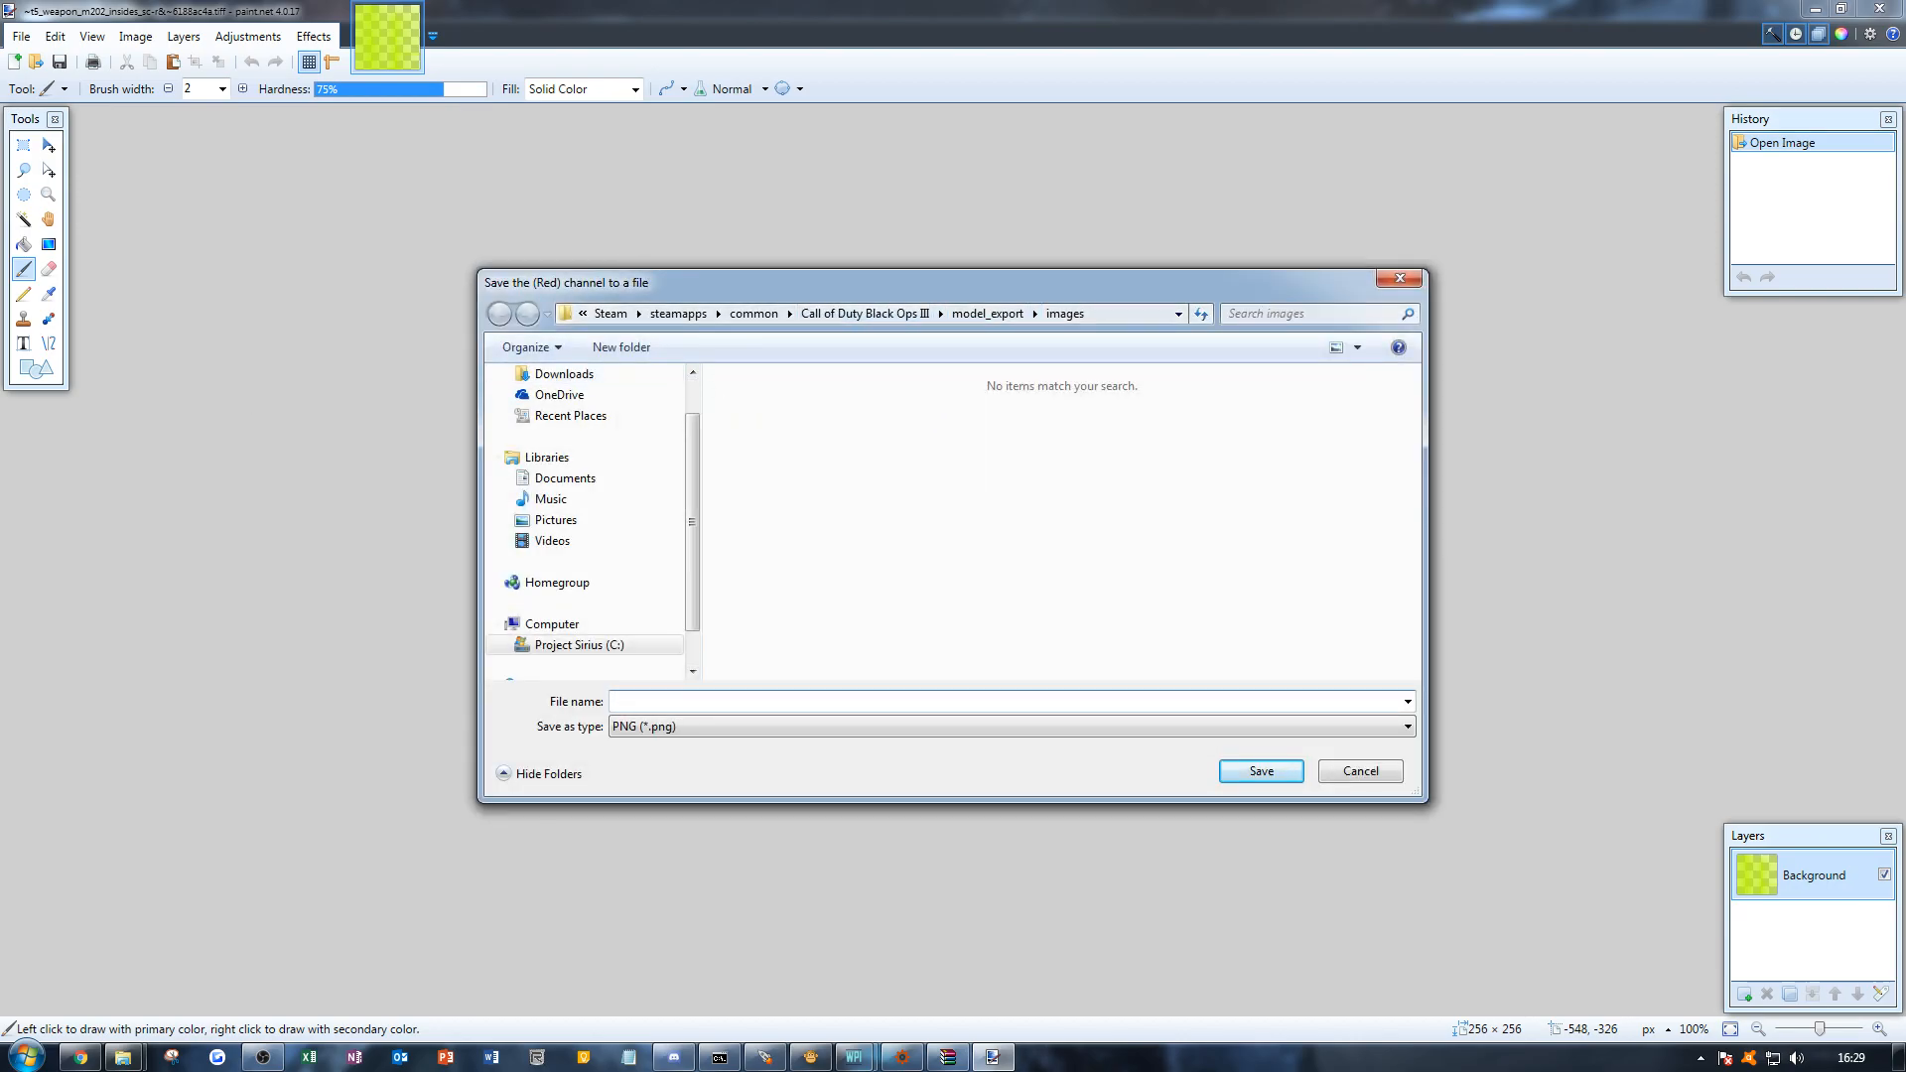
Step: Set the red channel's save location to the t5_weapon_m202_rockets _images folder, using the path copied from Windows Explorer
{"action": "mouse_move", "coordinate": [122, 1056]}
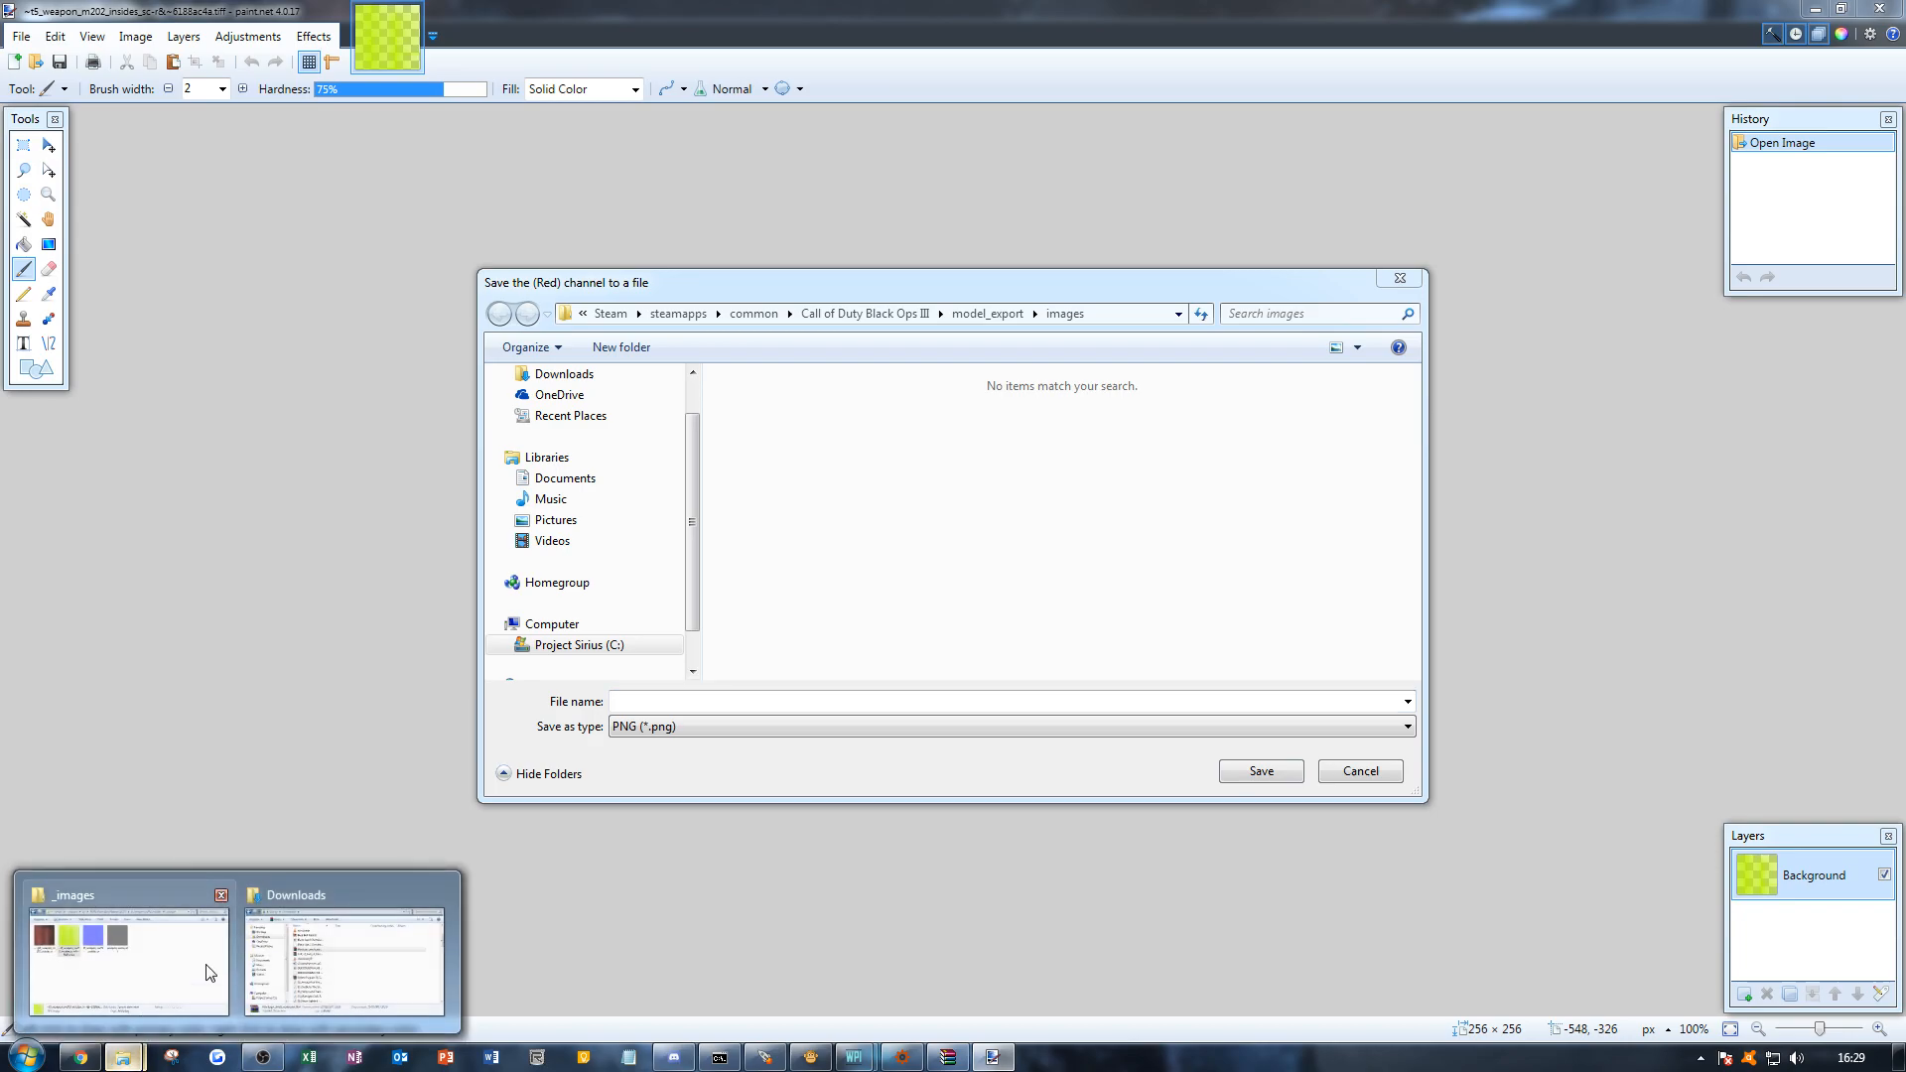
{"action": "left_click", "coordinate": [124, 948]}
{"action": "left_click", "coordinate": [850, 298]}
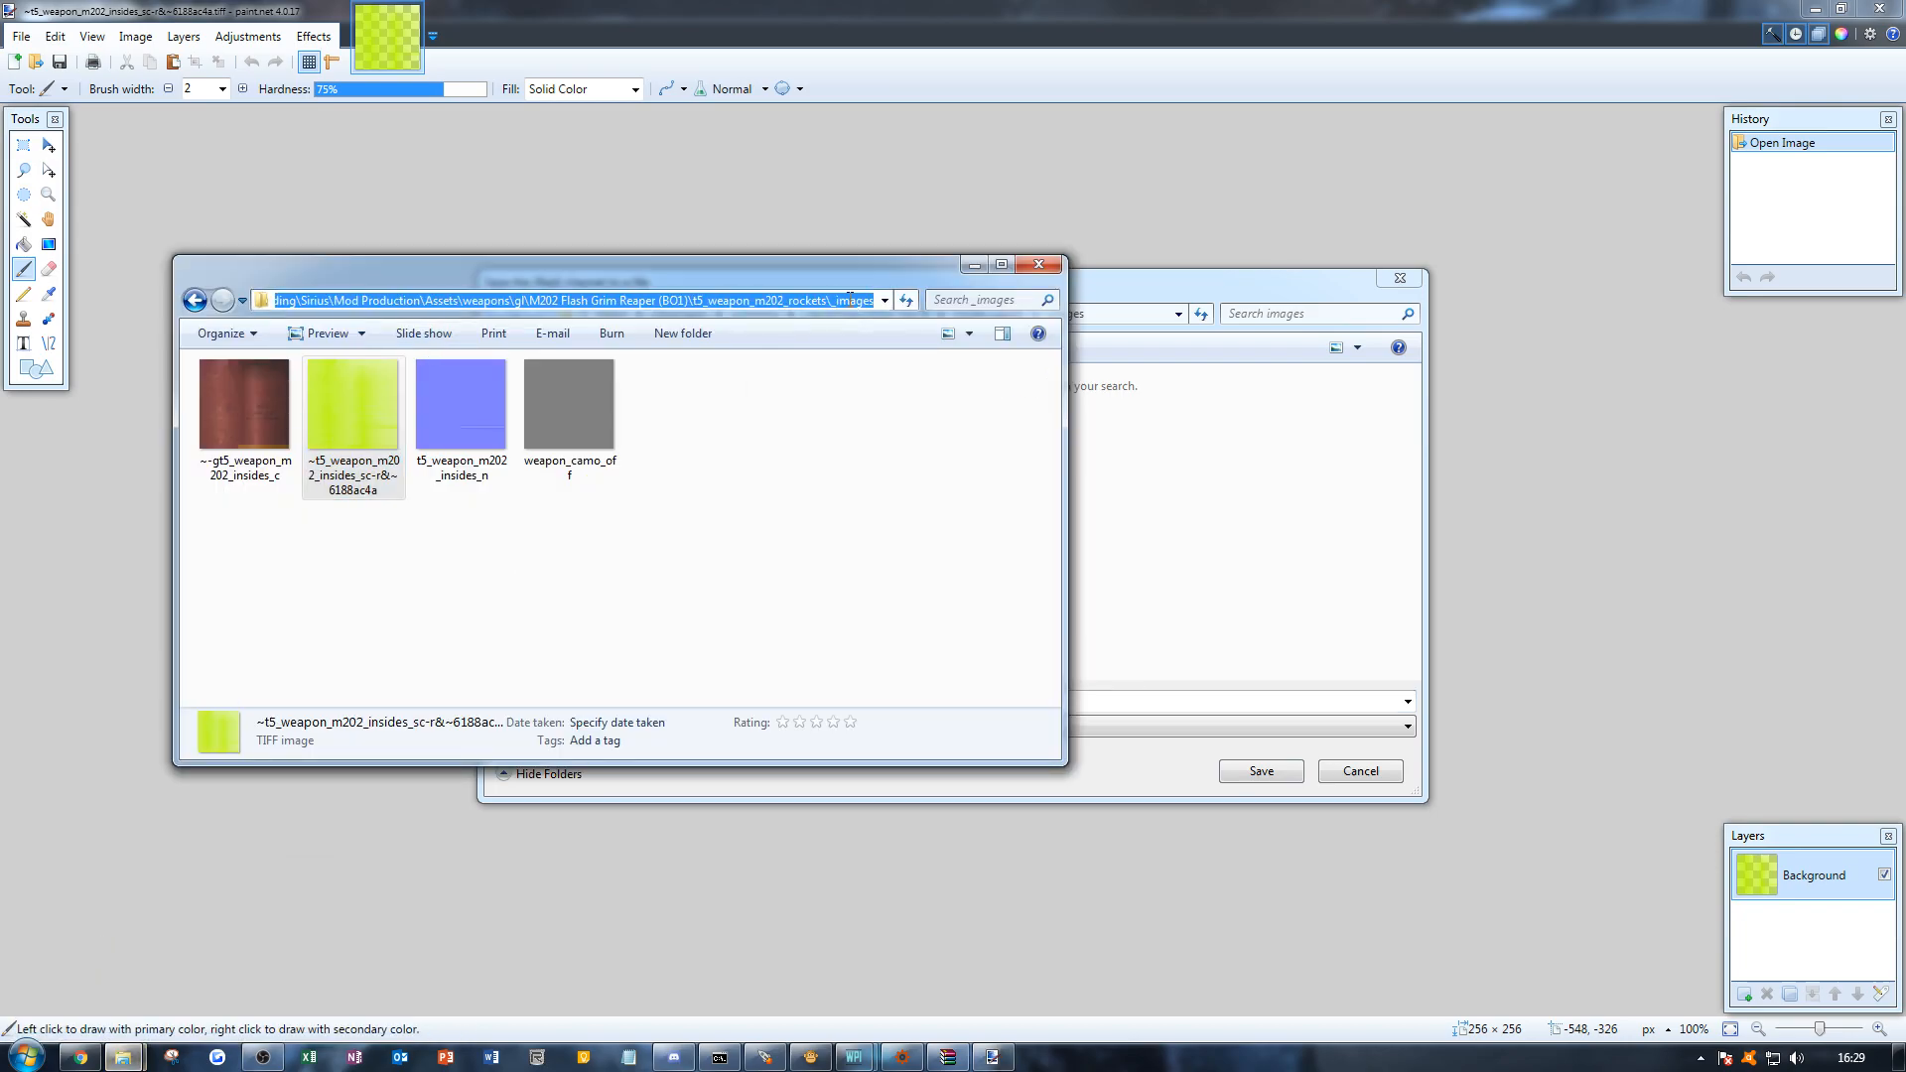
{"action": "left_click", "coordinate": [783, 481]}
{"action": "left_click", "coordinate": [1035, 266]}
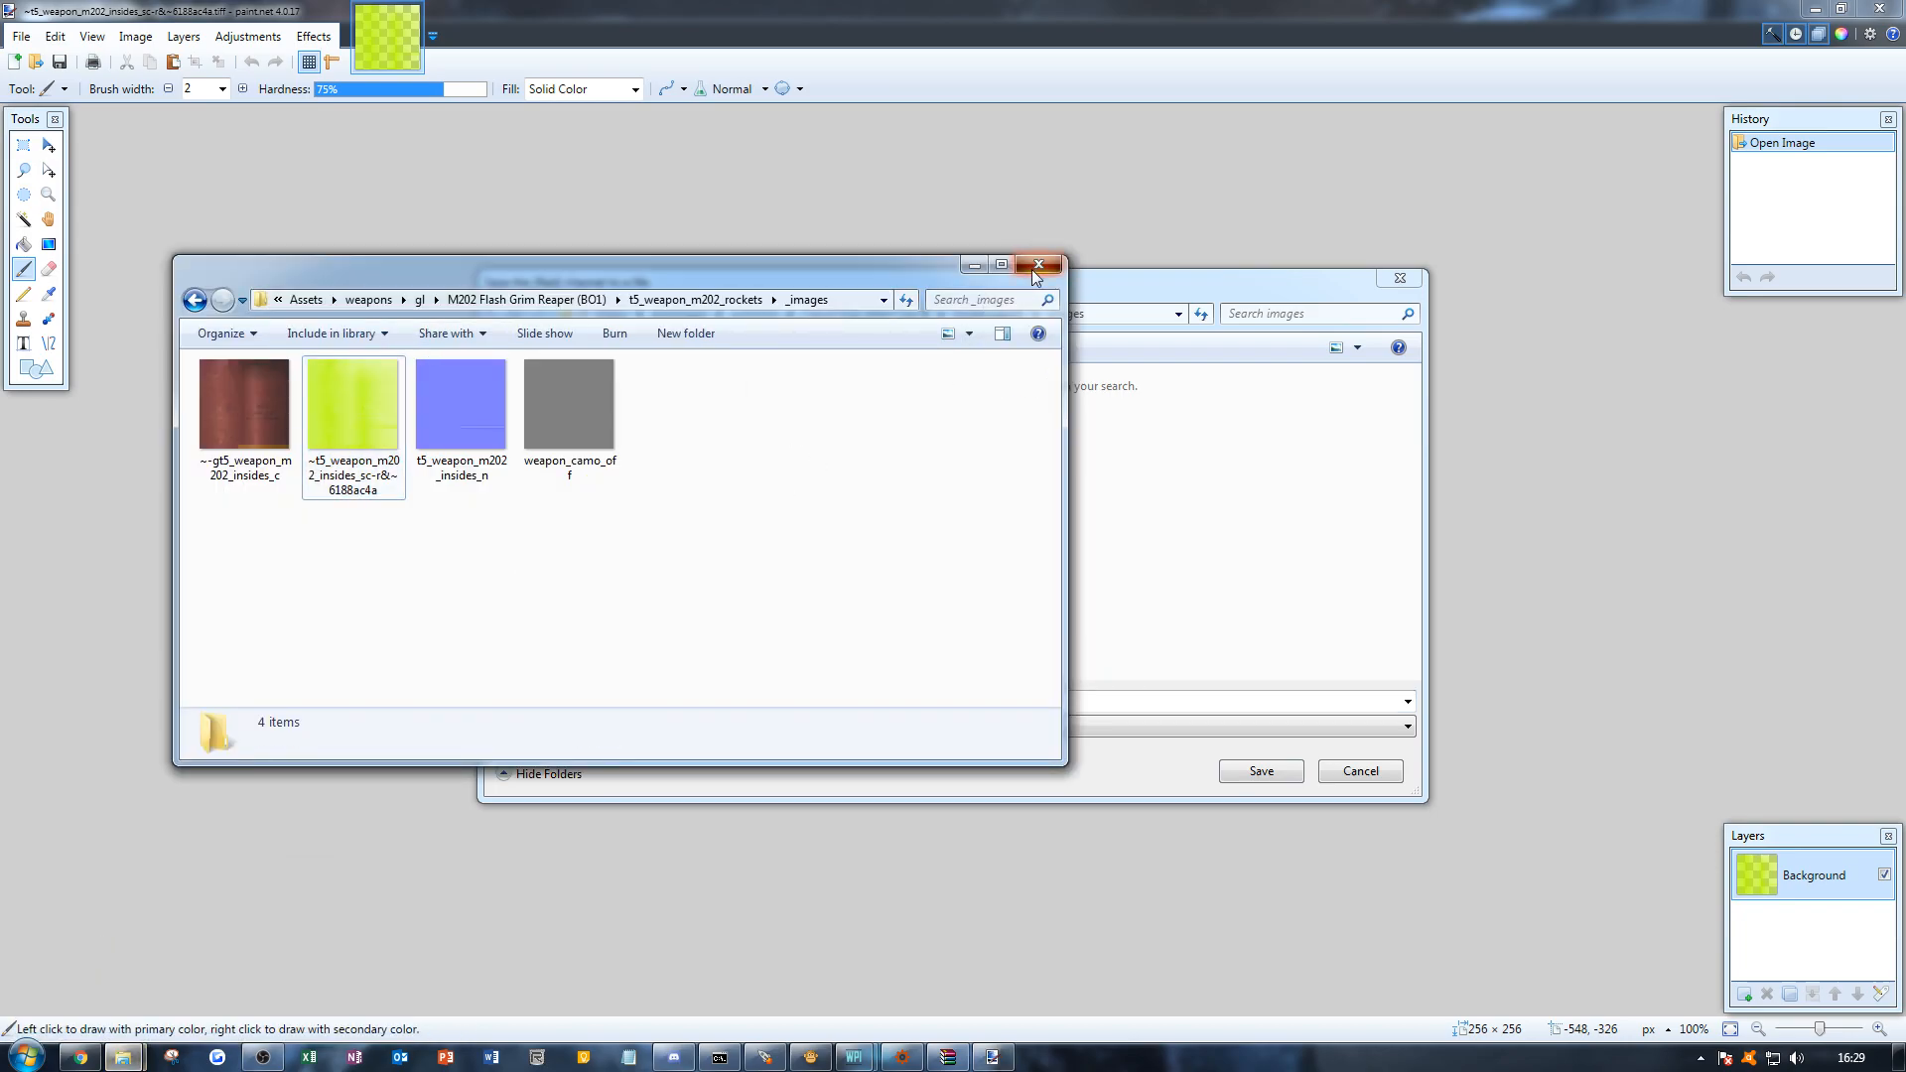
{"action": "left_click", "coordinate": [1093, 310]}
{"action": "key", "text": "ctrl+v"}
{"action": "key", "text": "Return"}
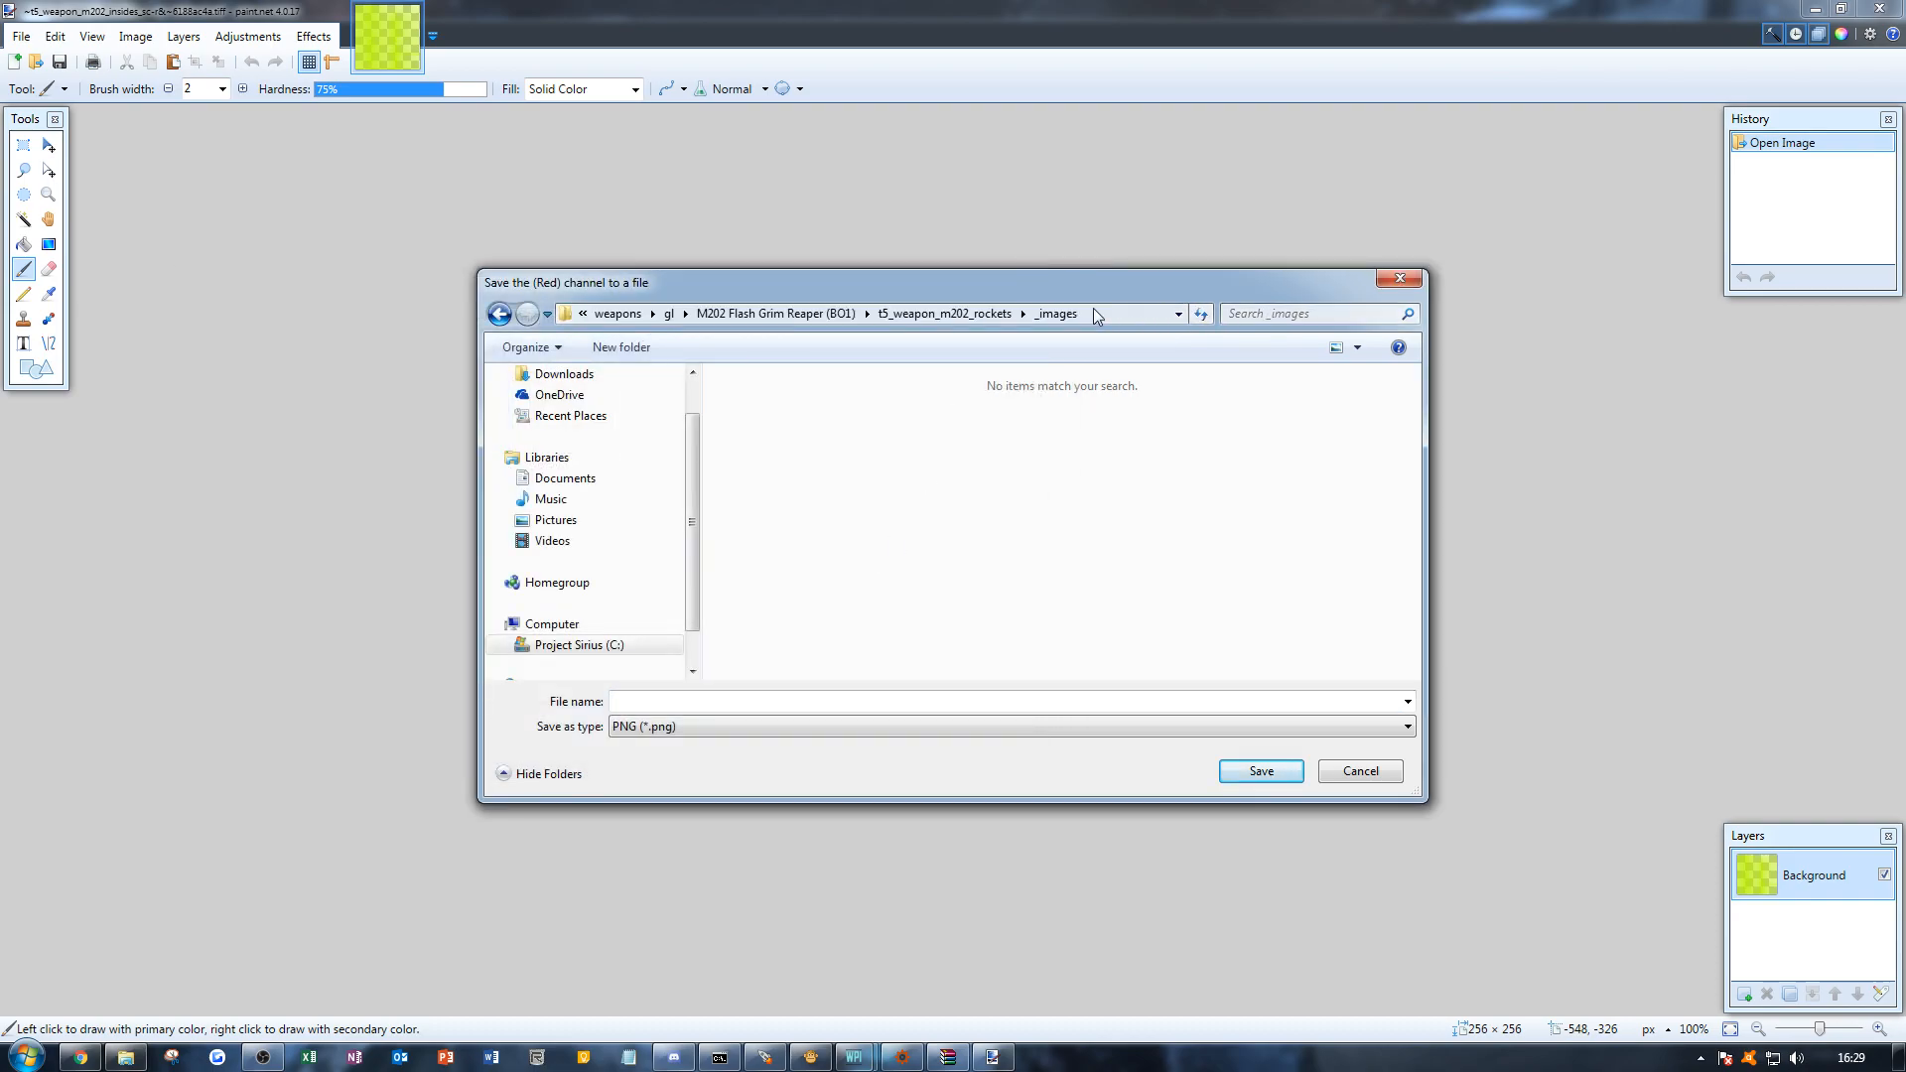
Step: Save the red channel as a TIFF file named m202_insides_red
{"action": "left_click", "coordinate": [825, 698]}
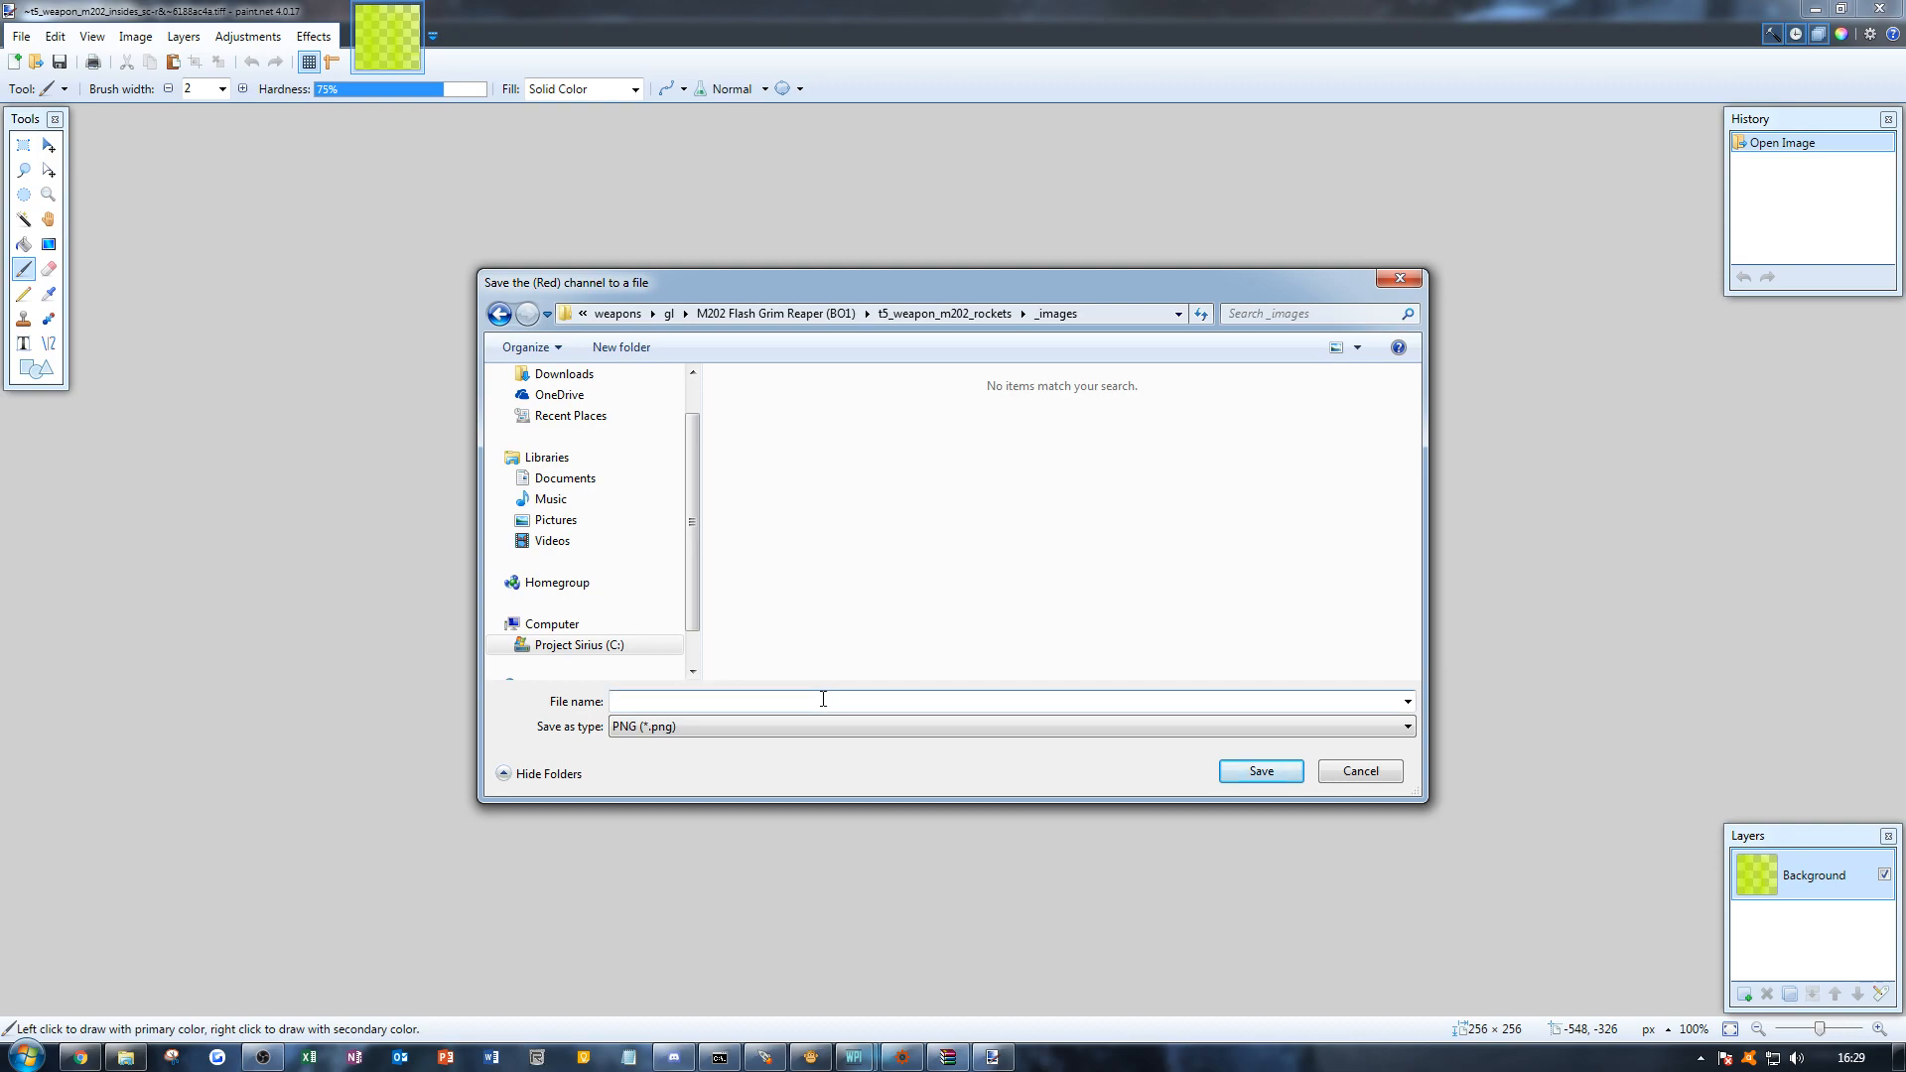
{"action": "left_click", "coordinate": [752, 717]}
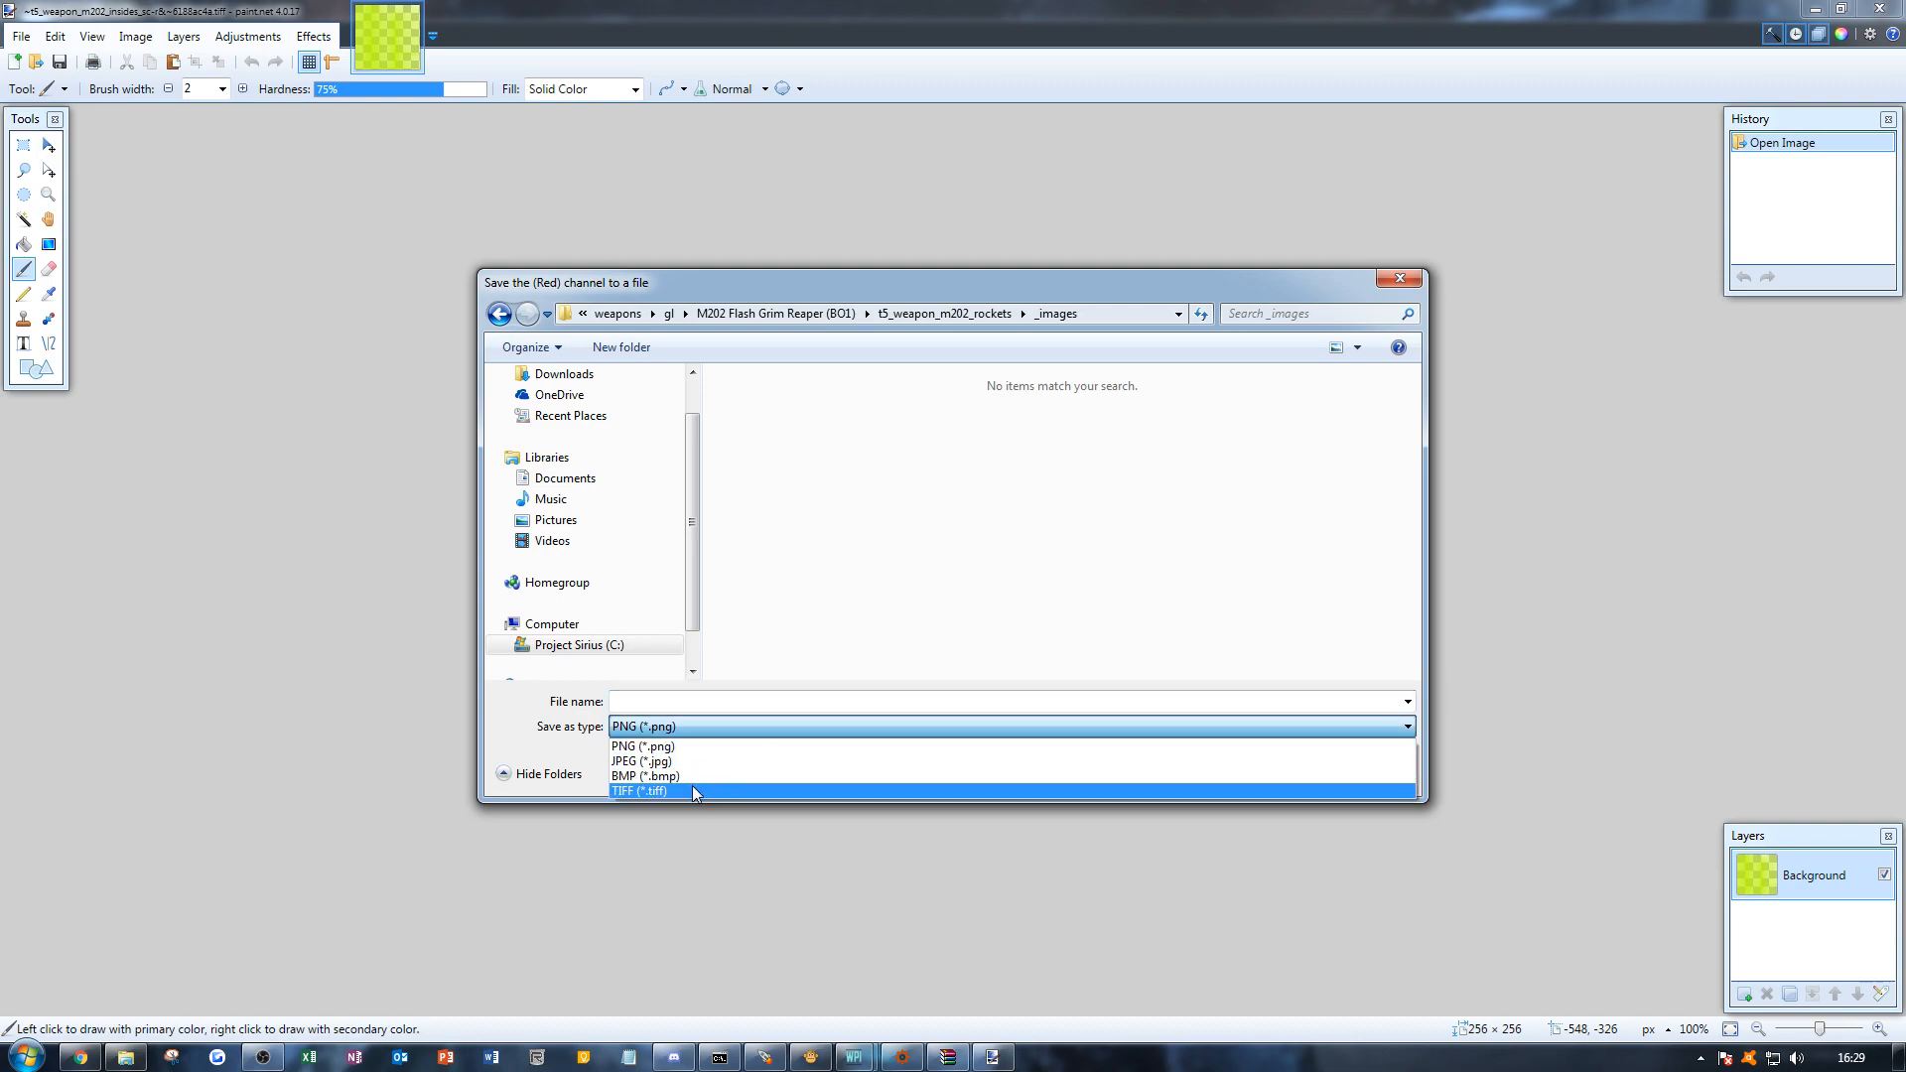
{"action": "left_click", "coordinate": [729, 791]}
{"action": "left_click", "coordinate": [779, 698]}
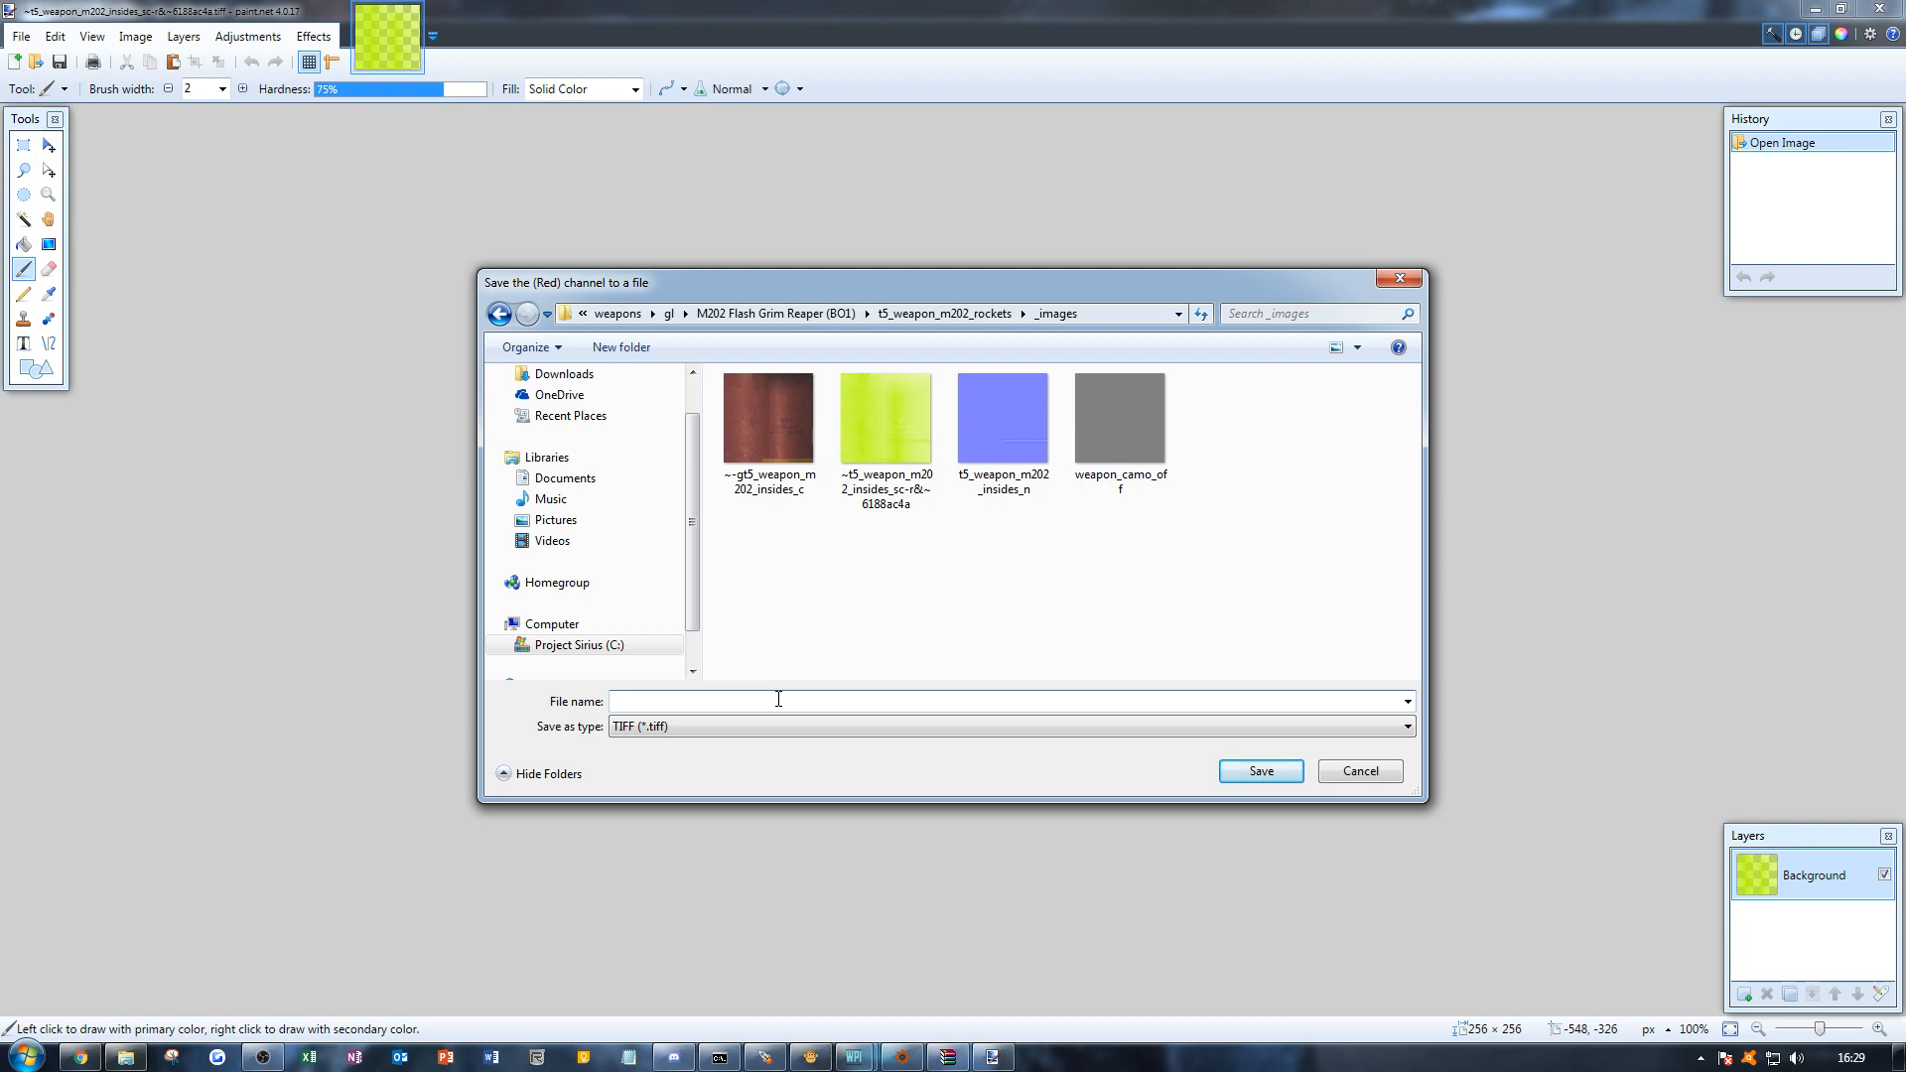
{"action": "type", "text": "m202_insides_red"}
{"action": "key", "text": "Return"}
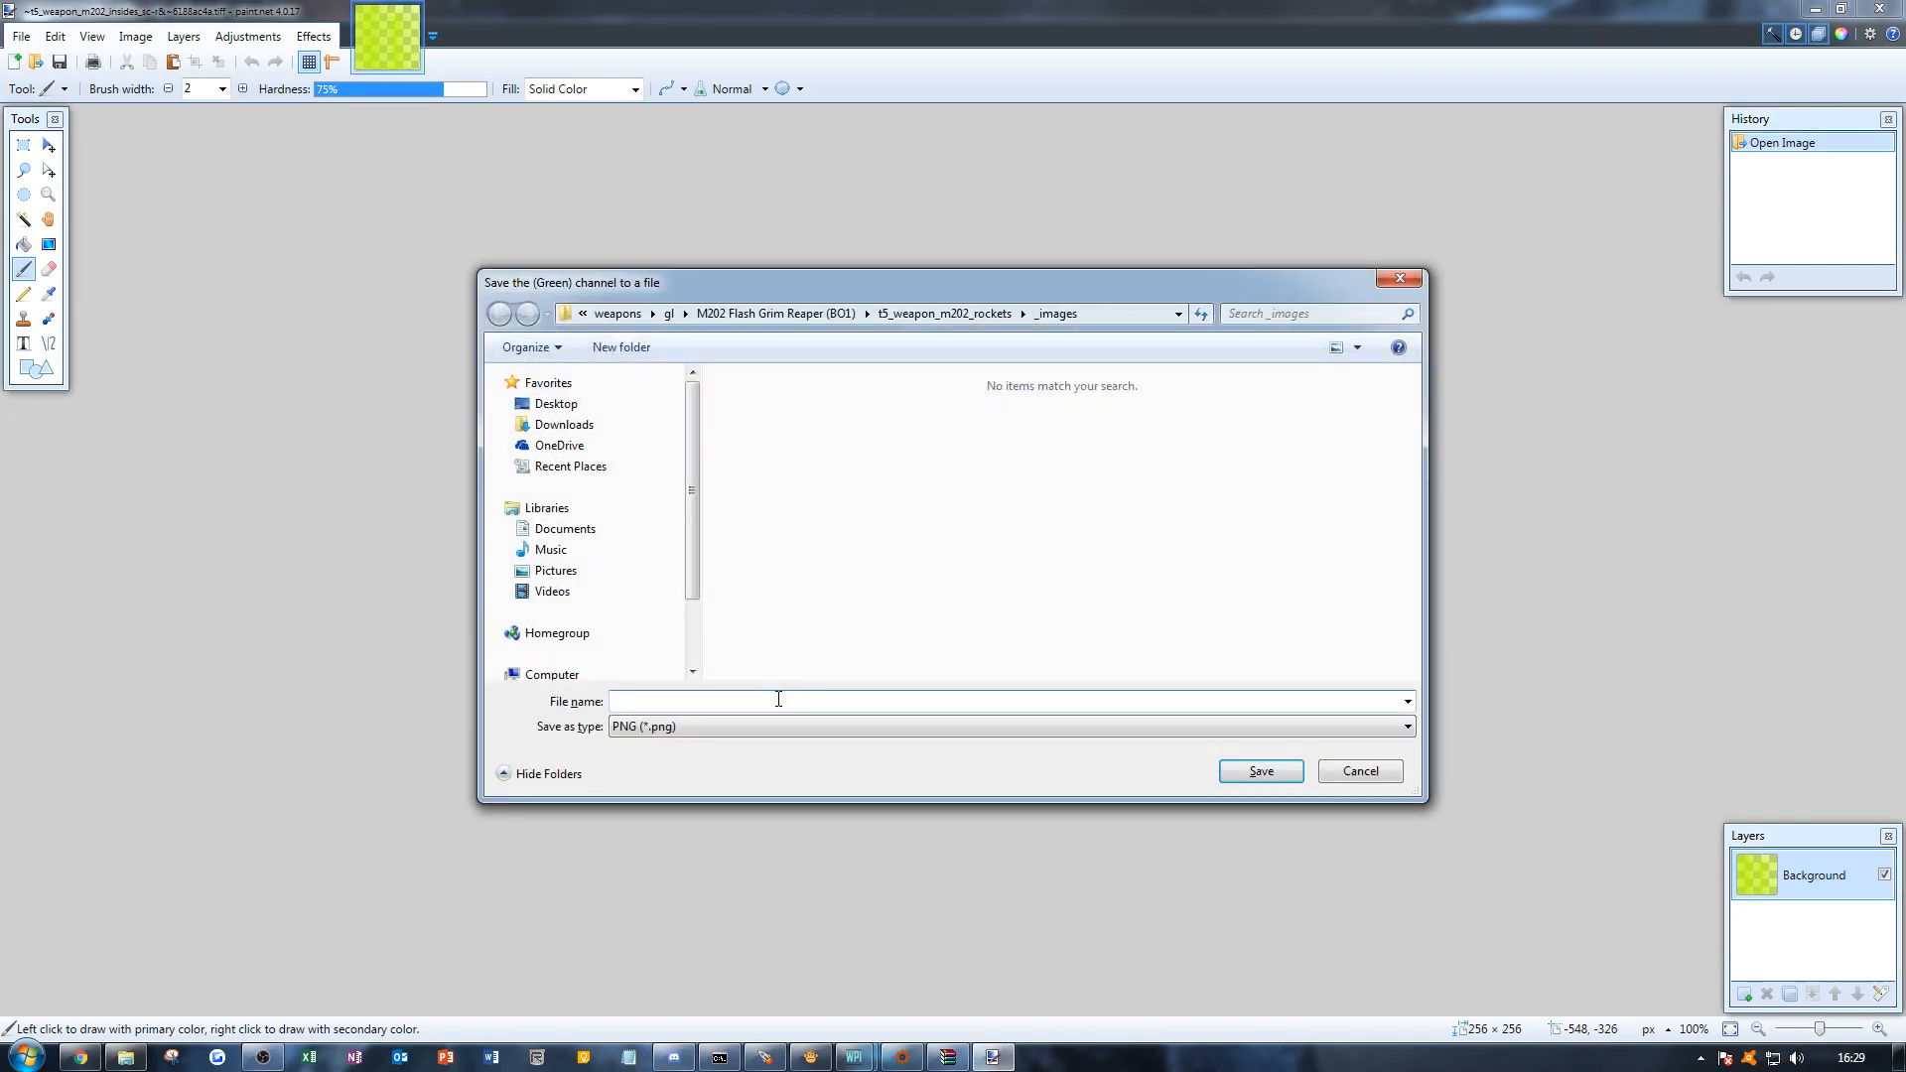
Step: Save the green channel as a TIFF file named m202_insides_ao
{"action": "left_click", "coordinate": [752, 726]}
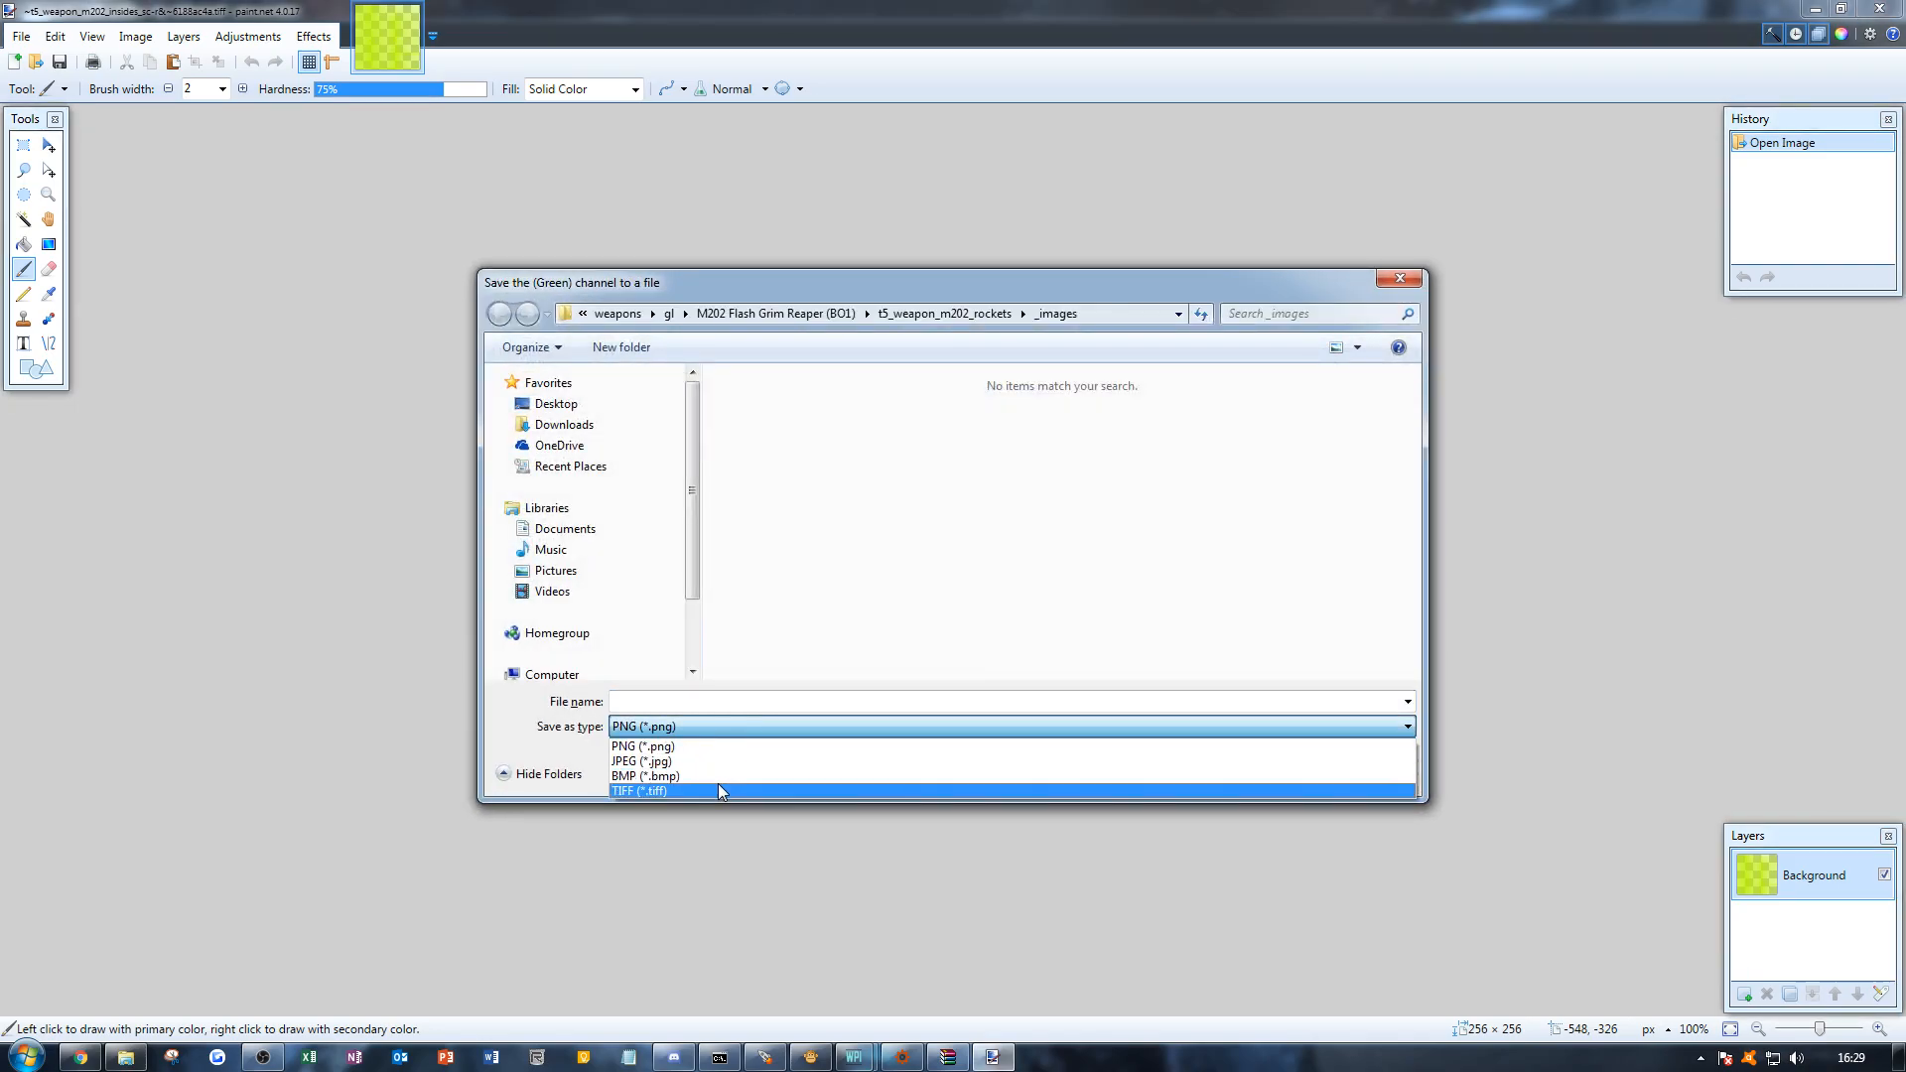
{"action": "left_click", "coordinate": [717, 783]}
{"action": "left_click", "coordinate": [684, 704]}
{"action": "type", "text": "m2"}
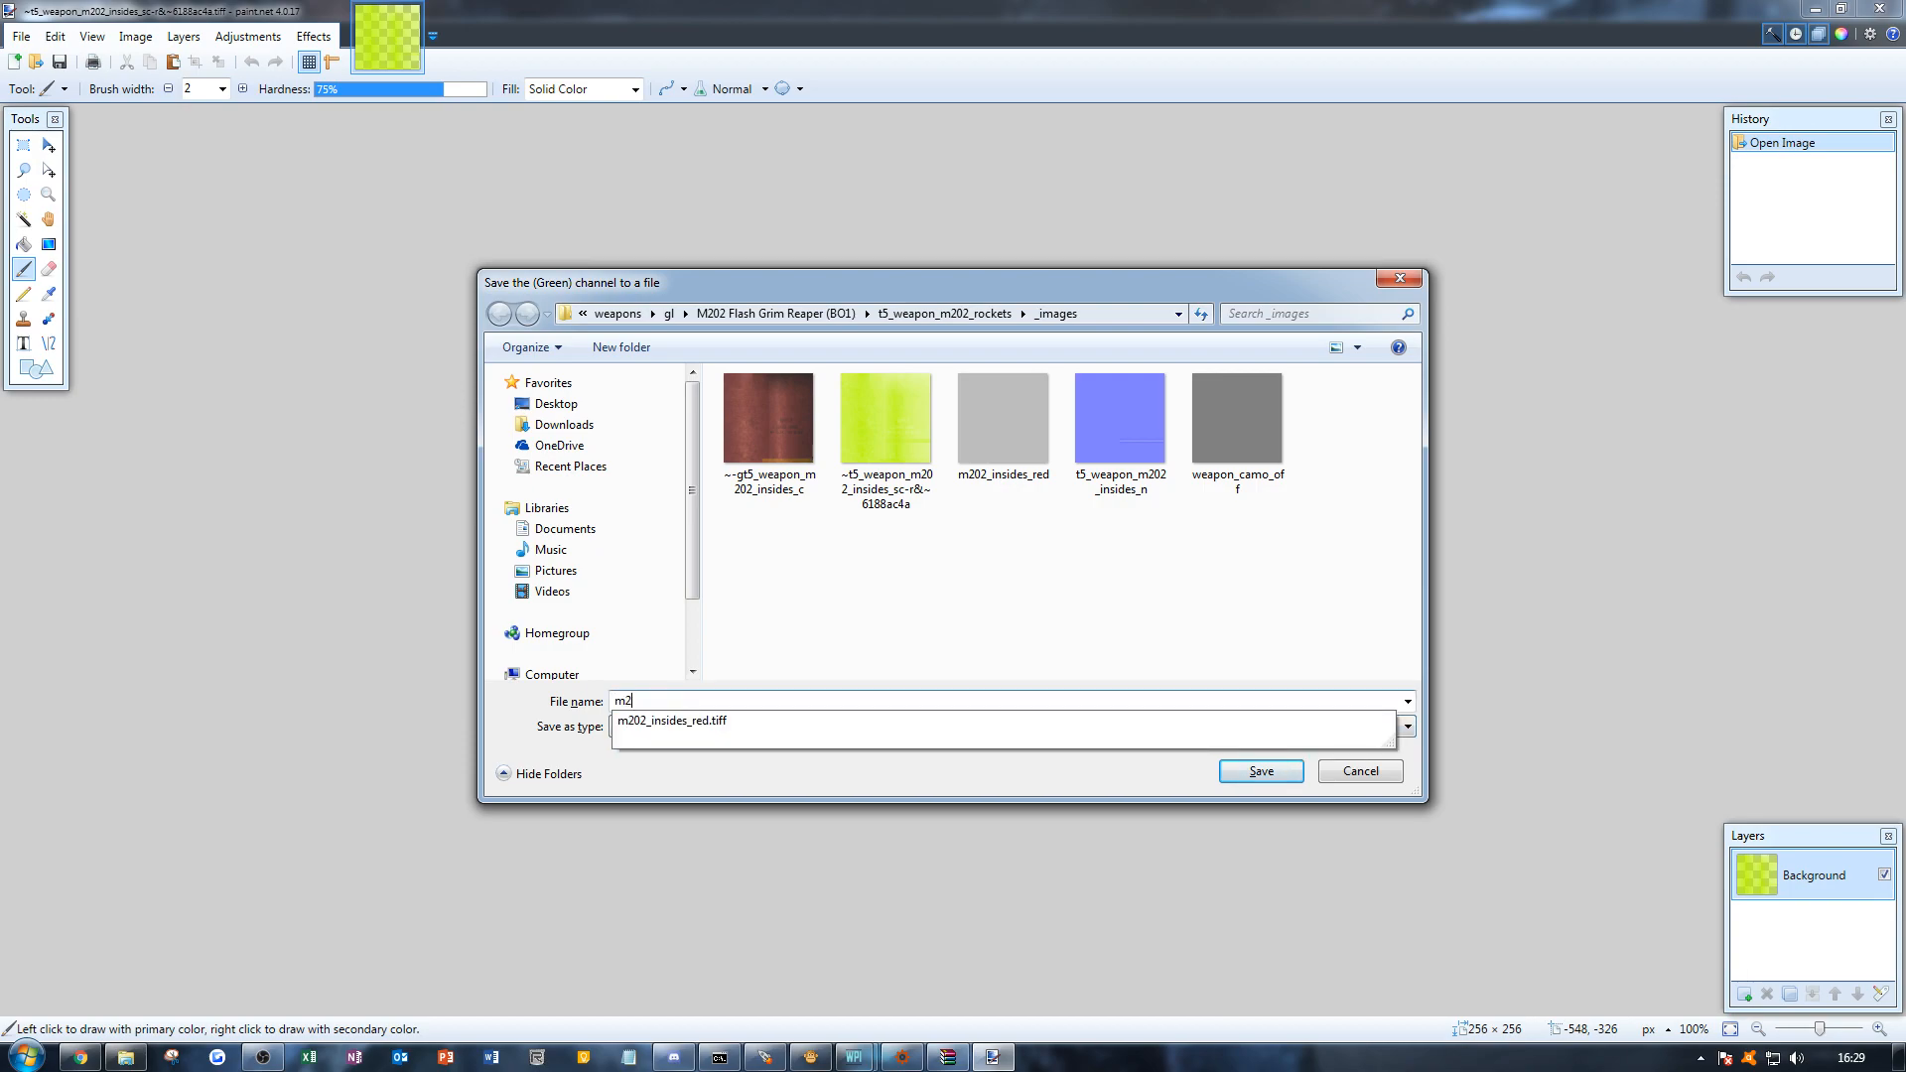
{"action": "type", "text": "02_insides_ao"}
{"action": "key", "text": "Return"}
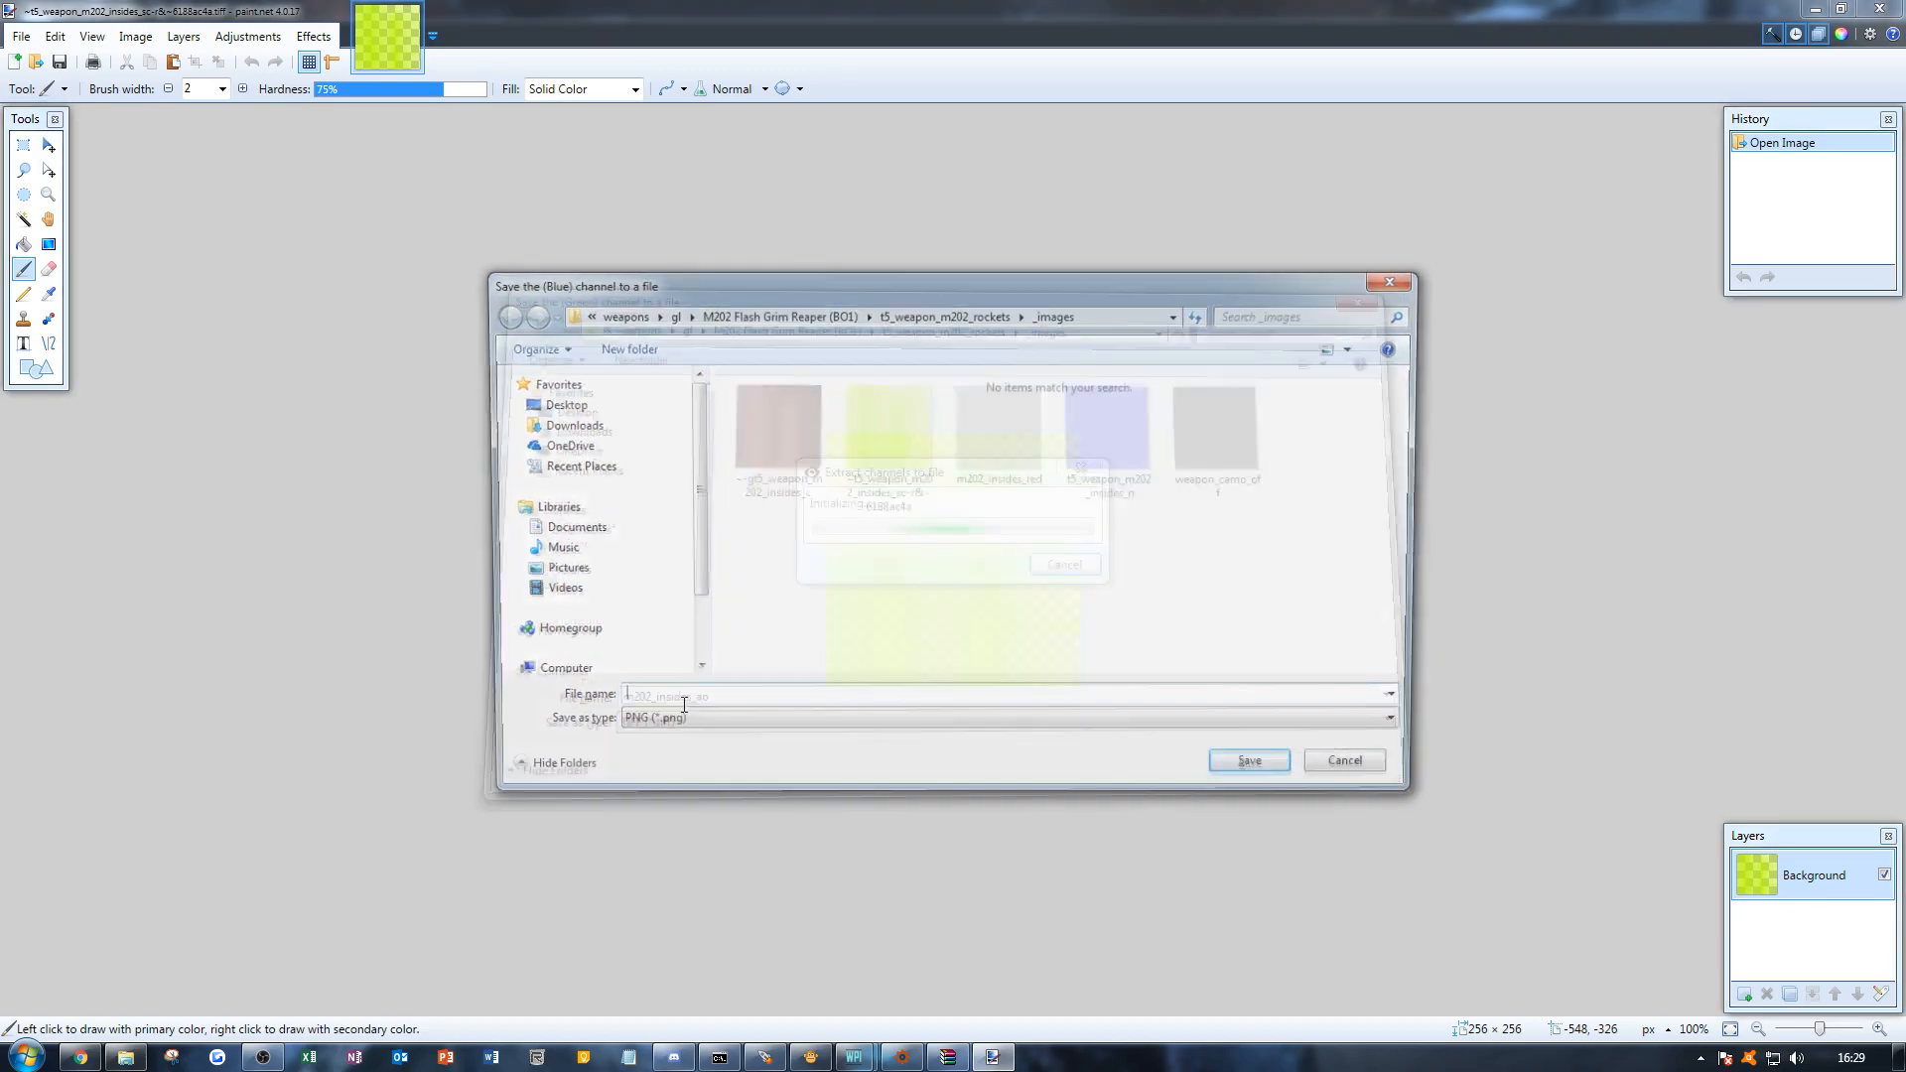
Step: Save the blue channel as a TIFF file named m202_insides_blue
{"action": "left_click", "coordinate": [674, 727]}
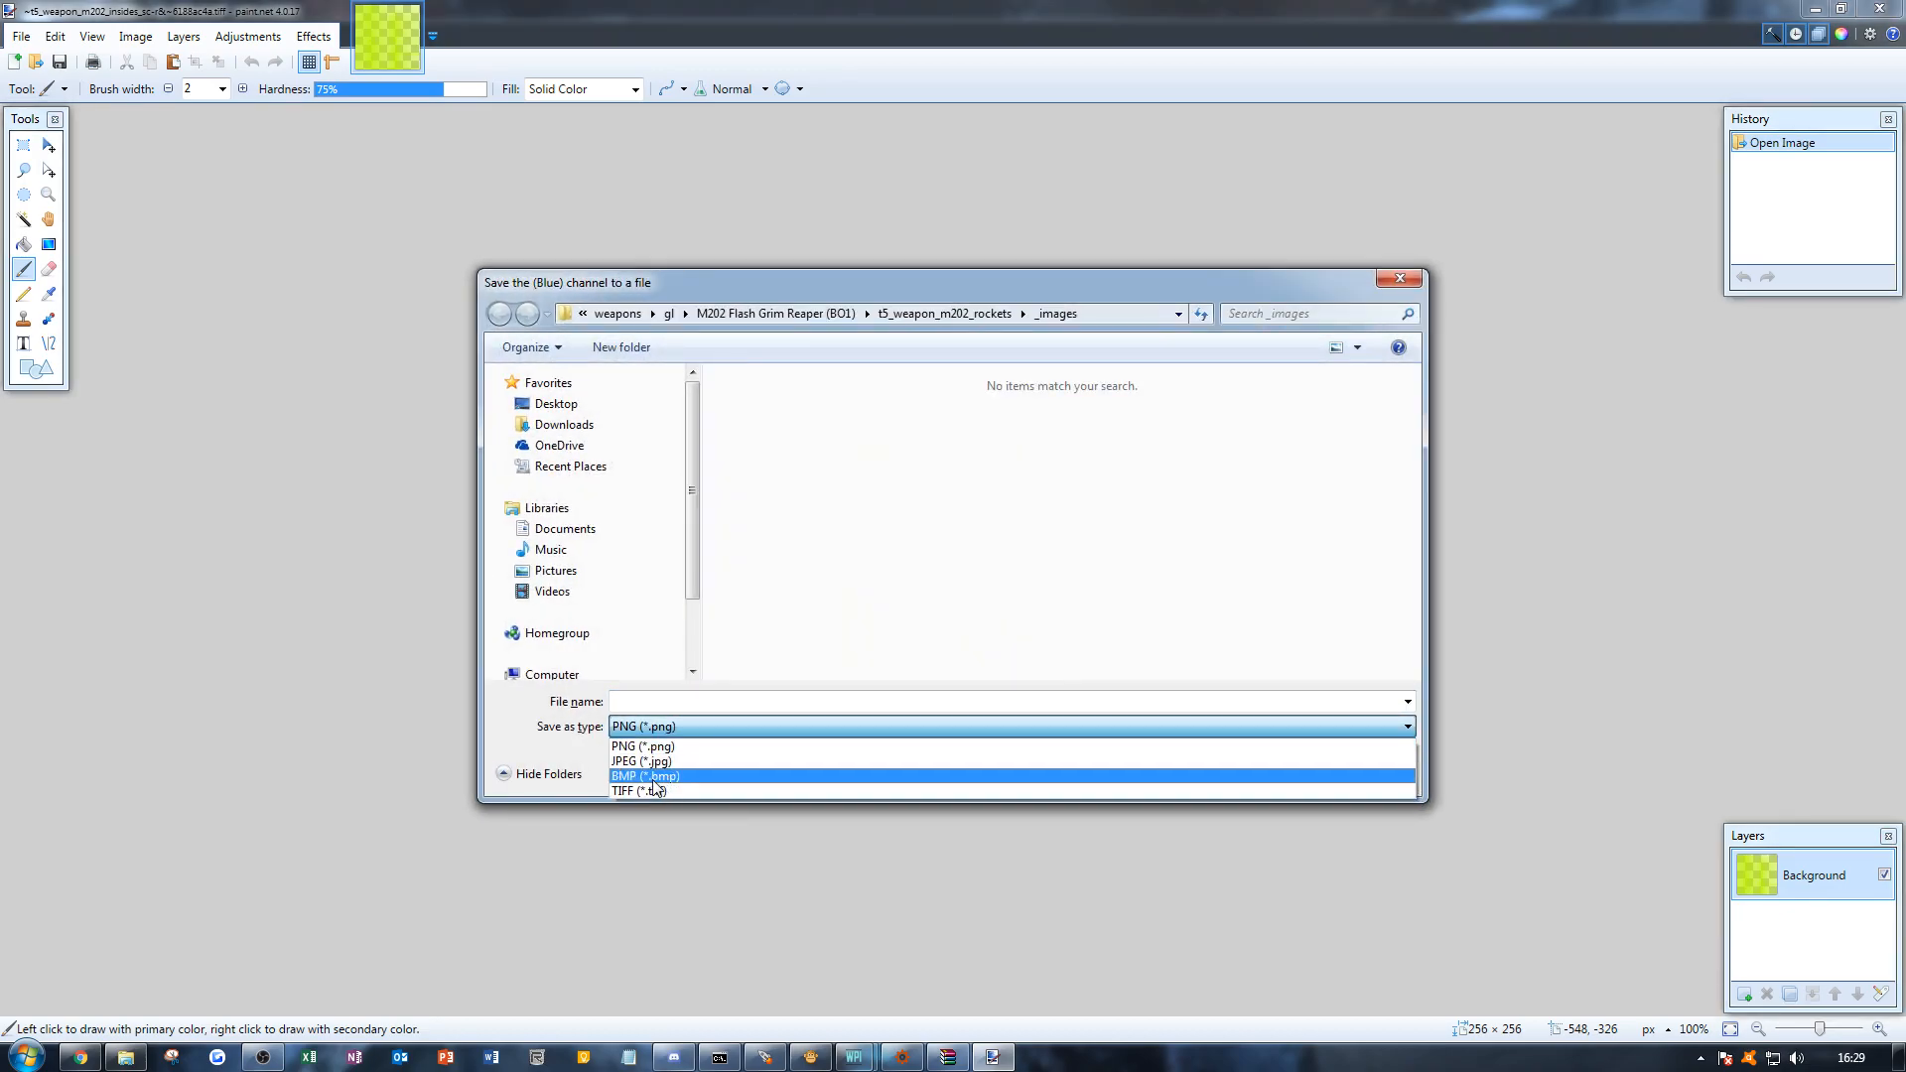
{"action": "left_click", "coordinate": [655, 790]}
{"action": "left_click", "coordinate": [675, 701]}
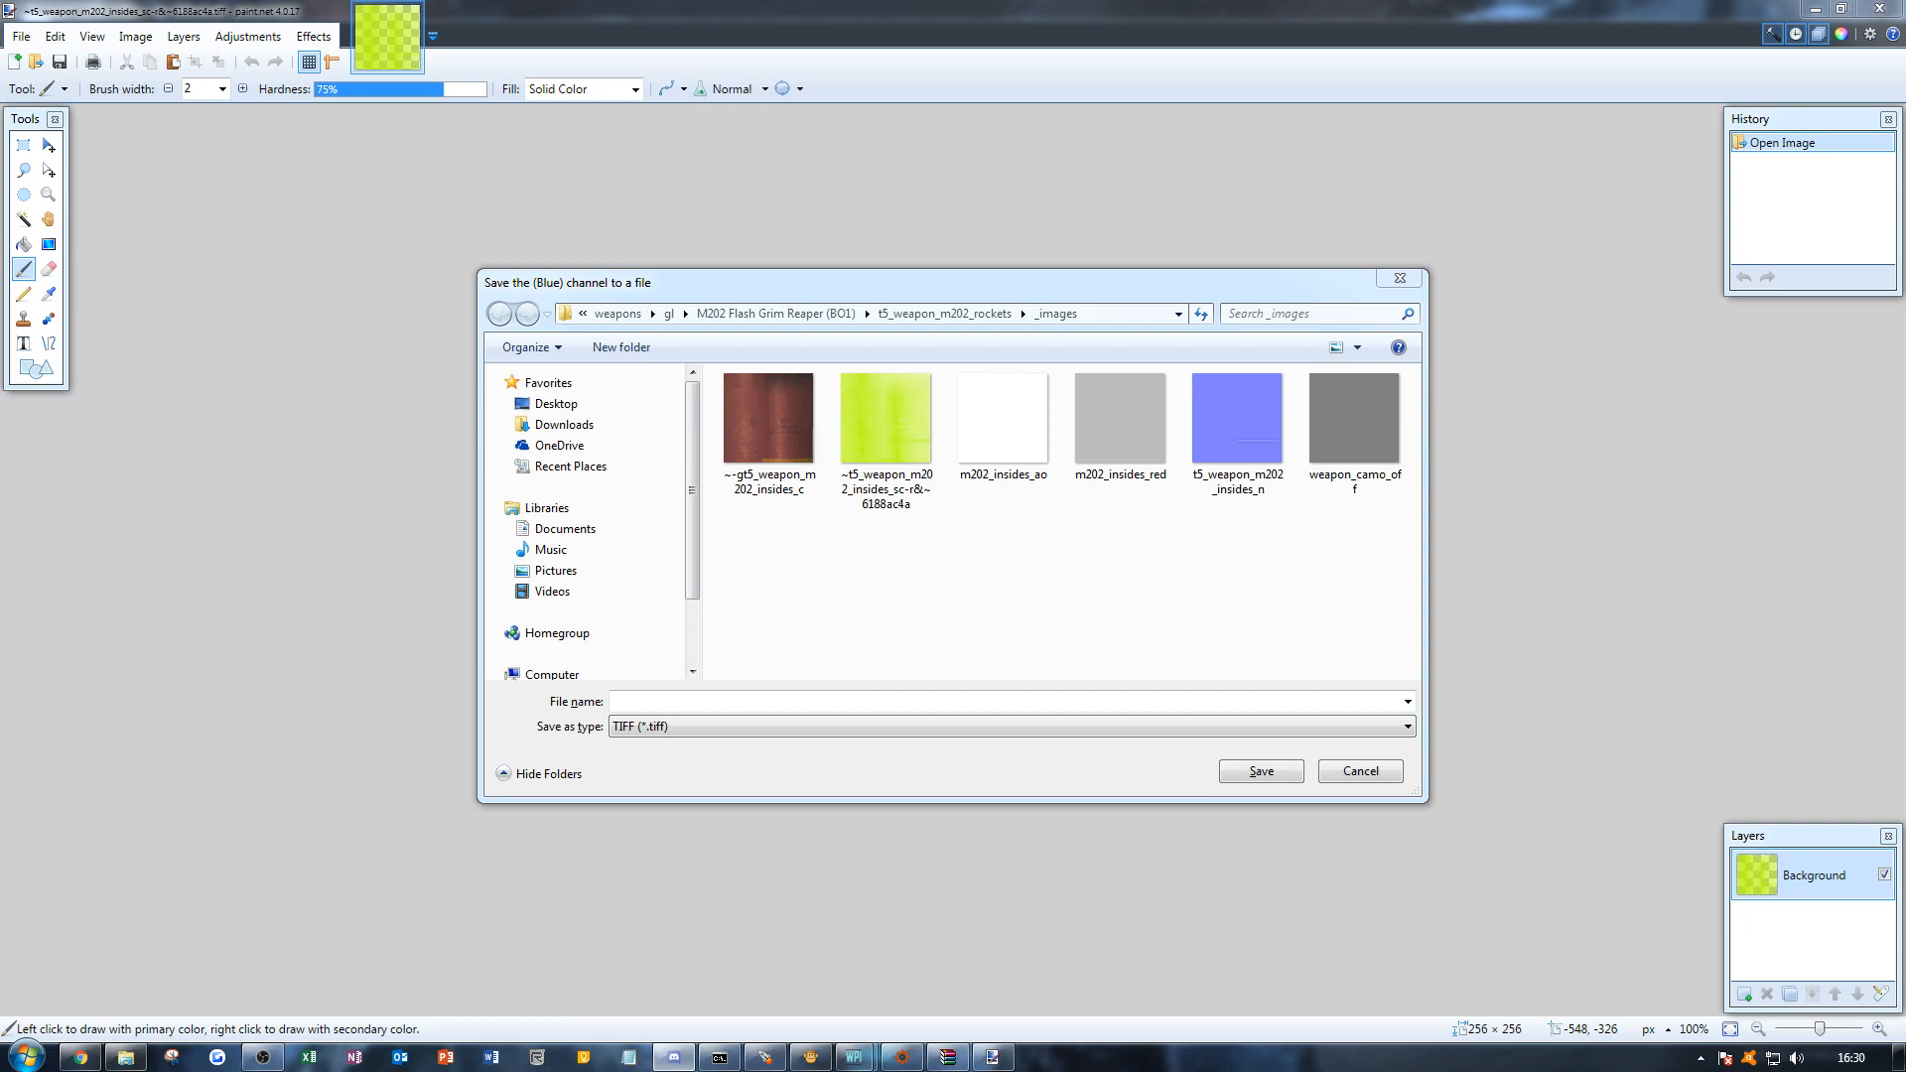
{"action": "left_click", "coordinate": [693, 703]}
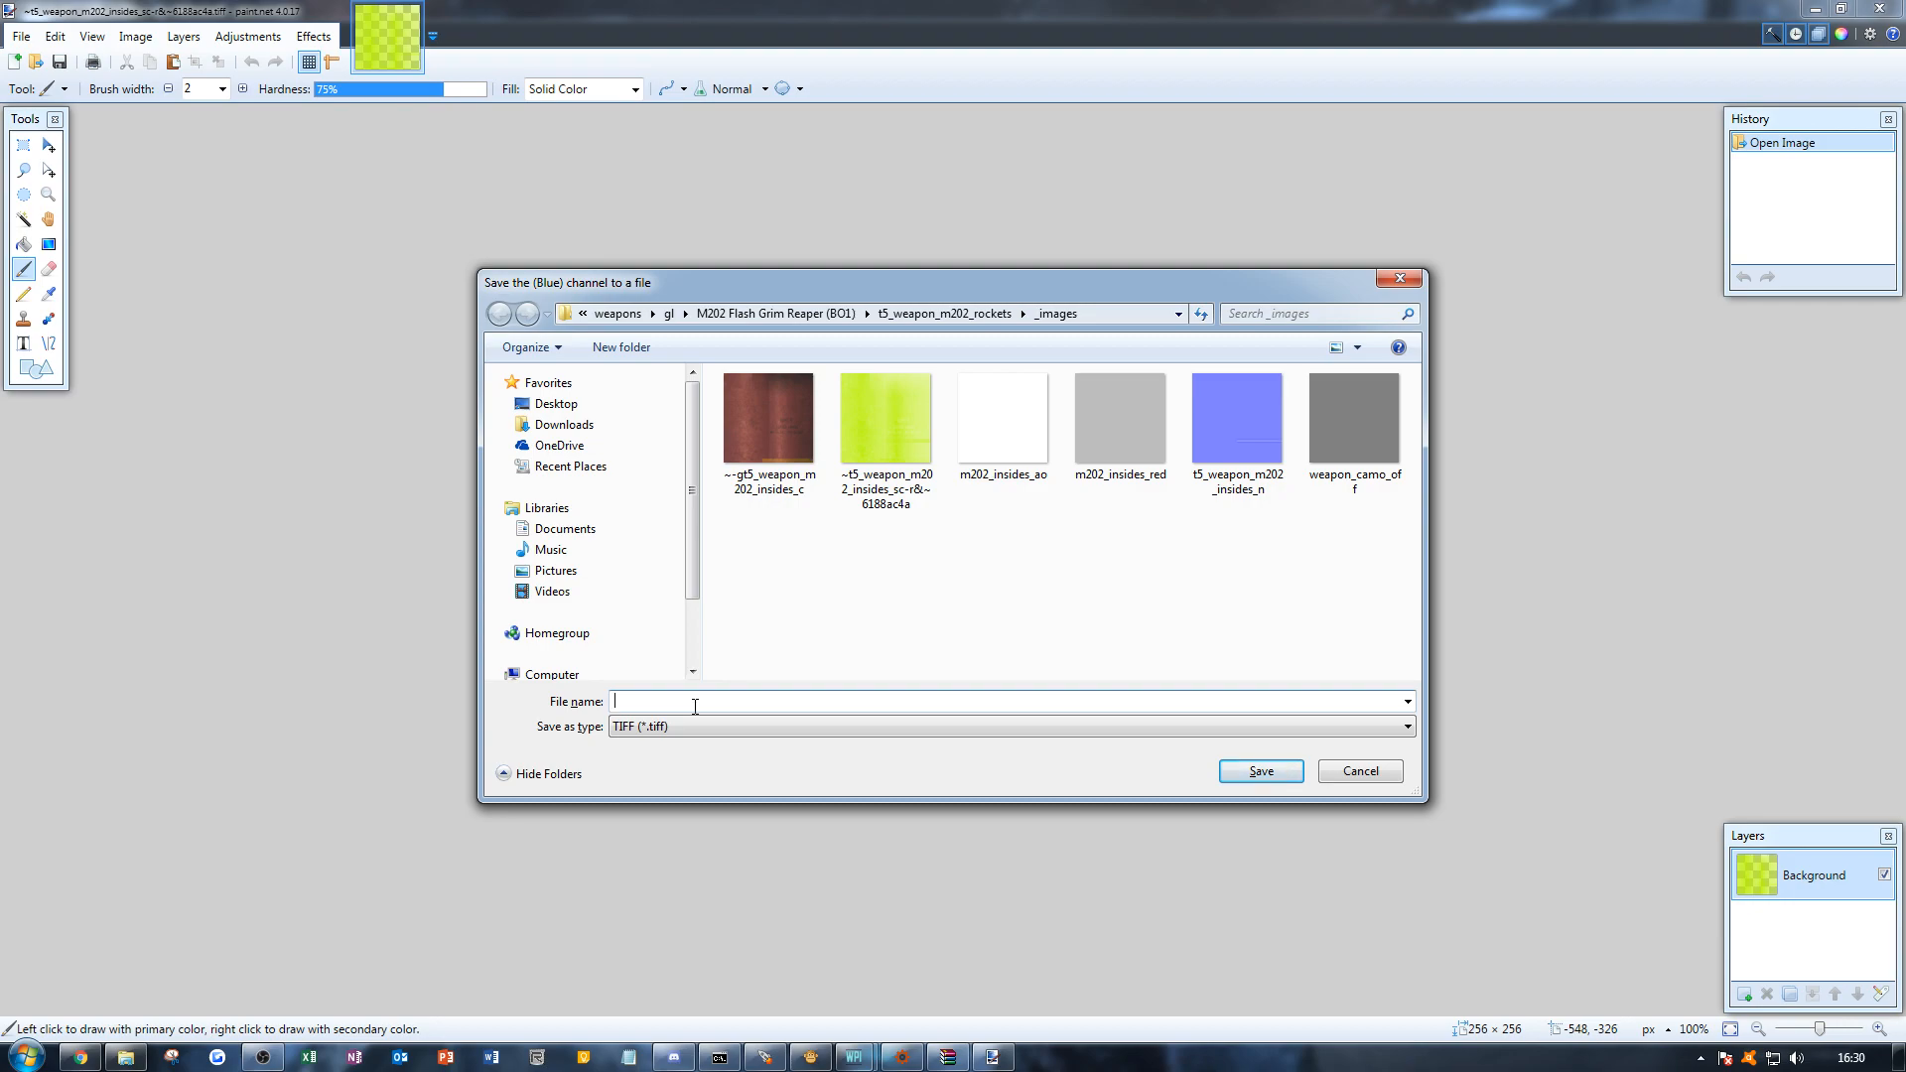
{"action": "type", "text": "m202"}
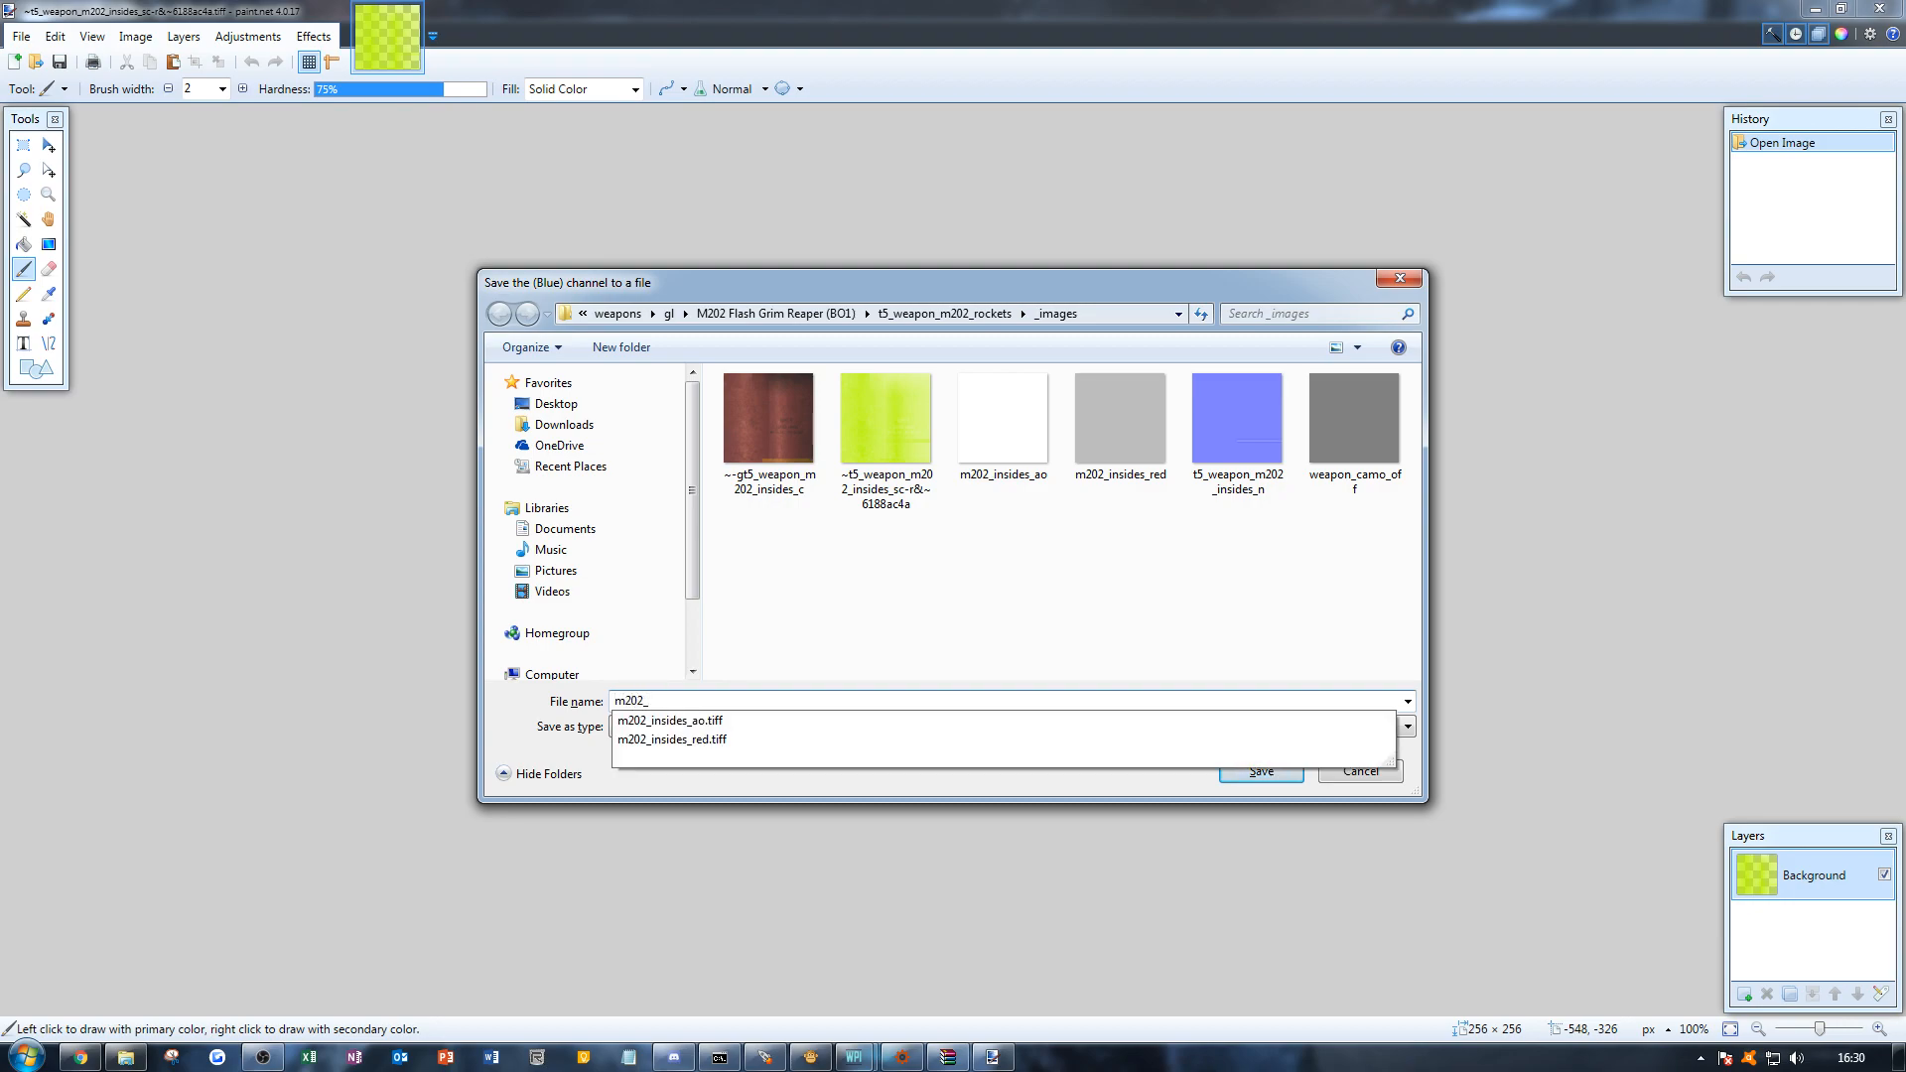
{"action": "type", "text": "_ind"}
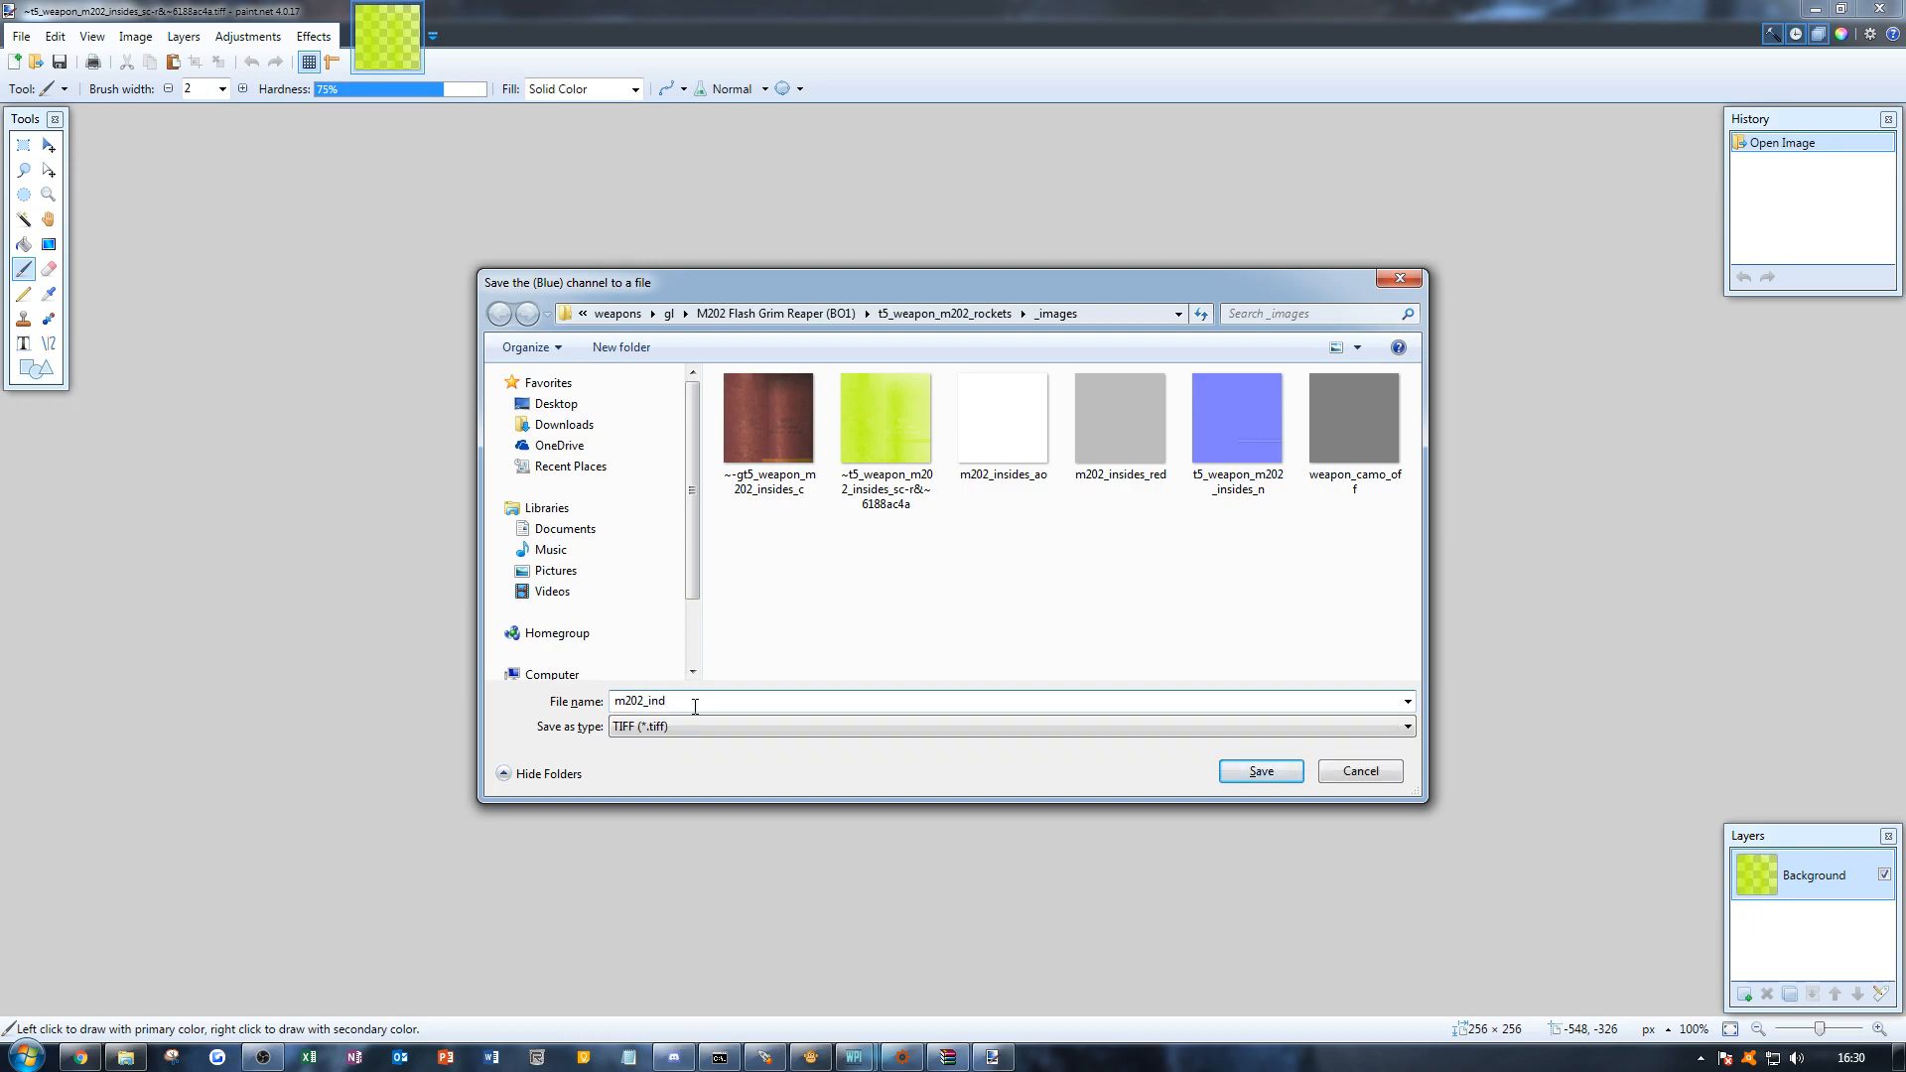
{"action": "key", "text": "BackSpace"}
{"action": "type", "text": "sides"}
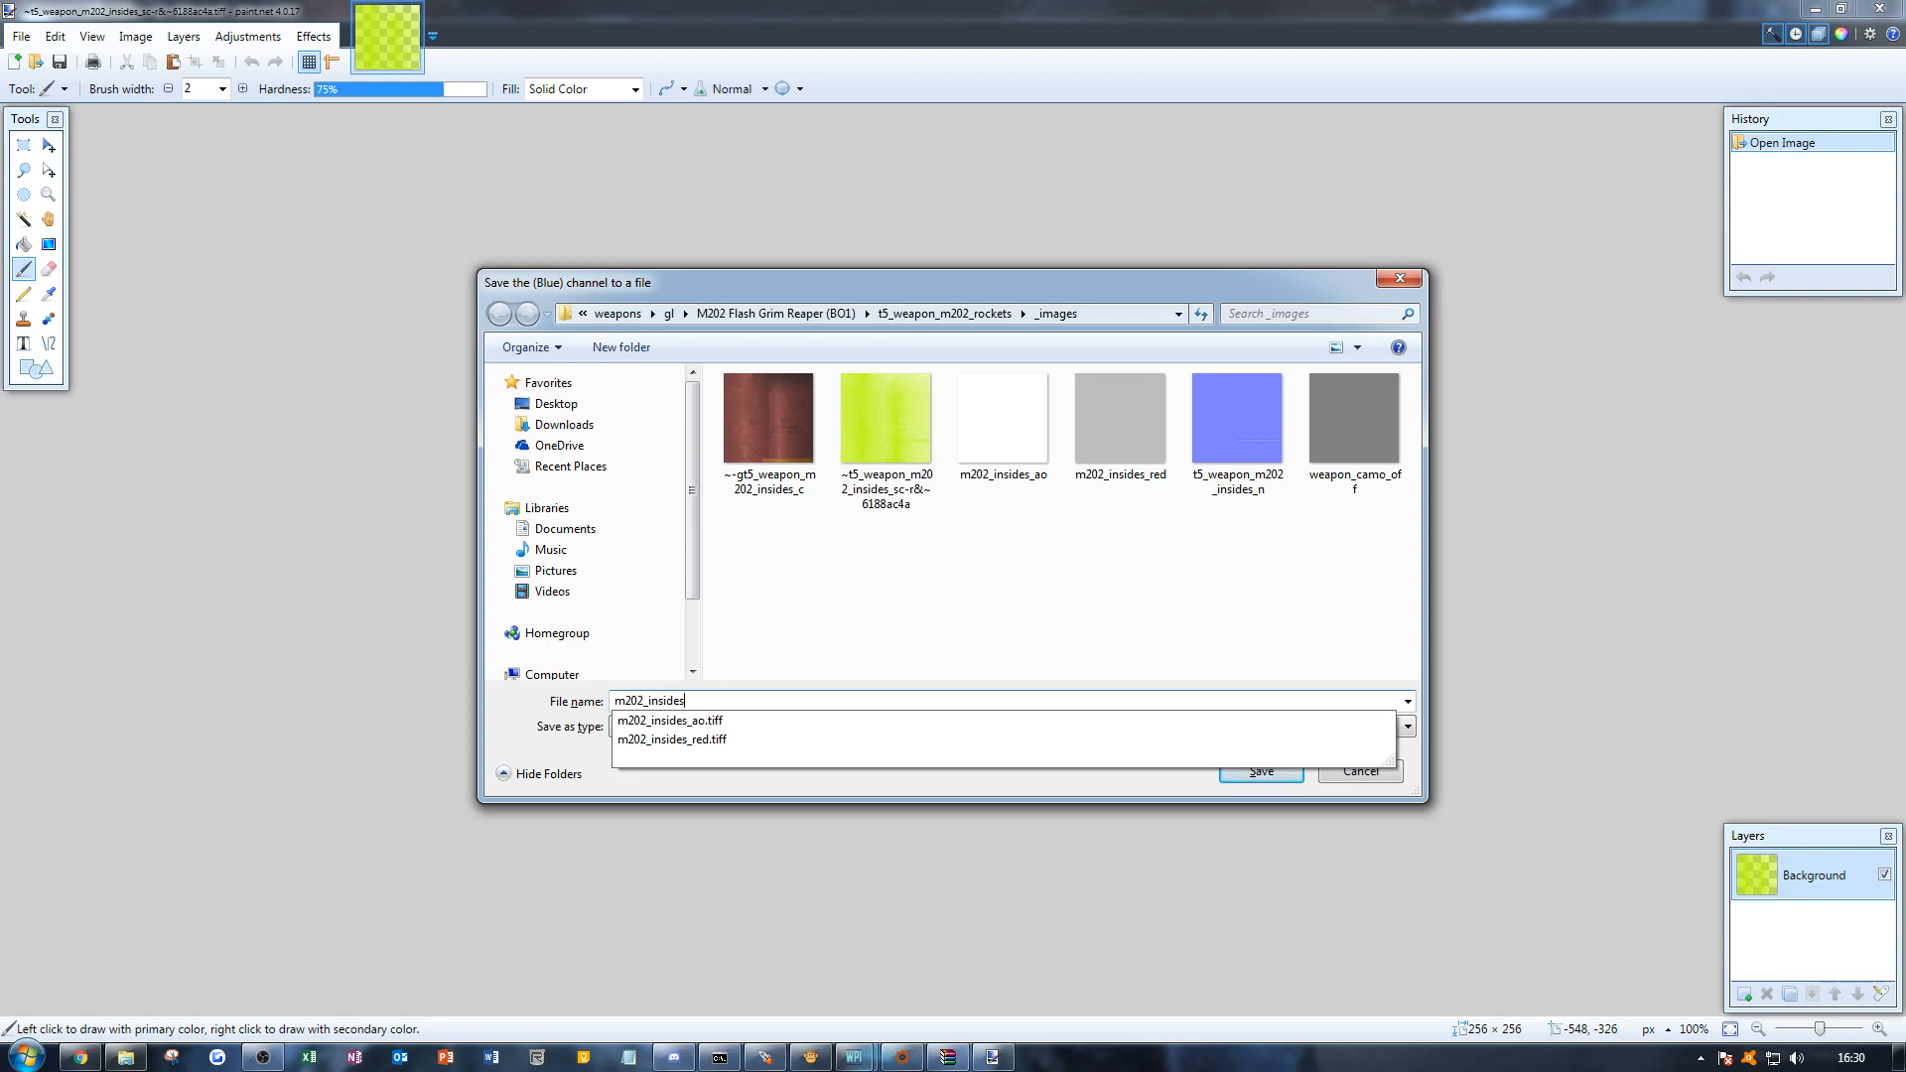
{"action": "type", "text": "_blue"}
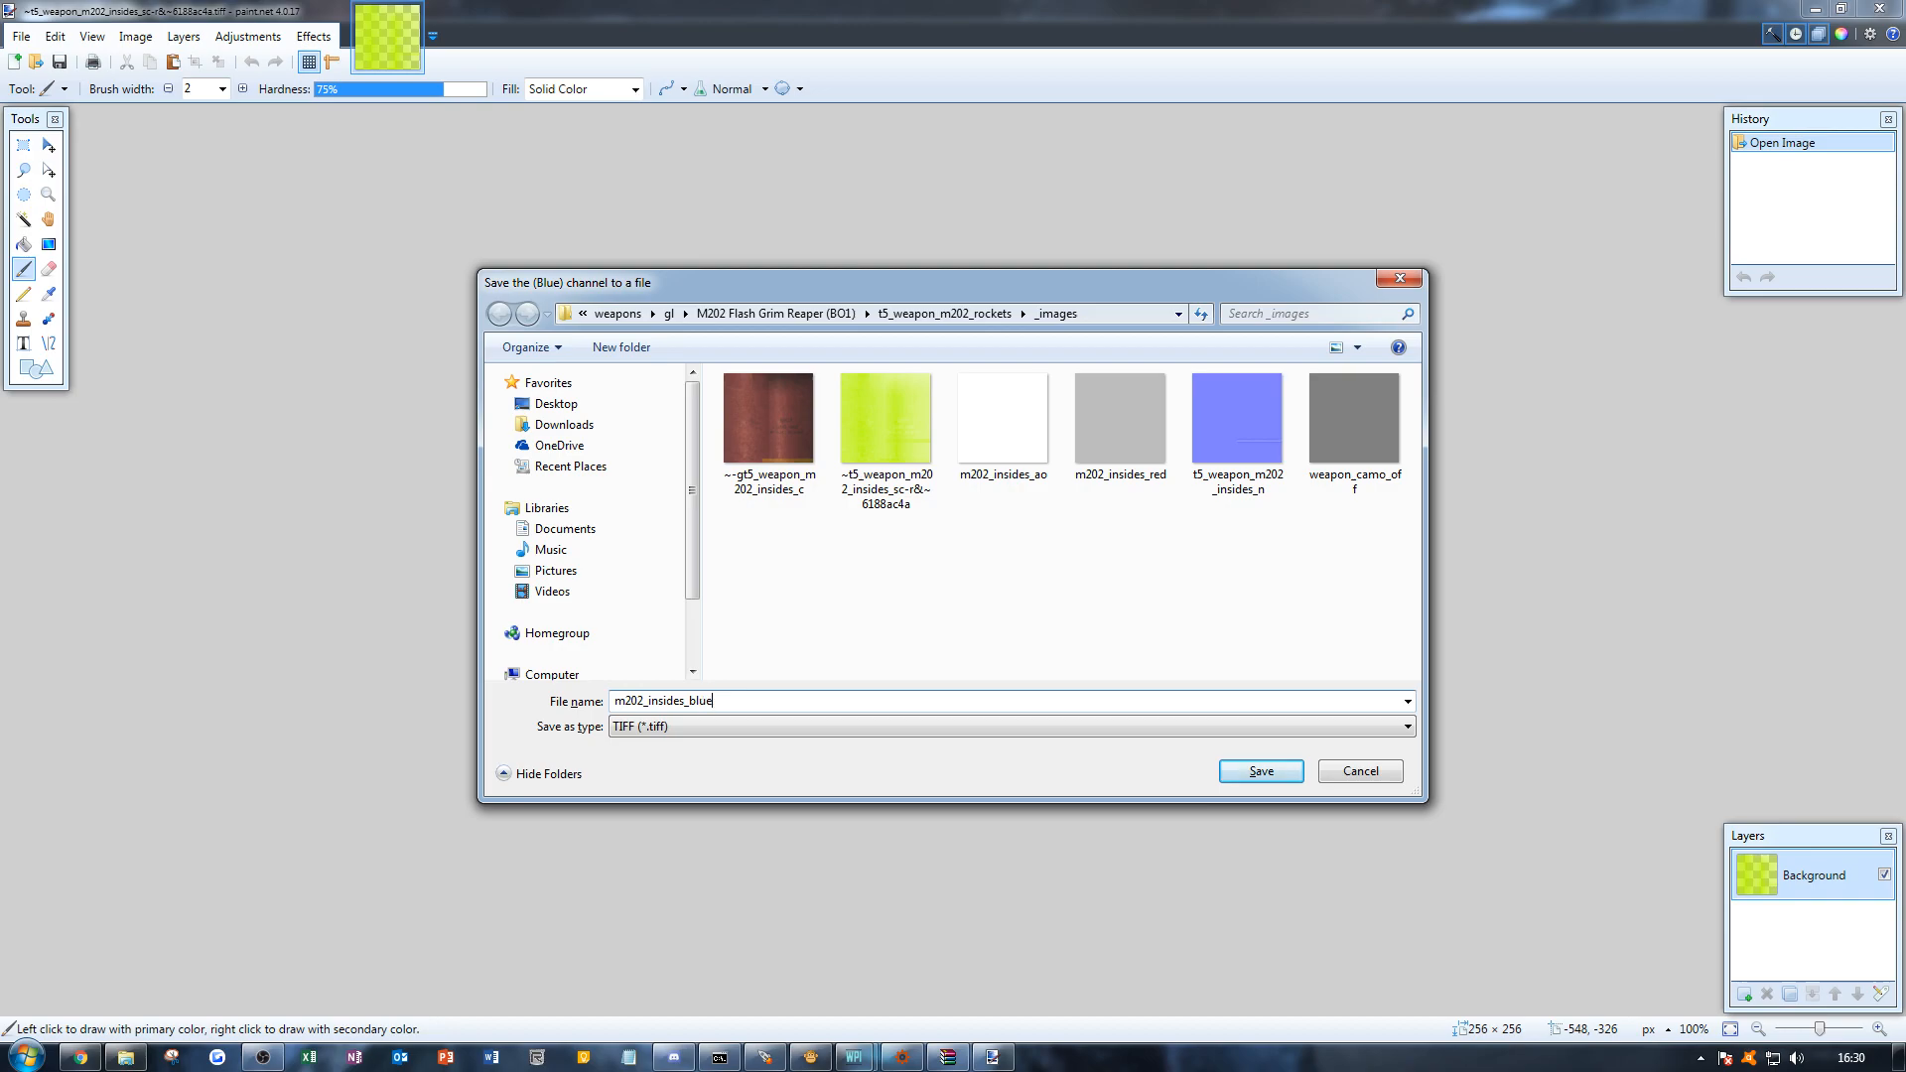
{"action": "key", "text": "Return"}
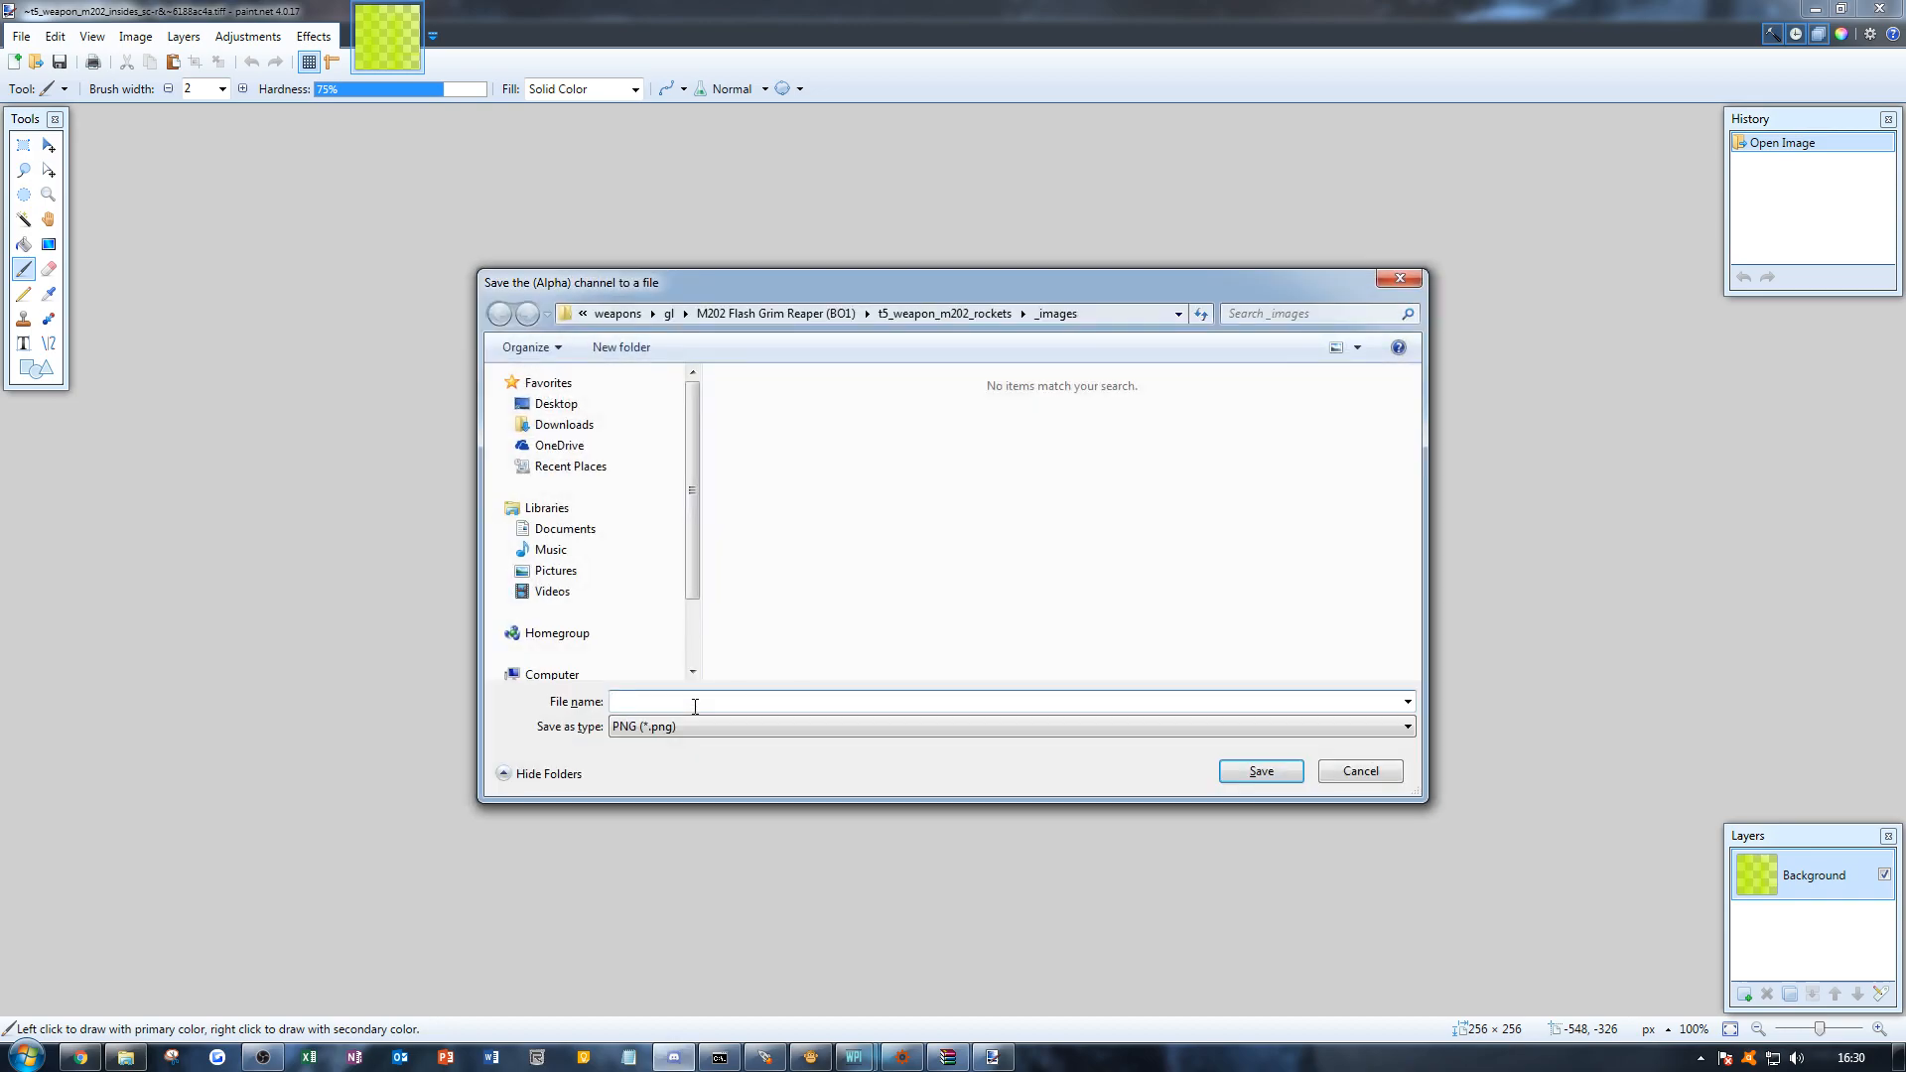
Step: Save the alpha channel as a TIFF file named m202_insides_spec_rough
{"action": "left_click", "coordinate": [684, 729]}
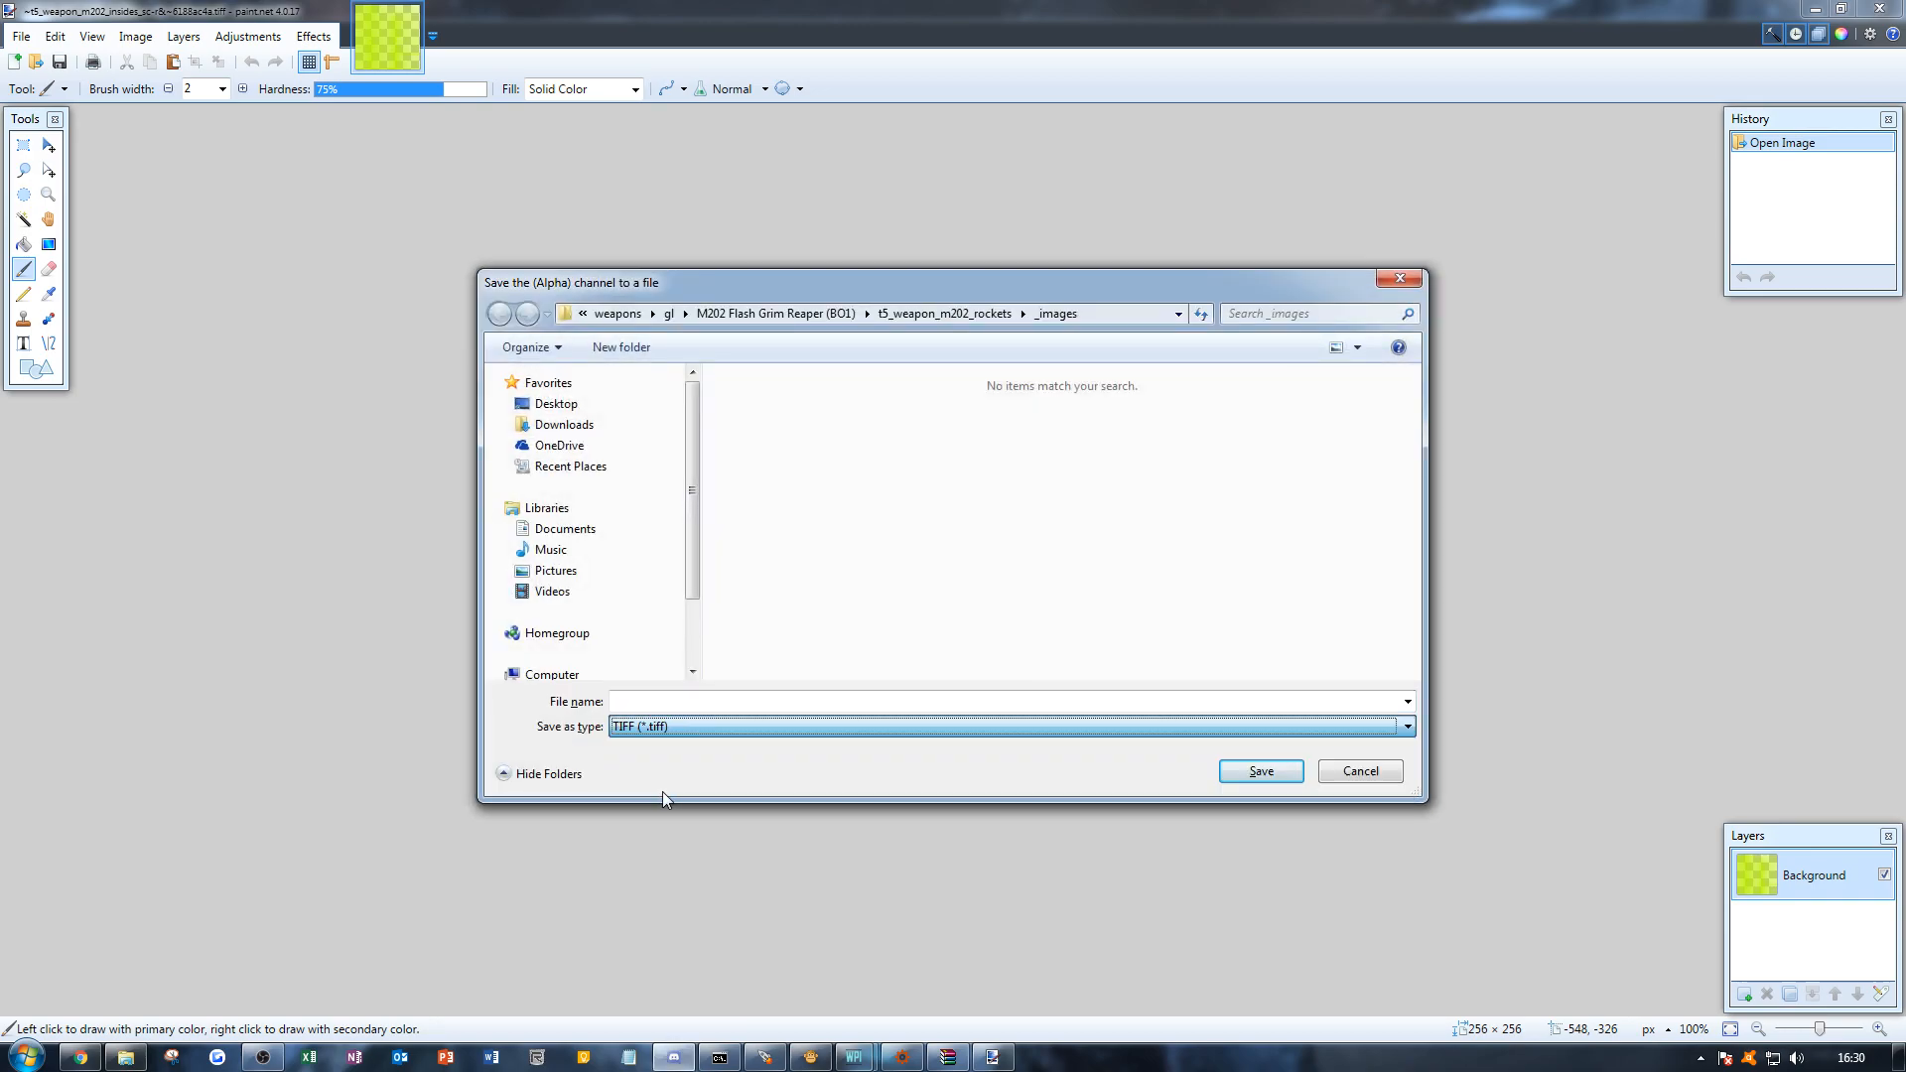
{"action": "left_click", "coordinate": [663, 790]}
{"action": "left_click", "coordinate": [687, 703]}
{"action": "type", "text": "m202"}
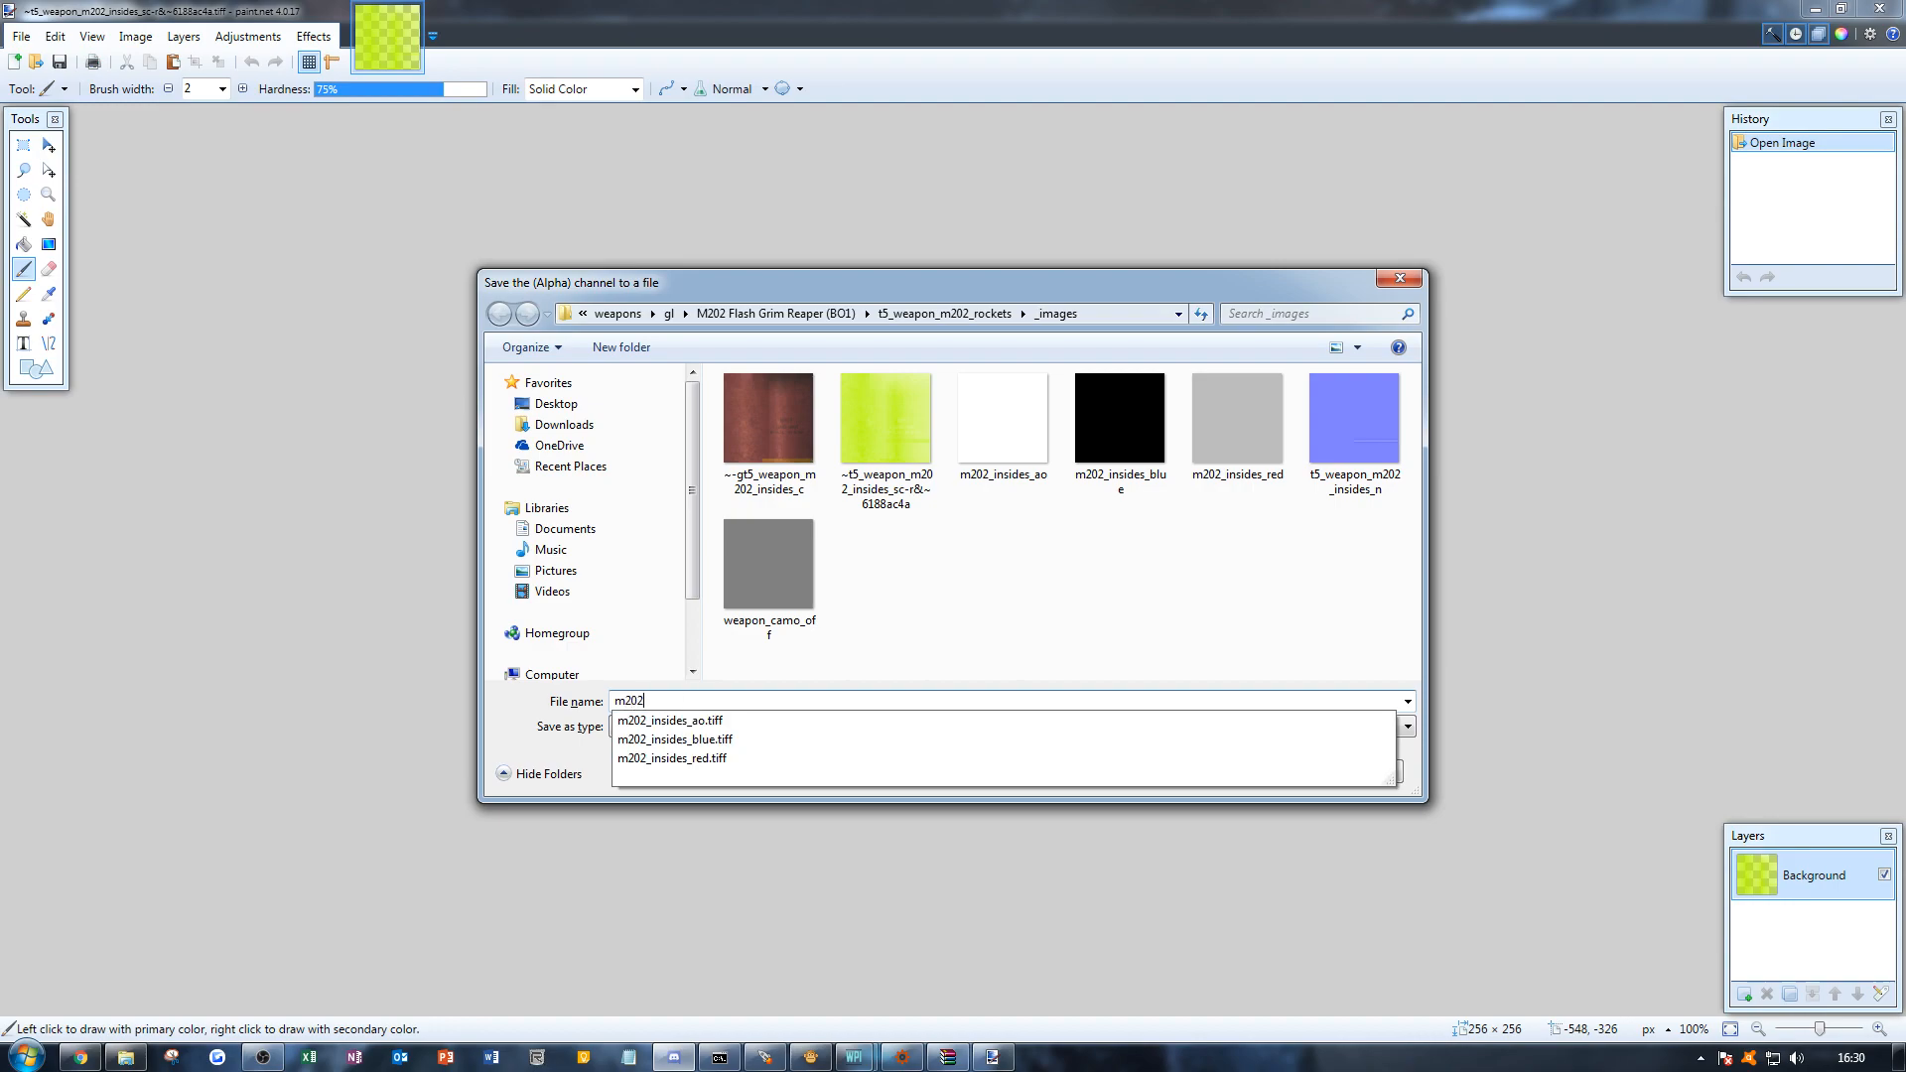
{"action": "type", "text": "_insides"}
{"action": "type", "text": "_"}
{"action": "type", "text": "spec_rough"}
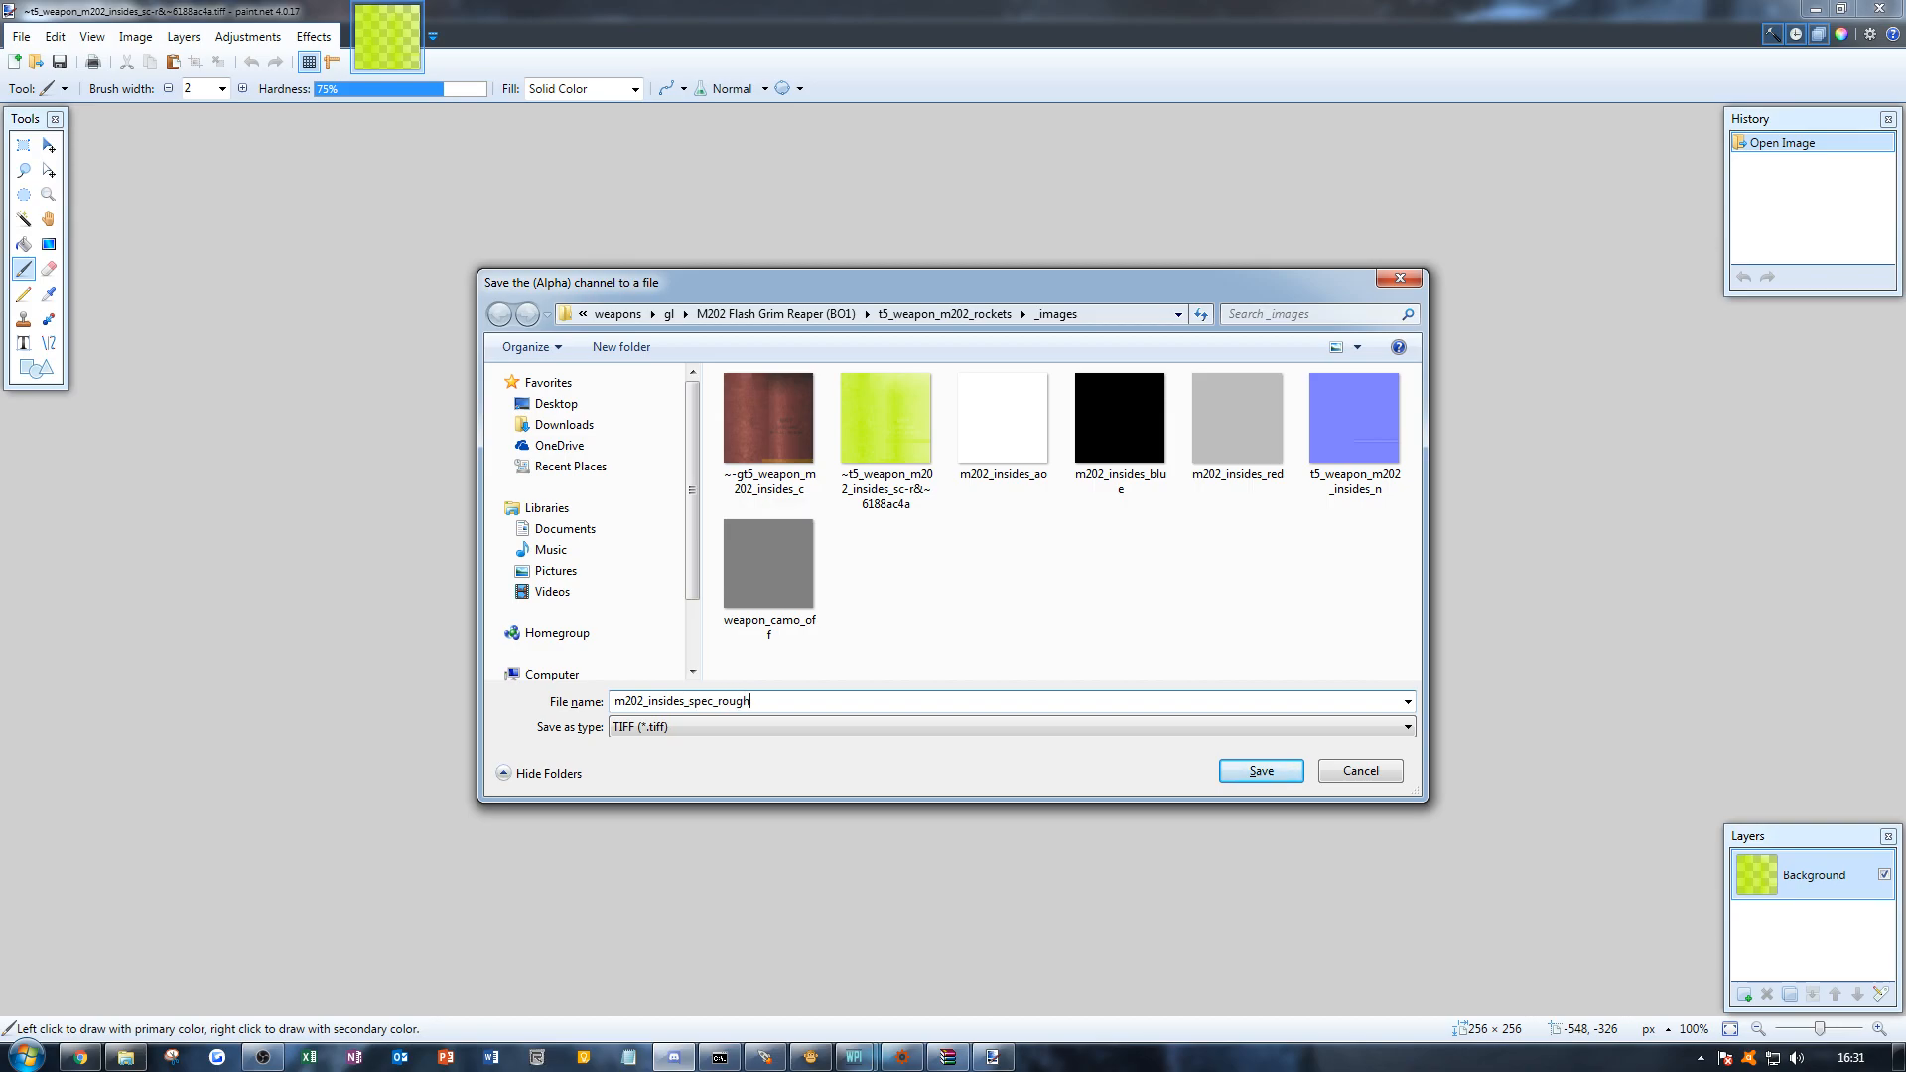
{"action": "key", "text": "Return"}
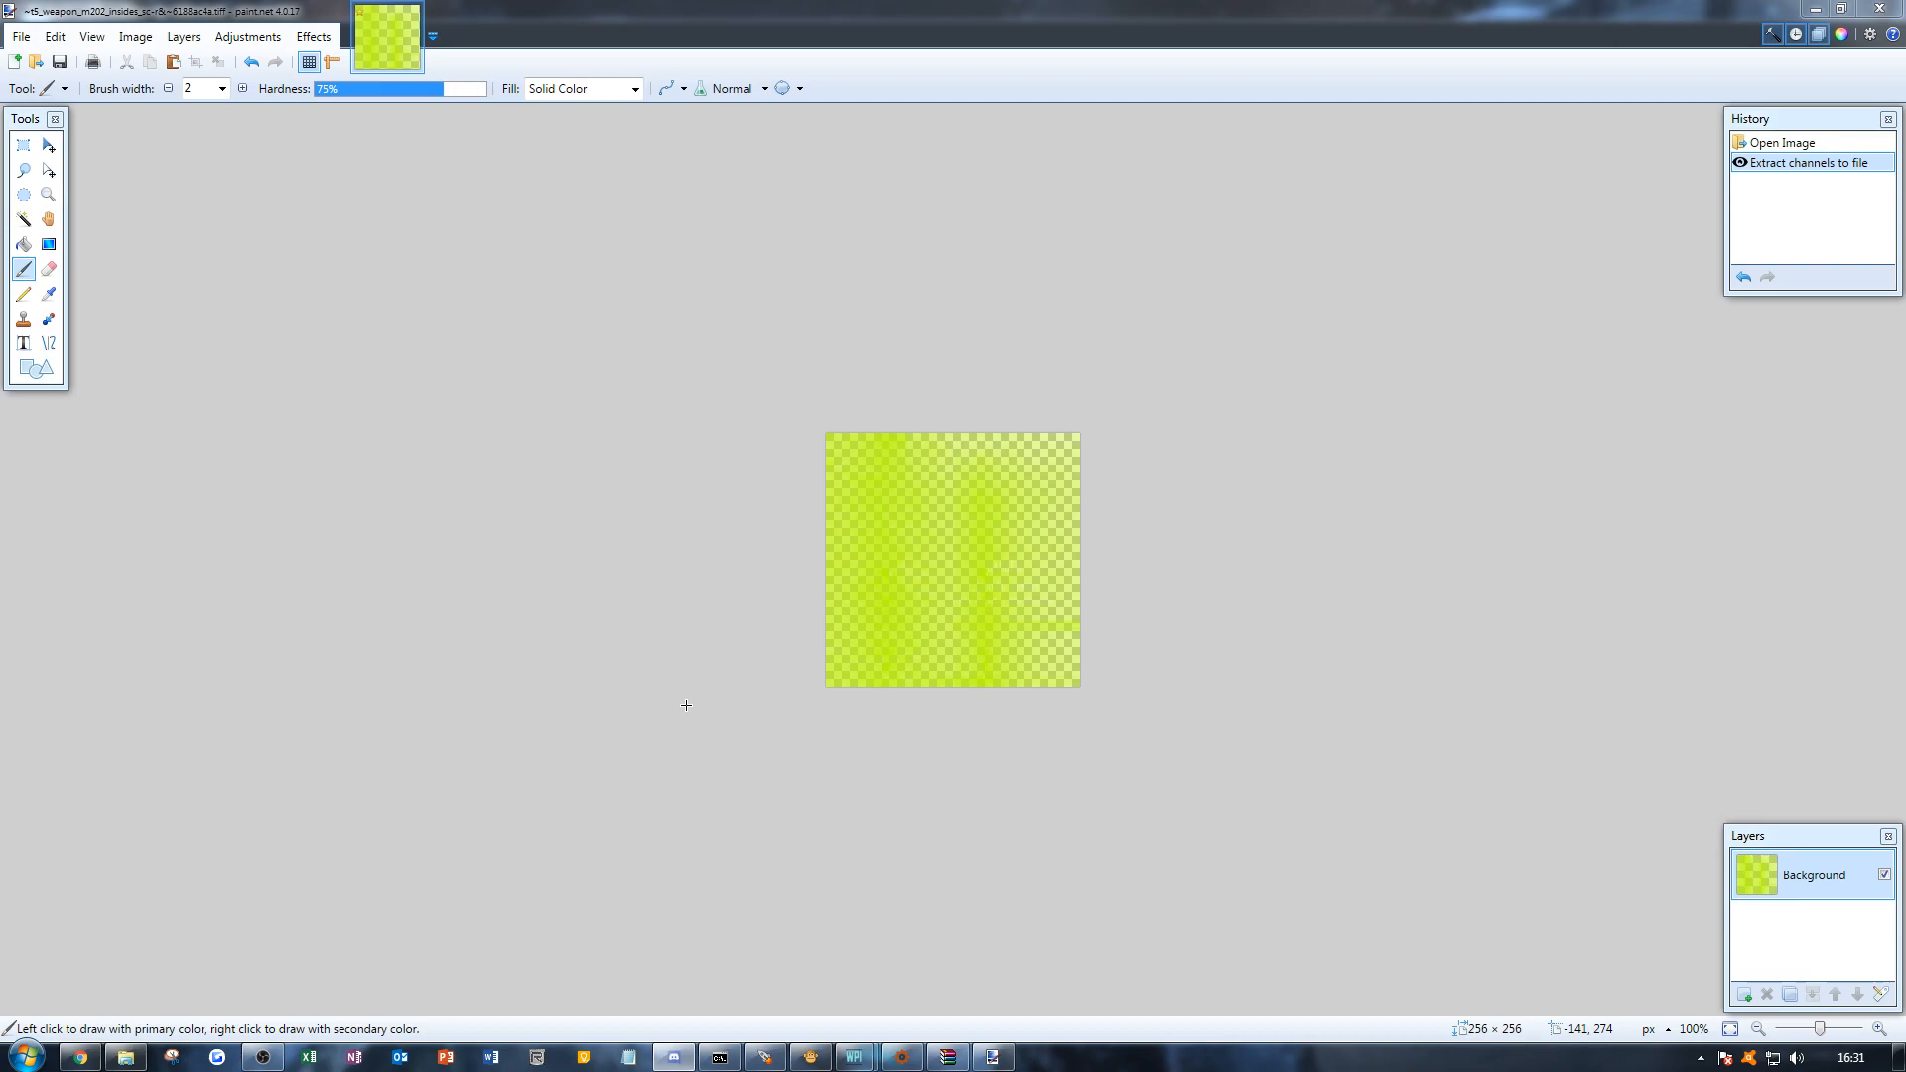
Step: Close the insides specular texture, discarding its unsaved changes
{"action": "left_click", "coordinate": [1898, 9]}
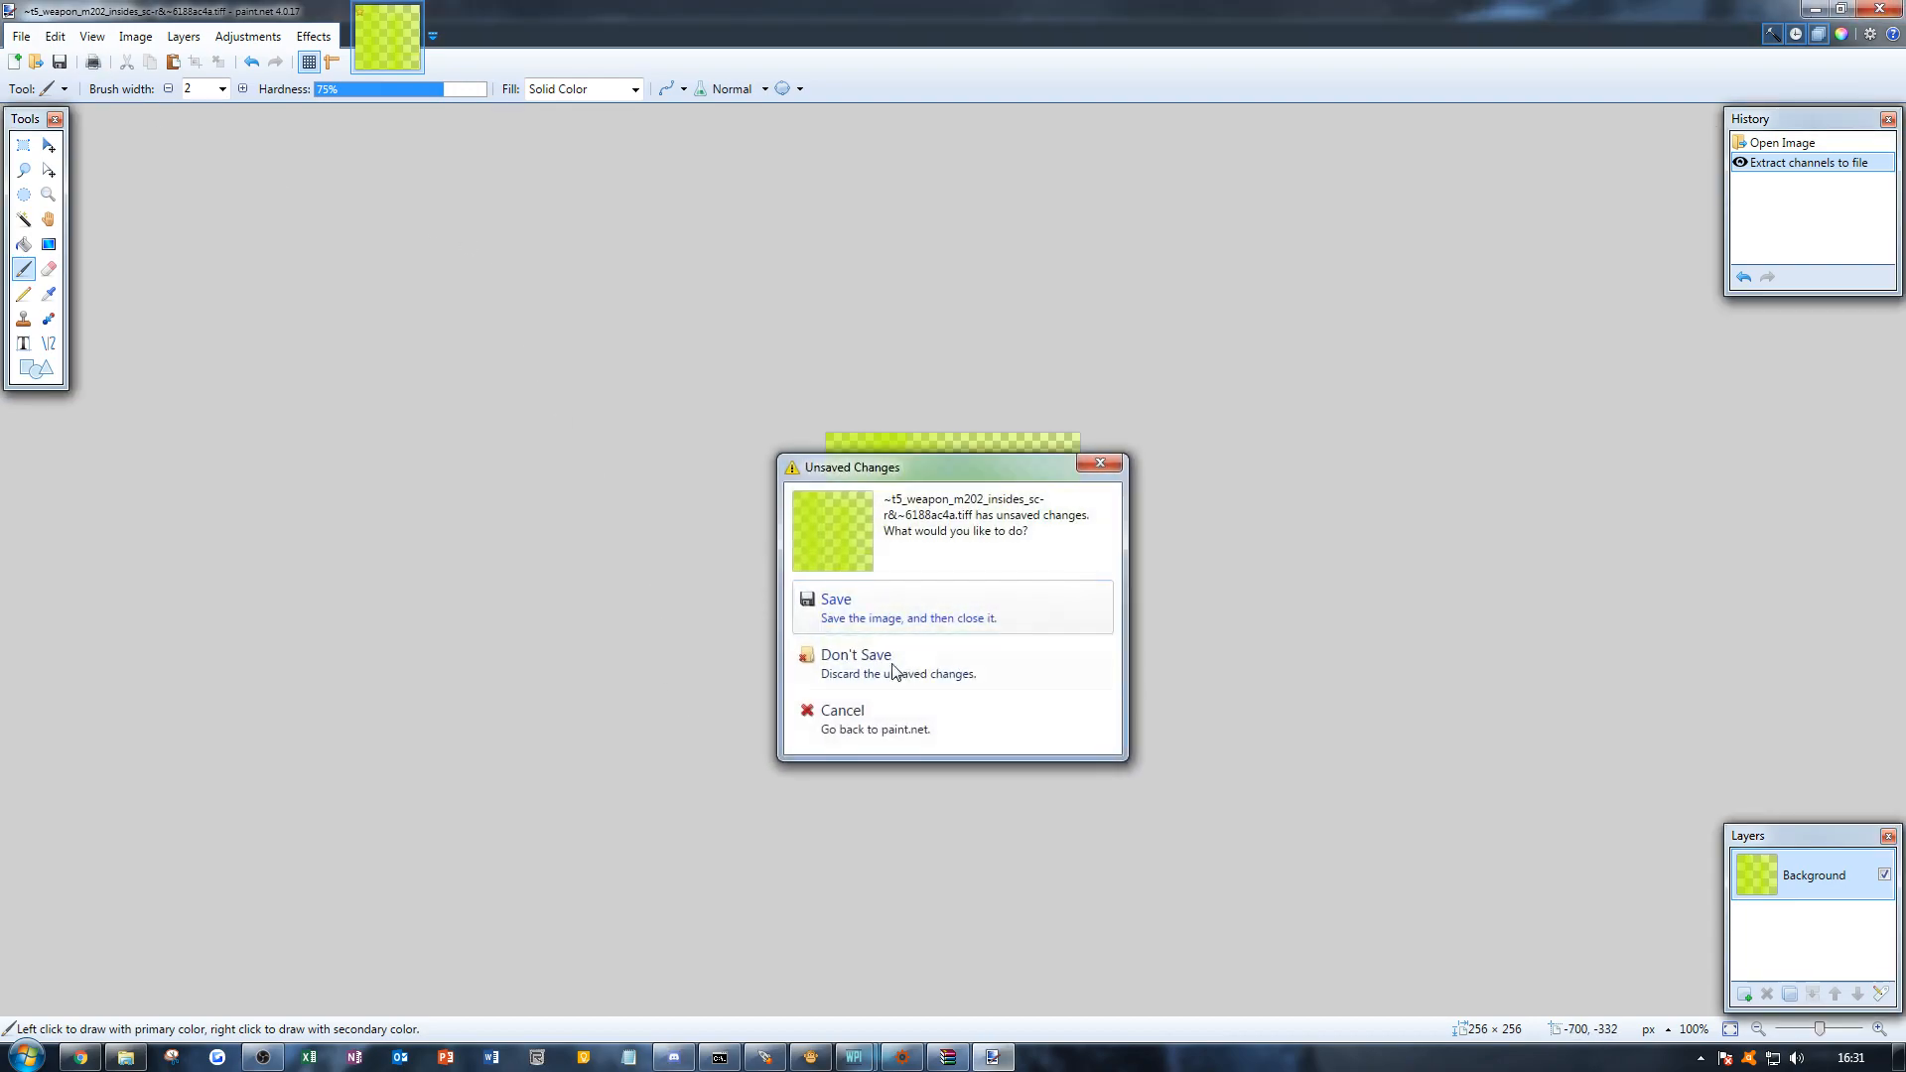
{"action": "left_click", "coordinate": [949, 668]}
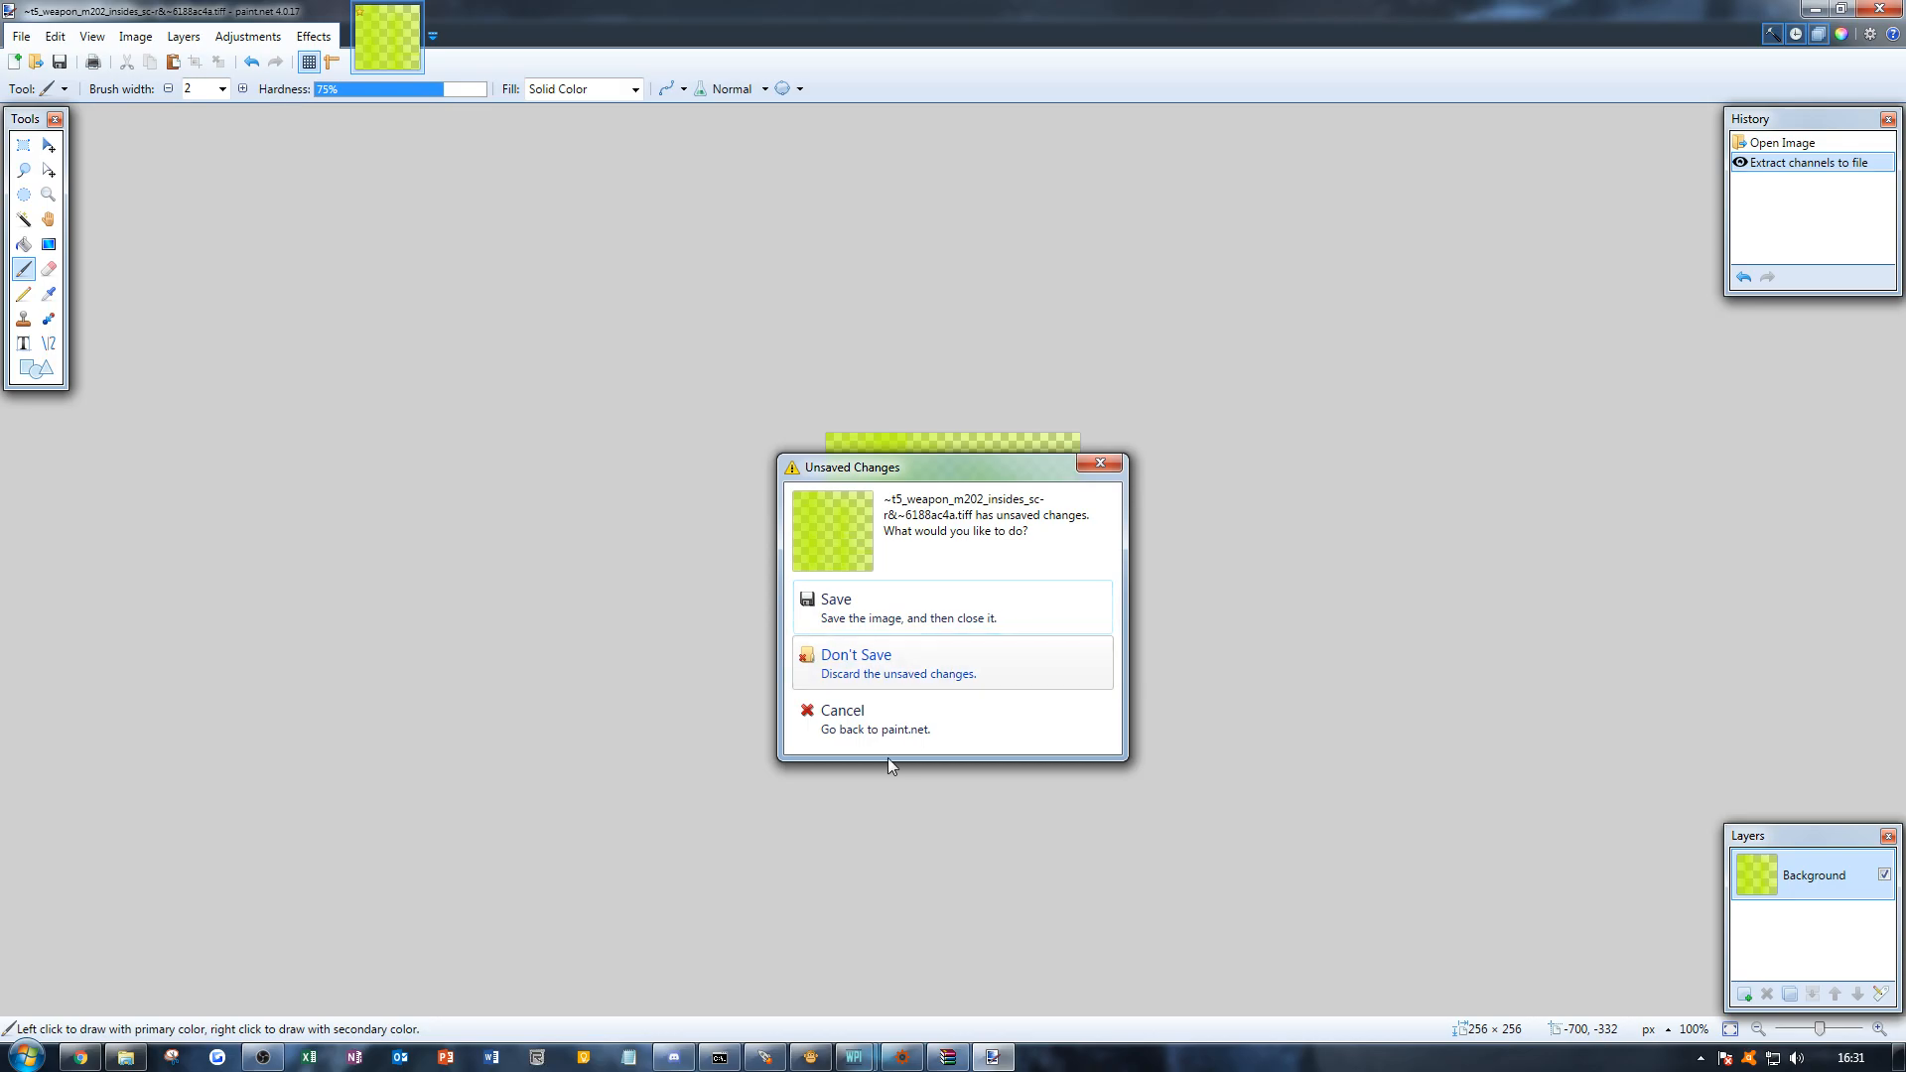
{"action": "left_click", "coordinate": [916, 662]}
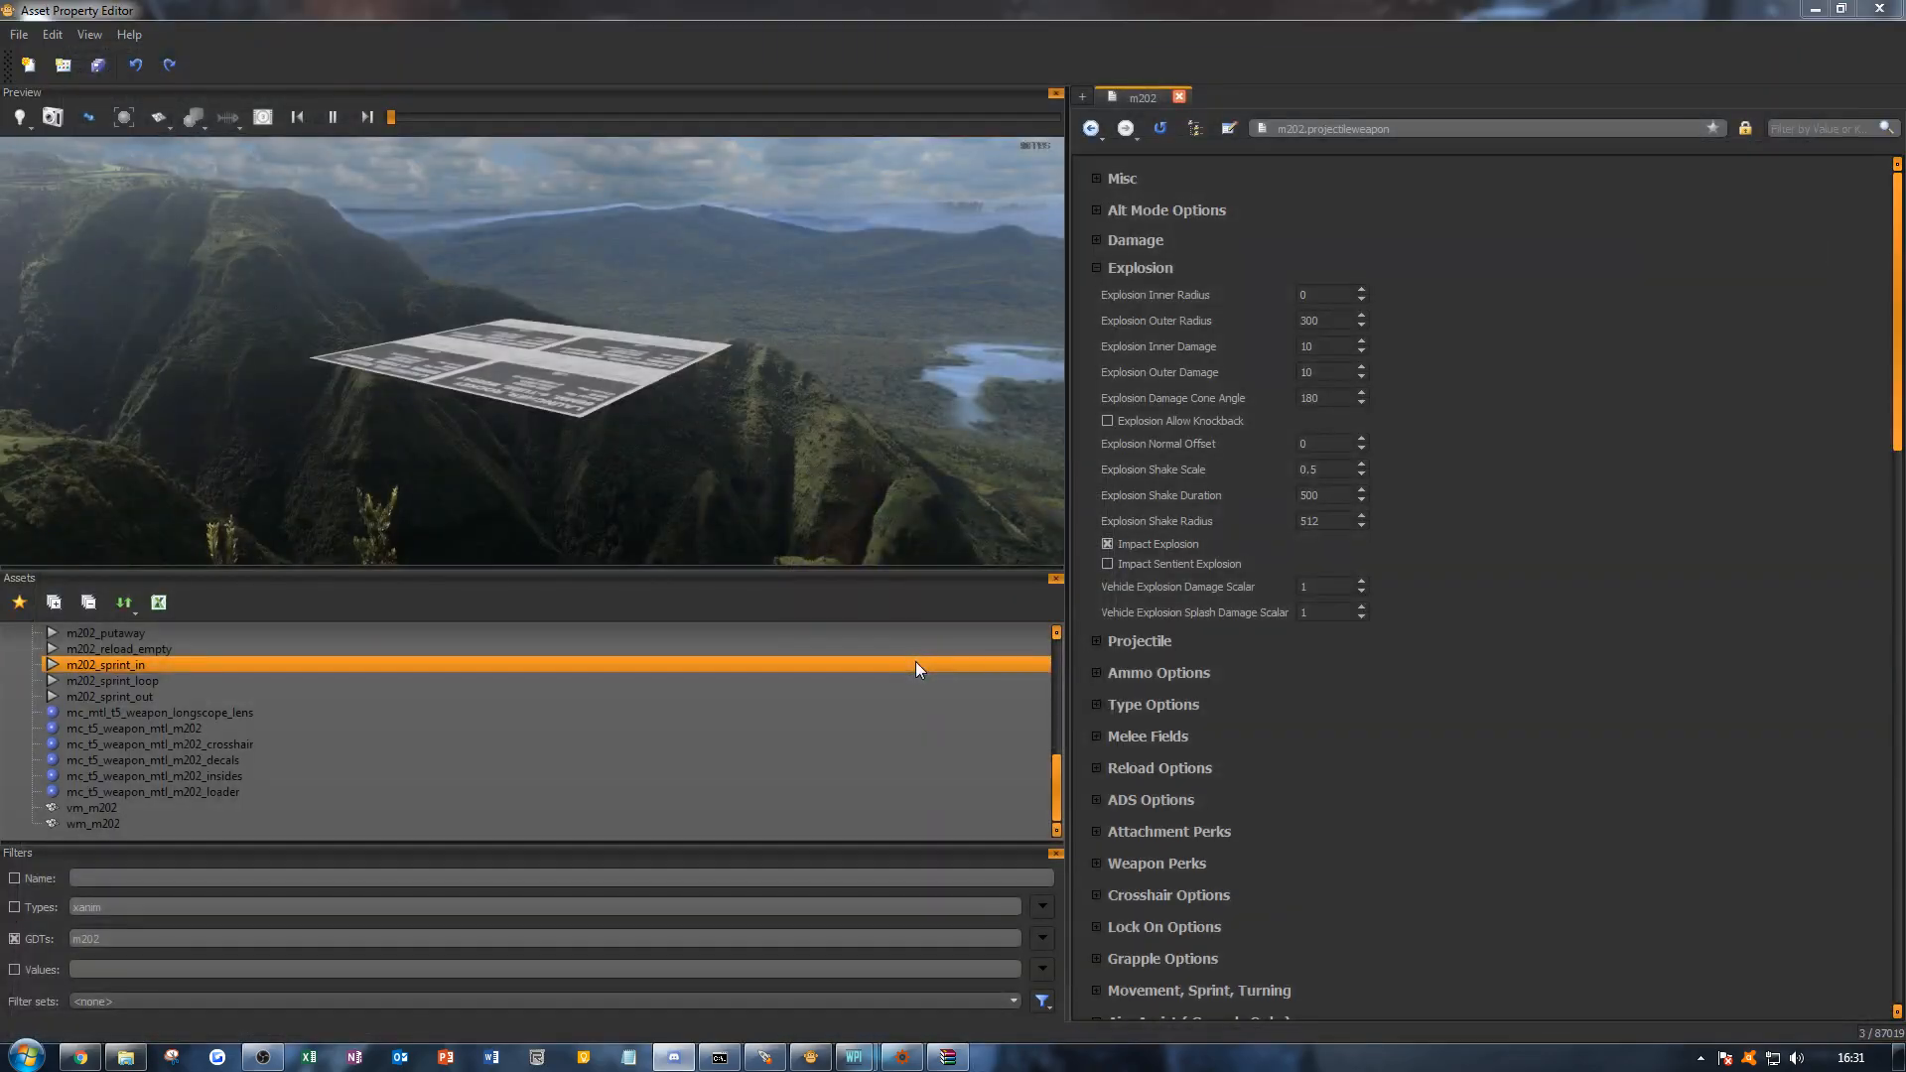
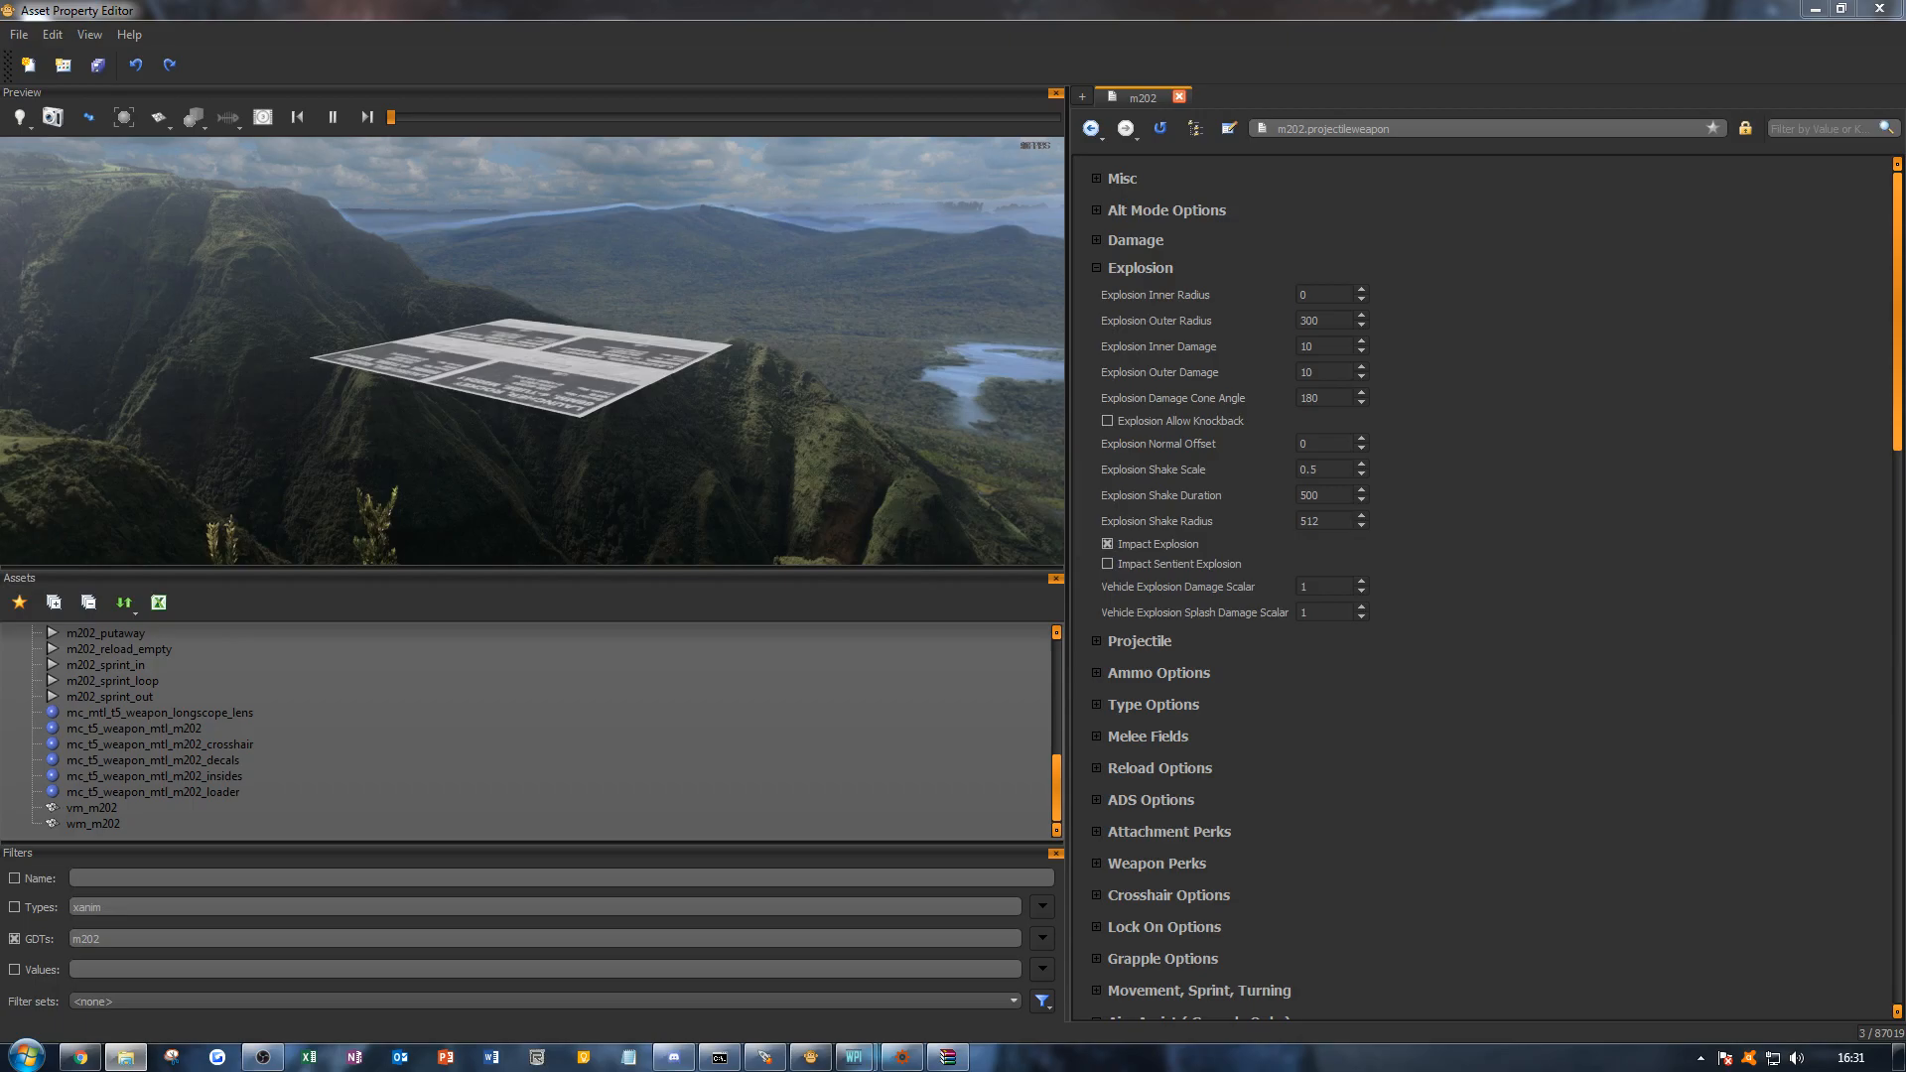
Step: Preview the m202_insides_spec_rough image up close, and close the viewer
{"action": "double_click", "coordinate": [677, 384]}
{"action": "scroll", "coordinate": [1063, 659], "scroll_direction": "up", "scroll_amount": 3}
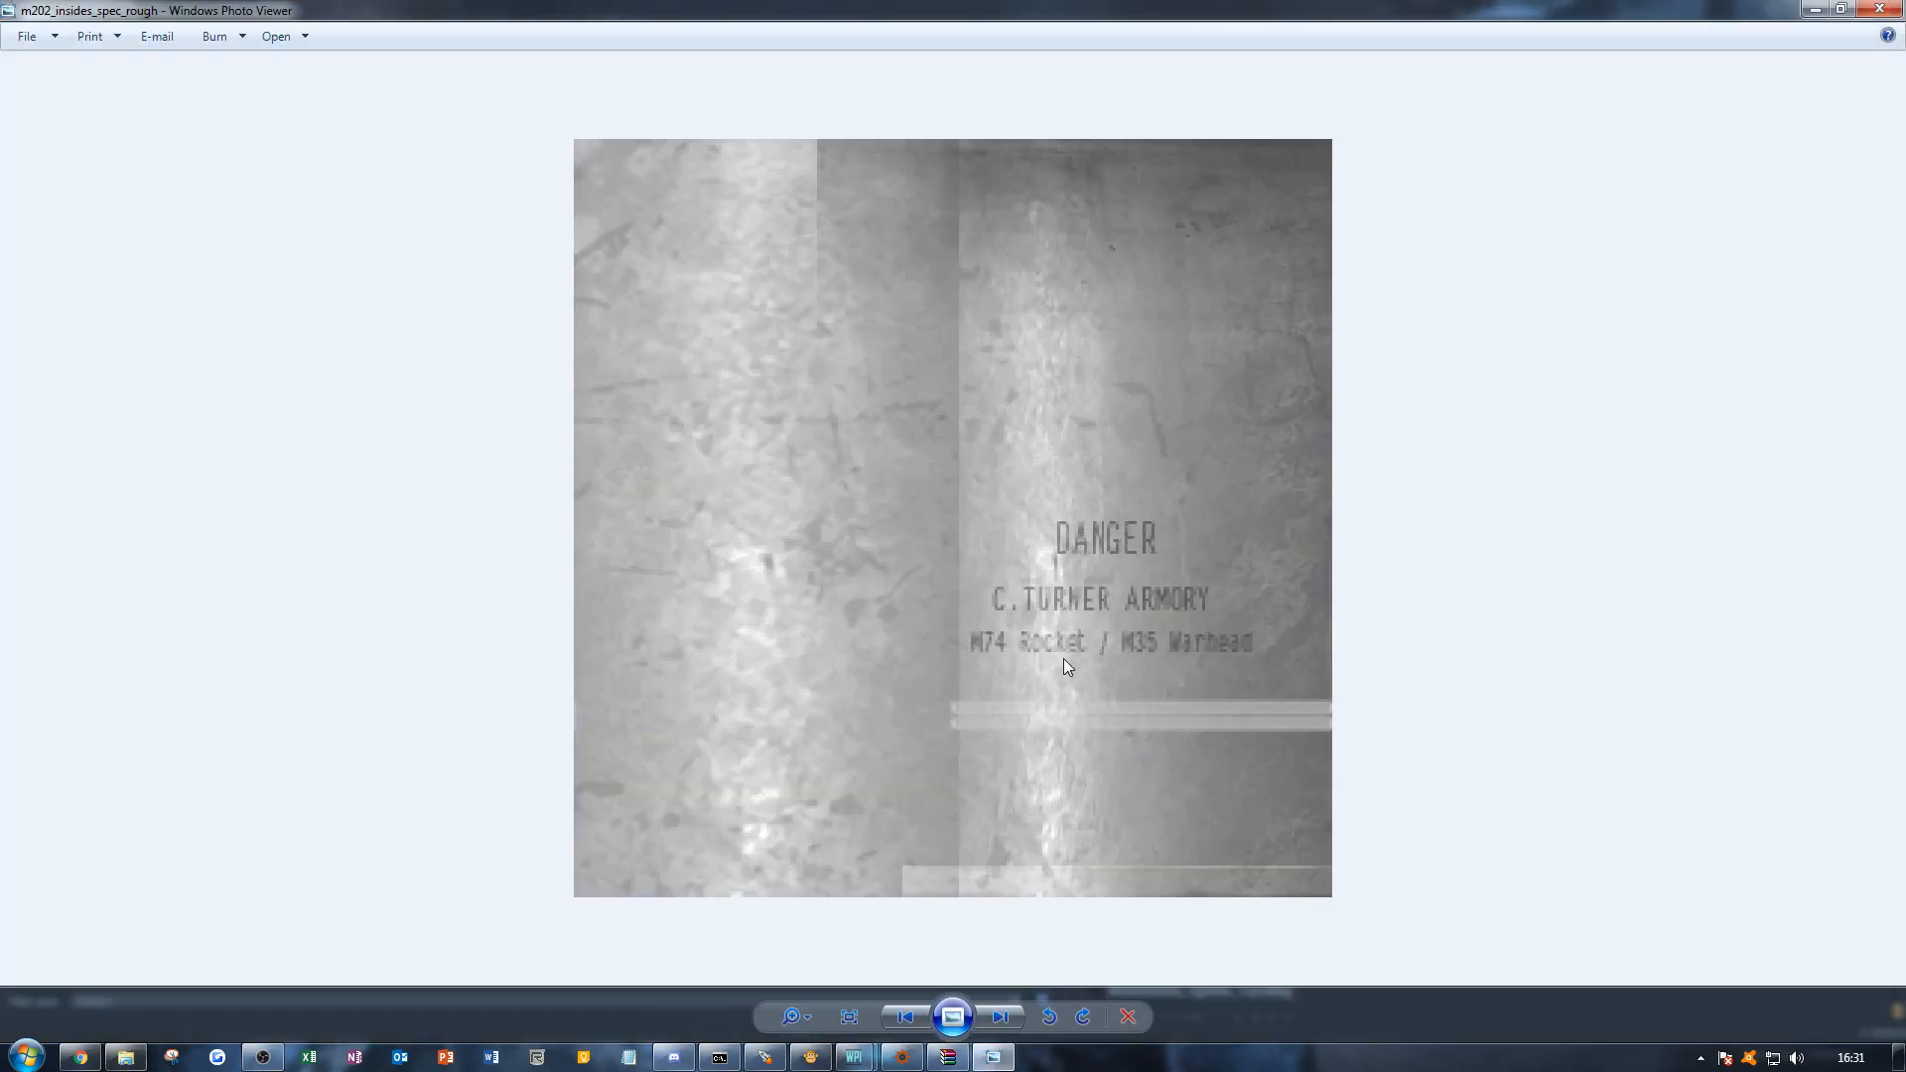
{"action": "scroll", "coordinate": [1147, 649], "scroll_direction": "down", "scroll_amount": 3}
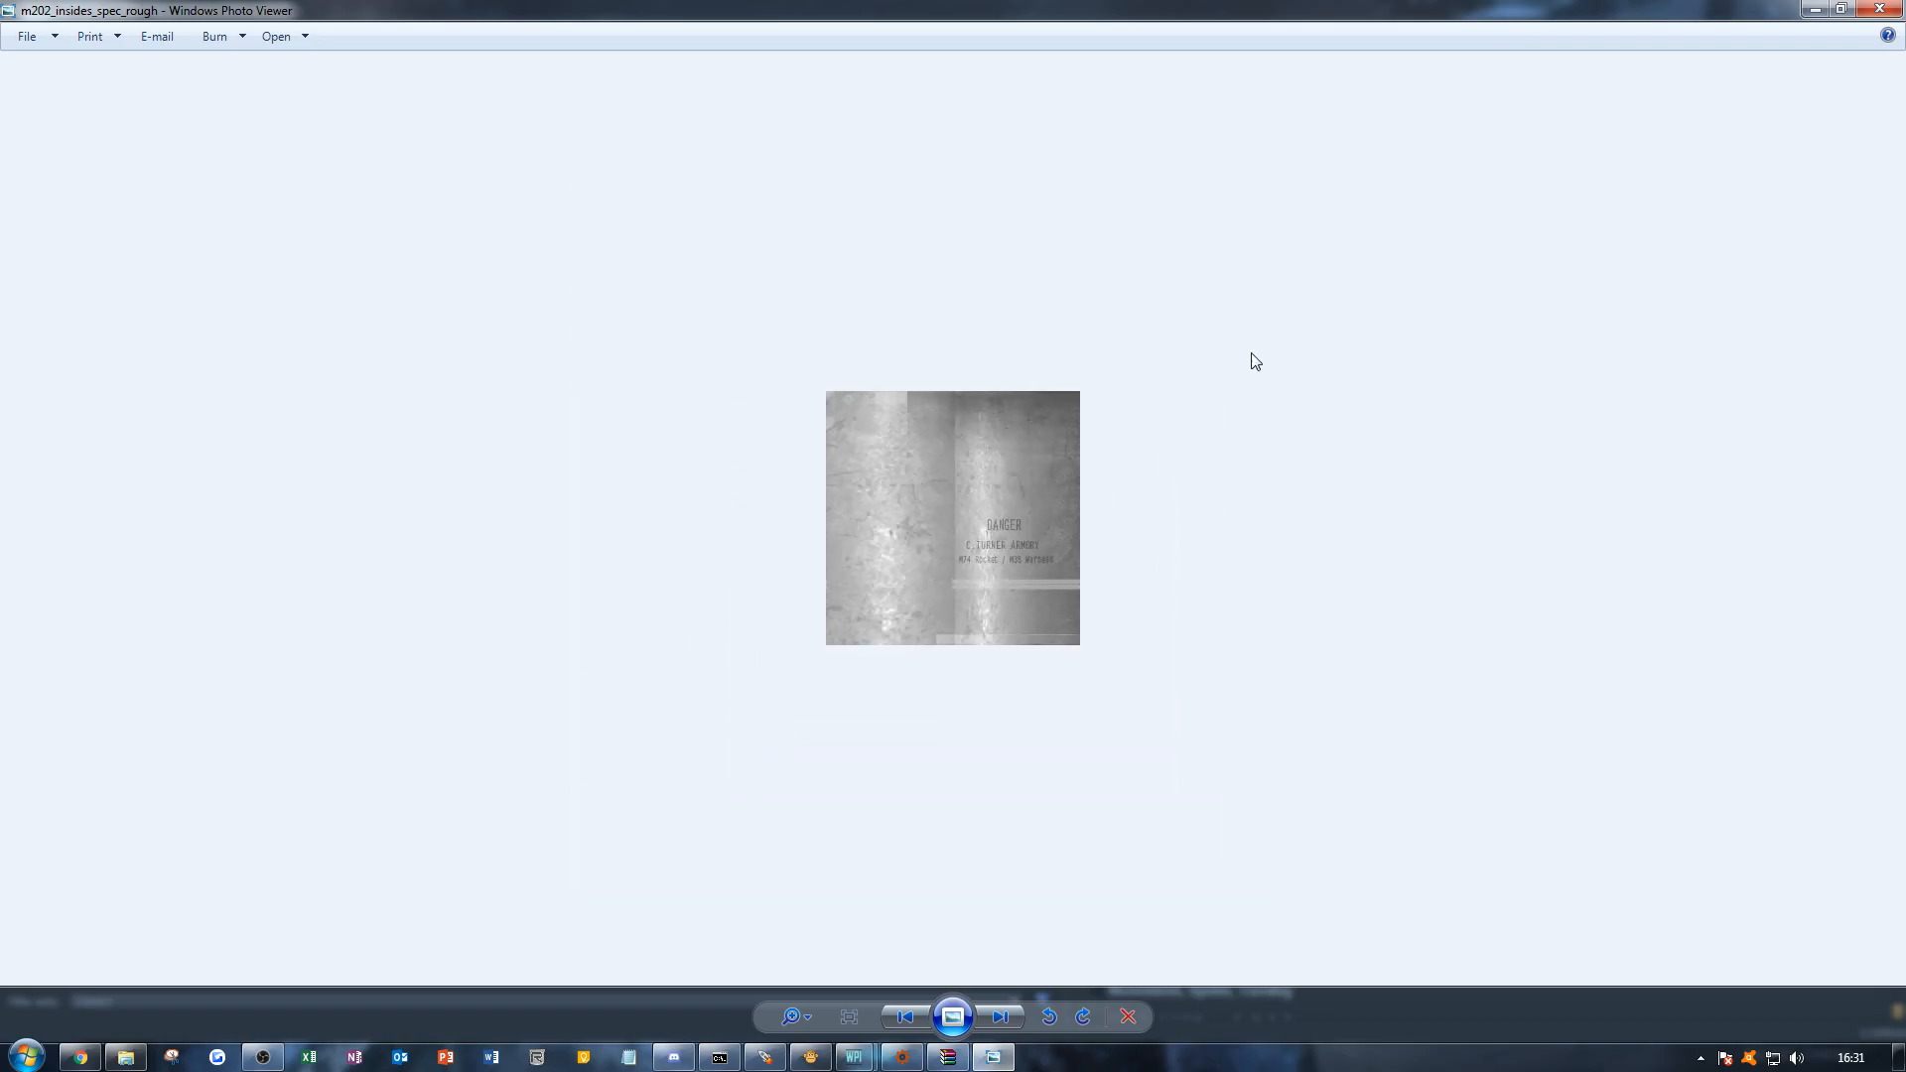
{"action": "key", "text": "alt+F4"}
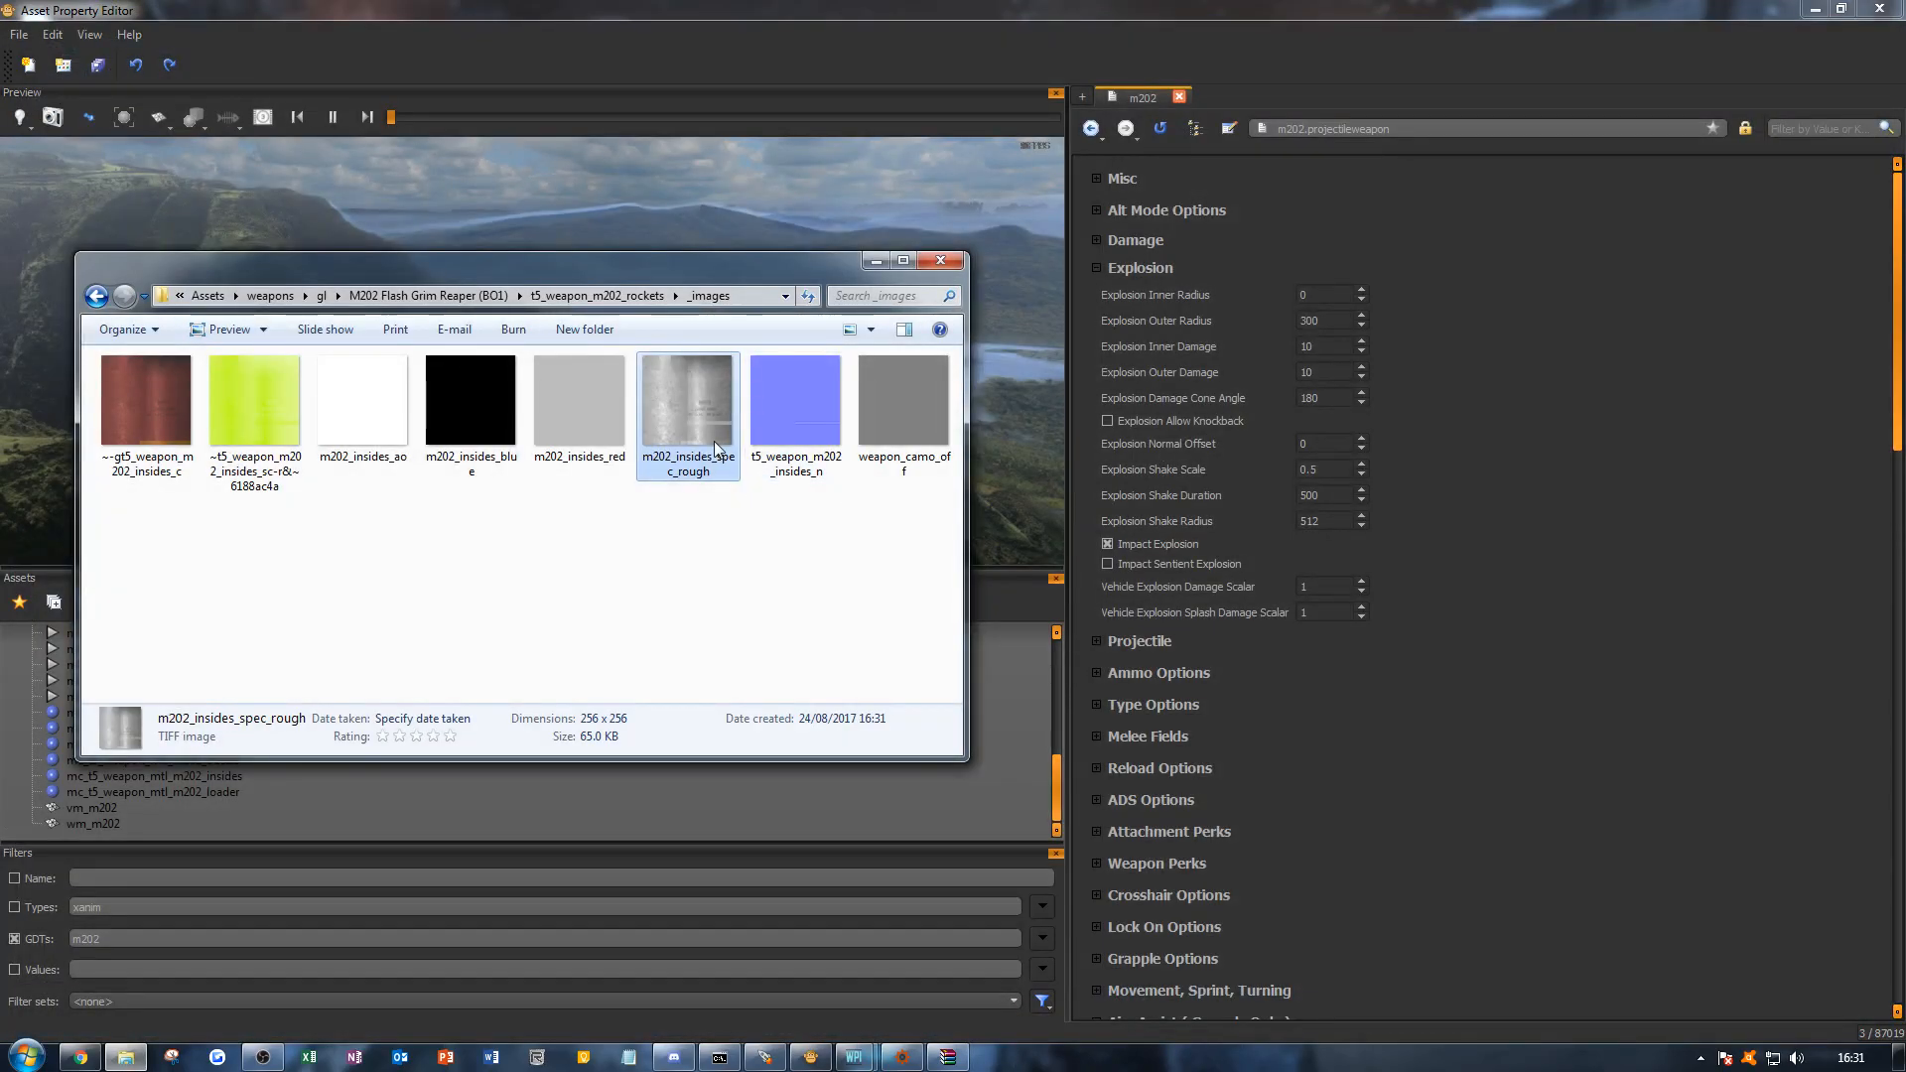
Step: Open m202_insides_spec_rough in paint.net and invert its colors
{"action": "right_click", "coordinate": [713, 440]}
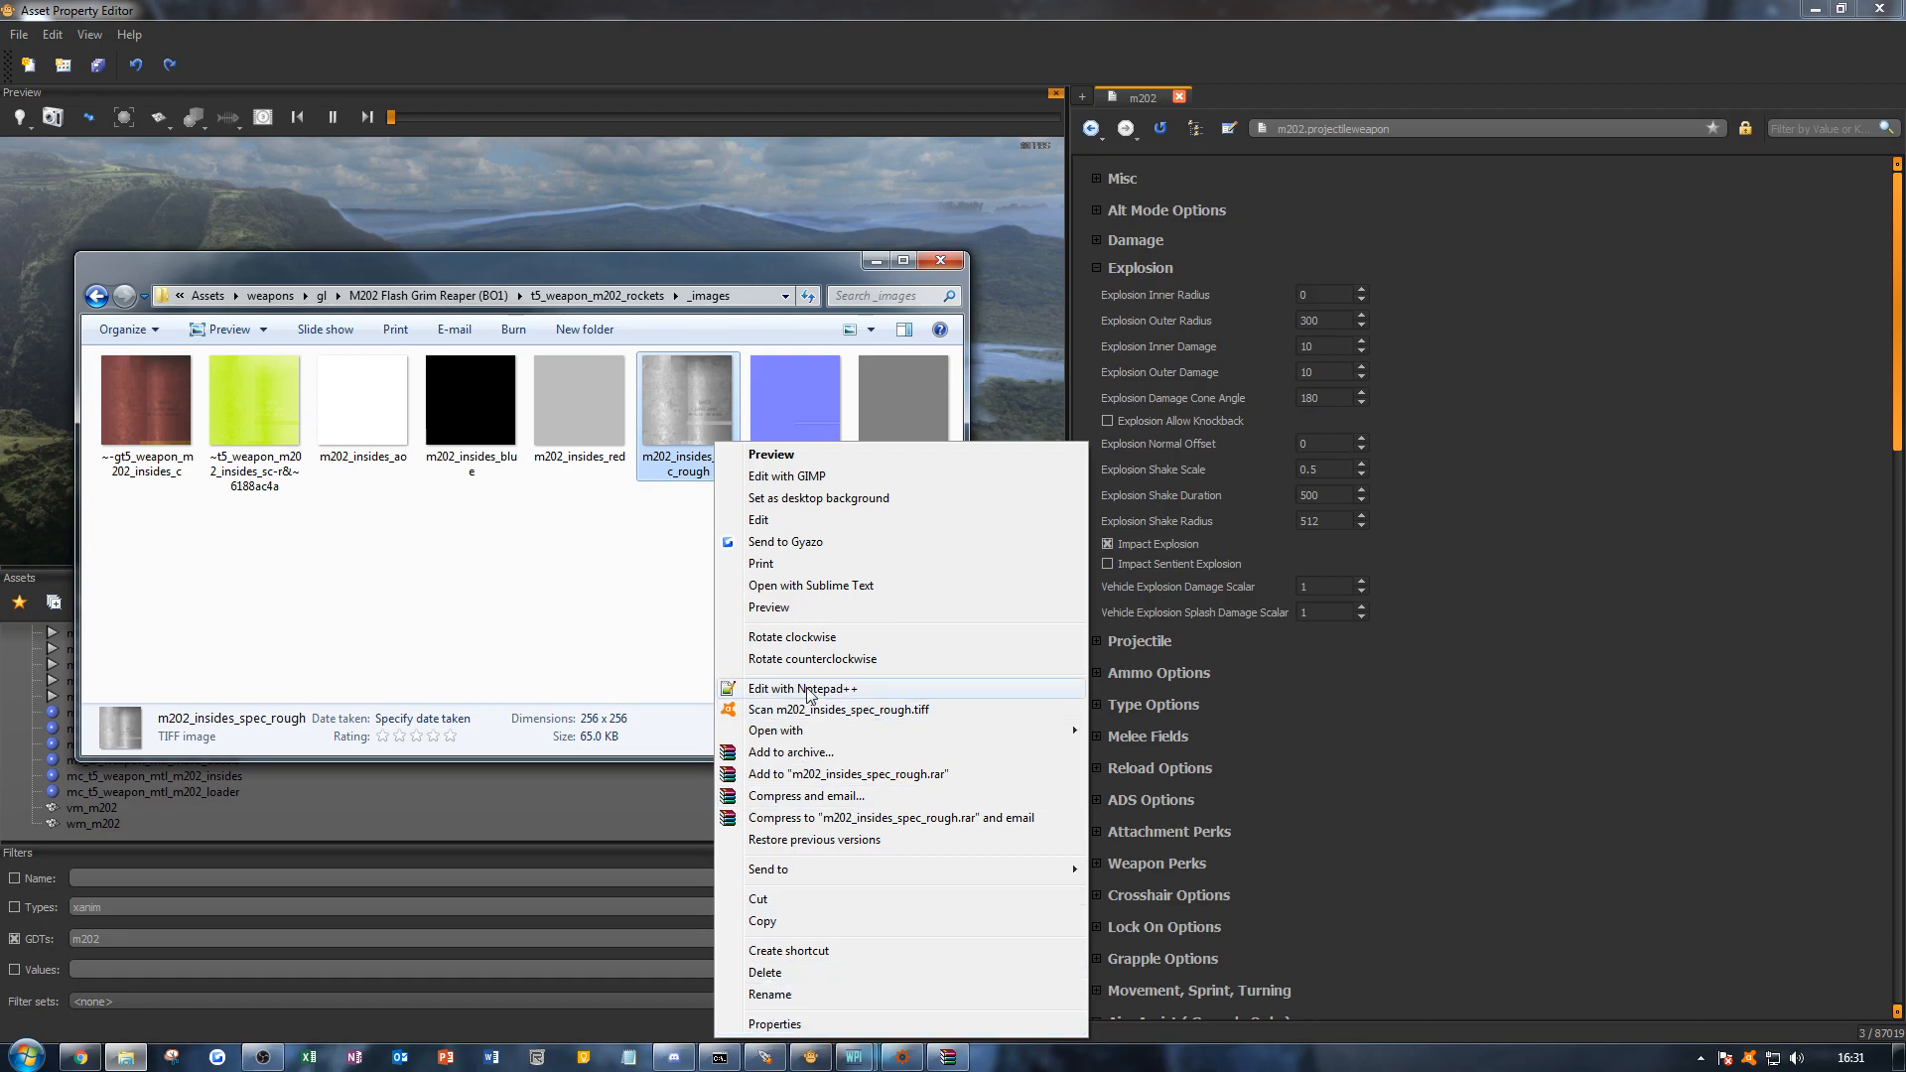
{"action": "mouse_move", "coordinate": [853, 730]}
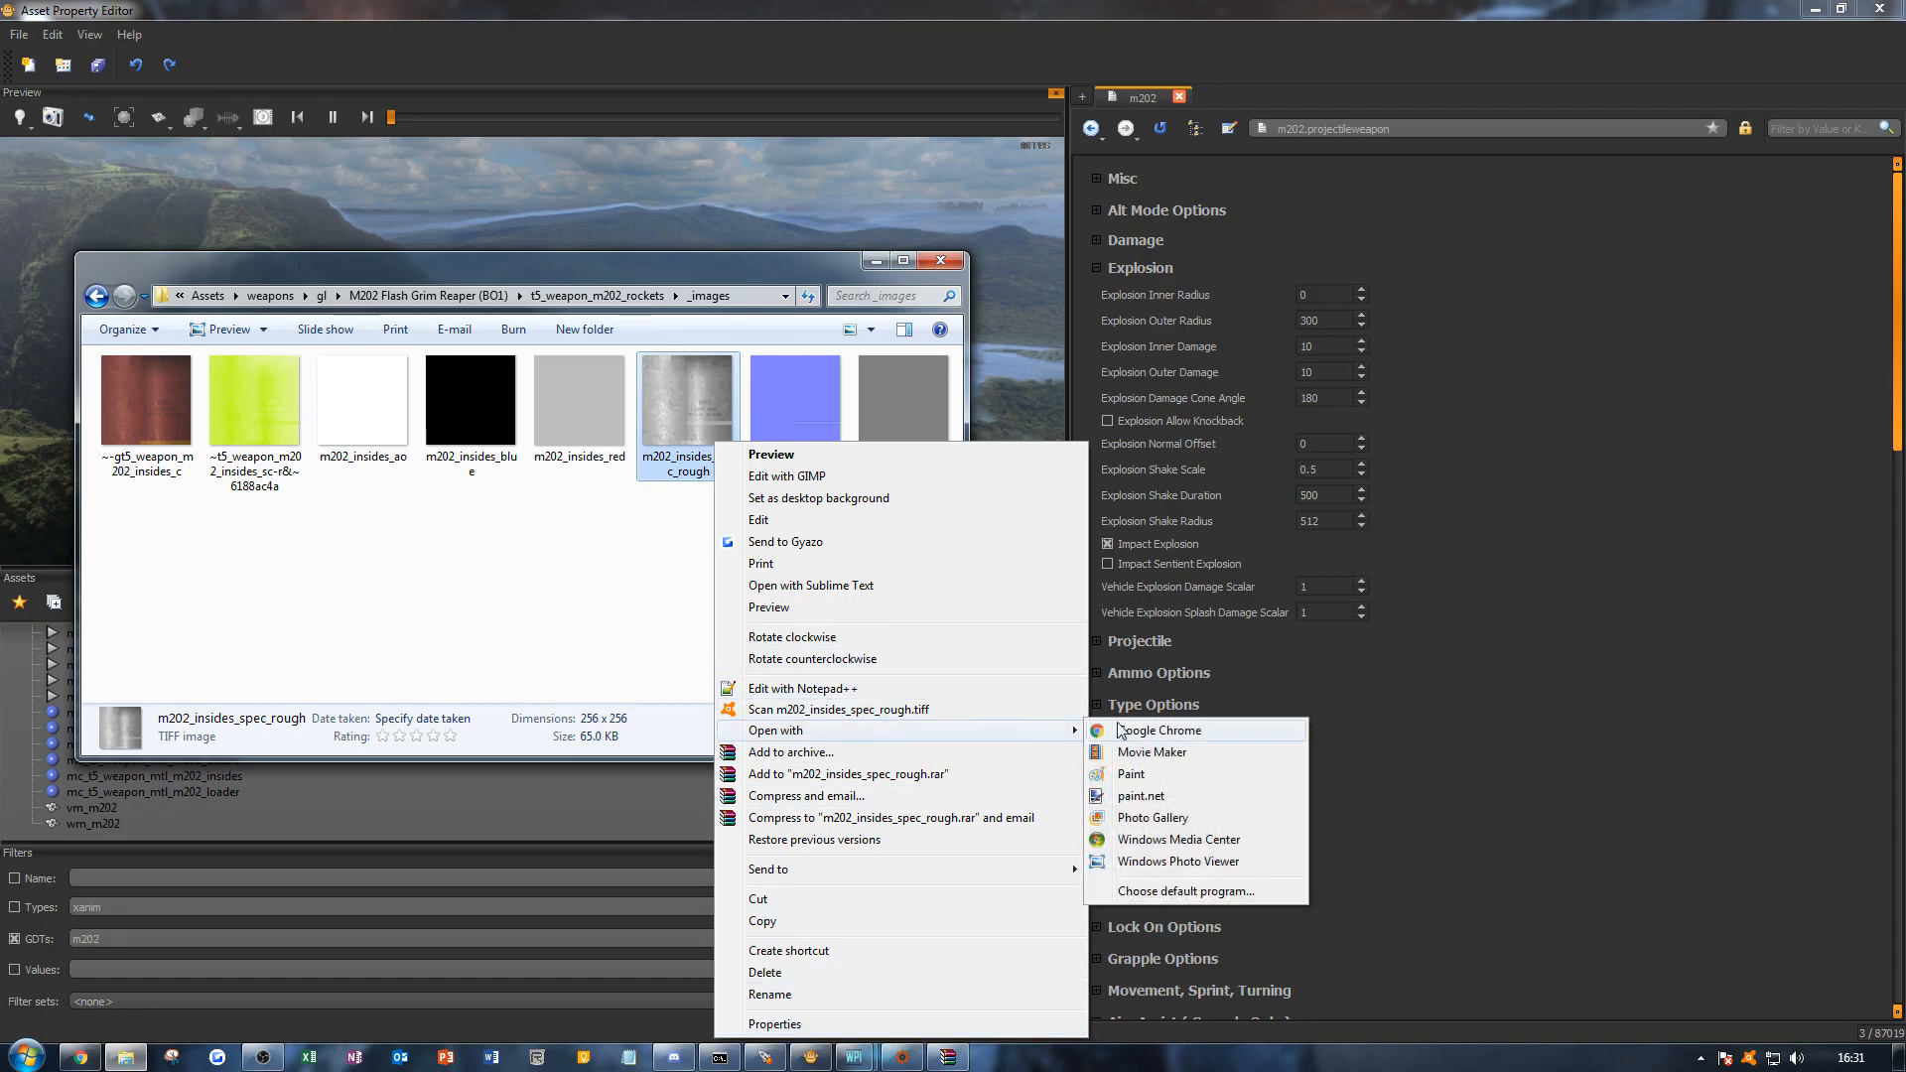
{"action": "left_click", "coordinate": [1136, 796]}
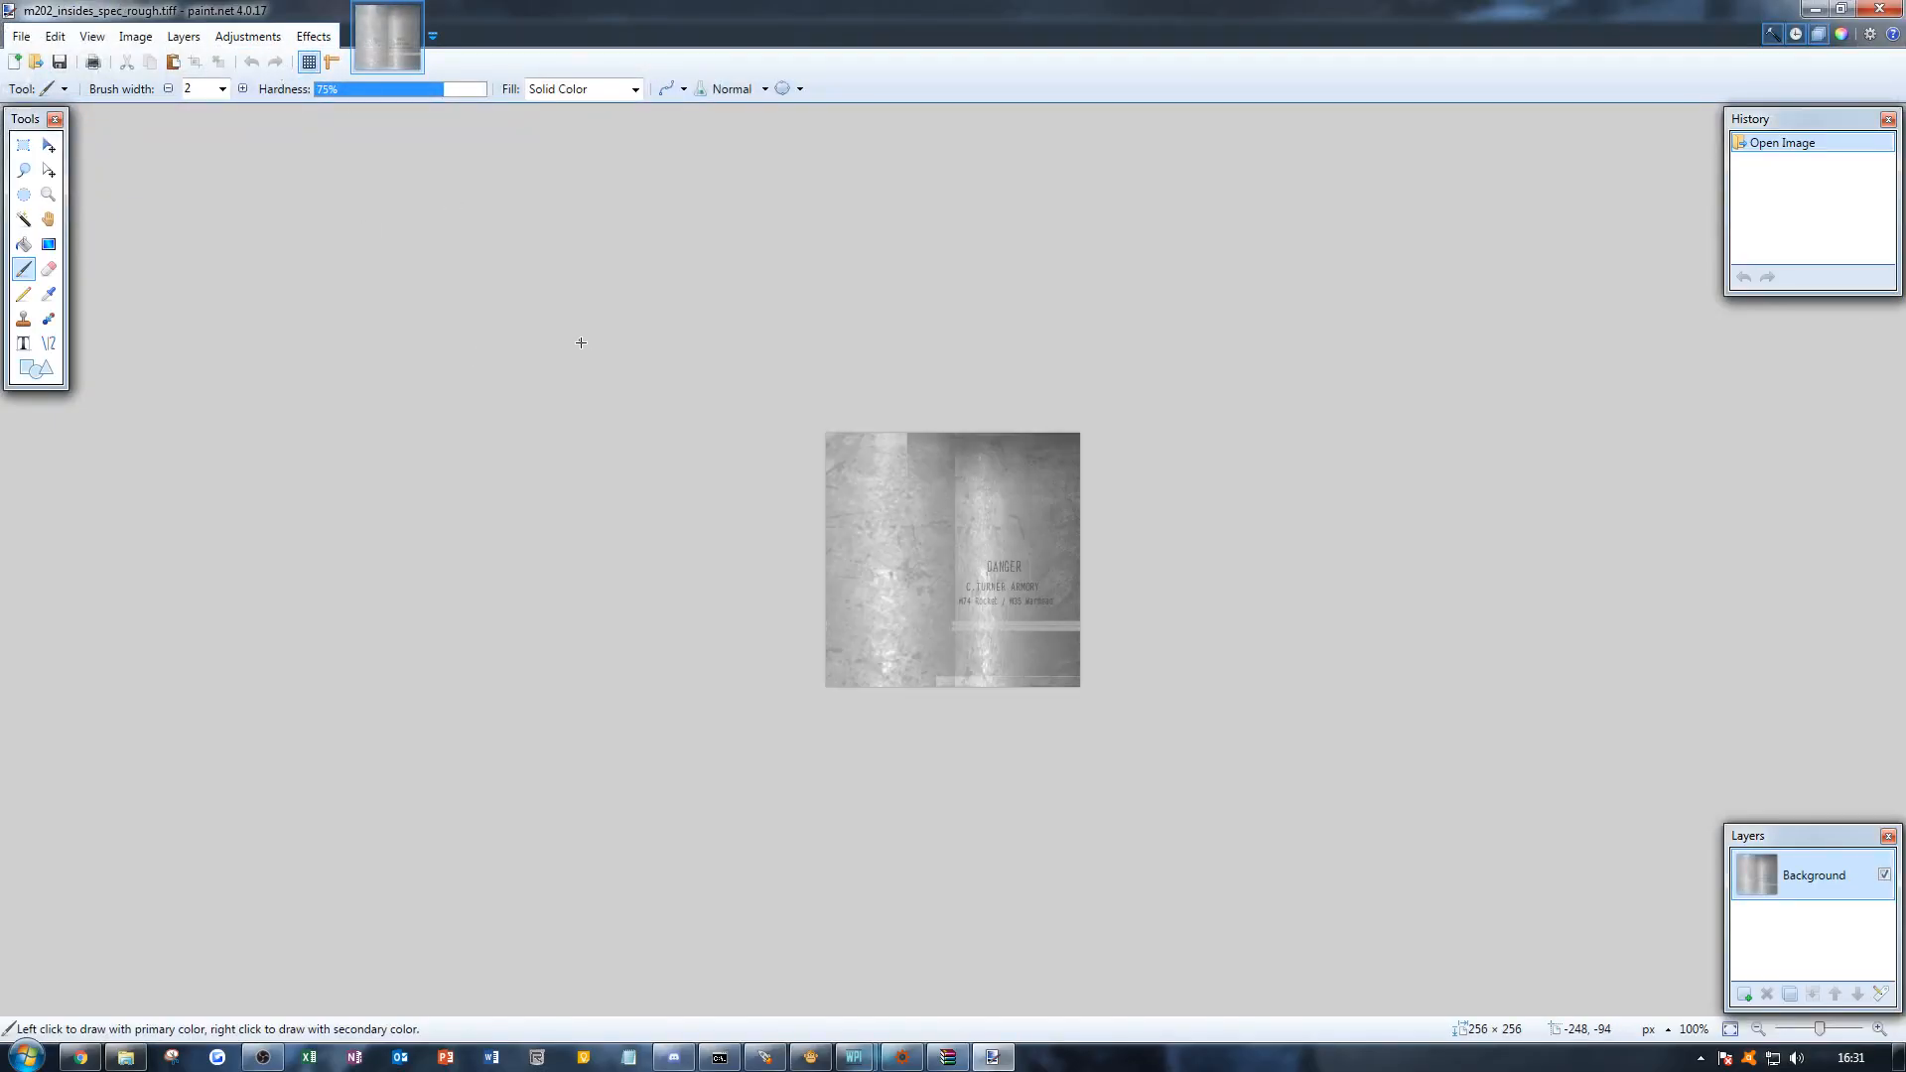
{"action": "key", "text": "ctrl+shift+i"}
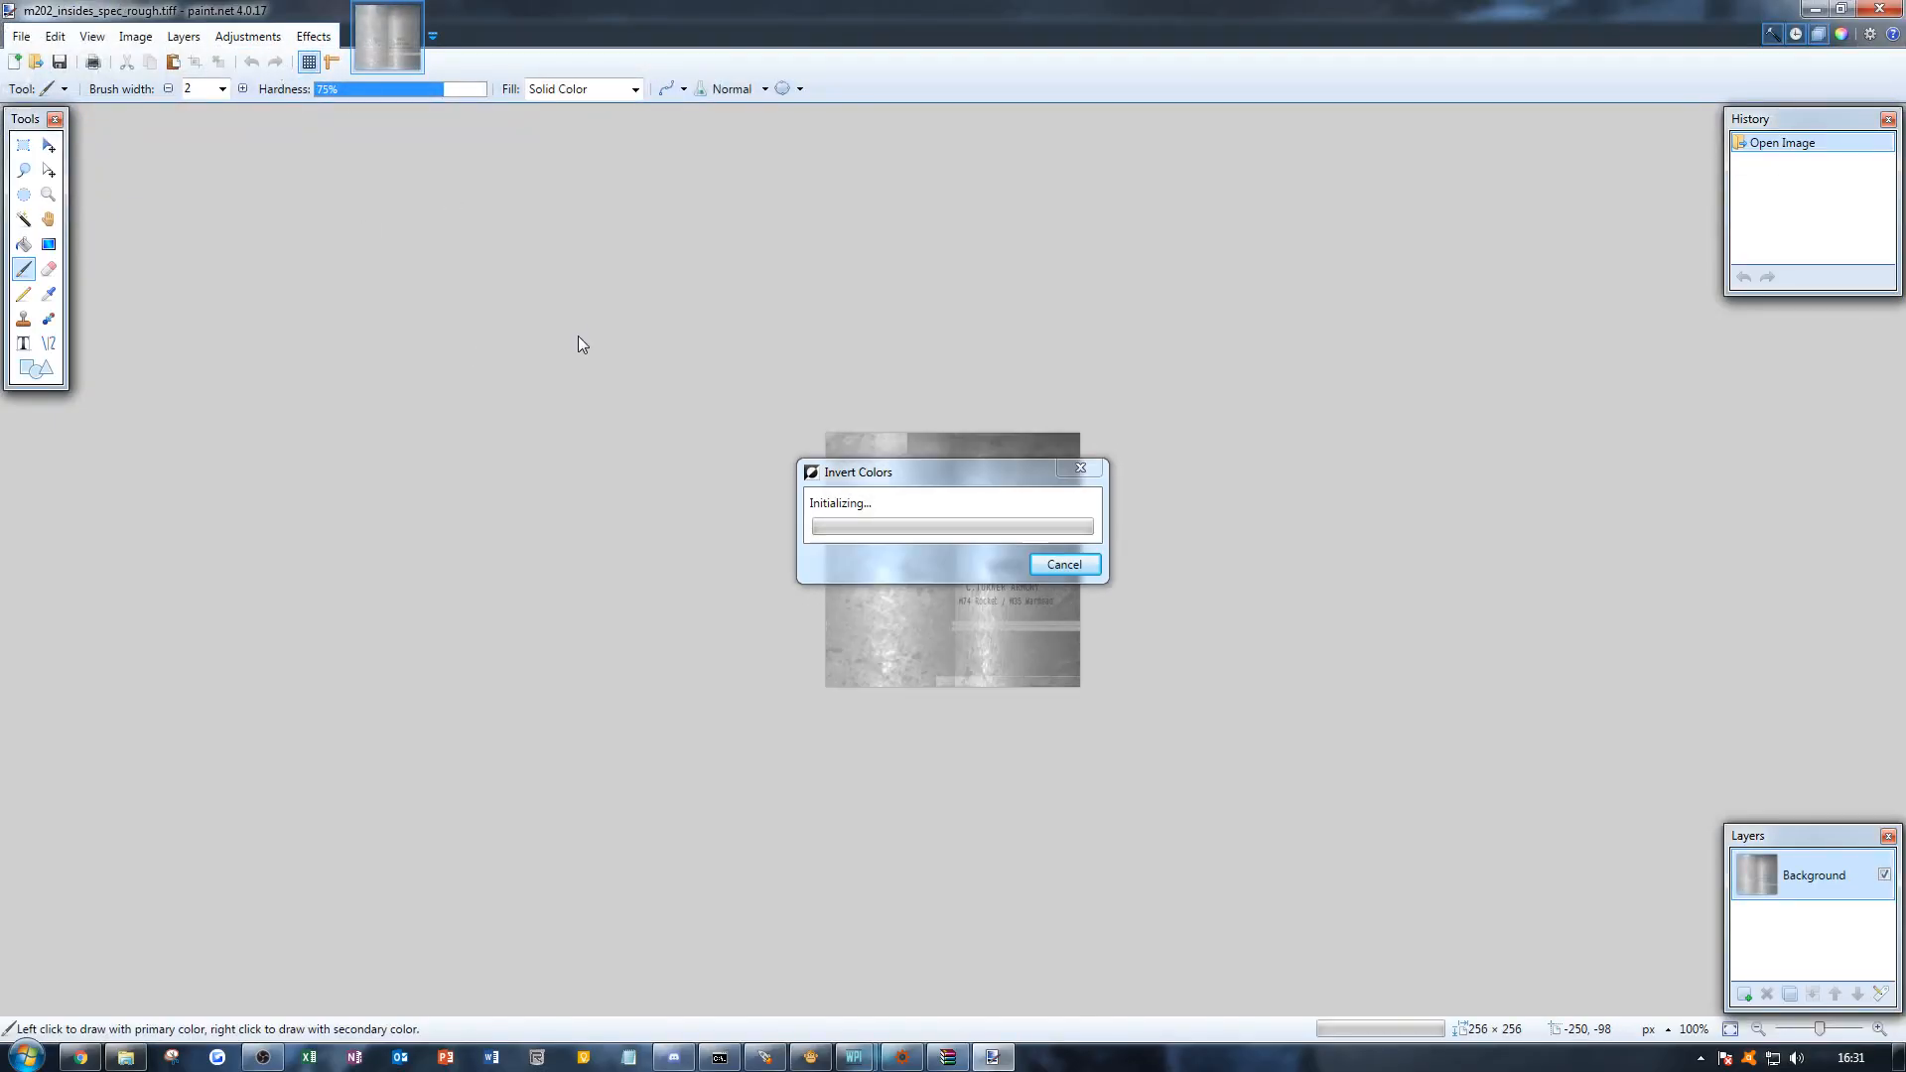
{"action": "left_click", "coordinate": [314, 35]}
{"action": "left_click", "coordinate": [313, 36]}
Step: Save the inverted image as a separate file named m202_insides_g and close paint.net
{"action": "left_click", "coordinate": [26, 36]}
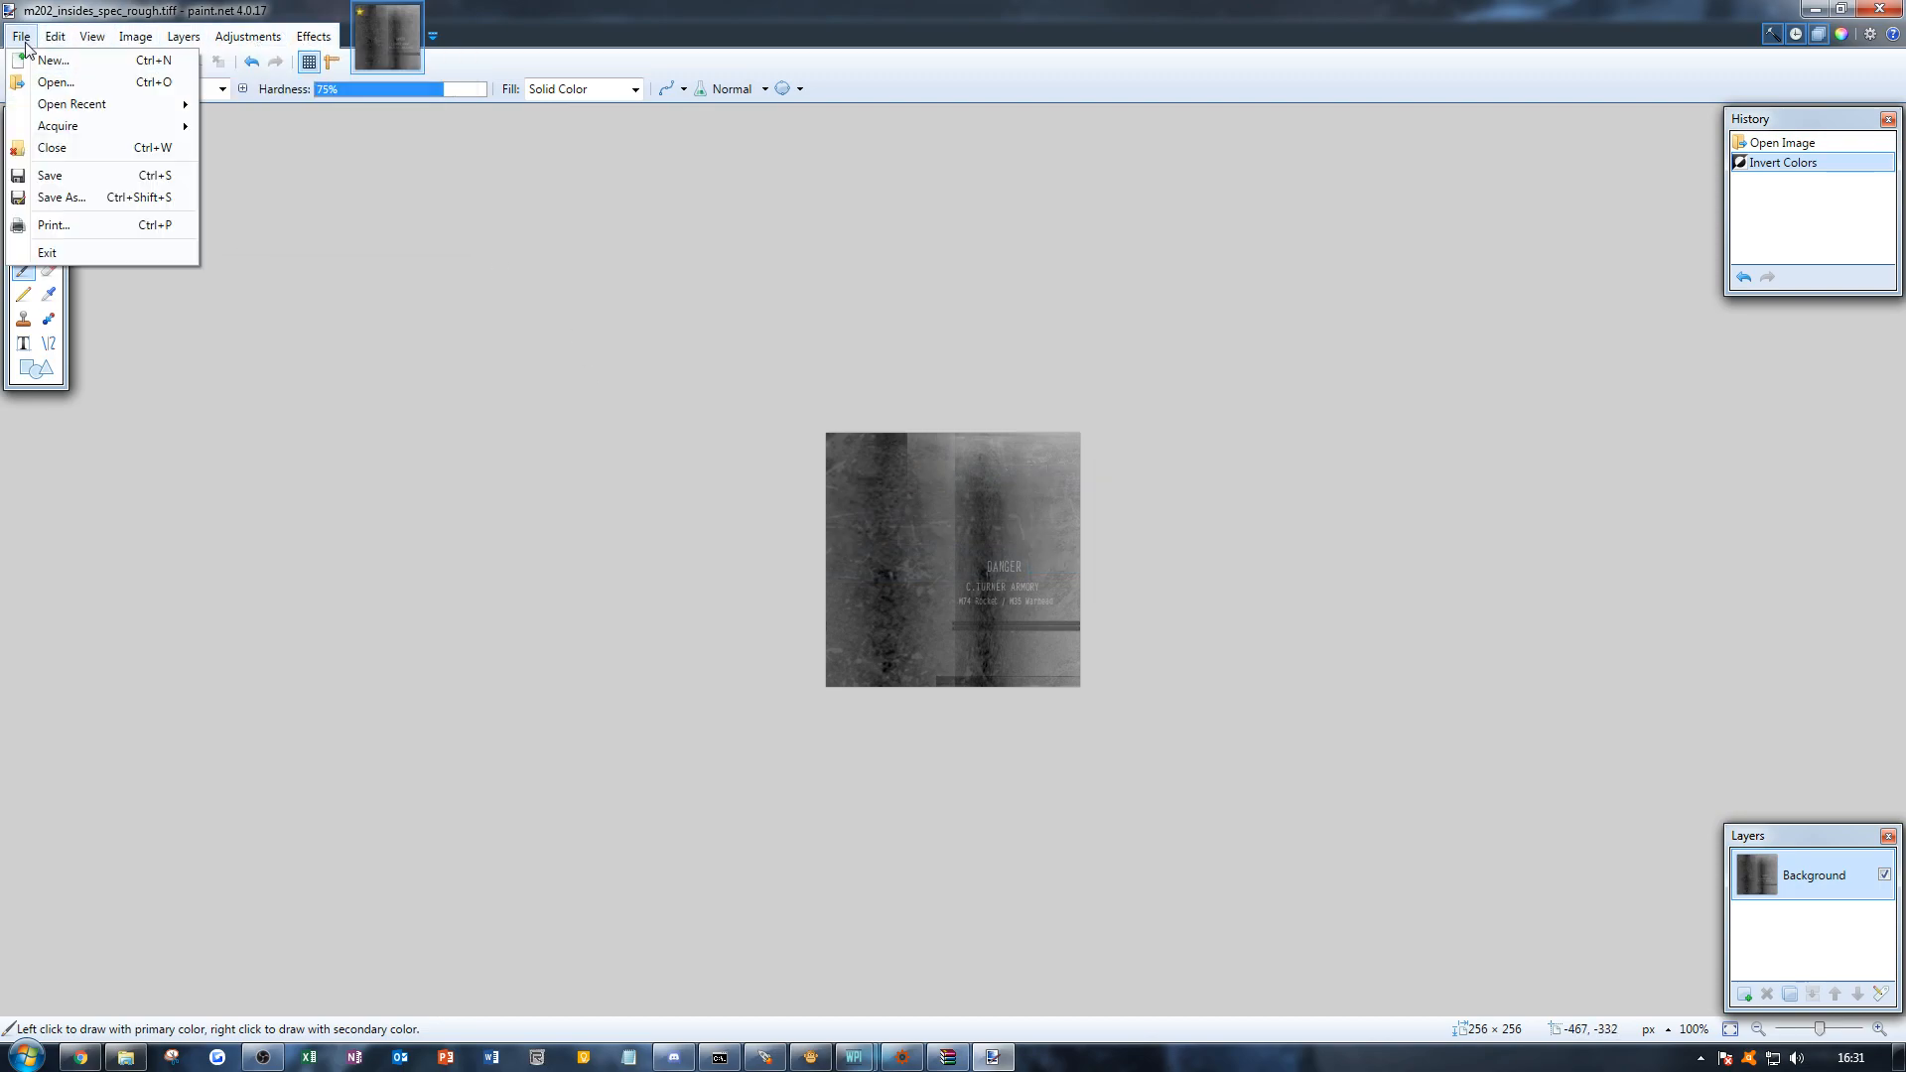
{"action": "left_click", "coordinate": [84, 198]}
{"action": "left_click", "coordinate": [883, 700]}
{"action": "left_click_drag", "start_coordinate": [884, 699], "coordinate": [691, 701]}
{"action": "type", "text": "g"}
{"action": "left_click", "coordinate": [1249, 771]}
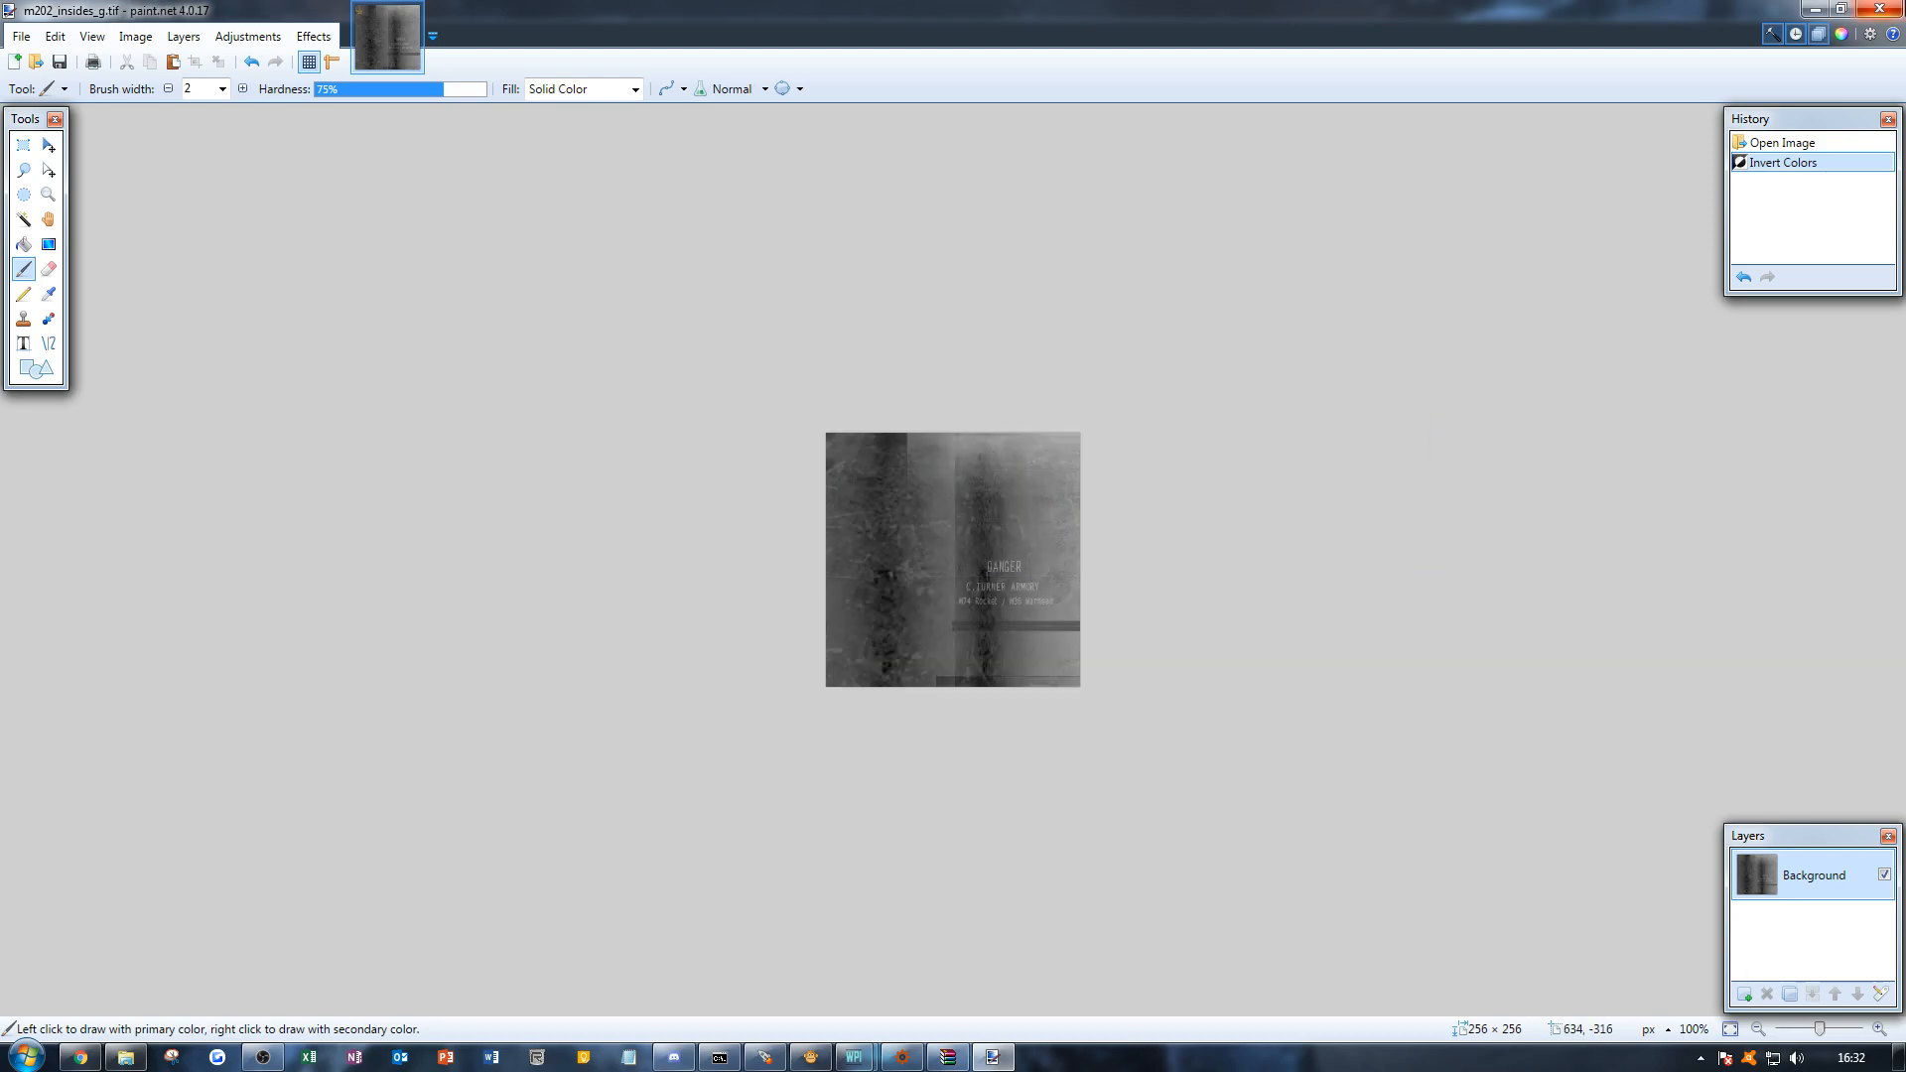
{"action": "left_click", "coordinate": [1879, 9]}
Step: Browse from the rockets images to the _images folder of t5_weapon_m202_viewmodel in Windows Explorer
{"action": "left_click", "coordinate": [613, 665]}
{"action": "left_click", "coordinate": [617, 297]}
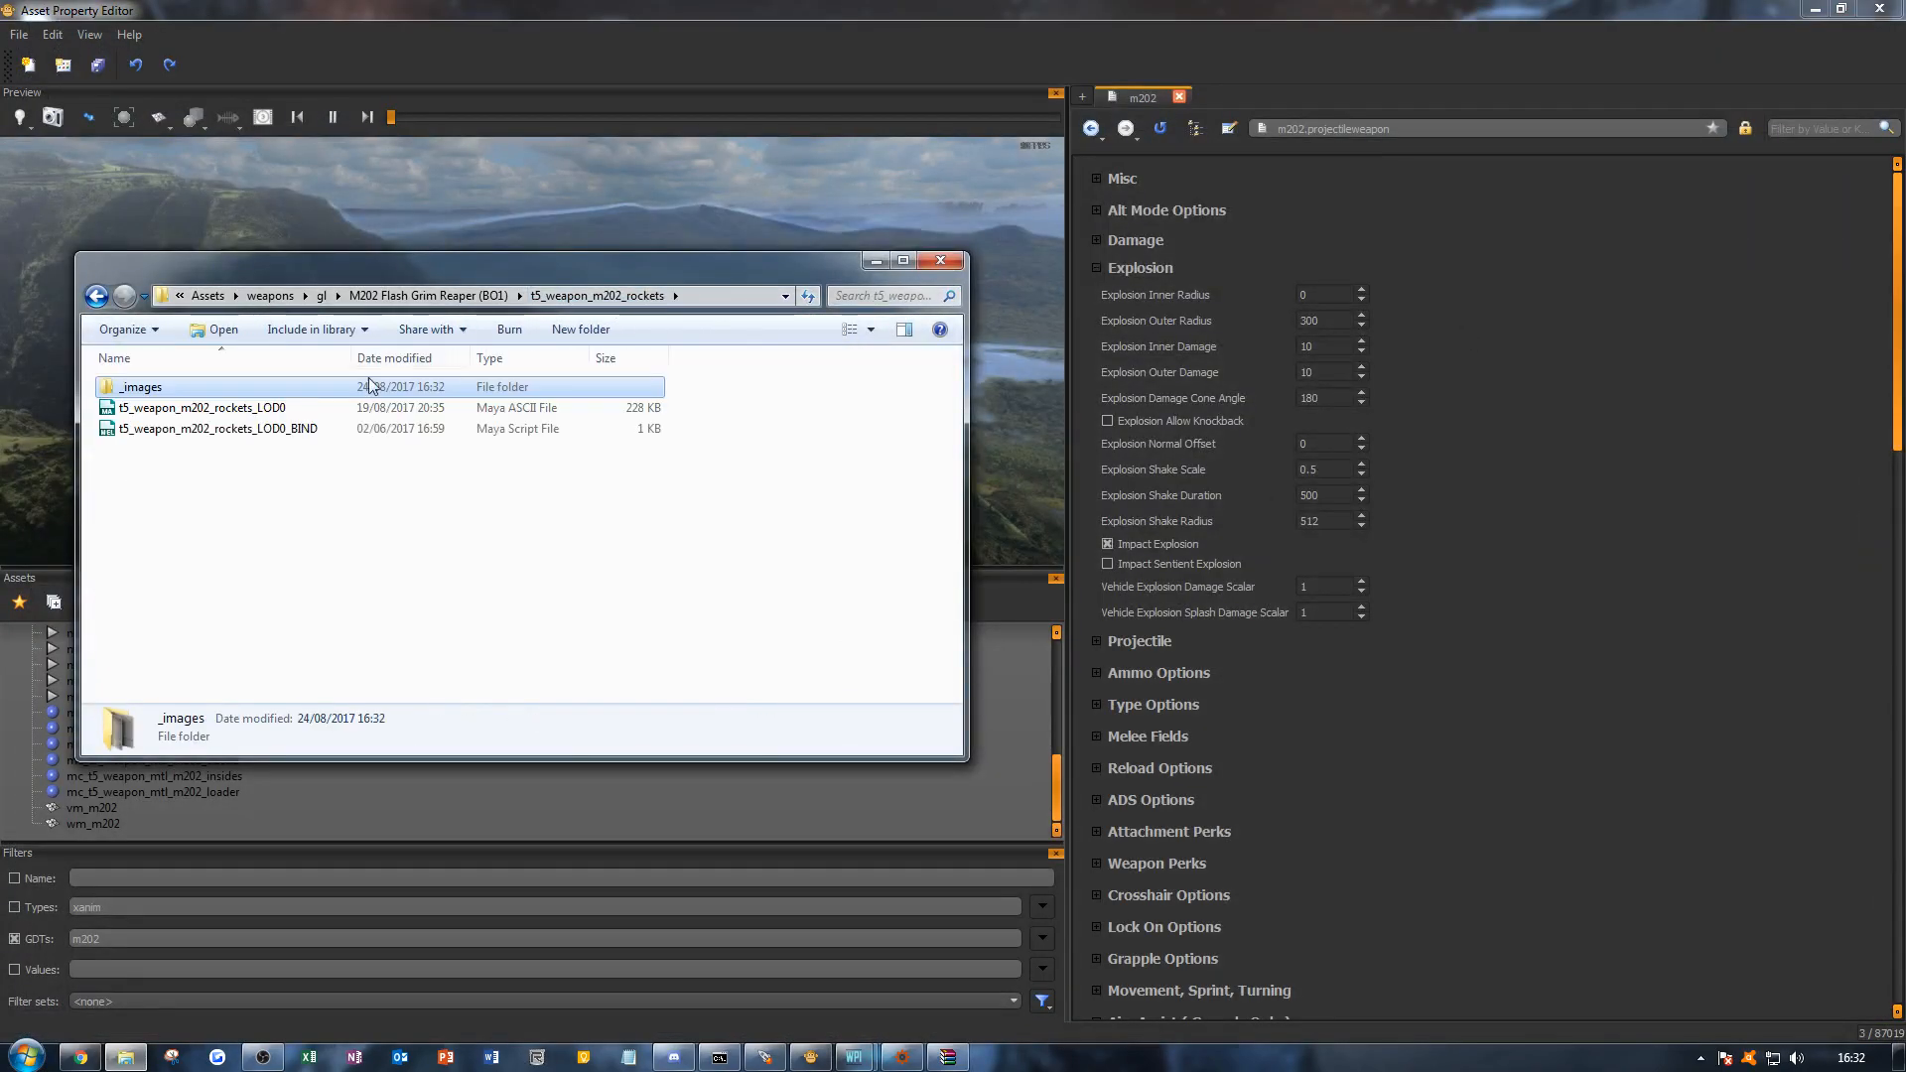
{"action": "left_click", "coordinate": [417, 294]}
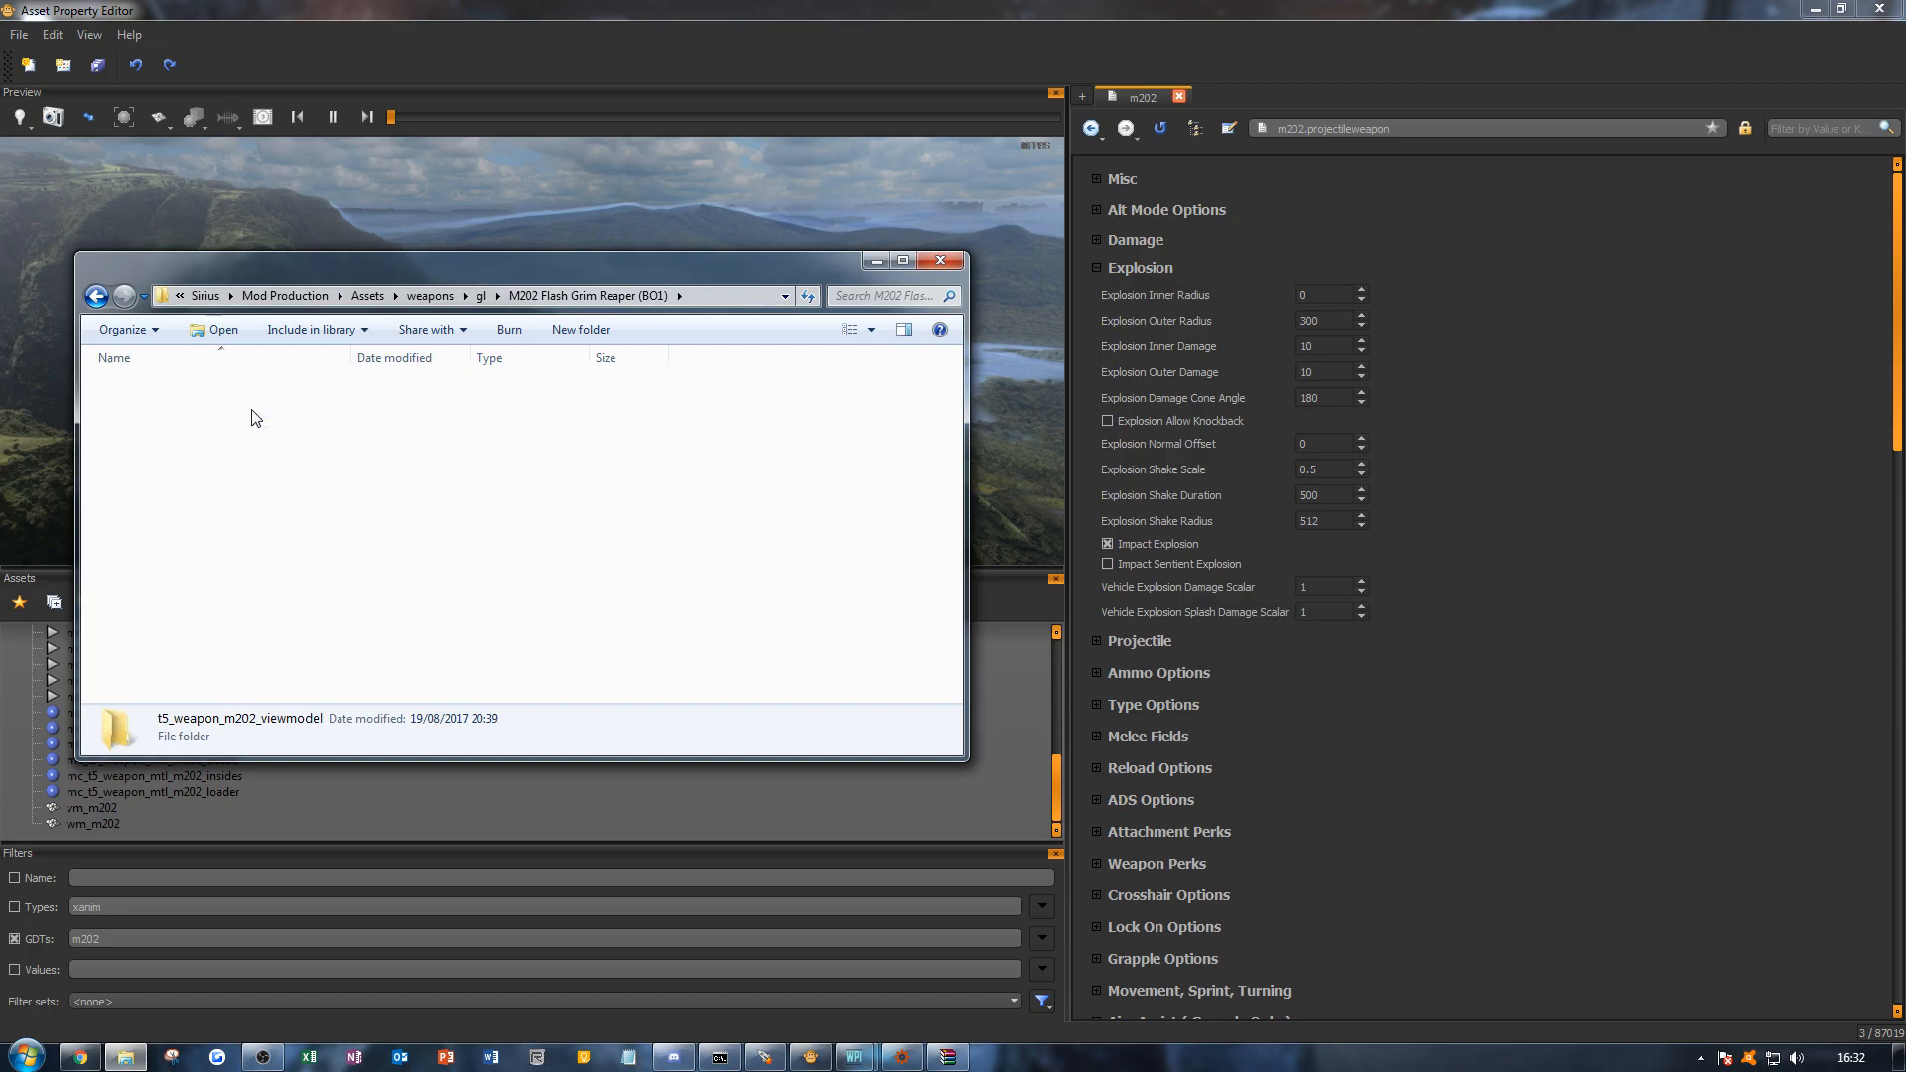
{"action": "double_click", "coordinate": [246, 387]}
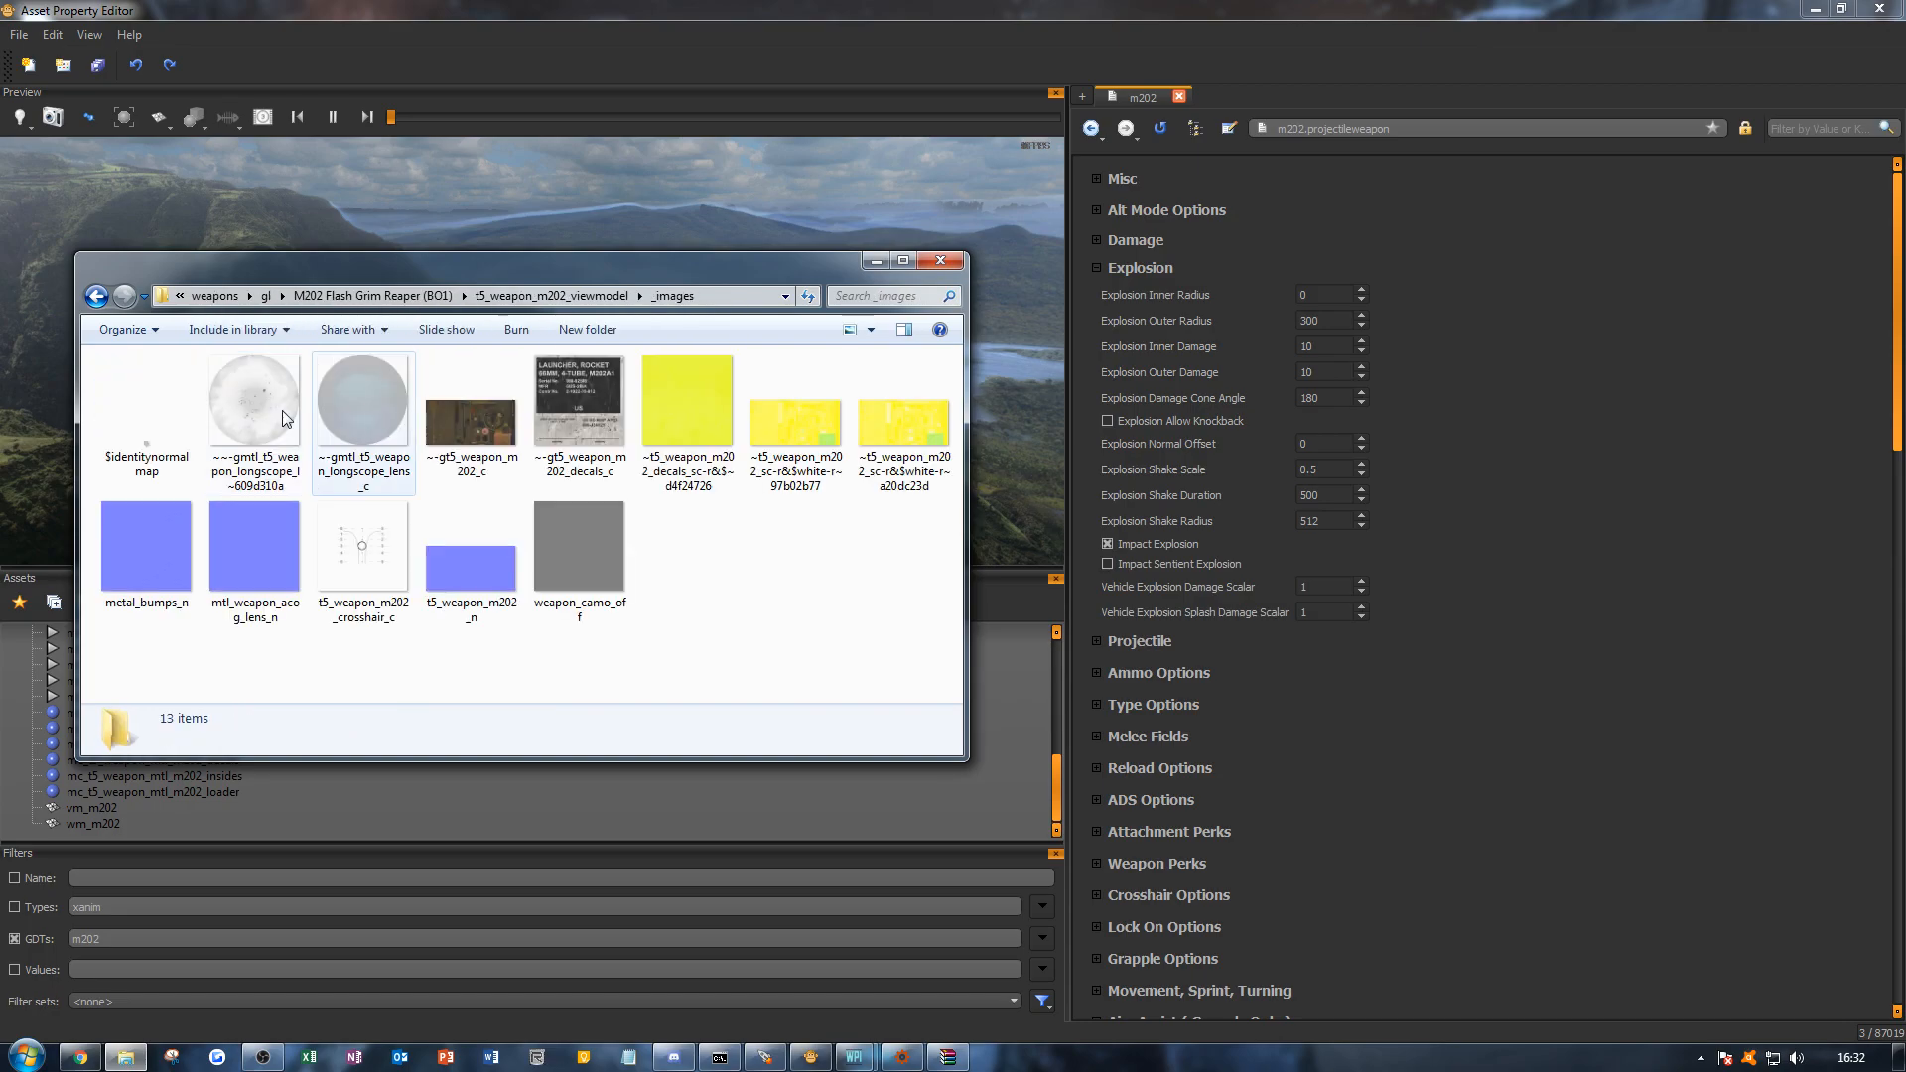
Step: Open the ~t5_weapon_m202_decals_sc texture in paint.net and start extracting its channels to files with the Dark Iris plugin
{"action": "left_click", "coordinate": [725, 401]}
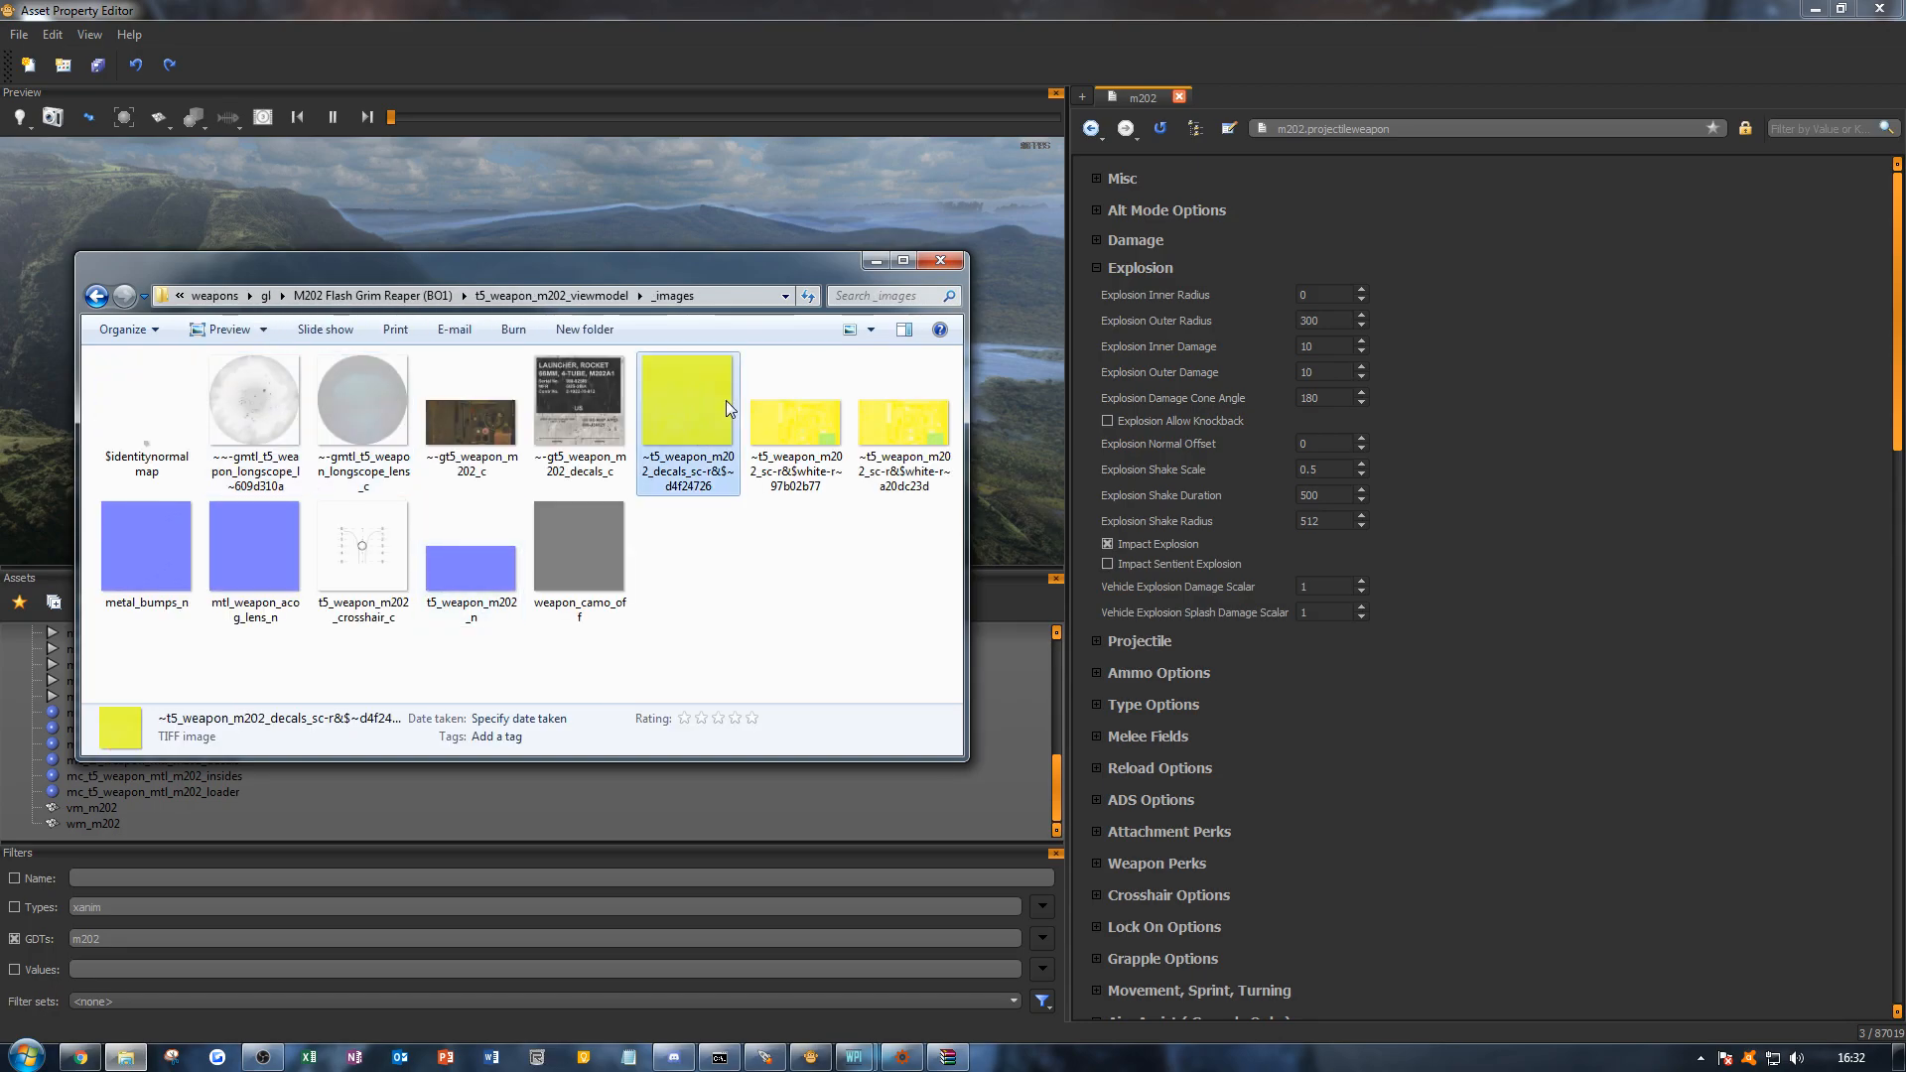
{"action": "right_click", "coordinate": [717, 403]}
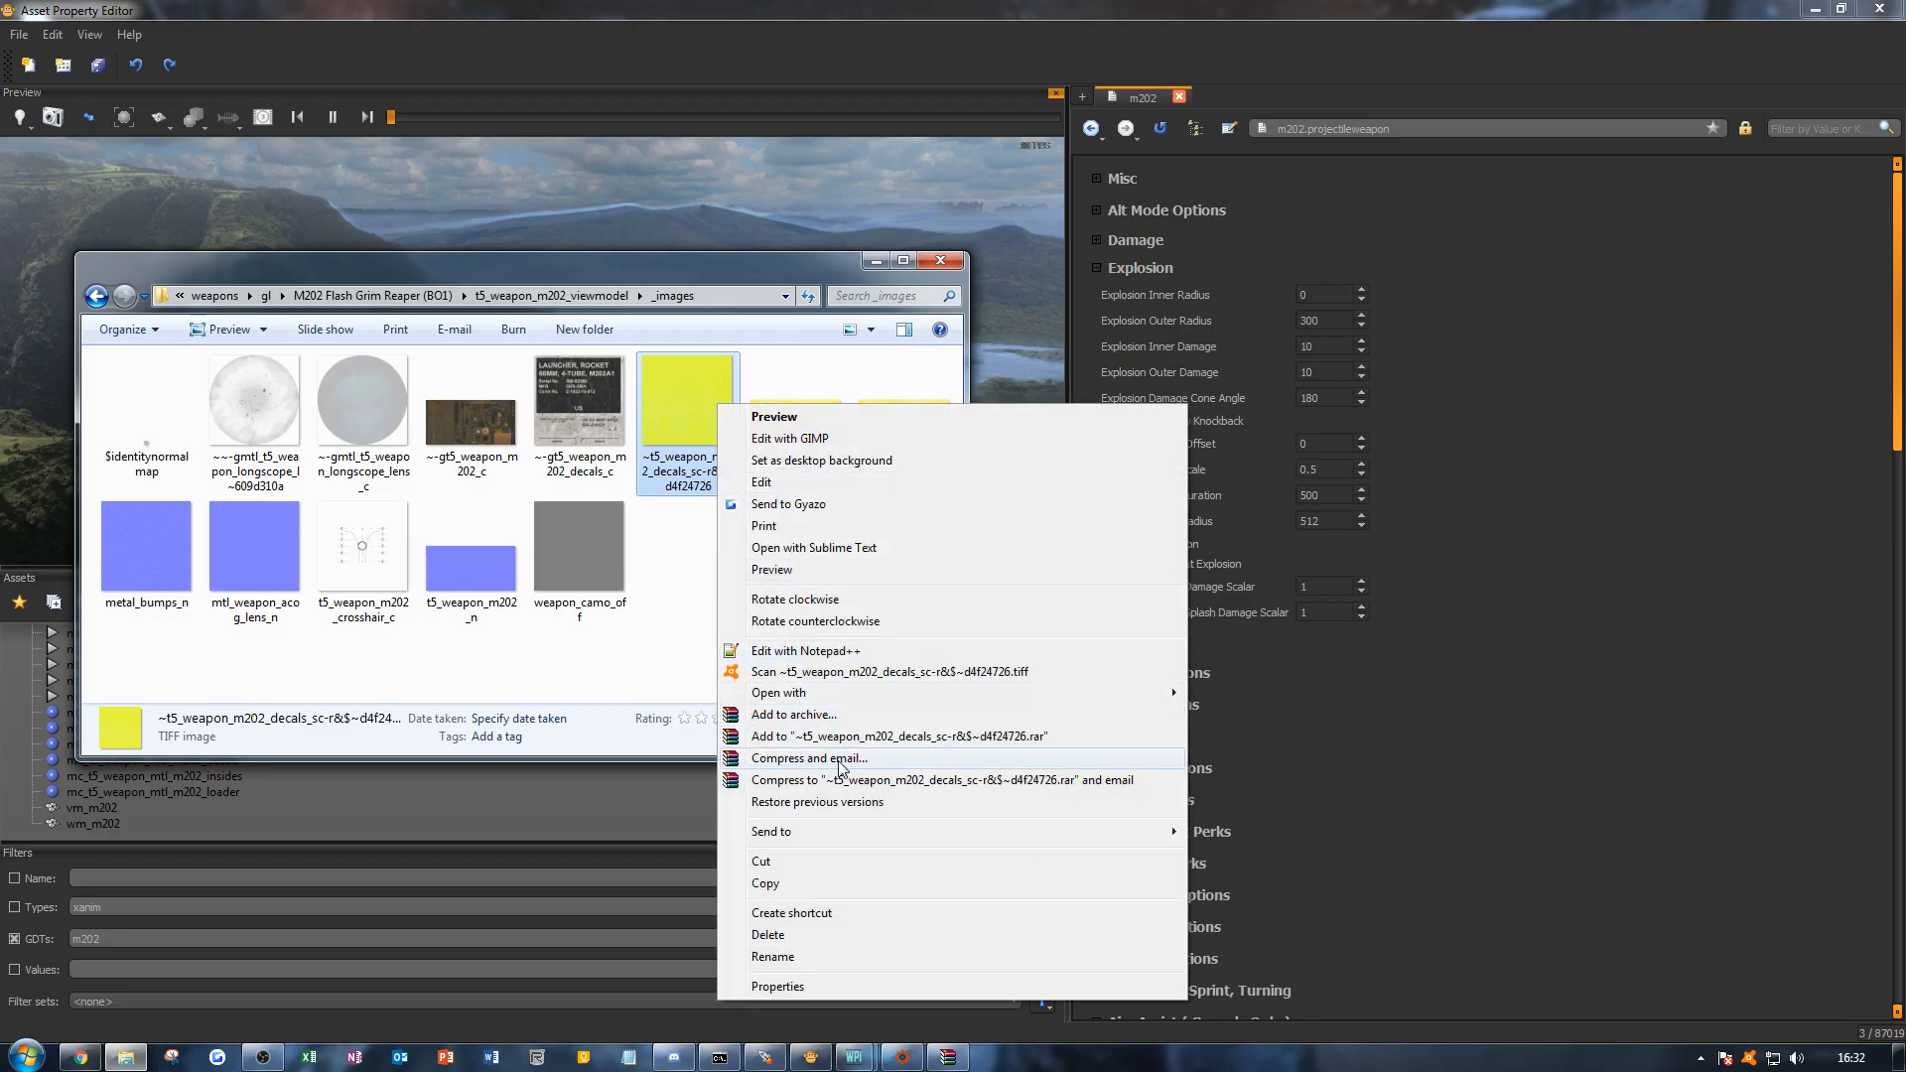
{"action": "mouse_move", "coordinate": [1091, 693]}
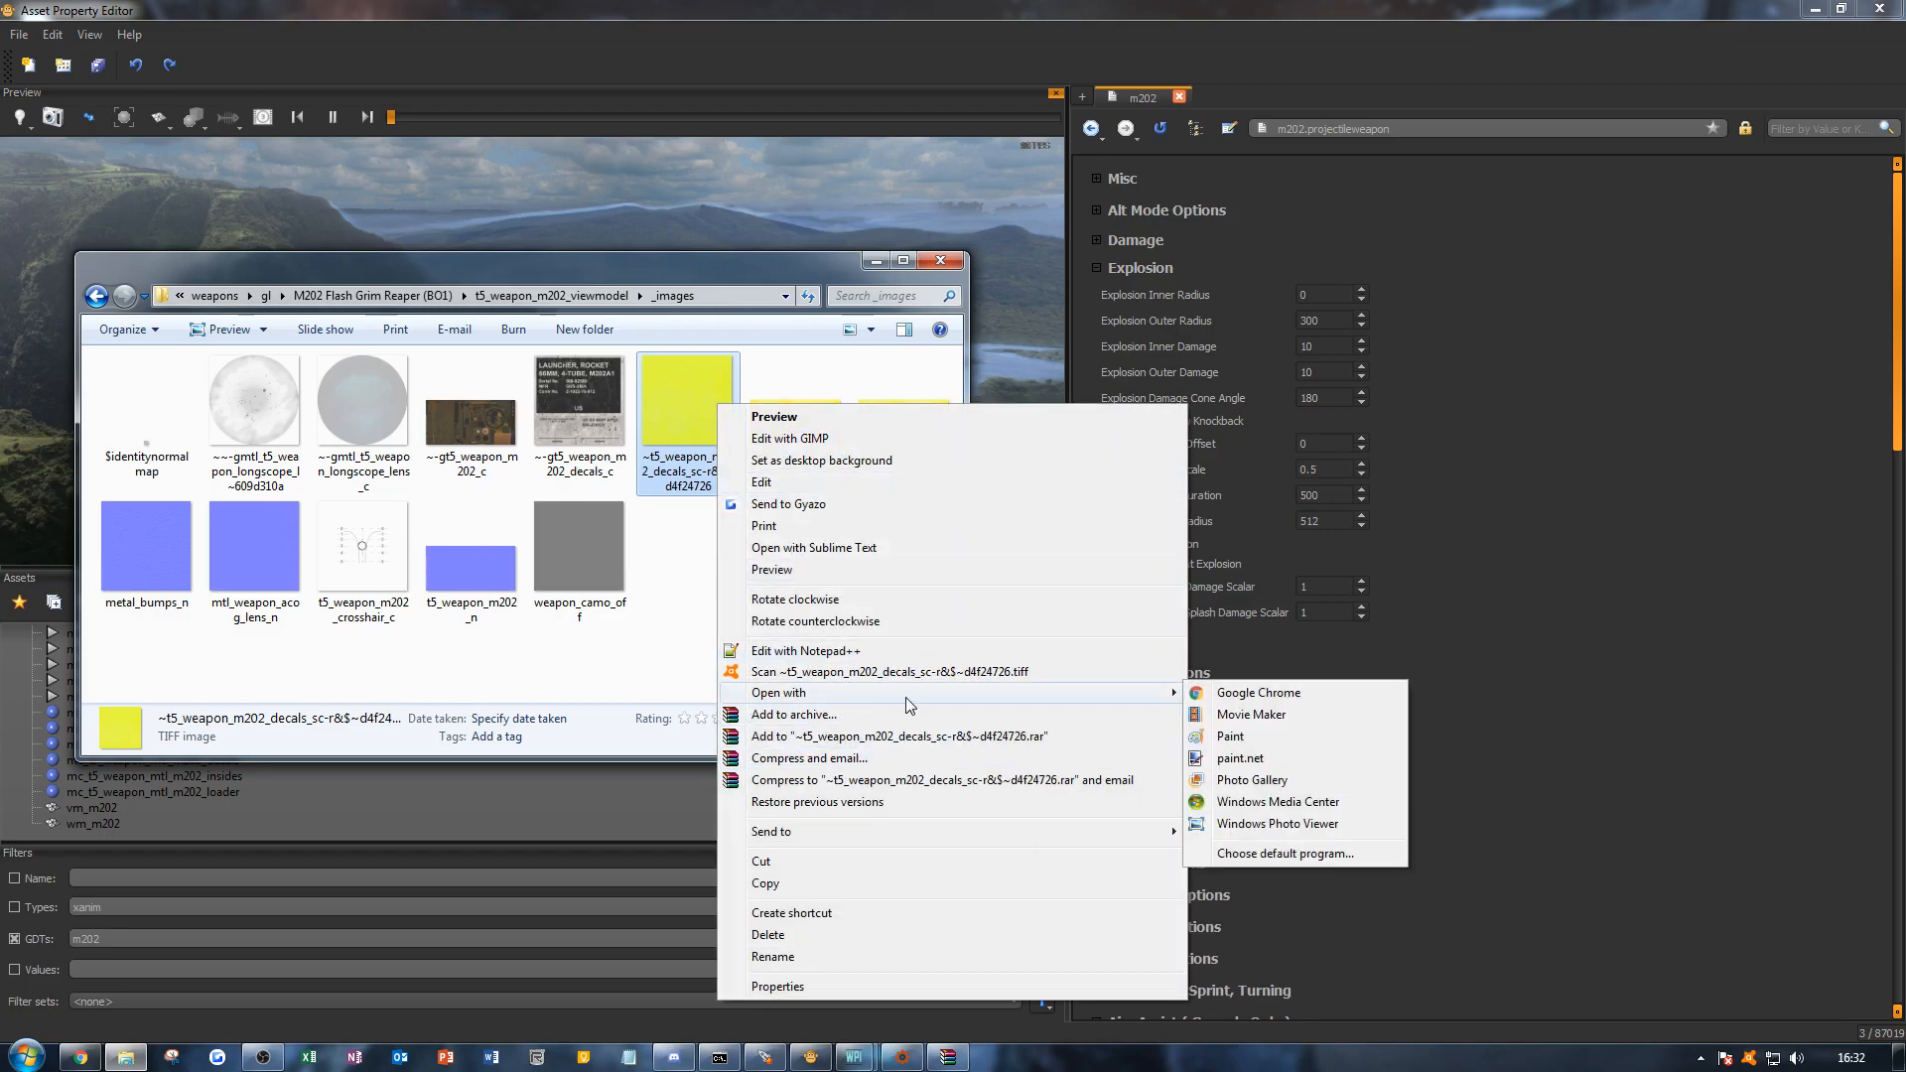
{"action": "left_click", "coordinate": [1287, 760]}
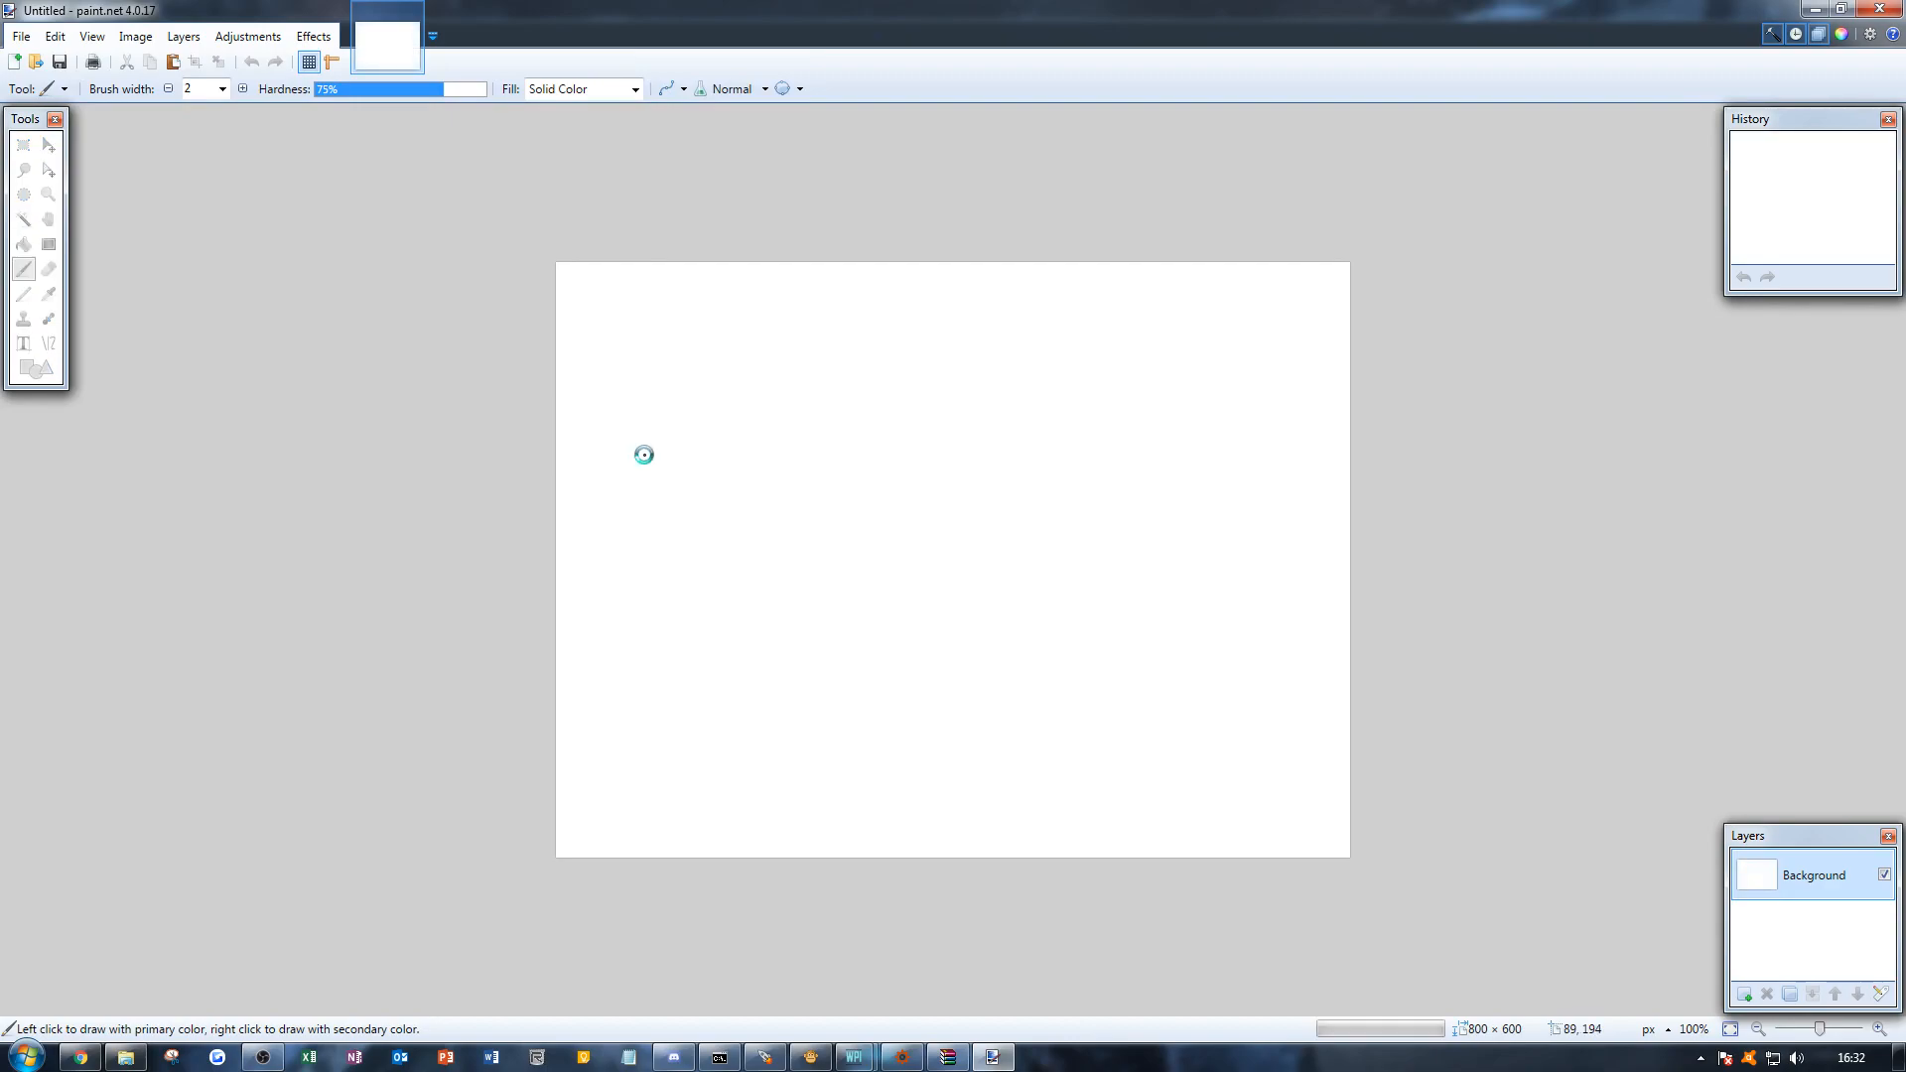
{"action": "left_click", "coordinate": [313, 38]}
{"action": "mouse_move", "coordinate": [338, 107]}
{"action": "left_click", "coordinate": [497, 111]}
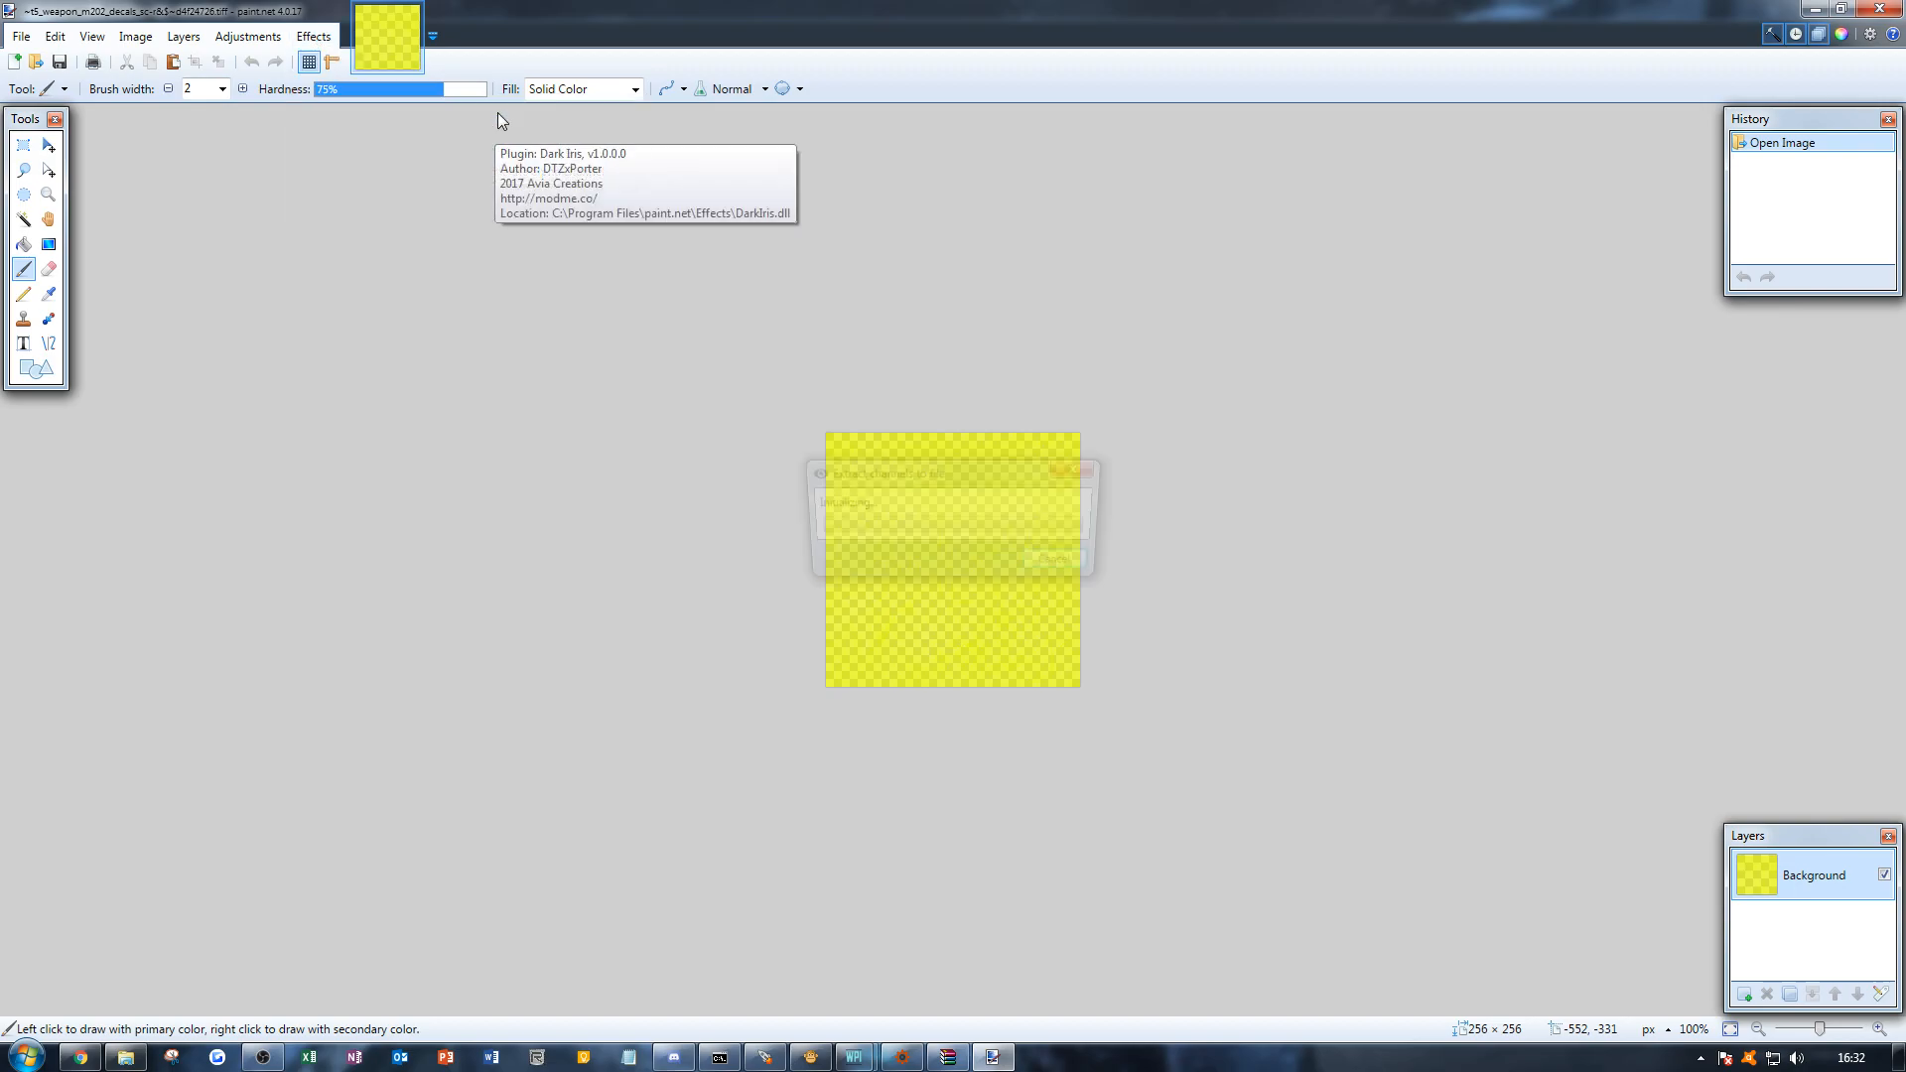
Step: Set the red channel's file type to TIFF and its save location to the t5_weapon_m202_viewmodel _images folder
{"action": "left_click", "coordinate": [678, 728]}
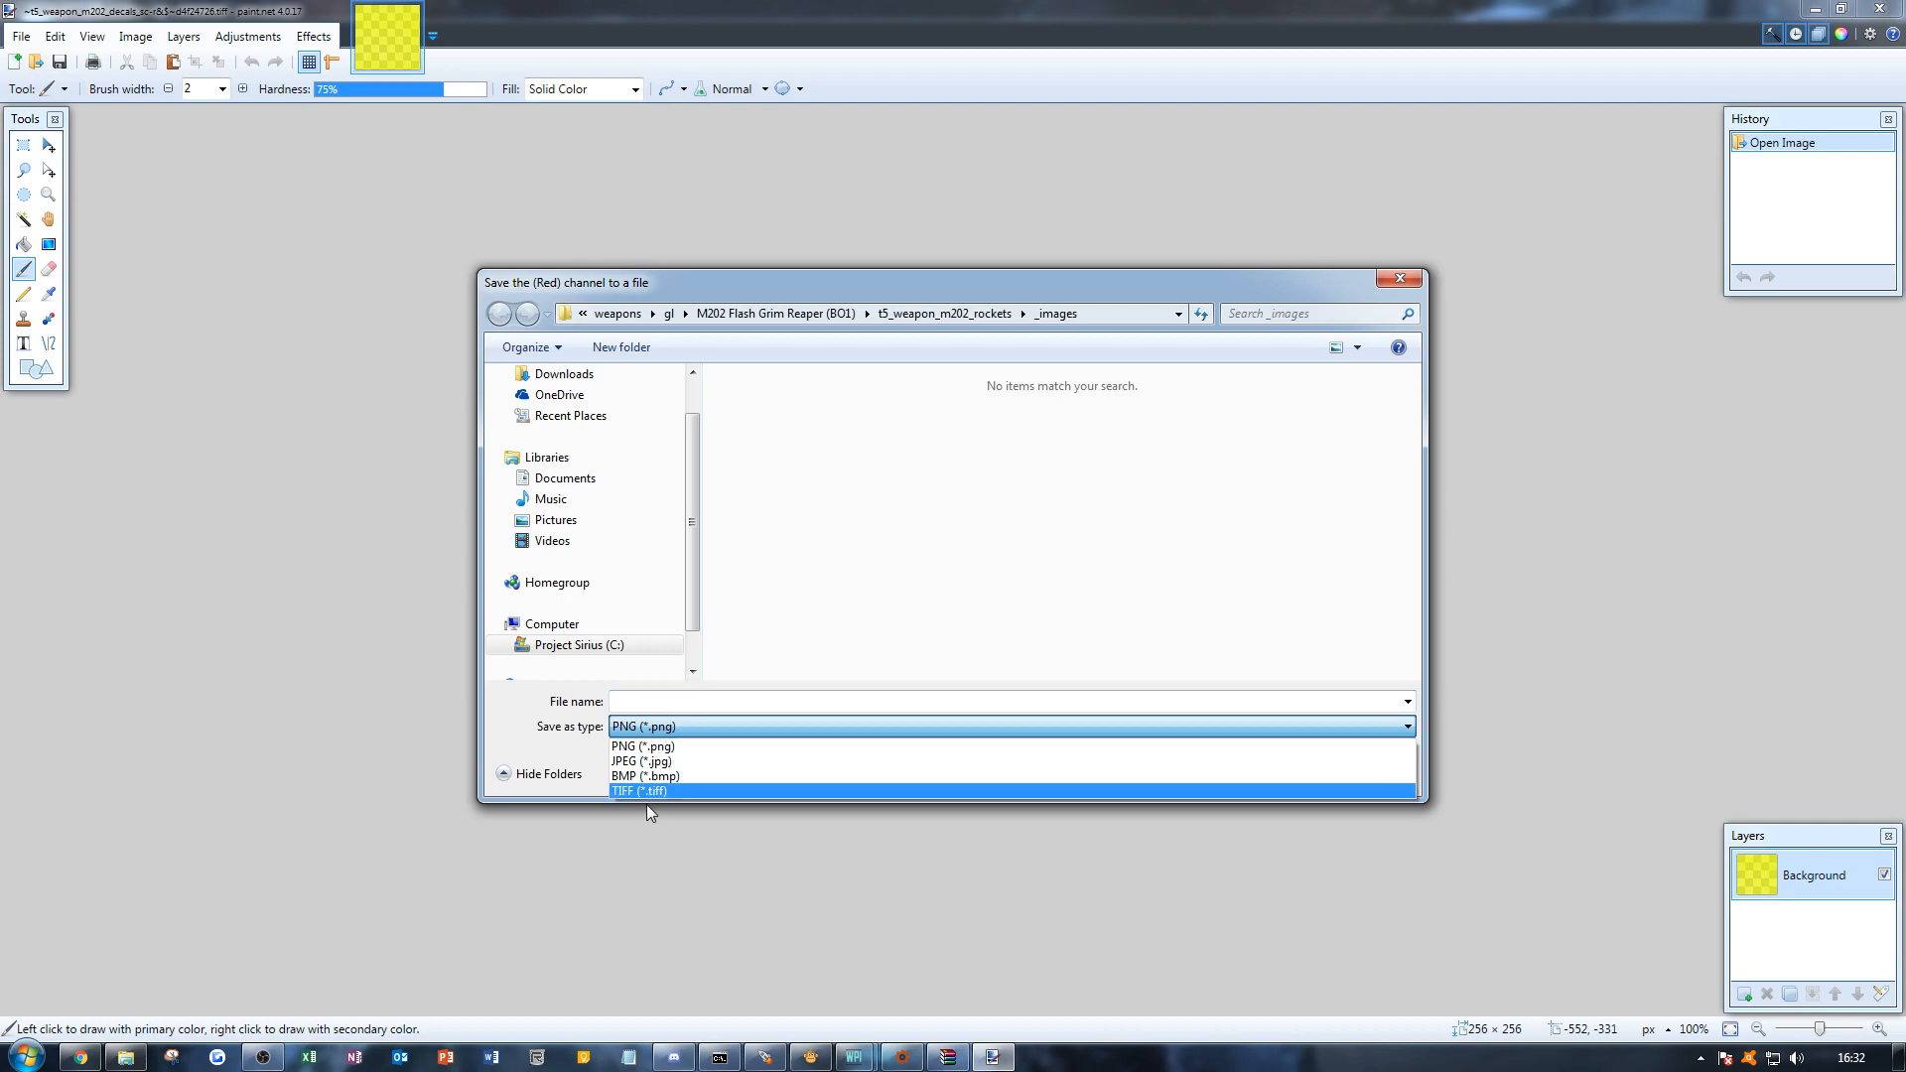
{"action": "left_click", "coordinate": [646, 802]}
{"action": "left_click", "coordinate": [941, 313]}
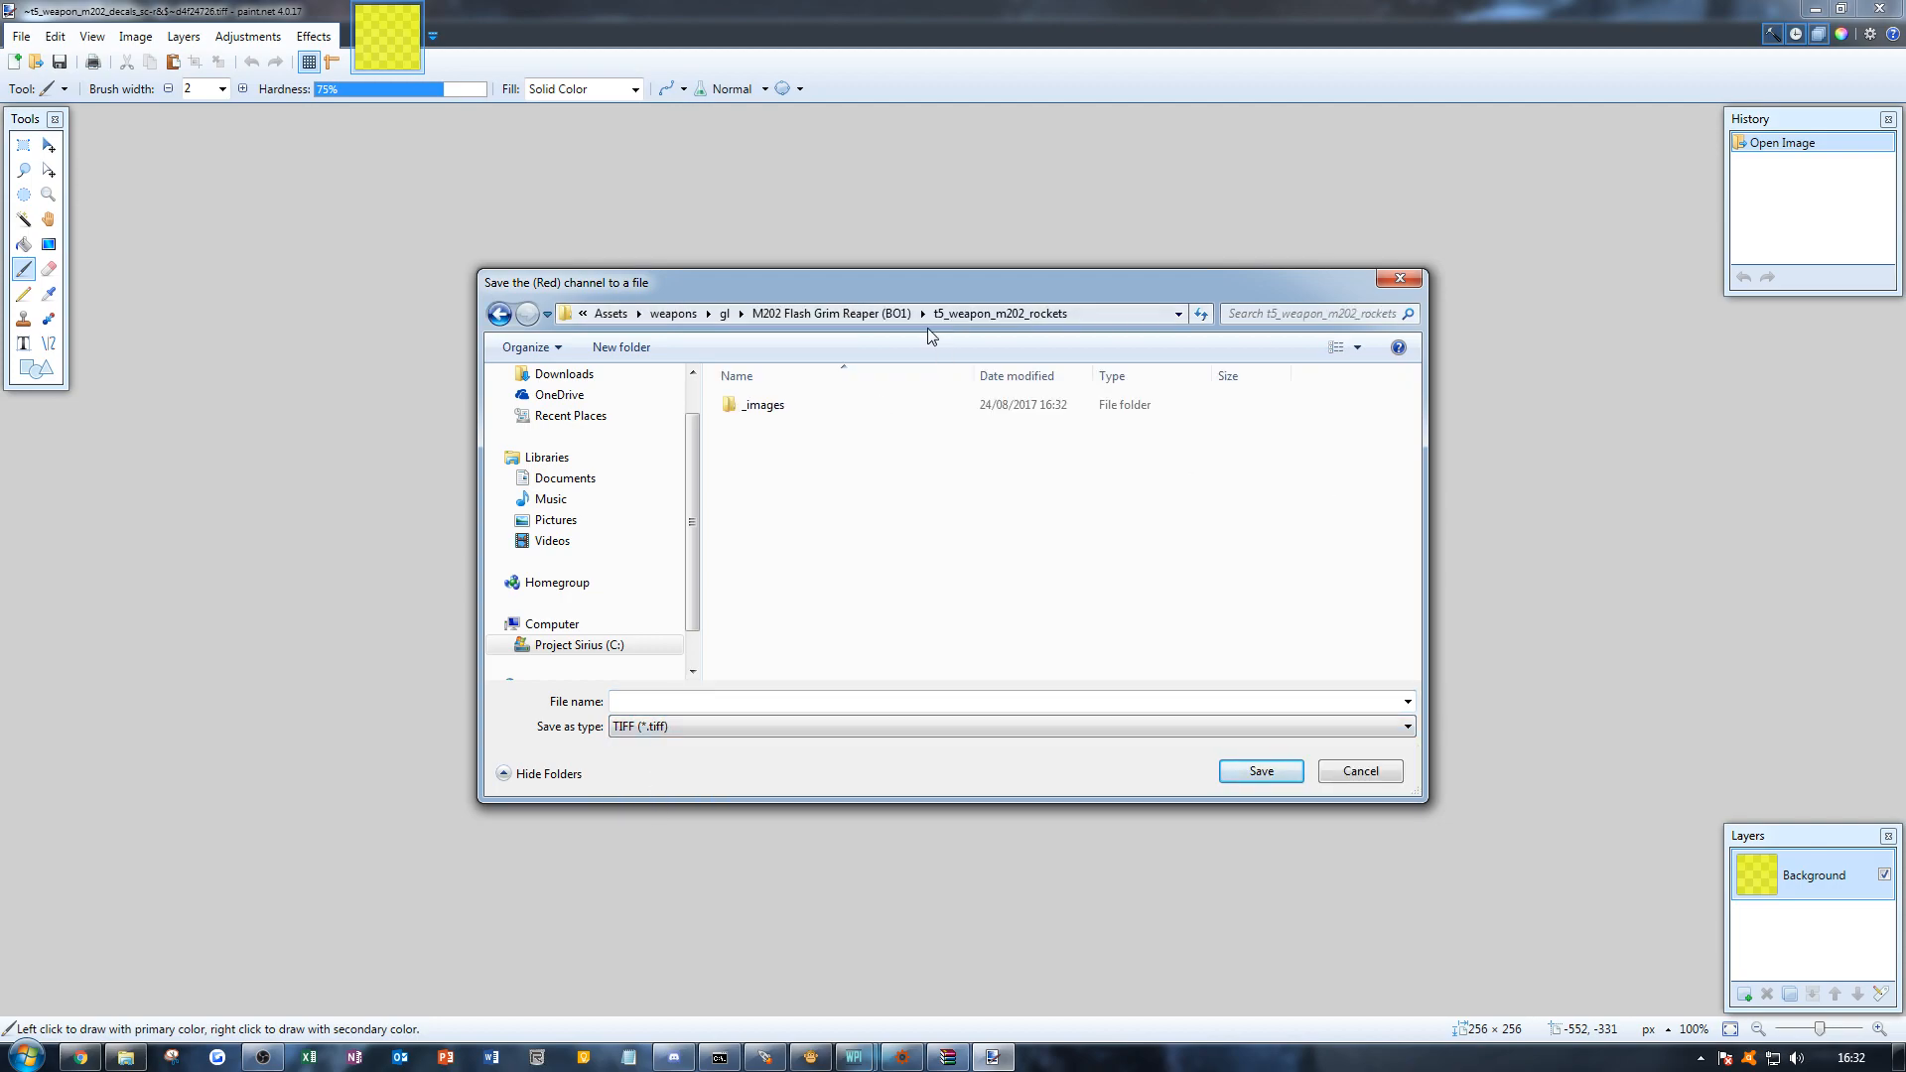
{"action": "left_click", "coordinate": [848, 314]}
{"action": "left_click", "coordinate": [792, 425]}
{"action": "double_click", "coordinate": [792, 425]}
{"action": "double_click", "coordinate": [767, 407]}
{"action": "scroll", "coordinate": [891, 533], "scroll_direction": "down", "scroll_amount": 1}
{"action": "scroll", "coordinate": [890, 533], "scroll_direction": "up", "scroll_amount": 1}
Step: Save the red channel under the name m202_decals_red
{"action": "left_click", "coordinate": [691, 704]}
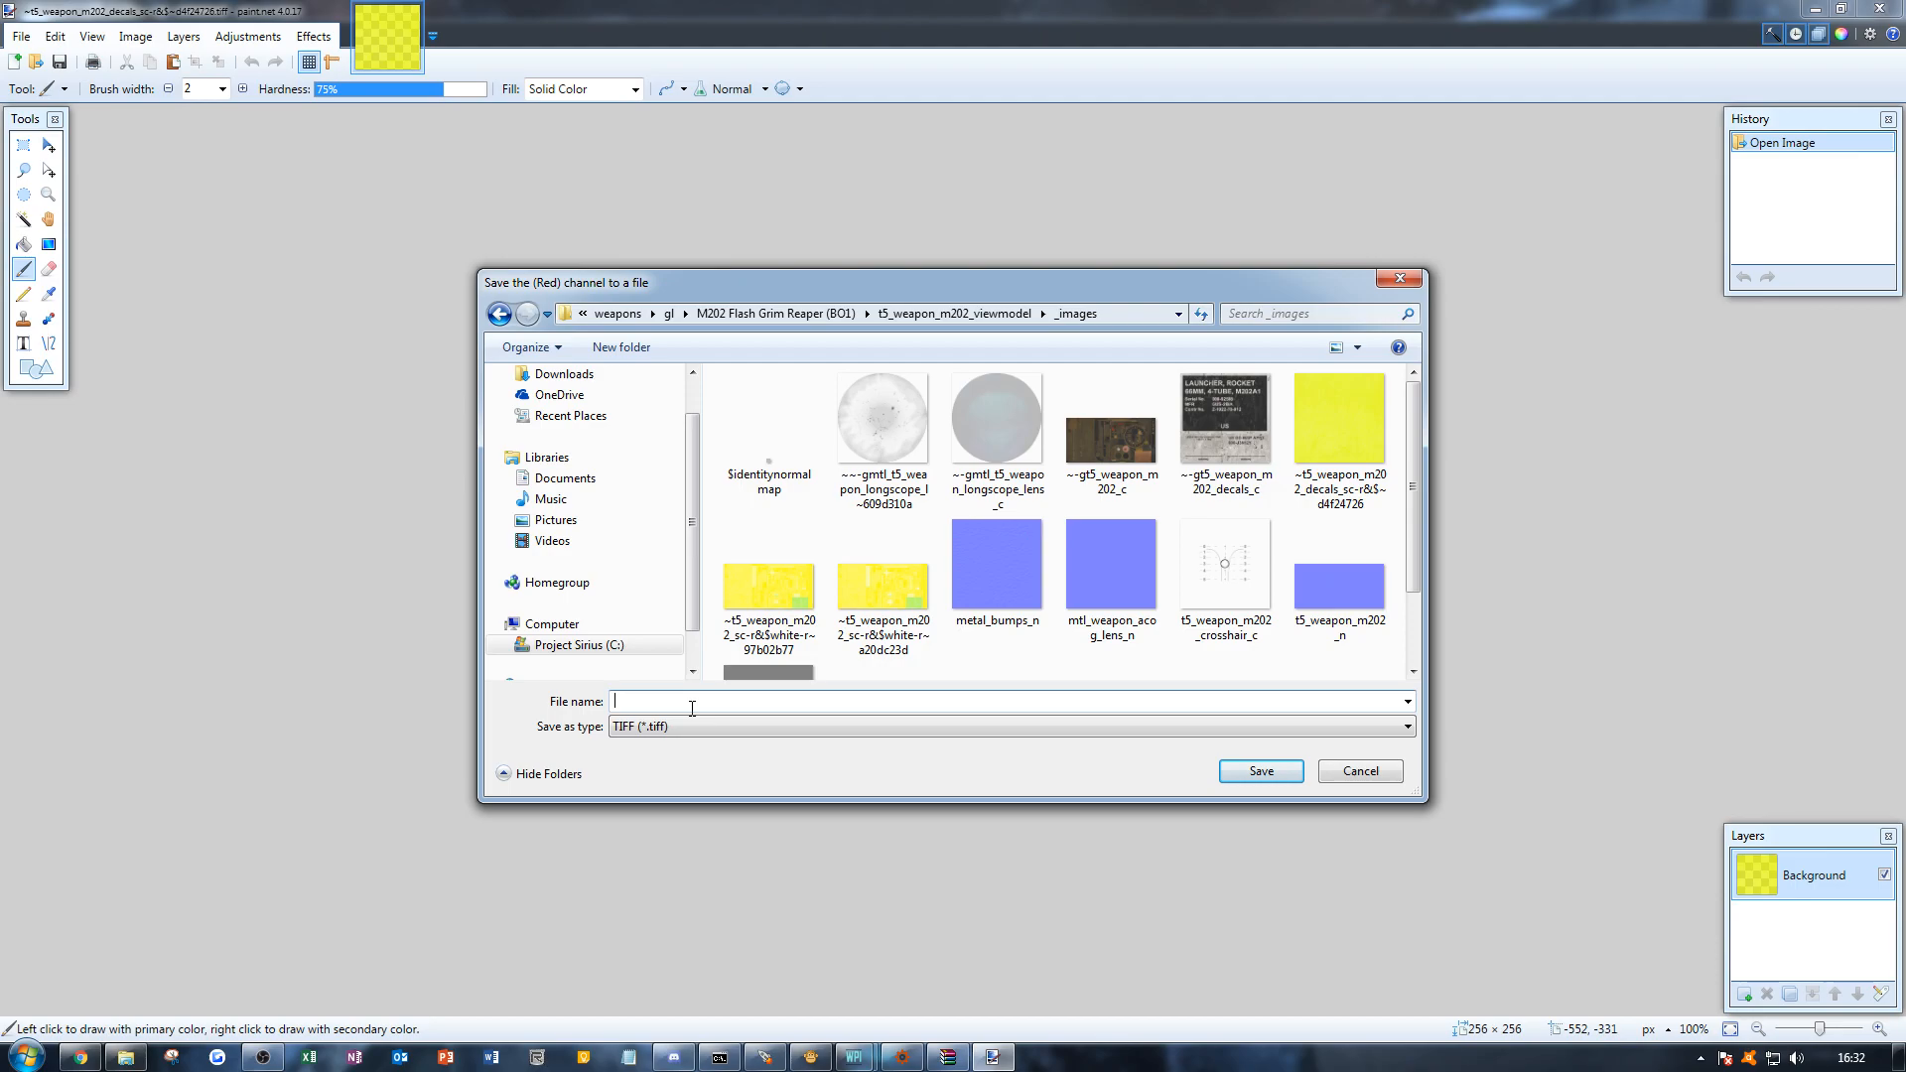
{"action": "type", "text": "m202_decals_red"}
{"action": "key", "text": "Return"}
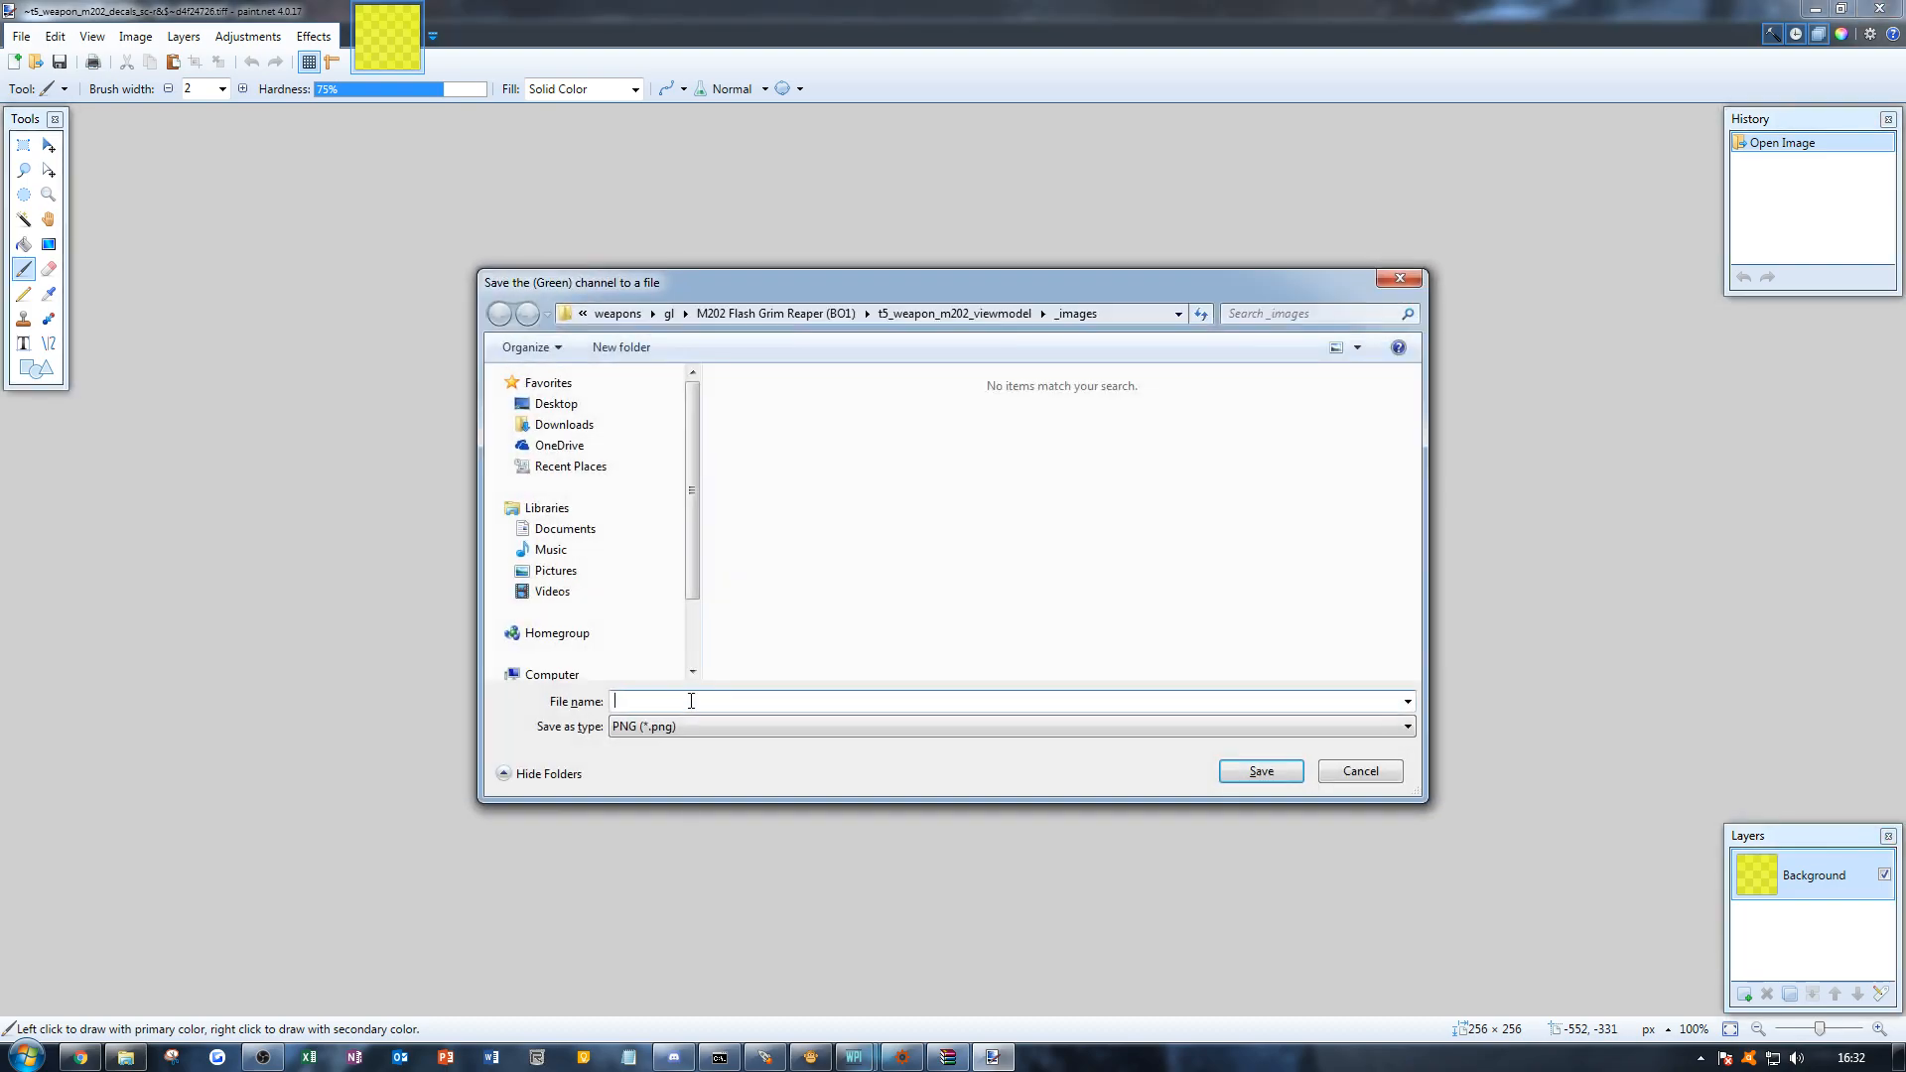
Step: Save the green channel as a TIFF file named m202_decals_ao
{"action": "left_click", "coordinate": [663, 727]}
{"action": "left_click", "coordinate": [655, 791]}
{"action": "left_click", "coordinate": [653, 705]}
{"action": "type", "text": "m20"}
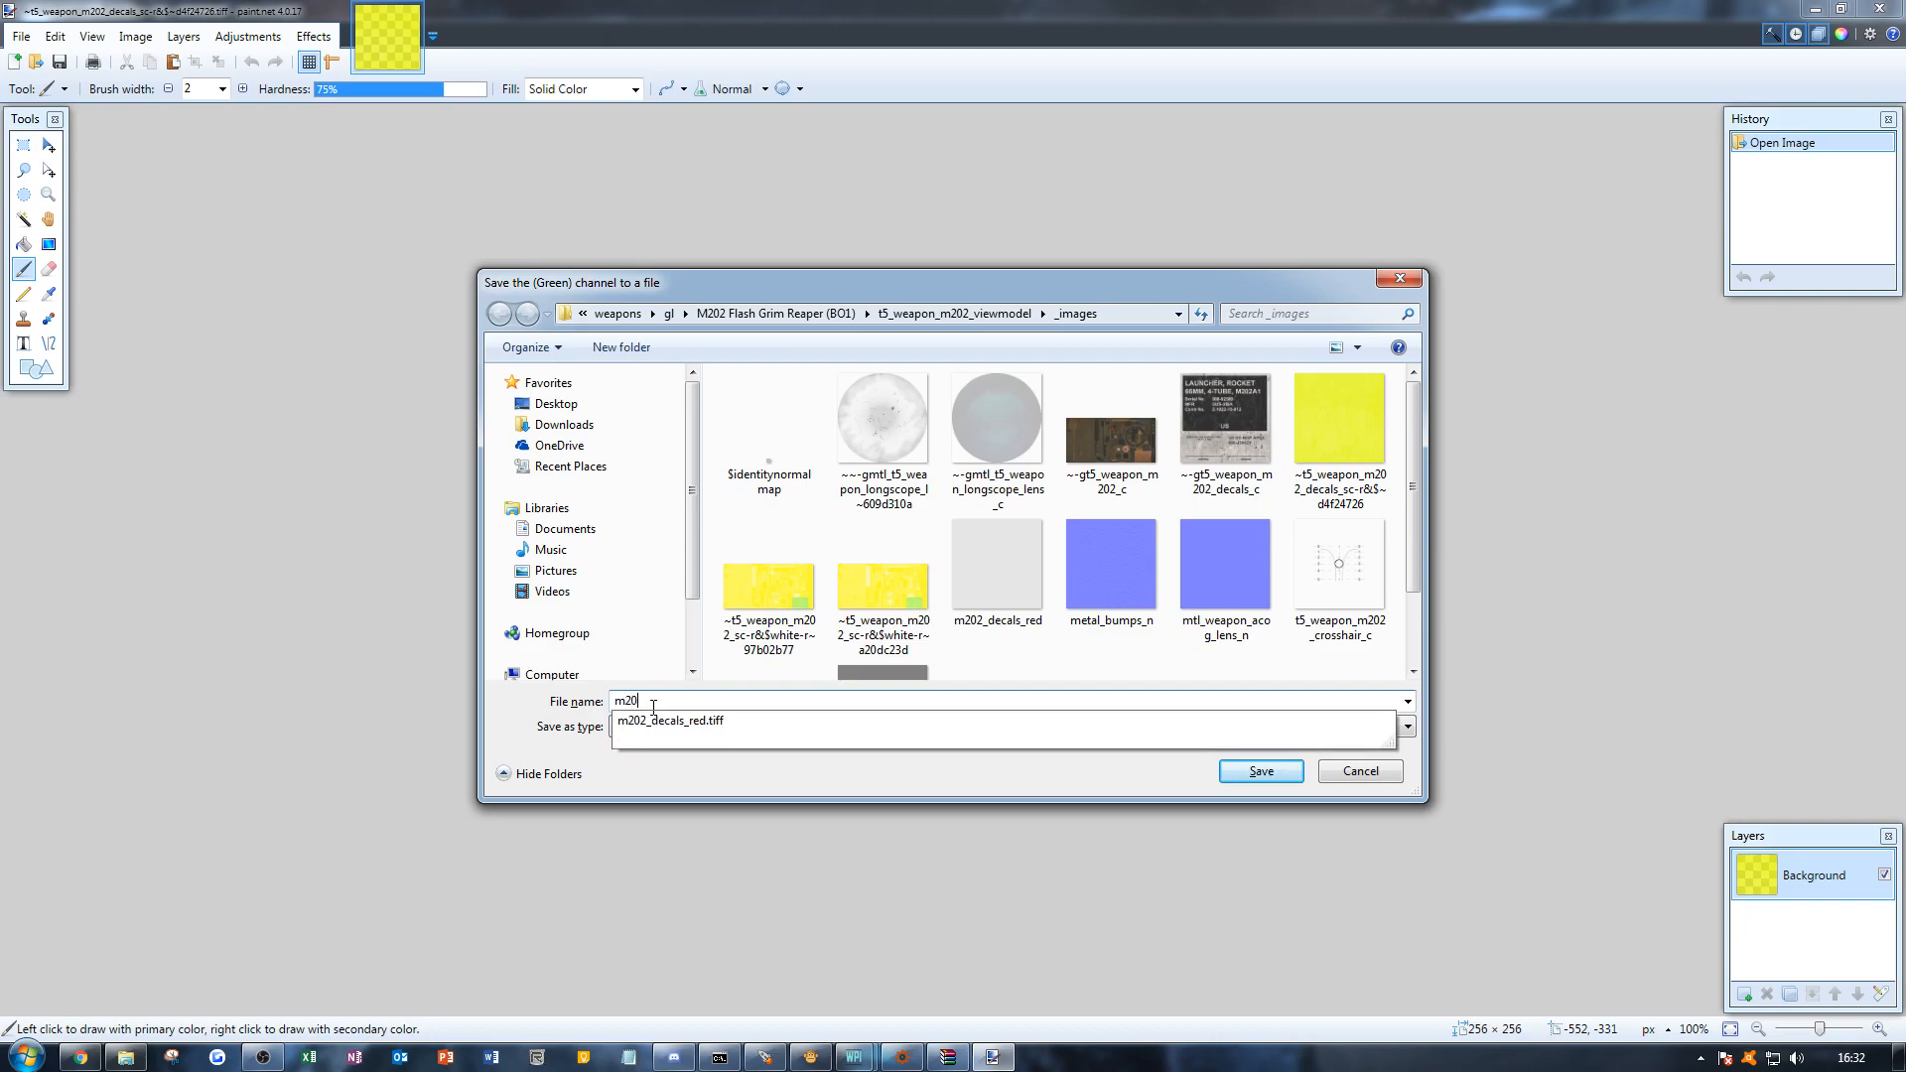
{"action": "type", "text": "2_decals_ao"}
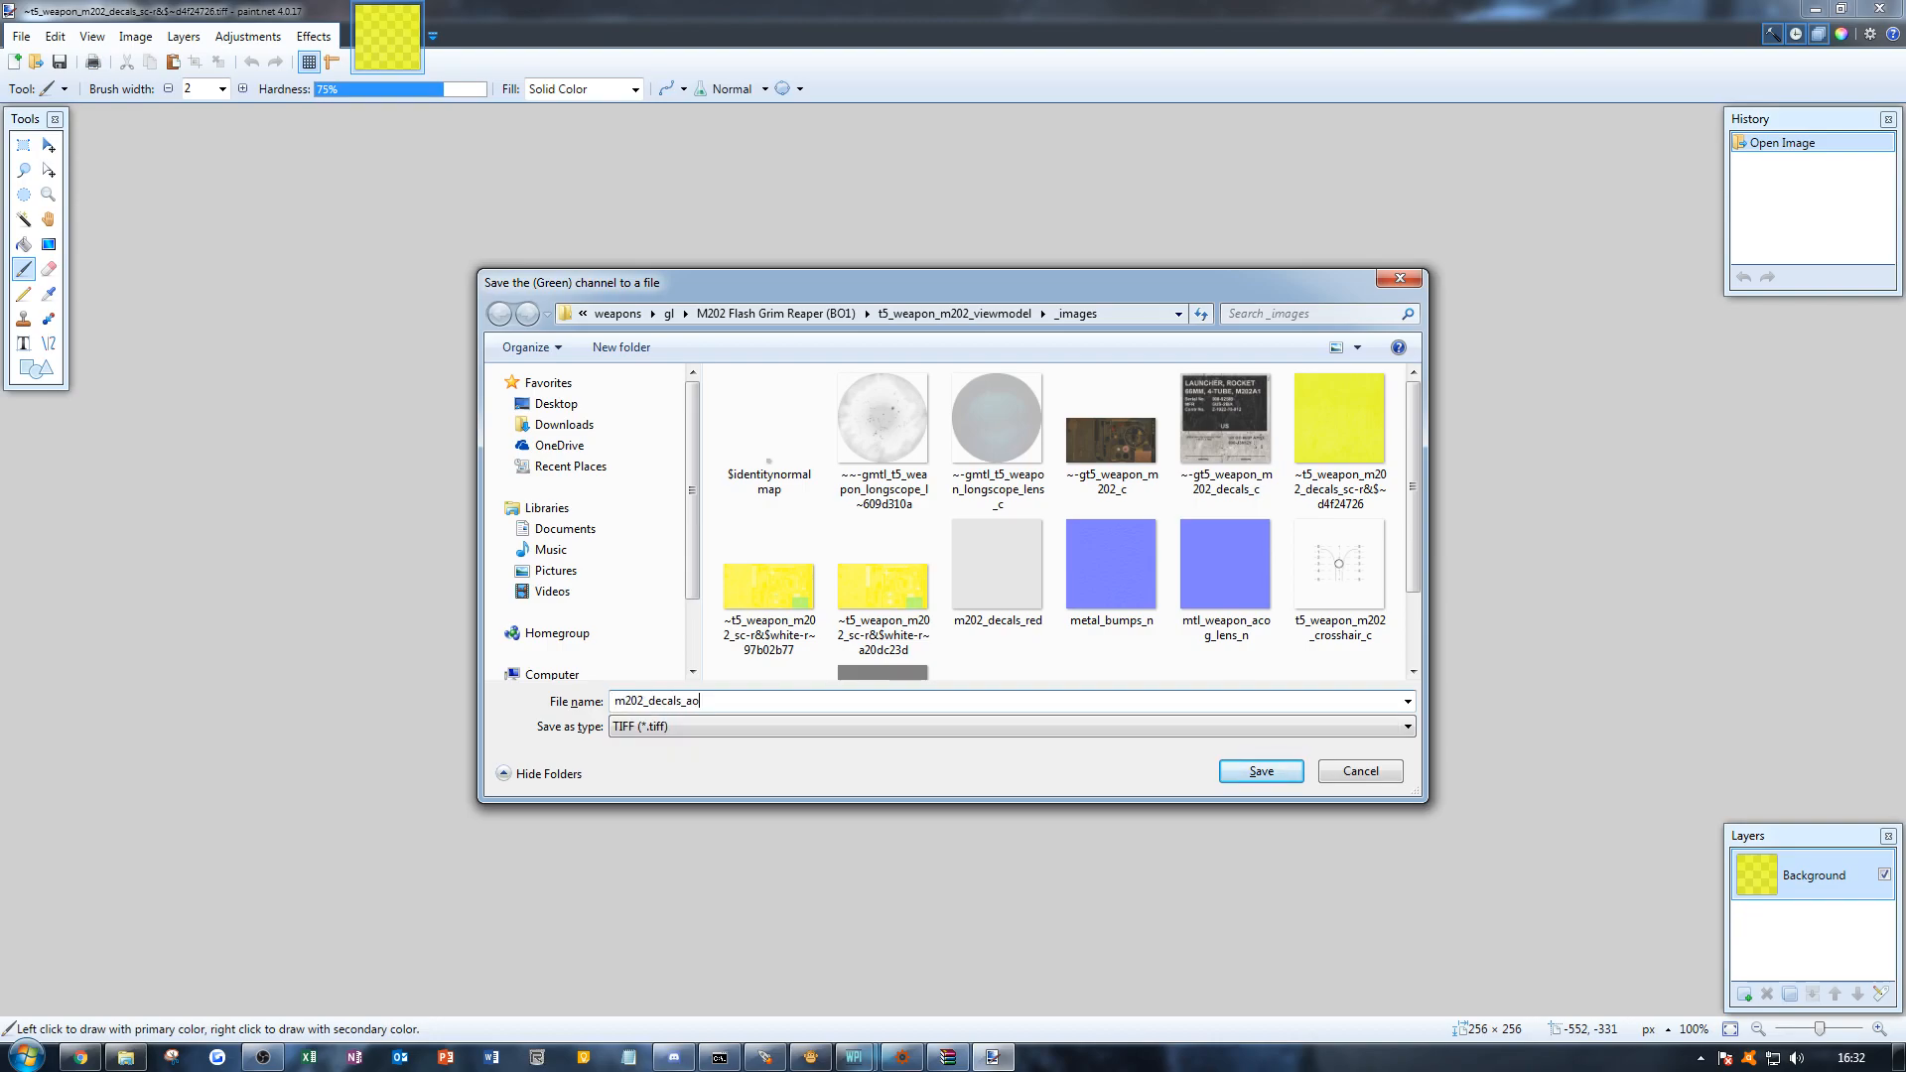
{"action": "key", "text": "Return"}
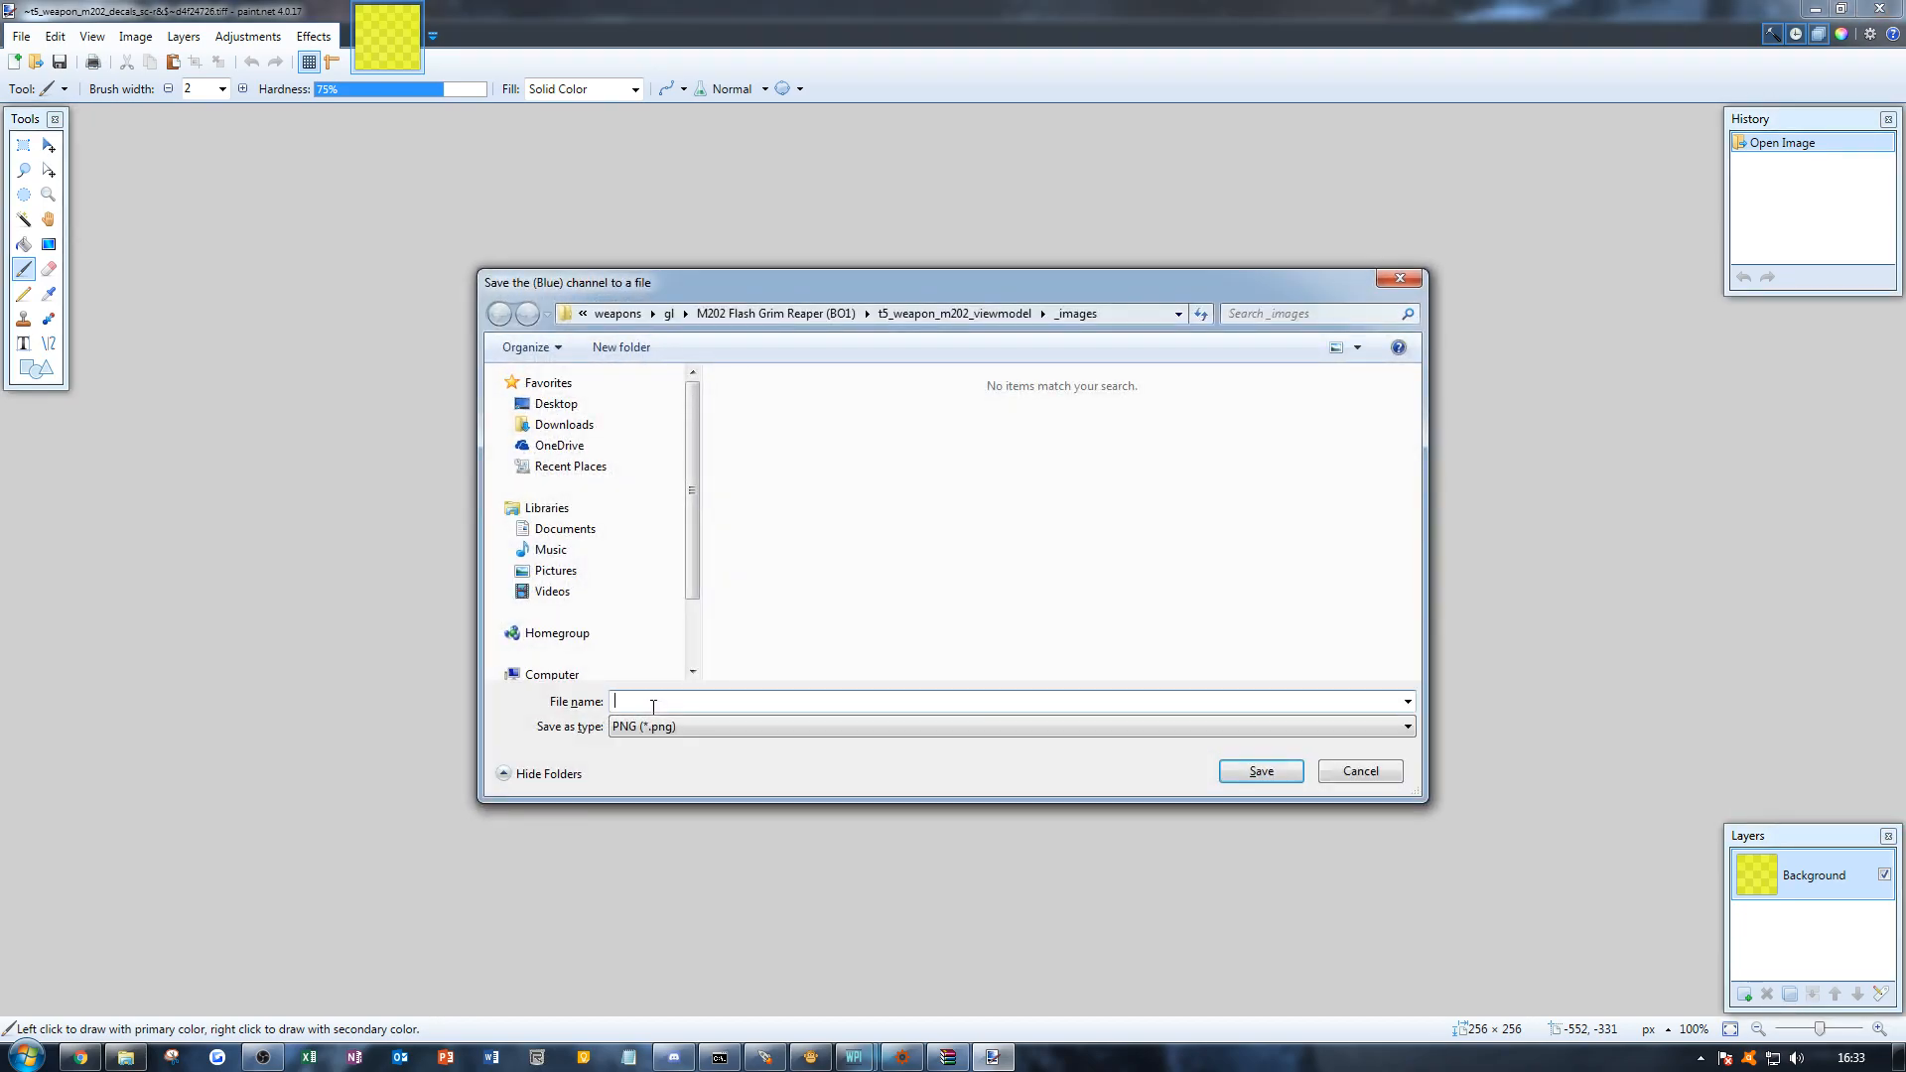
Step: Save the blue channel as a TIFF file named m202_decals_blue
{"action": "type", "text": "m202_deca"}
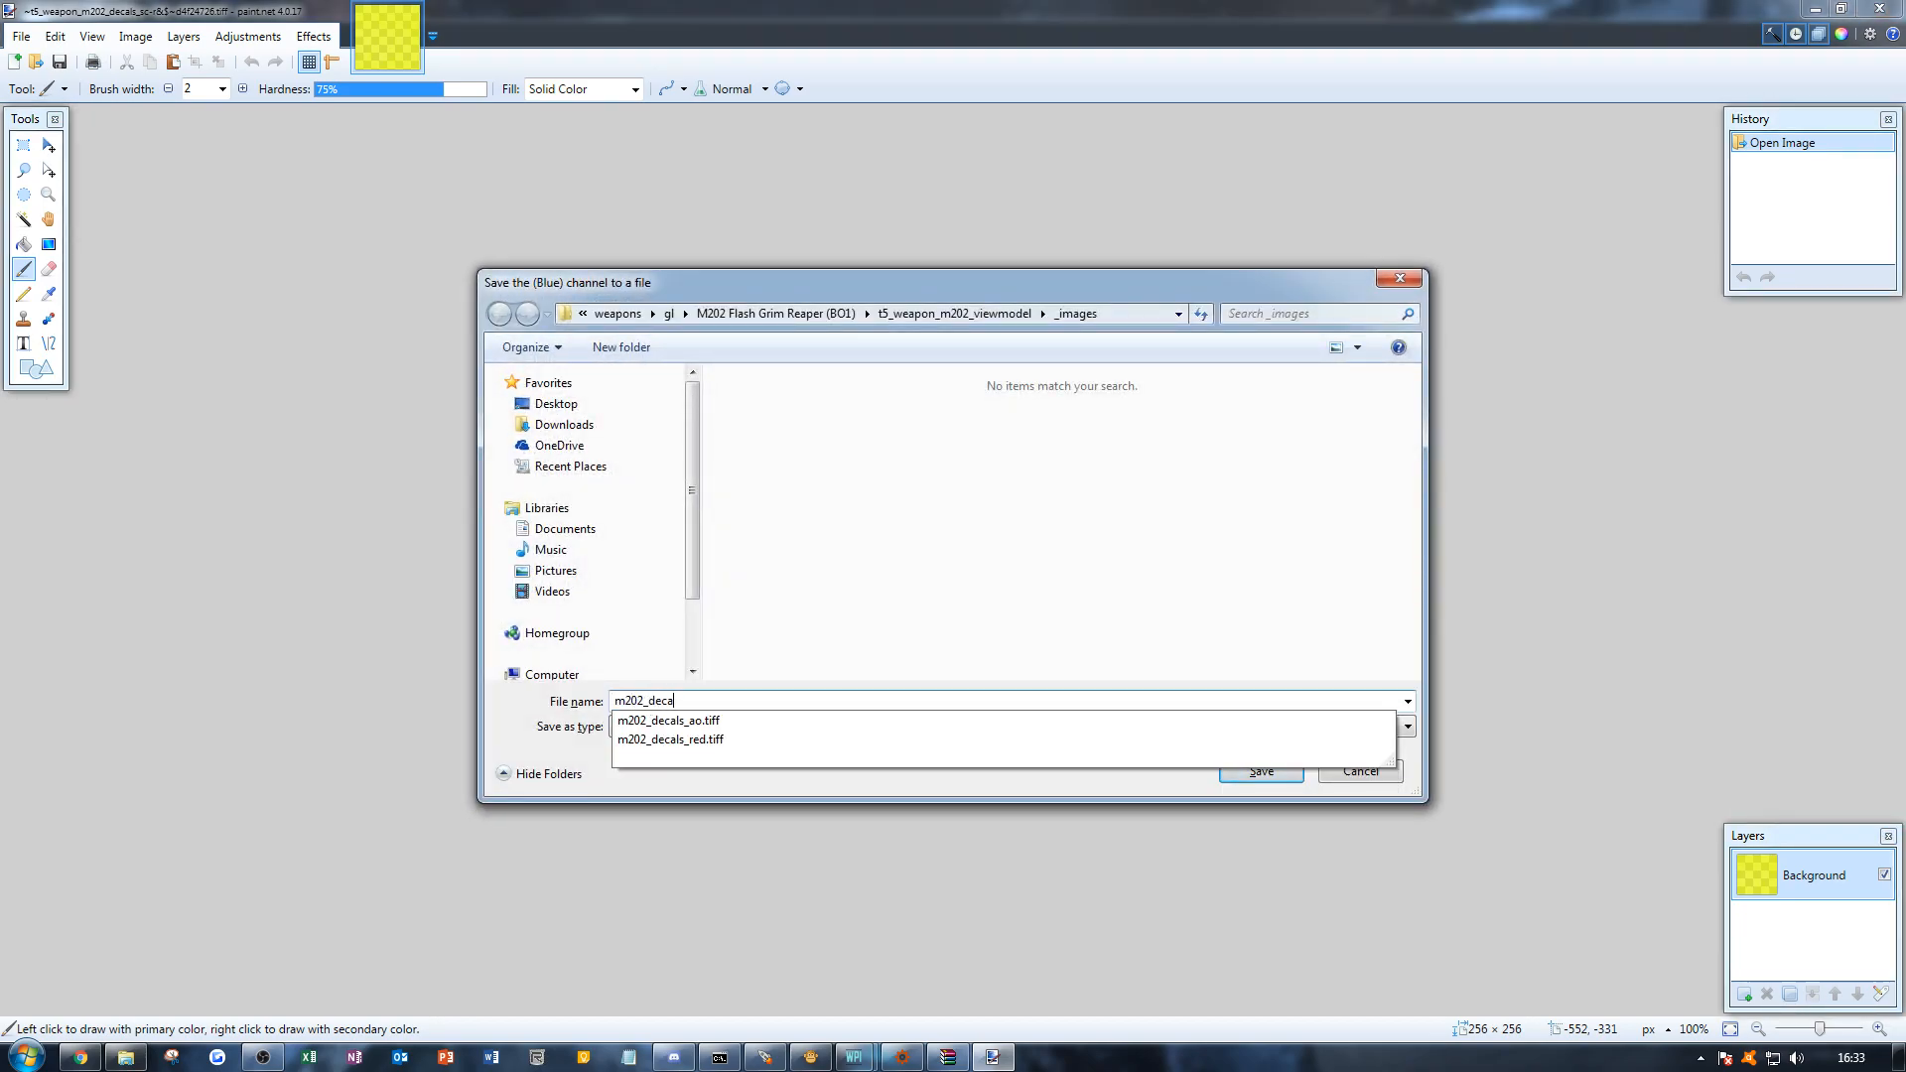
{"action": "type", "text": "ls_blue"}
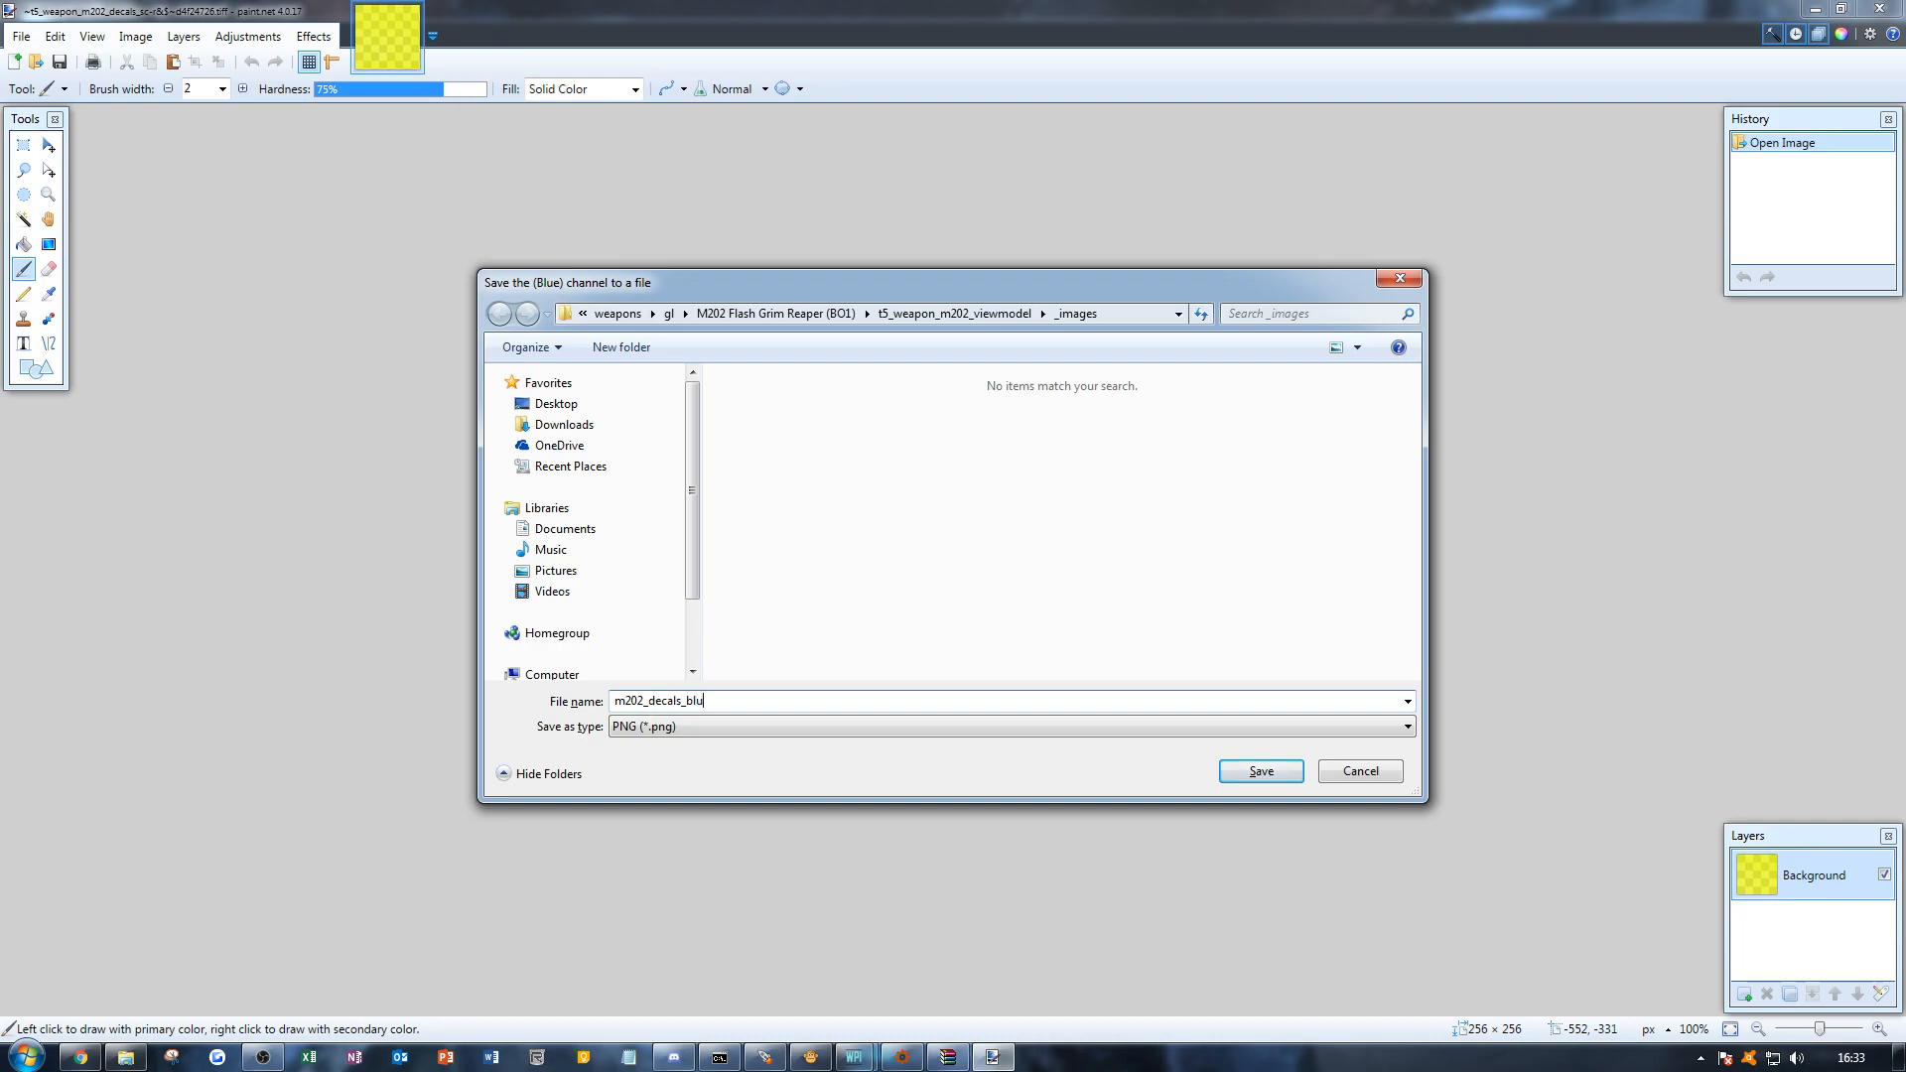
{"action": "left_click", "coordinate": [608, 734]}
{"action": "left_click", "coordinate": [640, 792]}
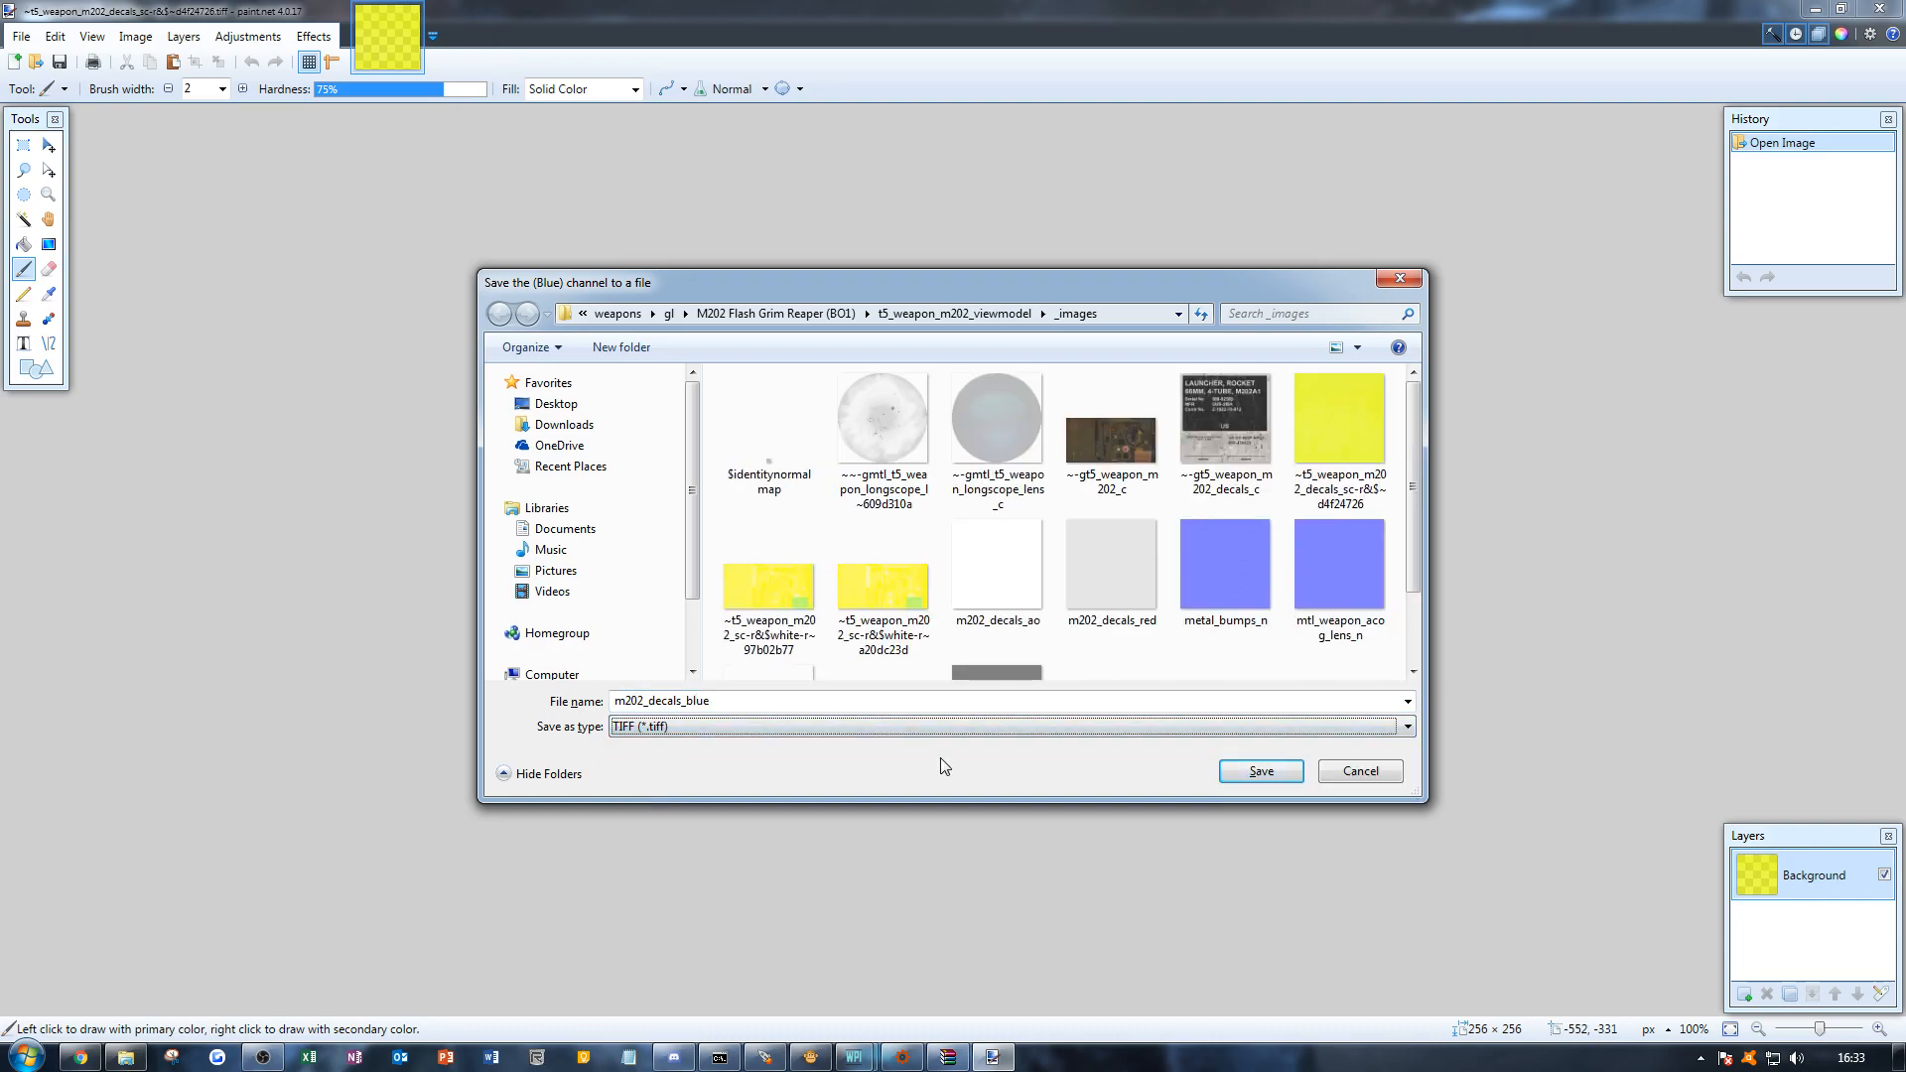
{"action": "left_click", "coordinate": [1244, 773]}
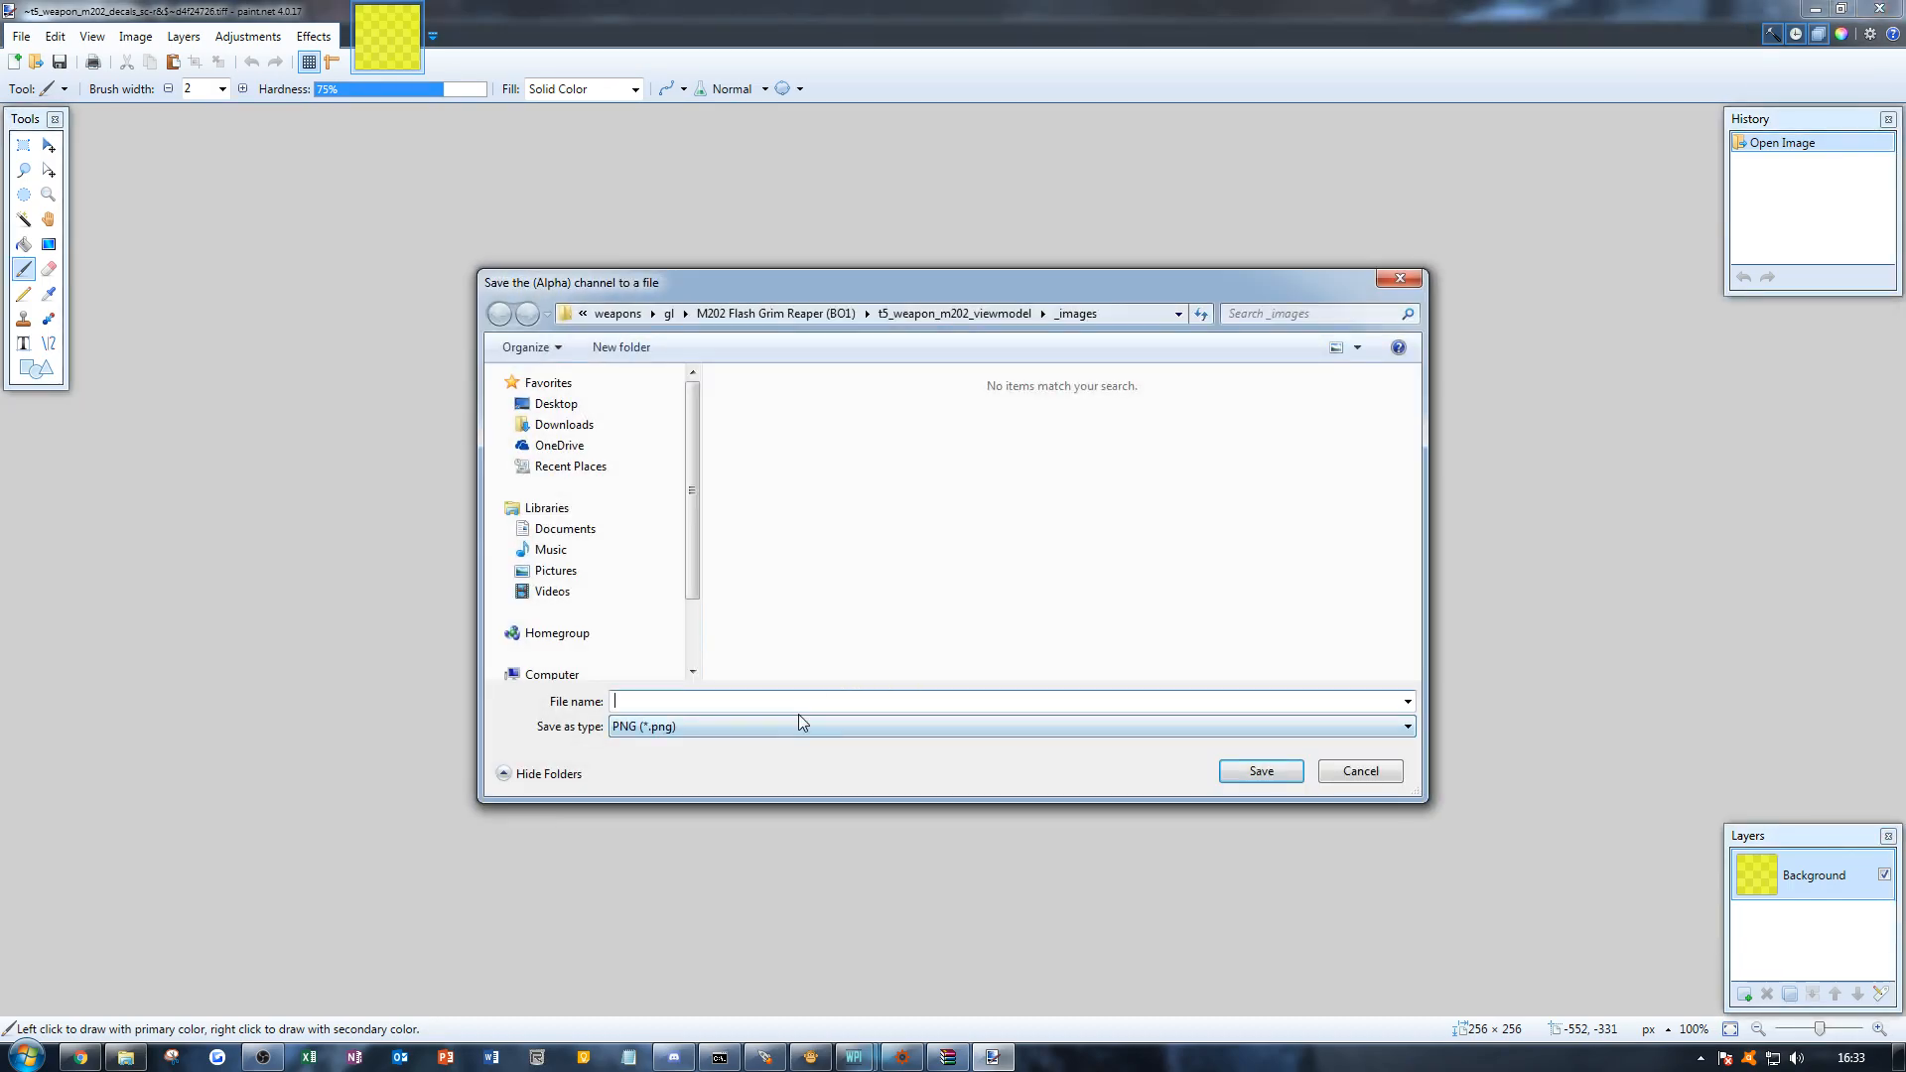
Step: Save the alpha channel as a TIFF file named m202_decals_spec_rough
{"action": "left_click", "coordinate": [794, 725]}
{"action": "left_click", "coordinate": [709, 786]}
{"action": "left_click", "coordinate": [664, 700]}
{"action": "type", "text": "m202_"}
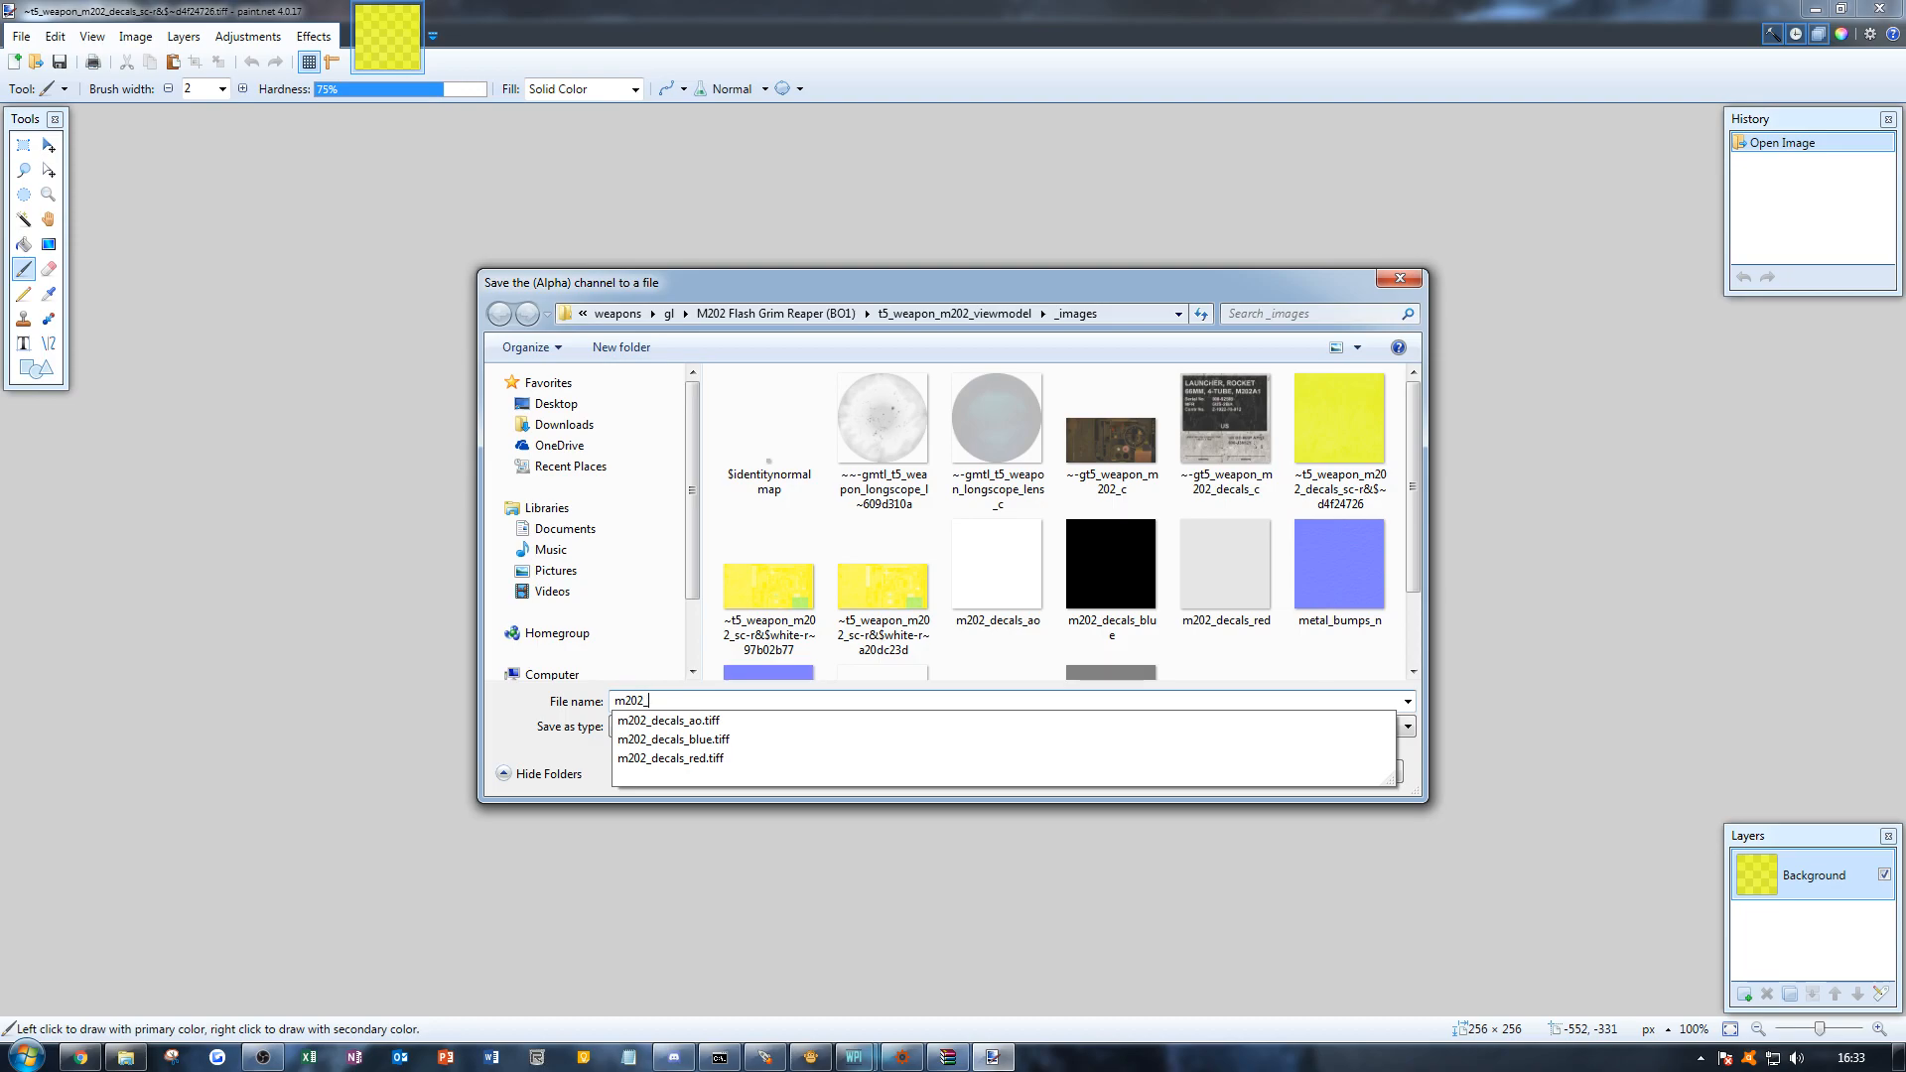
{"action": "type", "text": "decals_s"}
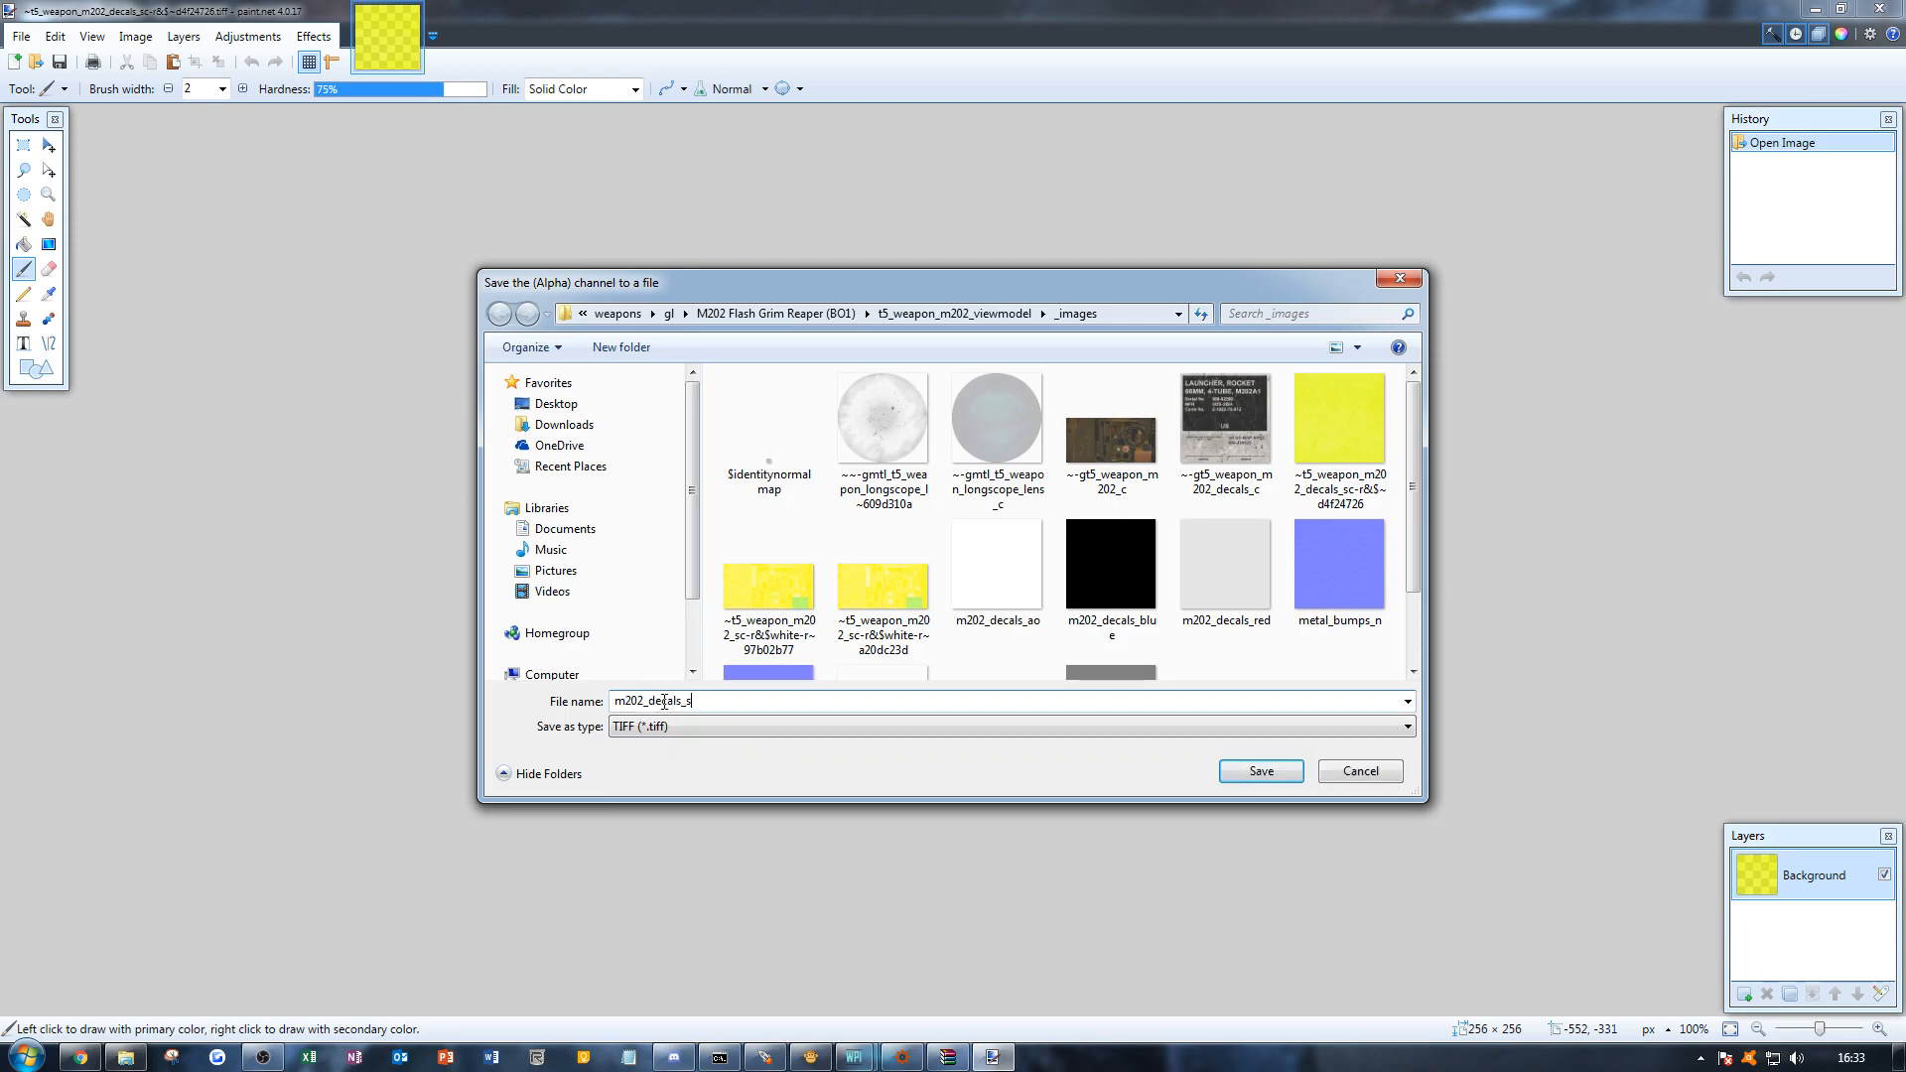
{"action": "type", "text": "pec_rough"}
{"action": "key", "text": "Return"}
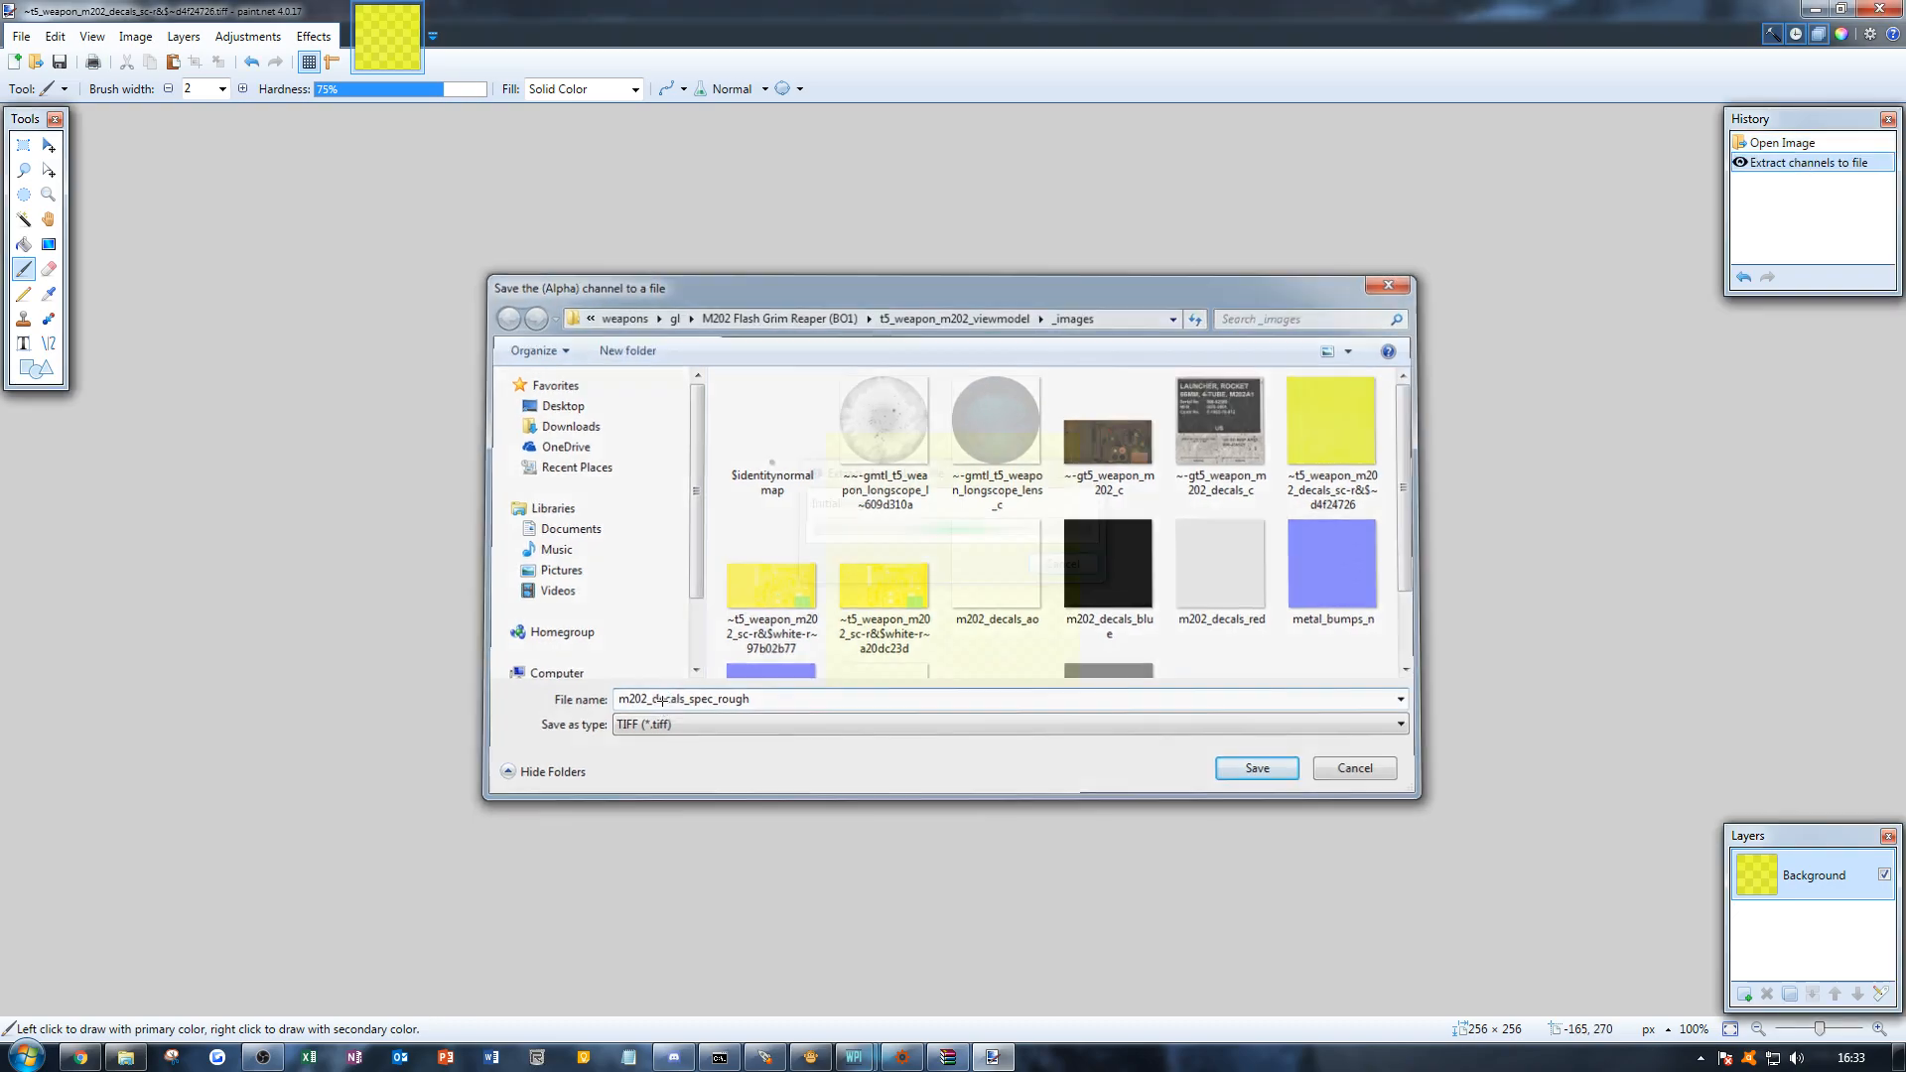
Step: Open the extracted m202_decals_spec_rough image from the t5_weapon_m202_viewmodel _images folder
{"action": "left_click", "coordinate": [35, 62]}
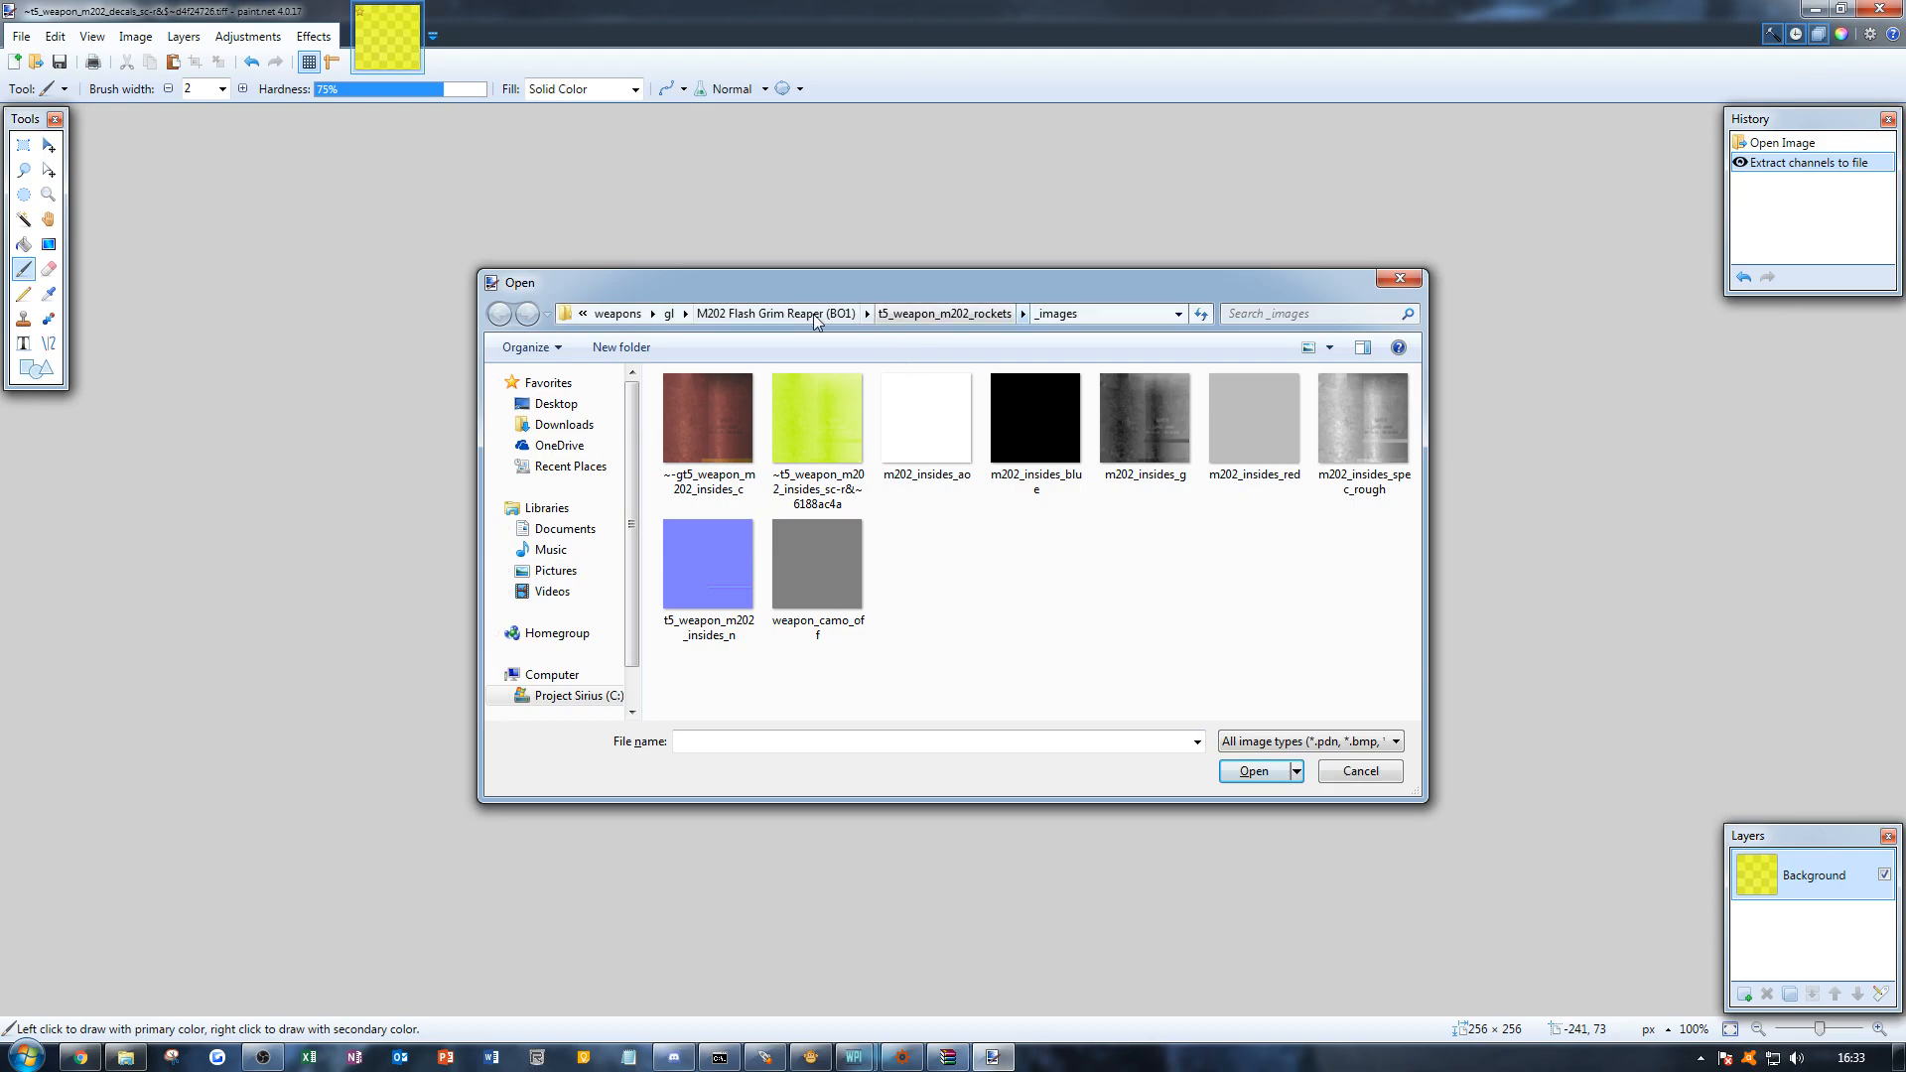
{"action": "left_click", "coordinate": [776, 313]}
{"action": "double_click", "coordinate": [733, 447]}
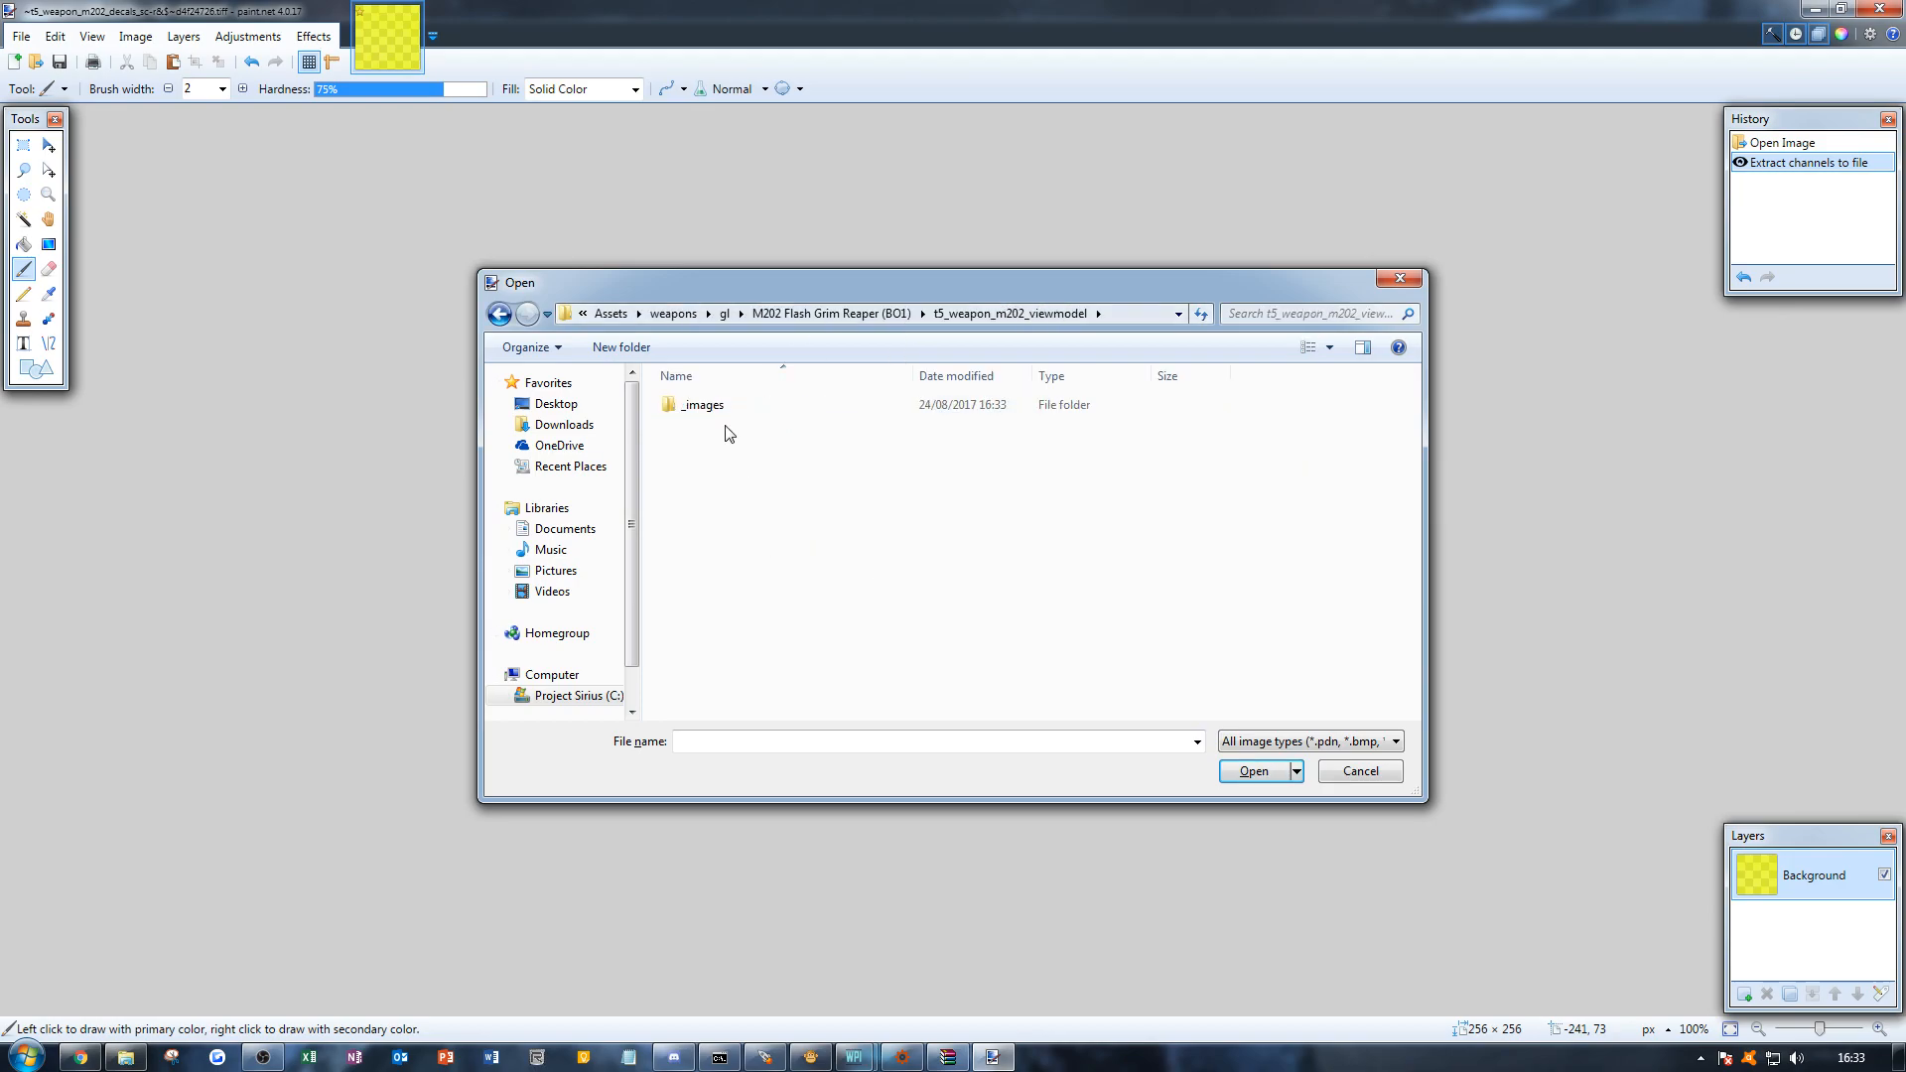
{"action": "double_click", "coordinate": [716, 406]}
{"action": "scroll", "coordinate": [1300, 473], "scroll_direction": "down", "scroll_amount": 1}
{"action": "scroll", "coordinate": [1290, 476], "scroll_direction": "up", "scroll_amount": 1}
{"action": "scroll", "coordinate": [1248, 456], "scroll_direction": "down", "scroll_amount": 1}
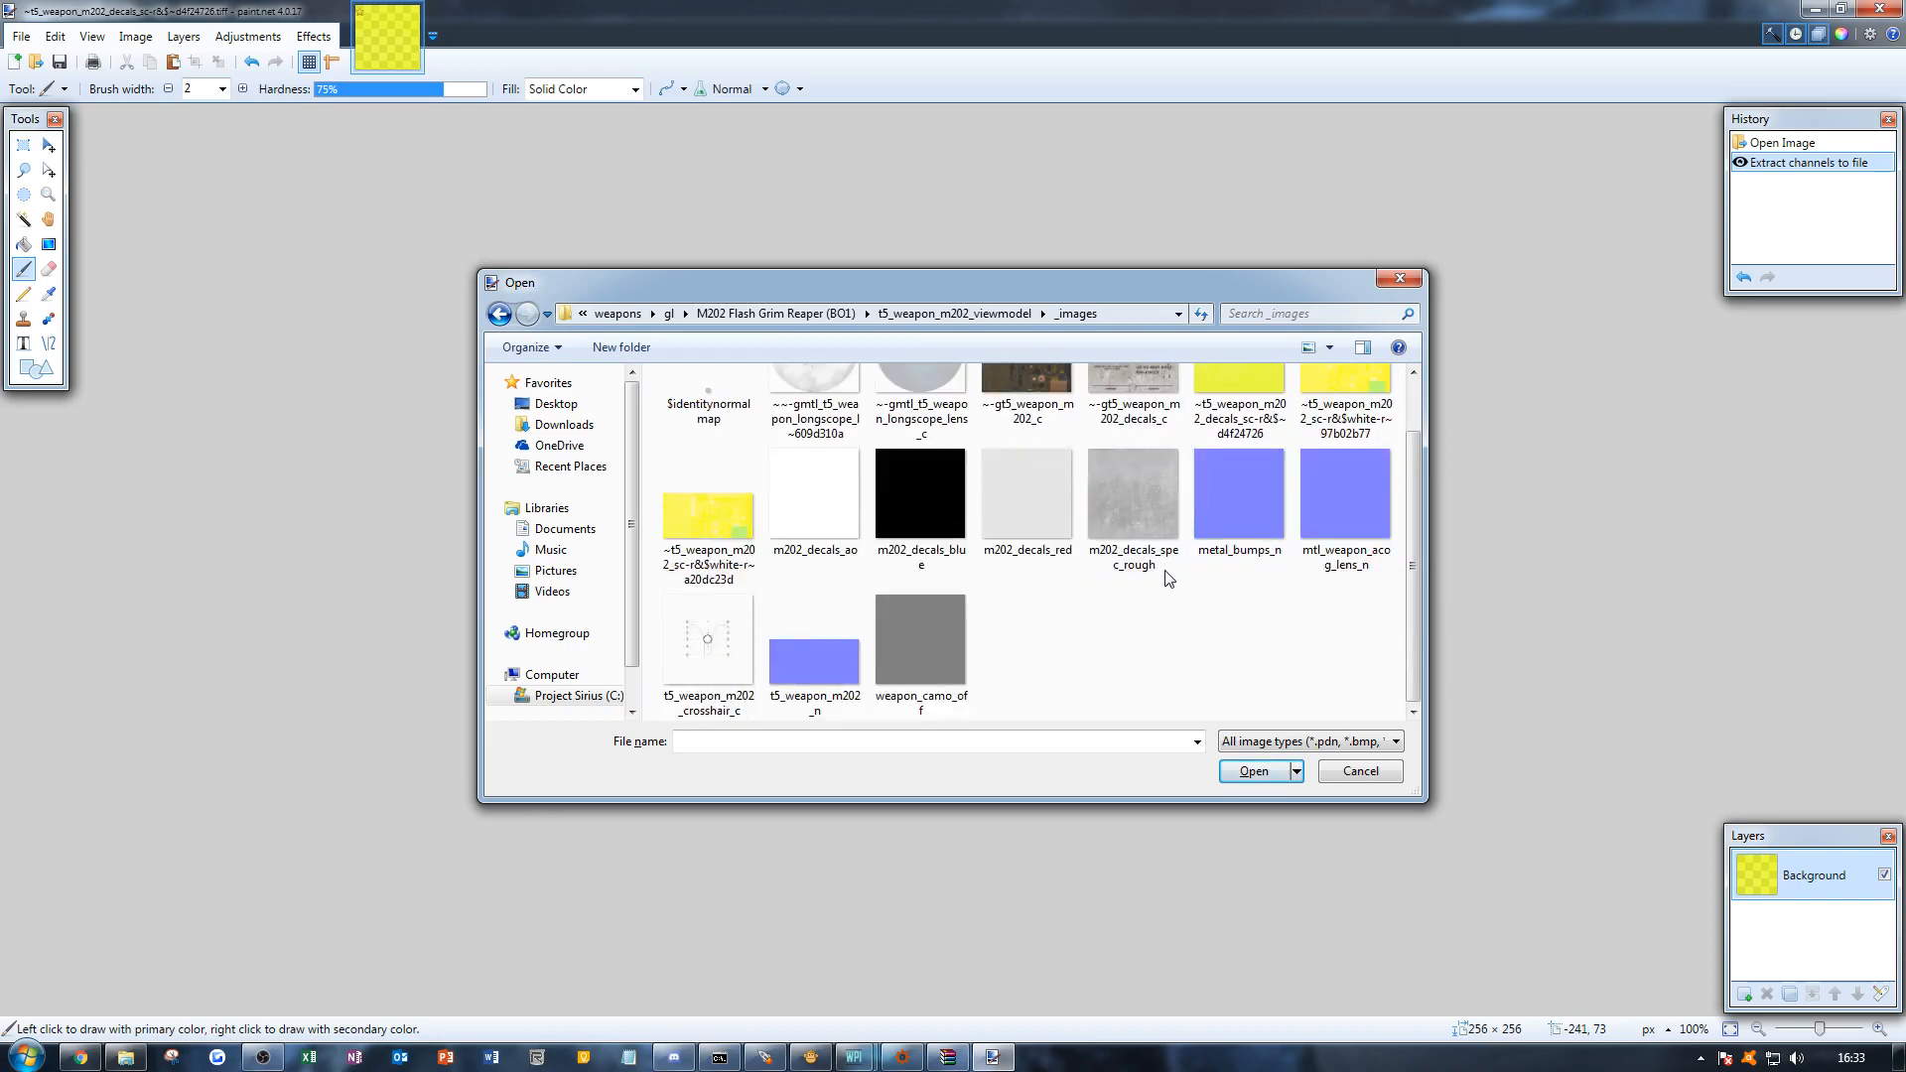
{"action": "left_click", "coordinate": [1133, 499]}
{"action": "double_click", "coordinate": [1134, 497]}
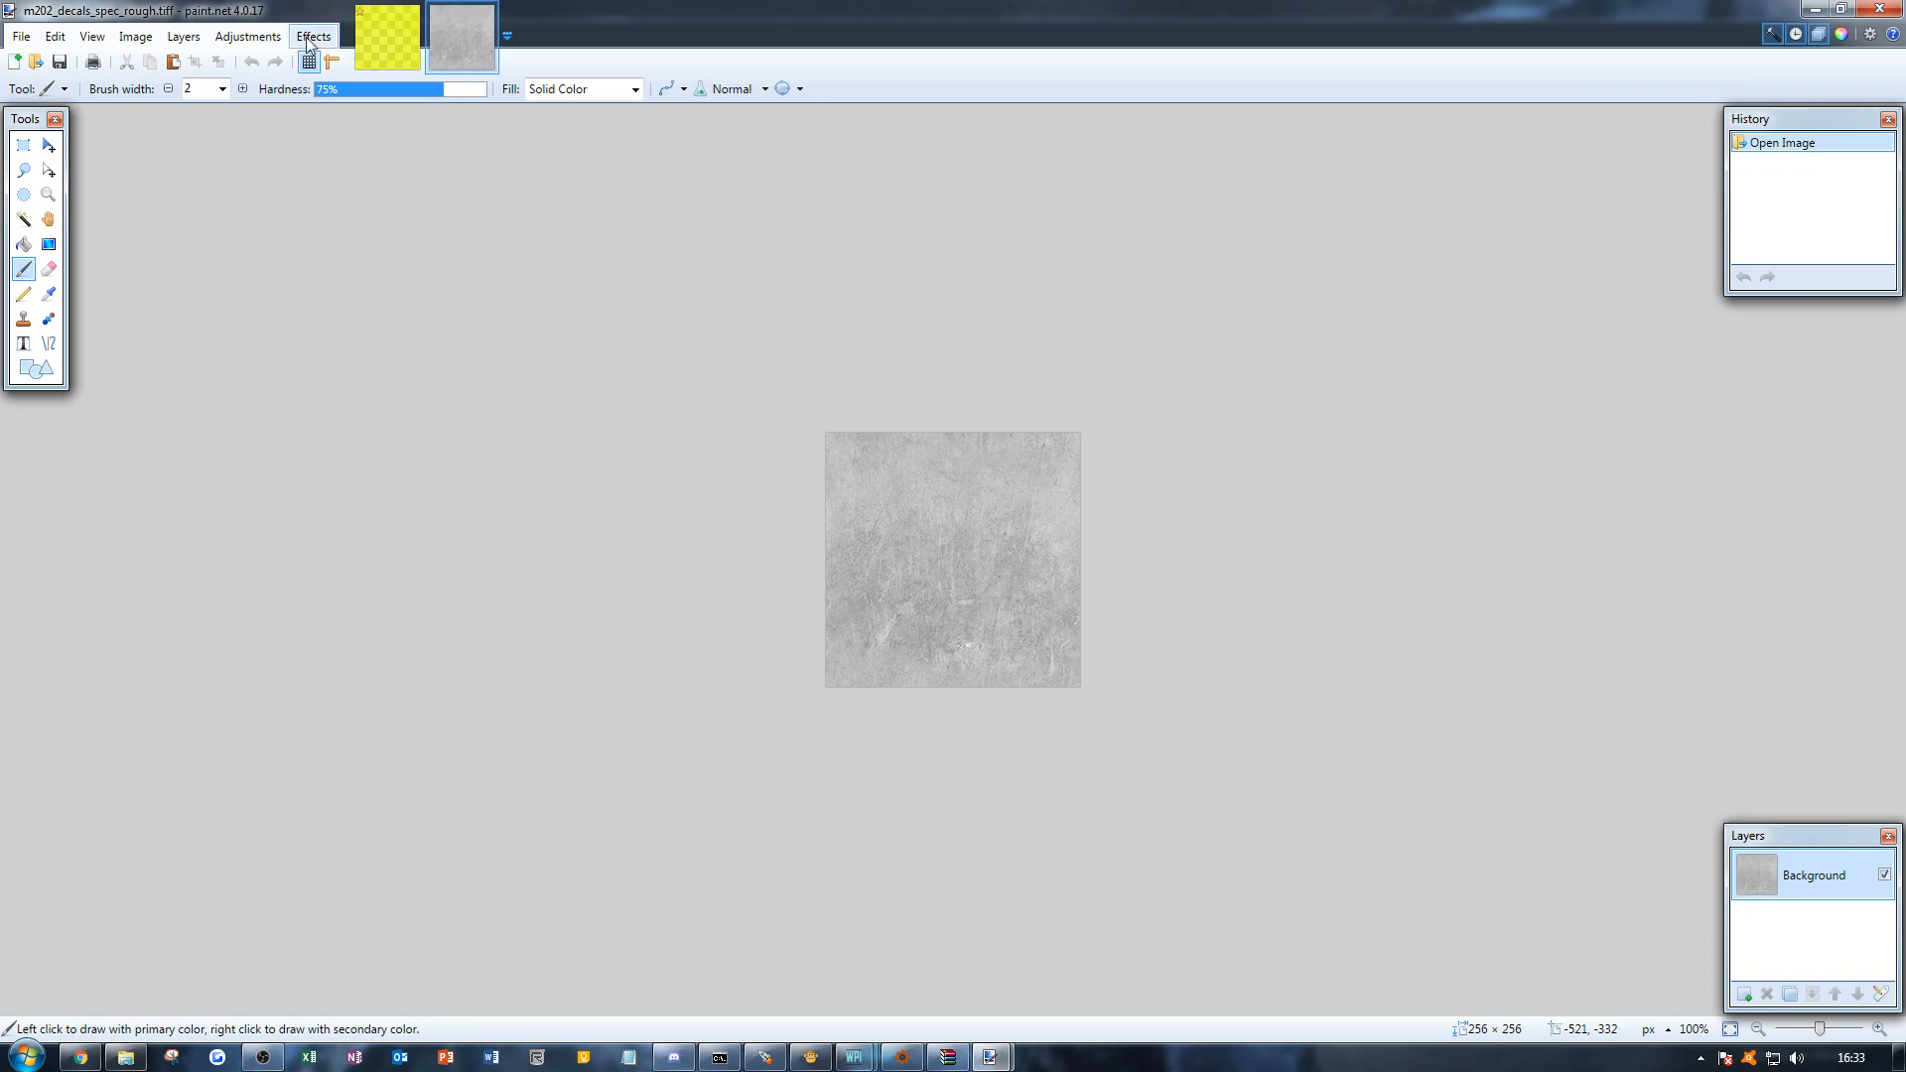
Step: Close the yellow decals specular texture, keeping m202_decals_spec_rough open
{"action": "left_click", "coordinate": [387, 37]}
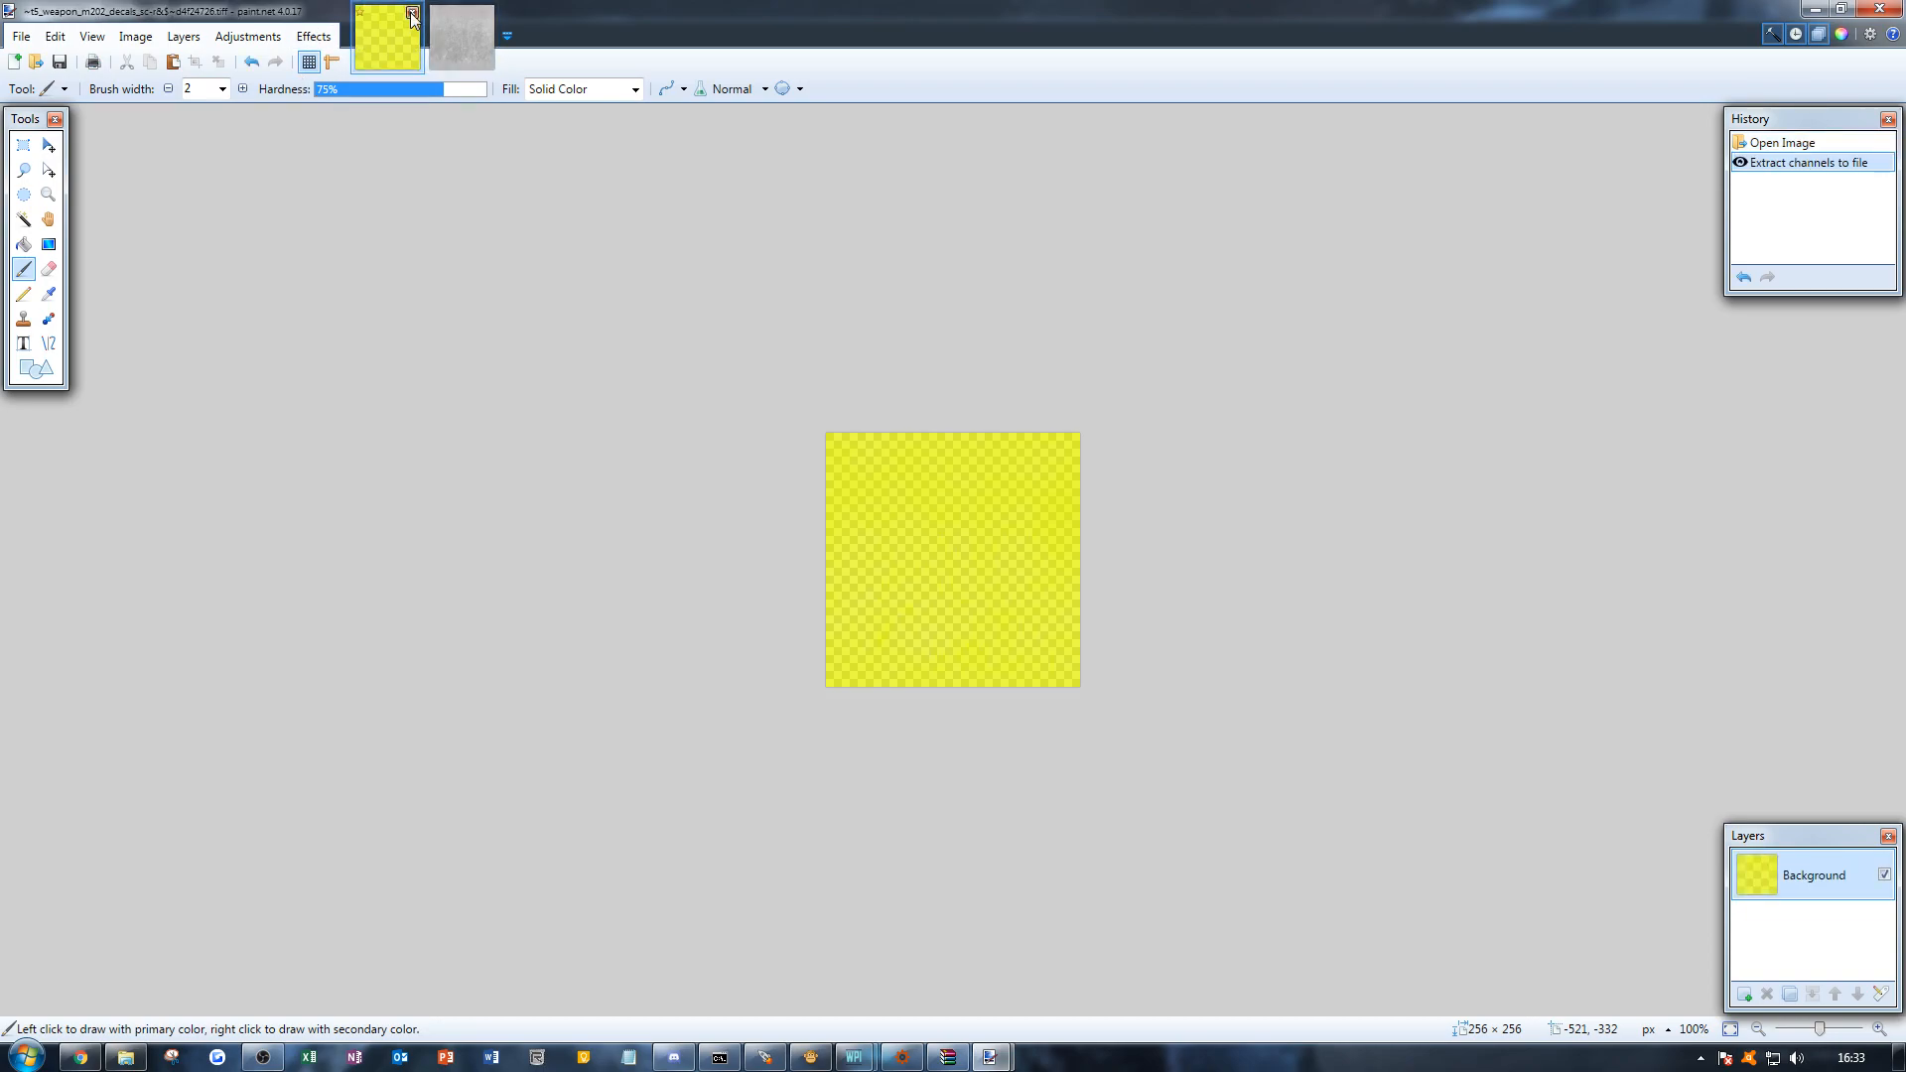
{"action": "left_click", "coordinate": [413, 12]}
{"action": "left_click", "coordinate": [856, 659]}
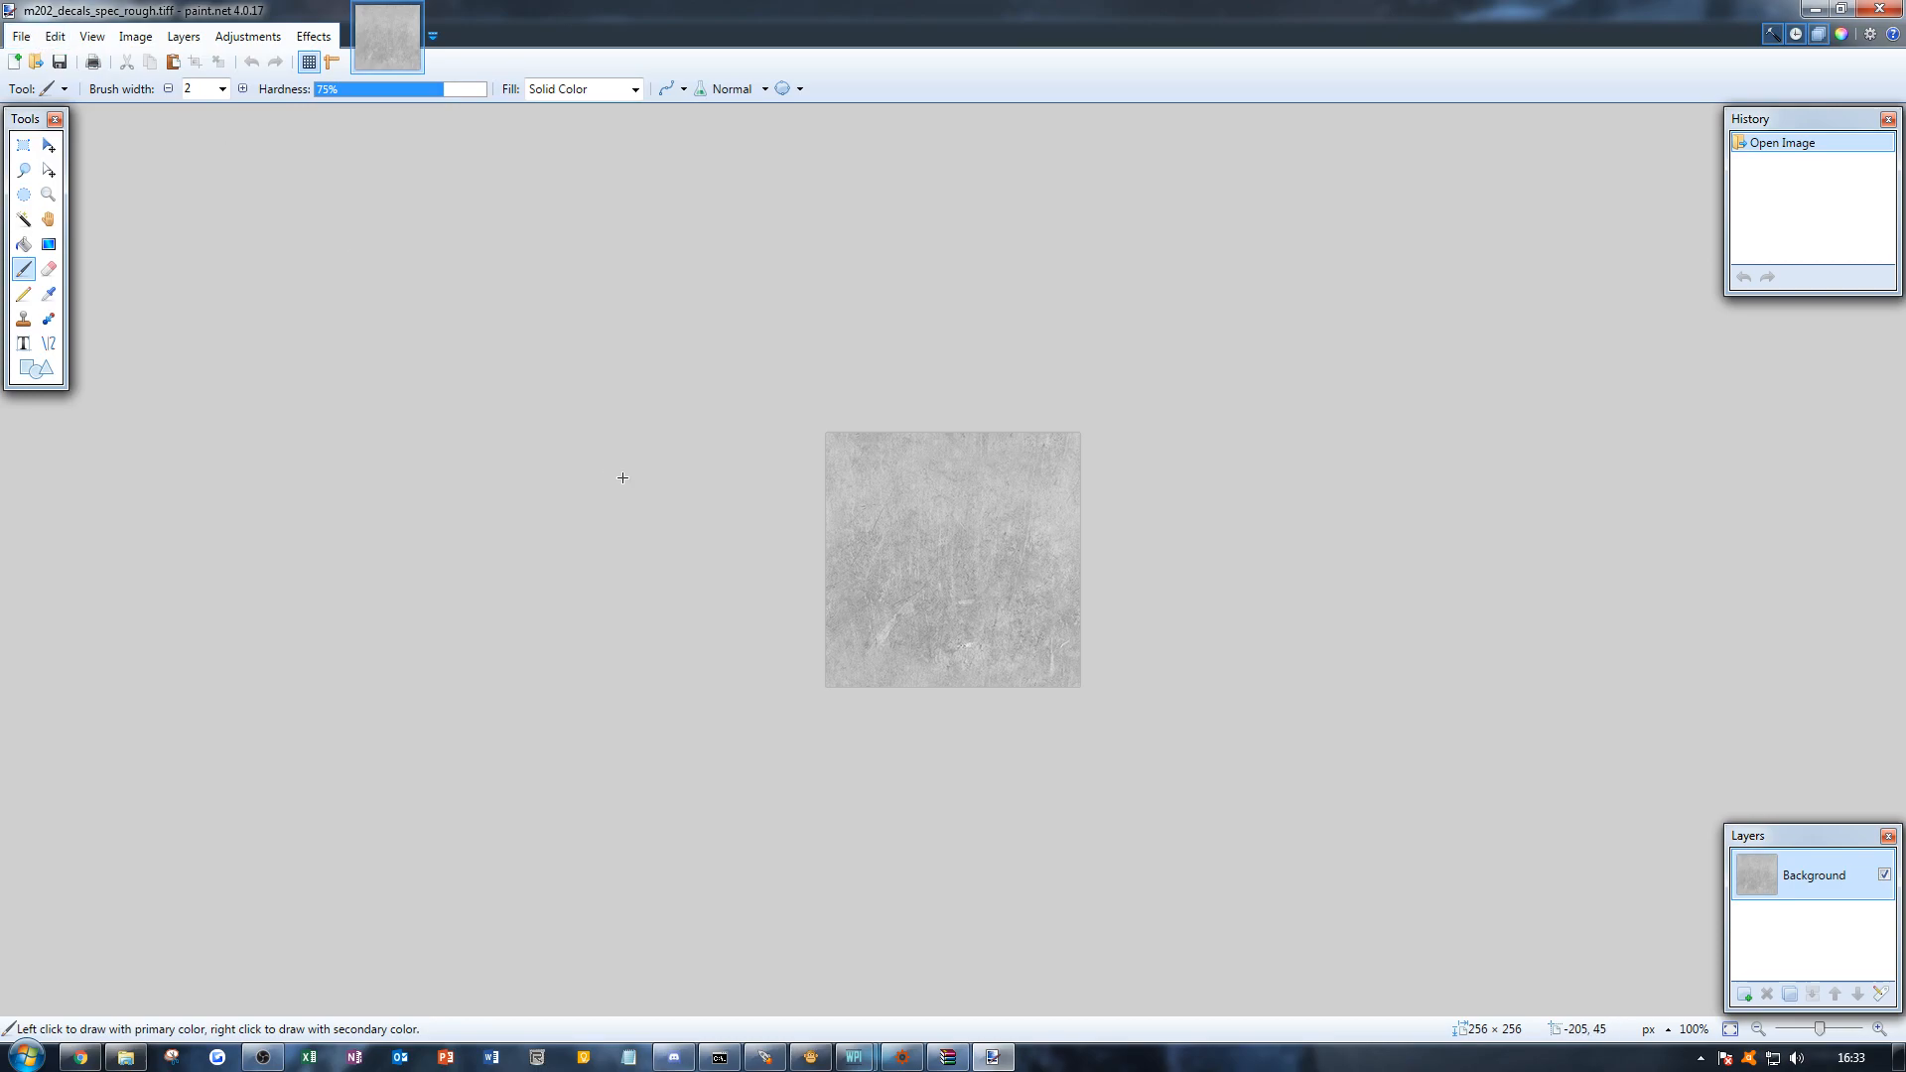
Step: Invert the colors of m202_decals_spec_rough, save the result as a TIFF named m202_decals_g, and close paint.net
{"action": "key", "text": "ctrl+shift+i"}
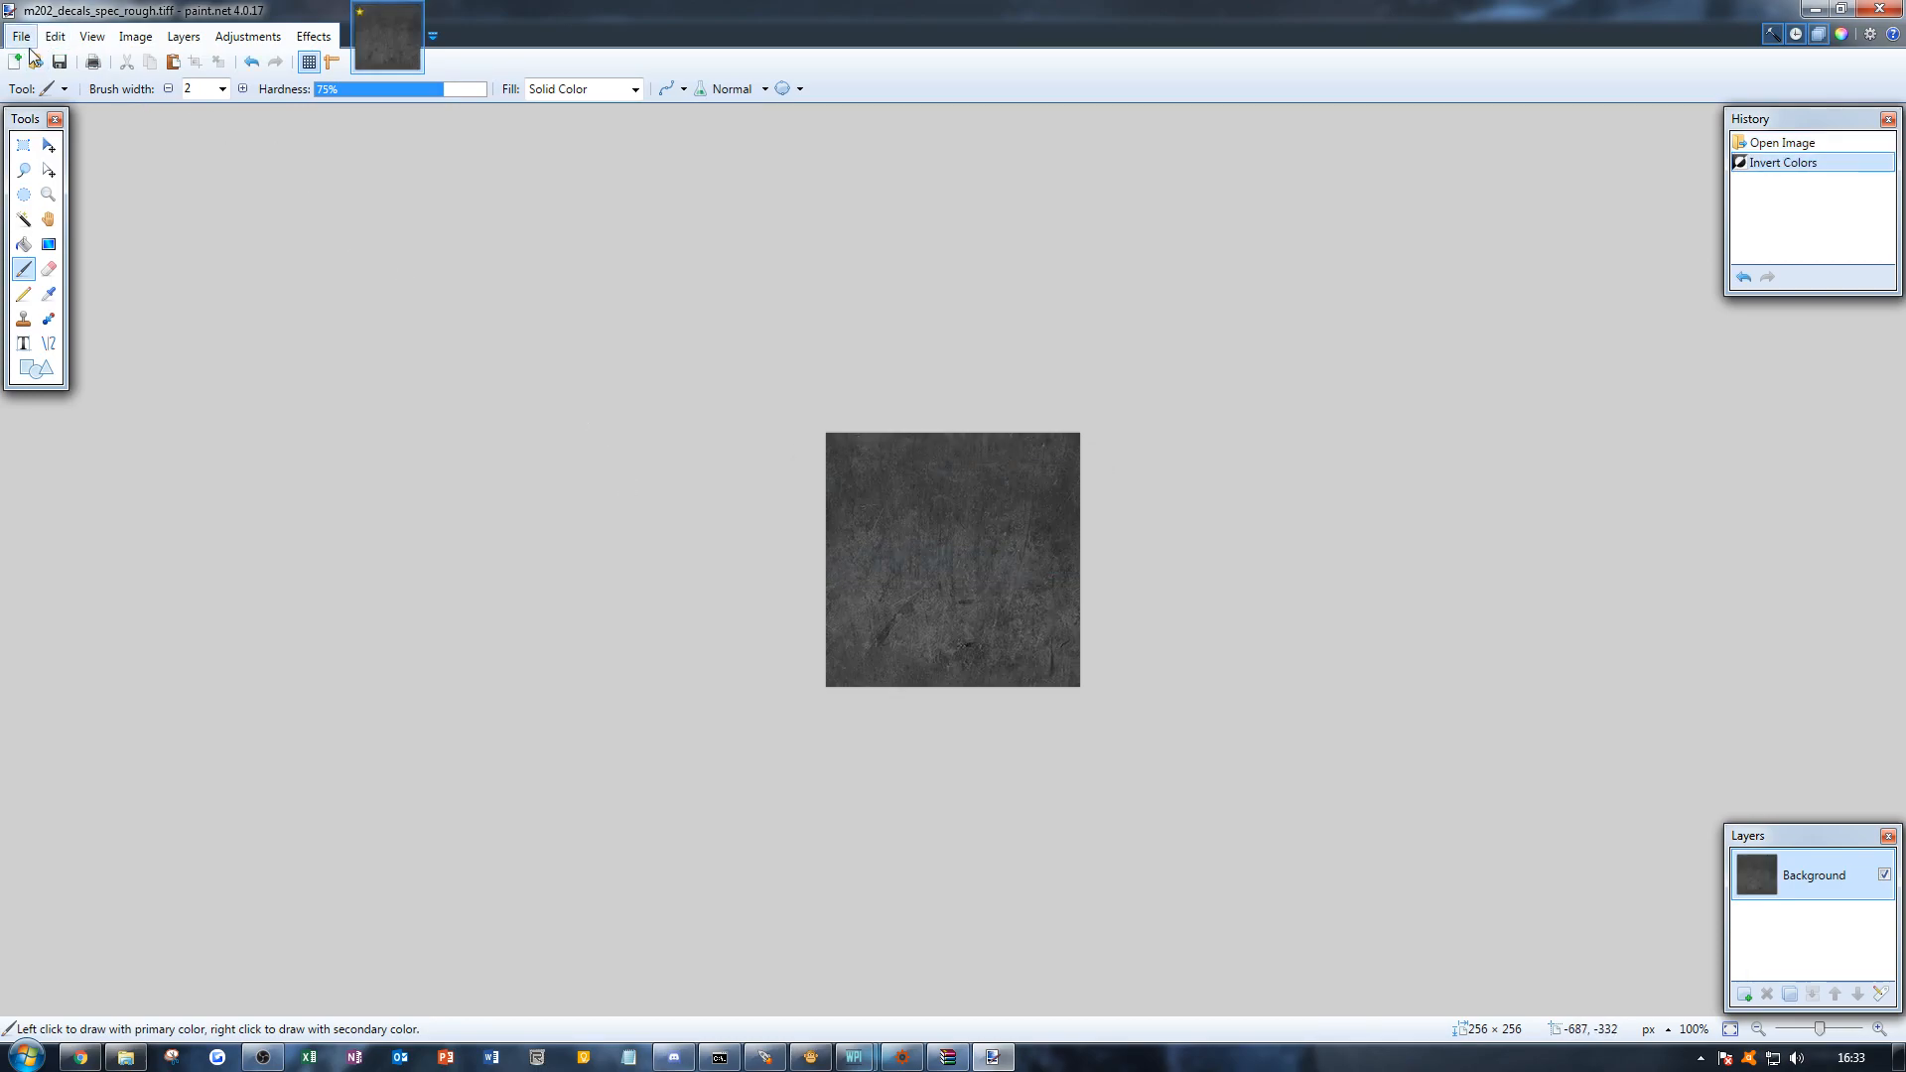
{"action": "left_click", "coordinate": [22, 37]}
{"action": "left_click", "coordinate": [61, 198]}
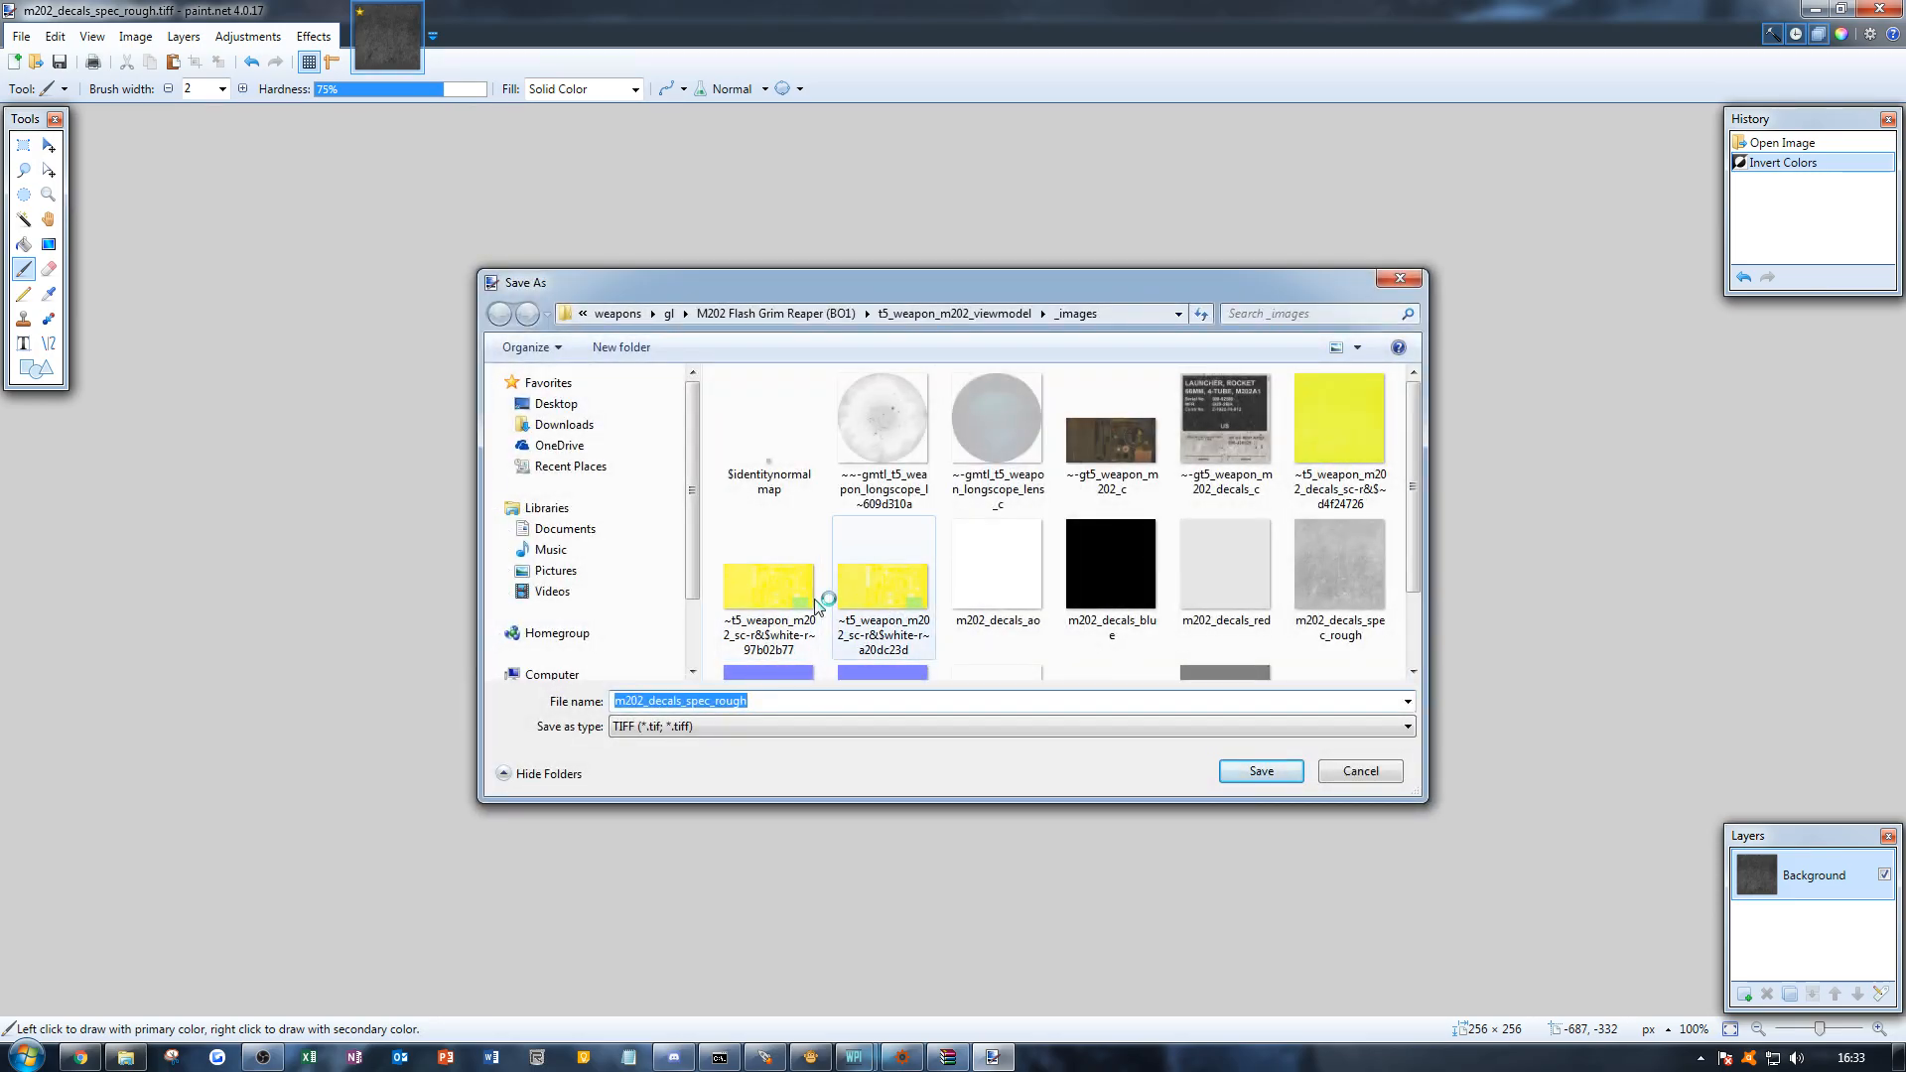
{"action": "left_click_drag", "start_coordinate": [1414, 493], "coordinate": [1417, 581]}
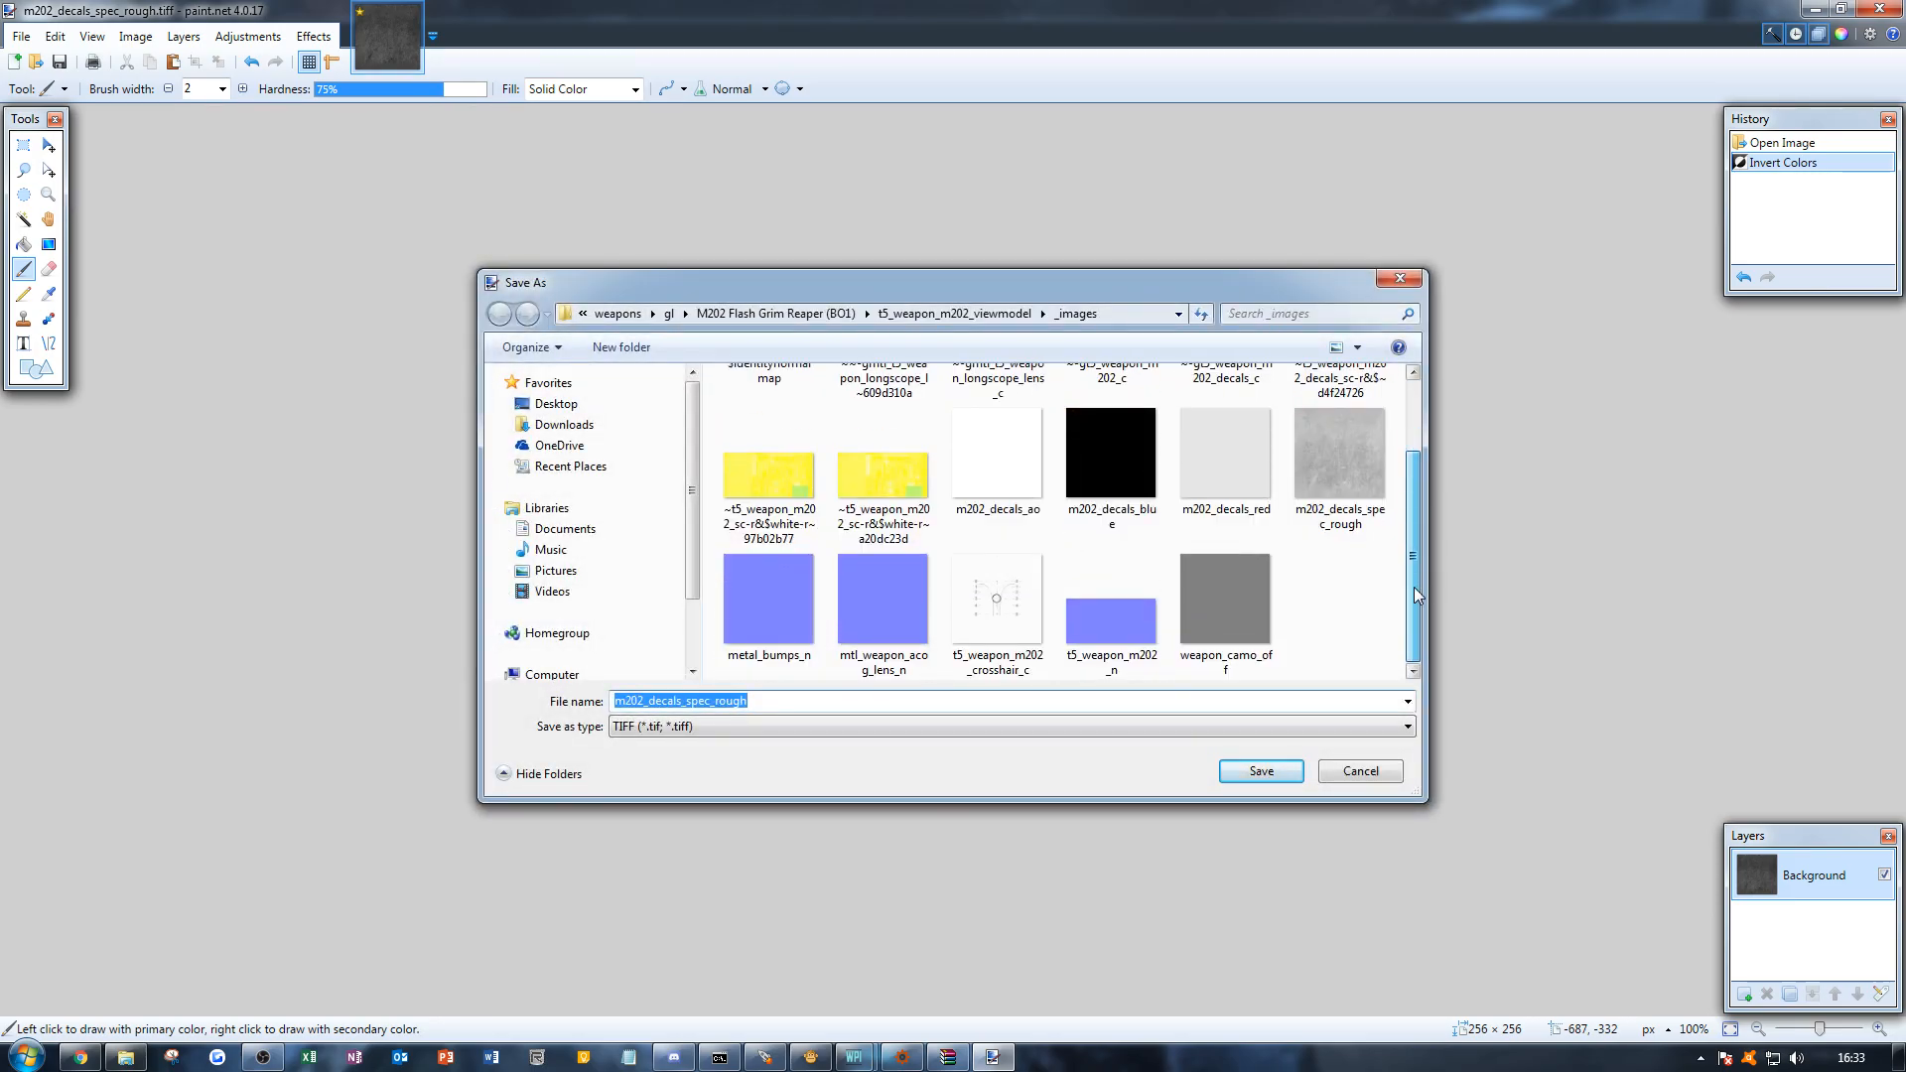
{"action": "left_click_drag", "start_coordinate": [867, 702], "coordinate": [682, 711]}
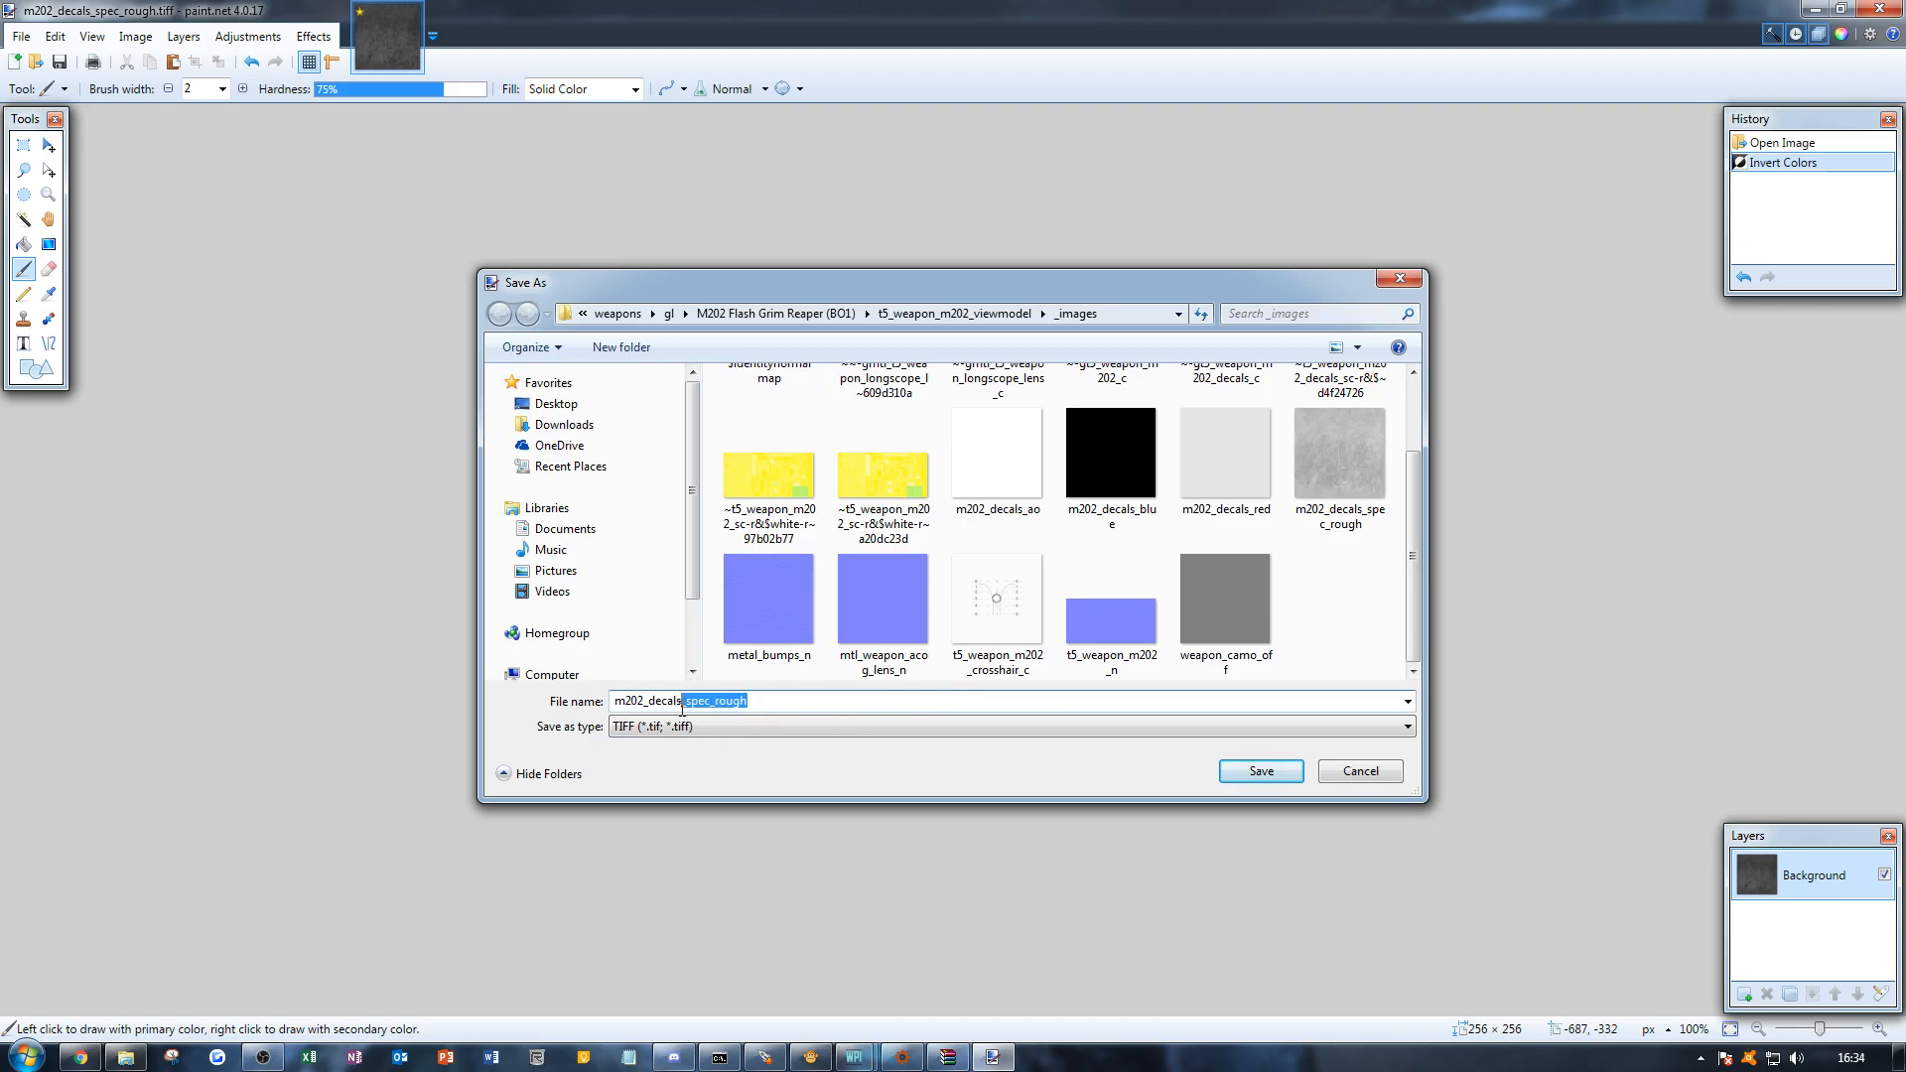
{"action": "type", "text": "g"}
{"action": "left_click", "coordinate": [1258, 771]}
{"action": "left_click", "coordinate": [1884, 8]}
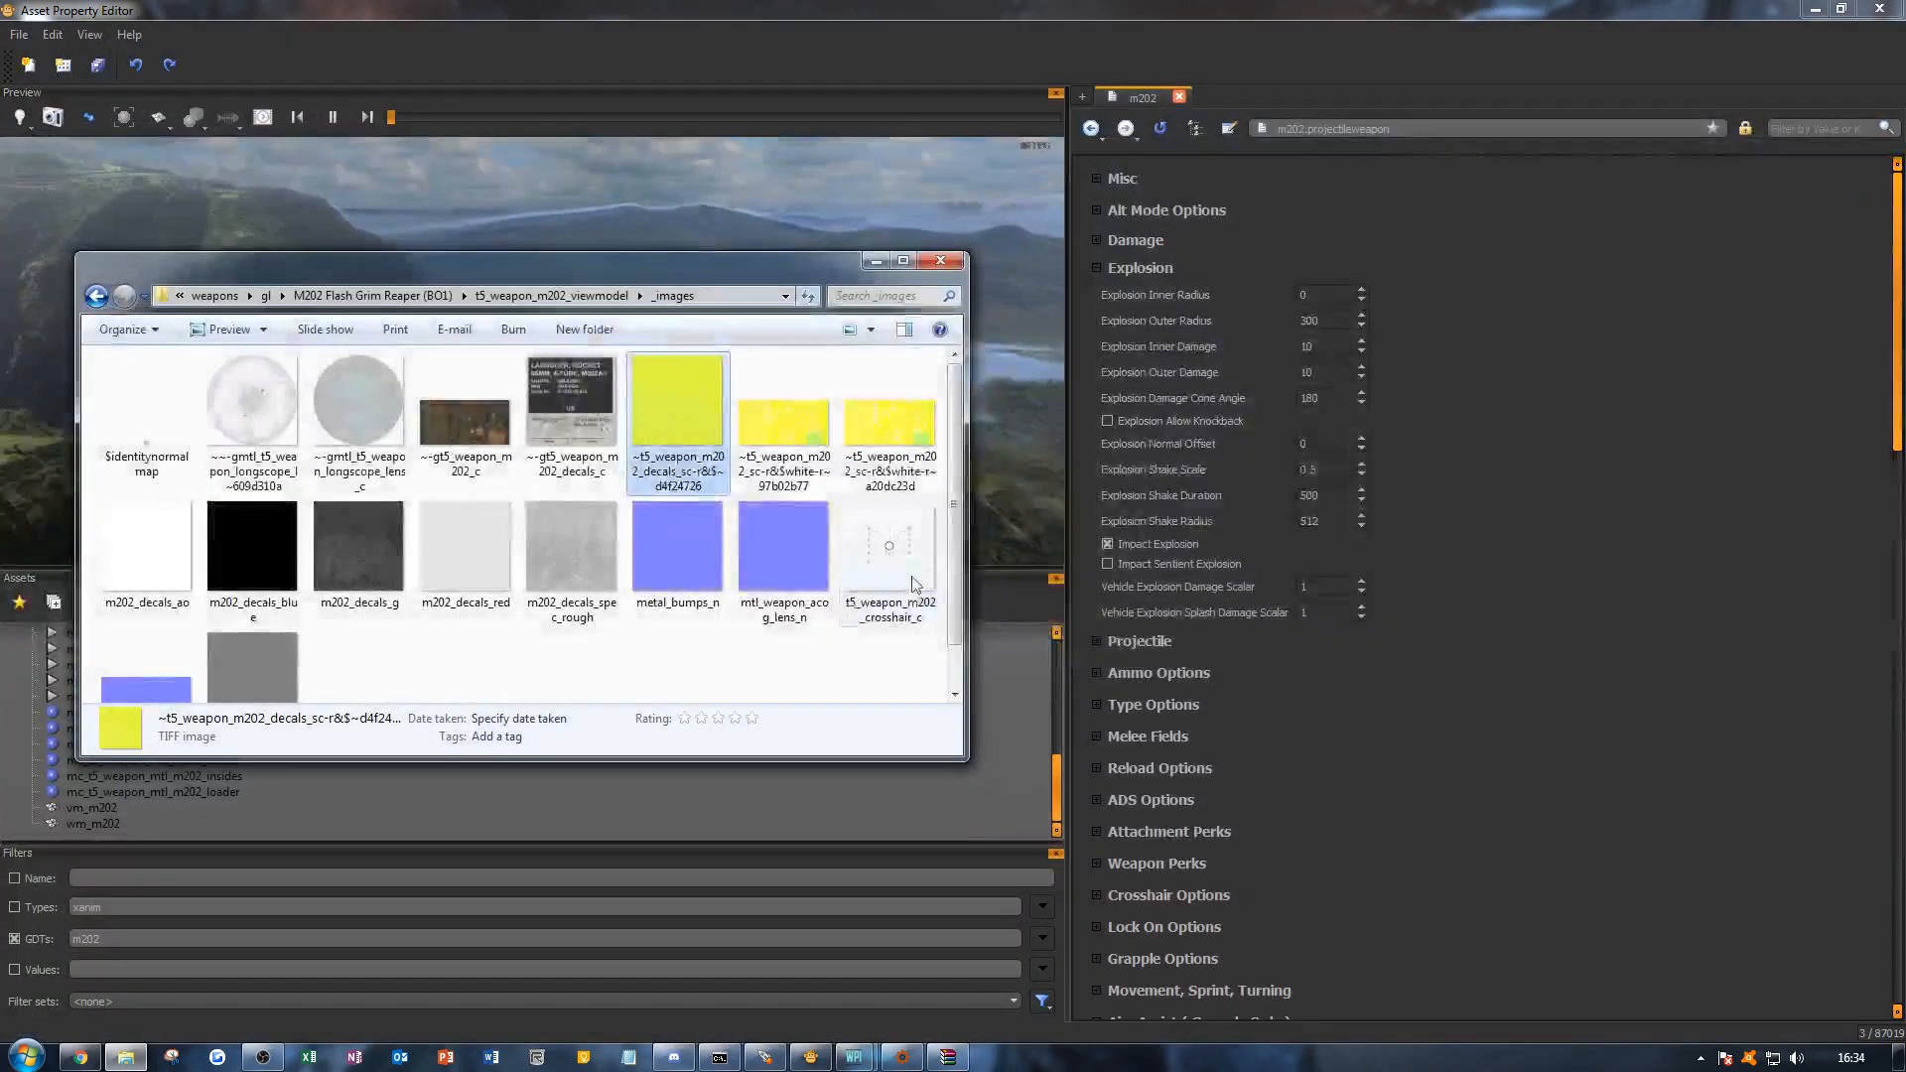
Step: Check the textures in the t5_weapon_m202_world _images folder and return to the viewmodel's _images folder
{"action": "left_click", "coordinate": [569, 657]}
{"action": "left_click", "coordinate": [417, 296]}
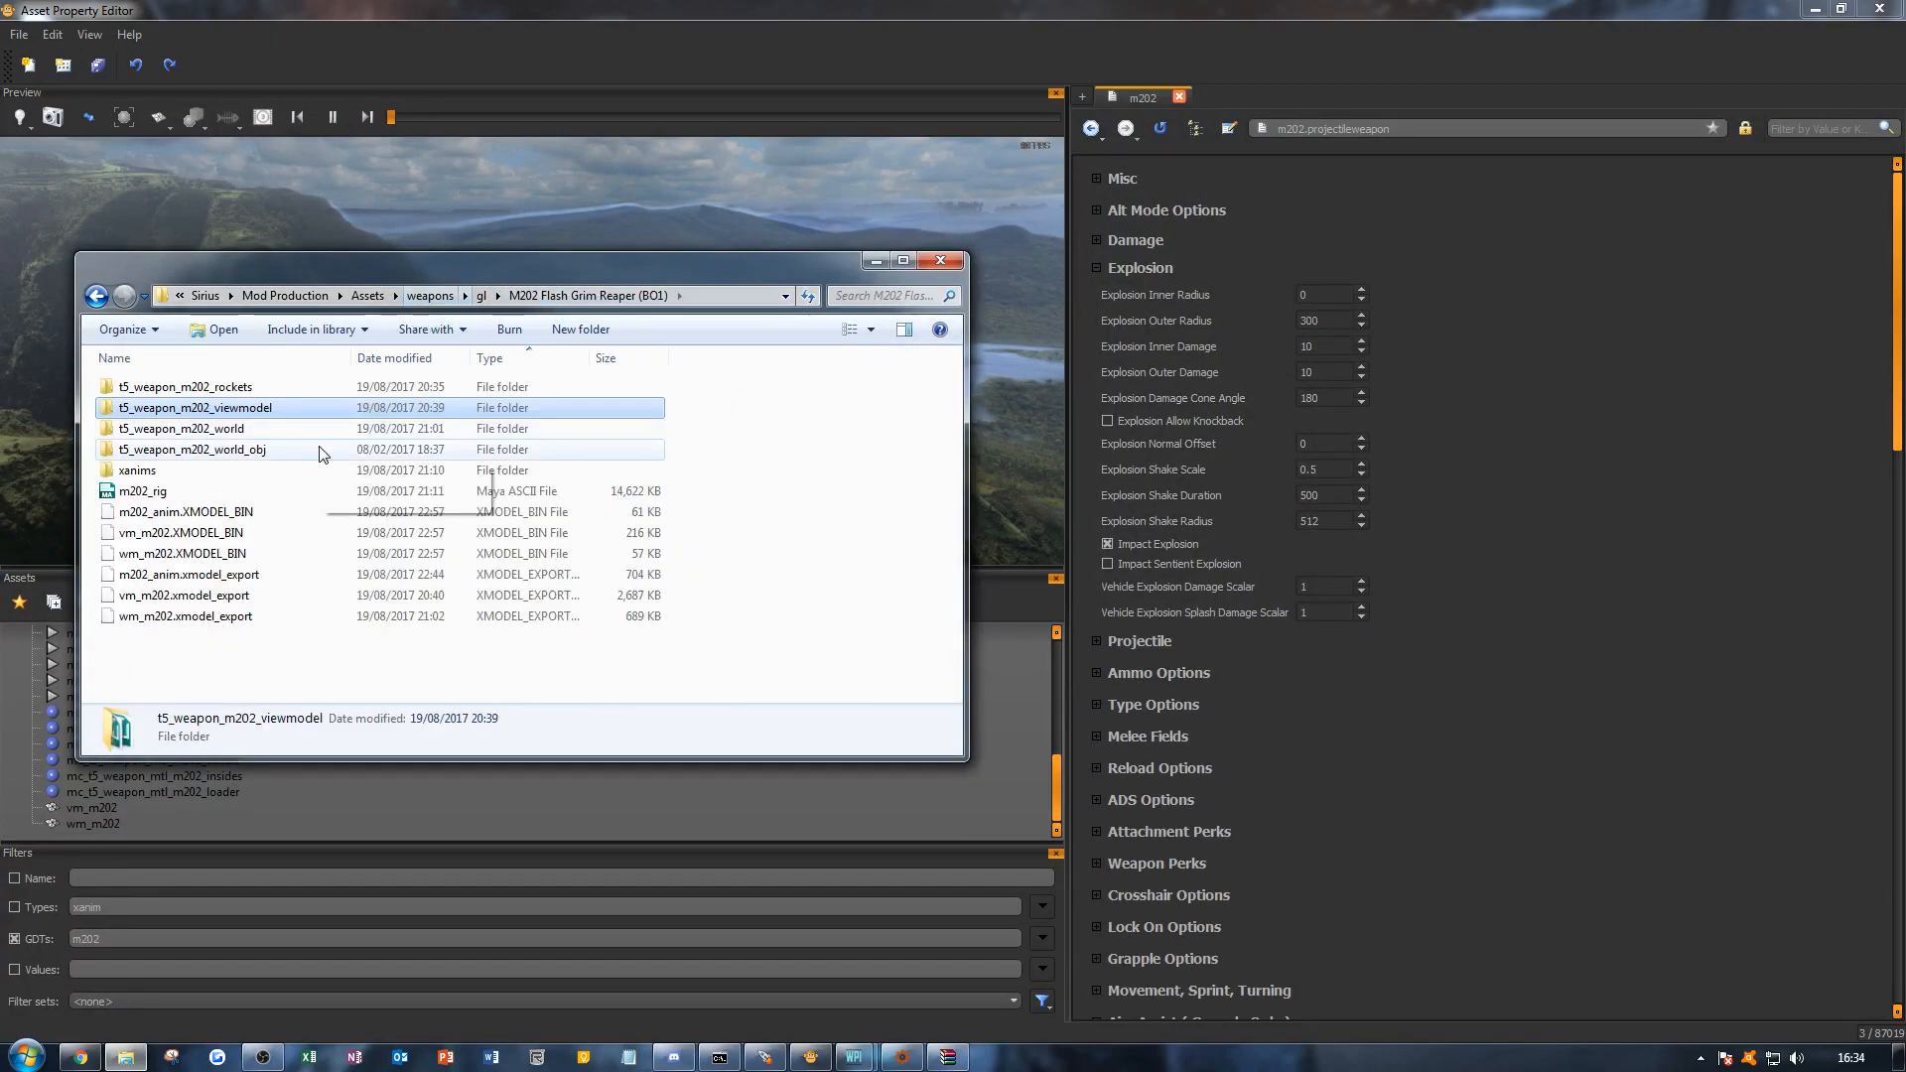
{"action": "double_click", "coordinate": [499, 434]}
{"action": "double_click", "coordinate": [270, 387]}
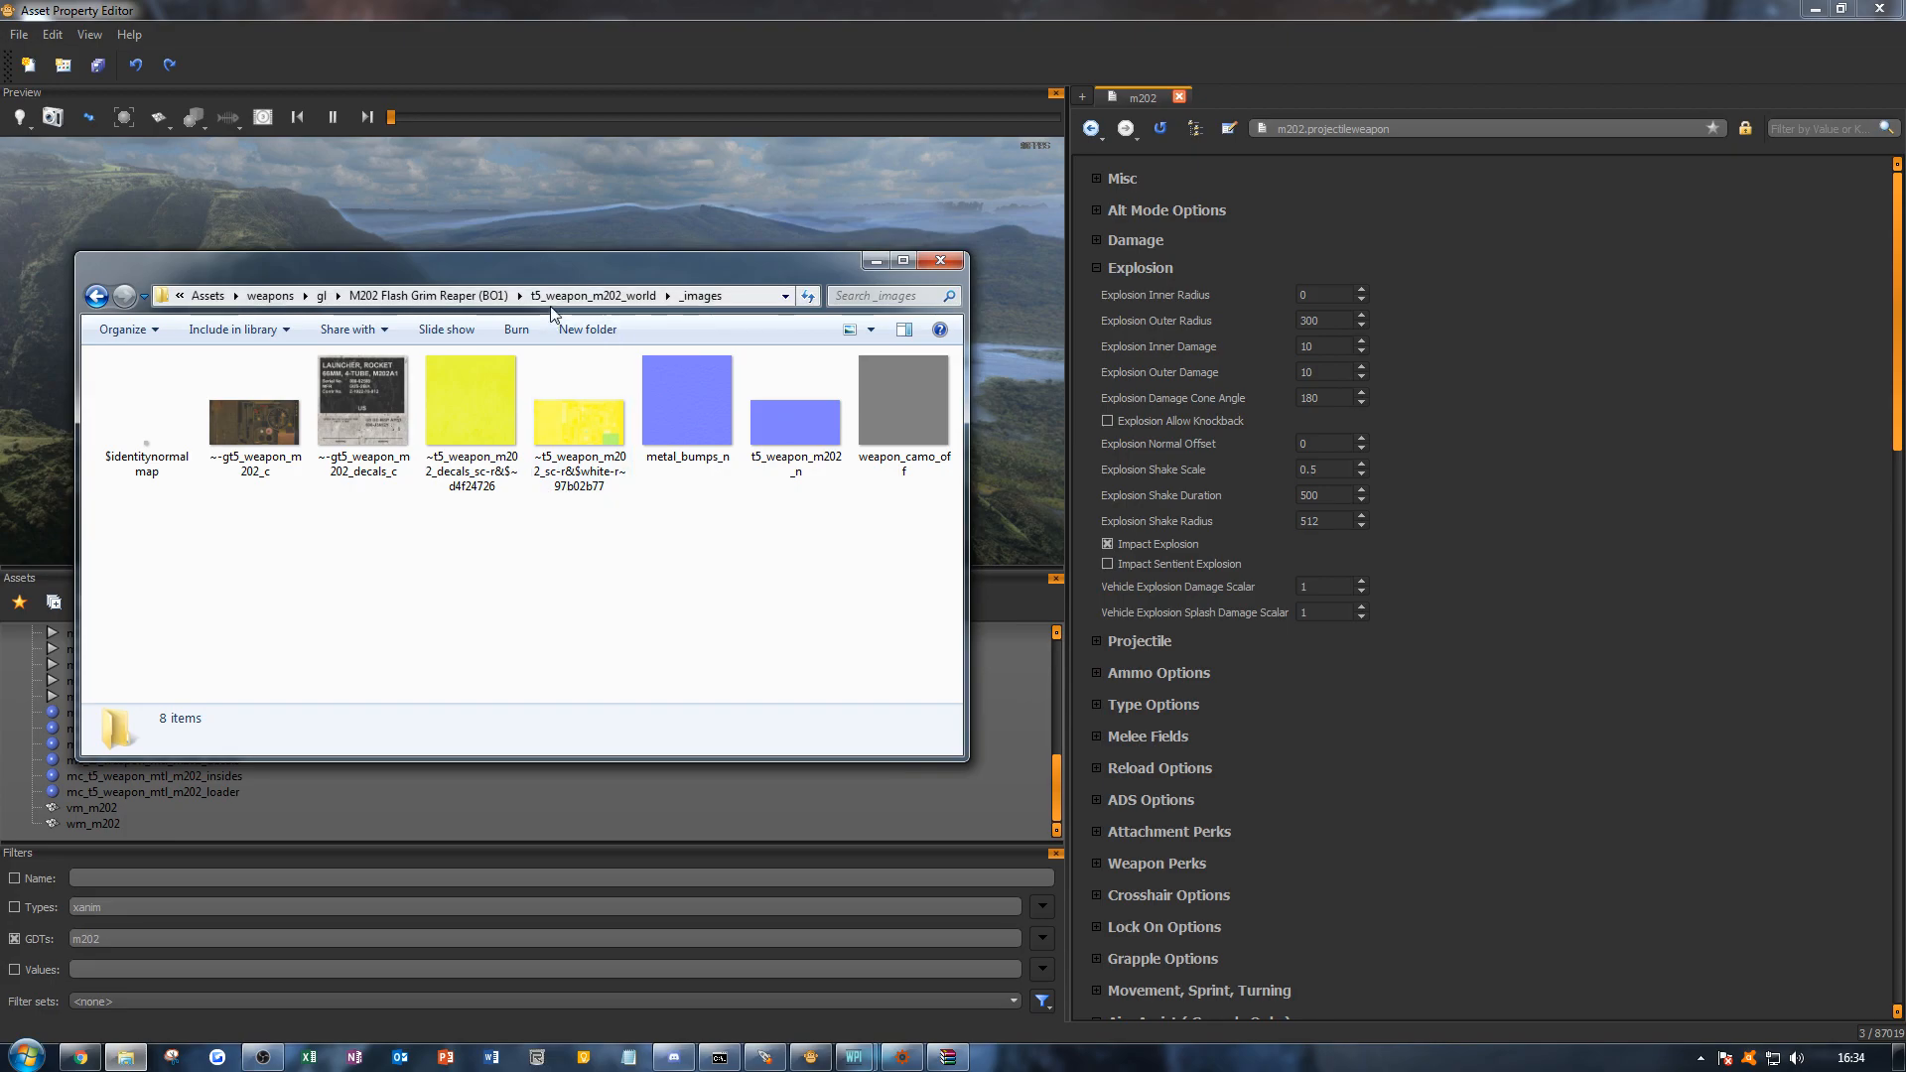
{"action": "left_click", "coordinate": [427, 296]}
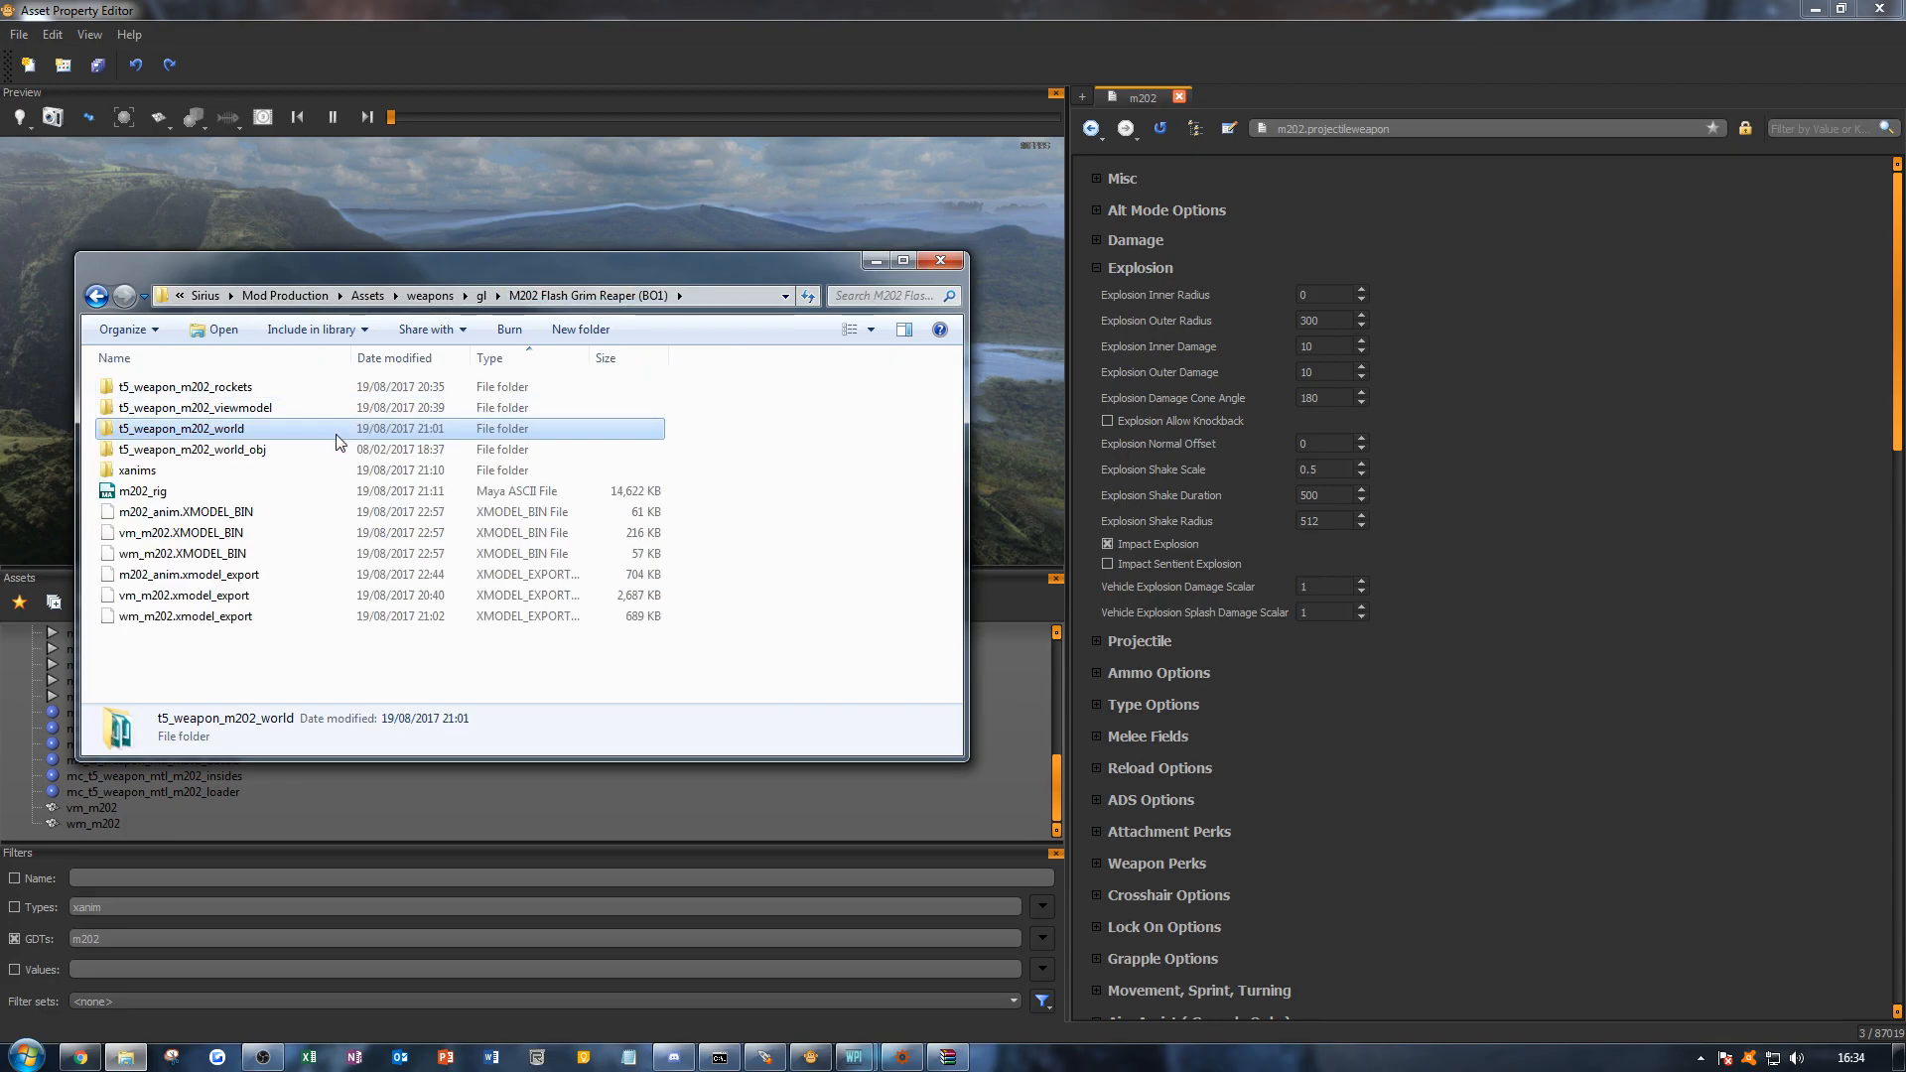
{"action": "double_click", "coordinate": [319, 407]}
{"action": "double_click", "coordinate": [313, 391]}
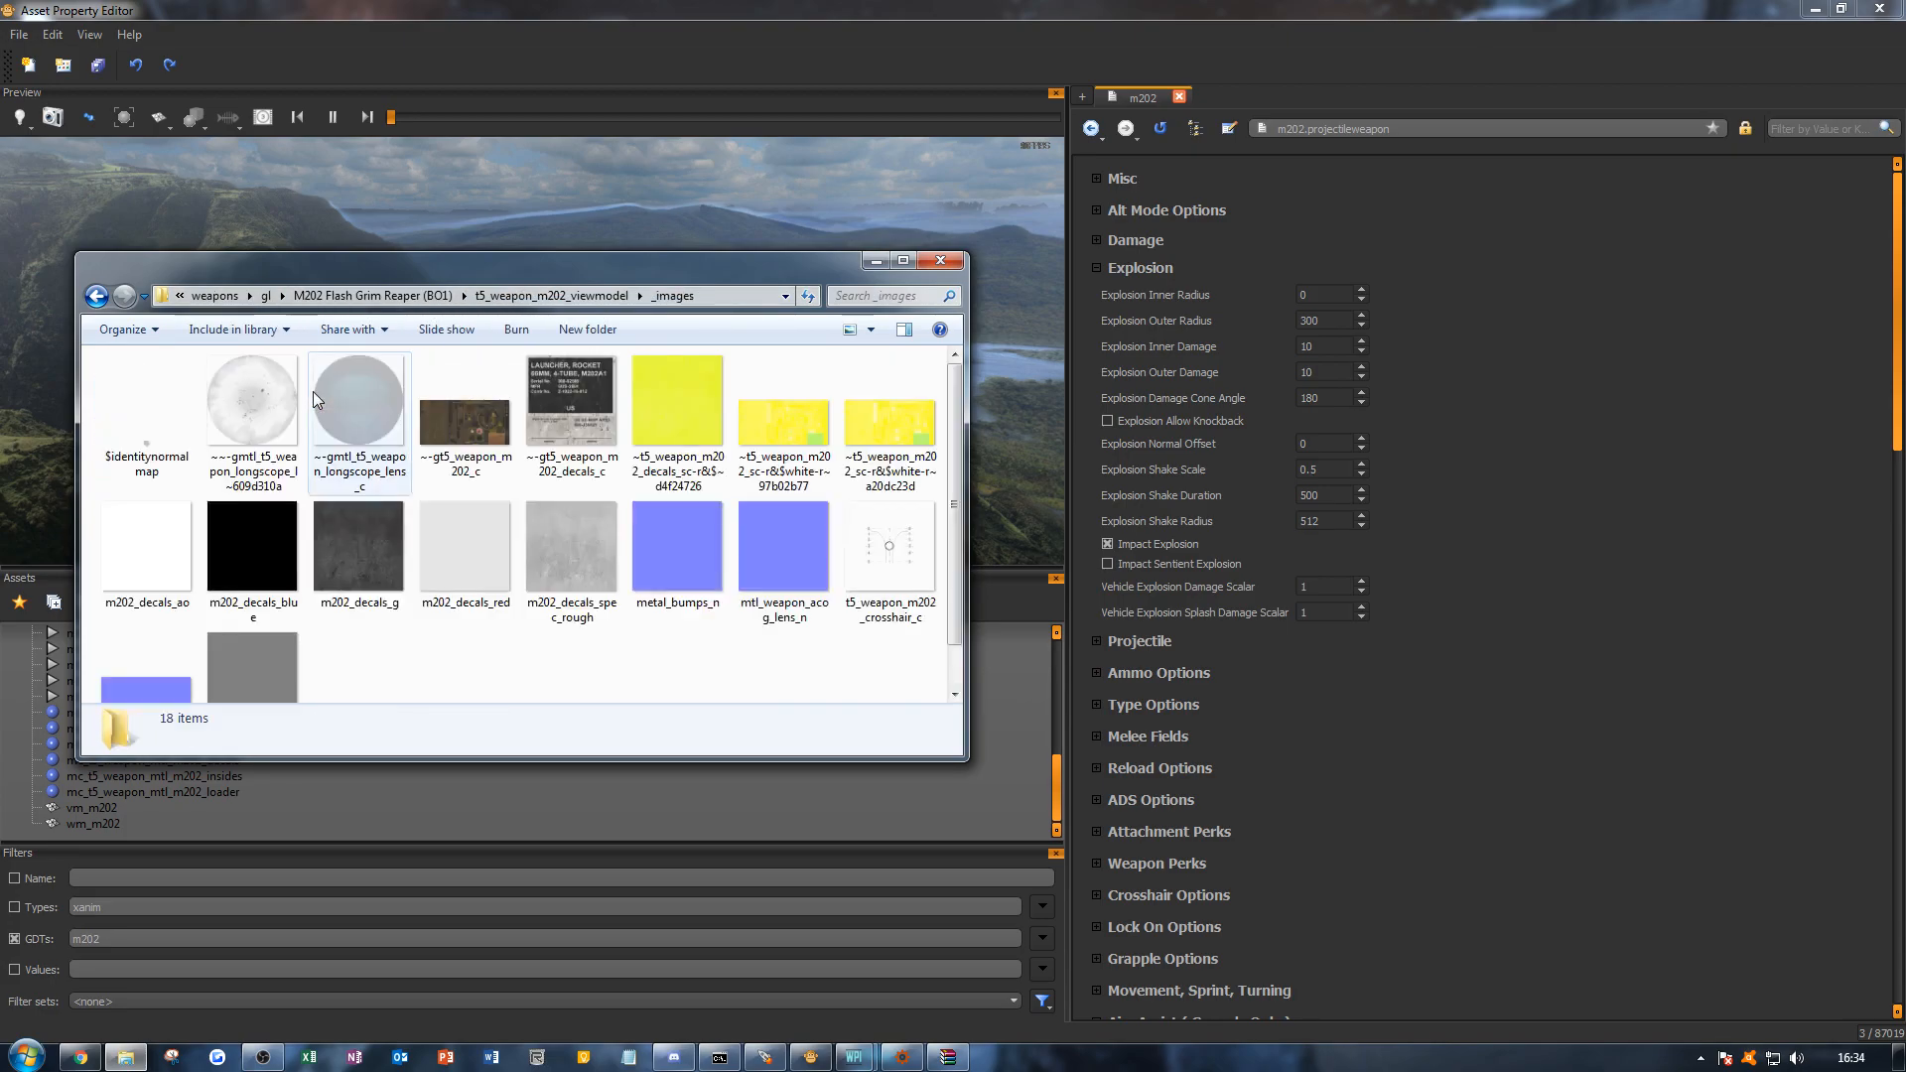
Step: Compare the two ~t5_weapon_m202_sc specular textures, 97b02b77 and a20dc23d, in Windows Photo Viewer
{"action": "left_click", "coordinate": [764, 411]}
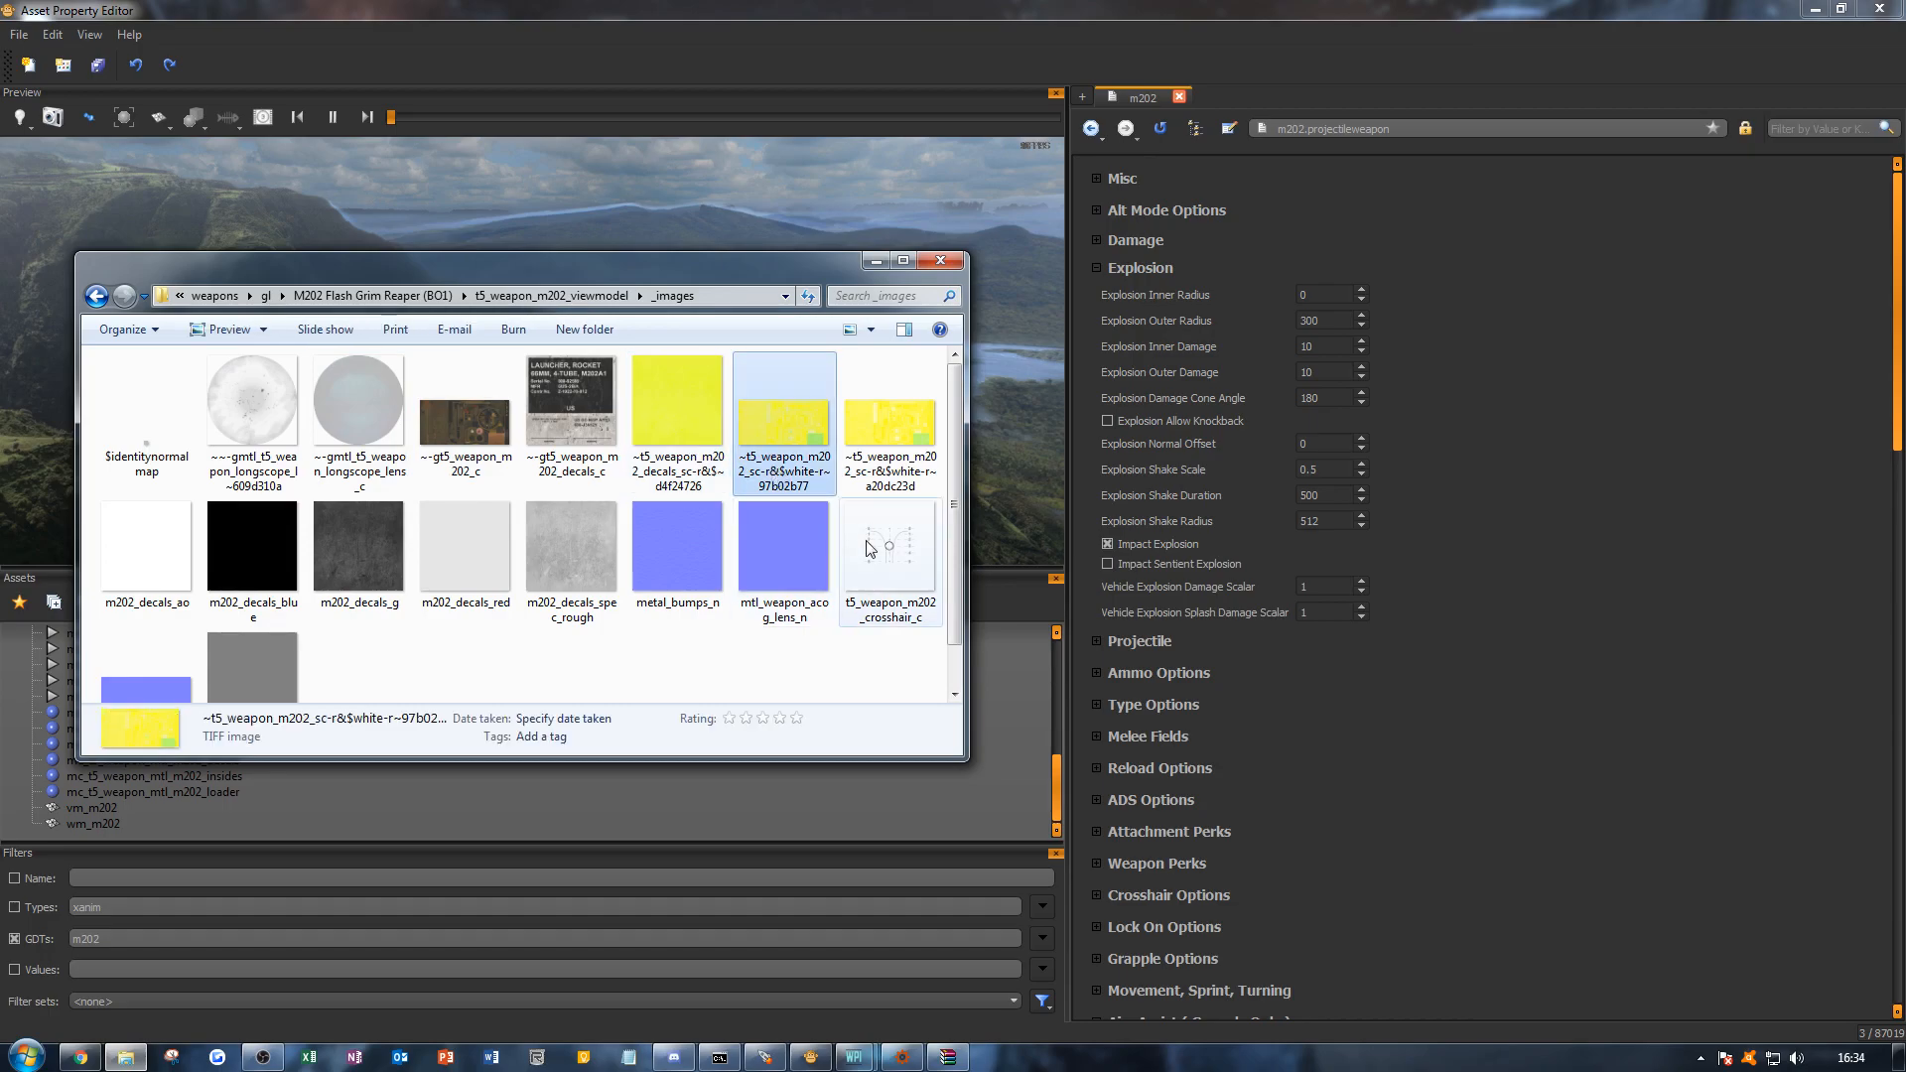
{"action": "double_click", "coordinate": [806, 463]}
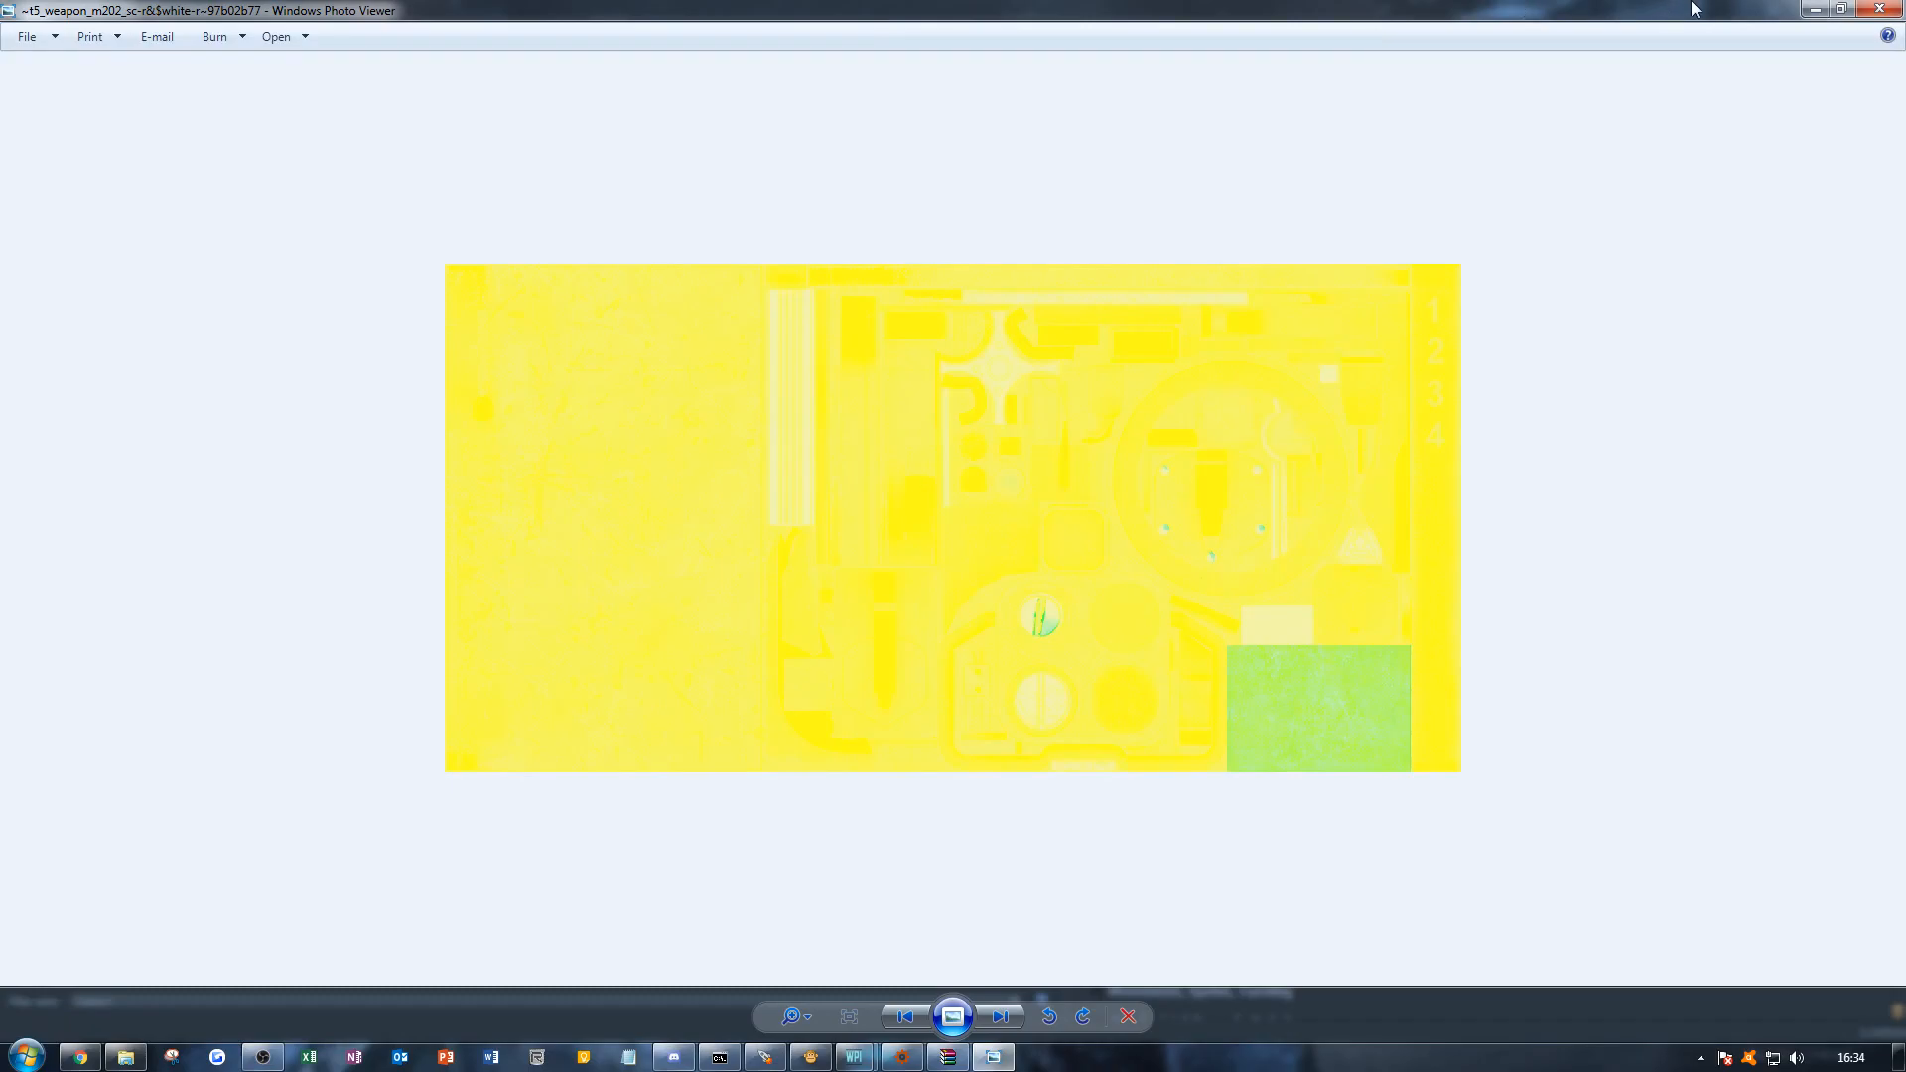
{"action": "left_click", "coordinate": [1811, 8]}
{"action": "double_click", "coordinate": [885, 415]}
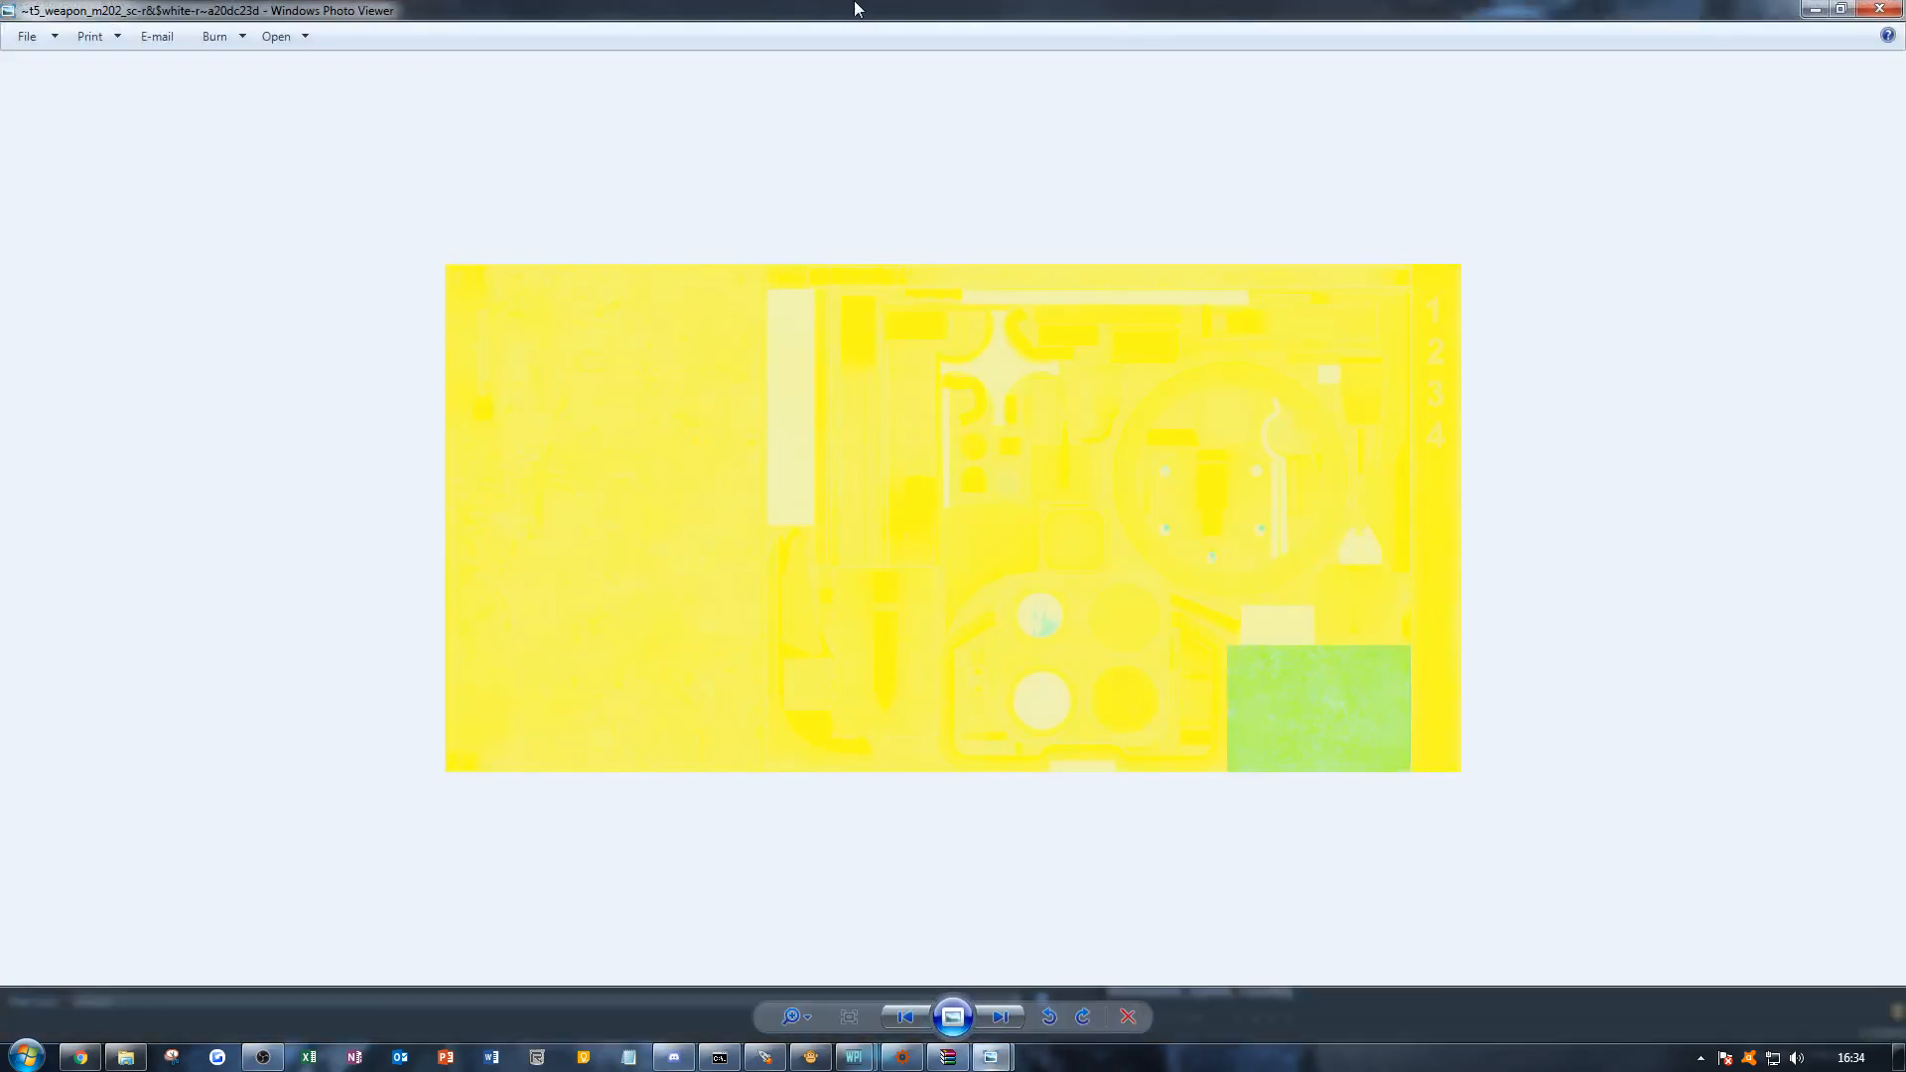
{"action": "left_click_drag", "start_coordinate": [855, 9], "coordinate": [0, 9]}
{"action": "mouse_move", "coordinate": [1035, 982]}
{"action": "left_click", "coordinate": [909, 959]}
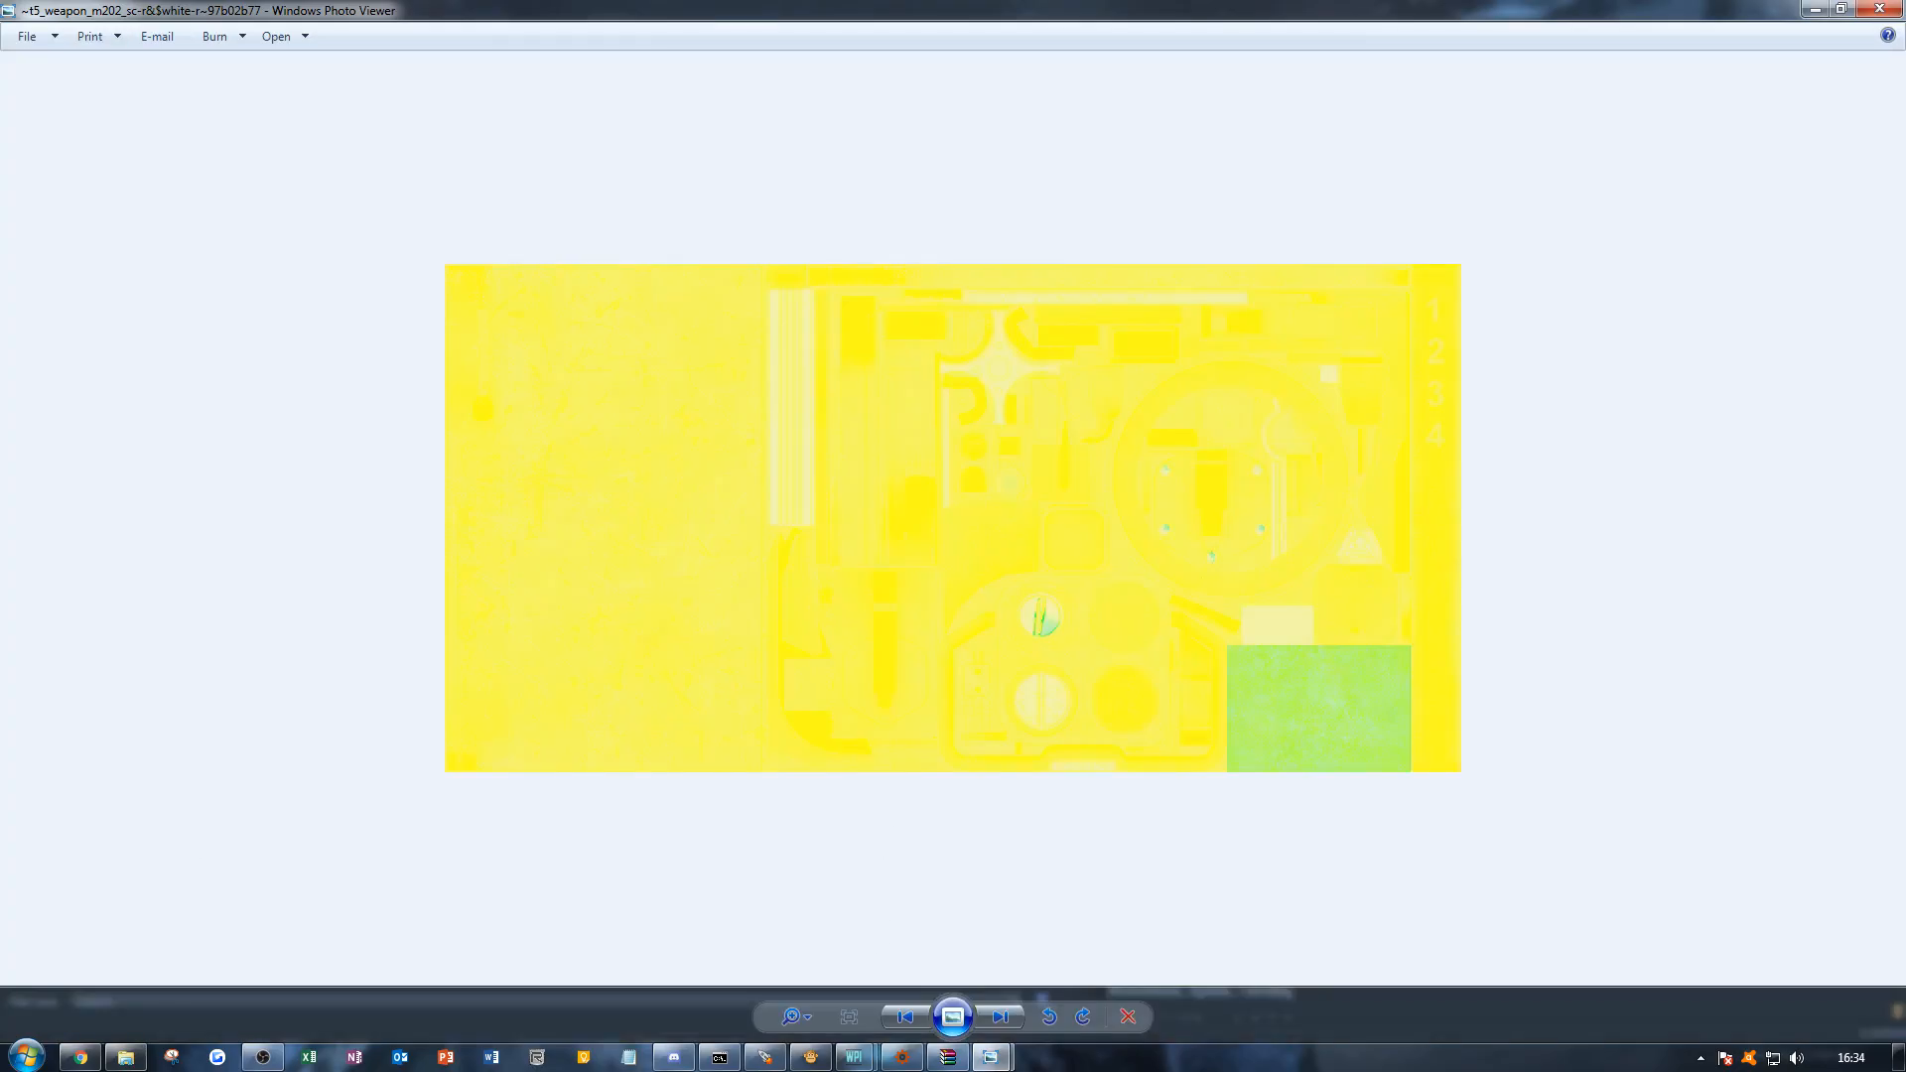
{"action": "left_click_drag", "start_coordinate": [0, 158], "coordinate": [0, 2]}
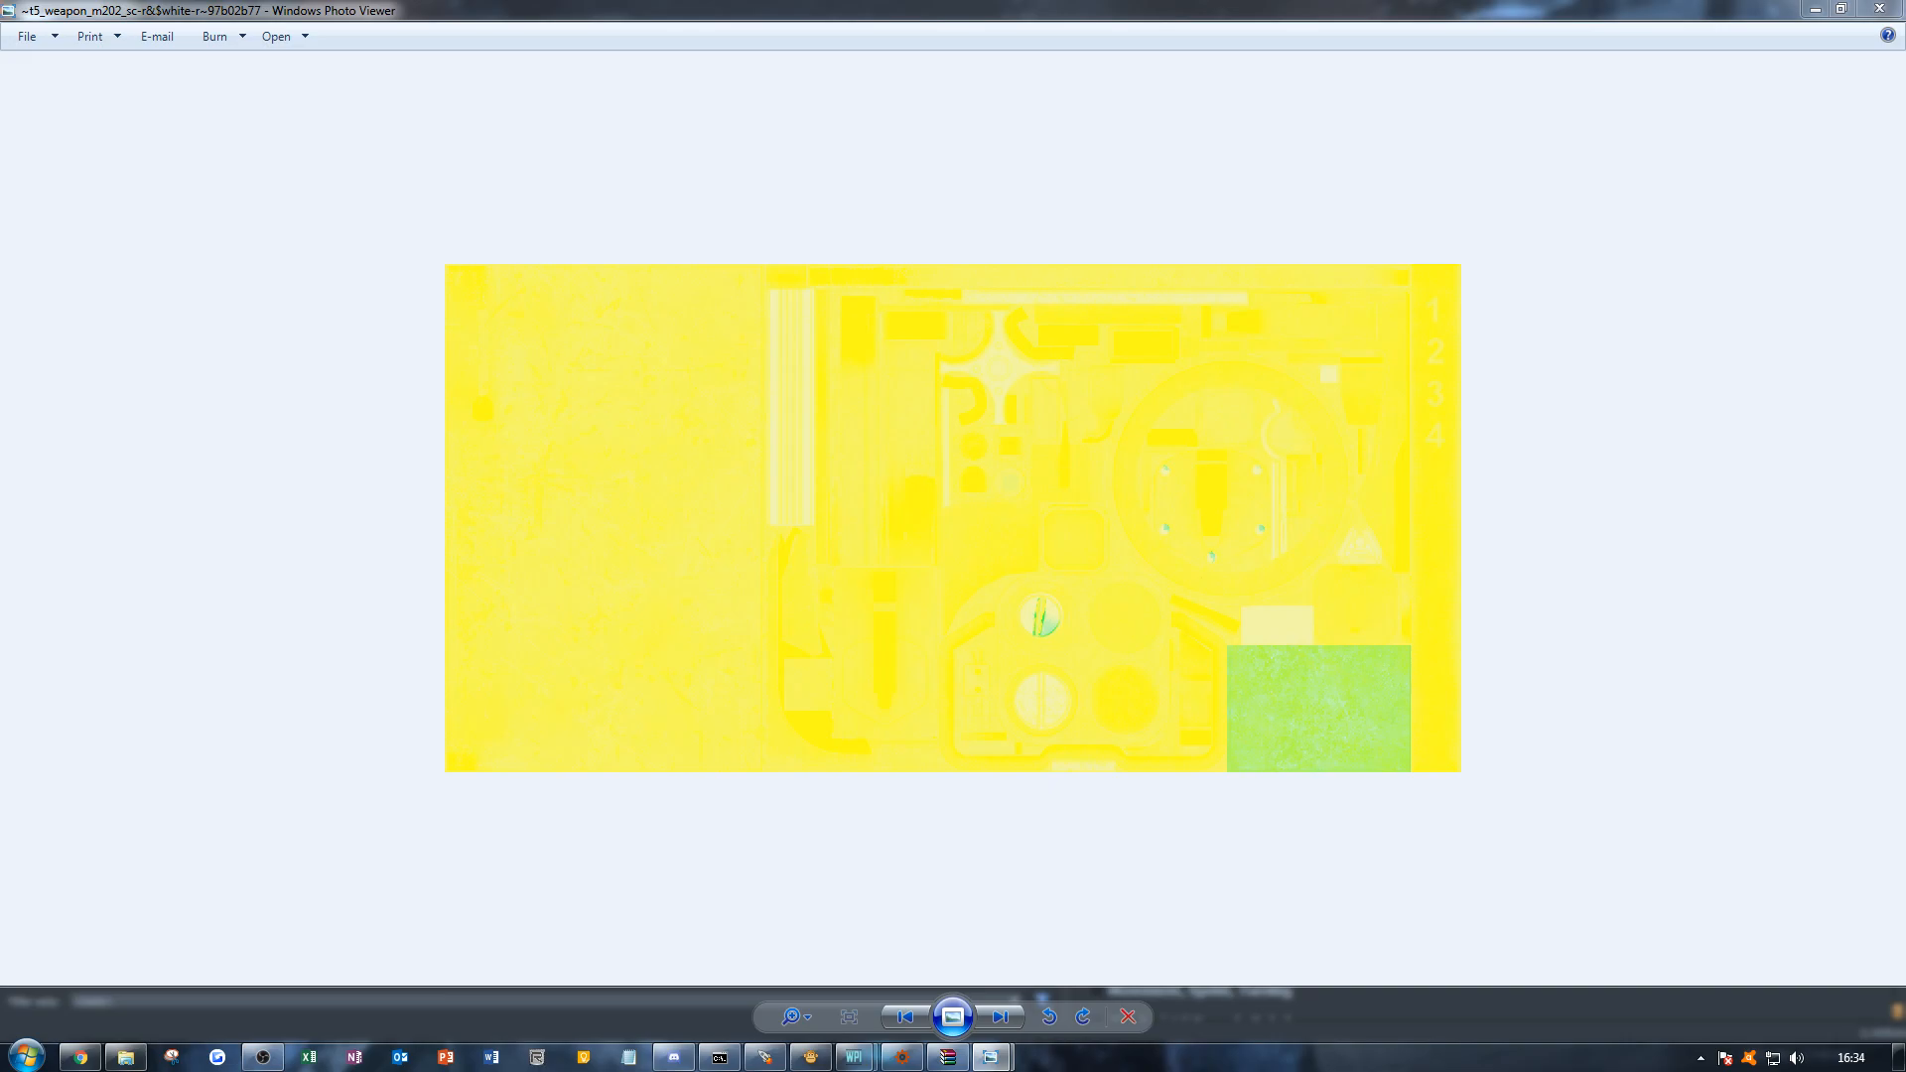
{"action": "left_click", "coordinate": [1879, 8]}
{"action": "right_click", "coordinate": [776, 457]}
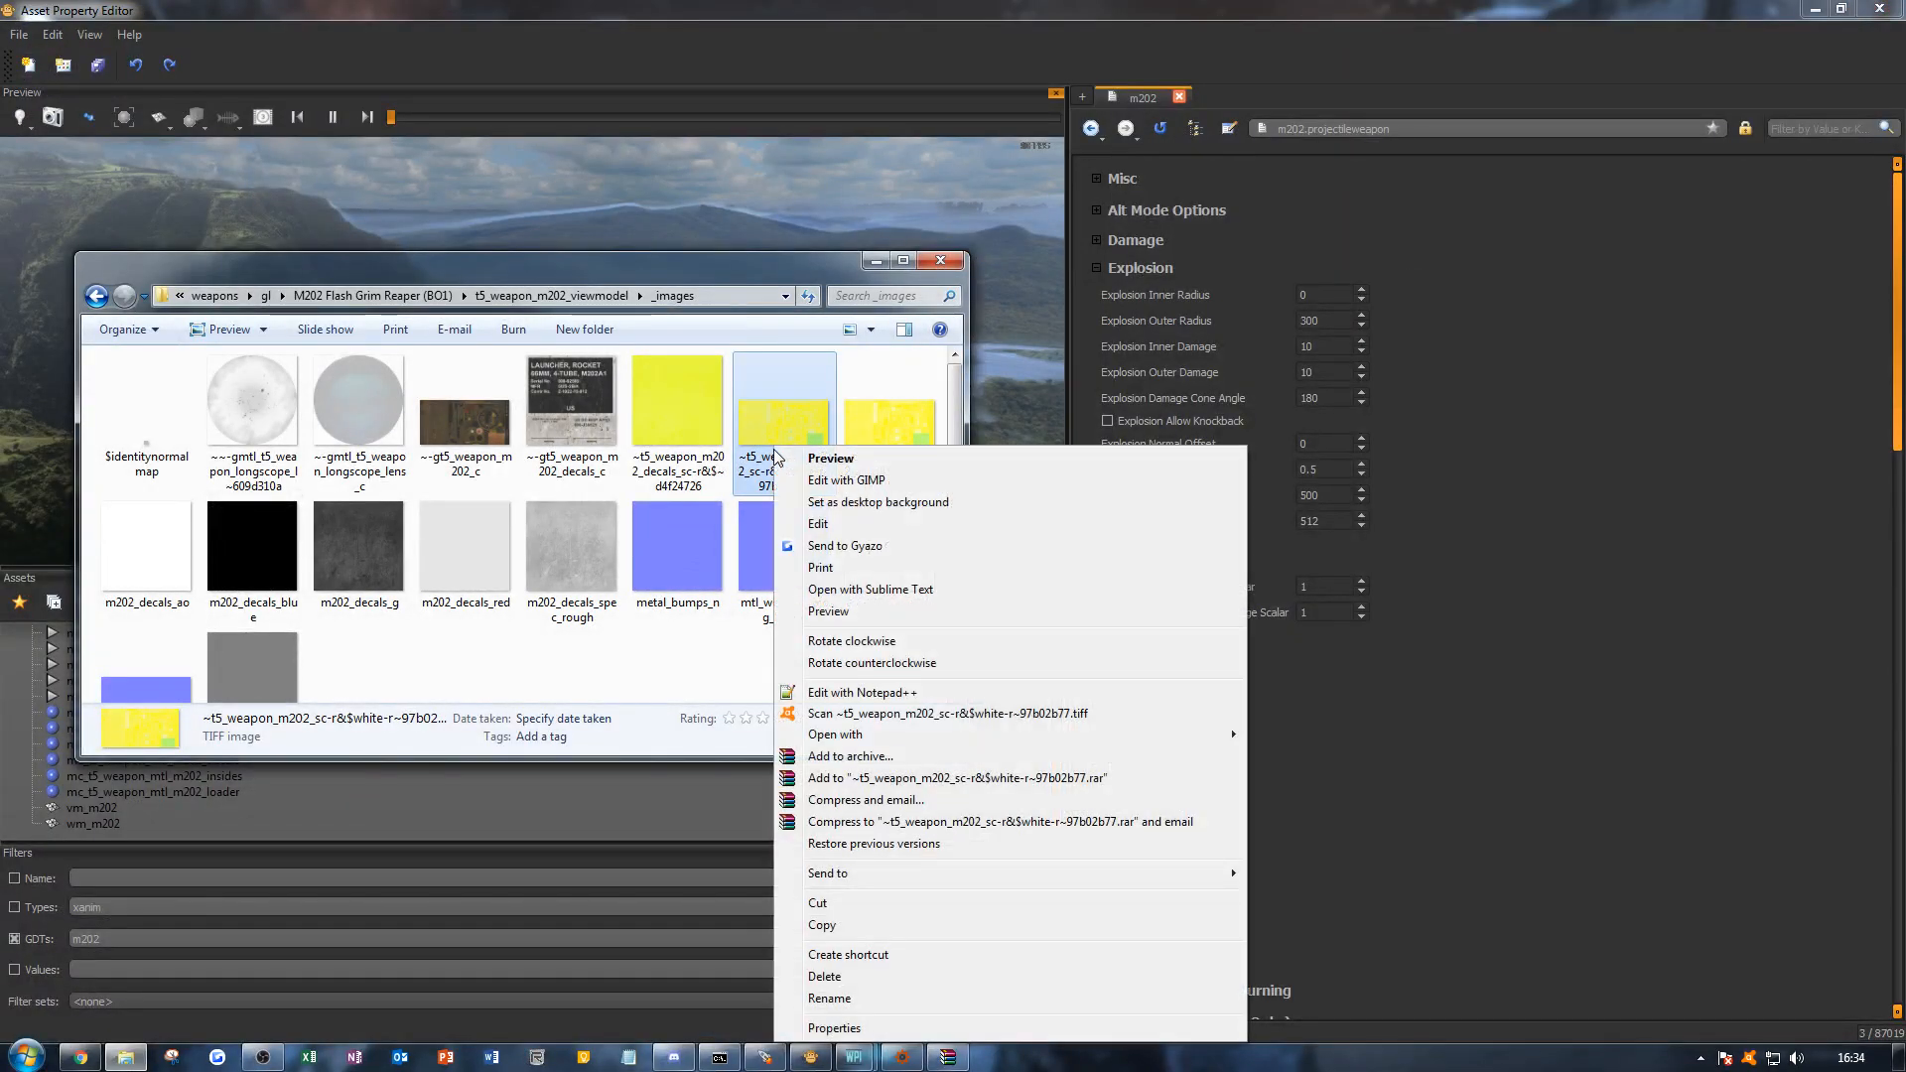
{"action": "left_click", "coordinate": [804, 360]}
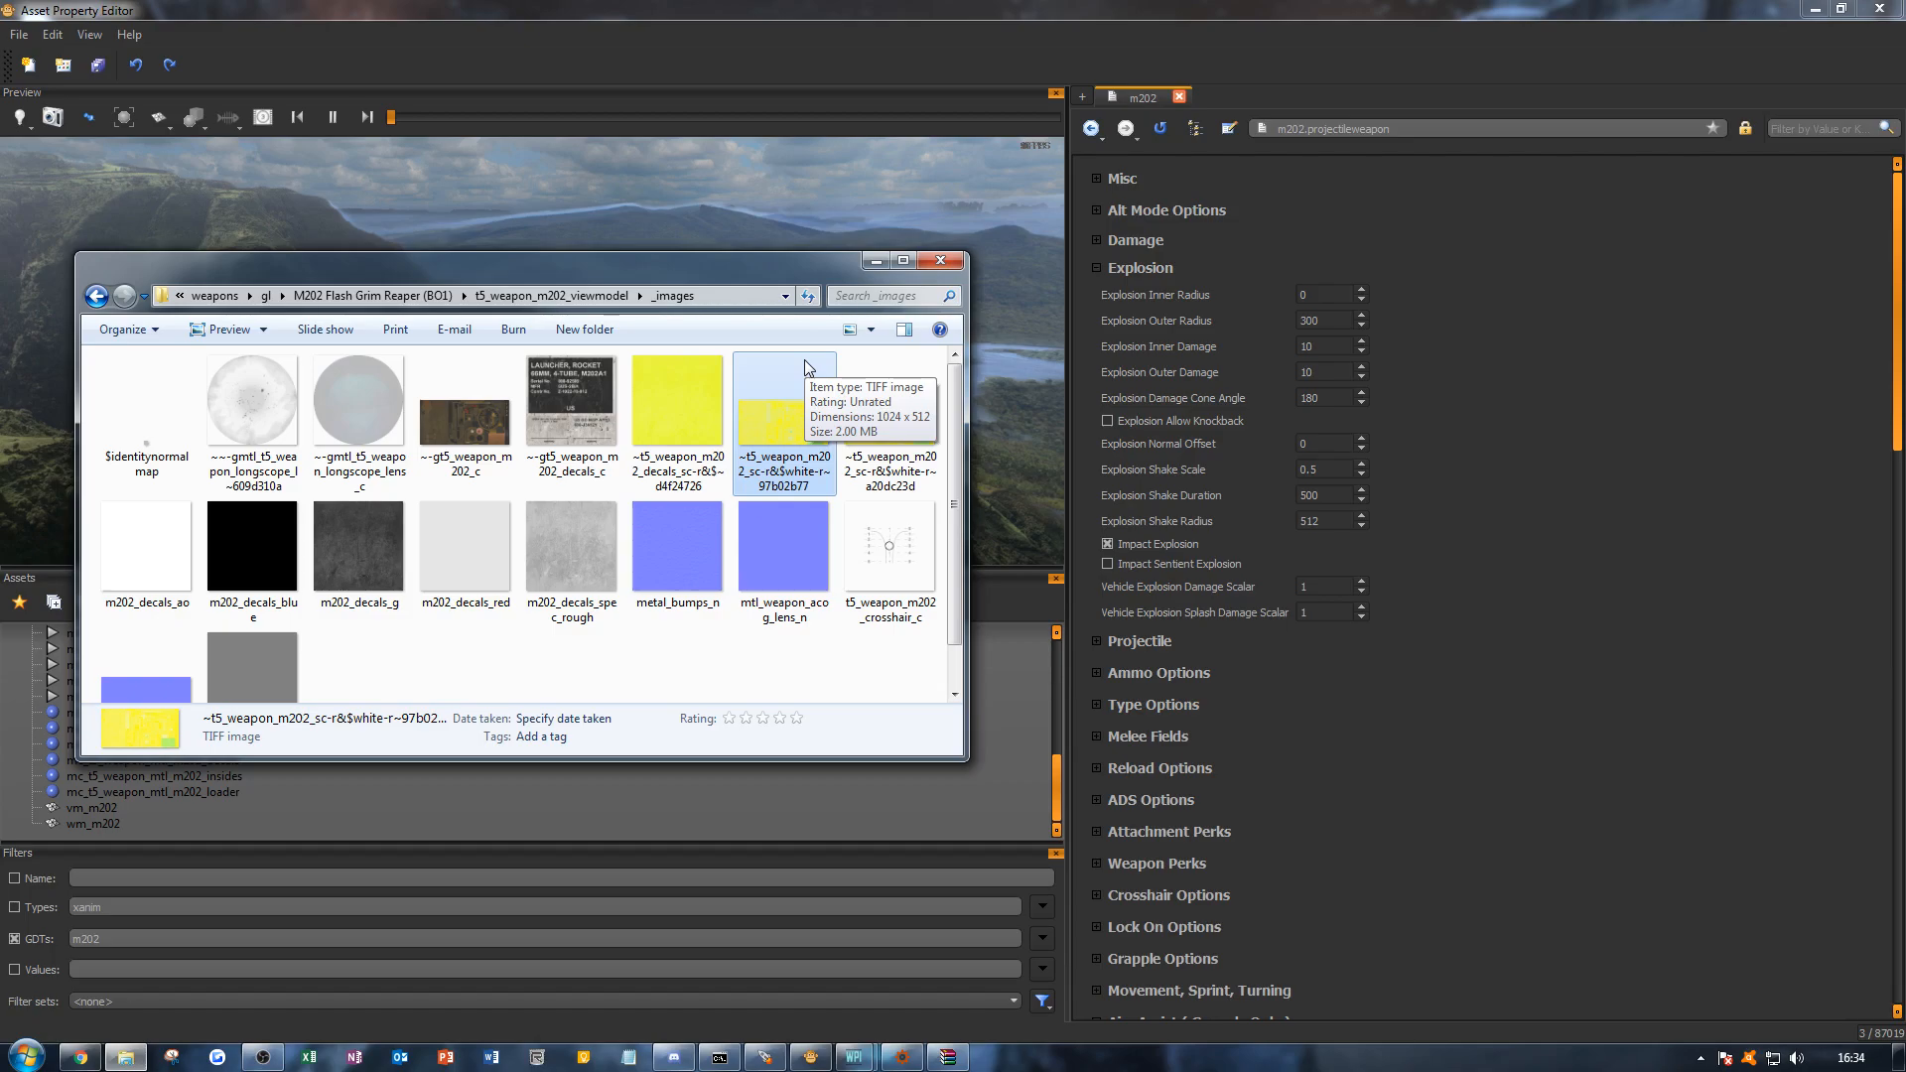
{"action": "left_click", "coordinate": [747, 692]}
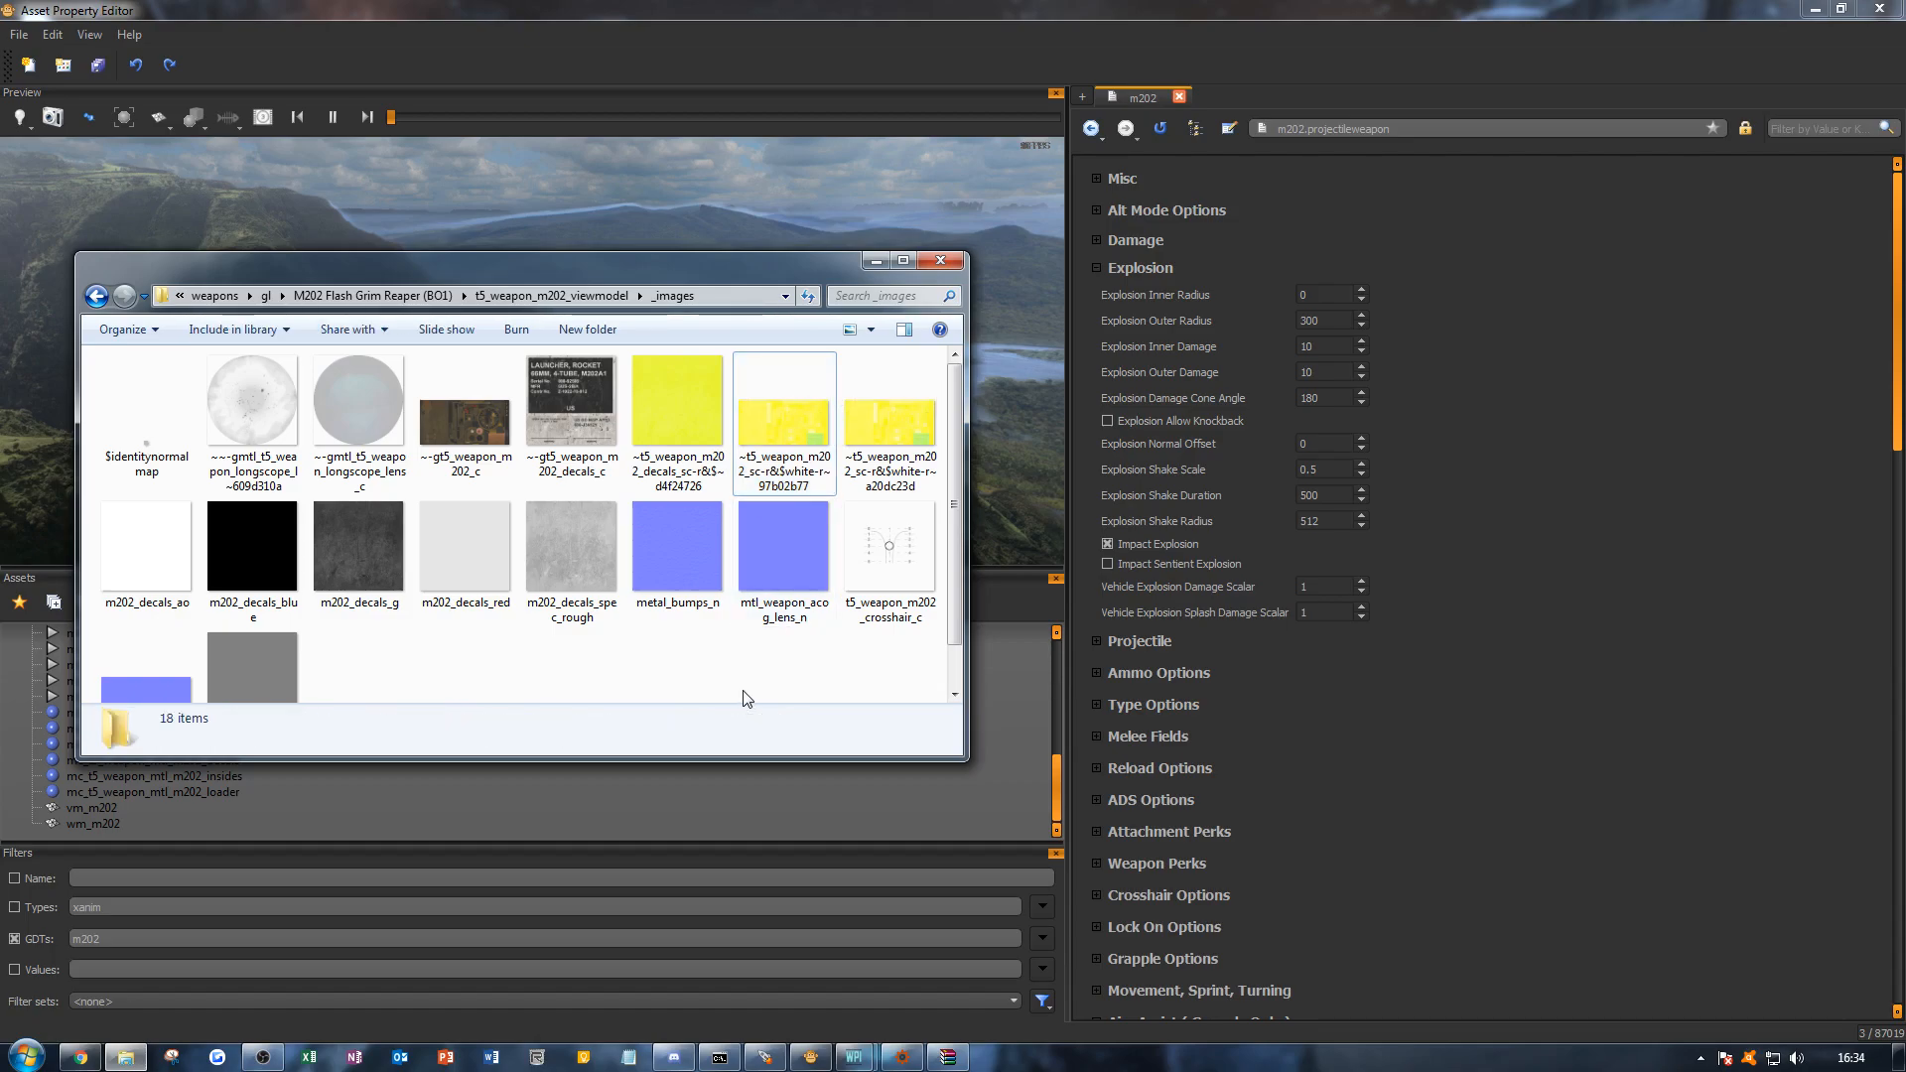
{"action": "left_click_drag", "start_coordinate": [967, 667], "coordinate": [1208, 660]}
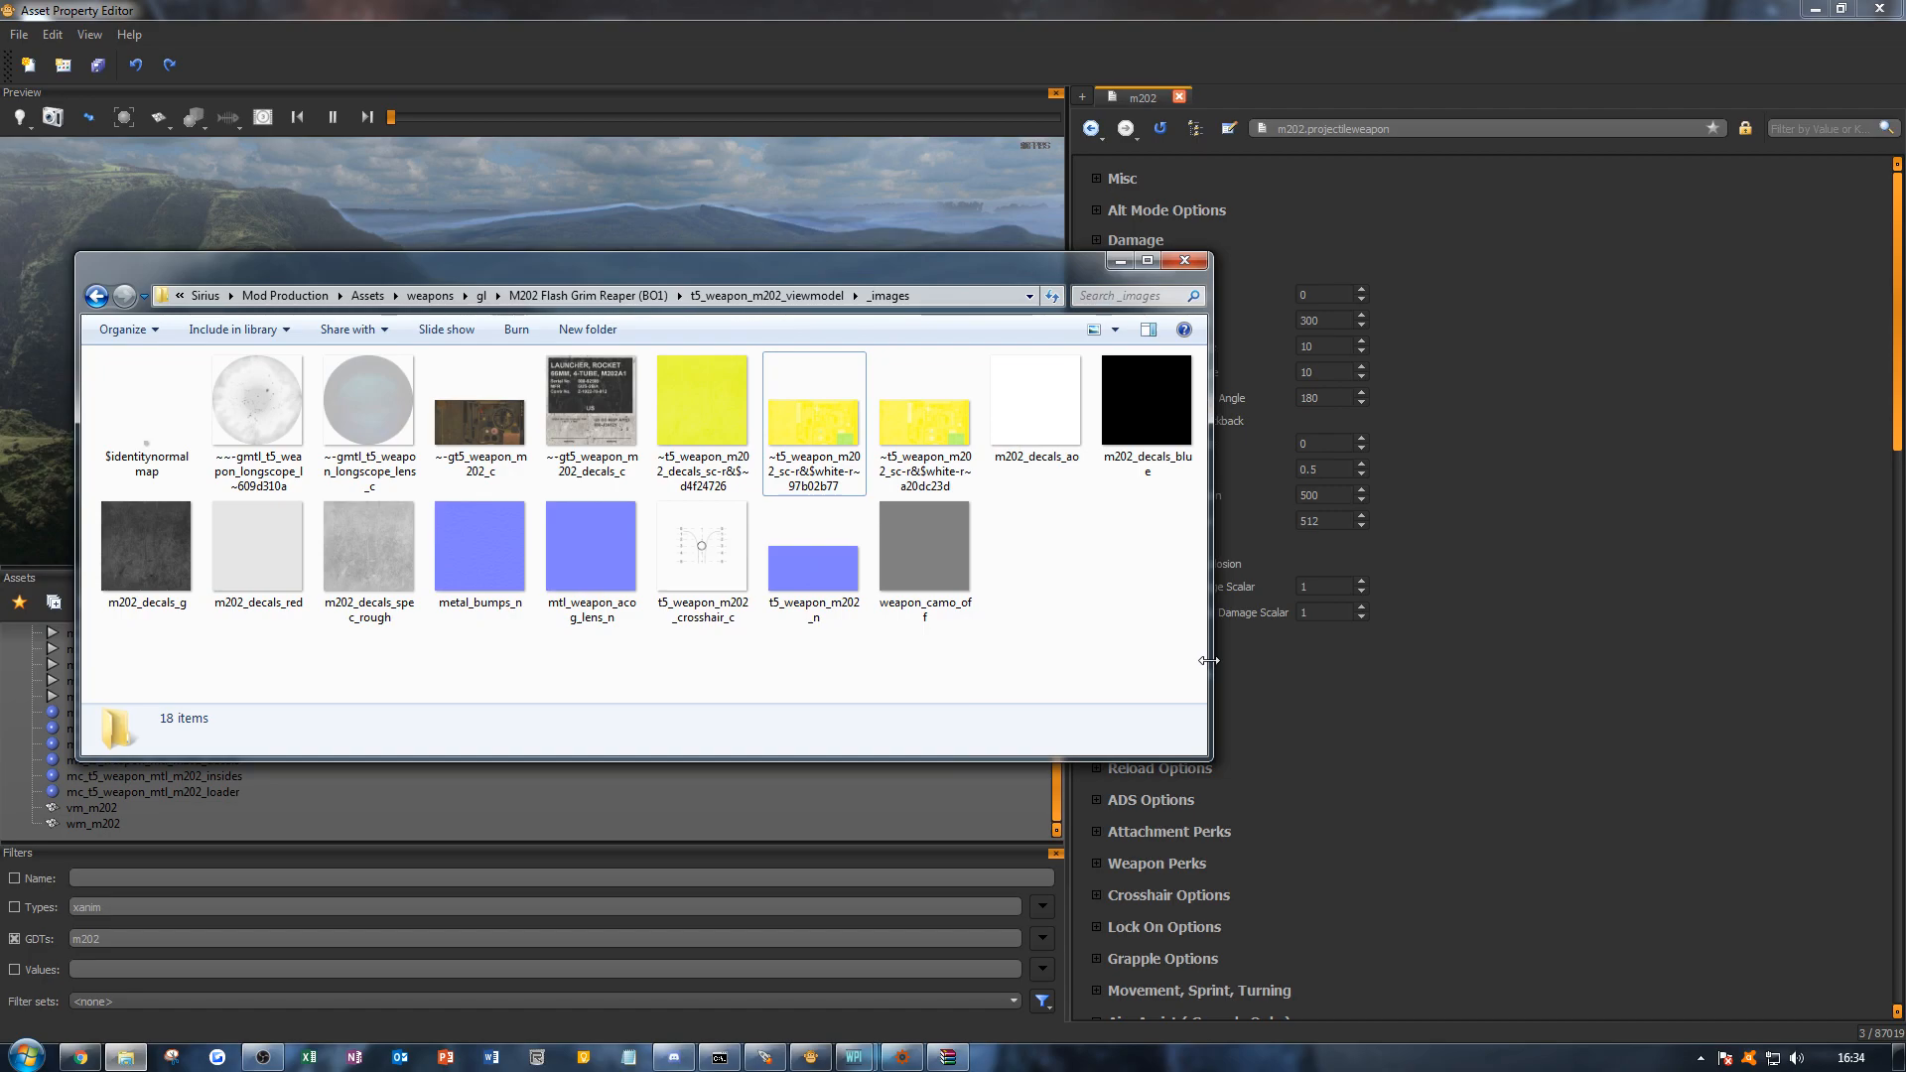
{"action": "left_click", "coordinate": [819, 482]}
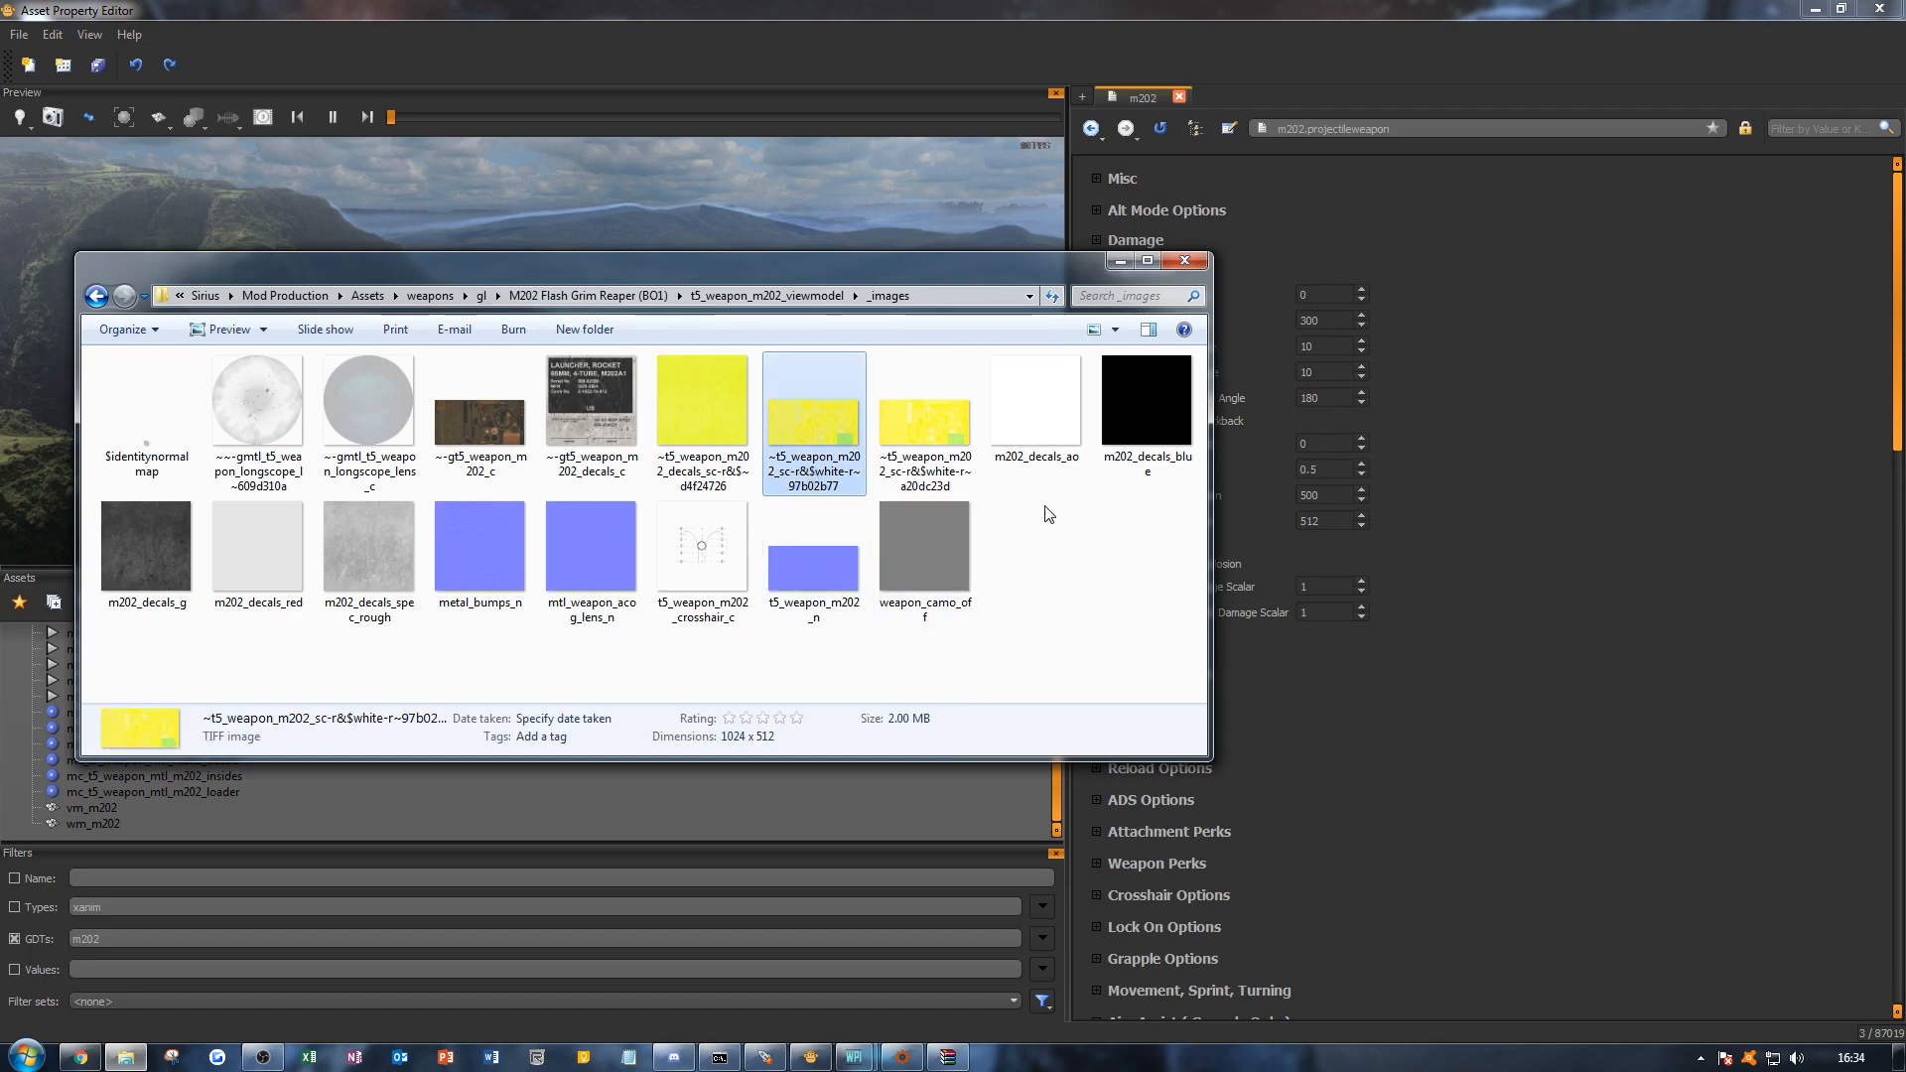
{"action": "left_click_drag", "start_coordinate": [1211, 548], "coordinate": [1028, 548]}
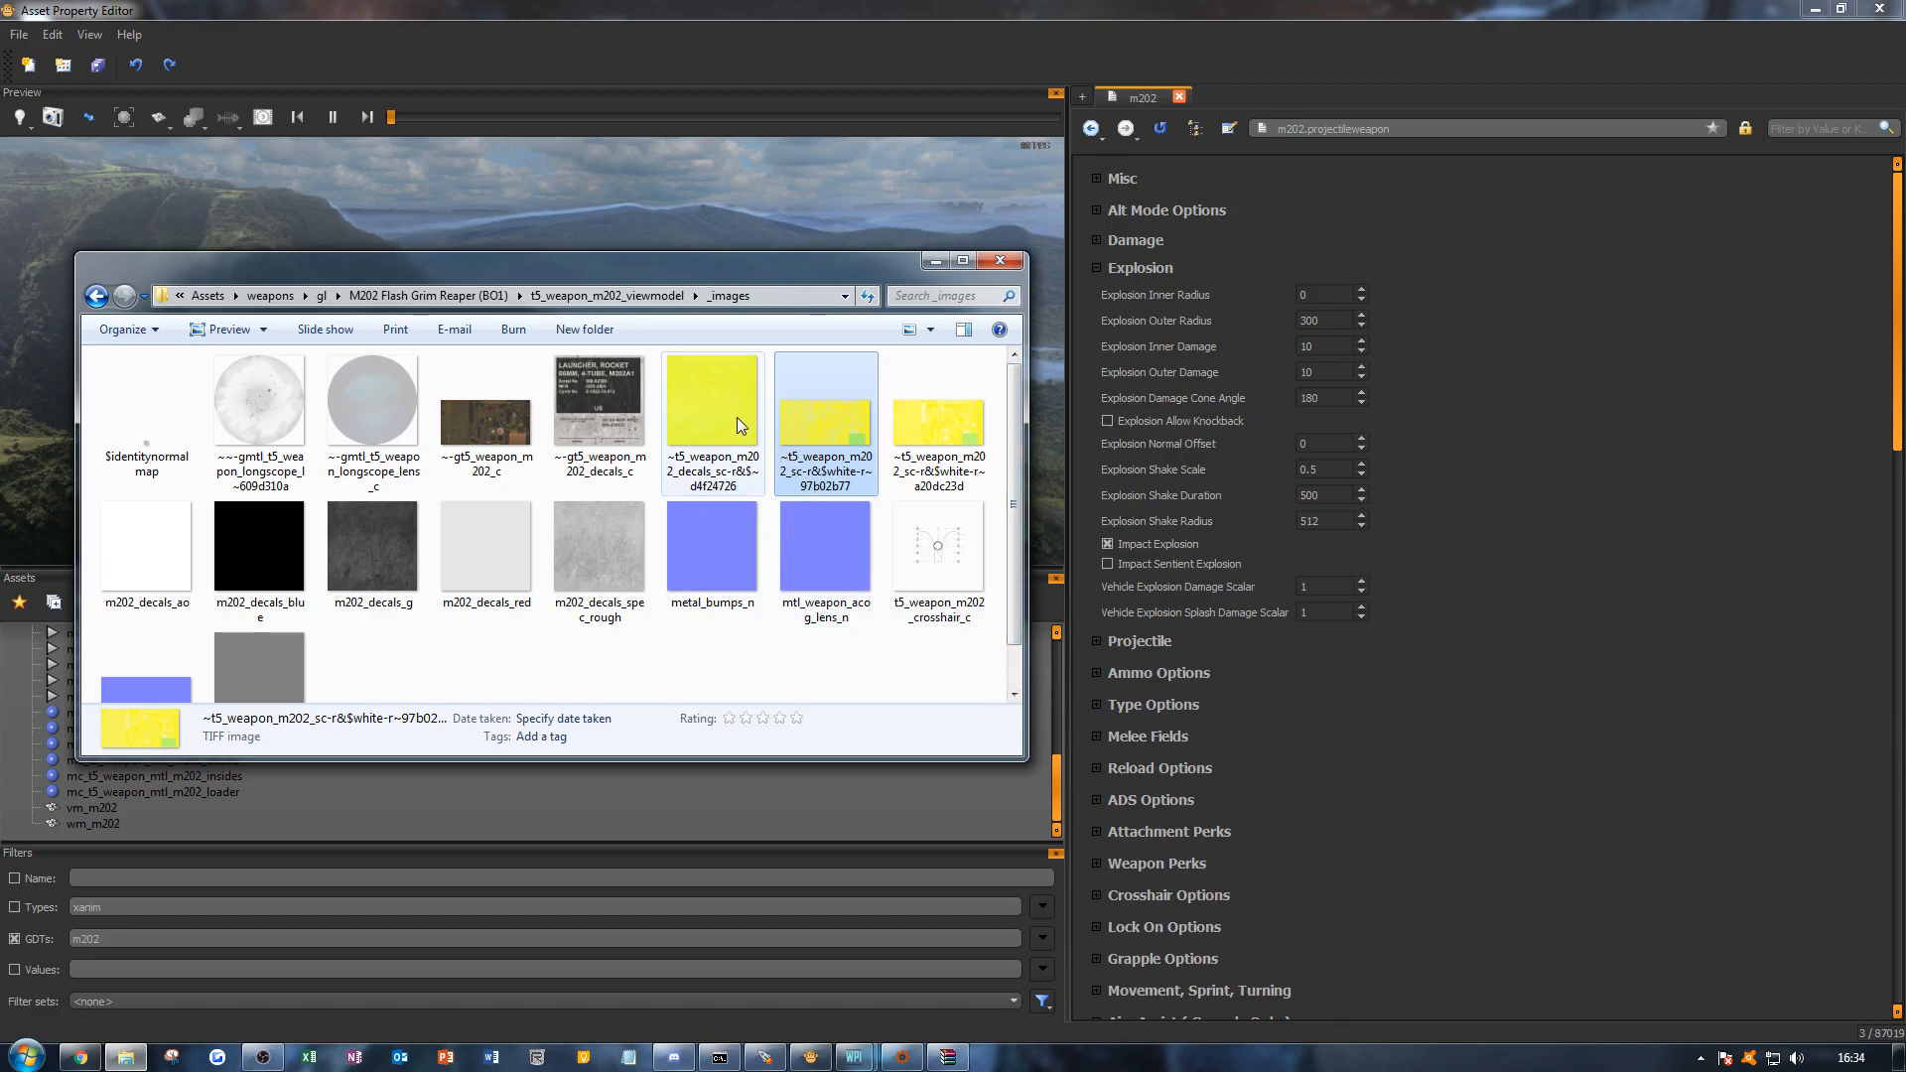
Step: Open the ~t5_weapon_m202_sc texture ending in 97b02b77 in paint.net and start extracting its channels to files with DarkIris Tools
{"action": "right_click", "coordinate": [814, 468]}
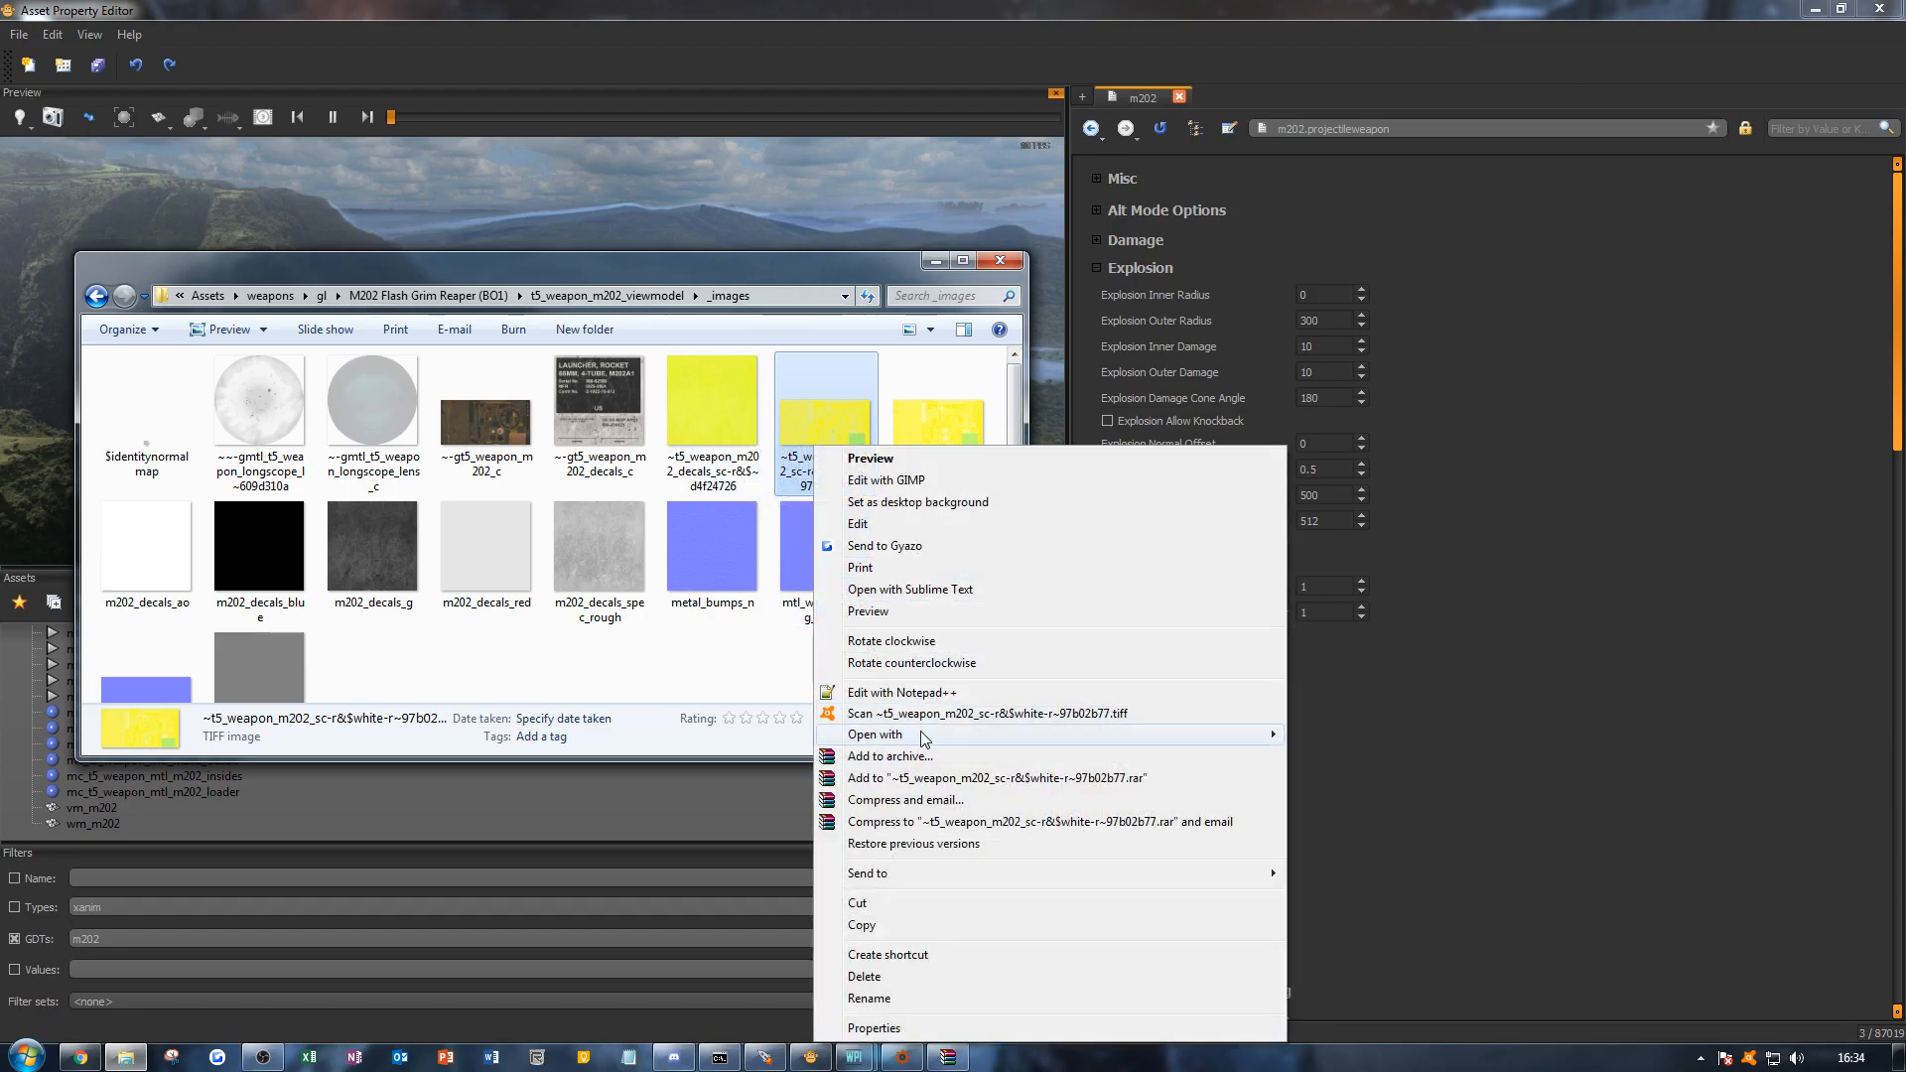
{"action": "mouse_move", "coordinate": [921, 734]}
{"action": "left_click", "coordinate": [1441, 801]}
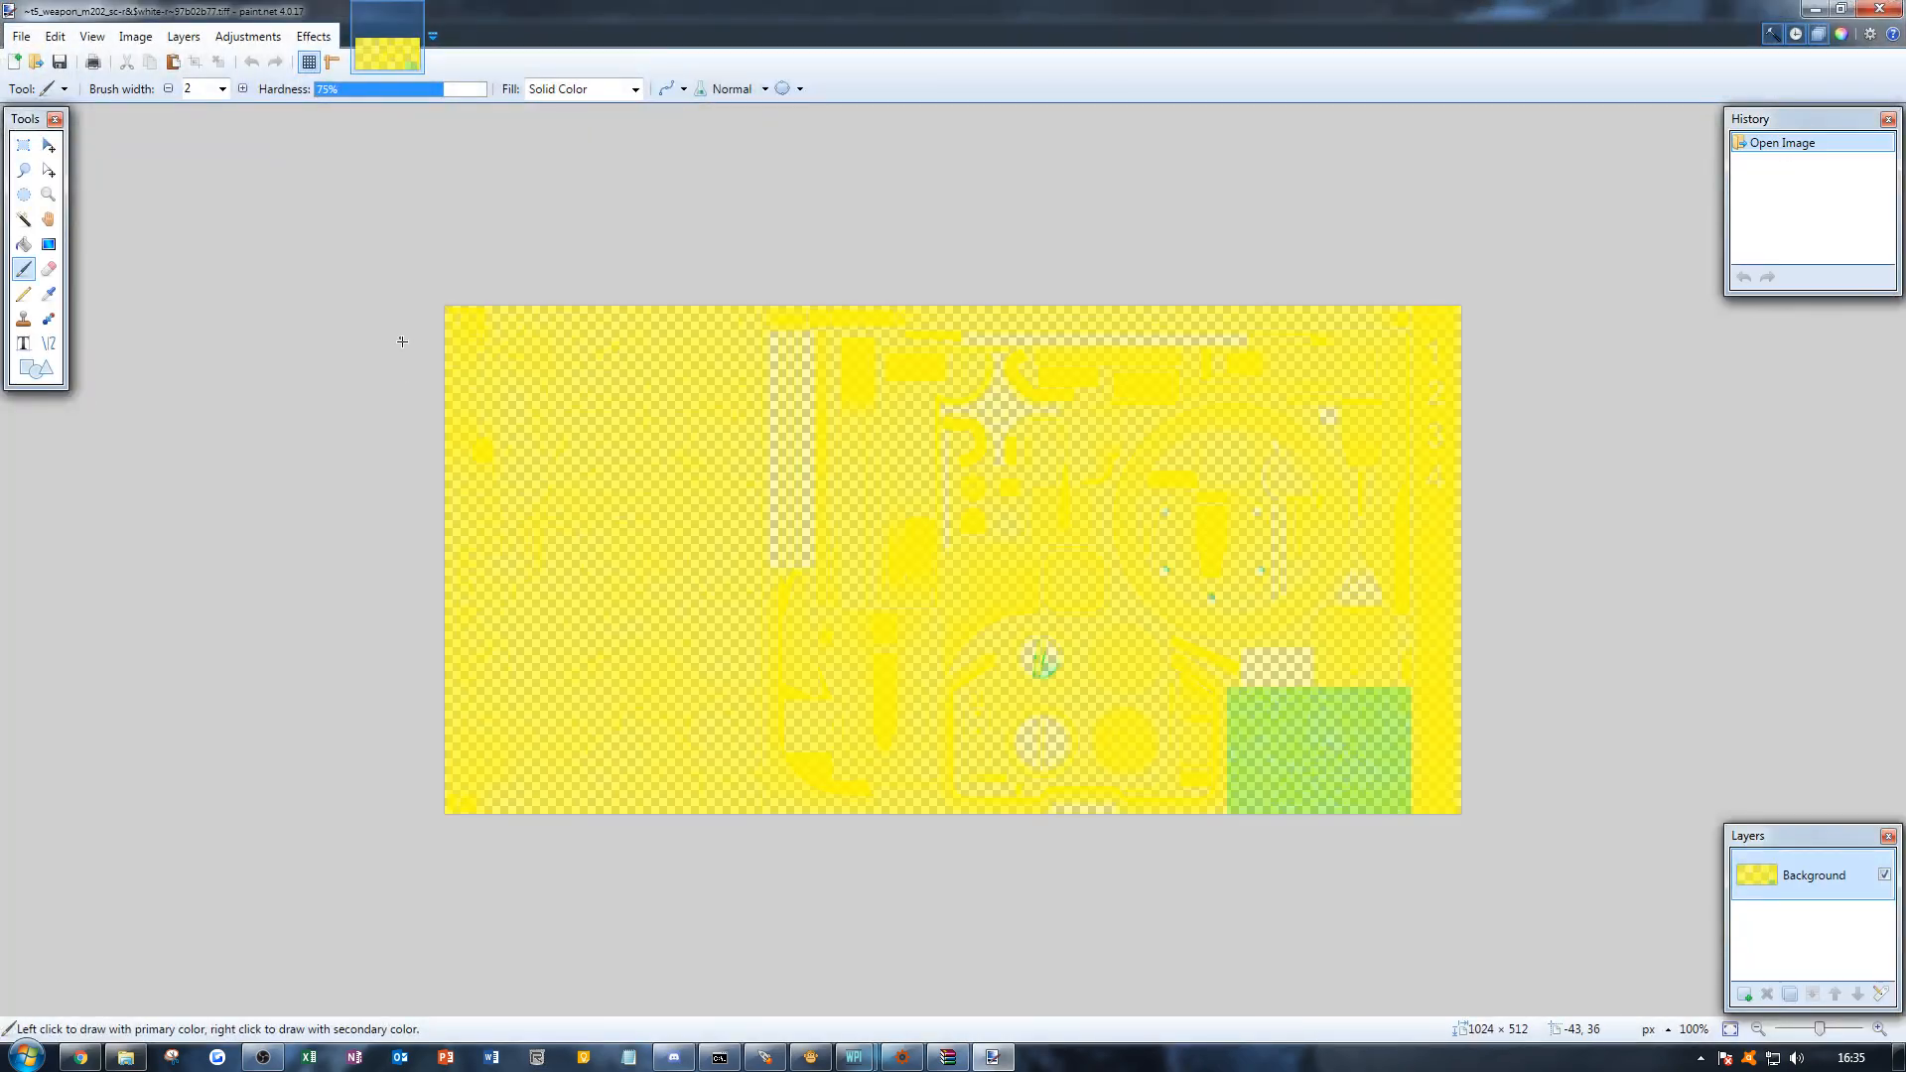
{"action": "left_click", "coordinate": [313, 40]}
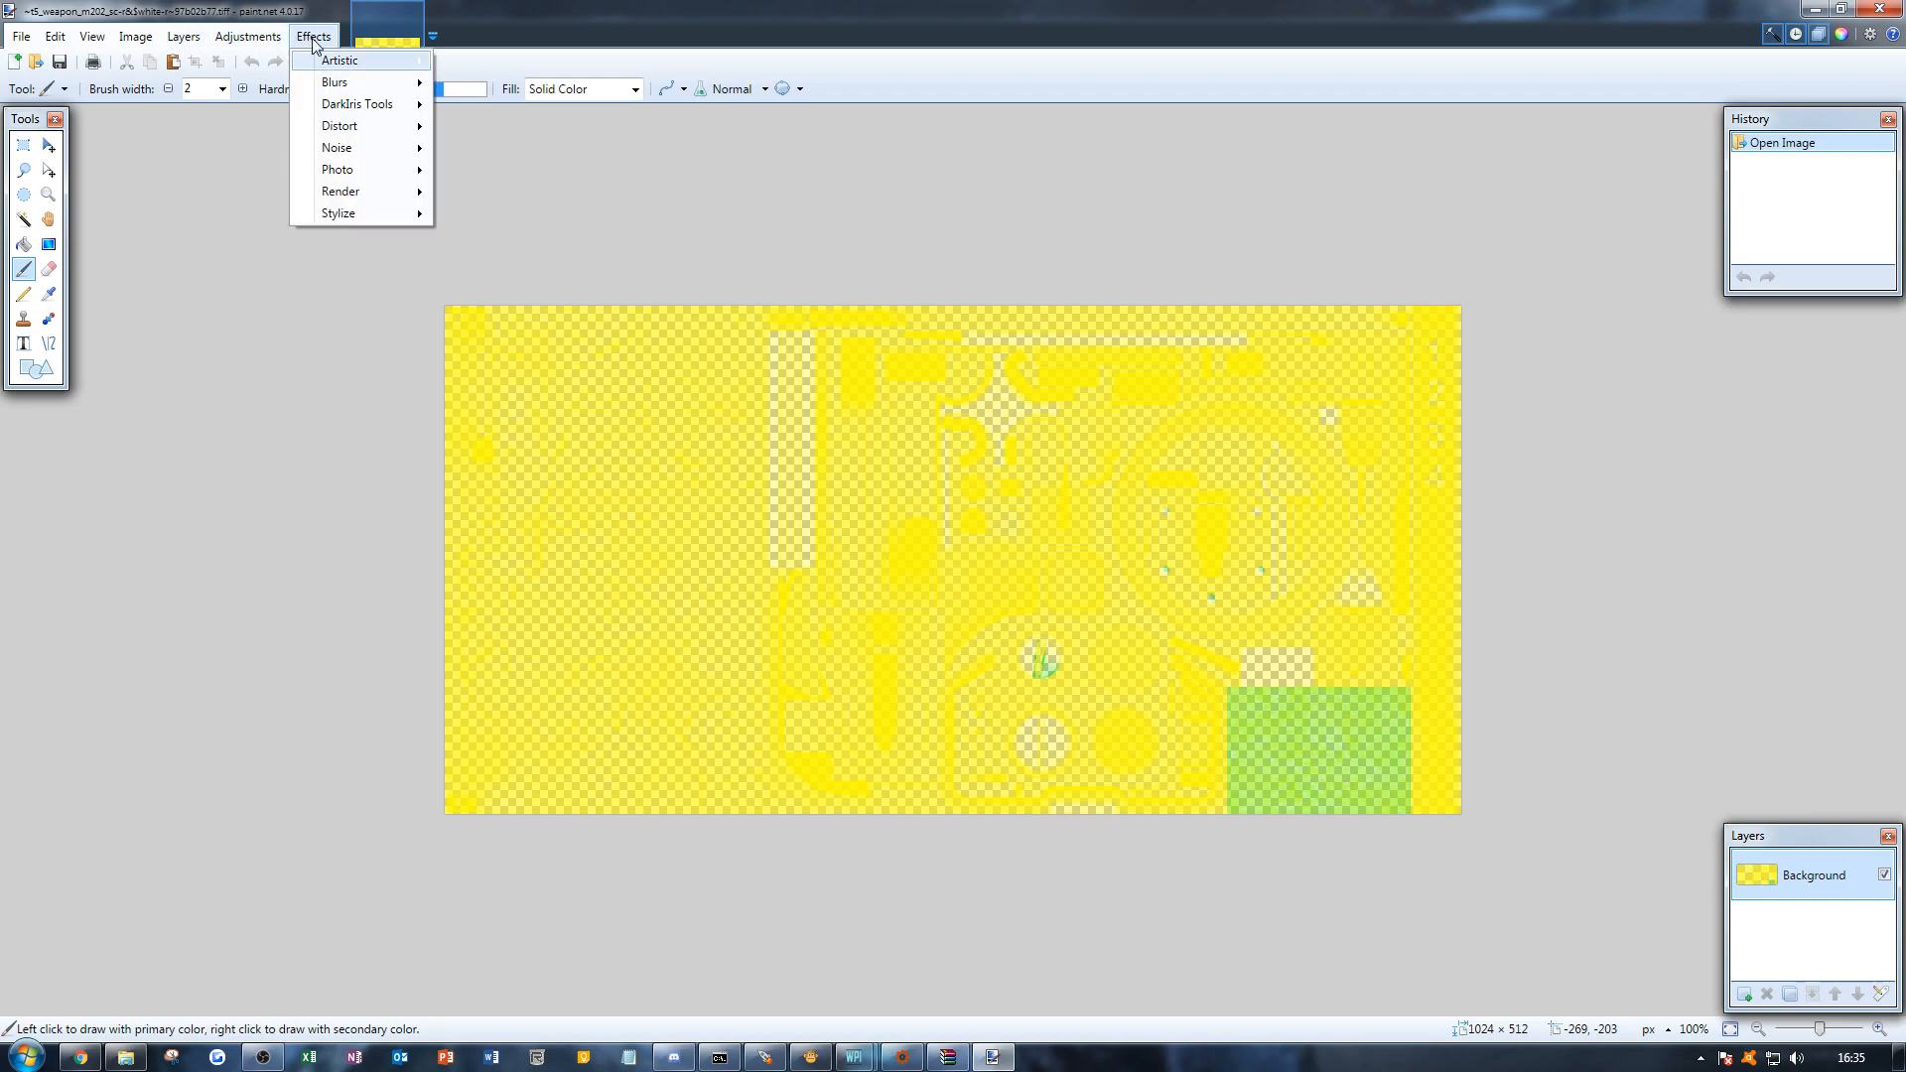
{"action": "mouse_move", "coordinate": [357, 105]}
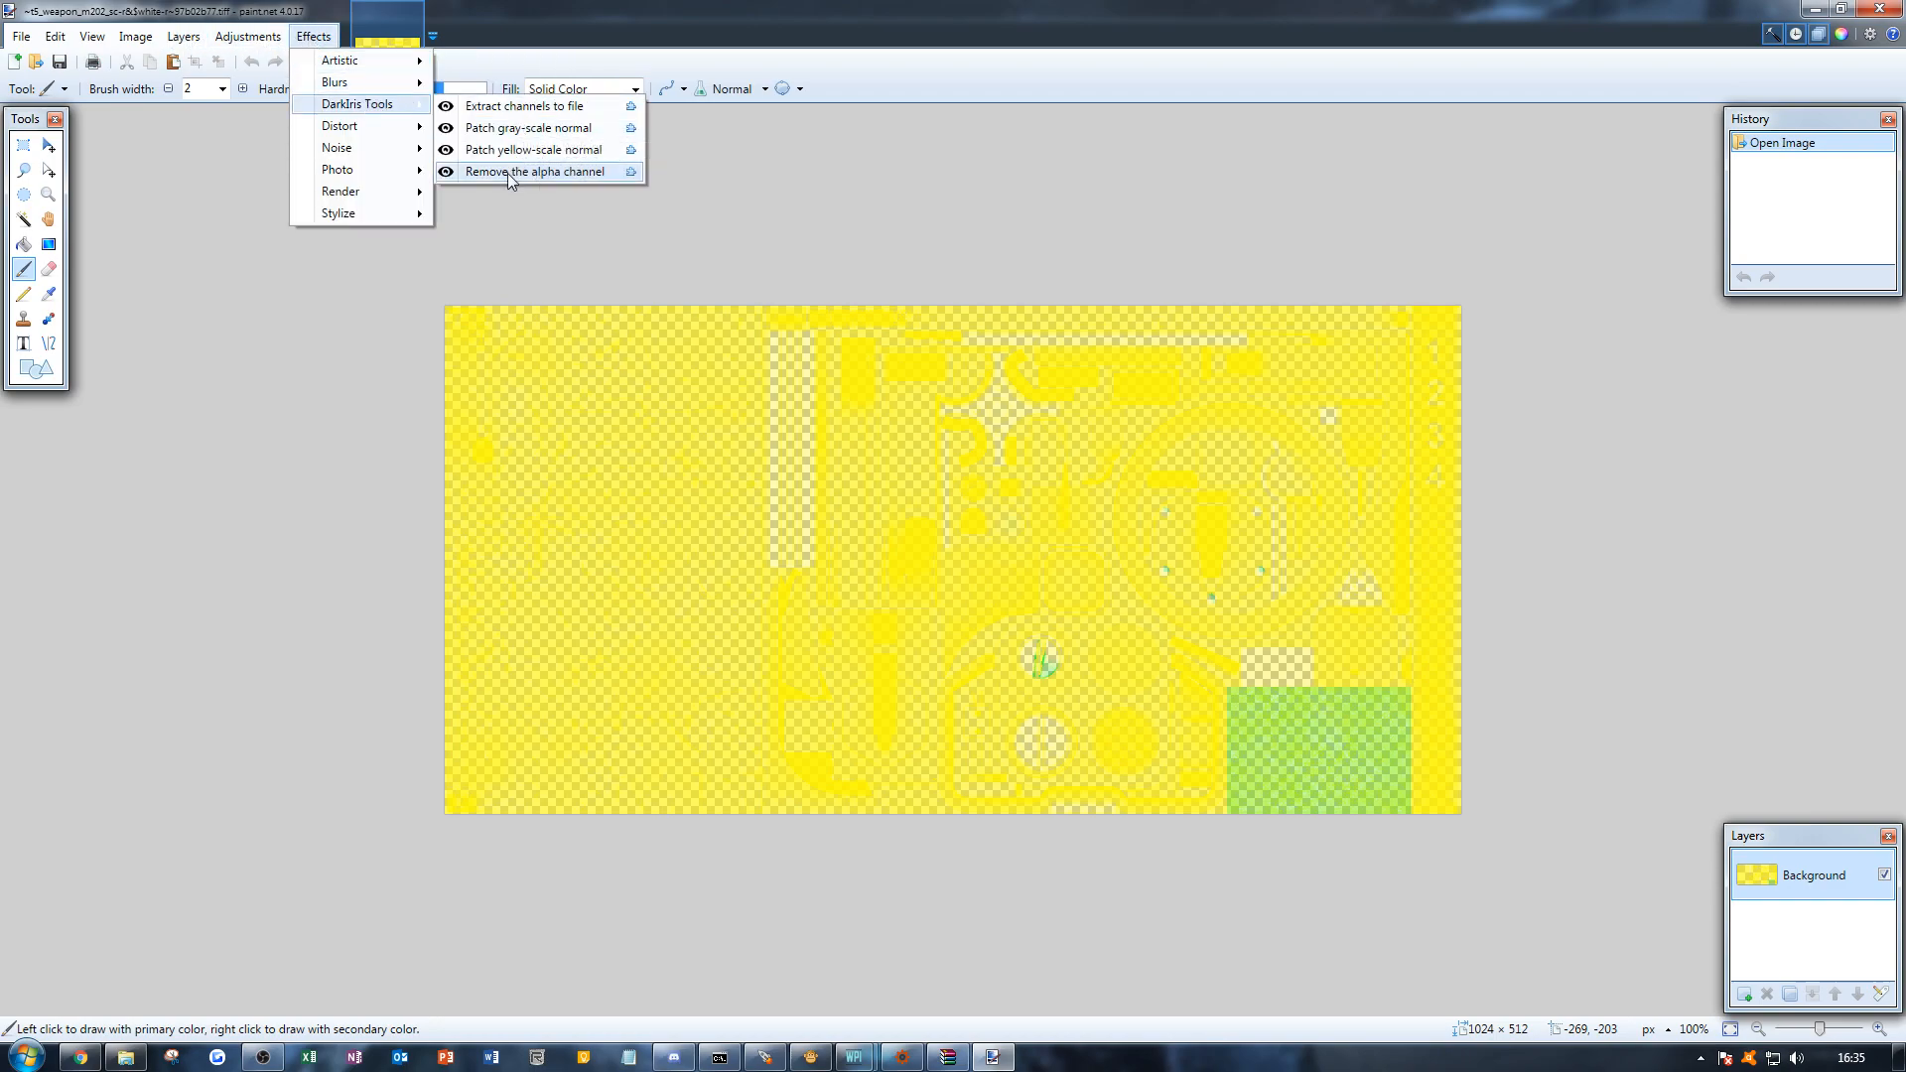
{"action": "left_click", "coordinate": [536, 107]}
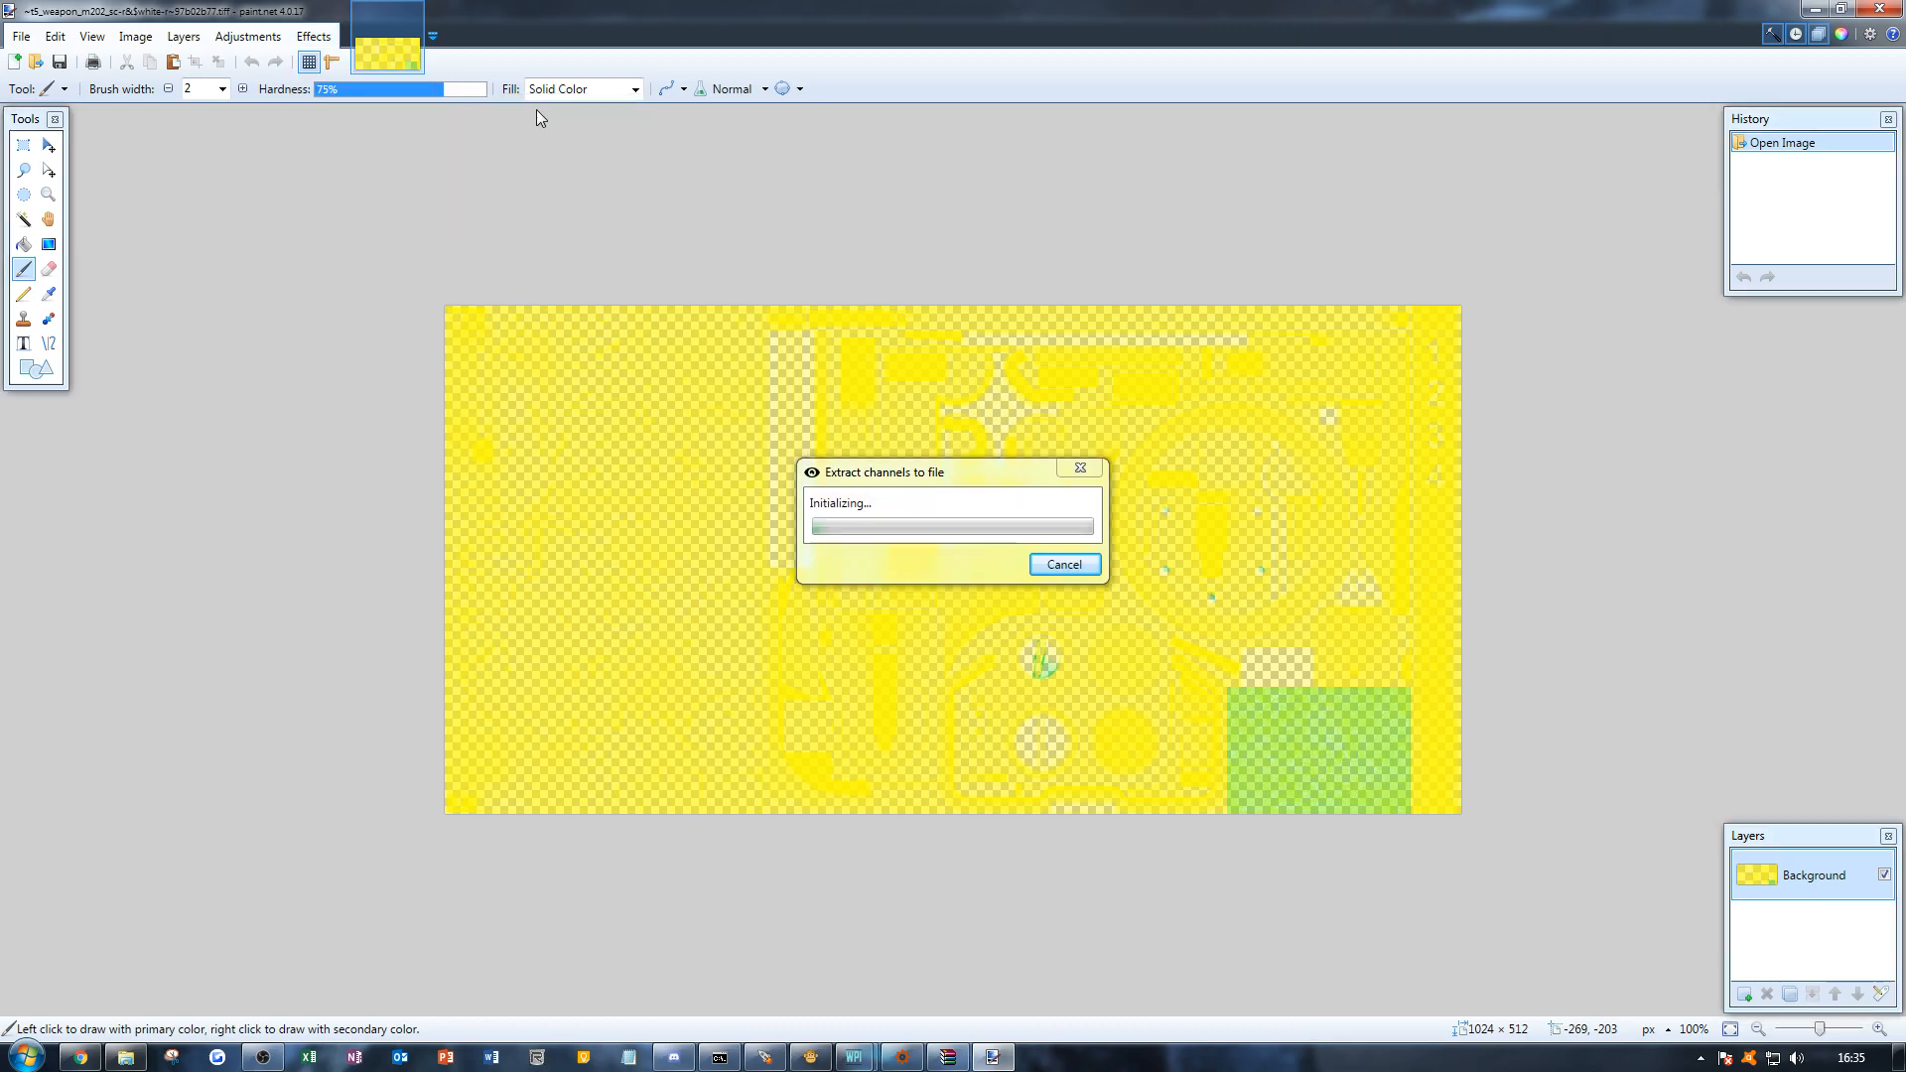
Step: Save the extracted red channel as a TIFF file named m202_red in the _images folder
{"action": "left_click", "coordinate": [695, 726]}
{"action": "left_click", "coordinate": [677, 786]}
{"action": "left_click", "coordinate": [649, 699]}
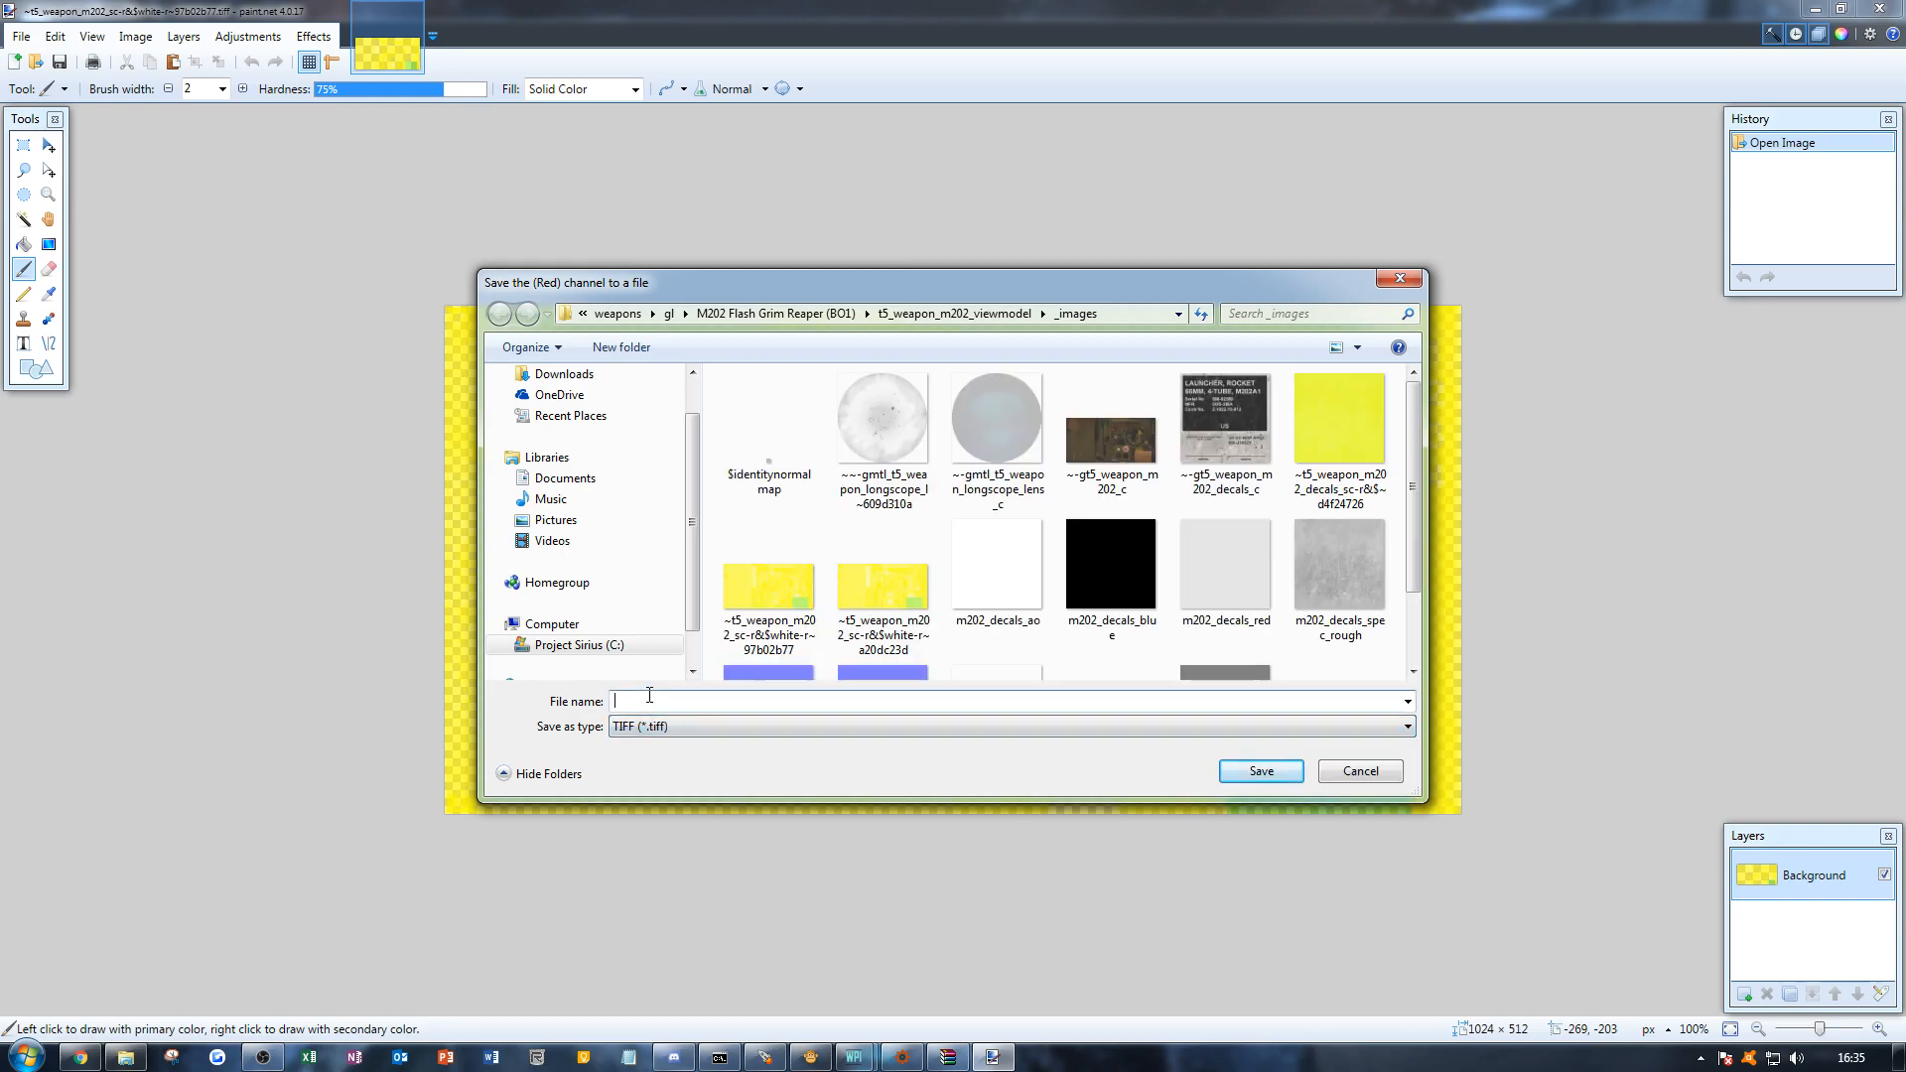
{"action": "type", "text": "m202"}
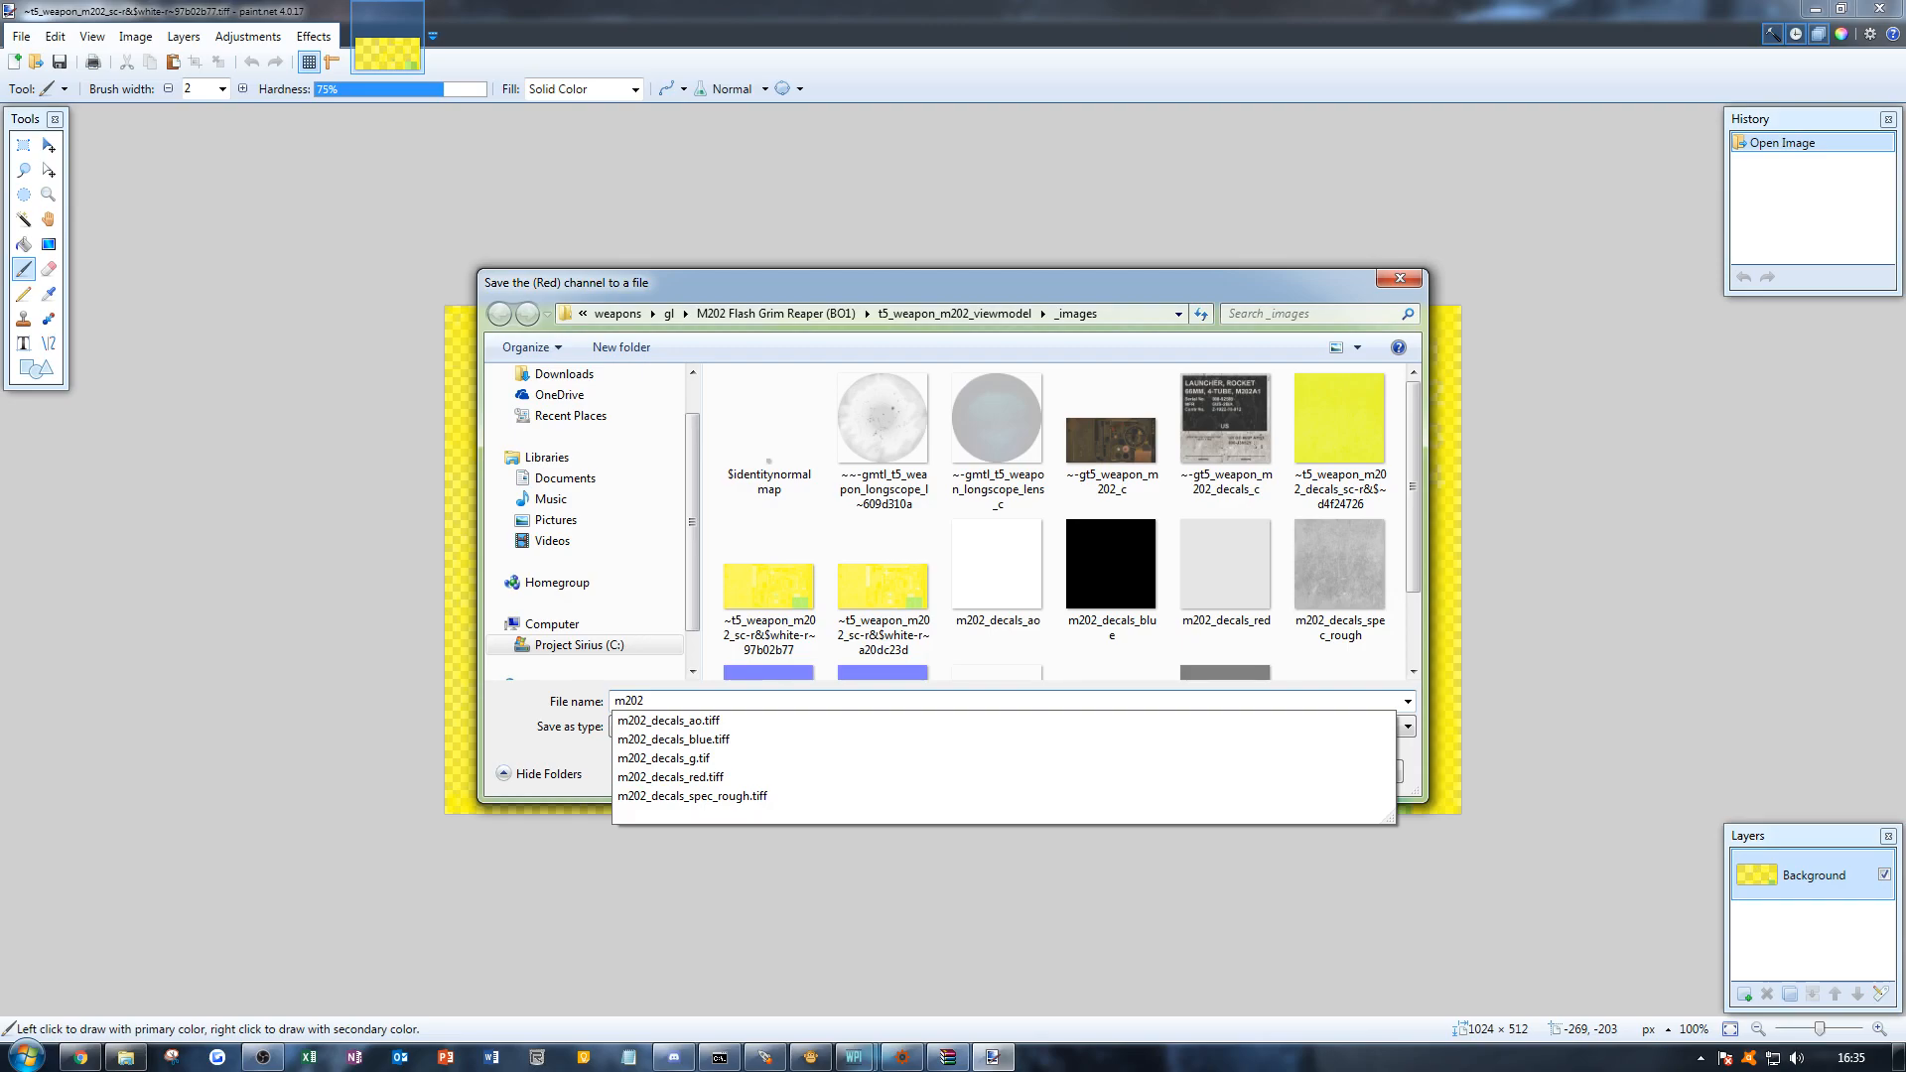
{"action": "type", "text": "_red"}
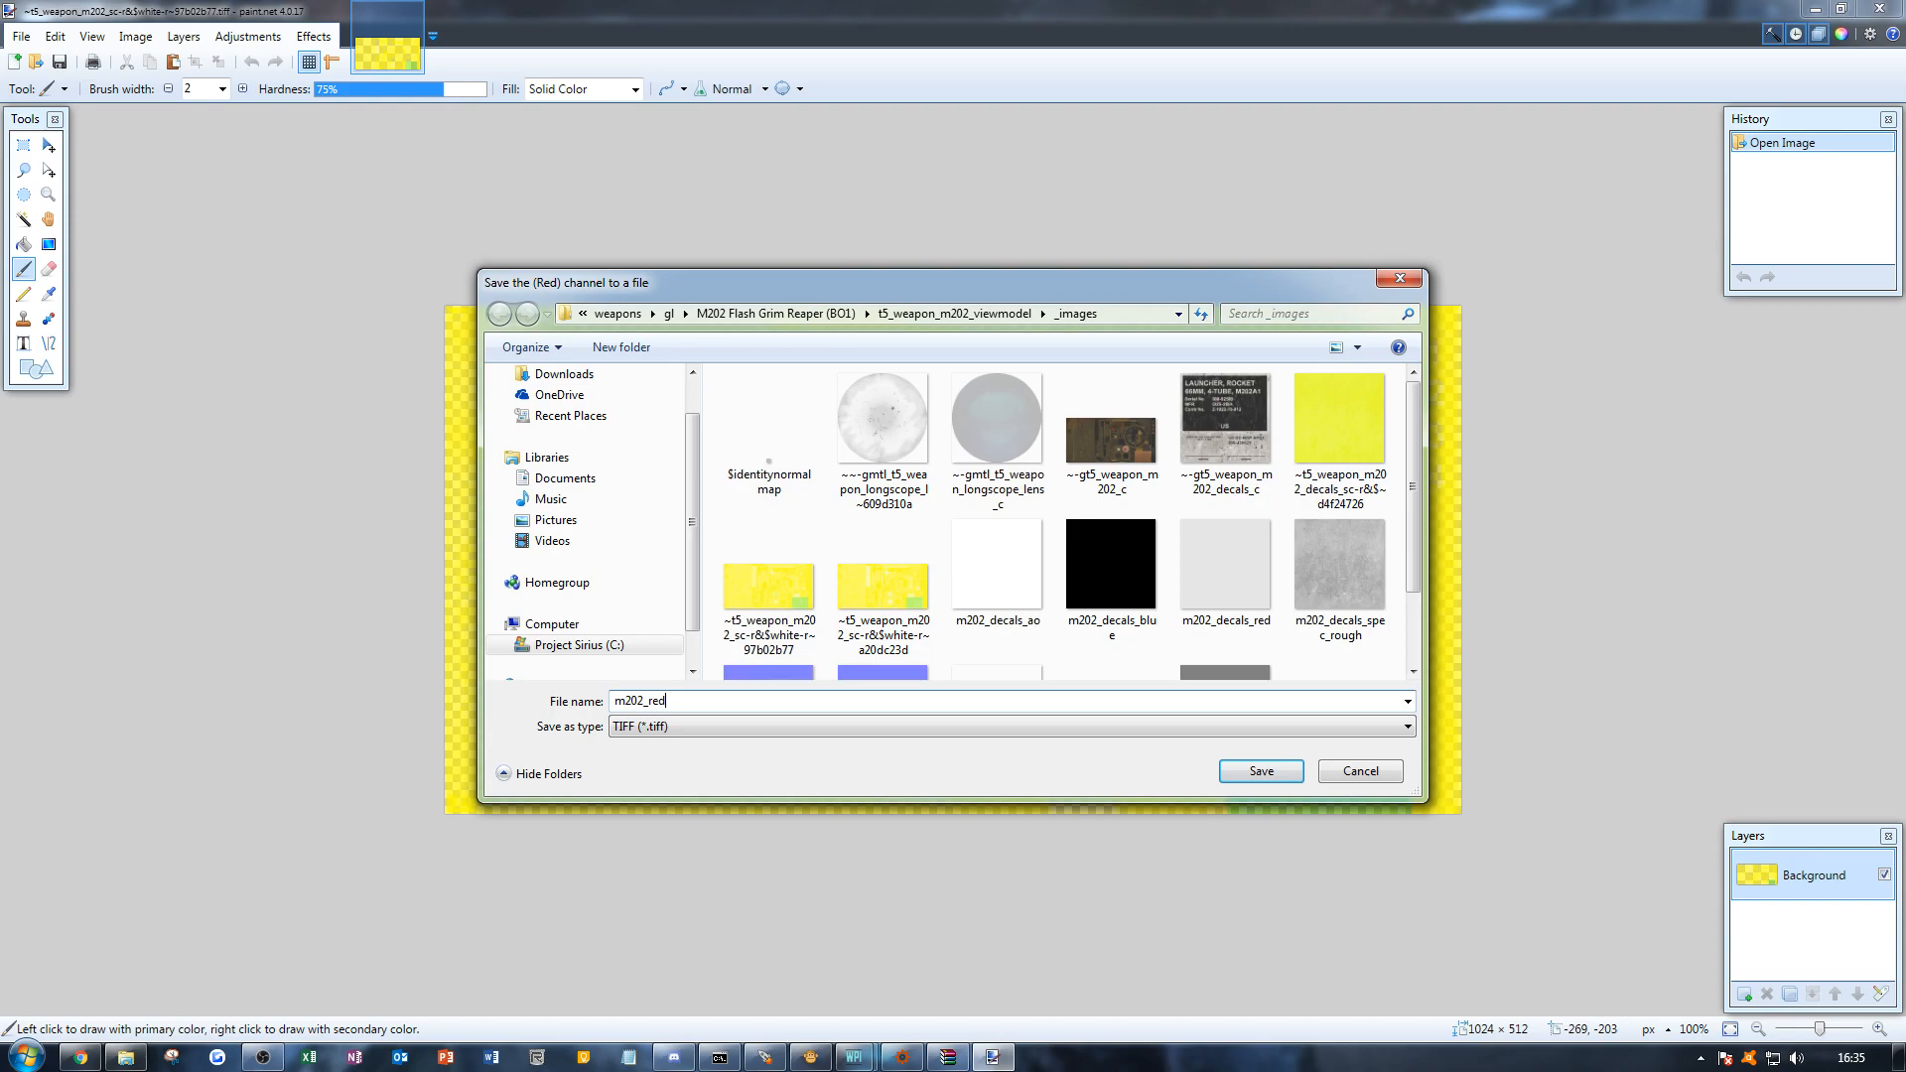
{"action": "key", "text": "Return"}
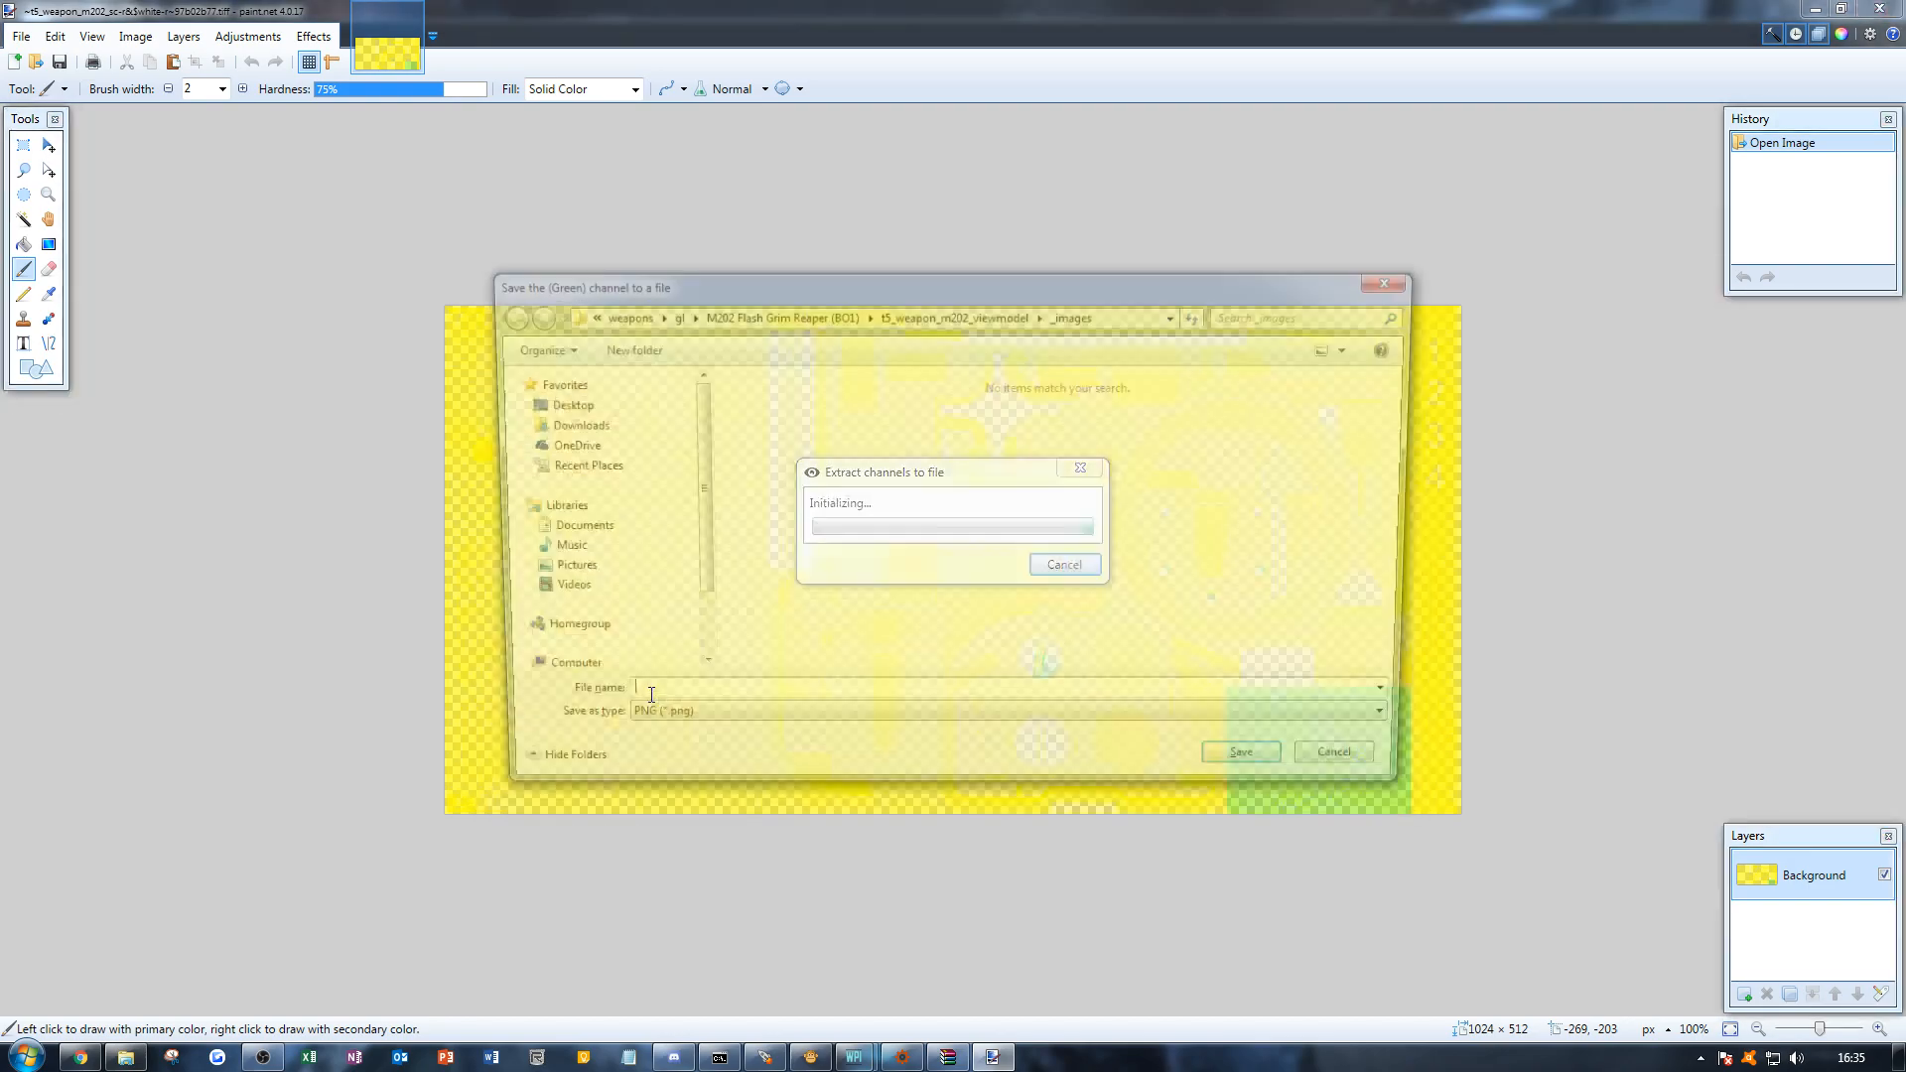
Step: Save the extracted green channel as a TIFF file named m202_ao
{"action": "left_click", "coordinate": [663, 730]}
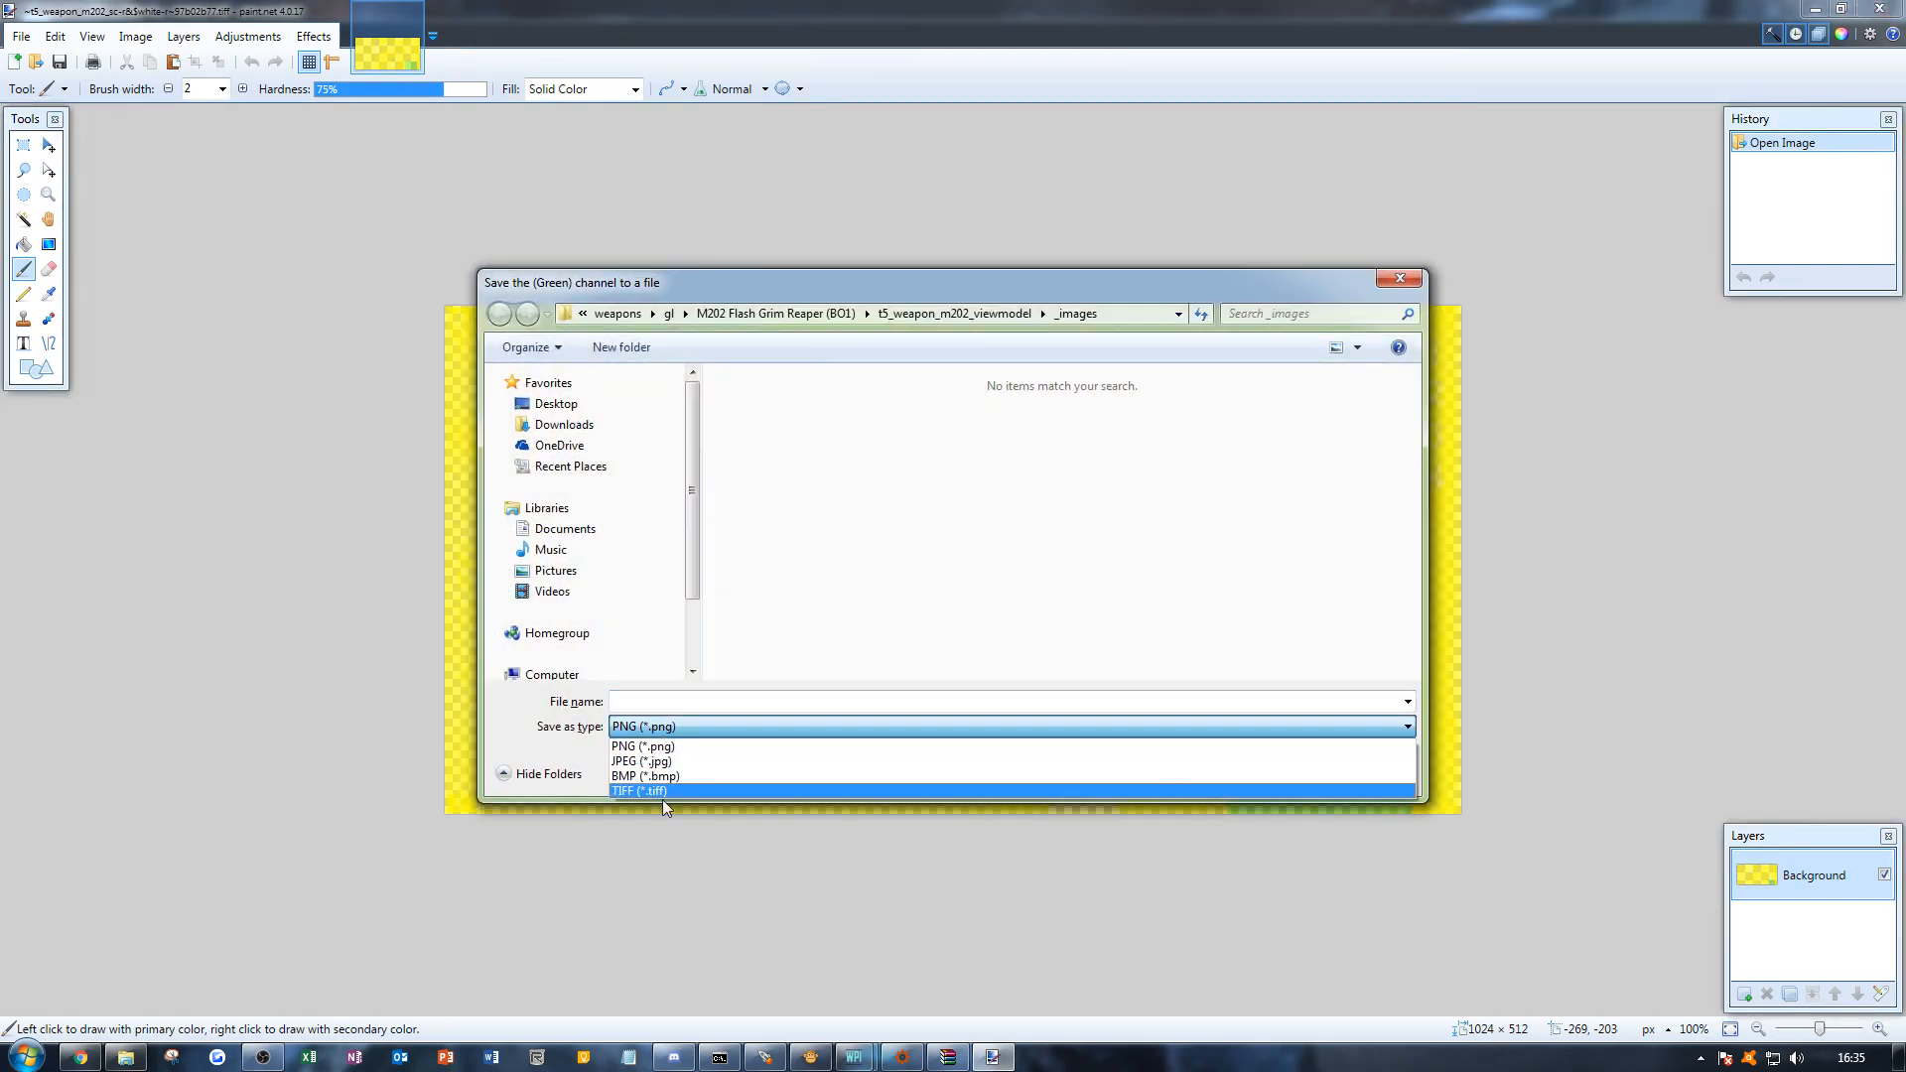
{"action": "left_click", "coordinate": [661, 793]}
{"action": "left_click", "coordinate": [684, 729]}
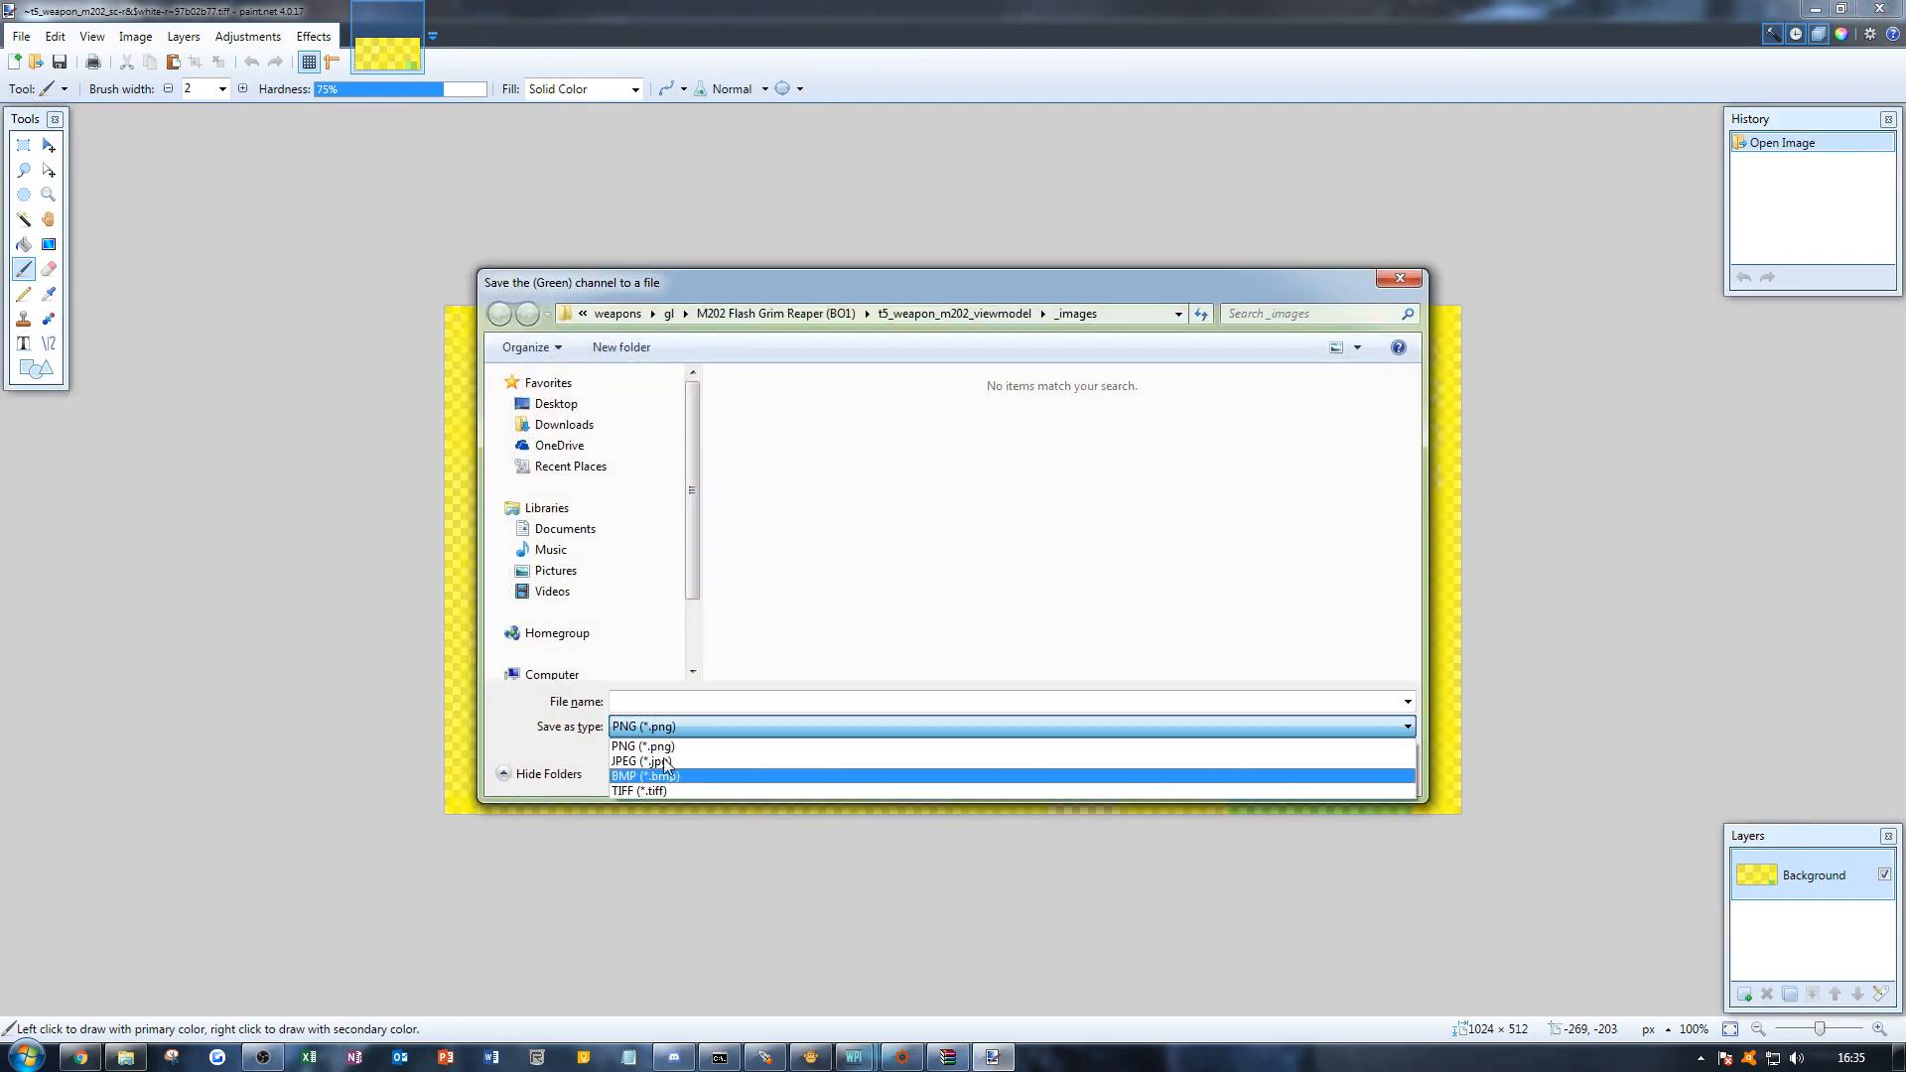
{"action": "left_click", "coordinate": [635, 788]}
{"action": "left_click", "coordinate": [659, 704]}
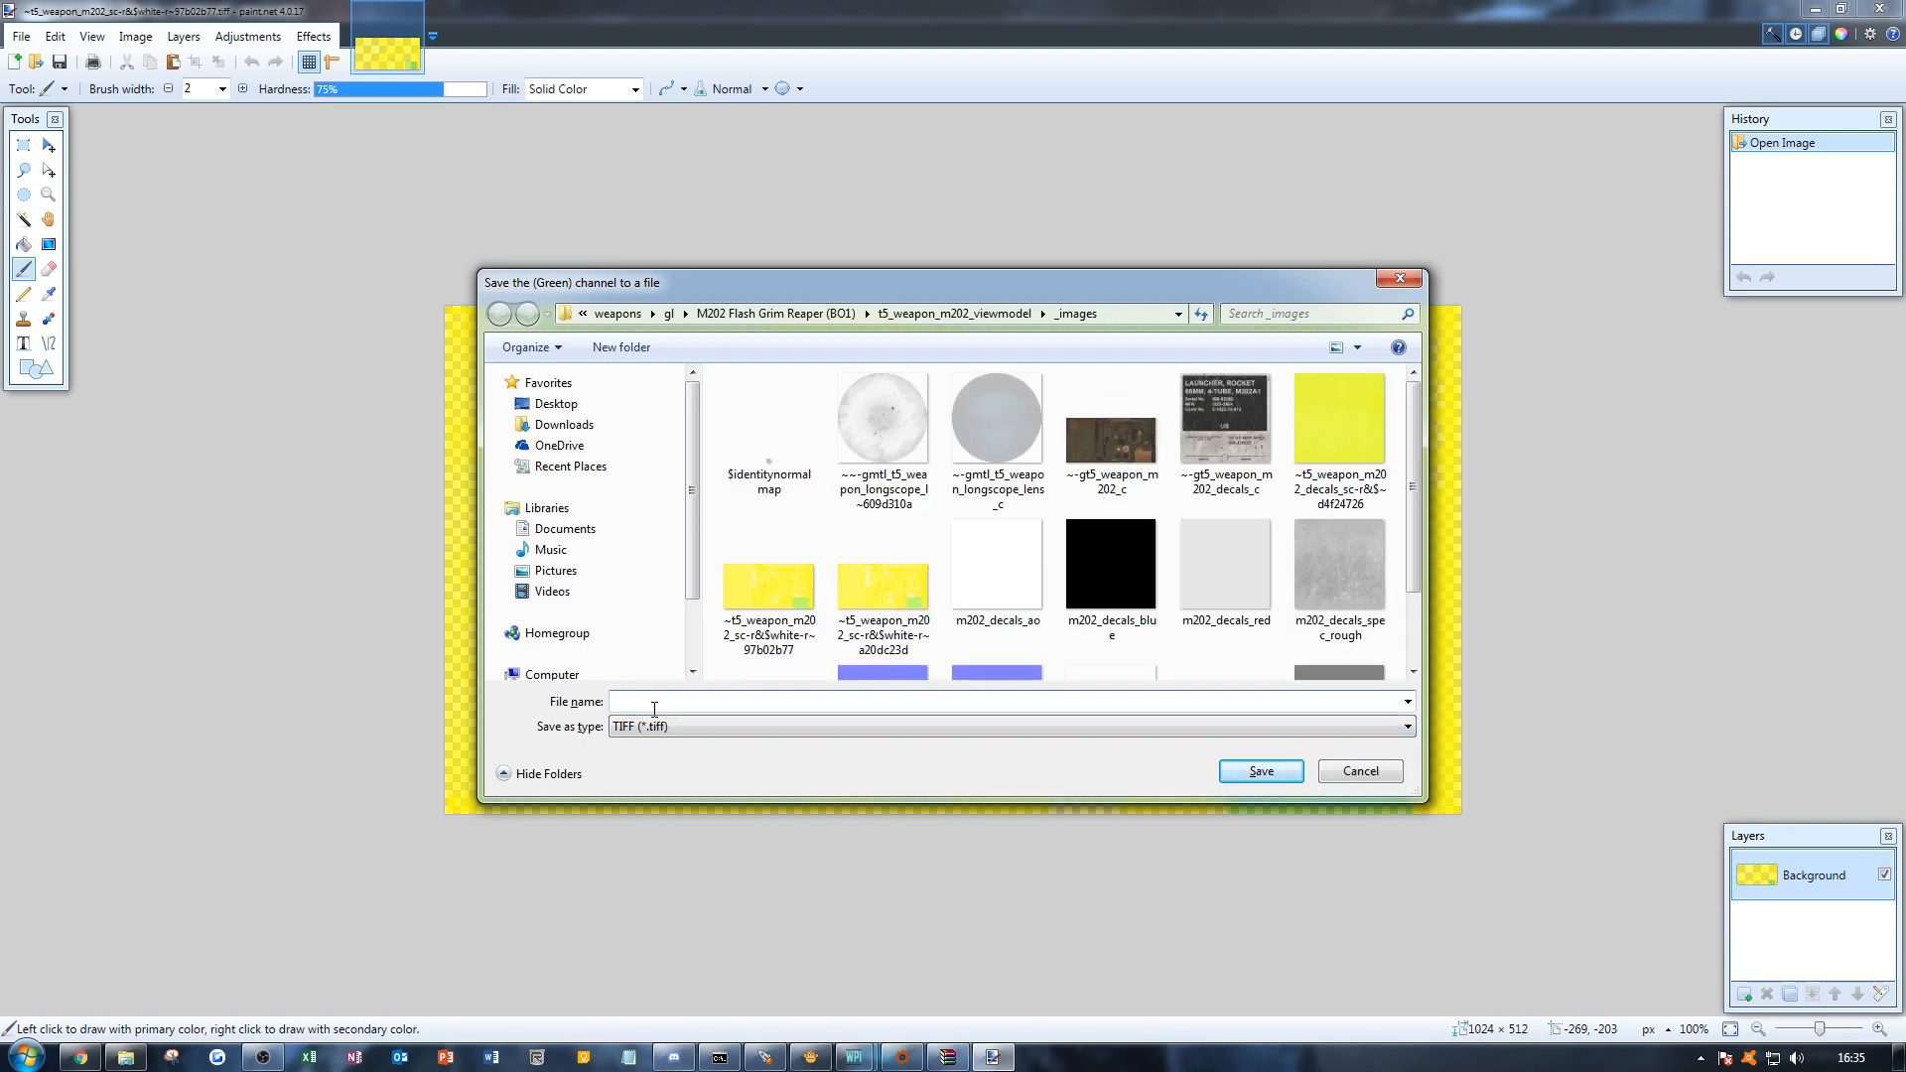
{"action": "type", "text": "m202_ao"}
{"action": "key", "text": "Return"}
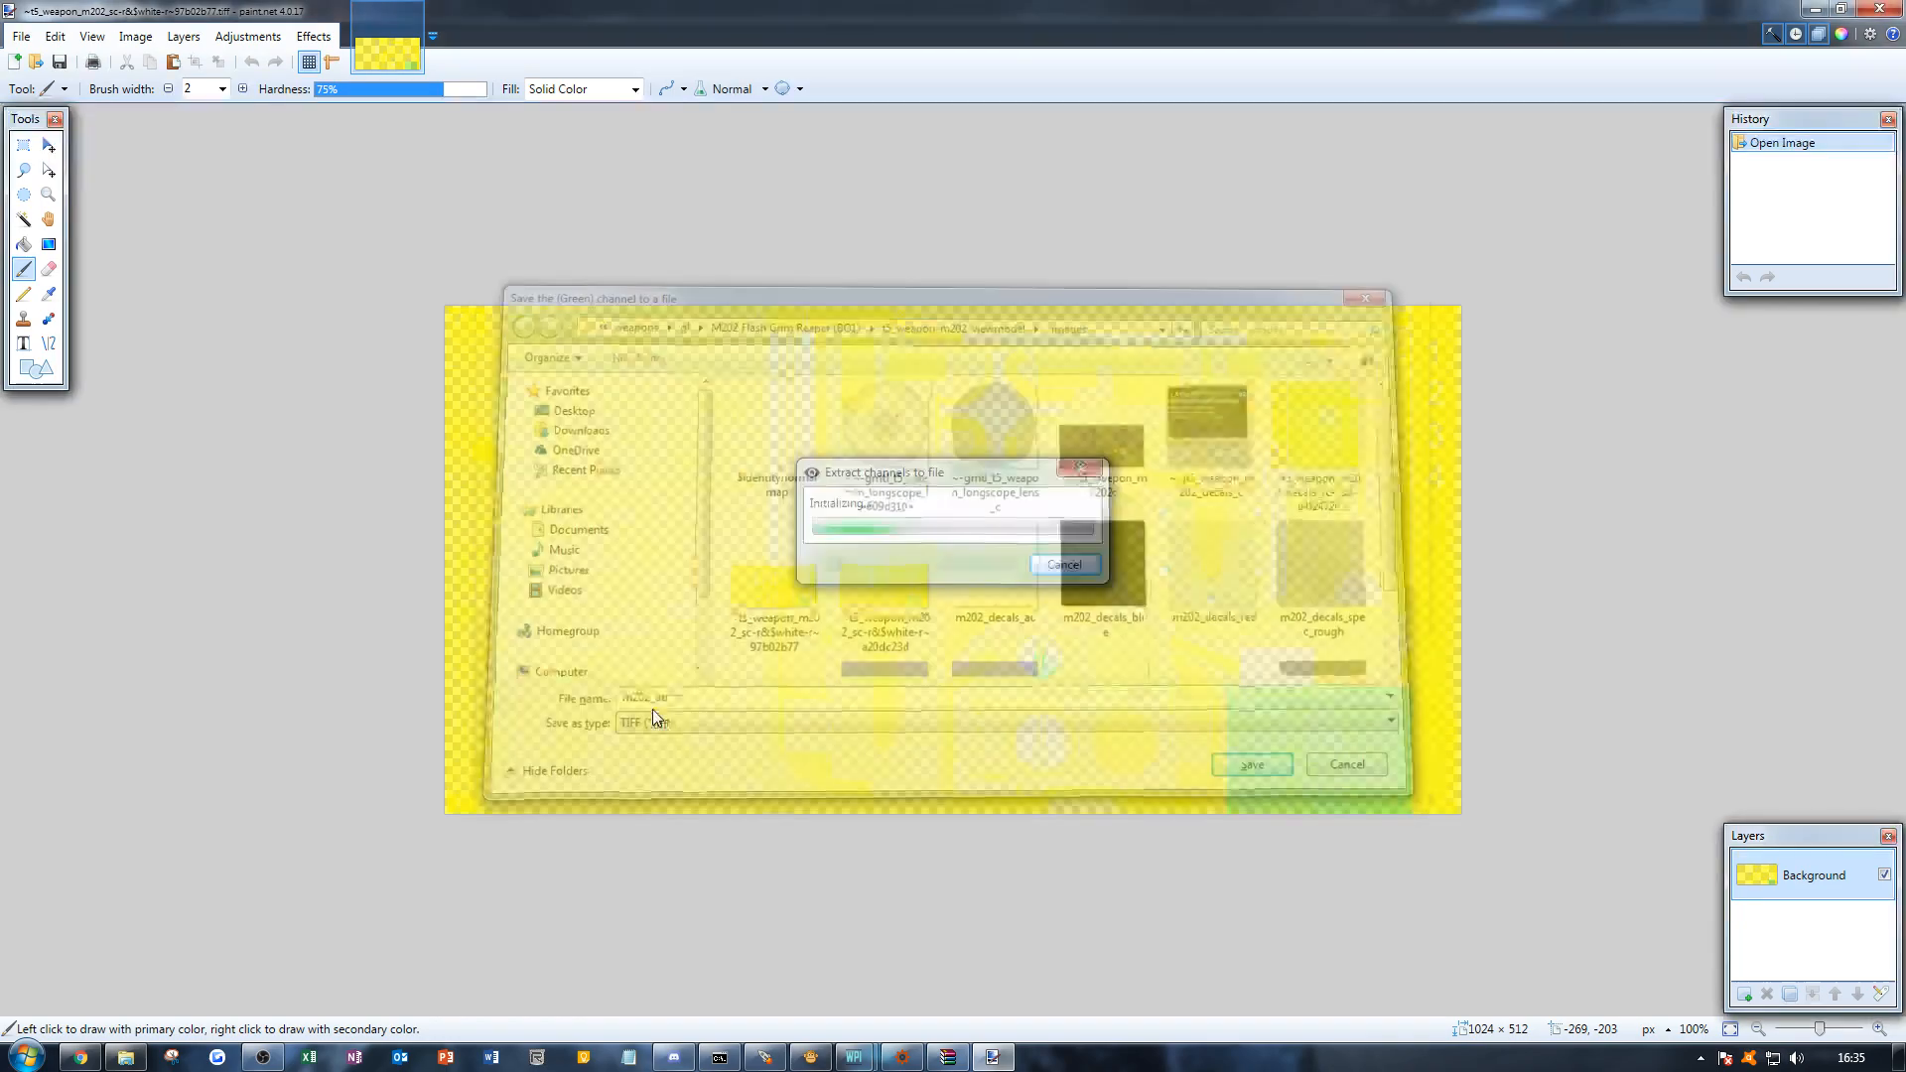
Step: Save the extracted blue channel as a TIFF file named m202_blue
{"action": "left_click", "coordinate": [650, 726]}
{"action": "left_click", "coordinate": [641, 790]}
{"action": "left_click", "coordinate": [669, 703]}
{"action": "type", "text": "m202_blue"}
{"action": "key", "text": "Return"}
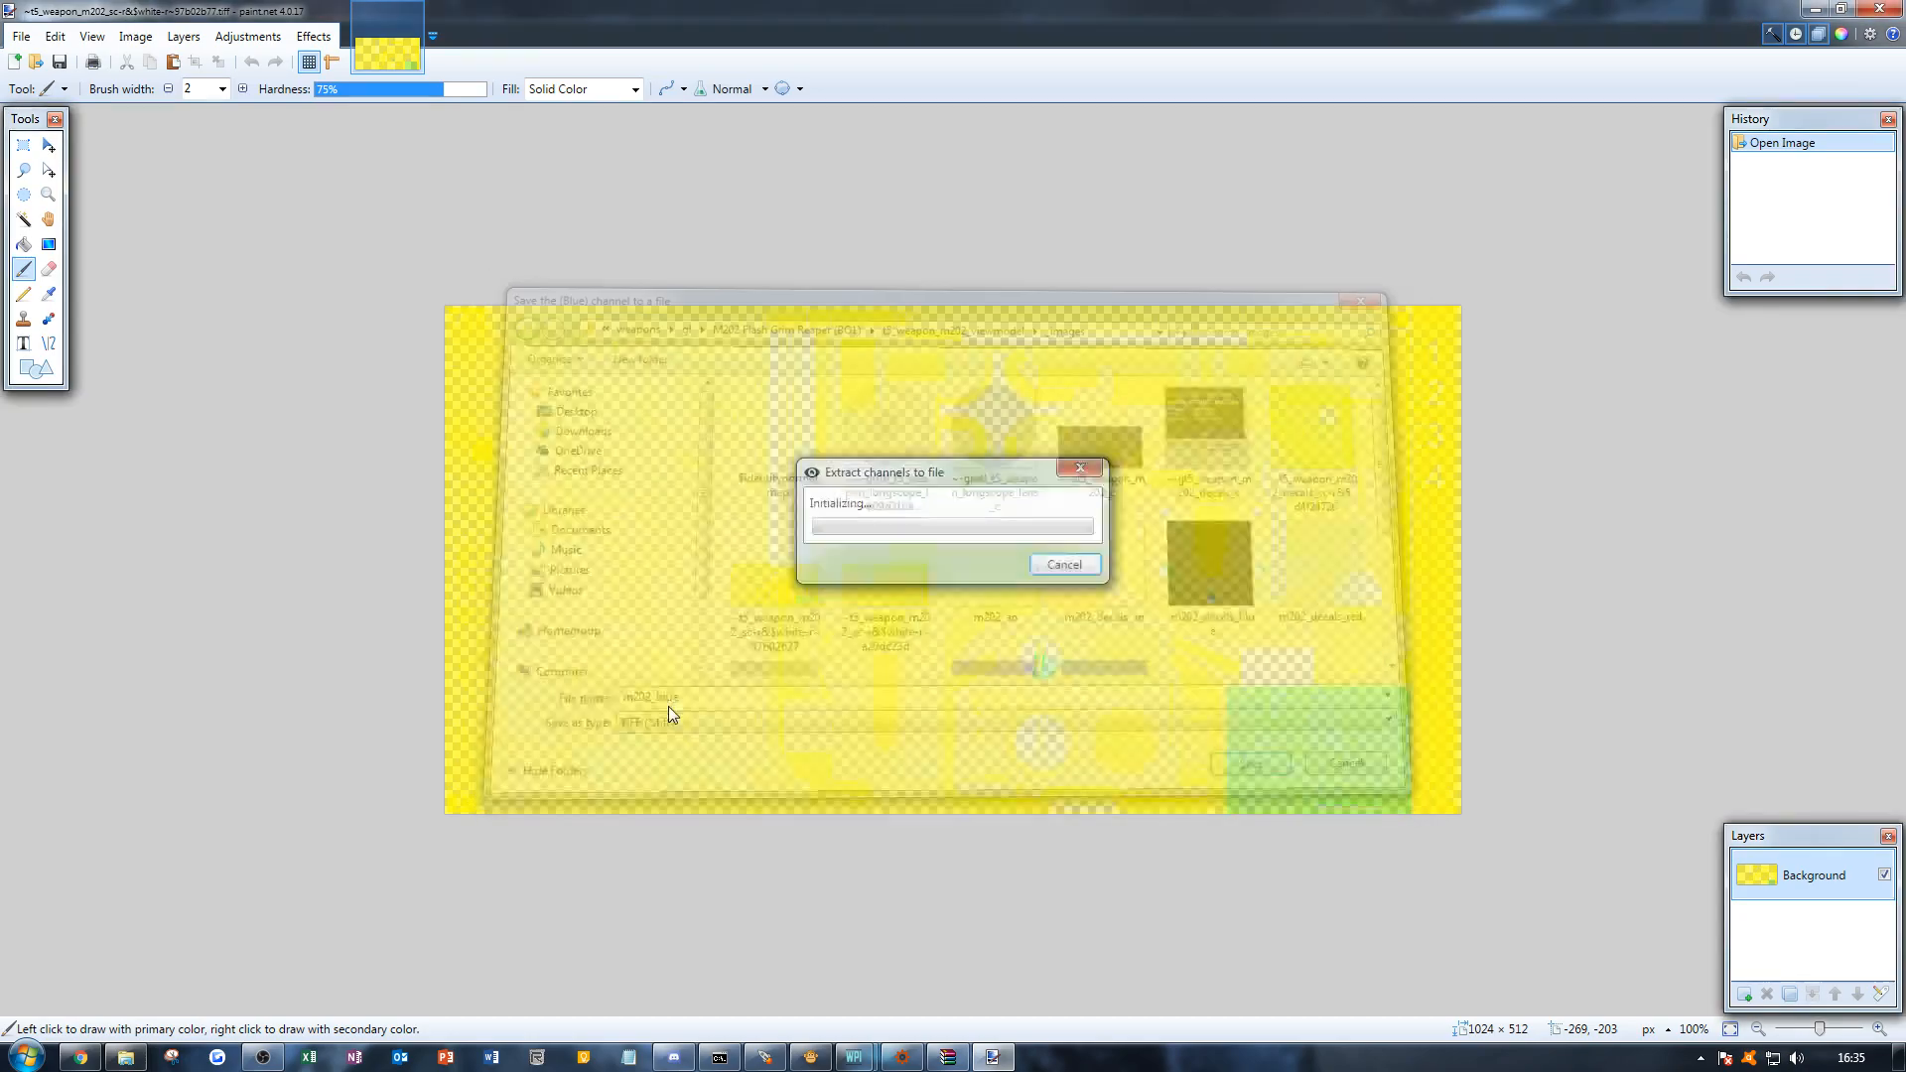
Step: Save the extracted alpha channel as a TIFF file named m202_spec_rough
{"action": "left_click", "coordinate": [657, 726]}
{"action": "left_click", "coordinate": [646, 791]}
{"action": "left_click", "coordinate": [678, 701]}
{"action": "type", "text": "m202_"}
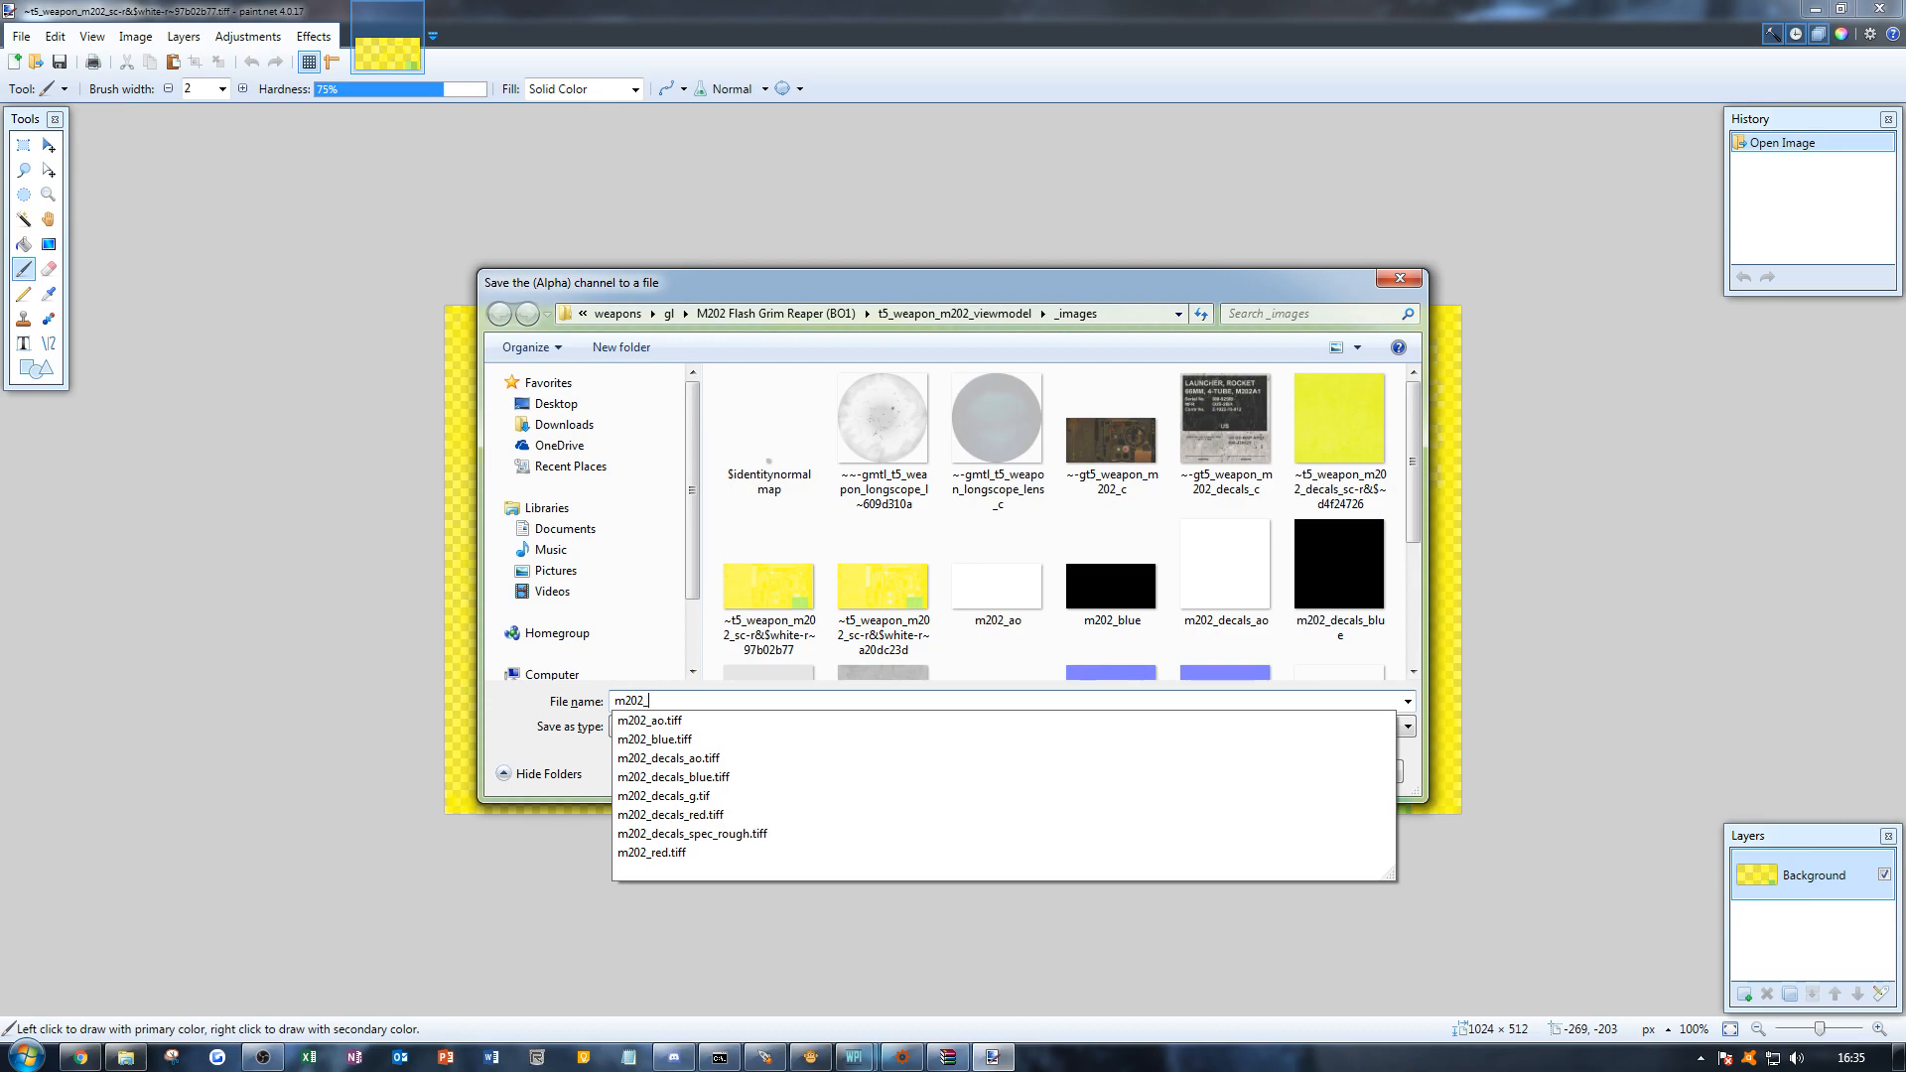
{"action": "type", "text": "spec_rough"}
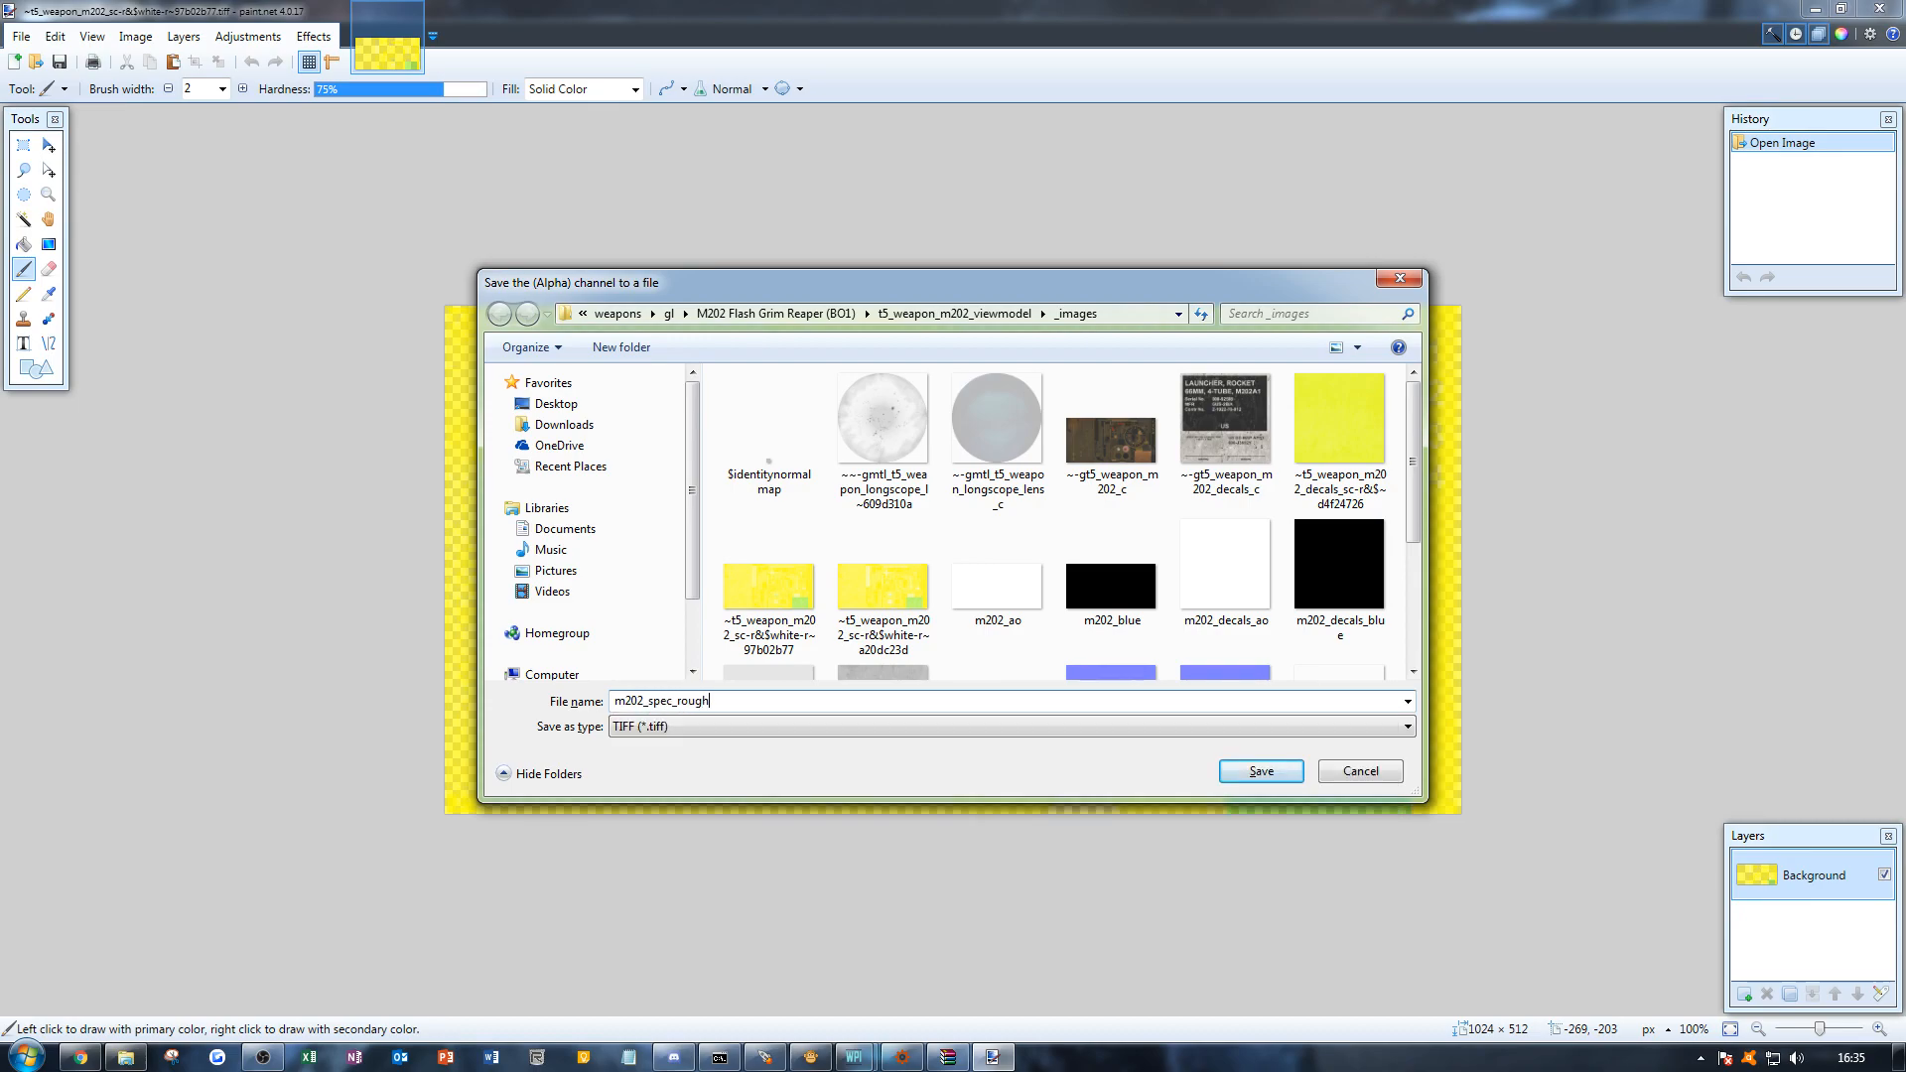
{"action": "key", "text": "Return"}
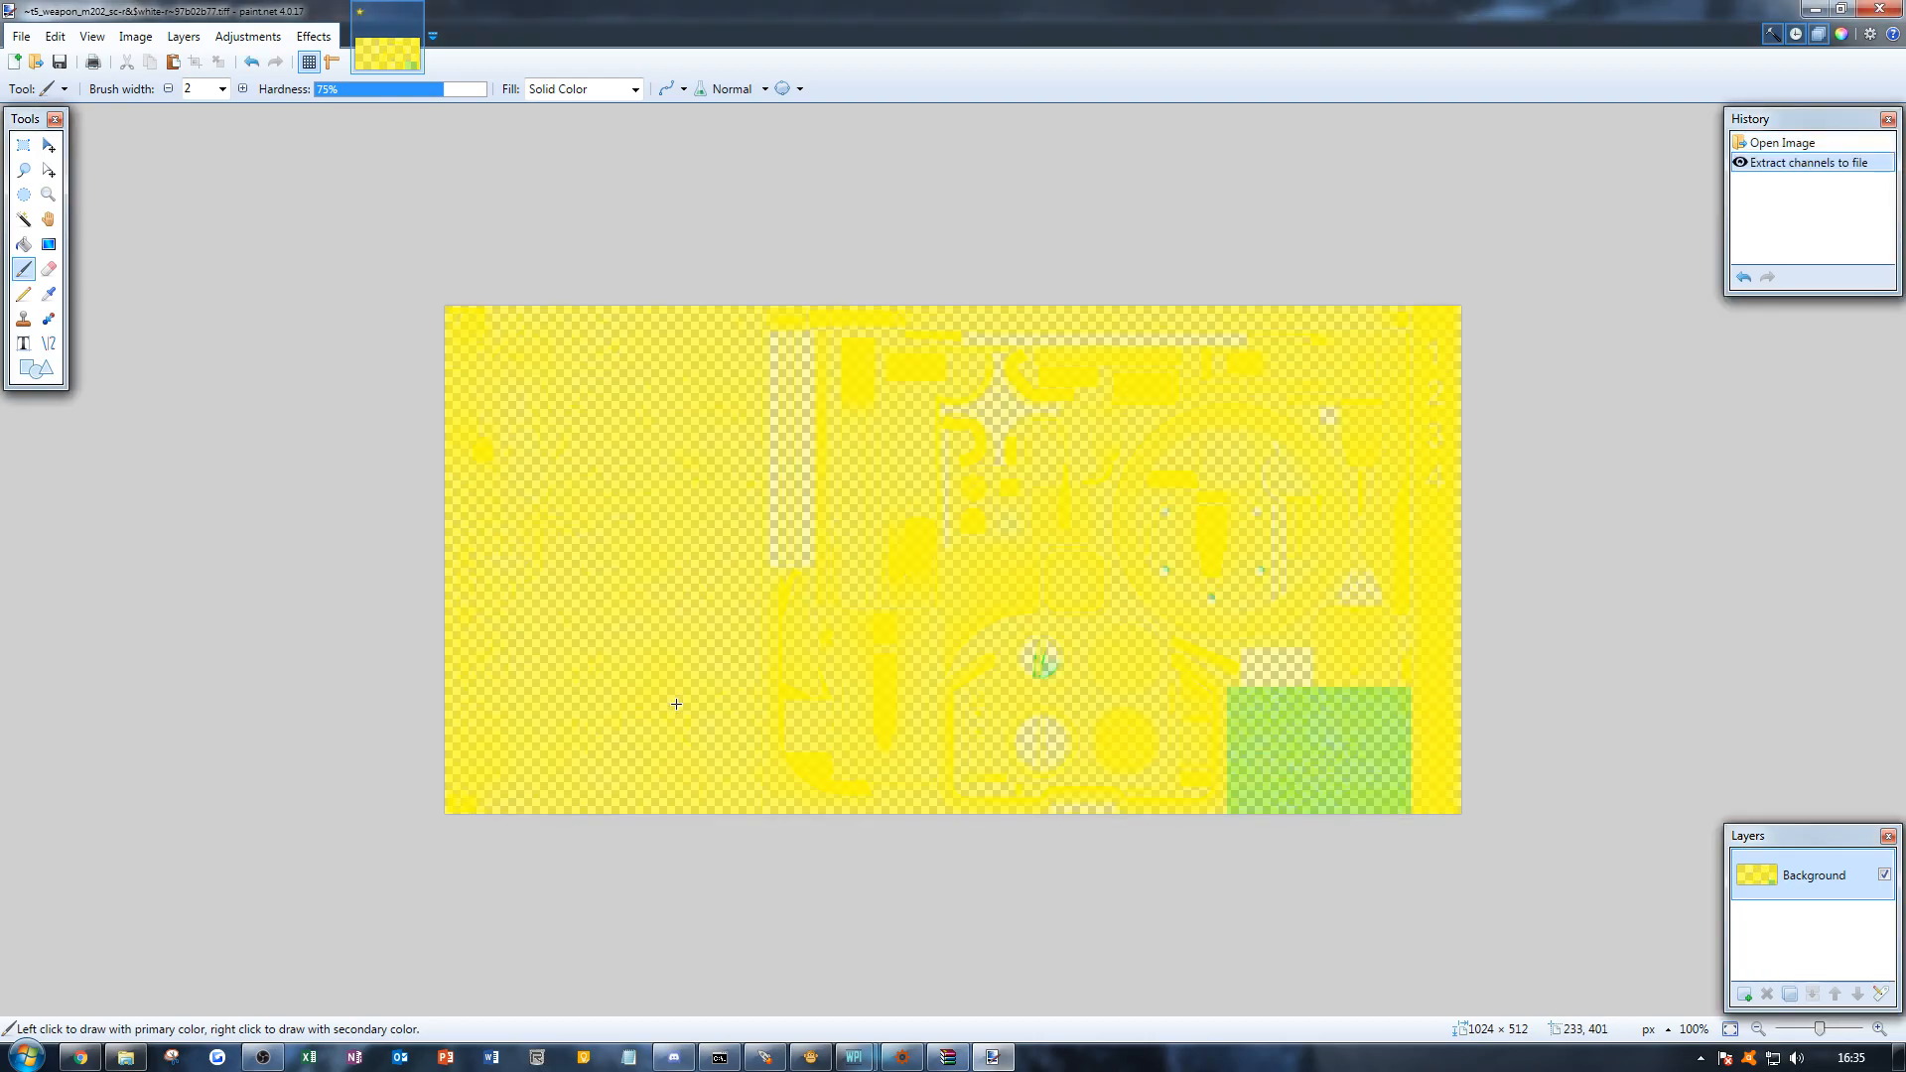
Step: Open the m202_spec_rough image and close the yellow source texture without saving its changes
{"action": "key", "text": "ctrl+o"}
{"action": "scroll", "coordinate": [949, 652], "scroll_direction": "down", "scroll_amount": 3}
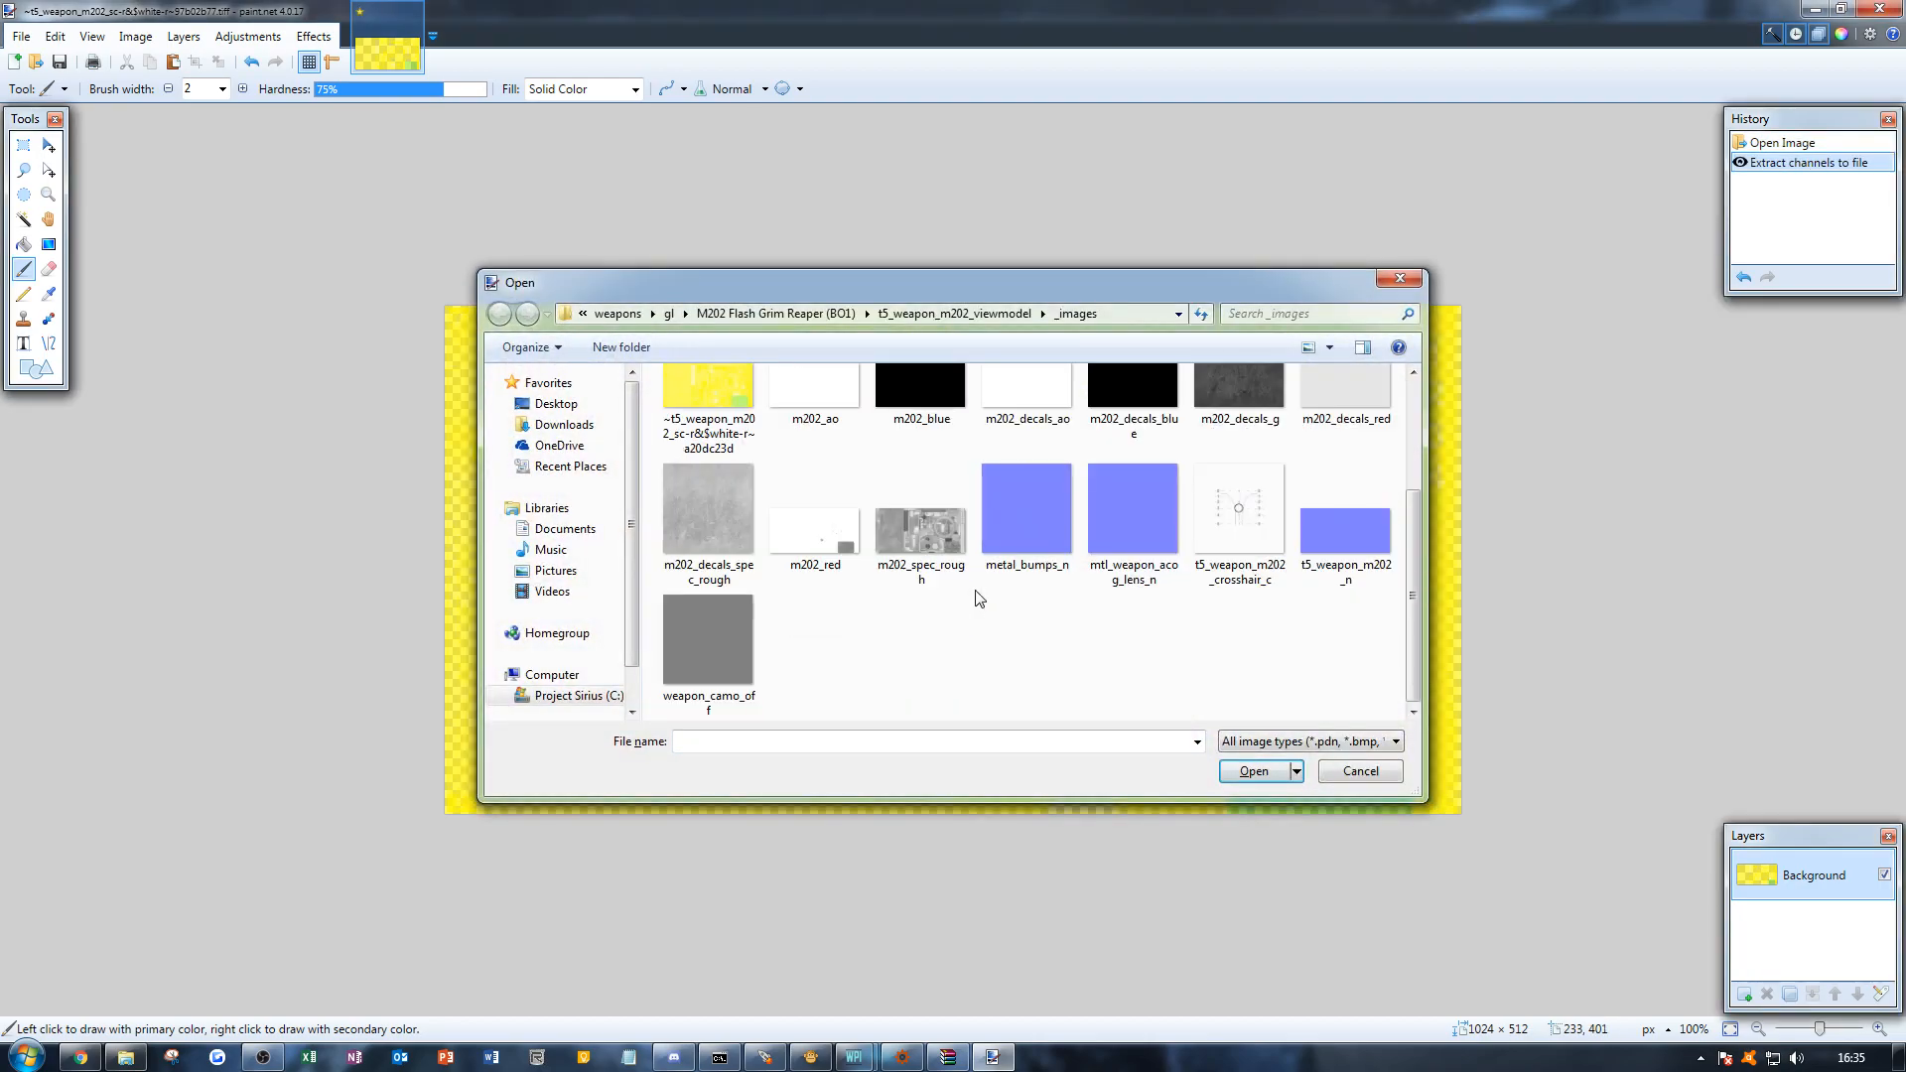
{"action": "double_click", "coordinate": [923, 536]}
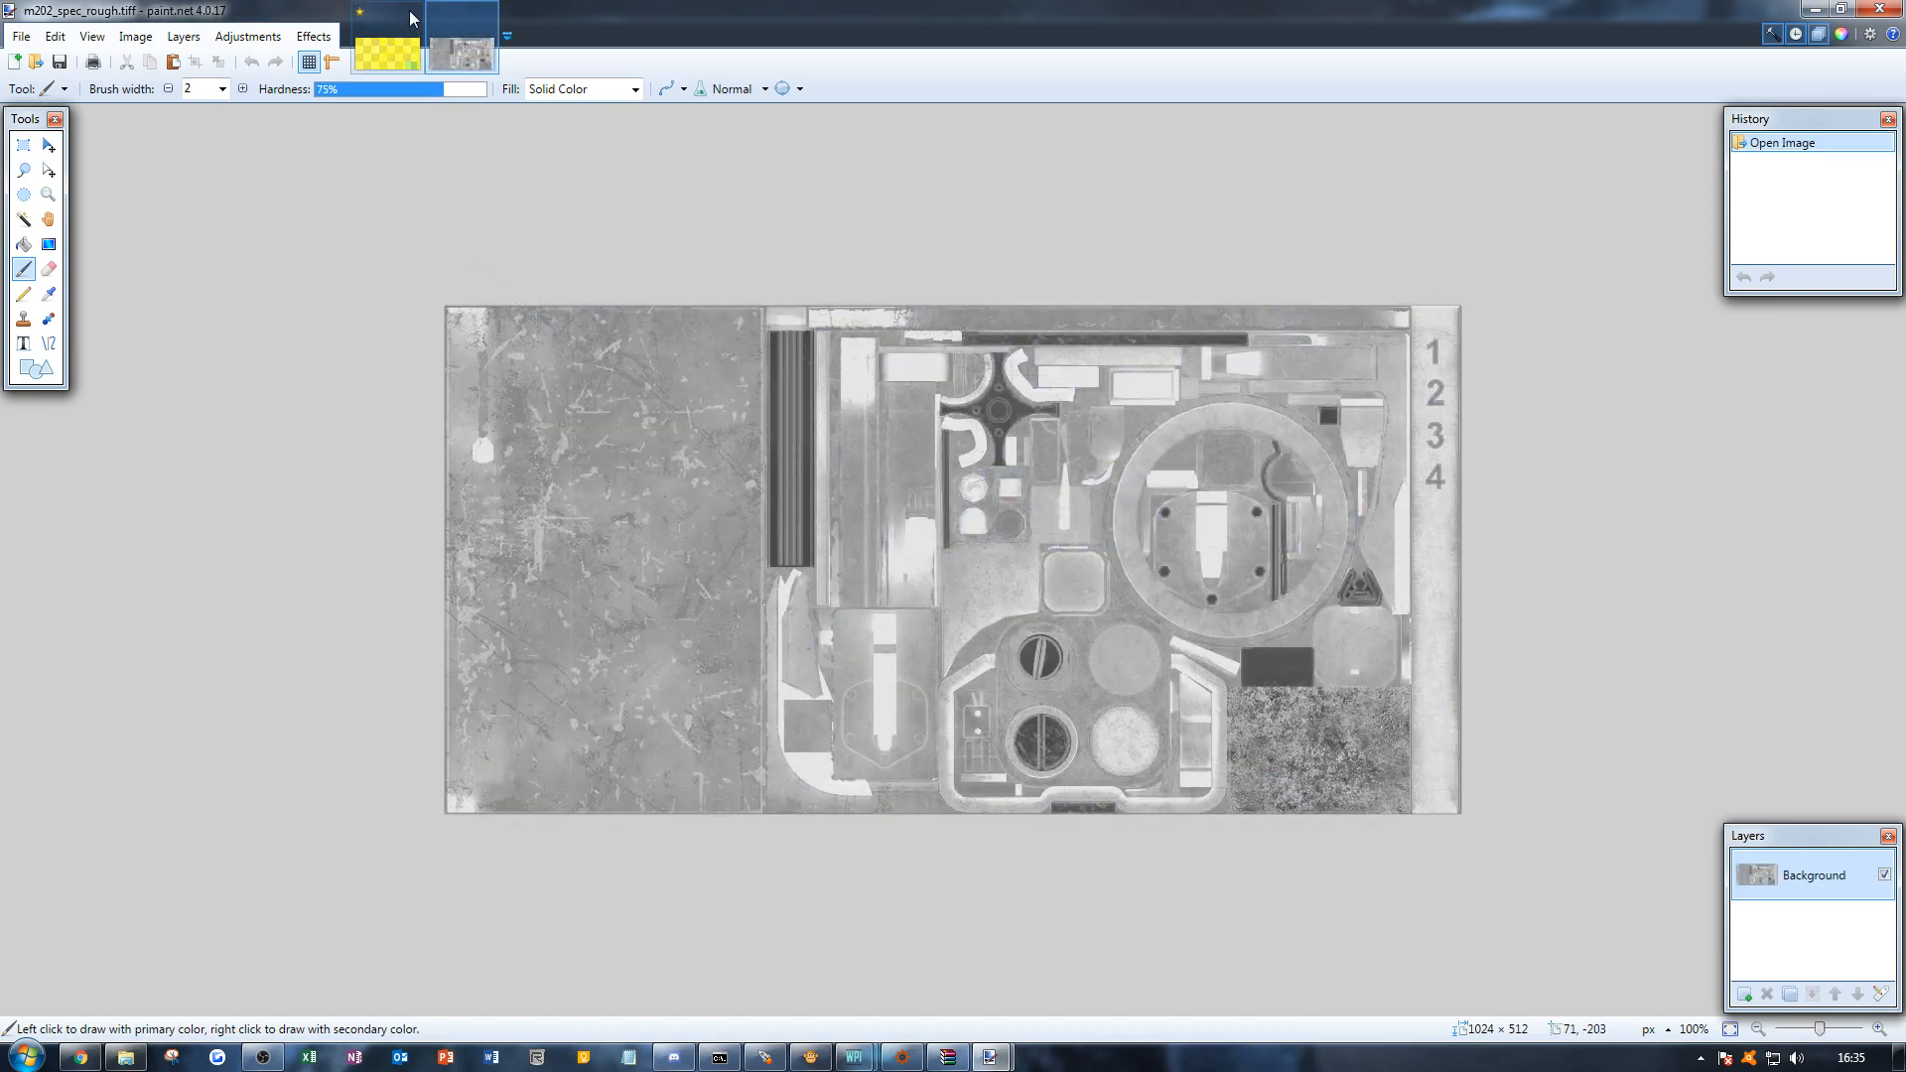
{"action": "left_click", "coordinate": [413, 19]}
{"action": "left_click", "coordinate": [413, 12]}
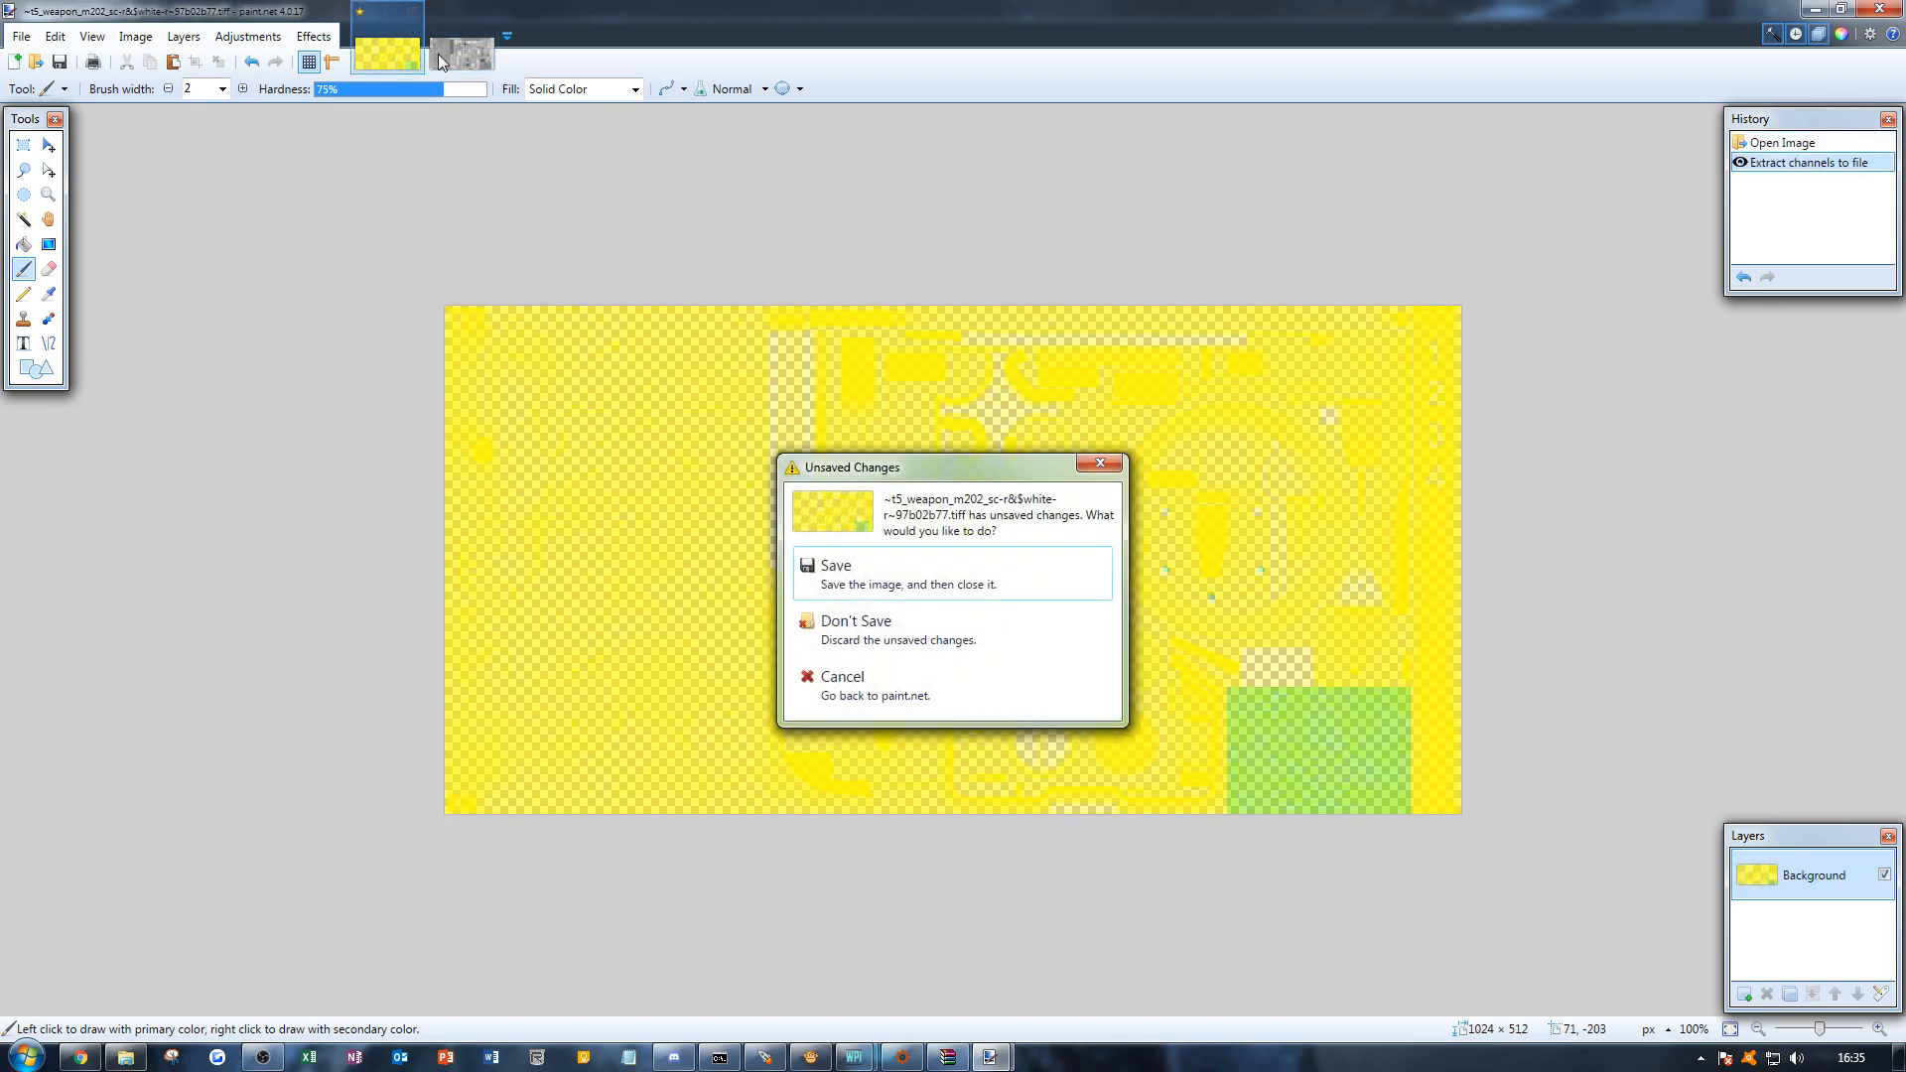
{"action": "left_click", "coordinate": [854, 635]}
Step: Invert the colors of the m202_spec_rough image and save the result as a TIFF named m202_g
{"action": "key", "text": "ctrl+shift+i"}
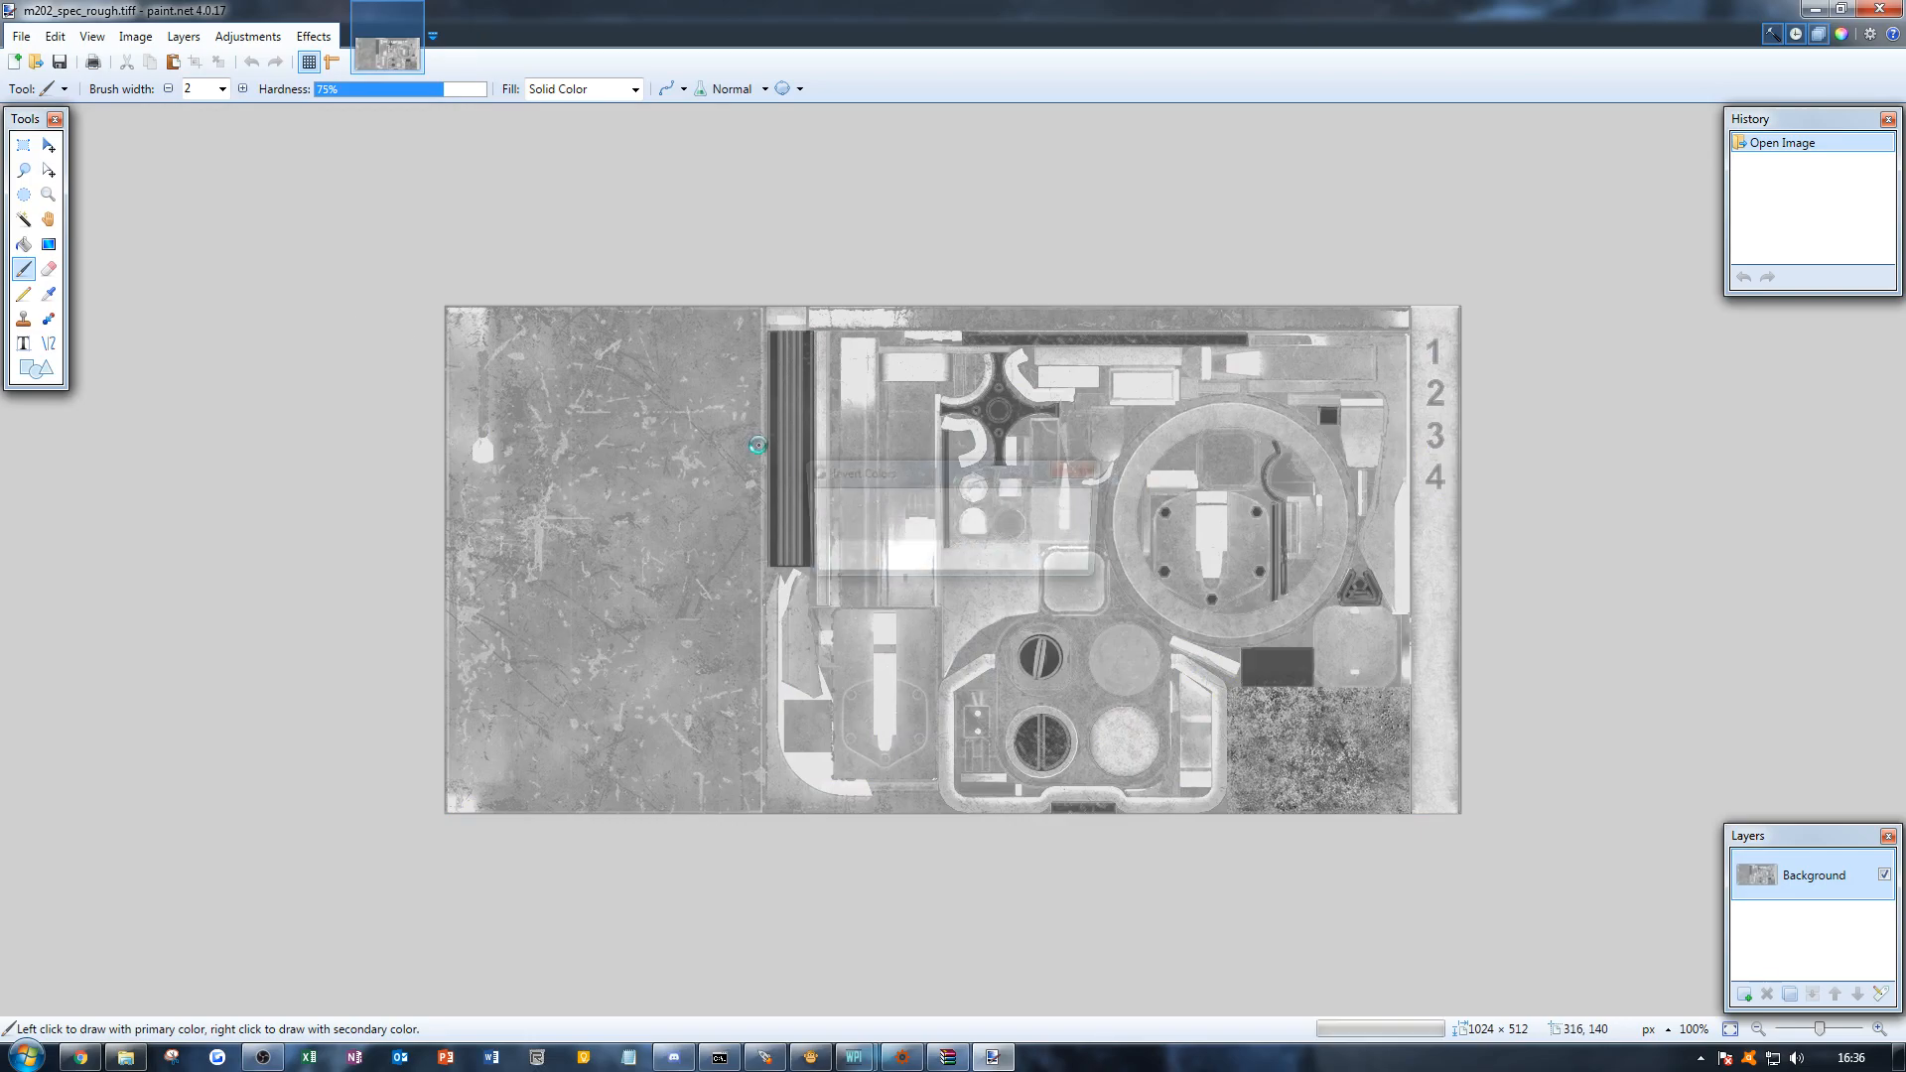
{"action": "left_click", "coordinate": [22, 37]}
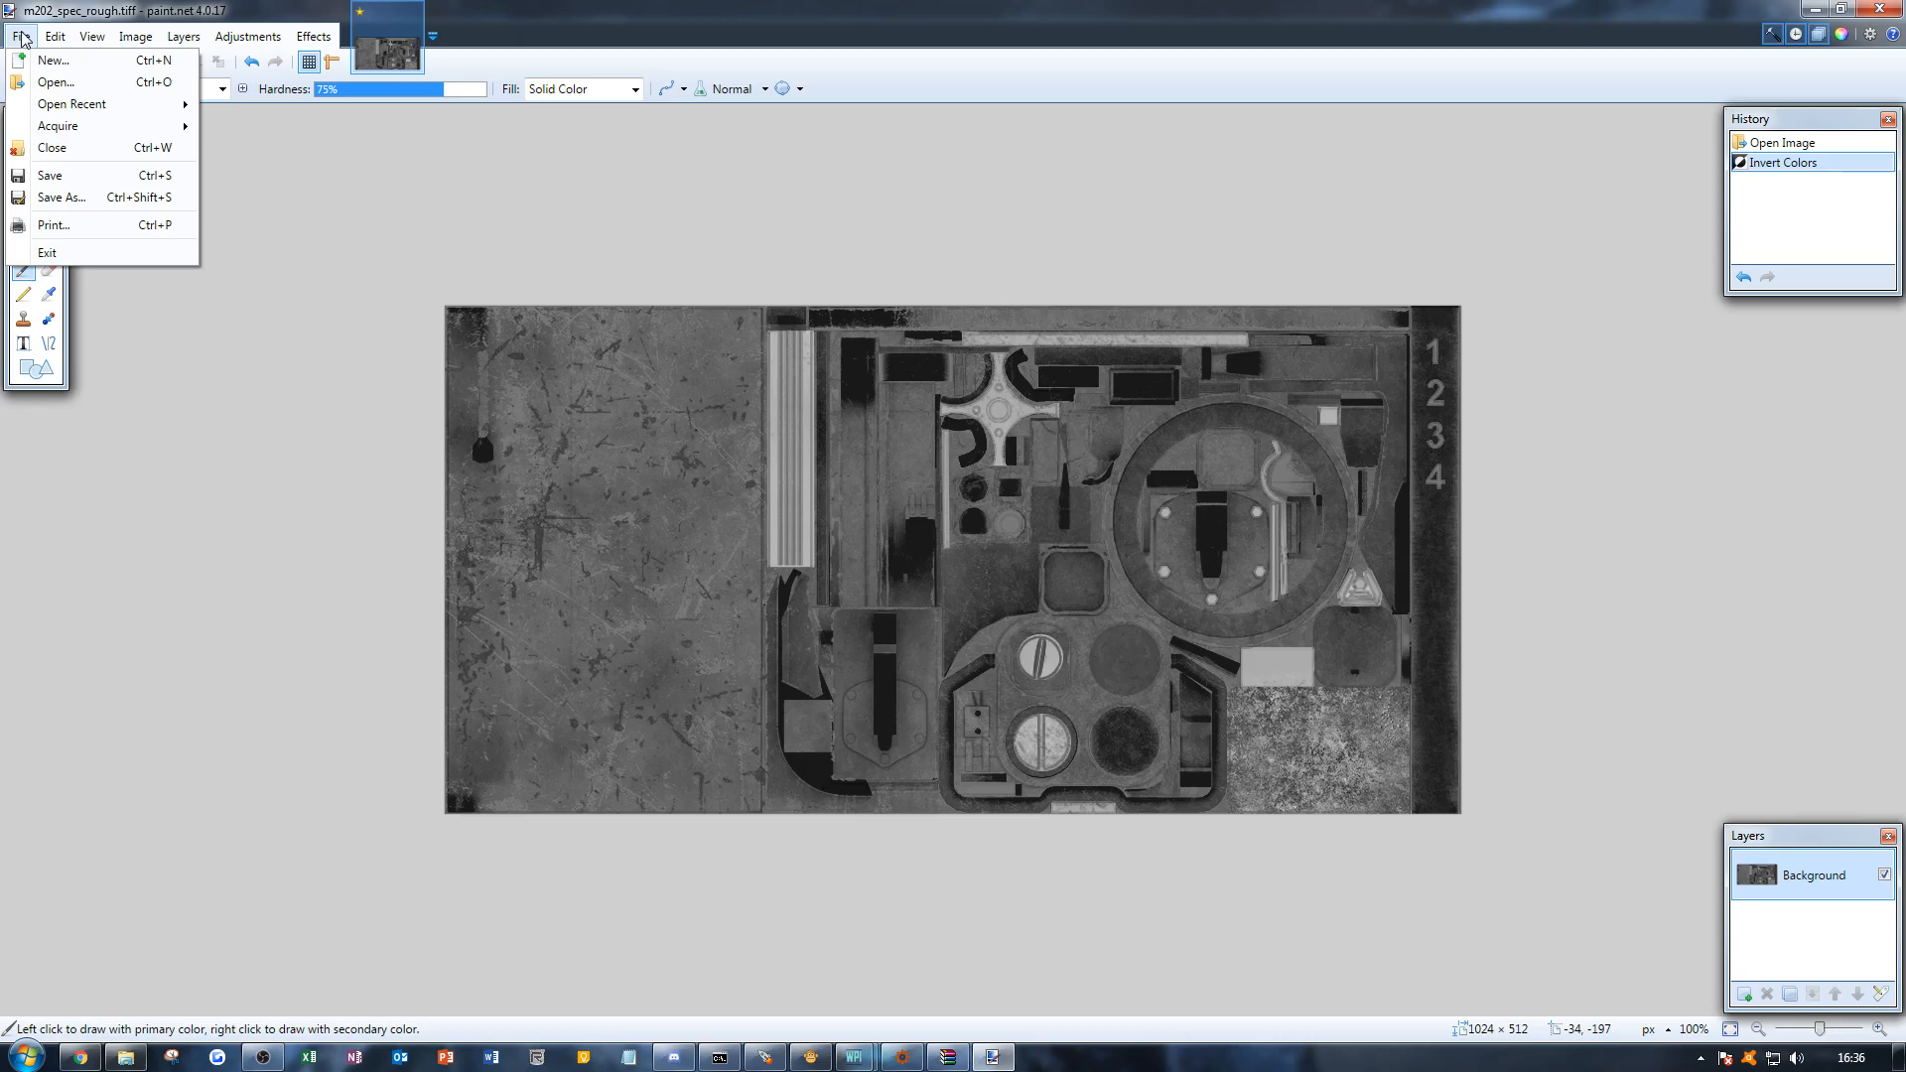
{"action": "left_click", "coordinate": [60, 197]}
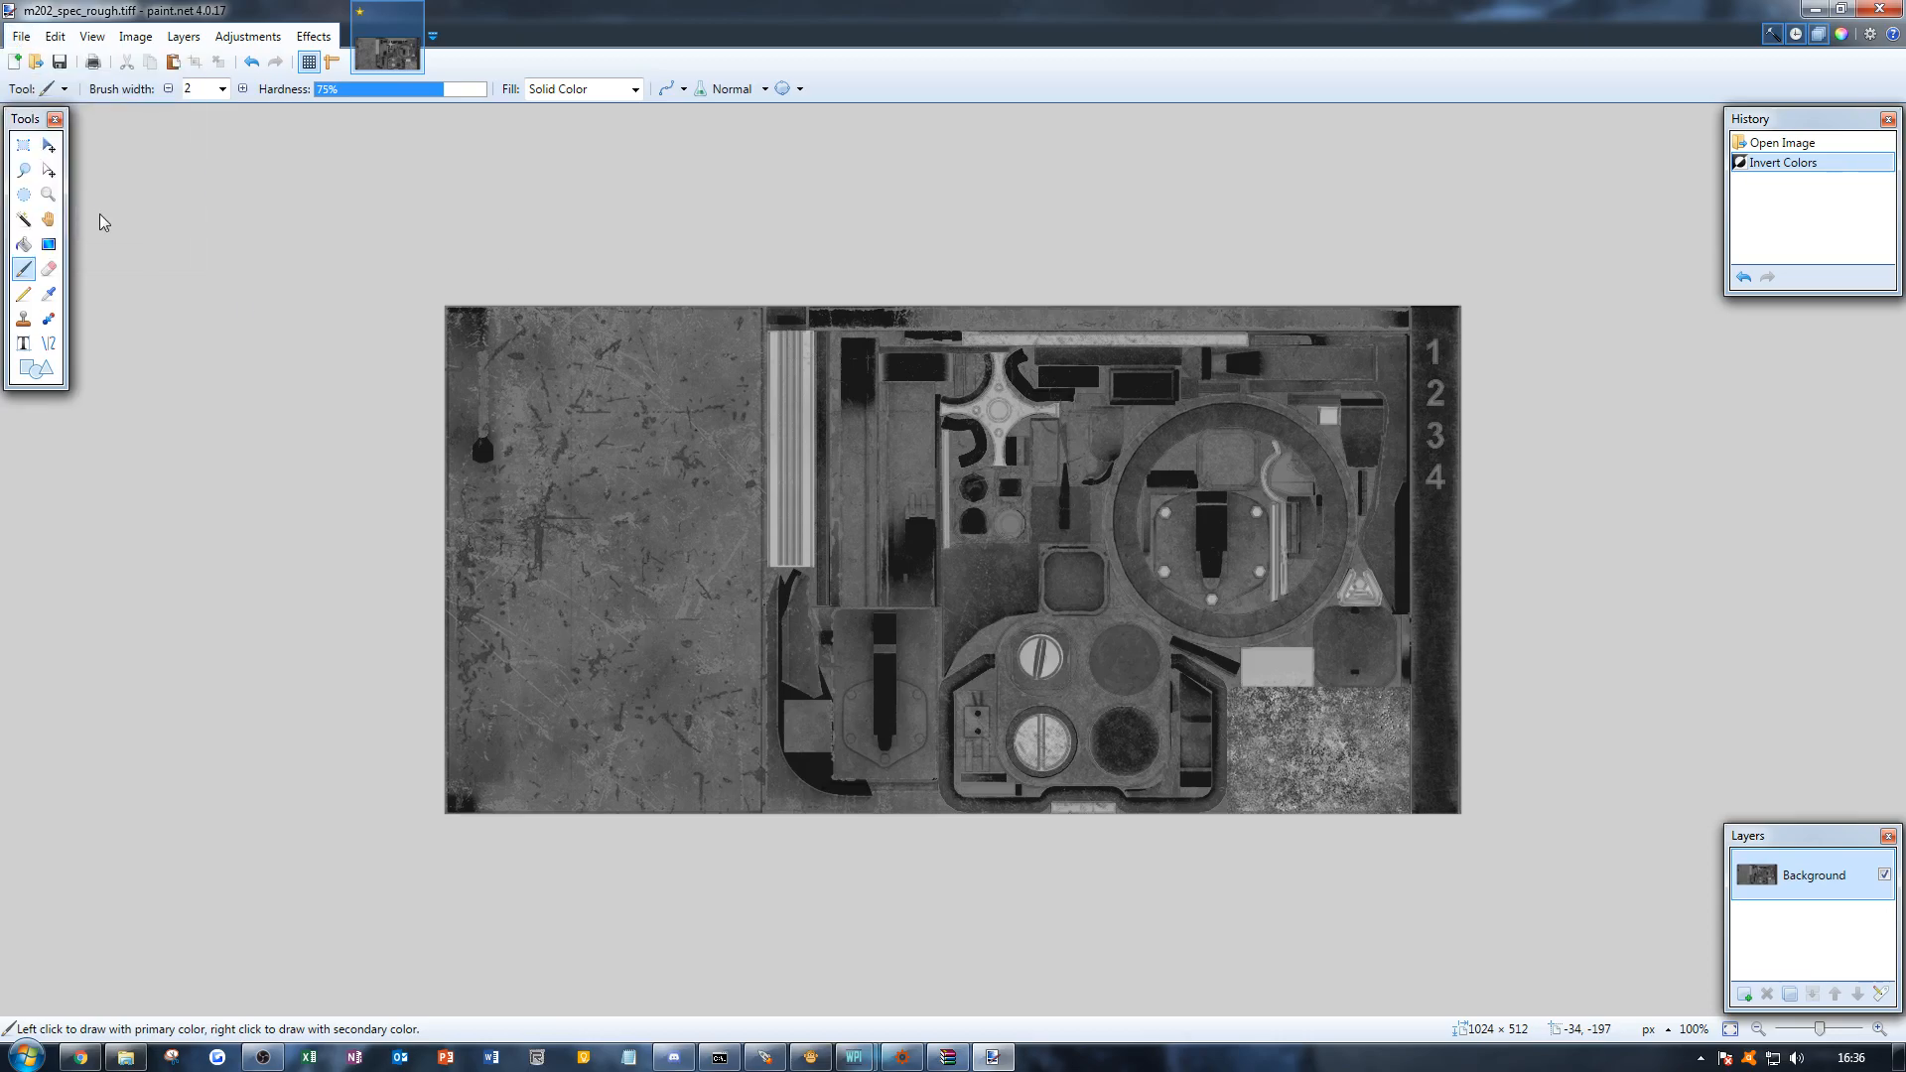
{"action": "type", "text": "m202_spec"}
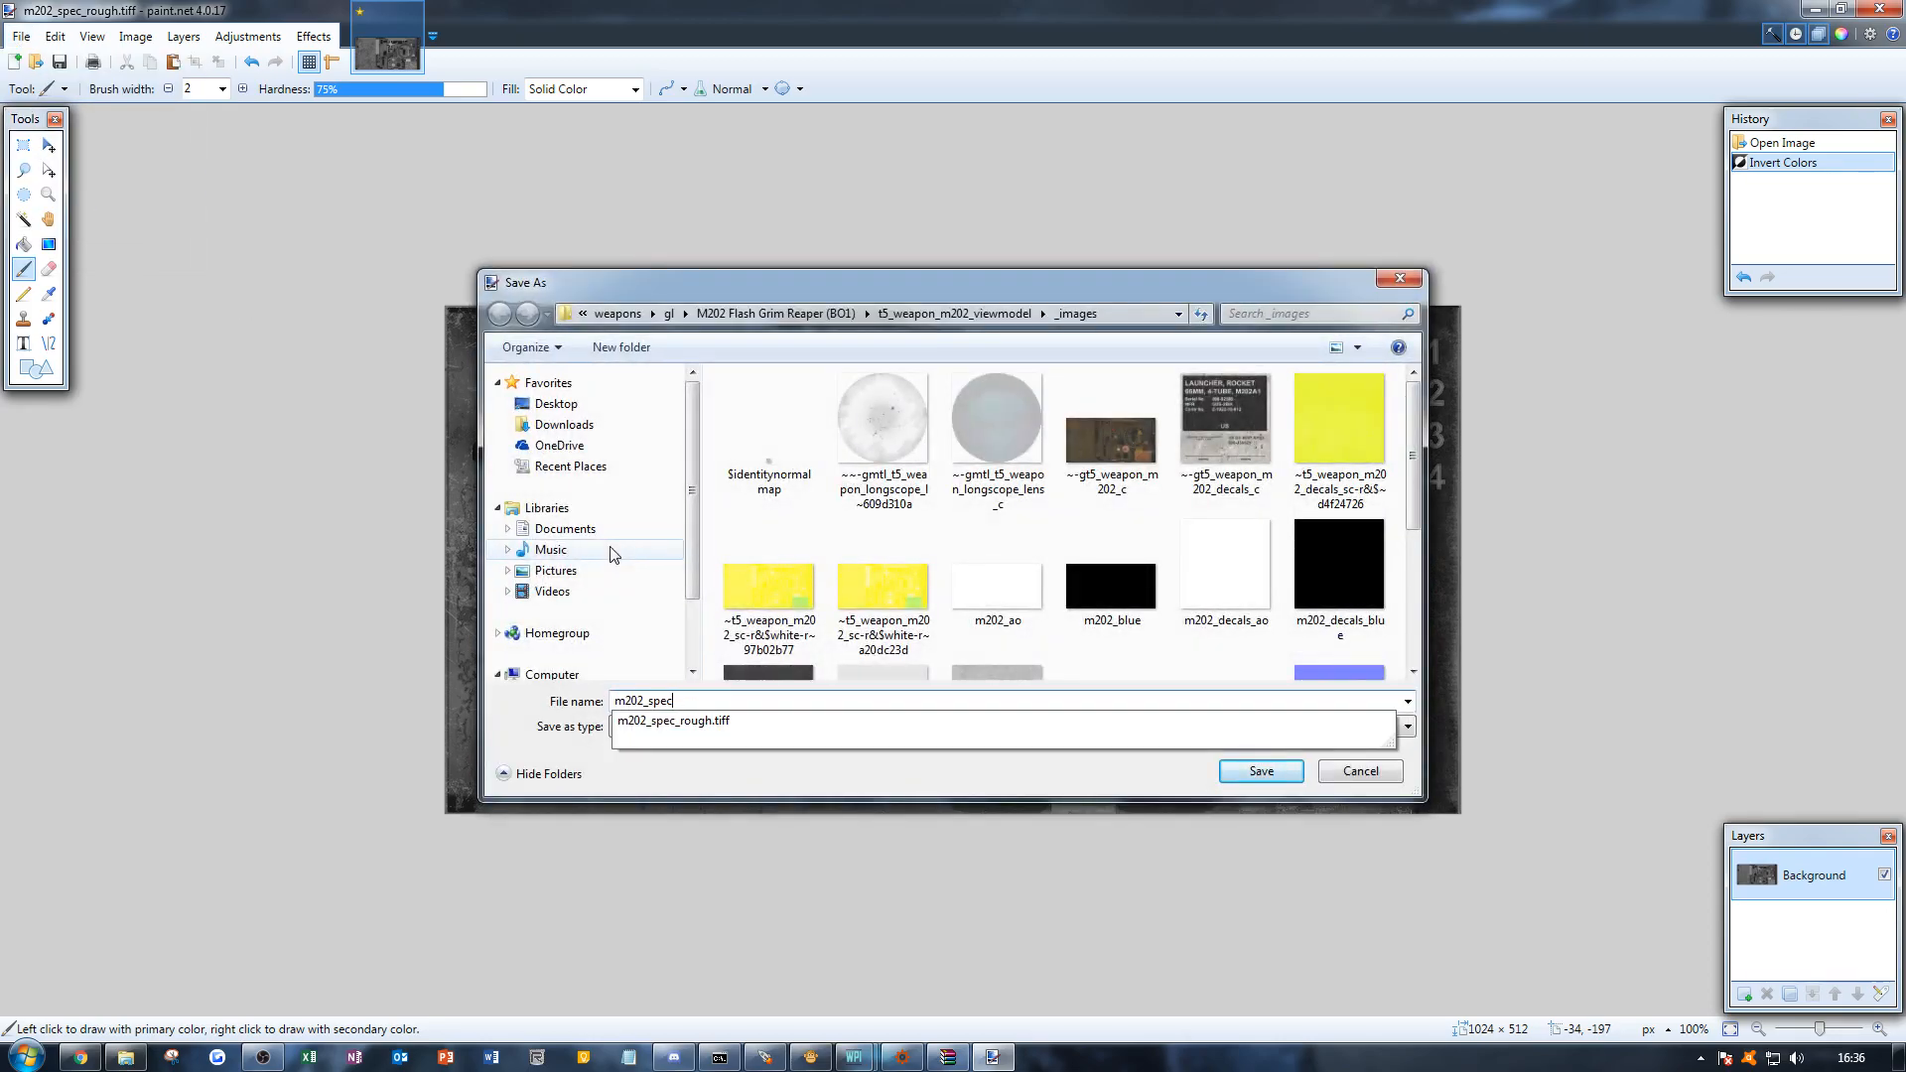
{"action": "key", "text": "BackSpace"}
{"action": "key", "text": "BackSpace"}
{"action": "key", "text": "BackSpace"}
{"action": "key", "text": "BackSpace"}
{"action": "type", "text": "g"}
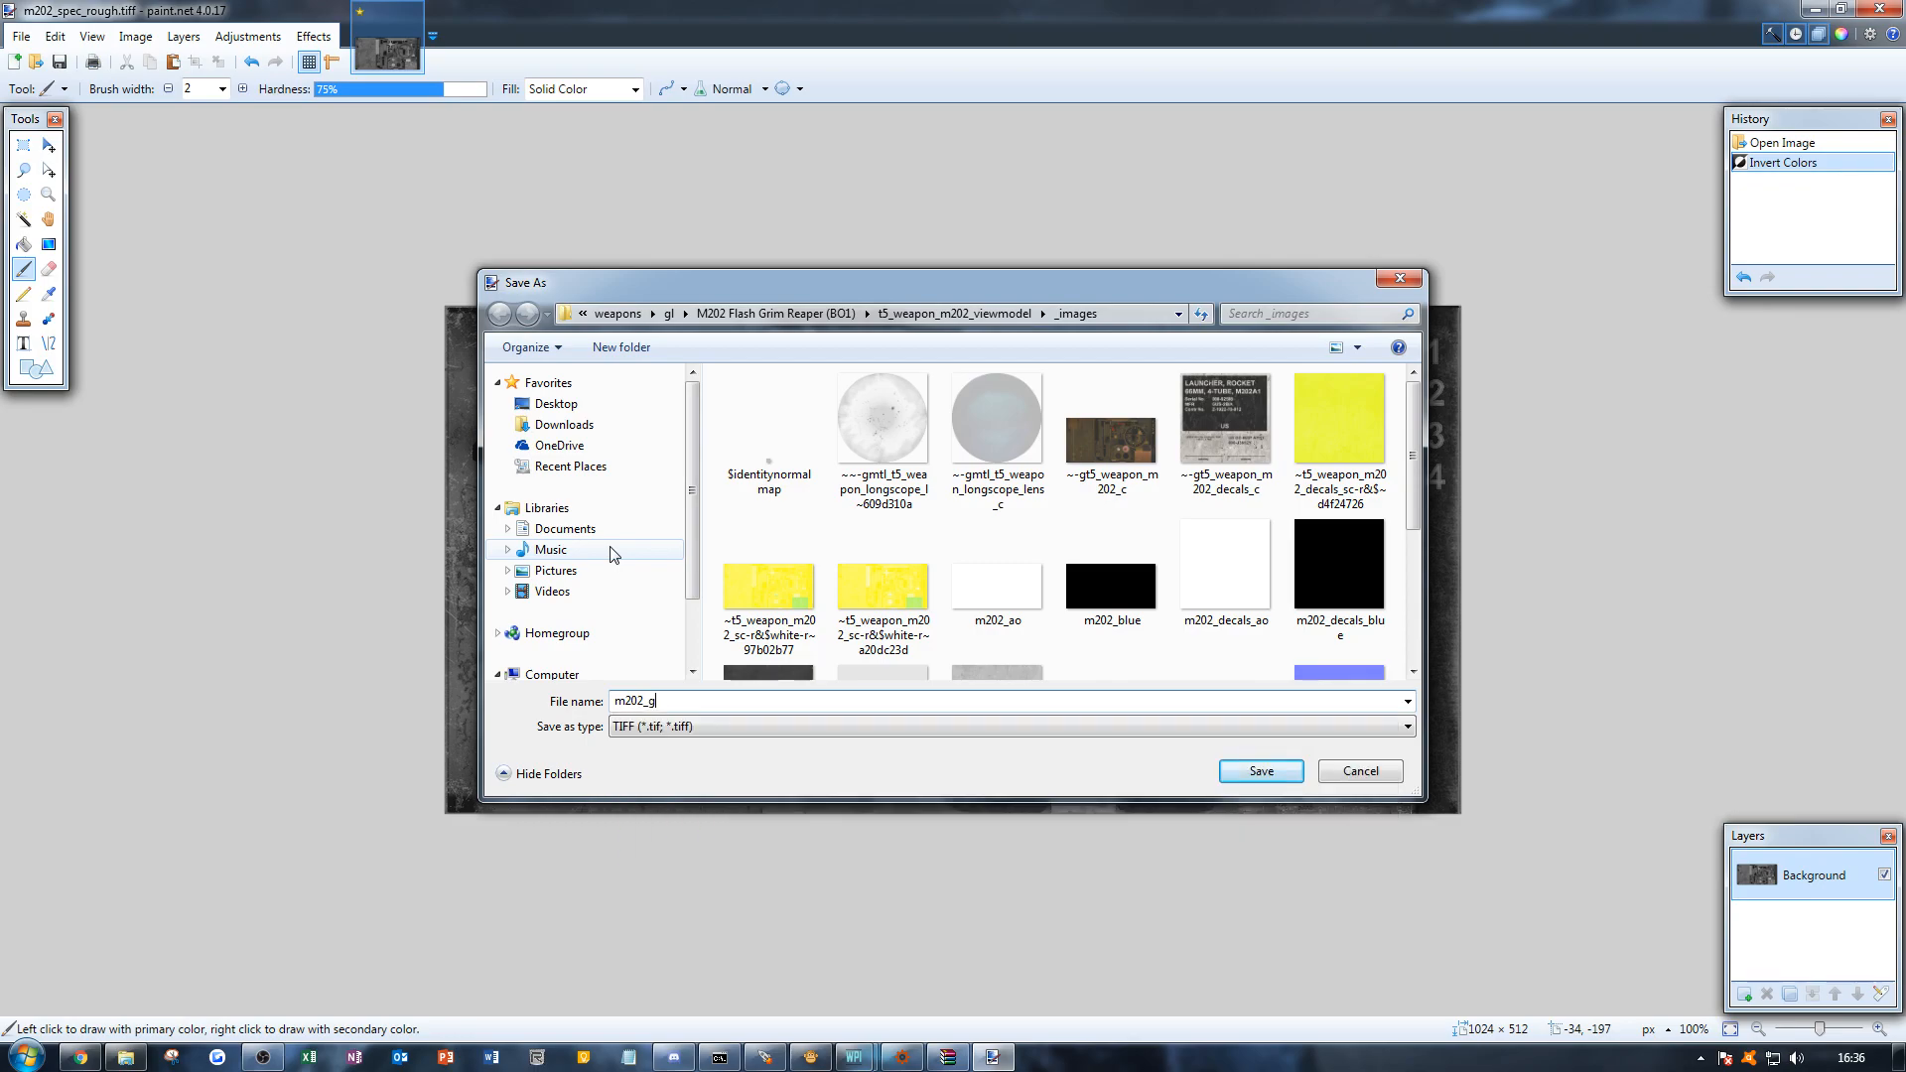
{"action": "key", "text": "Return"}
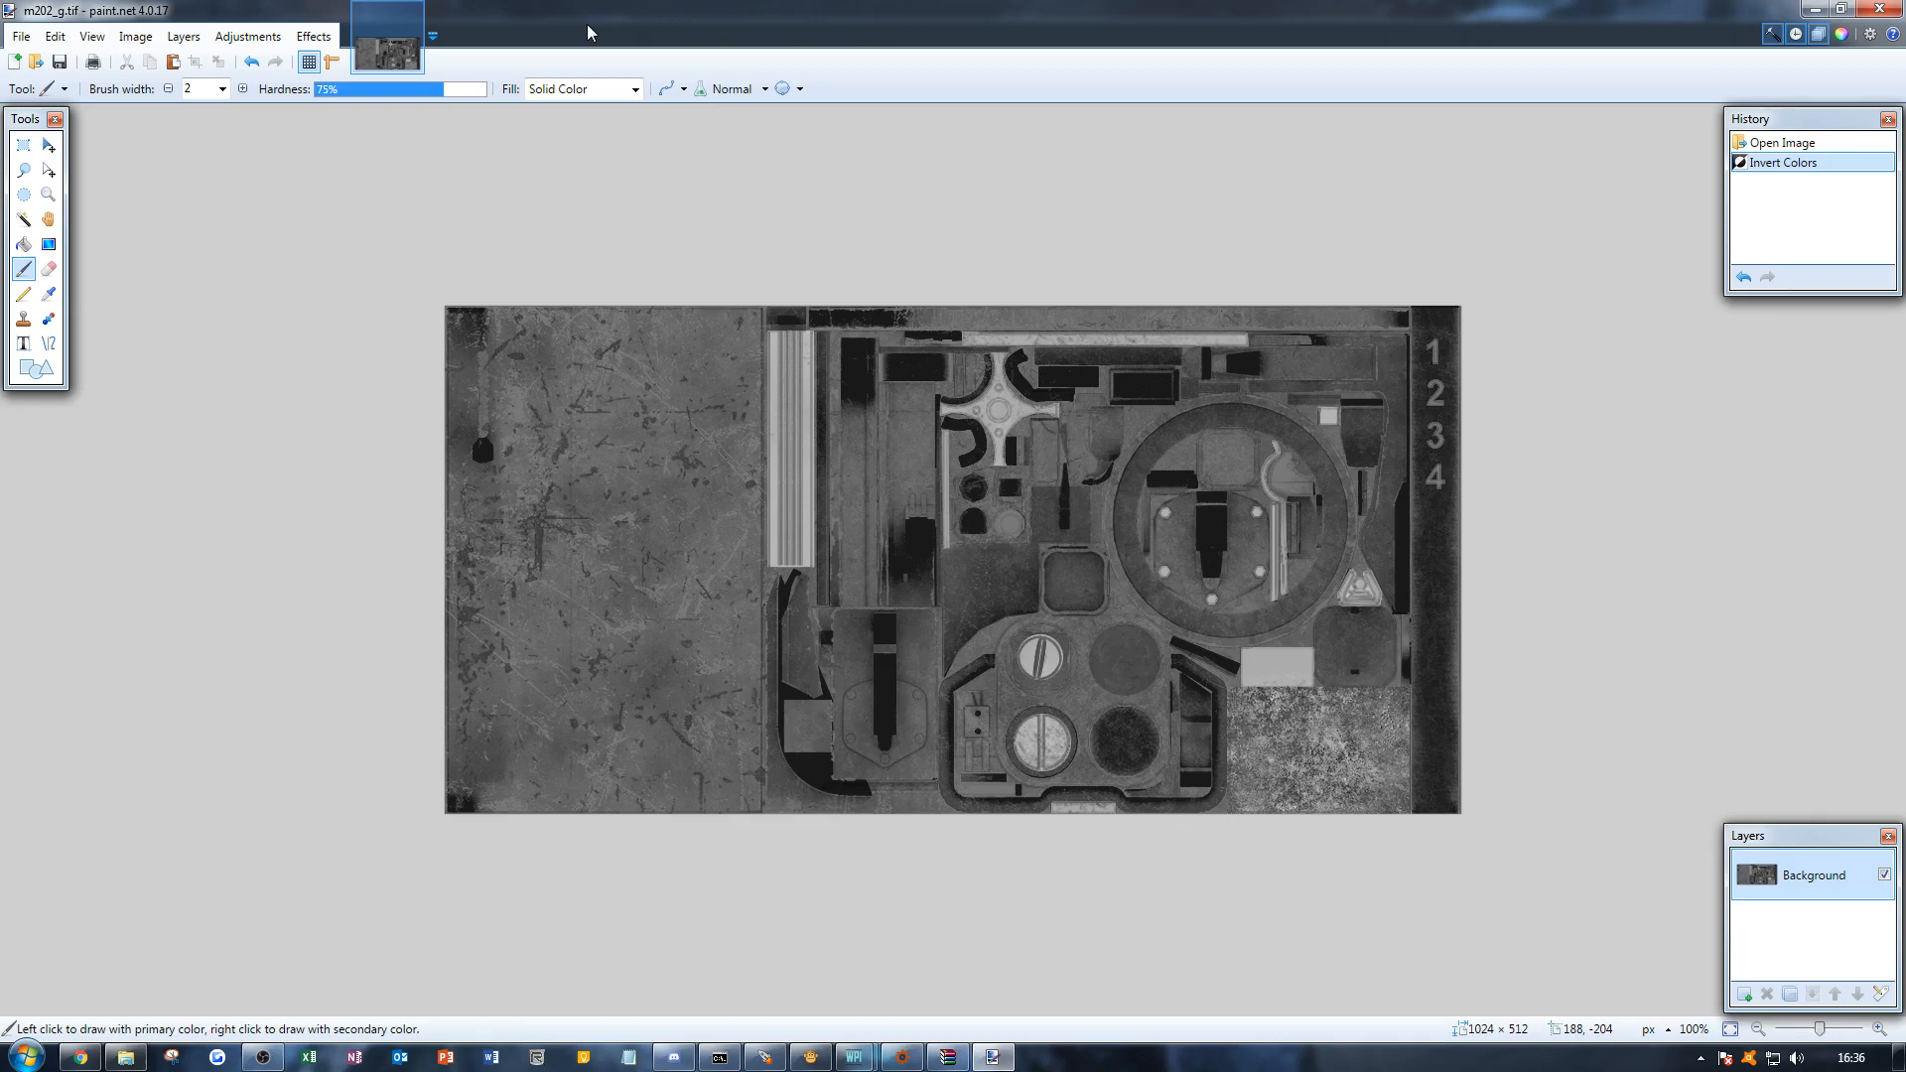
Step: Close the m202_g image and the editor, and open the ~t5_weapon_m202_sc-r&$white-r~a20dc23d texture from the _images folder in paint.net
{"action": "left_click", "coordinate": [411, 14]}
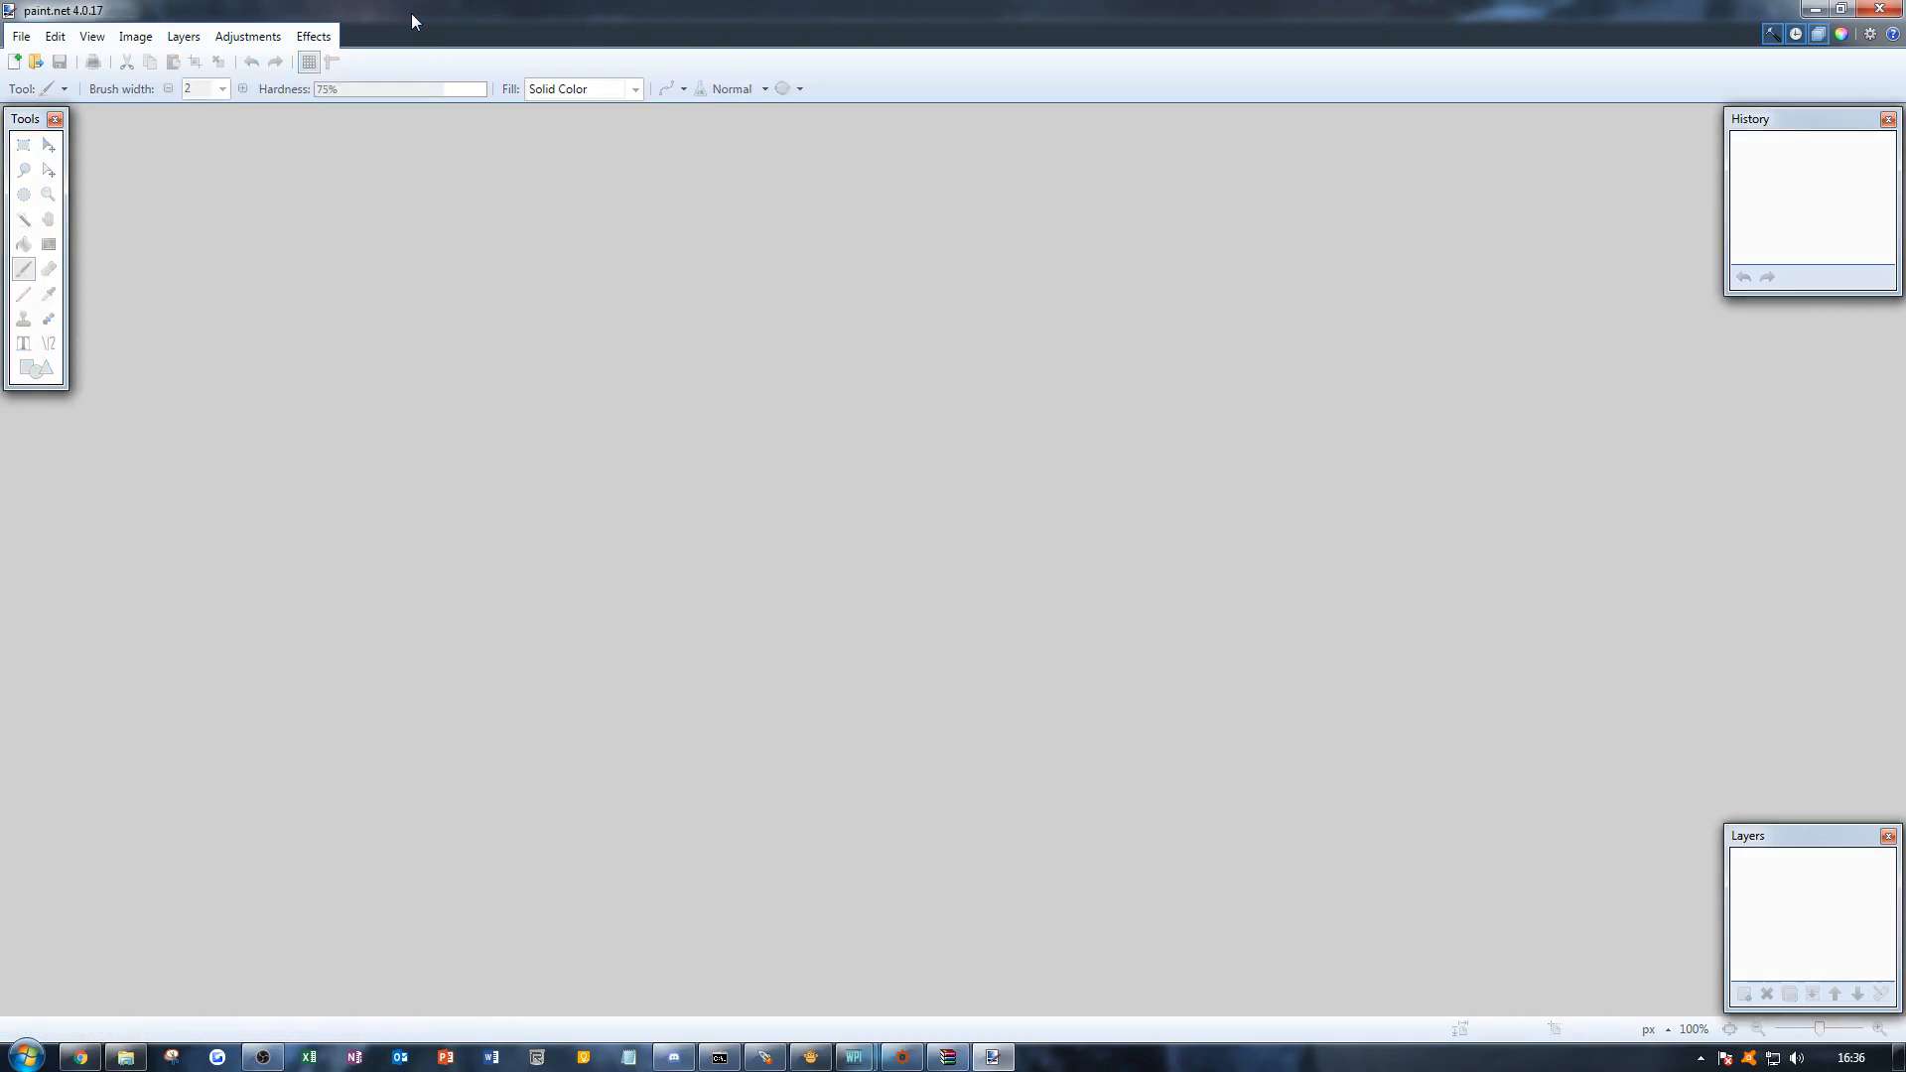
{"action": "key", "text": "alt+F4"}
{"action": "left_click", "coordinate": [933, 445]}
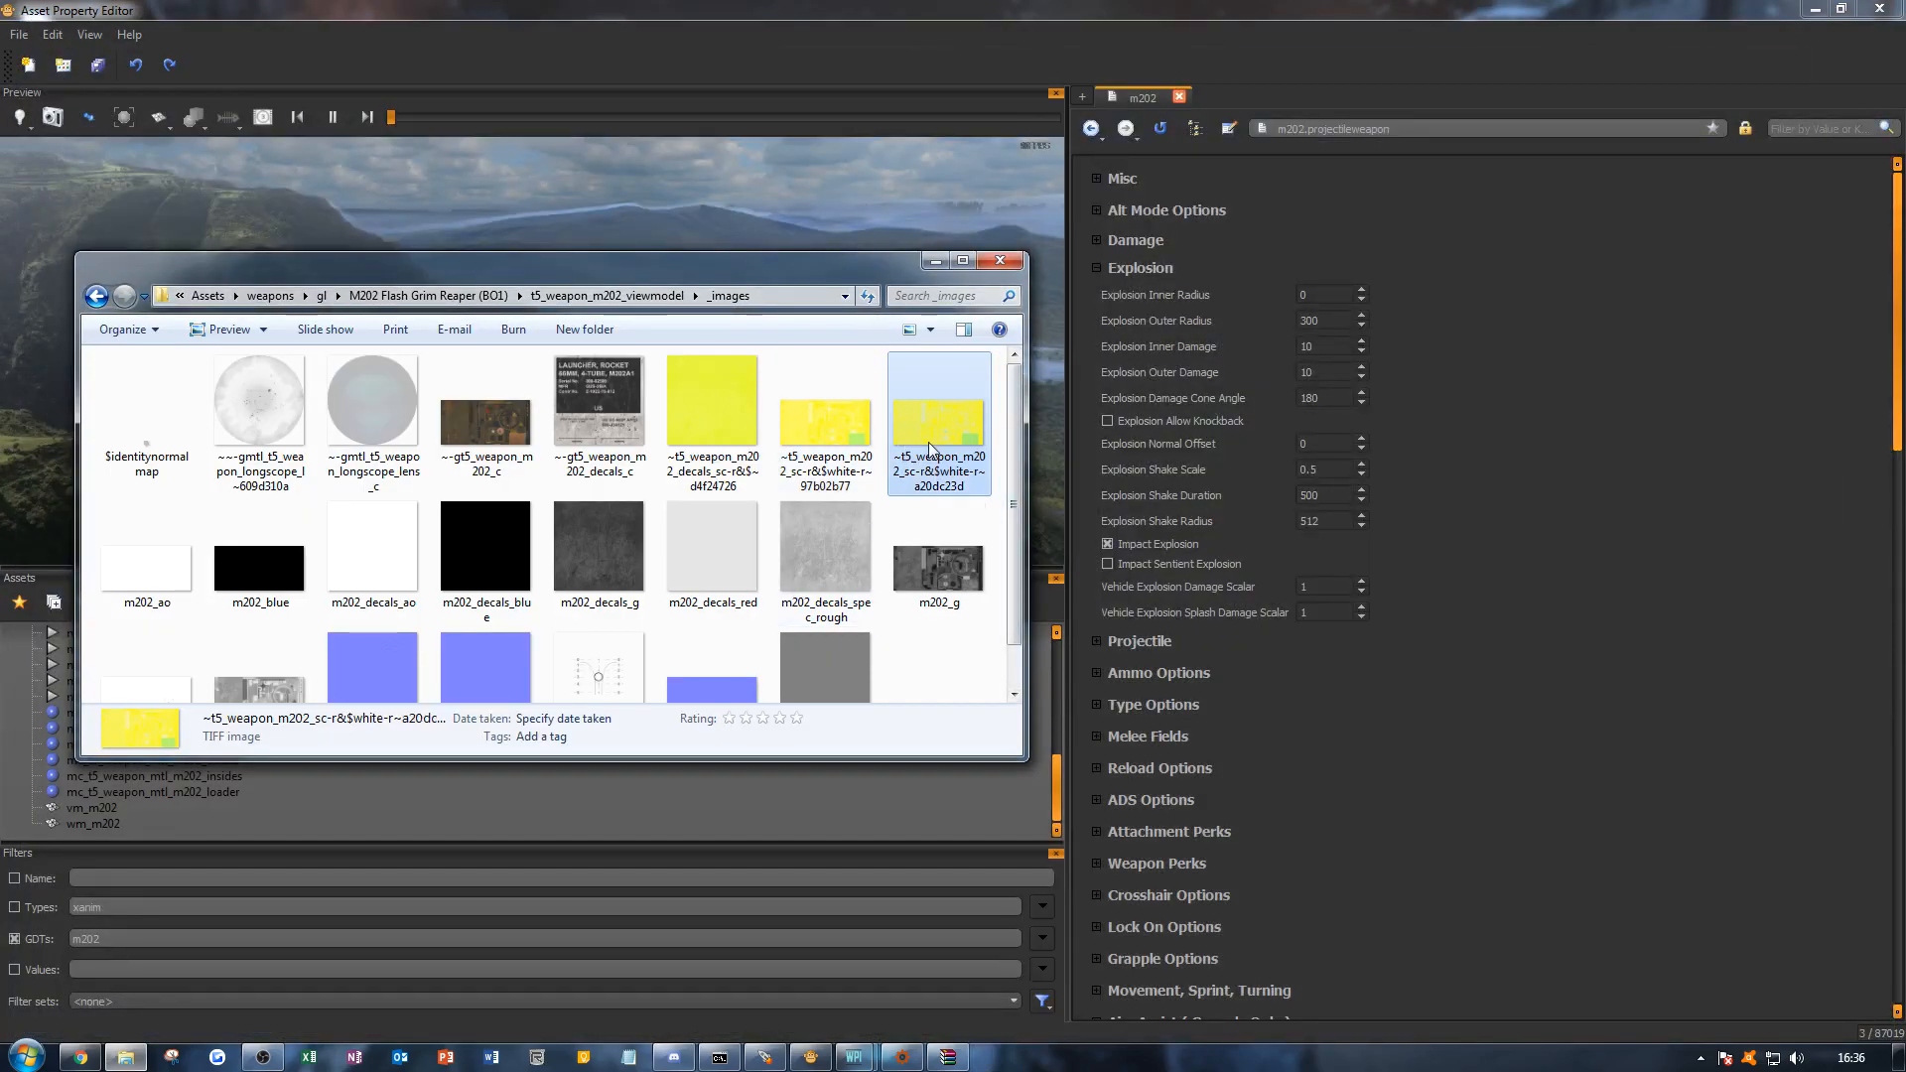
{"action": "right_click", "coordinate": [930, 449]}
{"action": "mouse_move", "coordinate": [1027, 734]}
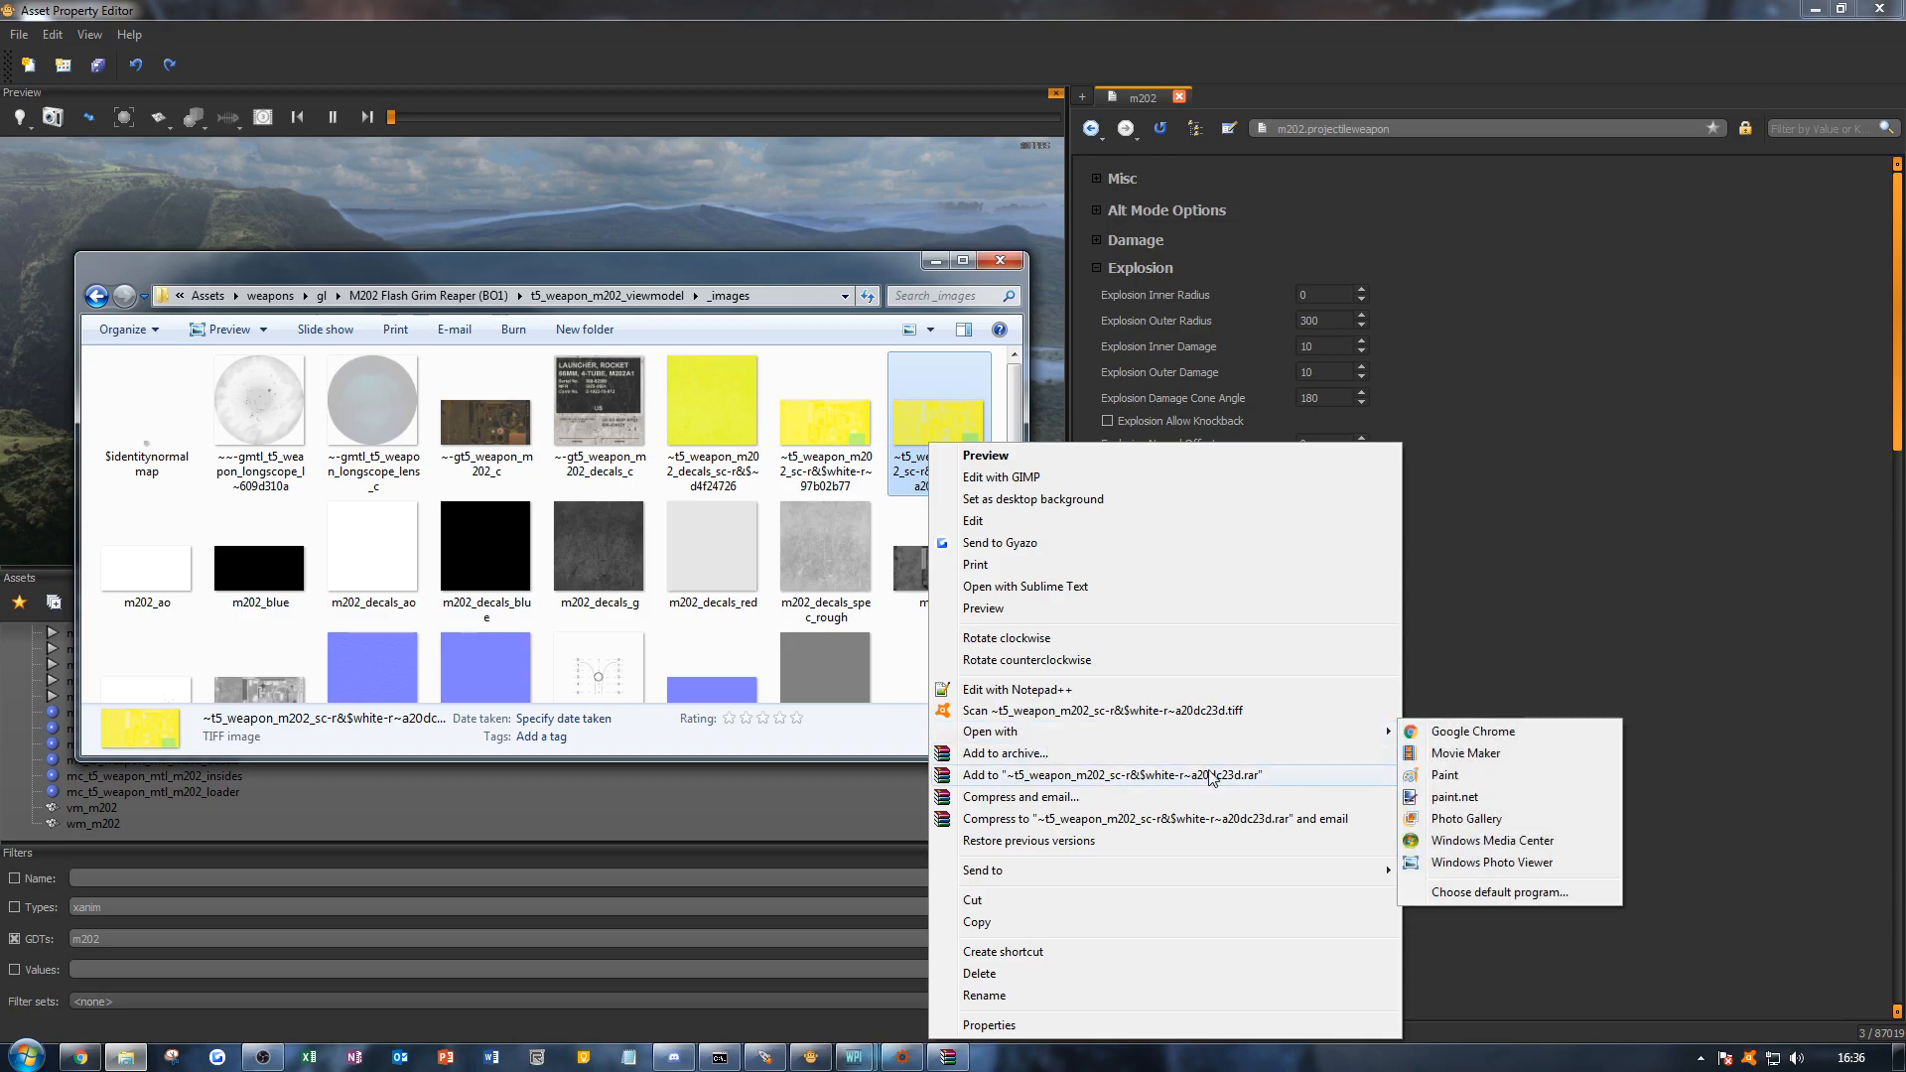
{"action": "left_click", "coordinate": [1508, 796]}
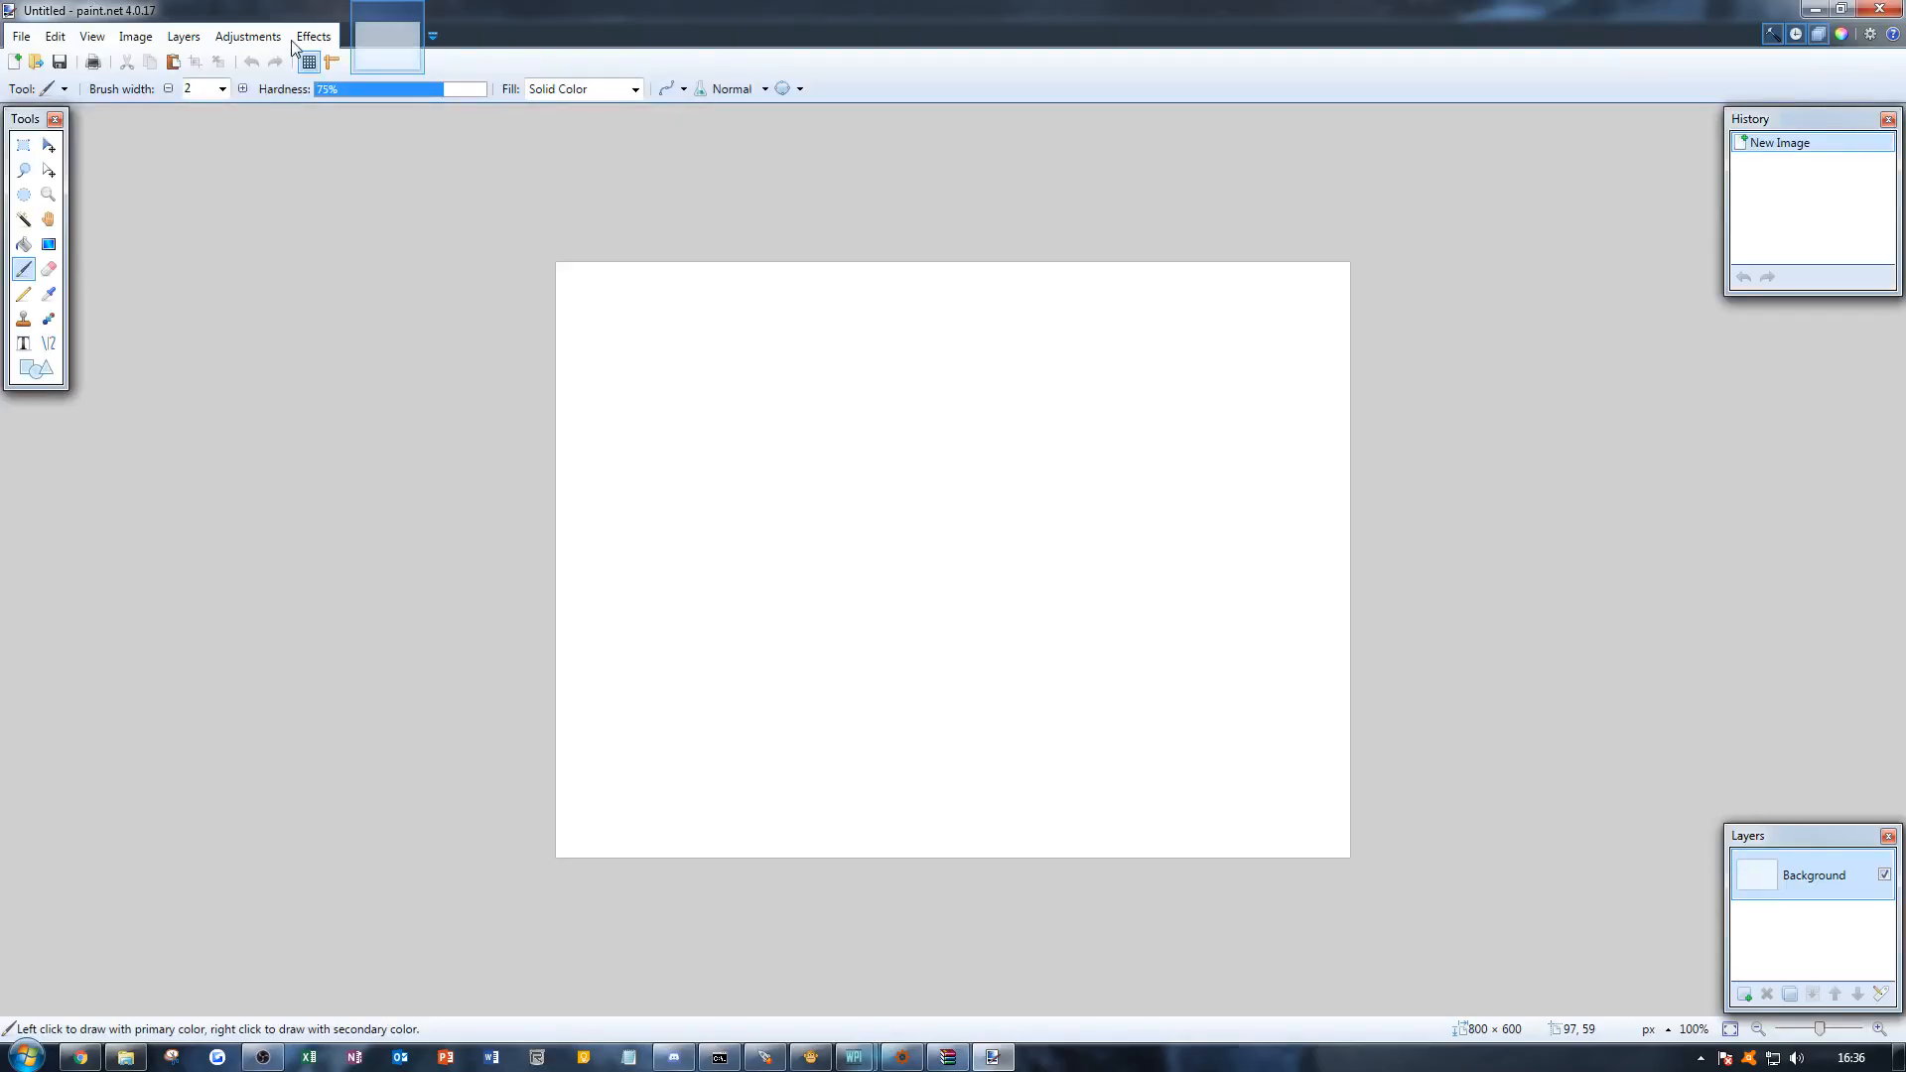
Step: Run the DarkIris Tools effect Extract channels to file and save the red channel as a TIFF named 2_m202_red
{"action": "left_click", "coordinate": [312, 36]}
{"action": "mouse_move", "coordinate": [387, 117]}
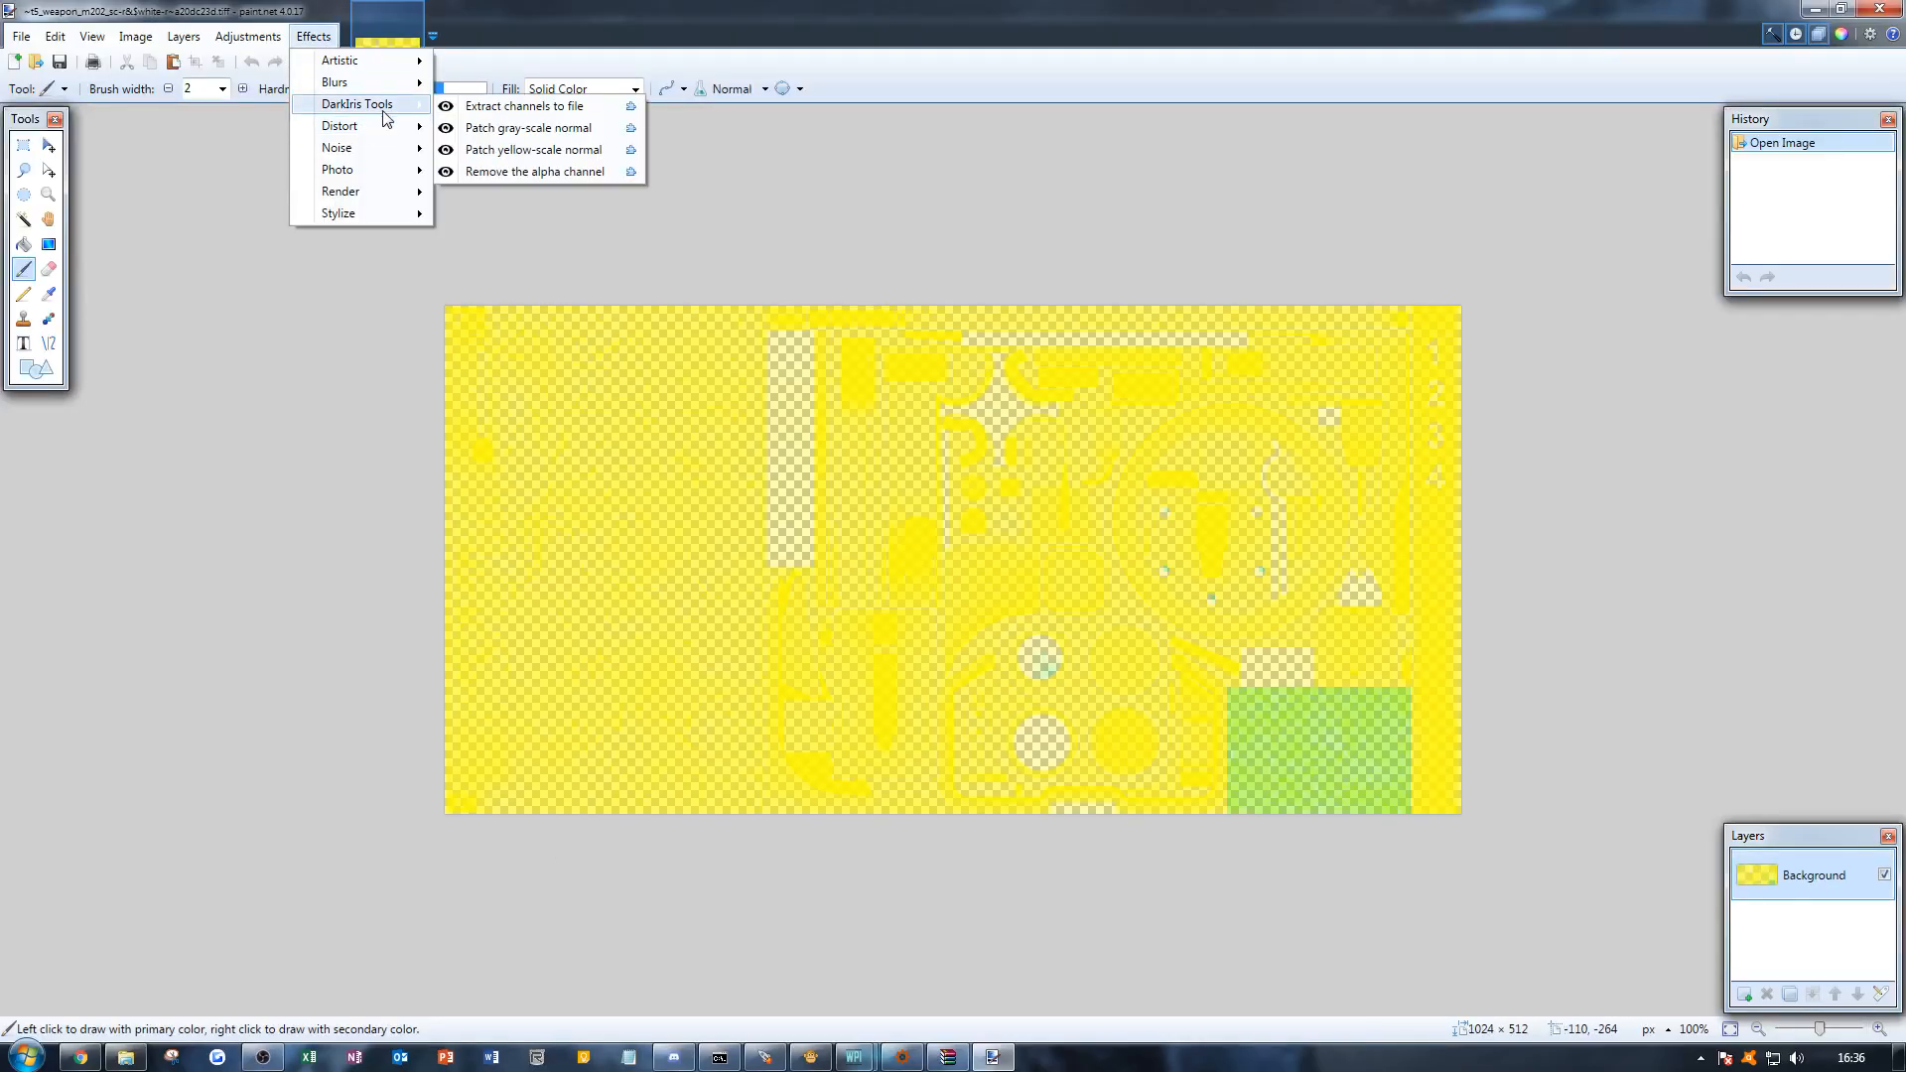
{"action": "left_click", "coordinate": [562, 109]}
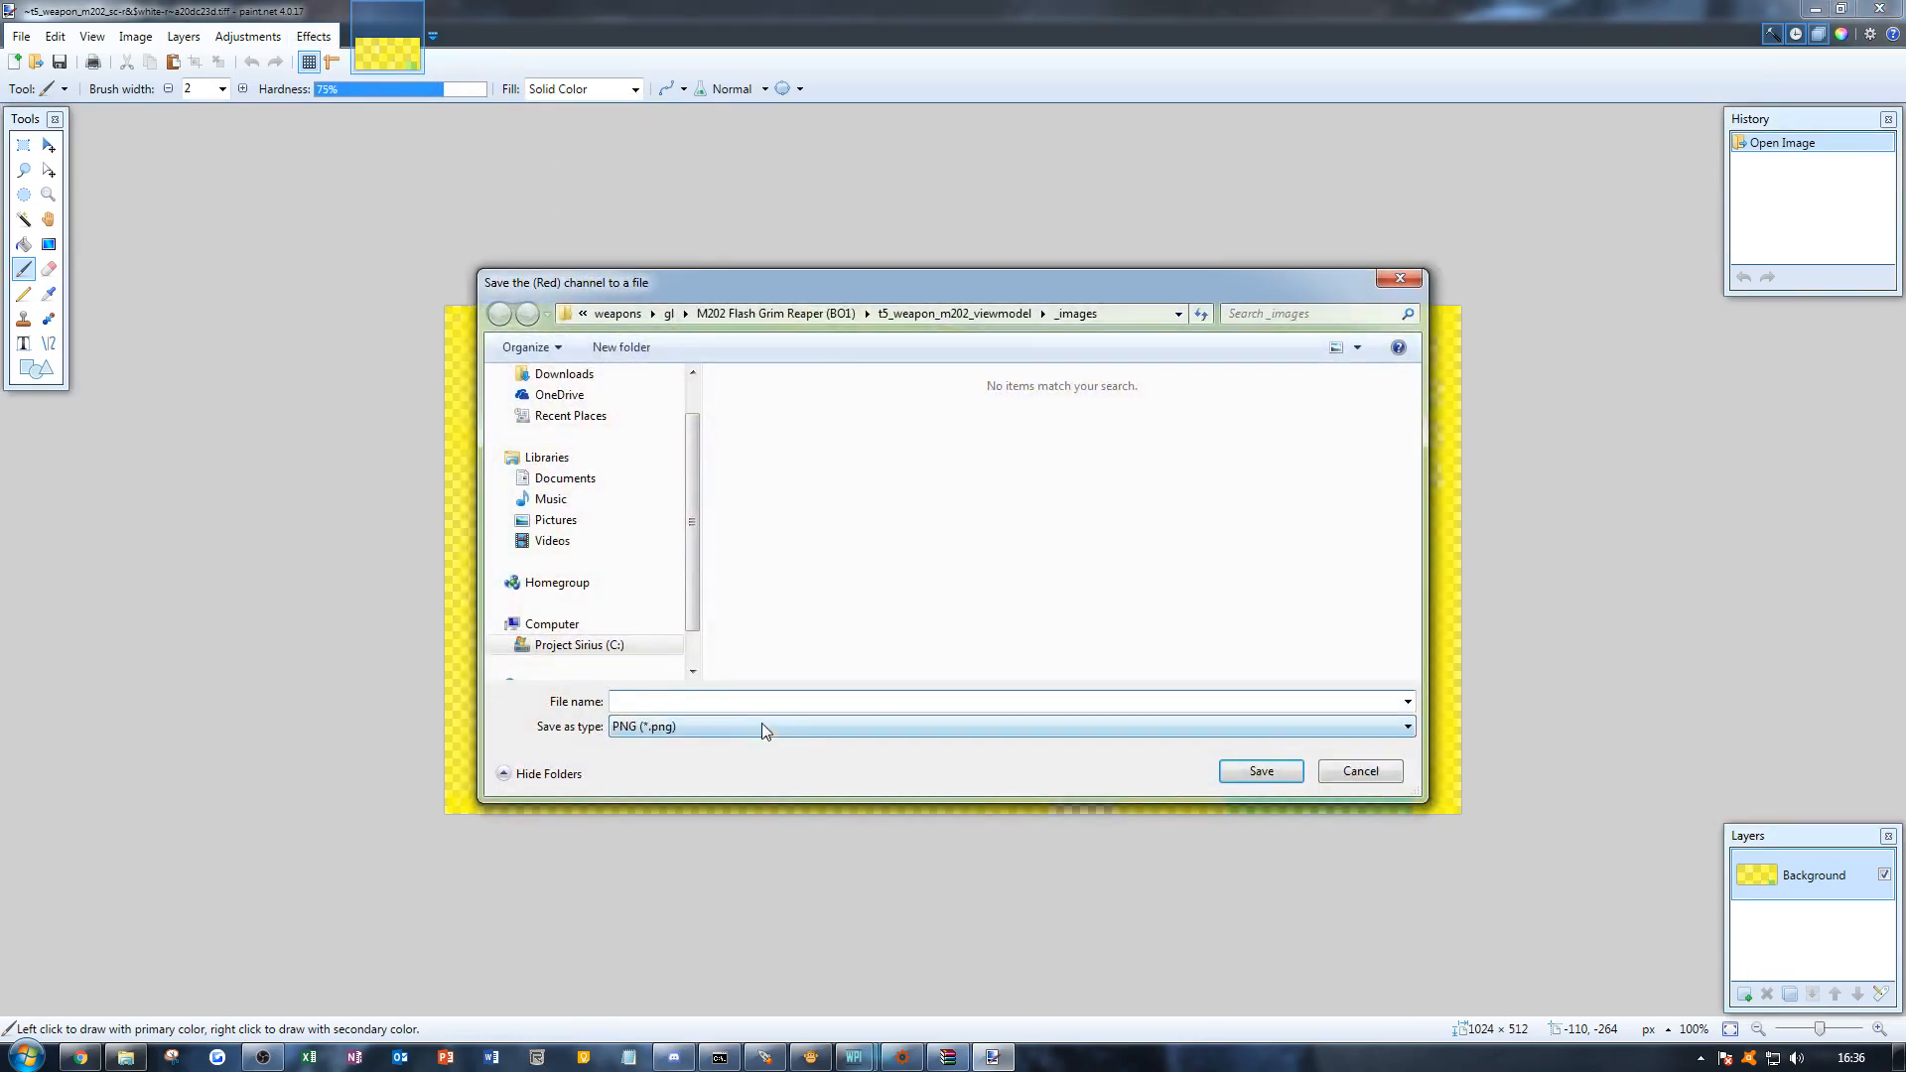
{"action": "left_click", "coordinate": [756, 720]}
{"action": "left_click", "coordinate": [746, 758]}
{"action": "left_click", "coordinate": [766, 708]}
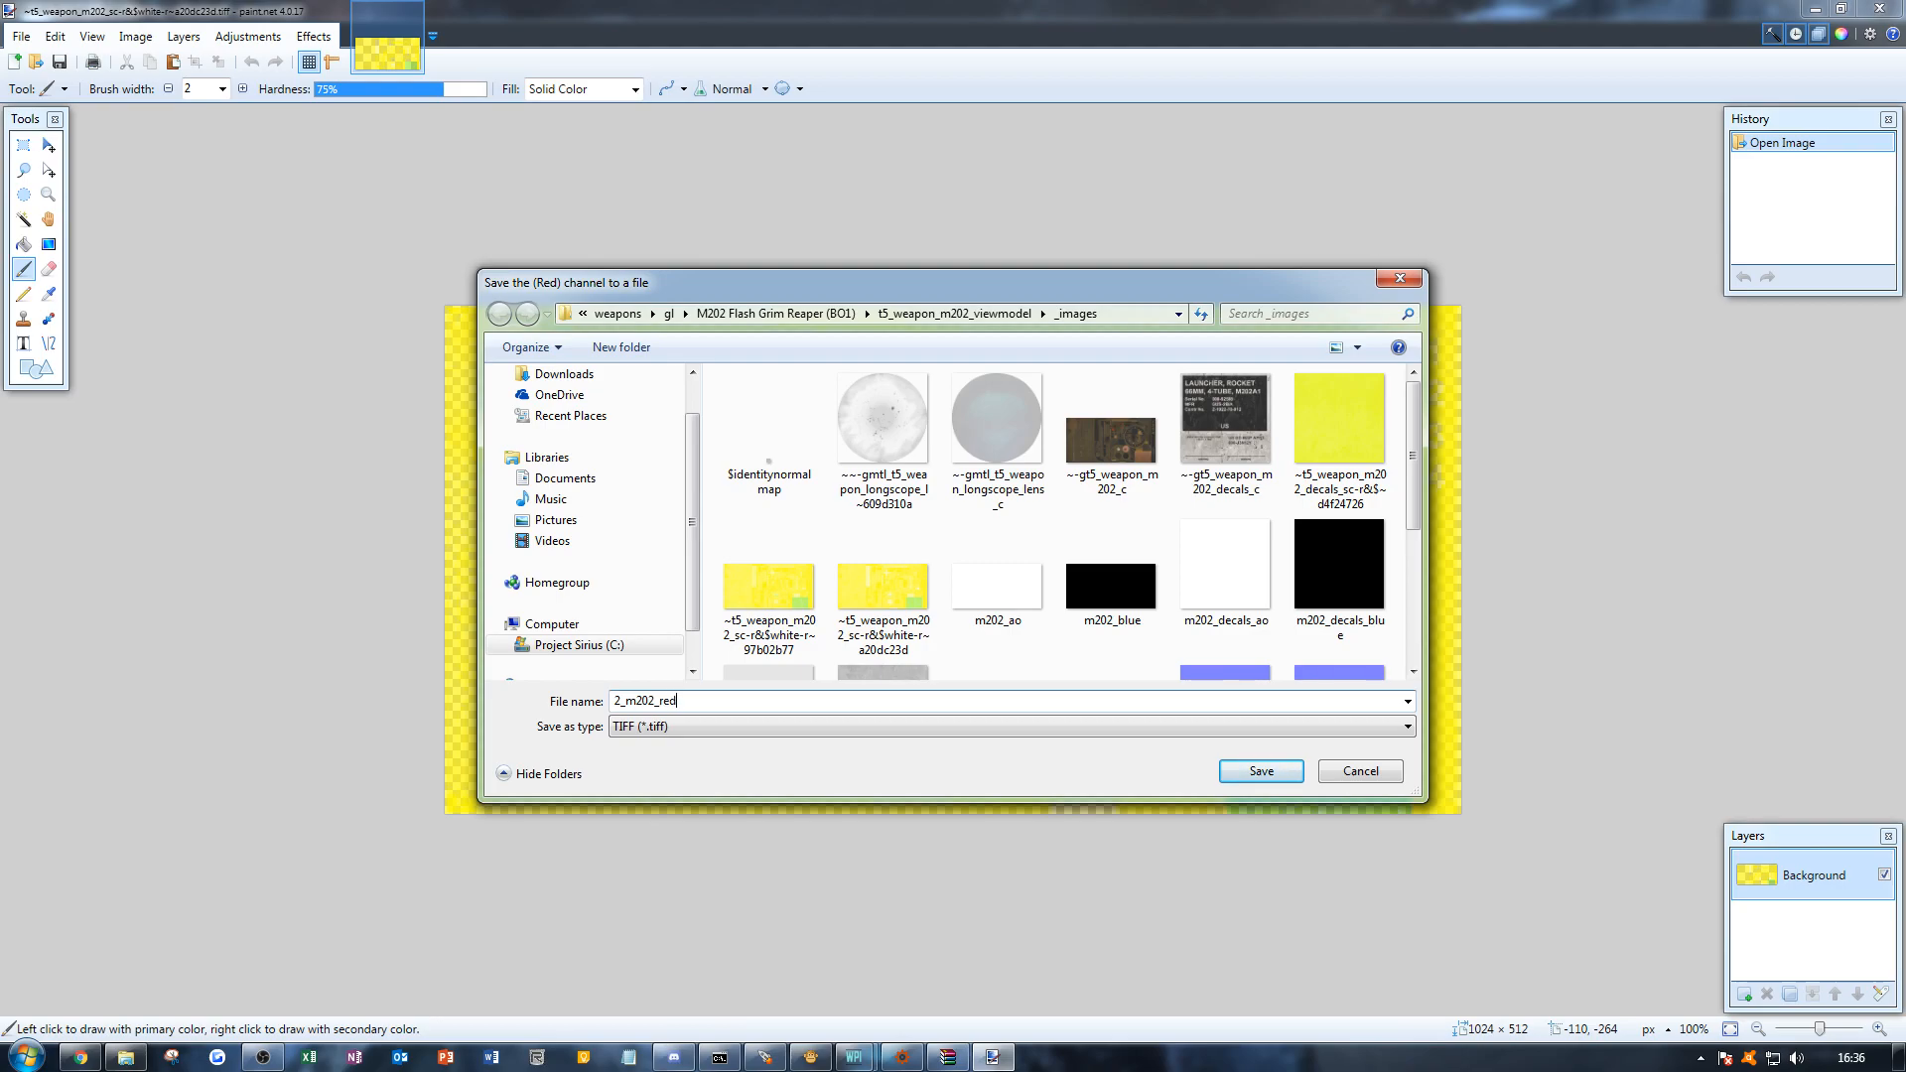
{"action": "key", "text": "Return"}
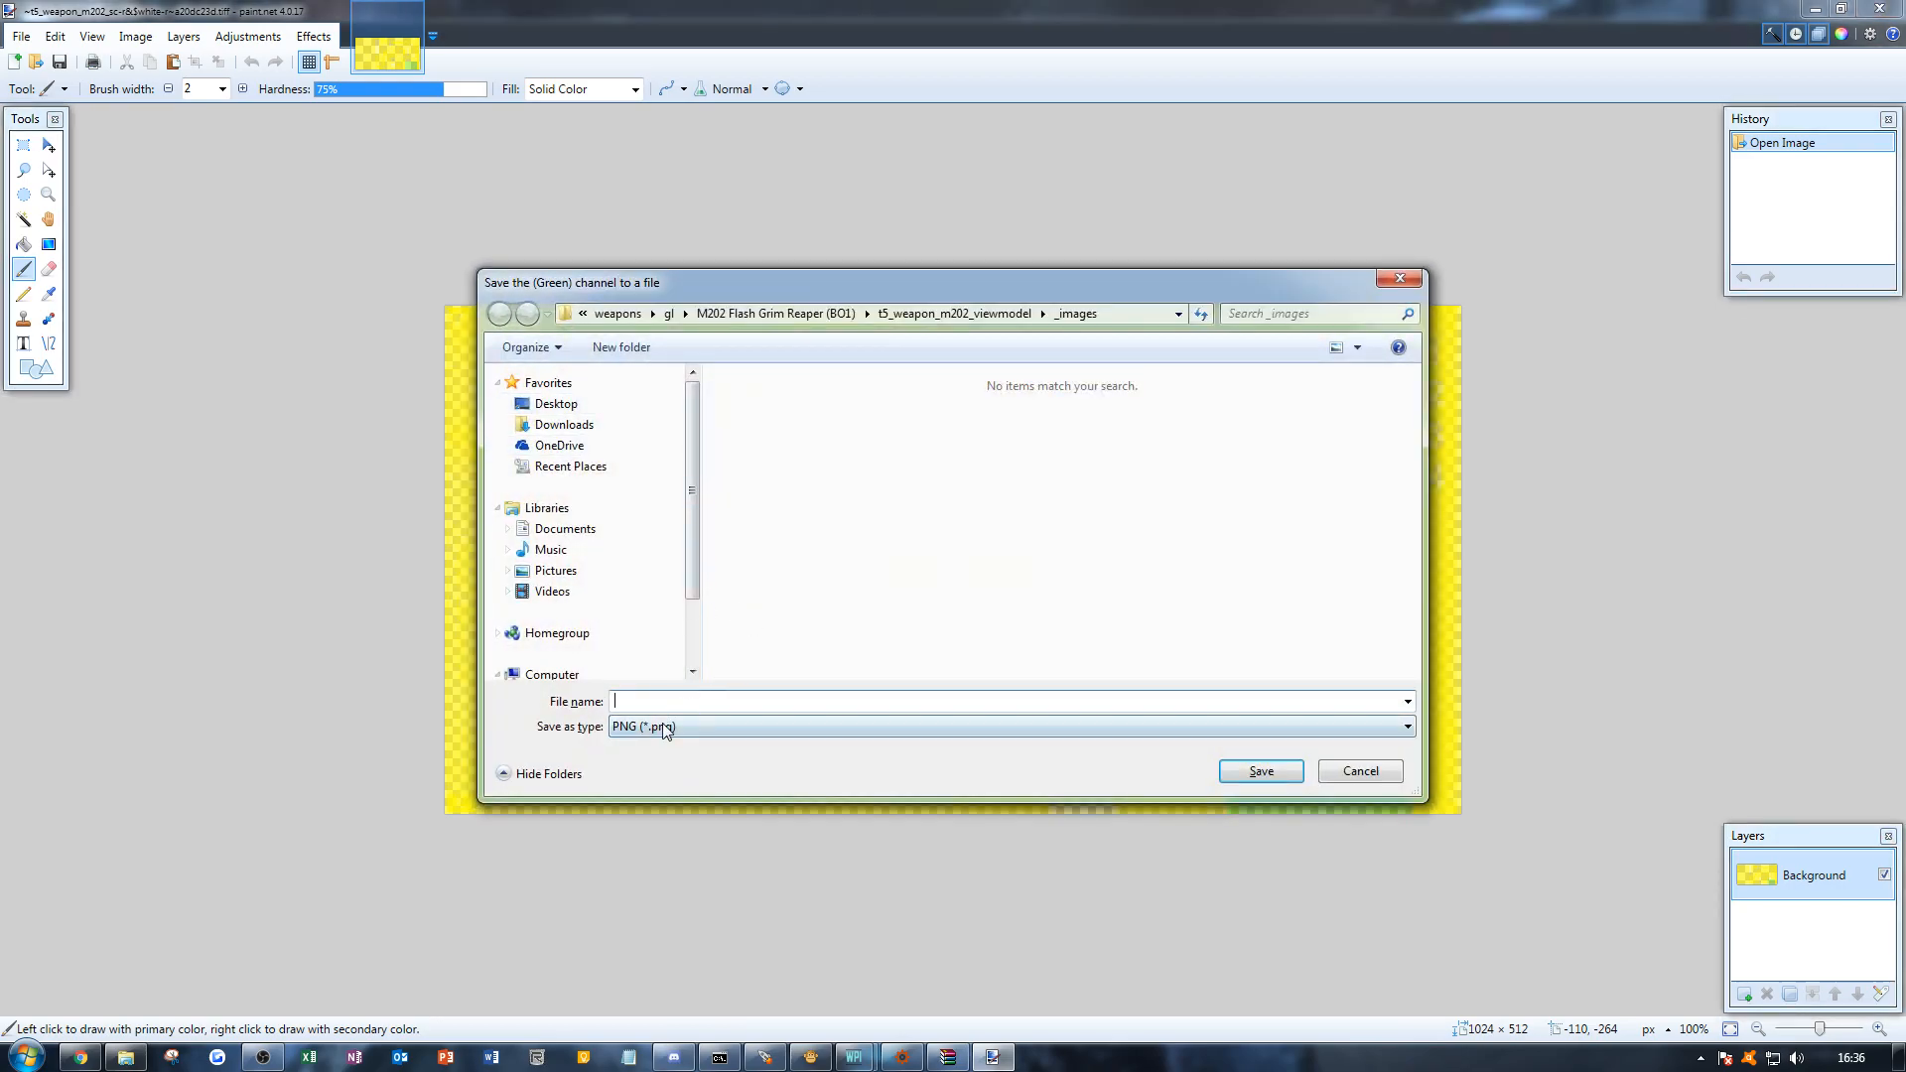
Step: Save the second texture's green channel as a TIFF file named 2_m202_ao
{"action": "left_click", "coordinate": [665, 729]}
{"action": "left_click", "coordinate": [652, 777]}
{"action": "left_click", "coordinate": [656, 702]}
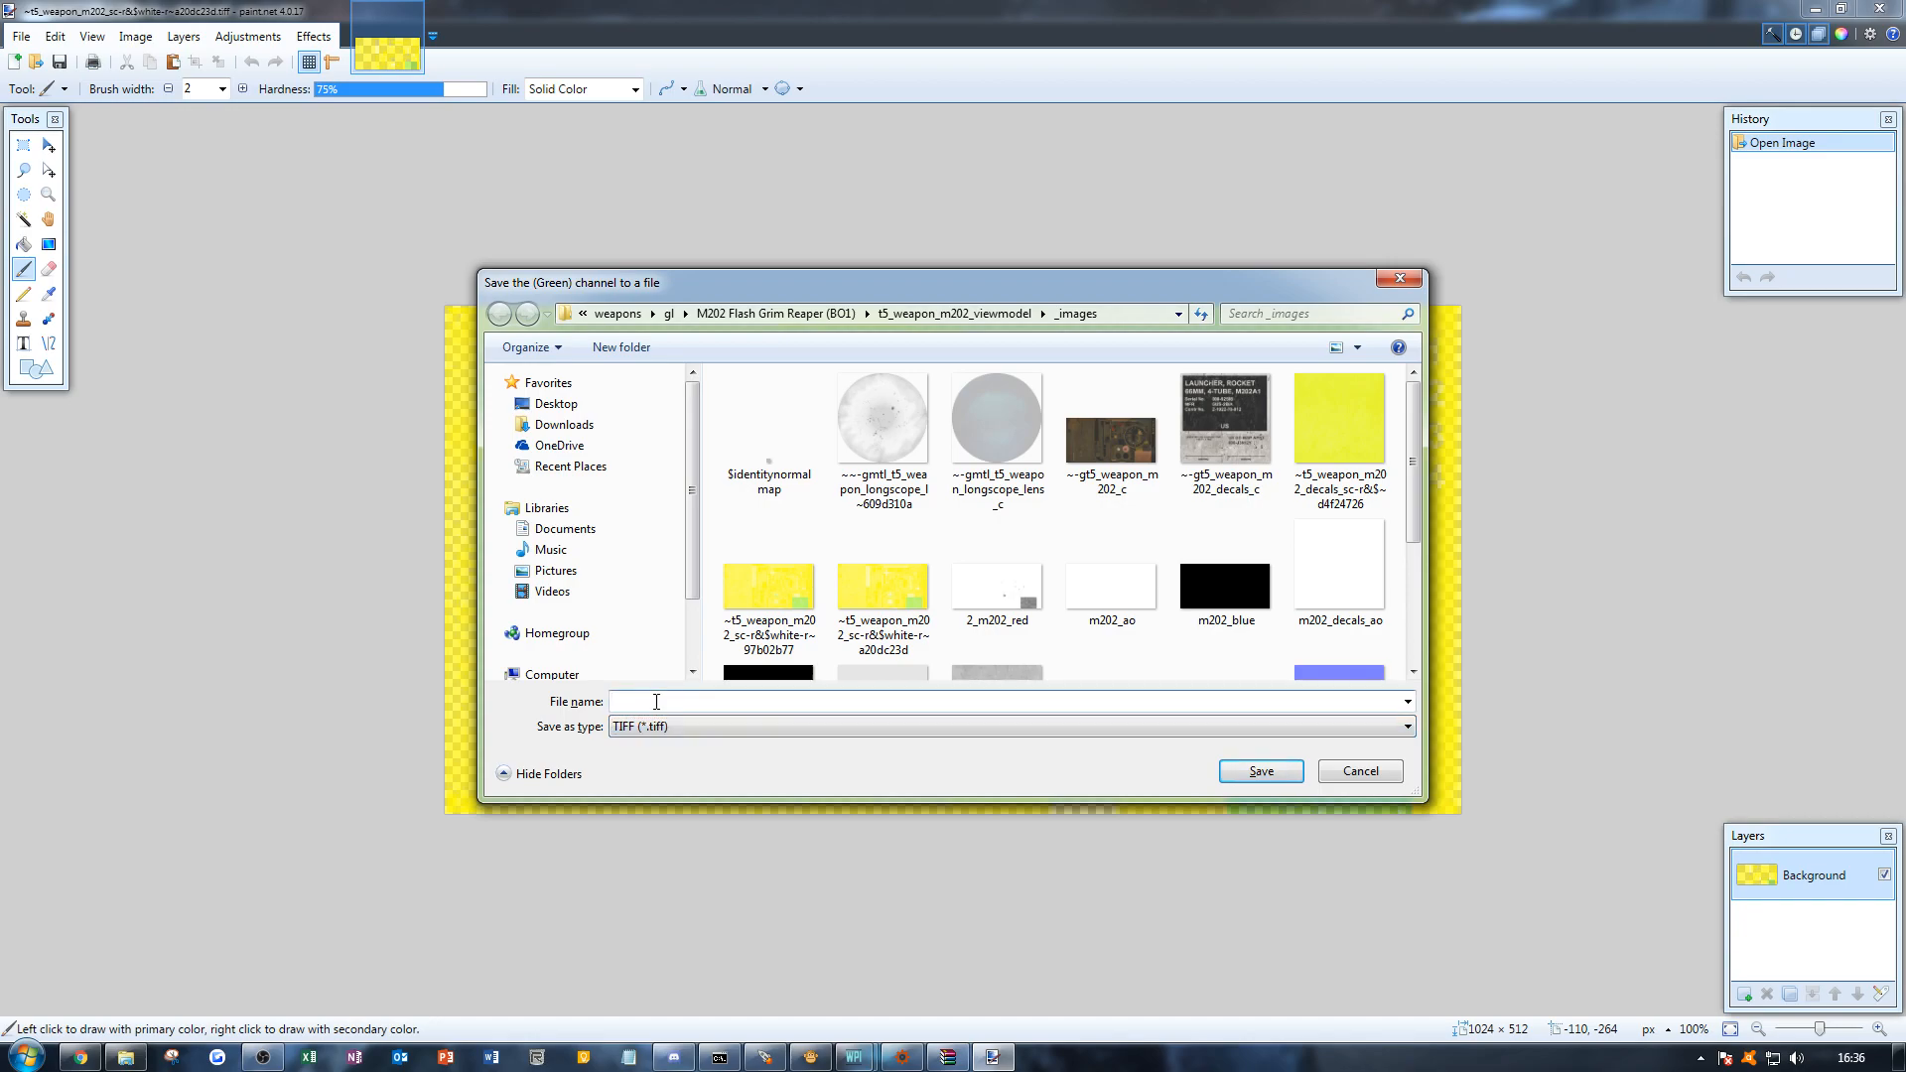
{"action": "type", "text": "2_"}
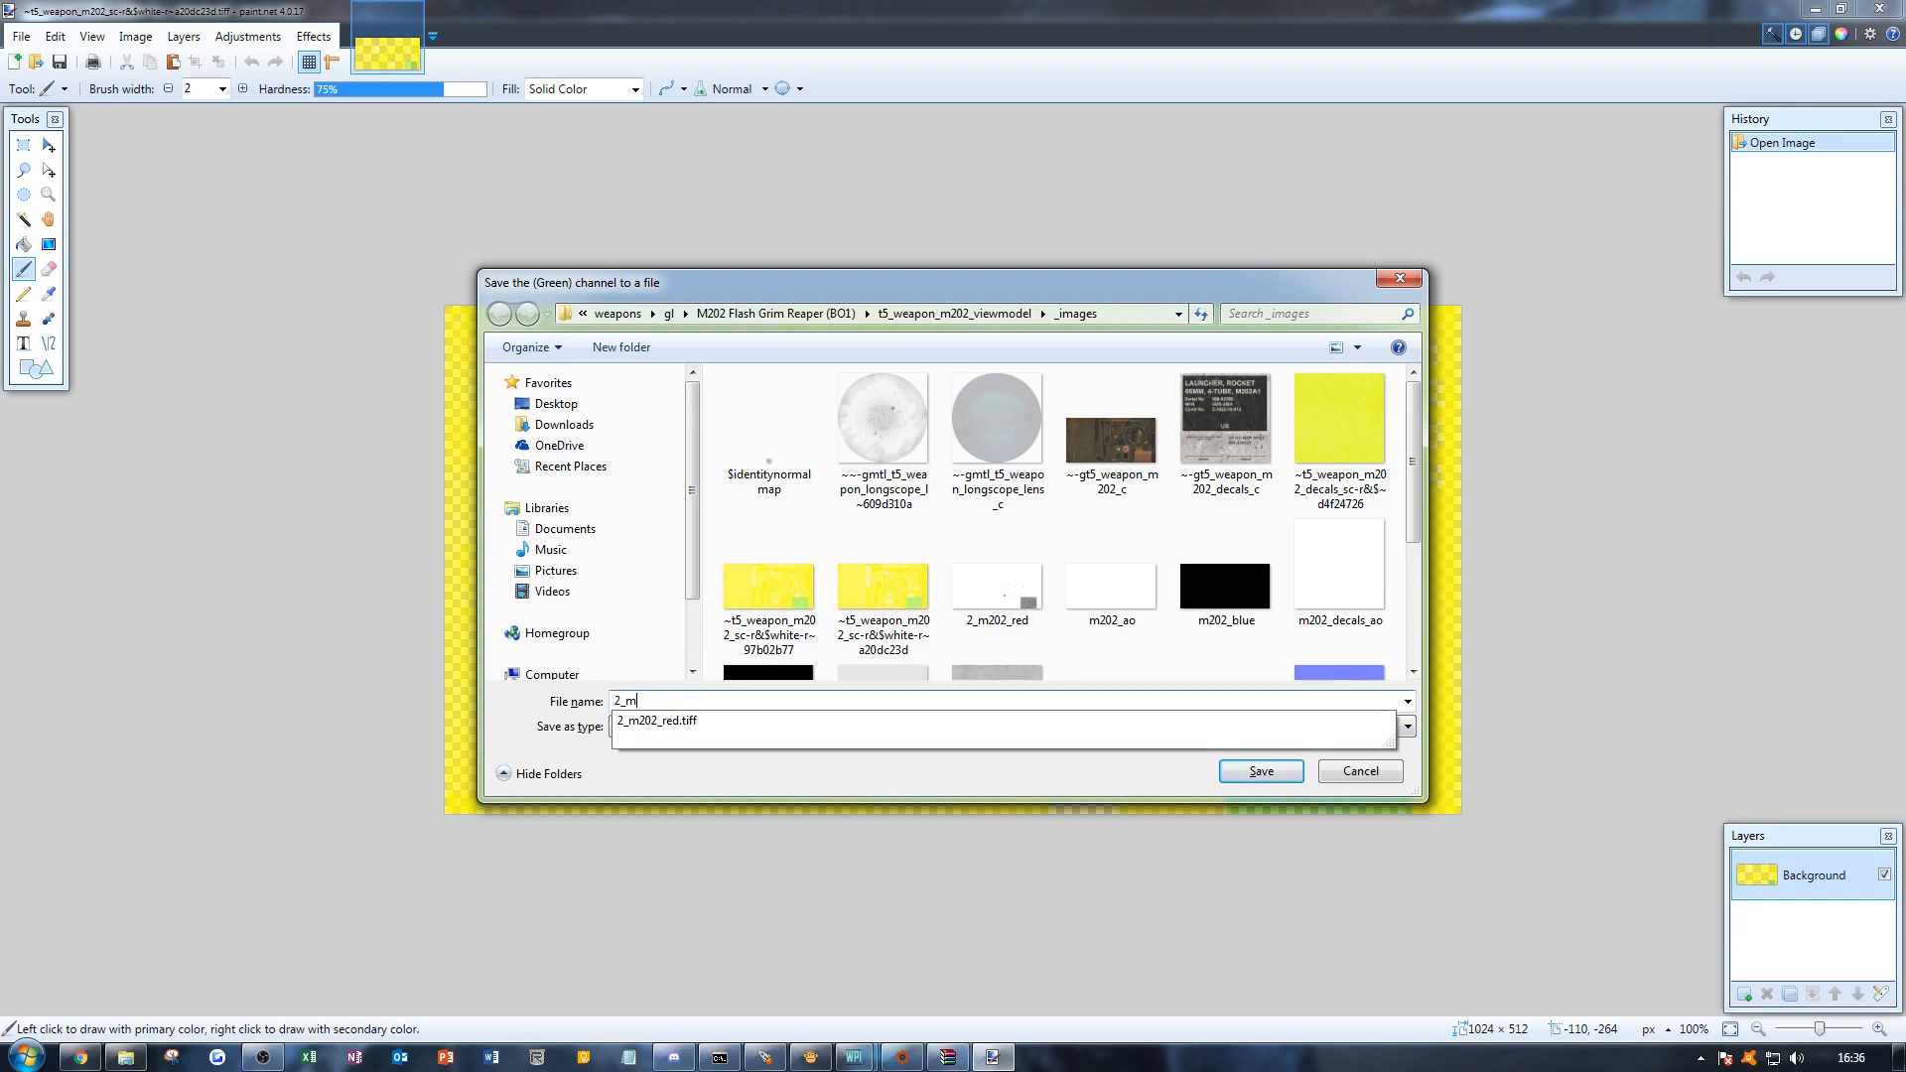
{"action": "type", "text": "m202_ao"}
{"action": "key", "text": "Return"}
Step: Save the second texture's blue channel as a TIFF file named 2_m202_blue
{"action": "left_click", "coordinate": [676, 732]}
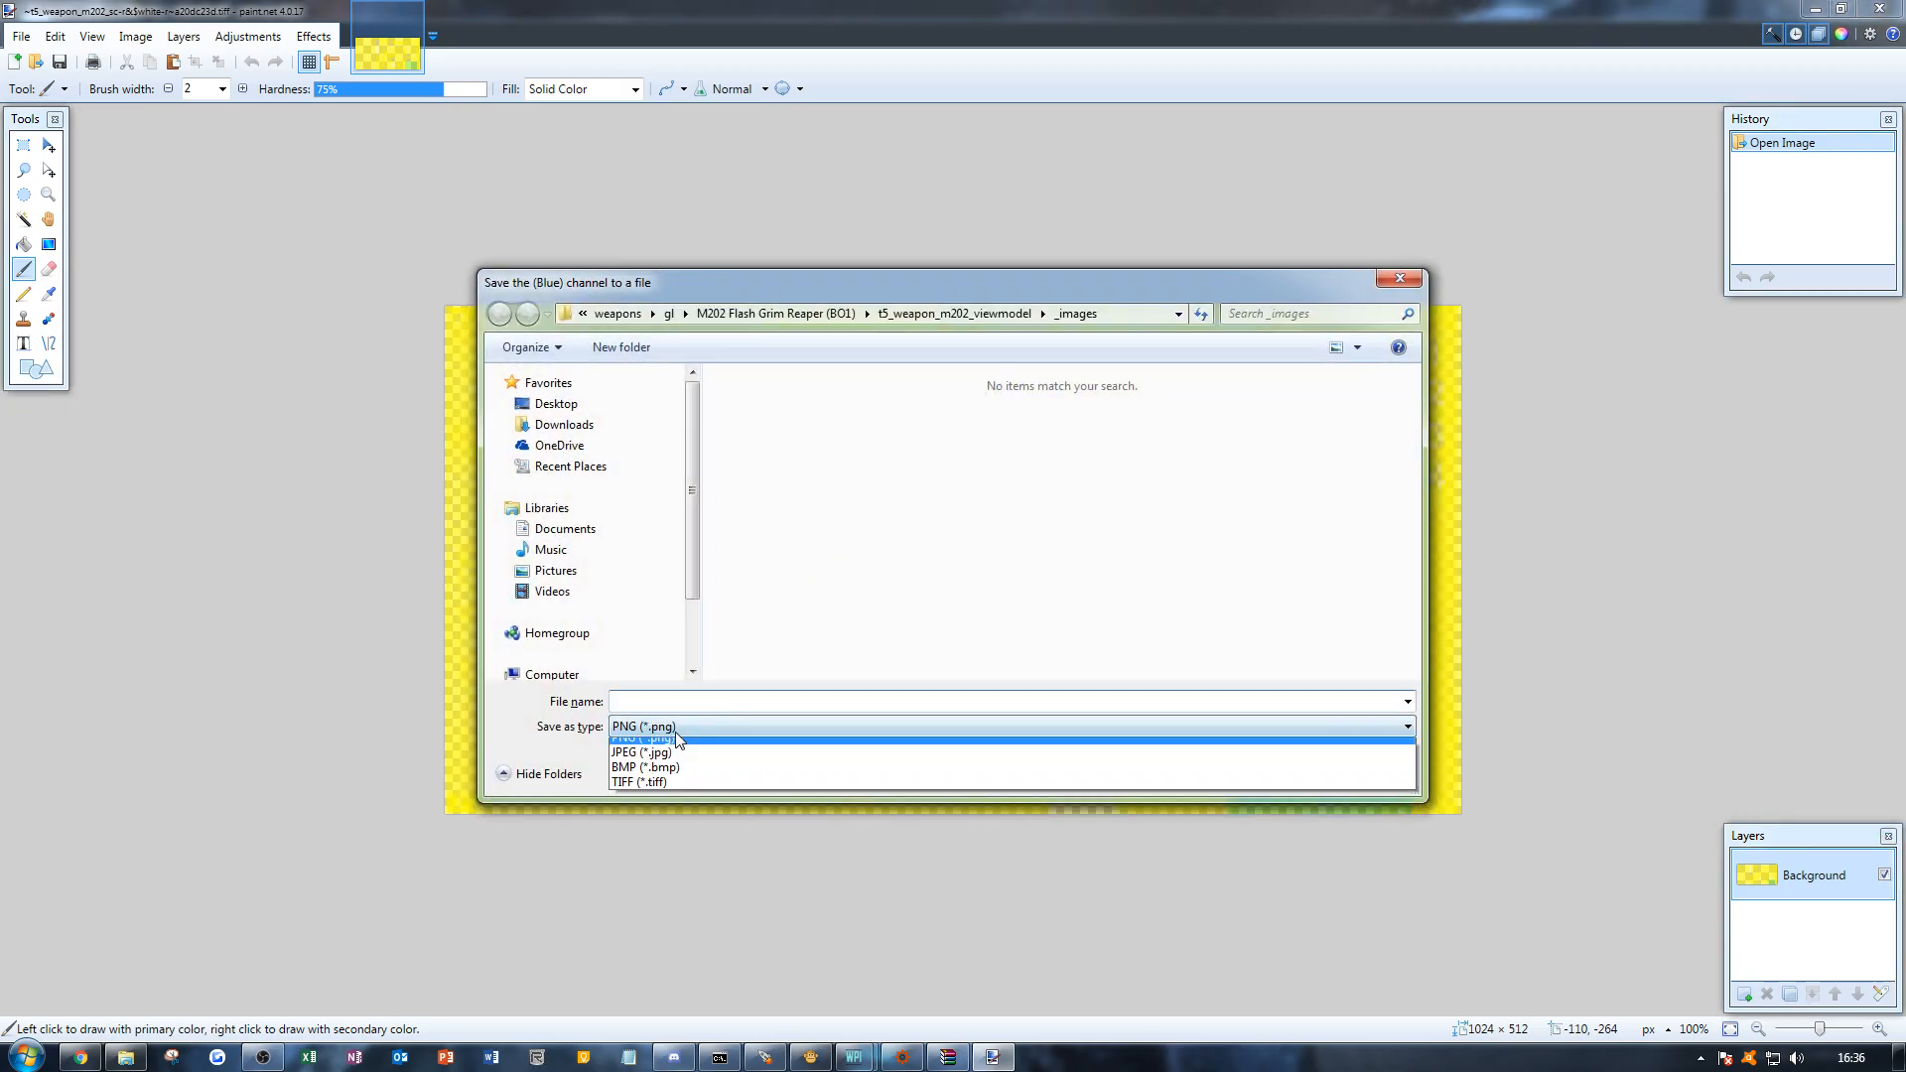
{"action": "left_click", "coordinate": [641, 781]}
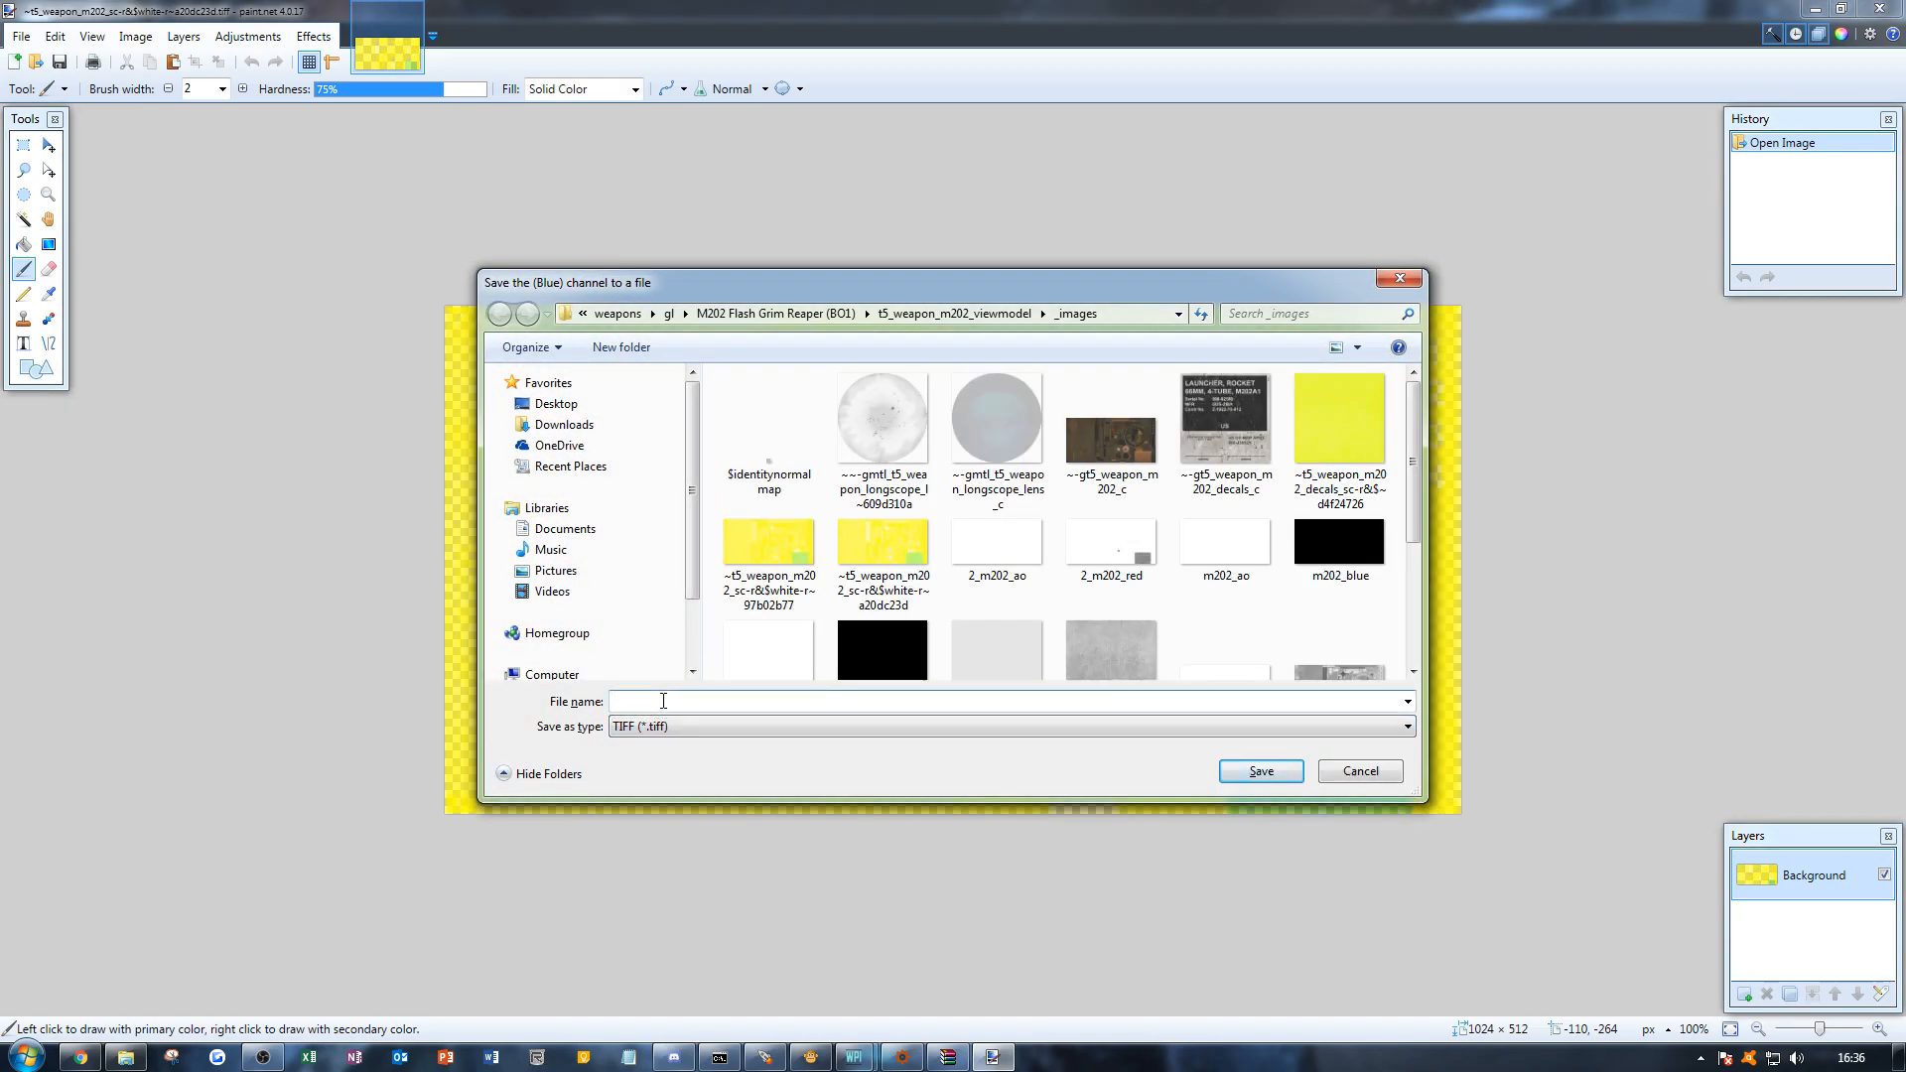
{"action": "left_click", "coordinate": [663, 701]}
{"action": "type", "text": "2_m"}
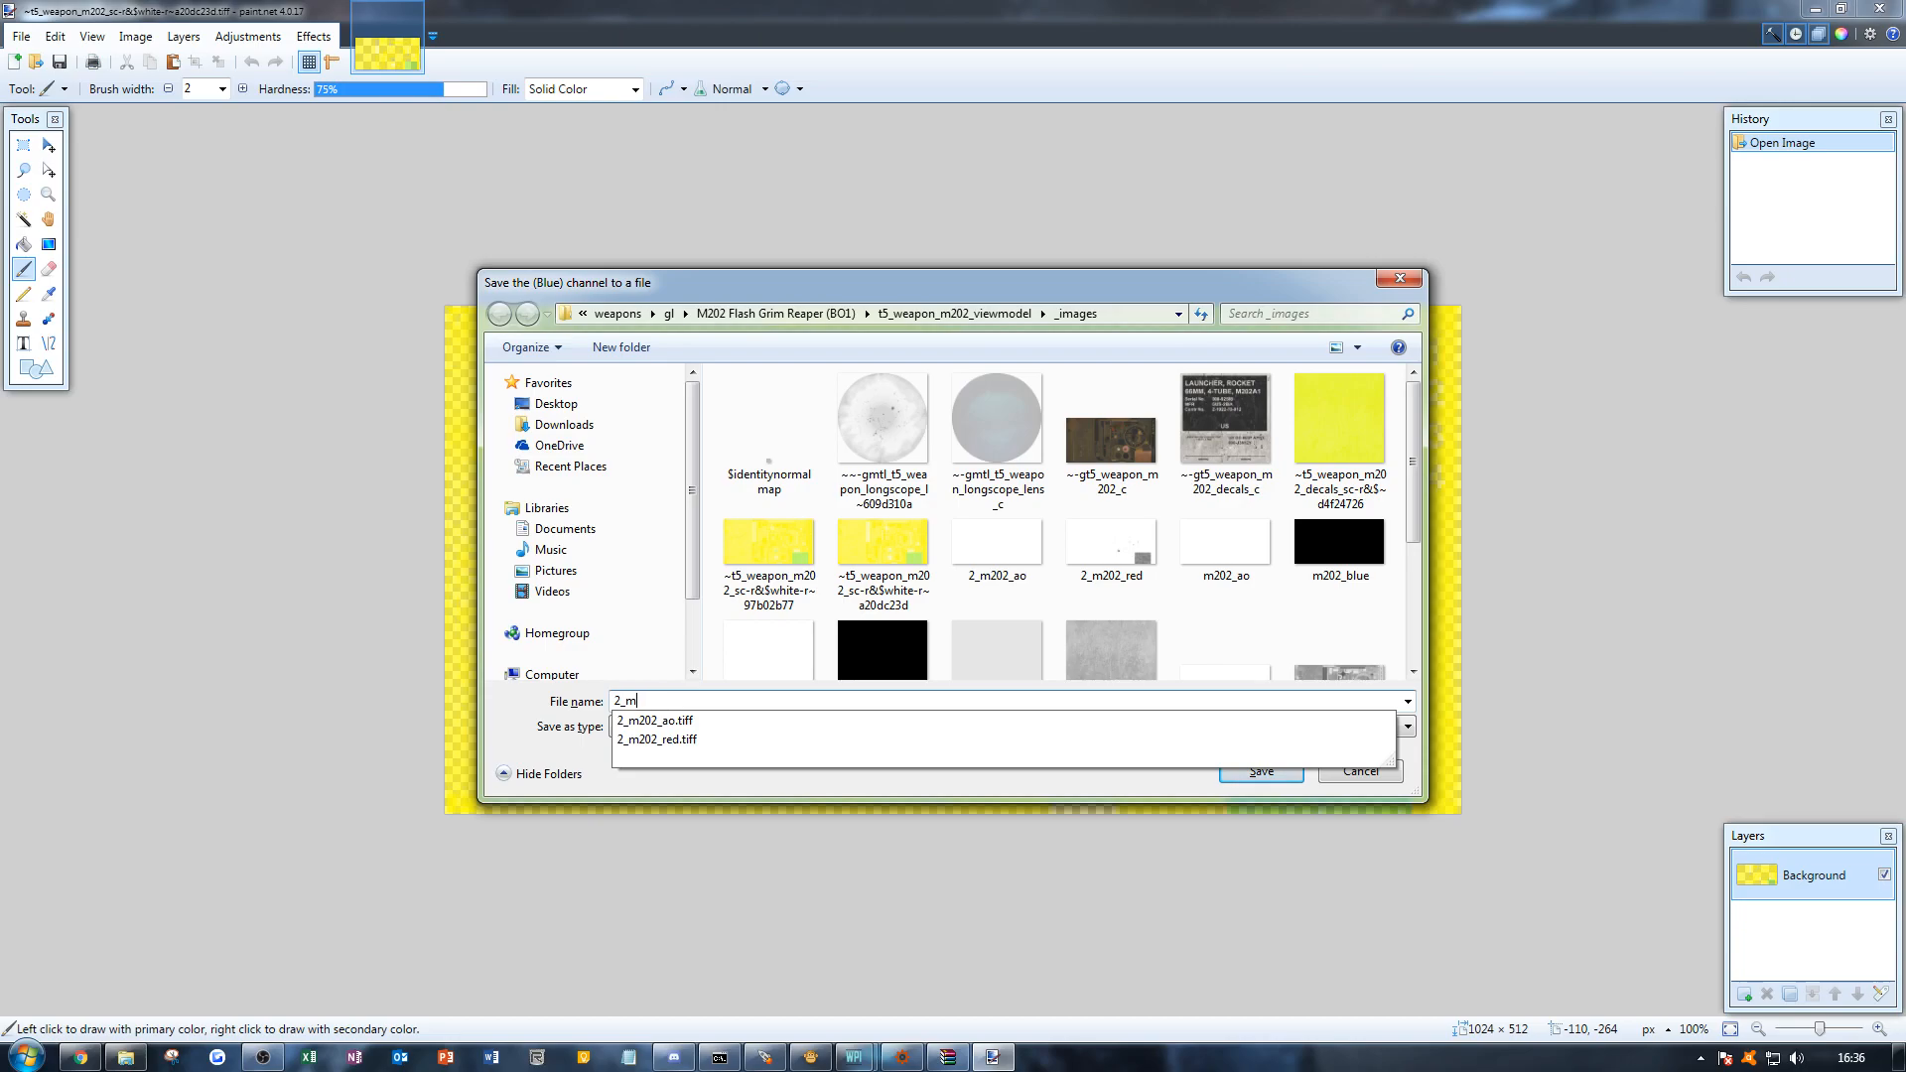
{"action": "type", "text": "202_blue"}
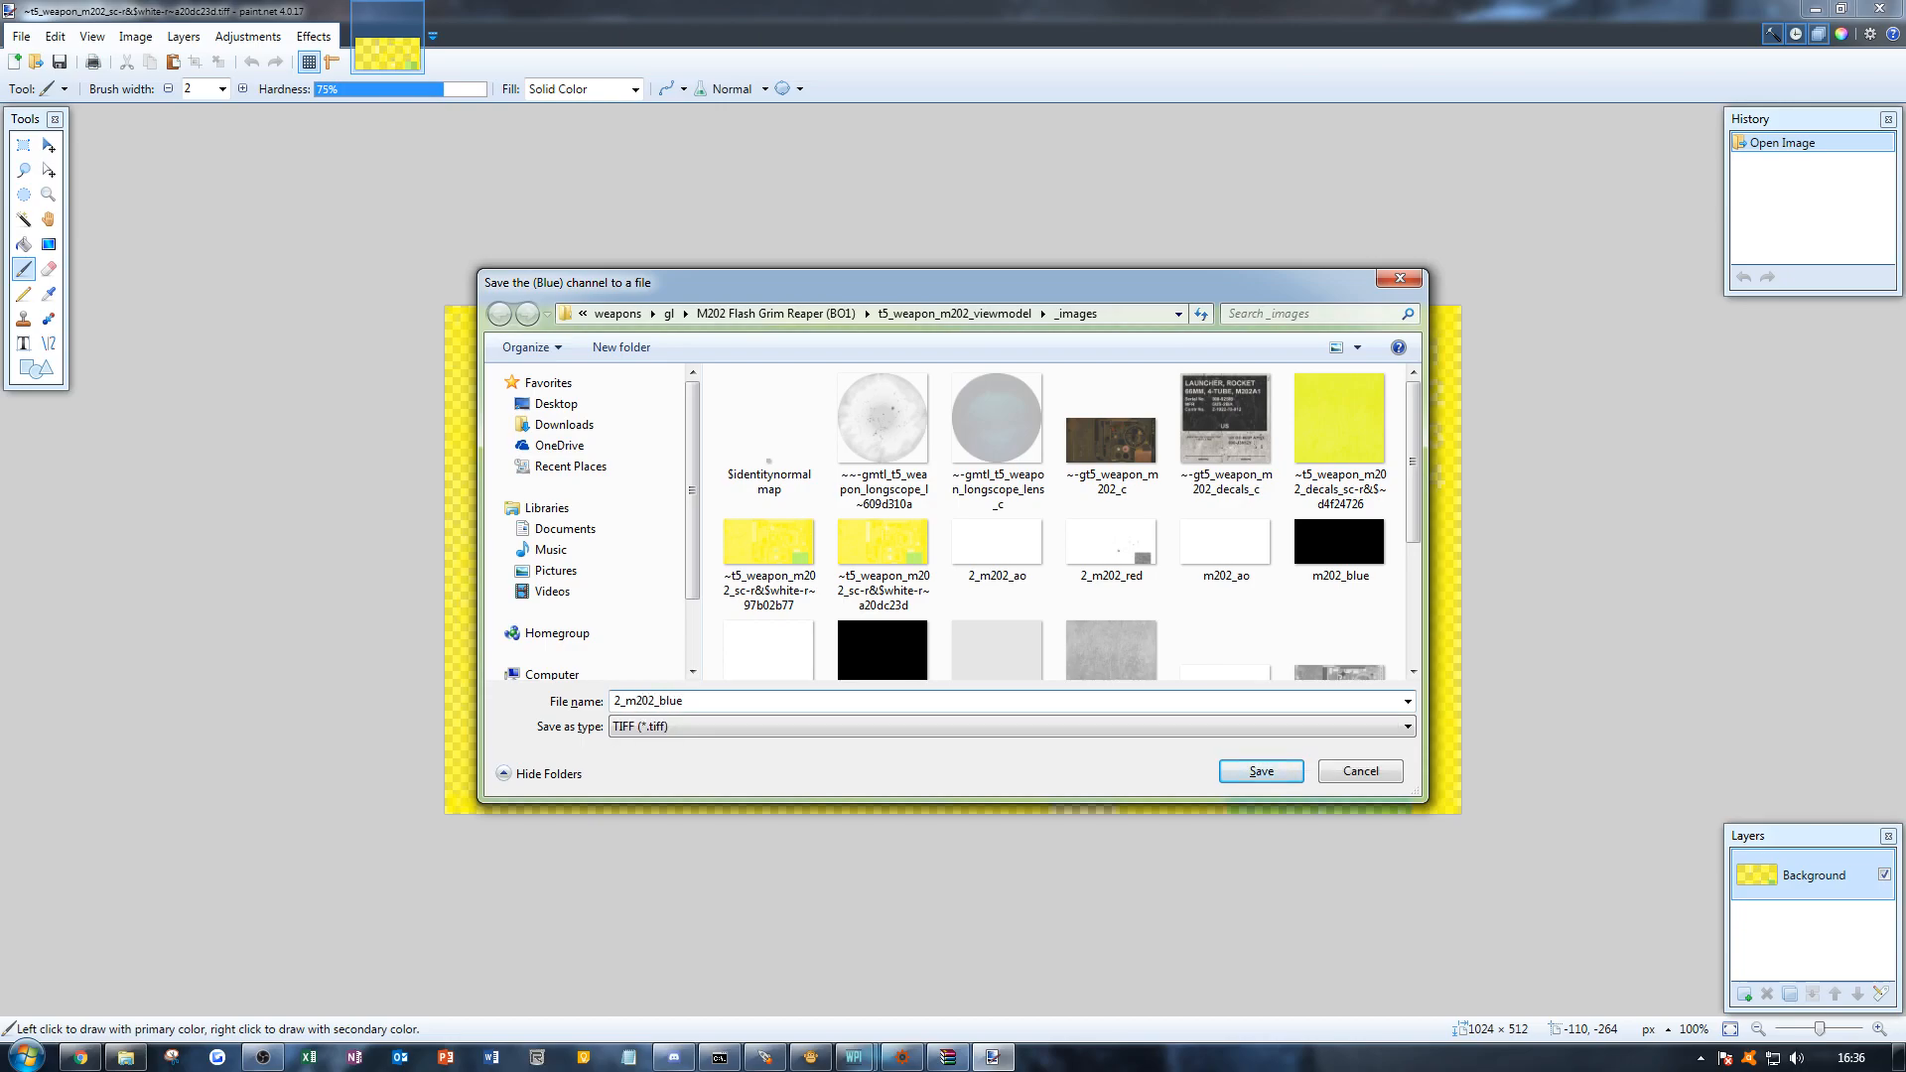
{"action": "key", "text": "Return"}
Step: Save the second texture's alpha channel as a TIFF file named 2_m202_spec_rough
{"action": "left_click", "coordinate": [643, 731]}
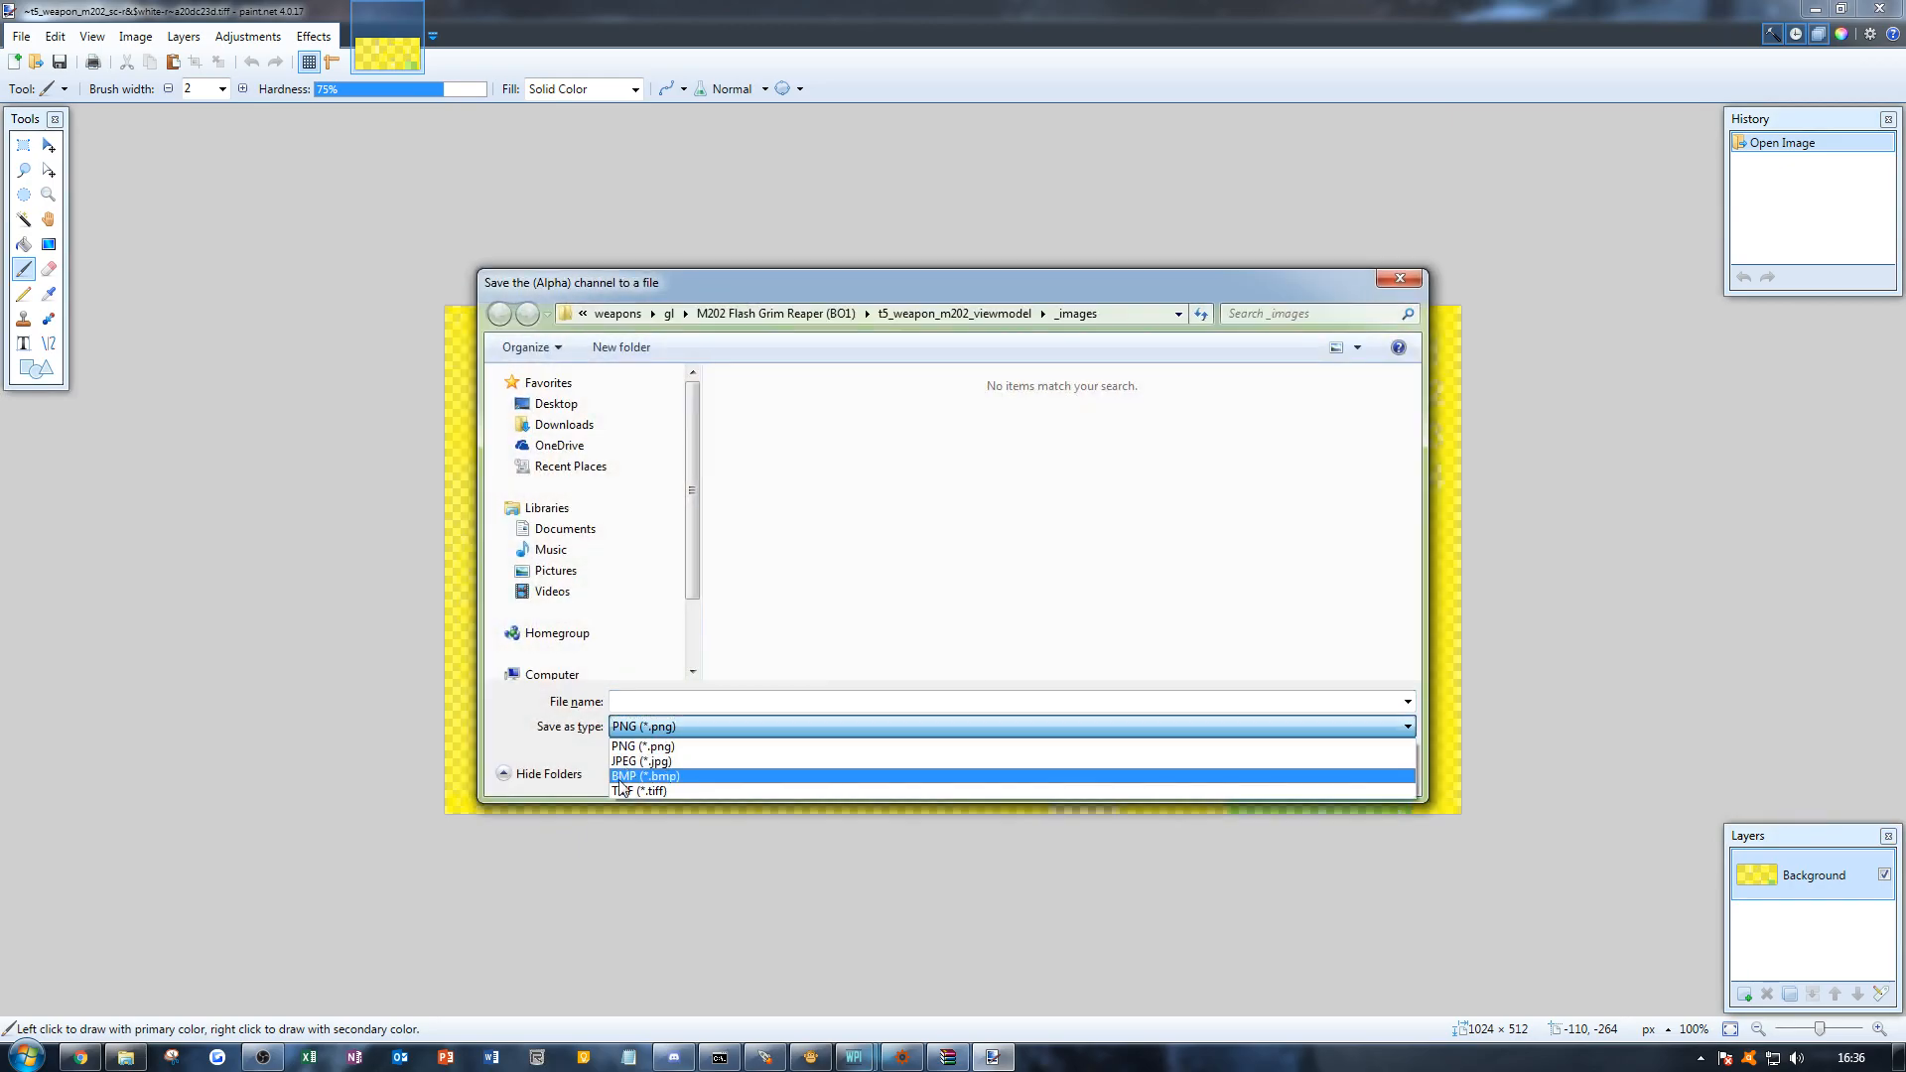
{"action": "left_click", "coordinate": [636, 790]}
{"action": "left_click", "coordinate": [648, 697]}
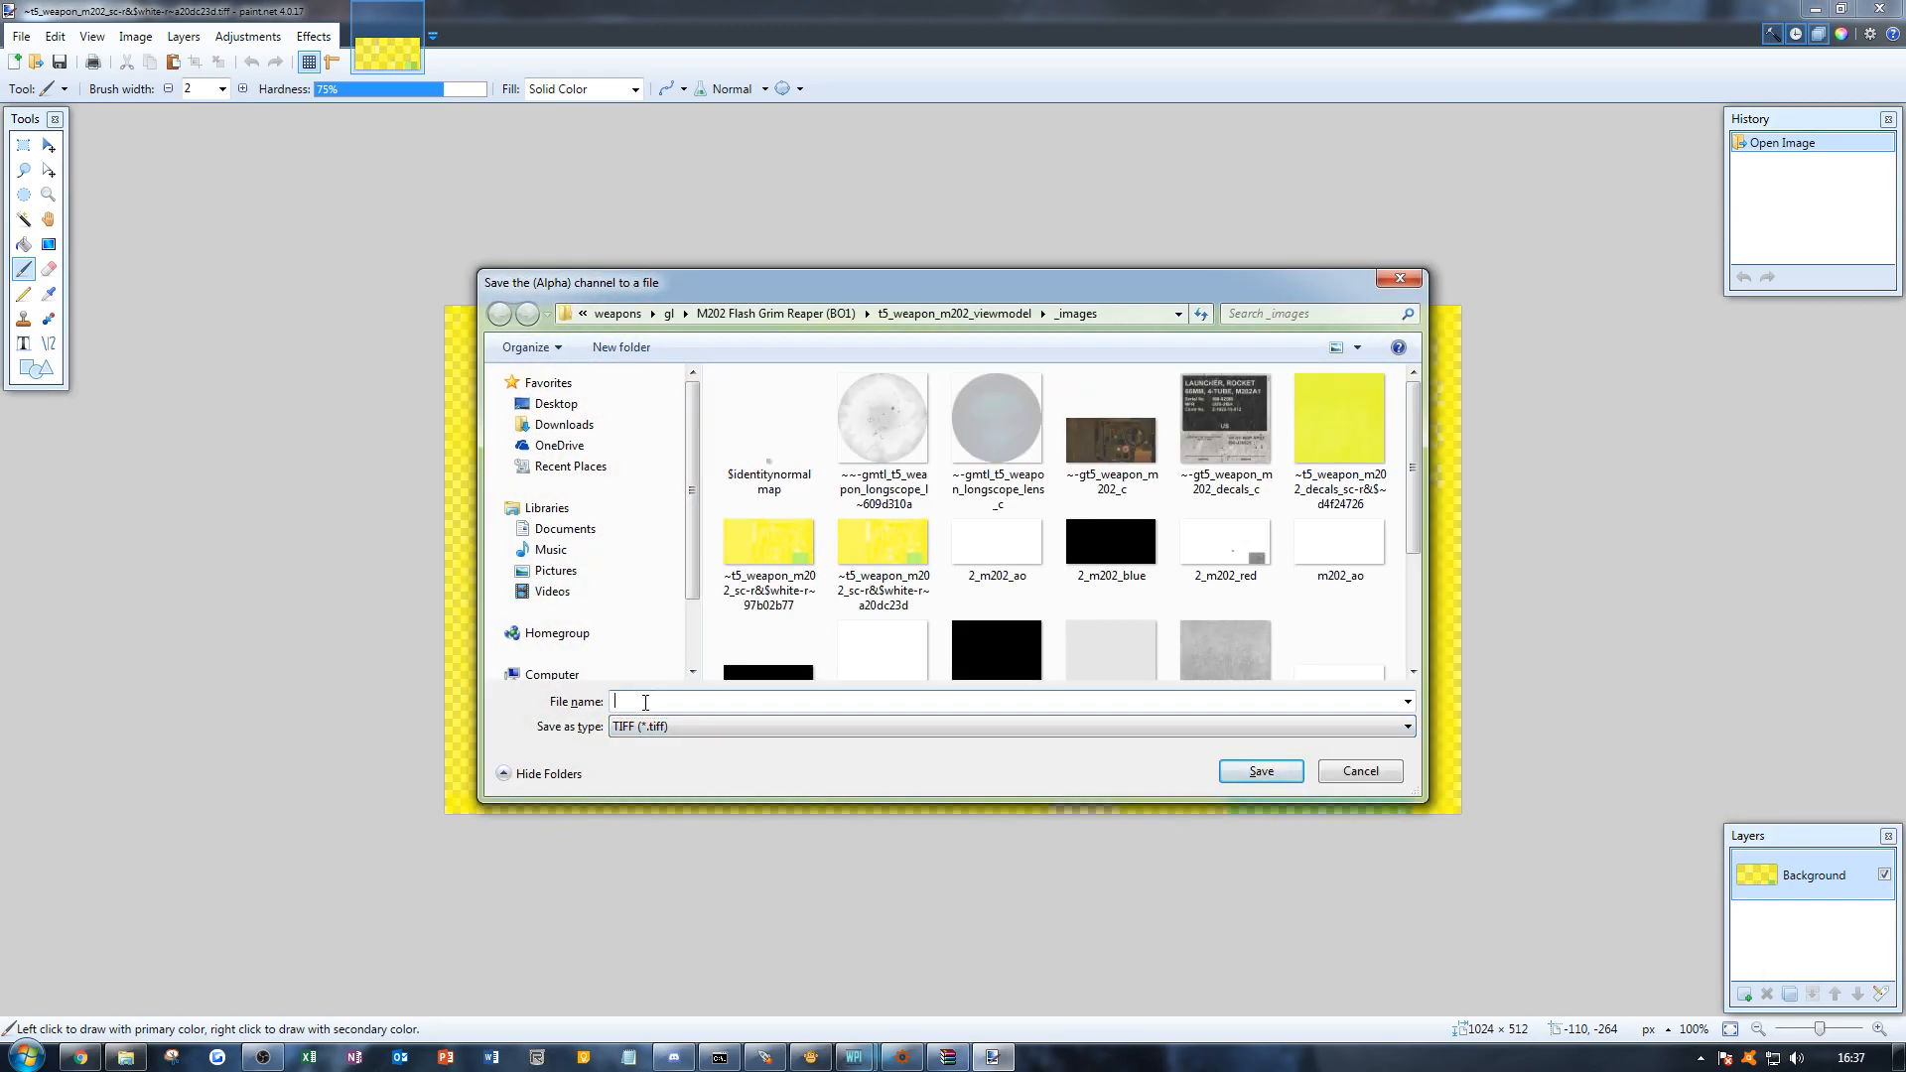
{"action": "type", "text": "2_m202_"}
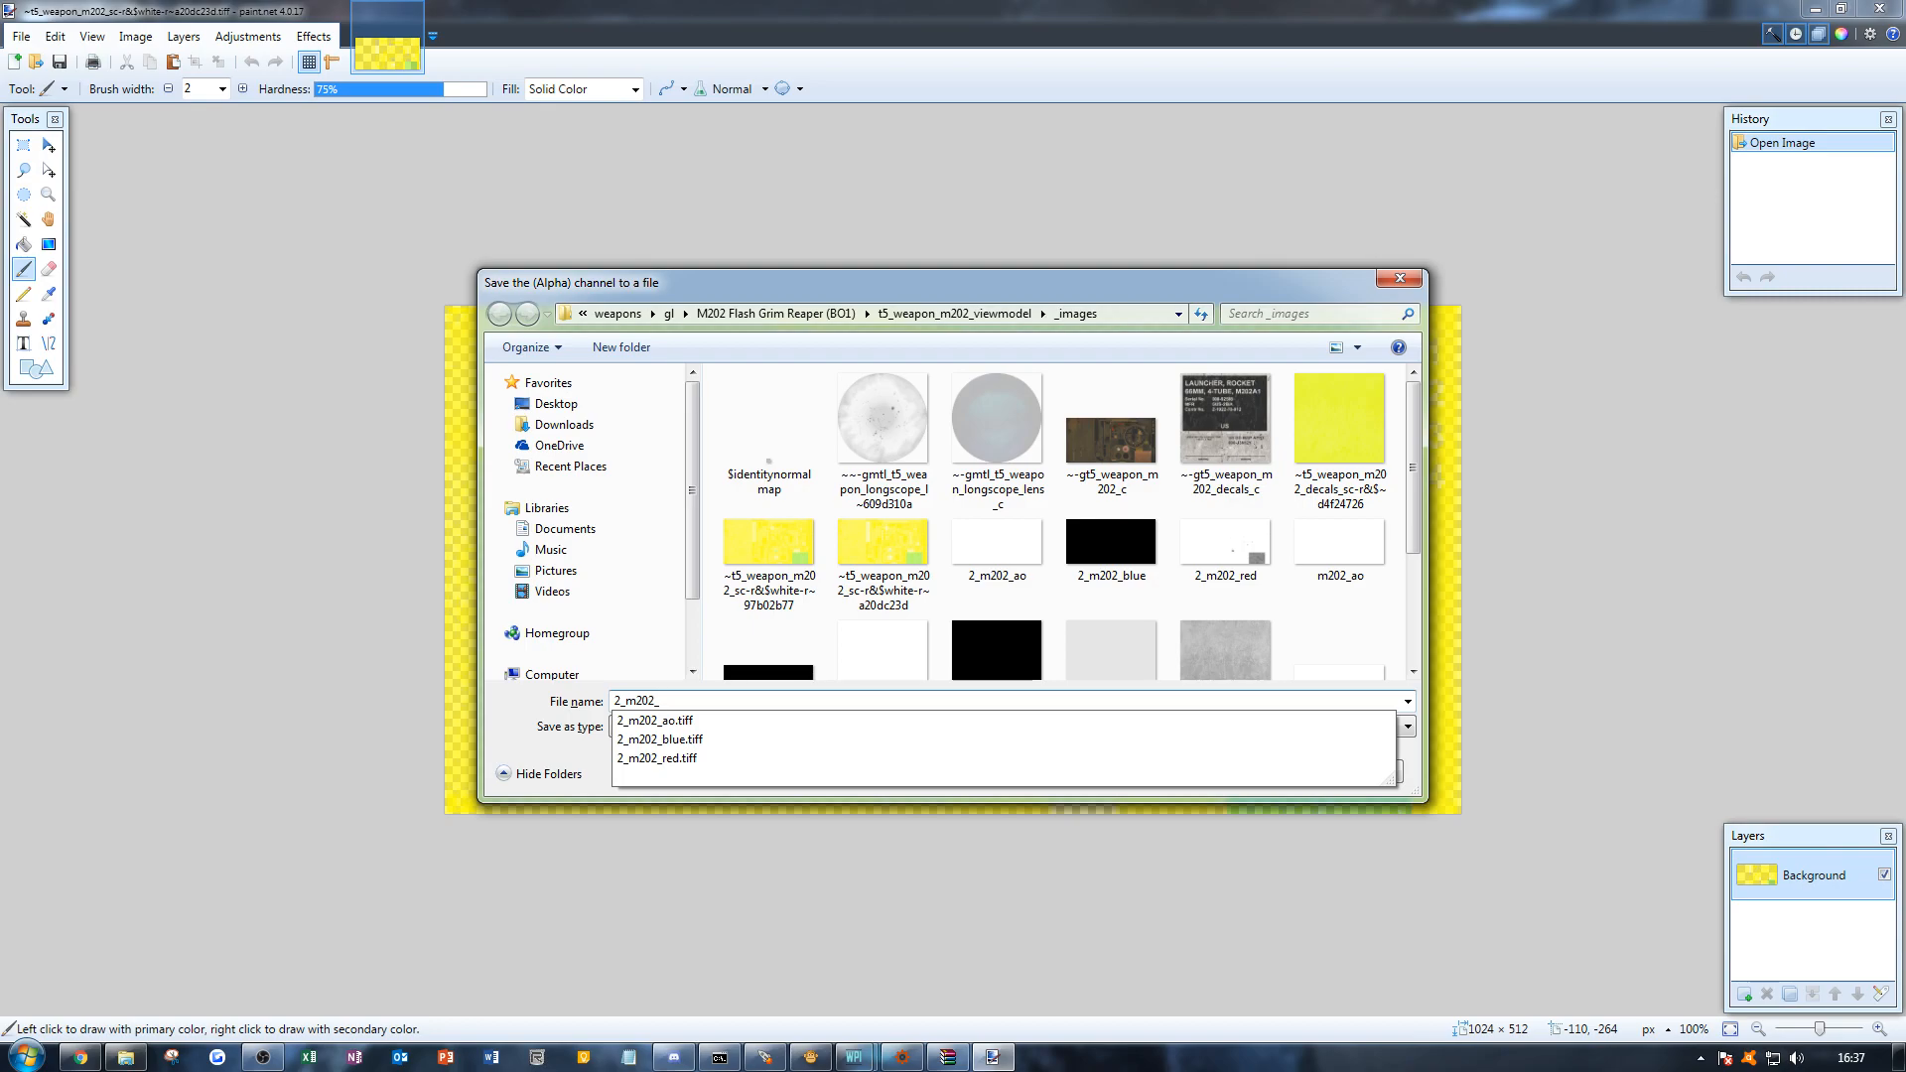
{"action": "type", "text": "s"}
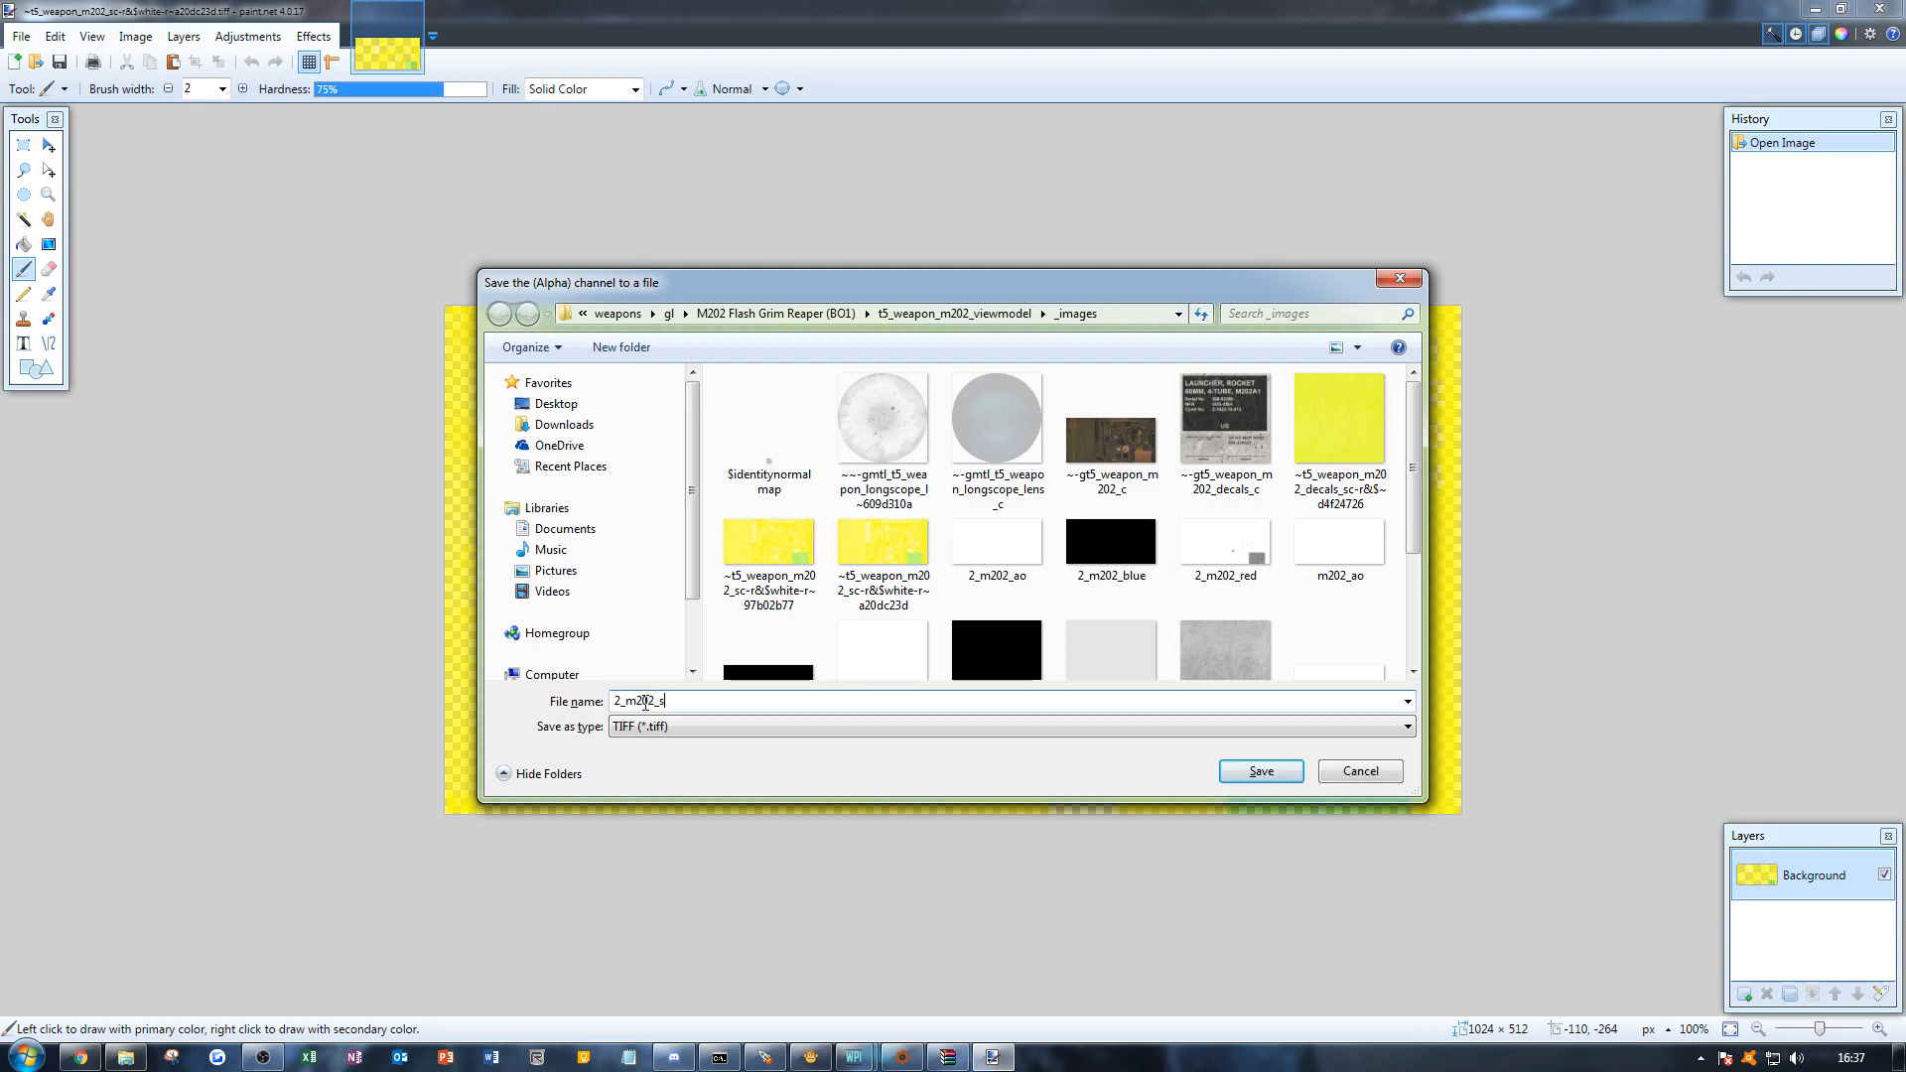
{"action": "type", "text": "pec_rough"}
{"action": "key", "text": "Return"}
Step: Open the 2_m202_spec_rough image from the _images folder and close the packed source texture without saving its changes
{"action": "key", "text": "ctrl+o"}
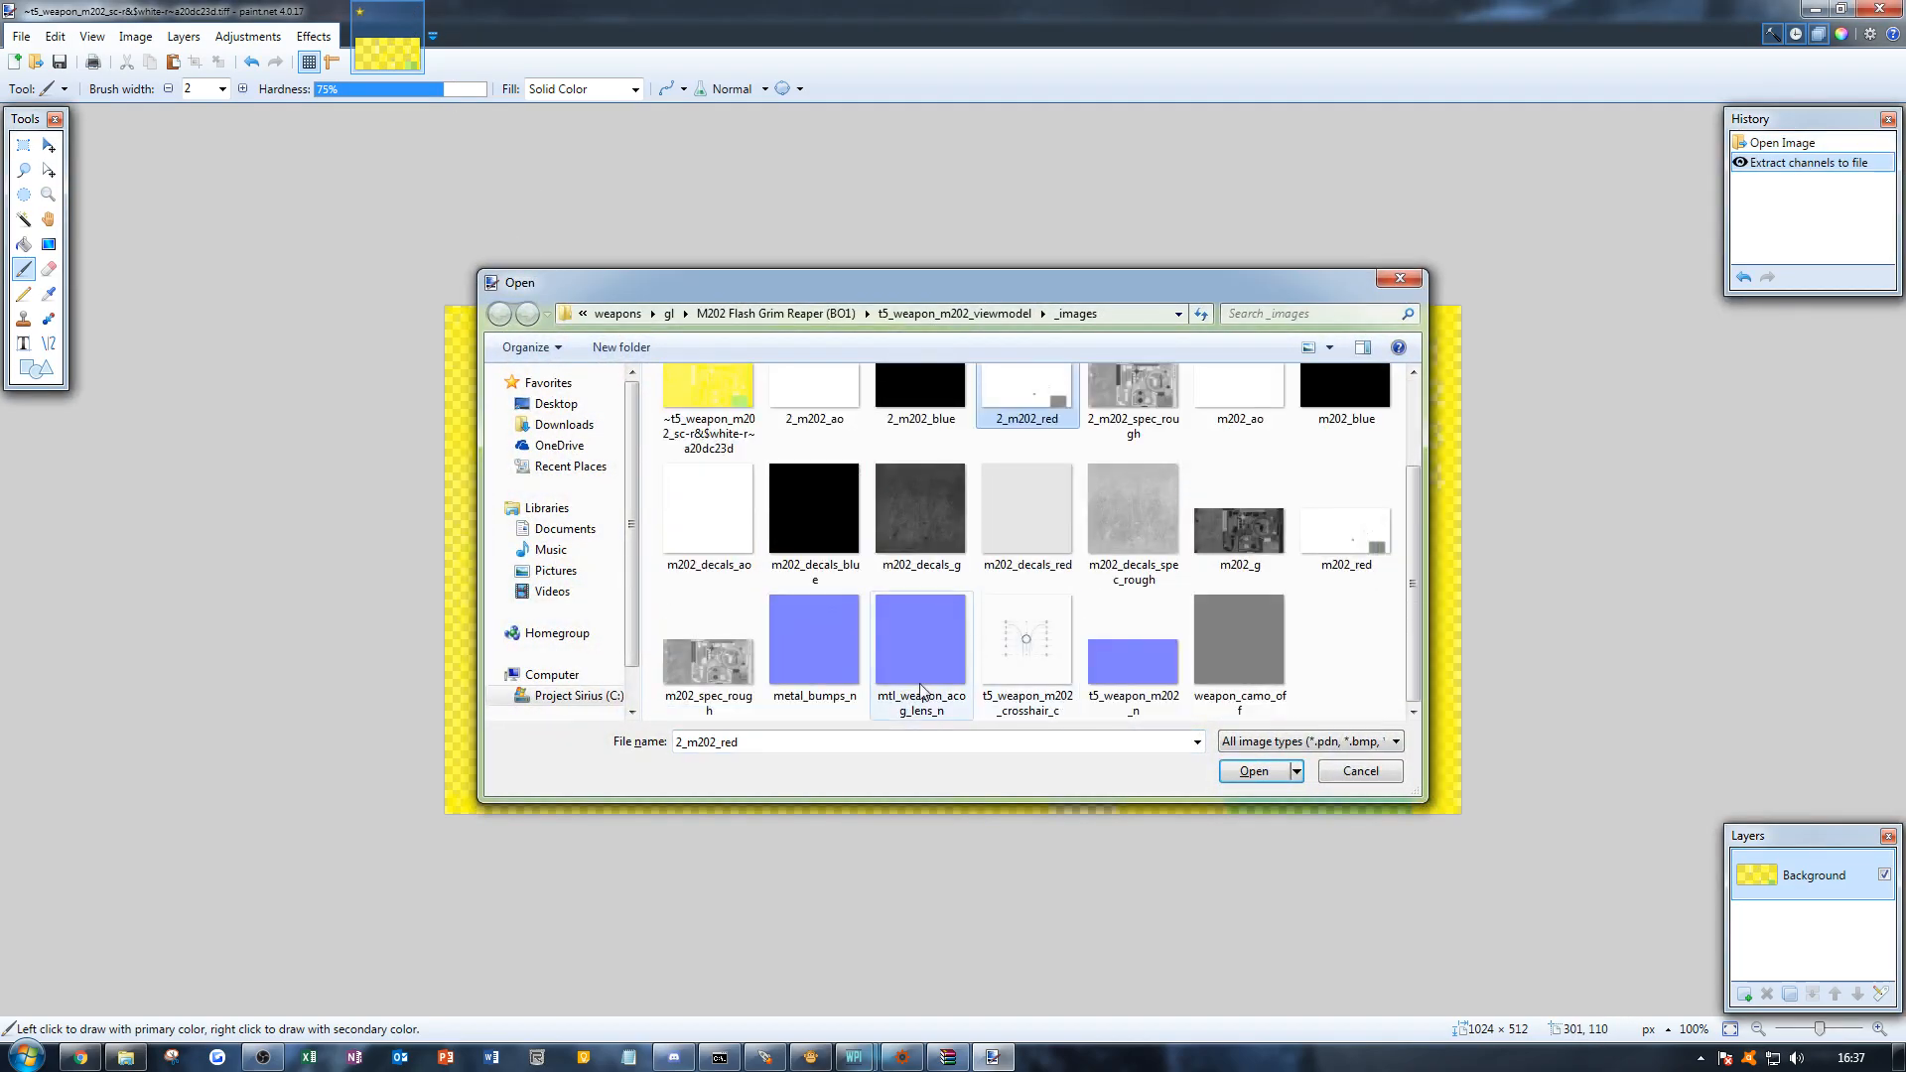
{"action": "scroll", "coordinate": [838, 667], "scroll_direction": "up", "scroll_amount": 2}
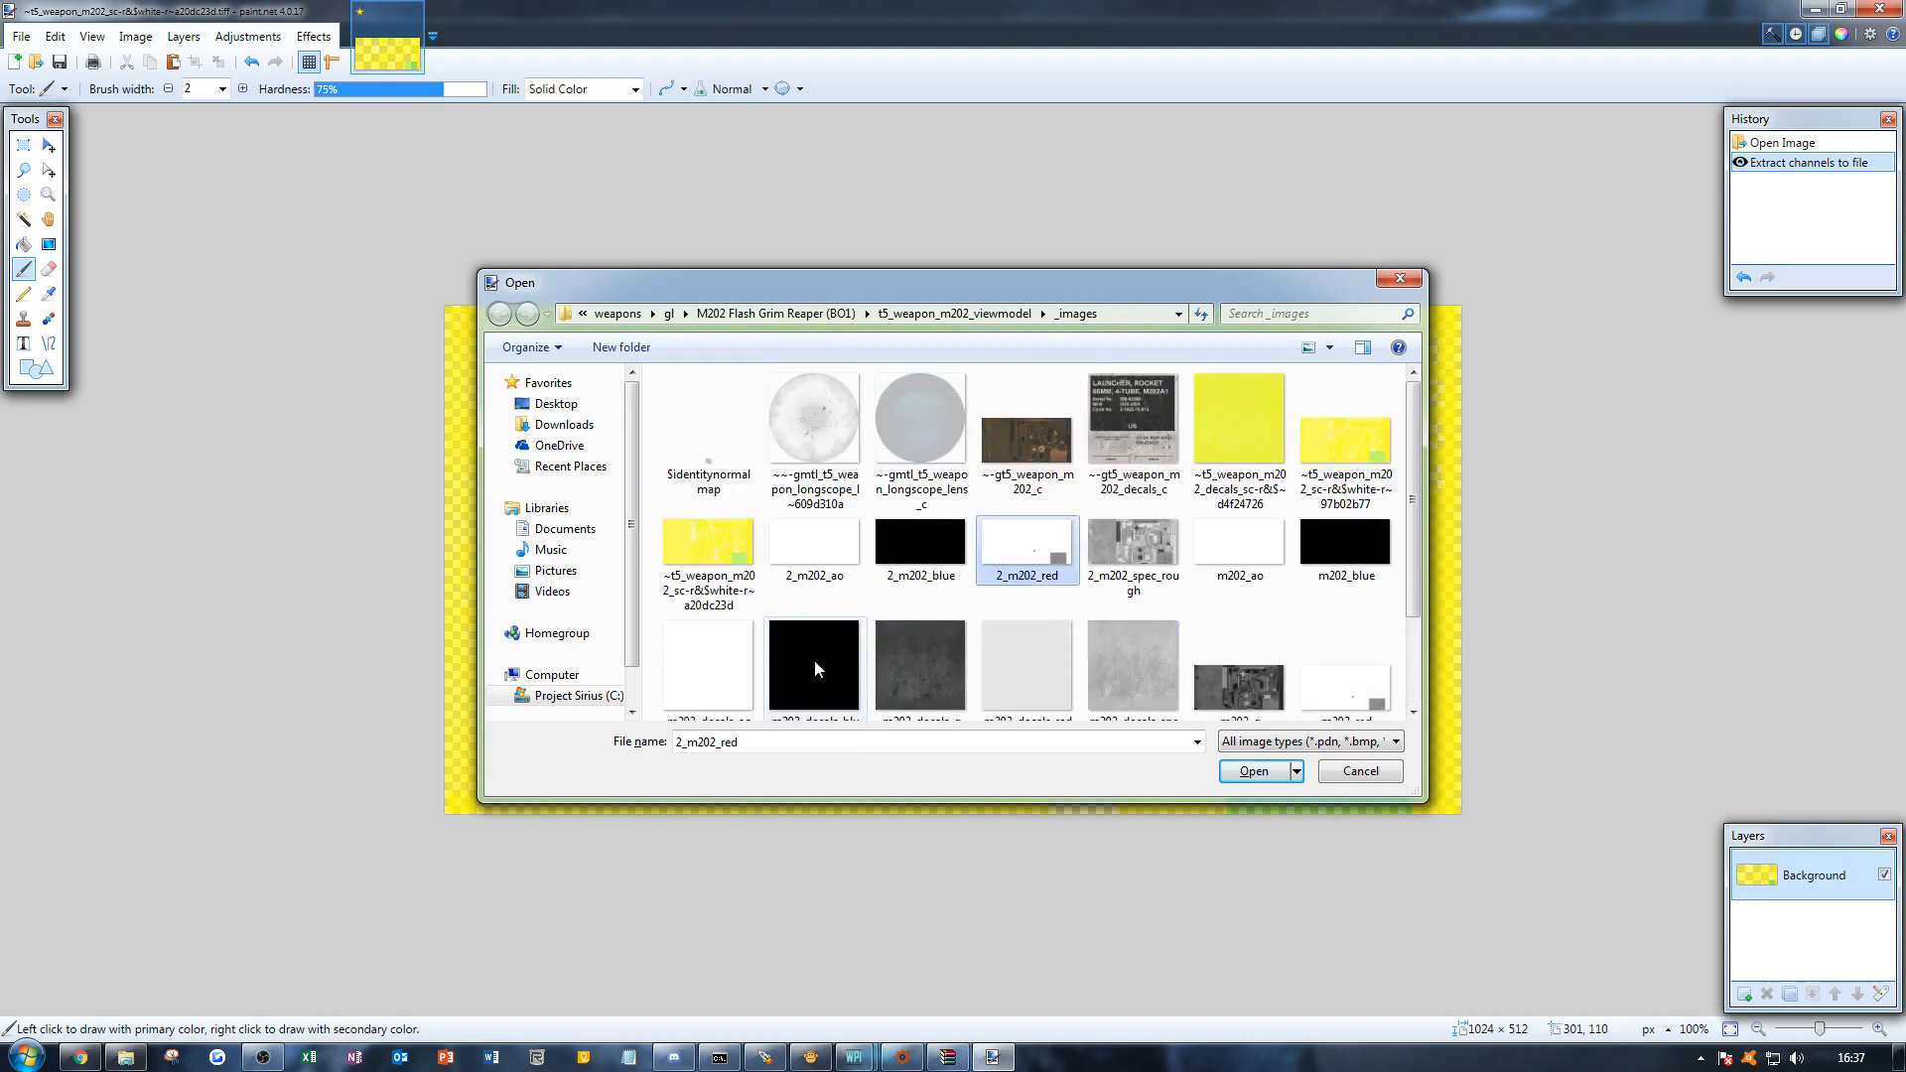
{"action": "scroll", "coordinate": [1275, 607], "scroll_direction": "down", "scroll_amount": 2}
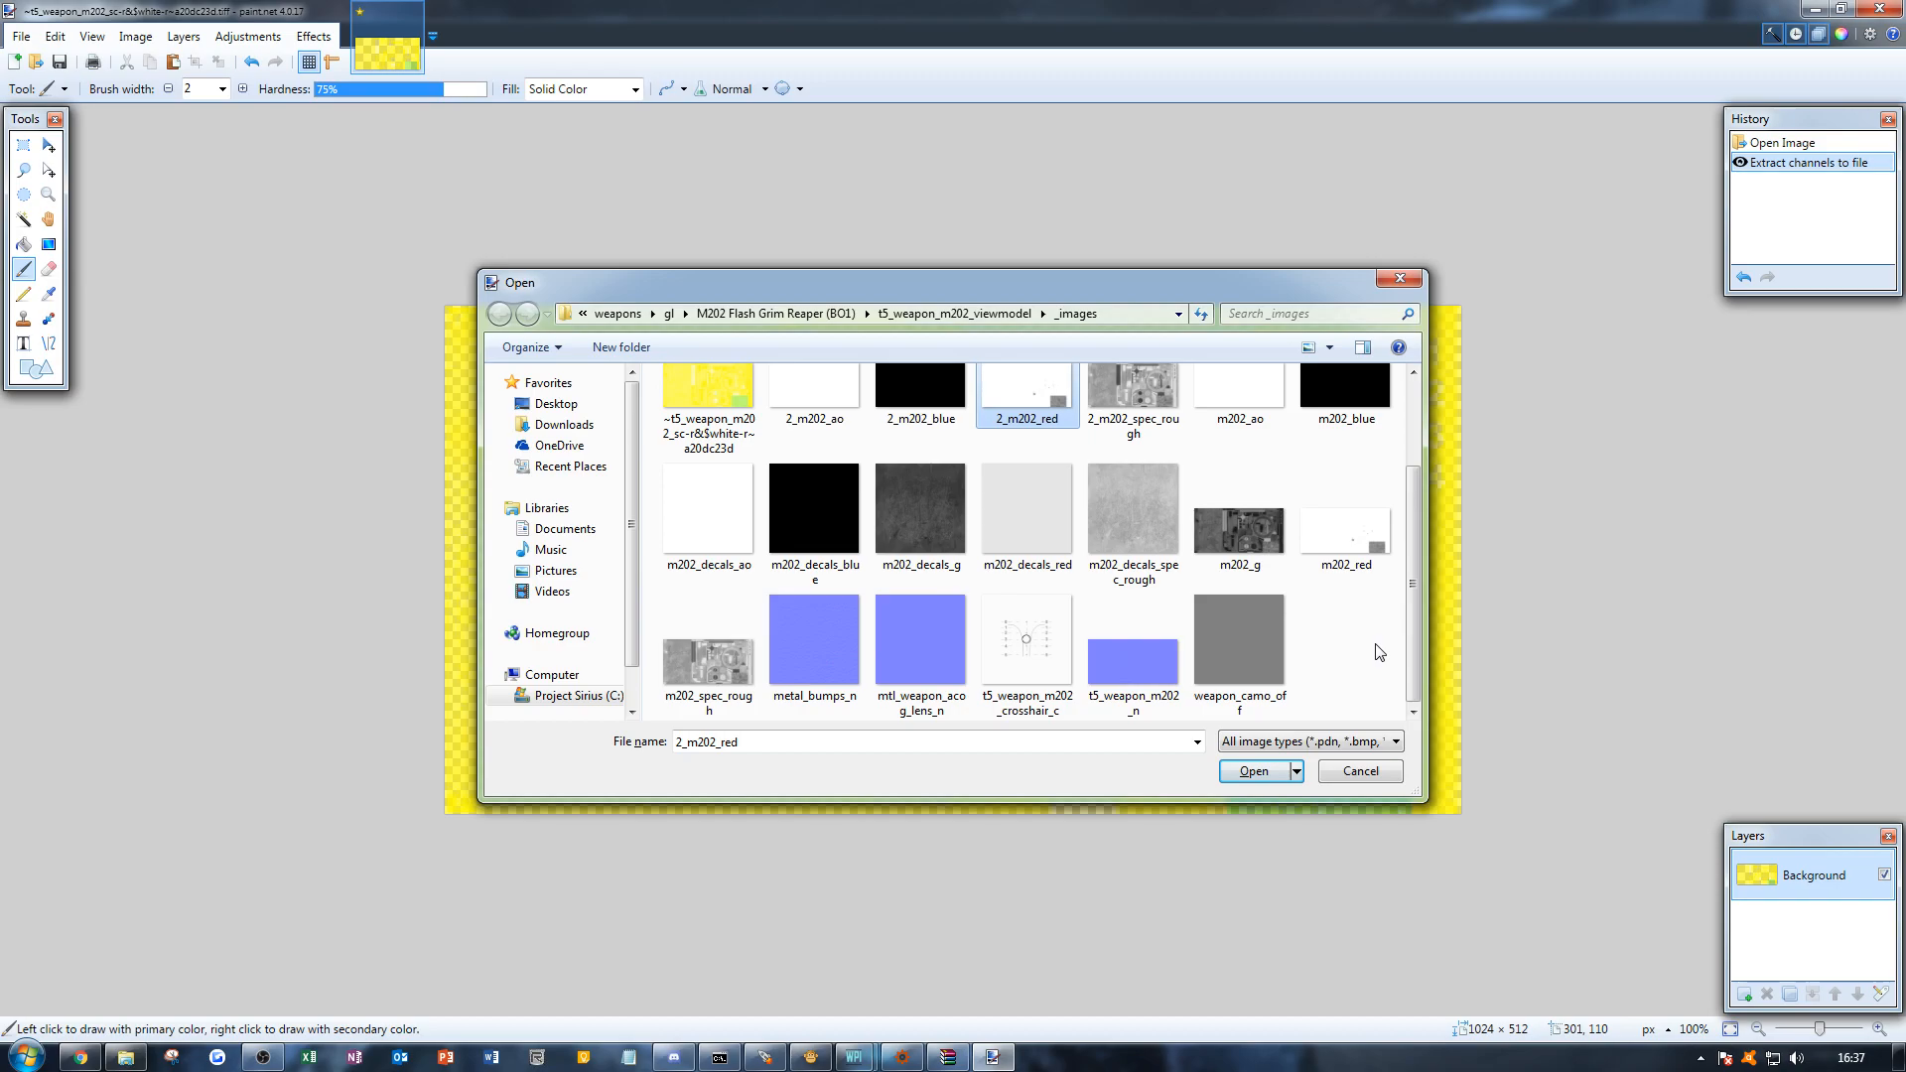
{"action": "scroll", "coordinate": [1378, 651], "scroll_direction": "up", "scroll_amount": 2}
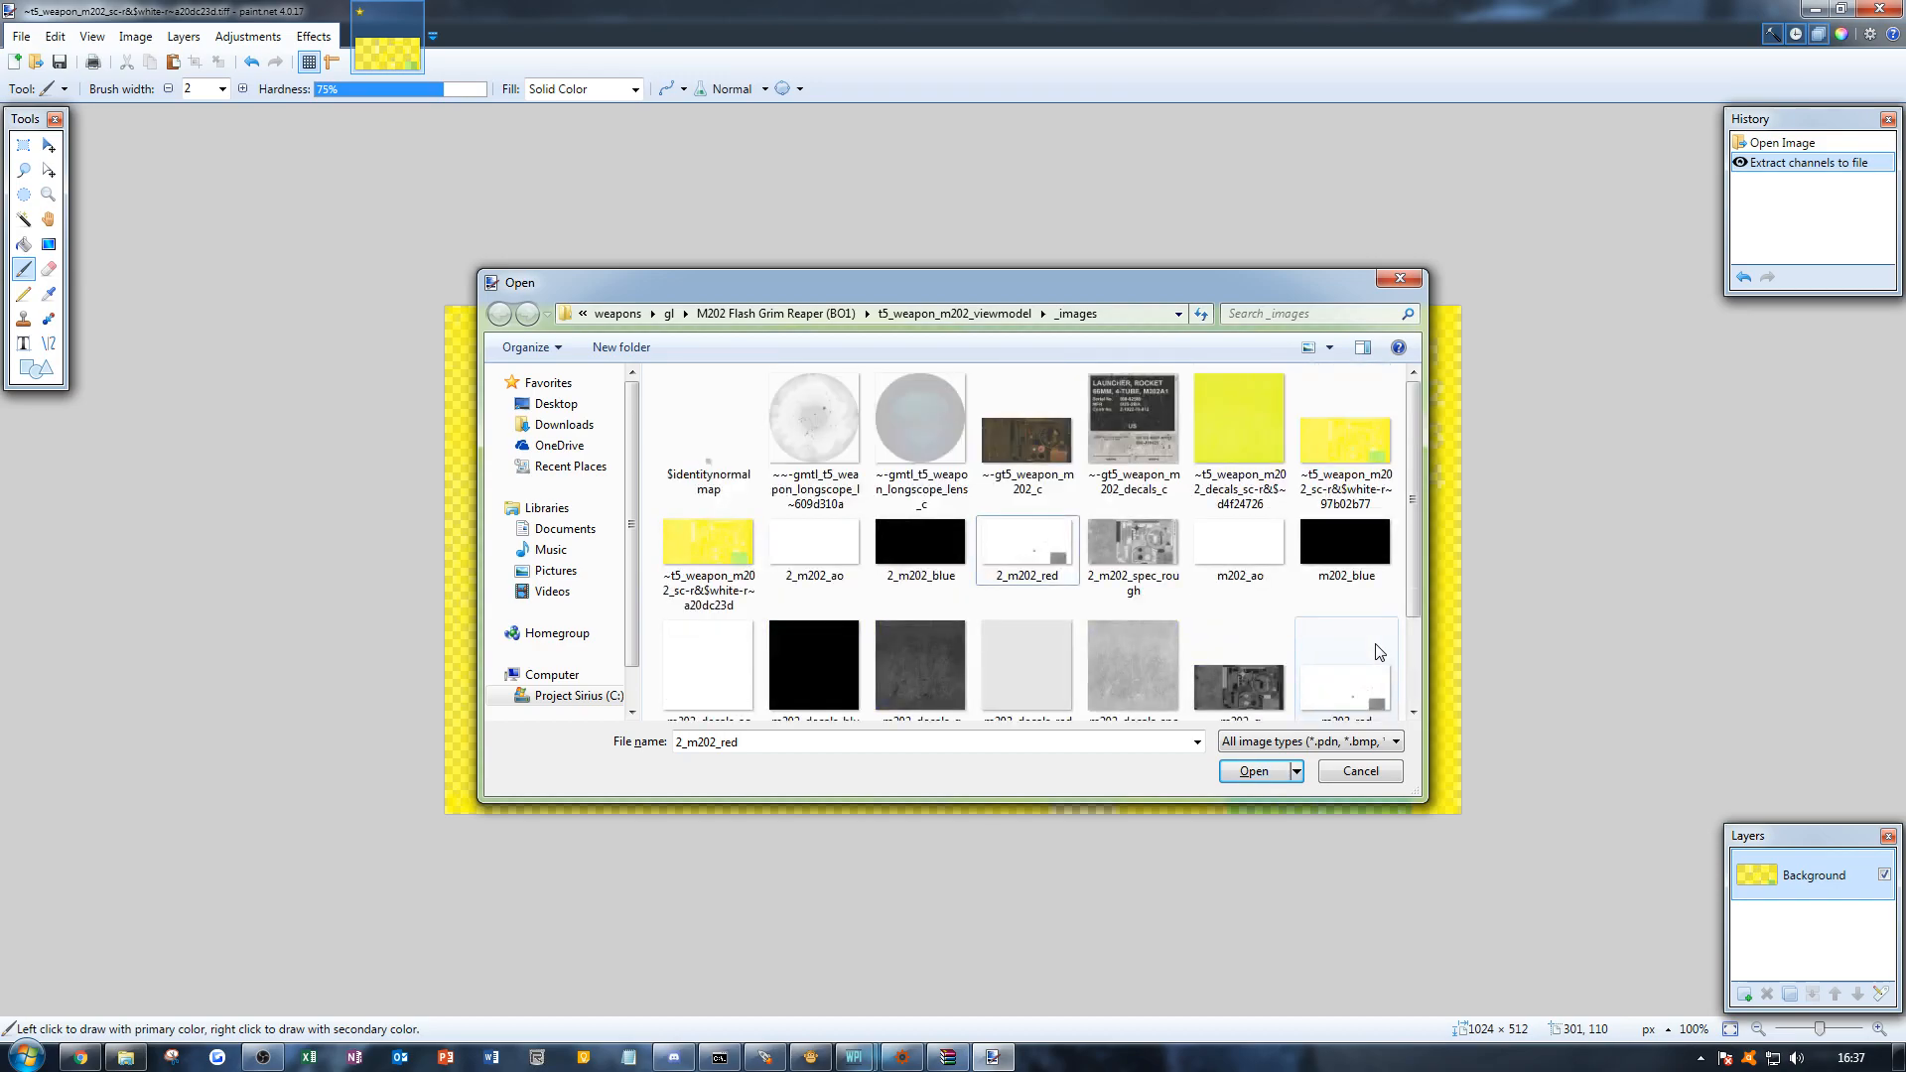
{"action": "left_click_drag", "start_coordinate": [1421, 797], "coordinate": [1581, 872]}
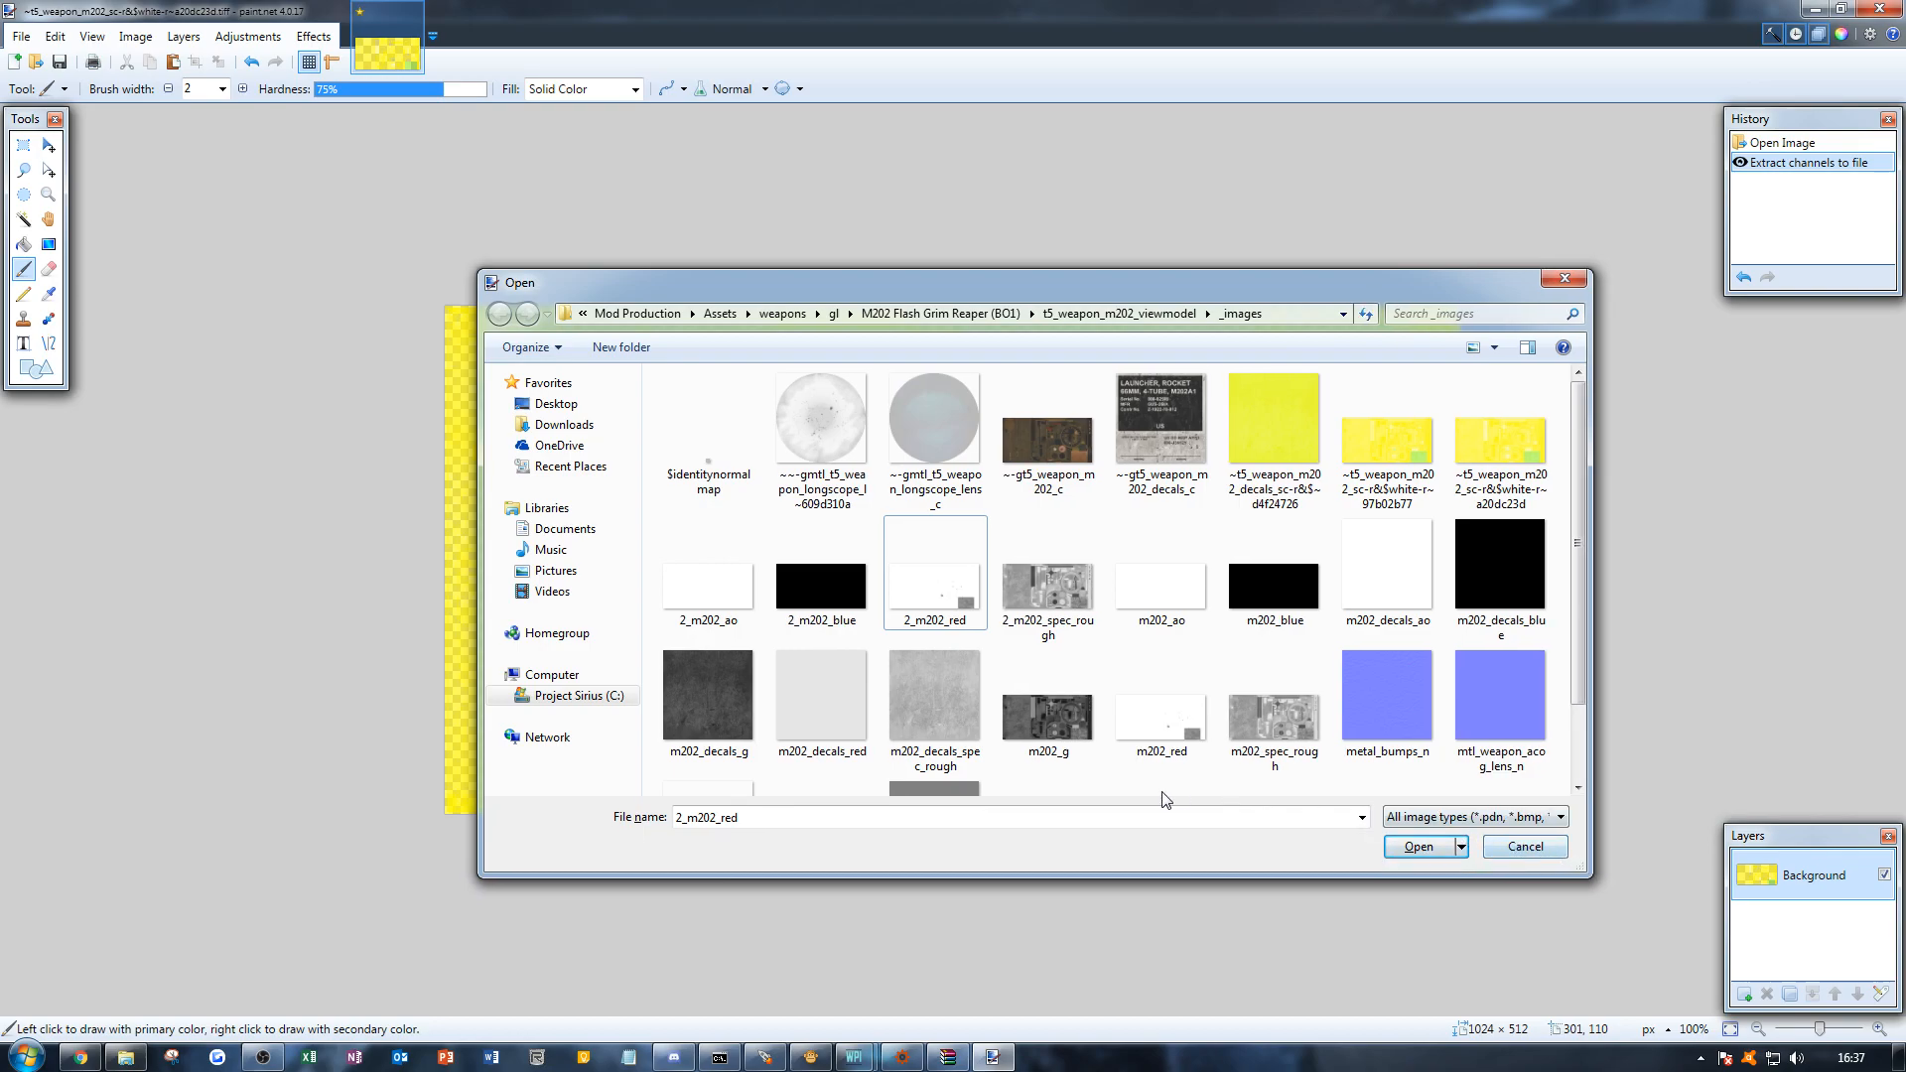
{"action": "left_click", "coordinate": [1042, 601]}
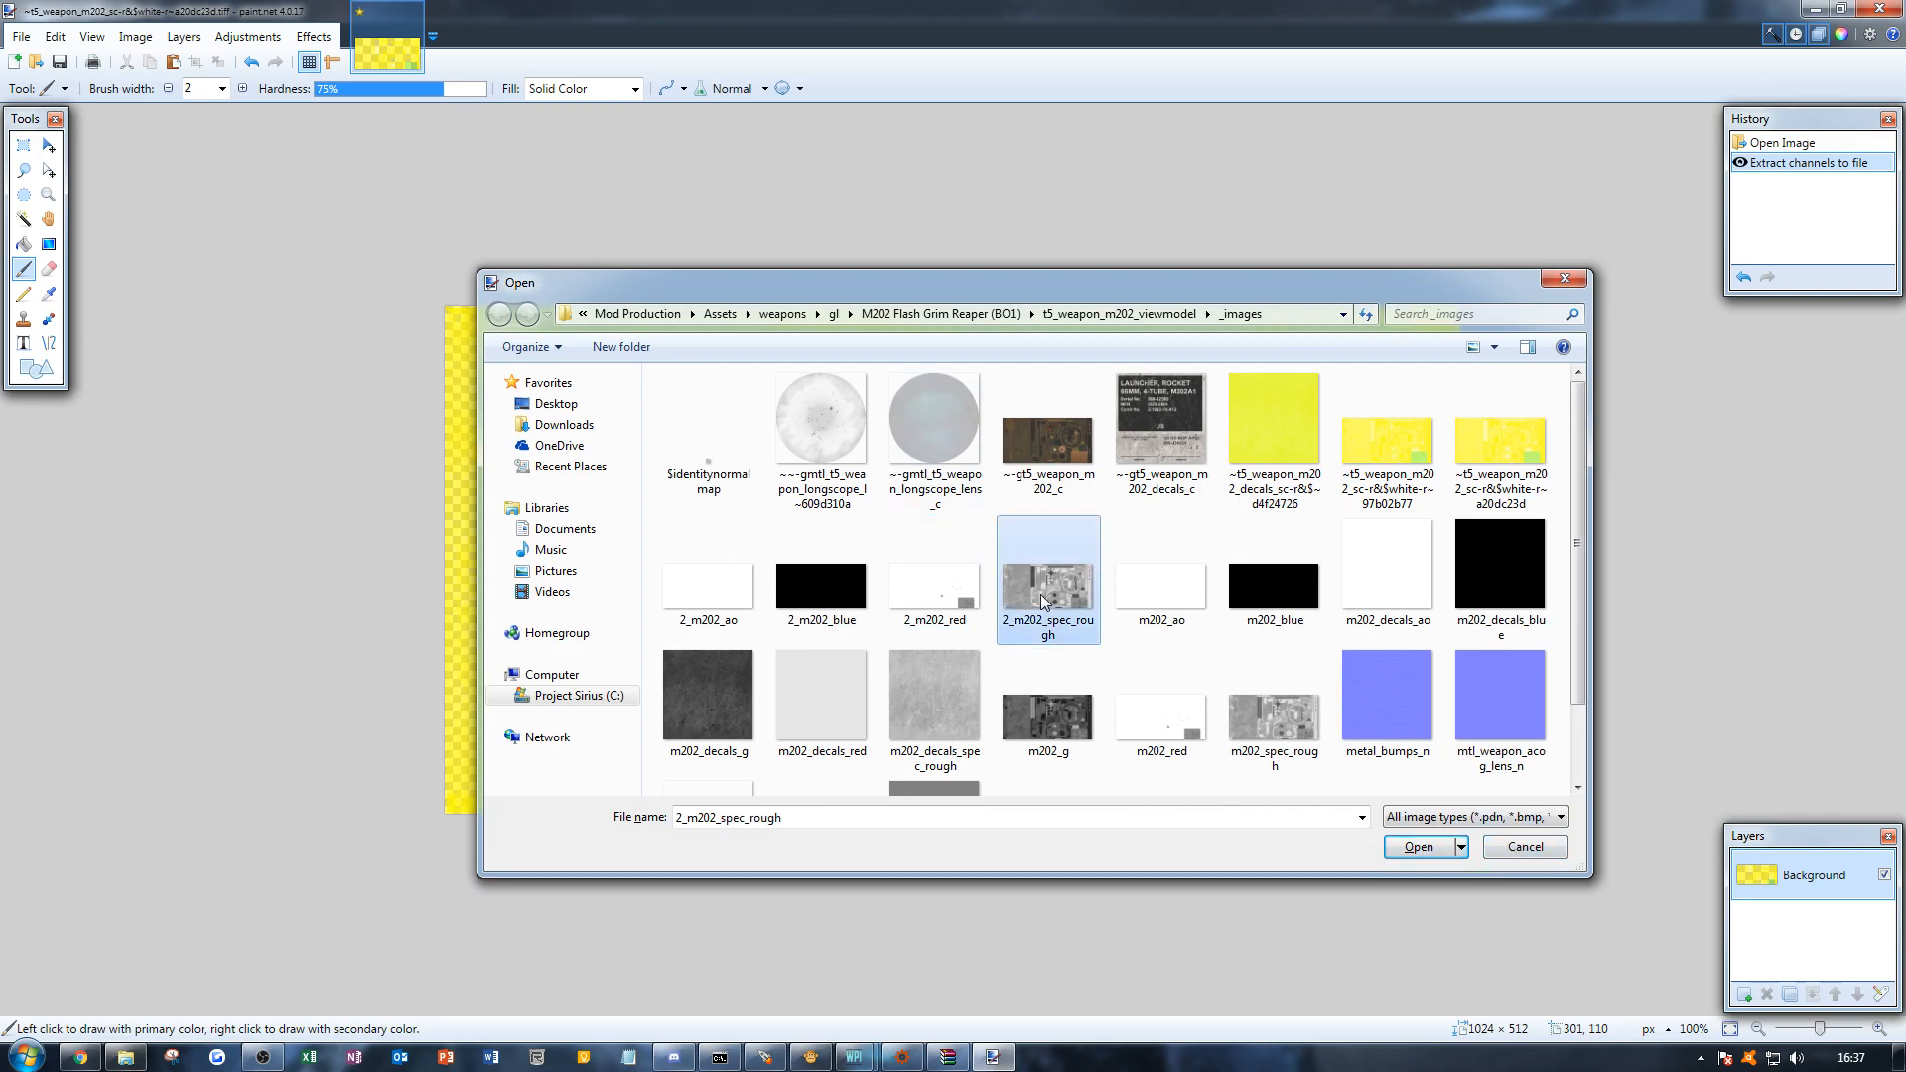
{"action": "double_click", "coordinate": [1042, 600]}
{"action": "left_click", "coordinate": [397, 45]}
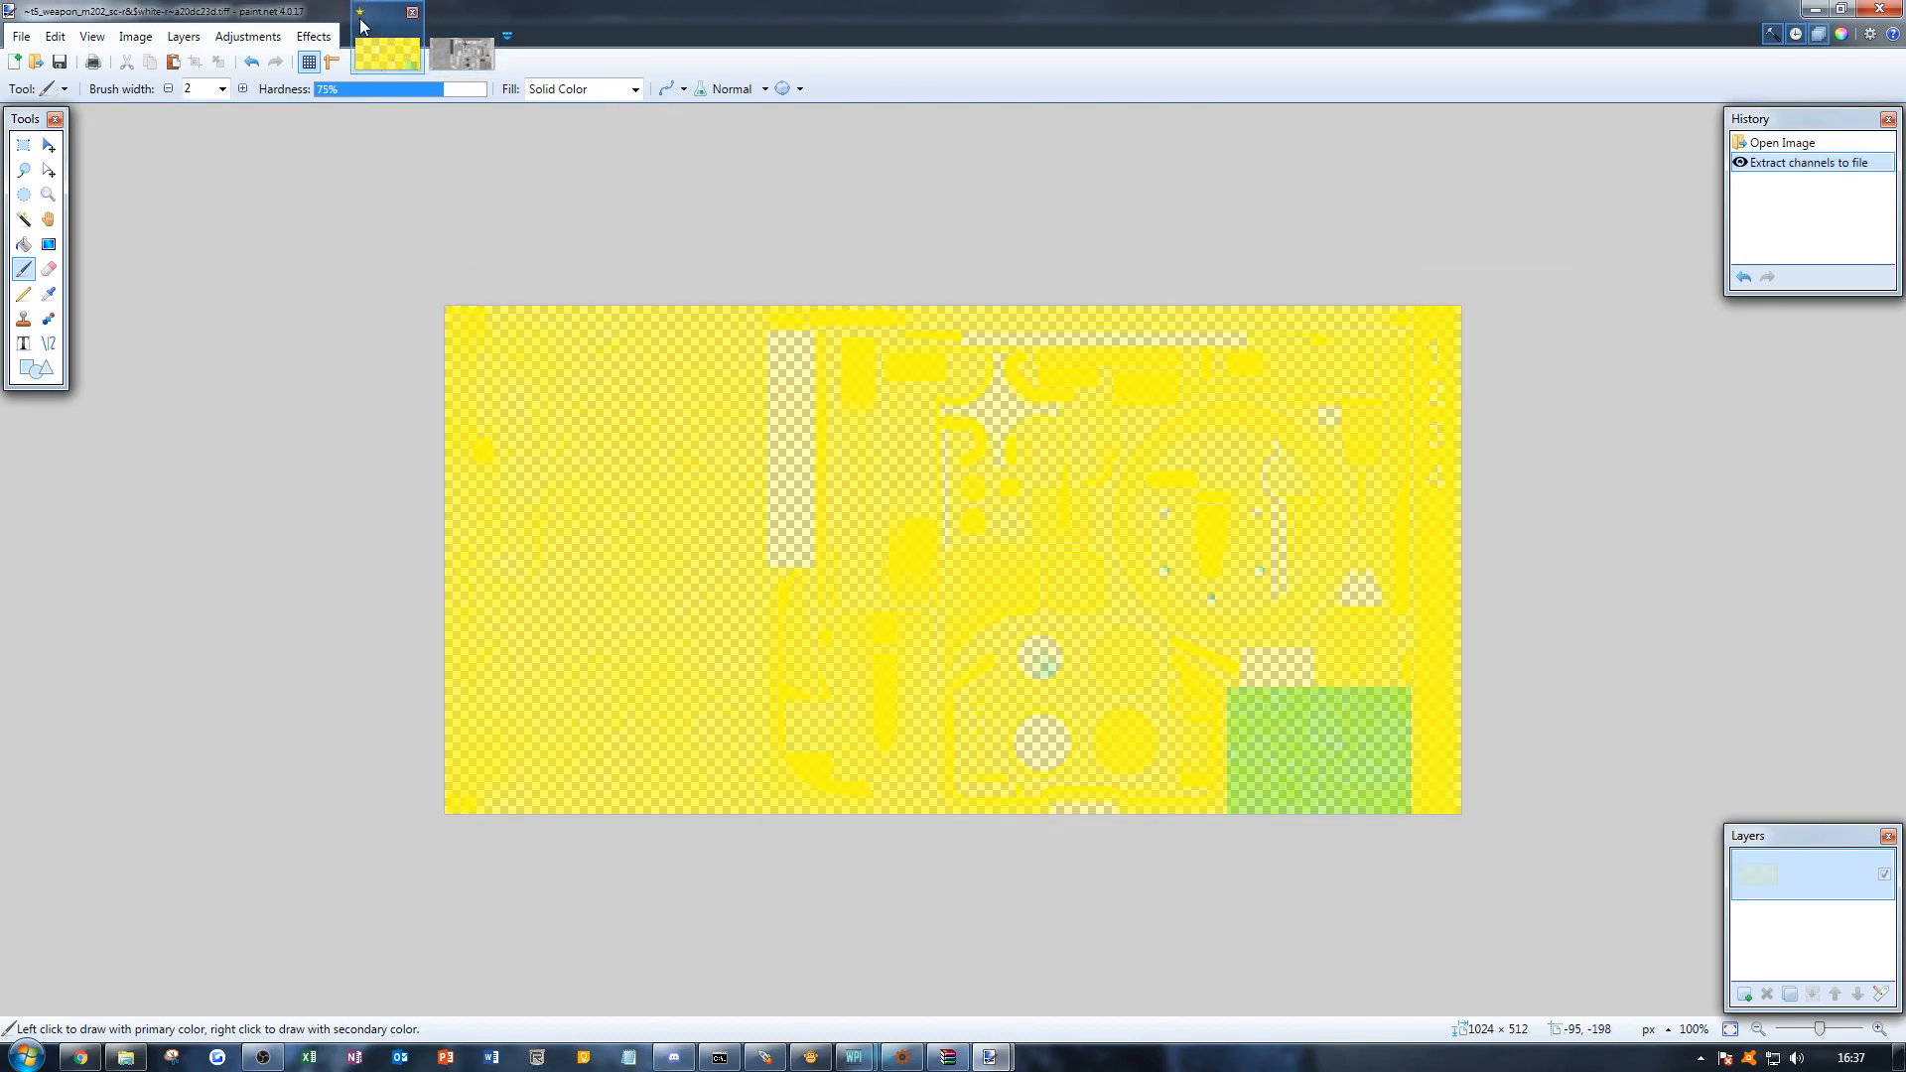
{"action": "left_click", "coordinate": [413, 14]}
{"action": "left_click", "coordinate": [883, 625]}
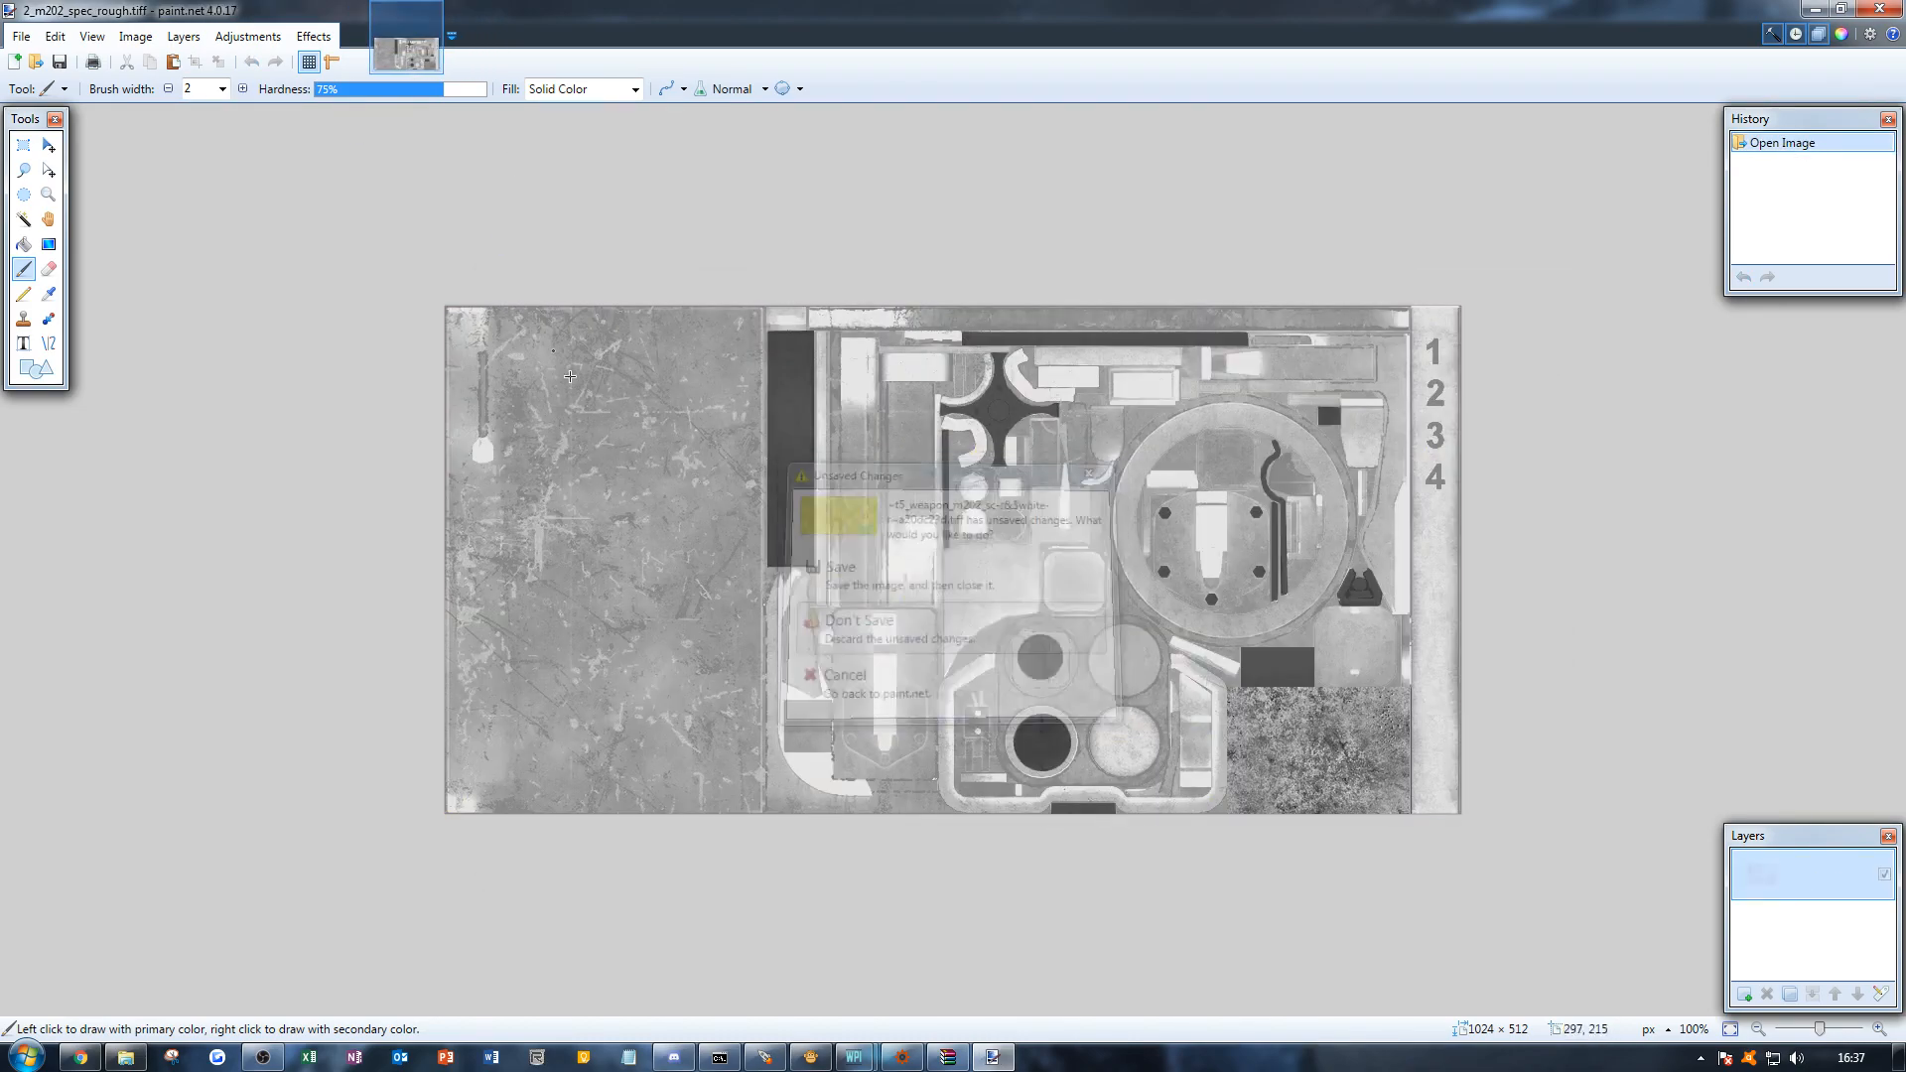
Step: Invert the colors of 2_m202_spec_rough, save the result as a TIFF named 2_m202_g, and exit the editor
{"action": "key", "text": "ctrl+shift+i"}
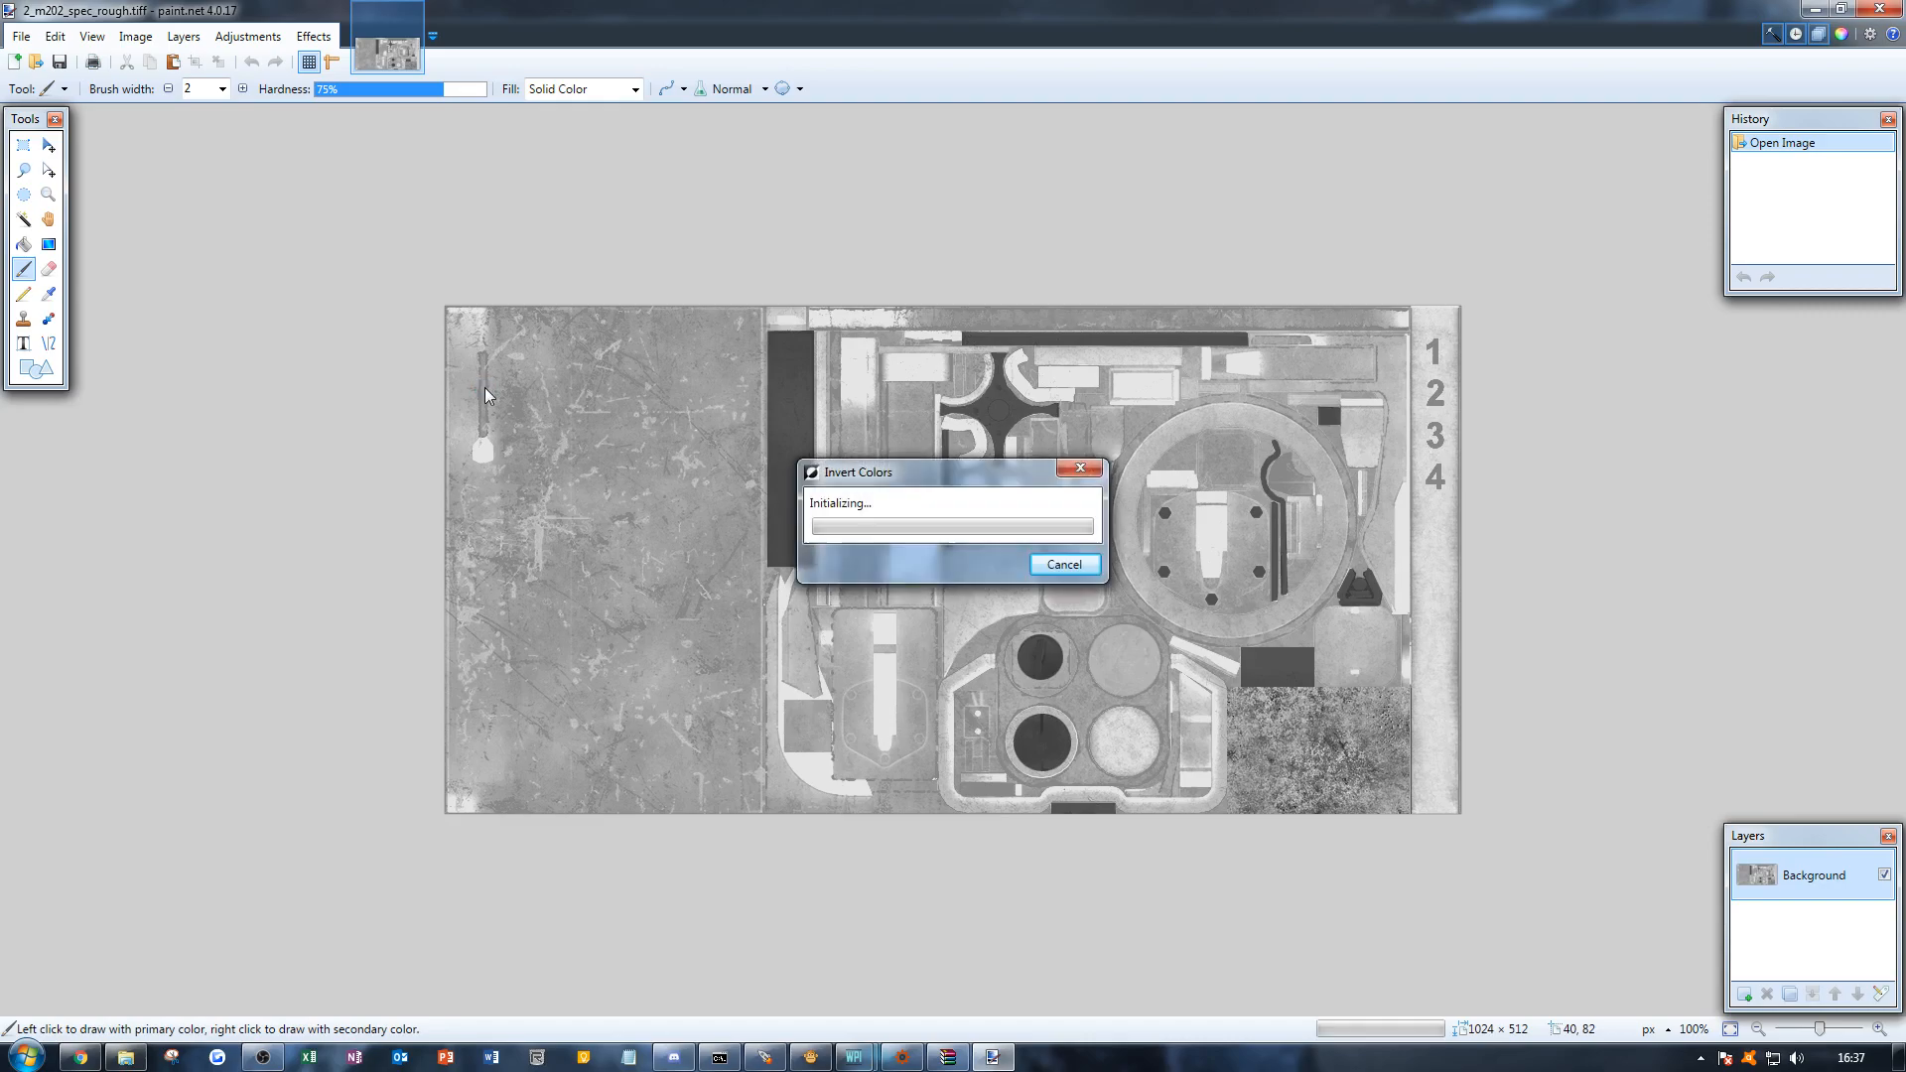
{"action": "left_click", "coordinate": [27, 40]}
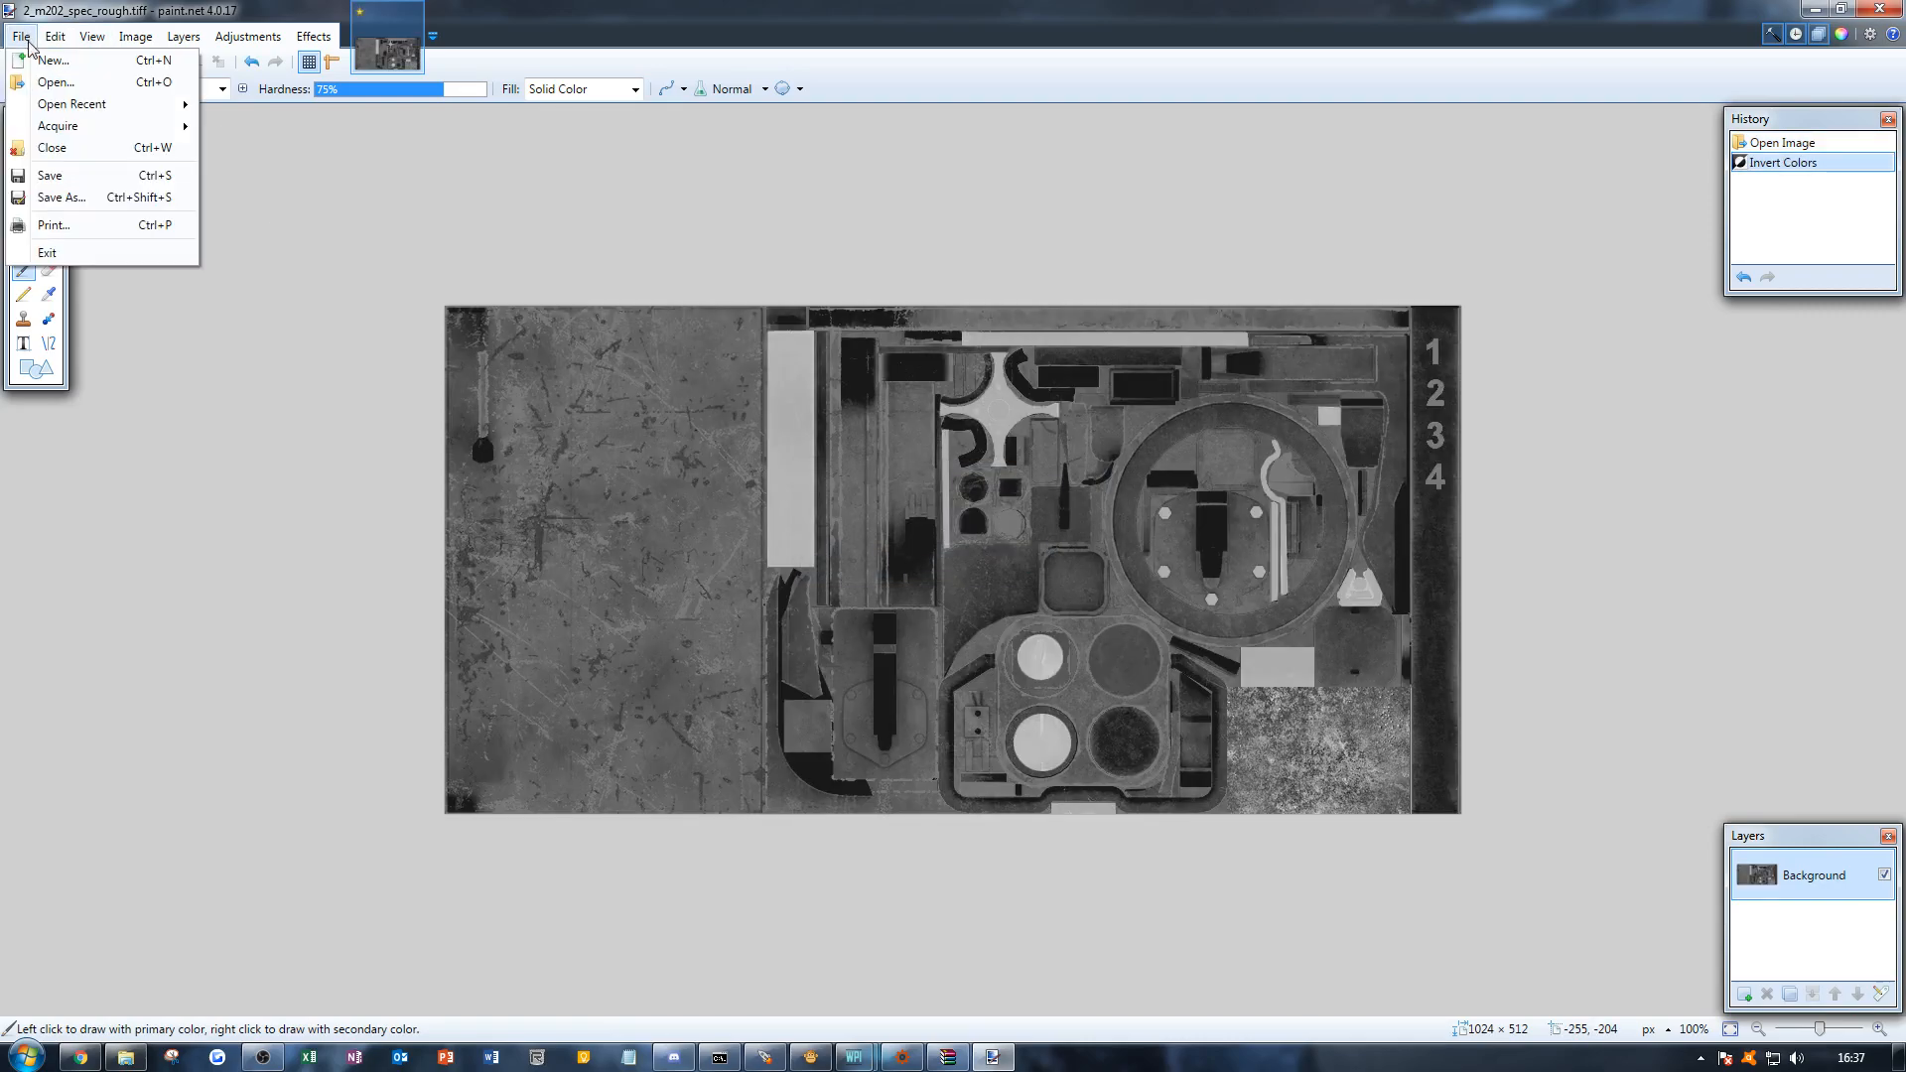
{"action": "left_click", "coordinate": [62, 196]}
{"action": "key", "text": "End"}
{"action": "key", "text": "BackSpace"}
{"action": "key", "text": "BackSpace"}
{"action": "key", "text": "BackSpace"}
{"action": "key", "text": "BackSpace"}
{"action": "key", "text": "BackSpace"}
{"action": "key", "text": "BackSpace"}
{"action": "key", "text": "BackSpace"}
{"action": "key", "text": "BackSpace"}
{"action": "key", "text": "BackSpace"}
{"action": "key", "text": "BackSpace"}
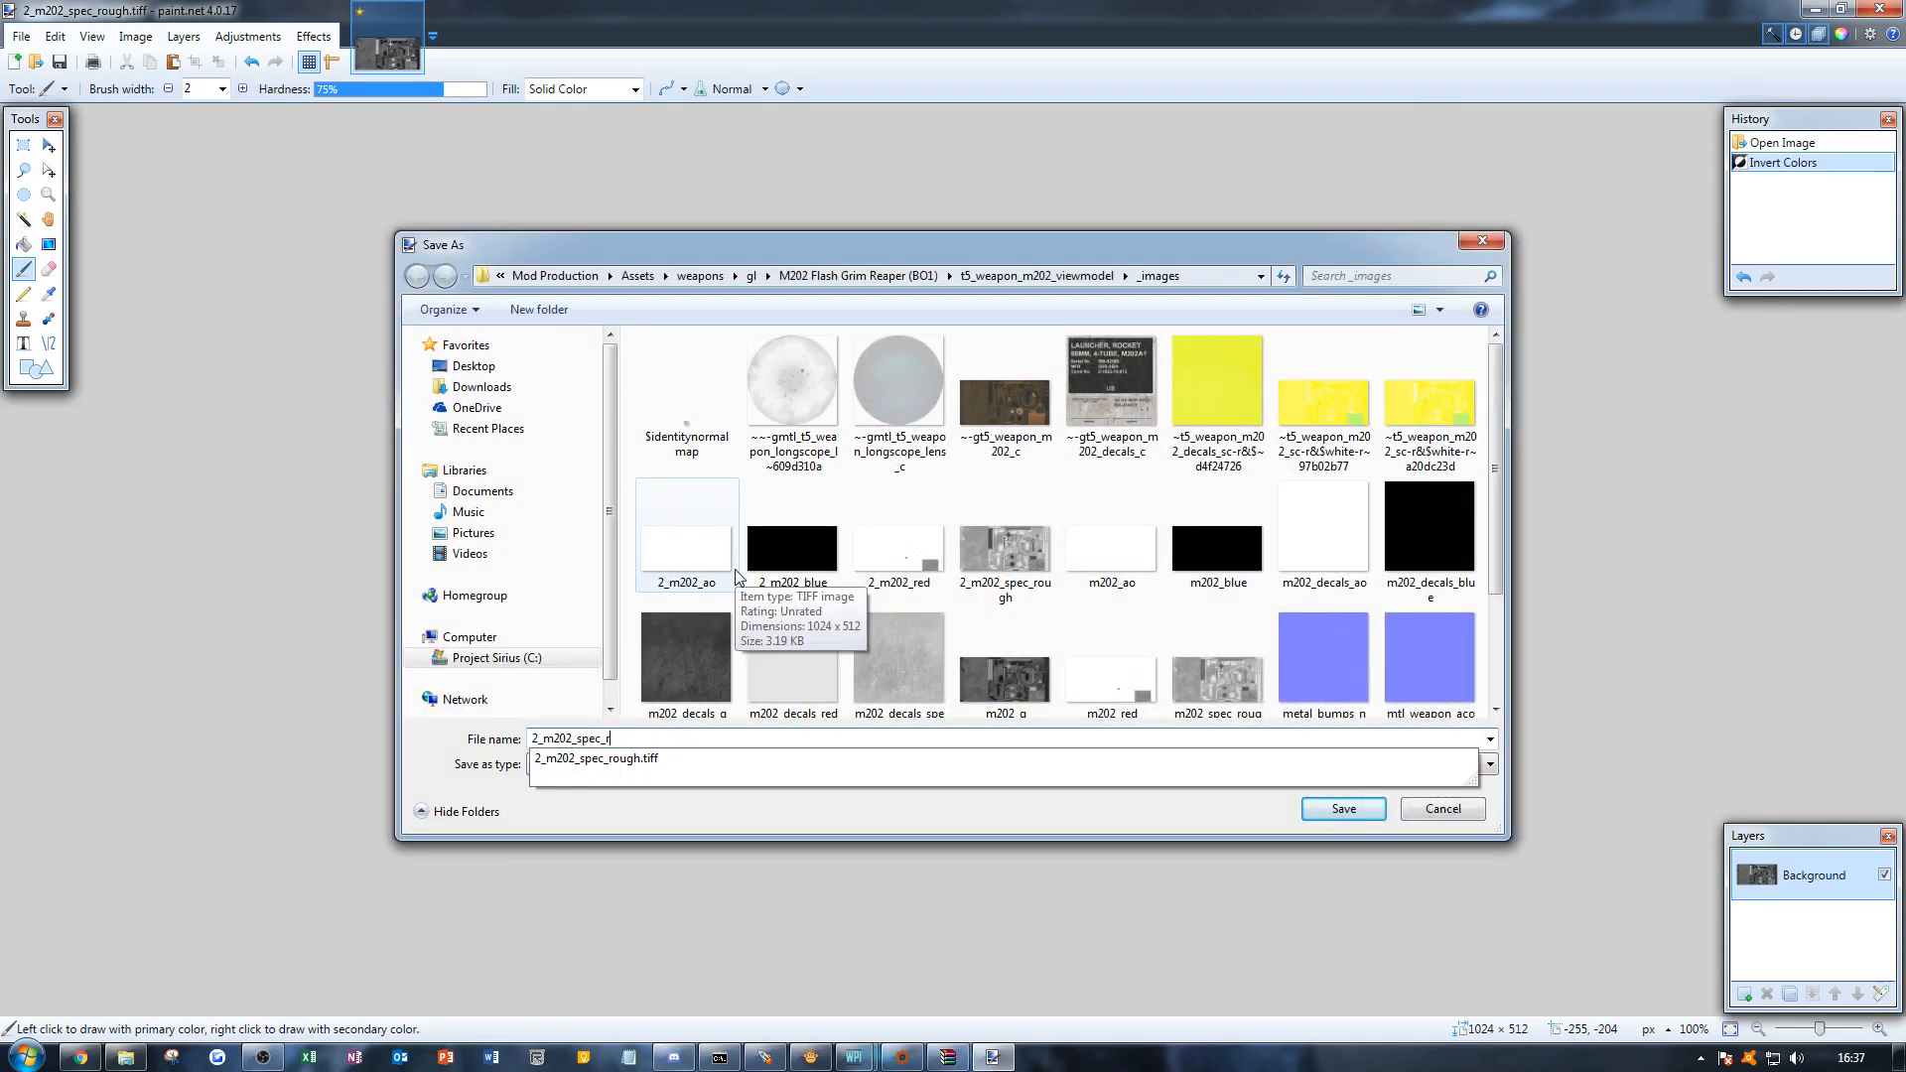
{"action": "type", "text": "g"}
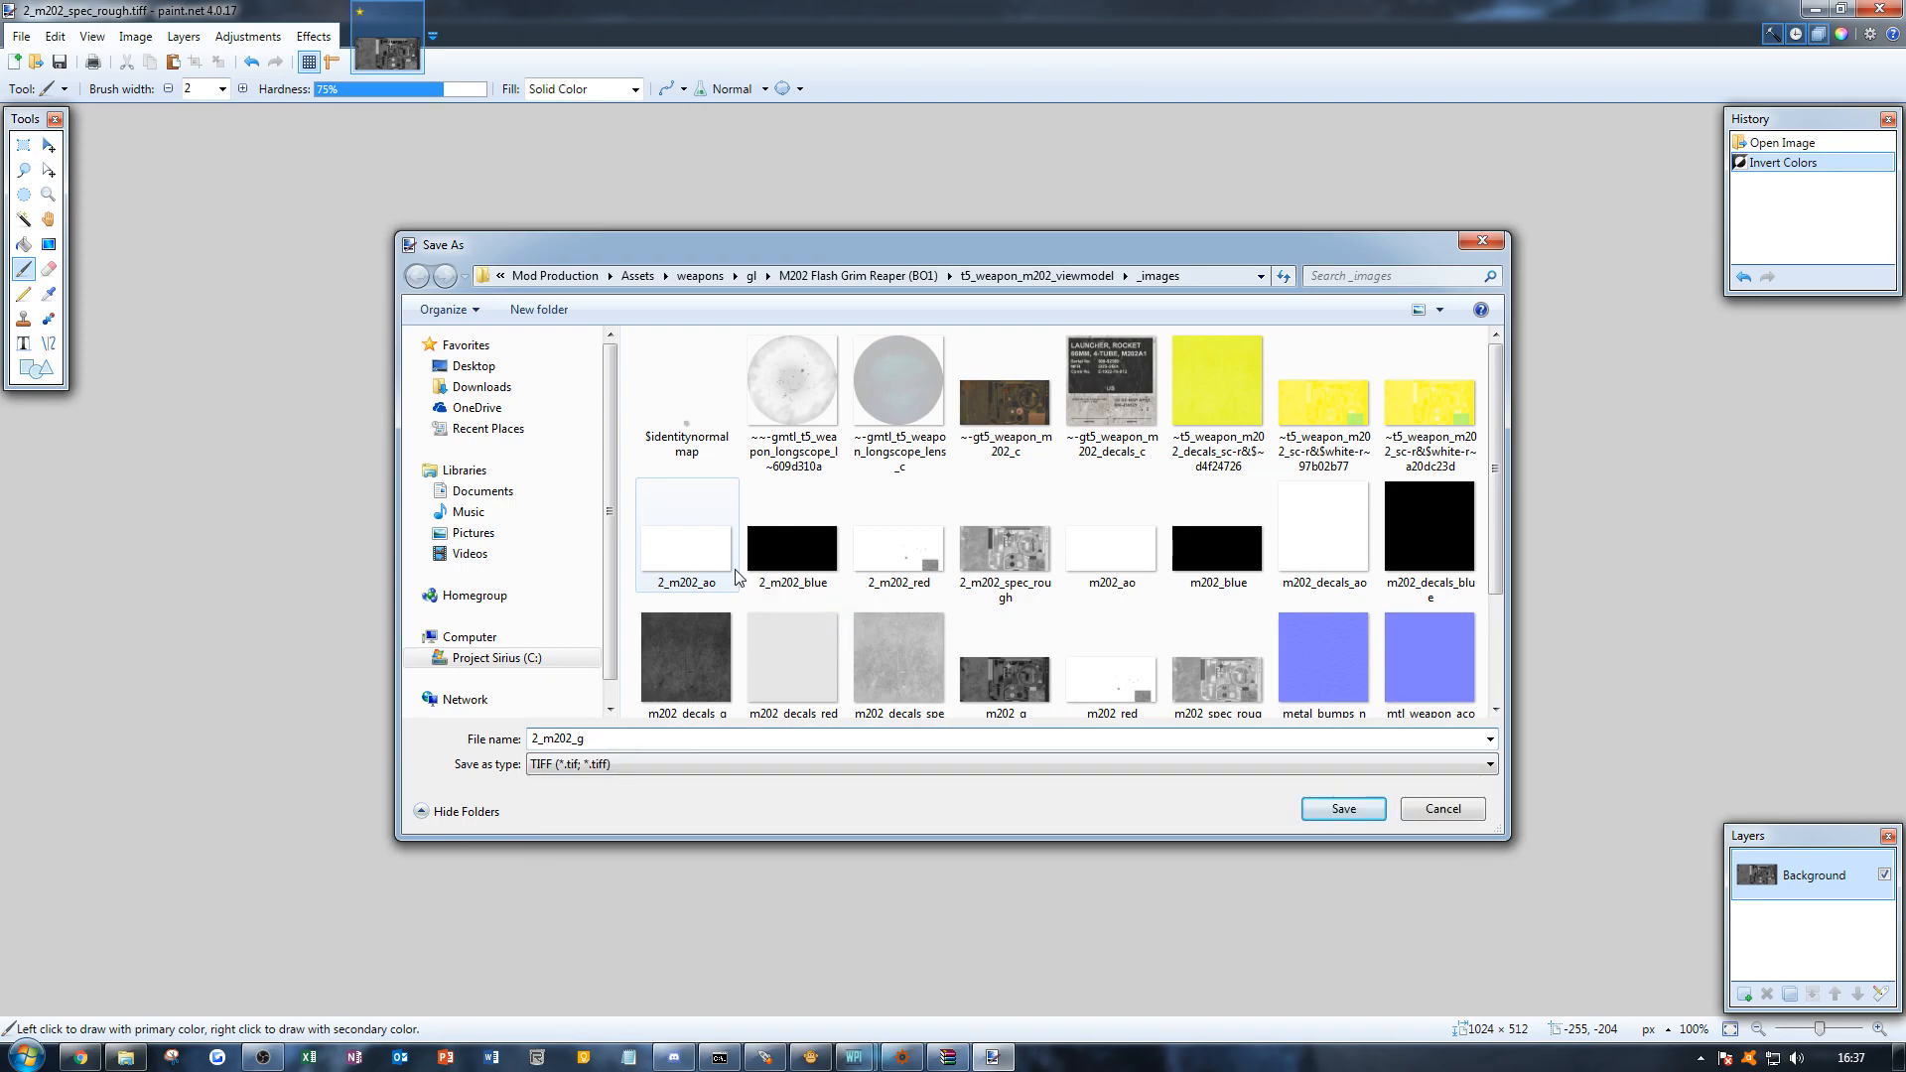
{"action": "key", "text": "Return"}
{"action": "key", "text": "ctrl+q"}
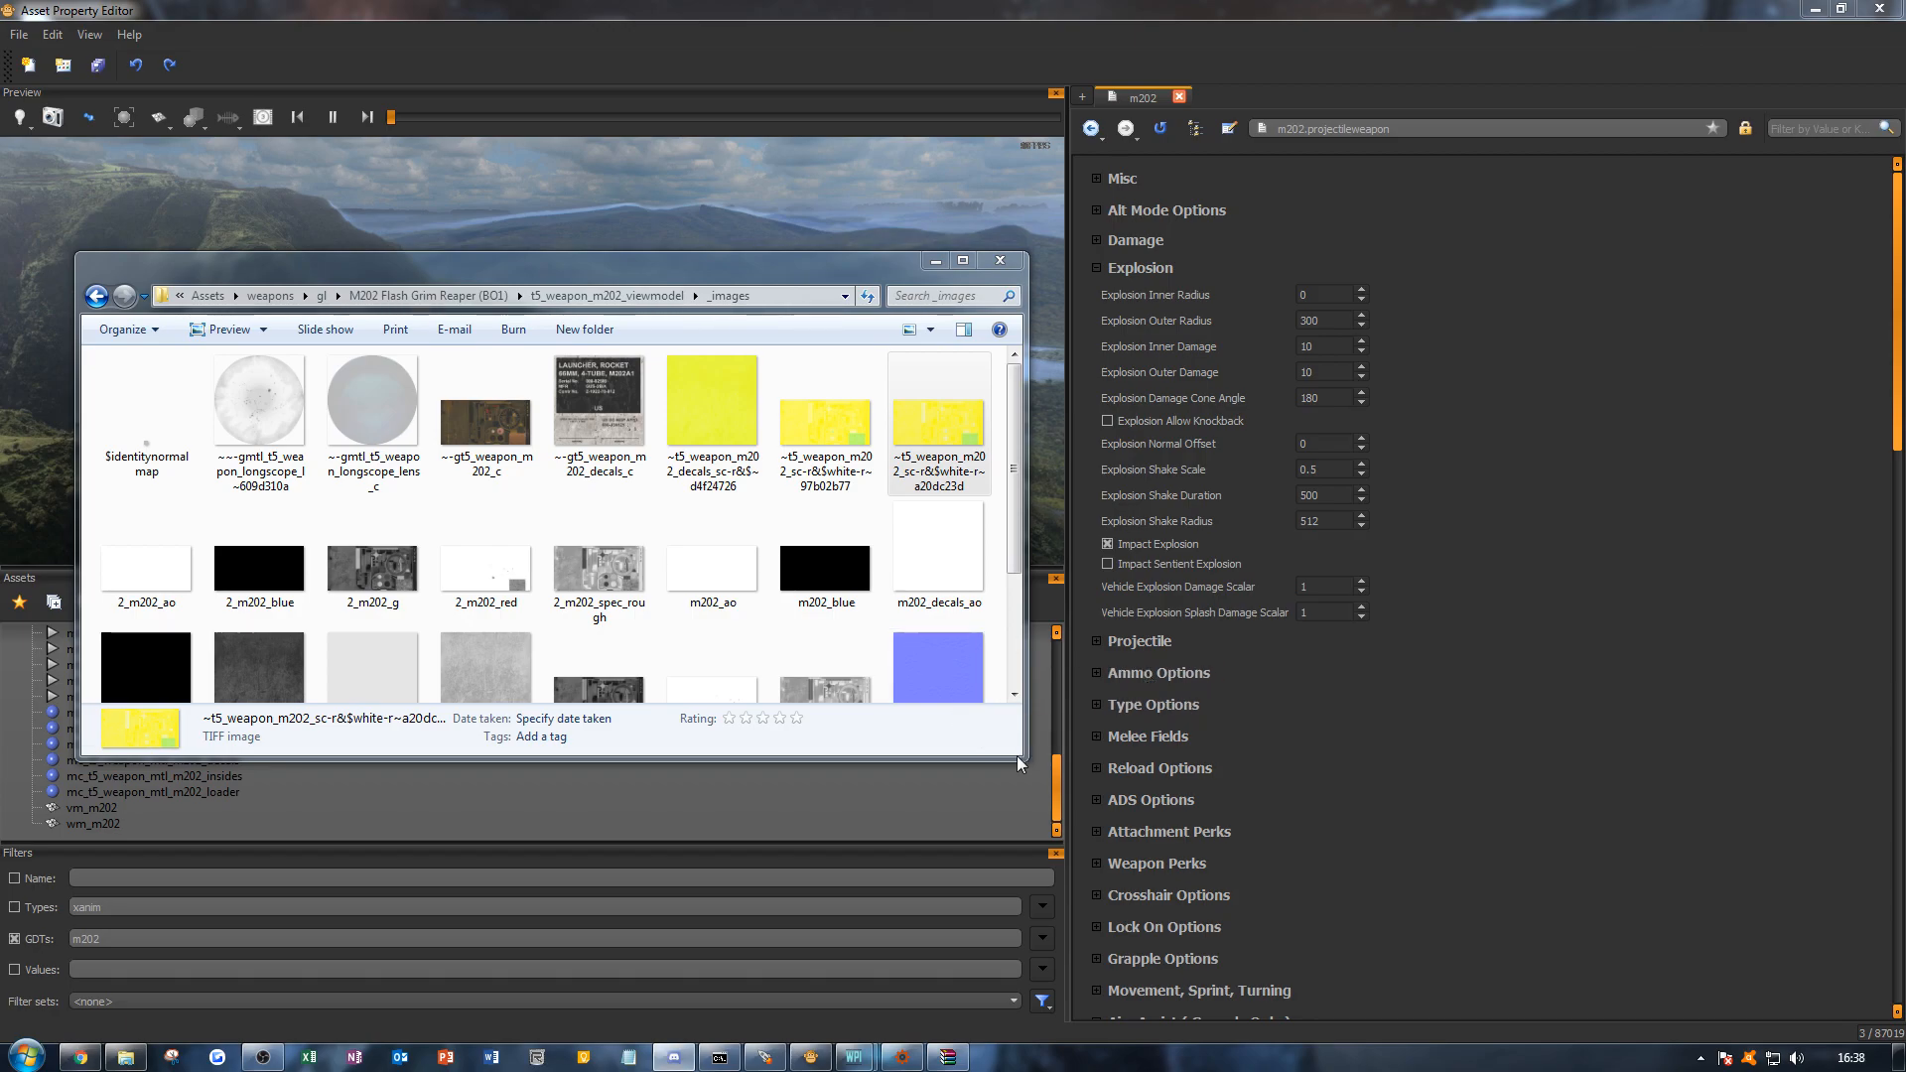
Step: Examine the extracted images in the _images folder and the xanims and t5_weapon_m202_world_obj subfolders of M202 Flash Grim Reaper (BO1)
{"action": "left_click_drag", "start_coordinate": [1025, 760], "coordinate": [1481, 816]}
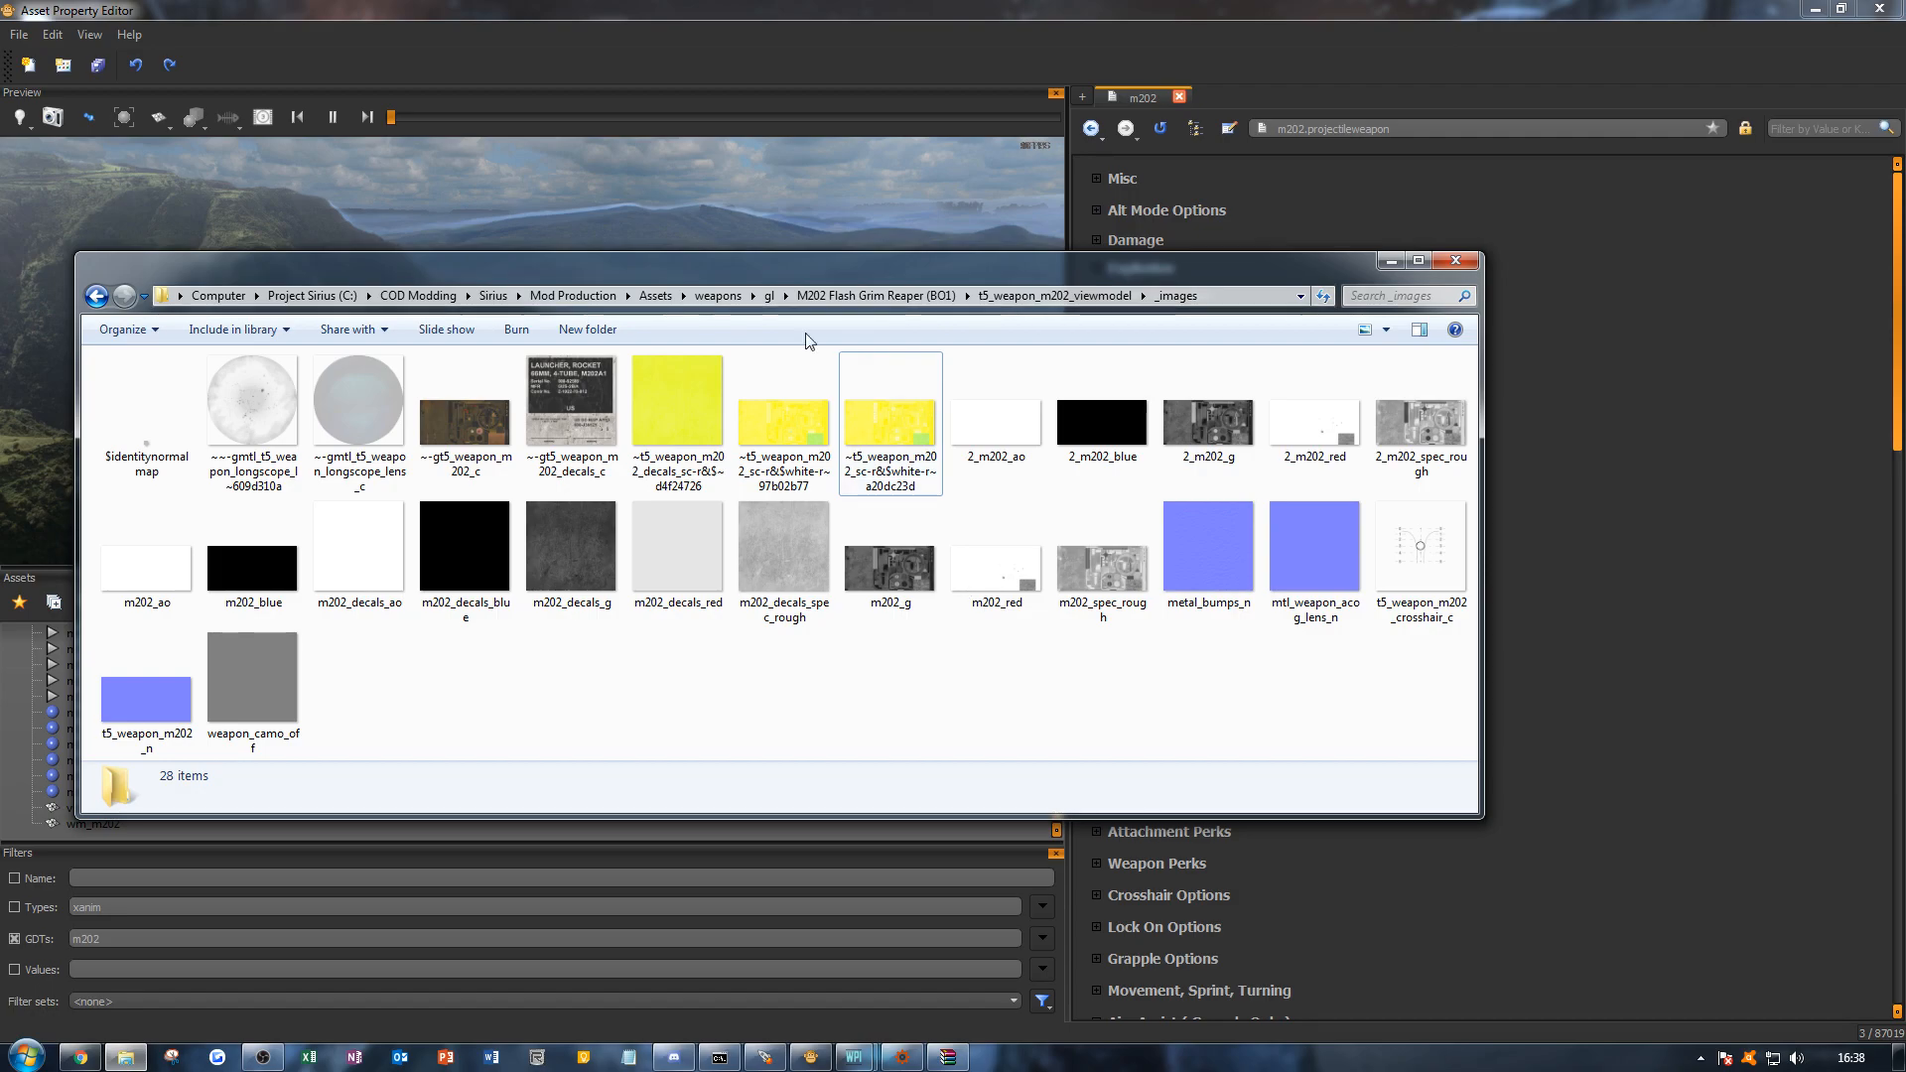
{"action": "left_click", "coordinate": [873, 296]}
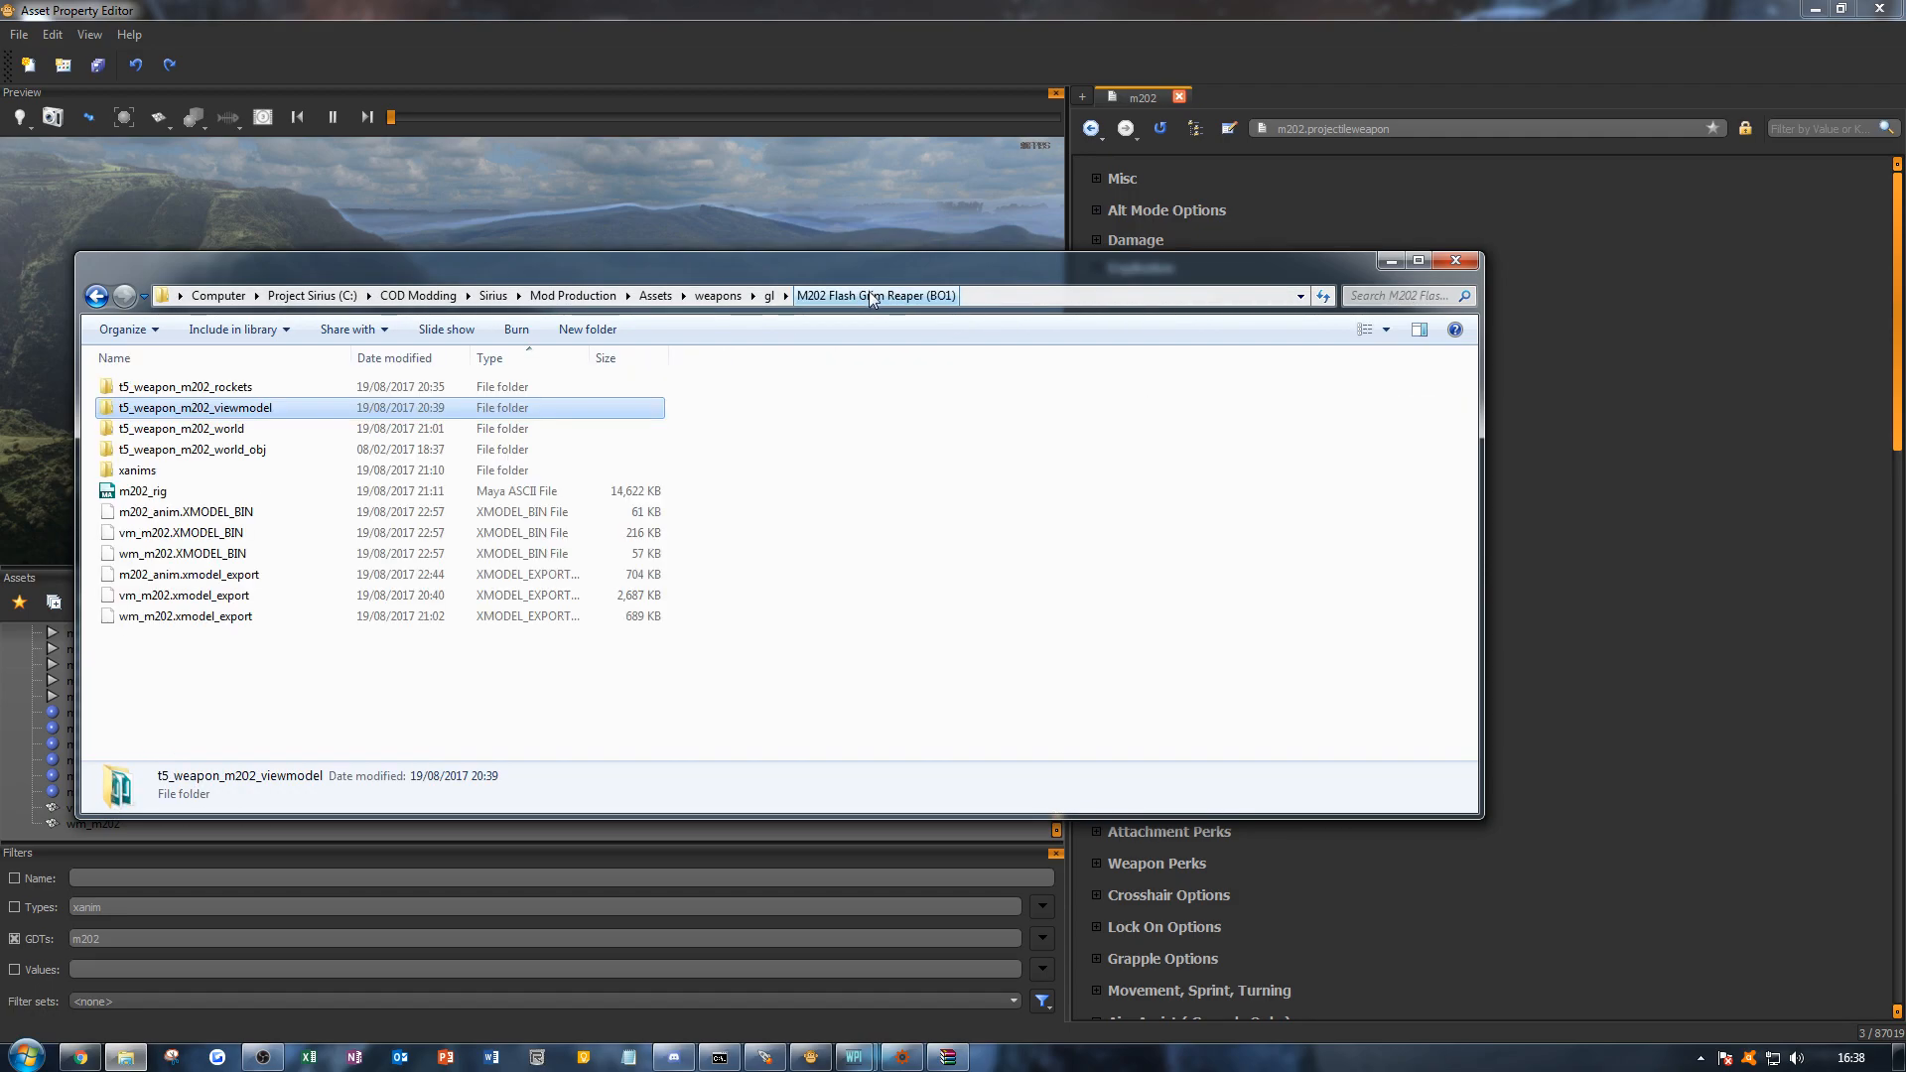
{"action": "double_click", "coordinate": [287, 474]}
{"action": "key", "text": "BackSpace"}
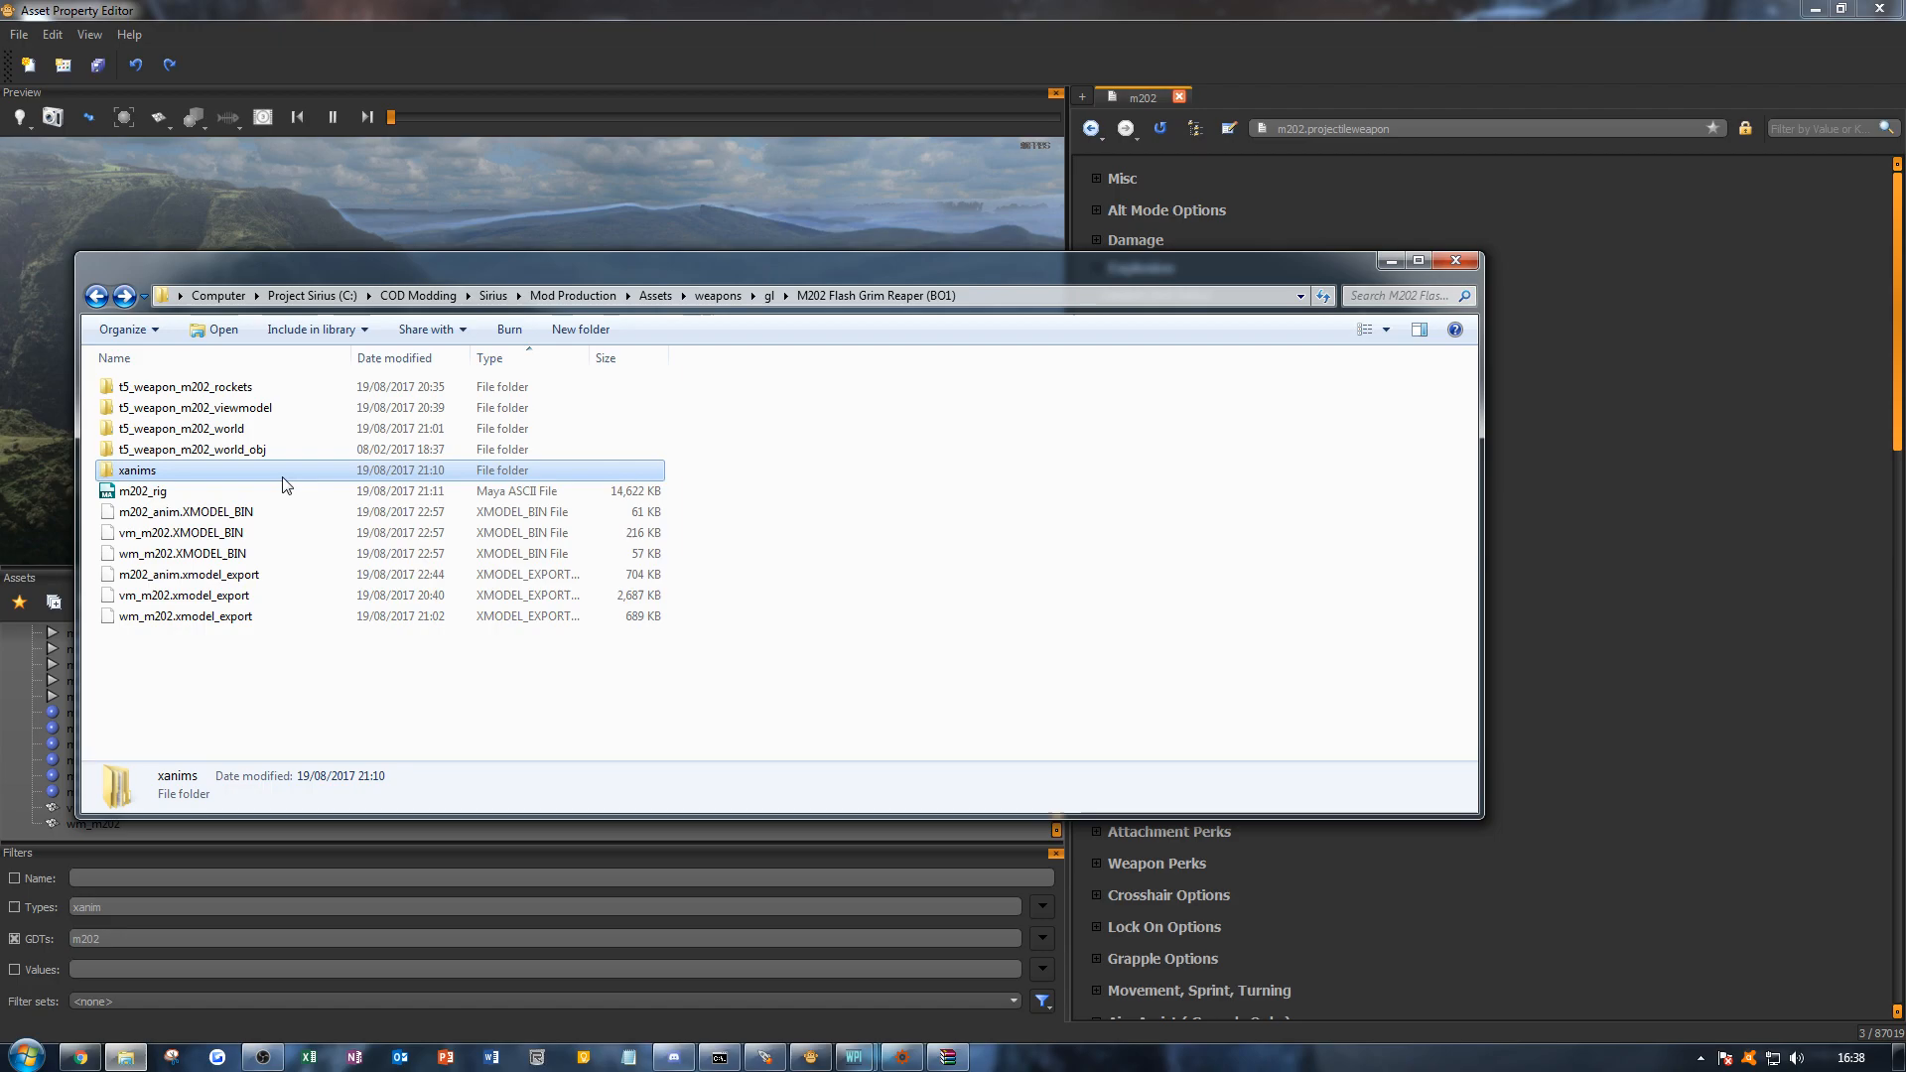
{"action": "double_click", "coordinate": [221, 455]}
{"action": "double_click", "coordinate": [176, 392]}
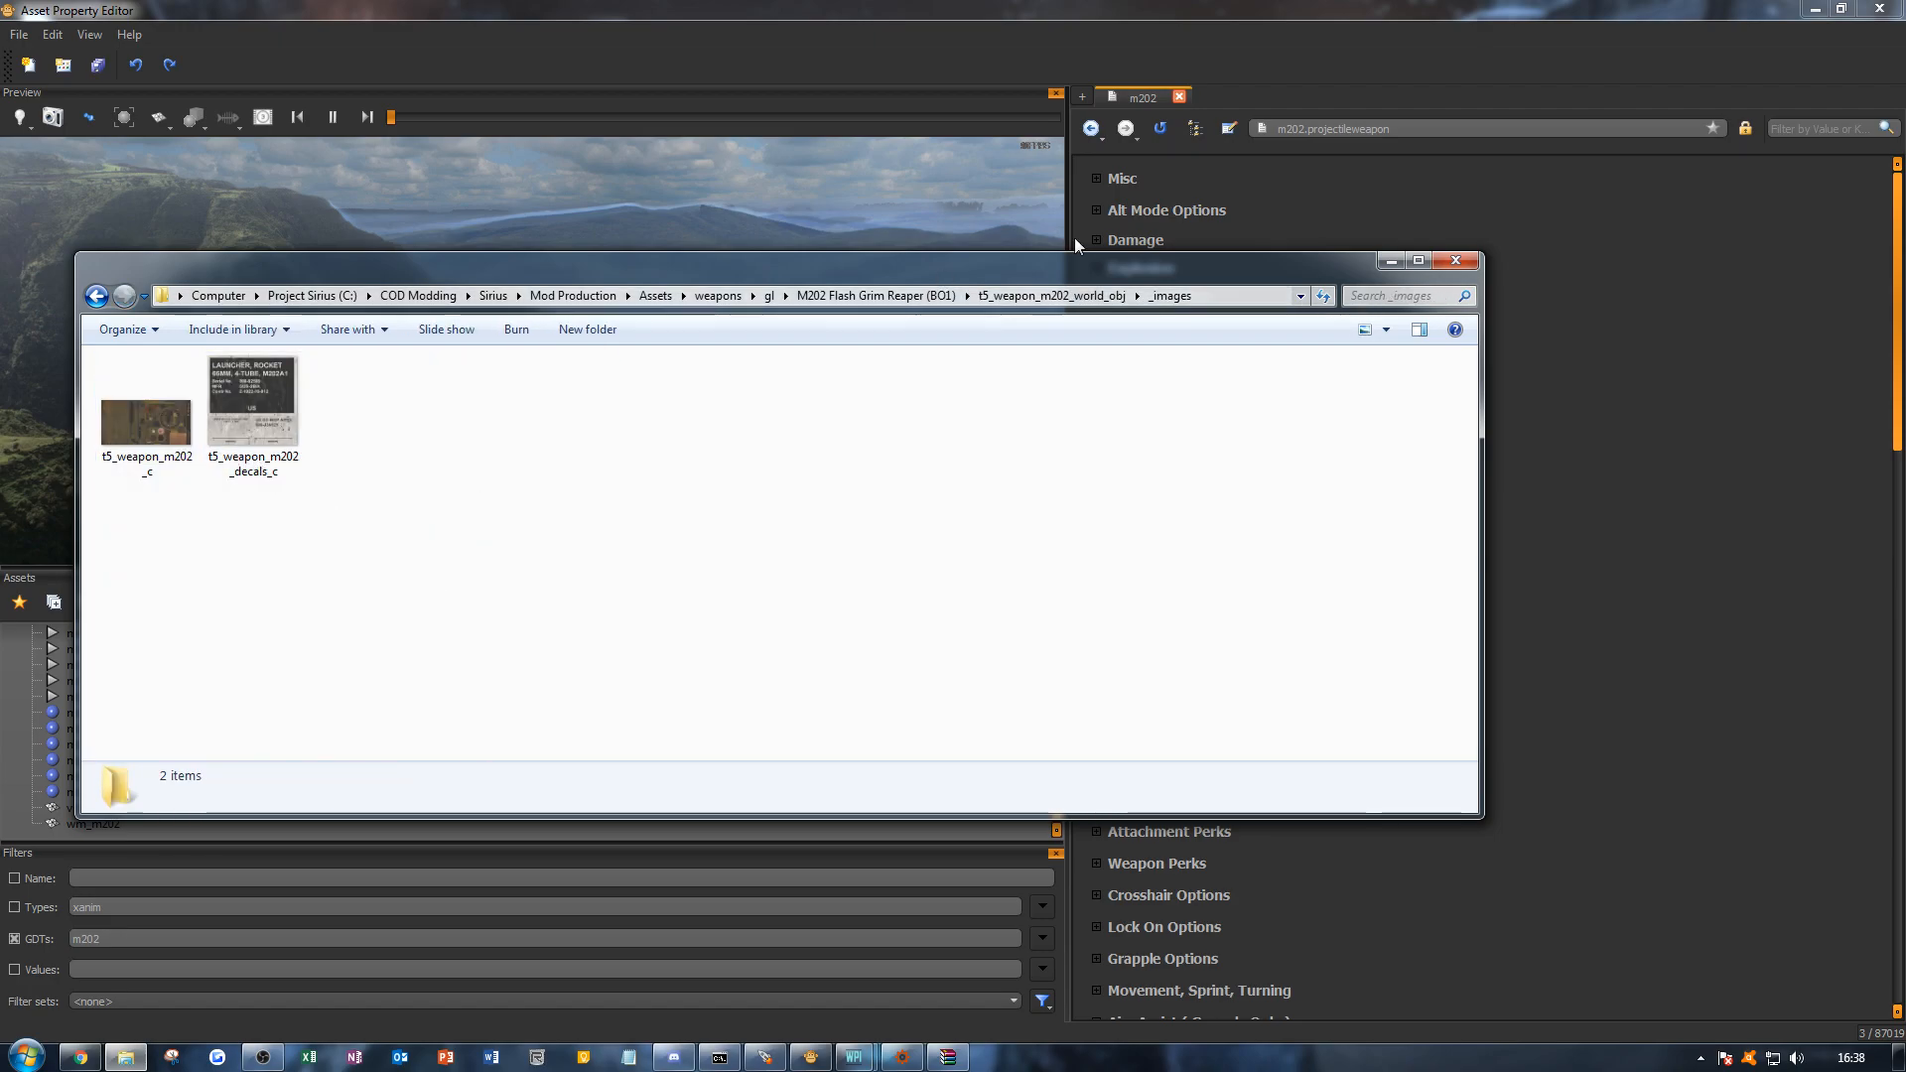
{"action": "left_click", "coordinate": [875, 296]}
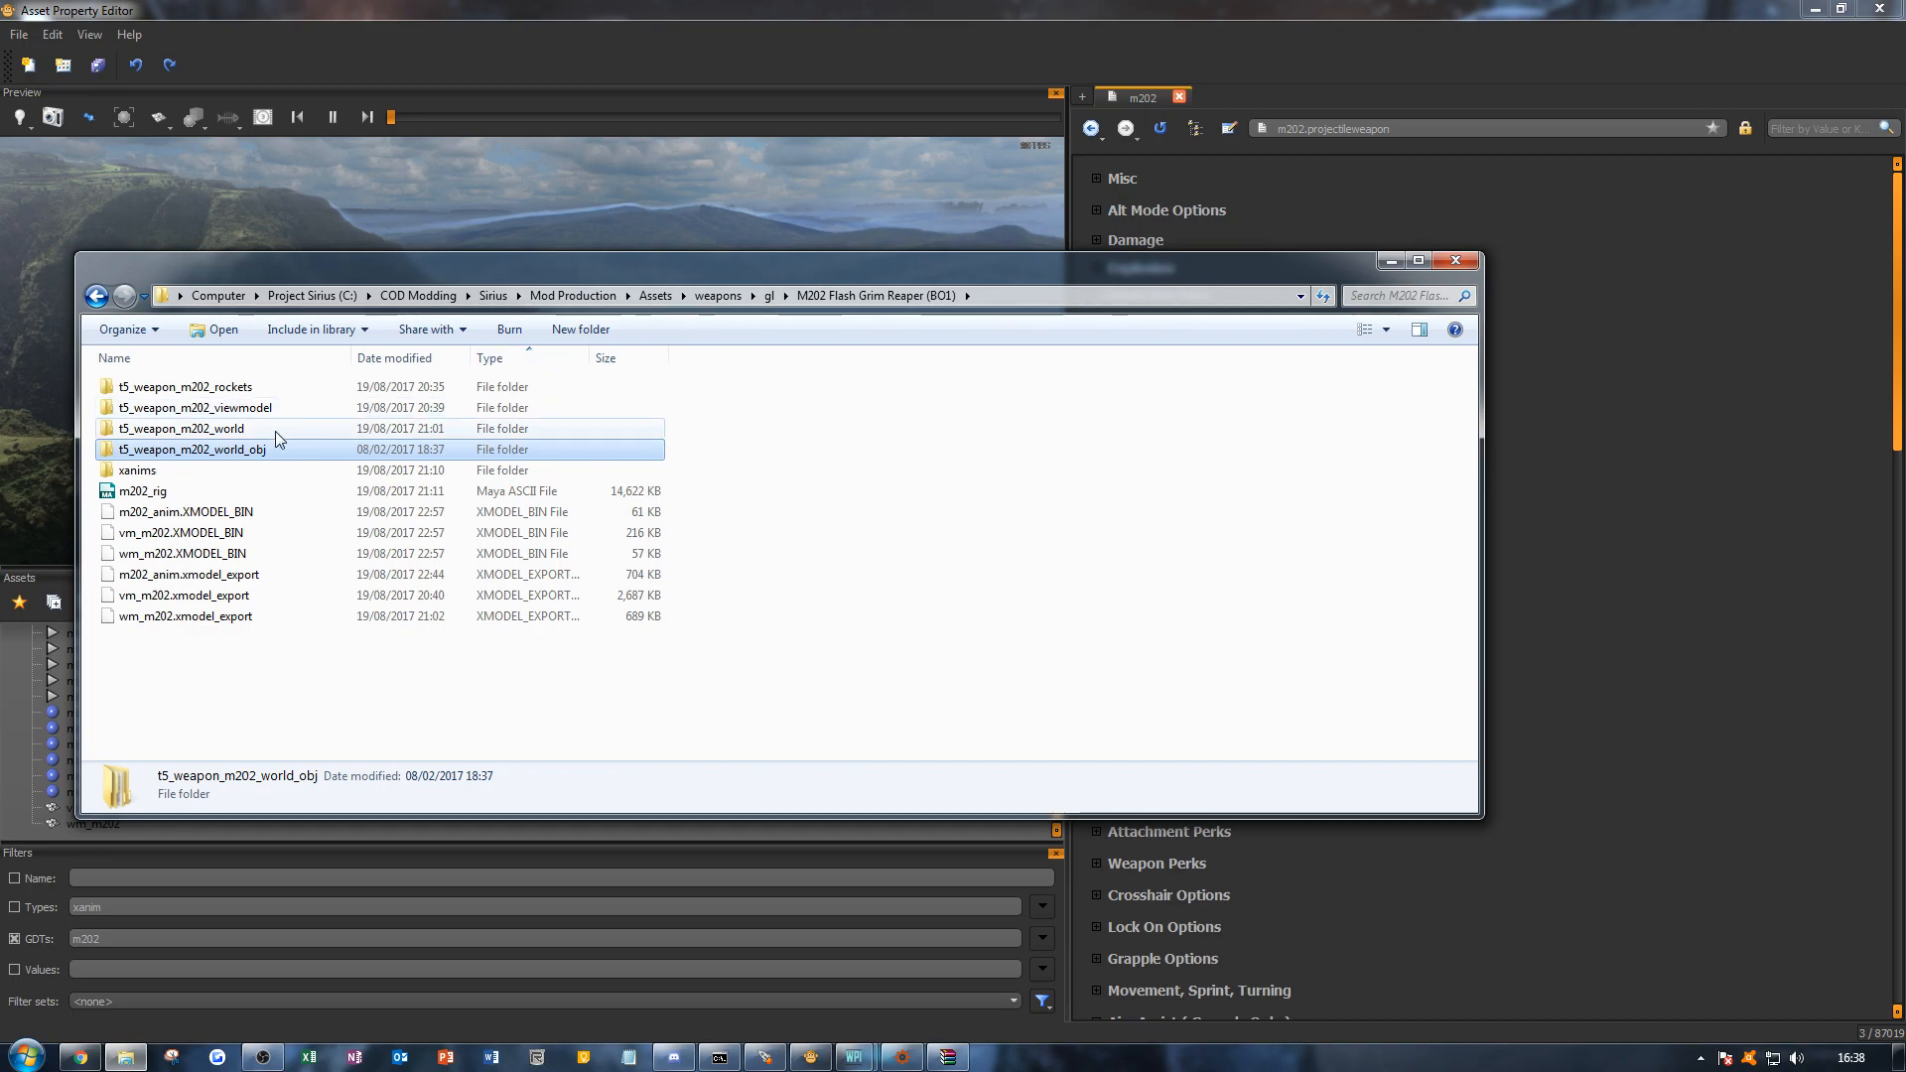
{"action": "left_click_drag", "start_coordinate": [324, 272], "coordinate": [386, 246]}
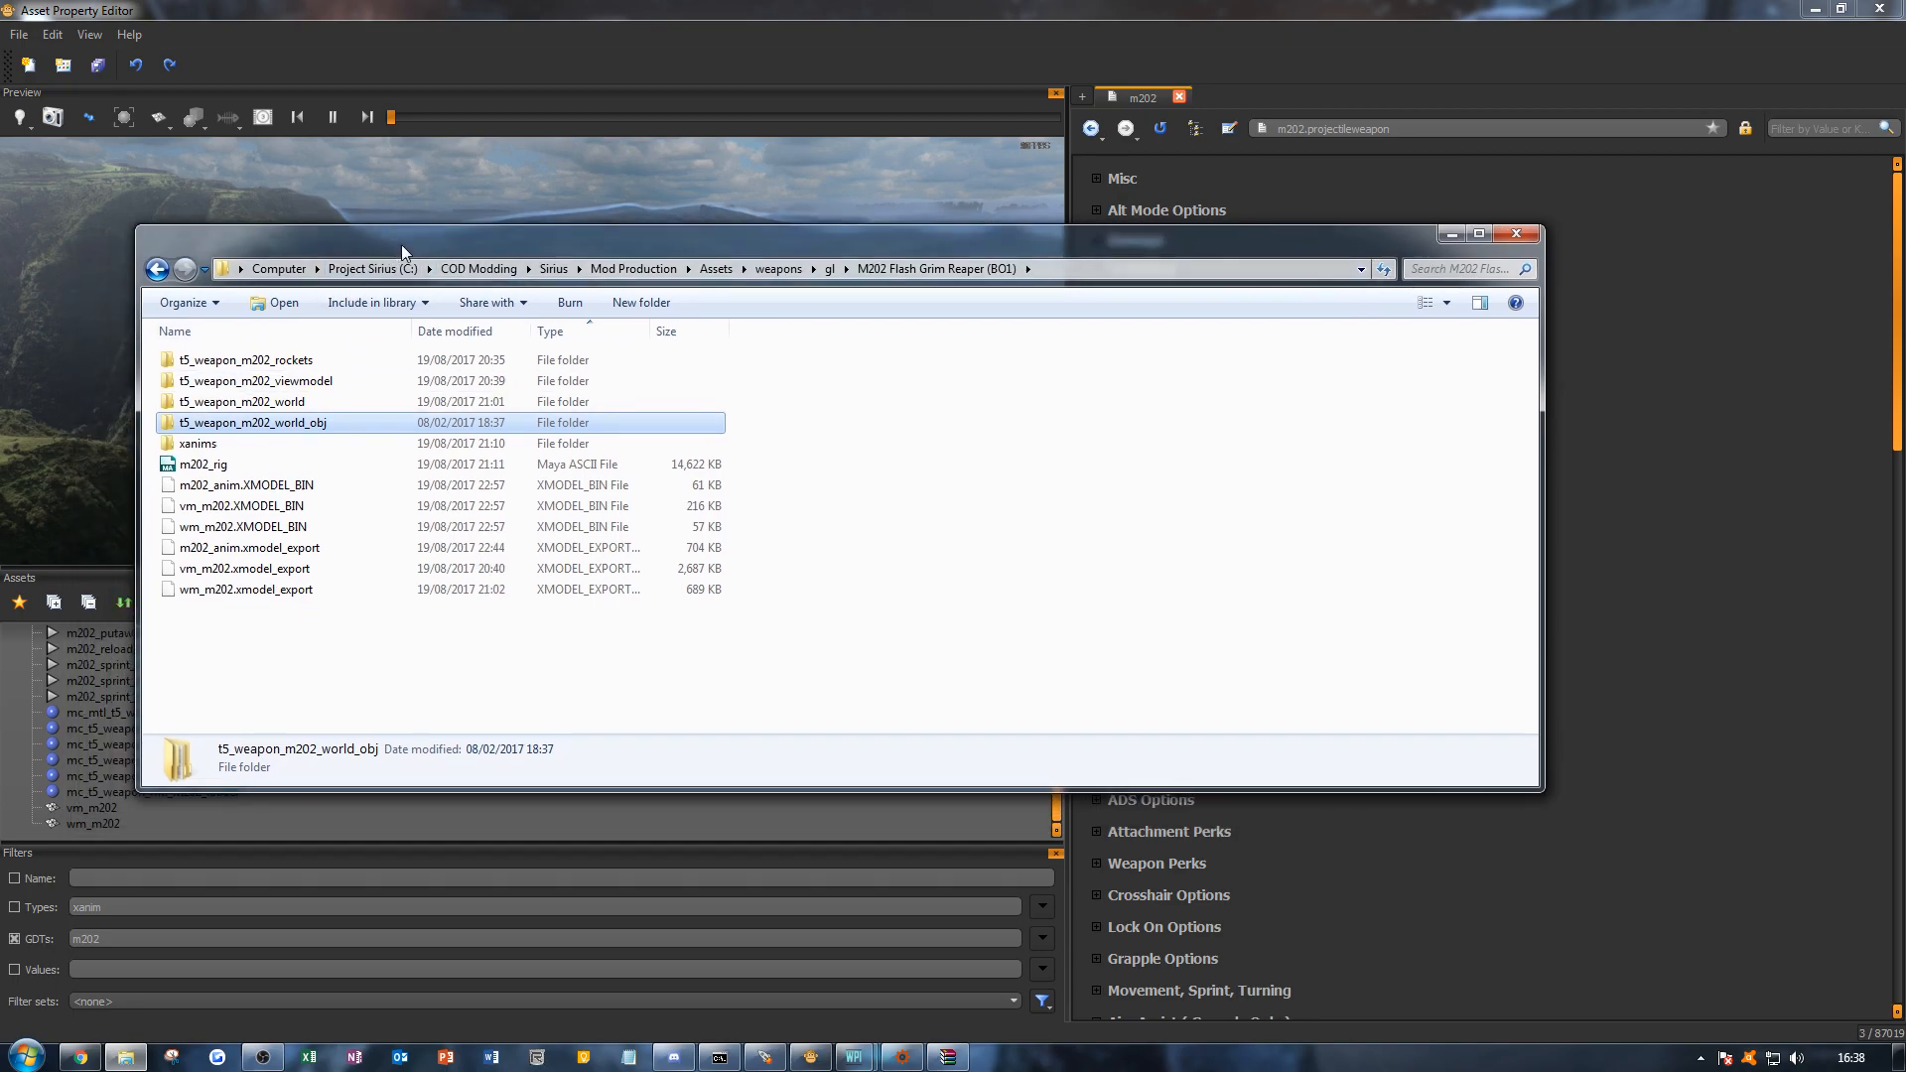
{"action": "left_click", "coordinate": [1086, 502]}
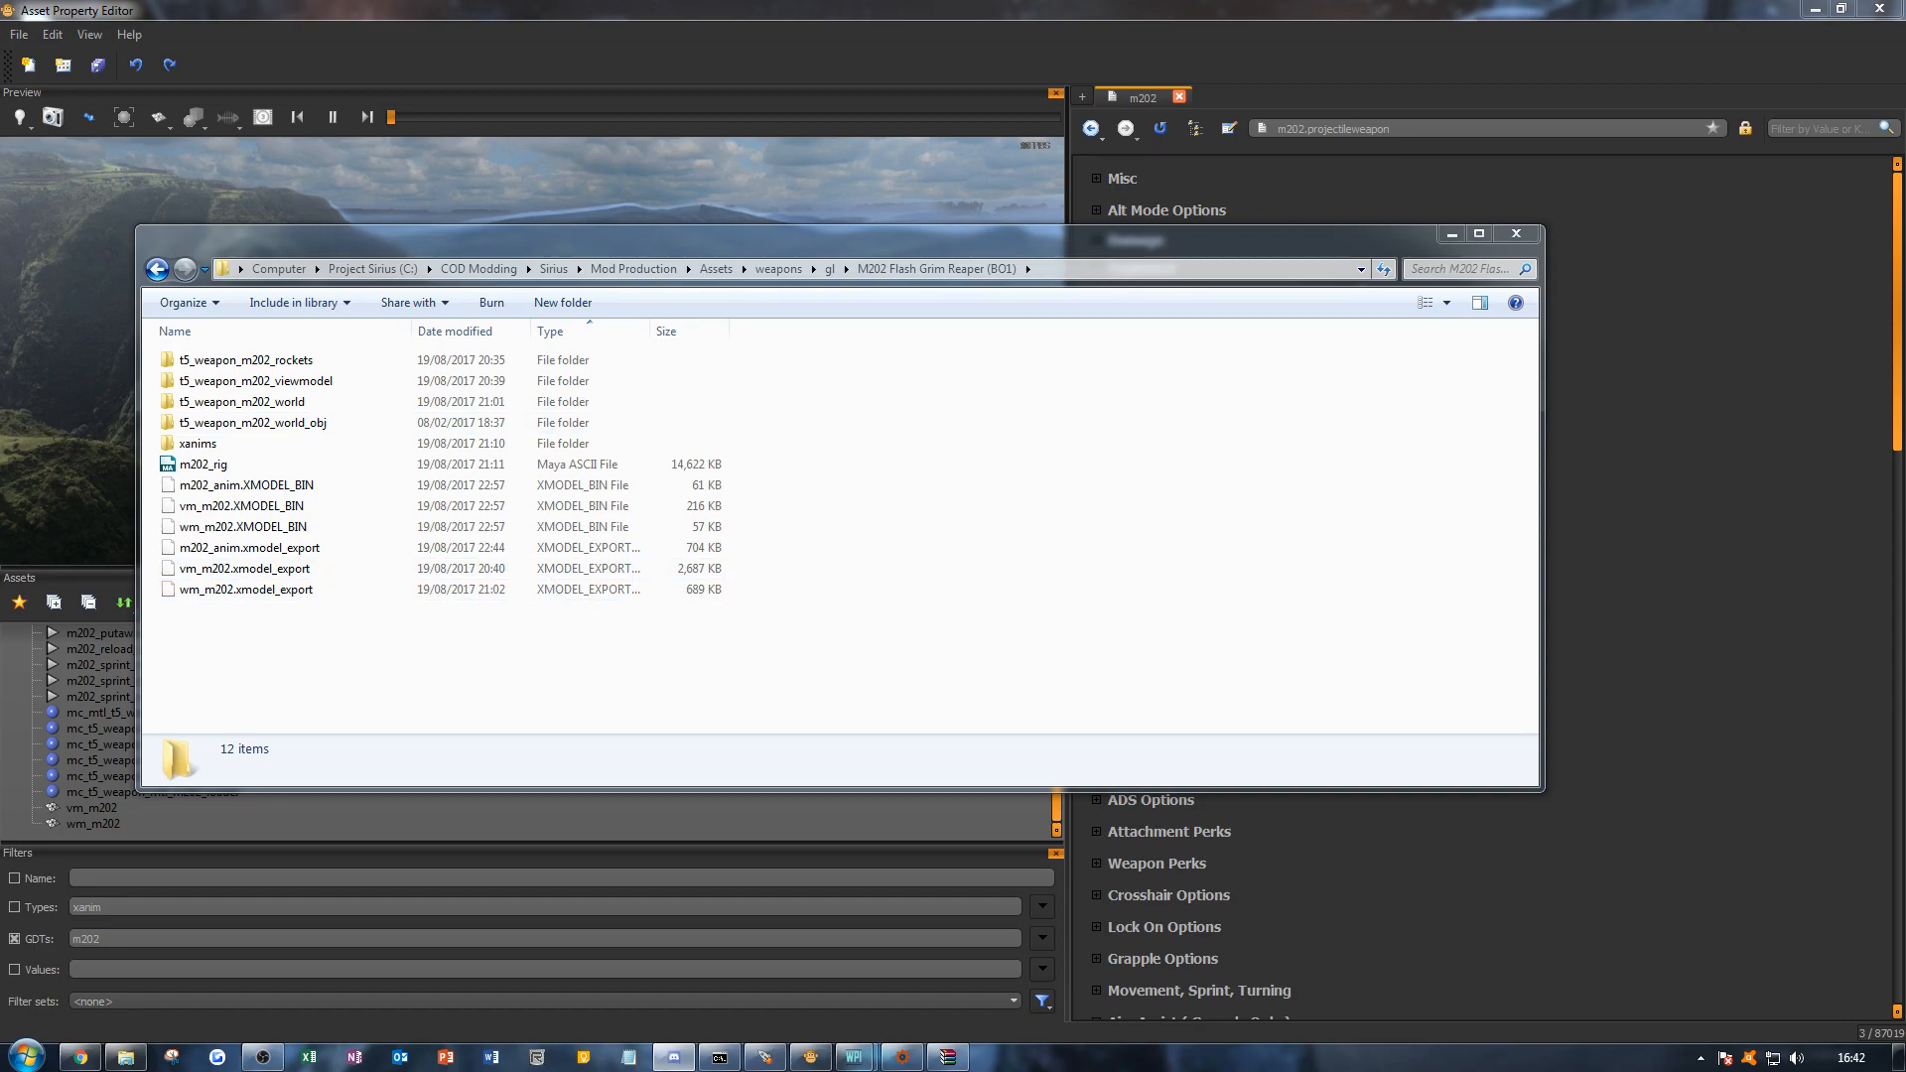
Step: Move the file window away and open the image asset i_mc_t5_weapon_mtl_m202_s in the Asset Property Editor
{"action": "left_click_drag", "start_coordinate": [783, 235], "coordinate": [0, 307]}
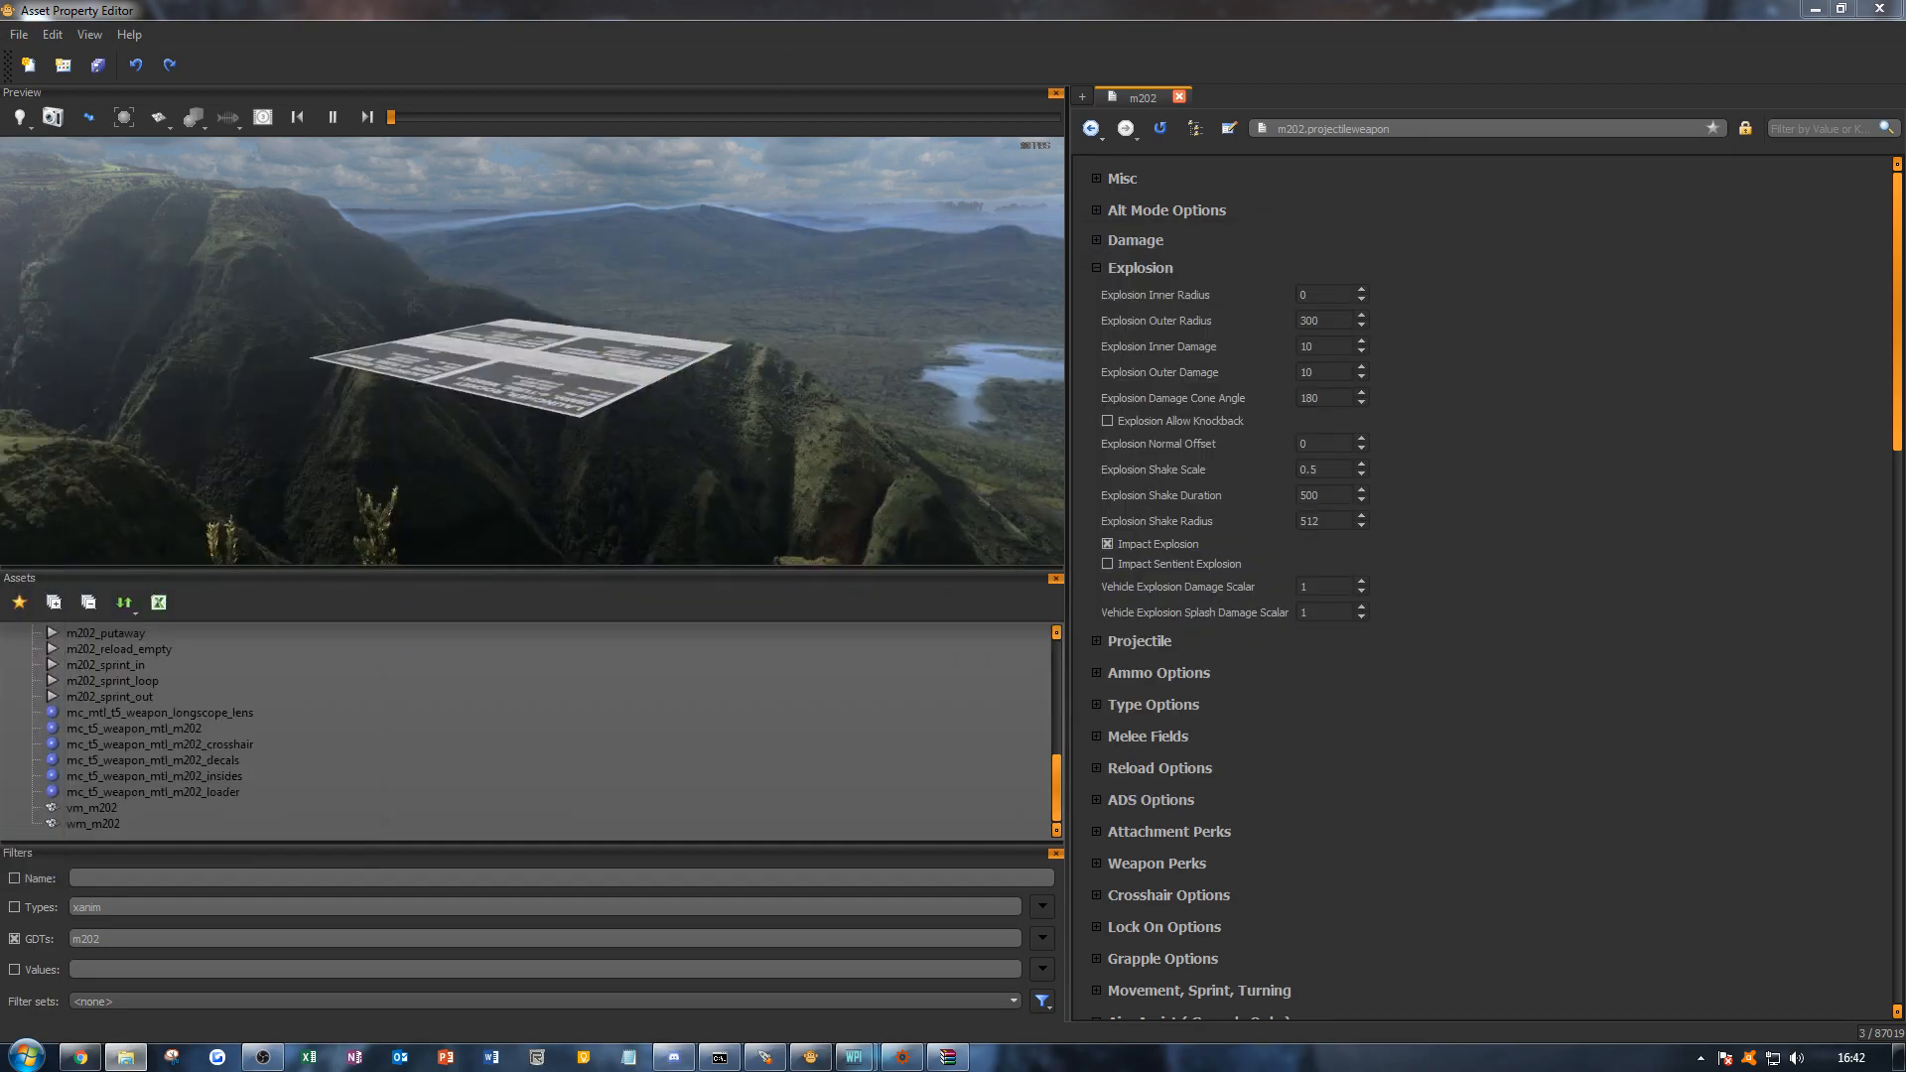
{"action": "left_click", "coordinate": [222, 697]}
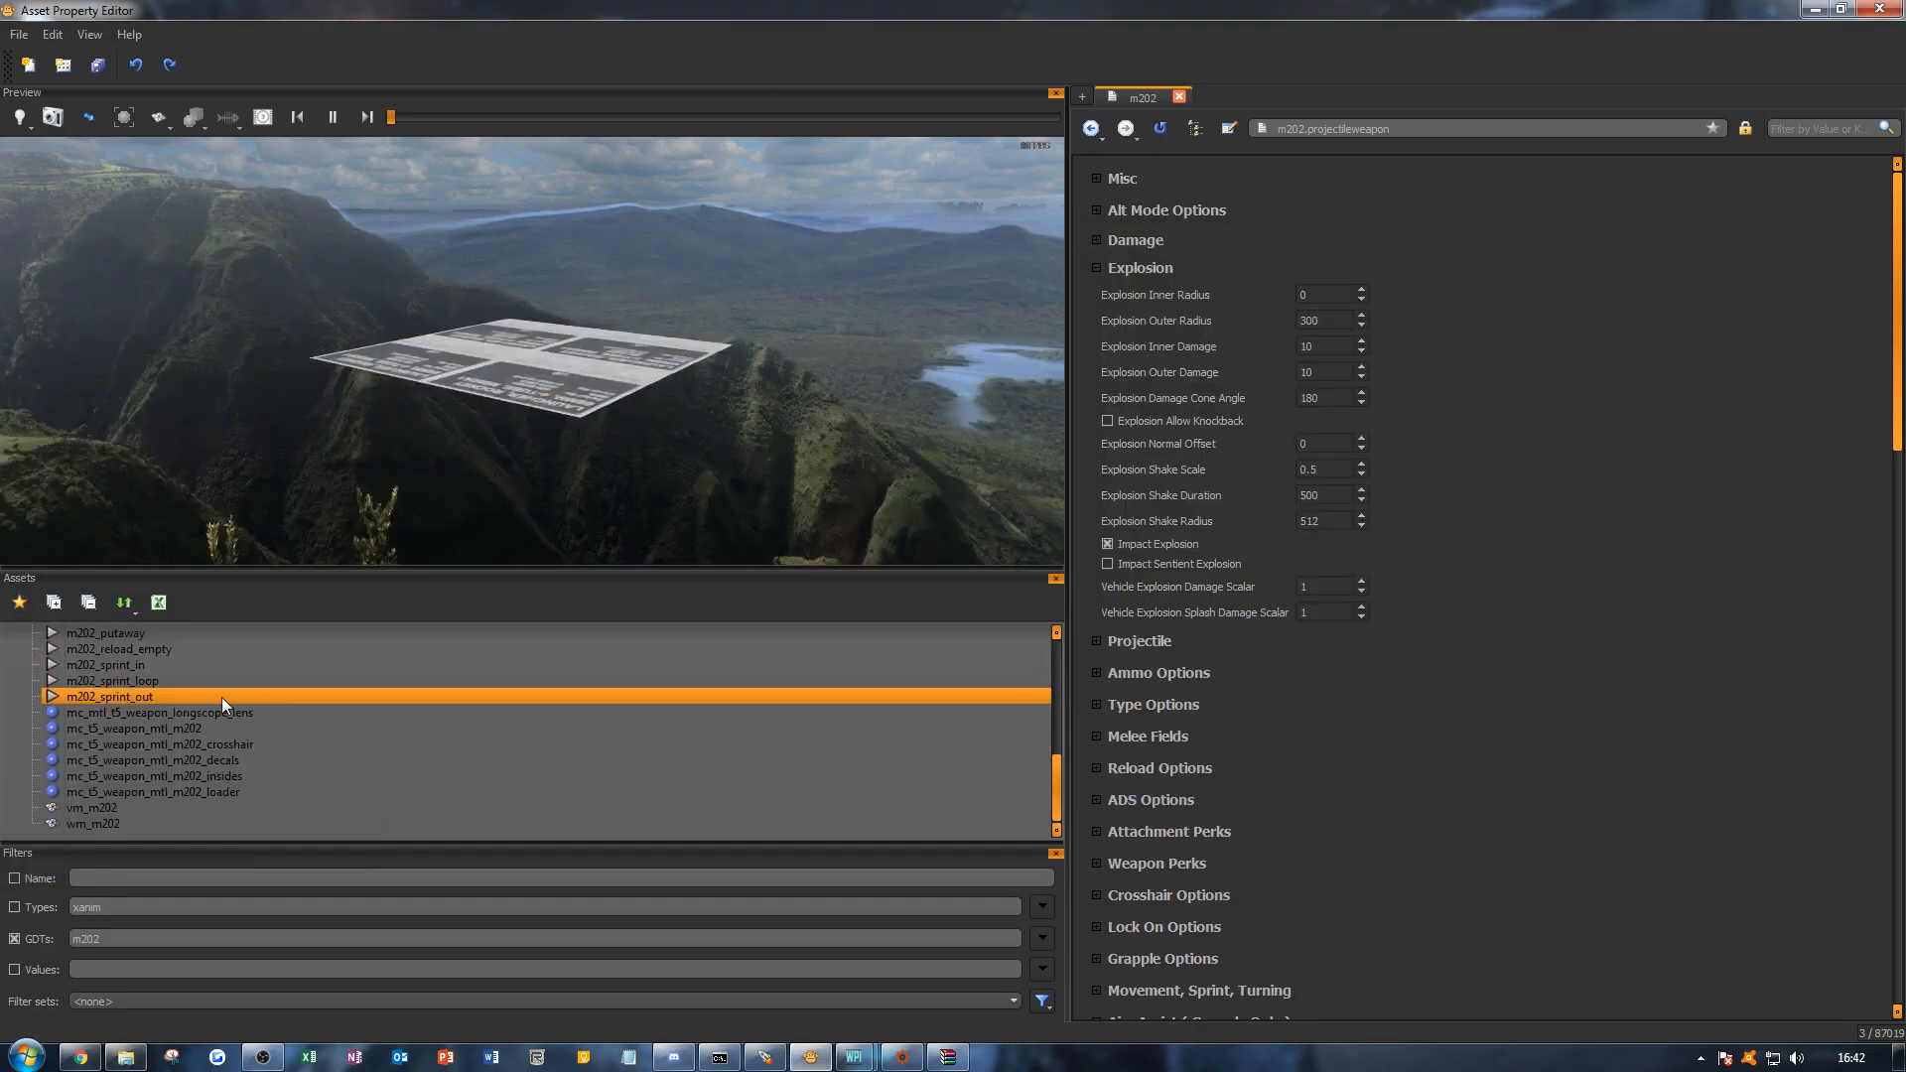
{"action": "scroll", "coordinate": [201, 699], "scroll_direction": "up", "scroll_amount": 2}
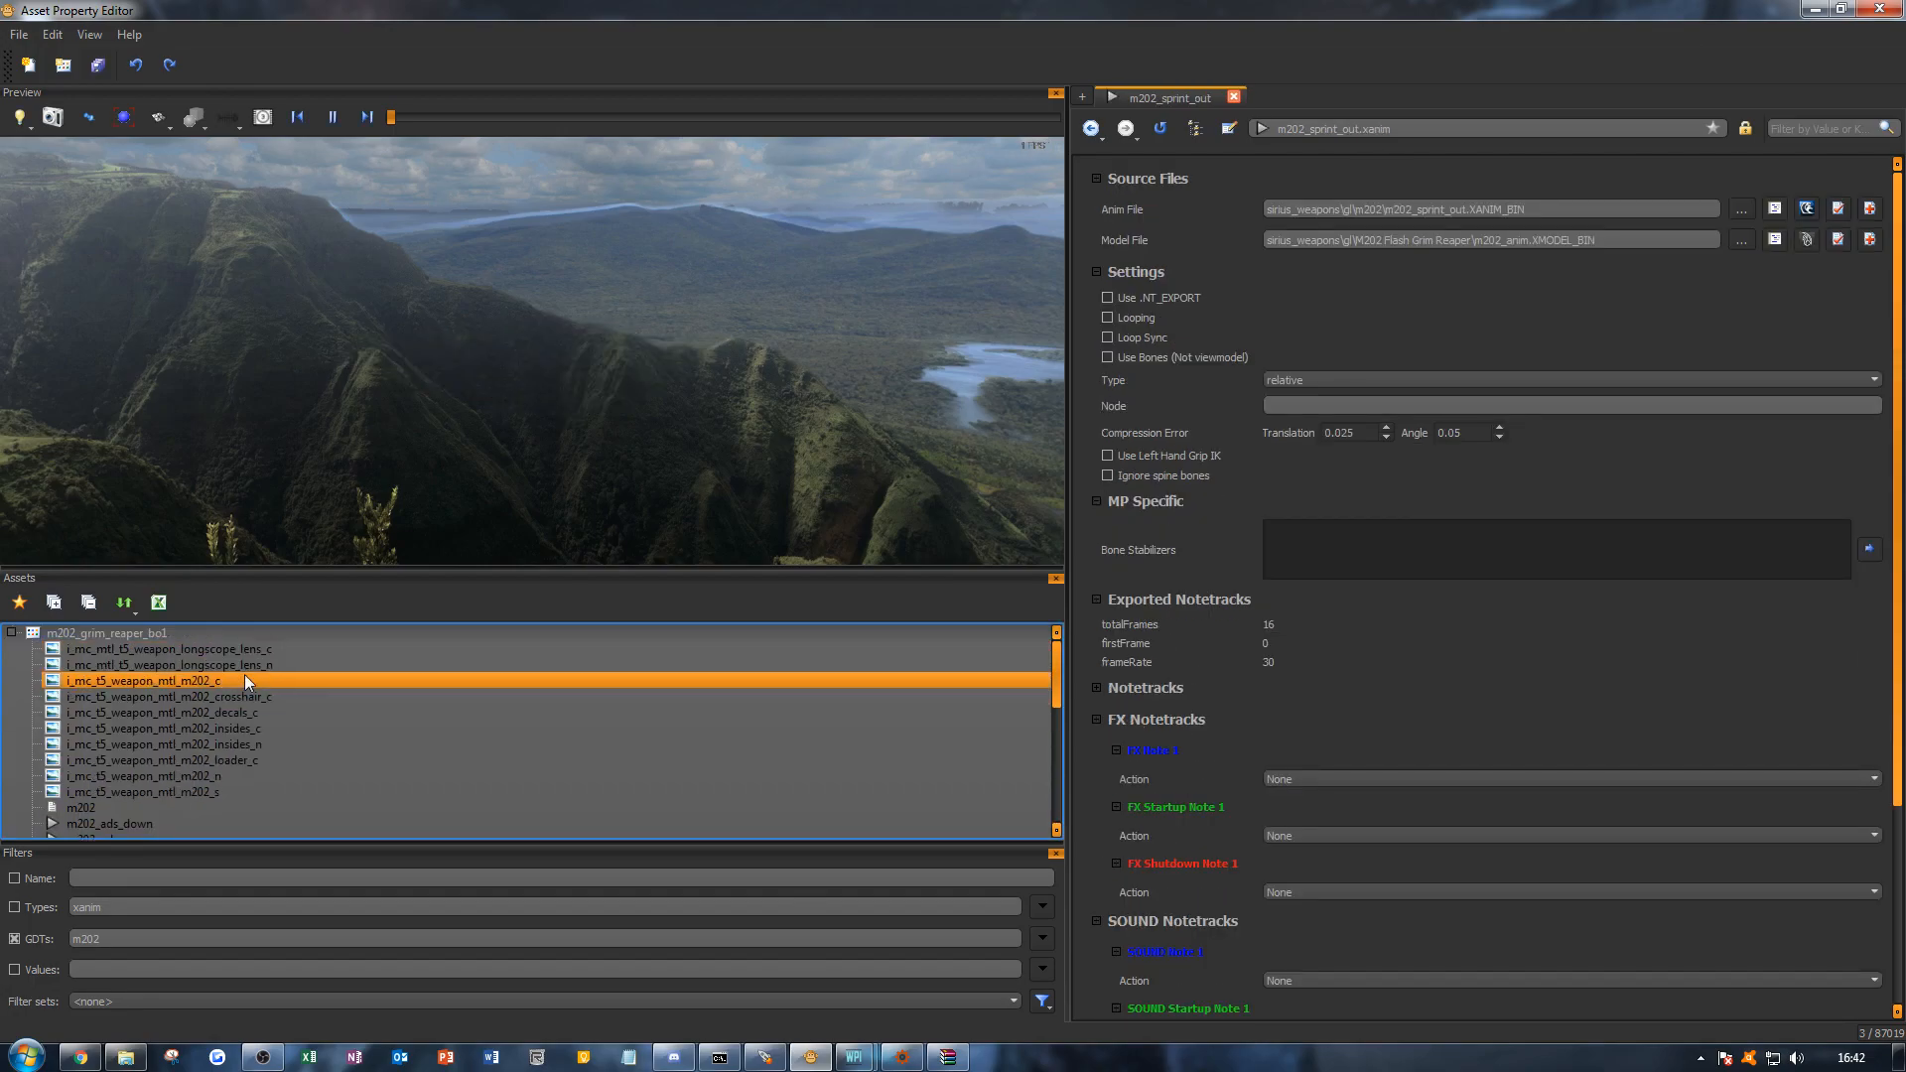
{"action": "left_click", "coordinate": [230, 790]}
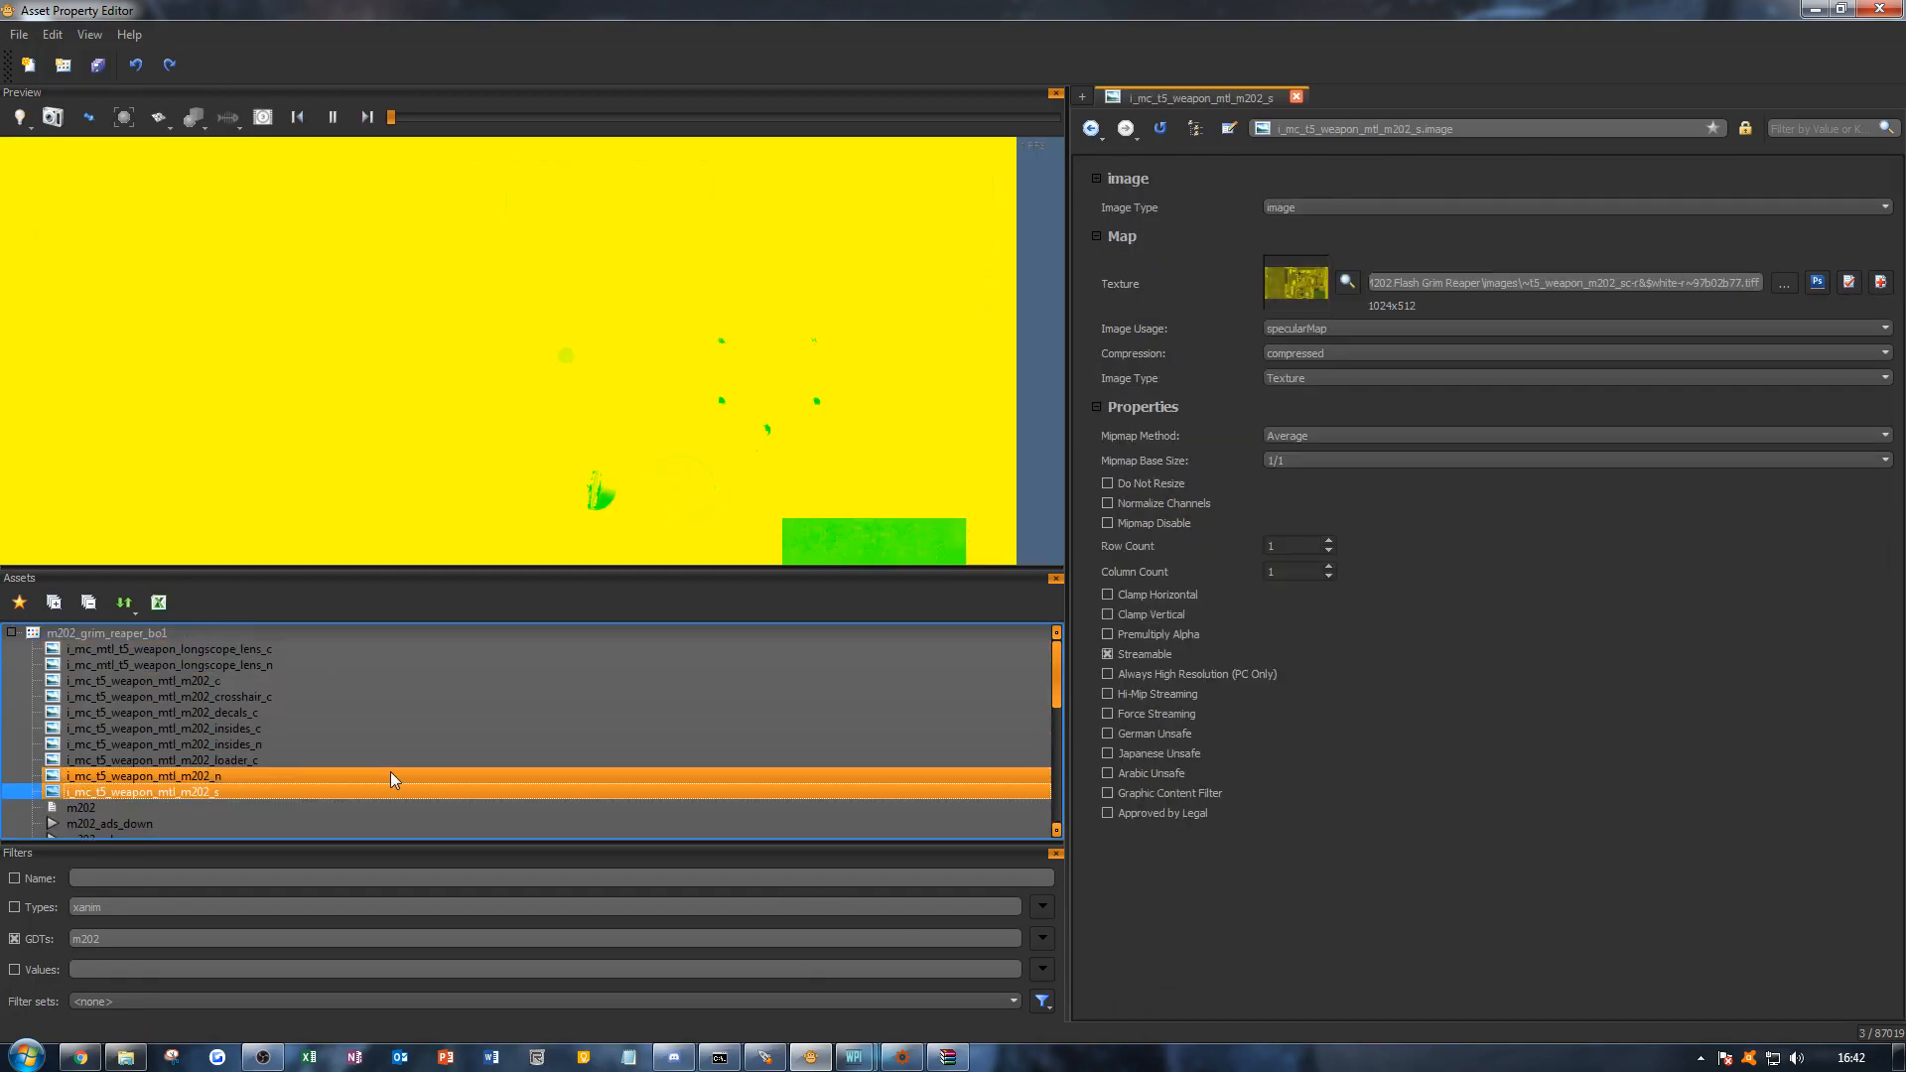
Step: Paste the copied insides textures into the rockets subfolder of the M202 Flash Grim Reaper images folder, replacing files with the same name
{"action": "left_click", "coordinate": [1783, 282]}
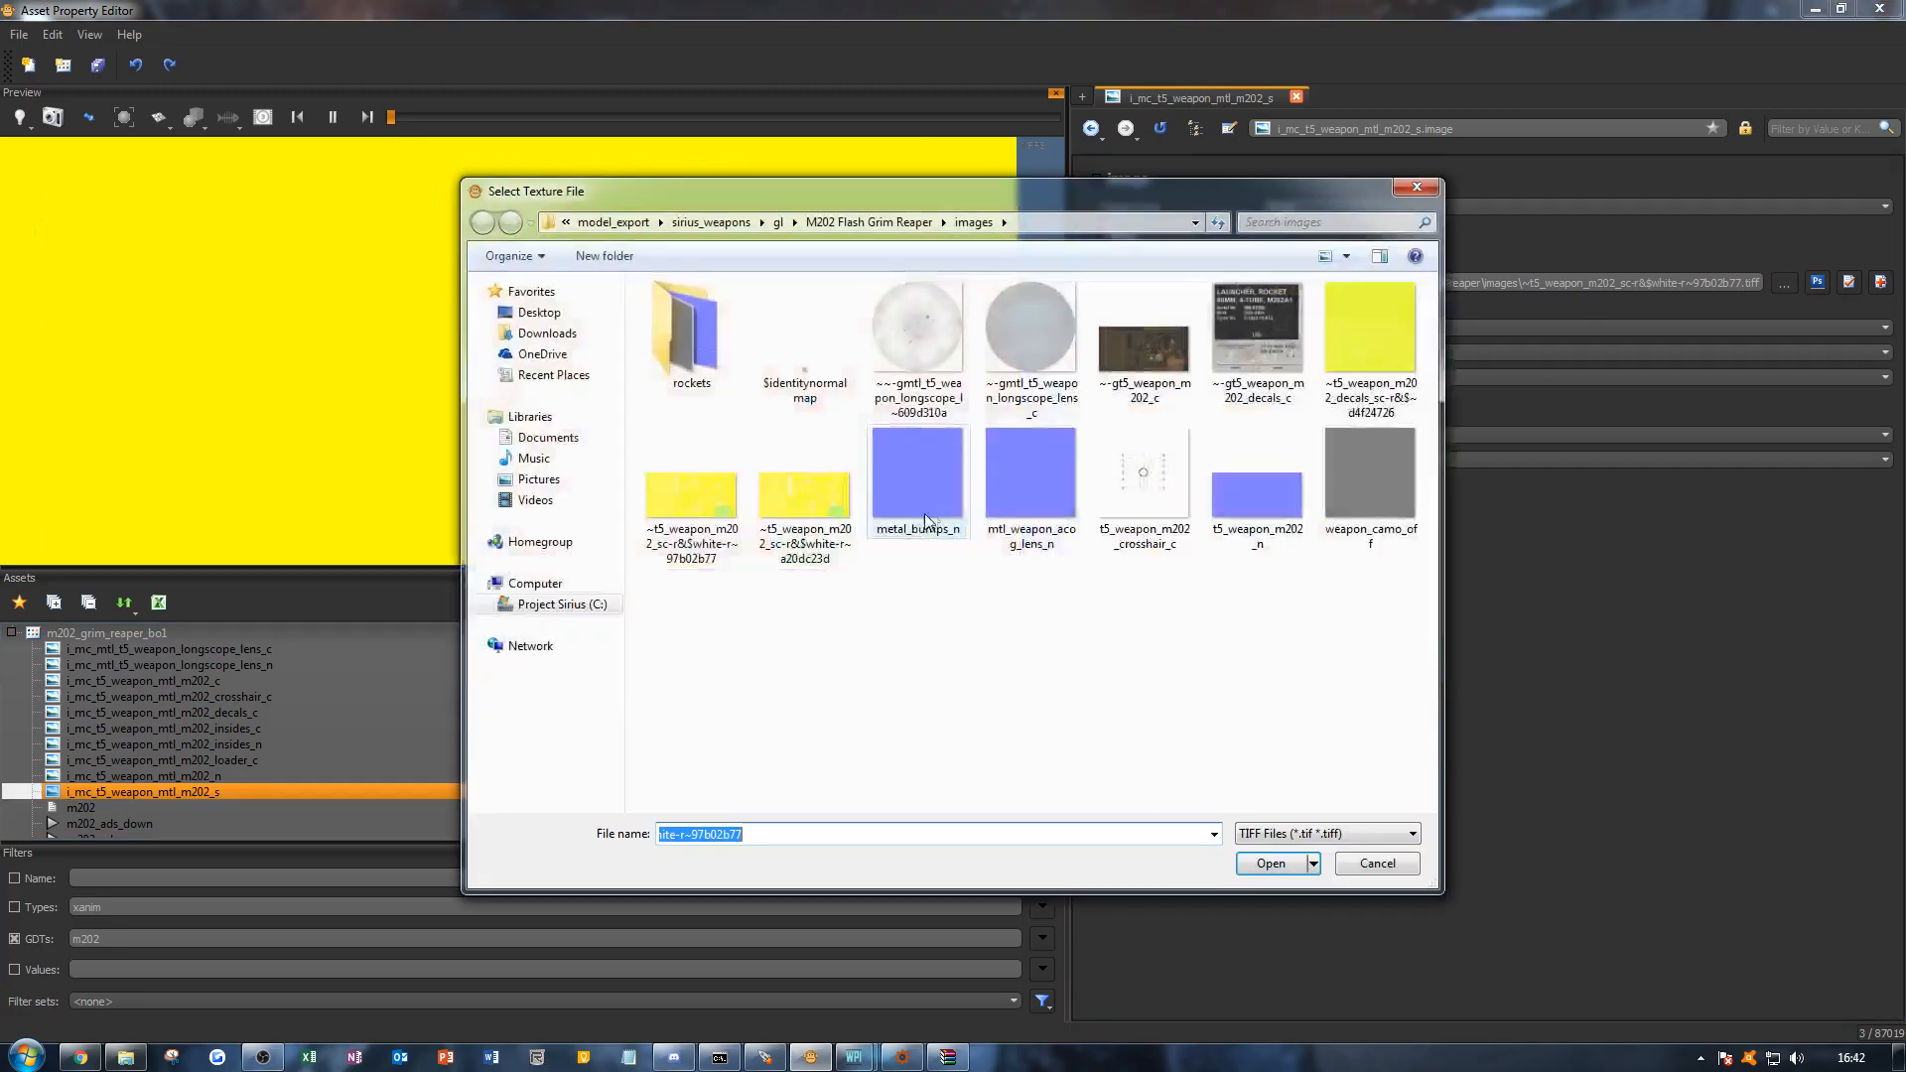
{"action": "left_click", "coordinate": [848, 680]}
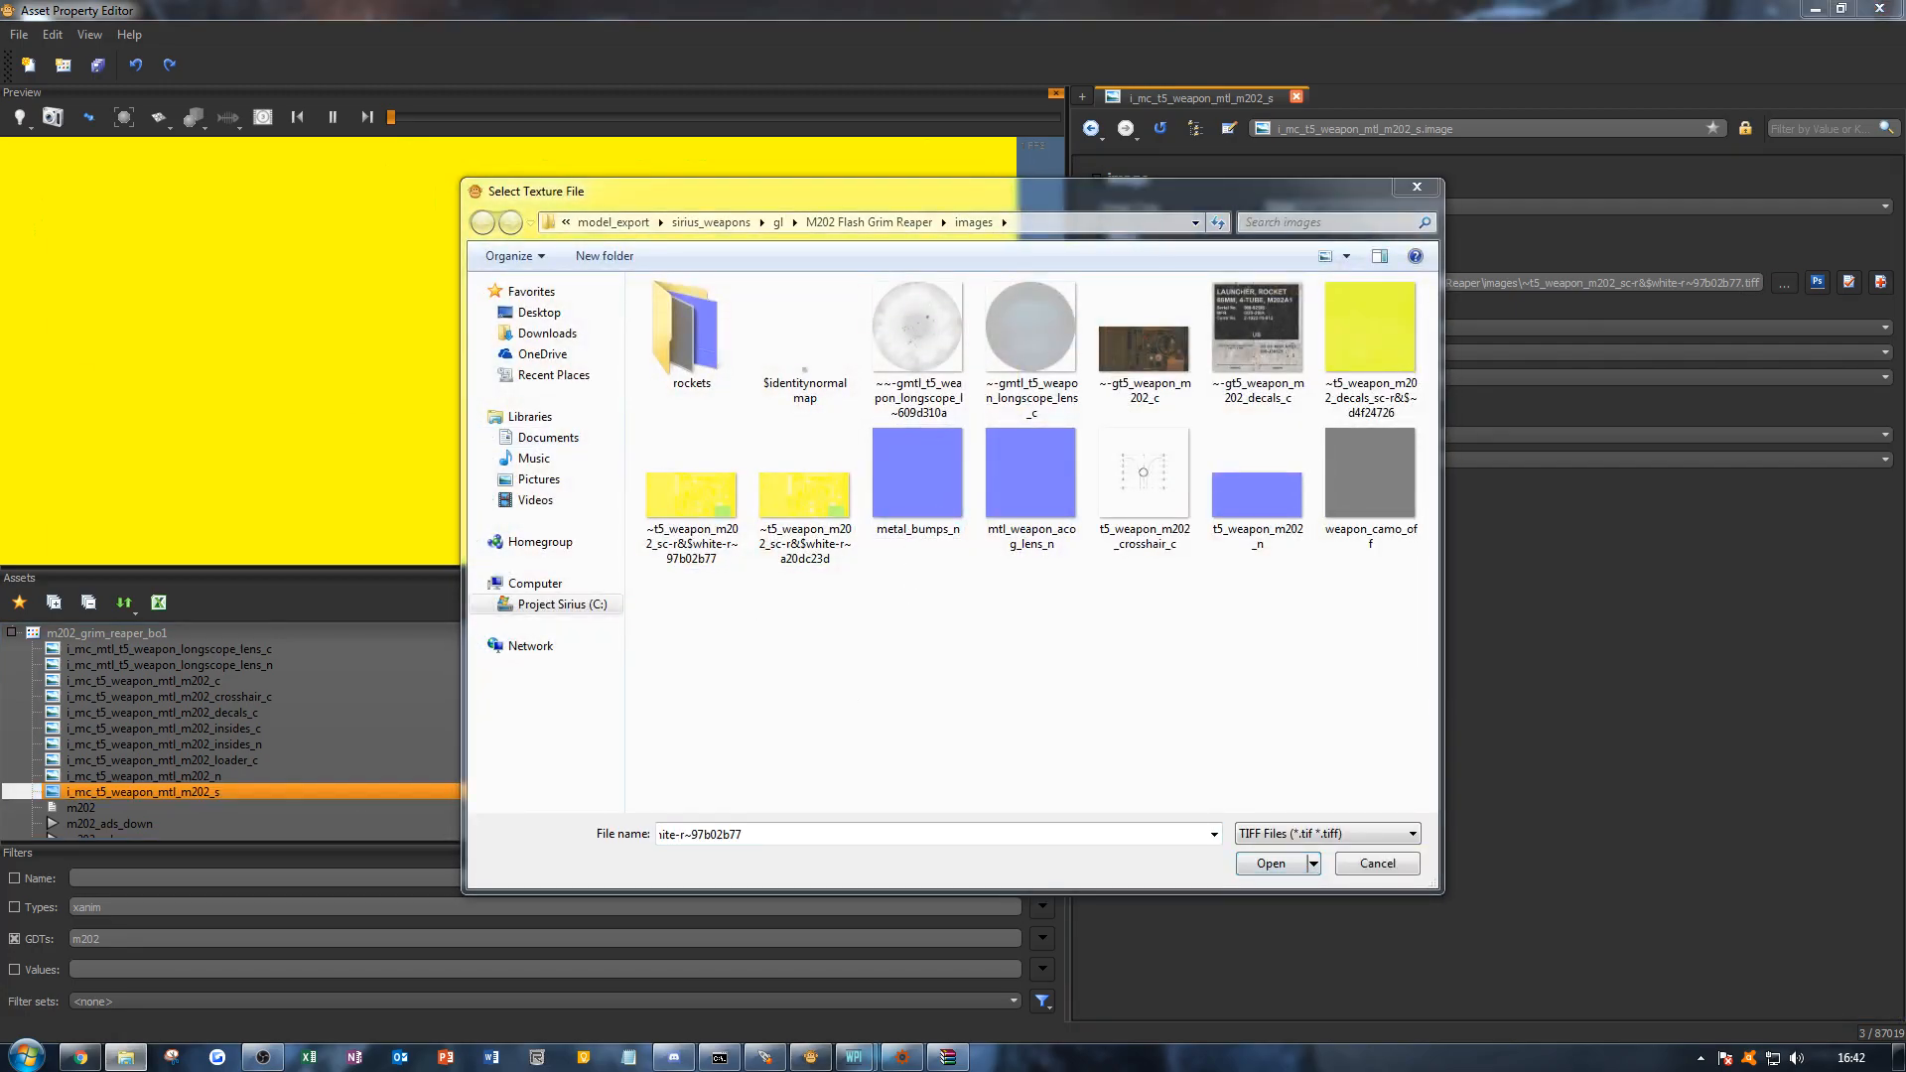
{"action": "double_click", "coordinate": [688, 358]}
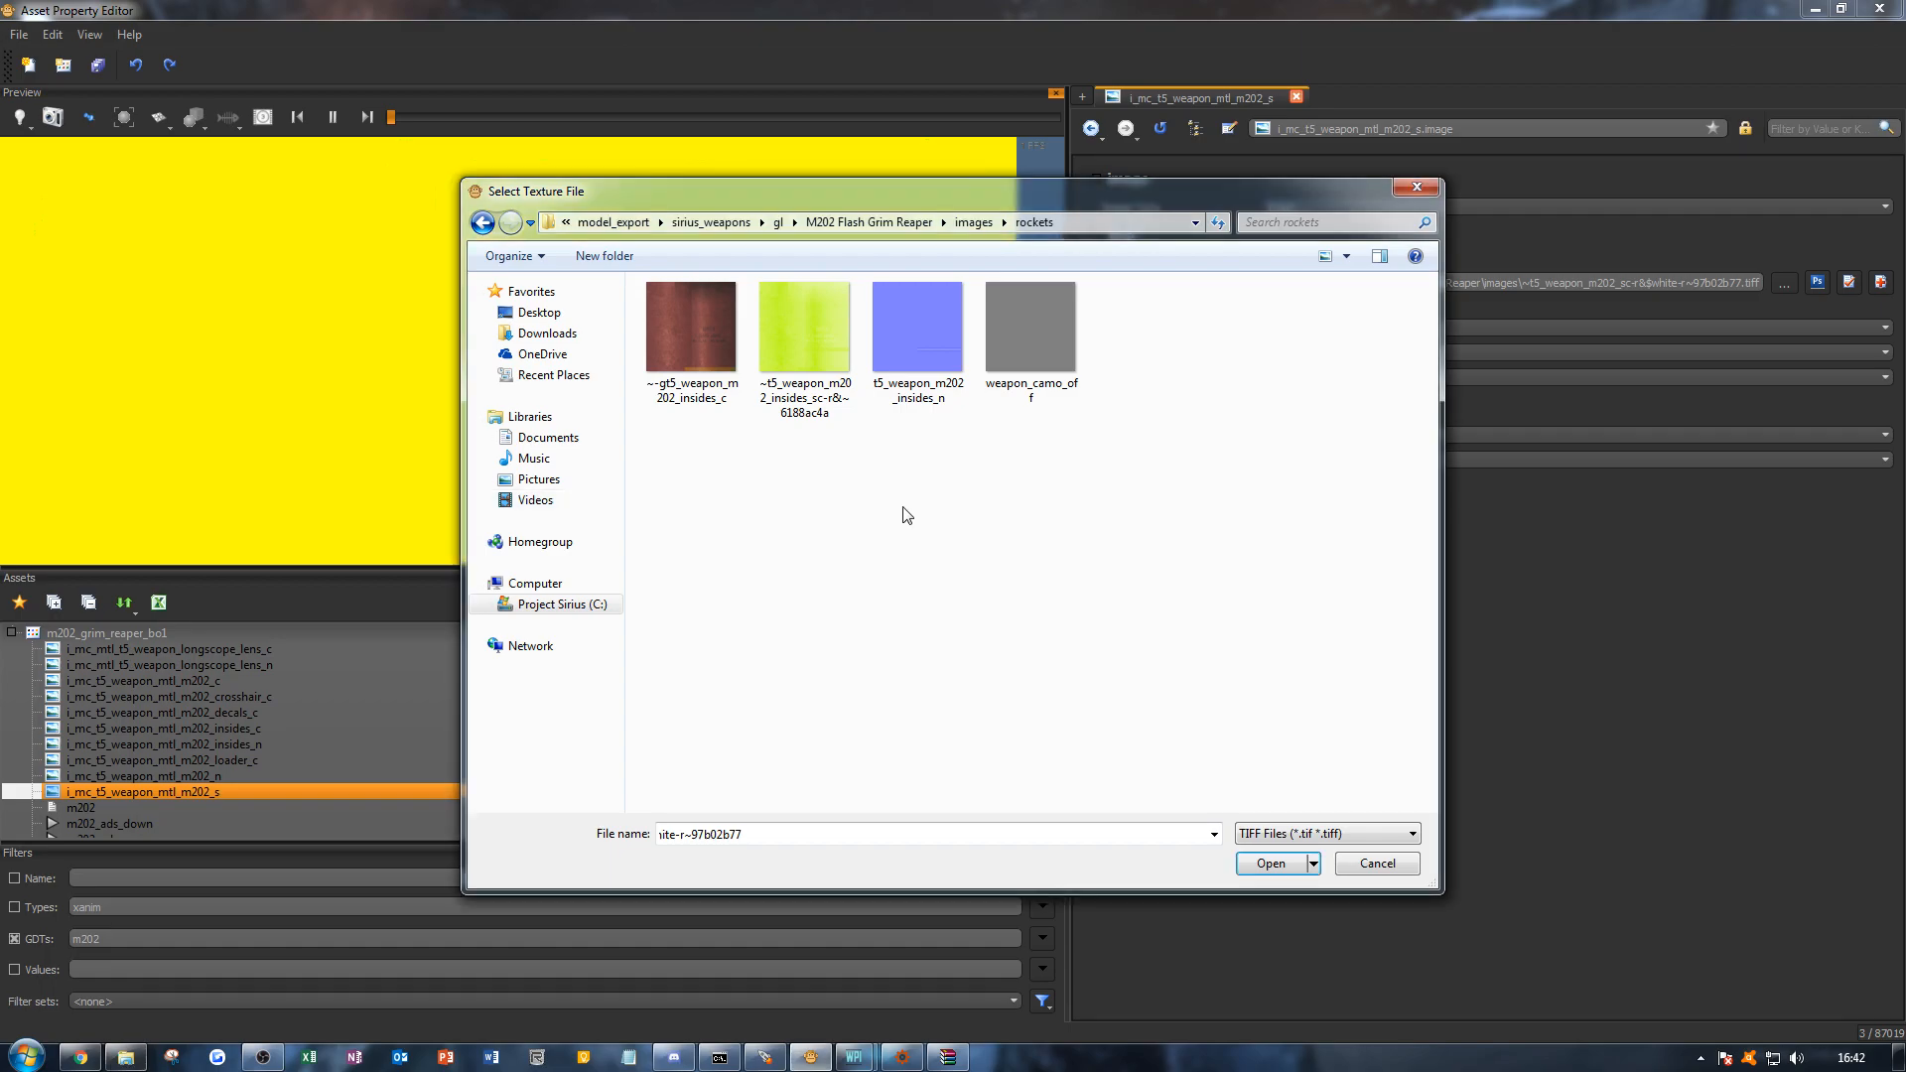
{"action": "key", "text": "ctrl+v"}
{"action": "left_click", "coordinate": [751, 786]}
{"action": "left_click", "coordinate": [871, 461]}
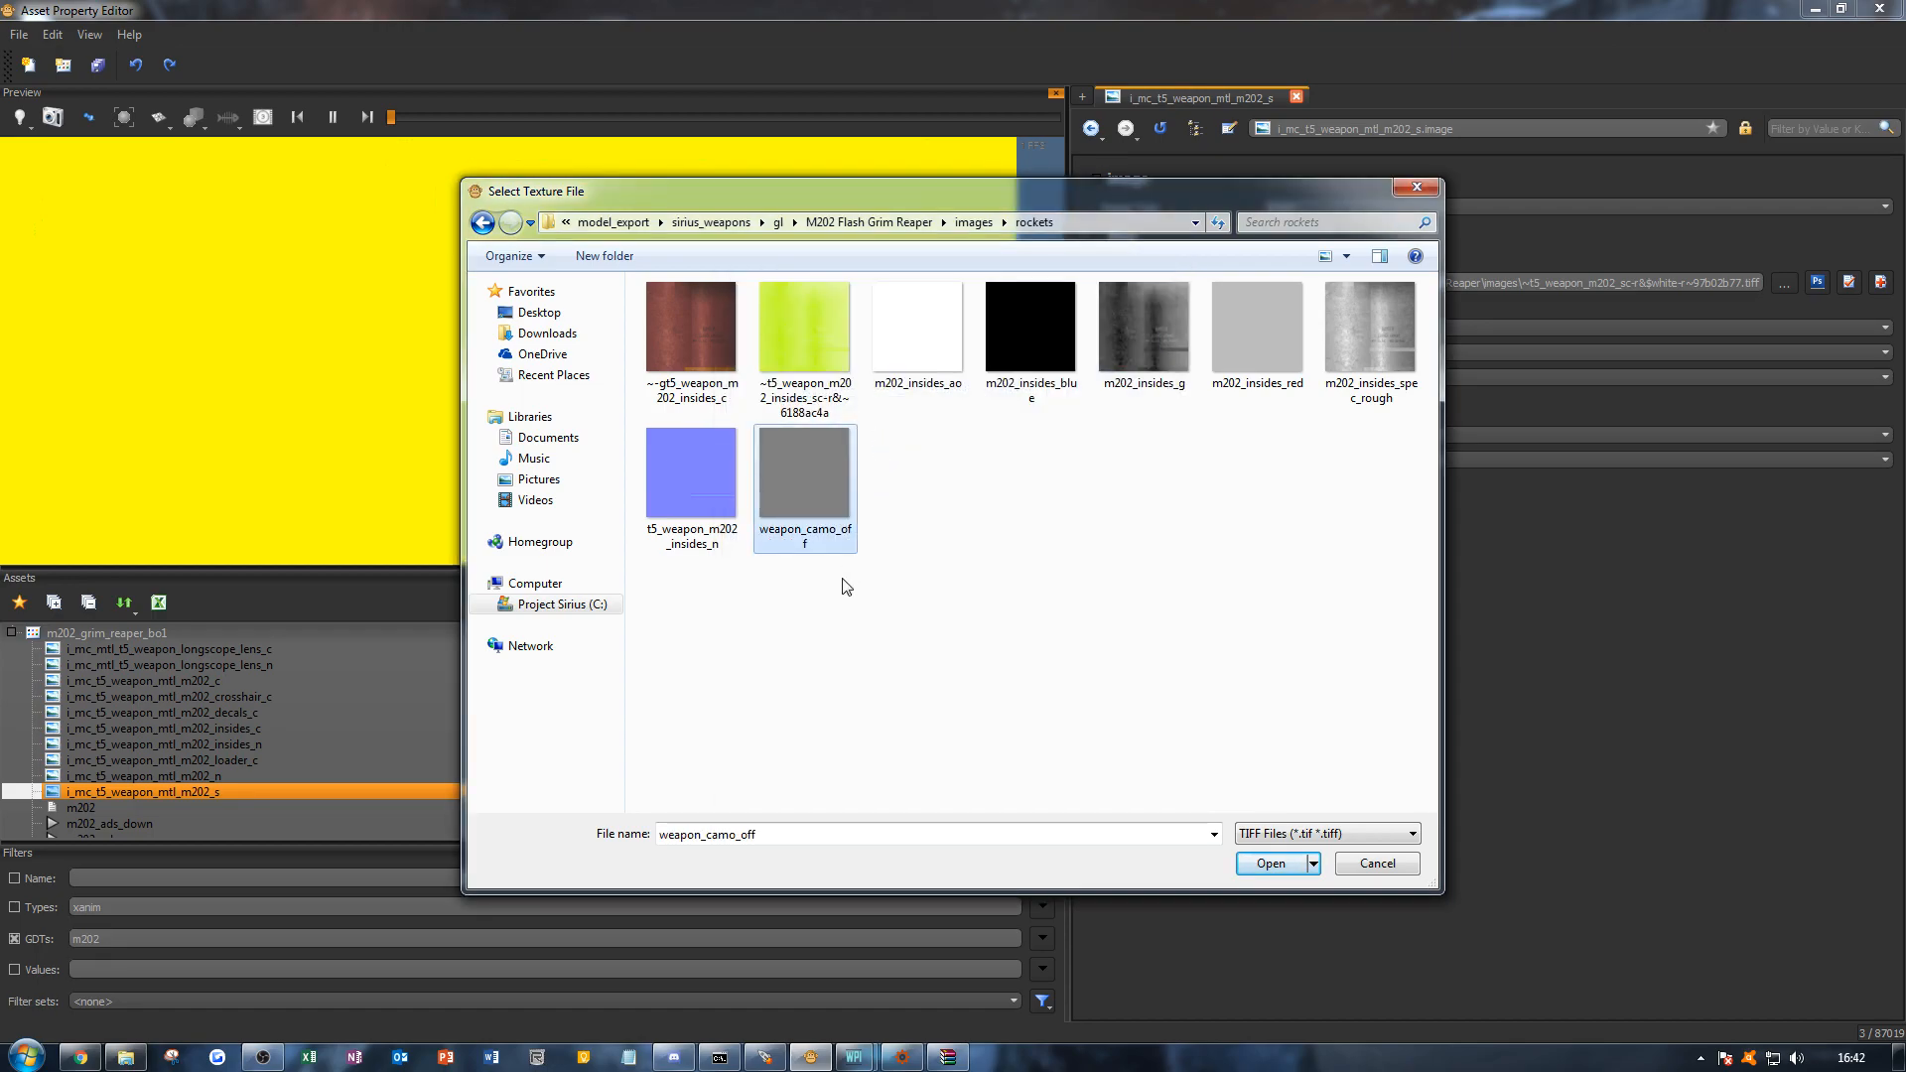
{"action": "left_click", "coordinate": [831, 658]}
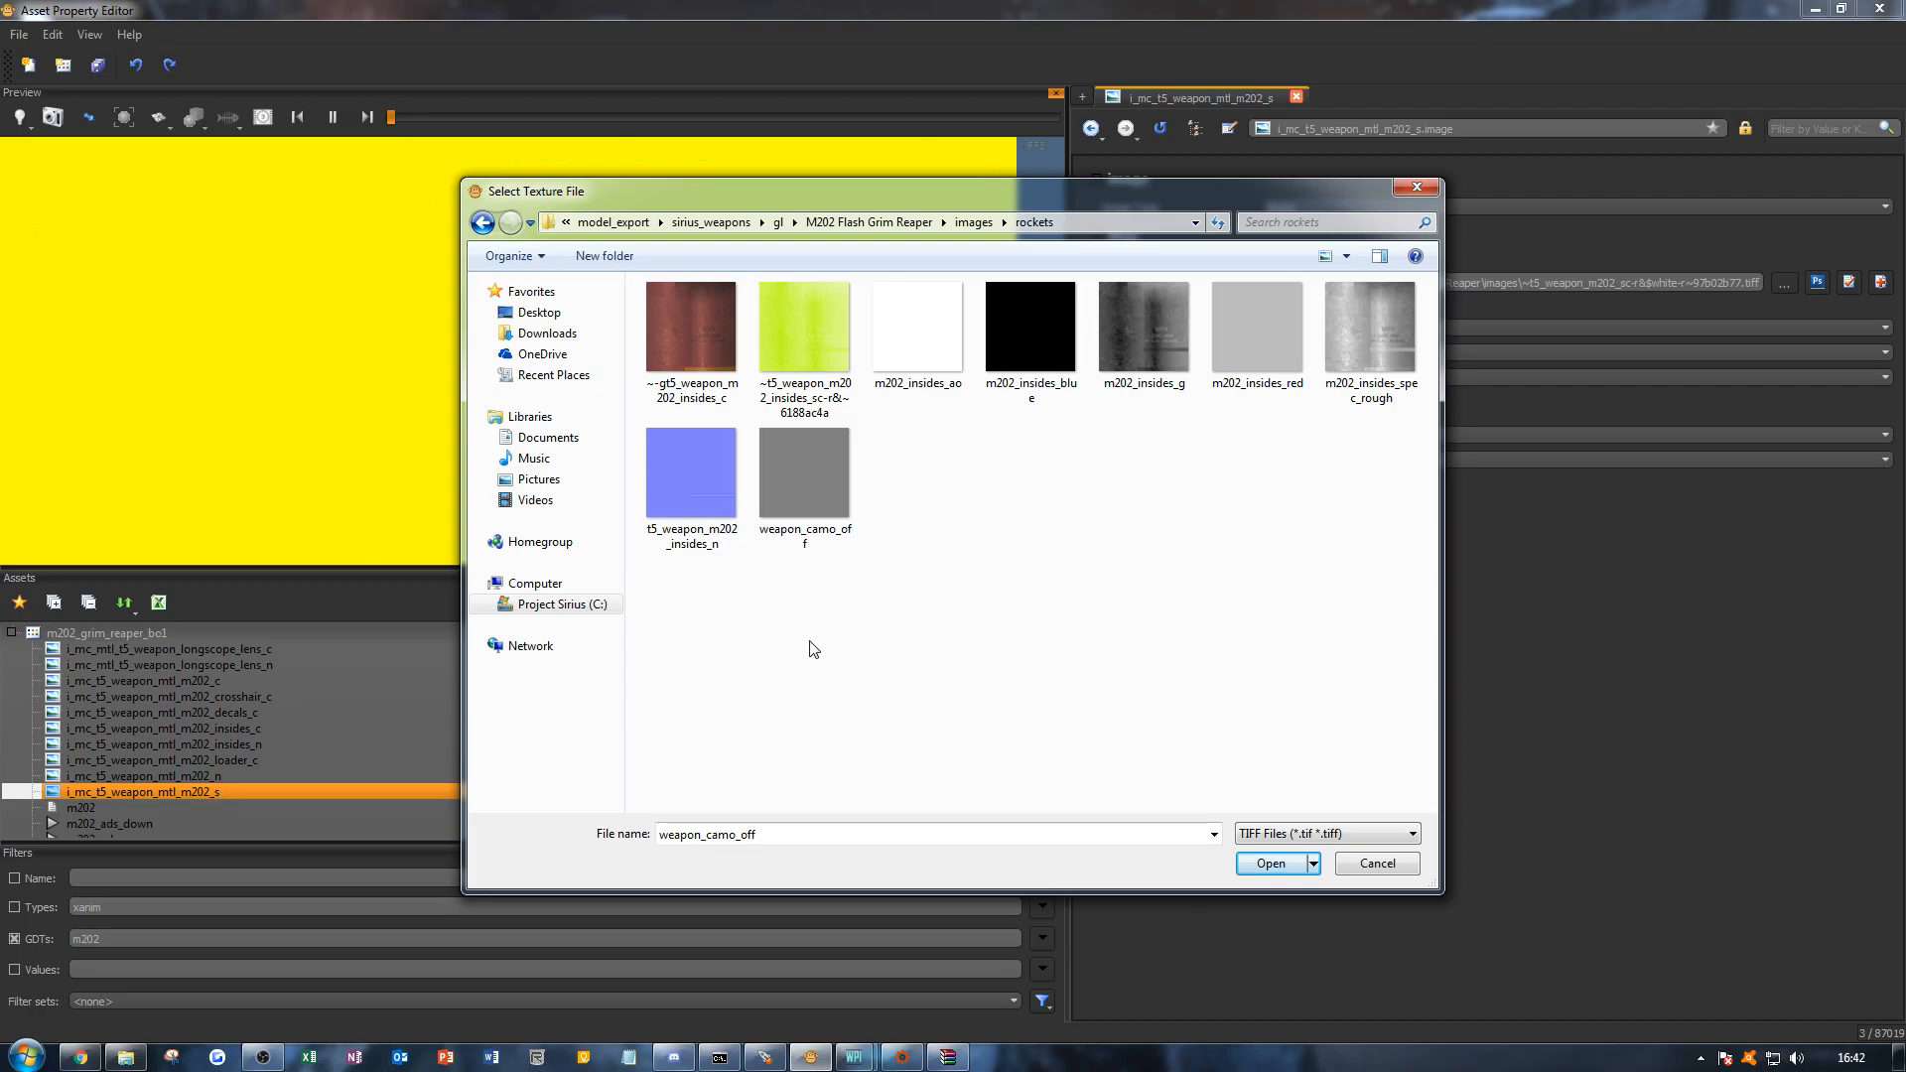
Step: Paste the main and decals channel textures into the M202 Flash Grim Reaper images folder, replacing conflicting files, without choosing a new texture
{"action": "left_click", "coordinate": [972, 221]}
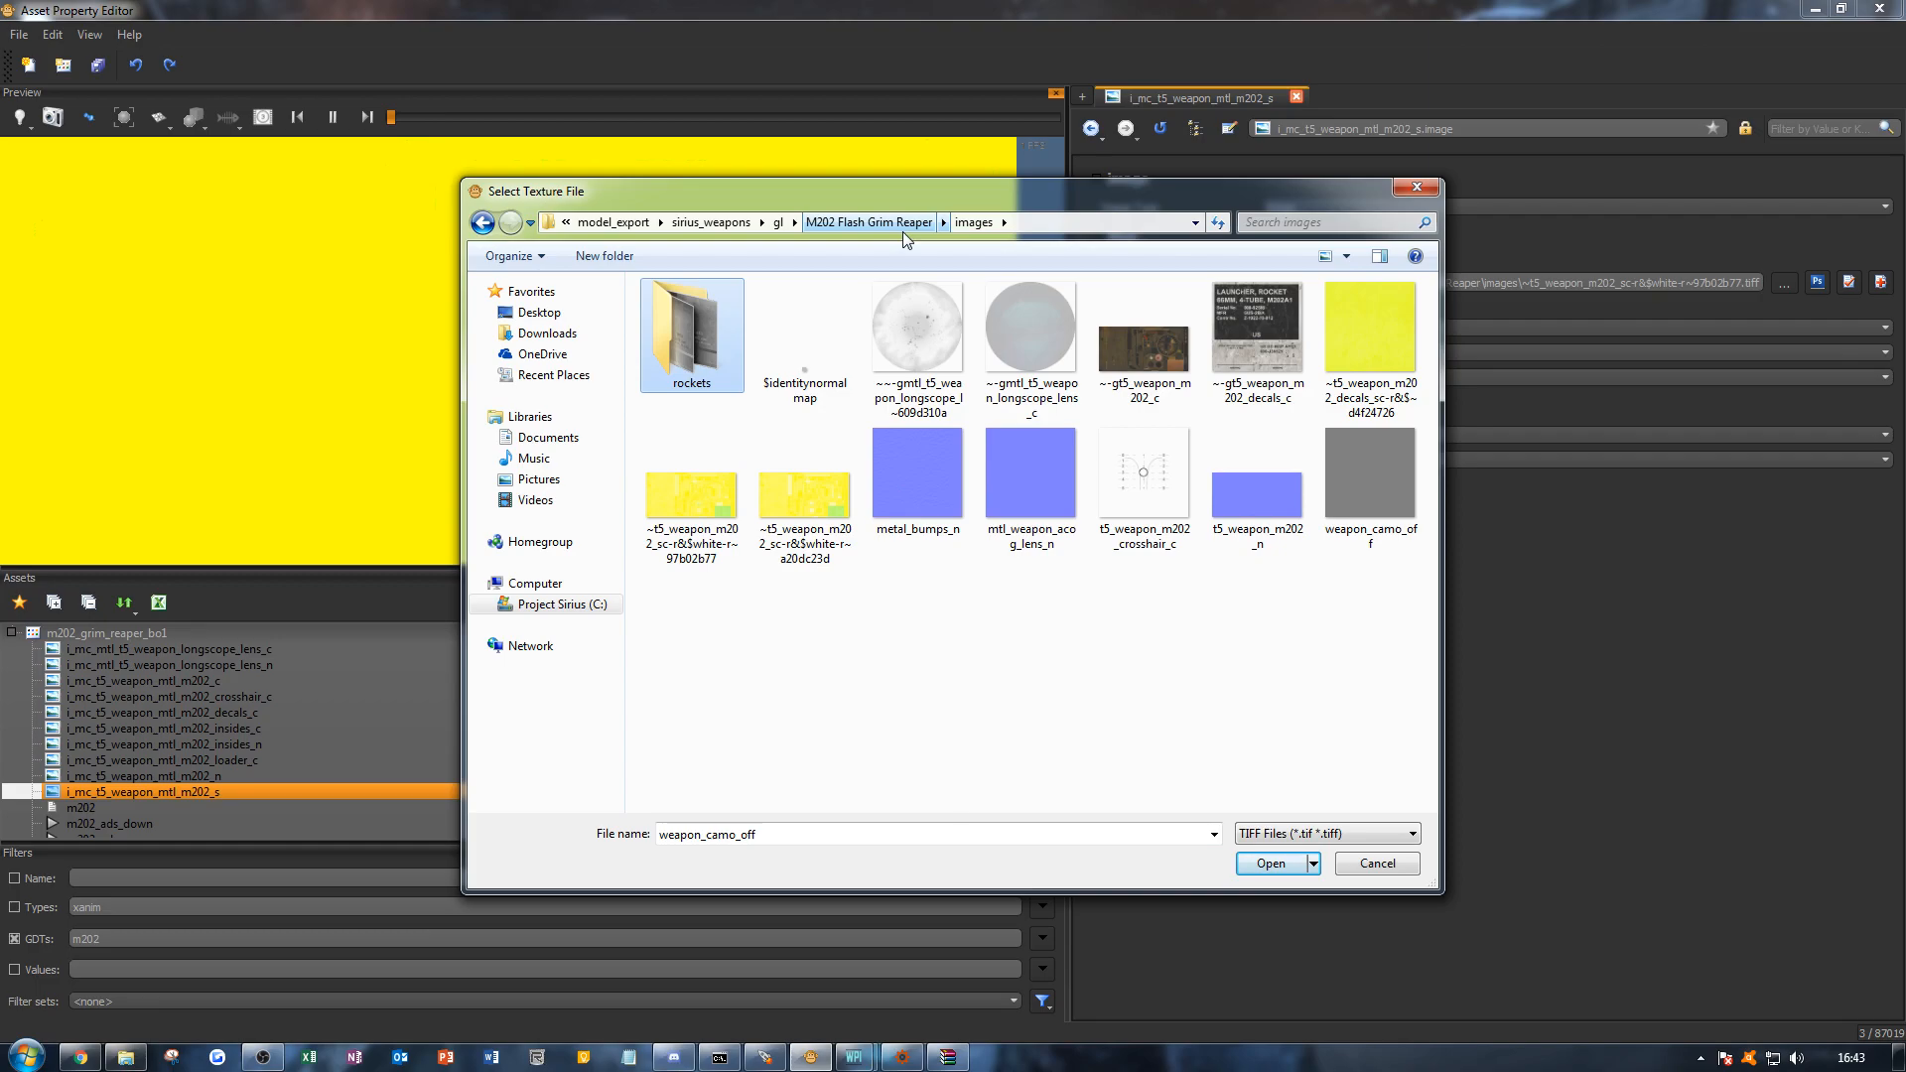
{"action": "left_click", "coordinate": [802, 603]}
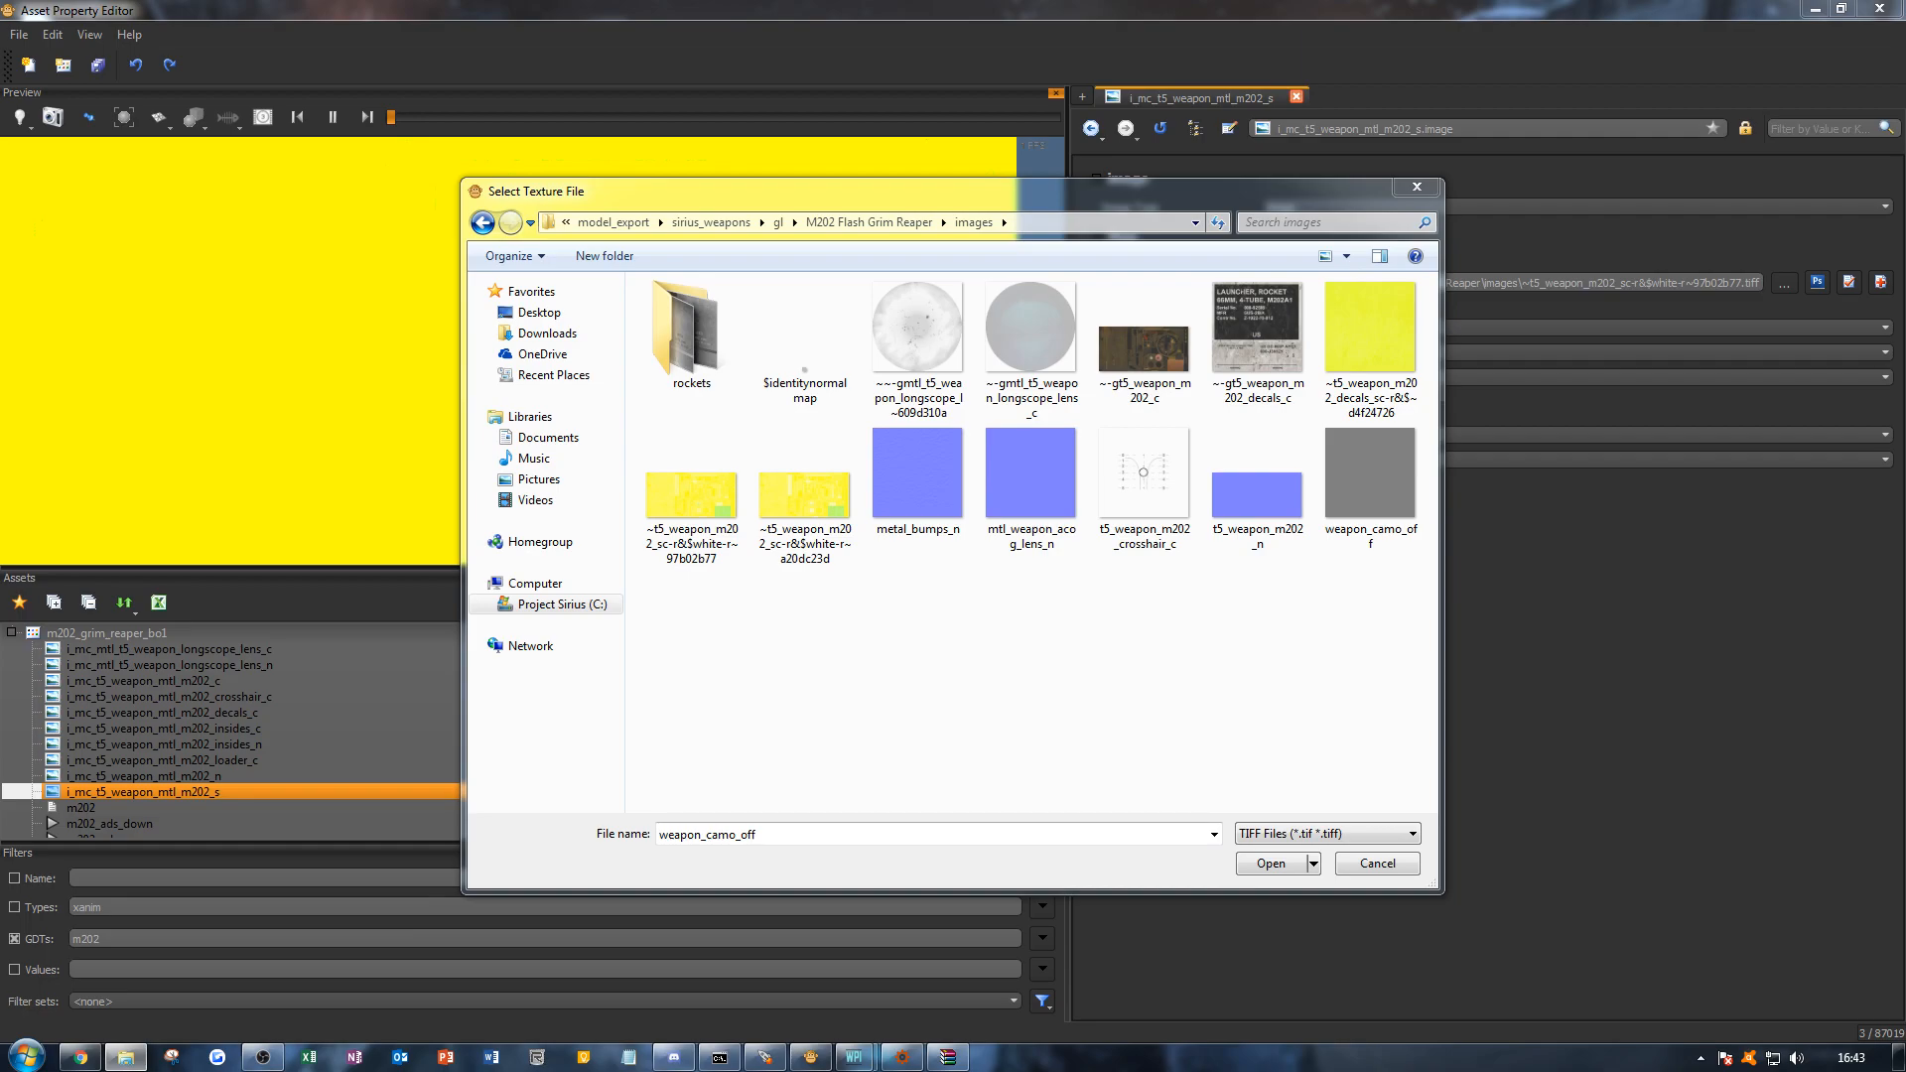
{"action": "left_click", "coordinate": [1017, 654]}
{"action": "key", "text": "ctrl+v"}
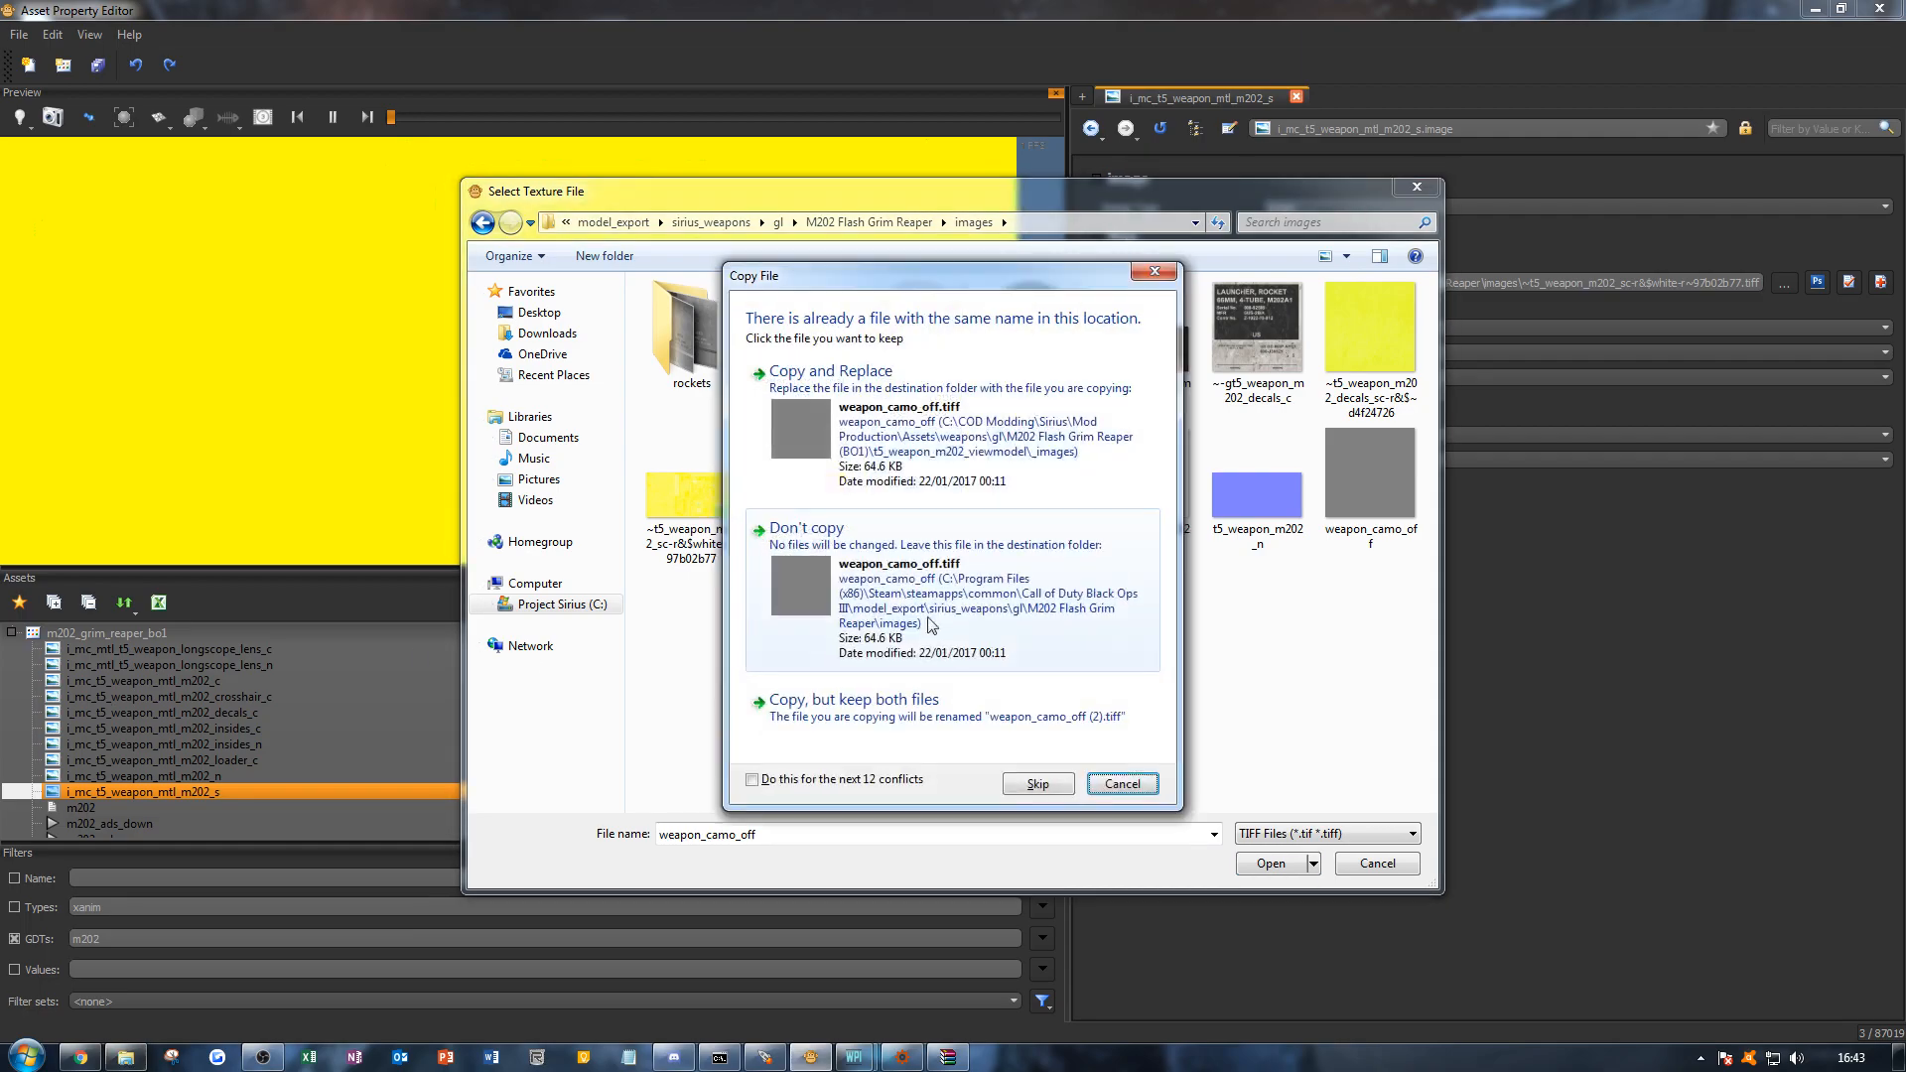
{"action": "left_click", "coordinate": [875, 483]}
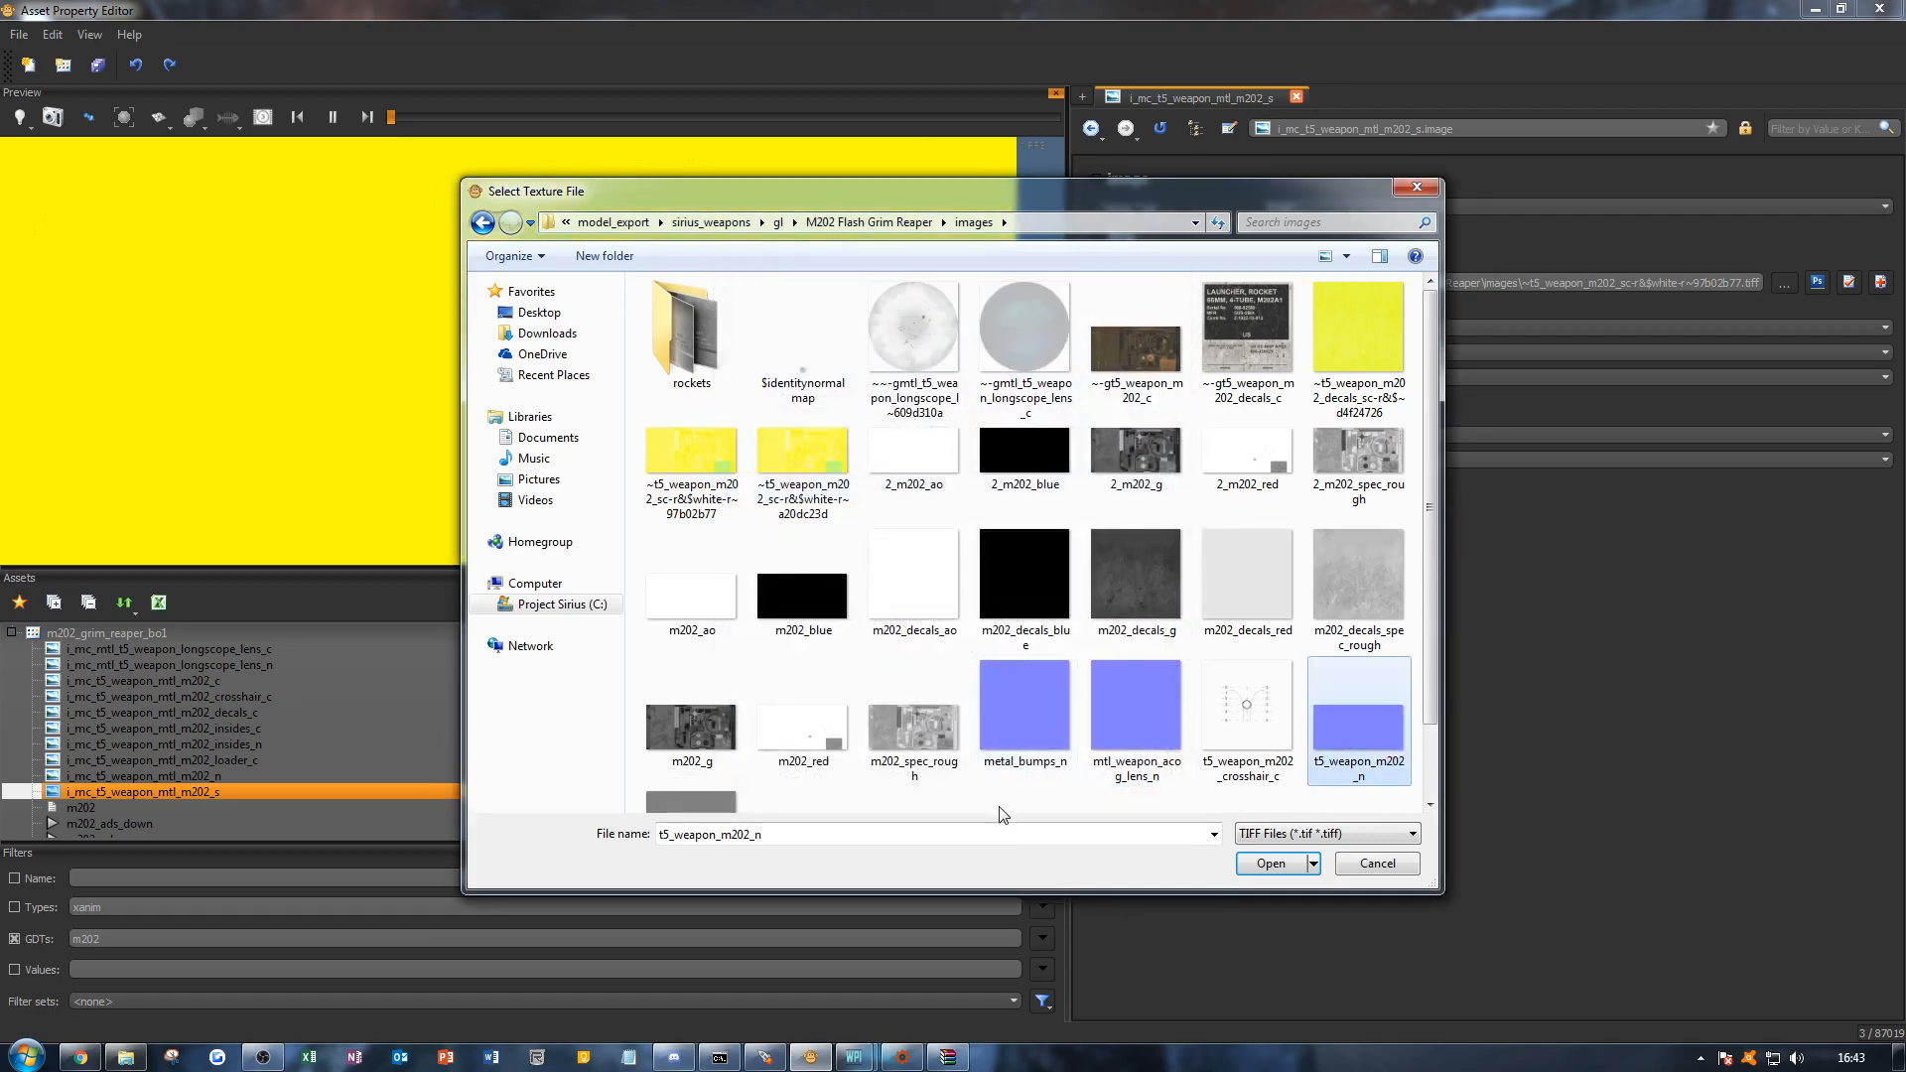
{"action": "scroll", "coordinate": [1005, 800], "scroll_direction": "down", "scroll_amount": 1}
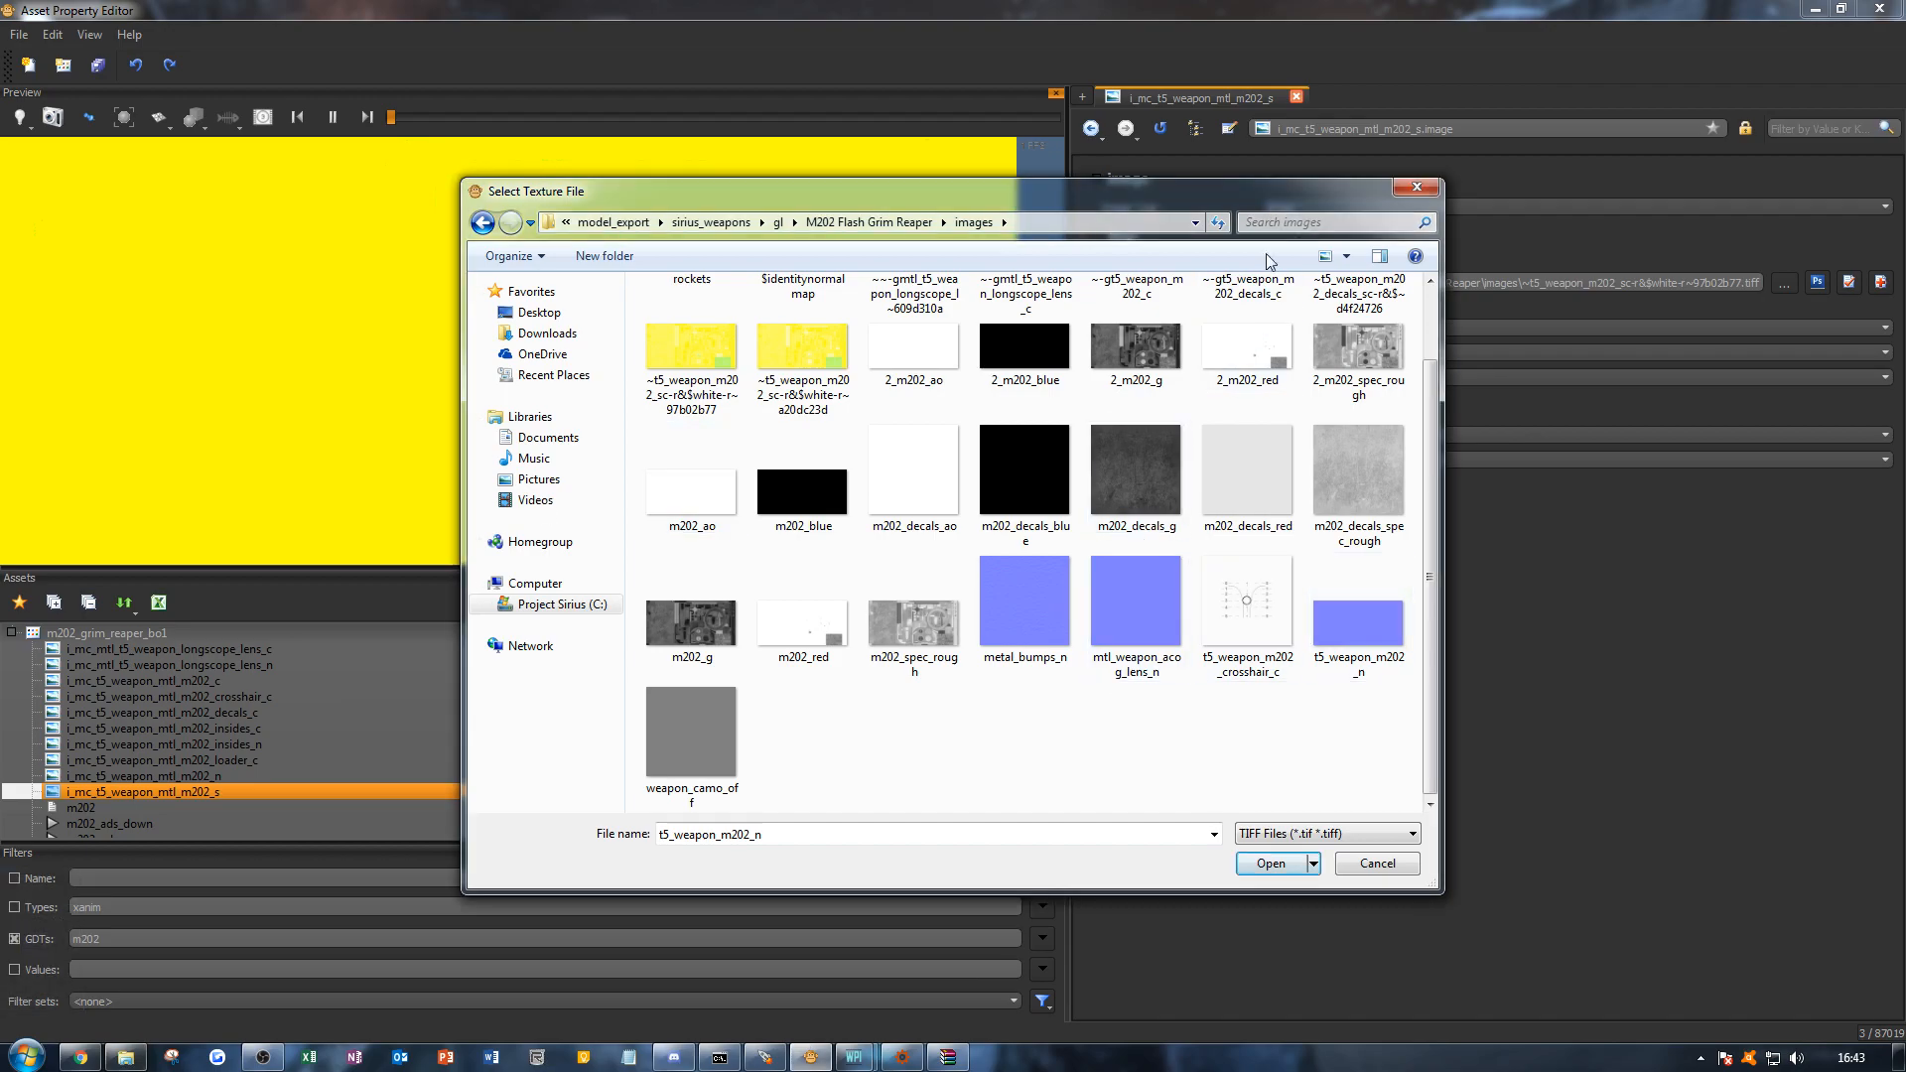
{"action": "left_click", "coordinate": [1416, 187]}
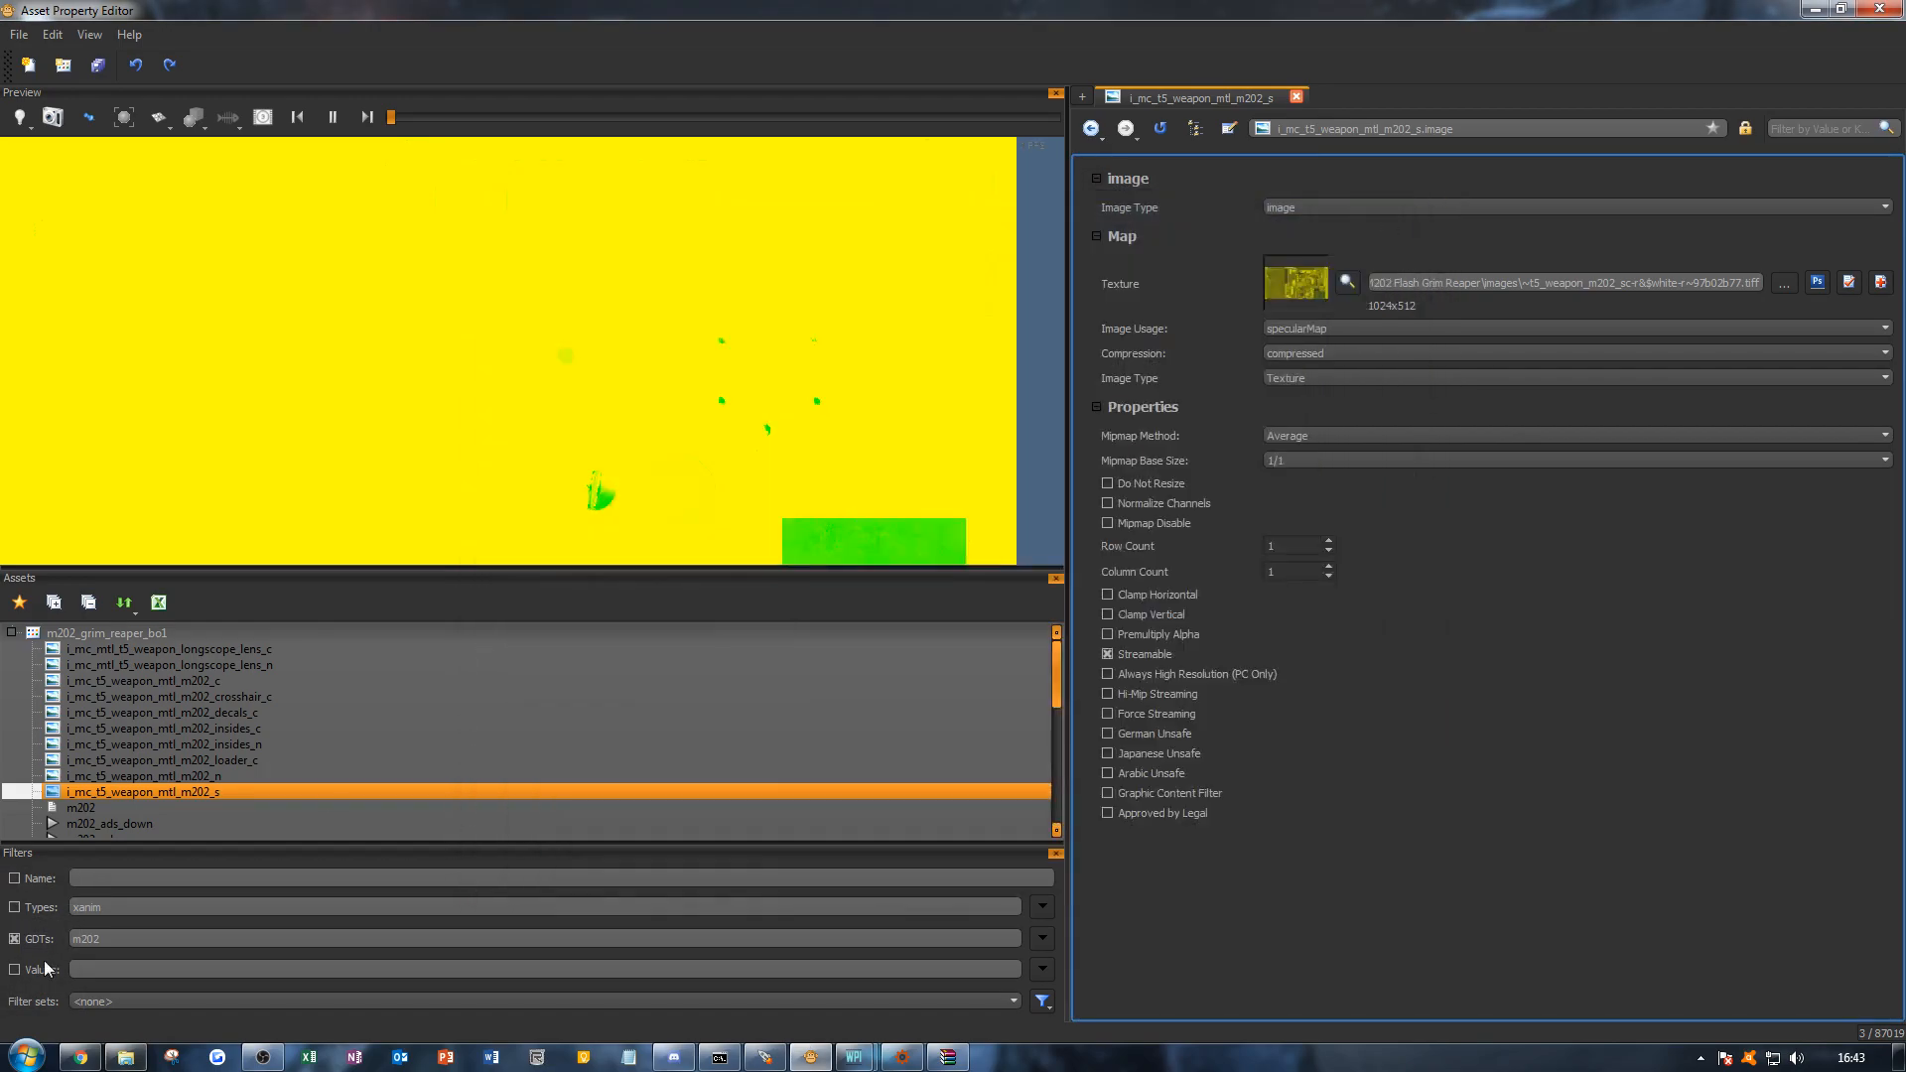
Step: Delete the specular image asset i_mc_t5_weapon_mtl_m202_s
{"action": "right_click", "coordinate": [246, 790]}
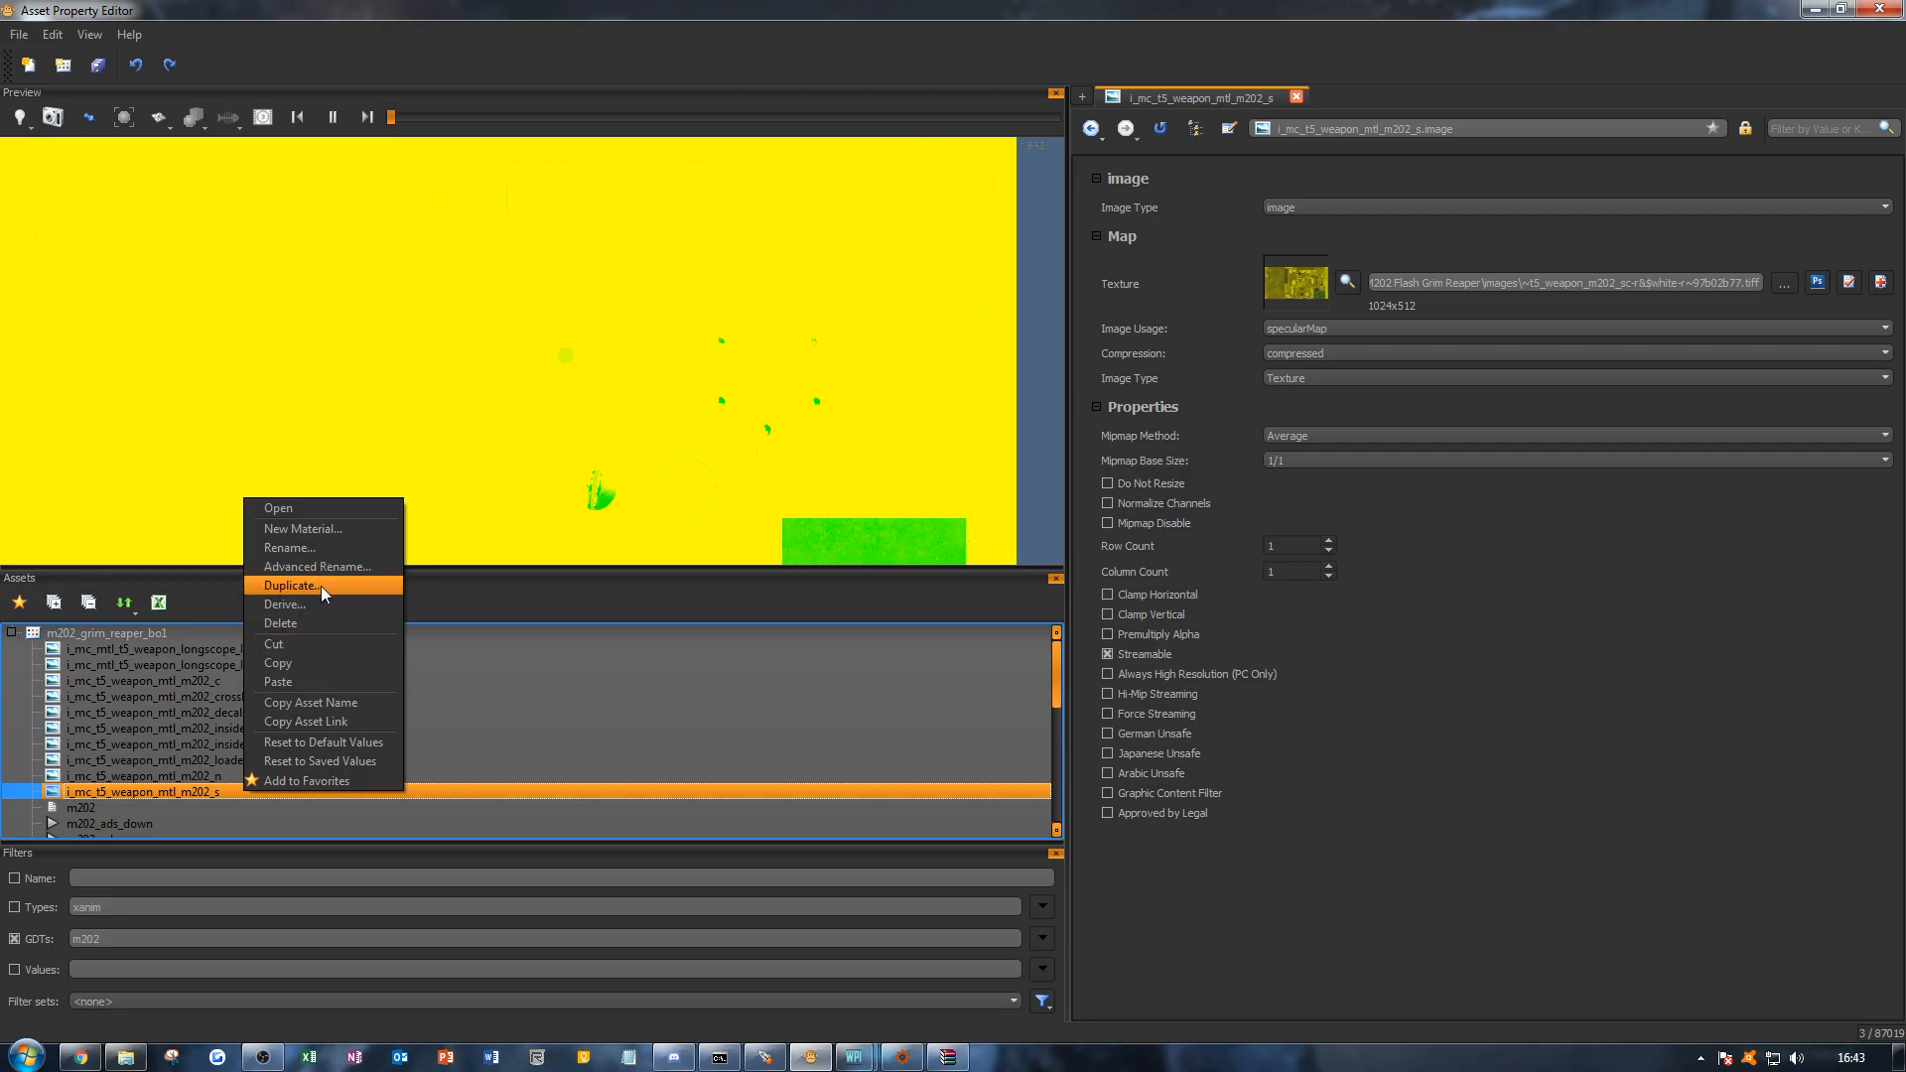
{"action": "left_click", "coordinate": [306, 625]}
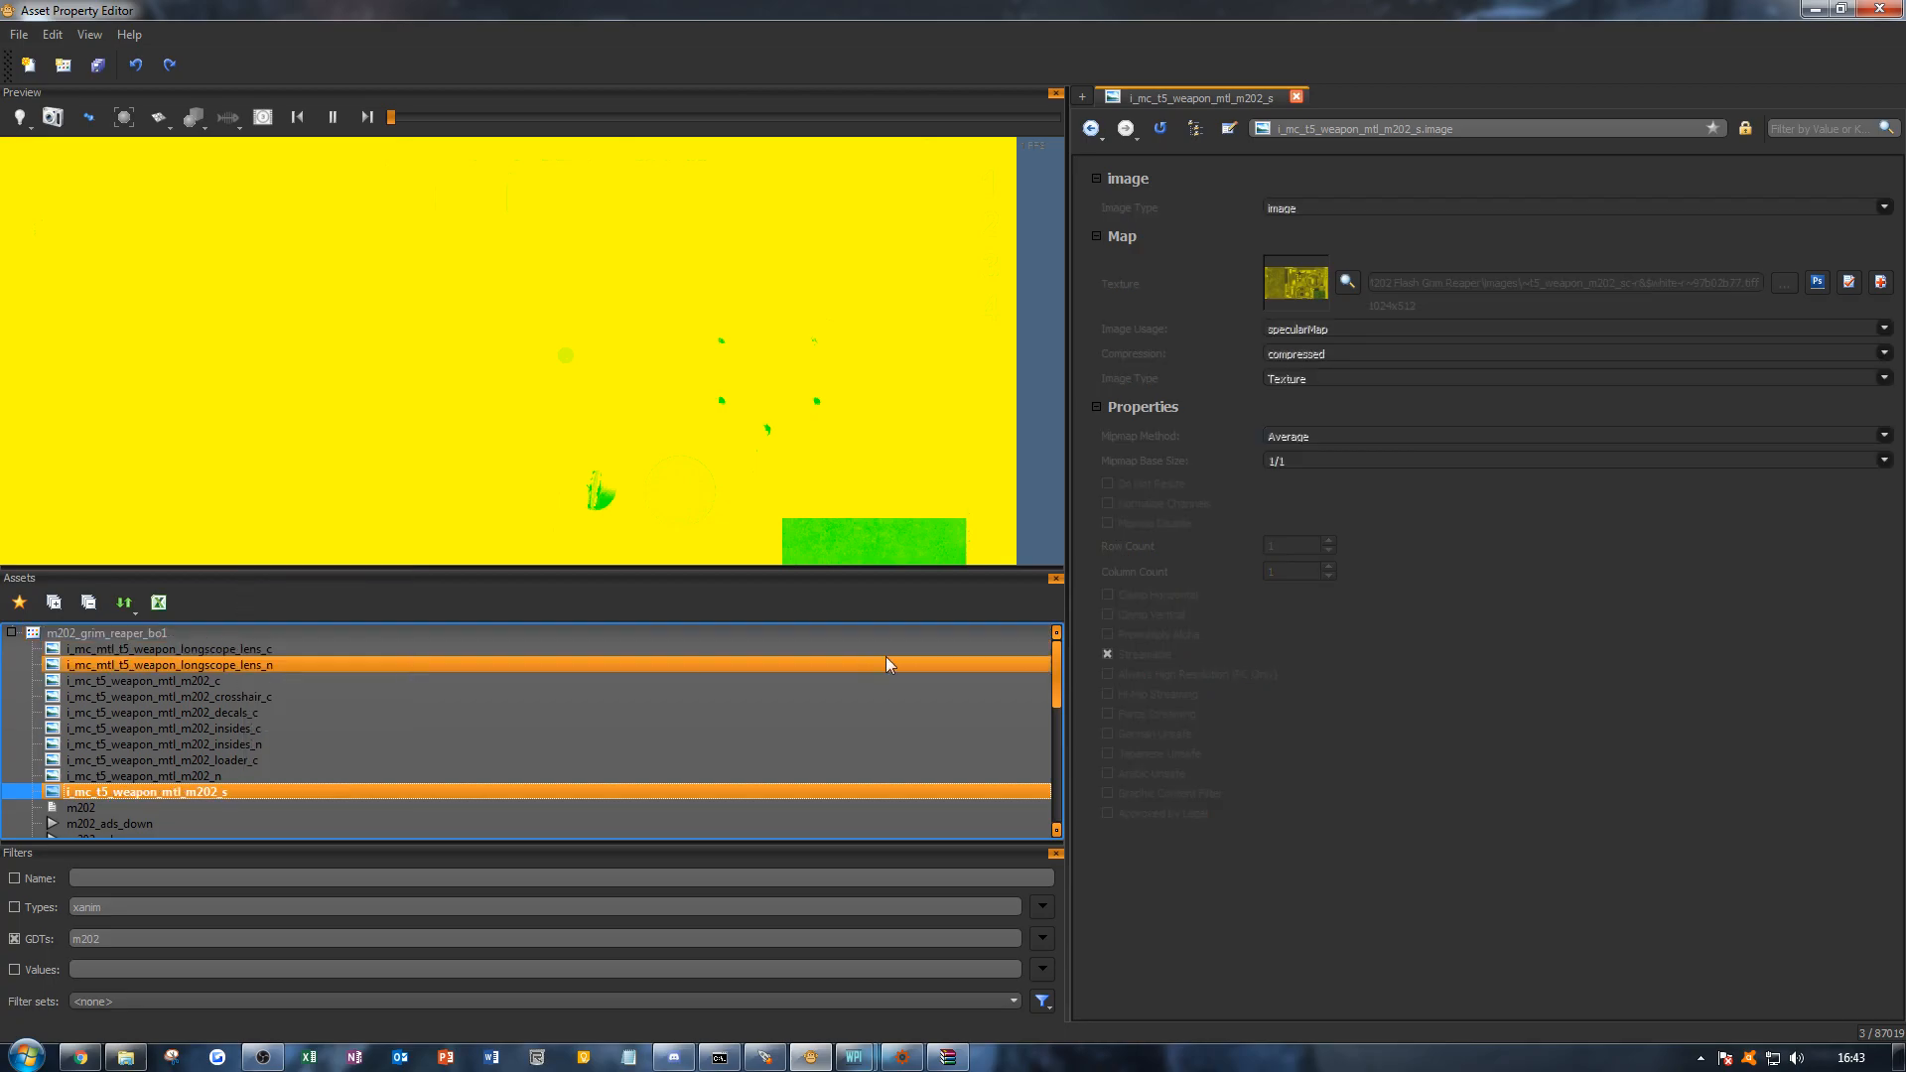
{"action": "left_click", "coordinate": [126, 1058]}
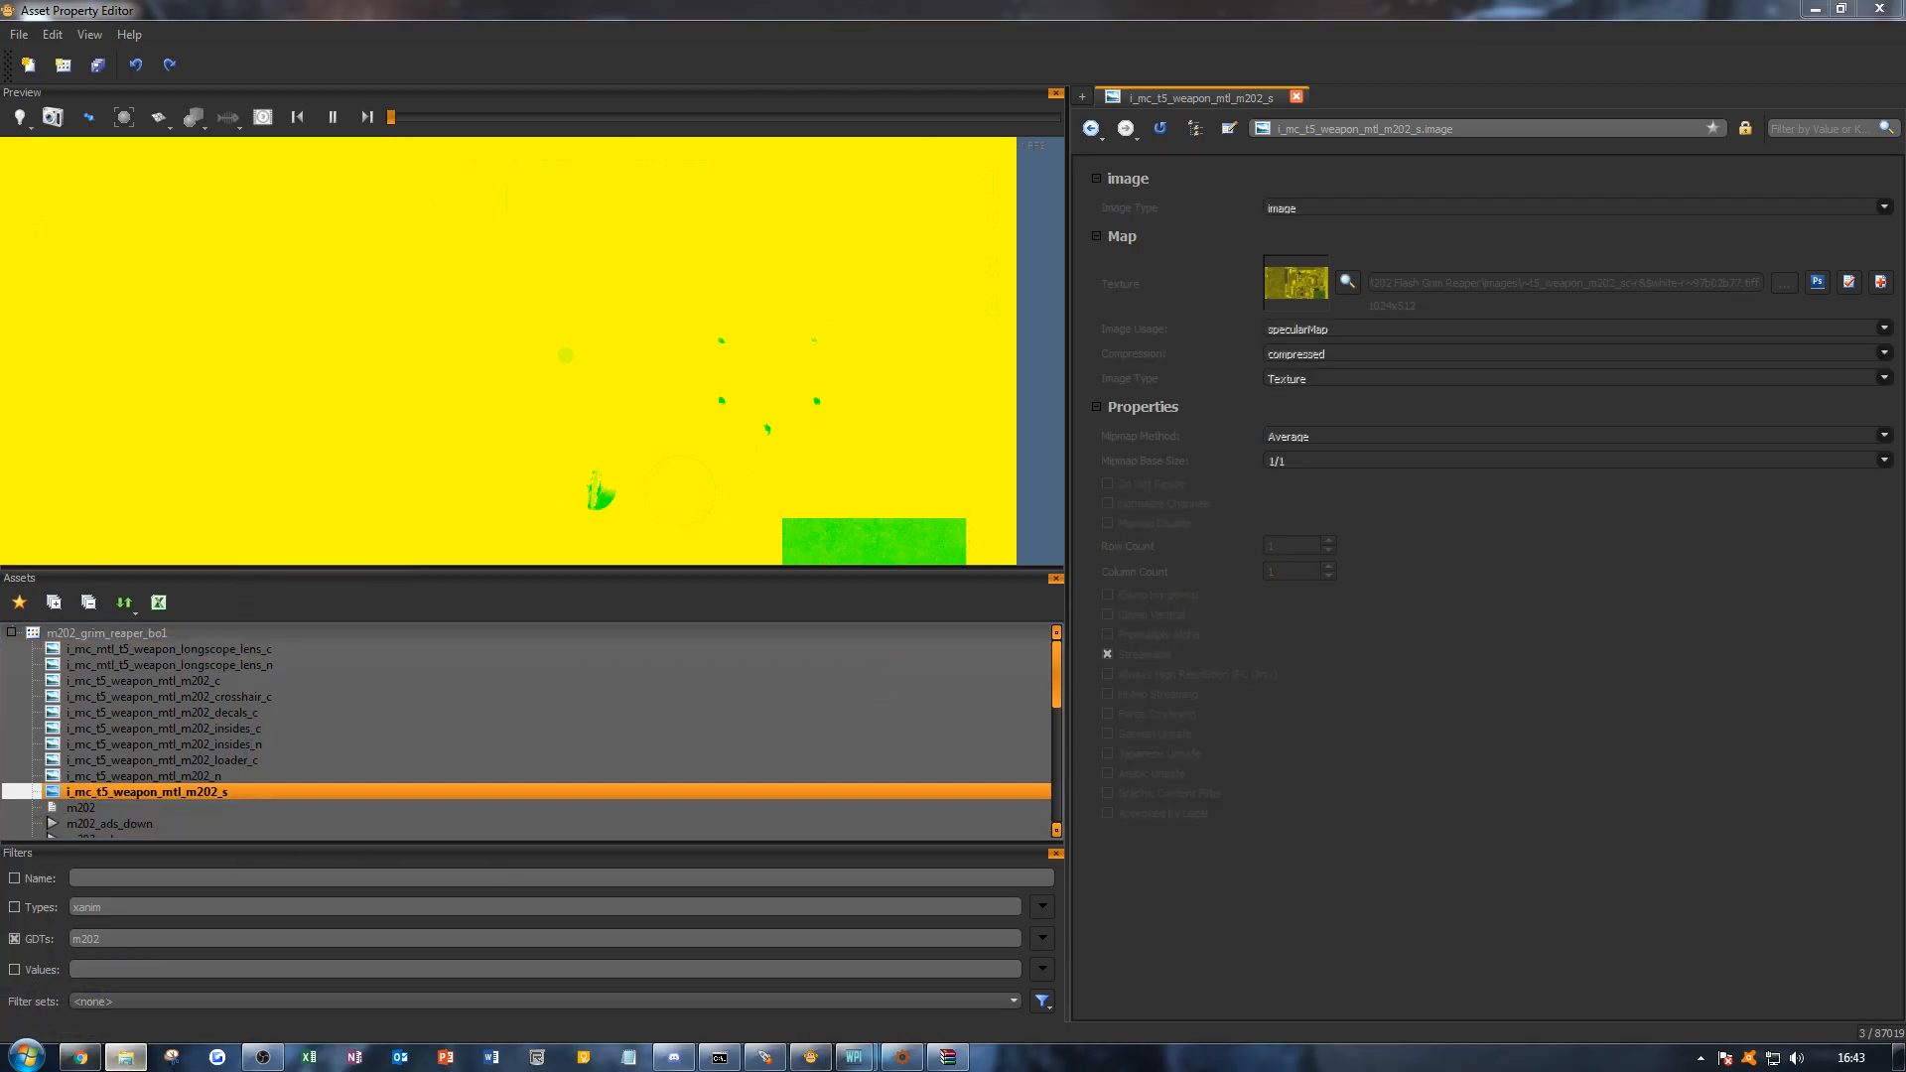
Step: Open the material mc_t5_weapon_mtl_m202 and create the image asset i_mc_t5_weapon_mtl_m202_g for its gloss map in m202_grim_reaper_bo1
{"action": "left_click", "coordinate": [191, 807]}
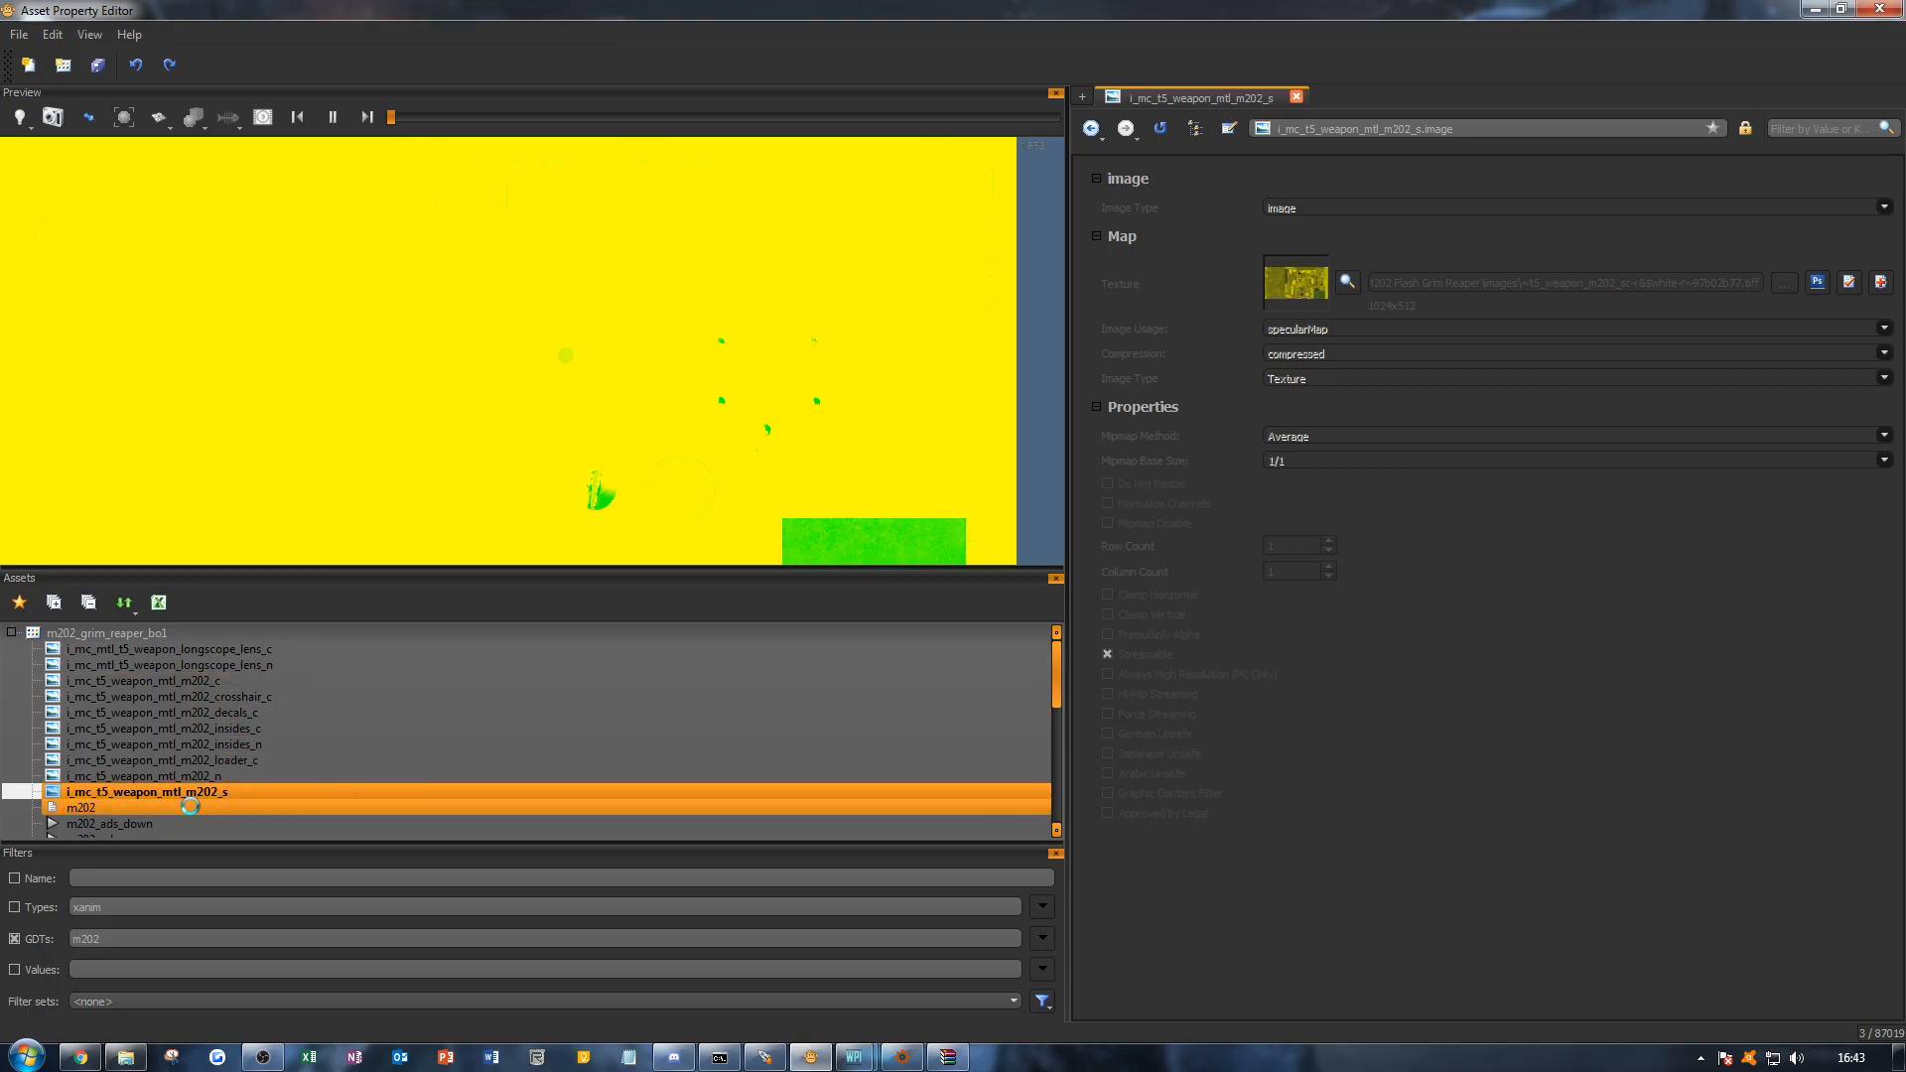
{"action": "scroll", "coordinate": [188, 798], "scroll_direction": "down", "scroll_amount": 8}
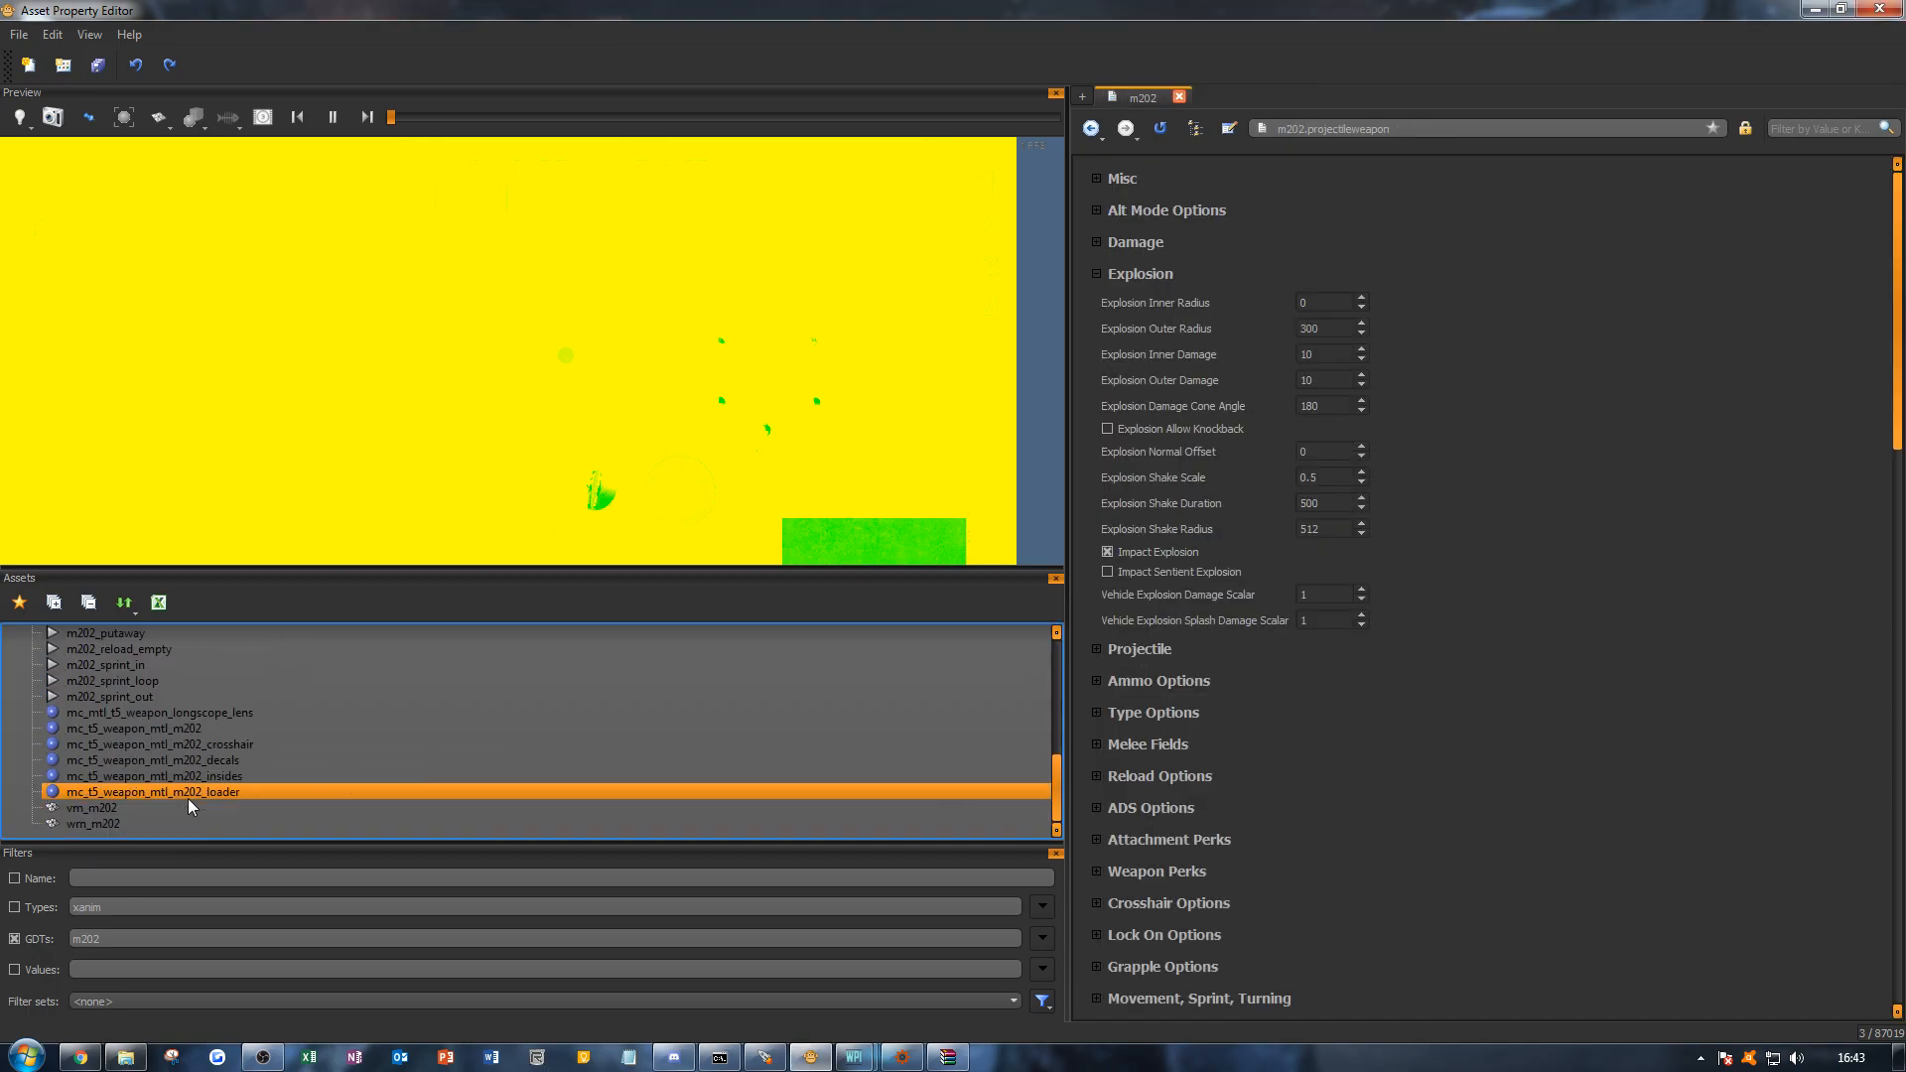
{"action": "left_click", "coordinate": [299, 728]}
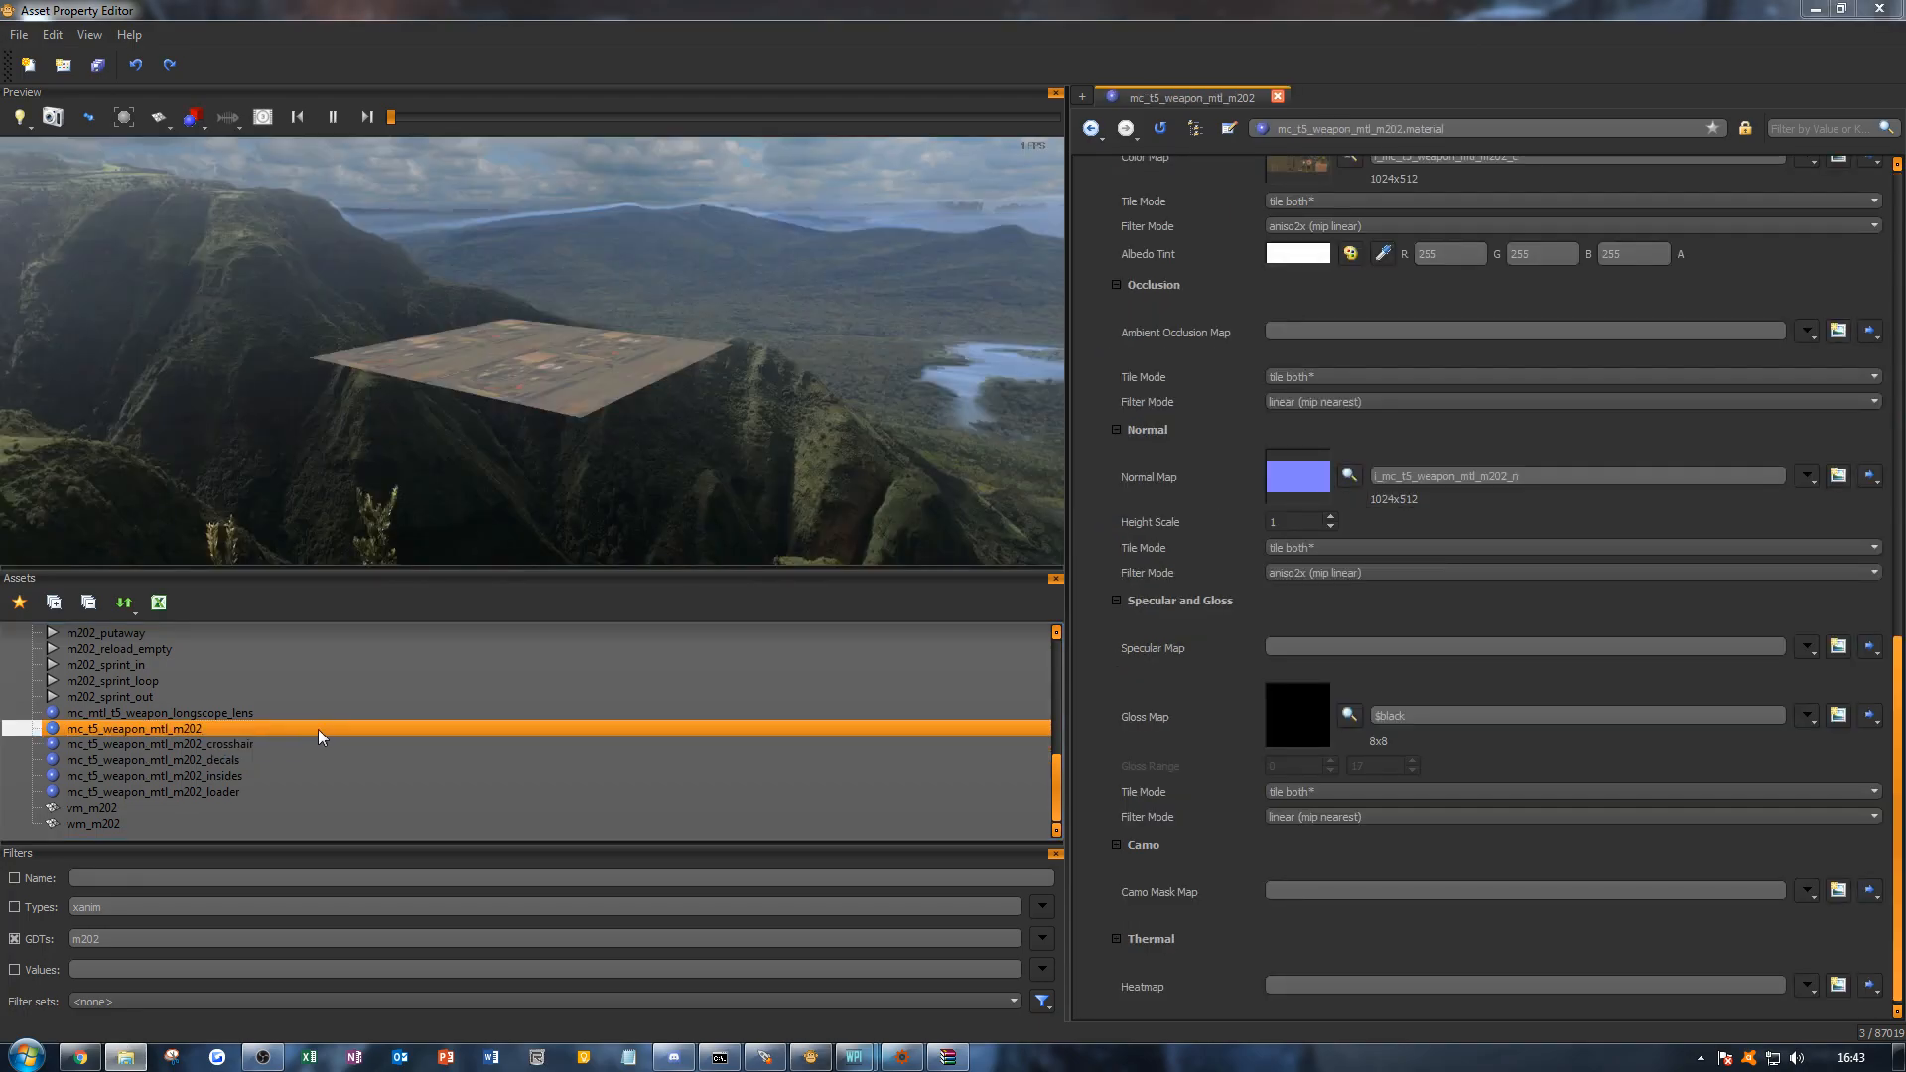
{"action": "left_click", "coordinate": [1375, 598]}
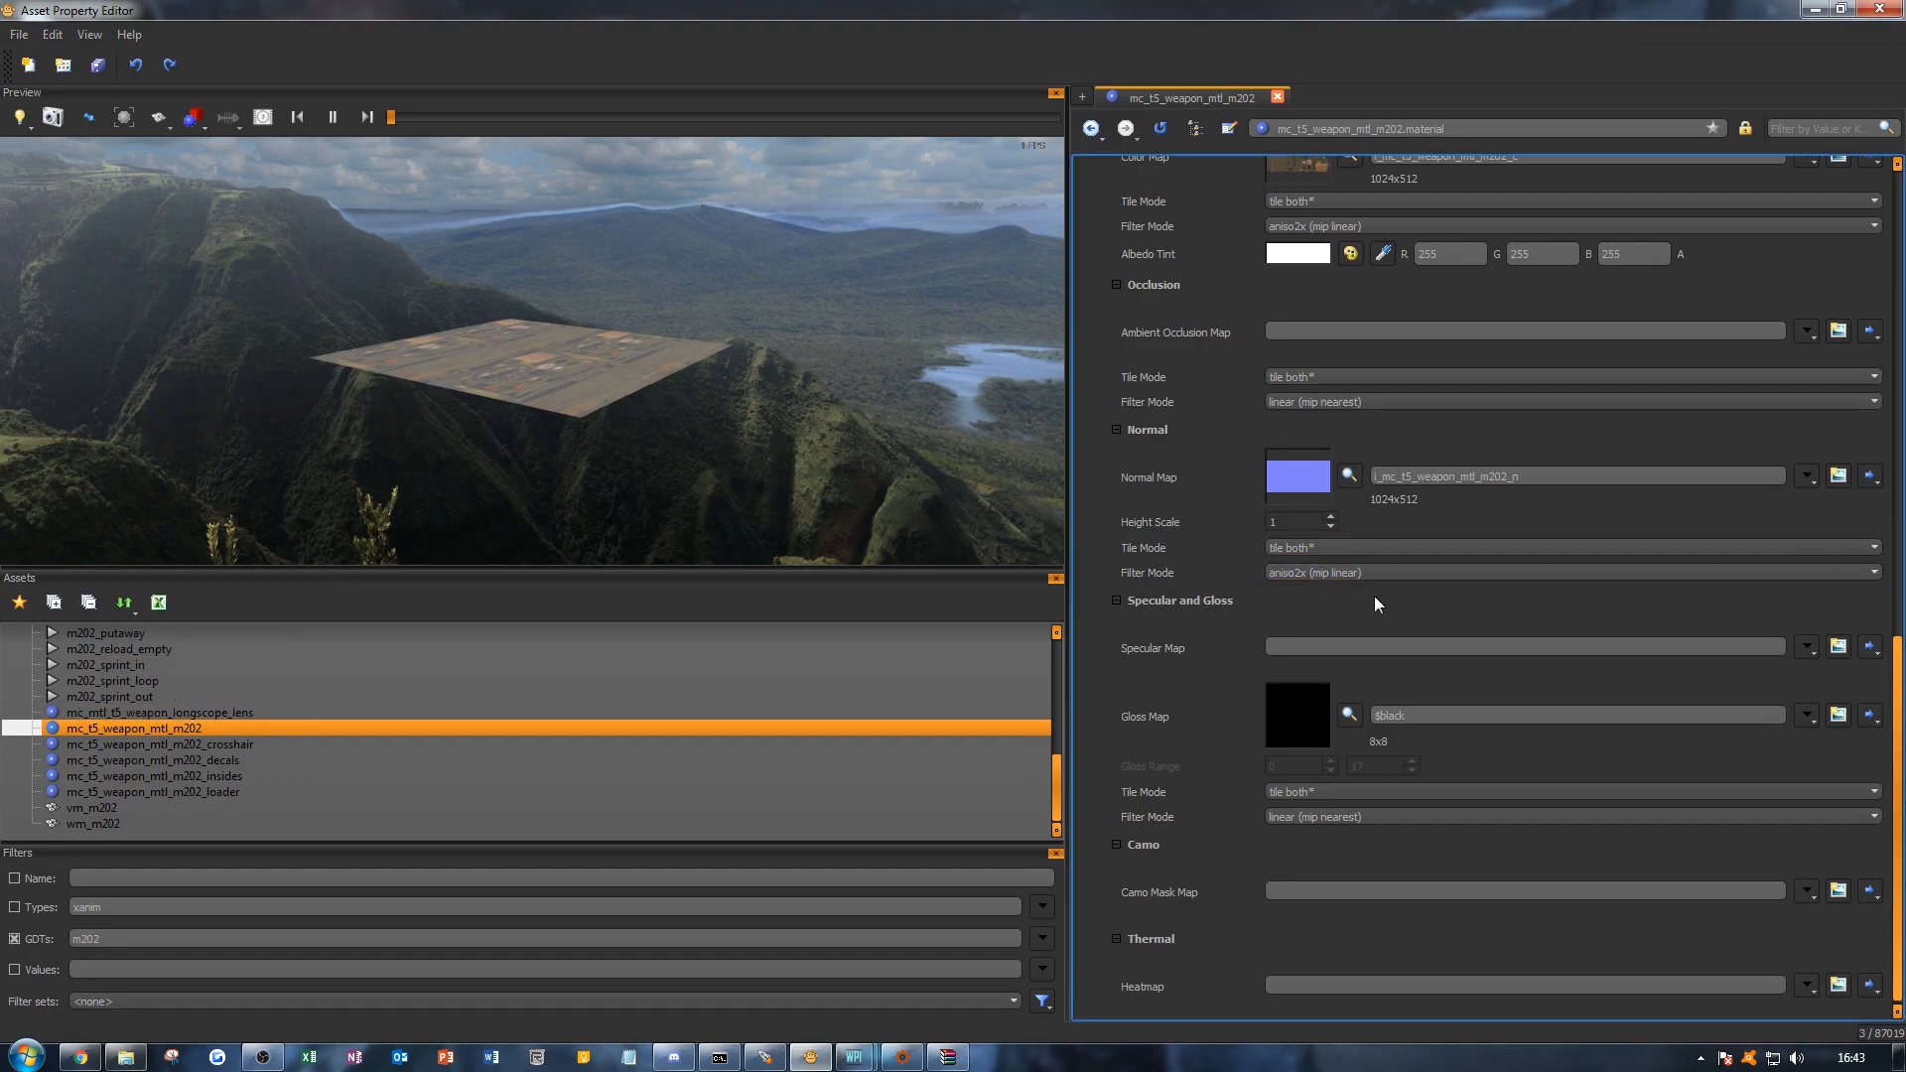
{"action": "scroll", "coordinate": [1374, 597], "scroll_direction": "down", "scroll_amount": 1}
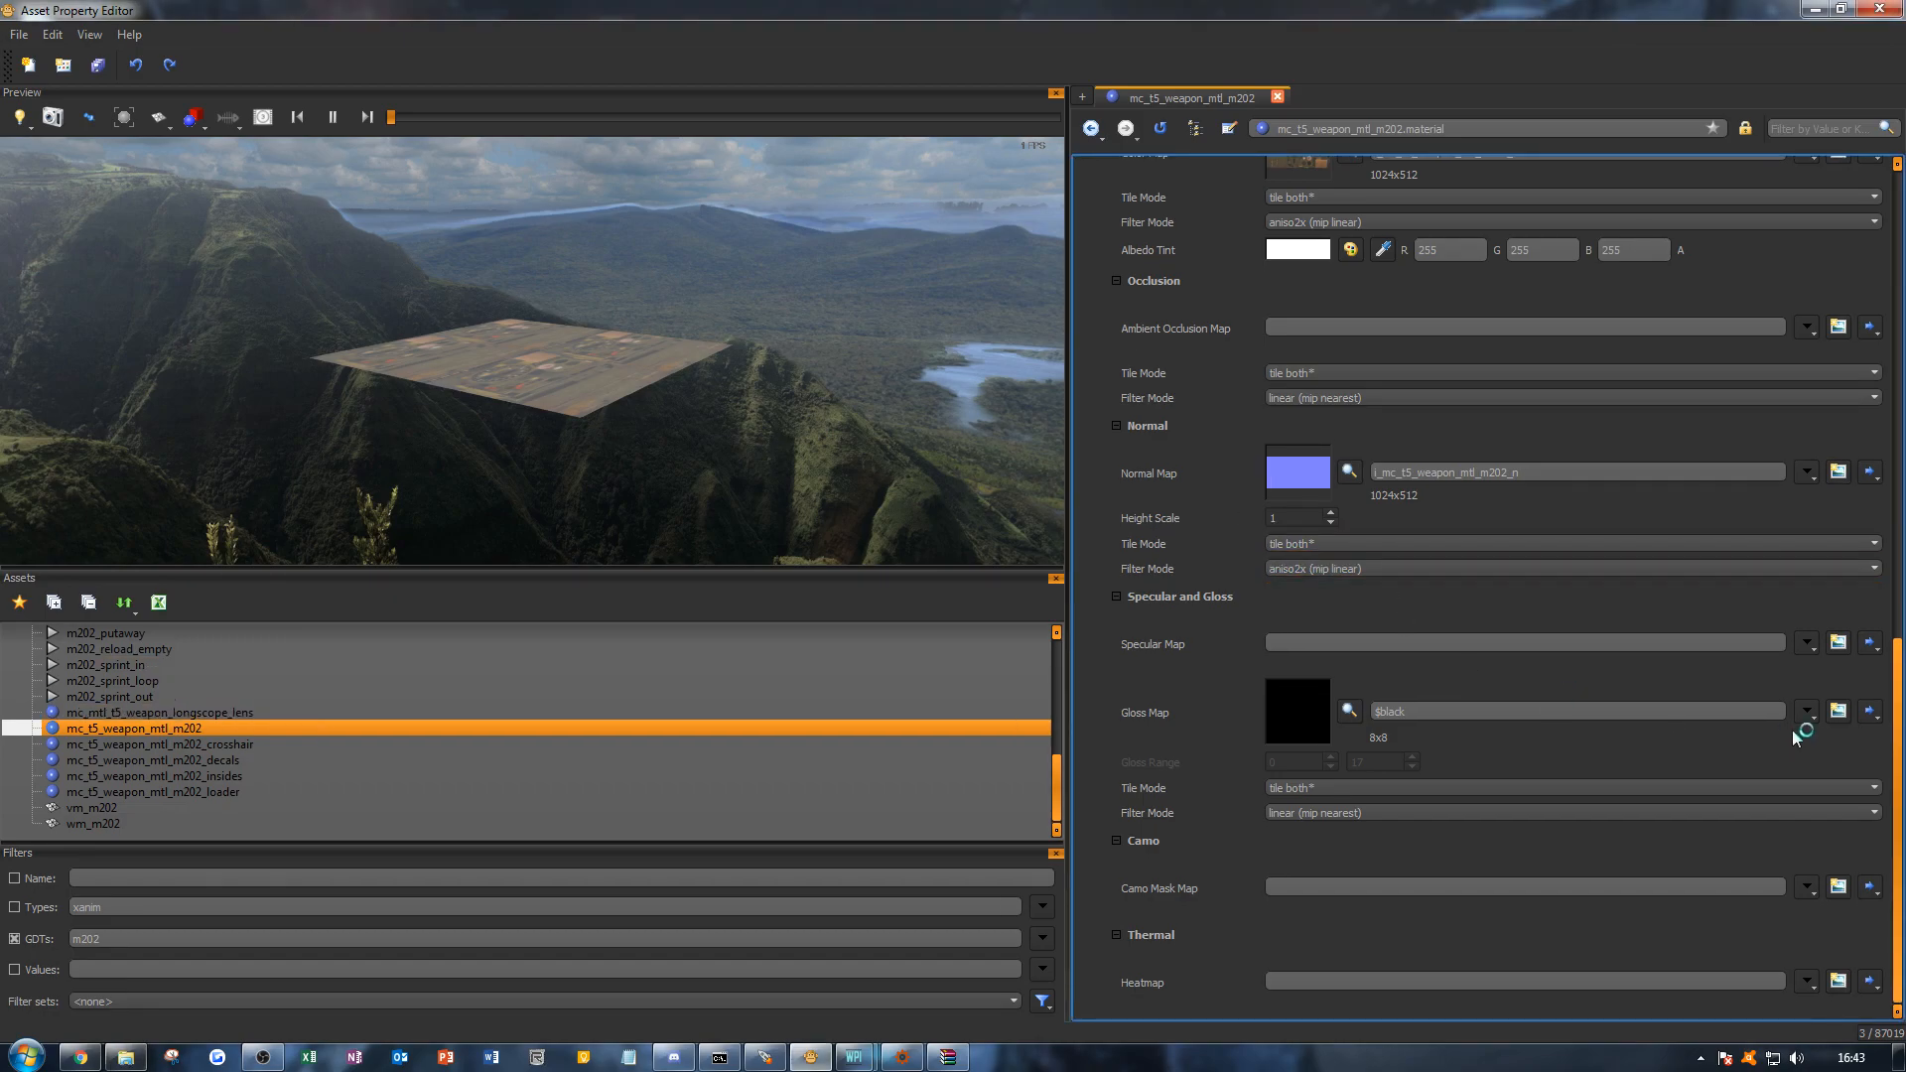
{"action": "left_click", "coordinate": [1838, 711]}
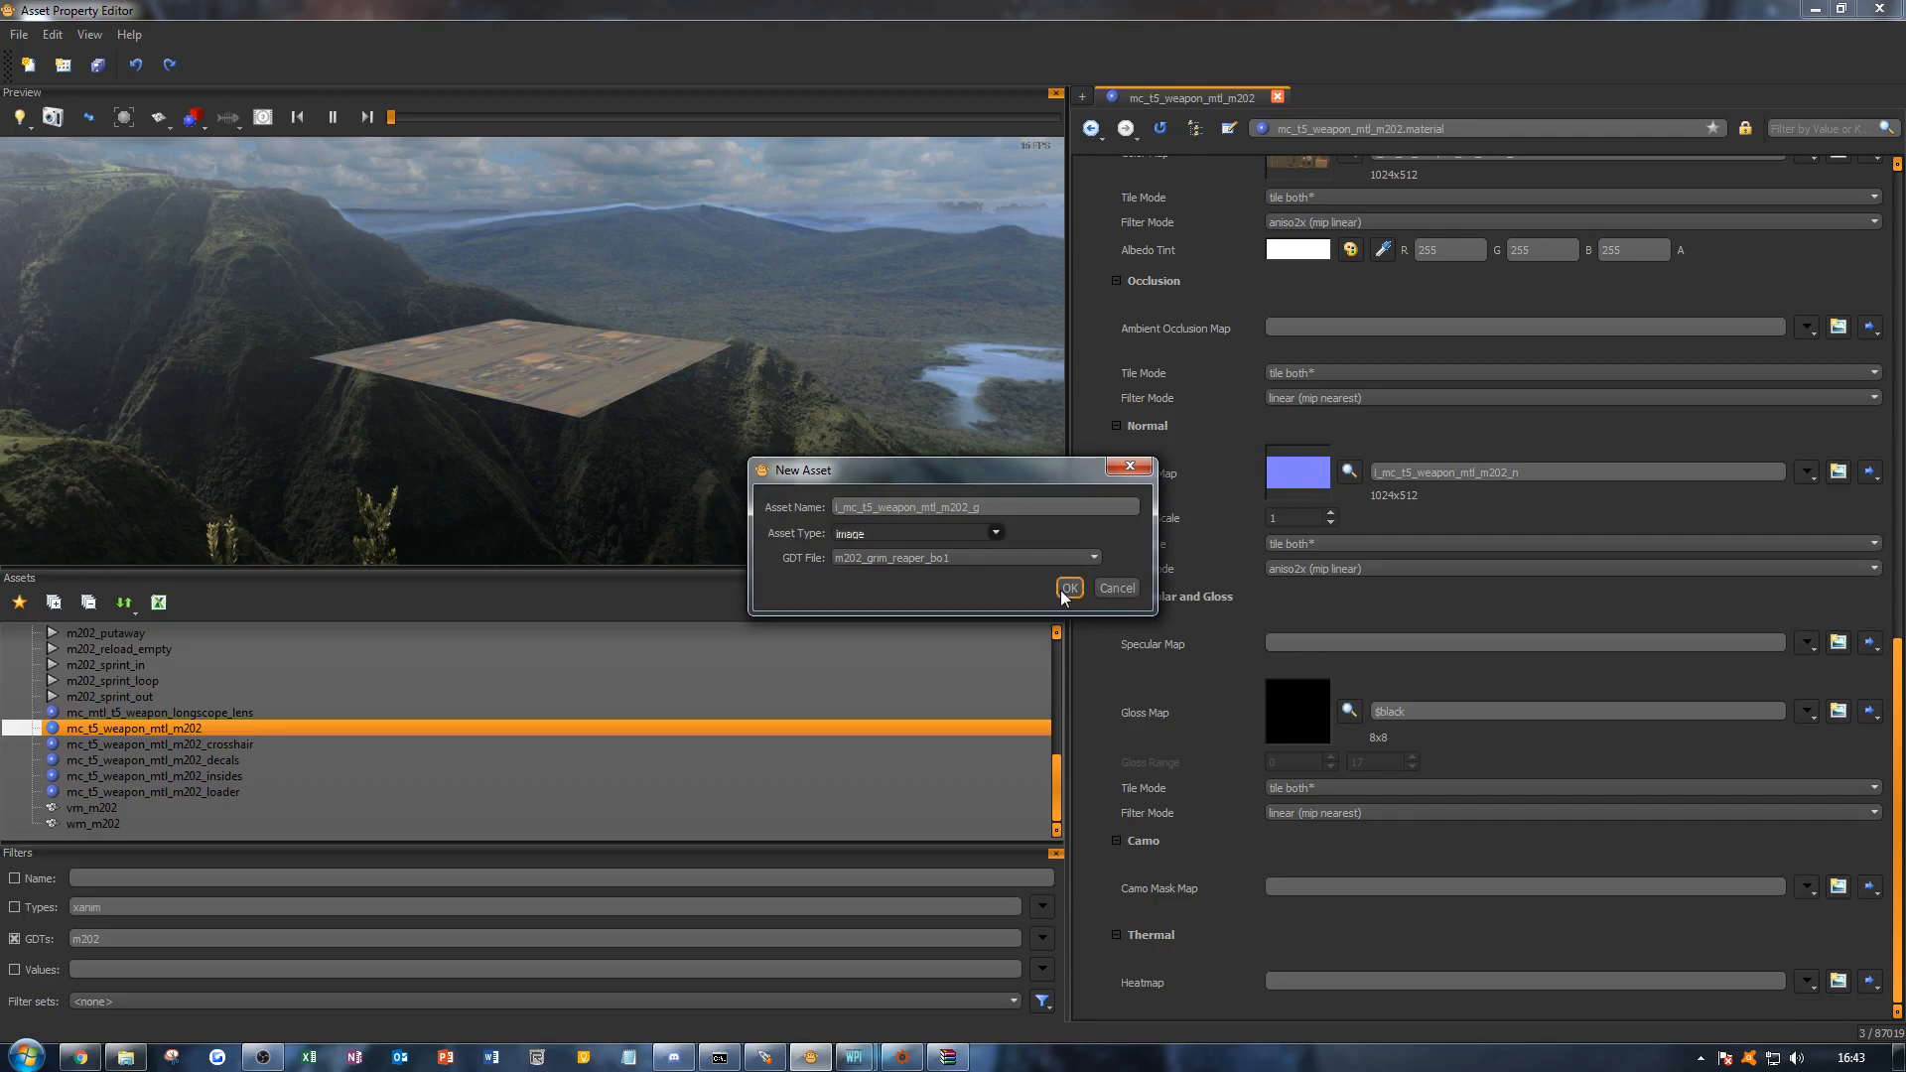
{"action": "left_click", "coordinate": [1068, 588]}
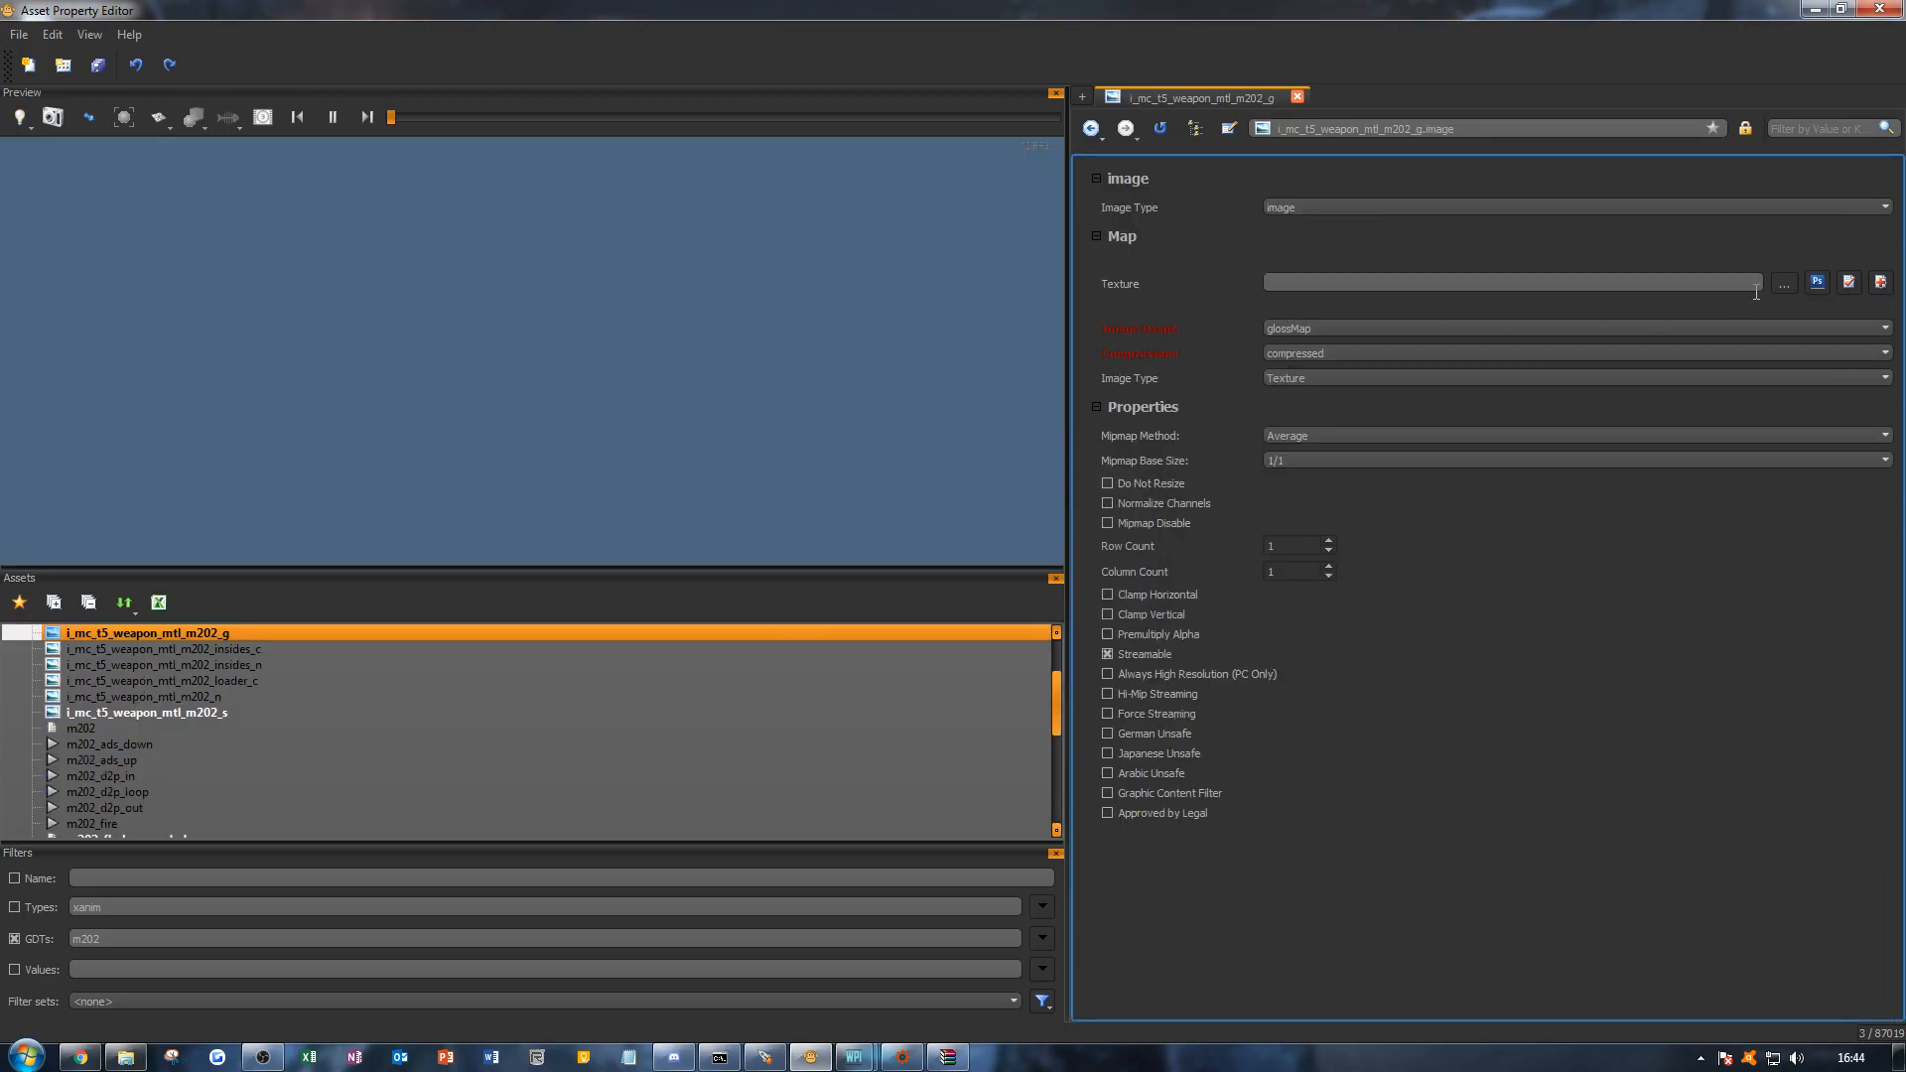
Step: Assign m202_g from the images folder as the texture of the gloss image asset
{"action": "left_click", "coordinate": [1782, 284]}
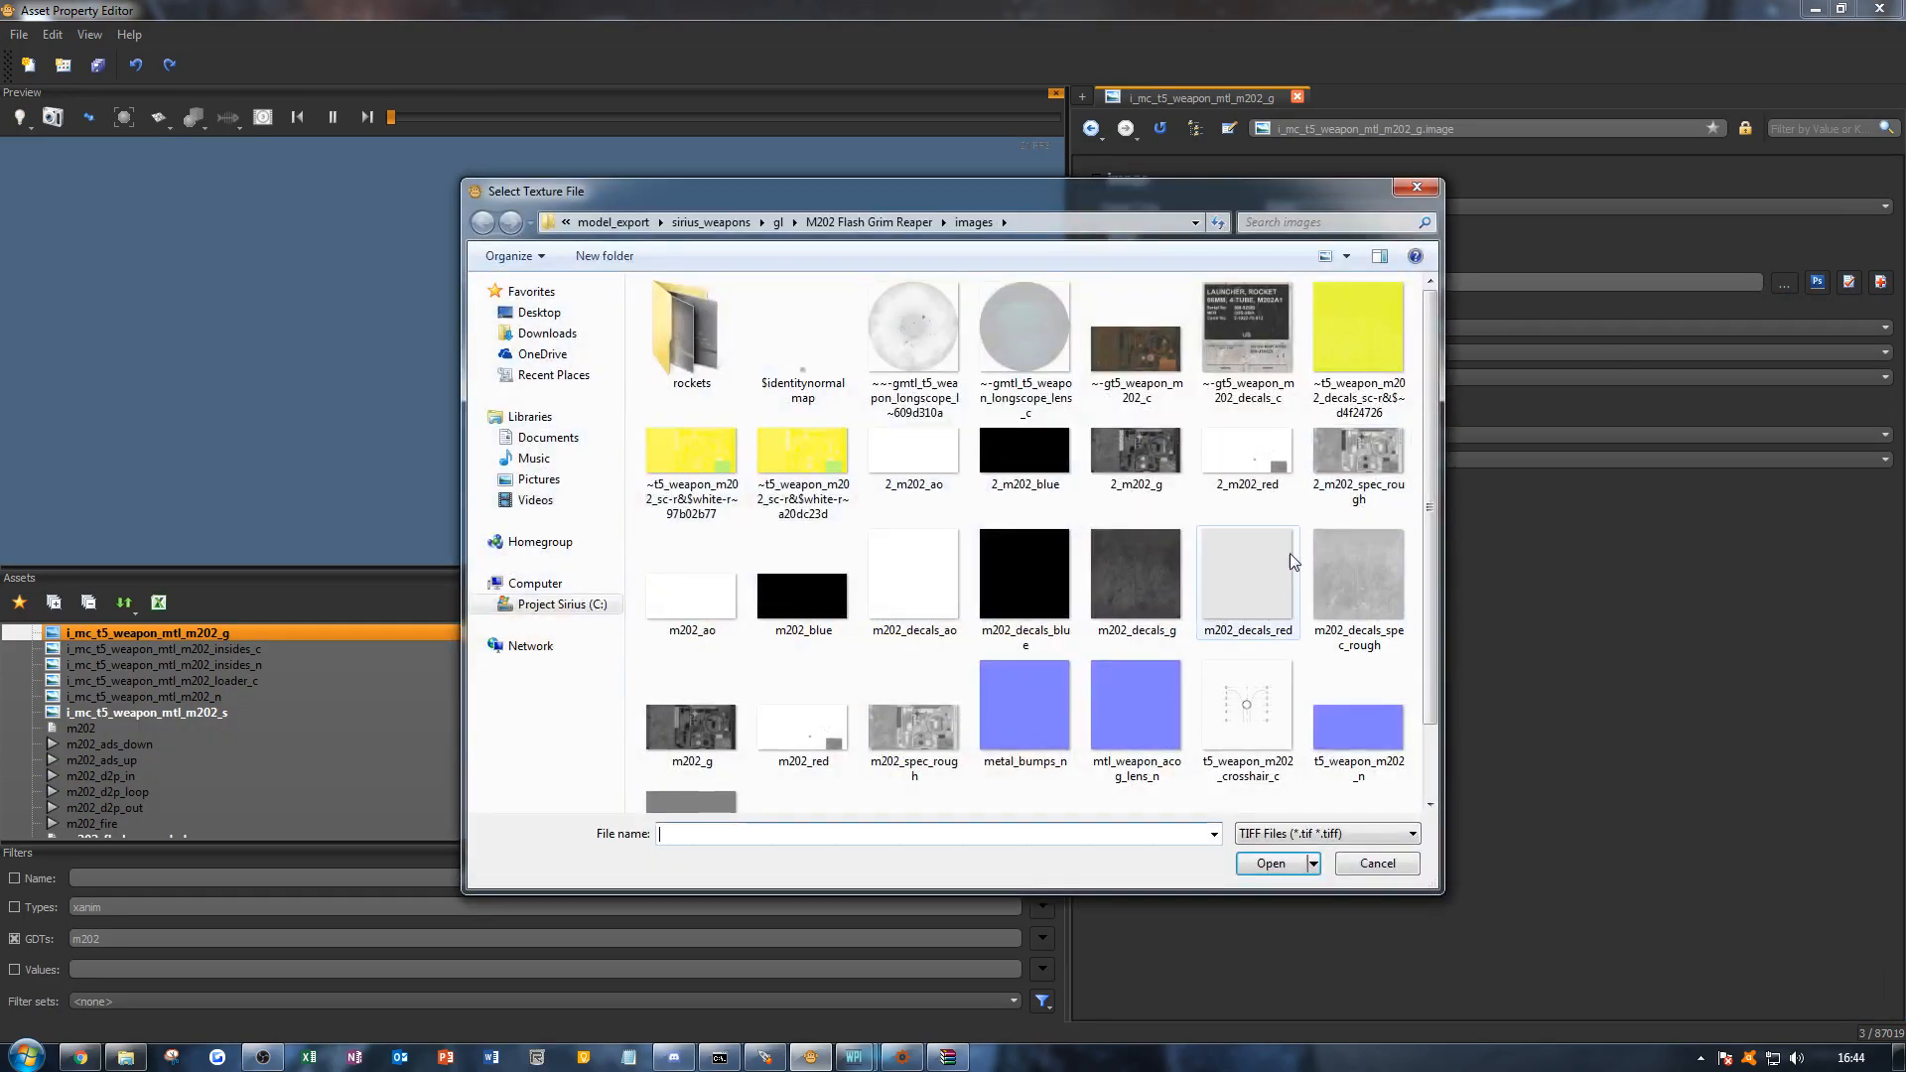
{"action": "left_click_drag", "start_coordinate": [1426, 440], "coordinate": [1414, 541]}
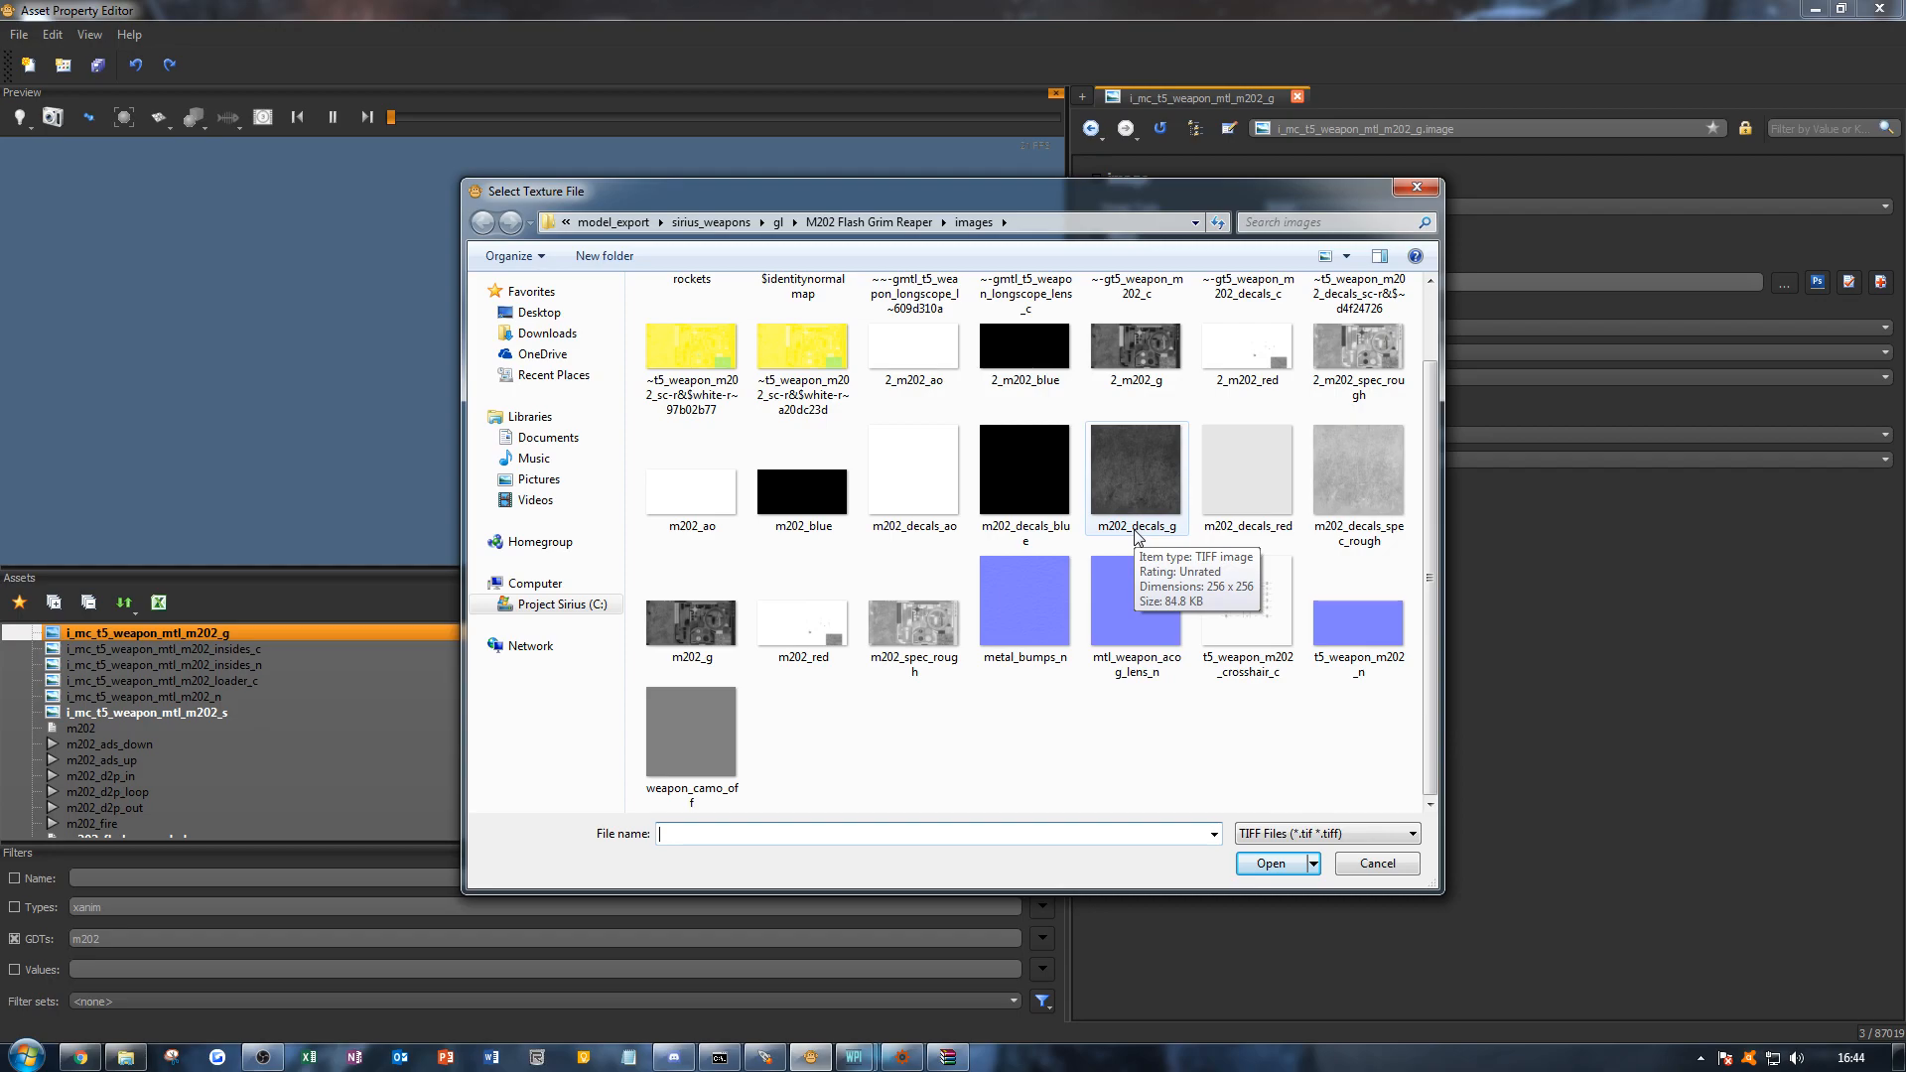
{"action": "left_click", "coordinate": [718, 666]}
{"action": "double_click", "coordinate": [715, 649]}
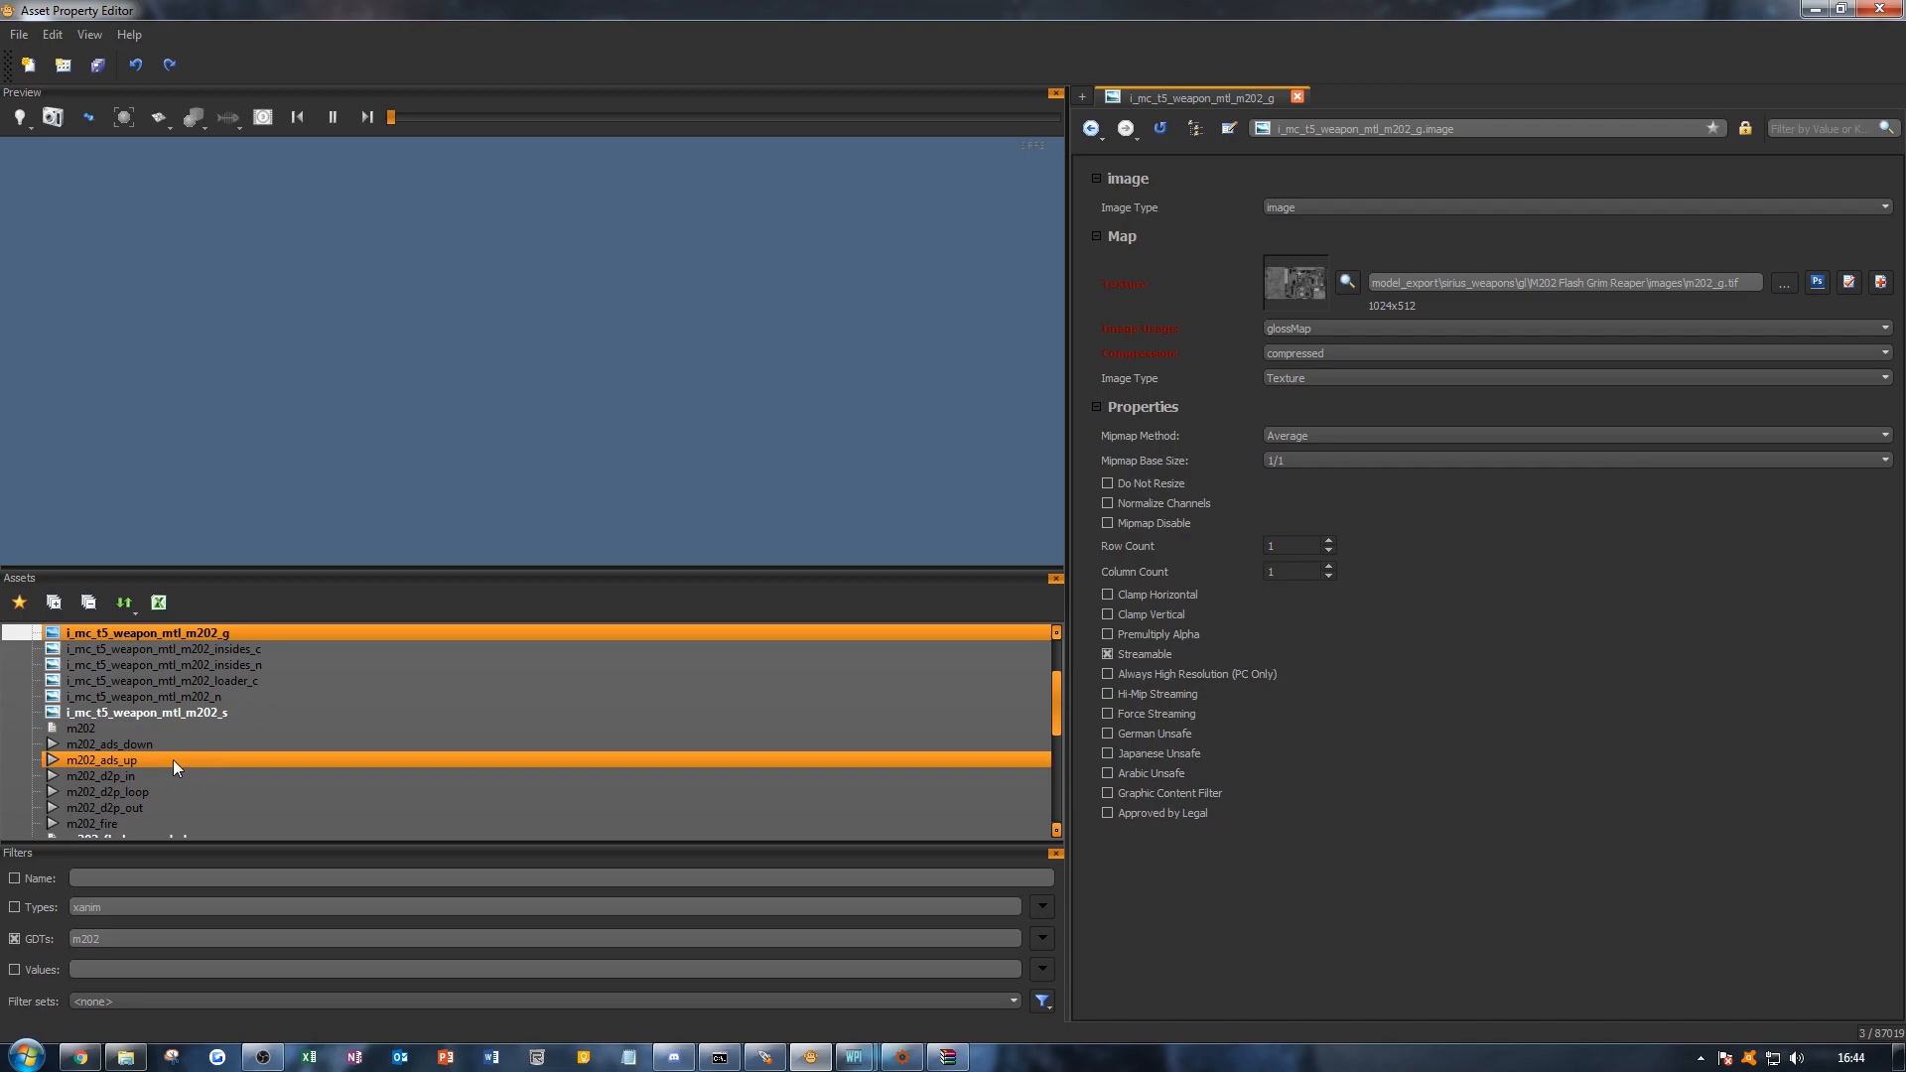
Step: Reopen the material mc_t5_weapon_mtl_m202 and inspect its surface in the preview from close up and several angles
{"action": "scroll", "coordinate": [172, 743], "scroll_direction": "down", "scroll_amount": 5}
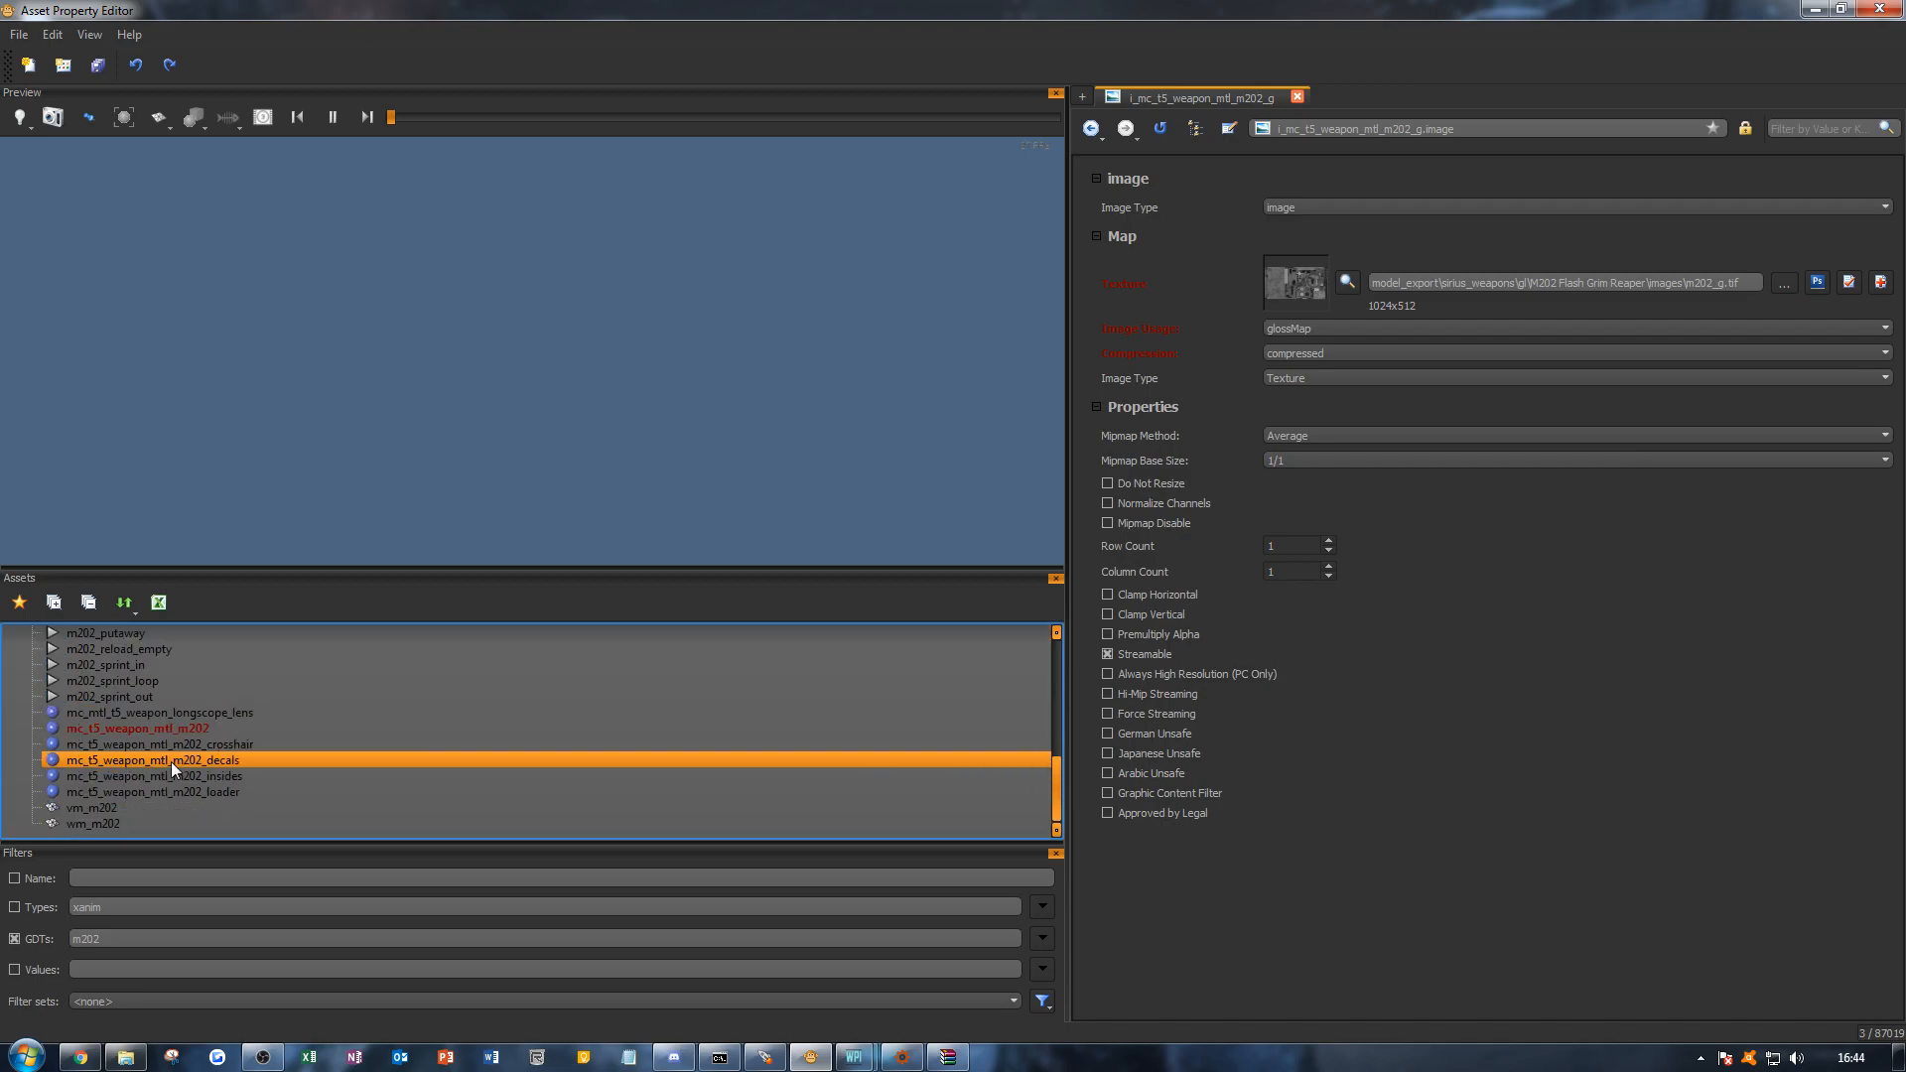
{"action": "left_click", "coordinate": [181, 735]}
{"action": "scroll", "coordinate": [182, 734], "scroll_direction": "up", "scroll_amount": 1}
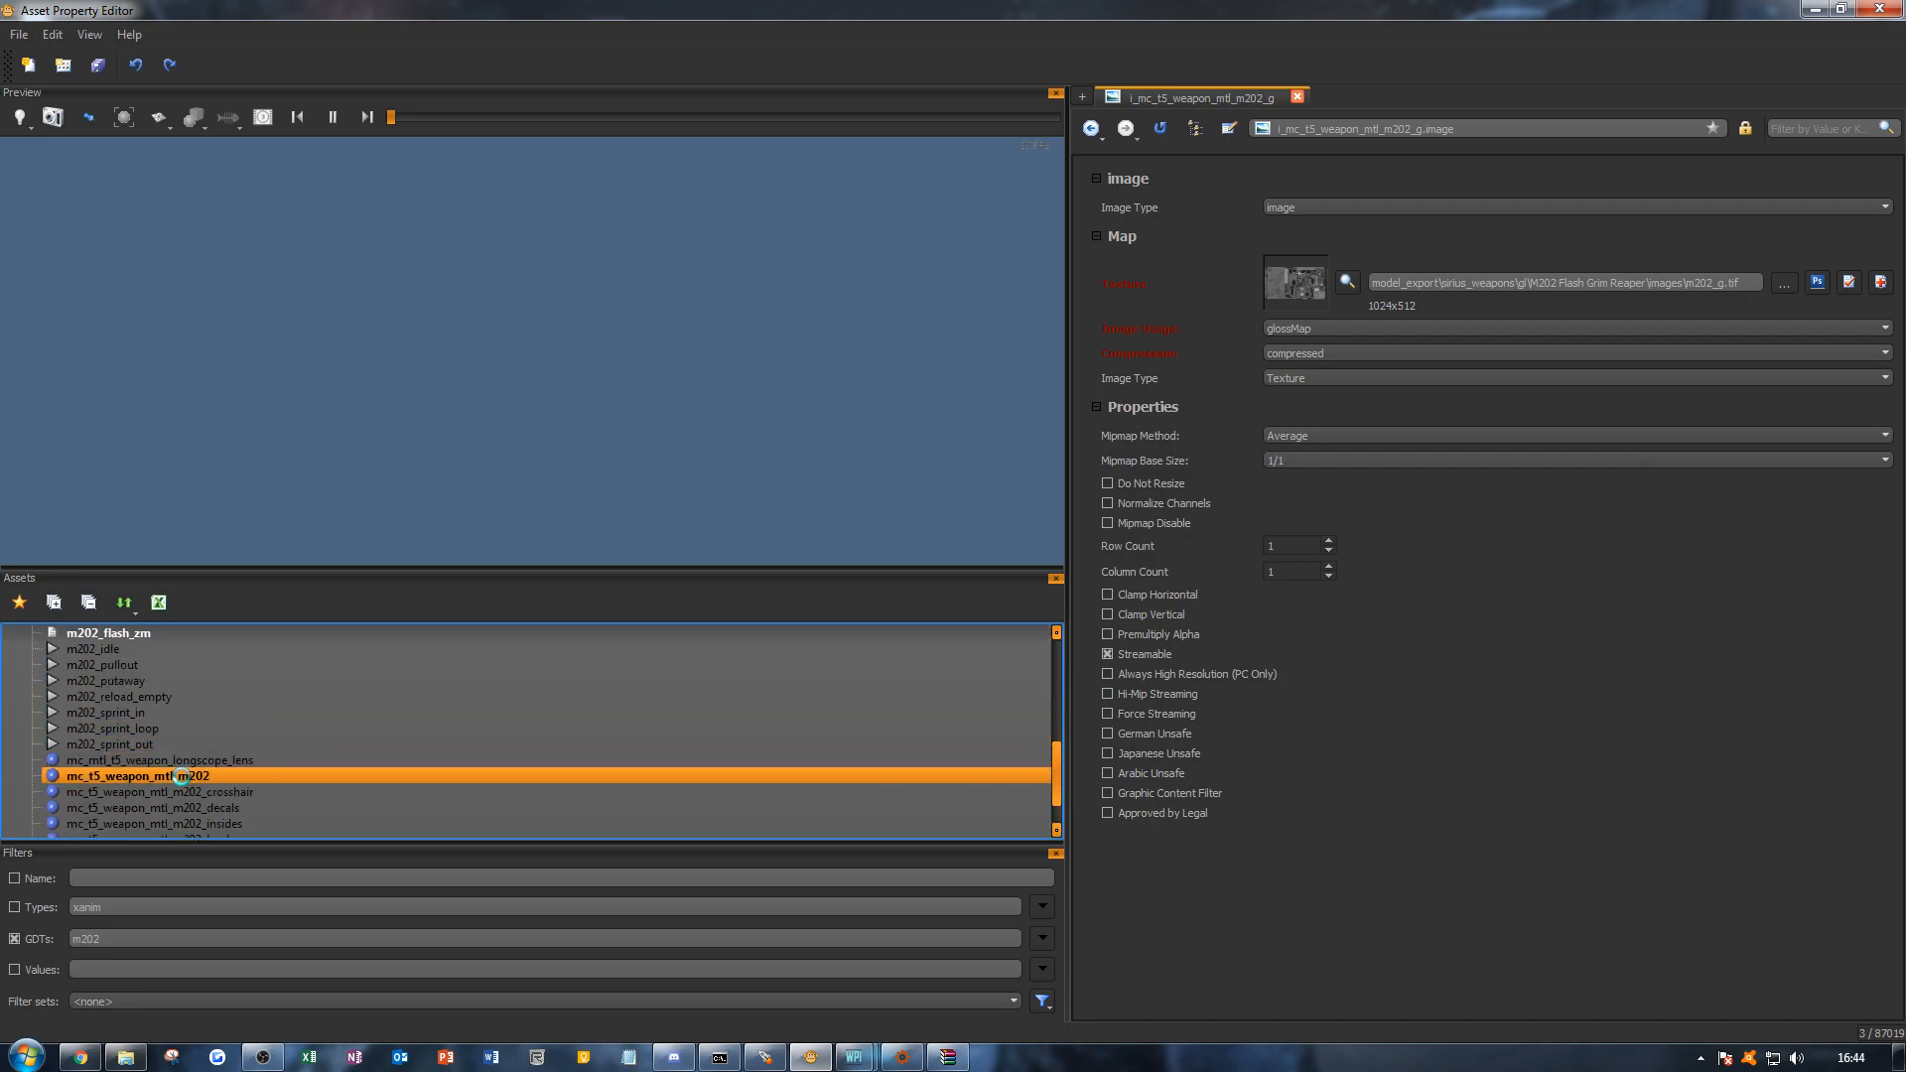
{"action": "left_click_drag", "start_coordinate": [540, 312], "coordinate": [586, 397], "text": "alt"}
{"action": "right_click_drag", "start_coordinate": [586, 397], "coordinate": [794, 397], "text": "alt"}
{"action": "left_click_drag", "start_coordinate": [596, 357], "coordinate": [362, 342], "text": "alt"}
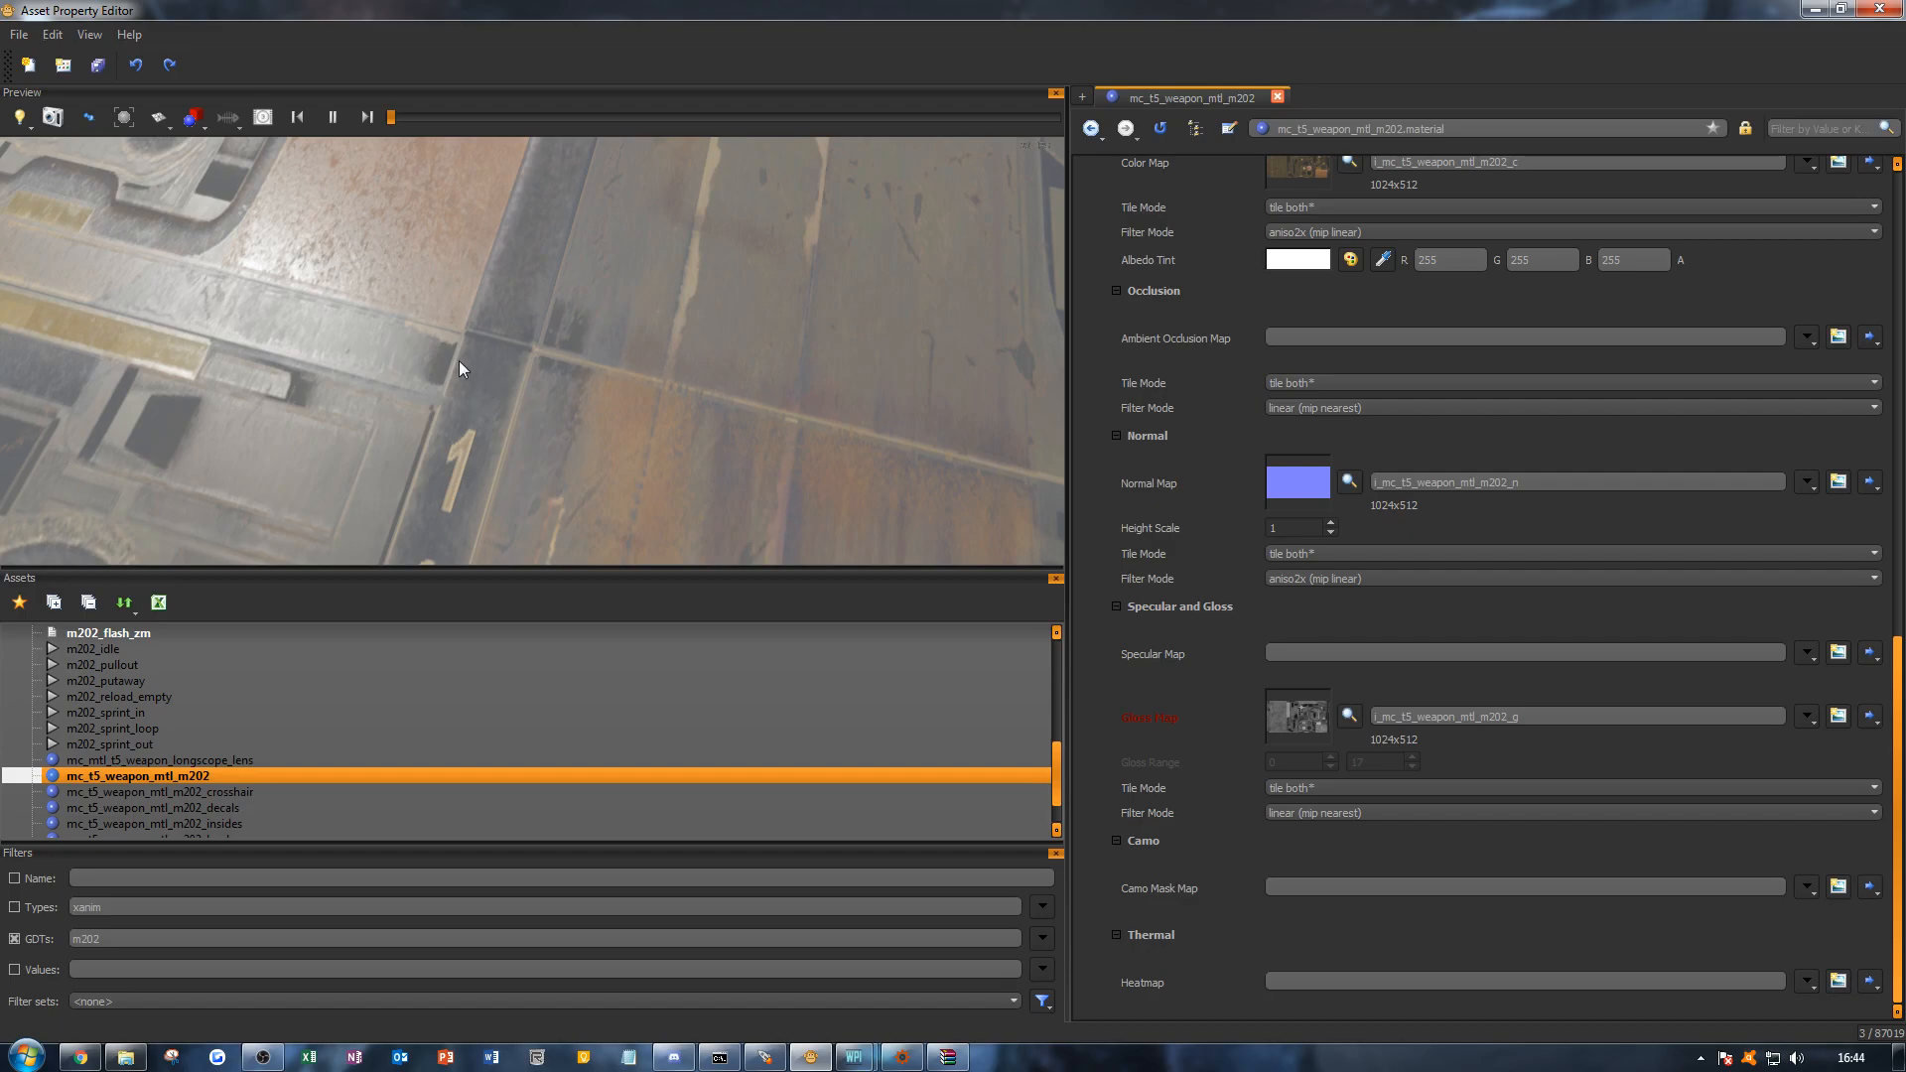
{"action": "left_click_drag", "start_coordinate": [529, 459], "coordinate": [556, 421], "text": "alt"}
{"action": "scroll", "coordinate": [280, 807], "scroll_direction": "down", "scroll_amount": 1}
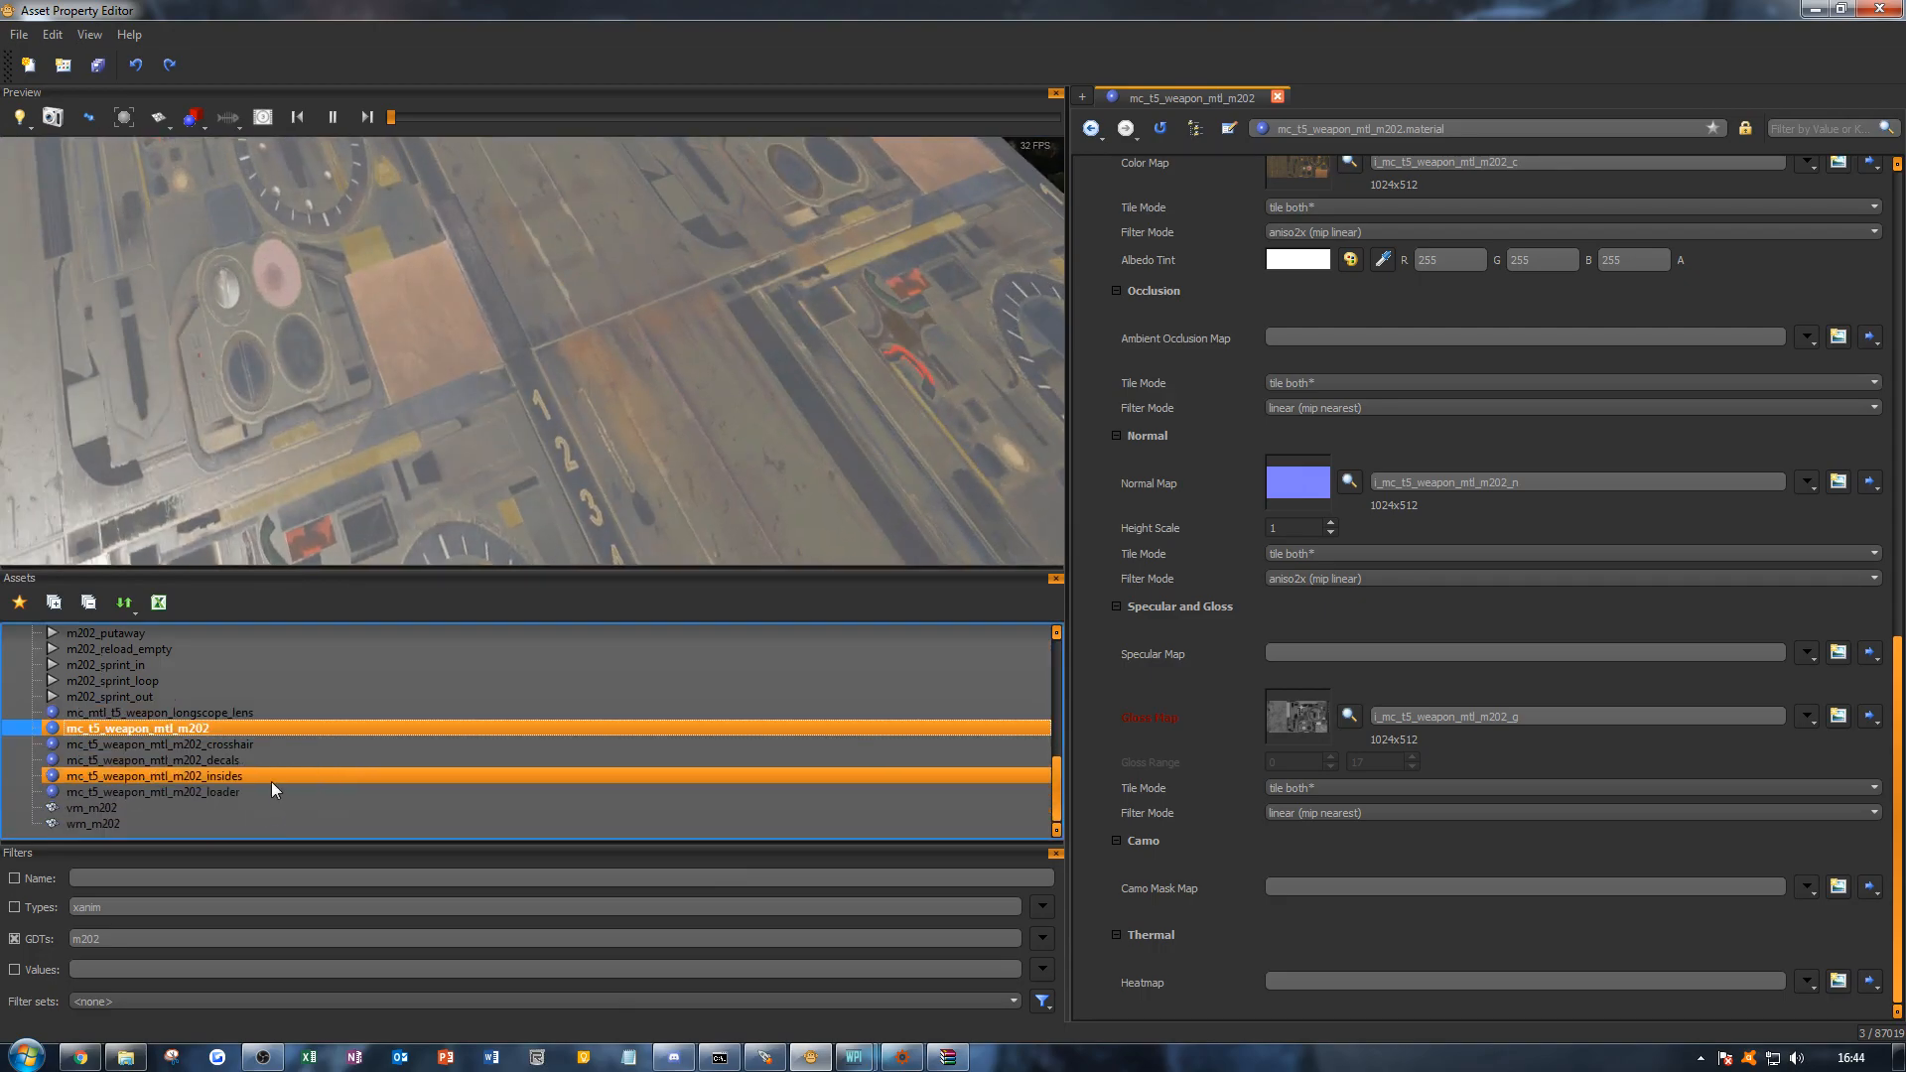
Step: Open the model vm_m202 and inspect the weapon's shading up close in the preview
{"action": "left_click", "coordinate": [168, 808], "text": "ctrl"}
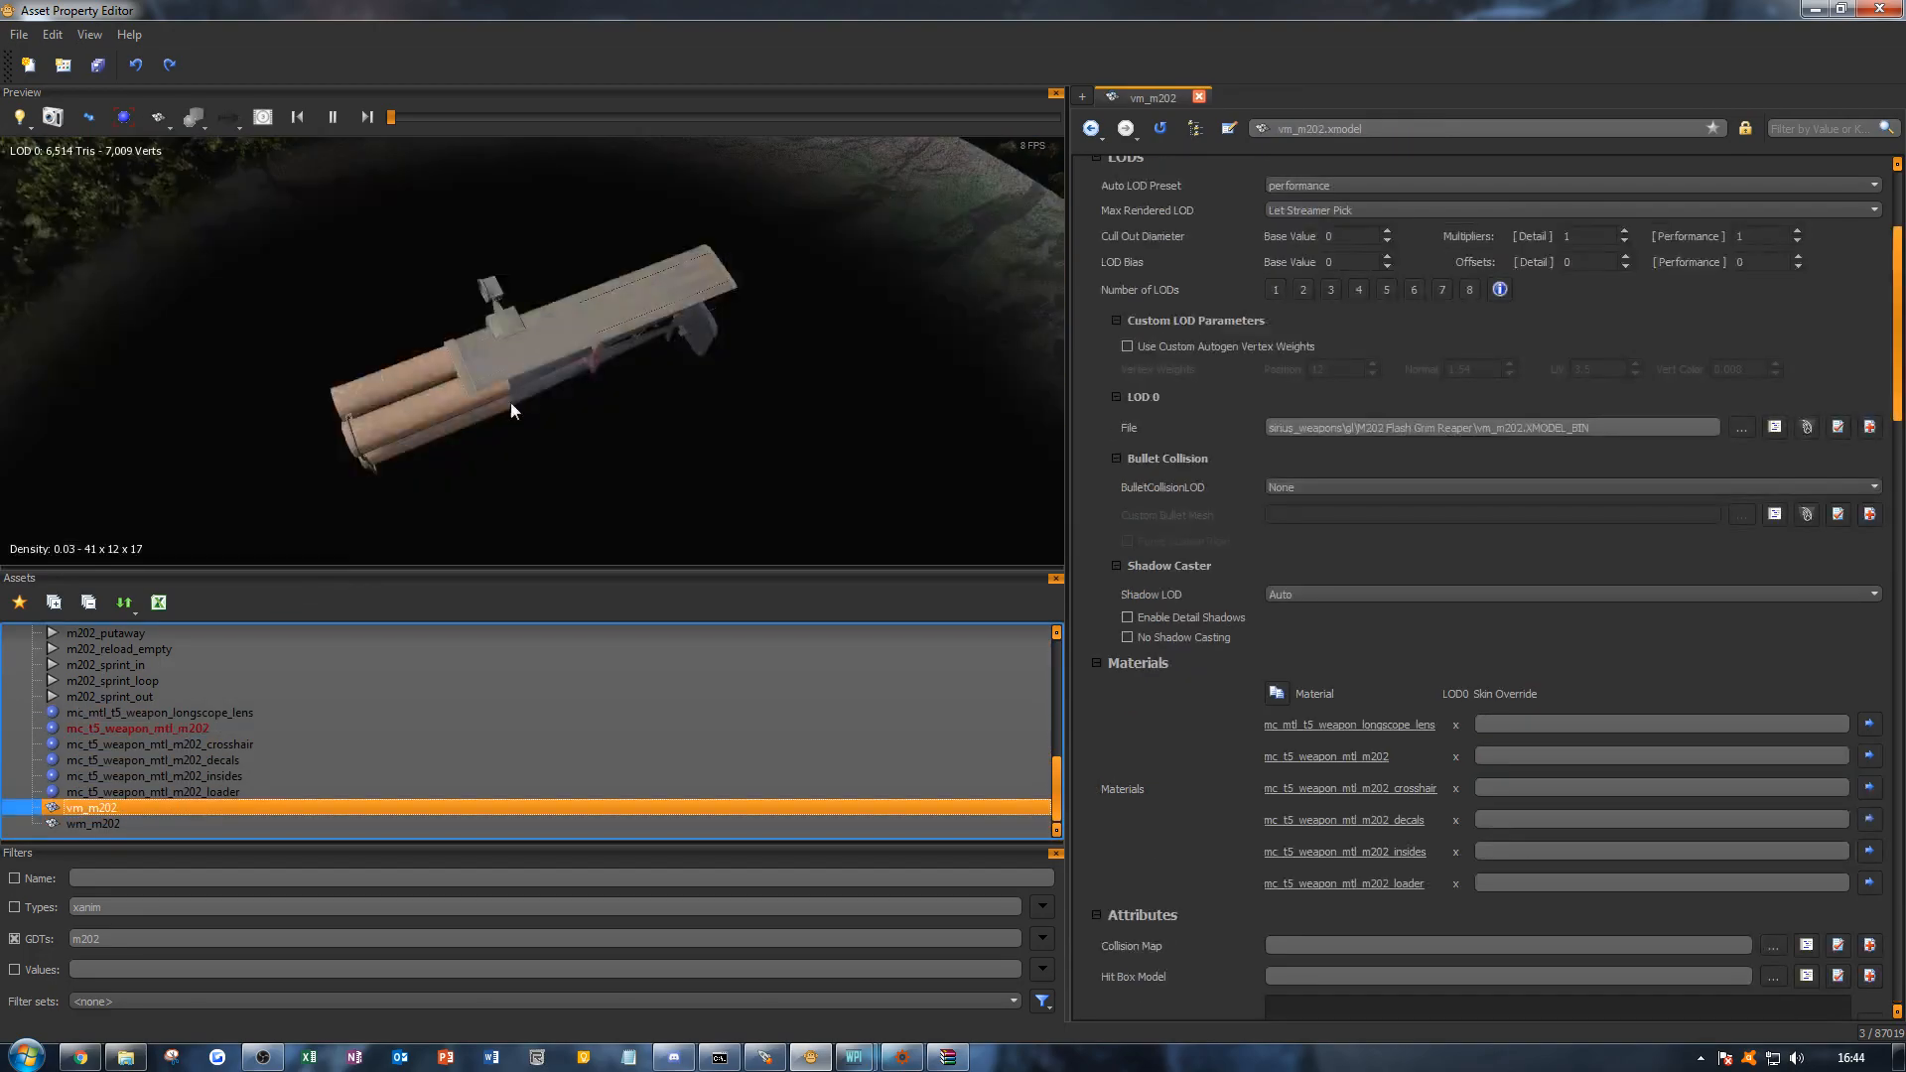
{"action": "mouse_move", "coordinate": [510, 402]}
{"action": "left_mouse_down", "text": "alt"}
{"action": "mouse_move", "coordinate": [586, 338]}
{"action": "mouse_move", "coordinate": [538, 393]}
{"action": "left_mouse_up", "text": "alt"}
{"action": "right_click_drag", "start_coordinate": [538, 393], "coordinate": [615, 397], "text": "alt"}
{"action": "left_click_drag", "start_coordinate": [615, 397], "coordinate": [524, 379], "text": "alt"}
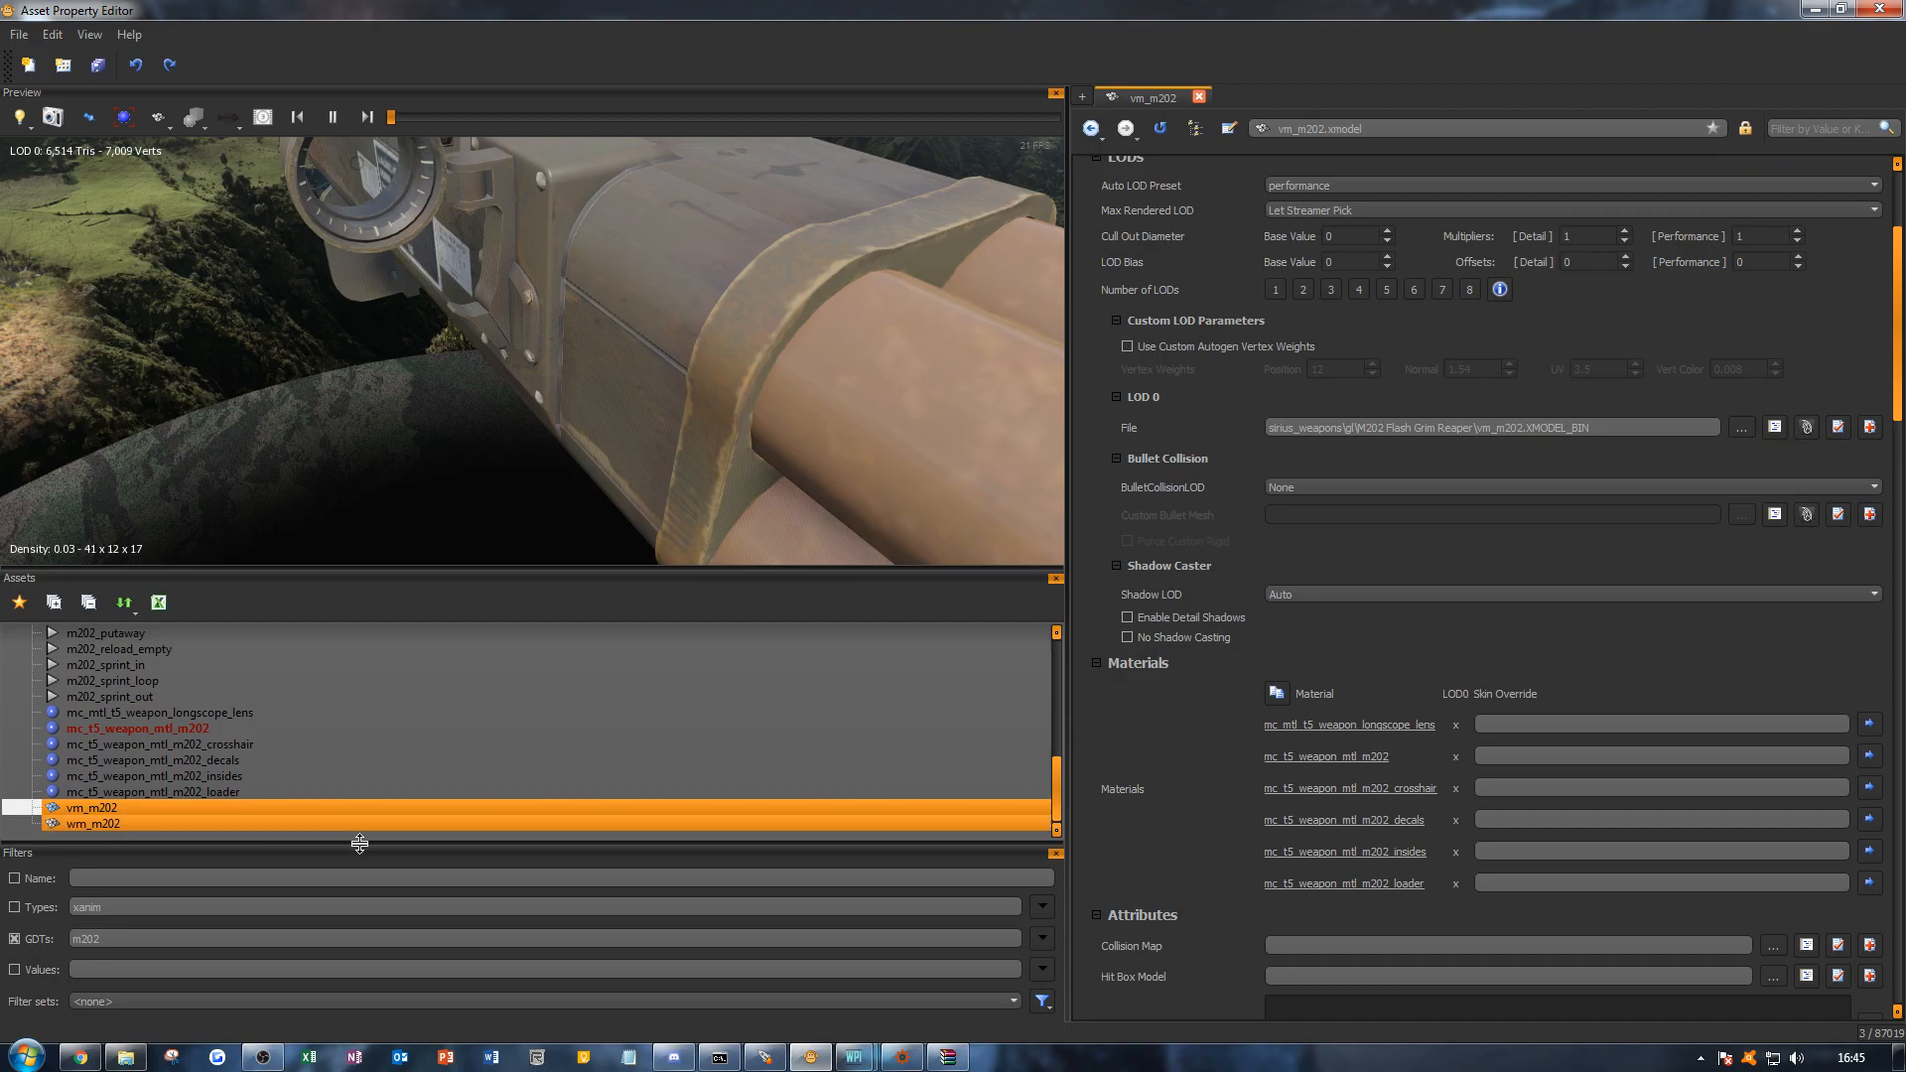
Step: Create the ambient occlusion image asset i_mc_t5_weapon_mtl_m202_o from the material mc_t5_weapon_mtl_m202 and assign m202_ao as its texture
{"action": "left_click", "coordinate": [180, 729]}
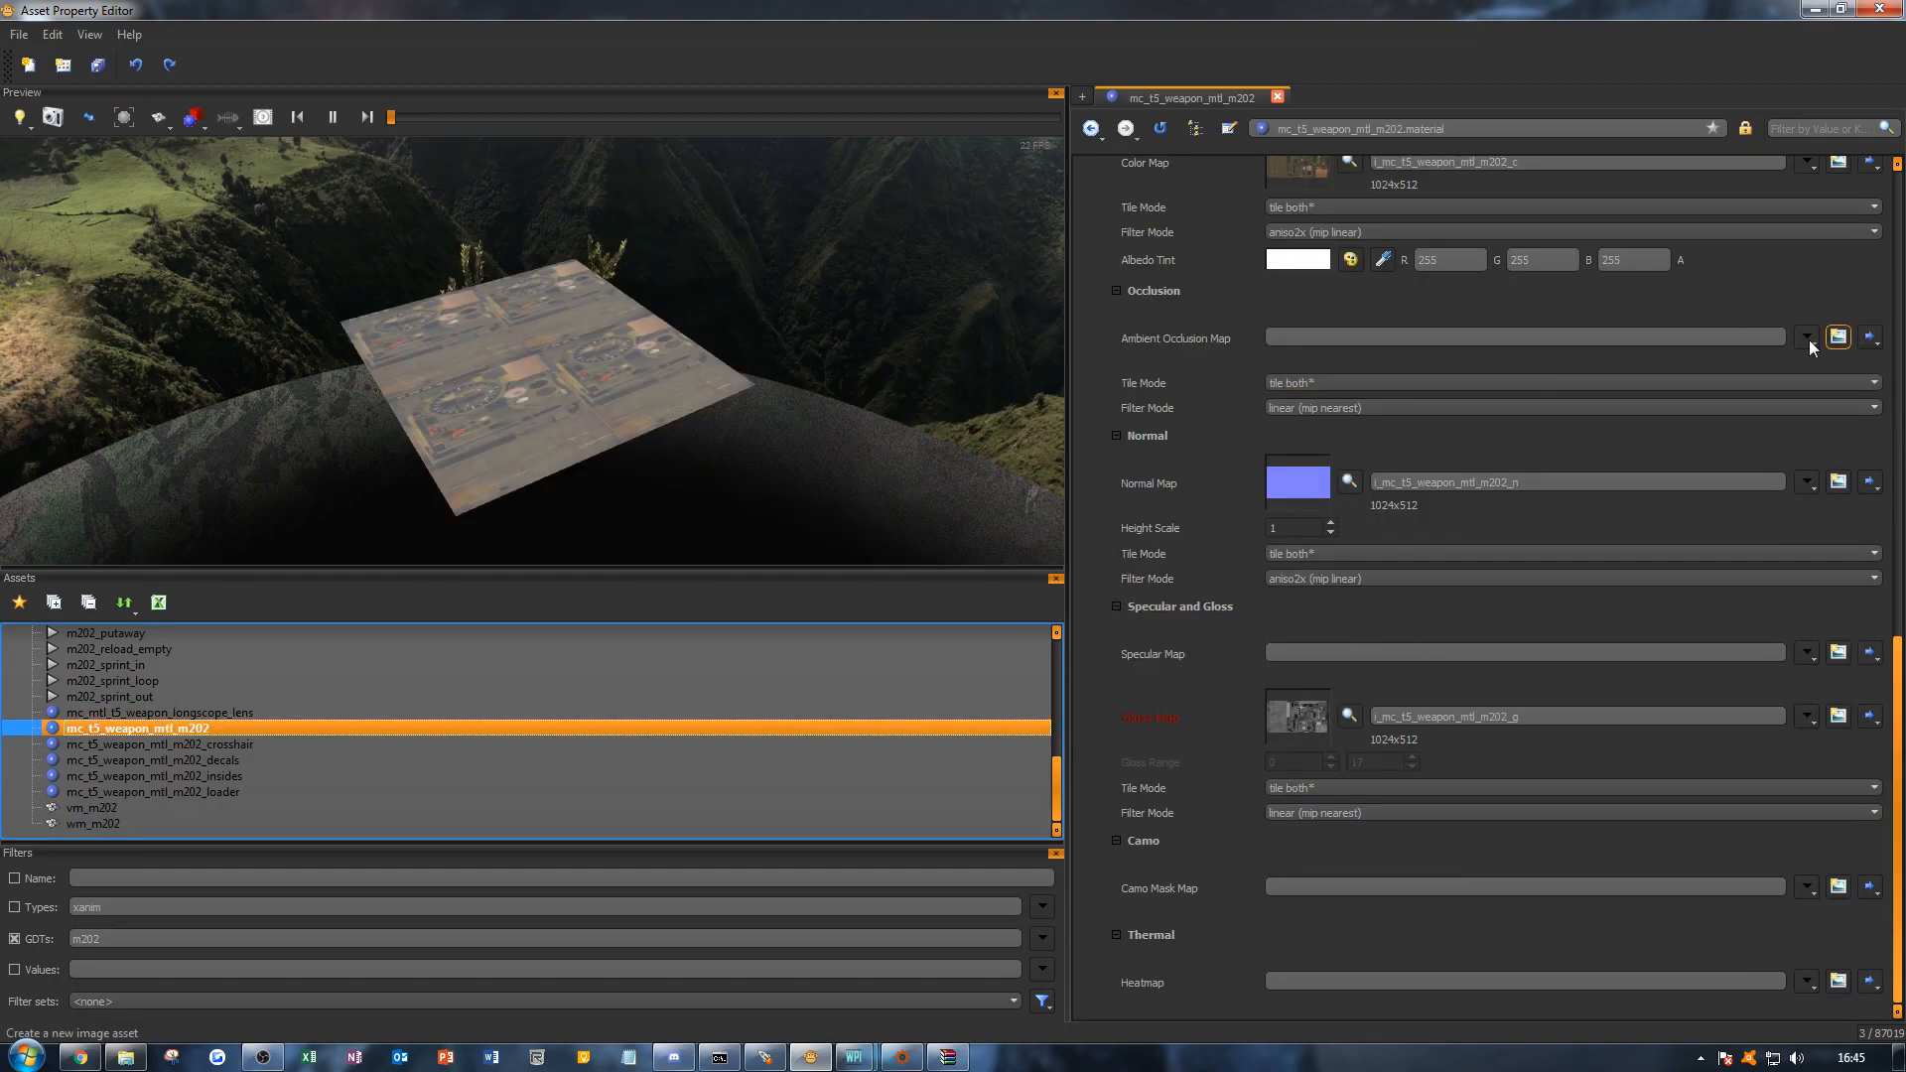
{"action": "left_click", "coordinate": [1837, 337]}
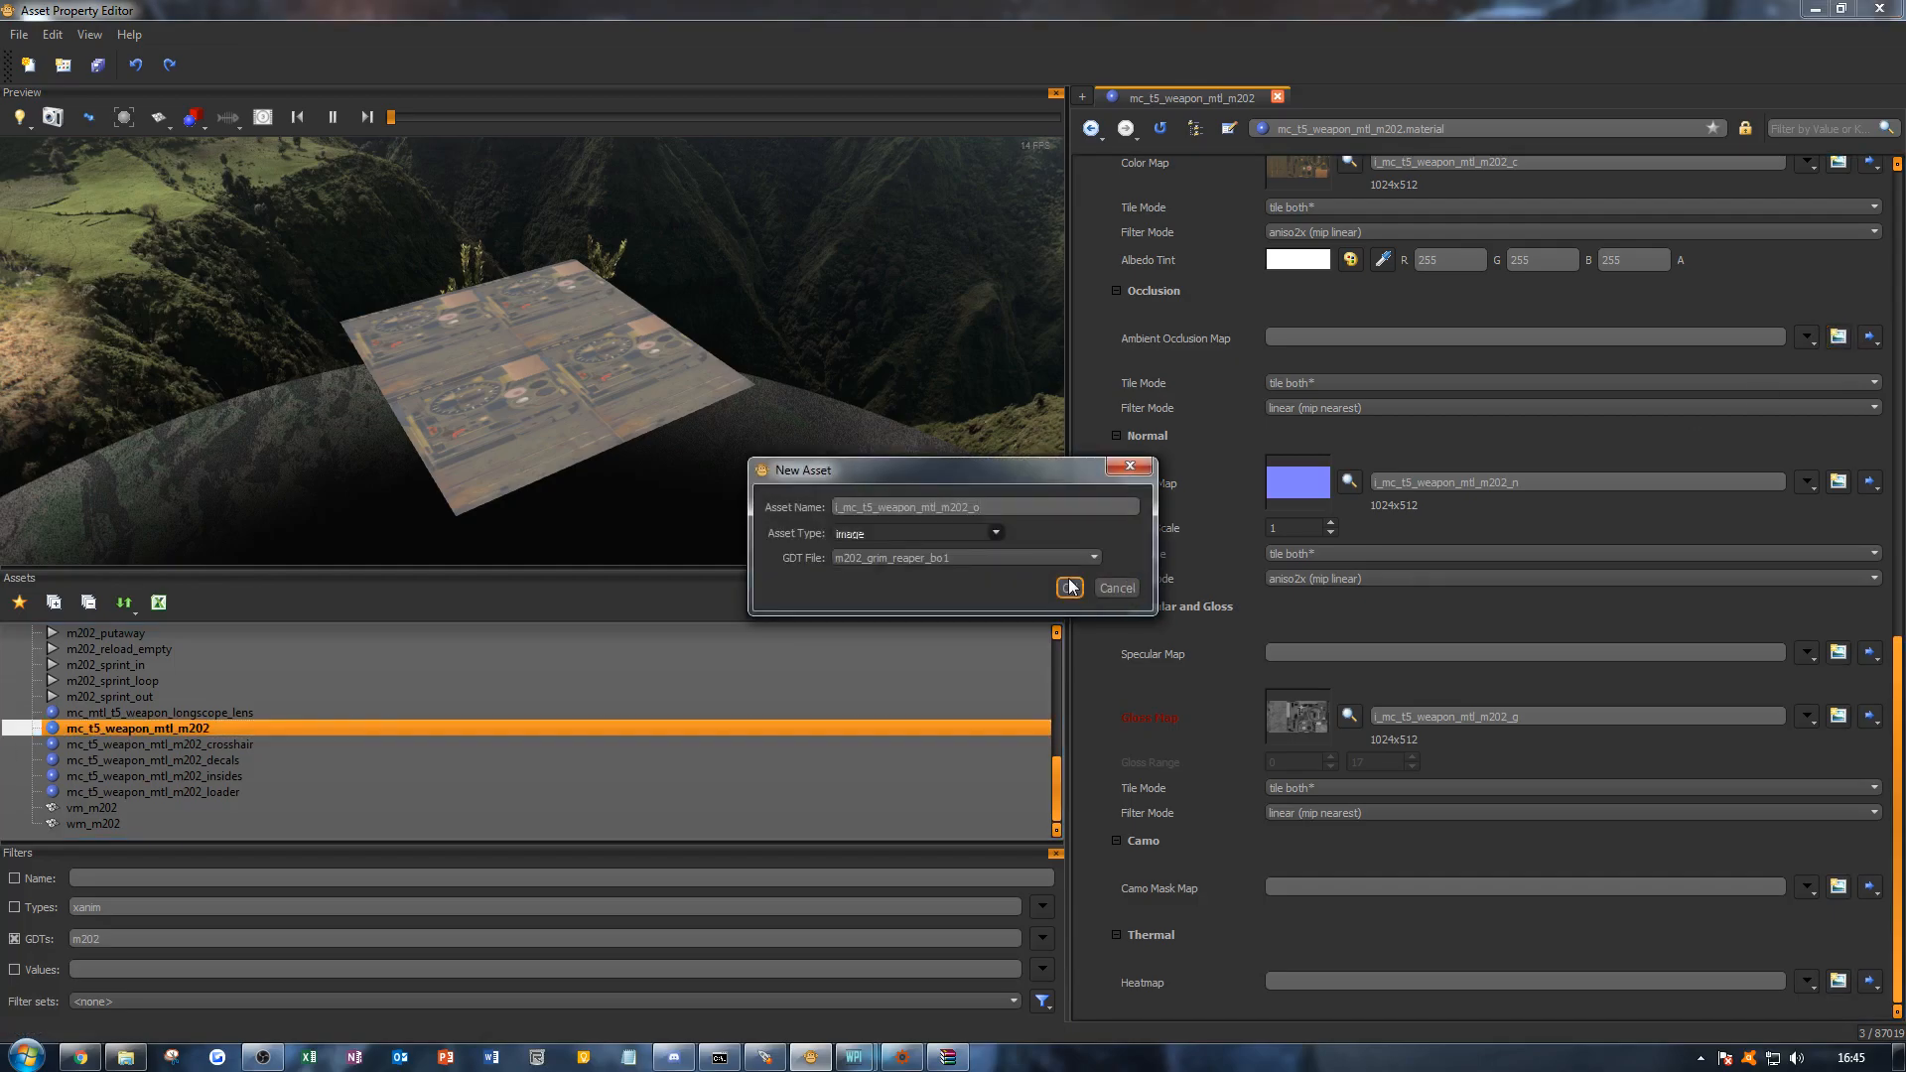
{"action": "left_click", "coordinate": [1068, 584]}
{"action": "left_click", "coordinate": [1776, 286]}
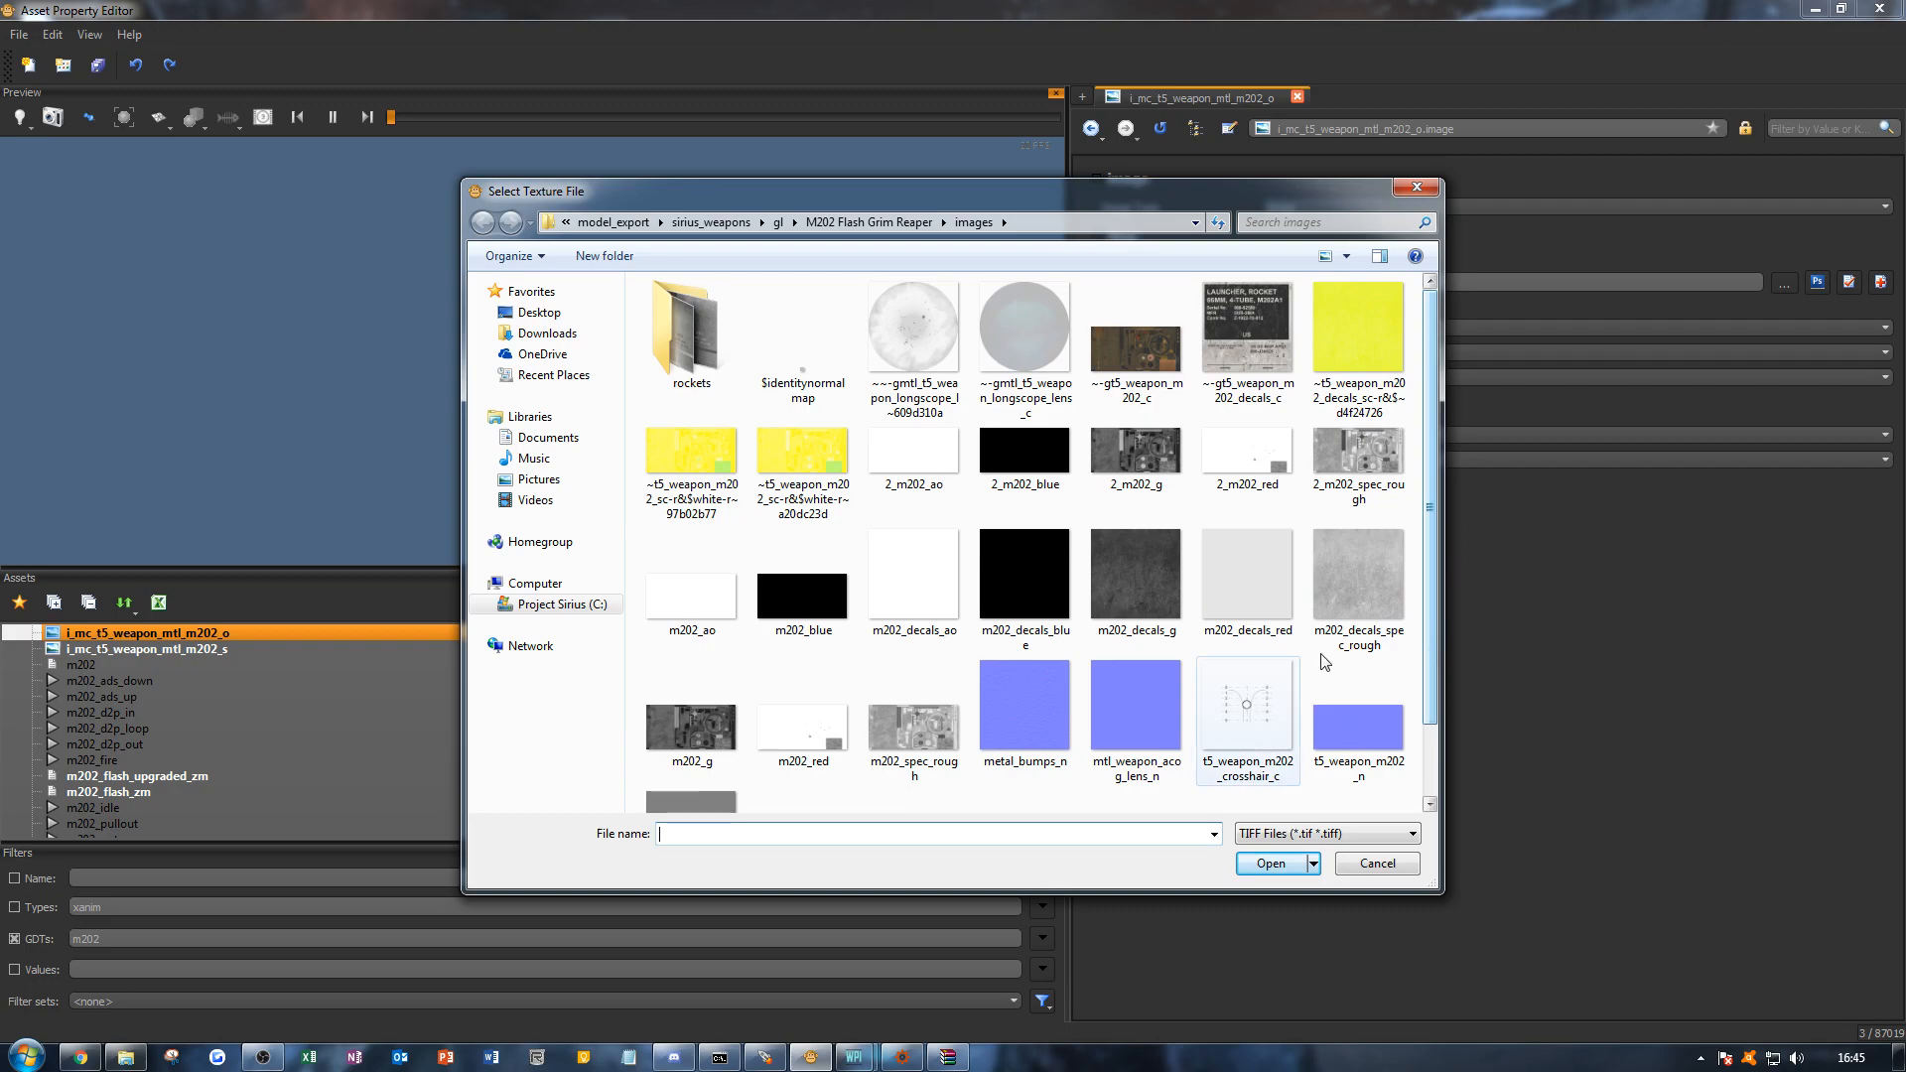
{"action": "double_click", "coordinate": [693, 597]}
Step: Return to the material mc_t5_weapon_mtl_m202 and inspect the preview surface with the ambient occlusion map applied
{"action": "scroll", "coordinate": [189, 794], "scroll_direction": "down", "scroll_amount": 5}
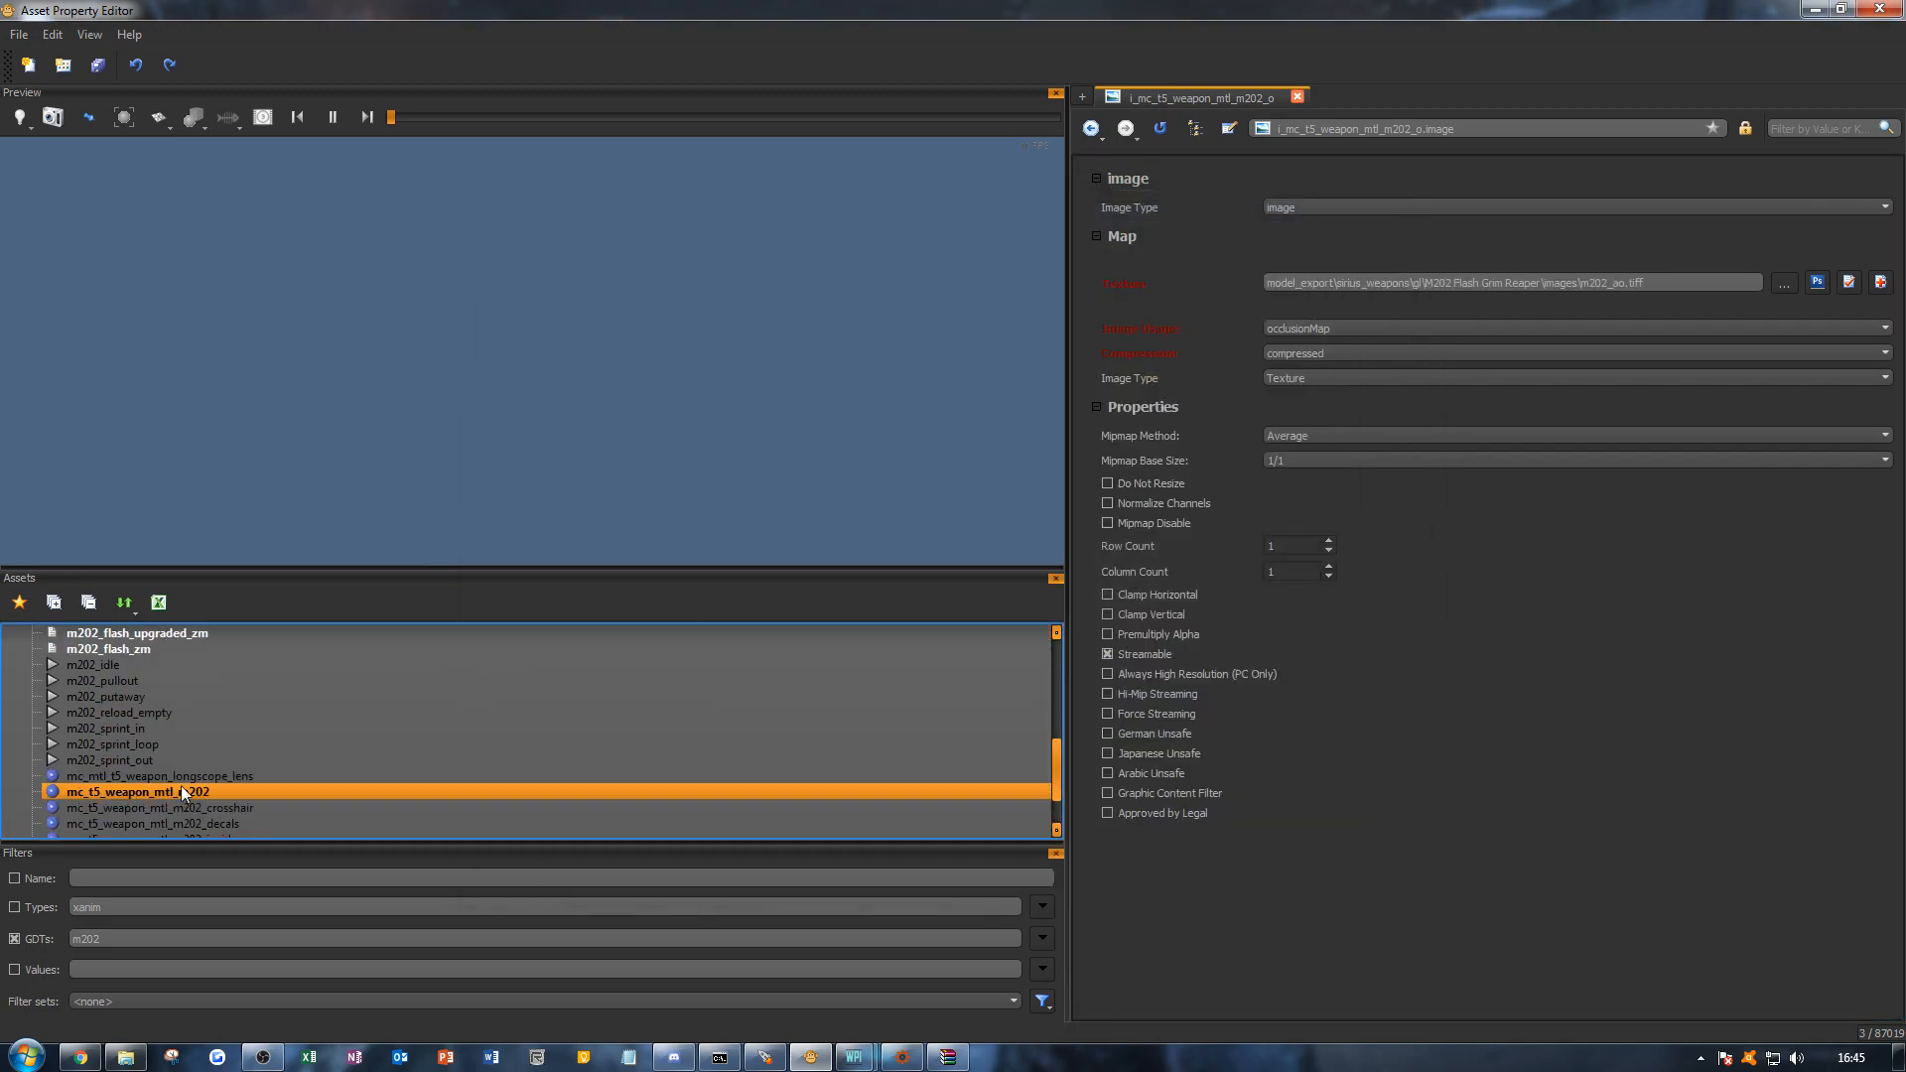
{"action": "left_click", "coordinate": [167, 730]}
{"action": "left_click_drag", "start_coordinate": [530, 434], "coordinate": [562, 530], "text": "alt"}
{"action": "right_click_drag", "start_coordinate": [562, 530], "coordinate": [754, 530], "text": "alt"}
{"action": "left_click_drag", "start_coordinate": [754, 530], "coordinate": [434, 299], "text": "alt"}
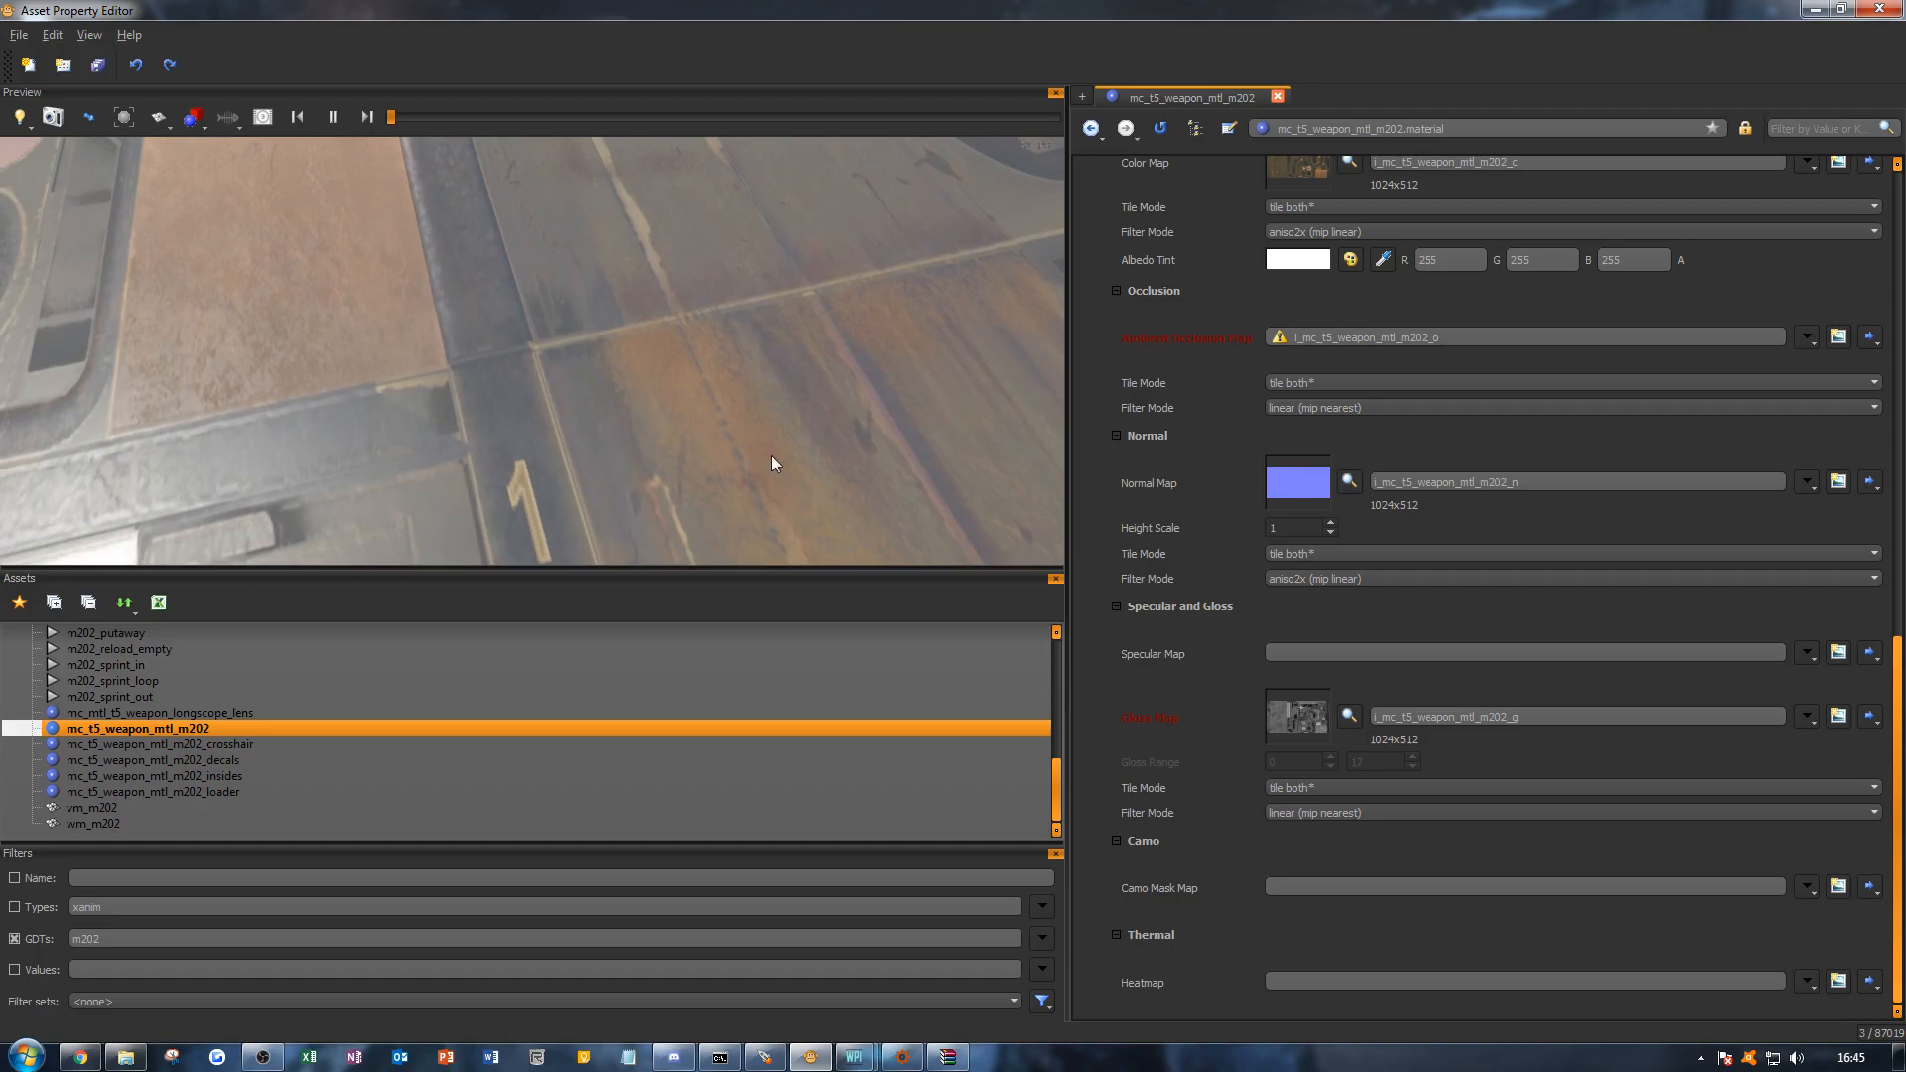
Step: Open the model vm_m202 and inspect the shading on the launcher body, sight and tubes up close in the preview
{"action": "left_click_drag", "start_coordinate": [605, 433], "coordinate": [656, 443], "text": "alt"}
{"action": "right_click_drag", "start_coordinate": [656, 443], "coordinate": [711, 520], "text": "alt"}
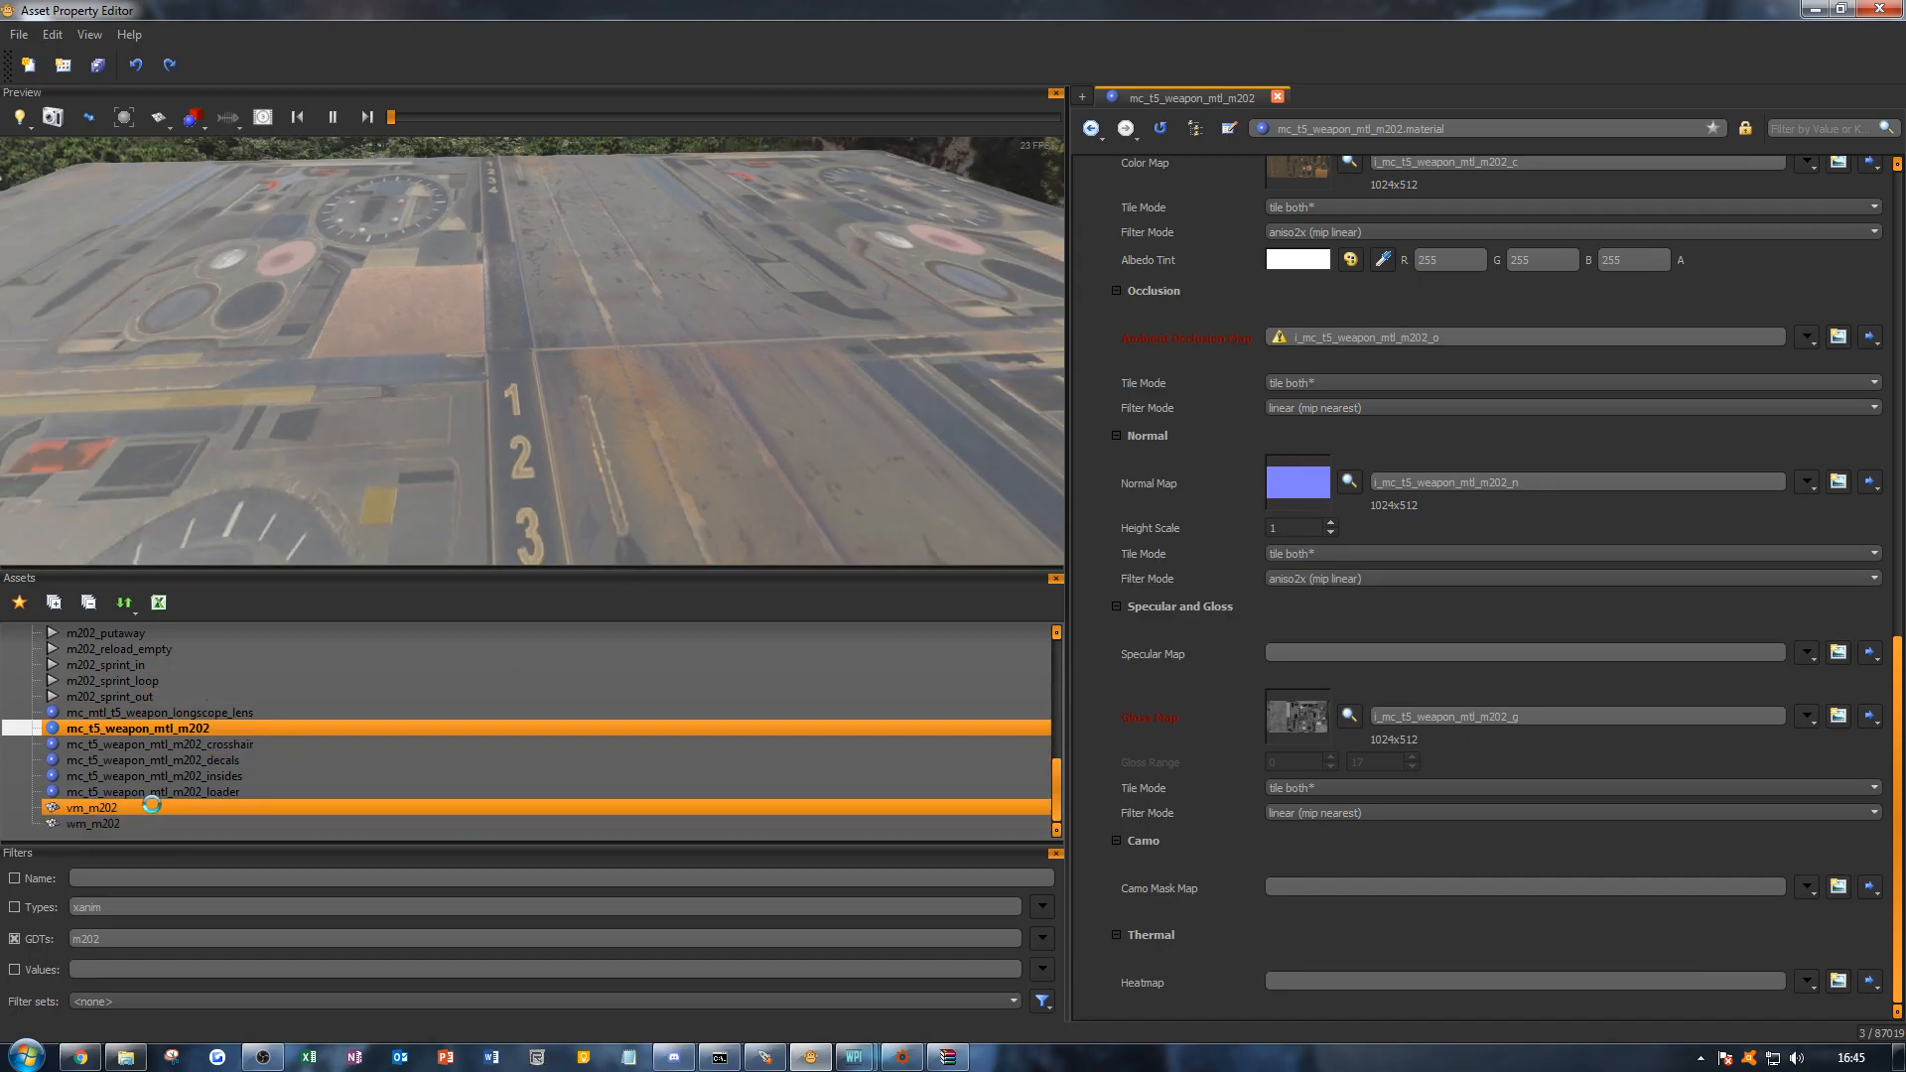
{"action": "left_click", "coordinate": [156, 808]}
{"action": "left_click_drag", "start_coordinate": [874, 348], "coordinate": [794, 333], "text": "alt"}
{"action": "scroll", "coordinate": [789, 337], "scroll_direction": "up", "scroll_amount": 3}
{"action": "scroll", "coordinate": [789, 338], "scroll_direction": "down", "scroll_amount": 3}
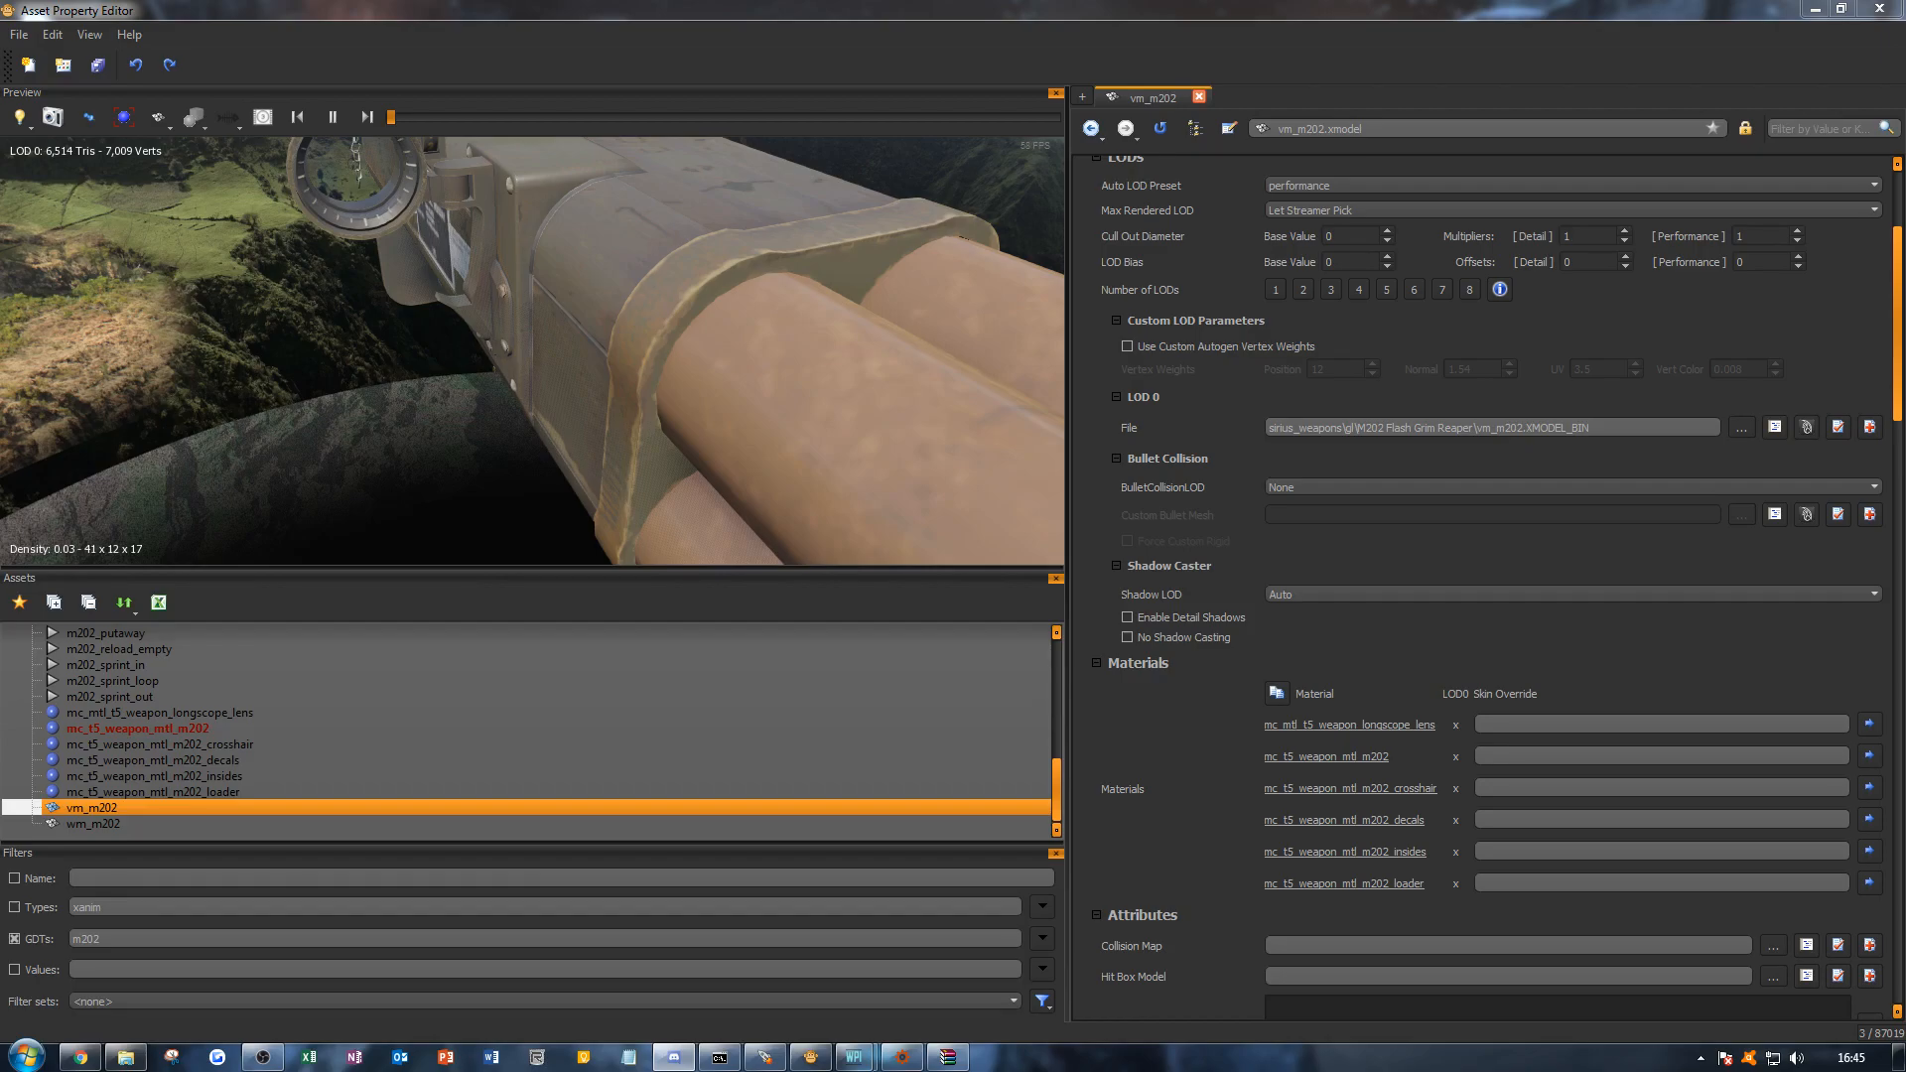
{"action": "left_click_drag", "start_coordinate": [395, 390], "coordinate": [475, 429], "text": "alt"}
{"action": "right_click_drag", "start_coordinate": [475, 421], "coordinate": [444, 421], "text": "alt"}
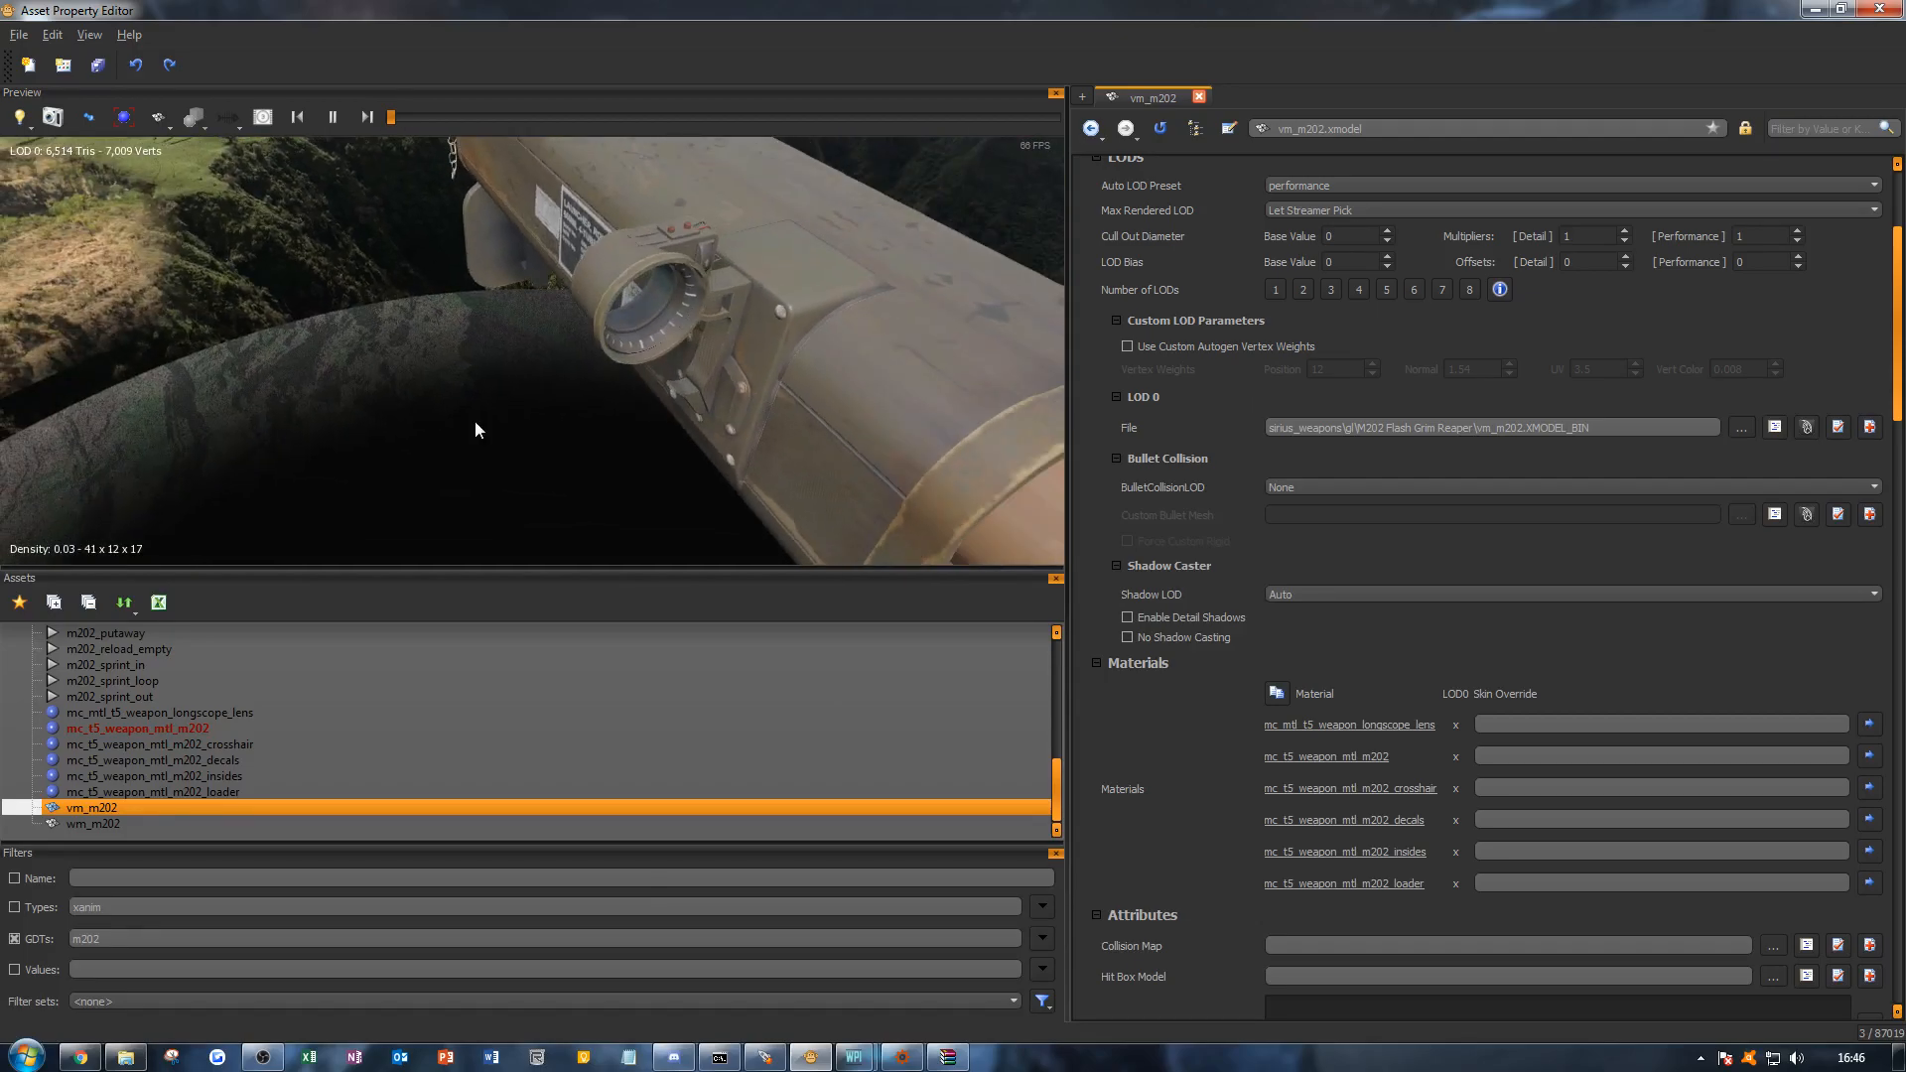
{"action": "middle_click_drag", "start_coordinate": [474, 420], "coordinate": [496, 462], "text": "alt"}
{"action": "left_click_drag", "start_coordinate": [496, 458], "coordinate": [484, 421], "text": "alt"}
{"action": "middle_click_drag", "start_coordinate": [484, 421], "coordinate": [483, 461], "text": "alt"}
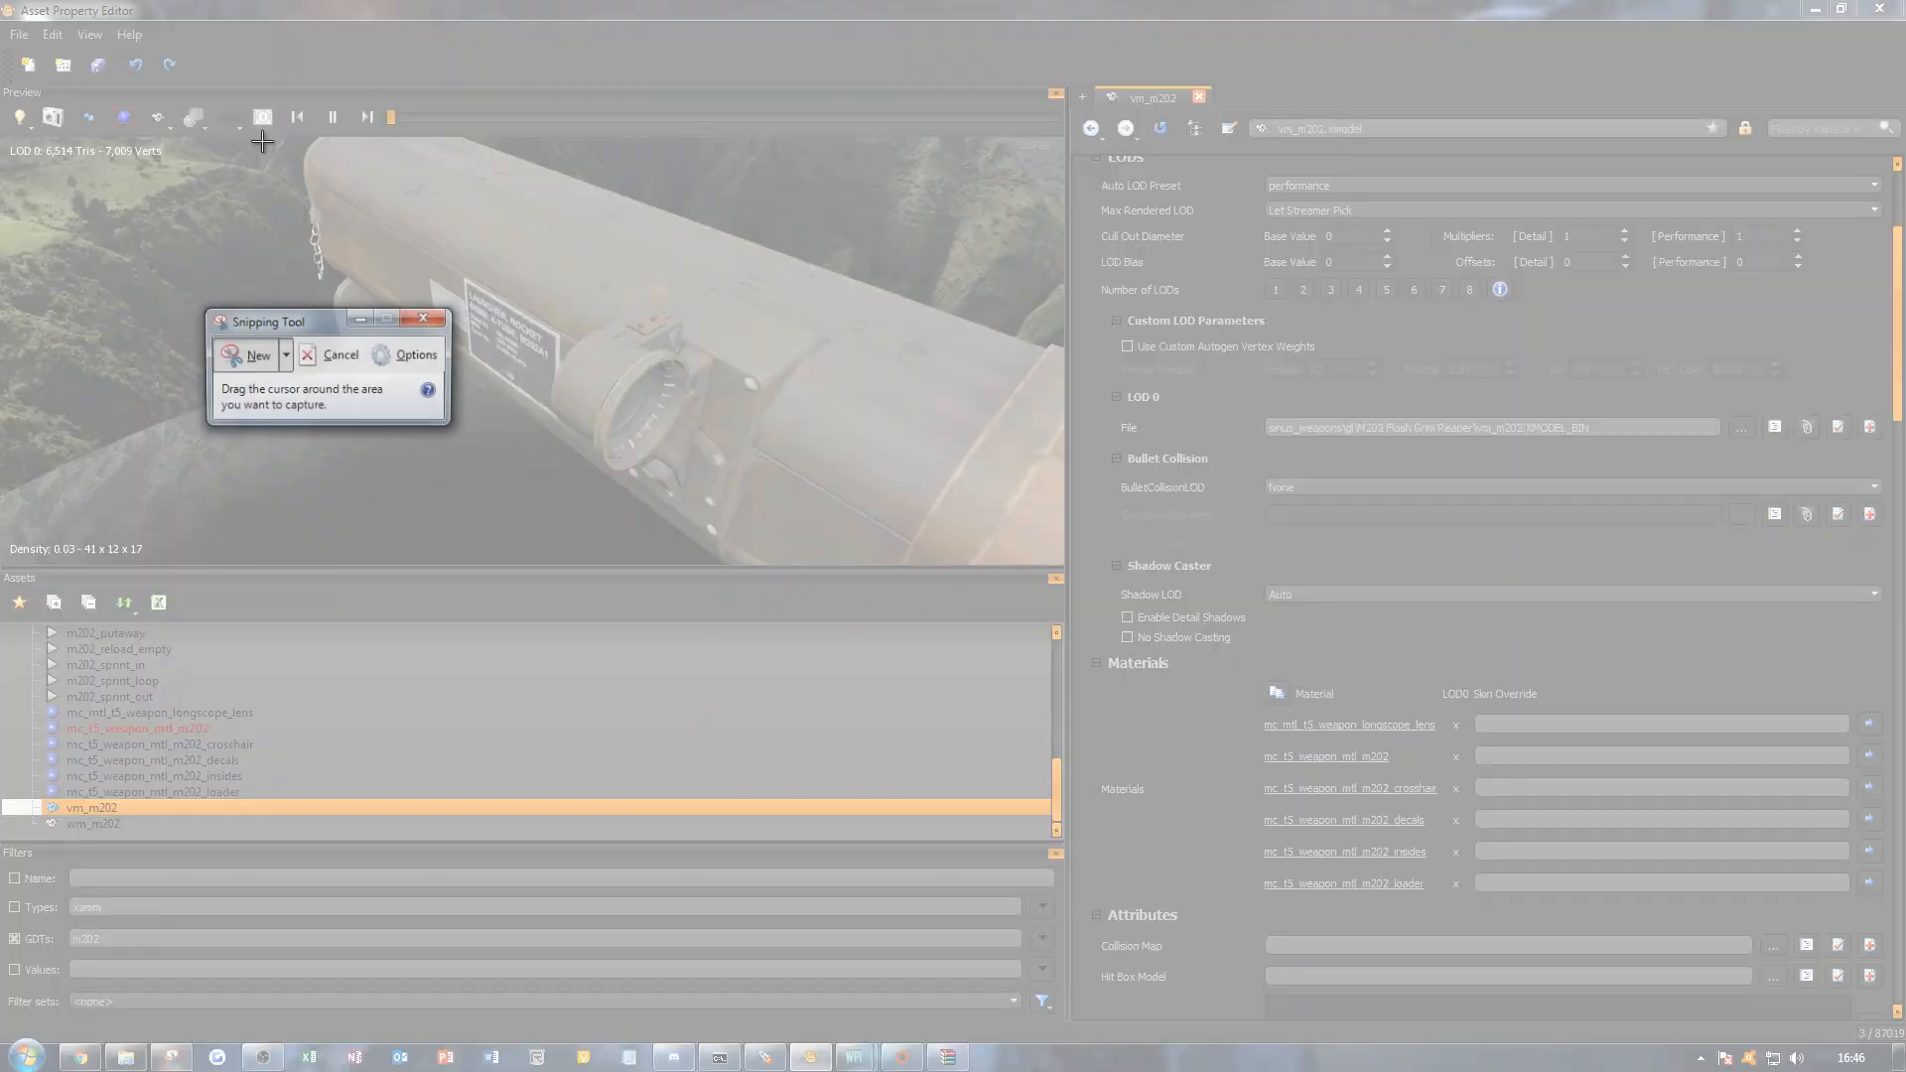
Step: Capture the model preview area with Snipping Tool and return to the vm_m202 preview
{"action": "left_click_drag", "start_coordinate": [262, 141], "coordinate": [1065, 563]}
{"action": "right_click", "coordinate": [702, 374]}
{"action": "left_click", "coordinate": [759, 407]}
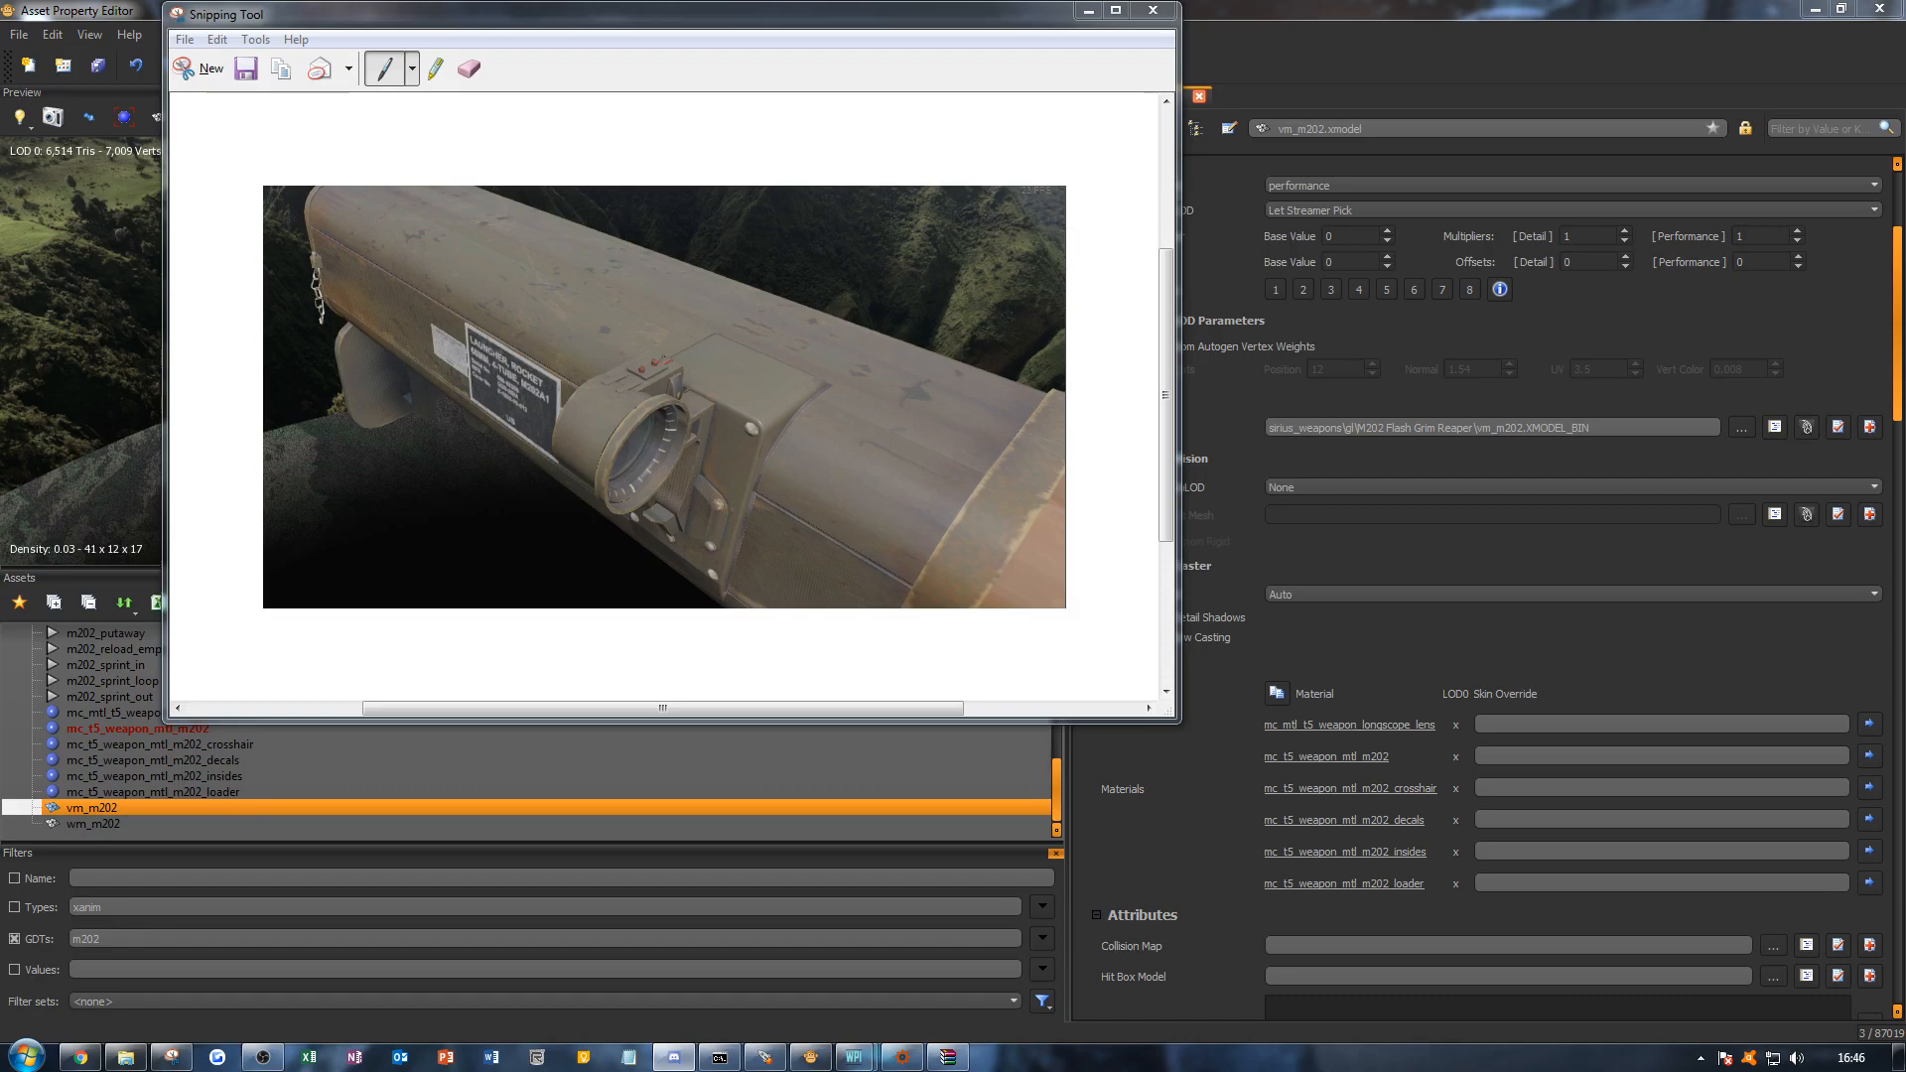
{"action": "left_click", "coordinate": [1156, 10]}
{"action": "left_click_drag", "start_coordinate": [645, 316], "coordinate": [558, 242]}
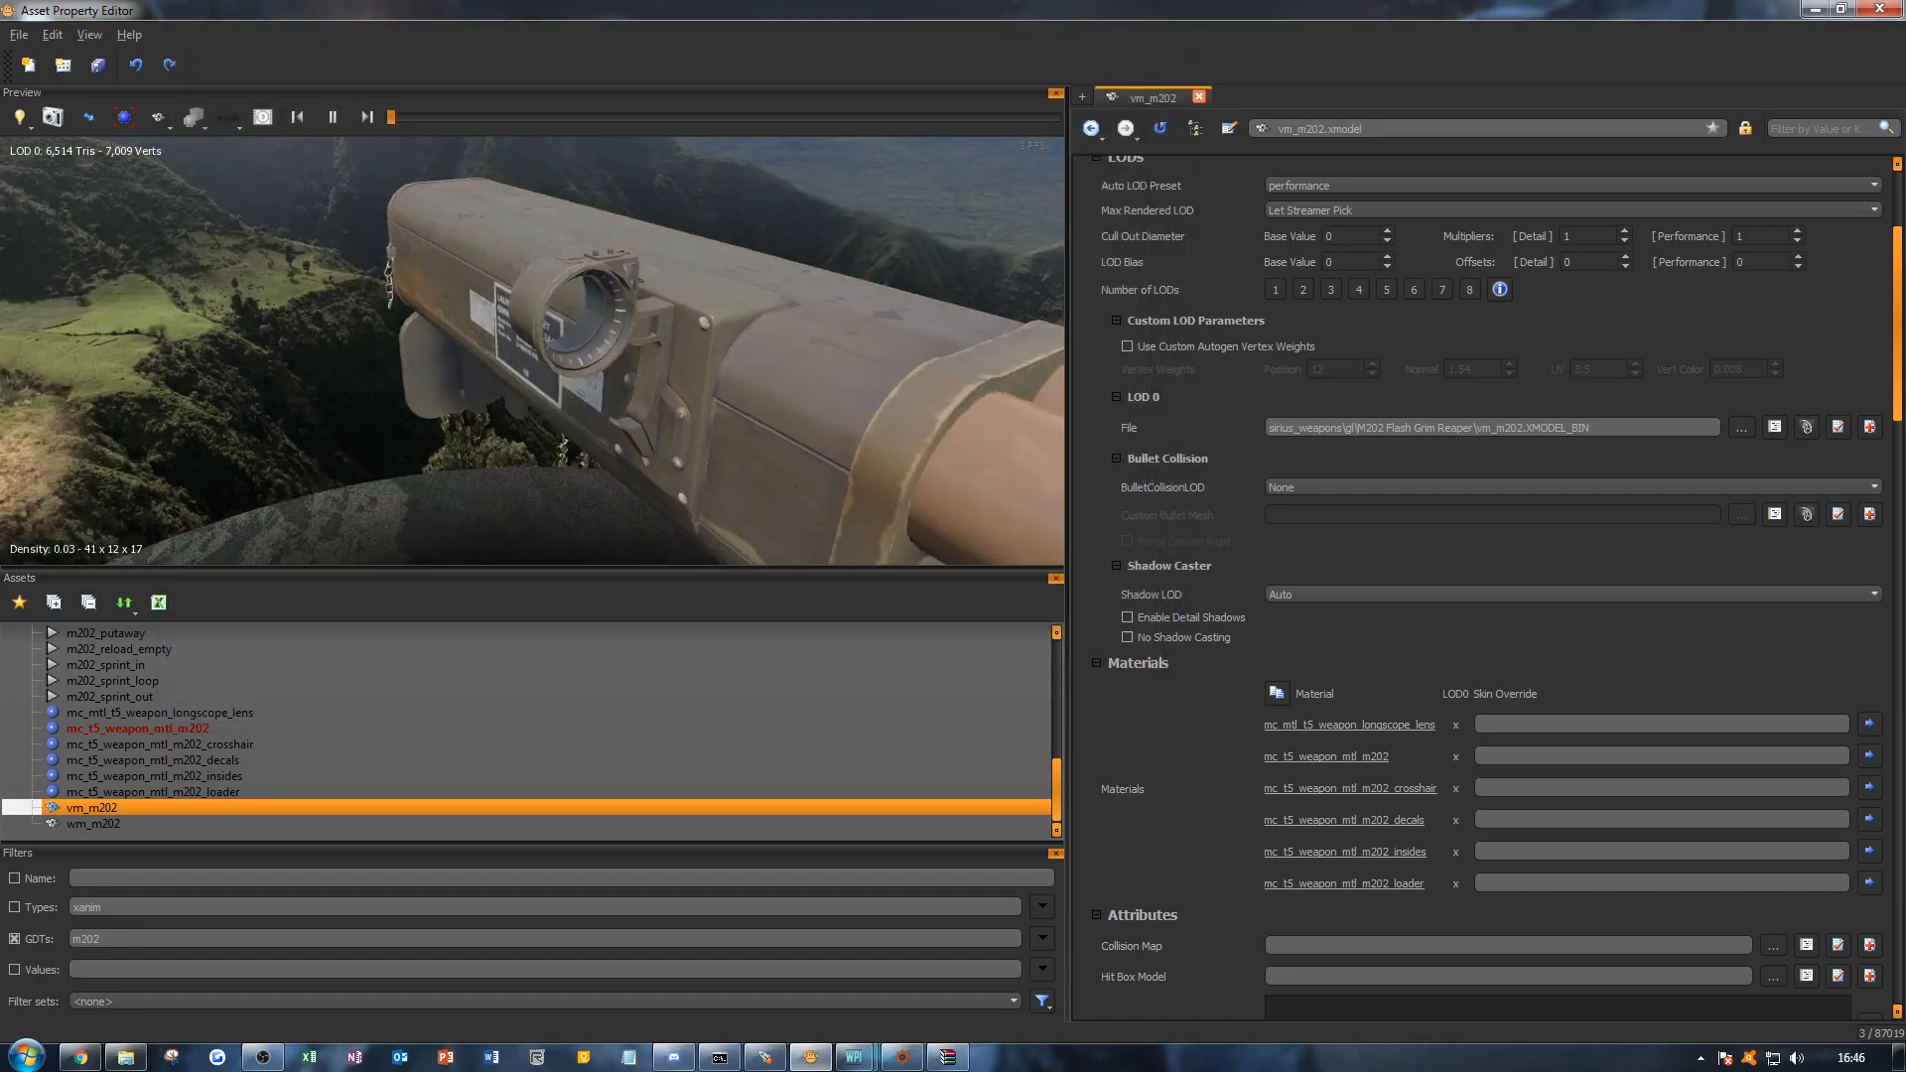
Step: From the material mc_t5_weapon_mtl_m202_loader, create the ambient occlusion image asset i_mc_t5_weapon_mtl_m202_loader_o and assign m202_ao as its texture
{"action": "left_click", "coordinate": [288, 794]}
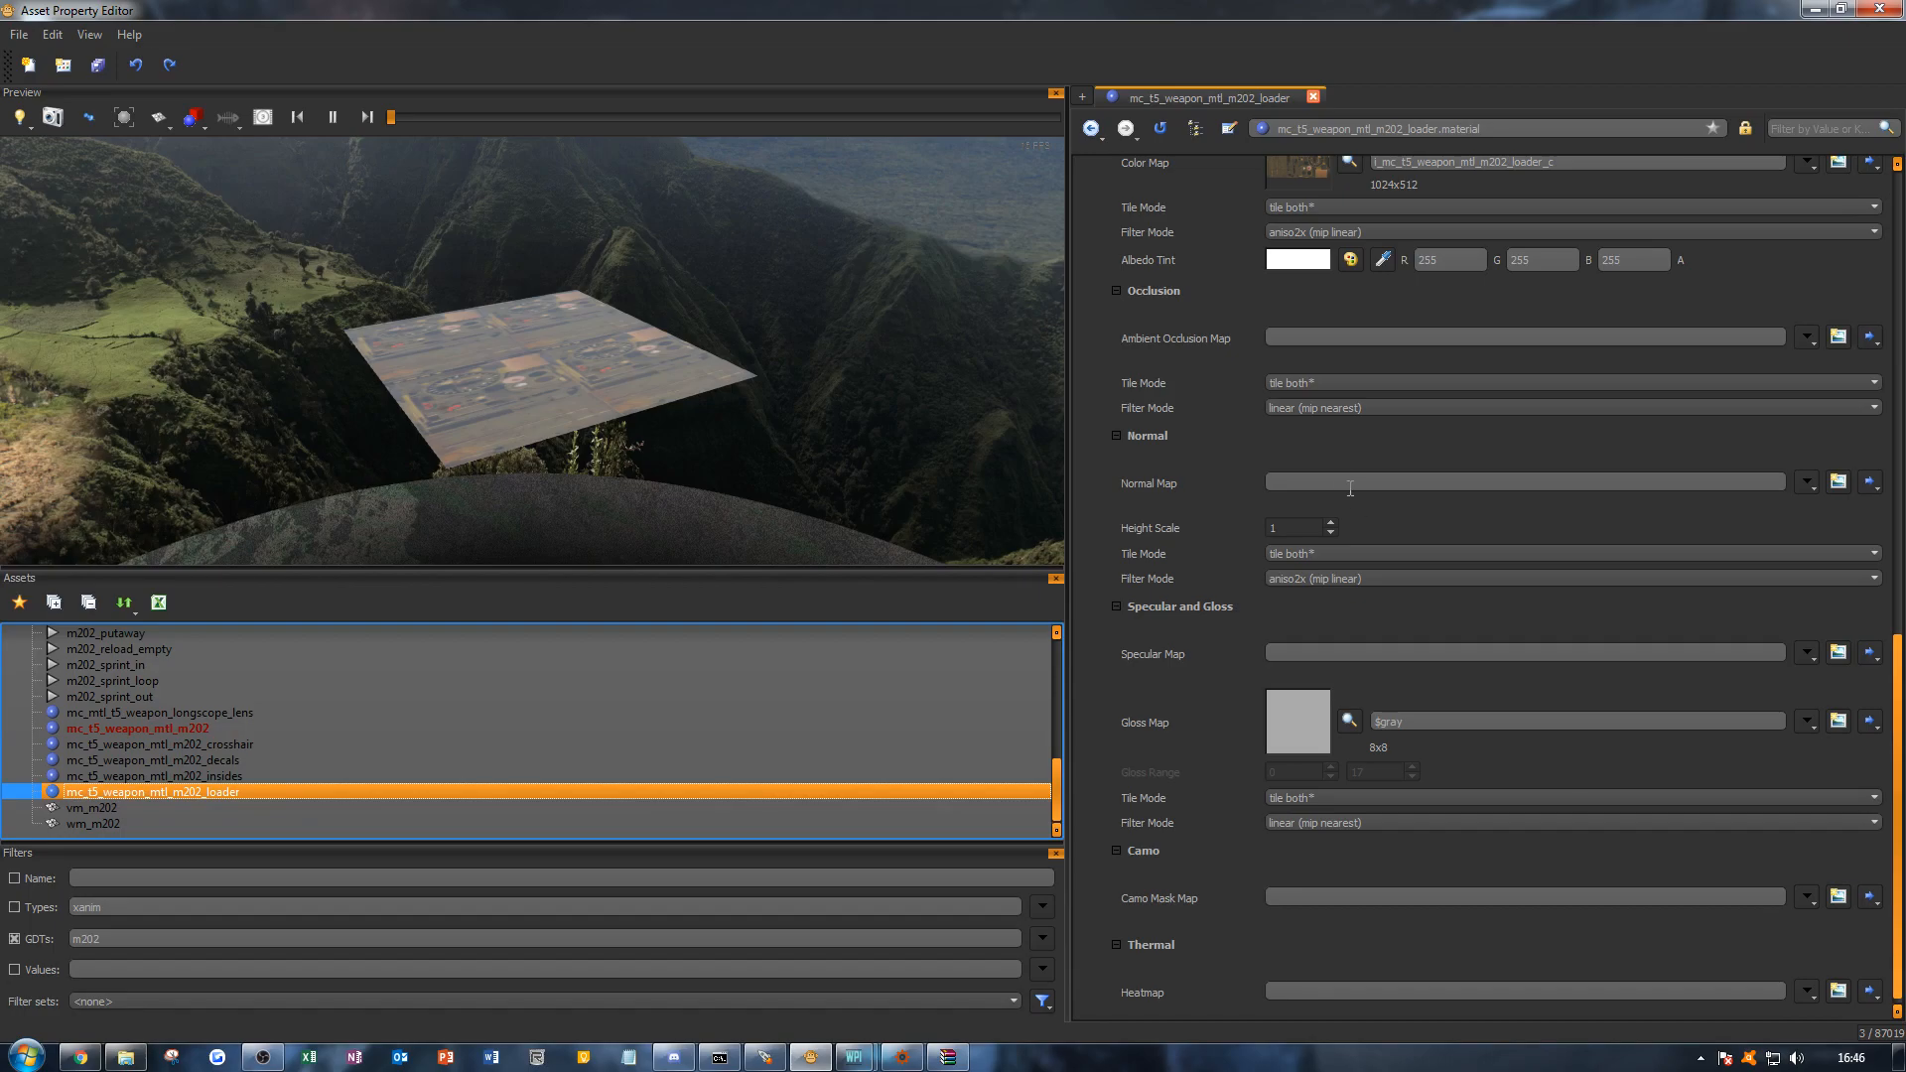
{"action": "left_click", "coordinate": [1334, 453]}
{"action": "scroll", "coordinate": [1331, 470], "scroll_direction": "up", "scroll_amount": 10}
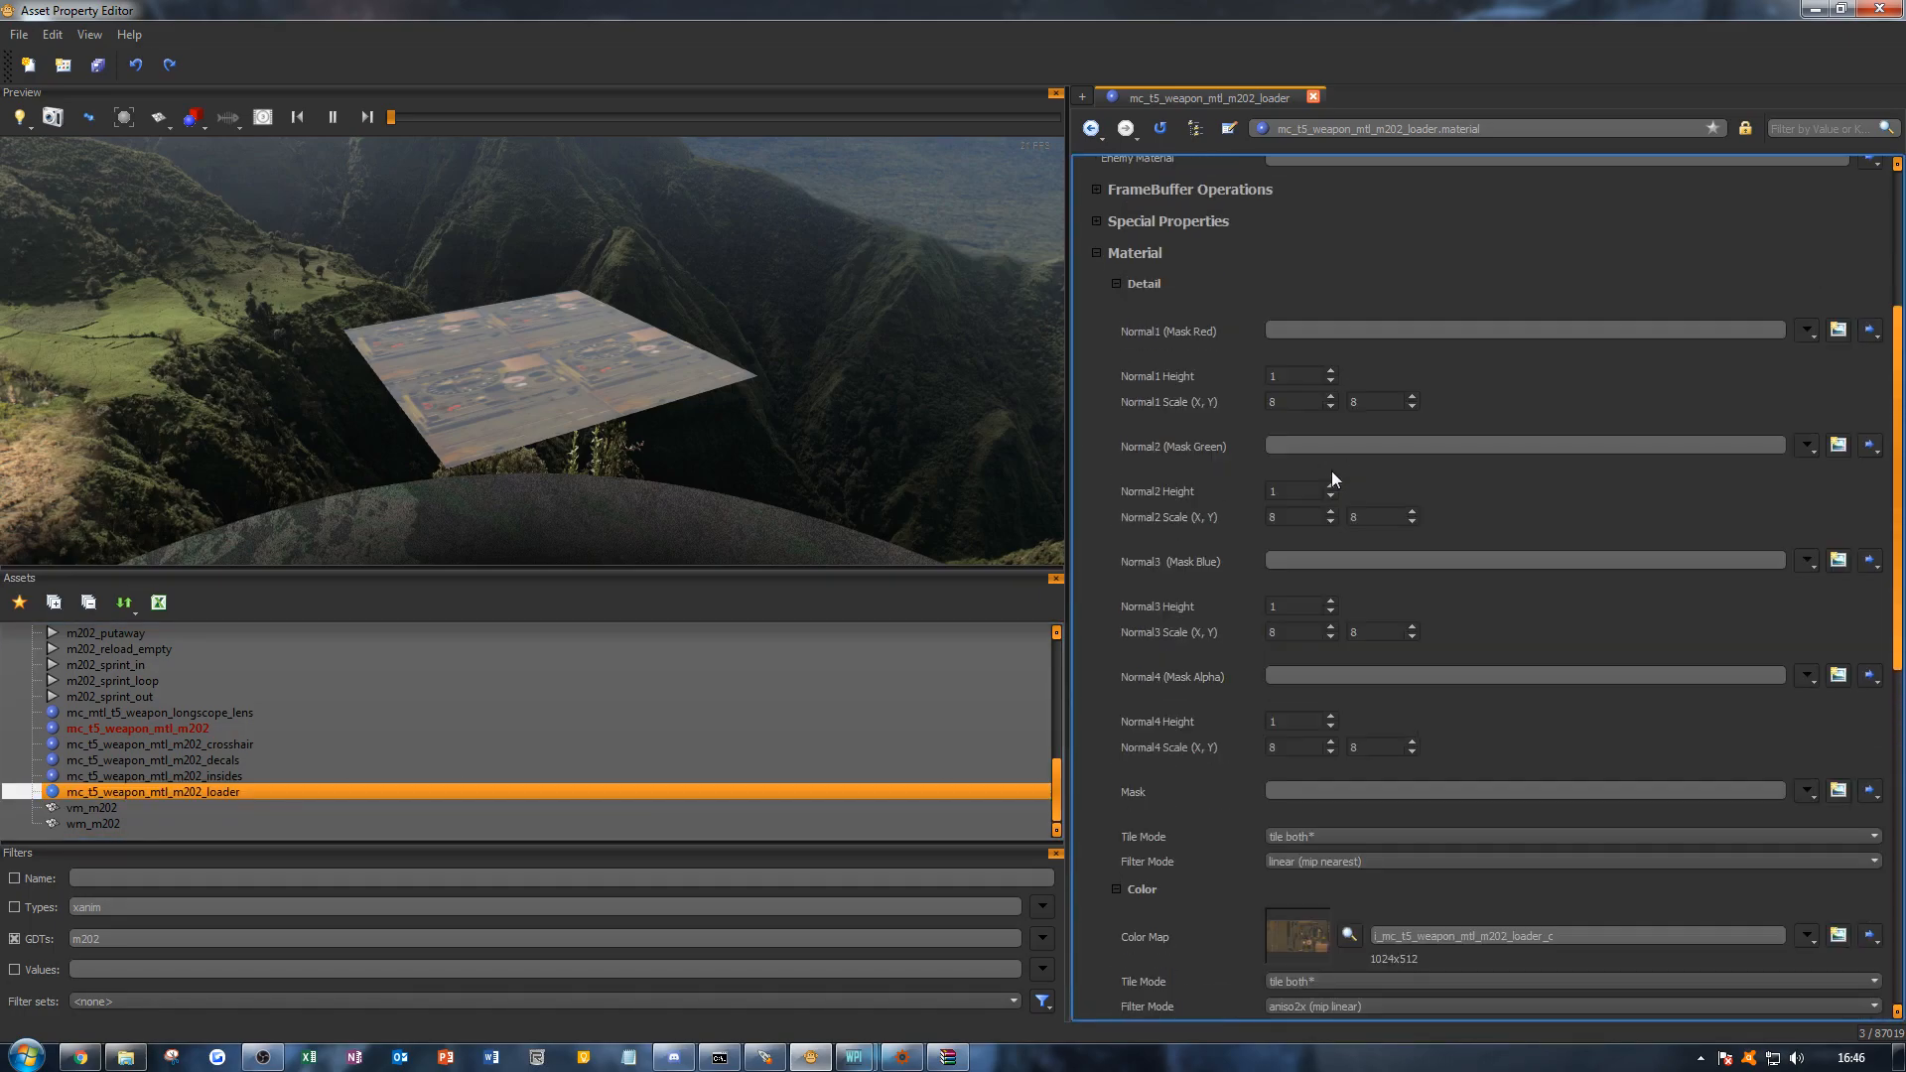
{"action": "scroll", "coordinate": [1331, 470], "scroll_direction": "up", "scroll_amount": 4}
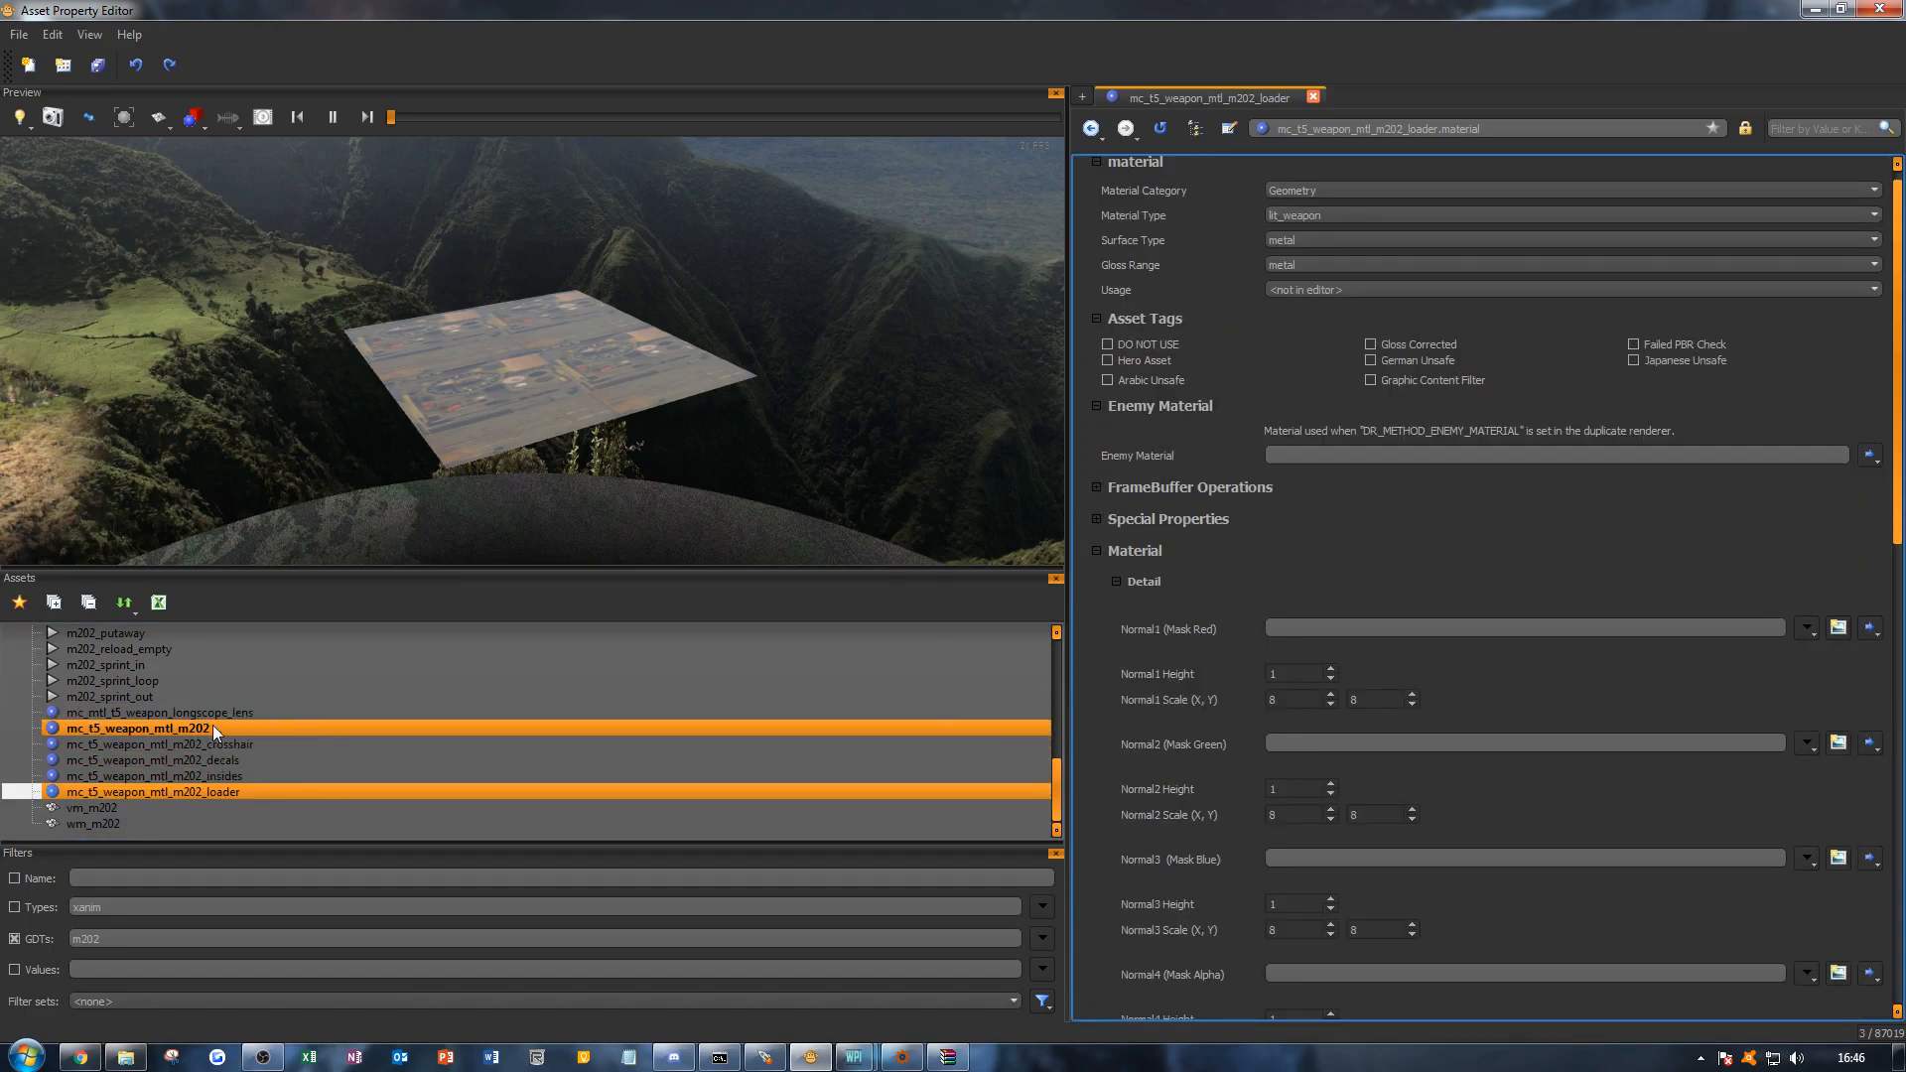
{"action": "scroll", "coordinate": [1421, 540], "scroll_direction": "down", "scroll_amount": 8}
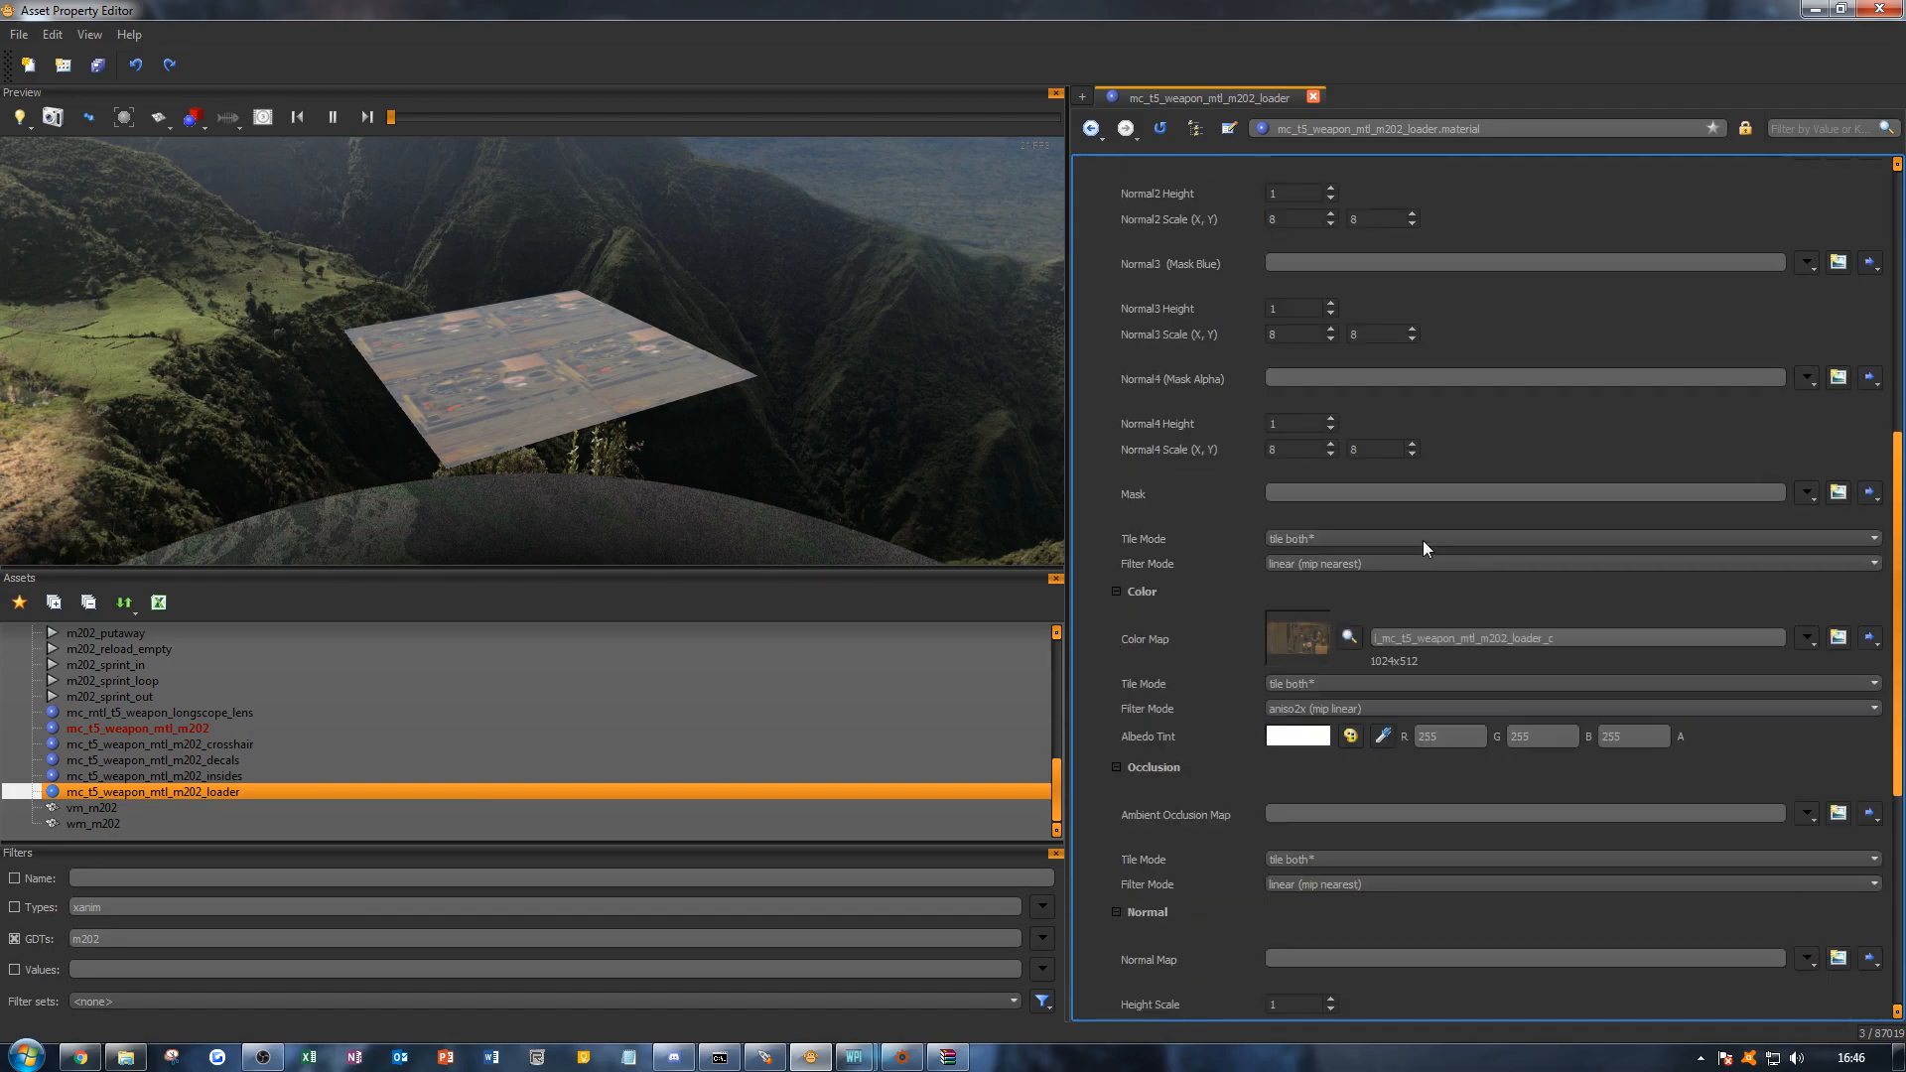
{"action": "scroll", "coordinate": [1329, 645], "scroll_direction": "down", "scroll_amount": 2}
{"action": "scroll", "coordinate": [1469, 601], "scroll_direction": "down", "scroll_amount": 2}
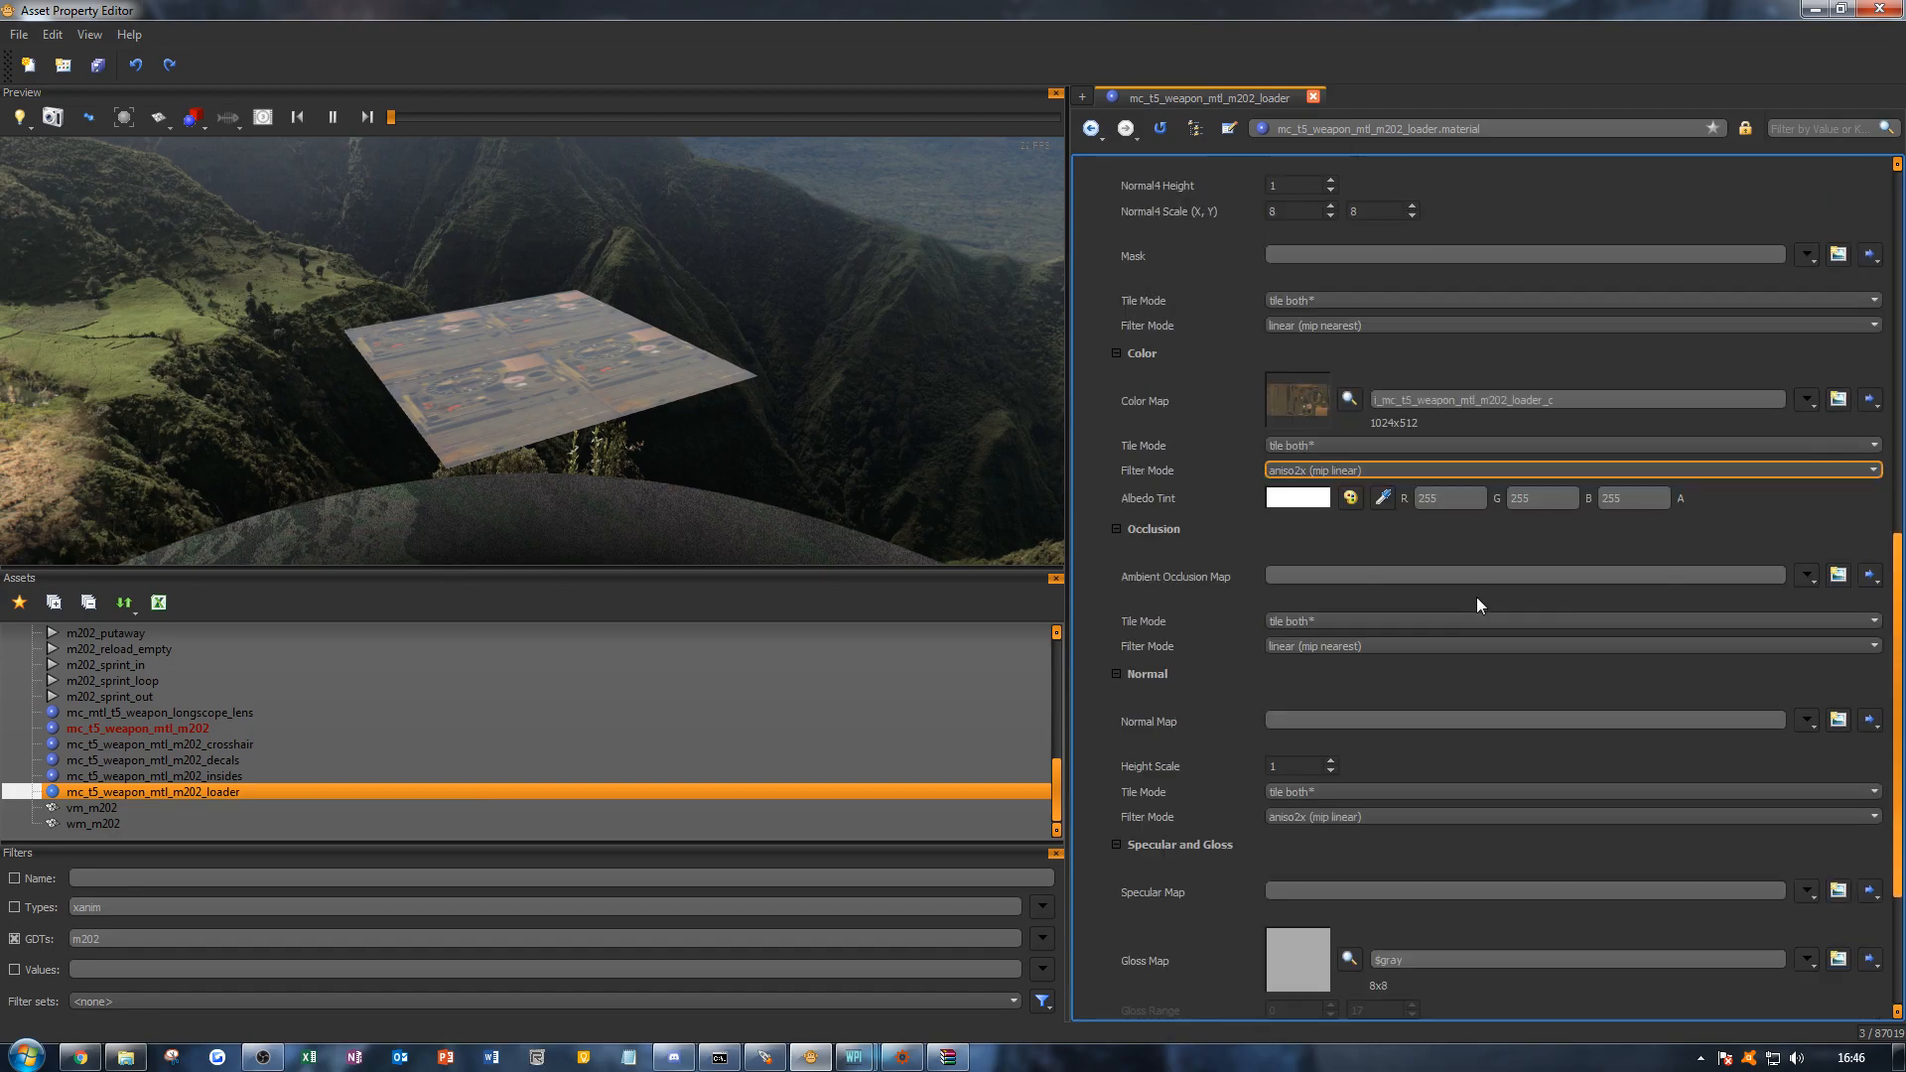
{"action": "left_click", "coordinate": [1839, 576]}
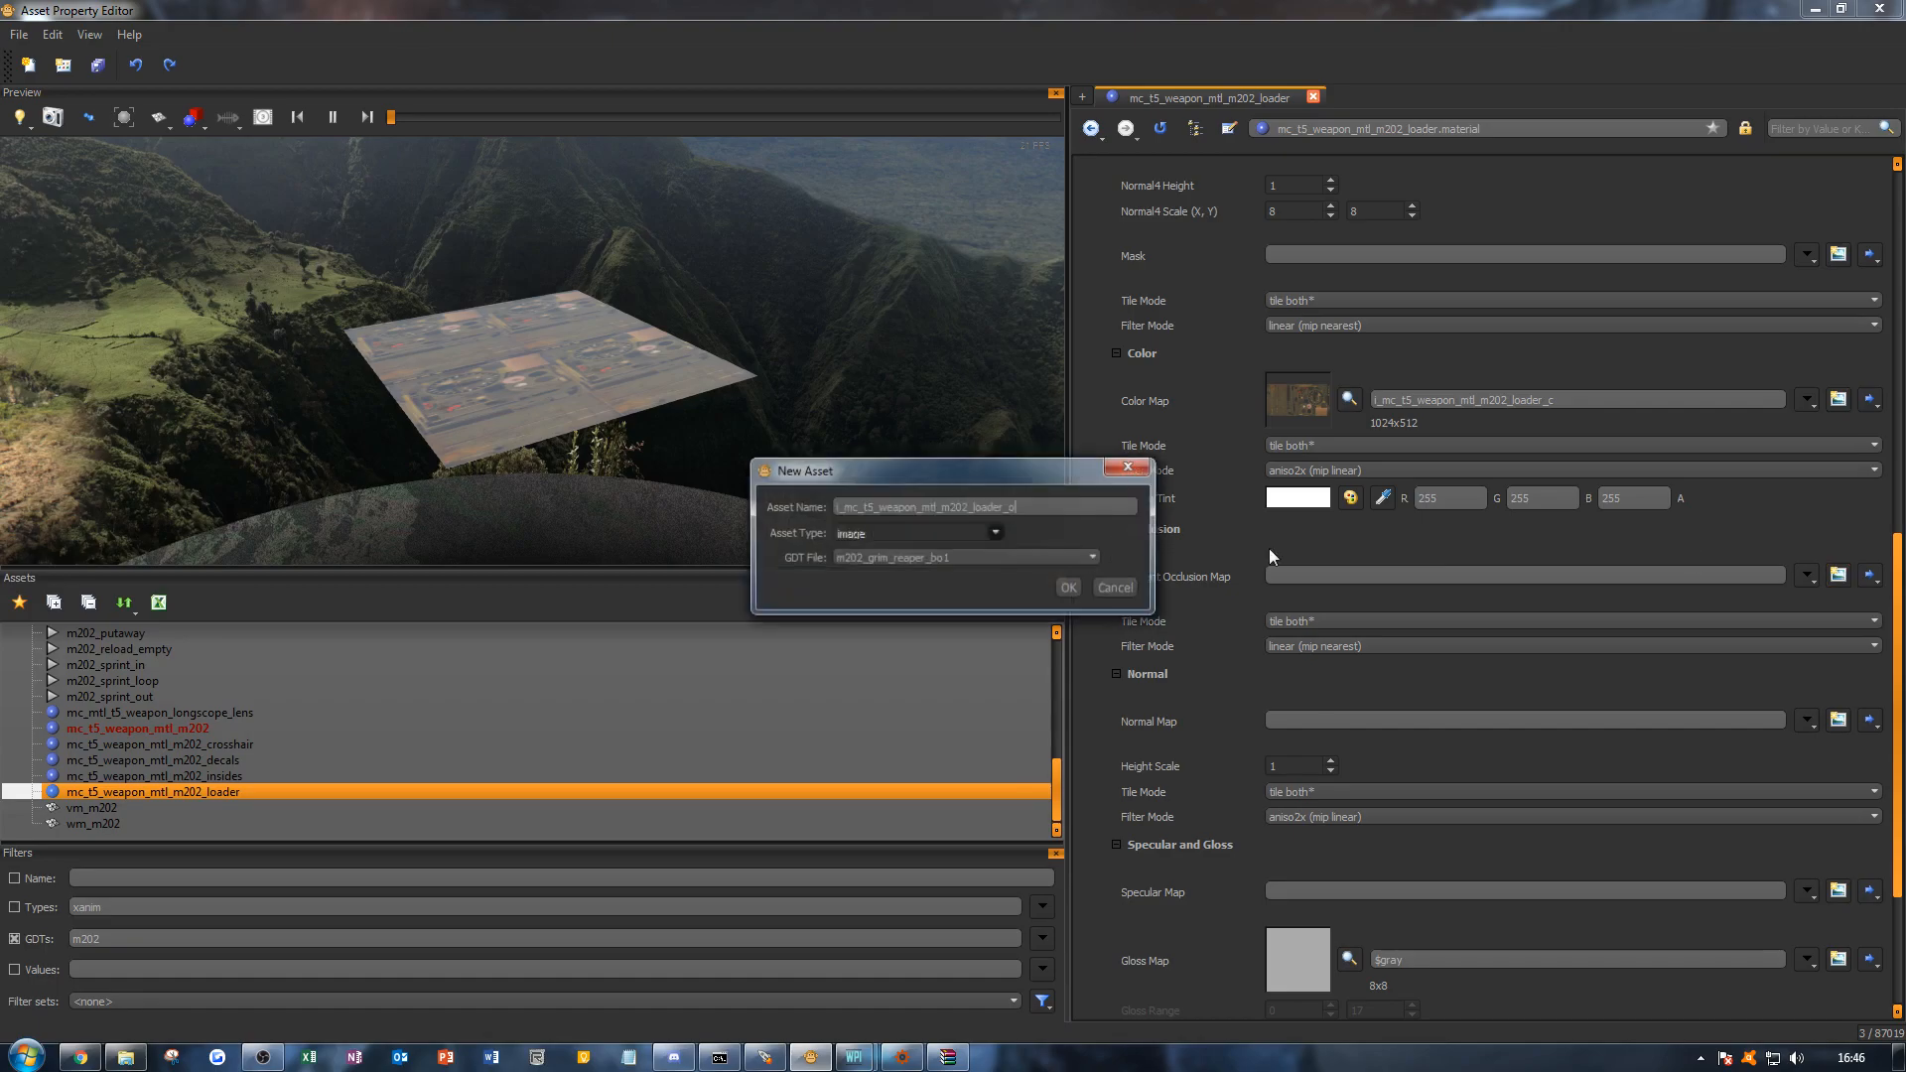
{"action": "left_click", "coordinate": [1062, 588]}
{"action": "left_click", "coordinate": [1784, 283]}
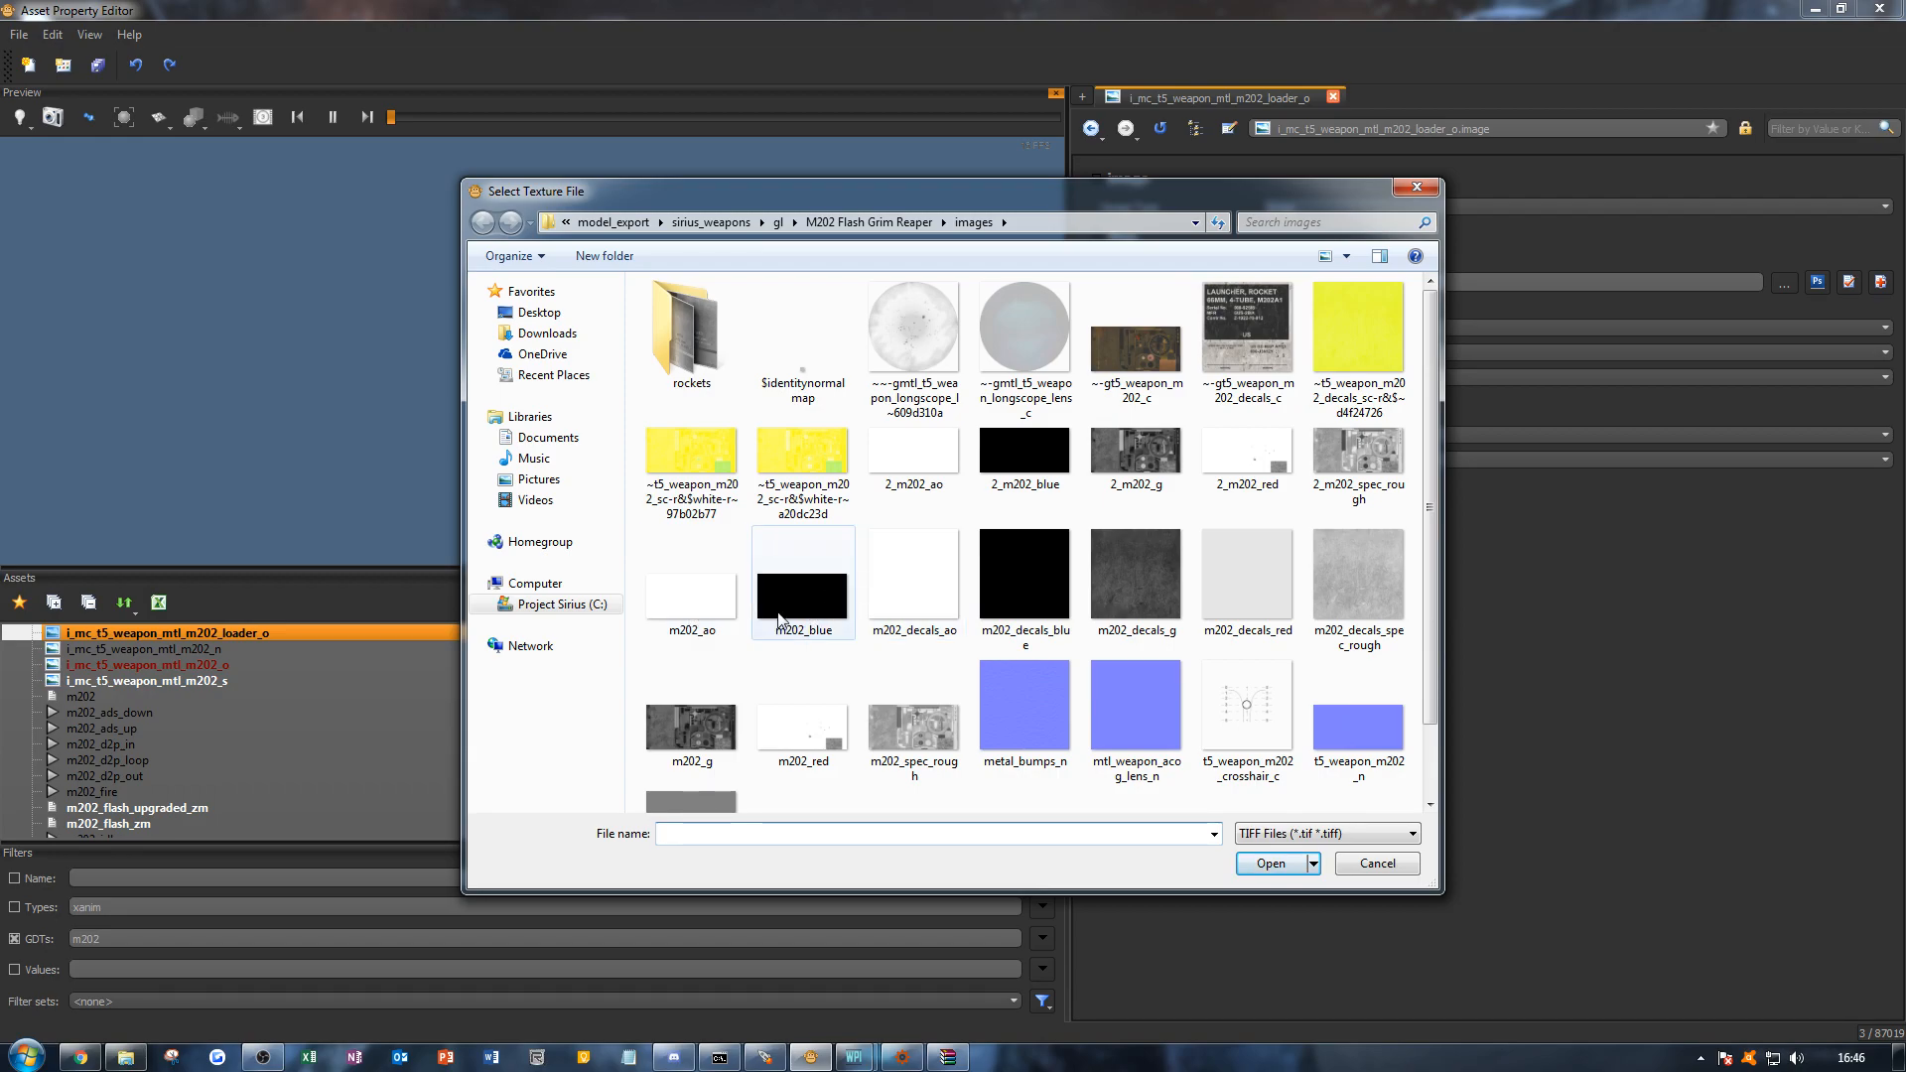
{"action": "double_click", "coordinate": [685, 611]}
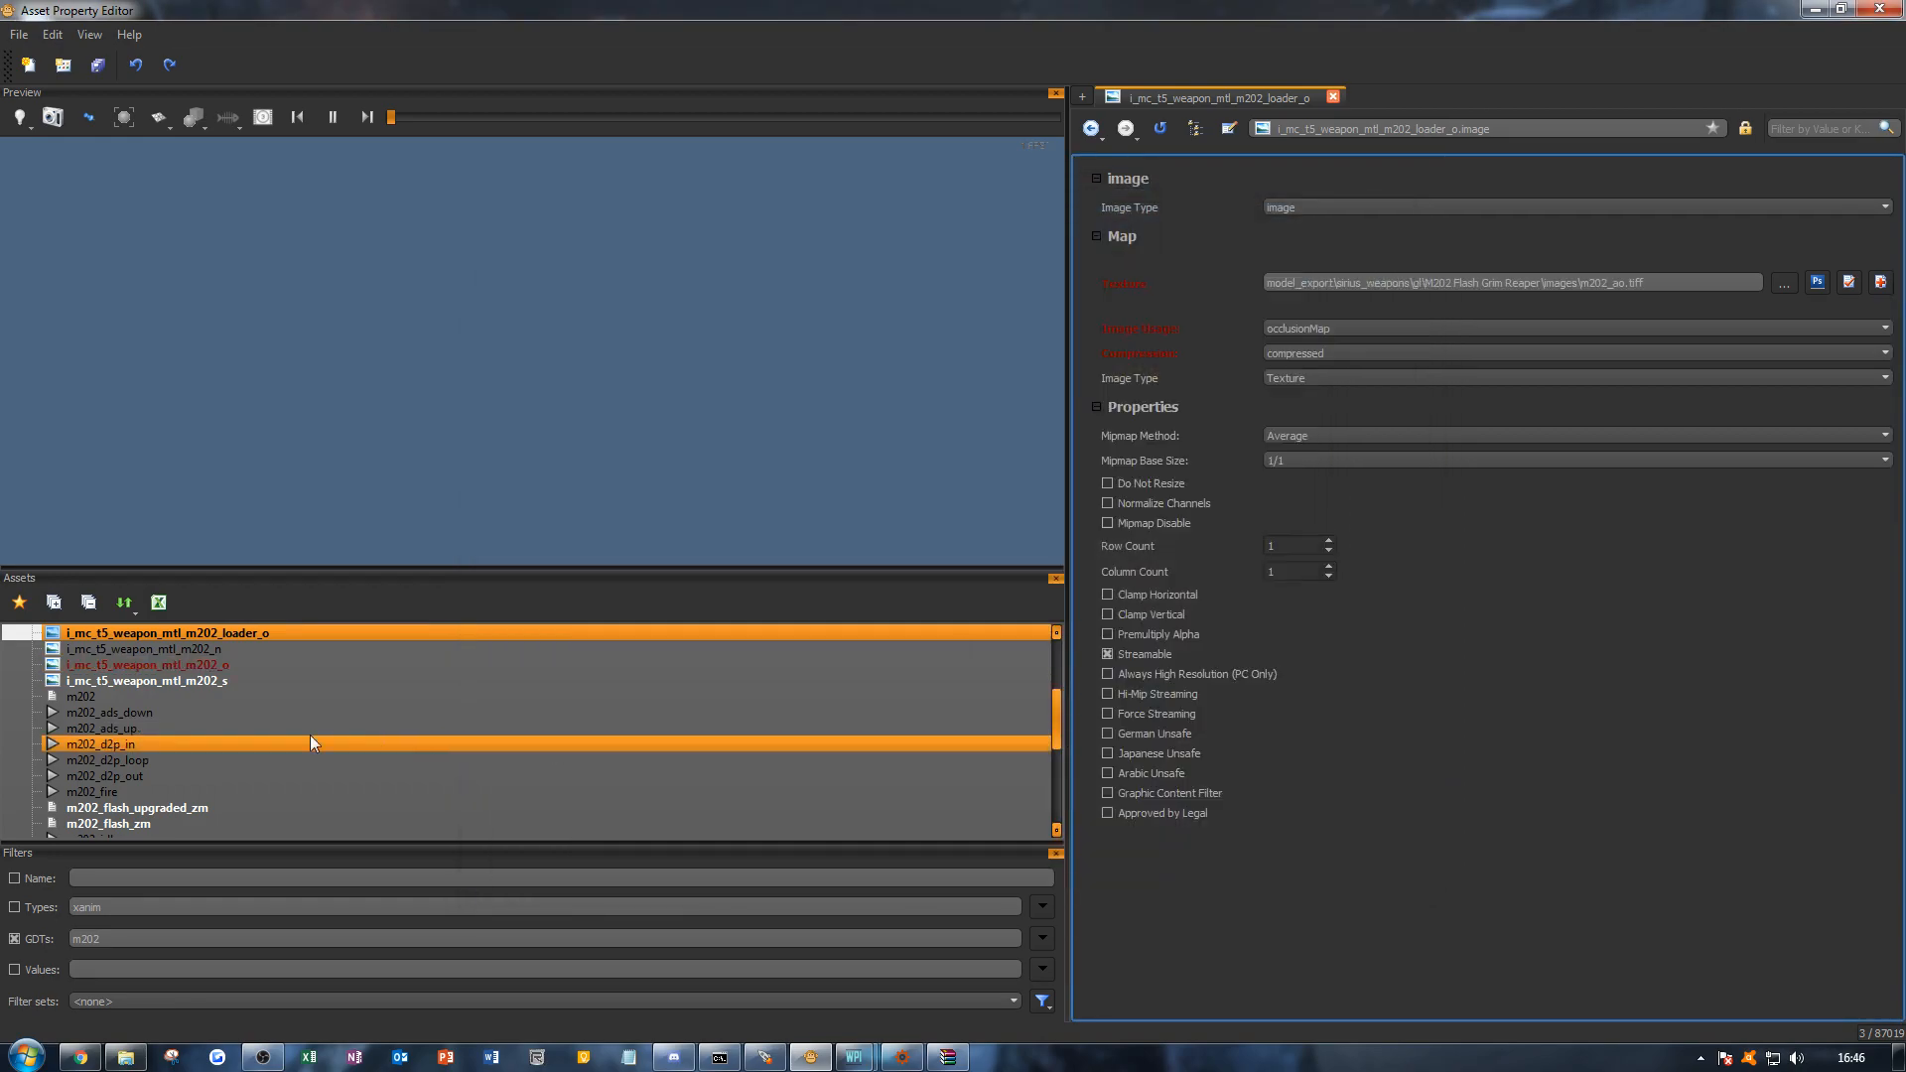
Step: Create the normal map image asset i_mc_t5_weapon_mtl_m202_loader_n from the loader material and assign t5_weapon_m202_n as its texture
{"action": "scroll", "coordinate": [221, 691], "scroll_direction": "down", "scroll_amount": 6}
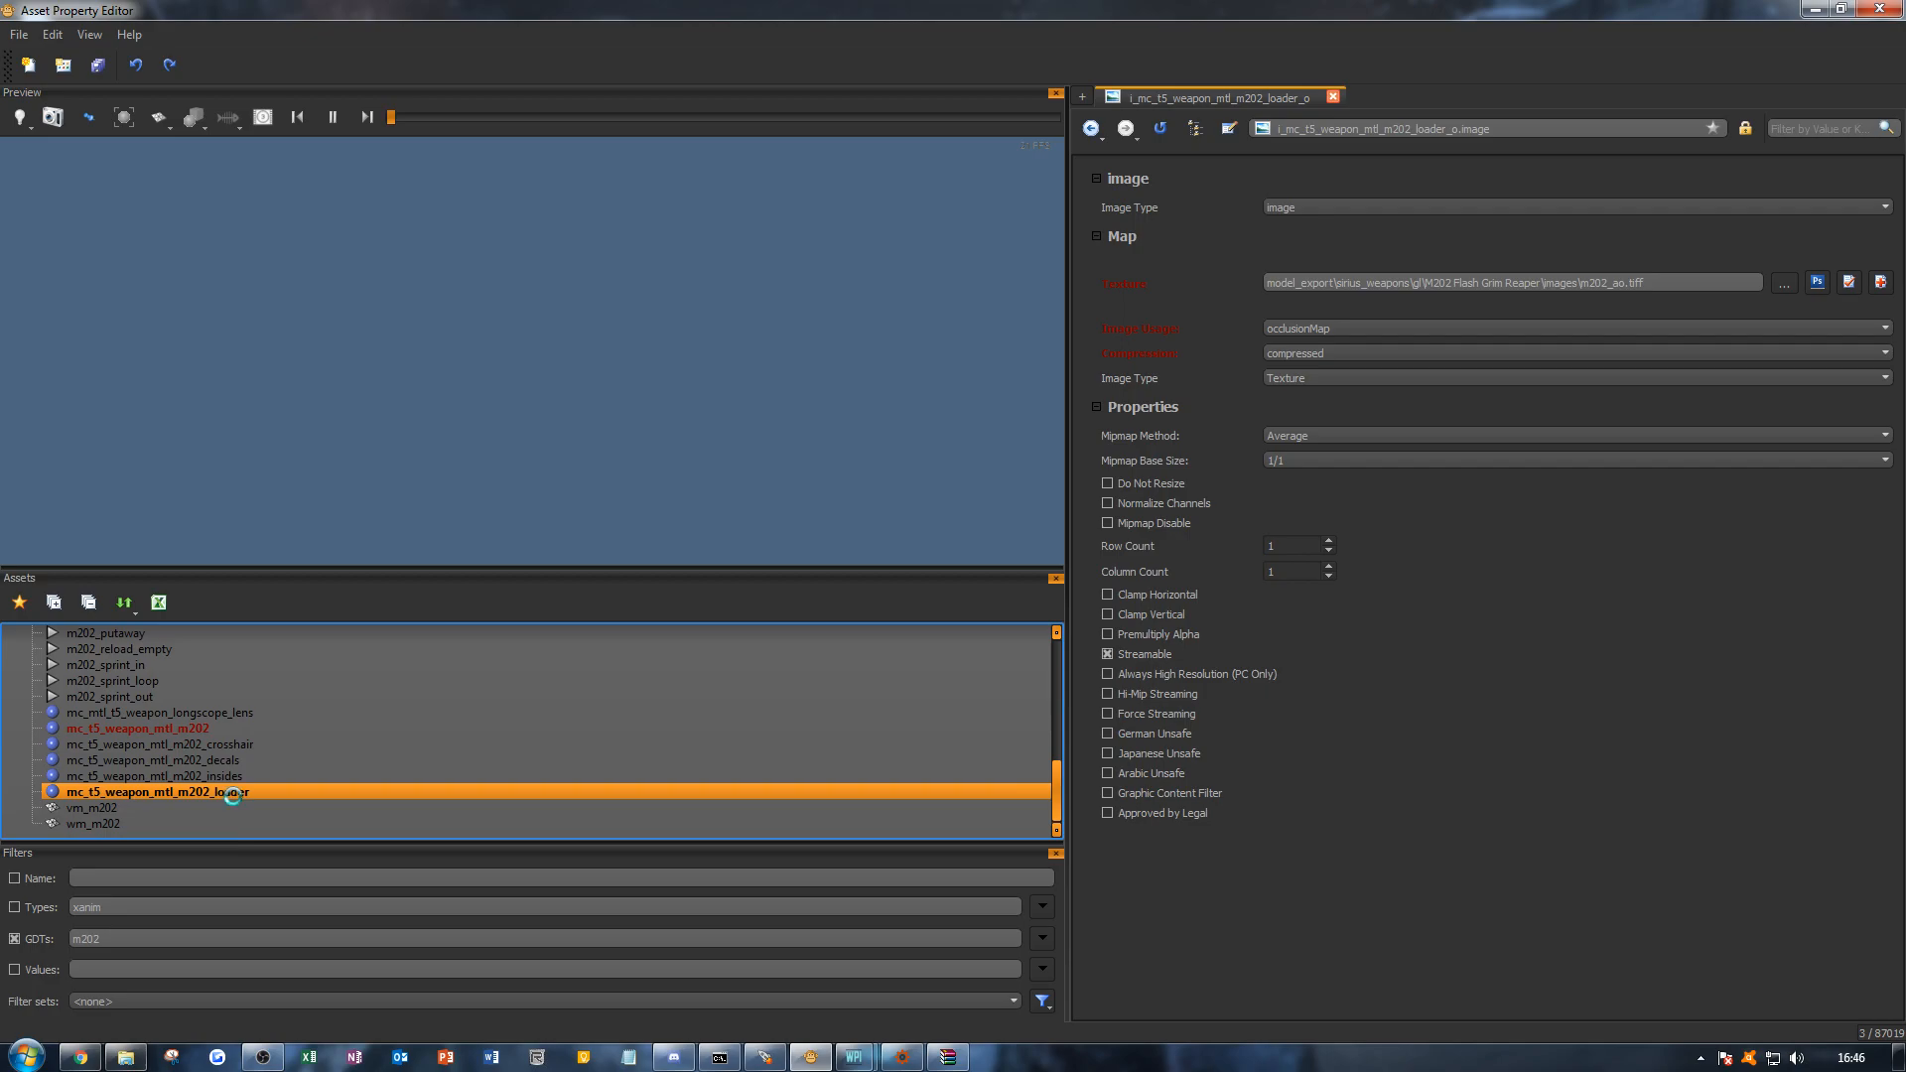
{"action": "left_click", "coordinate": [234, 792]}
{"action": "scroll", "coordinate": [1564, 598], "scroll_direction": "down", "scroll_amount": 1}
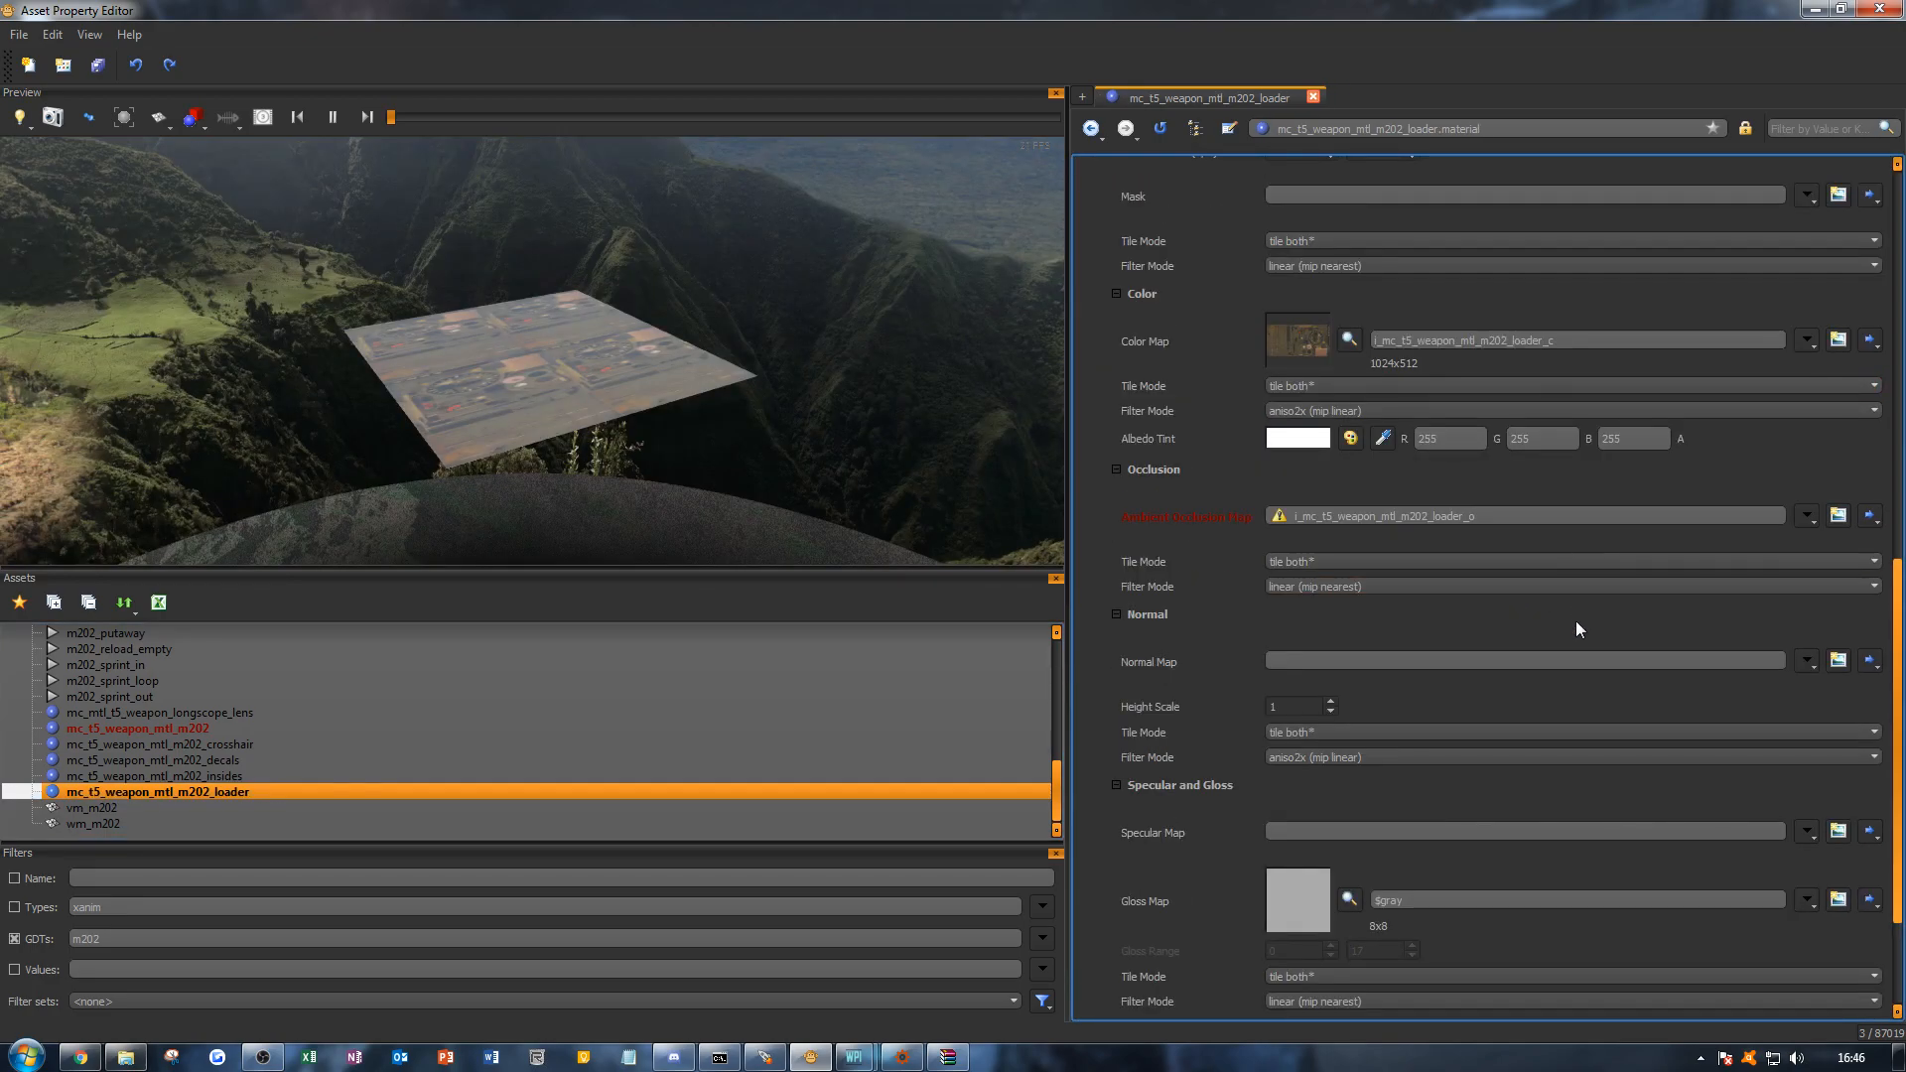
{"action": "left_click", "coordinate": [1838, 661]}
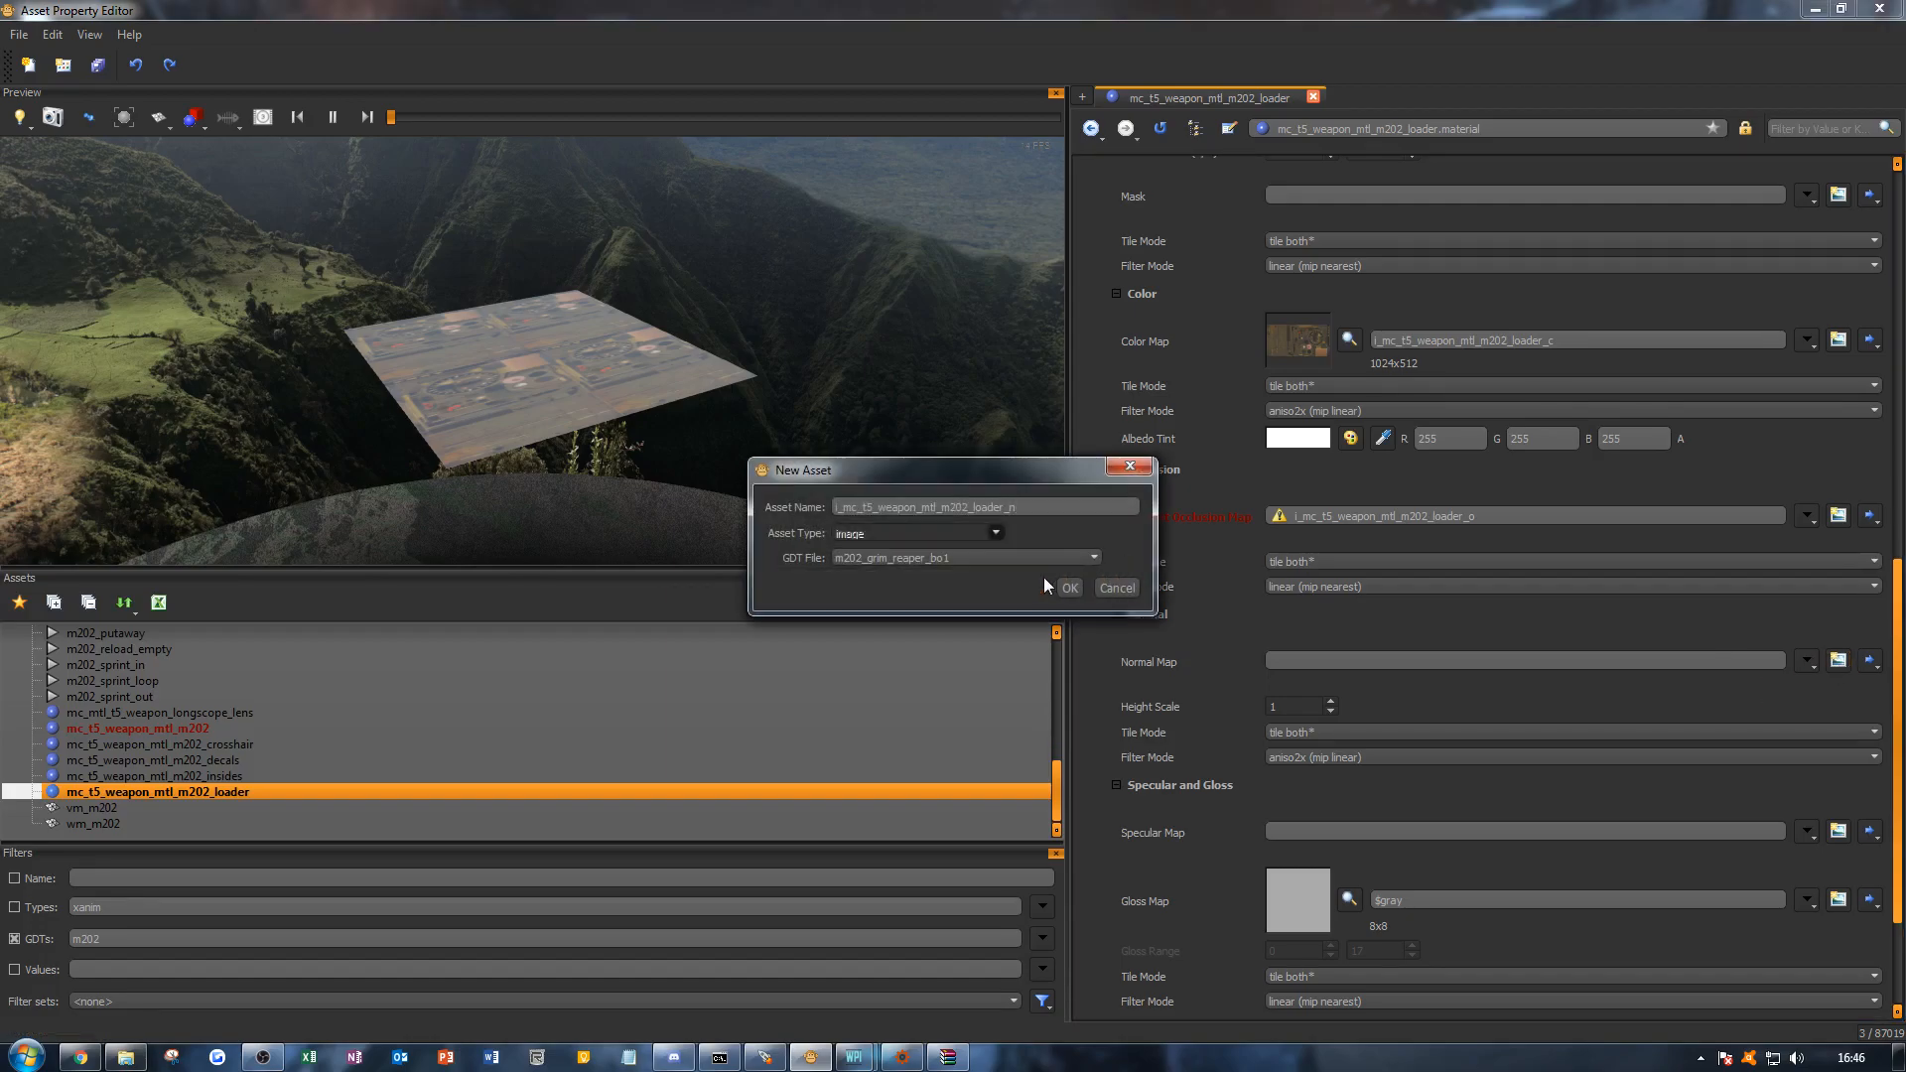
{"action": "left_click", "coordinate": [1067, 588]}
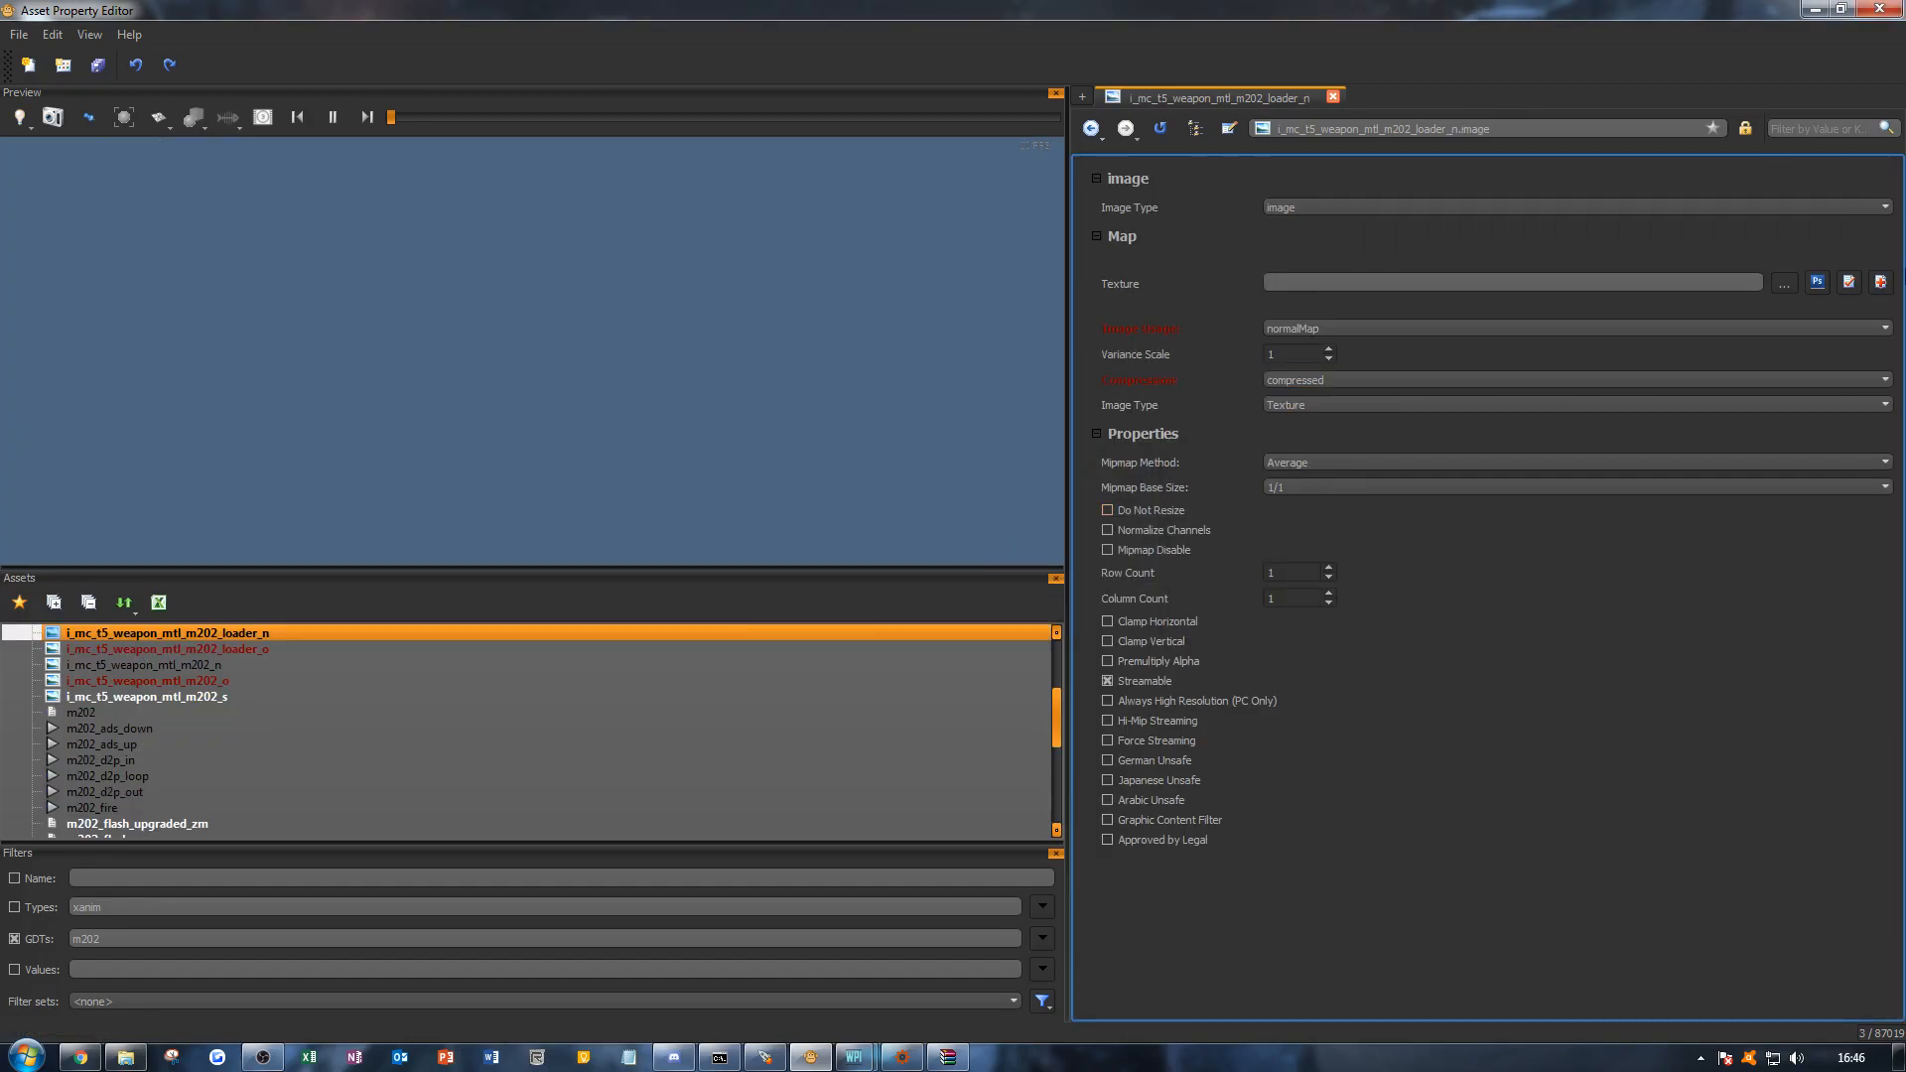
{"action": "left_click", "coordinate": [1785, 285]}
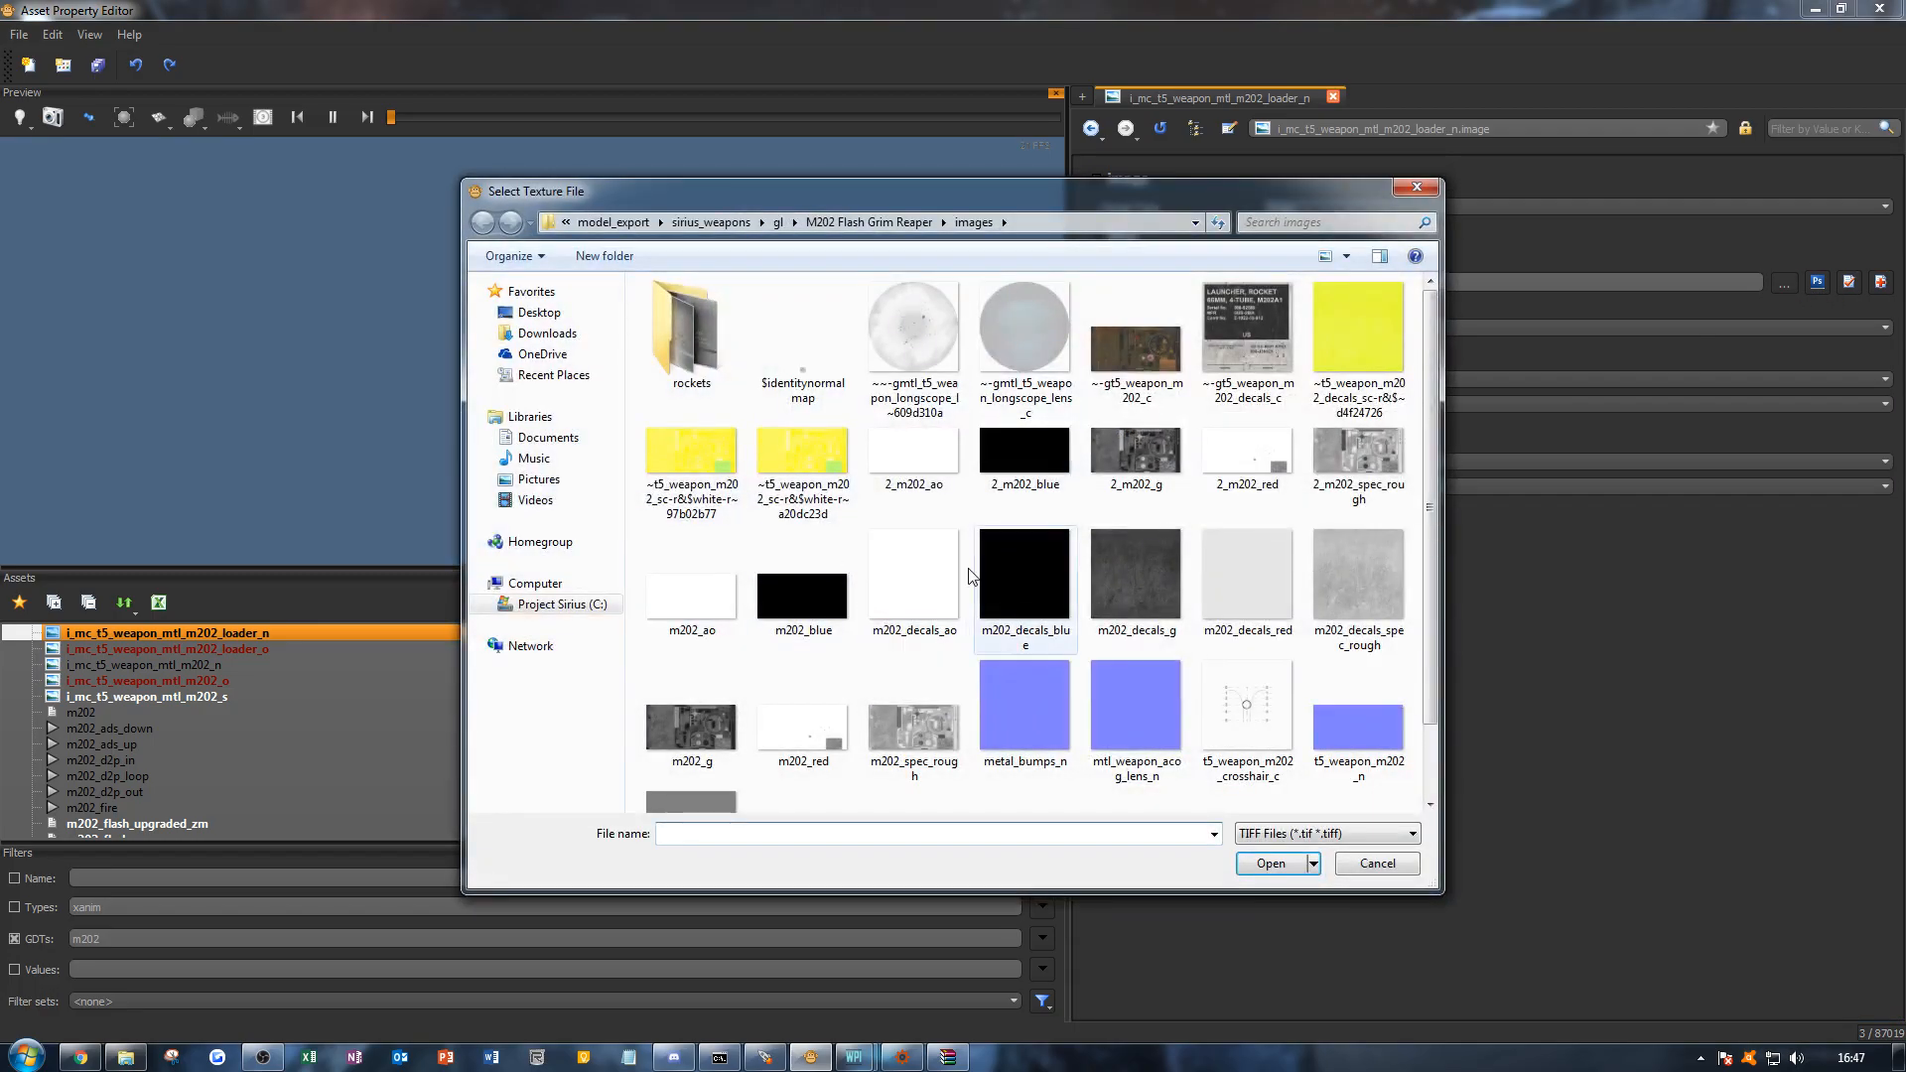
{"action": "double_click", "coordinate": [1364, 722]}
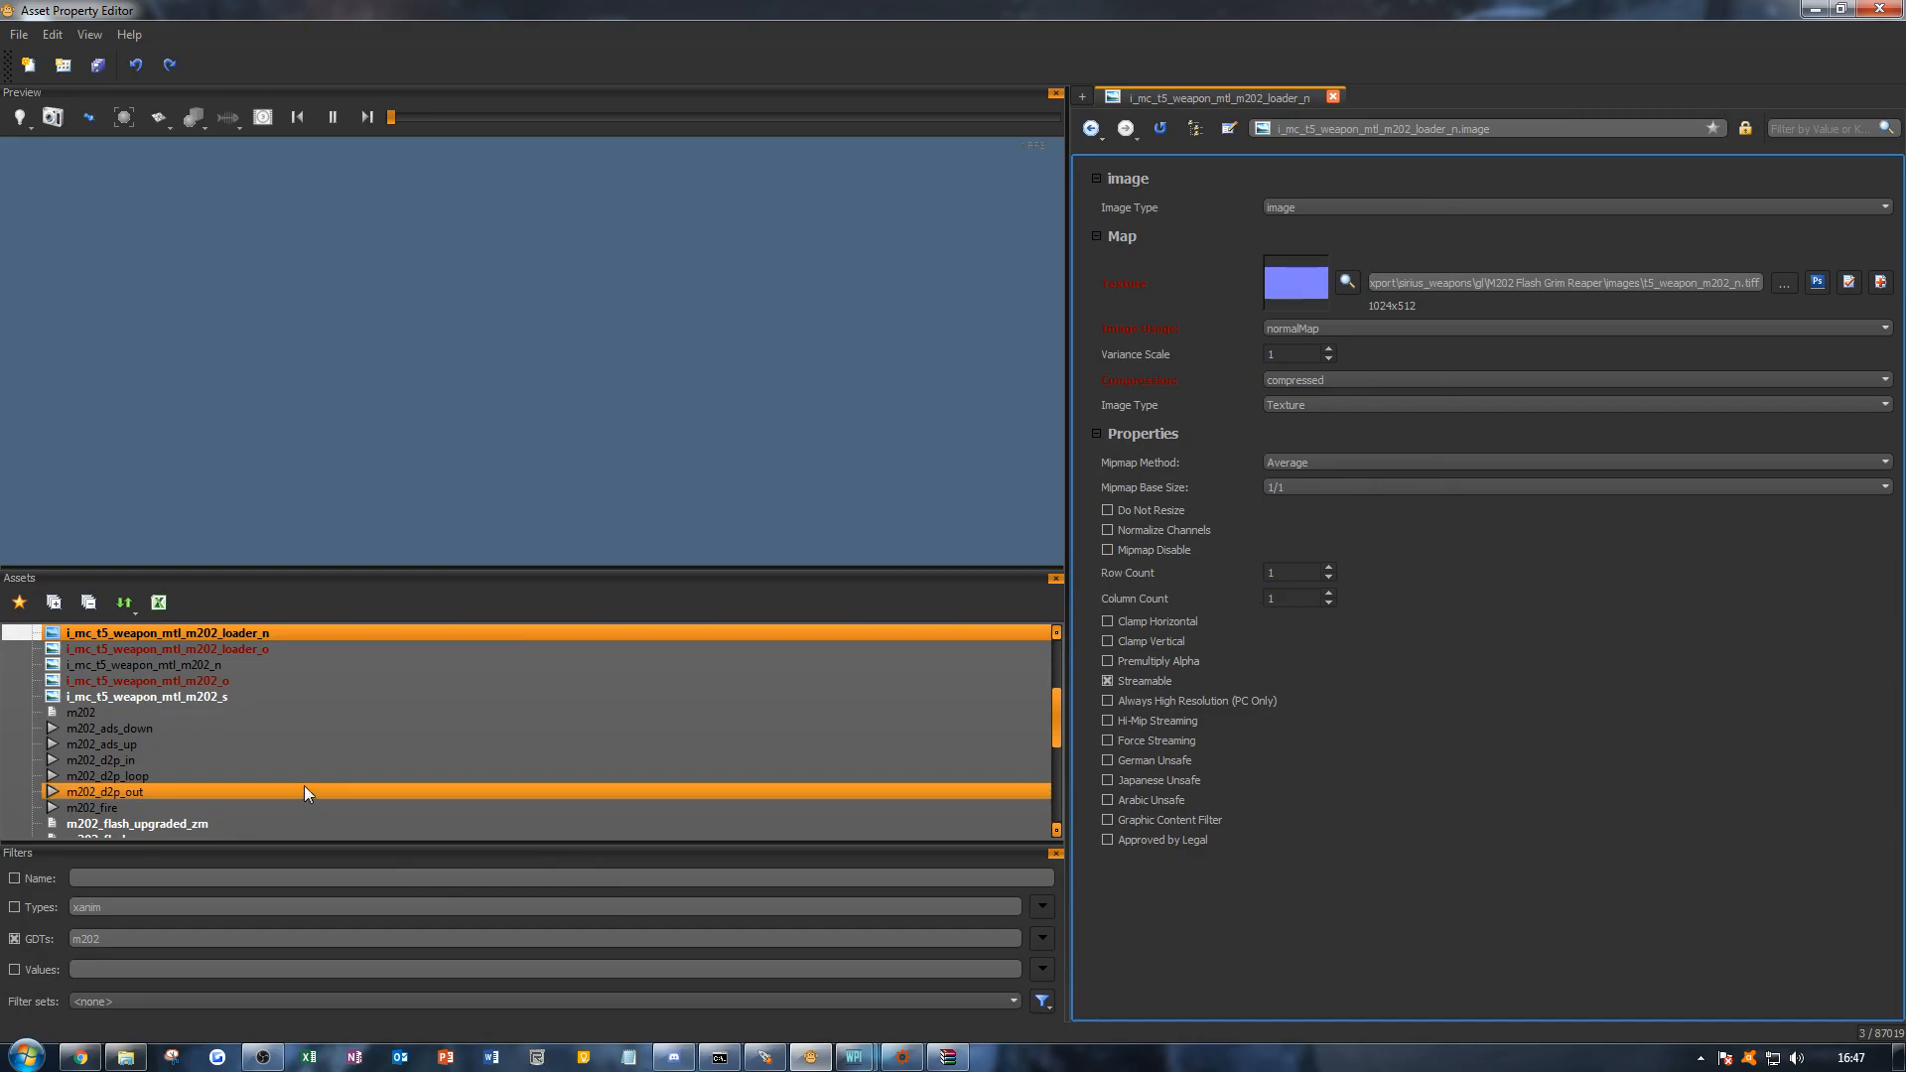
Step: Create the gloss map image asset i_mc_t5_weapon_mtl_m202_loader_g from the loader material and assign m202_g as its texture
{"action": "scroll", "coordinate": [297, 782], "scroll_direction": "down", "scroll_amount": 5}
{"action": "left_click", "coordinate": [235, 791]}
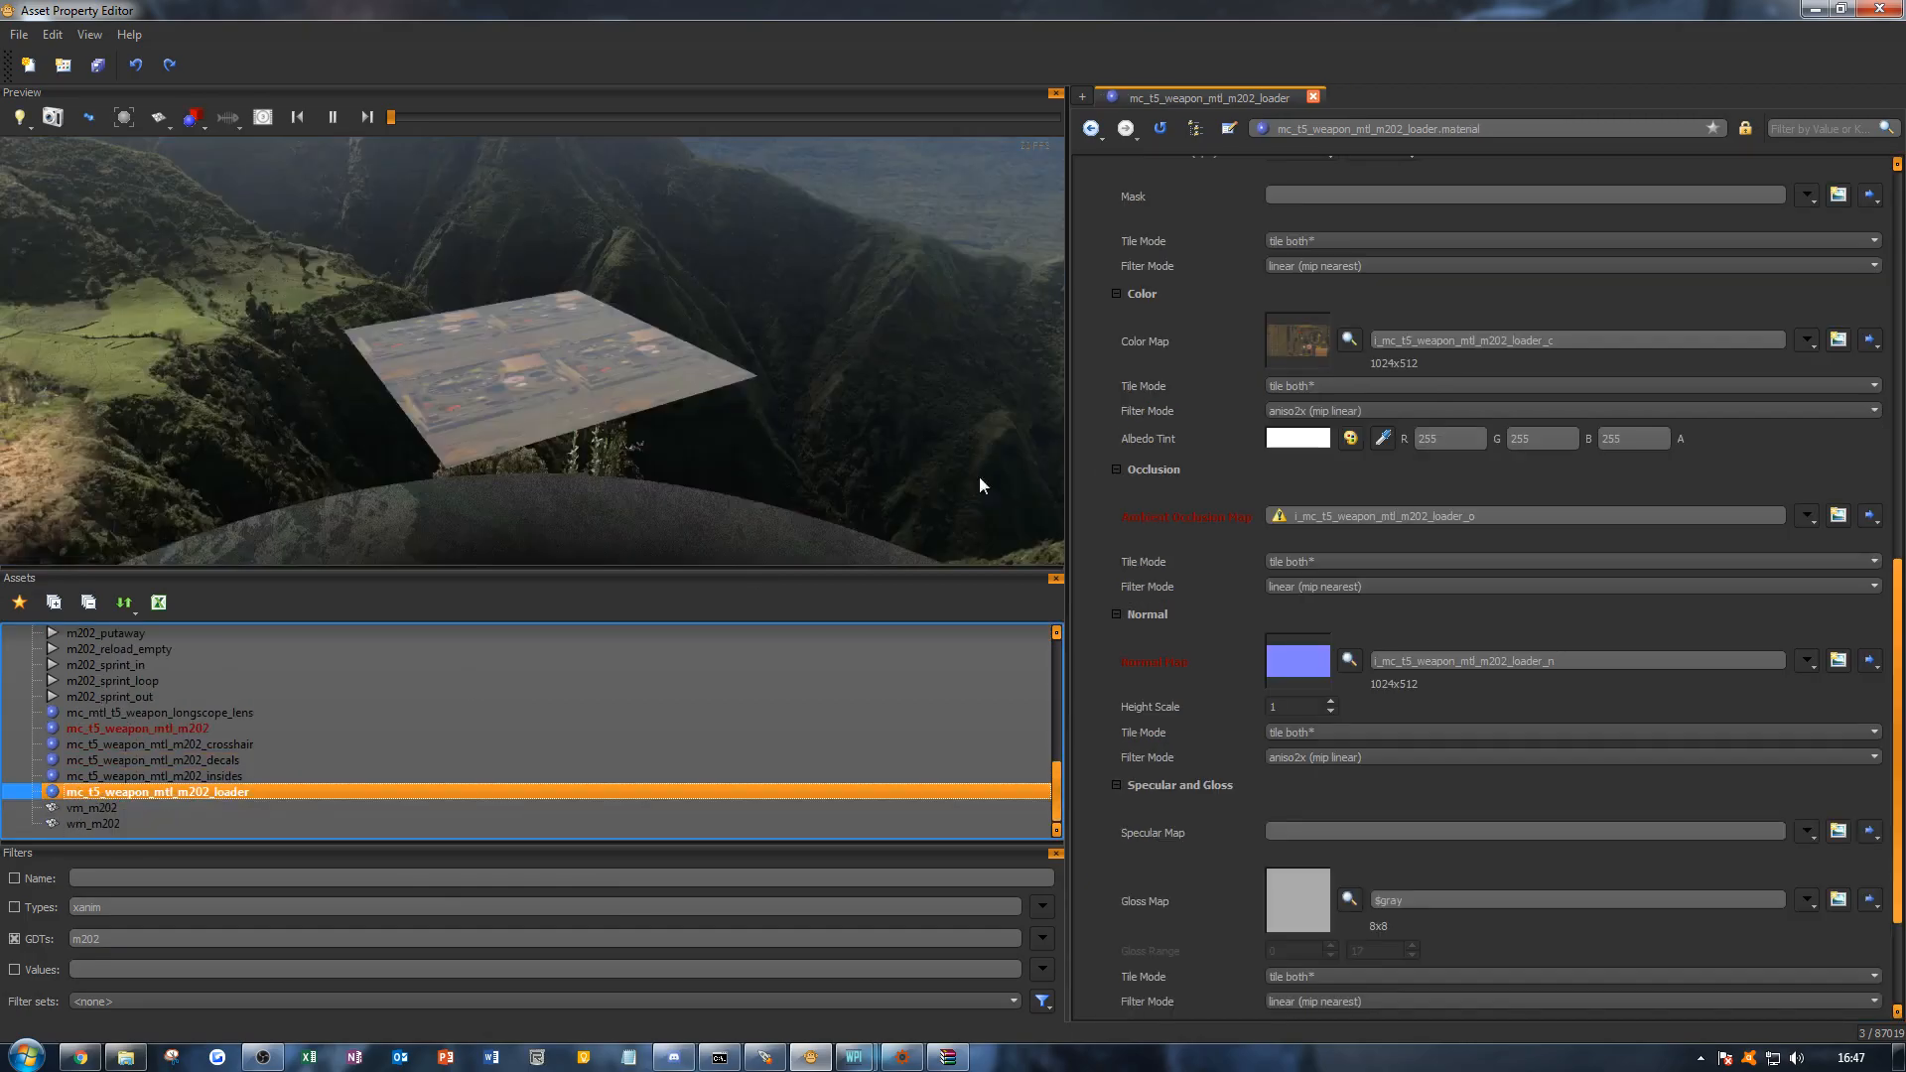
{"action": "scroll", "coordinate": [1330, 634], "scroll_direction": "down", "scroll_amount": 2}
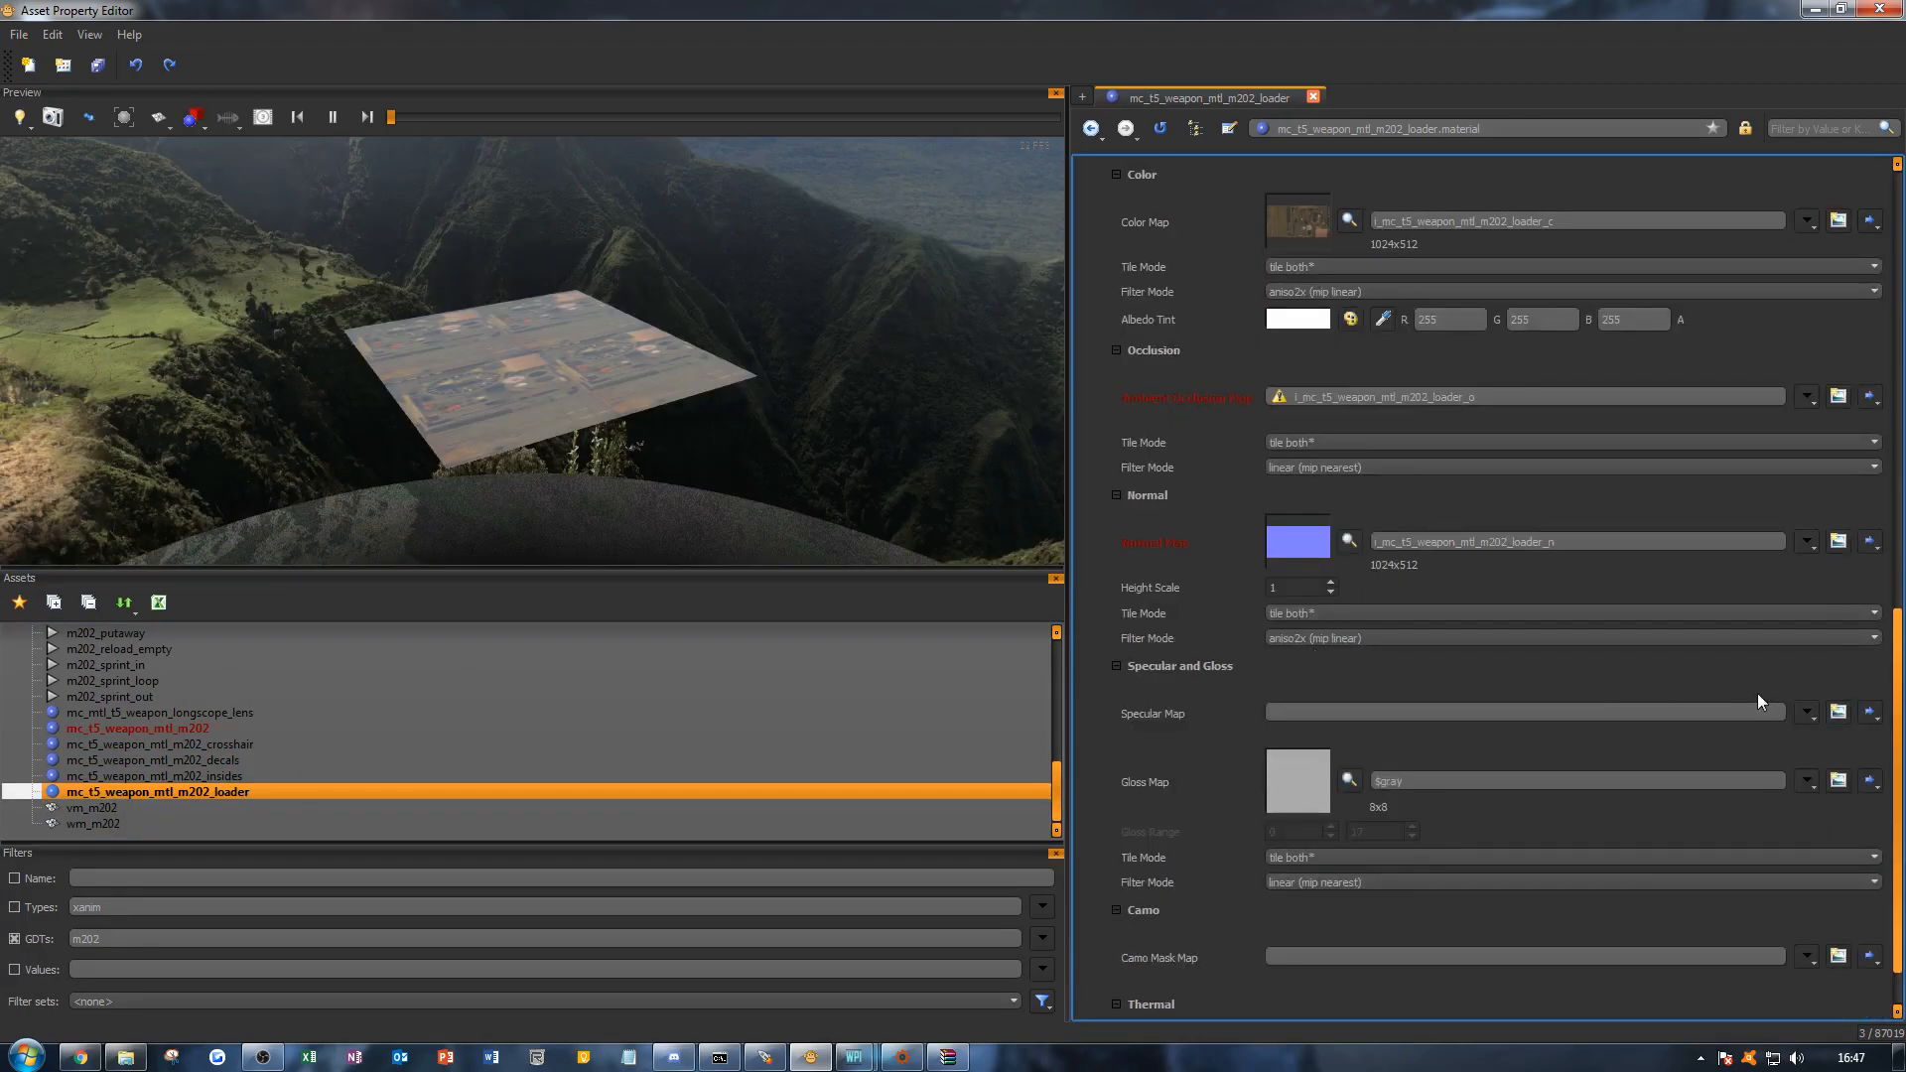
{"action": "scroll", "coordinate": [1723, 691], "scroll_direction": "down", "scroll_amount": 1}
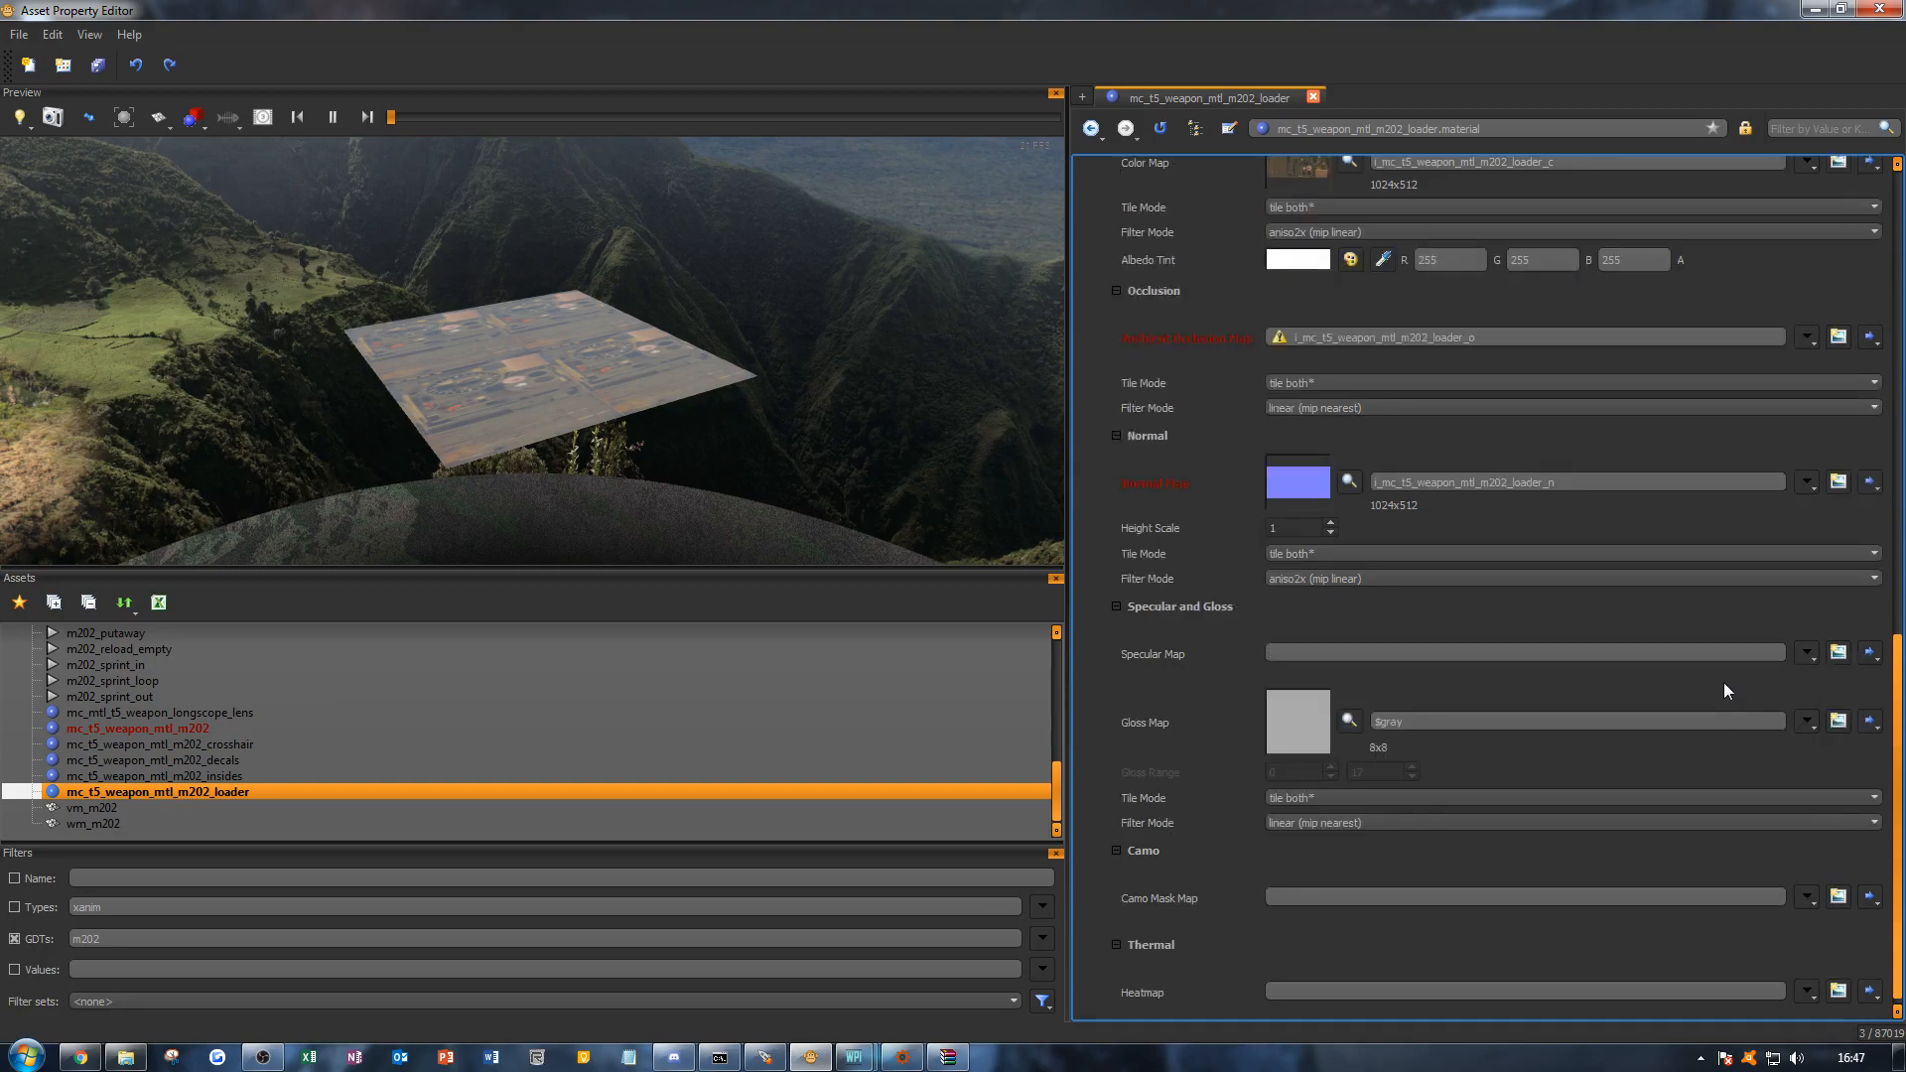
{"action": "left_click", "coordinate": [1837, 718]}
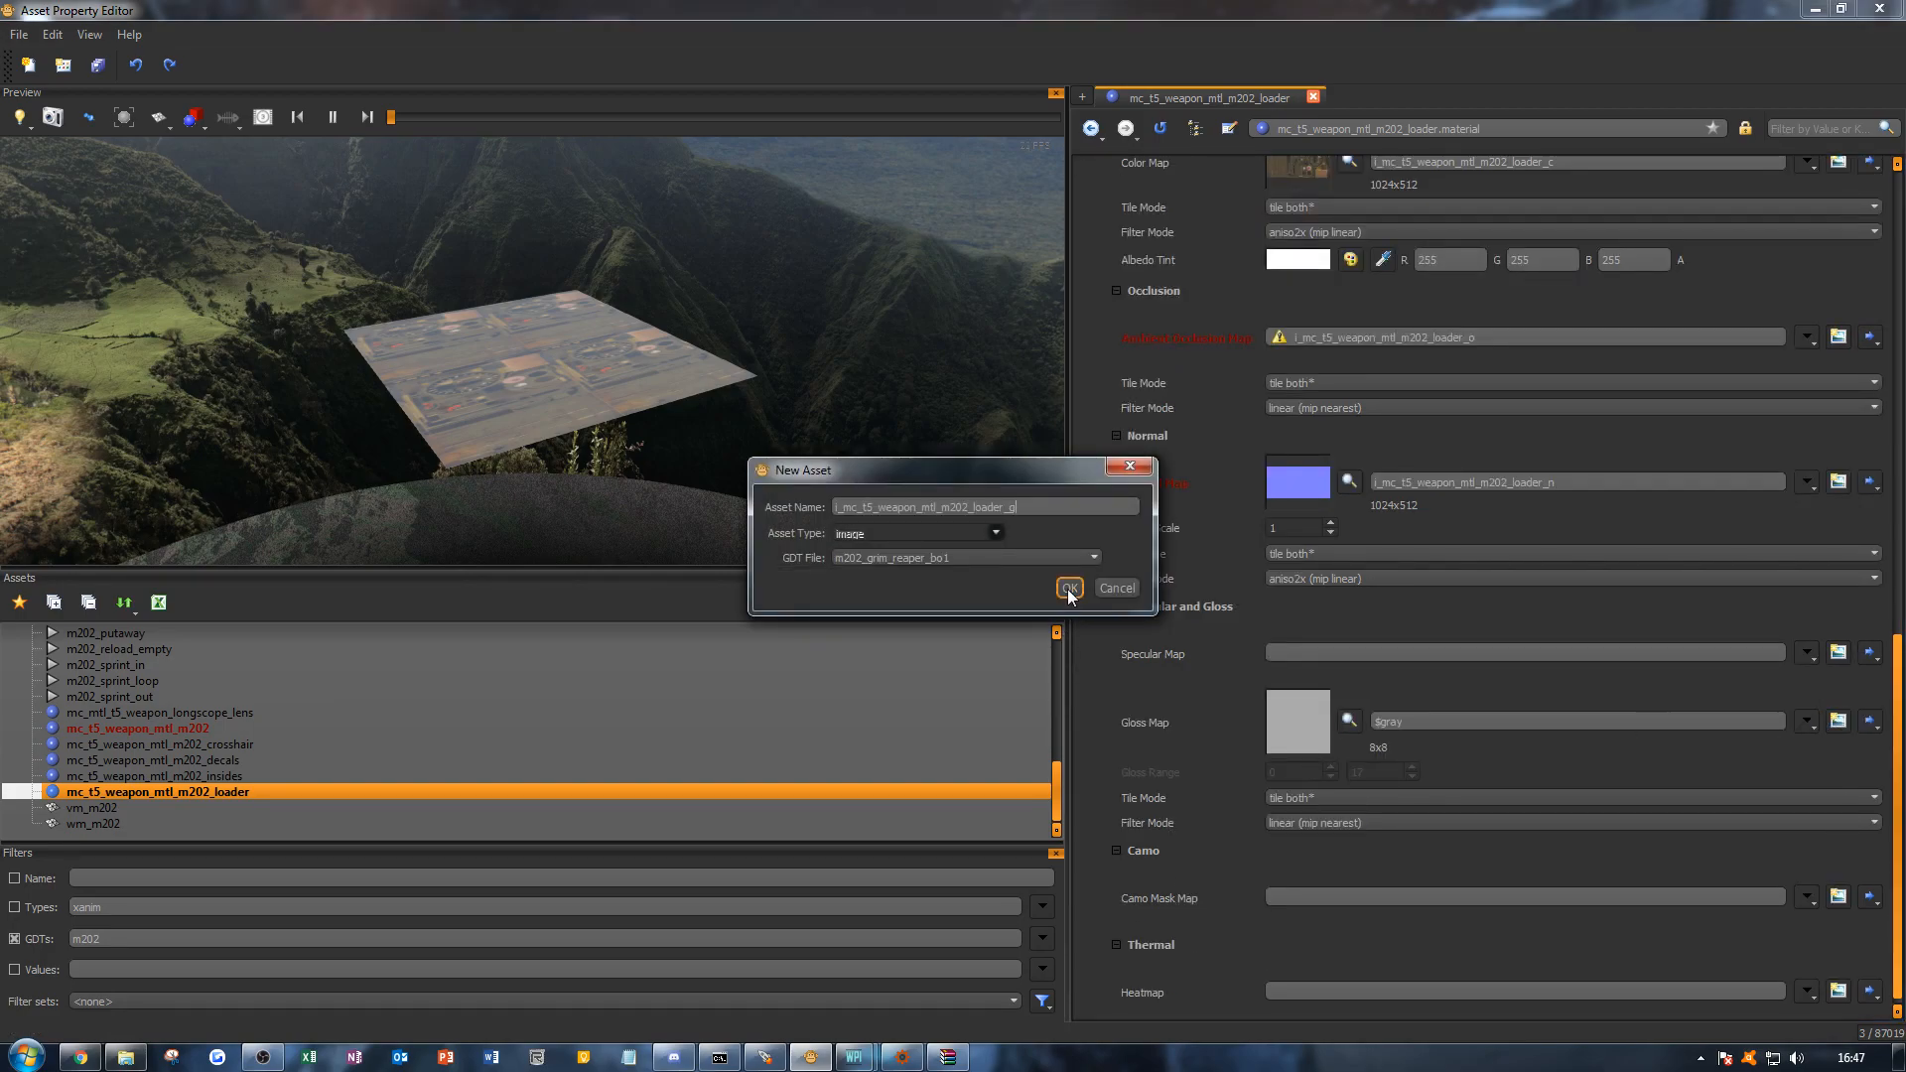
{"action": "left_click", "coordinate": [1068, 589]}
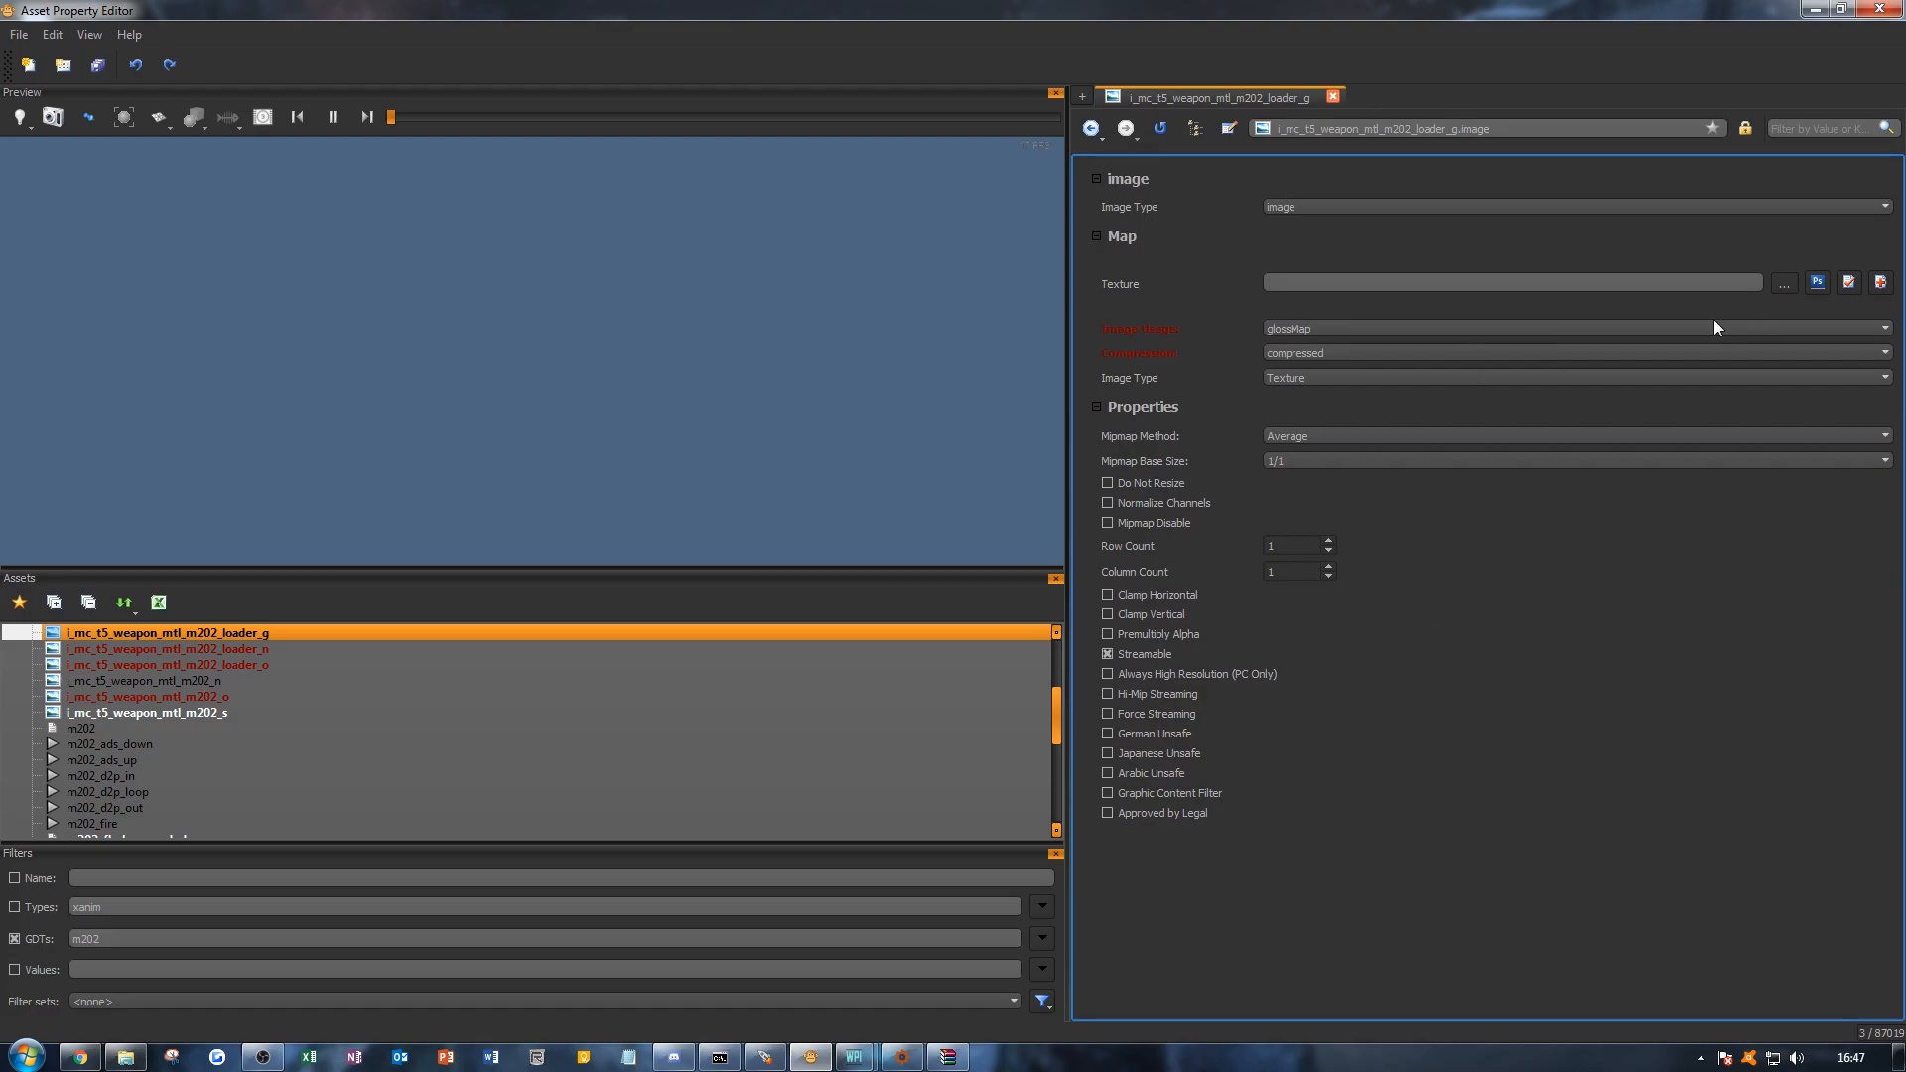
{"action": "left_click", "coordinate": [1782, 284]}
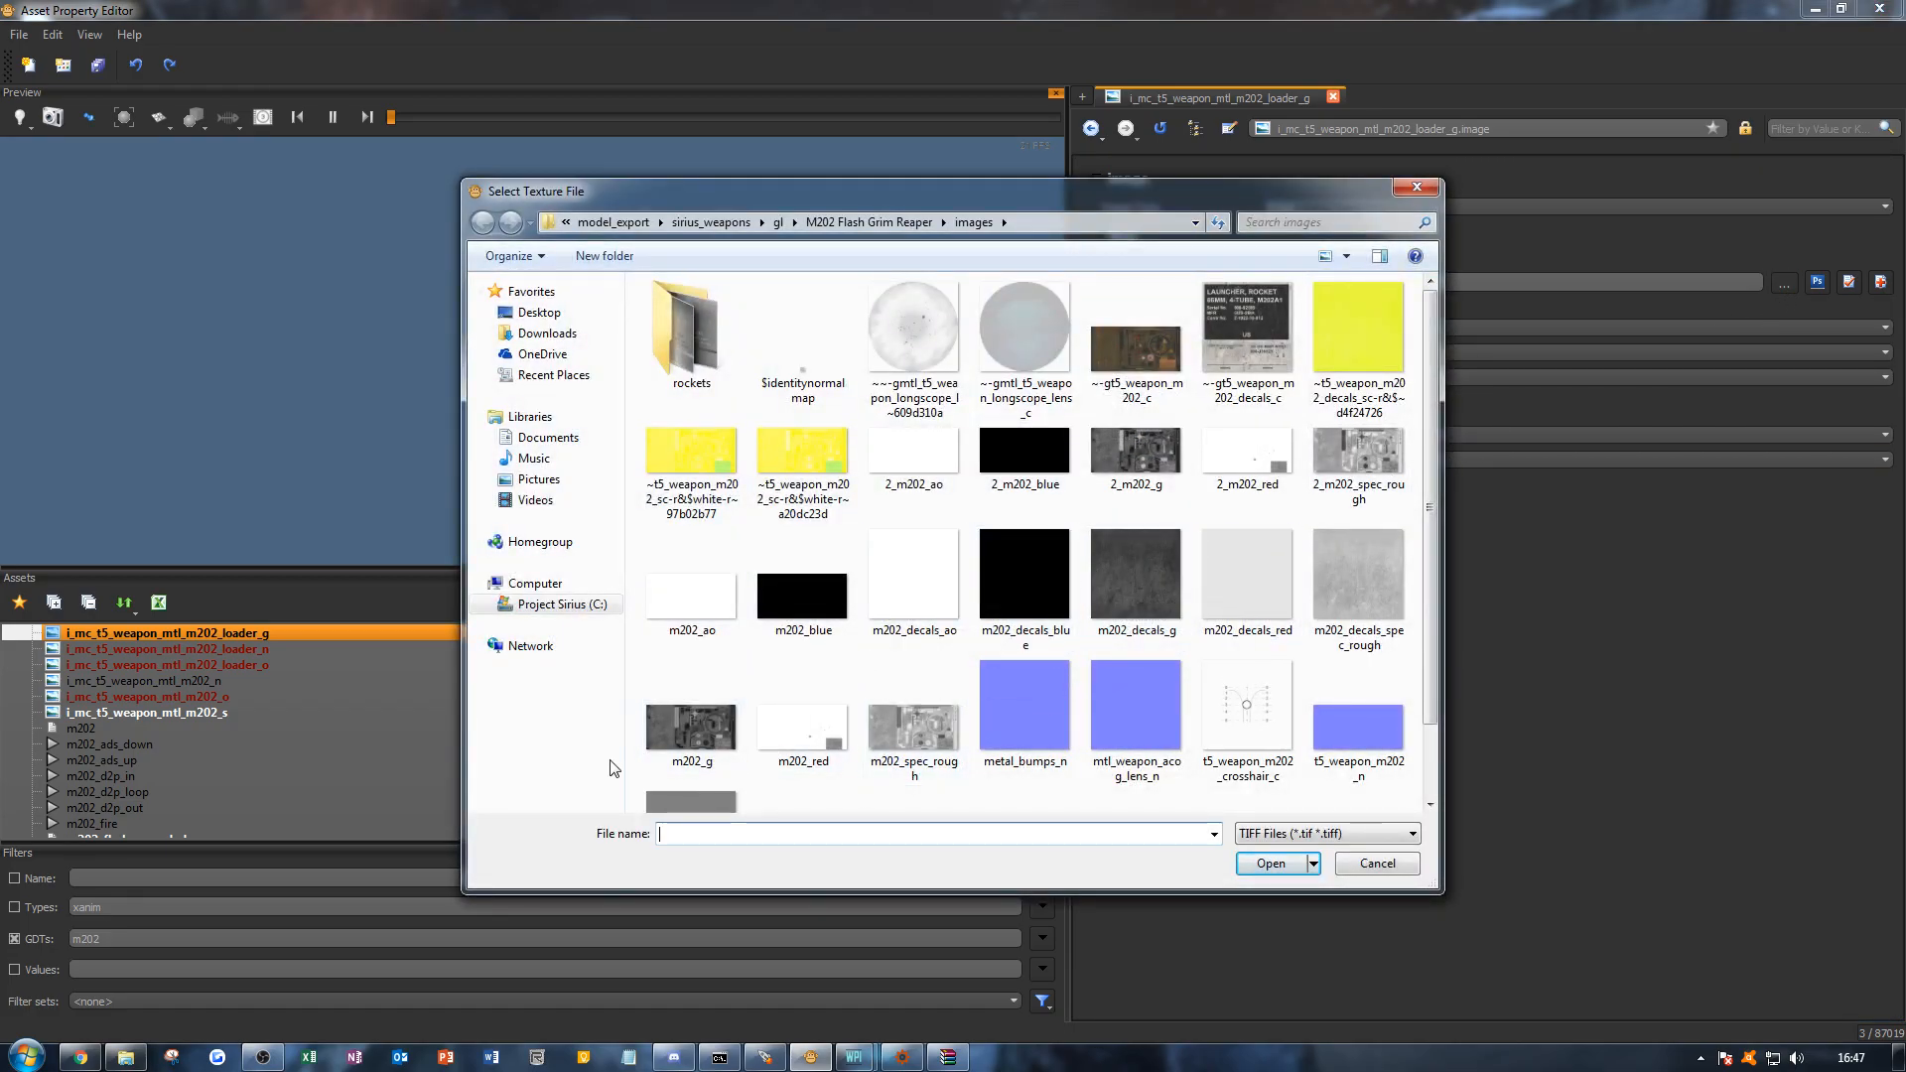
{"action": "left_click", "coordinate": [714, 740]}
{"action": "double_click", "coordinate": [715, 740]}
Step: Reopen the model vm_m202 and inspect the rocket tubes and loader in the preview from close up and several angles
{"action": "scroll", "coordinate": [163, 741], "scroll_direction": "down", "scroll_amount": 4}
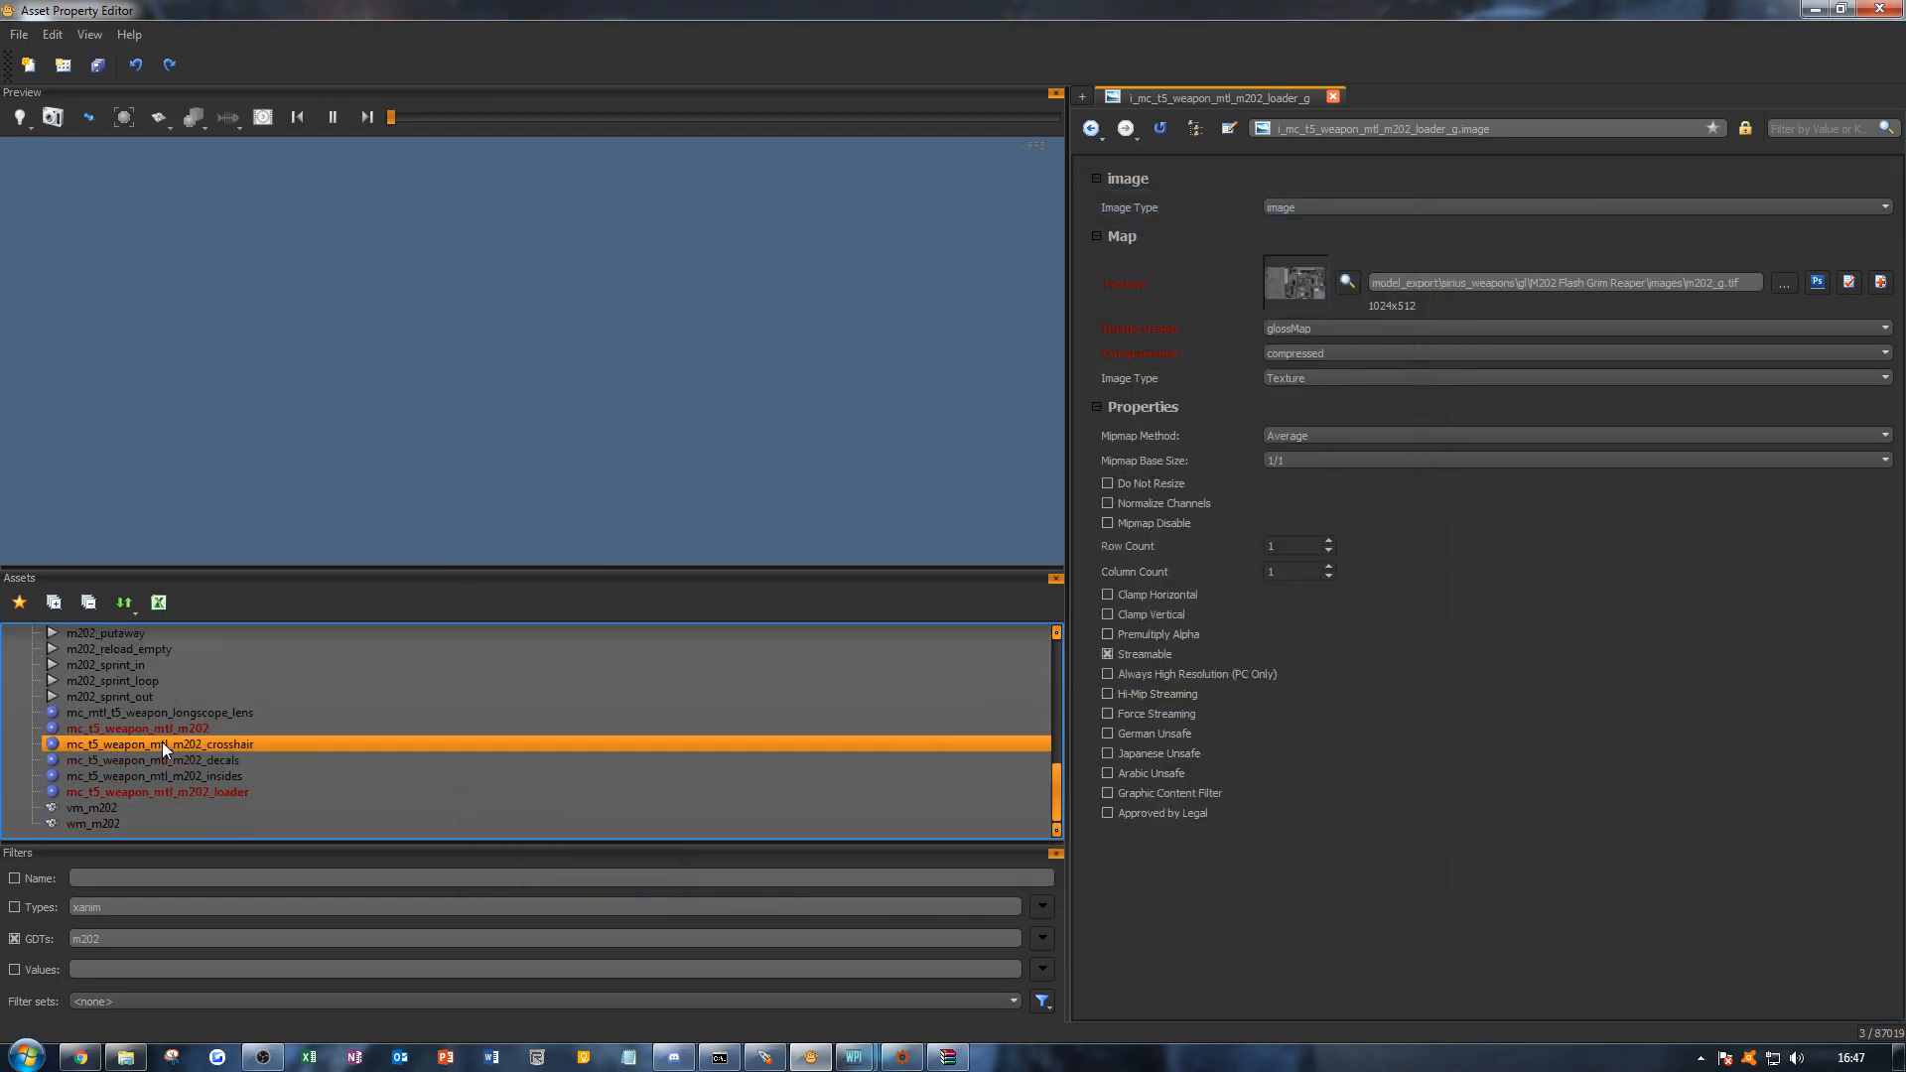
{"action": "scroll", "coordinate": [162, 742], "scroll_direction": "down", "scroll_amount": 3}
{"action": "left_click", "coordinate": [121, 807]}
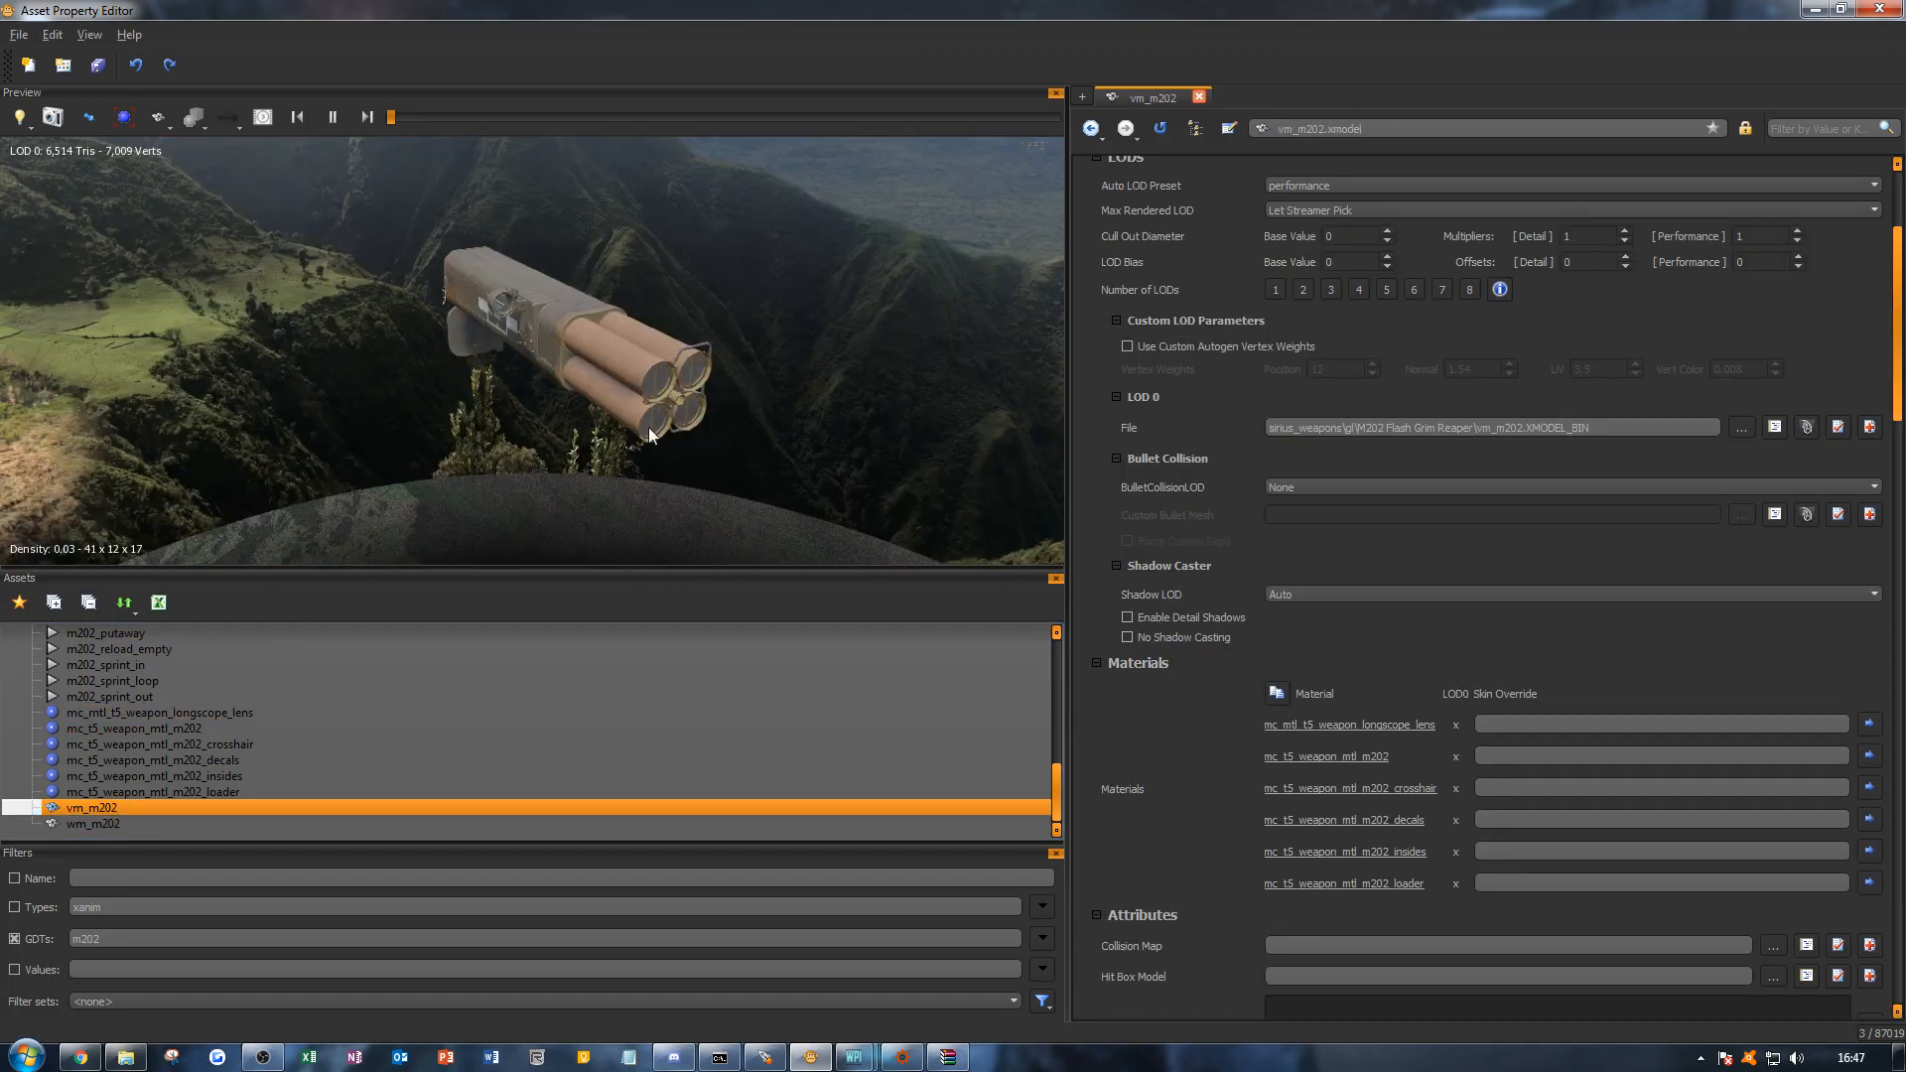
{"action": "left_click_drag", "start_coordinate": [647, 427], "coordinate": [749, 333], "text": "alt"}
{"action": "middle_click_drag", "start_coordinate": [749, 332], "coordinate": [620, 392], "text": "alt"}
{"action": "mouse_move", "coordinate": [620, 392]}
{"action": "right_mouse_down", "text": "alt"}
{"action": "mouse_move", "coordinate": [754, 397]}
{"action": "mouse_move", "coordinate": [615, 392]}
{"action": "right_mouse_up", "text": "alt"}
{"action": "left_click_drag", "start_coordinate": [616, 392], "coordinate": [526, 409], "text": "alt"}
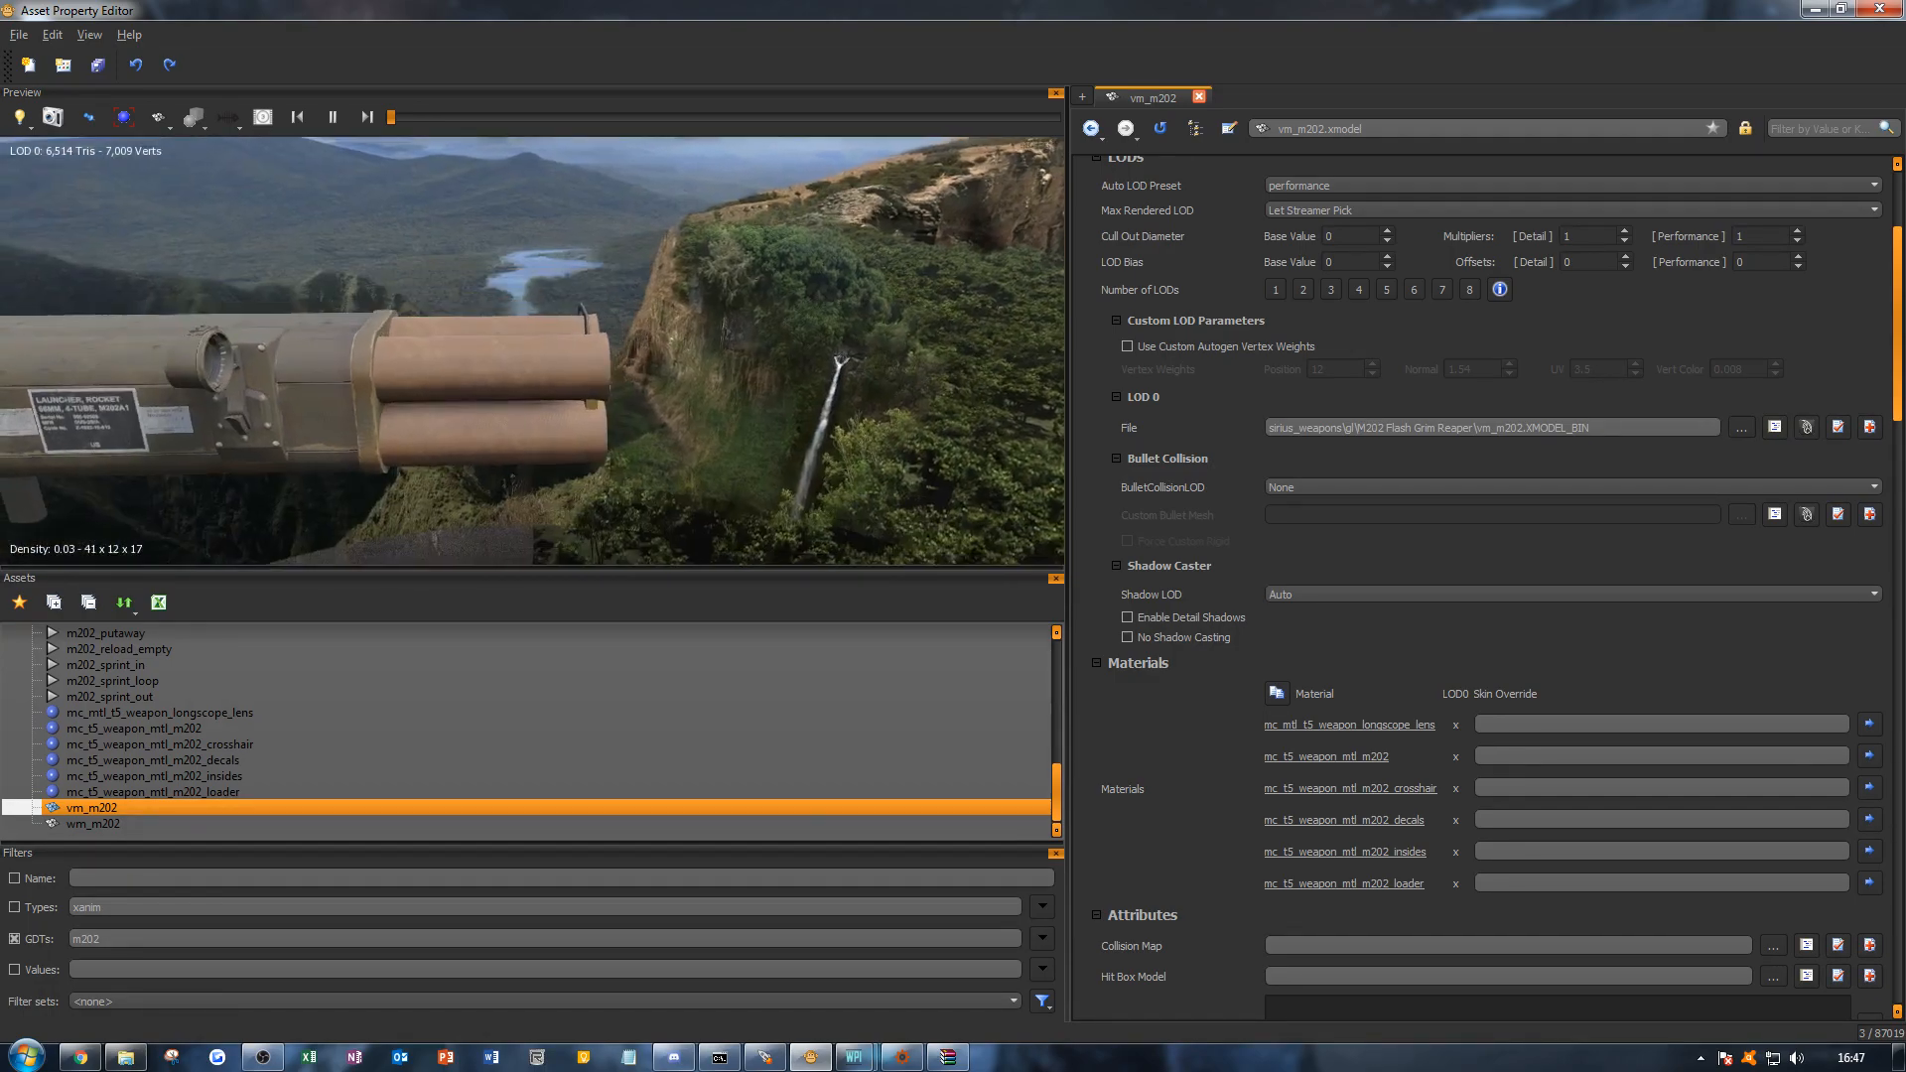
{"action": "right_click_drag", "start_coordinate": [526, 409], "coordinate": [580, 417], "text": "alt"}
{"action": "middle_click_drag", "start_coordinate": [581, 417], "coordinate": [397, 377], "text": "alt"}
{"action": "left_click_drag", "start_coordinate": [397, 378], "coordinate": [357, 447], "text": "alt"}
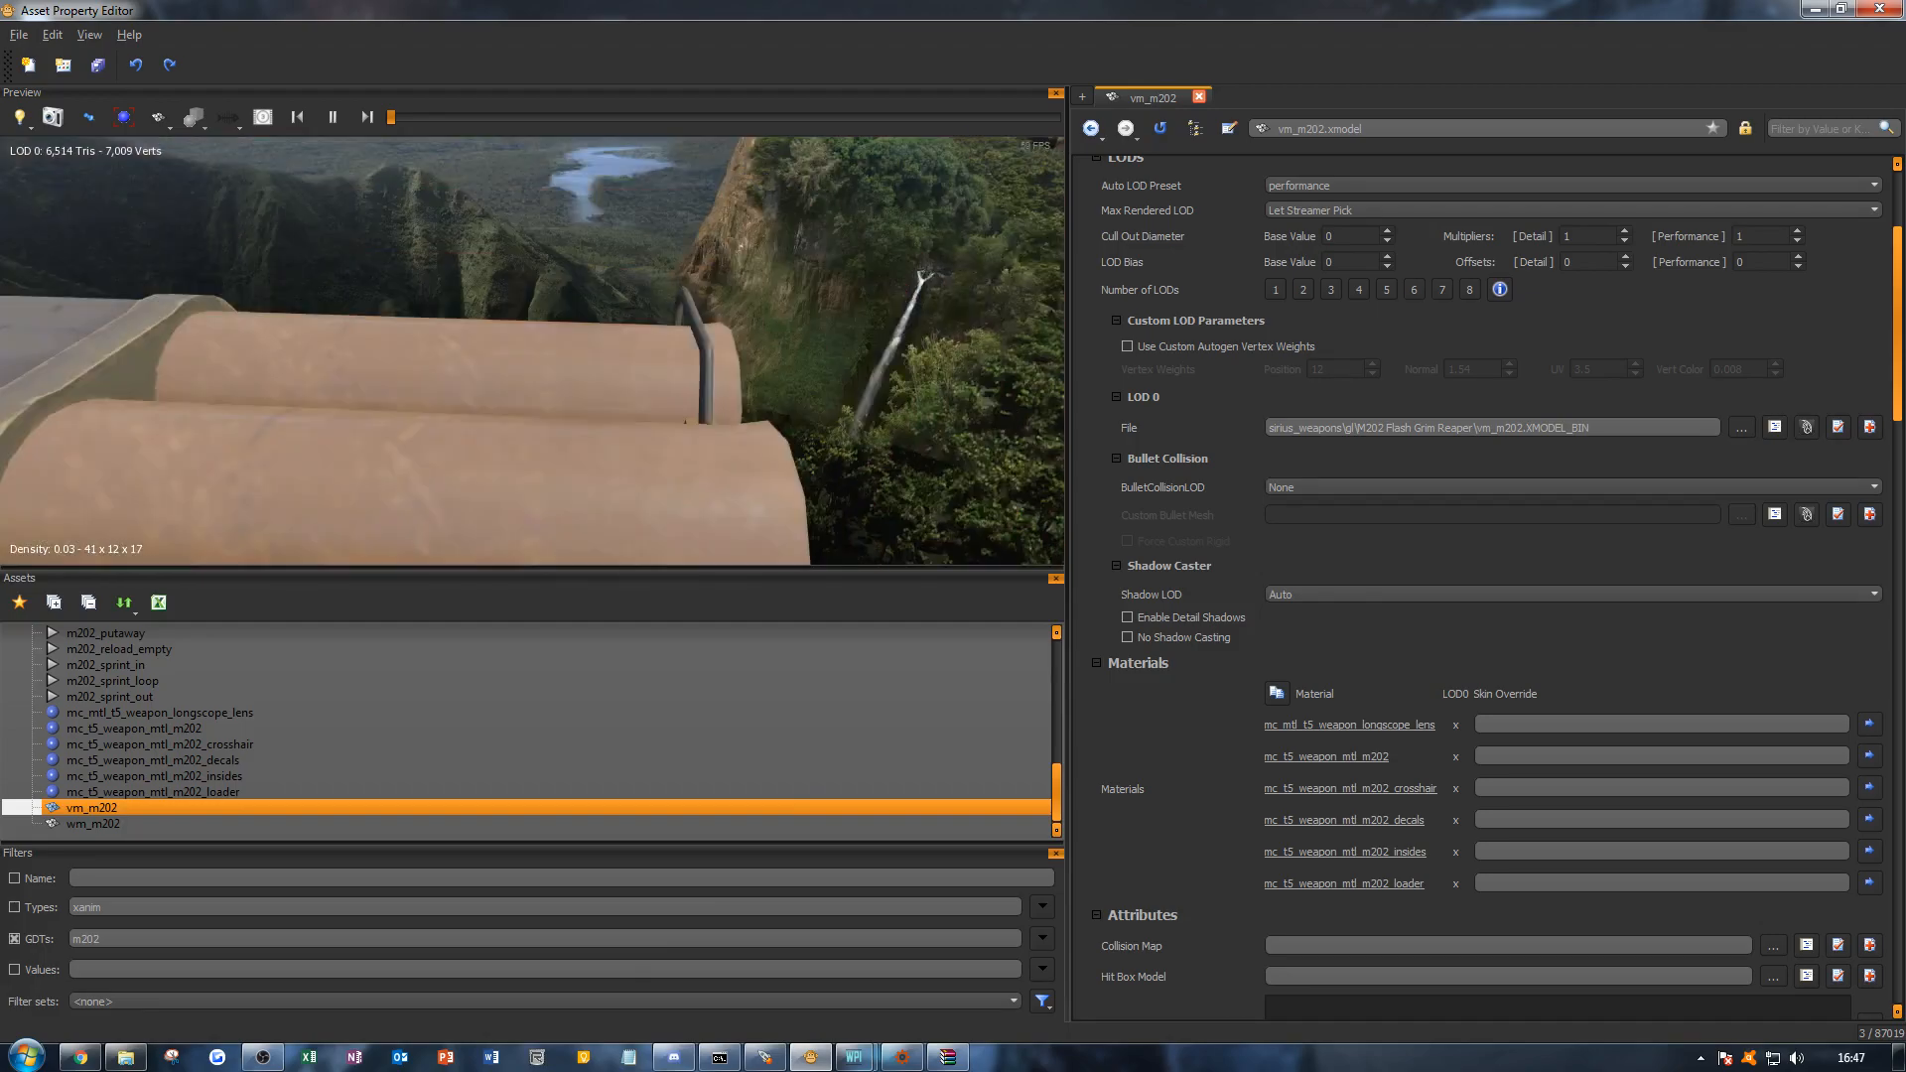
{"action": "left_click_drag", "start_coordinate": [655, 382], "coordinate": [556, 411], "text": "alt"}
{"action": "right_click_drag", "start_coordinate": [557, 411], "coordinate": [501, 409], "text": "alt"}
{"action": "left_click_drag", "start_coordinate": [501, 409], "coordinate": [427, 377], "text": "alt"}
{"action": "left_click_drag", "start_coordinate": [593, 407], "coordinate": [616, 357], "text": "alt"}
{"action": "mouse_move", "coordinate": [407, 332]}
{"action": "left_mouse_down", "text": "alt"}
{"action": "mouse_move", "coordinate": [302, 342]}
{"action": "mouse_move", "coordinate": [348, 393]}
{"action": "mouse_move", "coordinate": [427, 353]}
{"action": "mouse_move", "coordinate": [407, 363]}
{"action": "left_mouse_up", "text": "alt"}
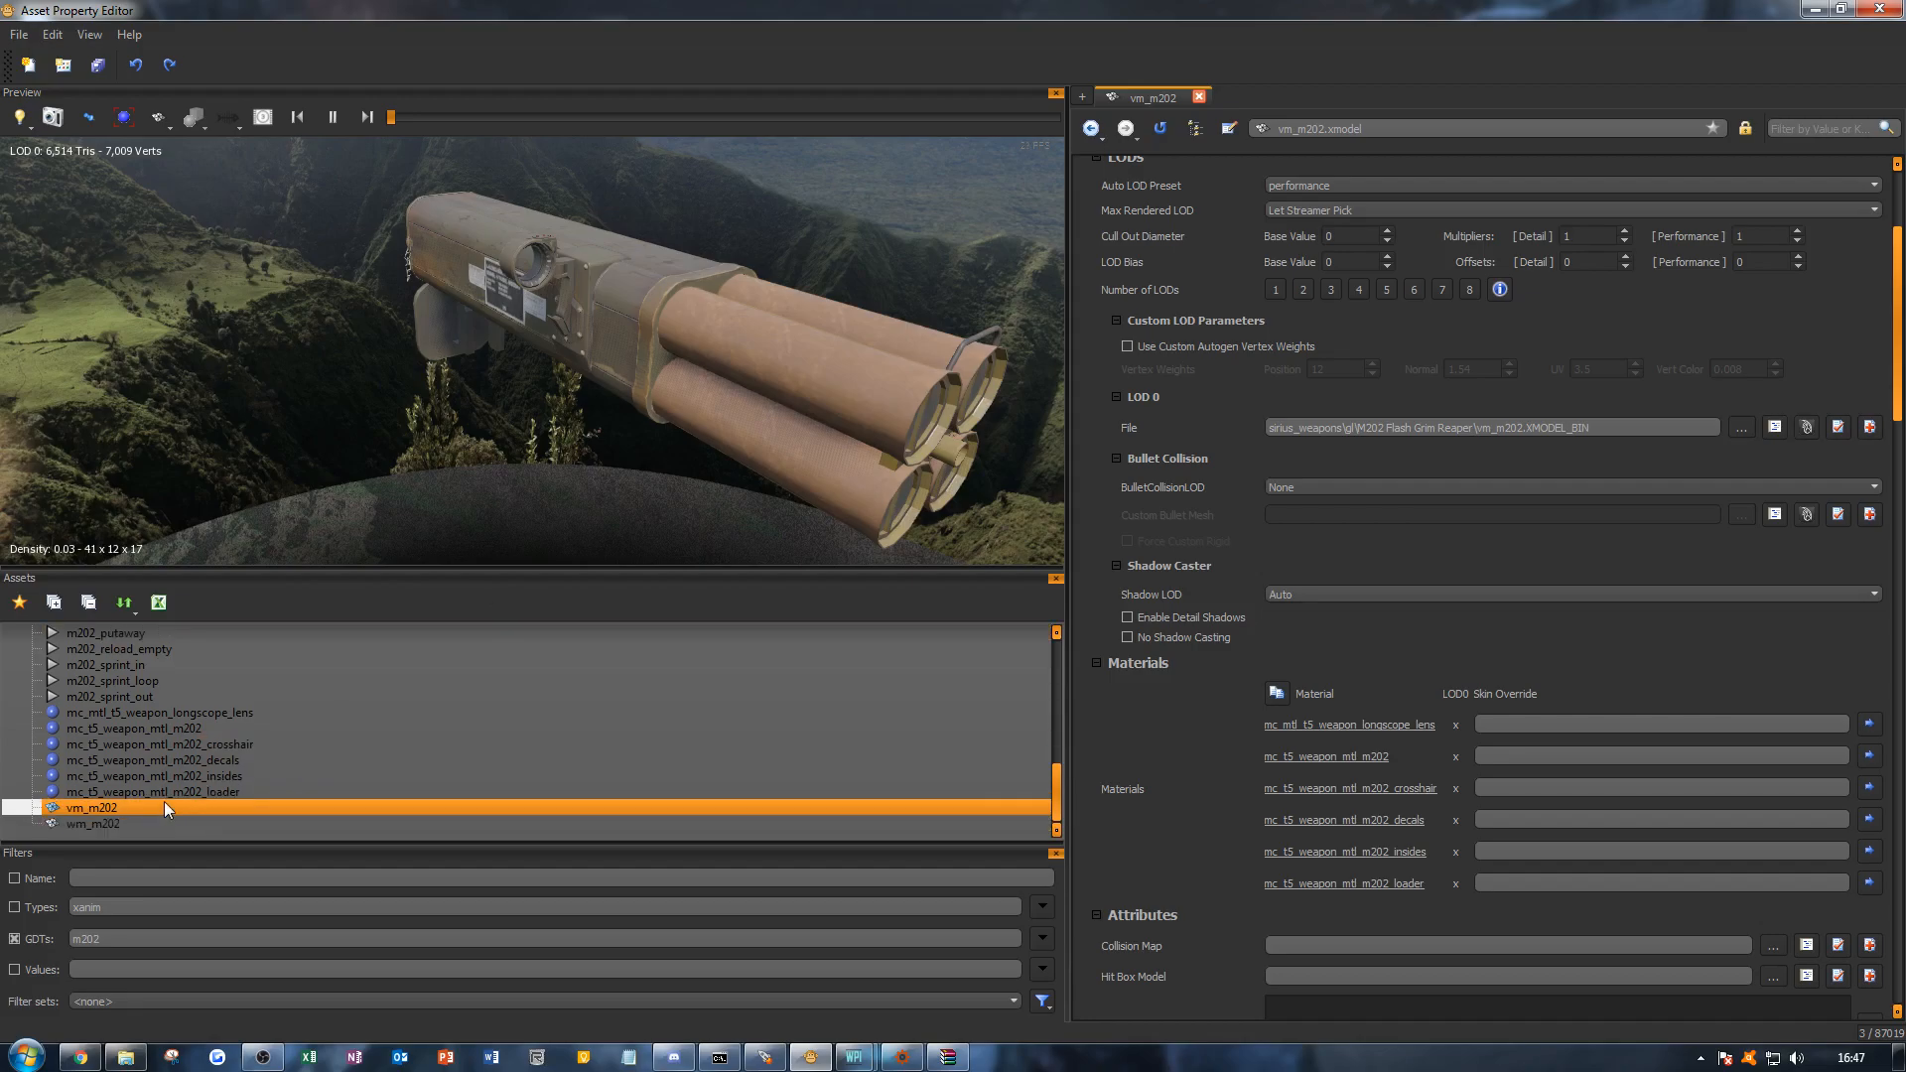
Step: From the material mc_t5_weapon_mtl_m202_insides, create the gloss map image asset i_mc_t5_weapon_mtl_m202_insides_g and assign m202_insides_g from the rockets folder as its texture
{"action": "scroll", "coordinate": [164, 801], "scroll_direction": "up", "scroll_amount": 3}
{"action": "left_click", "coordinate": [189, 762]}
{"action": "scroll", "coordinate": [193, 754], "scroll_direction": "down", "scroll_amount": 3}
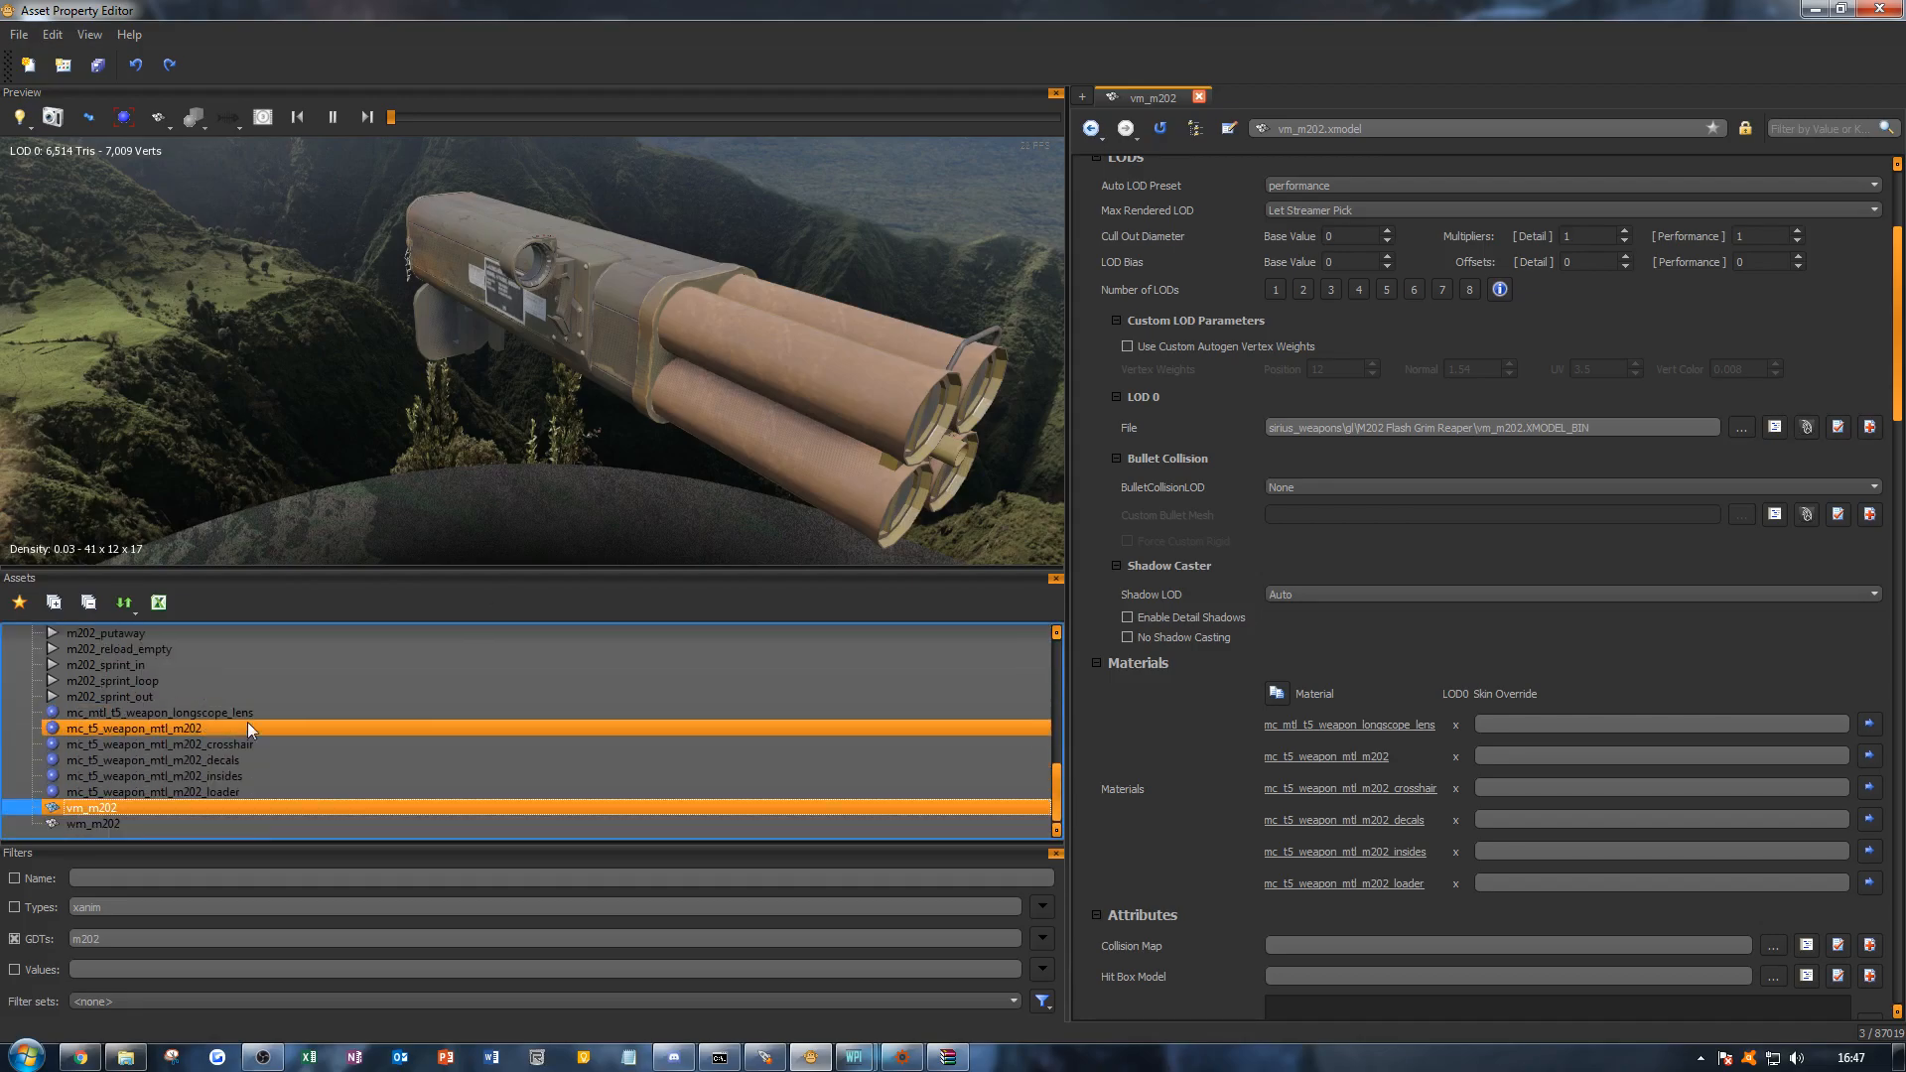
{"action": "left_click", "coordinate": [240, 771]}
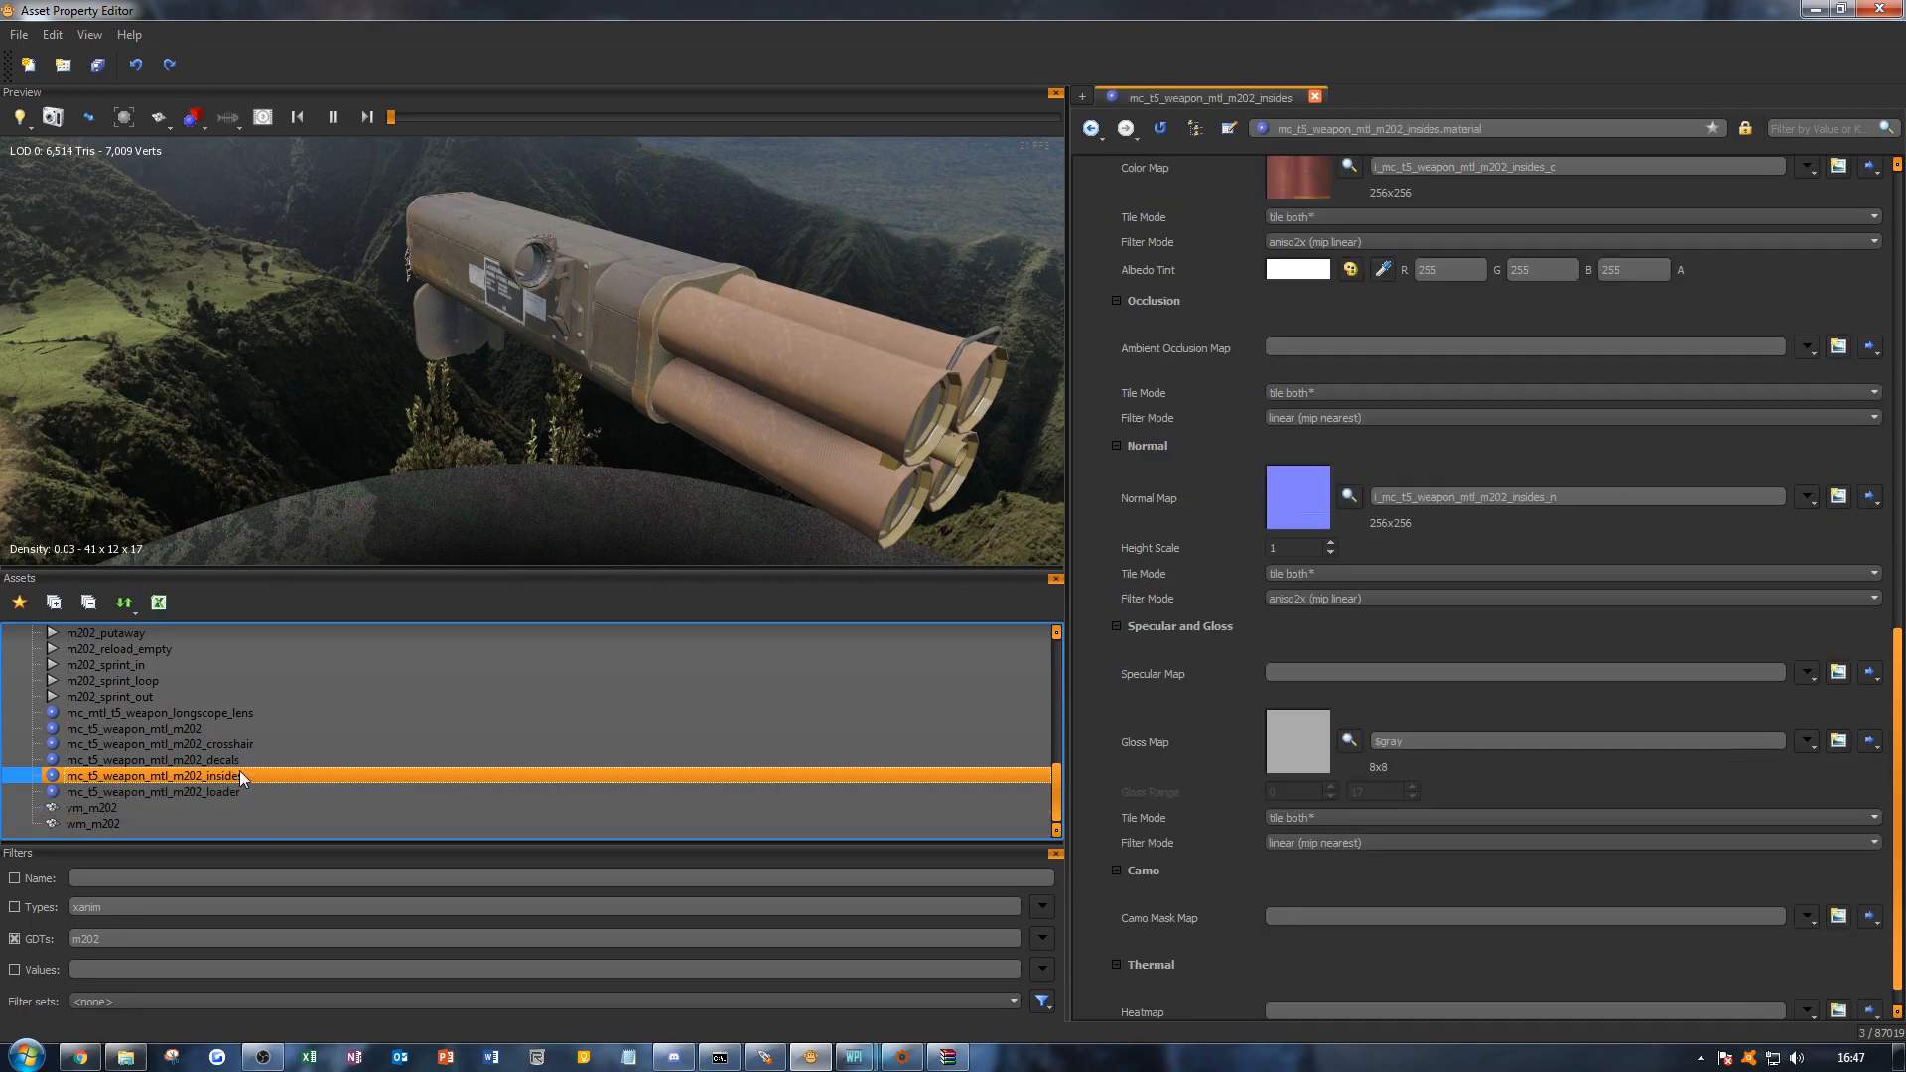
{"action": "key", "text": "alt+Tab"}
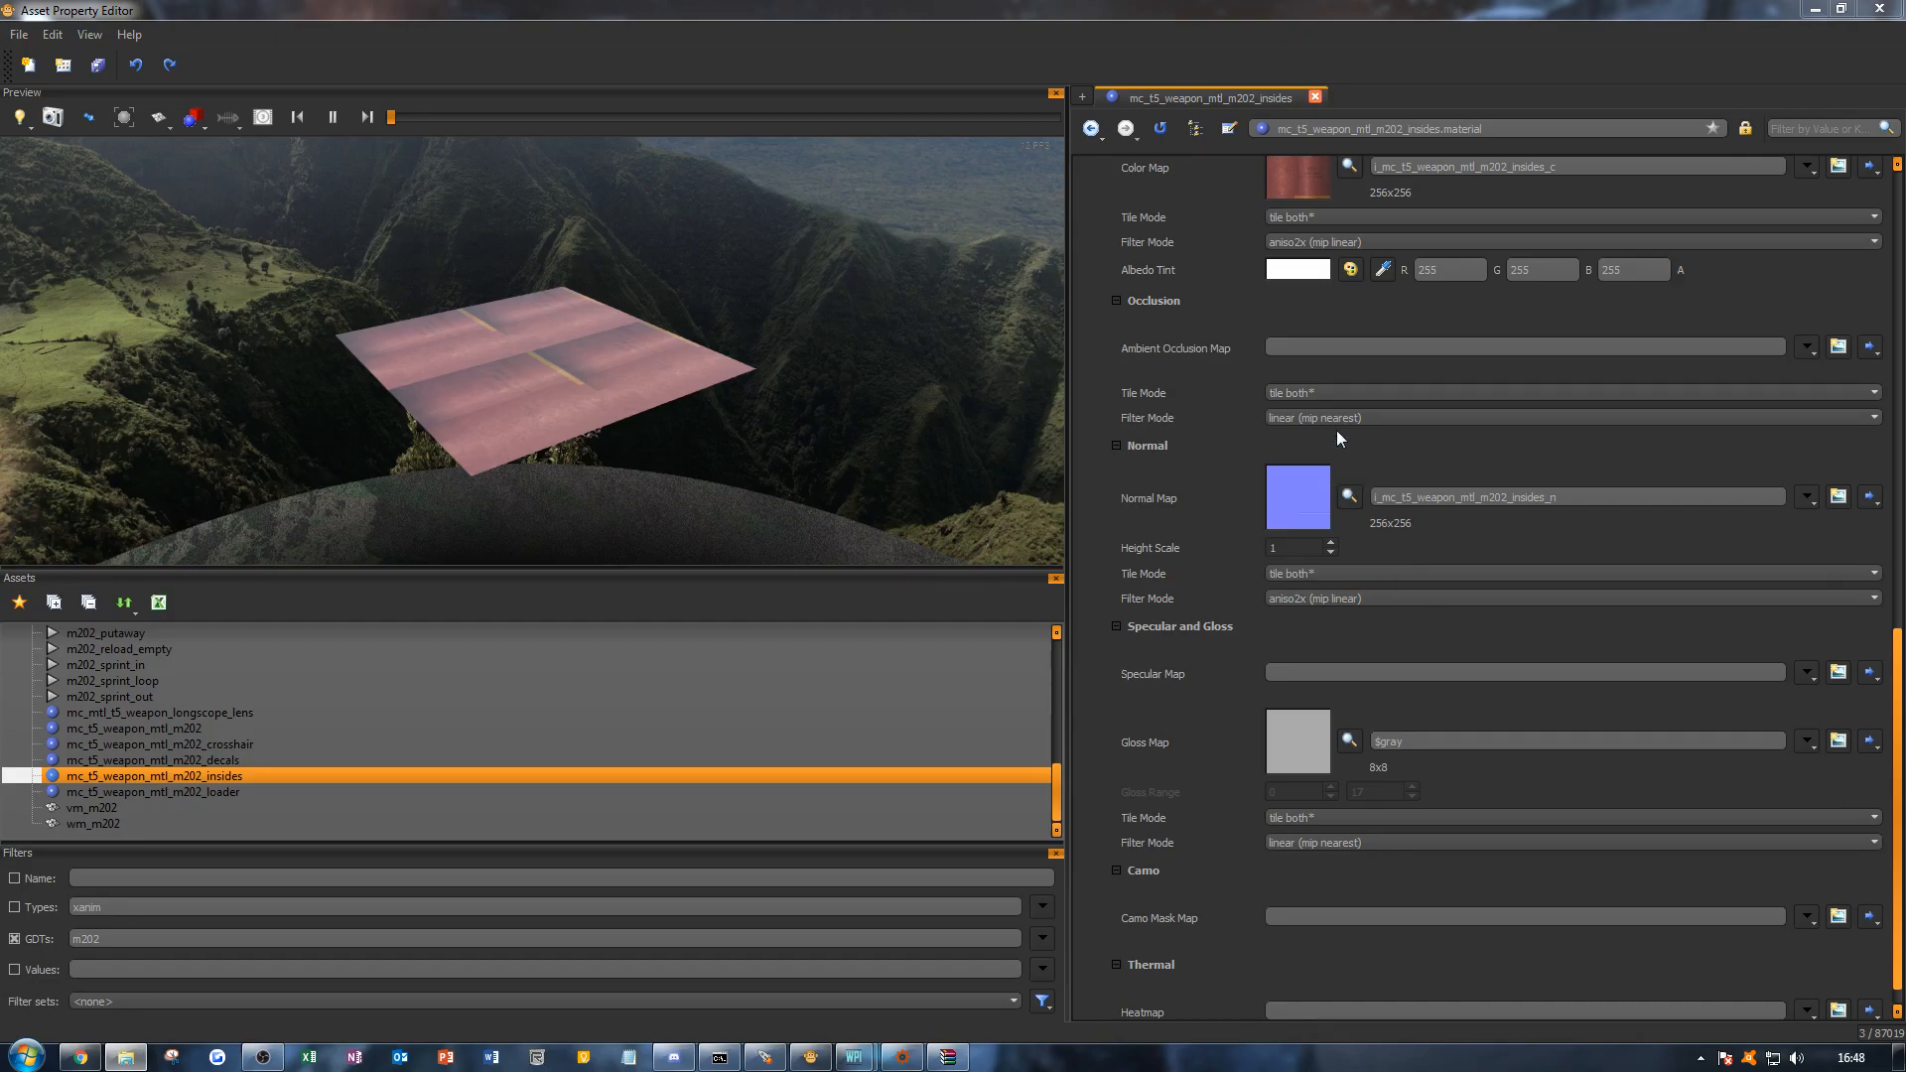
{"action": "left_click", "coordinate": [1837, 740]}
{"action": "left_click", "coordinate": [1066, 589]}
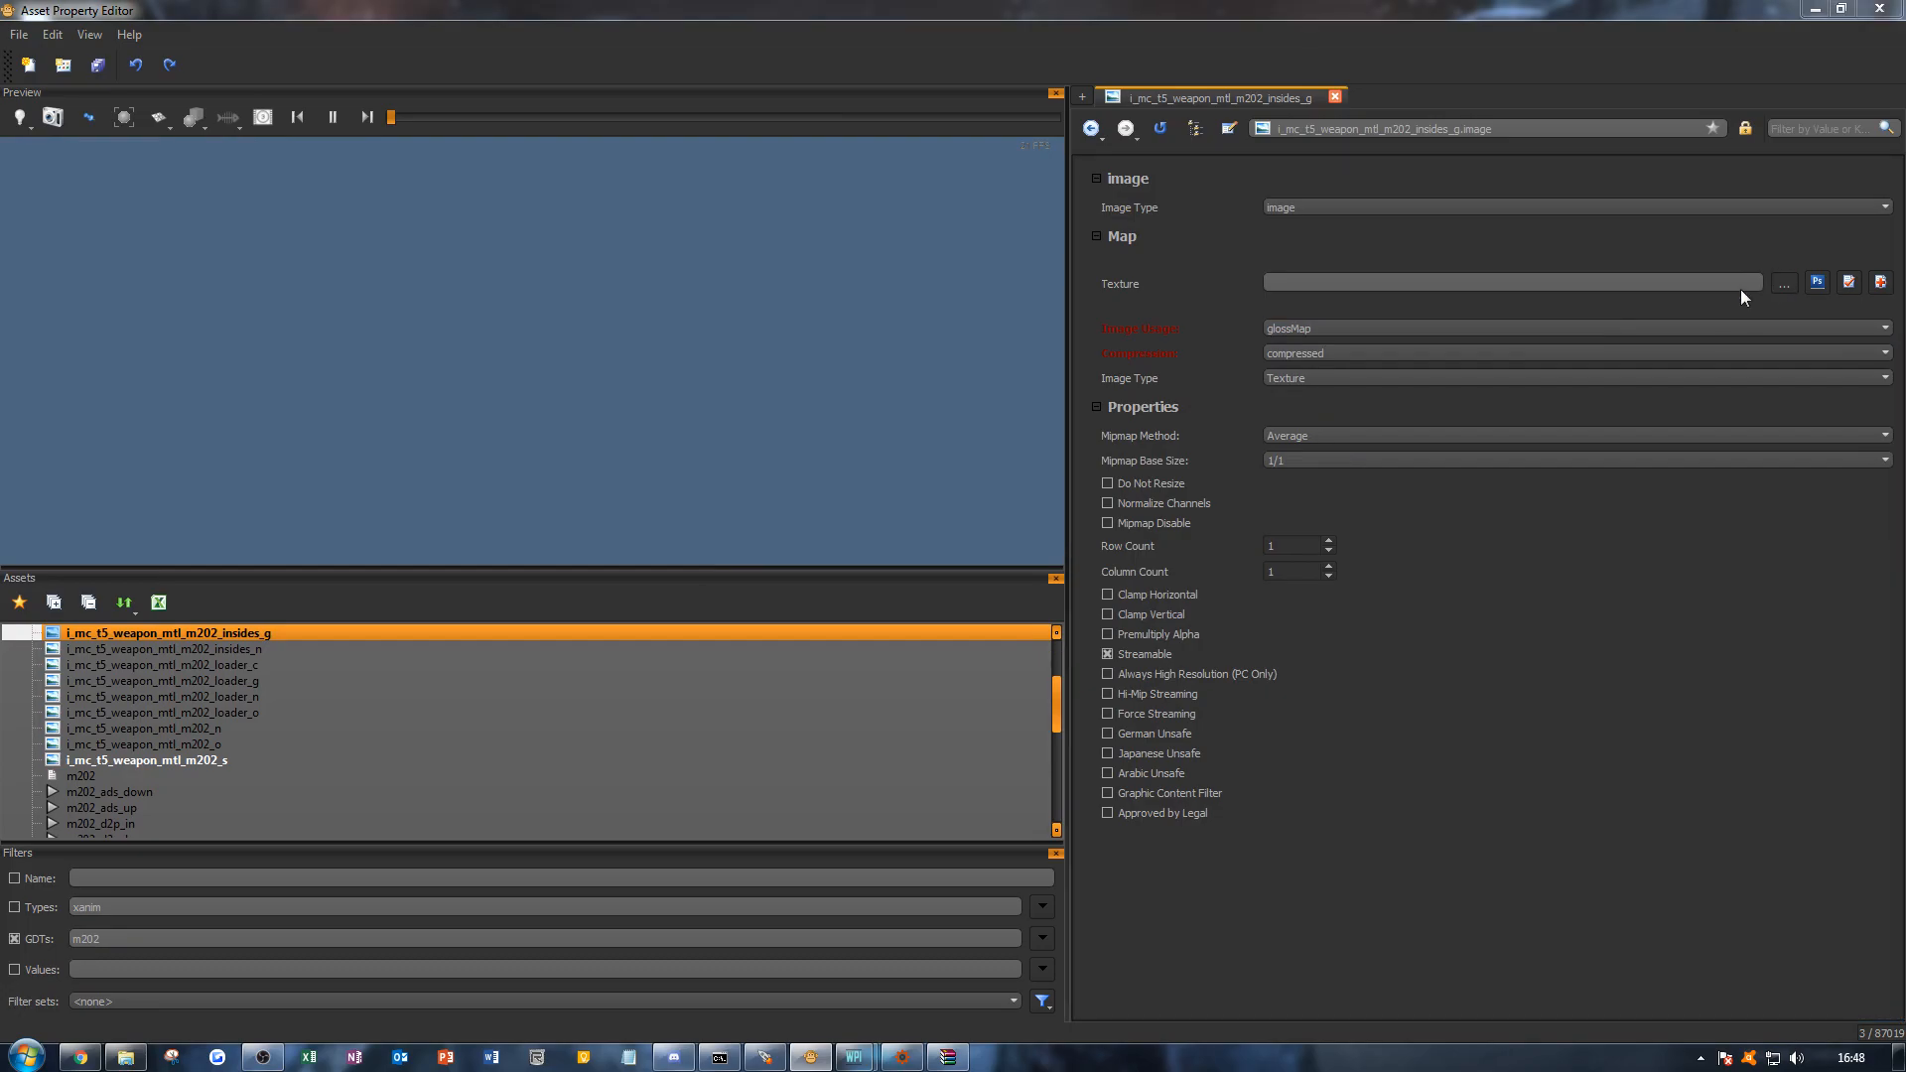
{"action": "left_click", "coordinate": [1778, 283]}
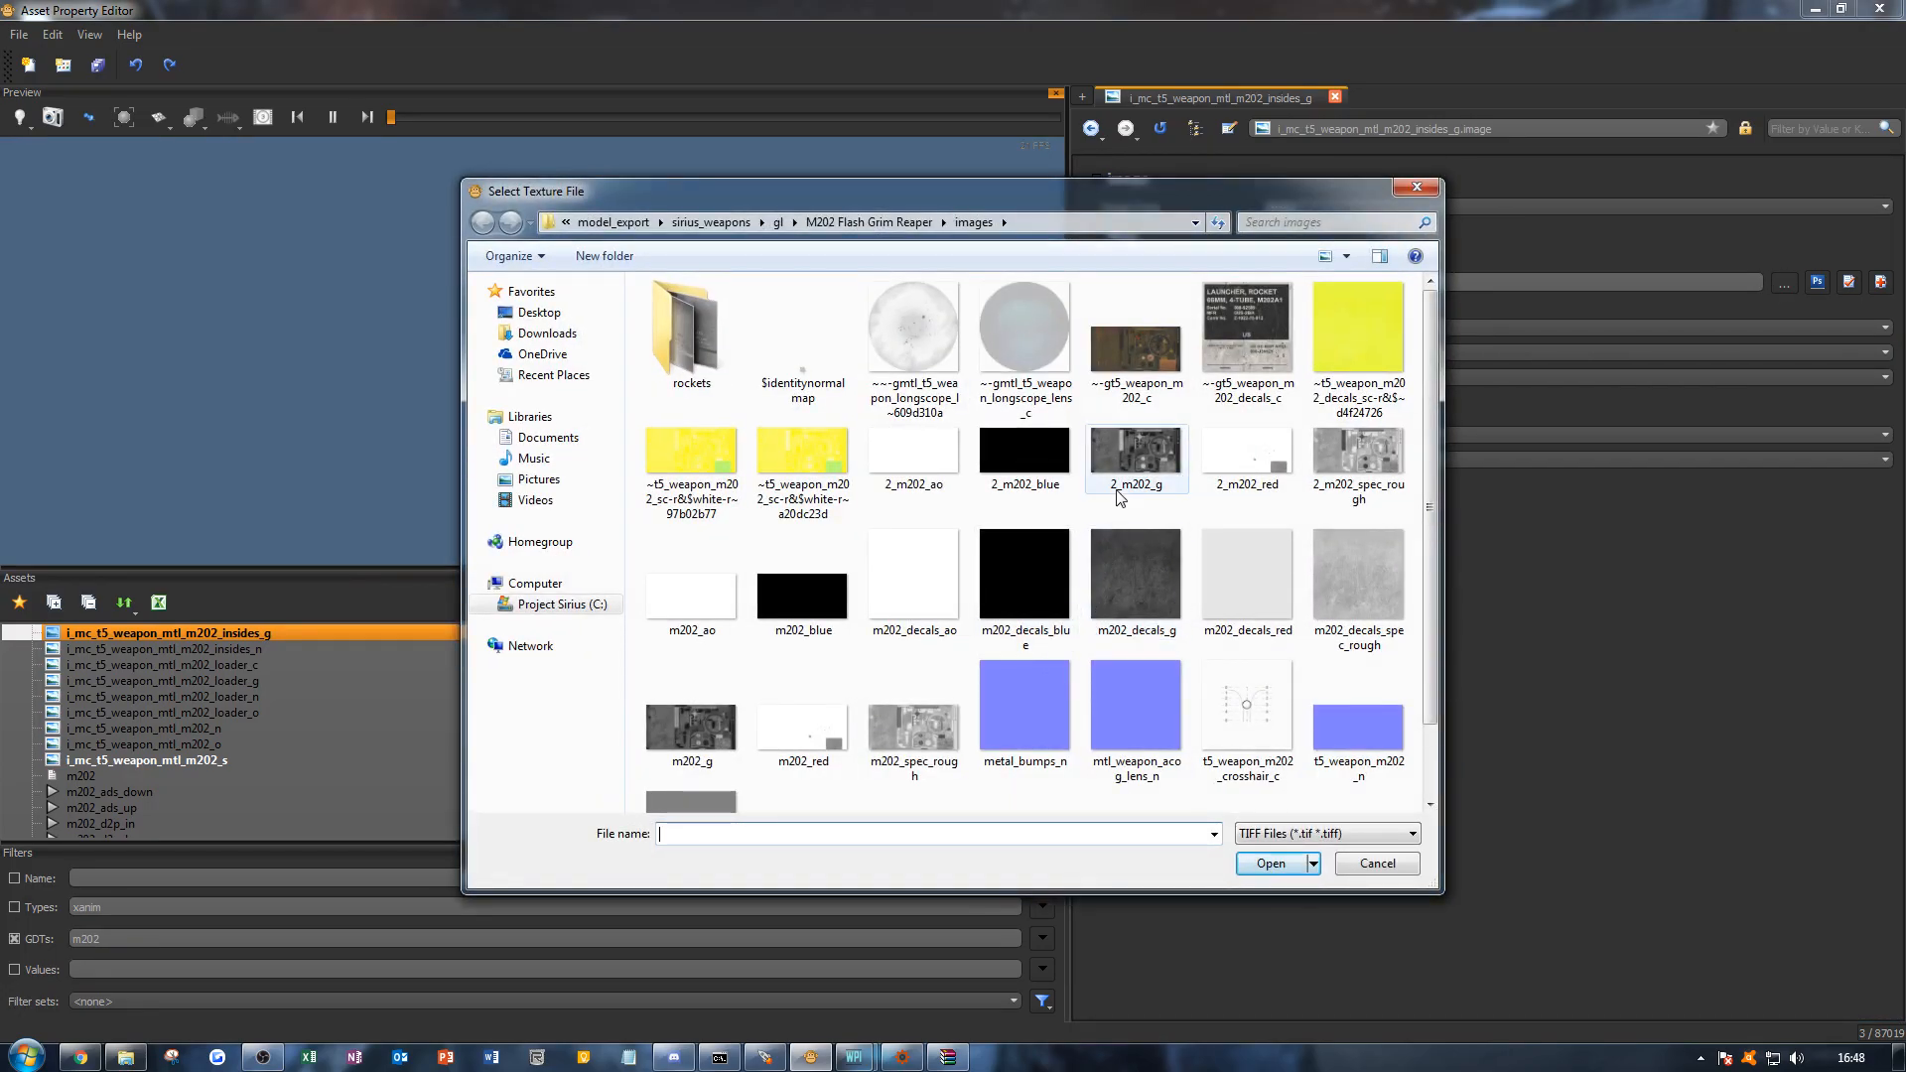
{"action": "left_click", "coordinate": [713, 387]}
{"action": "double_click", "coordinate": [713, 387]}
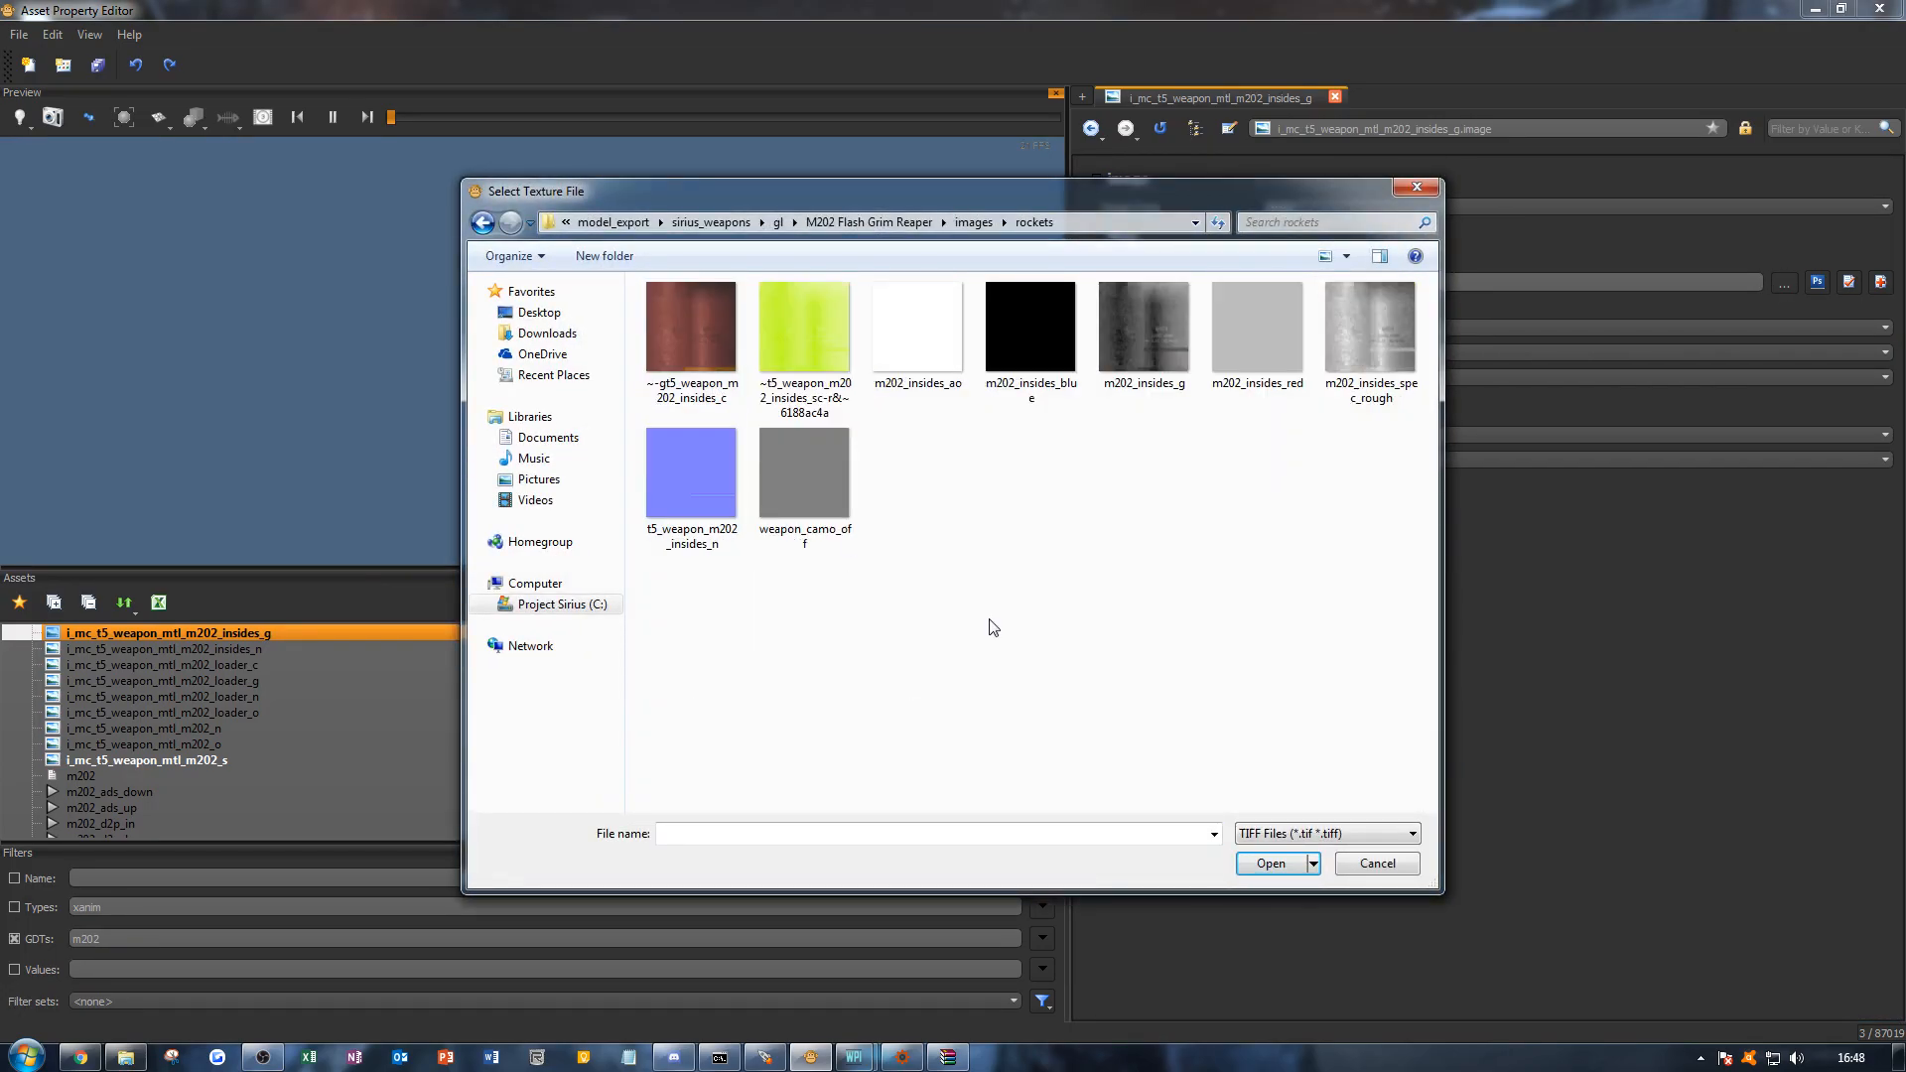
{"action": "double_click", "coordinate": [1157, 347]}
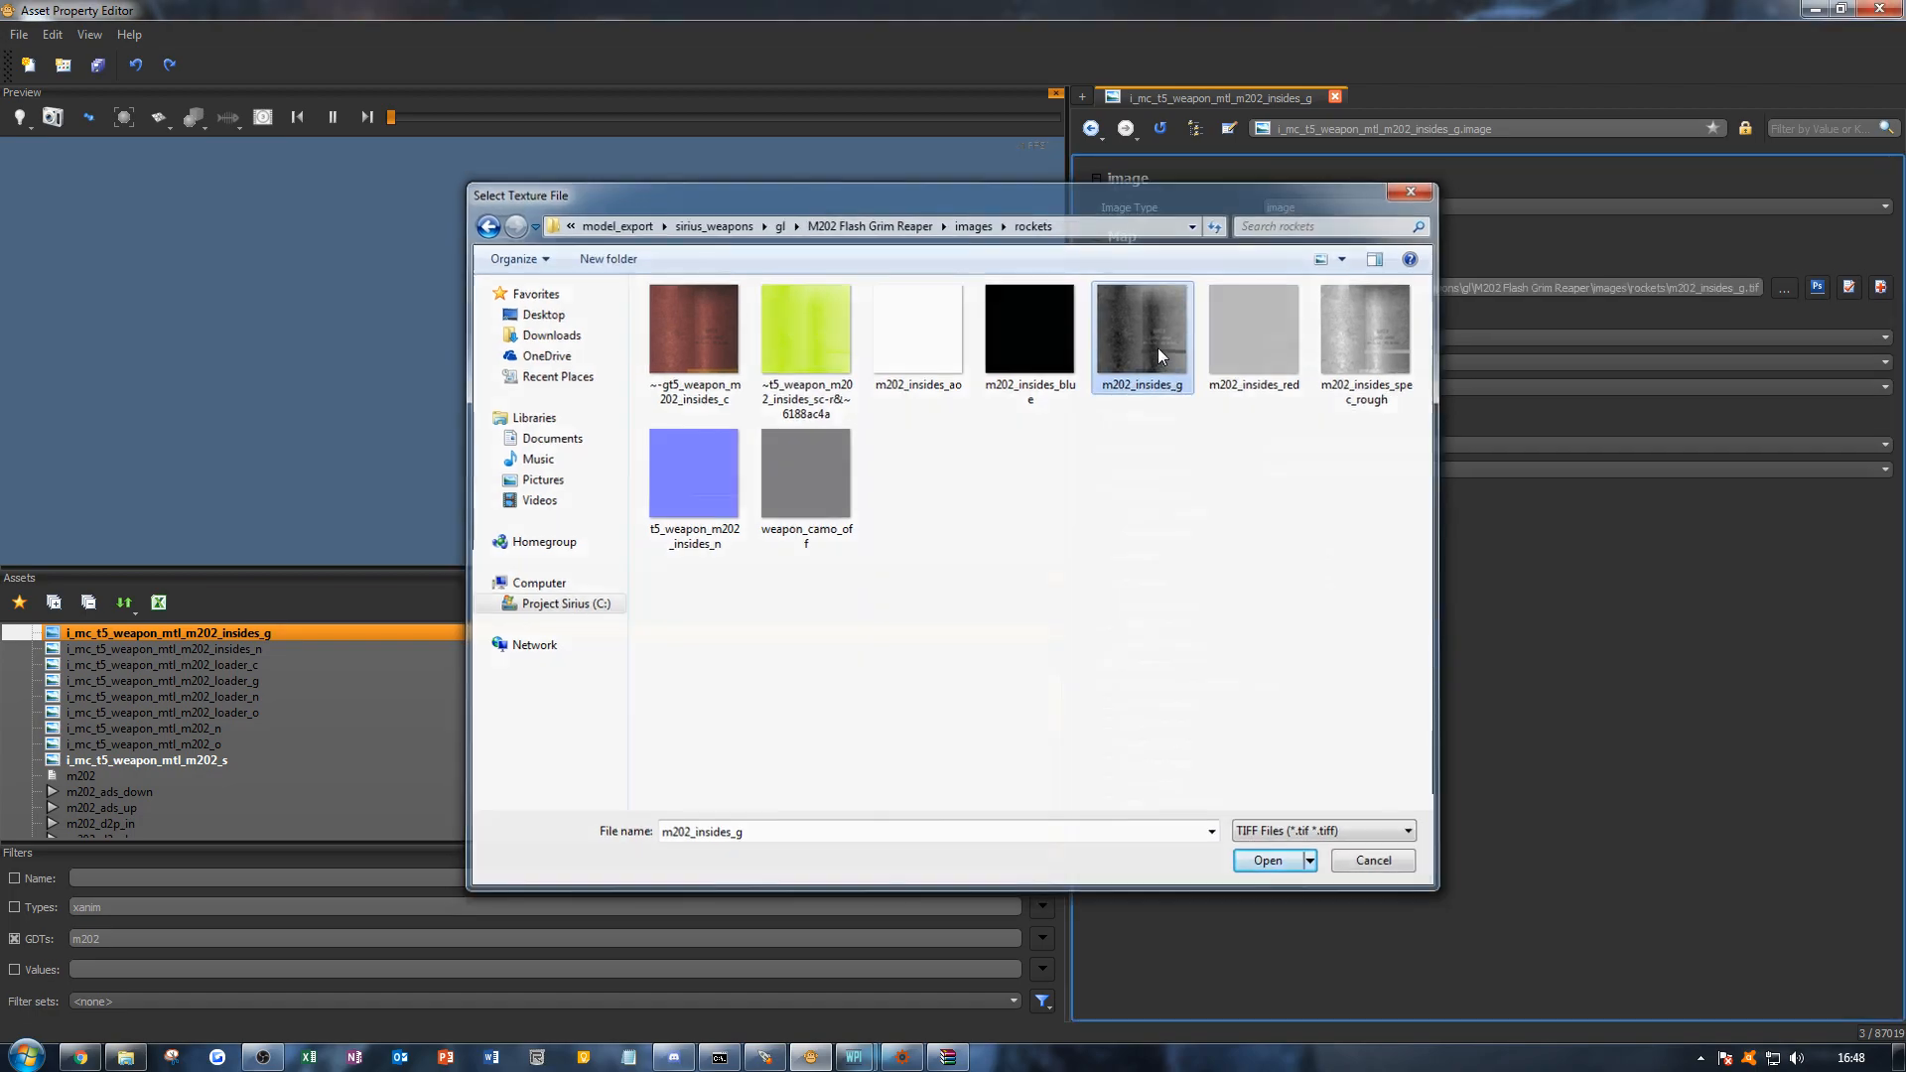
Step: Create the ambient occlusion image asset i_mc_t5_weapon_mtl_m202_insides_o from the insides material, assign m202_insides_ao as its texture and save
{"action": "scroll", "coordinate": [264, 757], "scroll_direction": "down", "scroll_amount": 1}
{"action": "scroll", "coordinate": [264, 756], "scroll_direction": "down", "scroll_amount": 6}
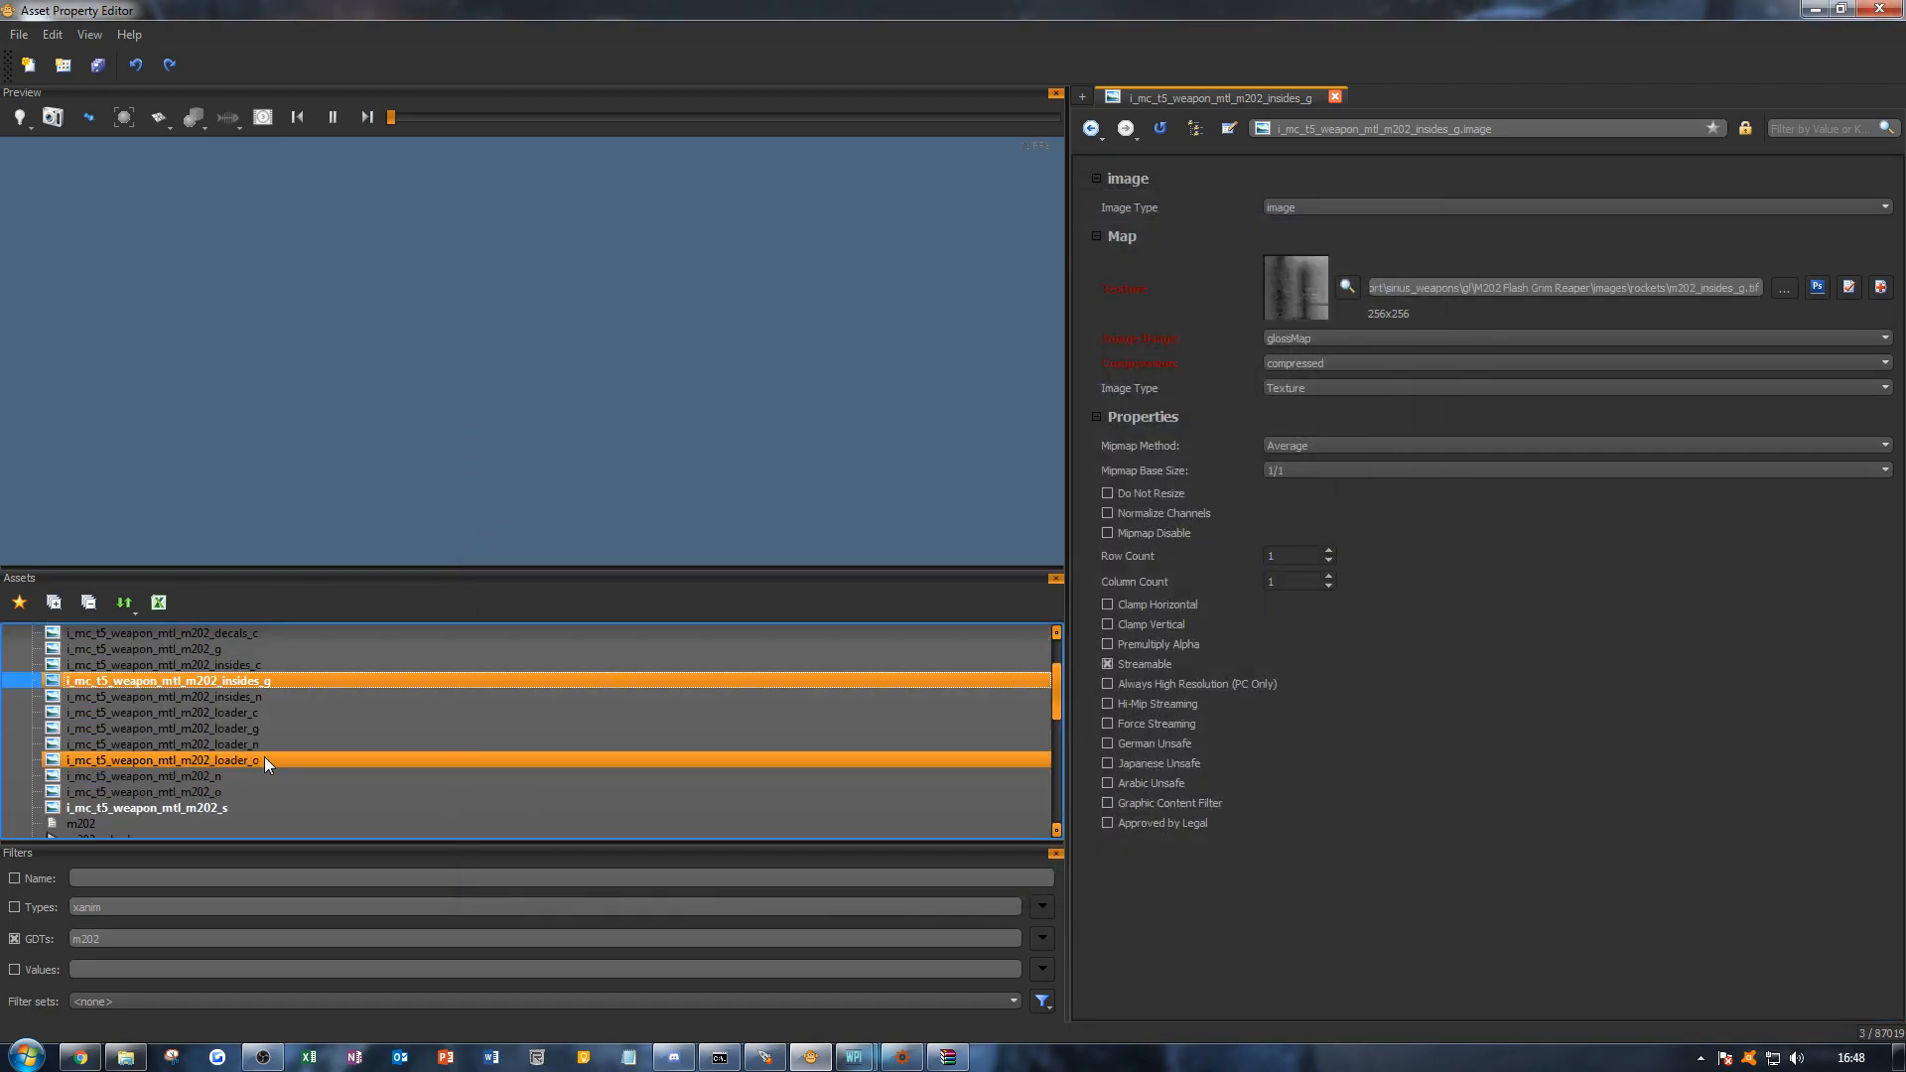
{"action": "left_click", "coordinate": [247, 775]}
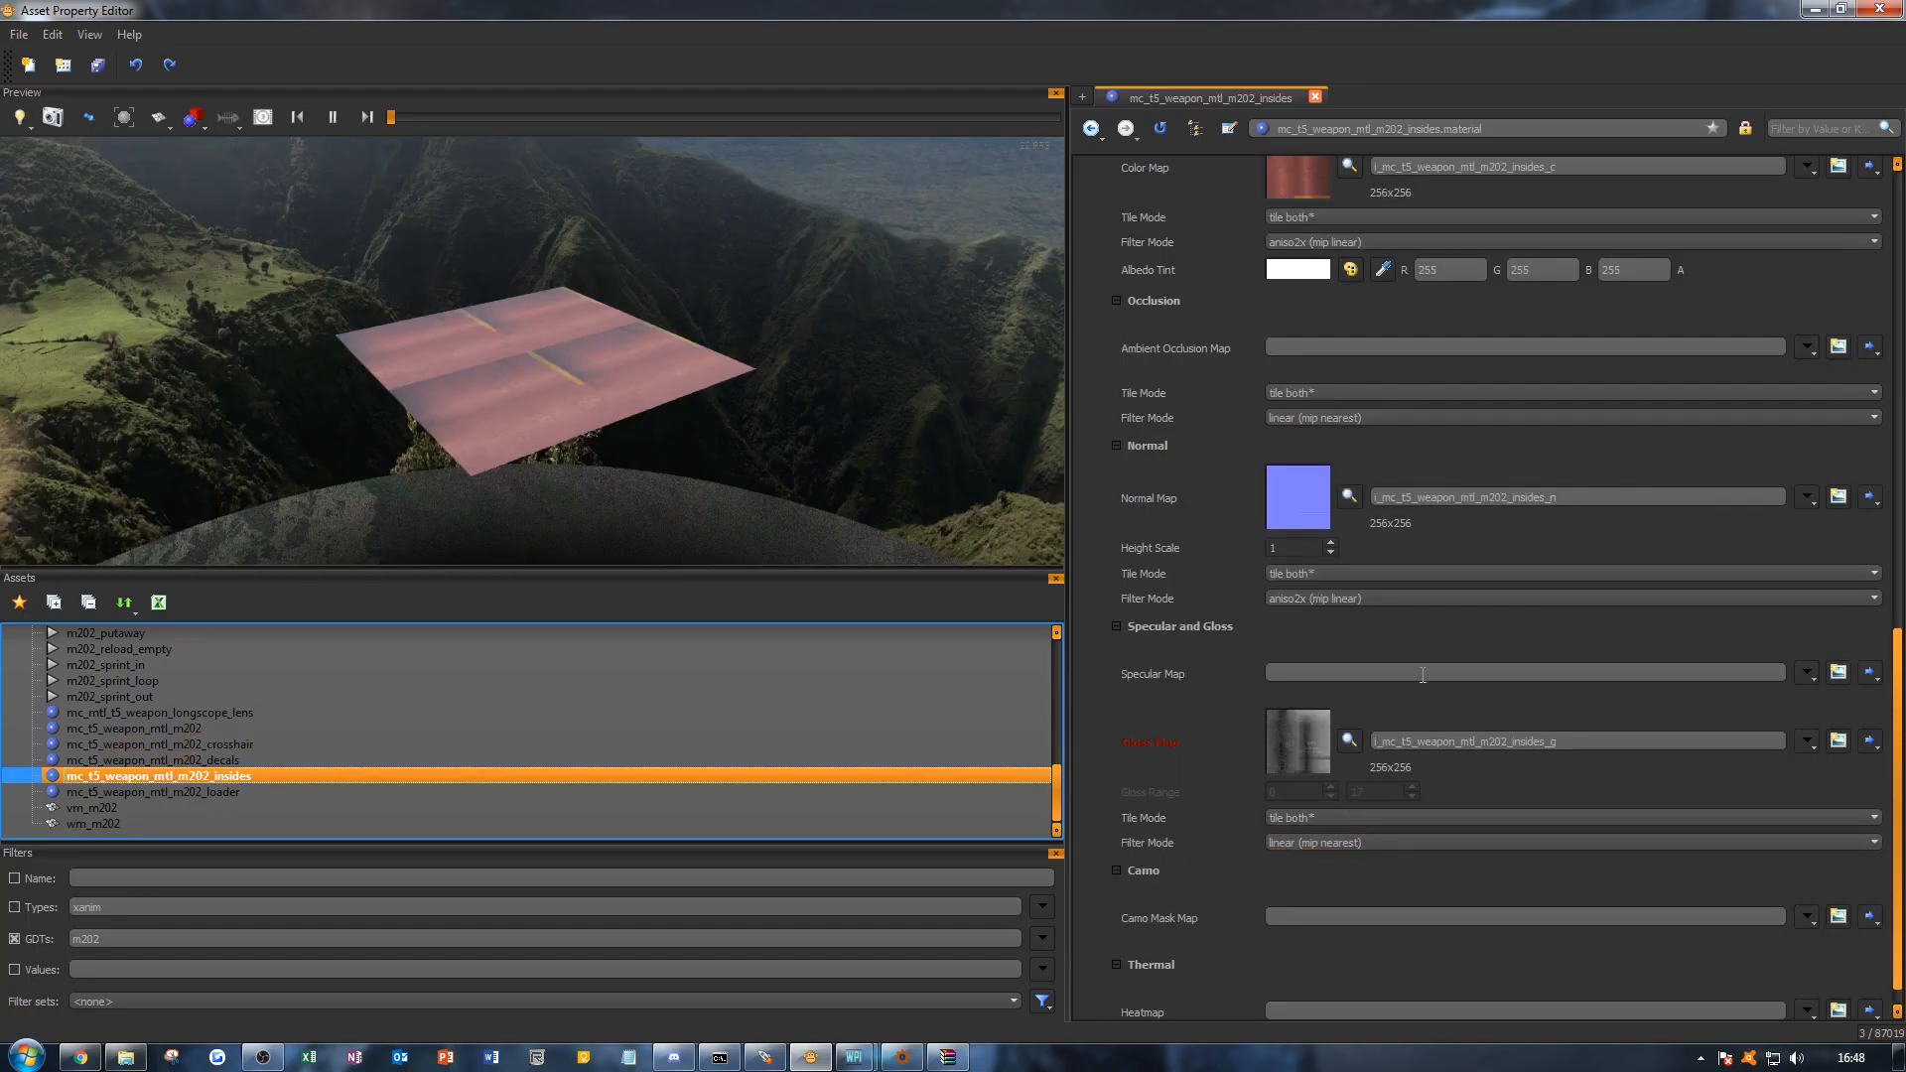
{"action": "left_click", "coordinate": [1840, 348]}
{"action": "left_click", "coordinate": [1070, 588]}
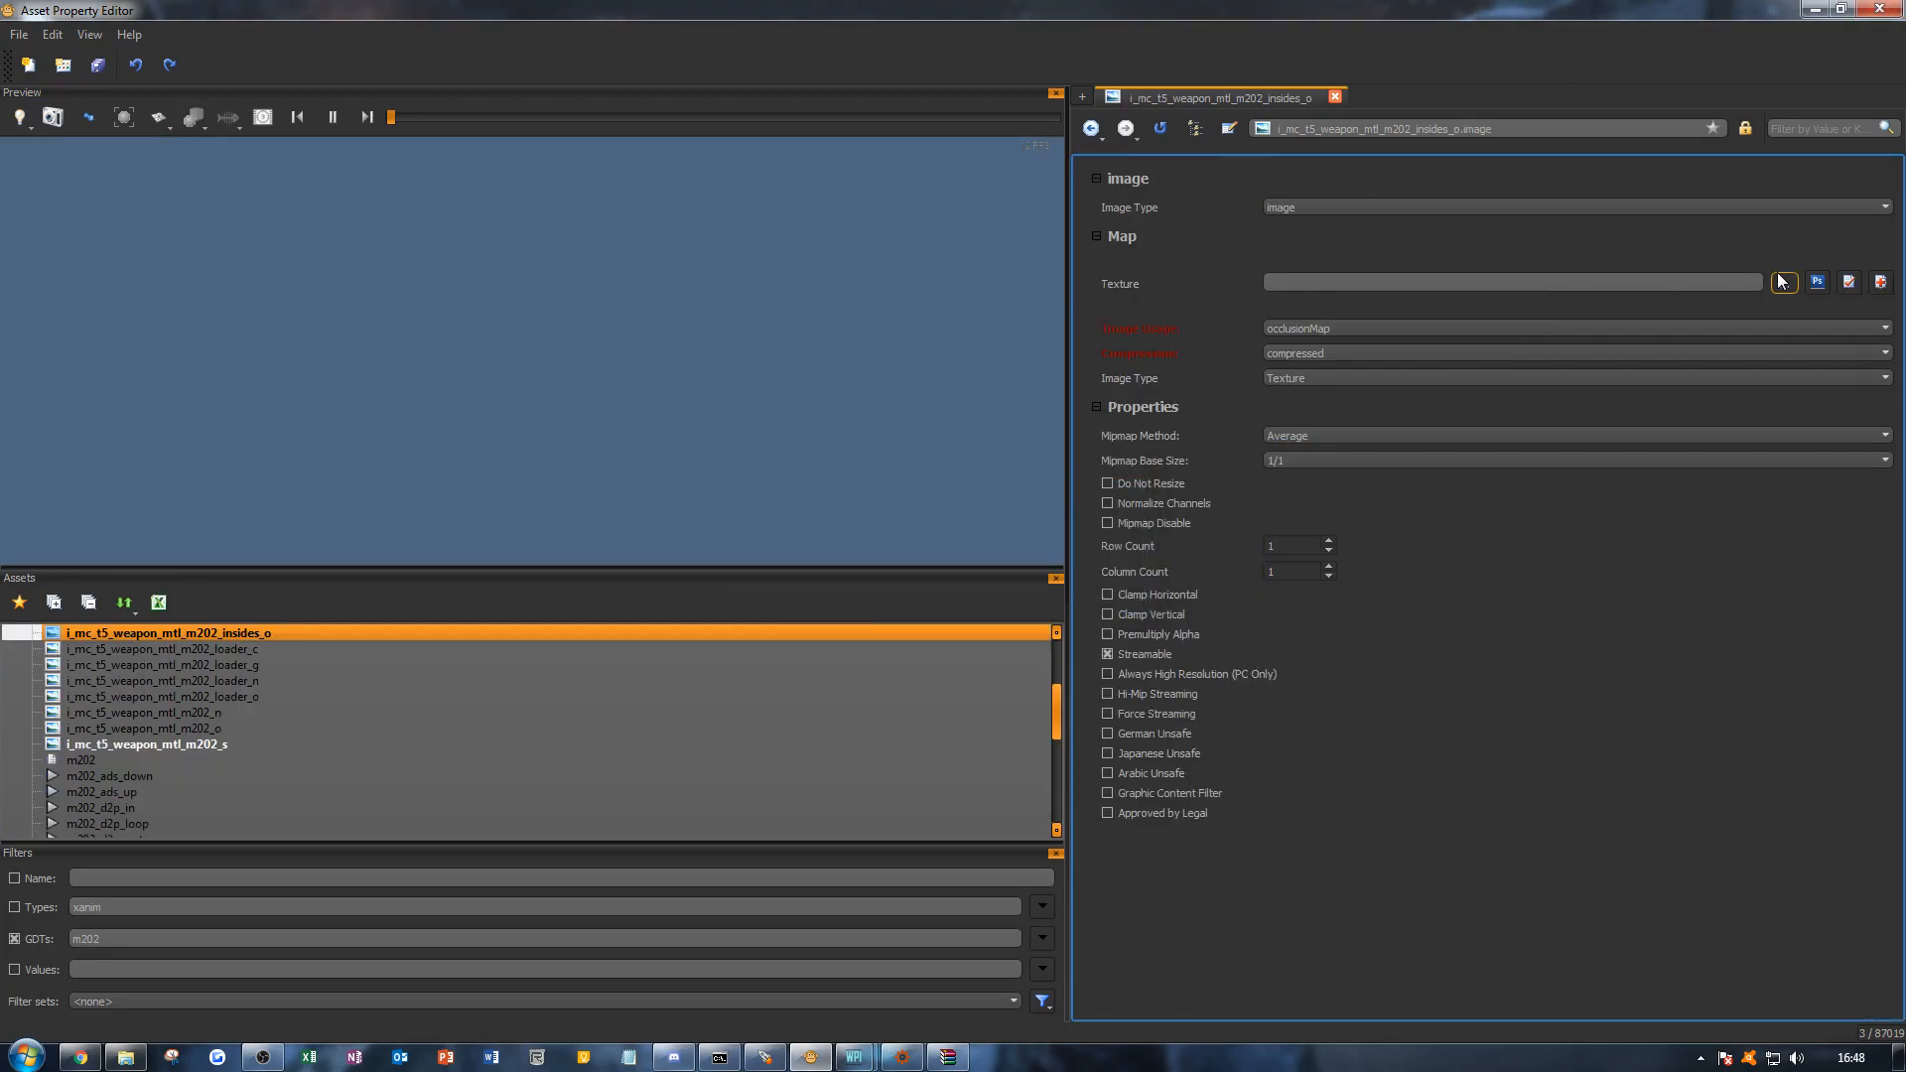
{"action": "left_click", "coordinate": [1781, 283]}
{"action": "double_click", "coordinate": [894, 365]}
{"action": "key", "text": "ctrl+s"}
Step: Reopen the model vm_m202 and inspect the rocket insides in the preview from close up and from the side
{"action": "scroll", "coordinate": [496, 749], "scroll_direction": "down", "scroll_amount": 2}
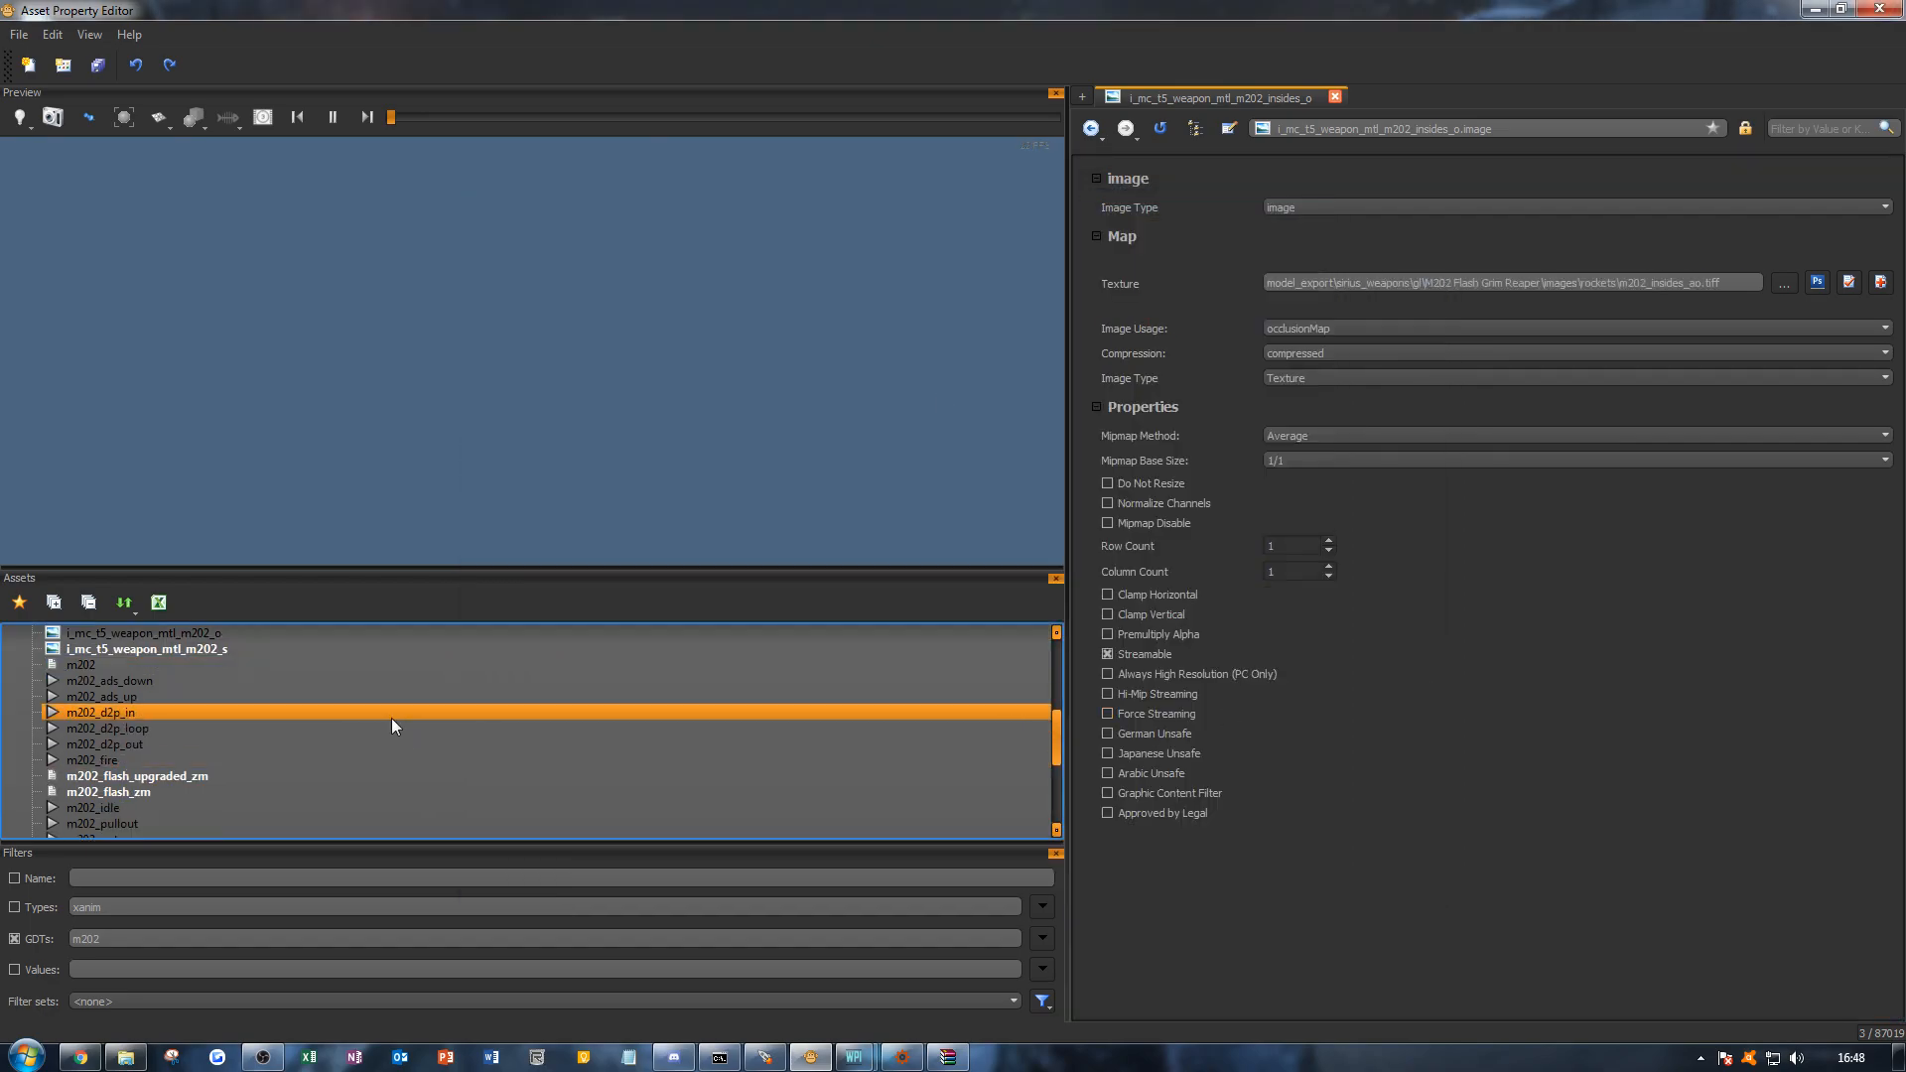
{"action": "scroll", "coordinate": [207, 788], "scroll_direction": "down", "scroll_amount": 4}
{"action": "left_click", "coordinate": [207, 788]}
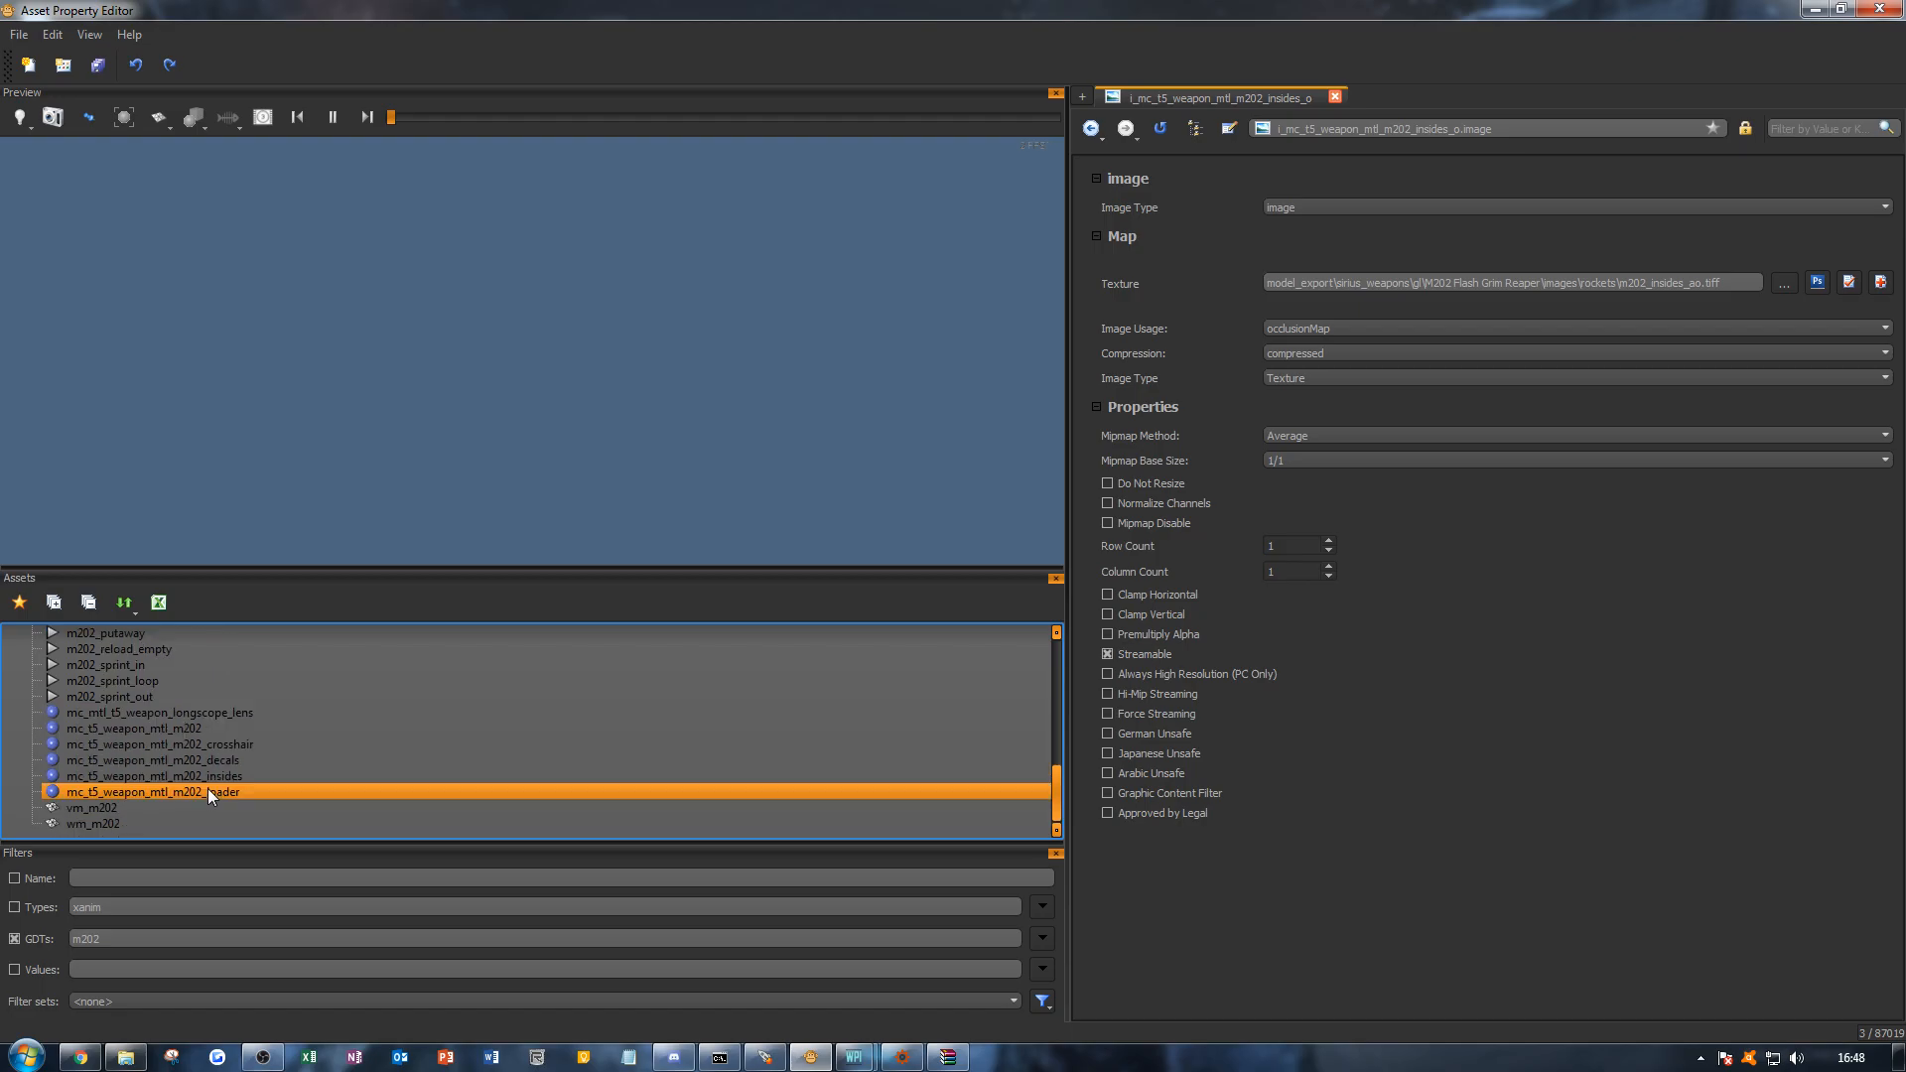
{"action": "left_click", "coordinate": [163, 808]}
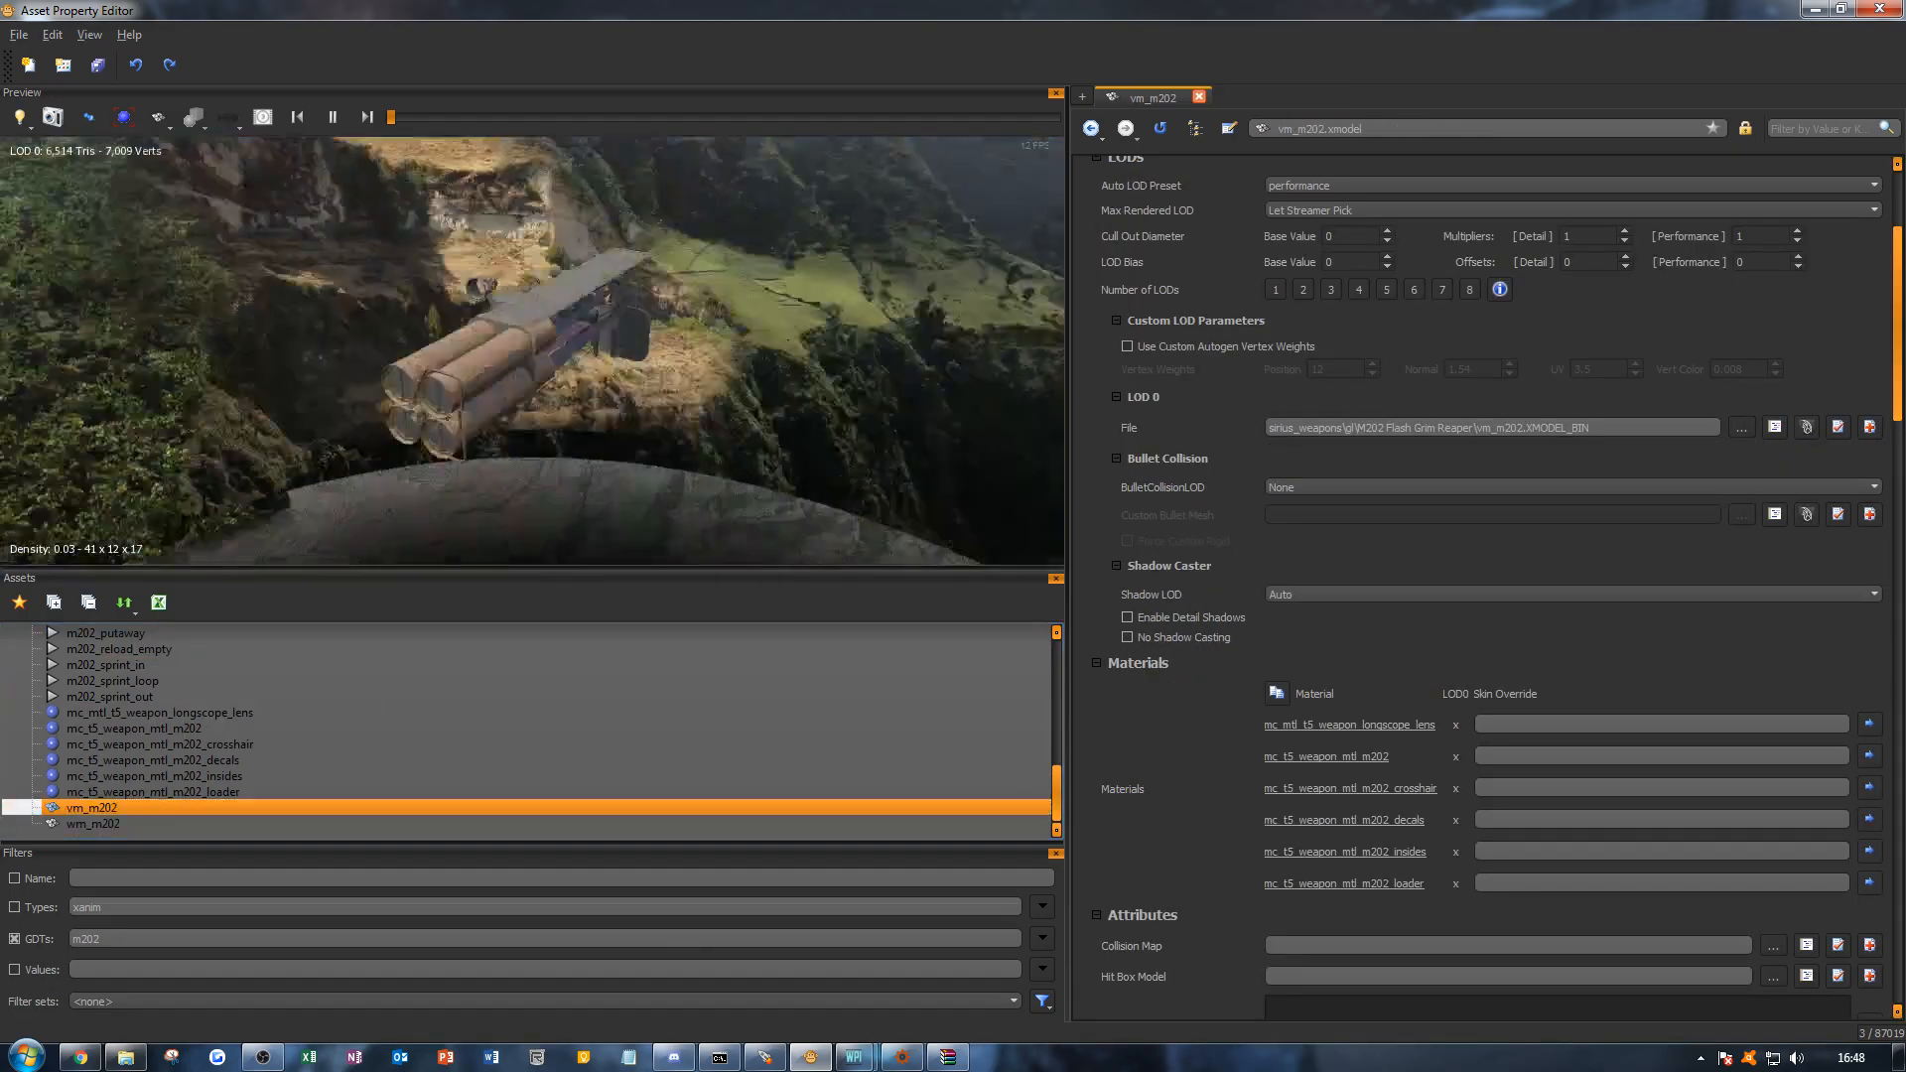
{"action": "right_click_drag", "start_coordinate": [616, 340], "coordinate": [616, 397]}
{"action": "mouse_move", "coordinate": [617, 339]}
{"action": "left_mouse_down"}
{"action": "mouse_move", "coordinate": [417, 322]}
{"action": "mouse_move", "coordinate": [893, 328]}
{"action": "mouse_move", "coordinate": [854, 218]}
{"action": "mouse_move", "coordinate": [874, 328]}
{"action": "mouse_move", "coordinate": [645, 362]}
{"action": "mouse_move", "coordinate": [635, 446]}
{"action": "mouse_move", "coordinate": [556, 477]}
{"action": "mouse_move", "coordinate": [615, 436]}
{"action": "mouse_move", "coordinate": [626, 357]}
{"action": "mouse_move", "coordinate": [620, 417]}
{"action": "mouse_move", "coordinate": [536, 427]}
{"action": "mouse_move", "coordinate": [556, 436]}
{"action": "mouse_move", "coordinate": [586, 431]}
{"action": "mouse_move", "coordinate": [556, 397]}
{"action": "mouse_move", "coordinate": [675, 357]}
{"action": "mouse_move", "coordinate": [646, 372]}
{"action": "mouse_move", "coordinate": [665, 397]}
{"action": "mouse_move", "coordinate": [596, 397]}
{"action": "mouse_move", "coordinate": [616, 344]}
{"action": "left_mouse_up"}
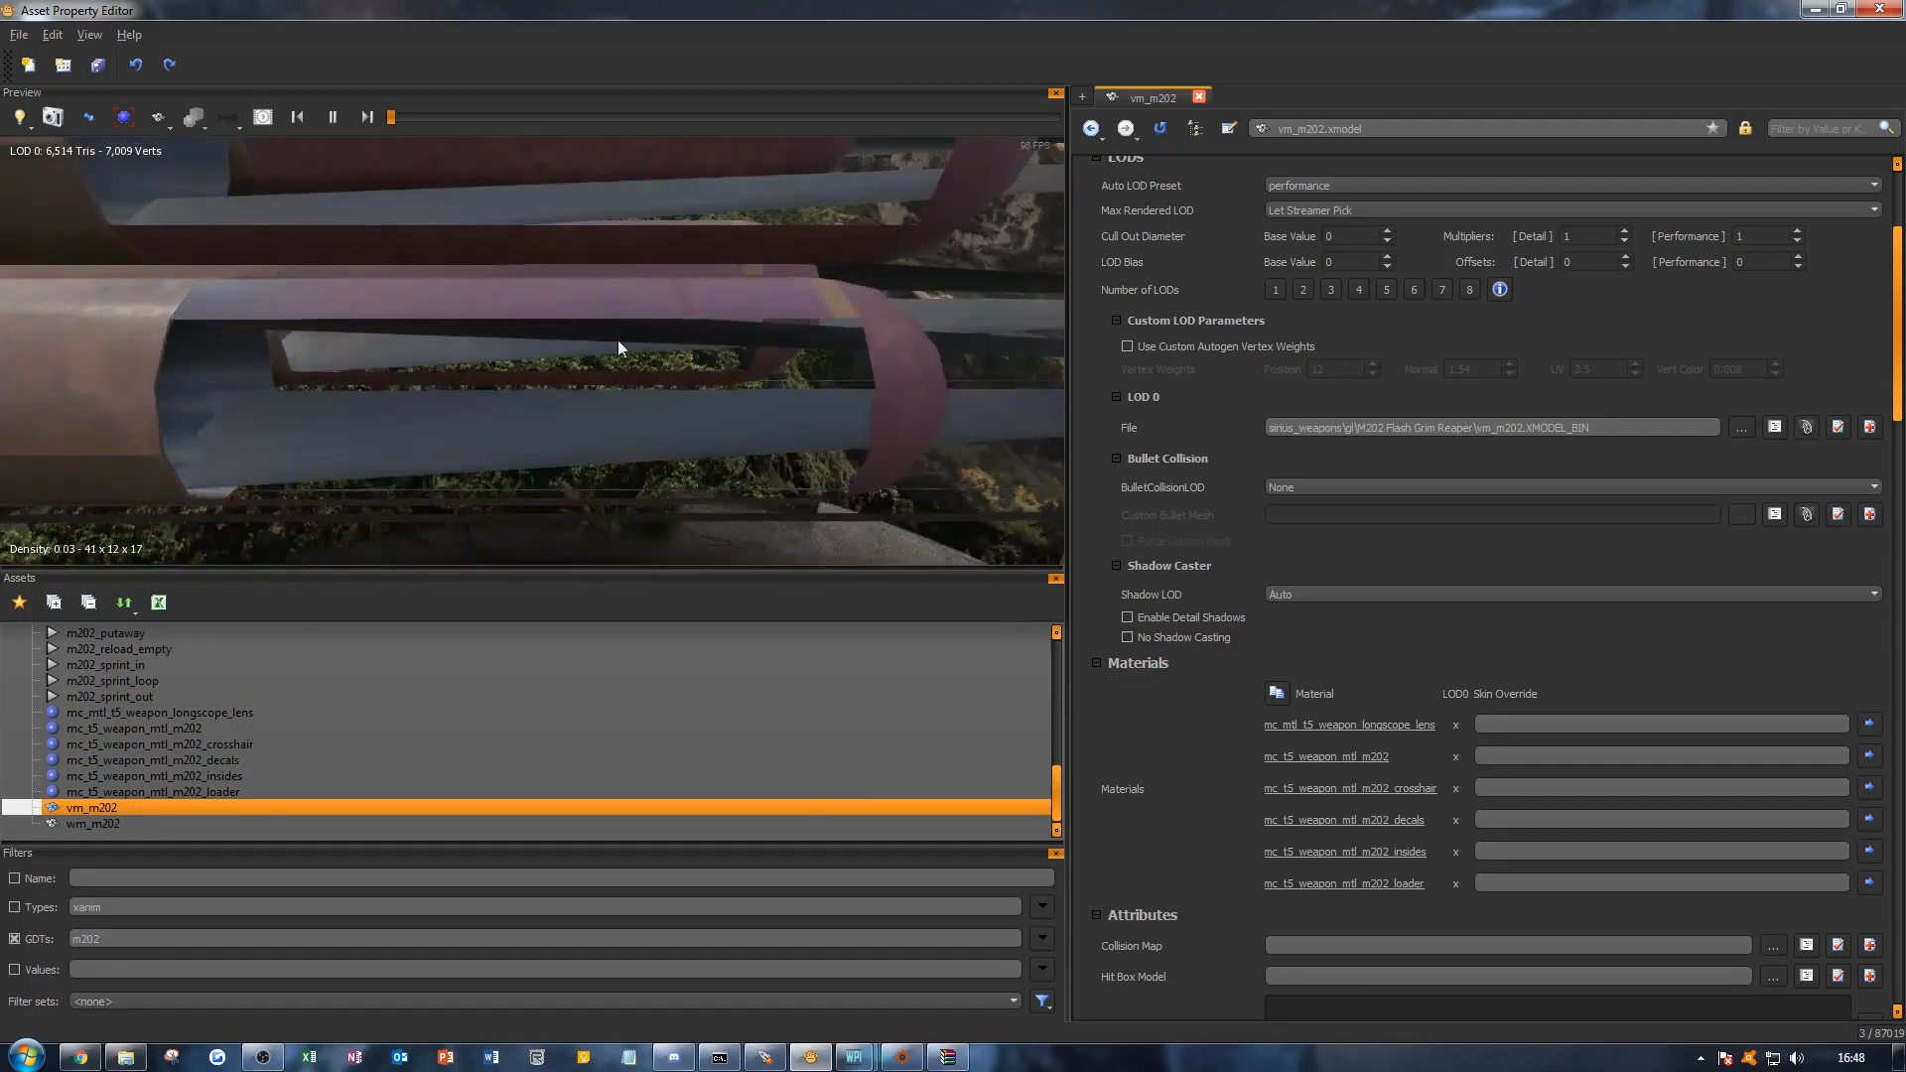
{"action": "mouse_move", "coordinate": [616, 343]}
{"action": "right_mouse_down"}
{"action": "mouse_move", "coordinate": [612, 298]}
{"action": "mouse_move", "coordinate": [611, 344]}
{"action": "right_mouse_up"}
{"action": "left_click_drag", "start_coordinate": [612, 347], "coordinate": [600, 387]}
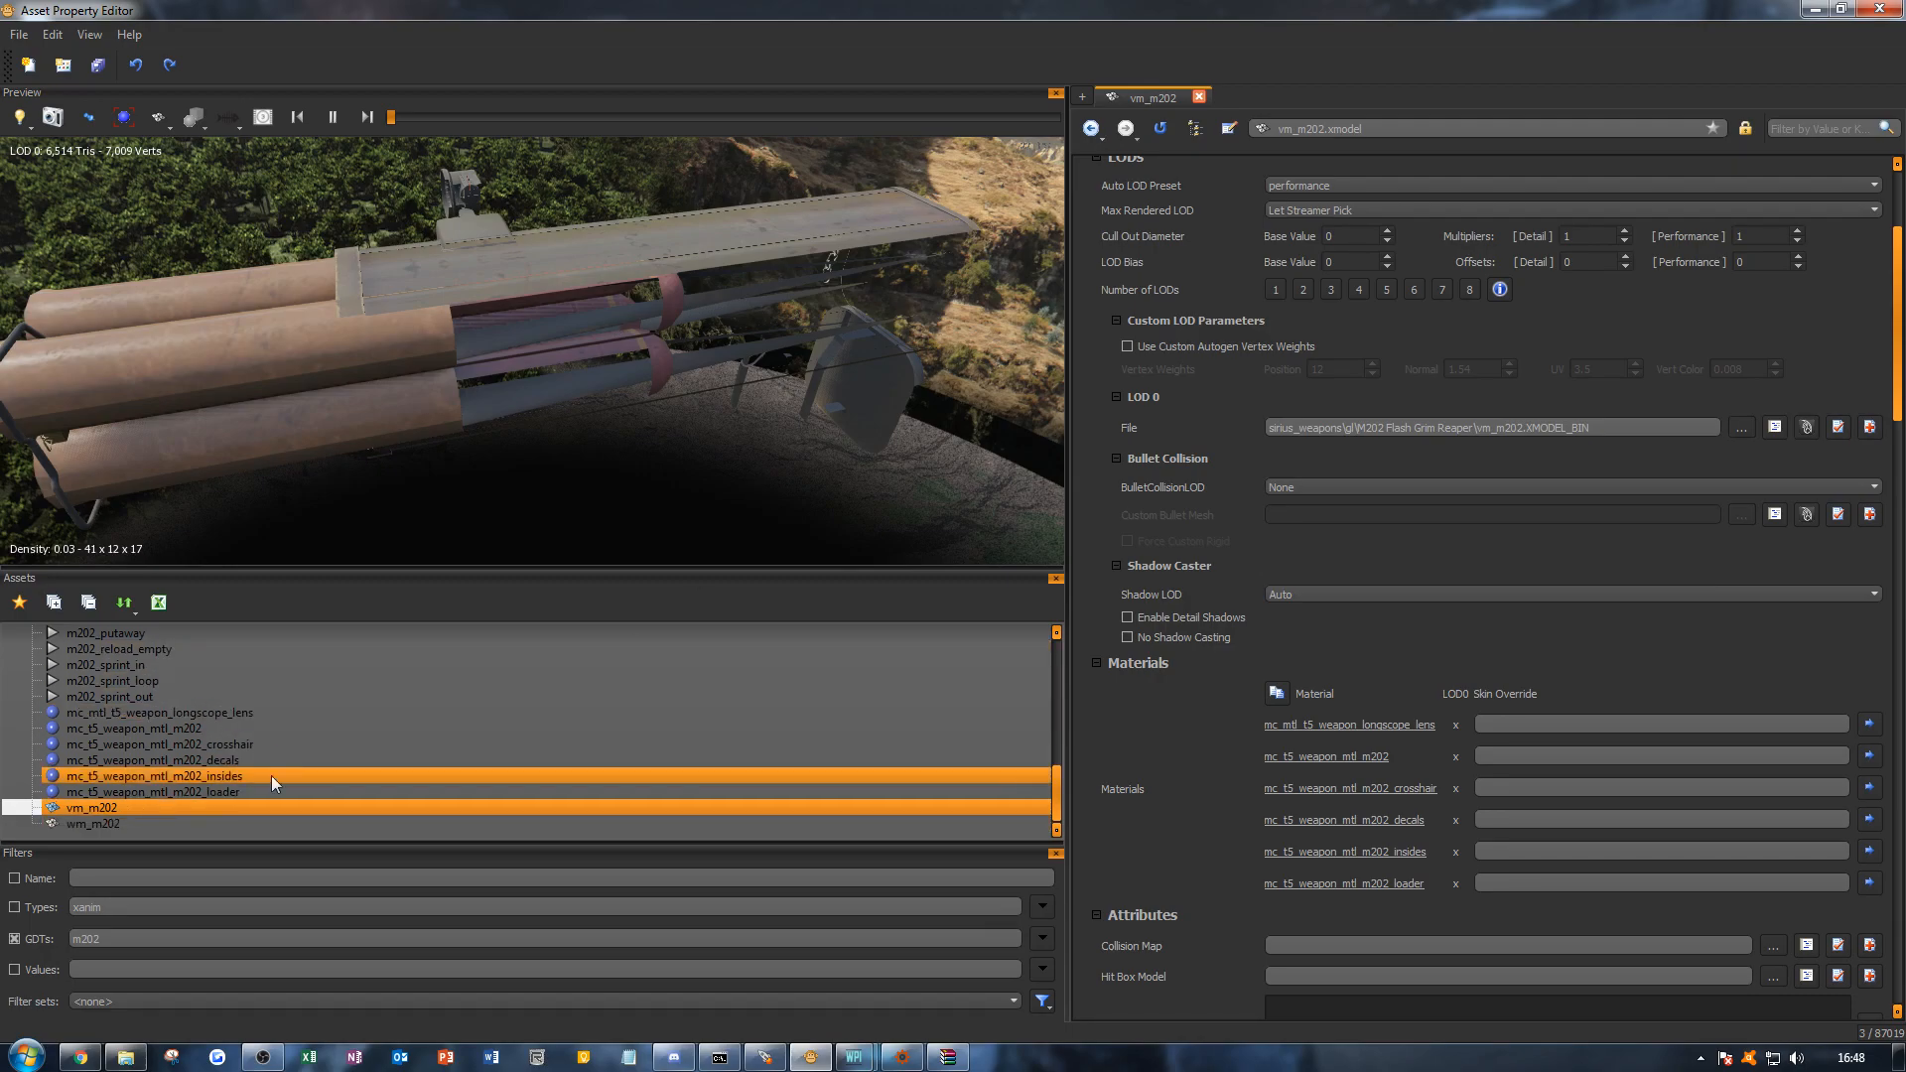
{"action": "scroll", "coordinate": [271, 794], "scroll_direction": "up", "scroll_amount": 5}
{"action": "scroll", "coordinate": [282, 741], "scroll_direction": "down", "scroll_amount": 5}
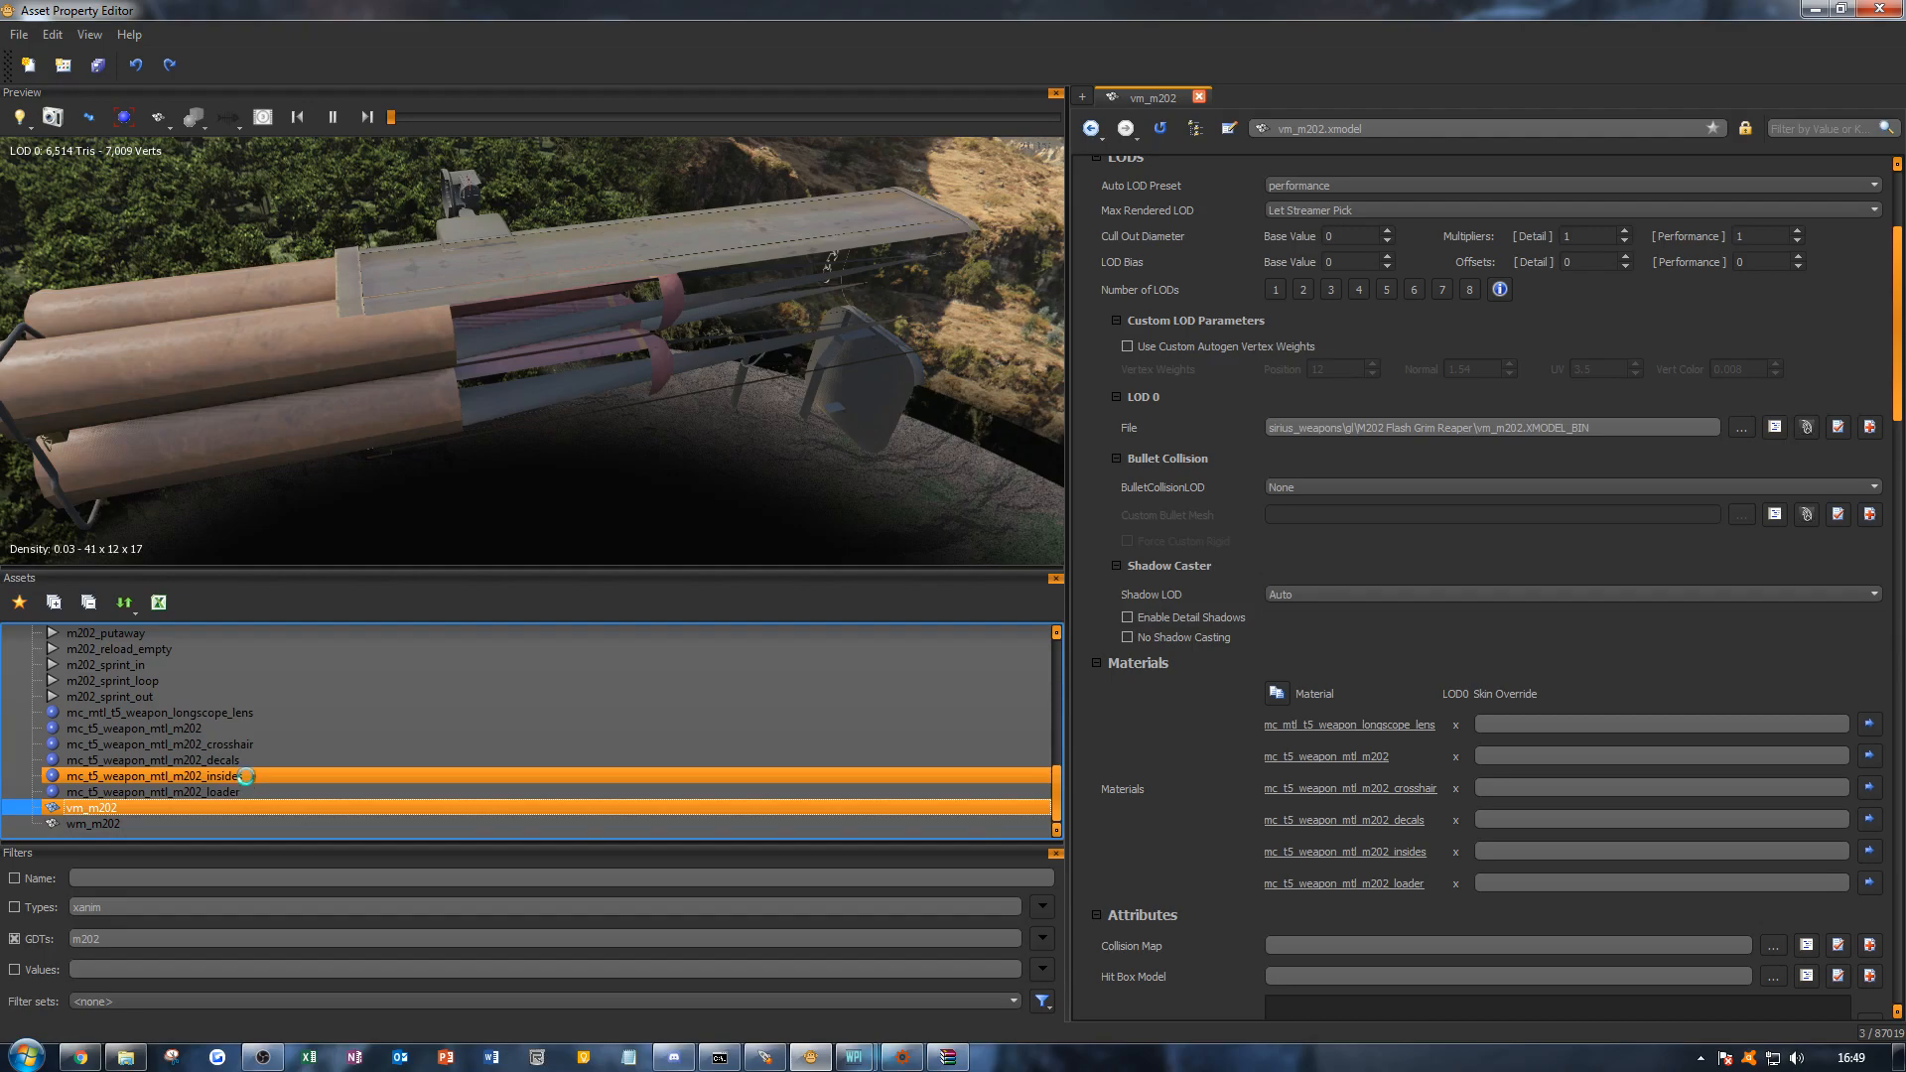
Step: From the material mc_t5_weapon_mtl_m202_decals, create the ambient occlusion image asset i_mc_t5_weapon_mtl_m202_decals_o and assign m202_decals_ao from the images folder as its texture
{"action": "left_click", "coordinate": [246, 776]}
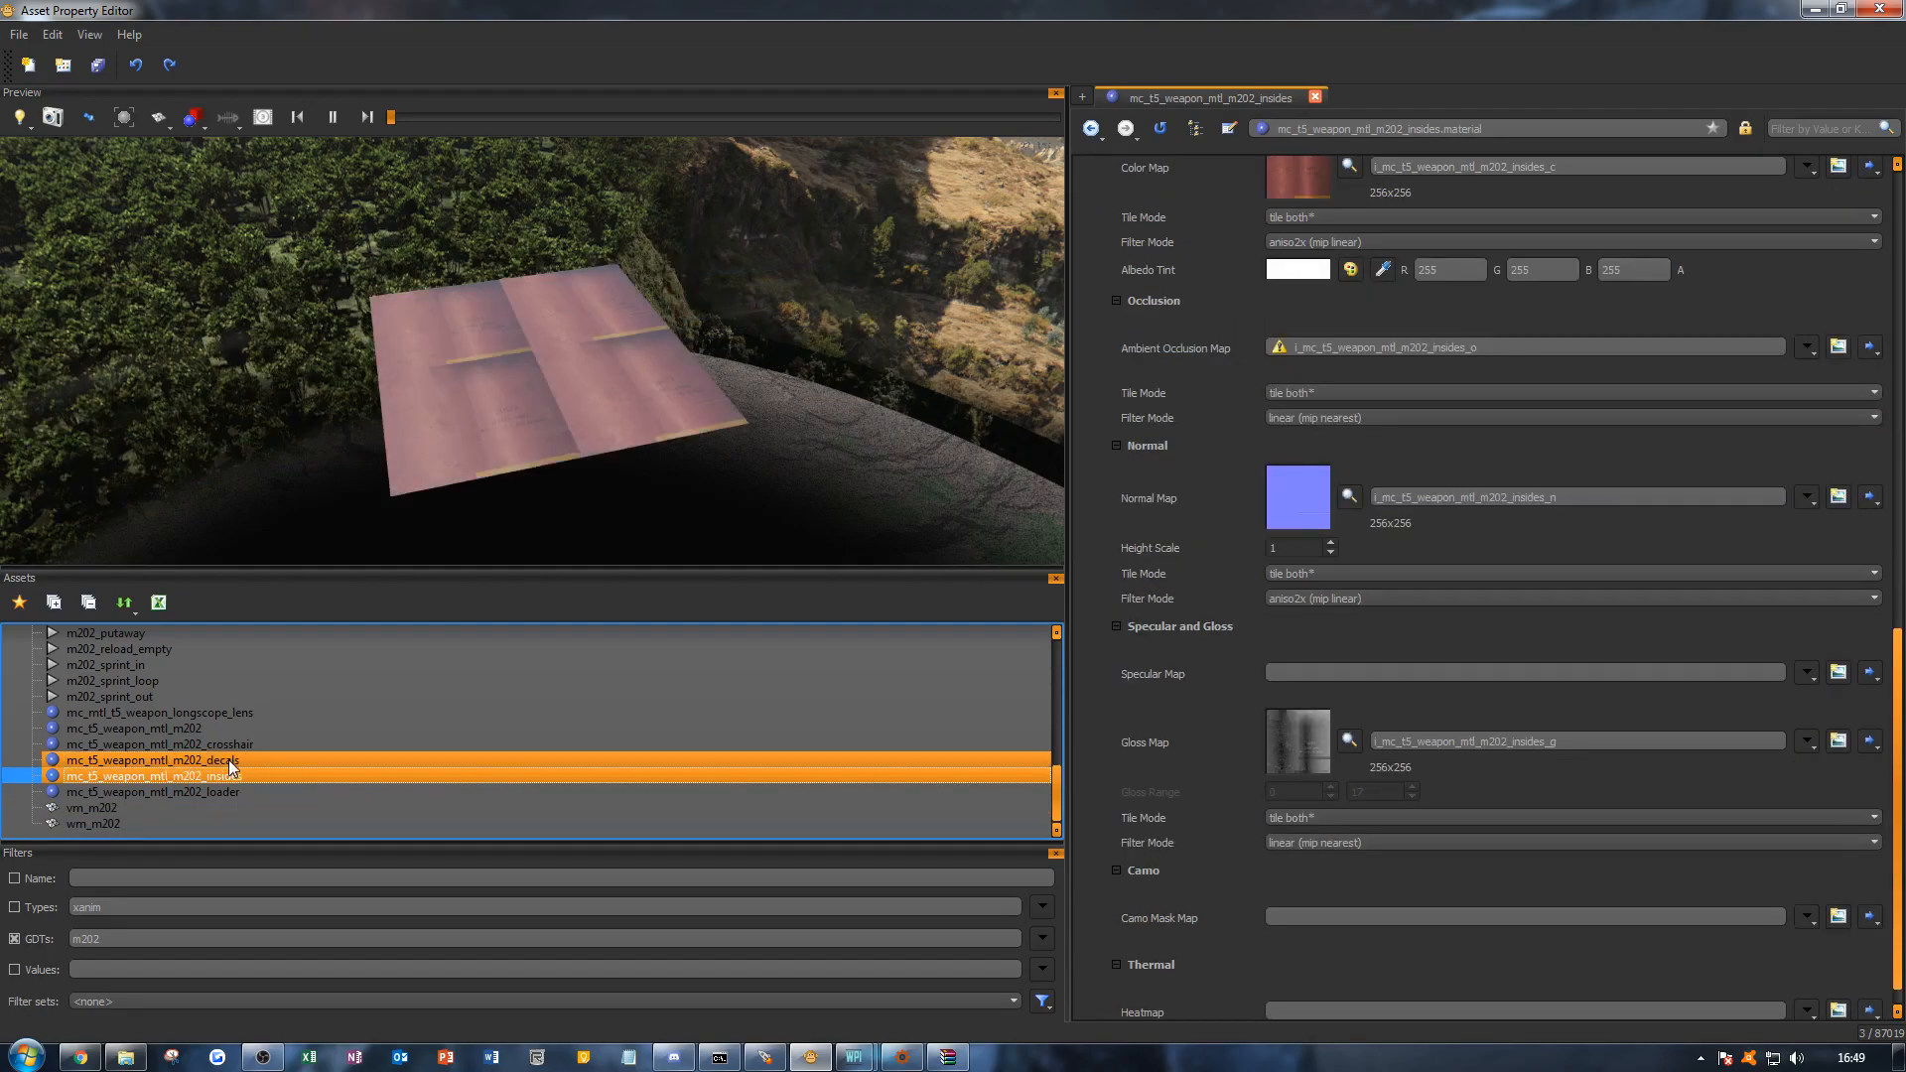
{"action": "left_click", "coordinate": [229, 761]}
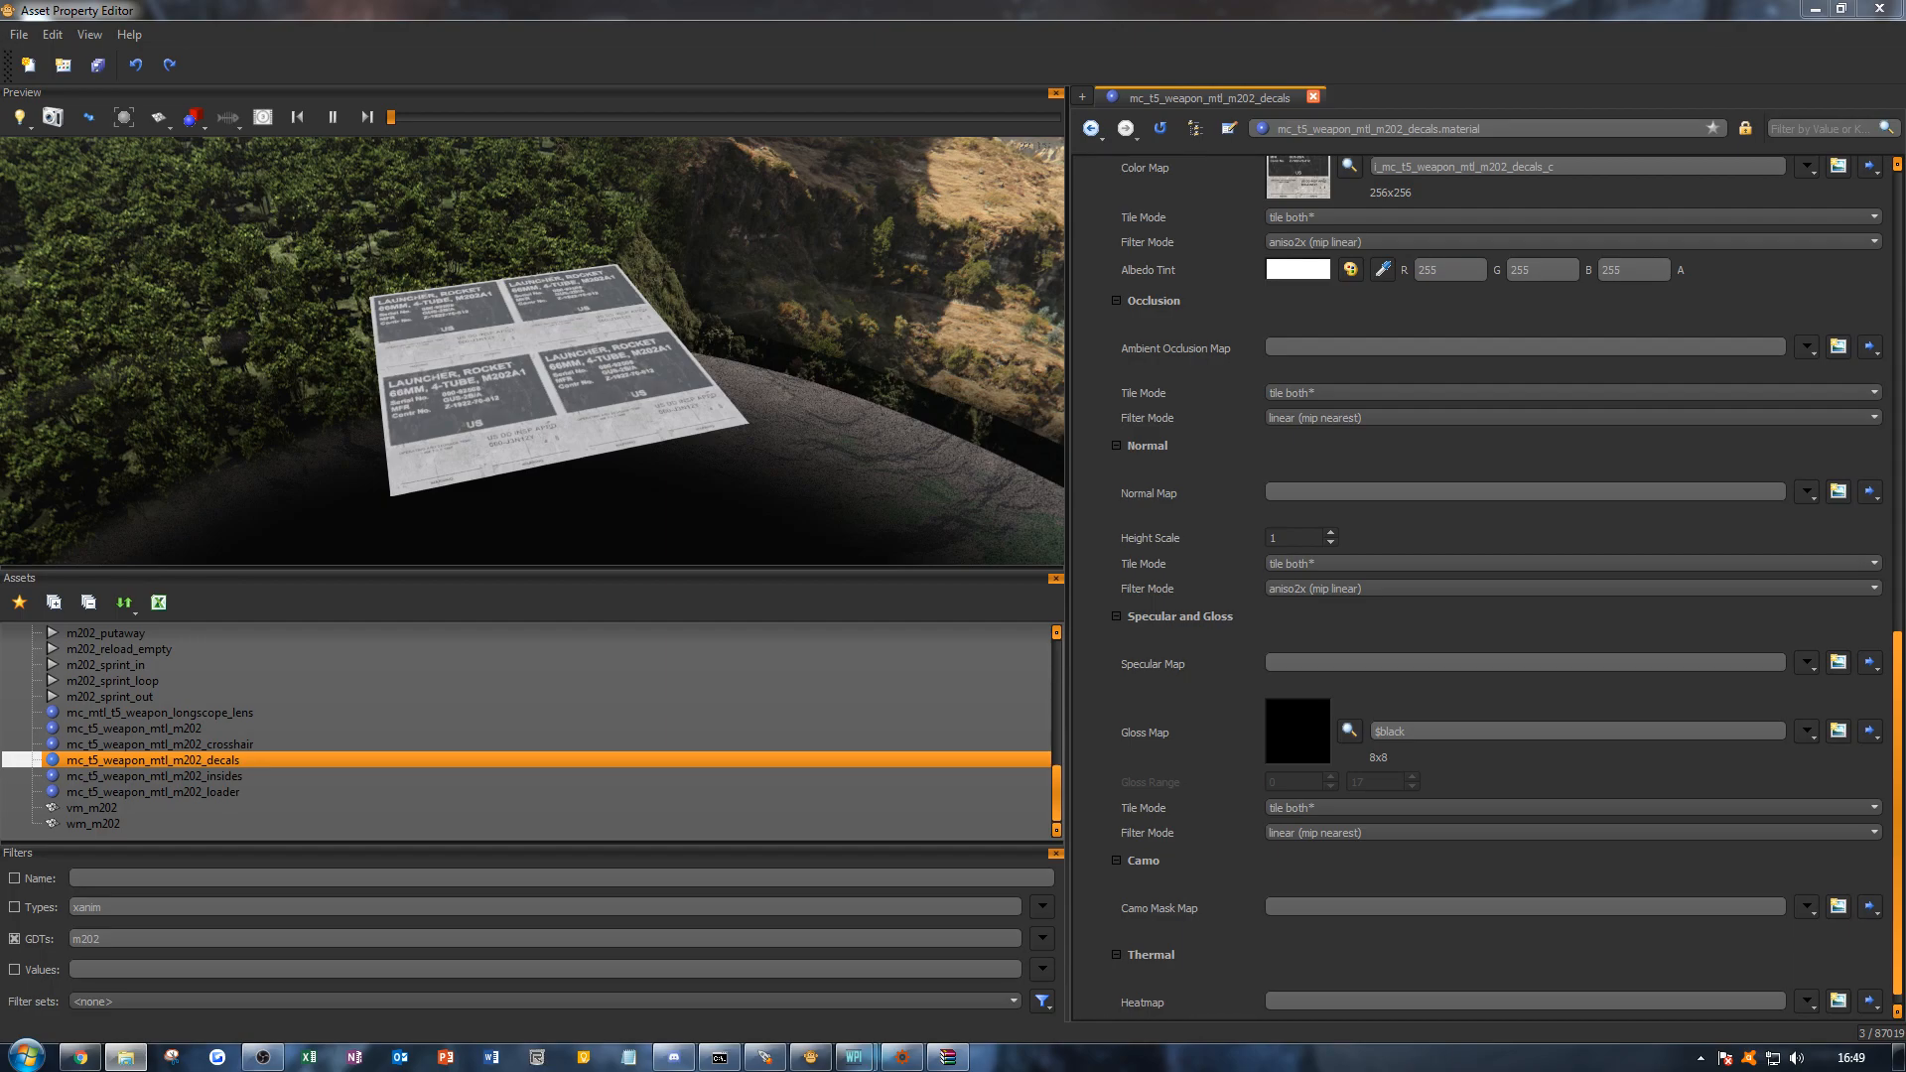
{"action": "left_click", "coordinate": [1842, 350]}
{"action": "left_click", "coordinate": [1842, 351]}
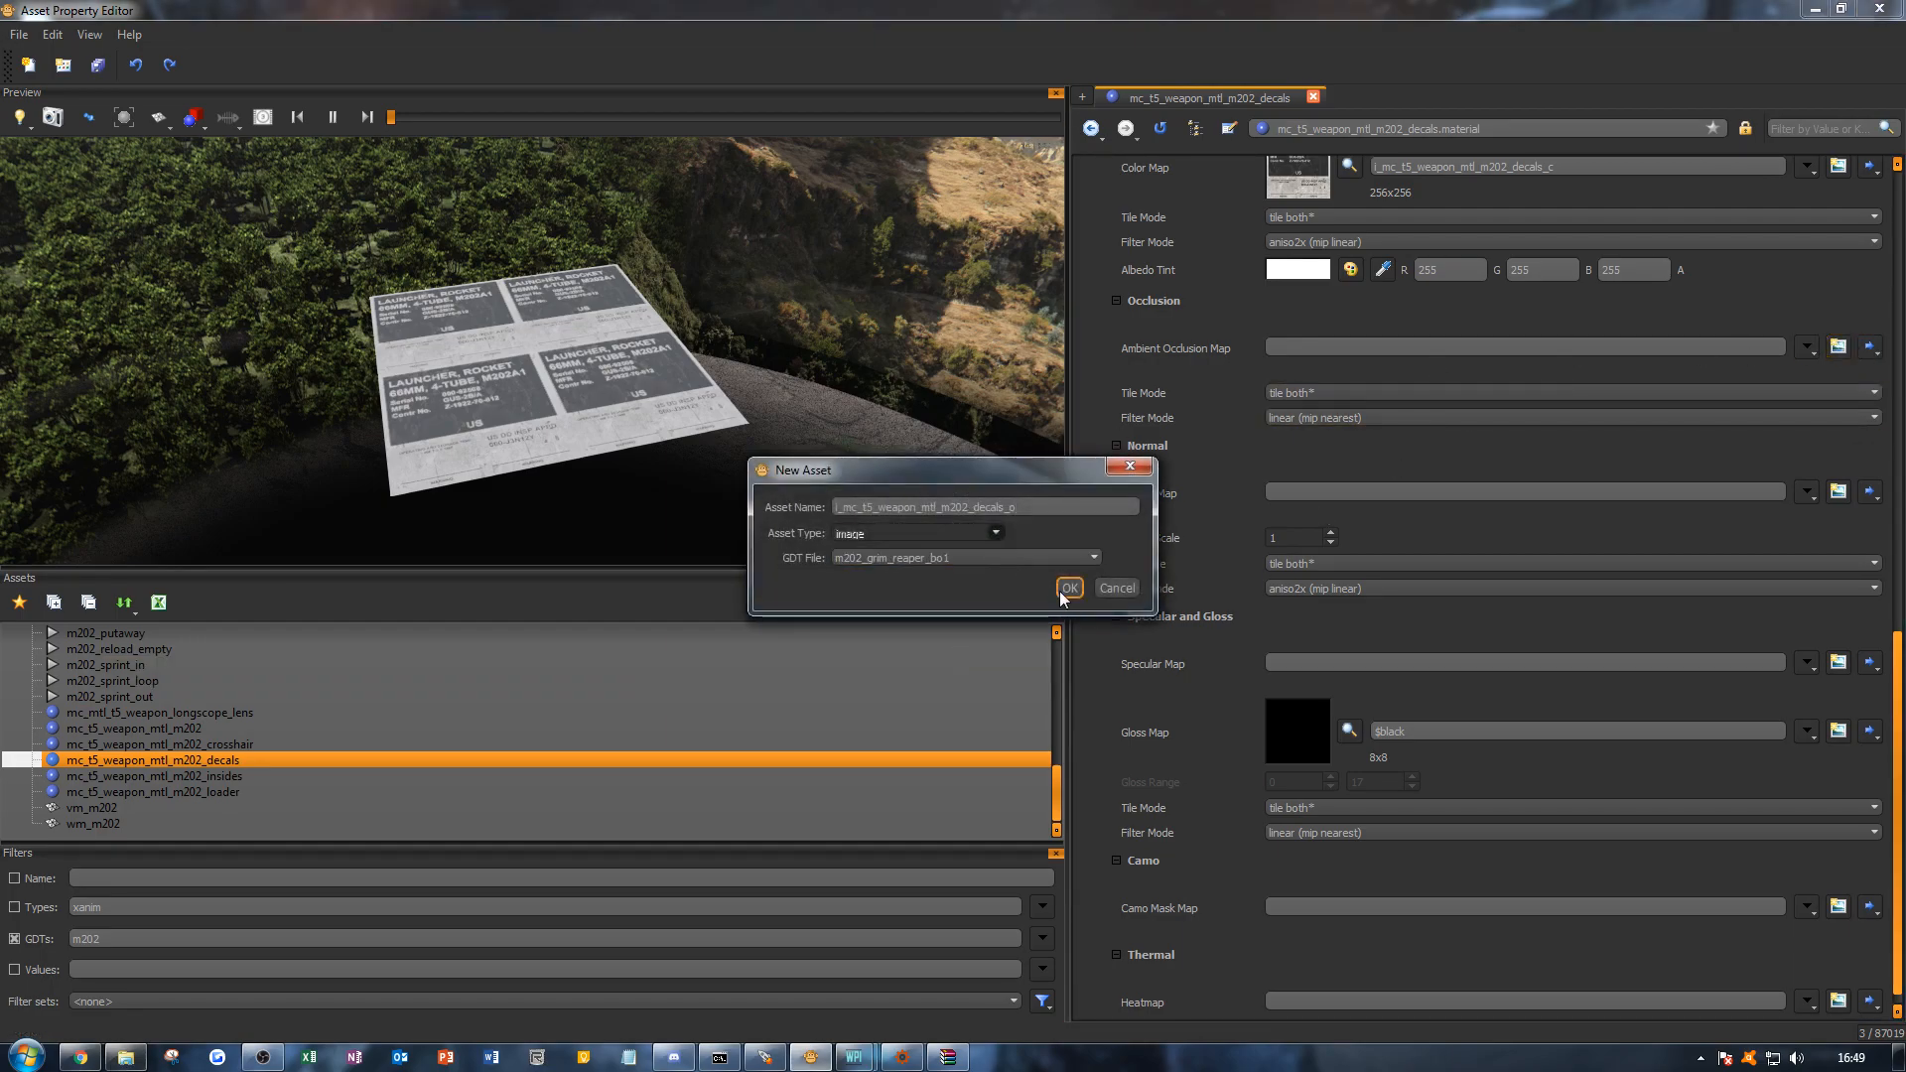
{"action": "left_click", "coordinate": [1067, 589]}
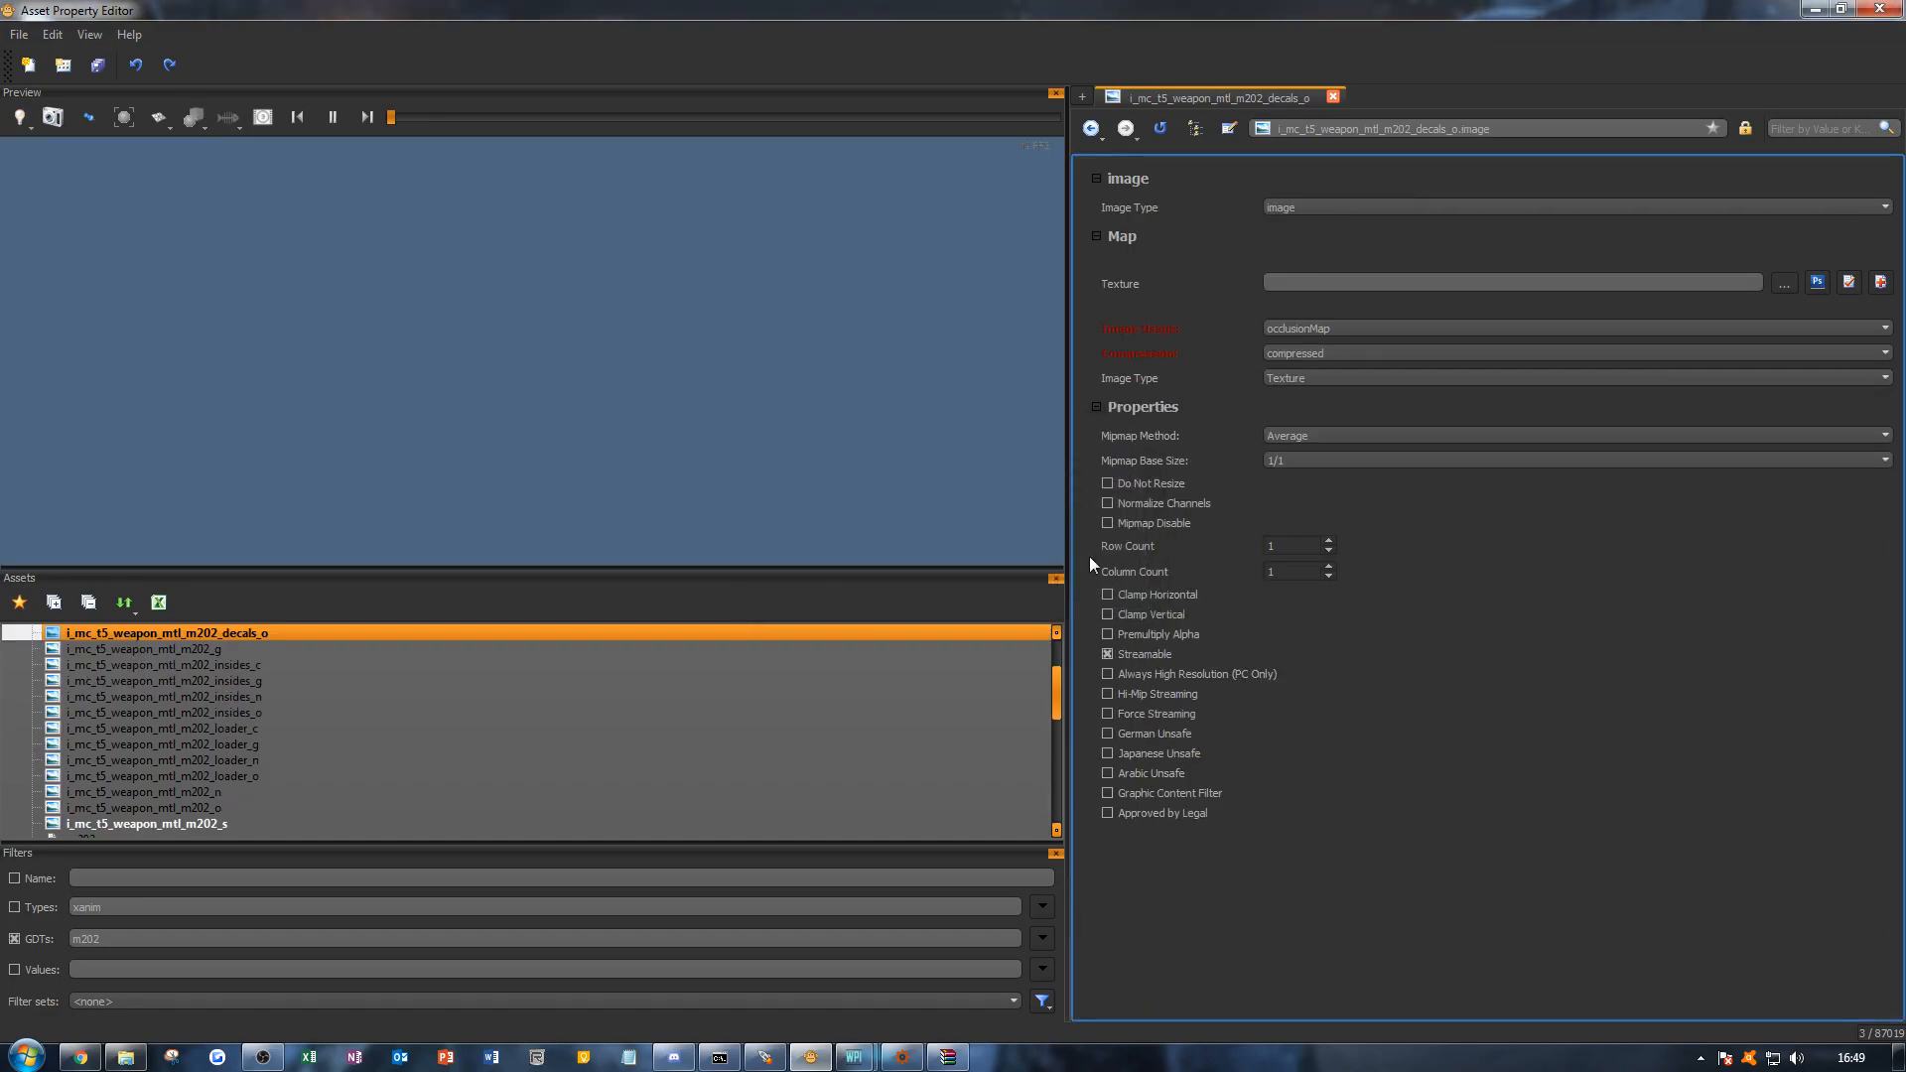
{"action": "left_click", "coordinate": [1780, 279]}
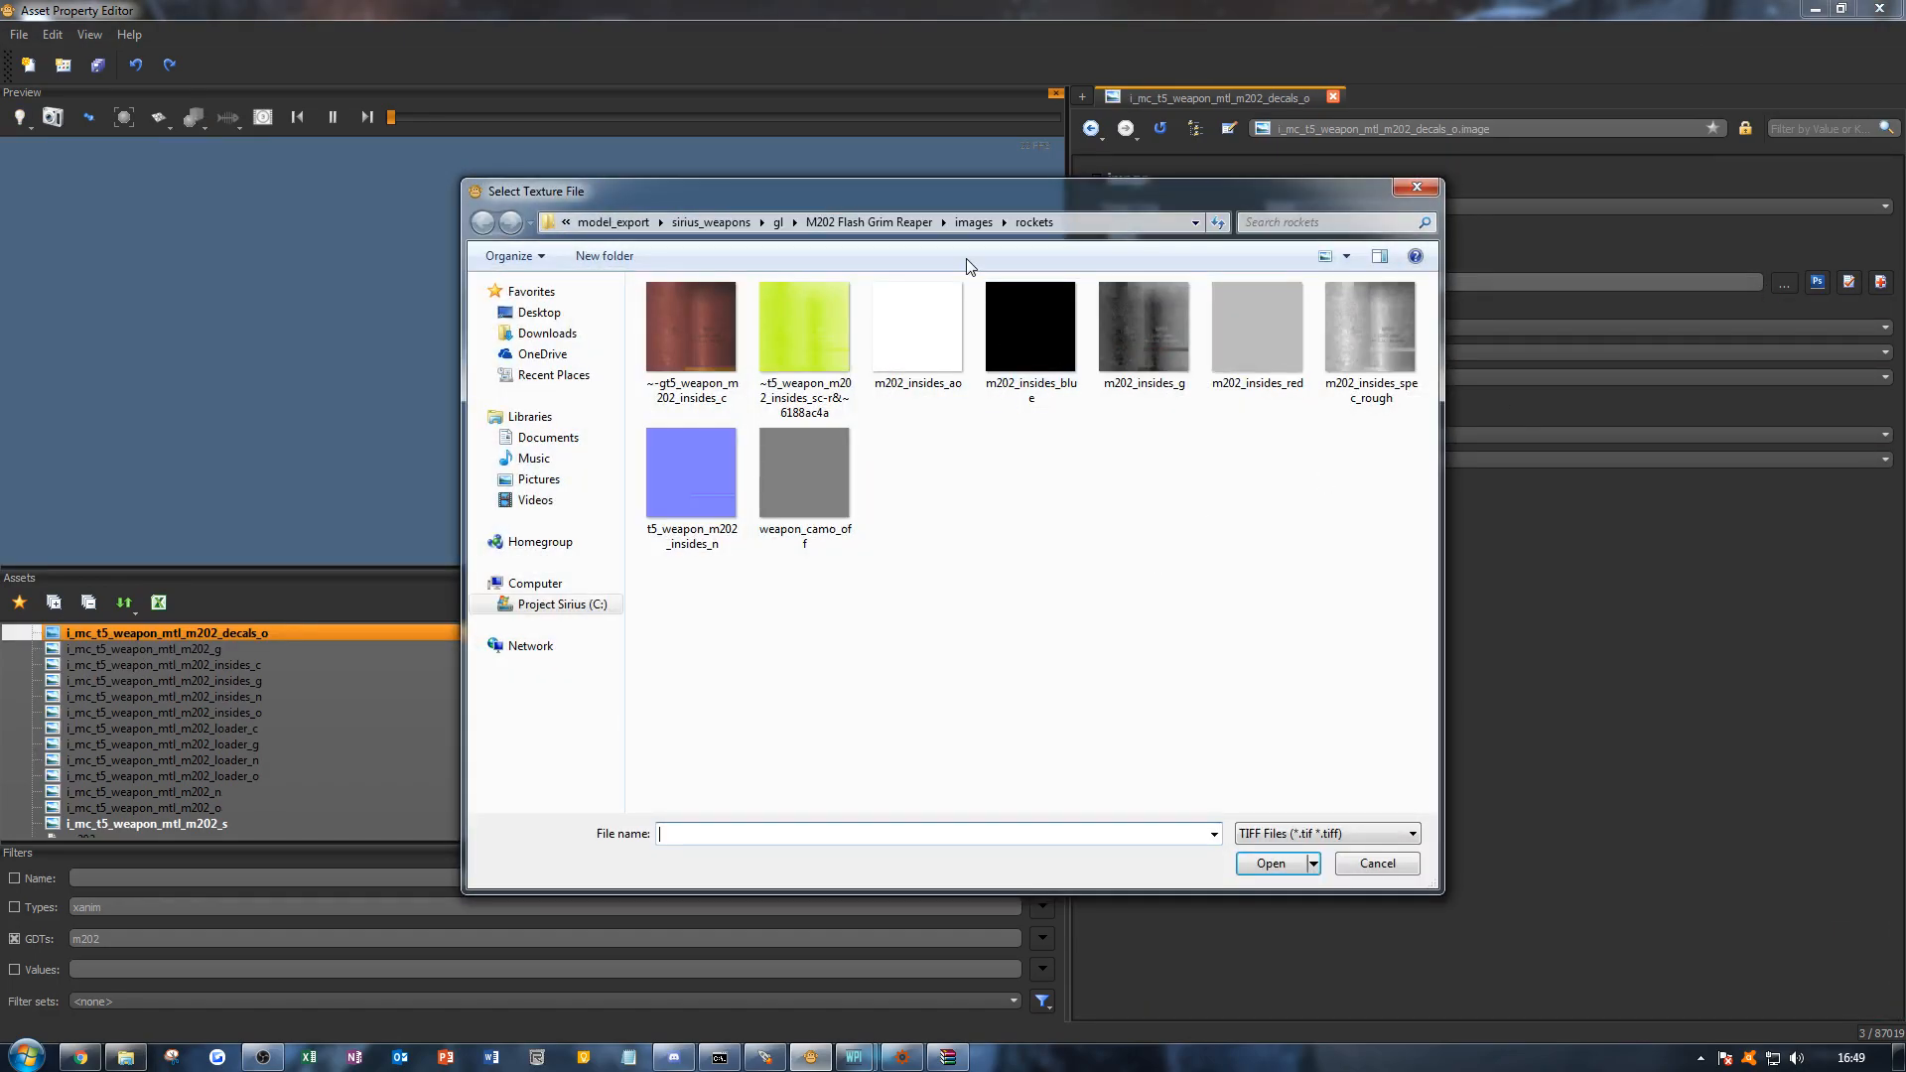
{"action": "left_click", "coordinate": [973, 221]}
{"action": "left_click", "coordinate": [1169, 576]}
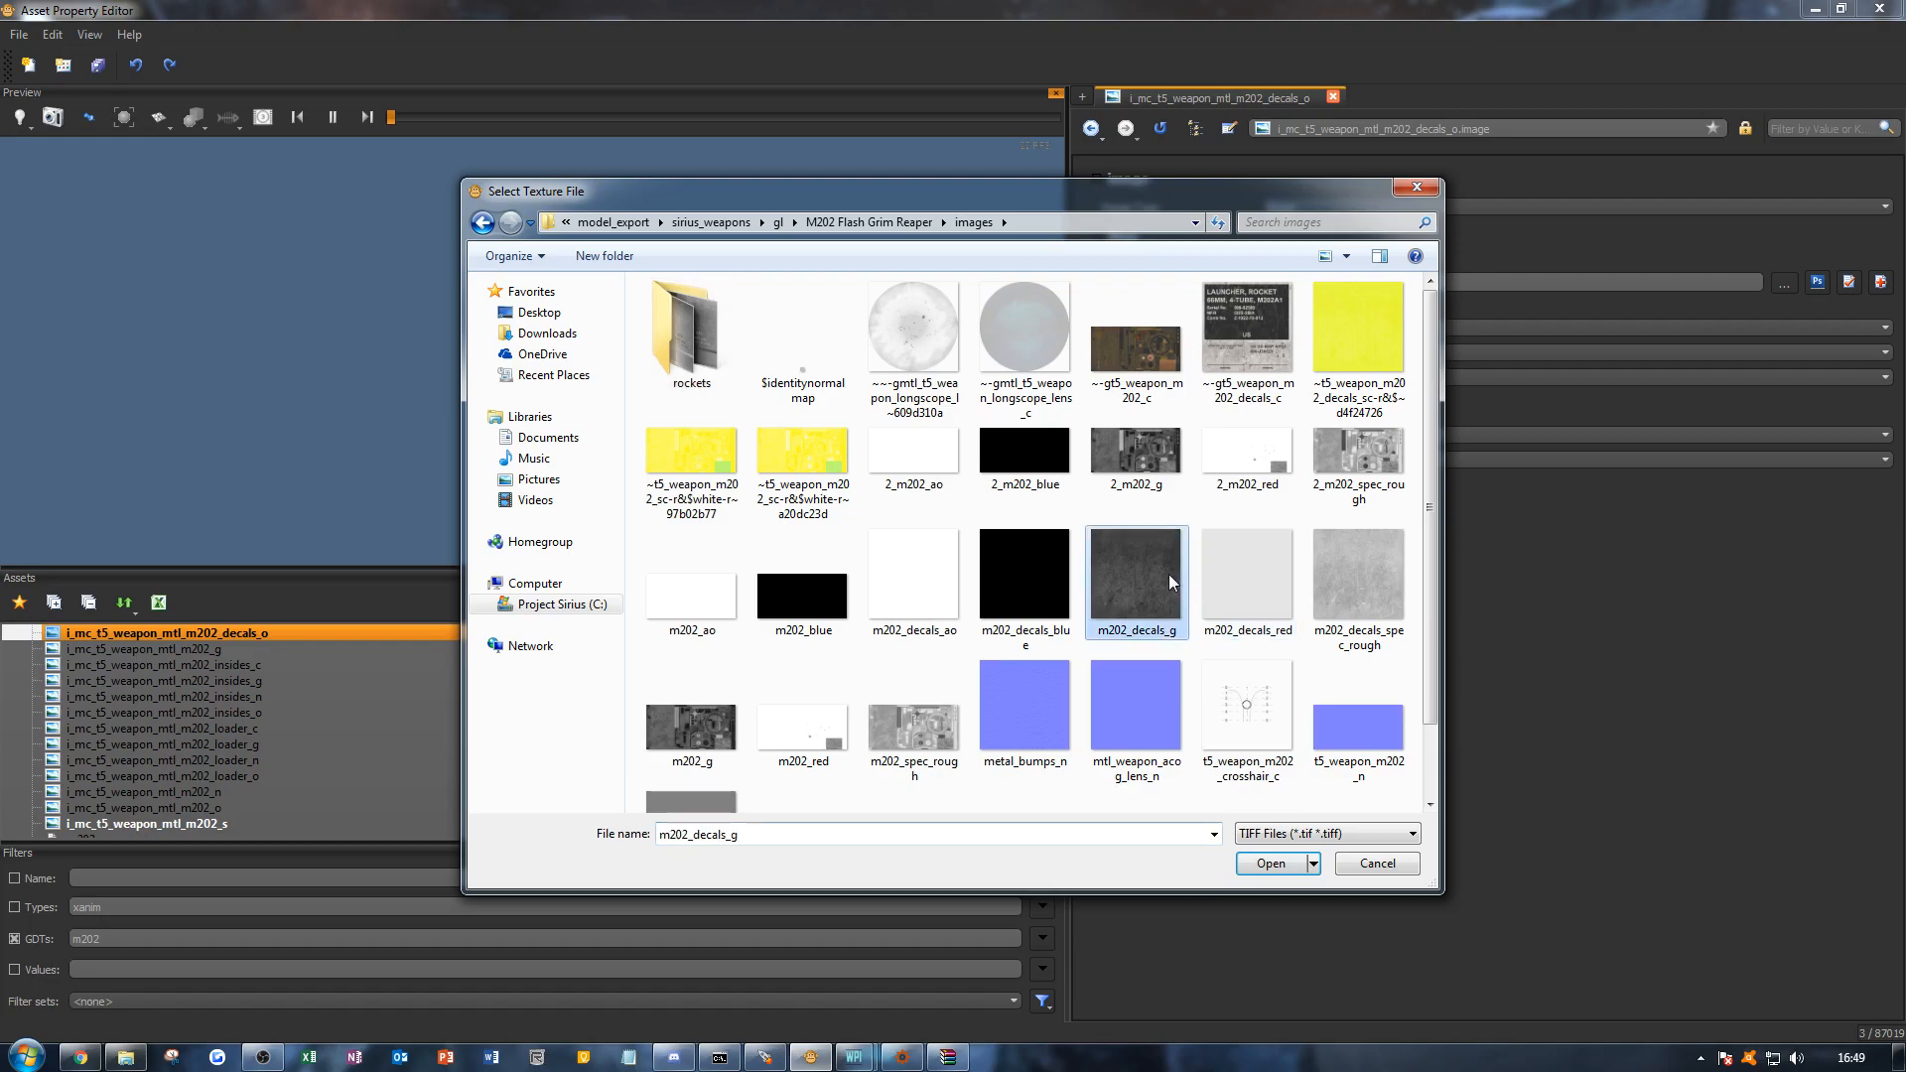
{"action": "left_click", "coordinate": [1055, 611]}
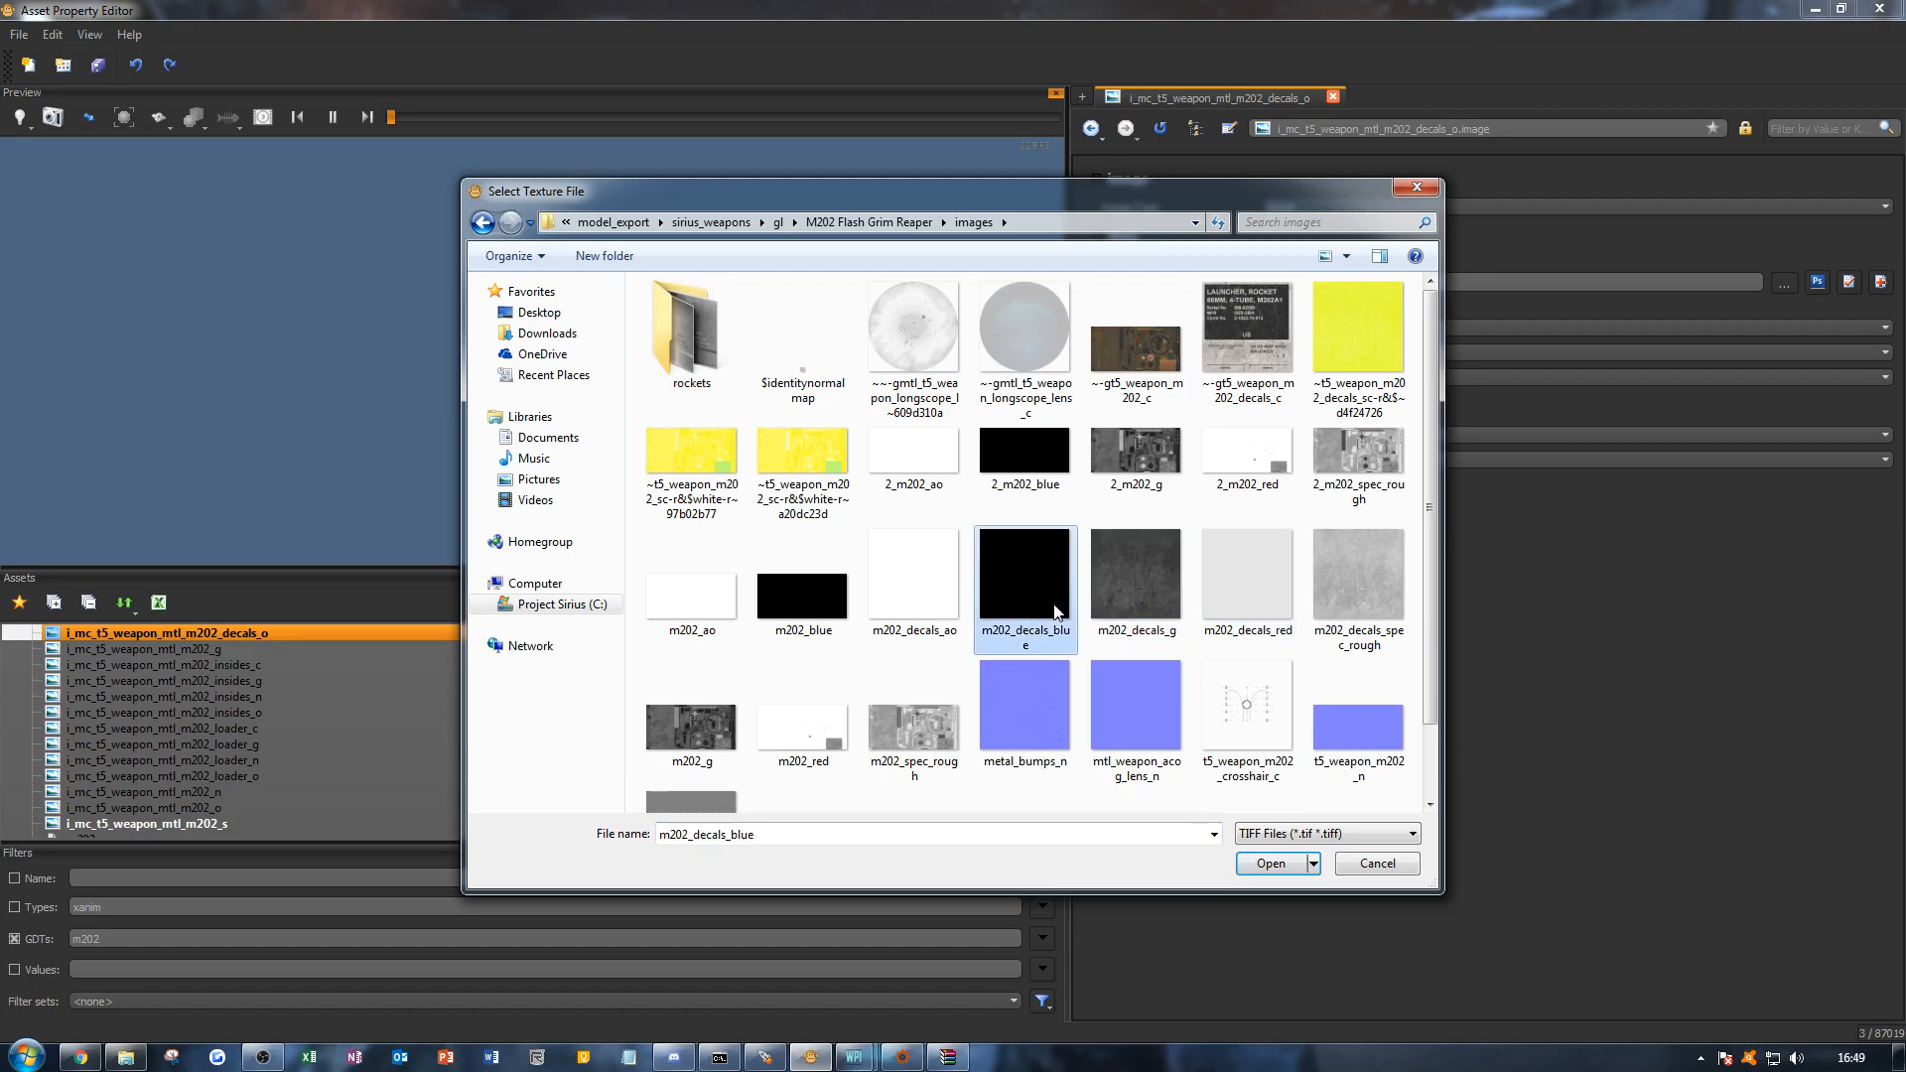
{"action": "left_click", "coordinate": [936, 598]}
{"action": "double_click", "coordinate": [934, 597]}
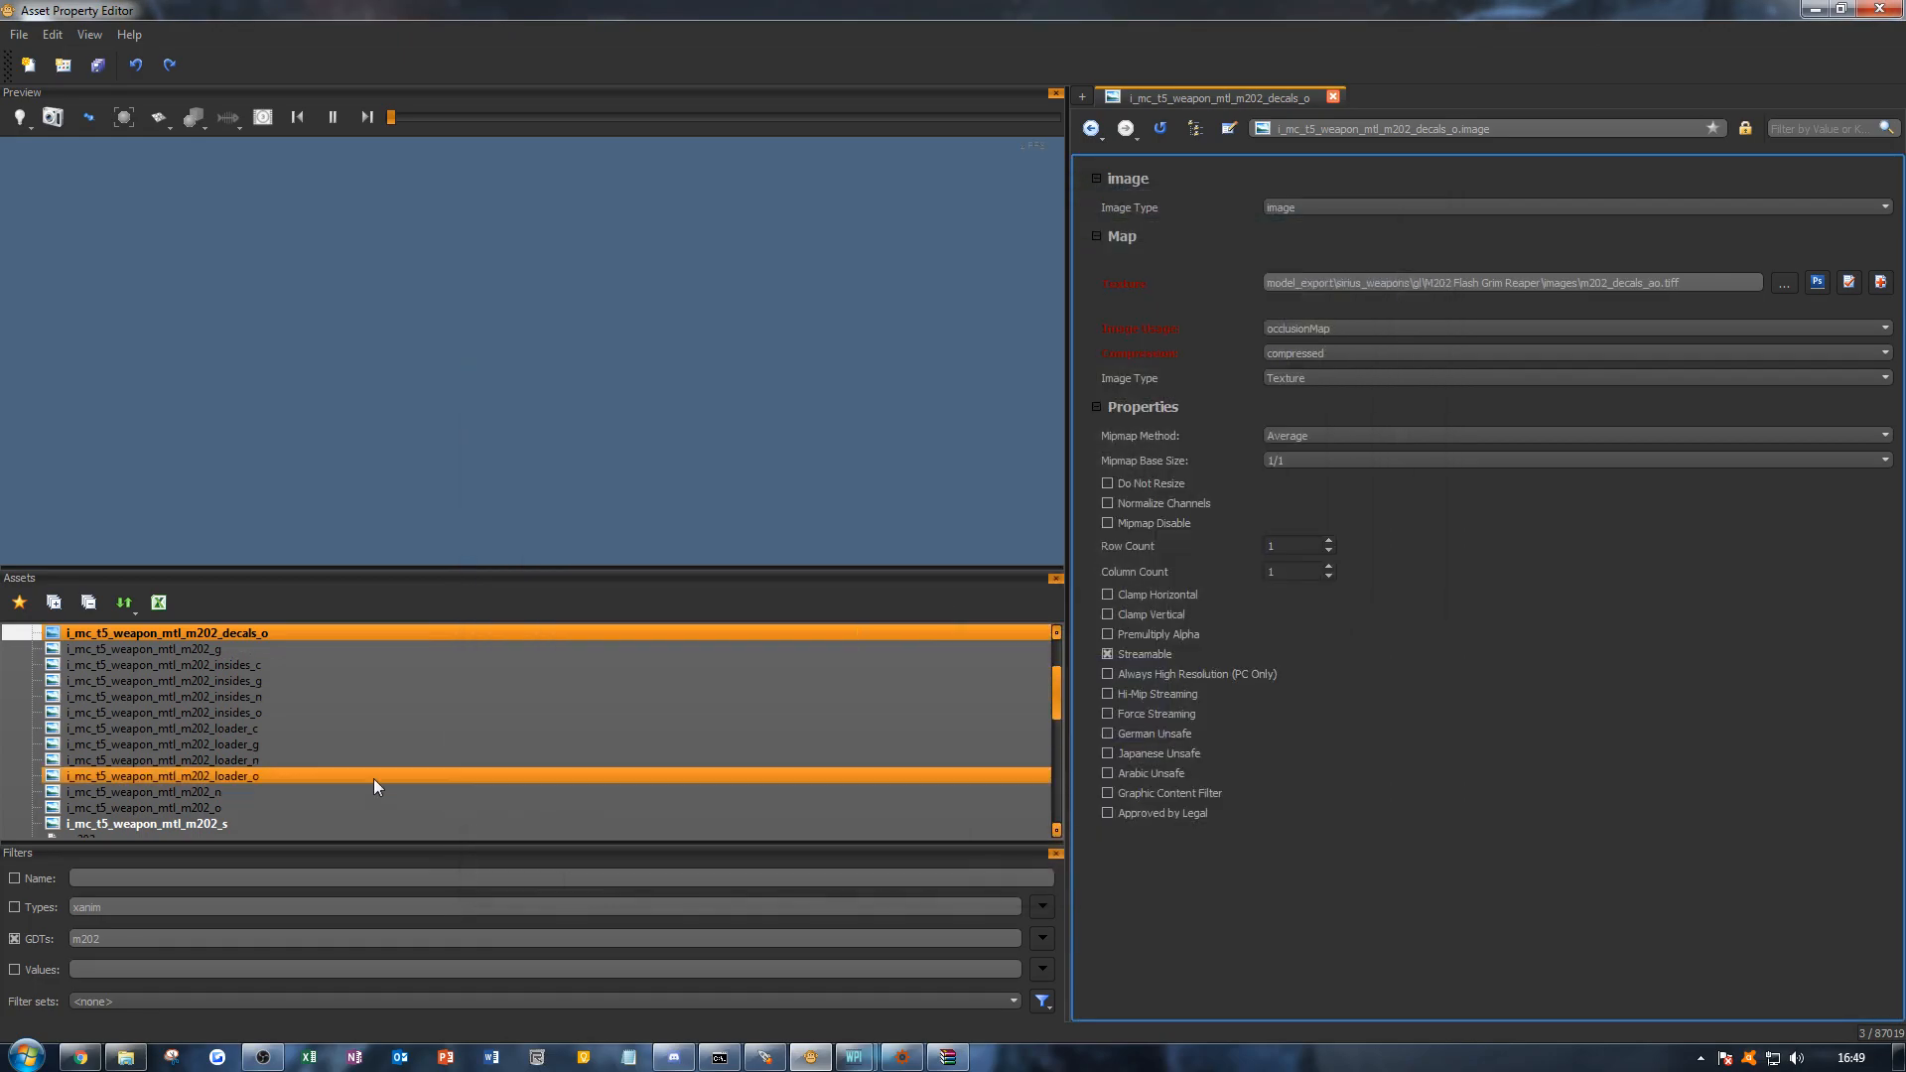
Step: Create the normal map image asset i_mc_t5_weapon_mtl_m202_decals_n from the decals material and assign metal_bumps_n as its texture
{"action": "scroll", "coordinate": [320, 777], "scroll_direction": "down", "scroll_amount": 8}
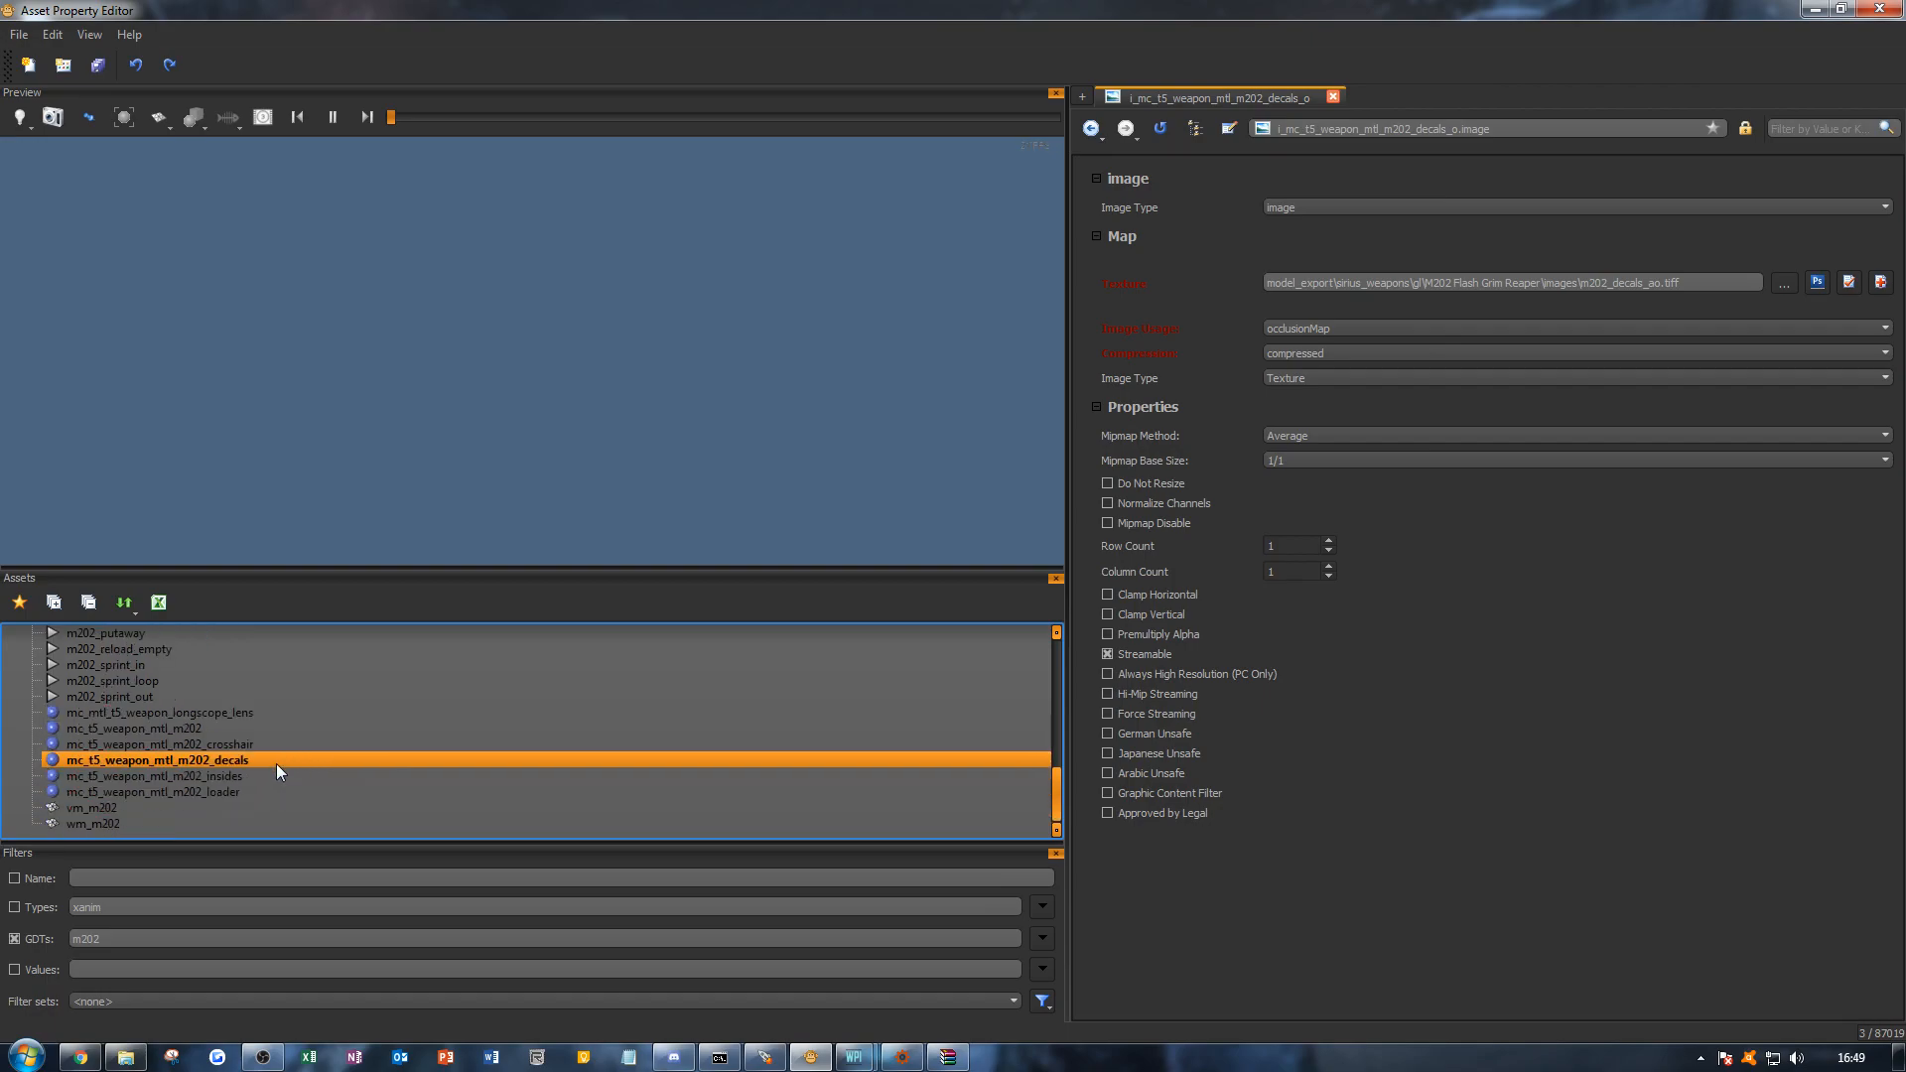
{"action": "left_click", "coordinate": [285, 760]}
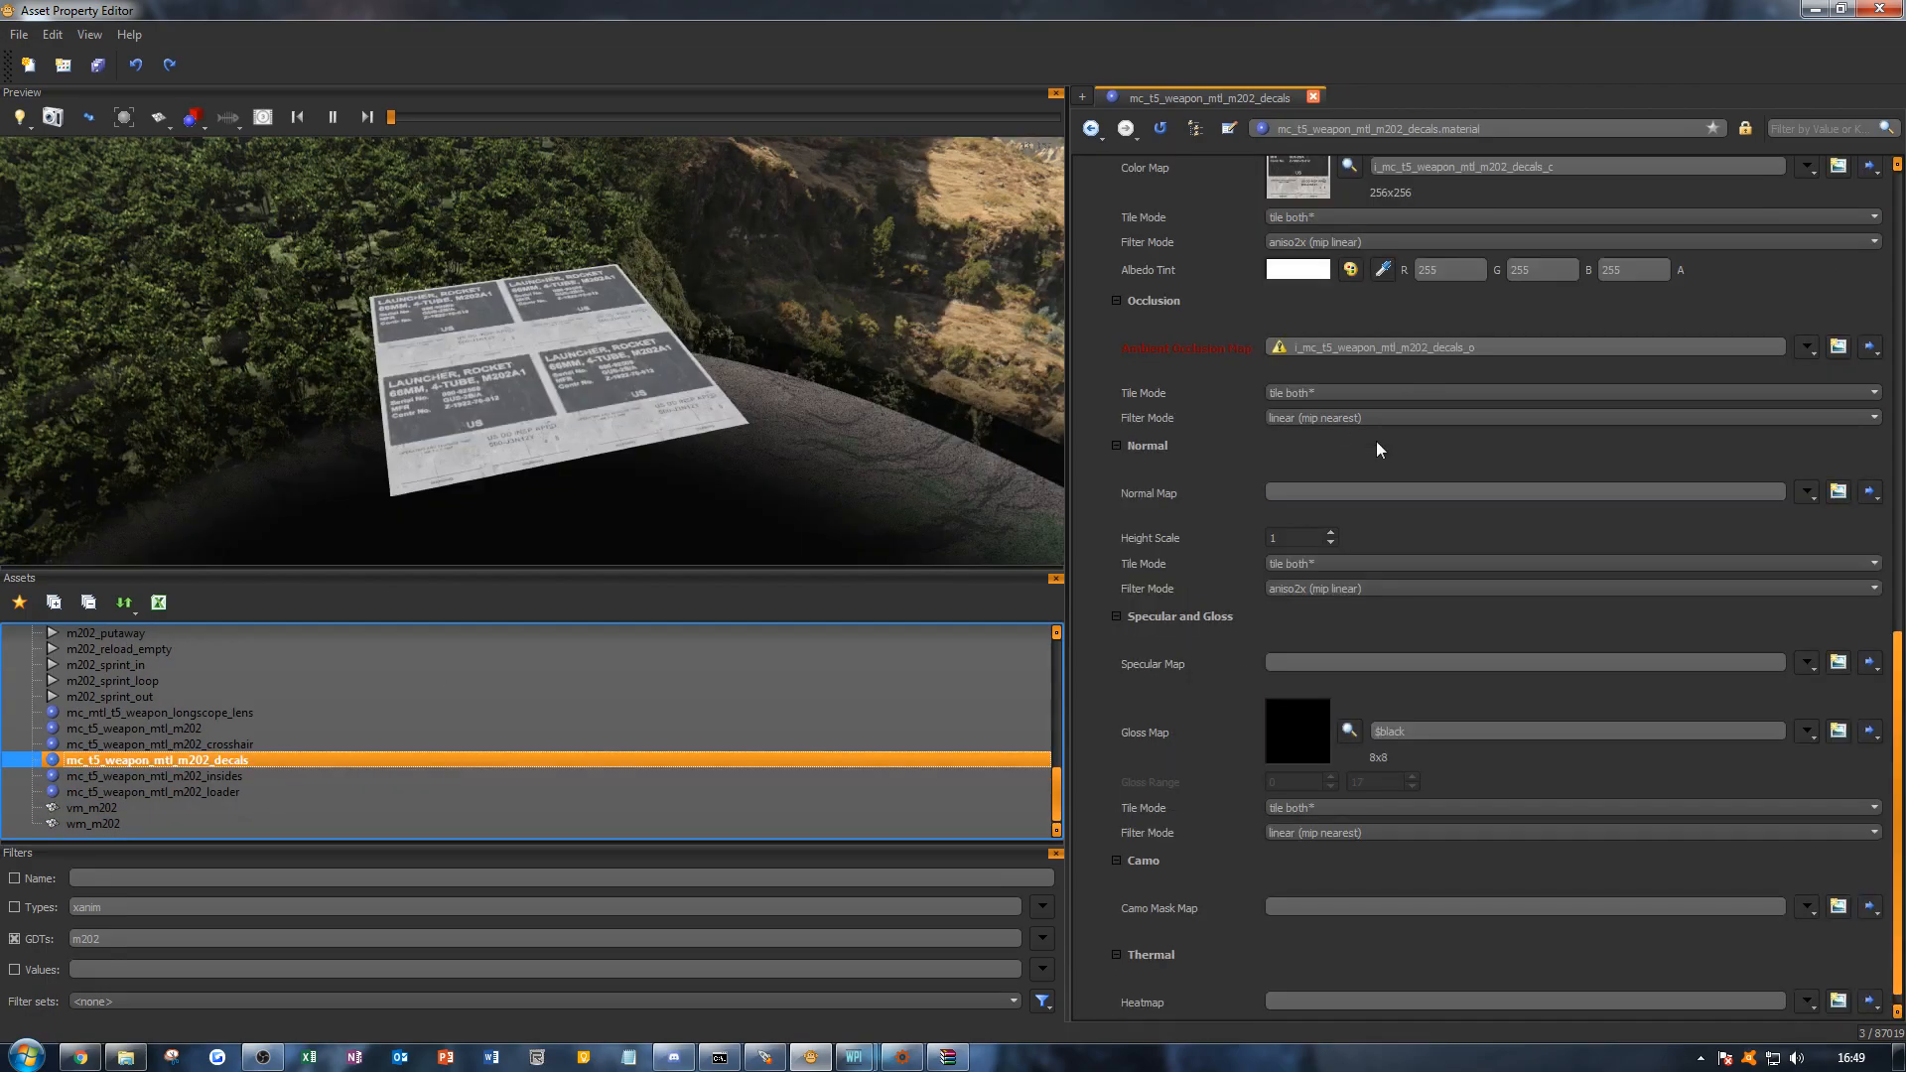
{"action": "left_click", "coordinate": [1838, 492]}
{"action": "left_click", "coordinate": [1066, 588]}
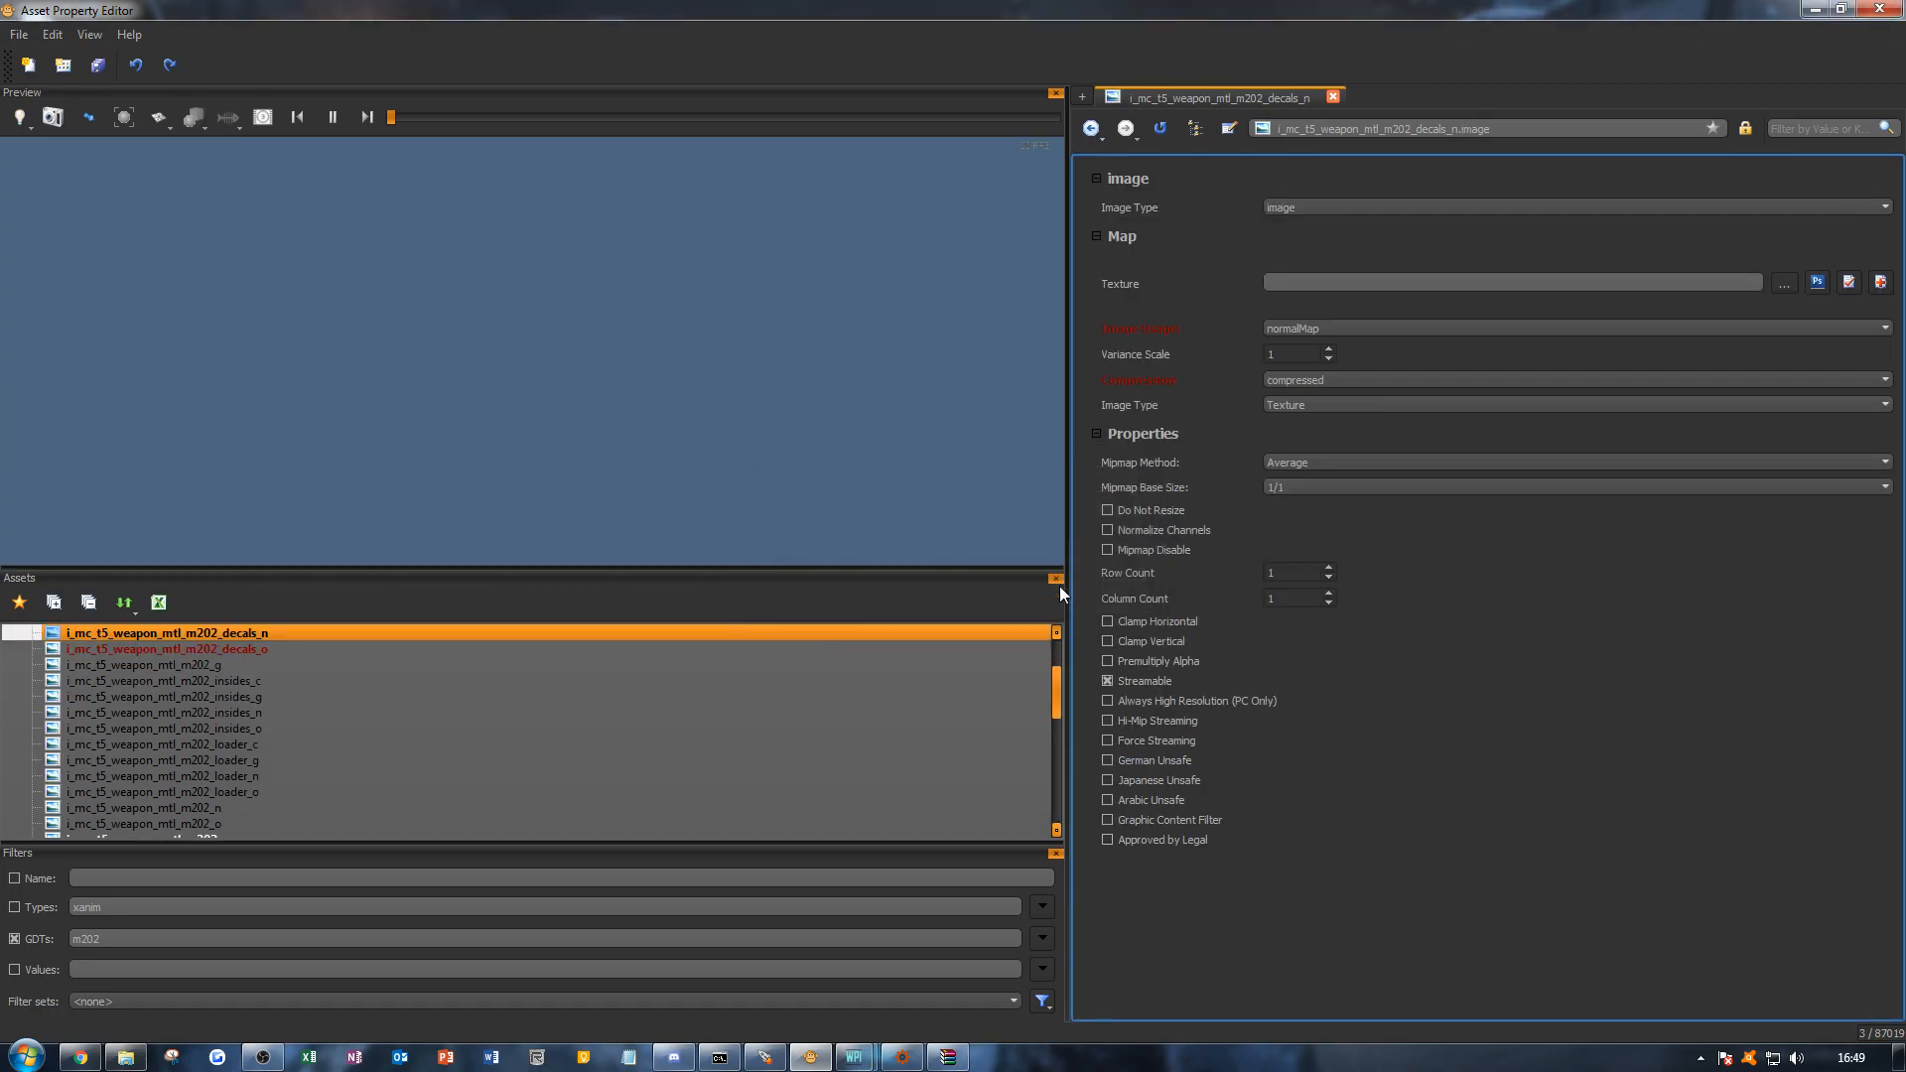
{"action": "left_click", "coordinate": [1785, 285]}
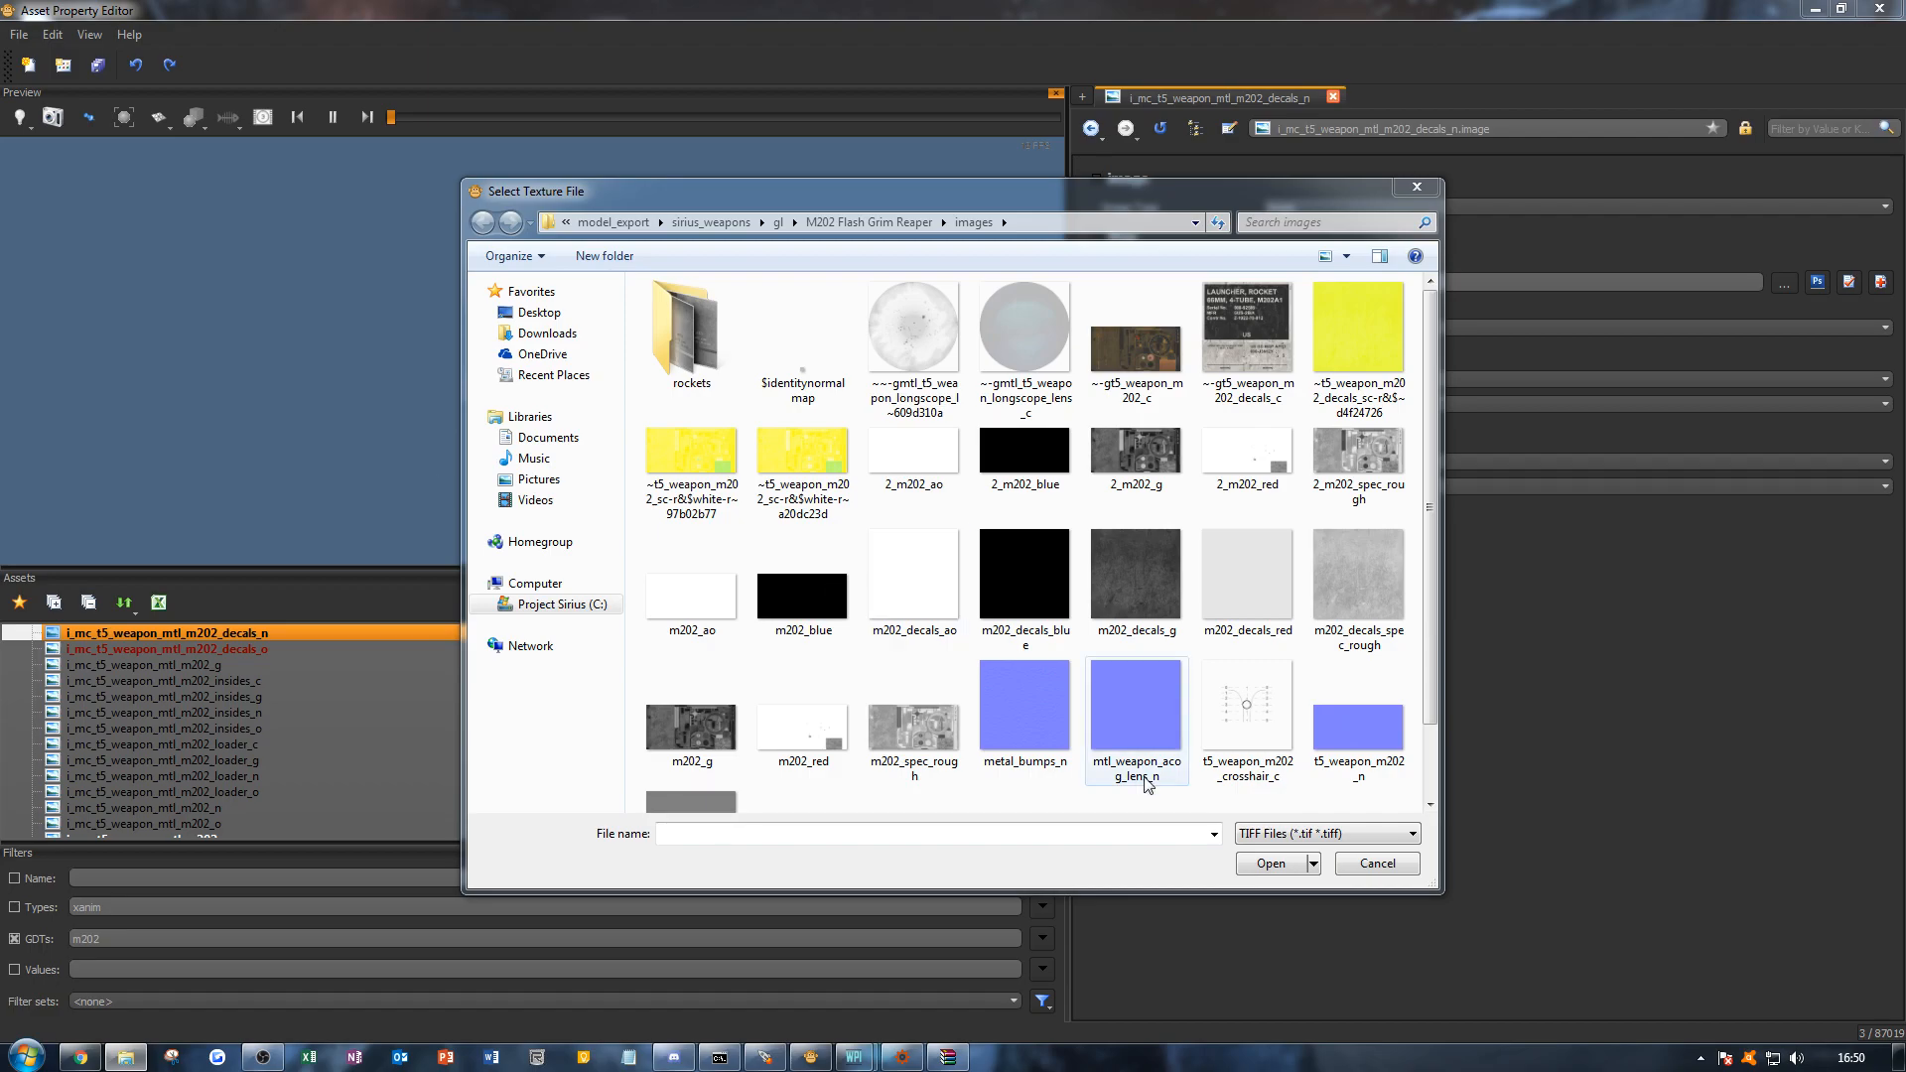
{"action": "left_click", "coordinate": [1365, 717]}
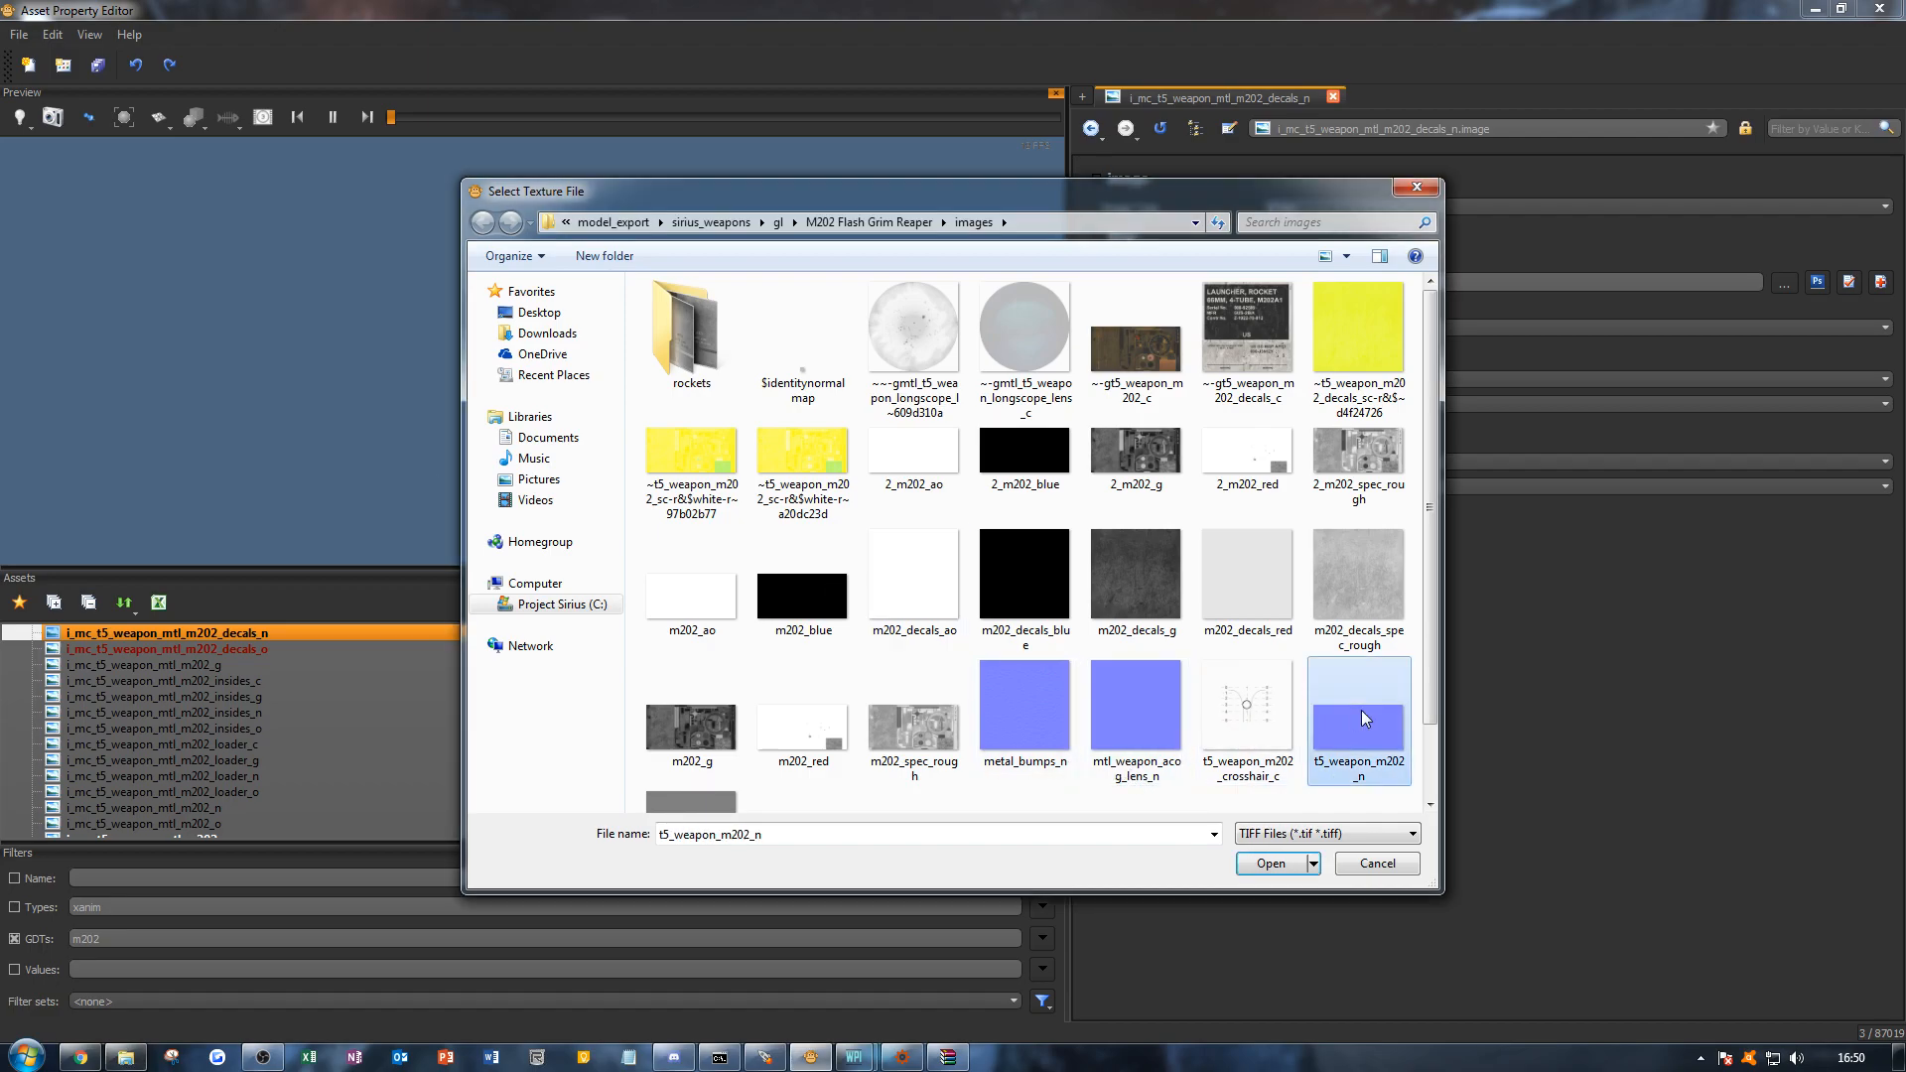
{"action": "scroll", "coordinate": [1365, 717], "scroll_direction": "down", "scroll_amount": 1}
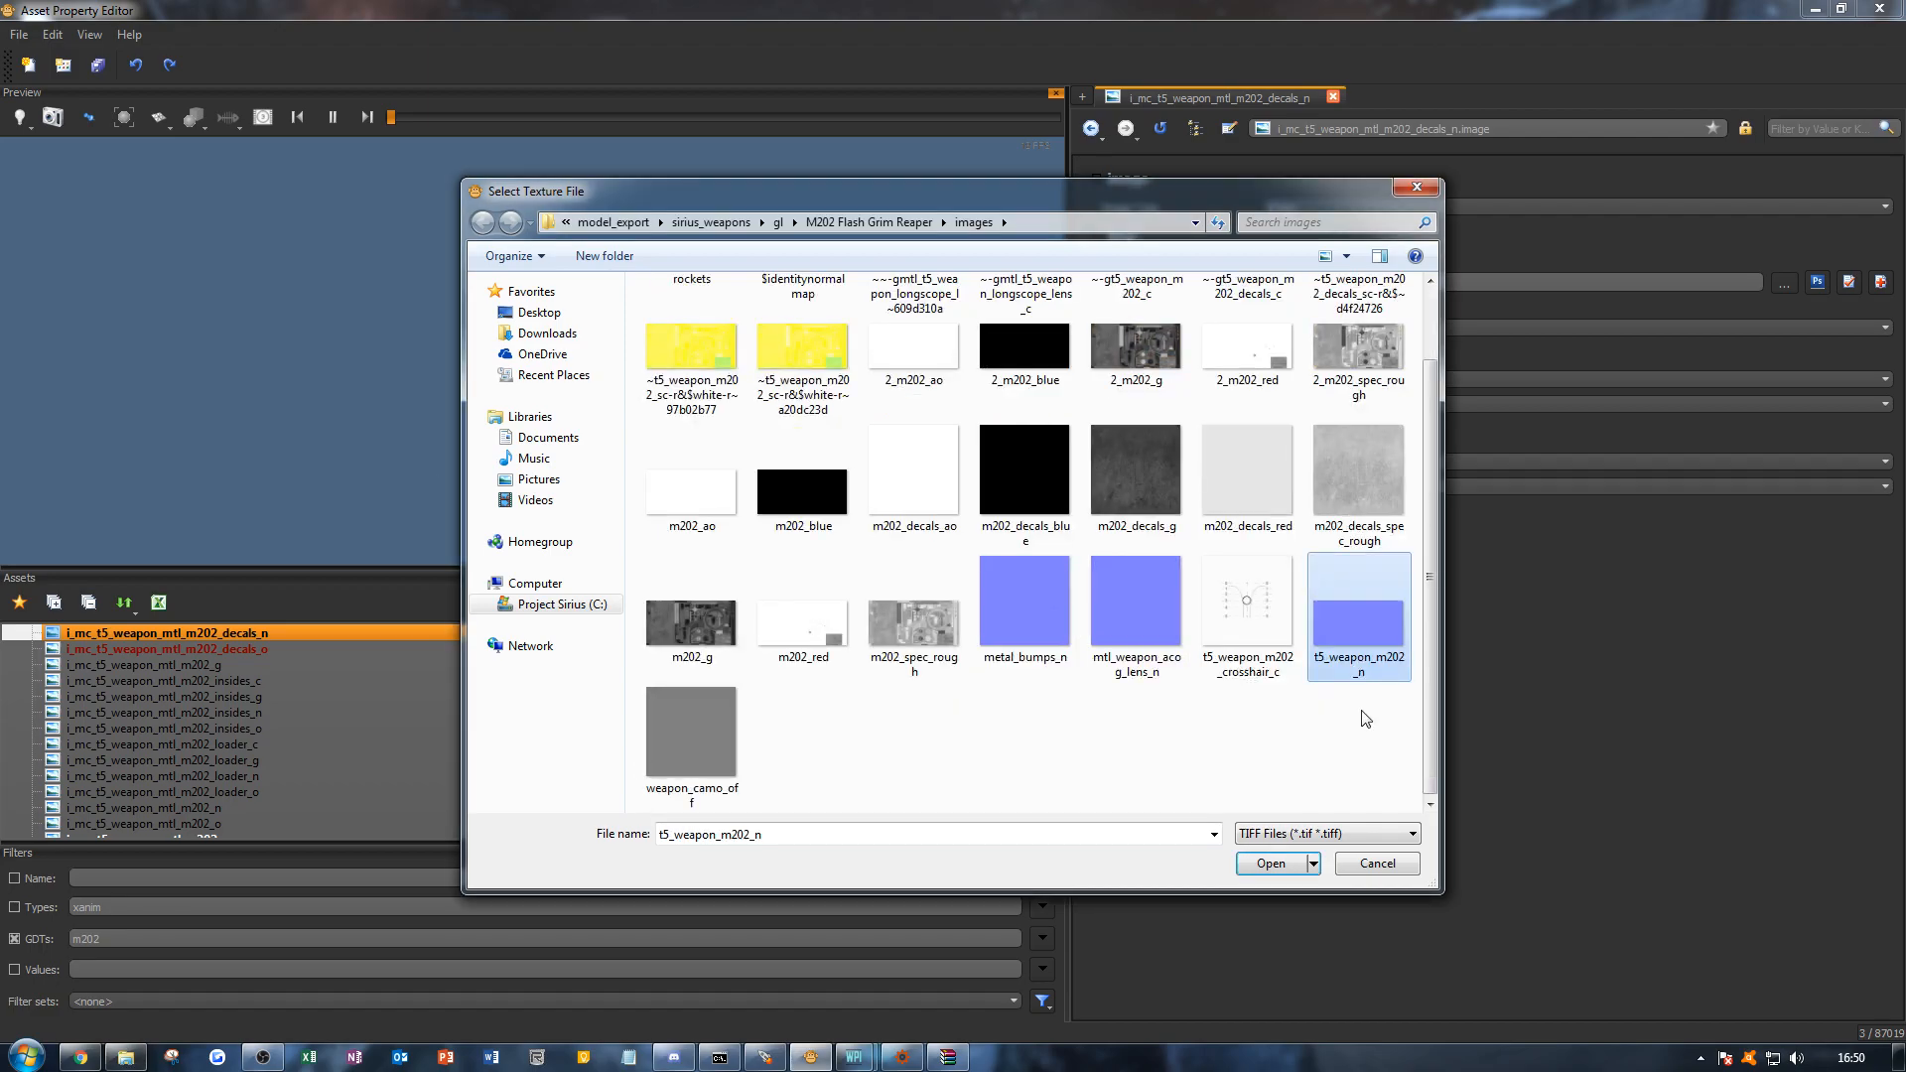
{"action": "left_click", "coordinate": [1143, 680]}
{"action": "left_click", "coordinate": [1054, 655]}
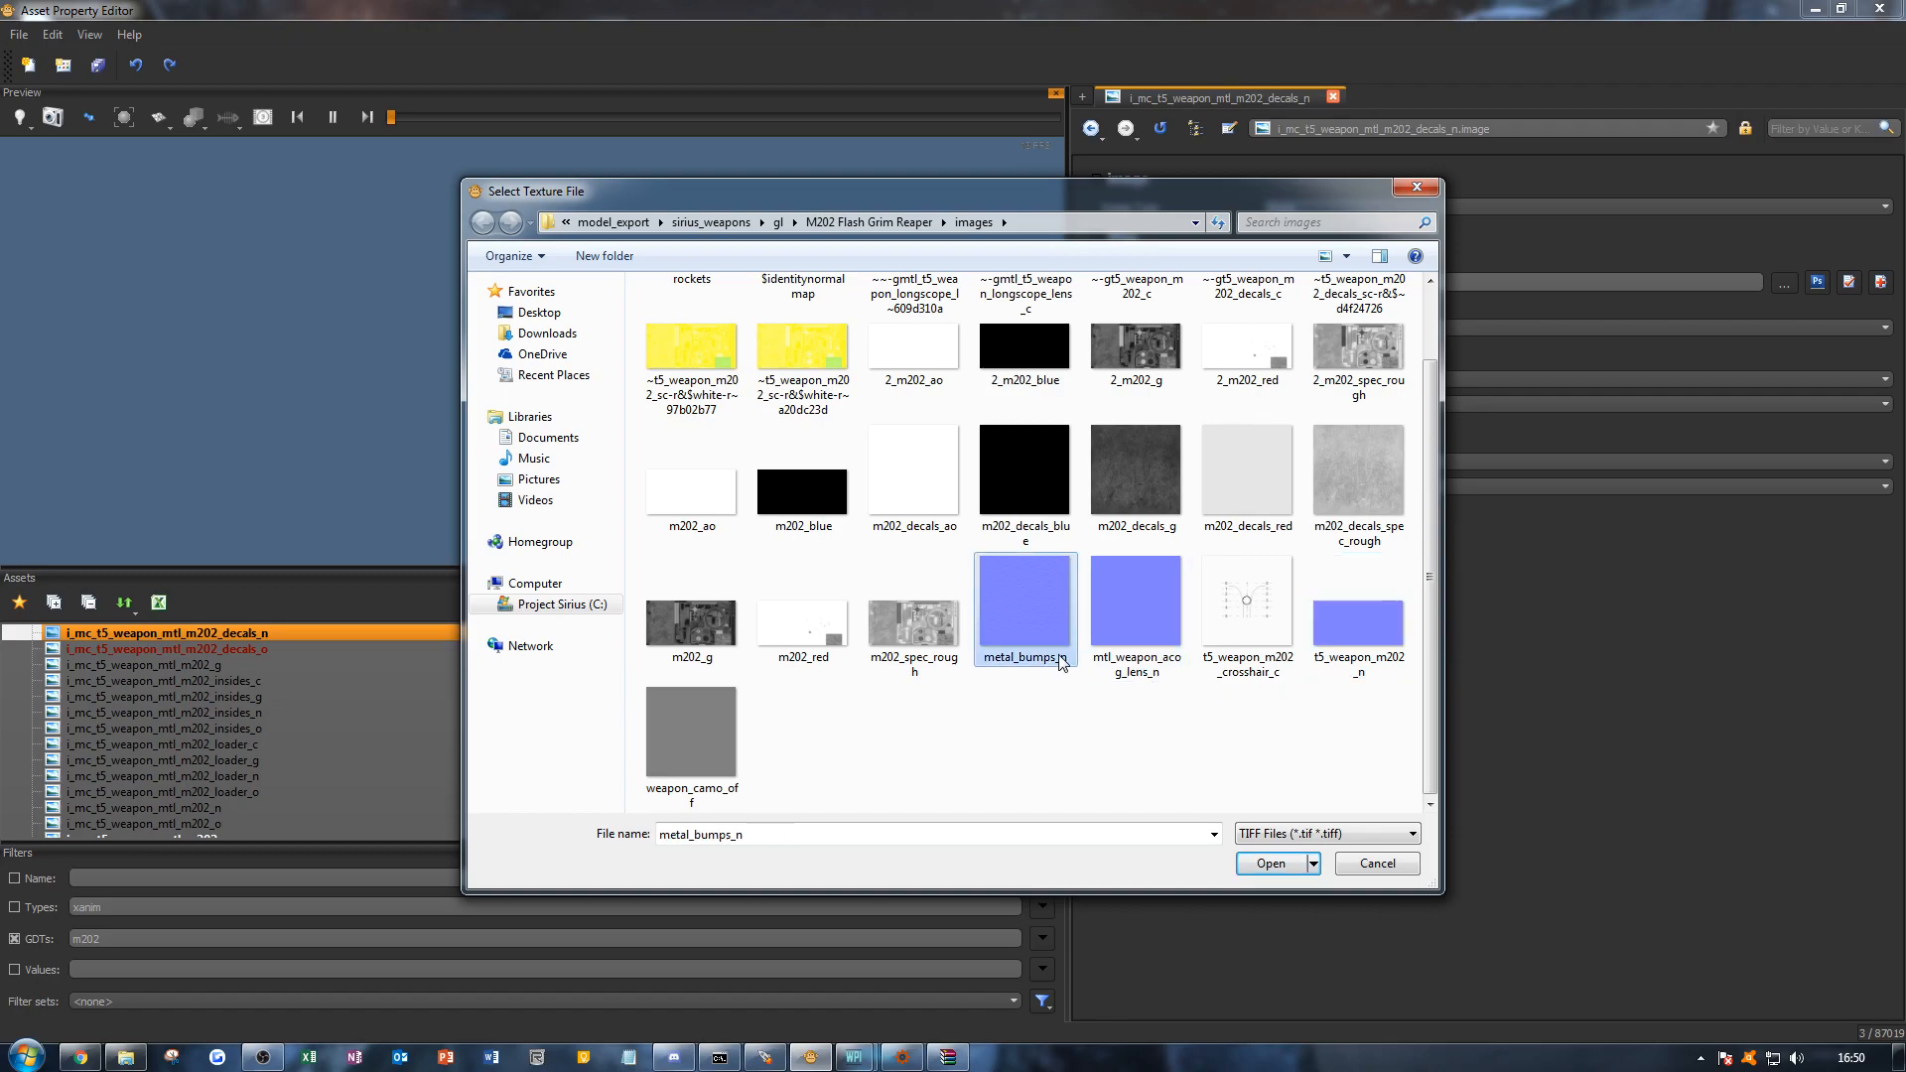
{"action": "double_click", "coordinate": [1024, 616]}
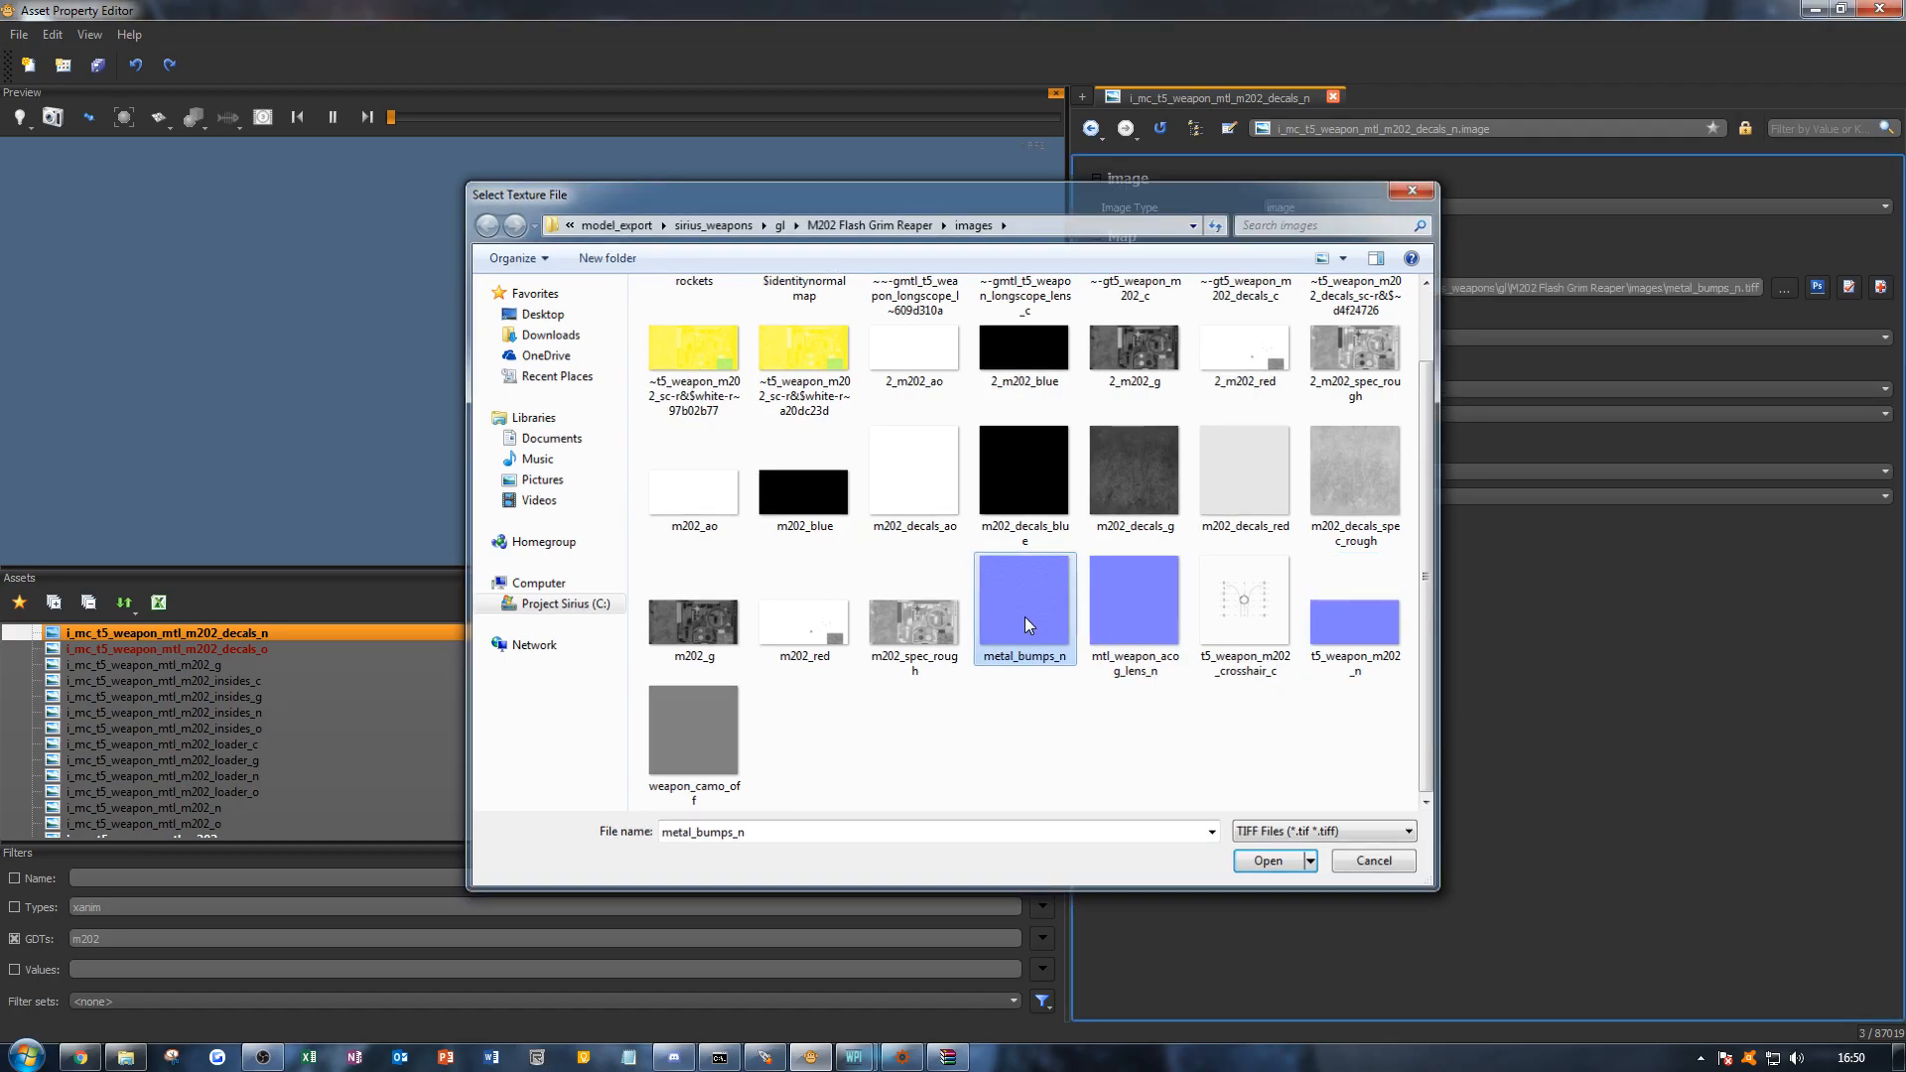
Step: Reopen the material mc_t5_weapon_mtl_m202_decals and inspect the label surface close up in the preview
{"action": "scroll", "coordinate": [256, 748], "scroll_direction": "down", "scroll_amount": 10}
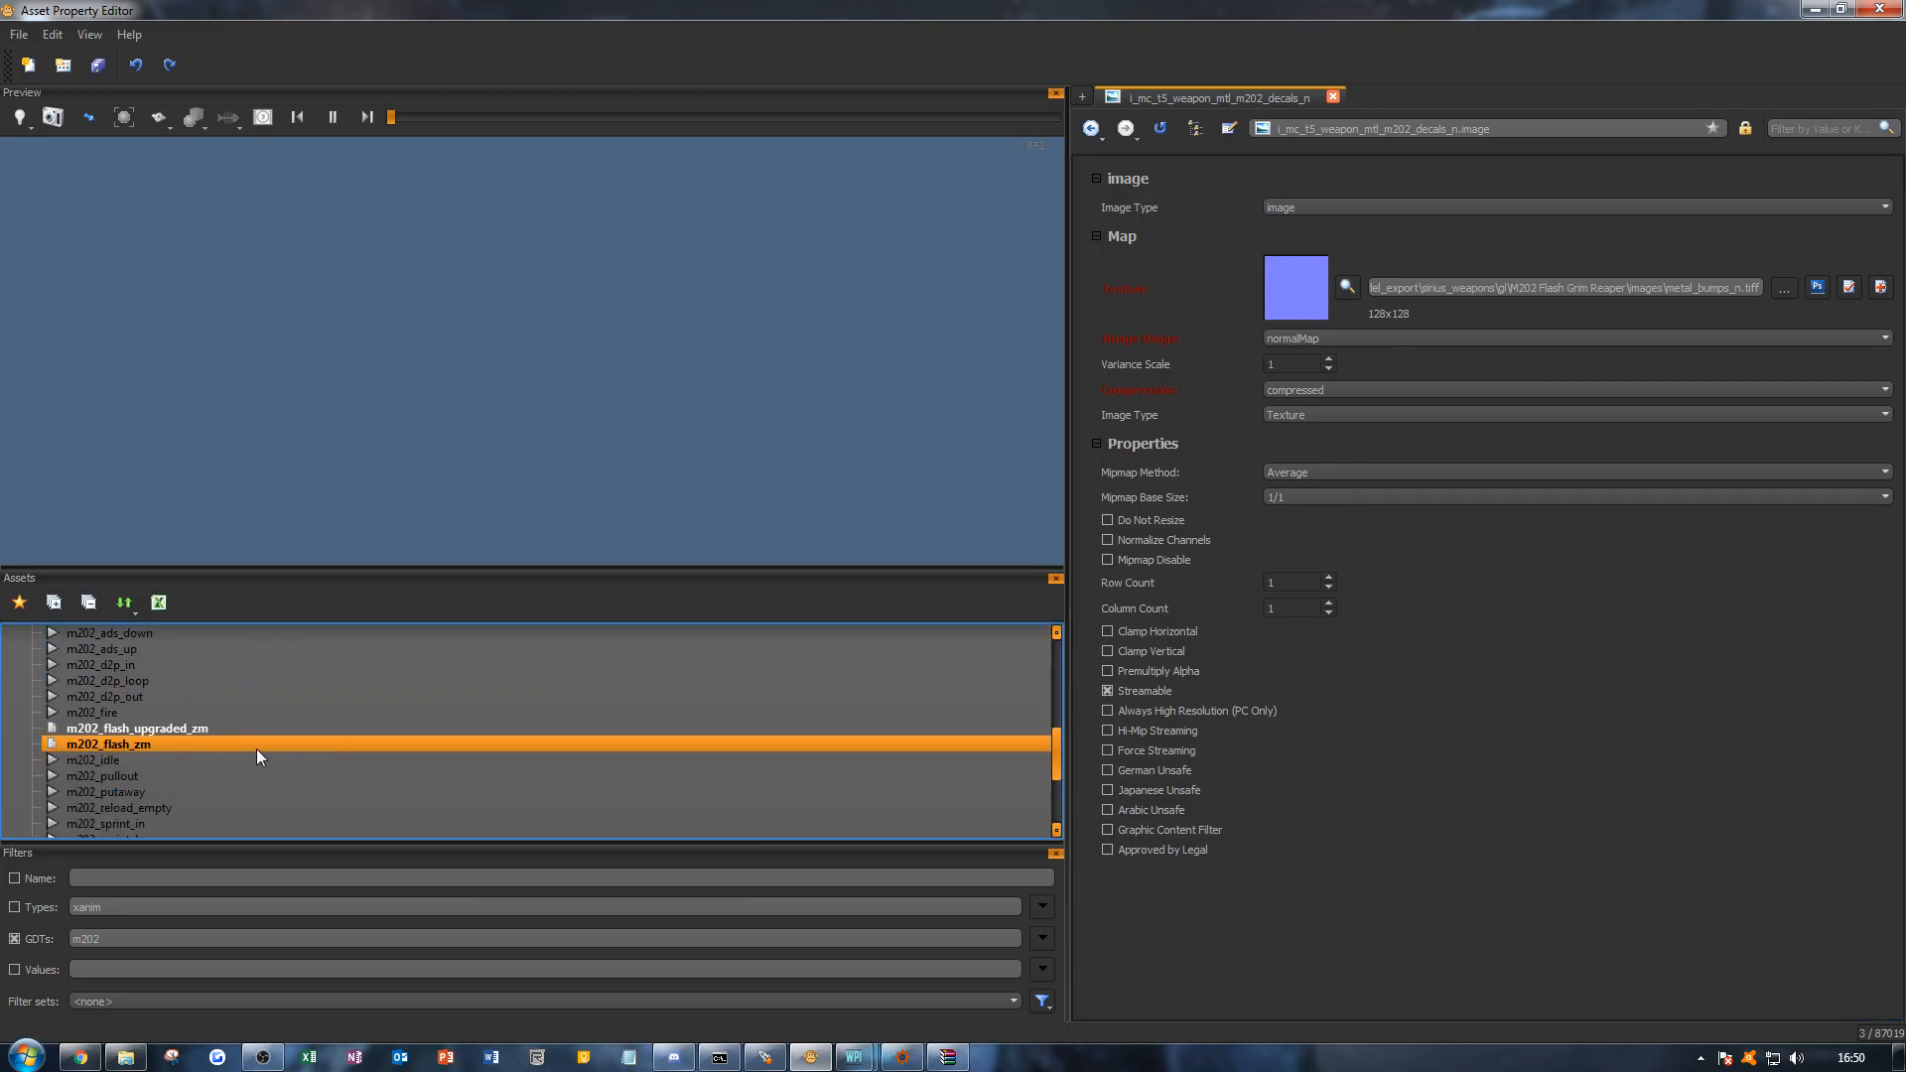
{"action": "left_click", "coordinate": [244, 763]}
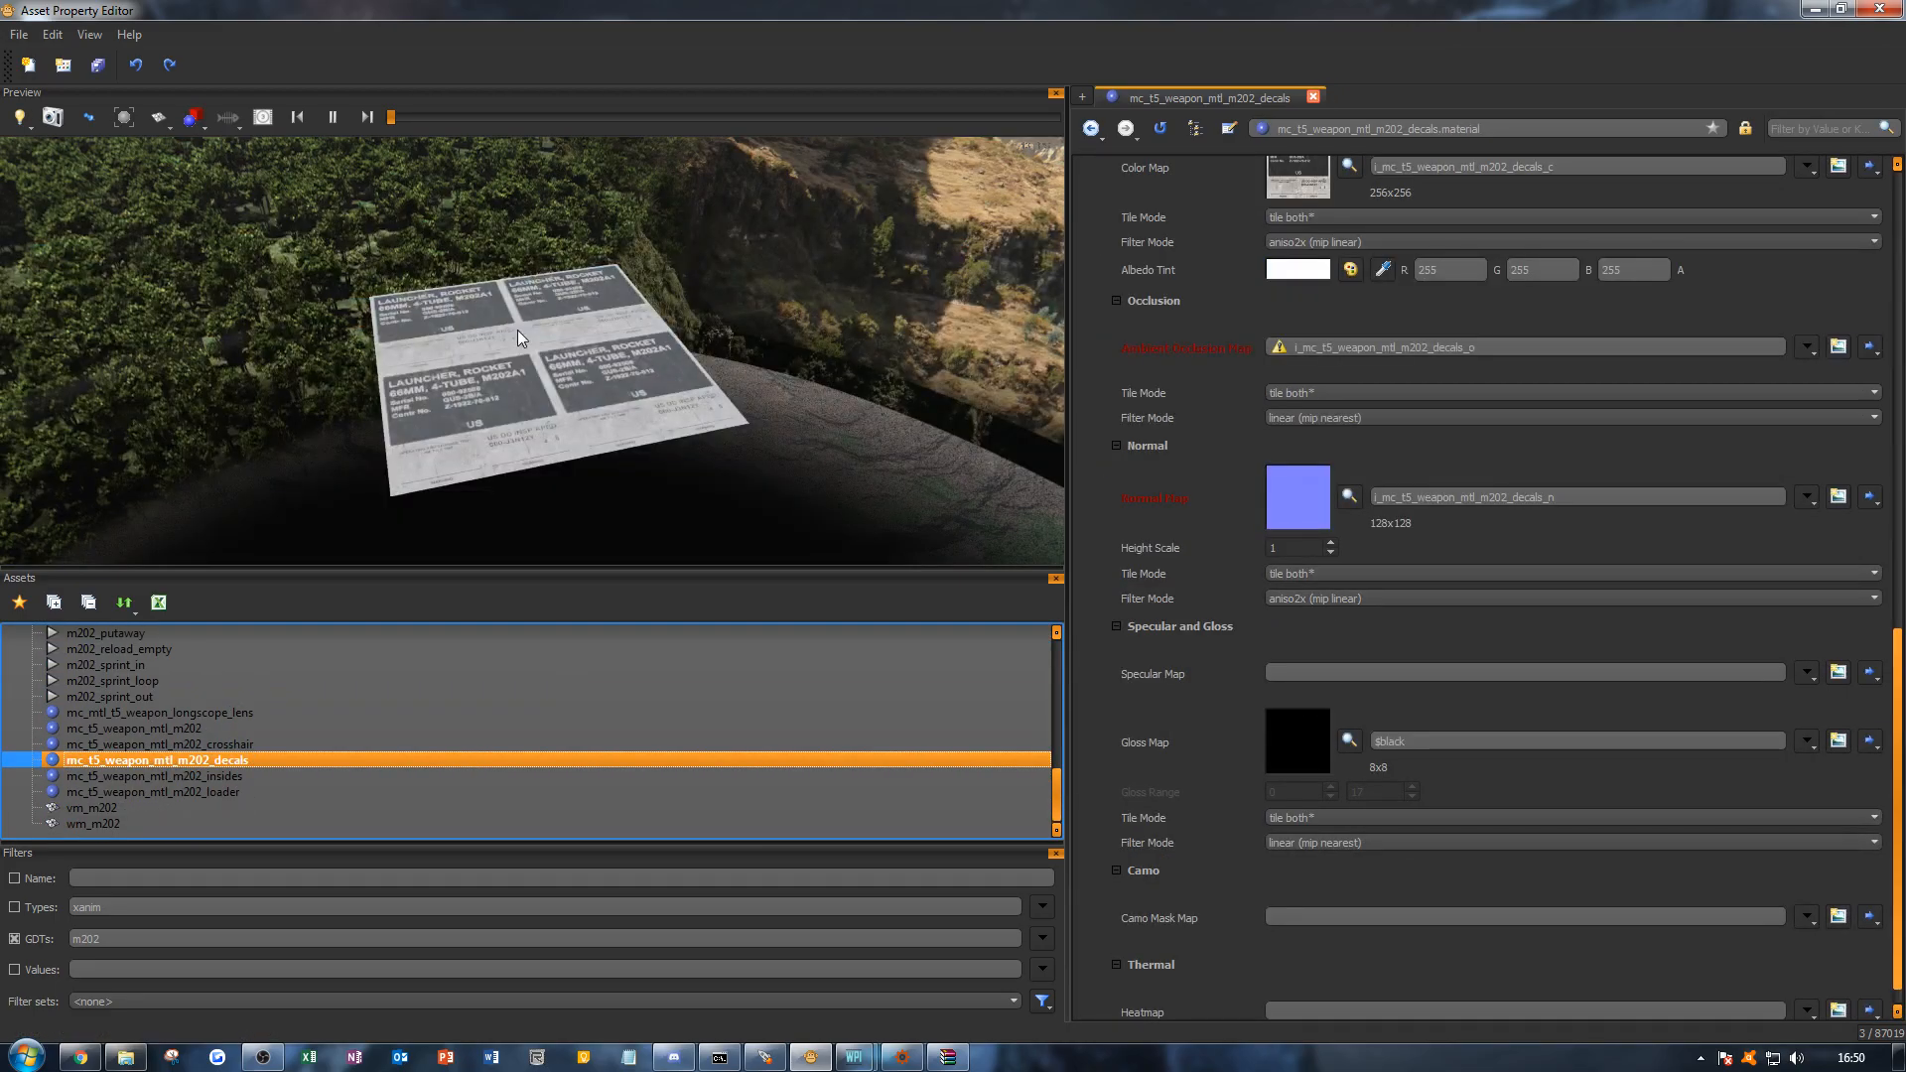
{"action": "left_click_drag", "start_coordinate": [516, 331], "coordinate": [464, 437], "text": "alt"}
{"action": "right_click_drag", "start_coordinate": [464, 437], "coordinate": [655, 436], "text": "alt"}
{"action": "middle_click_drag", "start_coordinate": [586, 416], "coordinate": [525, 318], "text": "alt"}
{"action": "left_click_drag", "start_coordinate": [580, 344], "coordinate": [679, 409], "text": "alt"}
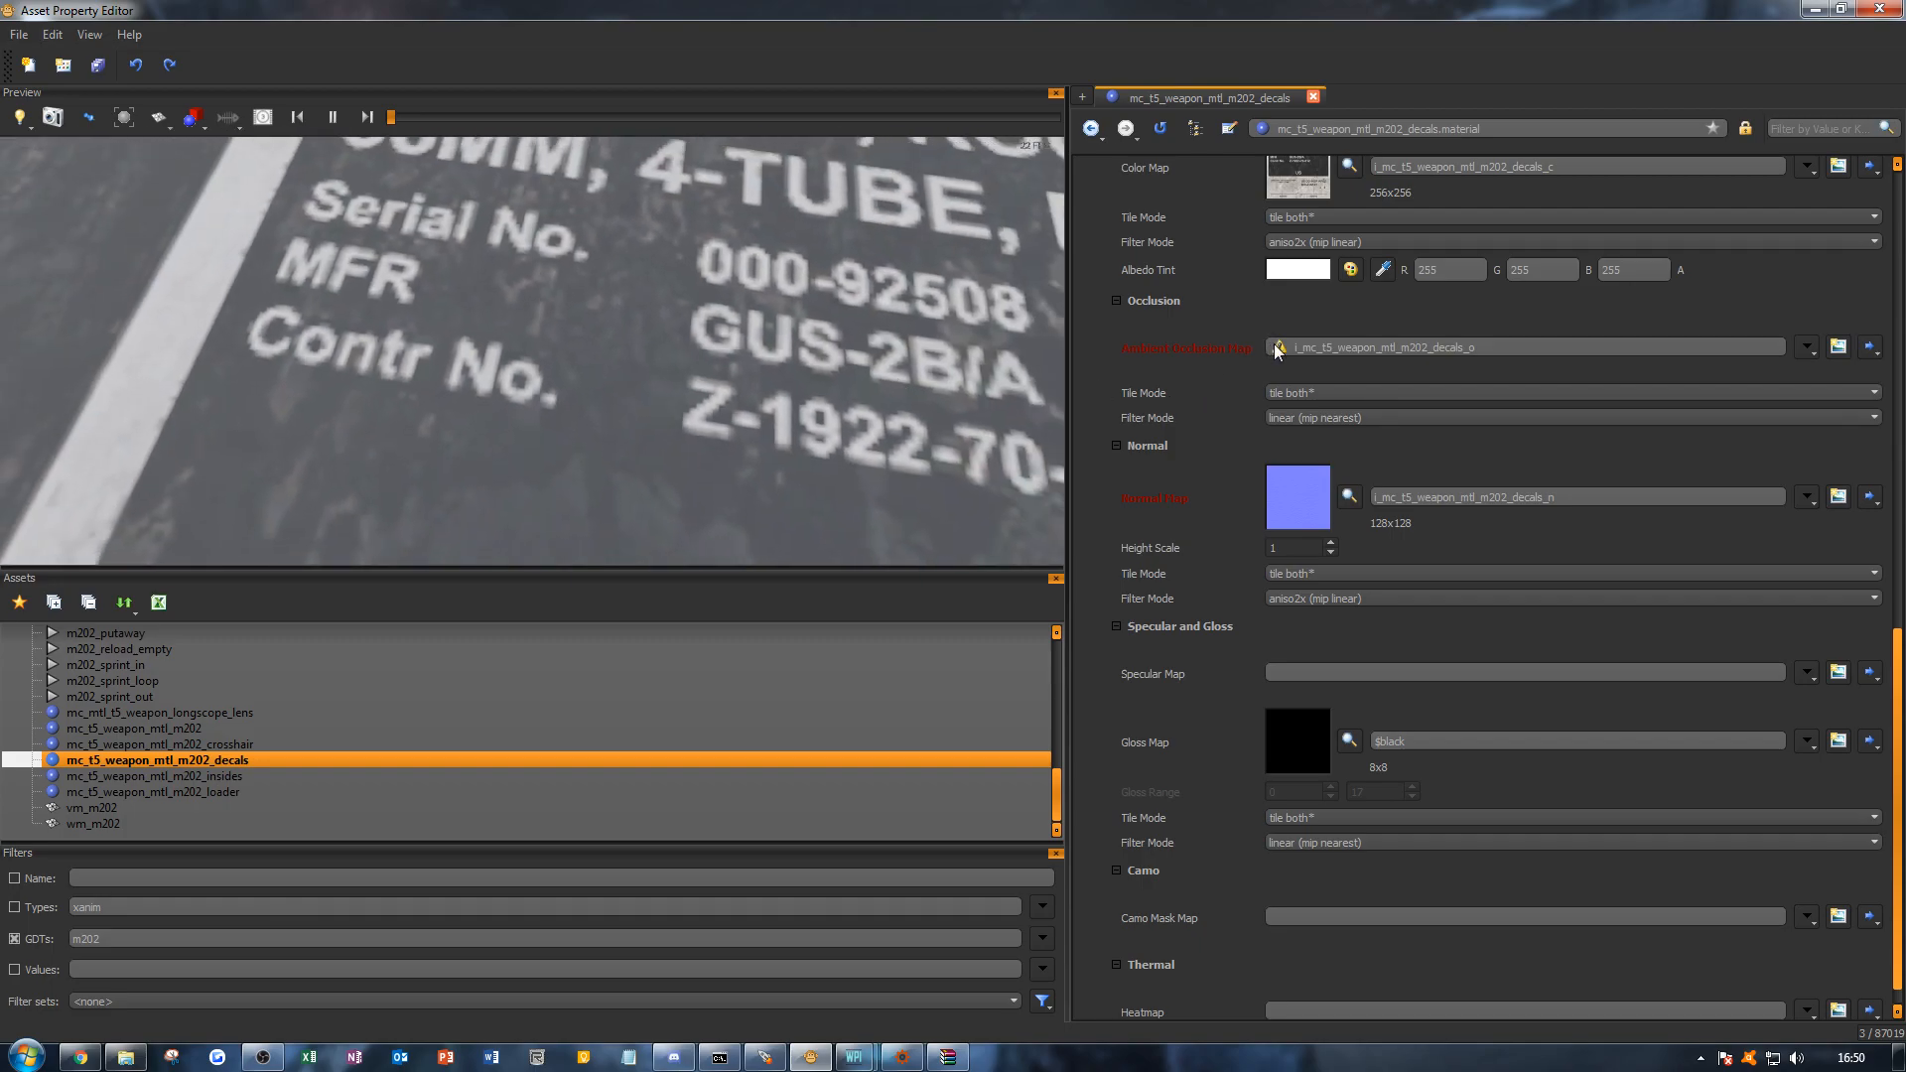
Step: Open the image asset i_mc_t5_weapon_mtl_m202_decals_o and reassign m202_decals_ao from the images folder as its texture
{"action": "scroll", "coordinate": [387, 703], "scroll_direction": "up", "scroll_amount": 4}
{"action": "left_click", "coordinate": [387, 697]}
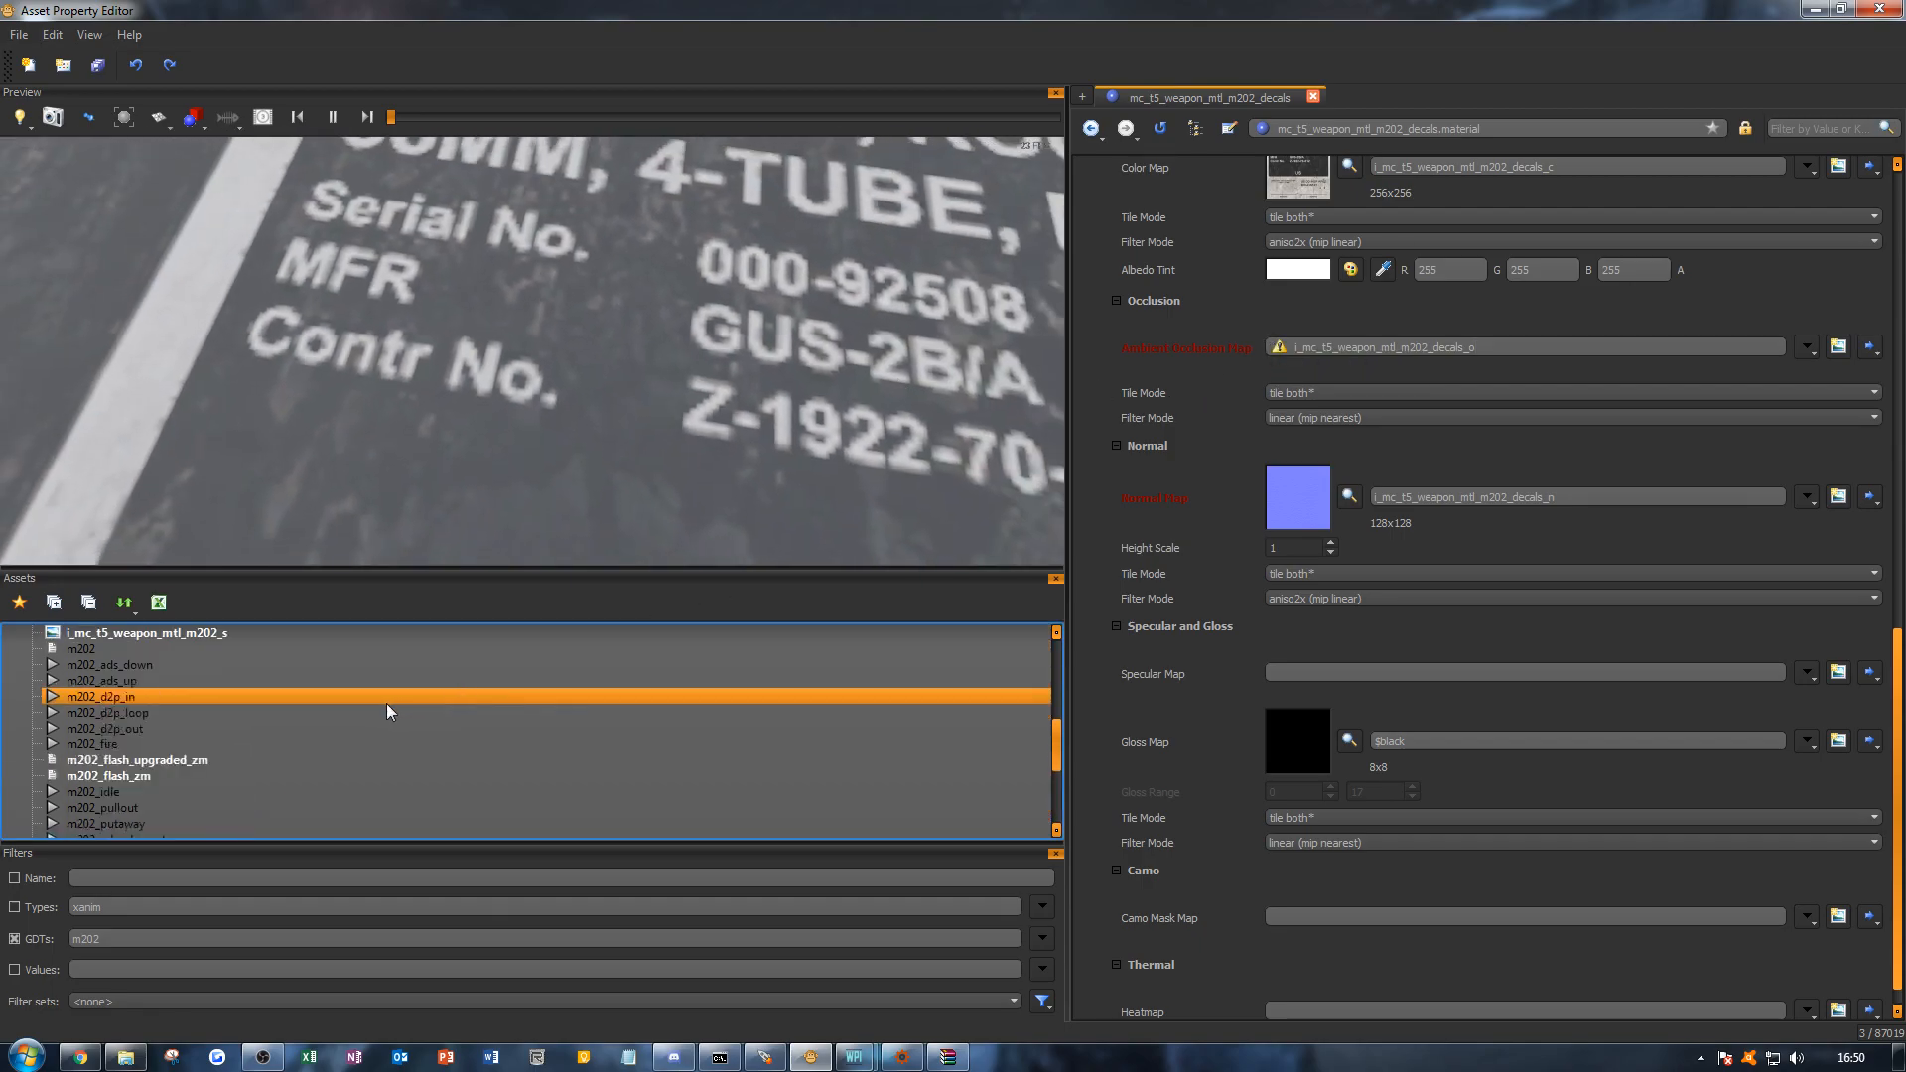
{"action": "scroll", "coordinate": [383, 701], "scroll_direction": "up", "scroll_amount": 5}
{"action": "left_click", "coordinate": [381, 683]}
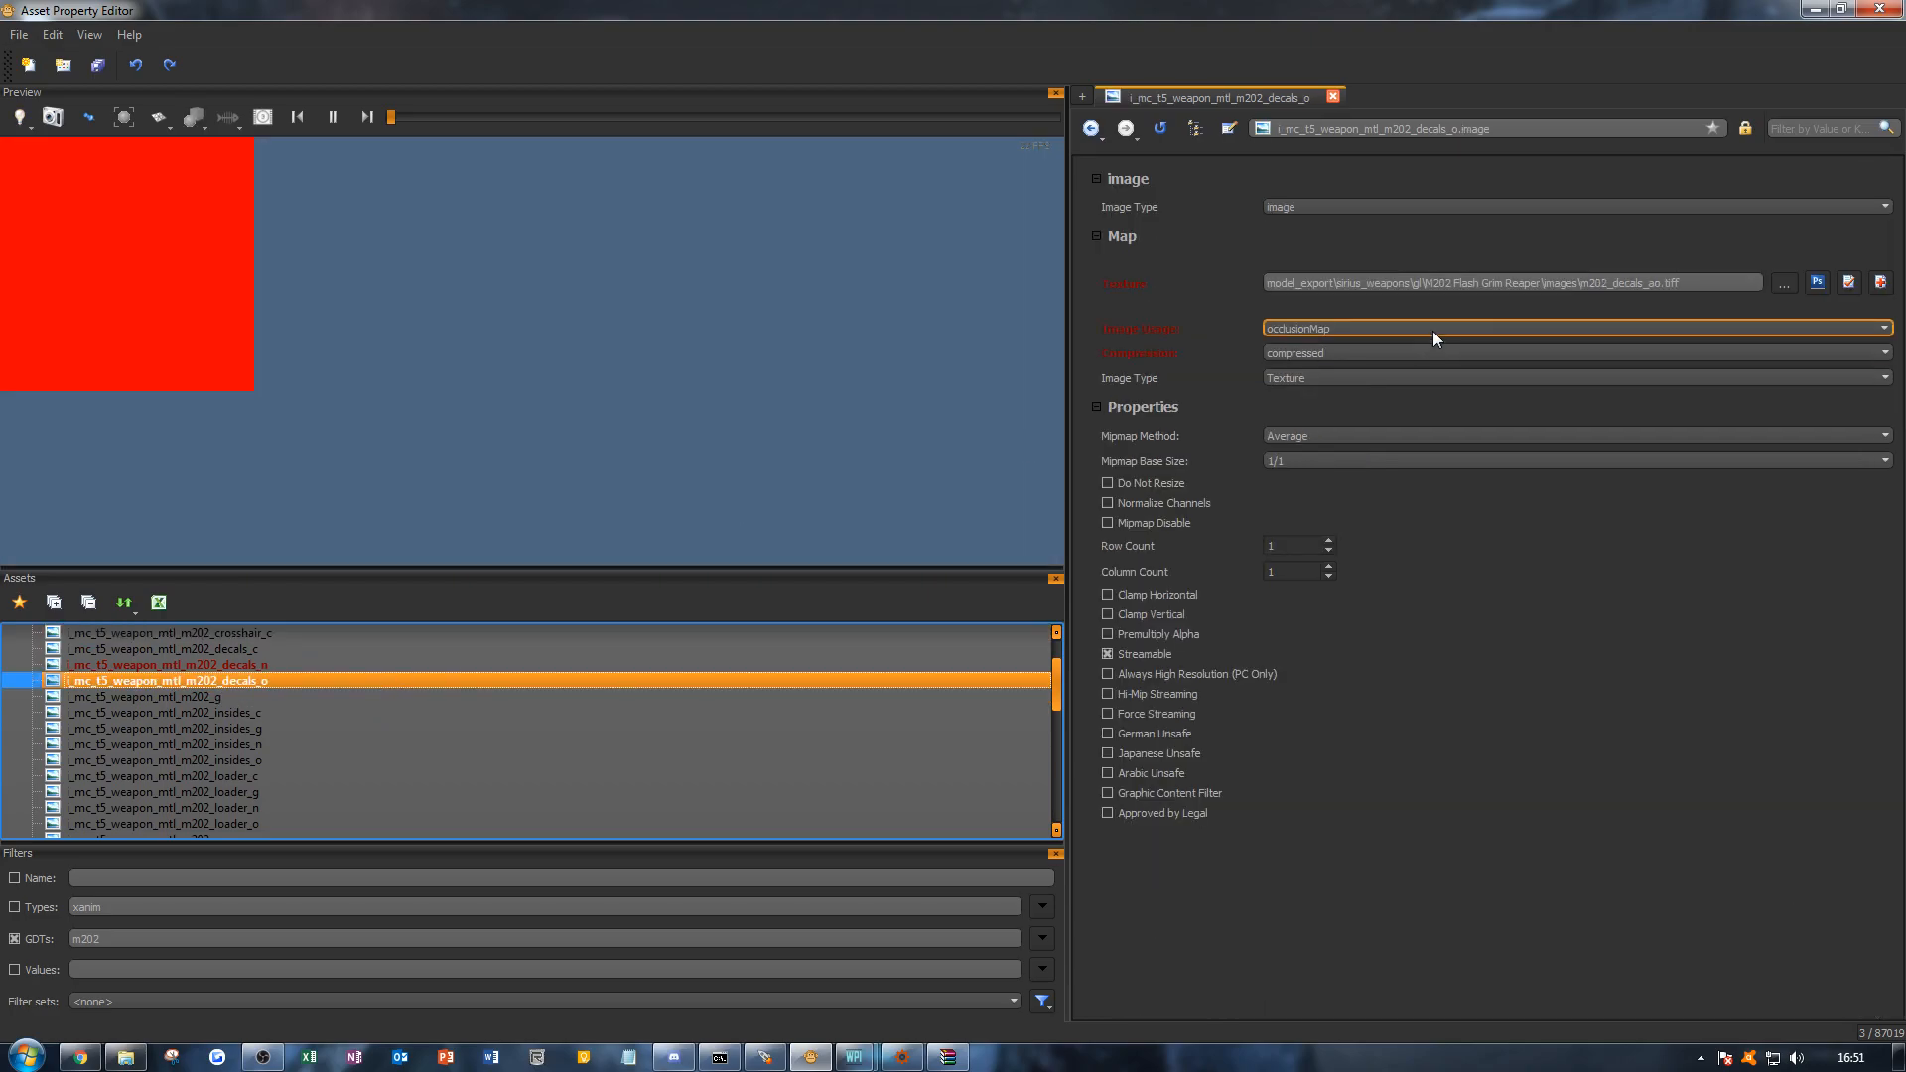
{"action": "left_click", "coordinate": [1780, 287]}
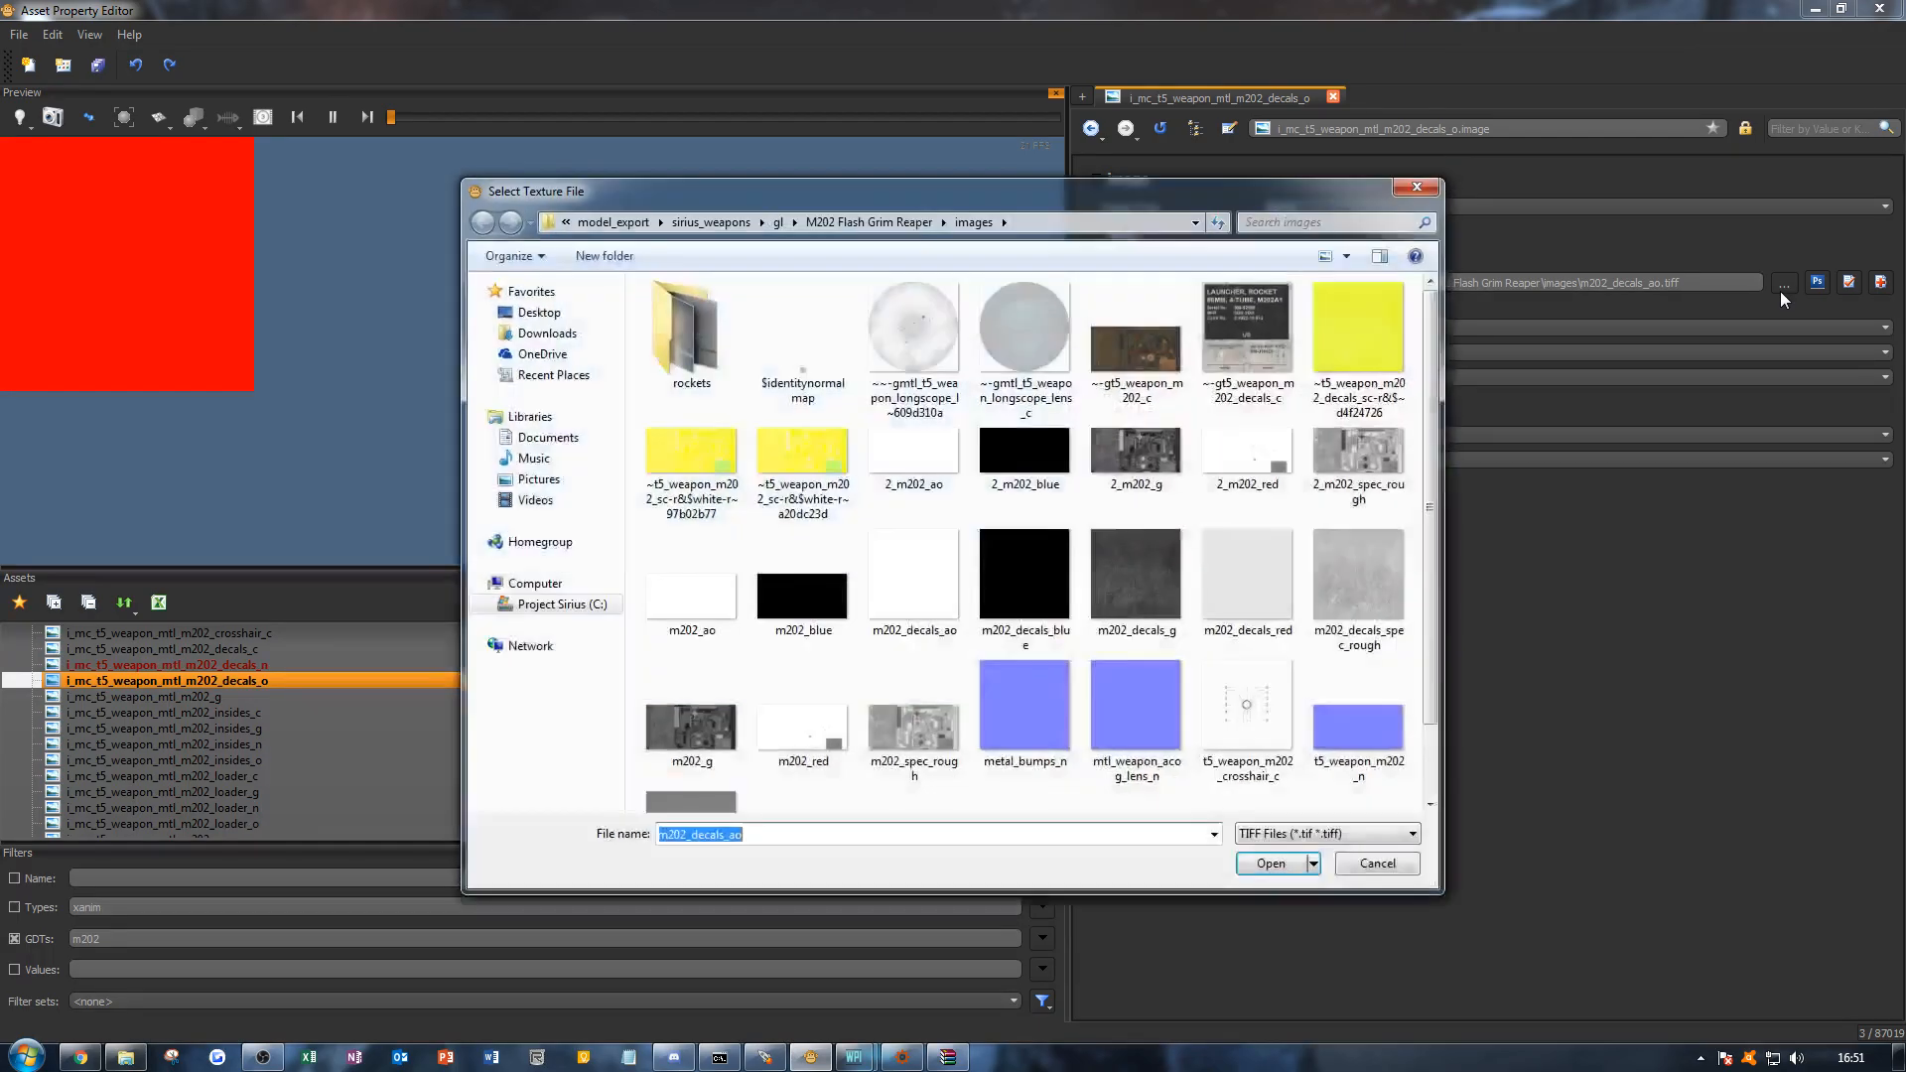
{"action": "double_click", "coordinate": [941, 580]}
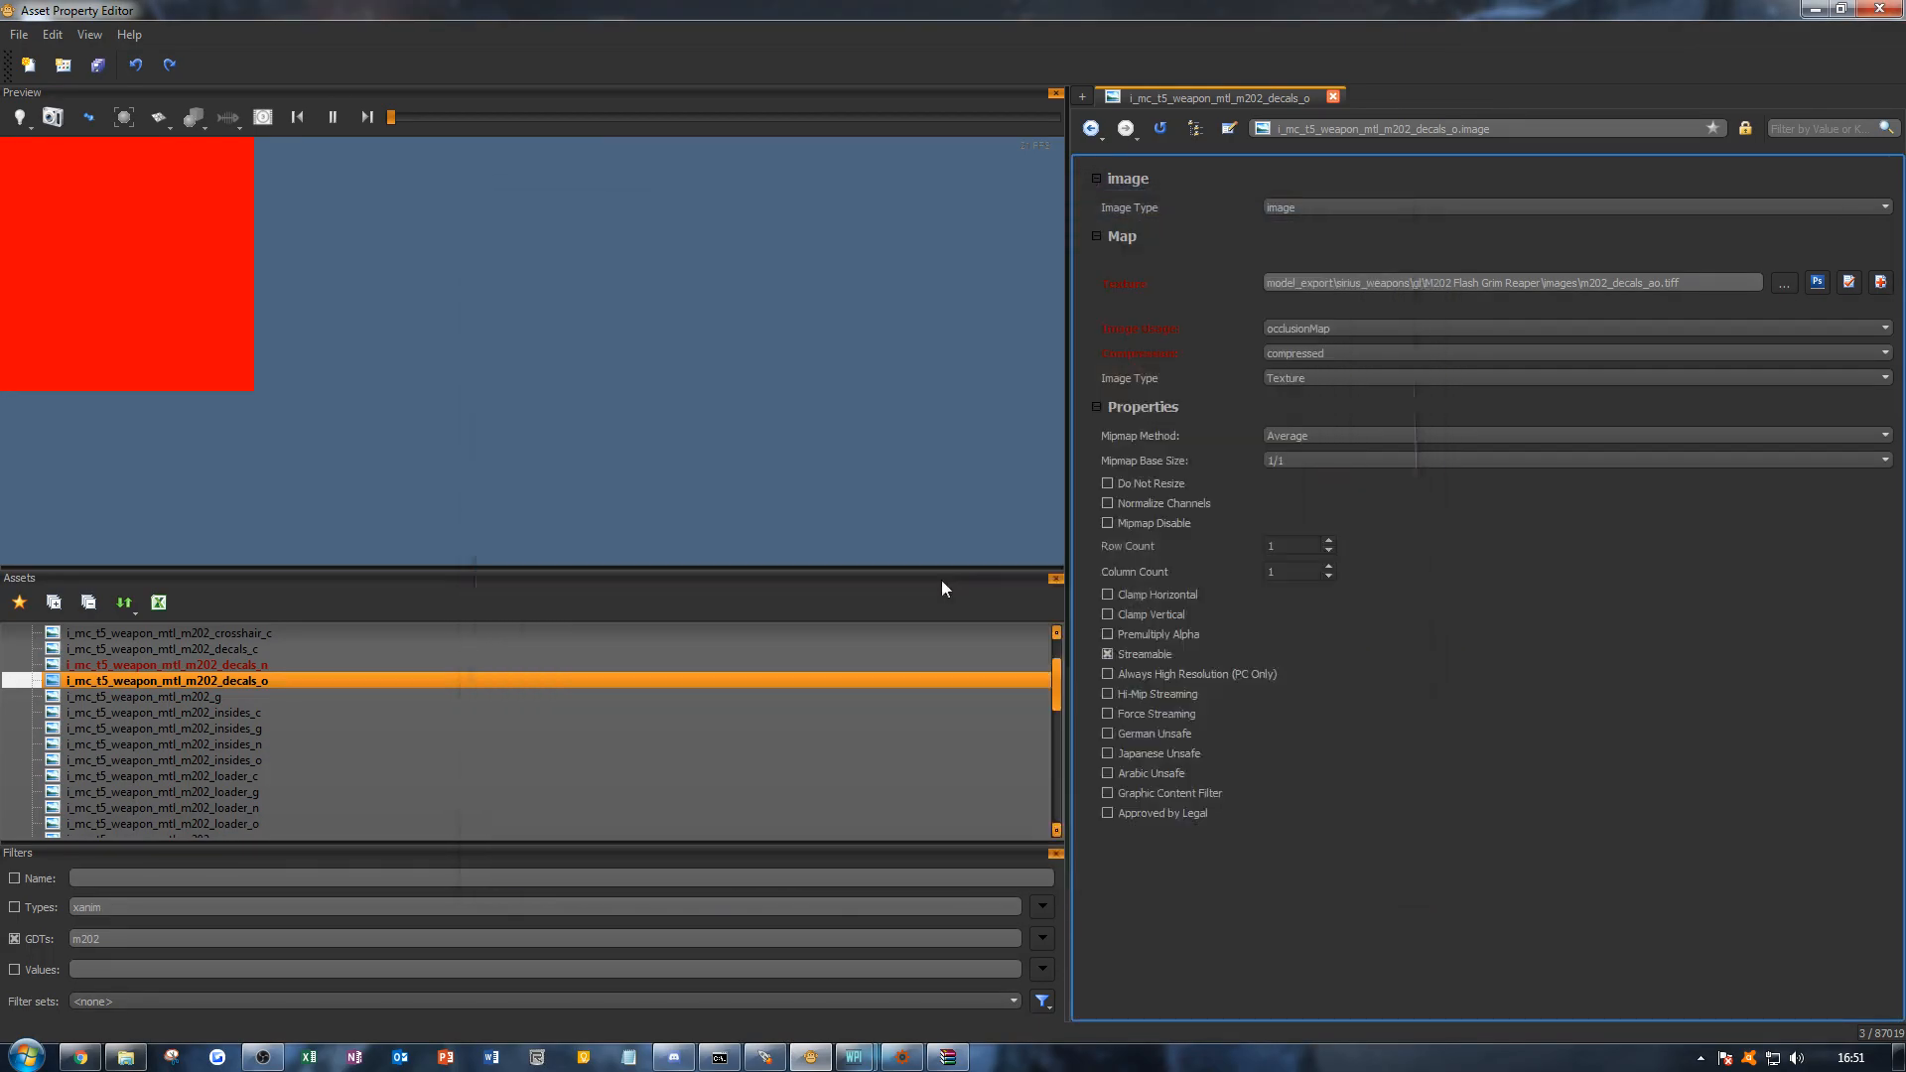
Step: Set the compression of the decals occlusion image to uncompressed and save the changes
{"action": "left_click", "coordinate": [1324, 351]}
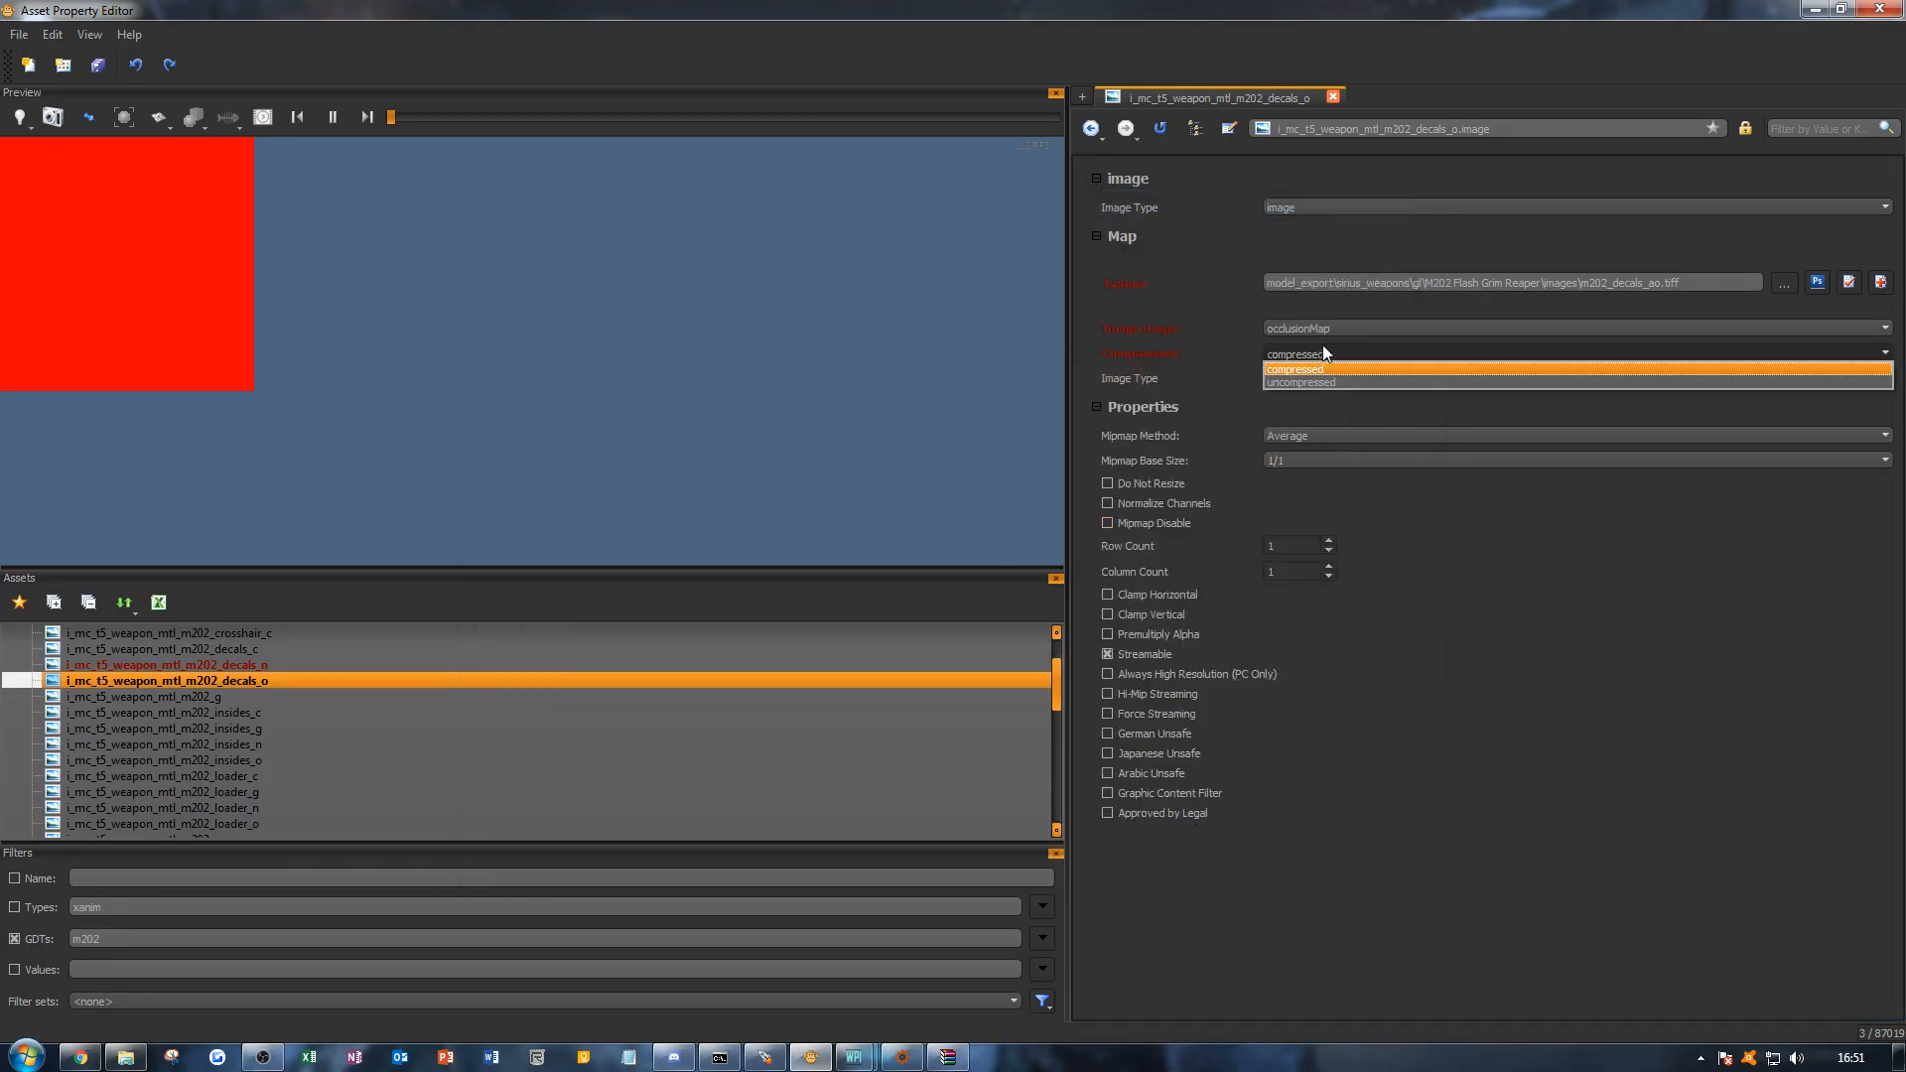
{"action": "left_click", "coordinate": [1320, 382]}
{"action": "key", "text": "ctrl+s"}
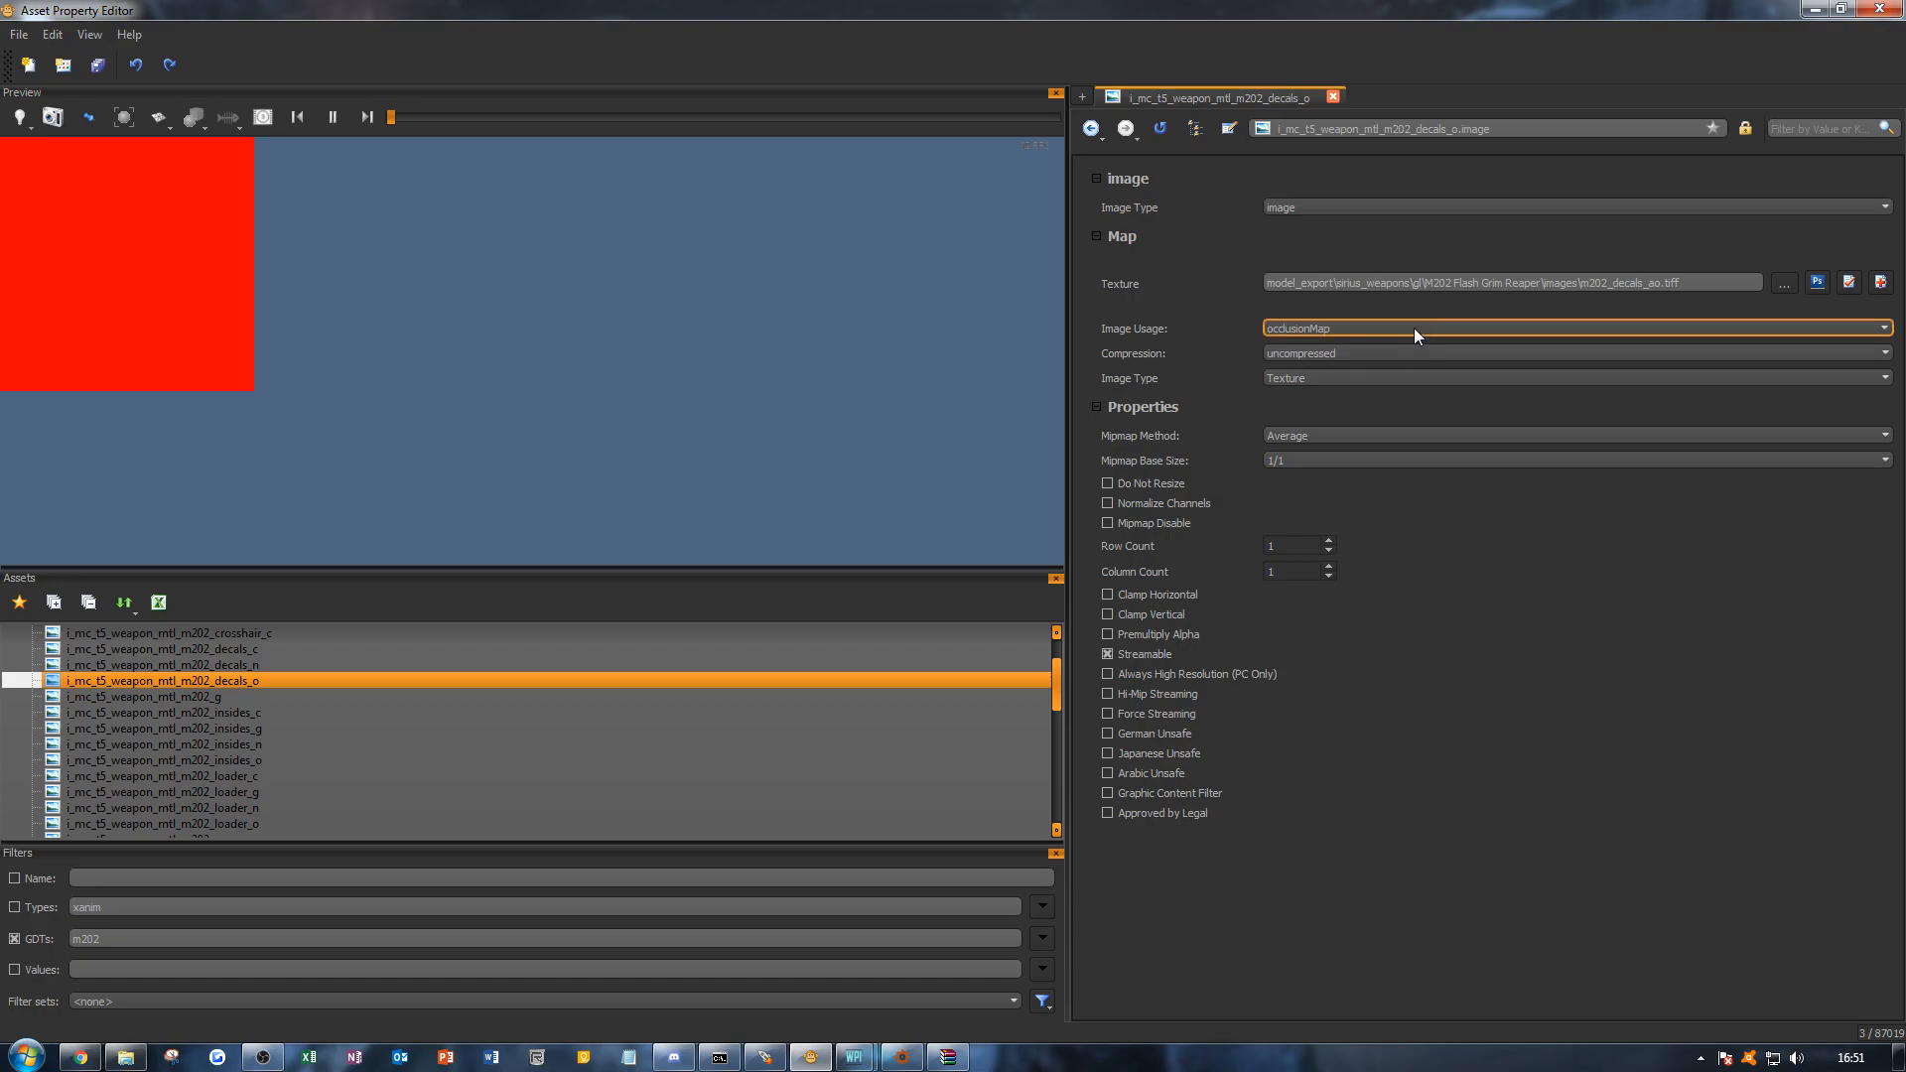
Step: Reopen the material mc_t5_weapon_mtl_m202_decals and check the preset options for its ambient occlusion map
{"action": "scroll", "coordinate": [193, 758], "scroll_direction": "down", "scroll_amount": 9}
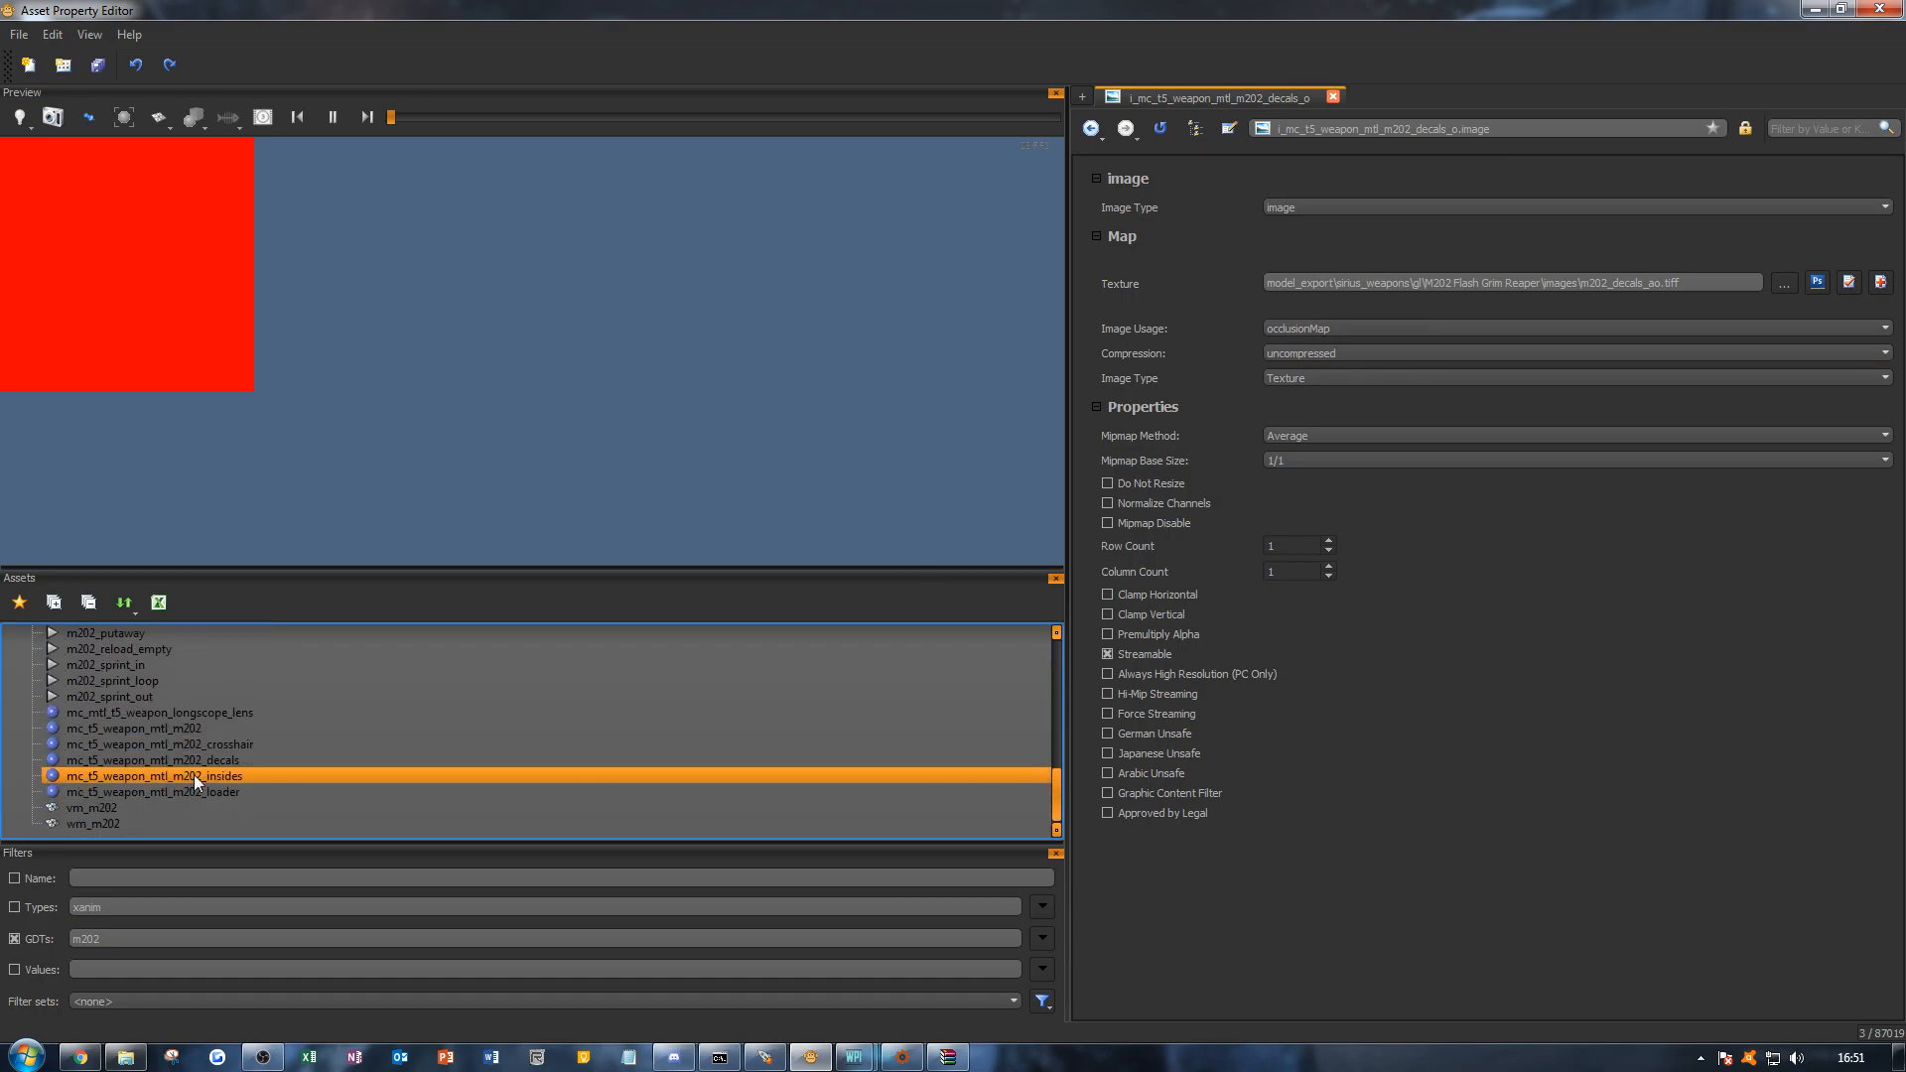
{"action": "left_click", "coordinate": [262, 761]}
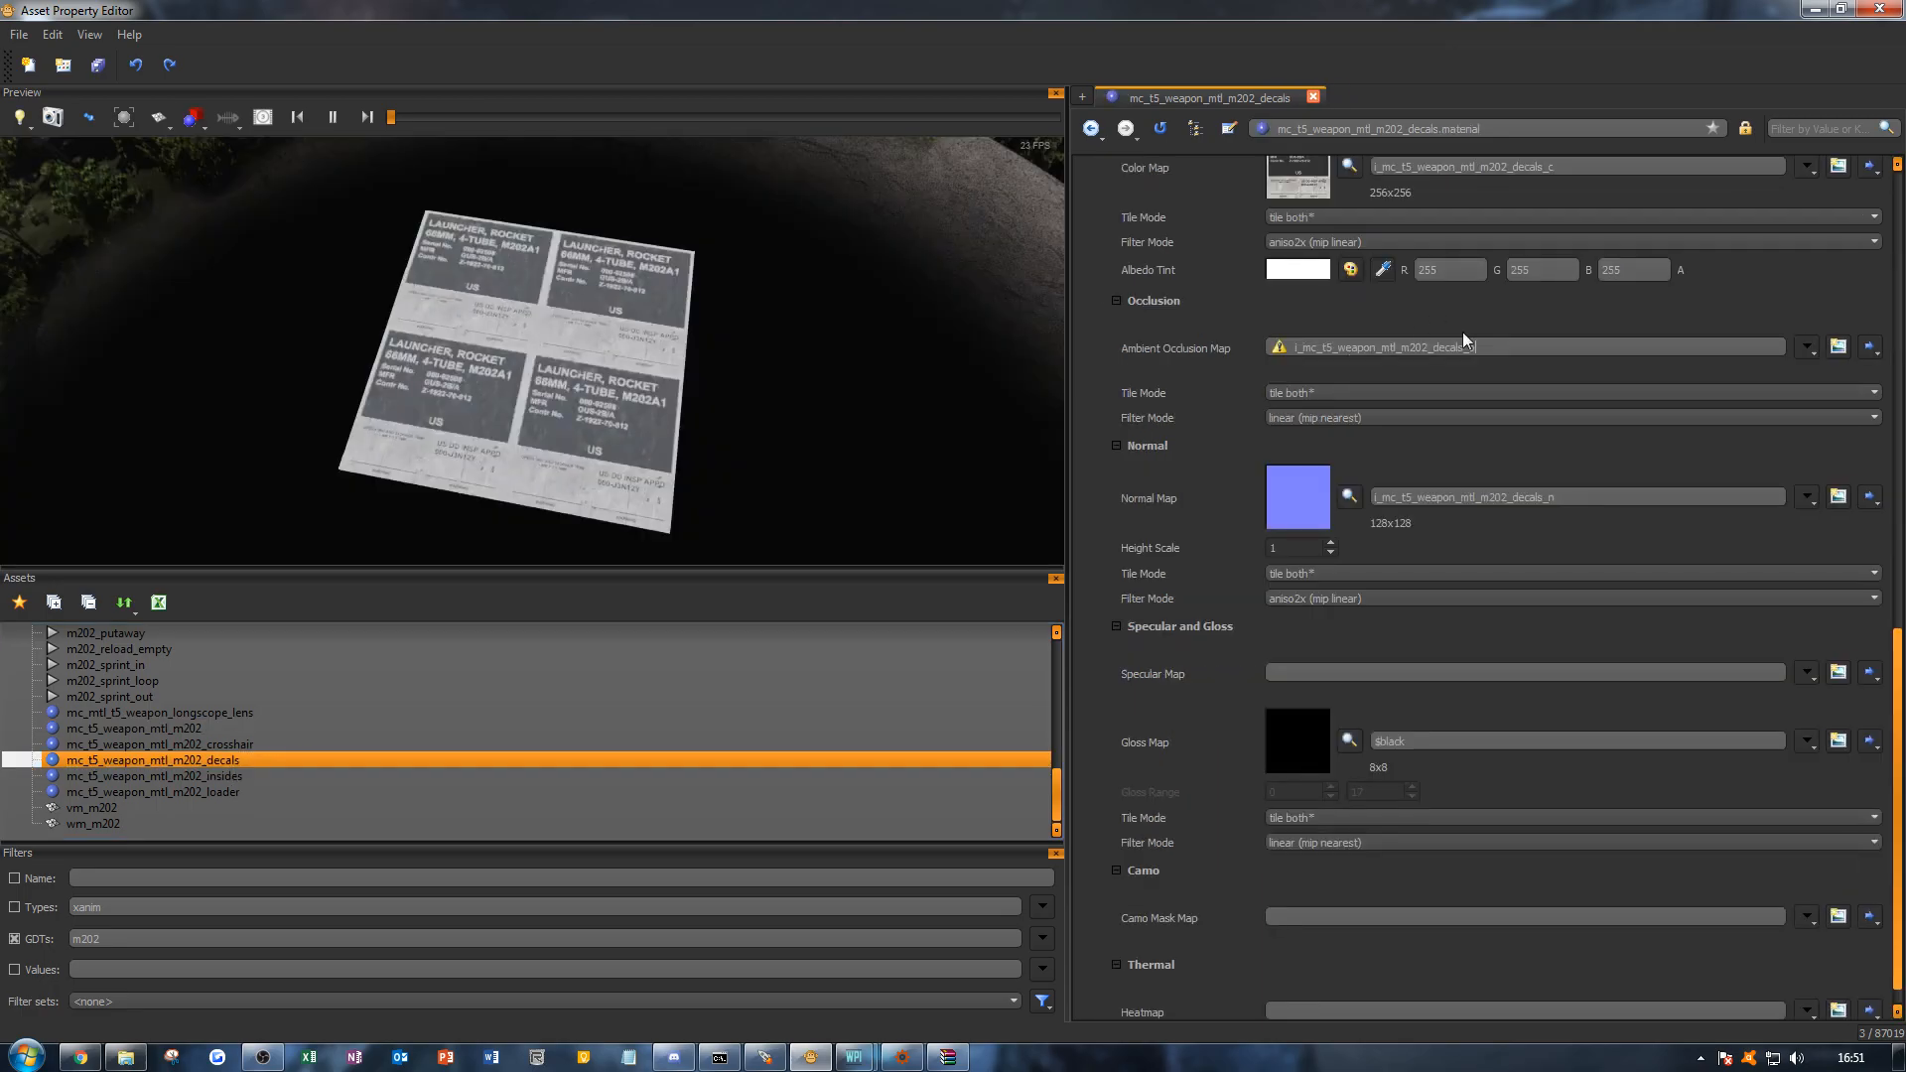
{"action": "left_click", "coordinate": [1807, 347]}
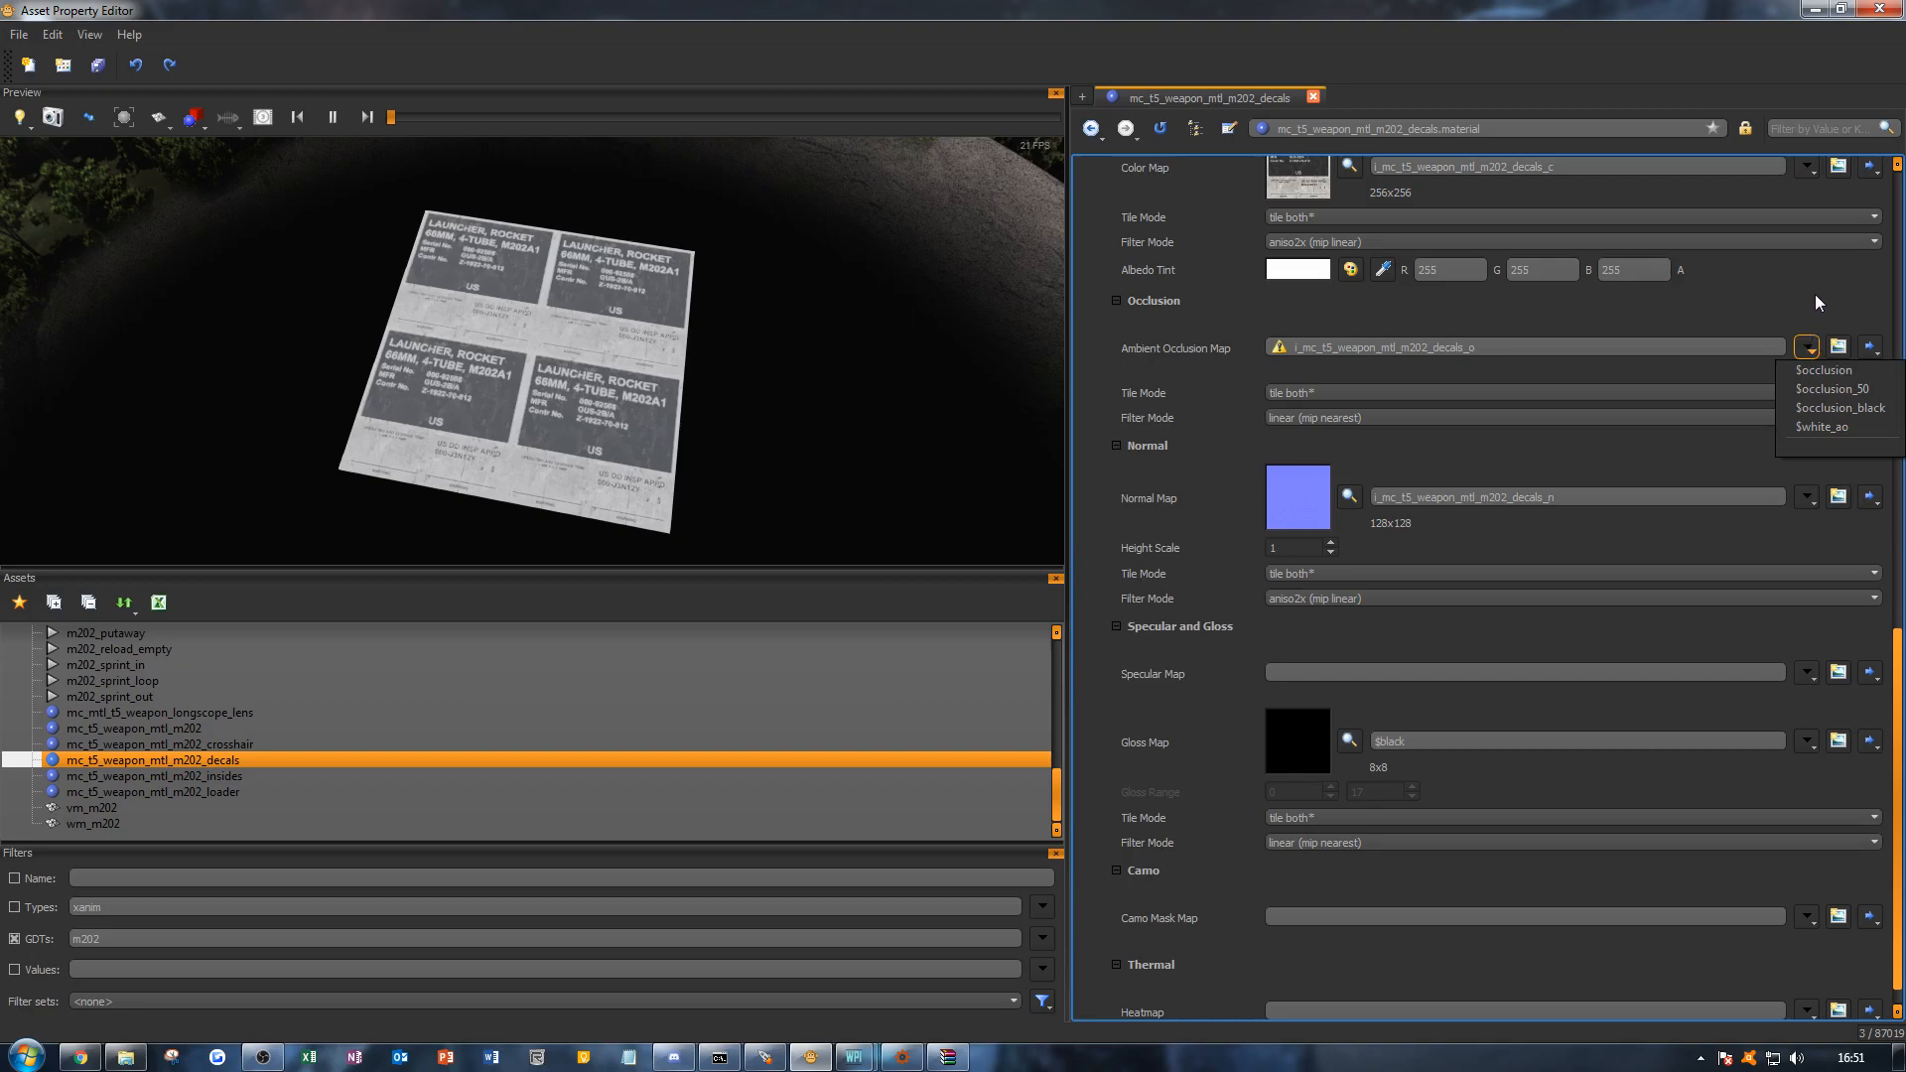
{"action": "left_click", "coordinate": [1815, 296]}
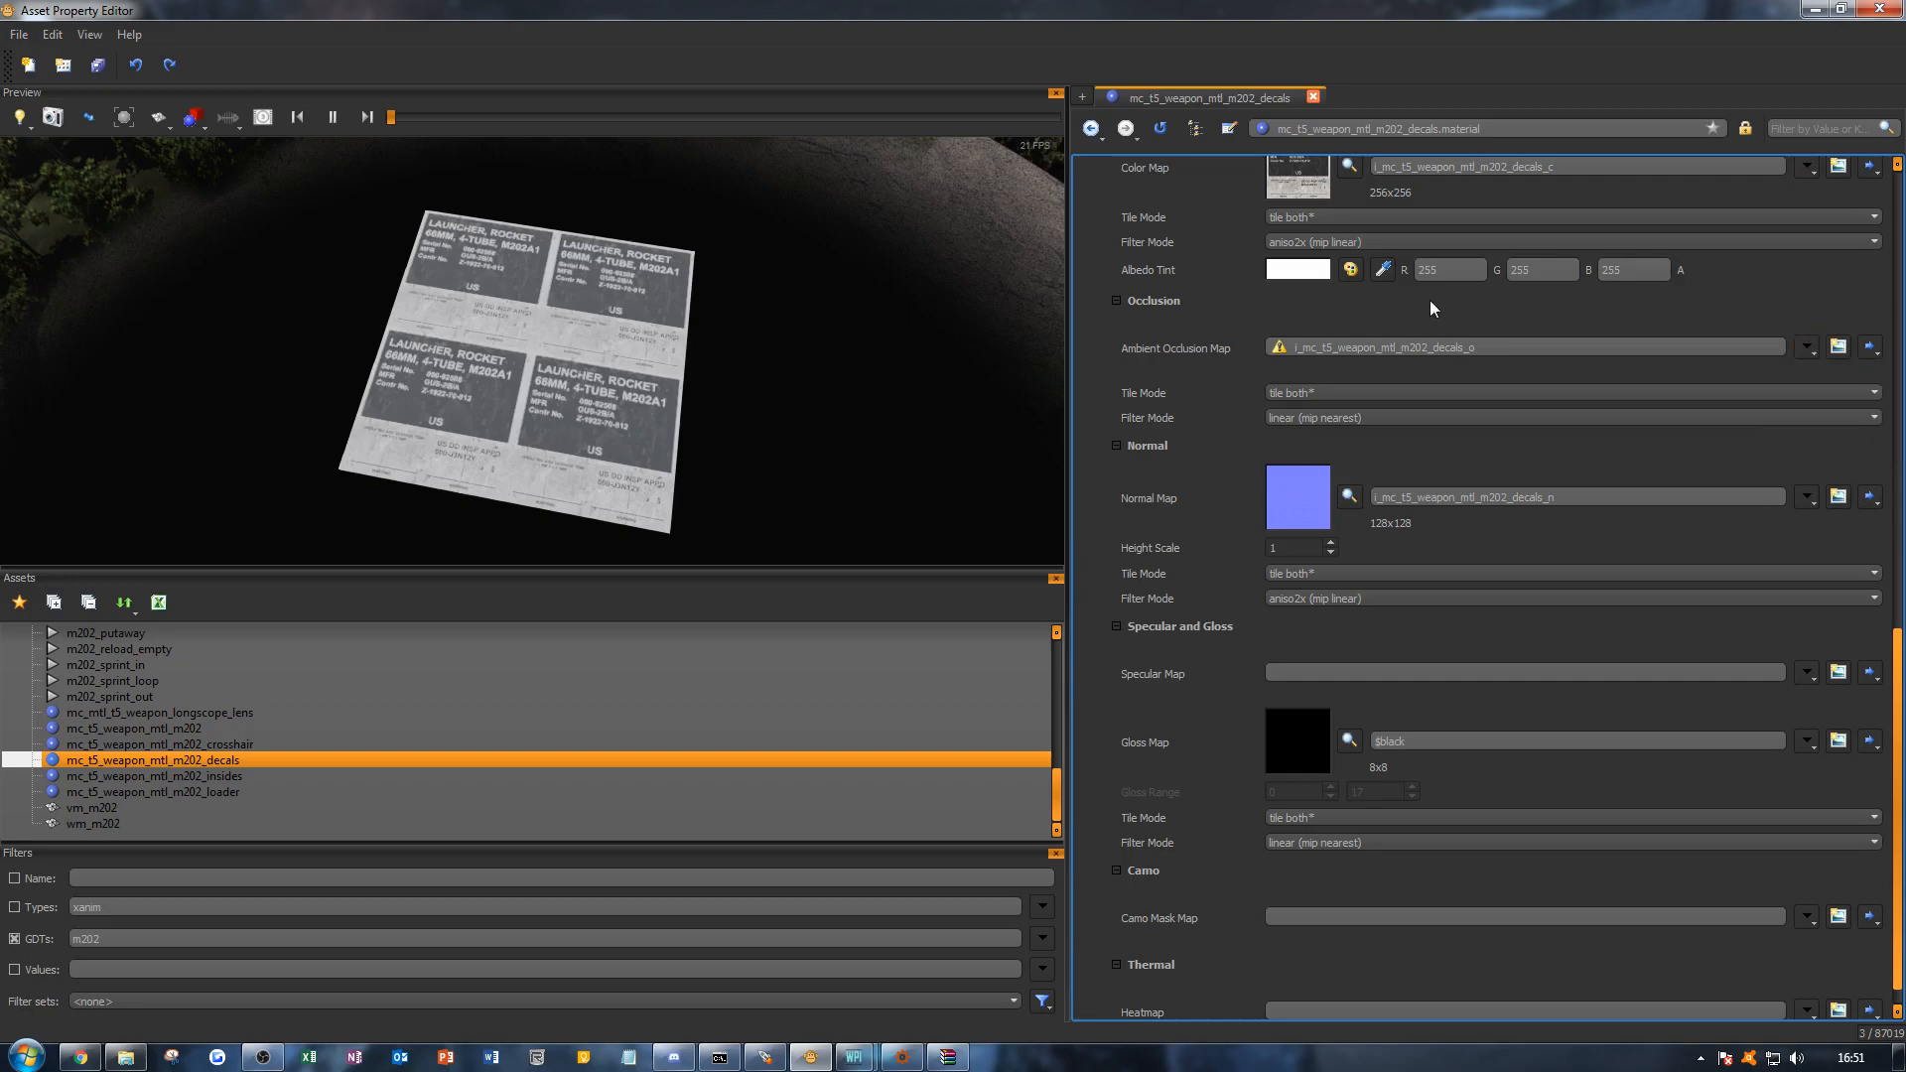
Step: Find the image asset i_mc_t5_weapon_mtl_m202_decals_o among the GDT's assets and delete it
{"action": "scroll", "coordinate": [264, 697], "scroll_direction": "up", "scroll_amount": 5}
{"action": "scroll", "coordinate": [260, 697], "scroll_direction": "up", "scroll_amount": 4}
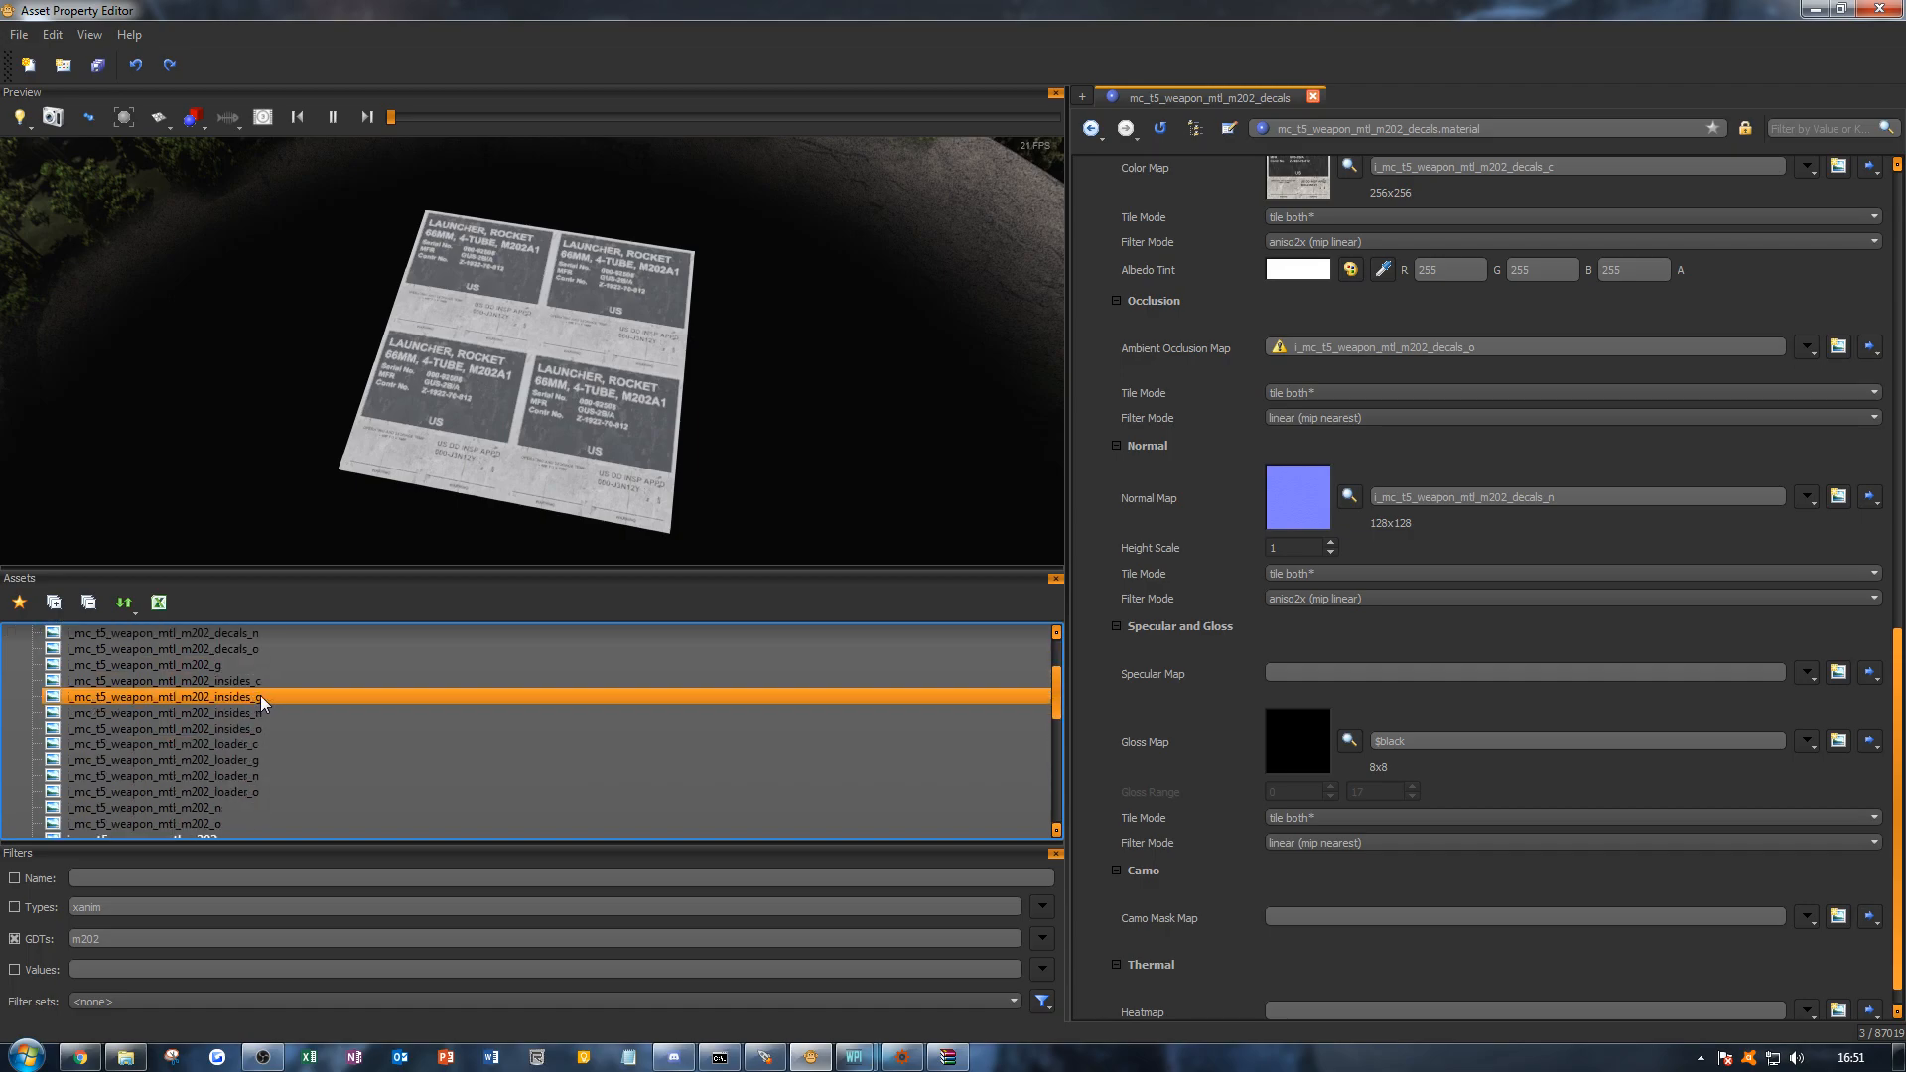
{"action": "scroll", "coordinate": [260, 697], "scroll_direction": "down", "scroll_amount": 7}
{"action": "scroll", "coordinate": [260, 696], "scroll_direction": "up", "scroll_amount": 3}
{"action": "scroll", "coordinate": [260, 695], "scroll_direction": "up", "scroll_amount": 3}
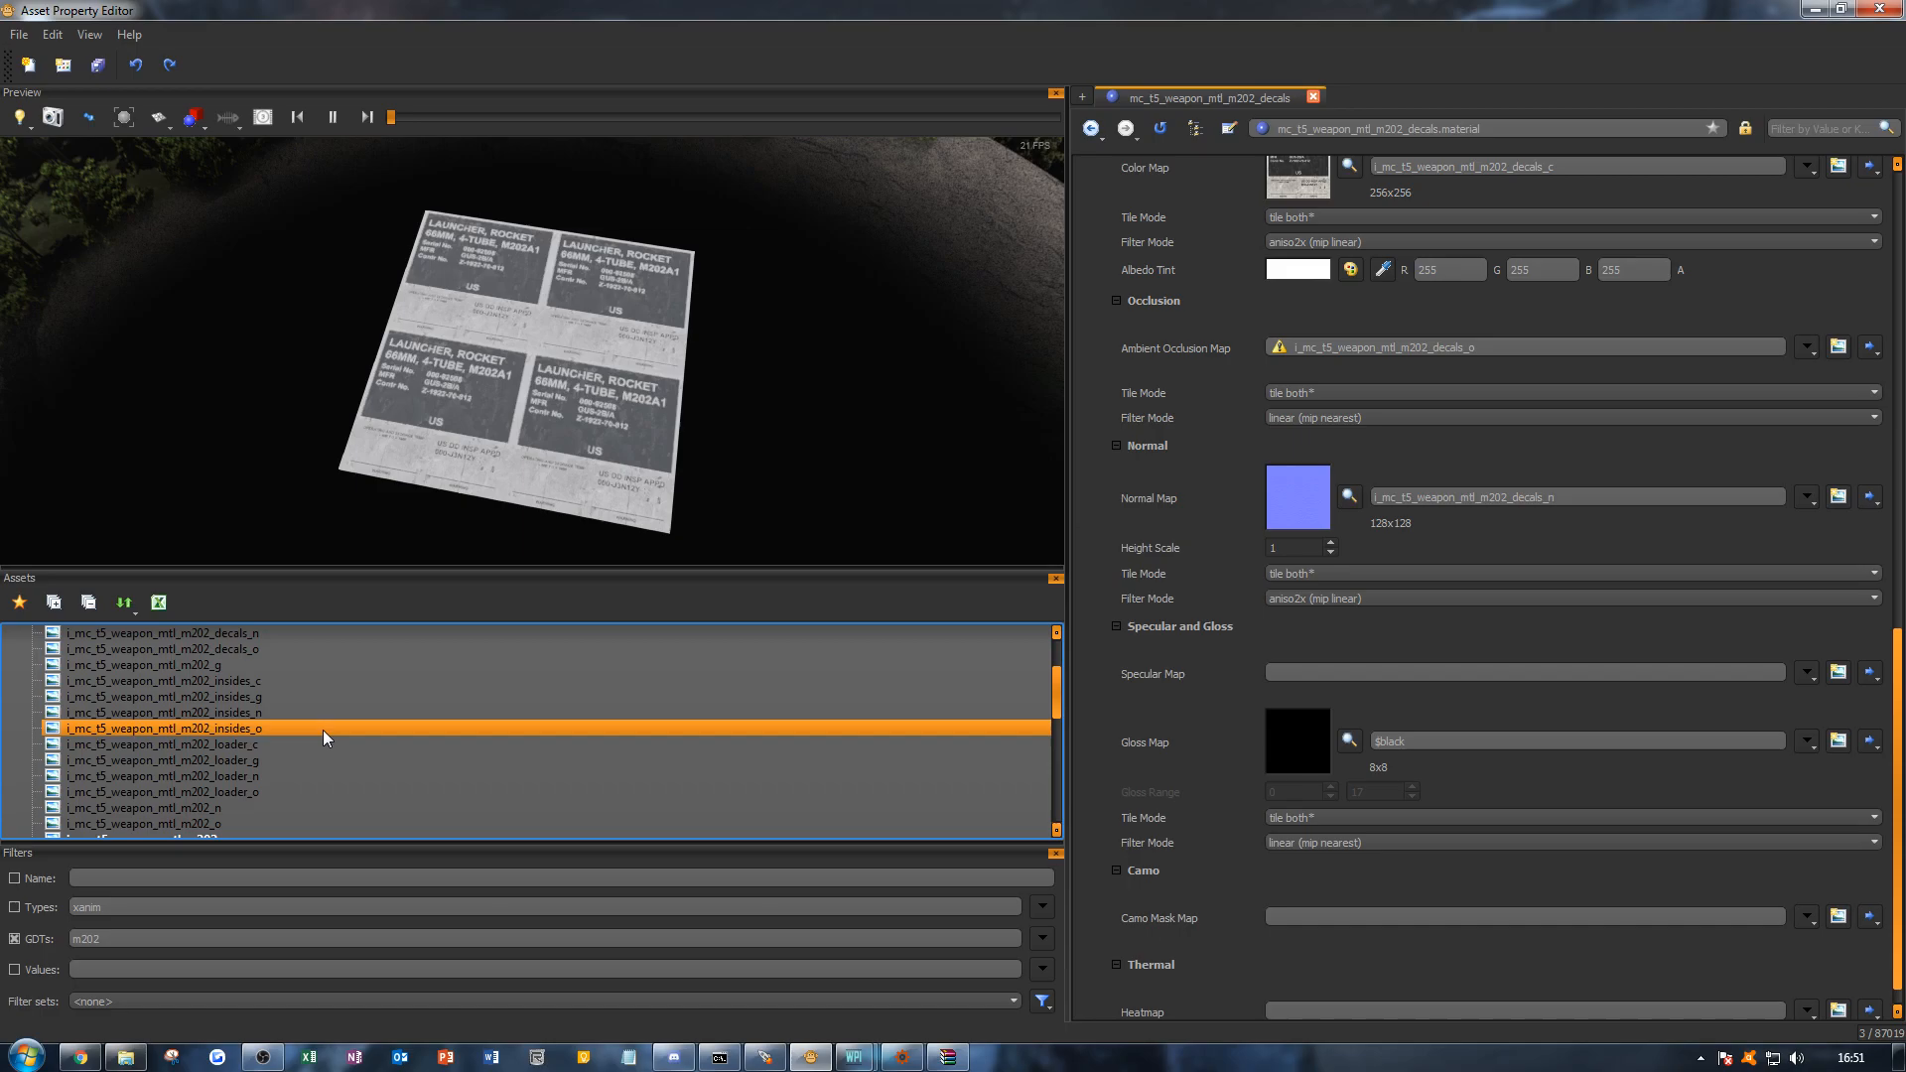
{"action": "left_click", "coordinate": [324, 651]}
{"action": "right_click", "coordinate": [323, 651]}
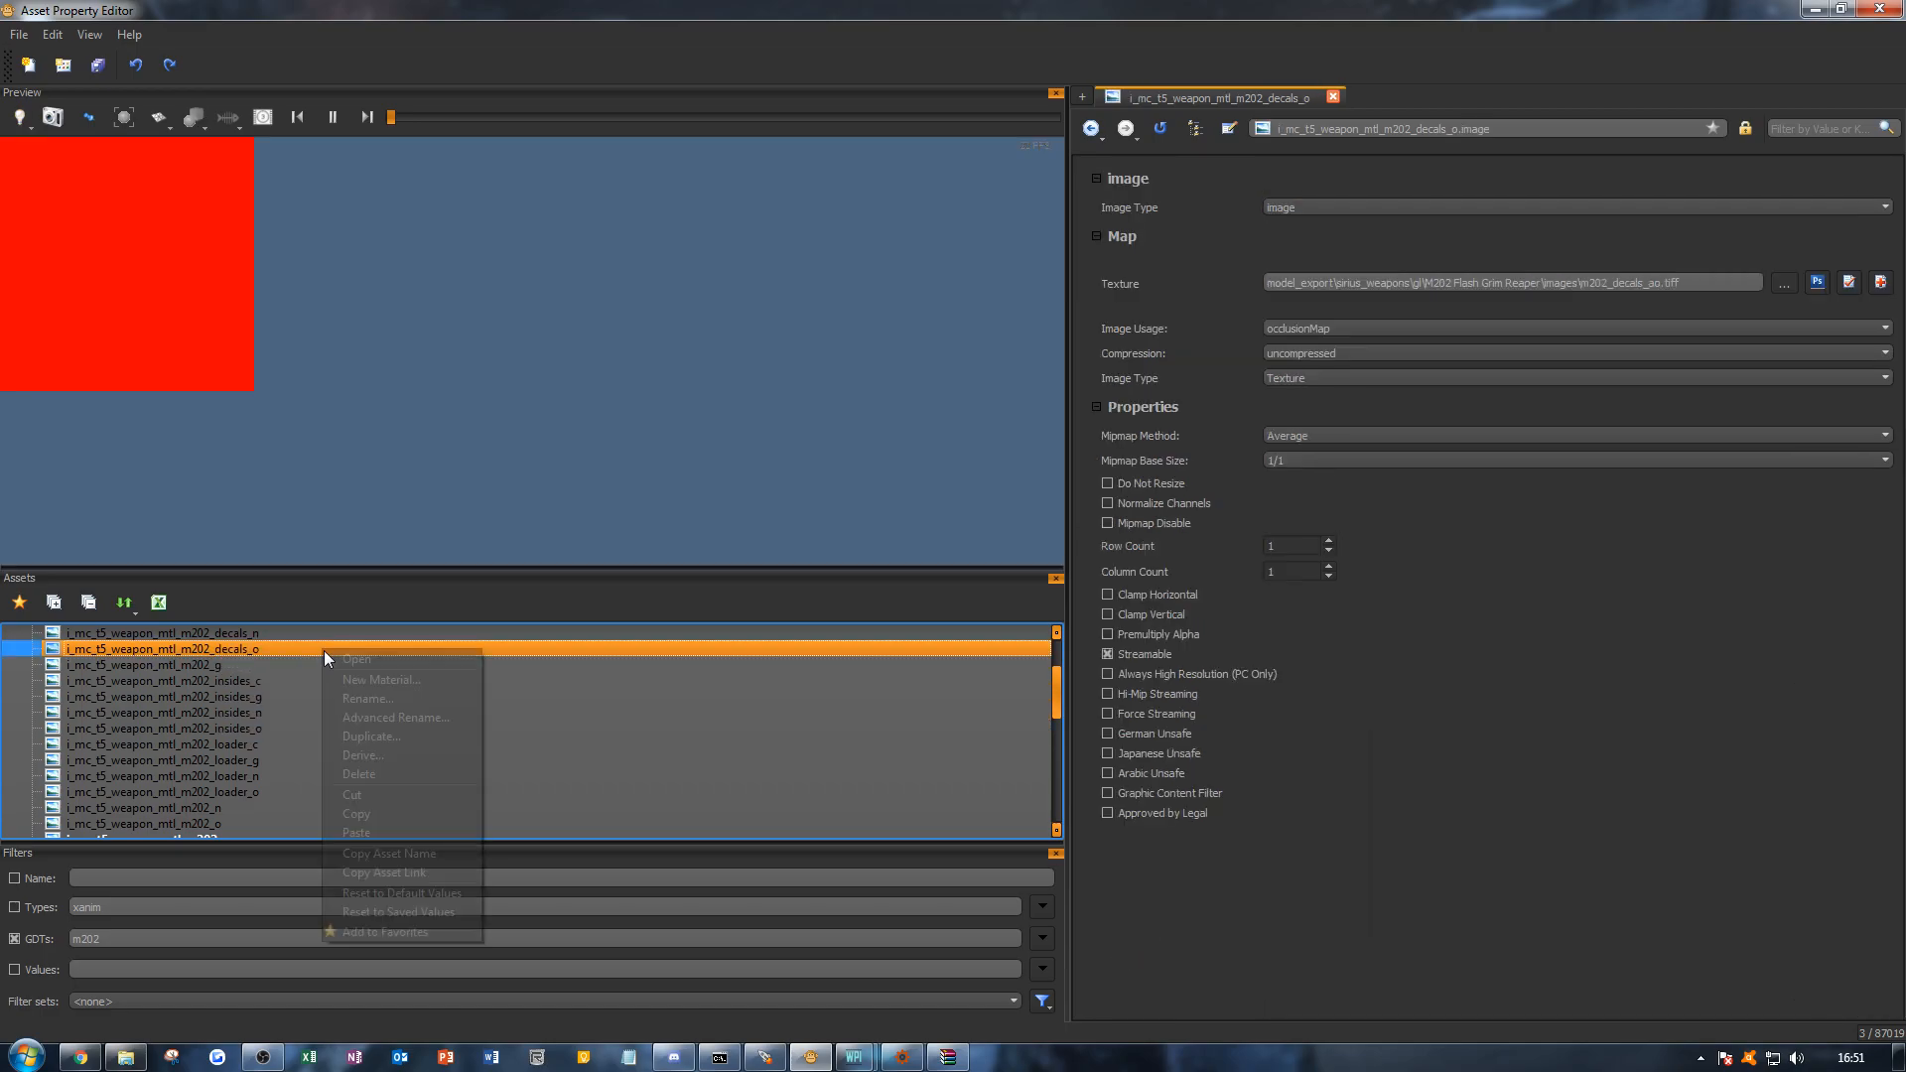
{"action": "left_click", "coordinate": [402, 769]}
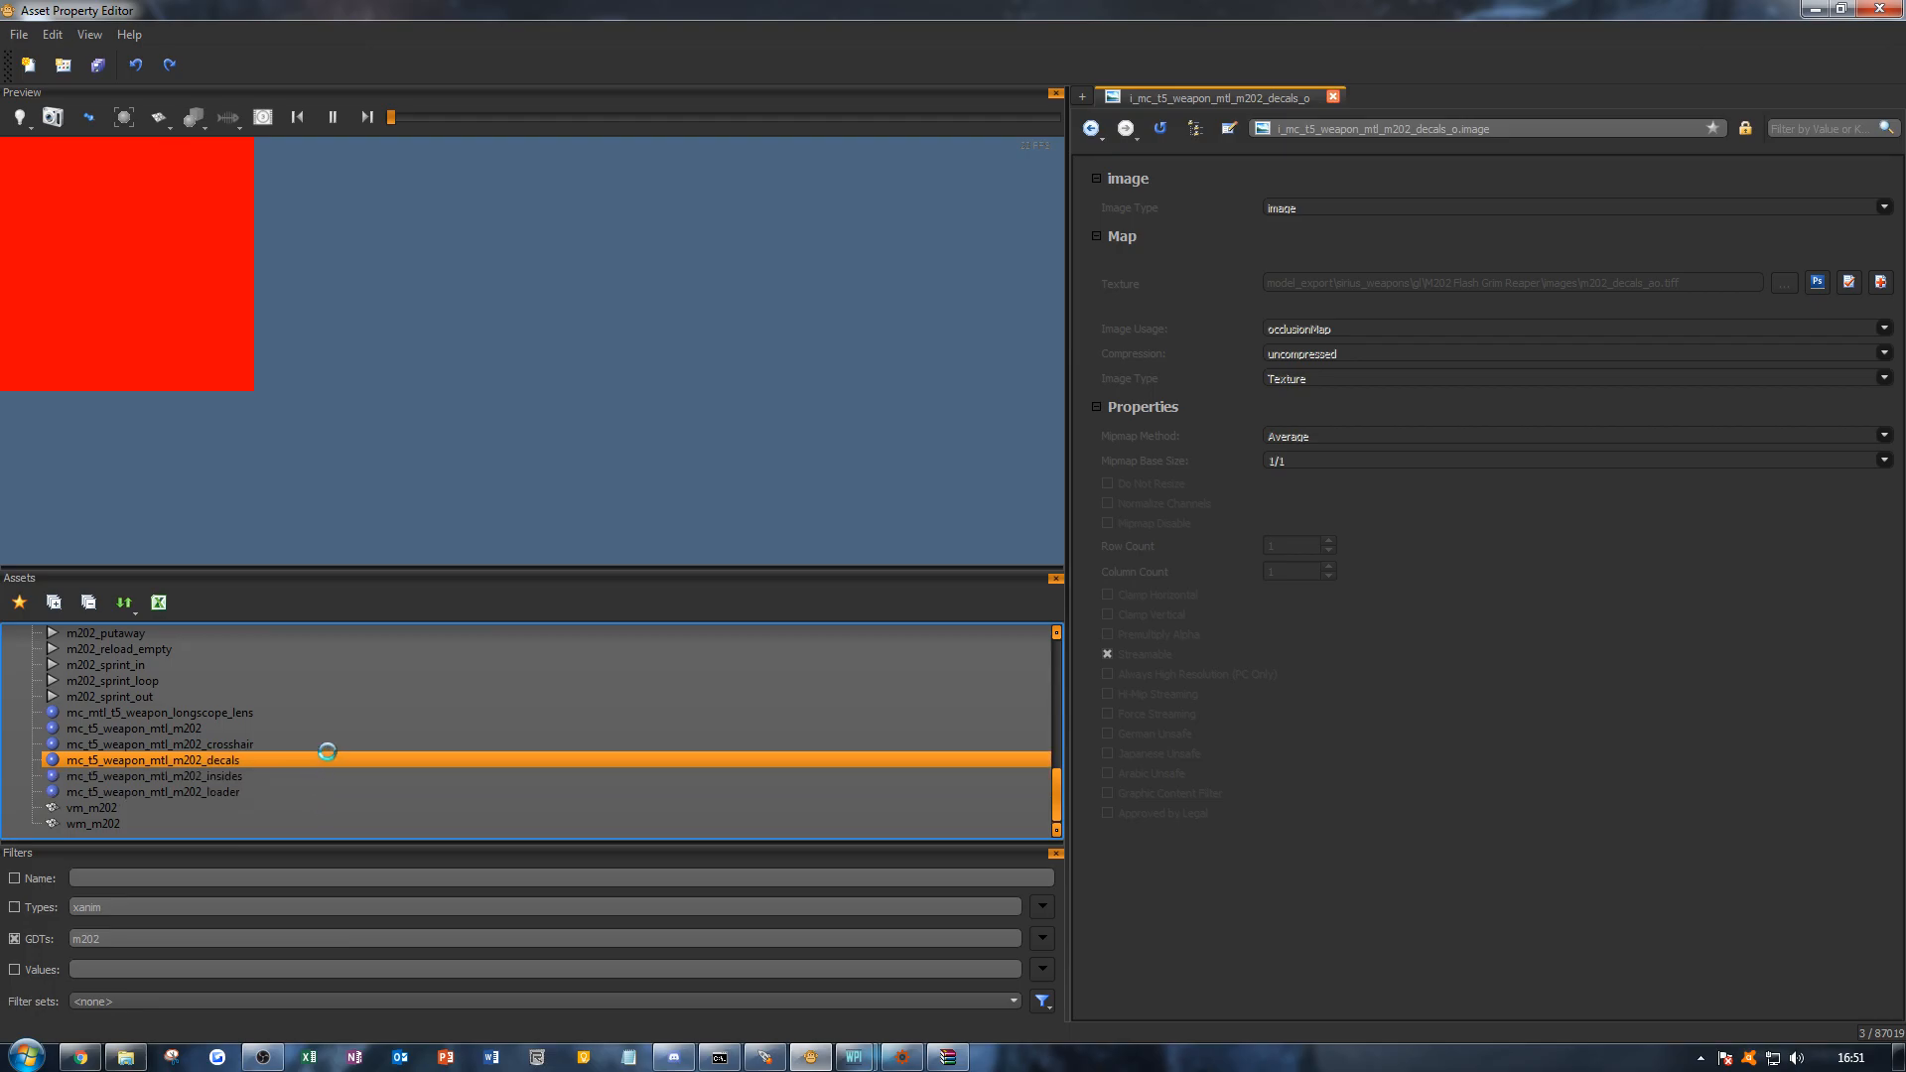
Step: Set the ambient occlusion map of the material mc_t5_weapon_mtl_m202_decals to the preset $occlusion_50
{"action": "left_click", "coordinate": [326, 759]}
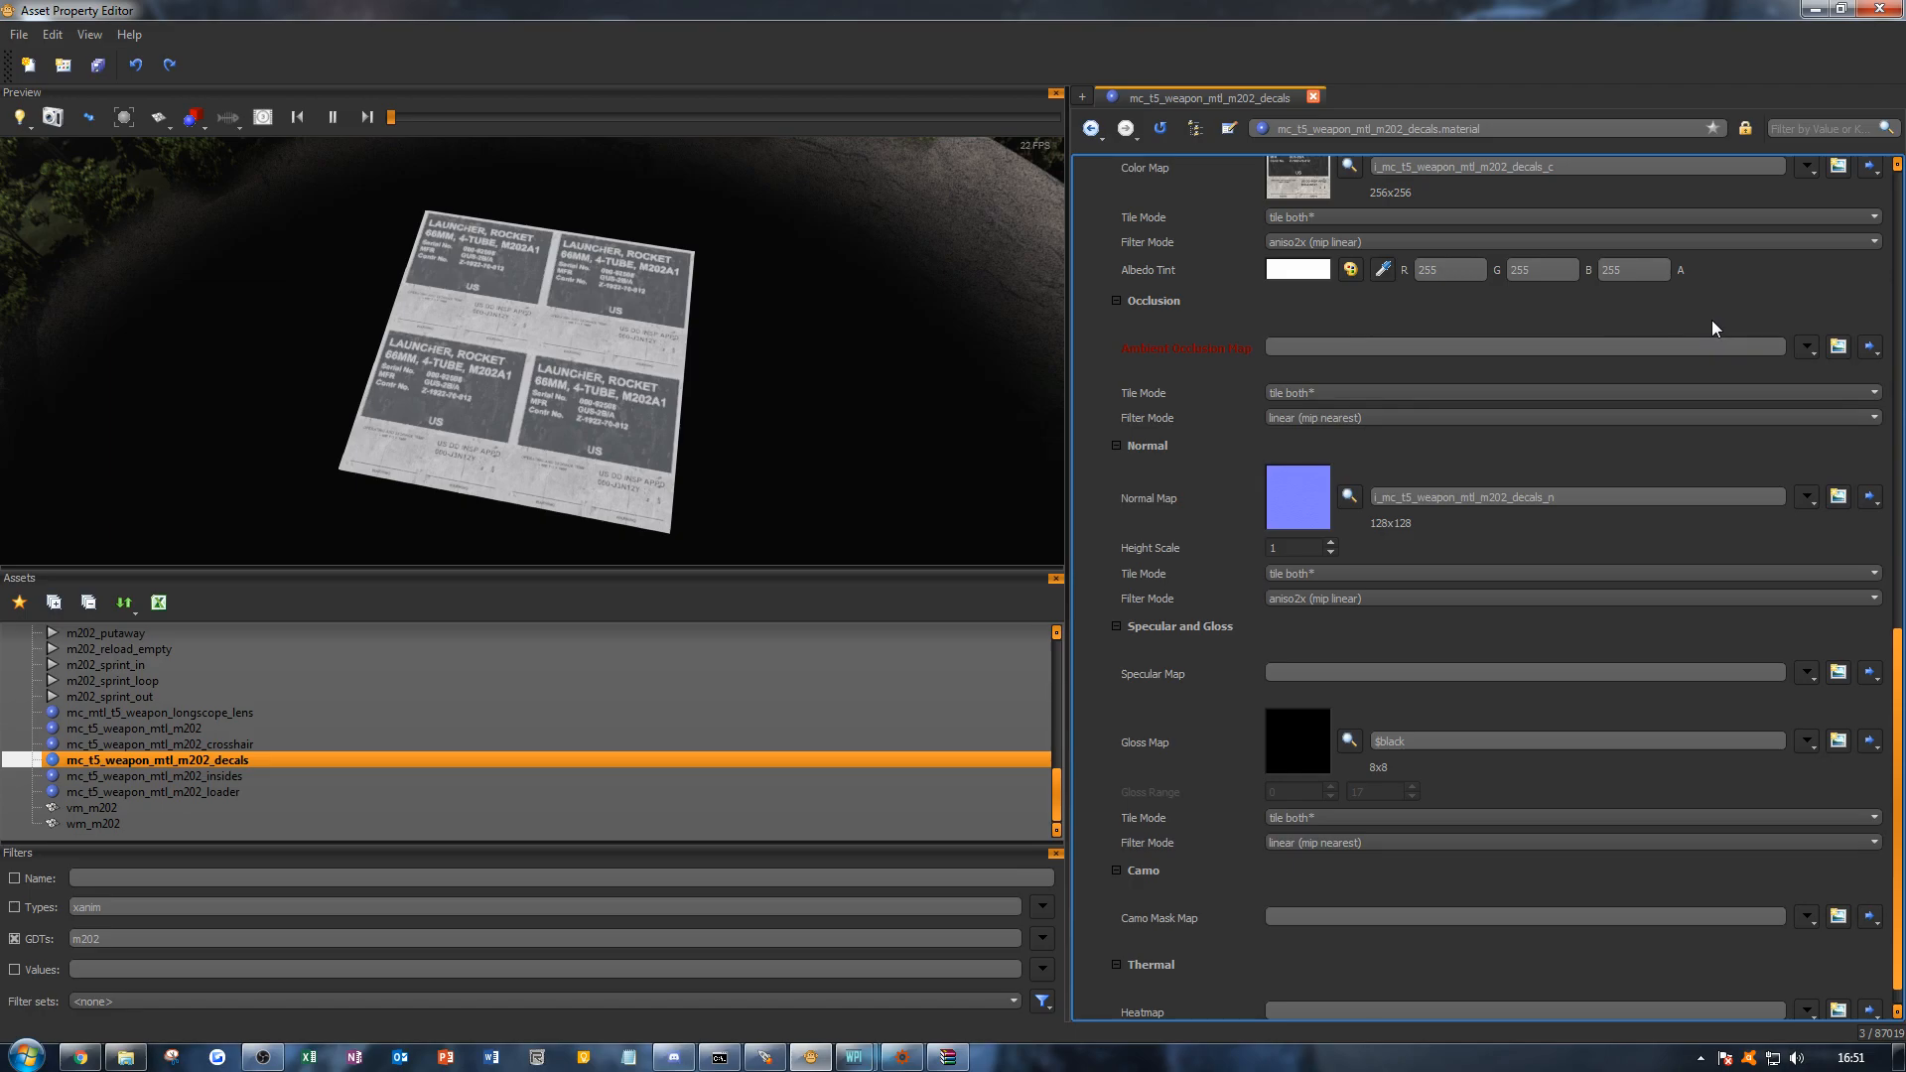
{"action": "left_click", "coordinate": [1806, 346]}
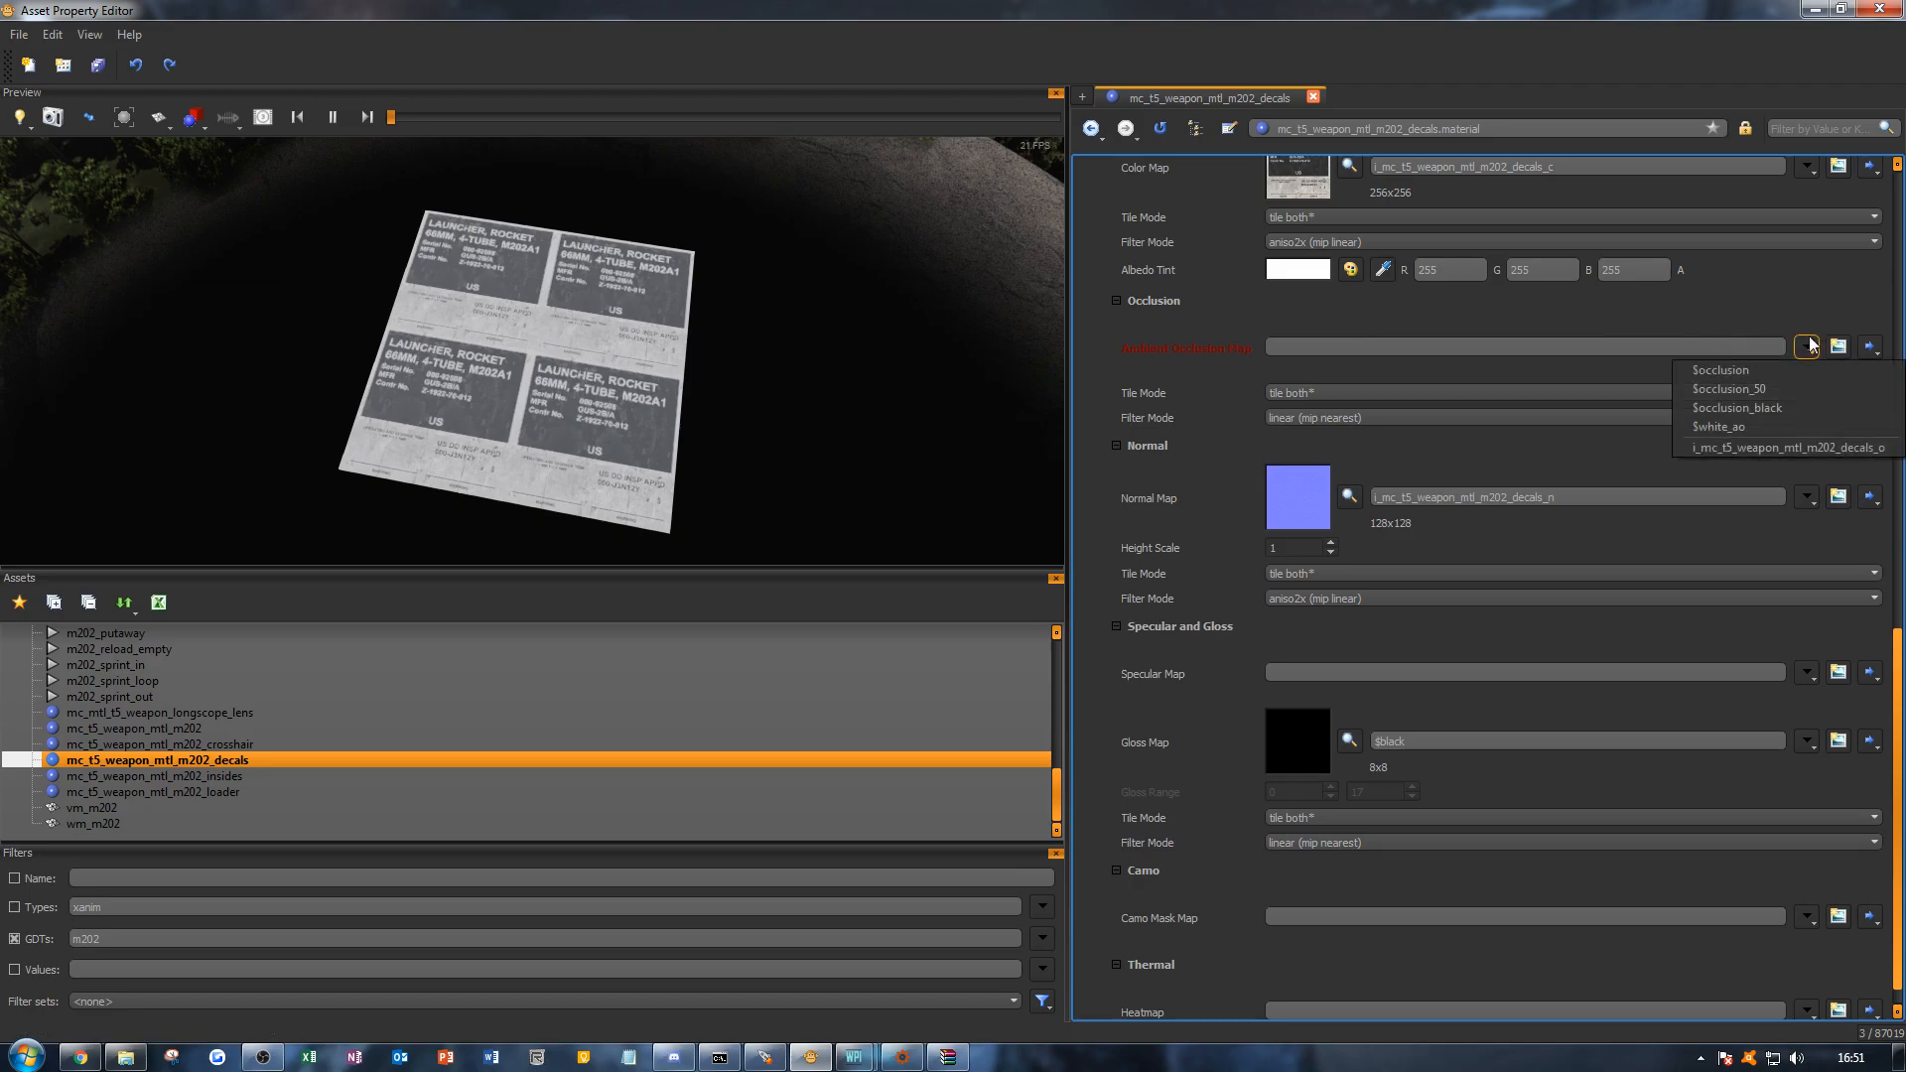
{"action": "left_click", "coordinate": [1774, 390]}
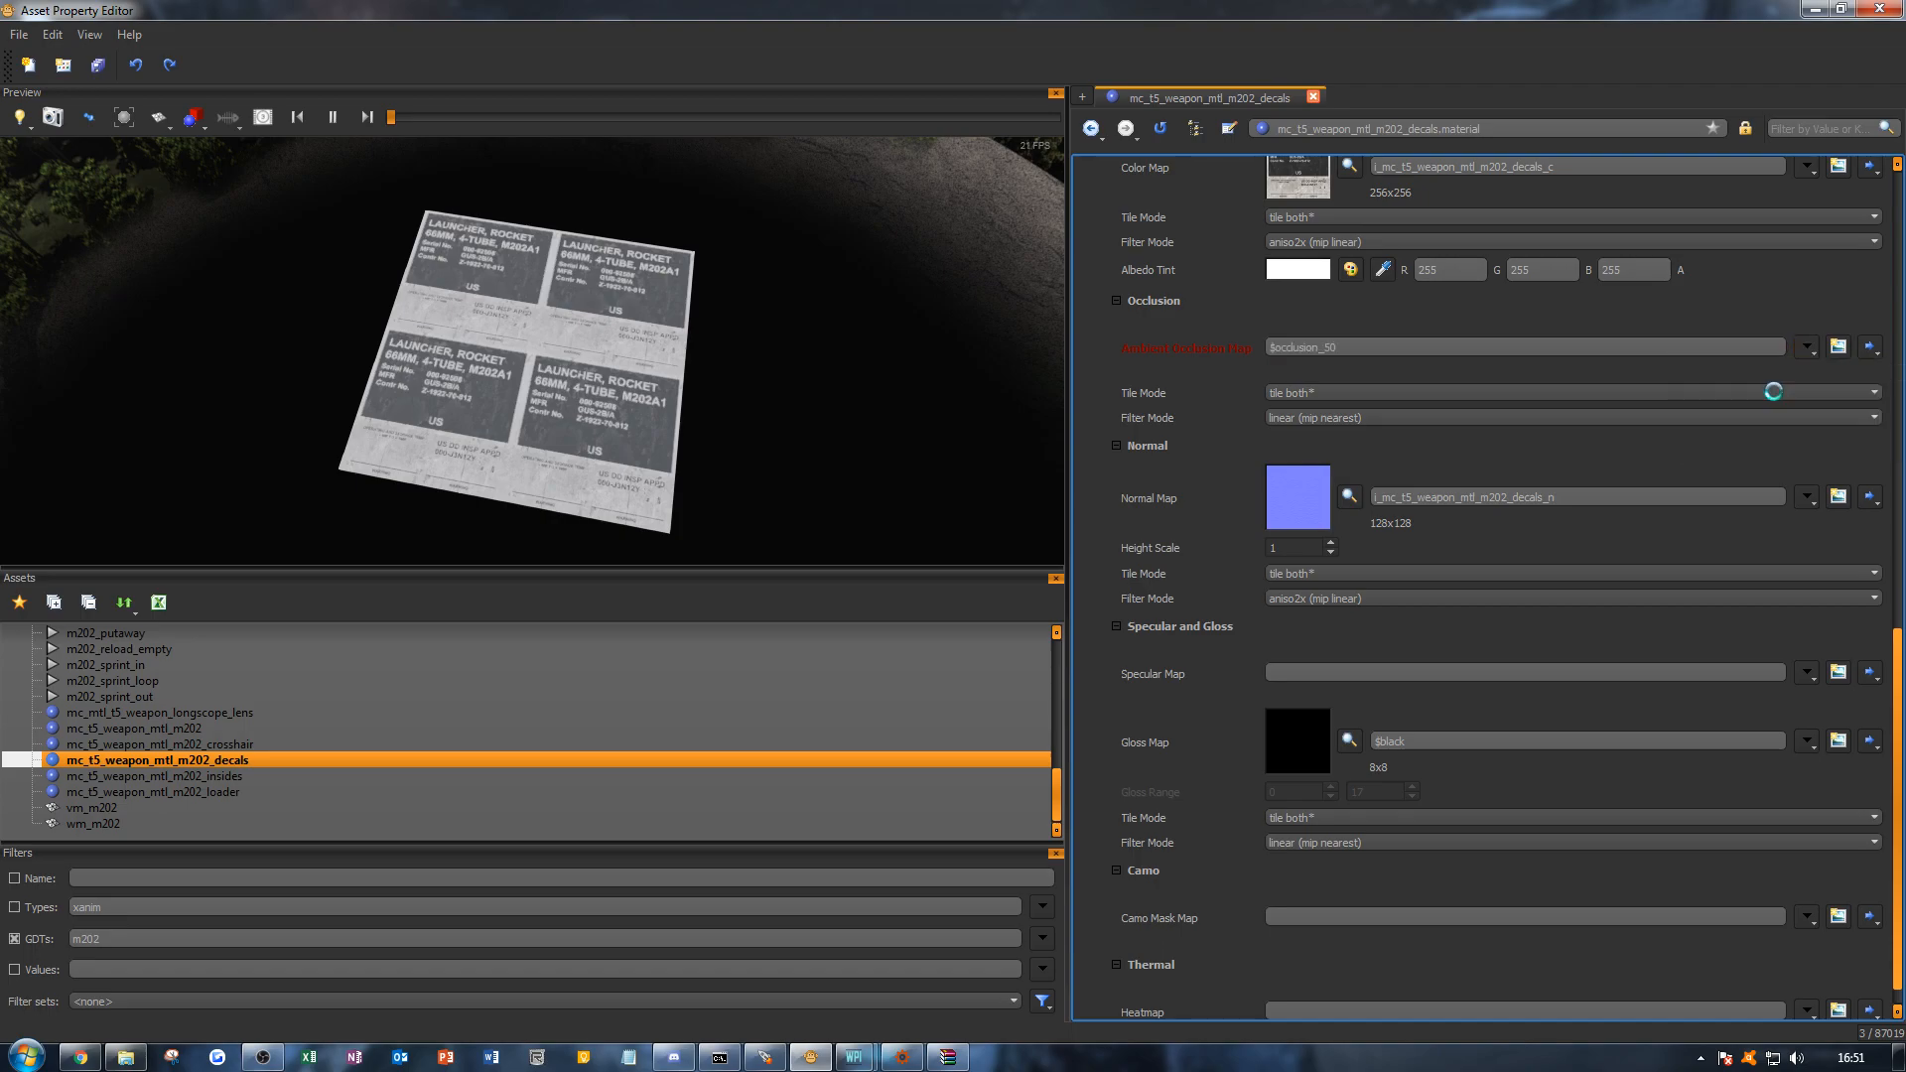
Step: Inspect the launcher label surface of the decals material in the preview from close up and from farther away
{"action": "scroll", "coordinate": [685, 380], "scroll_direction": "up", "scroll_amount": 8}
{"action": "mouse_move", "coordinate": [685, 380]}
{"action": "left_mouse_down"}
{"action": "mouse_move", "coordinate": [754, 392]}
{"action": "mouse_move", "coordinate": [635, 402]}
{"action": "mouse_move", "coordinate": [667, 395]}
{"action": "mouse_move", "coordinate": [689, 332]}
{"action": "mouse_move", "coordinate": [693, 397]}
{"action": "mouse_move", "coordinate": [699, 322]}
{"action": "mouse_move", "coordinate": [718, 363]}
{"action": "left_mouse_up"}
{"action": "scroll", "coordinate": [636, 402], "scroll_direction": "down", "scroll_amount": 5}
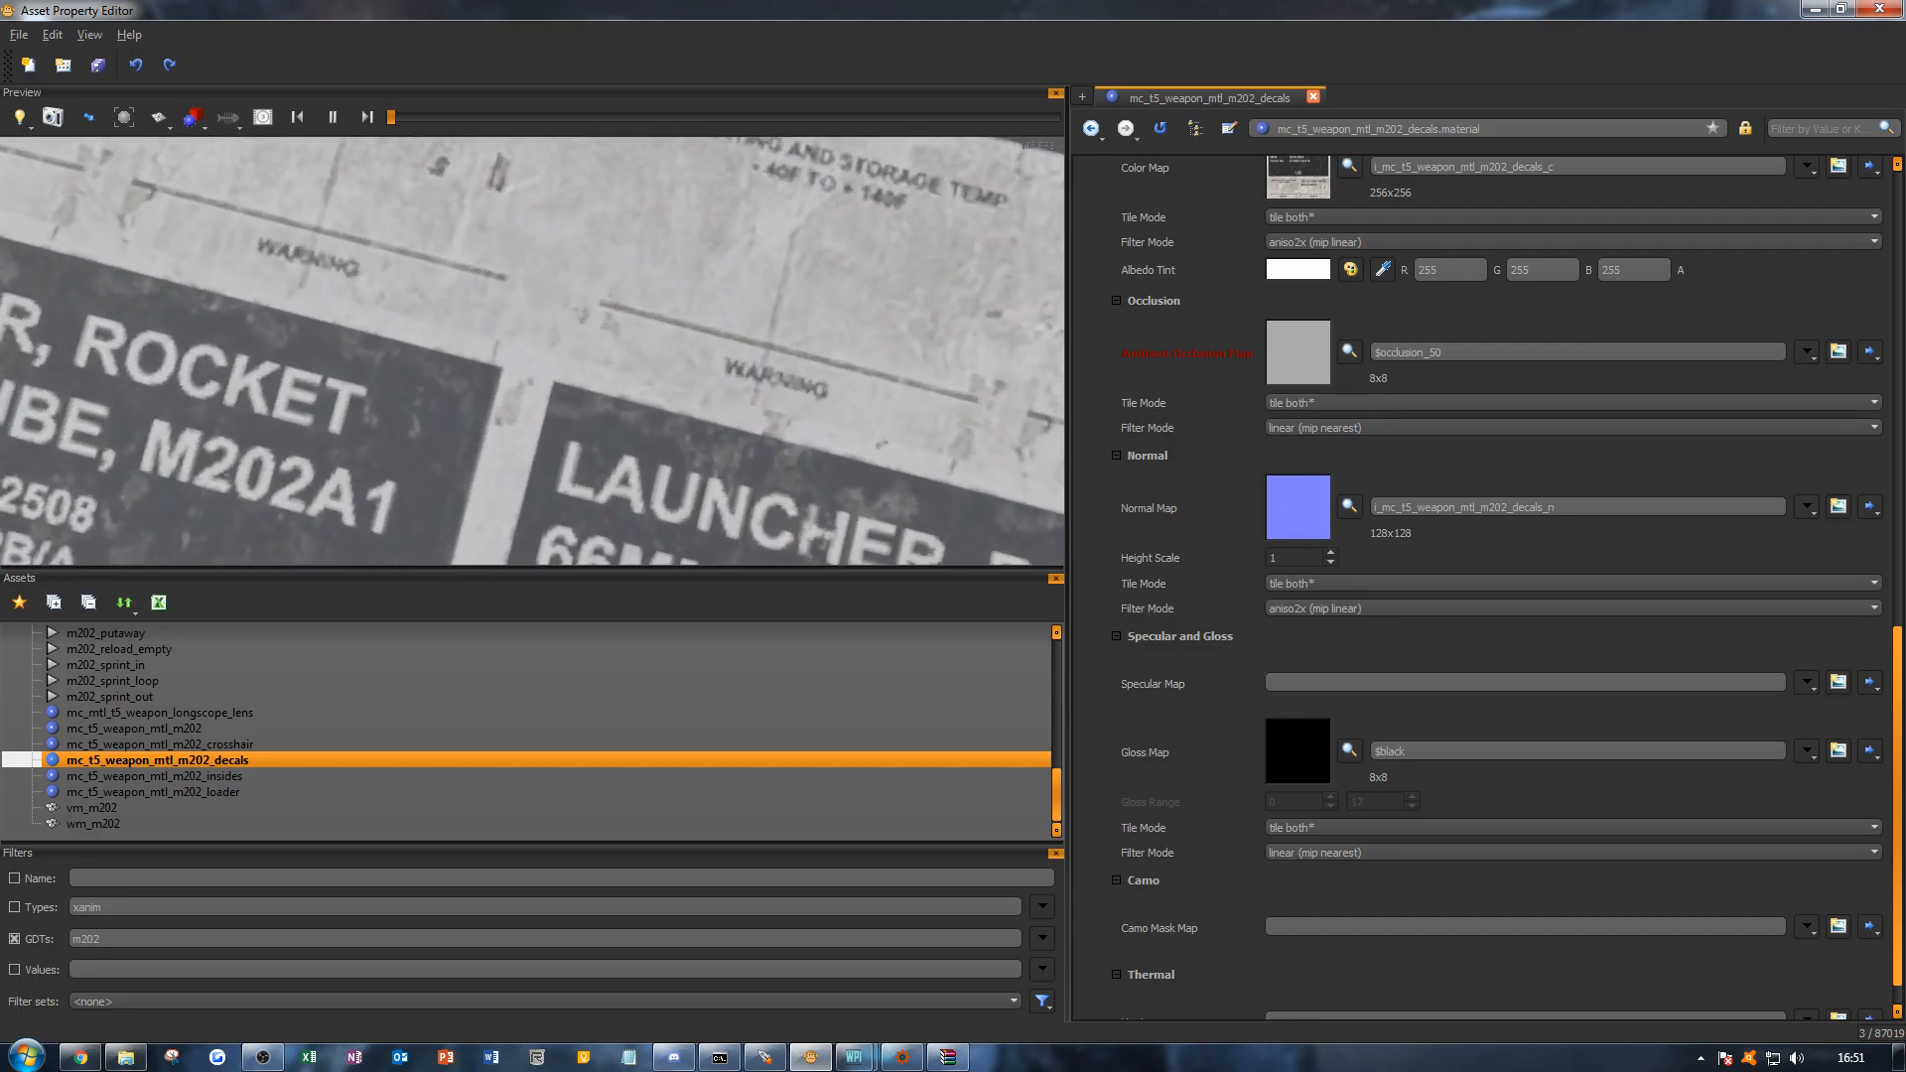
{"action": "scroll", "coordinate": [684, 402], "scroll_direction": "down", "scroll_amount": 5}
{"action": "scroll", "coordinate": [685, 402], "scroll_direction": "down", "scroll_amount": 1}
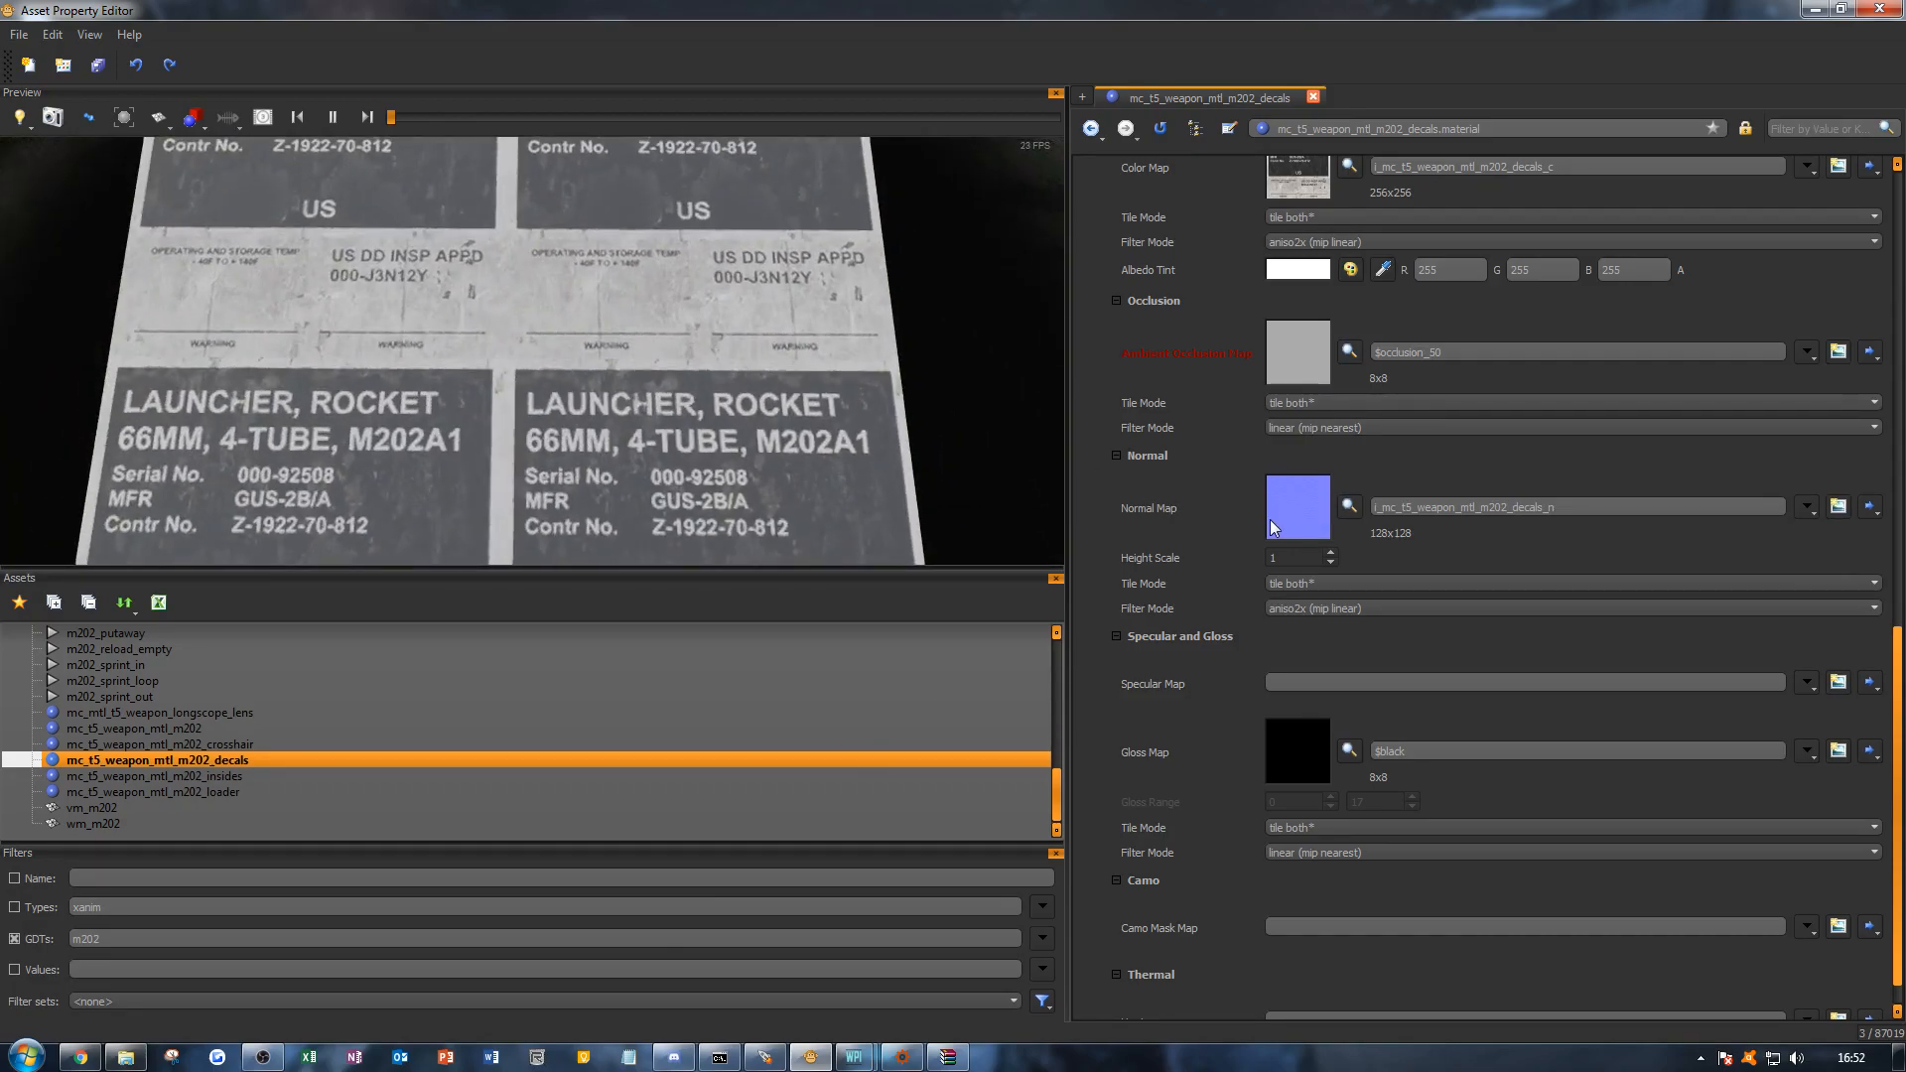
{"action": "mouse_move", "coordinate": [641, 435]}
{"action": "left_mouse_down"}
{"action": "mouse_move", "coordinate": [607, 395]}
{"action": "mouse_move", "coordinate": [614, 365]}
{"action": "mouse_move", "coordinate": [595, 367]}
{"action": "mouse_move", "coordinate": [602, 395]}
{"action": "mouse_move", "coordinate": [632, 413]}
{"action": "mouse_move", "coordinate": [607, 437]}
{"action": "left_mouse_up"}
{"action": "middle_click_drag", "start_coordinate": [627, 418], "coordinate": [620, 273]}
{"action": "scroll", "coordinate": [652, 447], "scroll_direction": "up", "scroll_amount": 5}
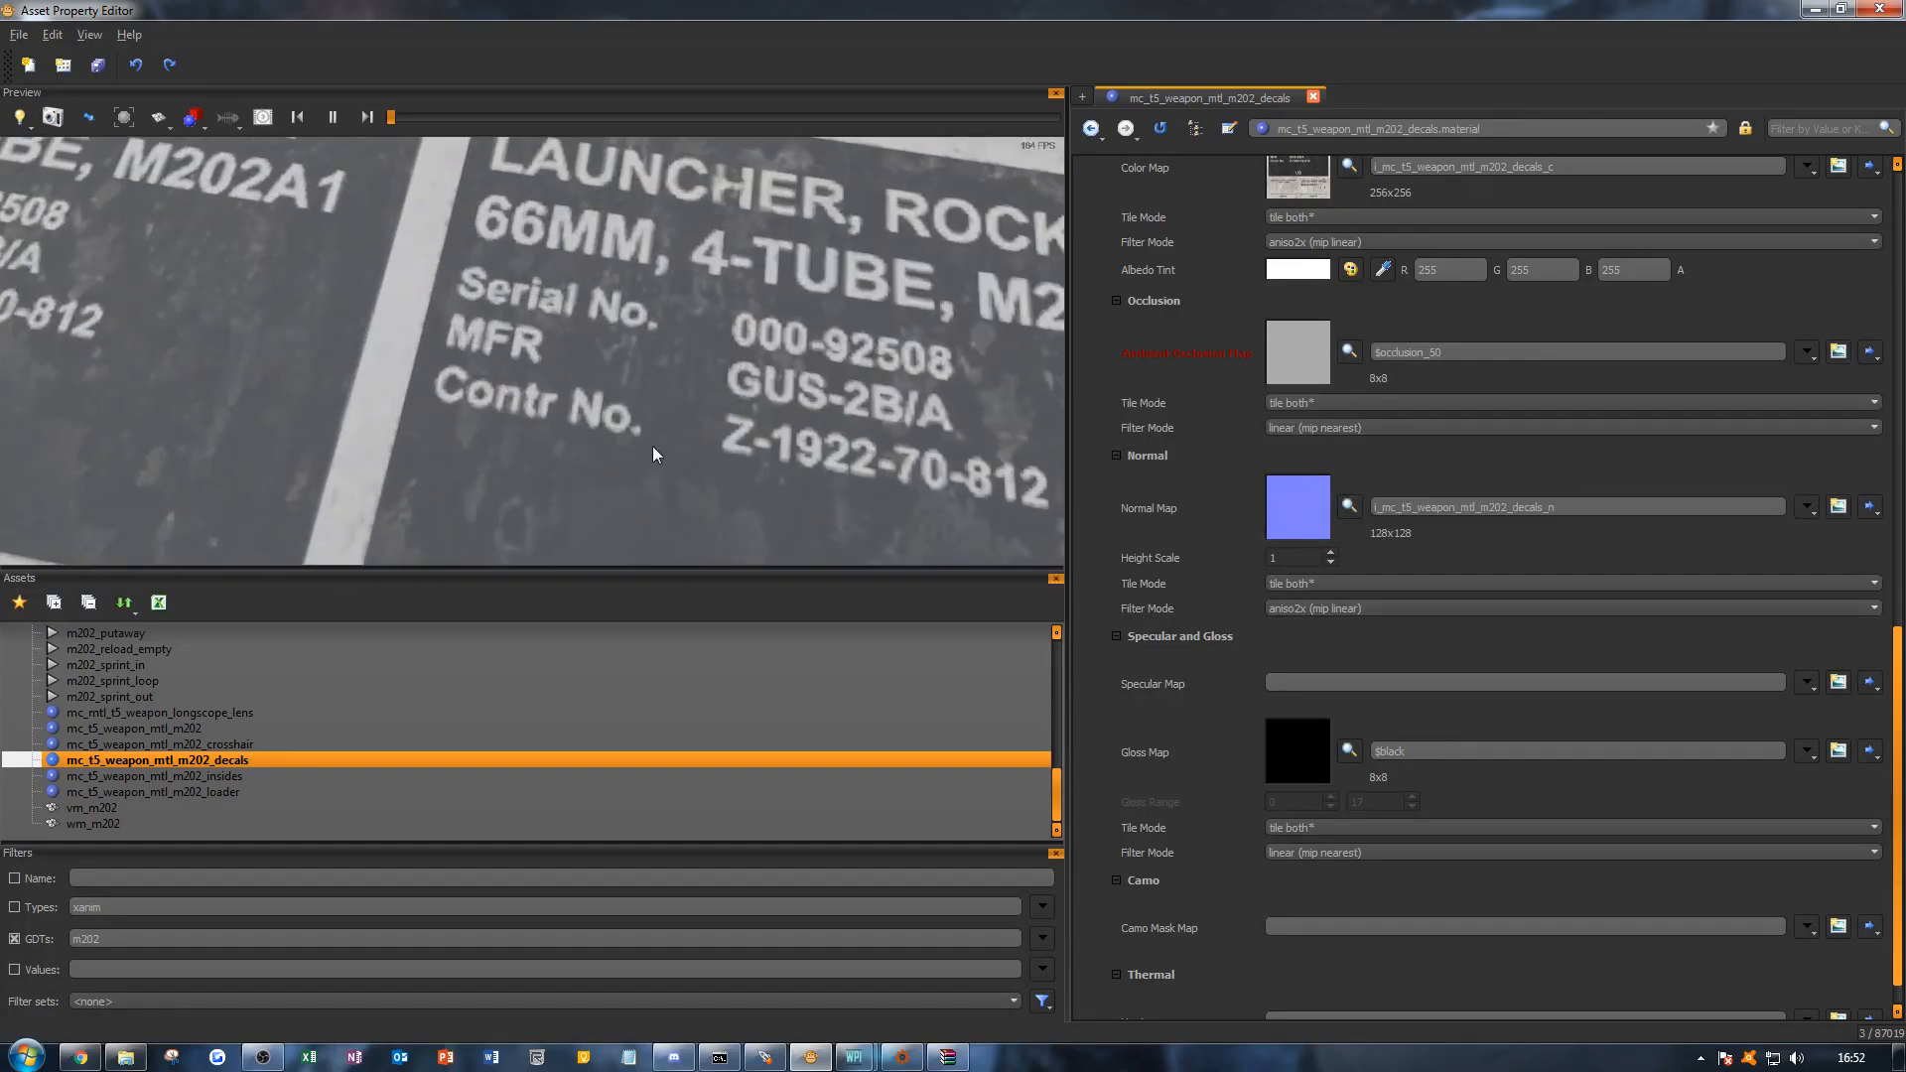
{"action": "middle_click_drag", "start_coordinate": [653, 454], "coordinate": [651, 443]}
{"action": "scroll", "coordinate": [651, 442], "scroll_direction": "down", "scroll_amount": 8}
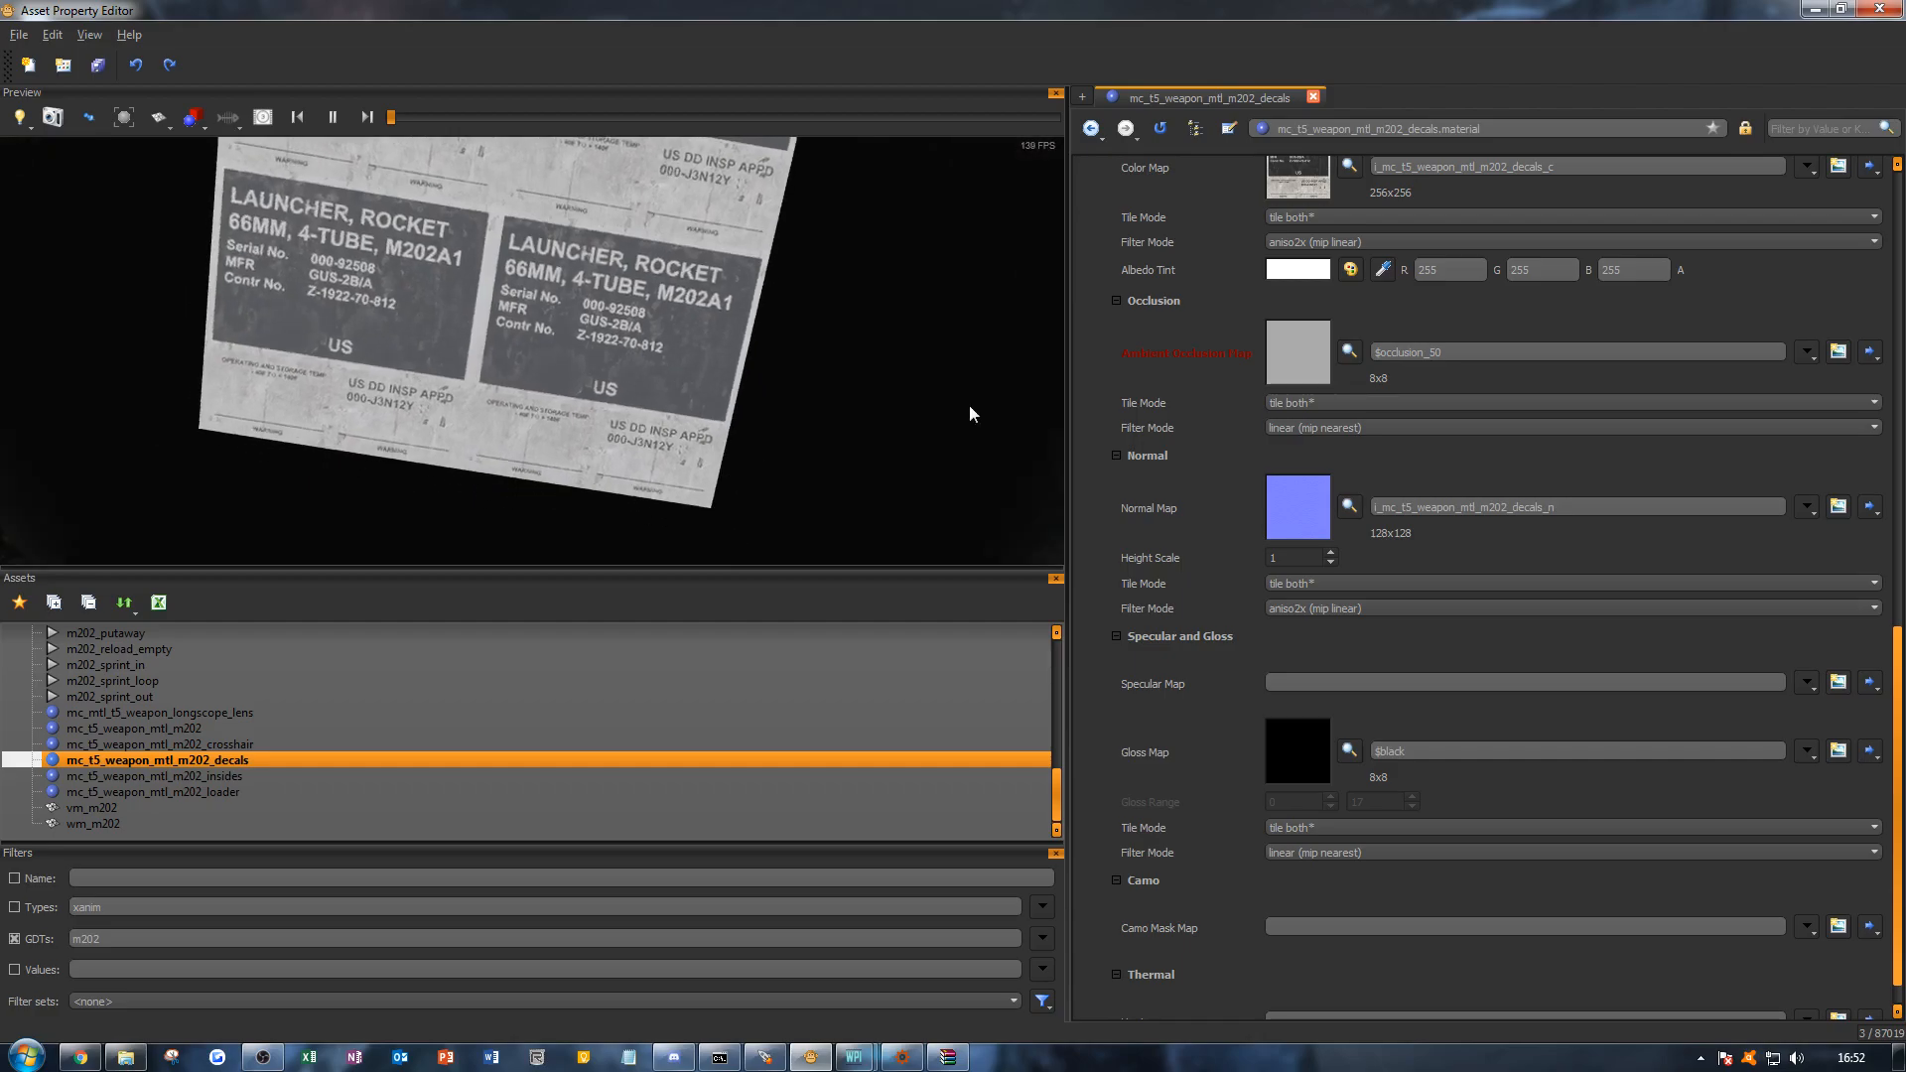
Step: From the decals material, create the gloss image asset i_mc_t5_weapon_mtl_m202_decals_g and assign m202_decals_g as its texture
{"action": "left_click", "coordinate": [1838, 752]}
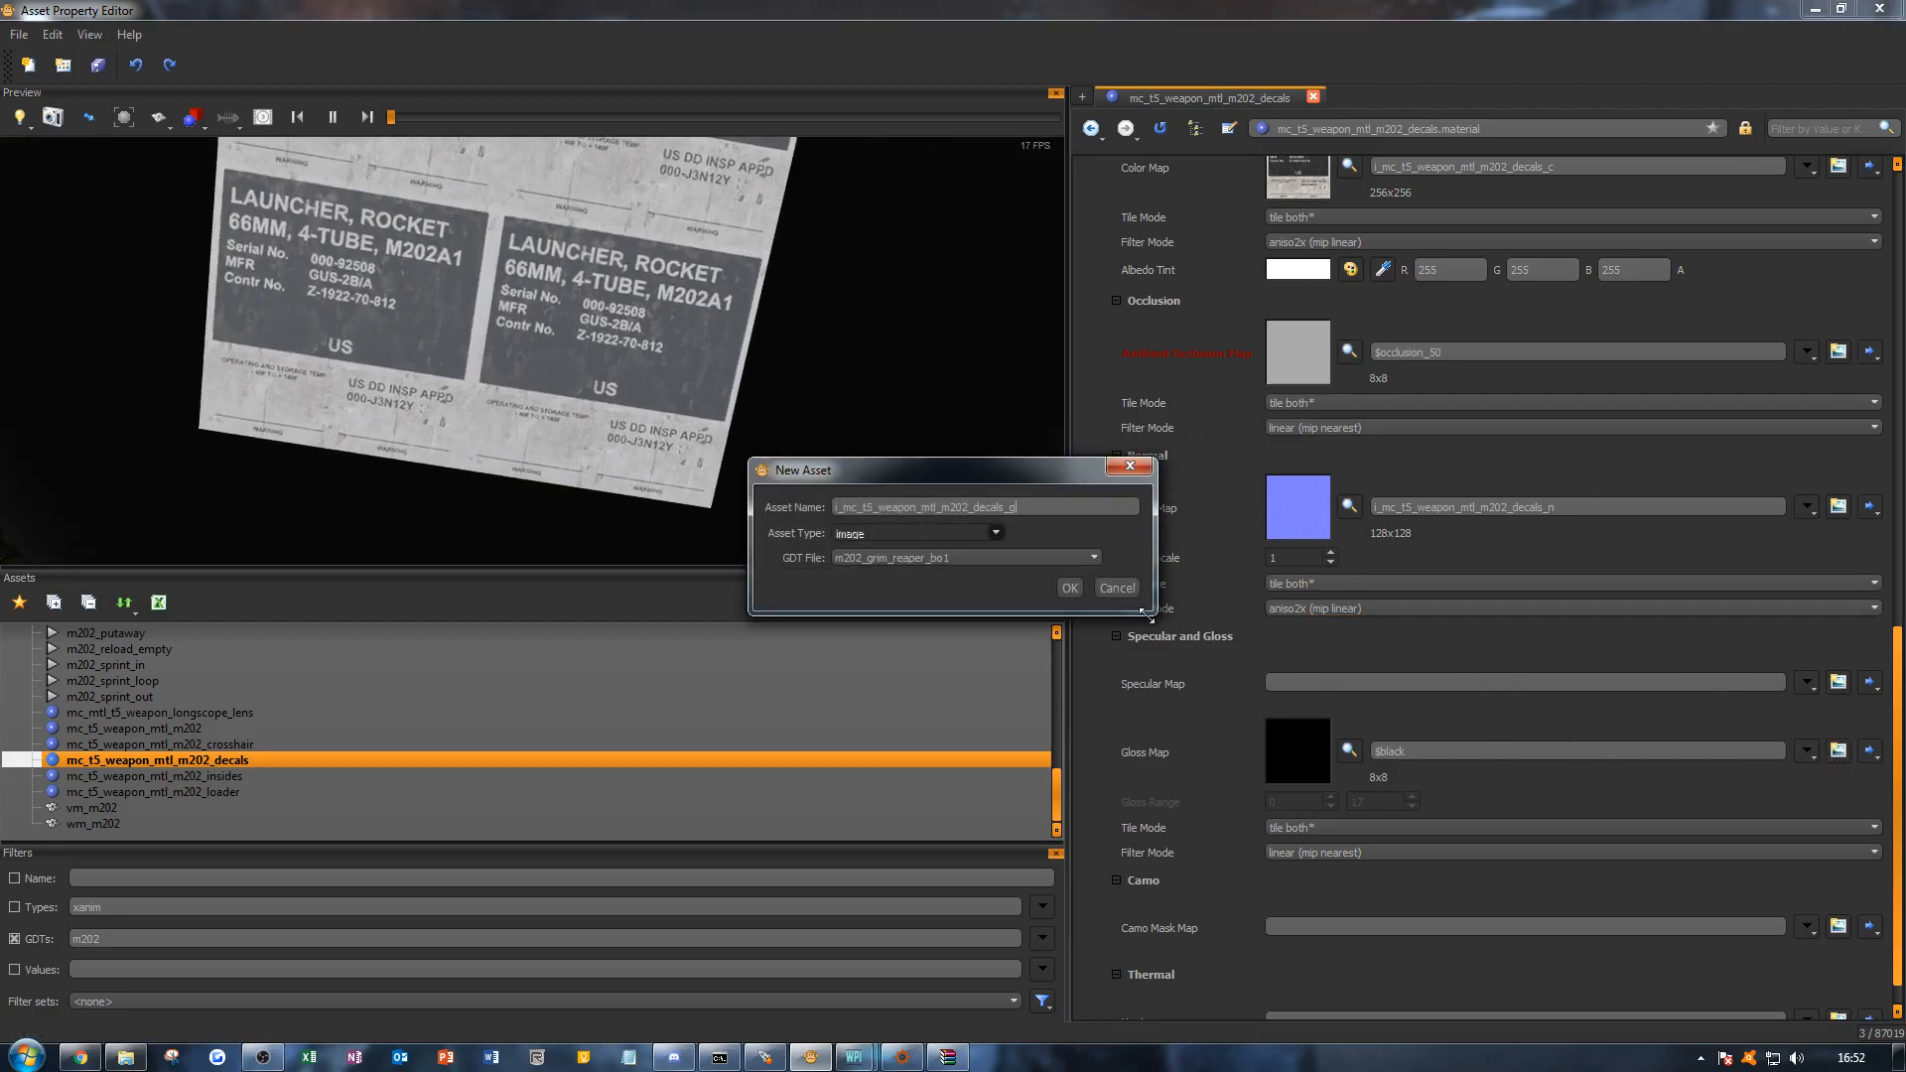
{"action": "left_click", "coordinate": [1066, 588]}
{"action": "left_click", "coordinate": [1783, 283]}
{"action": "left_click", "coordinate": [1042, 729]}
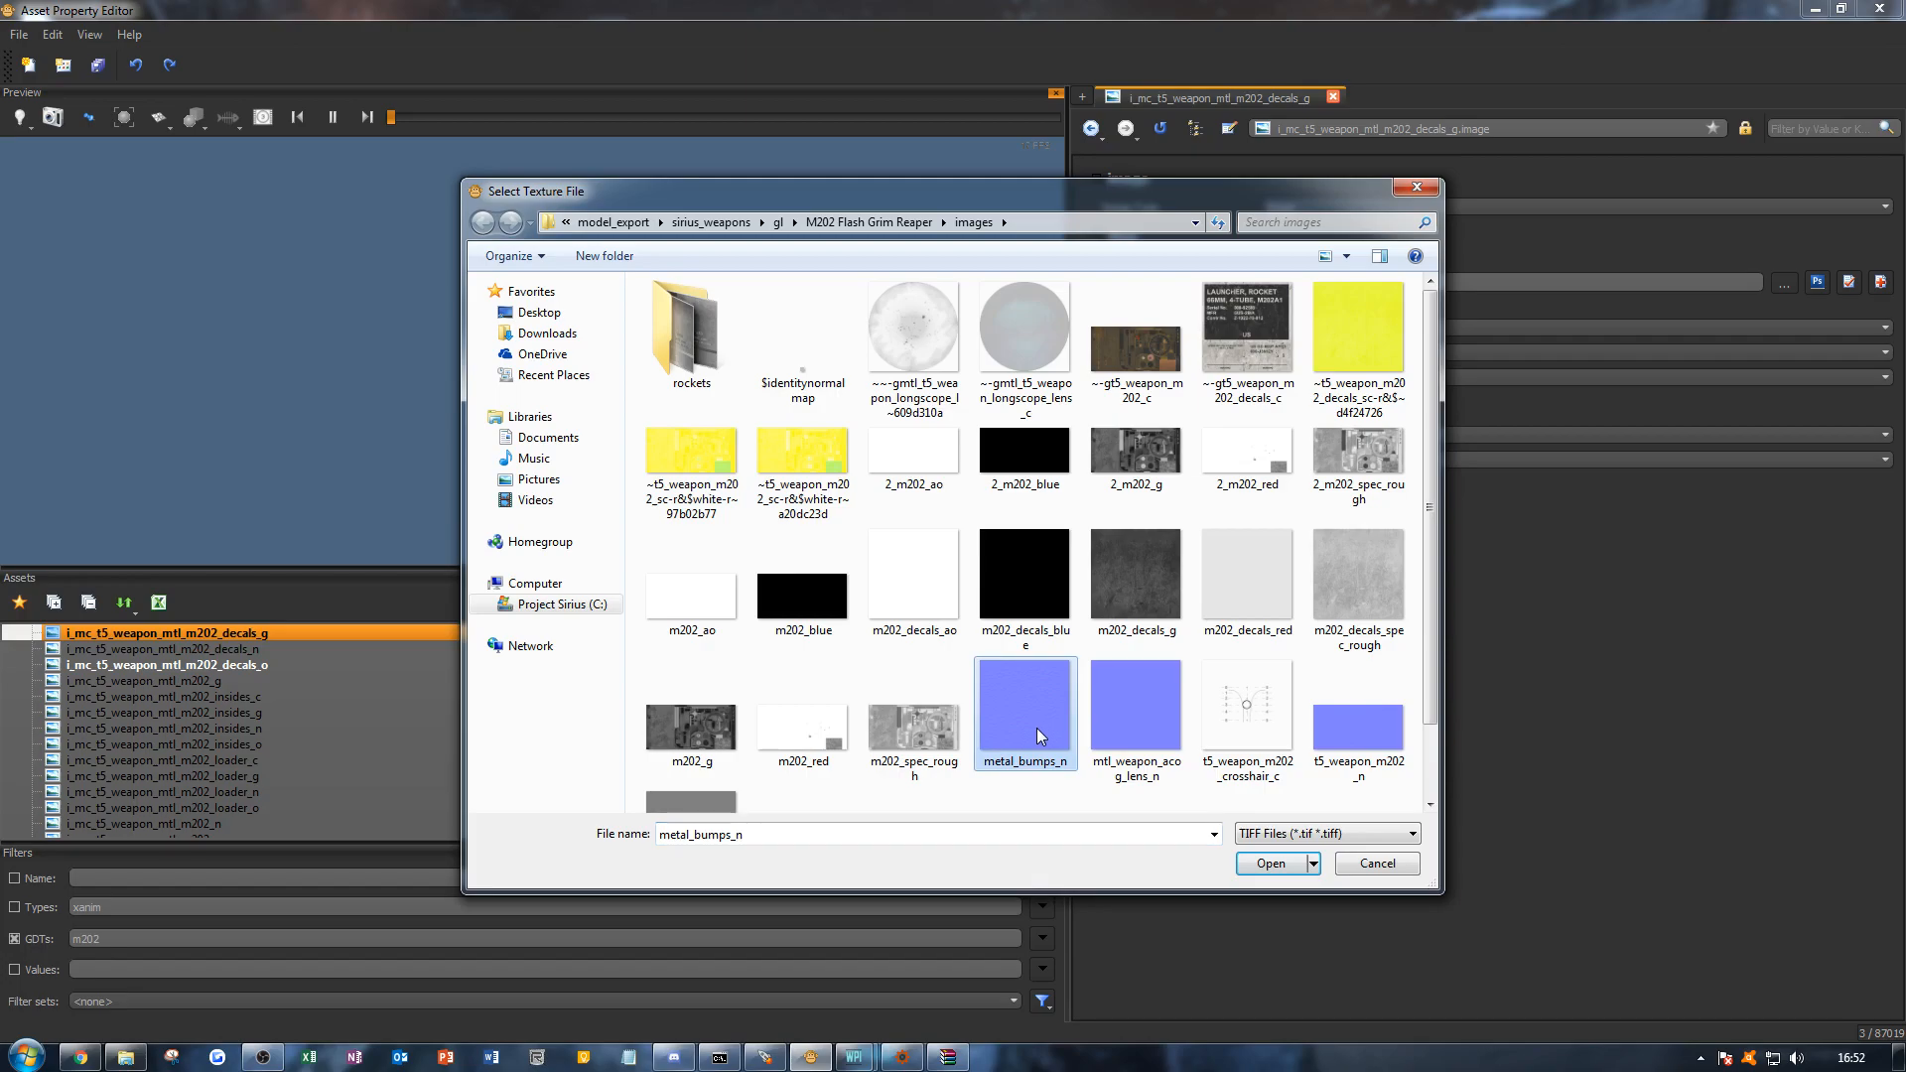
{"action": "scroll", "coordinate": [1036, 728], "scroll_direction": "down", "scroll_amount": 2}
{"action": "double_click", "coordinate": [1146, 492]}
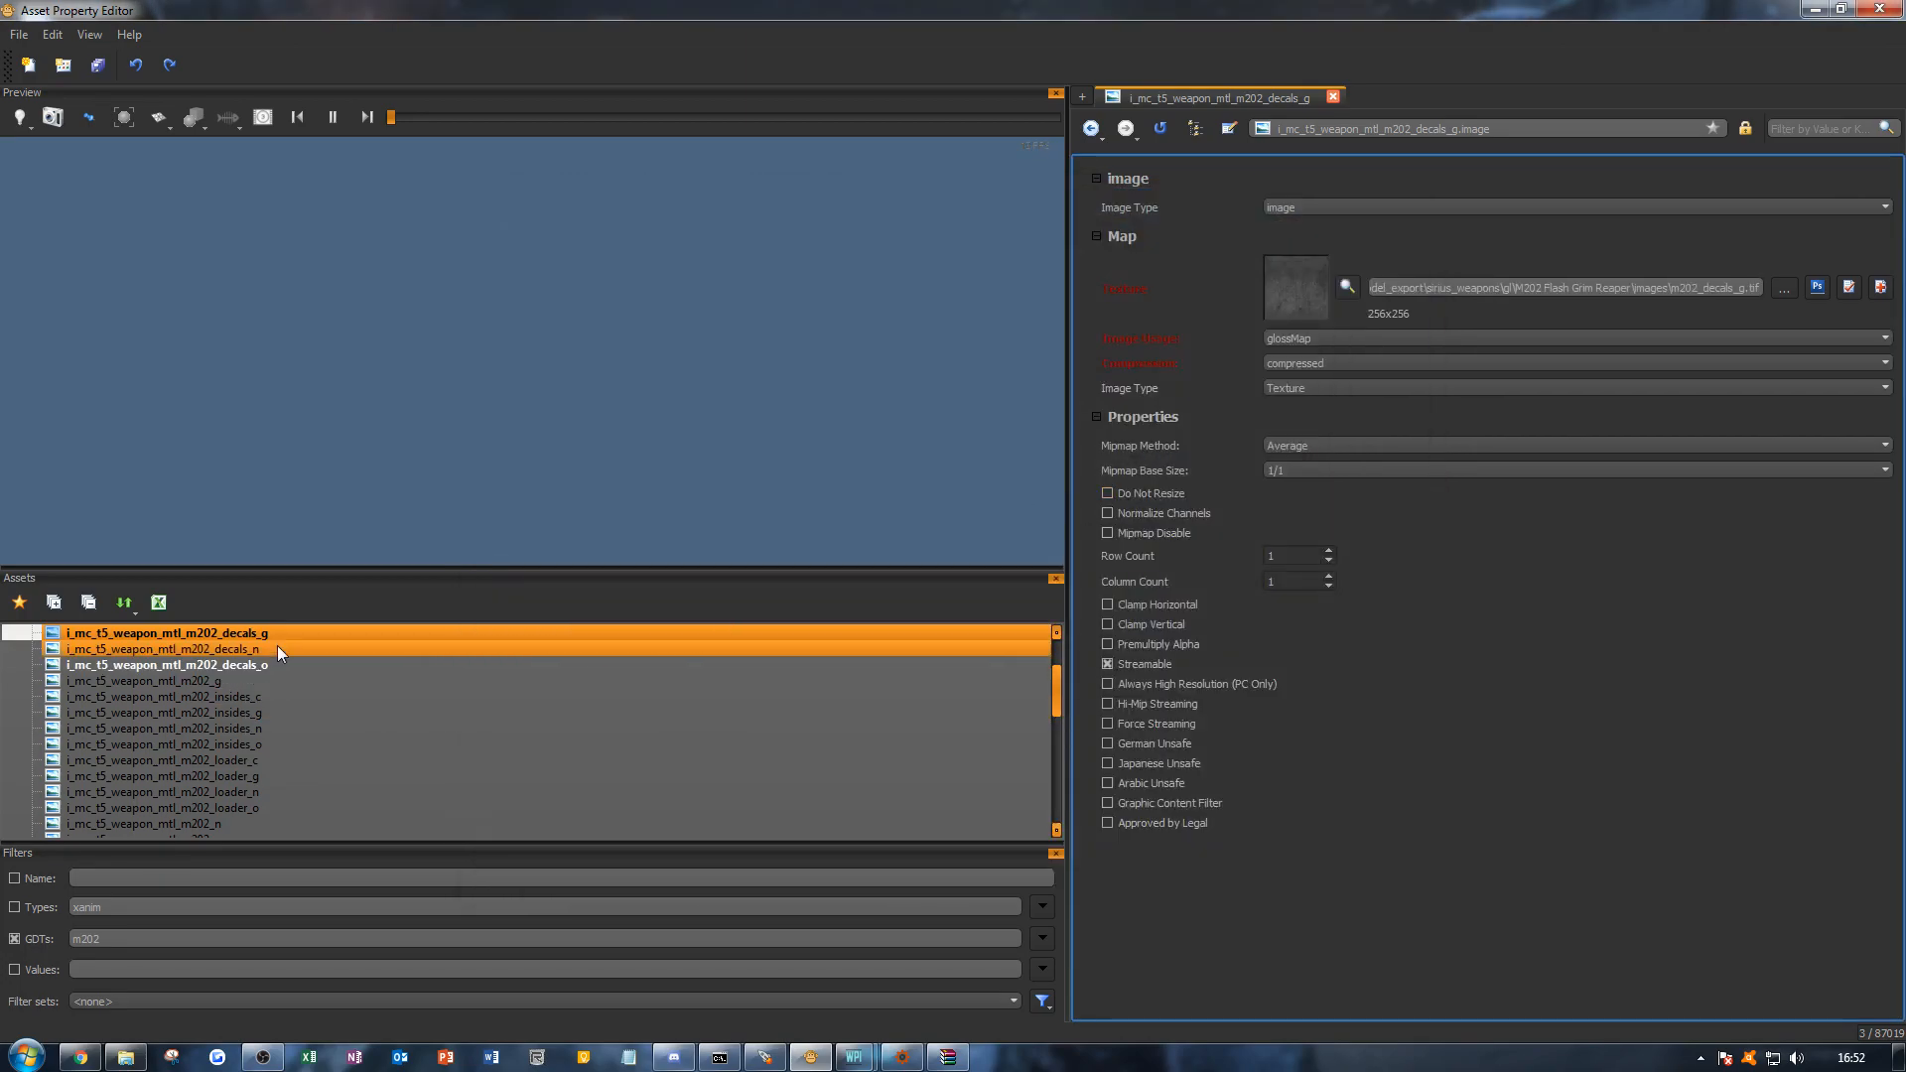
Step: Reopen the material mc_t5_weapon_mtl_m202_decals and examine how its gloss responds to light from different angles
{"action": "scroll", "coordinate": [247, 709], "scroll_direction": "down", "scroll_amount": 5}
{"action": "key", "text": "Down"}
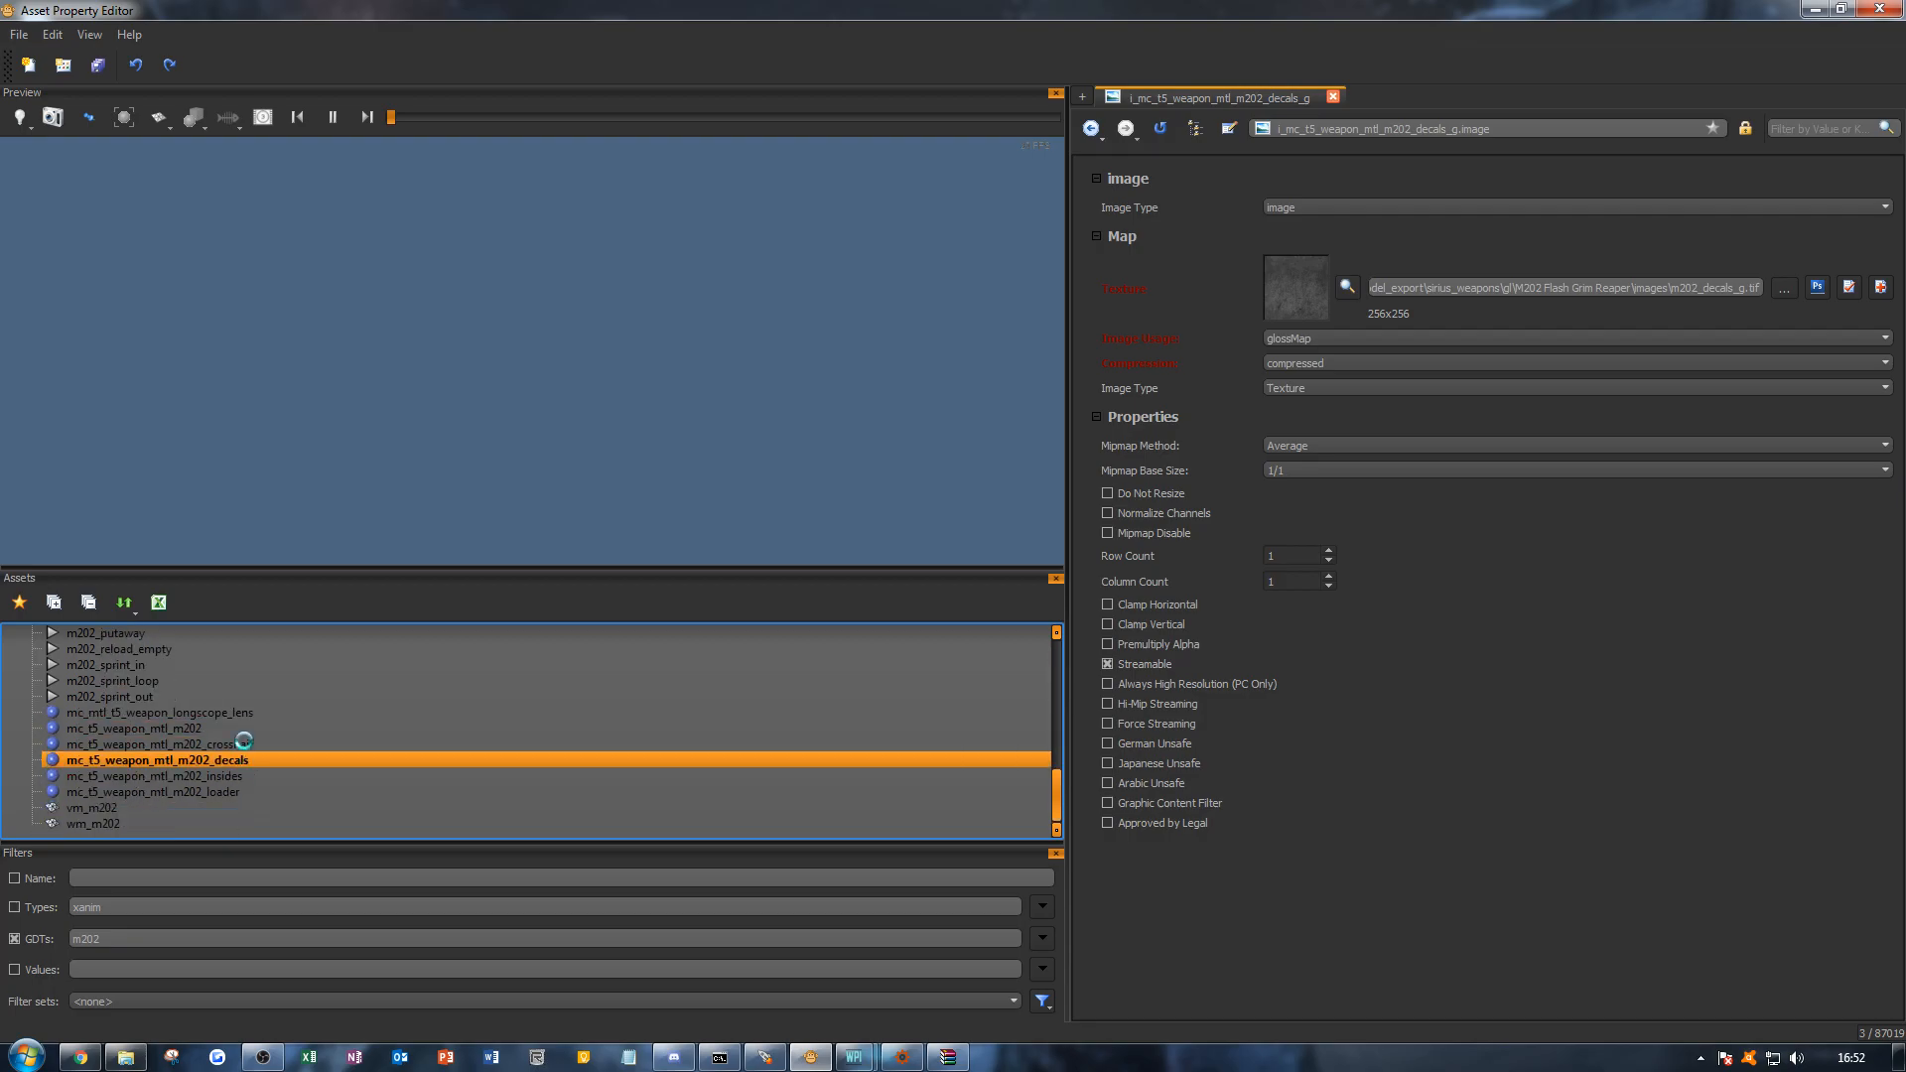
{"action": "scroll", "coordinate": [586, 362], "scroll_direction": "up", "scroll_amount": 10}
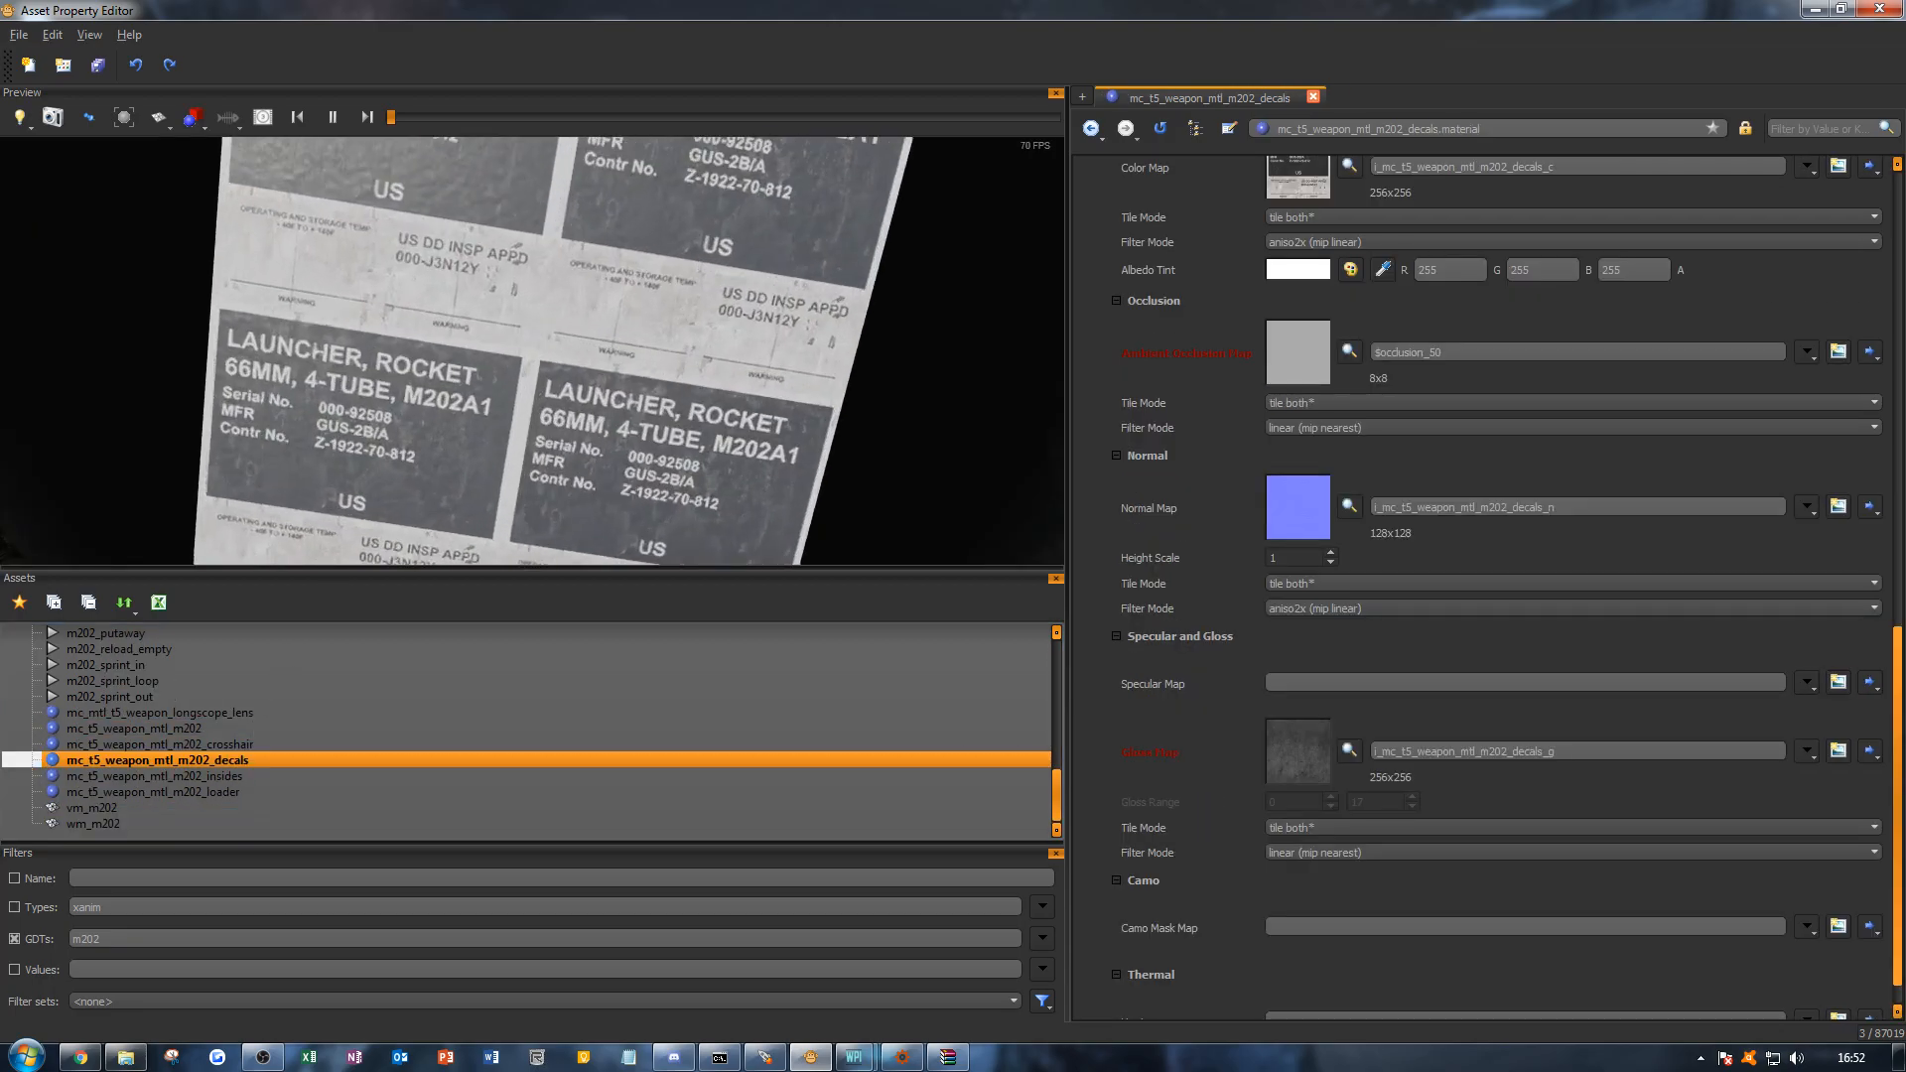
{"action": "left_click_drag", "start_coordinate": [533, 351], "coordinate": [610, 408]}
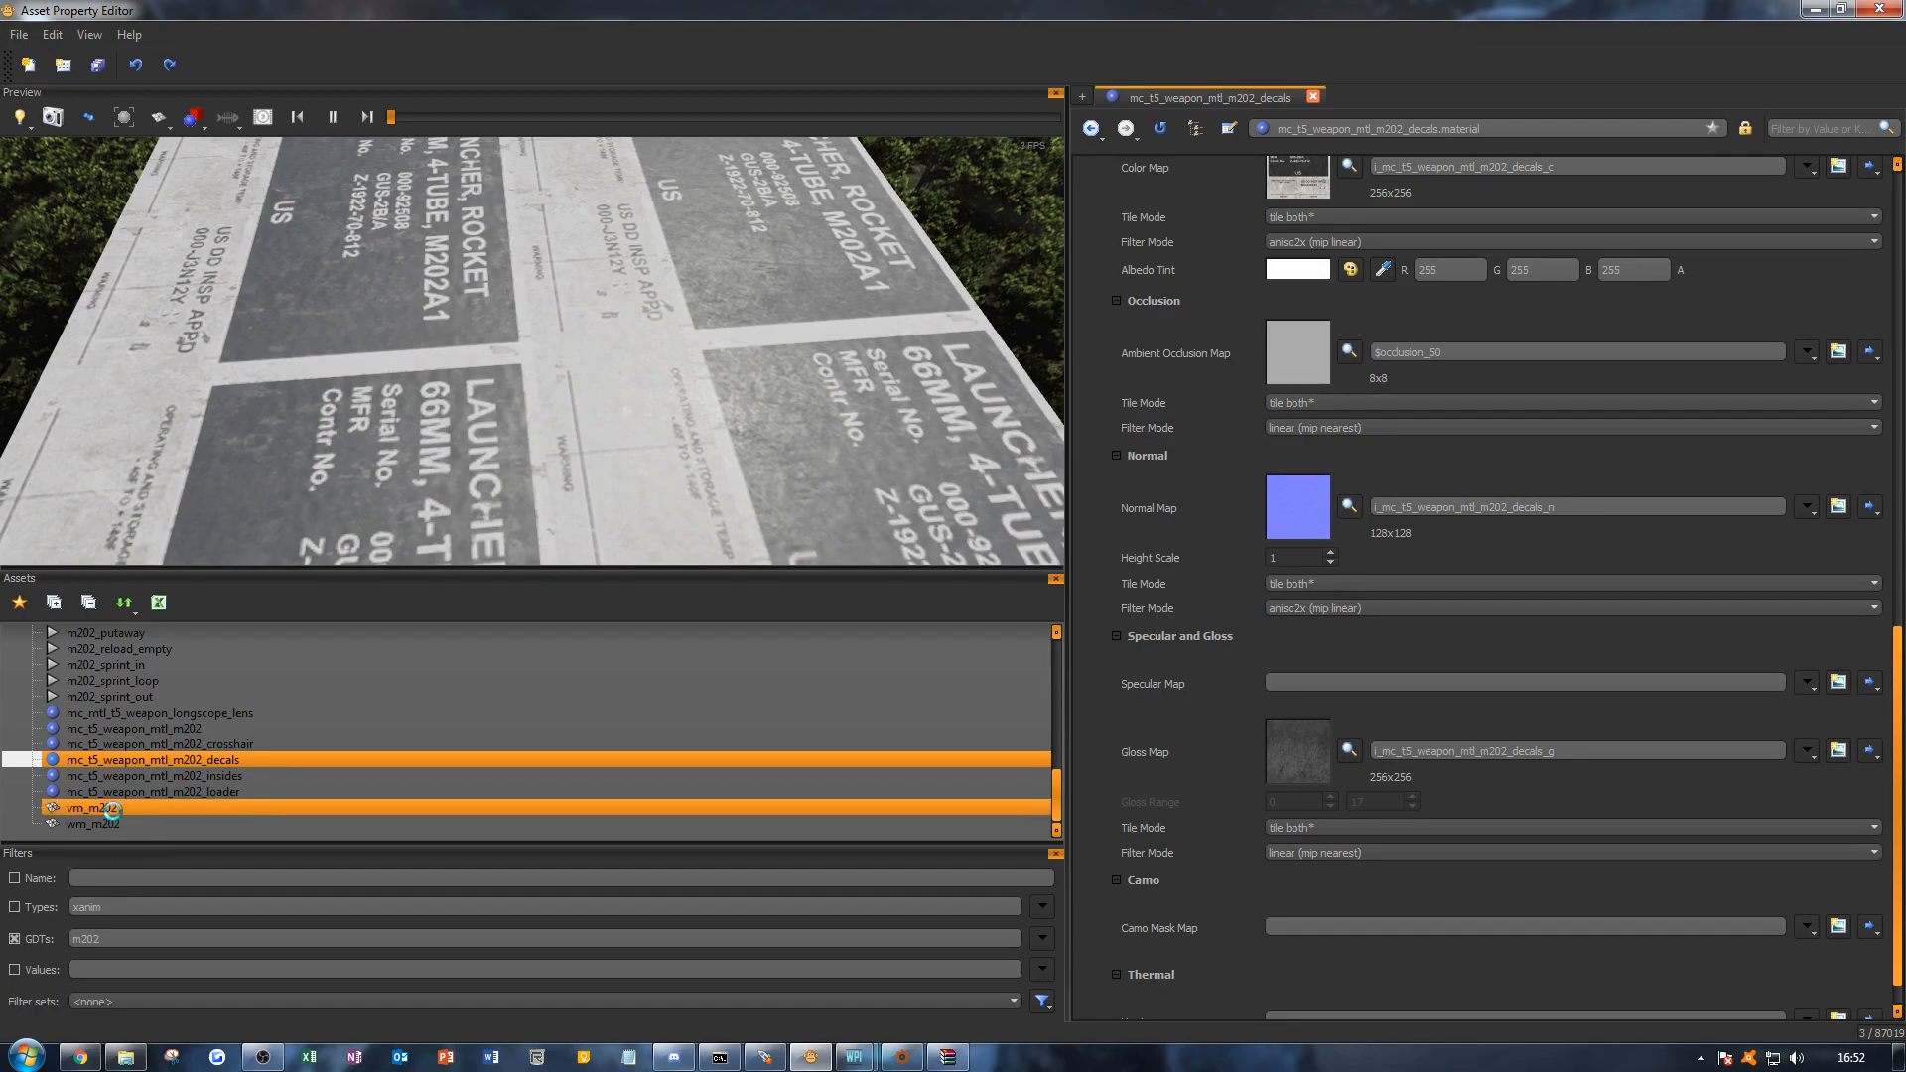
Step: Open the model vm_m202 and inspect the decal labels on the launcher's side from close up and several angles
{"action": "left_click_drag", "start_coordinate": [532, 328], "coordinate": [695, 338]}
{"action": "scroll", "coordinate": [532, 352], "scroll_direction": "up", "scroll_amount": 5}
{"action": "scroll", "coordinate": [532, 353], "scroll_direction": "down", "scroll_amount": 2}
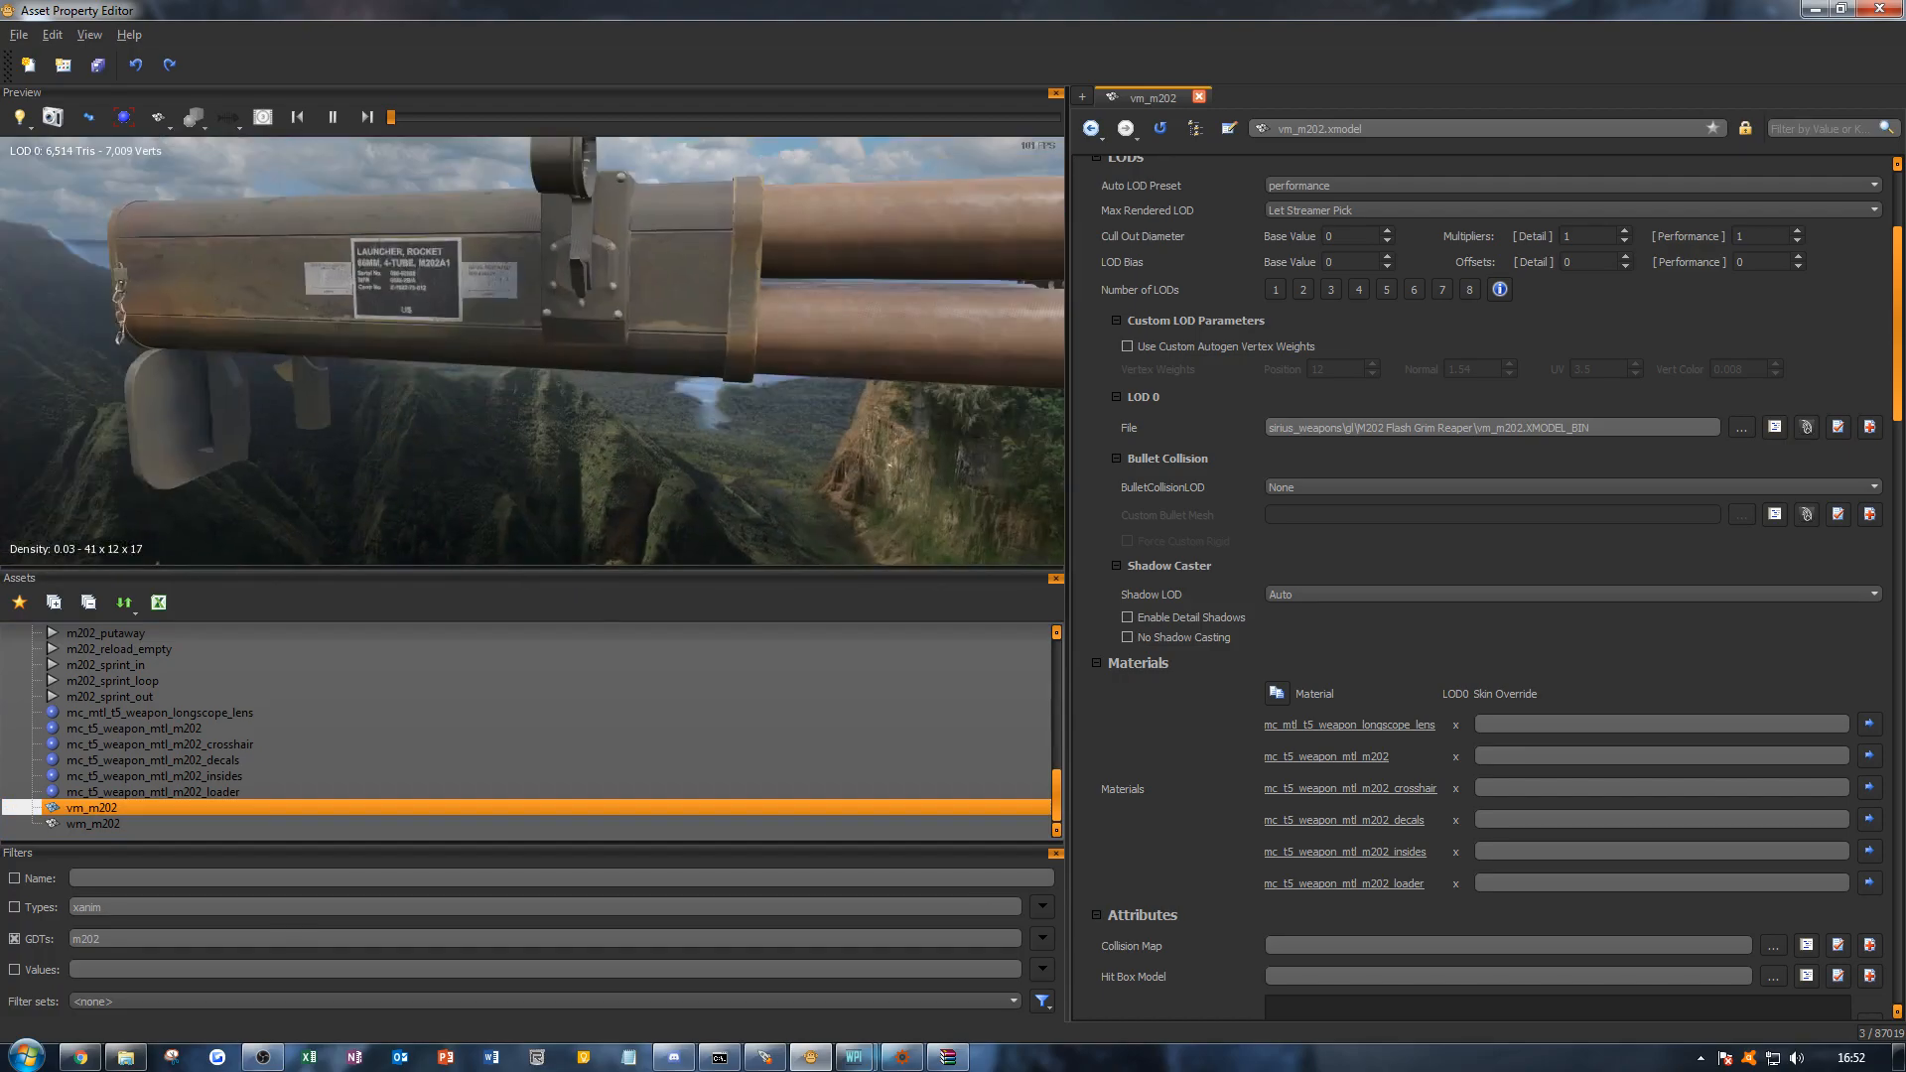
{"action": "middle_click_drag", "start_coordinate": [460, 375], "coordinate": [605, 445]}
{"action": "right_click_drag", "start_coordinate": [477, 375], "coordinate": [560, 288]}
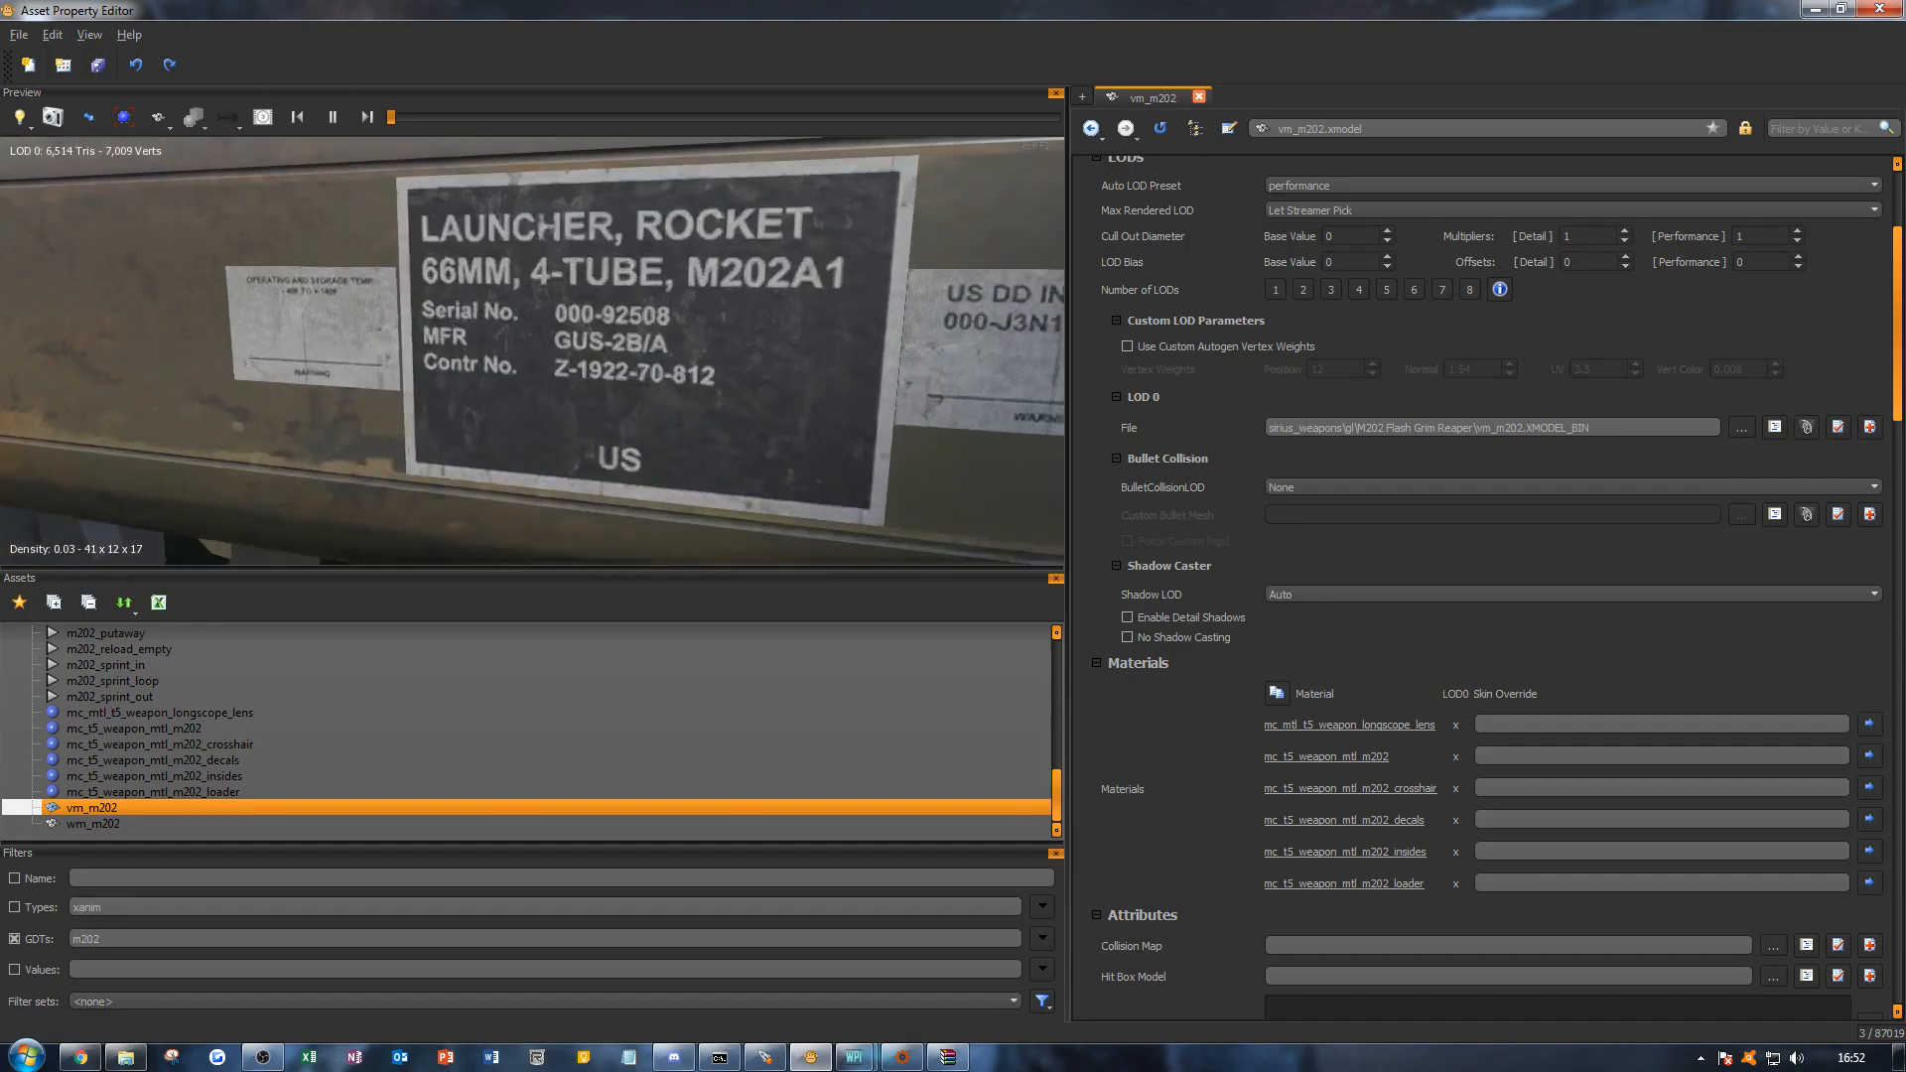
{"action": "left_click_drag", "start_coordinate": [475, 375], "coordinate": [496, 387]}
{"action": "right_click_drag", "start_coordinate": [475, 375], "coordinate": [516, 337]}
{"action": "left_click_drag", "start_coordinate": [475, 375], "coordinate": [437, 389]}
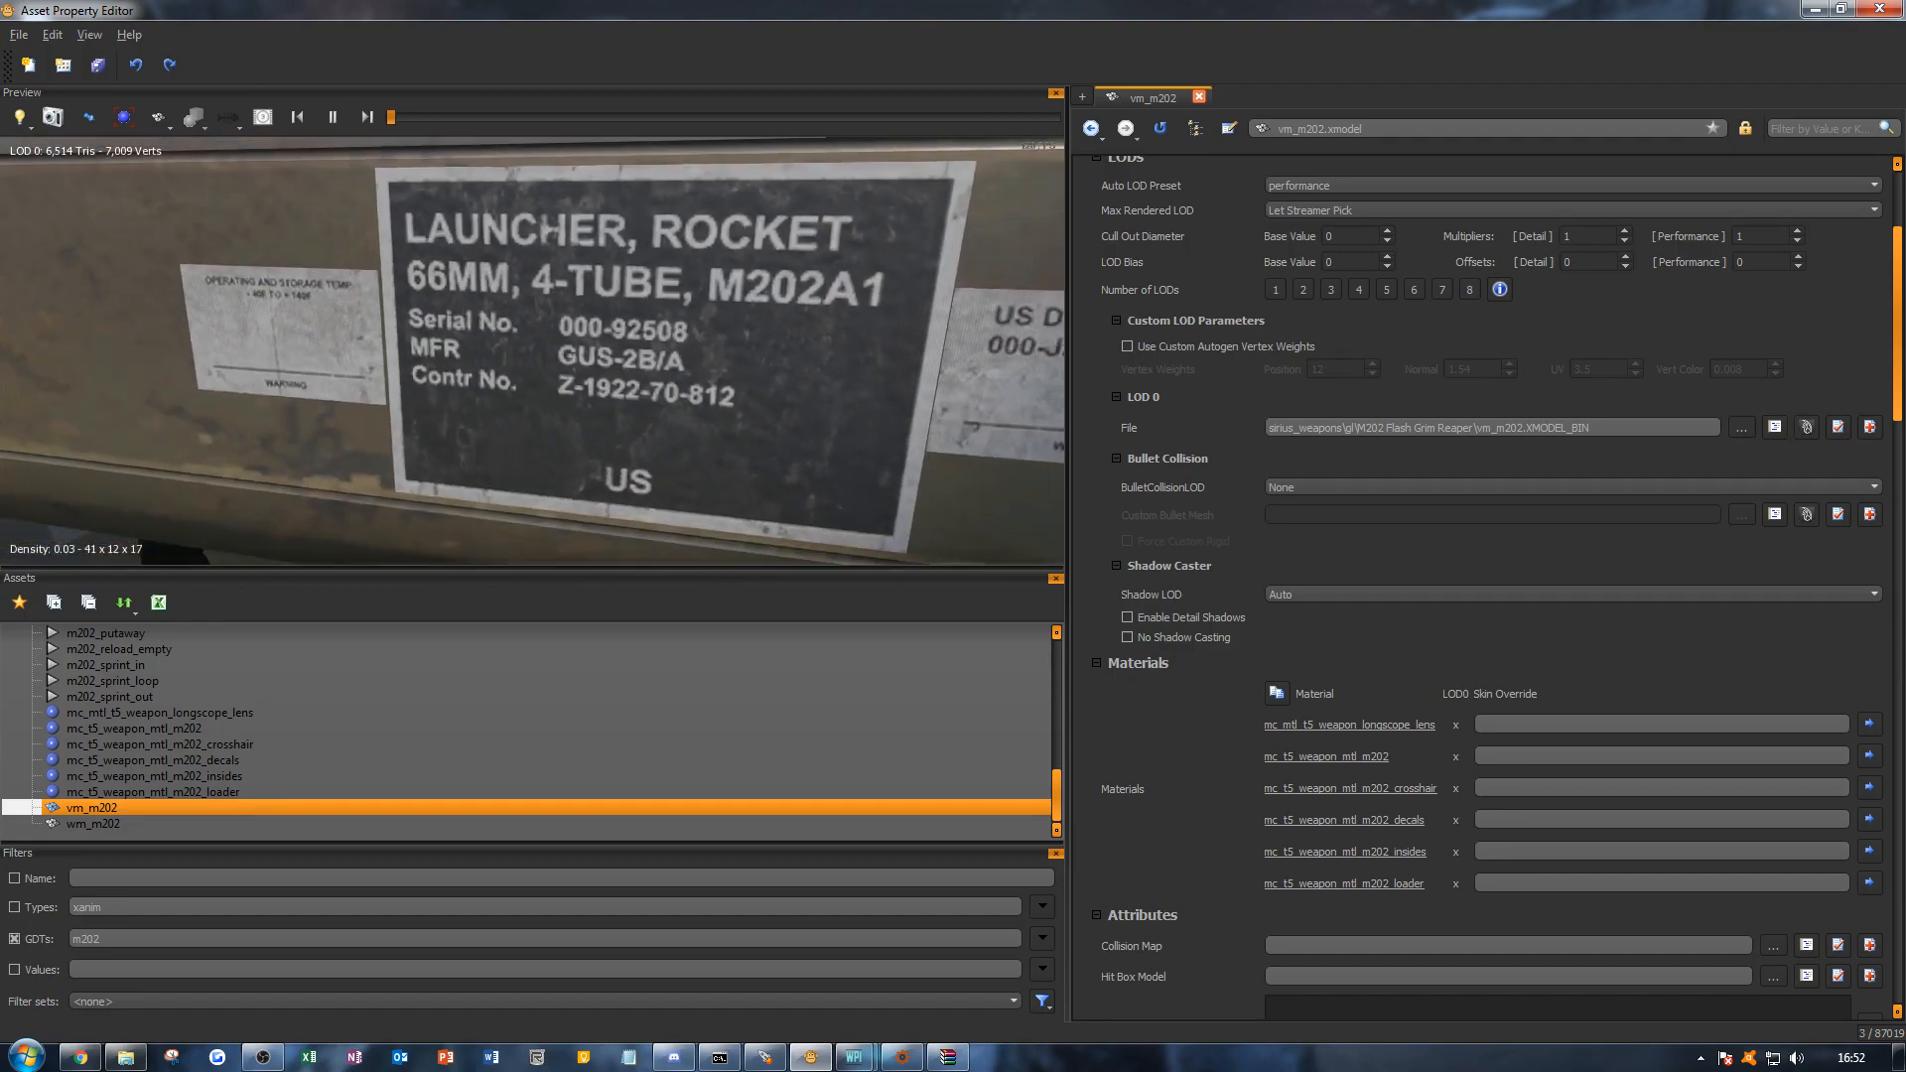
{"action": "right_click_drag", "start_coordinate": [570, 377], "coordinate": [506, 437]}
{"action": "left_click_drag", "start_coordinate": [571, 377], "coordinate": [534, 435]}
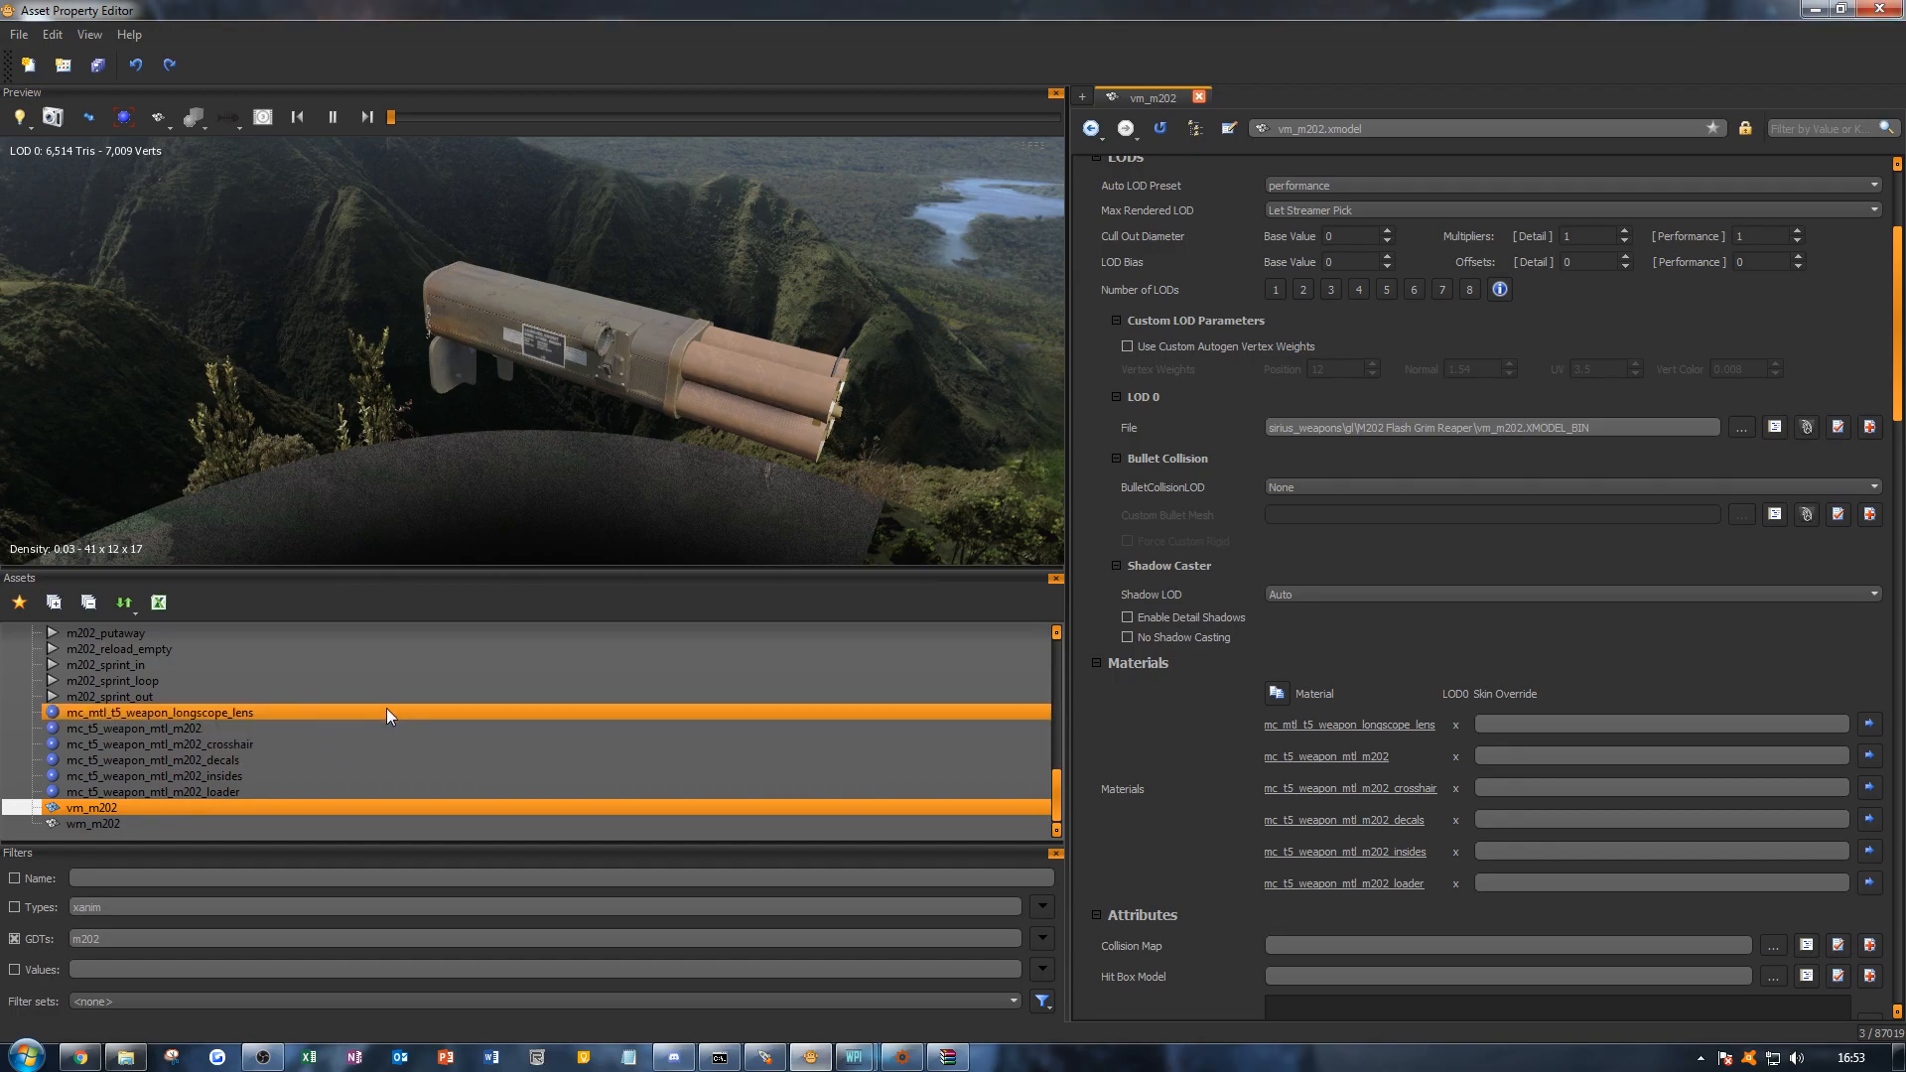
Step: Review the settings of the material mc_mtl_t5_weapon_longscope_lens, then return to the model vm_m202
{"action": "left_click", "coordinate": [385, 709]}
{"action": "left_click", "coordinate": [1498, 620]}
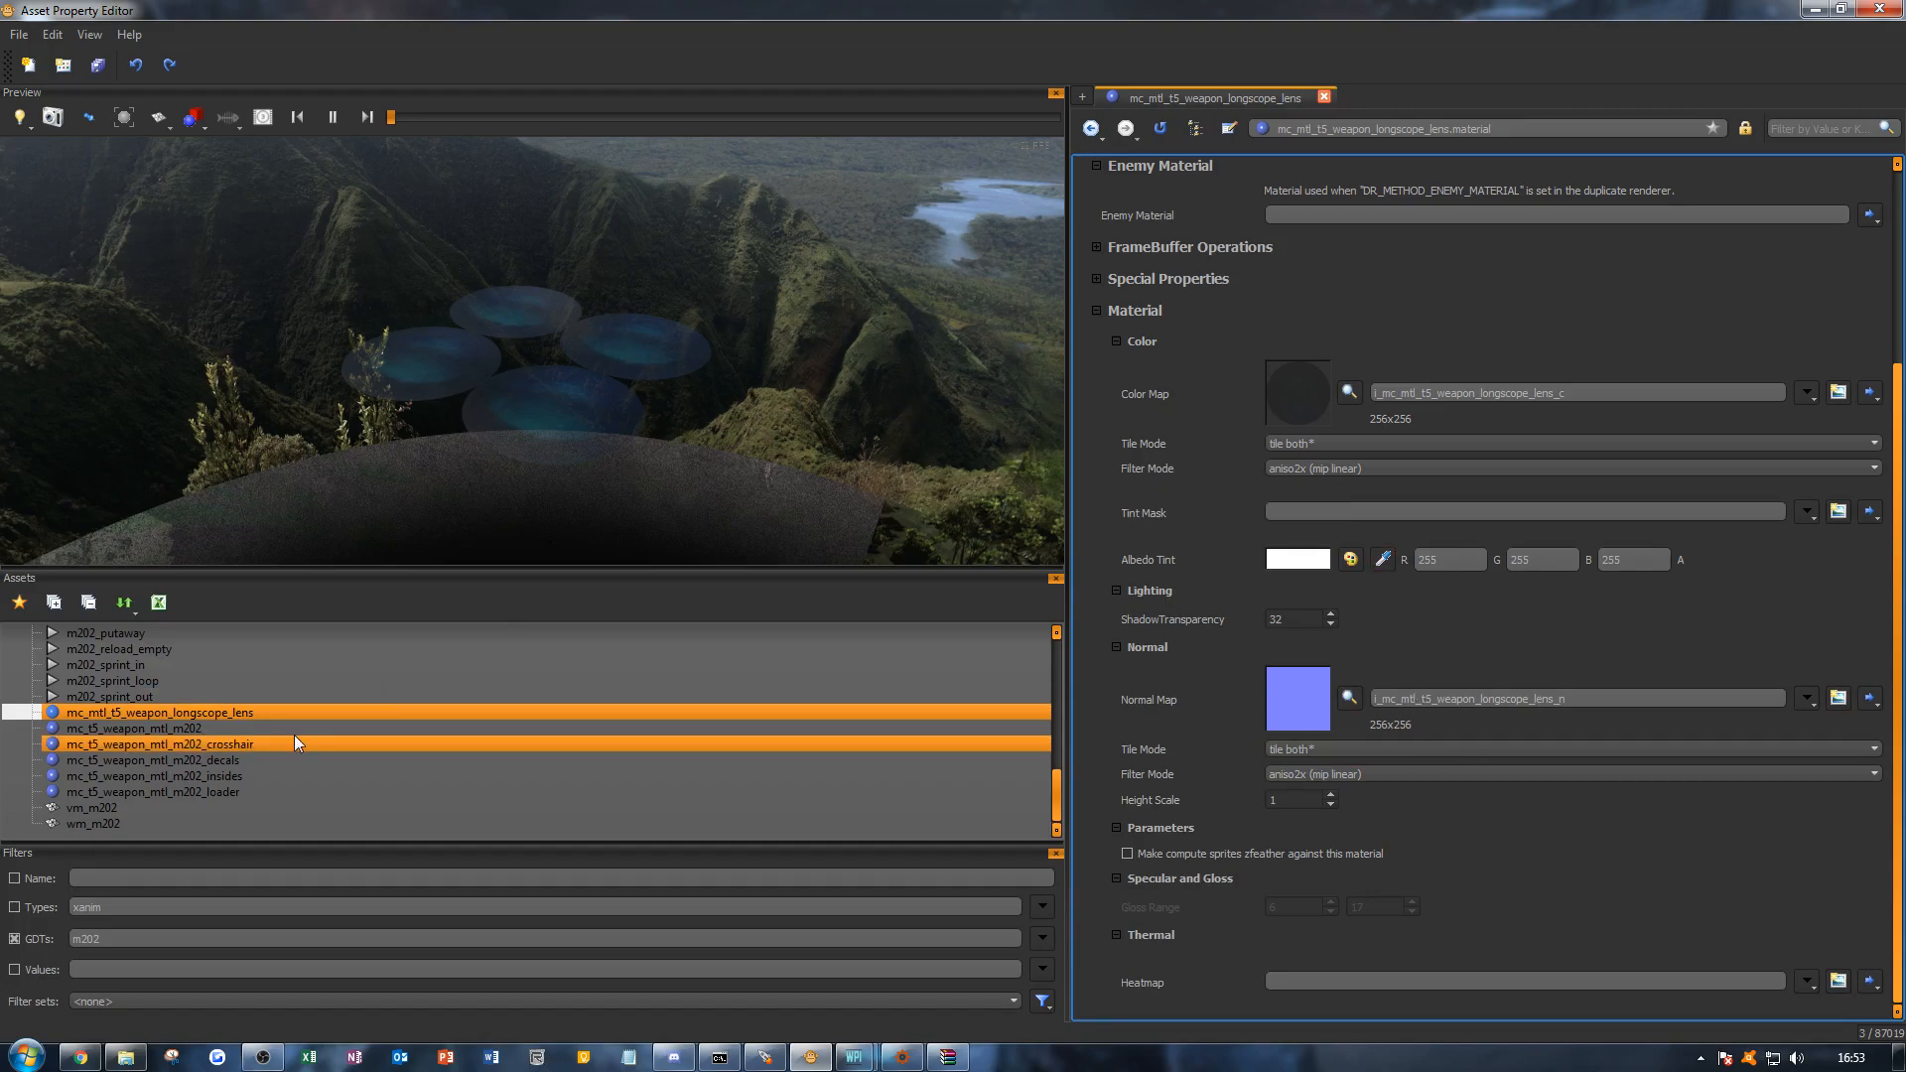
{"action": "left_click", "coordinate": [250, 812]}
{"action": "mouse_move", "coordinate": [534, 442]}
{"action": "left_mouse_down"}
{"action": "mouse_move", "coordinate": [556, 397]}
{"action": "mouse_move", "coordinate": [541, 467]}
{"action": "mouse_move", "coordinate": [534, 443]}
{"action": "left_mouse_up"}
Step: Enlarge the asset list and bring the image assets of m202_grim_reaper_bo1 into view
{"action": "scroll", "coordinate": [303, 755], "scroll_direction": "up", "scroll_amount": 8}
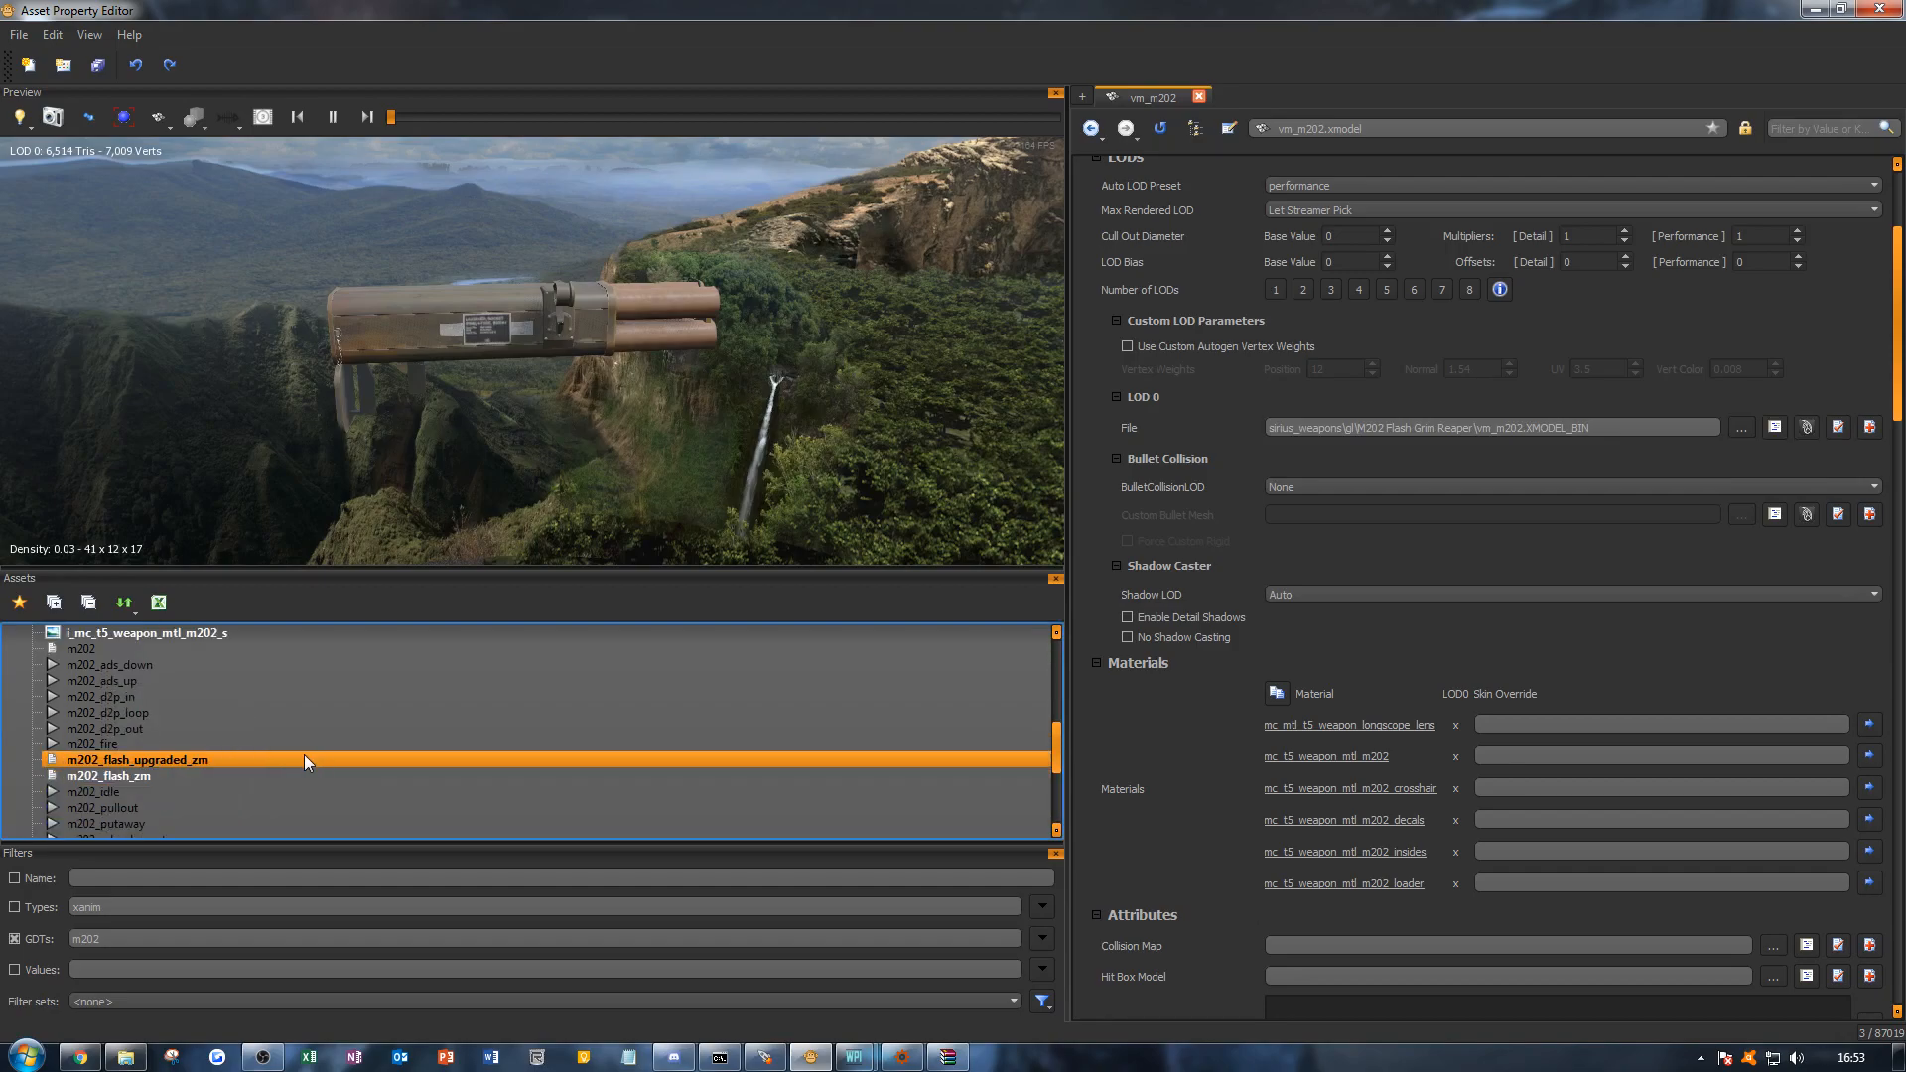
{"action": "scroll", "coordinate": [282, 760], "scroll_direction": "up", "scroll_amount": 5}
{"action": "scroll", "coordinate": [282, 759], "scroll_direction": "down", "scroll_amount": 1}
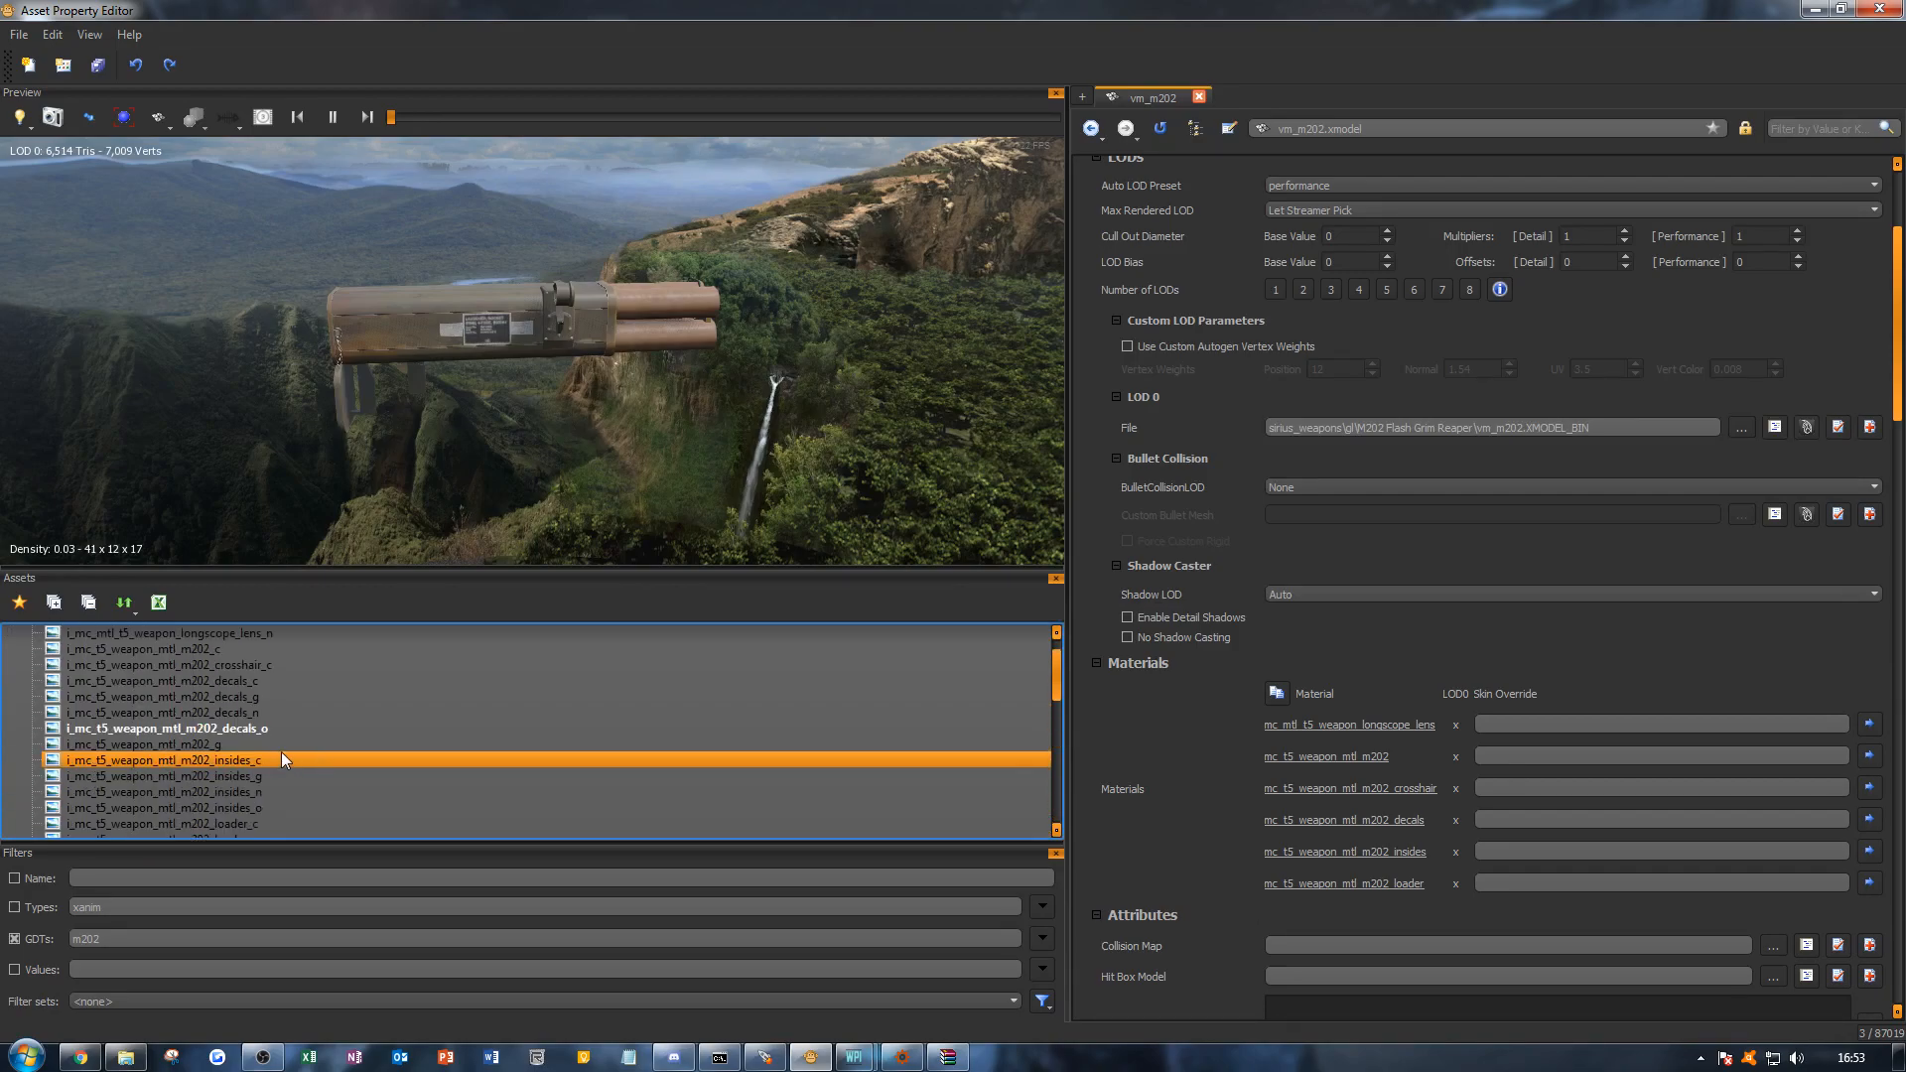
{"action": "left_click_drag", "start_coordinate": [274, 572], "coordinate": [276, 191]}
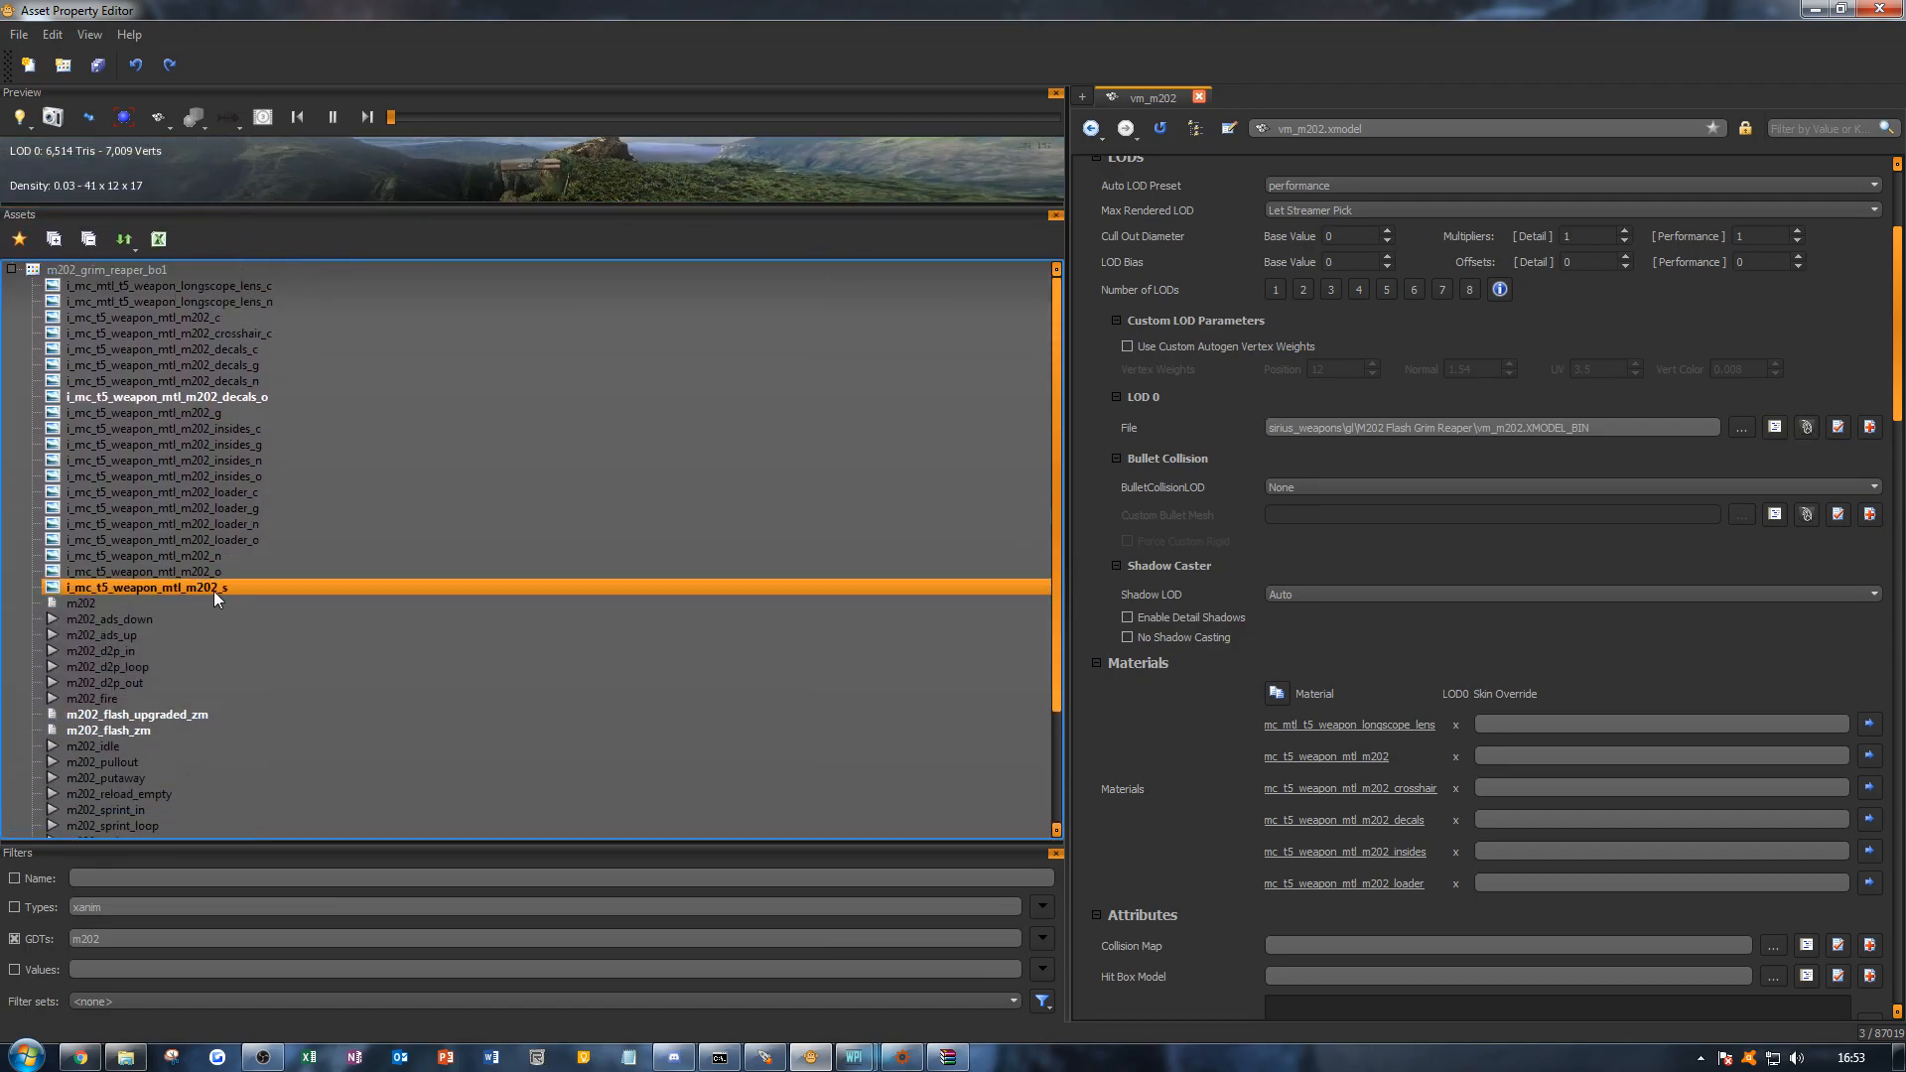
Step: Look through the assets of m202_grim_reaper_bo1 and open the projectile weapon m202
{"action": "scroll", "coordinate": [248, 454], "scroll_direction": "down", "scroll_amount": 2}
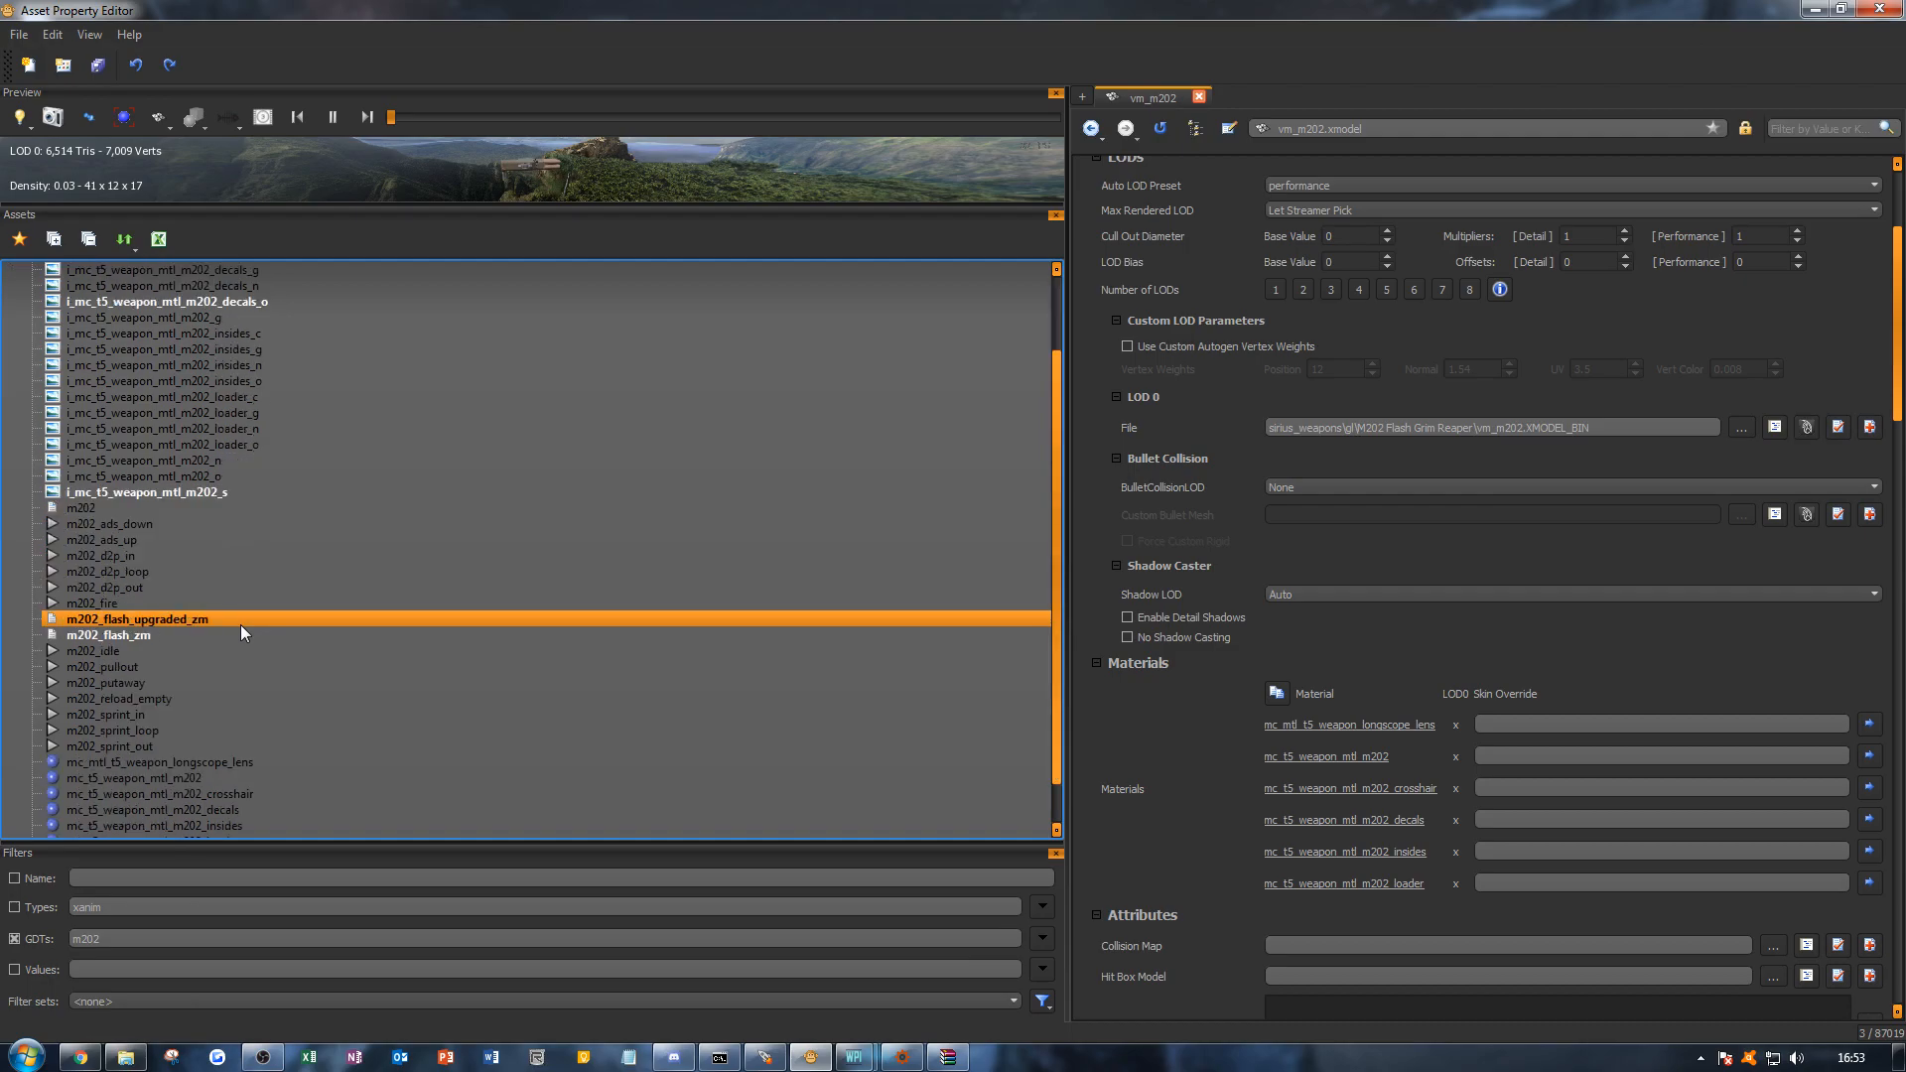
{"action": "scroll", "coordinate": [246, 617], "scroll_direction": "down", "scroll_amount": 1}
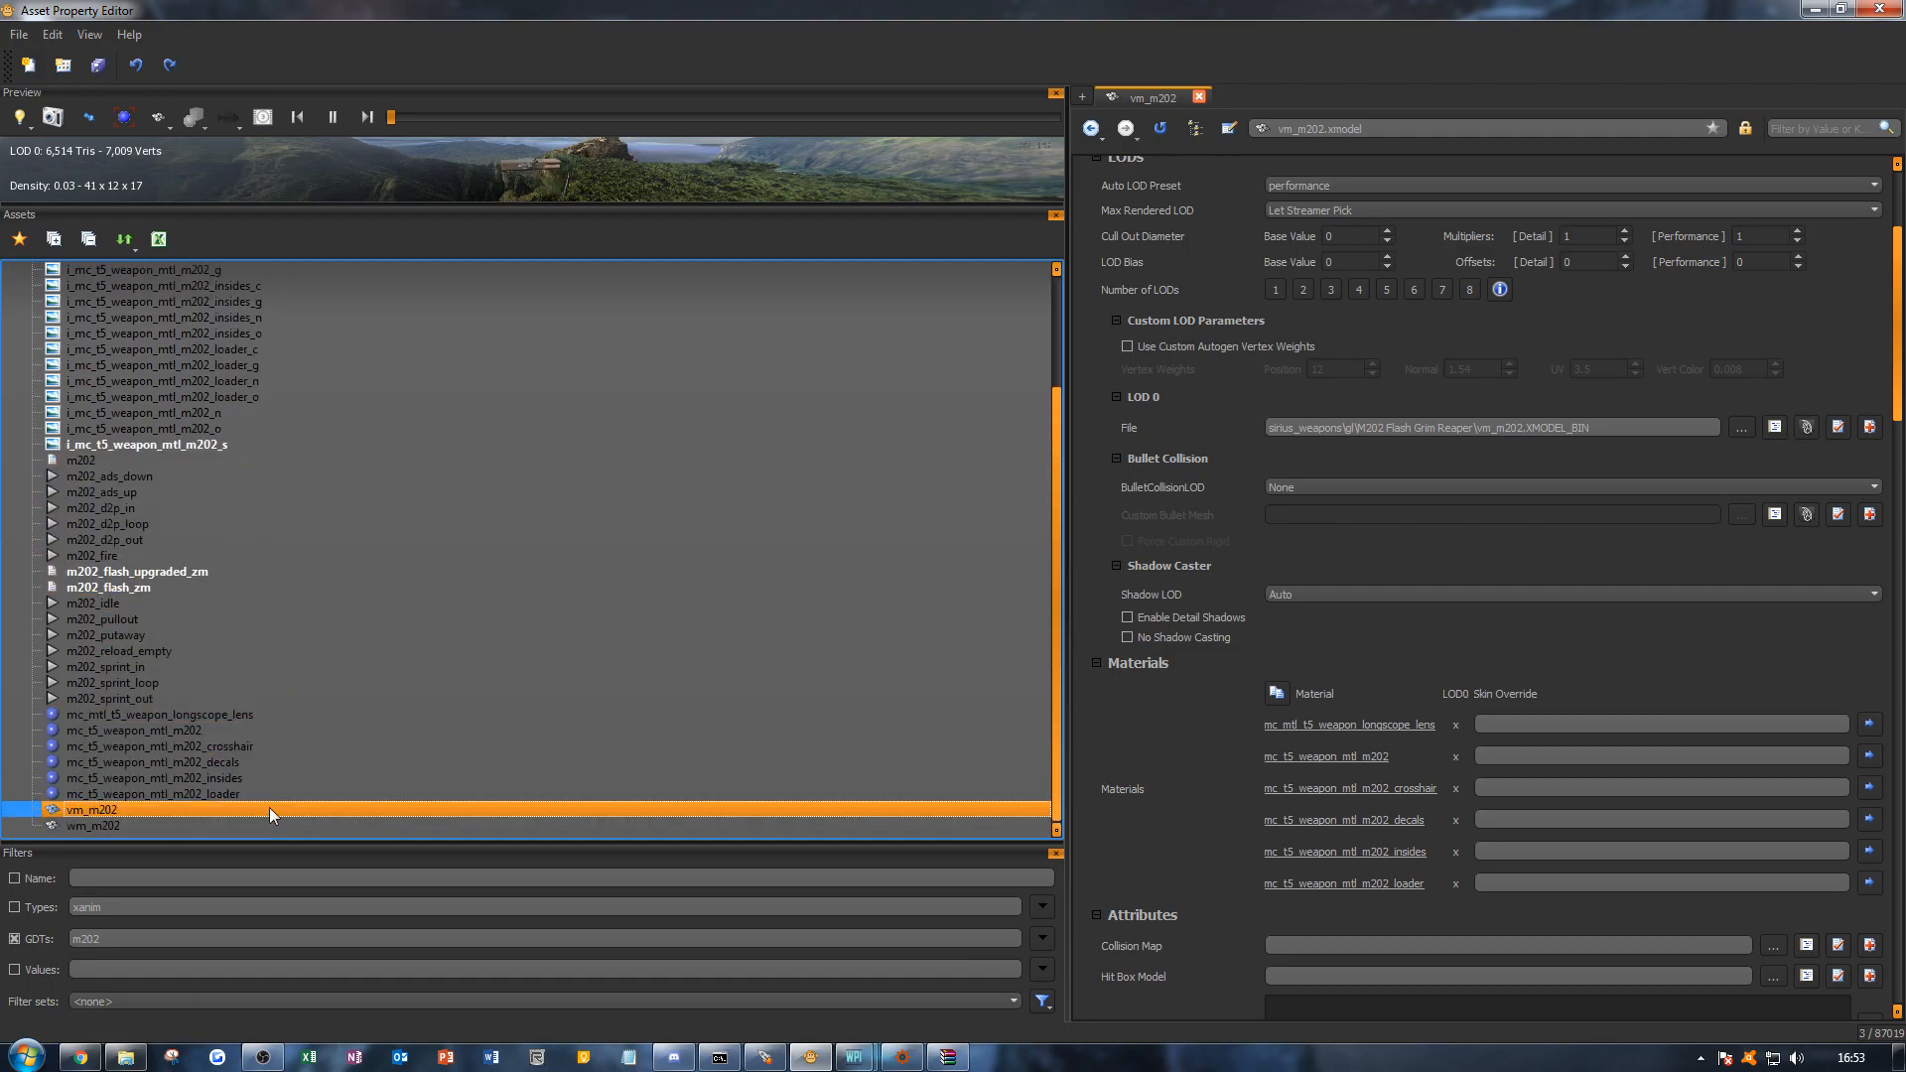
{"action": "scroll", "coordinate": [268, 807], "scroll_direction": "up", "scroll_amount": 3}
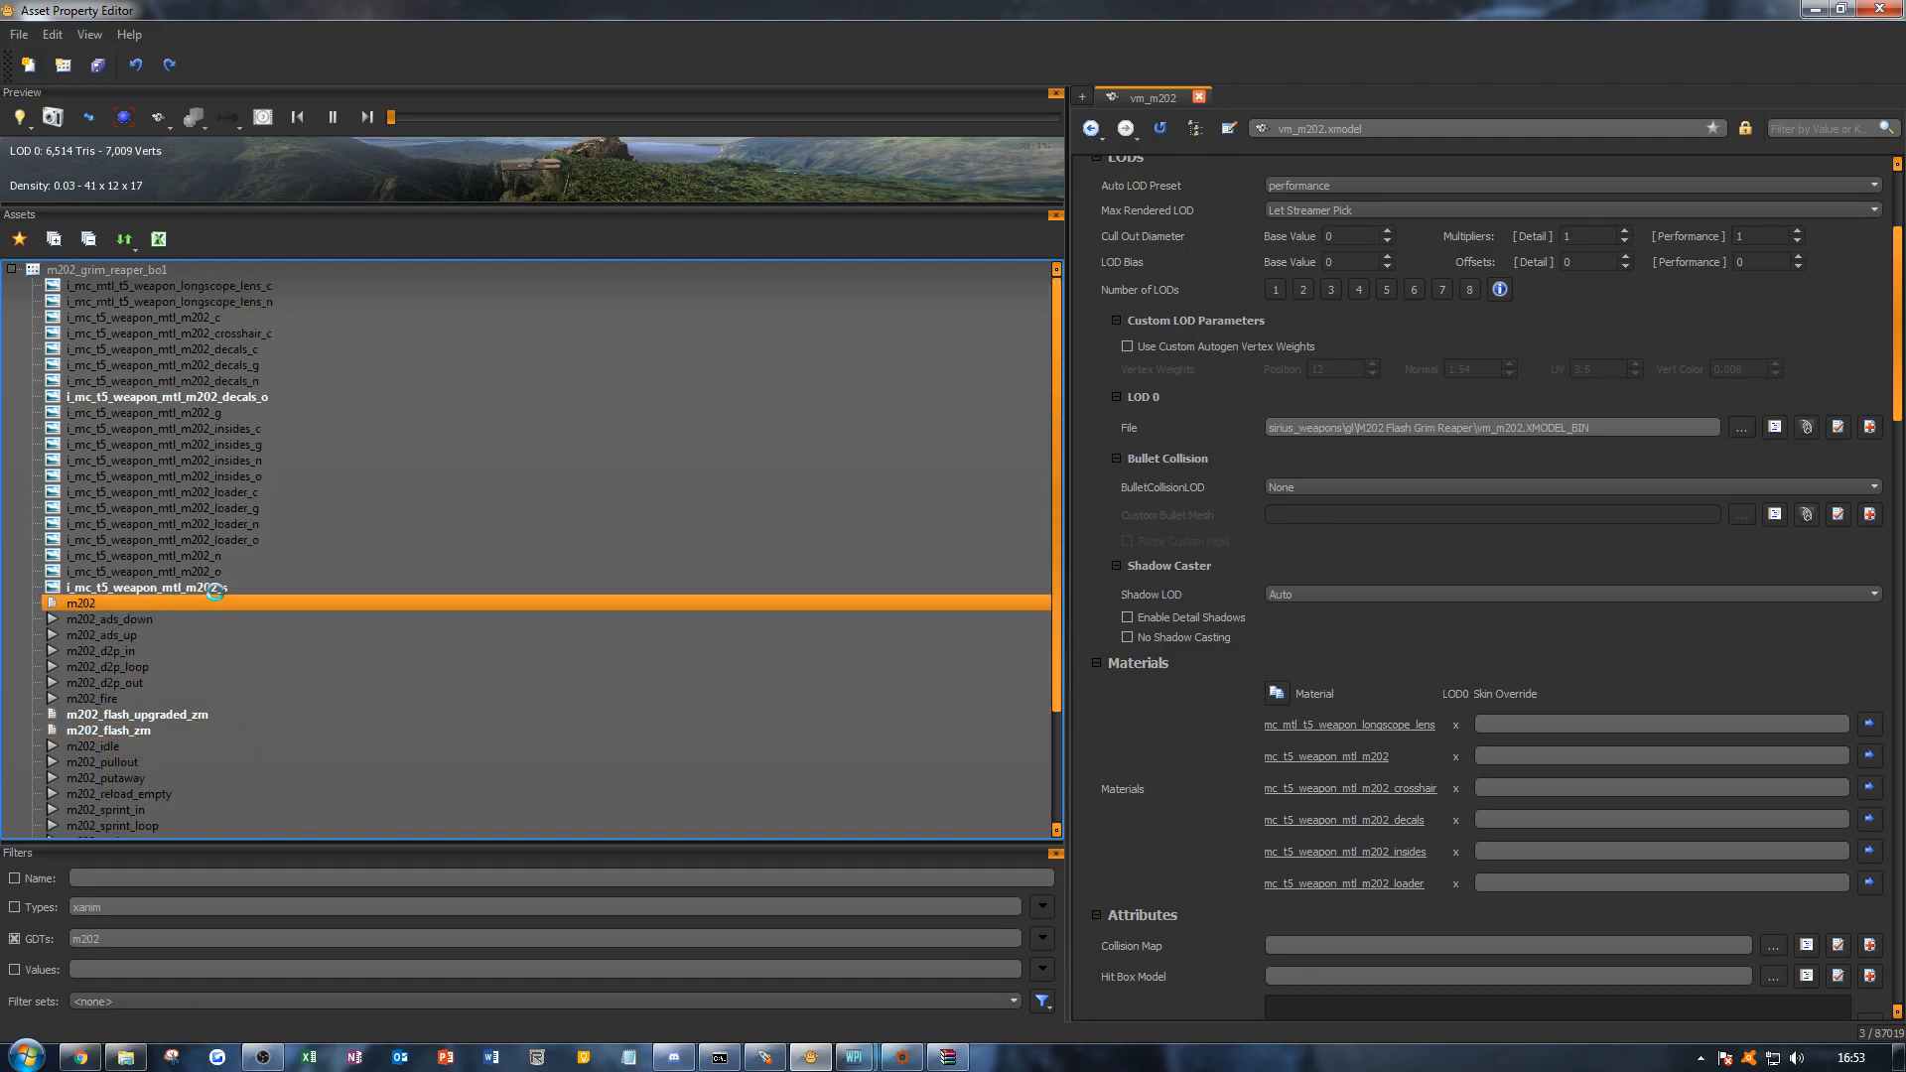
{"action": "left_click", "coordinate": [725, 603]}
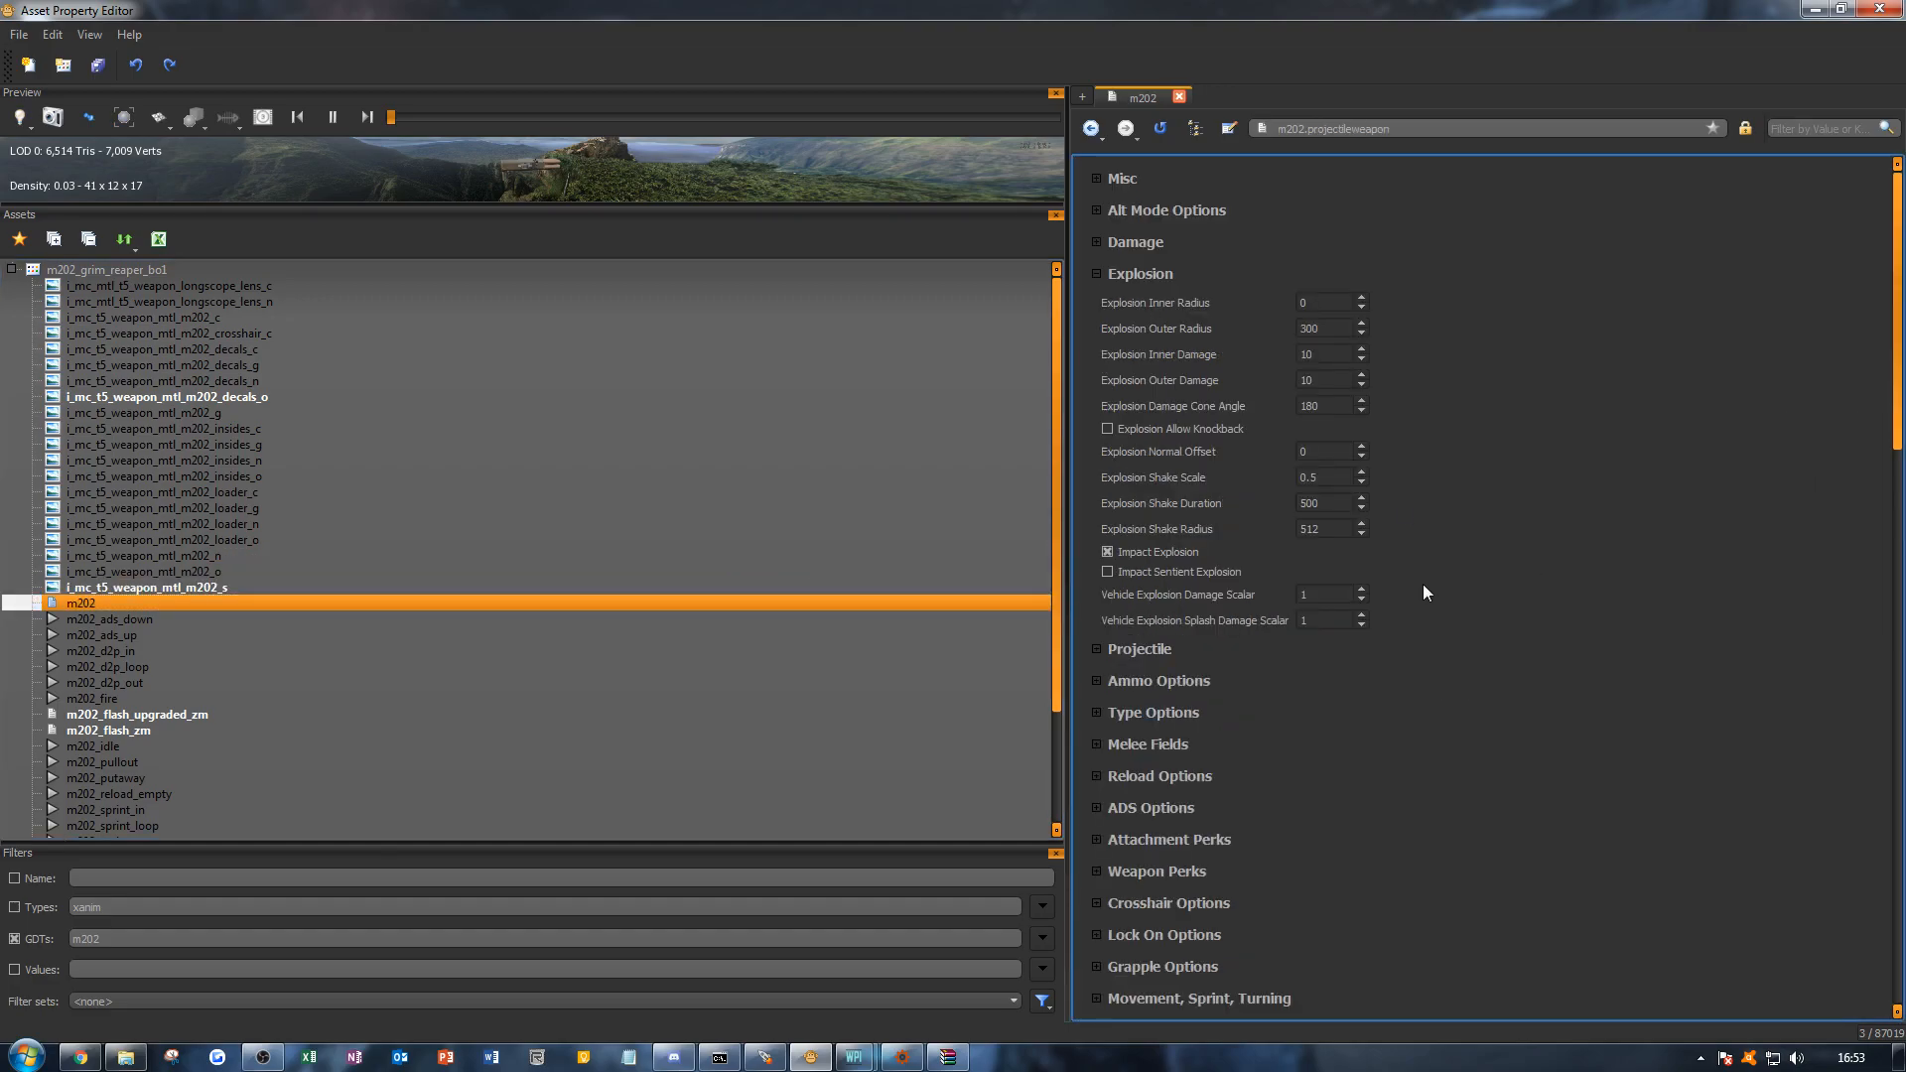
{"action": "right_click", "coordinate": [247, 604]}
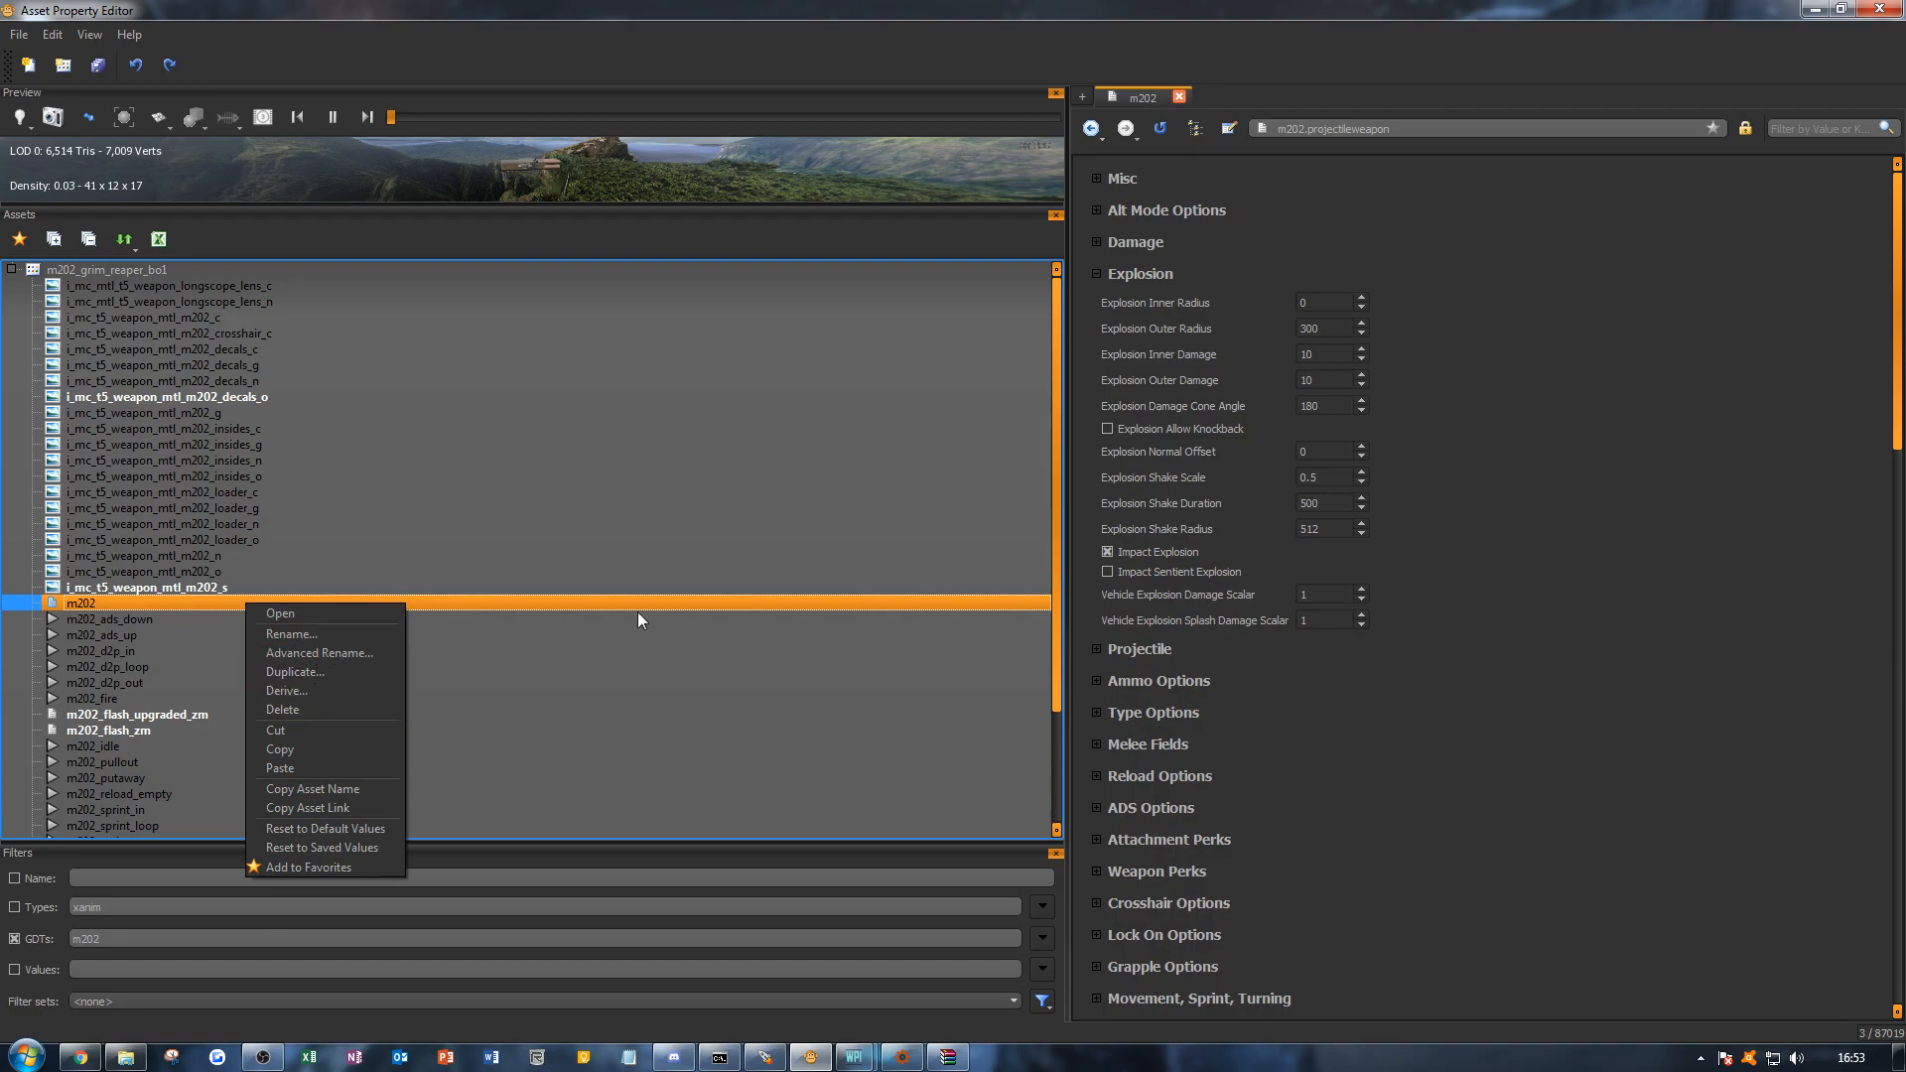
{"action": "left_click", "coordinate": [723, 605]}
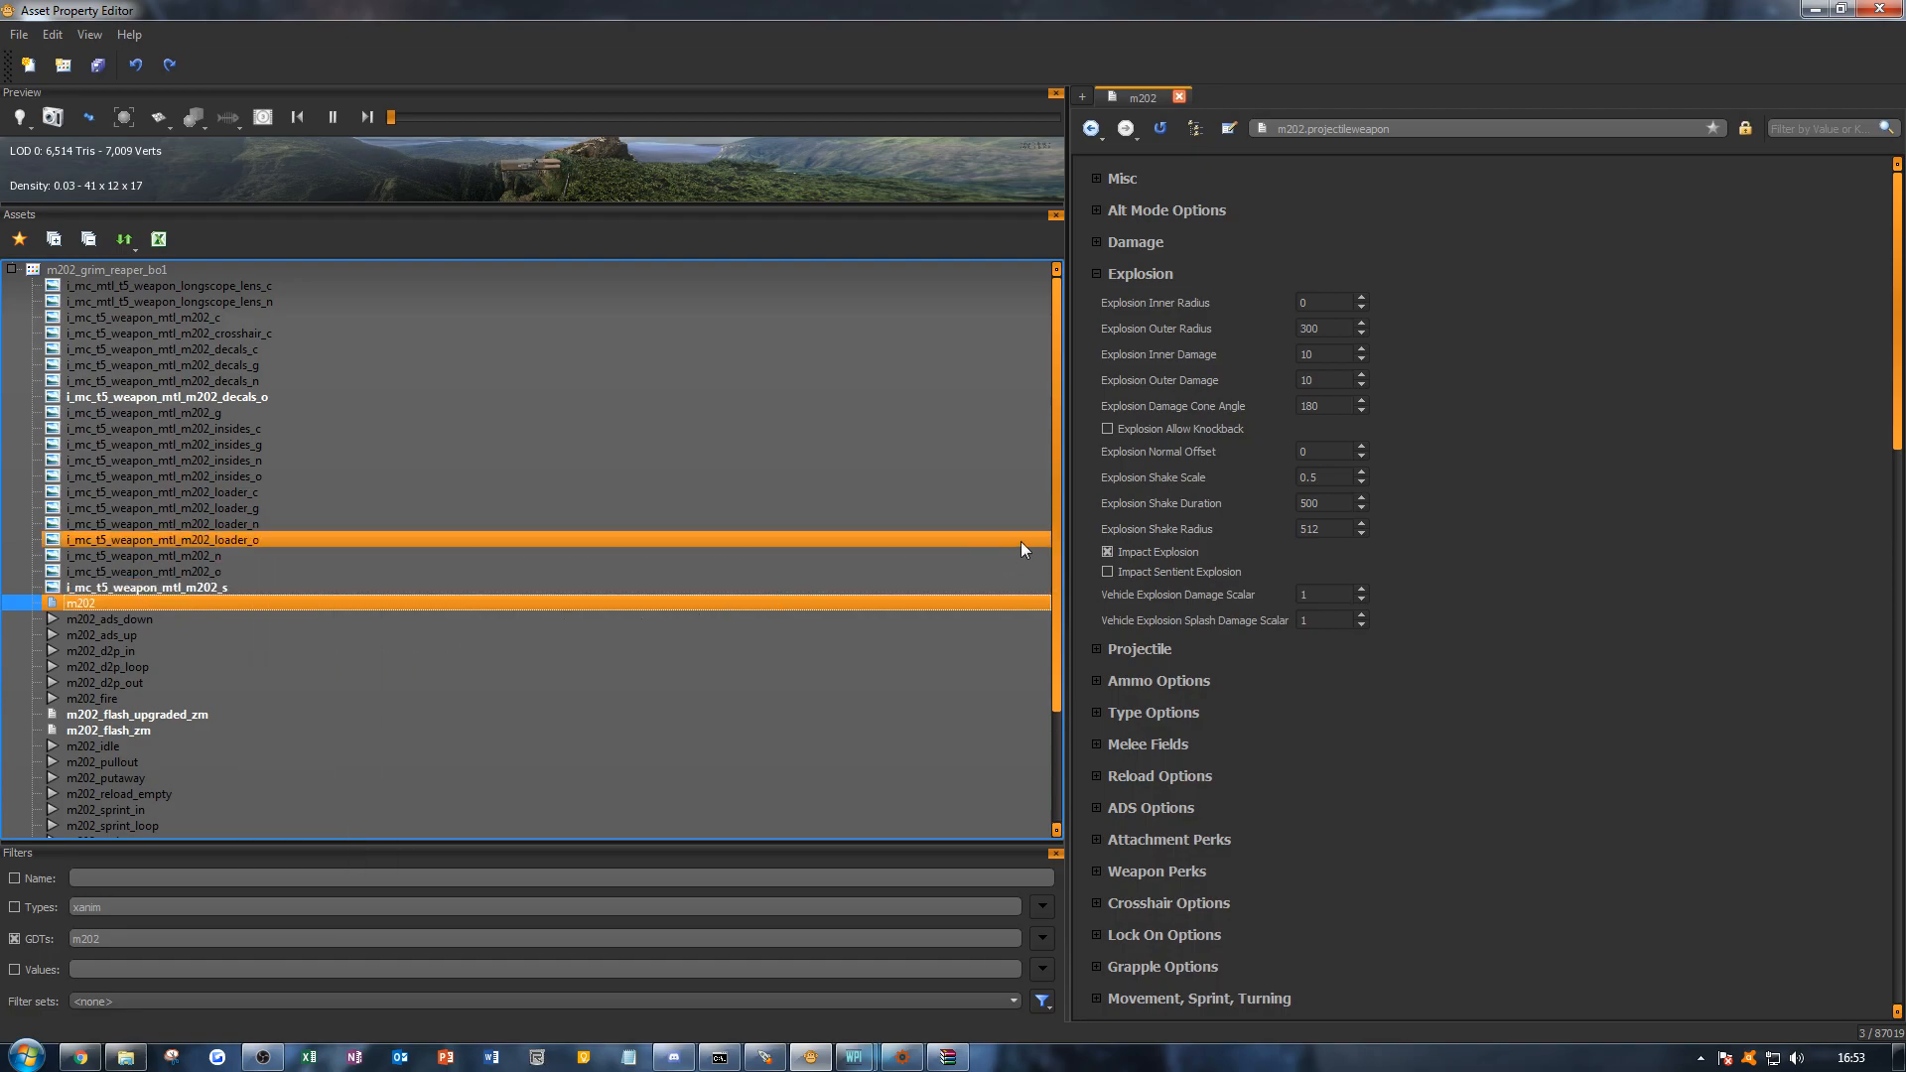
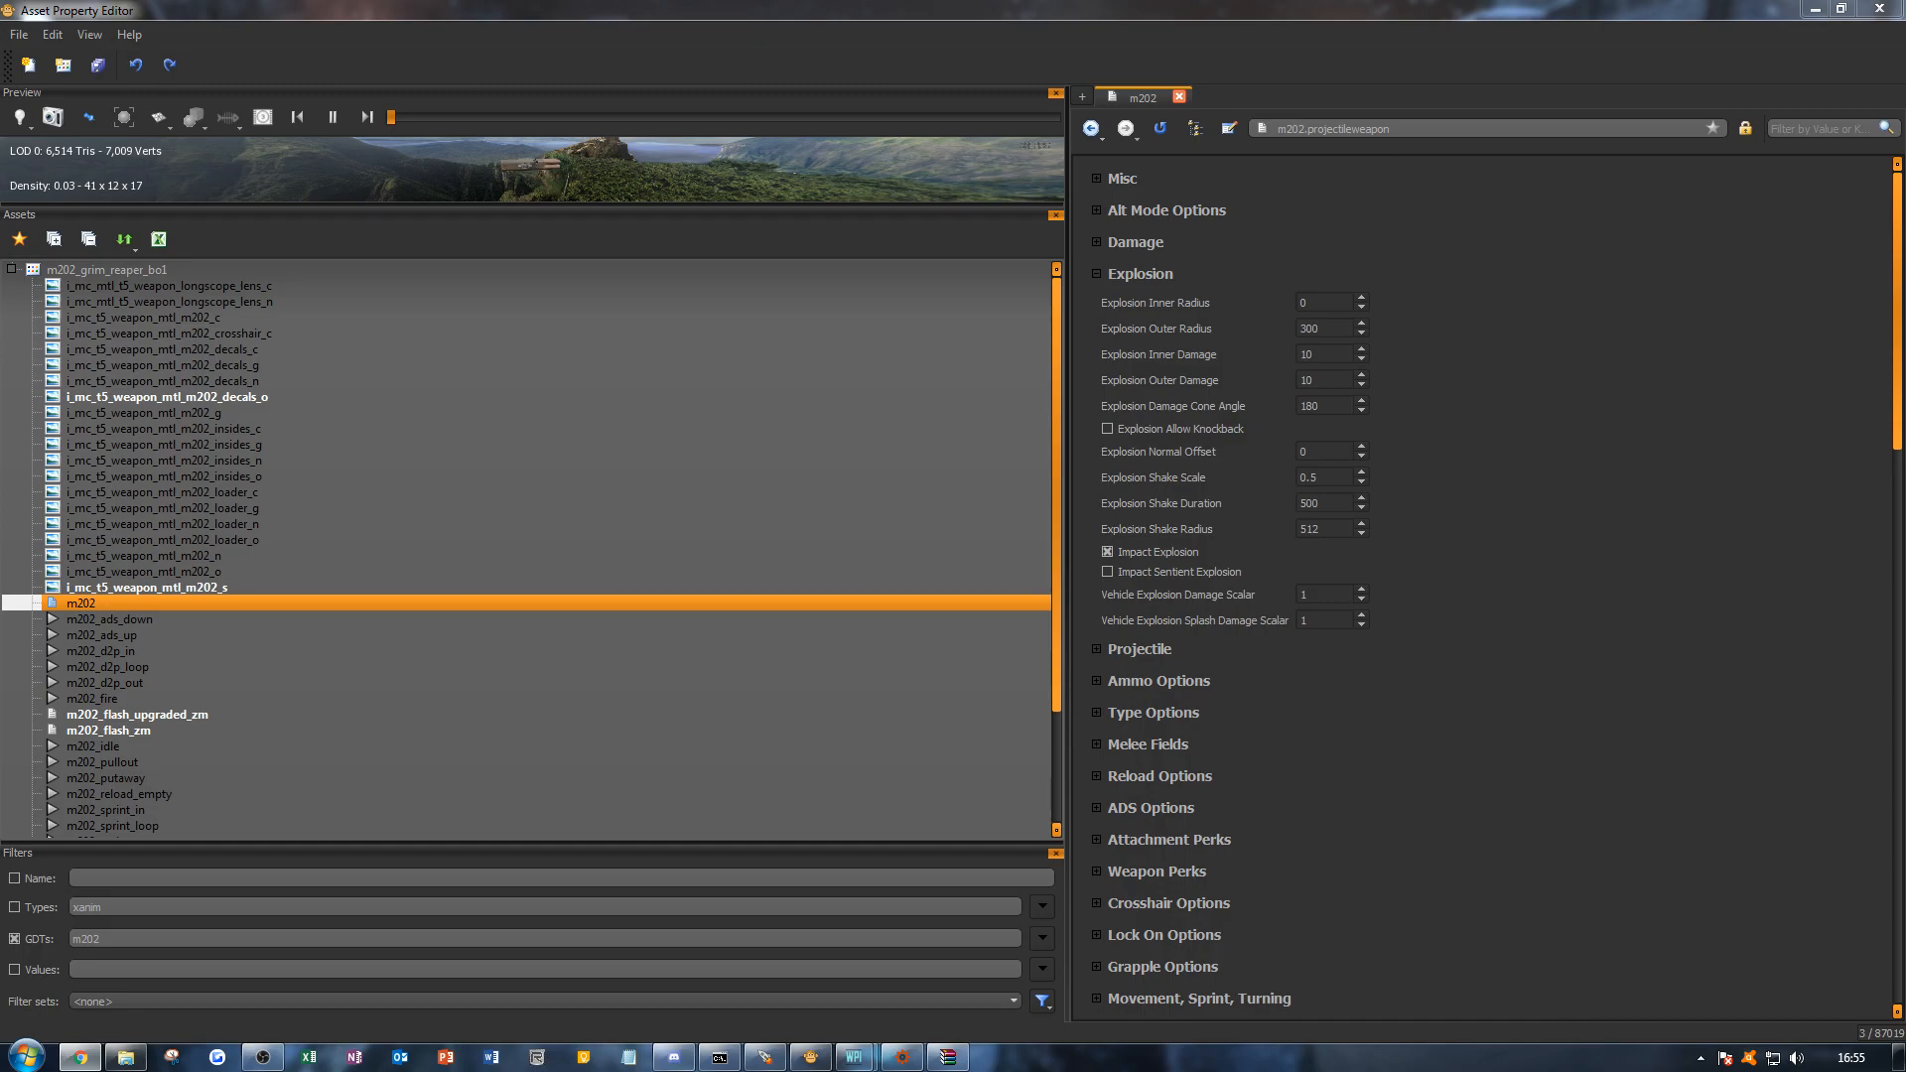
Step: Set the m202 weapon's explosion inner damage to 1000 and its explosion outer damage to 300
{"action": "left_click", "coordinate": [1472, 535]}
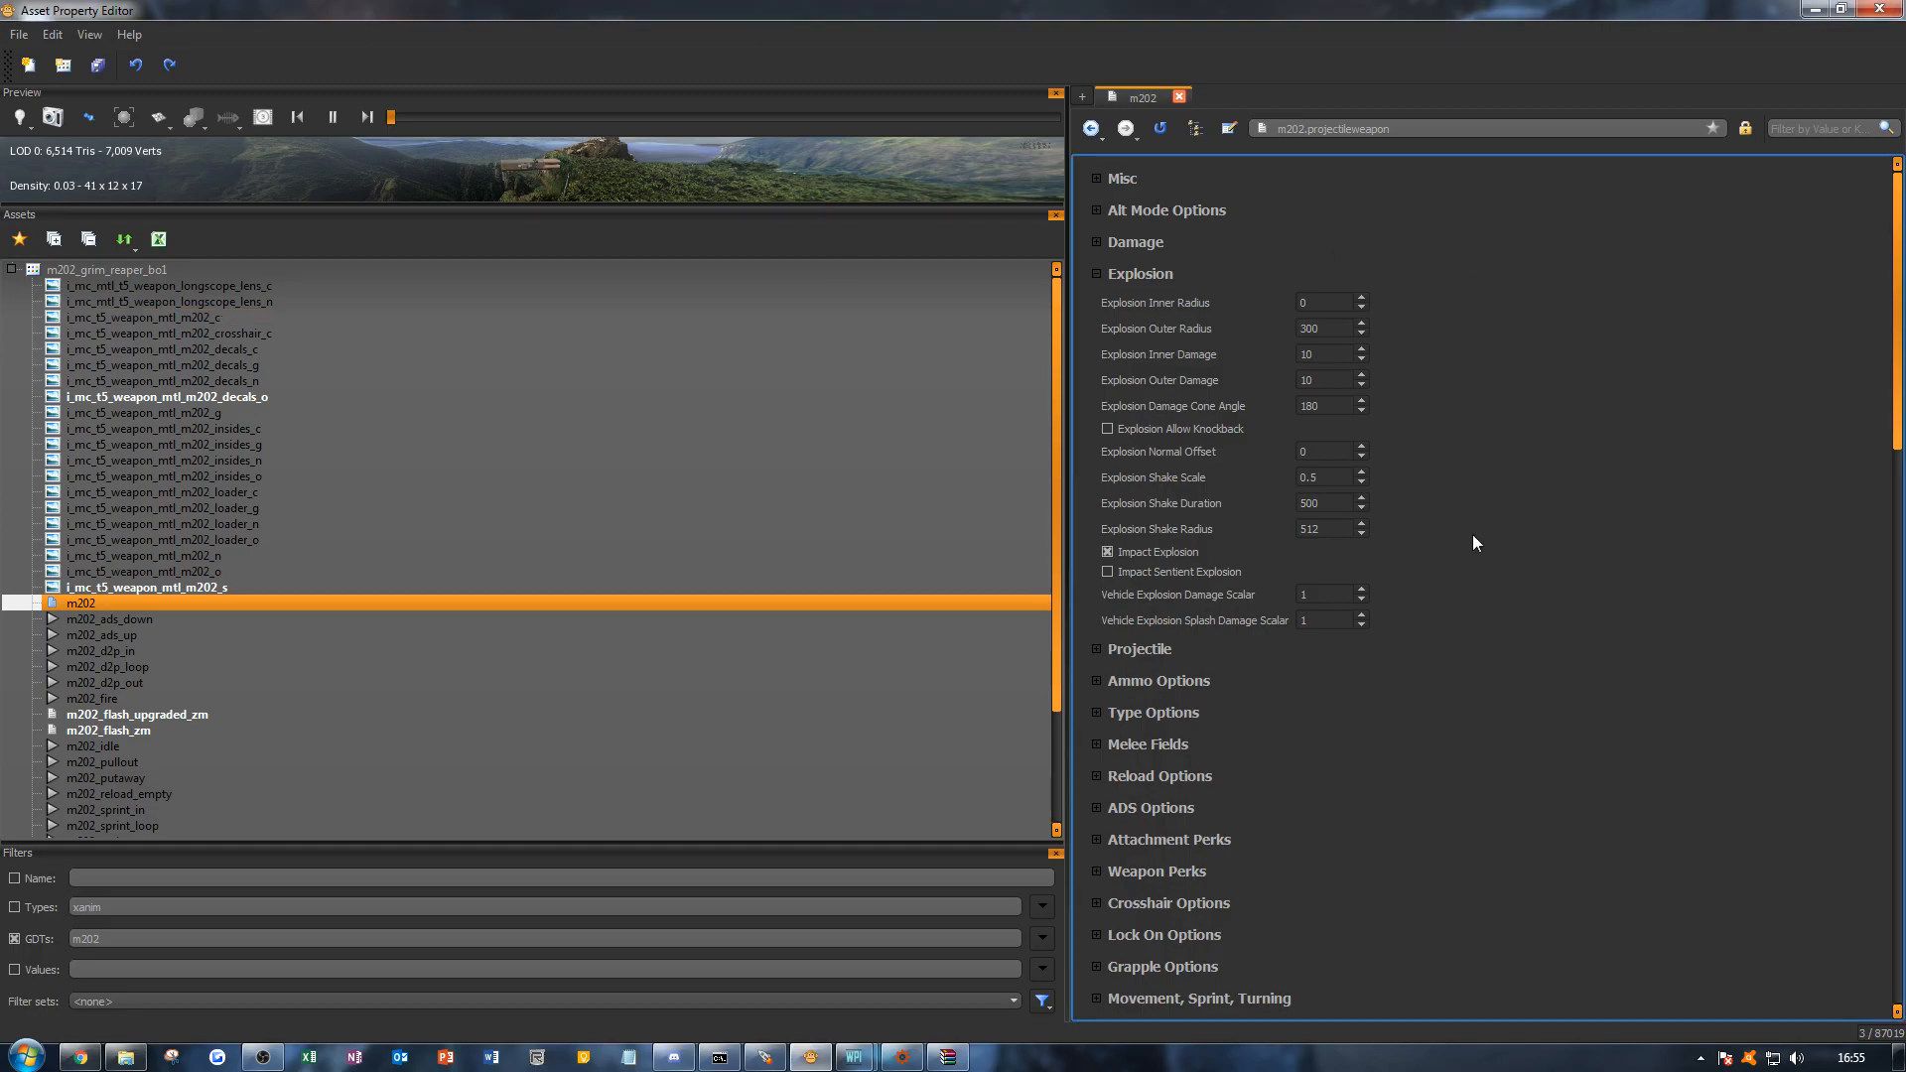
{"action": "left_click_drag", "start_coordinate": [1325, 355], "coordinate": [1266, 360]}
{"action": "type", "text": "10"}
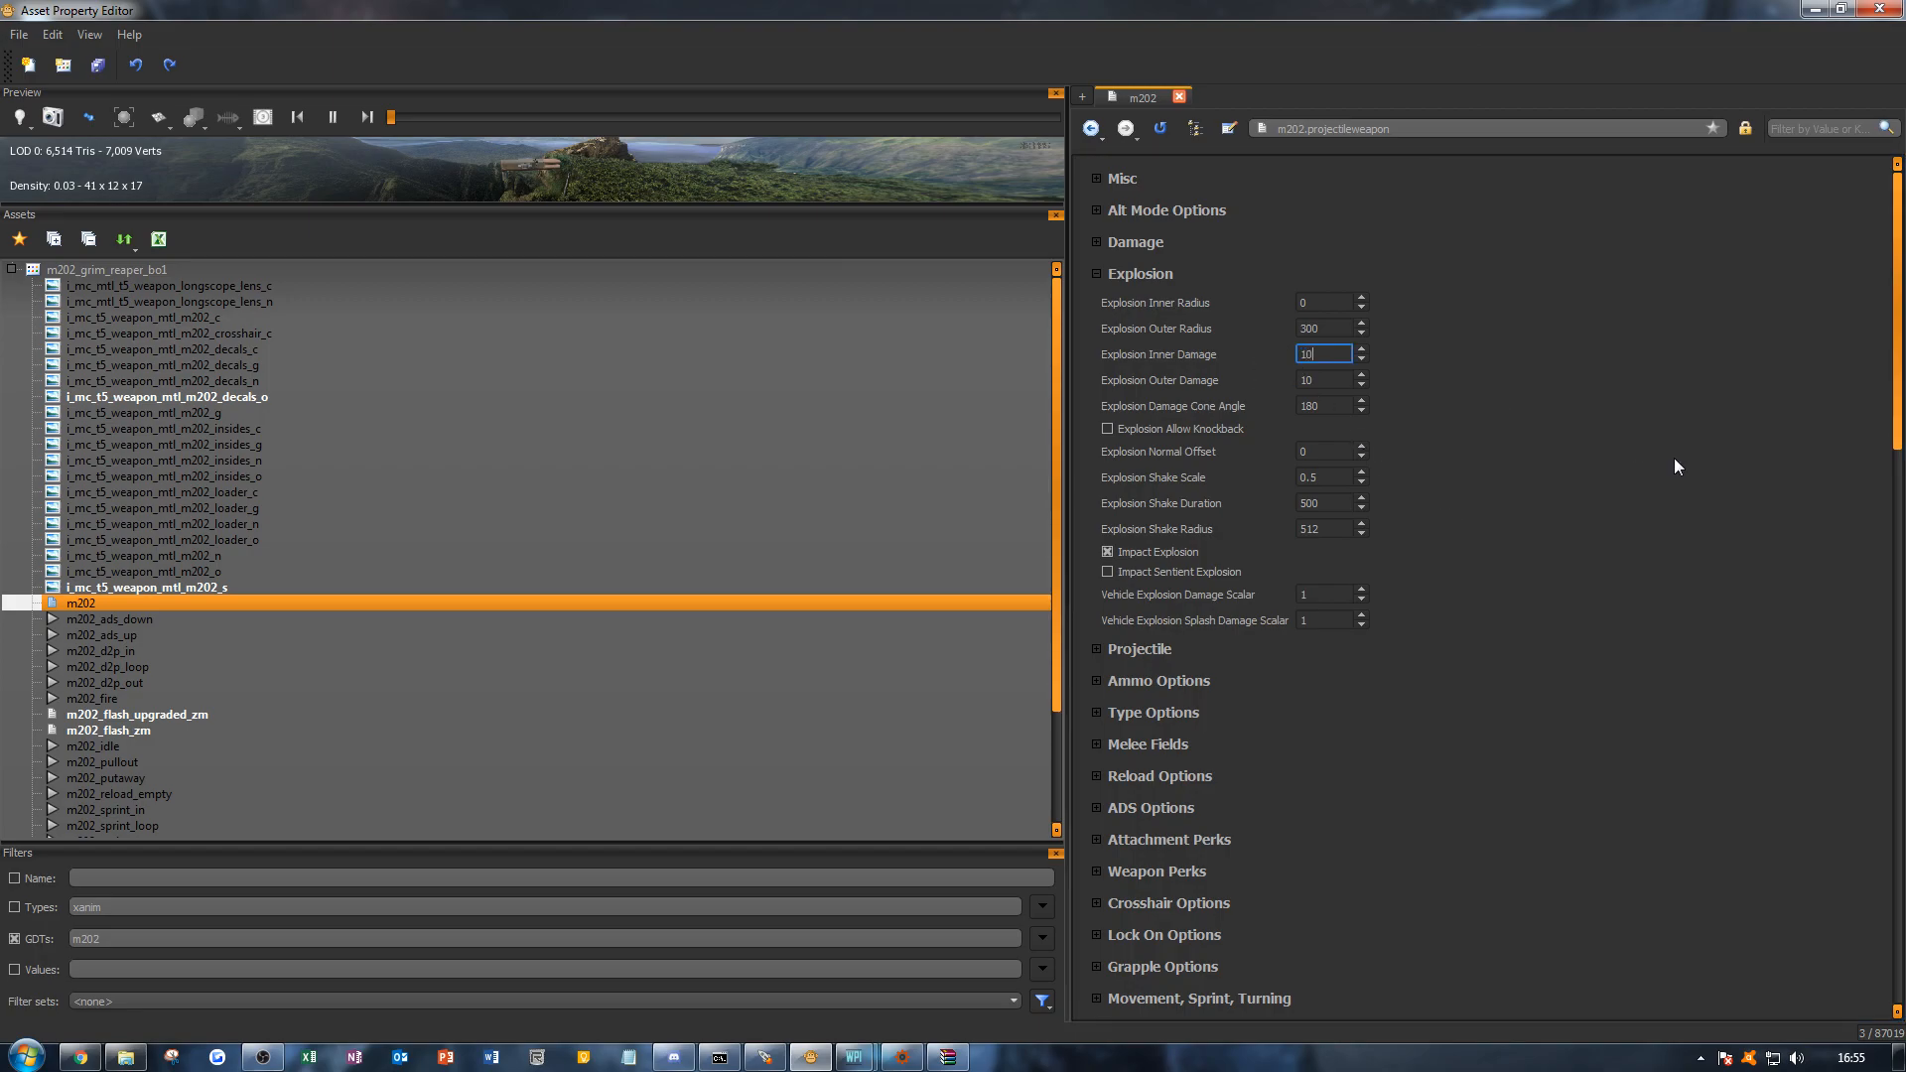
{"action": "type", "text": "00"}
{"action": "left_click", "coordinate": [1568, 451]}
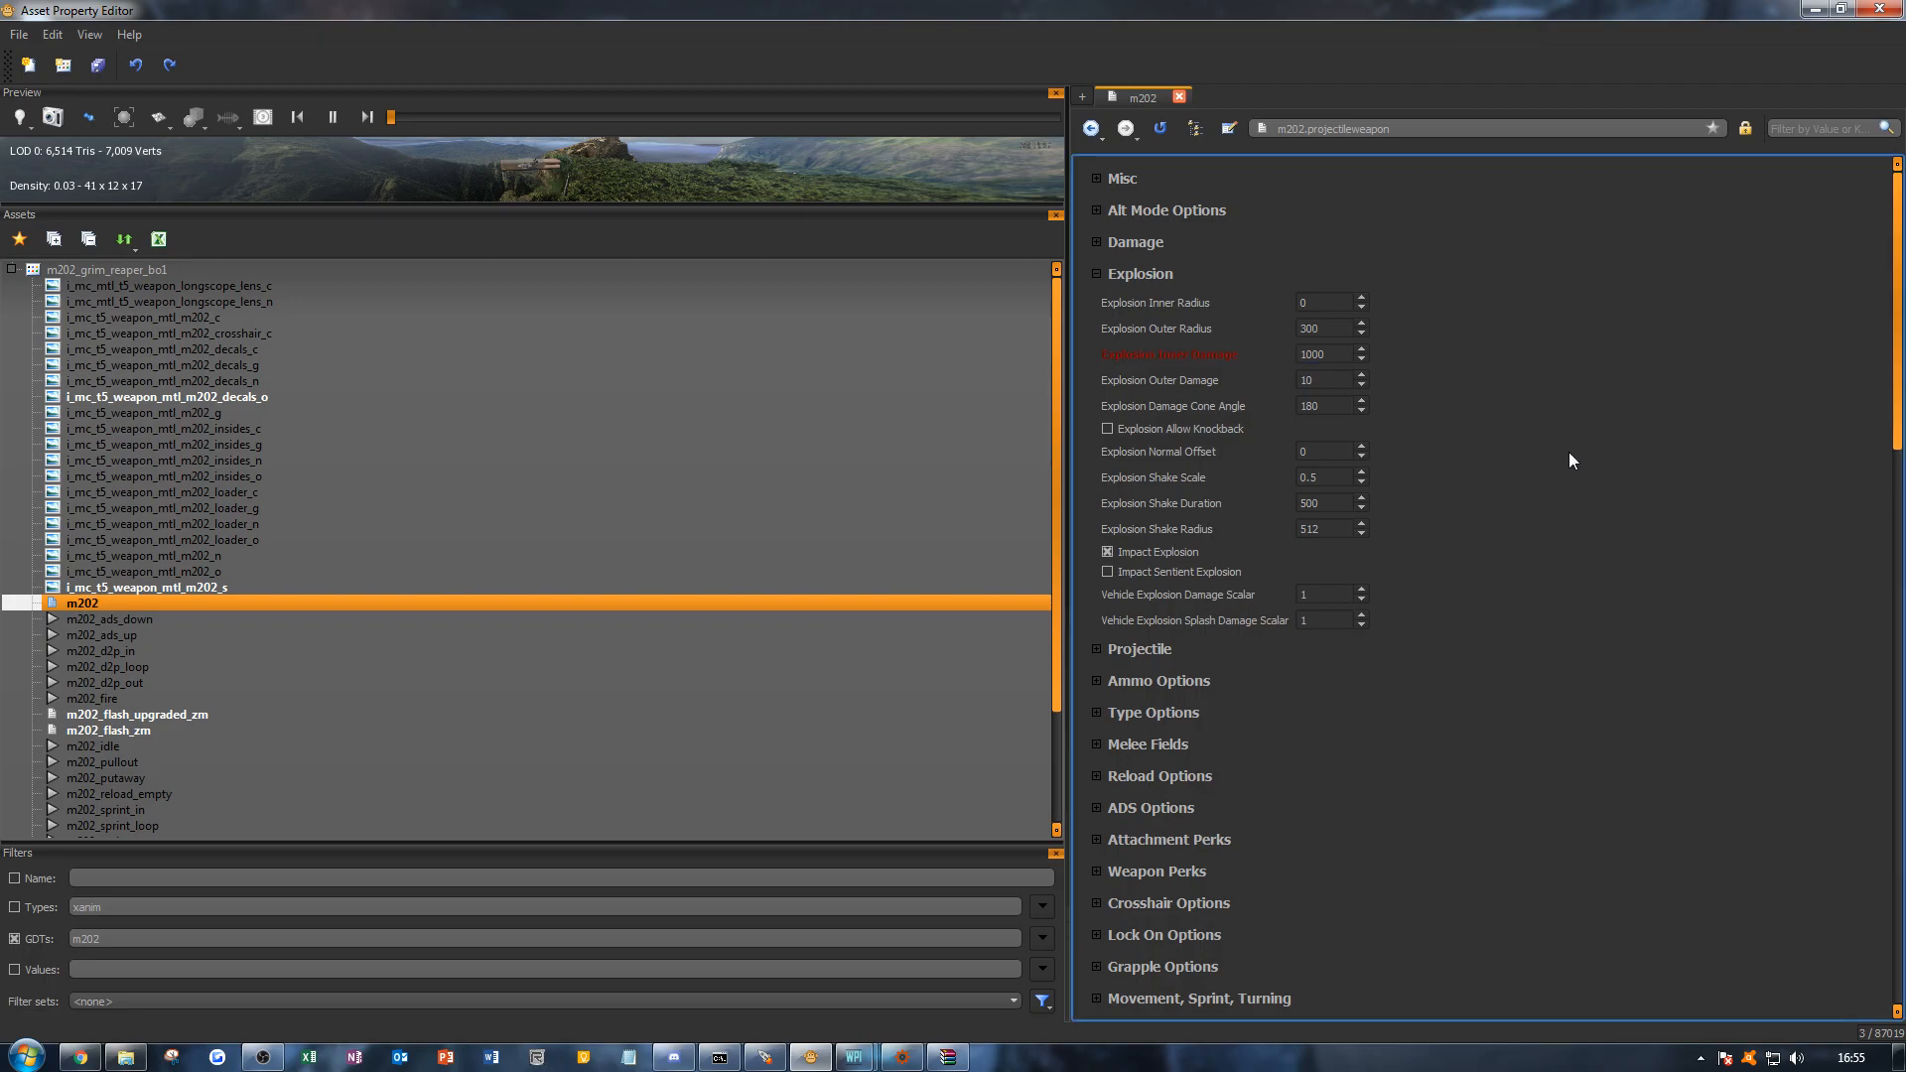
{"action": "left_click_drag", "start_coordinate": [1308, 383], "coordinate": [1262, 384]}
{"action": "type", "text": "300"}
{"action": "left_click", "coordinate": [1711, 417]}
Step: Set the m202 weapon's explosion outer radius to 500
{"action": "double_click", "coordinate": [1326, 328]}
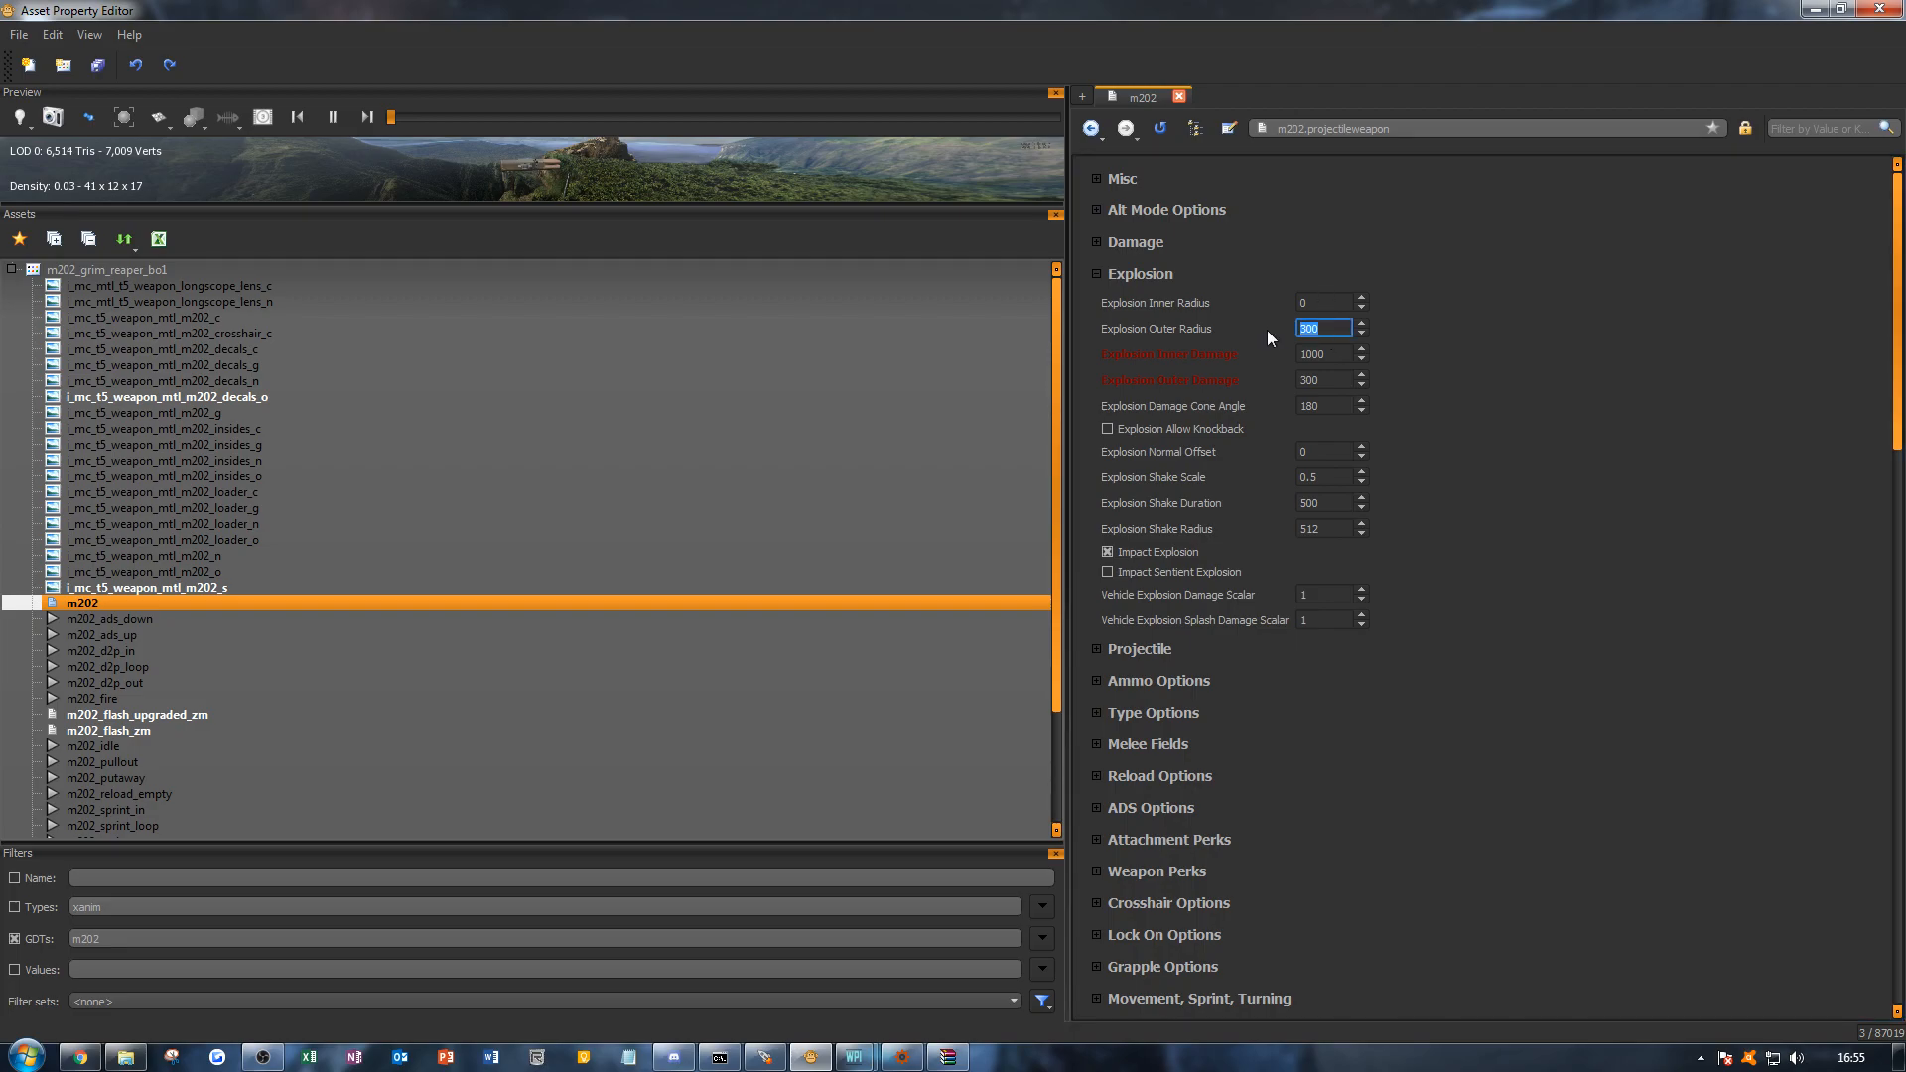
{"action": "type", "text": "5"}
{"action": "left_click", "coordinate": [1492, 319]}
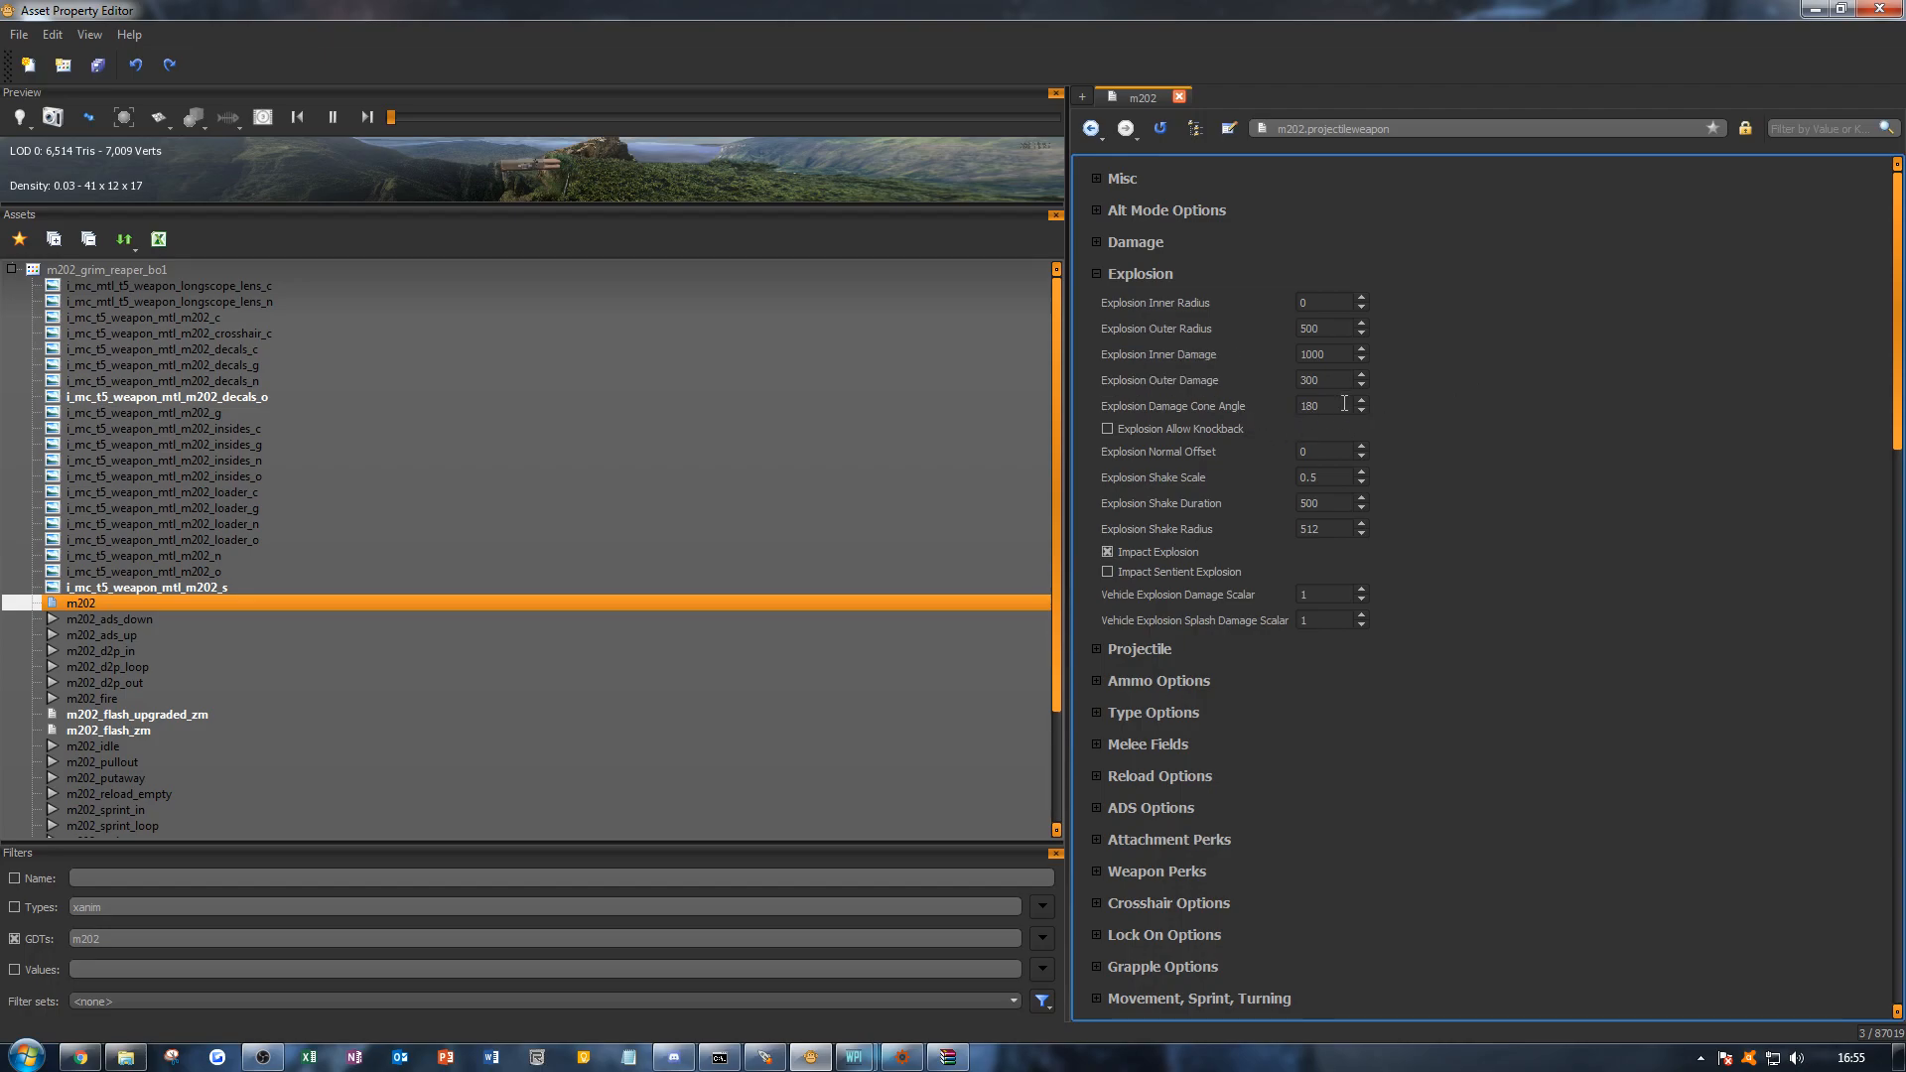
{"action": "mouse_move", "coordinate": [1233, 407]}
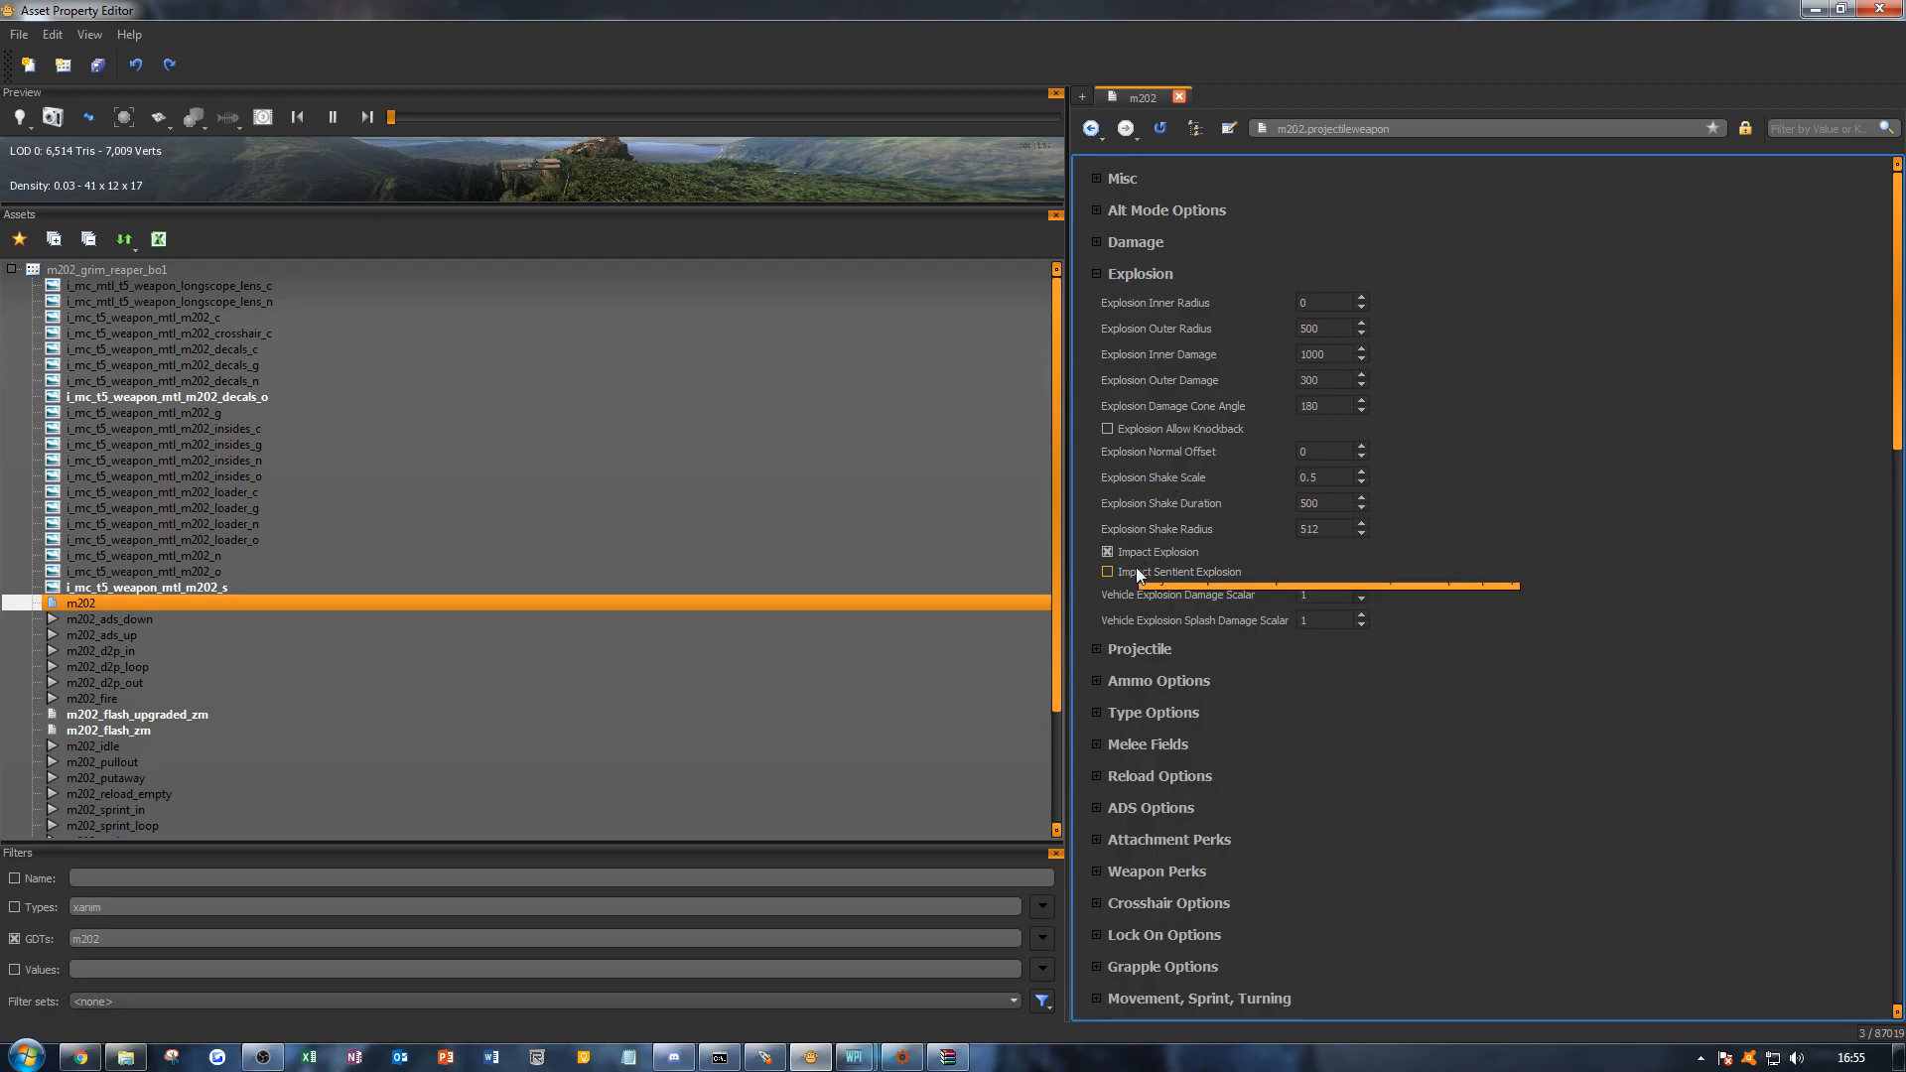
Step: Expand the Projectile settings of m202 and review them from projectile speed down to the Robotech guidance settings
{"action": "scroll", "coordinate": [1665, 603], "scroll_direction": "down", "scroll_amount": 2}
{"action": "left_click", "coordinate": [1131, 527]}
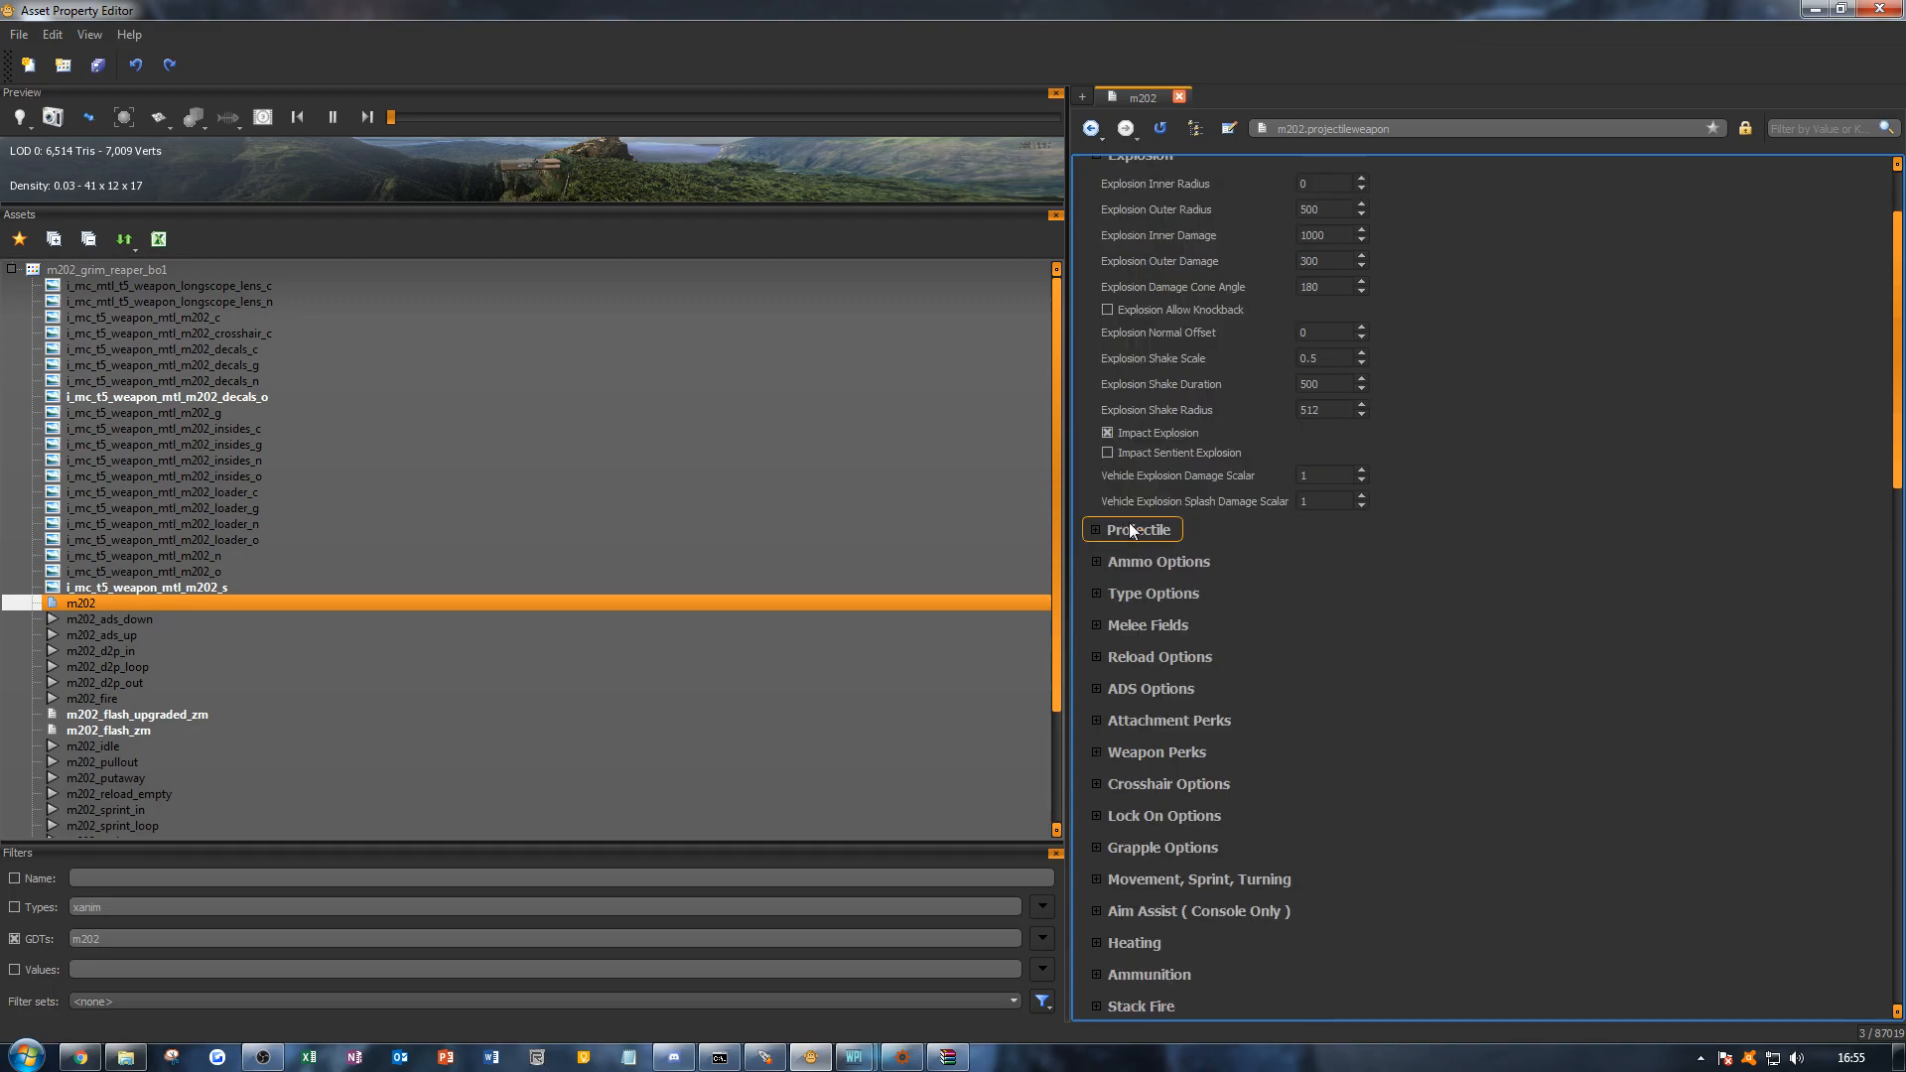
{"action": "scroll", "coordinate": [1169, 751], "scroll_direction": "down", "scroll_amount": 2}
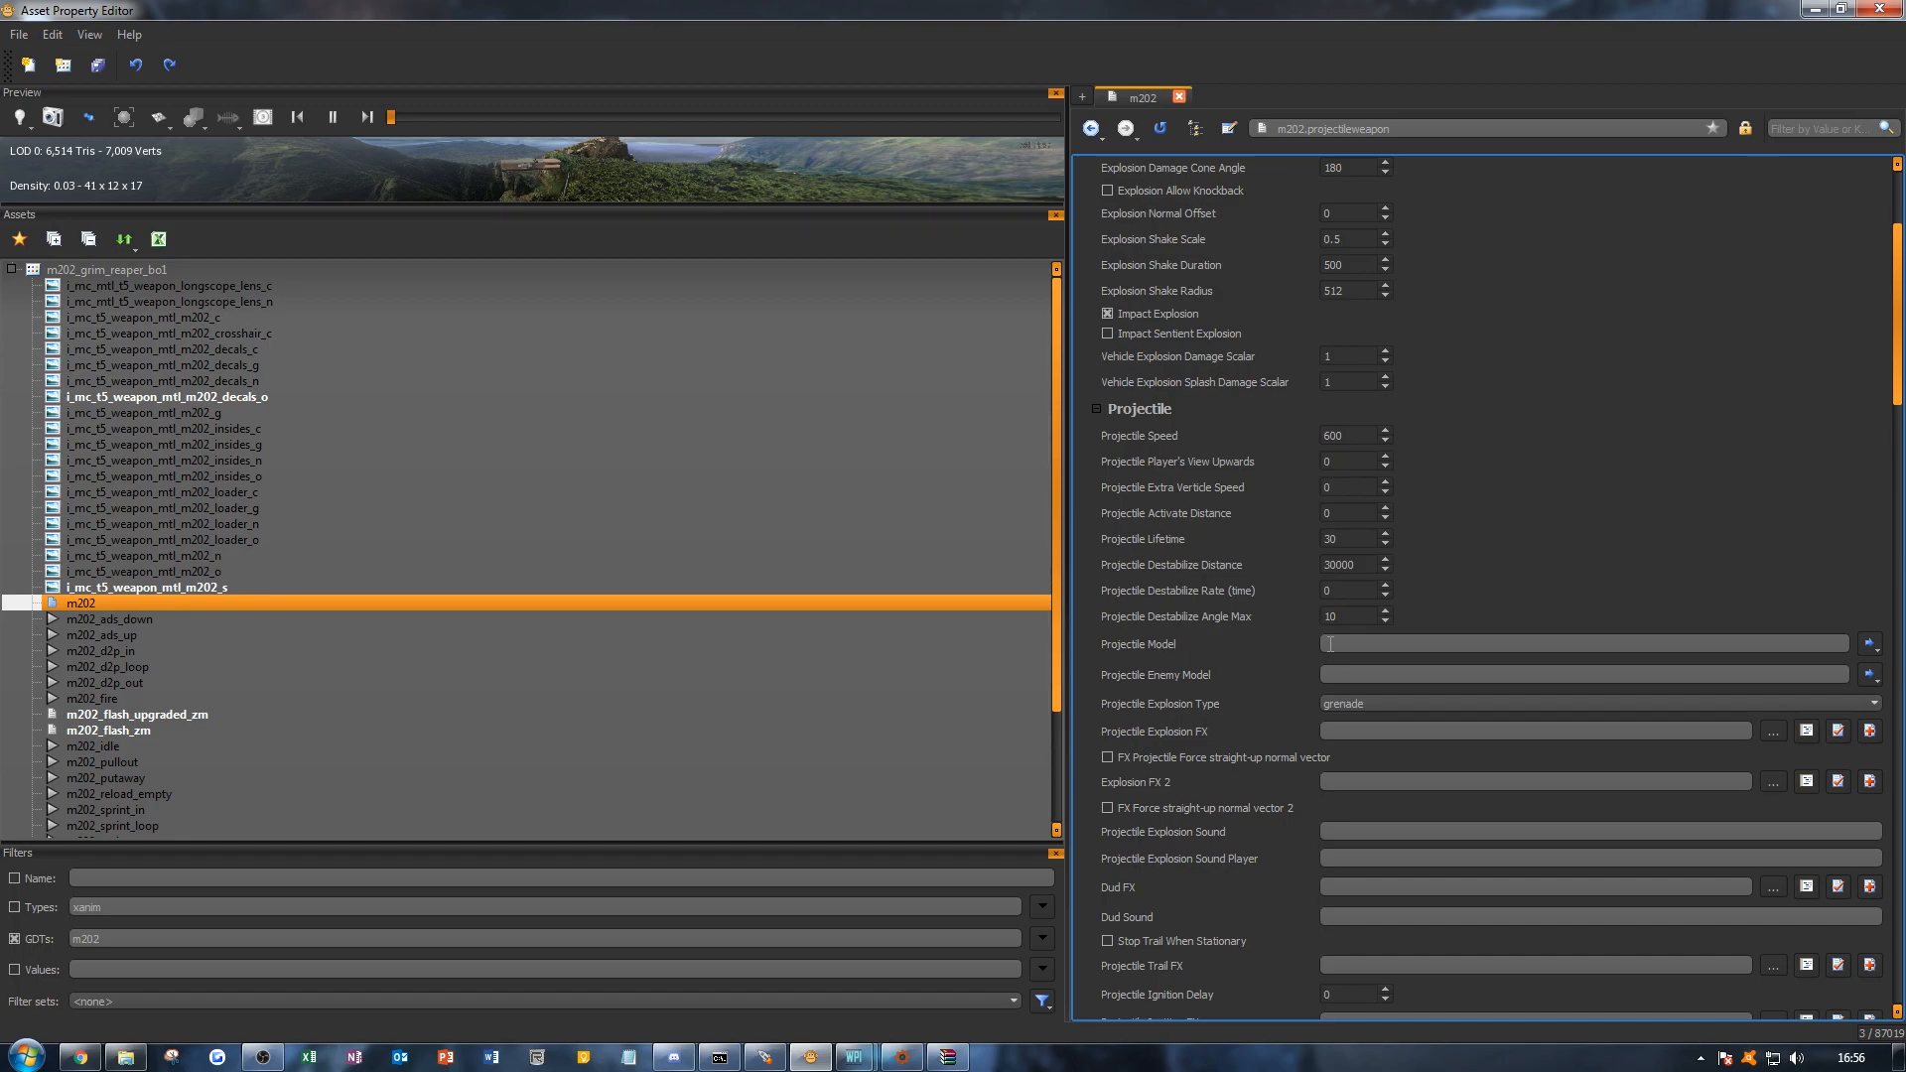
{"action": "scroll", "coordinate": [1586, 603], "scroll_direction": "up", "scroll_amount": 1}
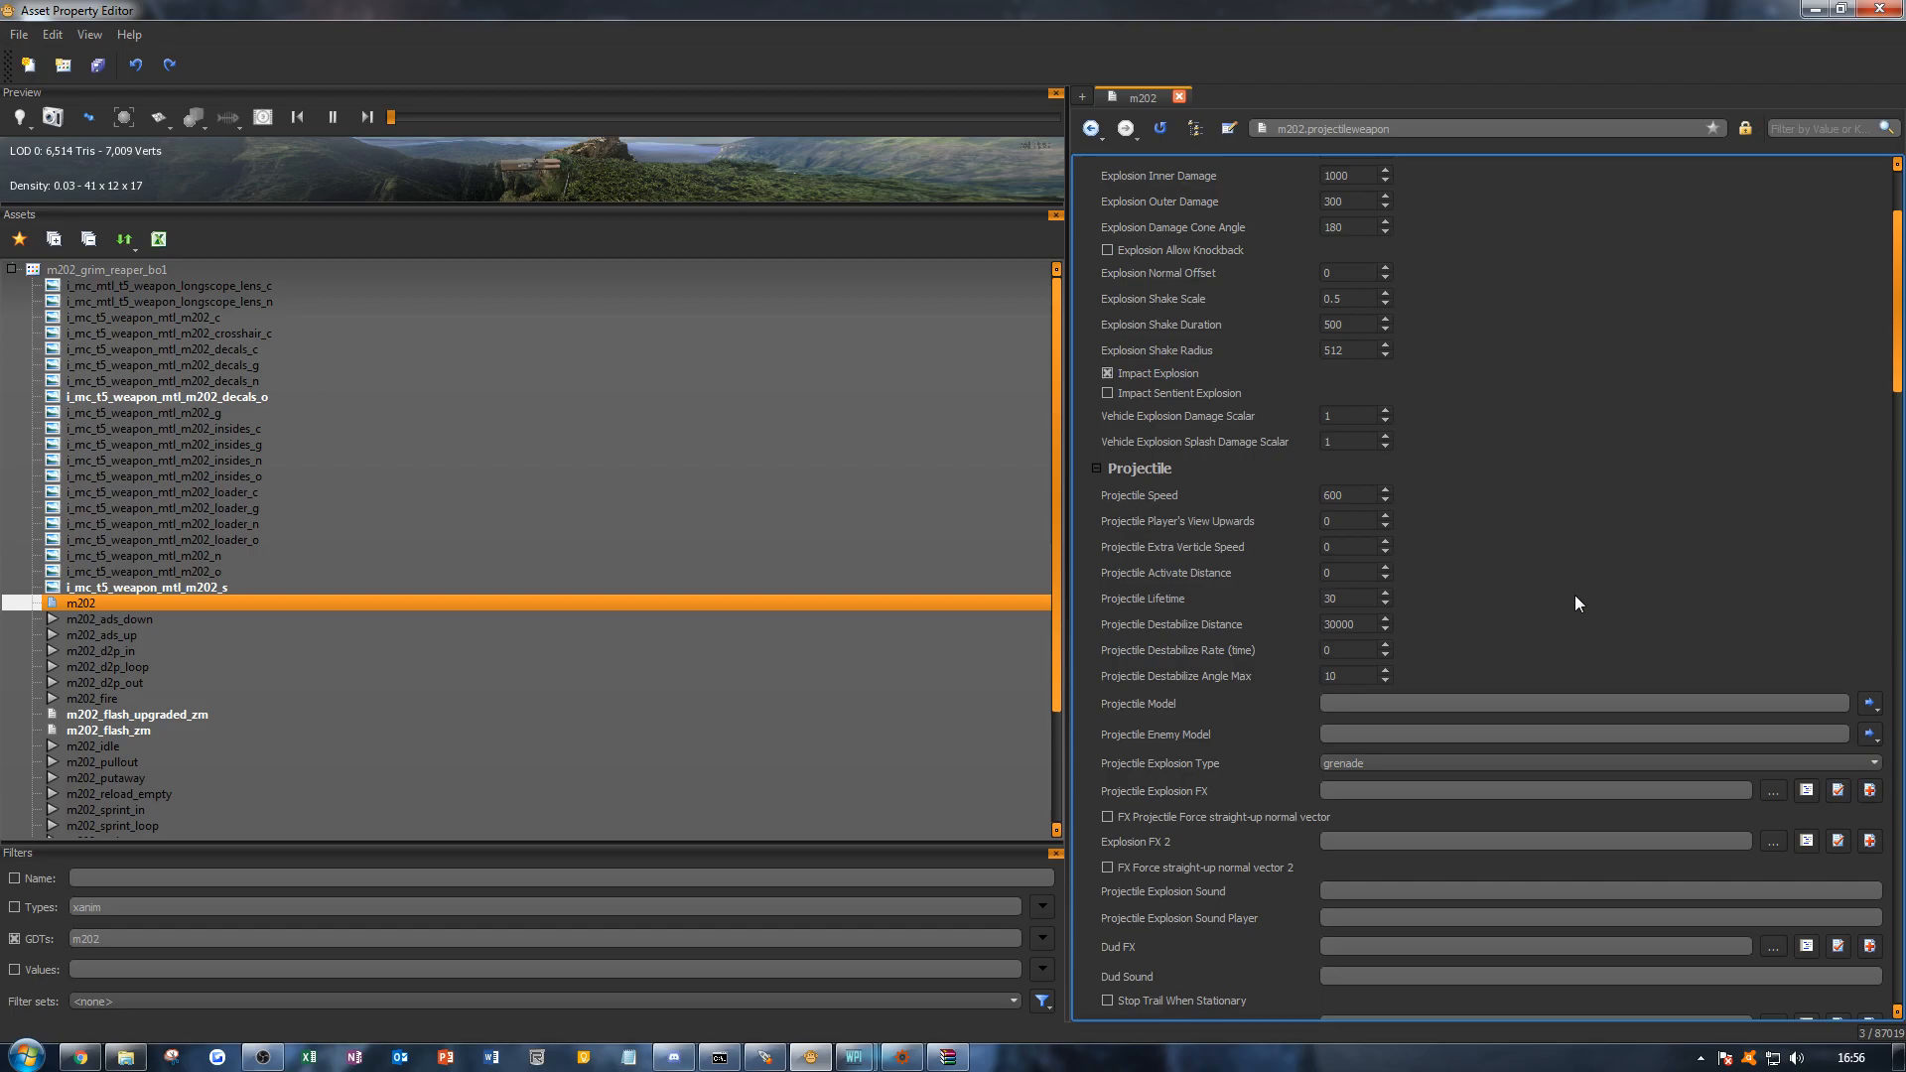
{"action": "scroll", "coordinate": [1500, 602], "scroll_direction": "down", "scroll_amount": 2}
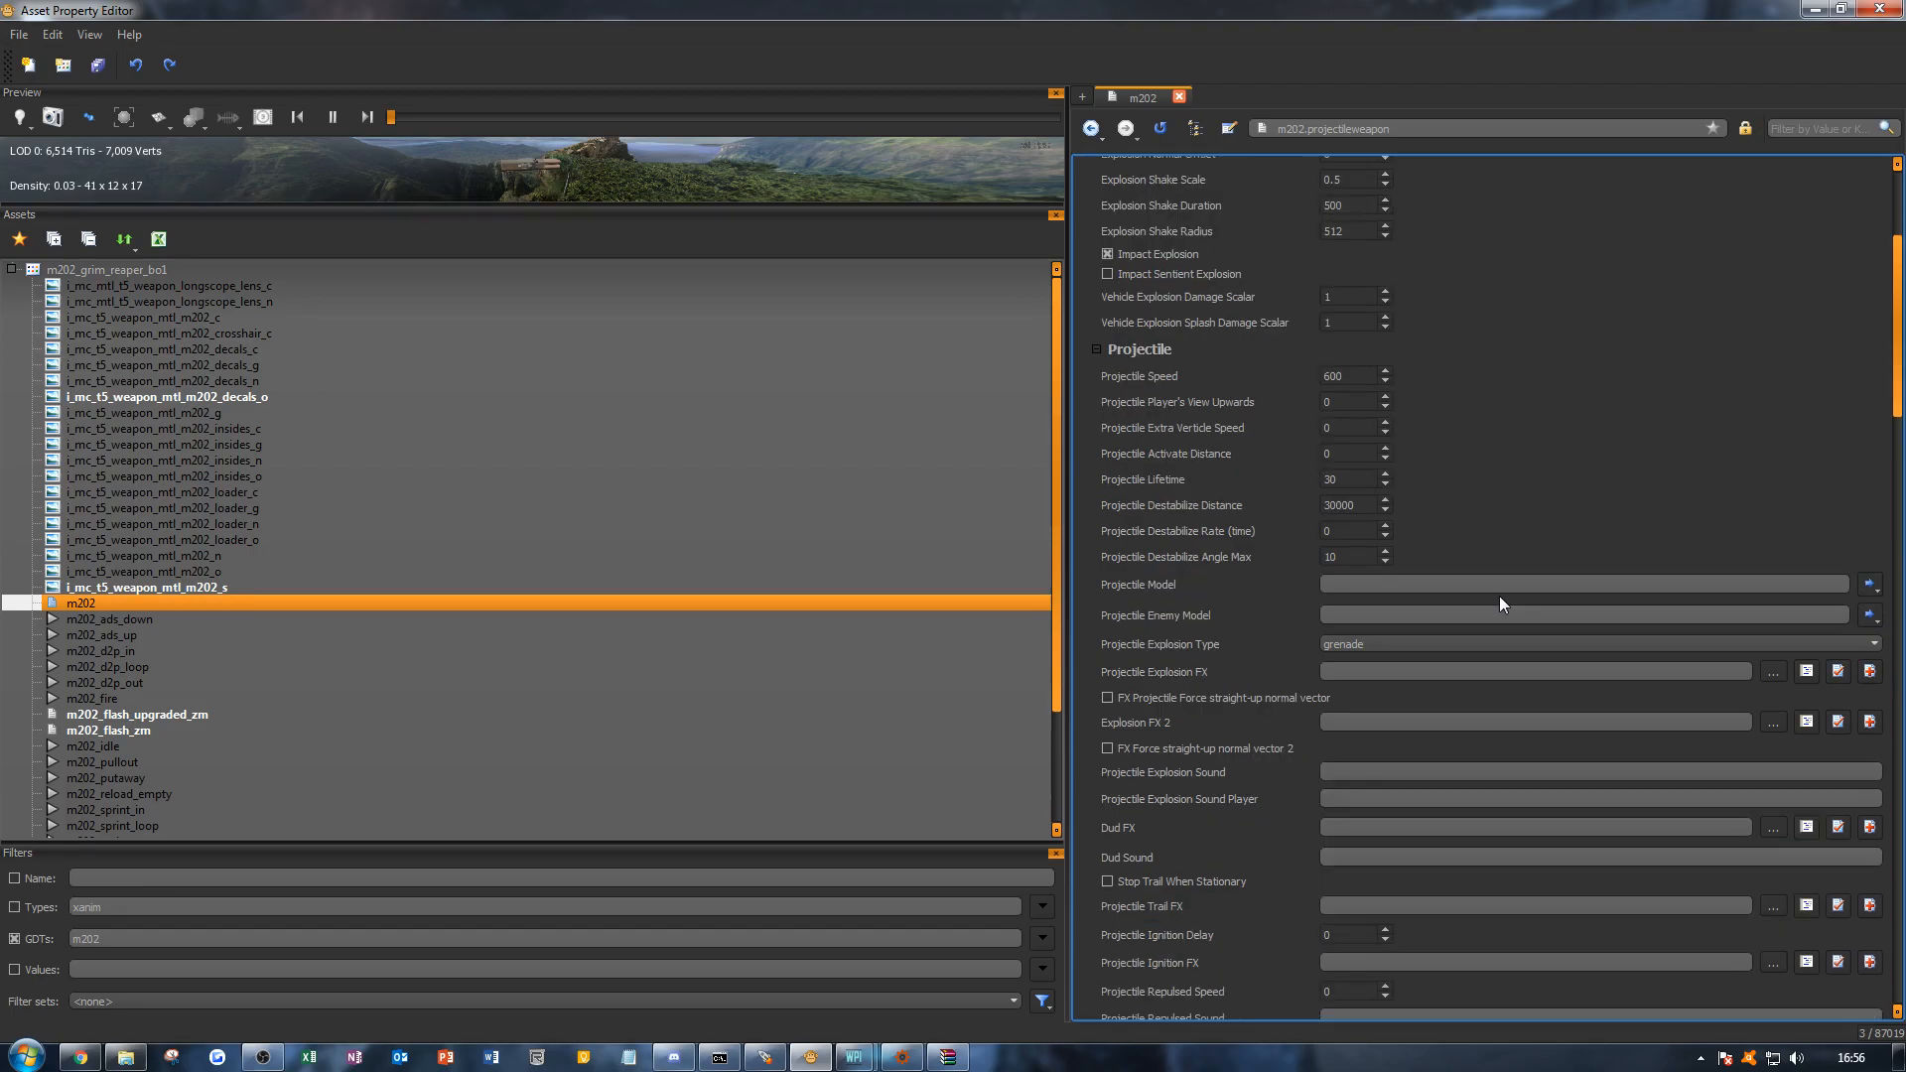
{"action": "scroll", "coordinate": [1499, 602], "scroll_direction": "down", "scroll_amount": 4}
{"action": "scroll", "coordinate": [1446, 611], "scroll_direction": "down", "scroll_amount": 10}
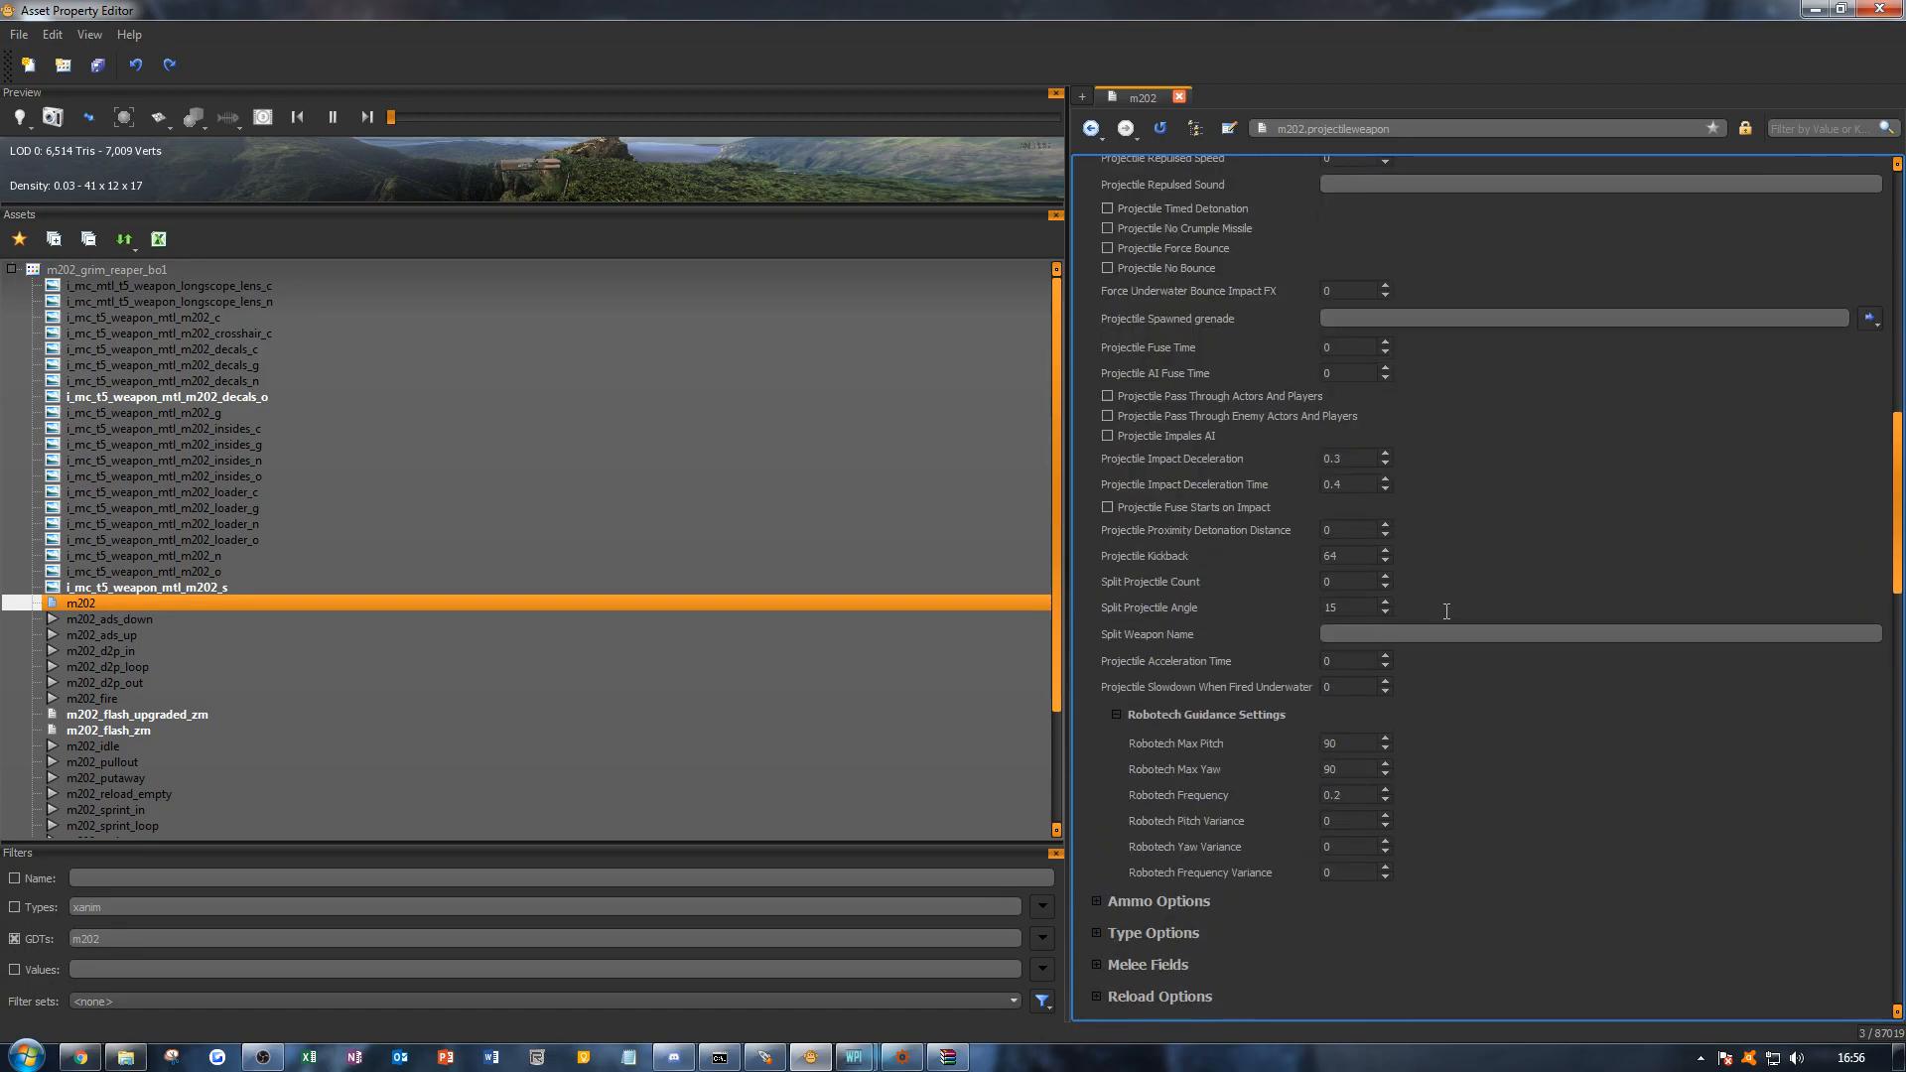
{"action": "scroll", "coordinate": [1446, 611], "scroll_direction": "up", "scroll_amount": 4}
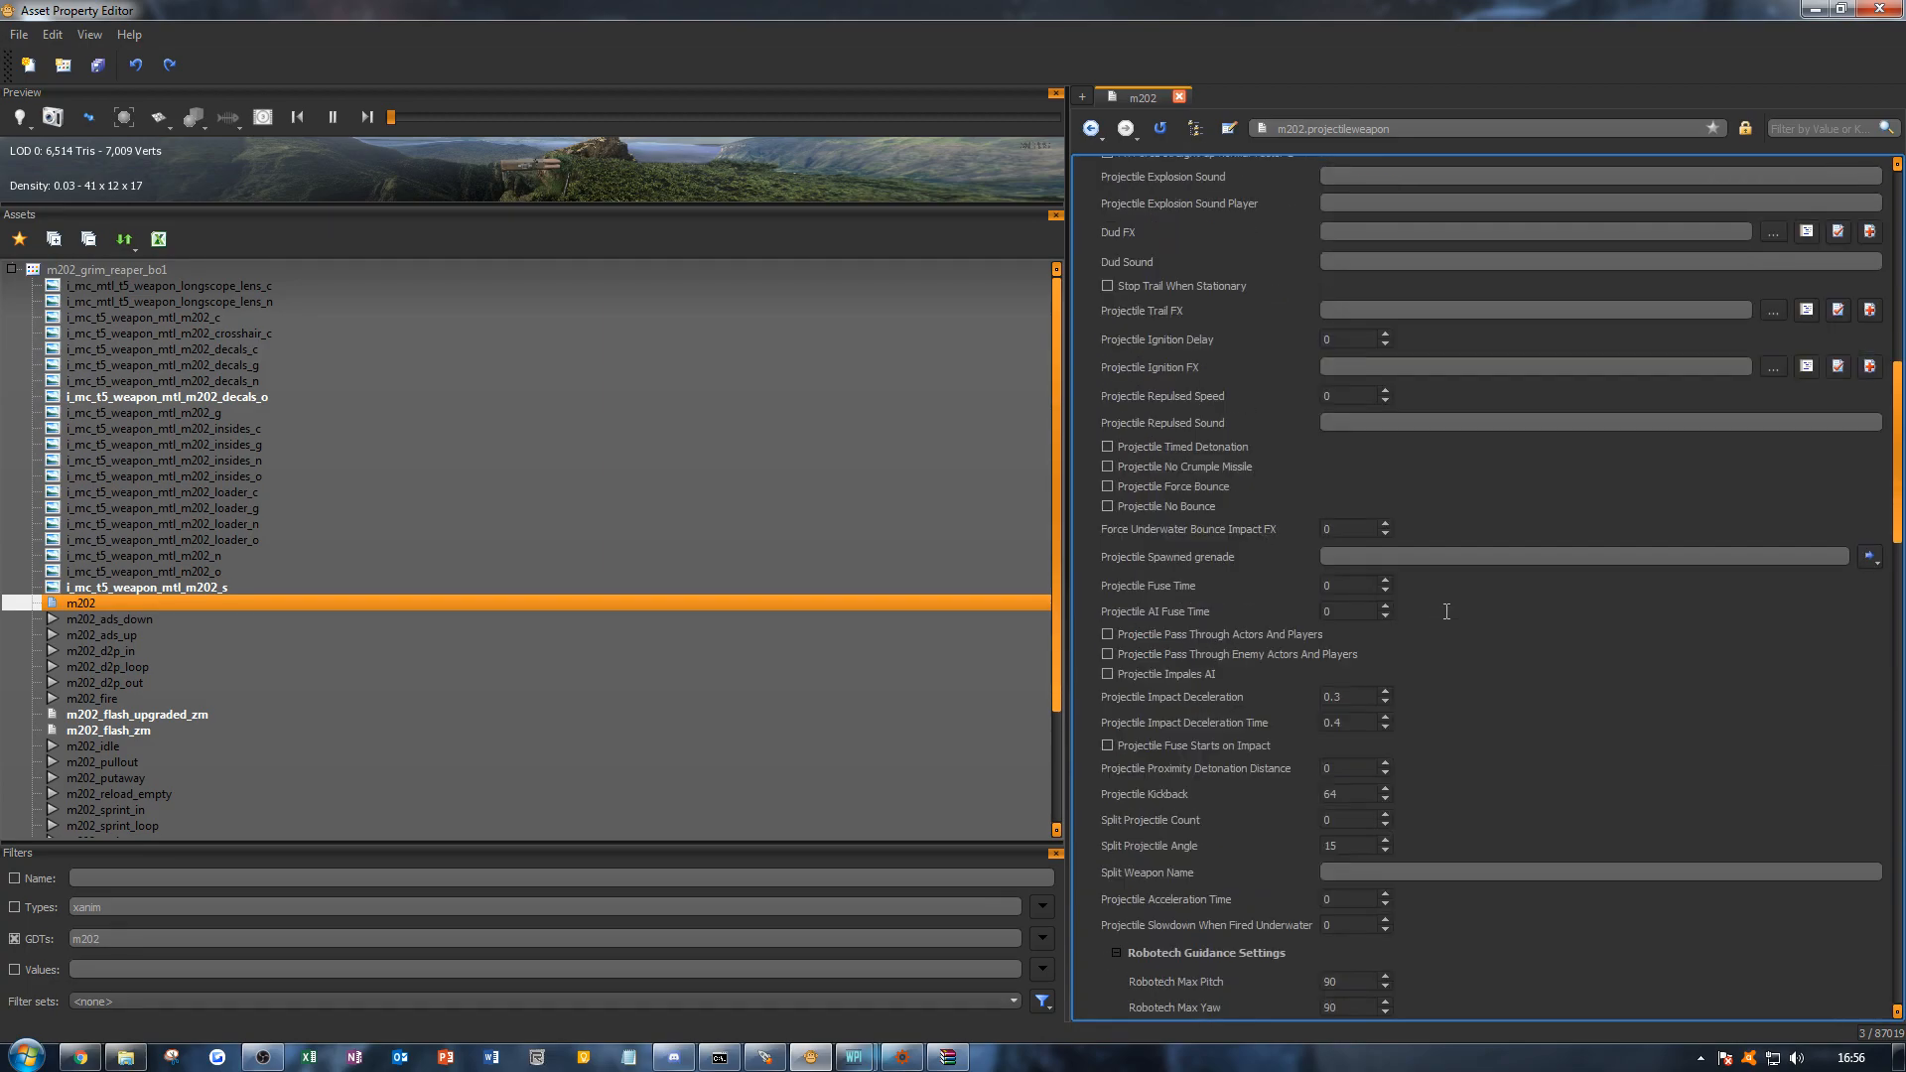
{"action": "scroll", "coordinate": [1446, 612], "scroll_direction": "up", "scroll_amount": 12}
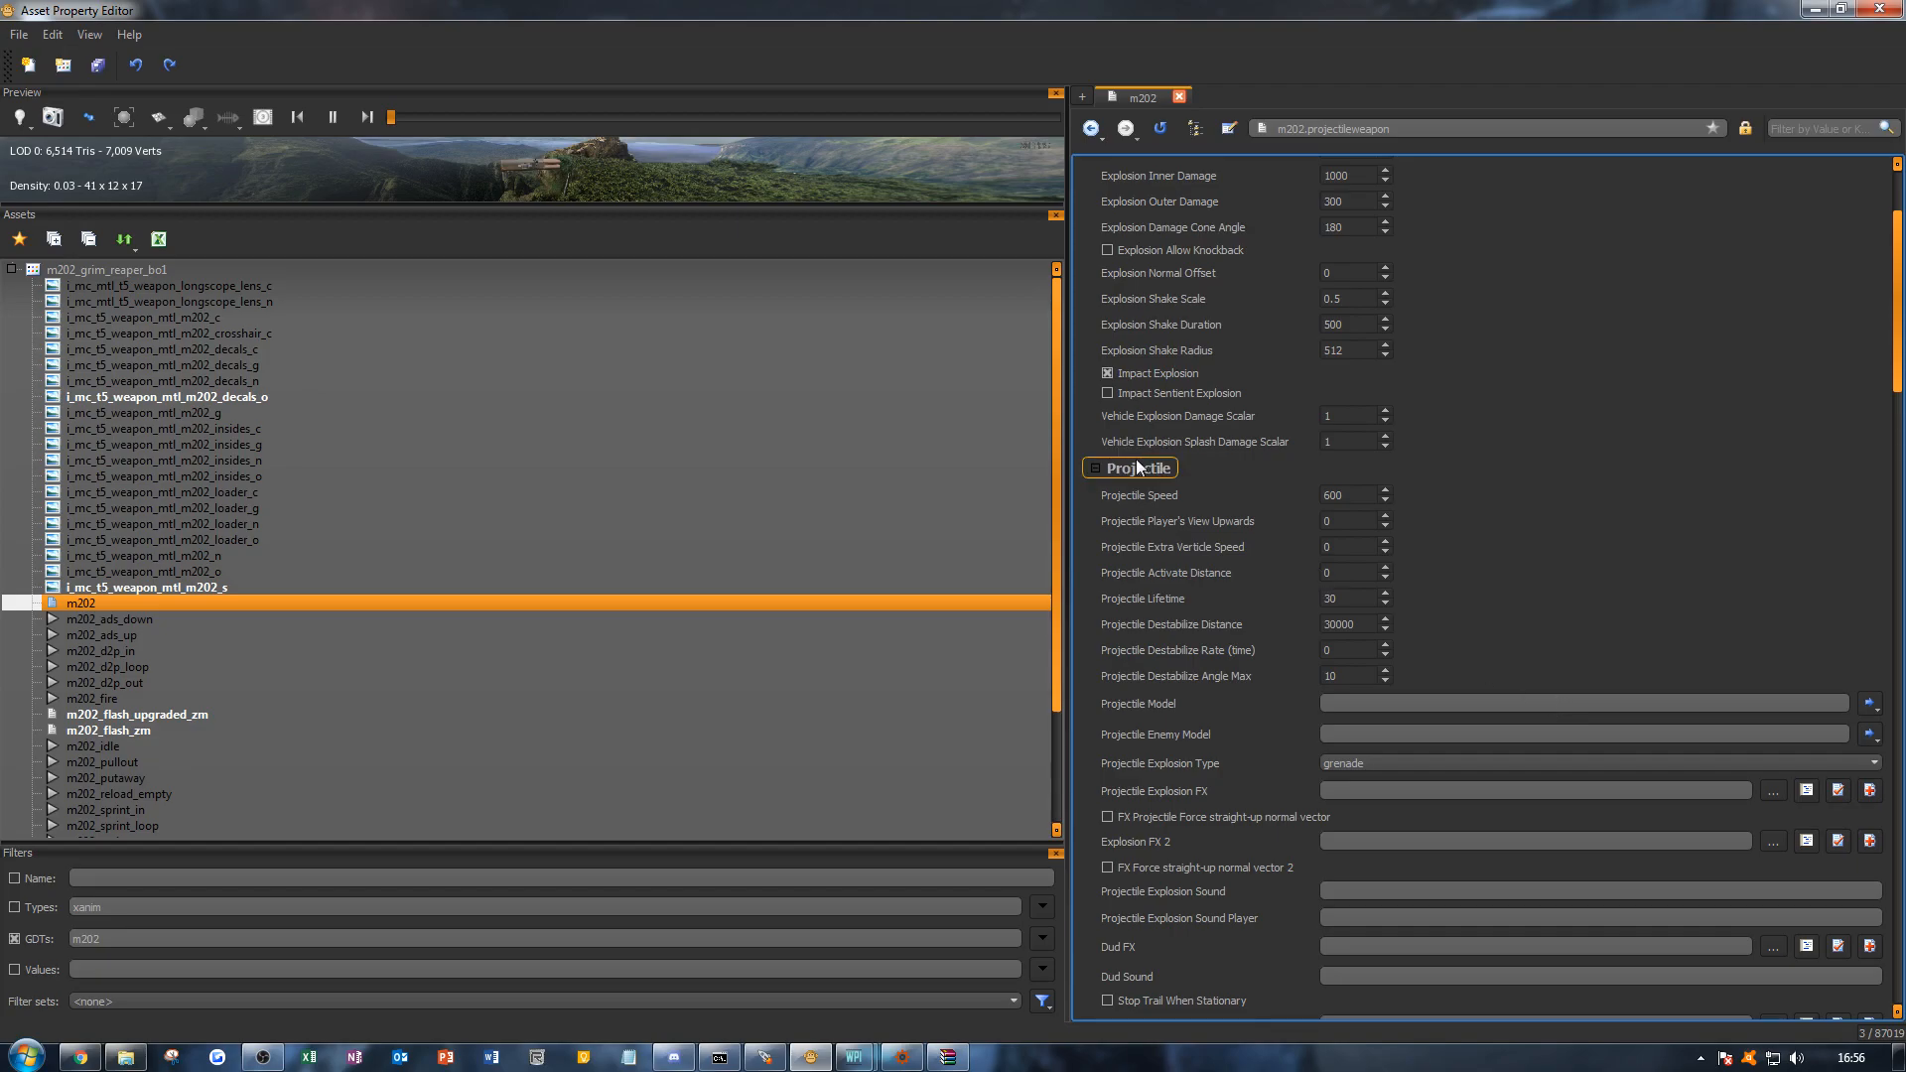
Step: Switch to T7 Weapon Converter, look up the loaded weapon file's explosion and projectile values, and move its window off the property editor
{"action": "left_click", "coordinate": [901, 1057]}
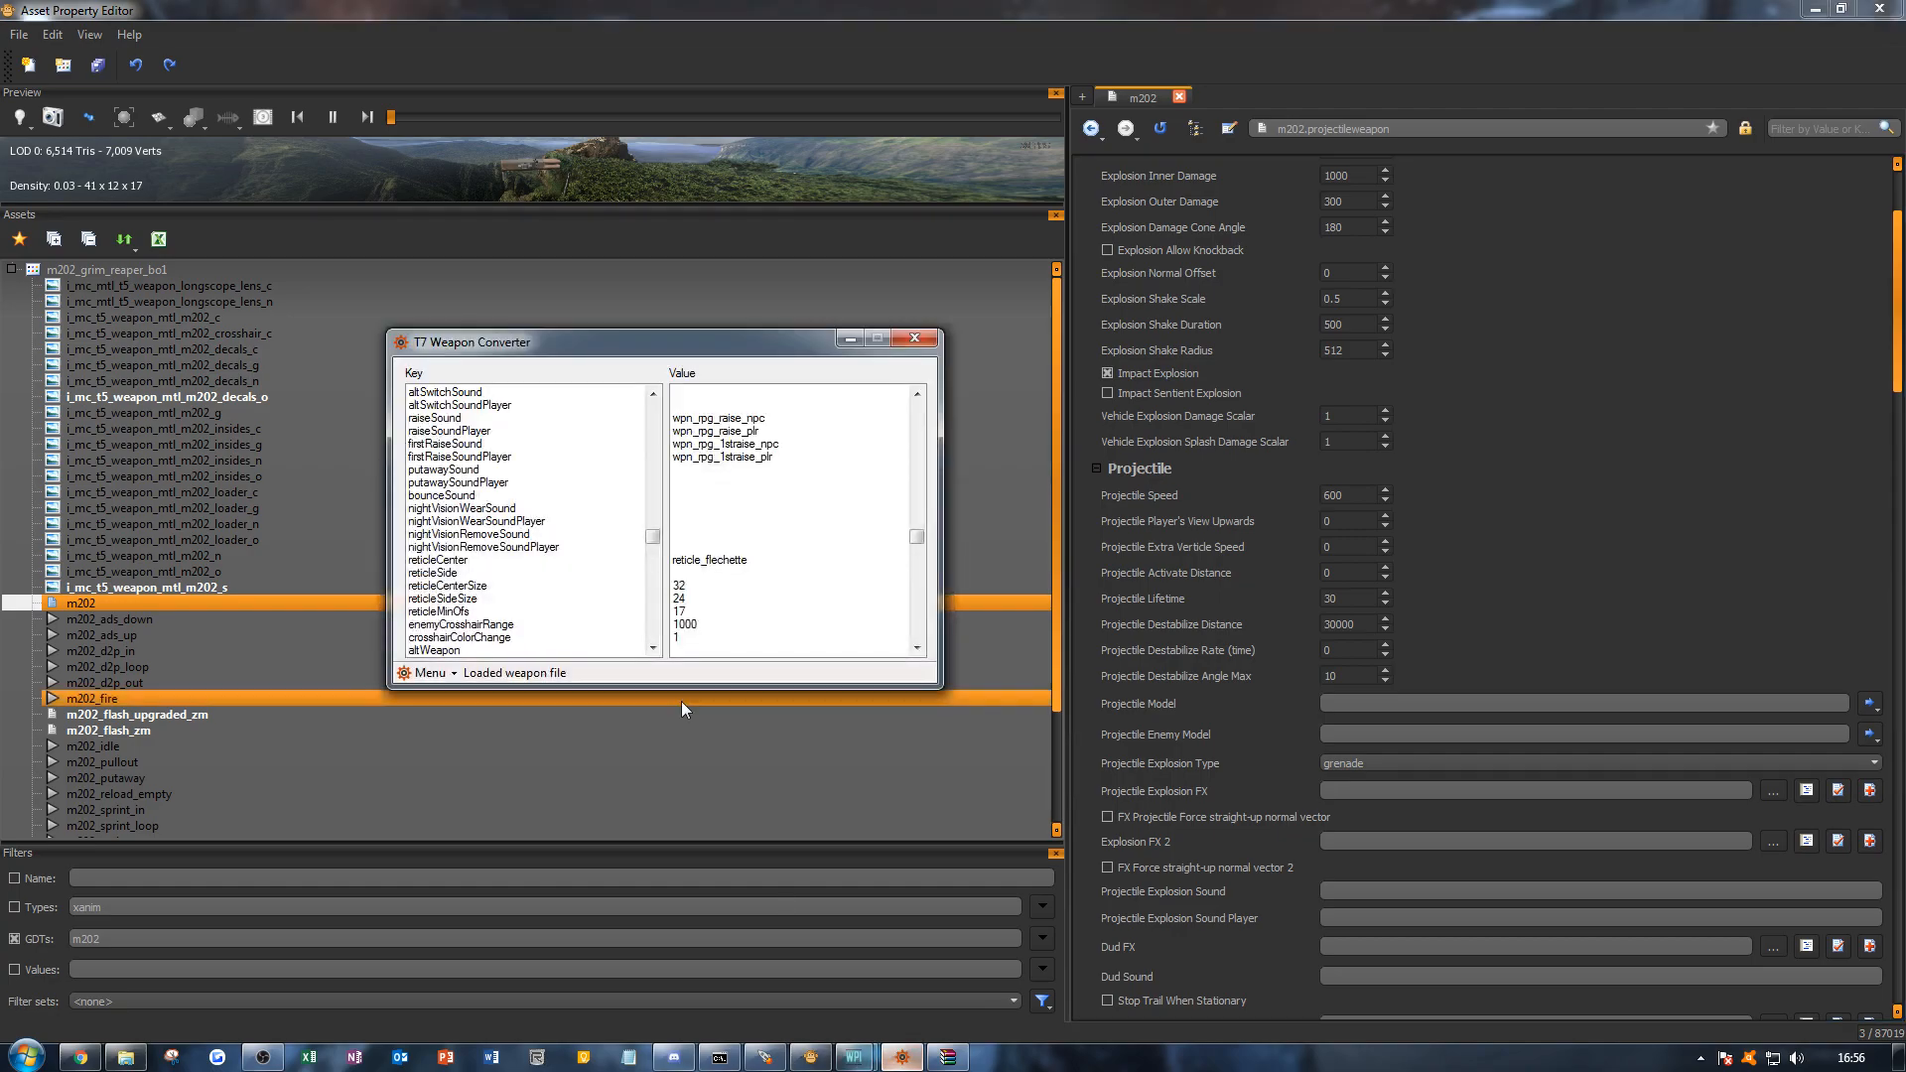
{"action": "left_click_drag", "start_coordinate": [656, 540], "coordinate": [654, 598]}
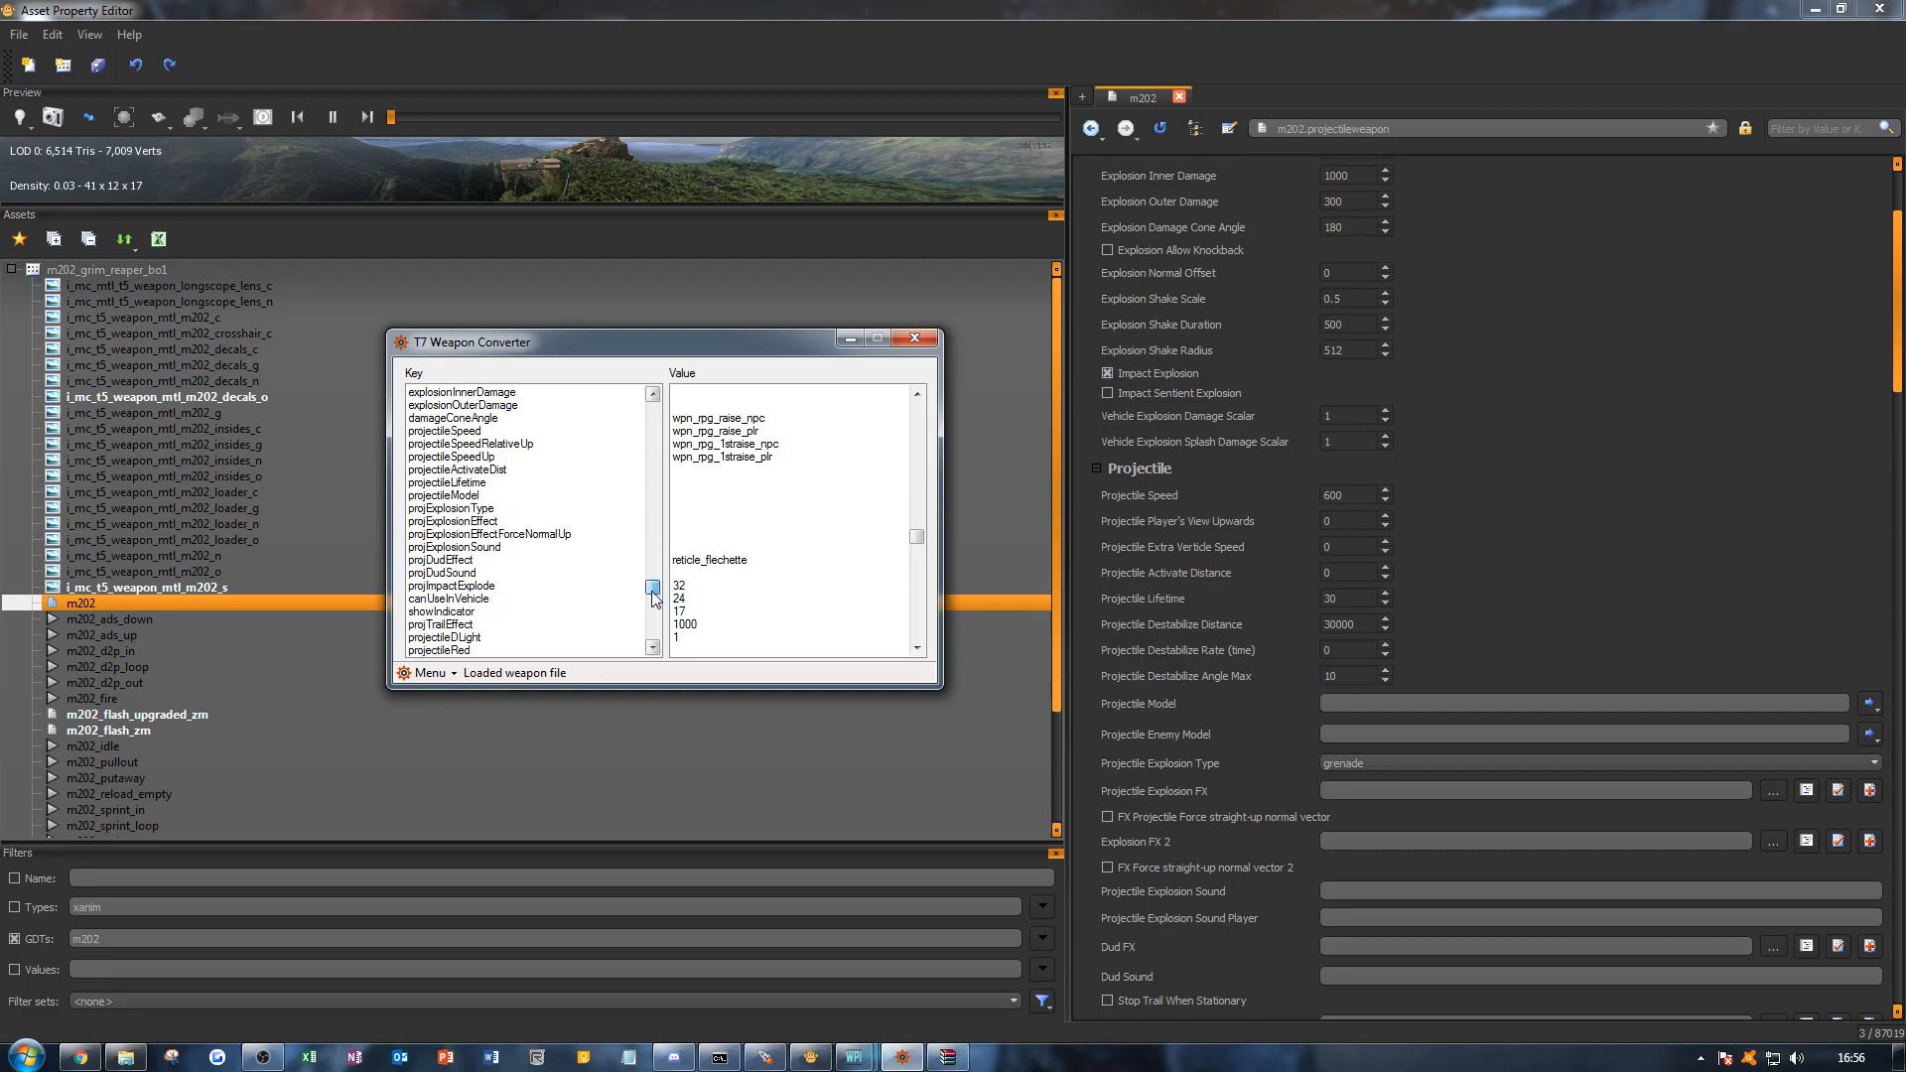
{"action": "left_click_drag", "start_coordinate": [652, 591], "coordinate": [654, 594]}
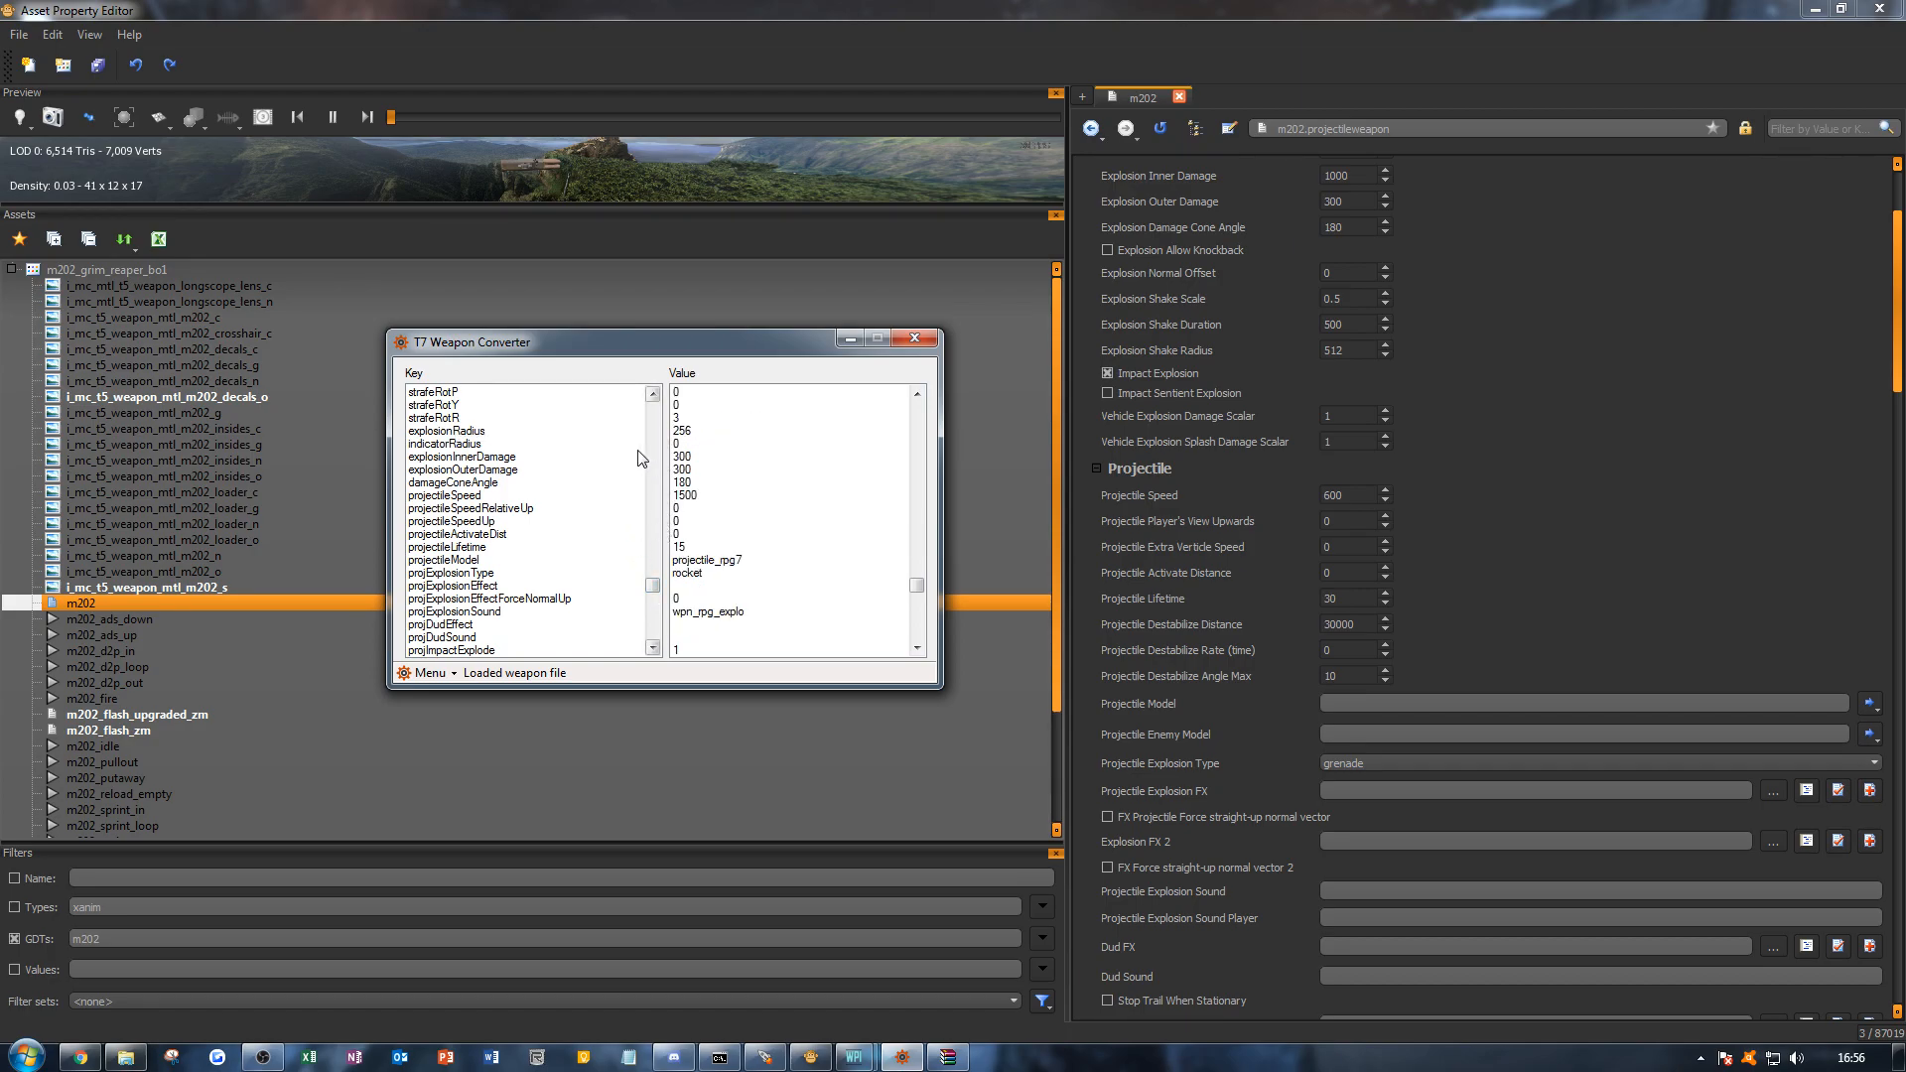
{"action": "left_click_drag", "start_coordinate": [664, 342], "coordinate": [0, 382]}
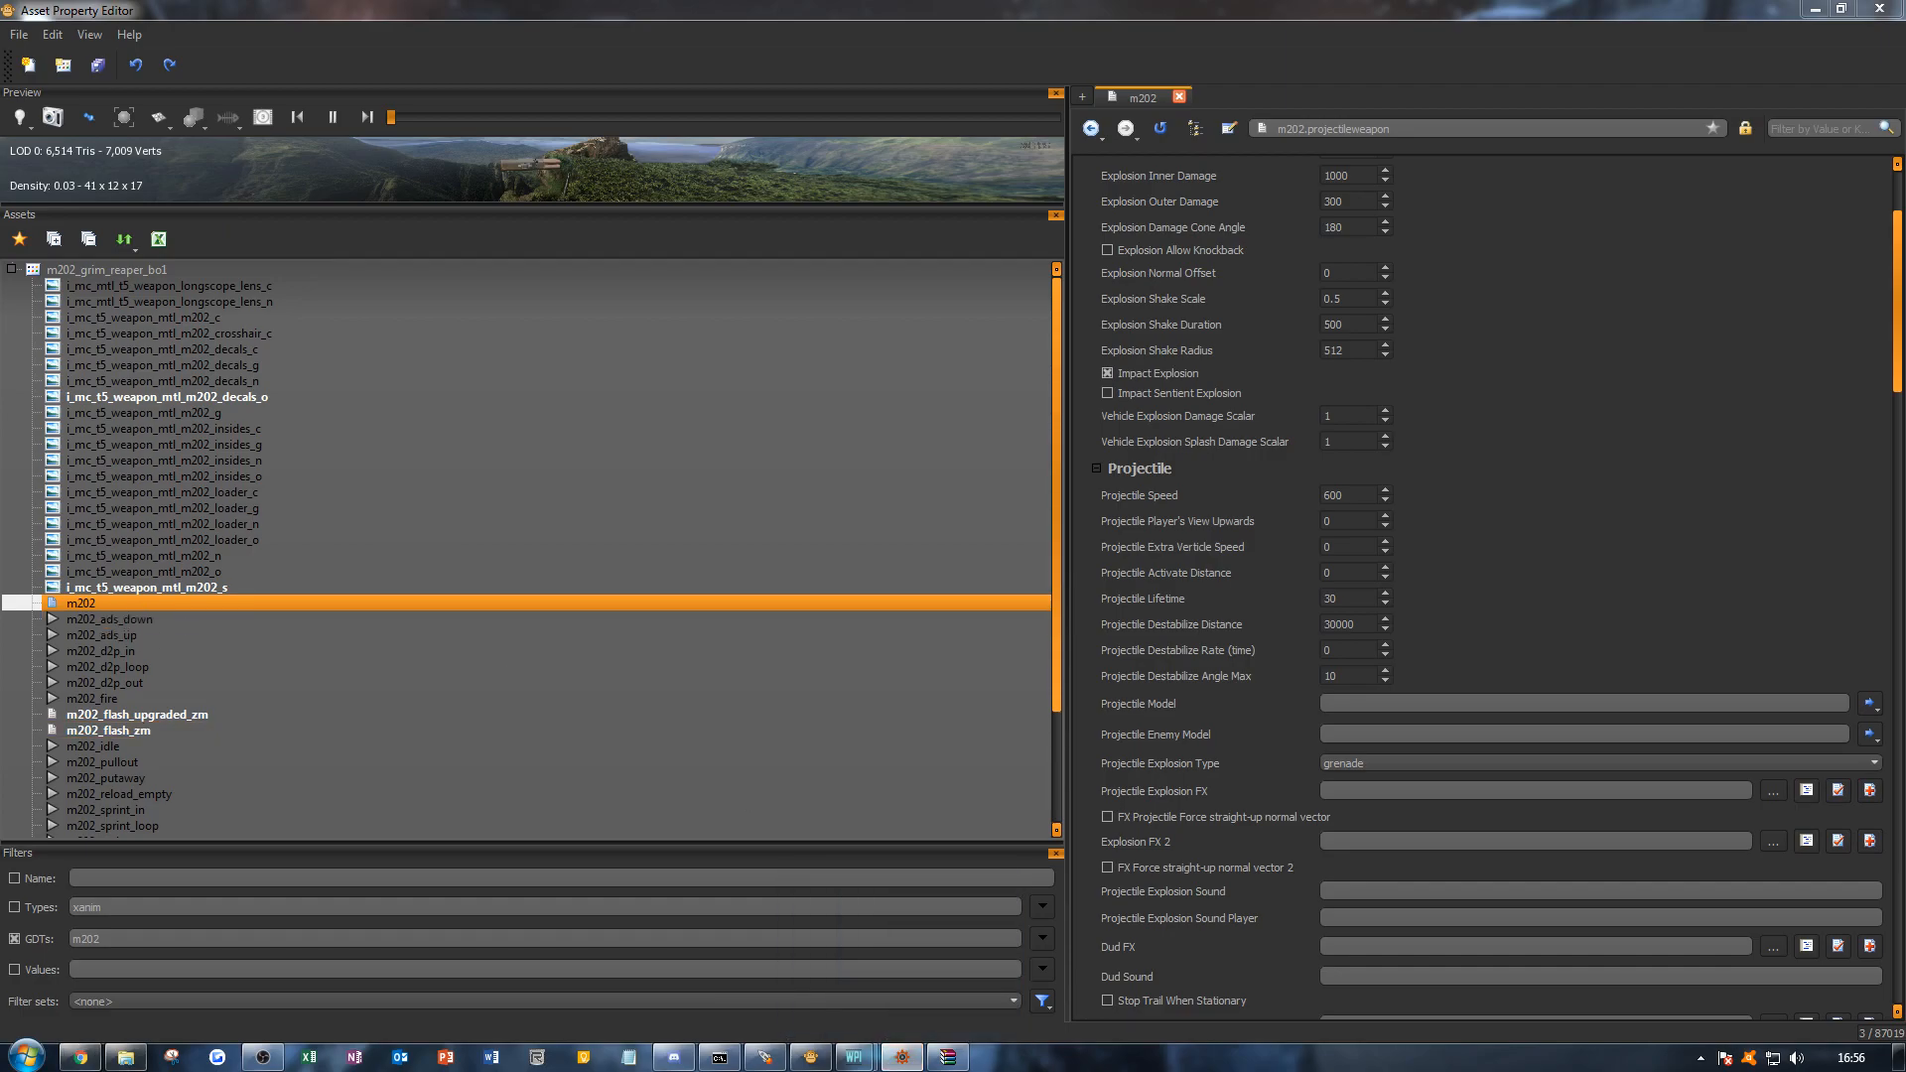
{"action": "left_click_drag", "start_coordinate": [0, 369], "coordinate": [0, 511]}
Step: Return to Asset Property Editor and set the m202 weapon's explosion outer radius to 256
{"action": "scroll", "coordinate": [1588, 431], "scroll_direction": "up", "scroll_amount": 2}
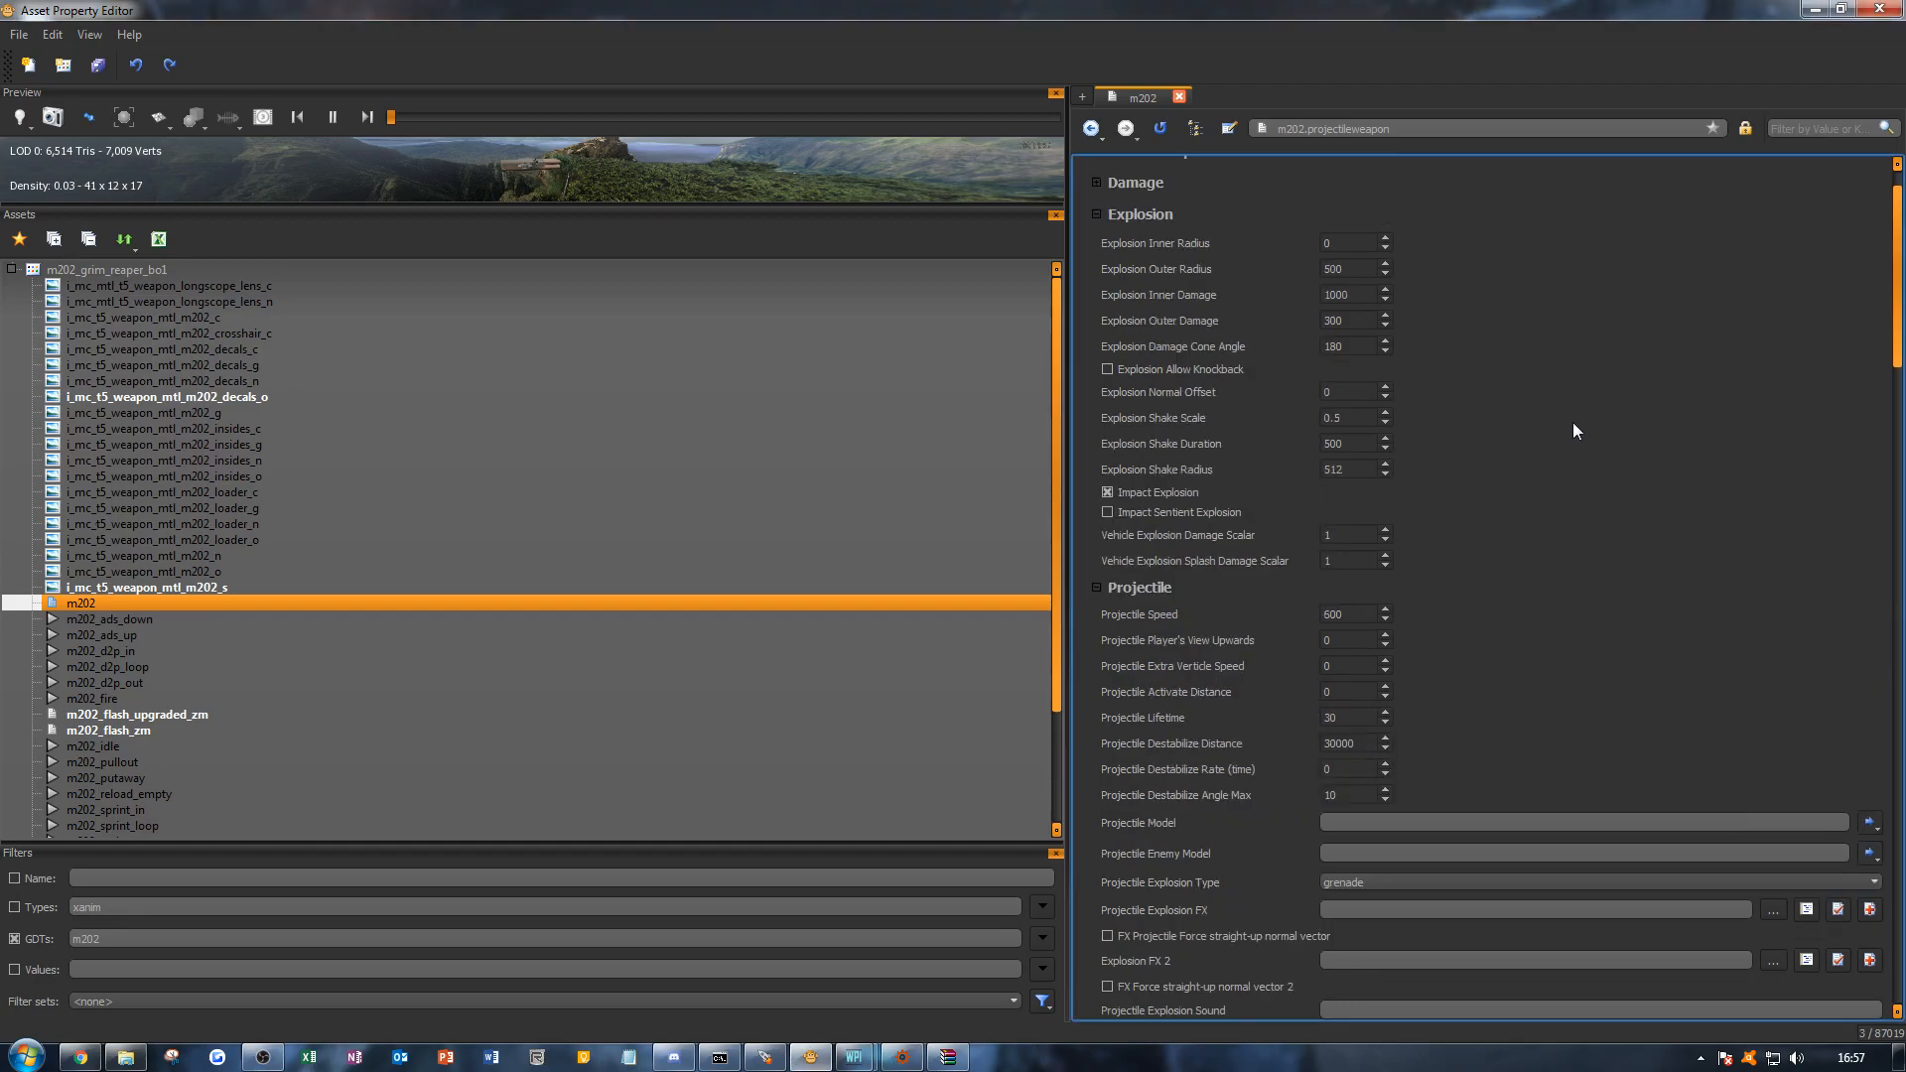
{"action": "left_click", "coordinate": [1287, 268]}
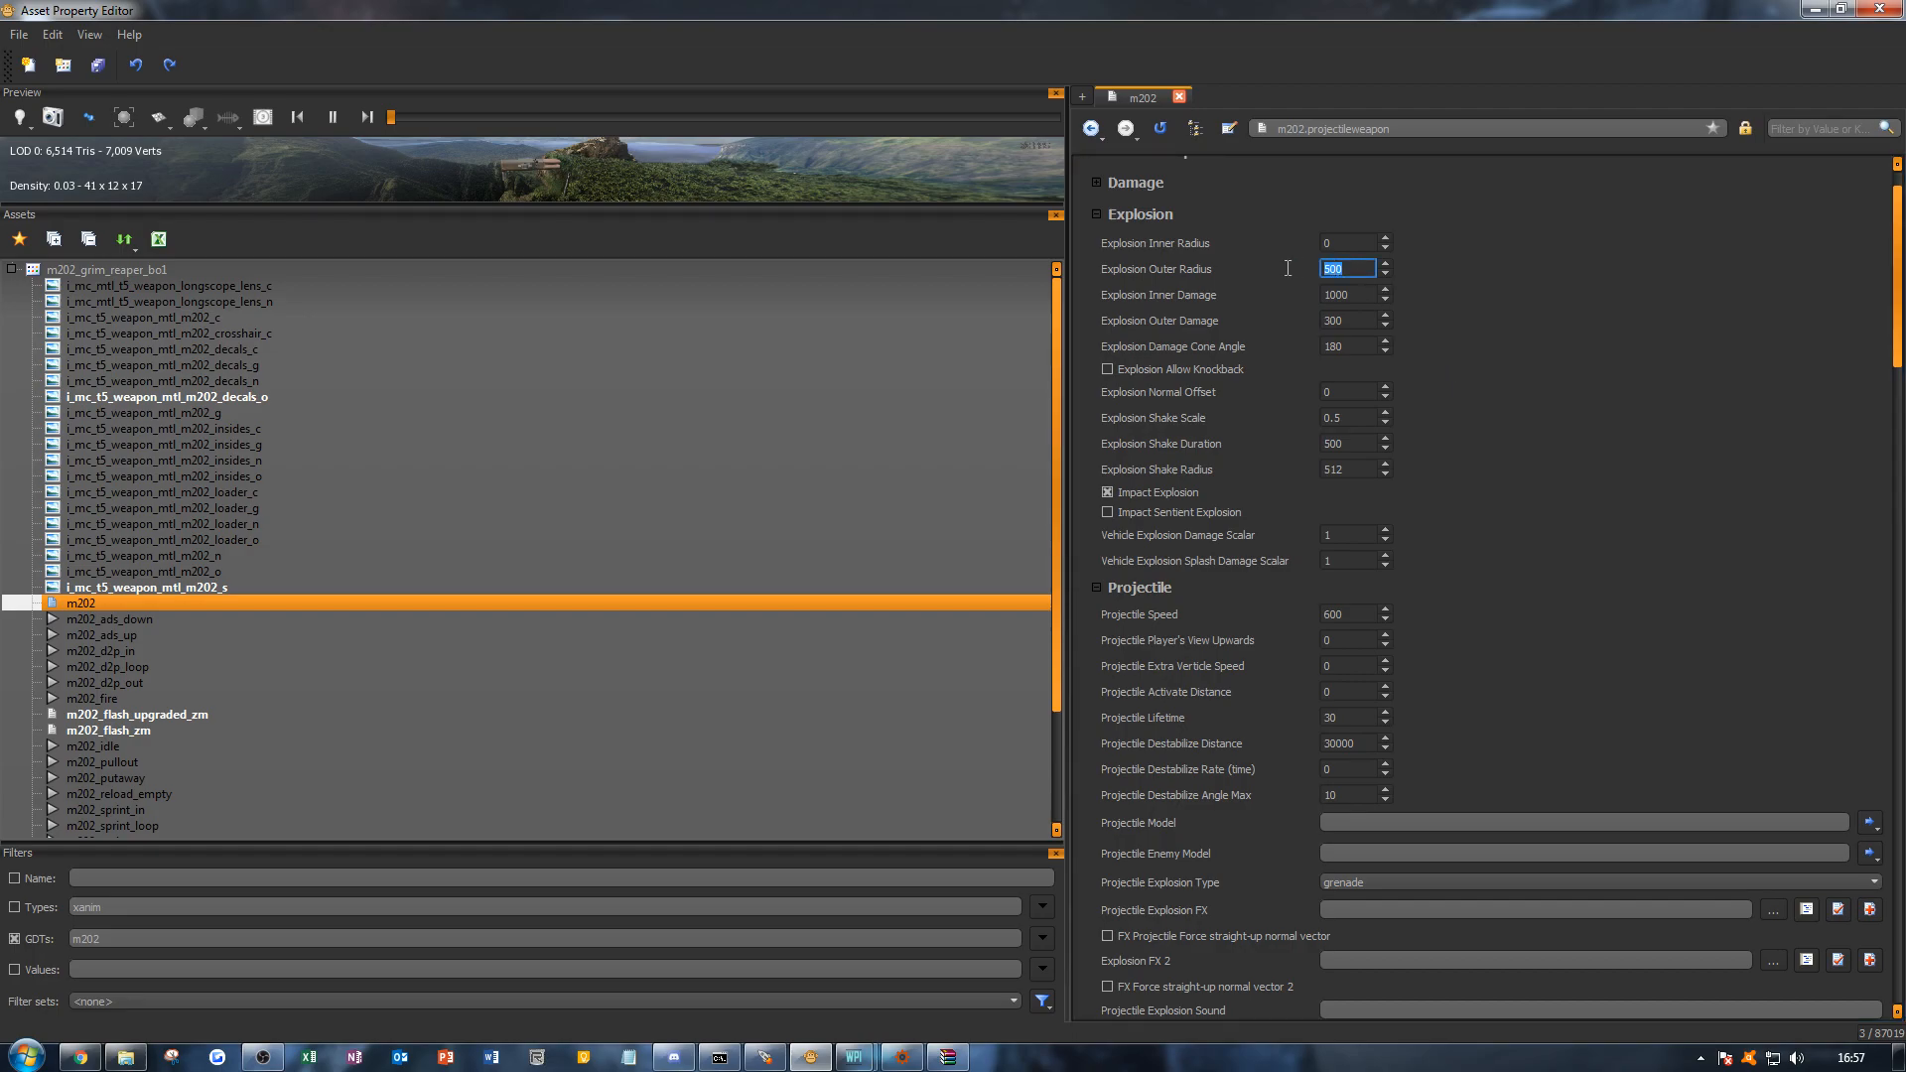
{"action": "type", "text": "256"}
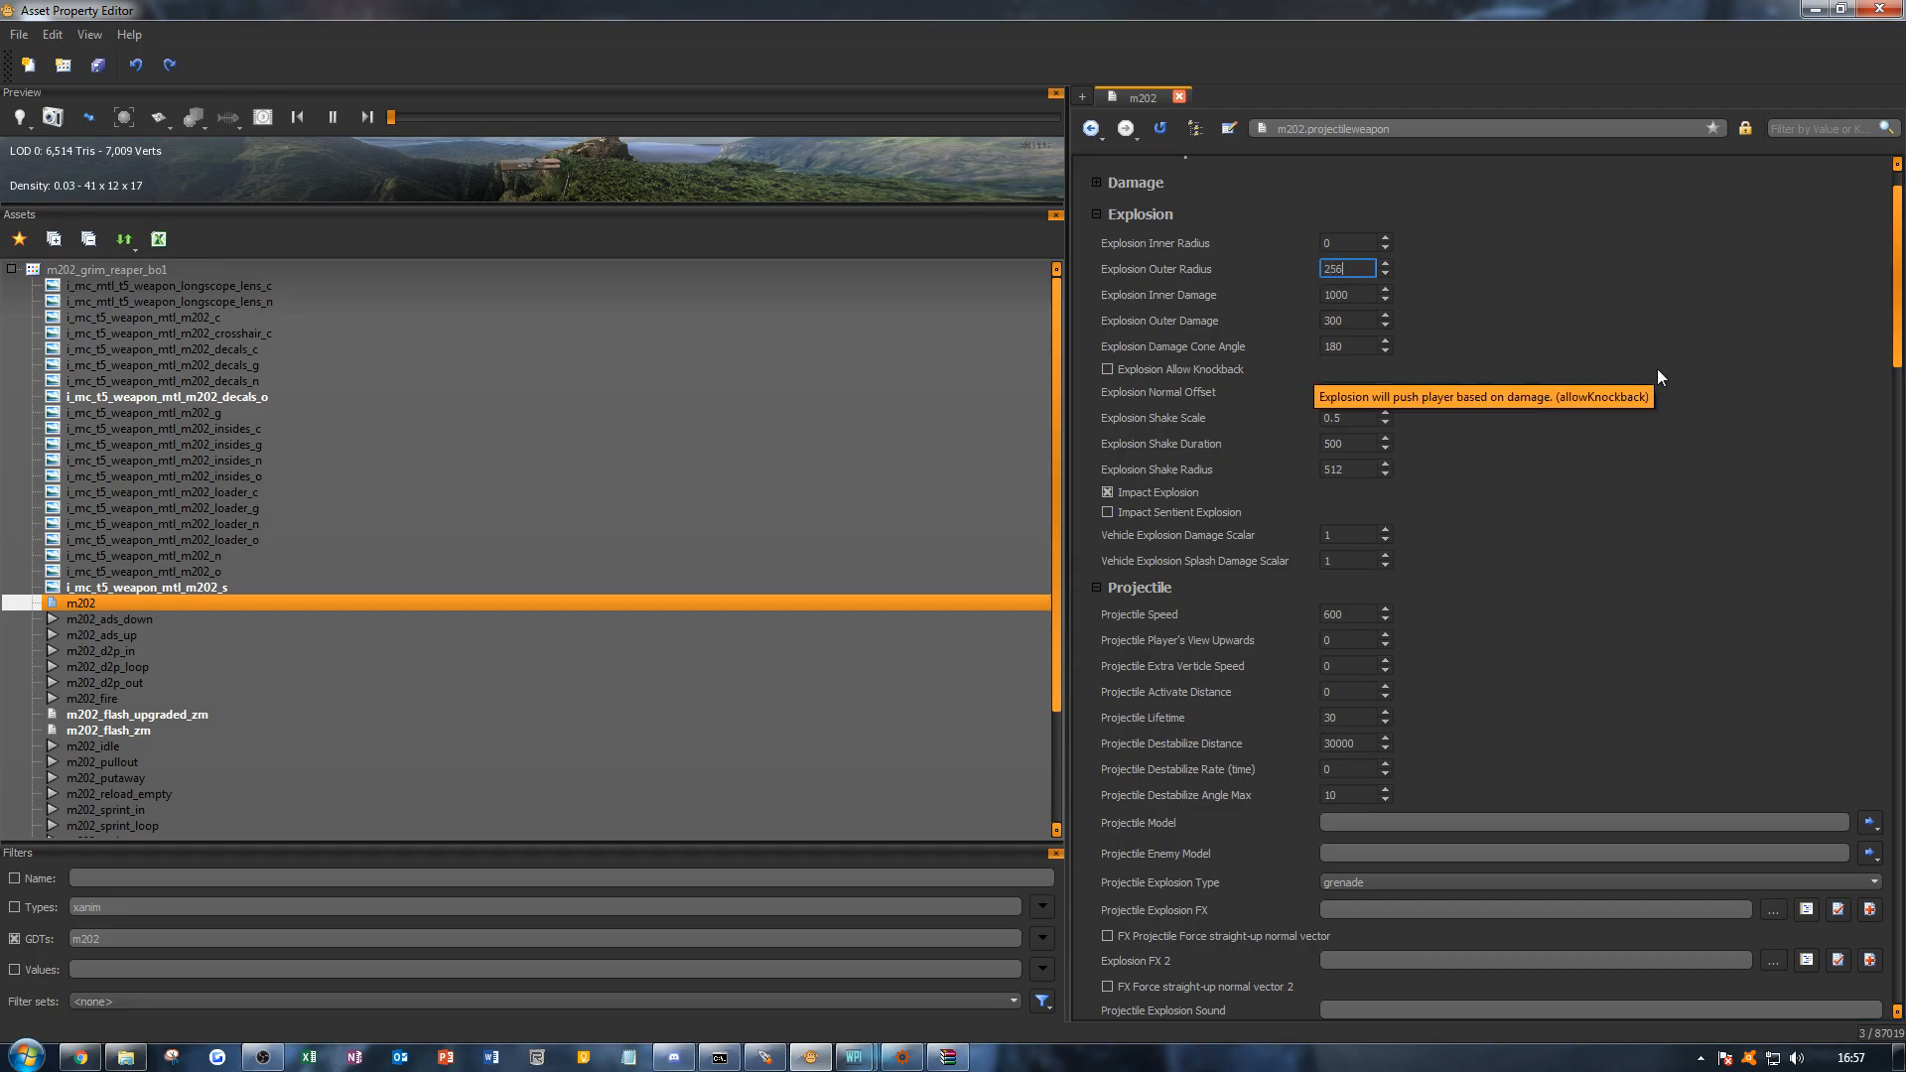
{"action": "left_click", "coordinate": [1607, 316]}
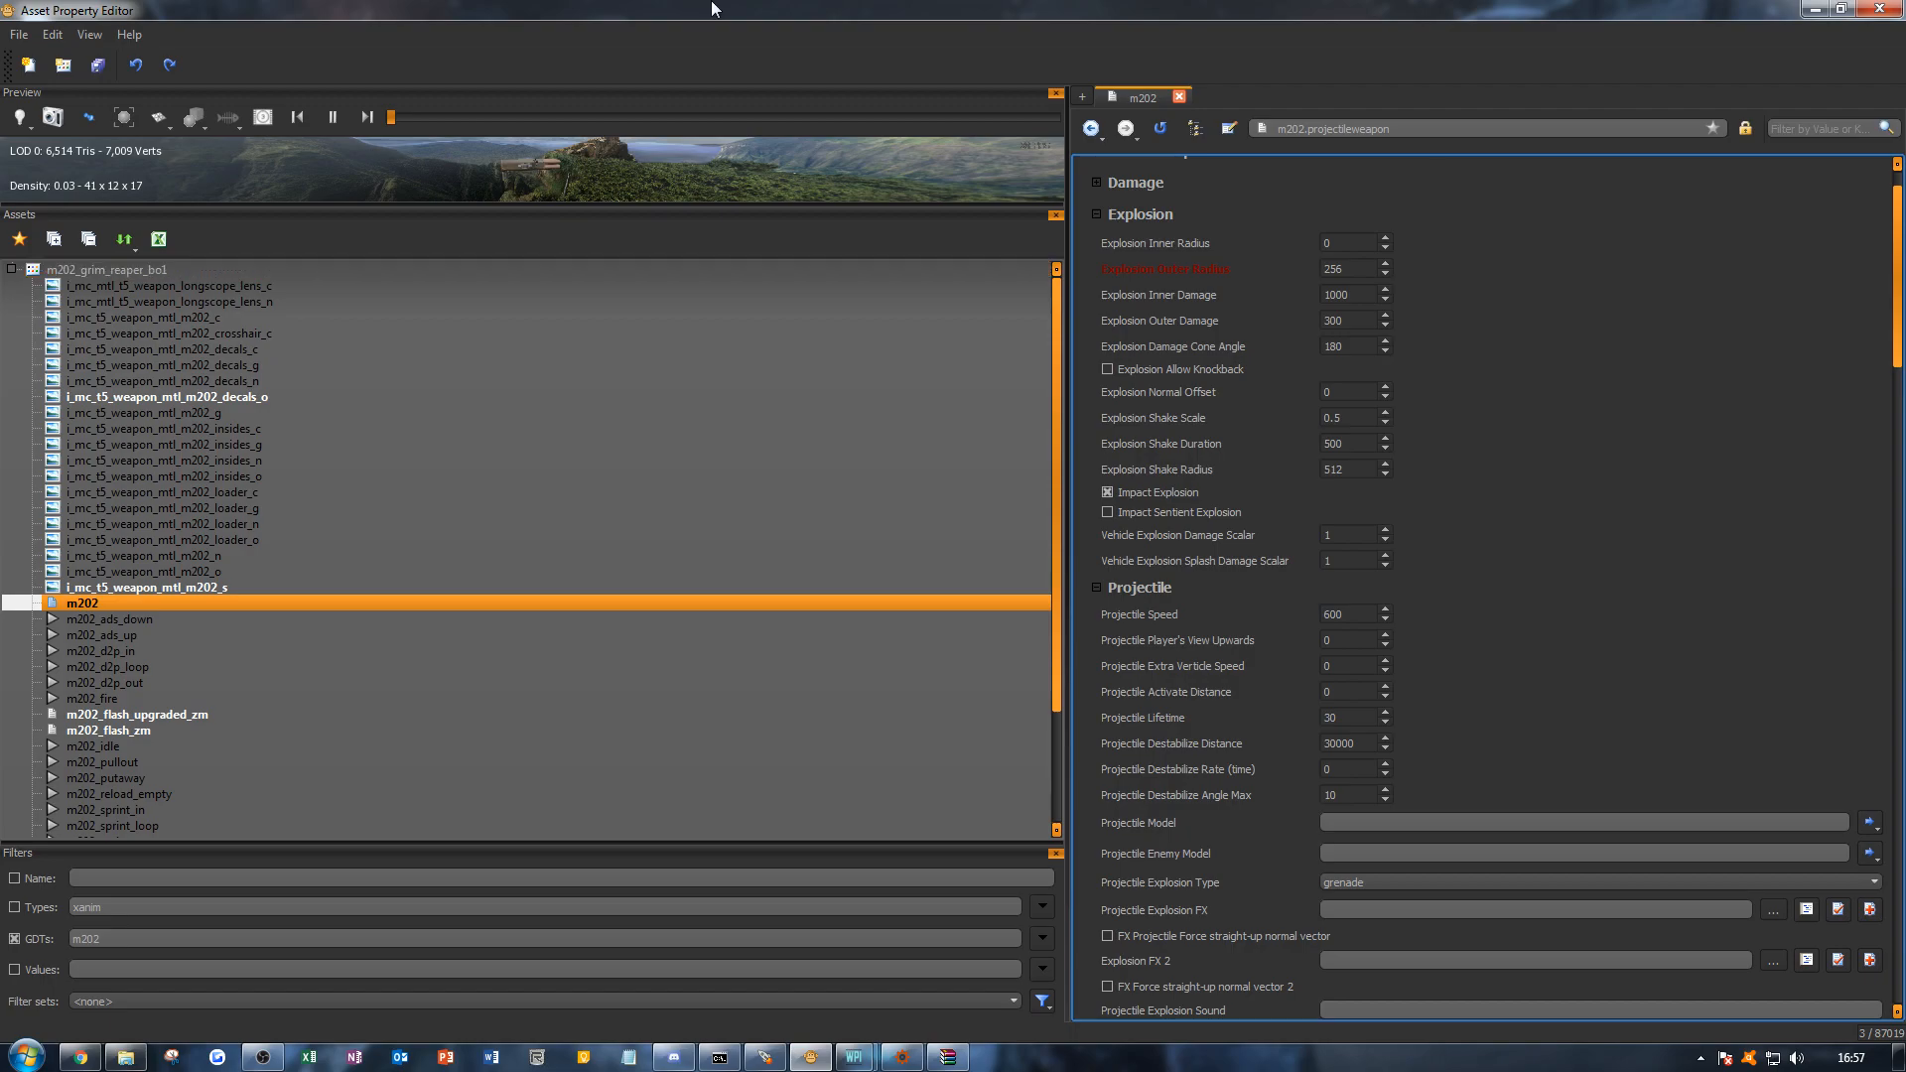
{"action": "double_click", "coordinate": [1332, 297]}
{"action": "left_click", "coordinate": [1367, 296]}
{"action": "left_click", "coordinate": [1411, 357]}
{"action": "mouse_move", "coordinate": [1276, 351]}
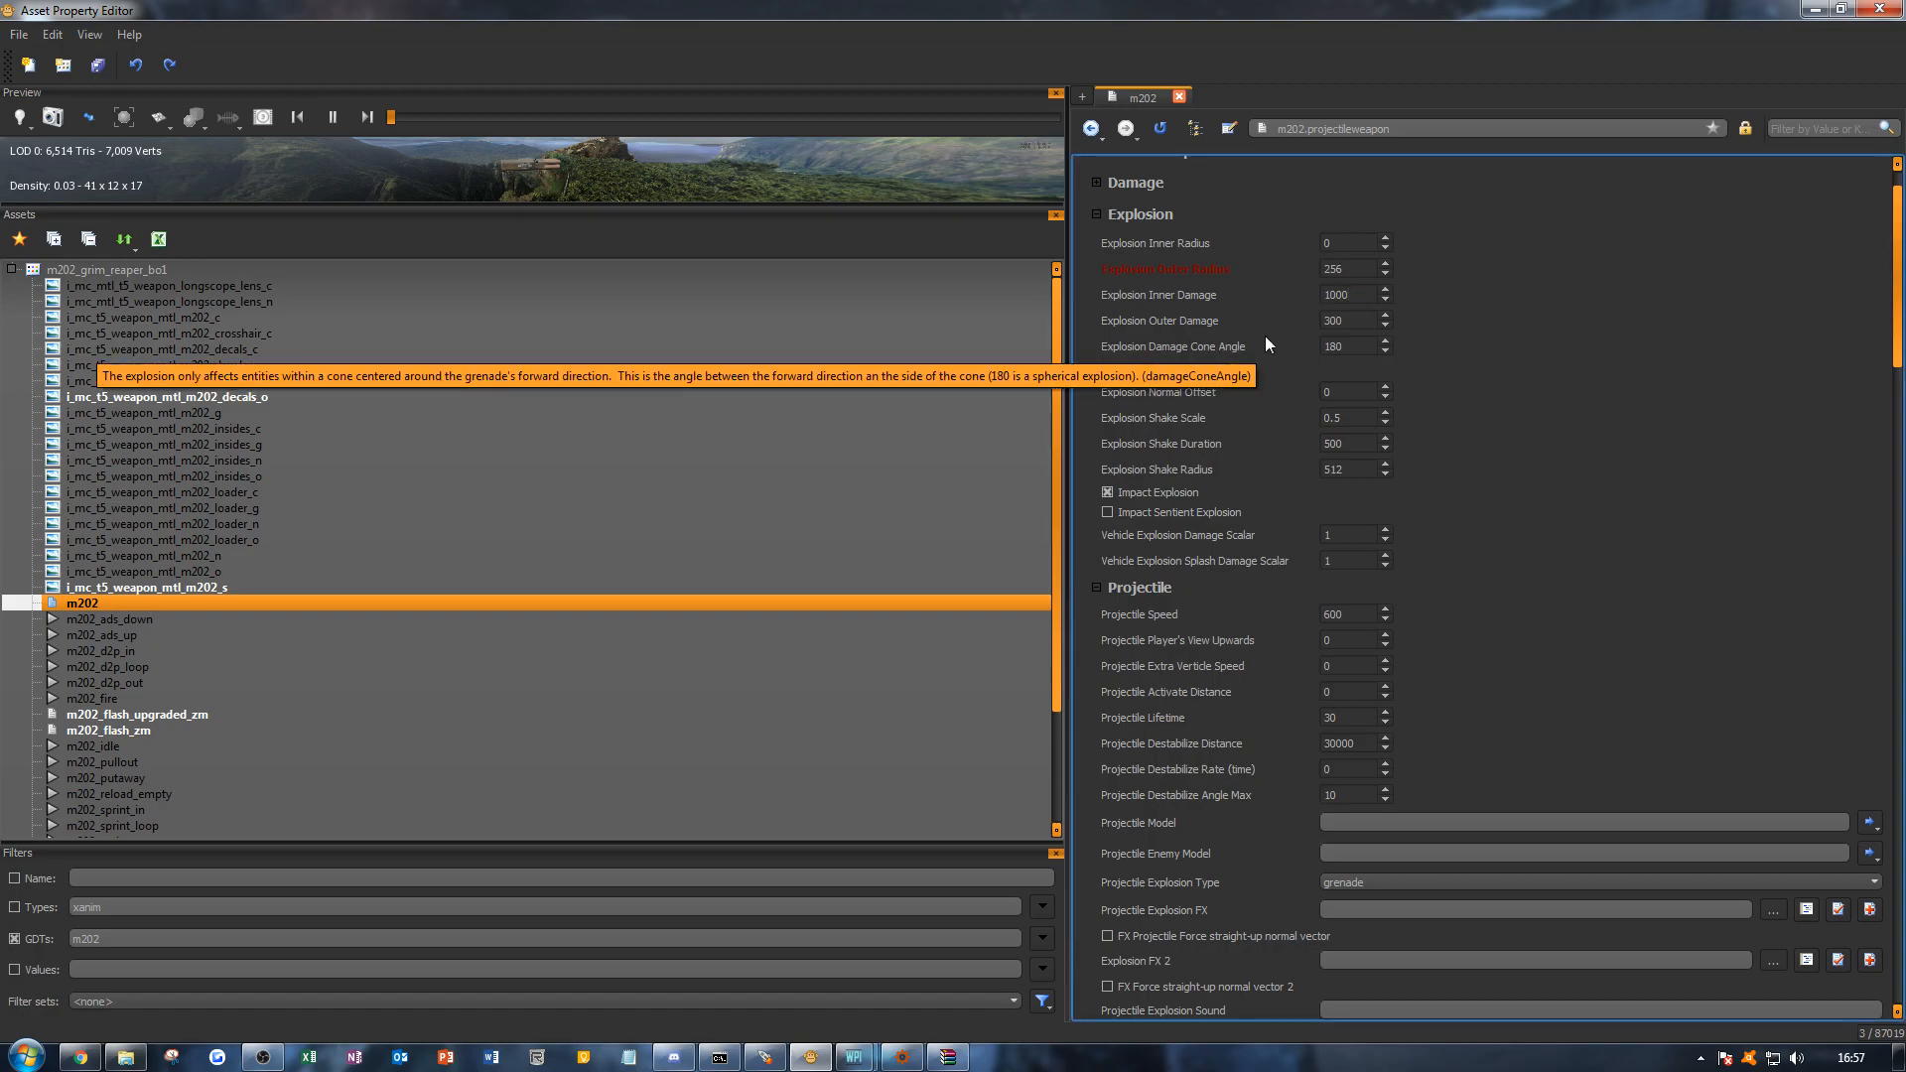
{"action": "mouse_move", "coordinate": [1264, 383]}
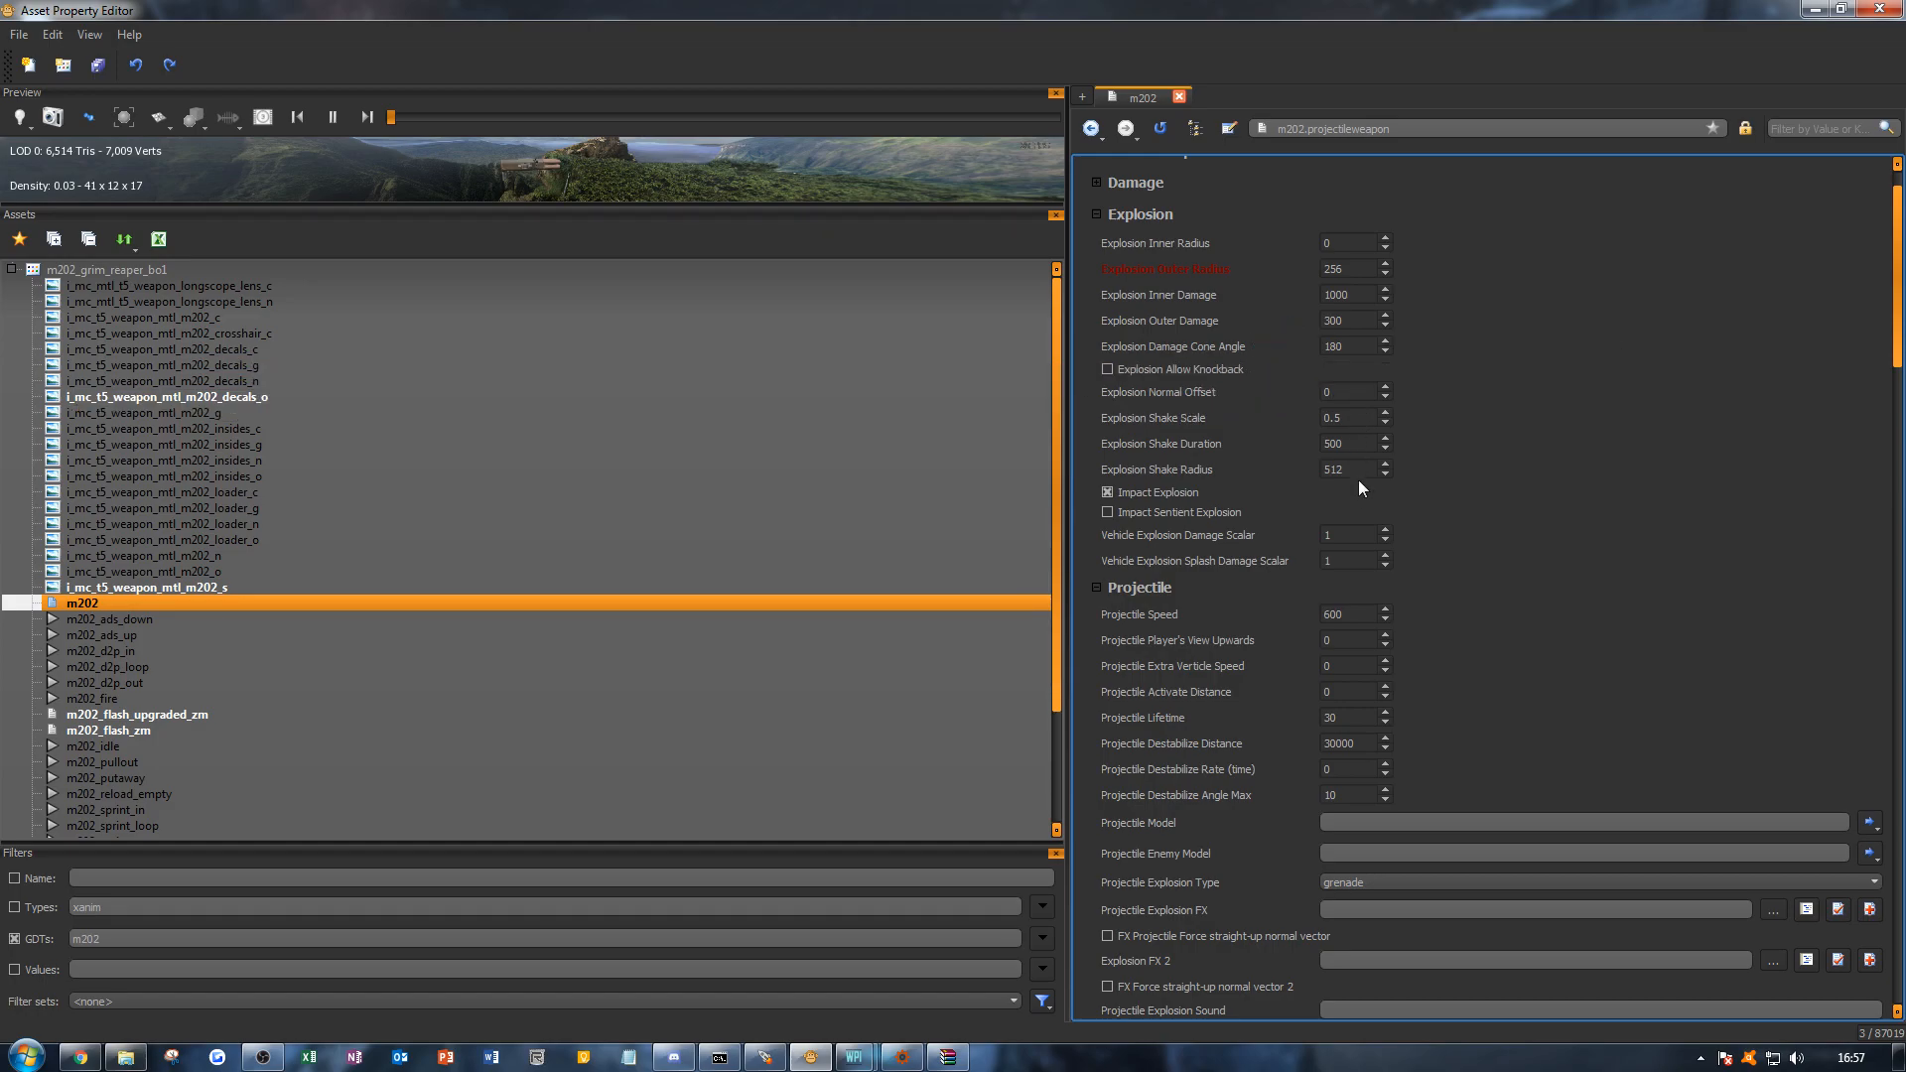
Step: Set the m202 weapon's projectile speed to 1500 and save the asset
{"action": "double_click", "coordinate": [1332, 616]}
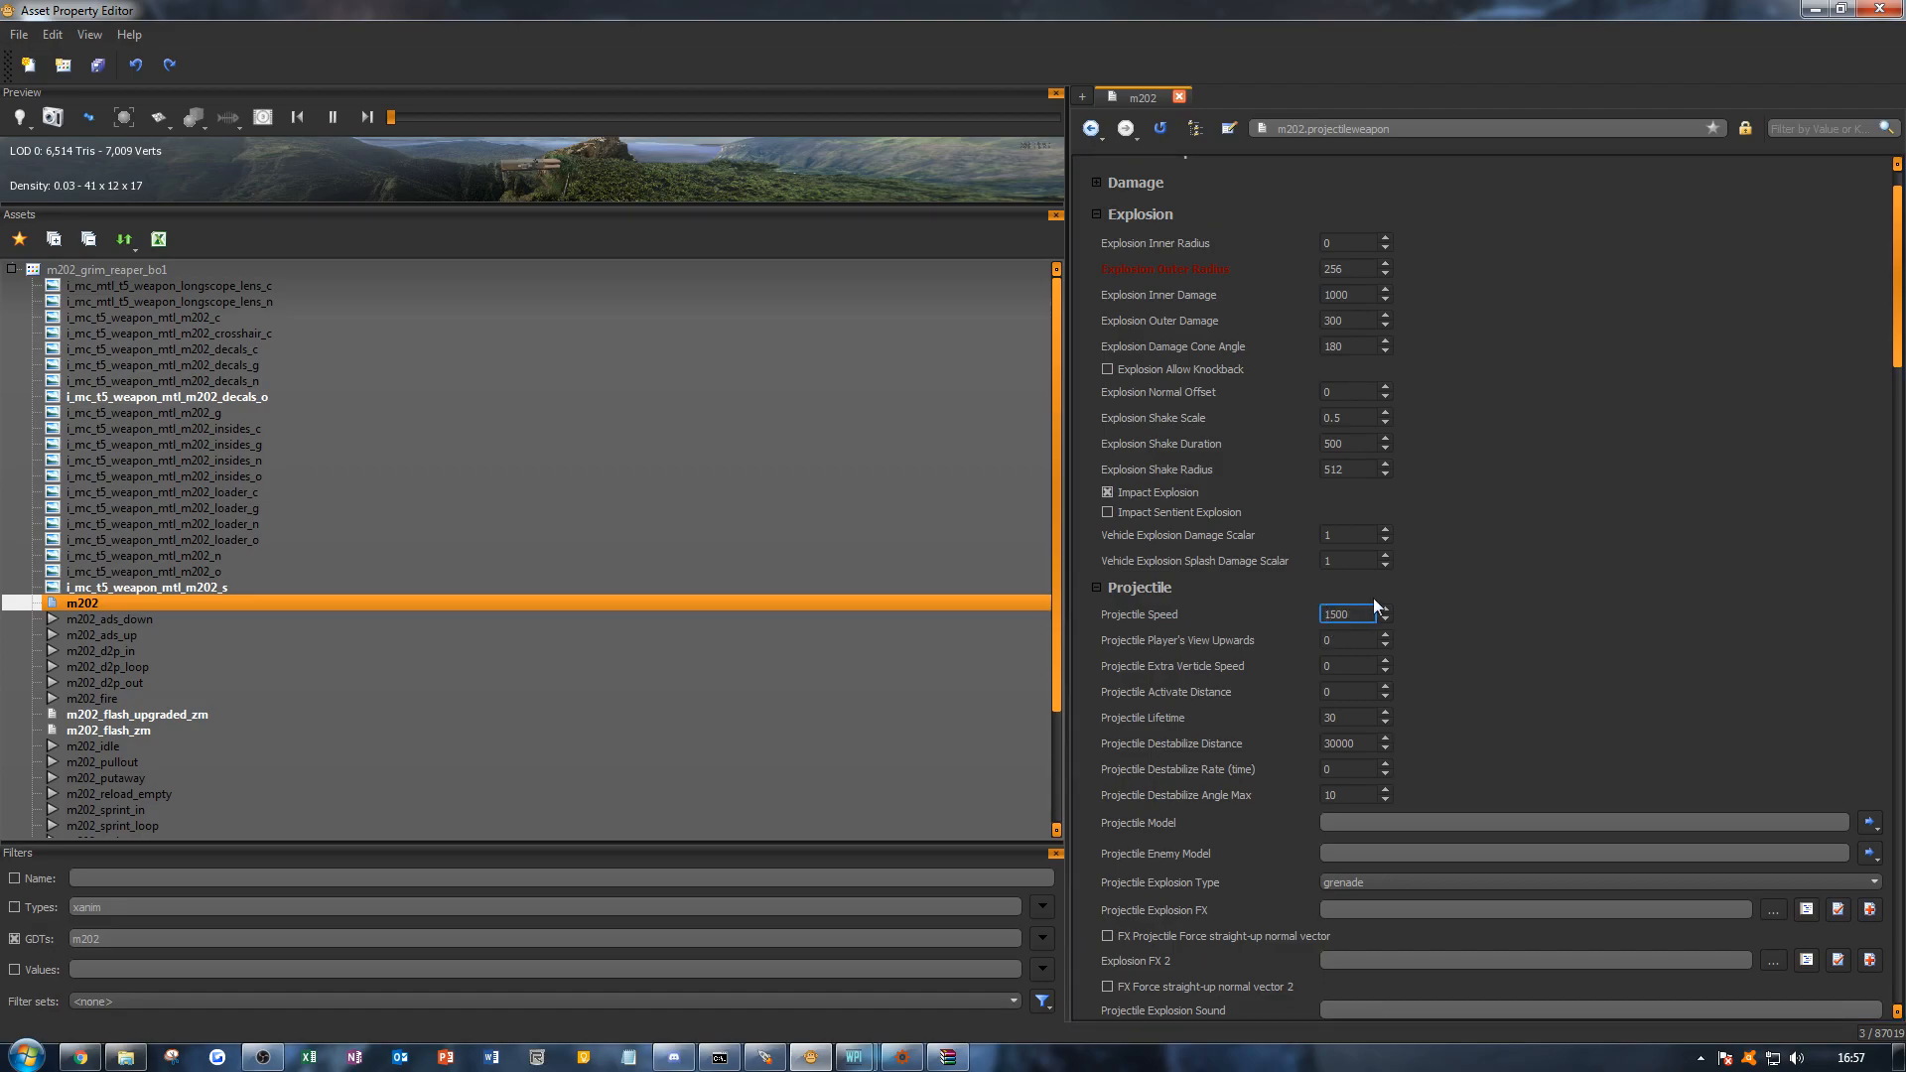
{"action": "type", "text": "1500"}
{"action": "left_click", "coordinate": [1537, 582]}
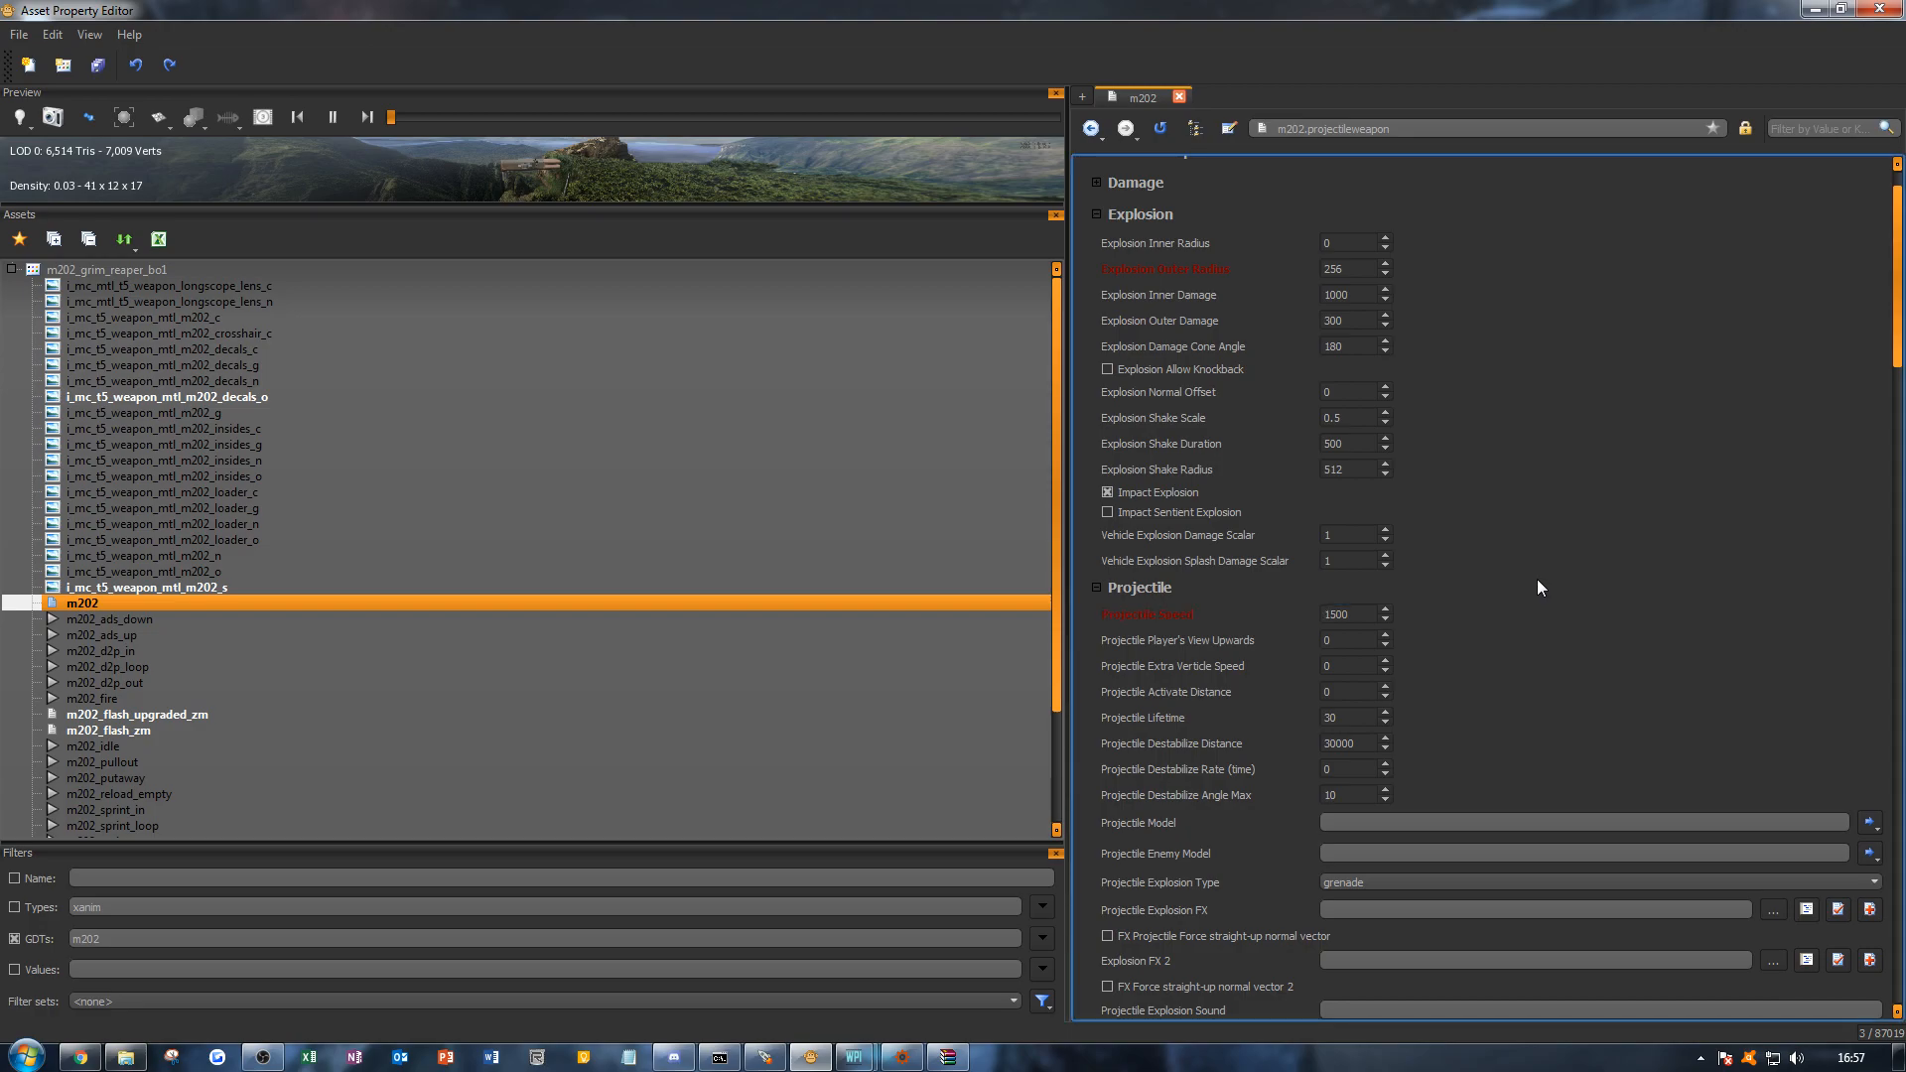
{"action": "key", "text": "ctrl+s"}
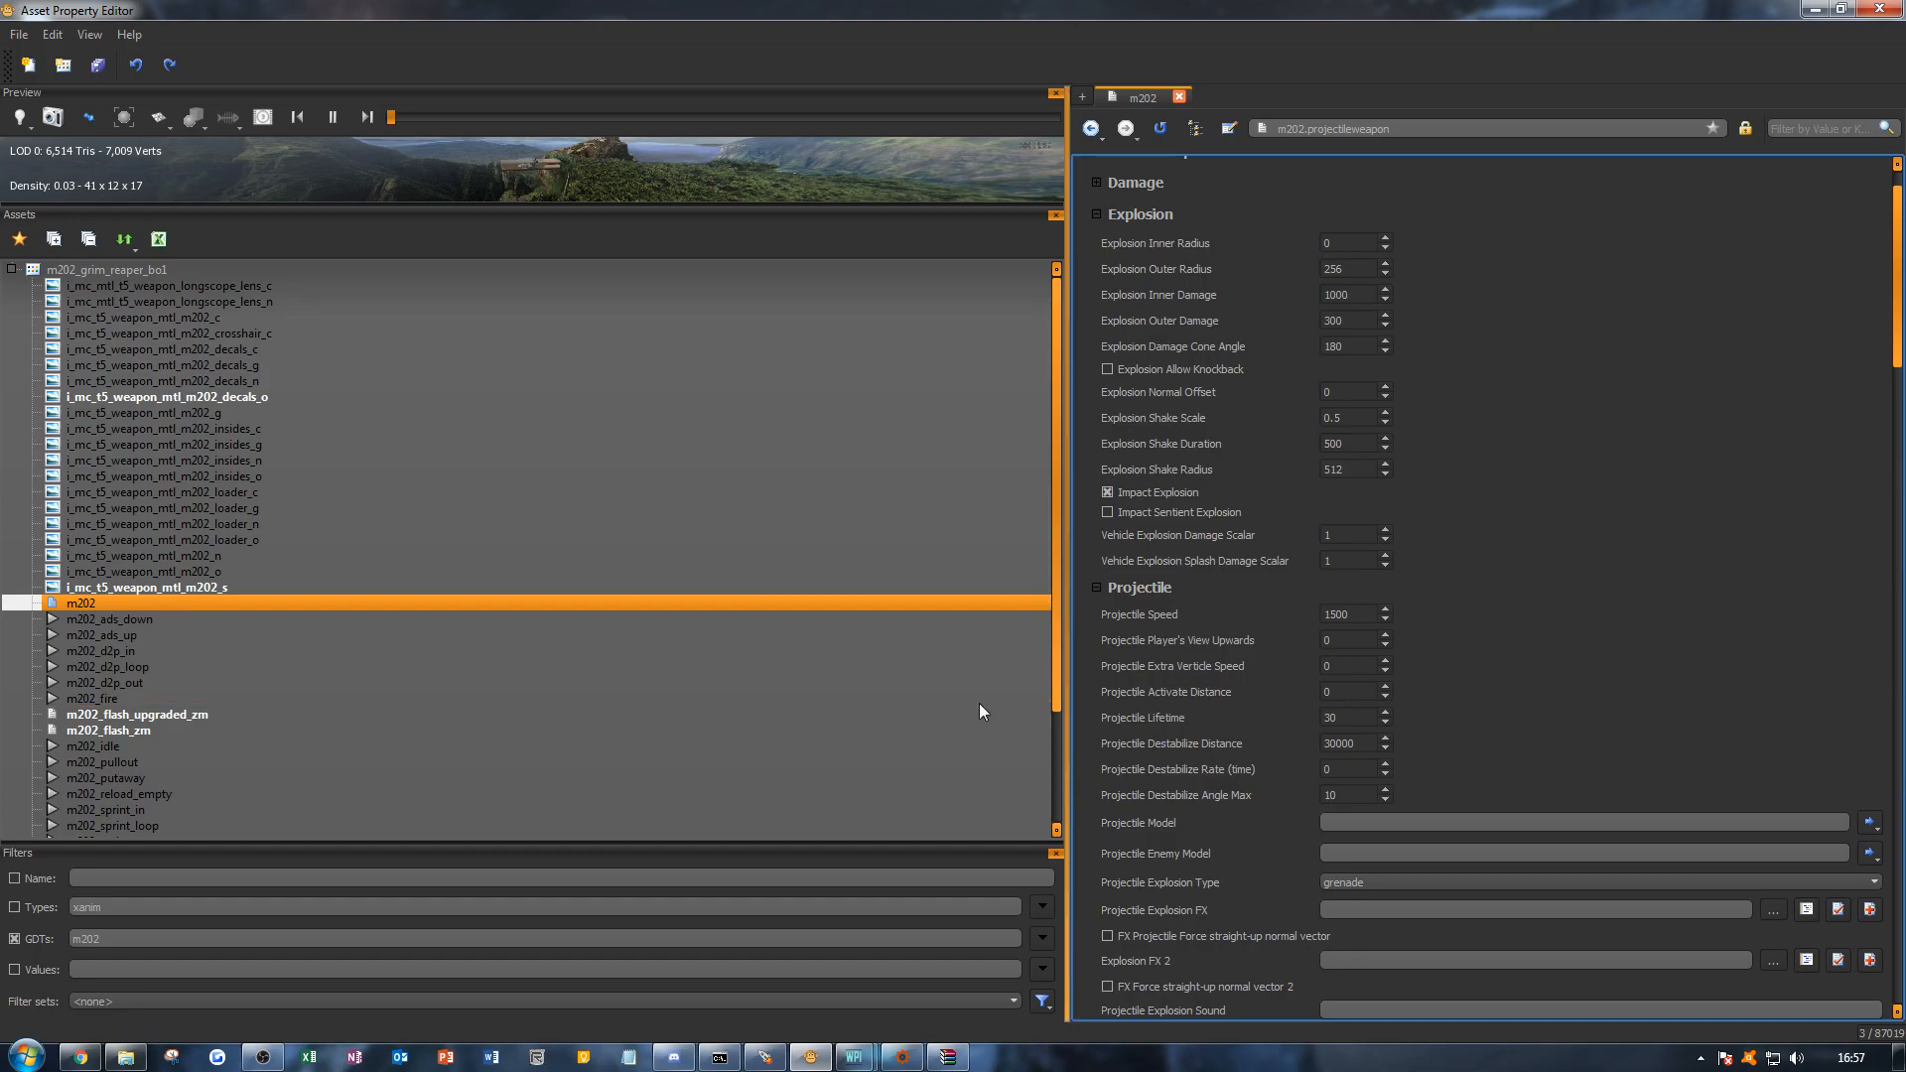
Step: Set the m202 weapon's projectile lifetime to 15
{"action": "double_click", "coordinate": [1348, 716]}
{"action": "type", "text": "15"}
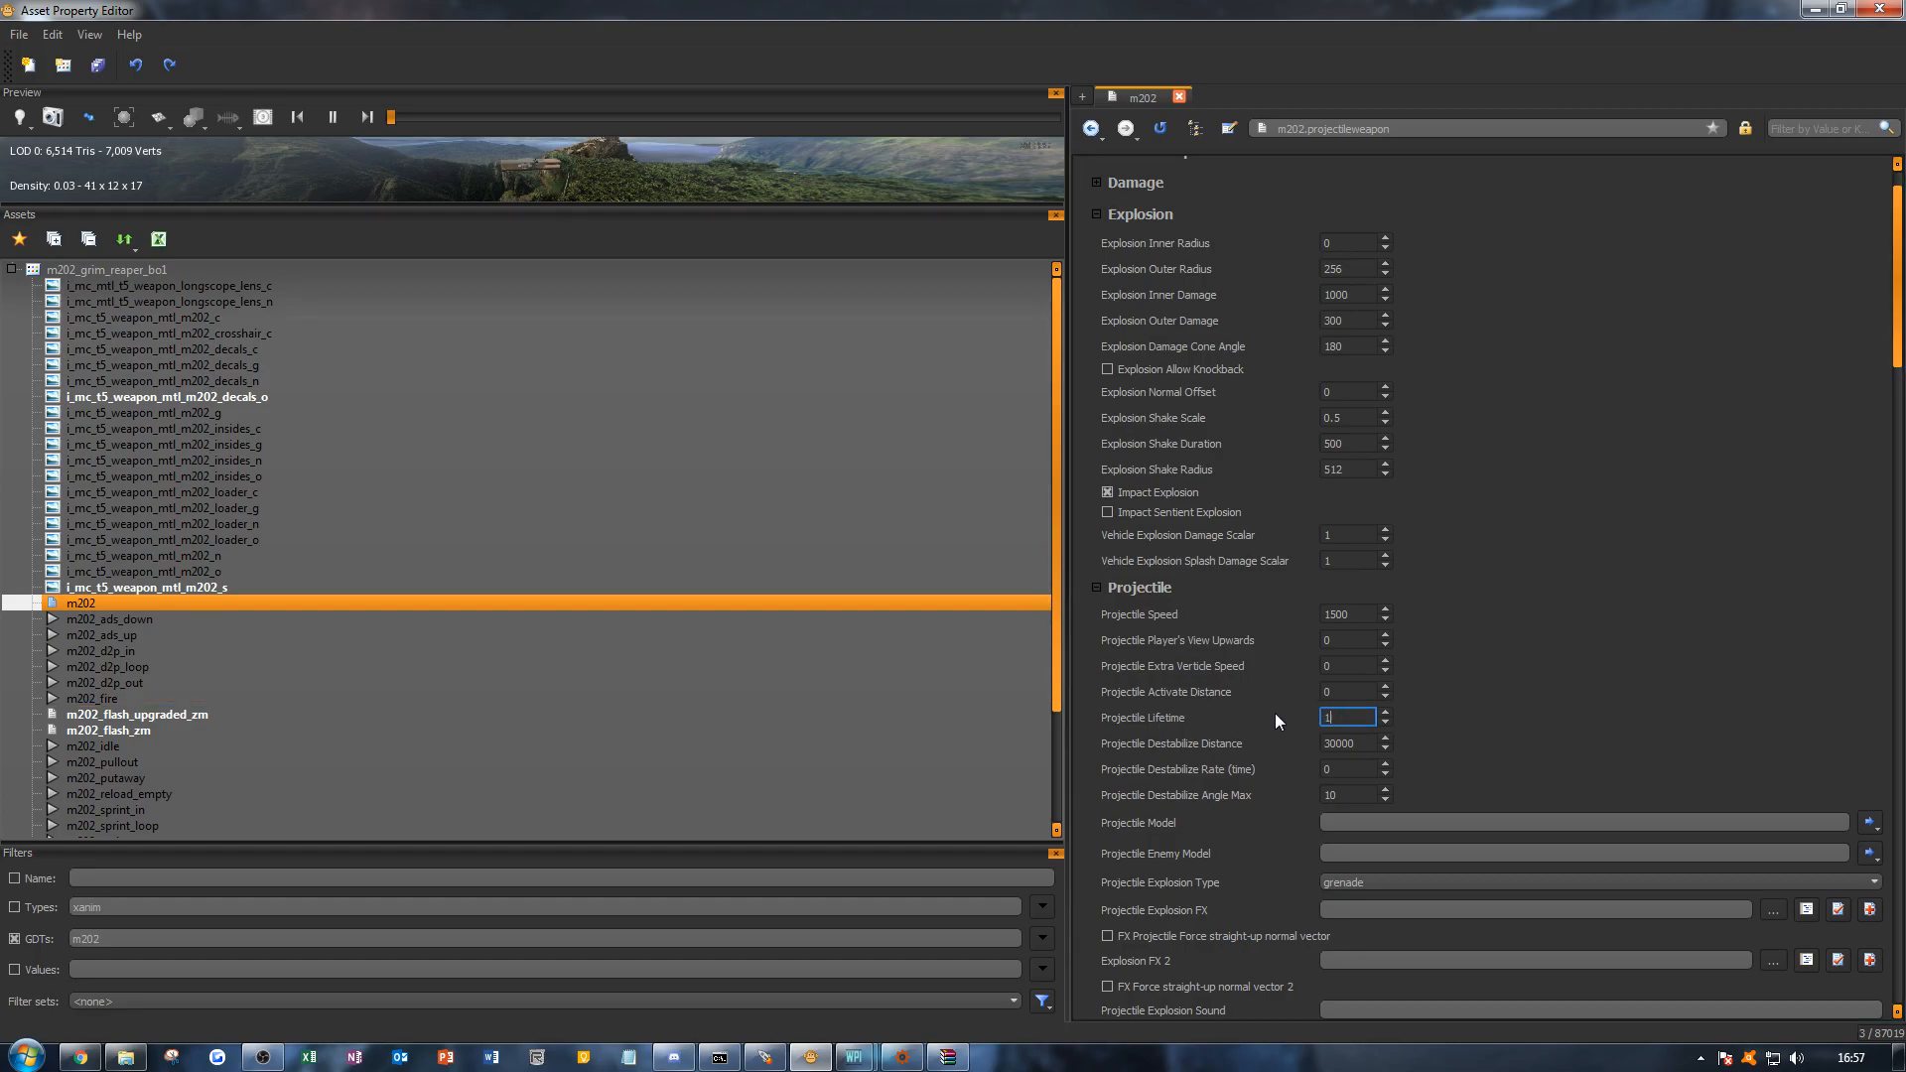
{"action": "left_click", "coordinate": [1518, 720]}
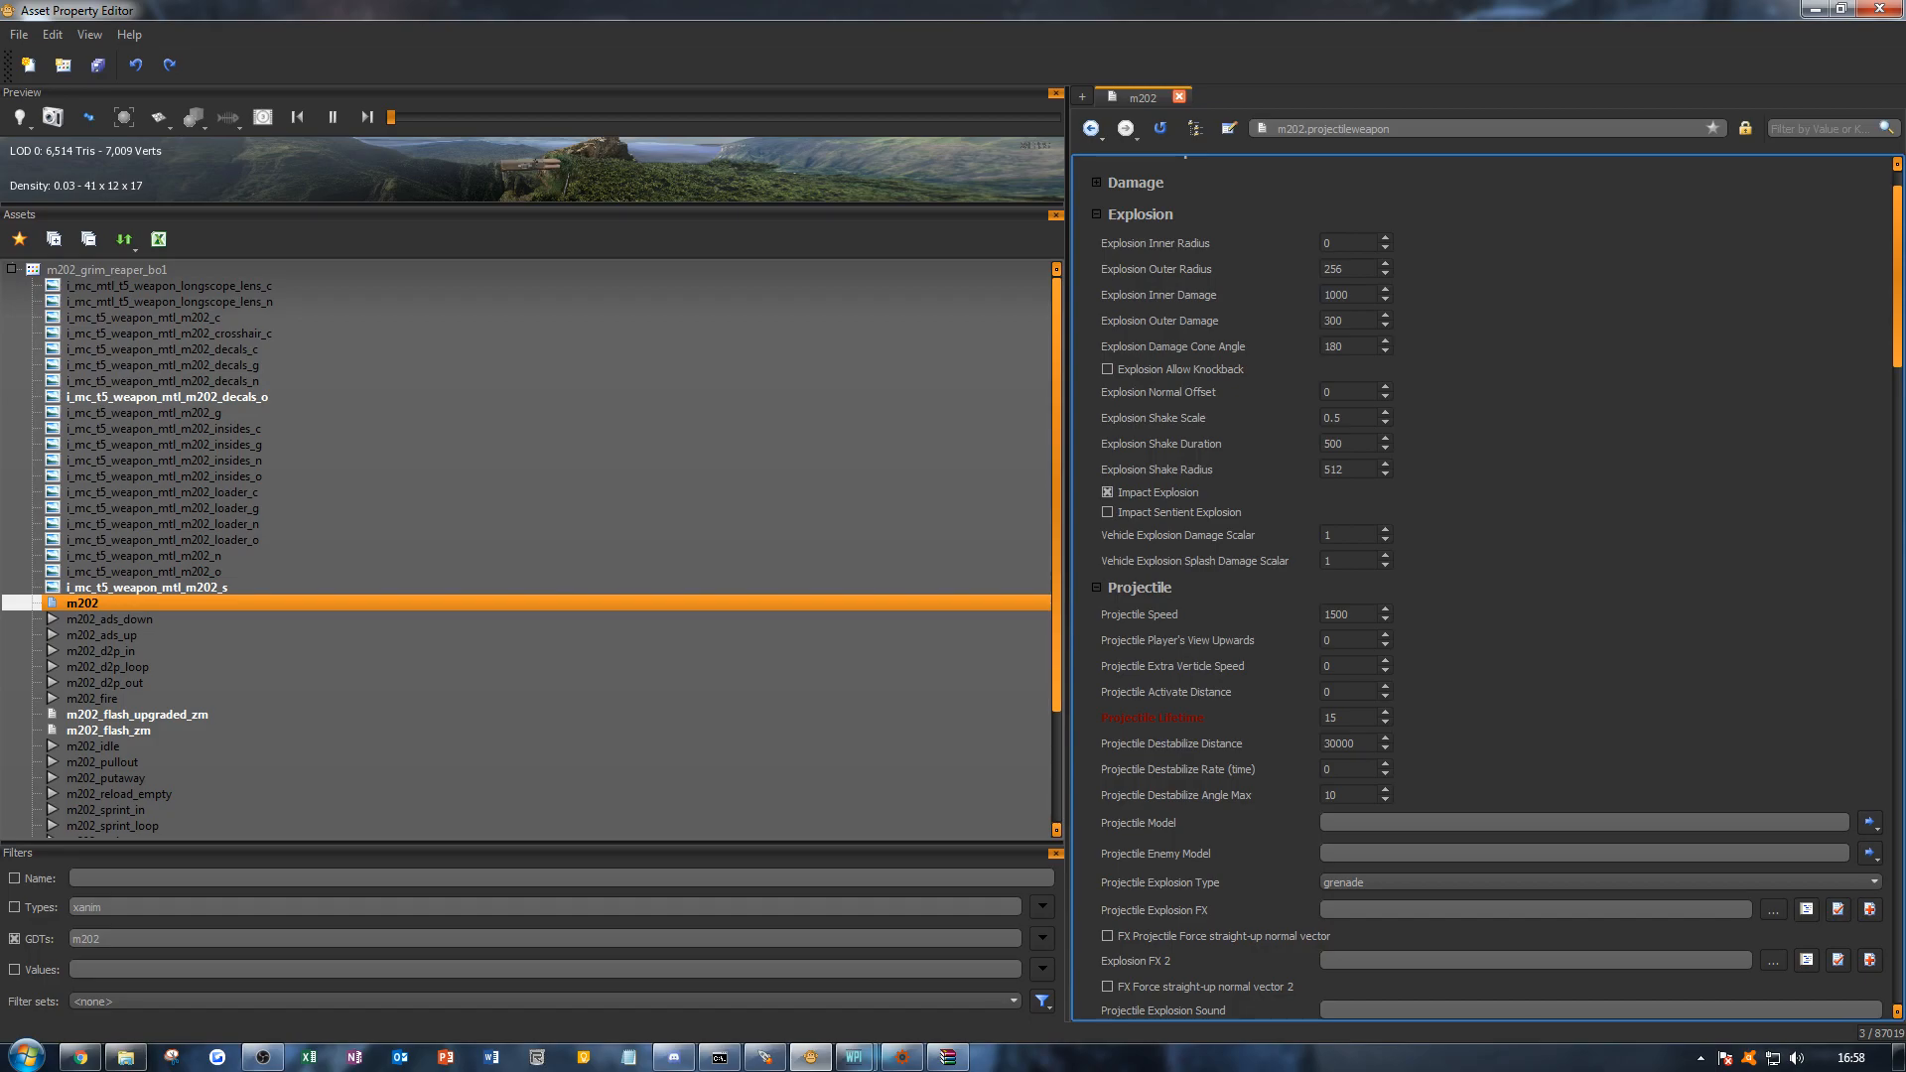
Step: Check the projectile values in T7 Weapon Converter and save the m202 weapon in Asset Property Editor
{"action": "key", "text": "alt+Tab"}
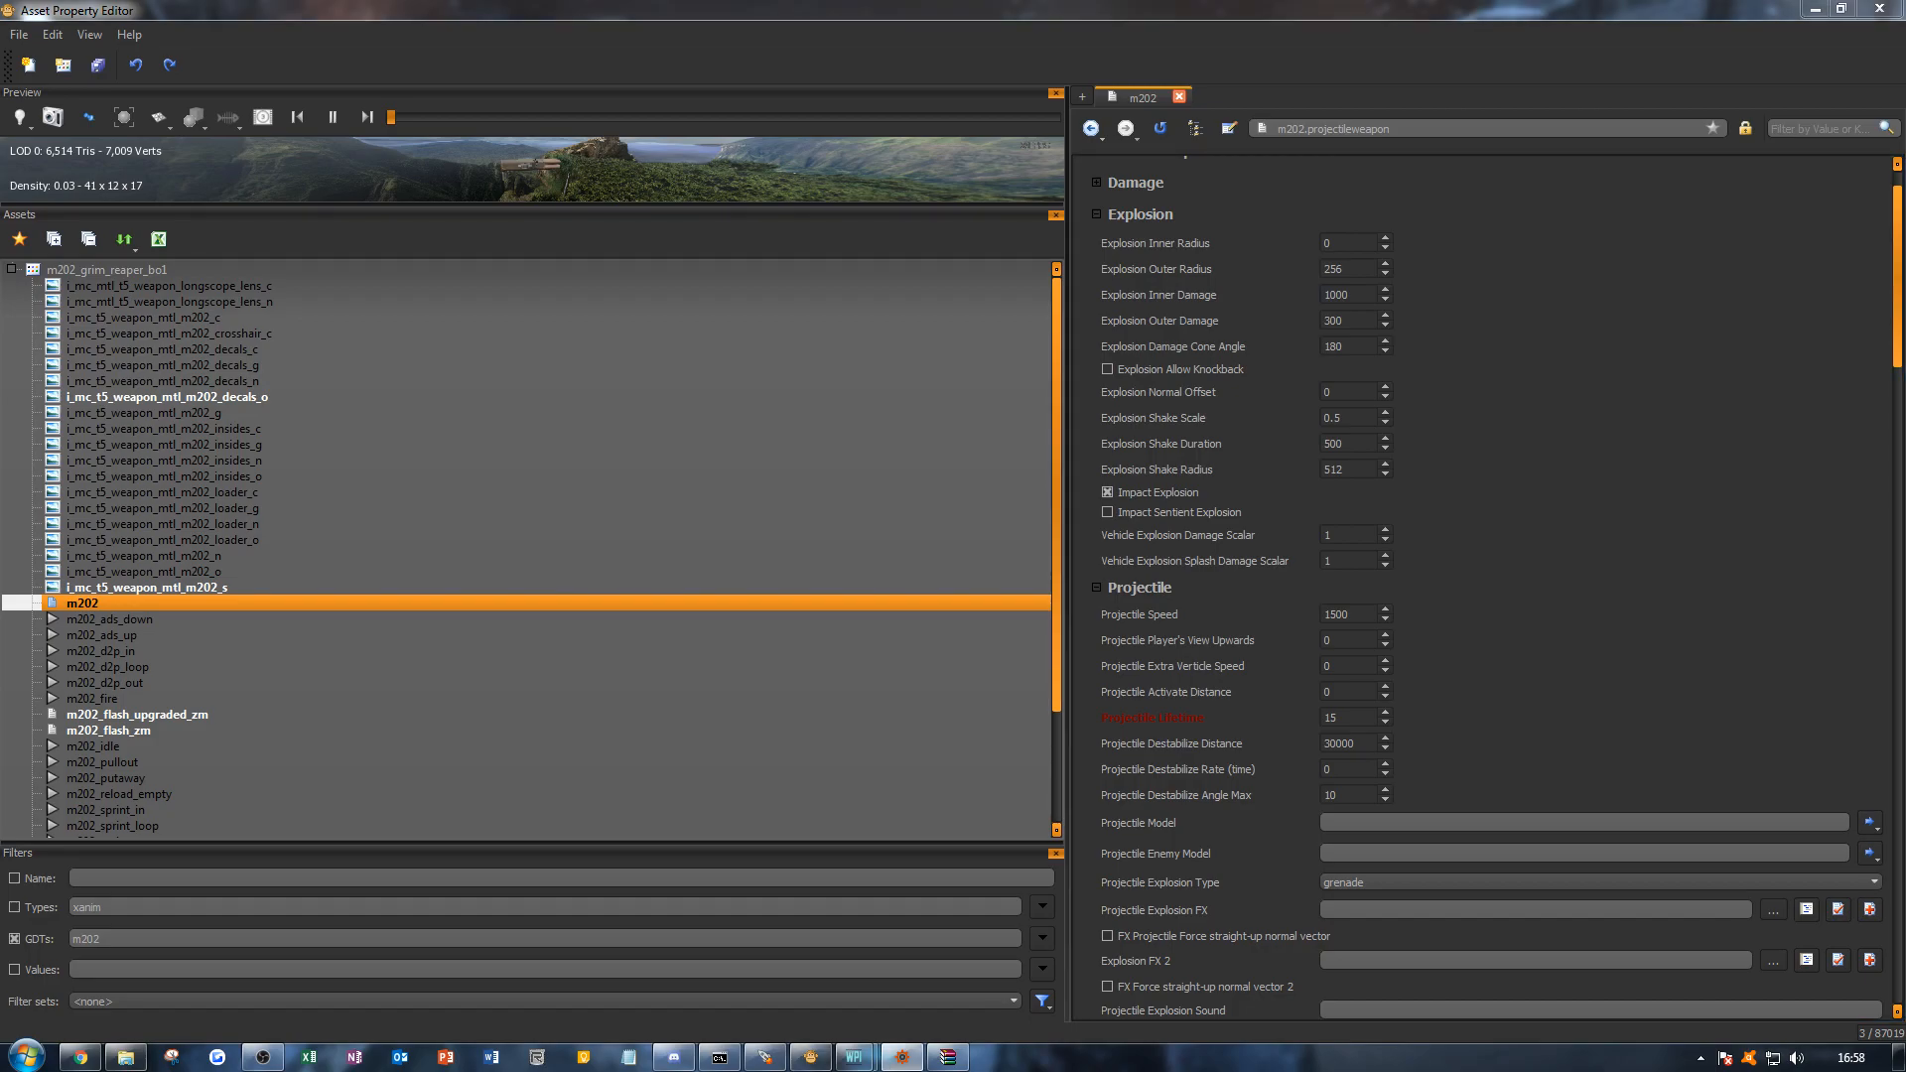
{"action": "left_click", "coordinate": [1417, 8]}
{"action": "key", "text": "ctrl+s"}
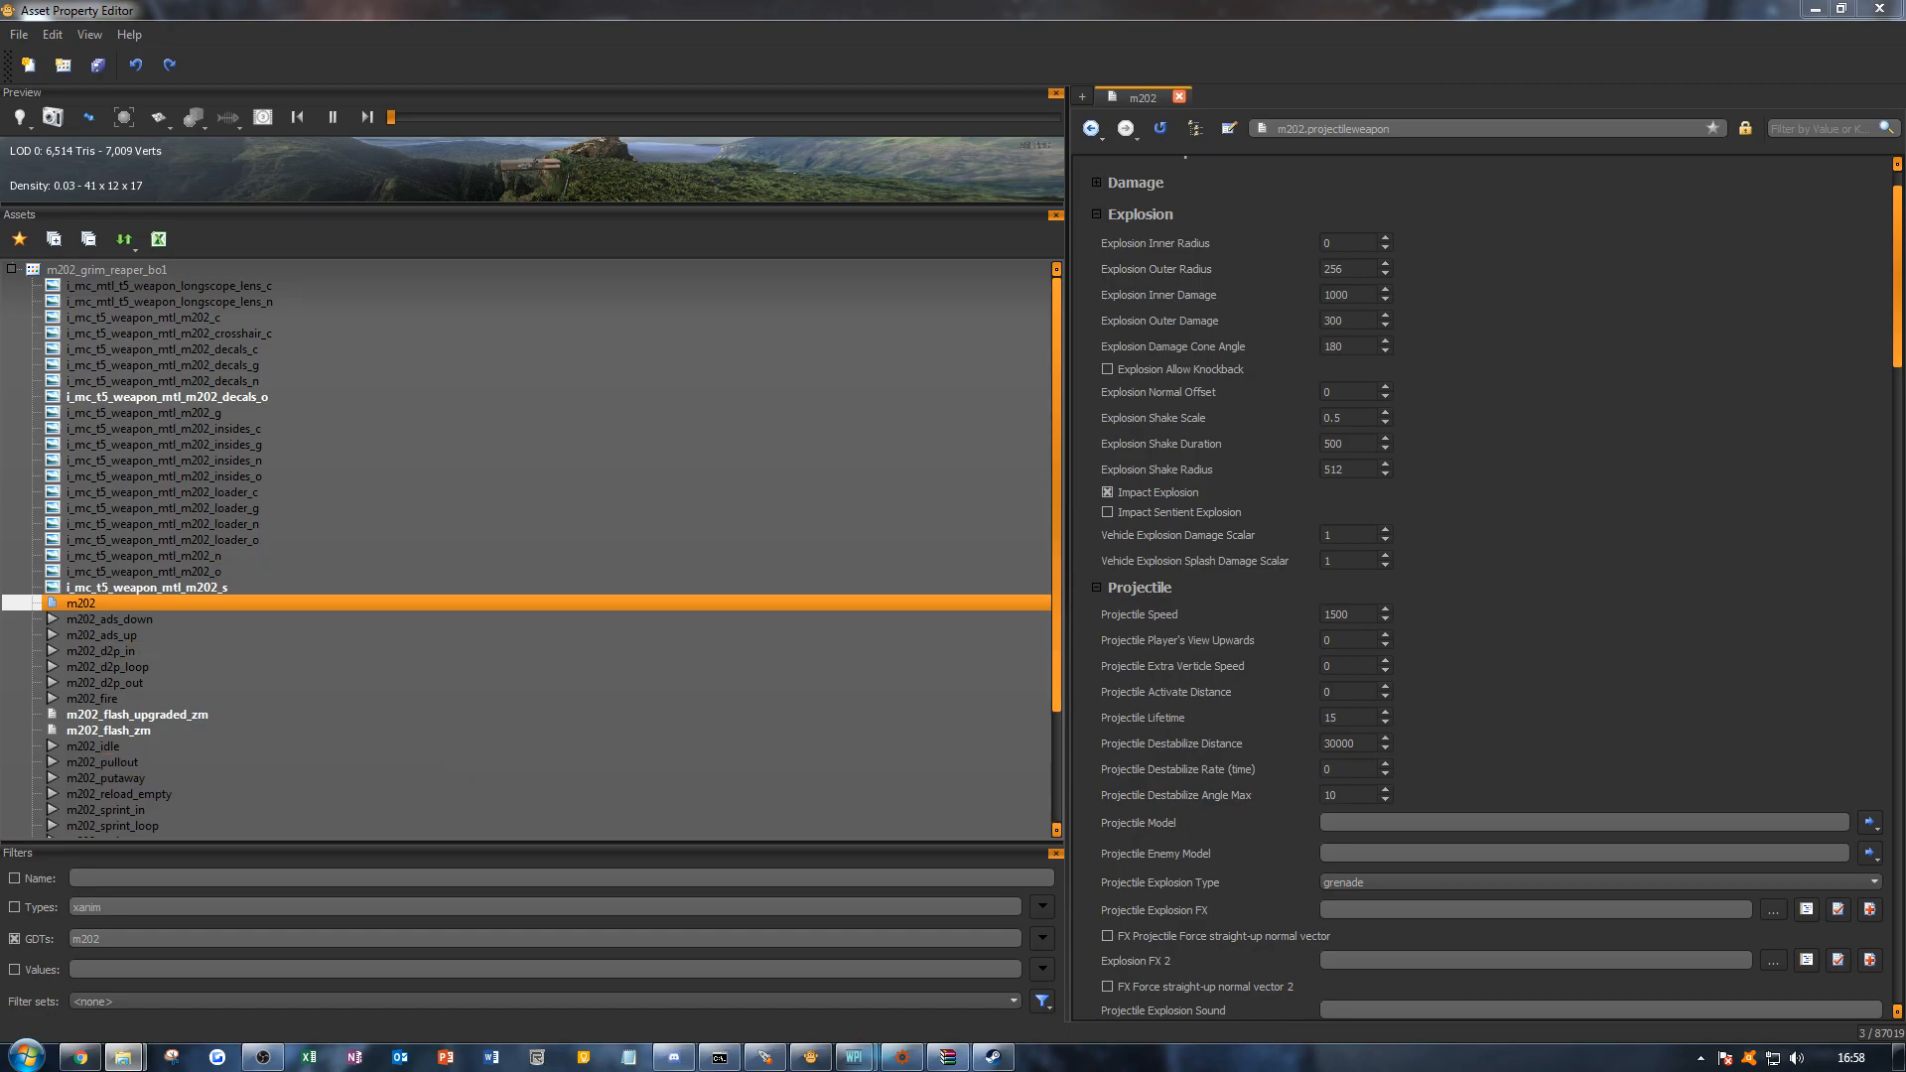
Step: Bring up the Wraith folder and launch the Wraith application from it
{"action": "left_click_drag", "start_coordinate": [0, 228], "coordinate": [1260, 269]}
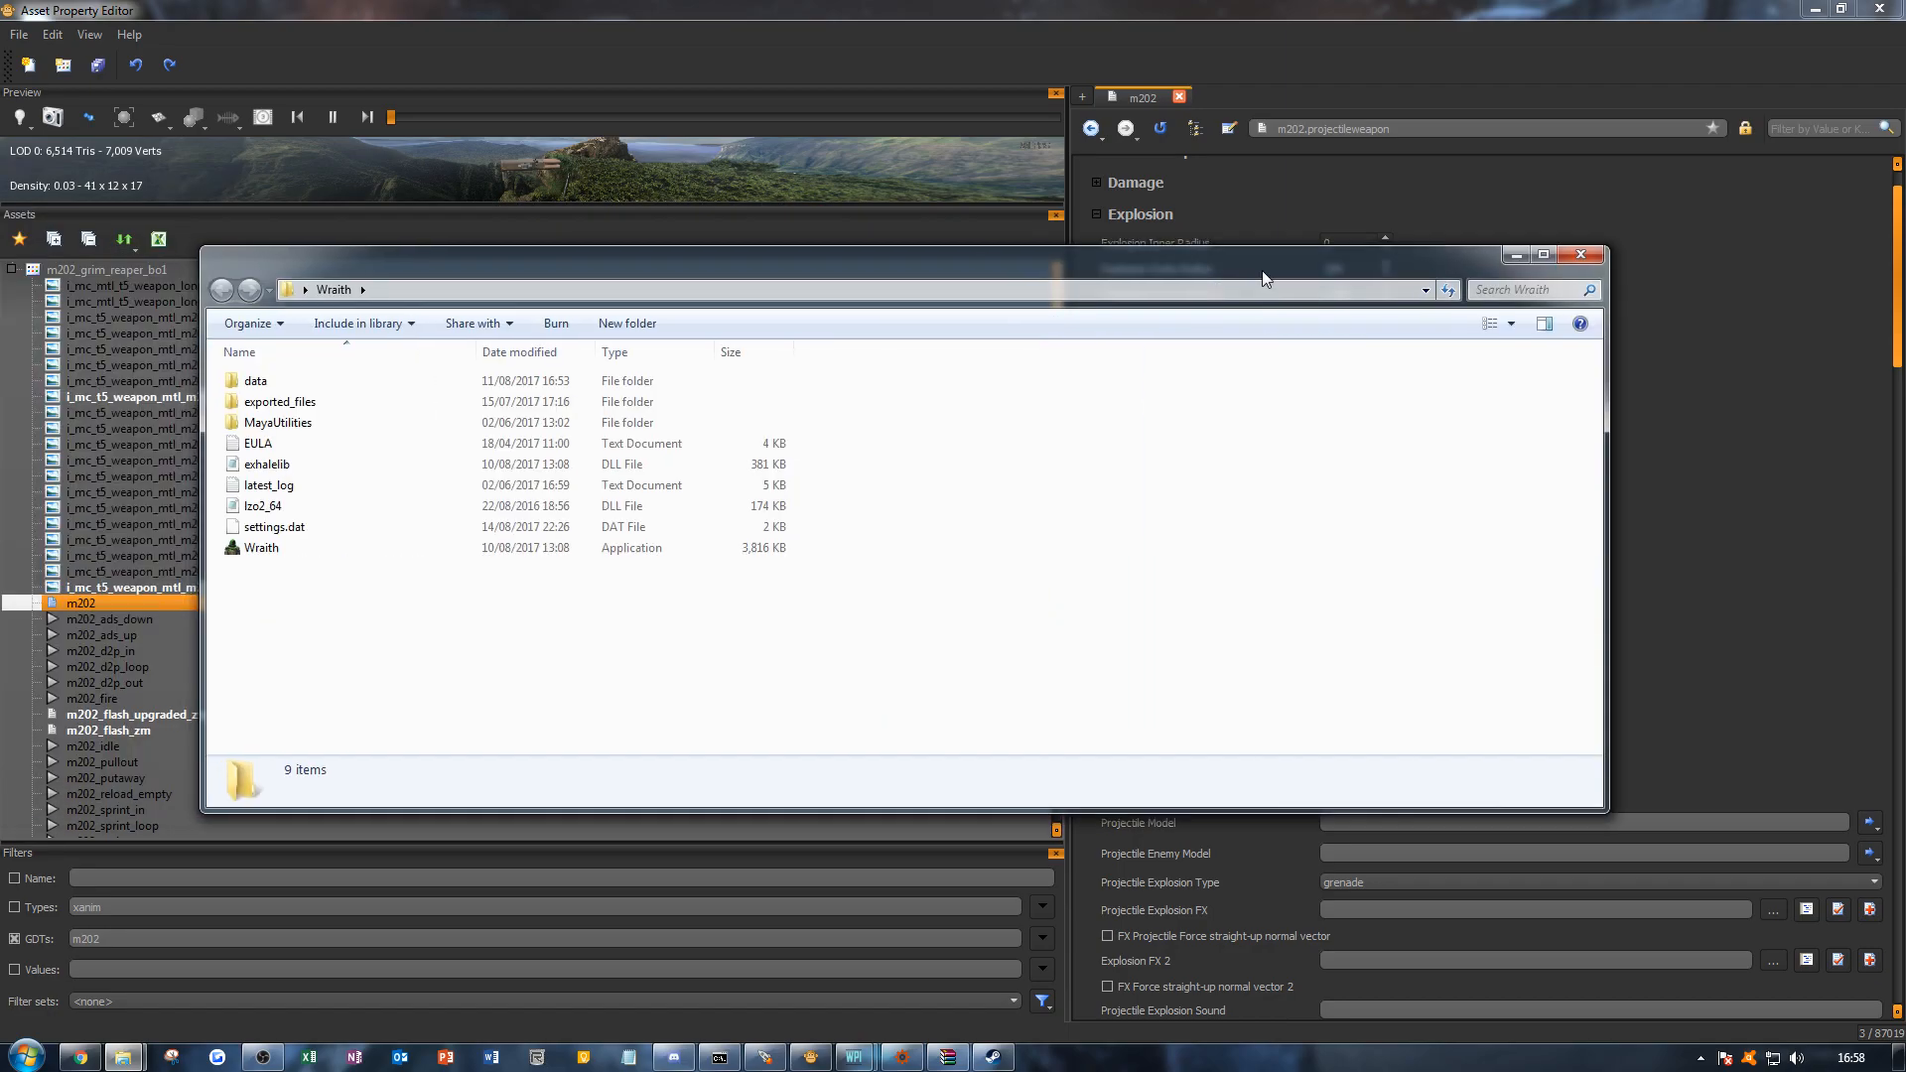
{"action": "left_click_drag", "start_coordinate": [1608, 417], "coordinate": [882, 417]}
{"action": "double_click", "coordinate": [469, 549]}
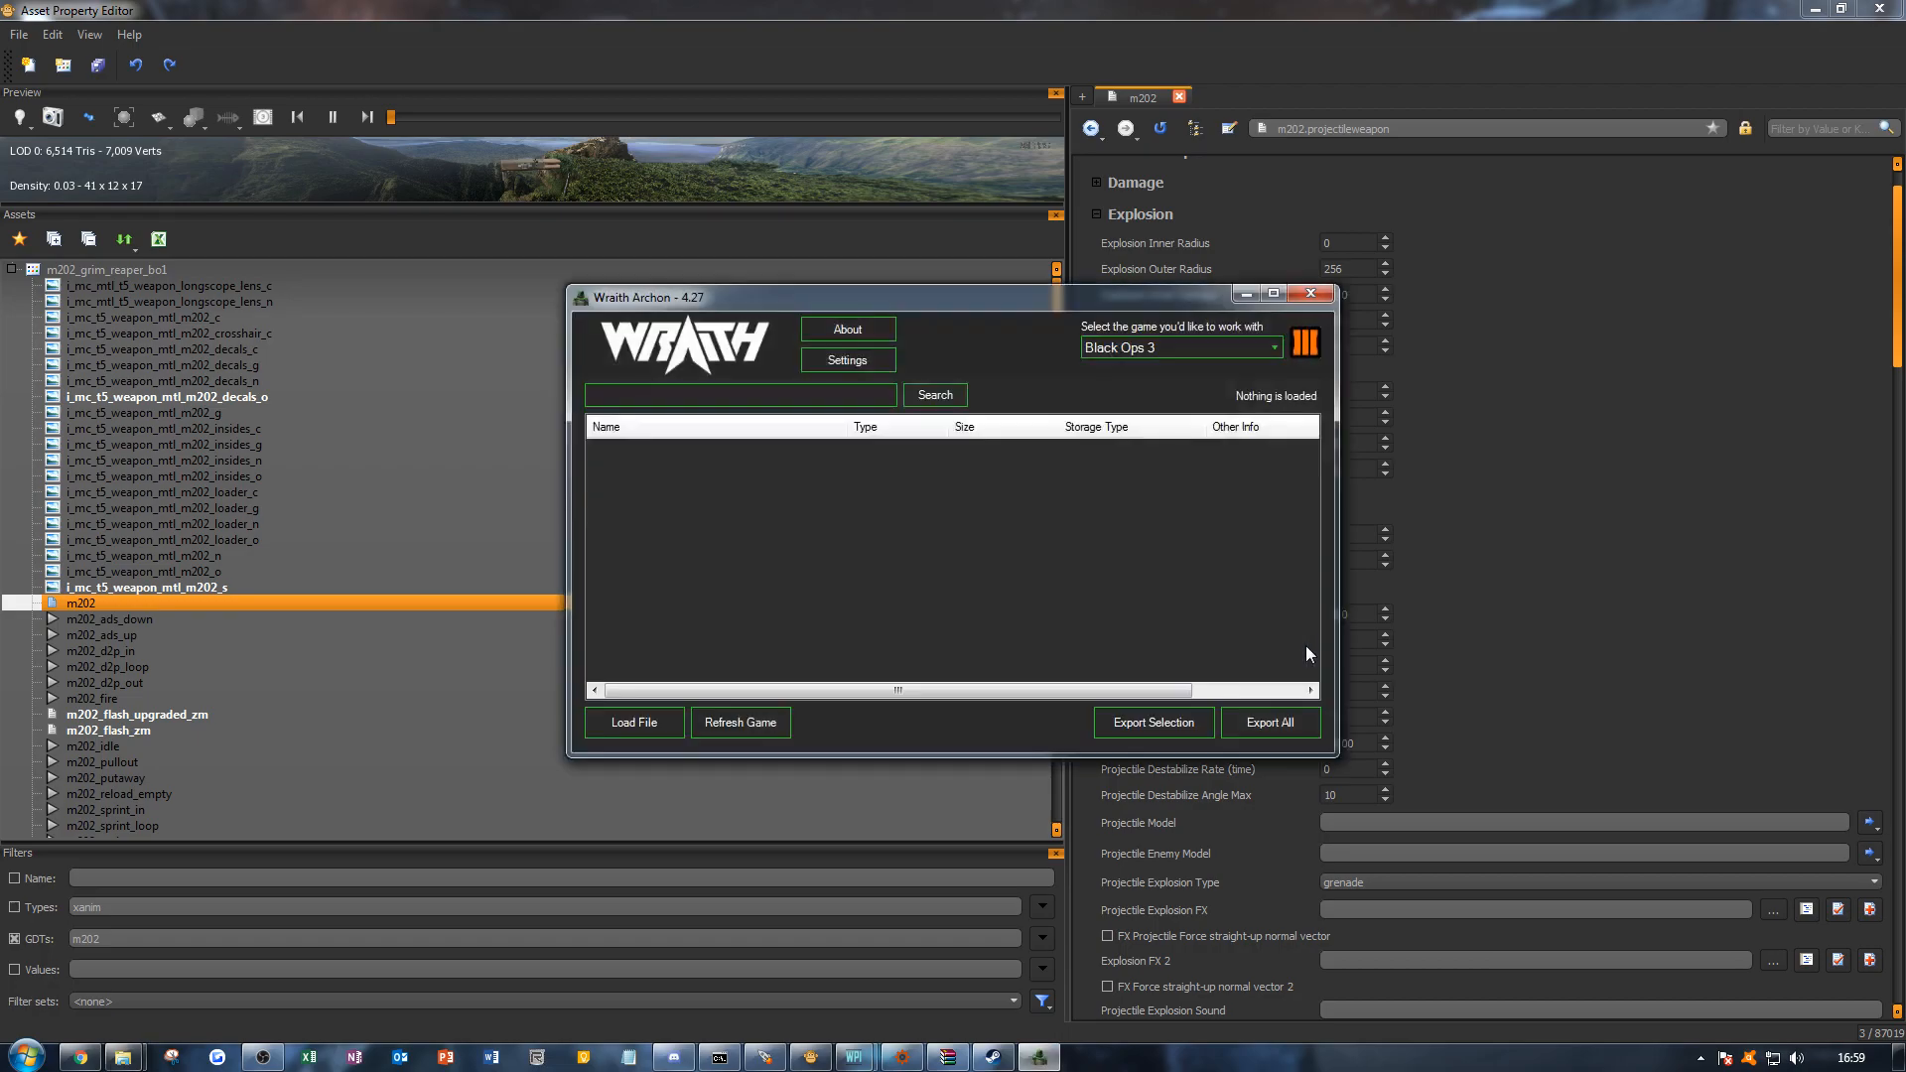
Step: Select Black Ops 1 as the game to work with and move the Wraith window out of the way
{"action": "left_click", "coordinate": [1175, 347]}
{"action": "left_click", "coordinate": [1148, 379]}
{"action": "left_click", "coordinate": [1236, 350]}
{"action": "scroll", "coordinate": [1276, 402], "scroll_direction": "down", "scroll_amount": 1}
{"action": "scroll", "coordinate": [1276, 402], "scroll_direction": "down", "scroll_amount": 1}
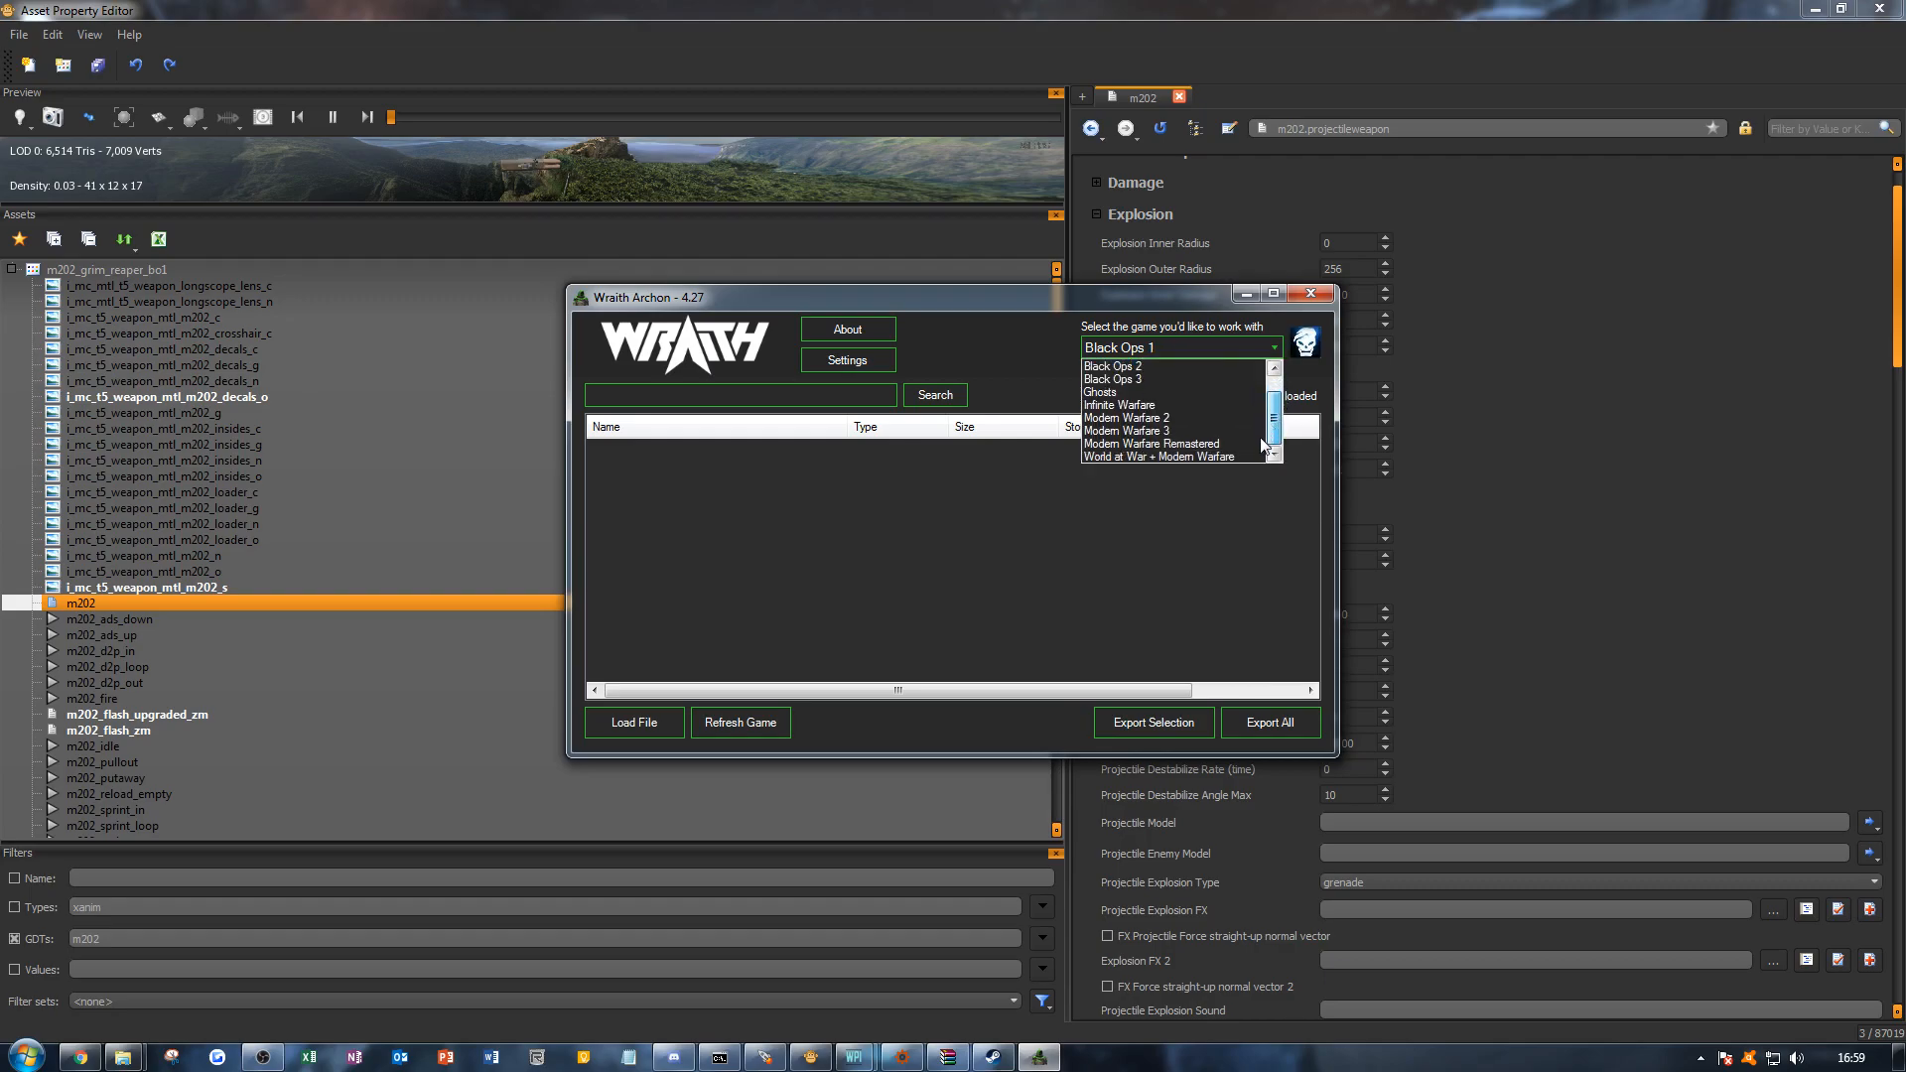
{"action": "scroll", "coordinate": [1191, 397], "scroll_direction": "up", "scroll_amount": 1}
{"action": "scroll", "coordinate": [1172, 417], "scroll_direction": "down", "scroll_amount": 1}
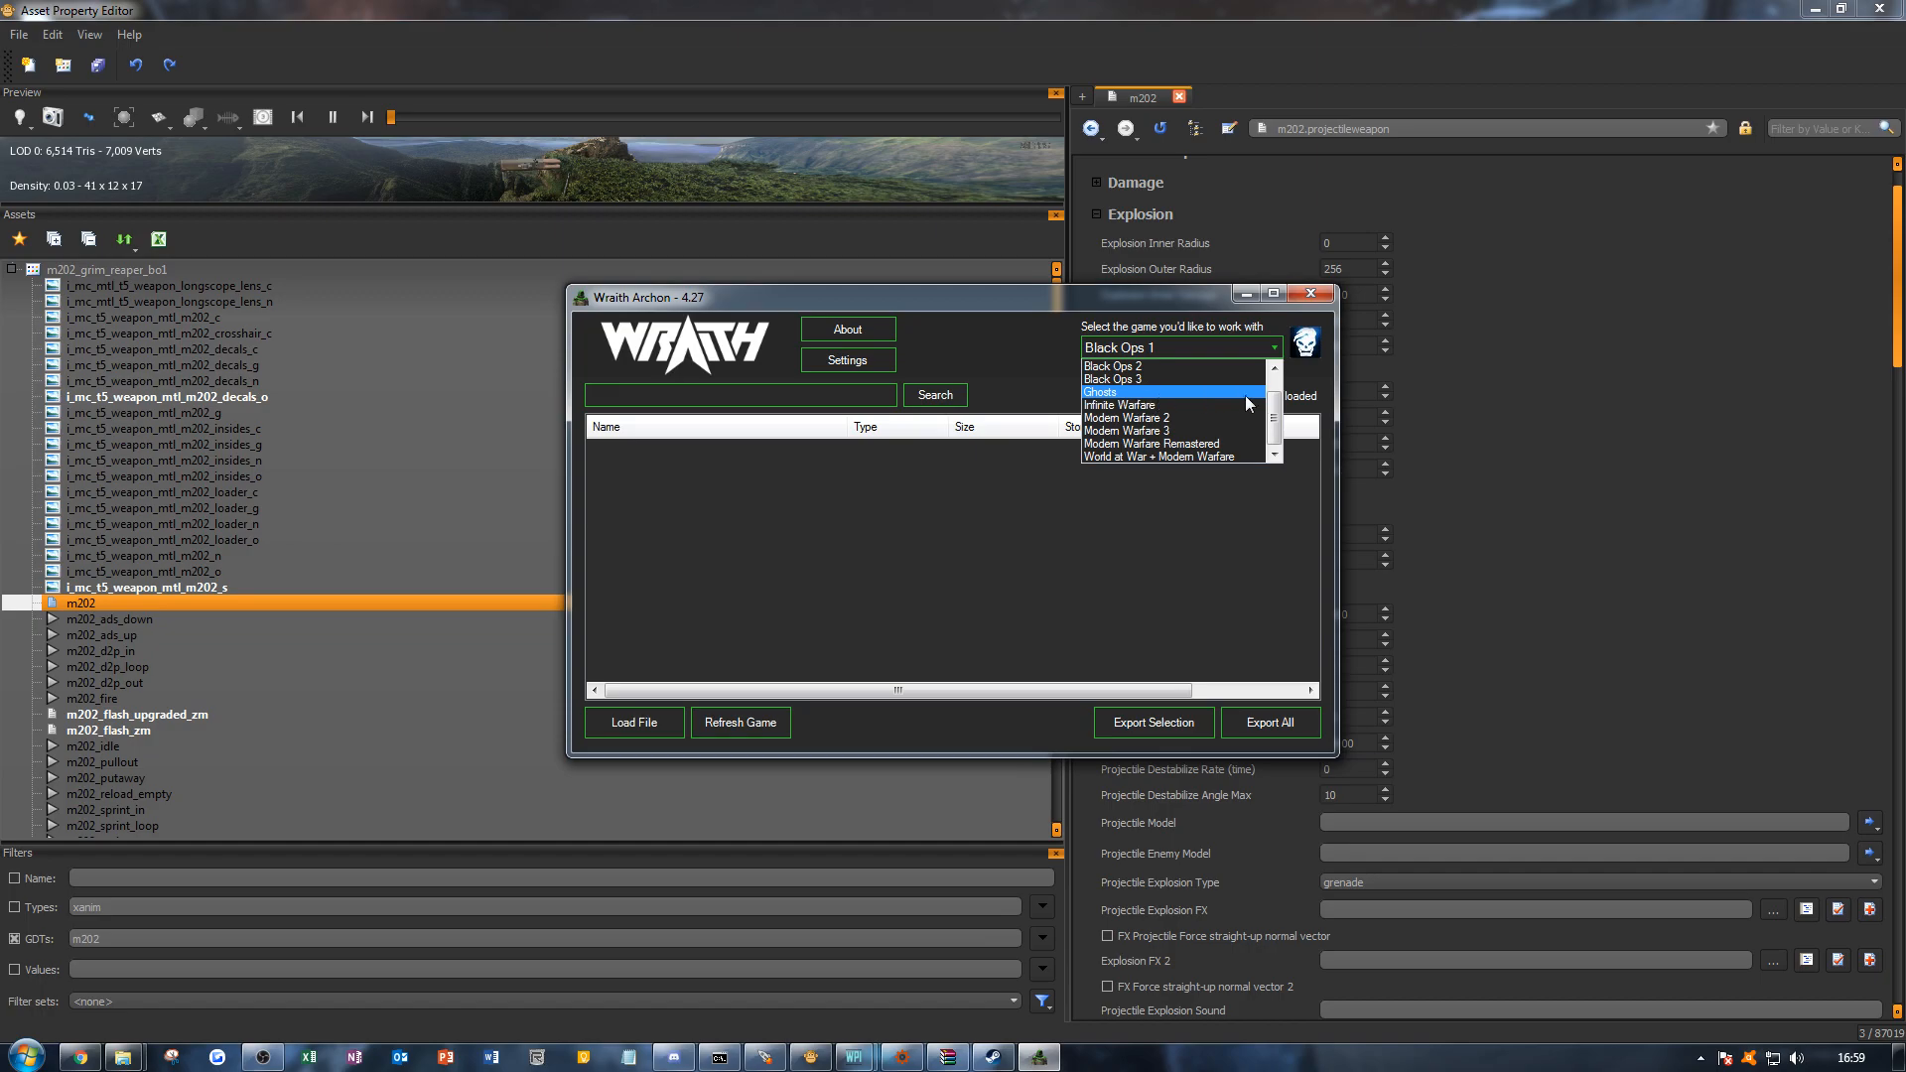
{"action": "left_click_drag", "start_coordinate": [1280, 420], "coordinate": [1285, 397]}
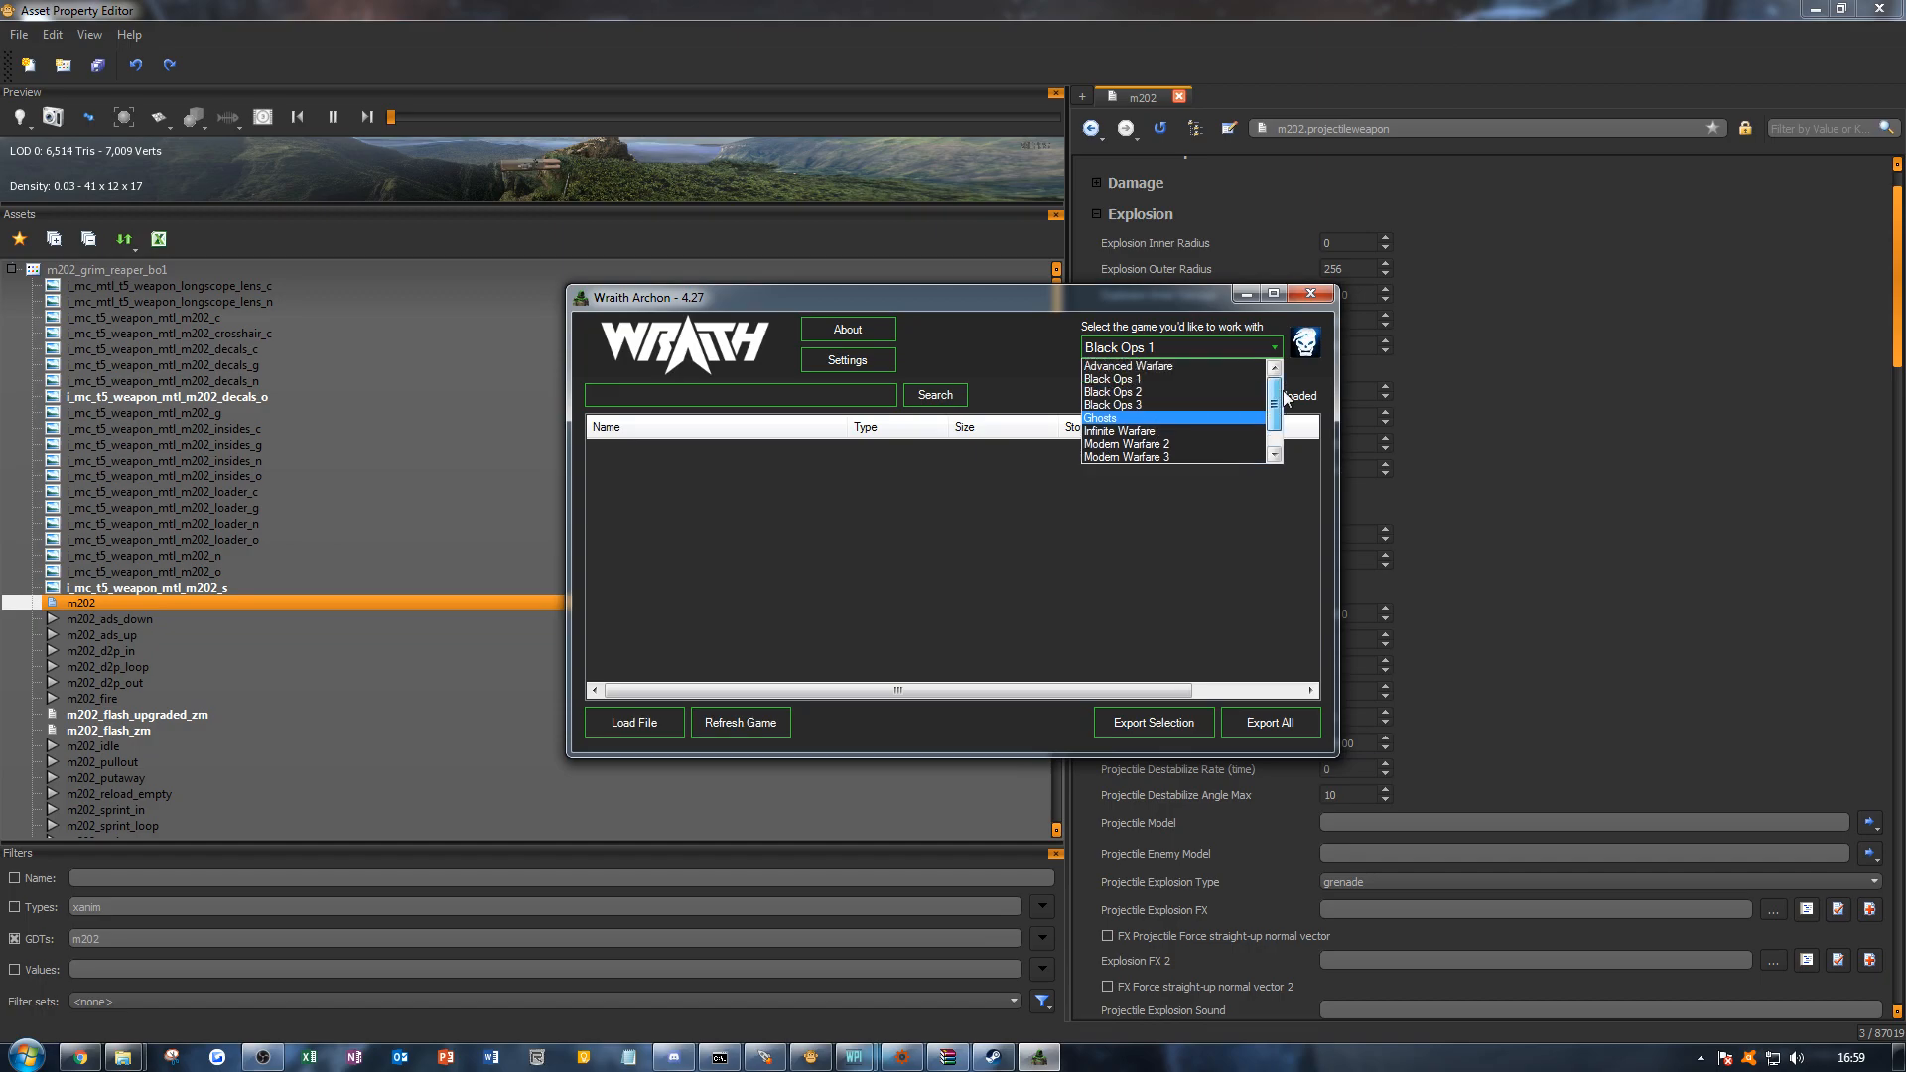
{"action": "left_click", "coordinate": [1199, 379]}
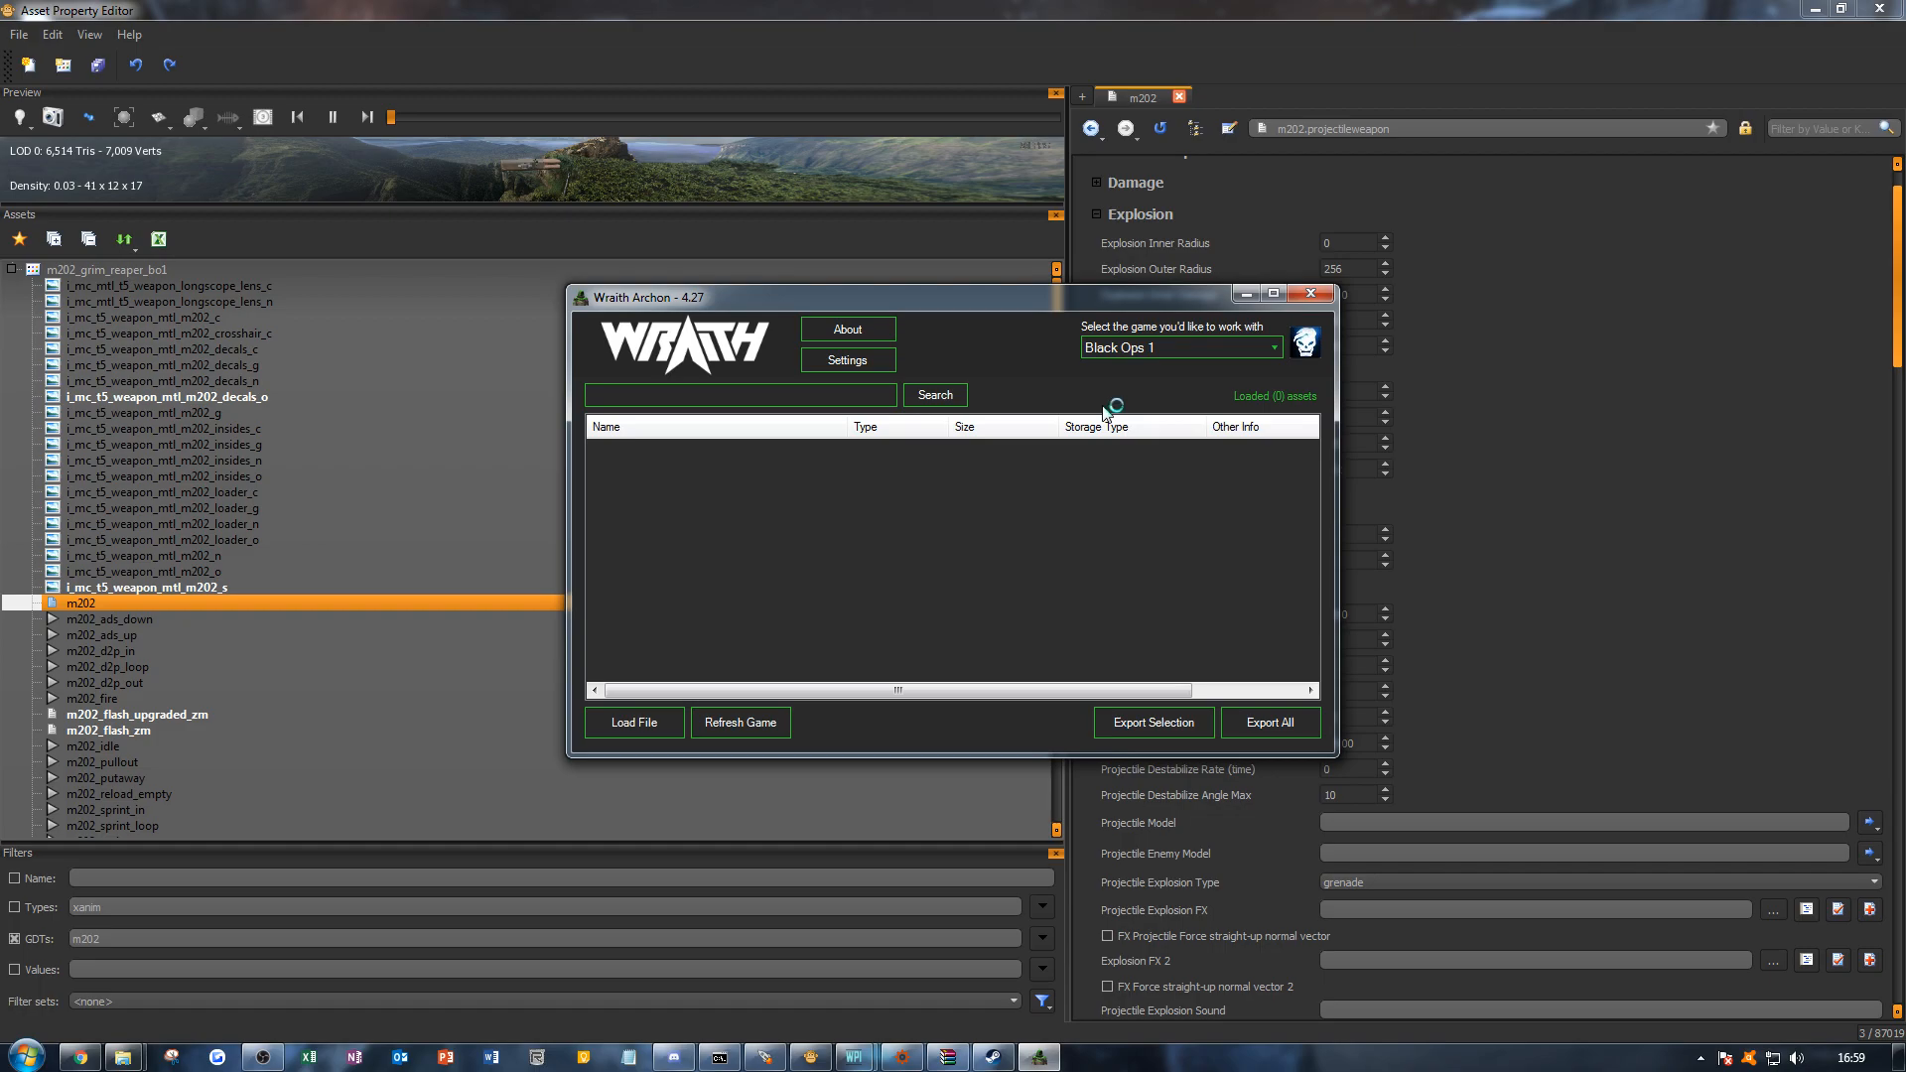
{"action": "left_click_drag", "start_coordinate": [1109, 300], "coordinate": [0, 426]}
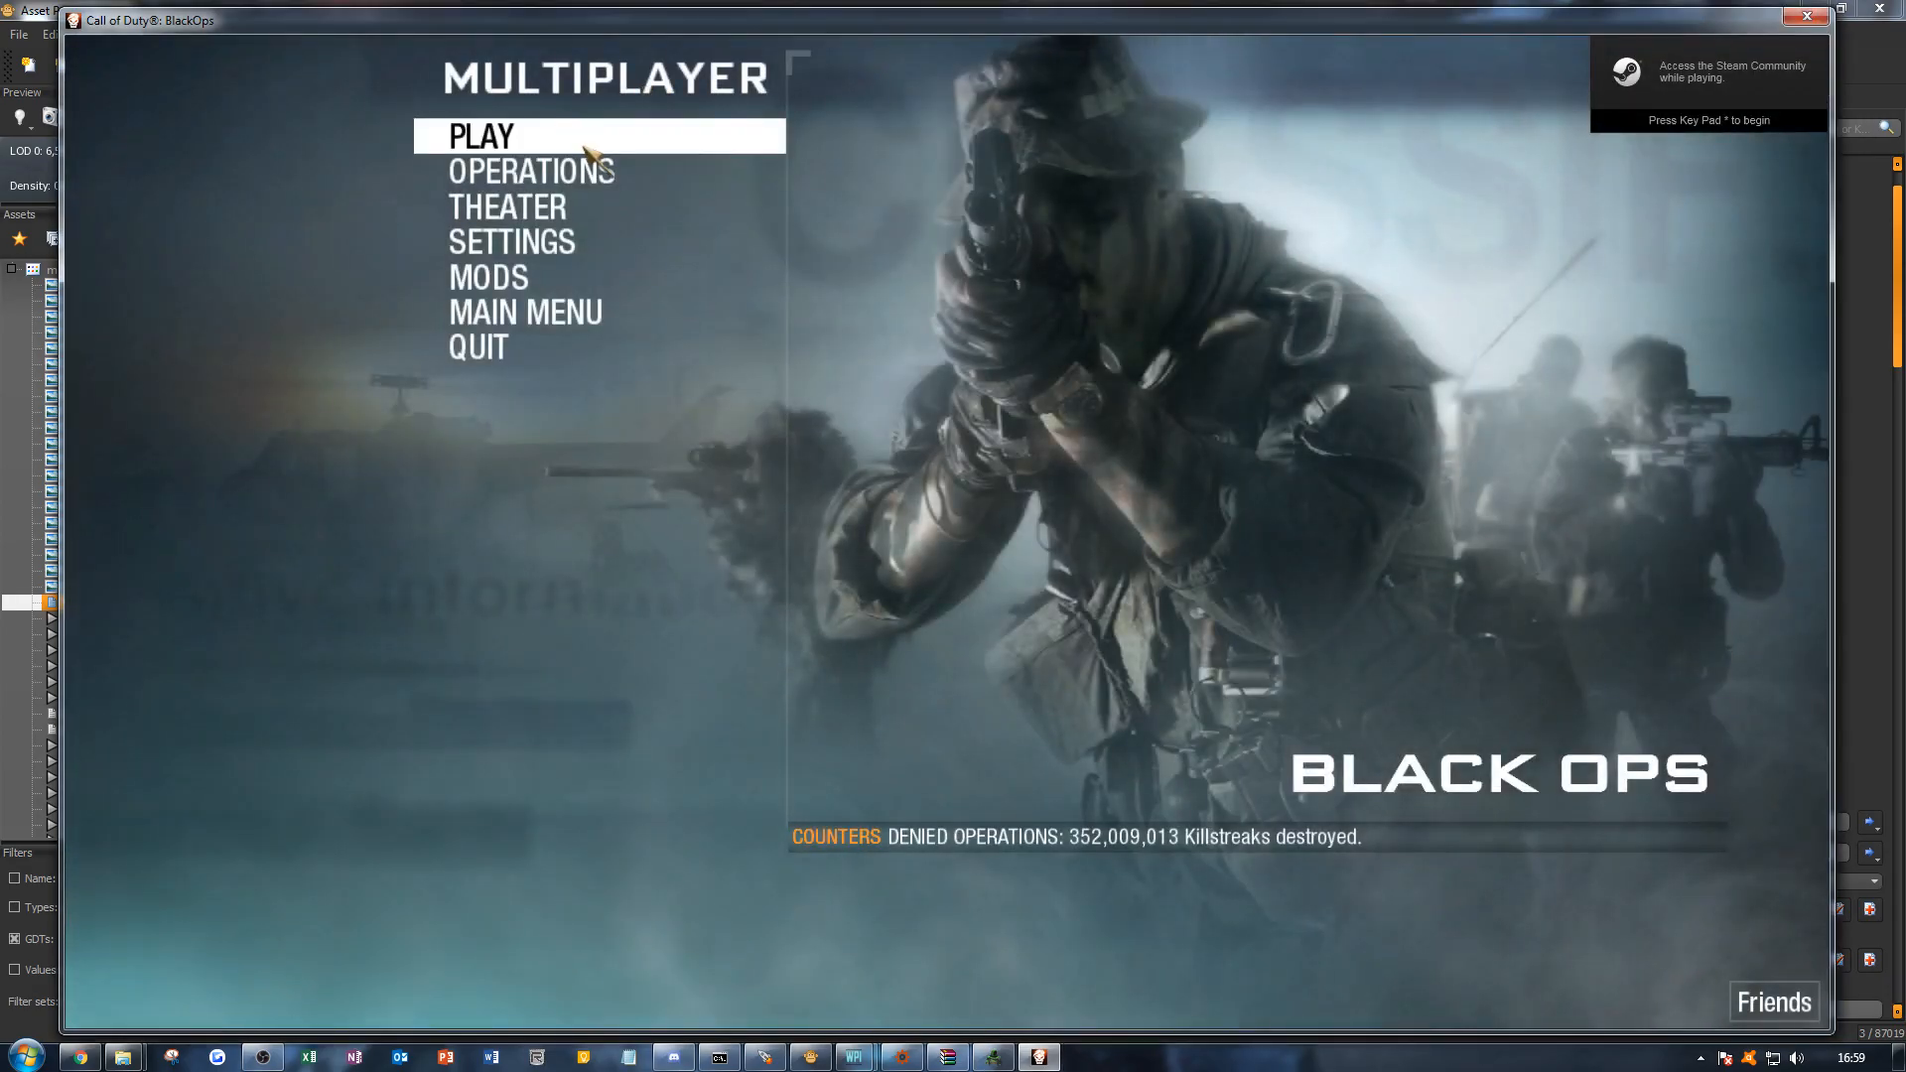
{"action": "left_click", "coordinate": [579, 174]}
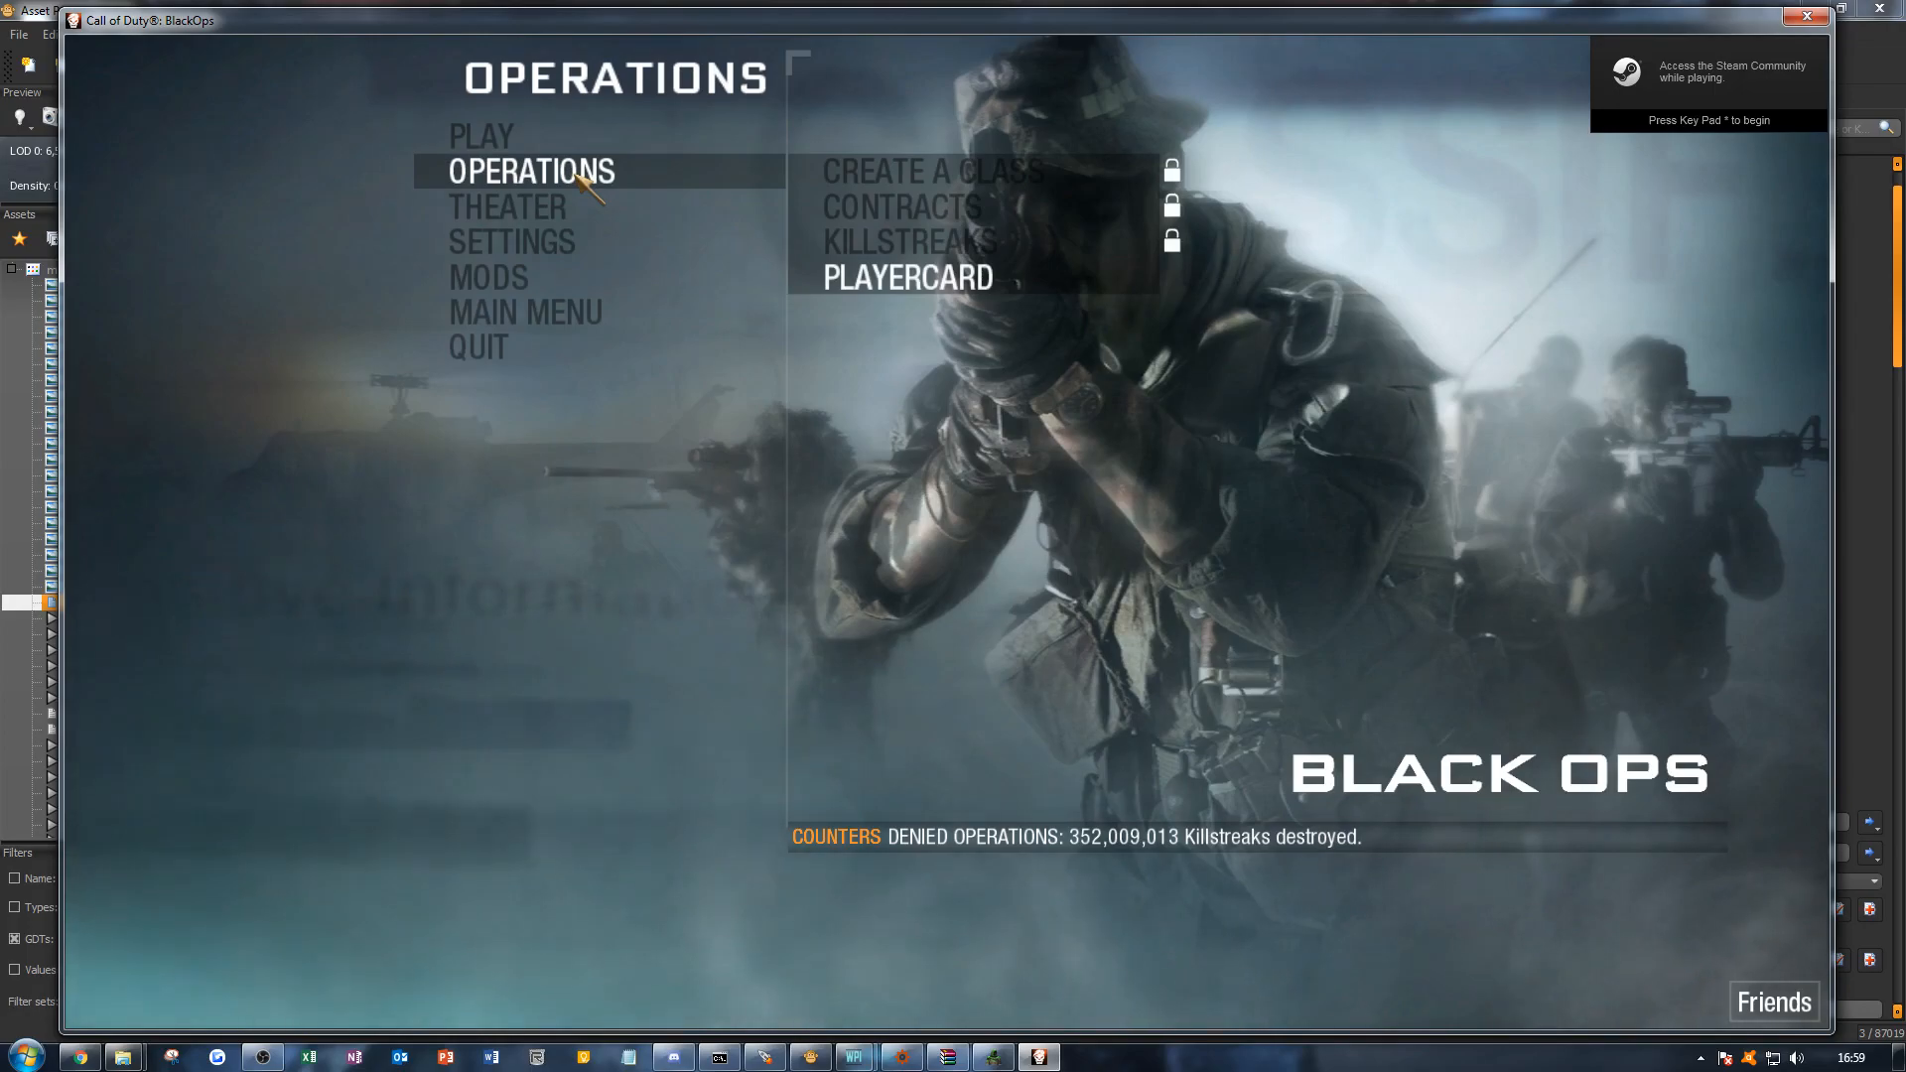
{"action": "key", "text": "Escape"}
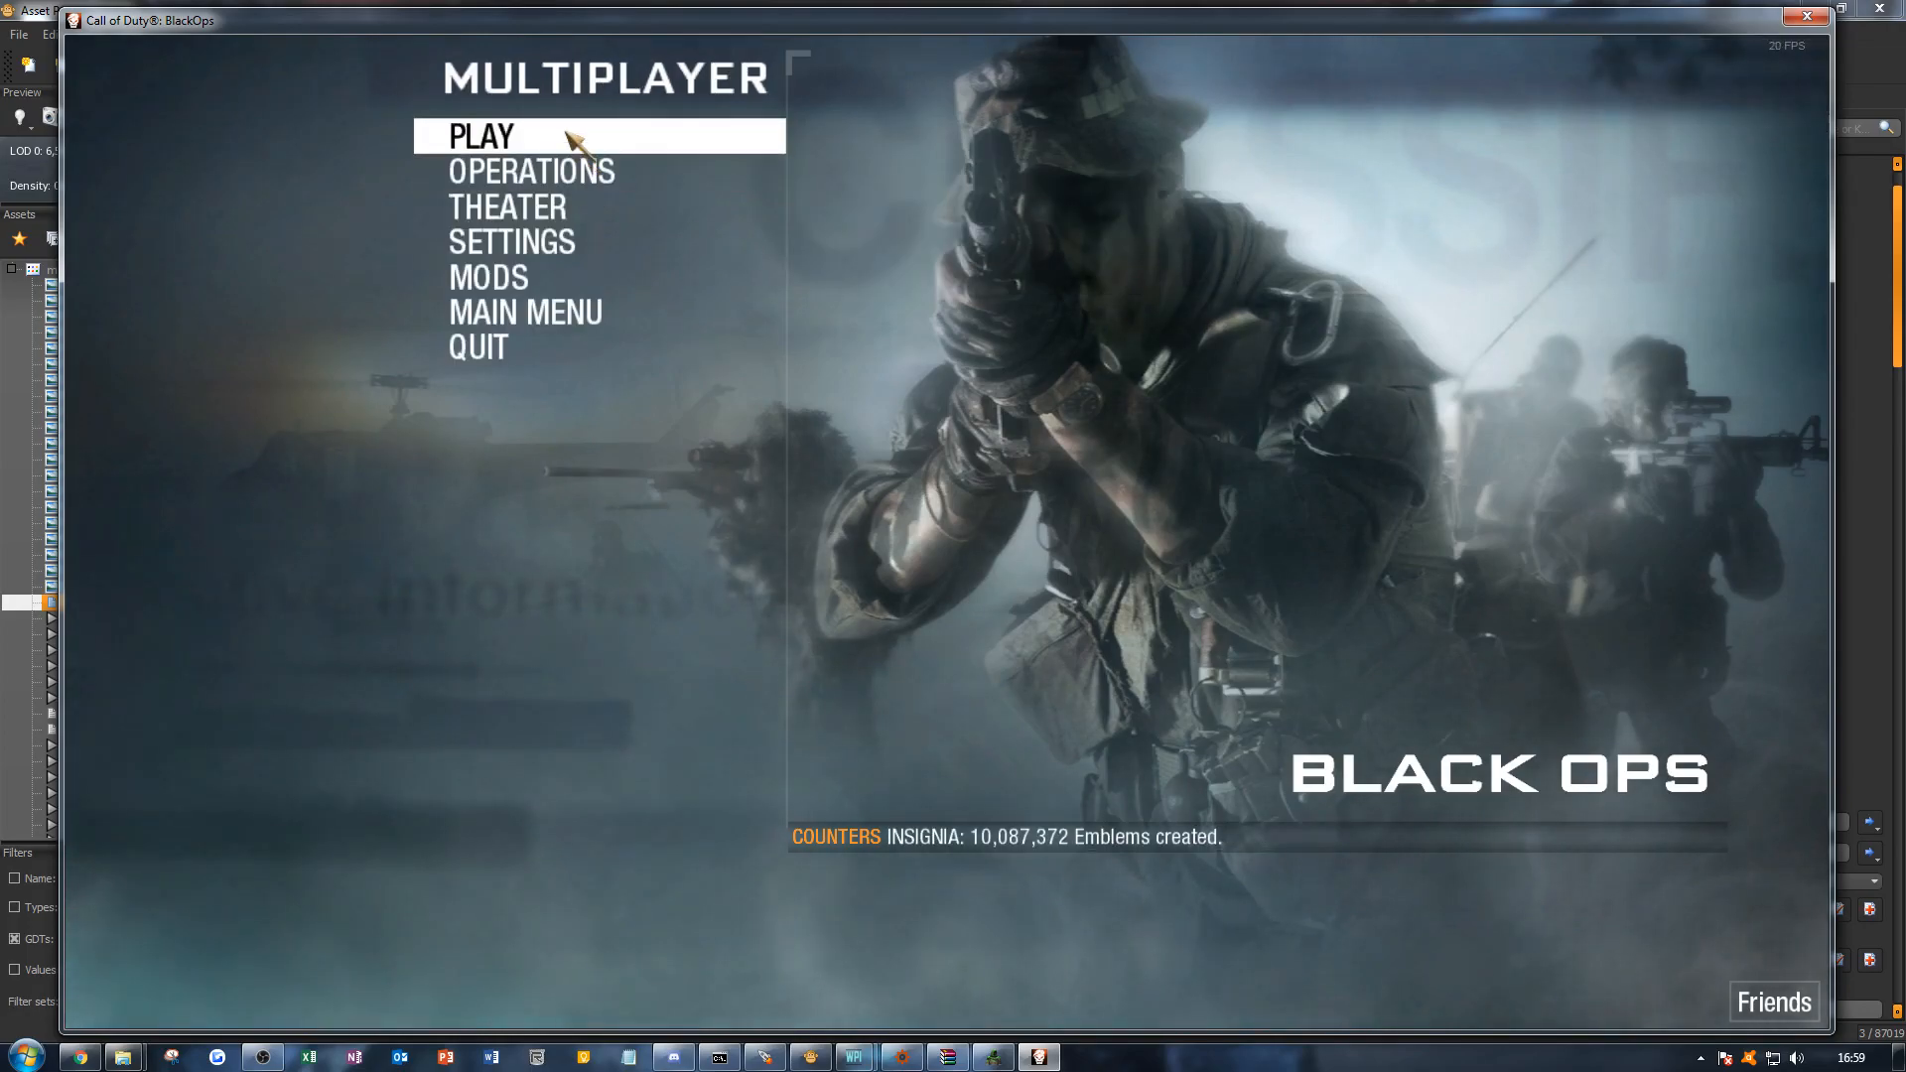
{"action": "left_click", "coordinate": [570, 272]}
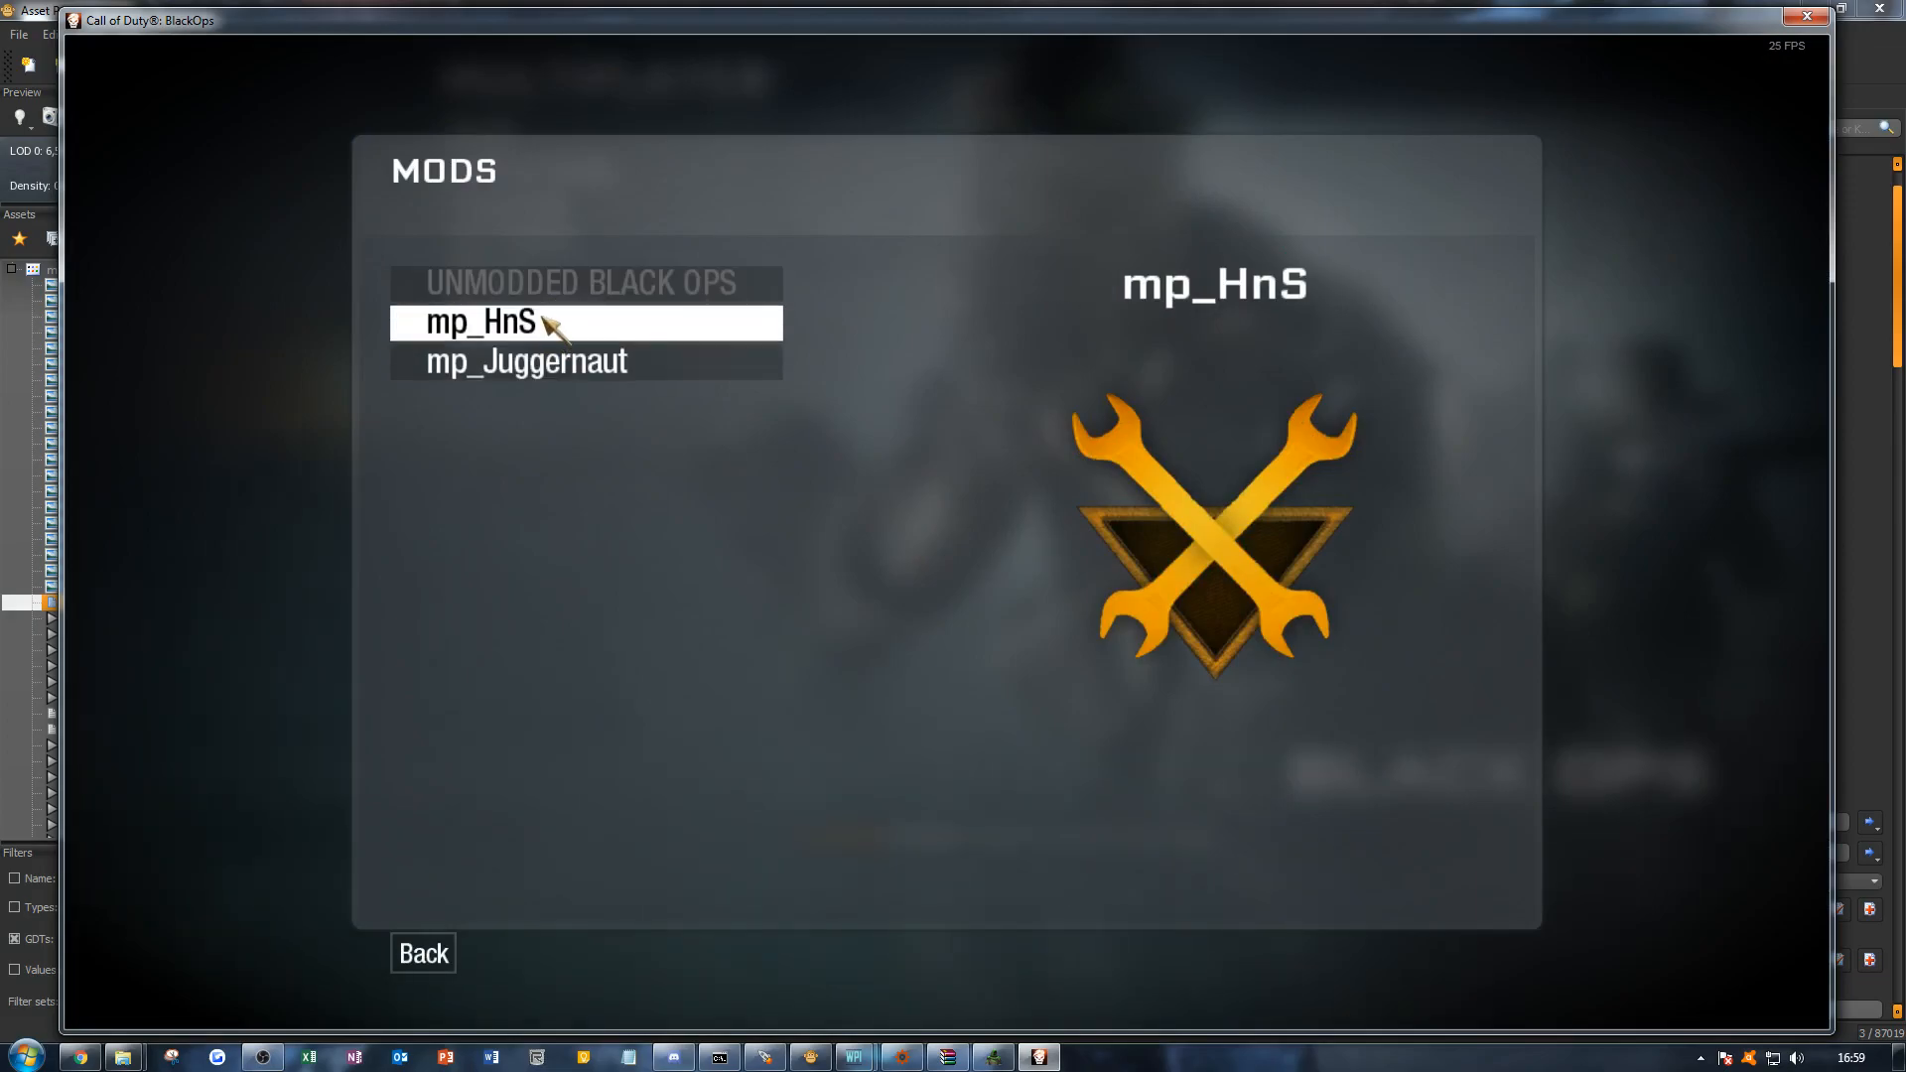
{"action": "key", "text": "Escape"}
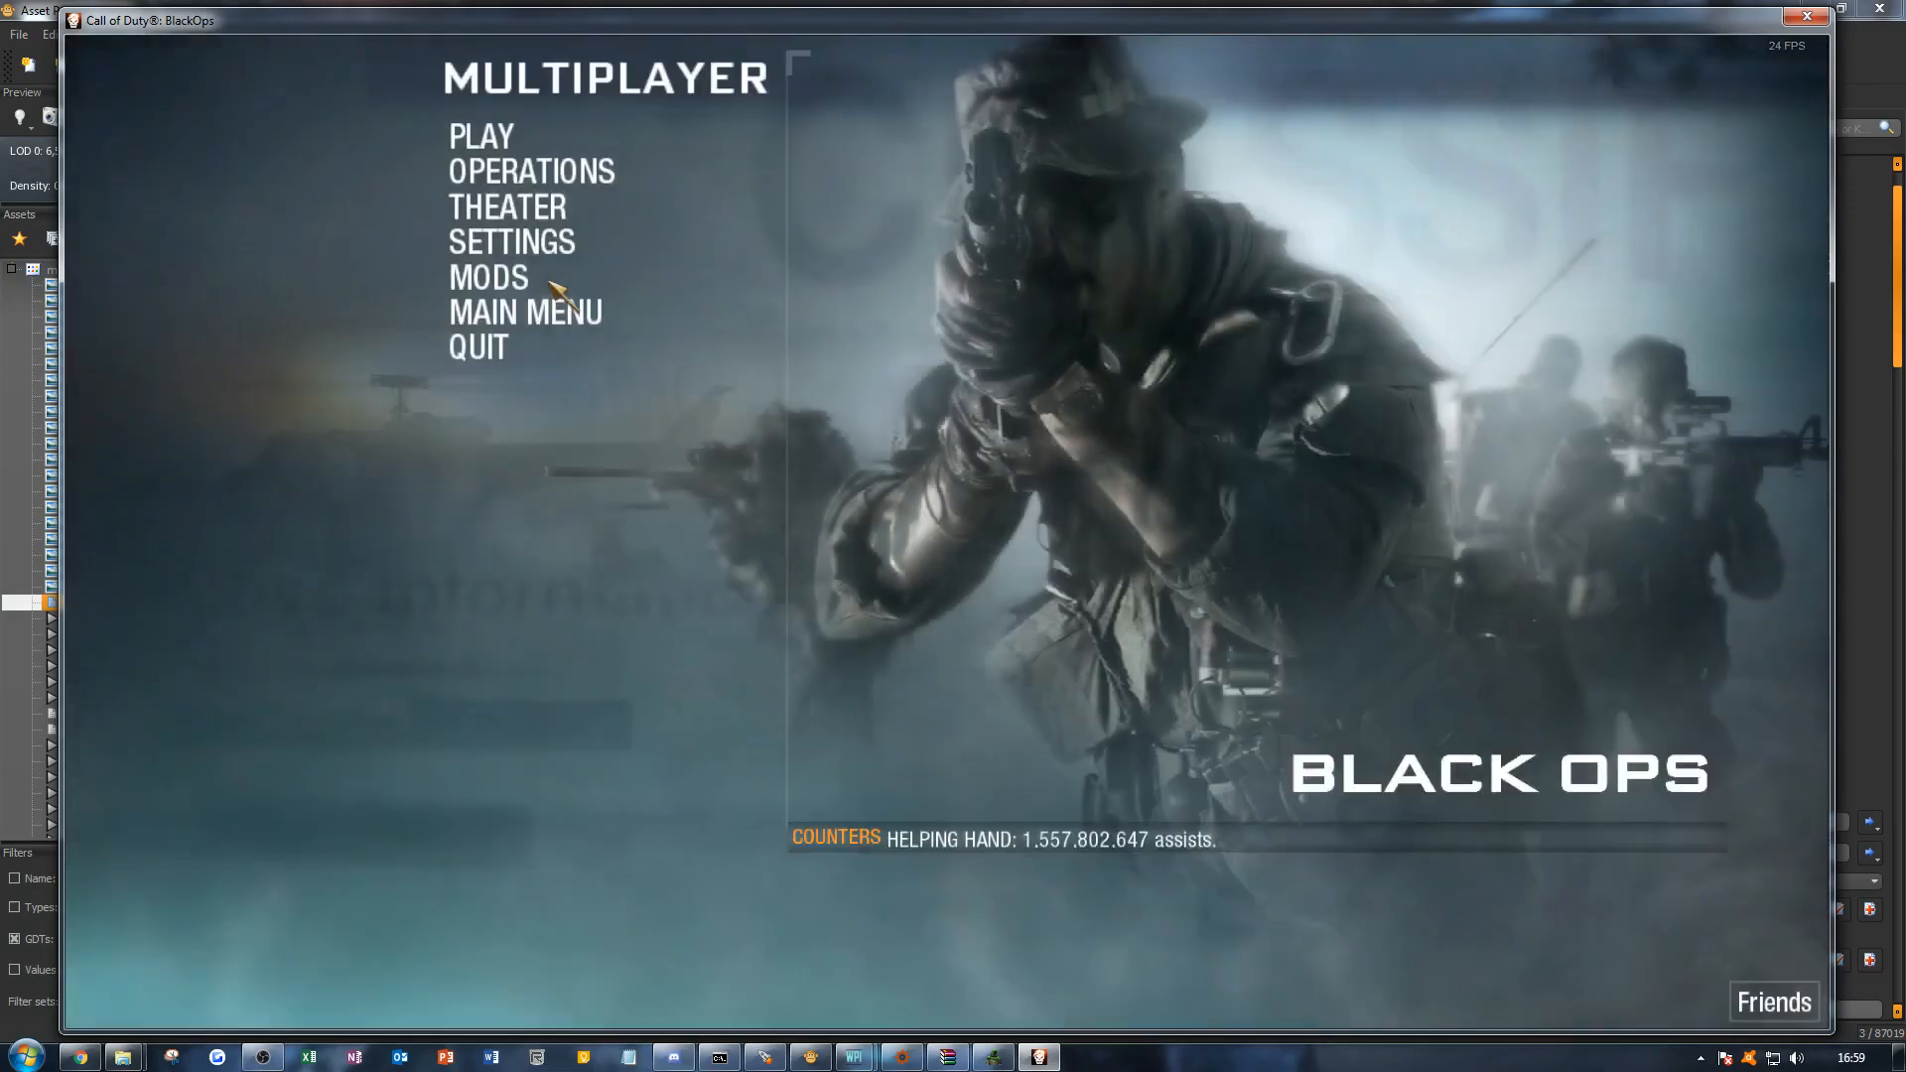
Step: Start a Combat Training match in Call of Duty: Black Ops, choose the Custom 1 class and pause the match
{"action": "left_click", "coordinate": [552, 133]}
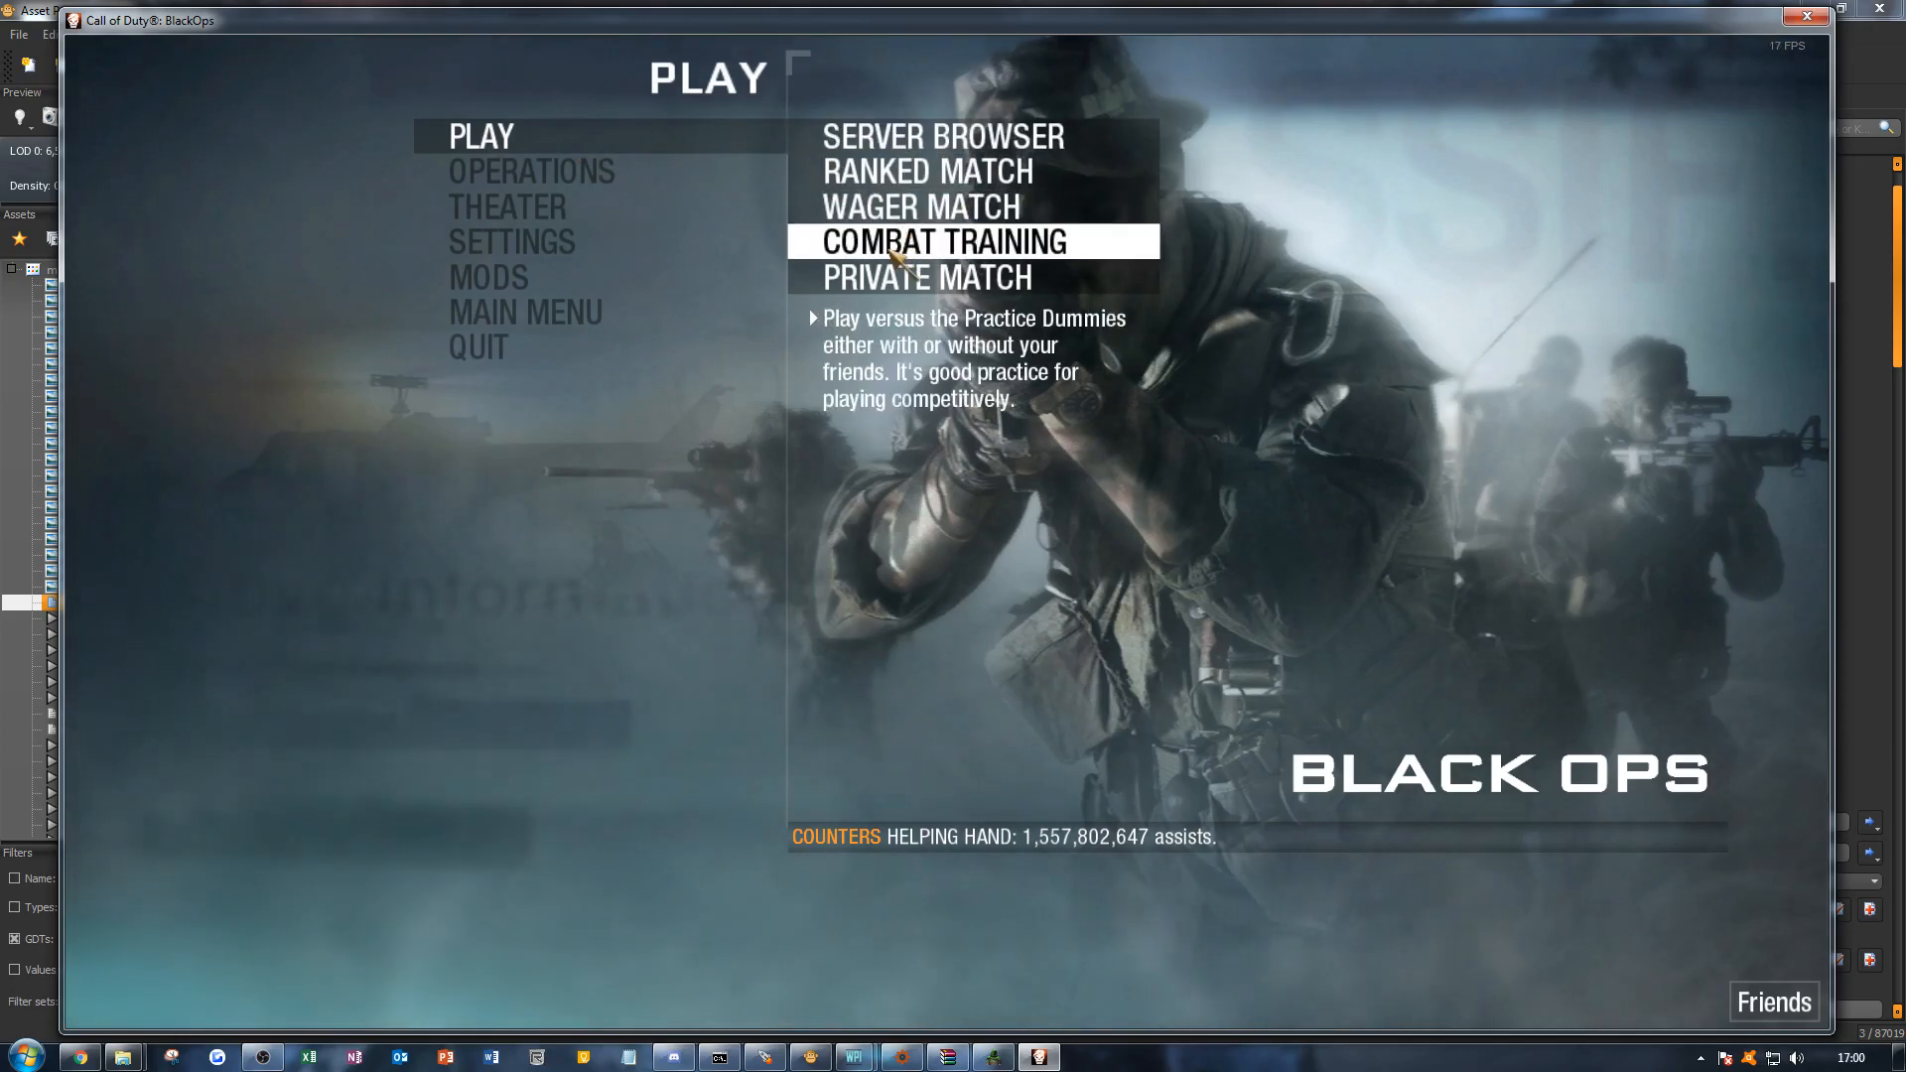
{"action": "left_click", "coordinate": [897, 256]}
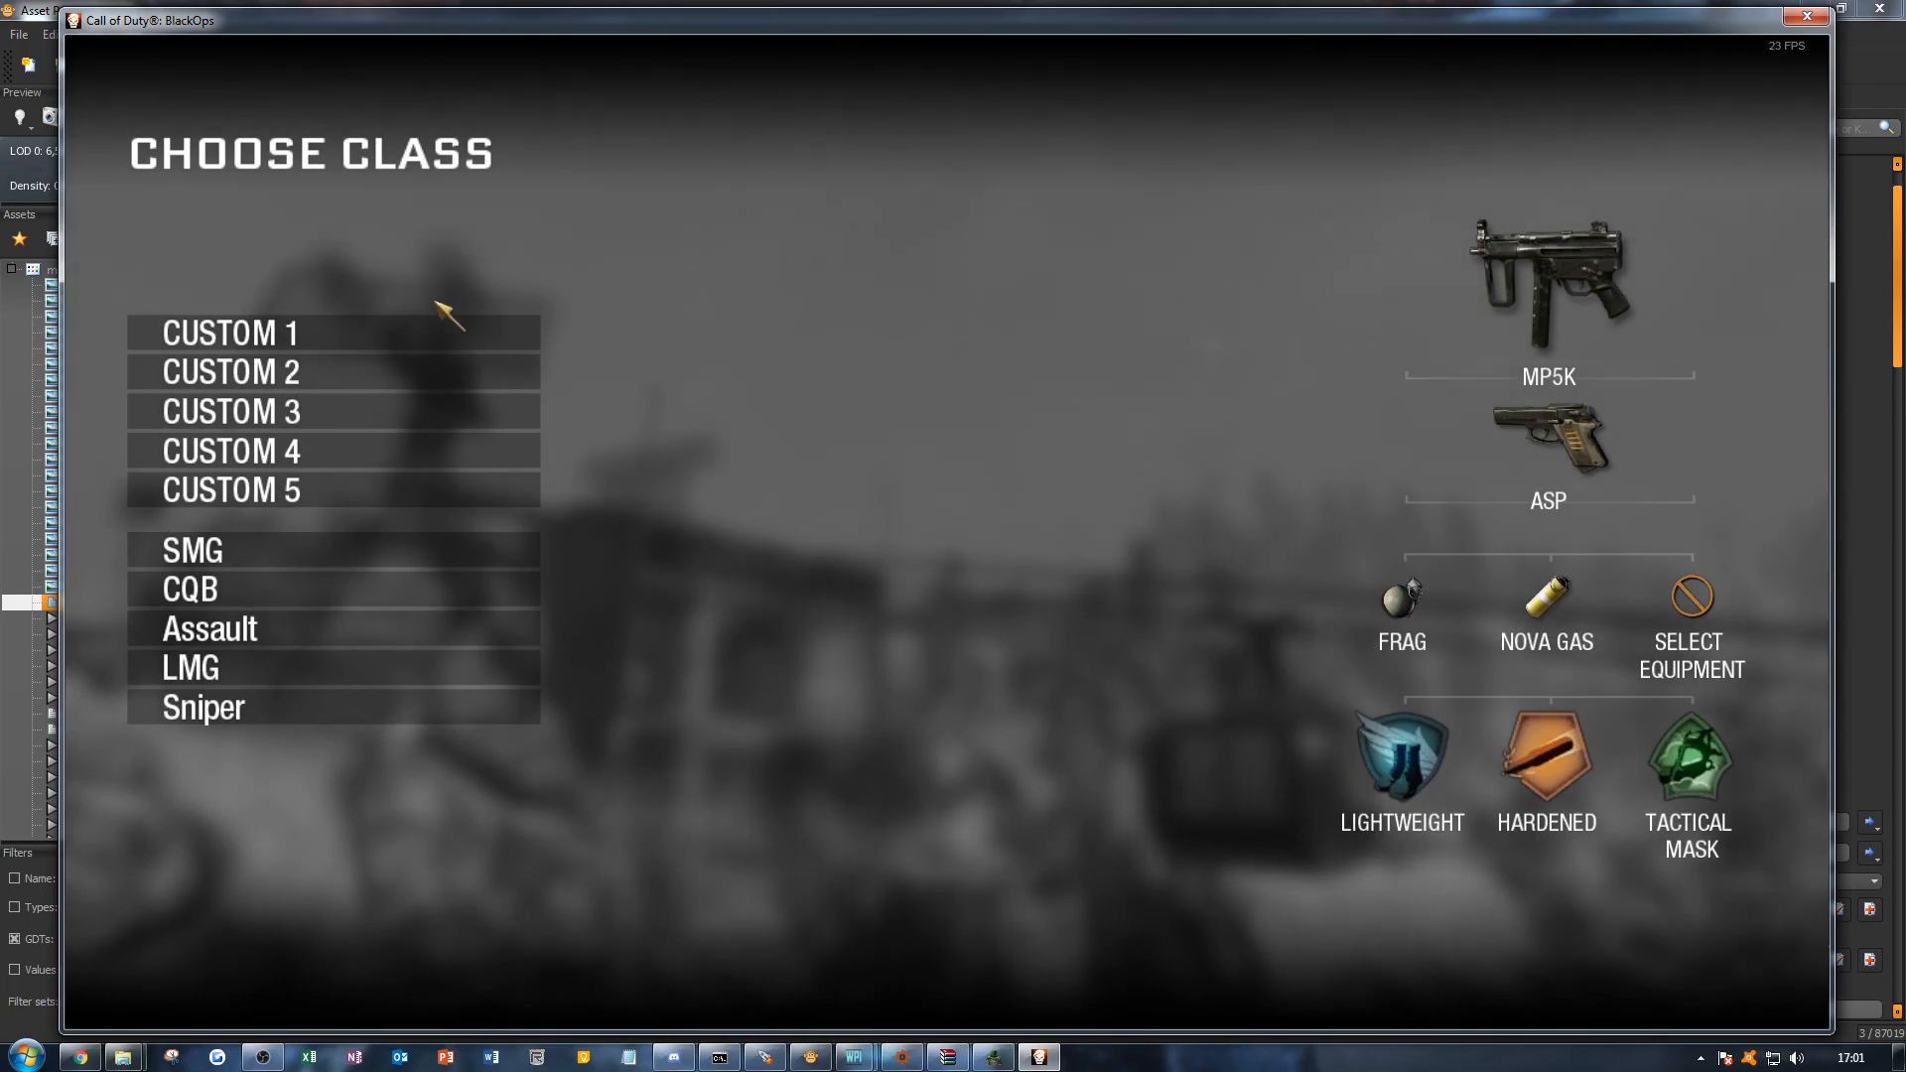
{"action": "left_click", "coordinate": [392, 335]}
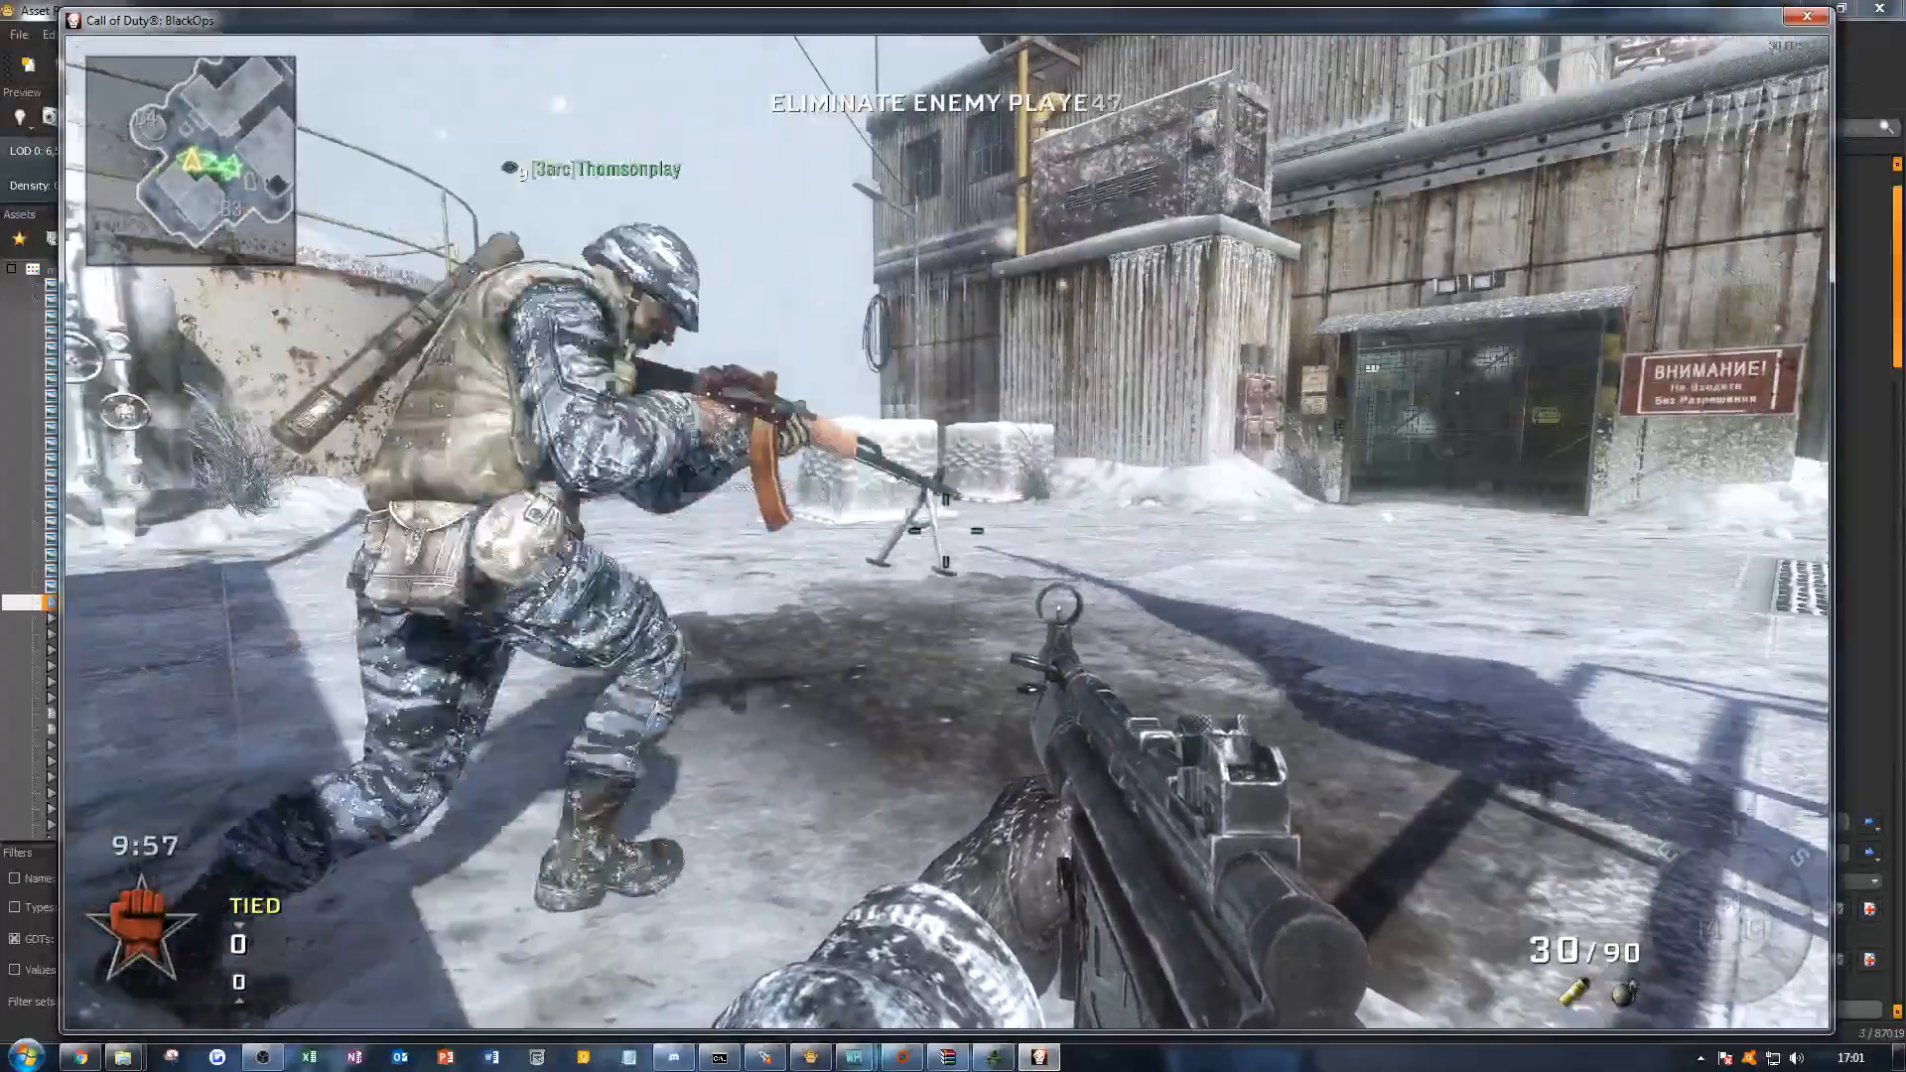
{"action": "key", "text": "Escape"}
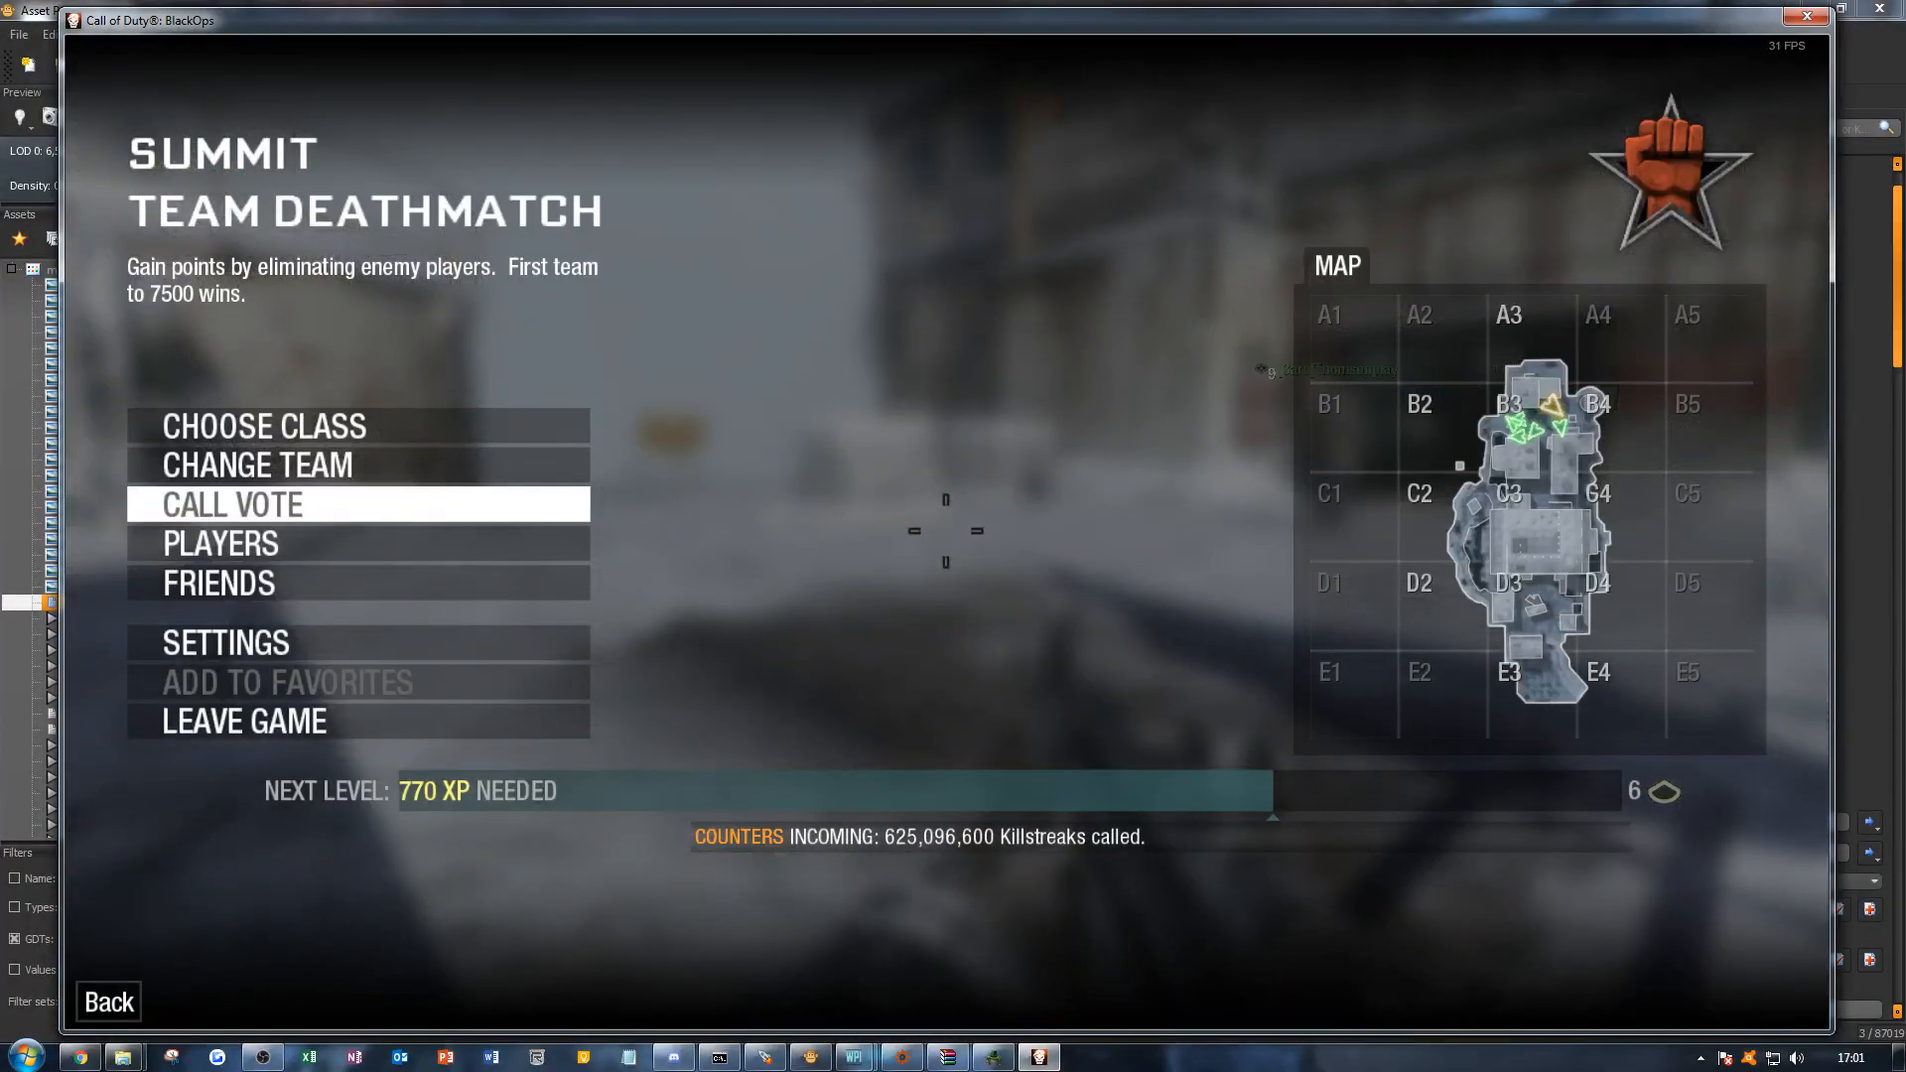
Step: Switch to Wraith Archon and review its general and model export settings
{"action": "key", "text": "alt+Tab"}
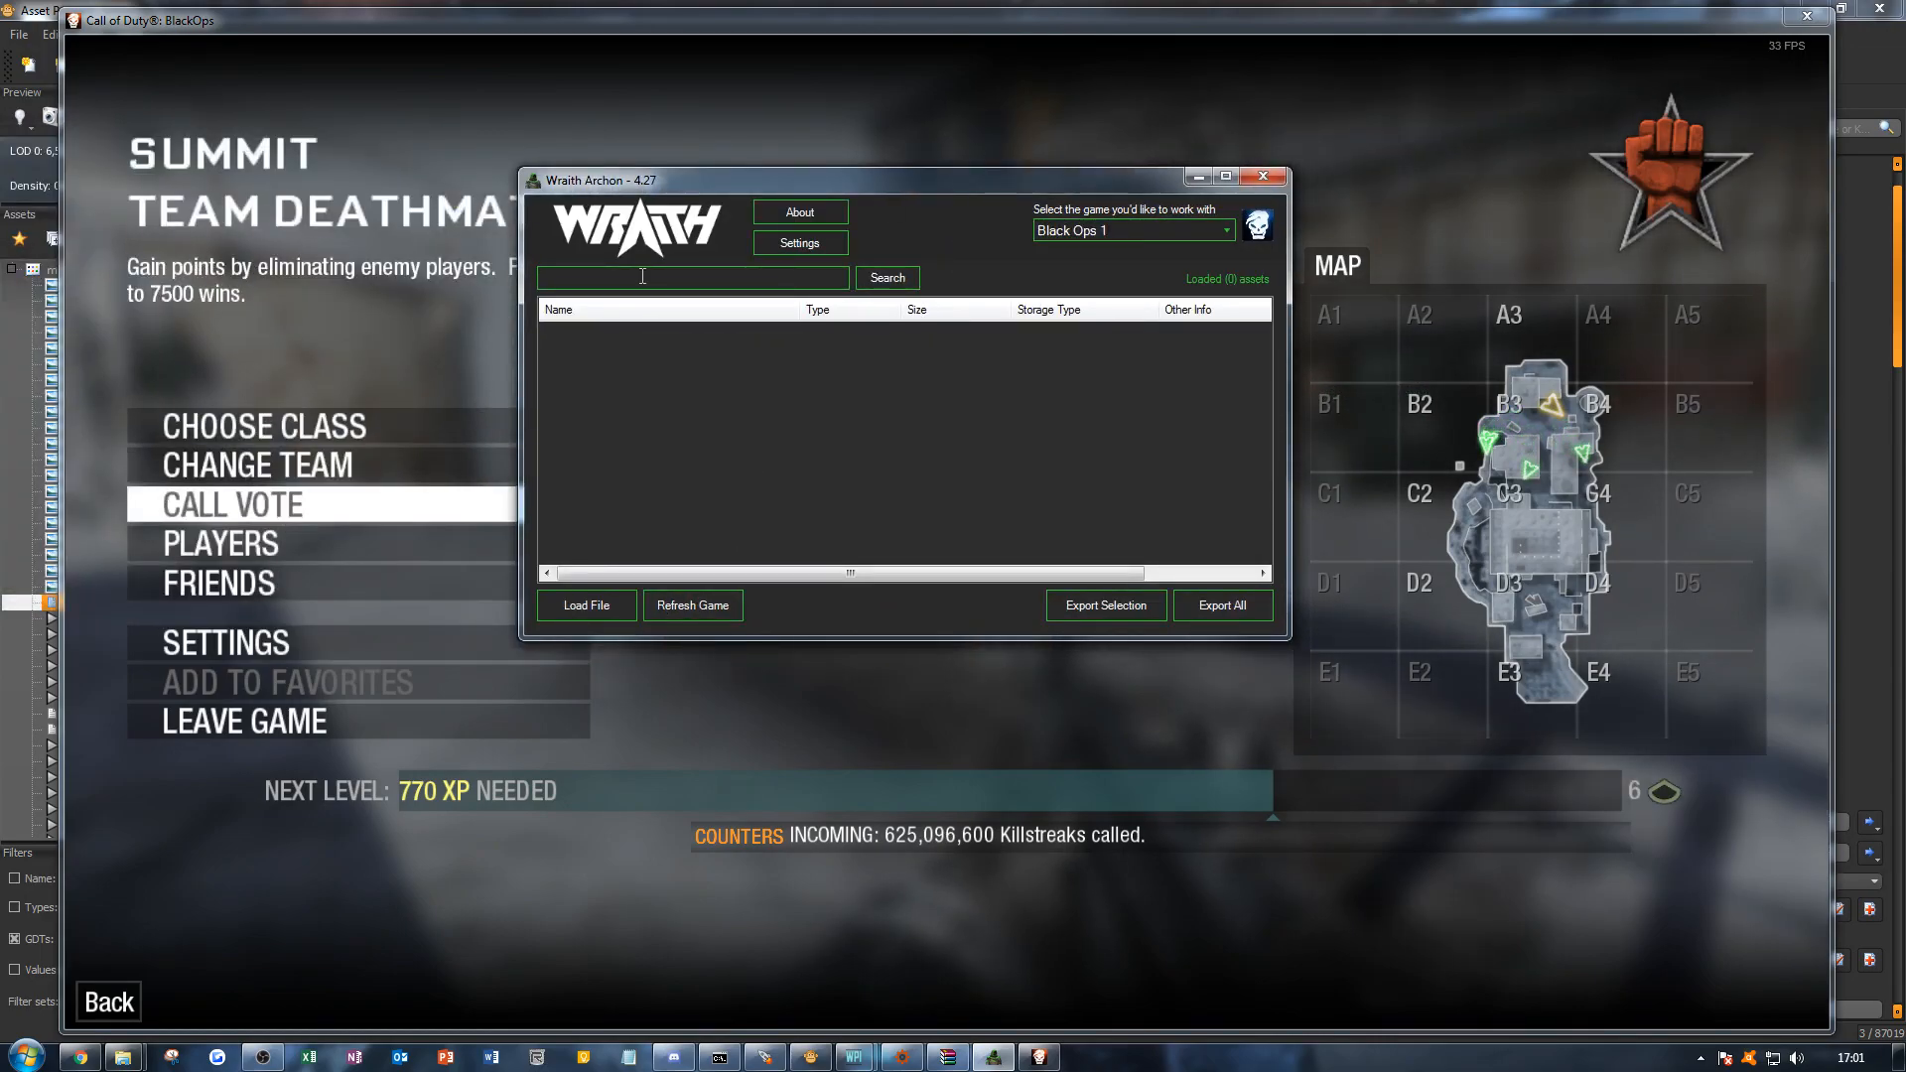
{"action": "left_click", "coordinate": [806, 245]}
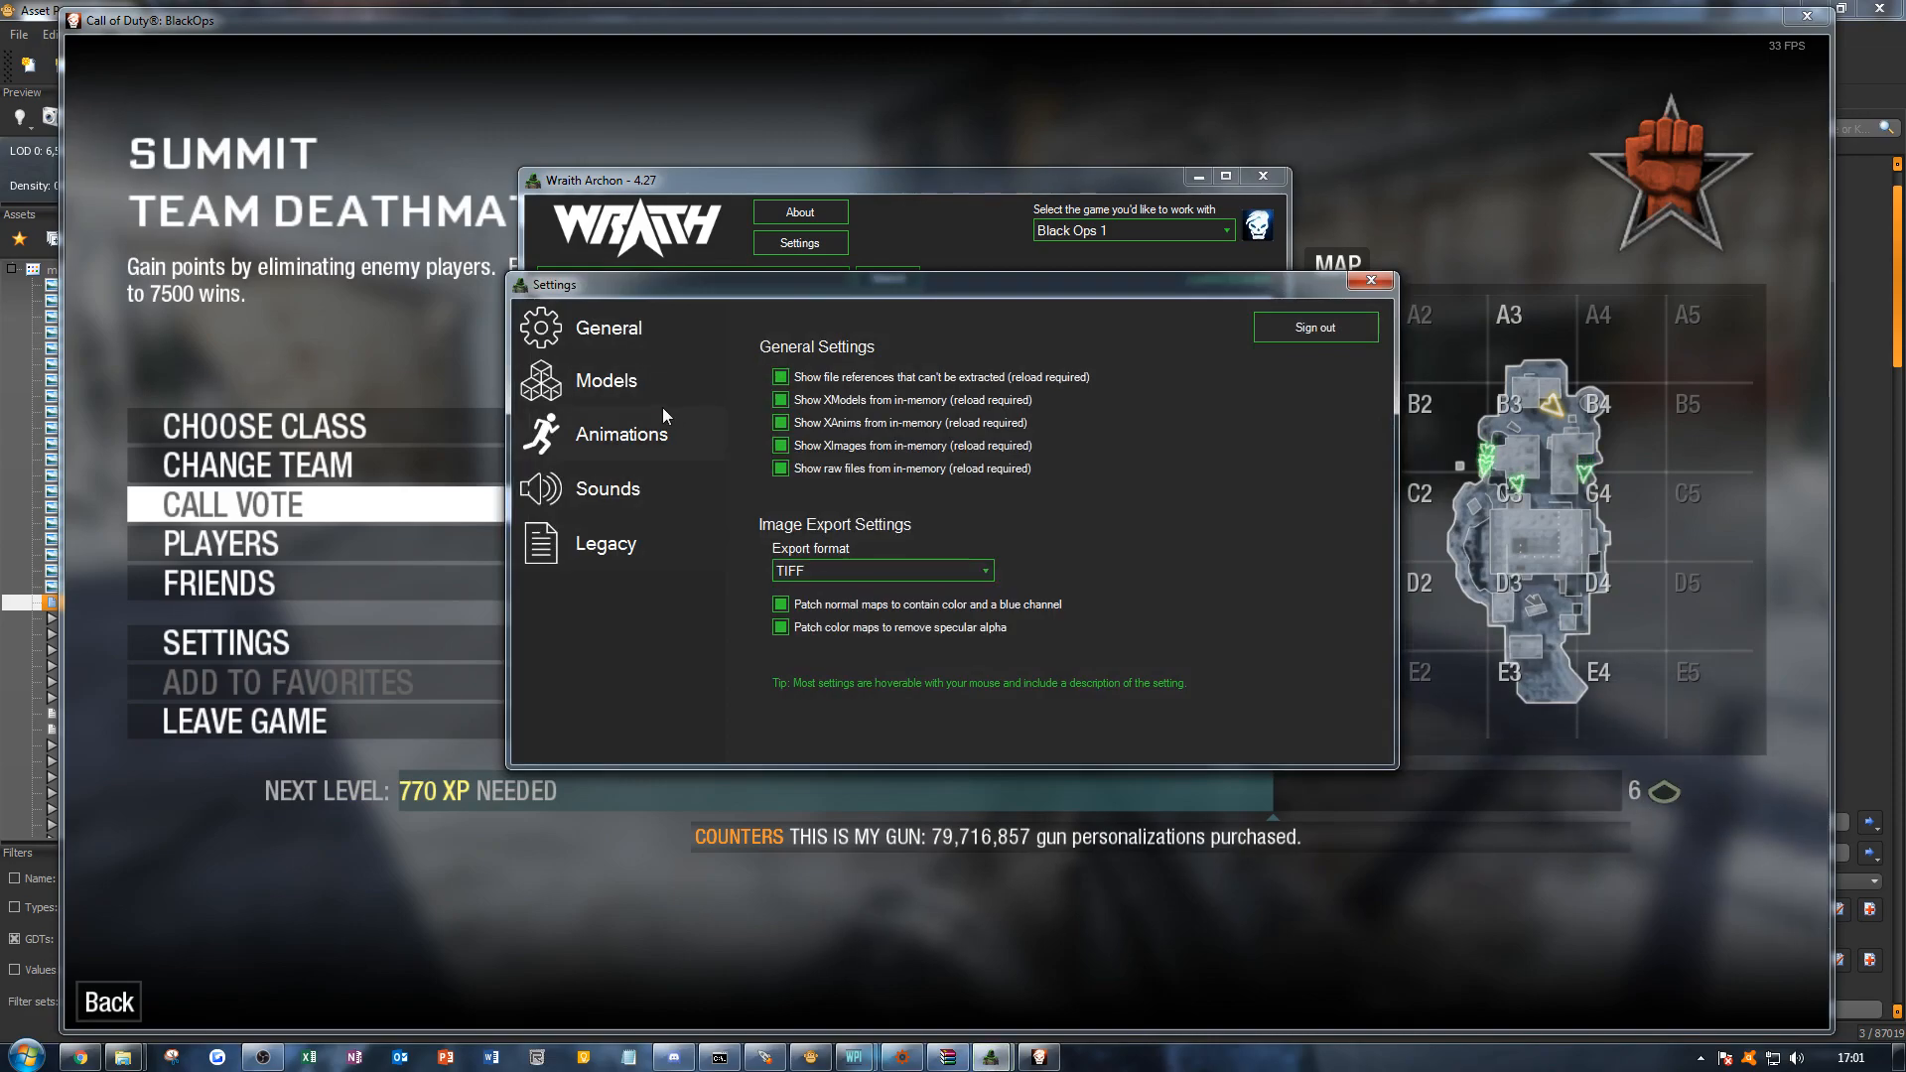
{"action": "left_click", "coordinate": [649, 379]}
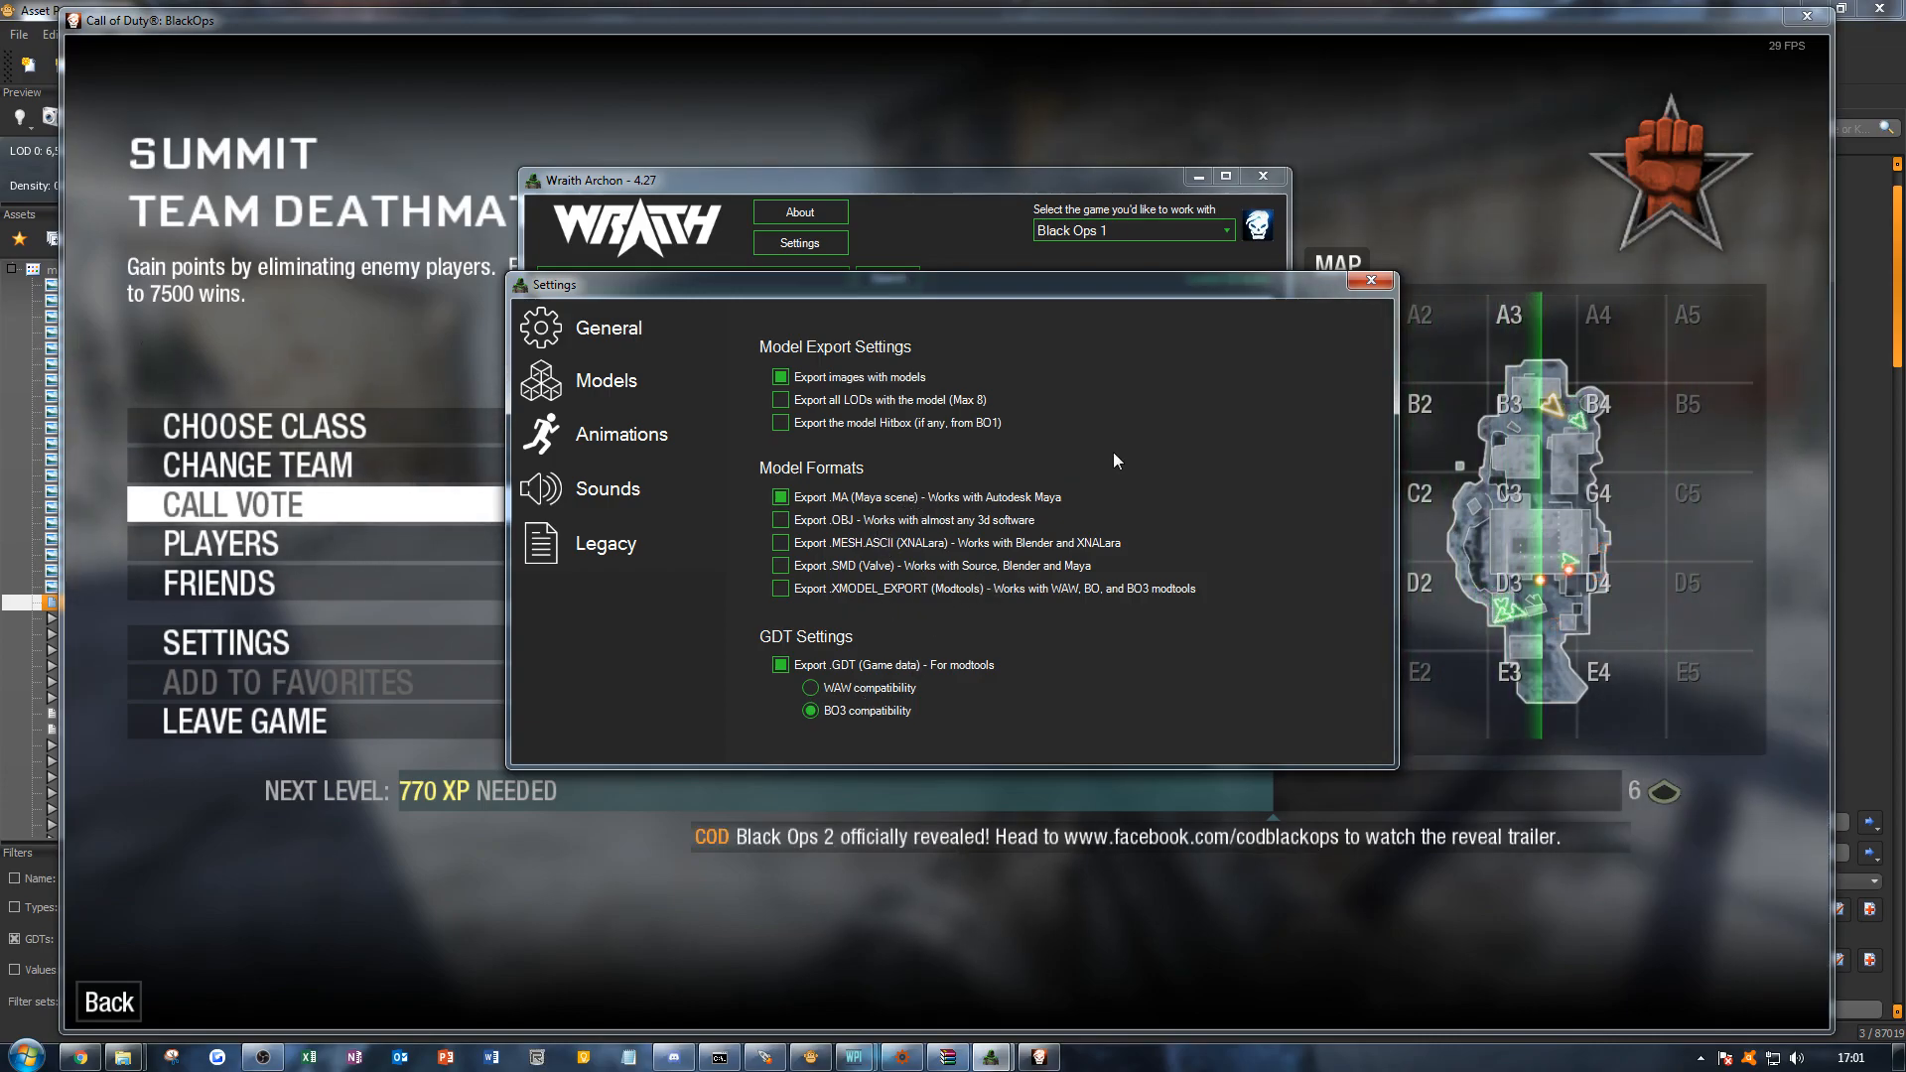
{"action": "left_click", "coordinate": [1371, 280]}
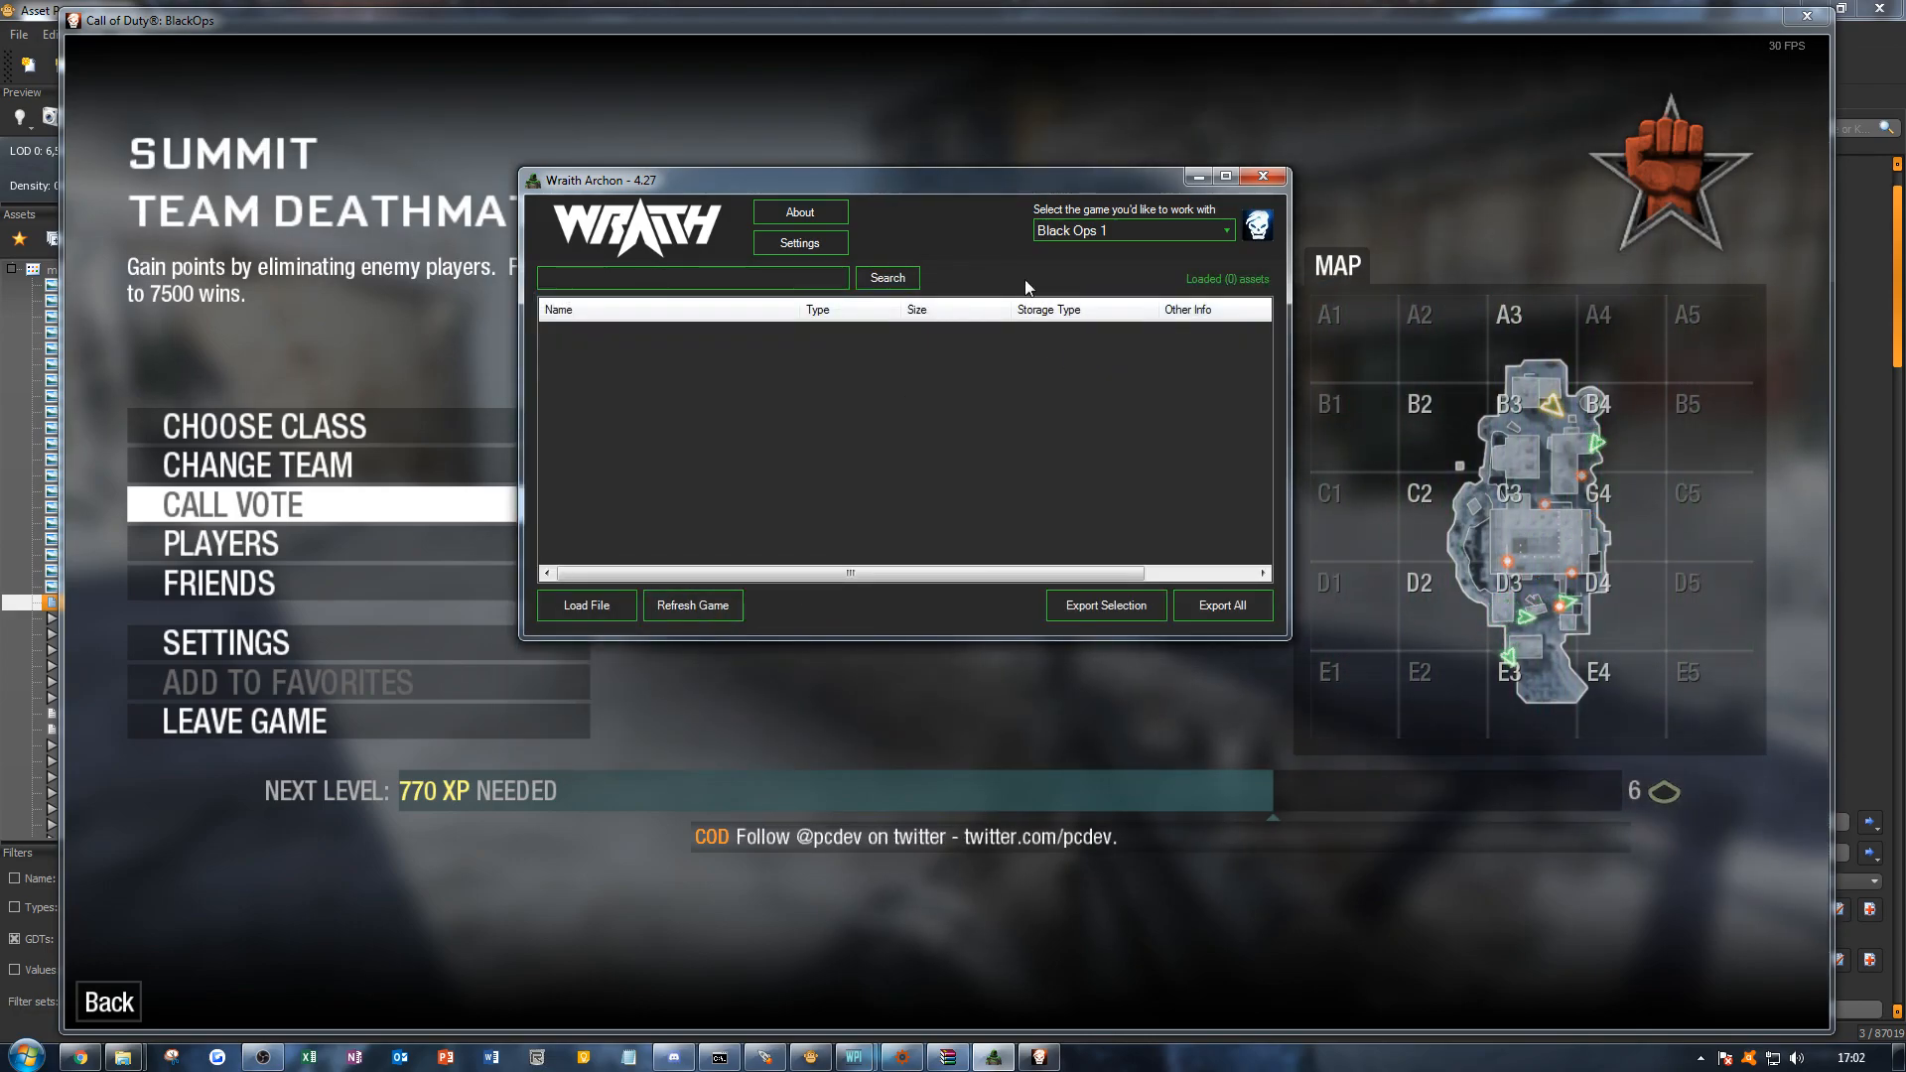
Step: Reselect Black Ops 1 as the game and refresh it to load the running match's assets
{"action": "left_click", "coordinate": [1100, 235]}
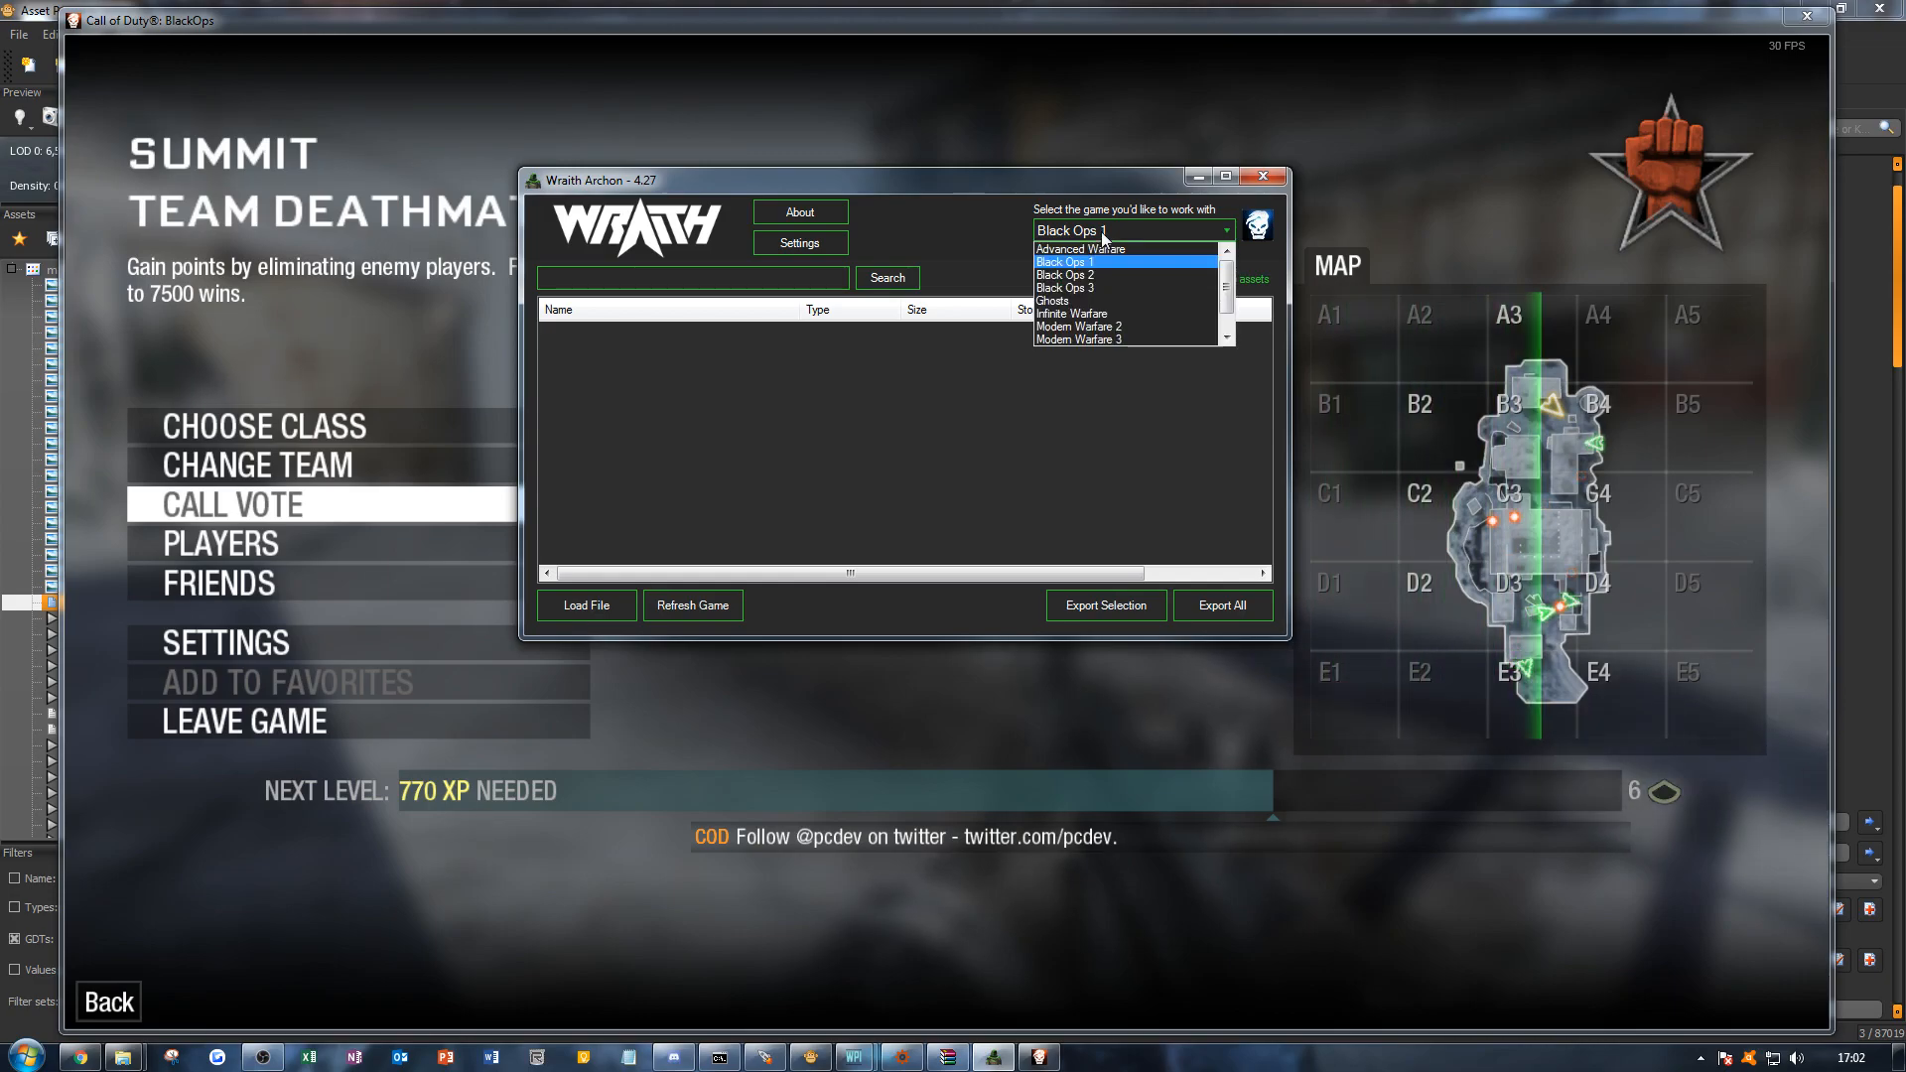
{"action": "left_click_drag", "start_coordinate": [1227, 285], "coordinate": [1227, 282]}
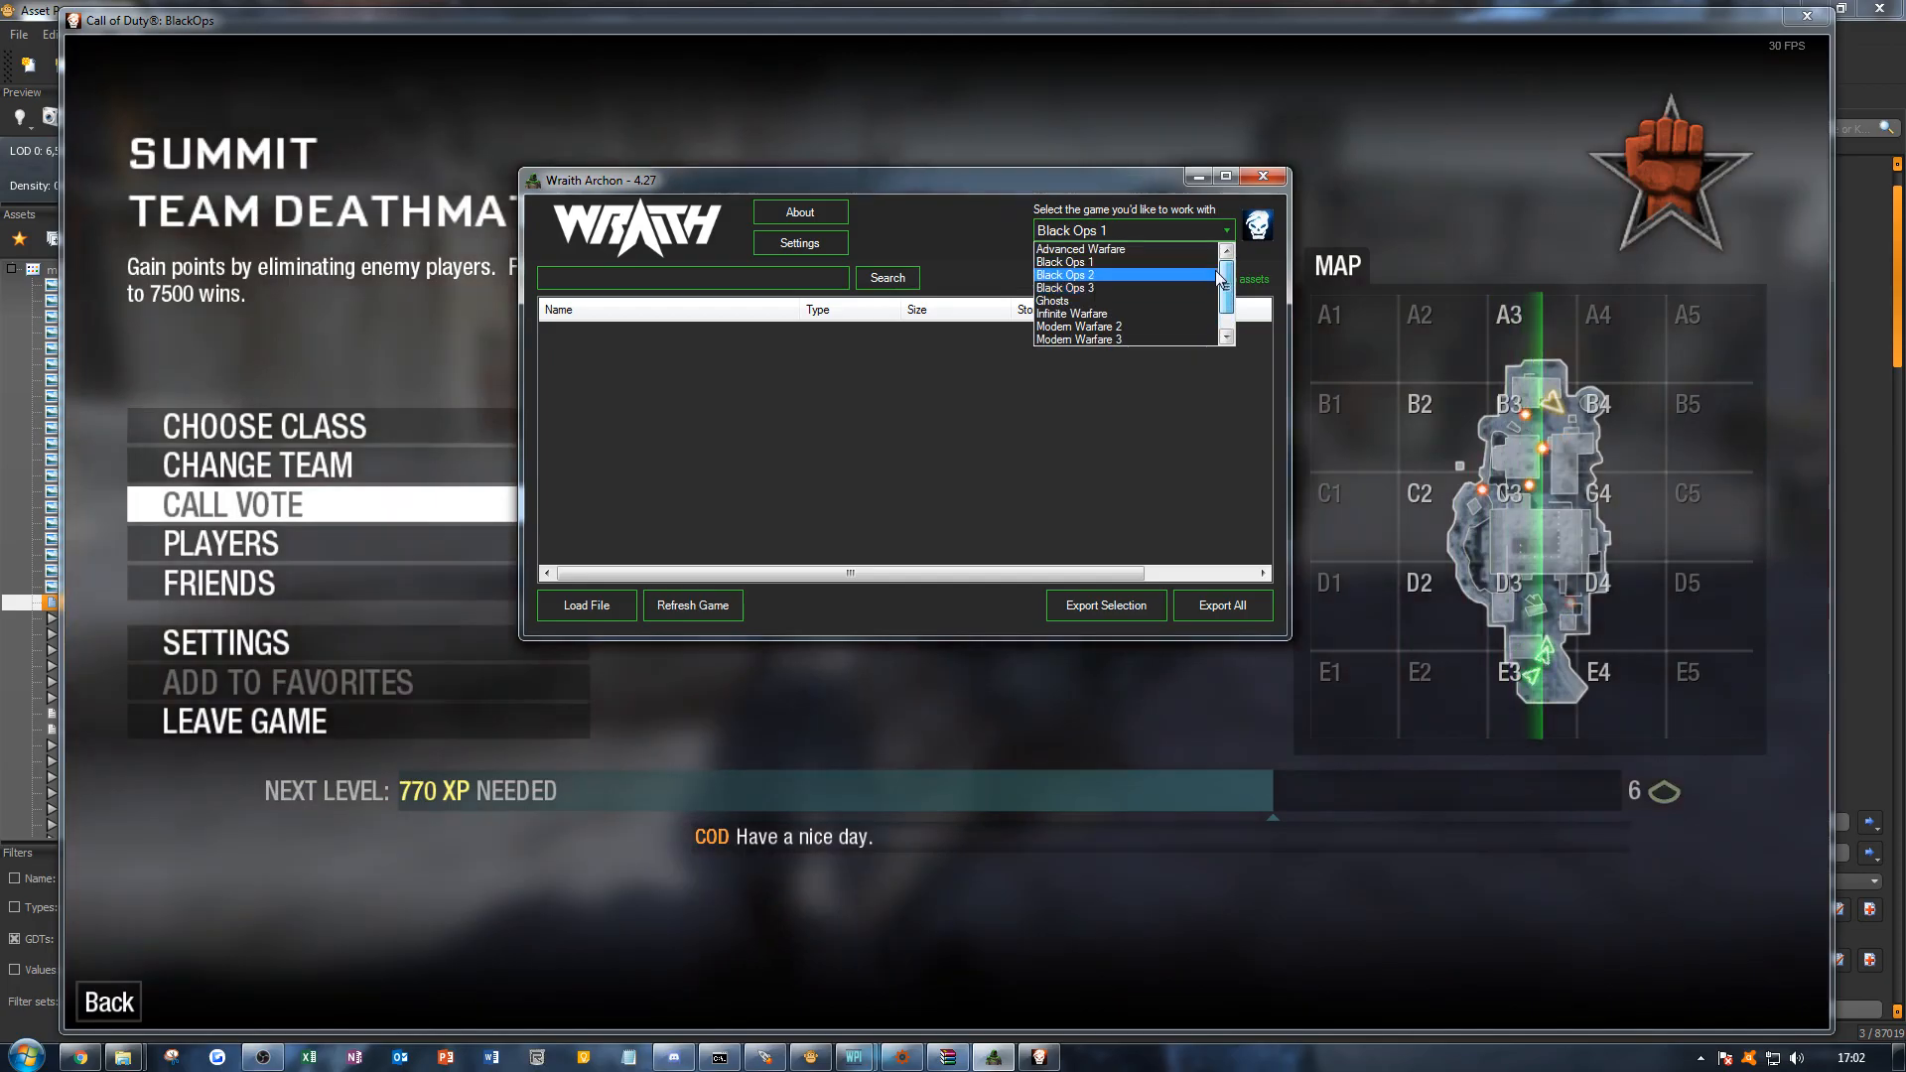
{"action": "left_click", "coordinate": [1147, 272]}
{"action": "left_click", "coordinate": [1157, 230]}
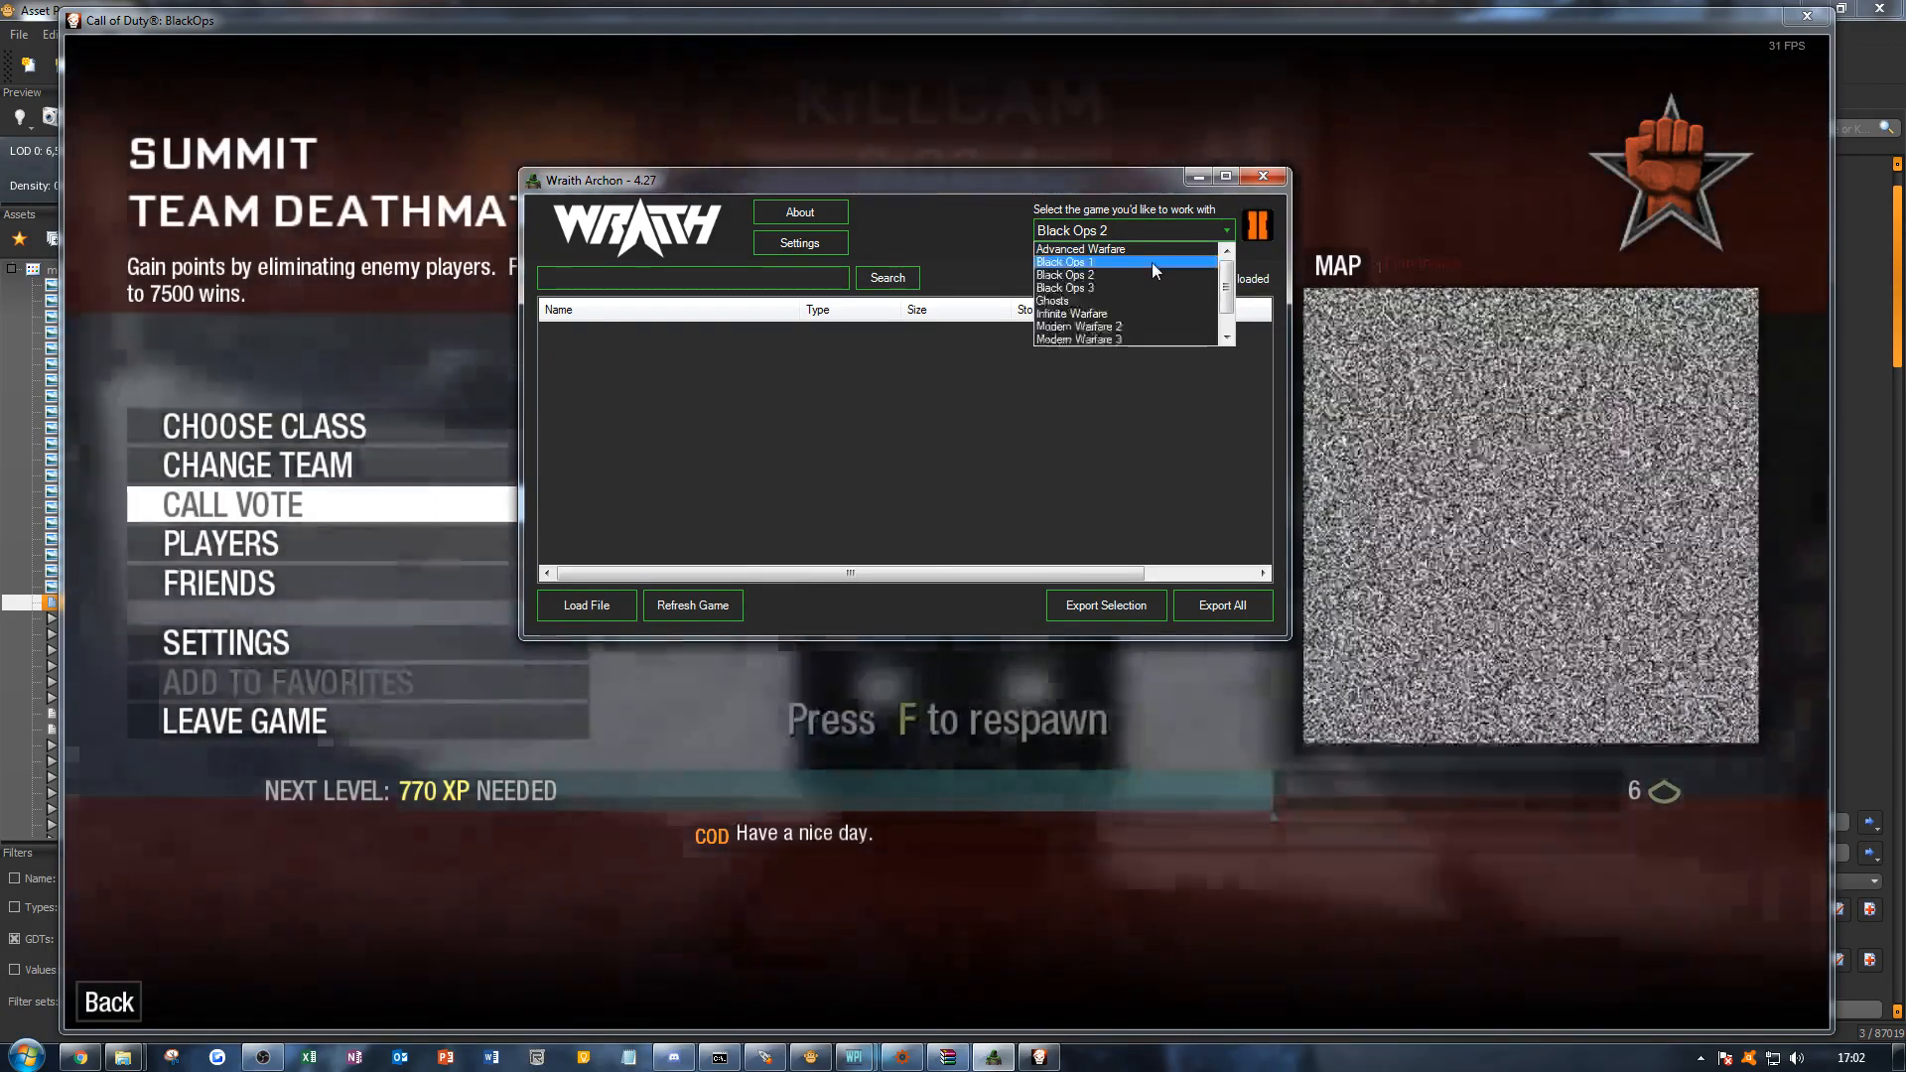
{"action": "left_click", "coordinate": [1152, 262]}
{"action": "left_click", "coordinate": [691, 605]}
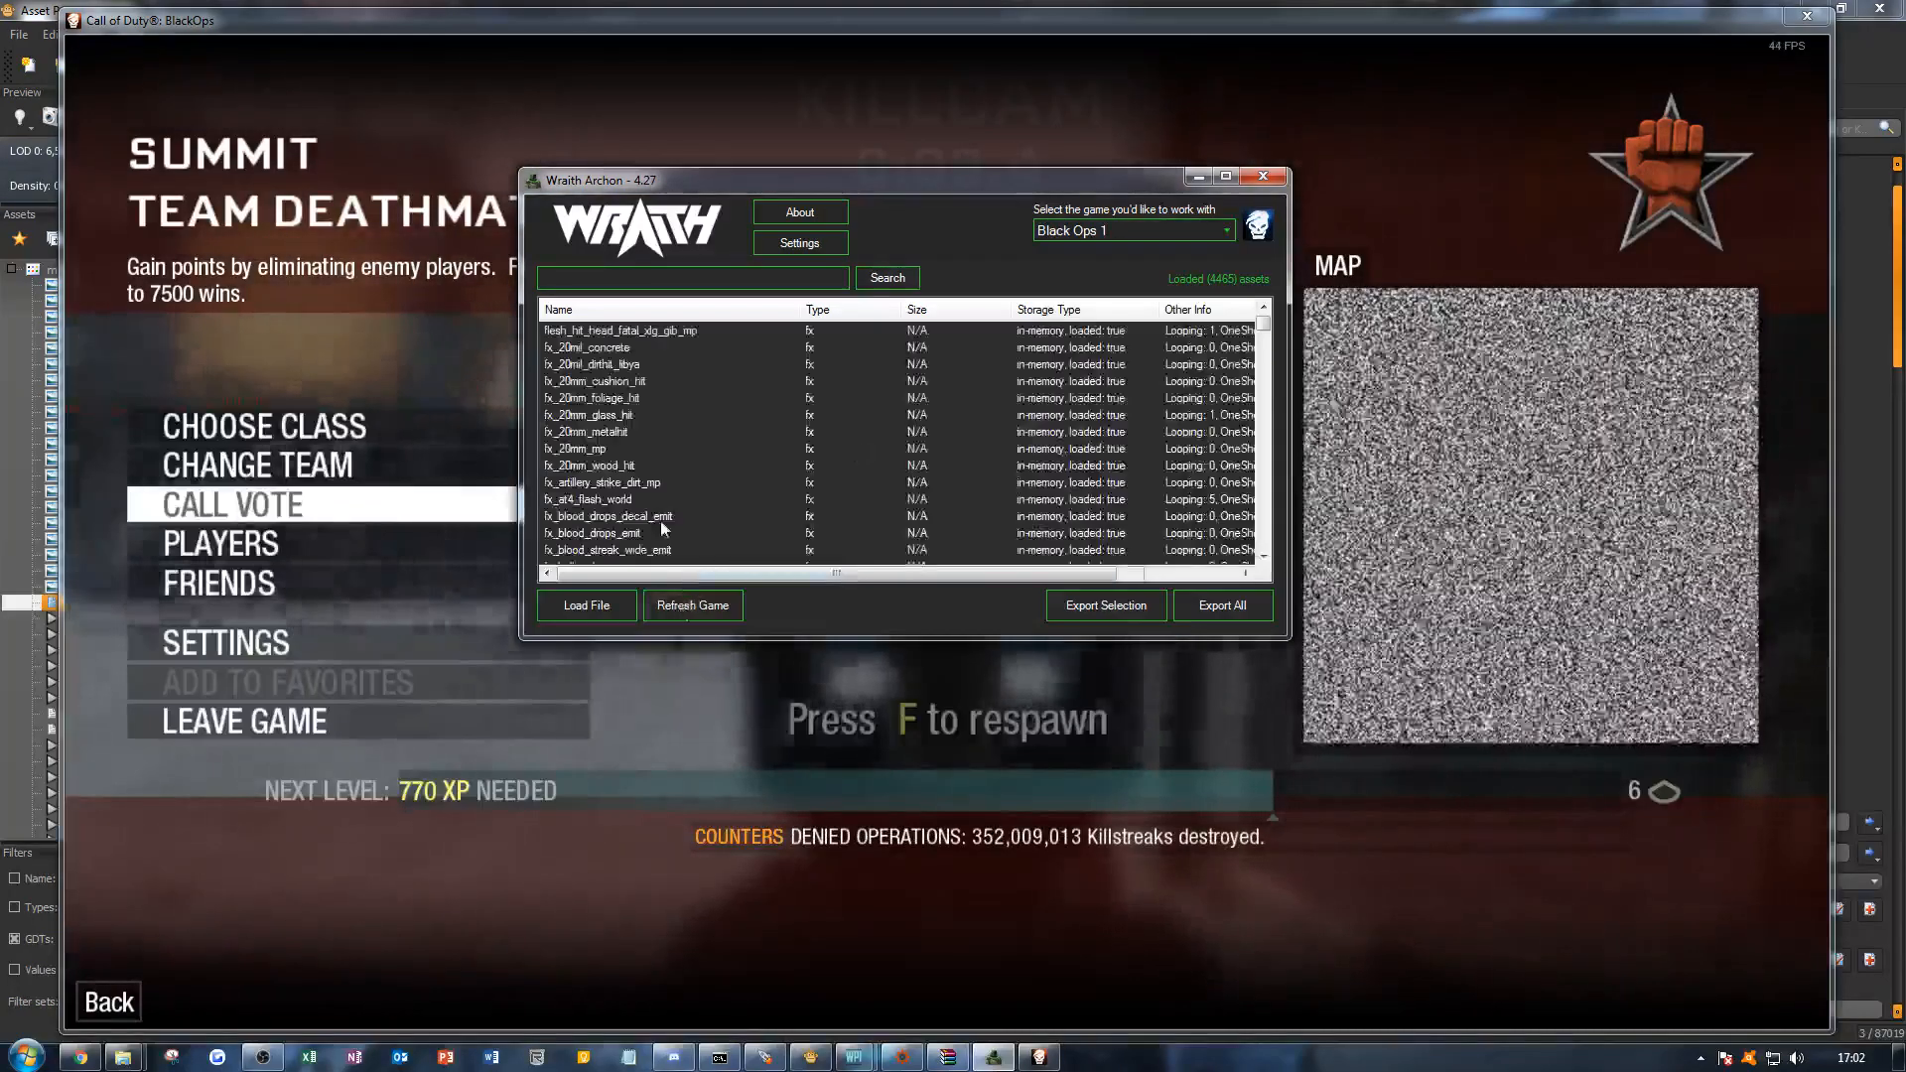
Step: Search the loaded assets for projectile_rpg7, checking the projectile model's name in T7 Weapon Converter
{"action": "left_click", "coordinate": [646, 278]}
{"action": "type", "text": "pro"}
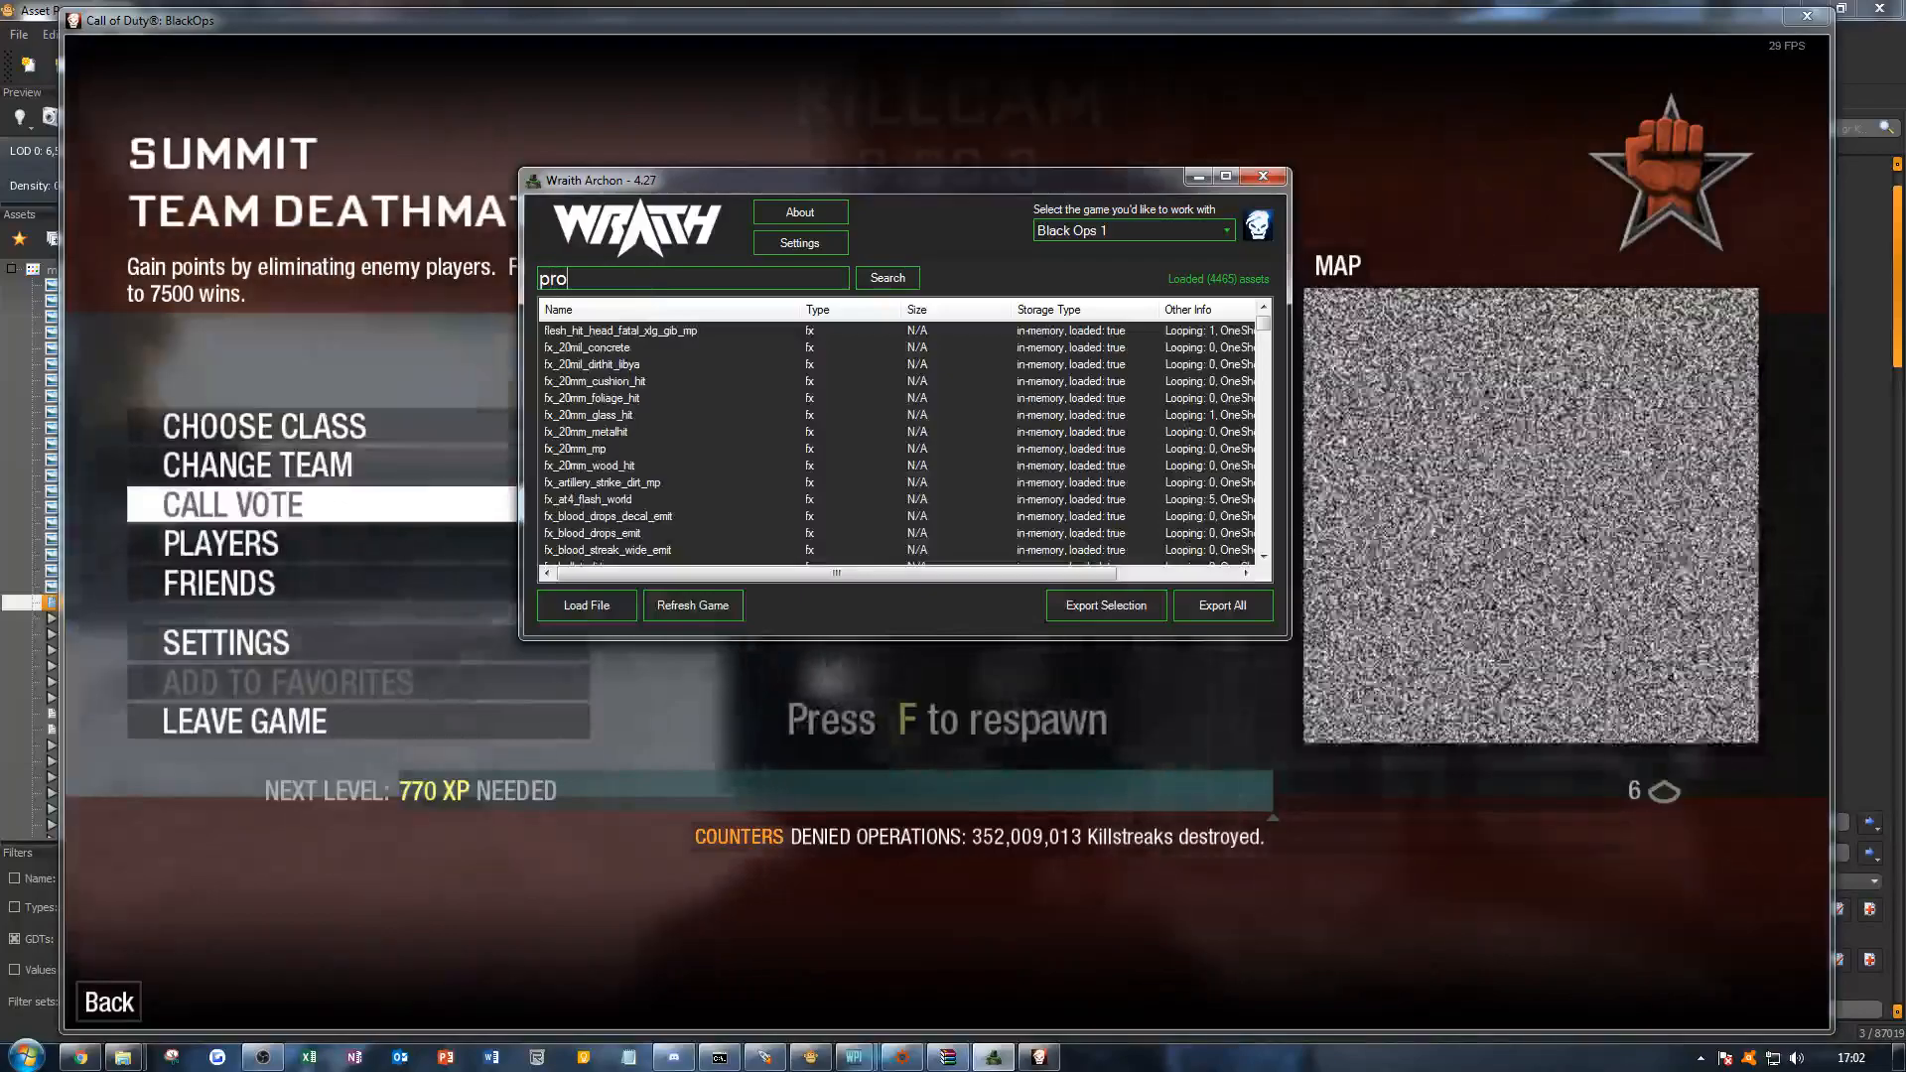
{"action": "type", "text": "ject"}
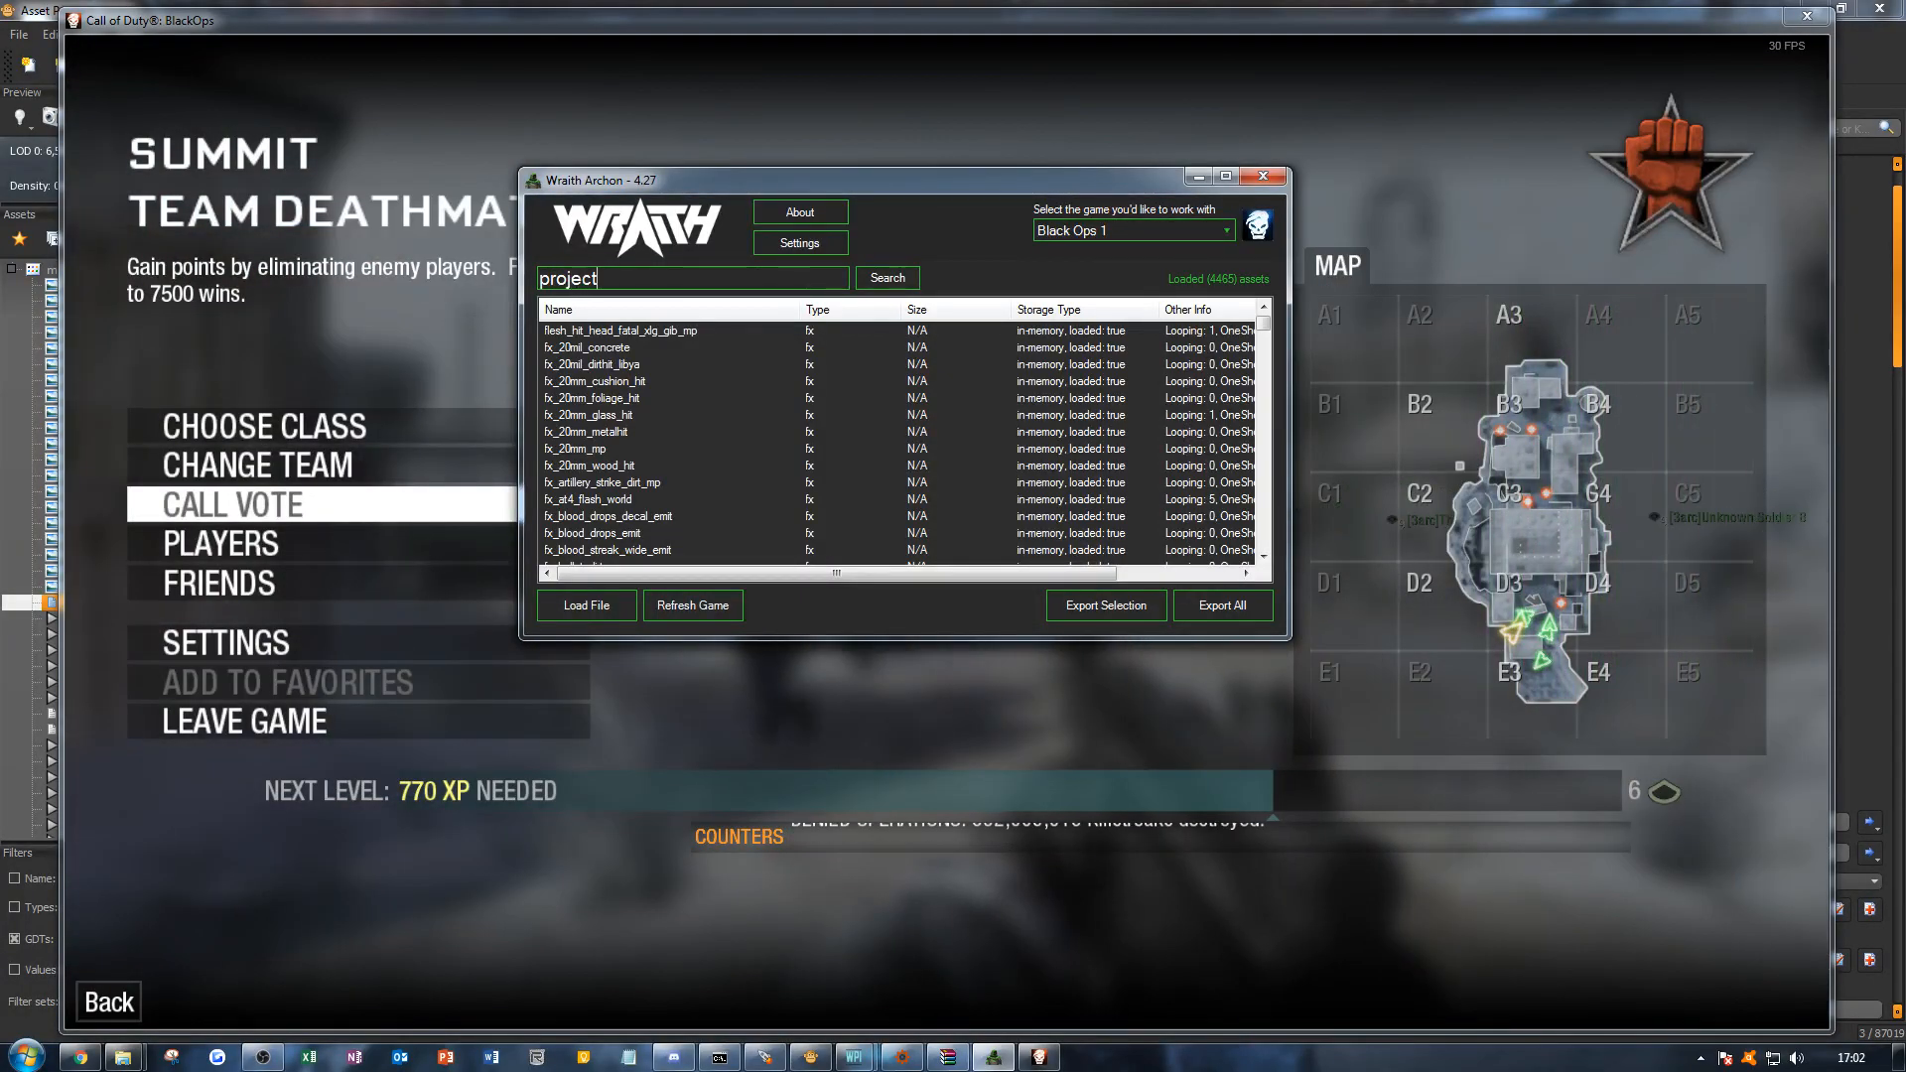
{"action": "type", "text": "ile_r"}
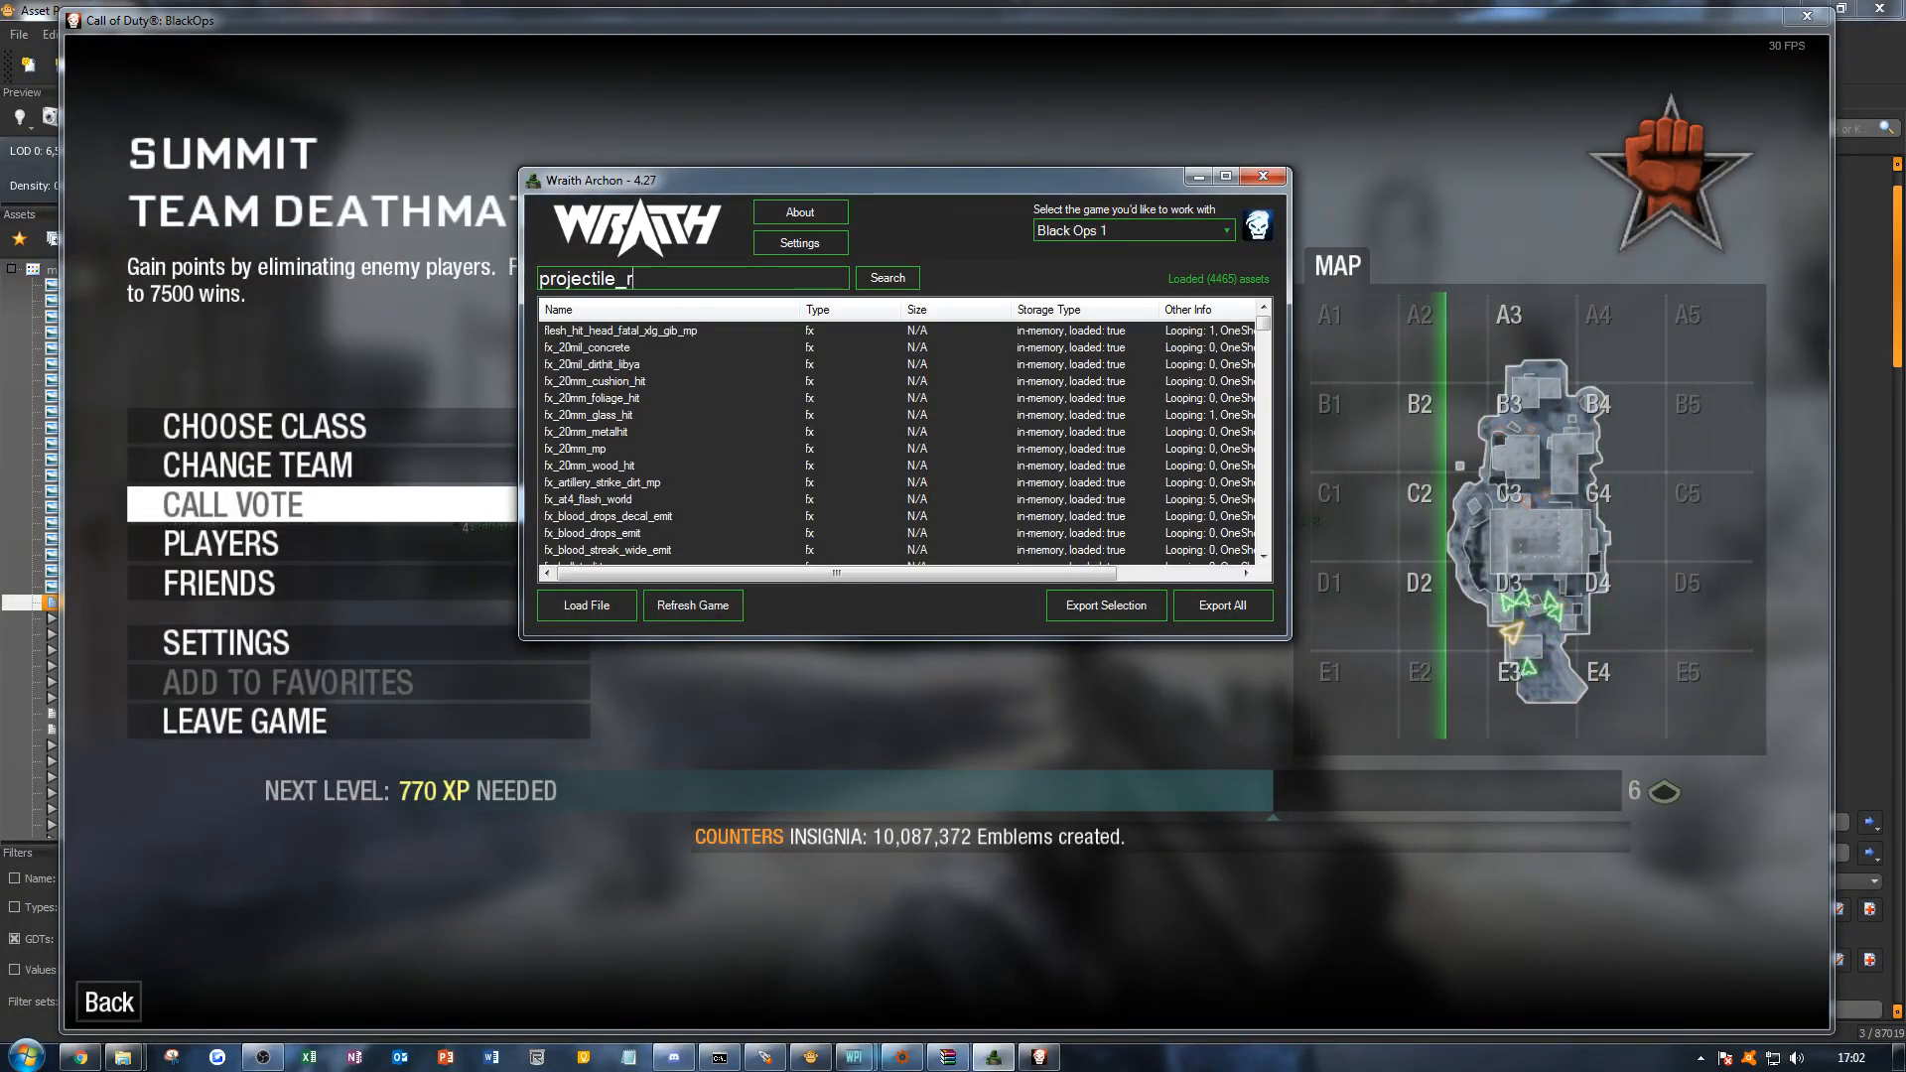
{"action": "type", "text": "pg"}
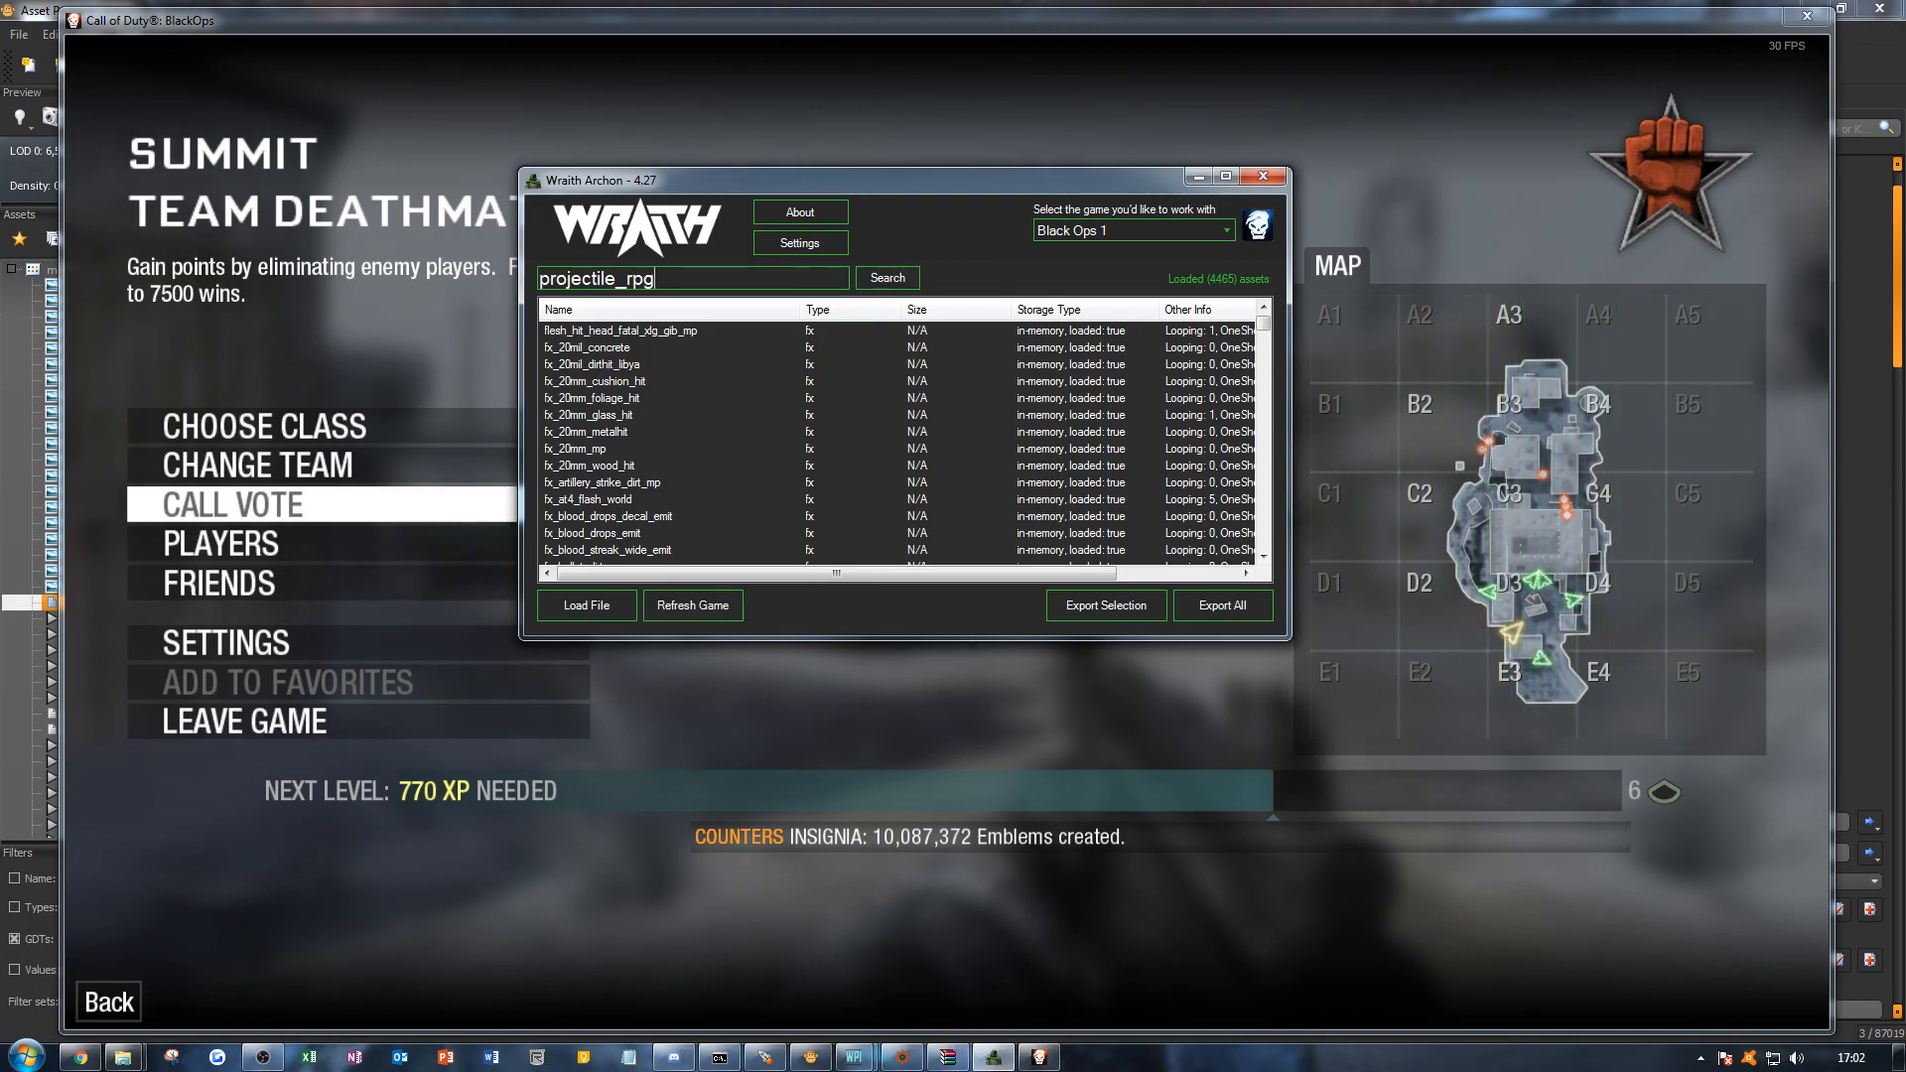
{"action": "left_click_drag", "start_coordinate": [0, 486], "coordinate": [734, 436]}
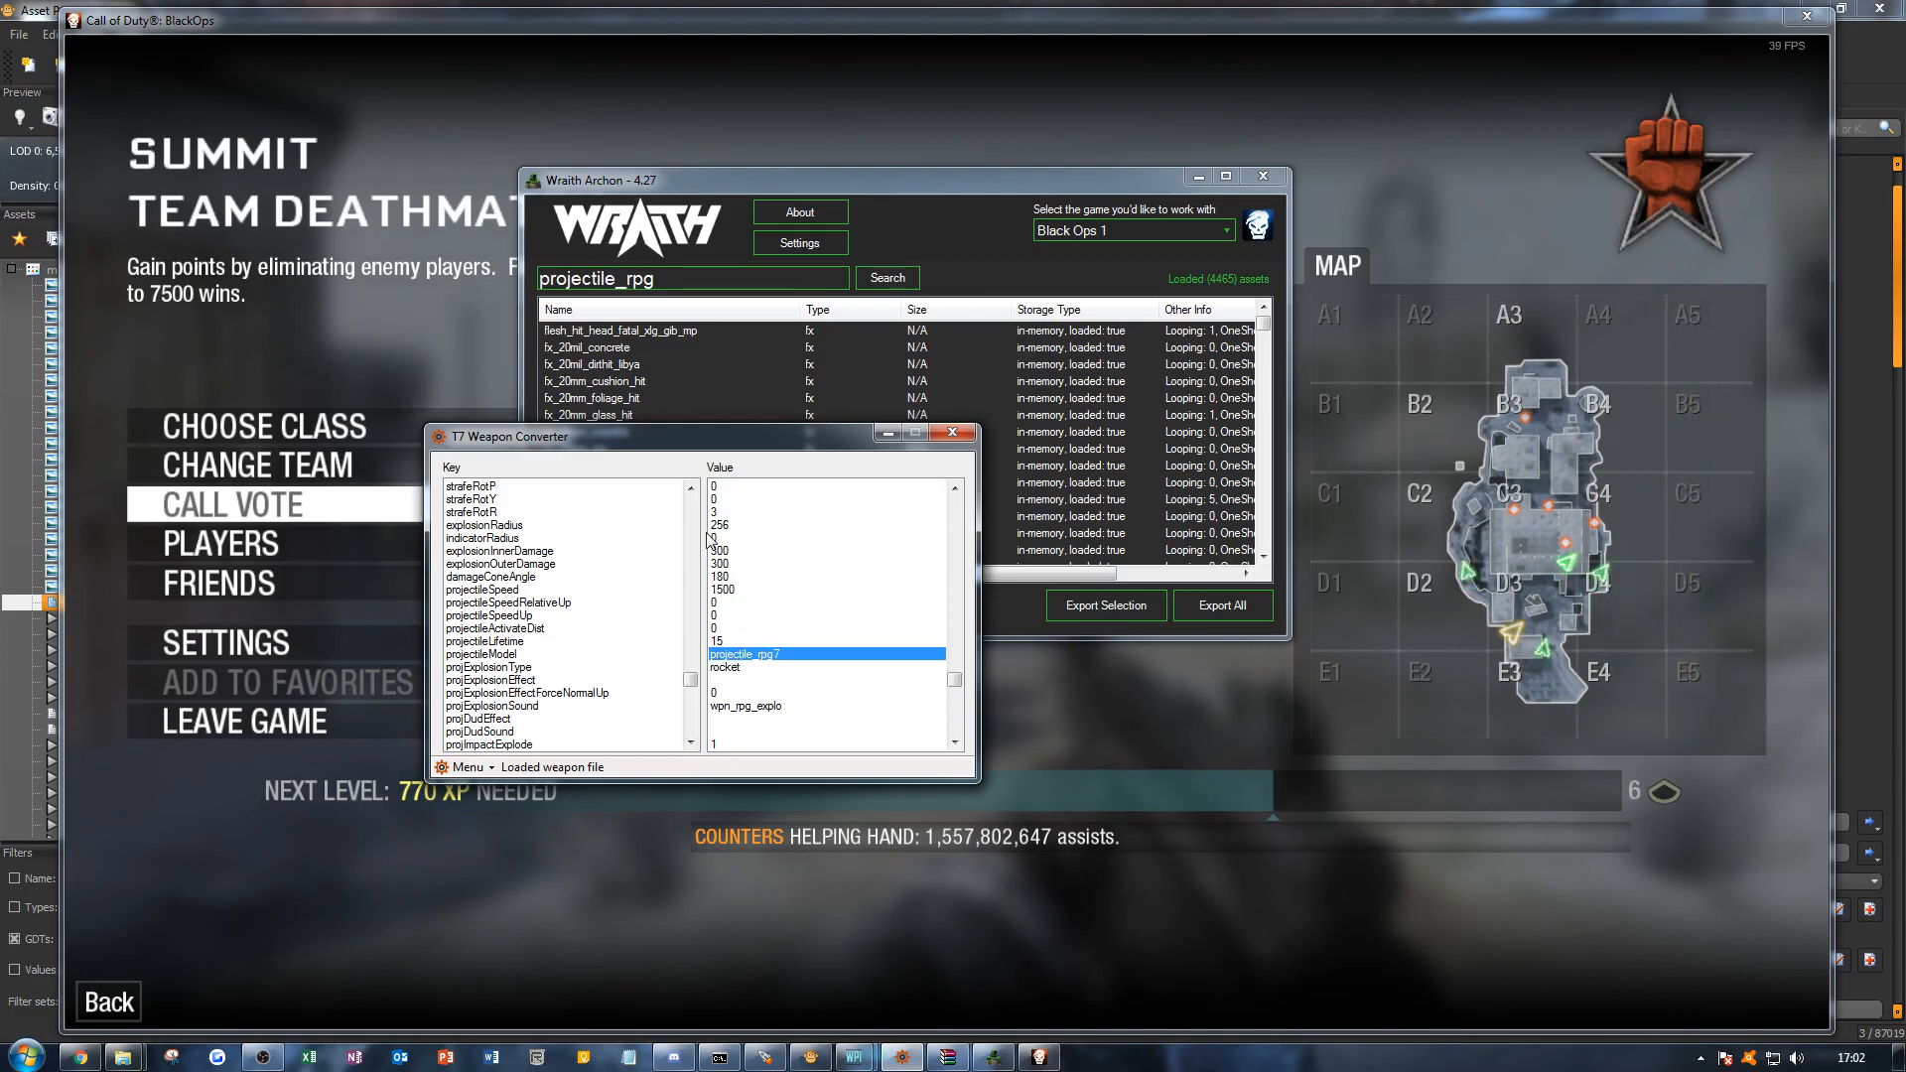
{"action": "left_click_drag", "start_coordinate": [692, 442], "coordinate": [0, 465]}
{"action": "left_click", "coordinate": [692, 278]}
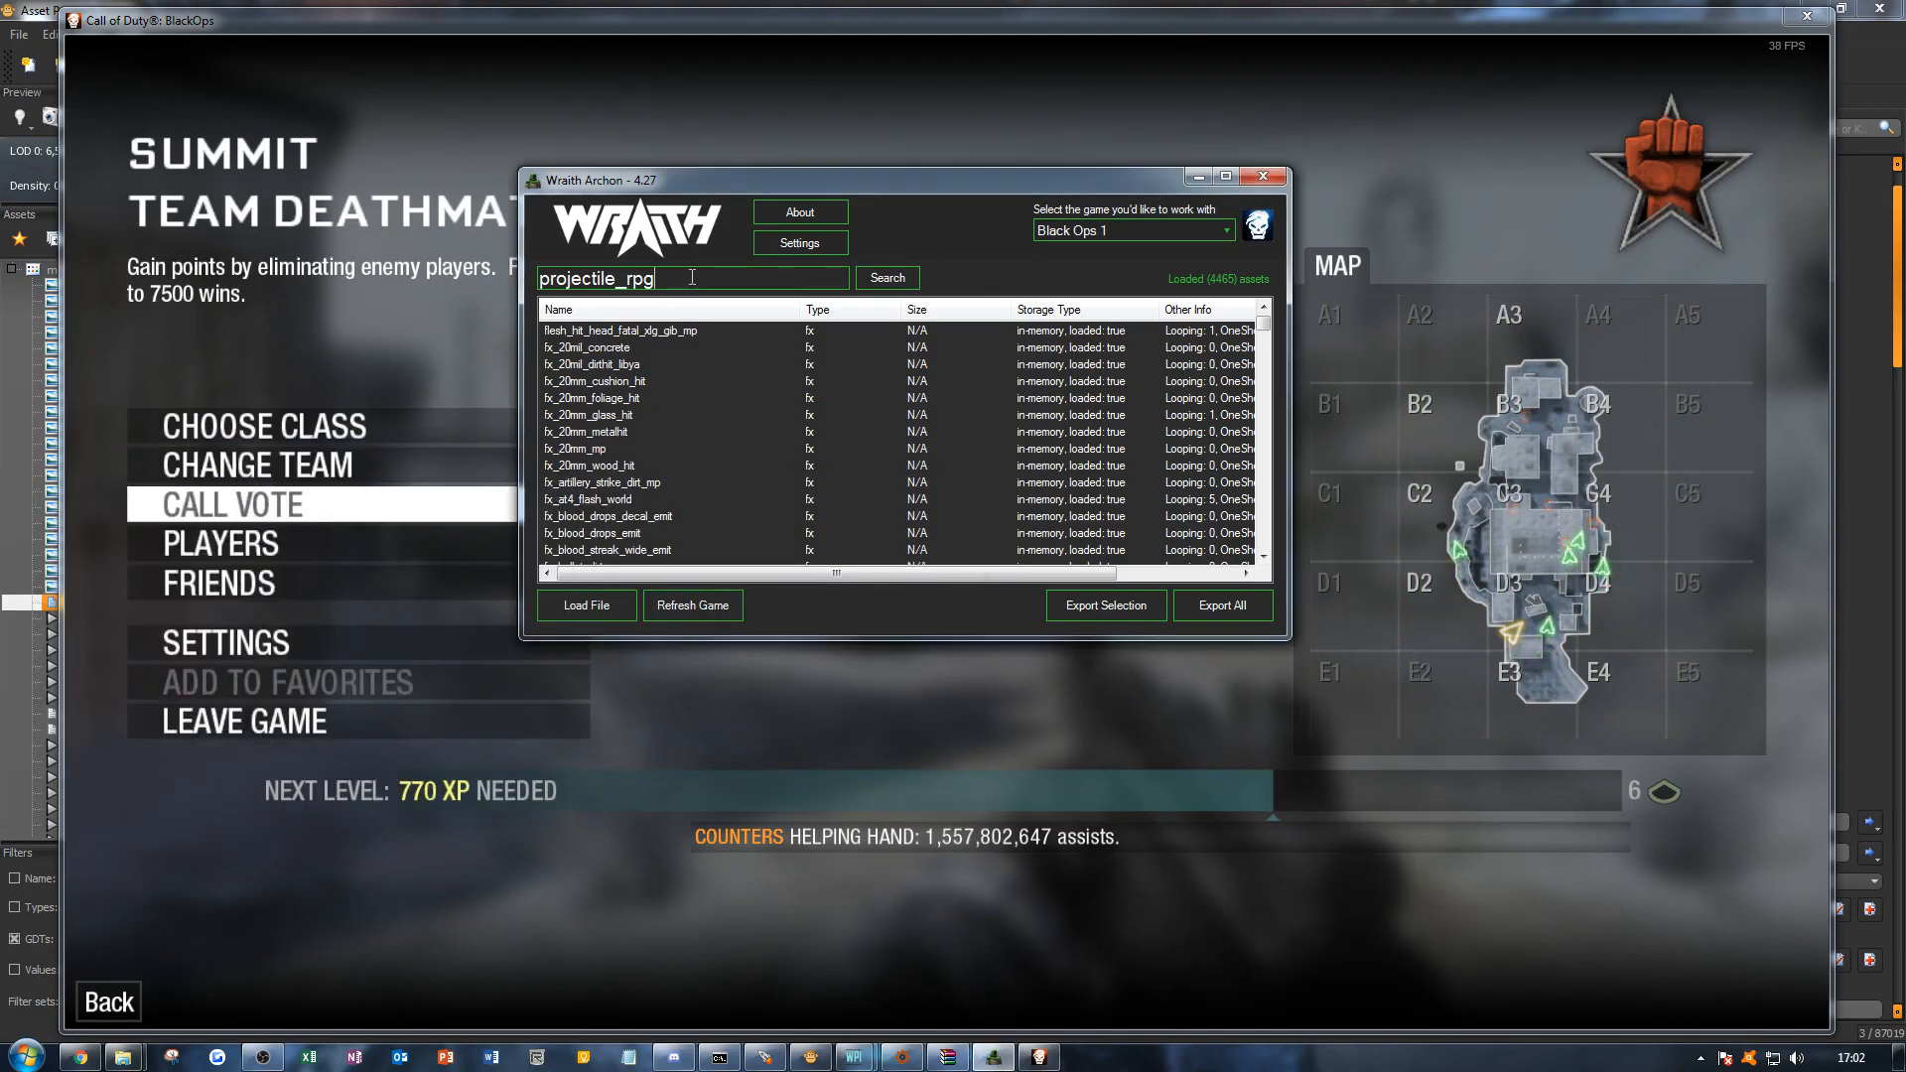
{"action": "type", "text": "7"}
{"action": "key", "text": "Return"}
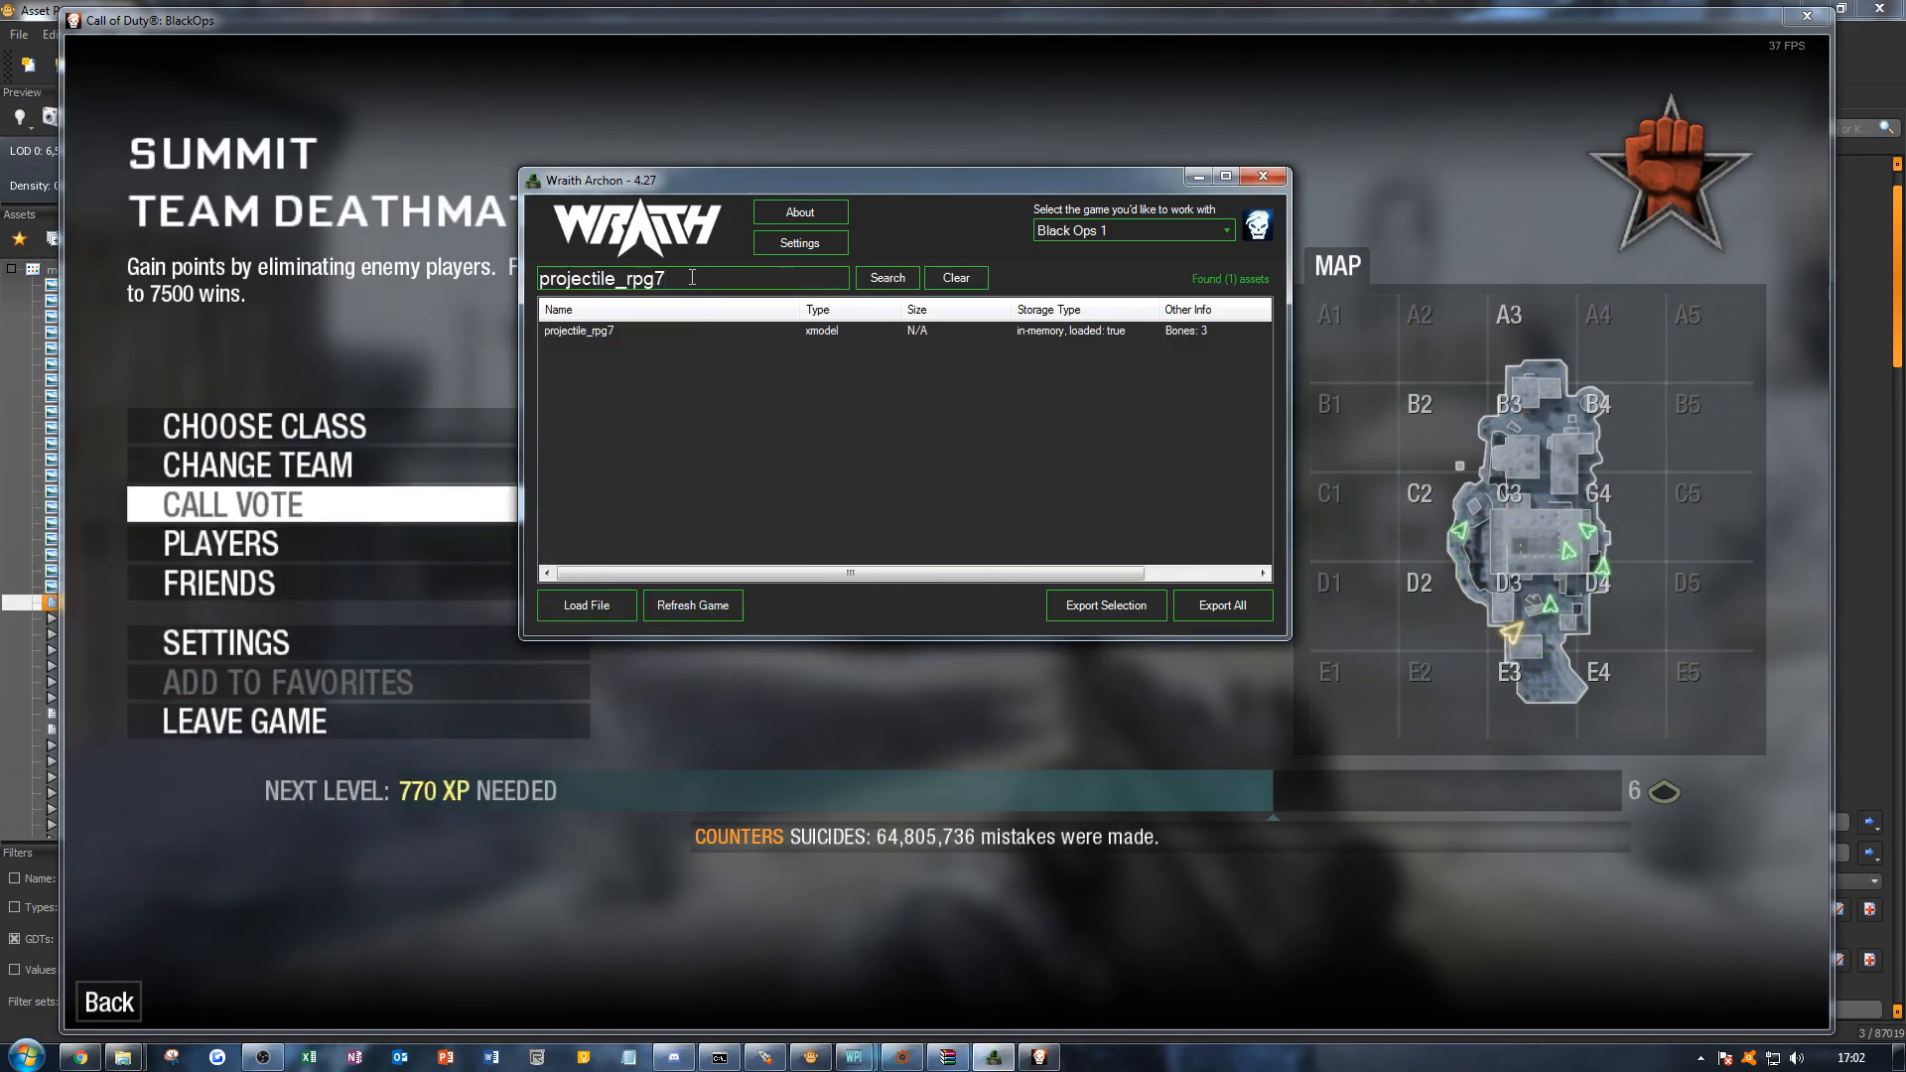
Step: Export the projectile_rpg7 model and open the export folder
{"action": "left_click", "coordinate": [615, 333]}
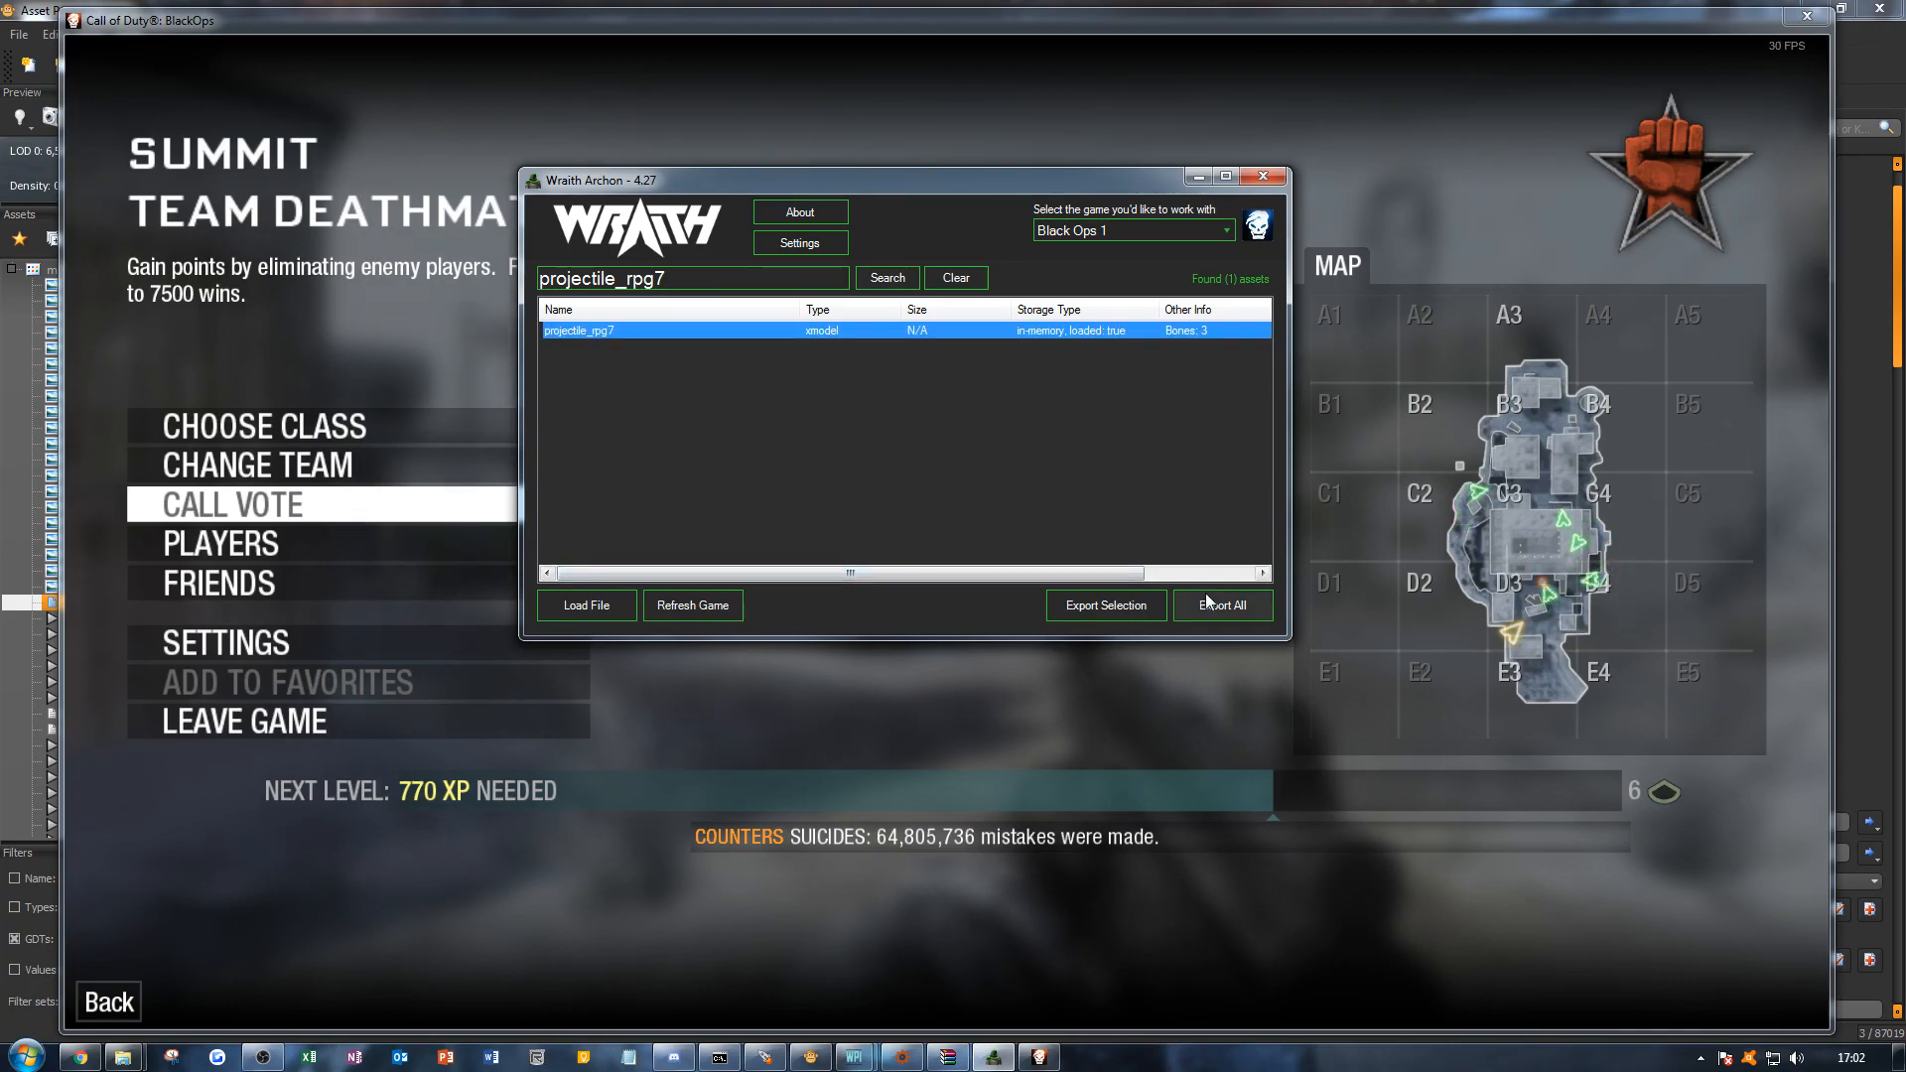
{"action": "left_click", "coordinate": [1134, 604]}
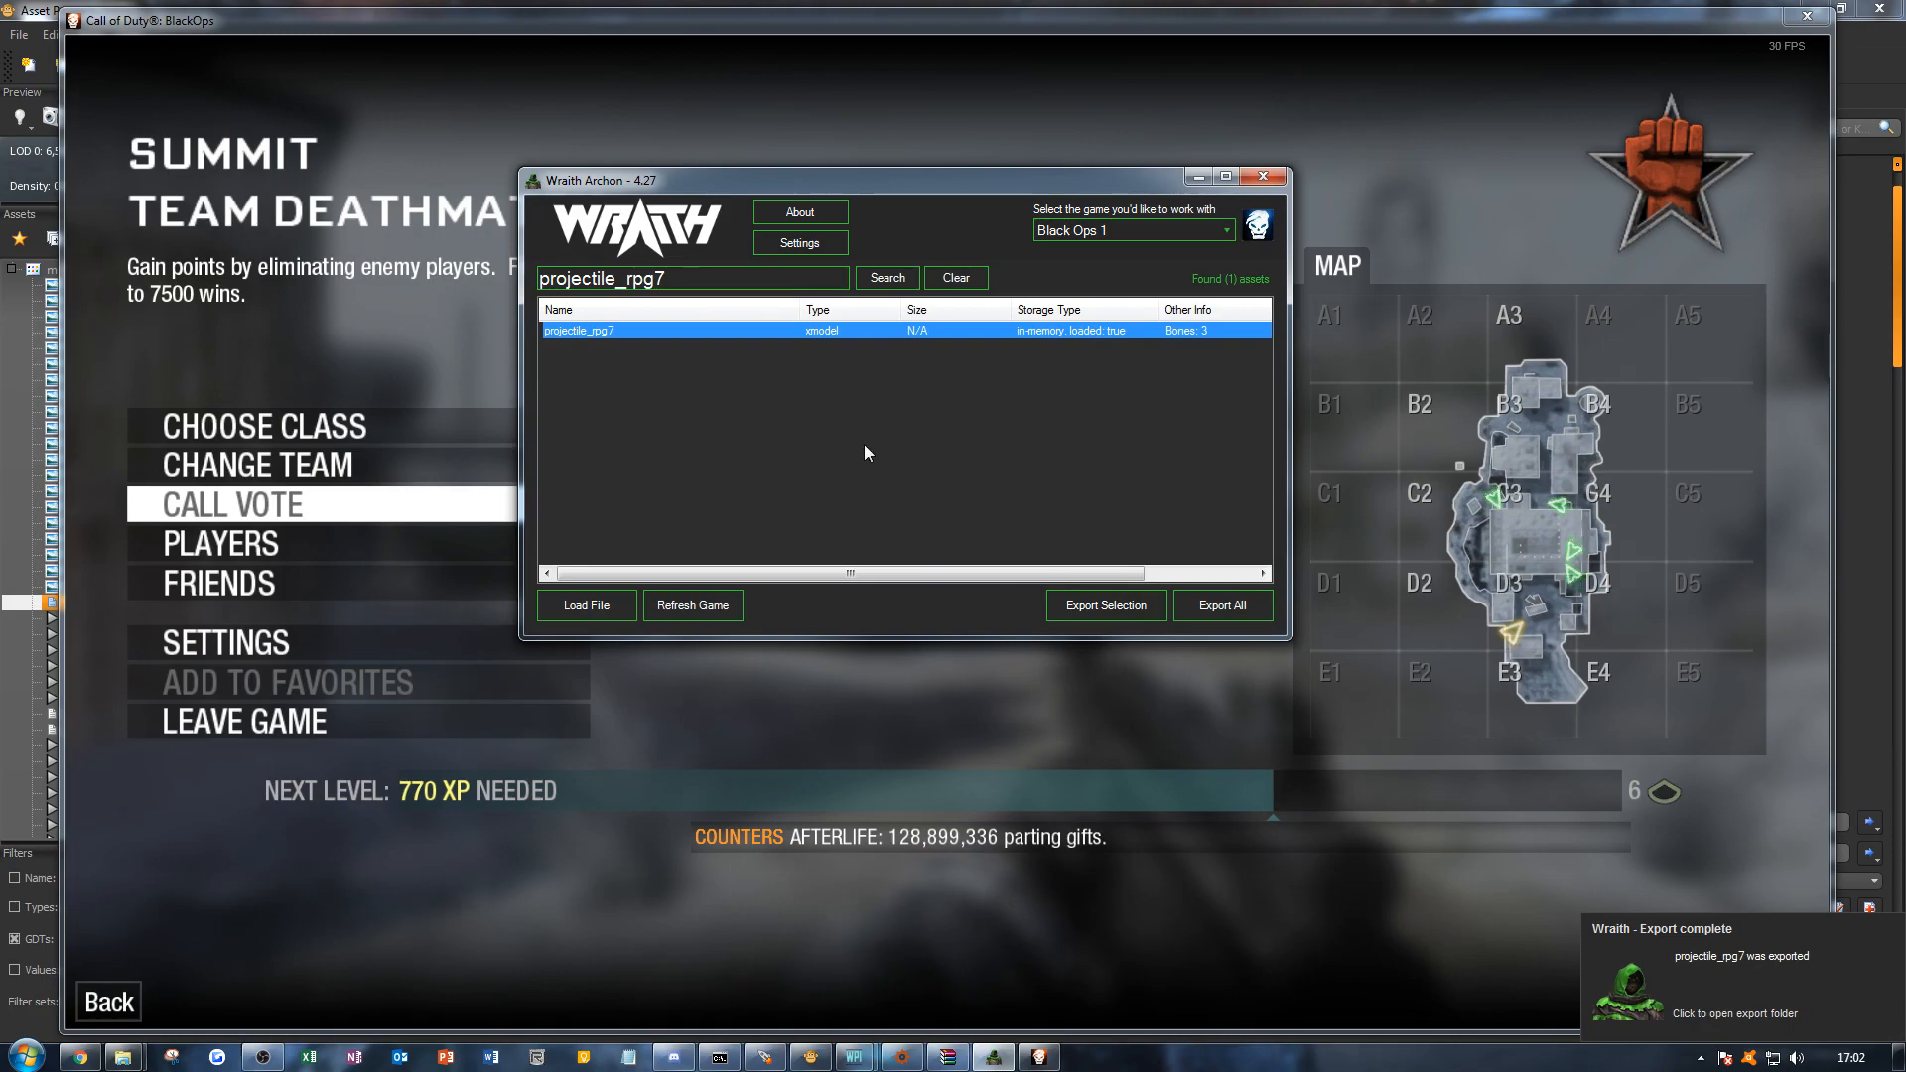
{"action": "left_click", "coordinate": [1720, 956]}
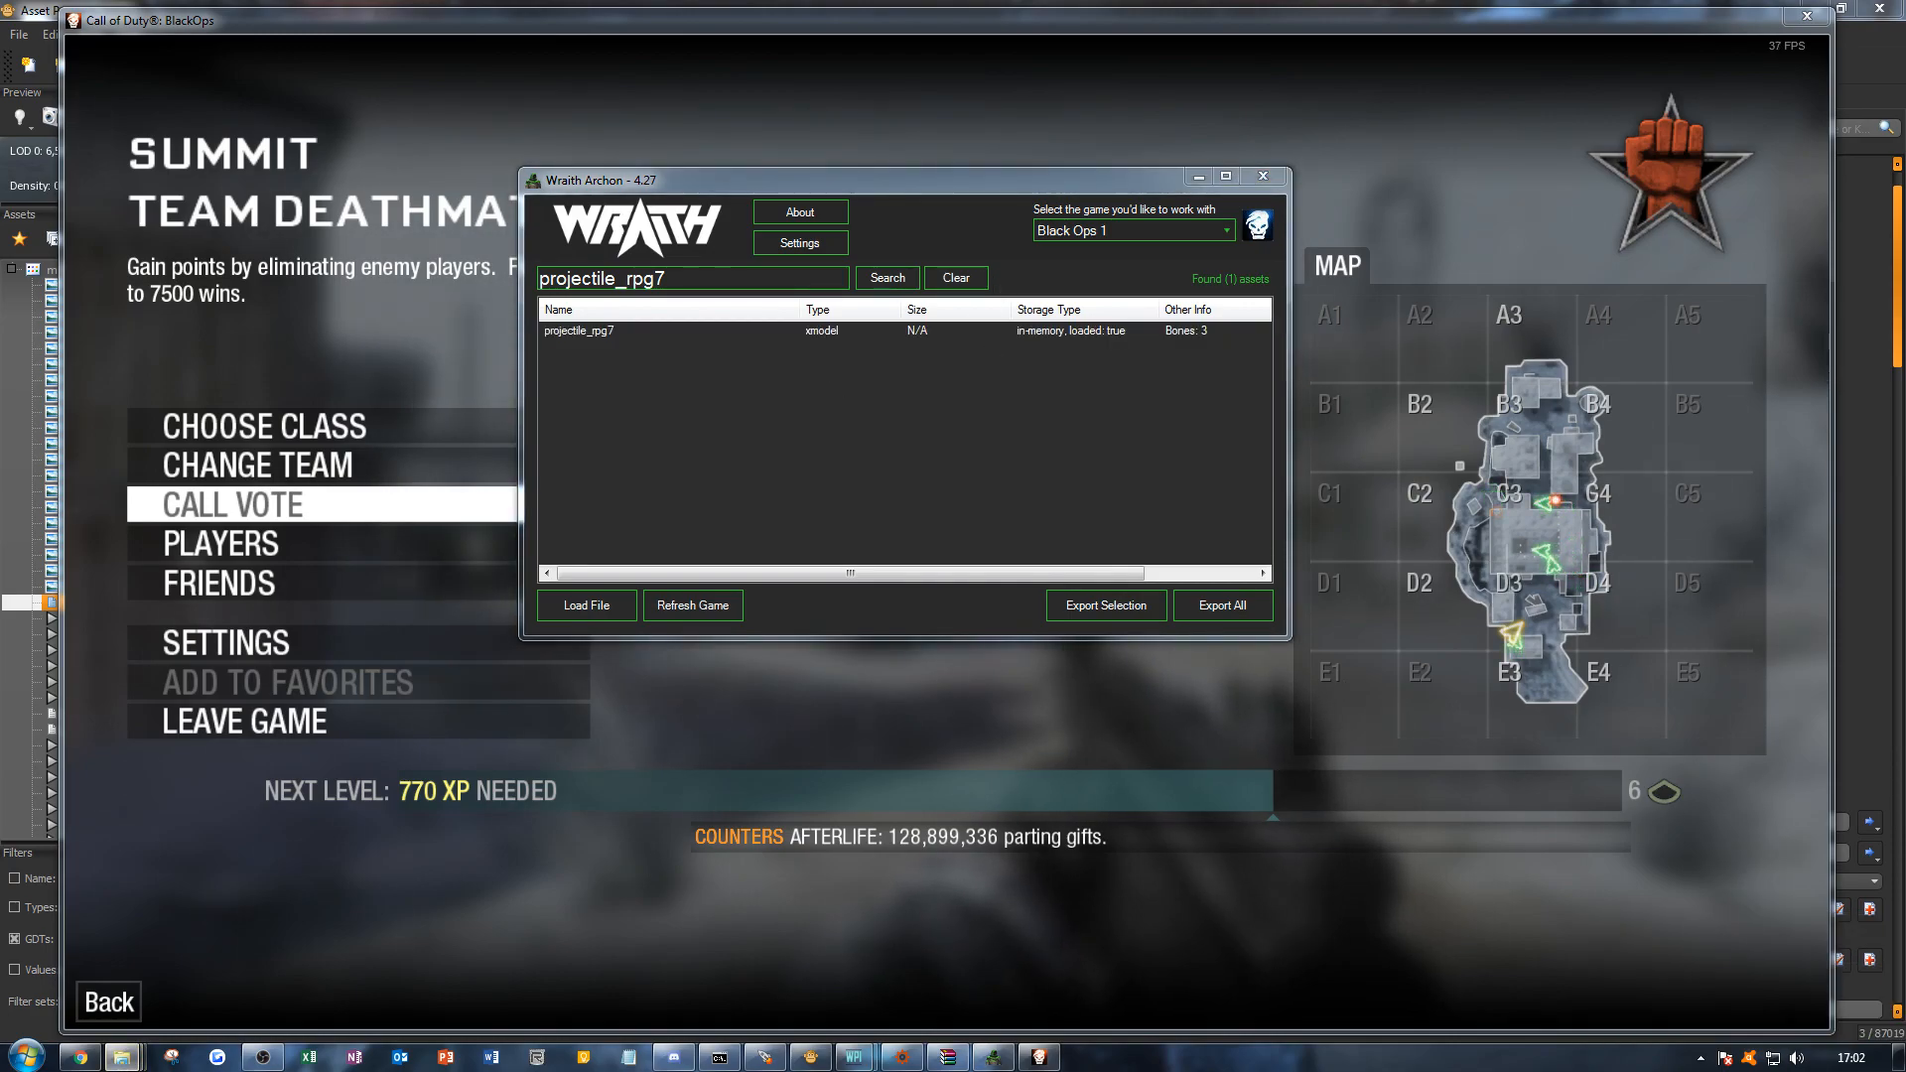
Step: Search the loaded Black Ops 1 assets for wpn_rpg_explo
{"action": "left_click_drag", "start_coordinate": [1193, 414], "coordinate": [1401, 372]}
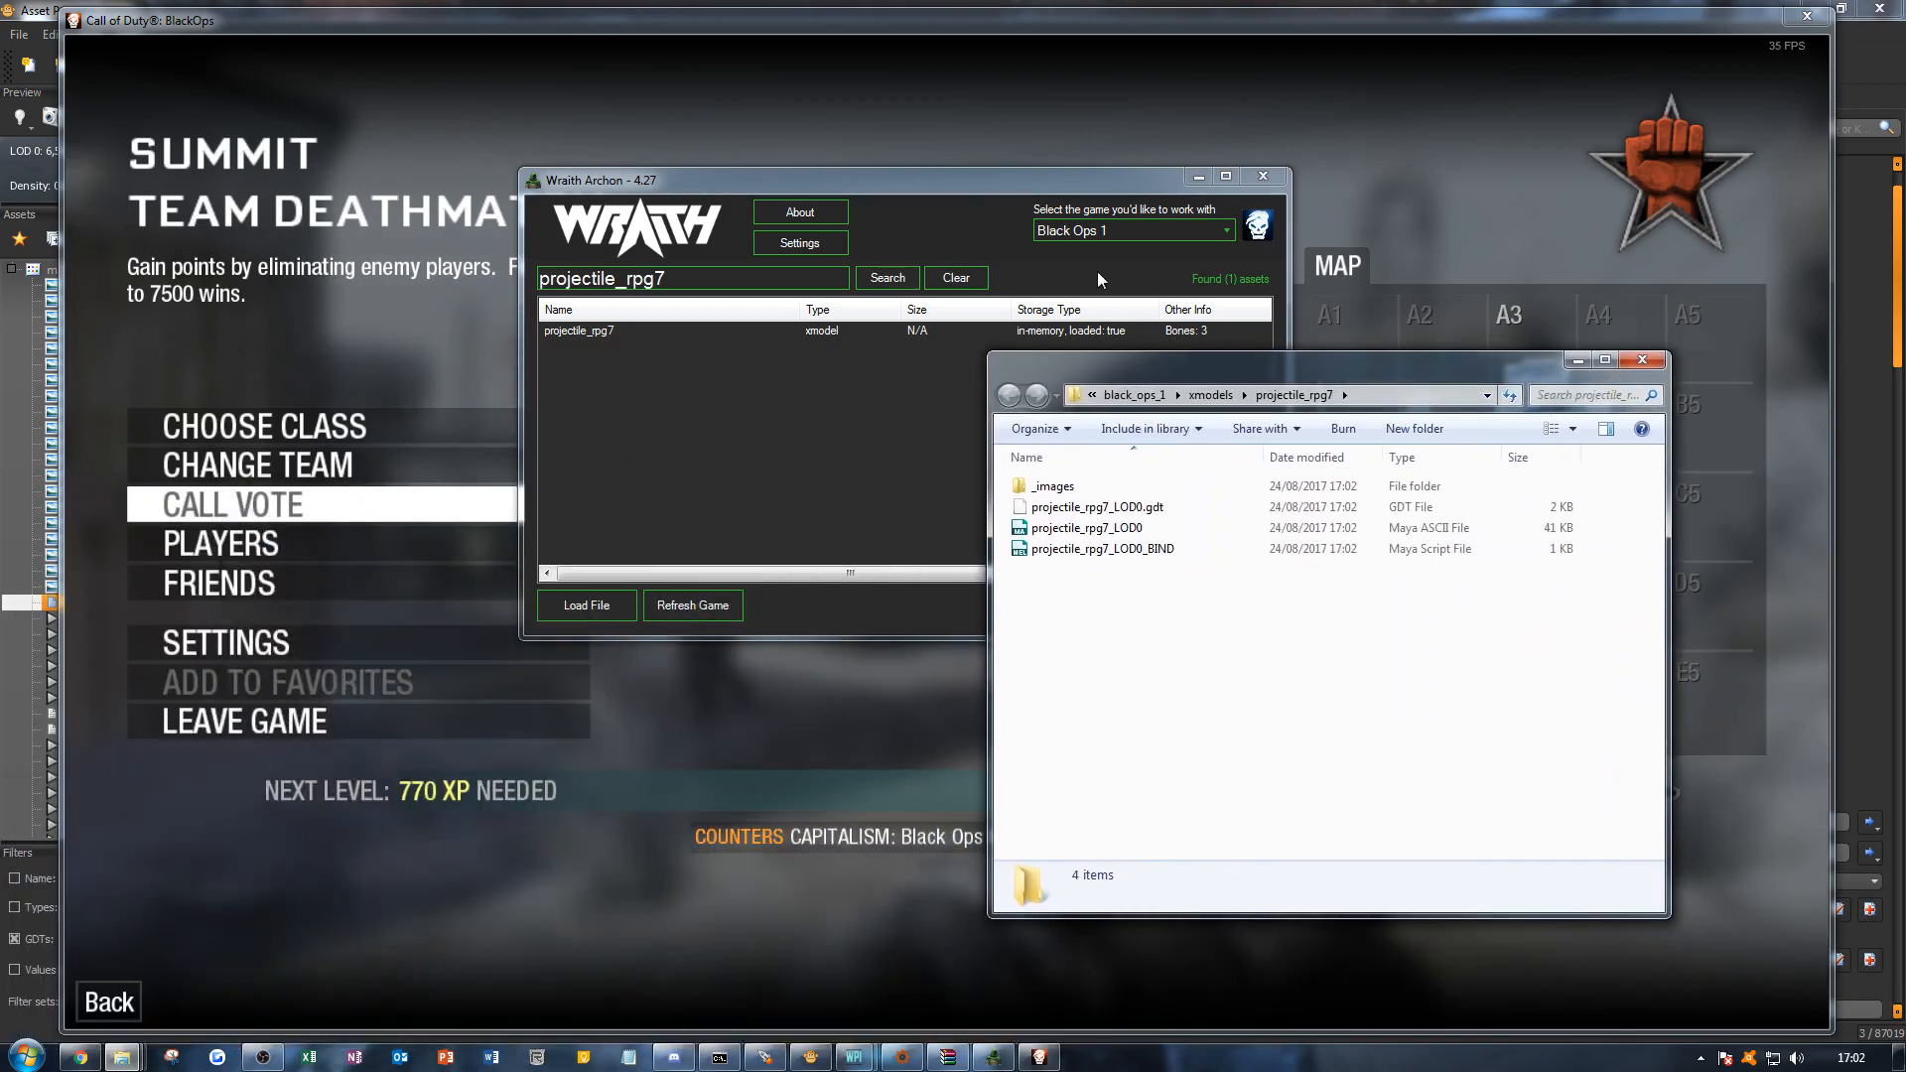
{"action": "left_click_drag", "start_coordinate": [837, 181], "coordinate": [627, 160]}
{"action": "double_click", "coordinate": [481, 254]}
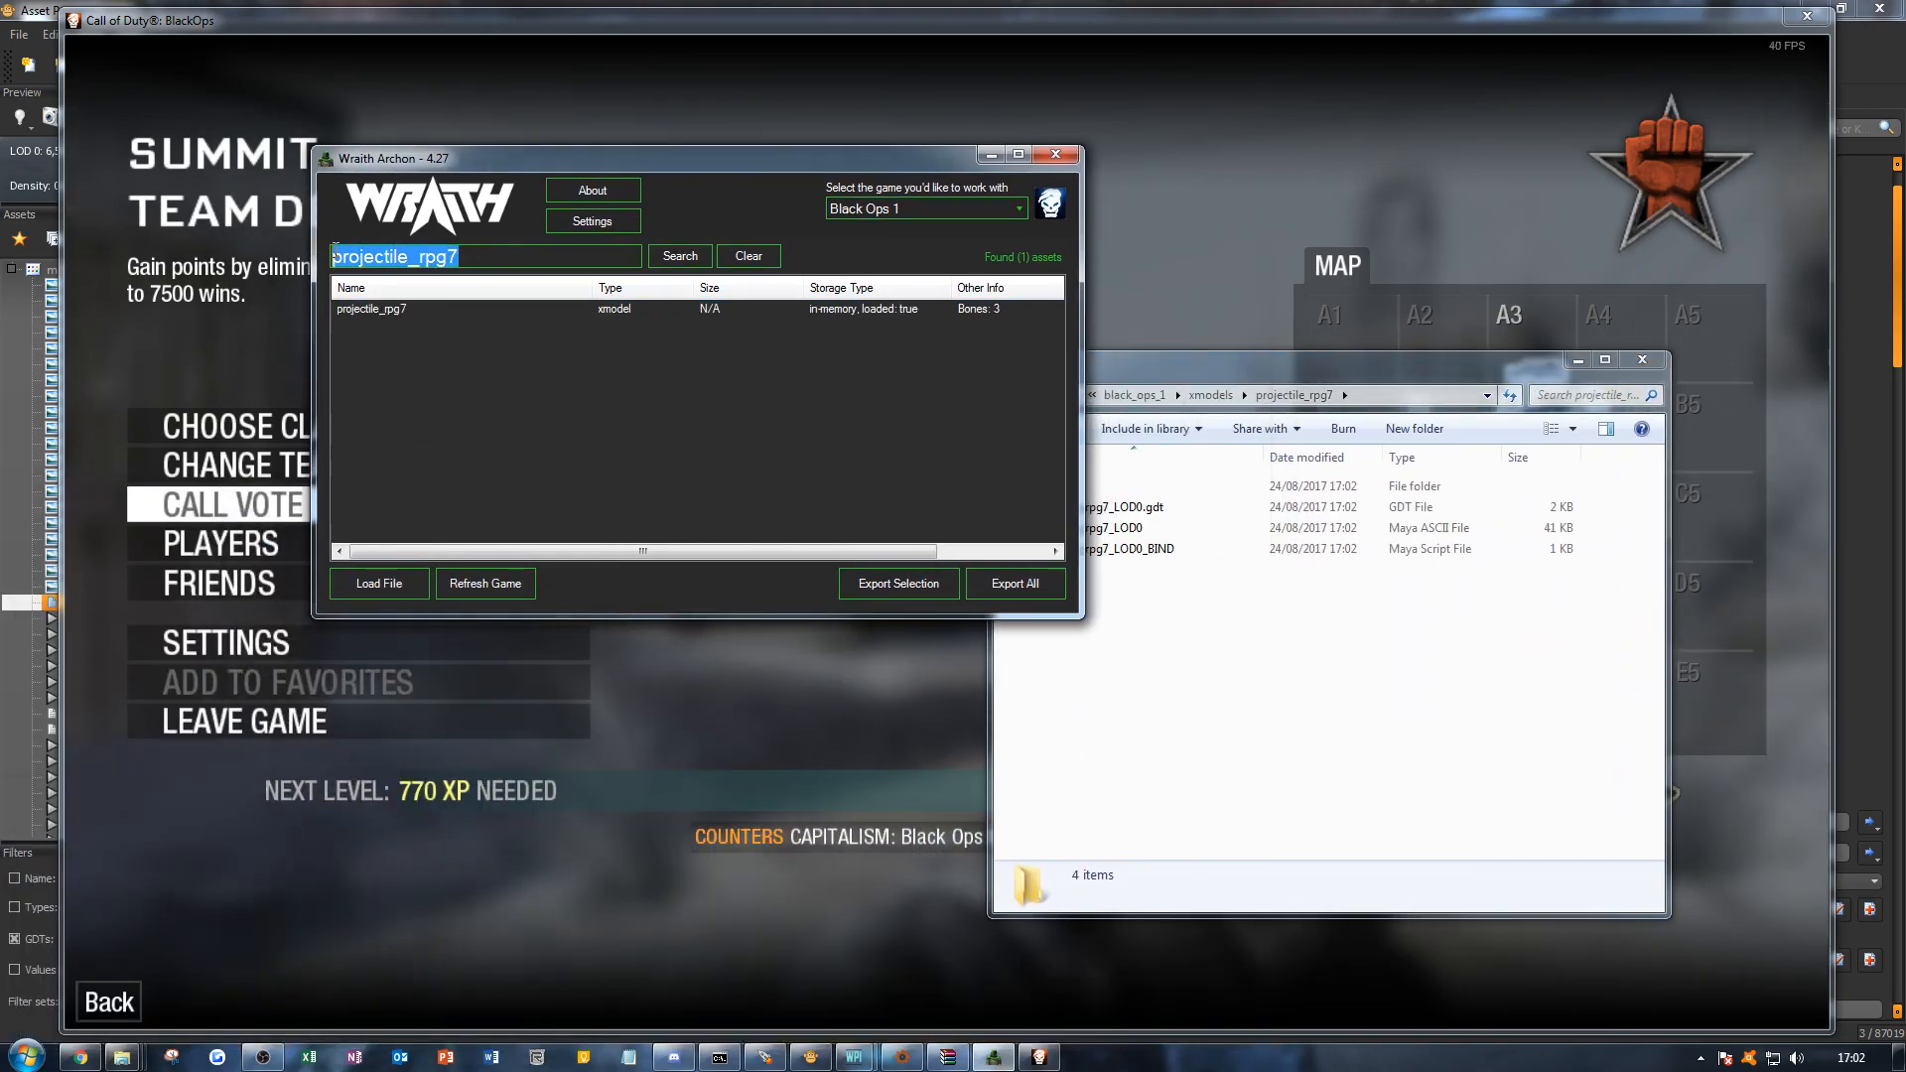
{"action": "type", "text": "wpn"}
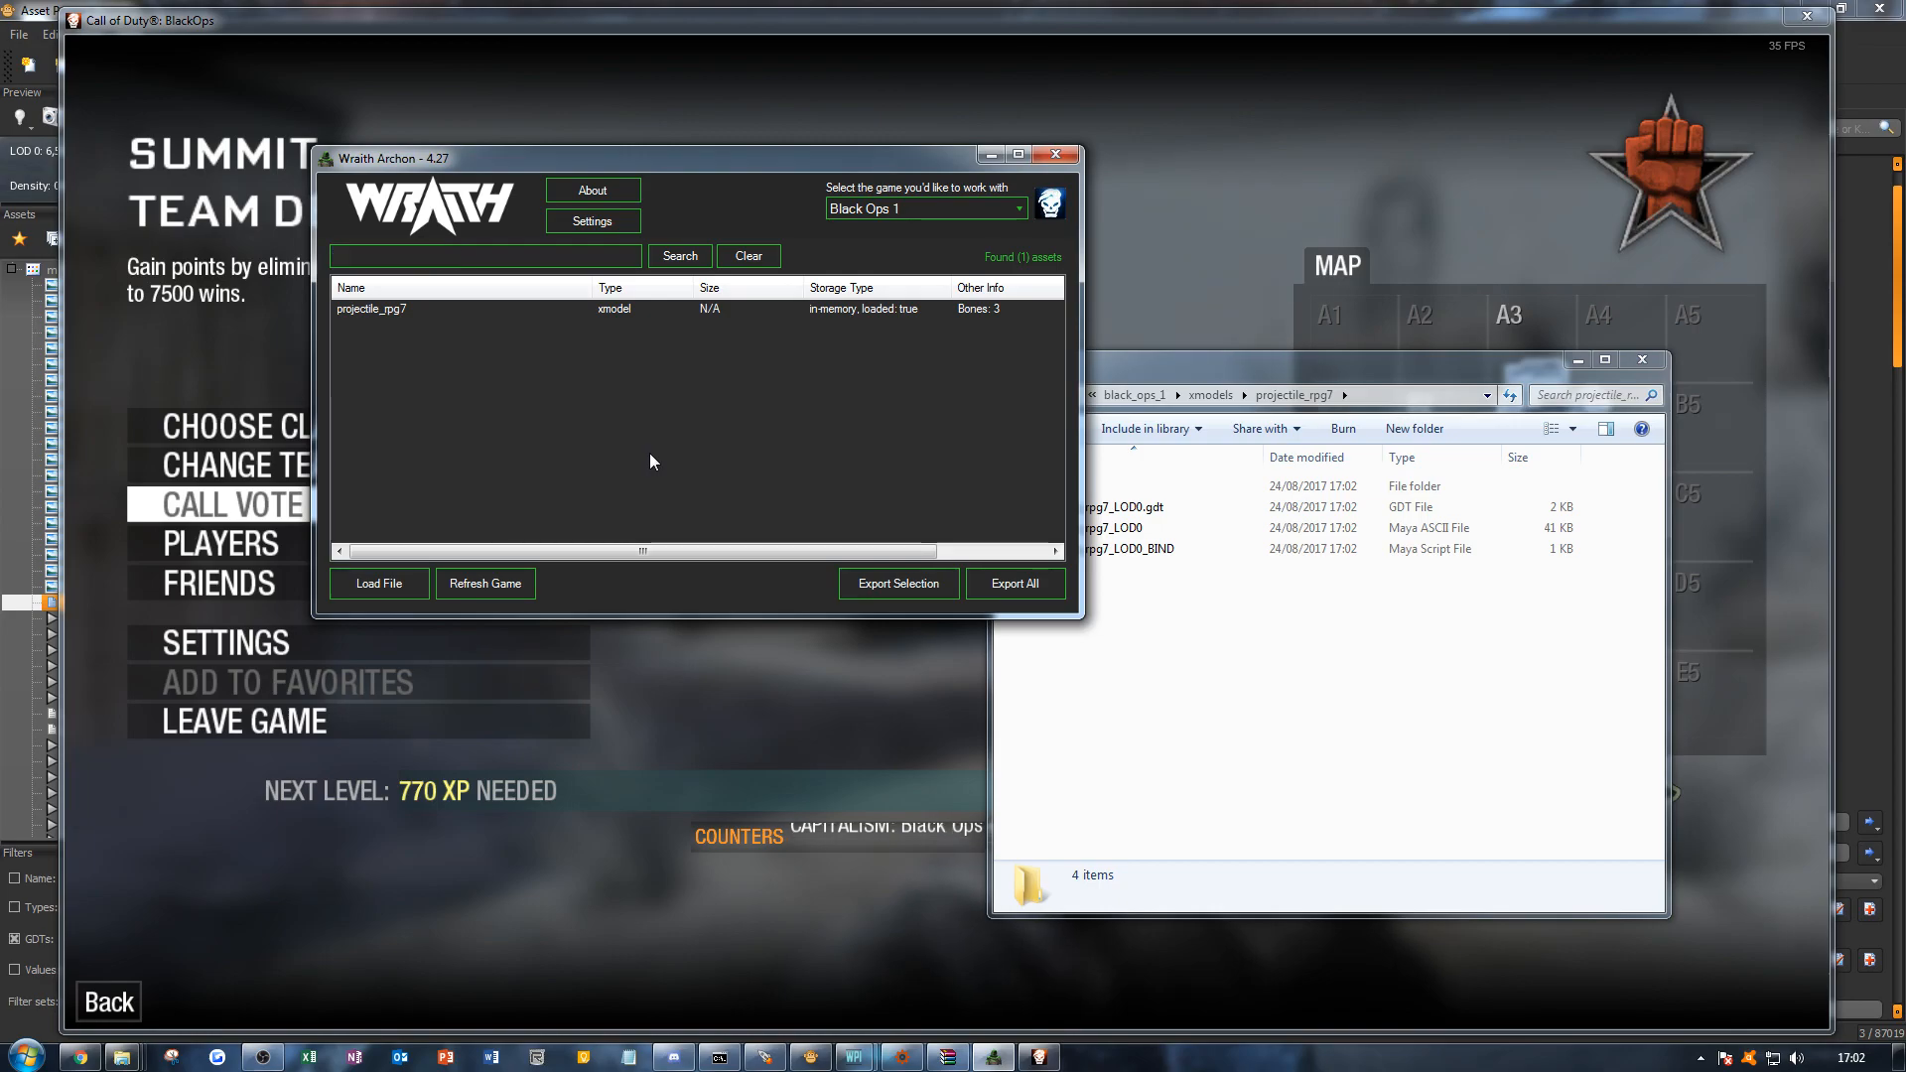
{"action": "type", "text": "_"}
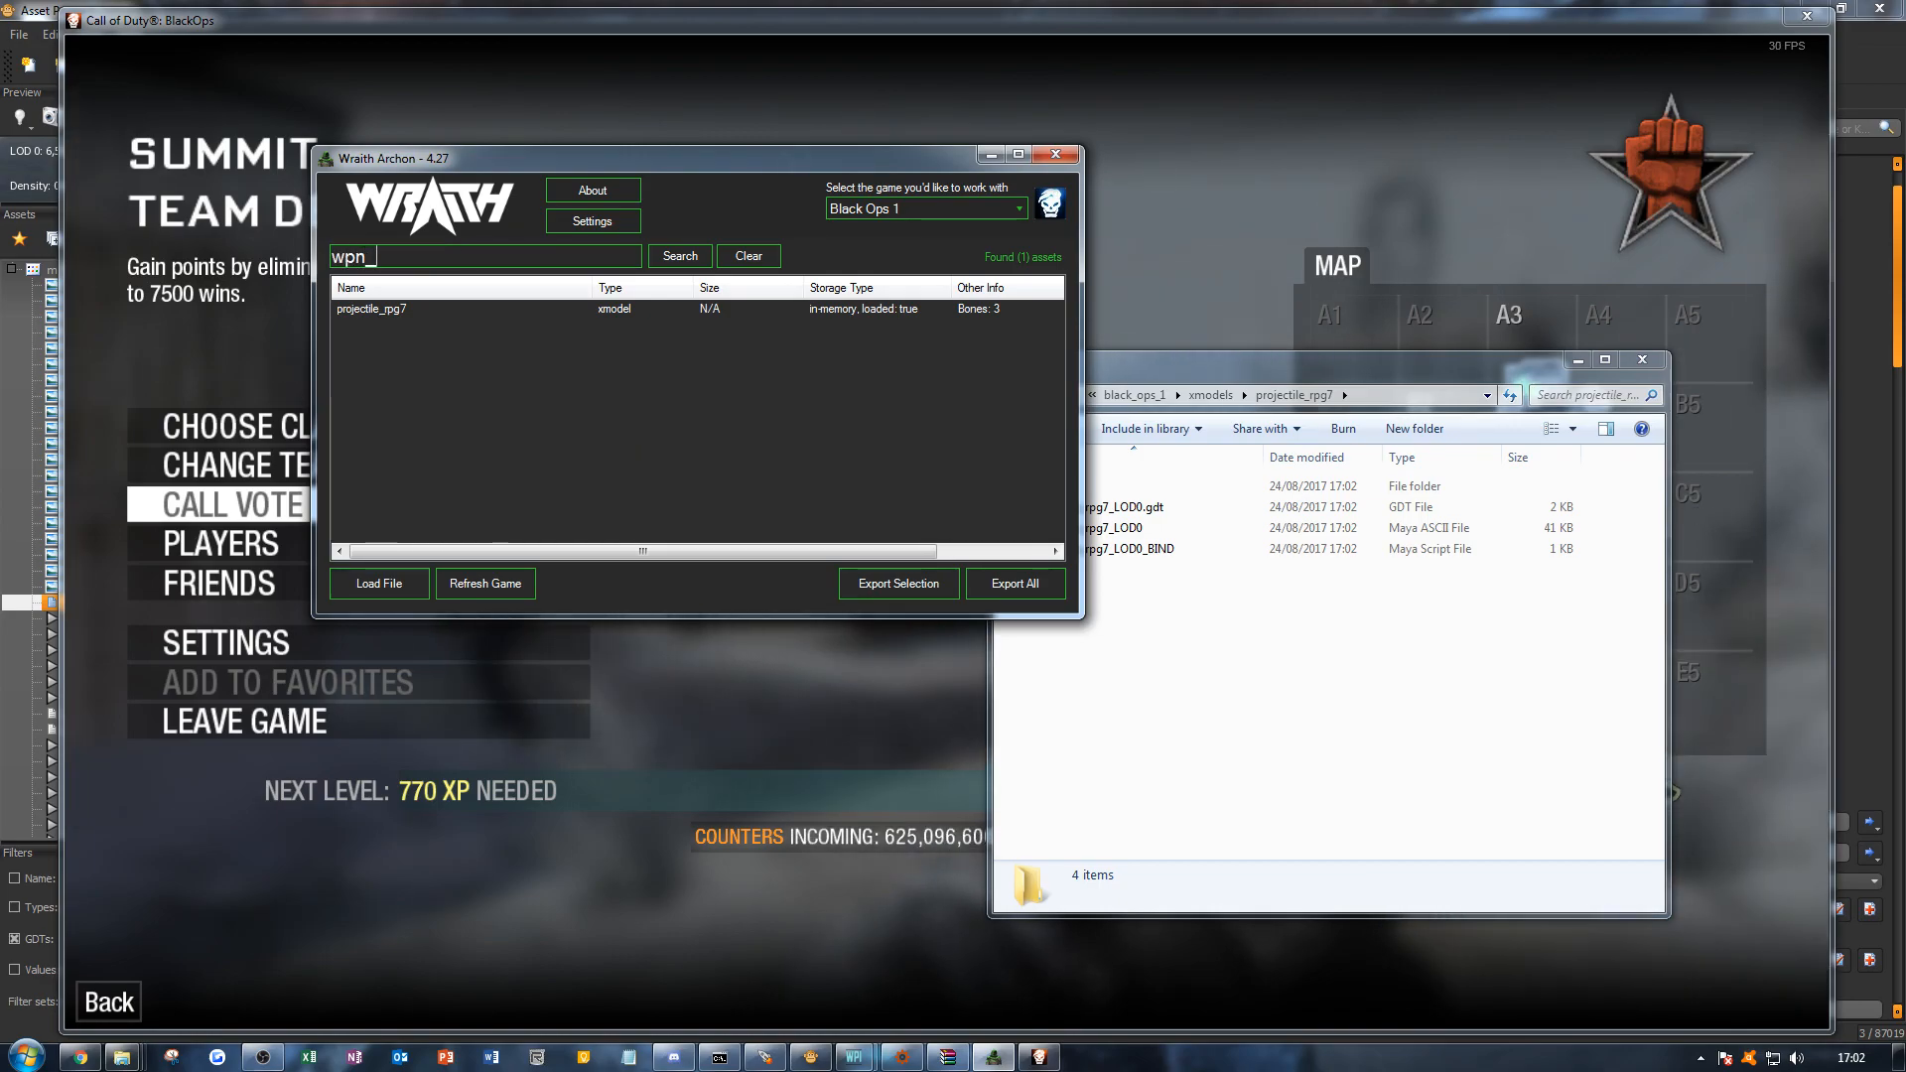
{"action": "type", "text": "rpg_"}
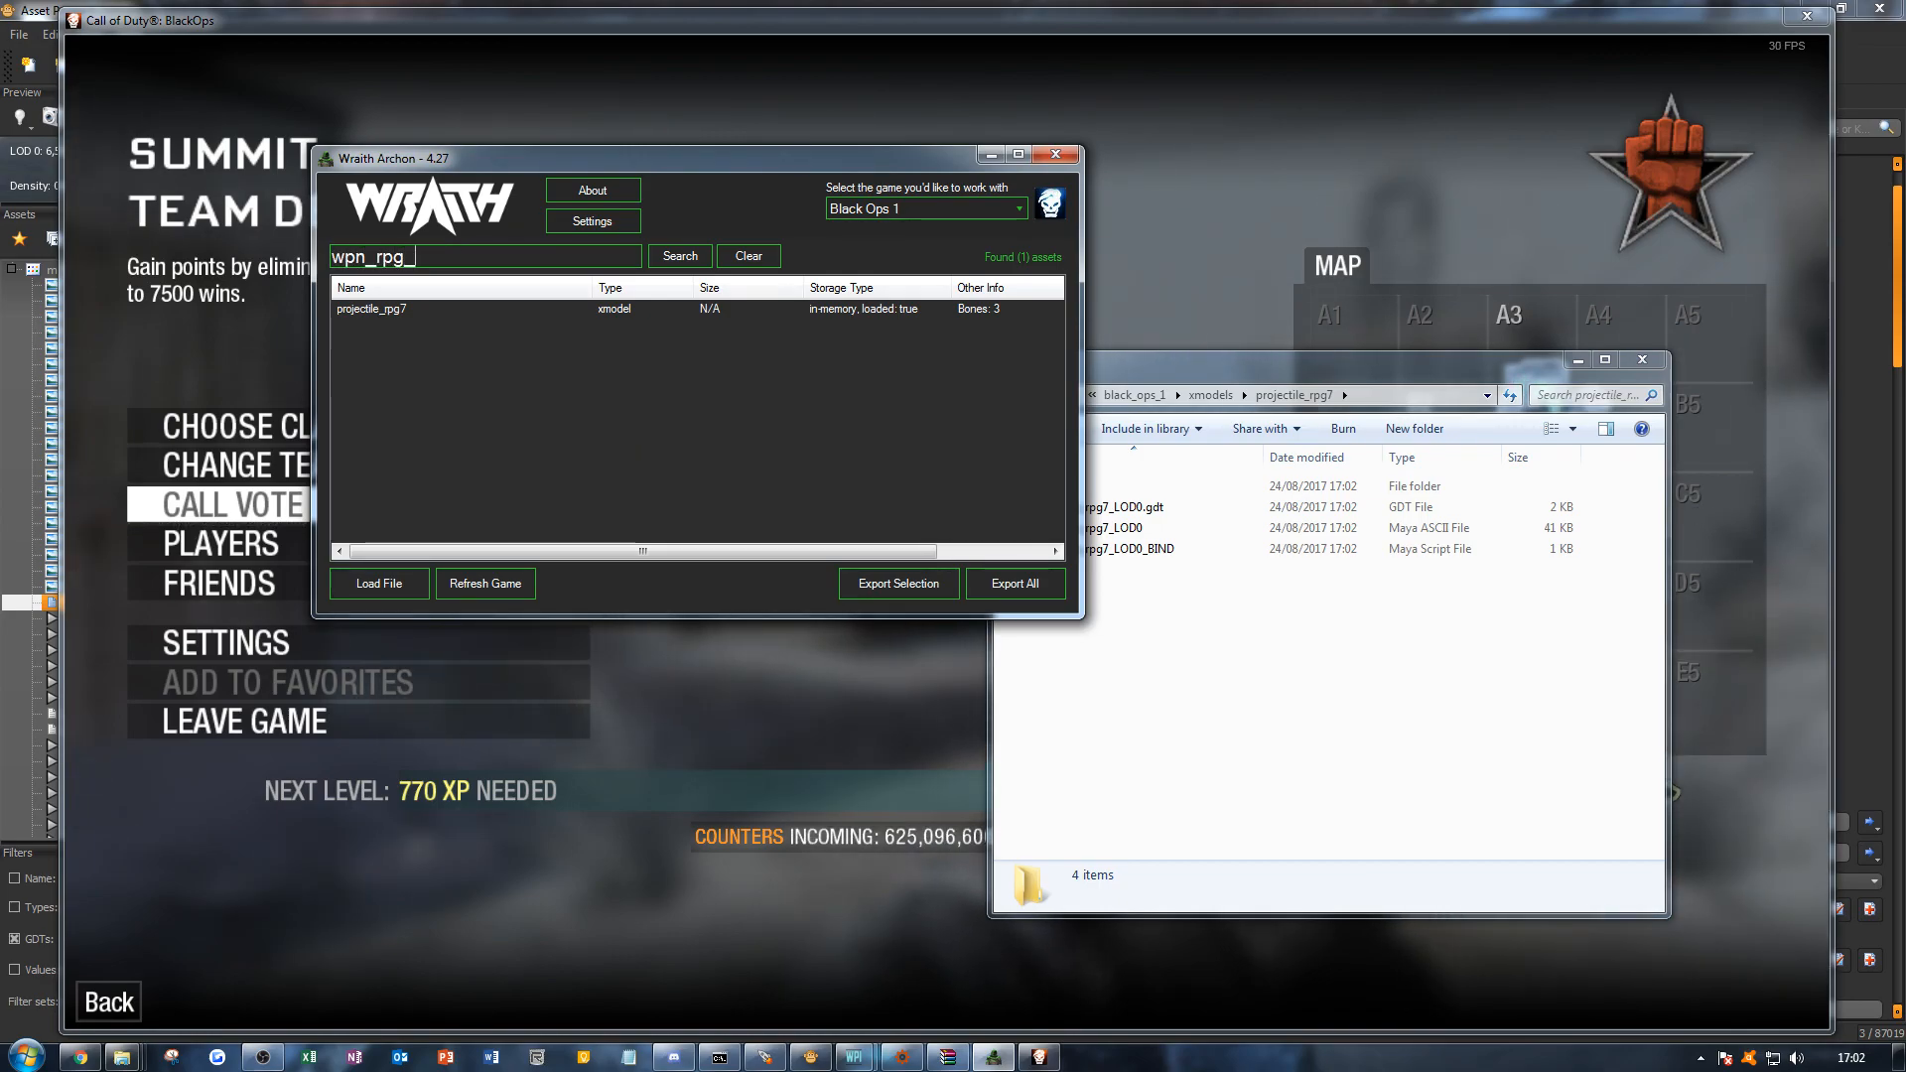
{"action": "type", "text": "explo"}
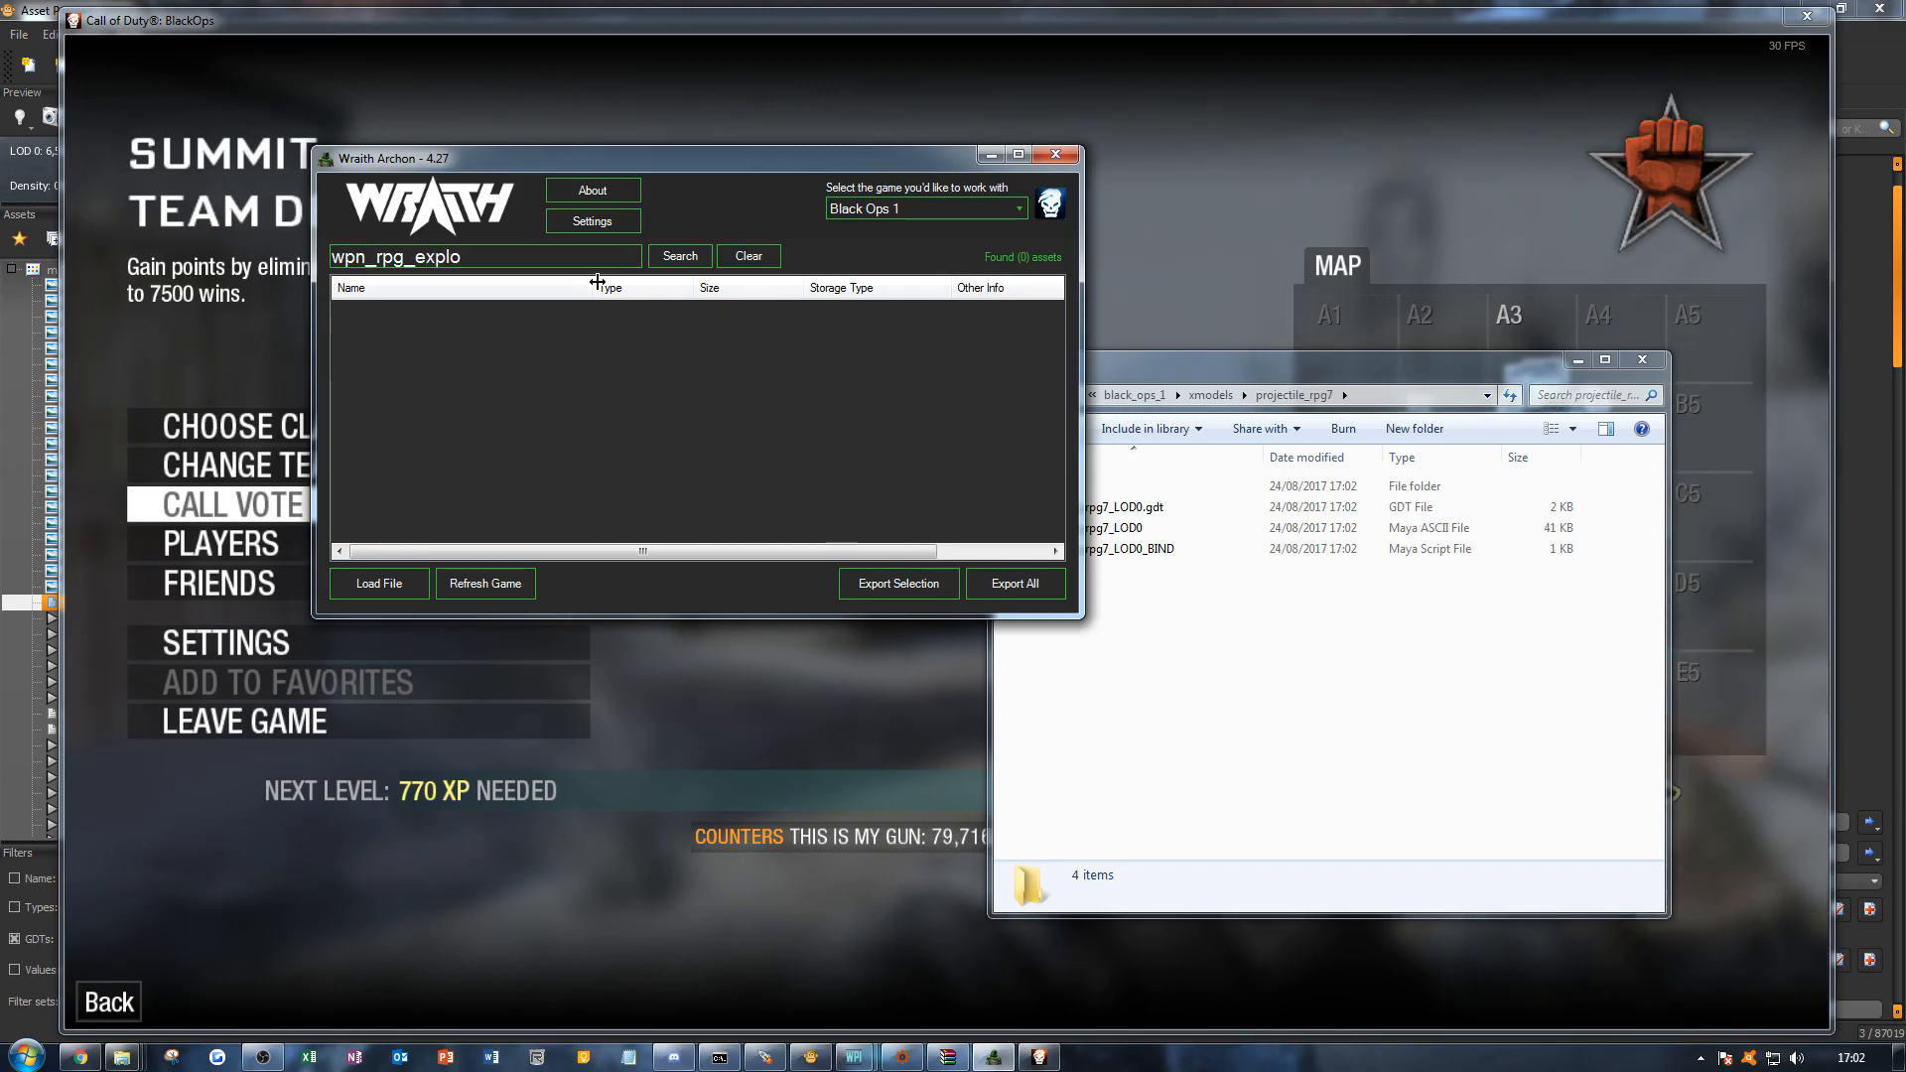
Step: Close Wraith Archon and the Black Ops game, keeping the exported projectile_rpg7 folder in view
{"action": "left_click", "coordinate": [1052, 165]}
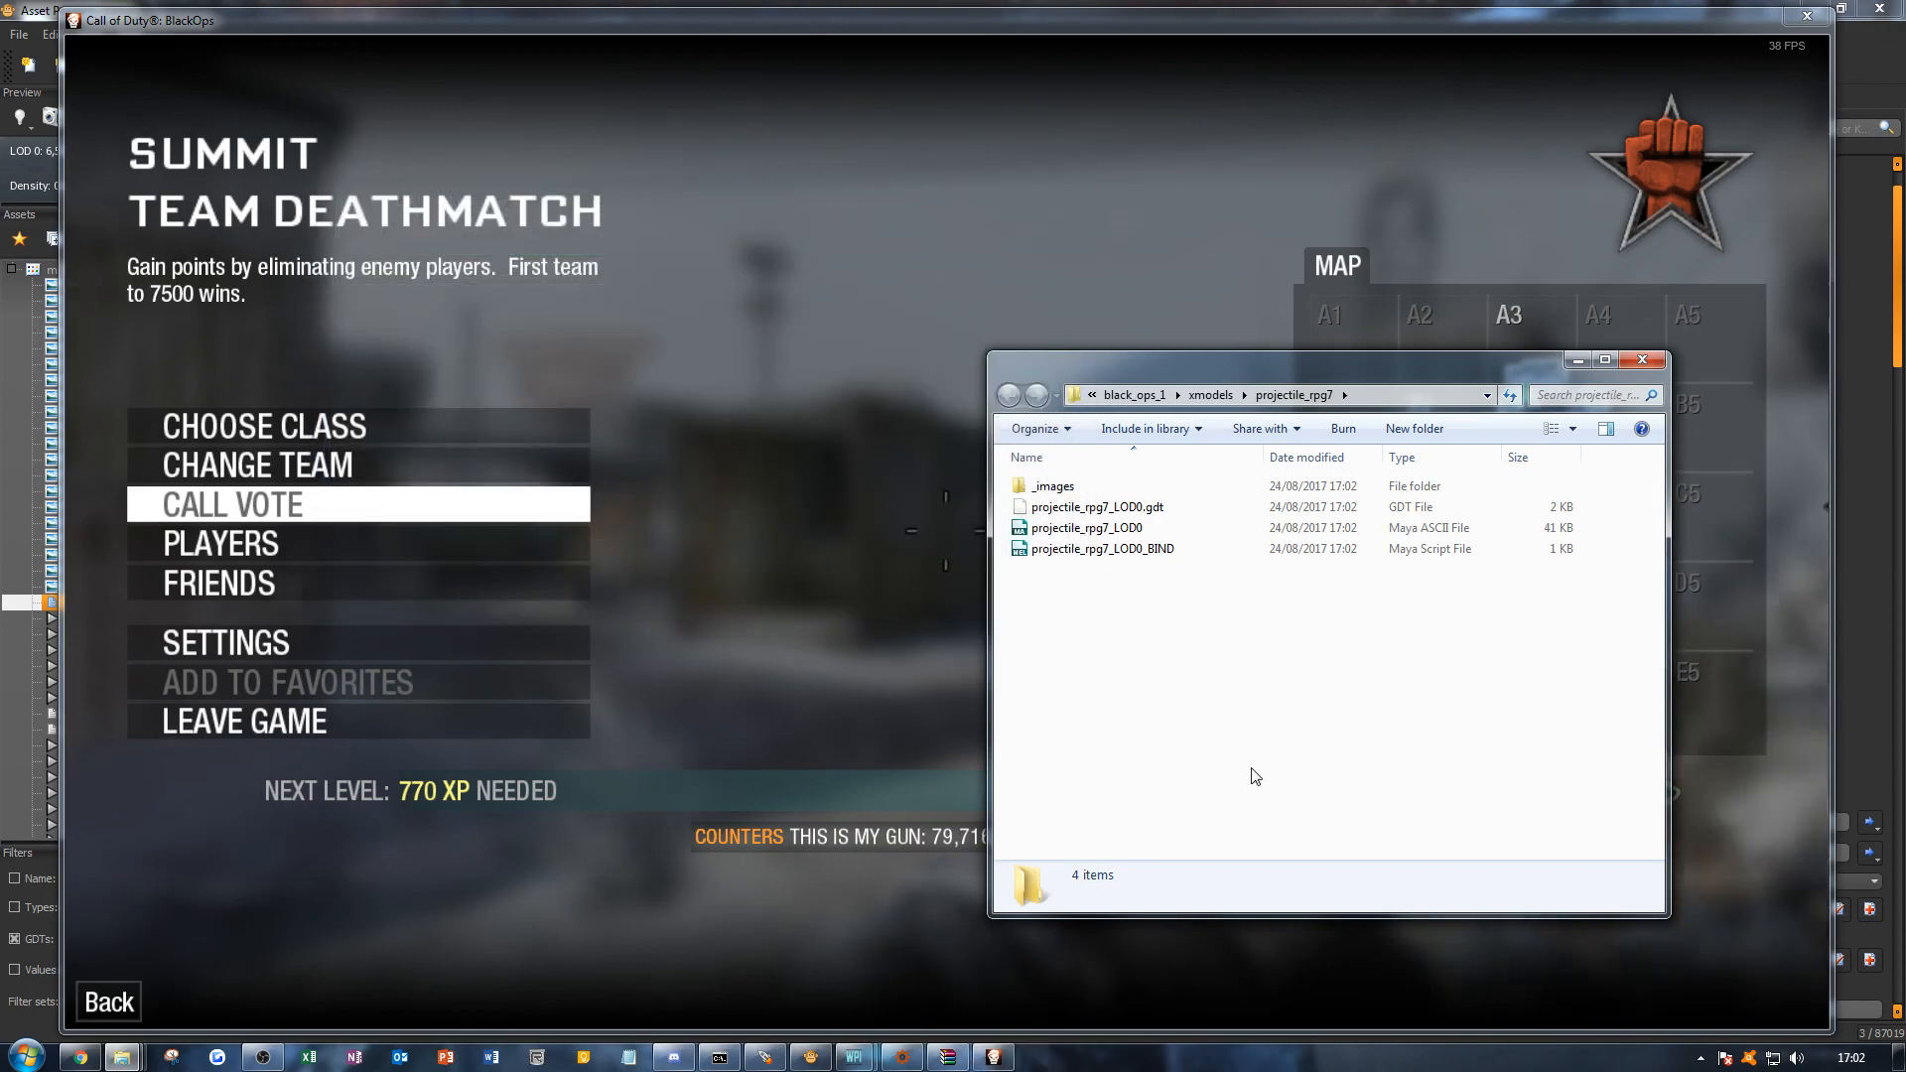
{"action": "left_click", "coordinate": [1813, 20]}
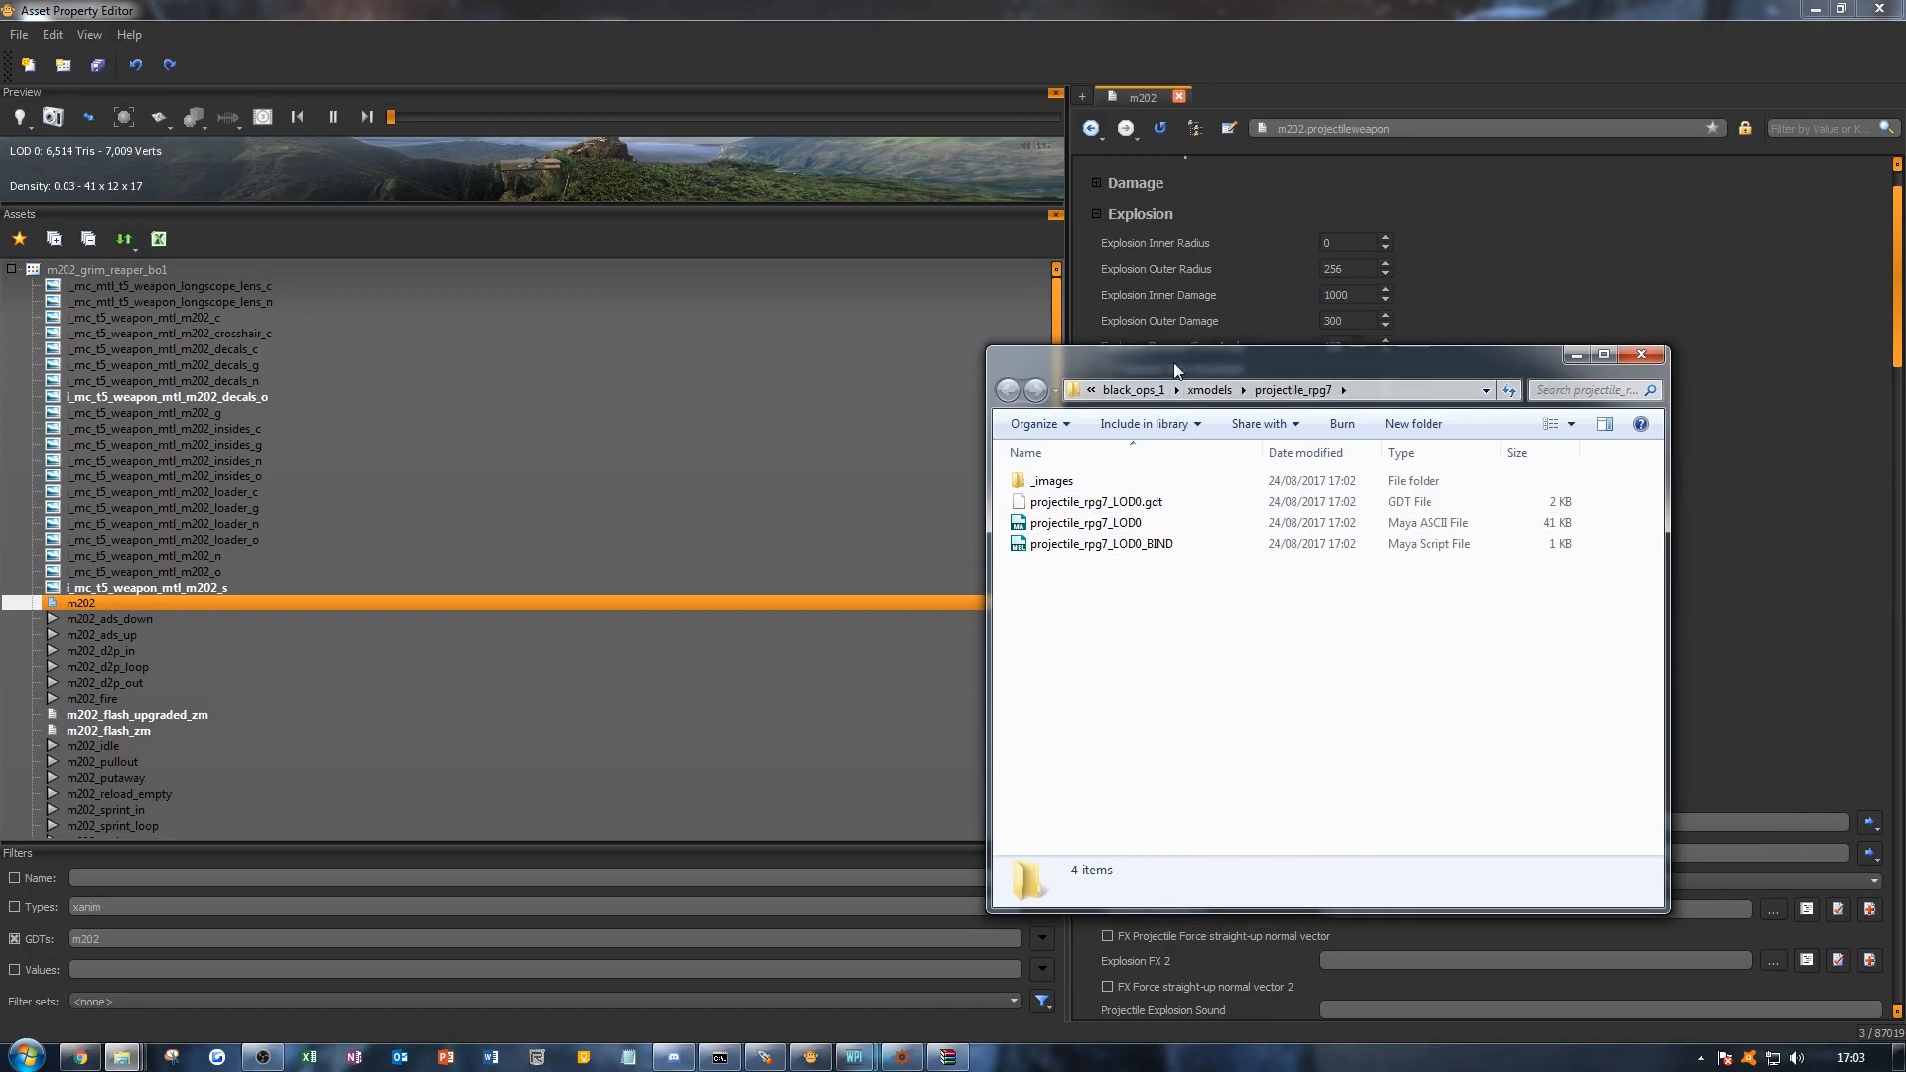
{"action": "left_click_drag", "start_coordinate": [1173, 361], "coordinate": [666, 136]}
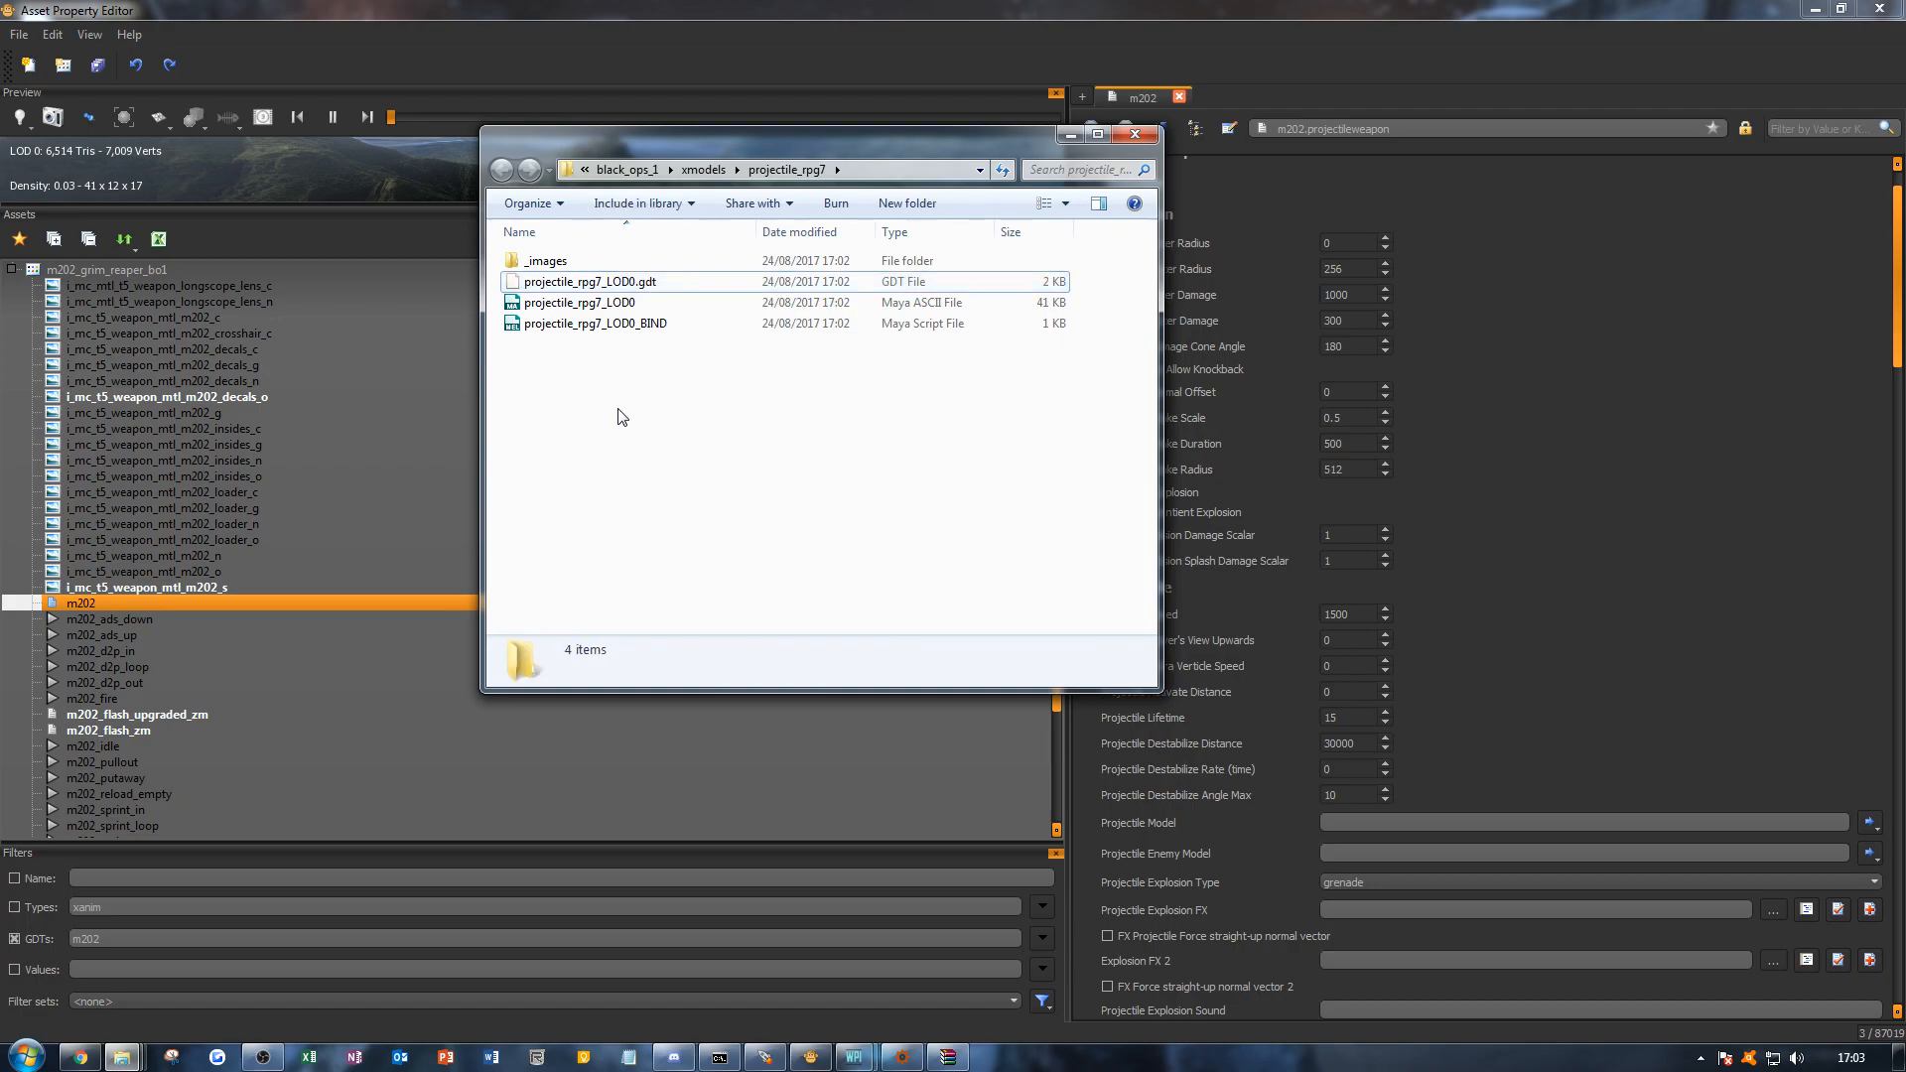
Step: Examine the exported textures in the model's _images folder, viewing the gweapon_rpg7 specular image at full size
{"action": "double_click", "coordinate": [573, 262]}
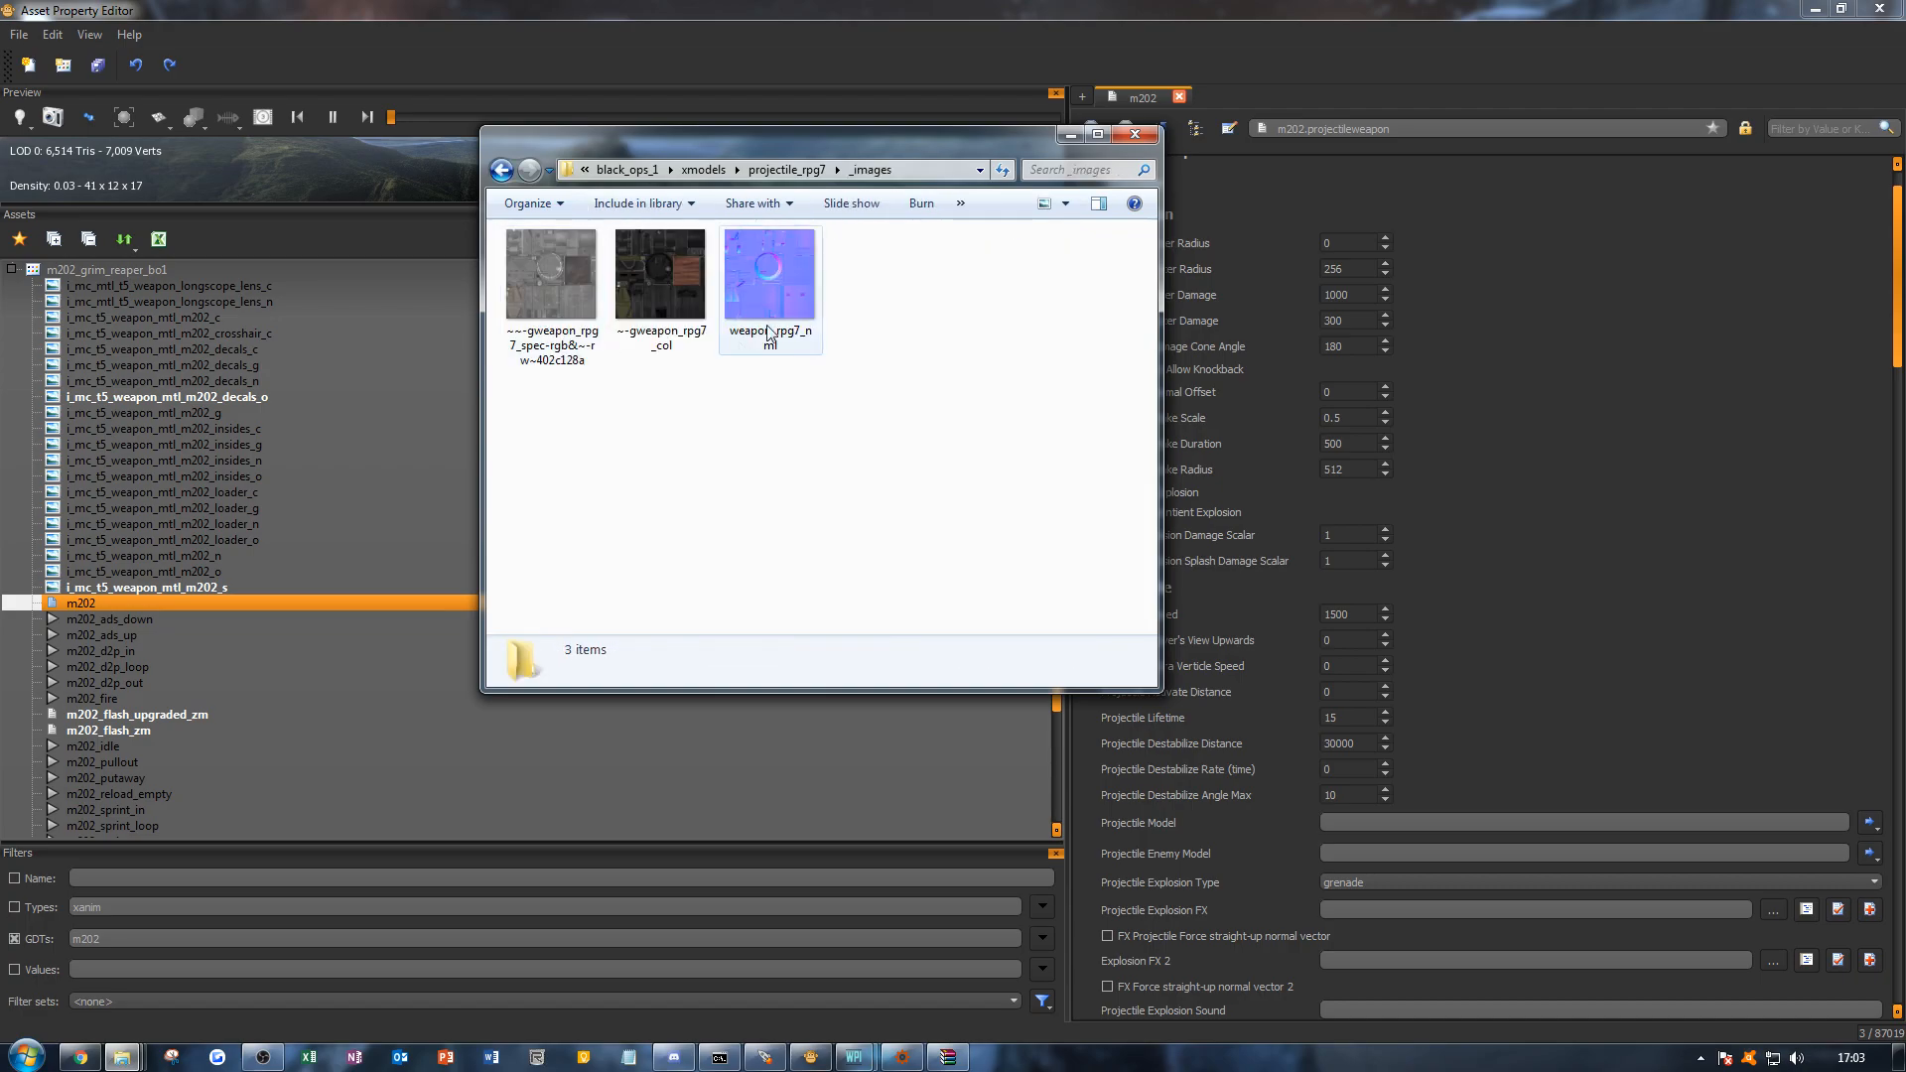
{"action": "left_click", "coordinate": [769, 276]}
{"action": "left_click", "coordinate": [676, 284]}
{"action": "double_click", "coordinate": [568, 284]}
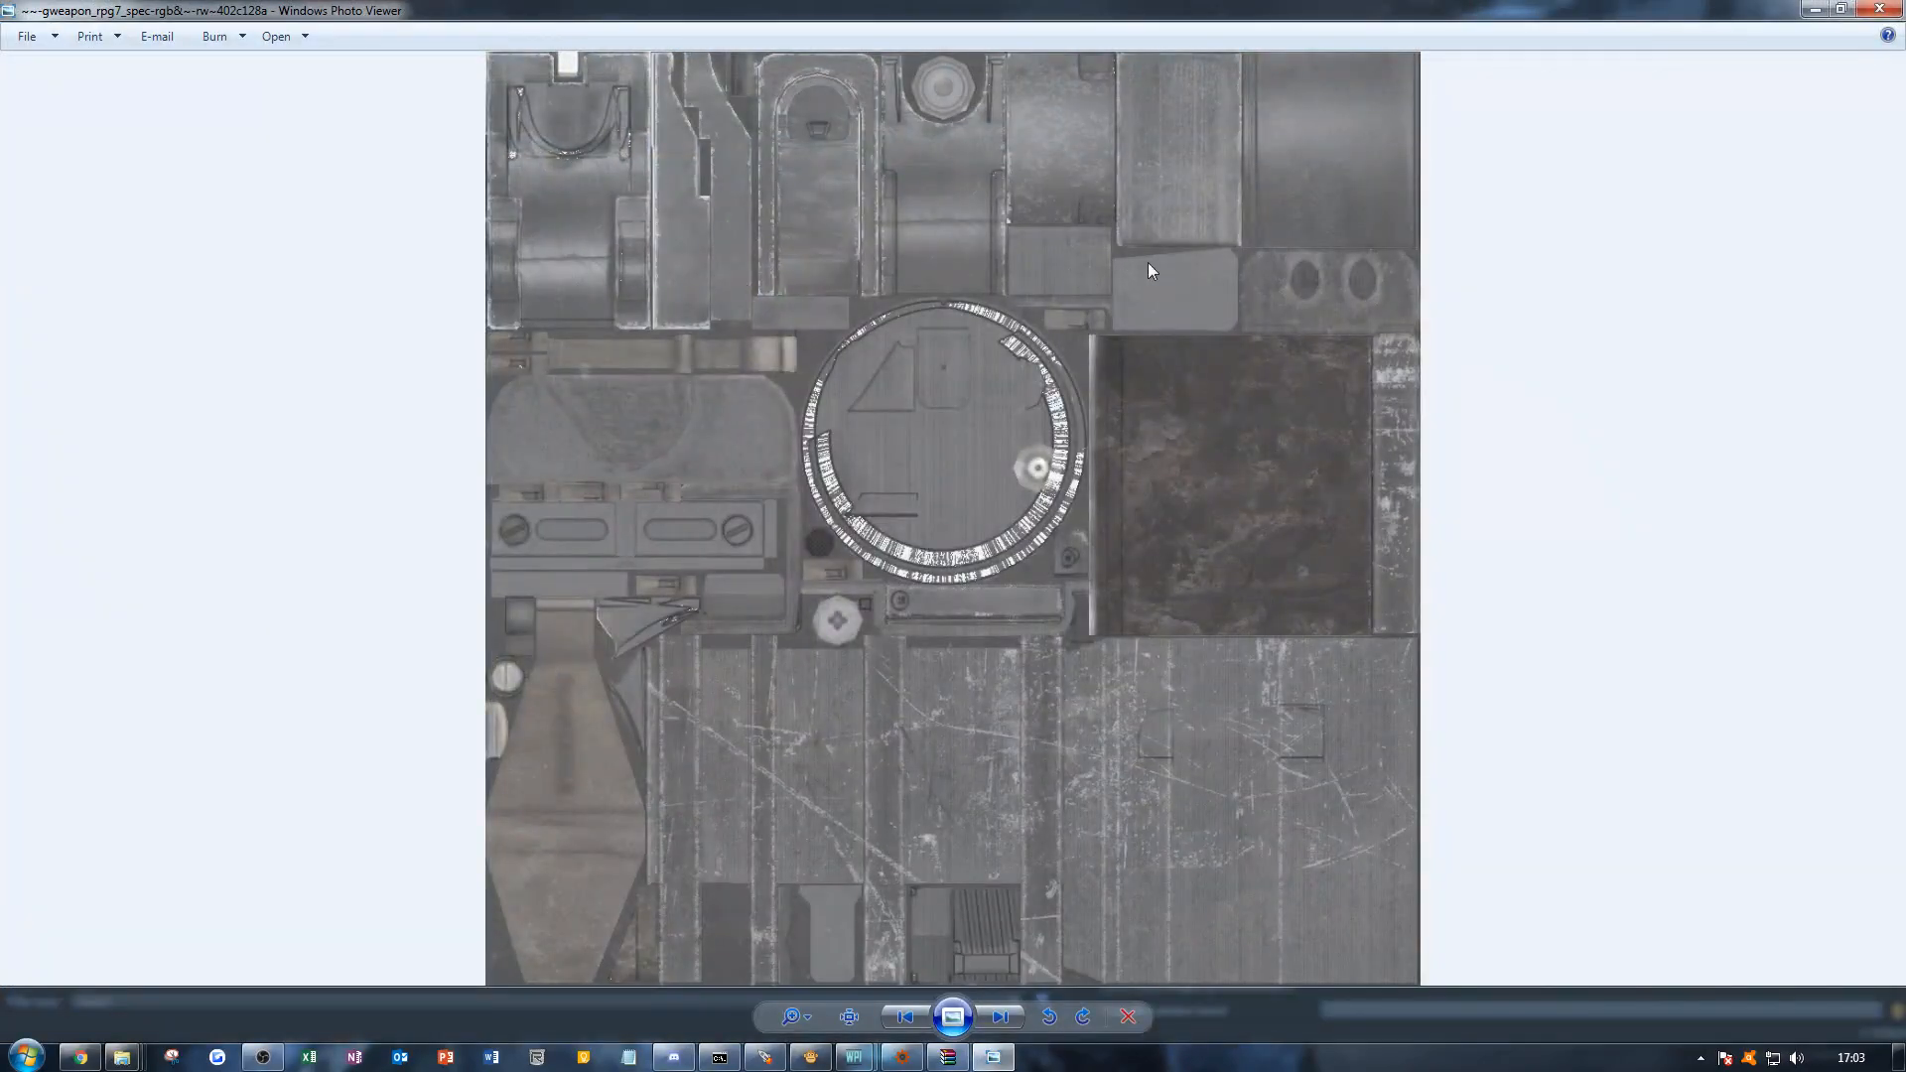
{"action": "left_click", "coordinate": [1879, 9]}
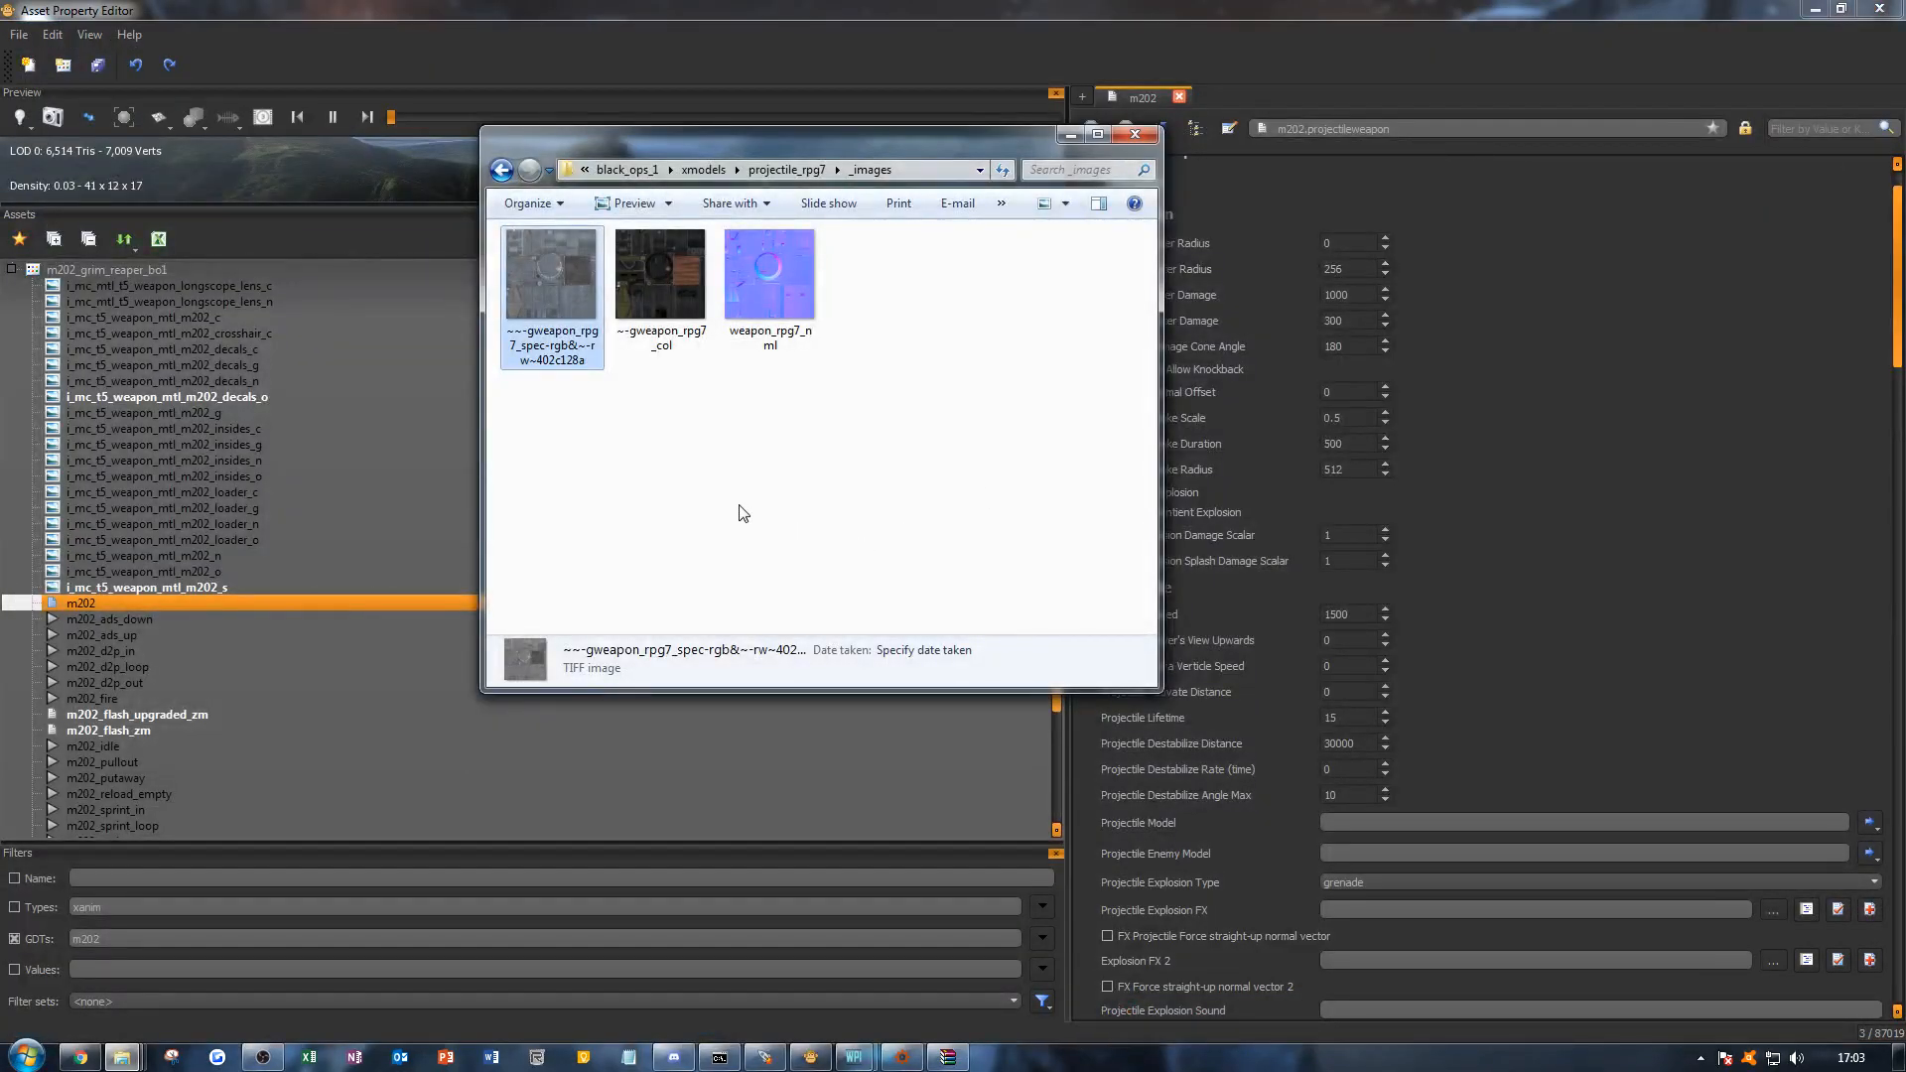
{"action": "left_click", "coordinate": [583, 399]}
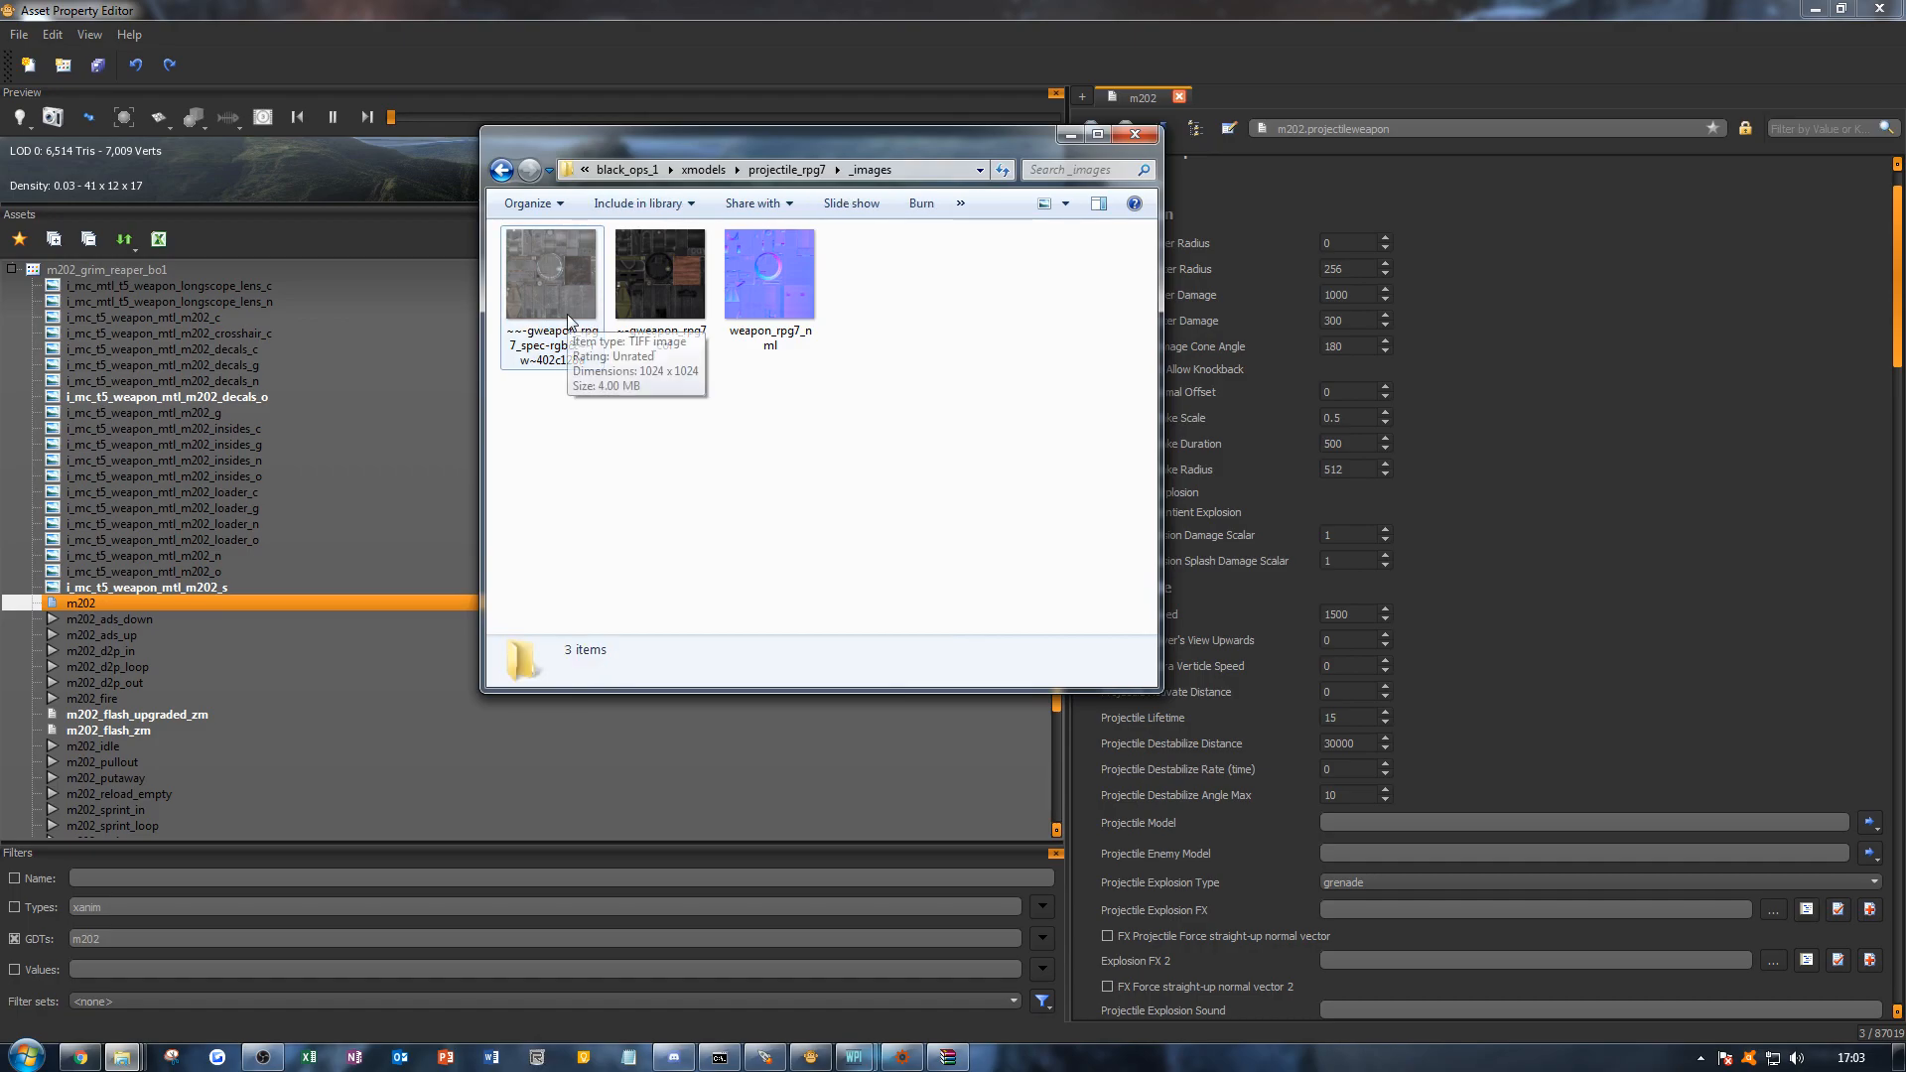
{"action": "left_click", "coordinate": [568, 313]}
{"action": "left_click", "coordinate": [611, 427]}
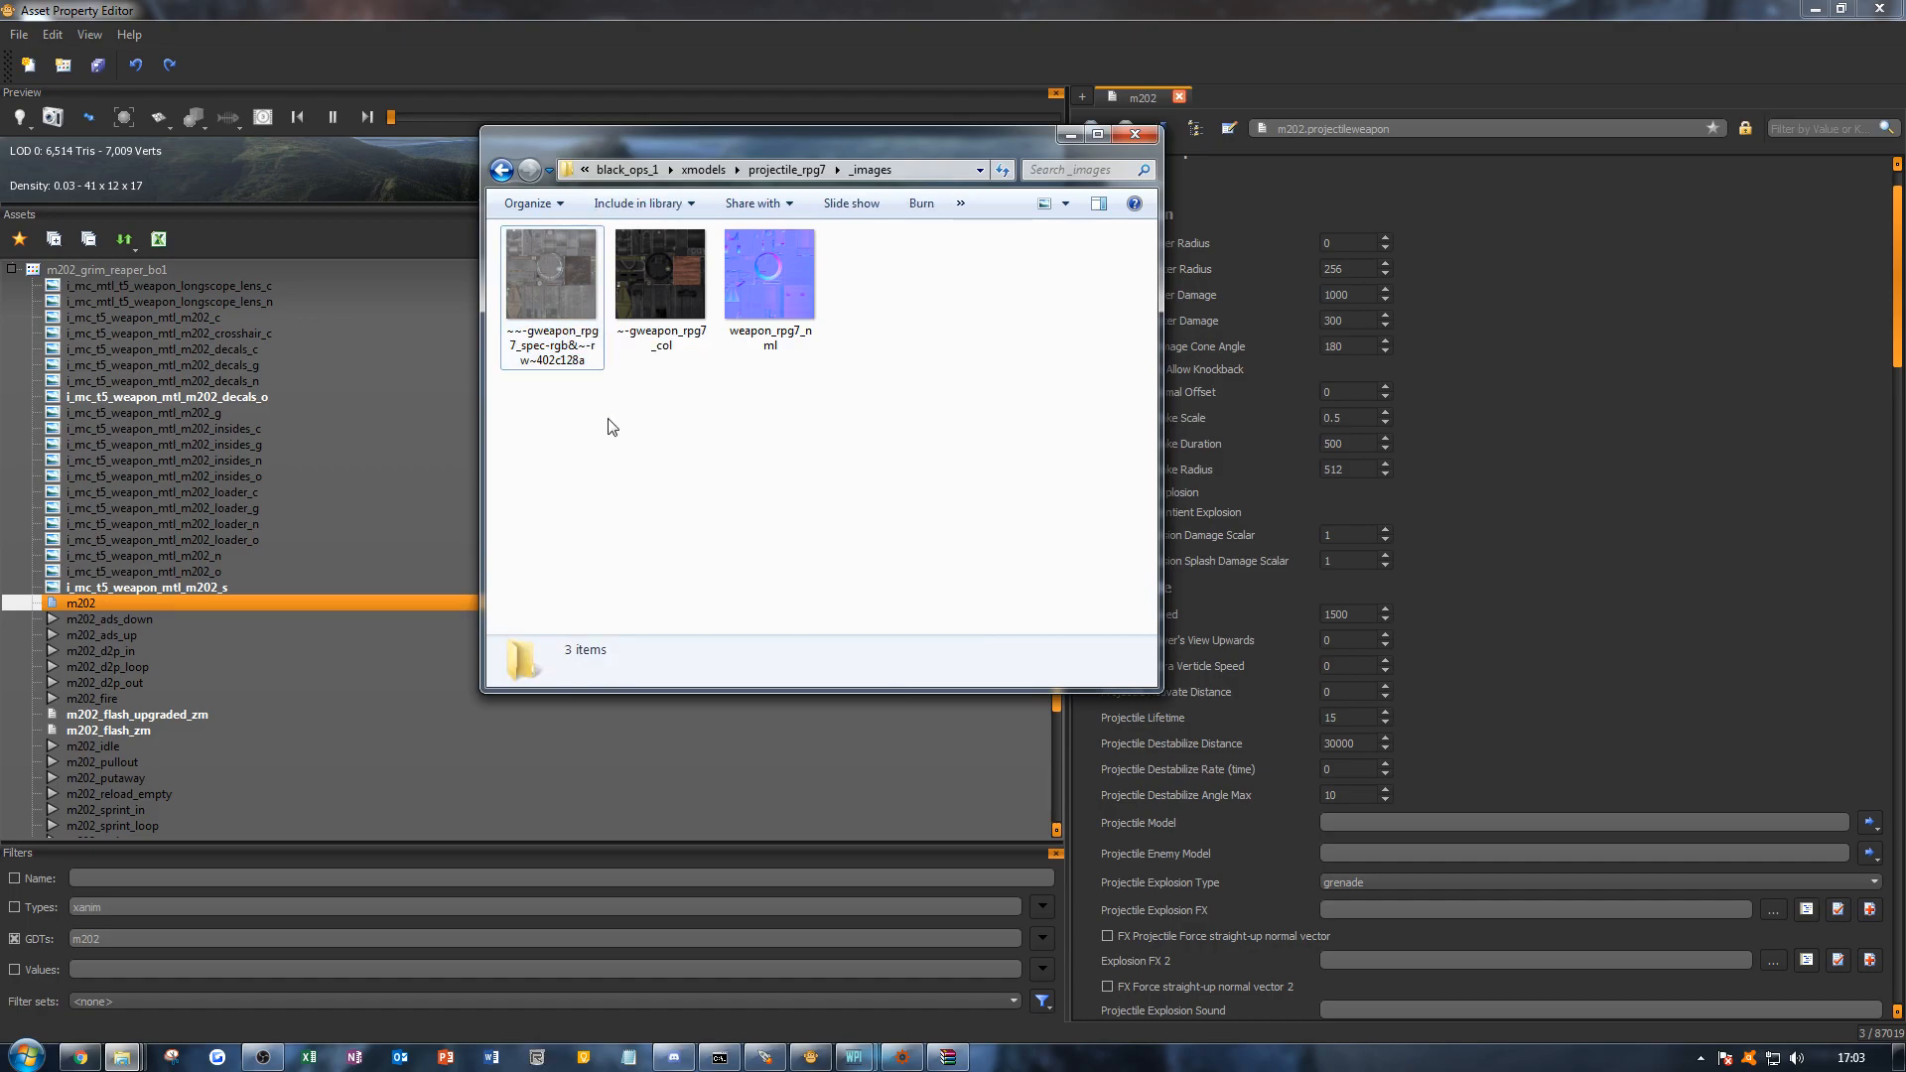
Step: Read the Texture Names notes on colour, specular and gloss maps, and return to the xmodels export folder
{"action": "left_click", "coordinate": [857, 1055]}
{"action": "left_click", "coordinate": [918, 978]}
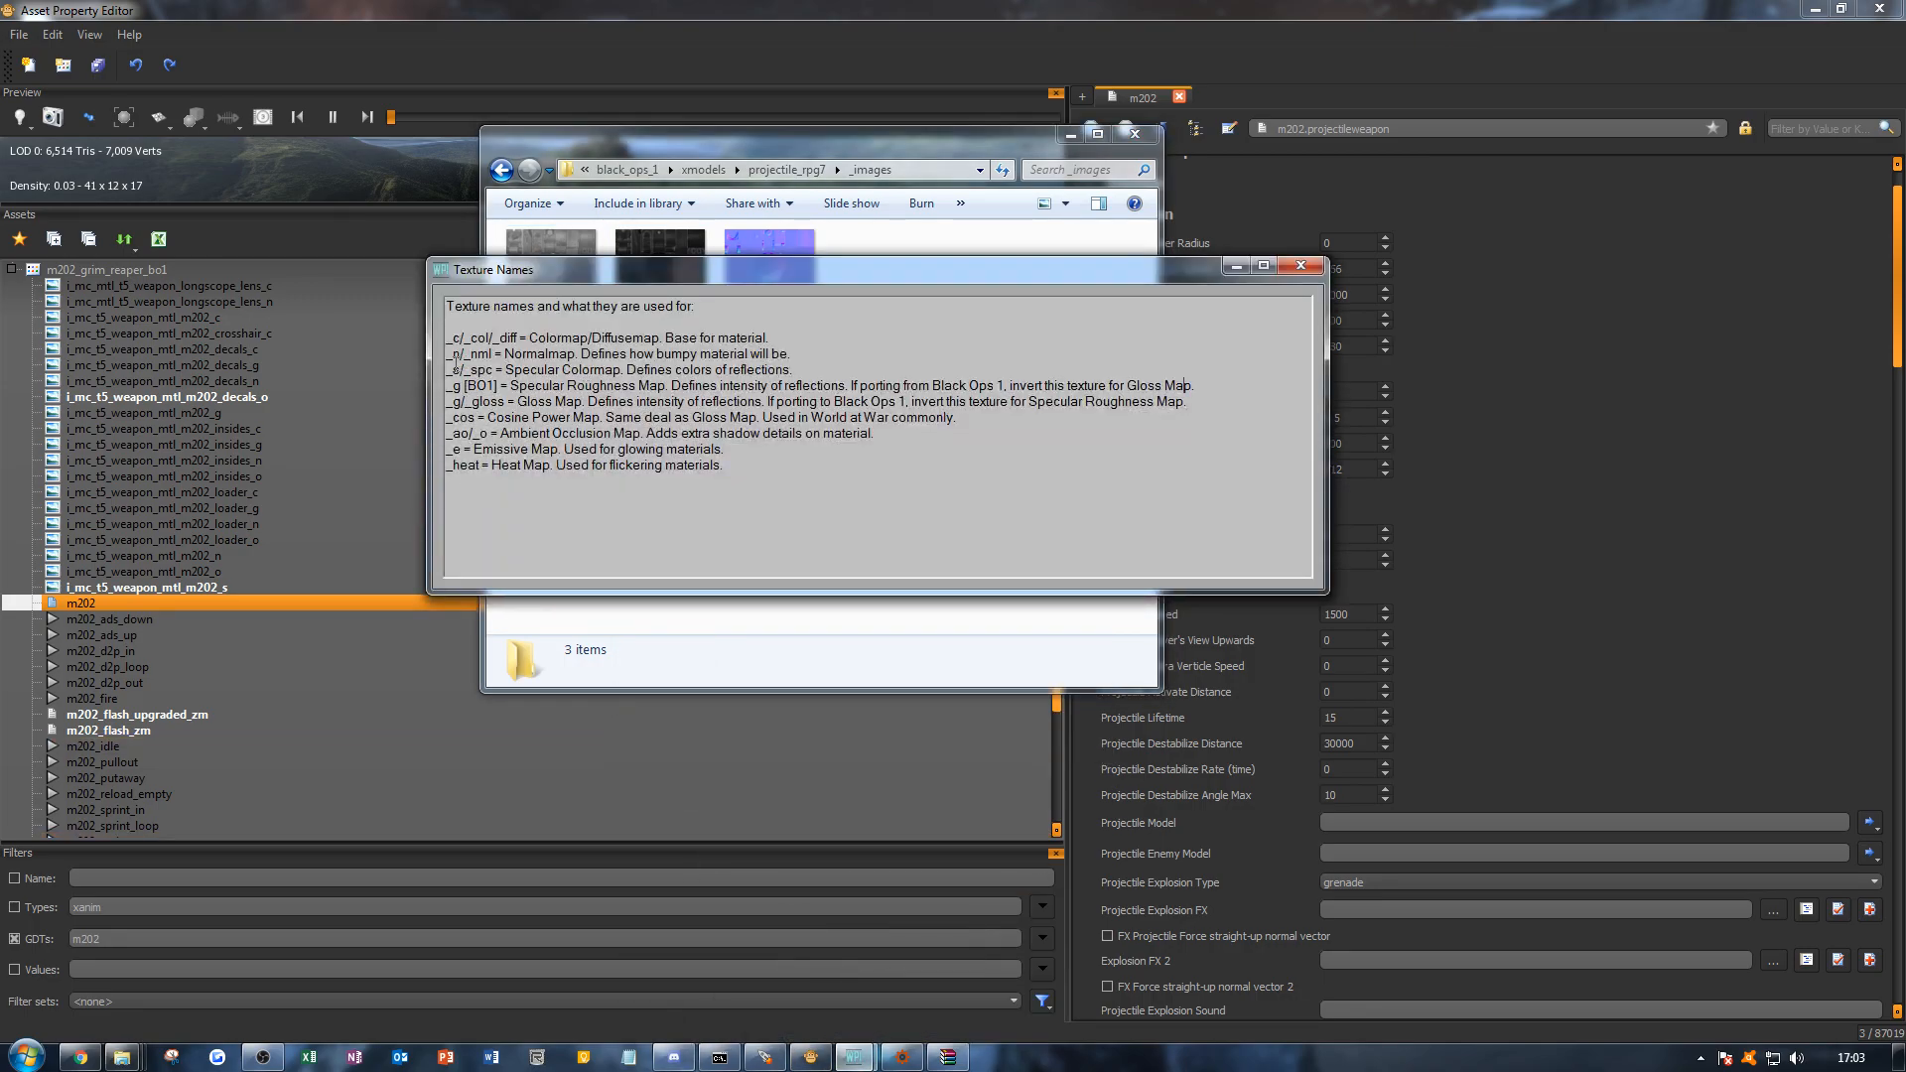
{"action": "left_click_drag", "start_coordinate": [535, 367], "coordinate": [786, 370]}
{"action": "left_click", "coordinate": [777, 369]}
{"action": "left_click", "coordinate": [1236, 266]}
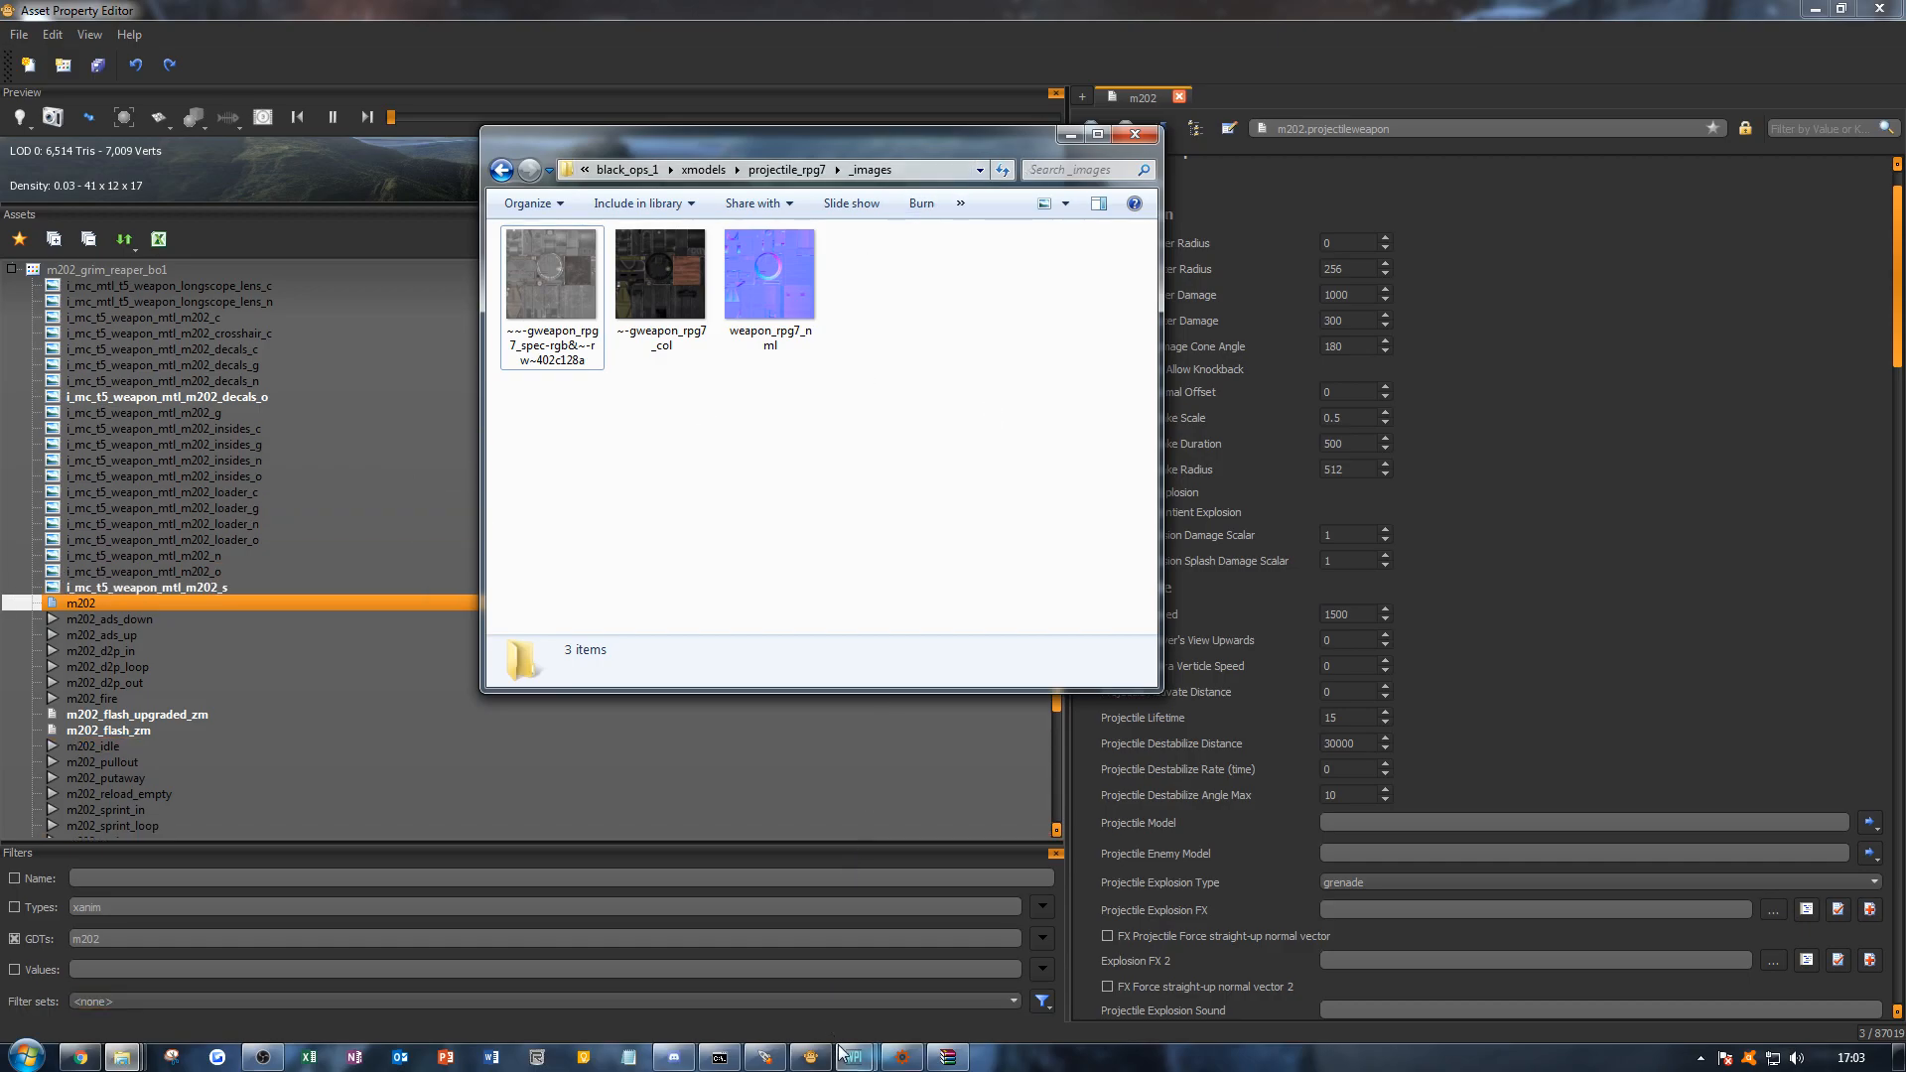
{"action": "left_click", "coordinate": [729, 168]}
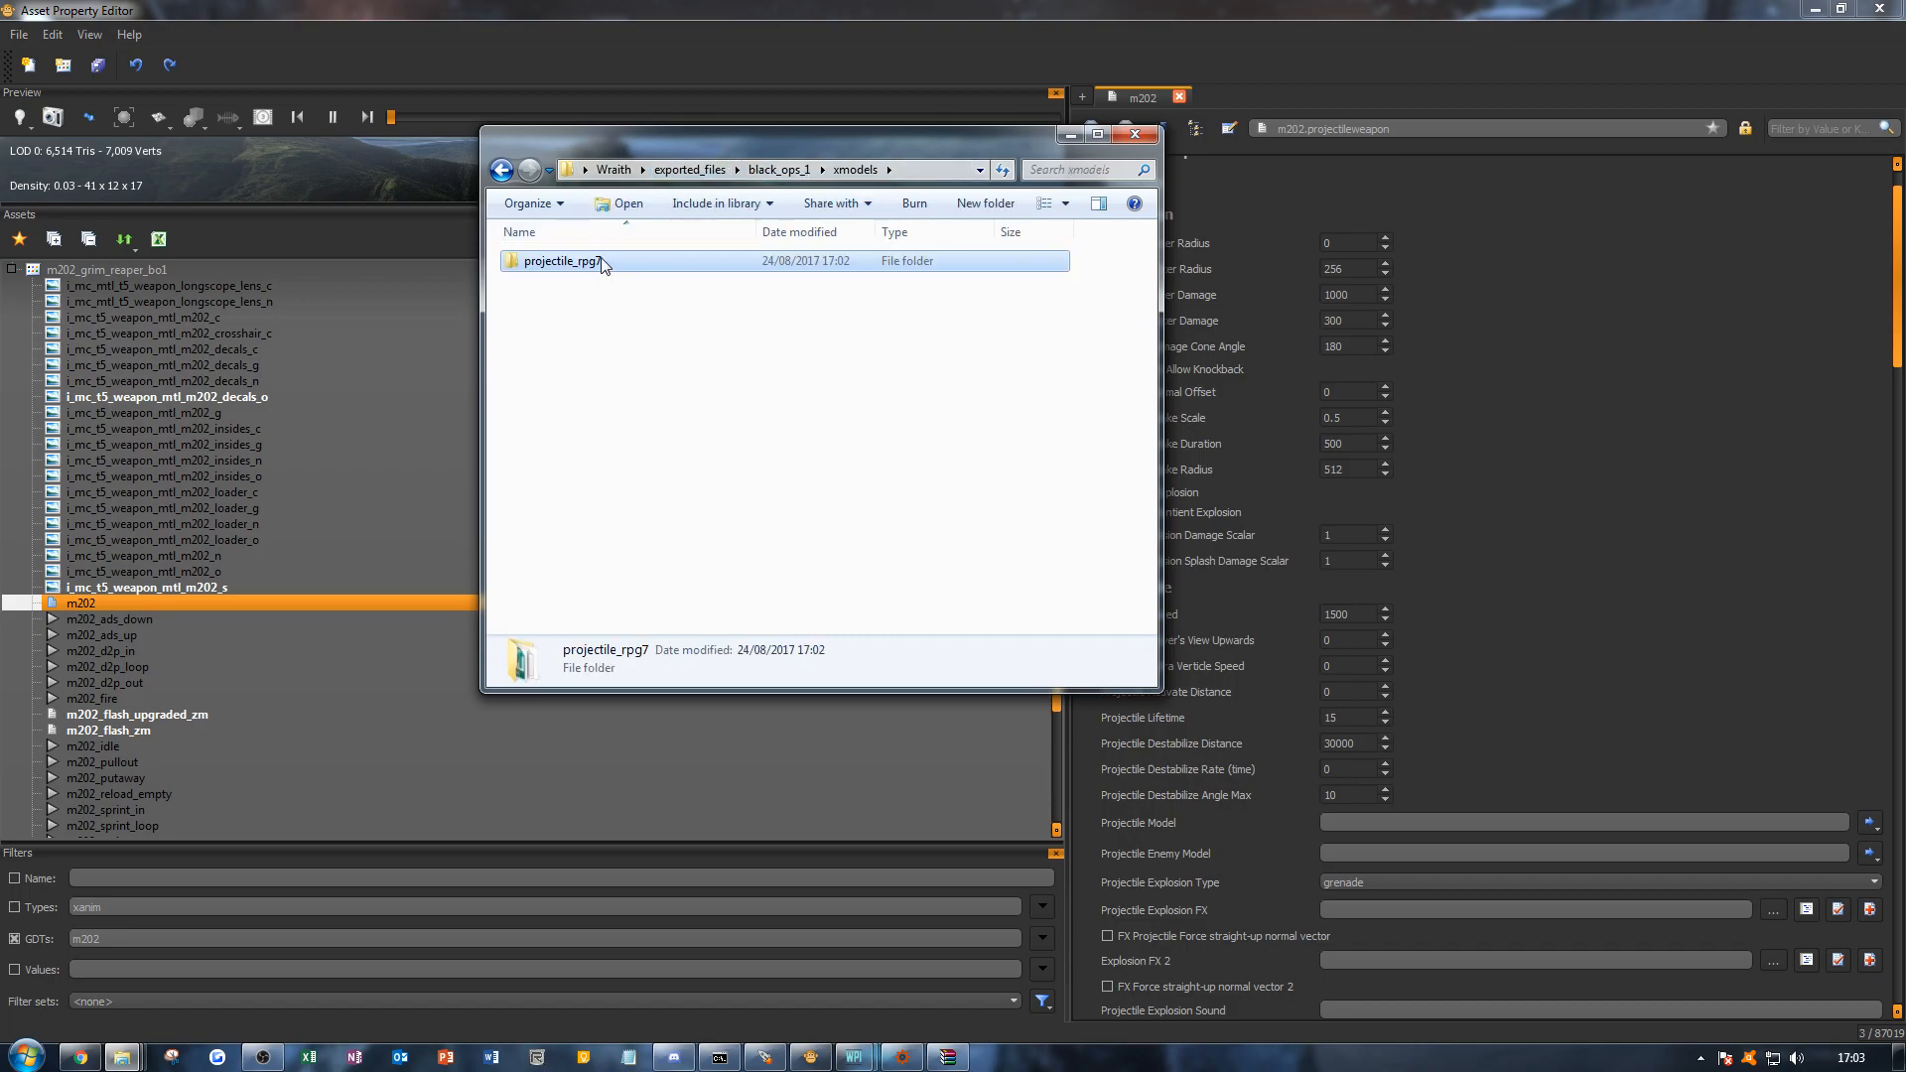
{"action": "key", "text": "F2"}
{"action": "key", "text": "BackSpace"}
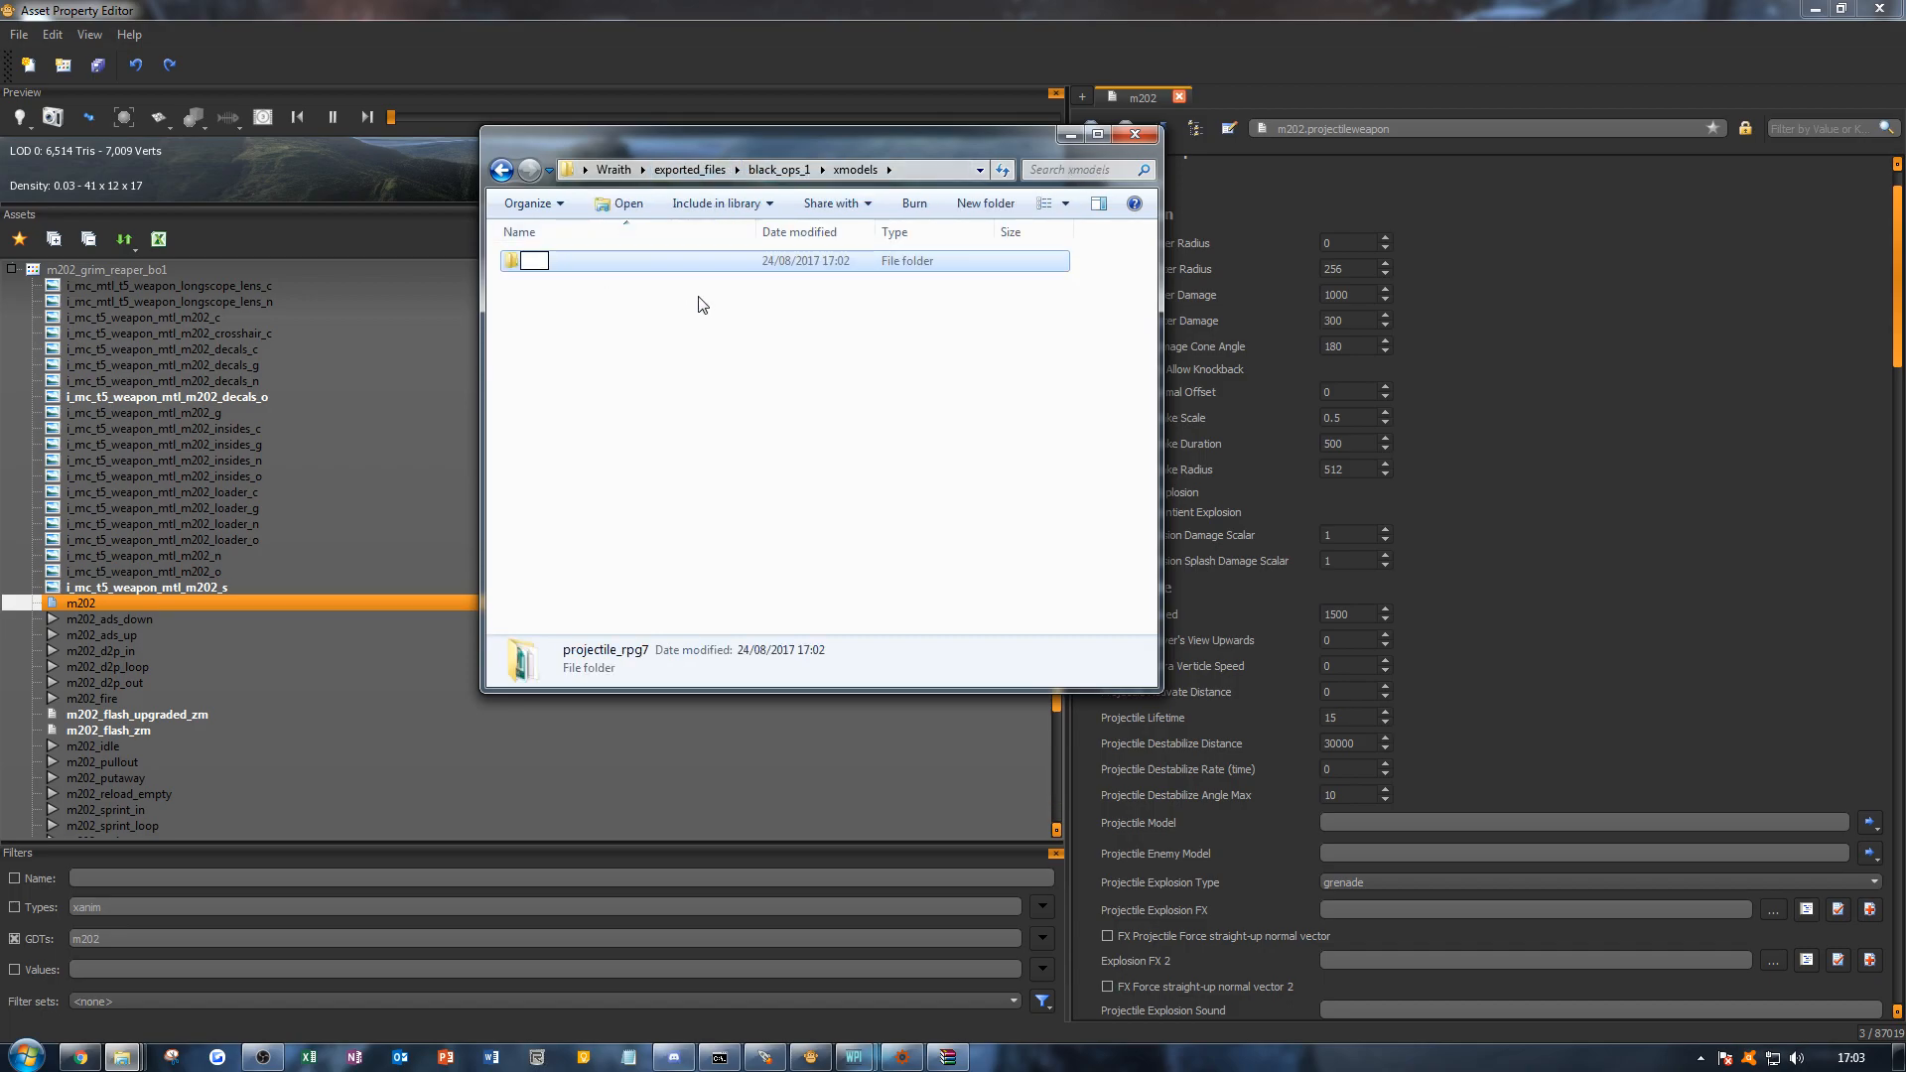
{"action": "key", "text": "Escape"}
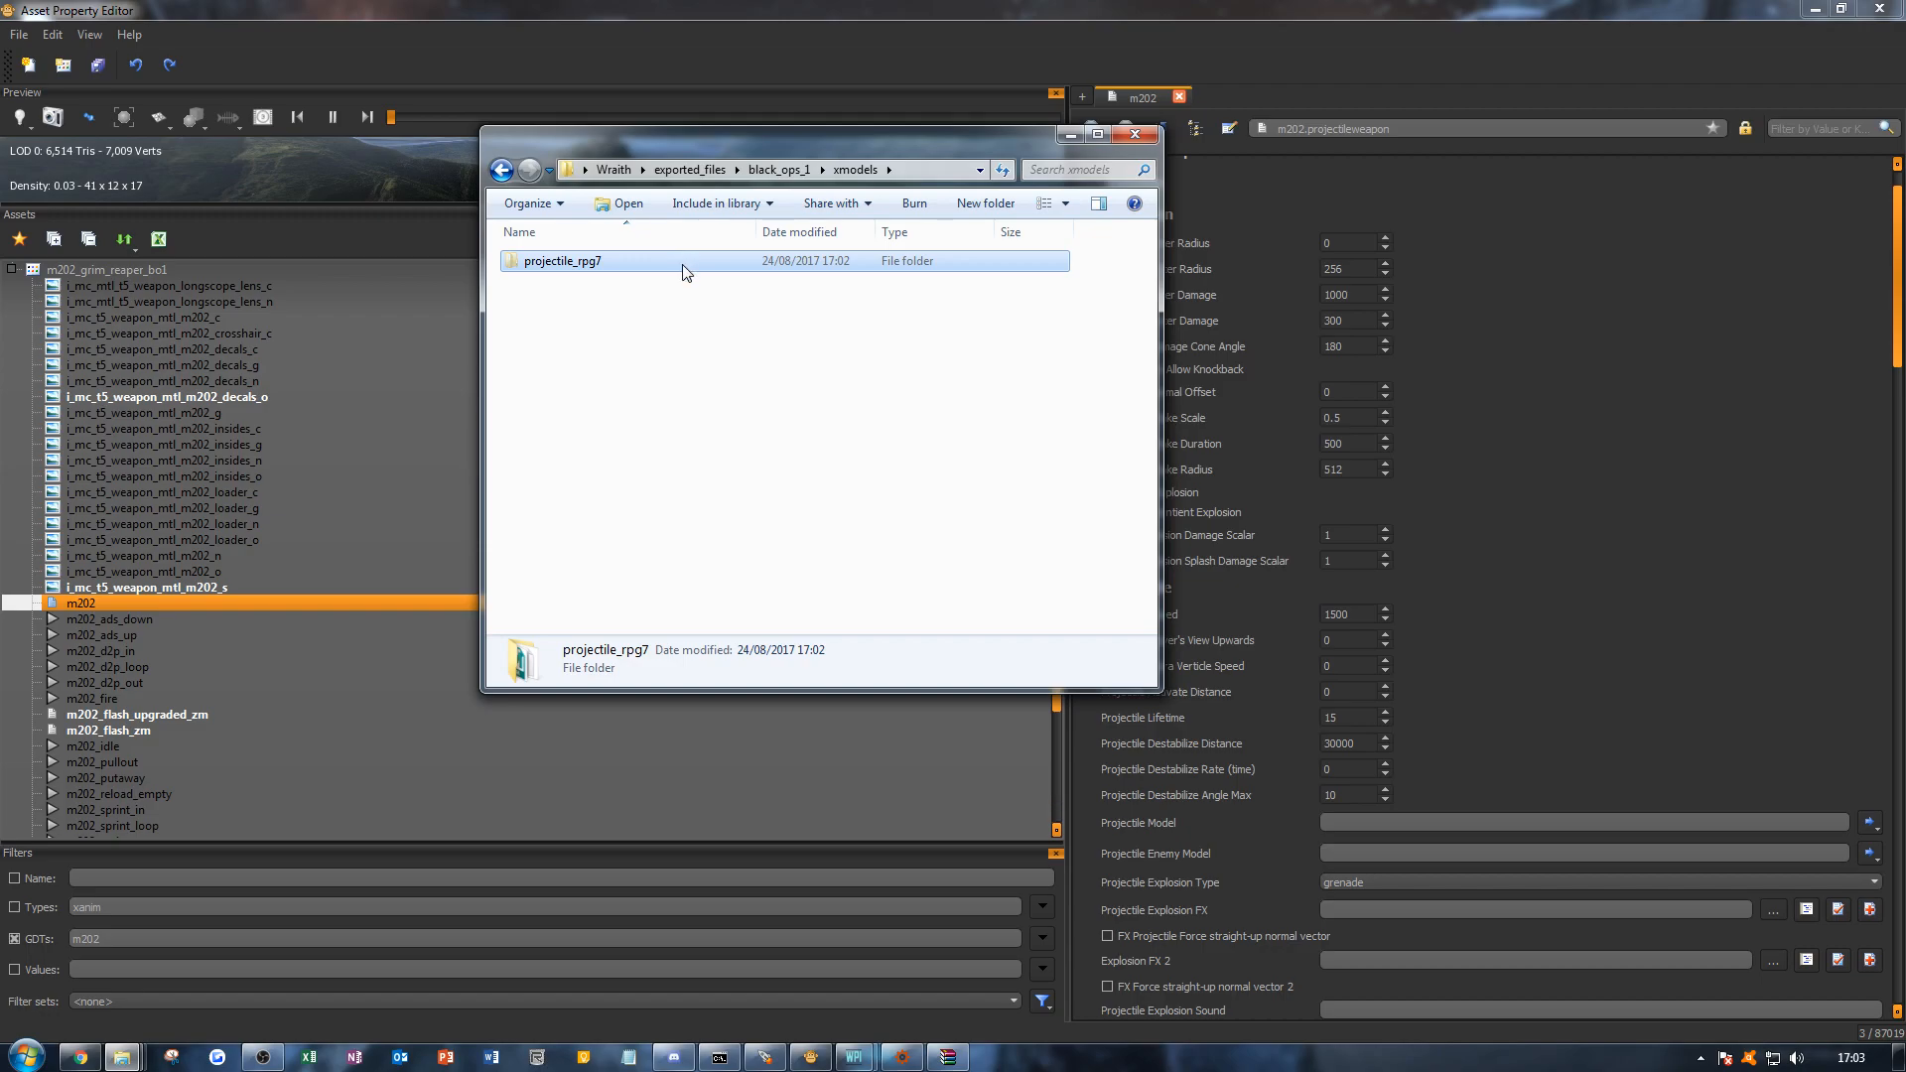
Step: Copy the projectile_rpg7 folder into the M202 Flash Grim Reaper (BO1) weapon assets folder
{"action": "left_click", "coordinate": [724, 410]}
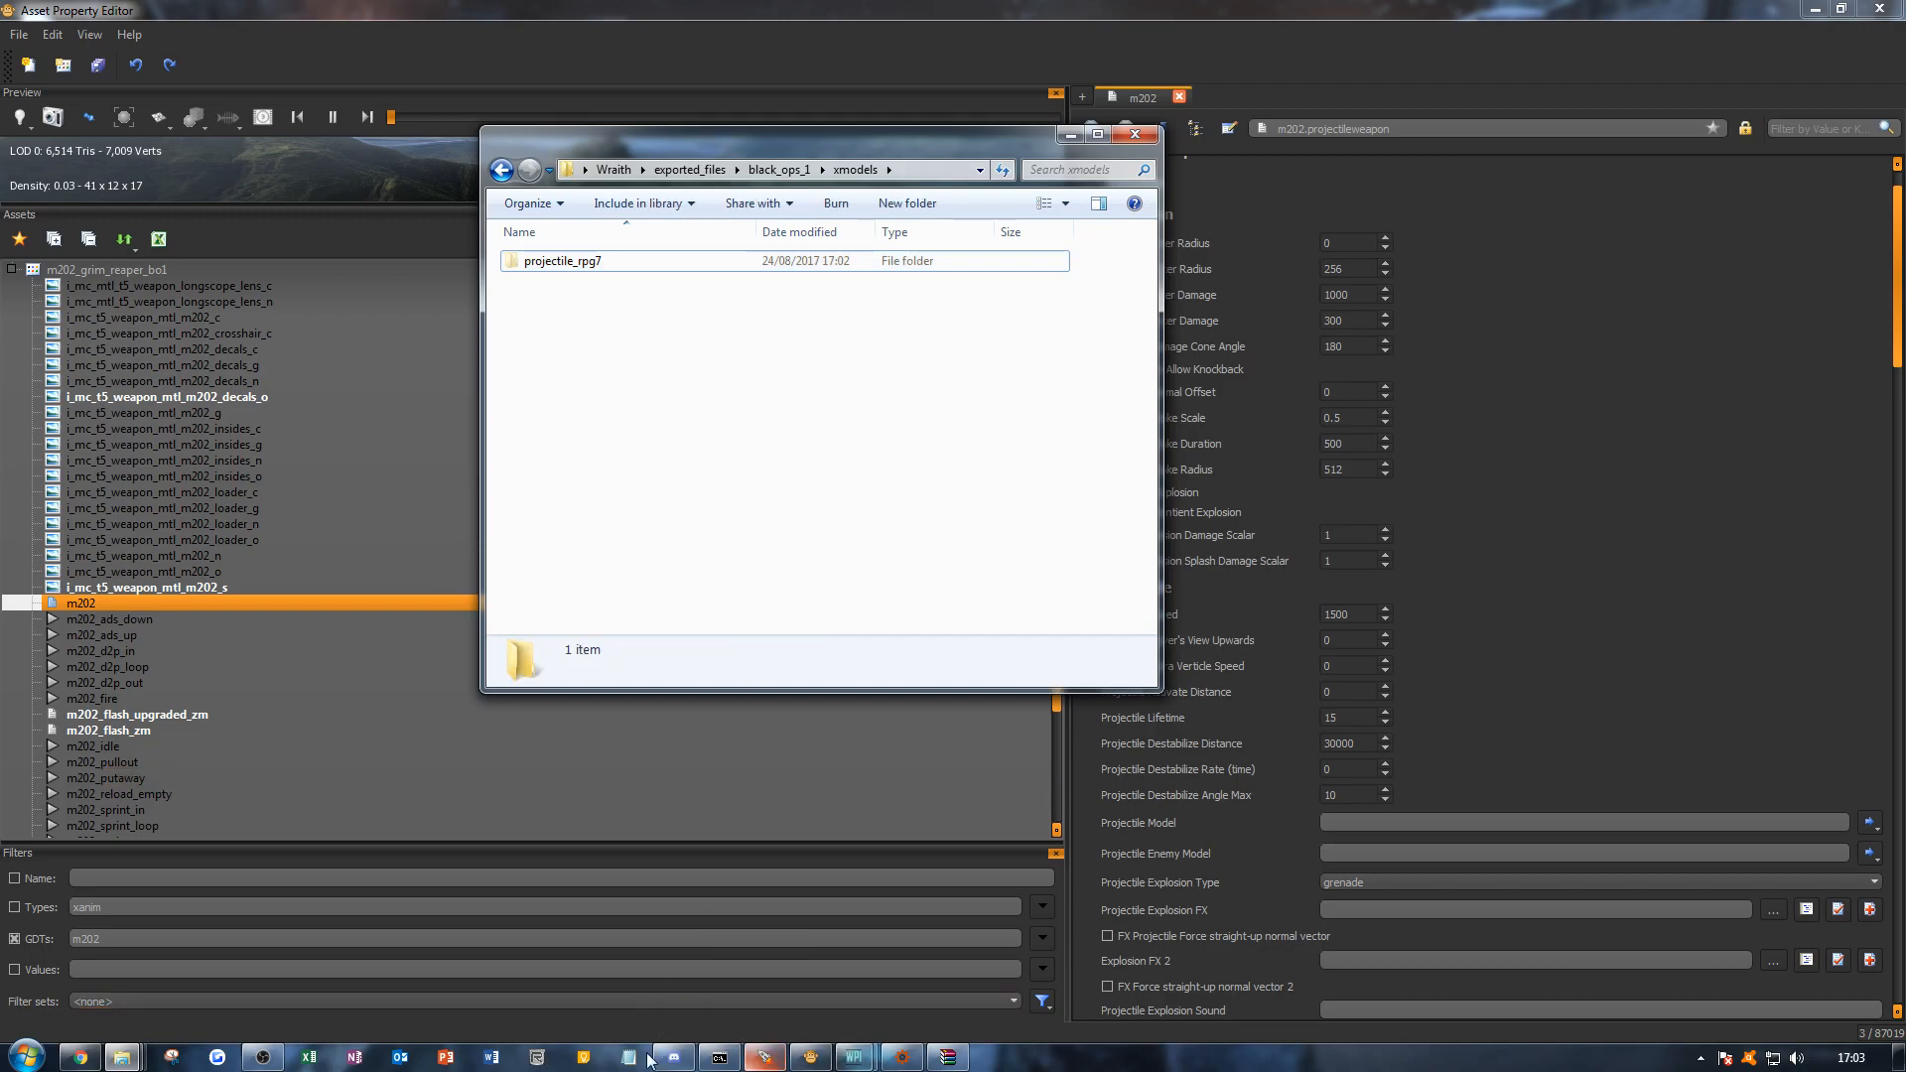
{"action": "left_click", "coordinate": [121, 1057]}
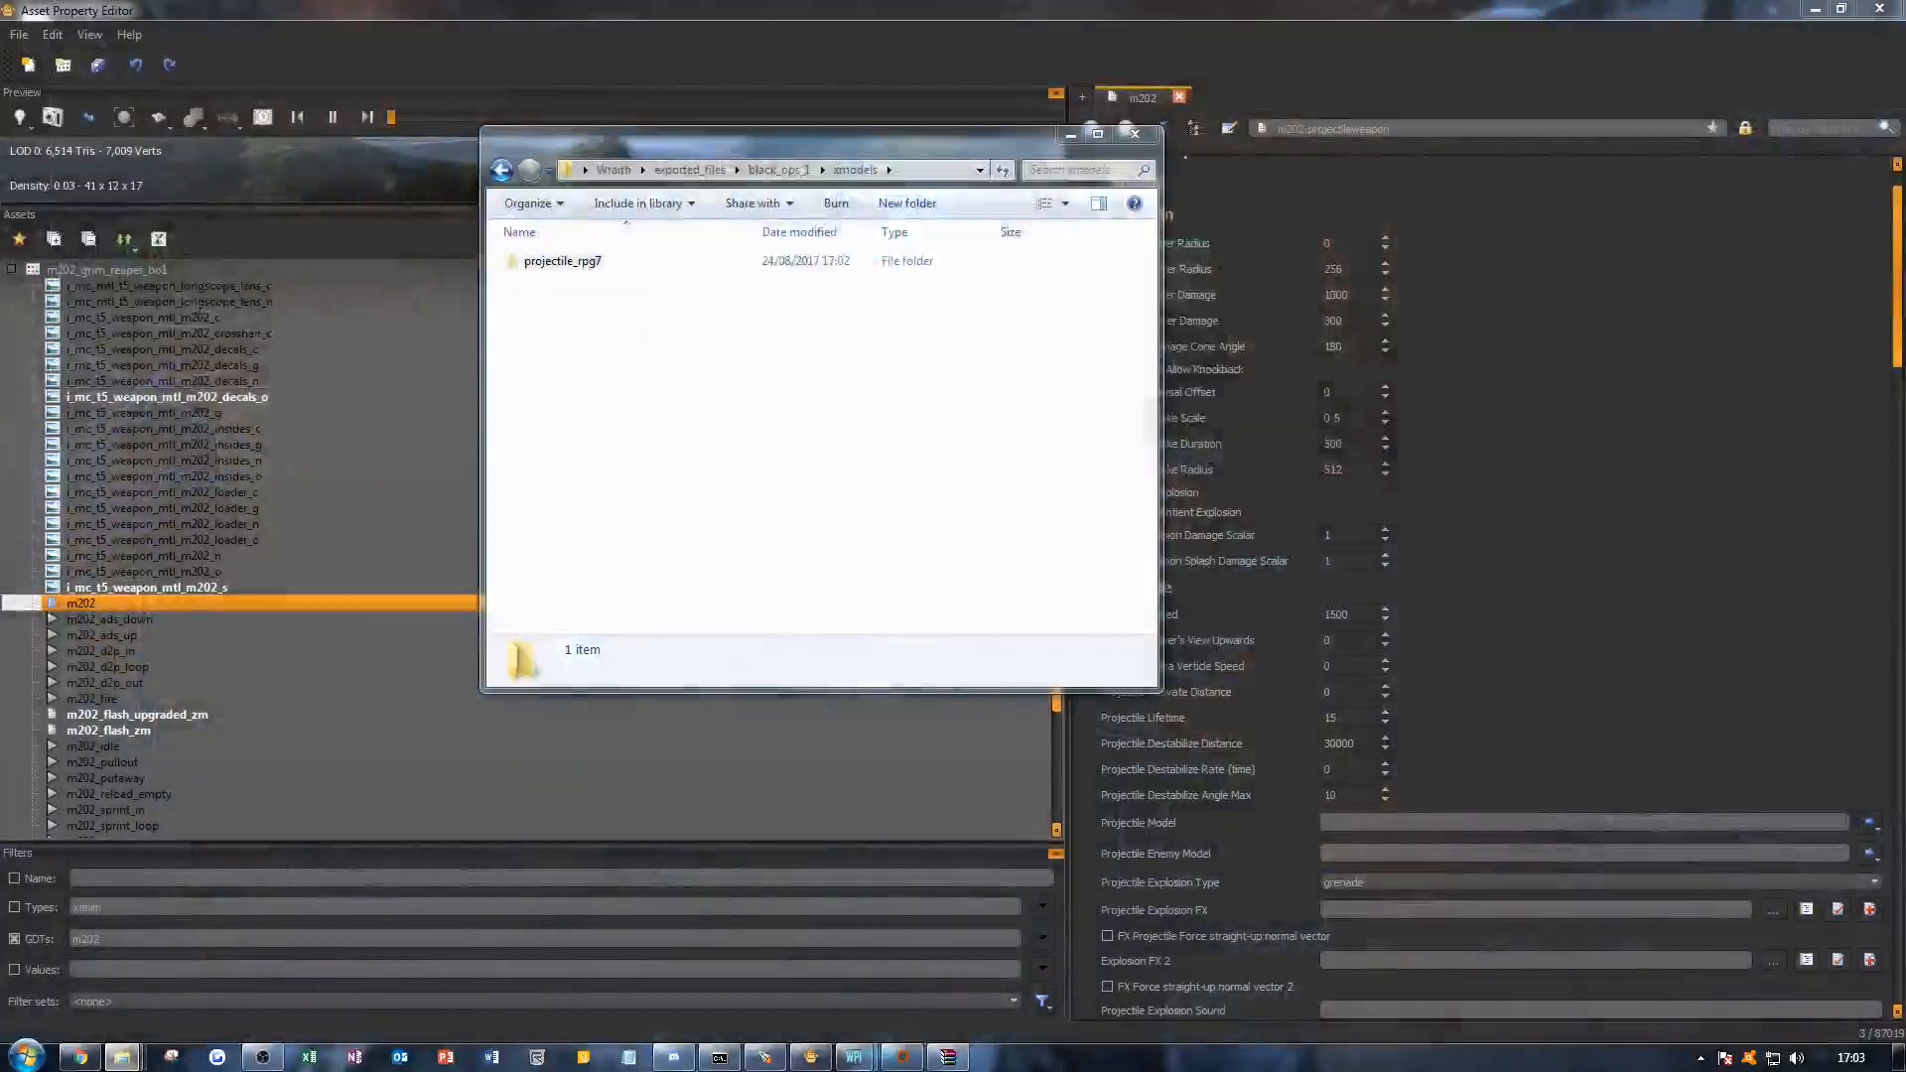
{"action": "left_click_drag", "start_coordinate": [0, 182], "coordinate": [1114, 207]}
{"action": "left_click", "coordinate": [979, 234]}
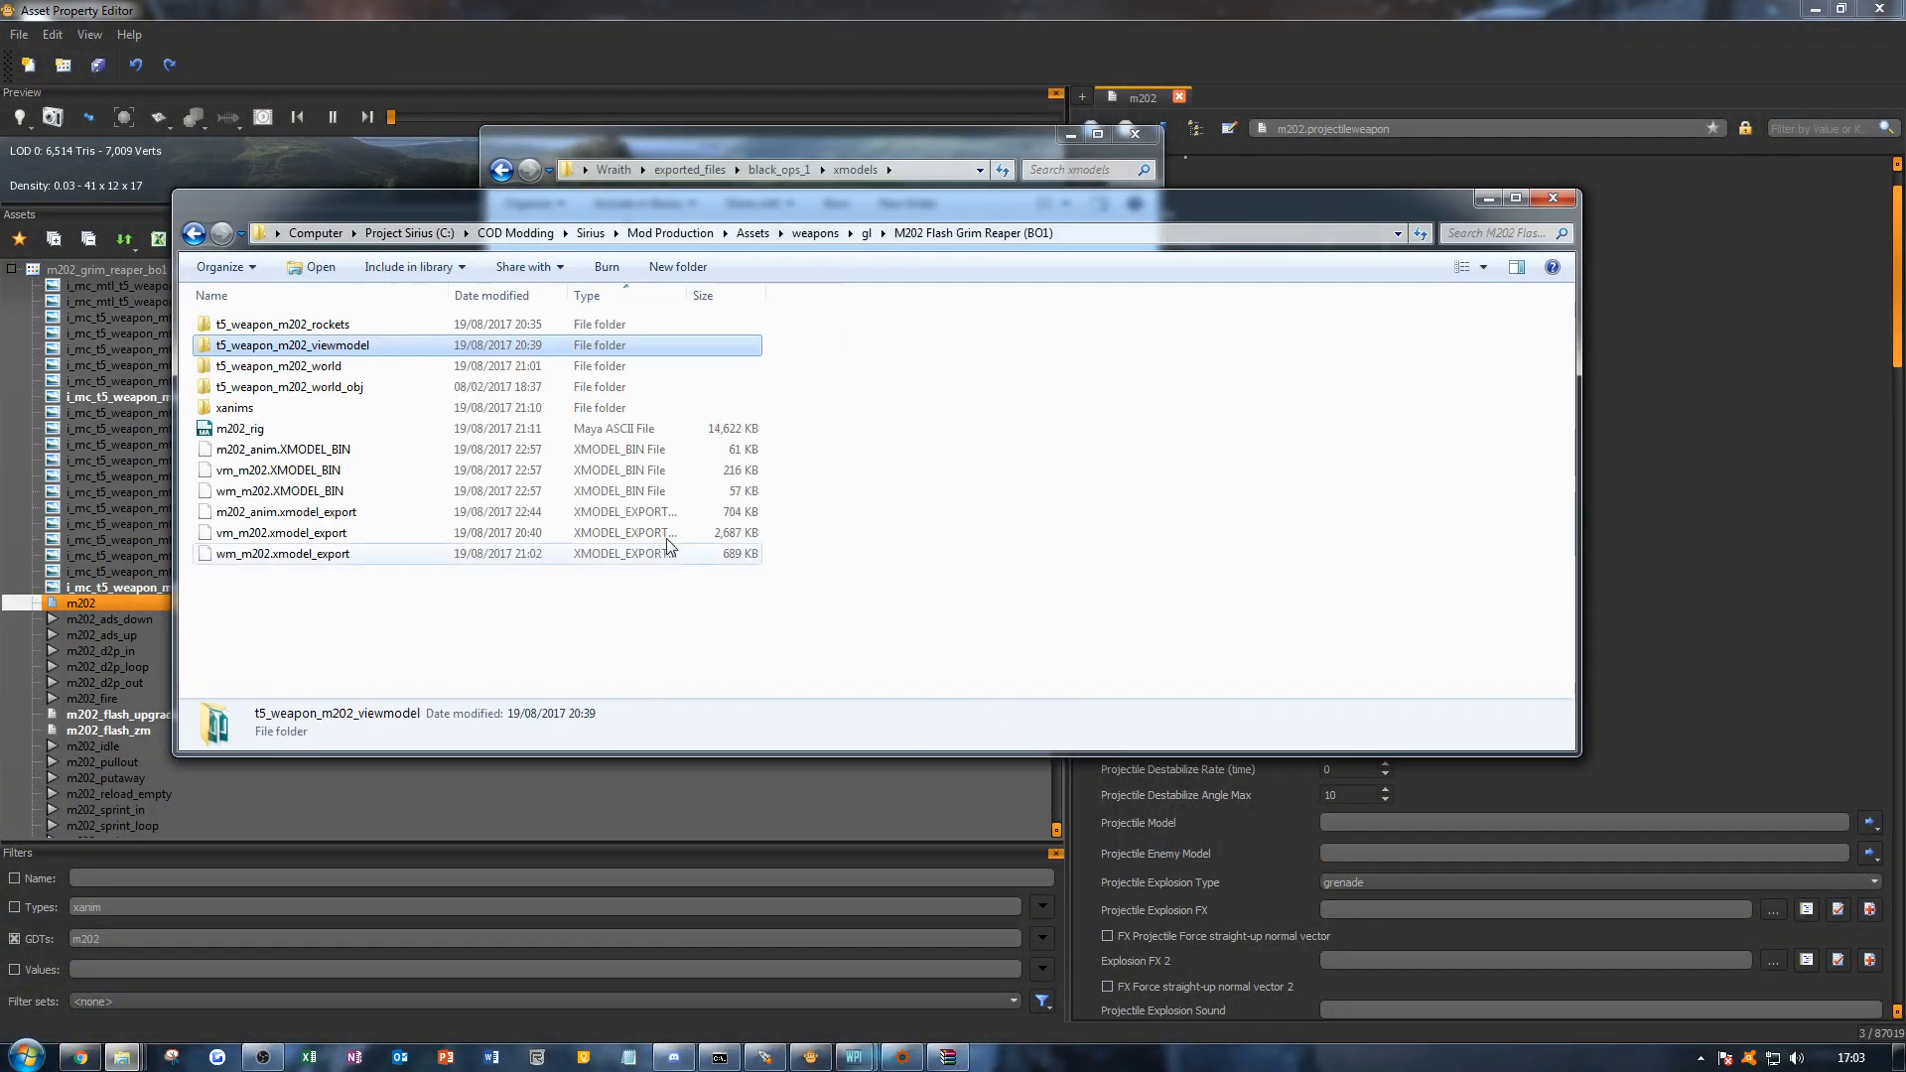
{"action": "left_click", "coordinate": [671, 626]}
{"action": "key", "text": "ctrl+v"}
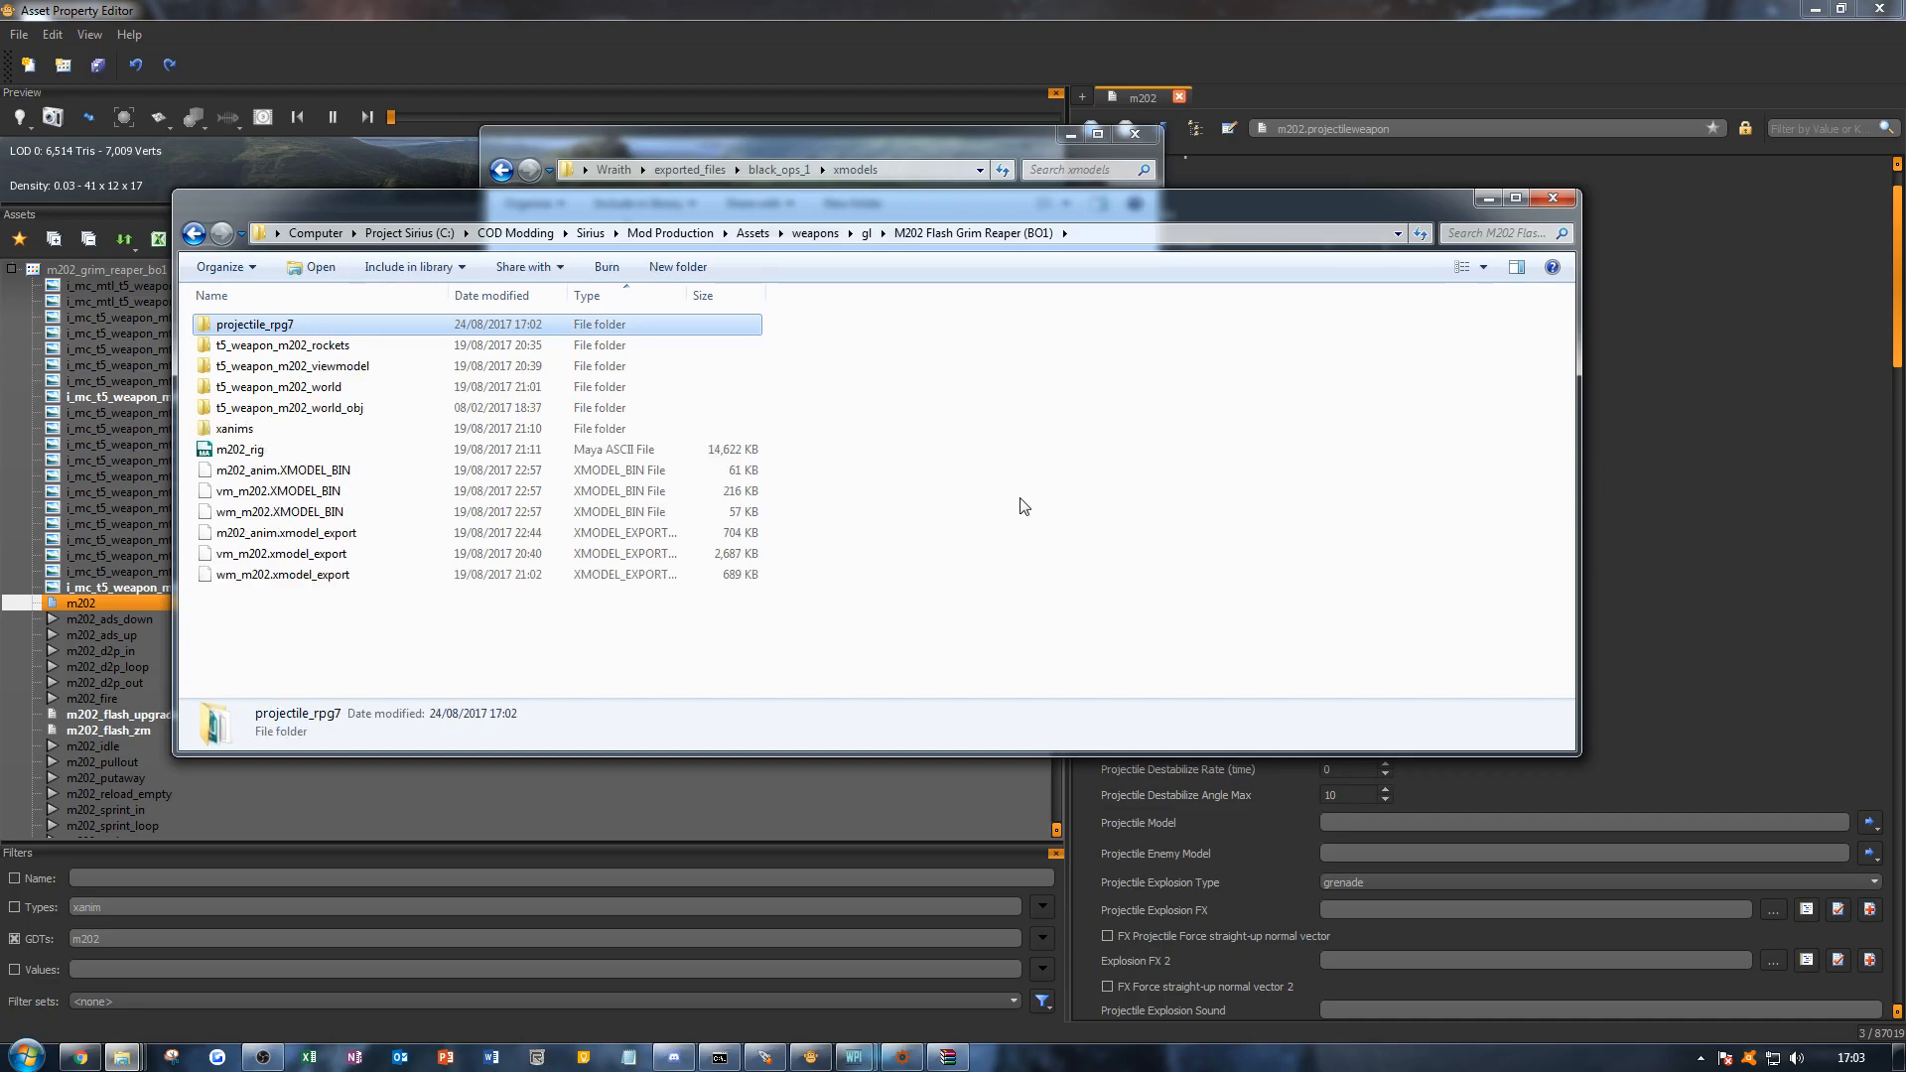
Step: Open the copied projectile_rpg7_LOD0 file in Maya and display the rocket with the default material
{"action": "double_click", "coordinate": [491, 326]}
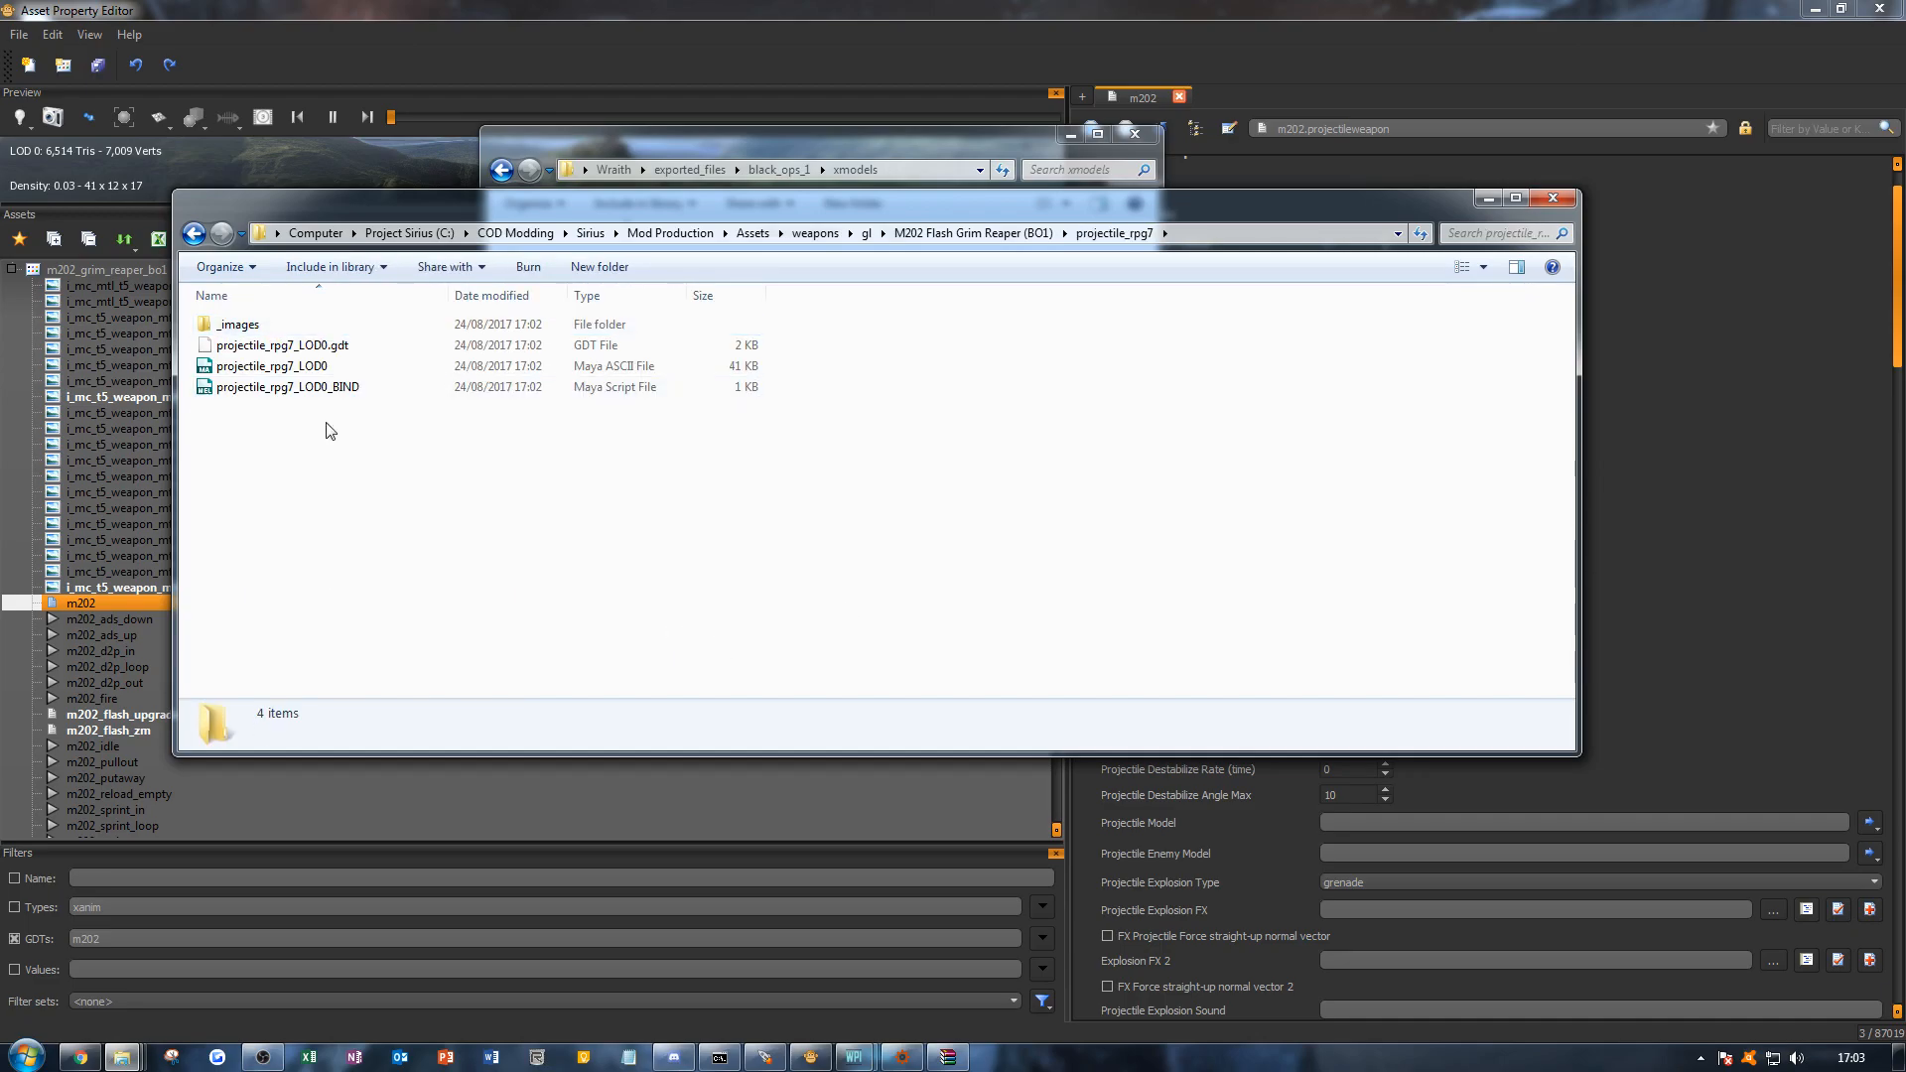
{"action": "left_click_drag", "start_coordinate": [380, 207], "coordinate": [0, 257]}
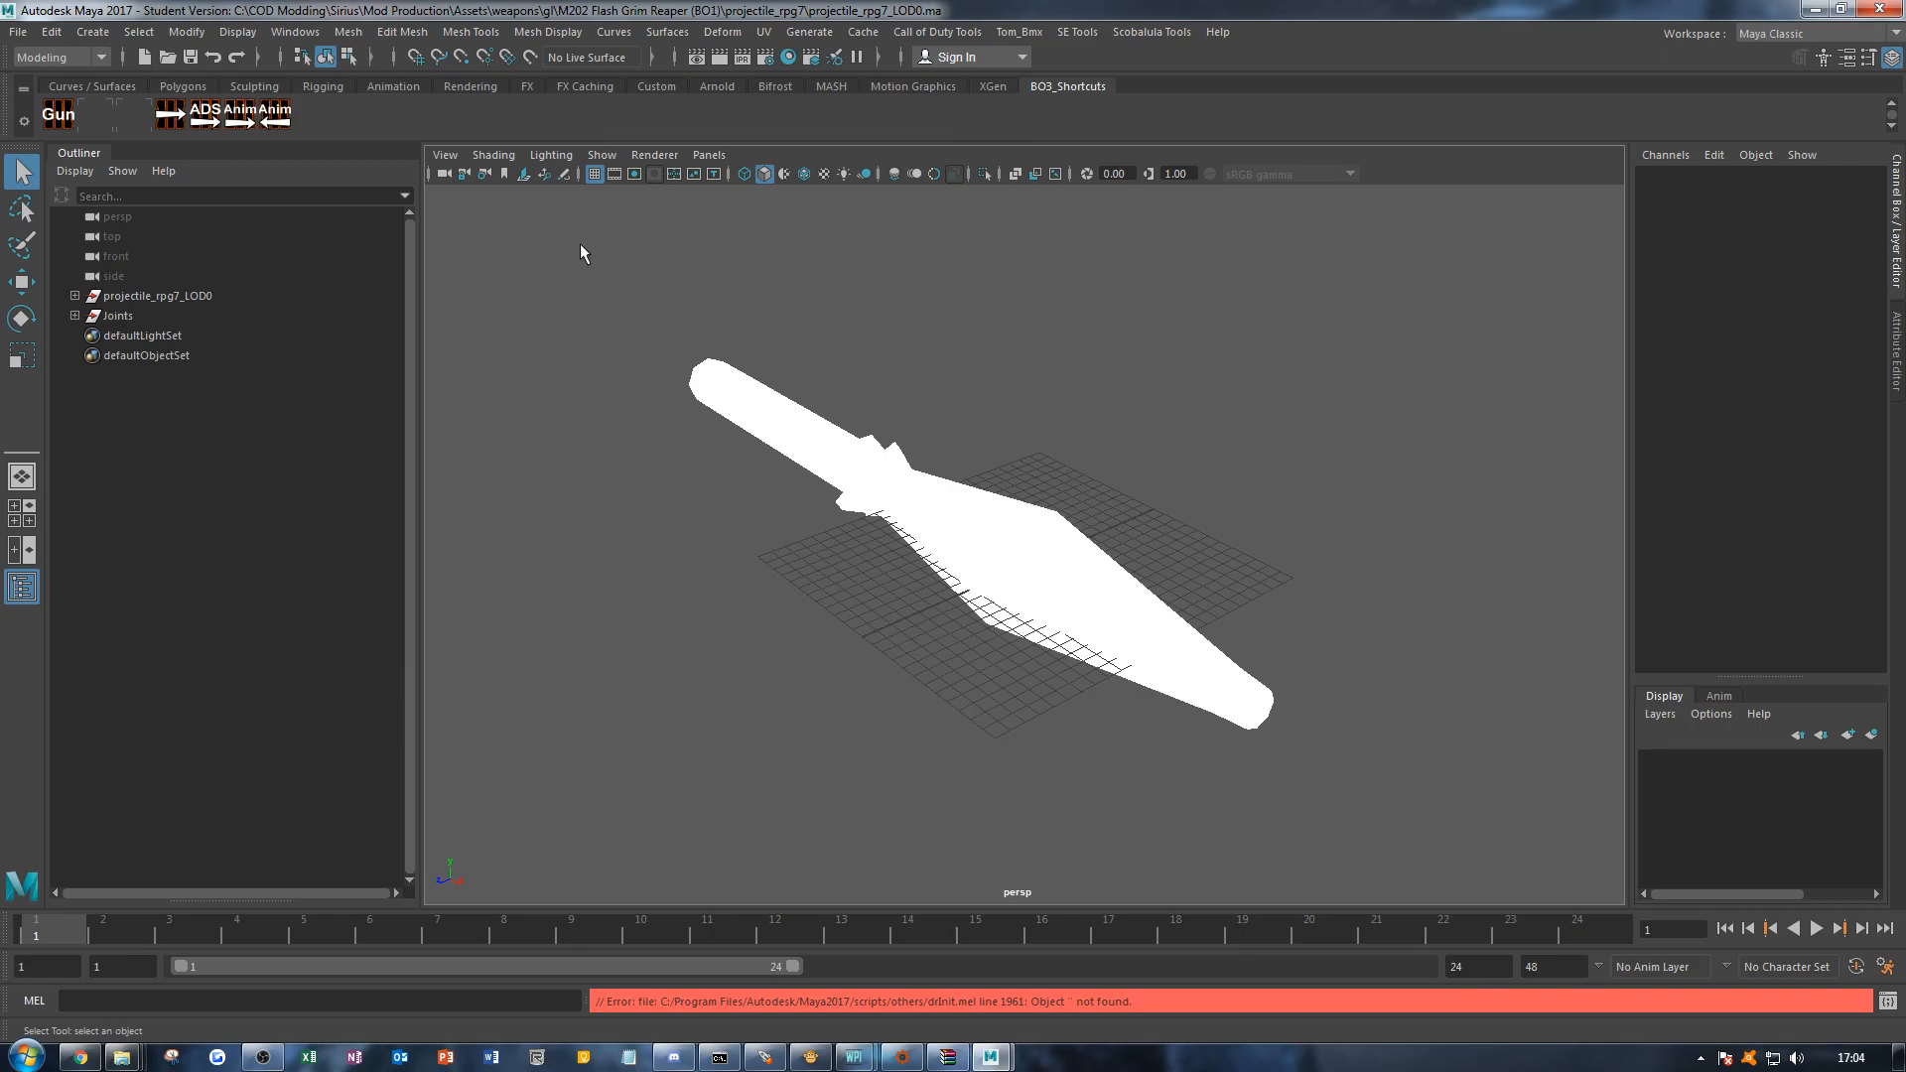
{"action": "left_click", "coordinate": [785, 174]}
{"action": "left_click", "coordinate": [801, 175]}
{"action": "left_click", "coordinate": [801, 176]}
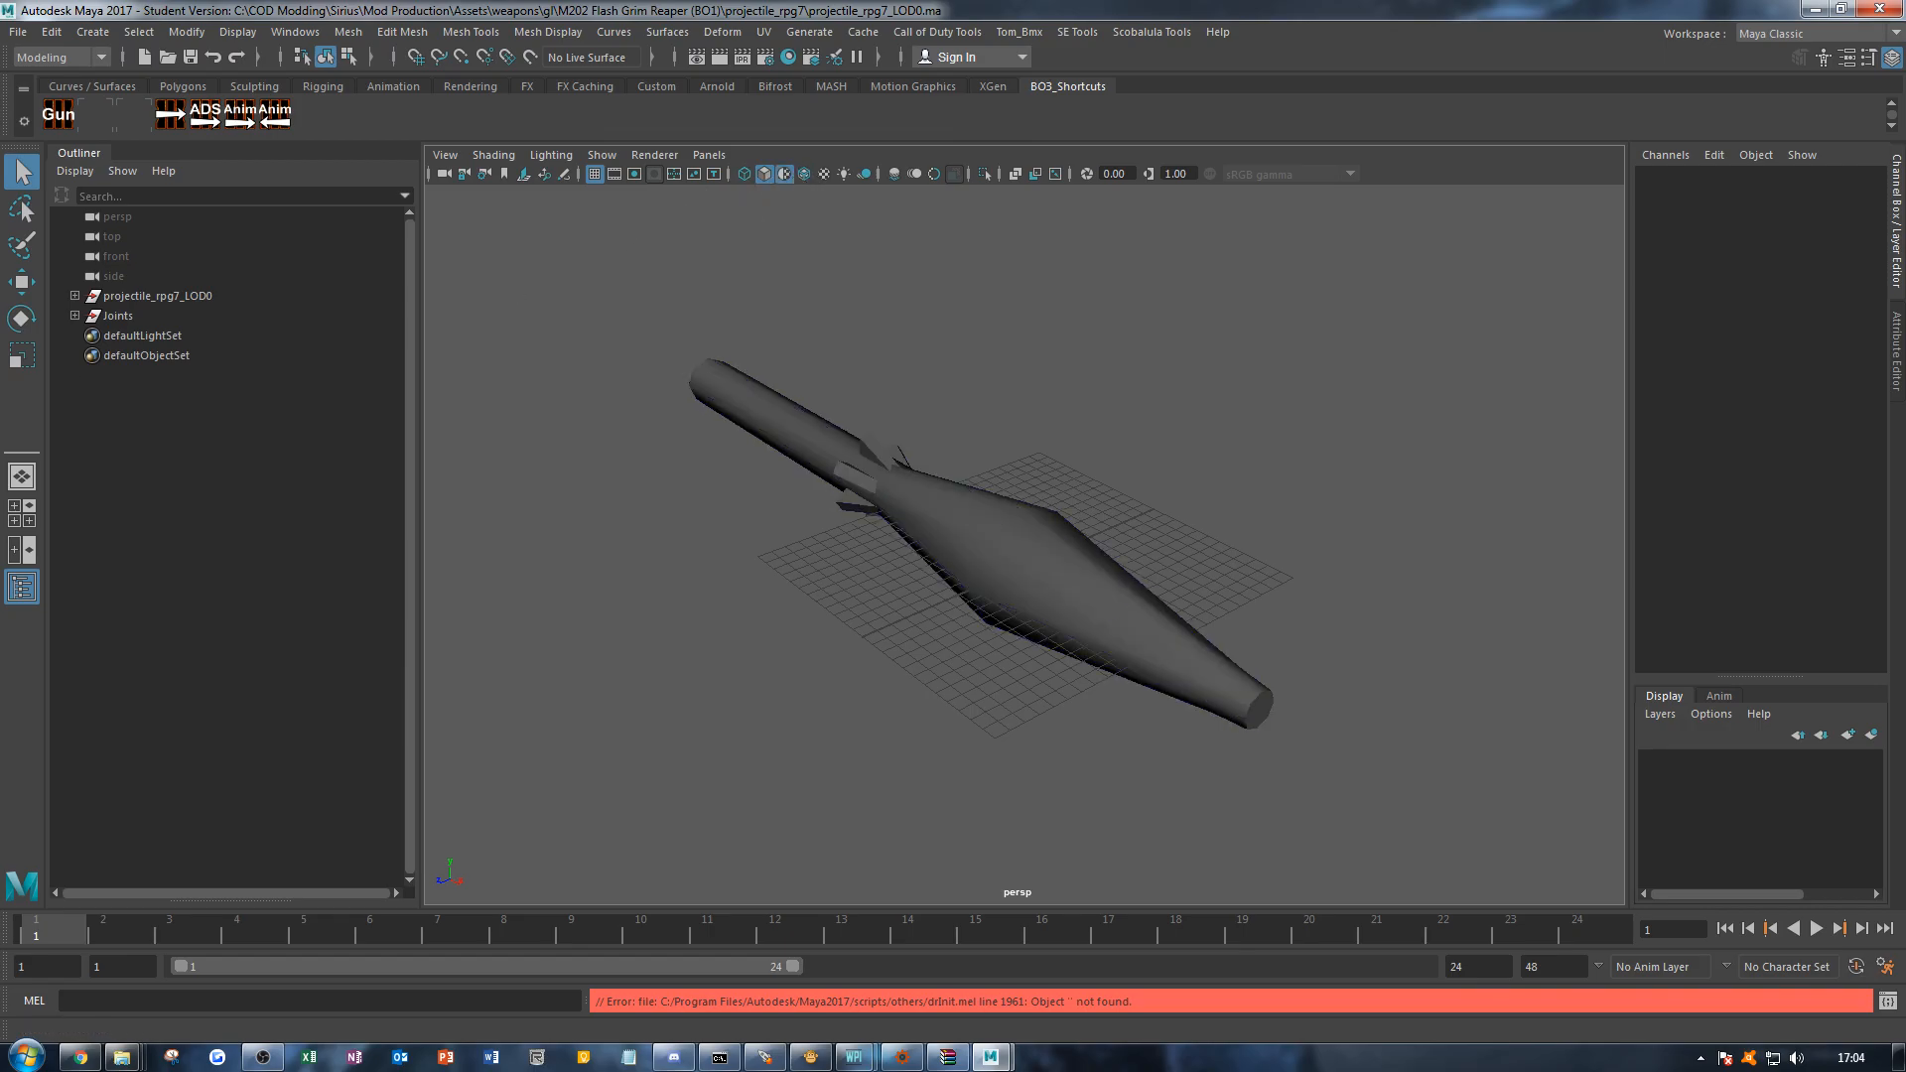
Step: Select the tag_origin joint hierarchy with the WraithMesh mesh, and bind the mesh to the joints using the projectile_rpg7_LOD0_BIND script
{"action": "left_click", "coordinate": [75, 316]}
{"action": "left_click", "coordinate": [74, 296]}
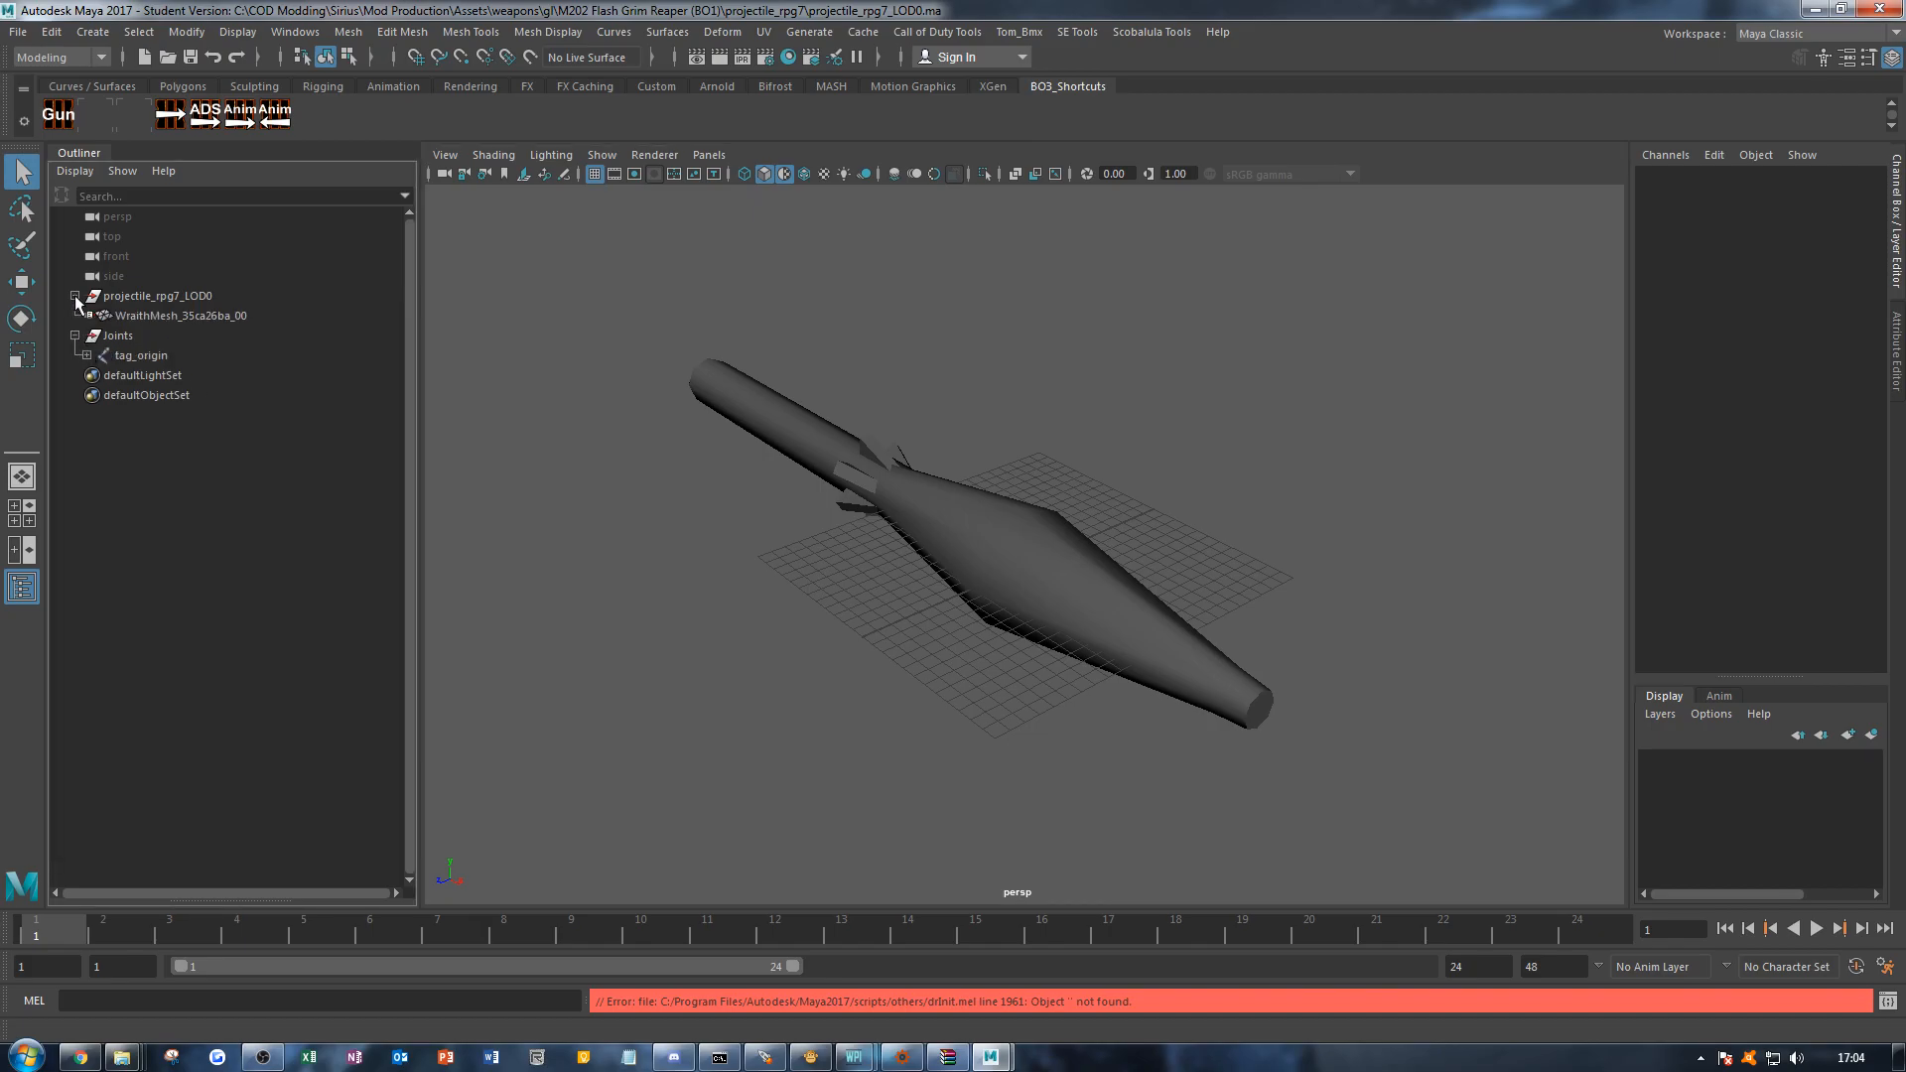
{"action": "left_click", "coordinate": [87, 355]}
{"action": "left_click", "coordinate": [99, 376]}
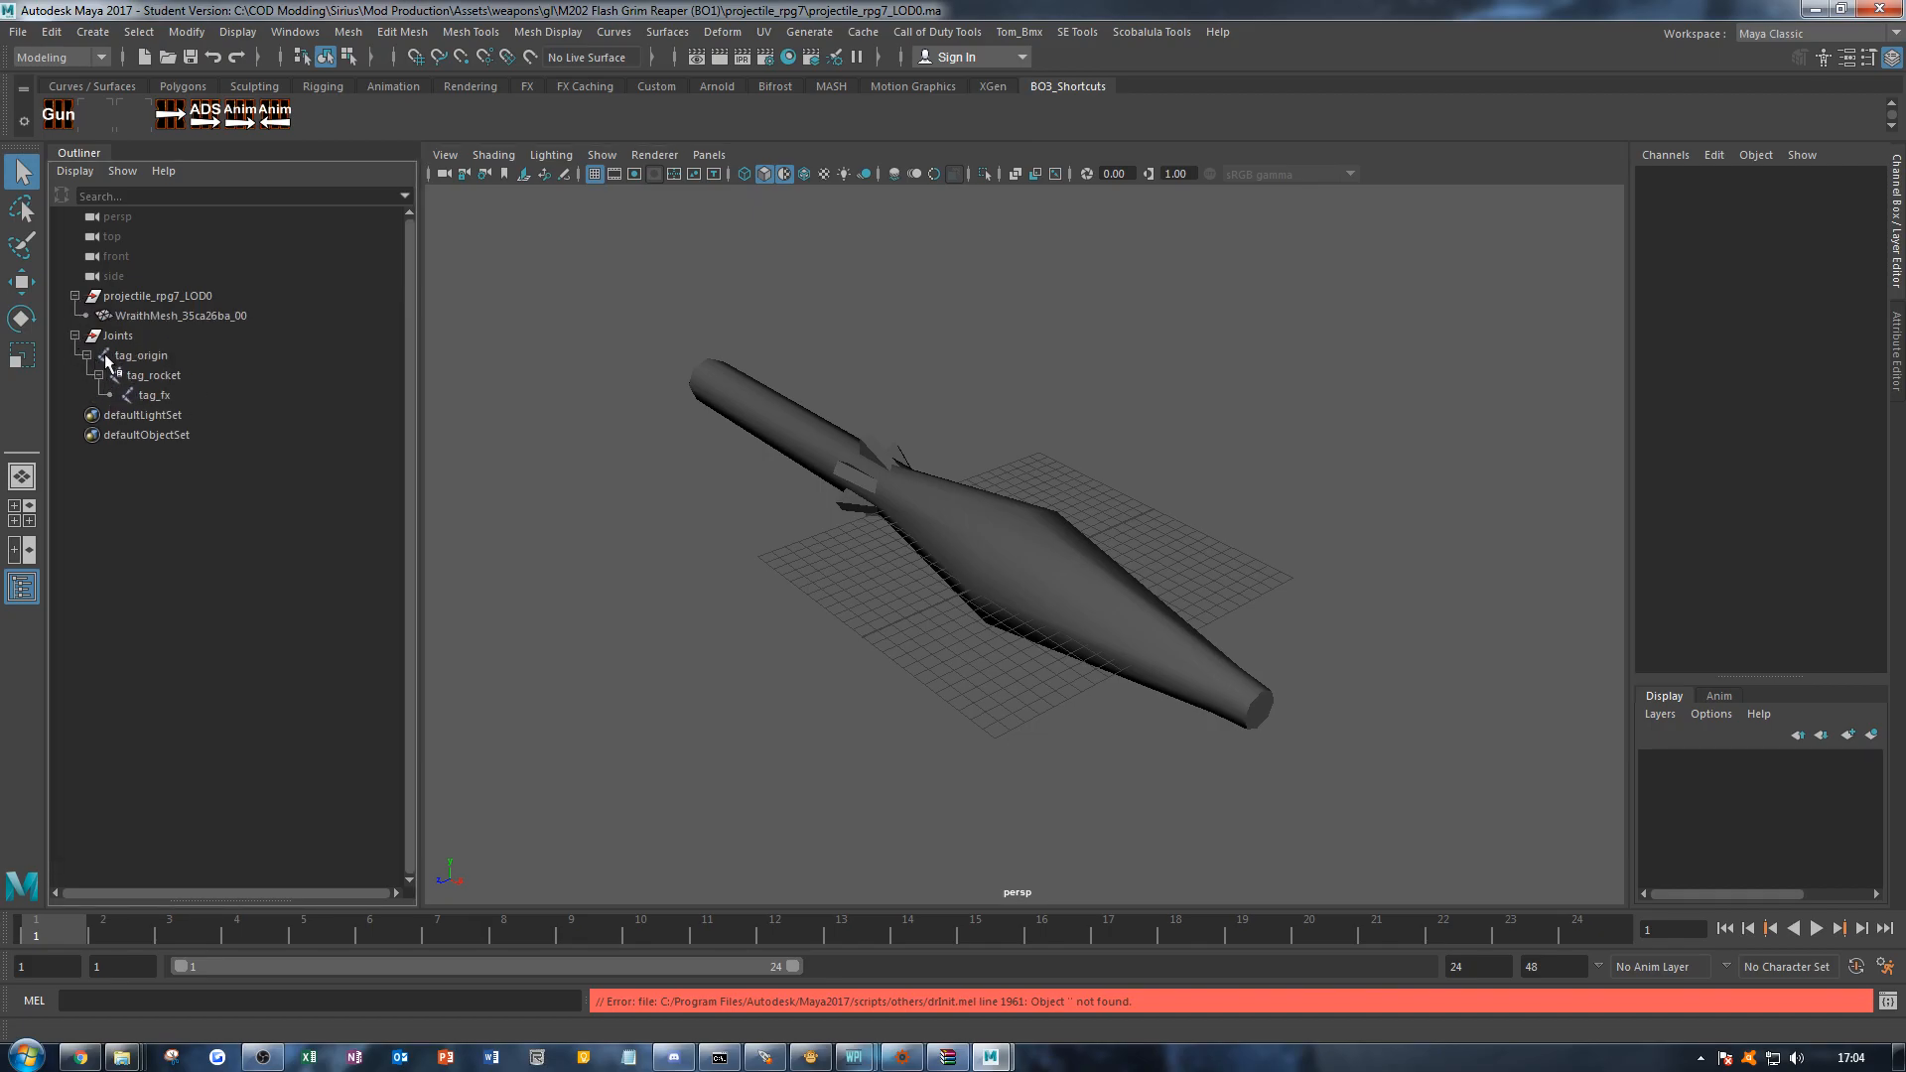
{"action": "left_click", "coordinate": [135, 356]}
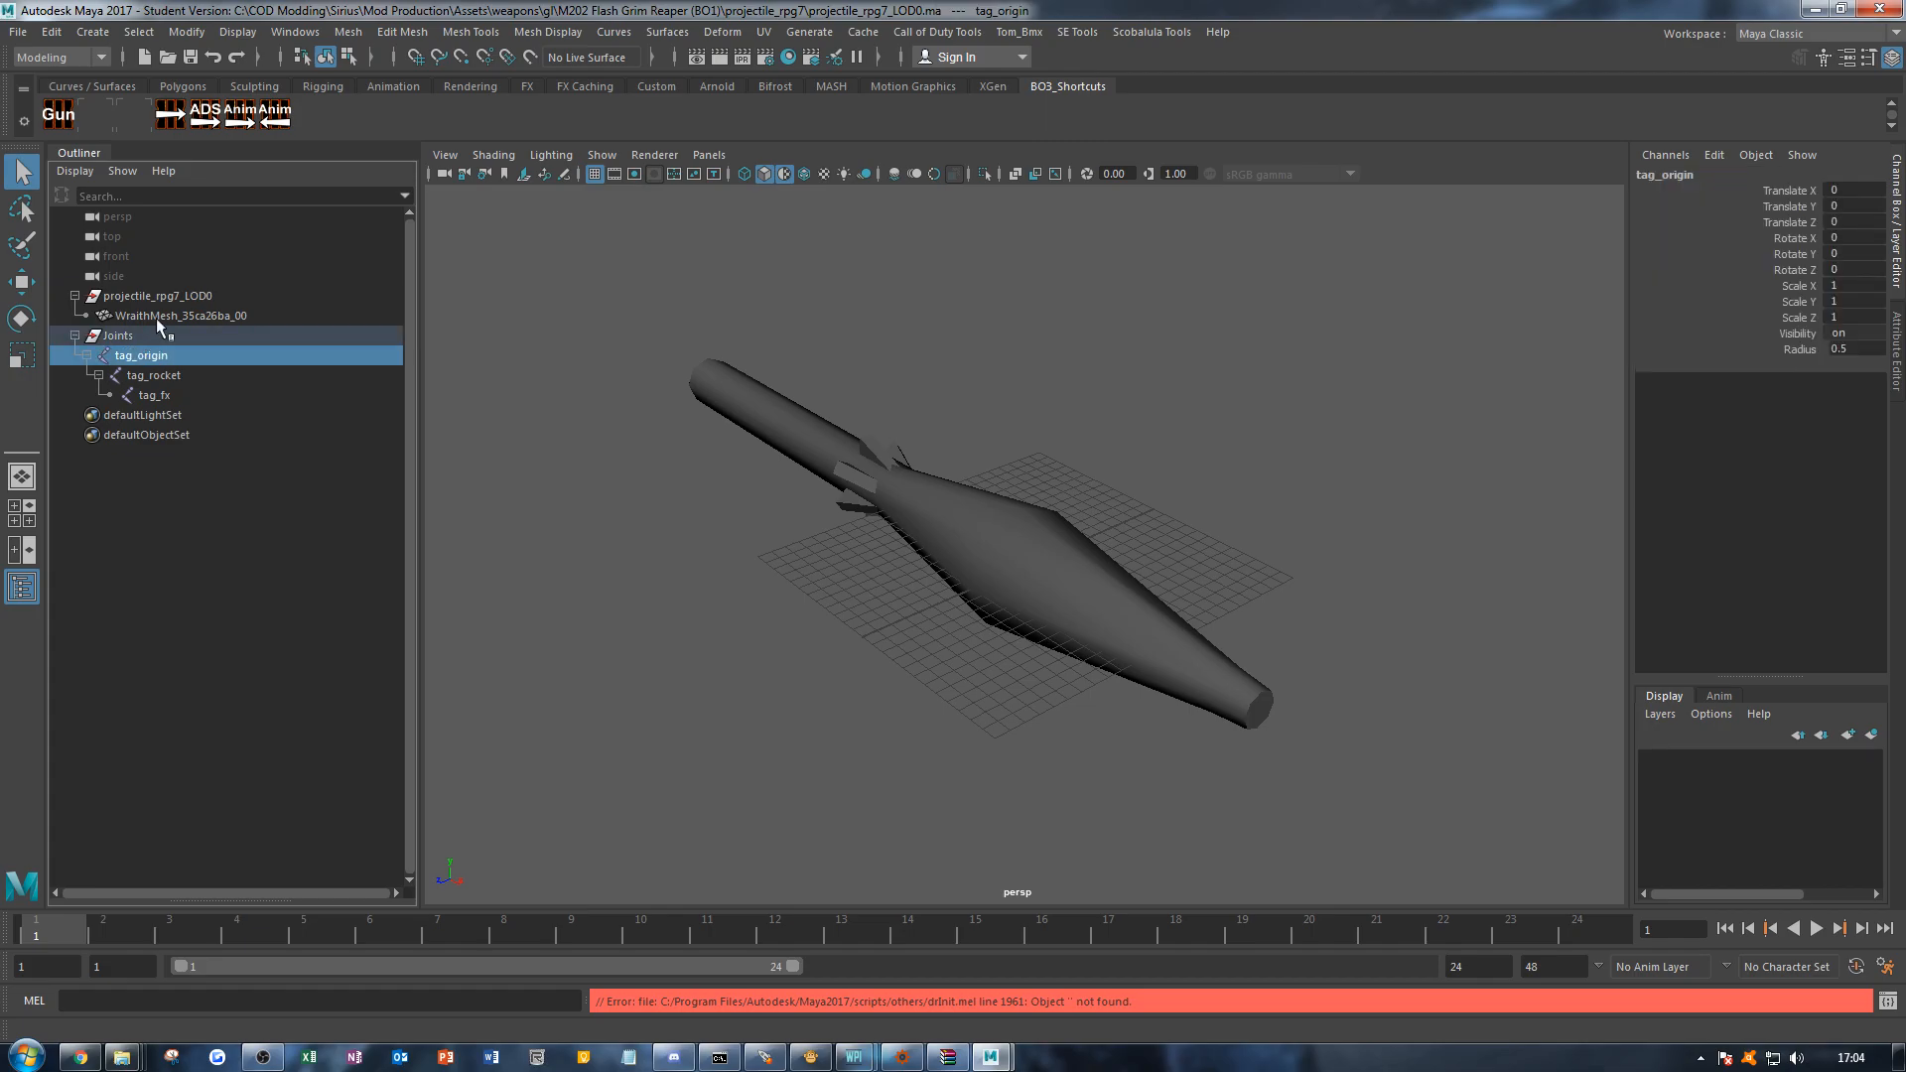
{"action": "left_click", "coordinate": [139, 31]}
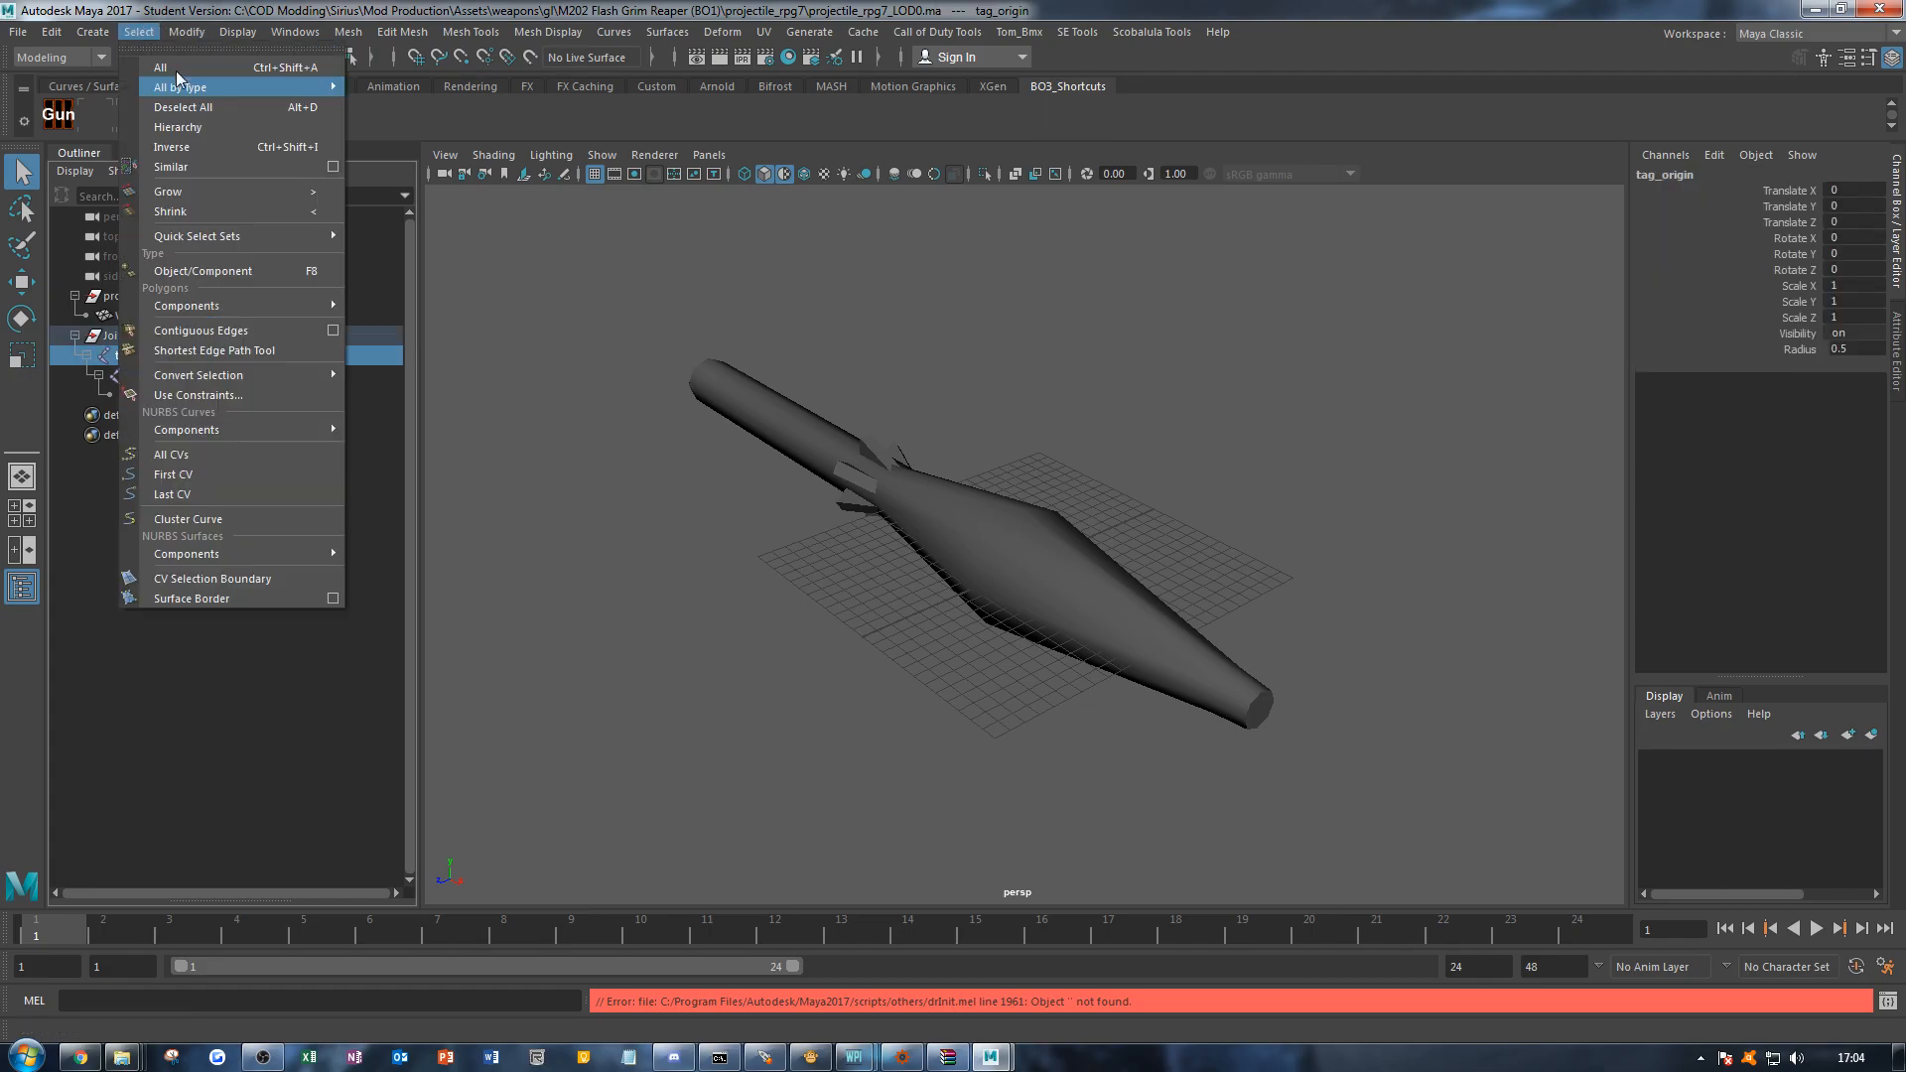
{"action": "left_click", "coordinate": [189, 125]}
{"action": "left_click", "coordinate": [125, 316], "text": "ctrl"}
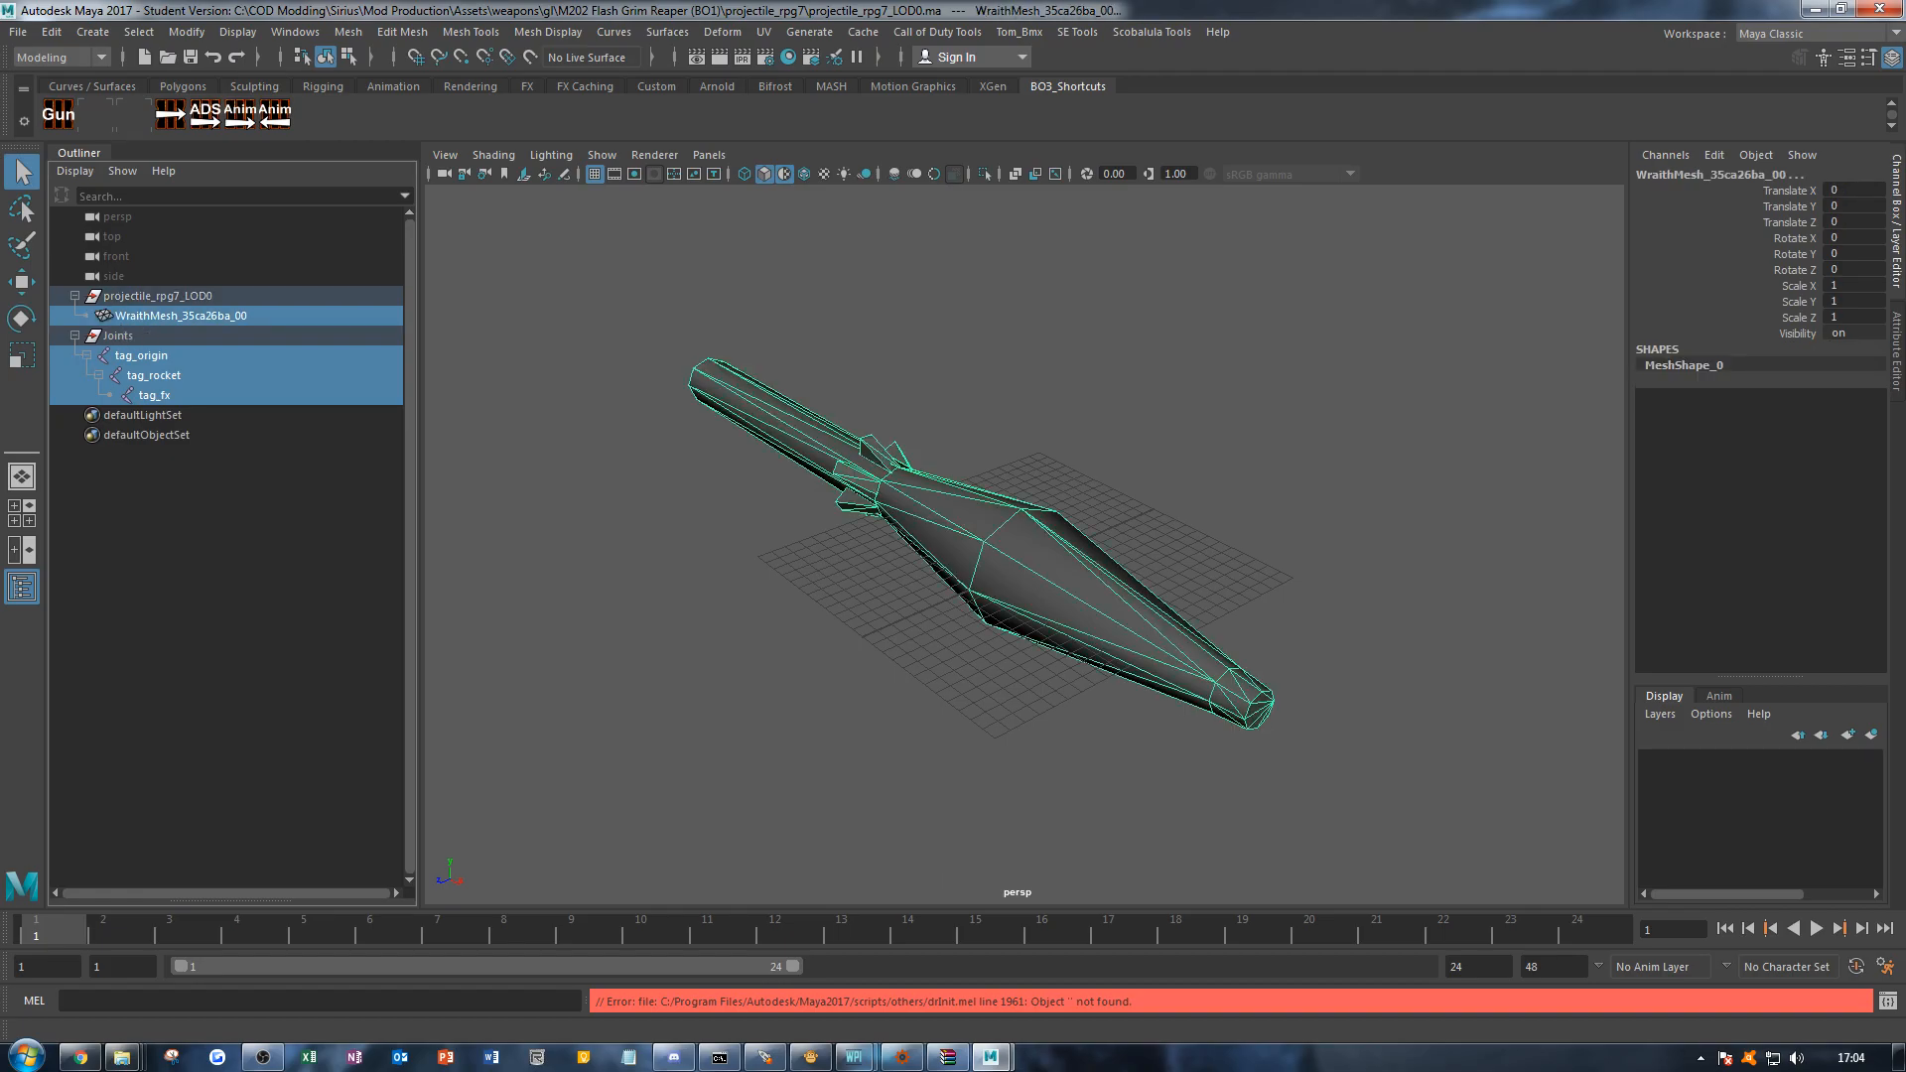
{"action": "left_click_drag", "start_coordinate": [1904, 554], "coordinate": [1384, 552]}
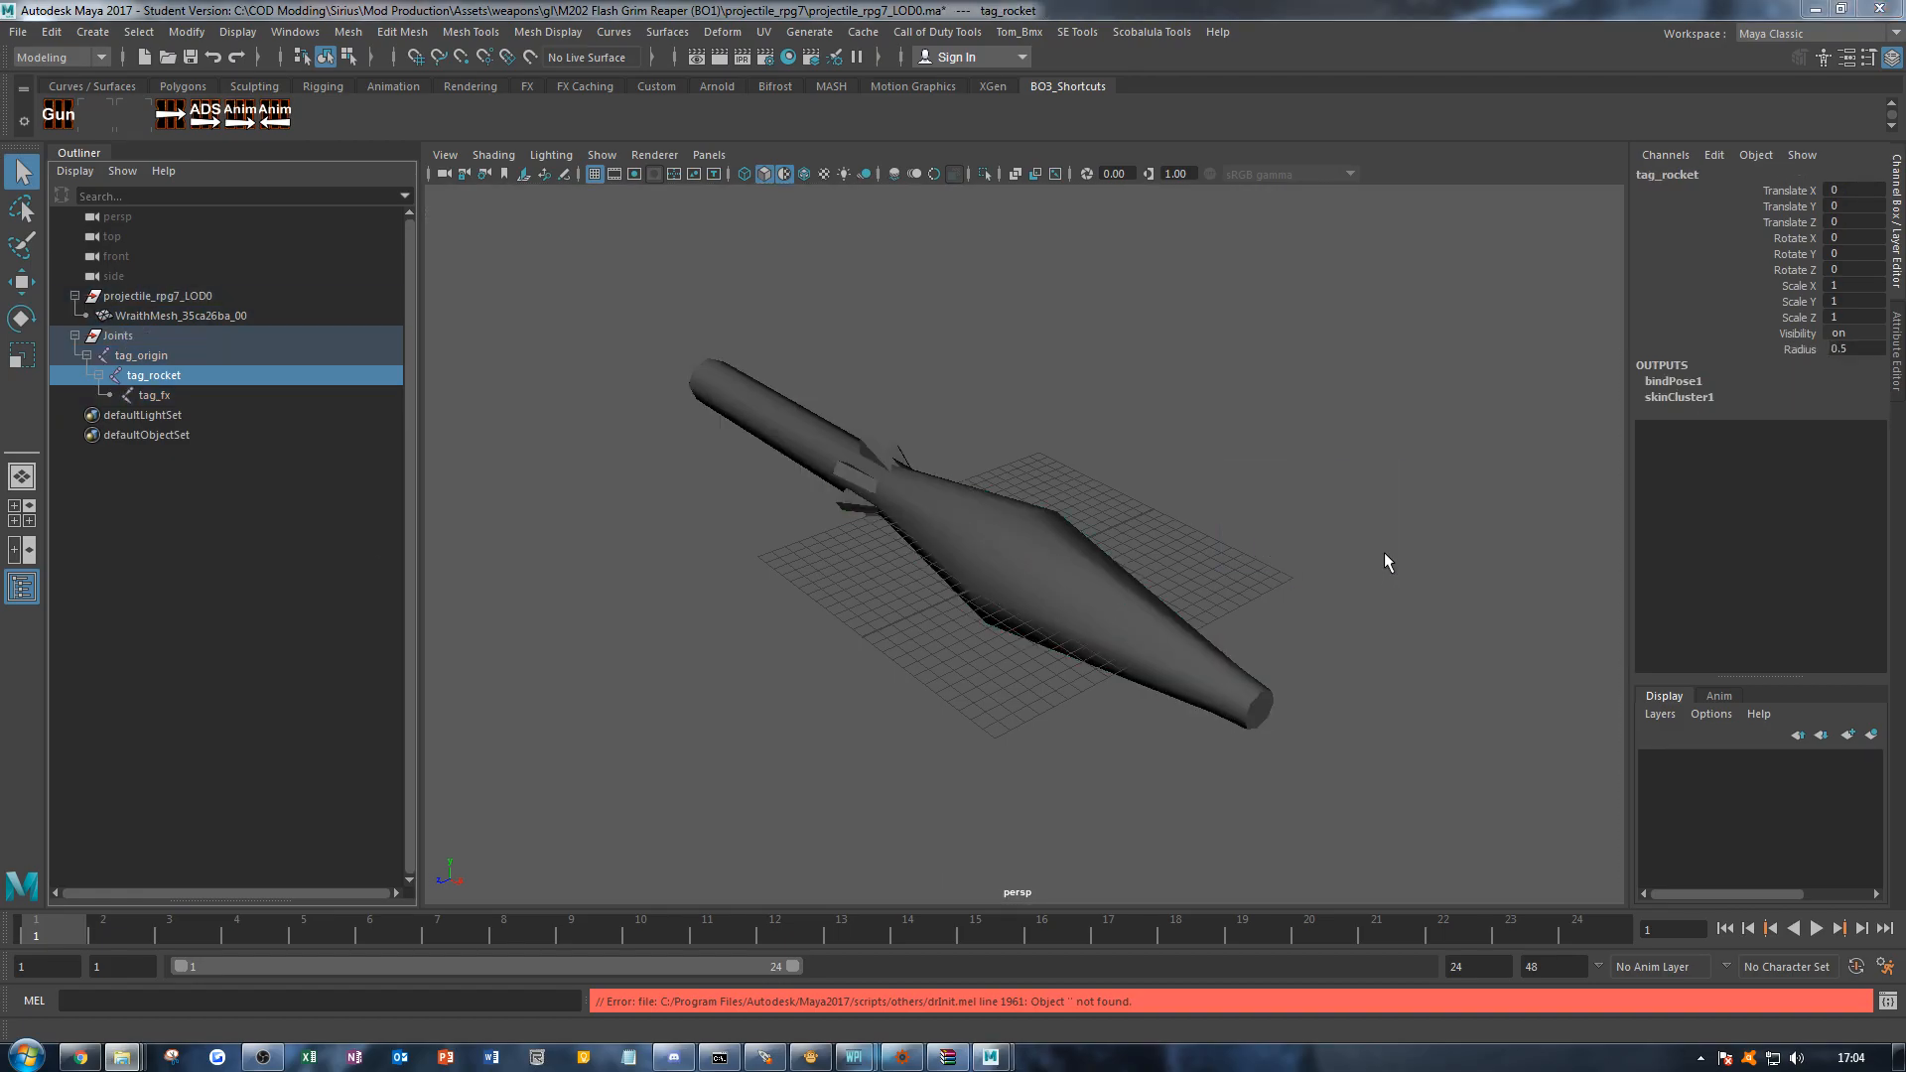
Step: Inspect the tag_rocket and tag_fx joints inside the rocket in wireframe display
{"action": "left_click", "coordinate": [744, 175]}
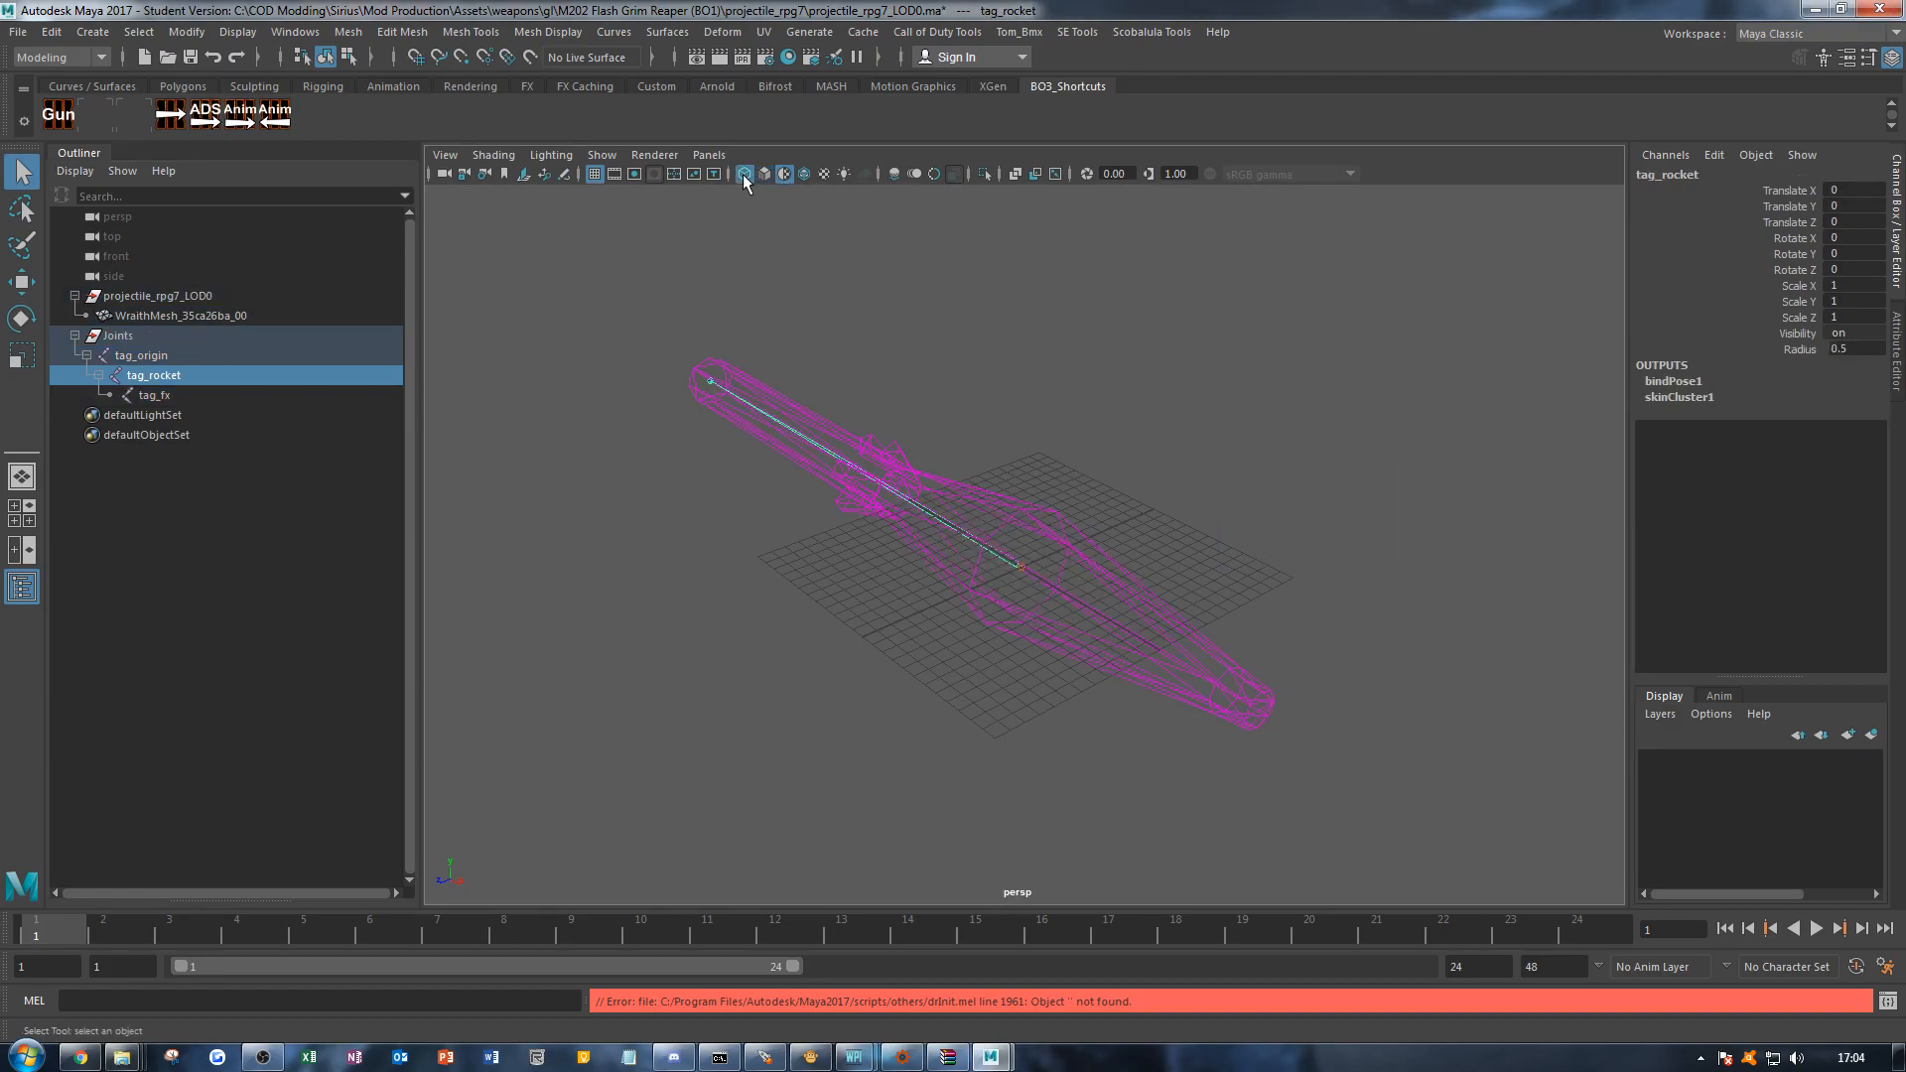
{"action": "left_click", "coordinate": [274, 388]}
{"action": "left_click", "coordinate": [280, 376]}
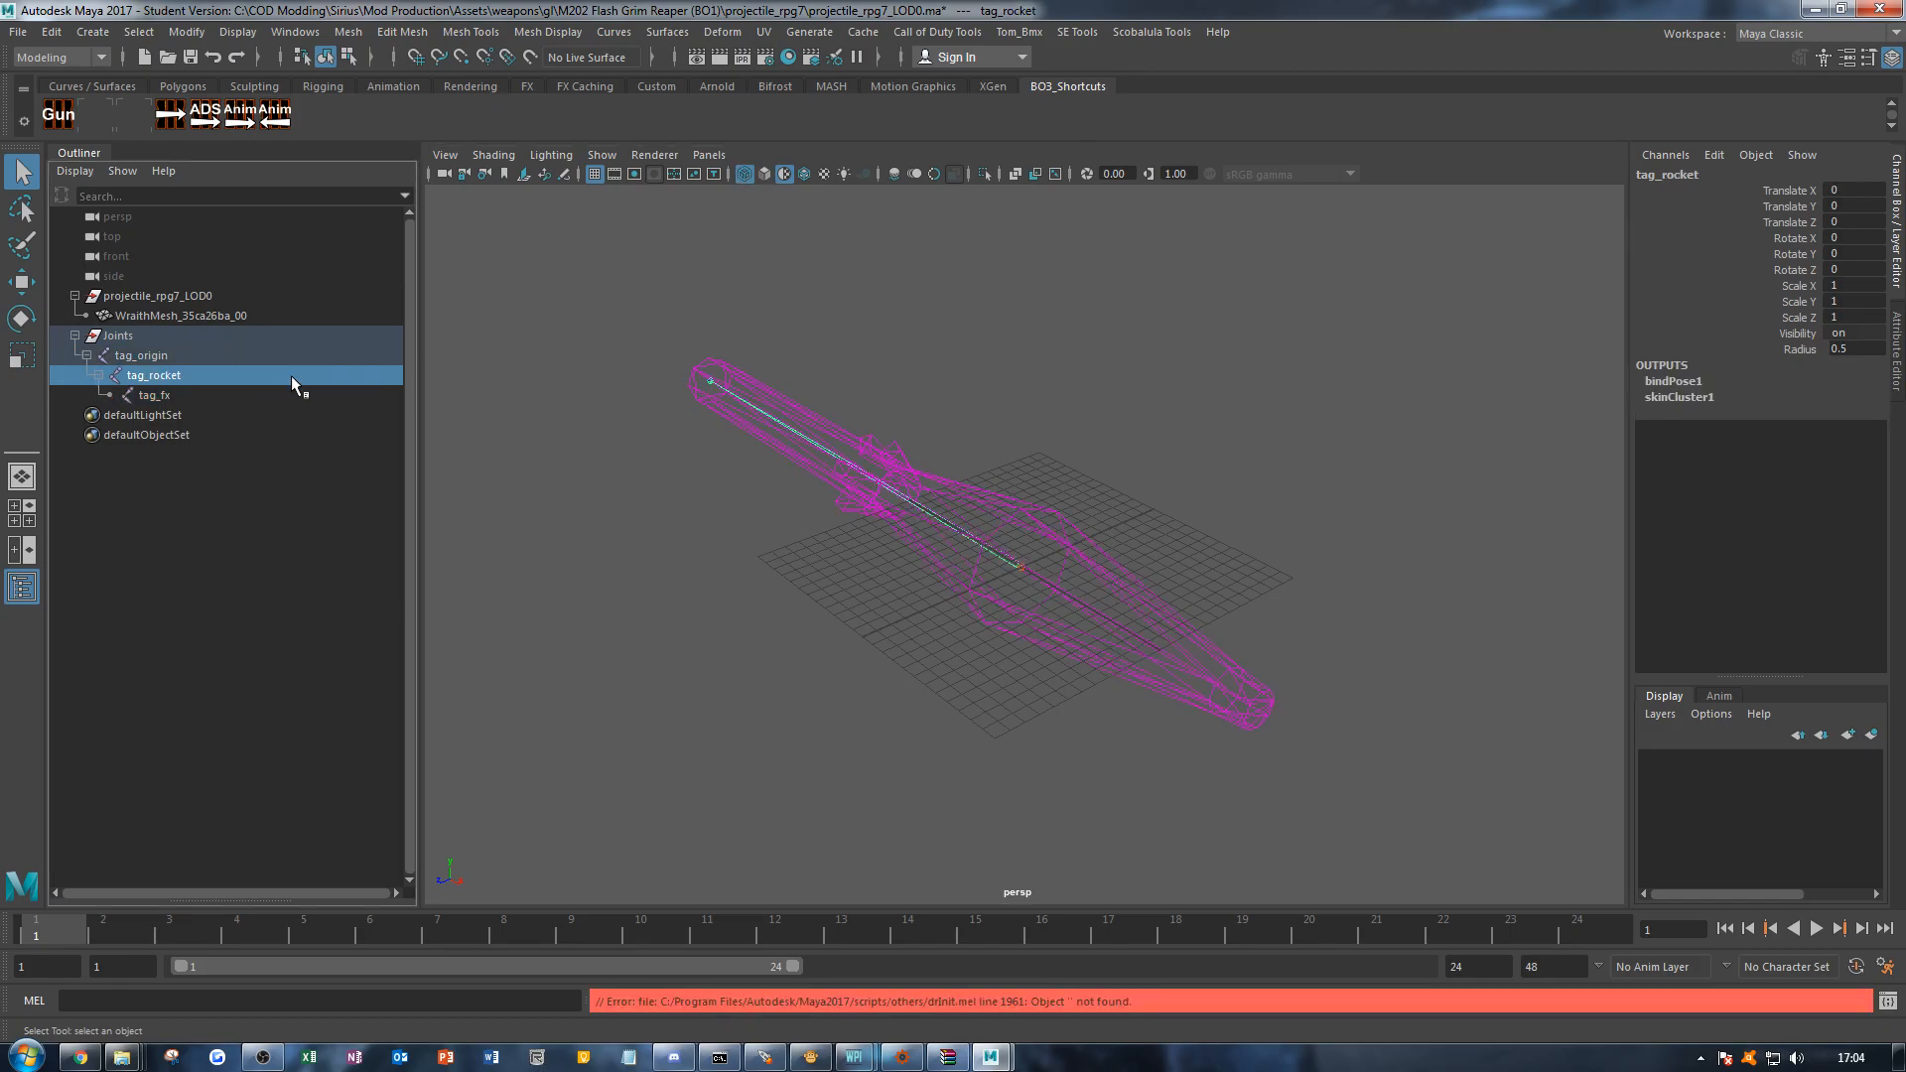
{"action": "left_click", "coordinate": [282, 395]}
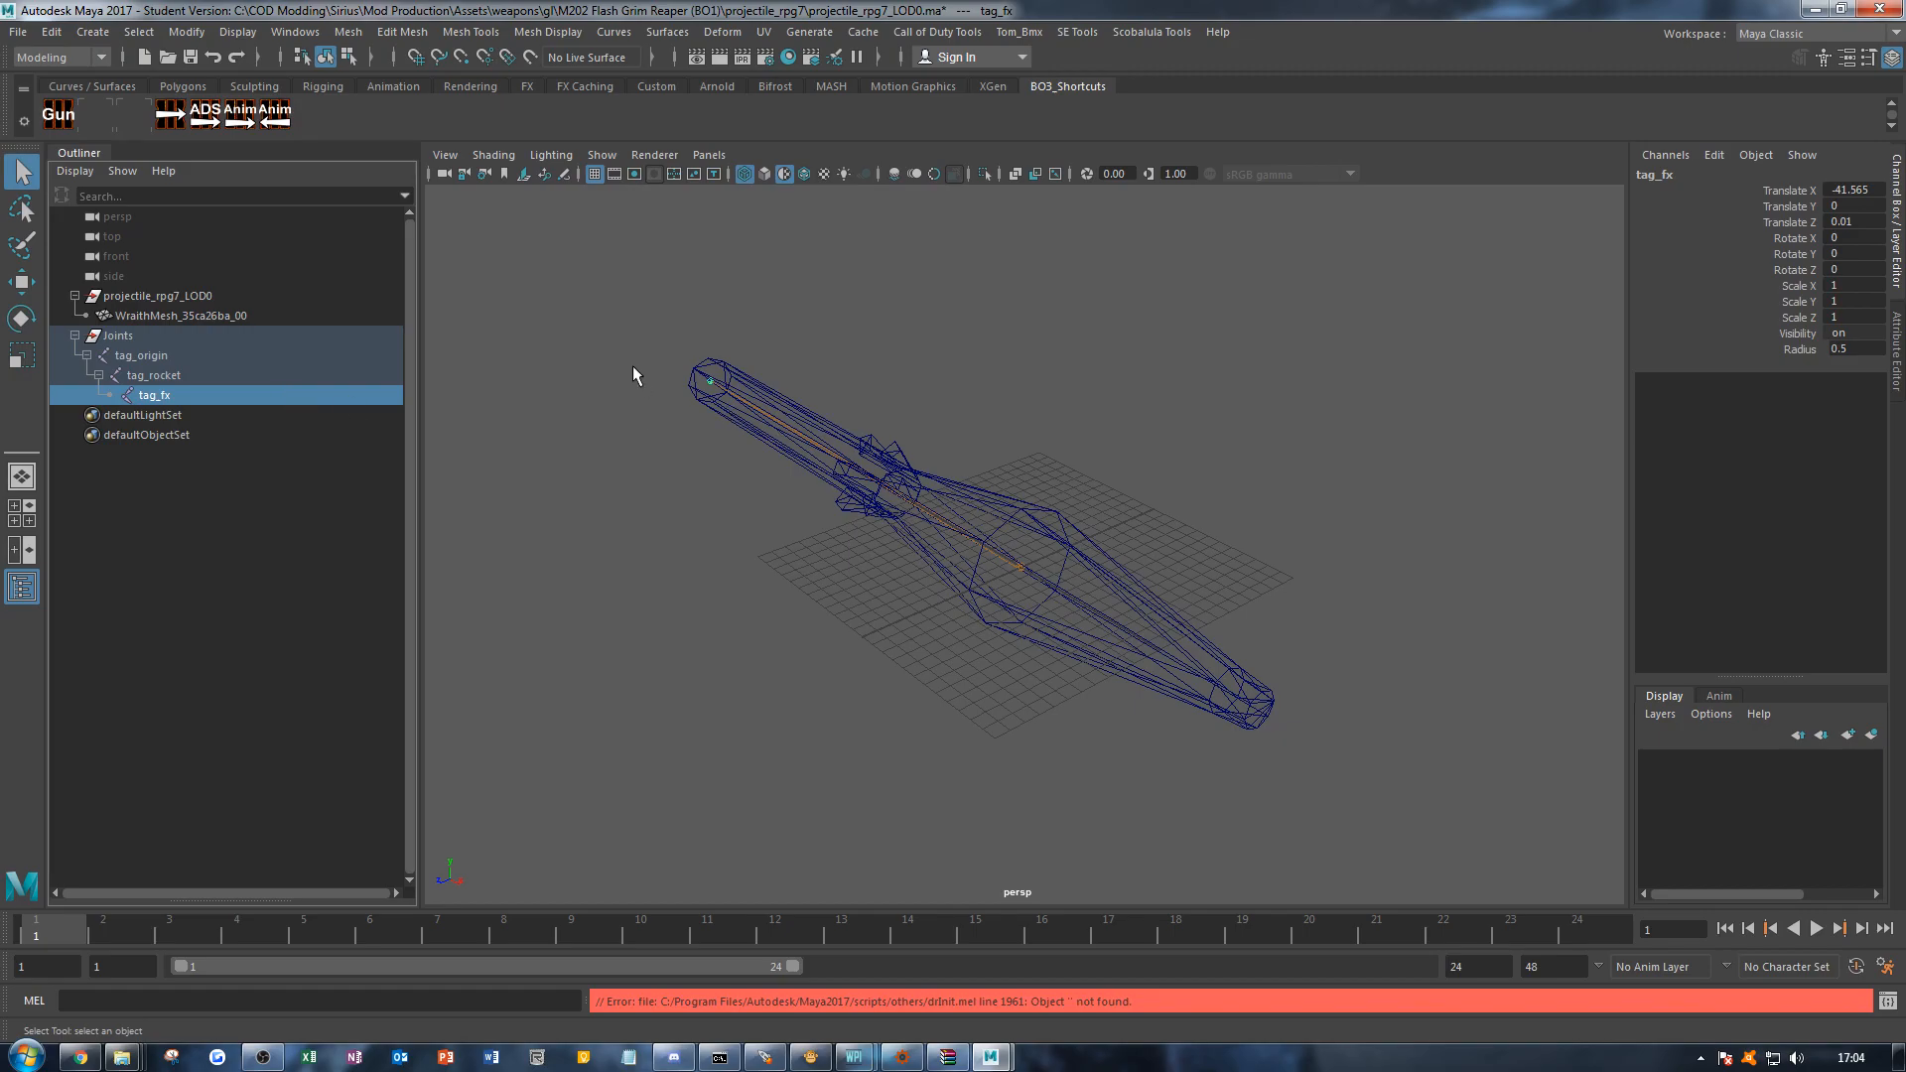
Step: Save the projectile_rpg7_LOD0 scene with its bound rocket mesh, accepting the student version notice
{"action": "left_click", "coordinate": [220, 355]}
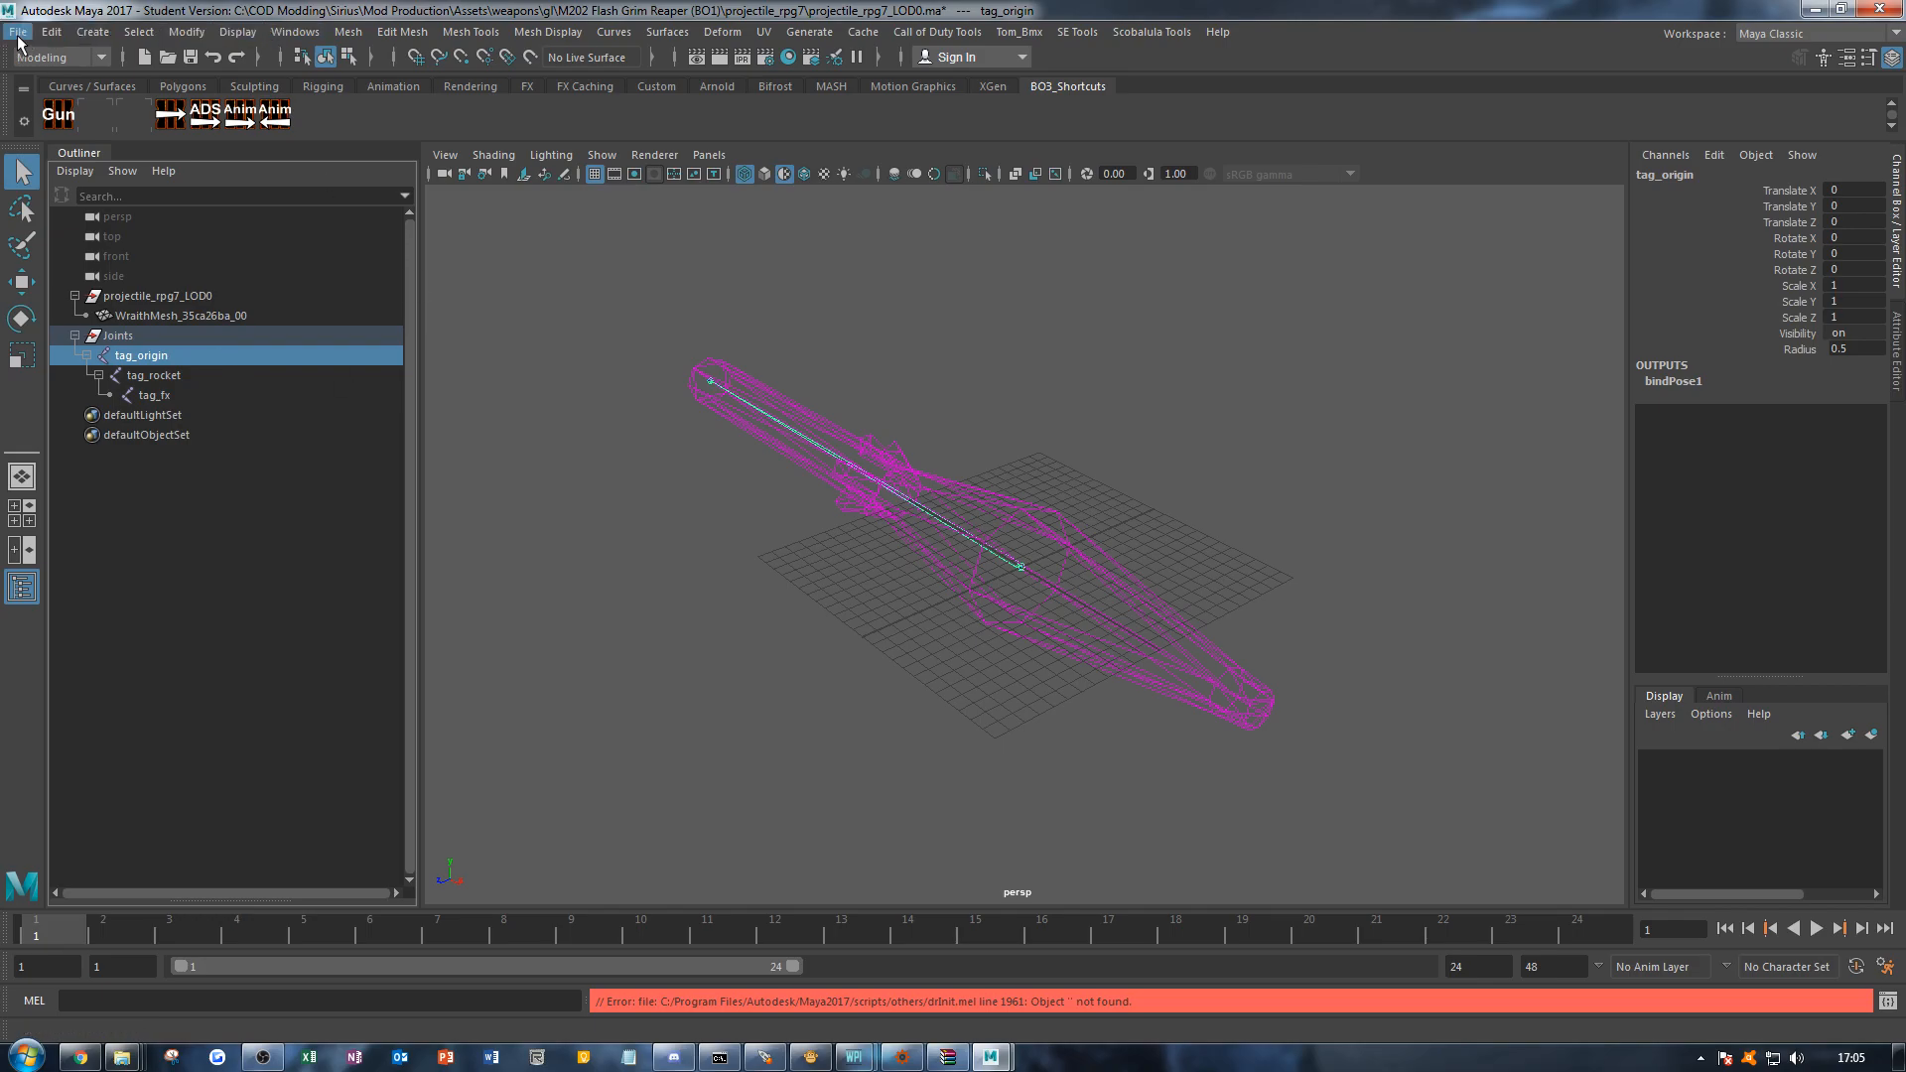
{"action": "left_click", "coordinate": [140, 317]}
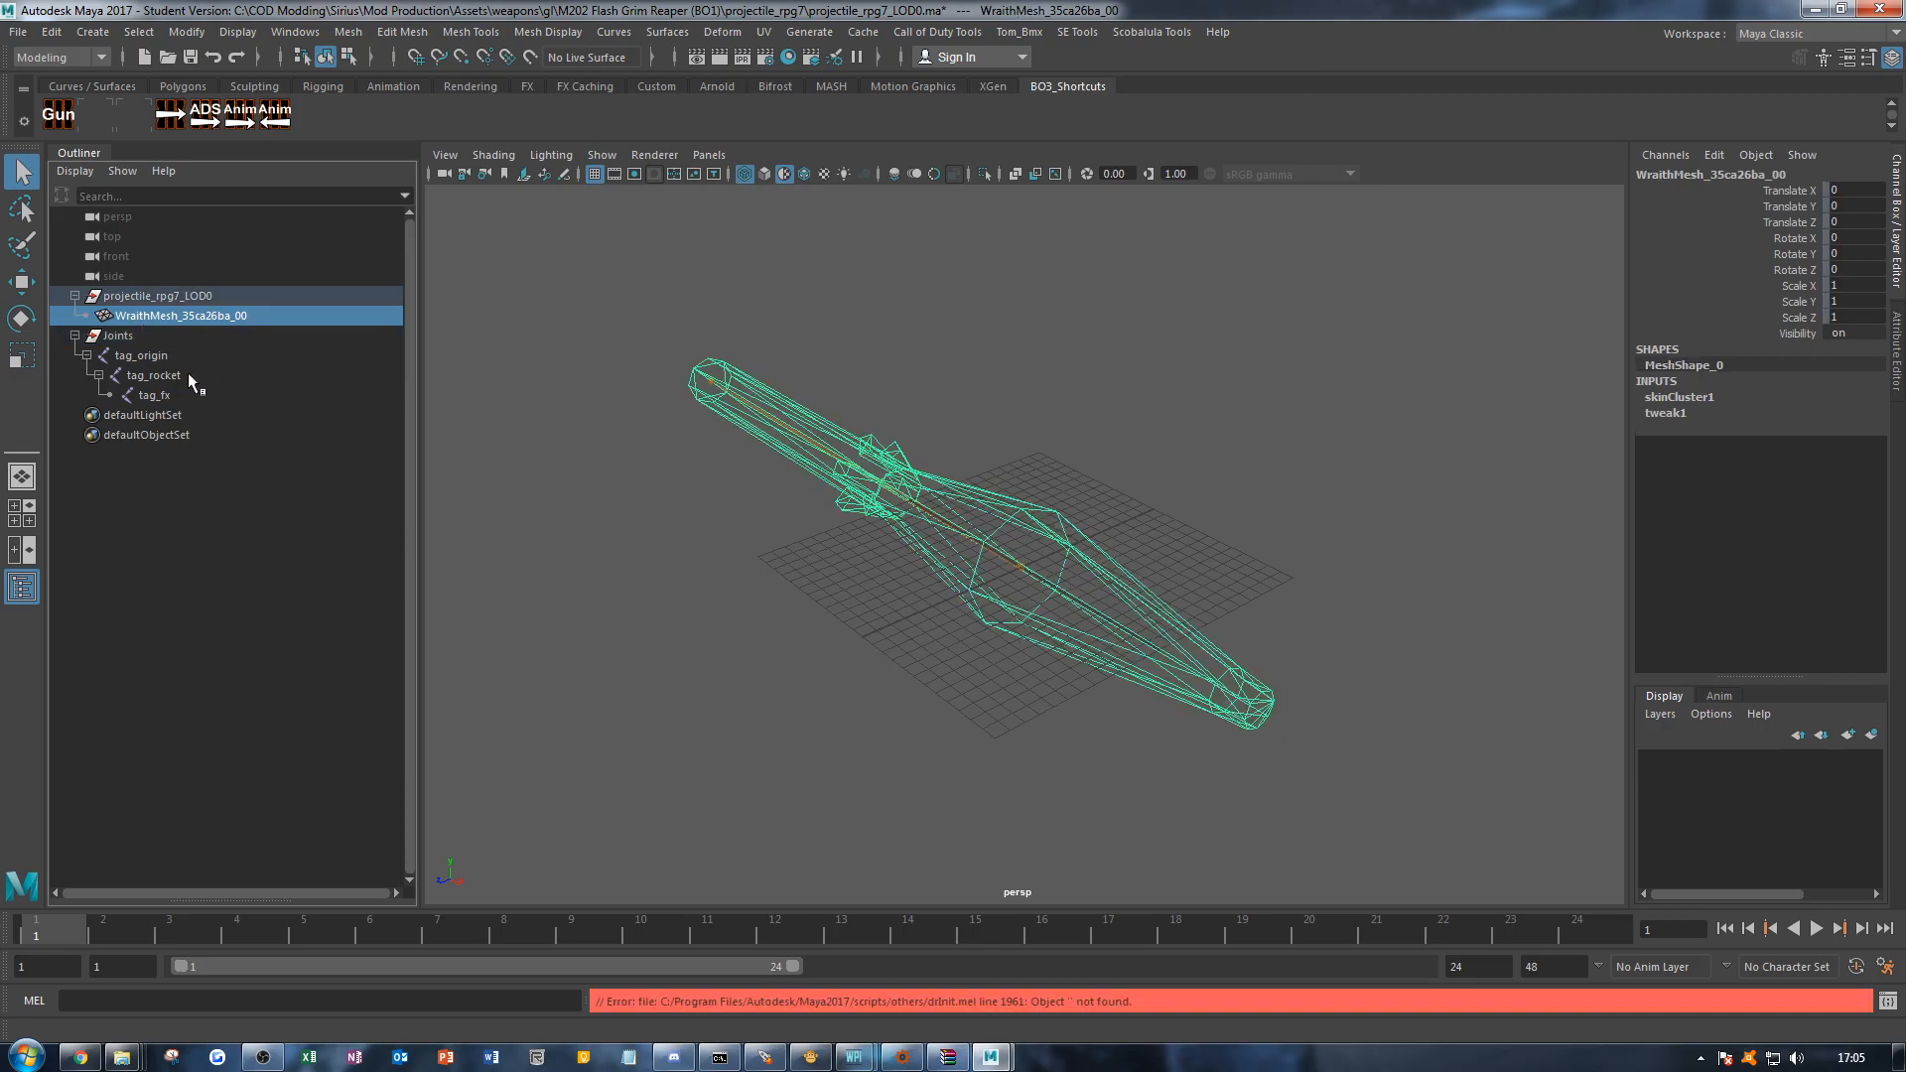
{"action": "left_click", "coordinate": [176, 354], "text": "ctrl"}
{"action": "left_click", "coordinate": [175, 356]}
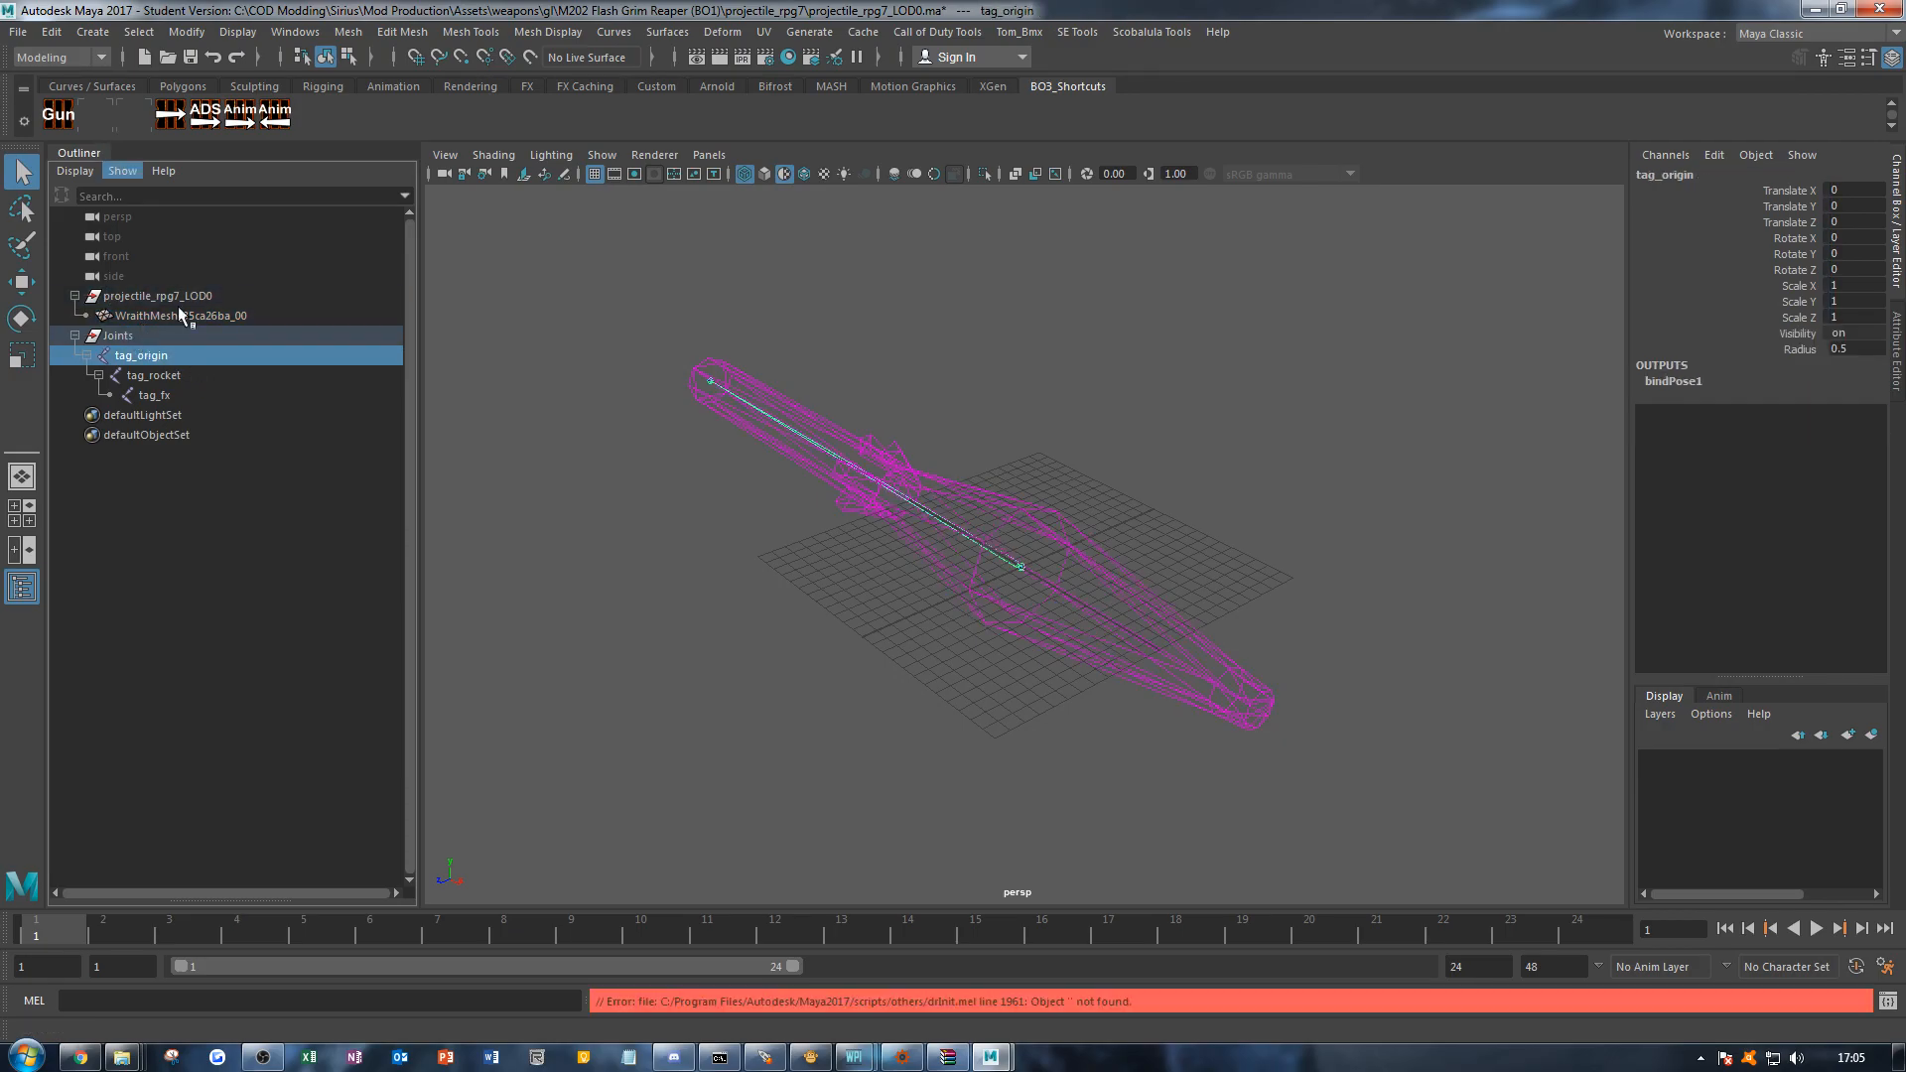
{"action": "left_click", "coordinate": [18, 32]}
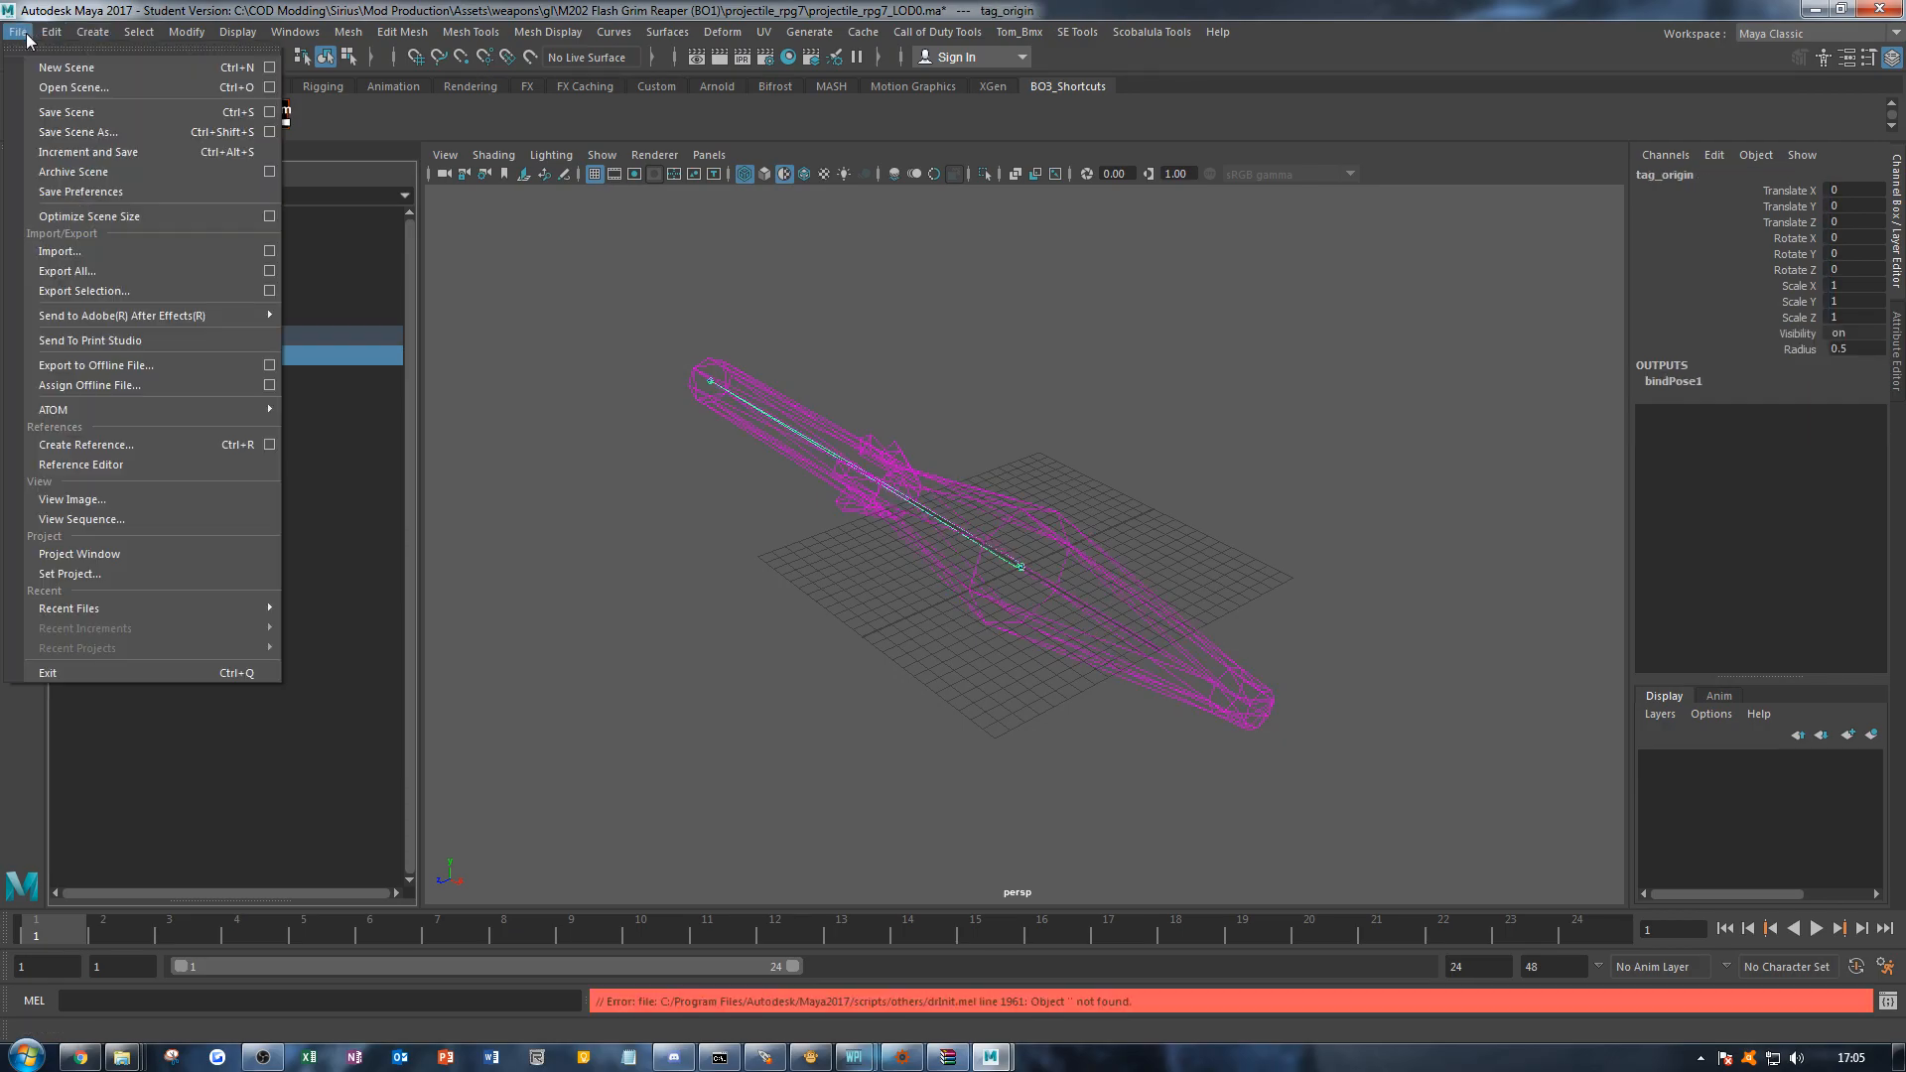
{"action": "left_click", "coordinate": [79, 114]}
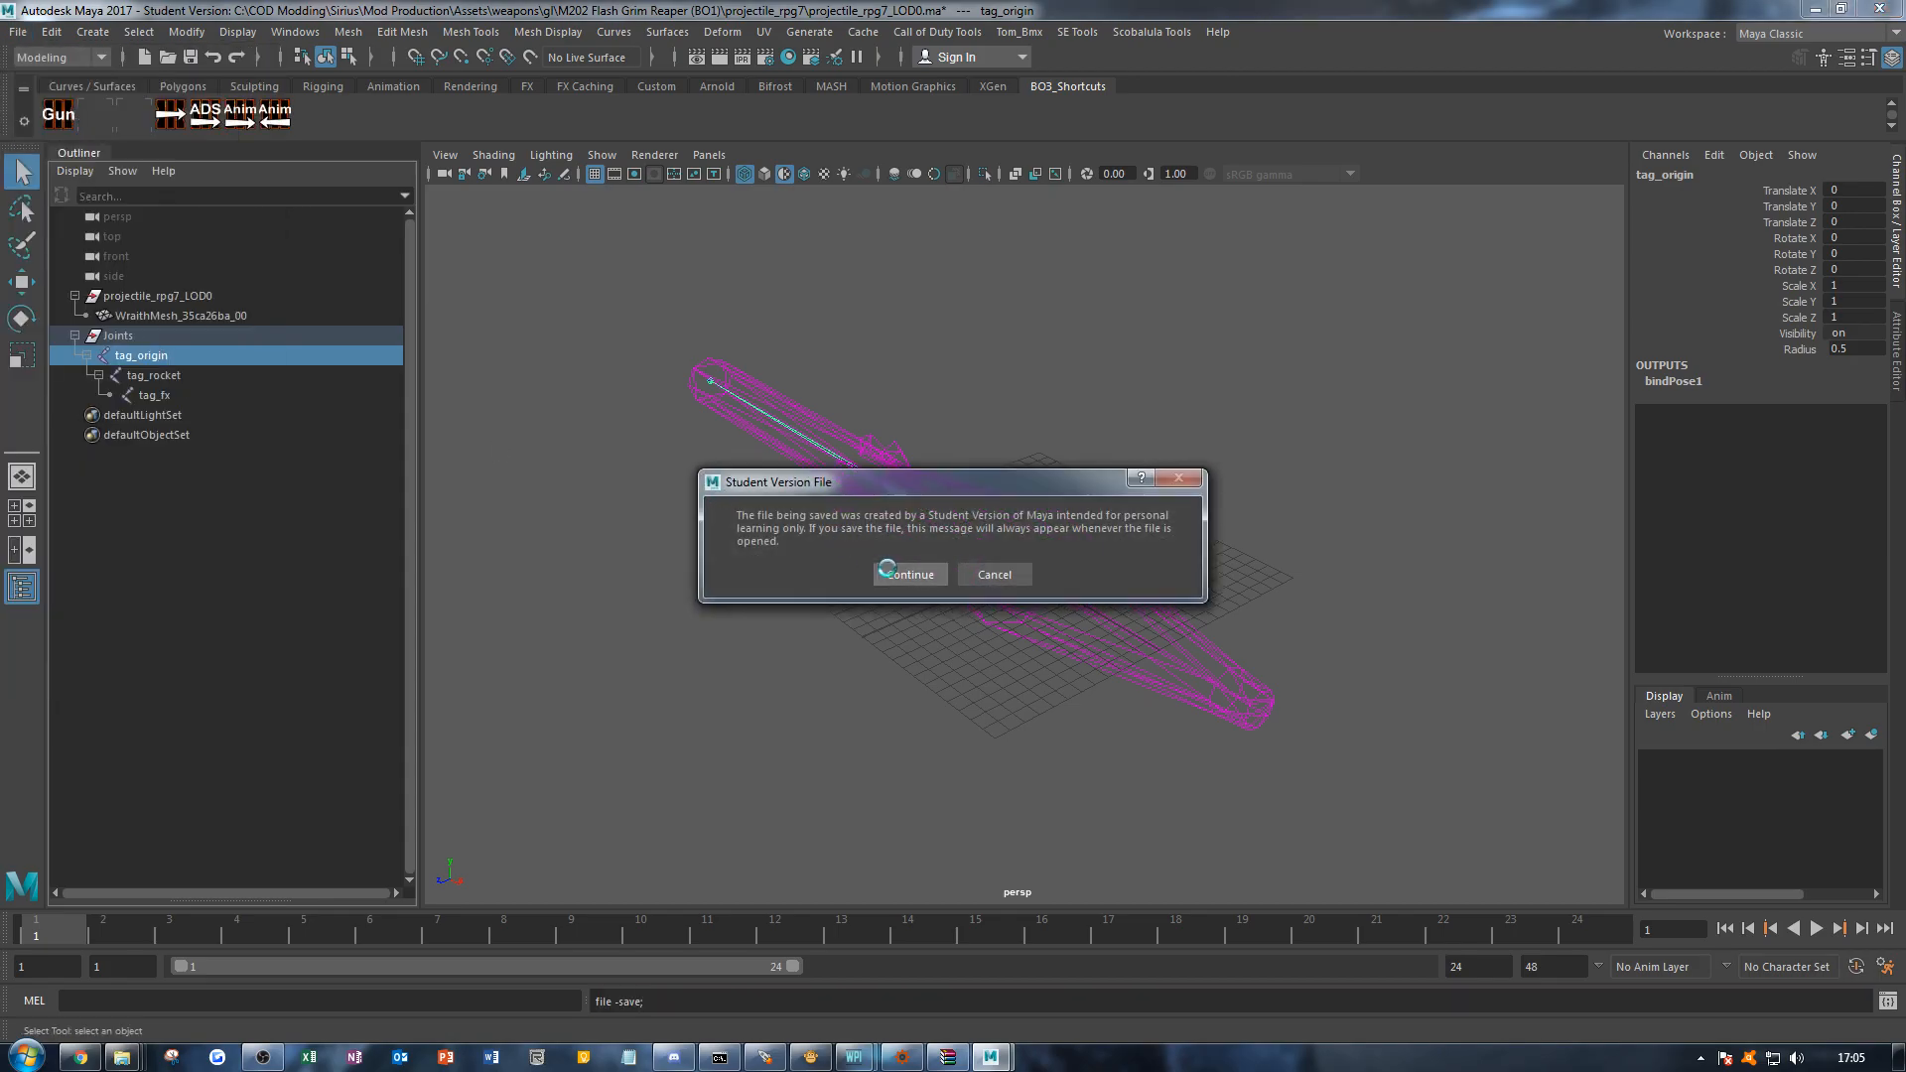
{"action": "left_click", "coordinate": [910, 572]}
Step: Select the full tag_origin joint hierarchy together with the WraithMesh mesh and start an XModel export
{"action": "left_click", "coordinate": [139, 32]}
{"action": "left_click", "coordinate": [178, 127]}
{"action": "left_click", "coordinate": [164, 316], "text": "ctrl"}
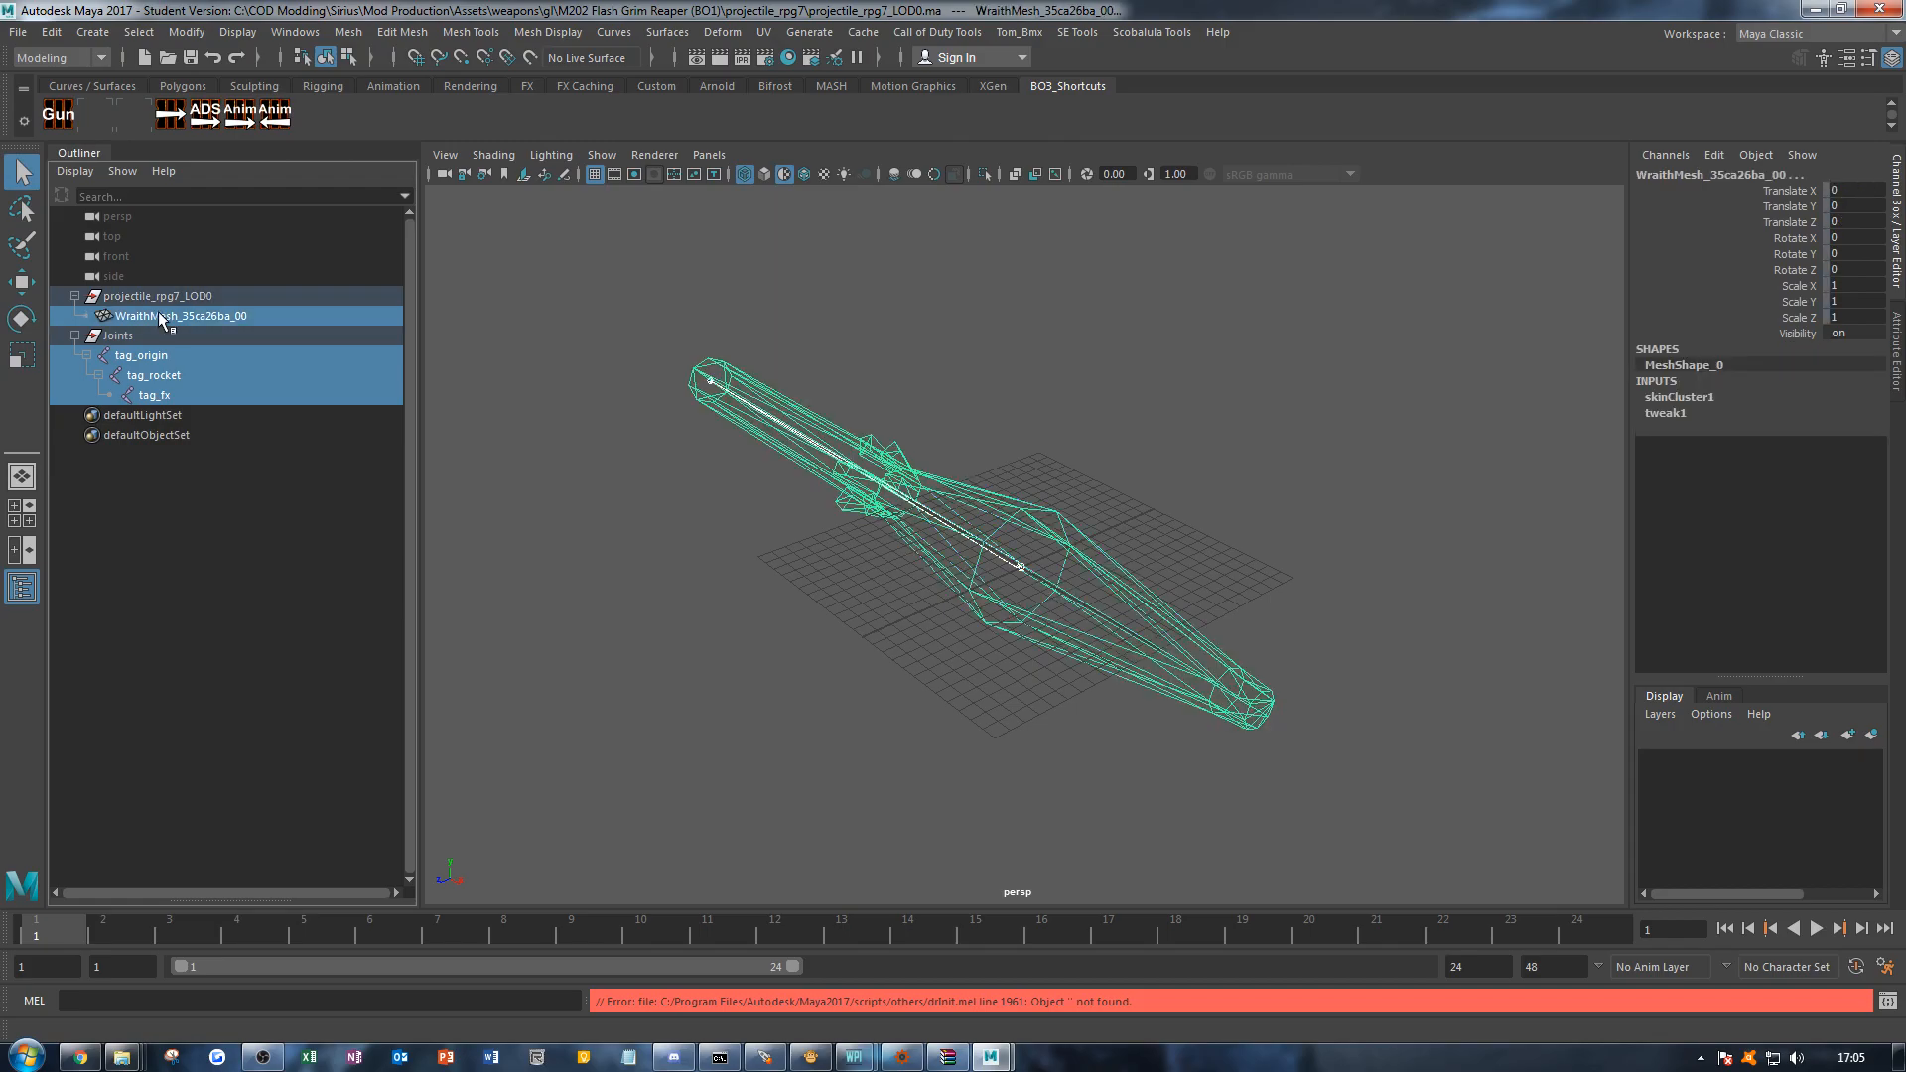
{"action": "left_click", "coordinate": [938, 32]}
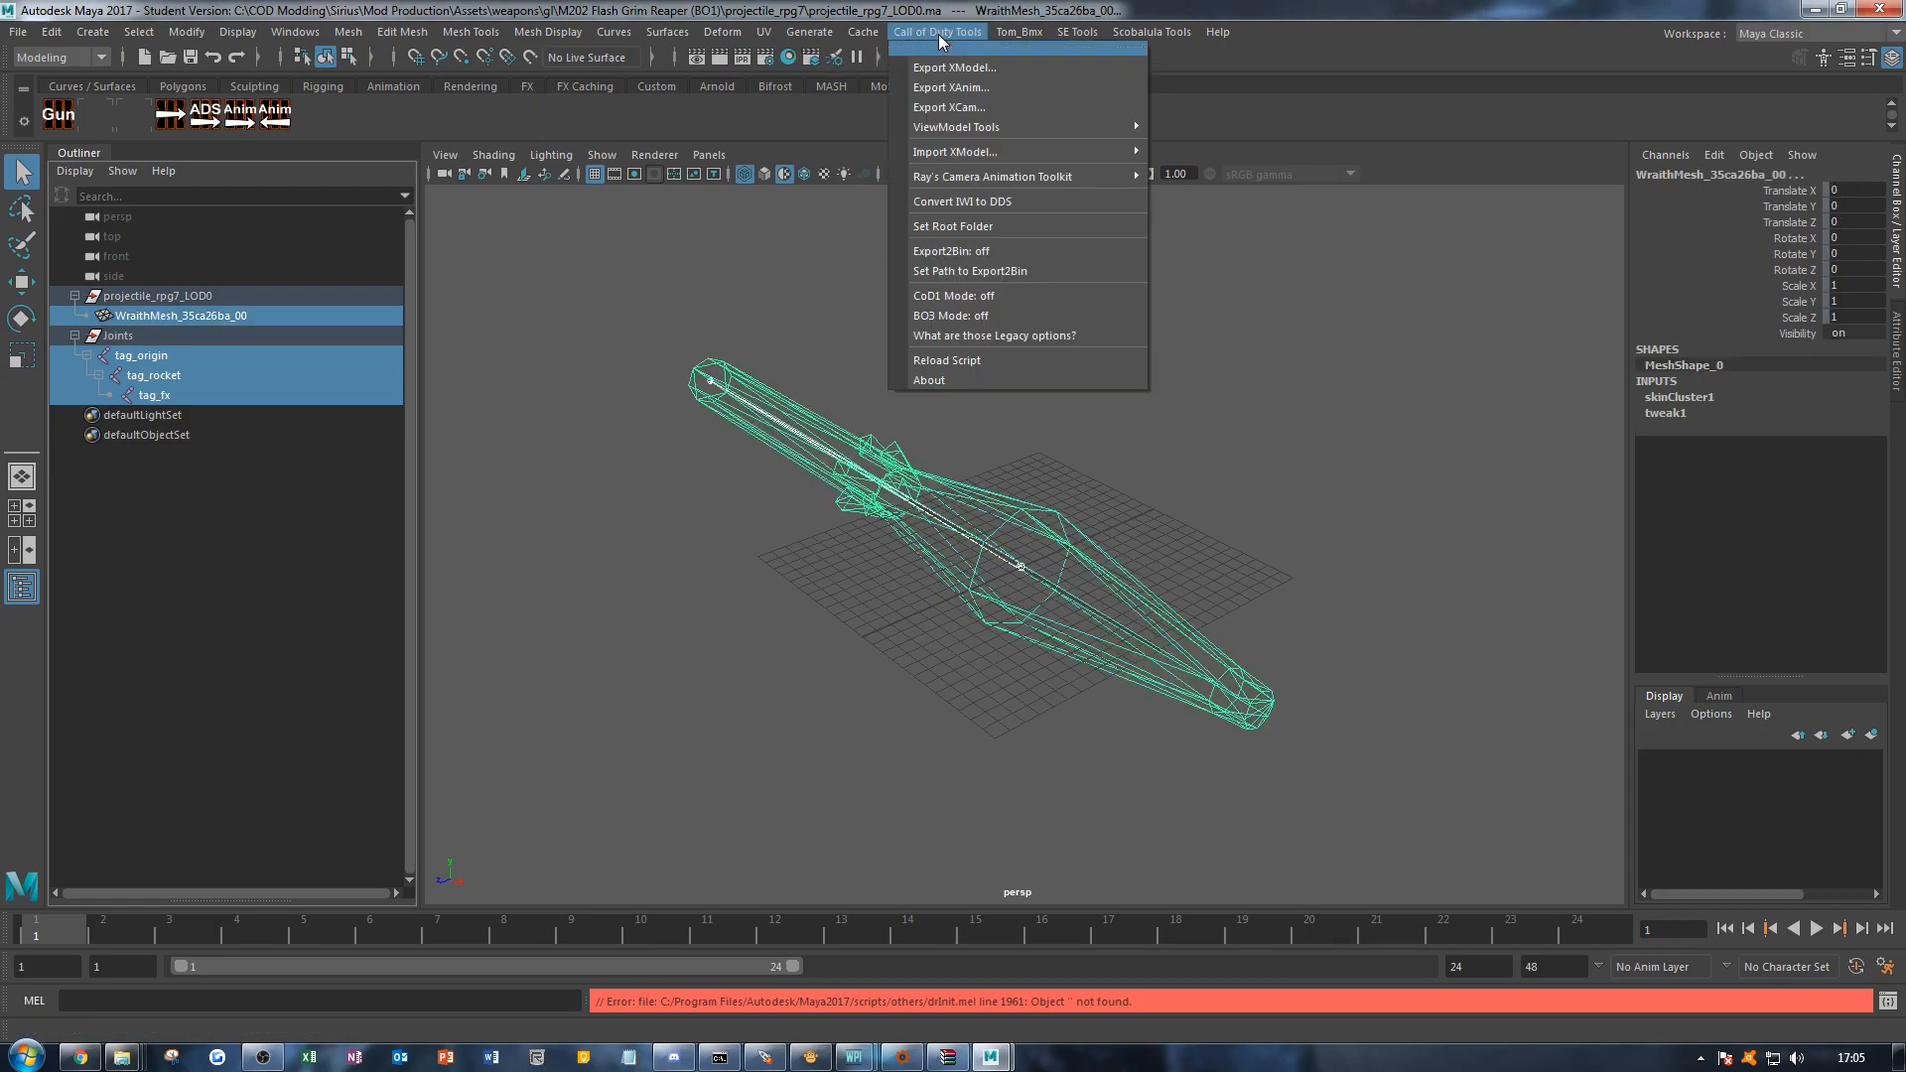
{"action": "left_click", "coordinate": [957, 67]}
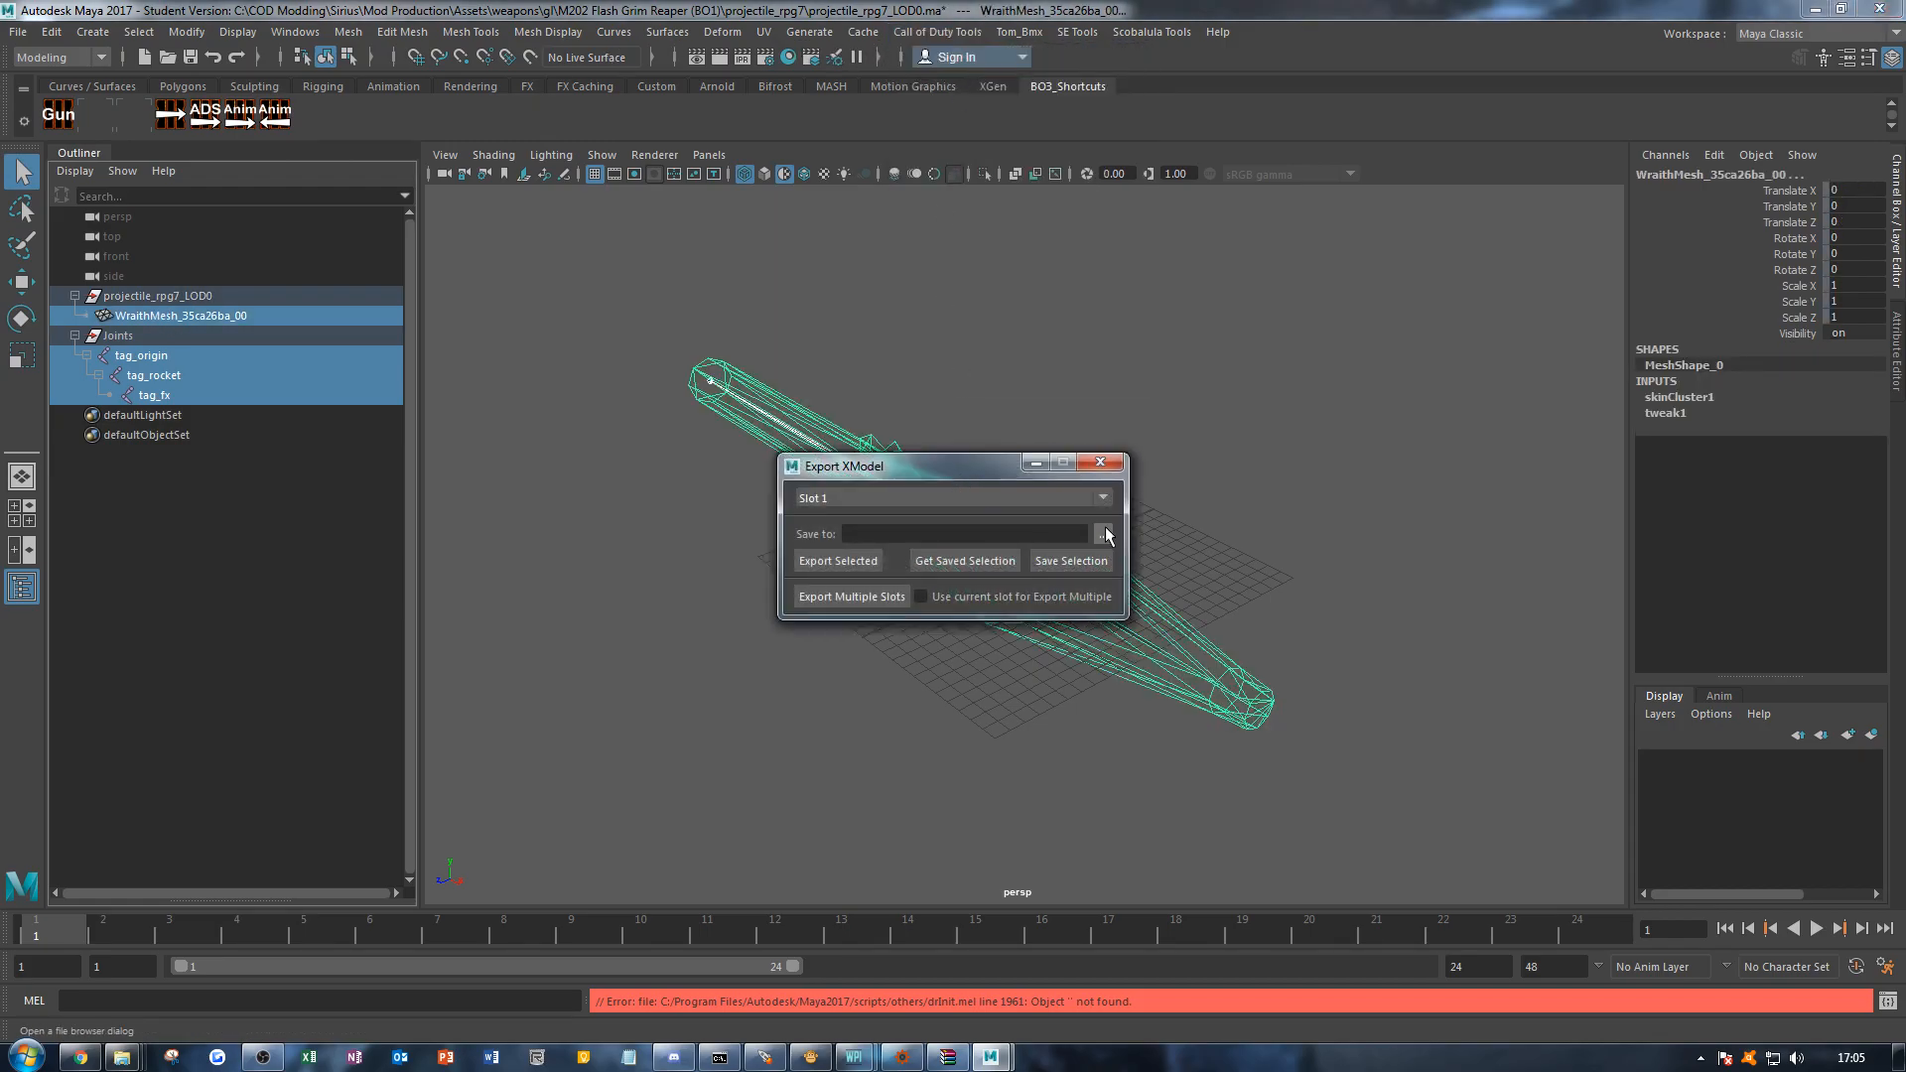
Step: Point the export destination to the M202 Flash Grim Reaper (BO1) folder in the weapon assets
{"action": "left_click", "coordinate": [1105, 528]}
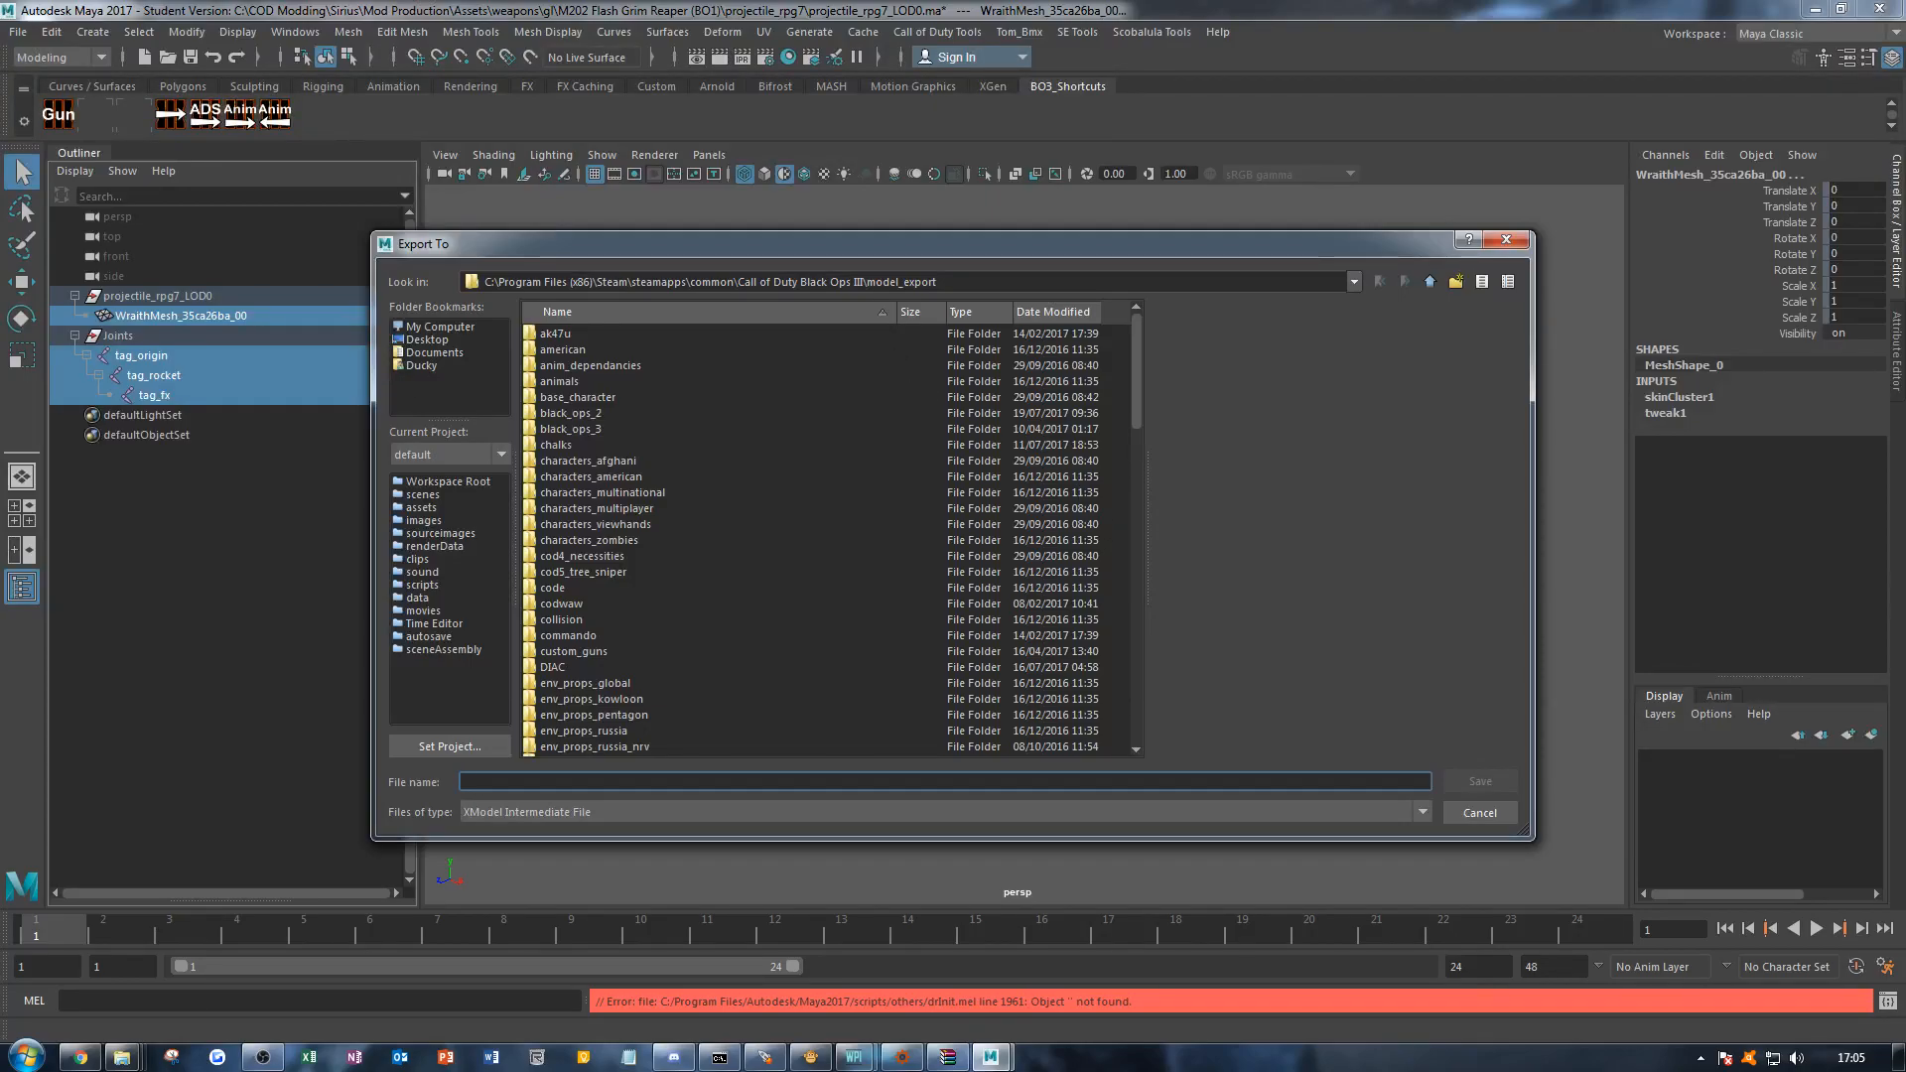
{"action": "left_click", "coordinate": [122, 1057]}
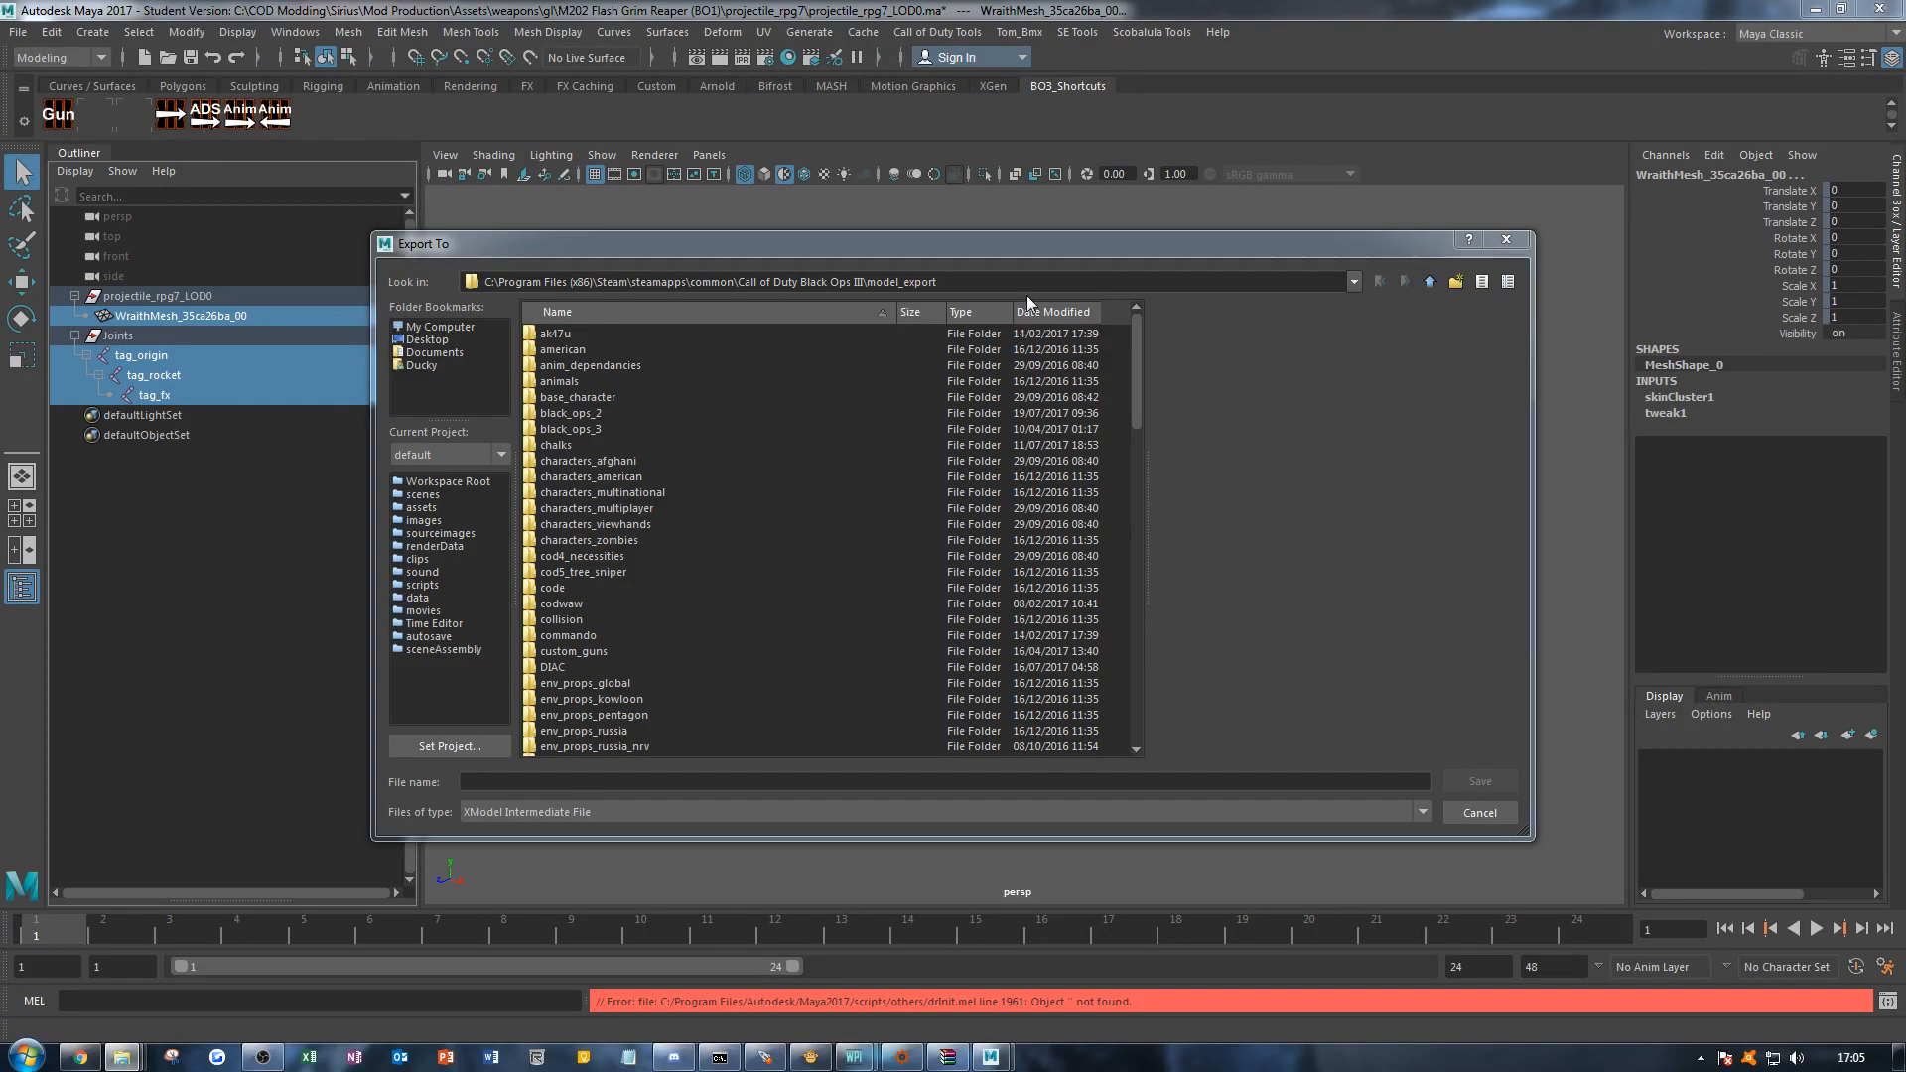
{"action": "left_click_drag", "start_coordinate": [1022, 284], "coordinate": [335, 272]}
{"action": "type", "text": "C:\\COD Modding\\Sirius\\Mod Production\\Assets\\weapons\\gl\\M202 Flash Grim Reaper (BO1)\\projectile_rpg7"}
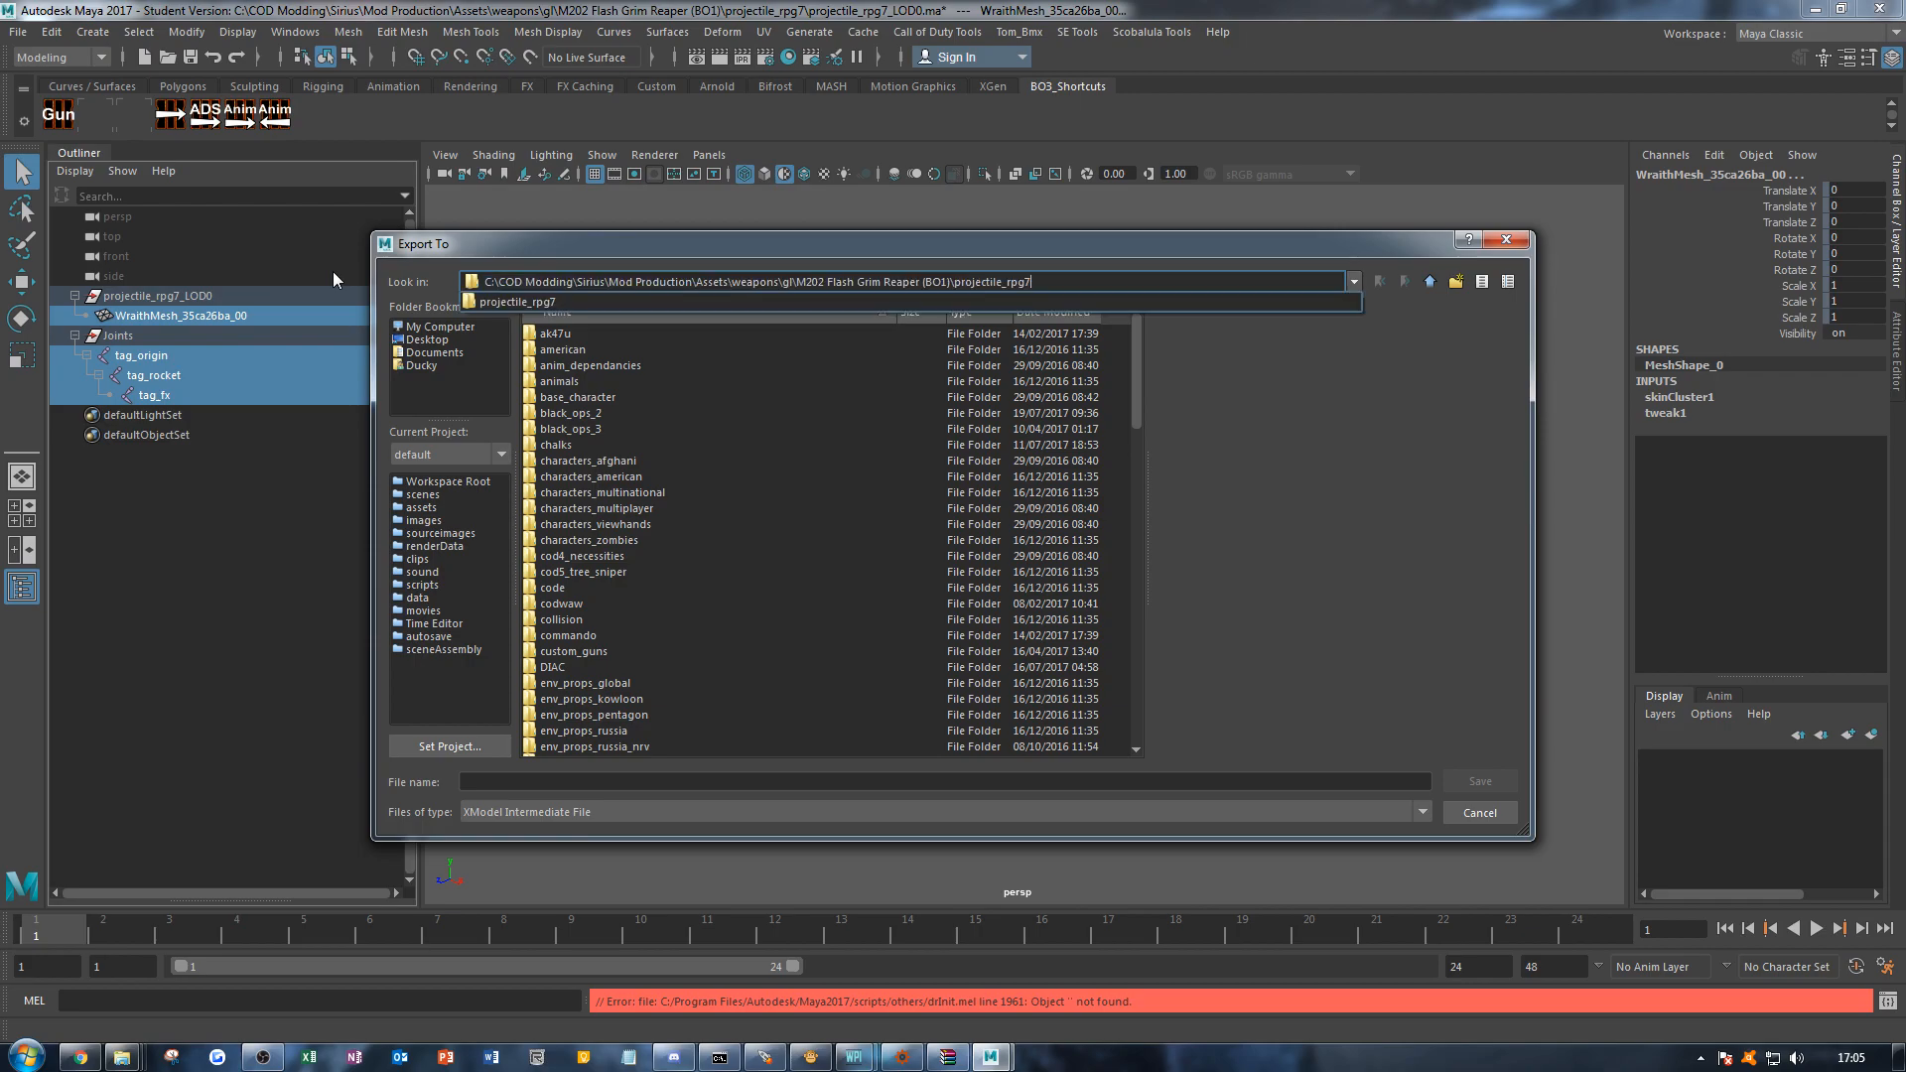
{"action": "key", "text": "Return"}
{"action": "left_click", "coordinate": [1435, 282]}
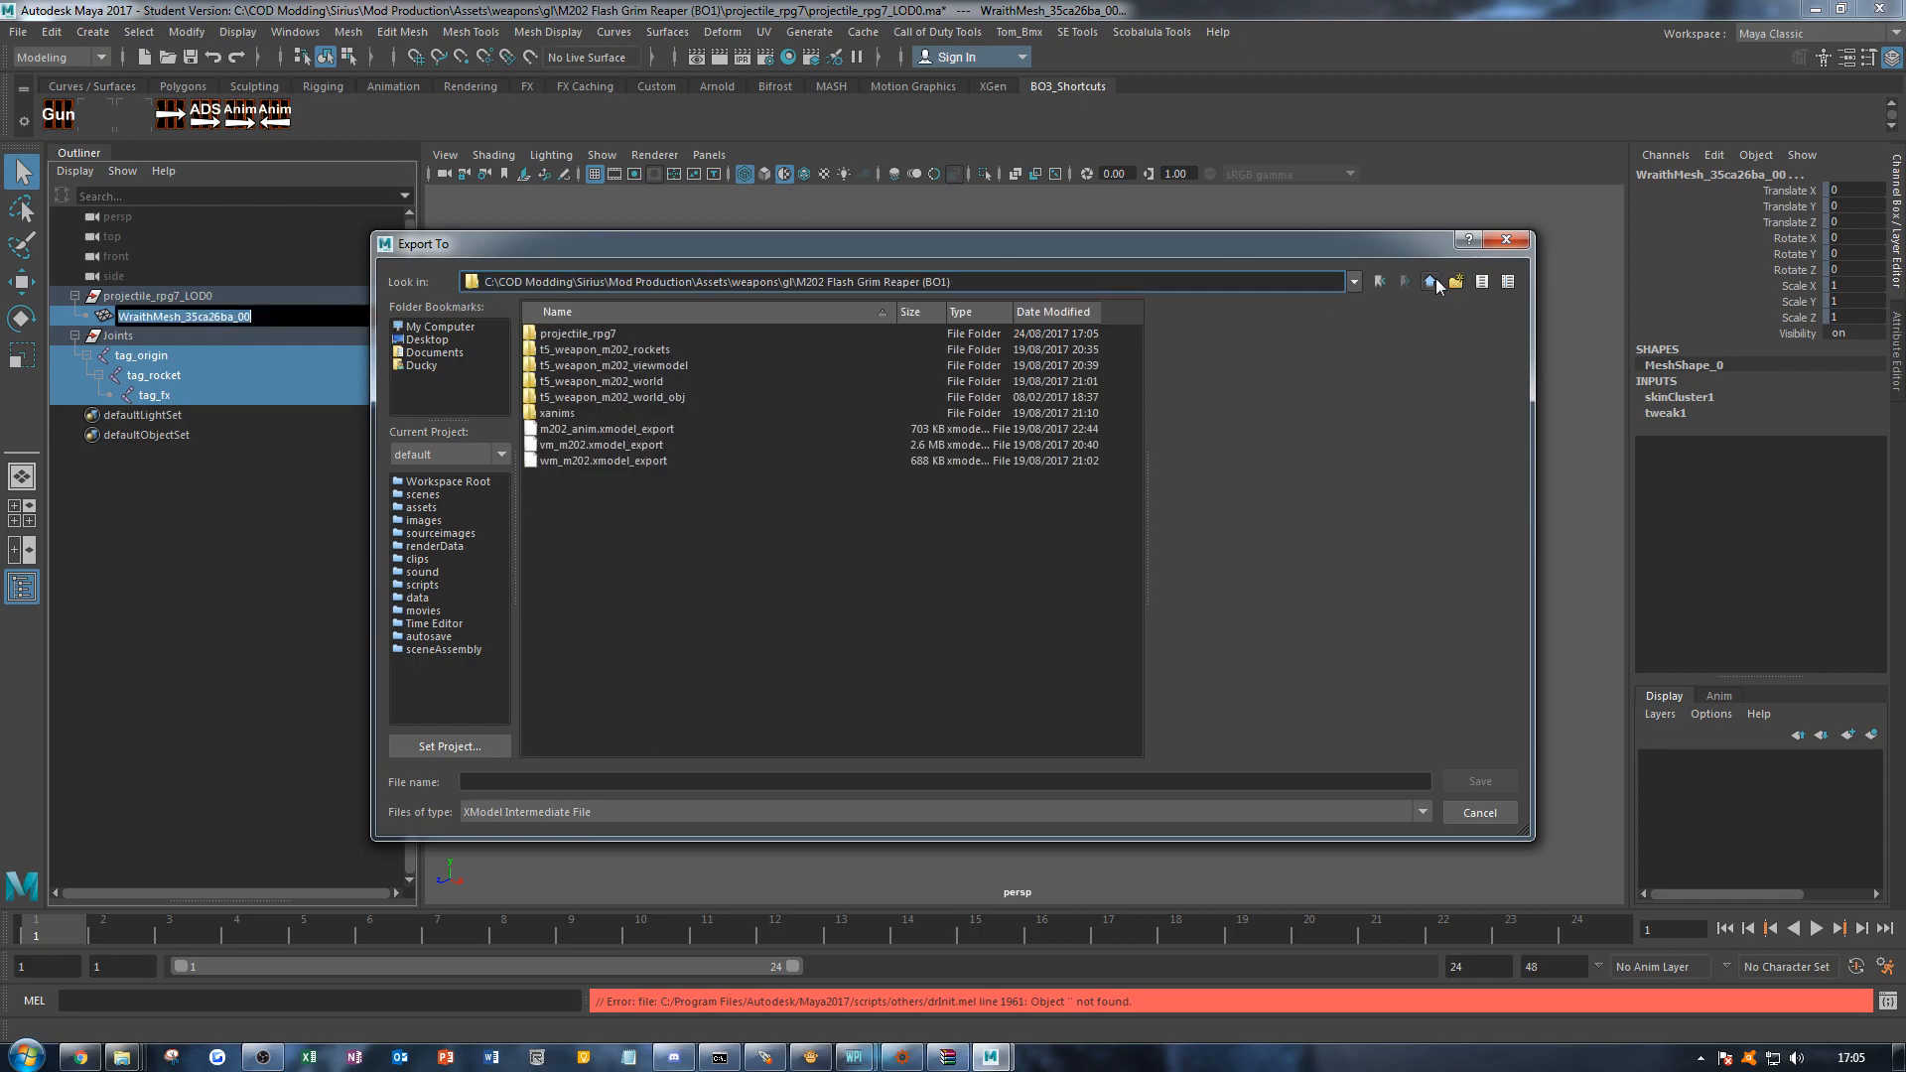
Step: Name the XModel export file m202_projectile and accept it as the save path
{"action": "left_click", "coordinate": [539, 782]}
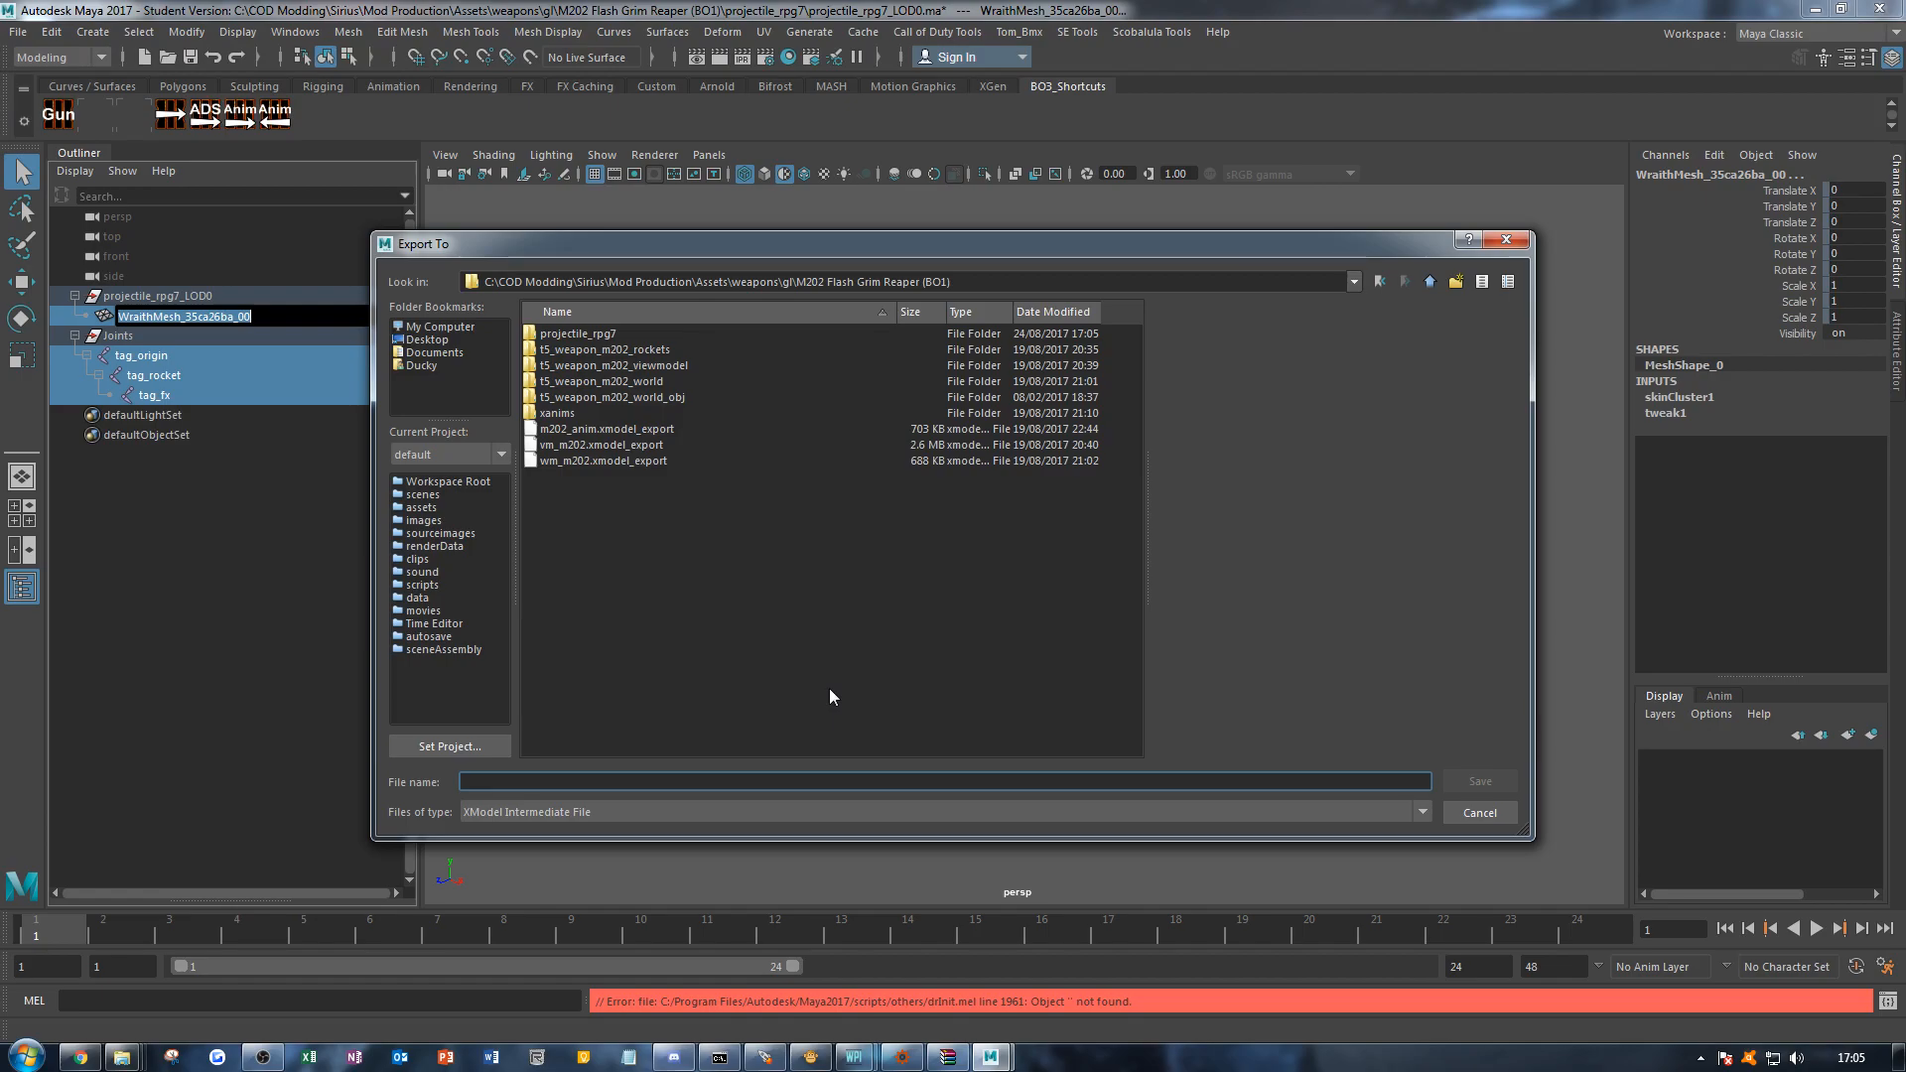
{"action": "type", "text": "p"}
{"action": "key", "text": "BackSpace"}
{"action": "type", "text": "m202_pro"}
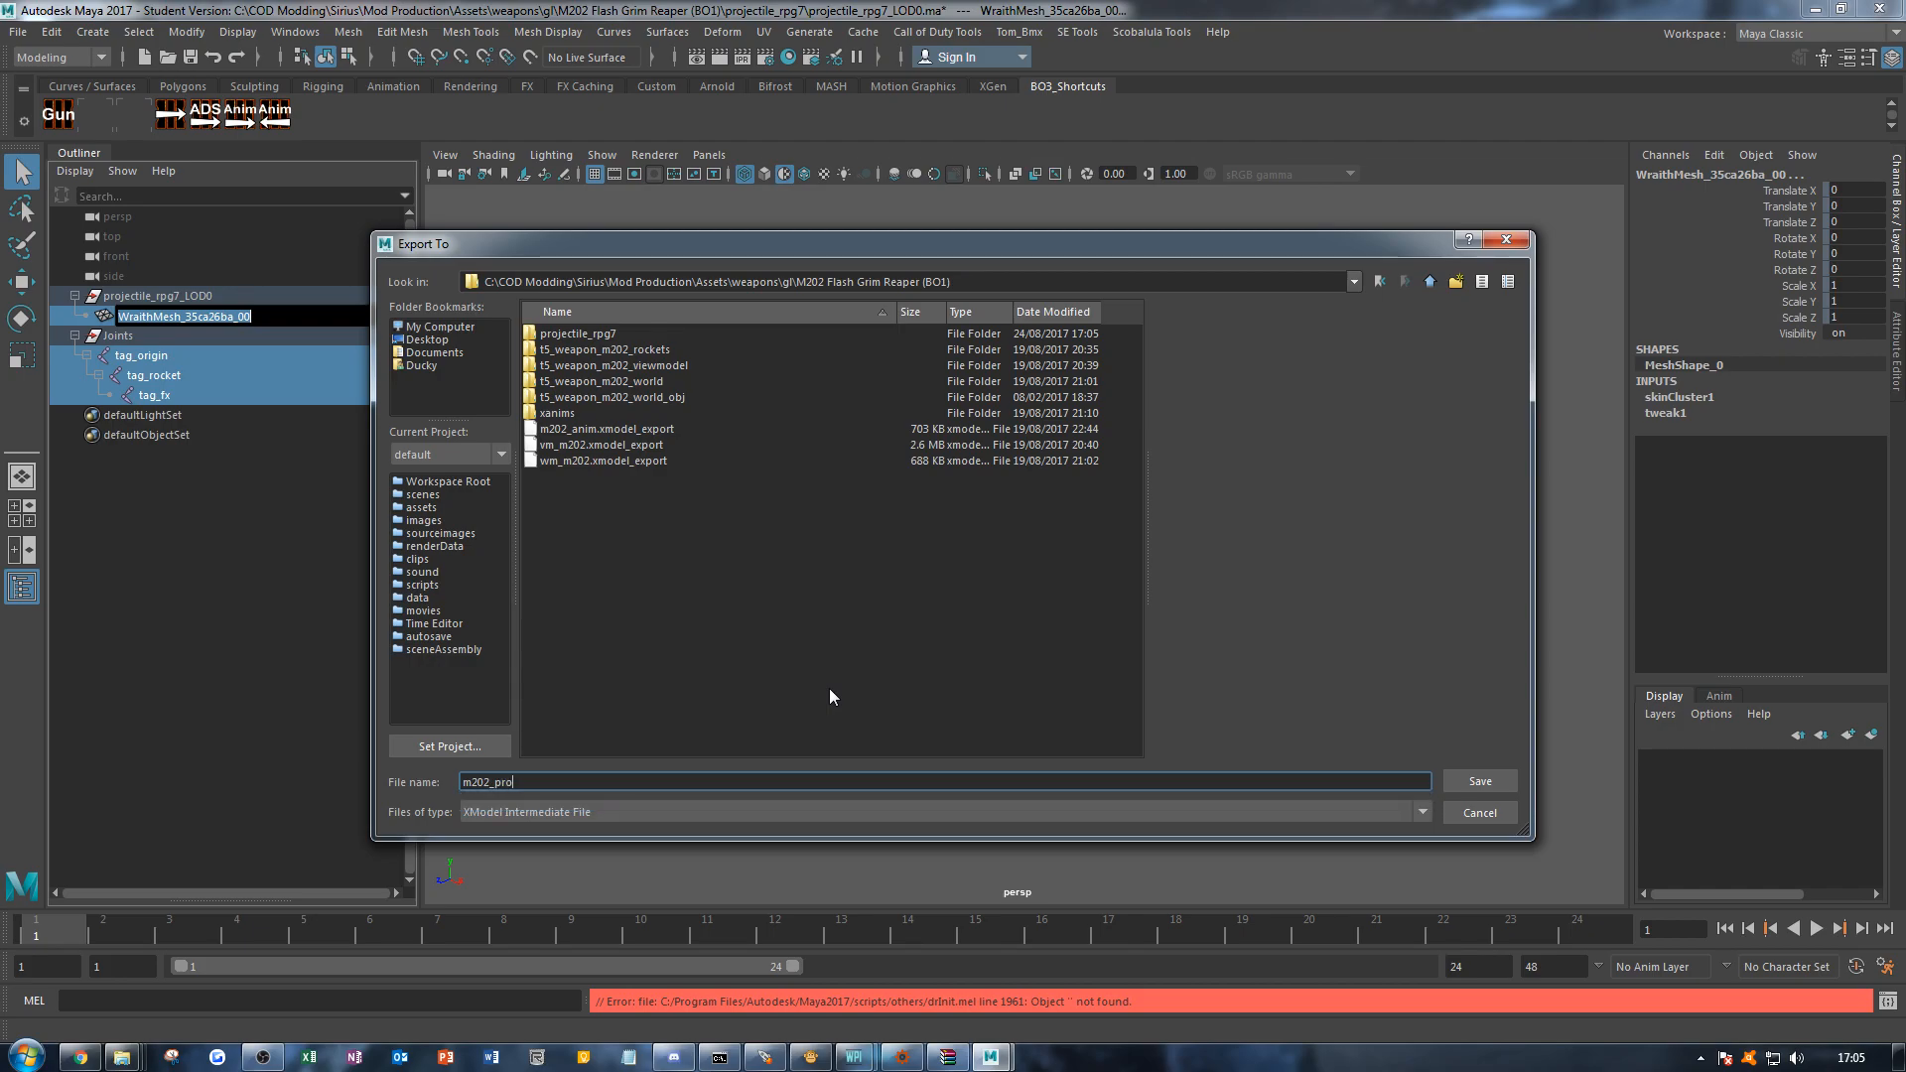
{"action": "type", "text": "jectile"}
{"action": "key", "text": "Return"}
Step: Export the selected rocket mesh and joints, and close Maya without saving the scene changes
{"action": "left_click", "coordinate": [840, 560]}
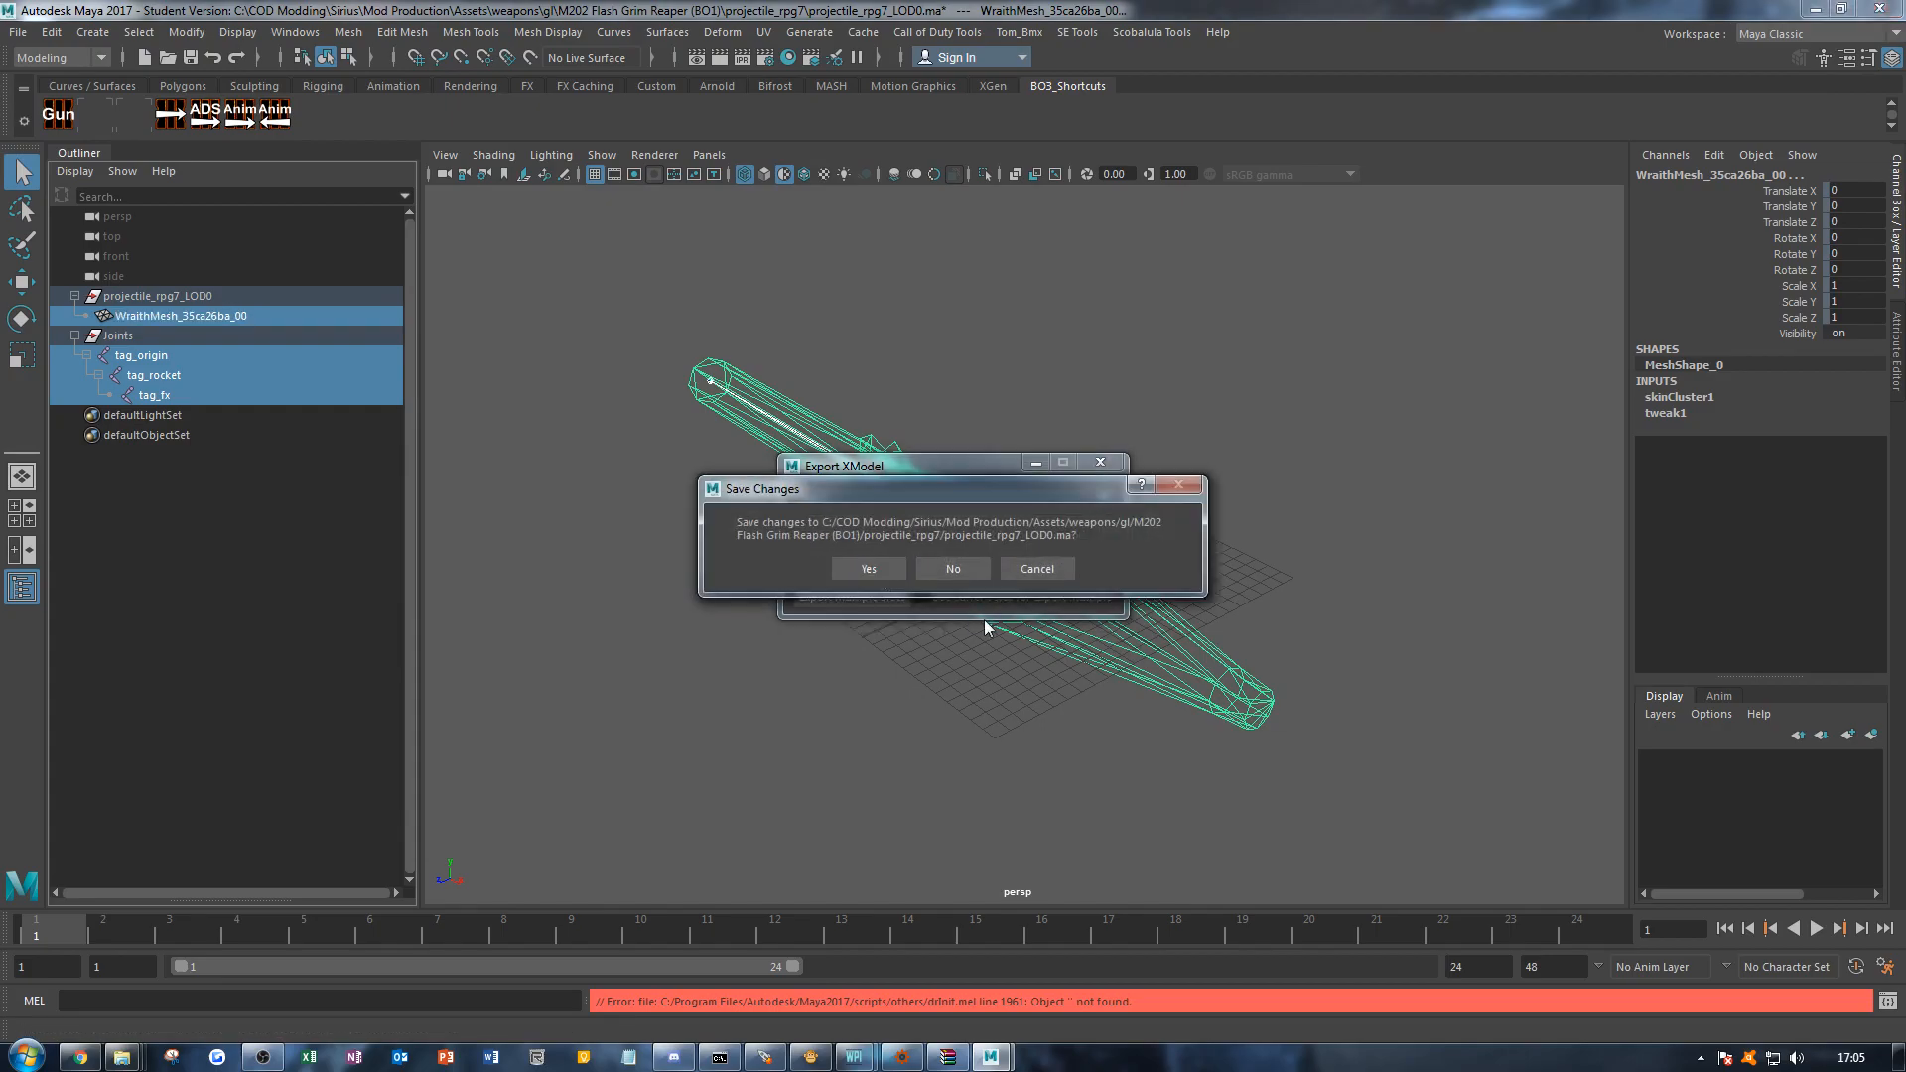
{"action": "left_click", "coordinate": [979, 564]}
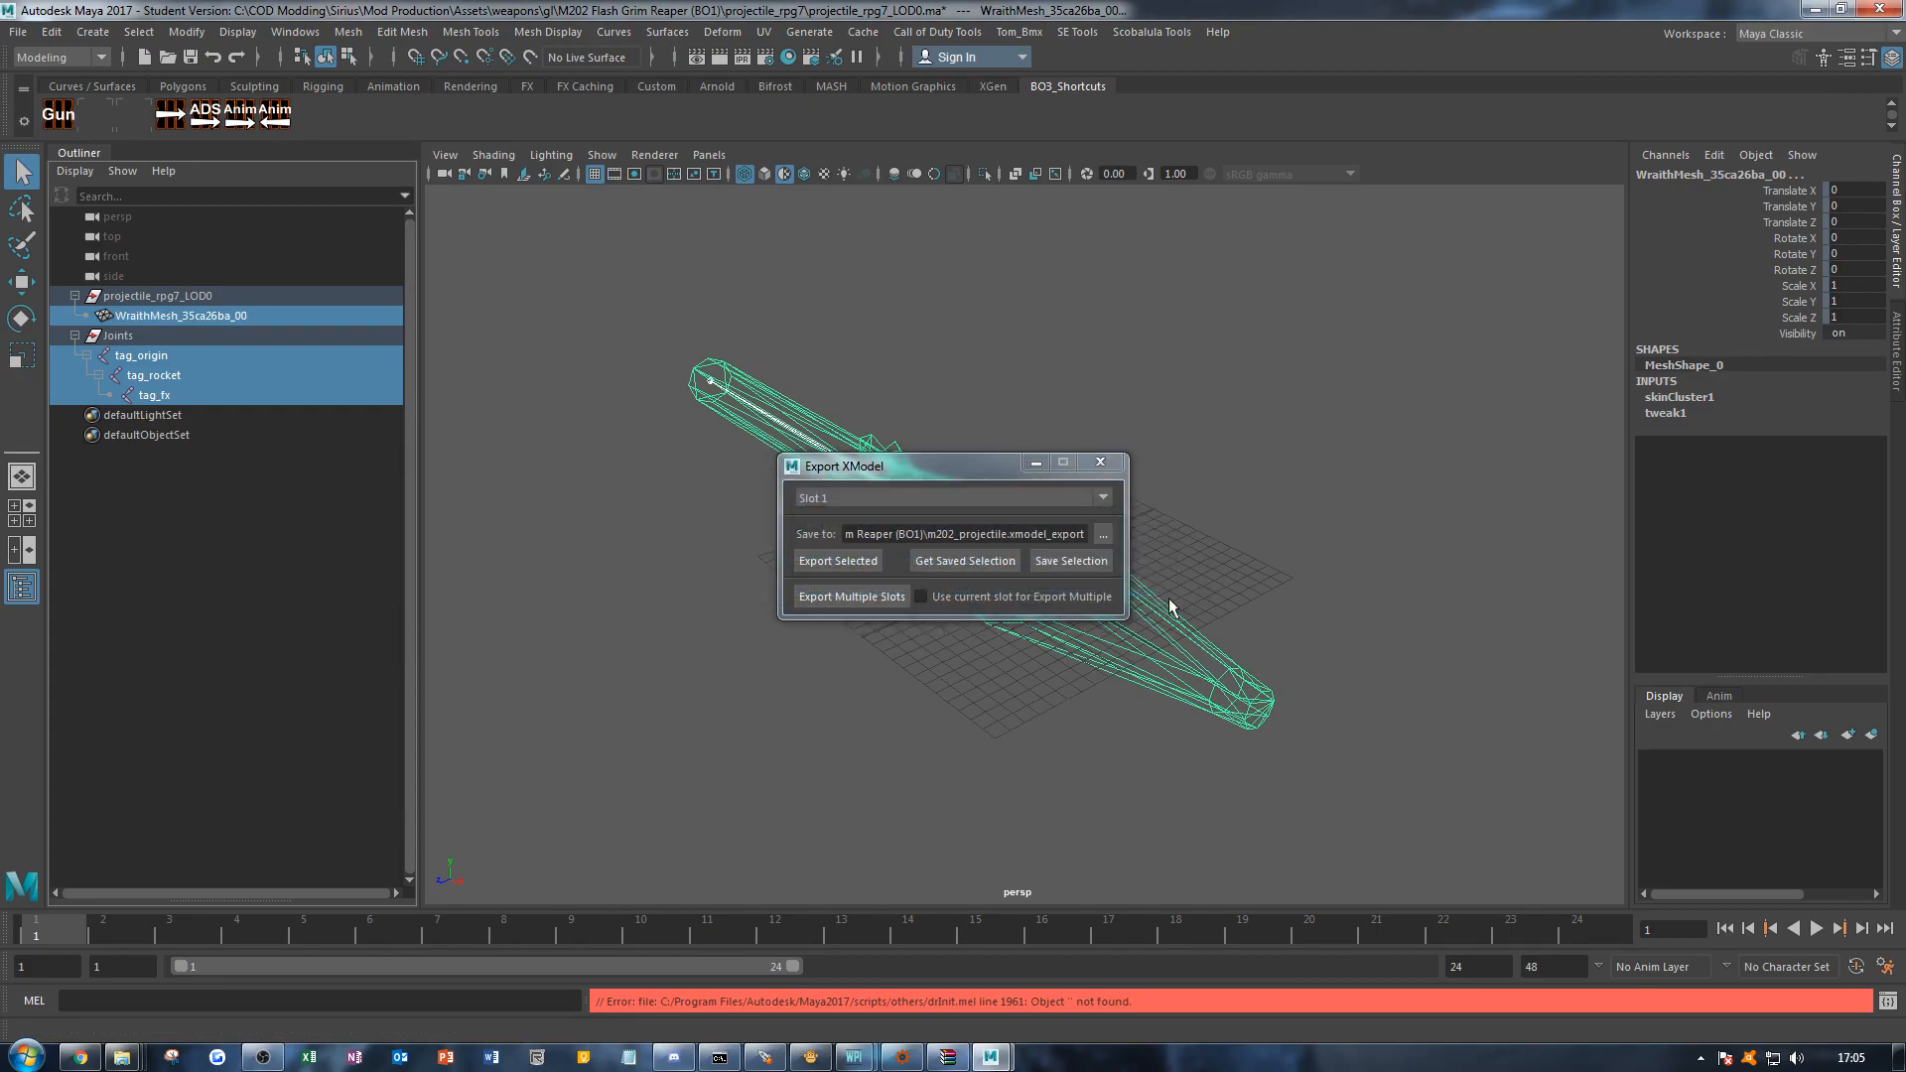
{"action": "left_click", "coordinate": [950, 568]}
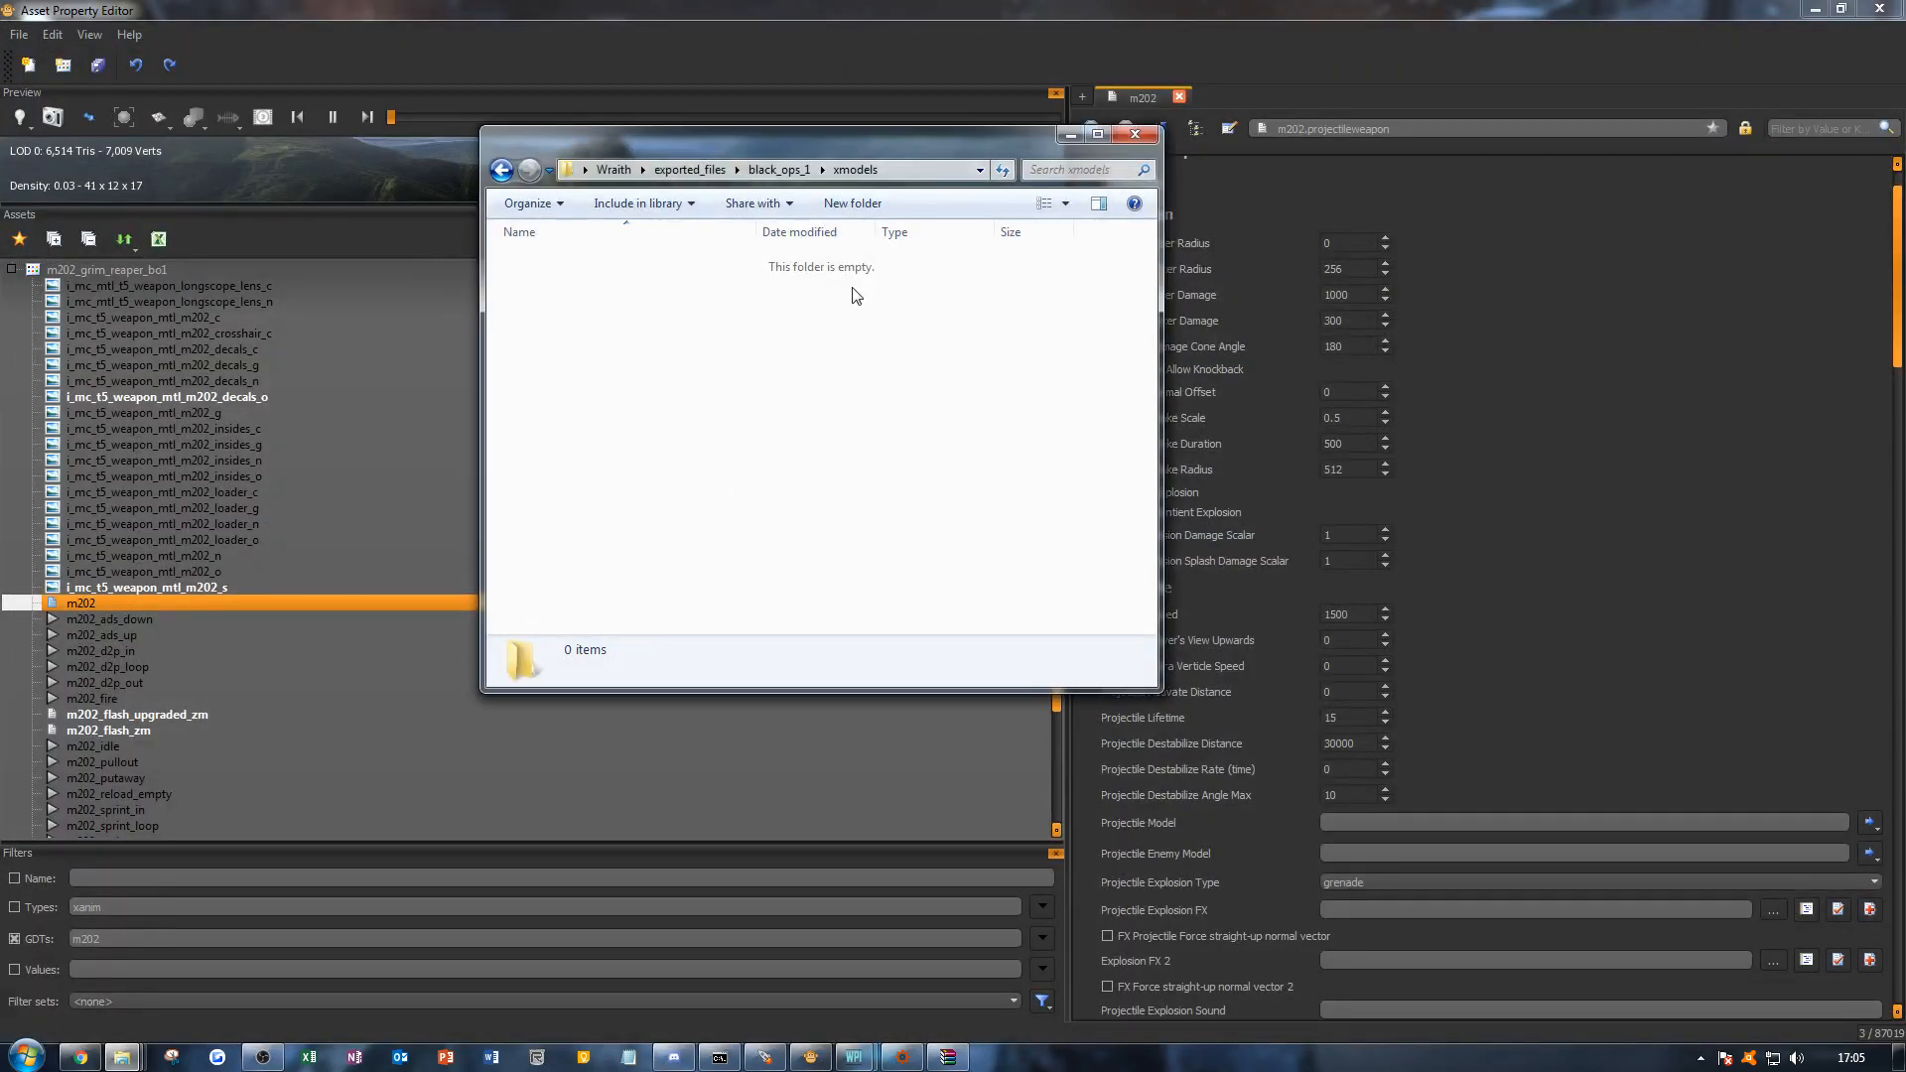
Step: Close the xmodels folder window and minimize the WPI and Texture Names windows to work in the Asset Property Editor
{"action": "left_click", "coordinate": [1134, 134]}
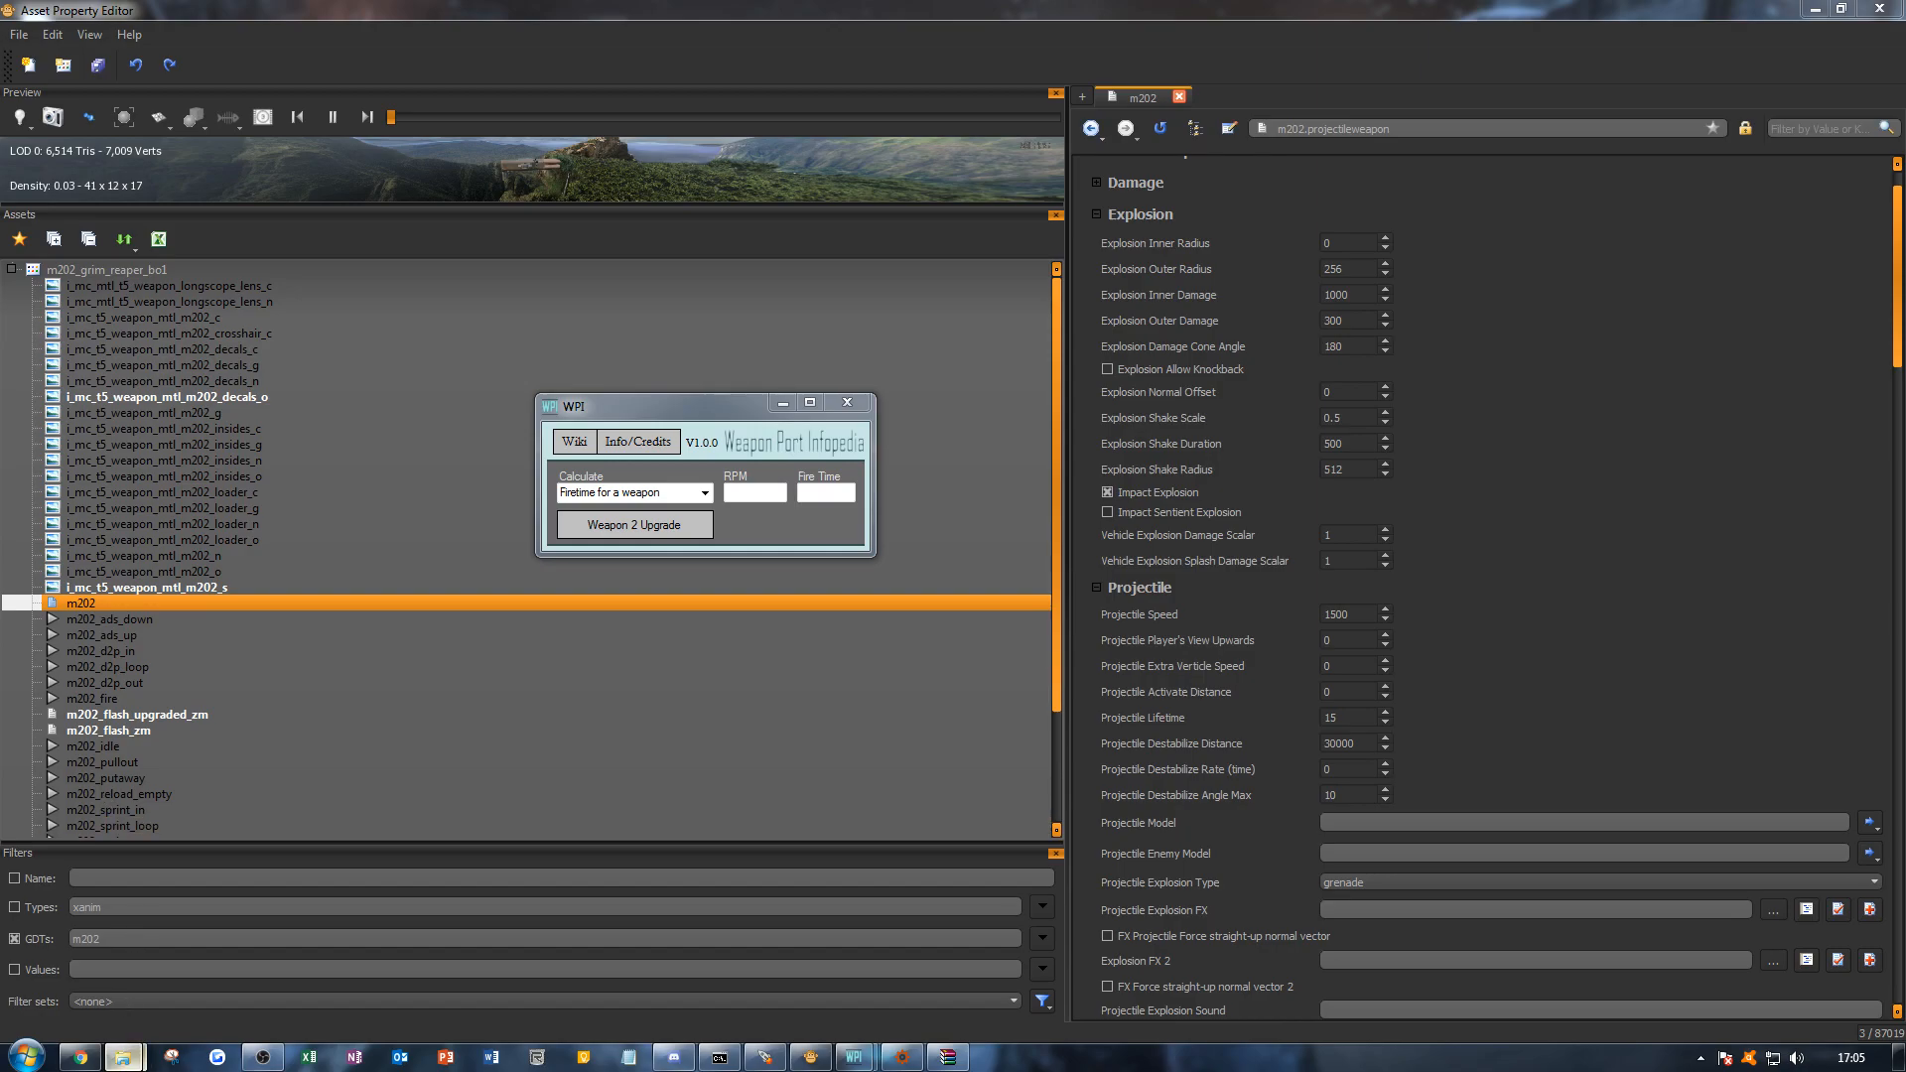
{"action": "mouse_move", "coordinate": [124, 1058]}
{"action": "left_click", "coordinate": [436, 896]}
{"action": "left_click", "coordinate": [786, 401]}
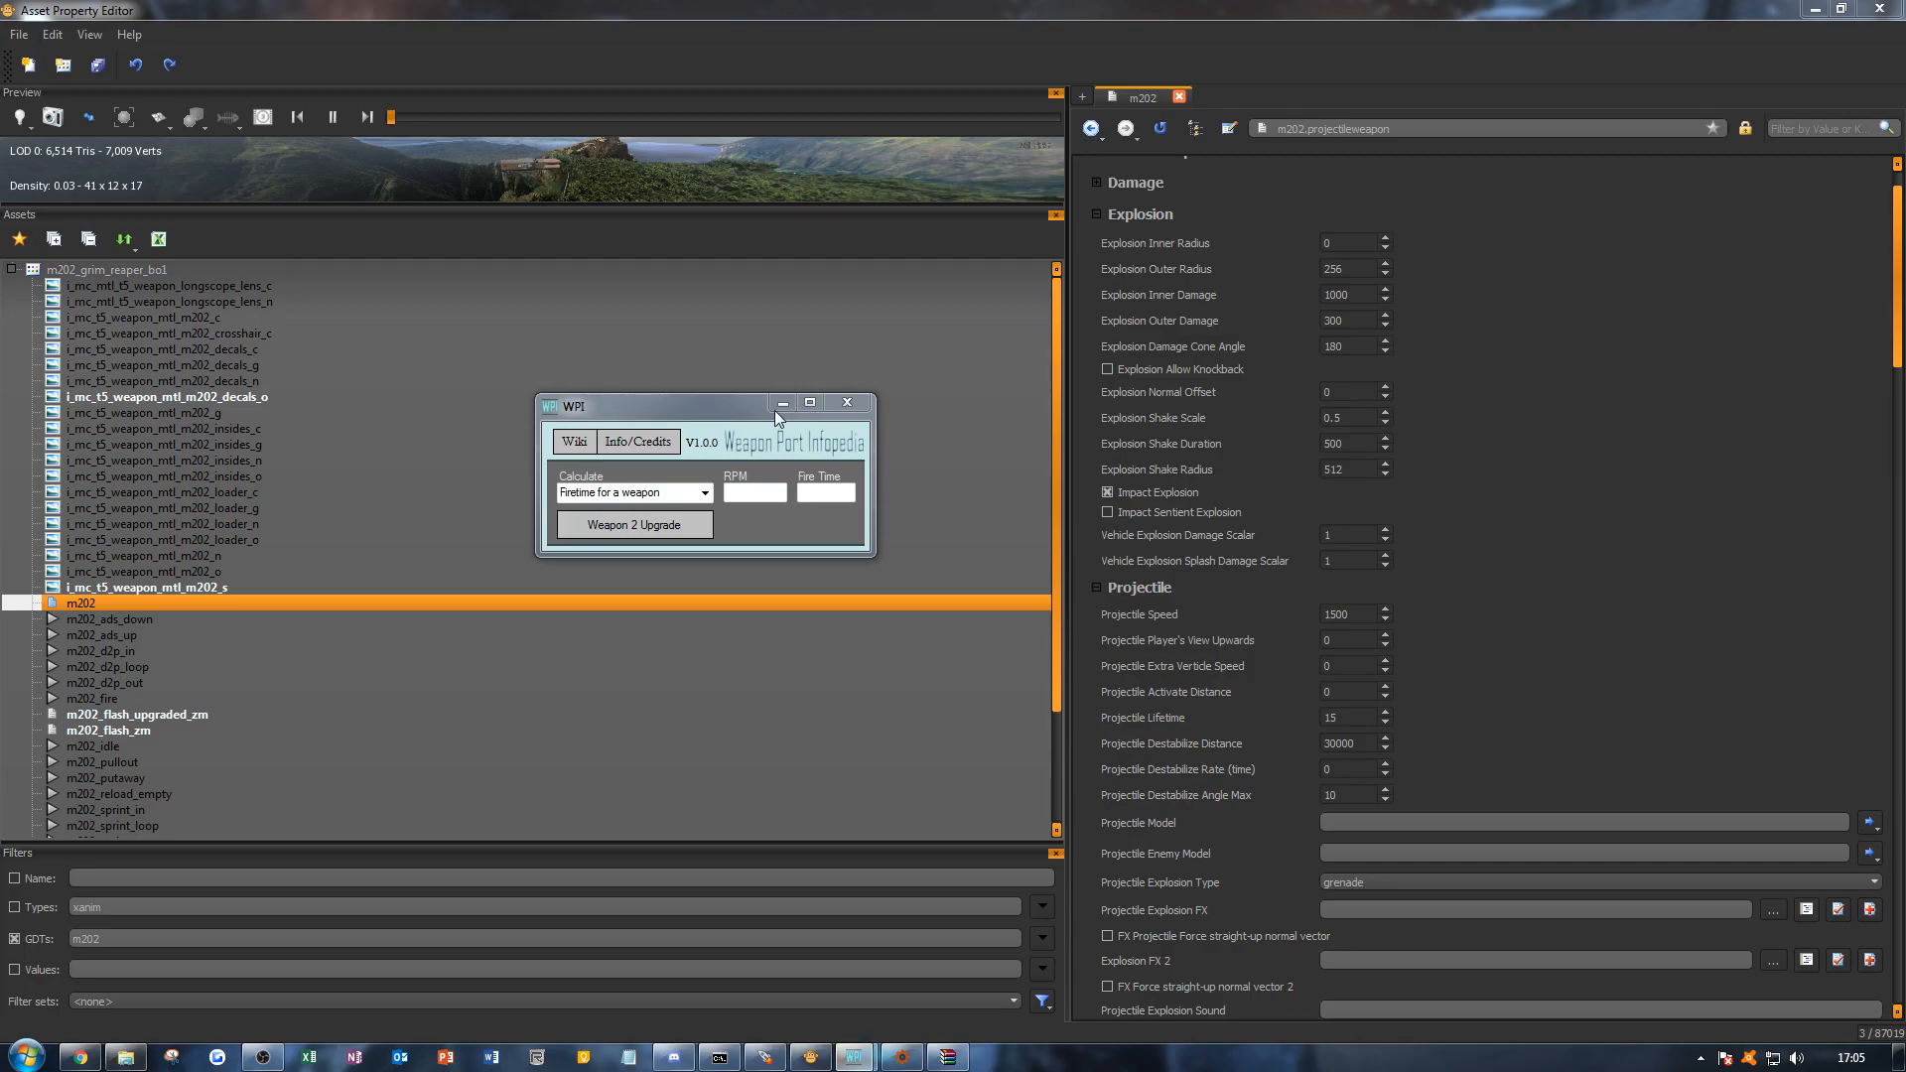
{"action": "mouse_move", "coordinate": [854, 1056]}
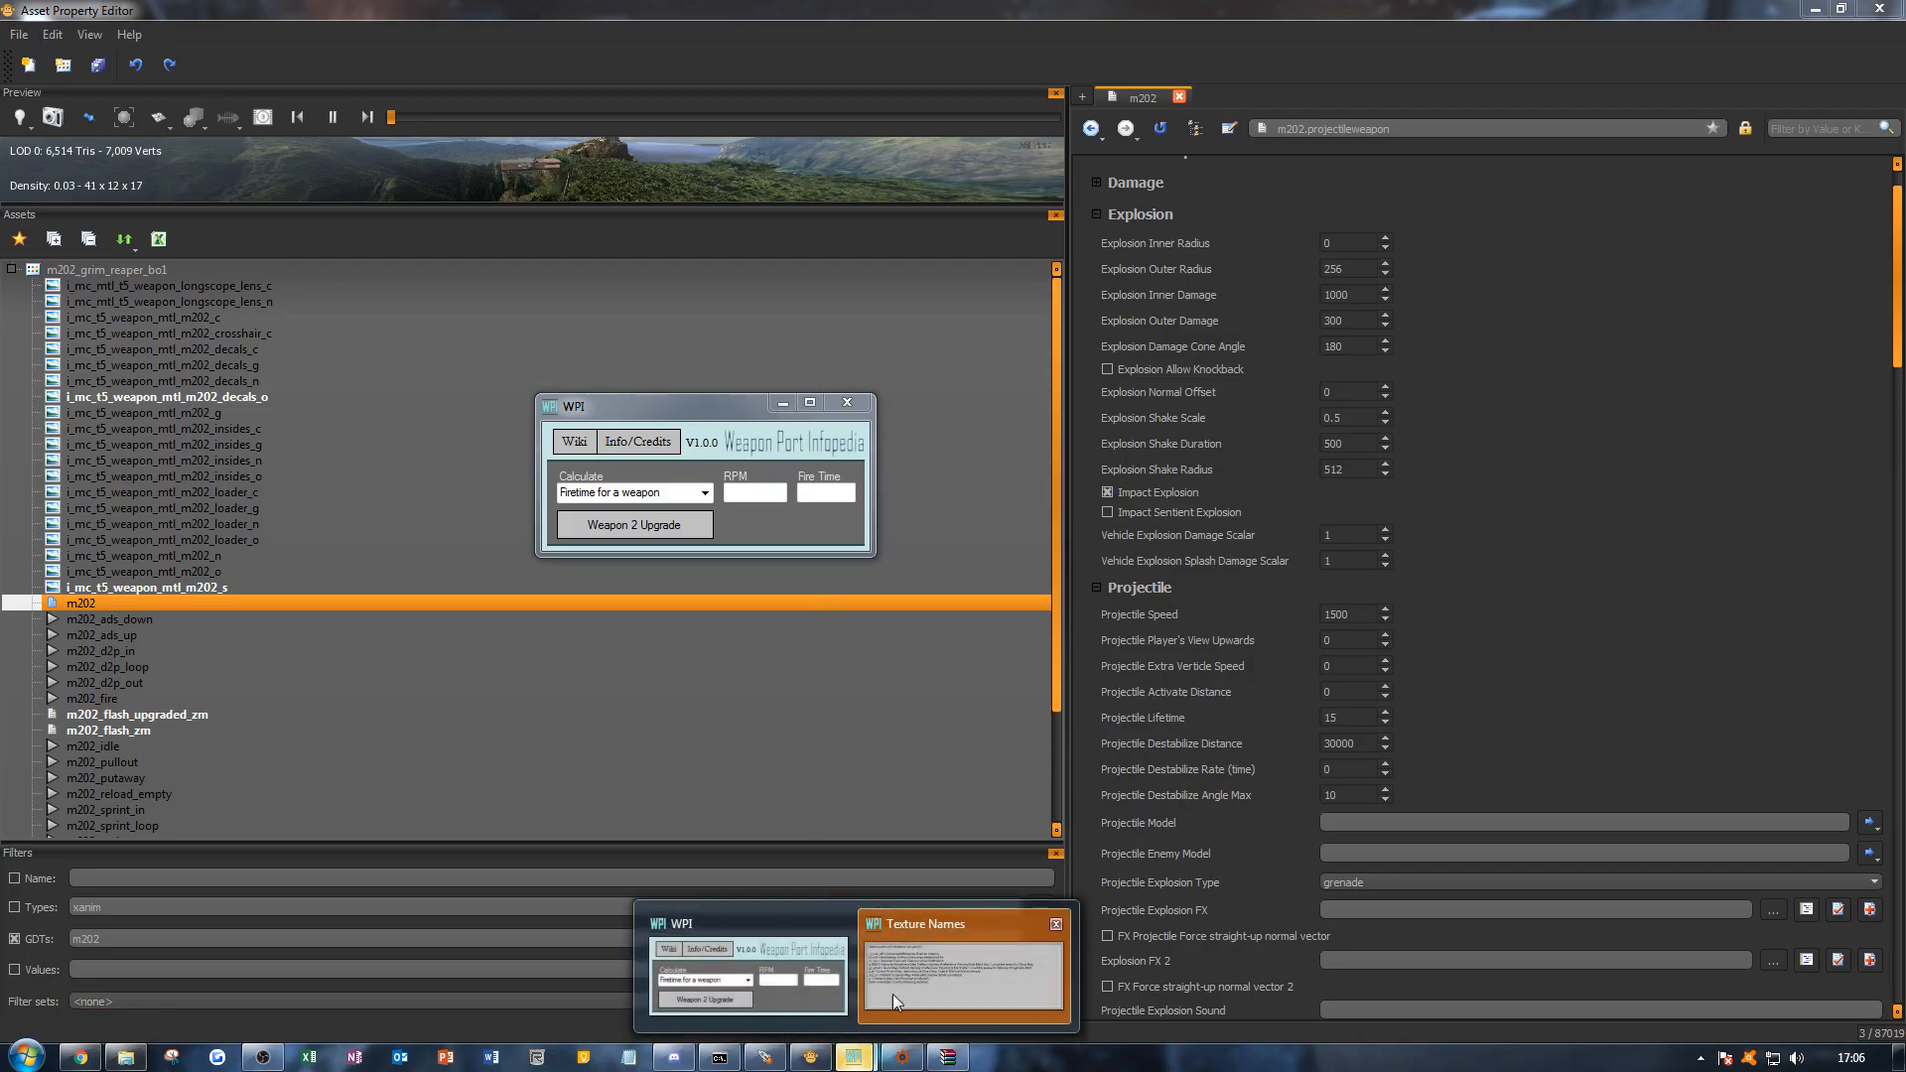
{"action": "left_click", "coordinate": [1026, 935]}
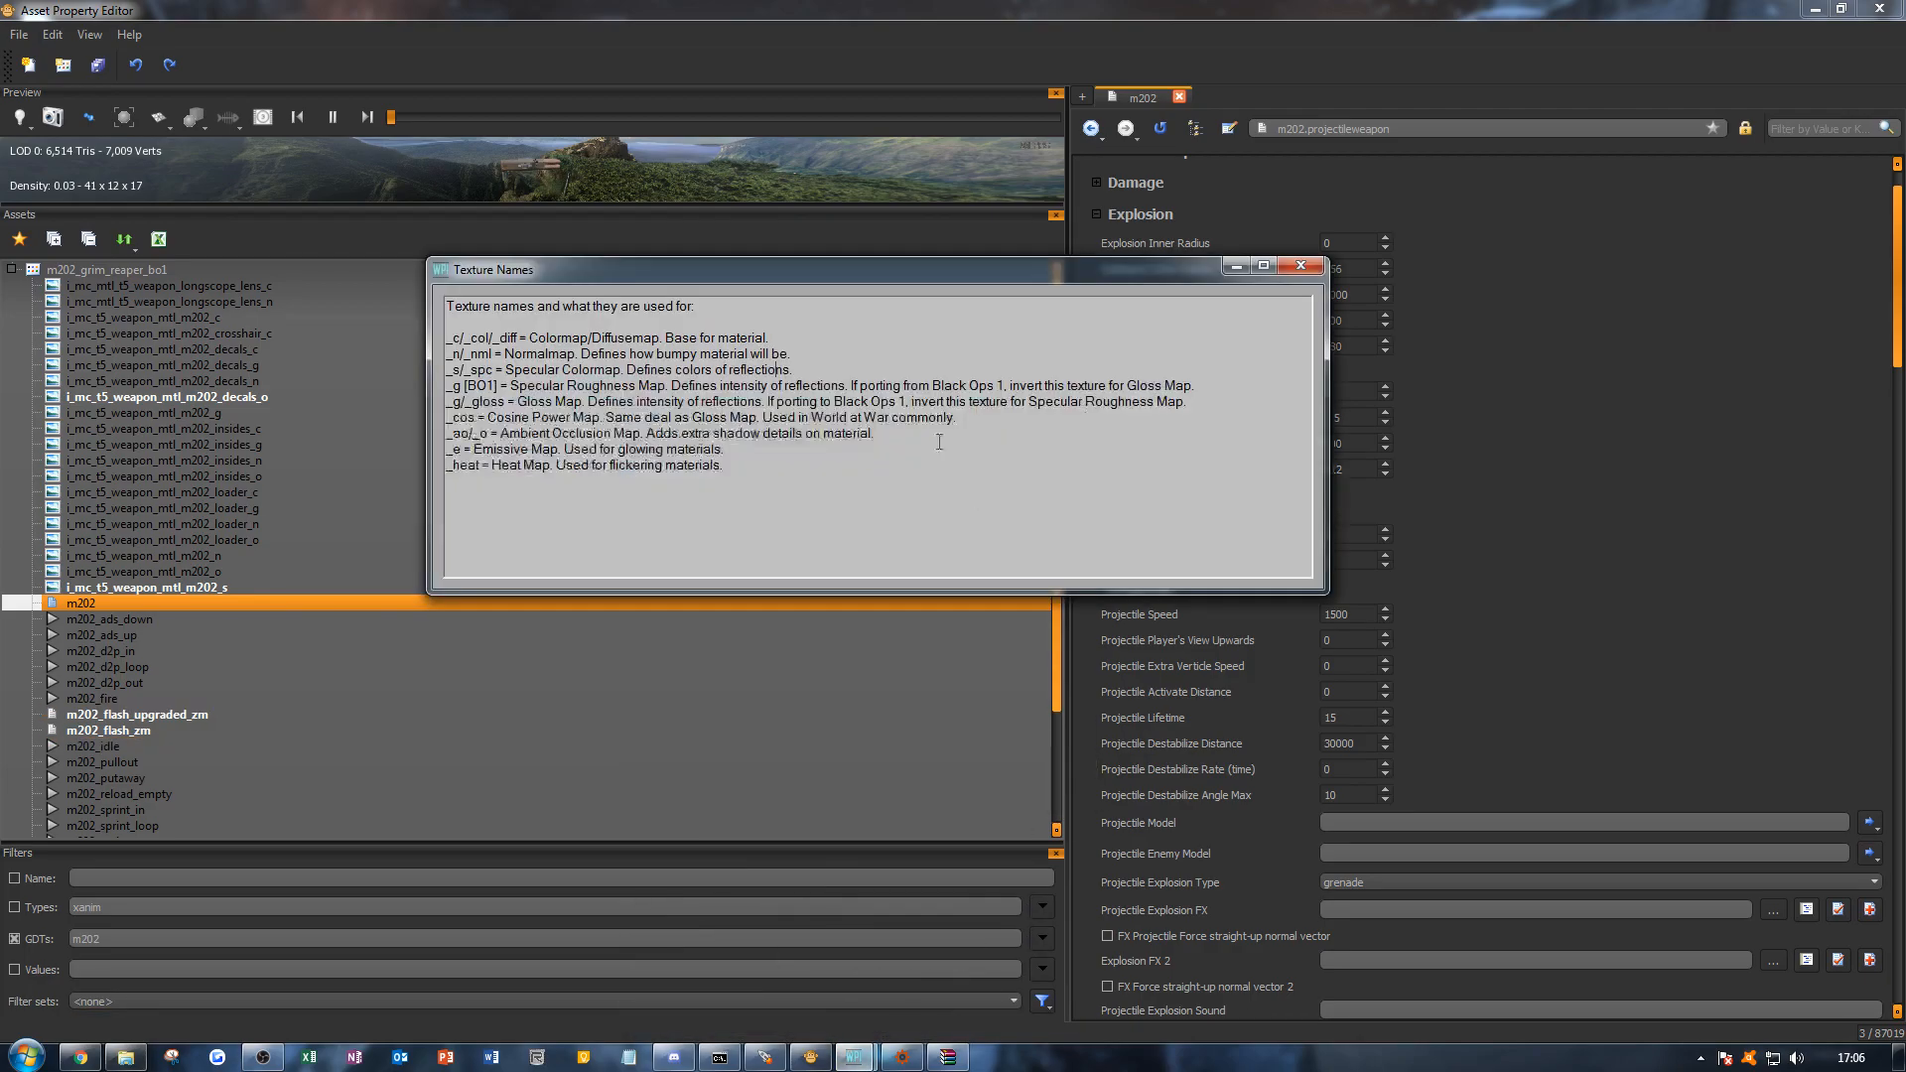
{"action": "left_click", "coordinate": [1232, 267]}
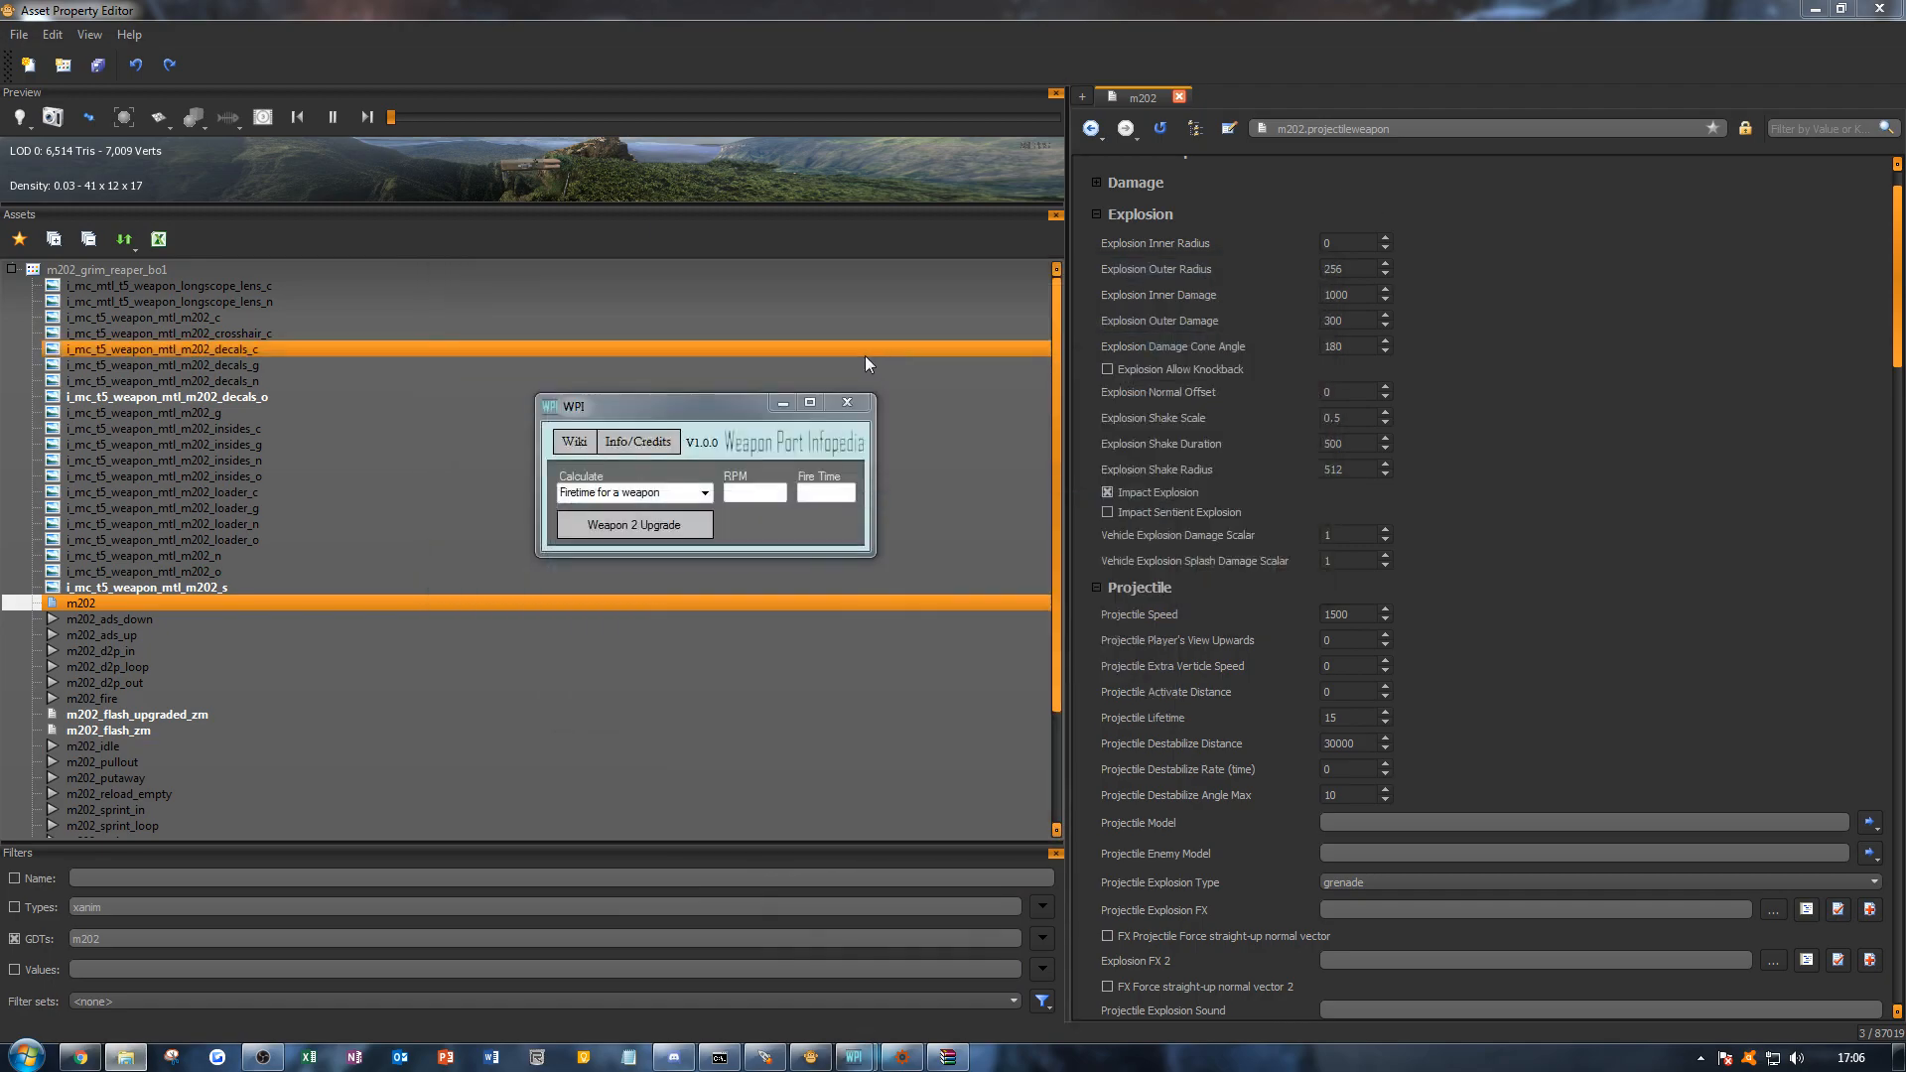
{"action": "left_click", "coordinate": [854, 1056]}
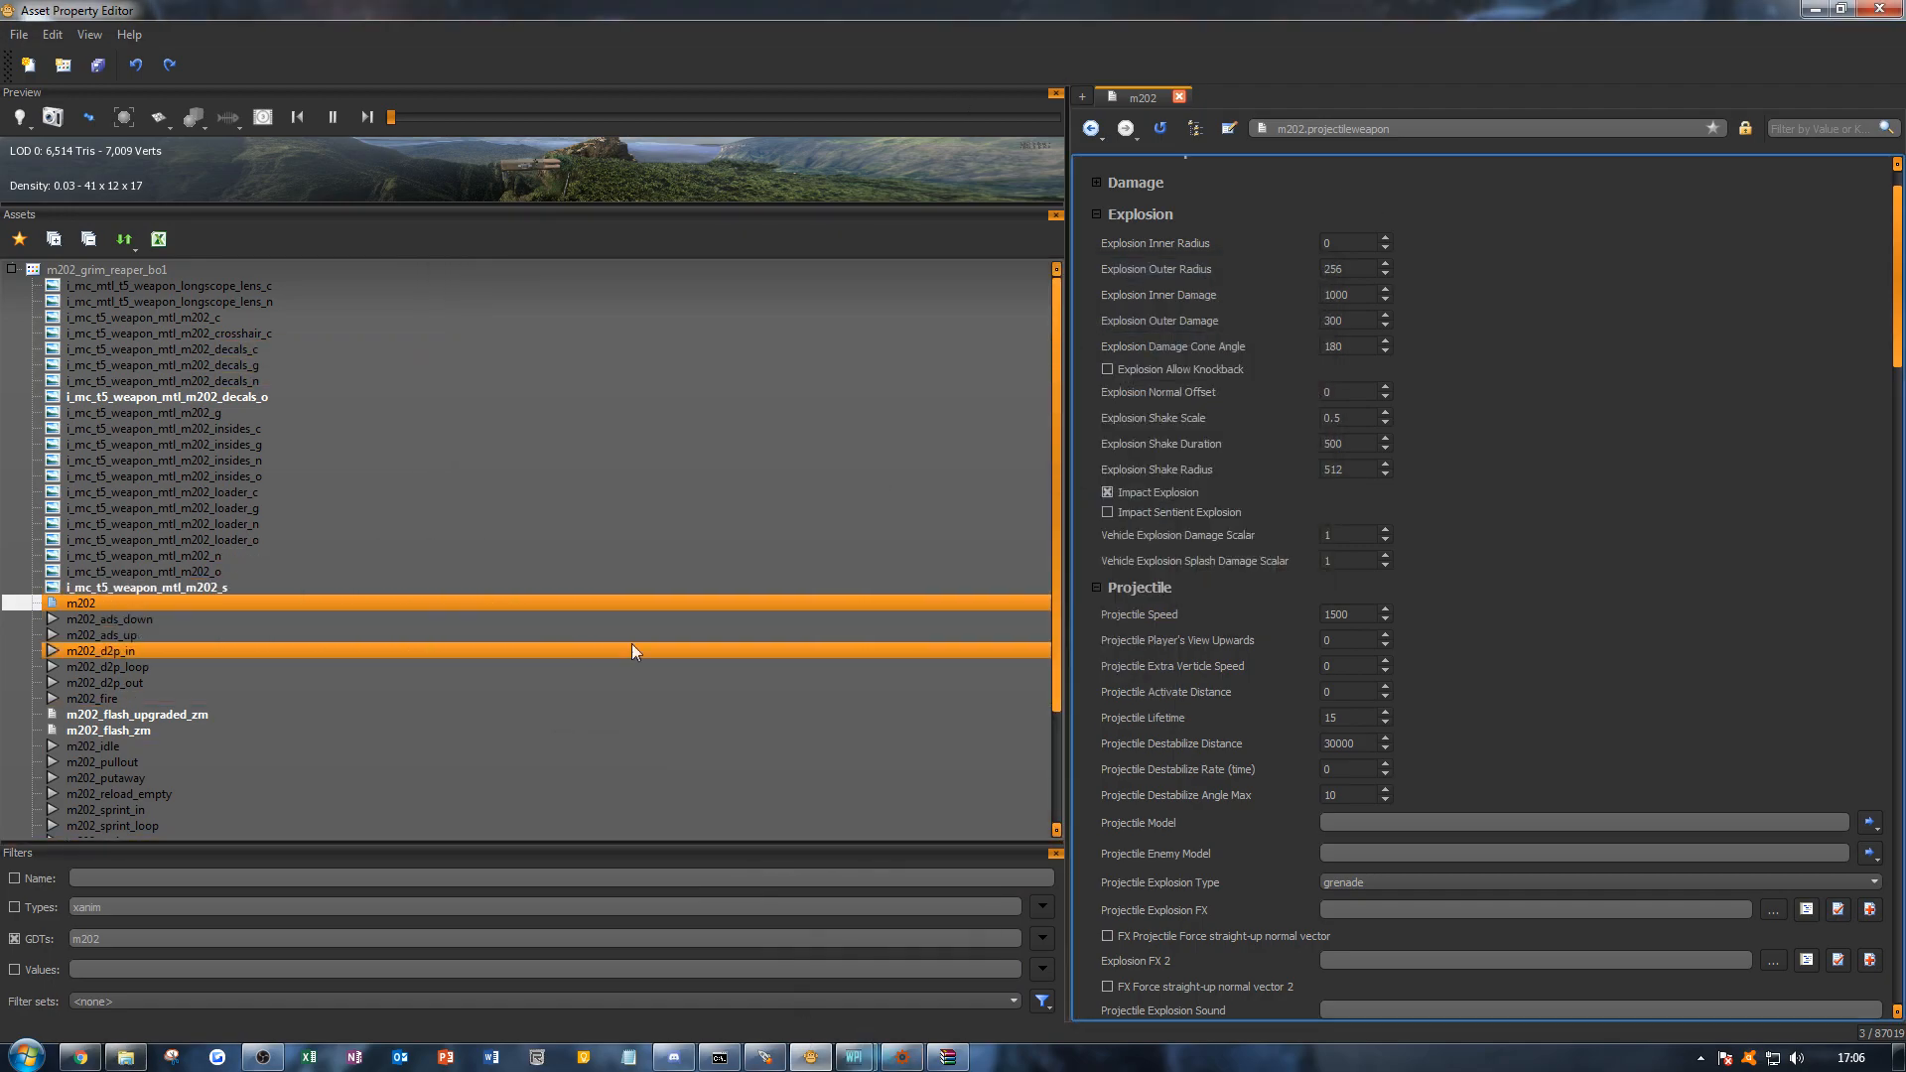
Step: Create a new xmodel asset named m202_projectile in the m202_grim_reaper_bo1 GDT
{"action": "scroll", "coordinate": [417, 759], "scroll_direction": "down", "scroll_amount": 3}
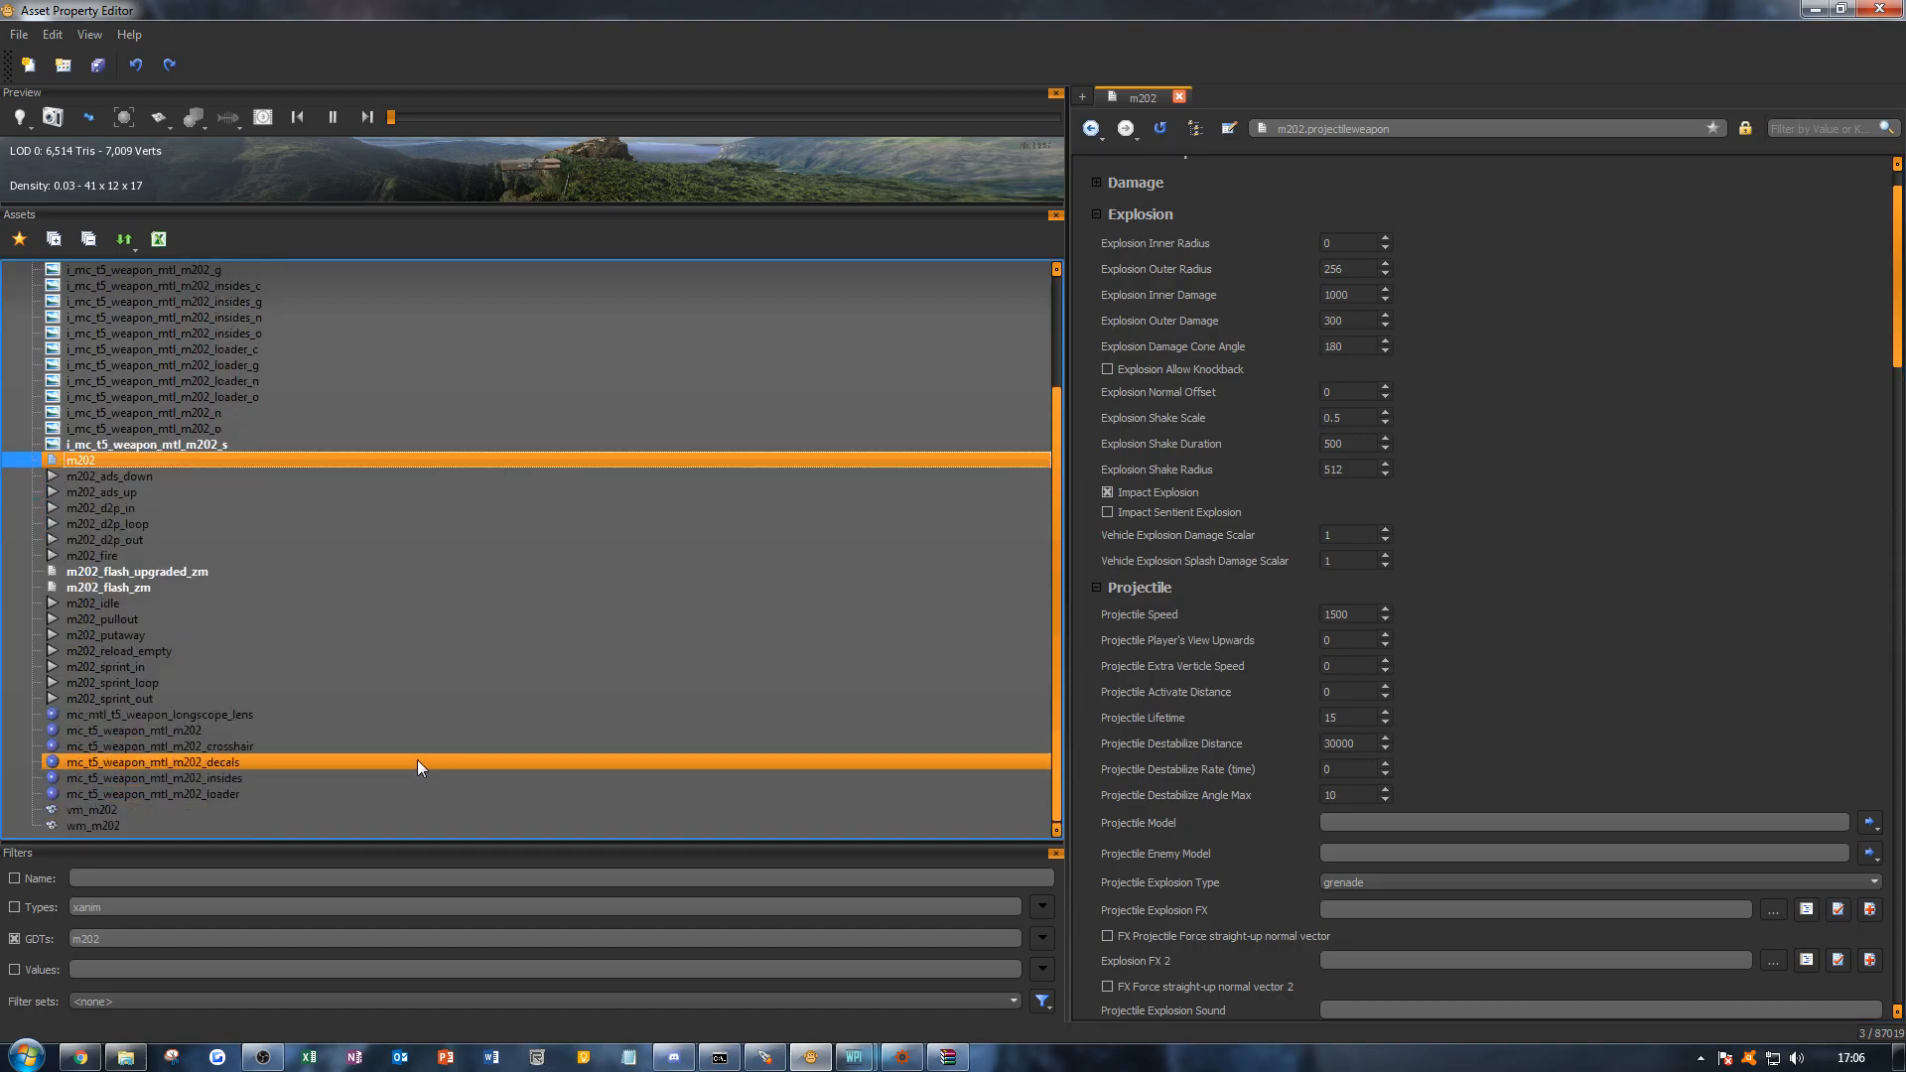
{"action": "scroll", "coordinate": [27, 593], "scroll_direction": "up", "scroll_amount": 3}
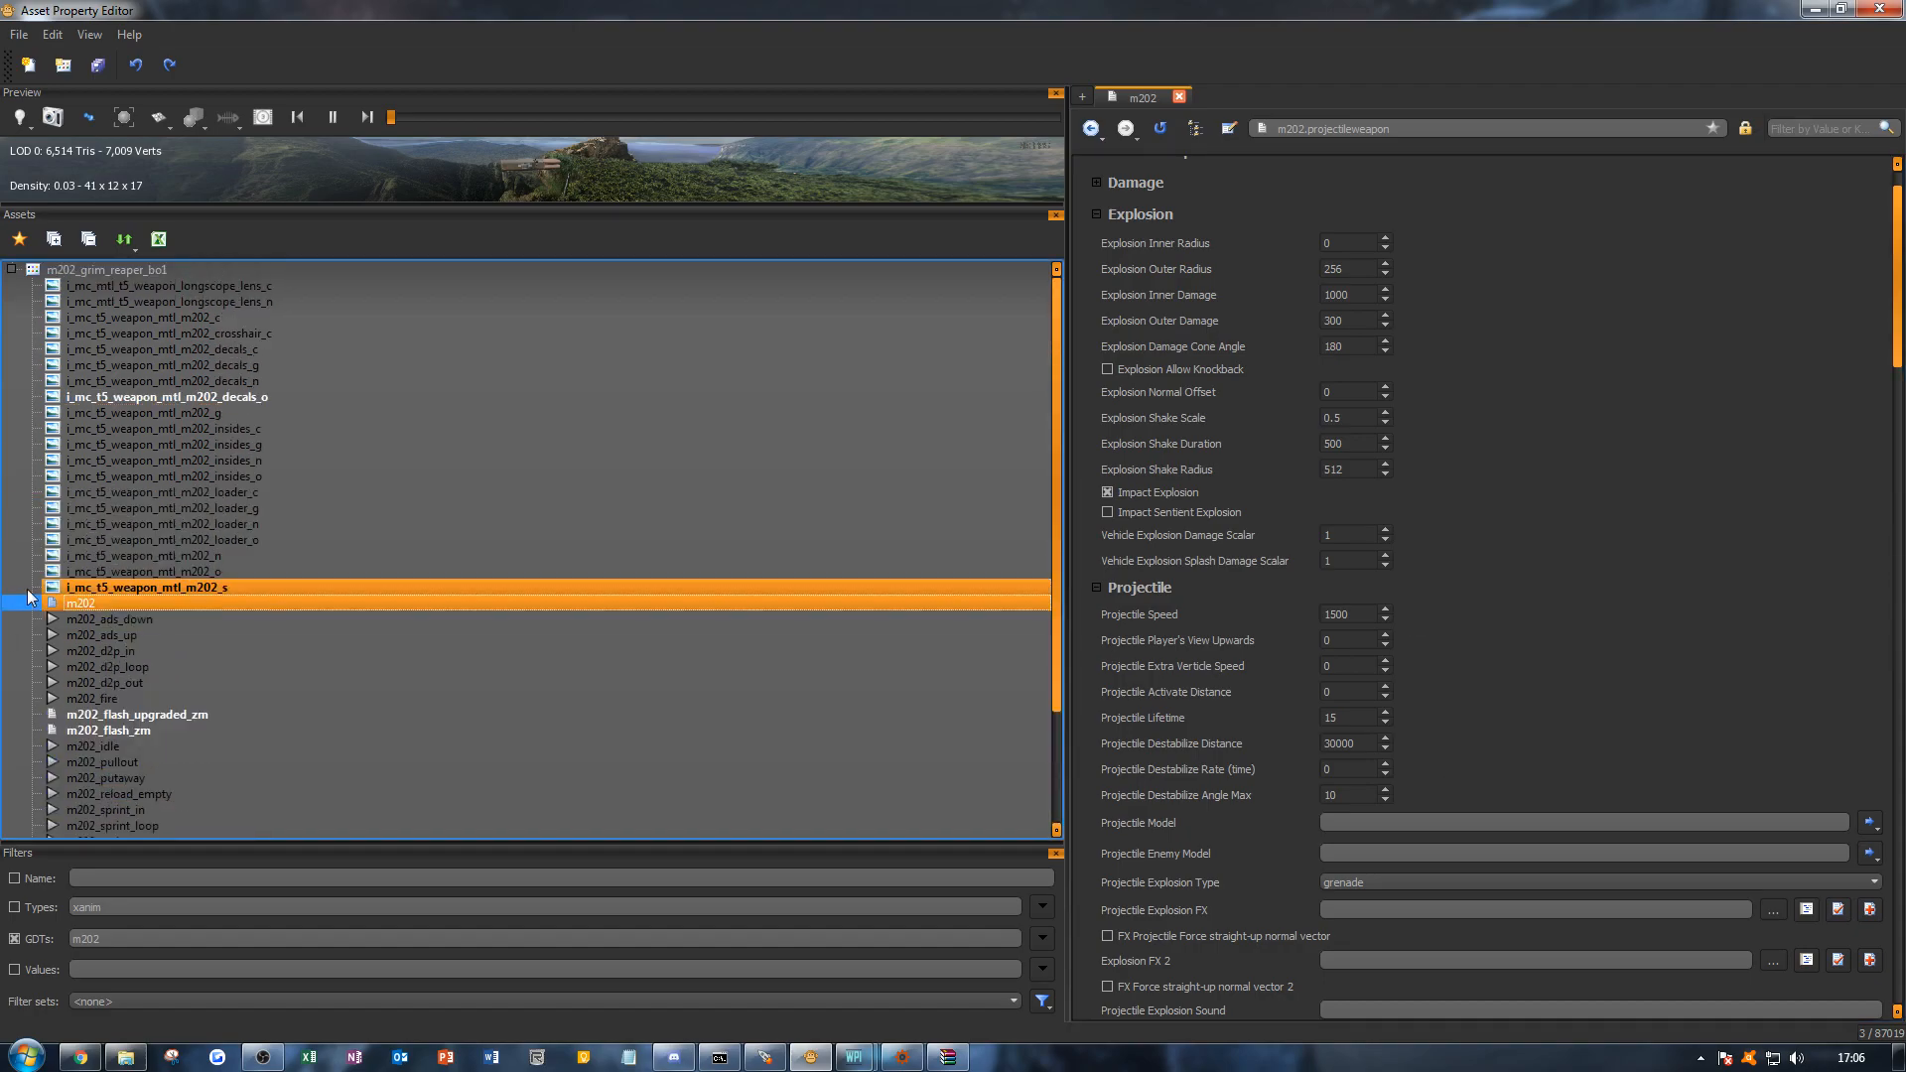
{"action": "right_click", "coordinate": [151, 274]}
{"action": "left_click", "coordinate": [217, 280]}
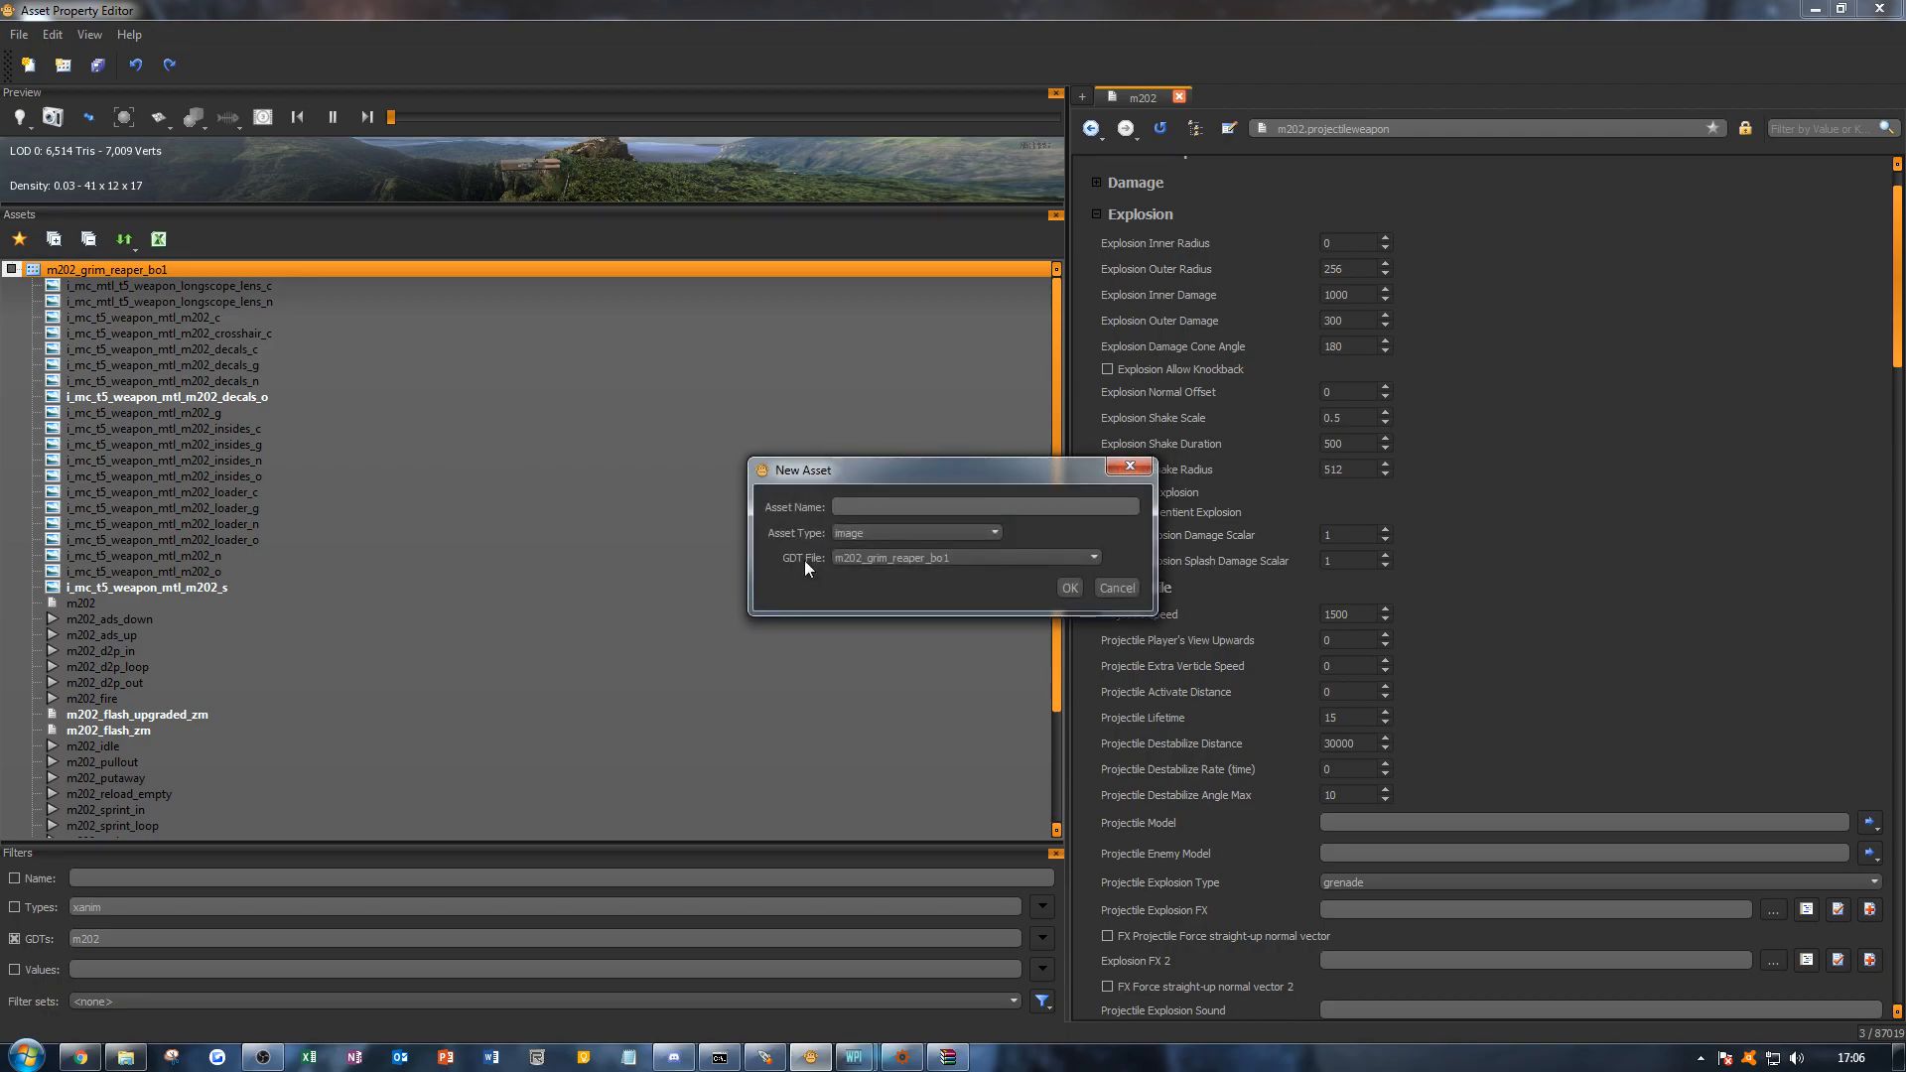
{"action": "left_click", "coordinate": [852, 536]}
{"action": "scroll", "coordinate": [865, 566], "scroll_direction": "down", "scroll_amount": 10}
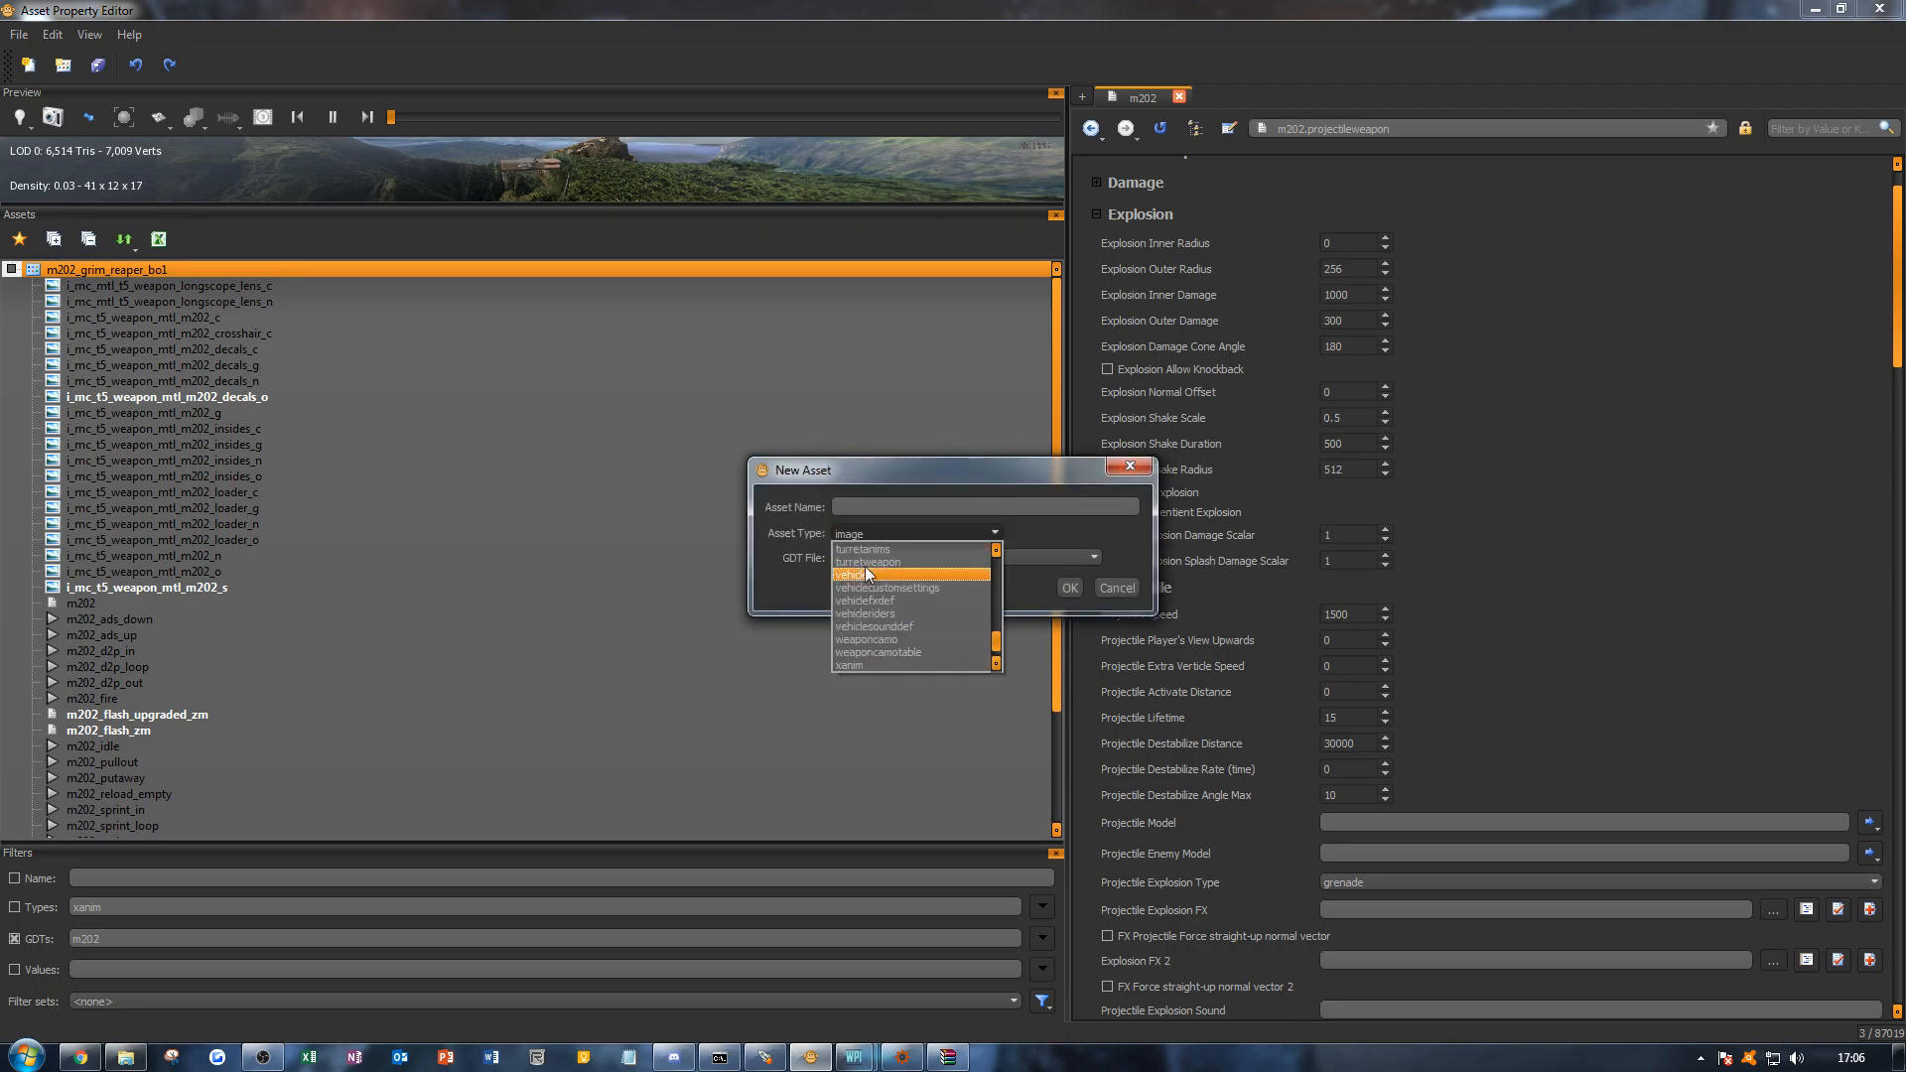
{"action": "left_click", "coordinate": [866, 640]}
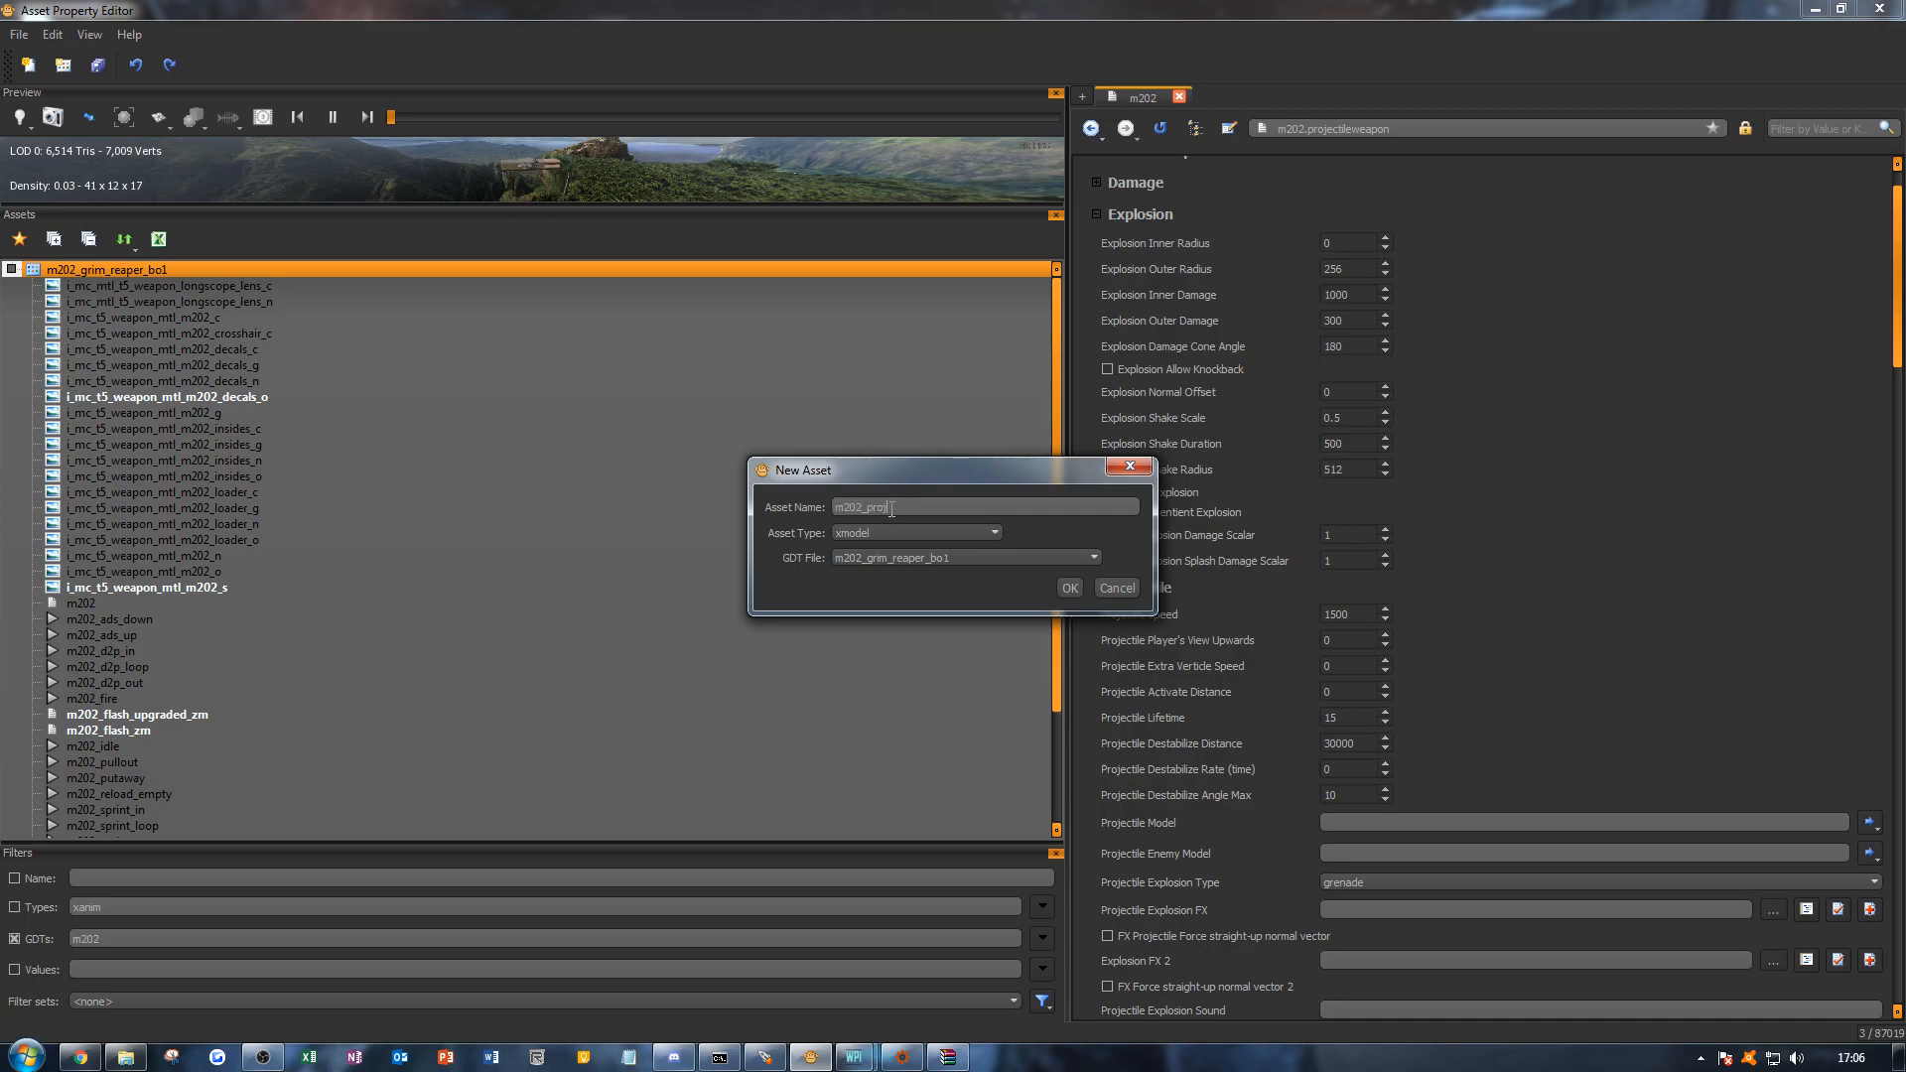
{"action": "key", "text": "Return"}
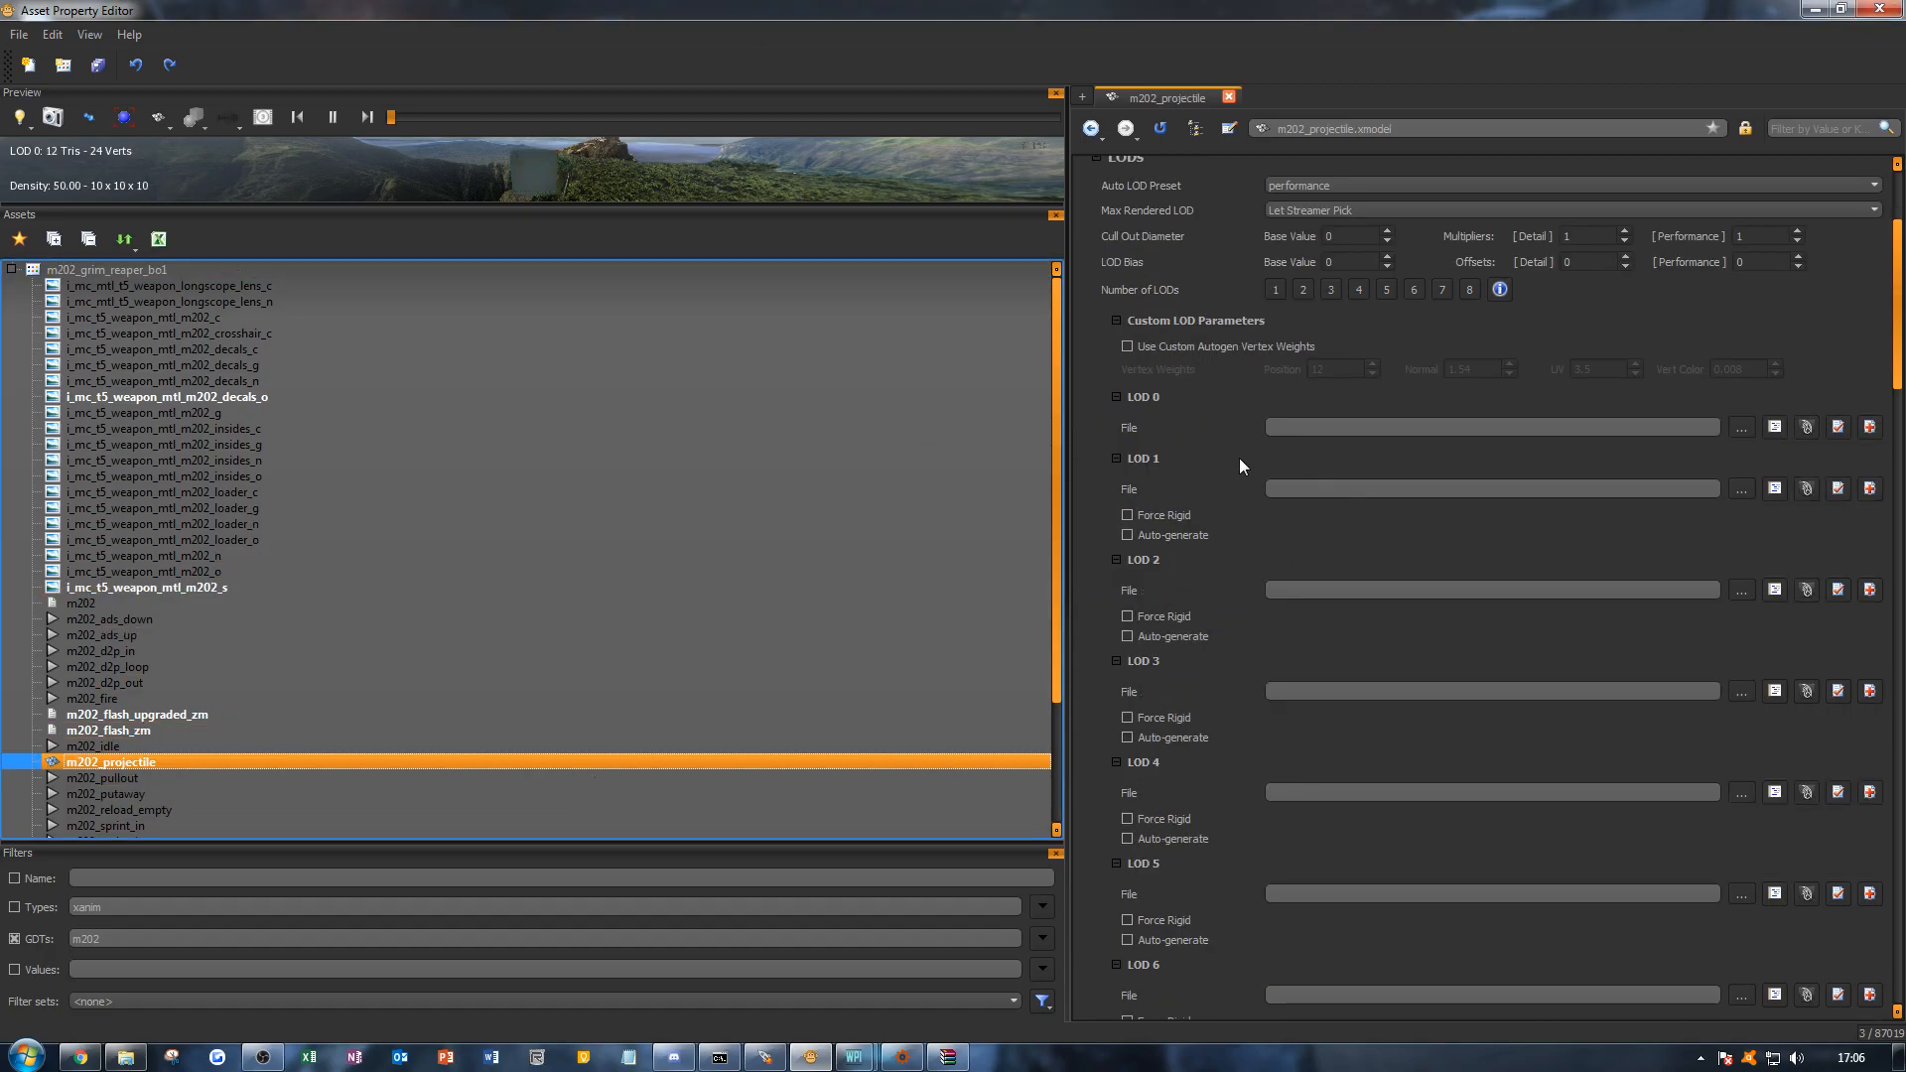
Step: Browse for the LOD 0 model file in the M202 Flash Grim Reaper folder under model_export, sirius_weapons, gl
{"action": "left_click", "coordinate": [1741, 426]}
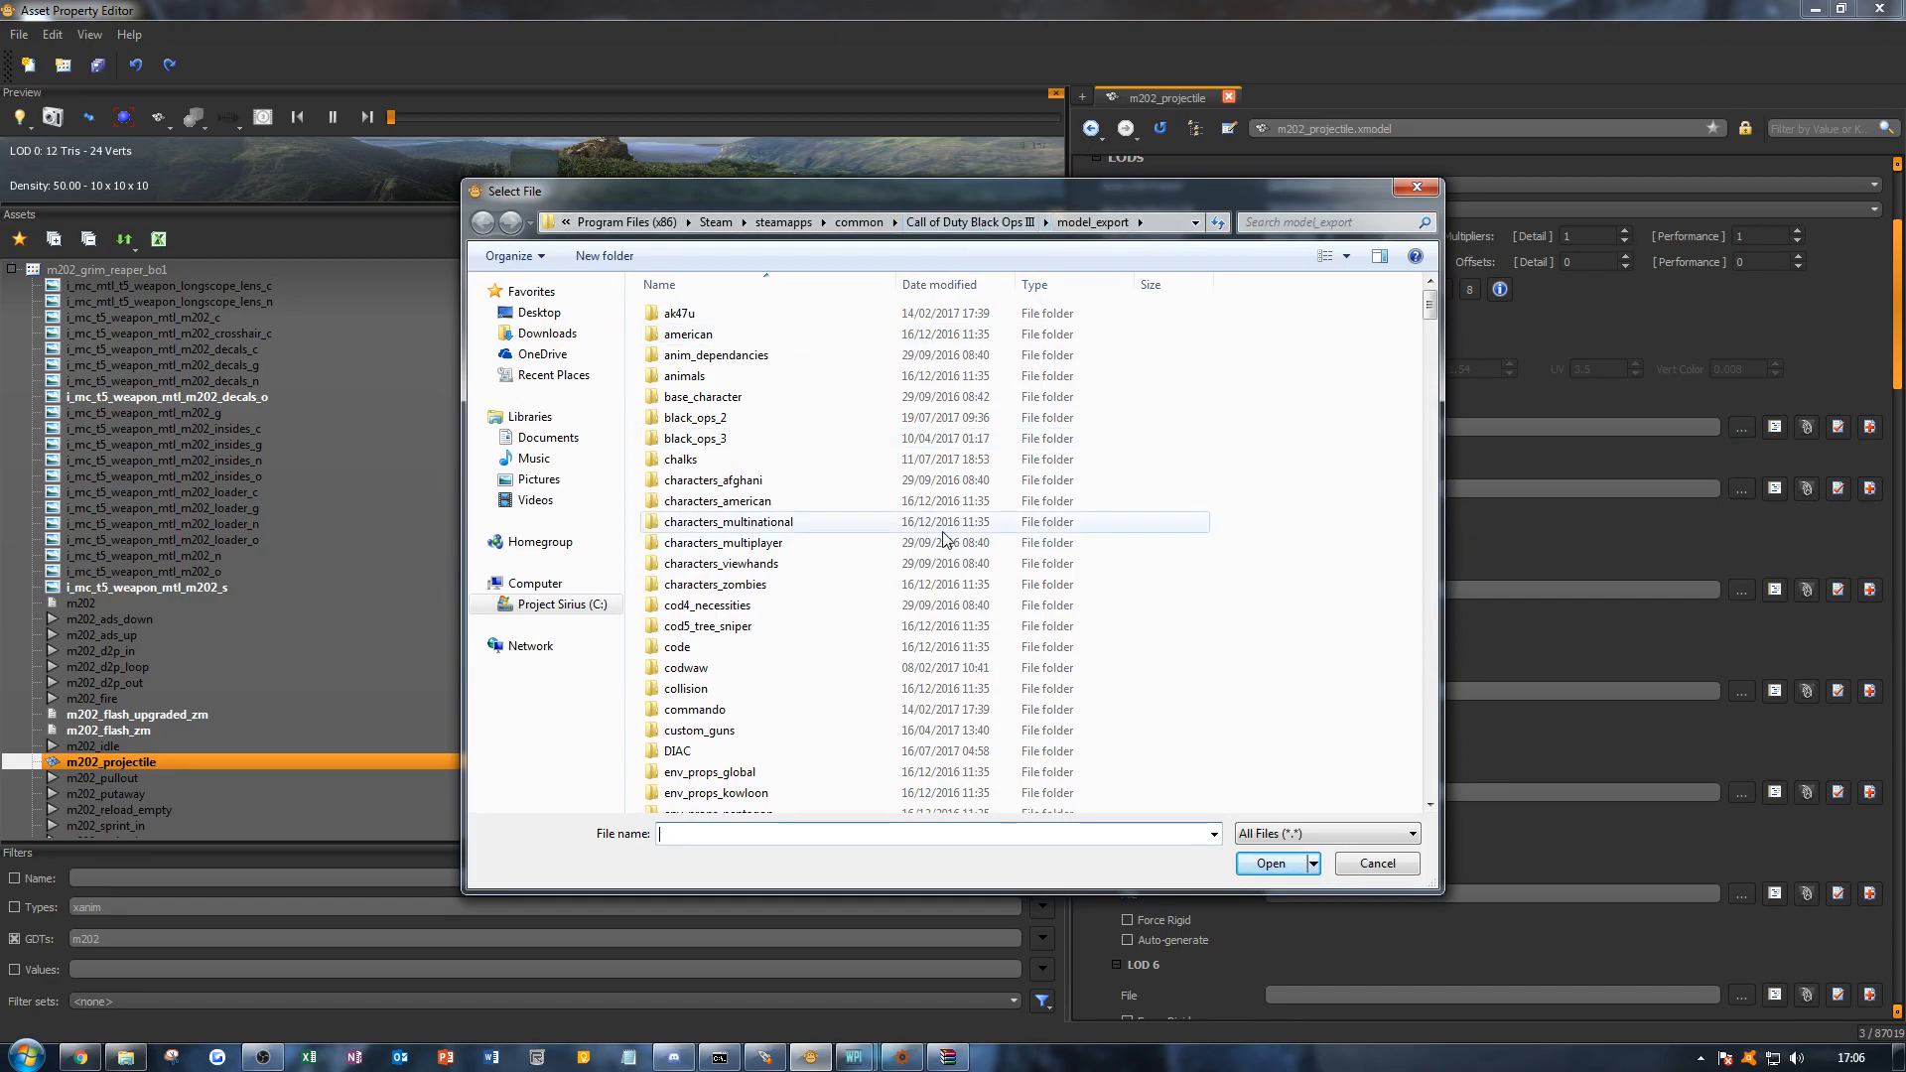
{"action": "key", "text": "alt+Tab"}
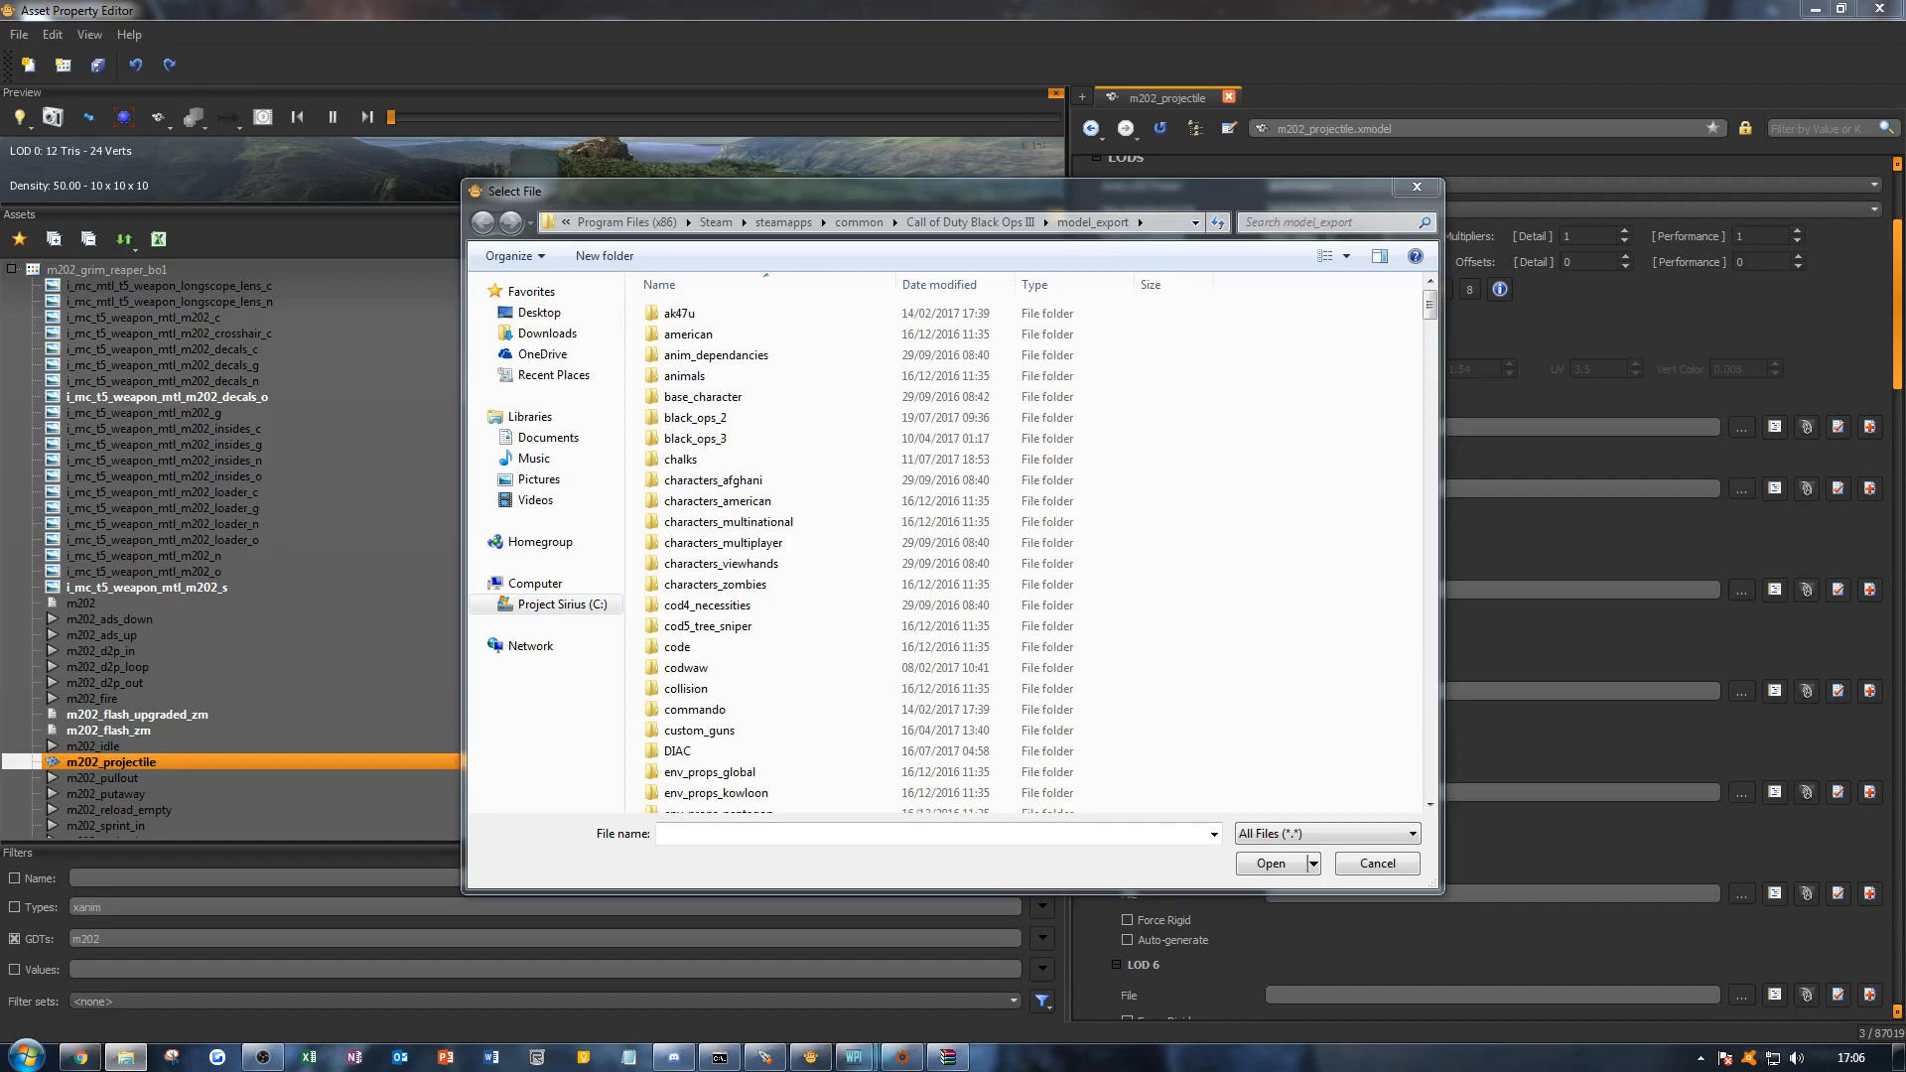
{"action": "left_click", "coordinate": [700, 729]}
{"action": "scroll", "coordinate": [699, 729], "scroll_direction": "down", "scroll_amount": 5}
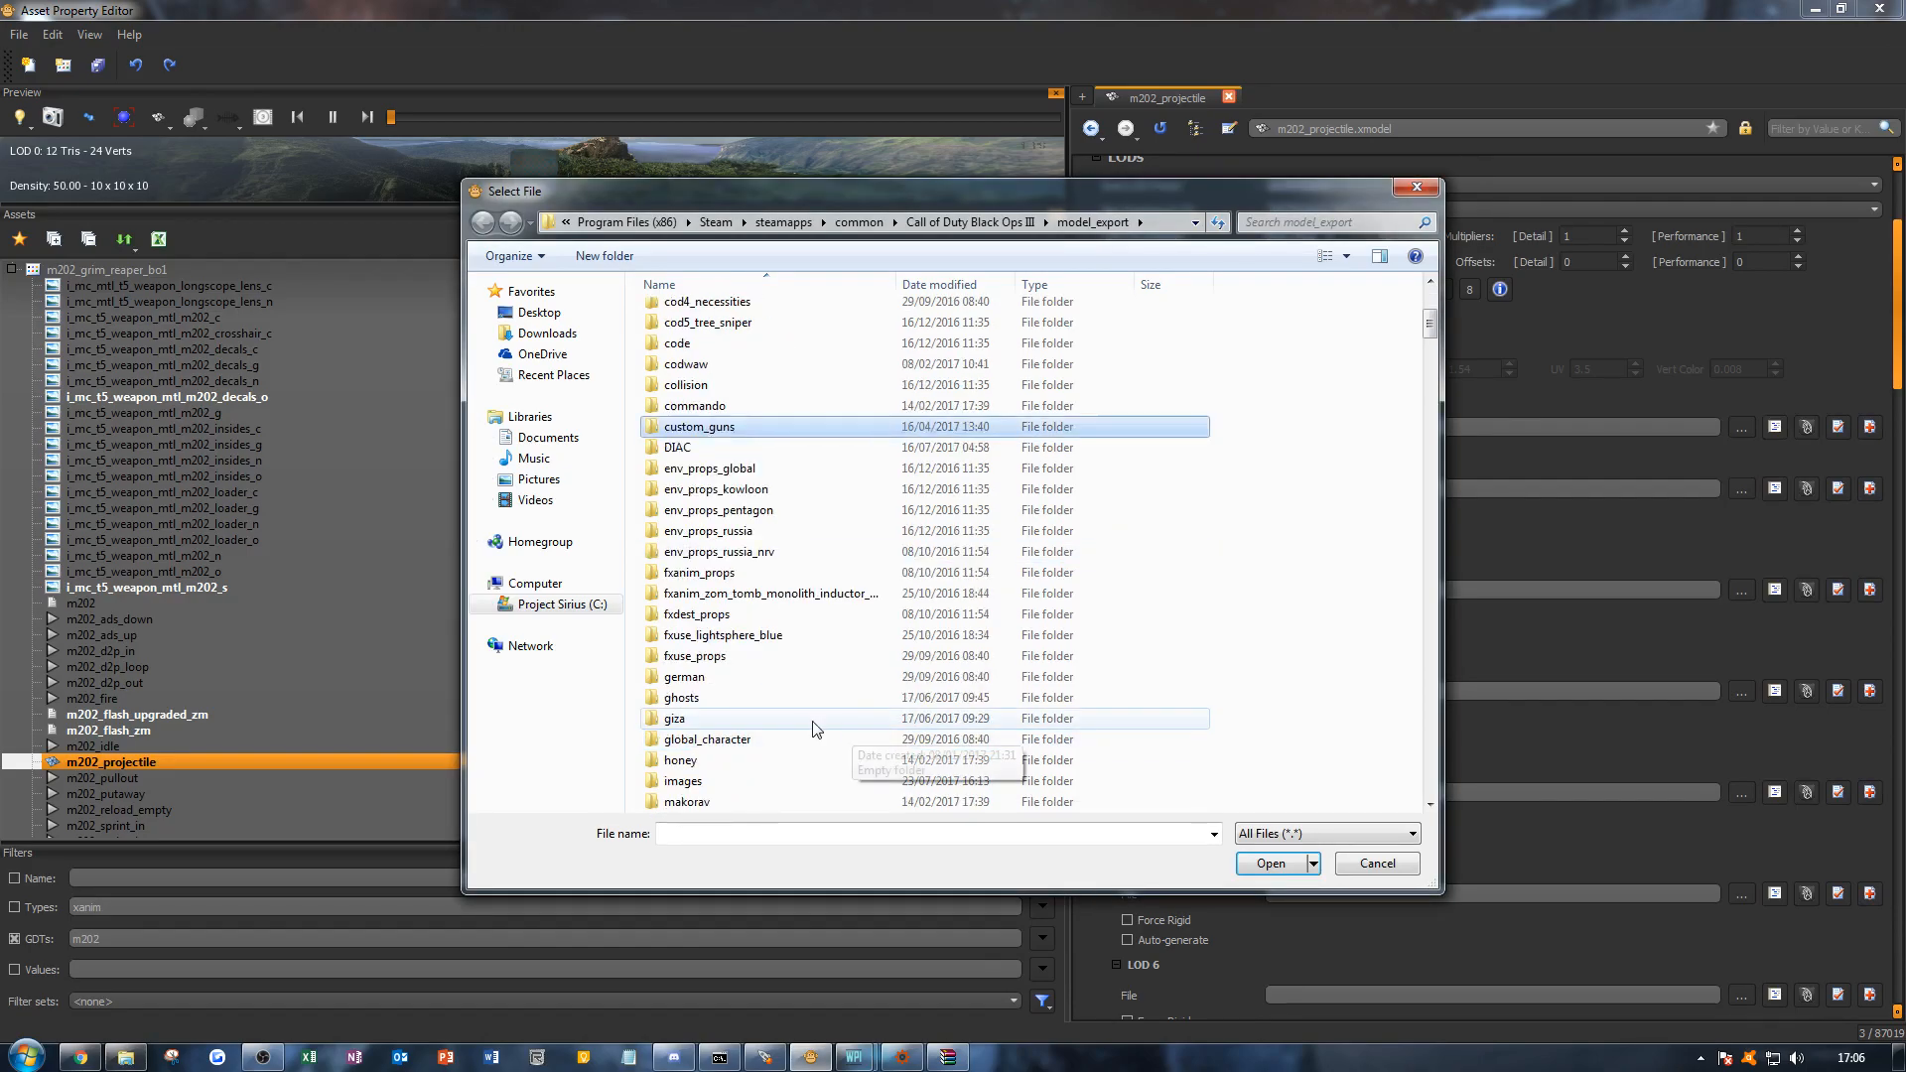
{"action": "scroll", "coordinate": [739, 591], "scroll_direction": "down", "scroll_amount": 12}
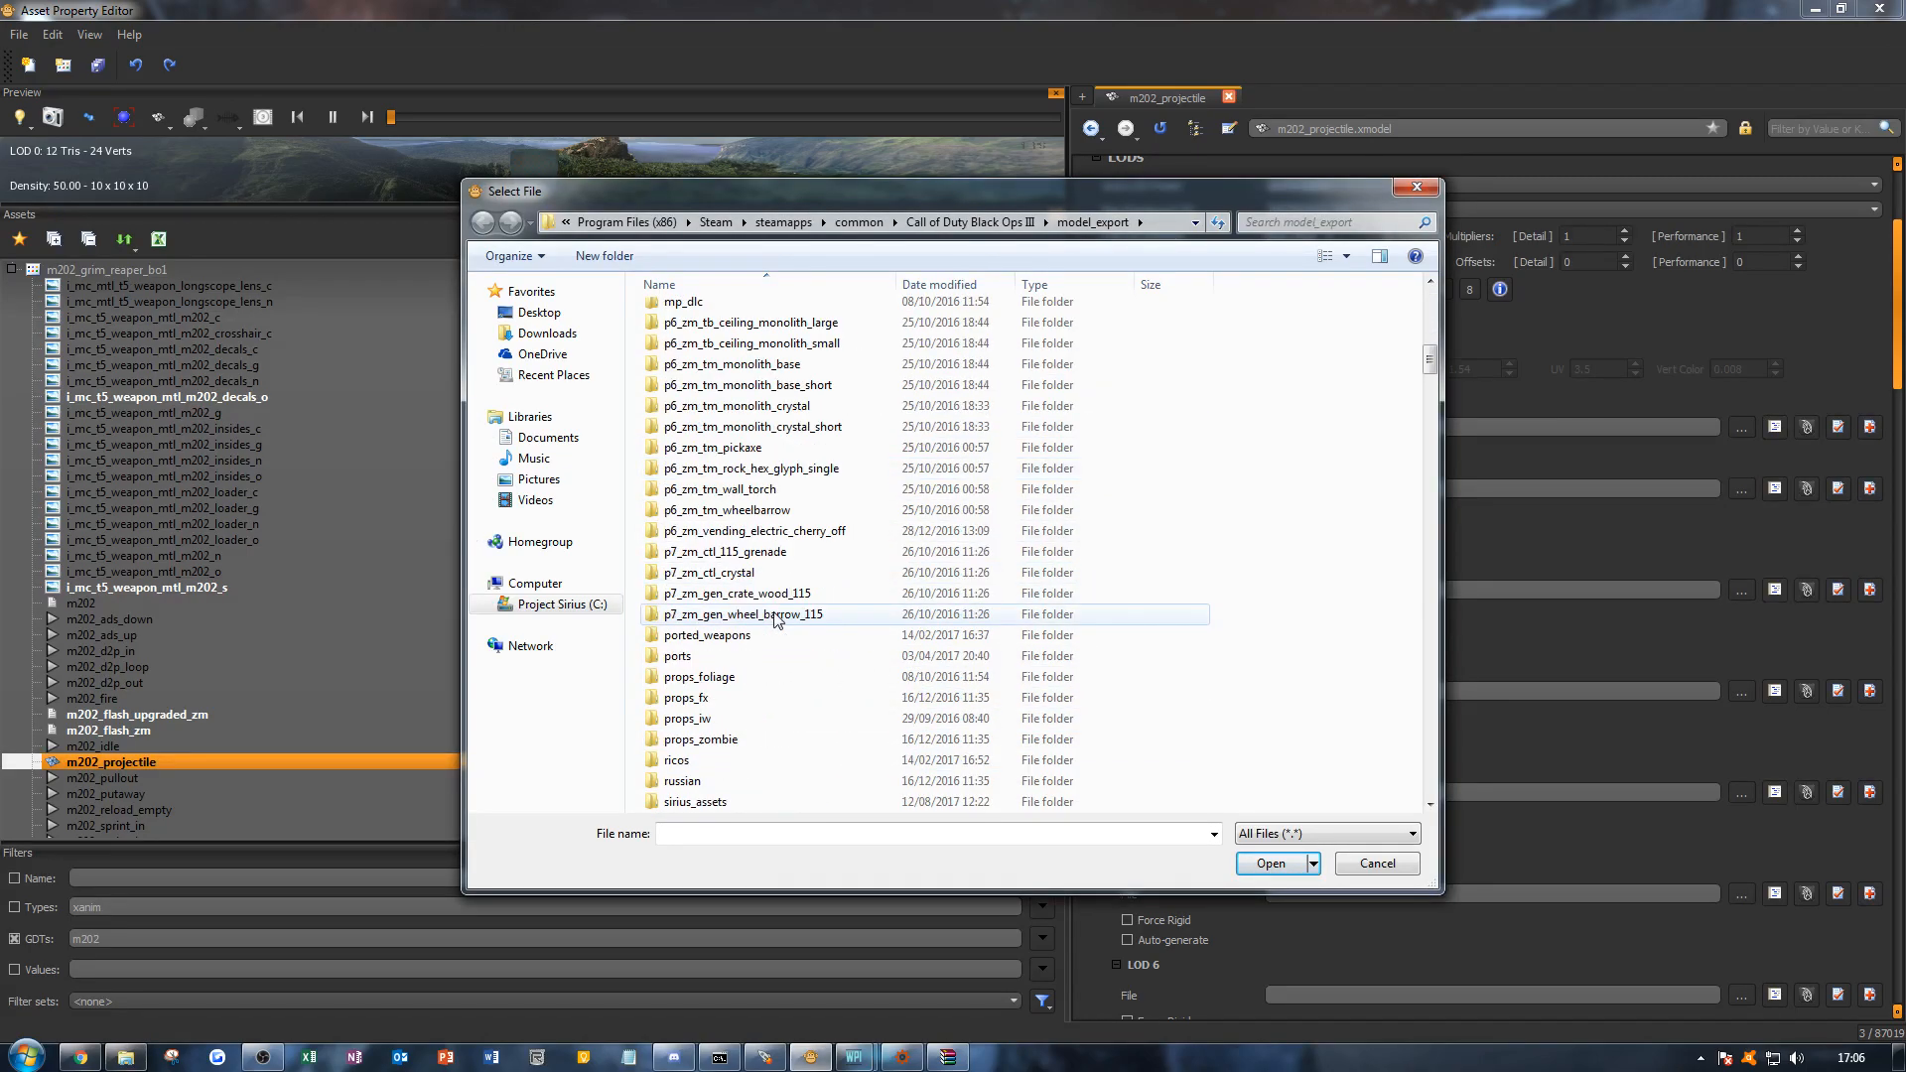
{"action": "double_click", "coordinate": [703, 739]}
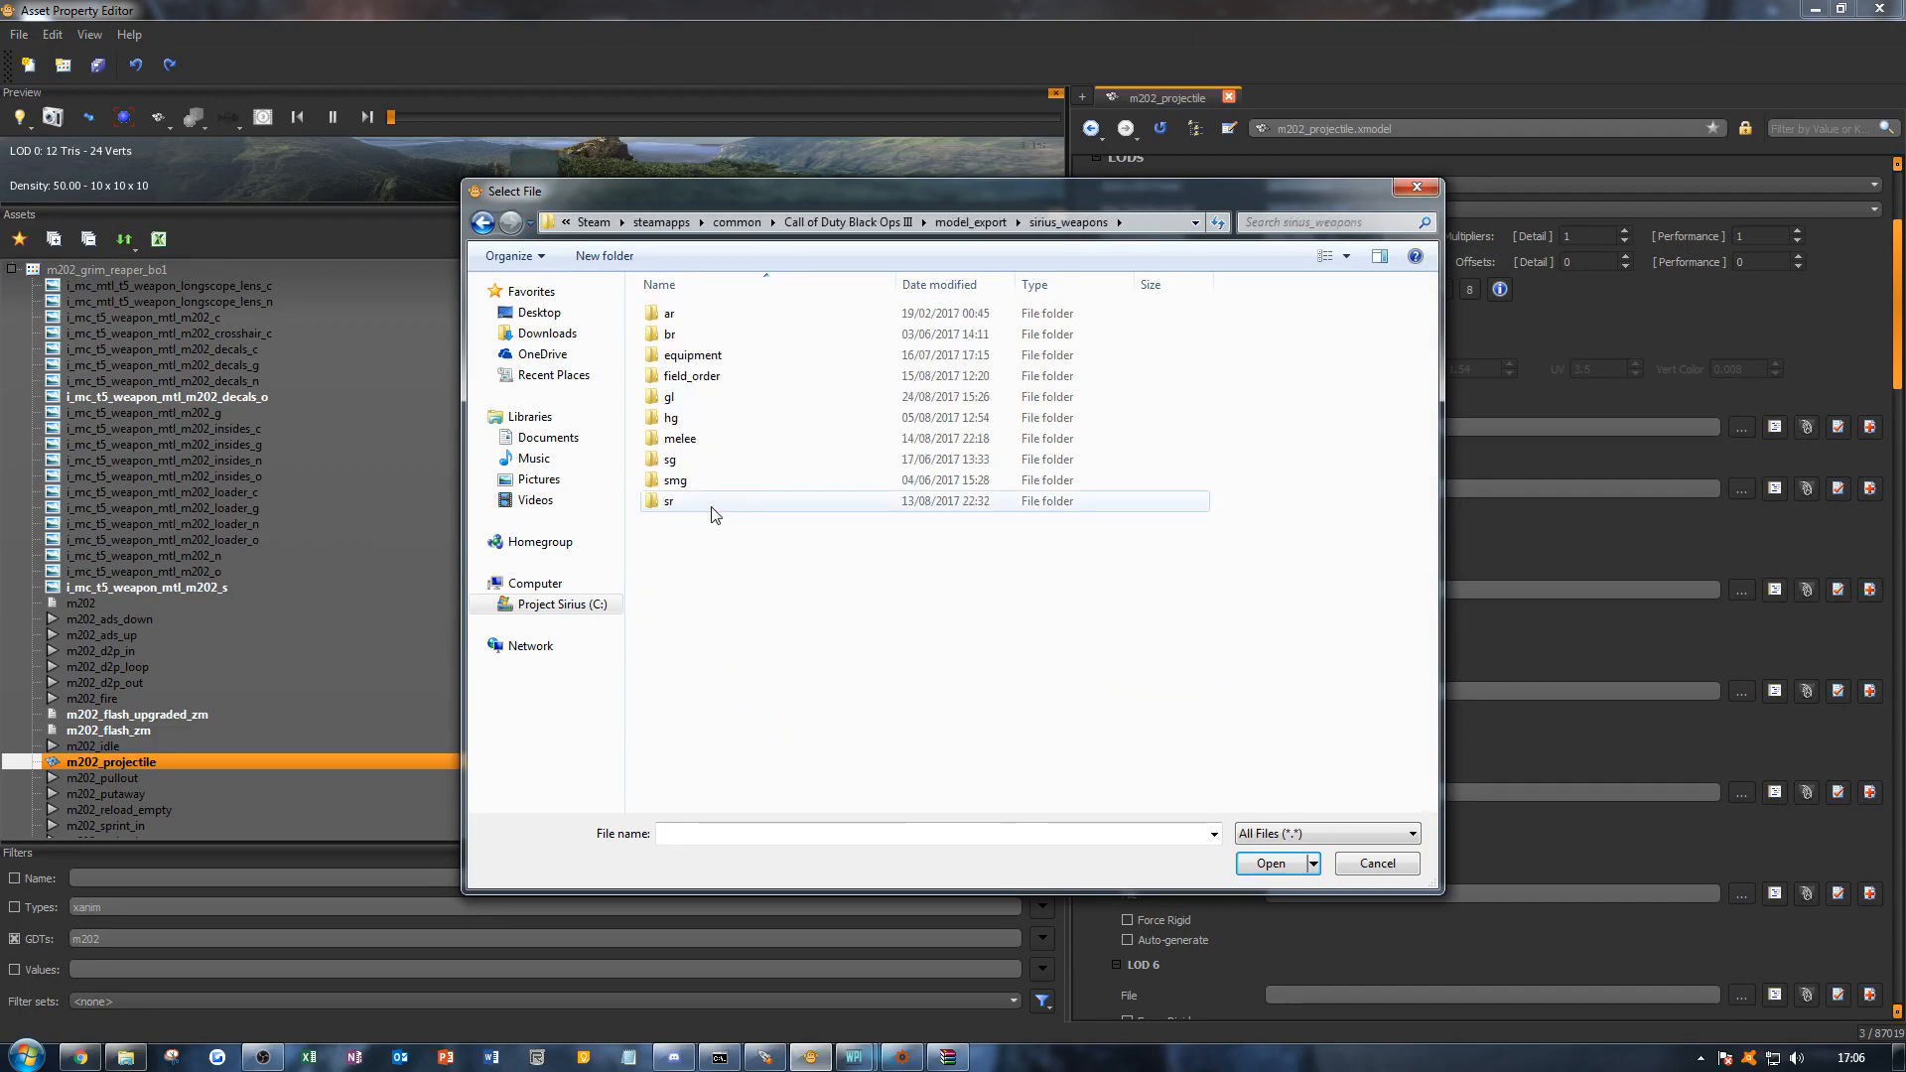
{"action": "double_click", "coordinate": [695, 397]}
{"action": "double_click", "coordinate": [695, 314]}
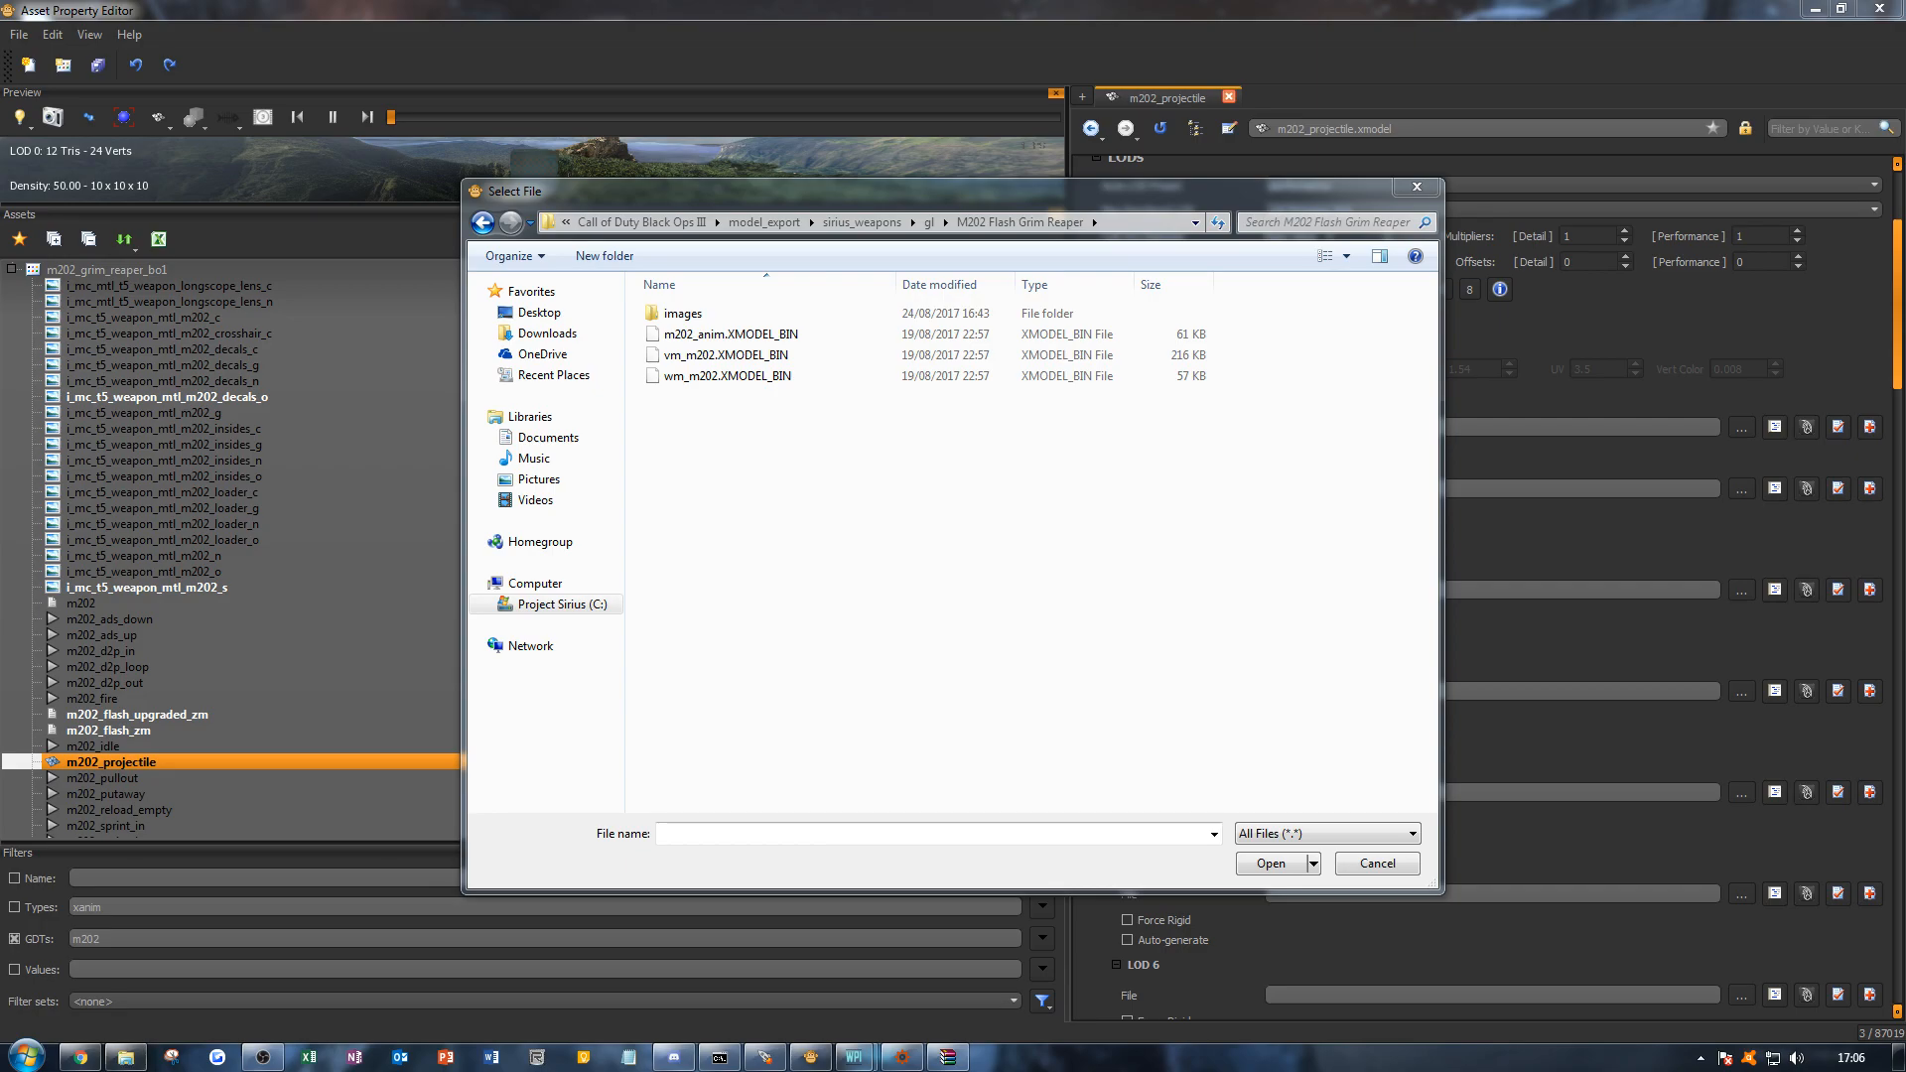
Step: Launch Kronos and convert the exported m202_projectile model to XMODEL_BIN with its model and animation converter
{"action": "left_click", "coordinate": [126, 1057]}
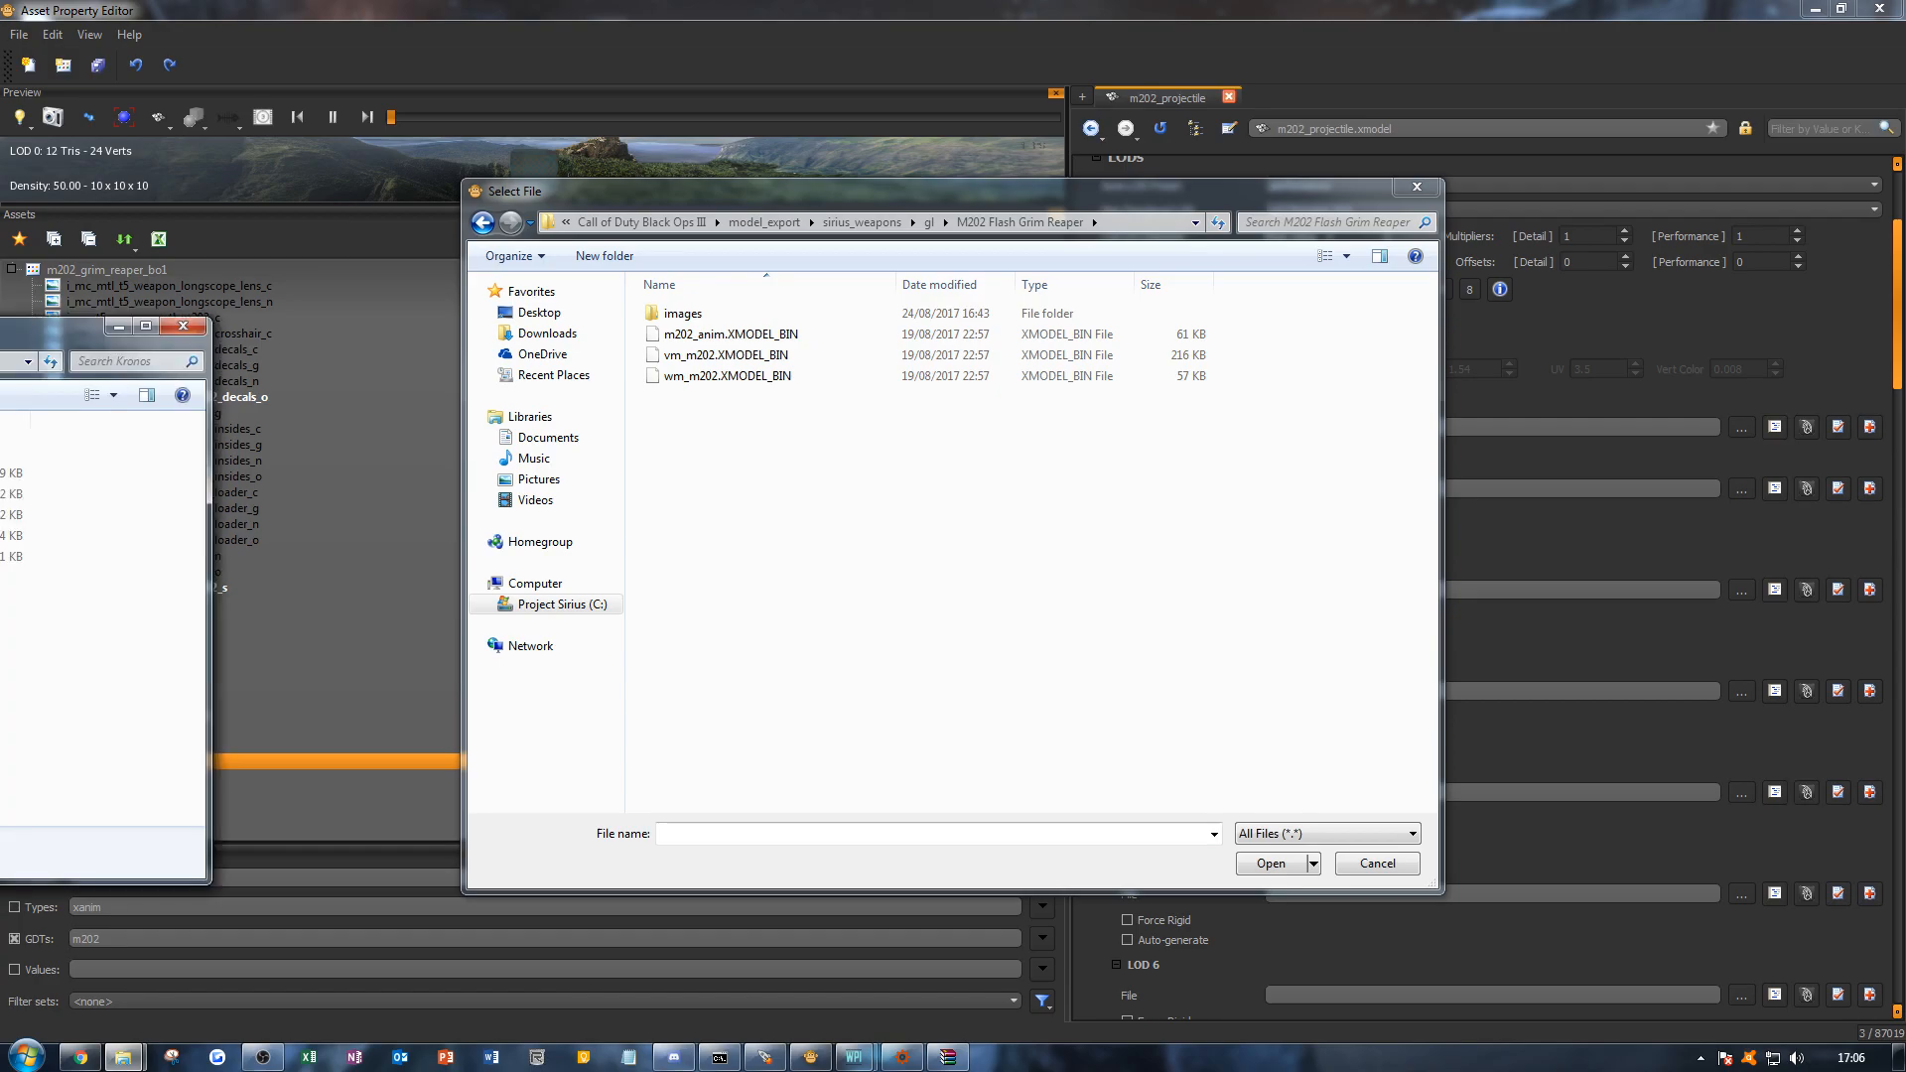
{"action": "double_click", "coordinate": [571, 464]}
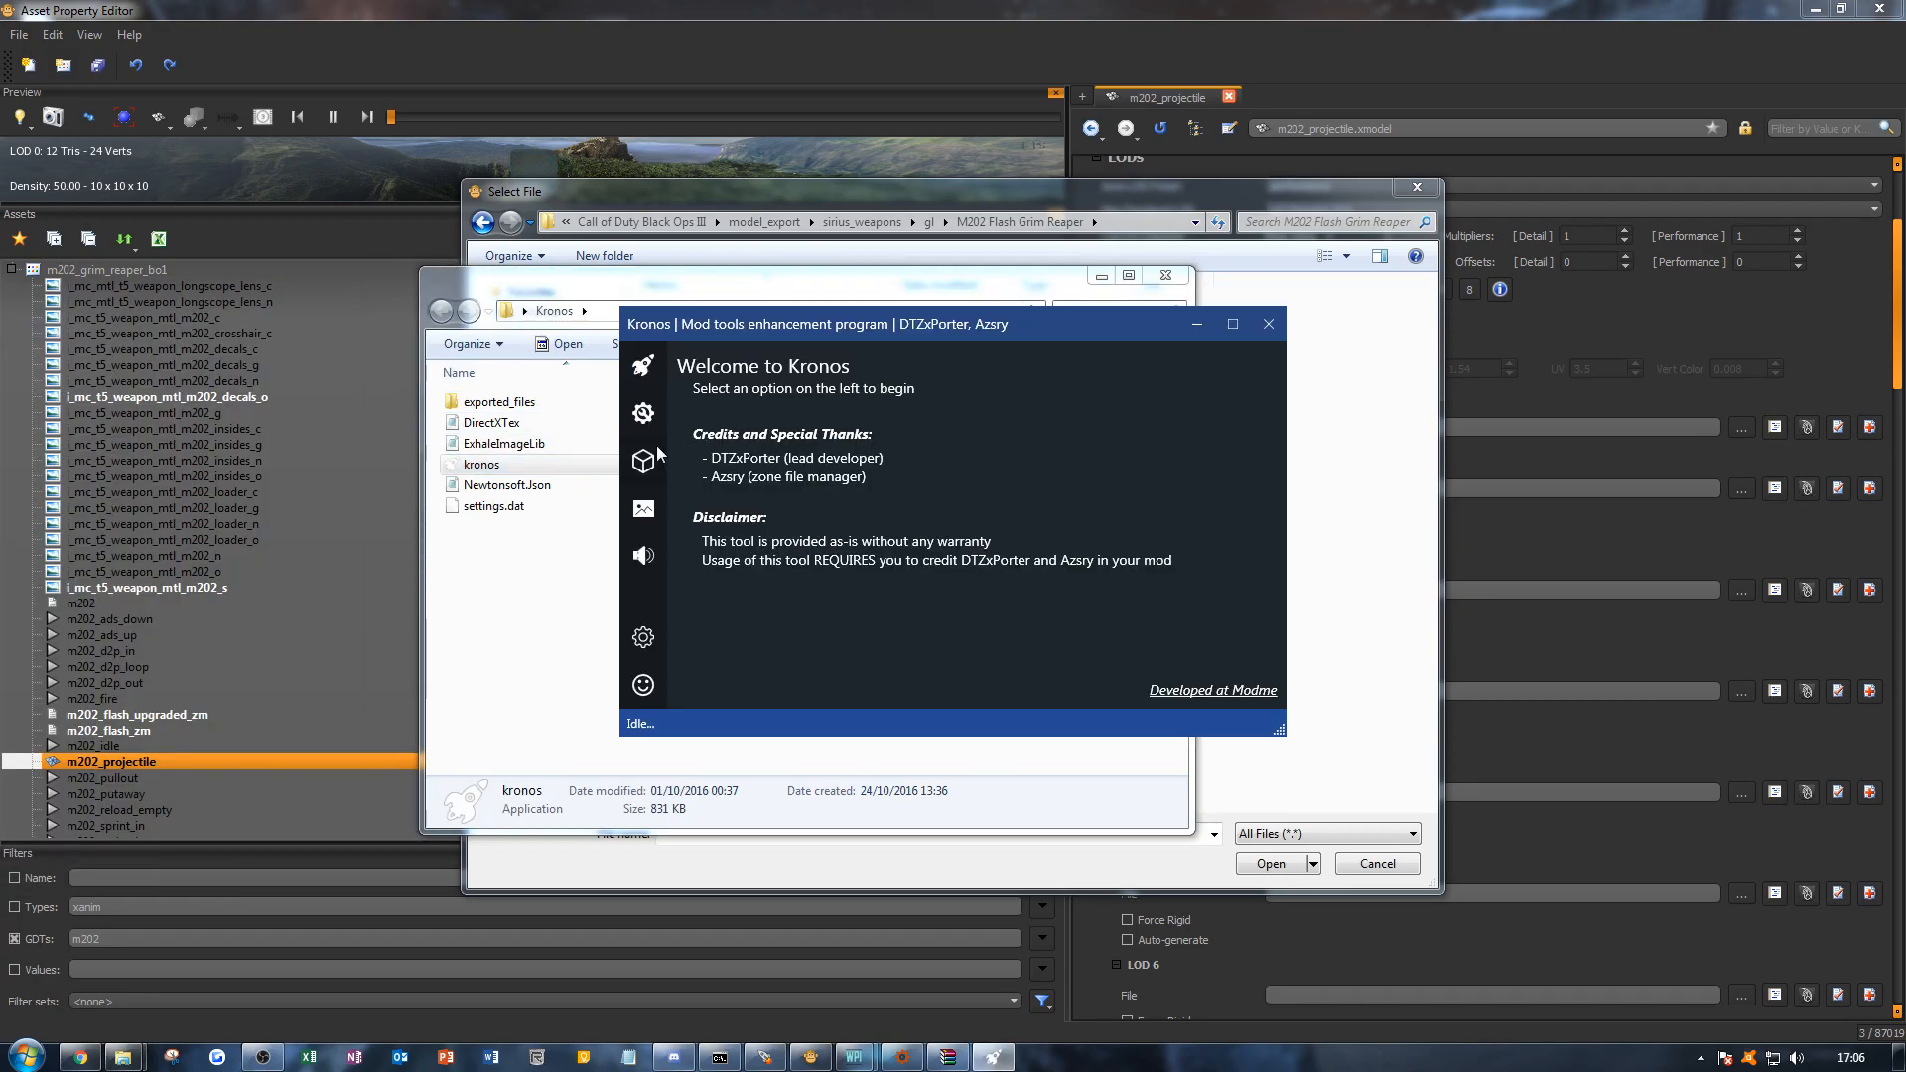
{"action": "left_click", "coordinate": [653, 457]}
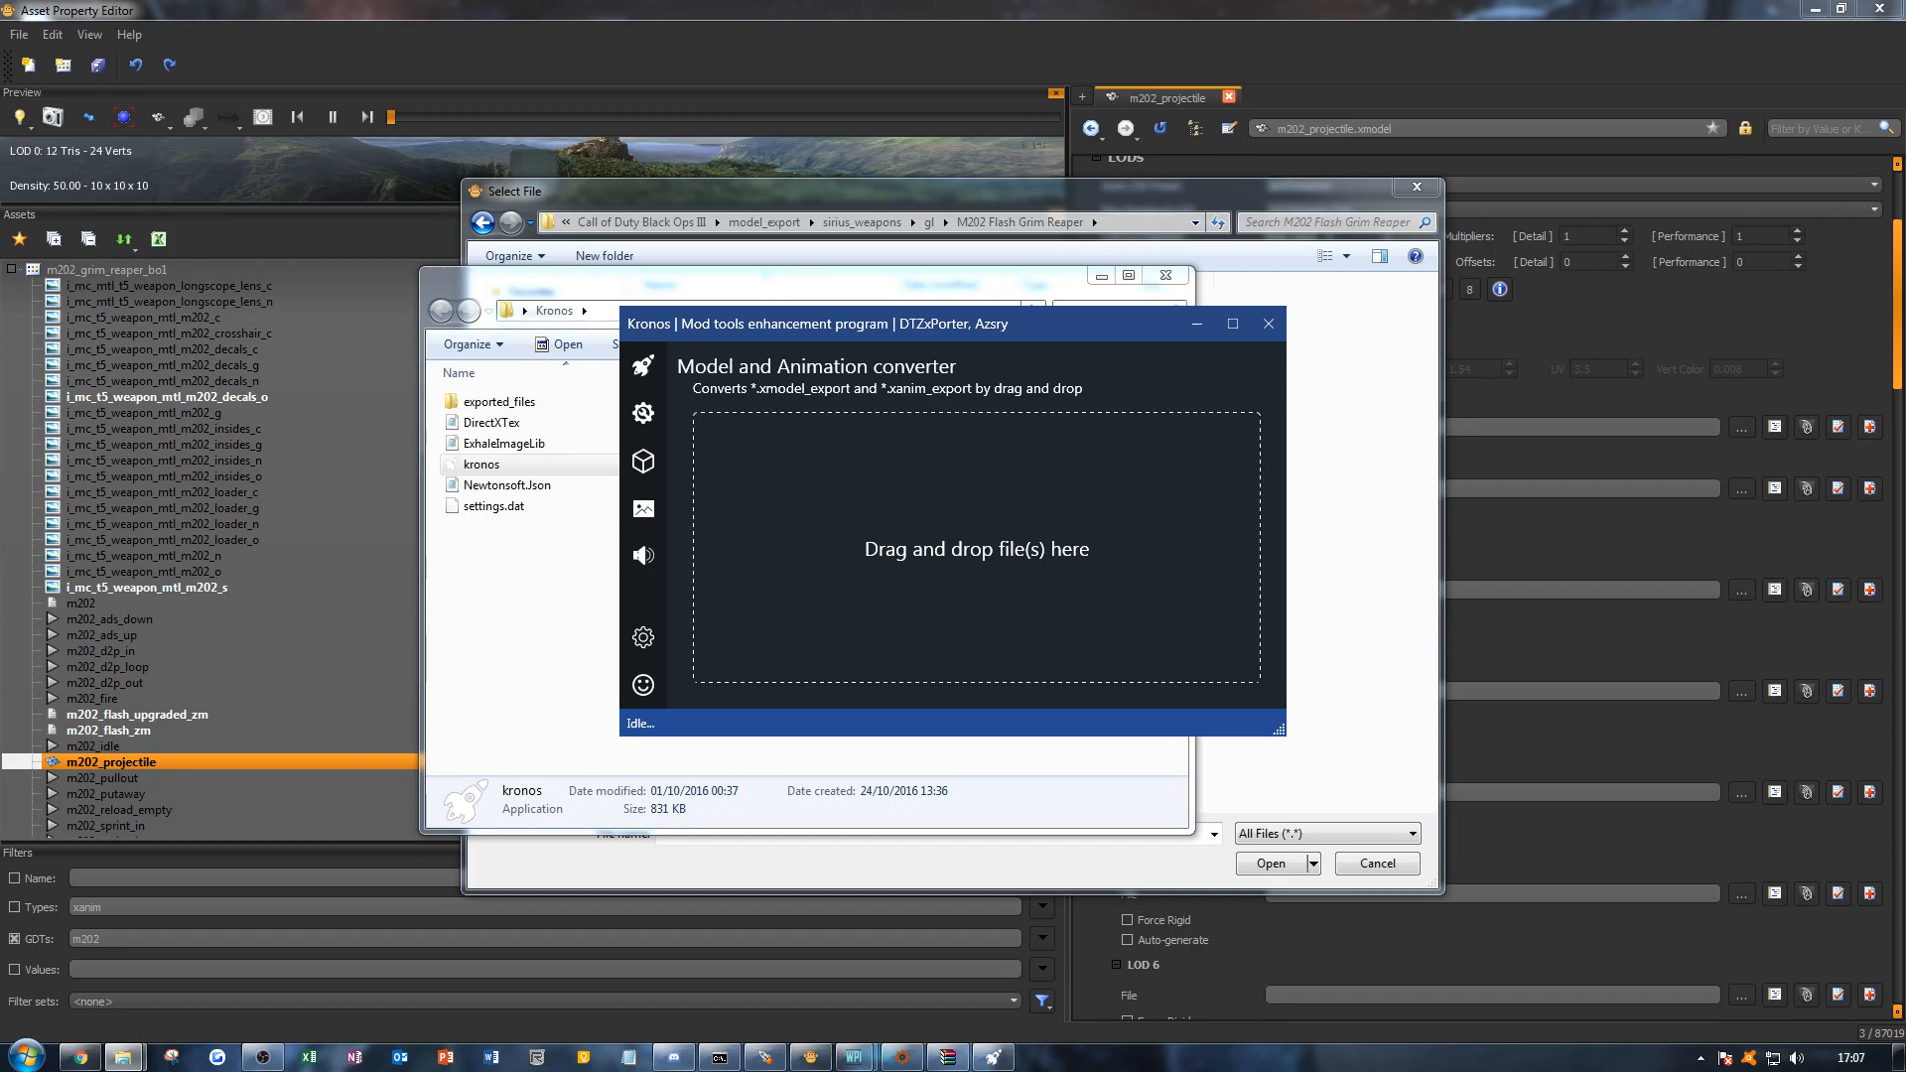
{"action": "left_click_drag", "start_coordinate": [0, 630], "coordinate": [895, 551]}
Step: Transfer m202_projectile.XMODEL_BIN to the M202 Flash Grim Reaper folder, closing Kronos and its folders, and assign it as the LOD 0 file
{"action": "left_click", "coordinate": [818, 426]}
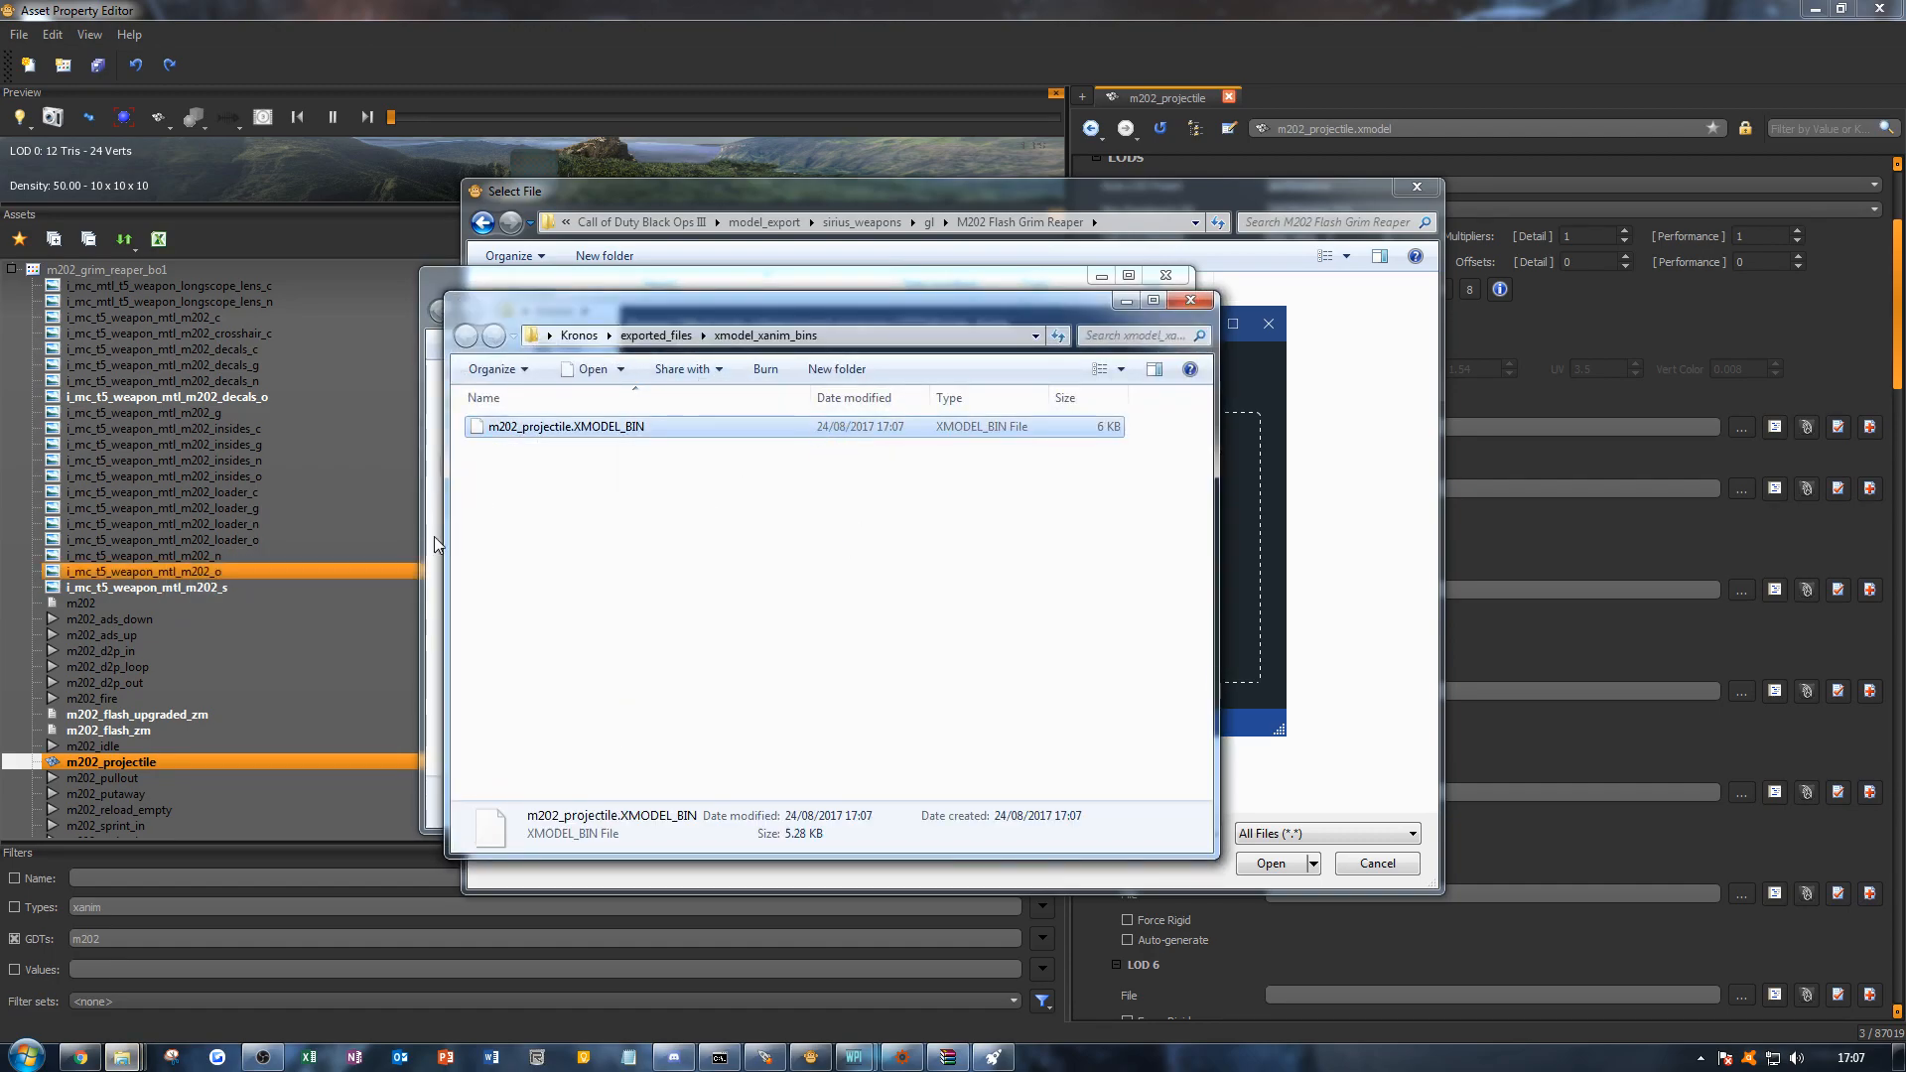
{"action": "left_click", "coordinate": [1186, 303]}
{"action": "left_click", "coordinate": [1269, 323]}
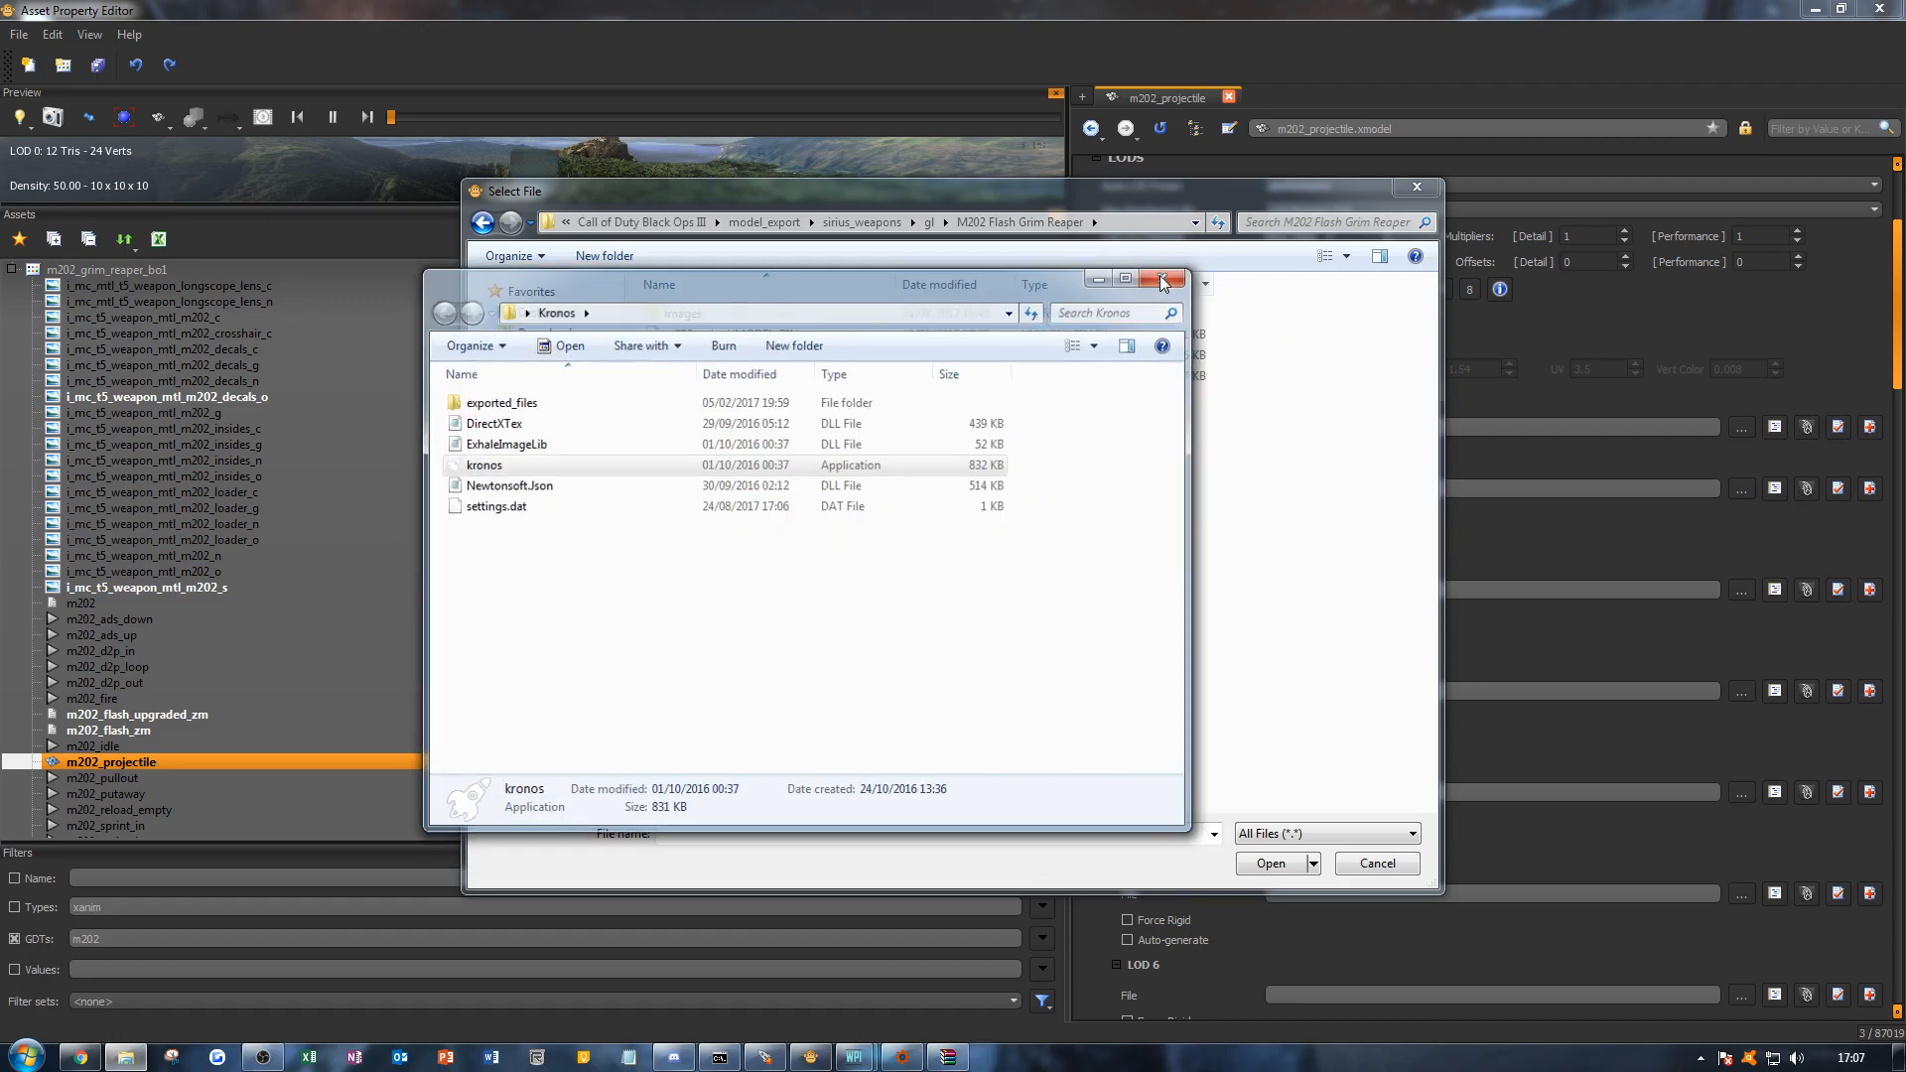
{"action": "left_click", "coordinate": [1162, 280]}
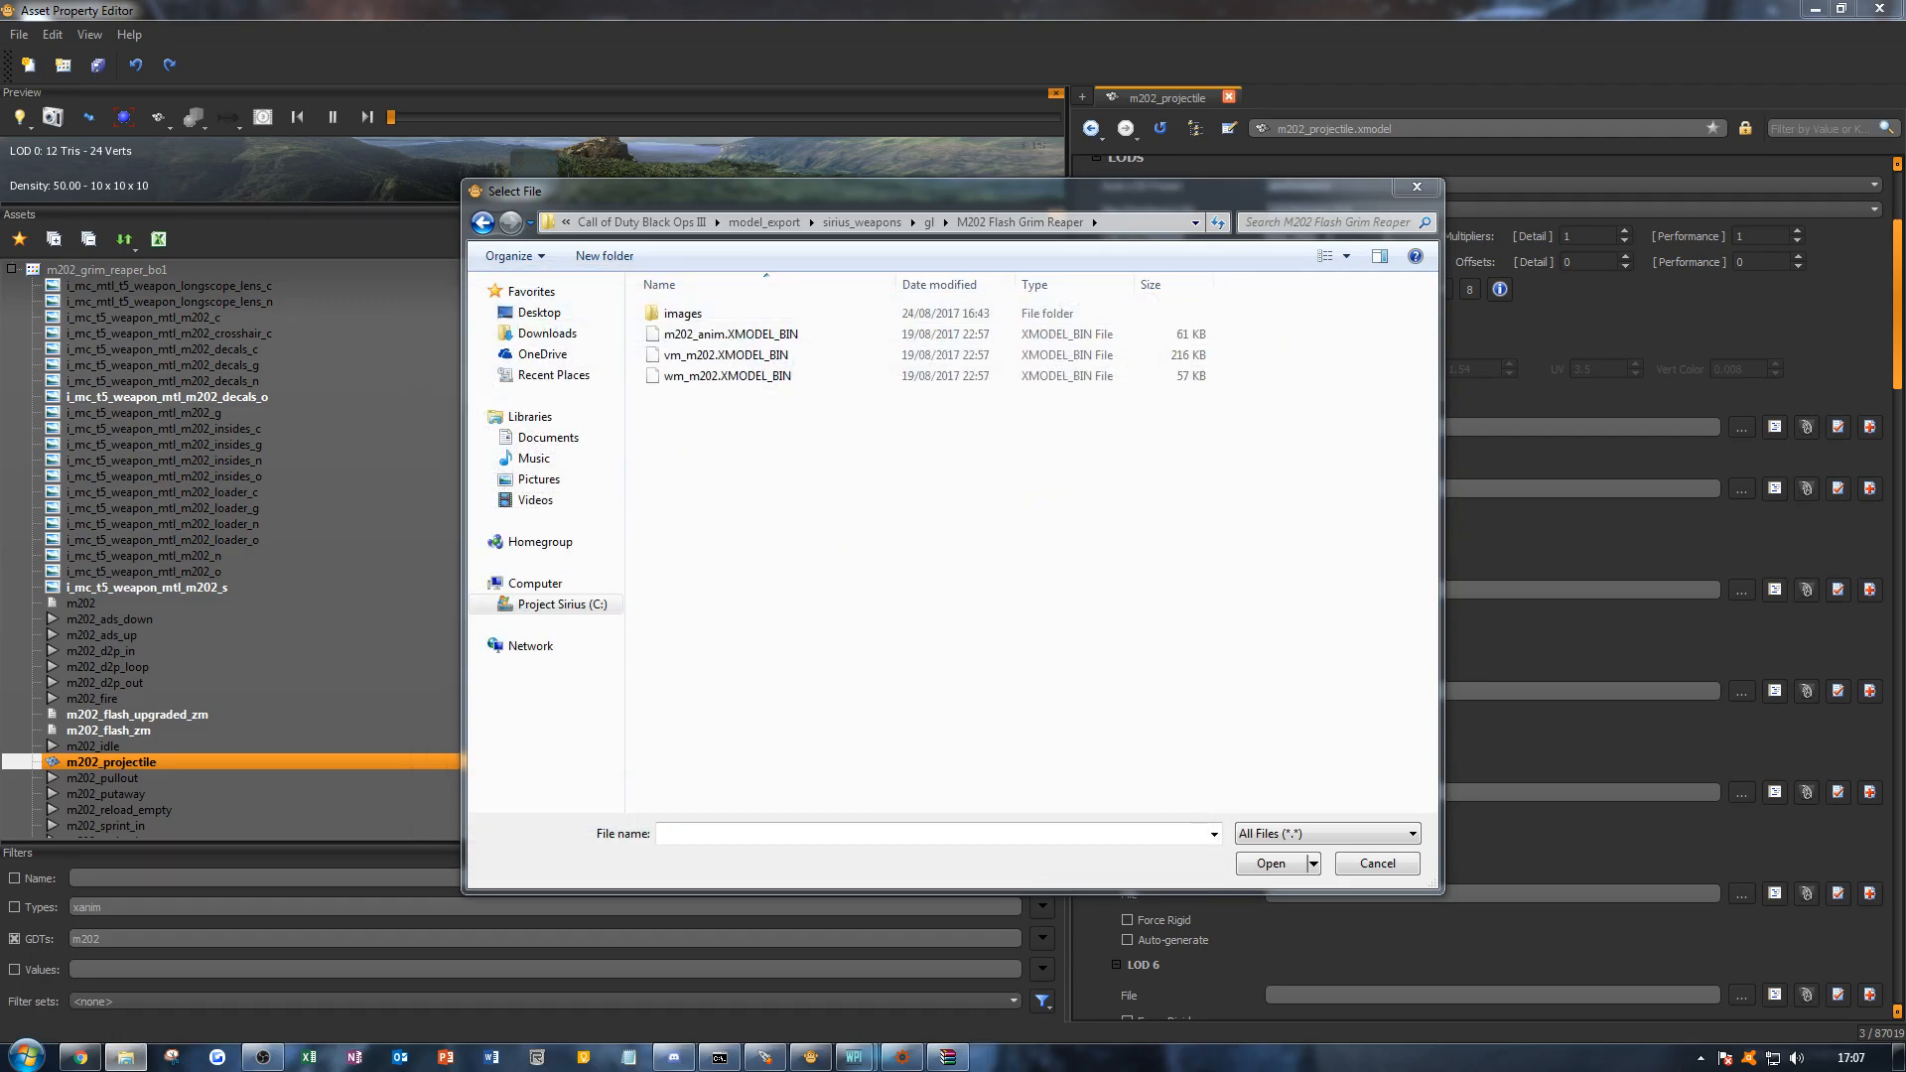
{"action": "left_click", "coordinate": [775, 554]}
{"action": "left_click", "coordinate": [873, 548]}
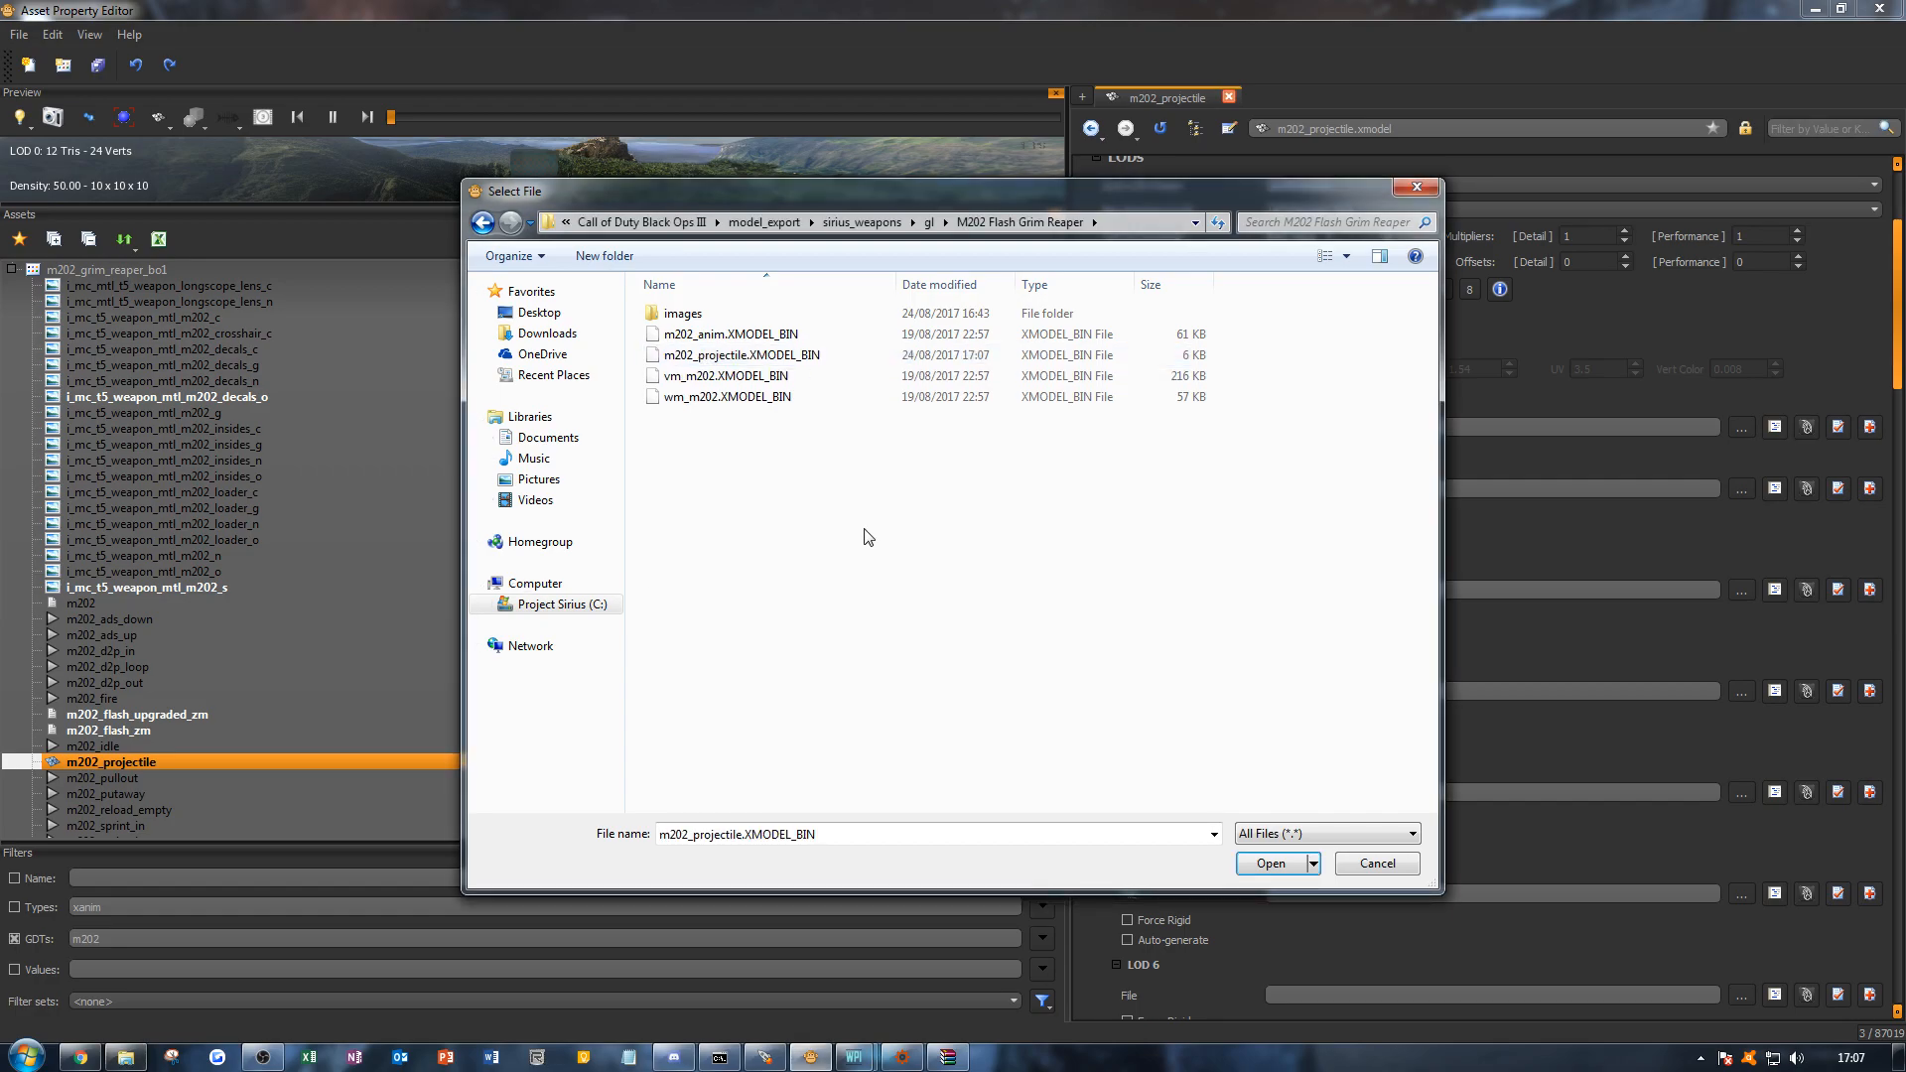
{"action": "double_click", "coordinate": [742, 358]}
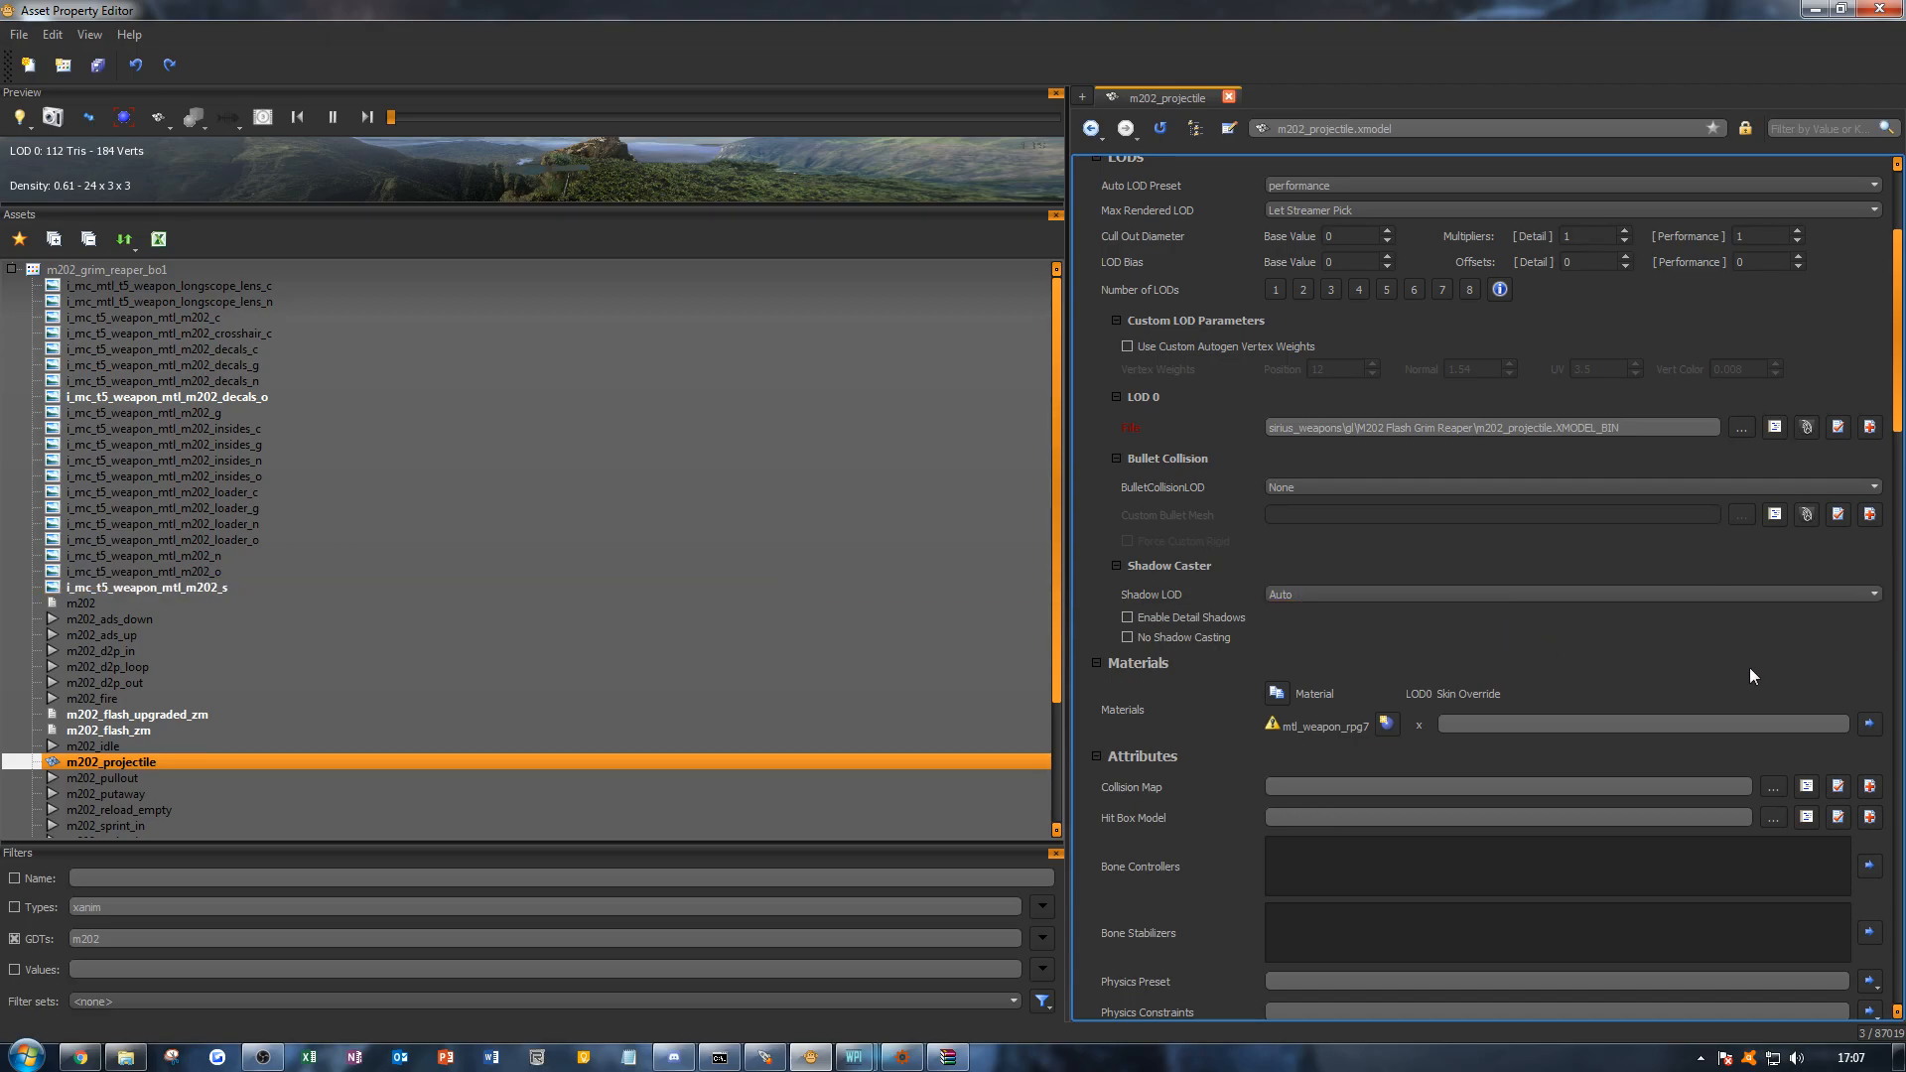
Step: Paste the weapon_rpg7 texture images into the M202 Flash Grim Reaper images folder and close the file browser without choosing a file
{"action": "left_click", "coordinate": [1742, 428]}
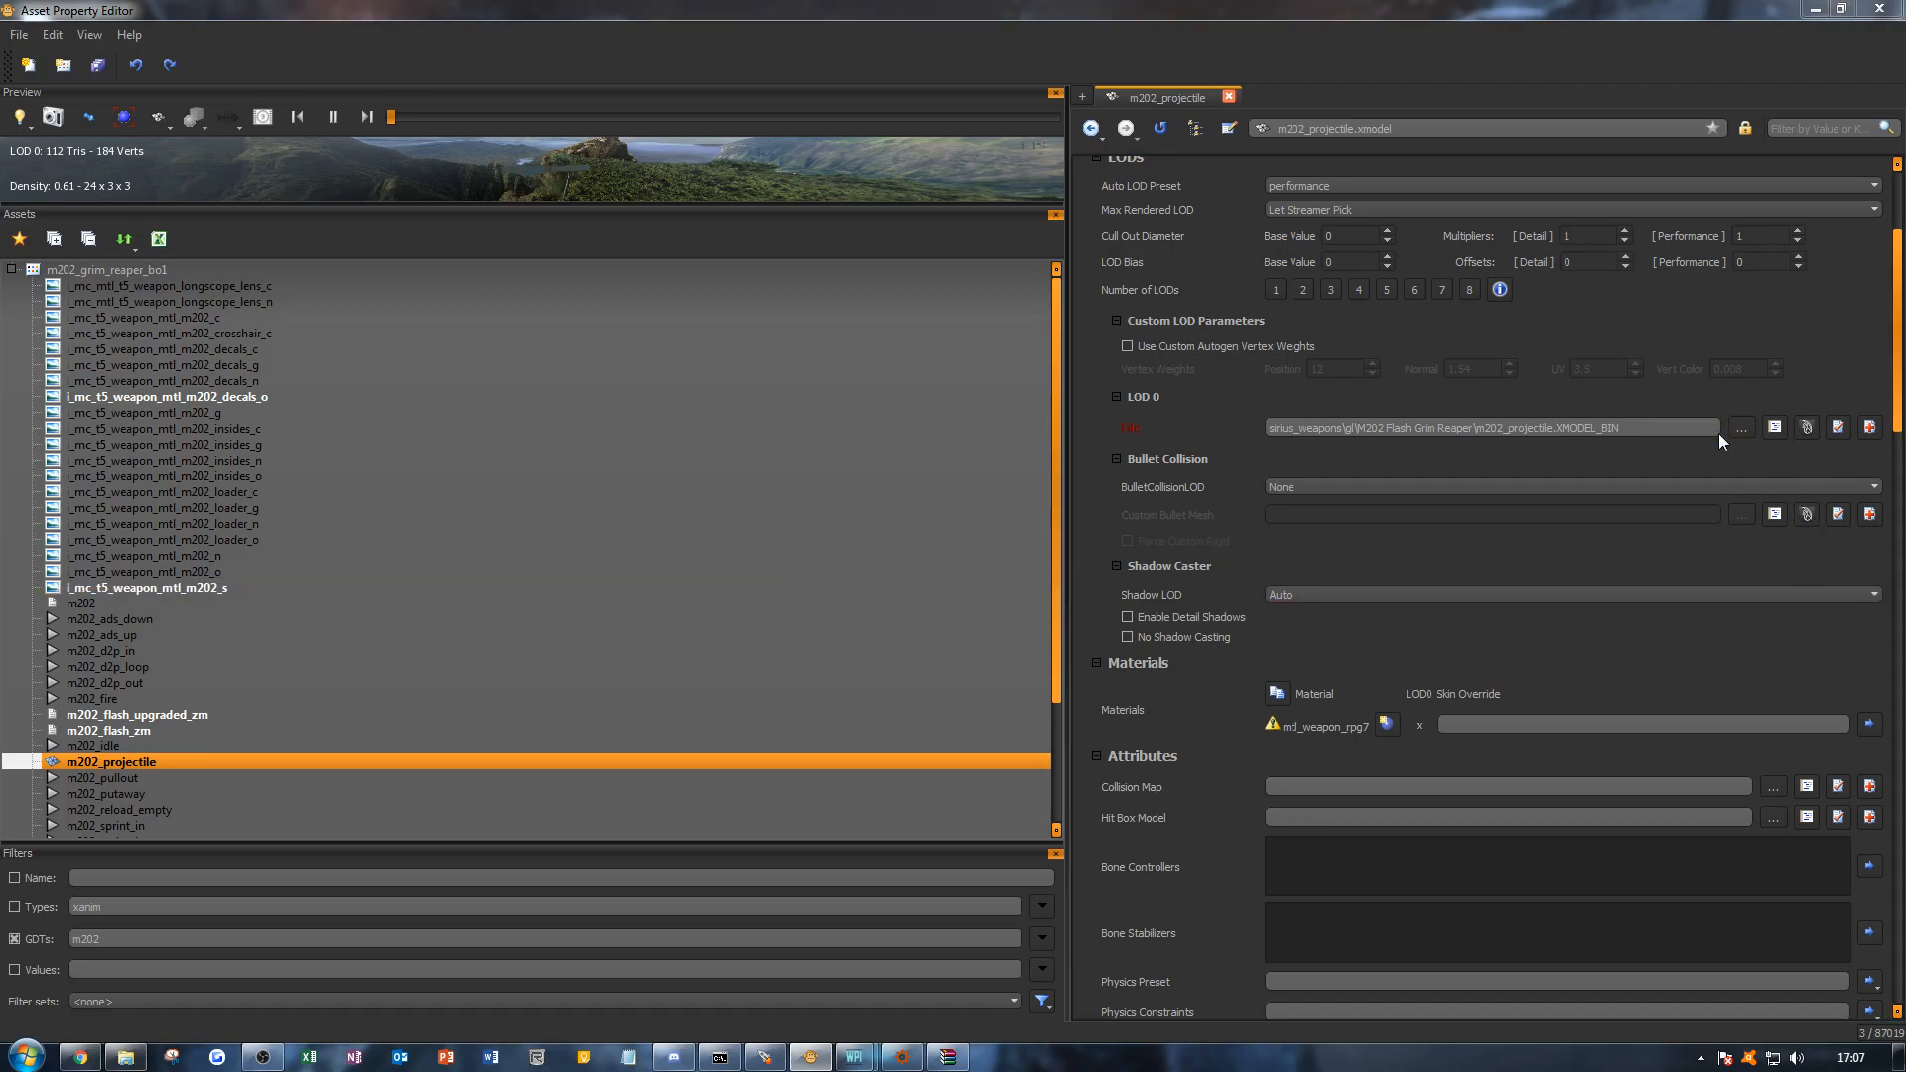
{"action": "double_click", "coordinate": [715, 314]}
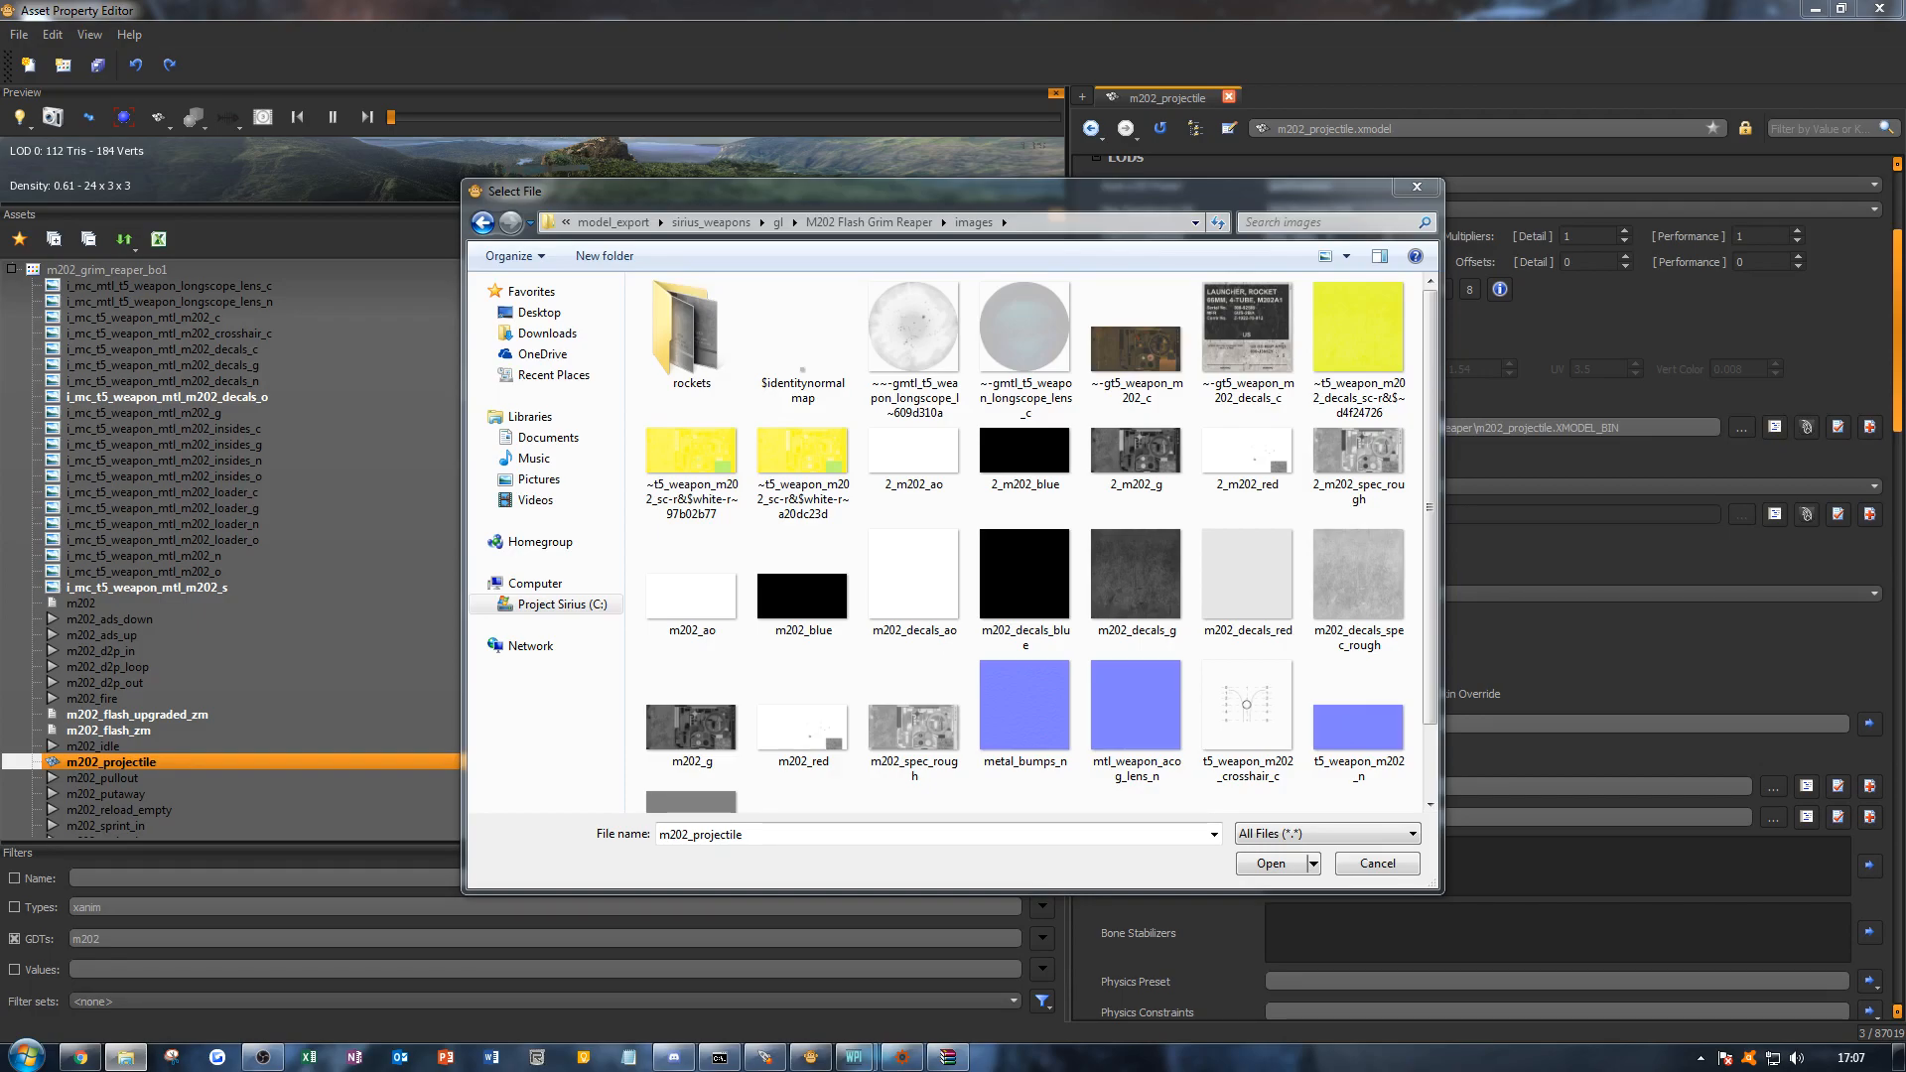
{"action": "left_click", "coordinate": [873, 800]}
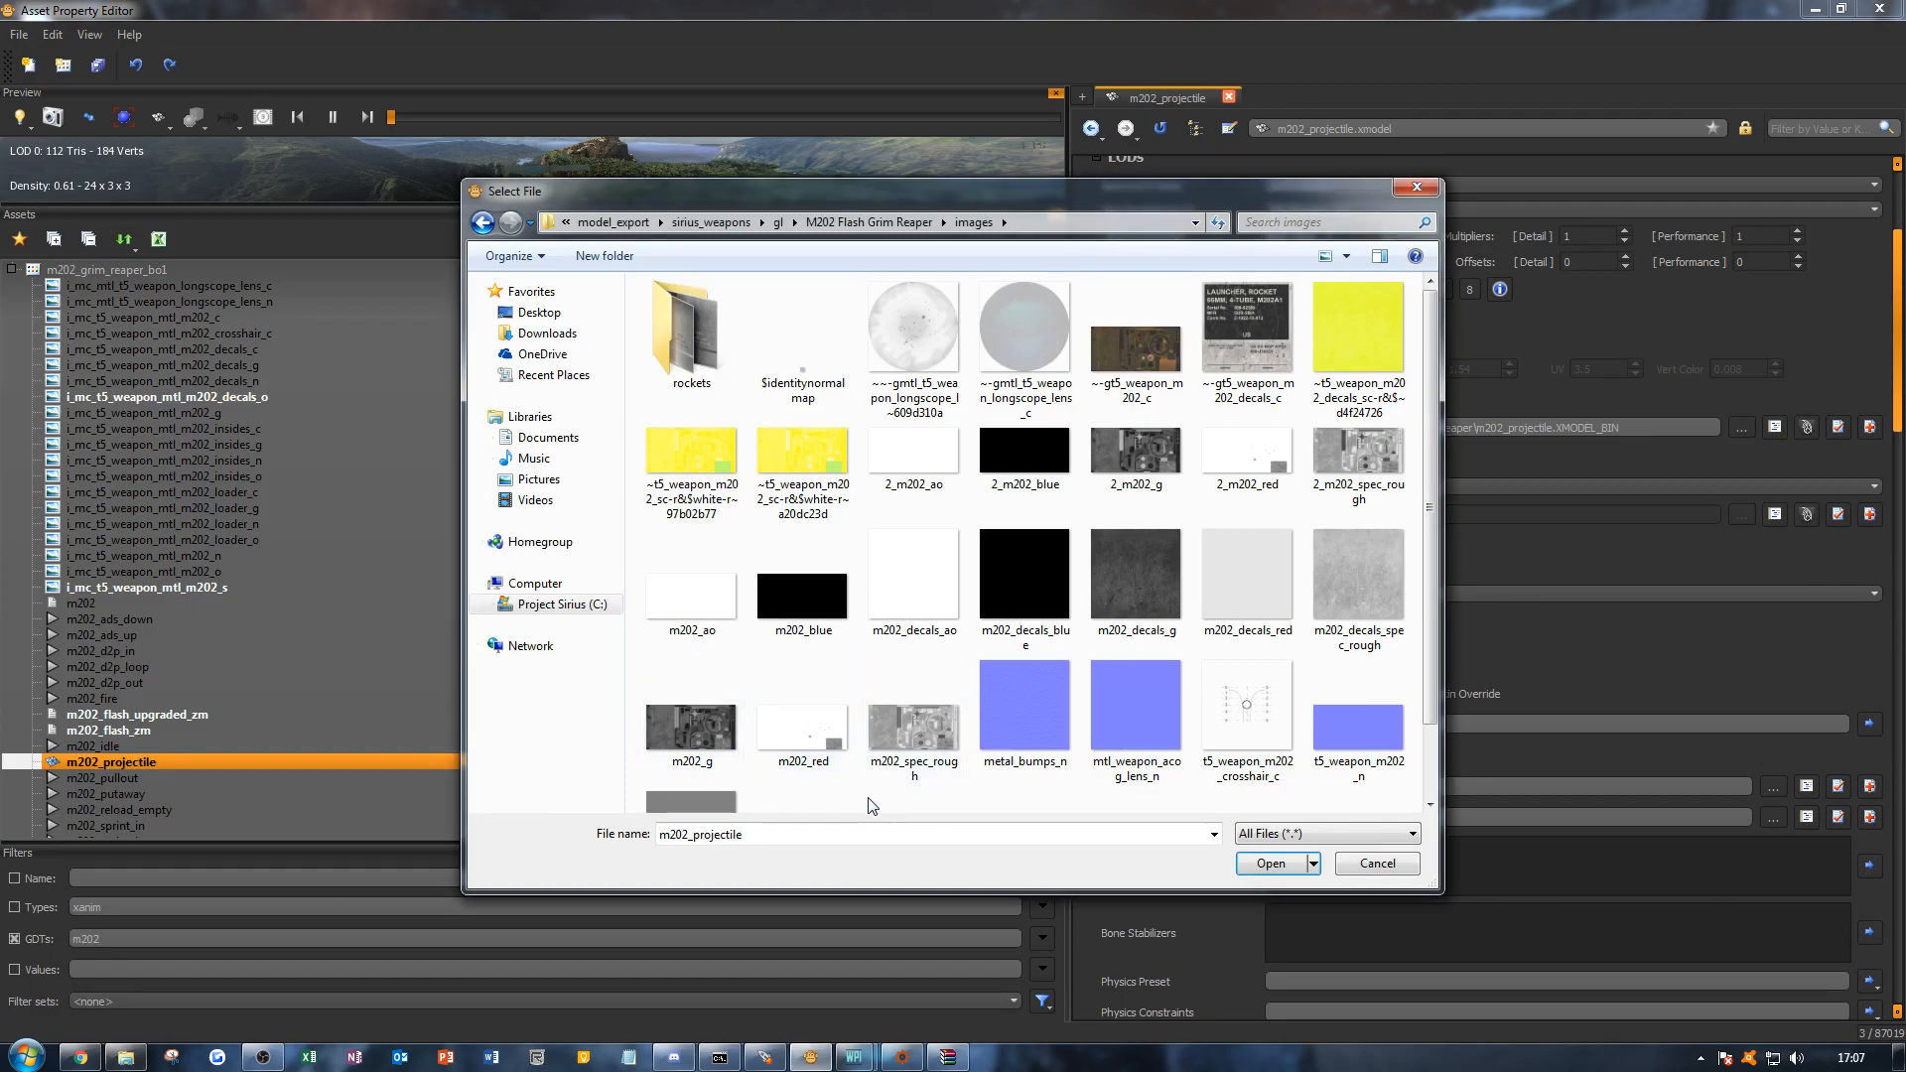
{"action": "key", "text": "ctrl+v"}
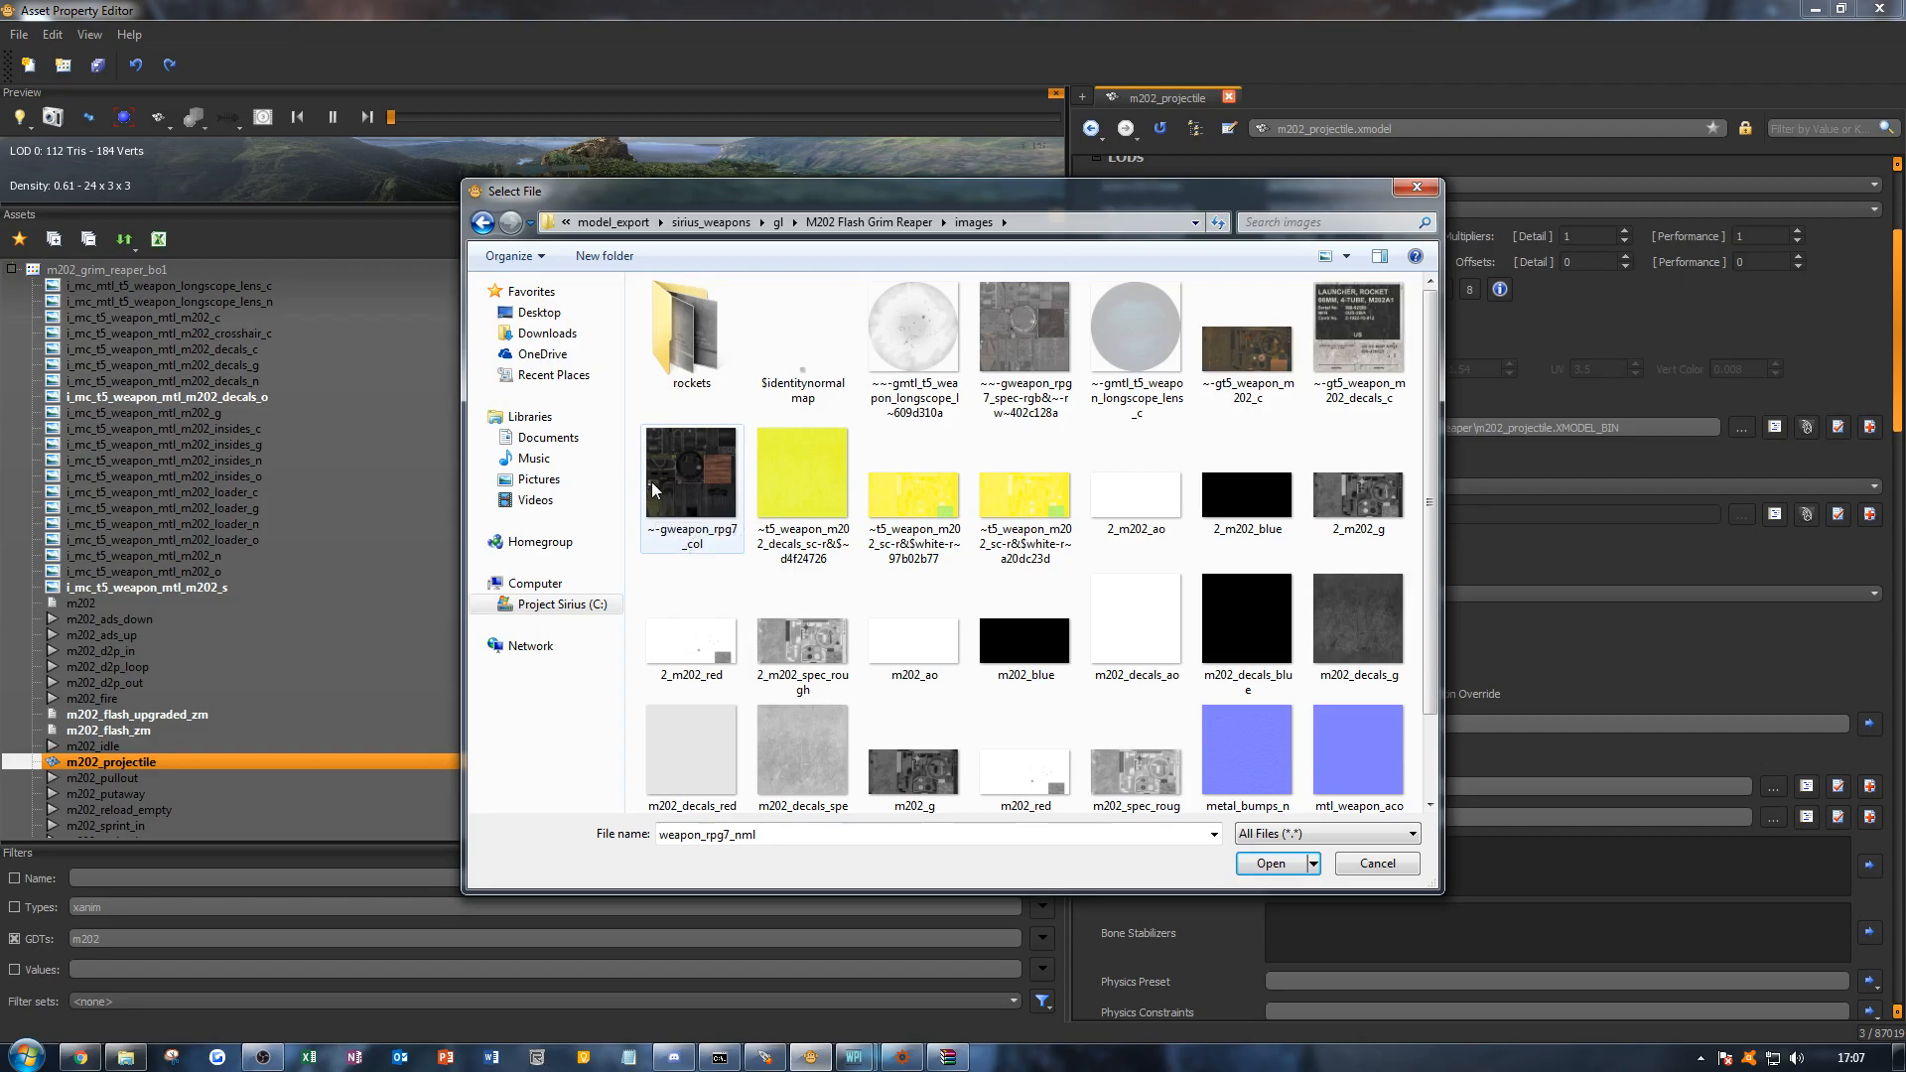
{"action": "left_click", "coordinate": [1416, 187]}
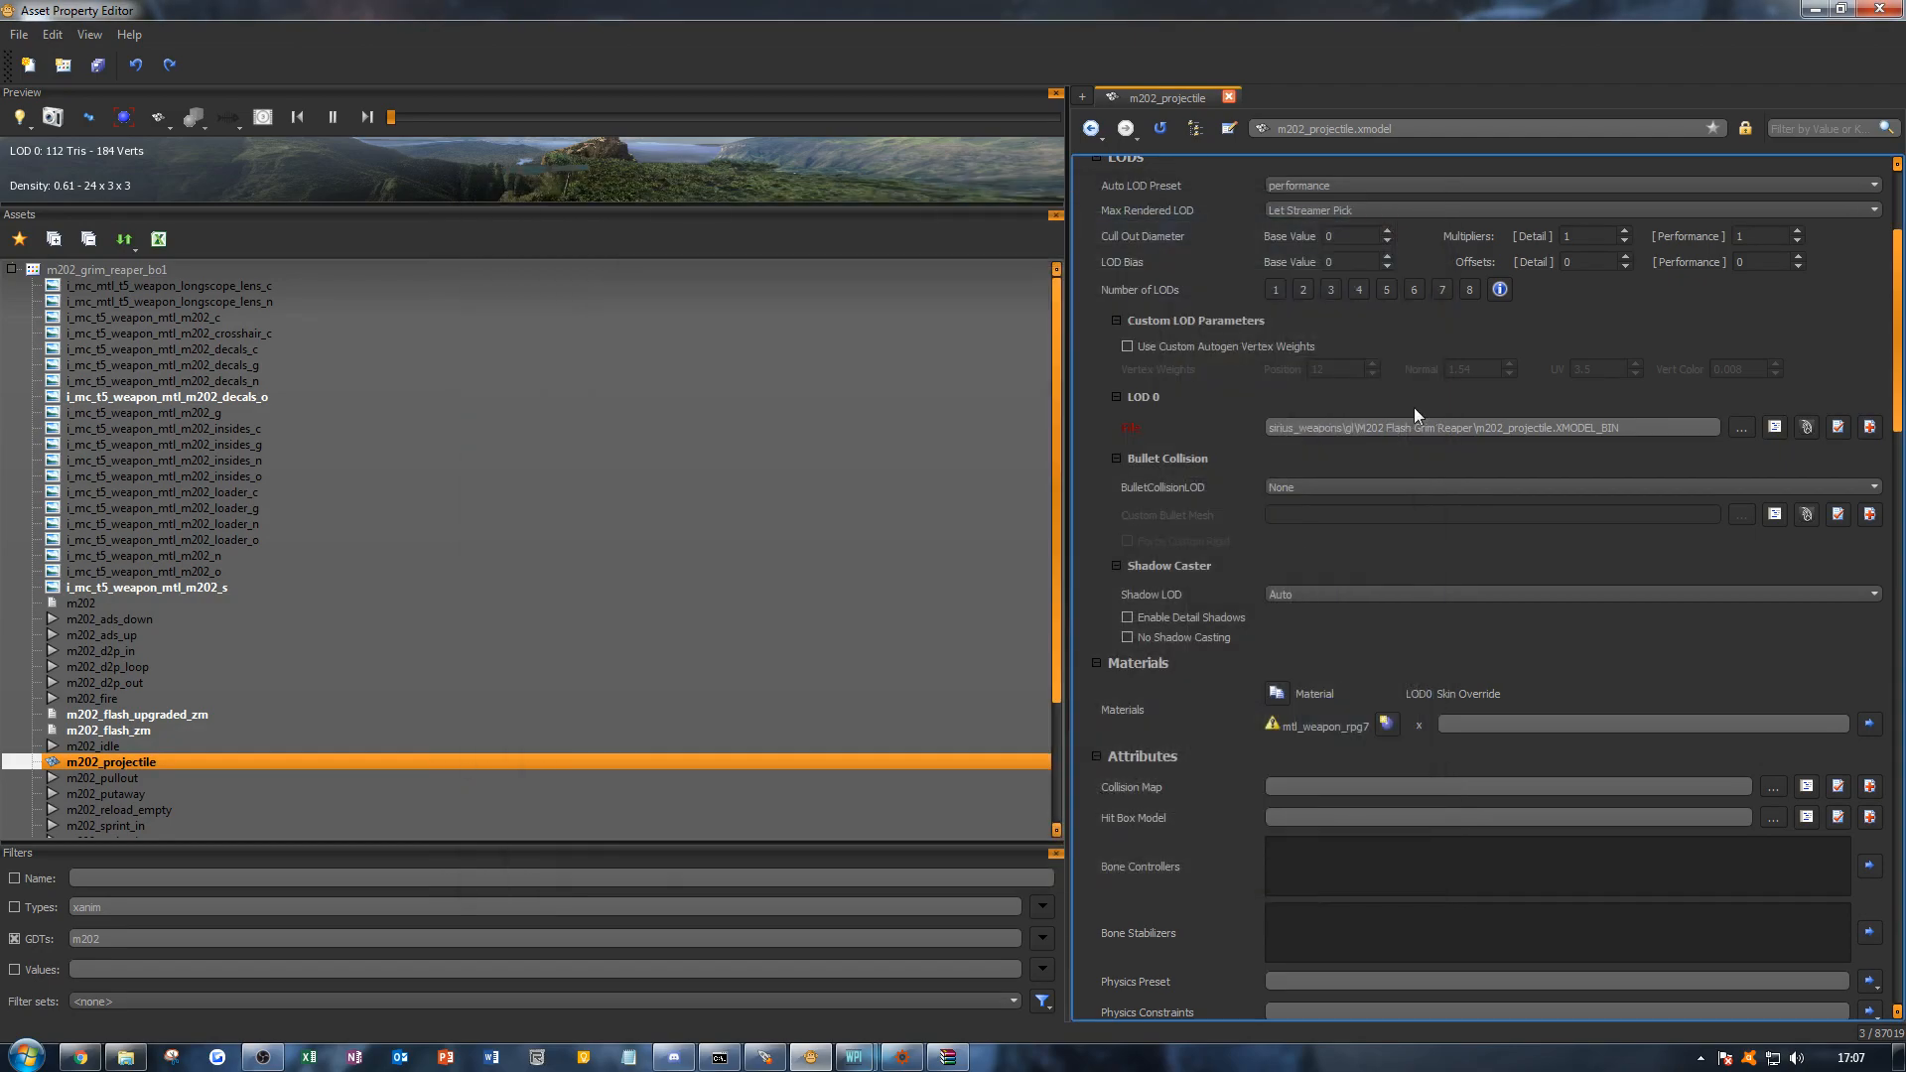
Step: Create the missing mtl_weapon_rpg7 material in the m202_grim_reaper_bo1 GDT and set its material type to lit_weapon
{"action": "scroll", "coordinate": [1360, 526], "scroll_direction": "down", "scroll_amount": 2}
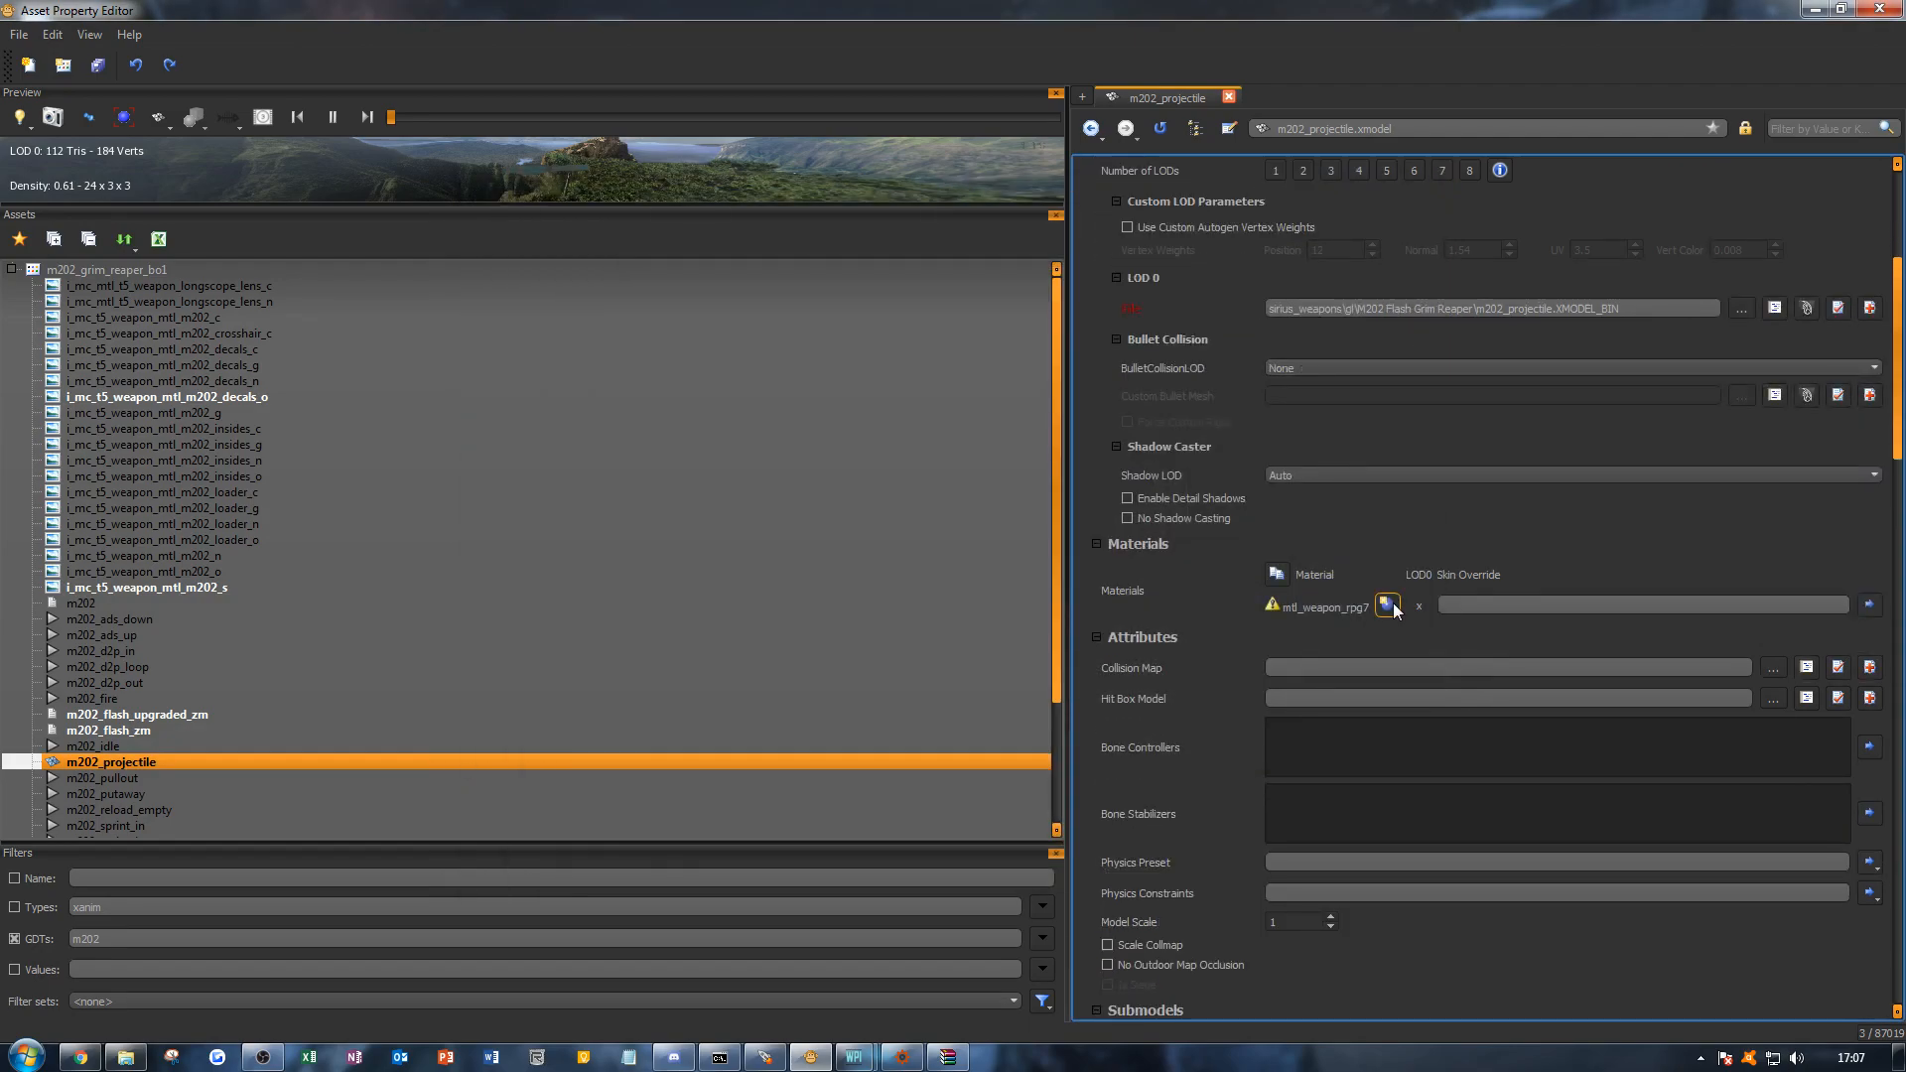
{"action": "left_click", "coordinate": [1388, 606]}
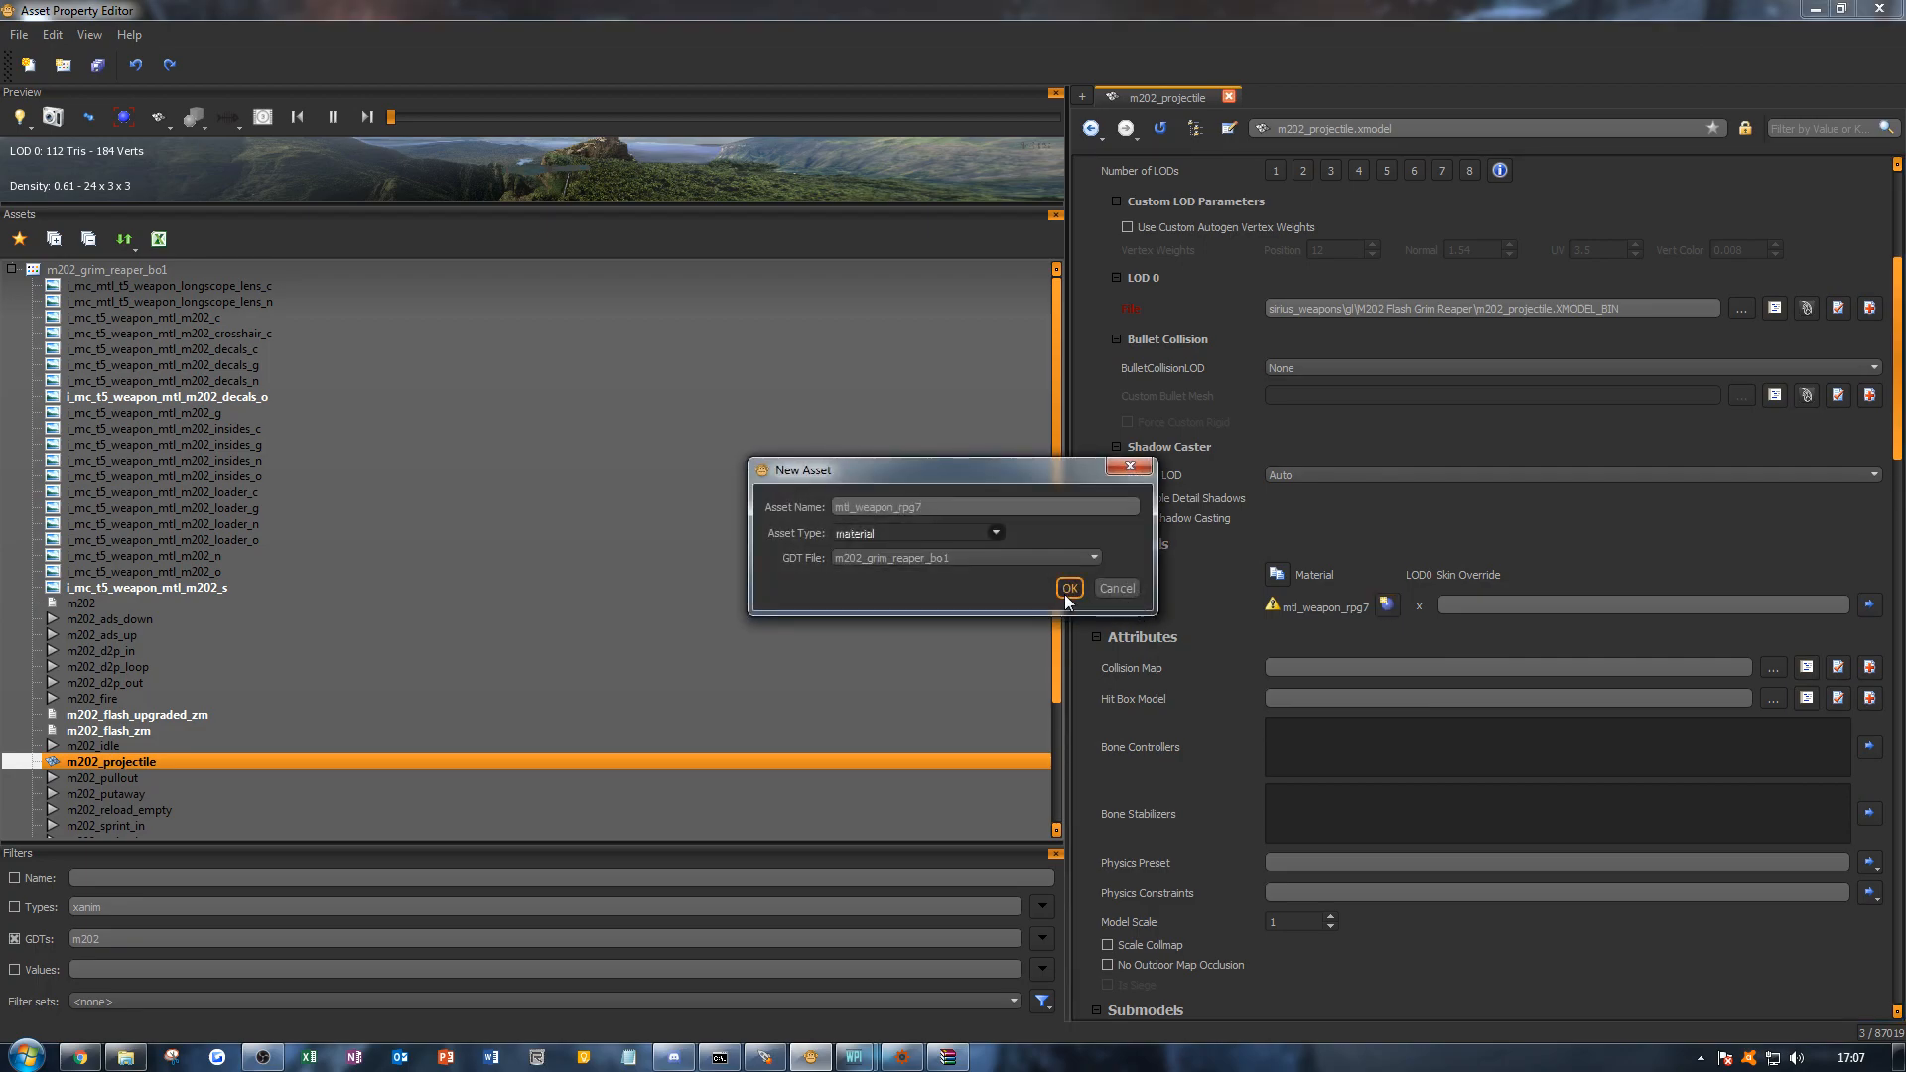
{"action": "left_click", "coordinate": [1063, 593]}
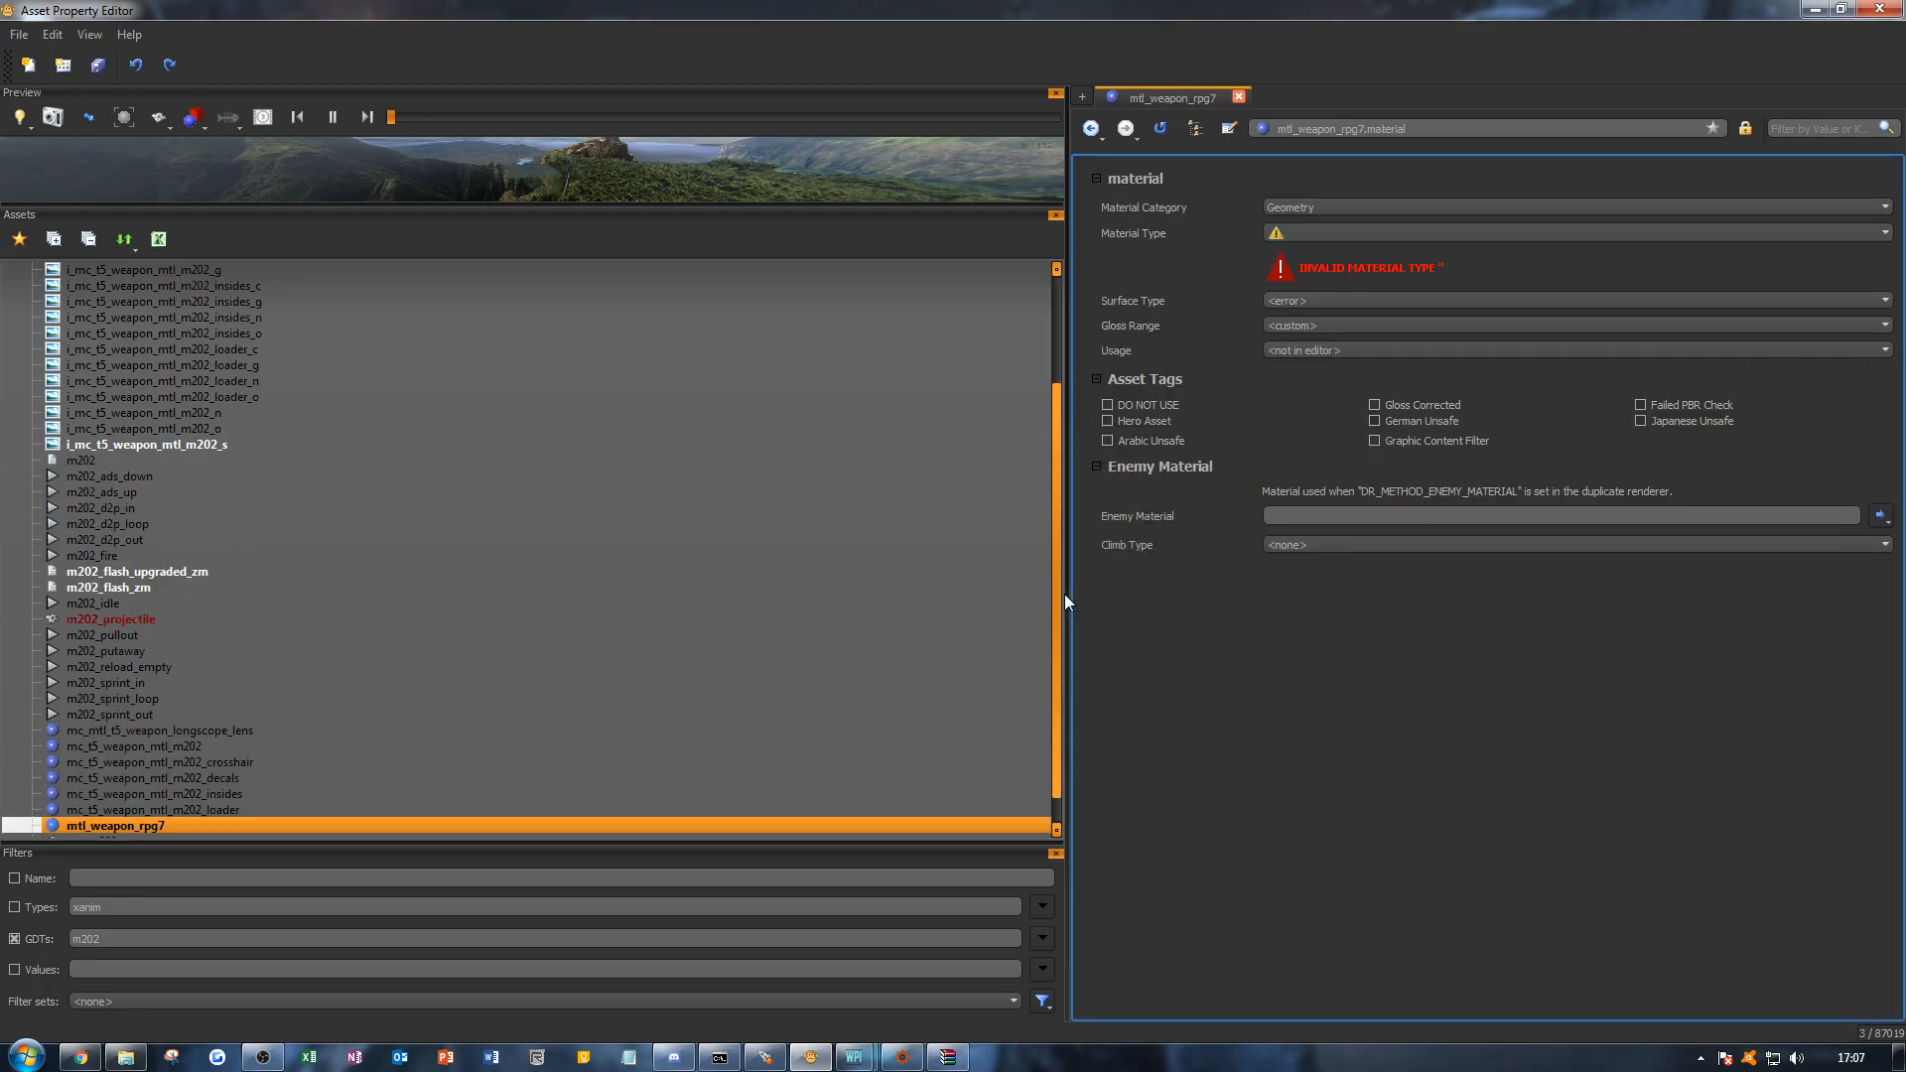
{"action": "left_click", "coordinate": [1495, 238]}
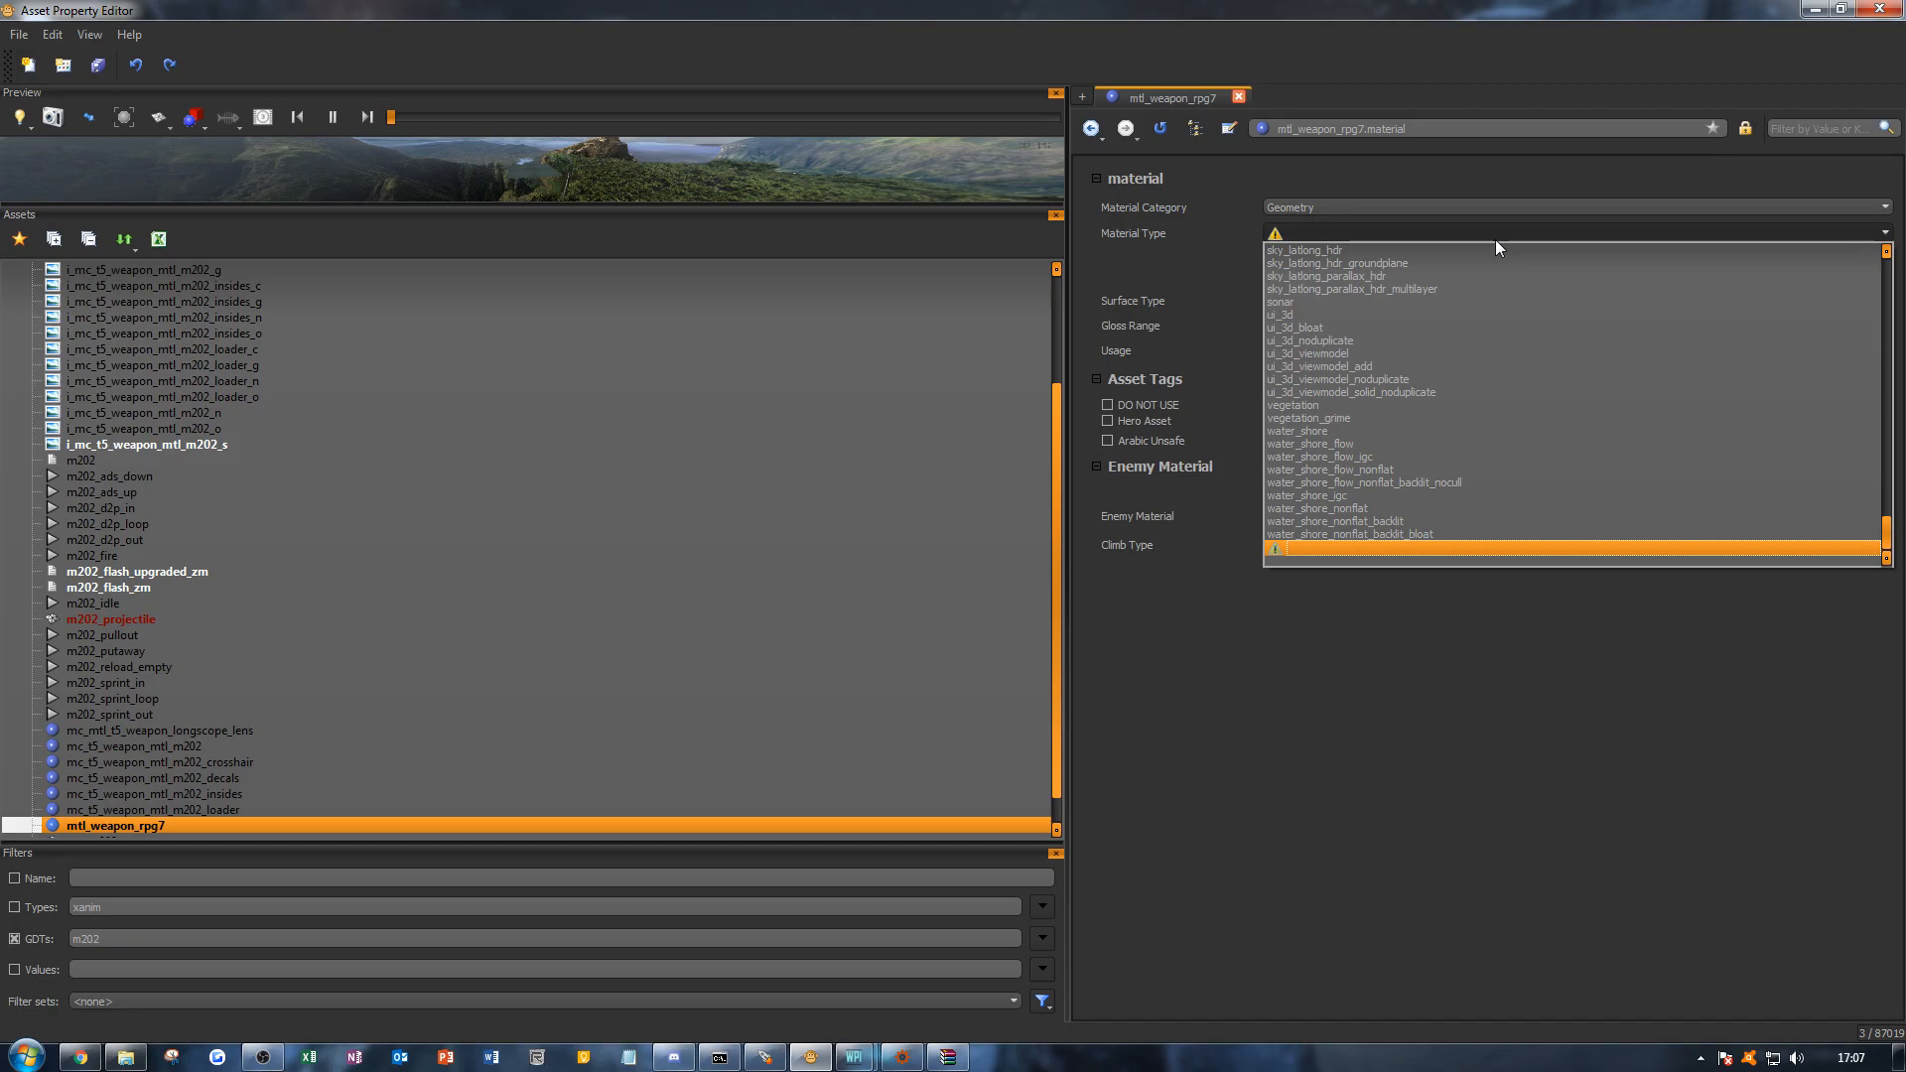
{"action": "scroll", "coordinate": [1420, 397], "scroll_direction": "up", "scroll_amount": 8}
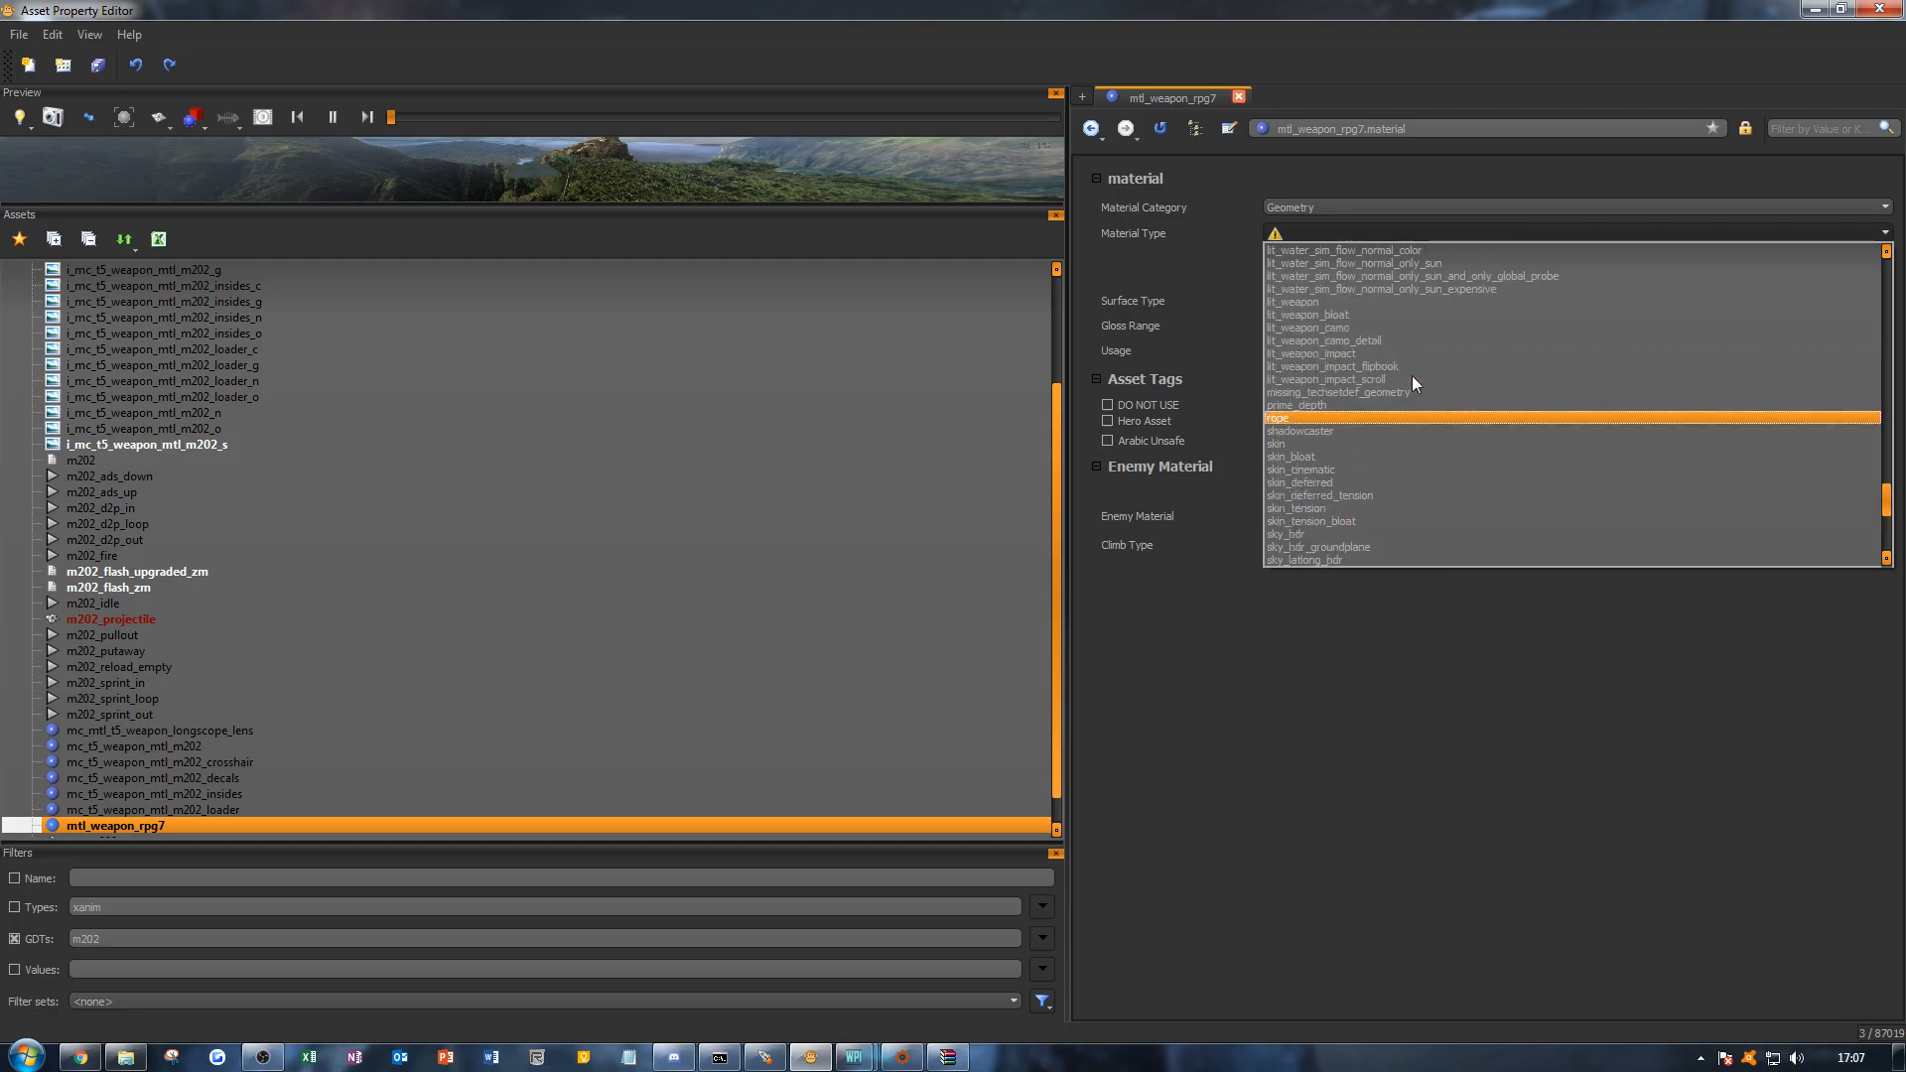
{"action": "left_click", "coordinate": [1361, 303]}
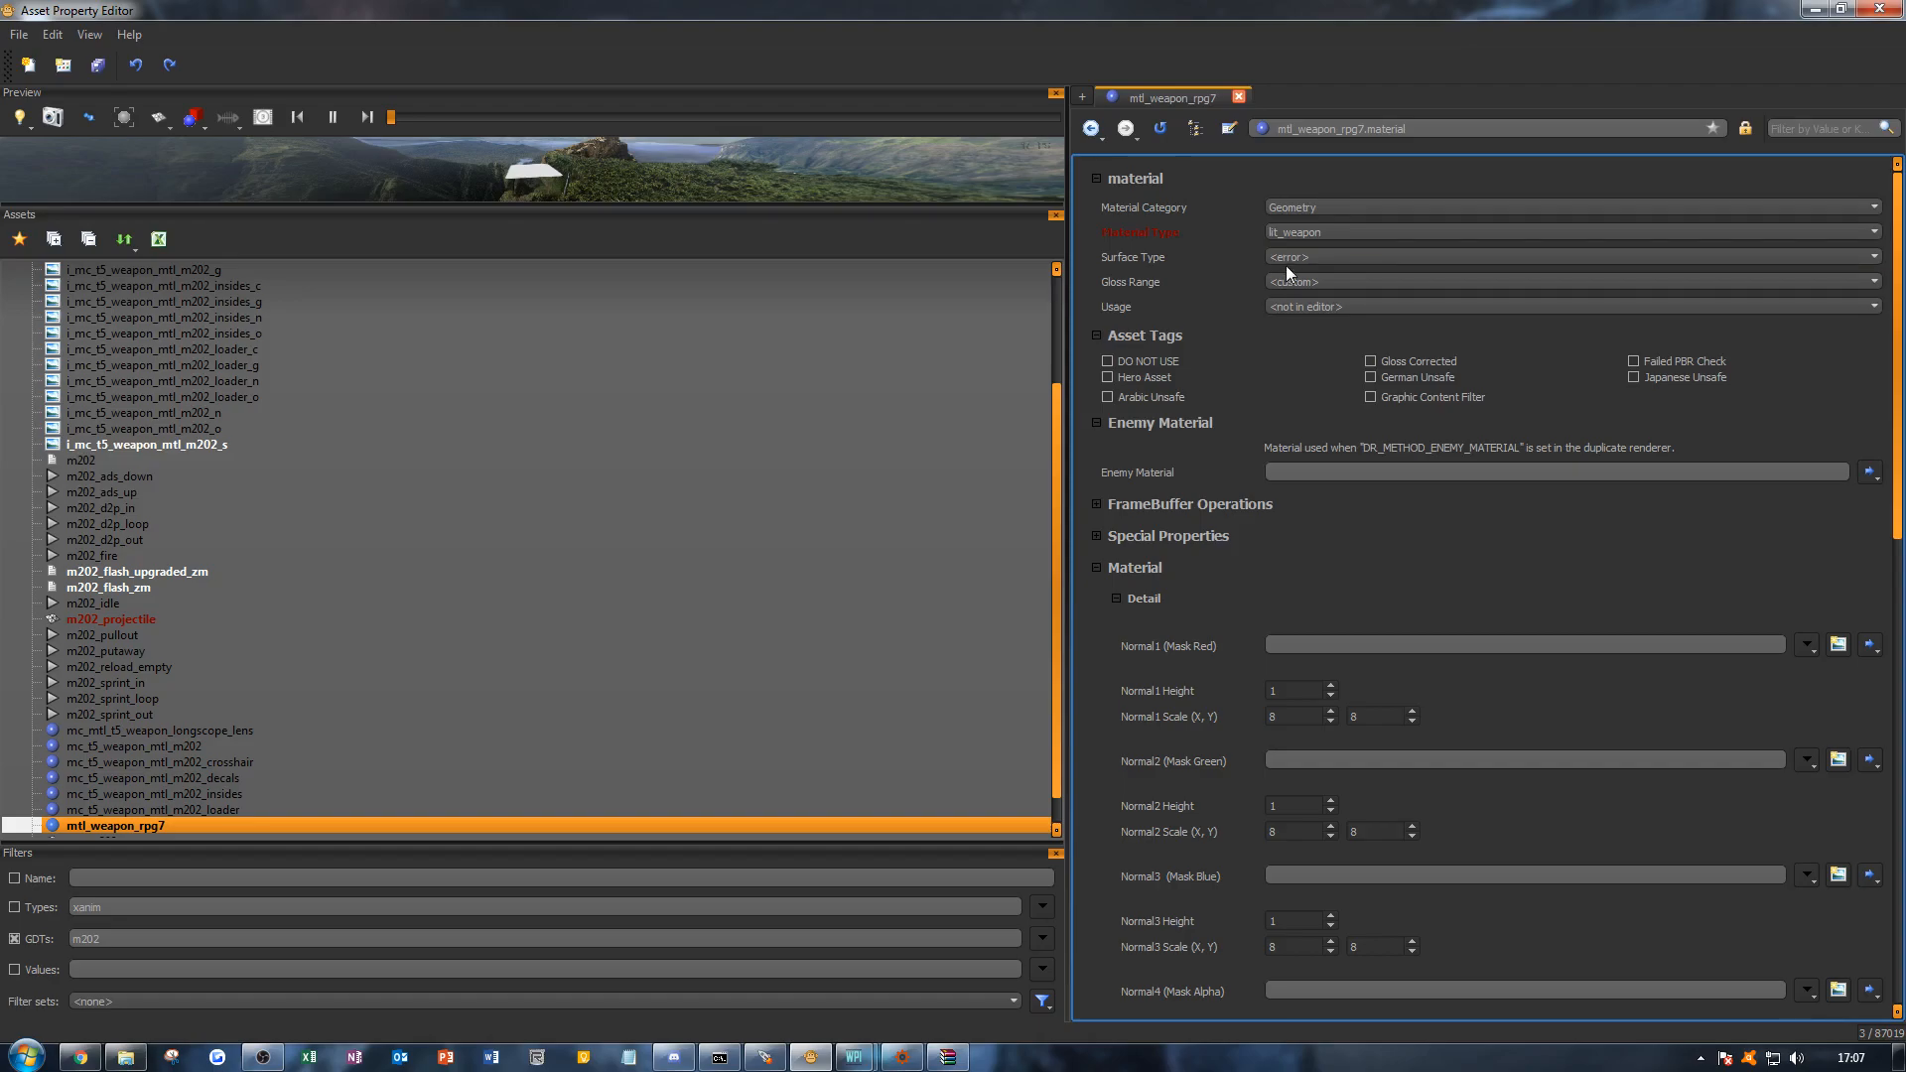
{"action": "left_click", "coordinate": [1286, 260]}
{"action": "left_click", "coordinate": [1293, 260]}
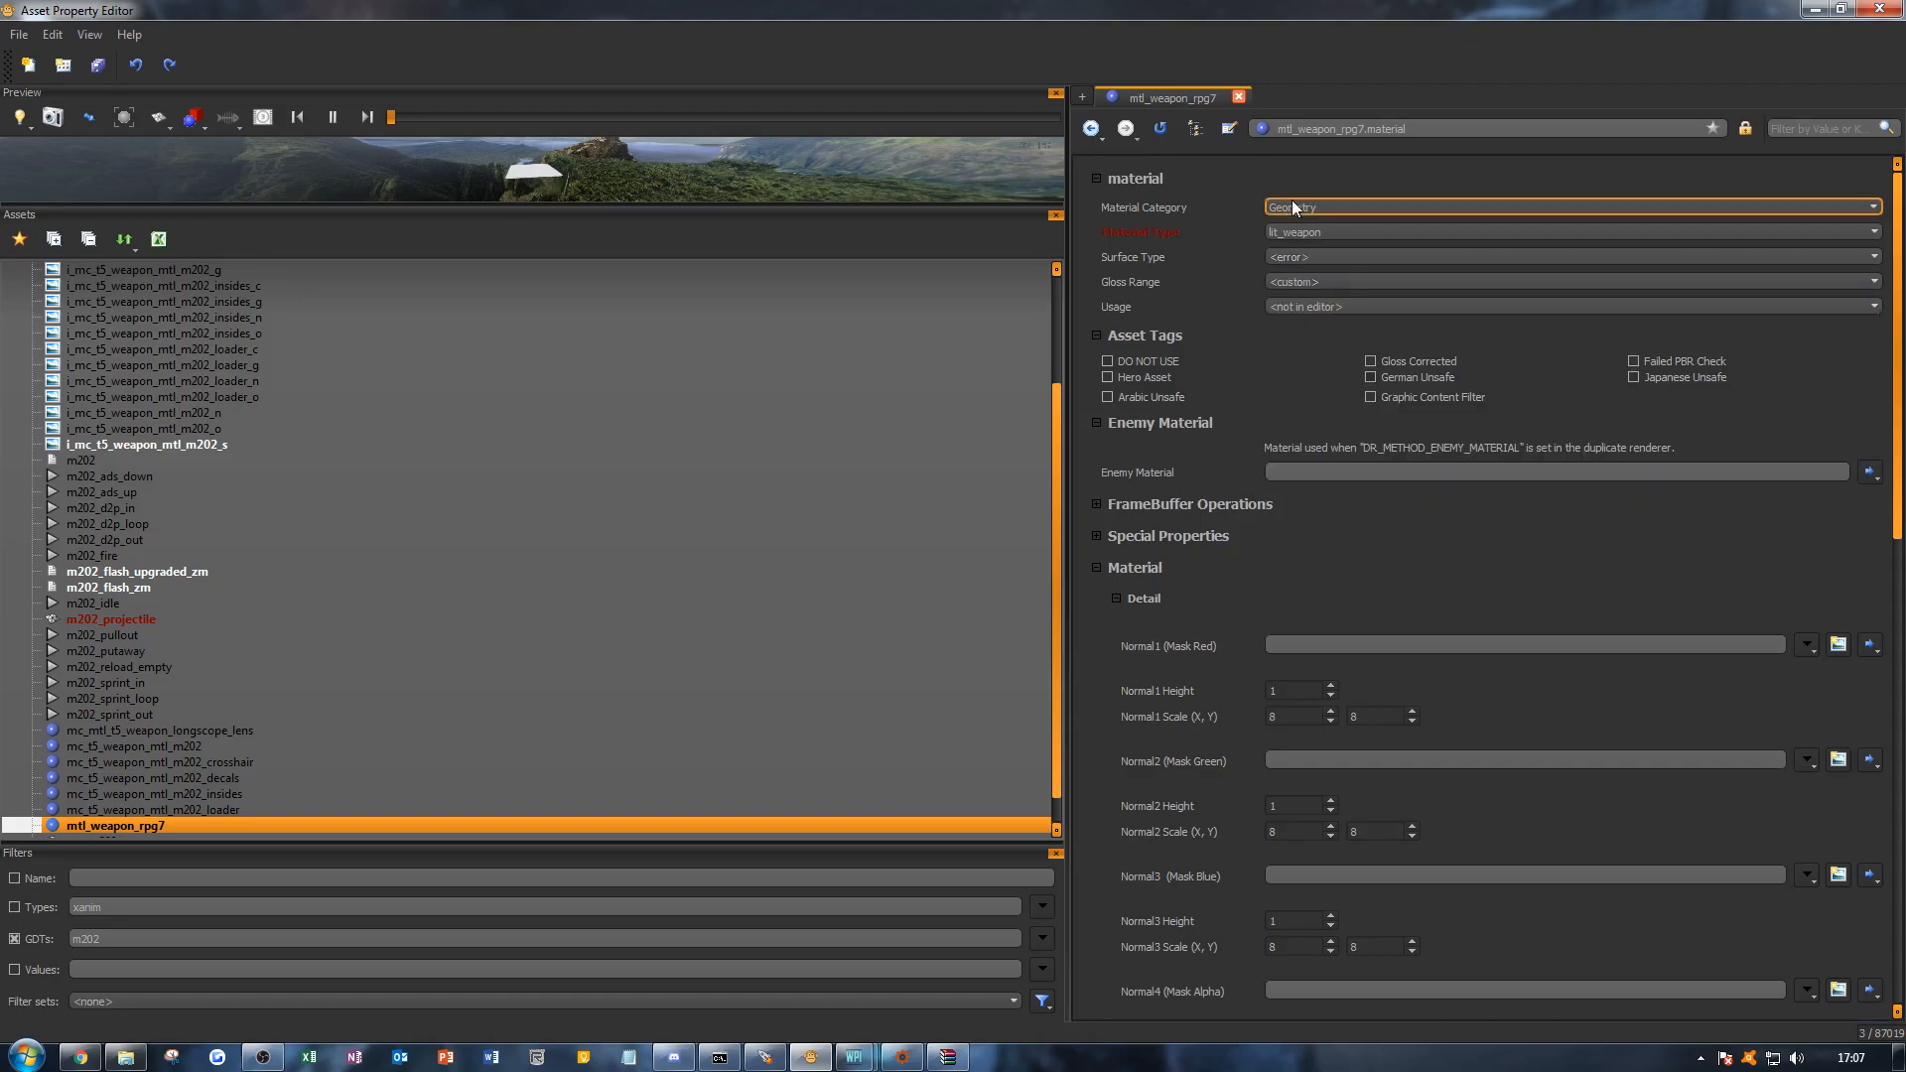
{"action": "left_click", "coordinate": [1291, 203]}
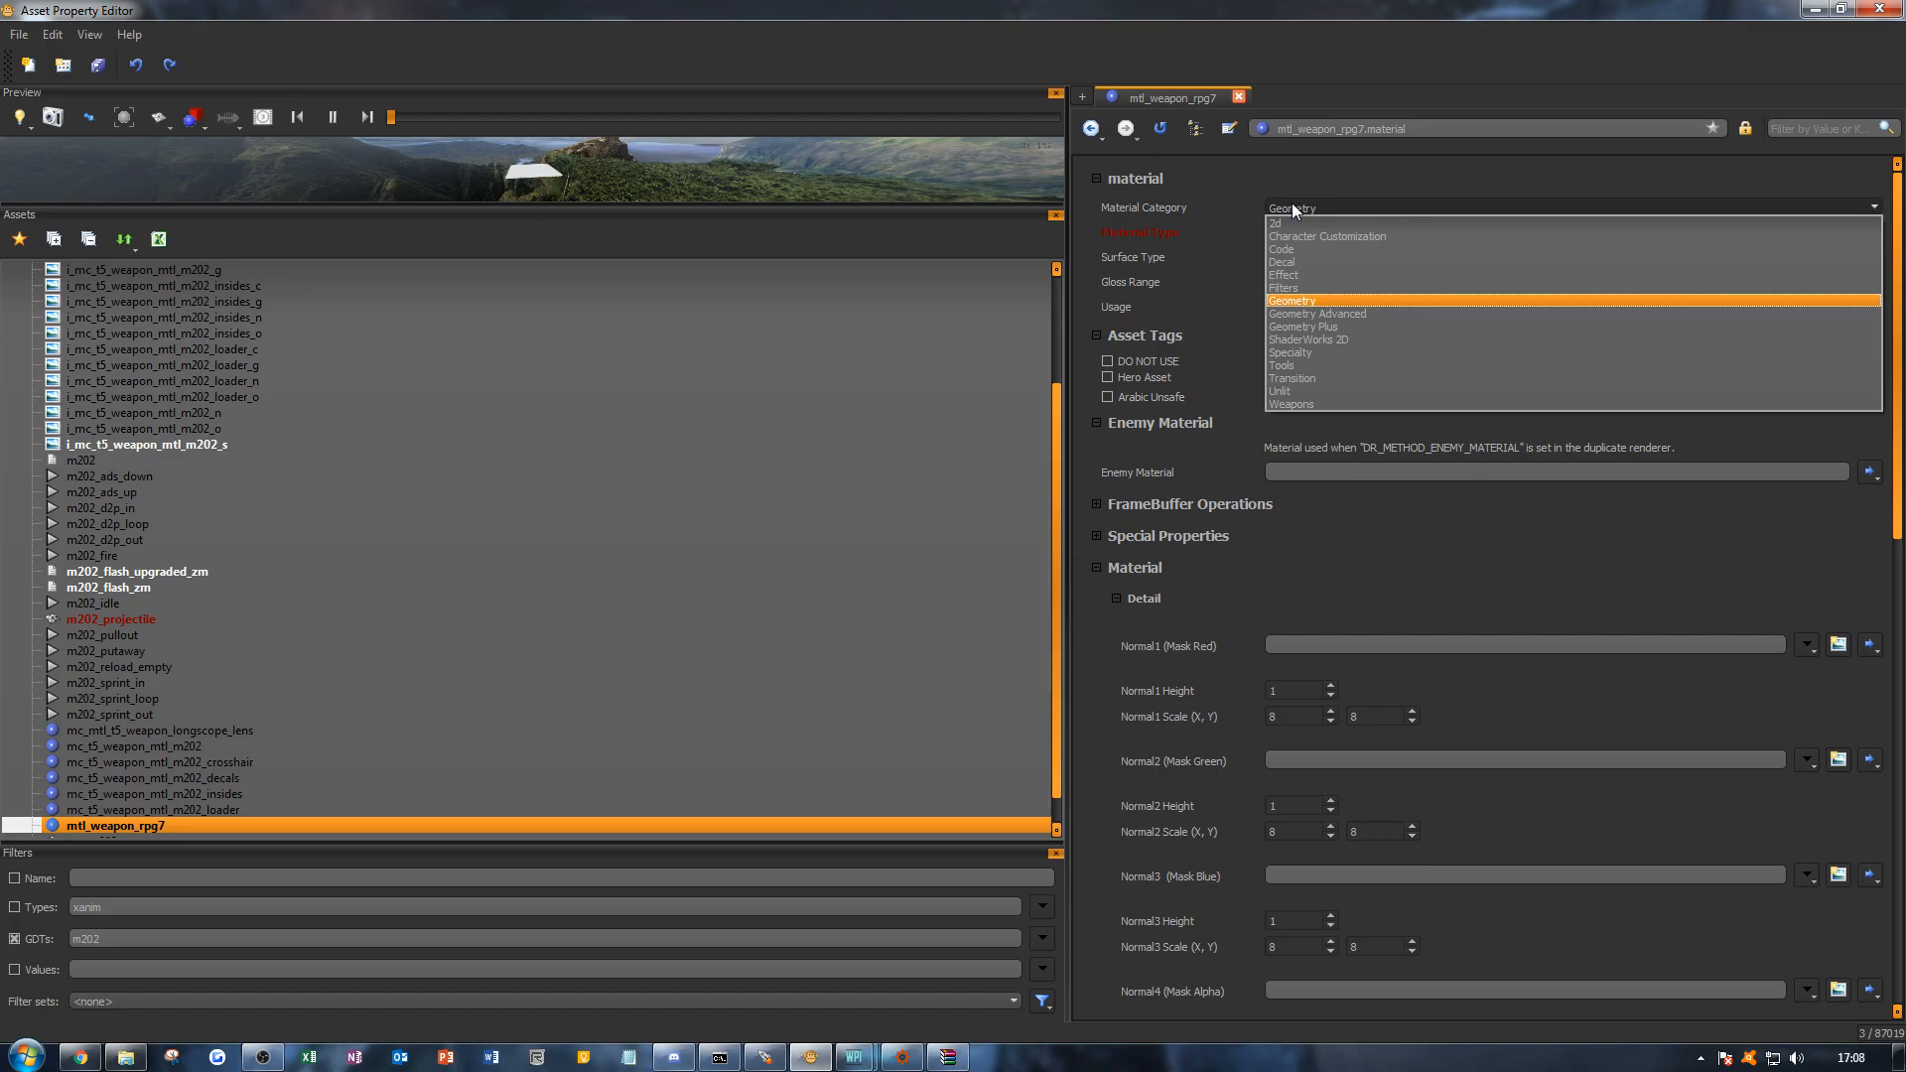
{"action": "left_click", "coordinate": [1292, 205]}
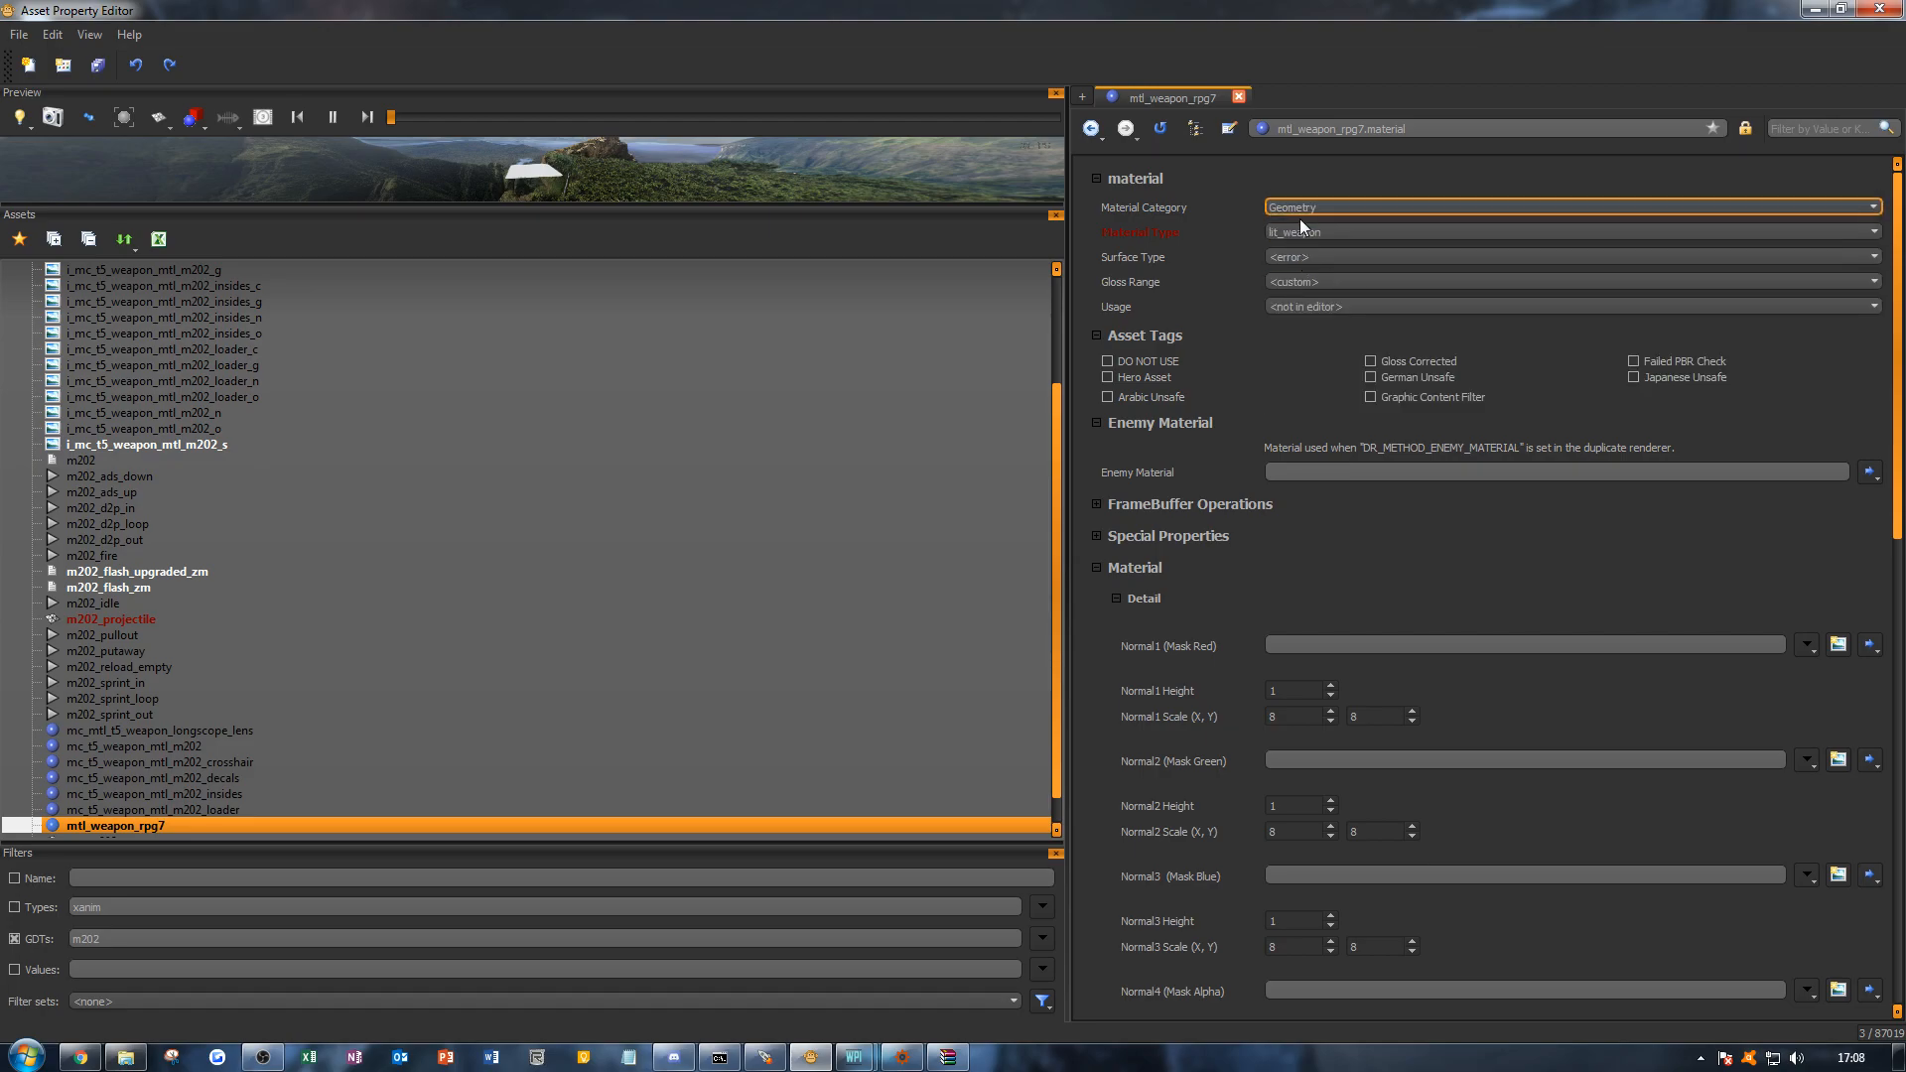
{"action": "left_click", "coordinate": [1302, 210]}
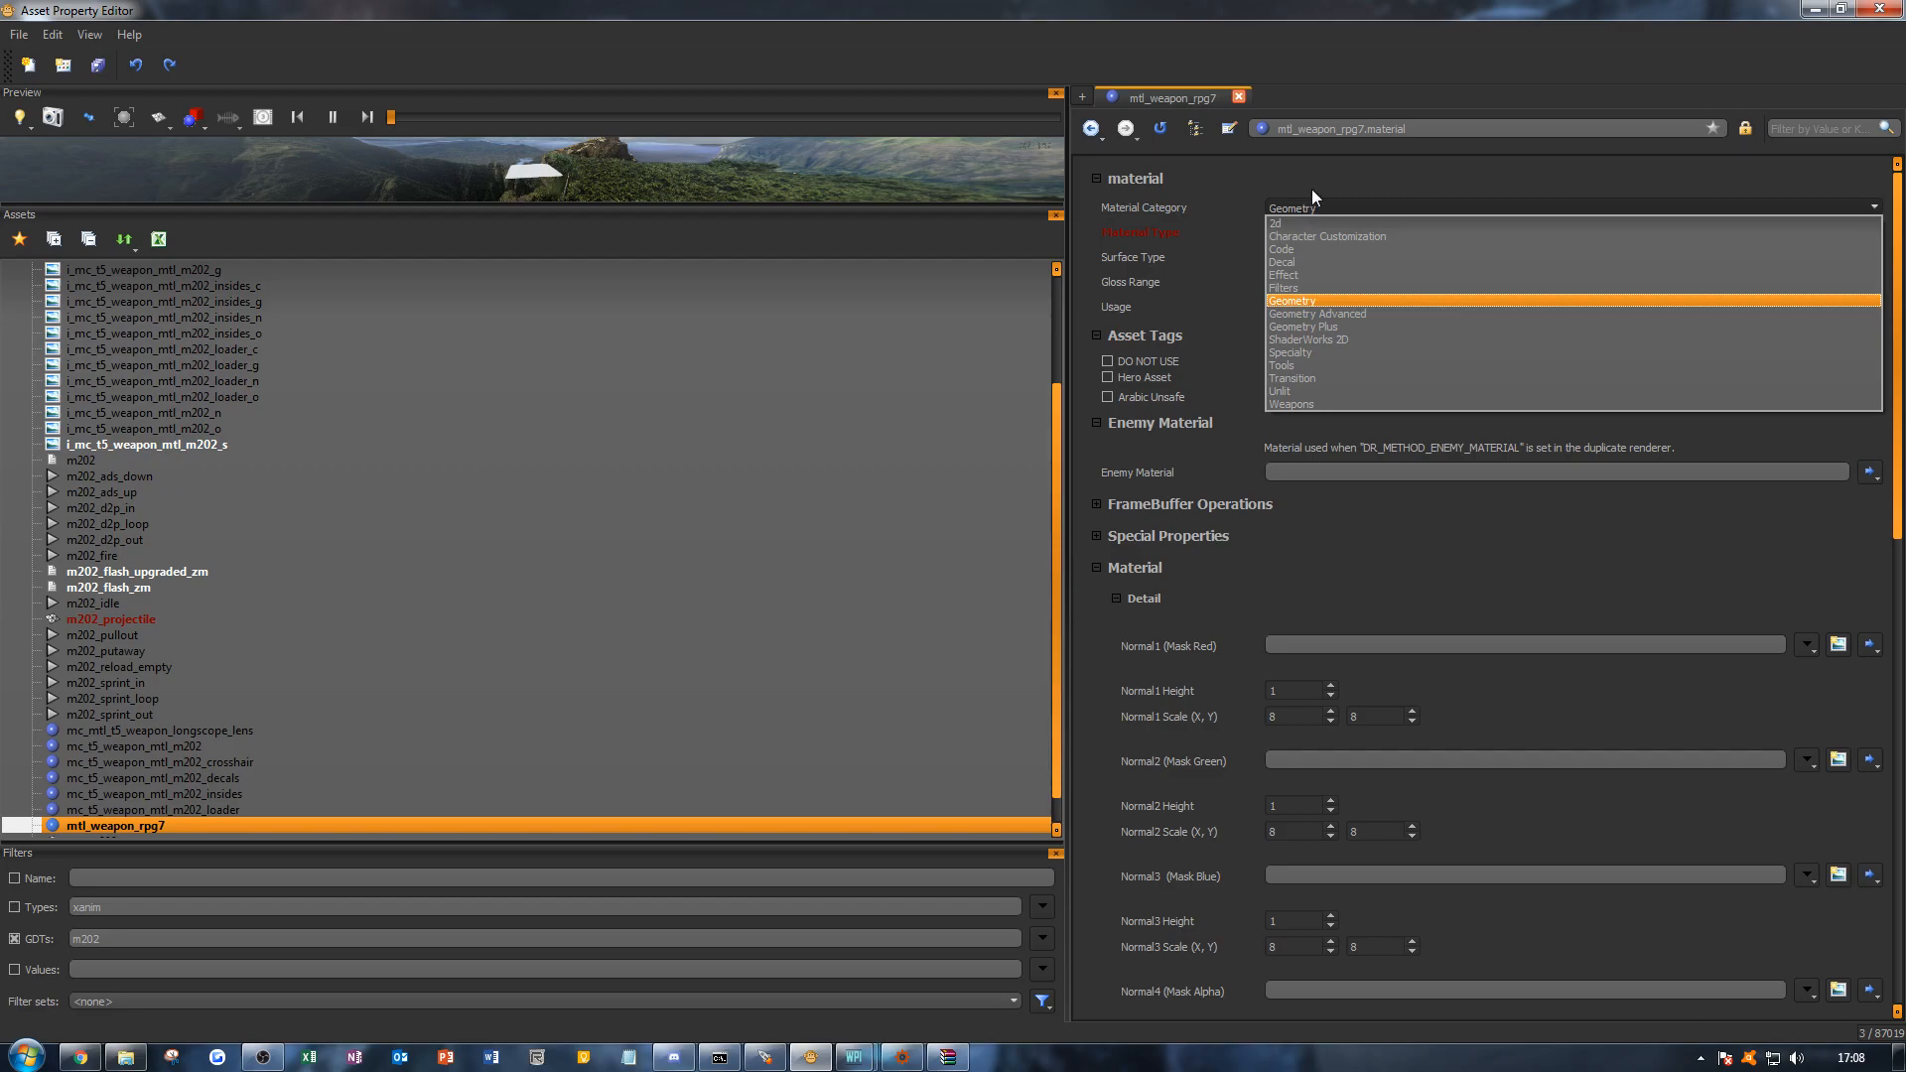
{"action": "left_click", "coordinate": [1312, 188]}
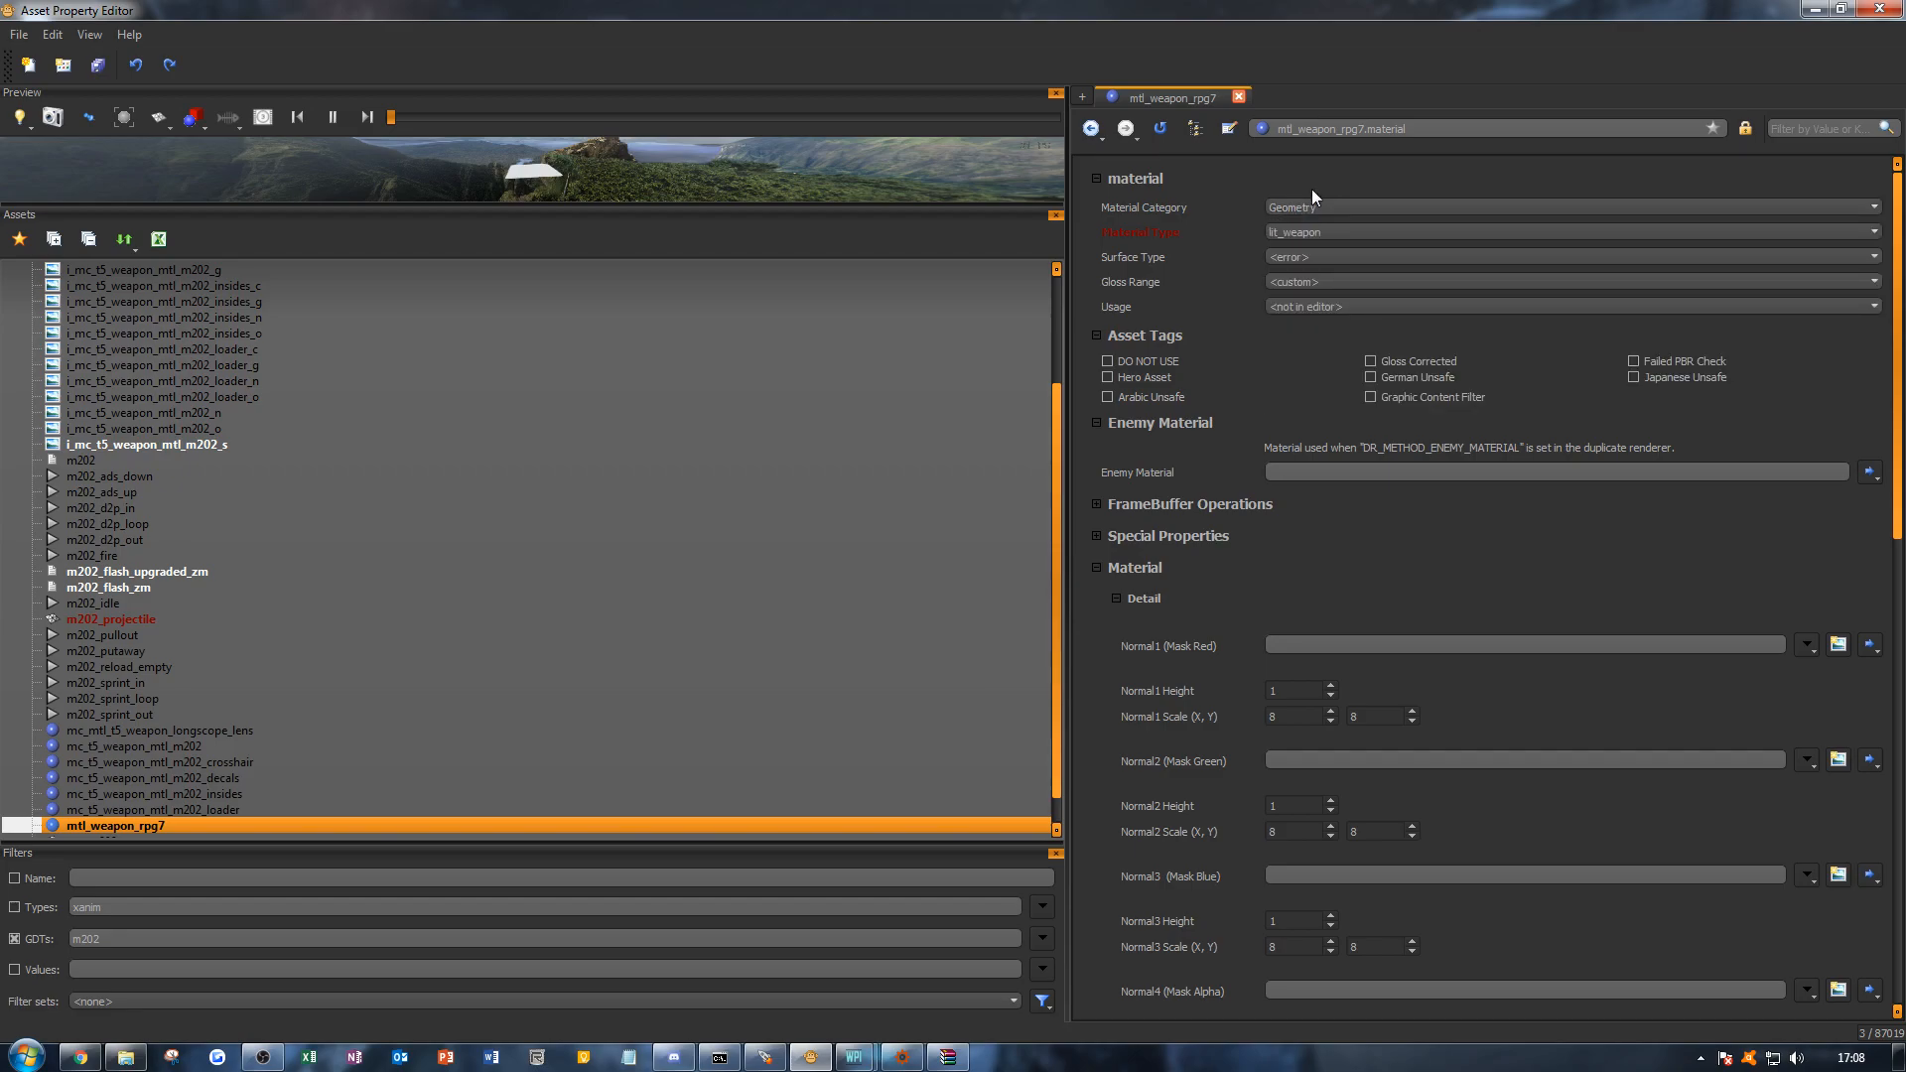
{"action": "left_click", "coordinate": [1289, 256]}
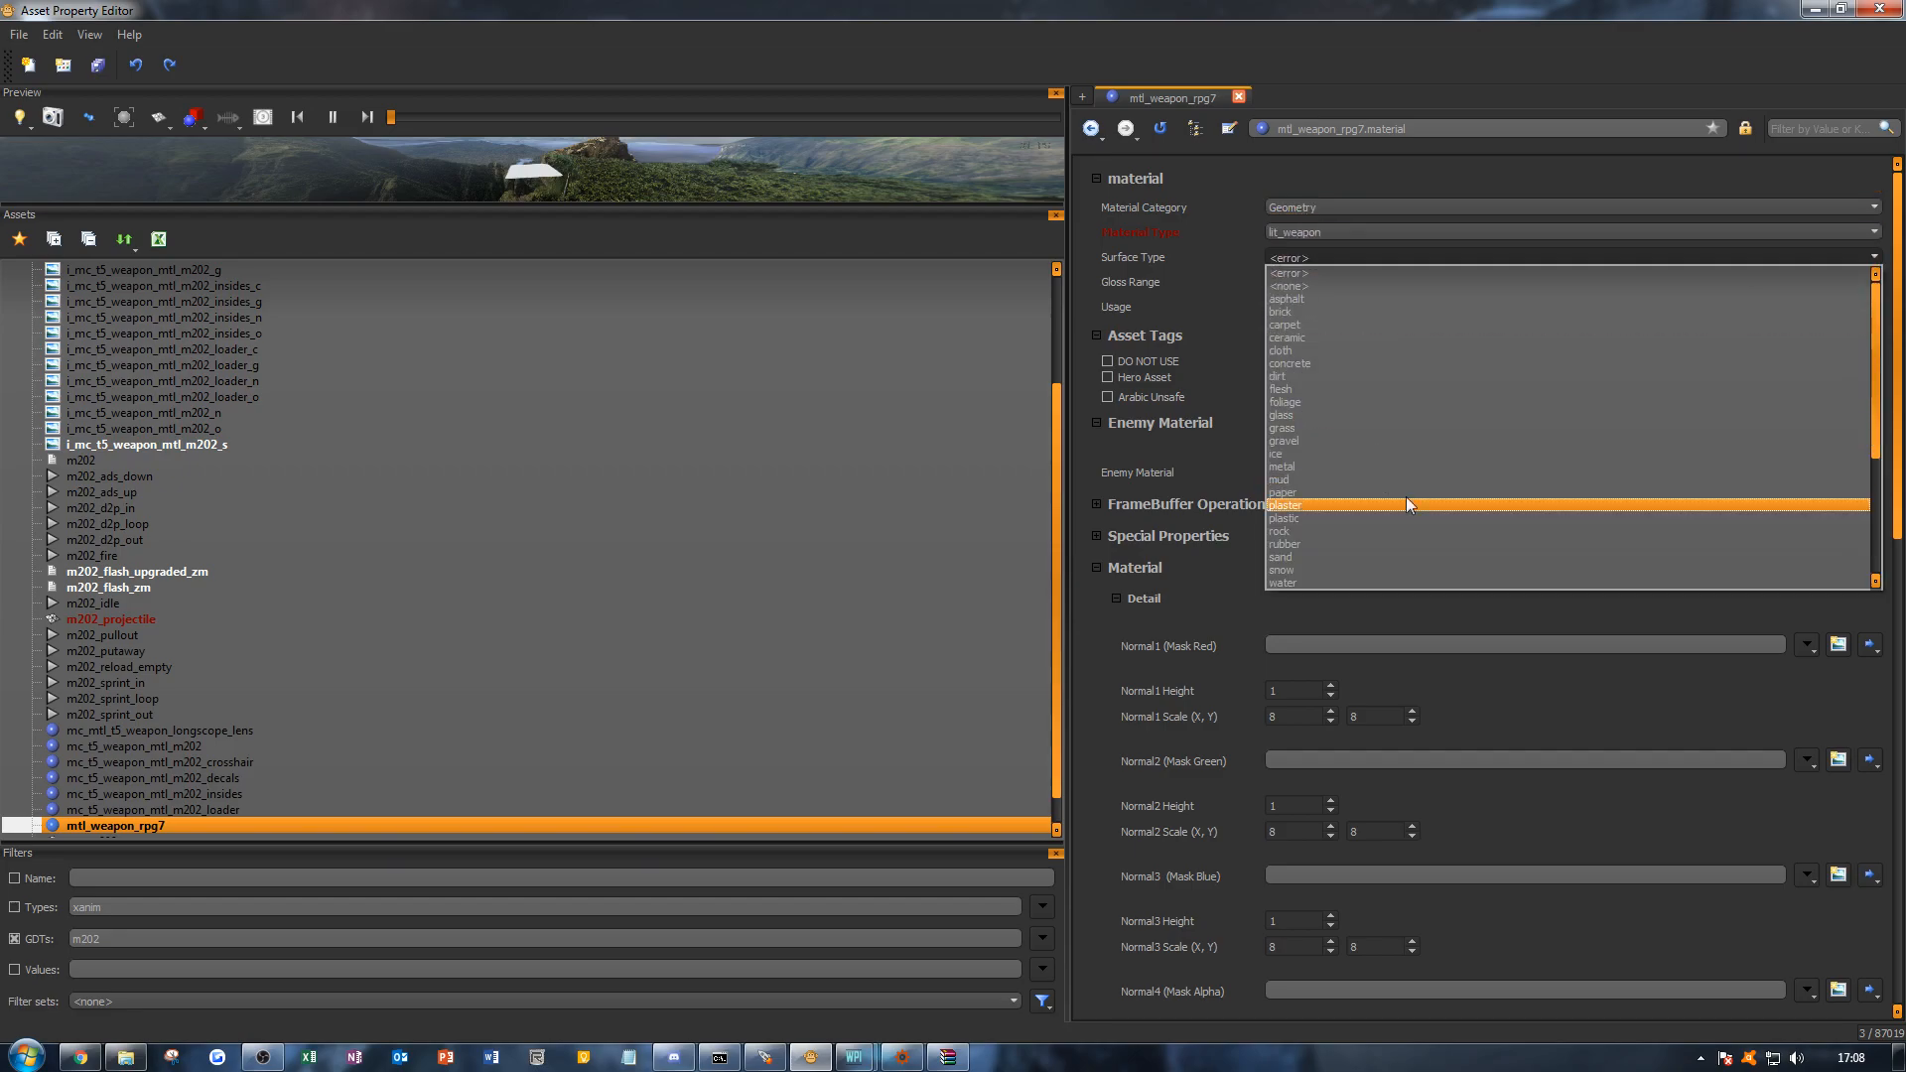
{"action": "left_click", "coordinate": [1305, 270]}
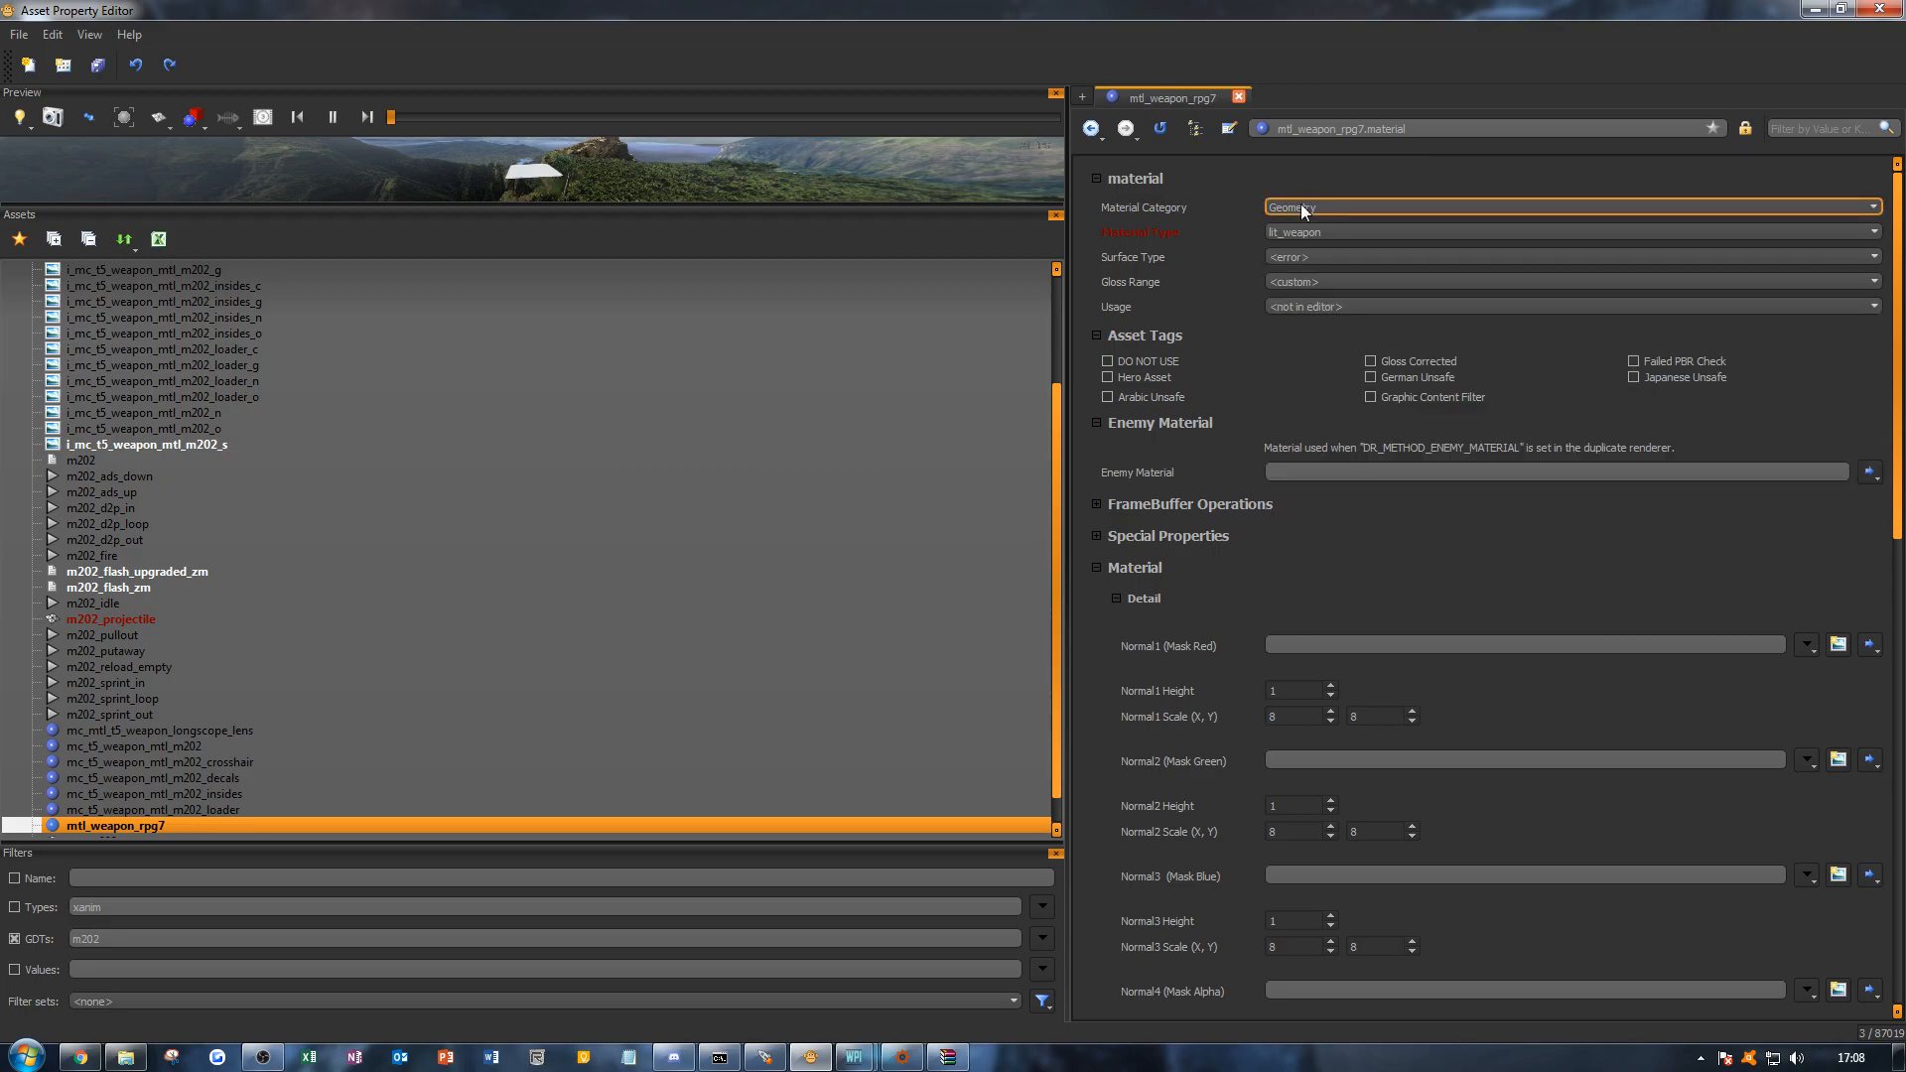
{"action": "left_click", "coordinate": [1301, 205]}
{"action": "left_click", "coordinate": [1314, 261]}
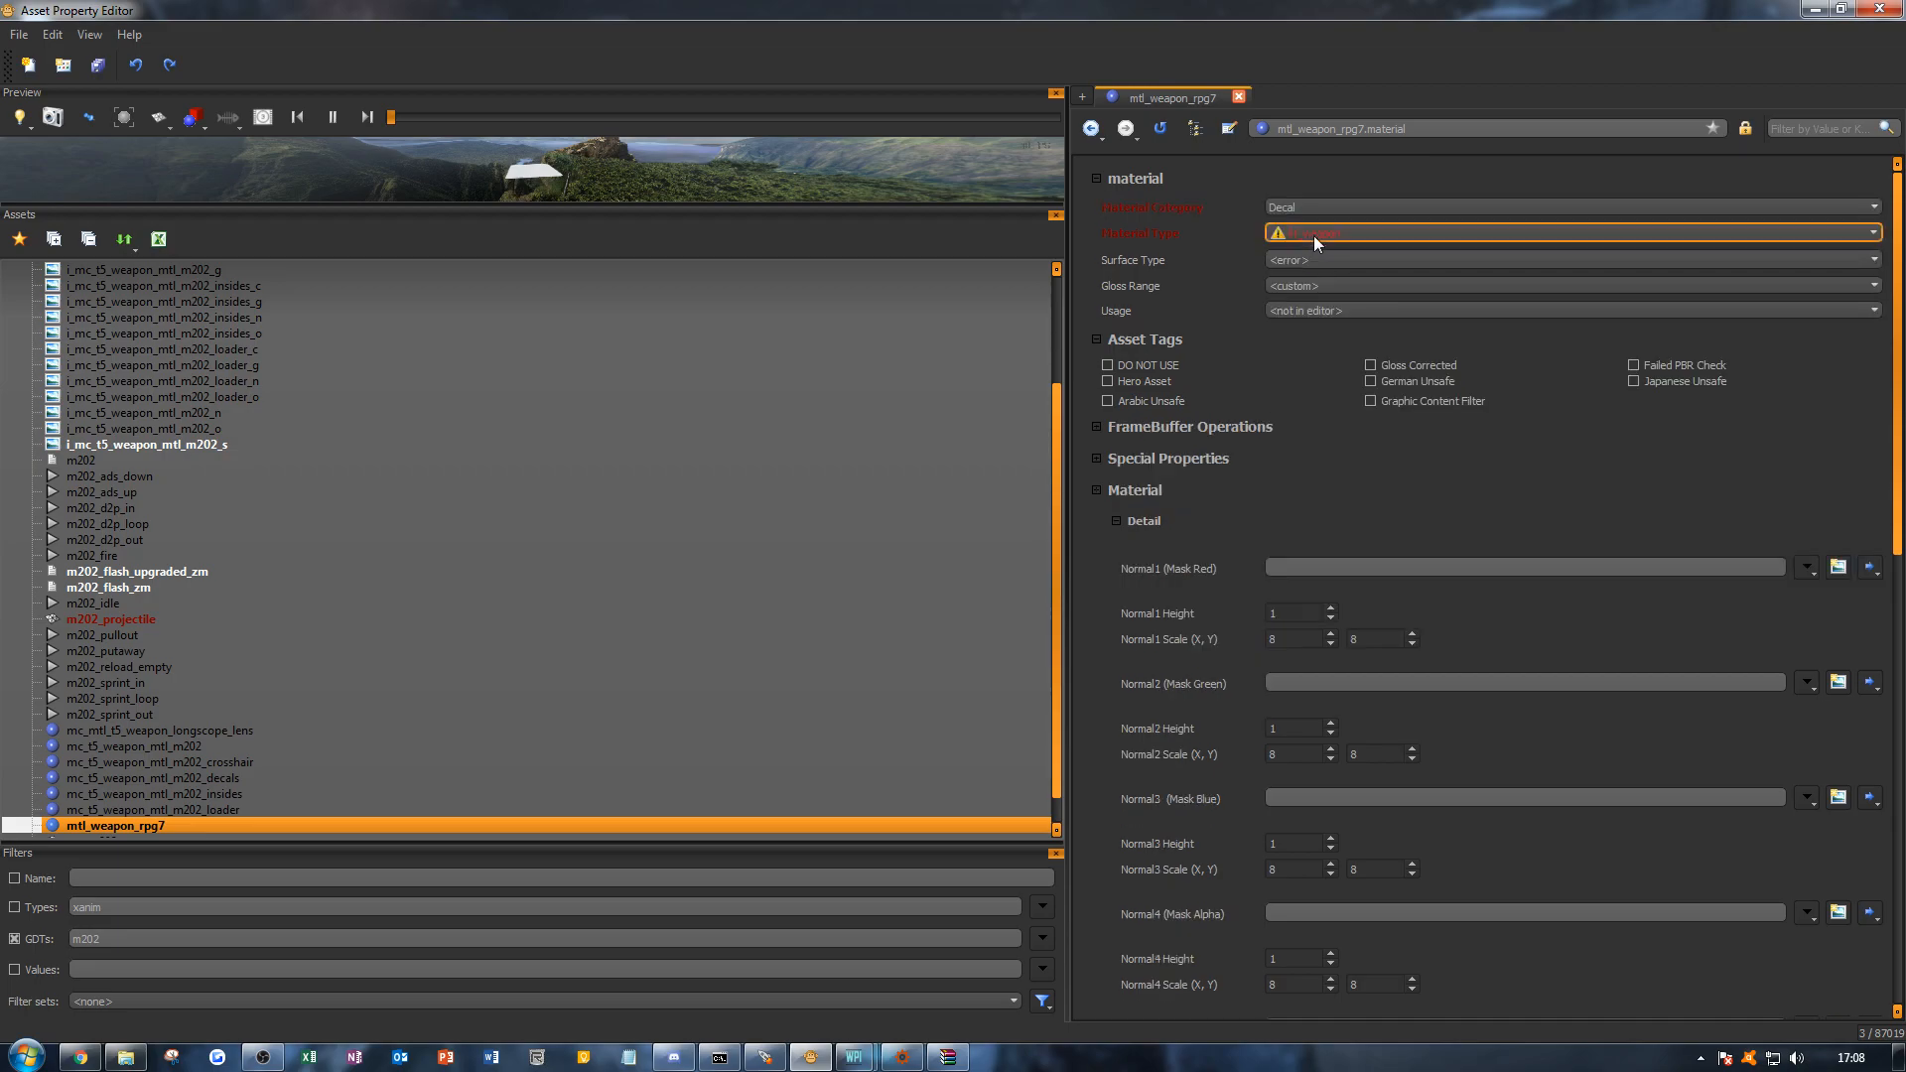
{"action": "left_click", "coordinate": [1313, 236]}
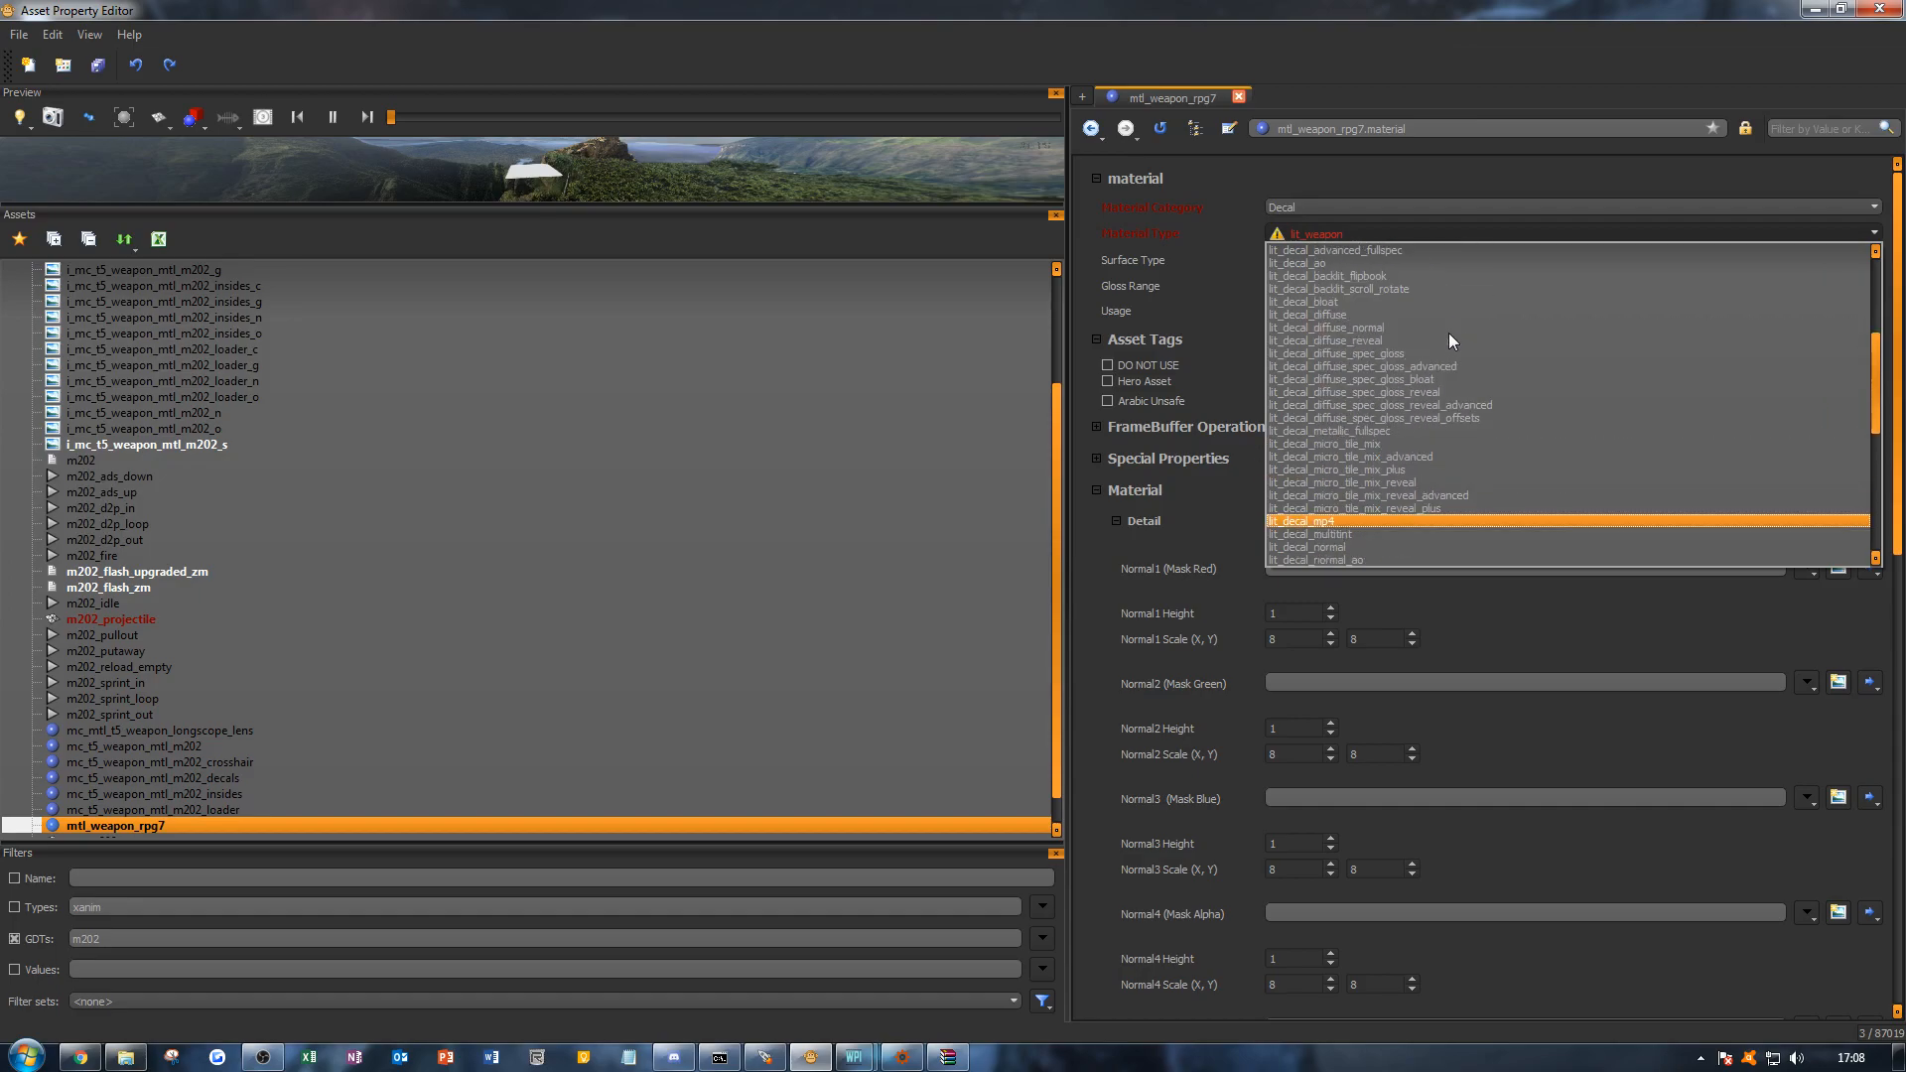
{"action": "scroll", "coordinate": [1431, 409], "scroll_direction": "up", "scroll_amount": 3}
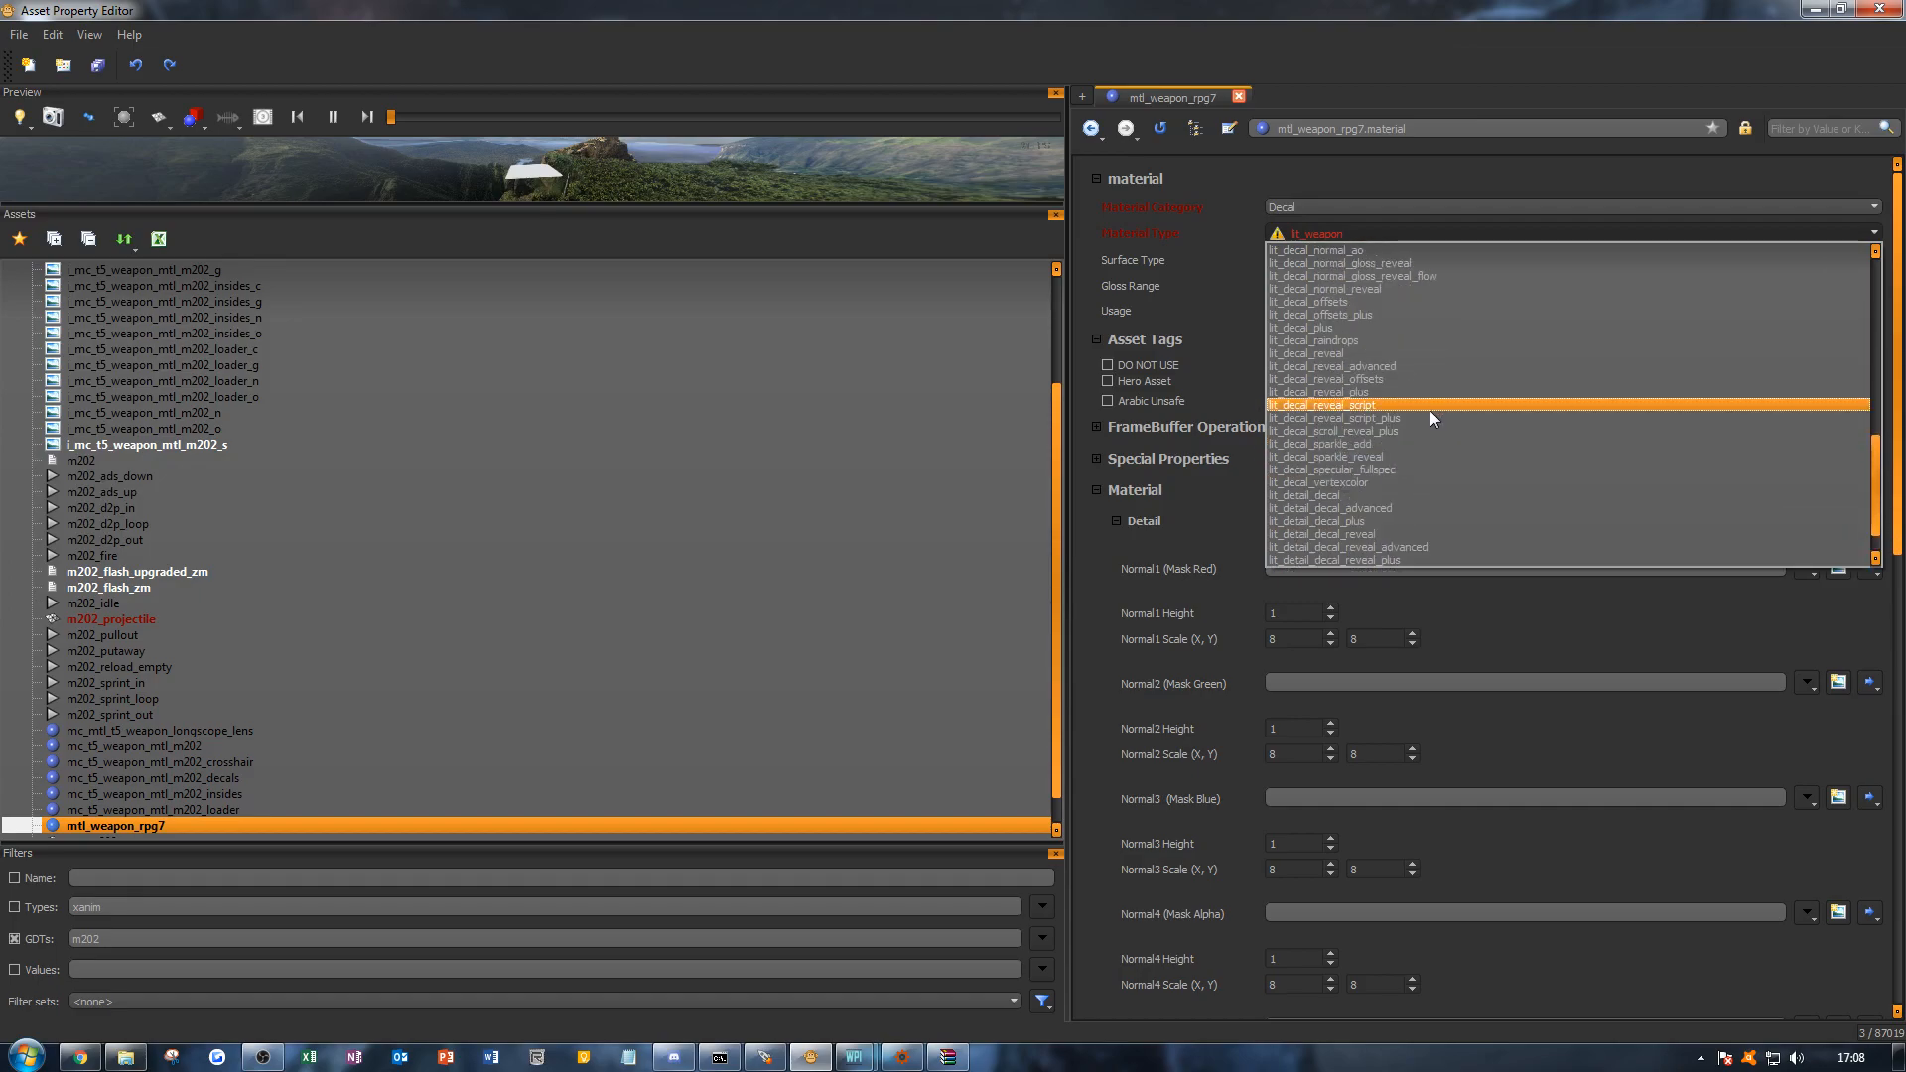
{"action": "left_click", "coordinate": [1429, 409]}
{"action": "left_click", "coordinate": [1295, 211]}
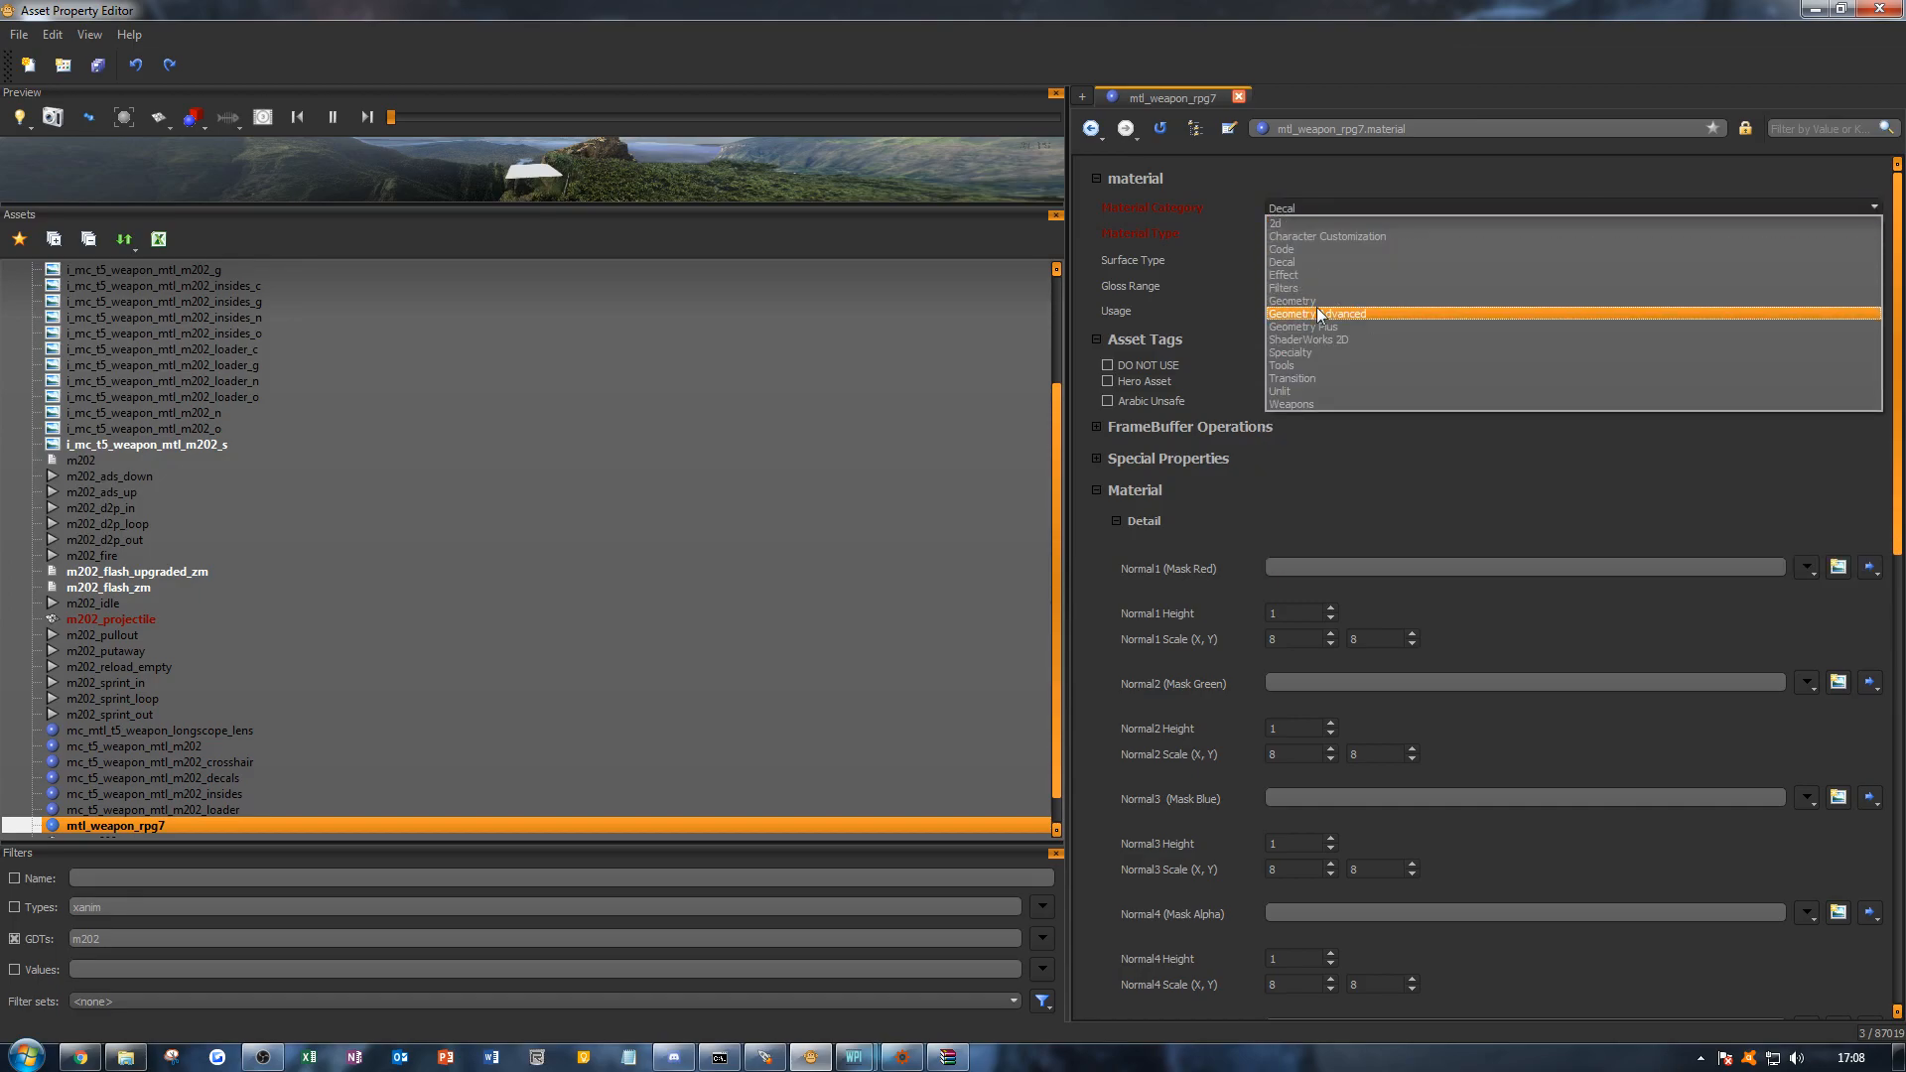
{"action": "left_click", "coordinate": [1308, 264]}
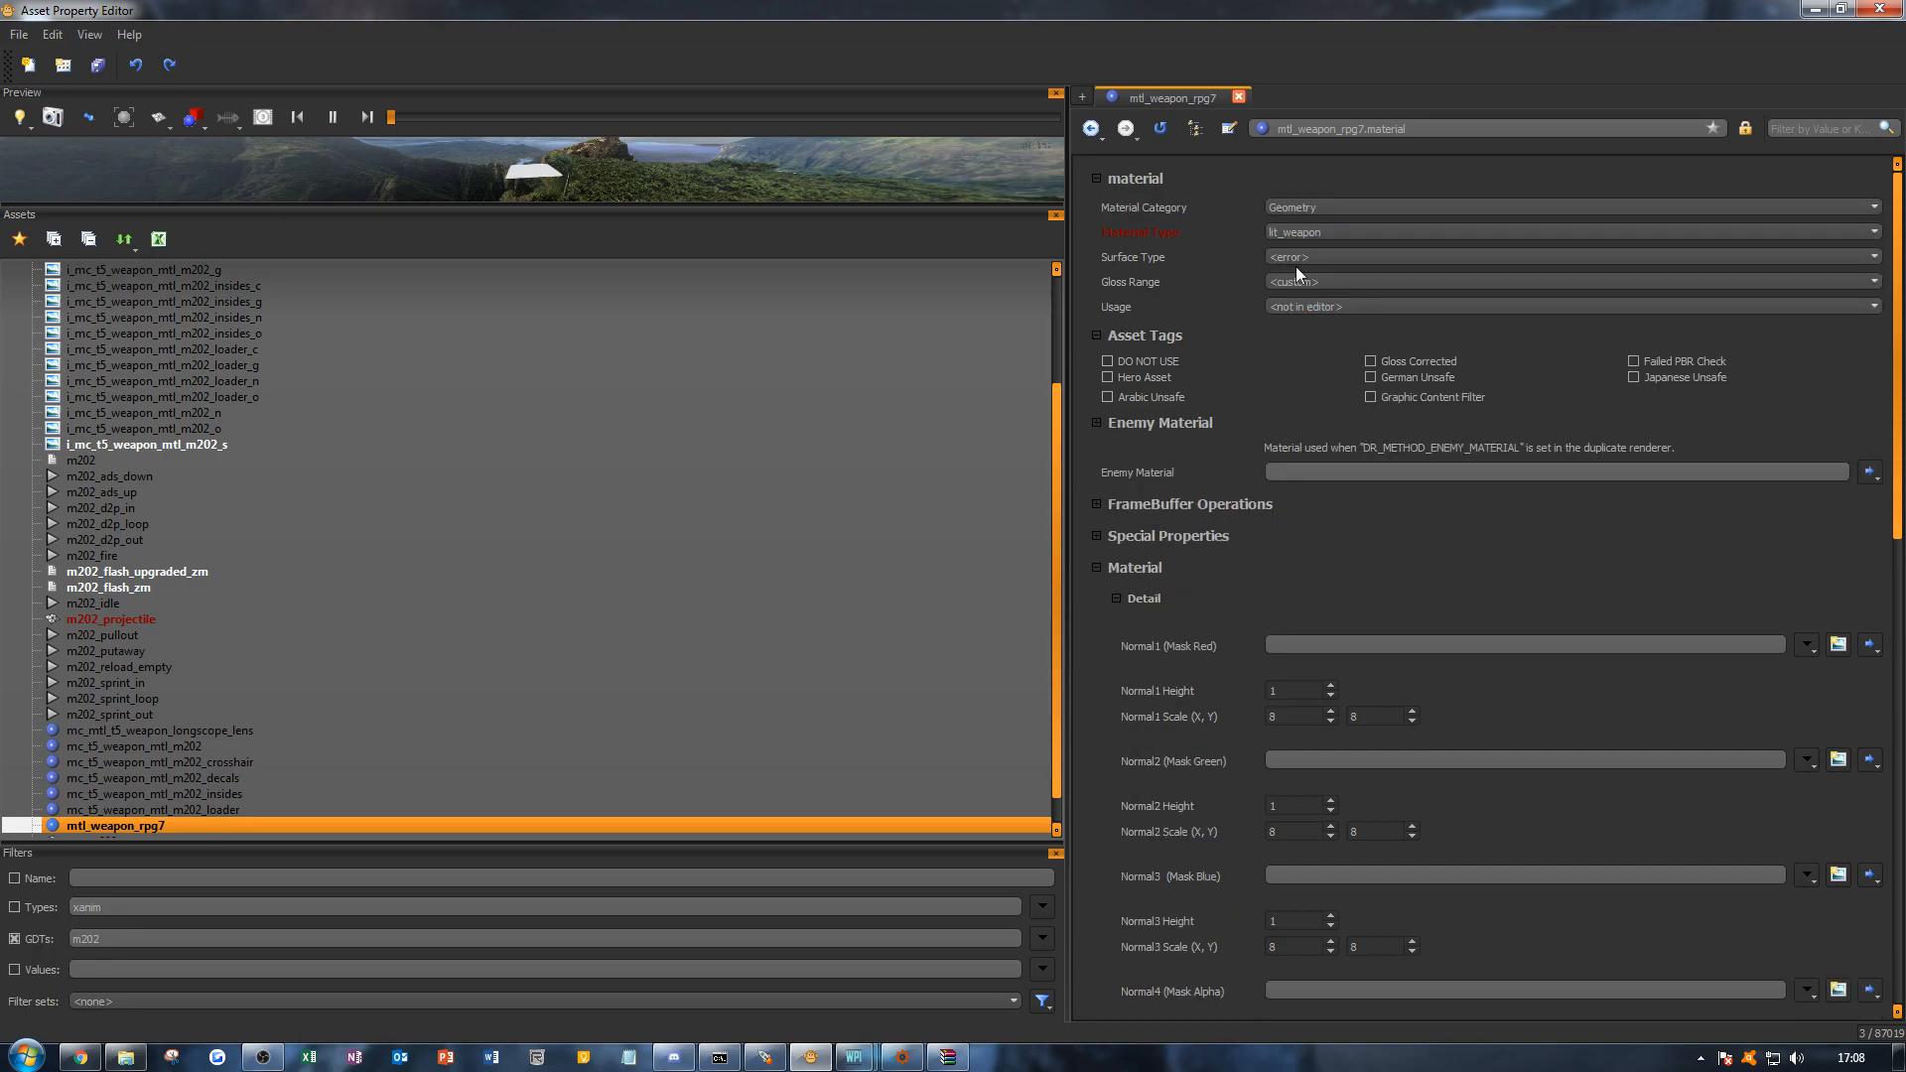
Step: Set both the surface type and the gloss range of the mtl_weapon_rpg7 material to metal
{"action": "left_click", "coordinate": [1296, 259]}
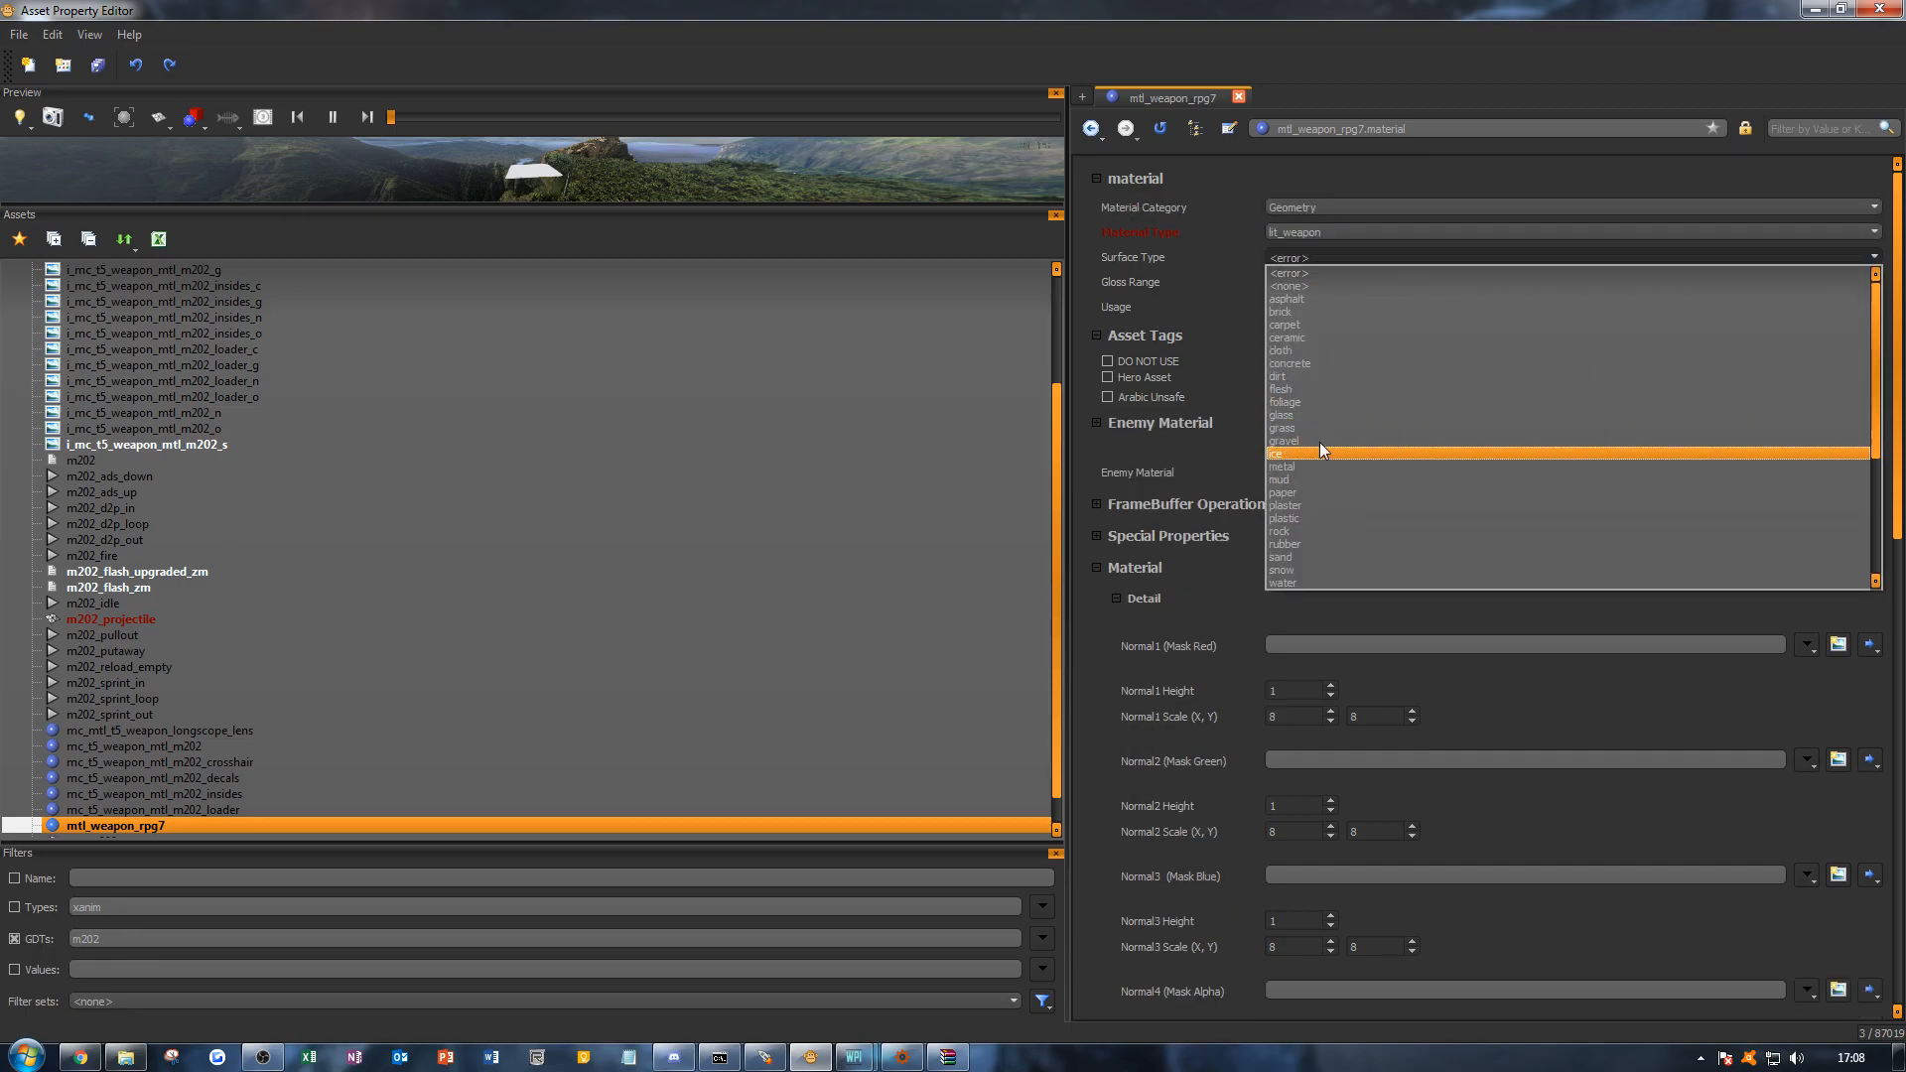
{"action": "left_click", "coordinate": [1303, 467]}
{"action": "left_click", "coordinate": [1301, 284]}
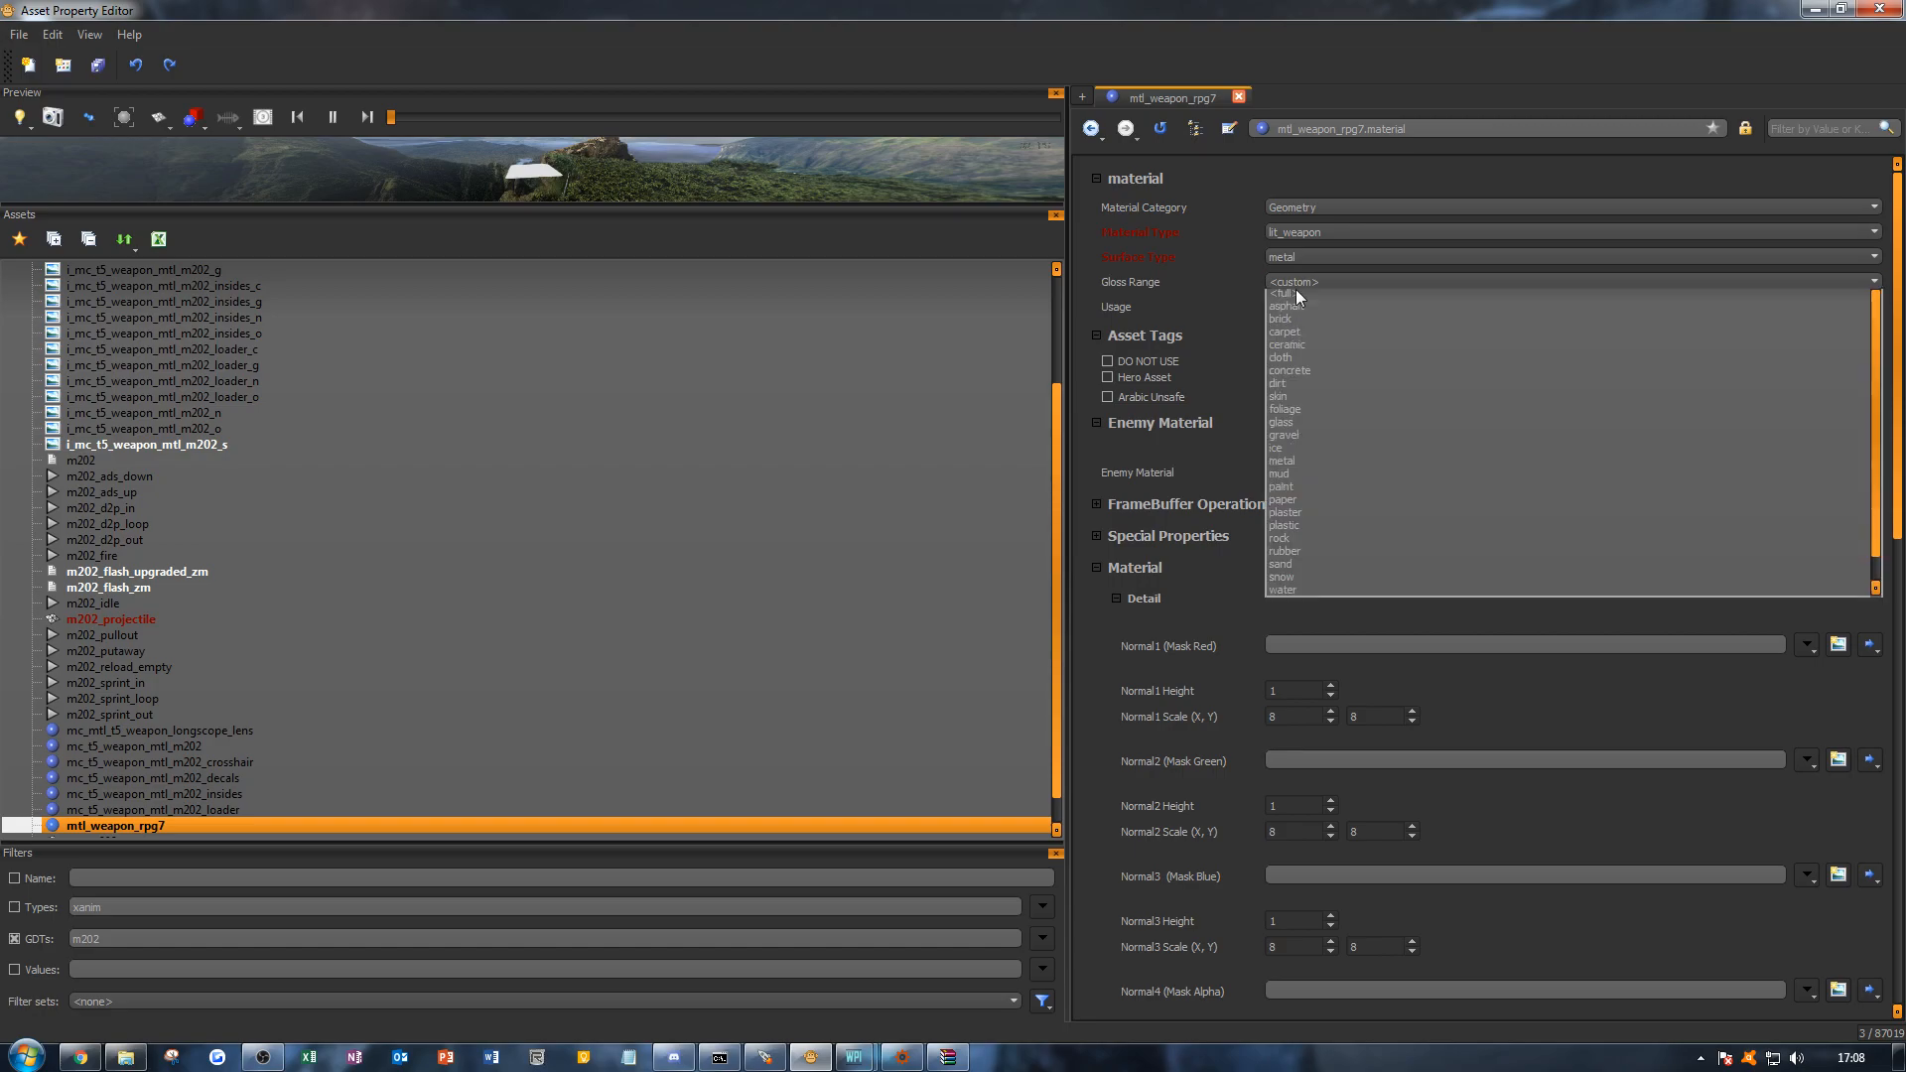
{"action": "left_click", "coordinate": [1301, 479]}
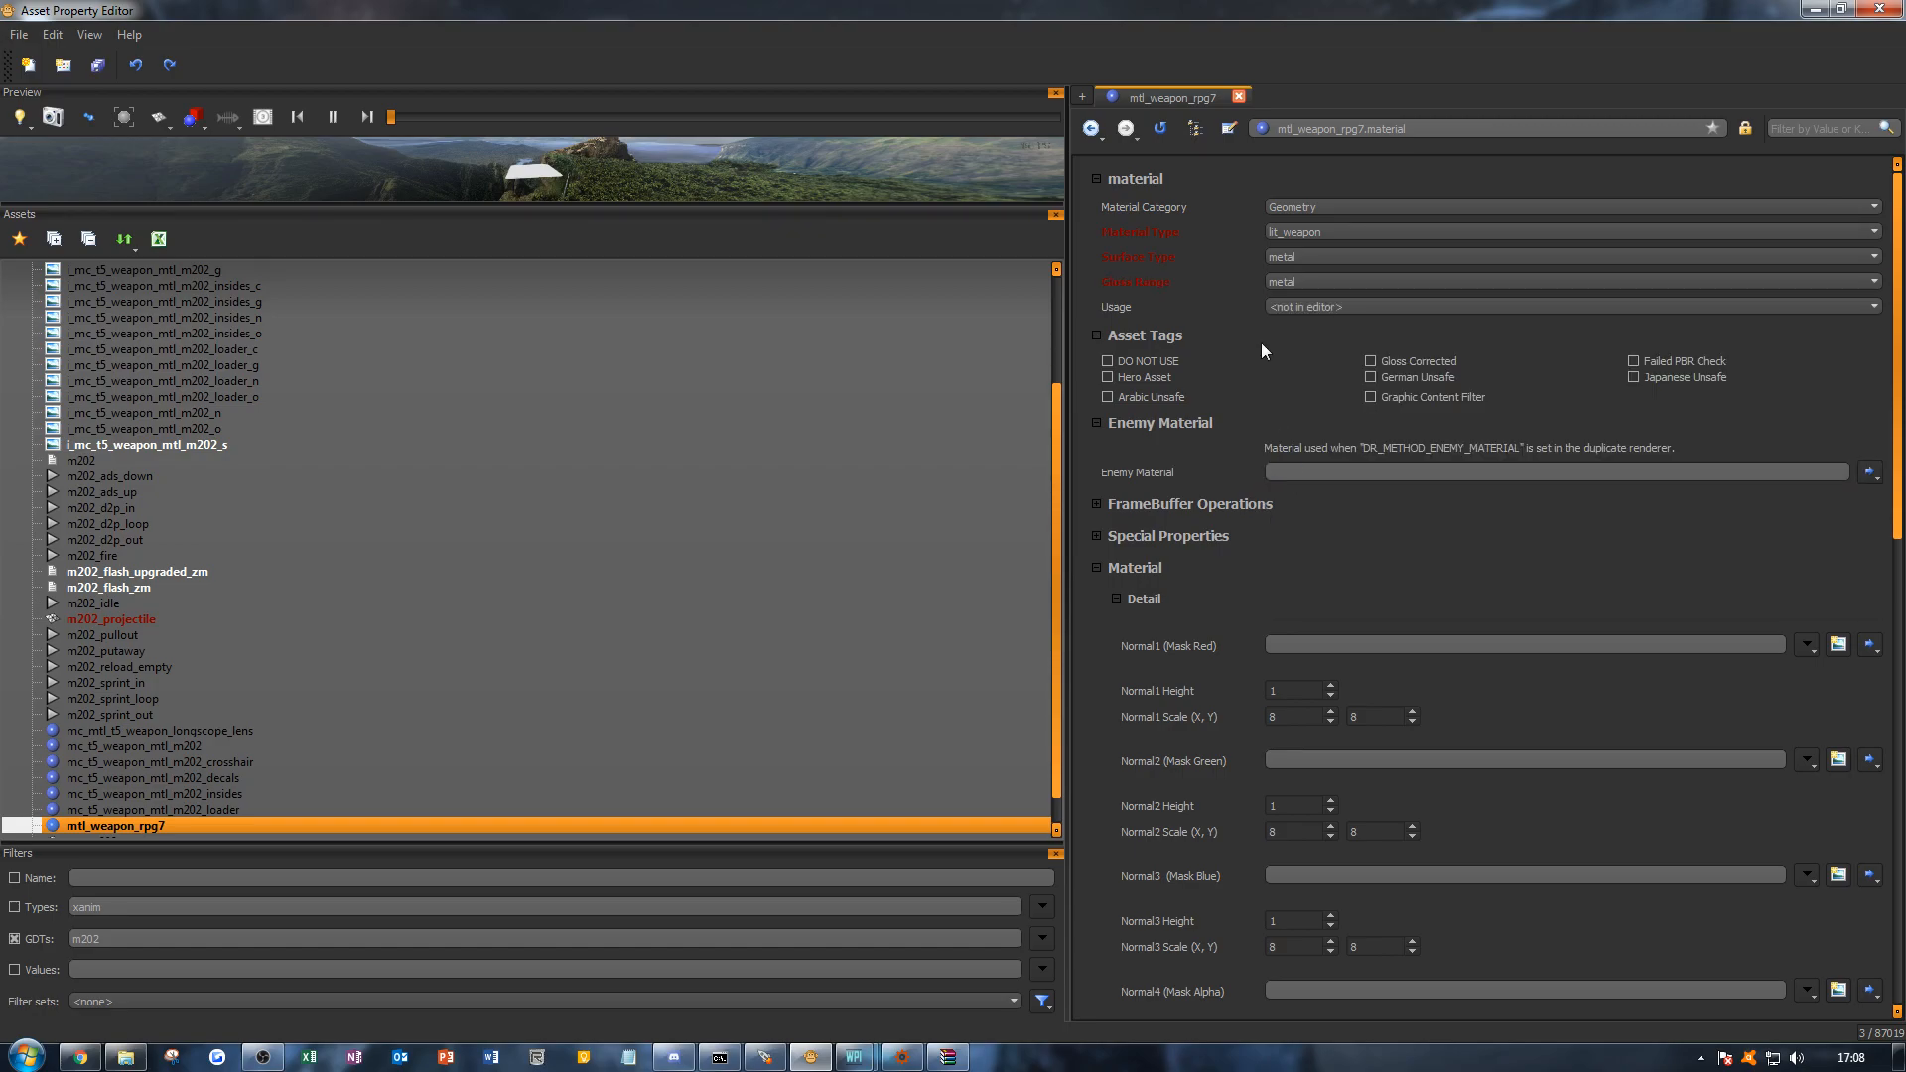
Step: Create the image asset i_weapon_rpg7_c for the material's color map and assign it the ~-gweapon_rpg7_col texture
{"action": "scroll", "coordinate": [1261, 342], "scroll_direction": "down", "scroll_amount": 2}
{"action": "scroll", "coordinate": [1261, 342], "scroll_direction": "down", "scroll_amount": 10}
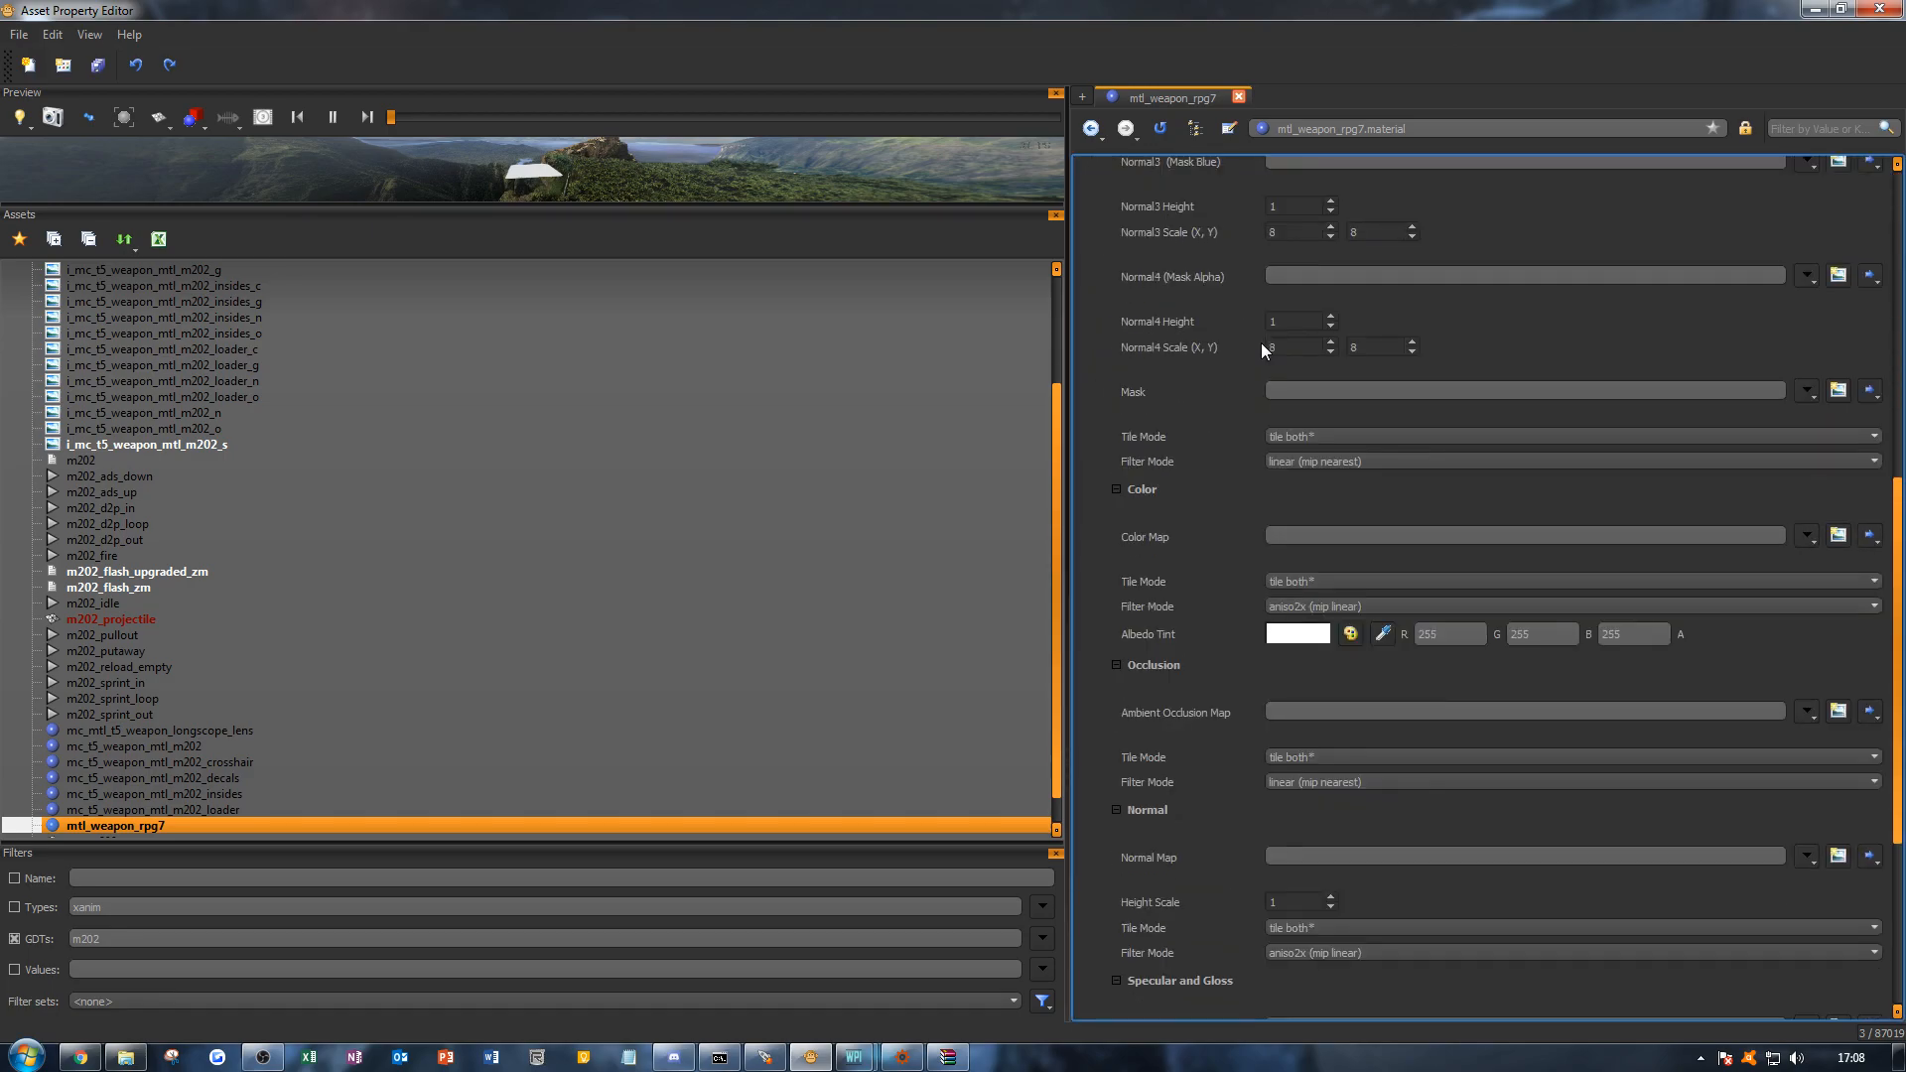
{"action": "scroll", "coordinate": [1261, 342], "scroll_direction": "down", "scroll_amount": 4}
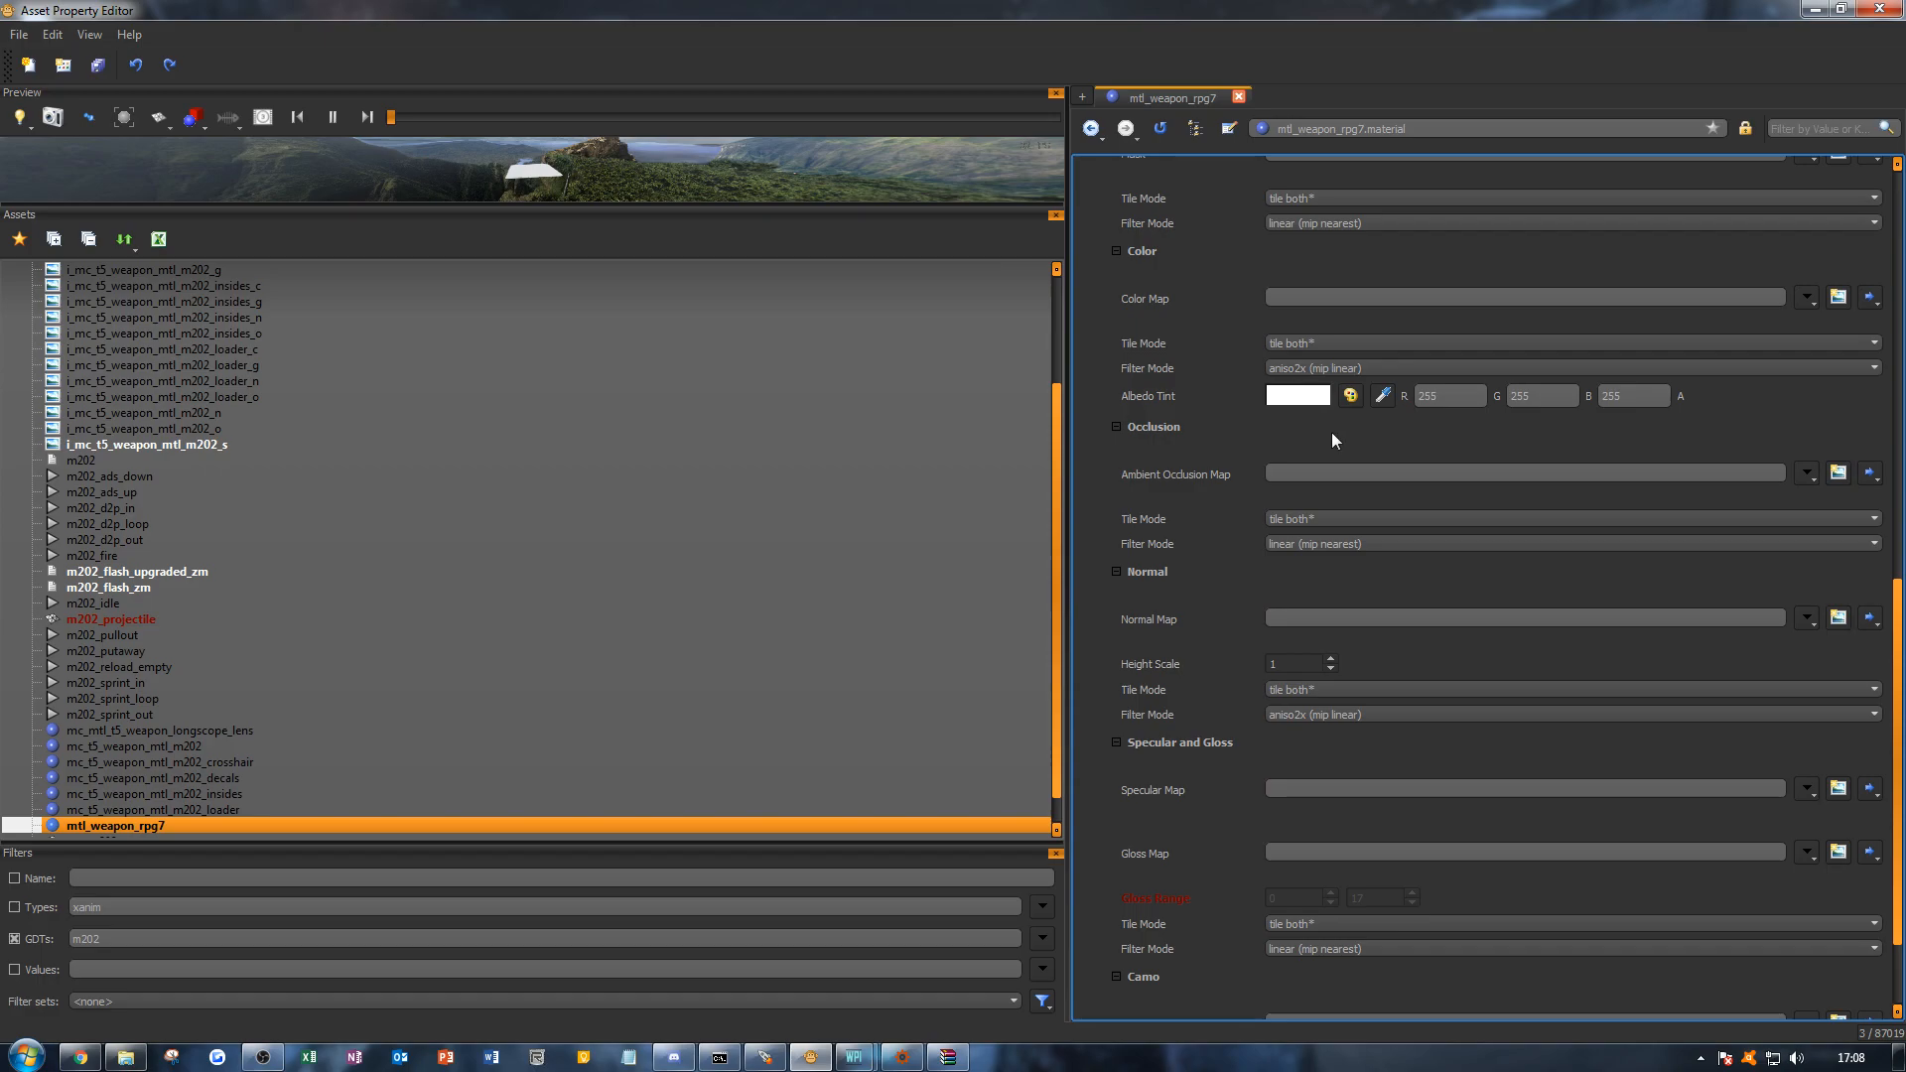
{"action": "left_click", "coordinate": [1836, 299]}
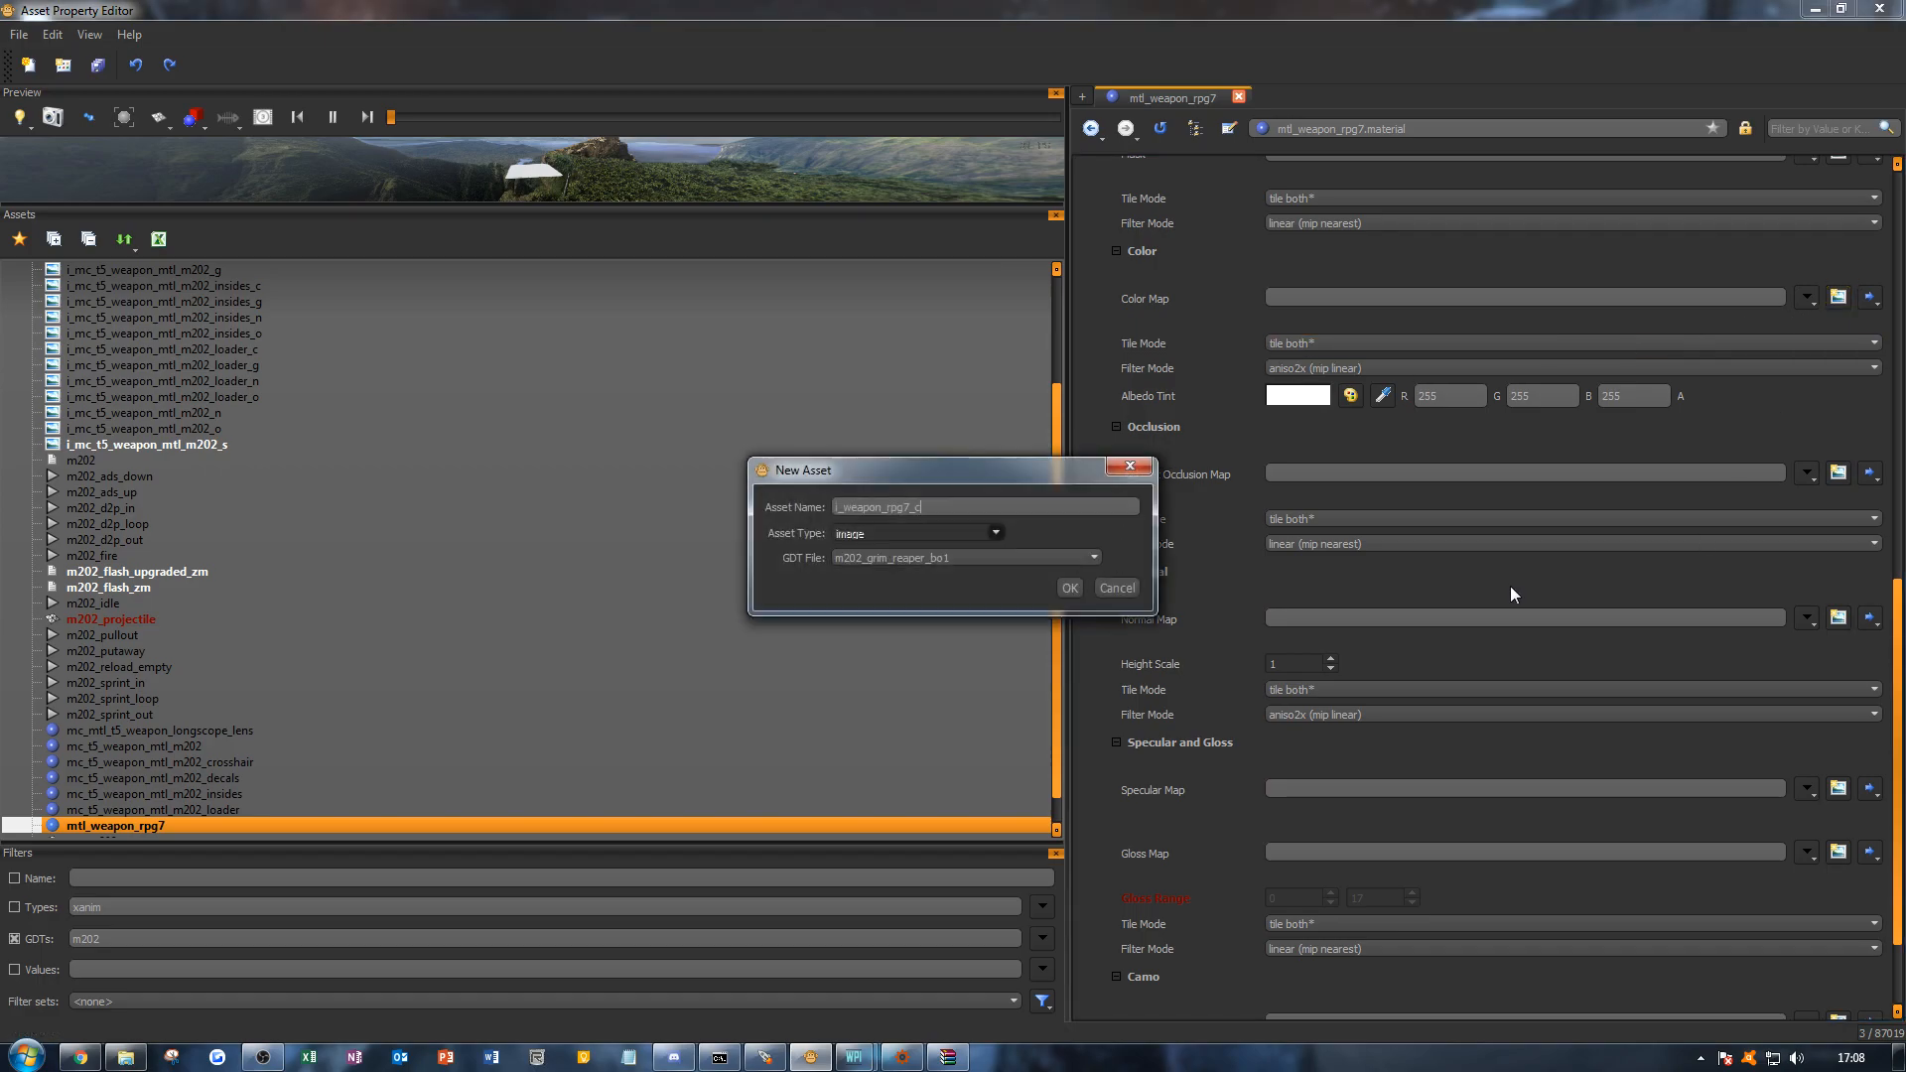
{"action": "left_click", "coordinate": [1070, 588]}
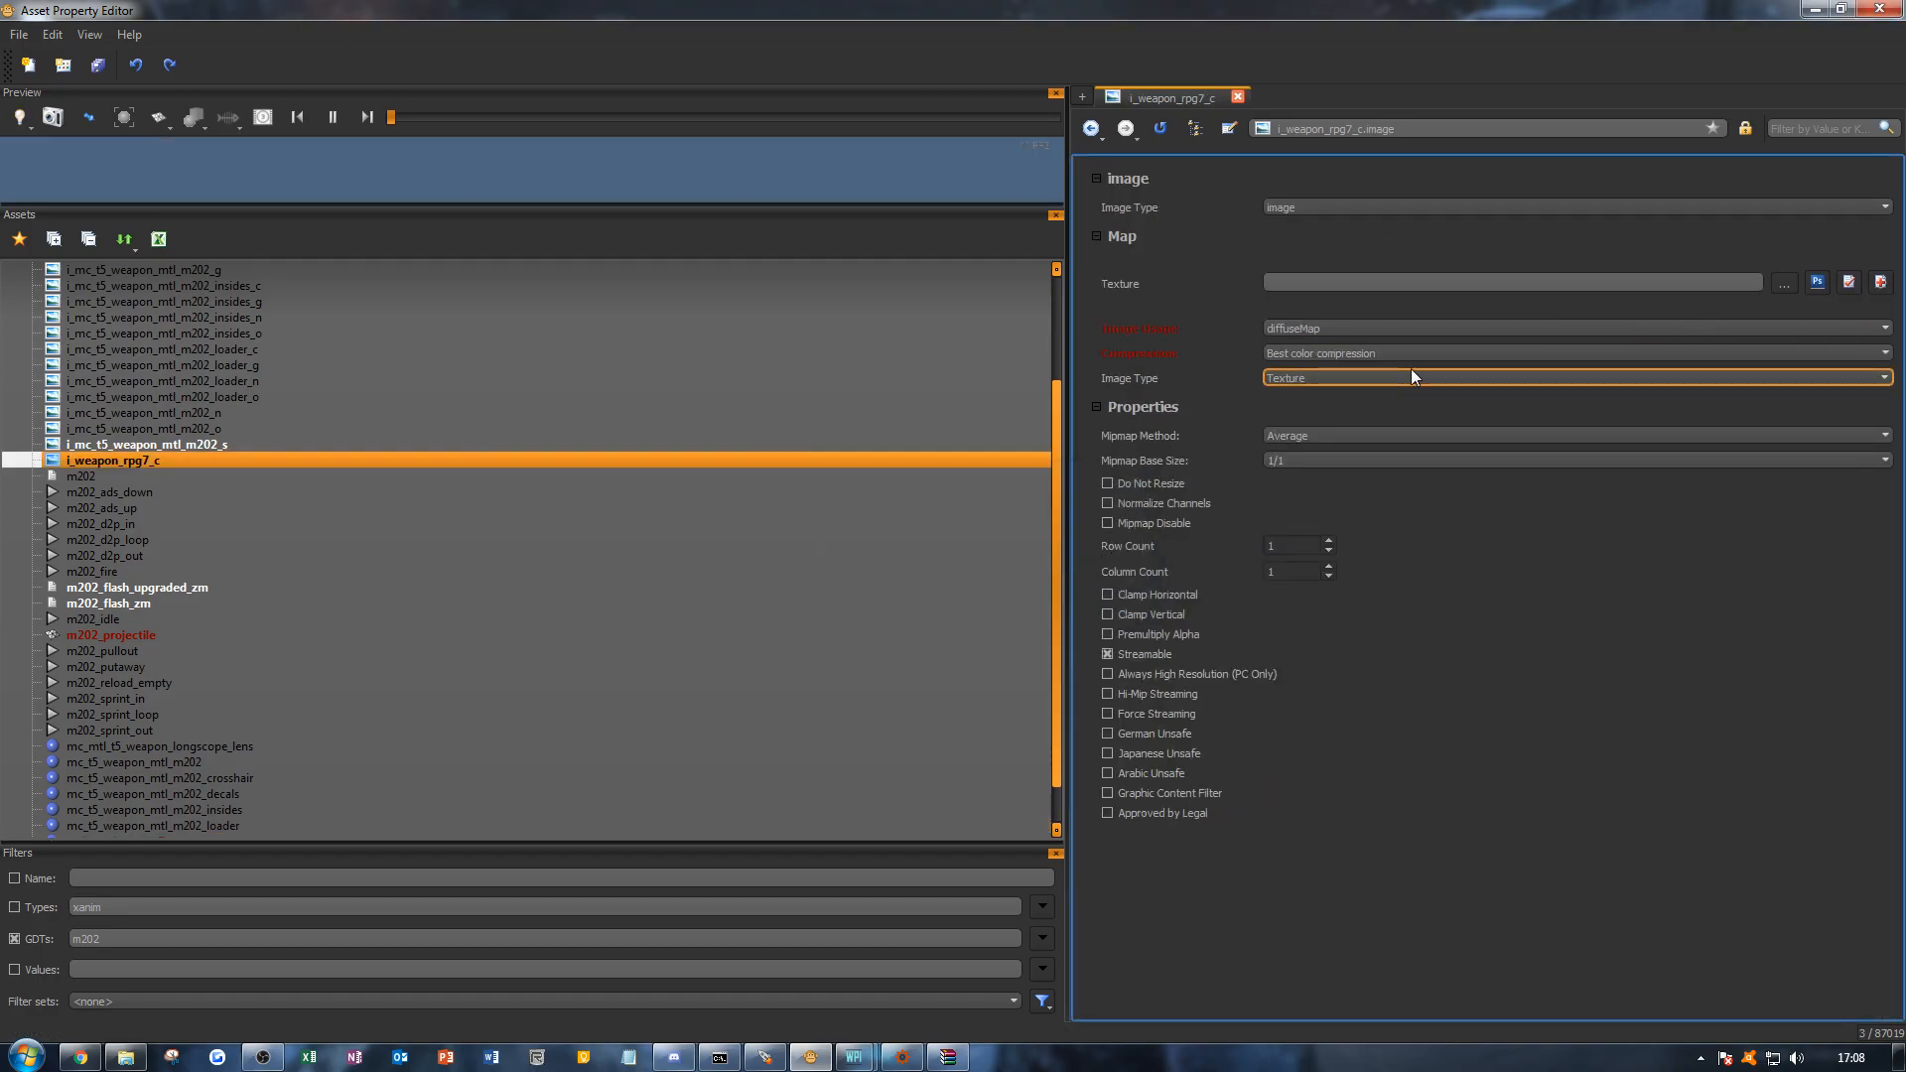
{"action": "left_click", "coordinate": [1783, 284]}
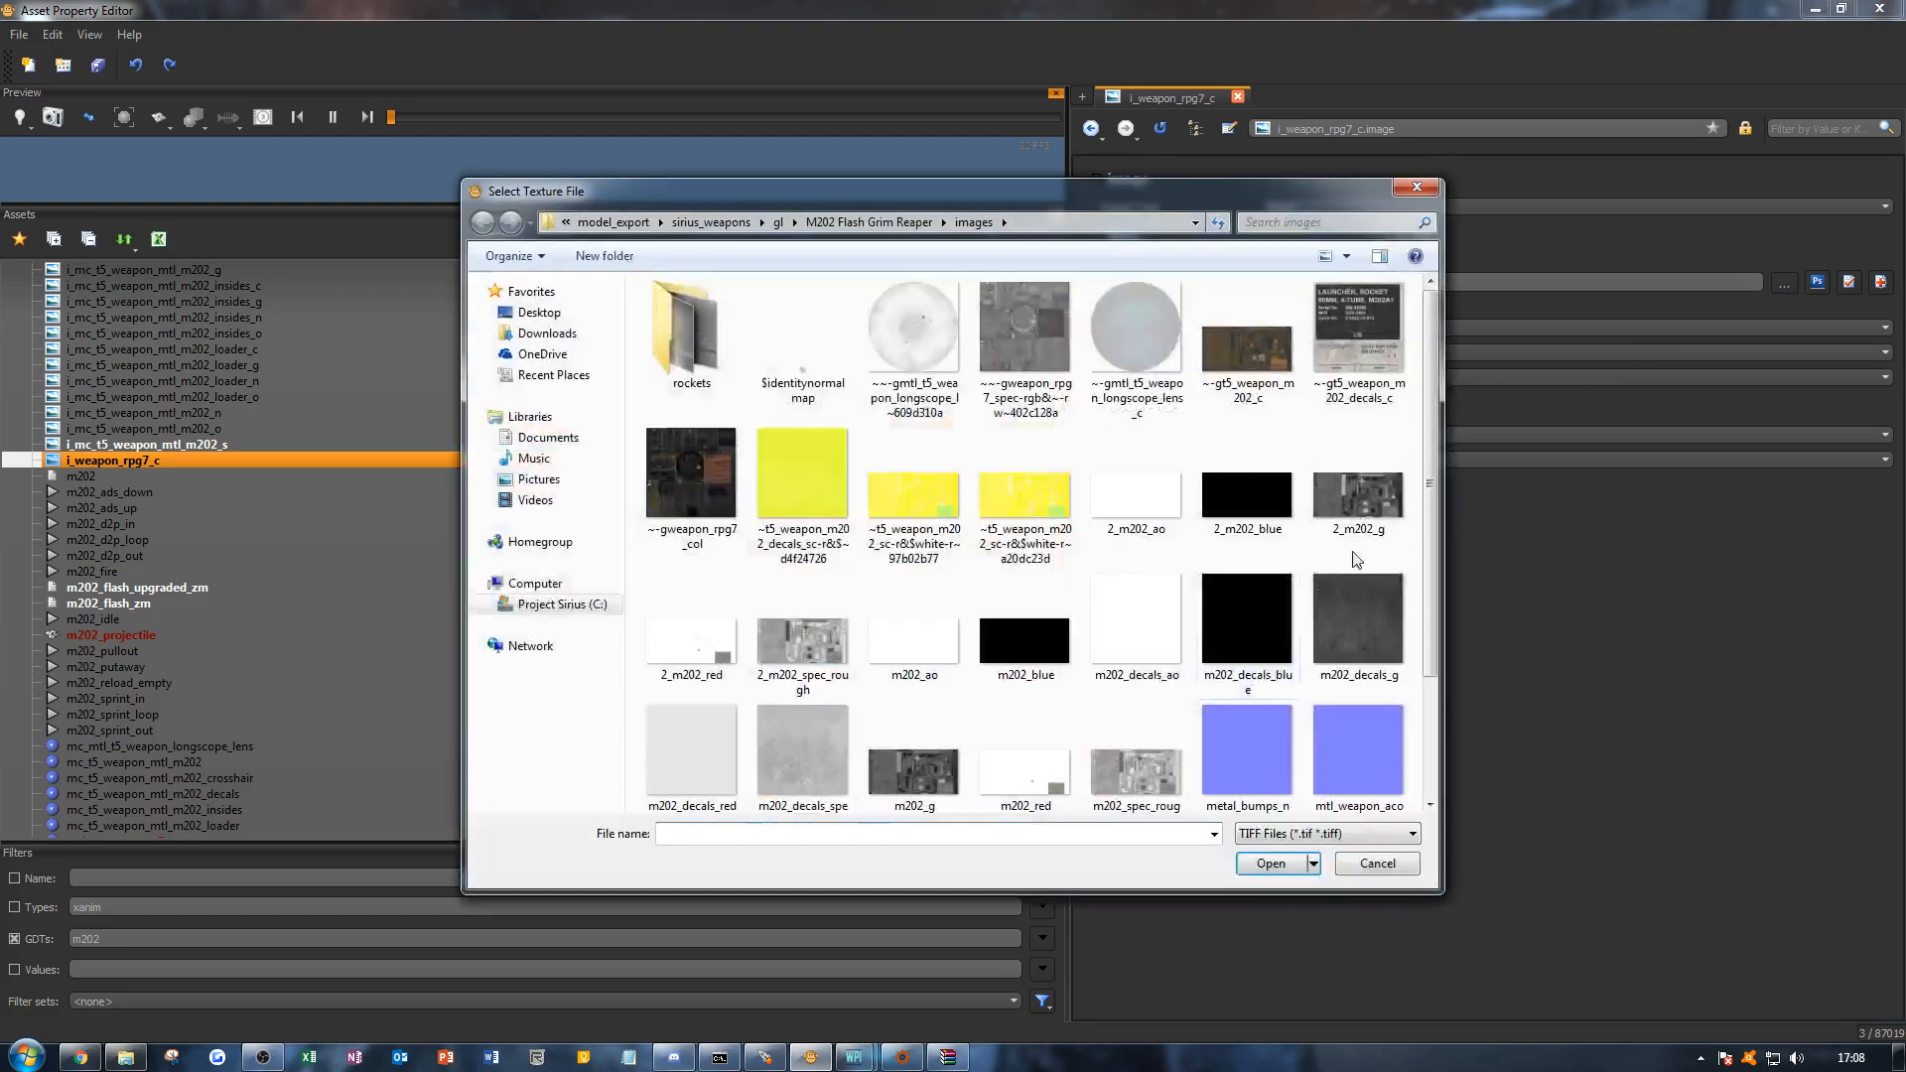
{"action": "double_click", "coordinate": [671, 473]}
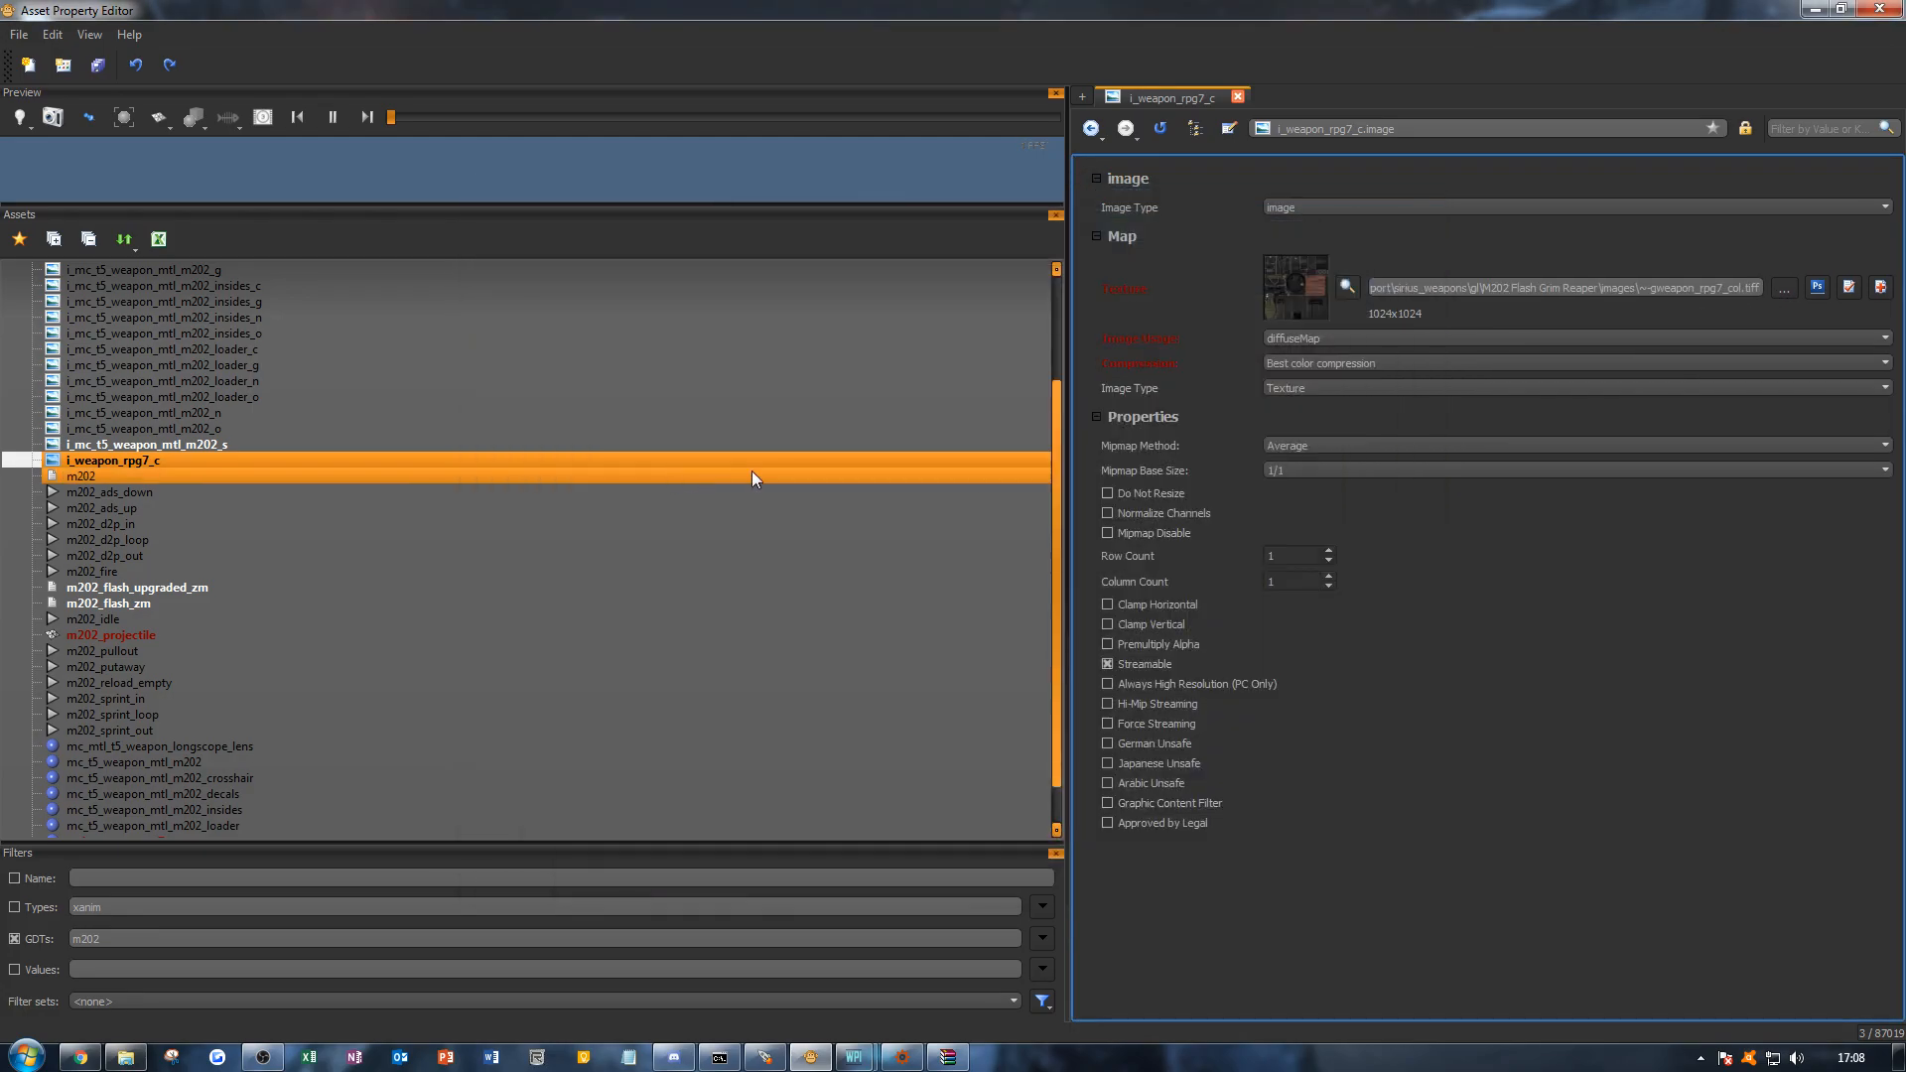
Step: Inspect the textured m202_projectile model in an enlarged preview
{"action": "left_click", "coordinate": [199, 633]}
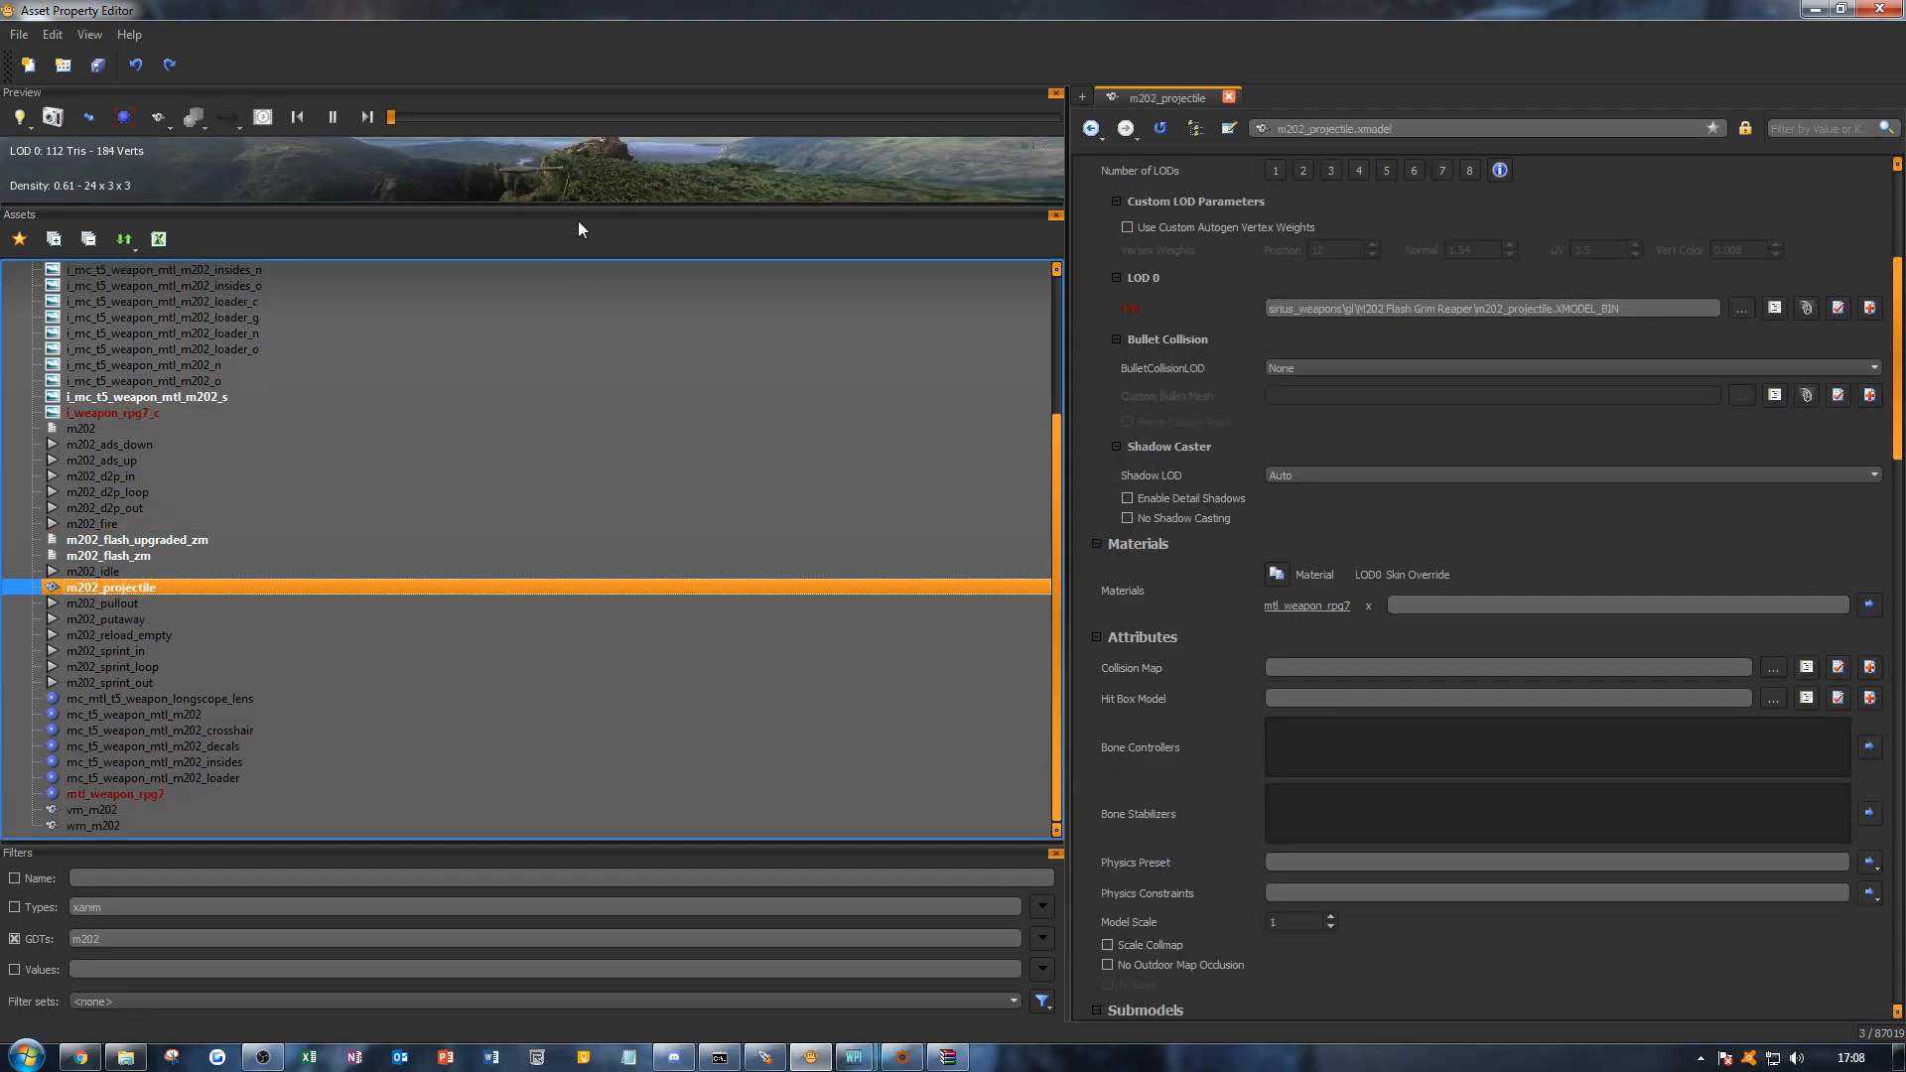
{"action": "left_click_drag", "start_coordinate": [397, 205], "coordinate": [387, 547]}
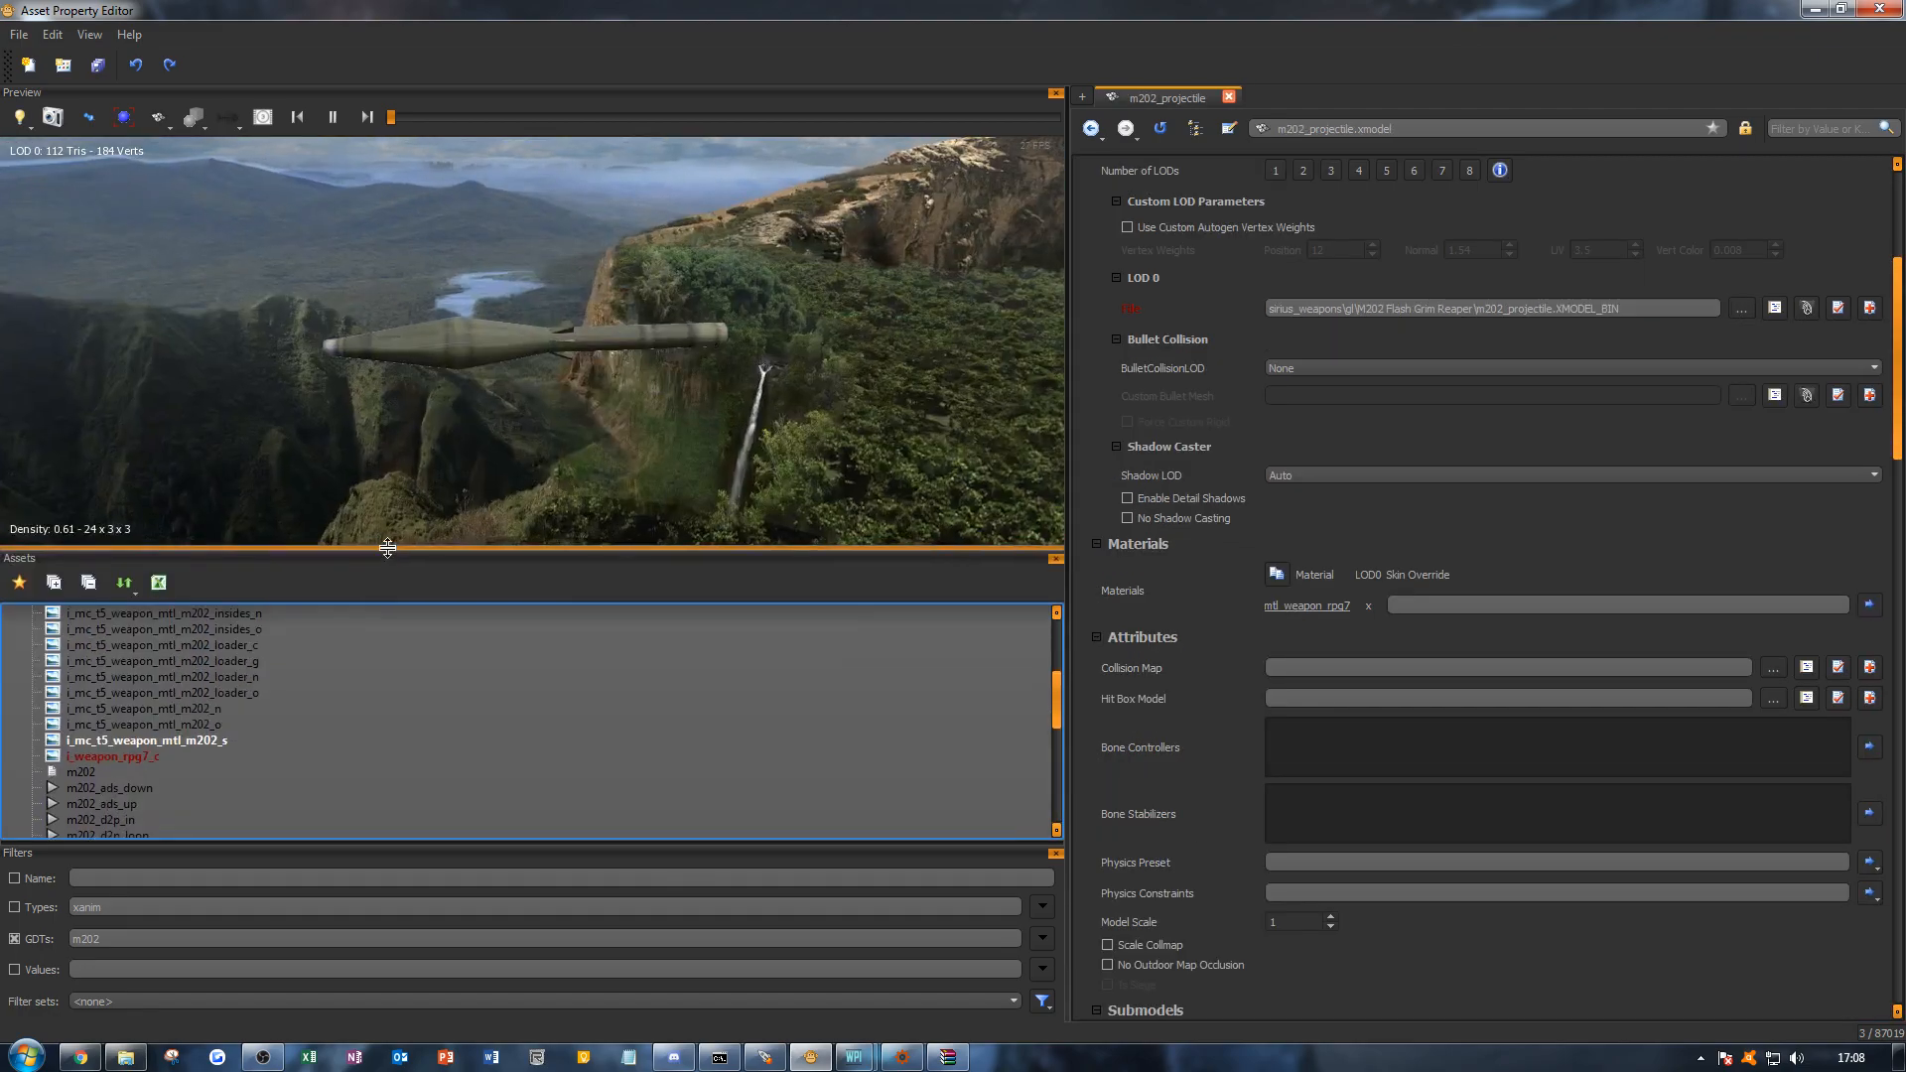
{"action": "left_click_drag", "start_coordinate": [637, 405], "coordinate": [382, 409]}
{"action": "left_click_drag", "start_coordinate": [333, 547], "coordinate": [346, 462]}
Step: Create the image asset i_weapon_rpg7_n for the normal map of mtl_weapon_rpg7 and assign it the weapon_rpg7_nml texture
{"action": "scroll", "coordinate": [350, 710], "scroll_direction": "down", "scroll_amount": 4}
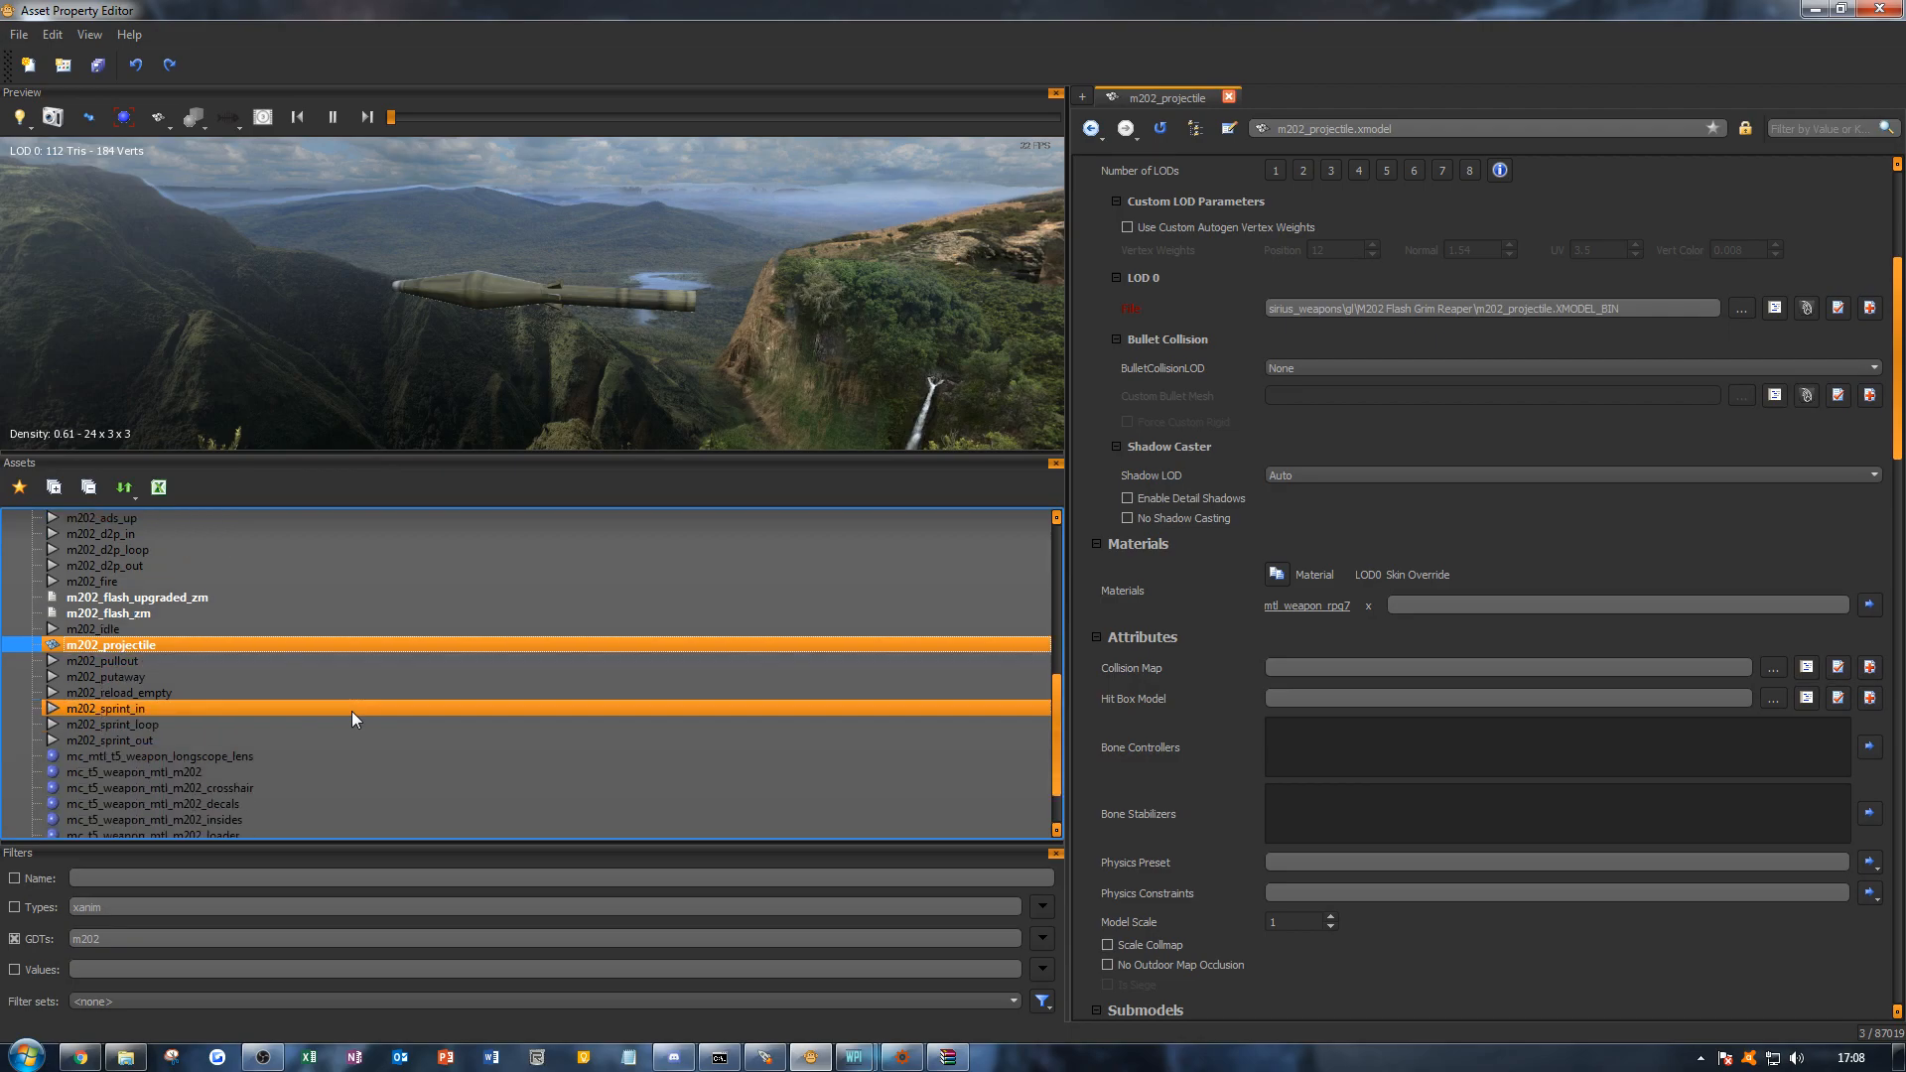
{"action": "scroll", "coordinate": [351, 709], "scroll_direction": "down", "scroll_amount": 2}
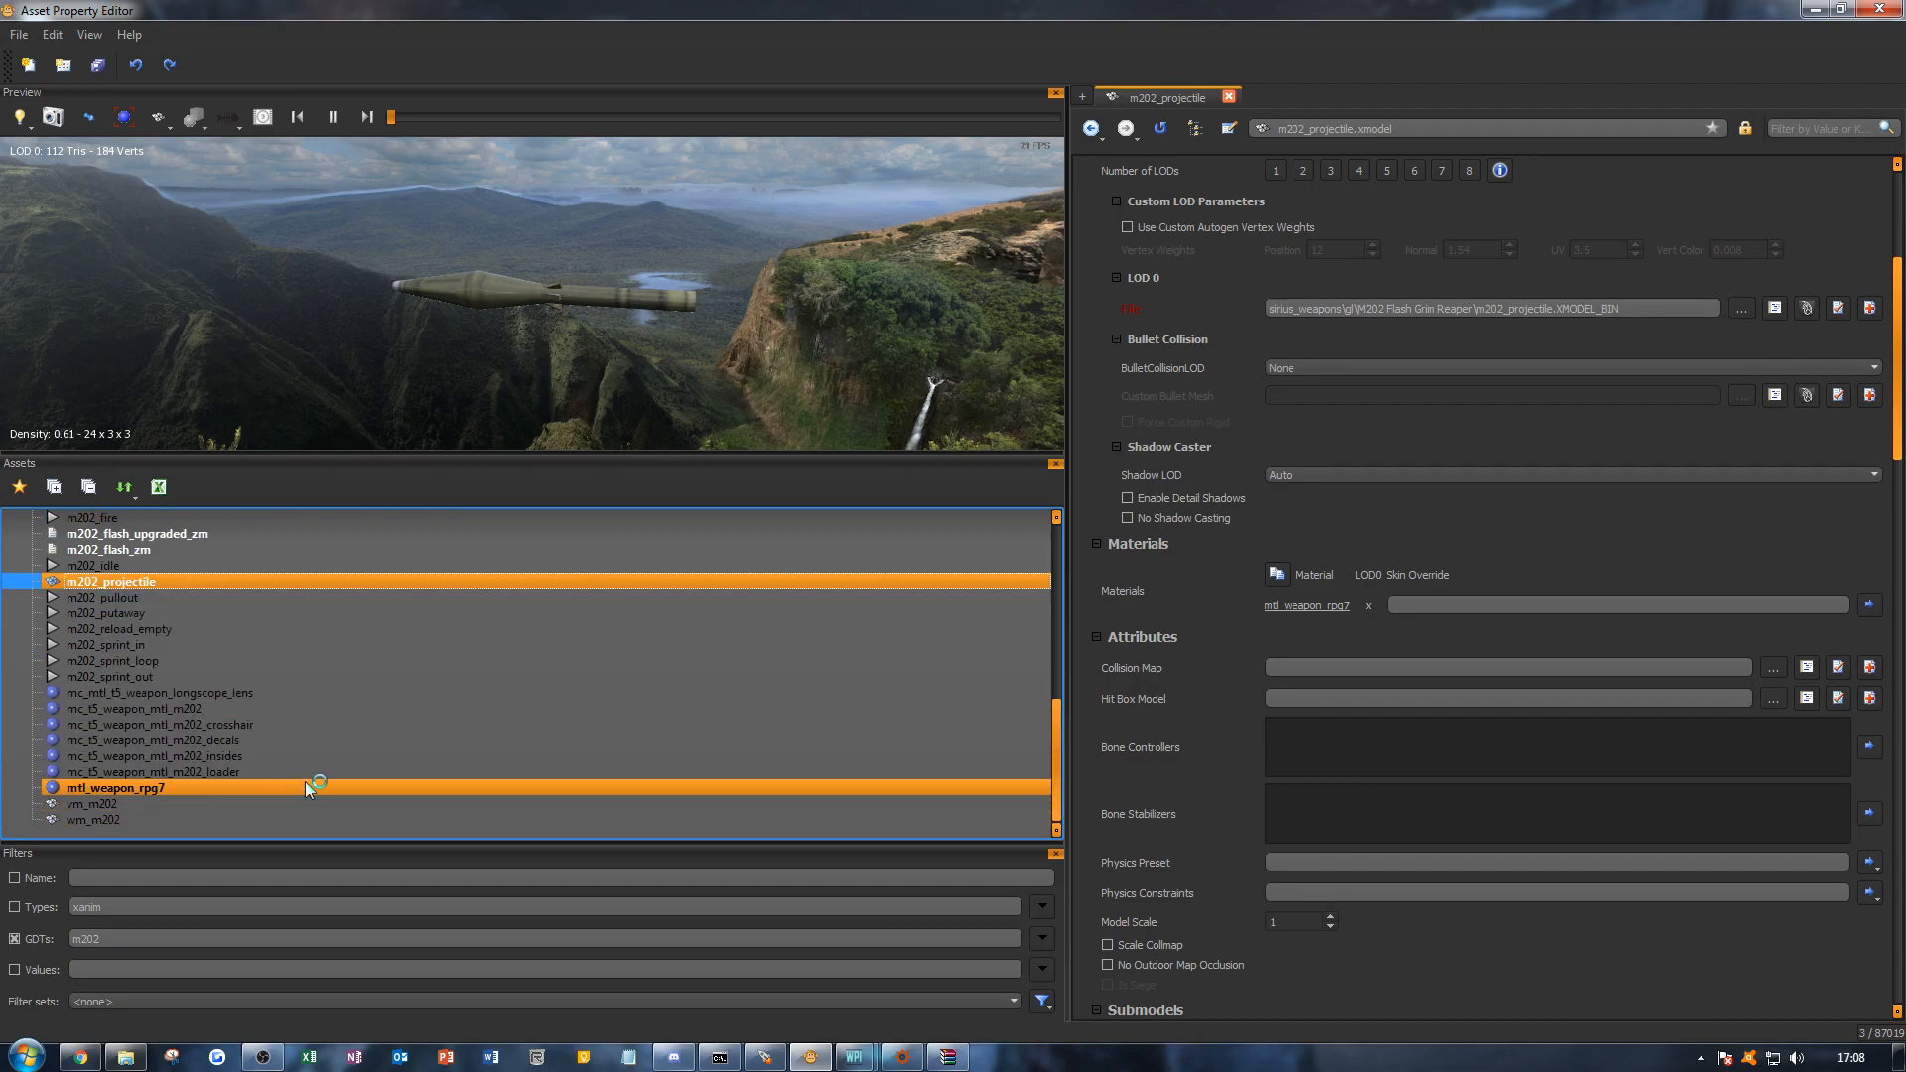
{"action": "left_click", "coordinate": [306, 784]}
{"action": "left_click", "coordinate": [1216, 608]}
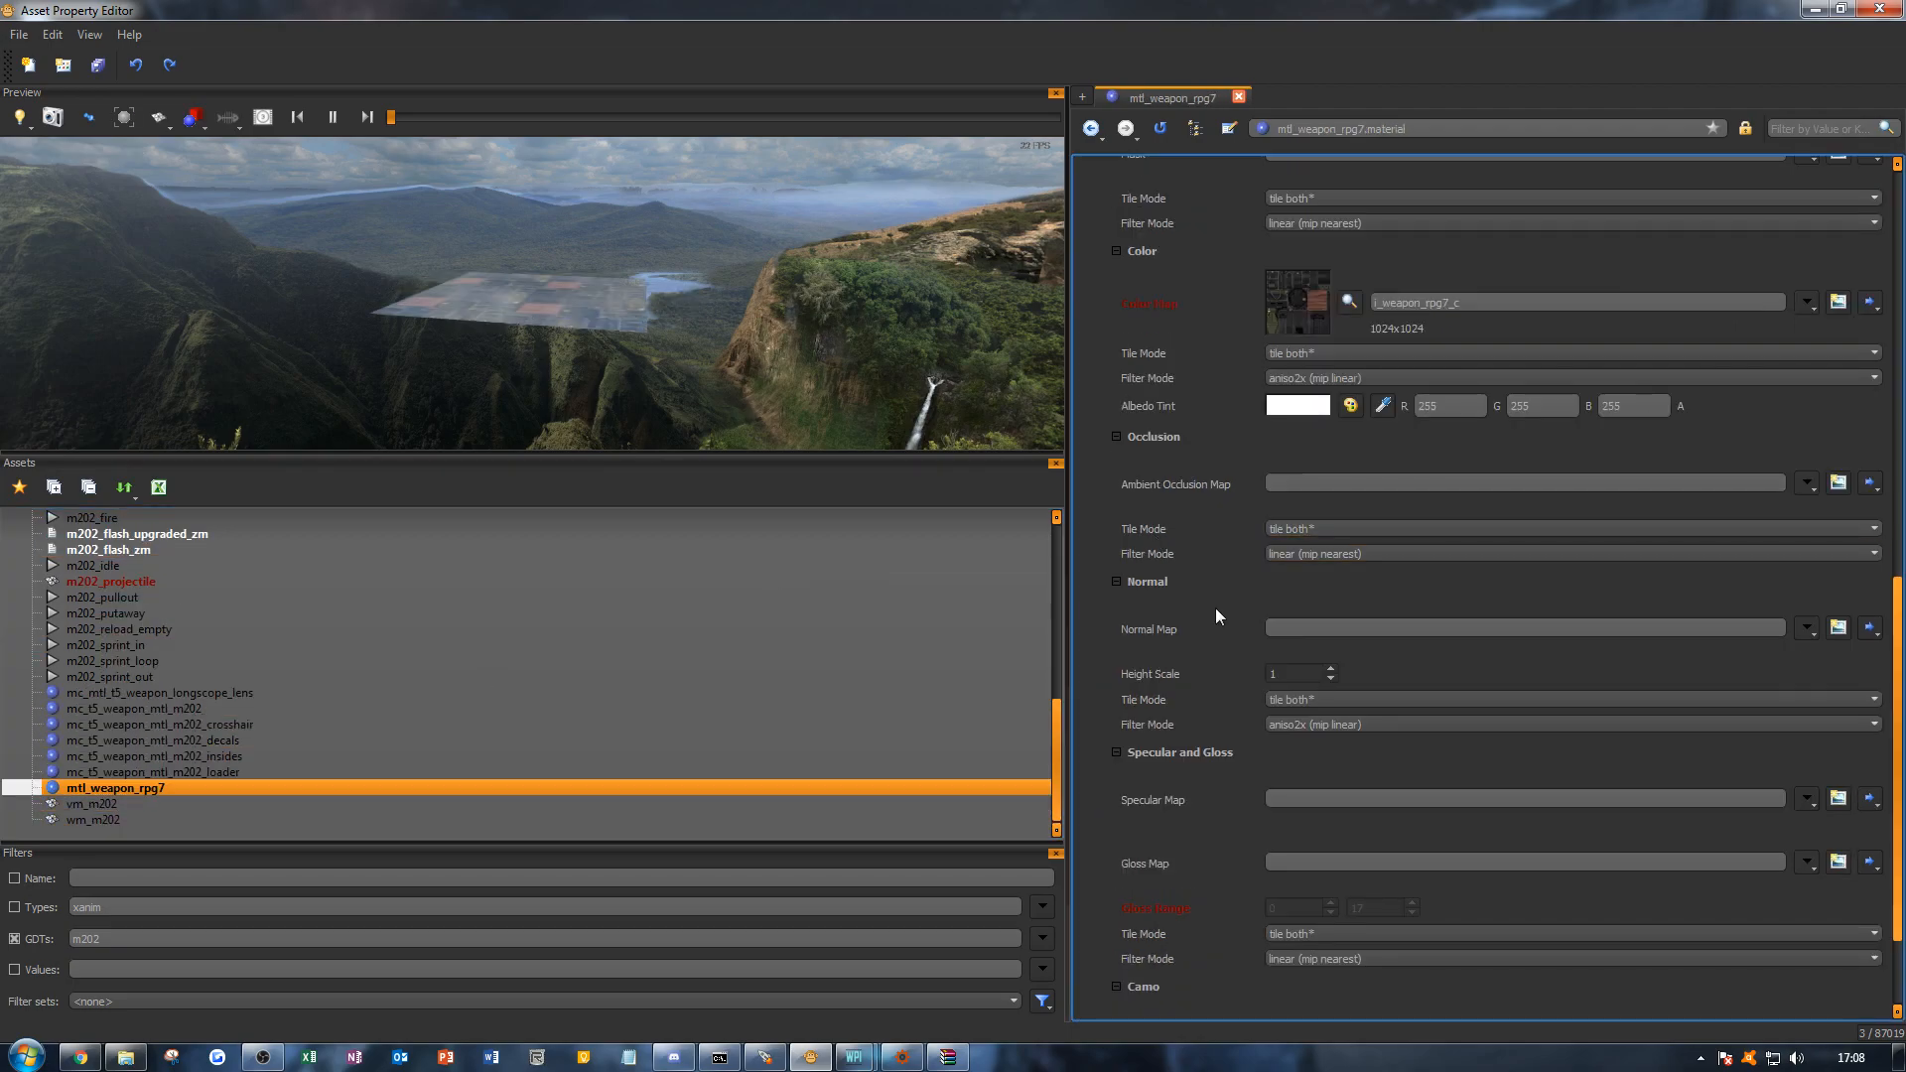
{"action": "left_click", "coordinate": [1836, 629]}
{"action": "left_click", "coordinate": [1071, 588]}
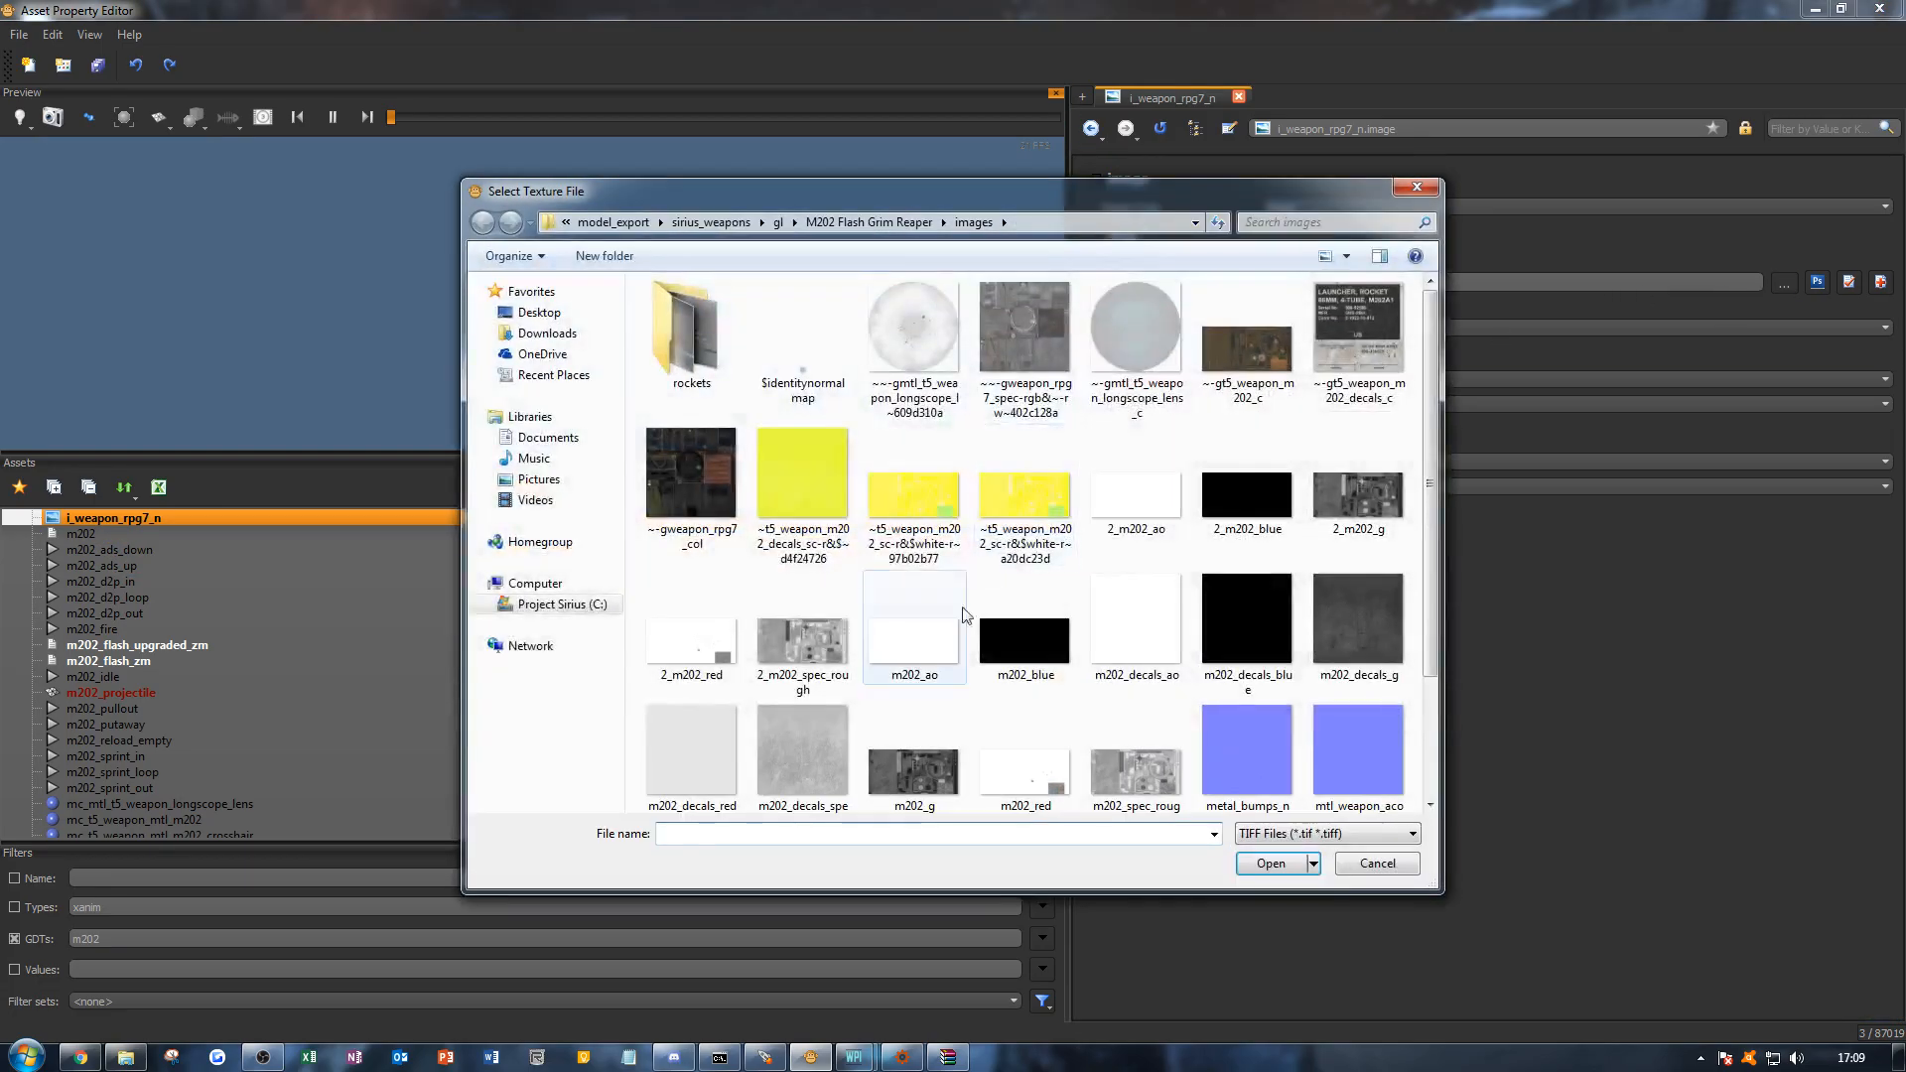
{"action": "left_click", "coordinate": [913, 626]}
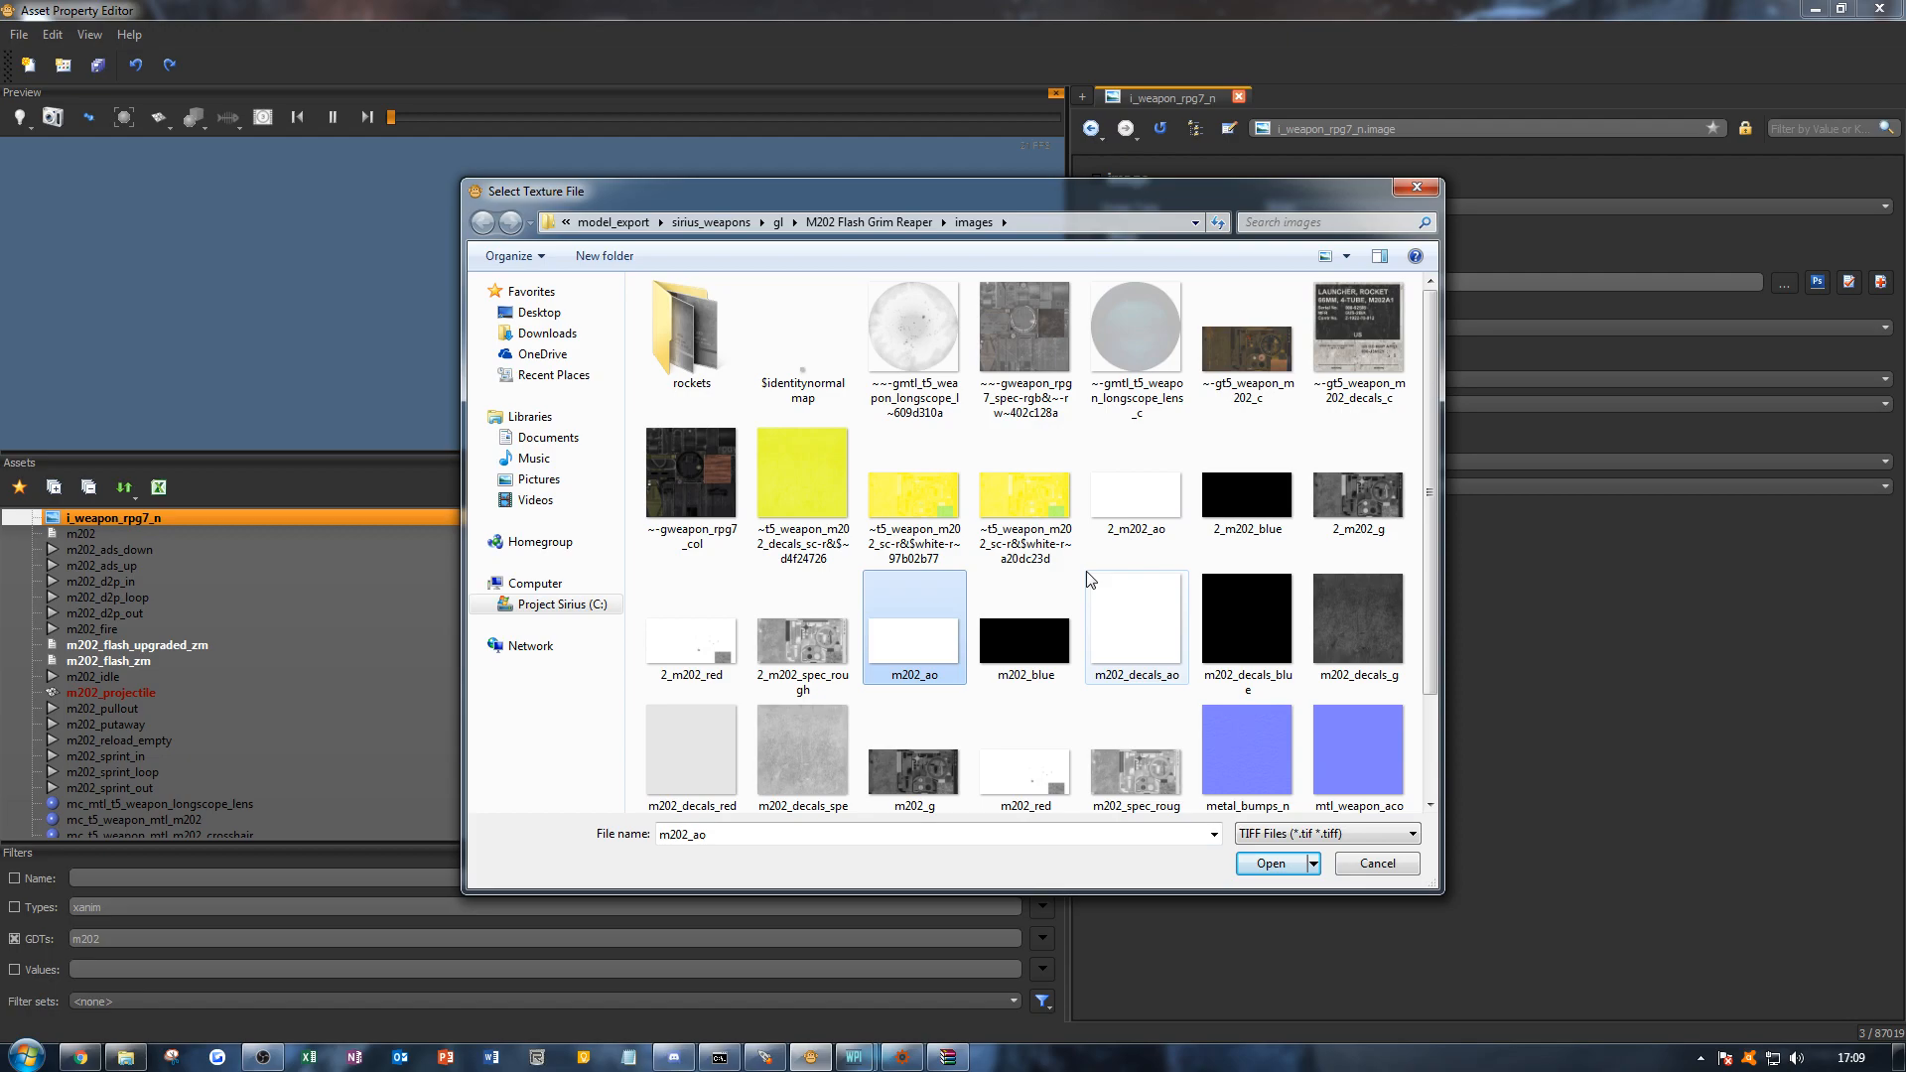
{"action": "scroll", "coordinate": [1137, 615], "scroll_direction": "down", "scroll_amount": 1}
{"action": "double_click", "coordinate": [1024, 734]}
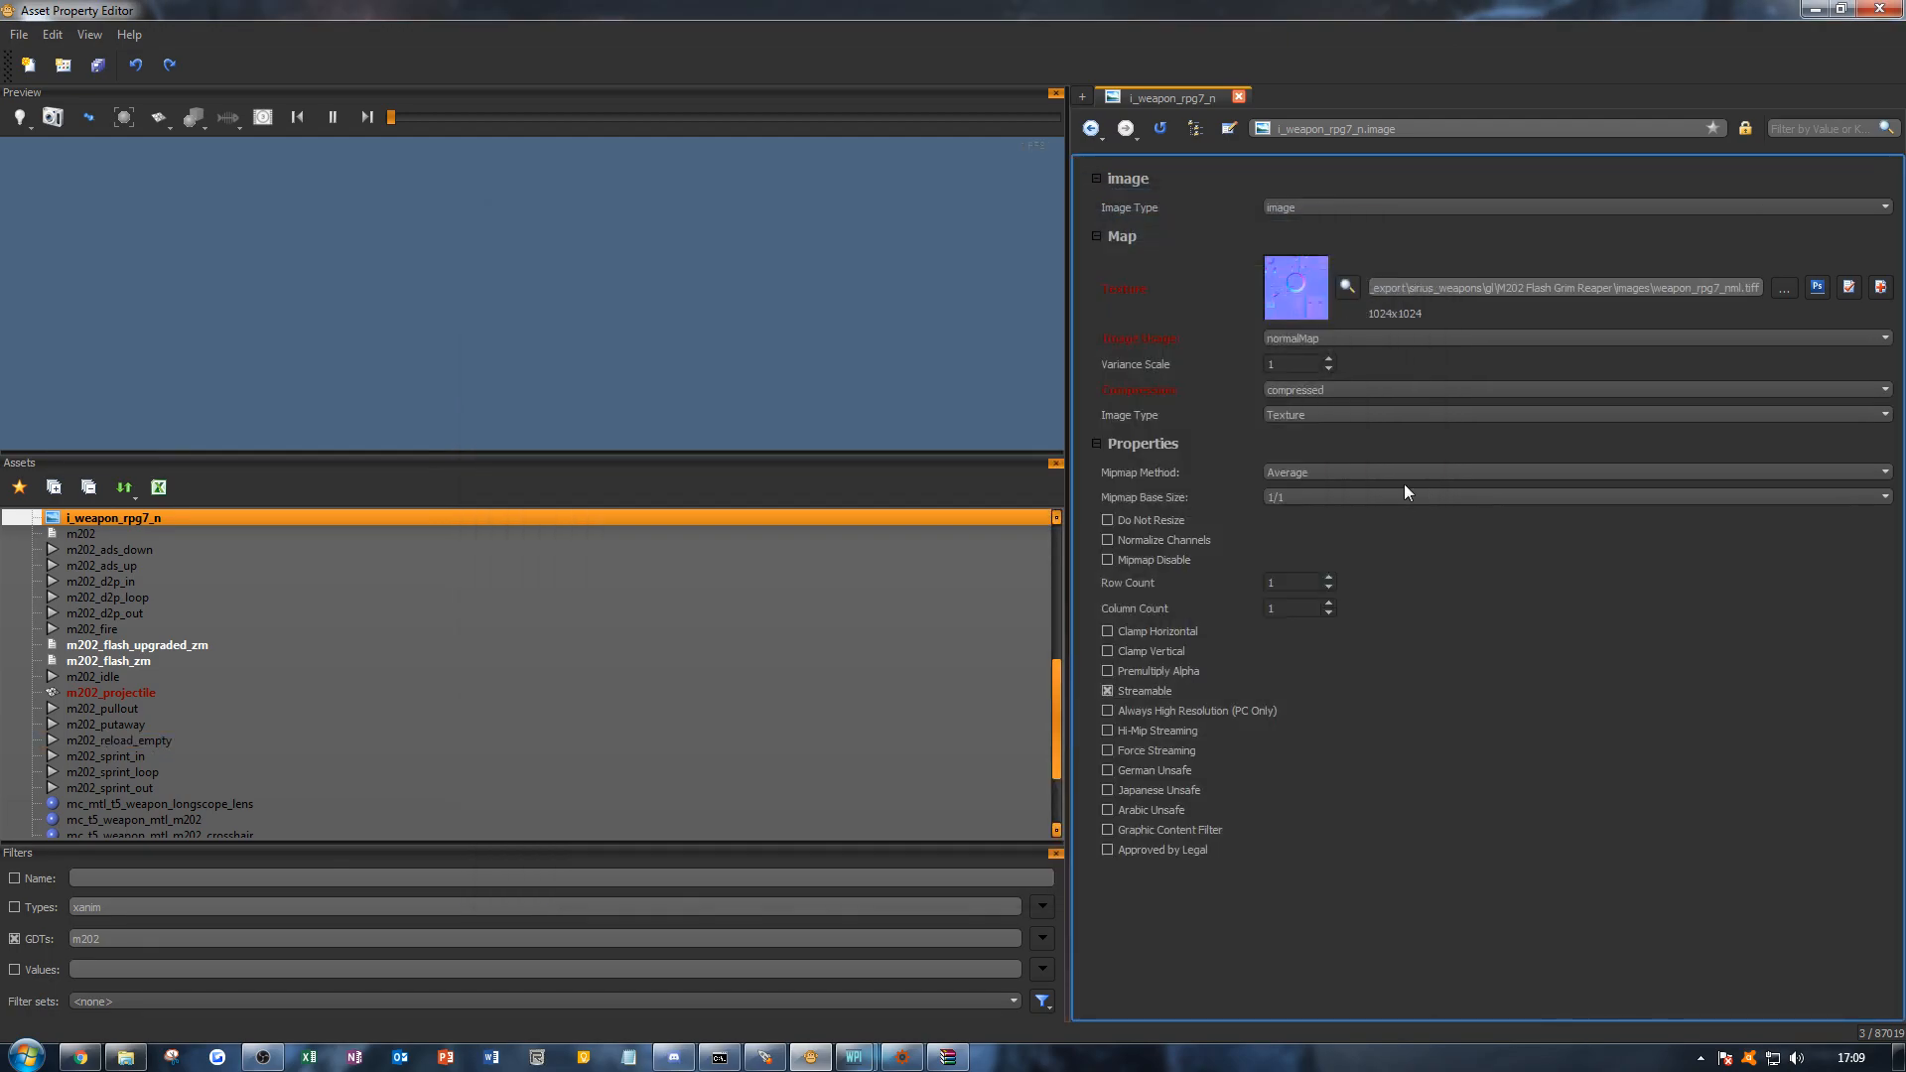
Step: Set the gloss map of the mtl_weapon_rpg7 material to the built-in $gray image
{"action": "scroll", "coordinate": [290, 691], "scroll_direction": "down", "scroll_amount": 3}
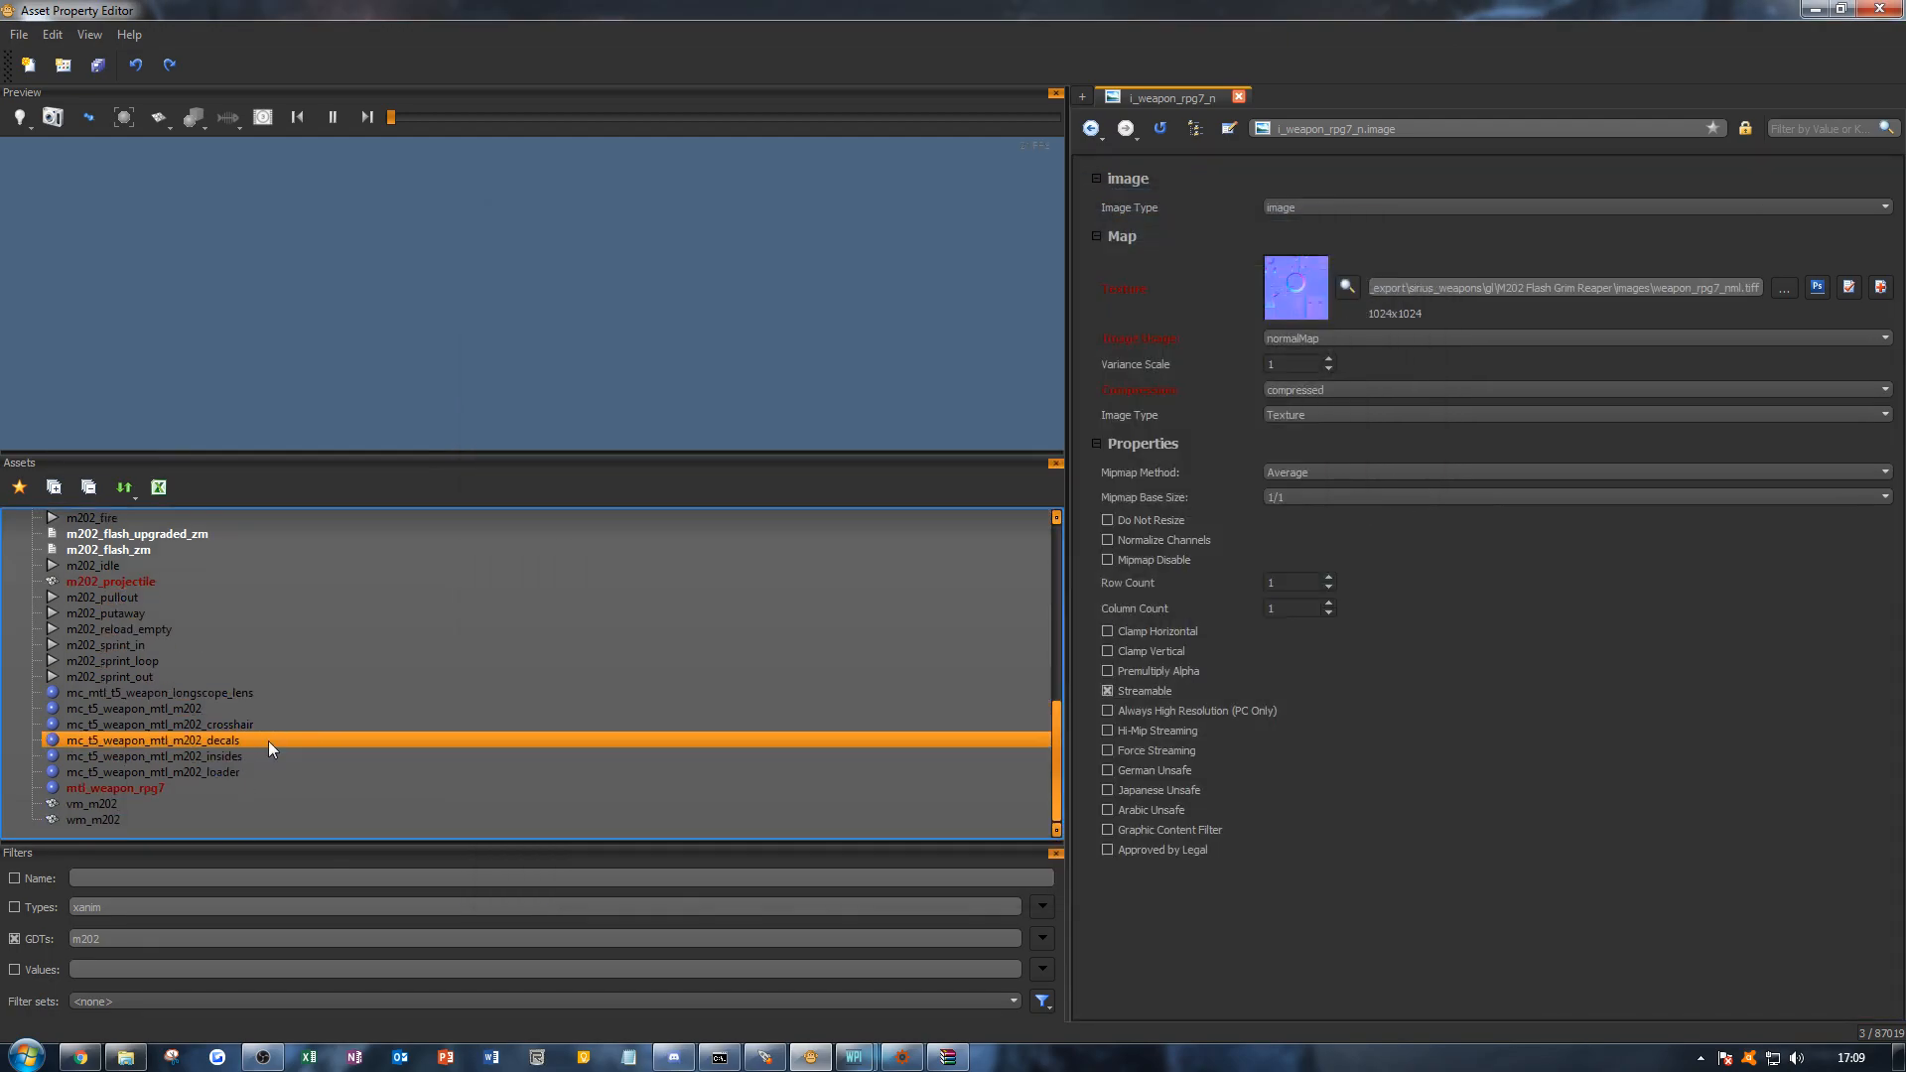
{"action": "left_click", "coordinate": [247, 787]}
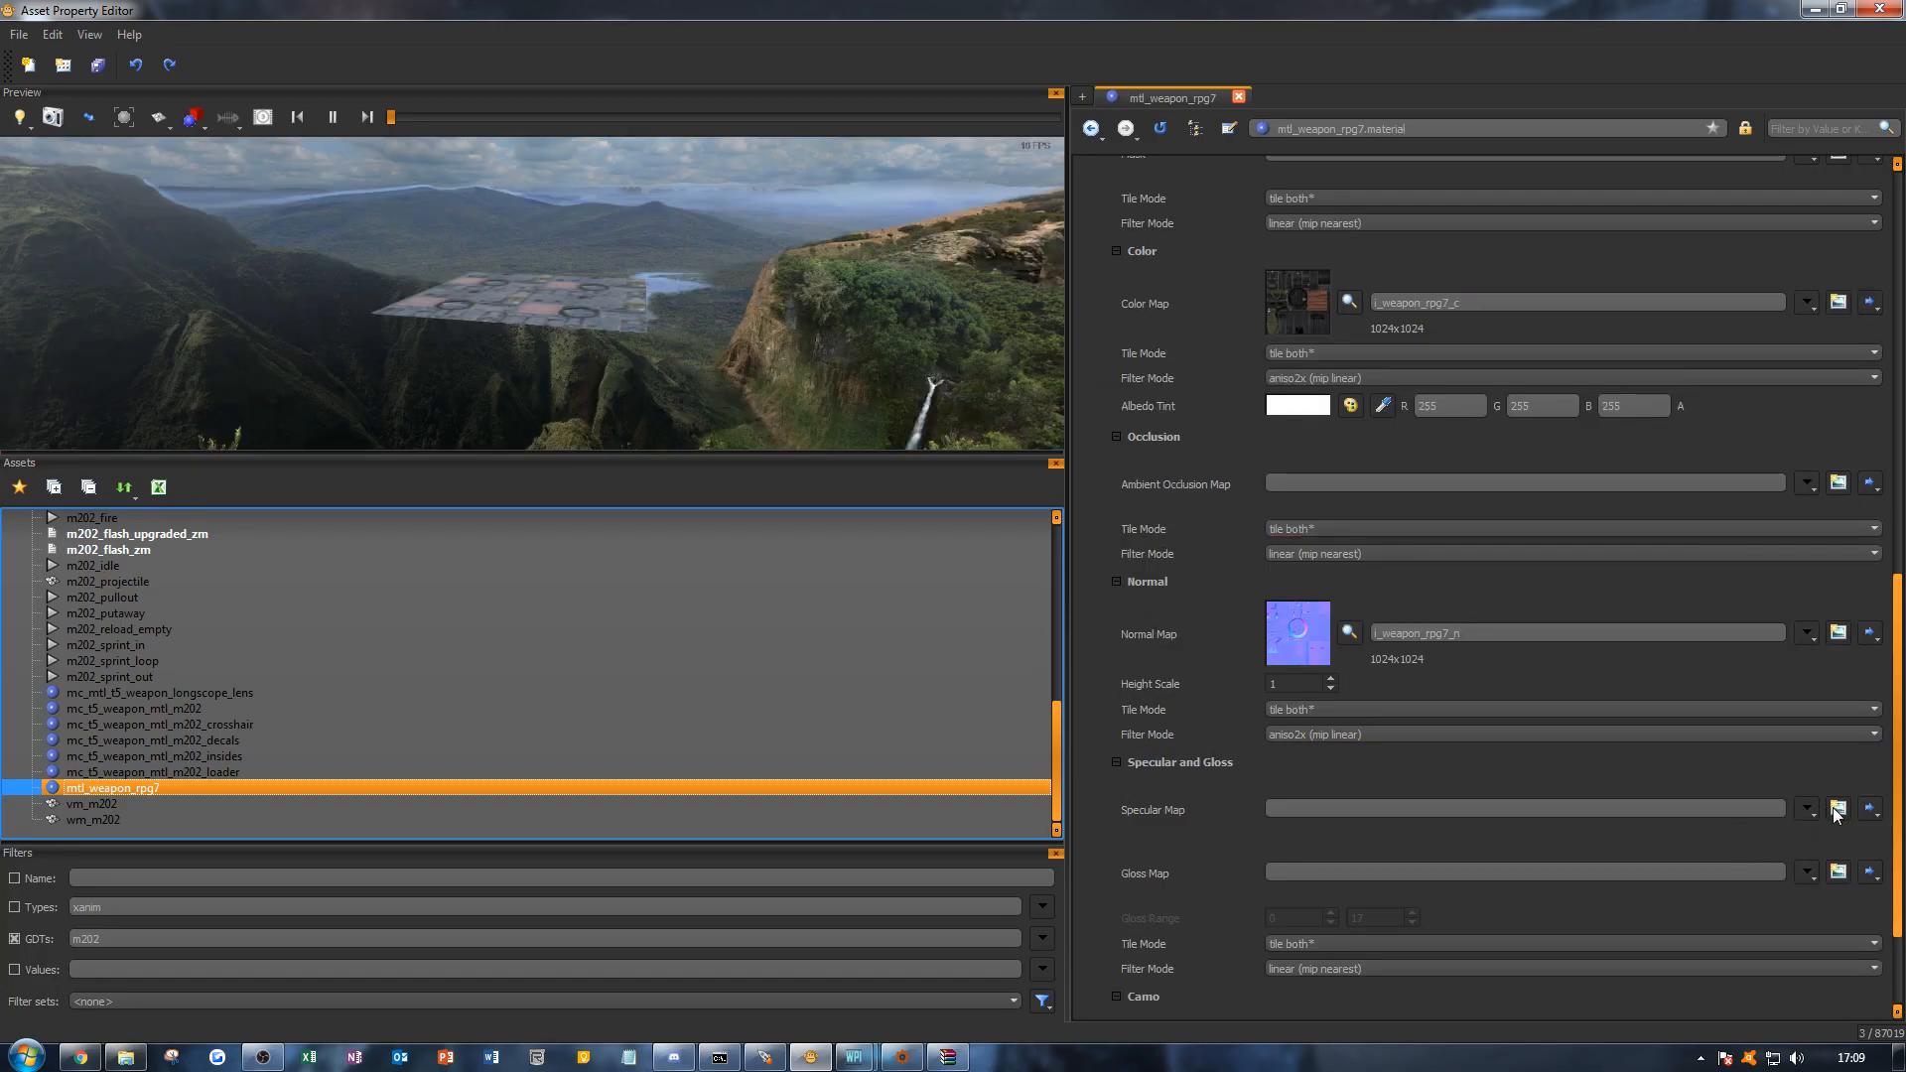
{"action": "left_click", "coordinate": [1805, 871]}
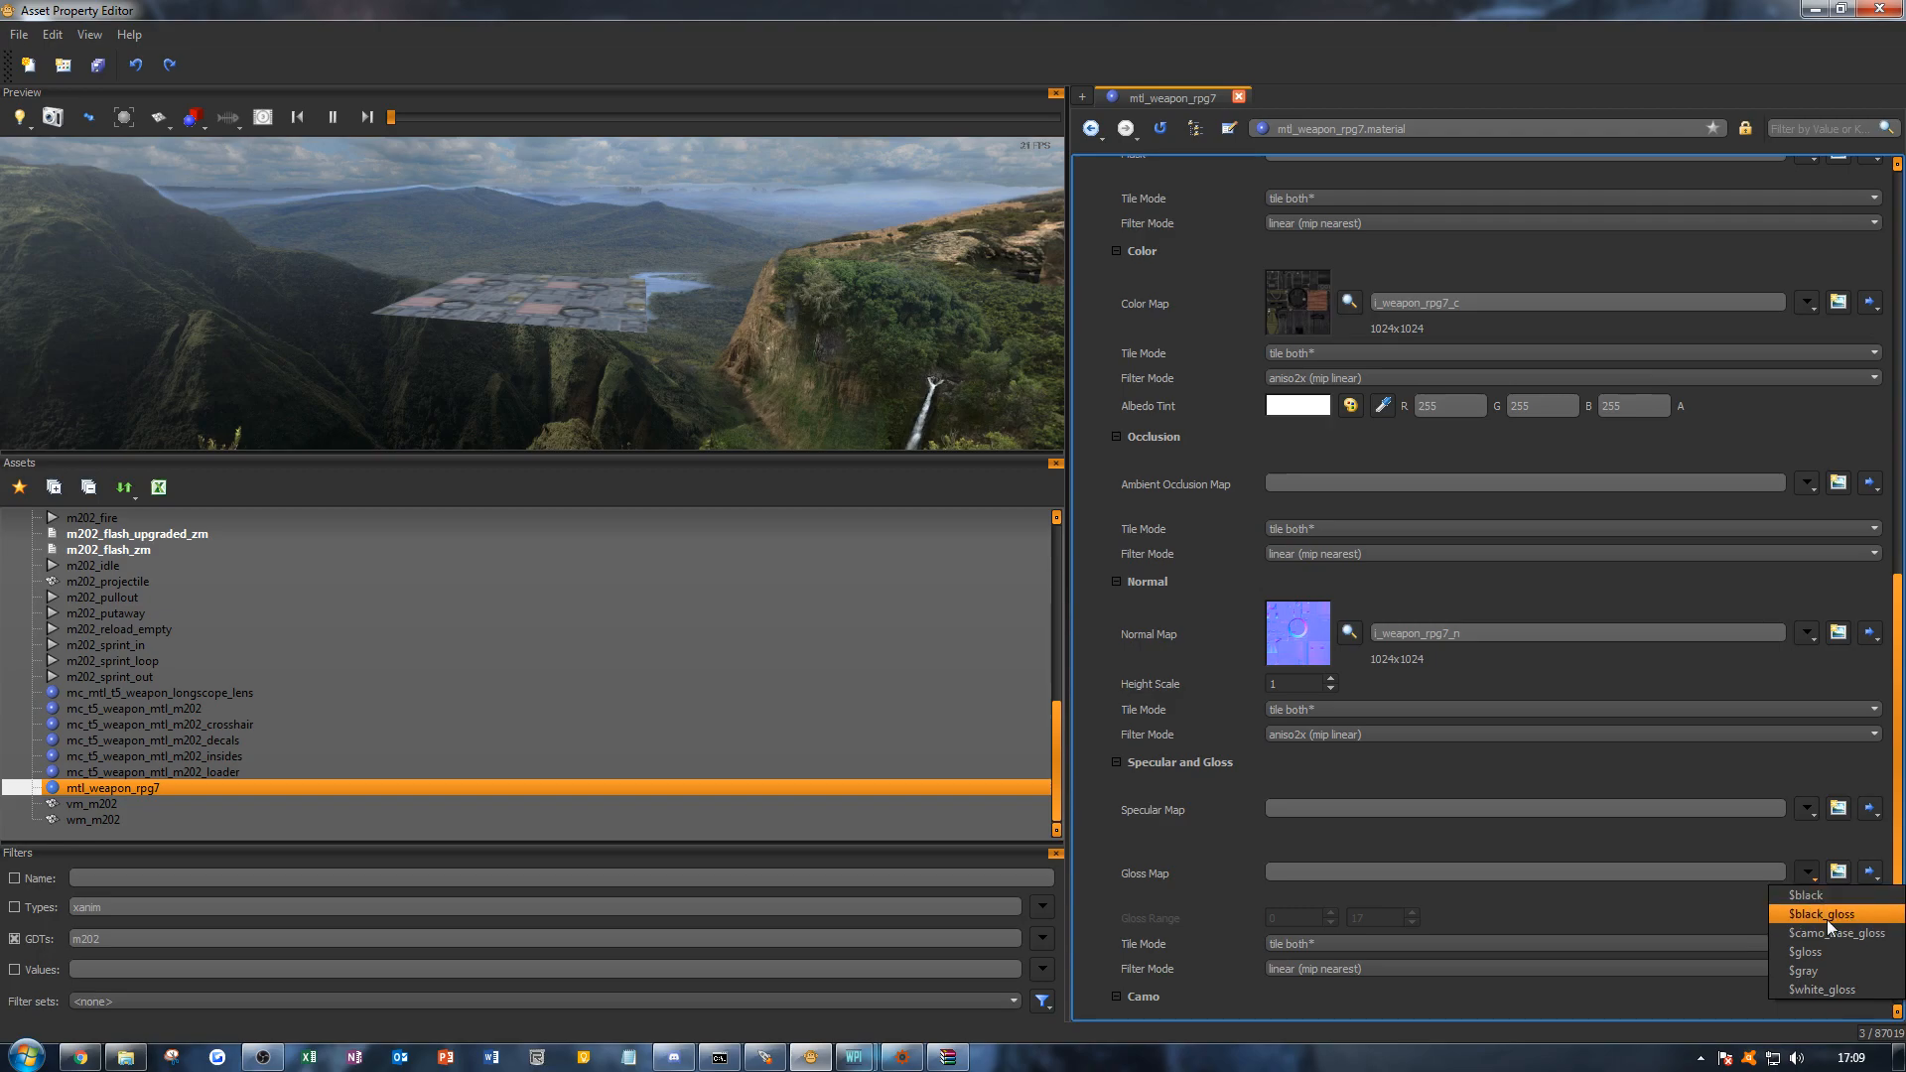
{"action": "left_click", "coordinate": [1825, 970]}
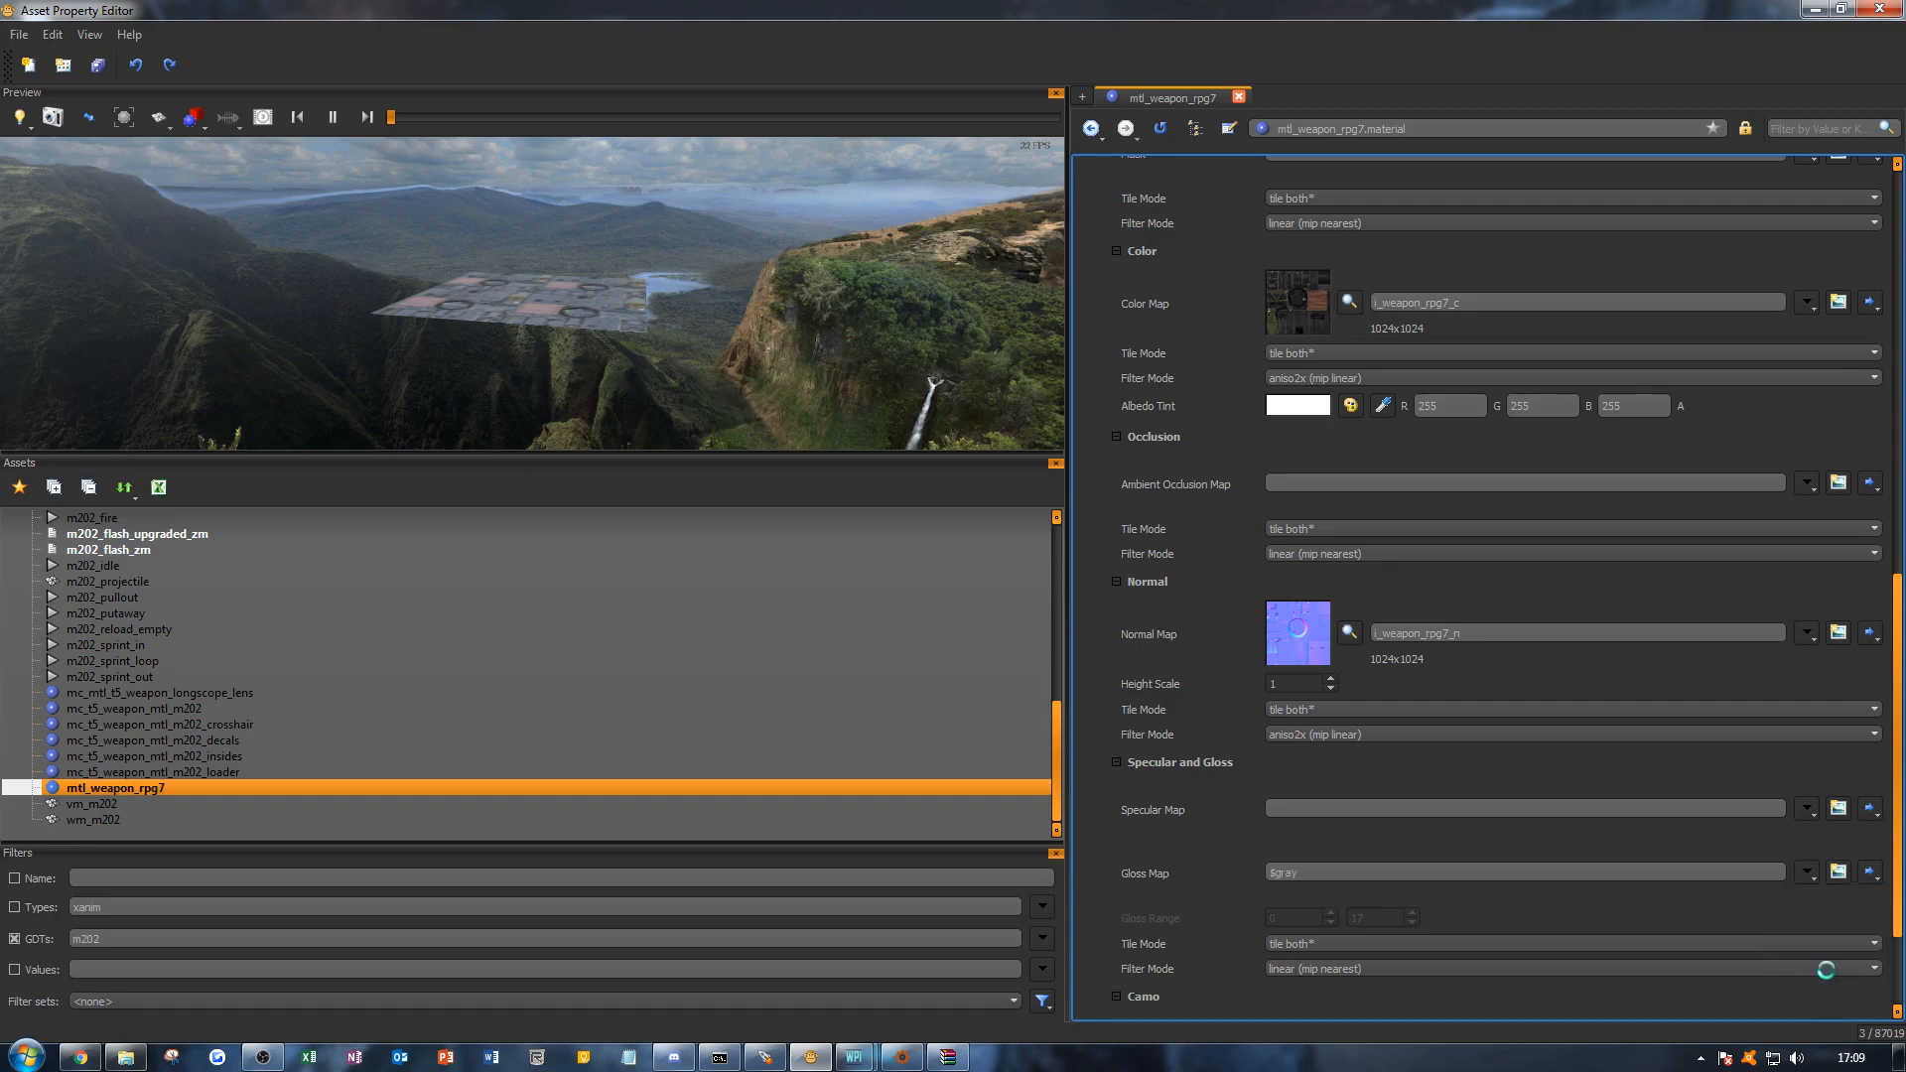
Step: Create the image asset i_weapon_rpg7_s in the m202_grim_reaper_bo1 GDT for the material's specular map
{"action": "left_click", "coordinate": [1838, 809]}
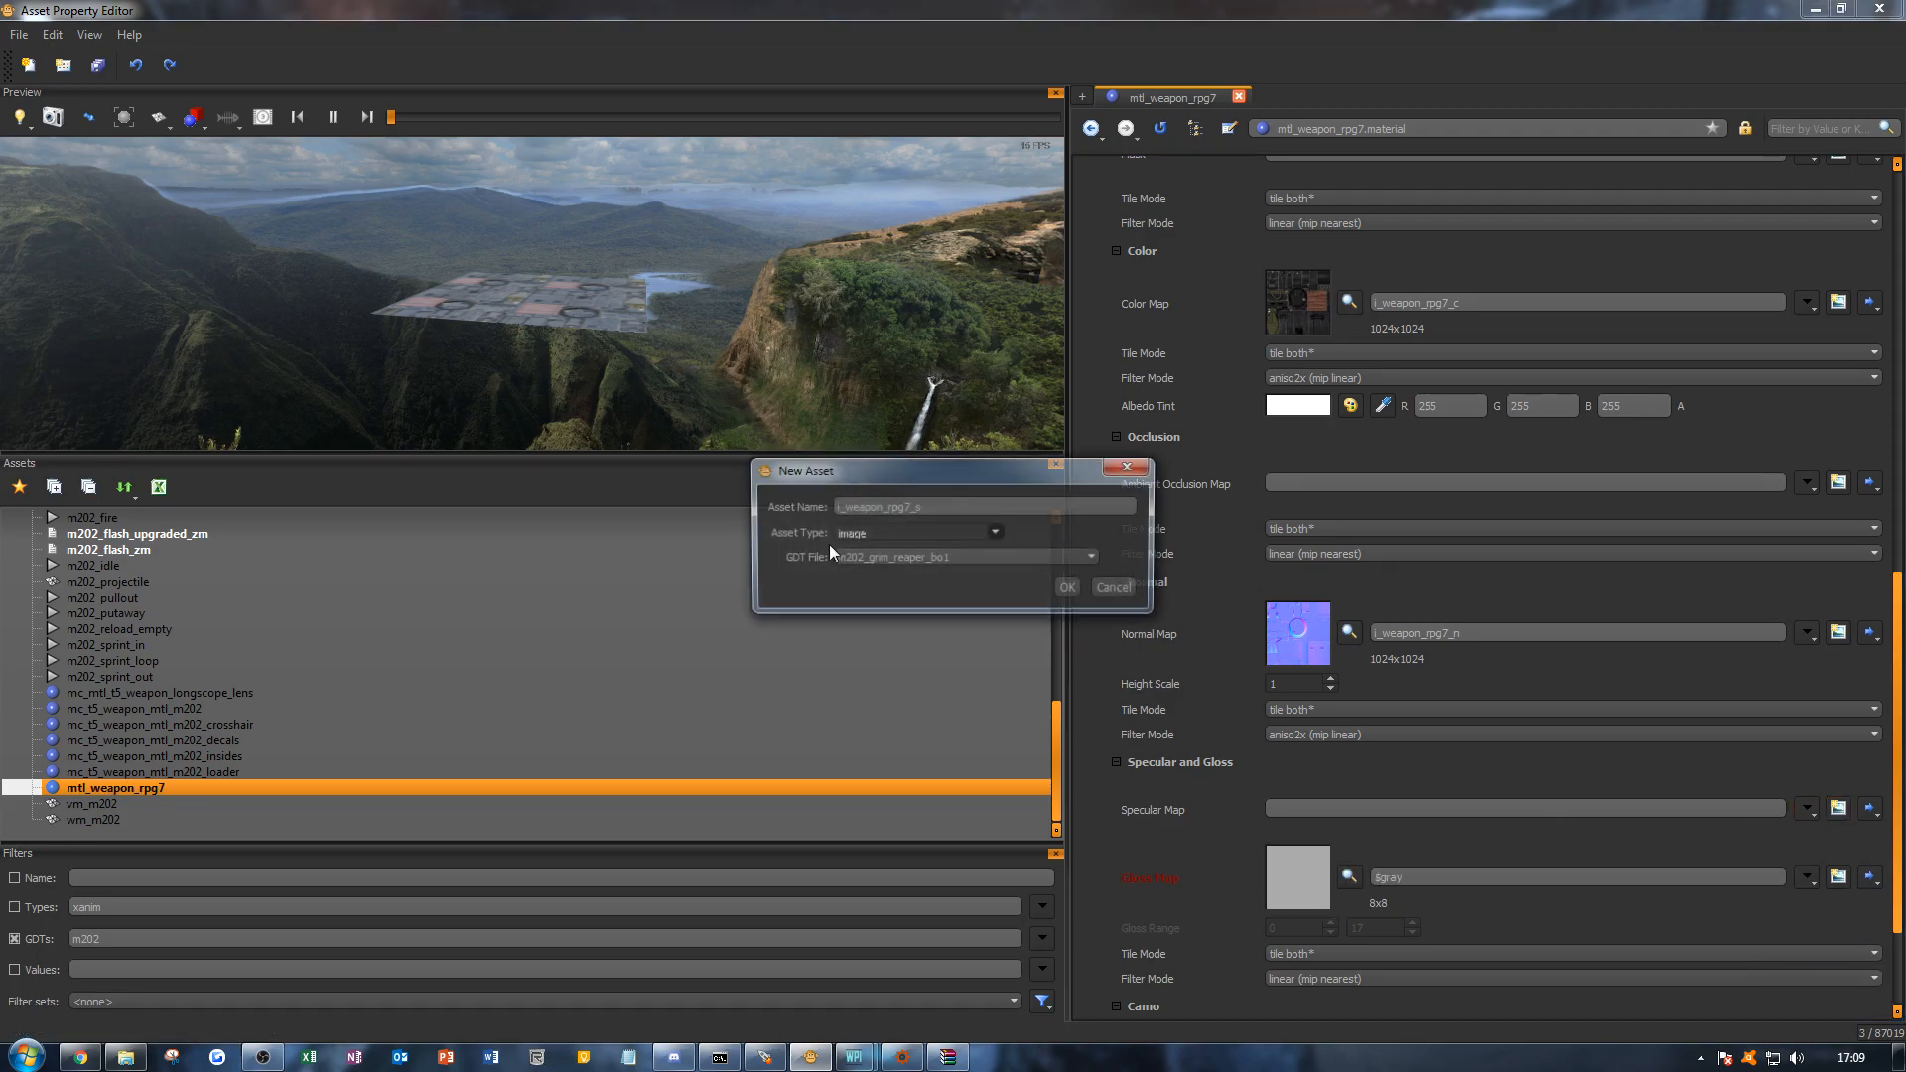
Step: Create the image asset i_weapon_rpg7_s with the gweapon_rpg7_spec-rgb TIFF from the M202 images folder as its texture, and save it
{"action": "left_click", "coordinate": [1064, 587]}
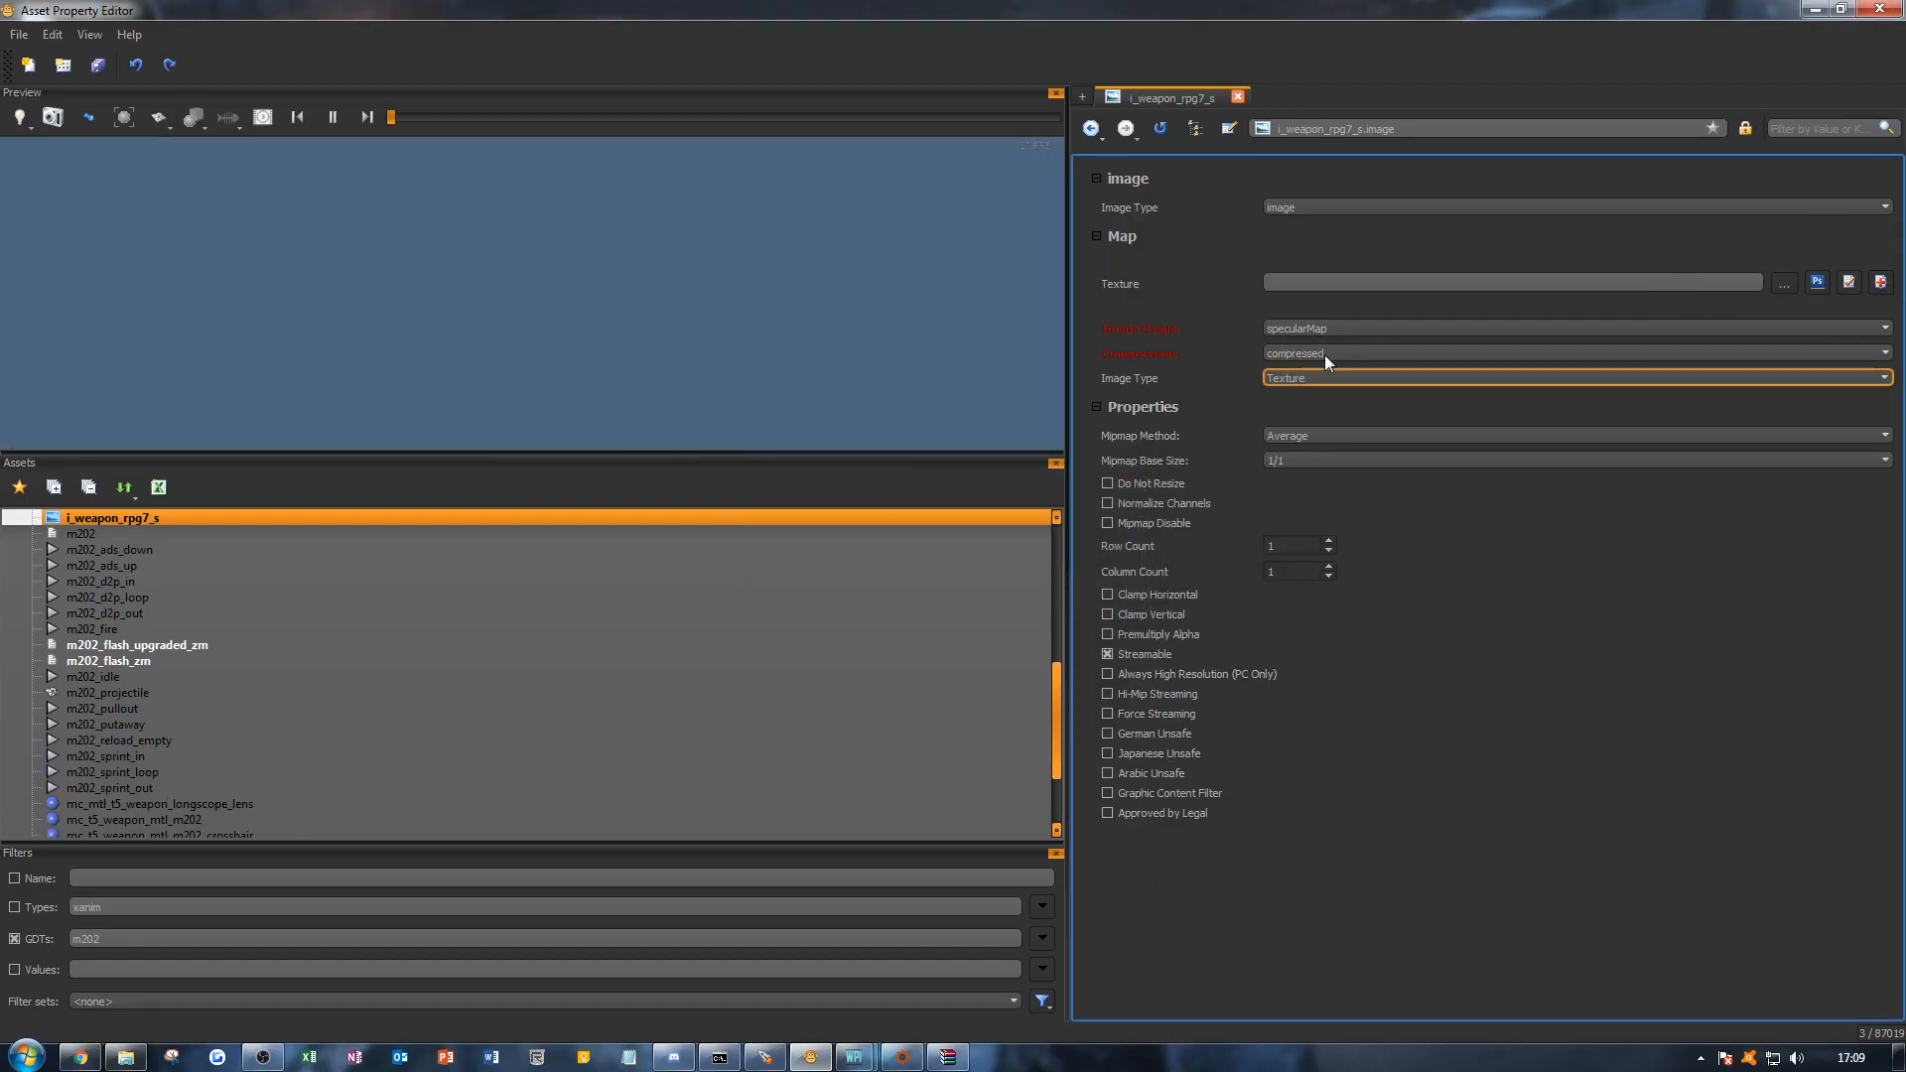
{"action": "left_click", "coordinate": [1779, 283]}
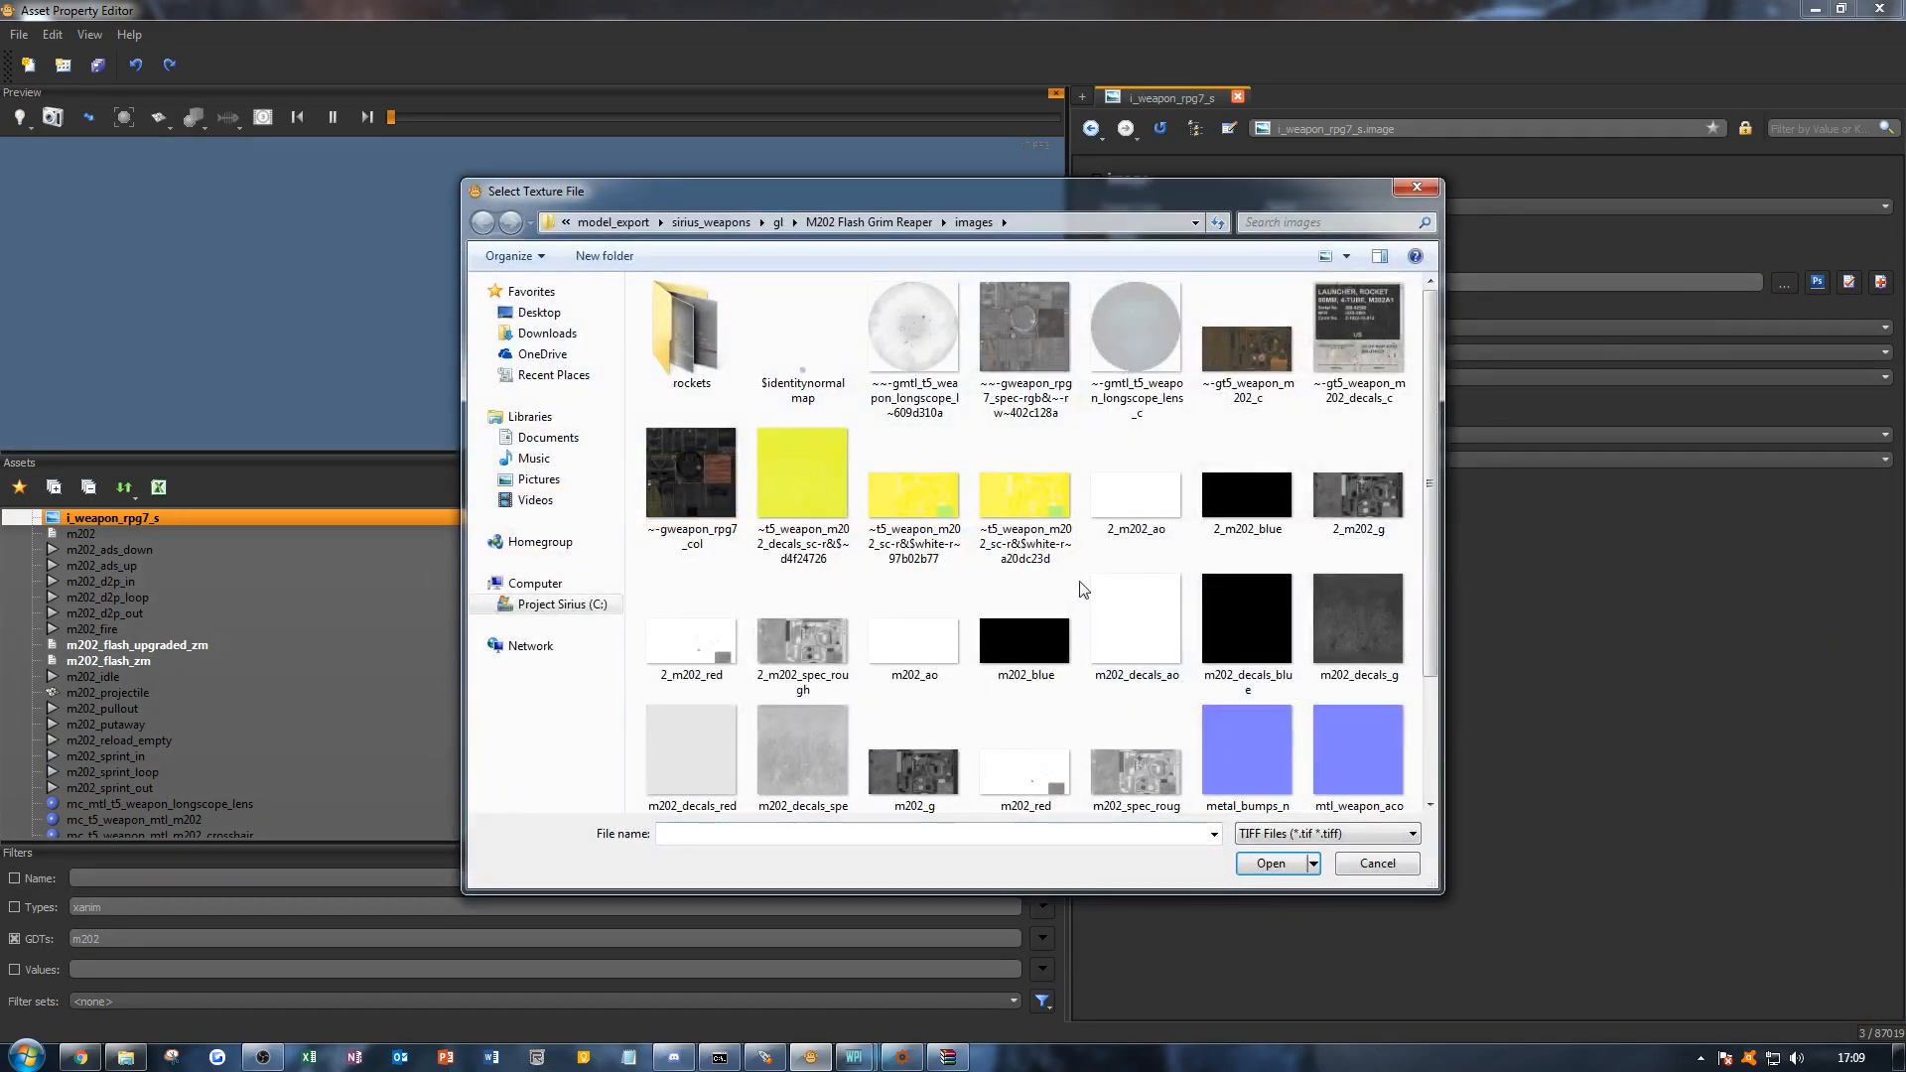
{"action": "scroll", "coordinate": [1080, 582], "scroll_direction": "up", "scroll_amount": 2}
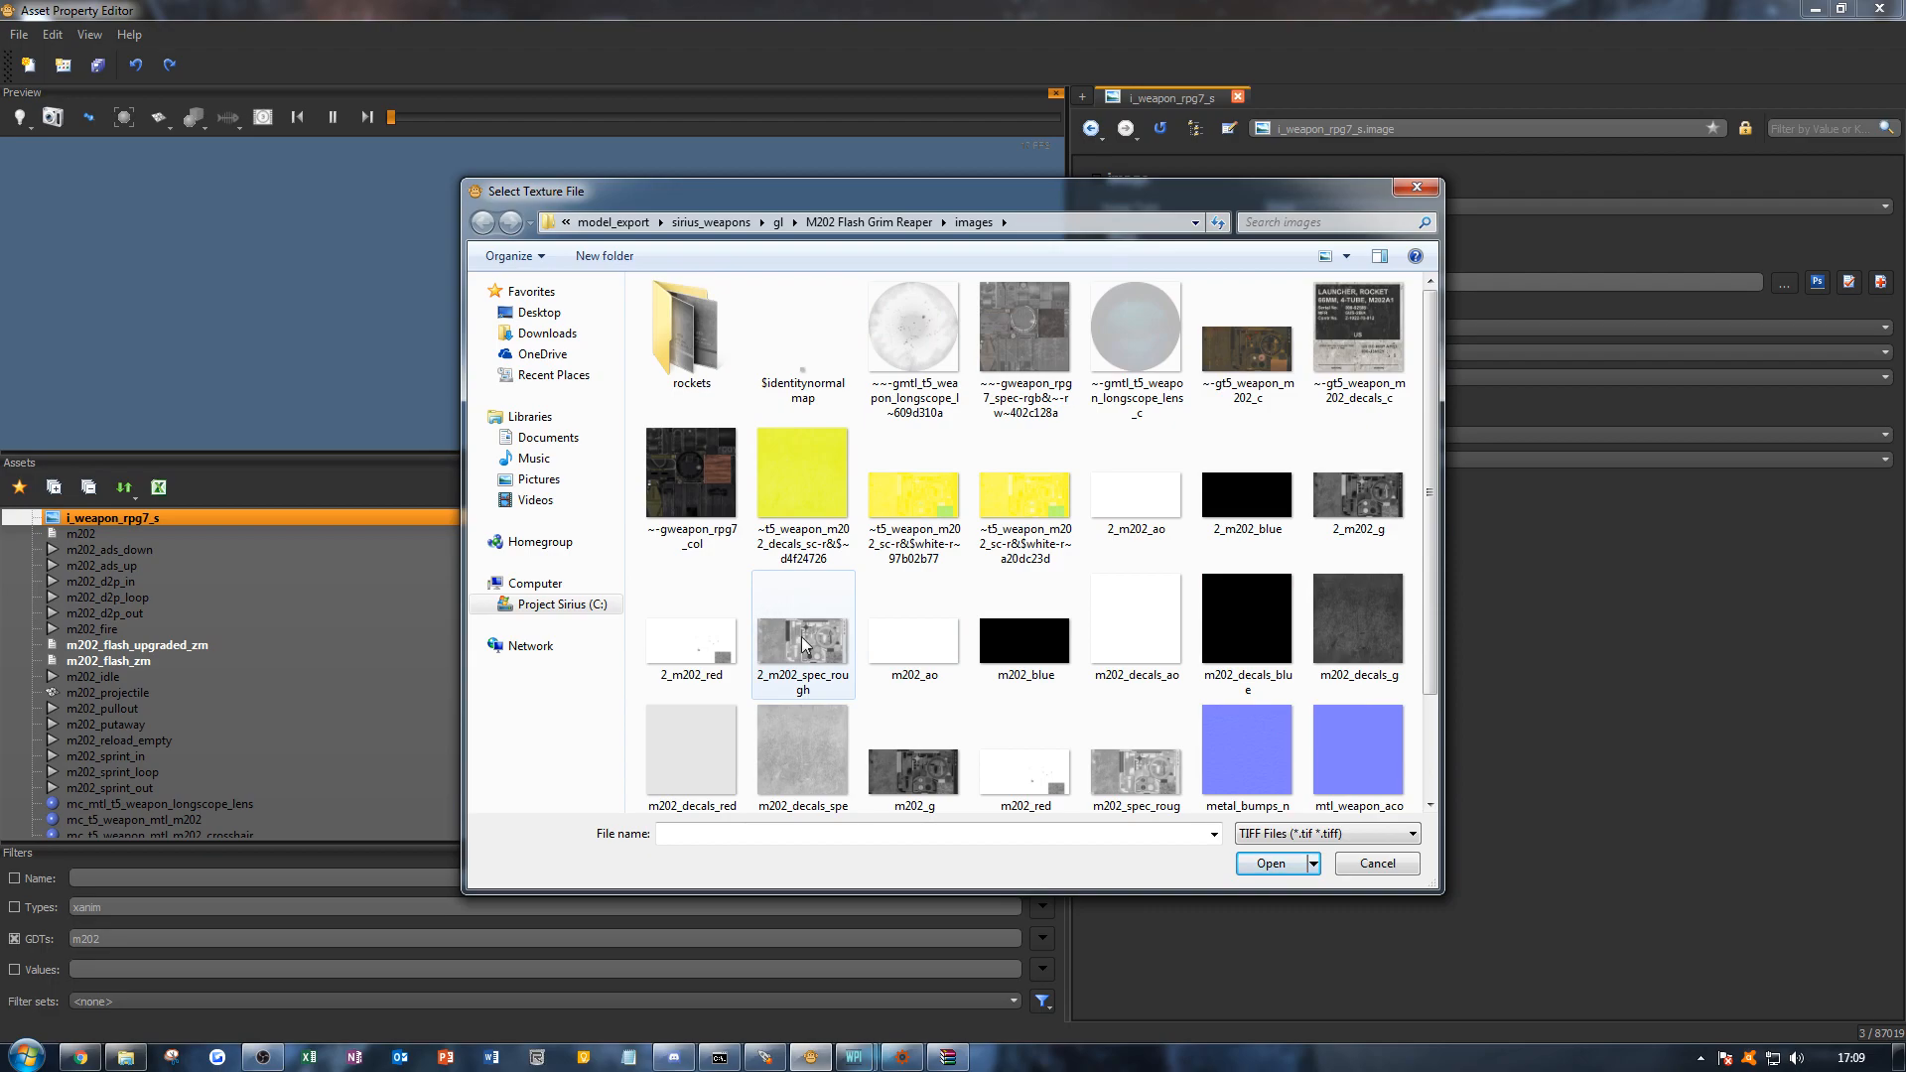
{"action": "double_click", "coordinate": [1063, 313]}
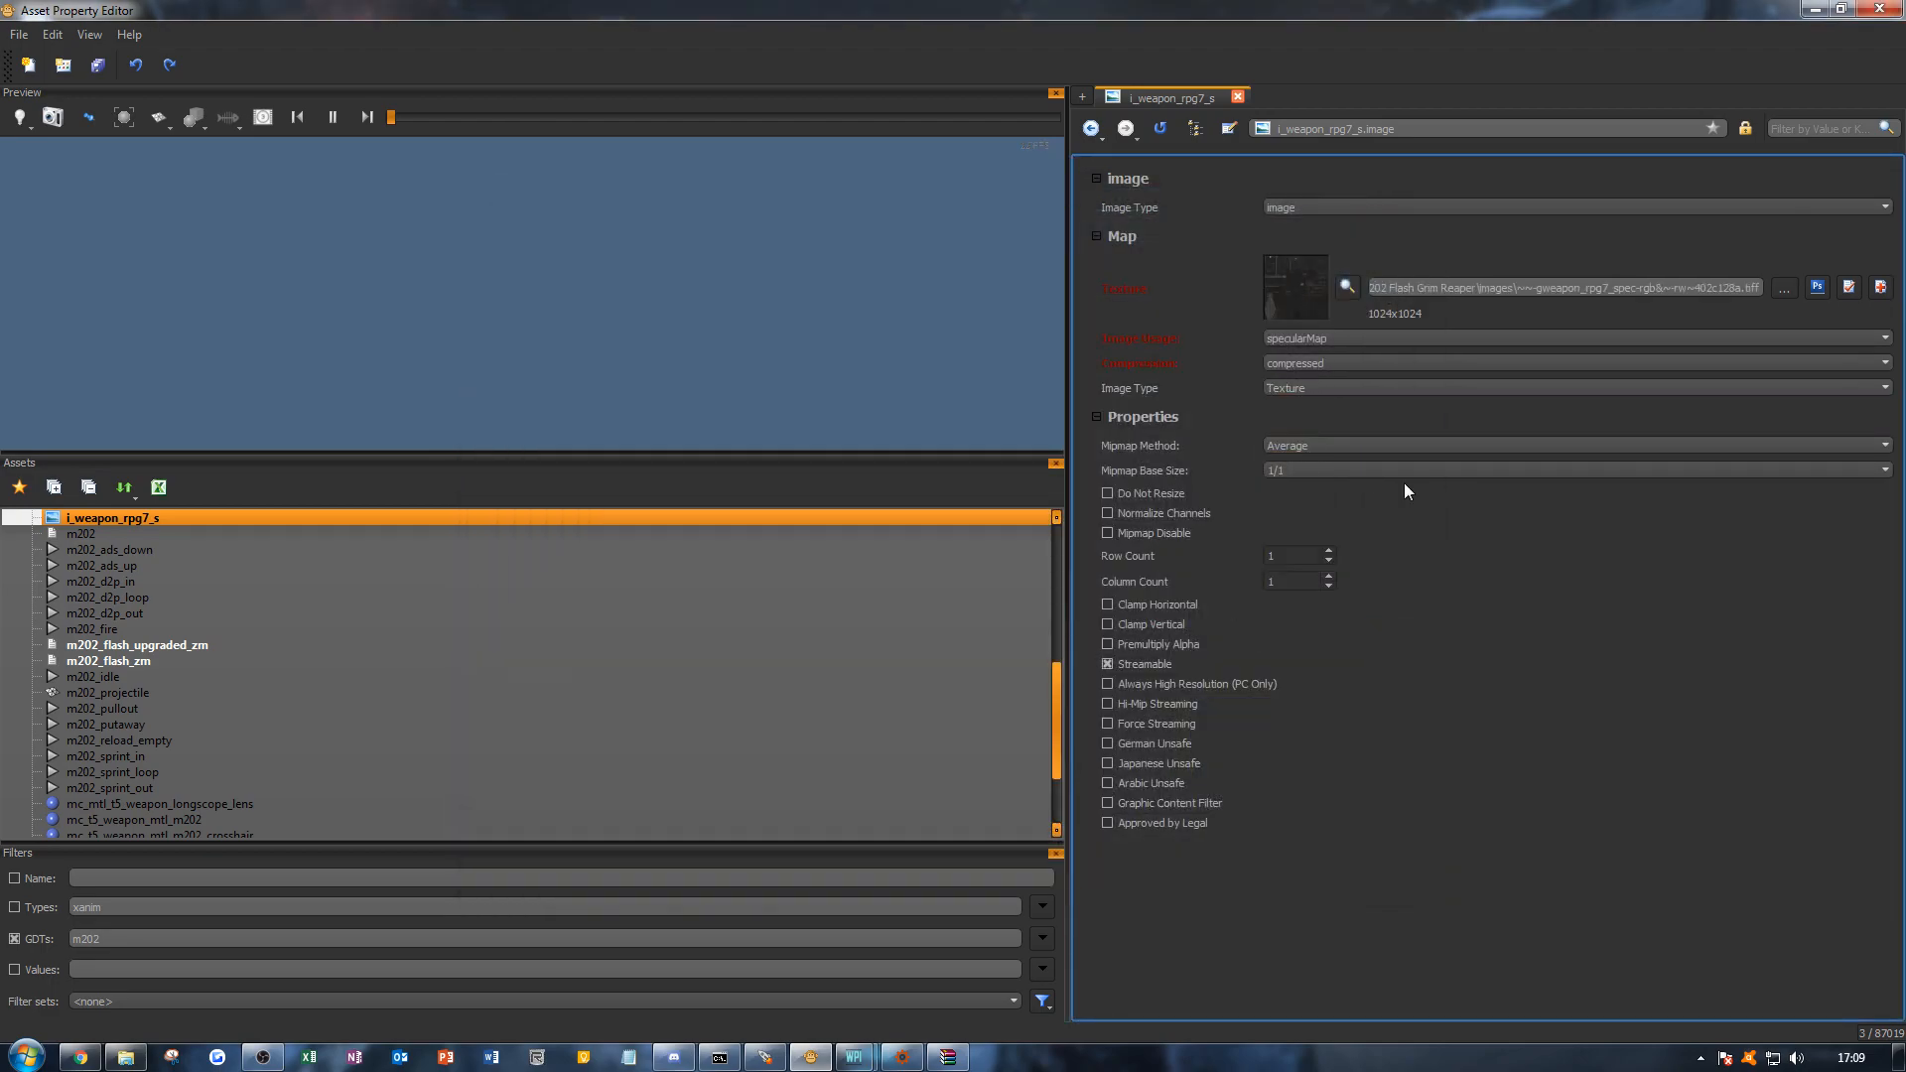
{"action": "key", "text": "ctrl+s"}
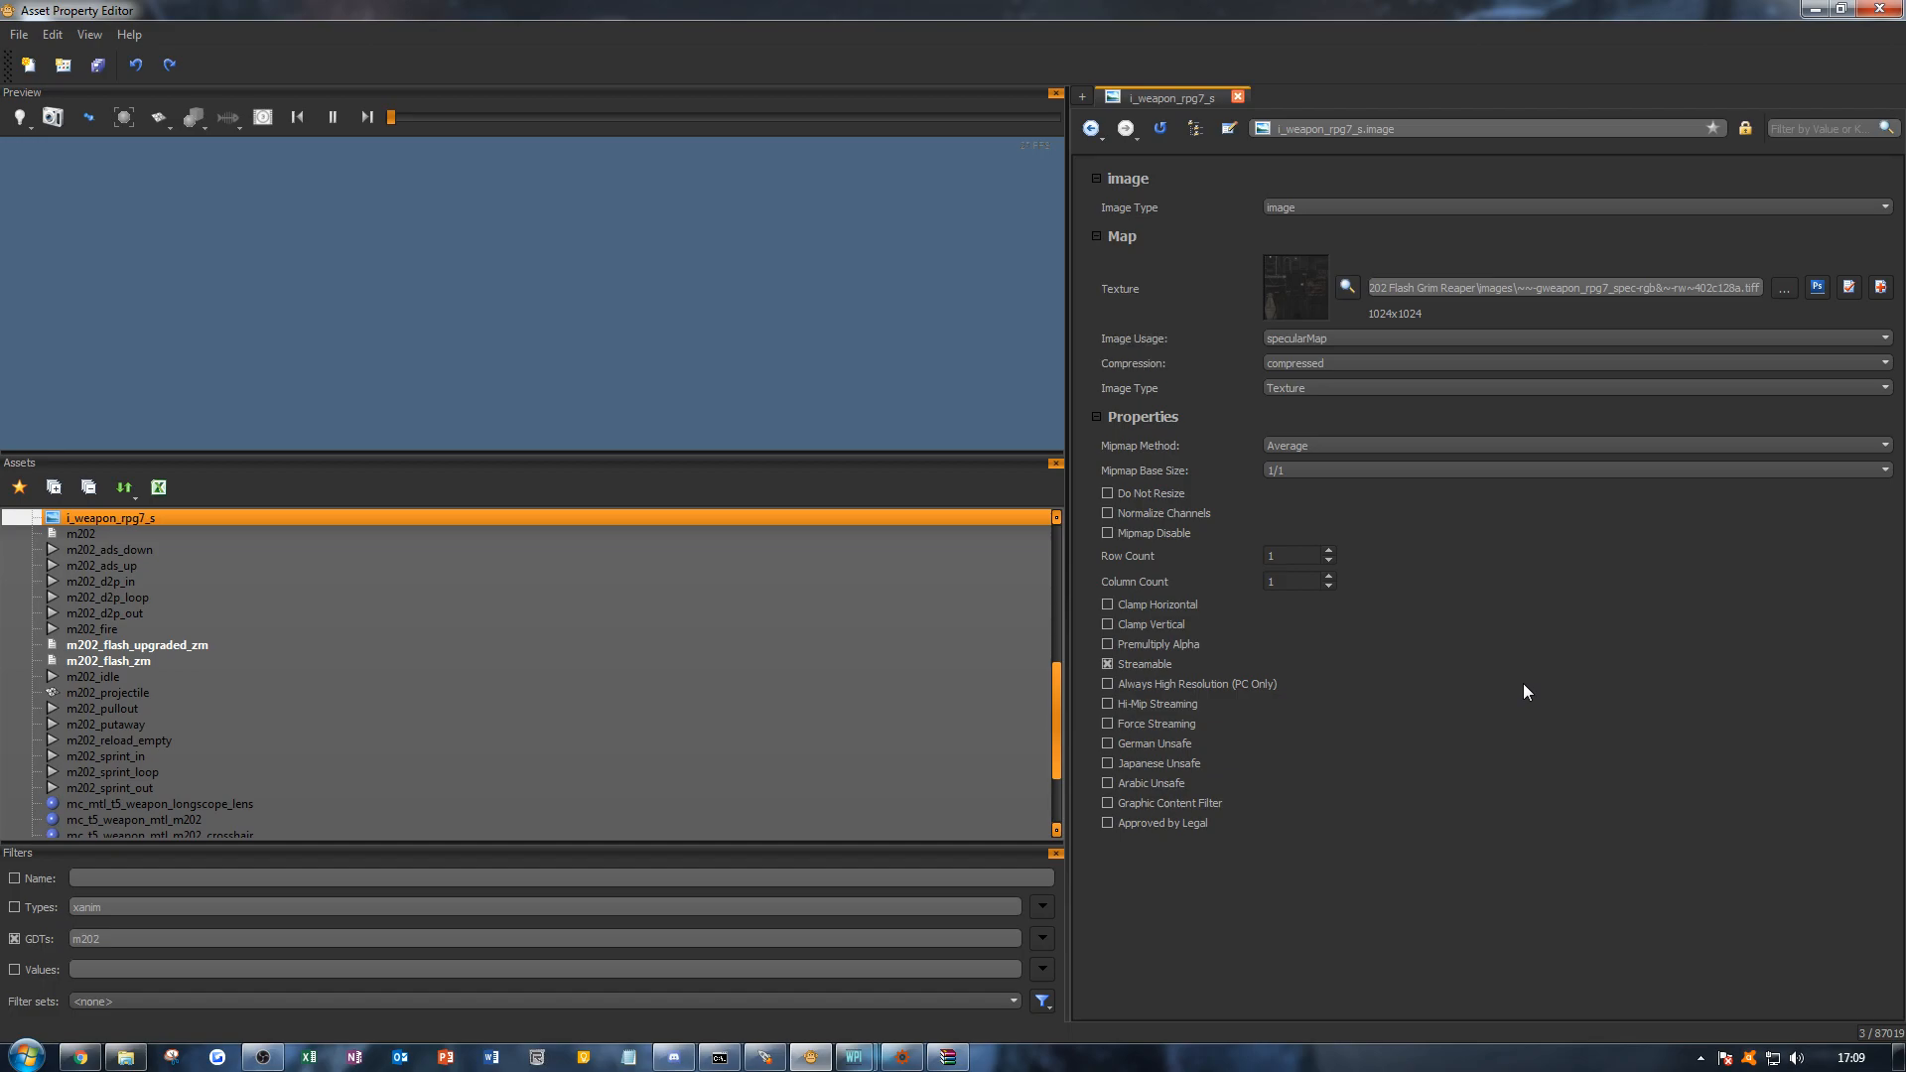
Step: Set the Gloss Map of the mtl_weapon_rpg7 material to $black_gloss
{"action": "scroll", "coordinate": [425, 725], "scroll_direction": "down", "scroll_amount": 3}
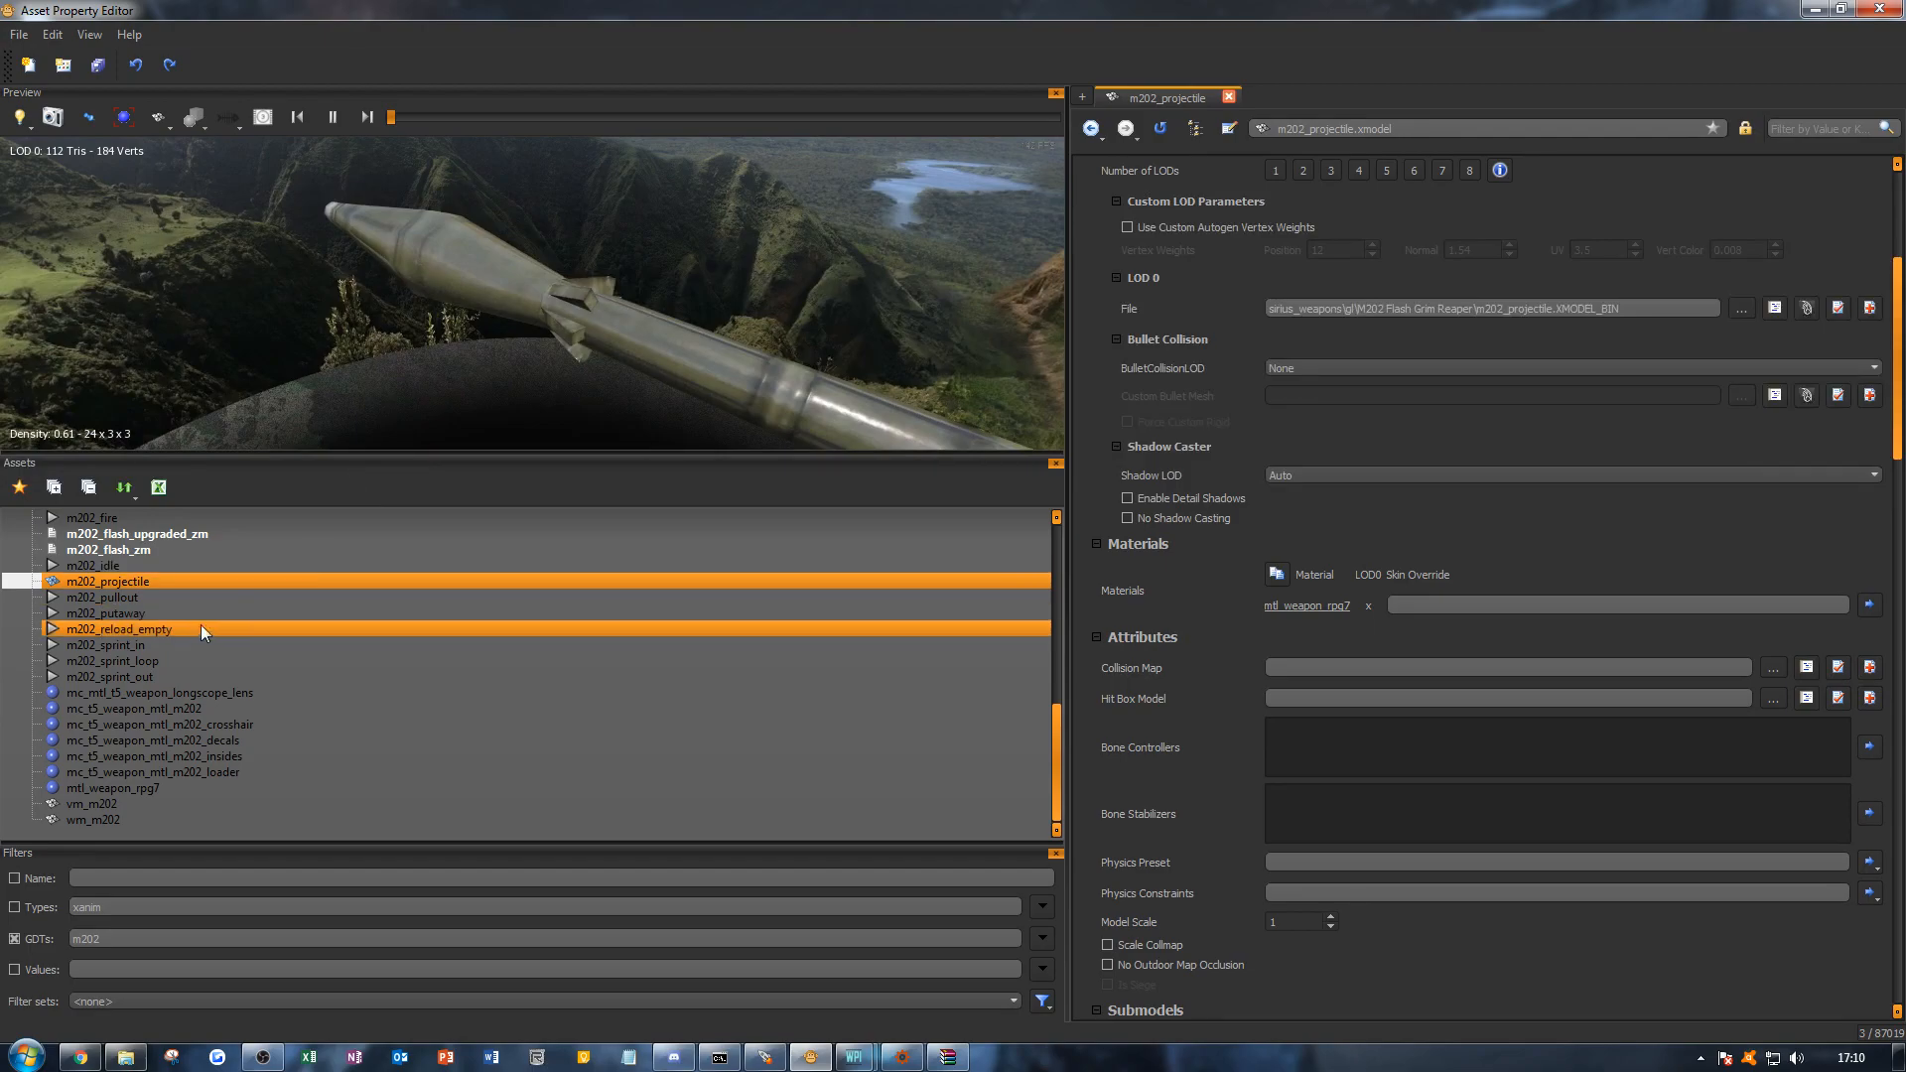
{"action": "left_click", "coordinate": [221, 579]}
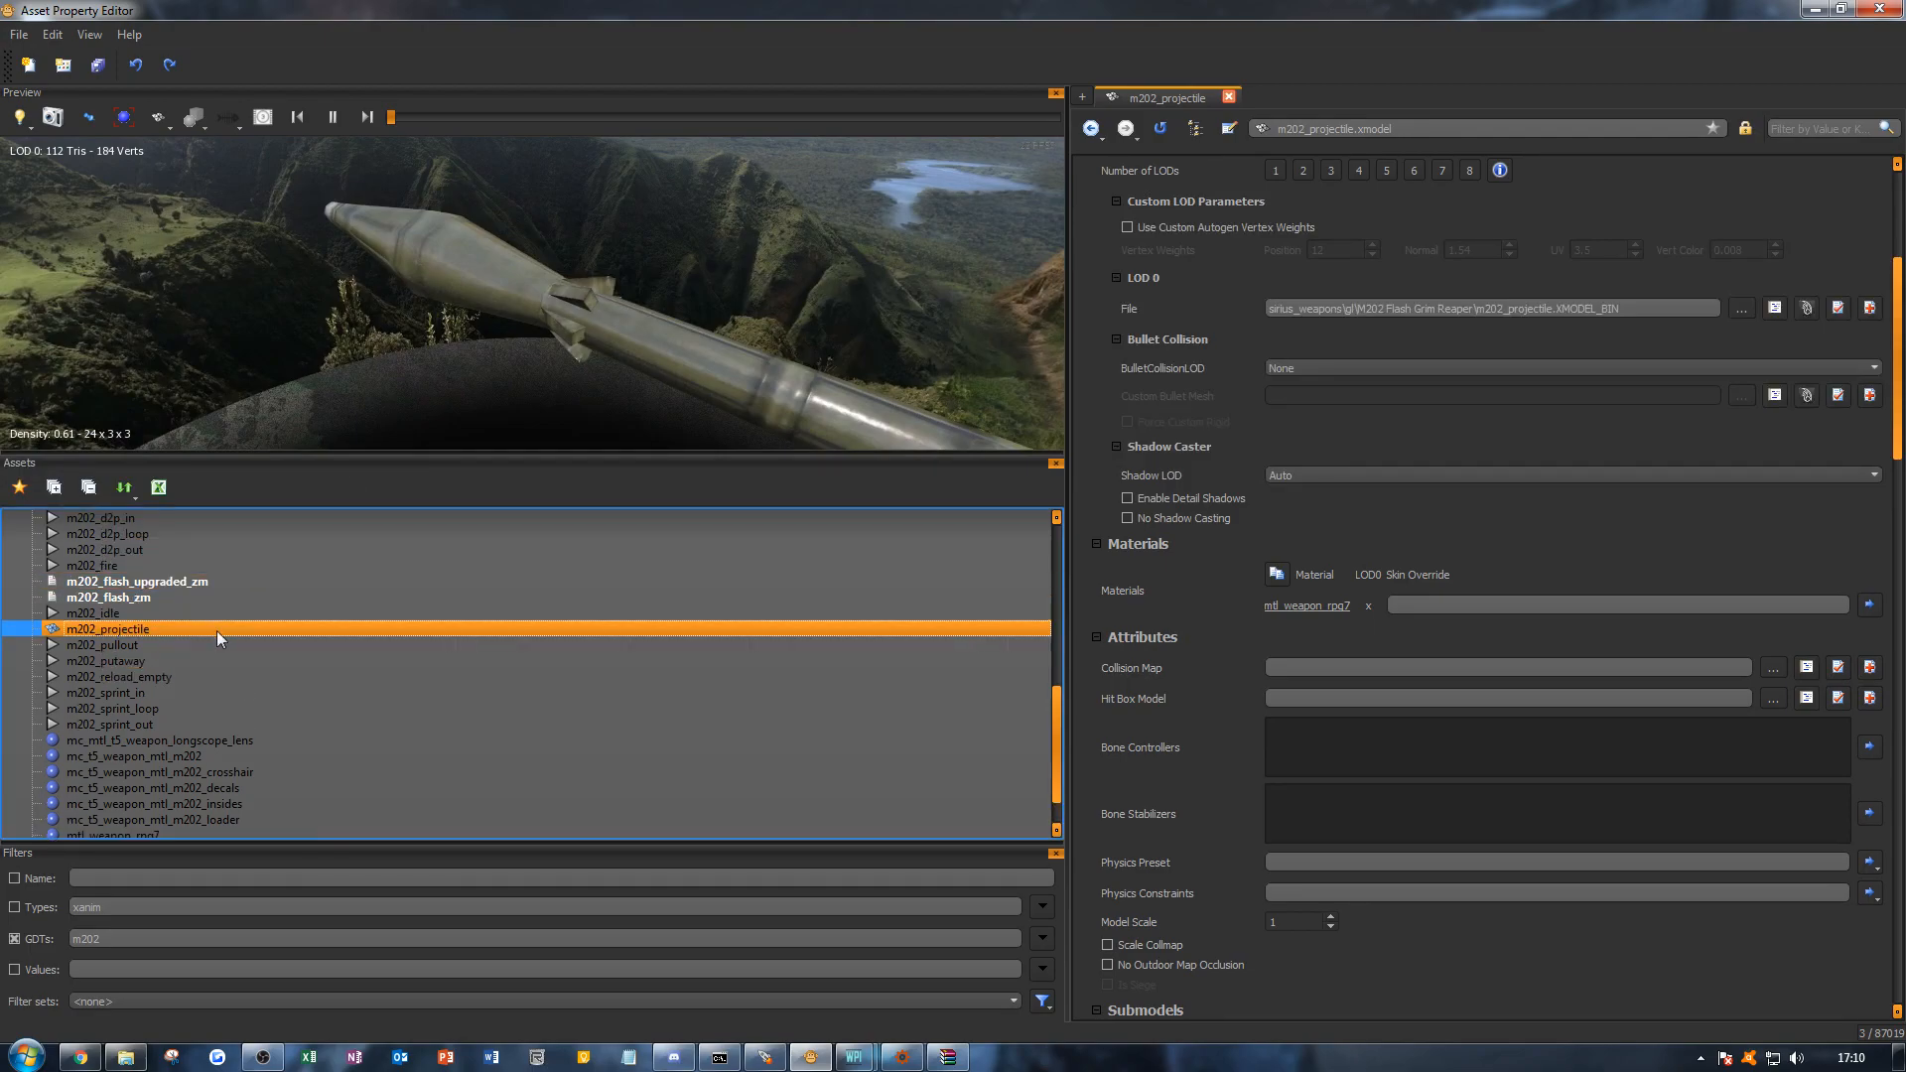
{"action": "left_click", "coordinate": [226, 787]}
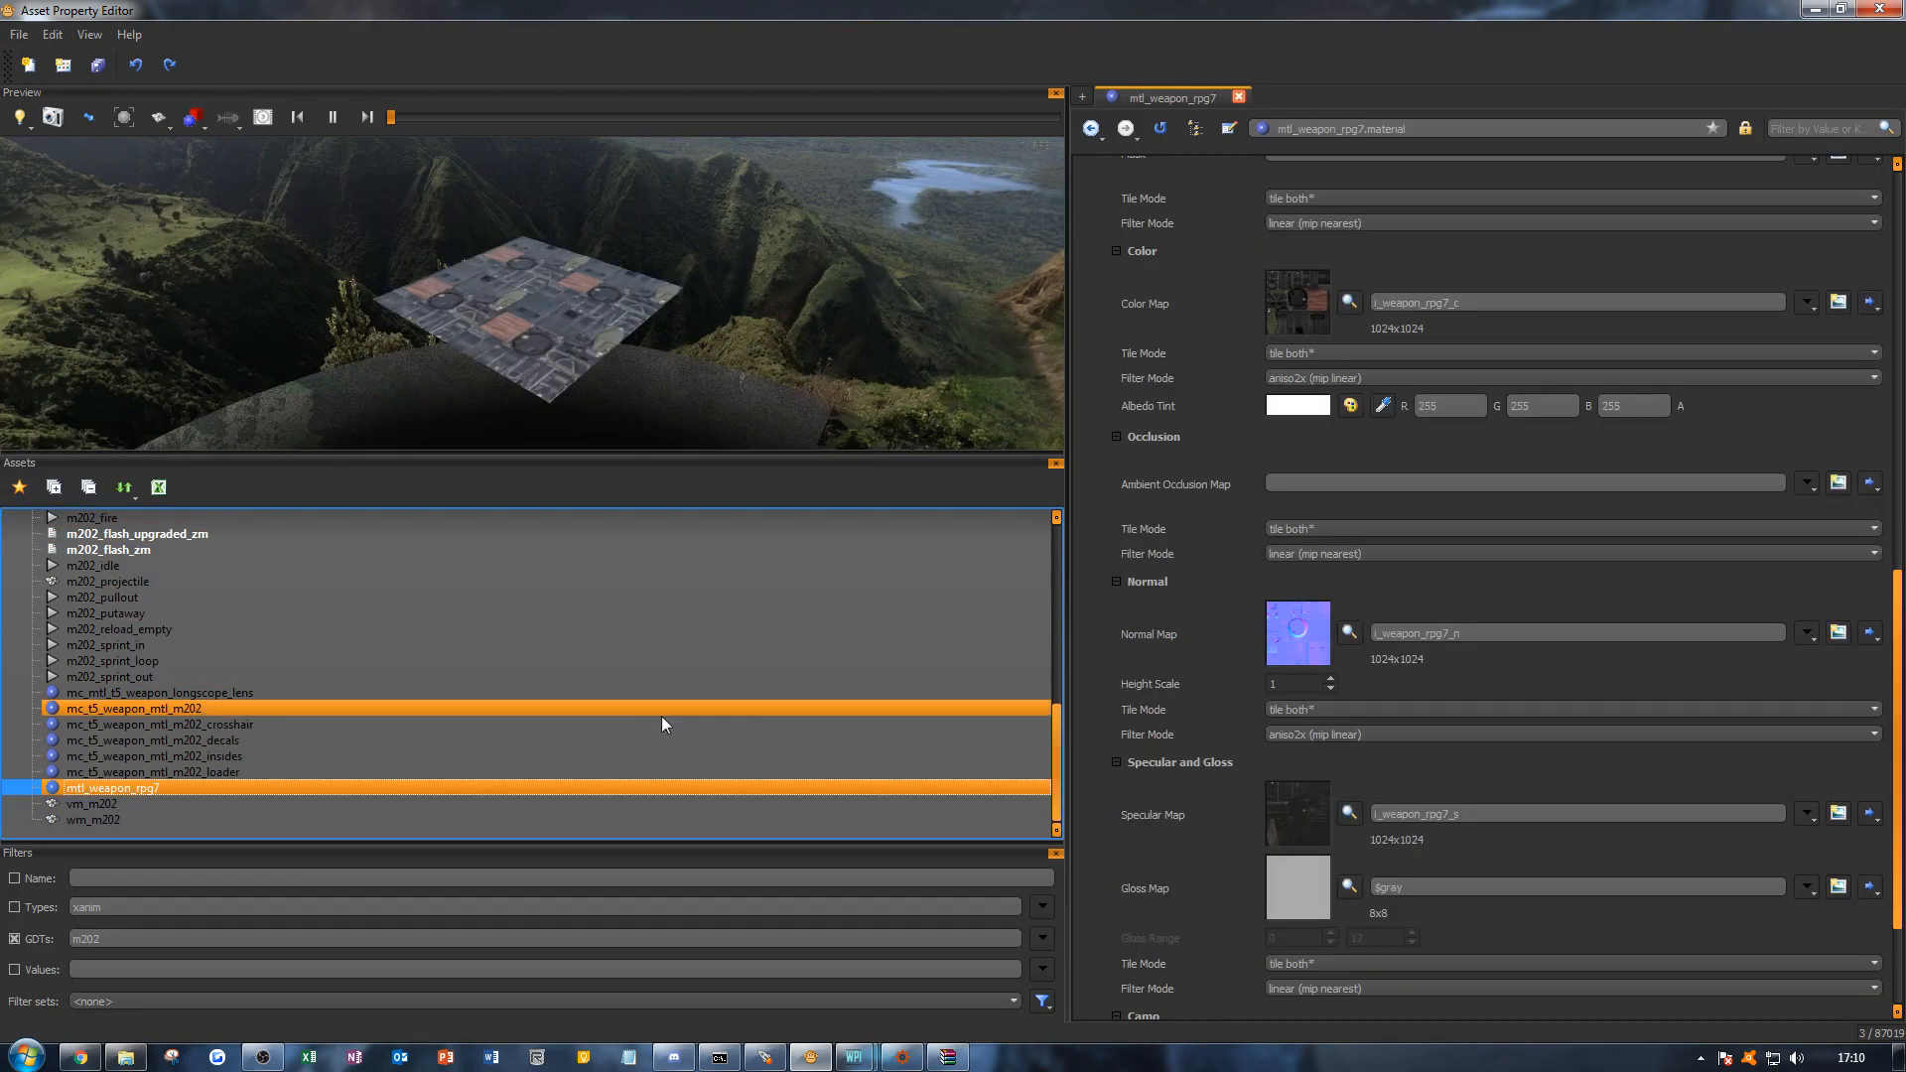
{"action": "scroll", "coordinate": [1540, 811], "scroll_direction": "down", "scroll_amount": 2}
{"action": "left_click", "coordinate": [1808, 711]}
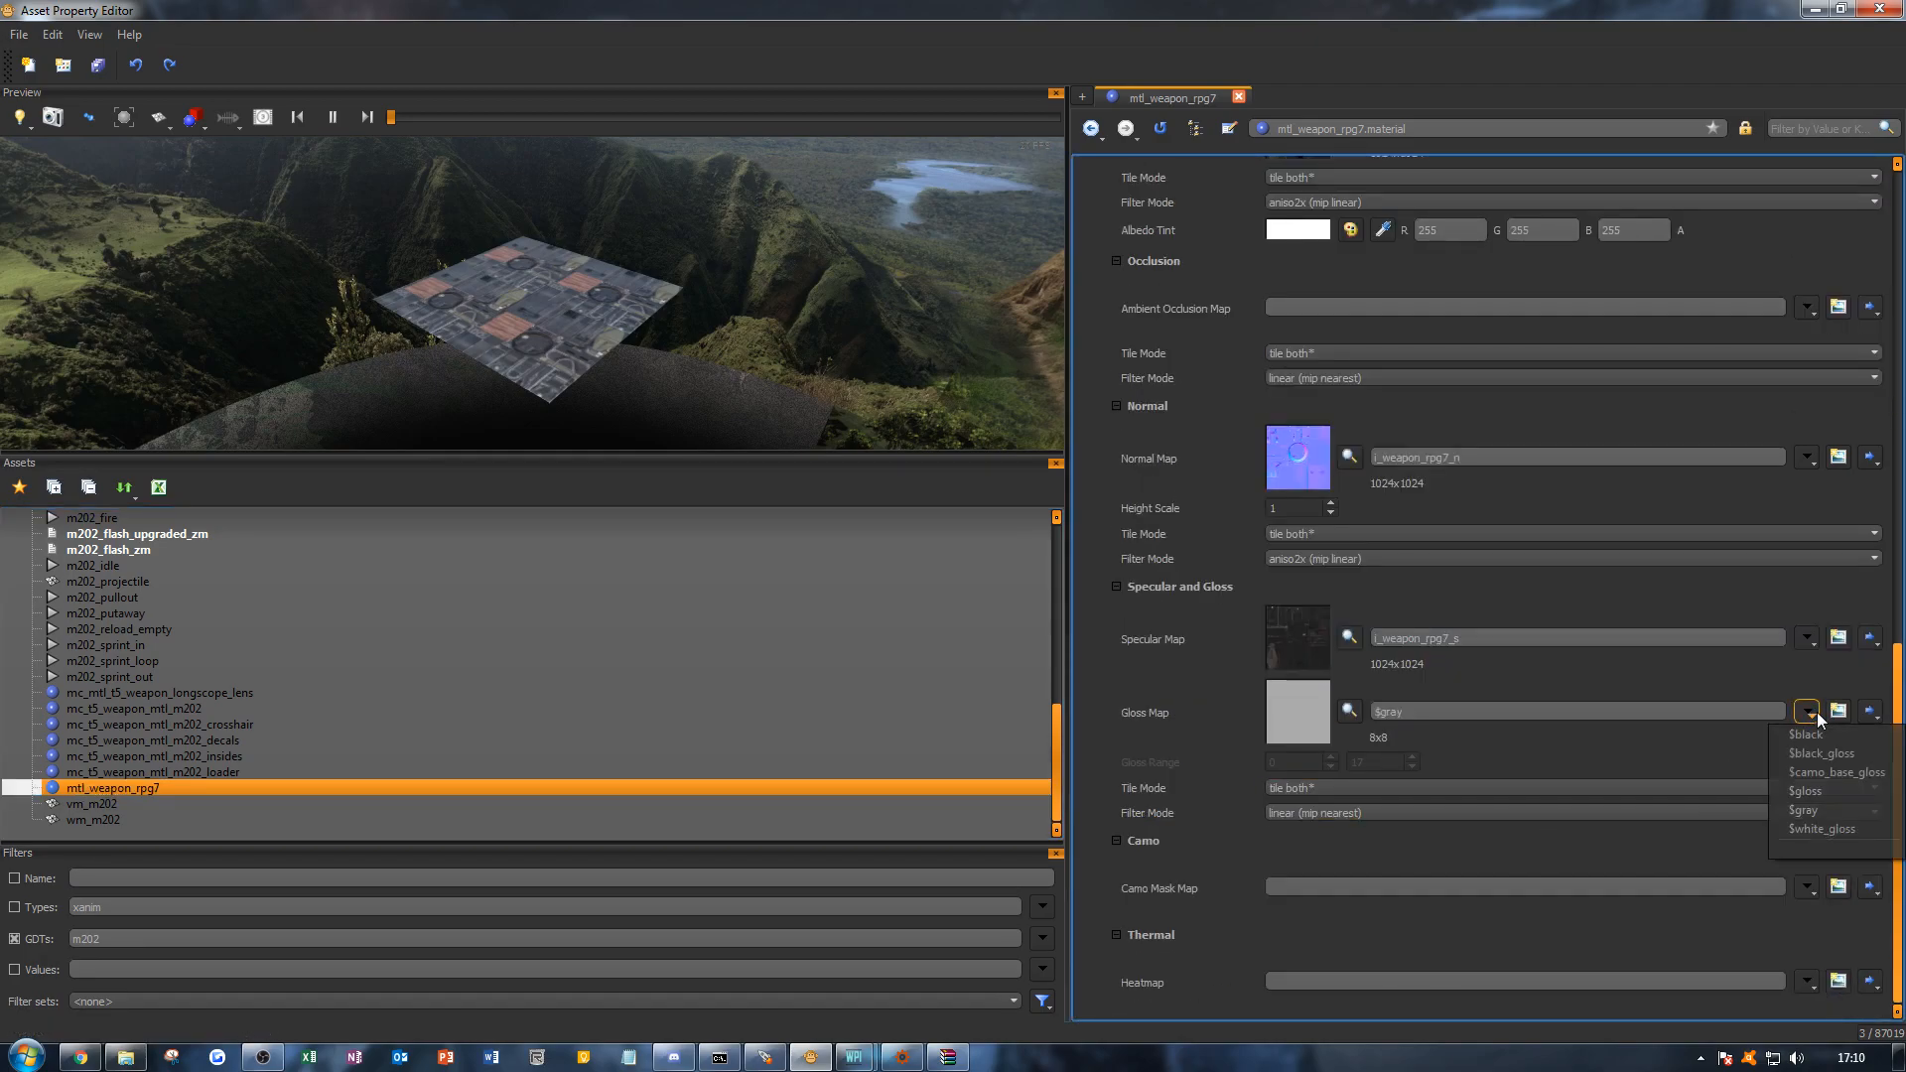
{"action": "left_click", "coordinate": [1810, 747]}
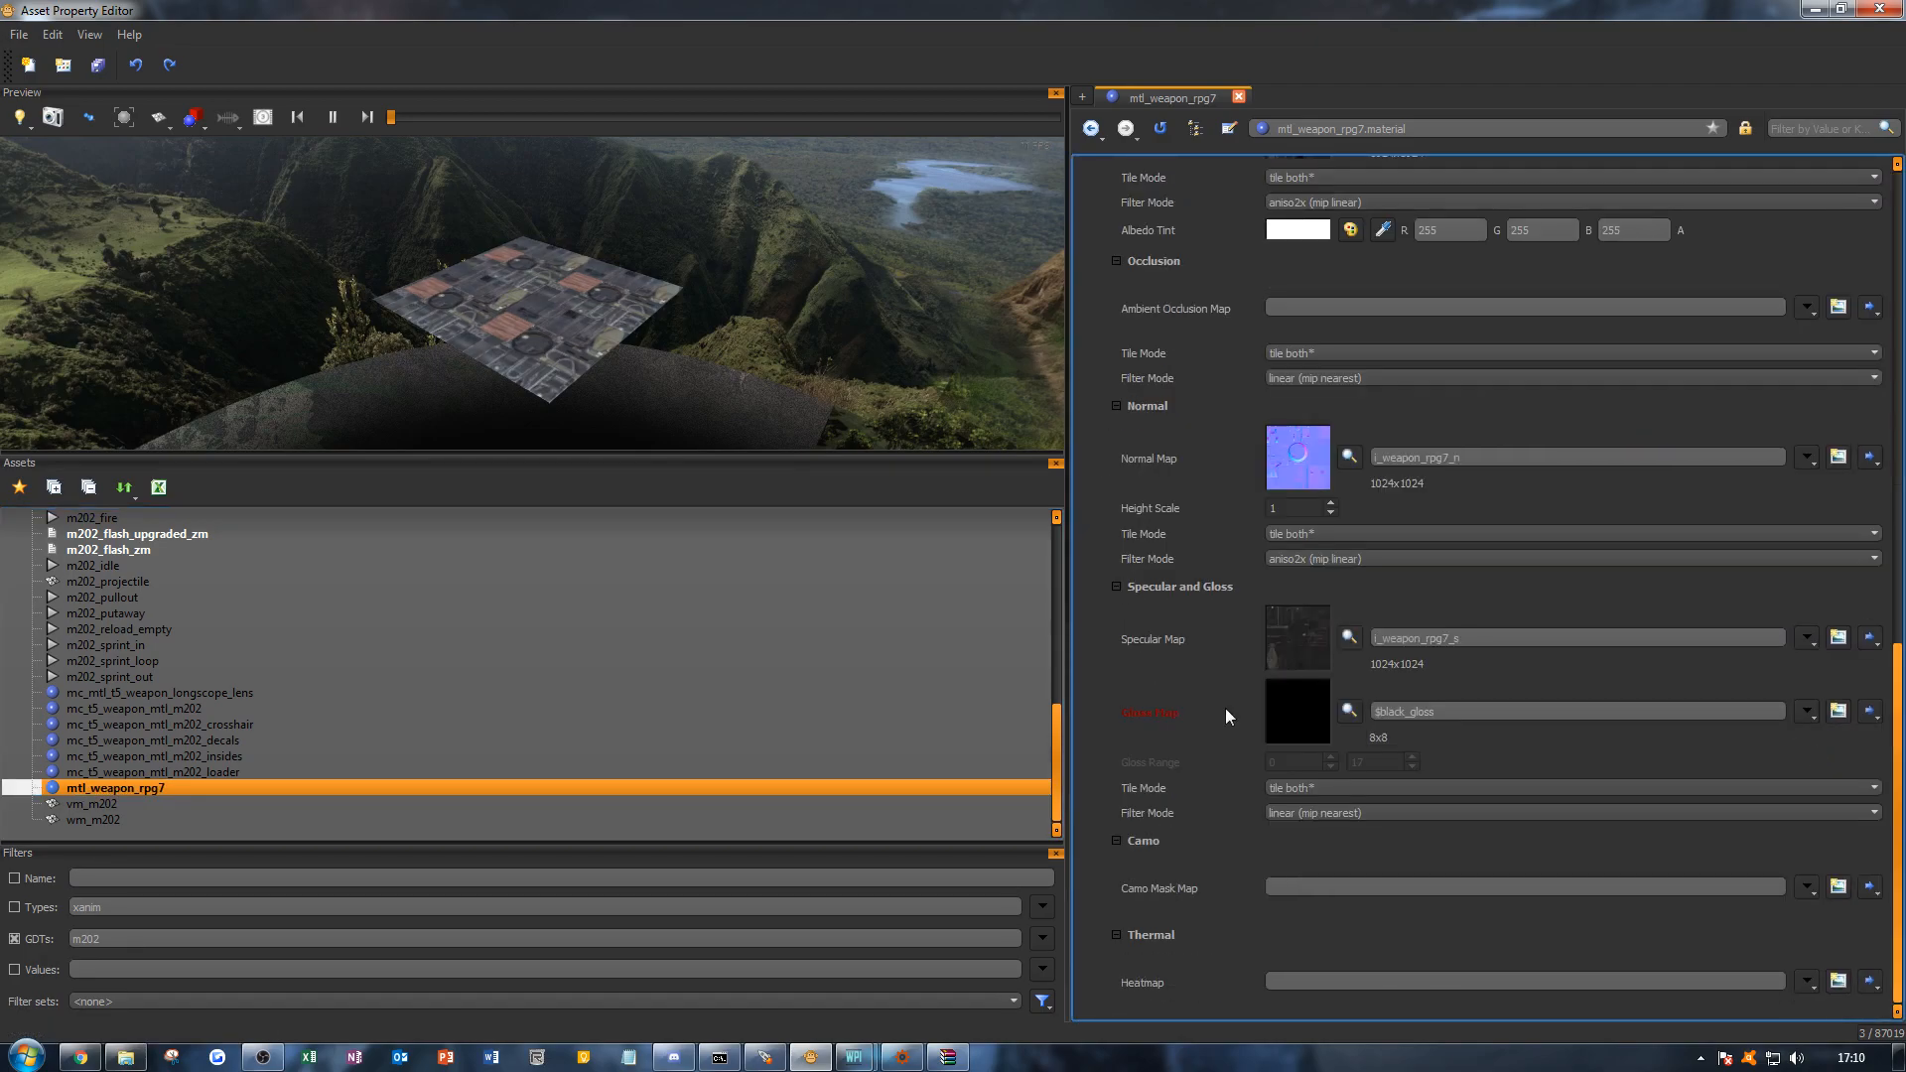
Step: Inspect the m202_projectile model in the preview from a different angle and at several distances
{"action": "left_click", "coordinate": [188, 581]}
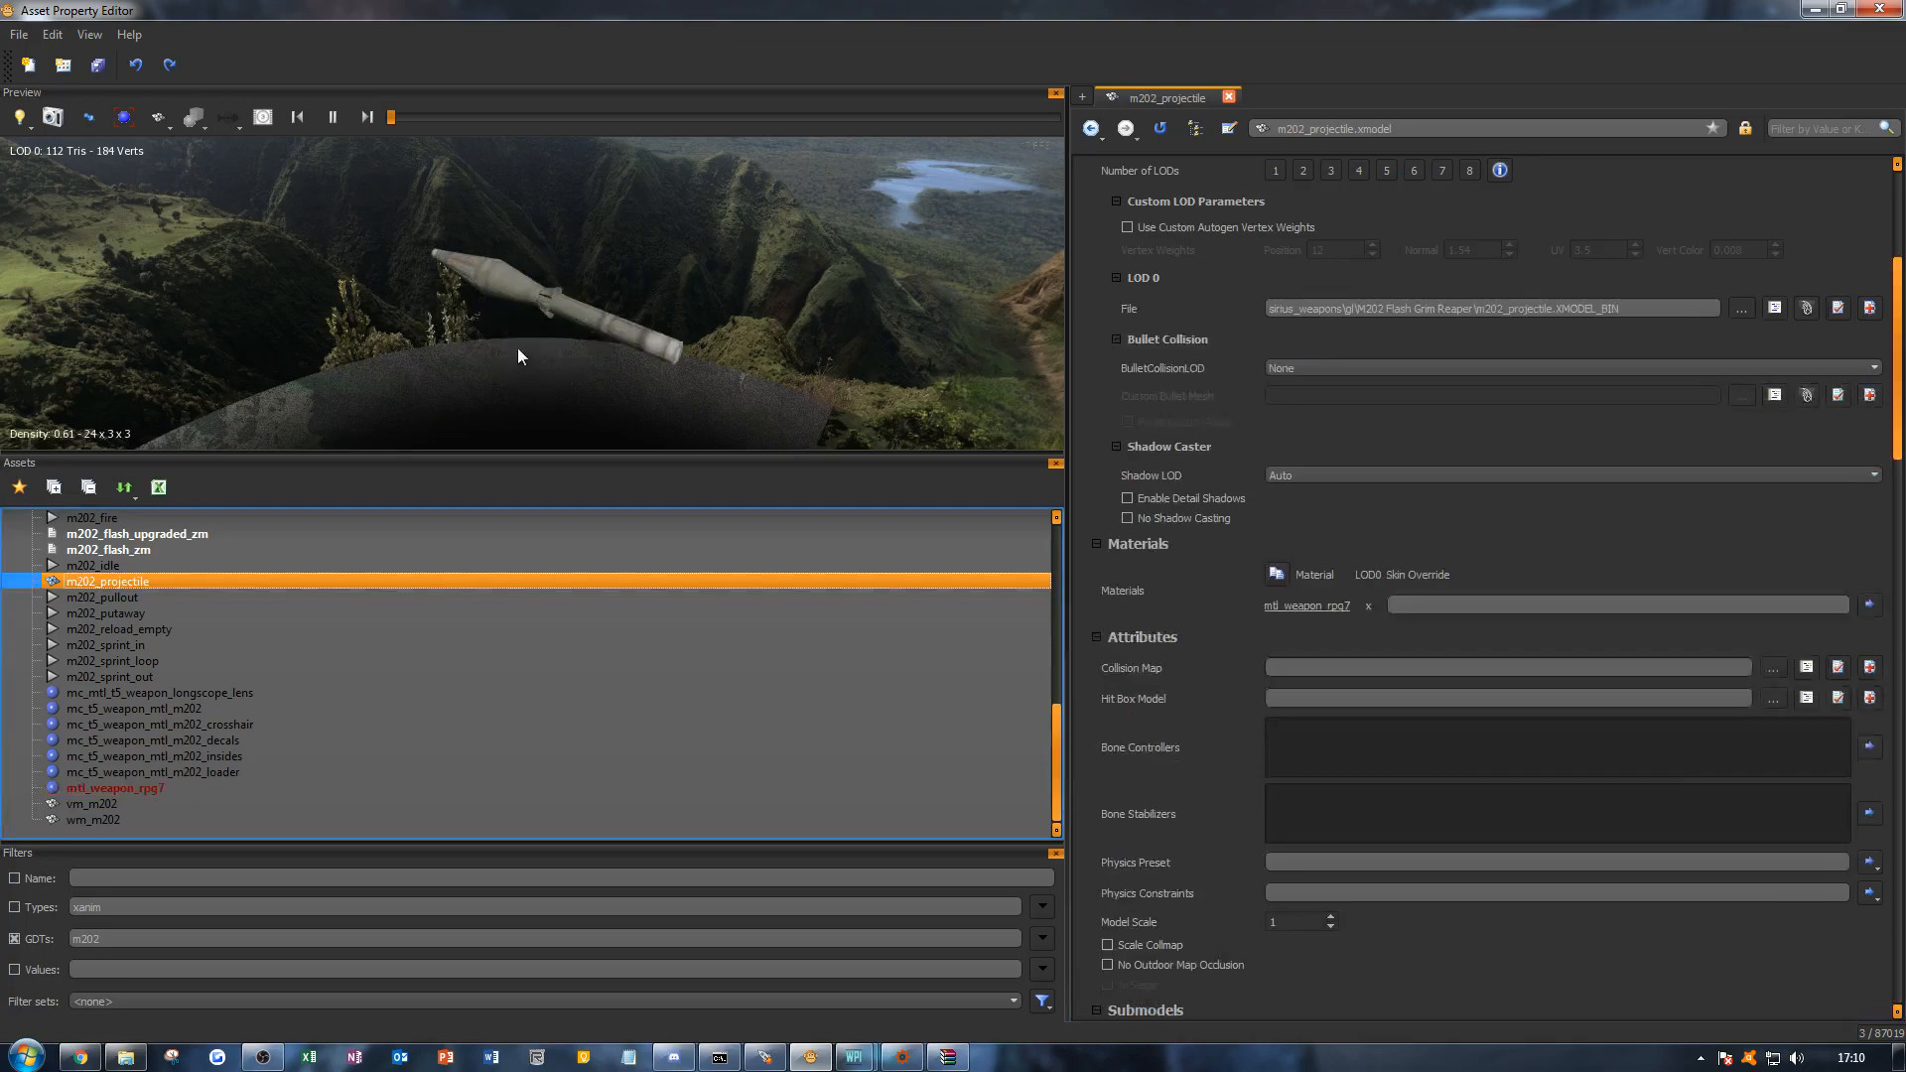
{"action": "left_click_drag", "start_coordinate": [482, 254], "coordinate": [512, 326]}
{"action": "scroll", "coordinate": [515, 332], "scroll_direction": "up", "scroll_amount": 5}
{"action": "scroll", "coordinate": [512, 326], "scroll_direction": "down", "scroll_amount": 6}
{"action": "scroll", "coordinate": [512, 326], "scroll_direction": "up", "scroll_amount": 3}
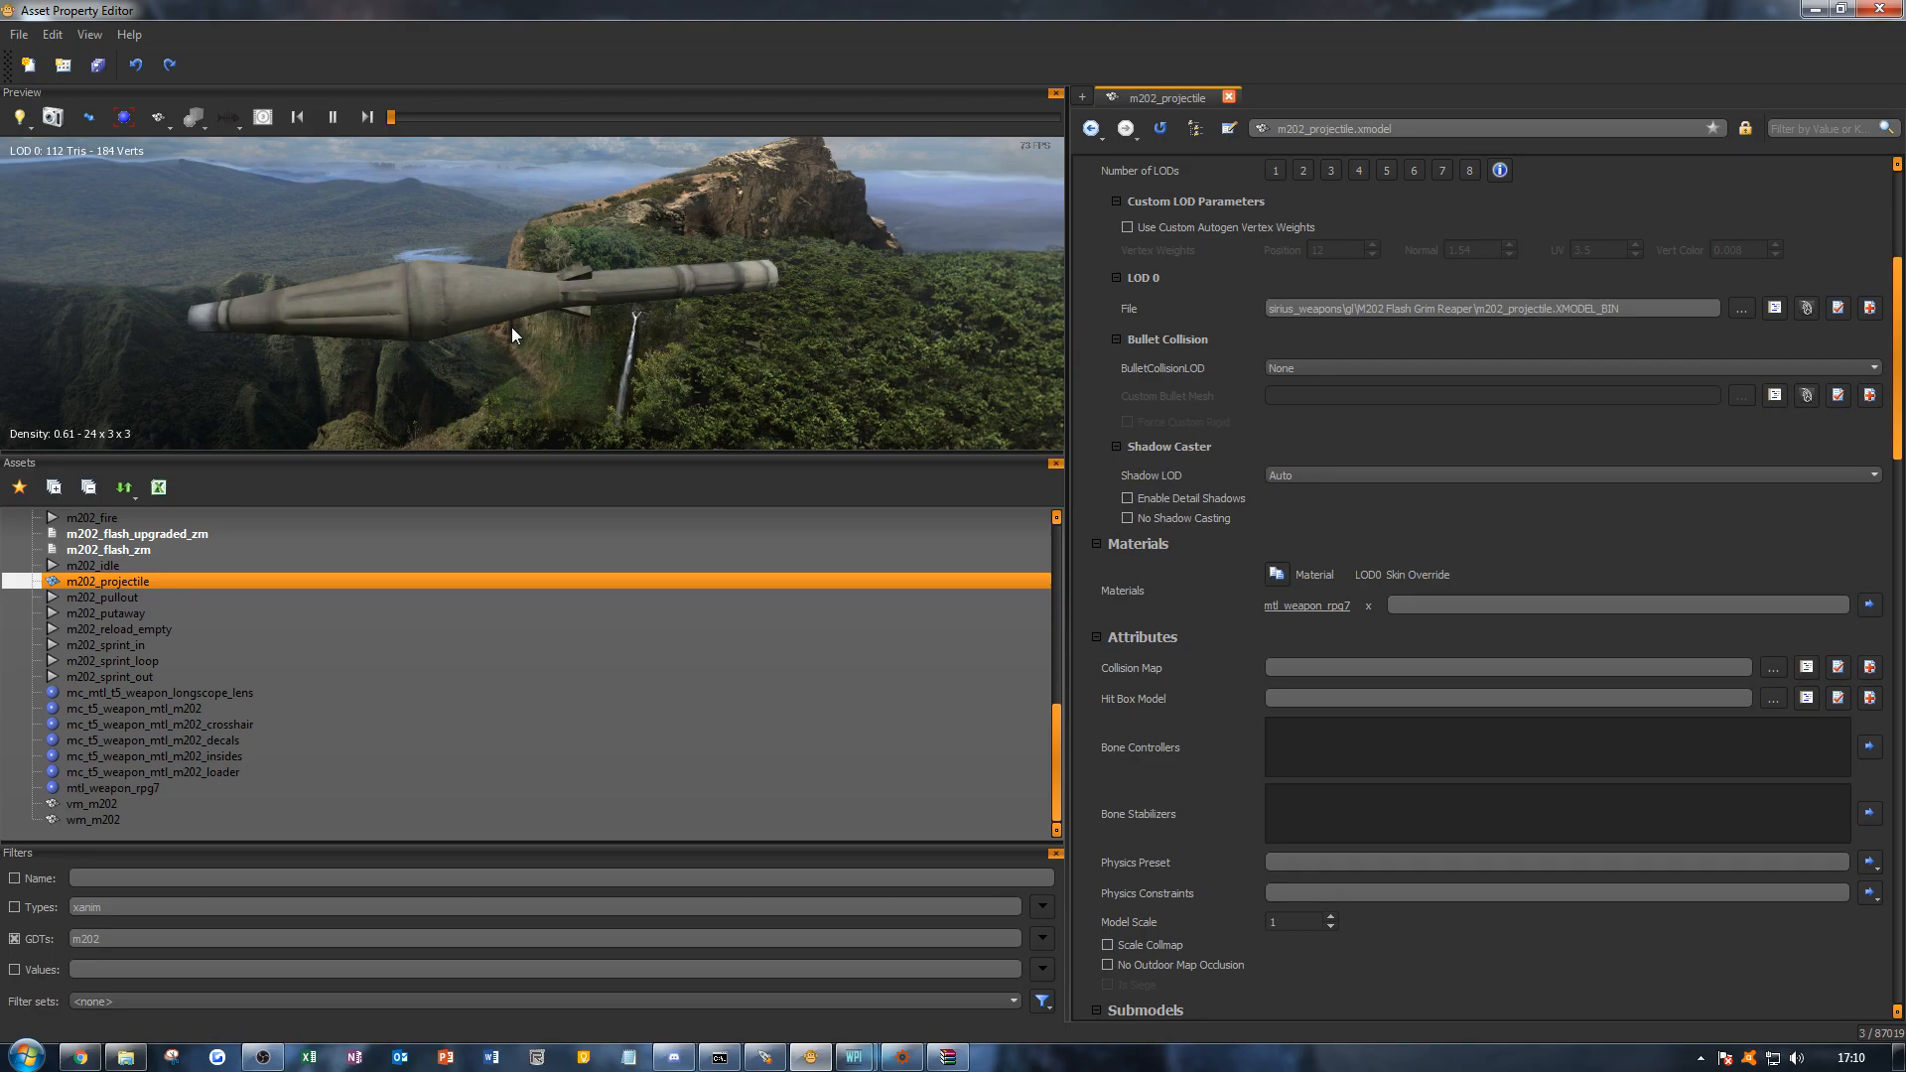
Step: In the m202 weapon asset, set the Projectile Model to m202_projectile and the Projectile Explosion Type to rocket
{"action": "left_click", "coordinate": [203, 742]}
{"action": "scroll", "coordinate": [192, 711], "scroll_direction": "up", "scroll_amount": 5}
{"action": "left_click", "coordinate": [182, 658]}
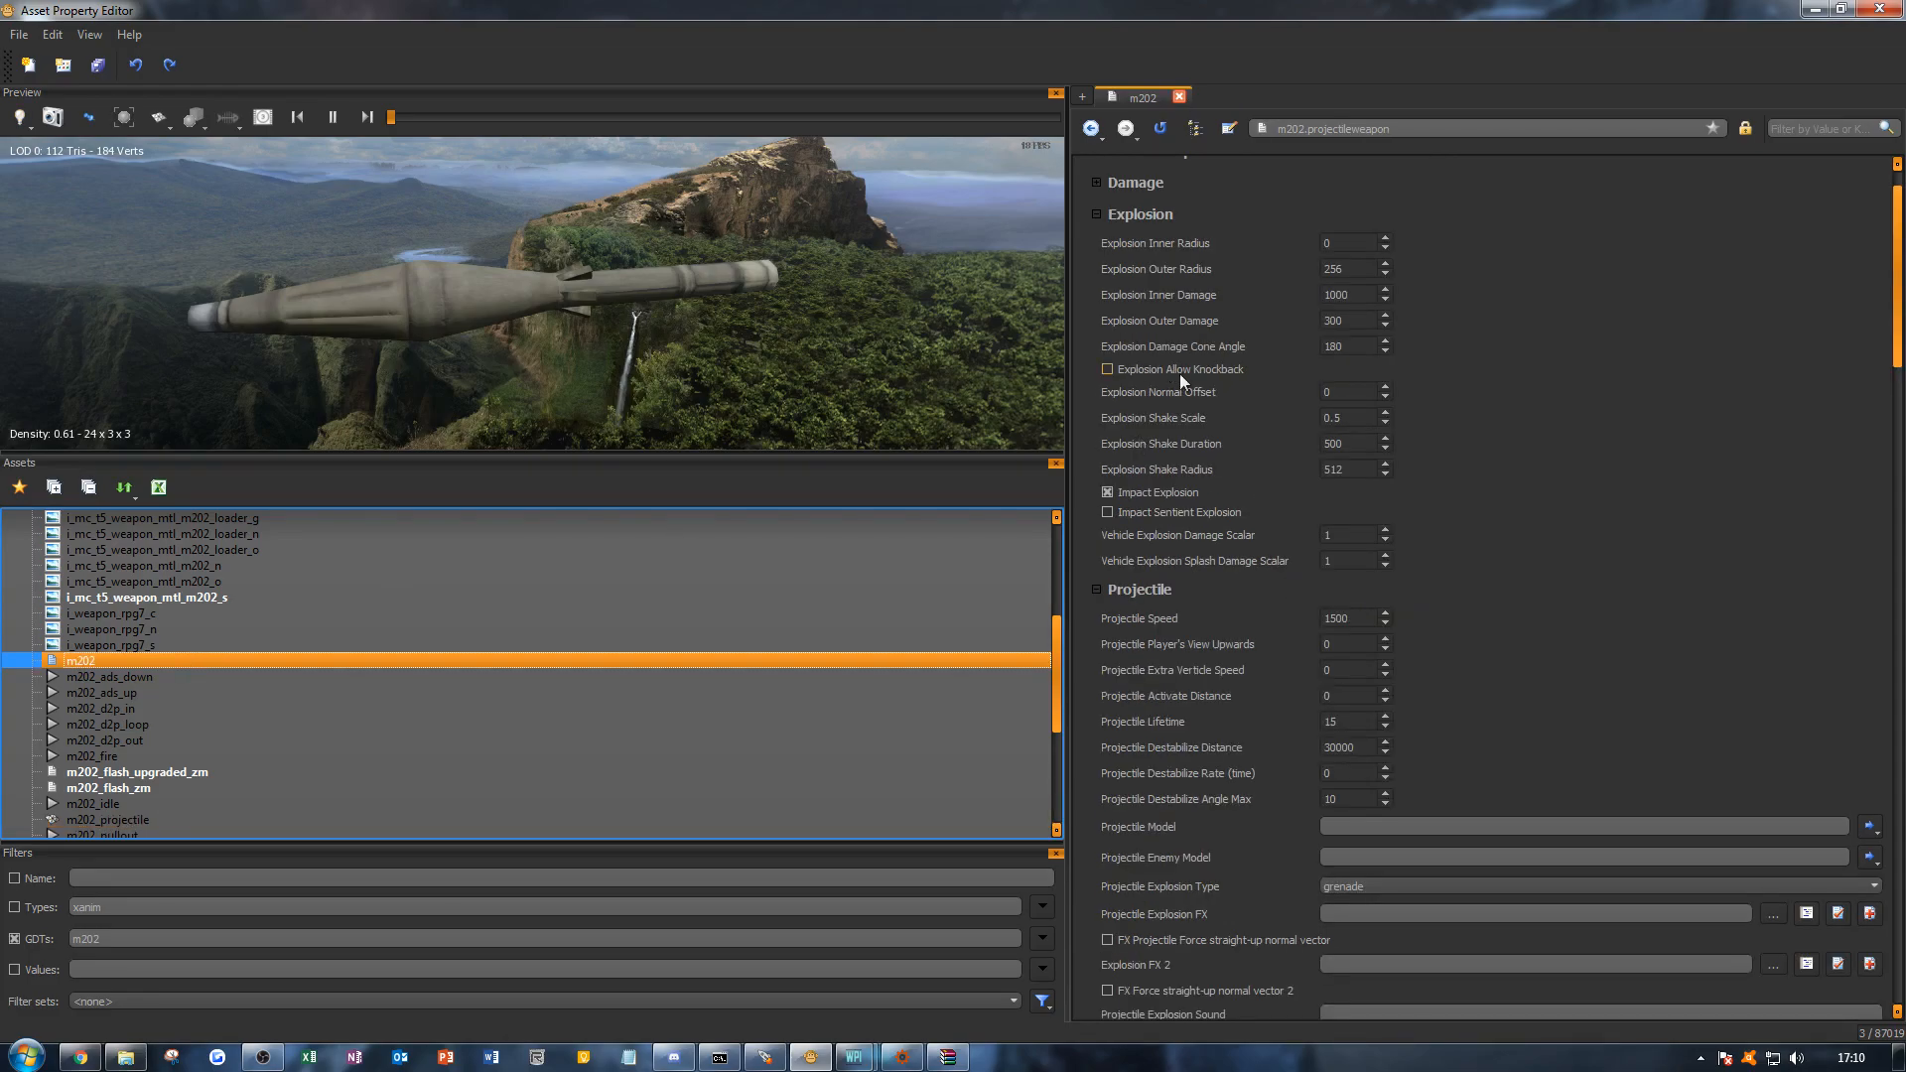
{"action": "scroll", "coordinate": [1644, 670], "scroll_direction": "down", "scroll_amount": 2}
{"action": "left_click", "coordinate": [1499, 765]}
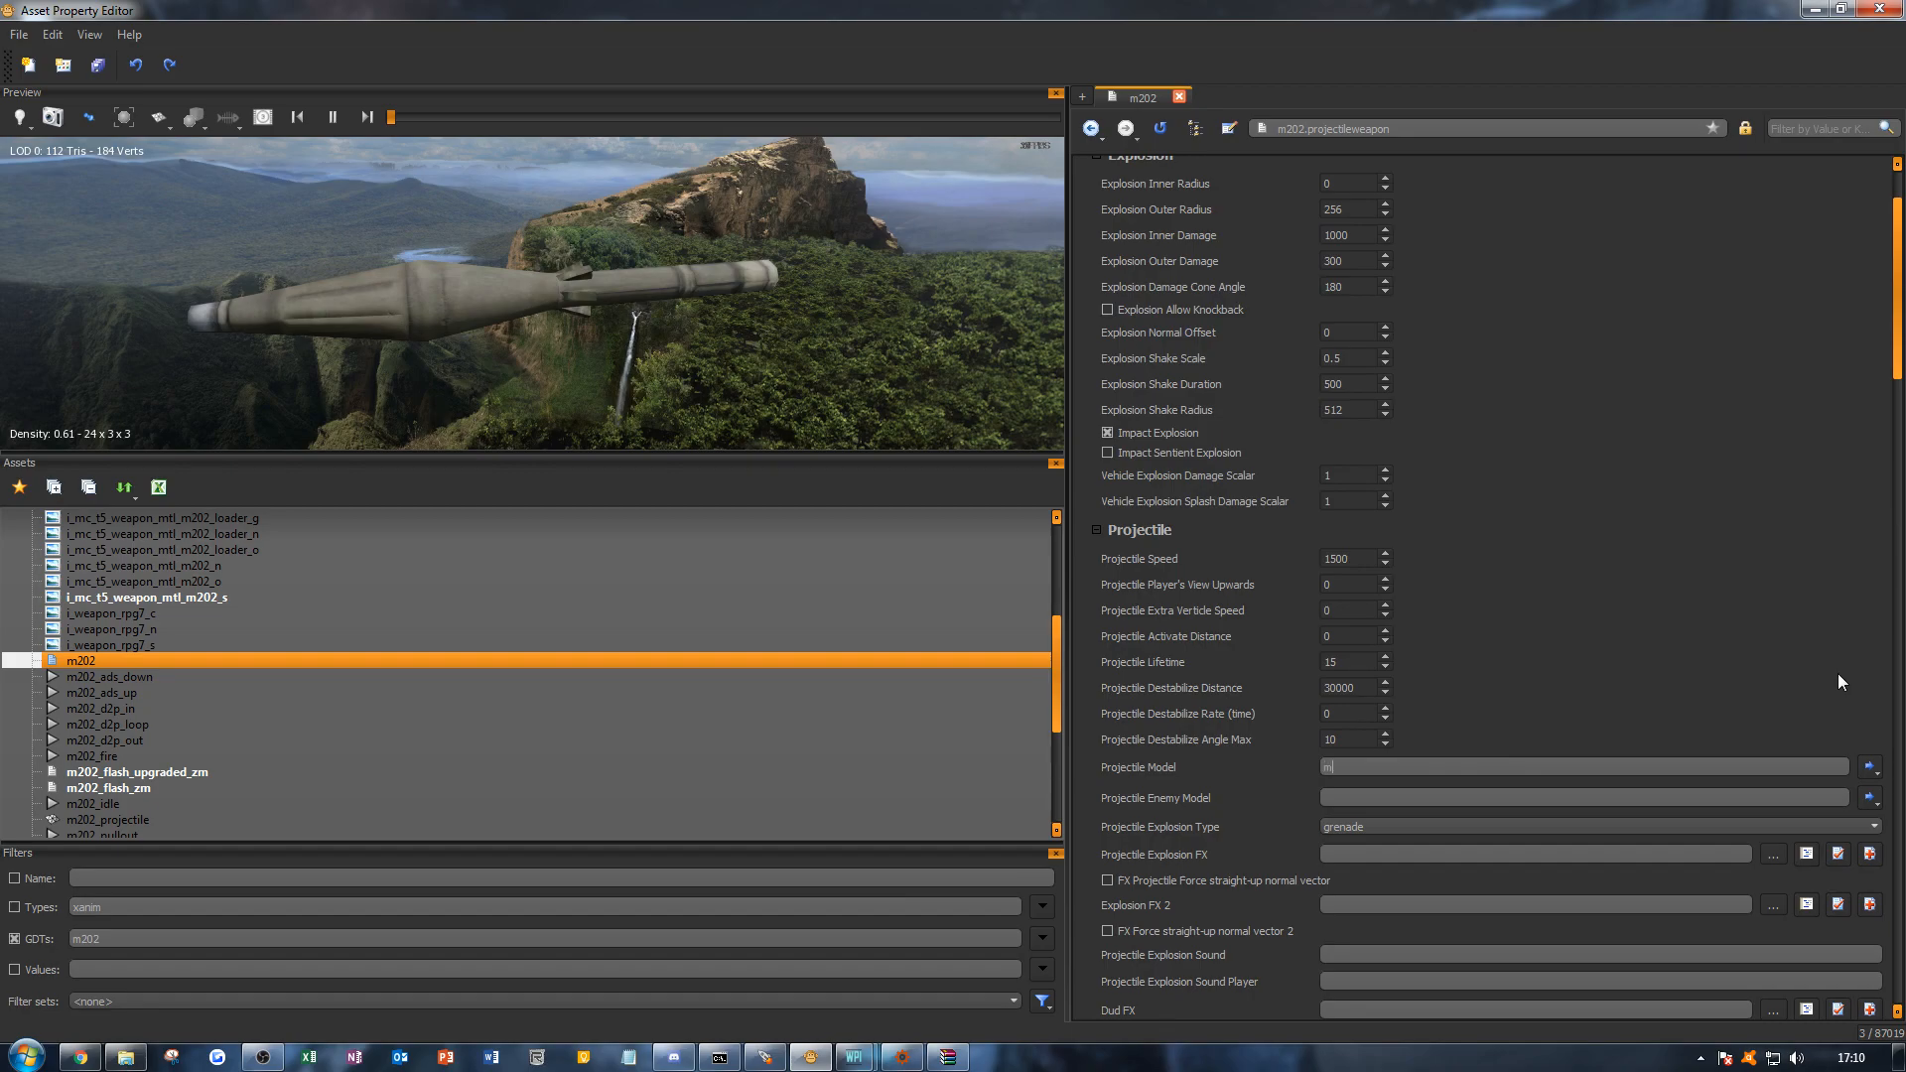
{"action": "type", "text": "m202"}
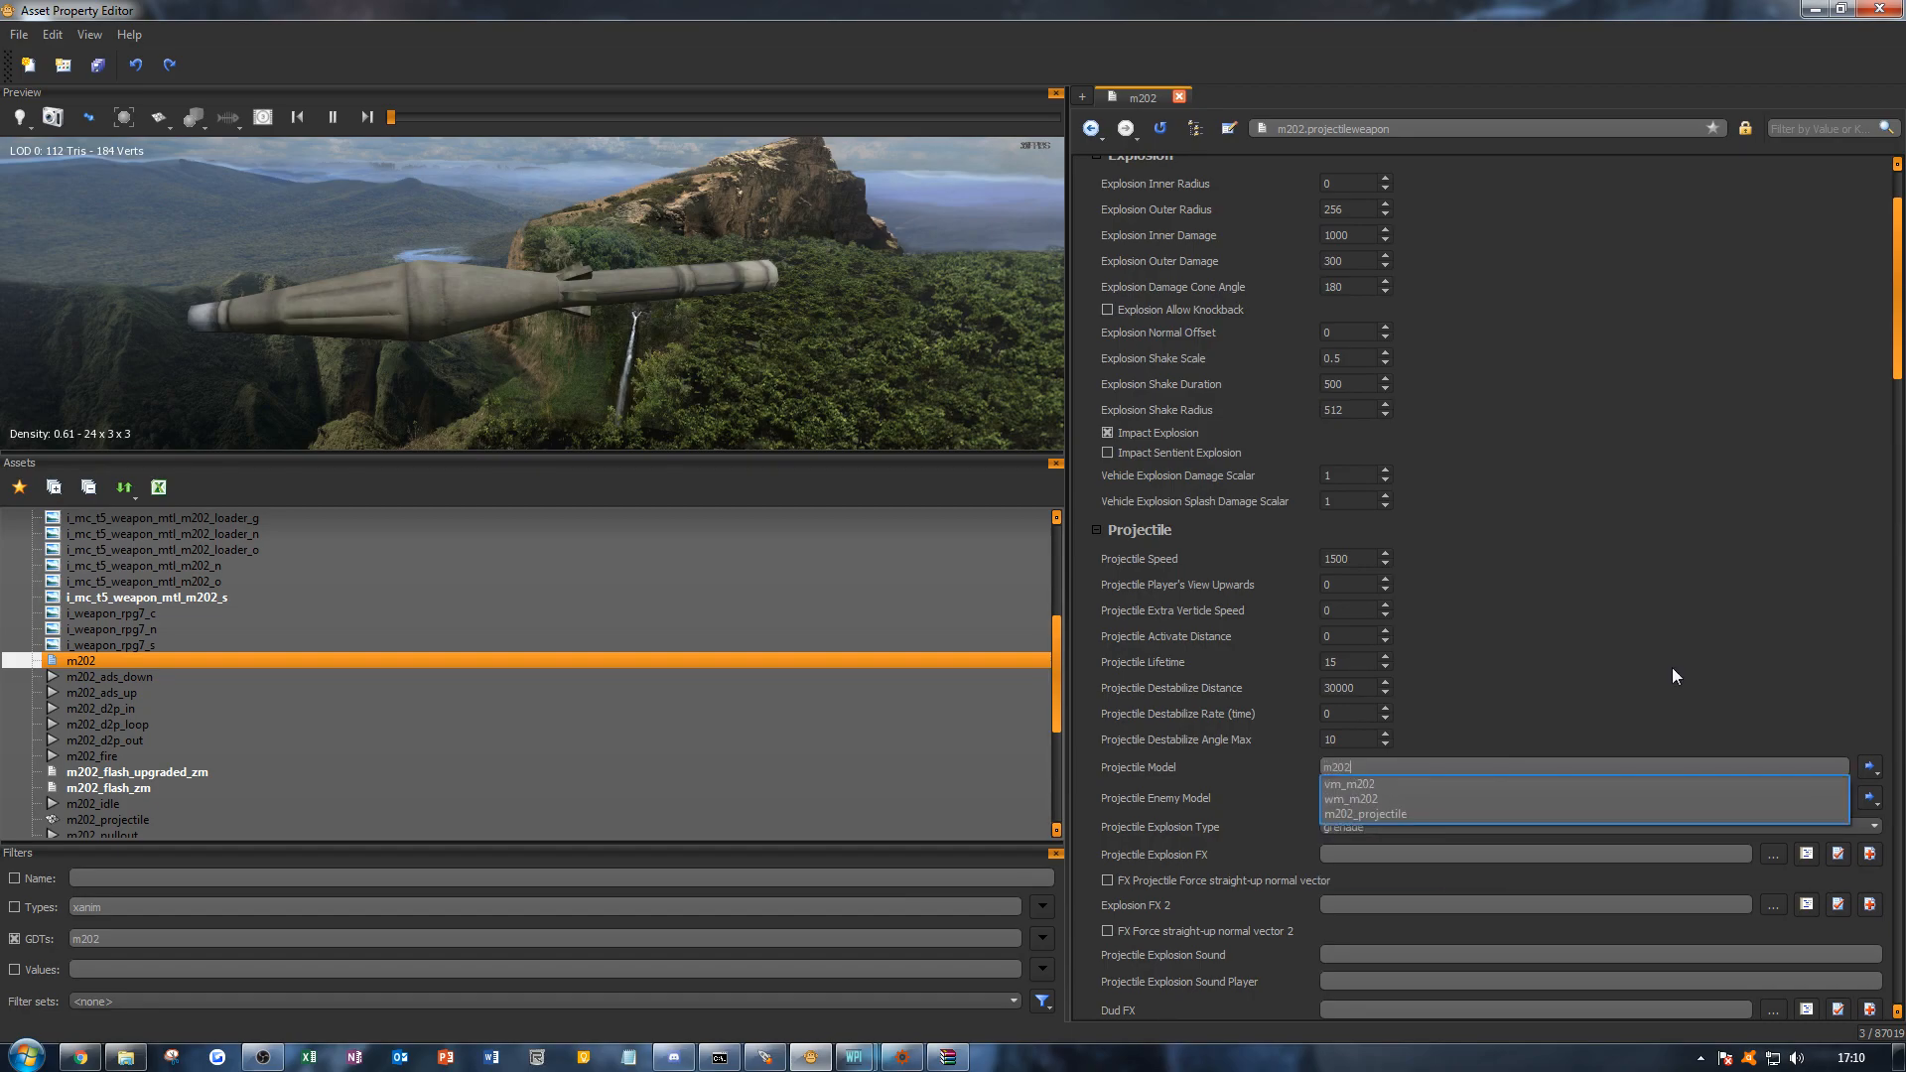
{"action": "left_click", "coordinate": [1358, 812]}
{"action": "left_click", "coordinate": [1350, 827]}
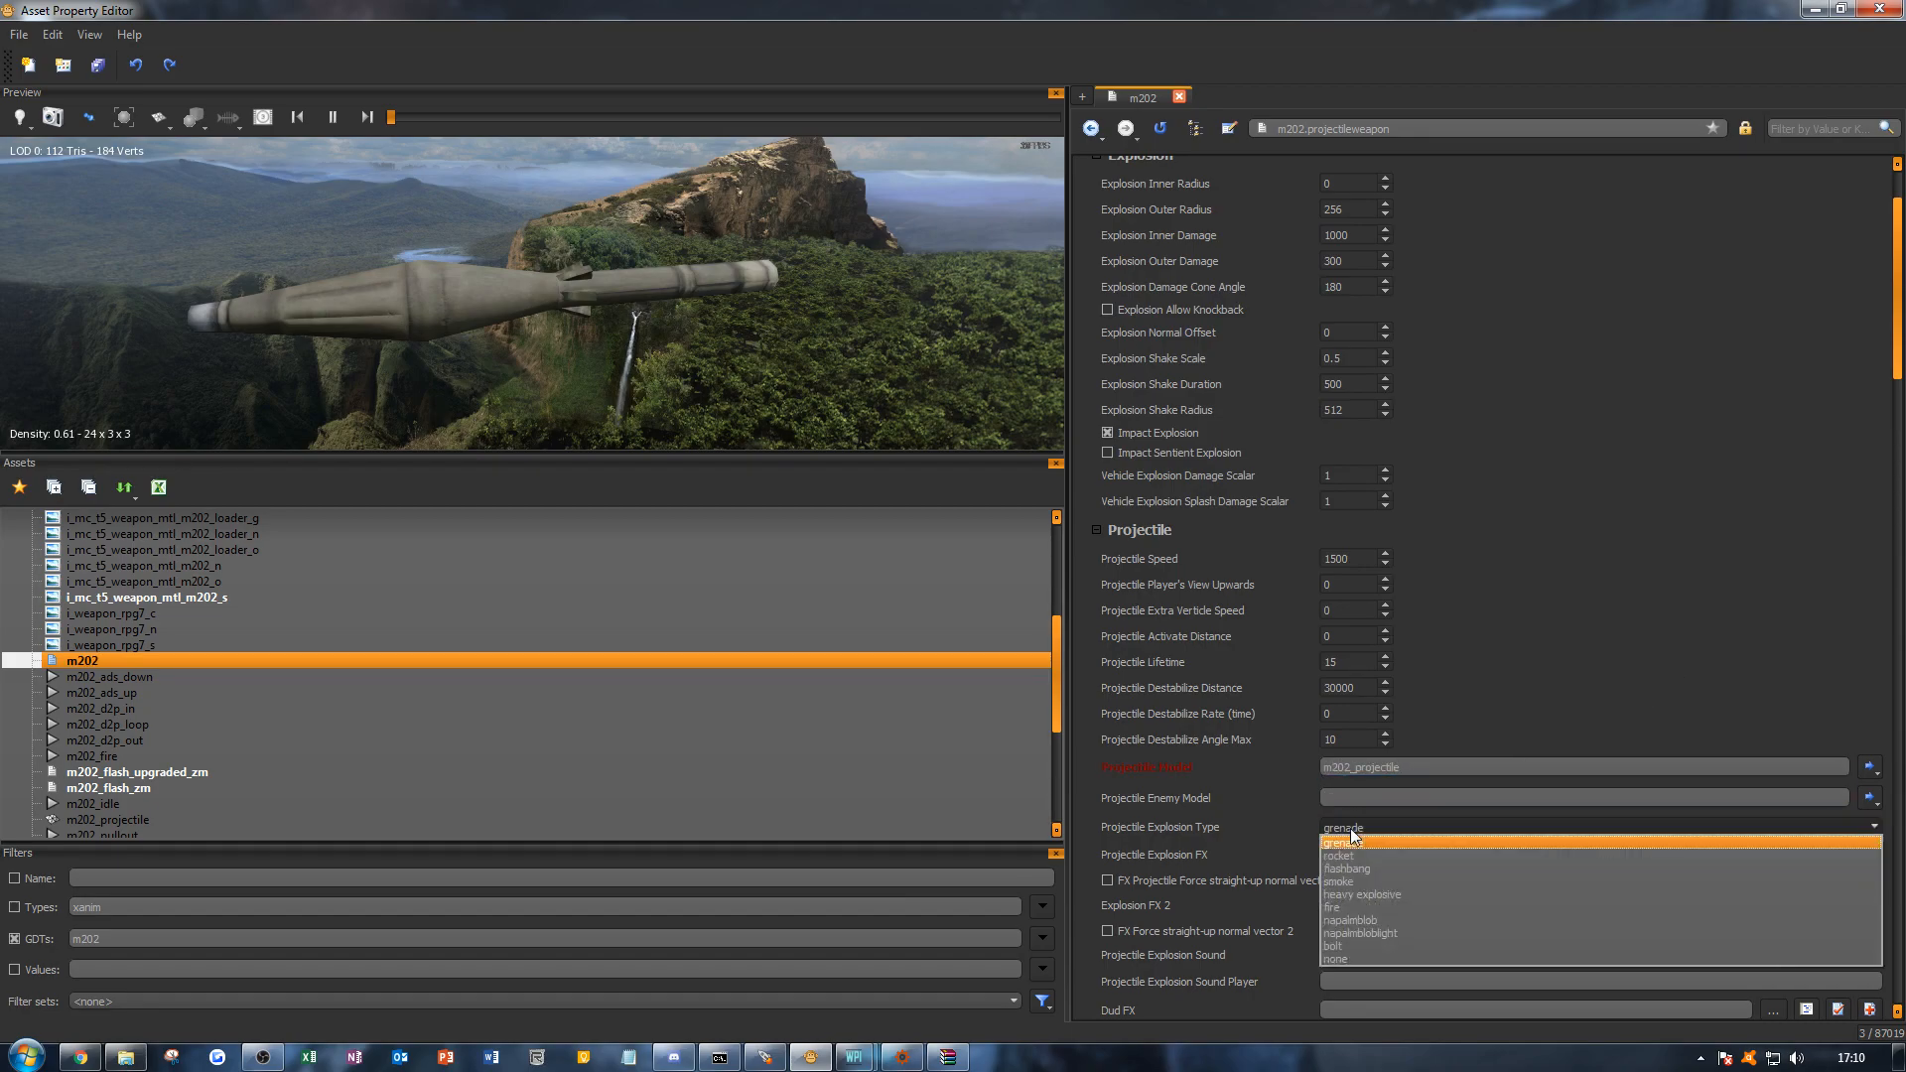
{"action": "left_click", "coordinate": [1352, 854]}
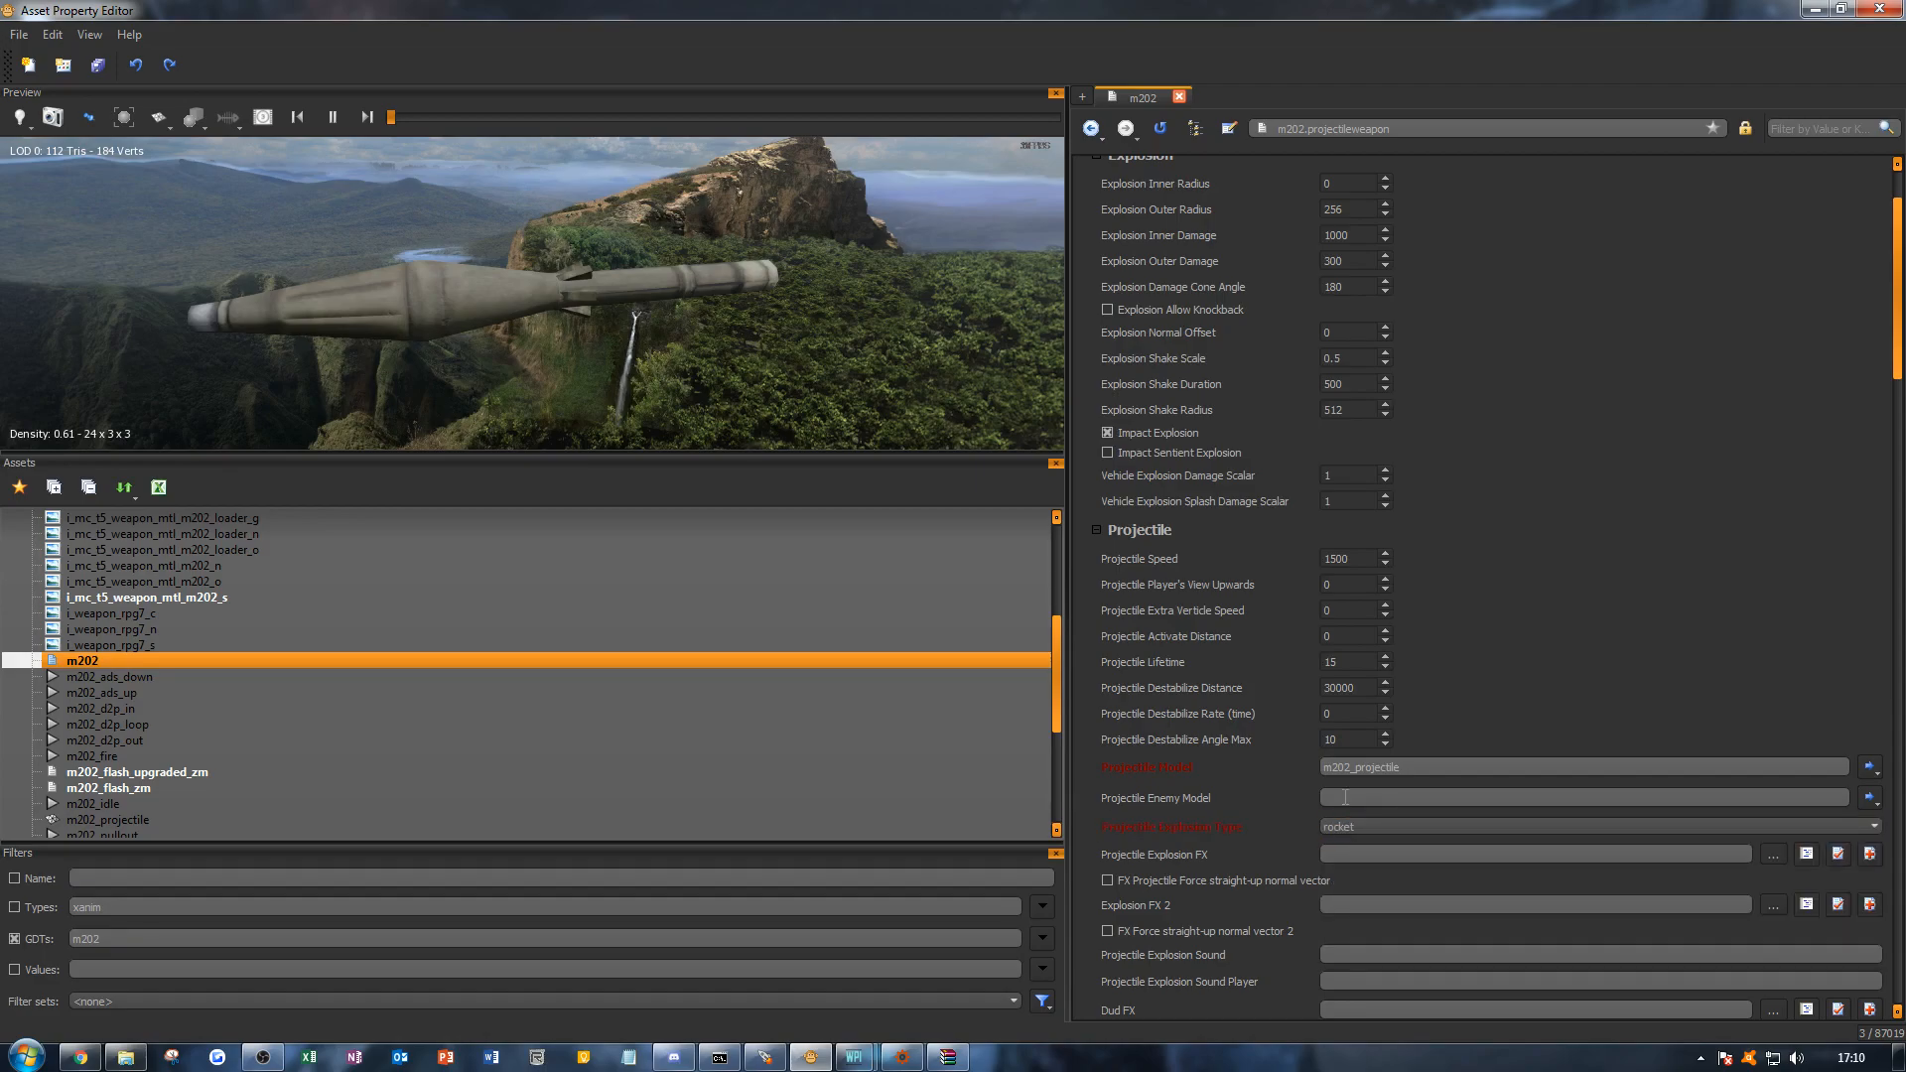
Step: Assign fx_exp_generic_aerial_lg.efx from the fx\explosions folder as the weapon's Projectile Explosion FX
{"action": "scroll", "coordinate": [1290, 796], "scroll_direction": "down", "scroll_amount": 1}
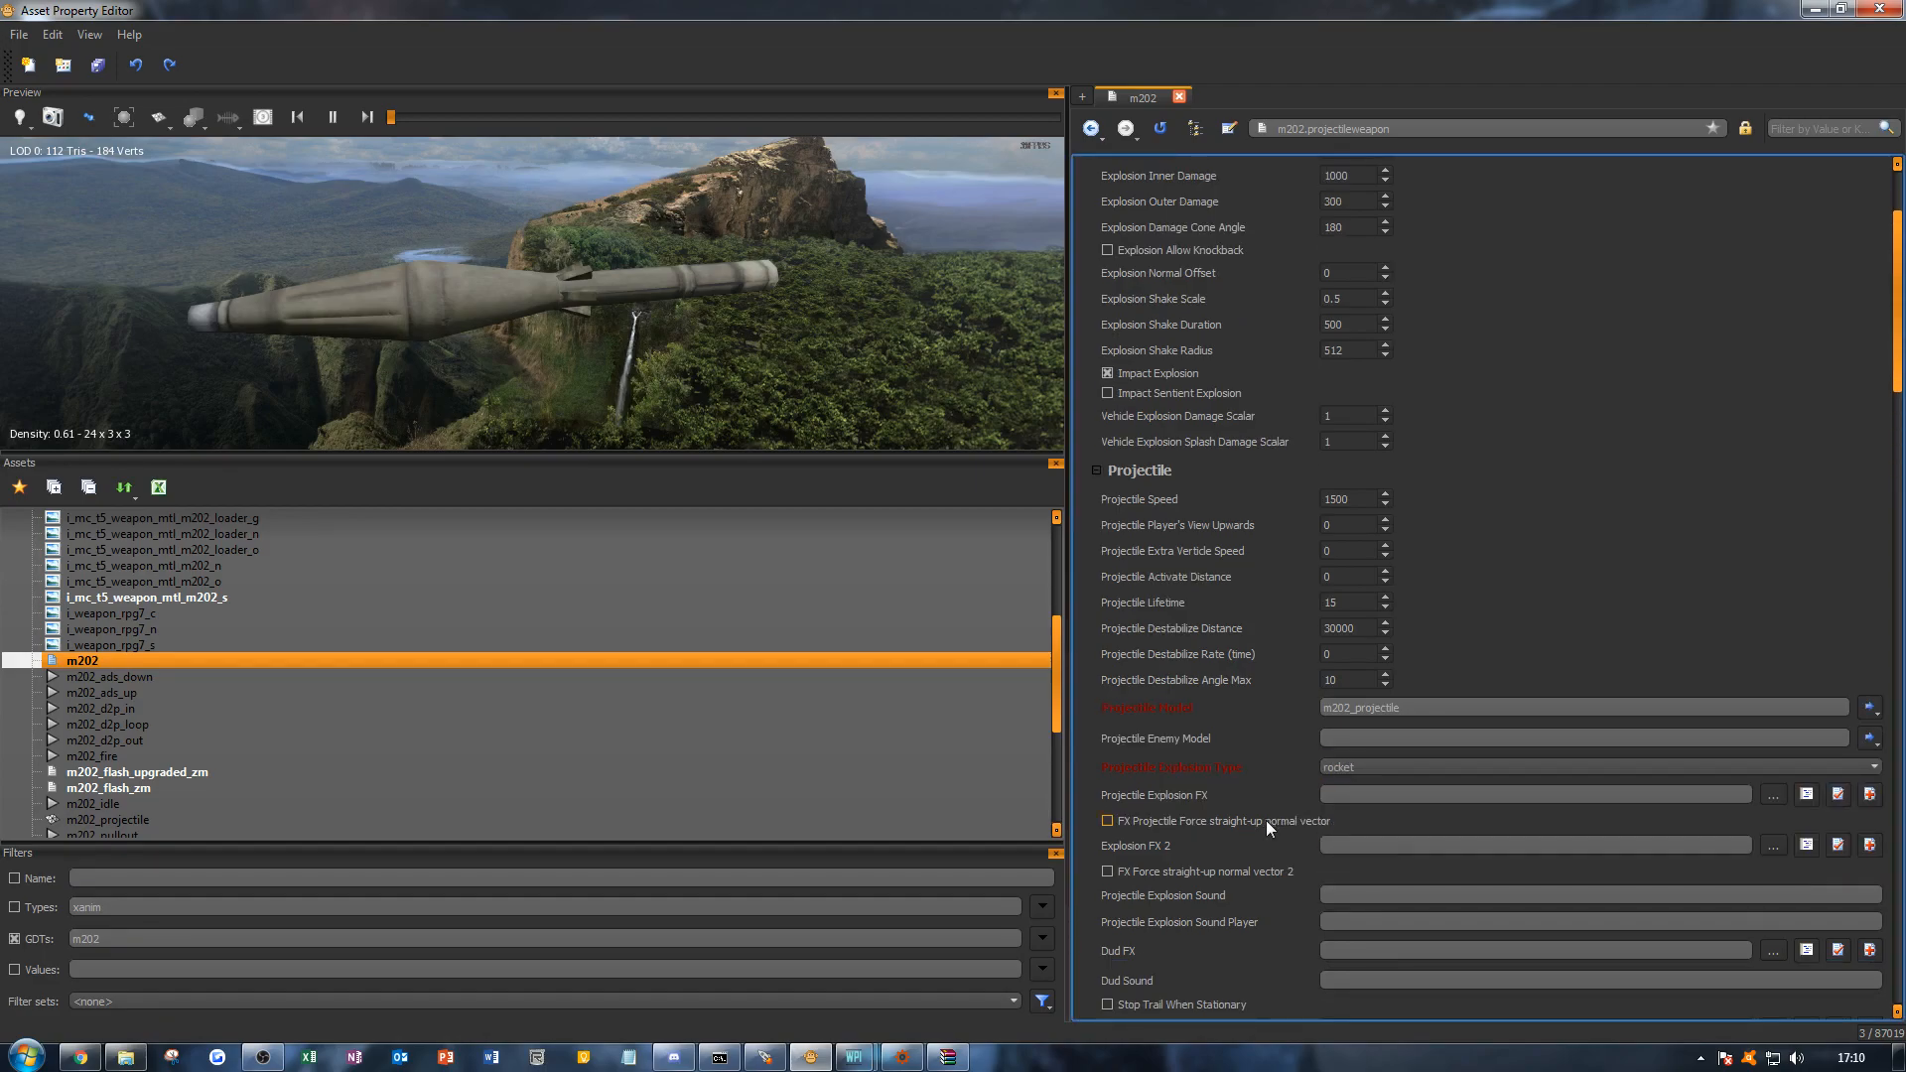
{"action": "left_click", "coordinate": [1772, 795]}
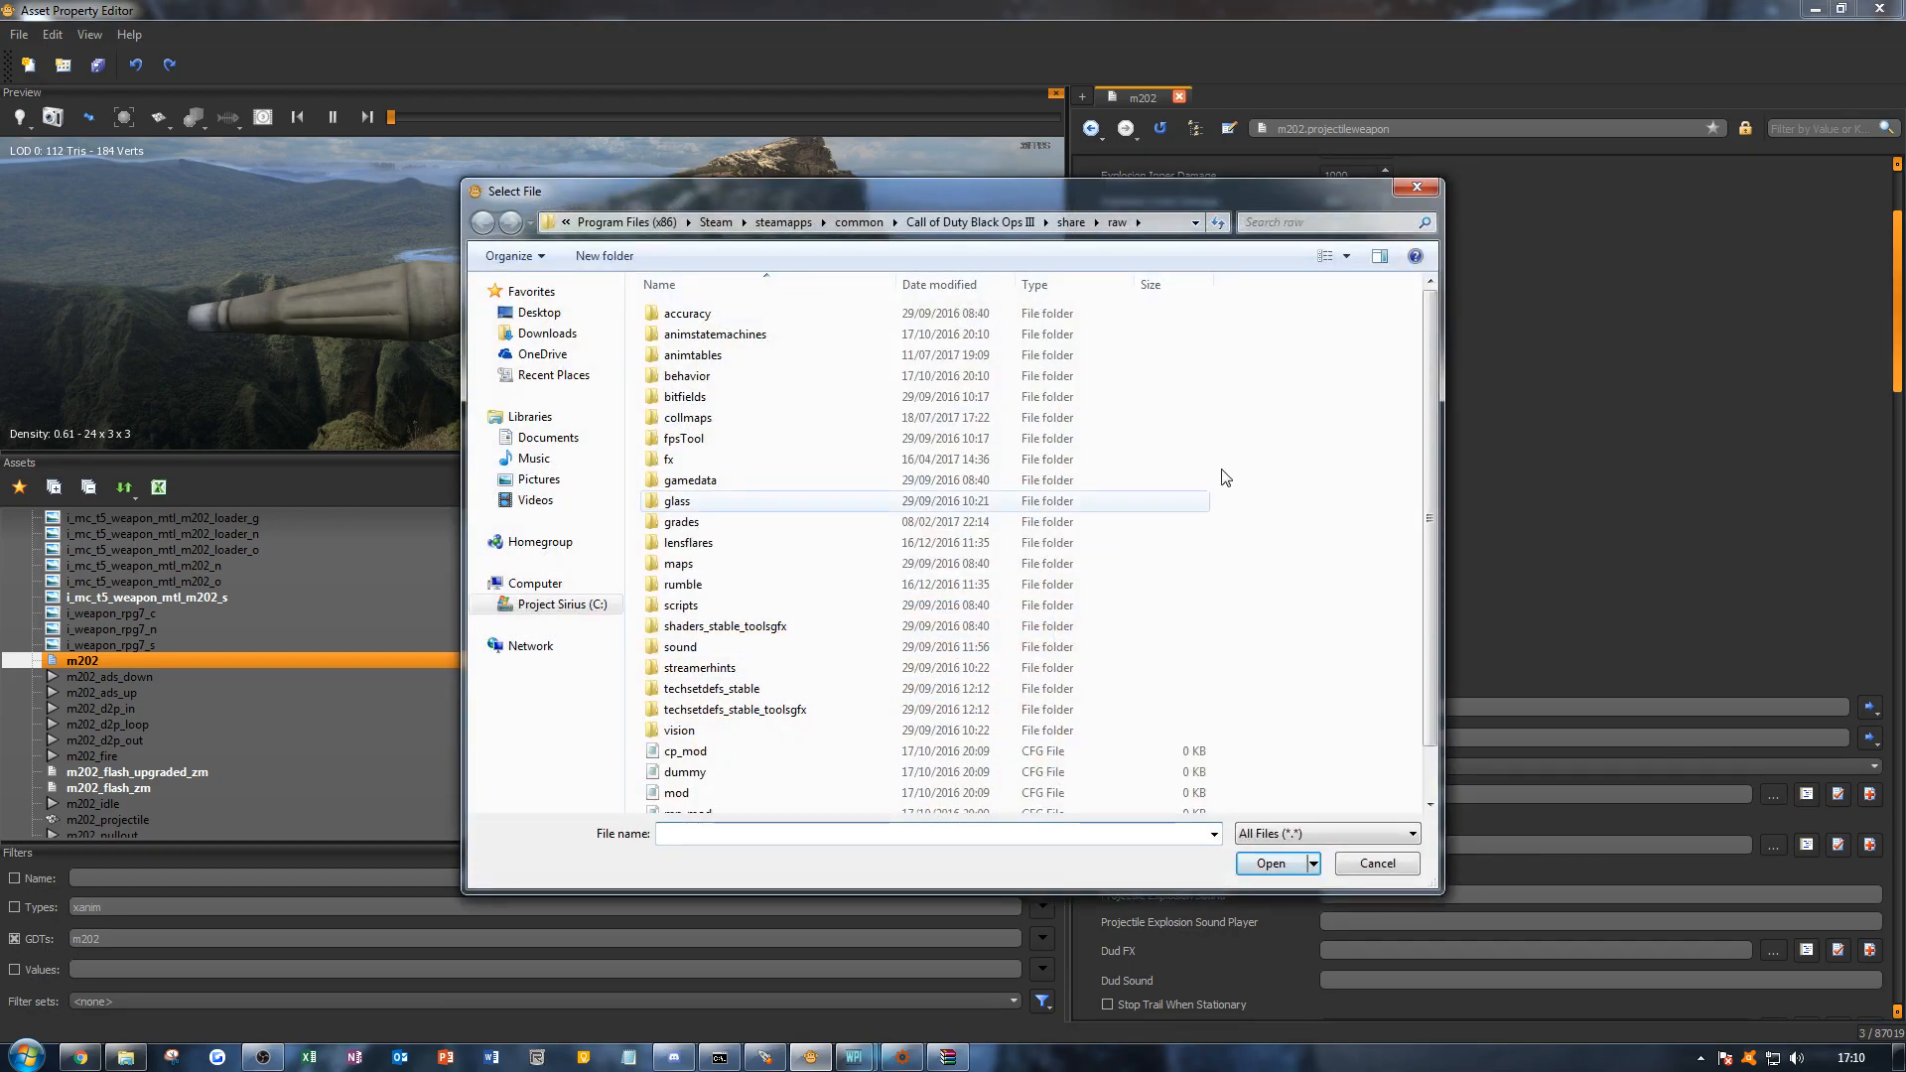
{"action": "double_click", "coordinate": [779, 460]}
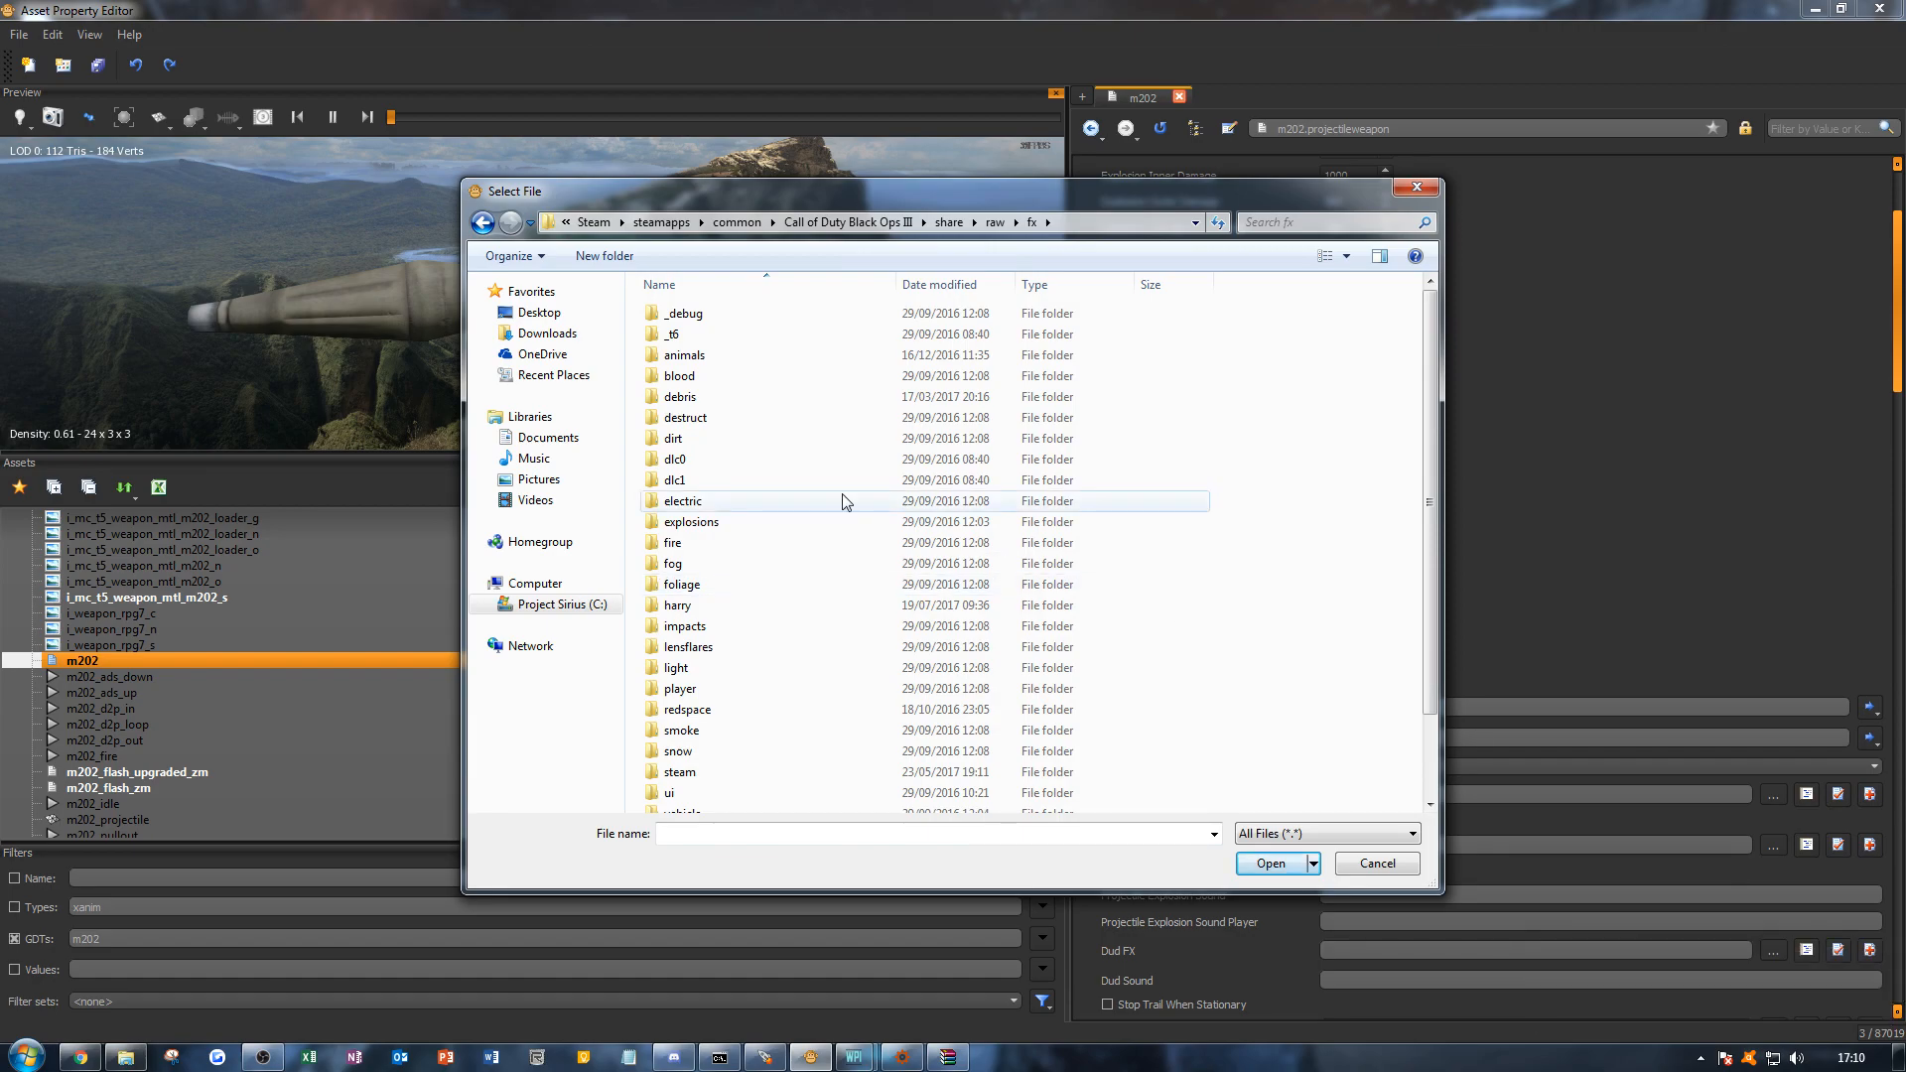
{"action": "left_click", "coordinate": [794, 543]}
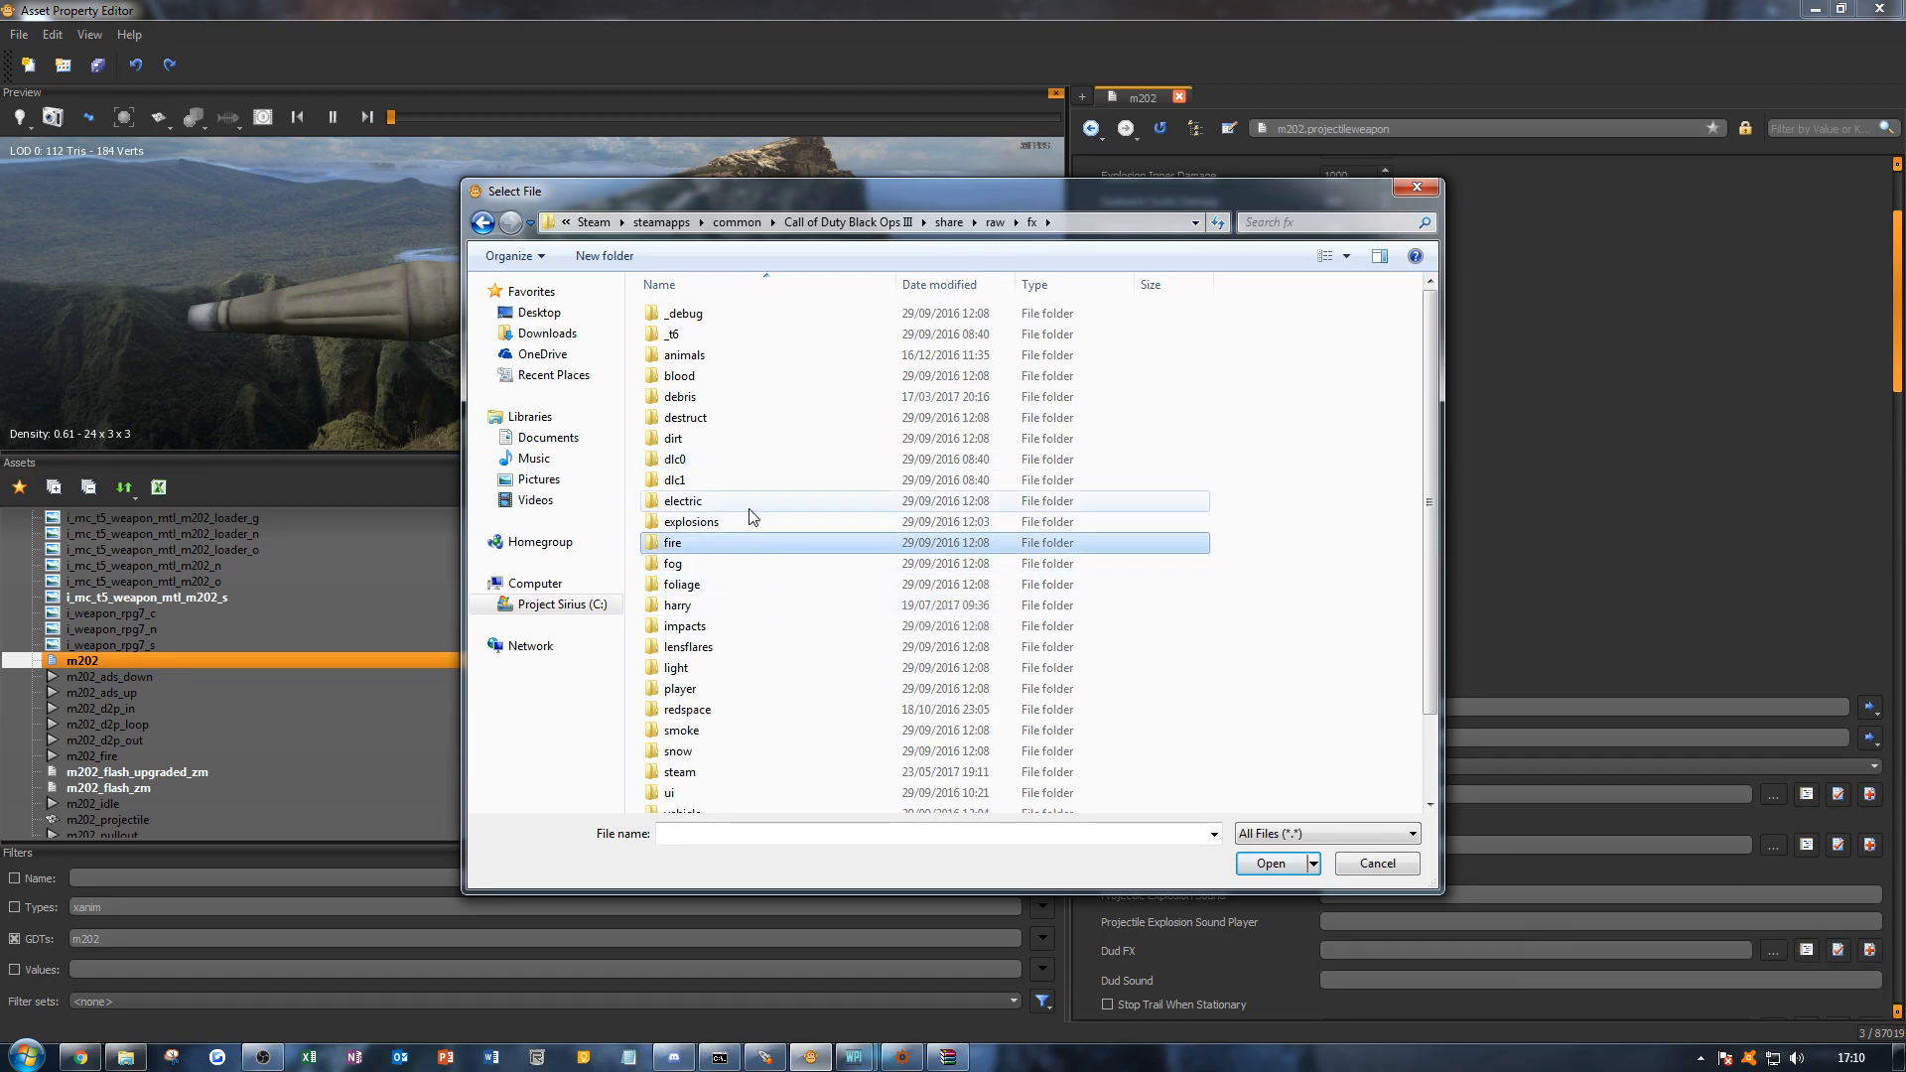
{"action": "double_click", "coordinate": [725, 519]}
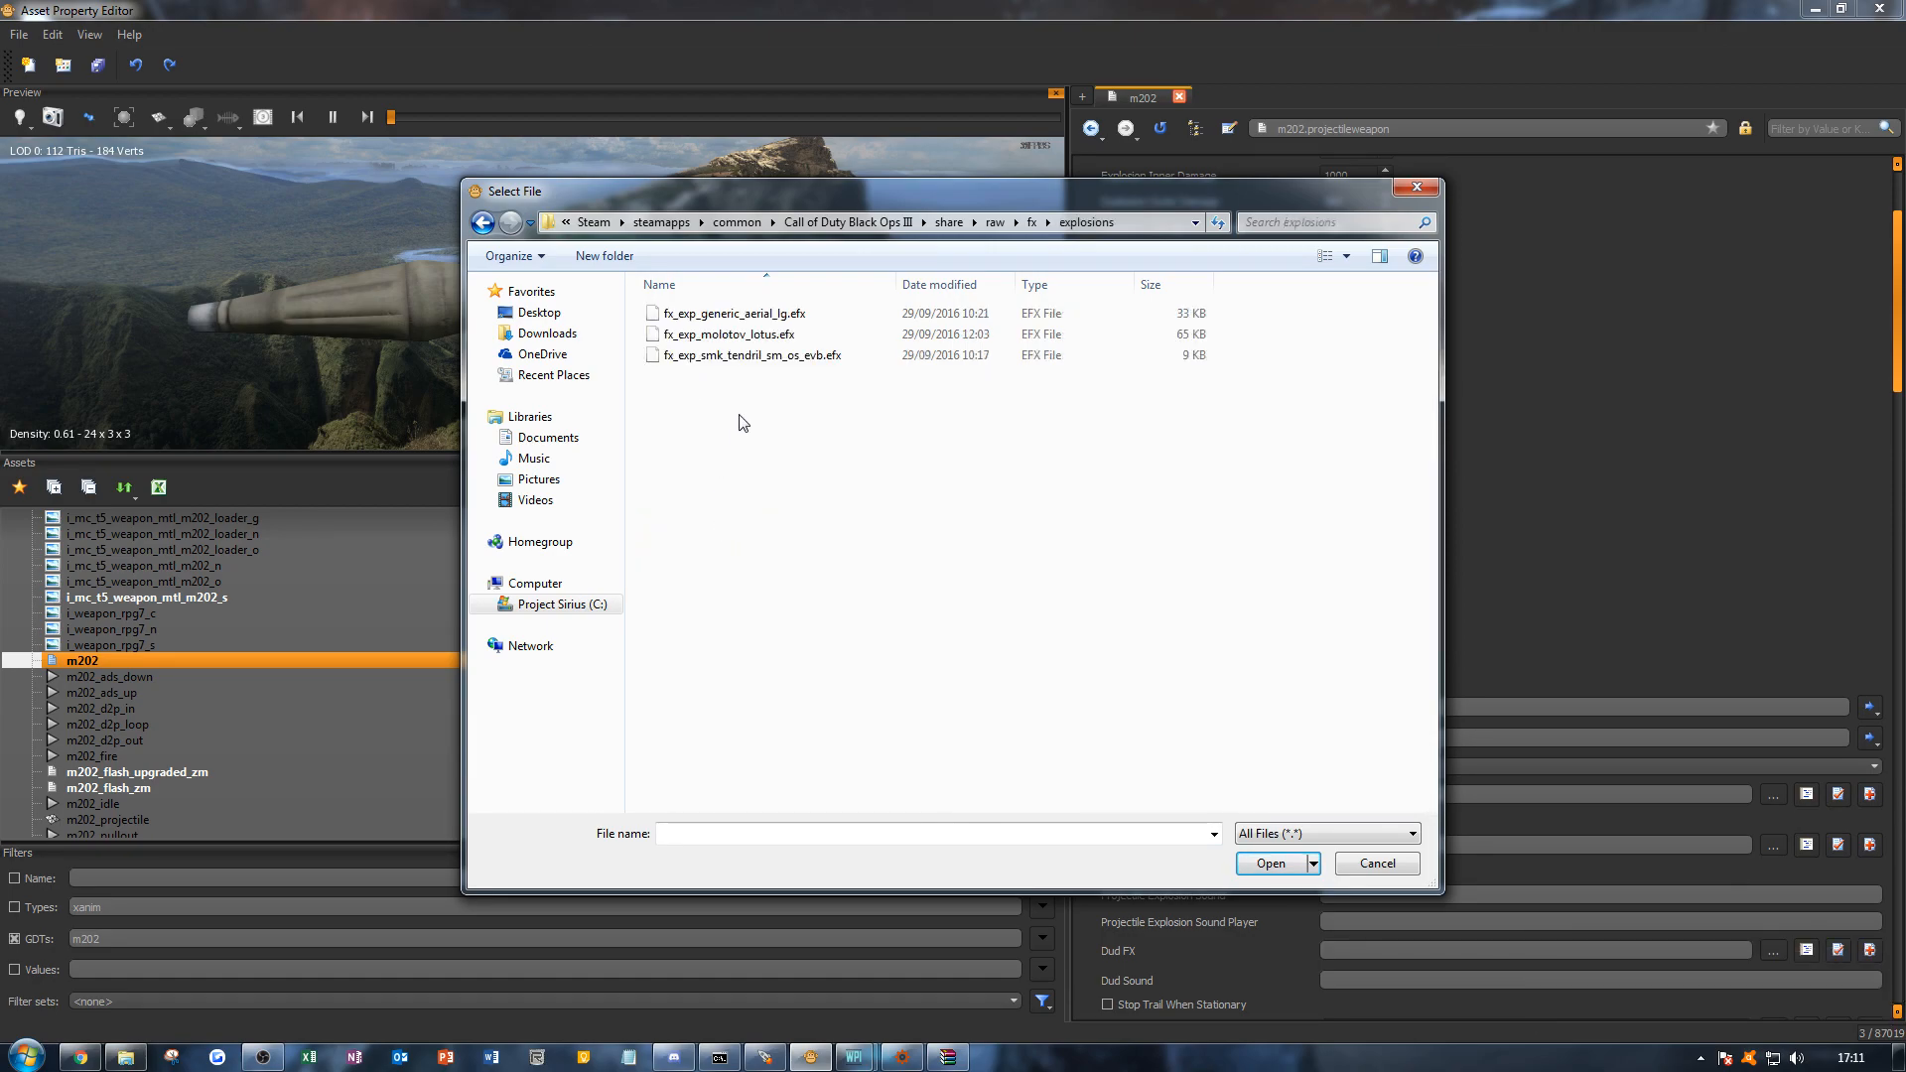
{"action": "left_click", "coordinate": [821, 316]}
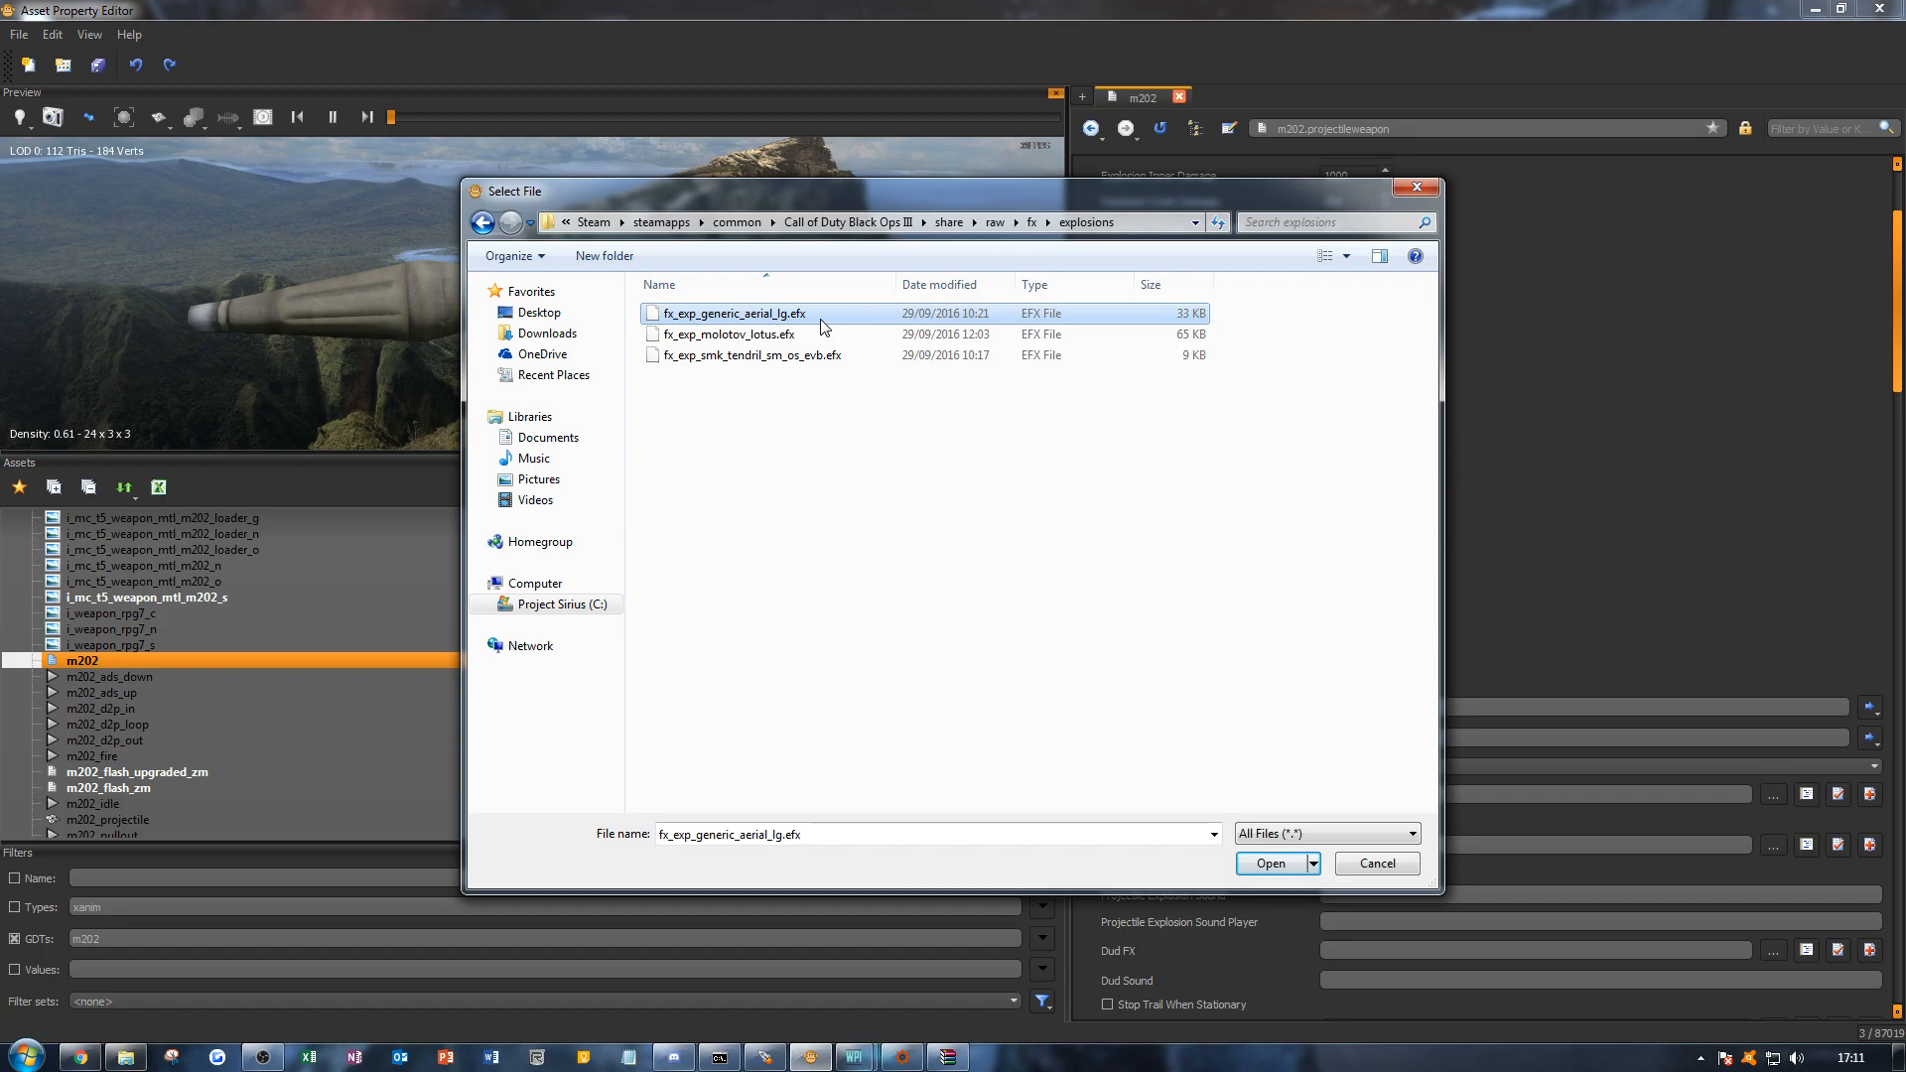
{"action": "double_click", "coordinate": [821, 318]}
Step: Review the remaining Projectile settings of the m202 weapon, from the sound and trail fields to the Robotech guidance values
{"action": "scroll", "coordinate": [1747, 574], "scroll_direction": "down", "scroll_amount": 3}
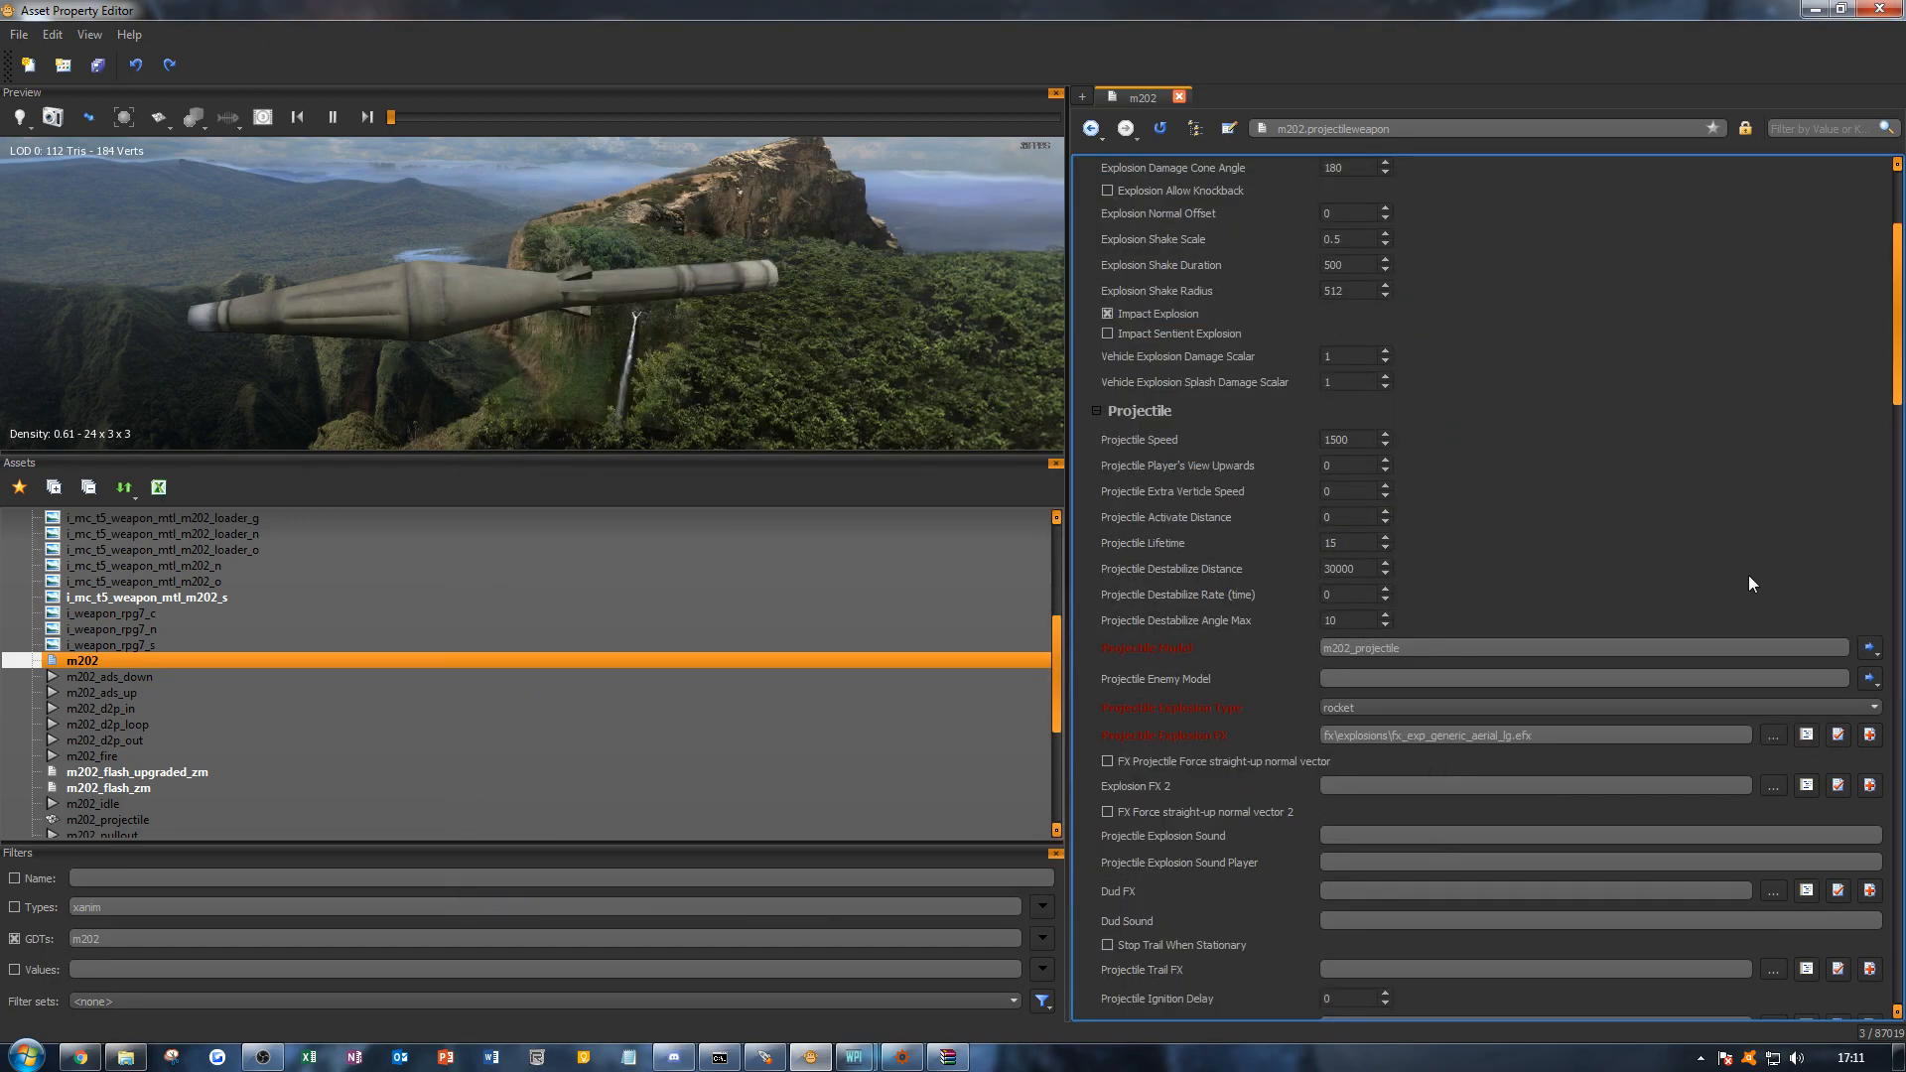
{"action": "scroll", "coordinate": [1291, 685], "scroll_direction": "down", "scroll_amount": 1}
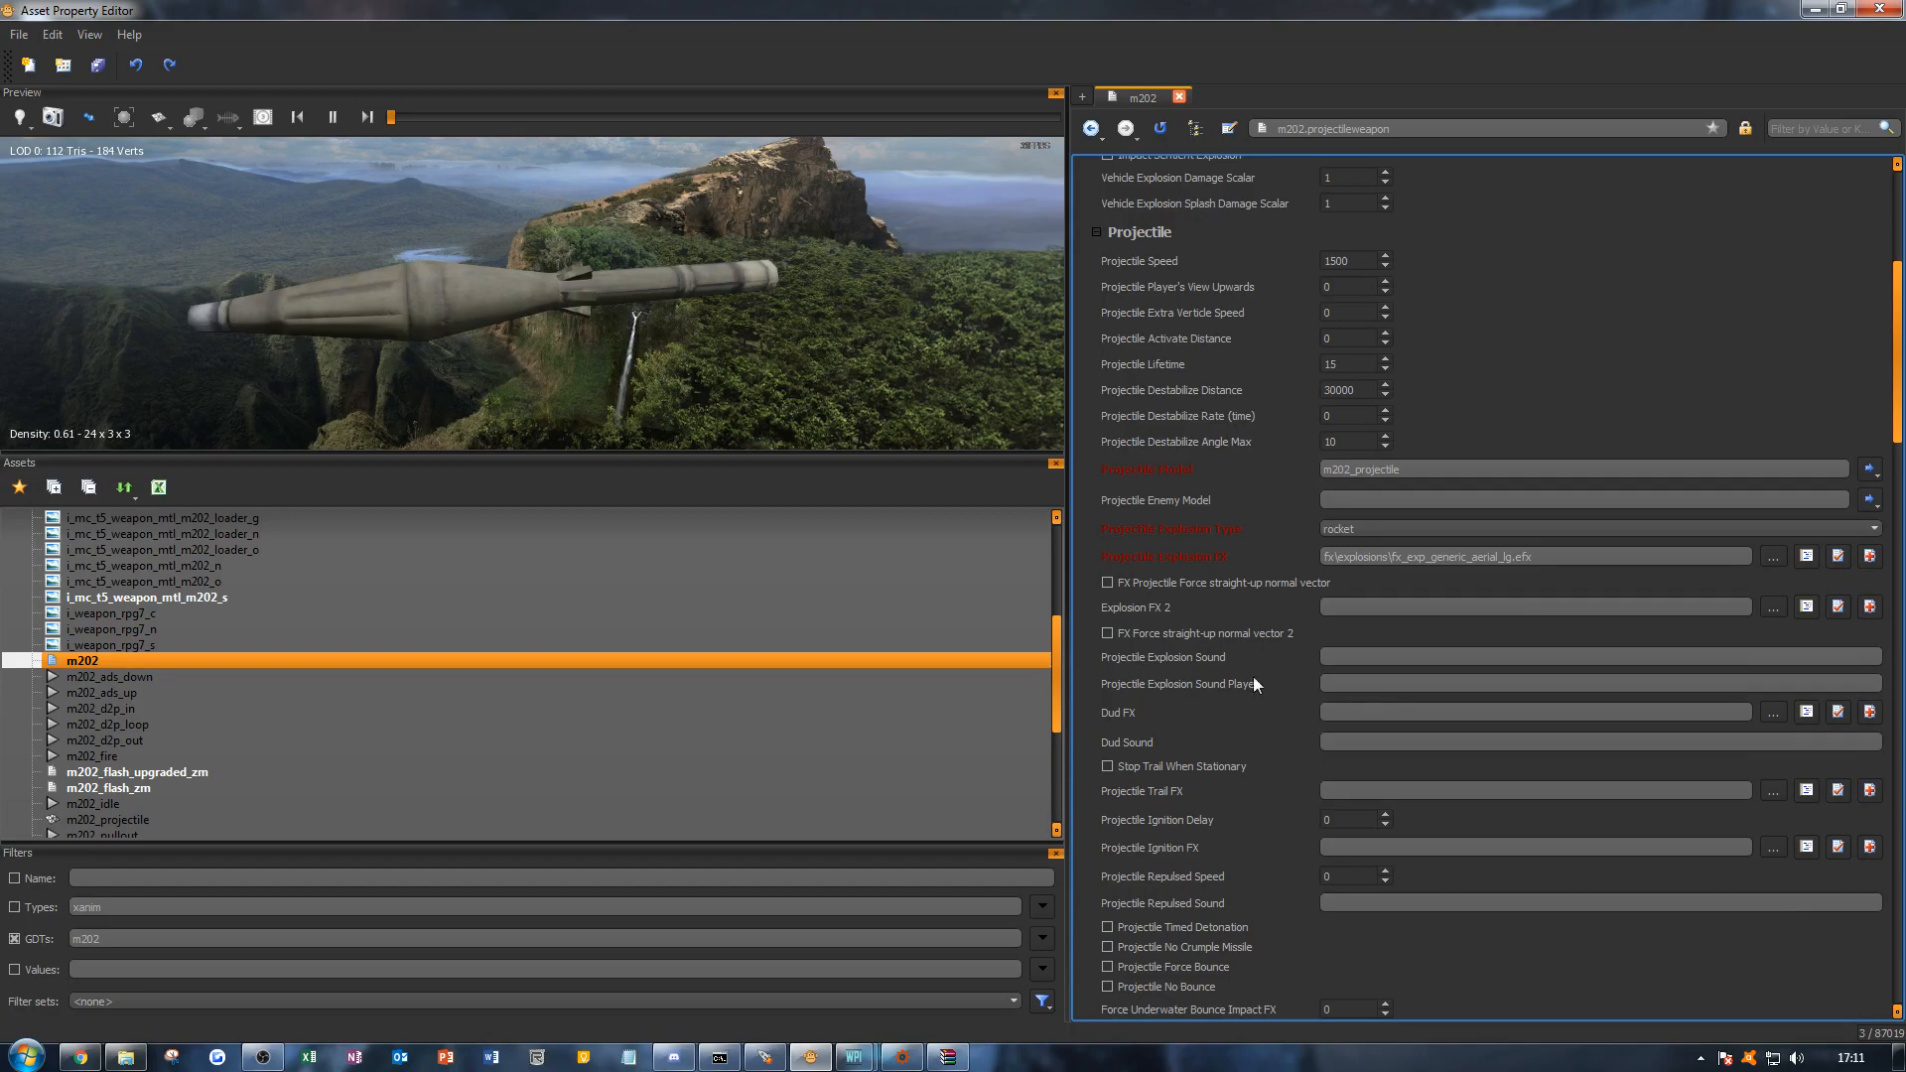
{"action": "scroll", "coordinate": [1209, 671], "scroll_direction": "down", "scroll_amount": 2}
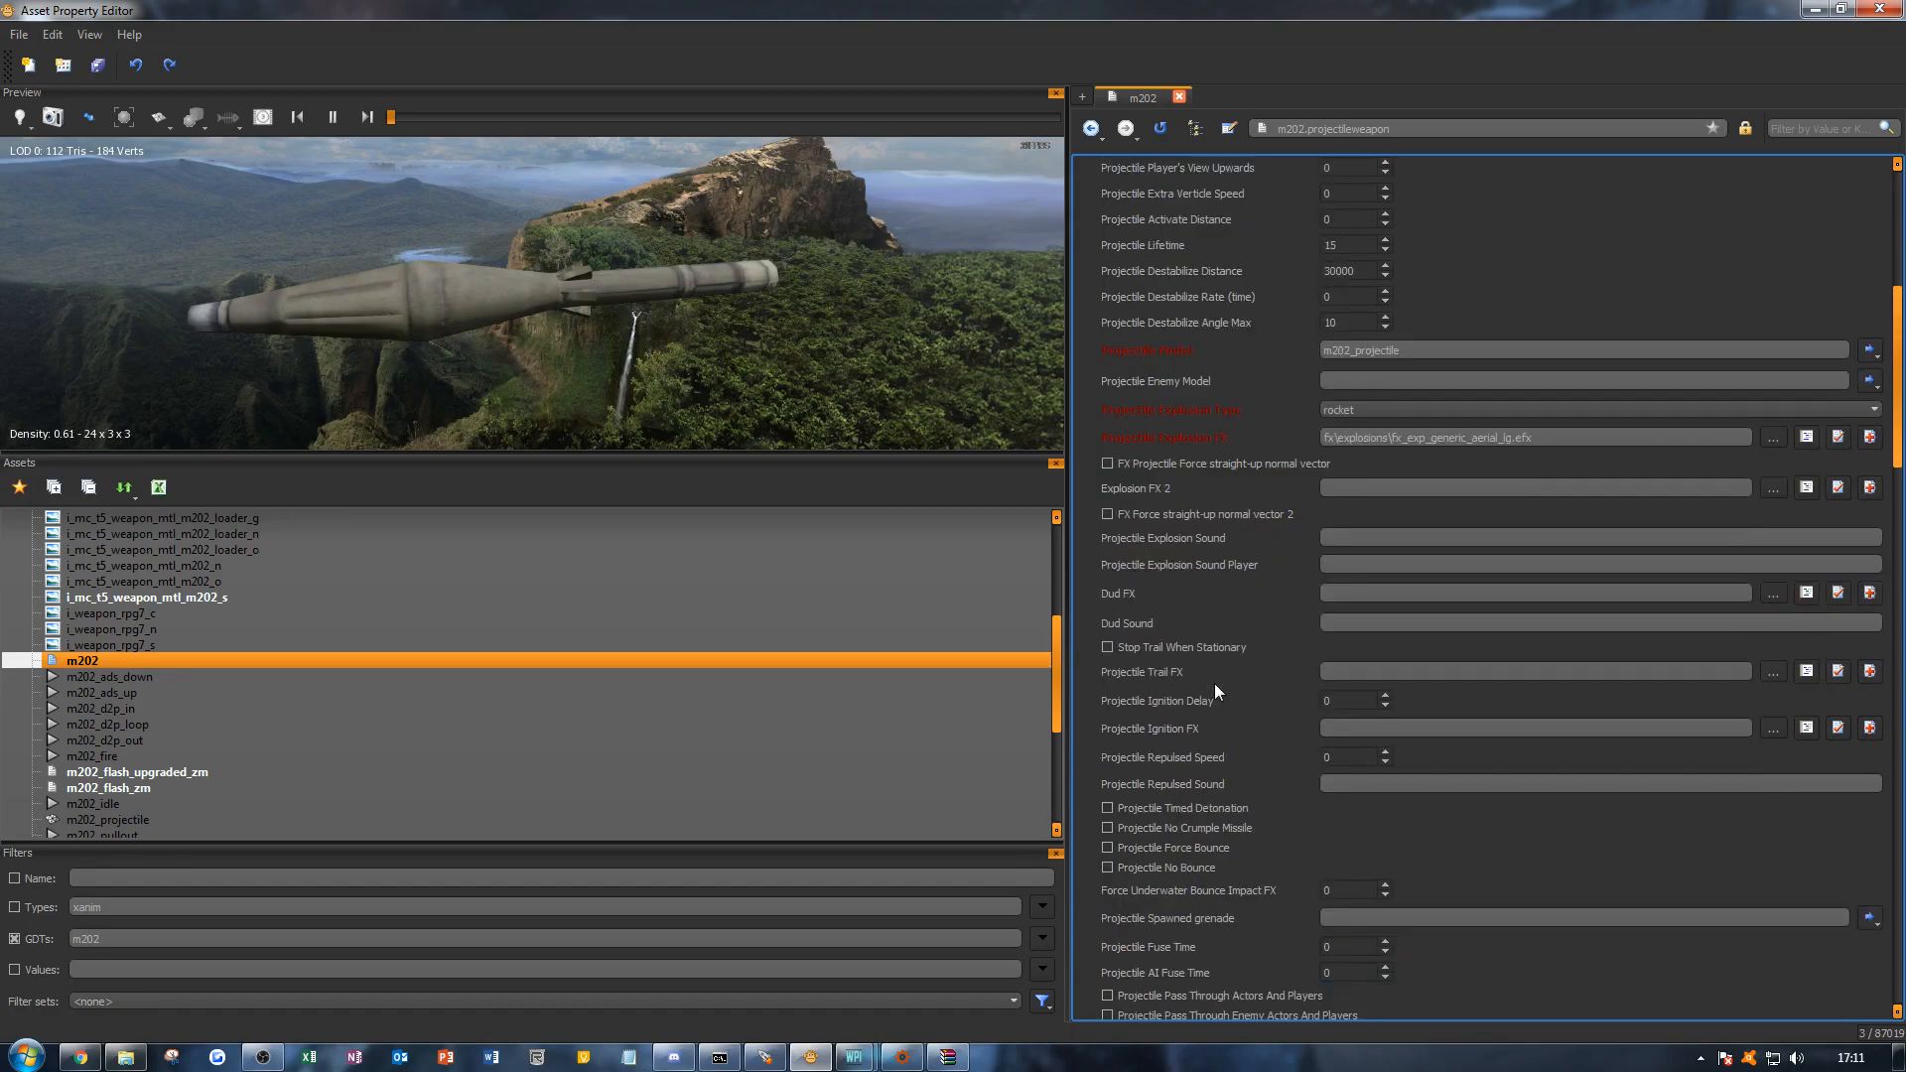
{"action": "scroll", "coordinate": [1226, 704], "scroll_direction": "down", "scroll_amount": 4}
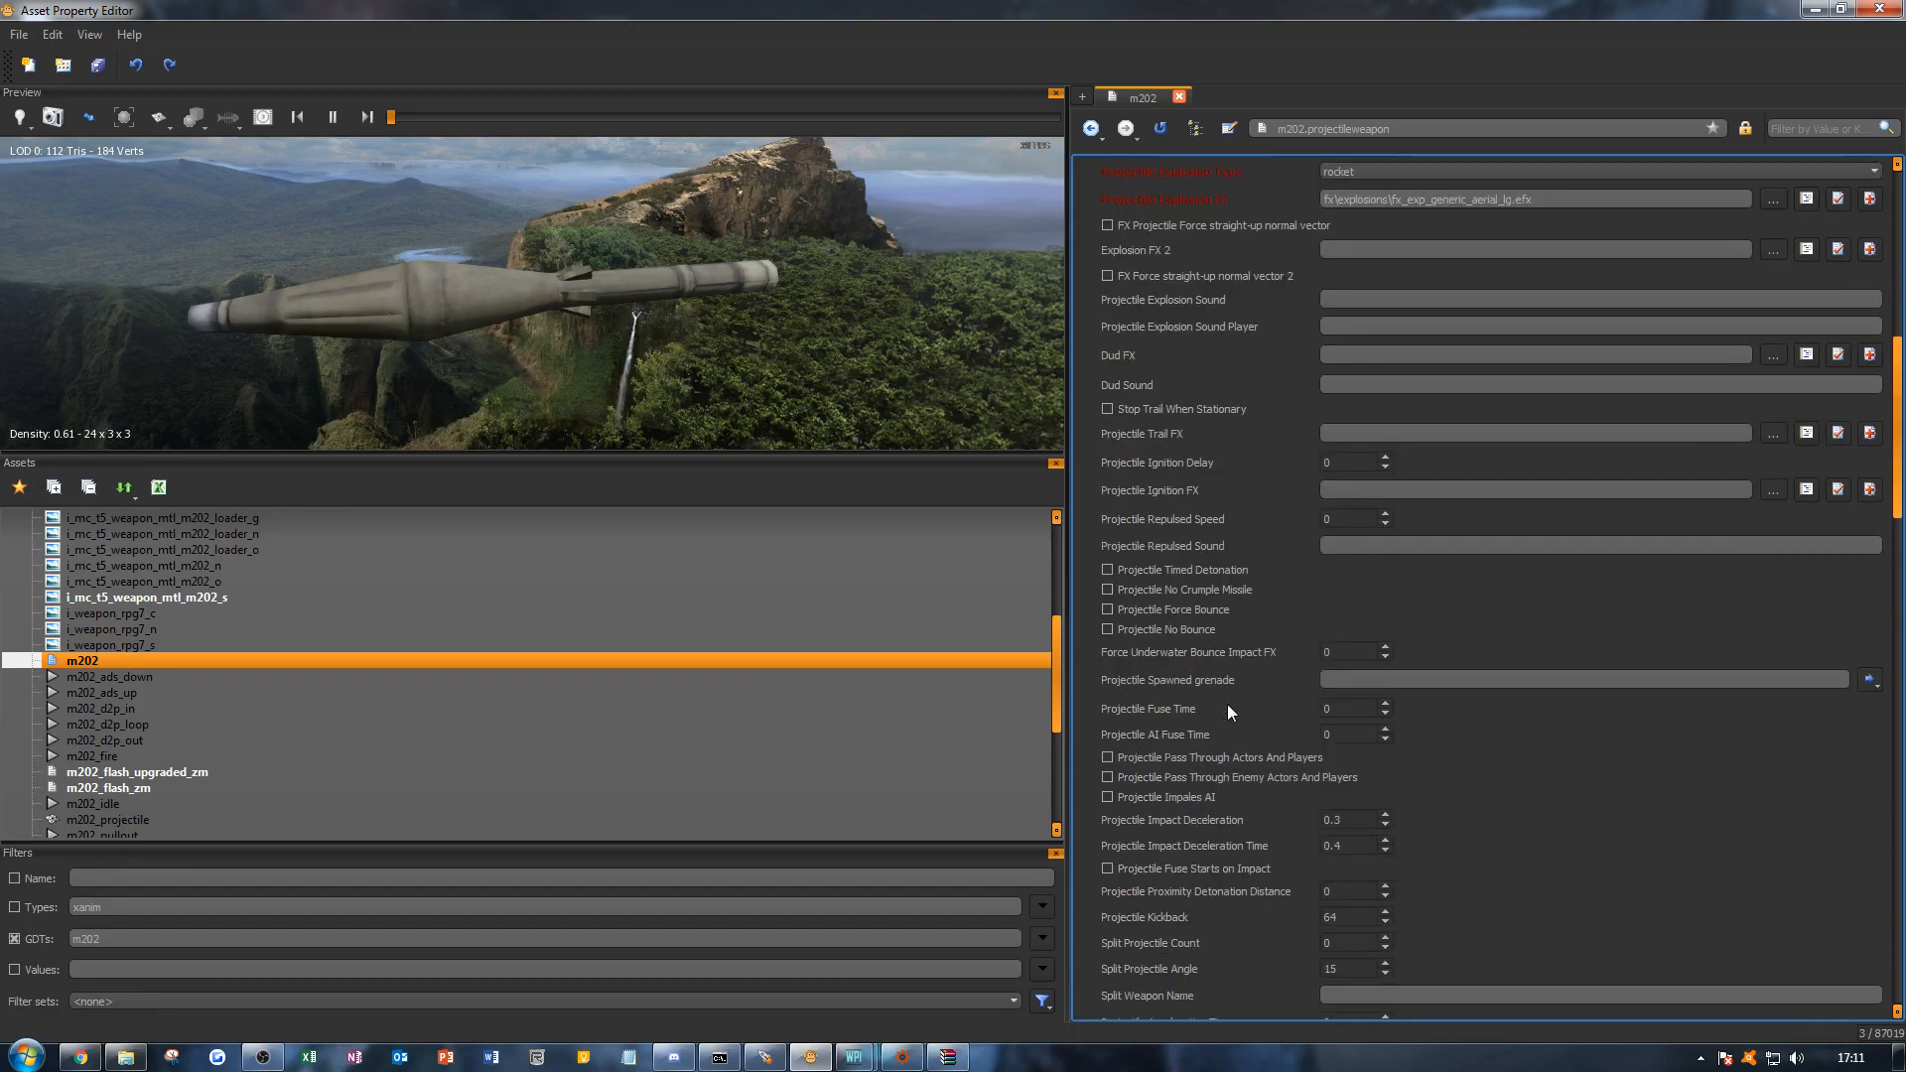
{"action": "scroll", "coordinate": [1228, 699], "scroll_direction": "down", "scroll_amount": 2}
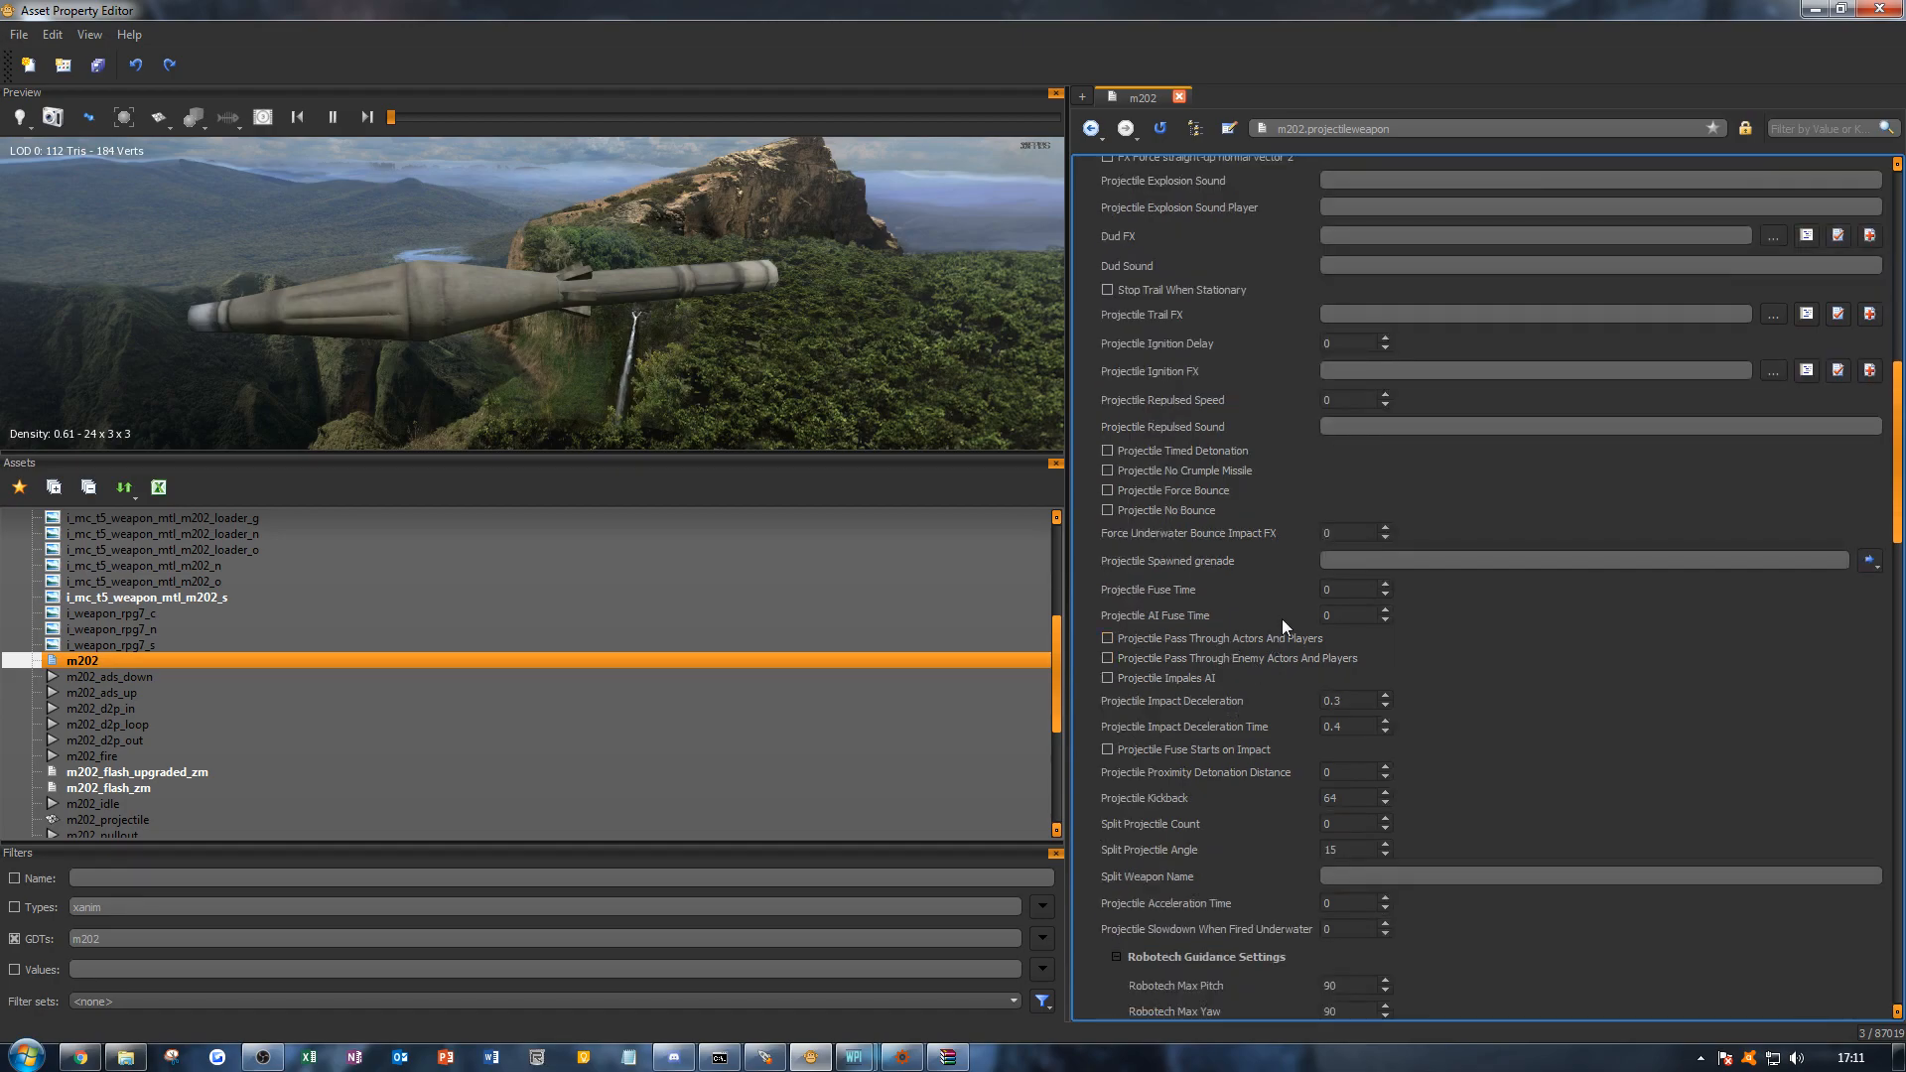
{"action": "scroll", "coordinate": [1288, 609], "scroll_direction": "down", "scroll_amount": 4}
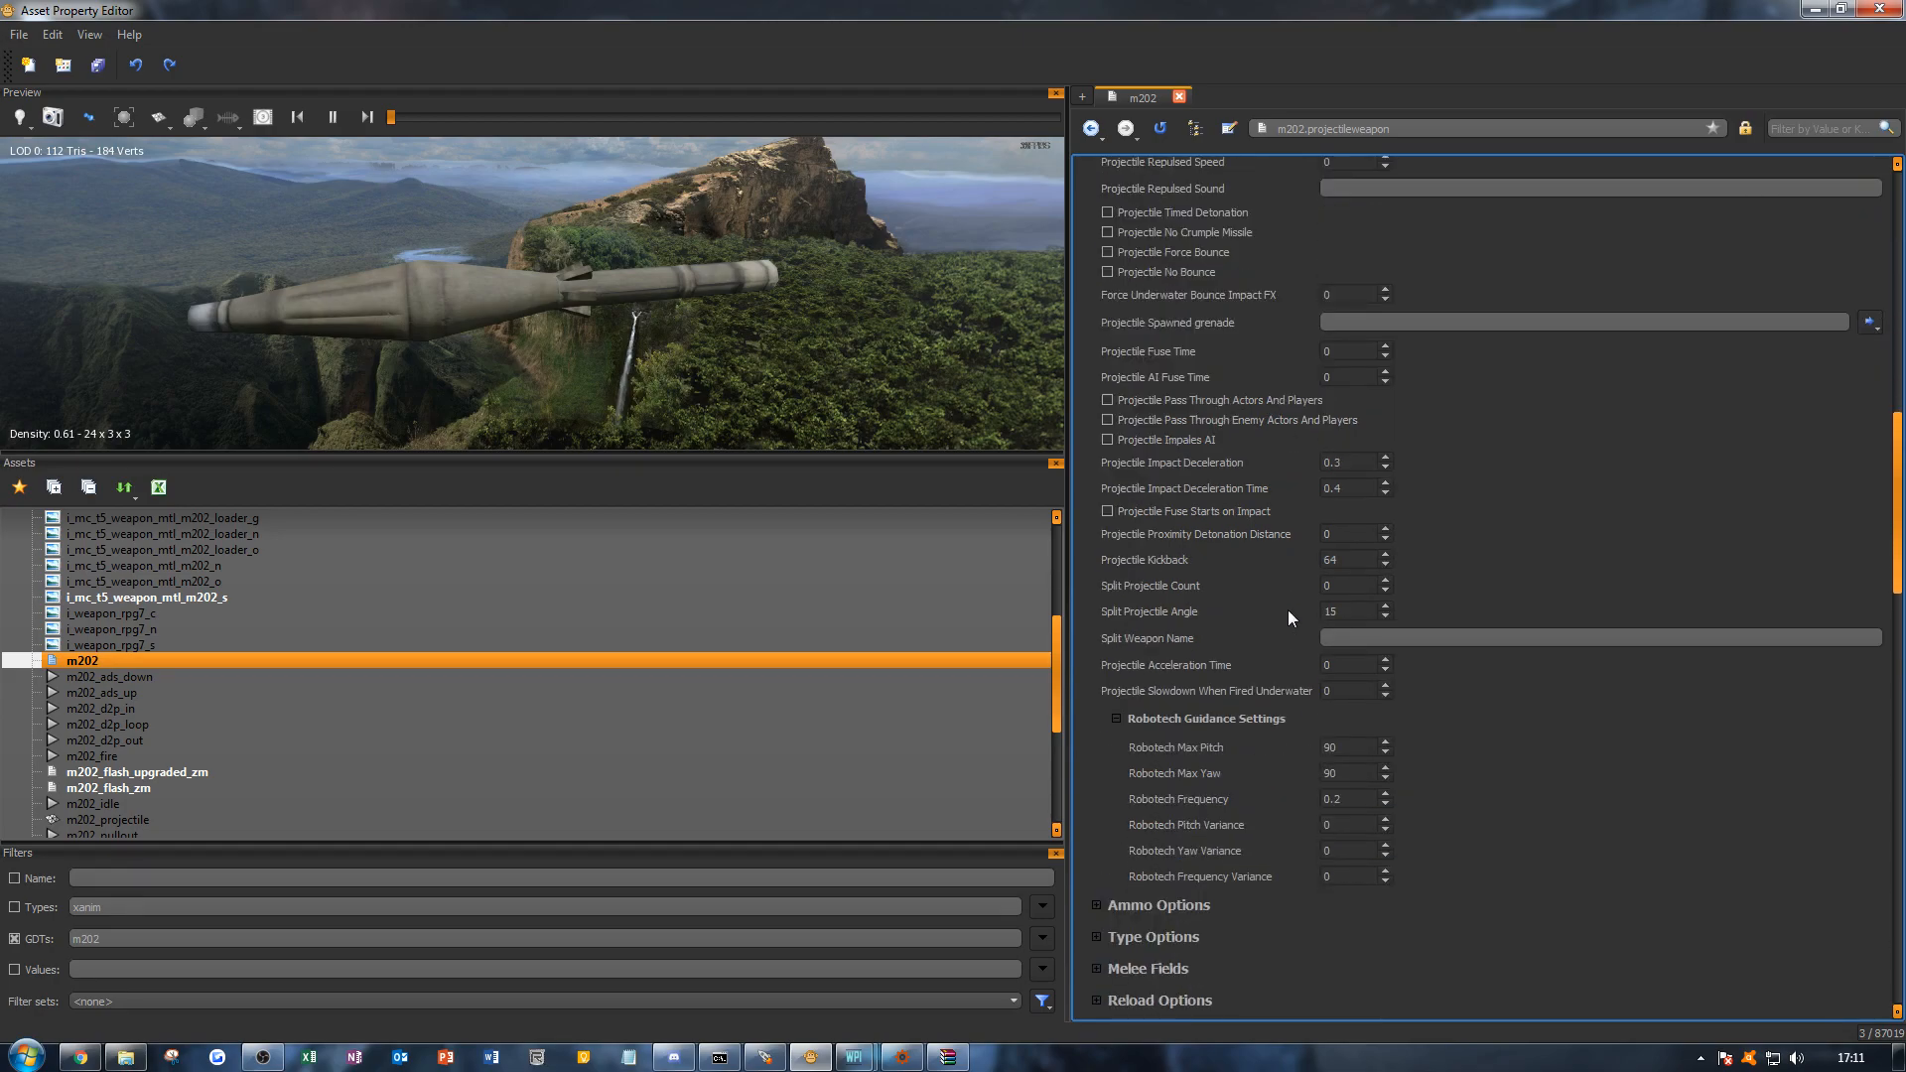
{"action": "scroll", "coordinate": [1226, 524], "scroll_direction": "down", "scroll_amount": 2}
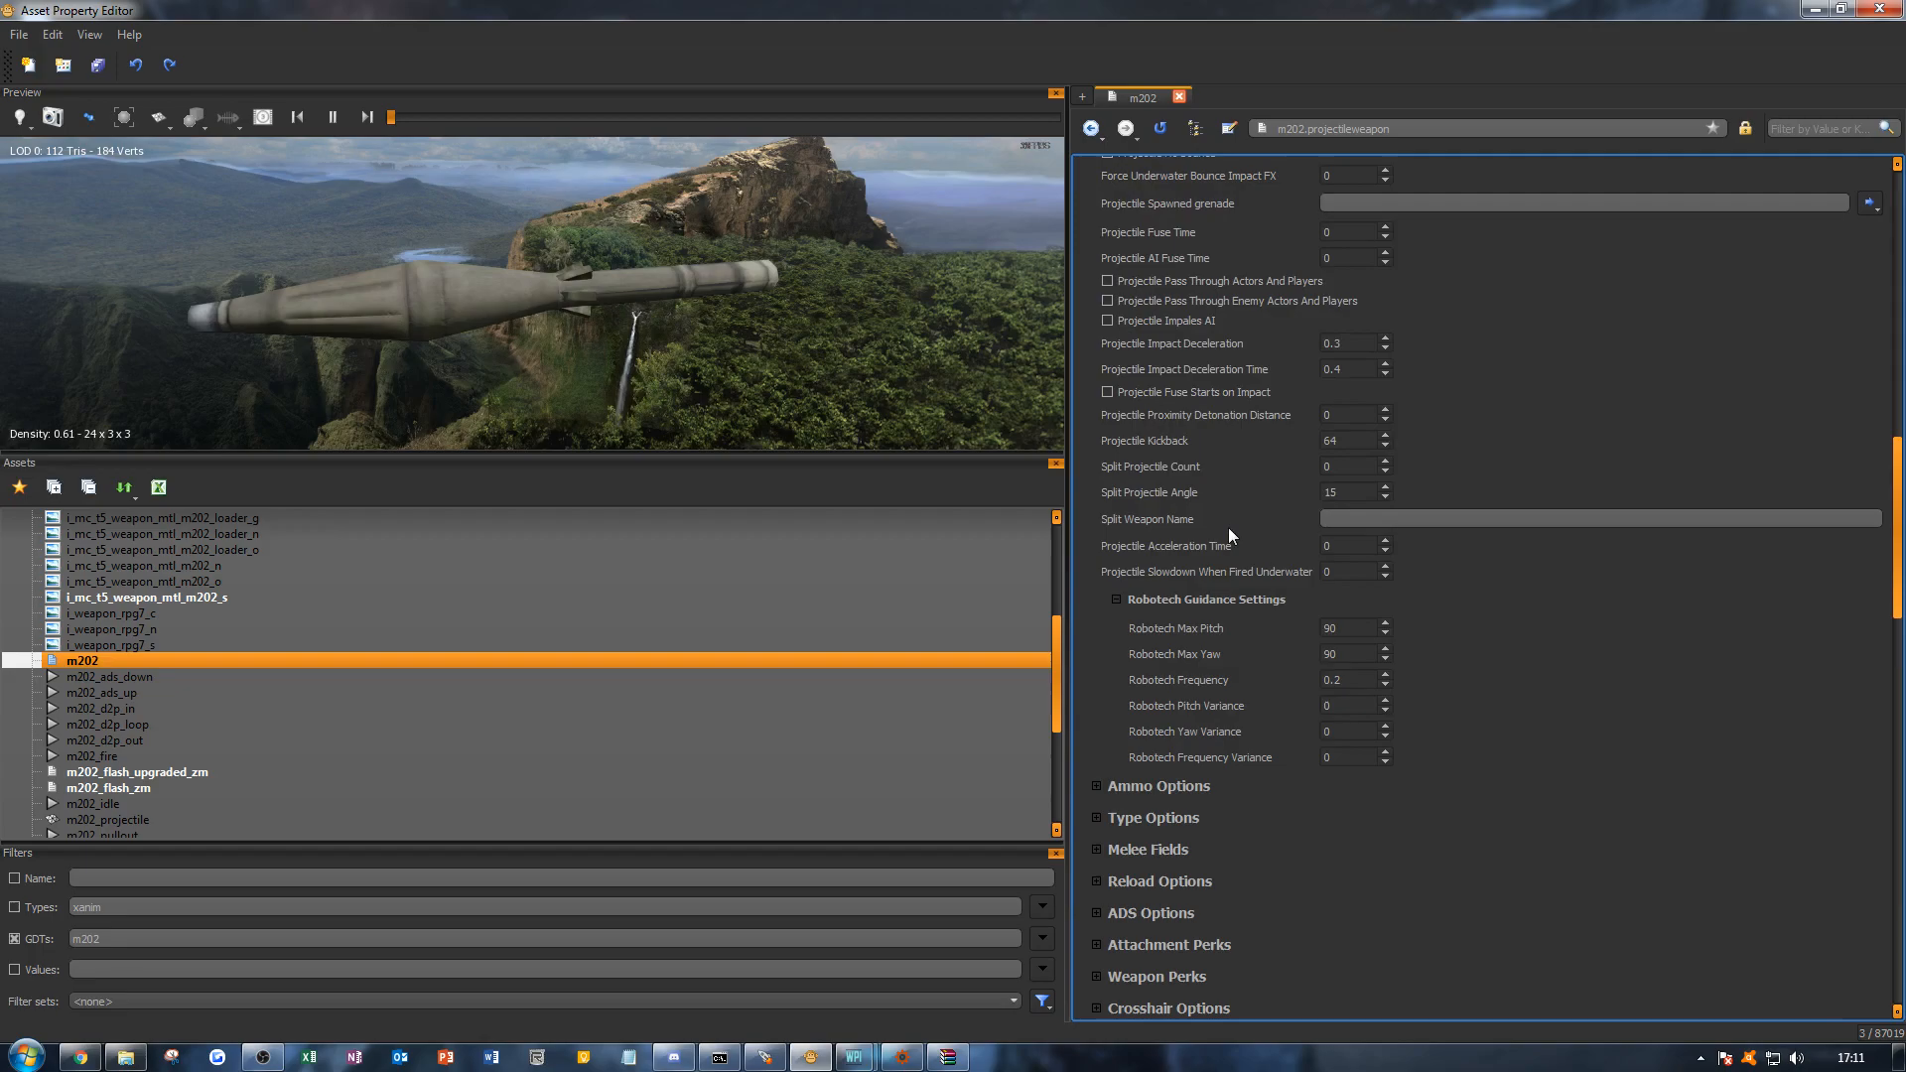
{"action": "scroll", "coordinate": [1231, 532], "scroll_direction": "up", "scroll_amount": 12}
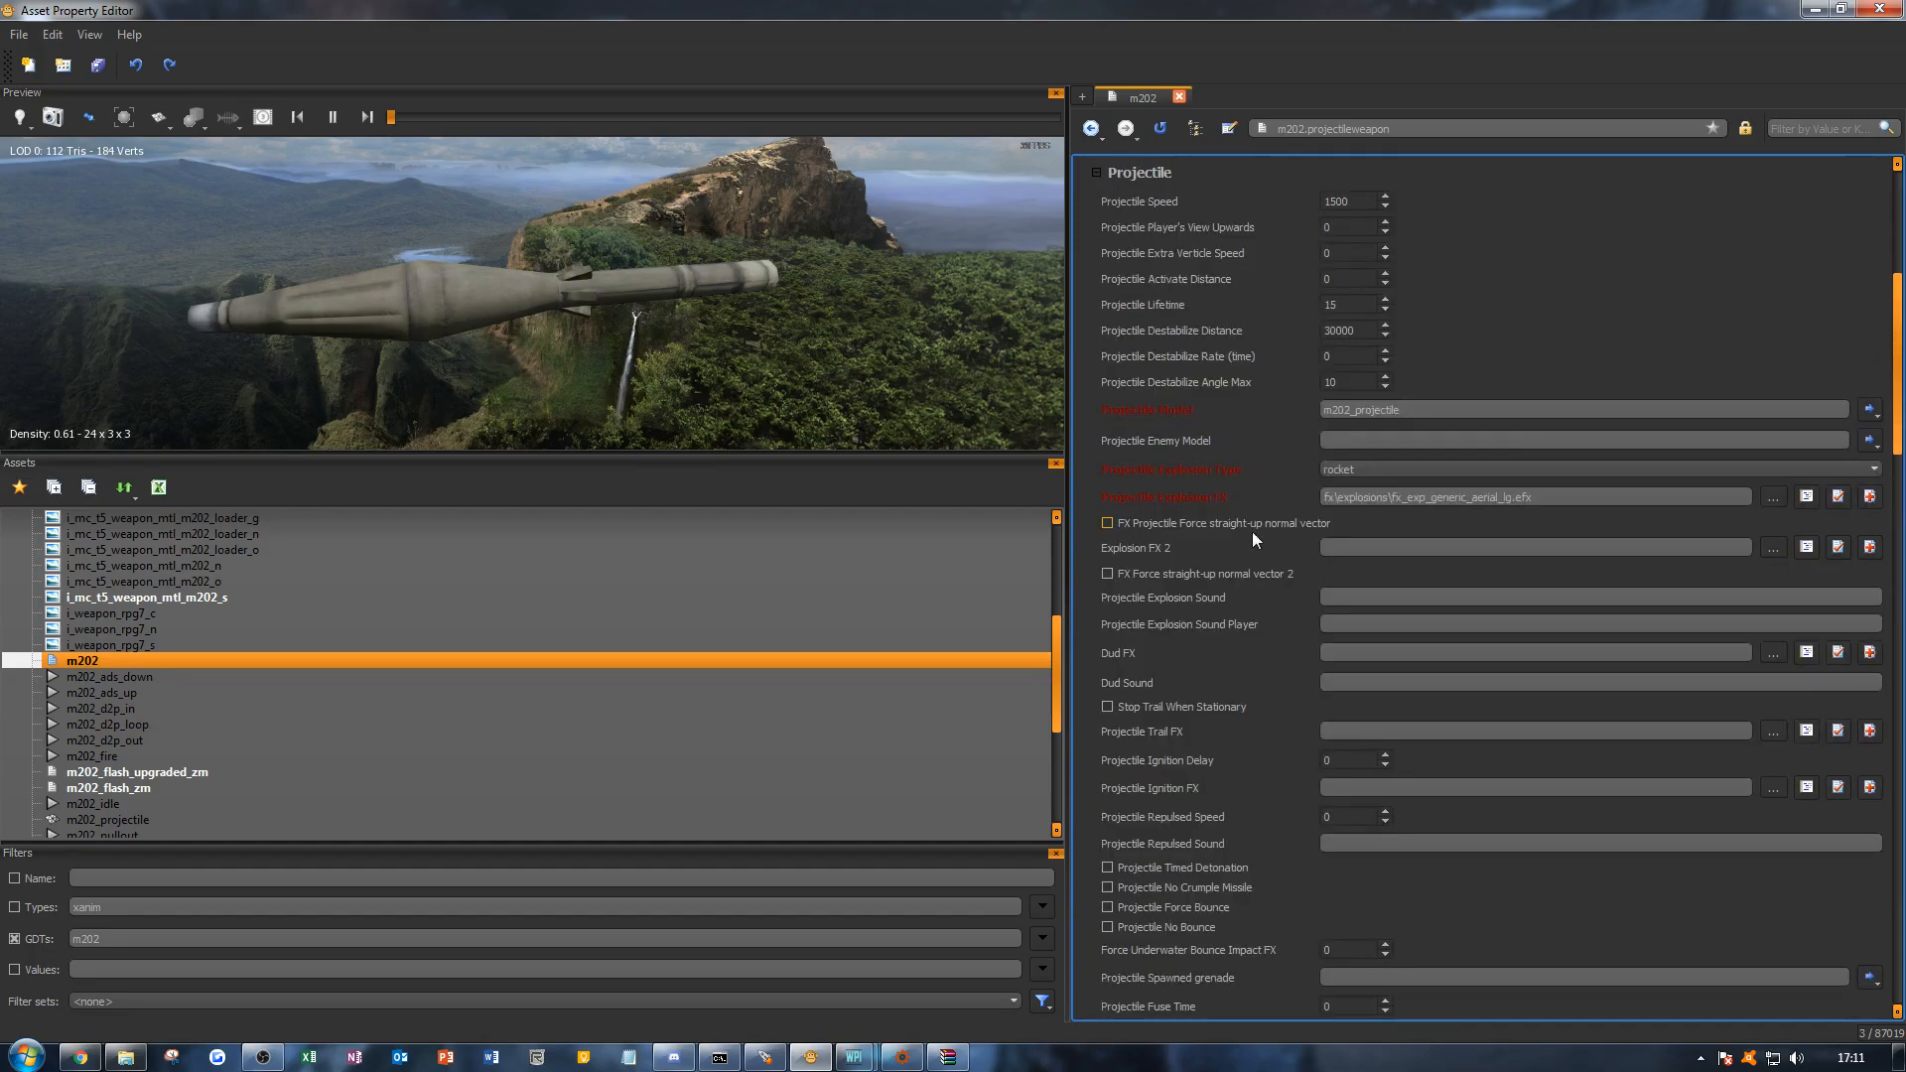
{"action": "scroll", "coordinate": [1211, 397], "scroll_direction": "up", "scroll_amount": 3}
Step: Collapse the Projectile and Explosion setting groups of the m202 weapon and expand Ammo Options
{"action": "left_click", "coordinate": [1115, 462]}
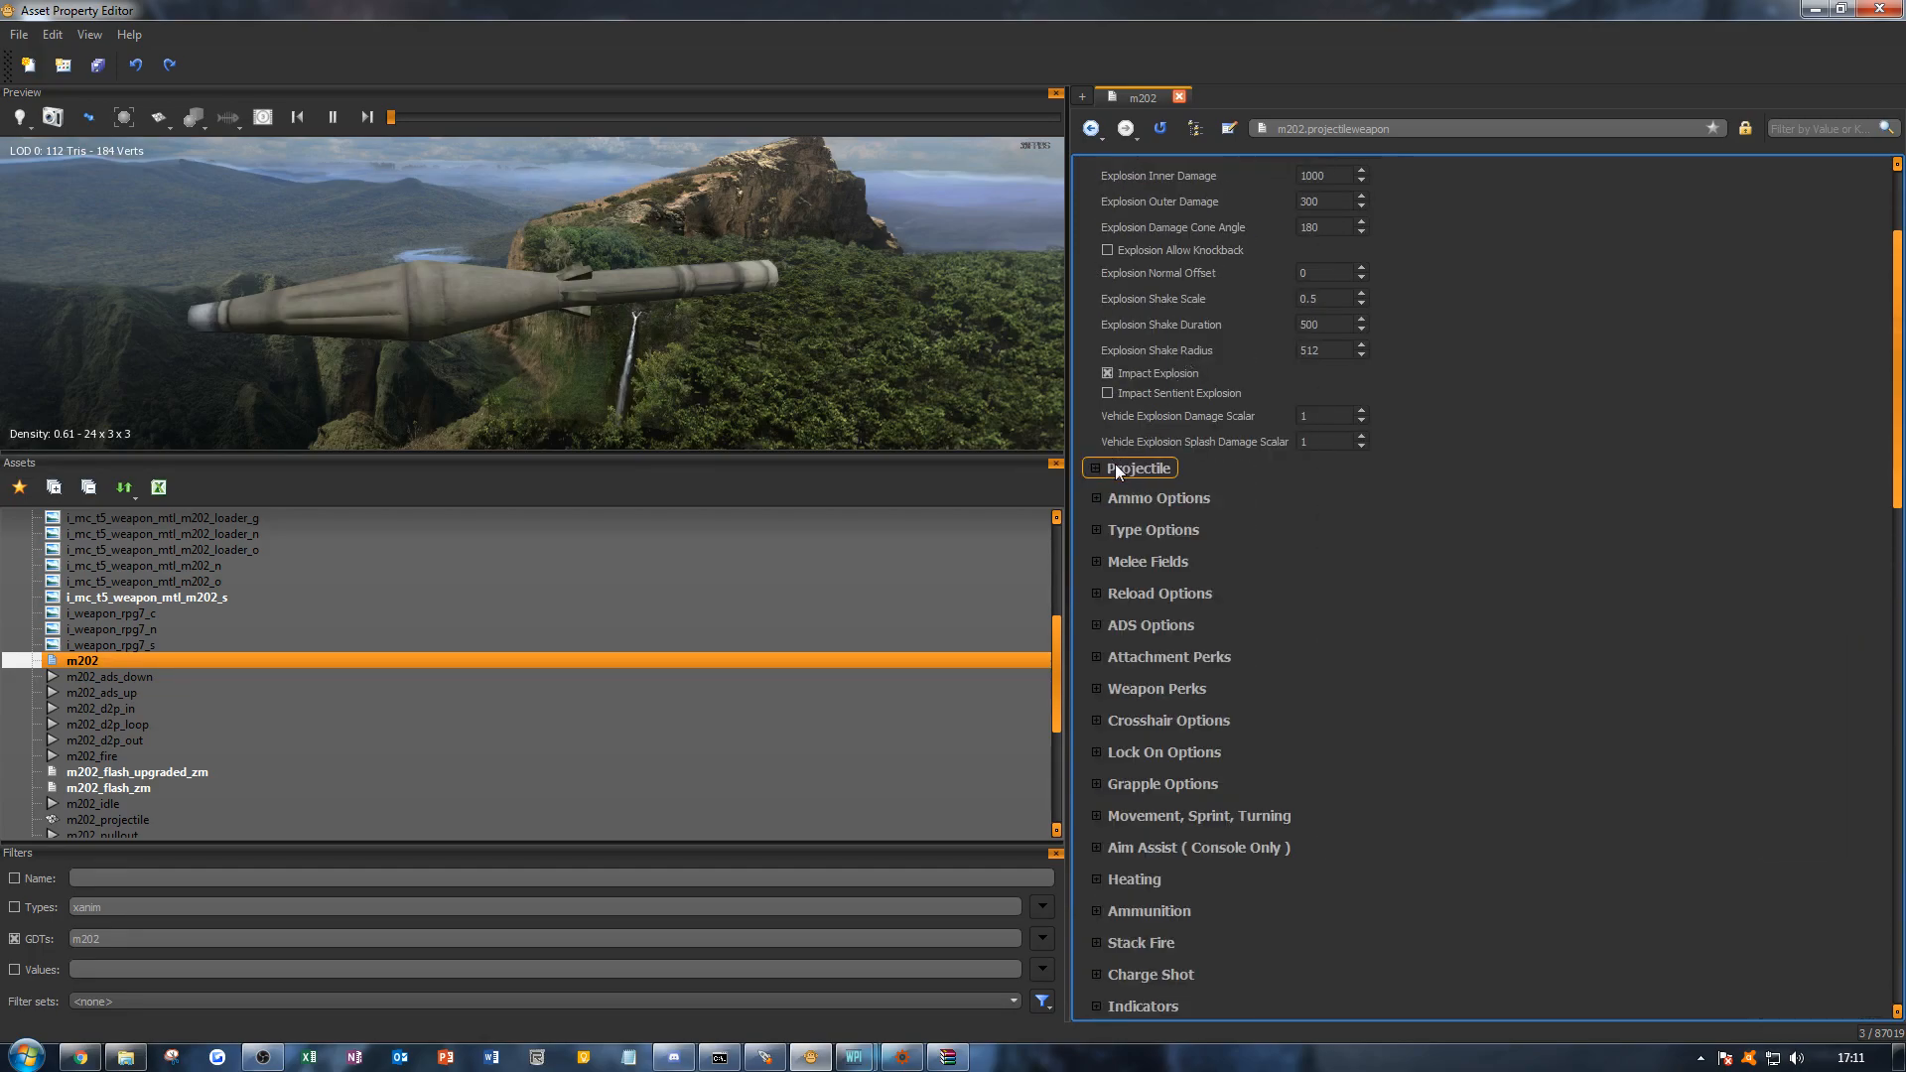
{"action": "scroll", "coordinate": [1229, 544], "scroll_direction": "up", "scroll_amount": 3}
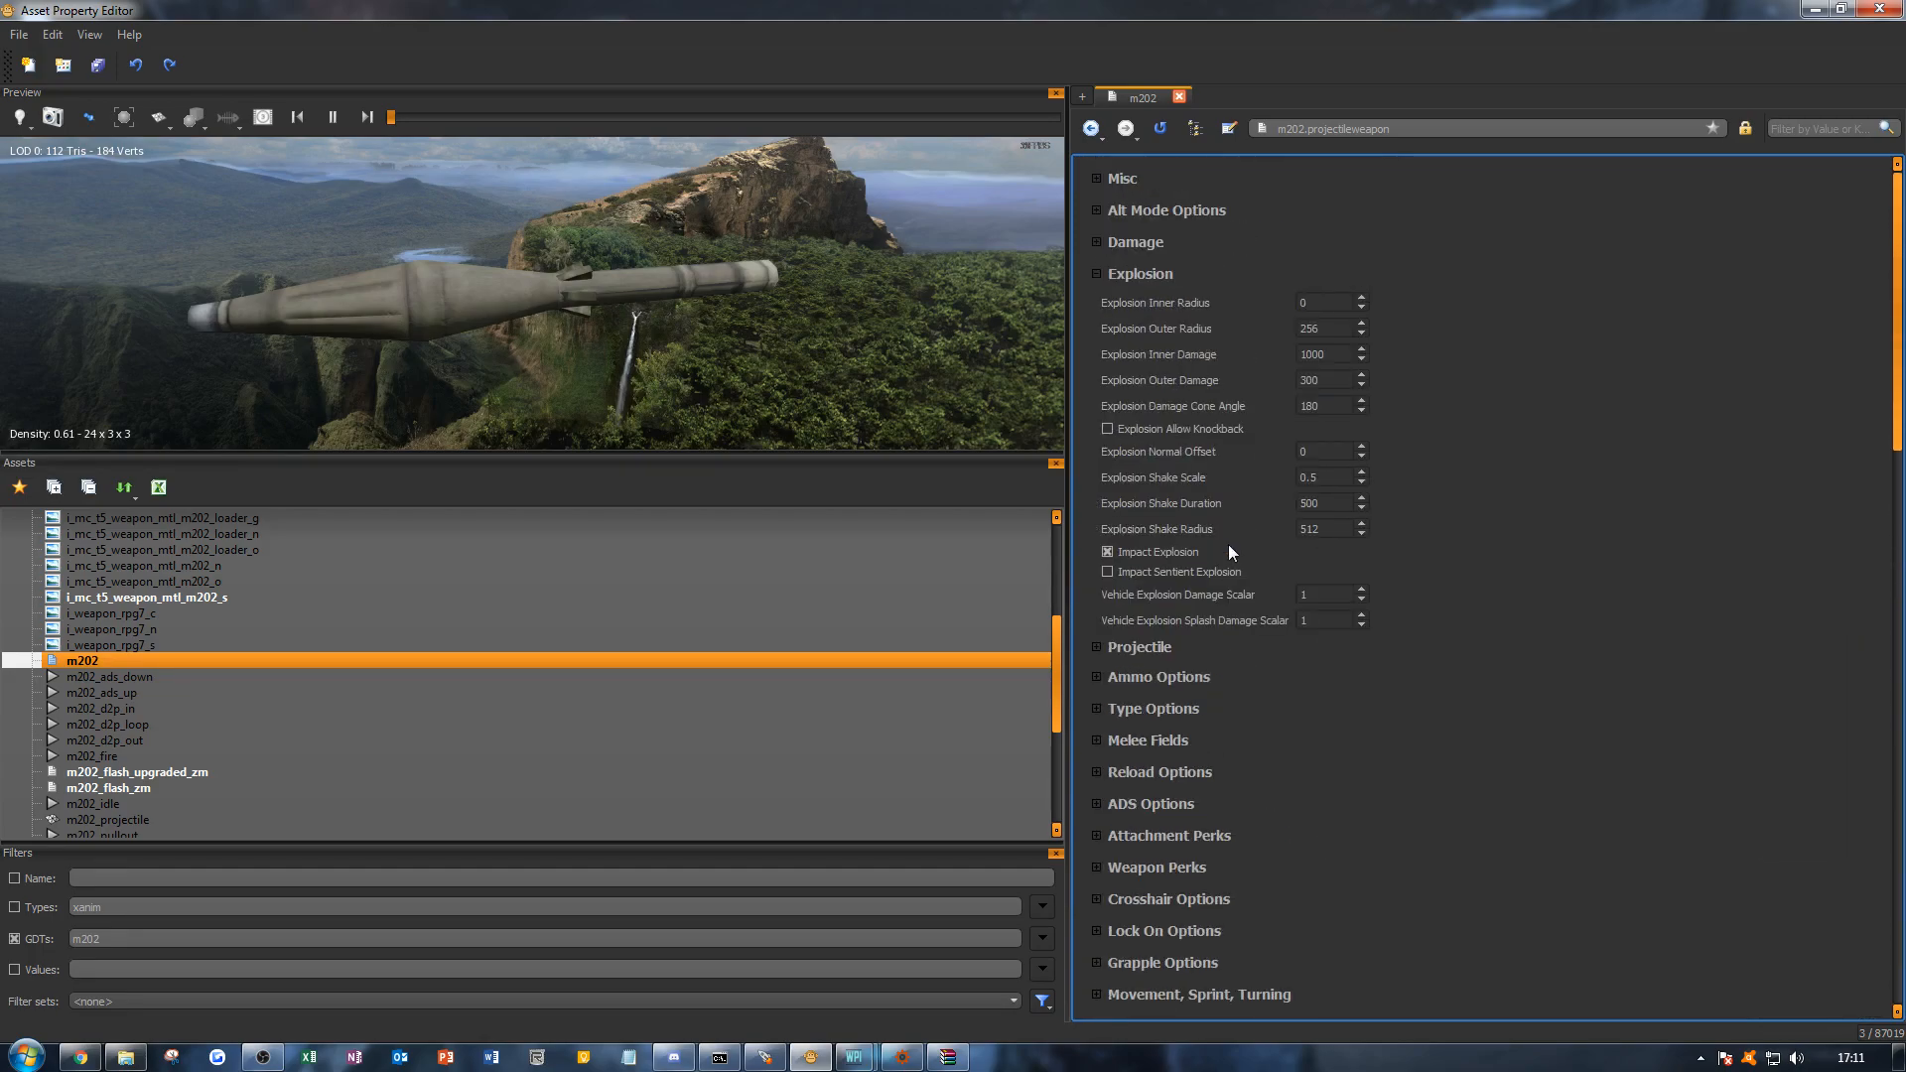
{"action": "left_click", "coordinate": [1152, 276]}
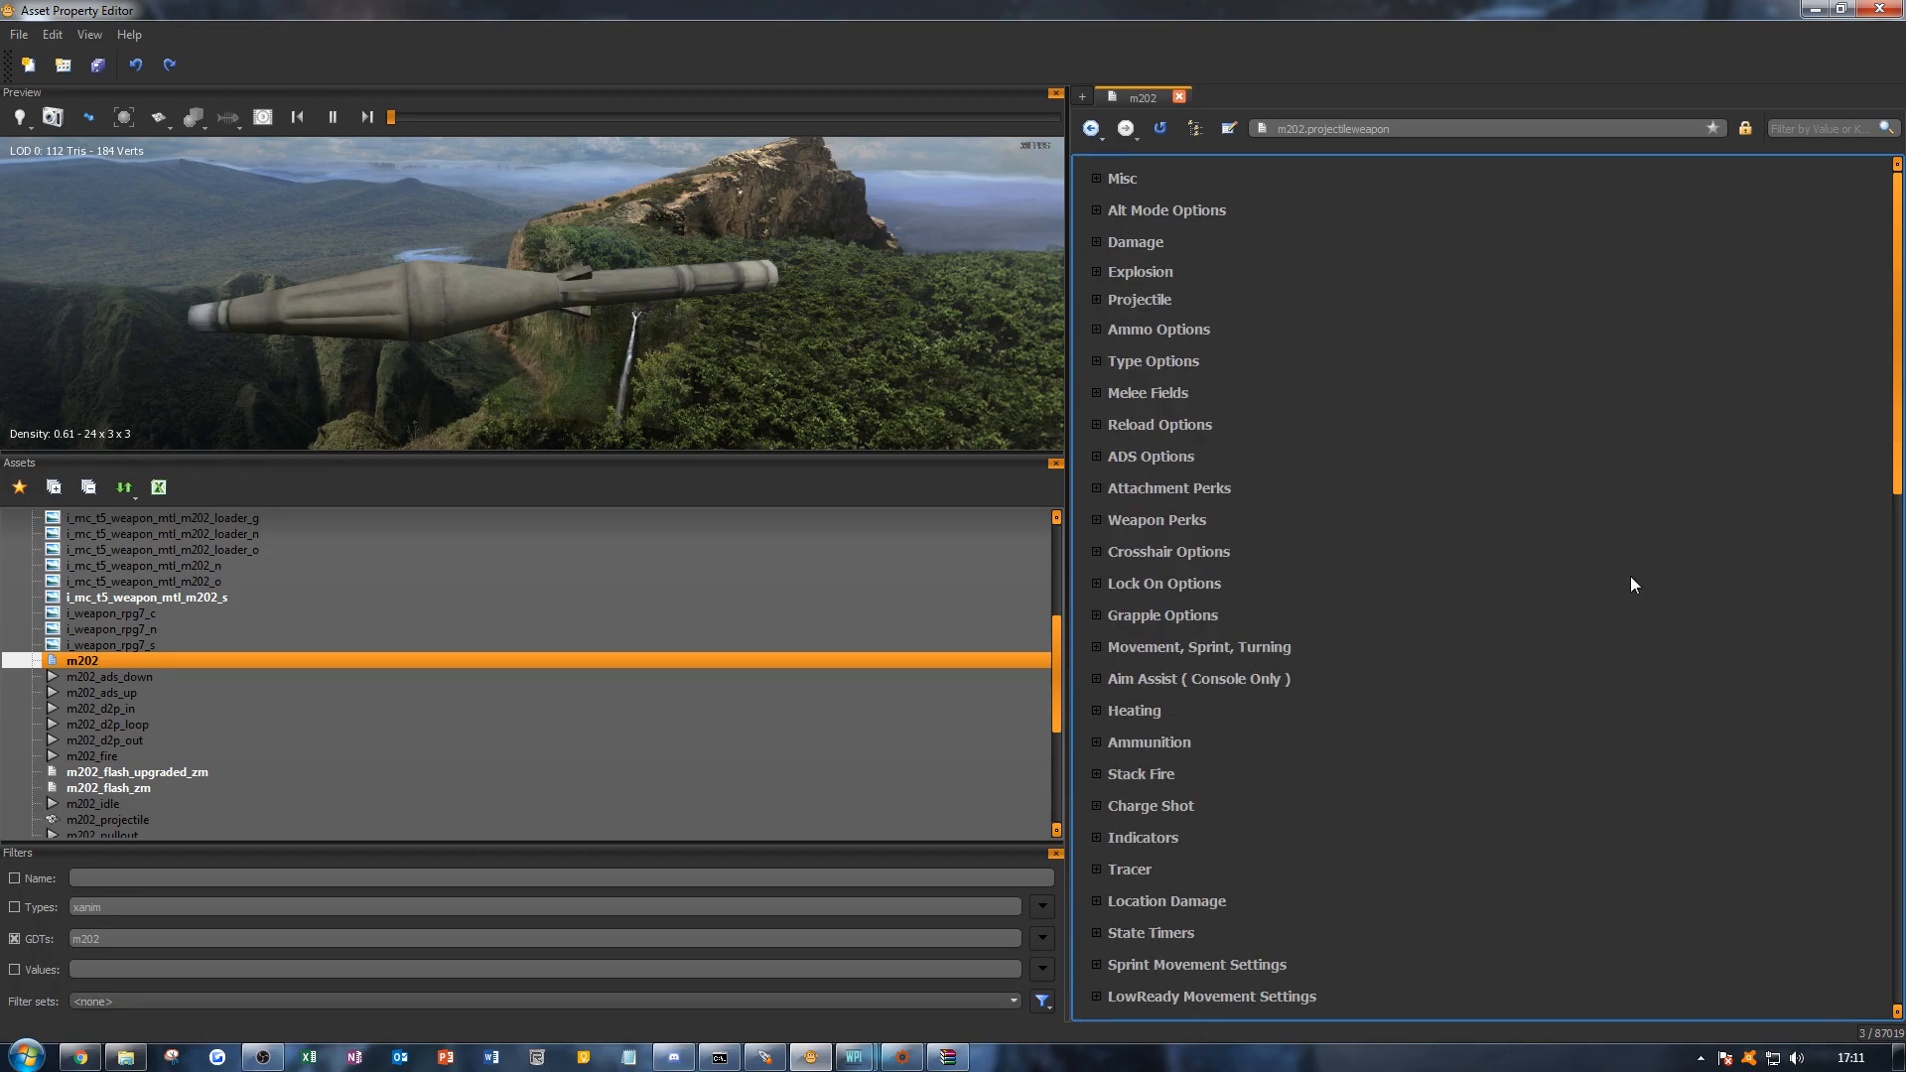
{"action": "left_click", "coordinate": [1151, 331]}
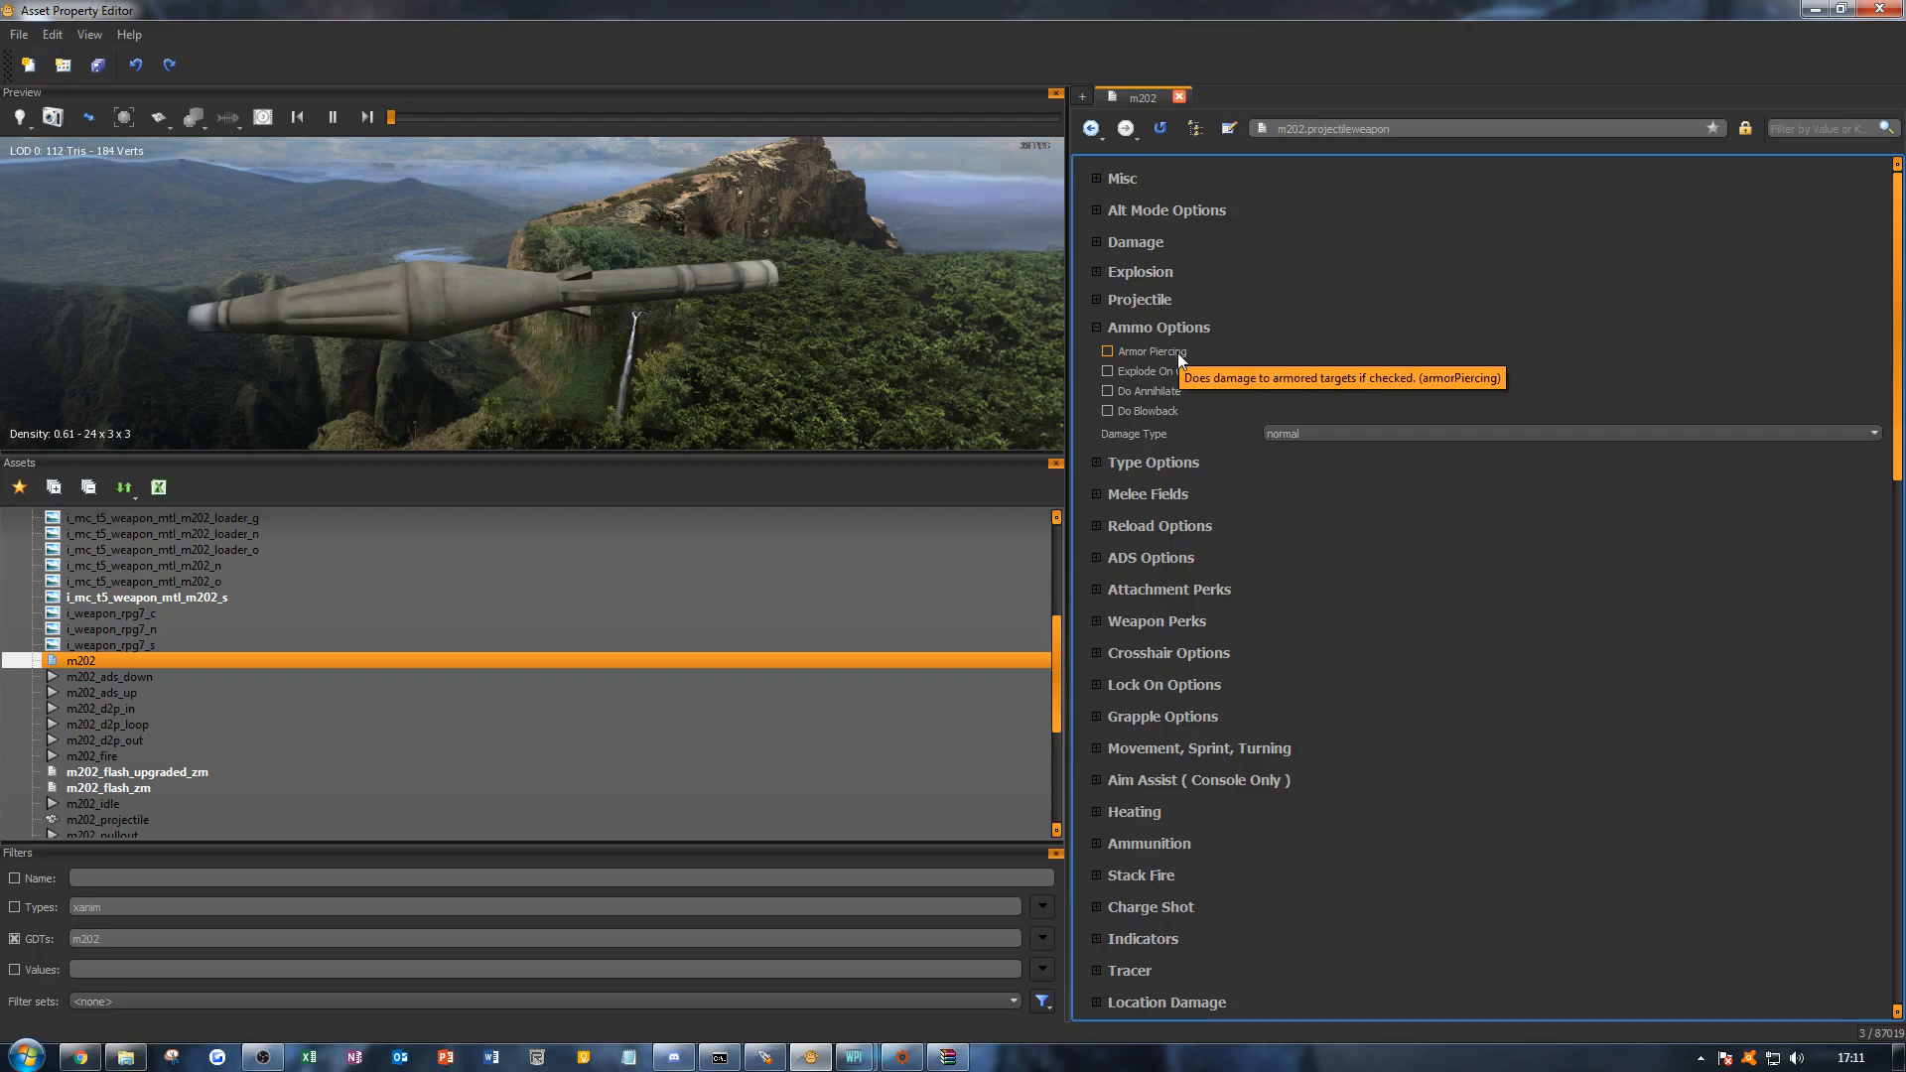
Step: In the m202 weapon's Ammo Options, enable the Explode On option below Armor Piercing and keep the Damage Type as normal
{"action": "mouse_move", "coordinate": [1178, 373]}
{"action": "left_click", "coordinate": [1177, 370]}
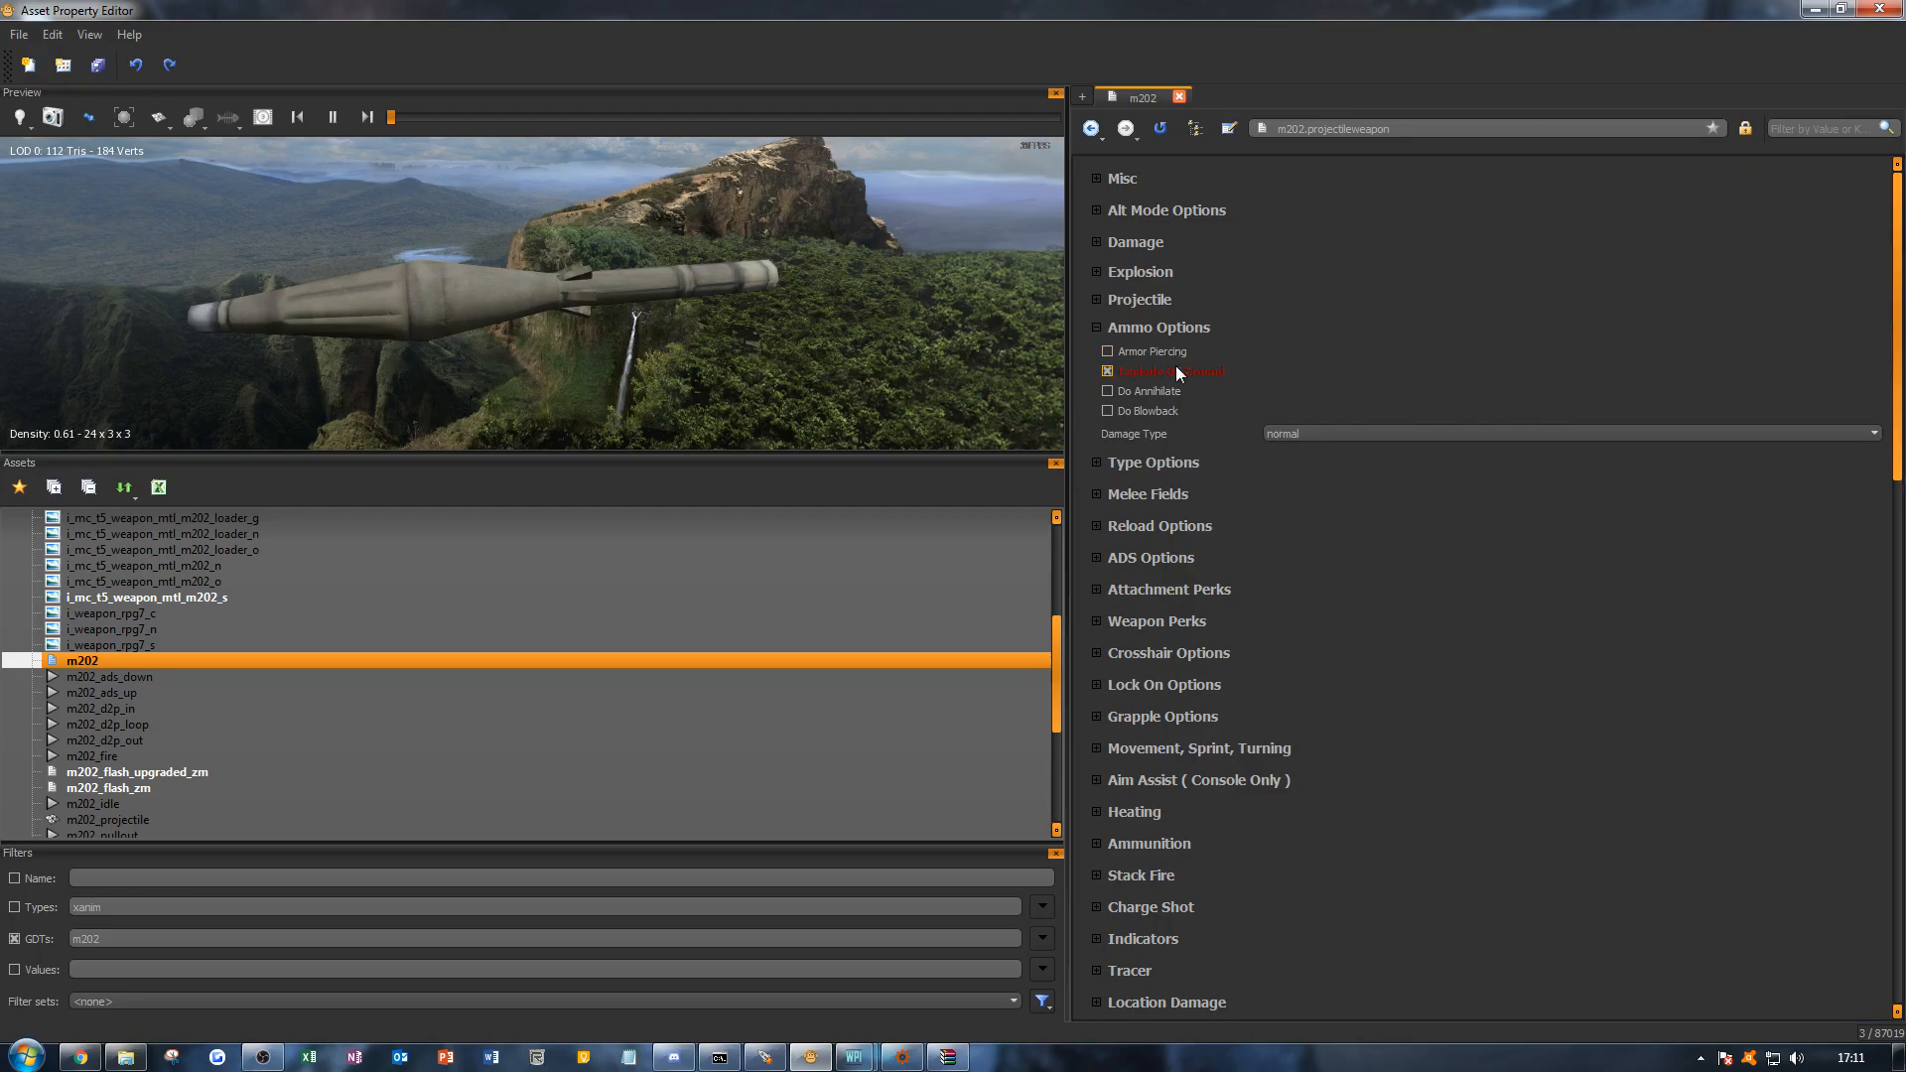
{"action": "left_click", "coordinate": [1300, 434]}
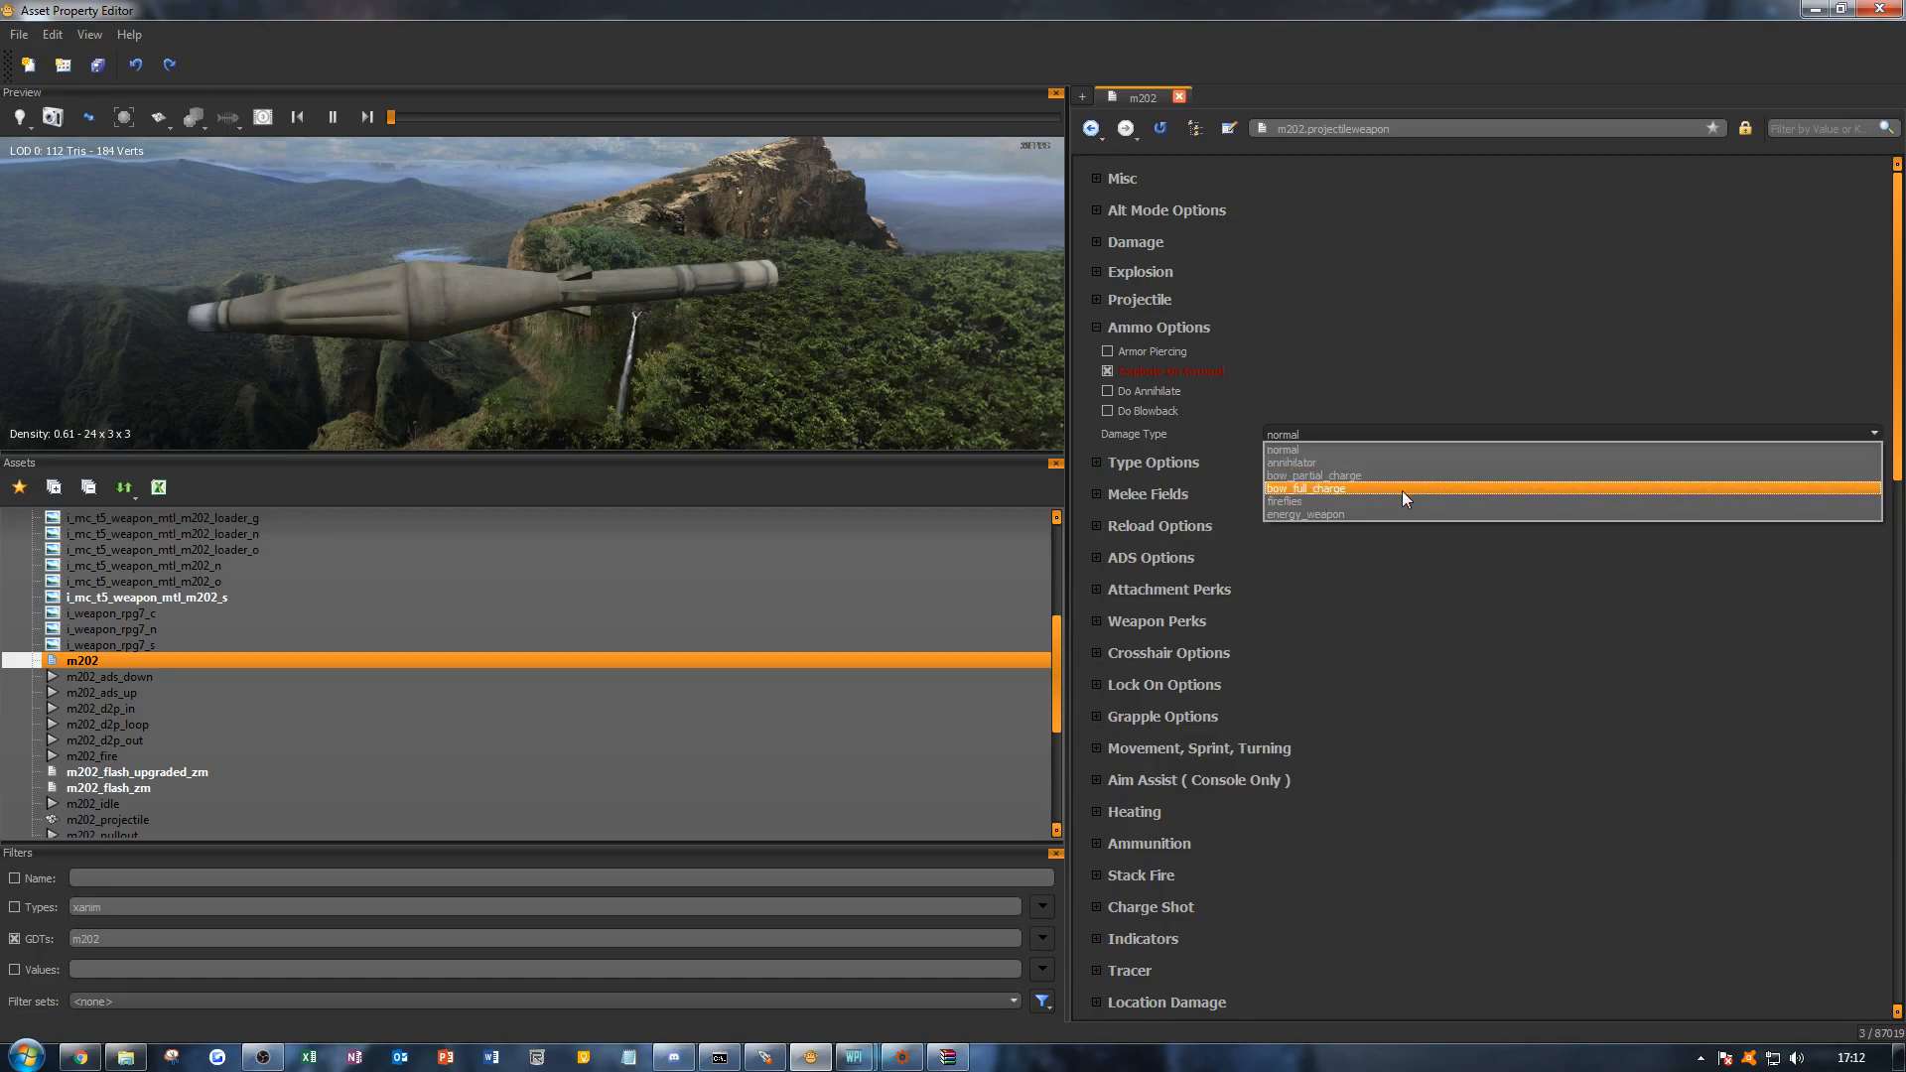
{"action": "left_click", "coordinate": [1345, 449]}
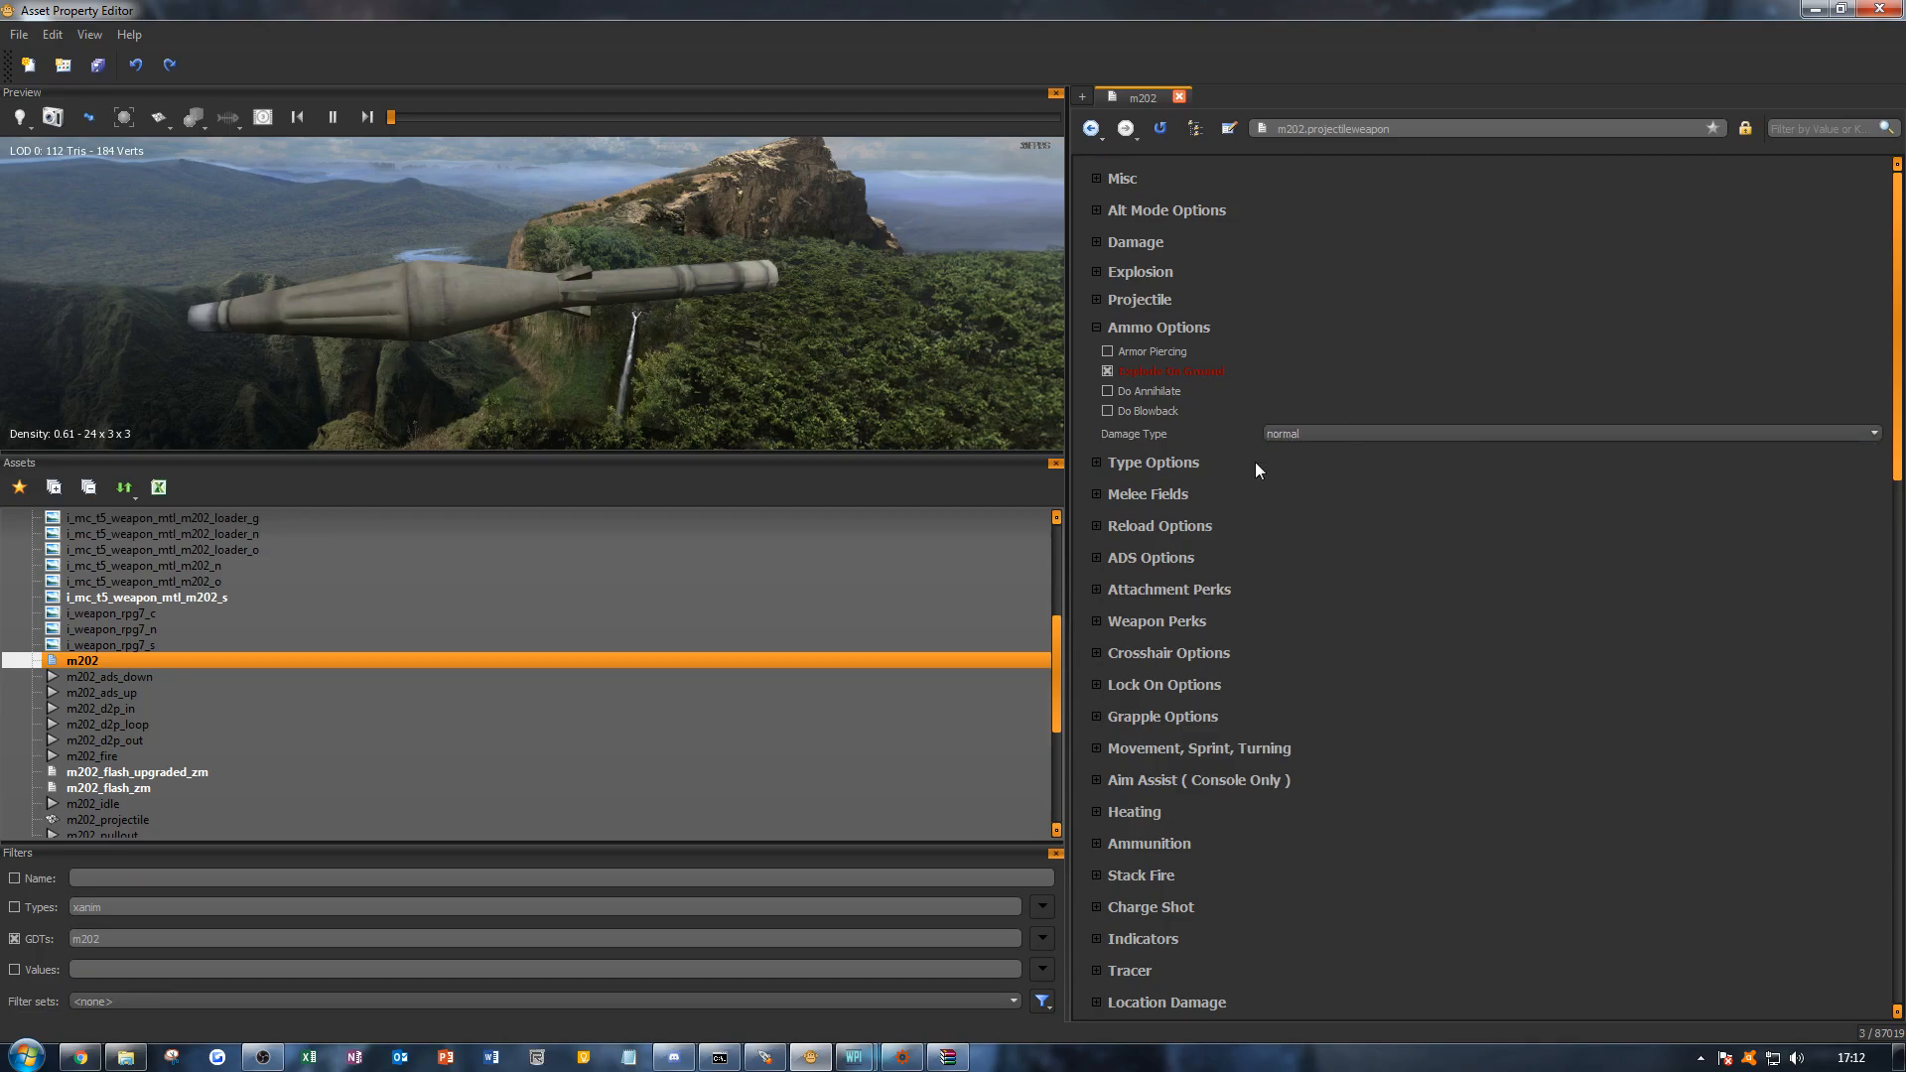
Step: Review the m202 weapon's Type Options and Melee Fields, collapse them with Ammo Options, and expand Reload Options
{"action": "double_click", "coordinate": [1181, 466]}
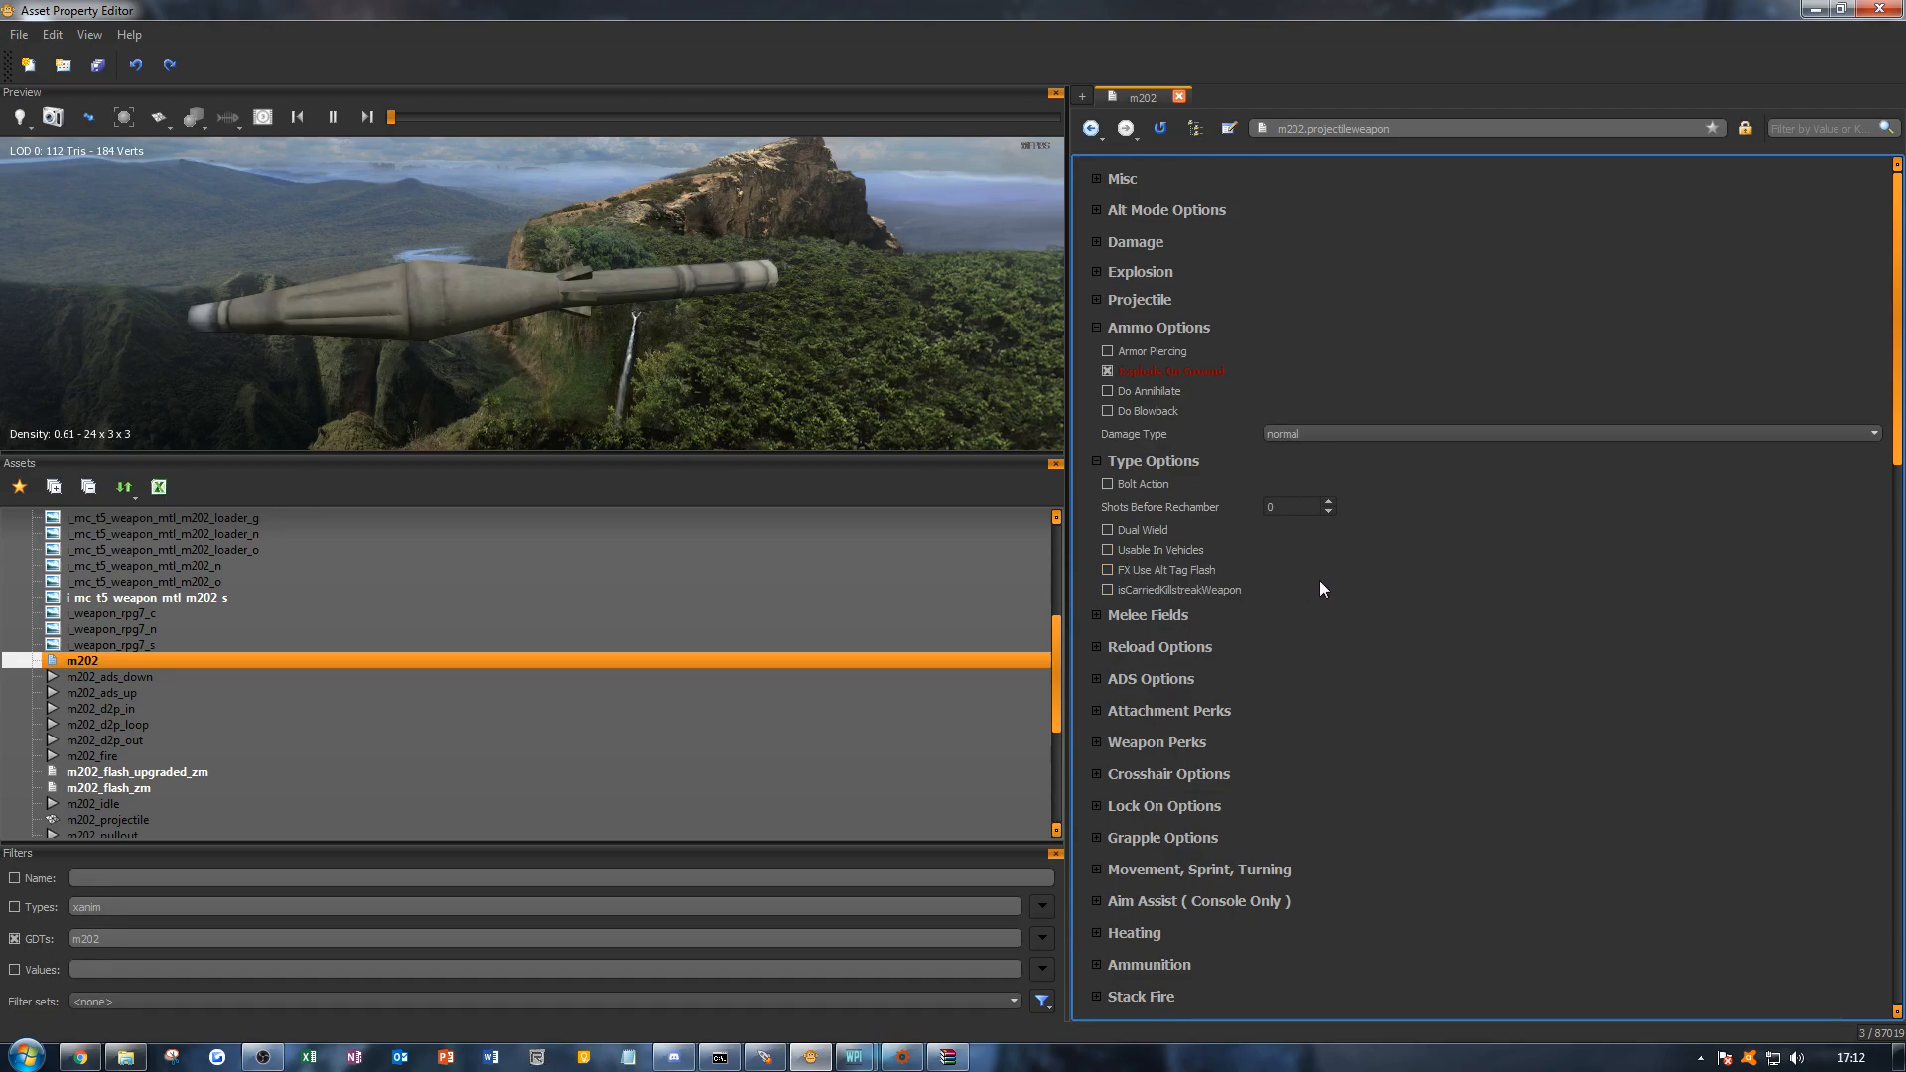
{"action": "left_click", "coordinate": [1163, 463]}
{"action": "left_click", "coordinate": [1161, 330]}
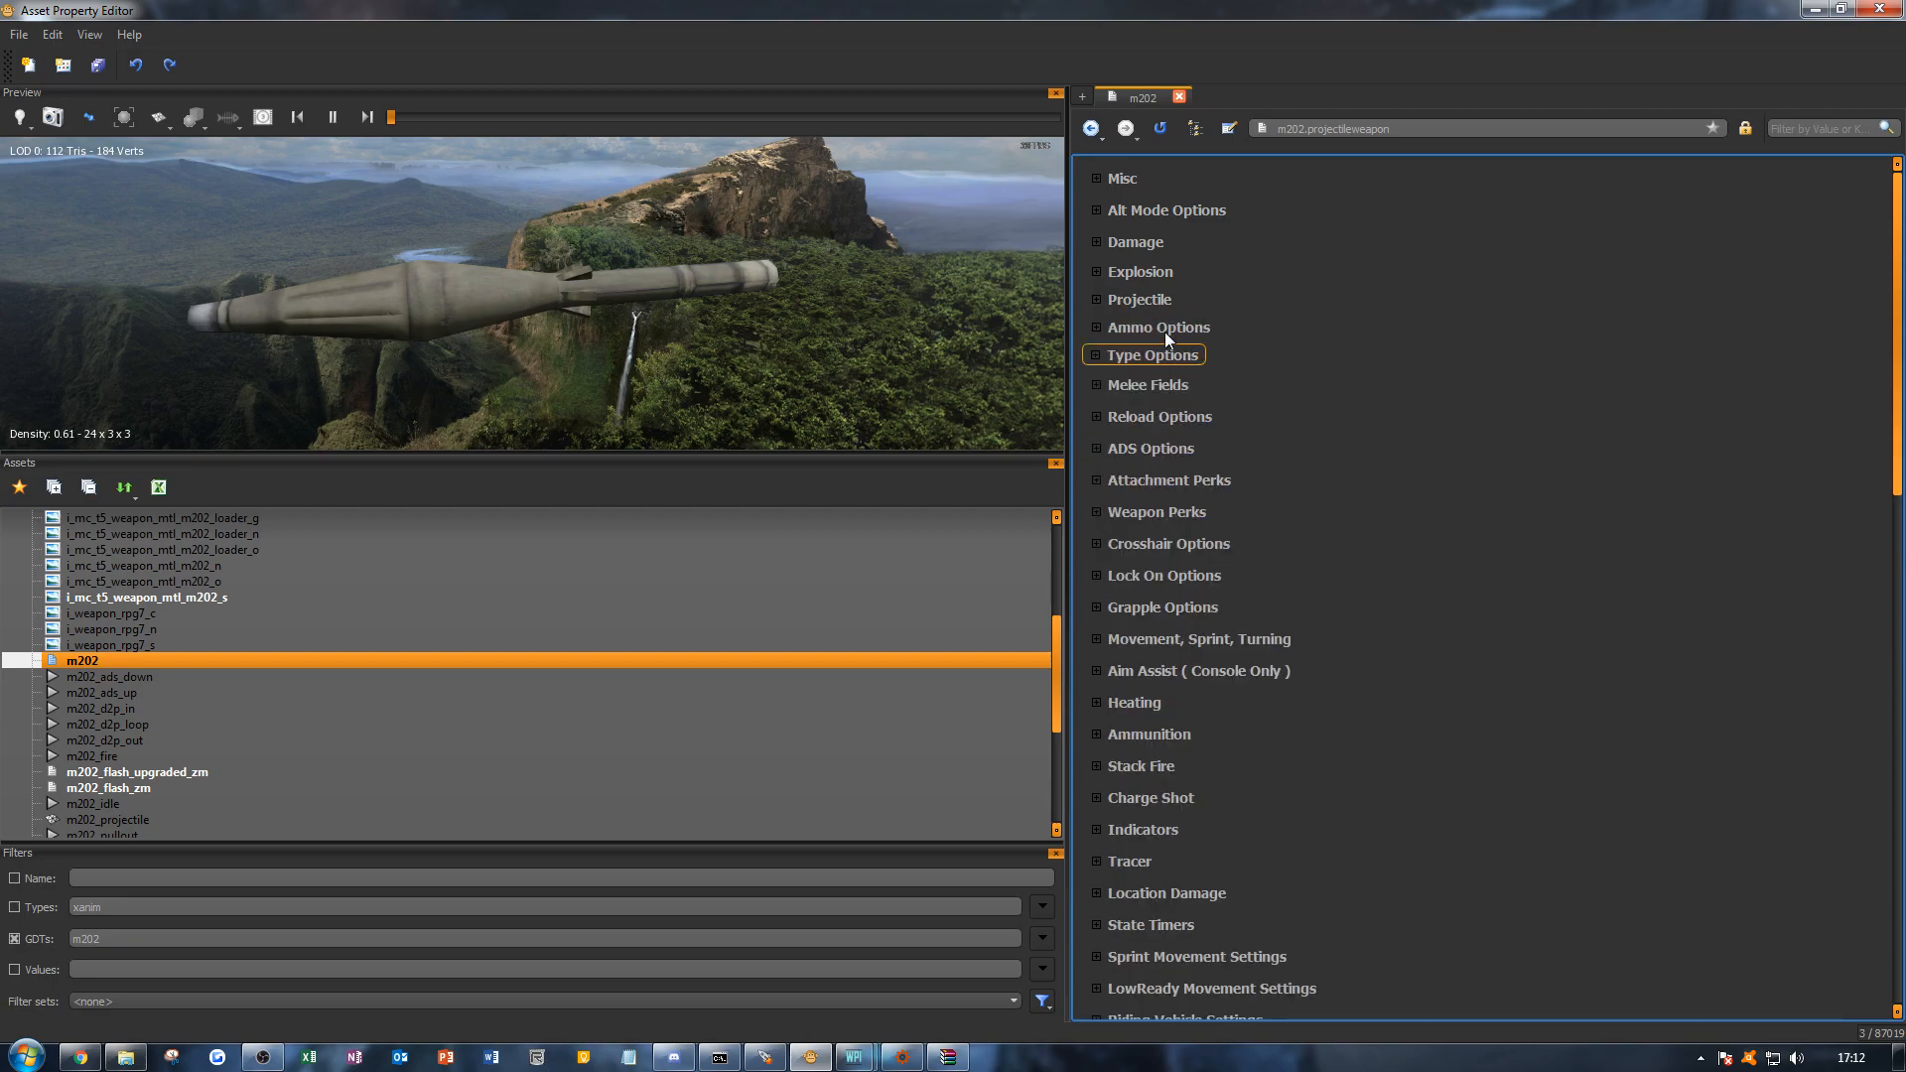
{"action": "left_click", "coordinate": [1124, 384]}
{"action": "left_click", "coordinate": [1118, 386]}
{"action": "left_click", "coordinate": [1127, 411]}
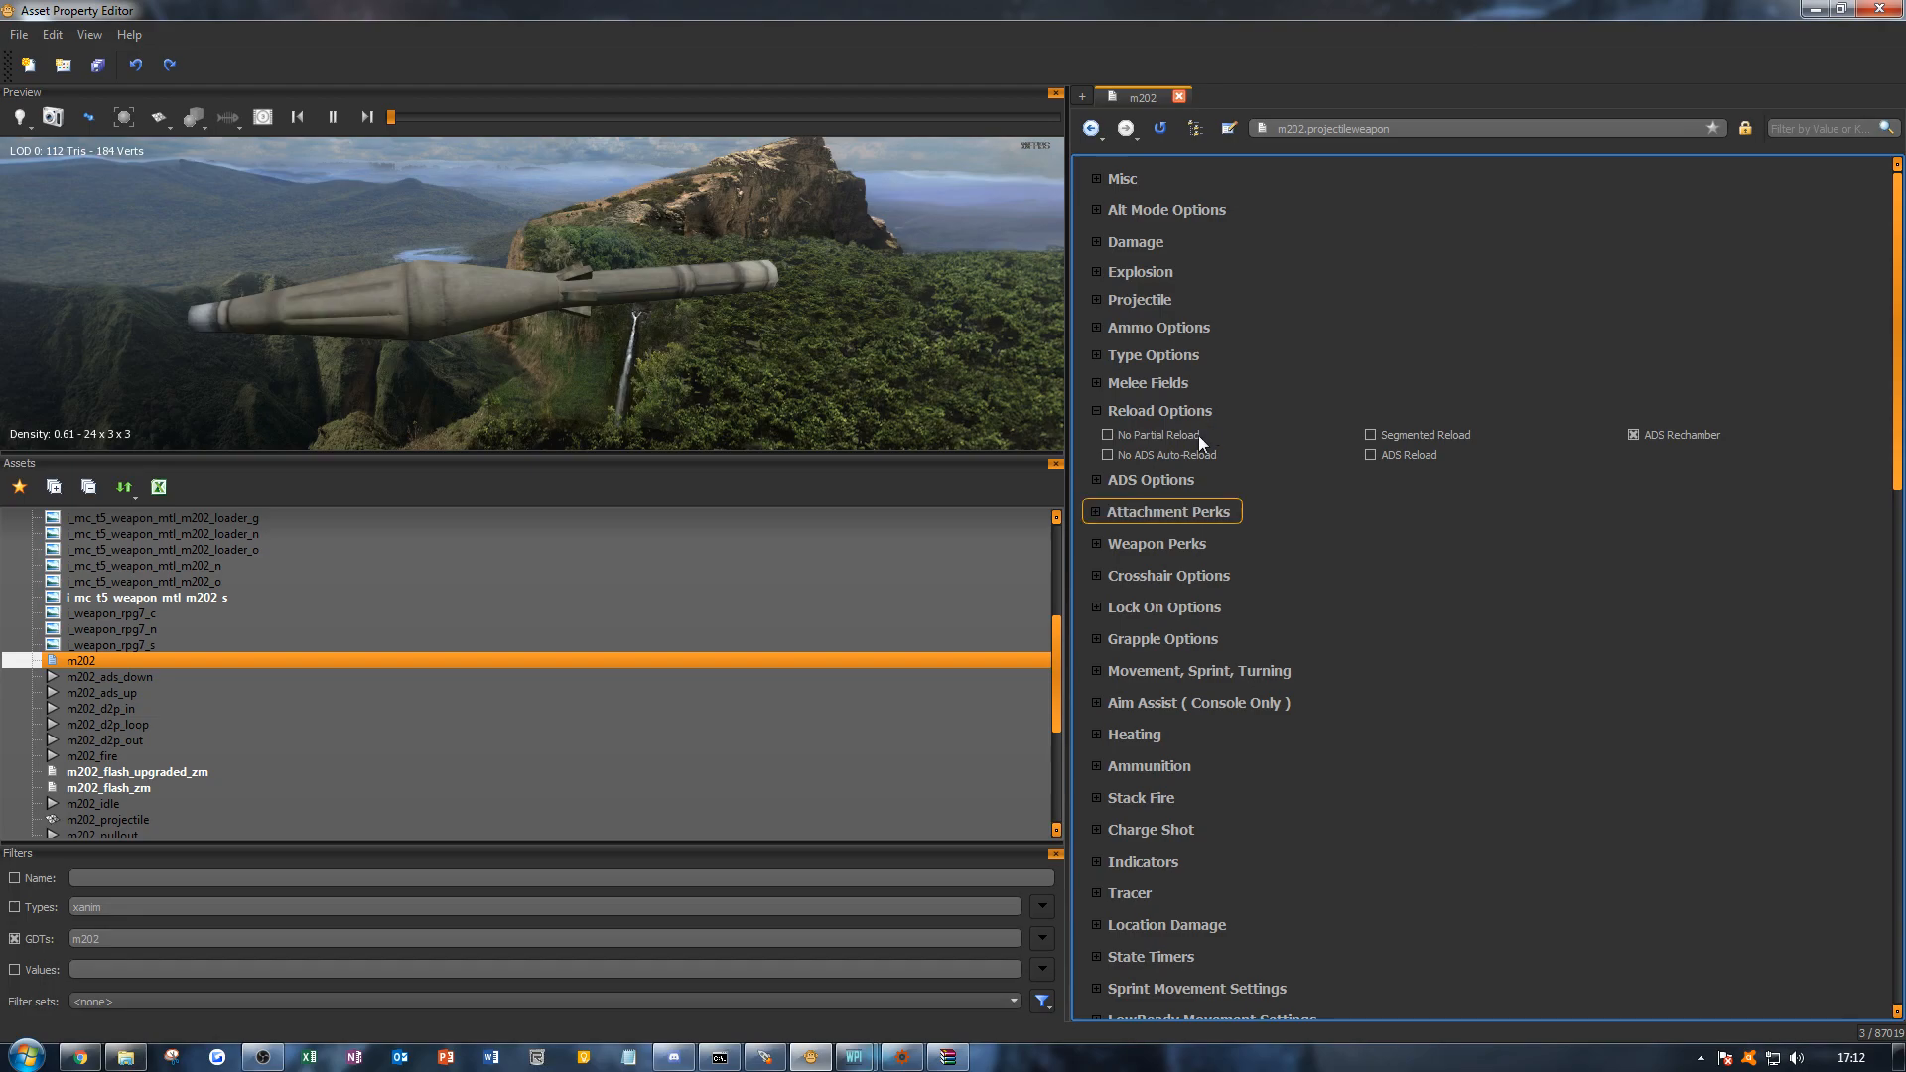
Step: Switch to T7 Weapon Converter and examine the original weapon file's projectile values, from the explosion entries down to the trail, light and destabilization entries
{"action": "left_click", "coordinate": [911, 1068]}
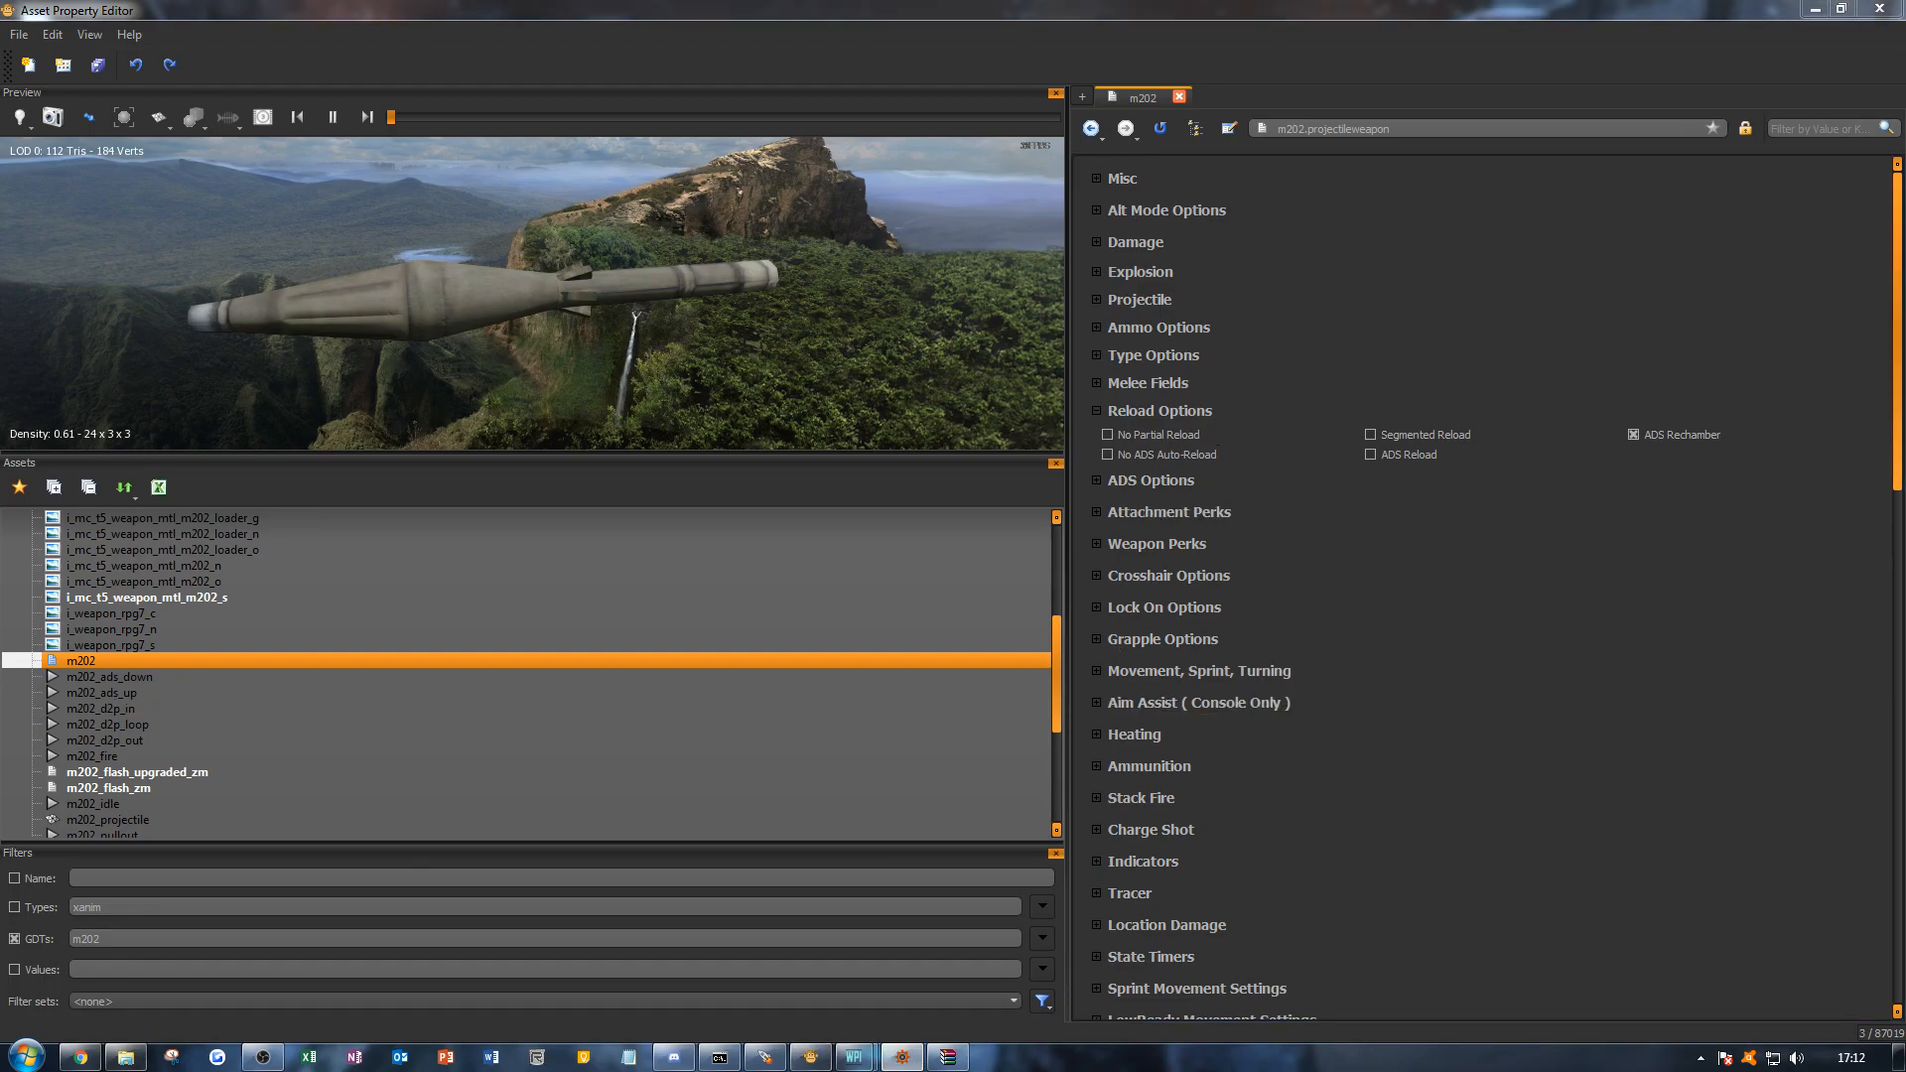
{"action": "left_click_drag", "start_coordinate": [415, 480], "coordinate": [646, 378]}
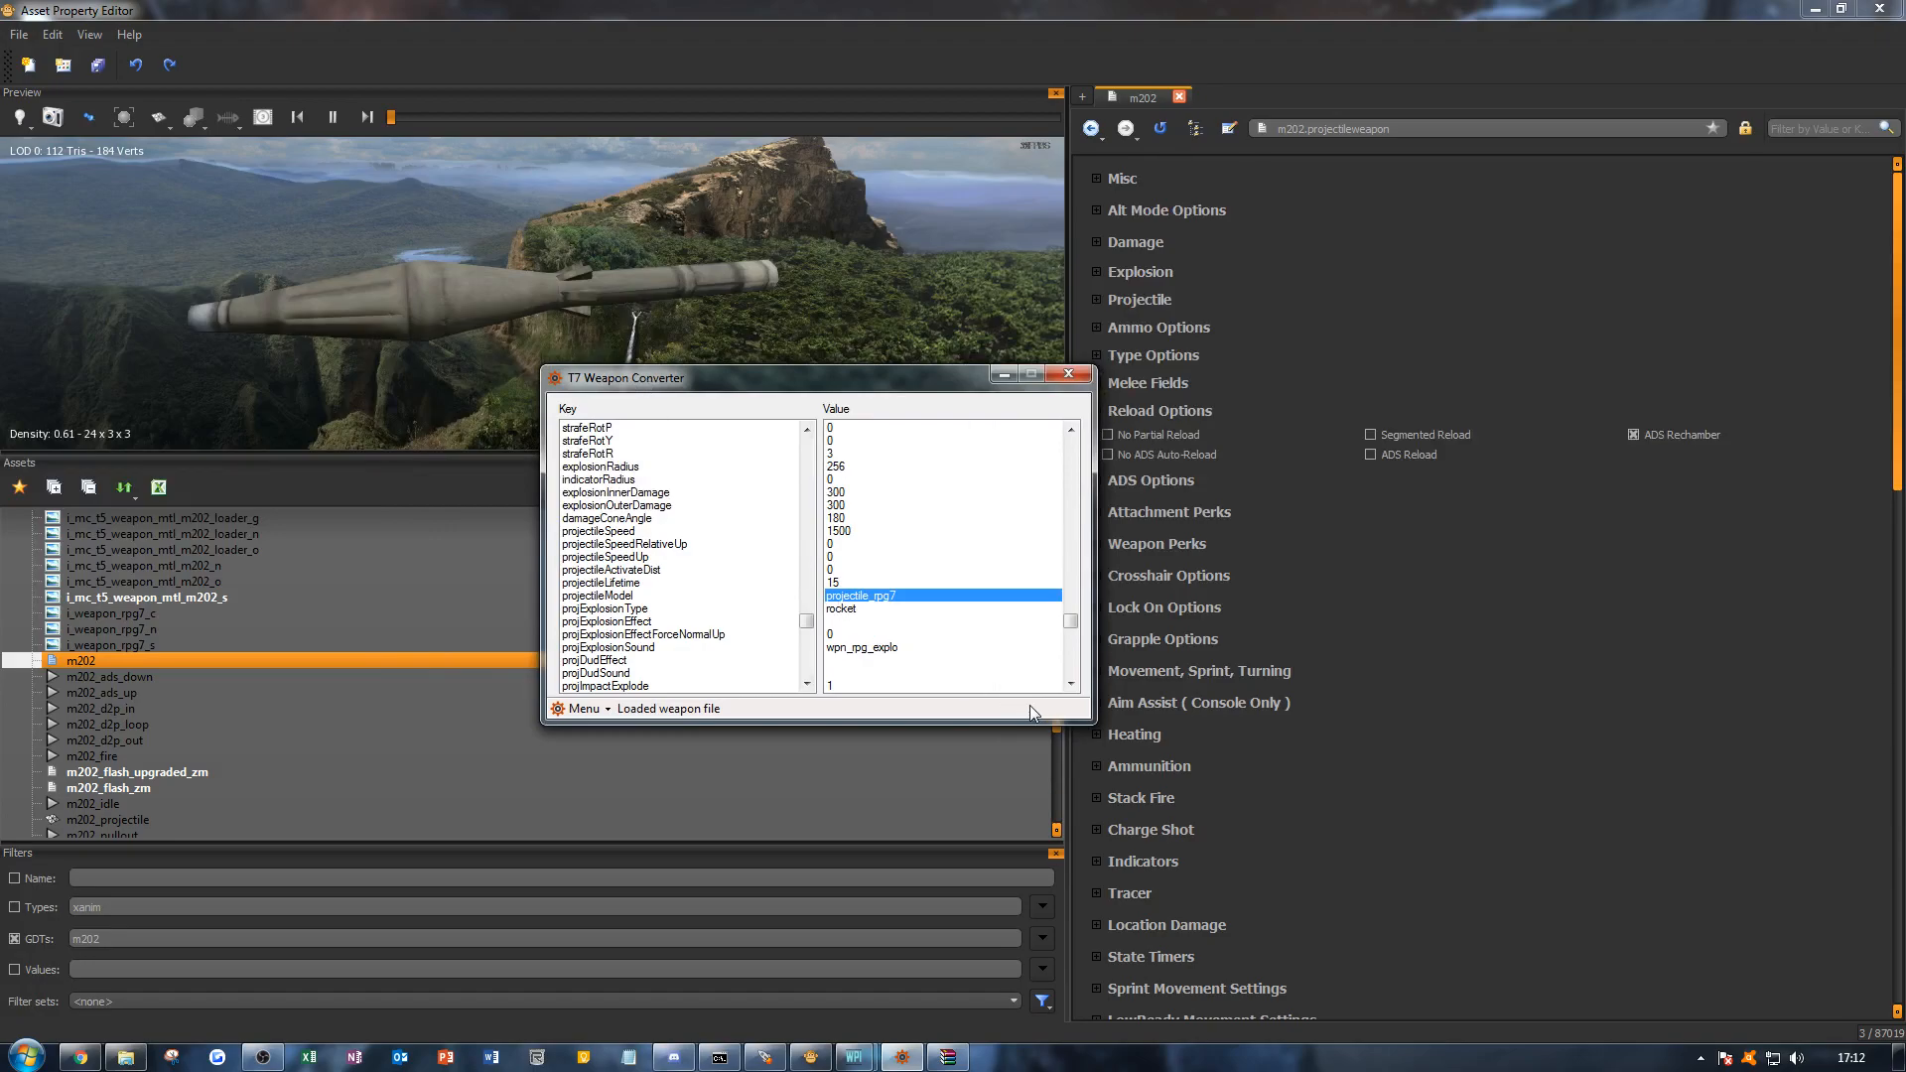
{"action": "left_click", "coordinate": [807, 682]}
{"action": "left_click", "coordinate": [807, 682]}
{"action": "left_click", "coordinate": [807, 682]}
{"action": "left_click", "coordinate": [807, 682]}
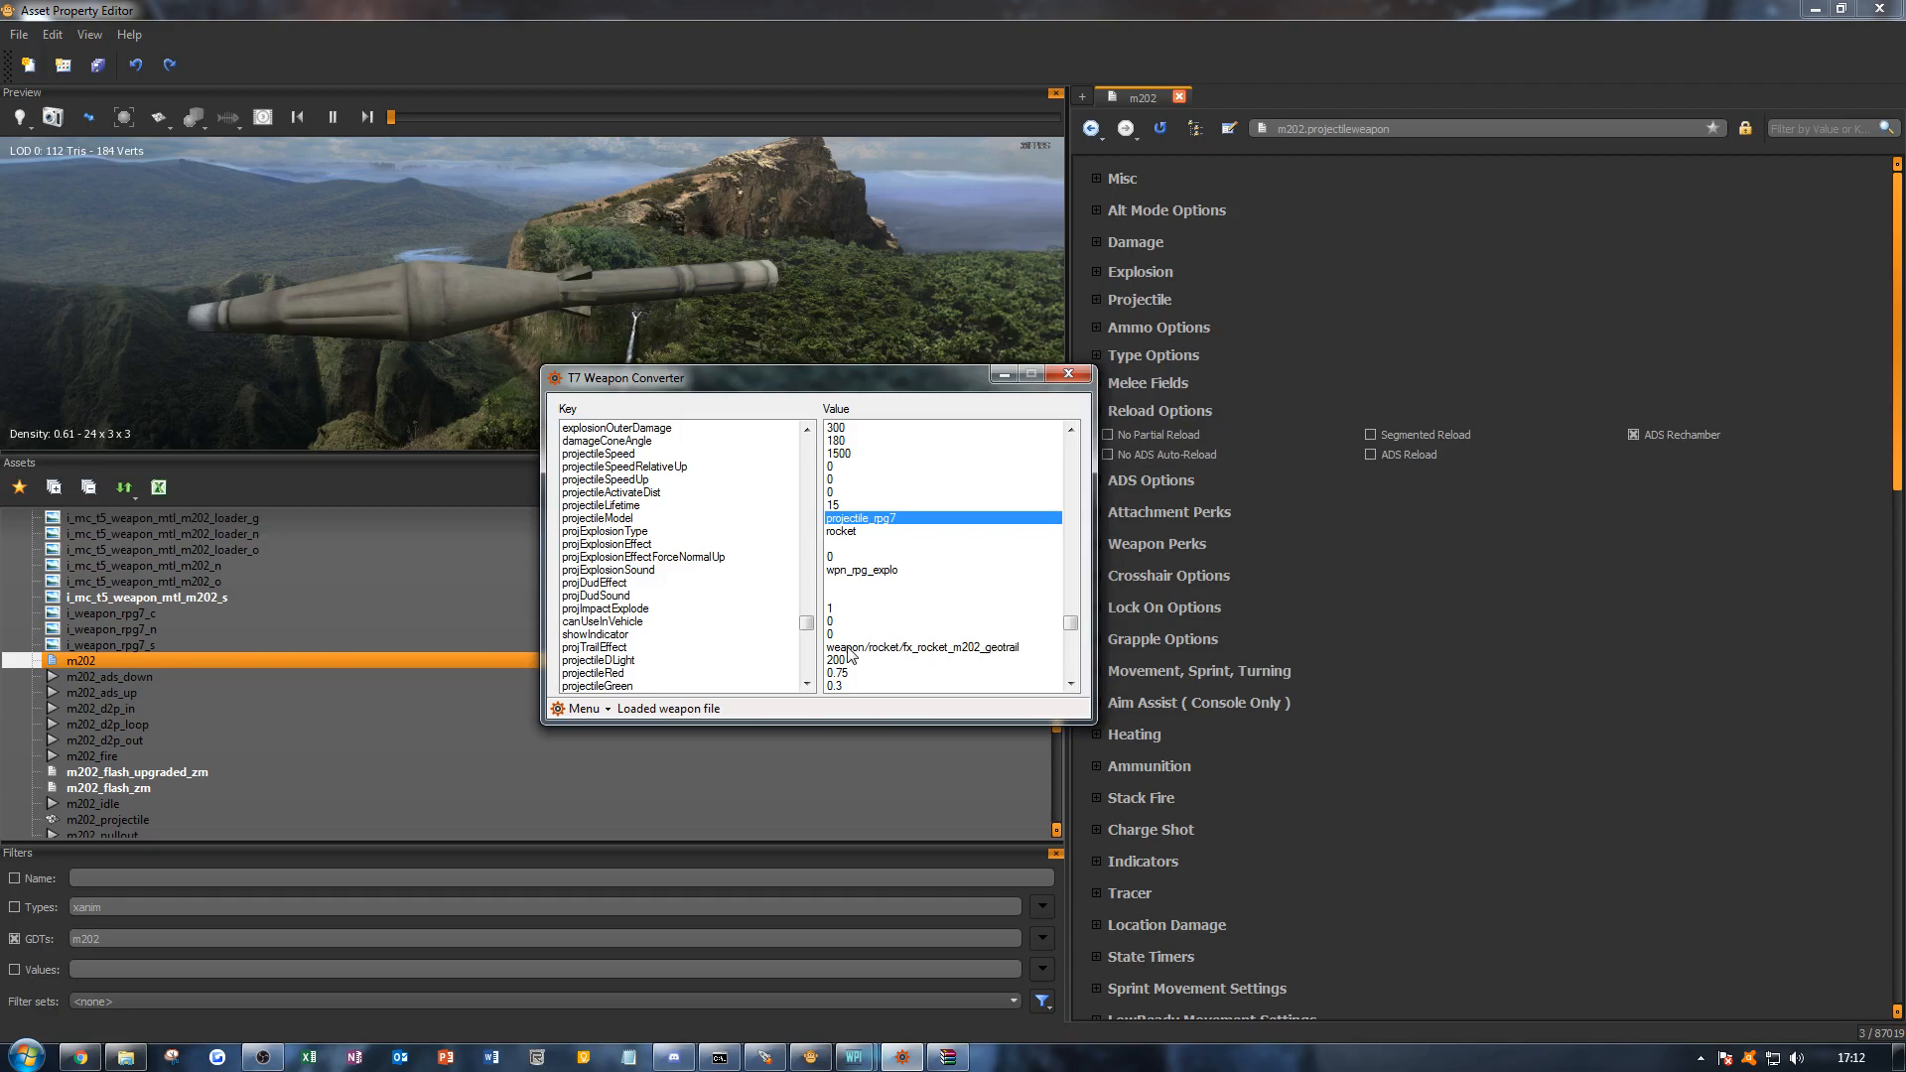
{"action": "left_click", "coordinate": [807, 683]}
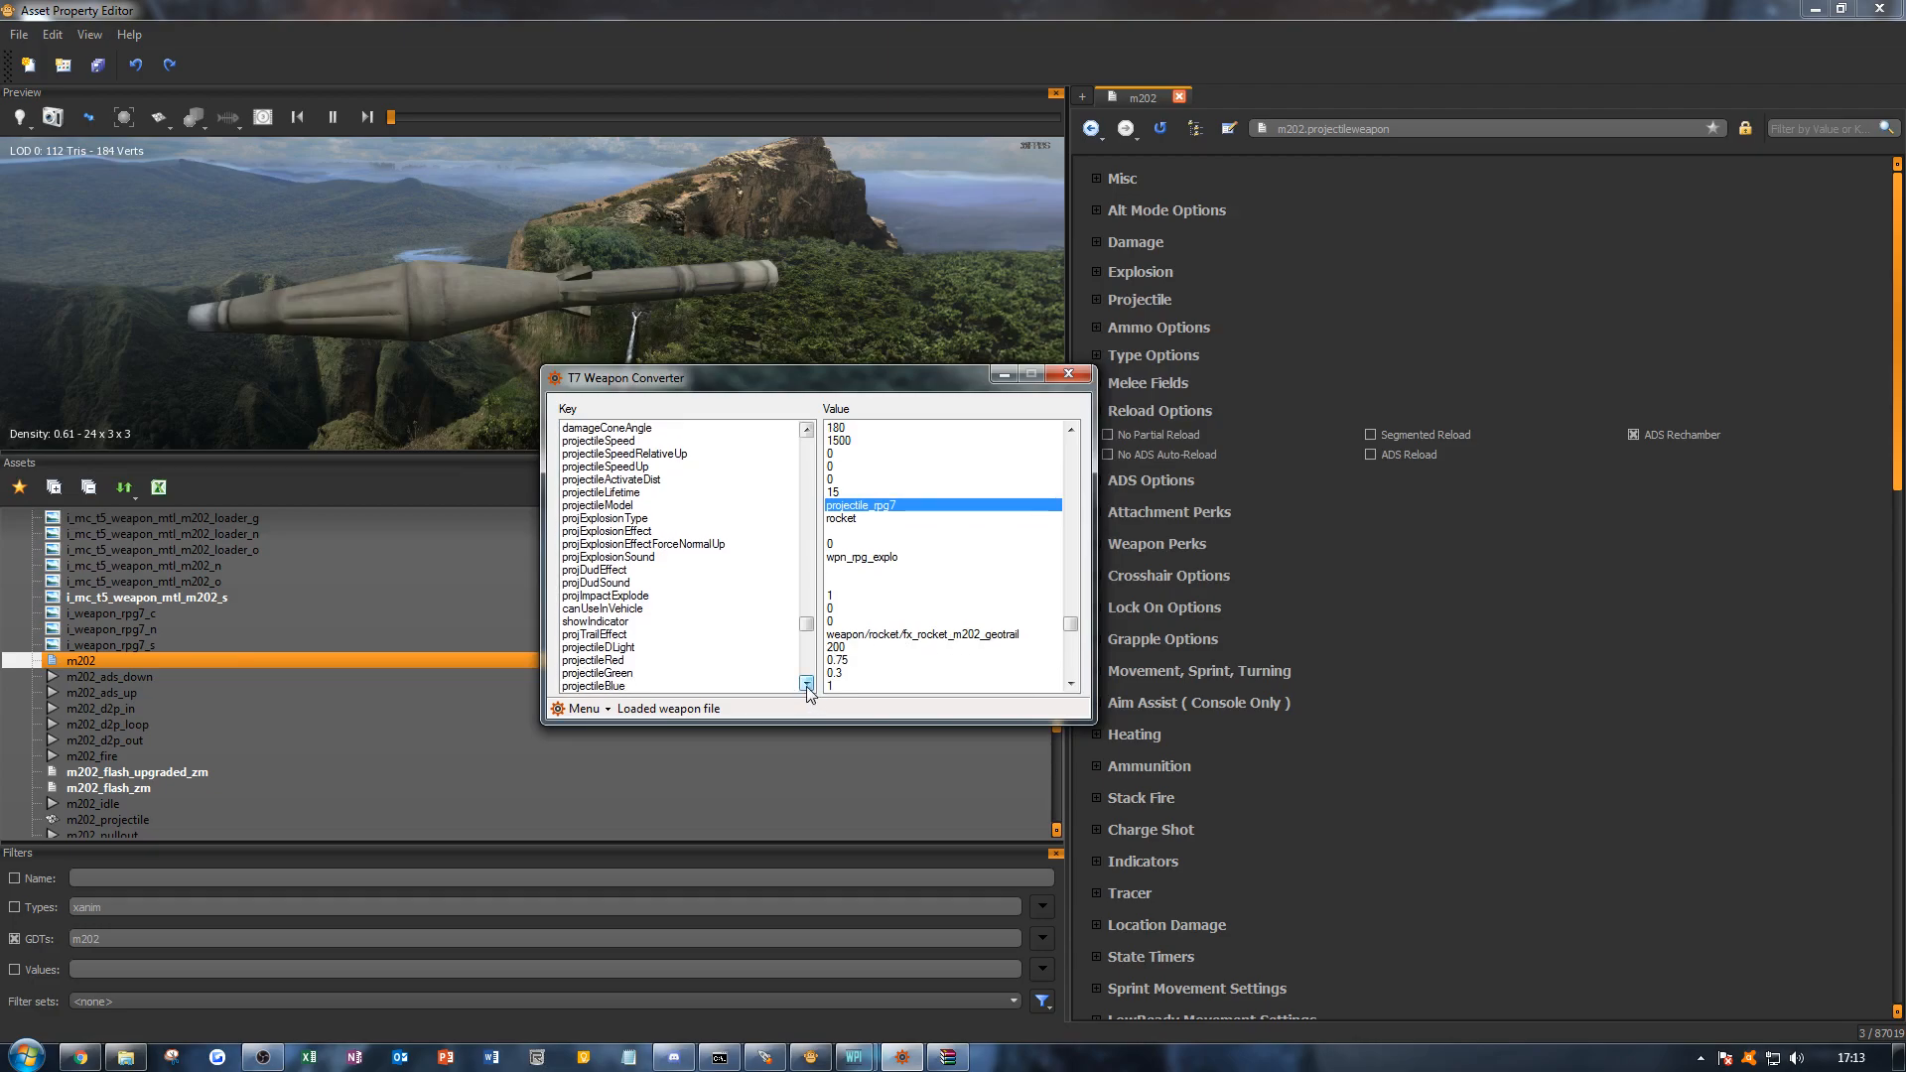
{"action": "left_click", "coordinate": [807, 683]}
{"action": "left_click", "coordinate": [807, 683]}
{"action": "left_click", "coordinate": [807, 683]}
{"action": "left_click", "coordinate": [807, 683]}
{"action": "left_click", "coordinate": [807, 683]}
{"action": "left_click", "coordinate": [807, 683]}
{"action": "left_click", "coordinate": [807, 682]}
{"action": "left_click", "coordinate": [806, 683]}
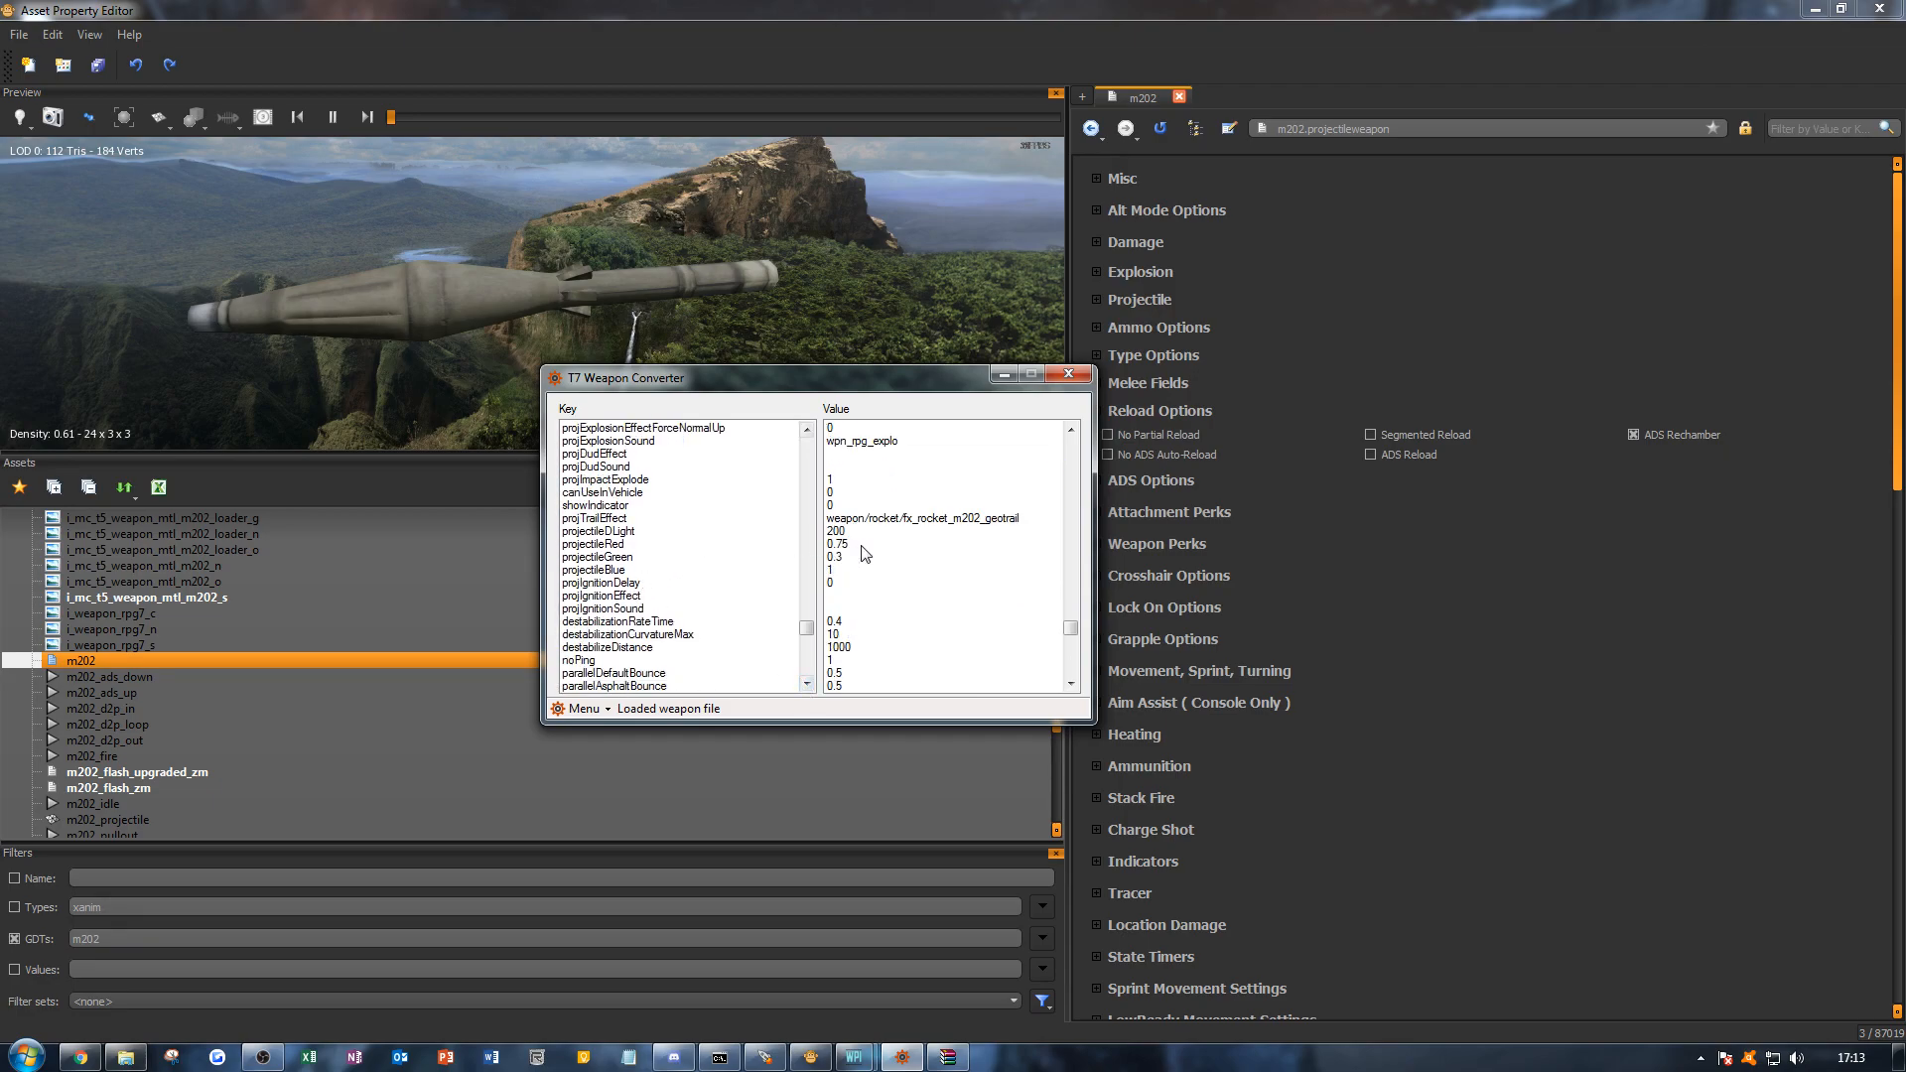
{"action": "left_click_drag", "start_coordinate": [779, 378], "coordinate": [0, 379]}
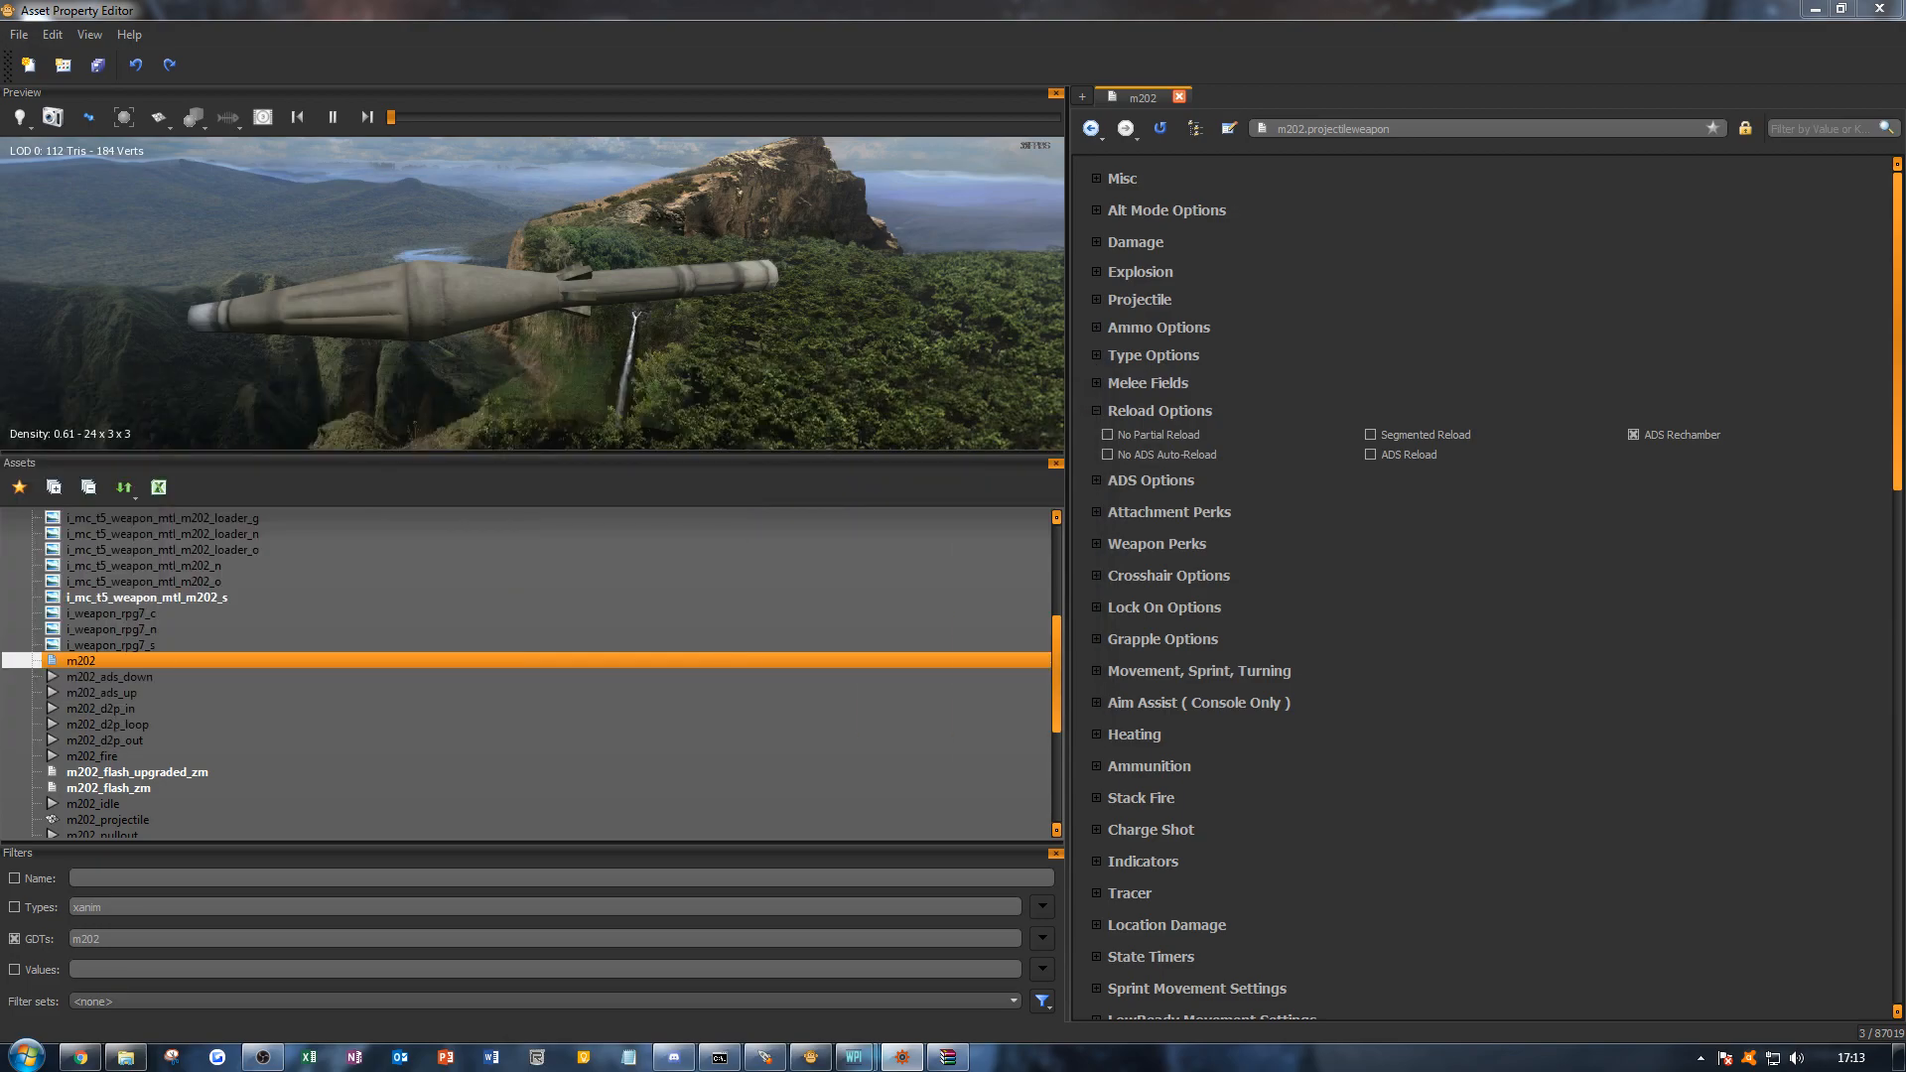
Step: Back in Asset Property Editor, recheck the m202 weapon's Projectile and Explosion settings against the original values and collapse both groups
{"action": "left_click", "coordinate": [1431, 554]}
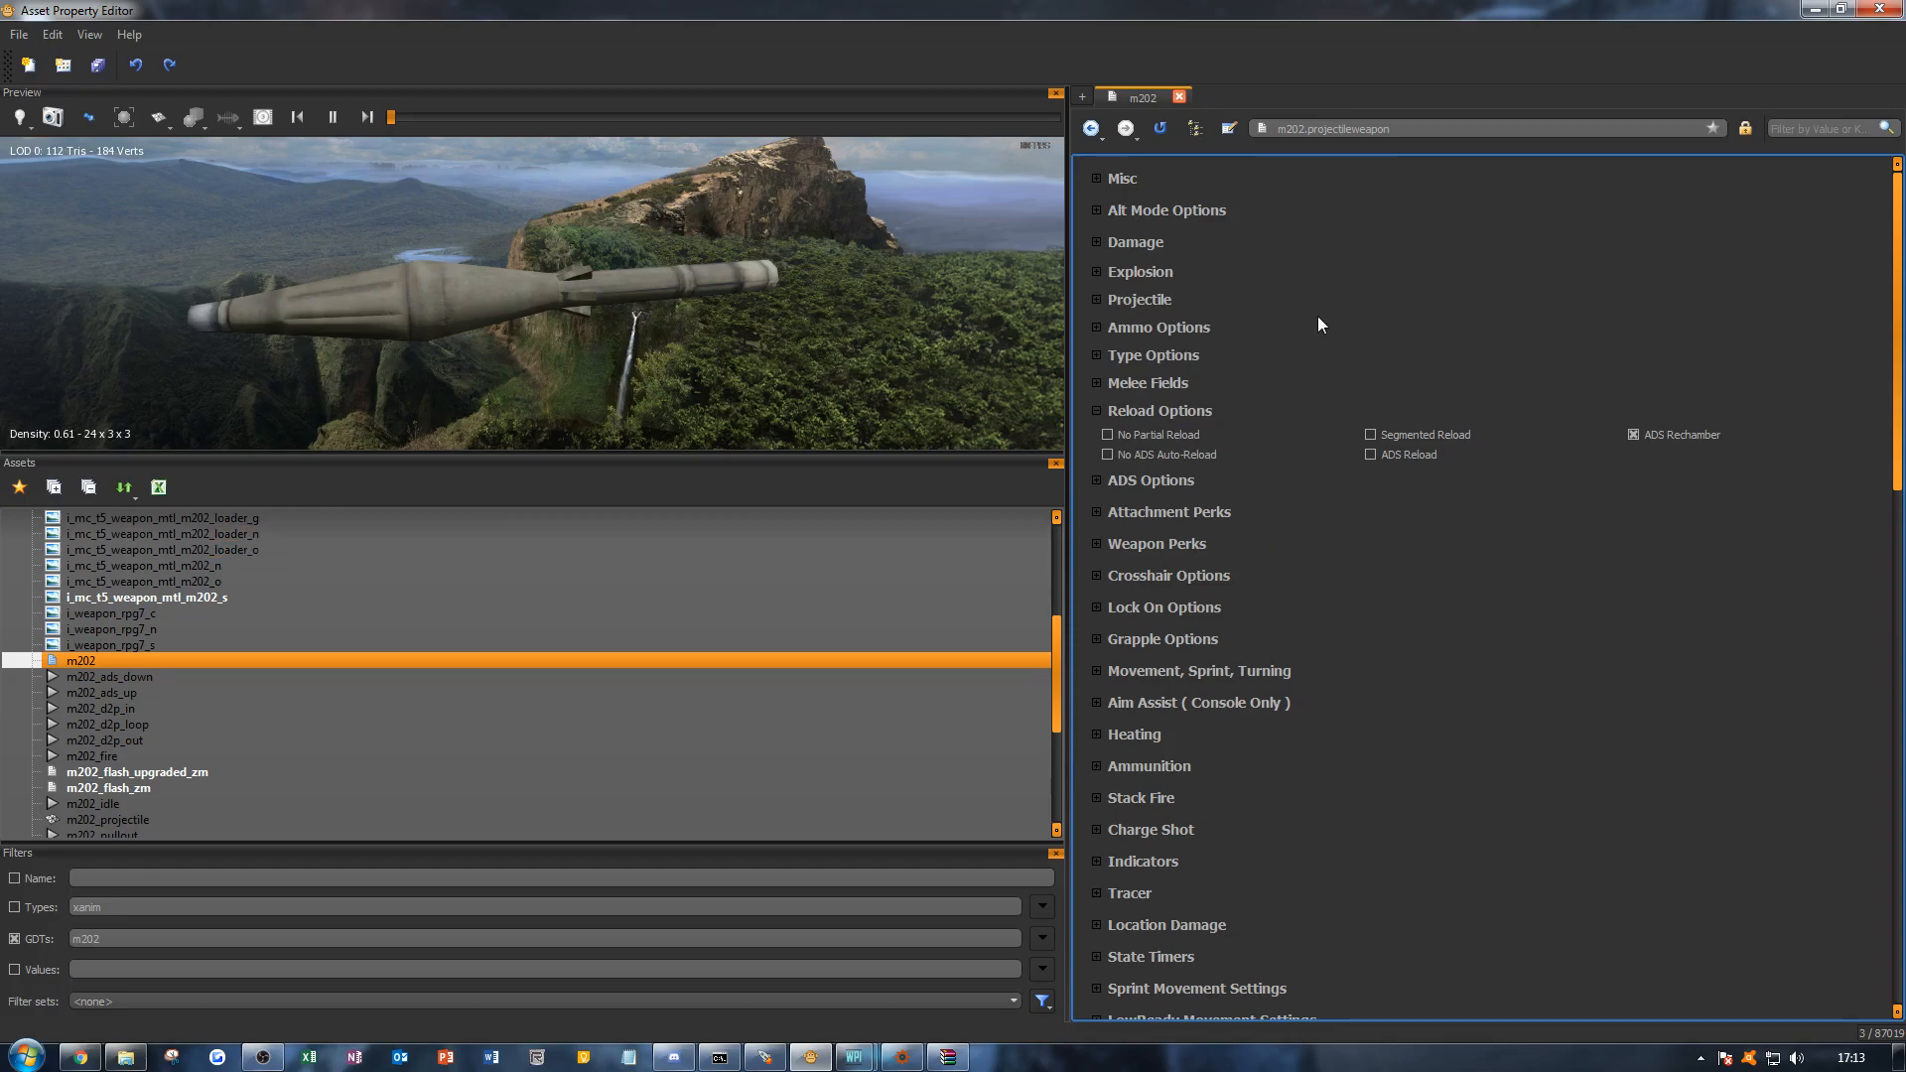
{"action": "left_click", "coordinate": [1133, 301]}
{"action": "scroll", "coordinate": [1299, 558], "scroll_direction": "down", "scroll_amount": 10}
{"action": "scroll", "coordinate": [1299, 564], "scroll_direction": "down", "scroll_amount": 9}
{"action": "scroll", "coordinate": [1299, 566], "scroll_direction": "up", "scroll_amount": 4}
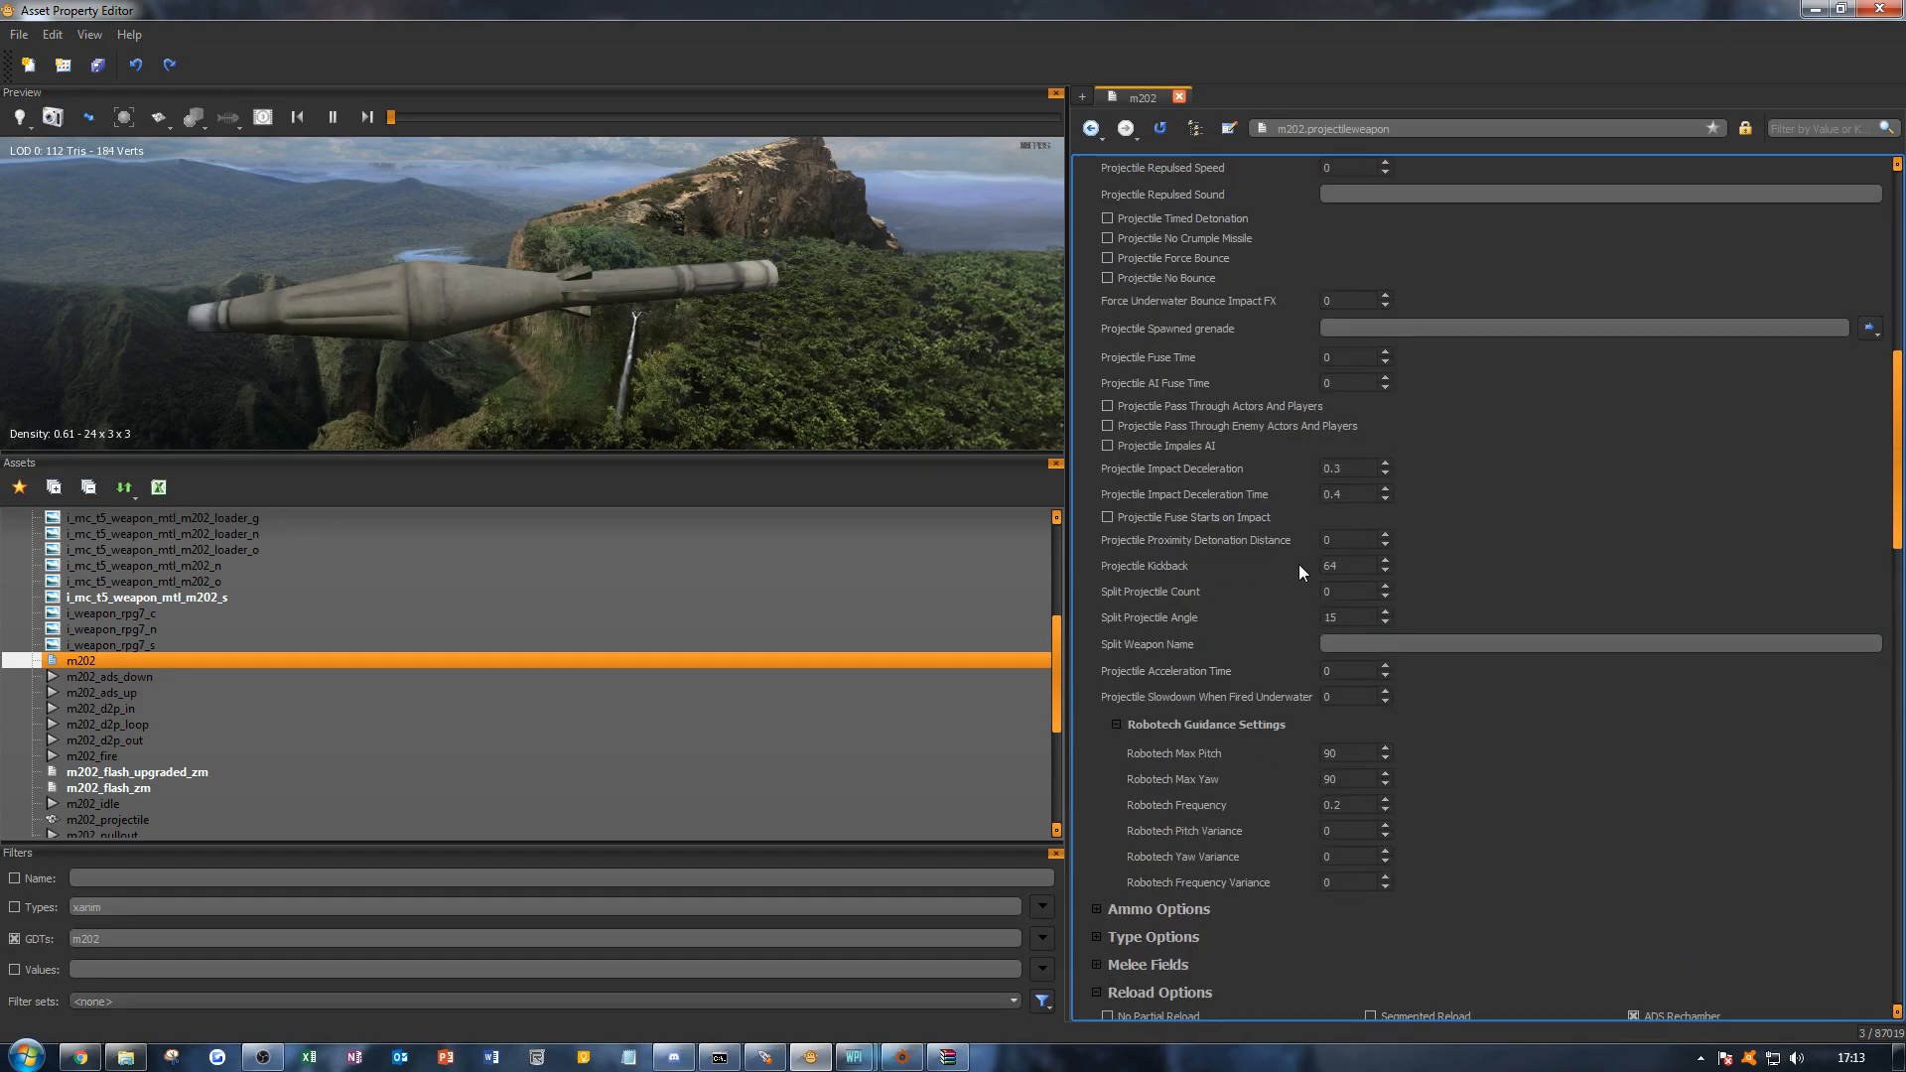
{"action": "scroll", "coordinate": [1298, 566], "scroll_direction": "up", "scroll_amount": 5}
{"action": "scroll", "coordinate": [1295, 635], "scroll_direction": "up", "scroll_amount": 8}
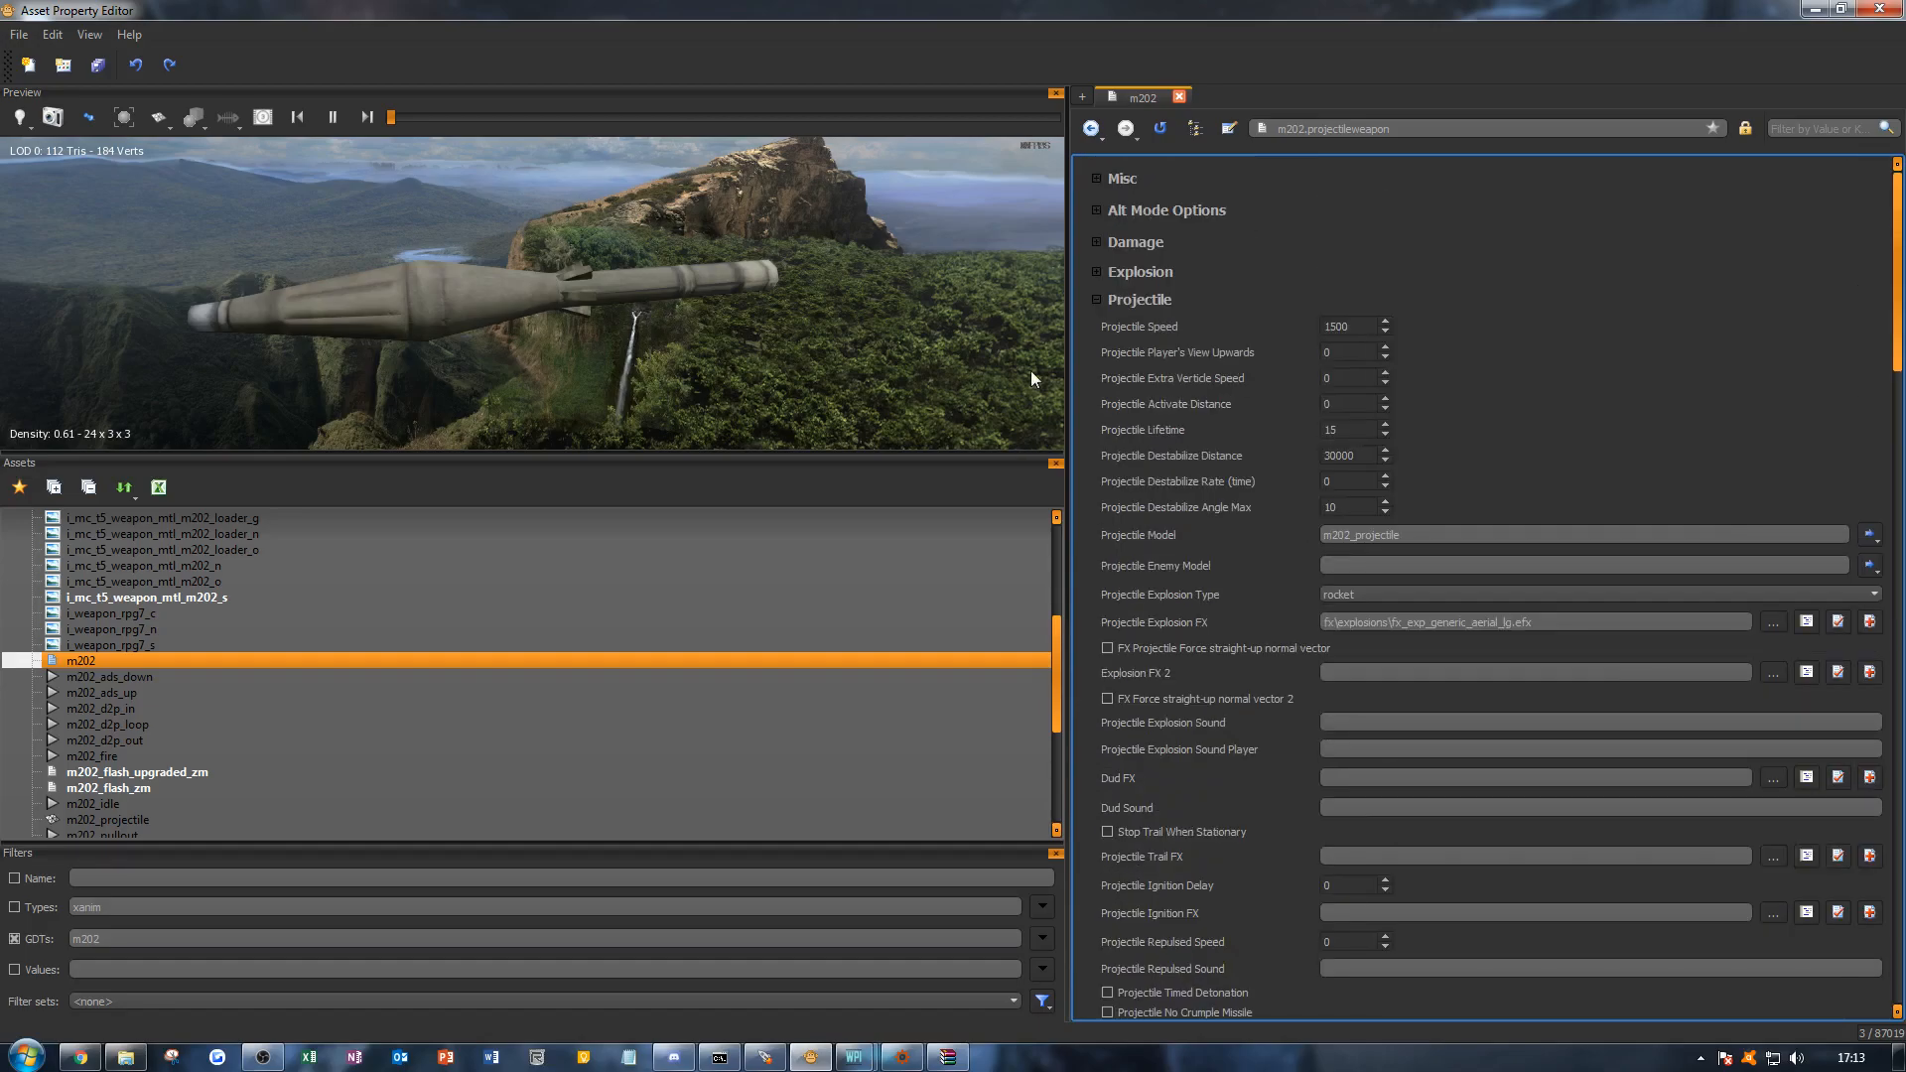
{"action": "left_click", "coordinate": [1134, 300]}
{"action": "left_click", "coordinate": [1134, 274]}
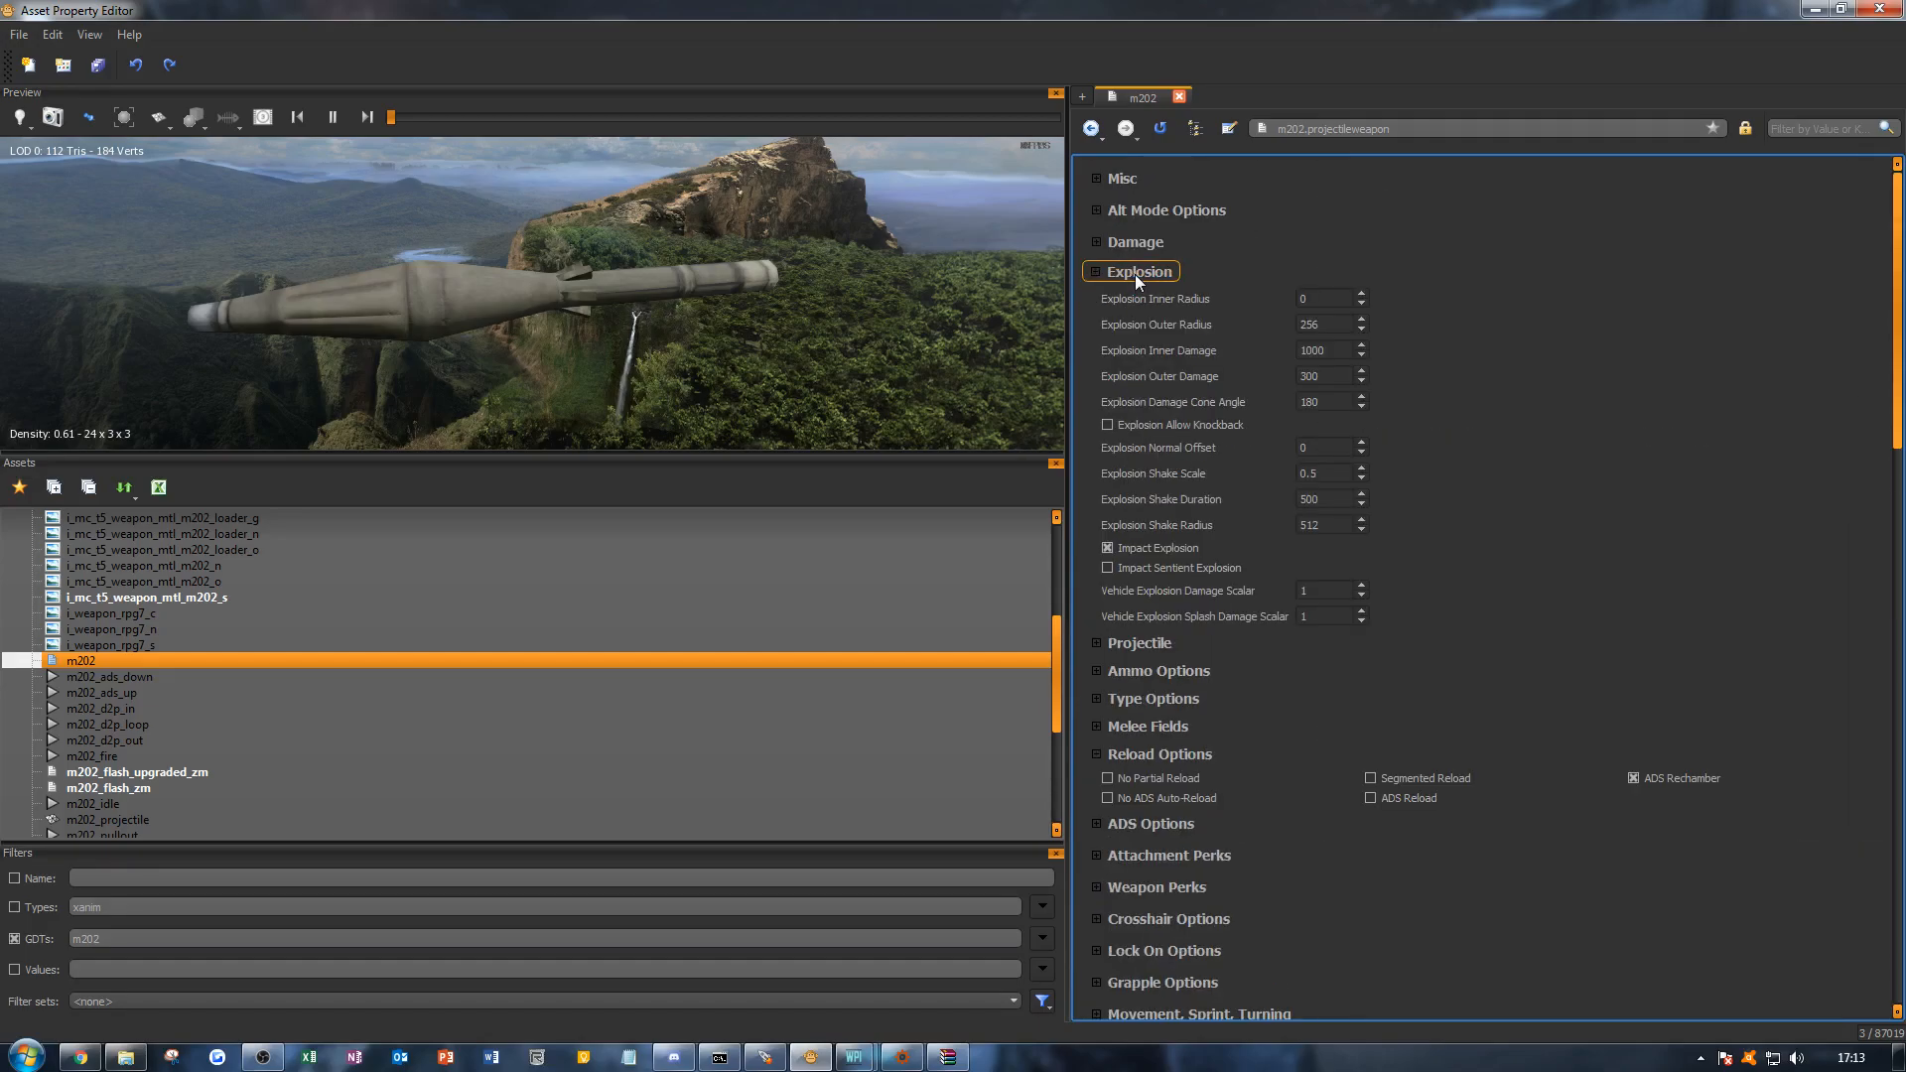
{"action": "left_click", "coordinate": [1135, 274]}
{"action": "scroll", "coordinate": [1198, 473], "scroll_direction": "down", "scroll_amount": 1}
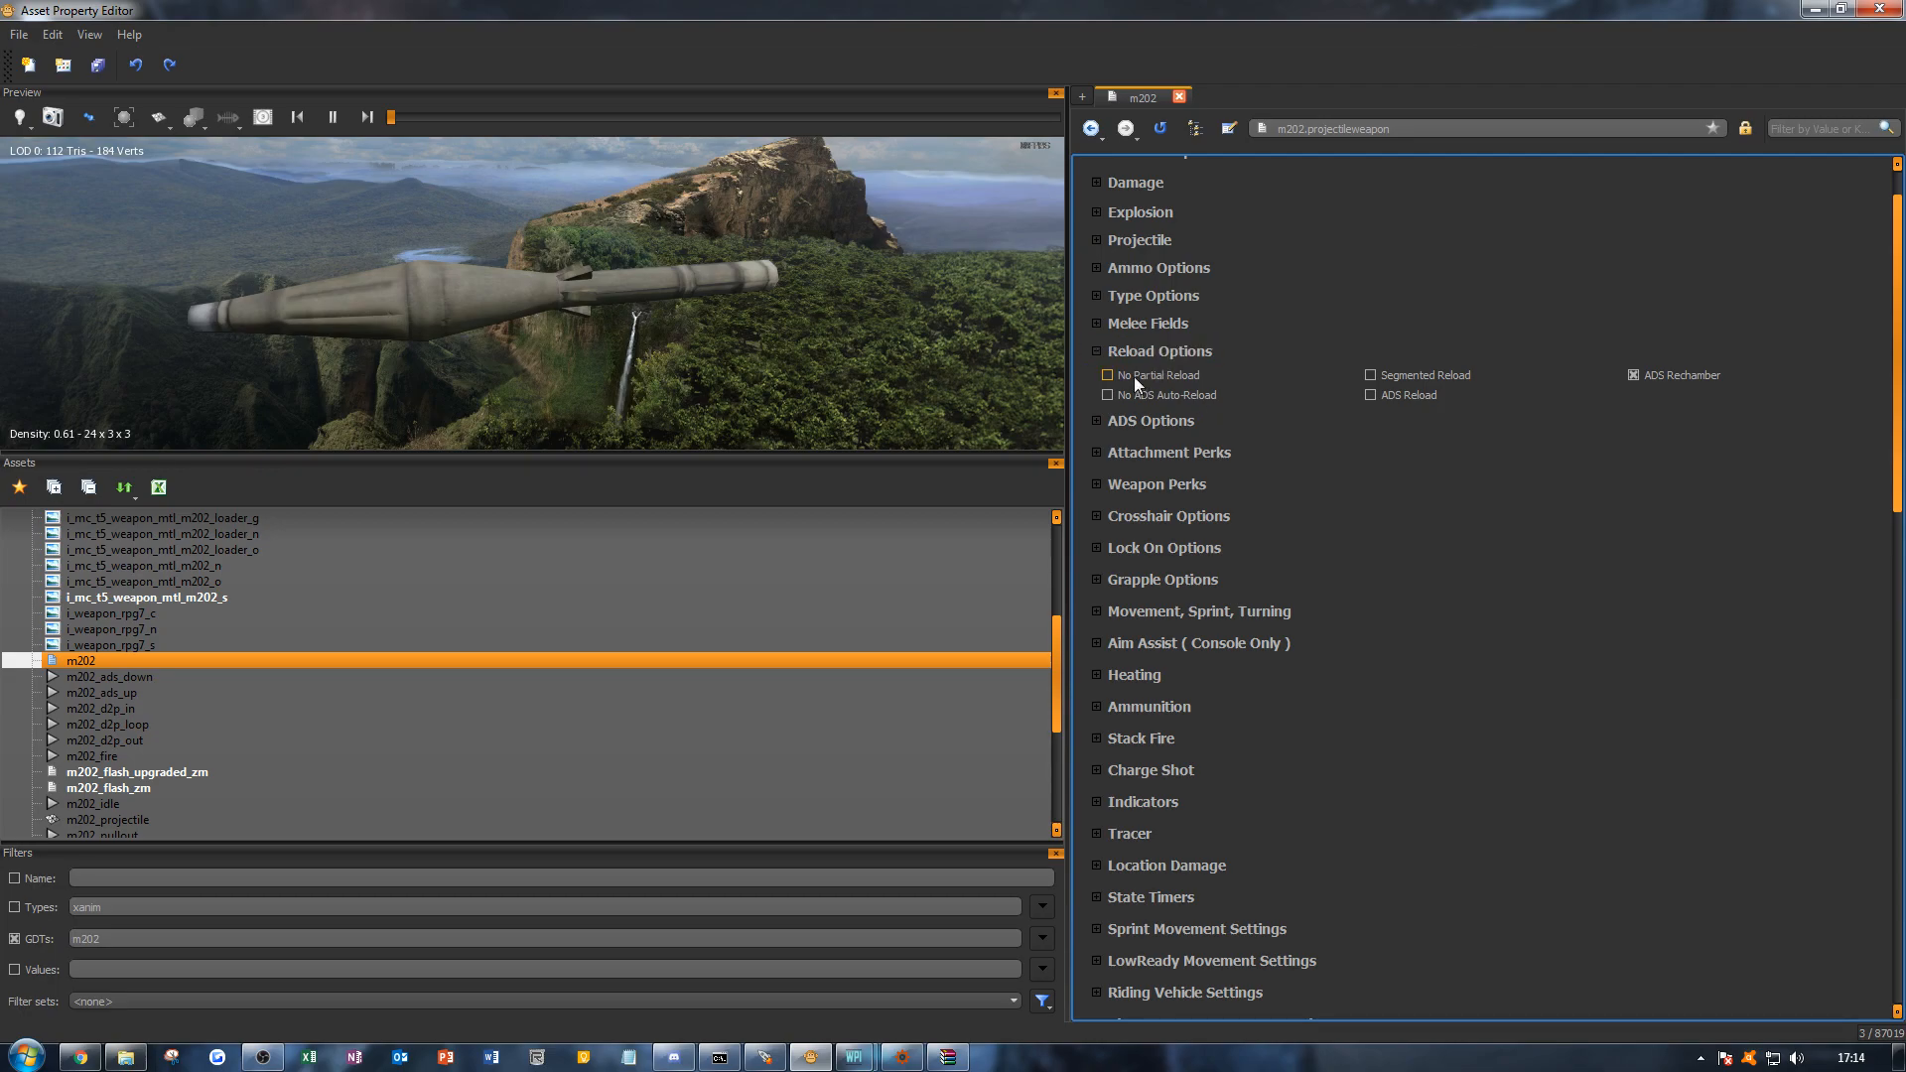
Step: Enable No Partial Reload in the m202 weapon's Reload Options and collapse the group
{"action": "mouse_move", "coordinate": [1134, 377]}
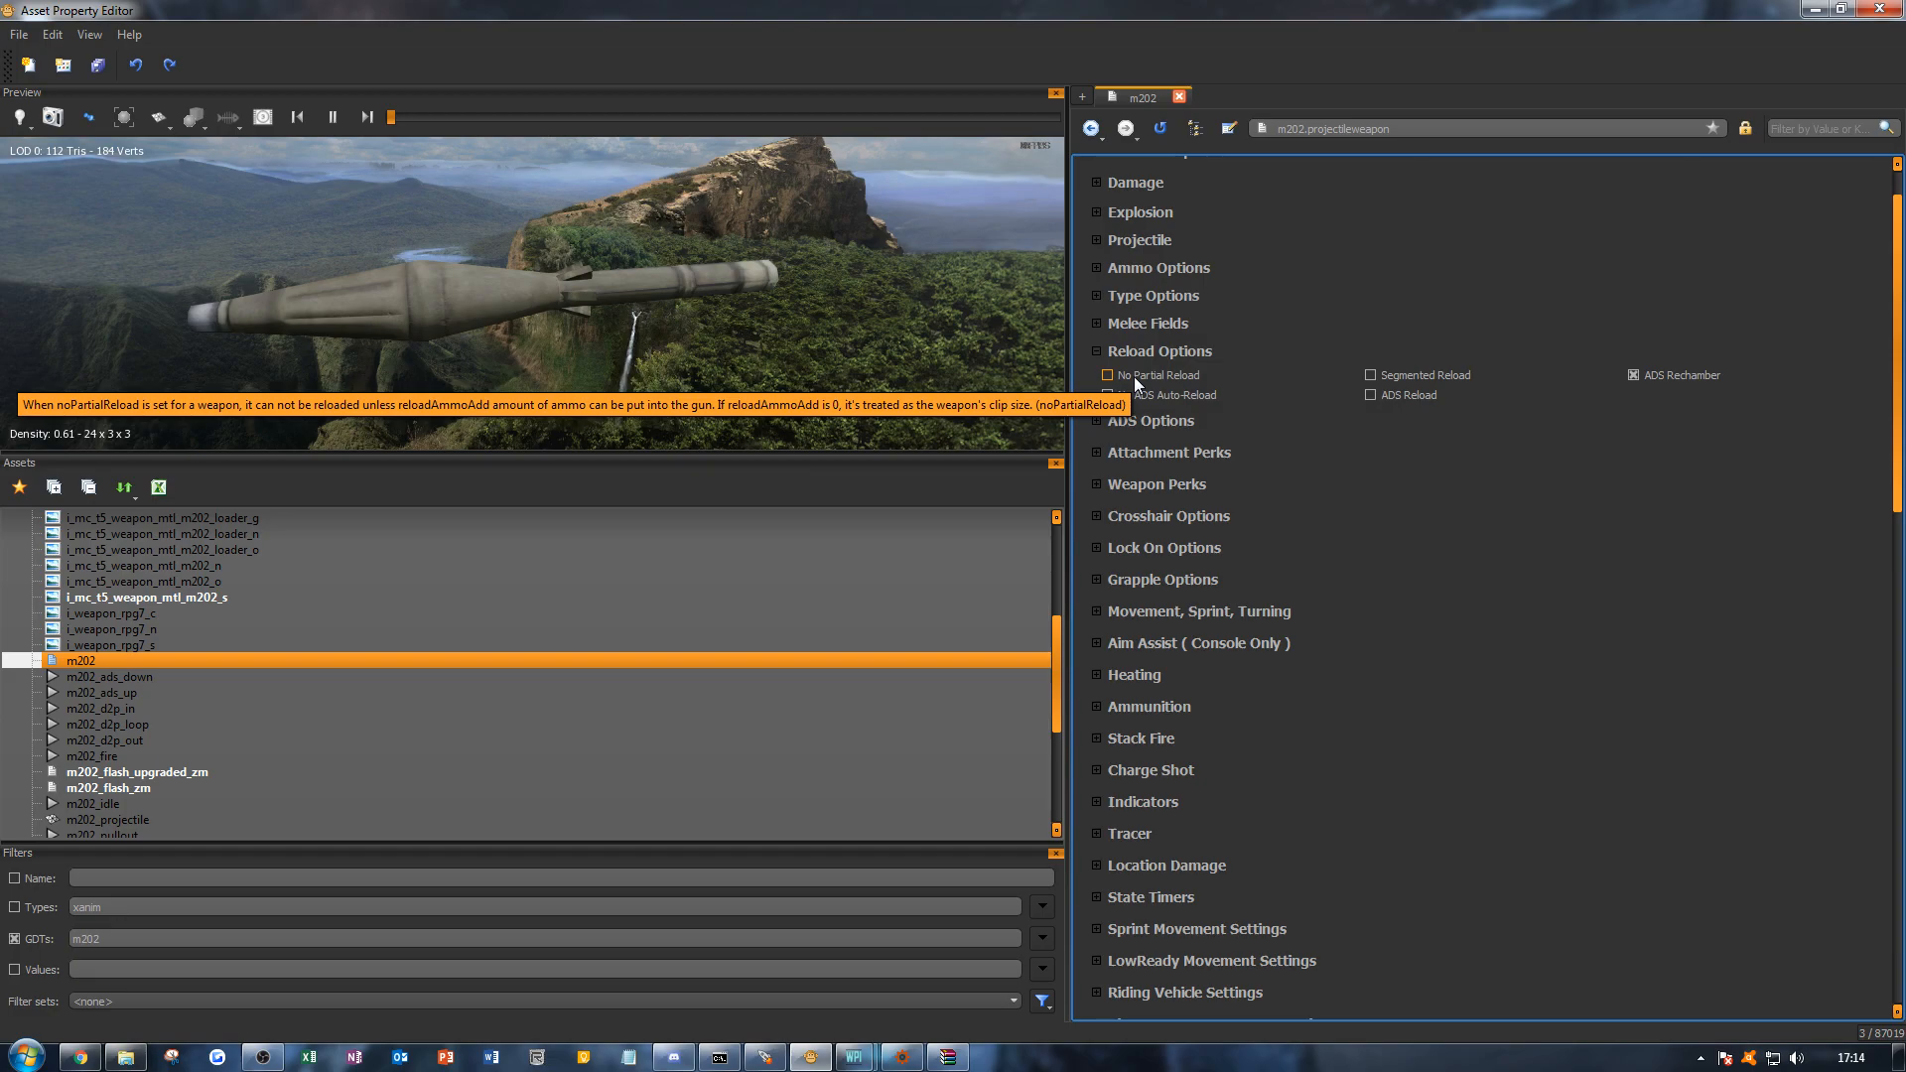
{"action": "left_click", "coordinate": [1133, 377]}
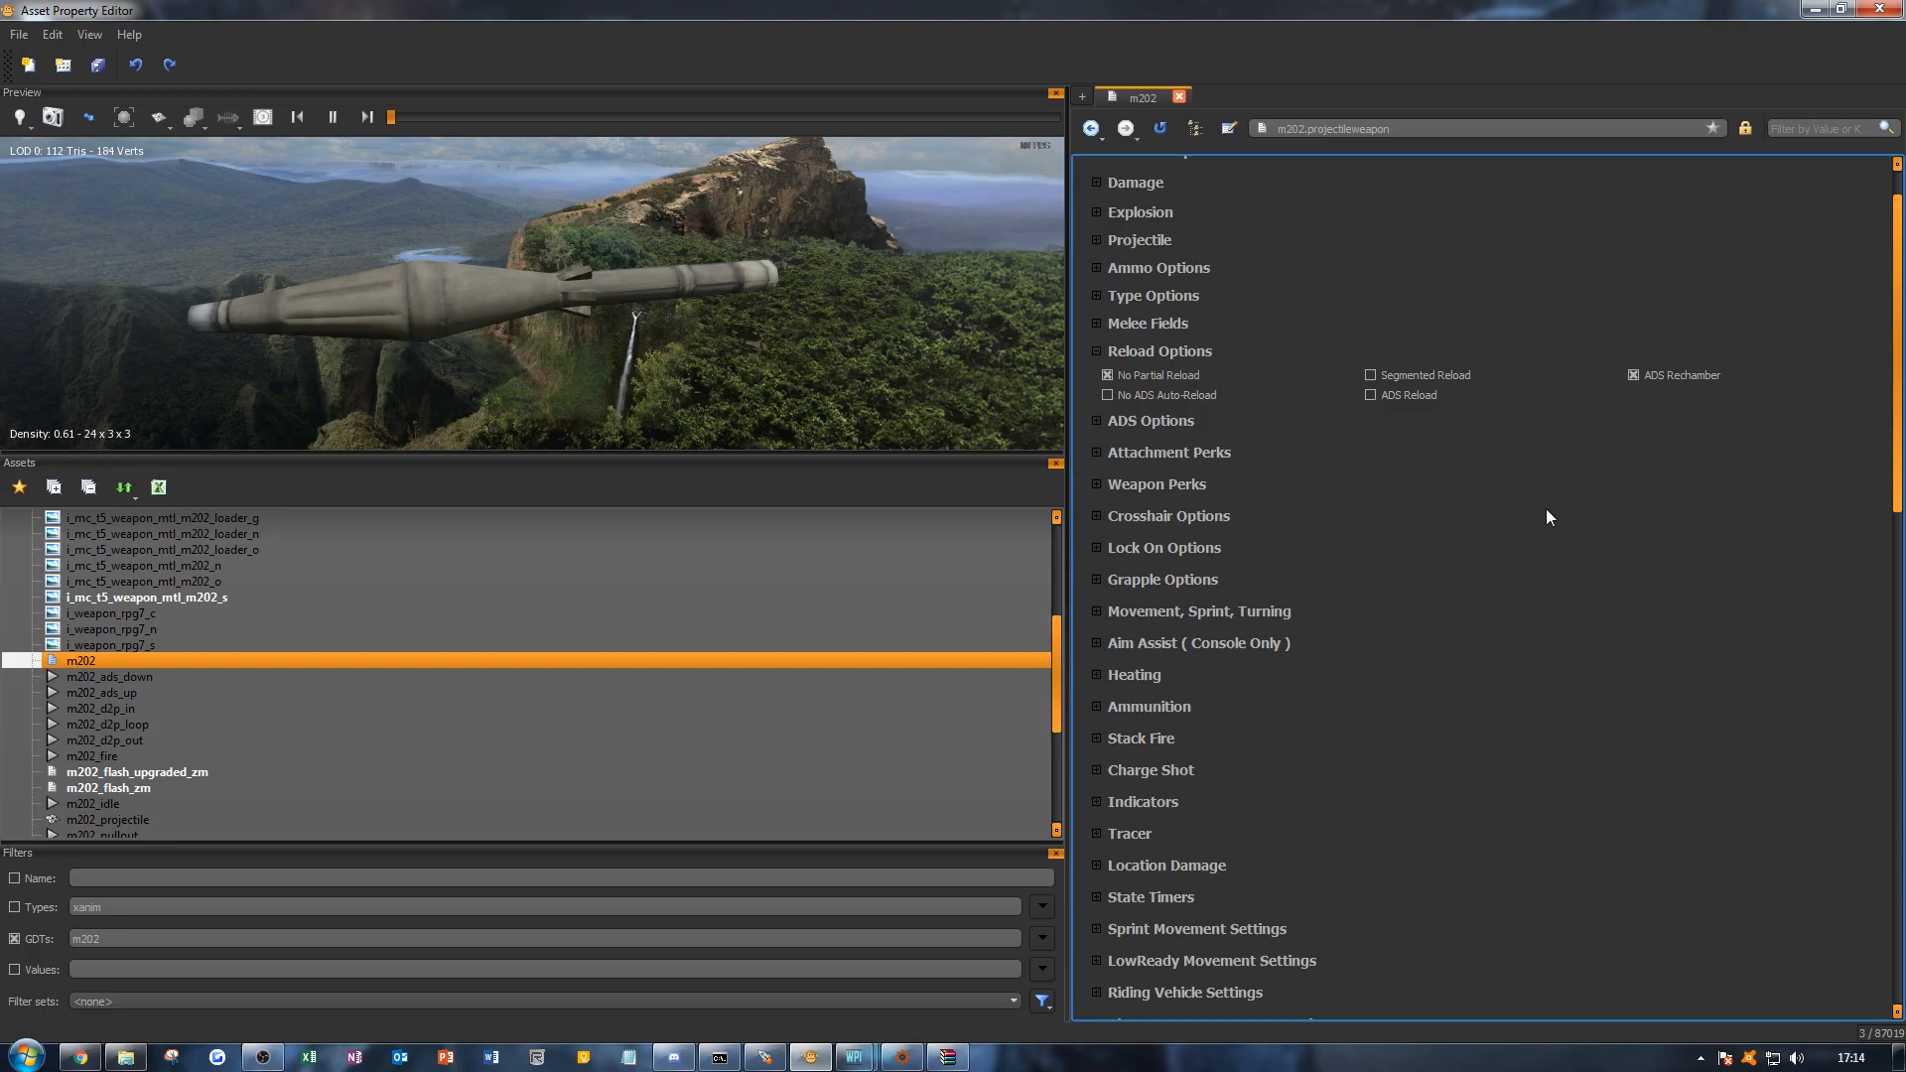
{"action": "left_click", "coordinate": [1165, 349]}
Step: Enable ADS in the m202 weapon's ADS Options and collapse the group
{"action": "left_click", "coordinate": [1173, 396]}
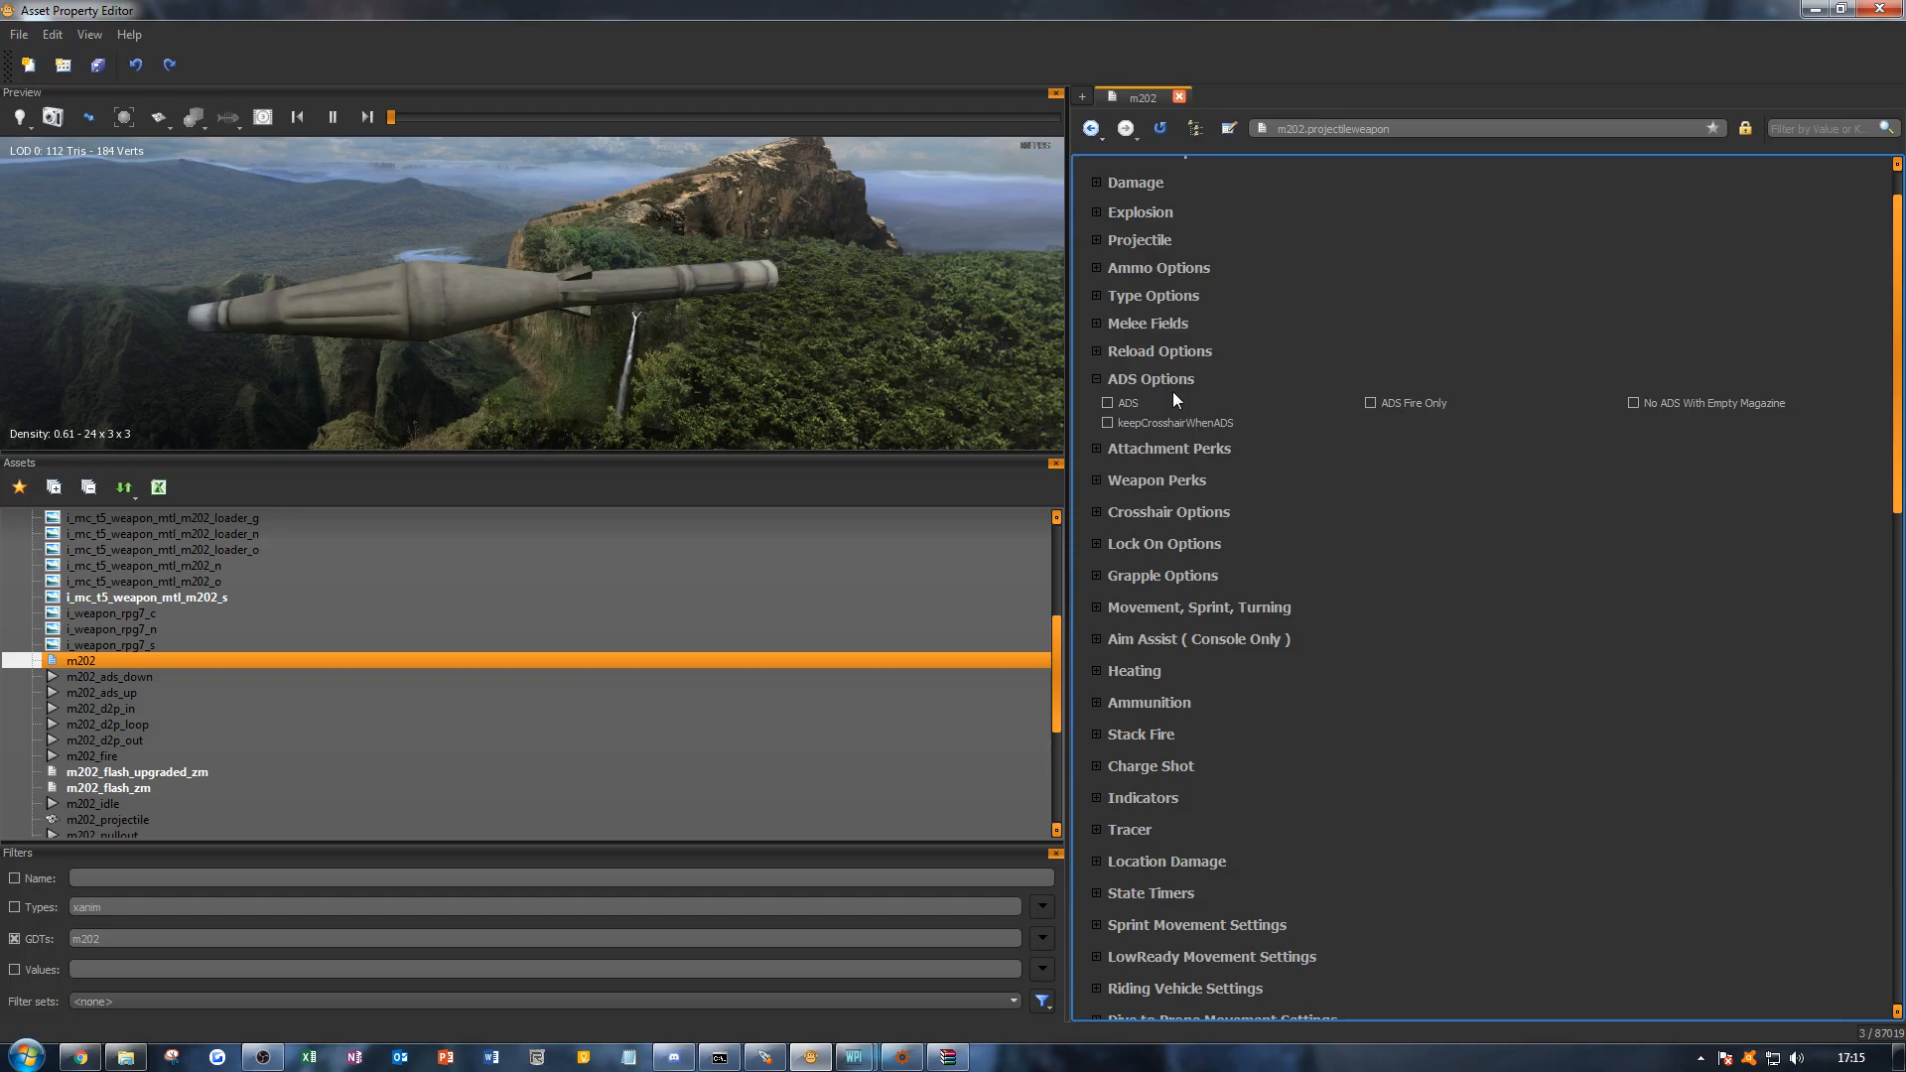
{"action": "left_click", "coordinate": [1109, 402]}
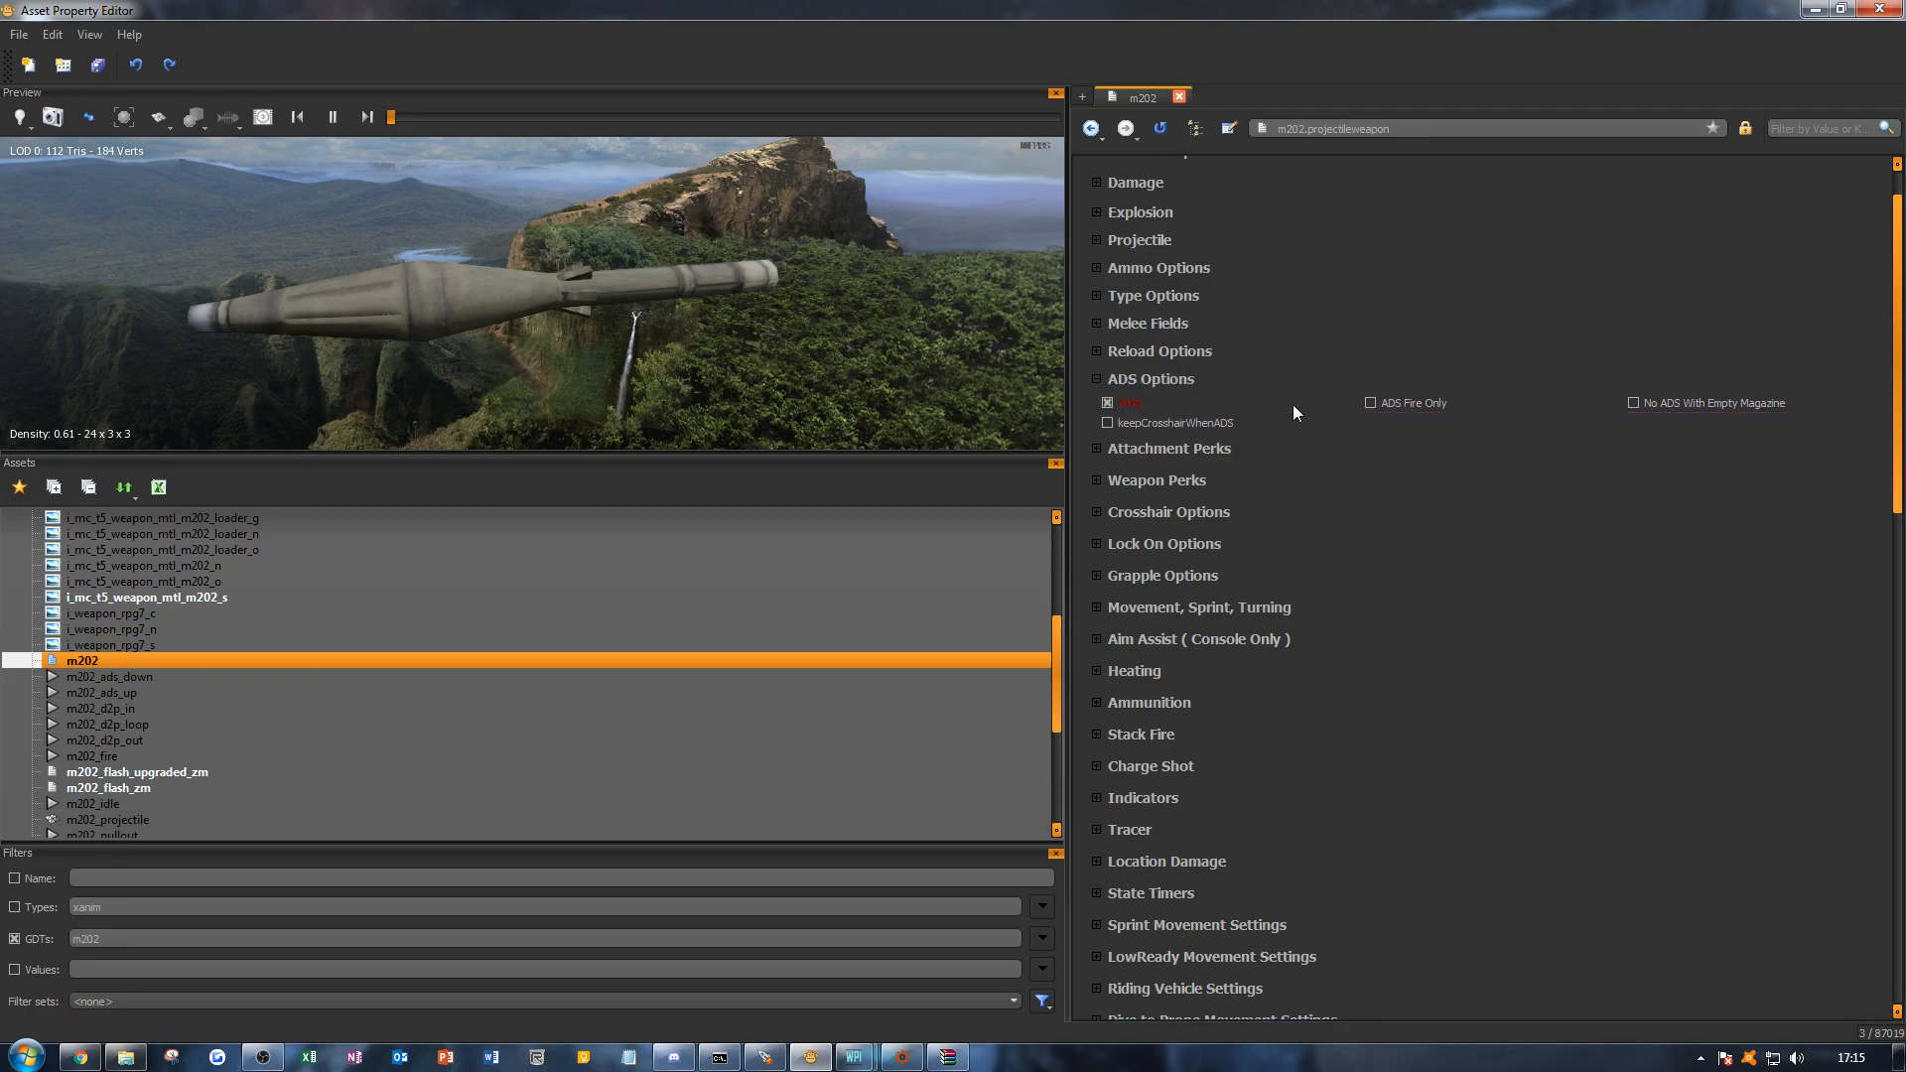
{"action": "left_click", "coordinate": [1183, 387]}
Step: Review the m202 weapon's Attachment Perks, Weapon Perks, Crosshair, Lock On and Grapple settings, collapsing each group after checking it
{"action": "left_click", "coordinate": [1184, 407]}
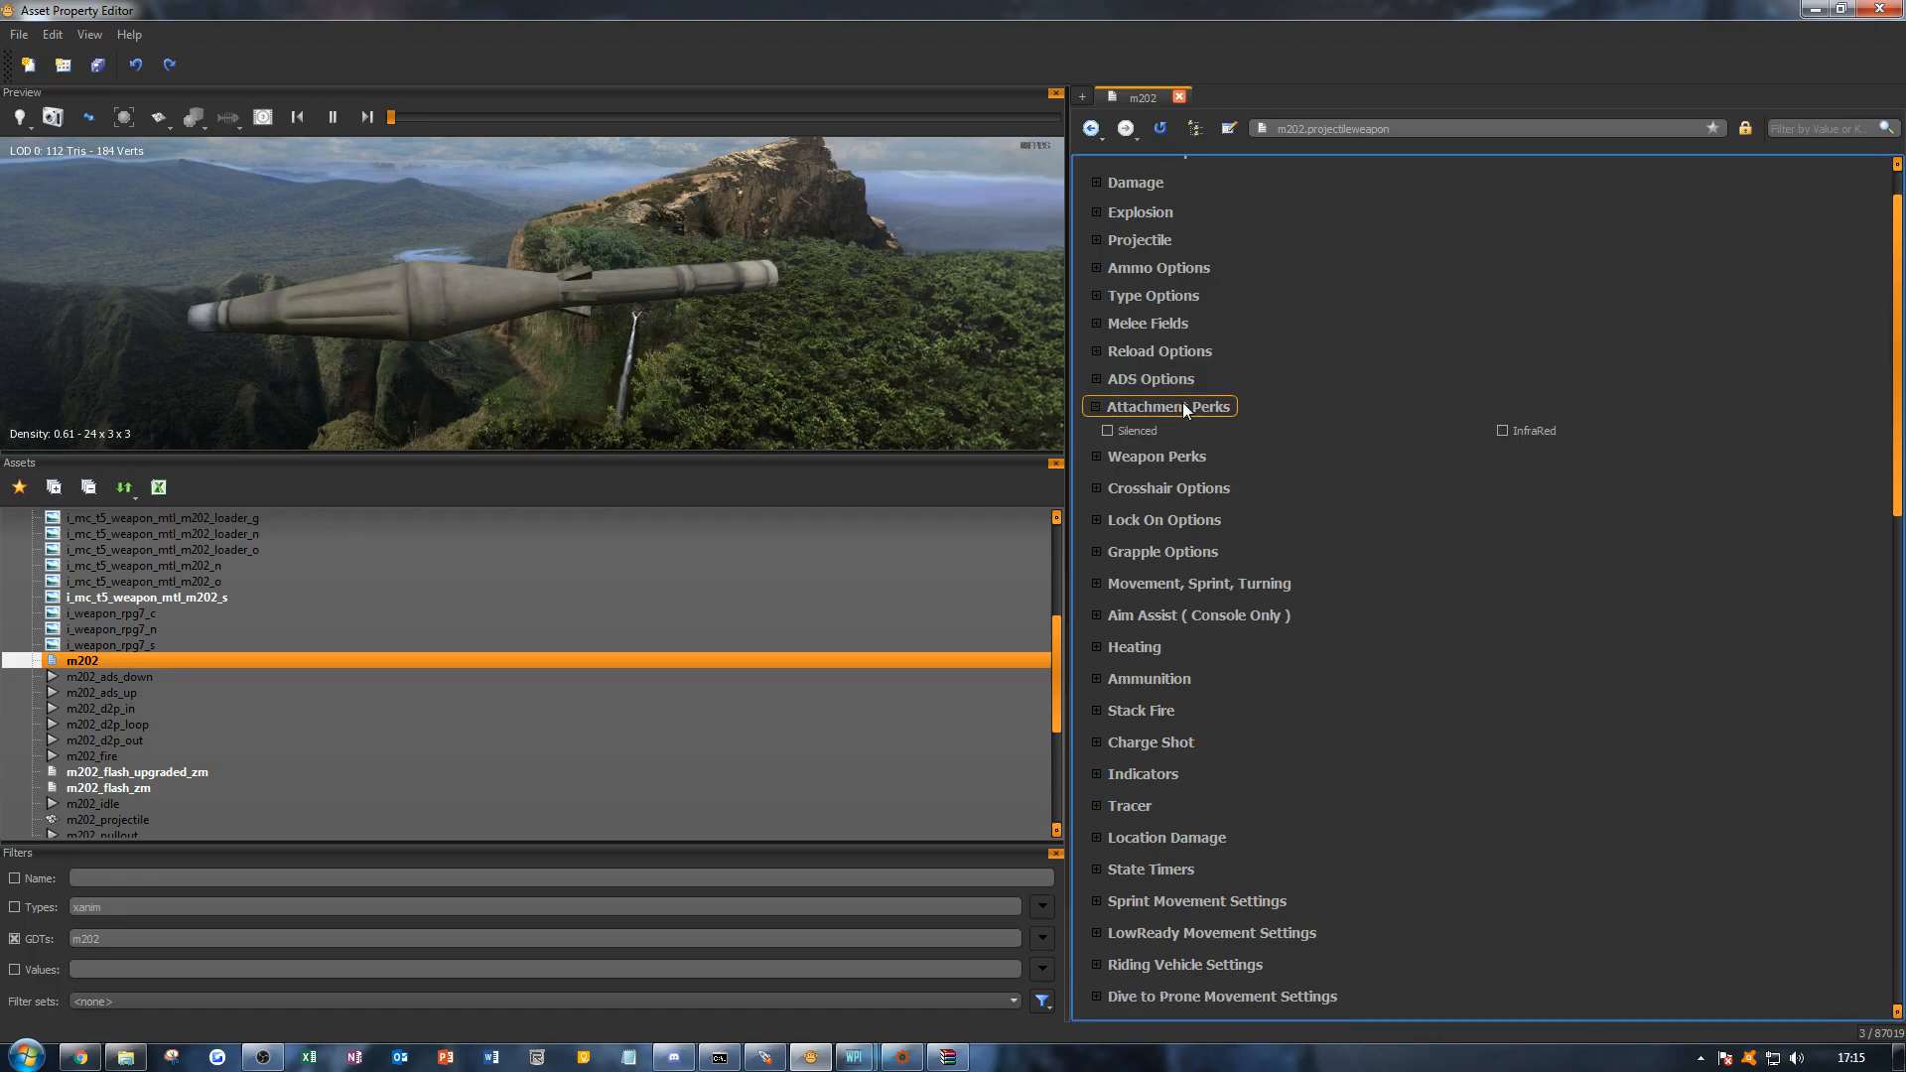
{"action": "left_click", "coordinate": [1184, 407]}
{"action": "left_click", "coordinate": [1175, 434]}
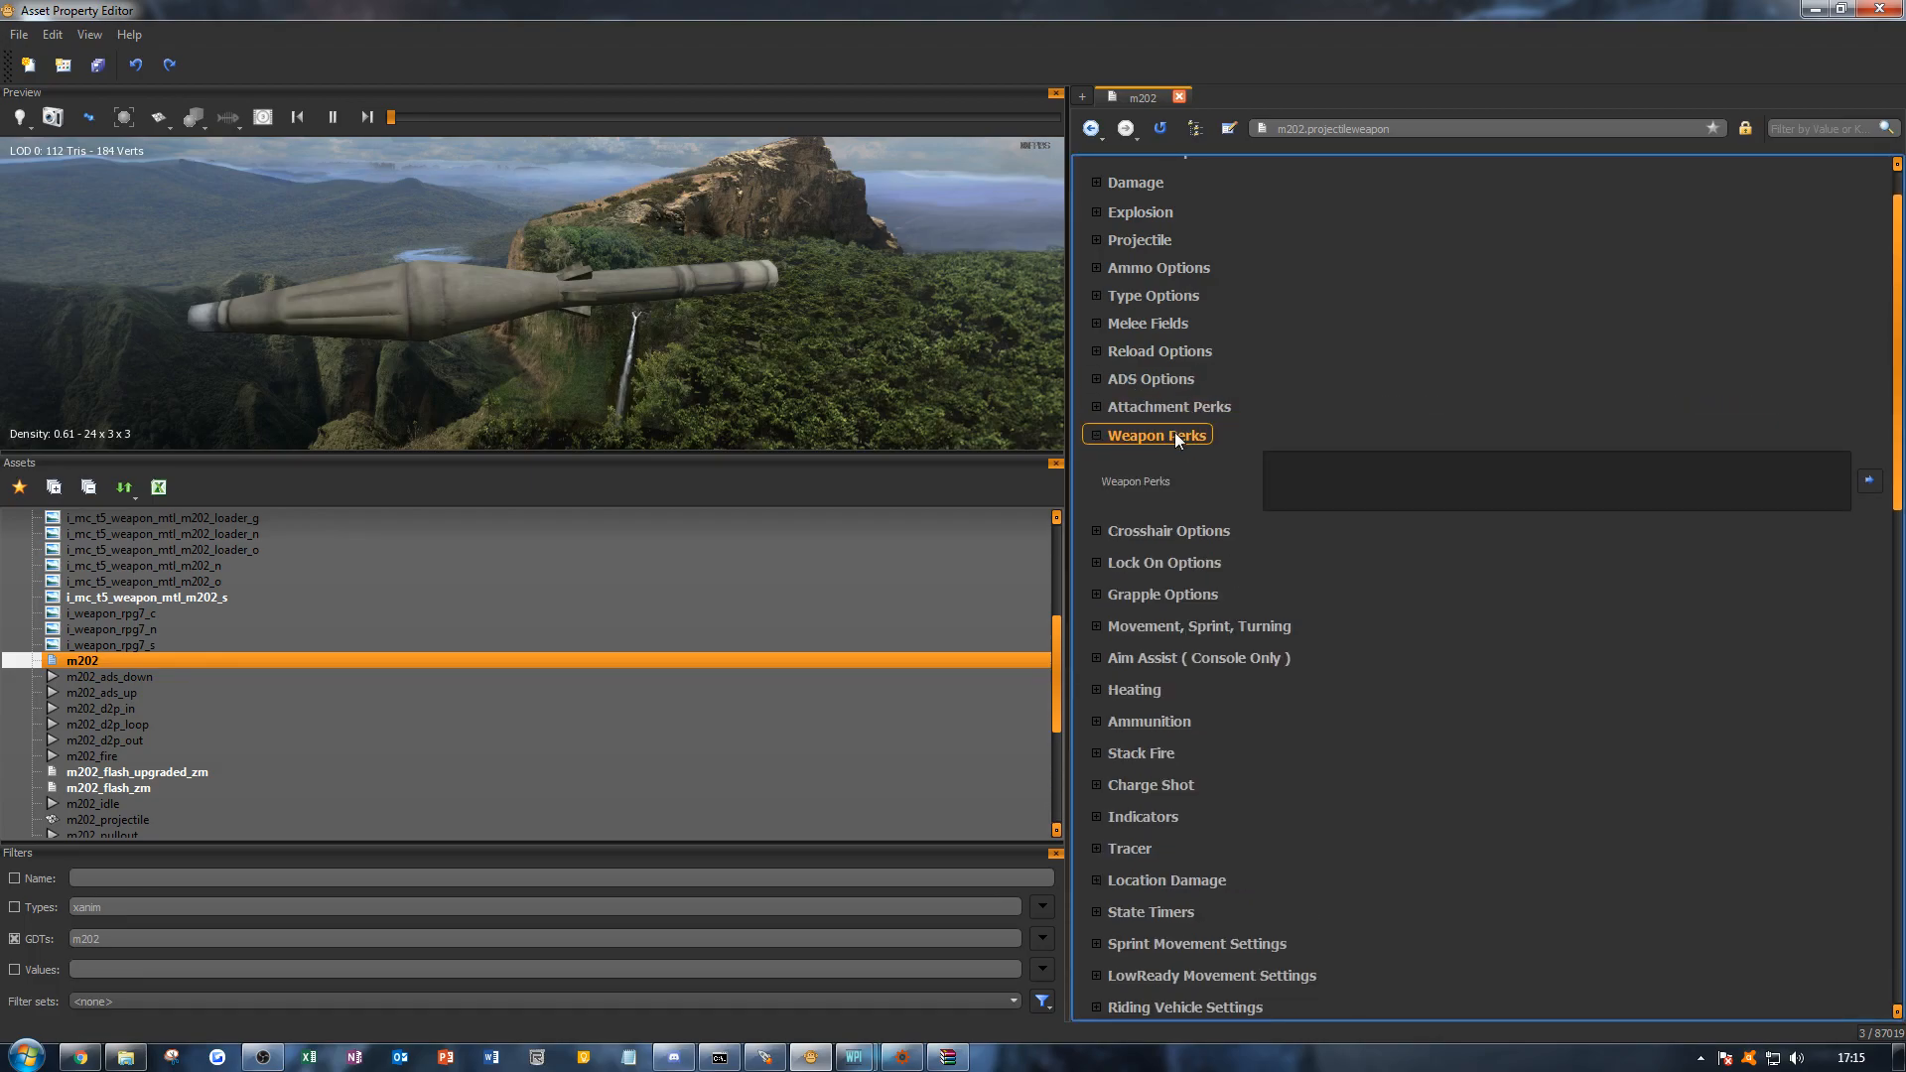
{"action": "left_click", "coordinate": [1175, 437]}
{"action": "left_click", "coordinate": [1176, 459]}
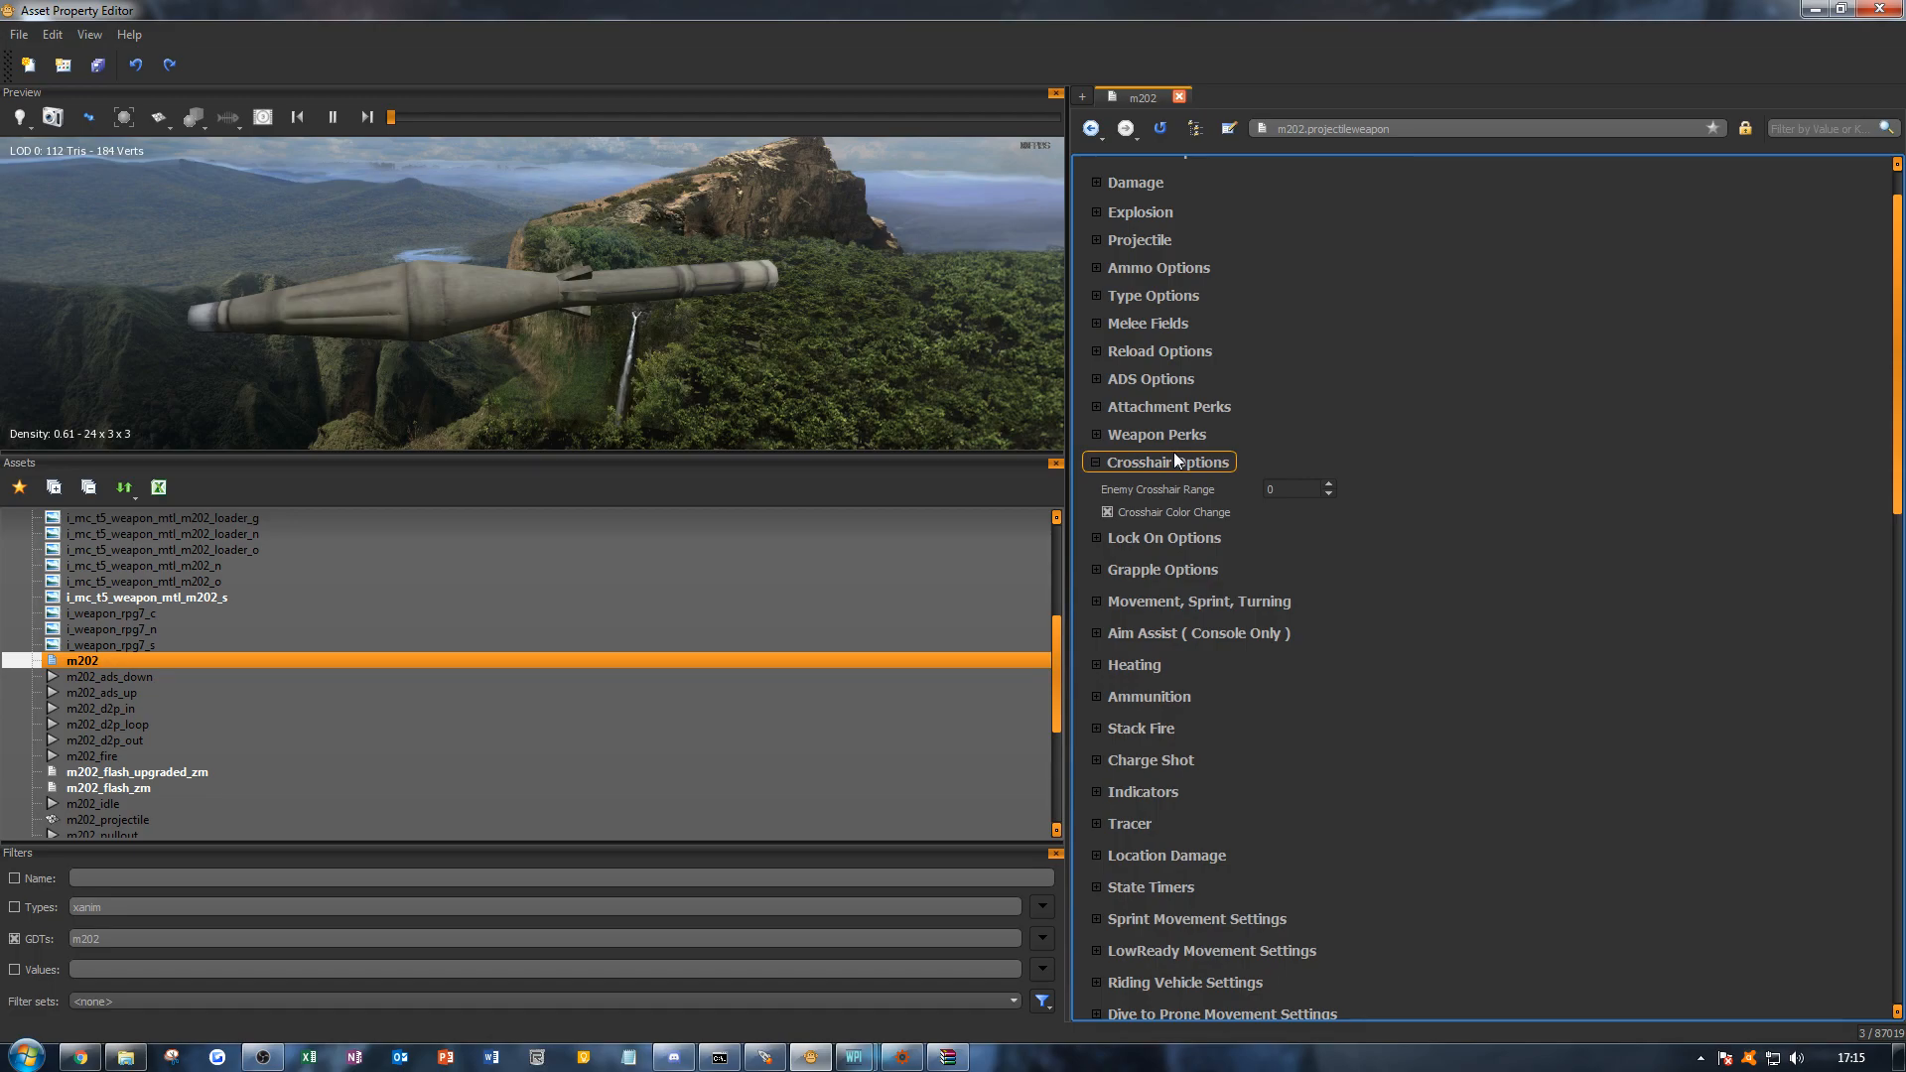
{"action": "left_click", "coordinate": [1174, 458]}
{"action": "left_click", "coordinate": [1180, 487]}
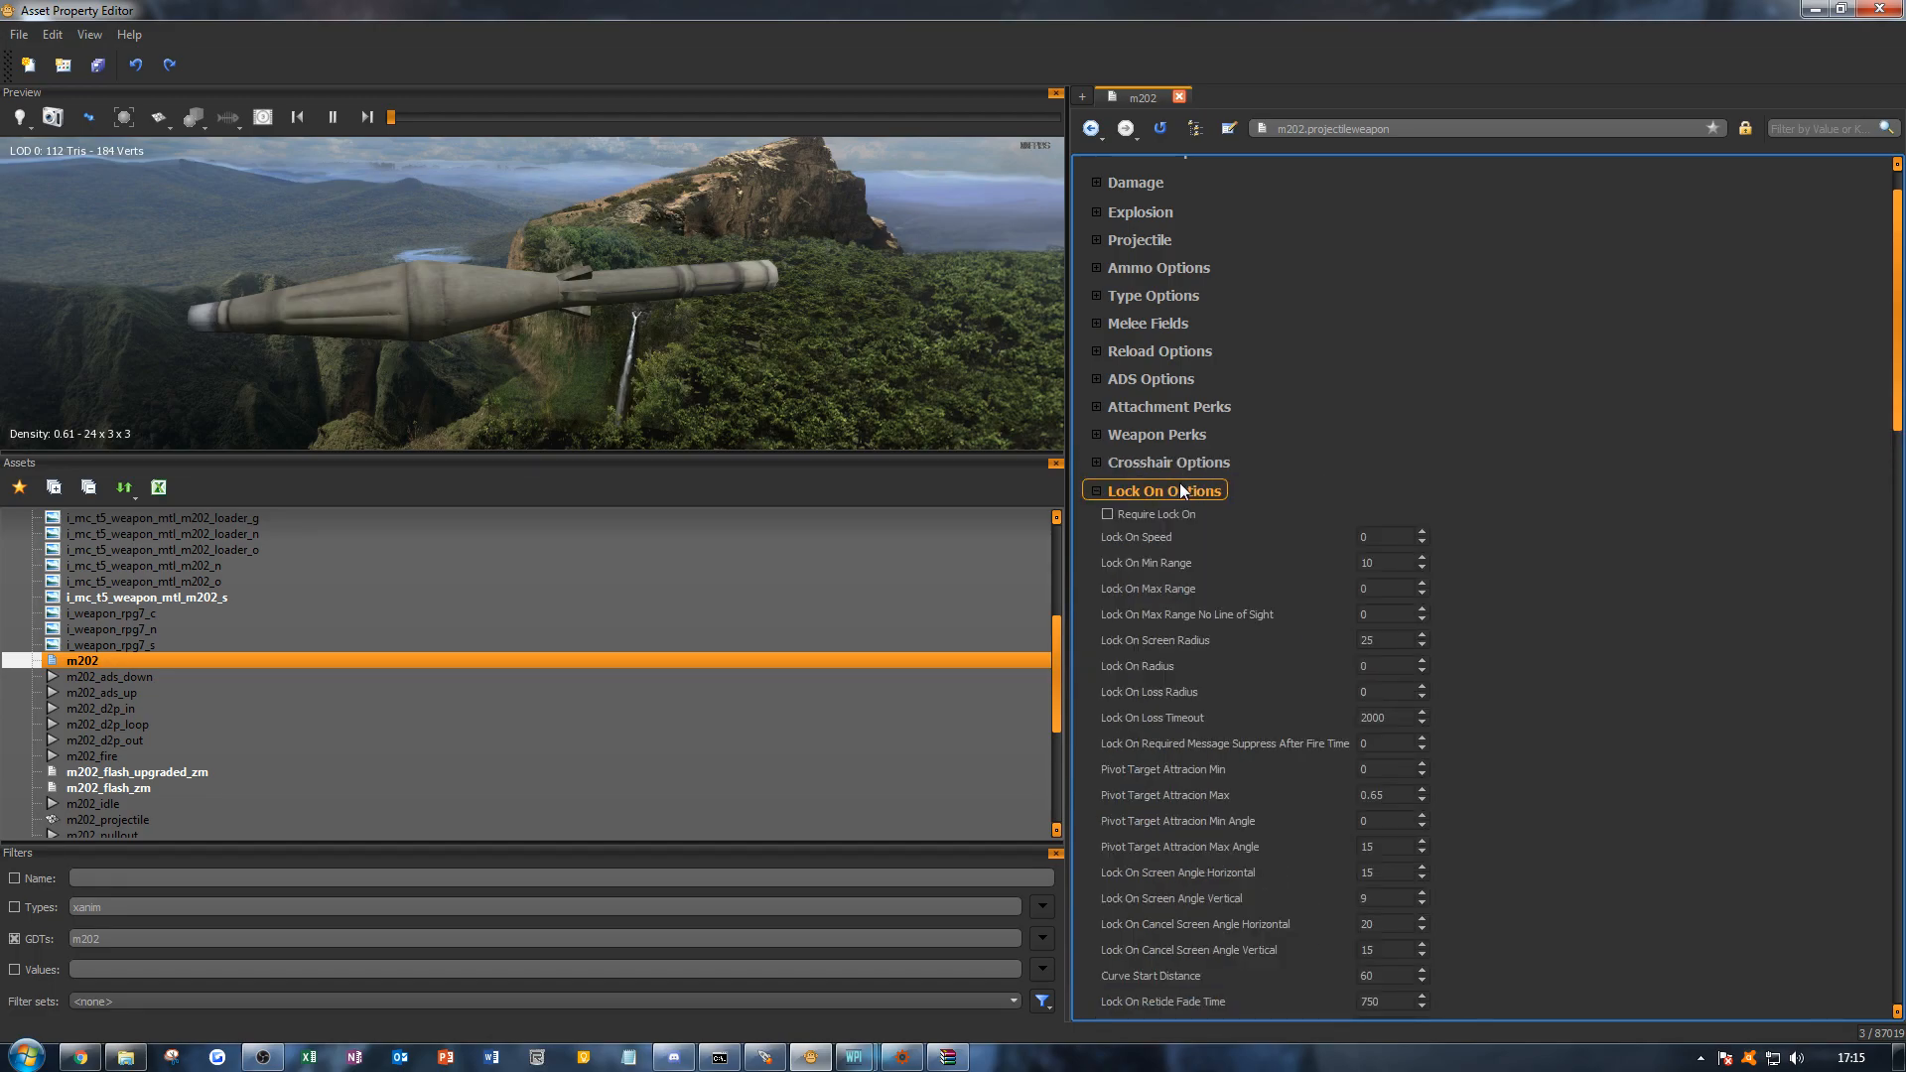
{"action": "left_click", "coordinate": [1180, 486]}
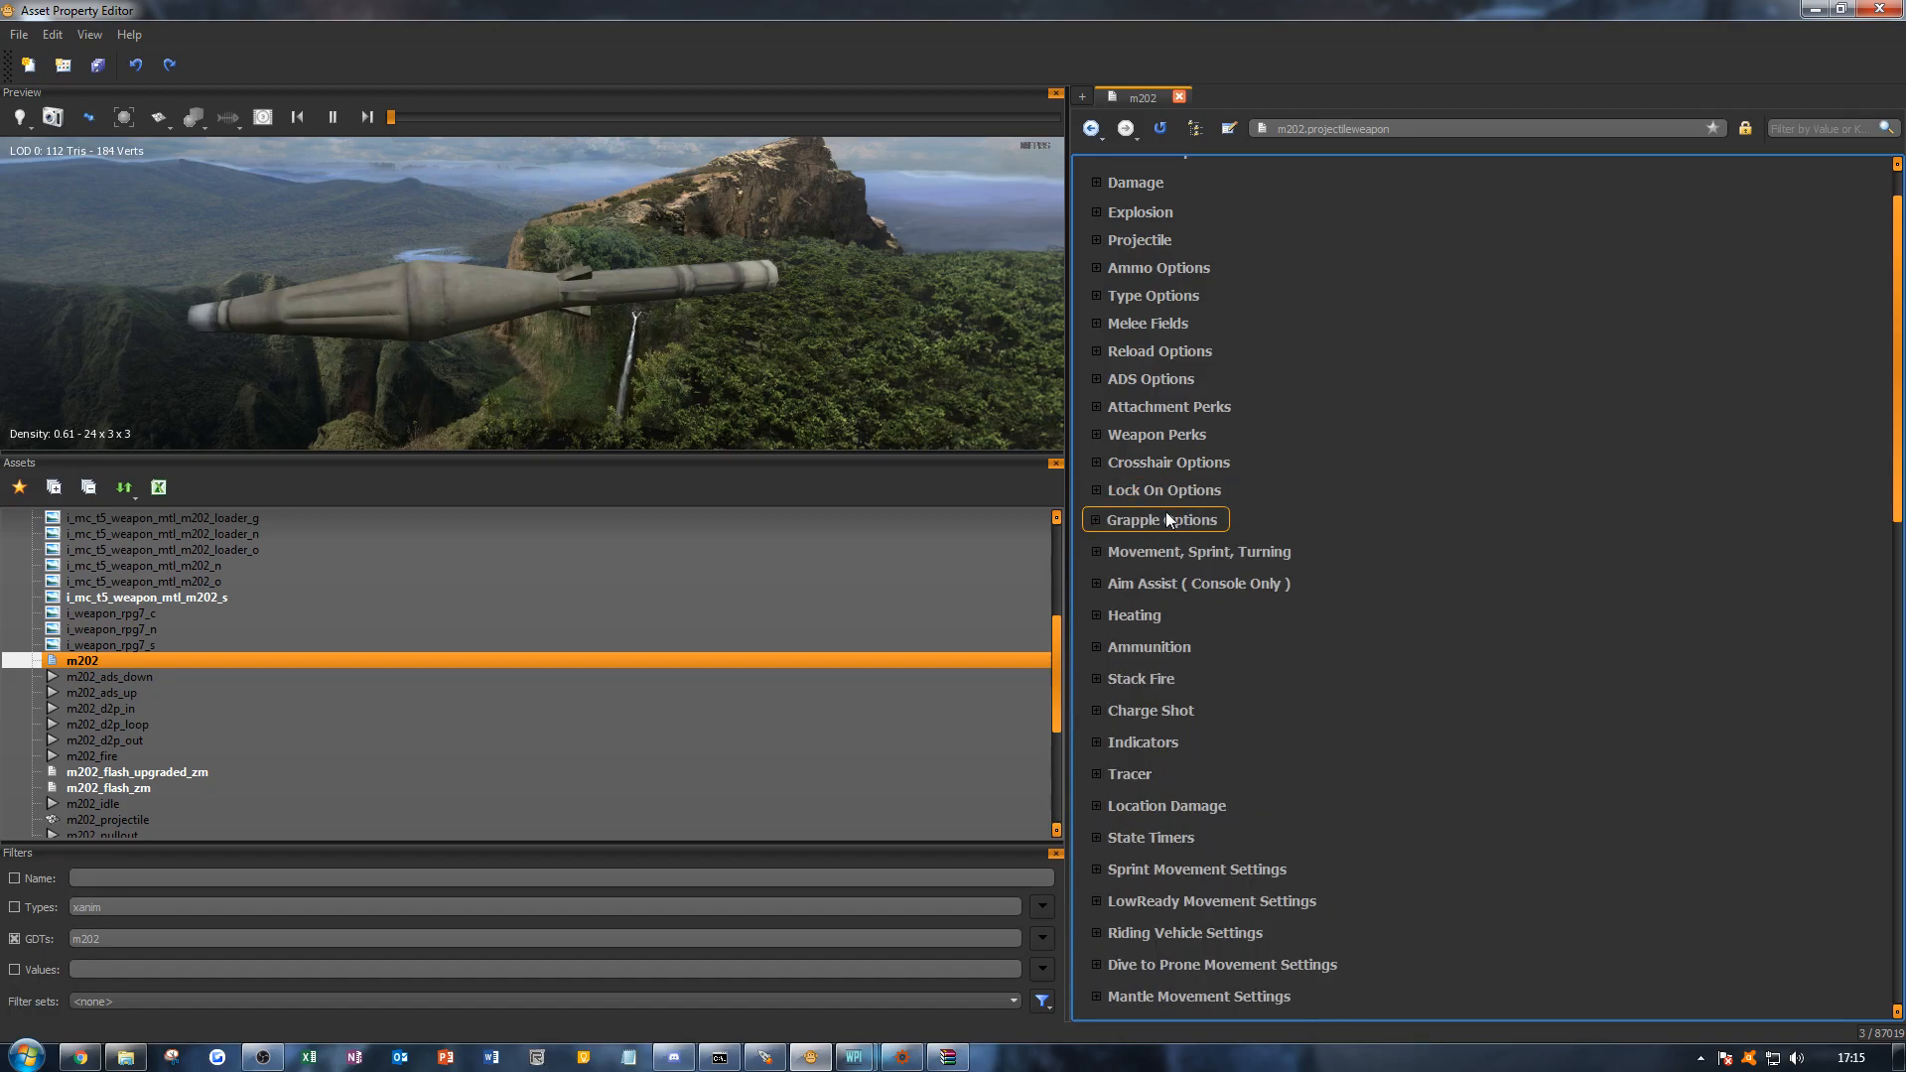
{"action": "left_click", "coordinate": [1176, 520]}
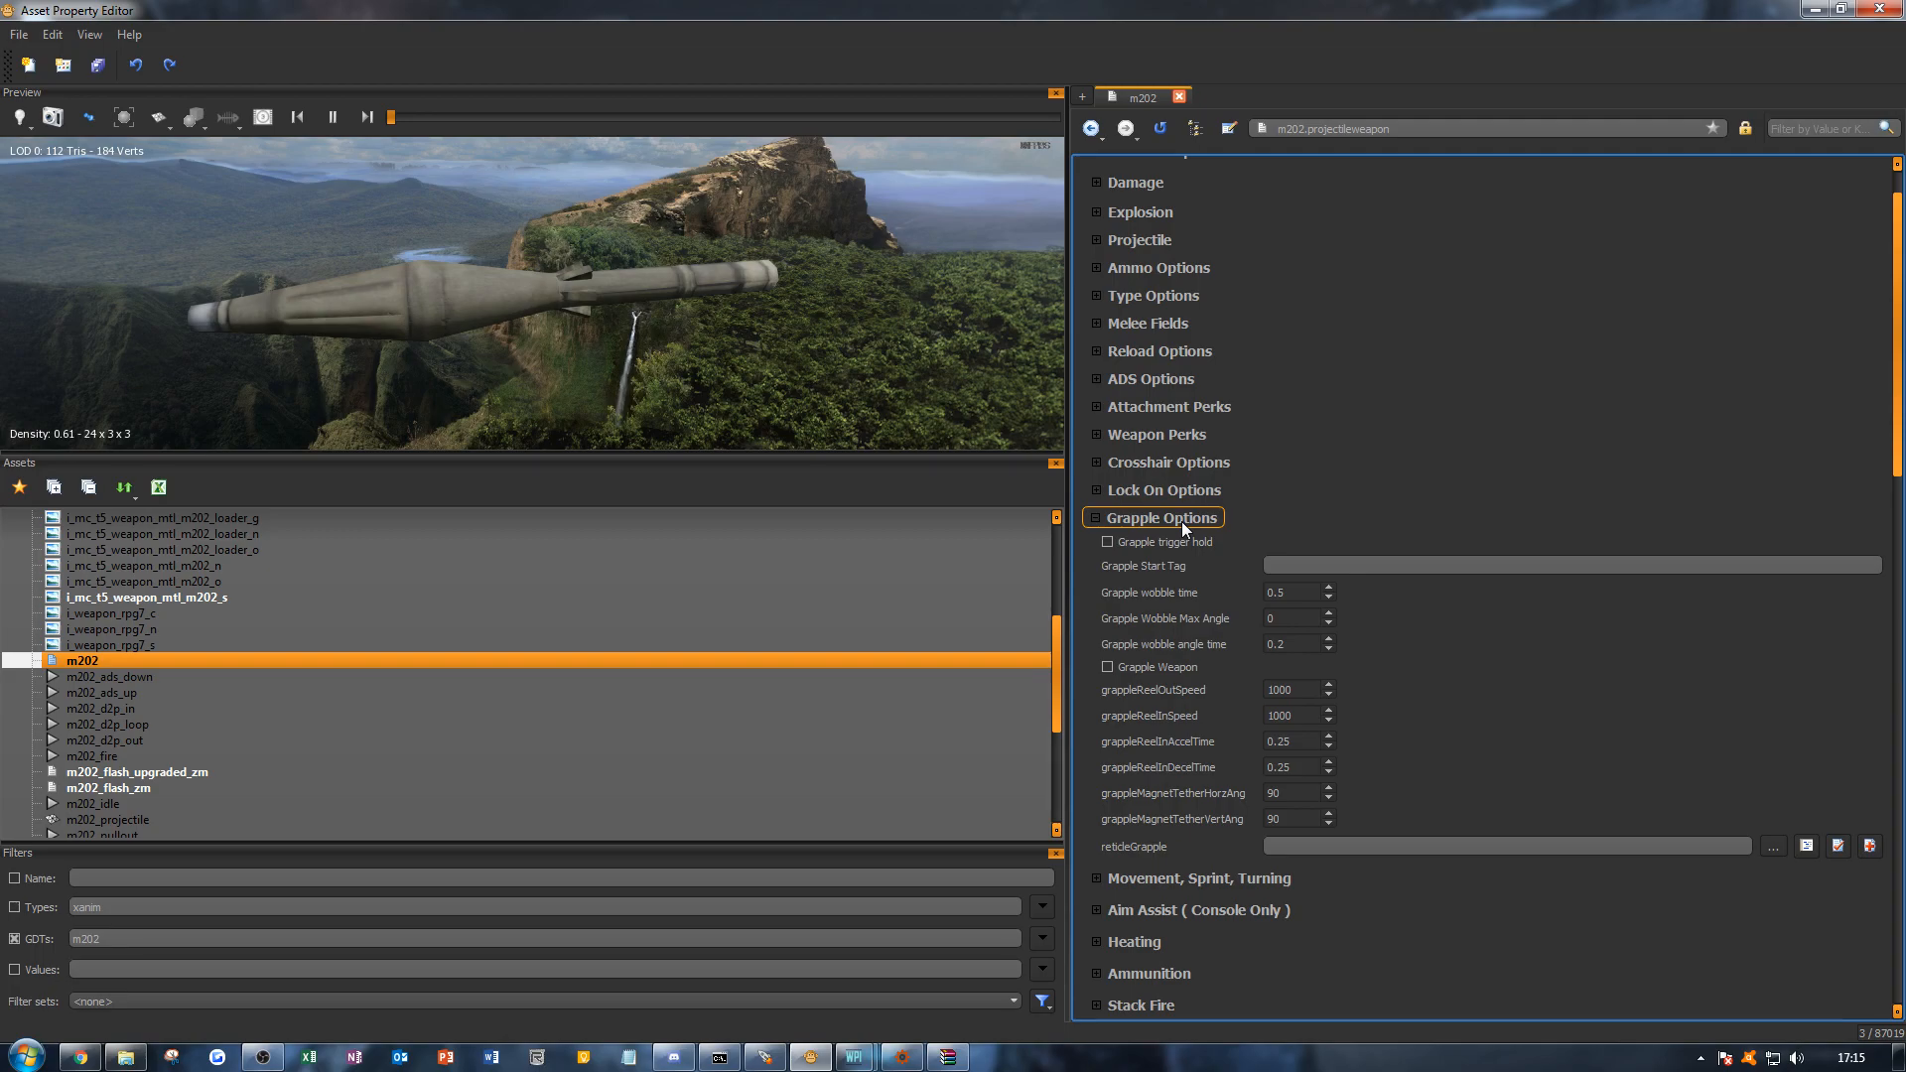
{"action": "left_click", "coordinate": [1181, 521]}
Step: In the Movement, Sprint, Turning settings, set Move Speed Scale to 0.8 and ADS Move Speed Scale to 0.4
{"action": "left_click", "coordinate": [1189, 548]}
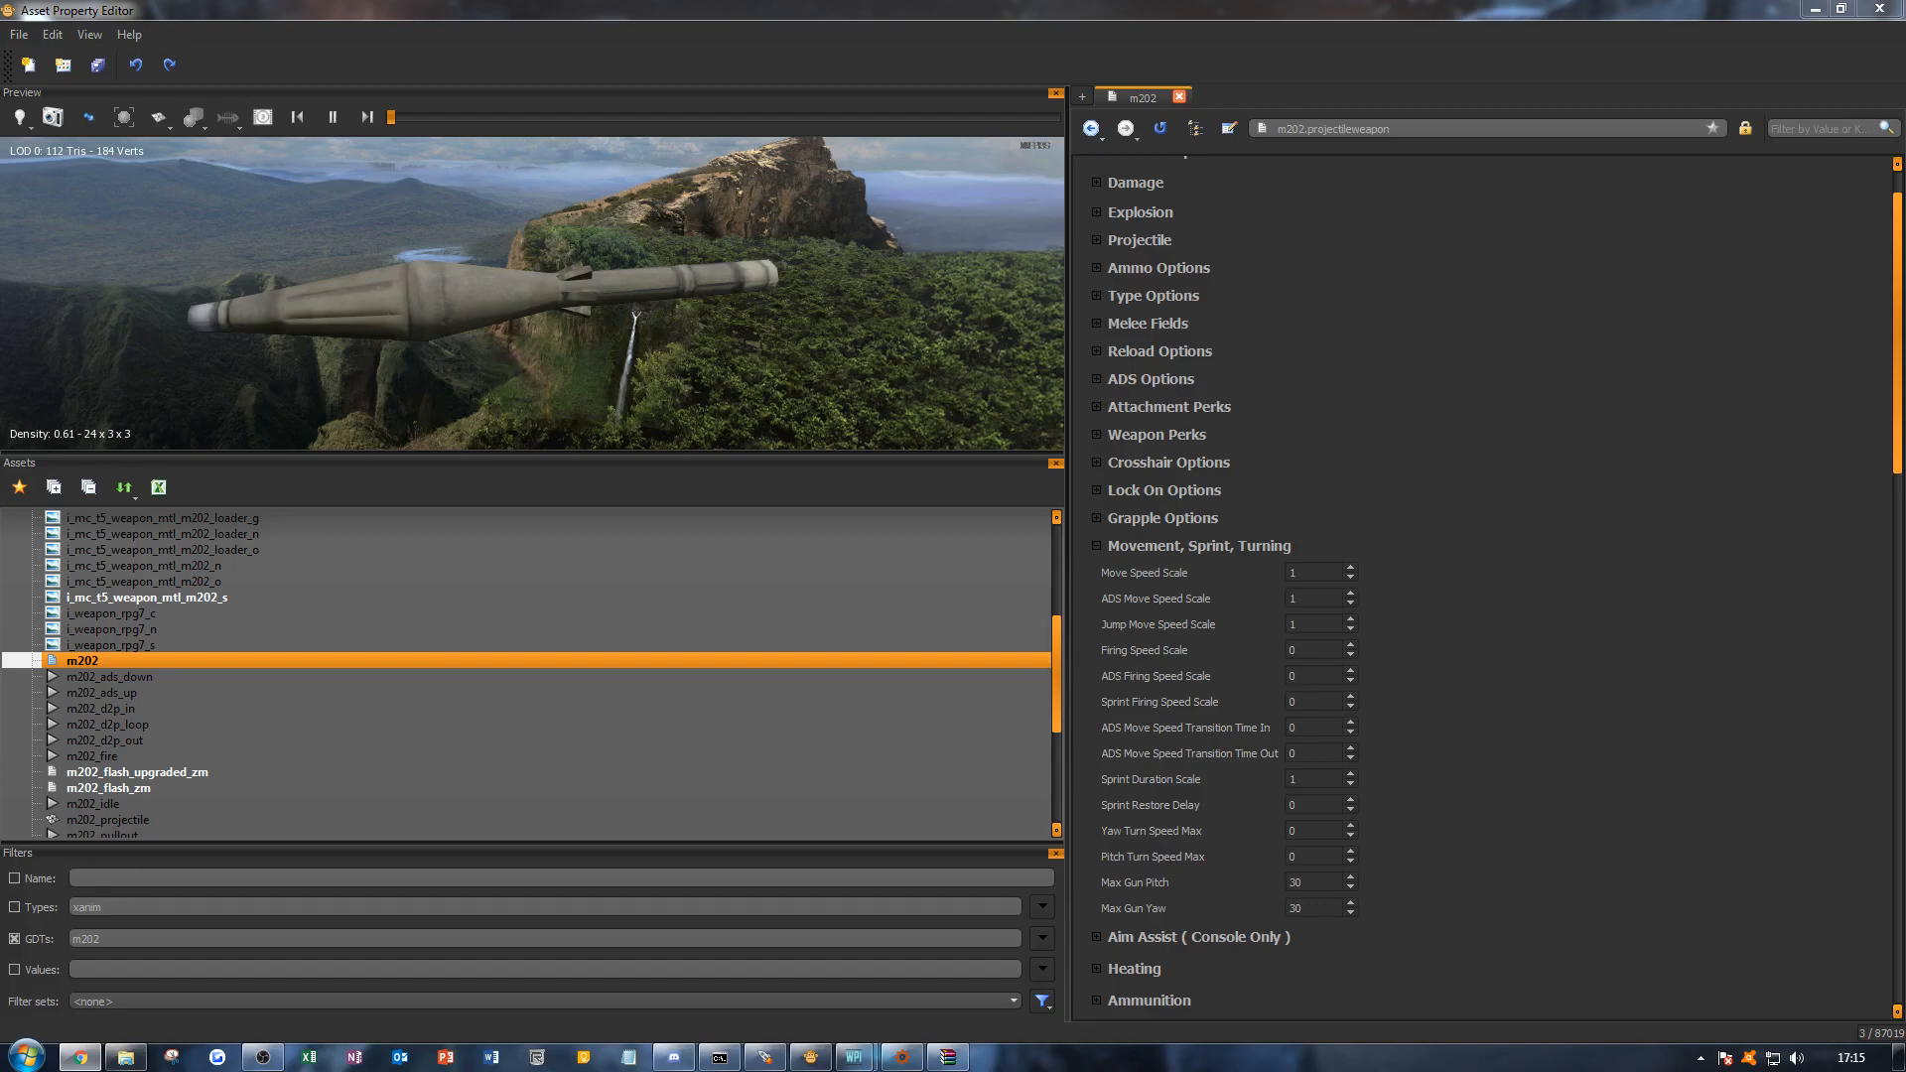
{"action": "left_click", "coordinate": [1318, 564]}
{"action": "type", "text": "0.8"}
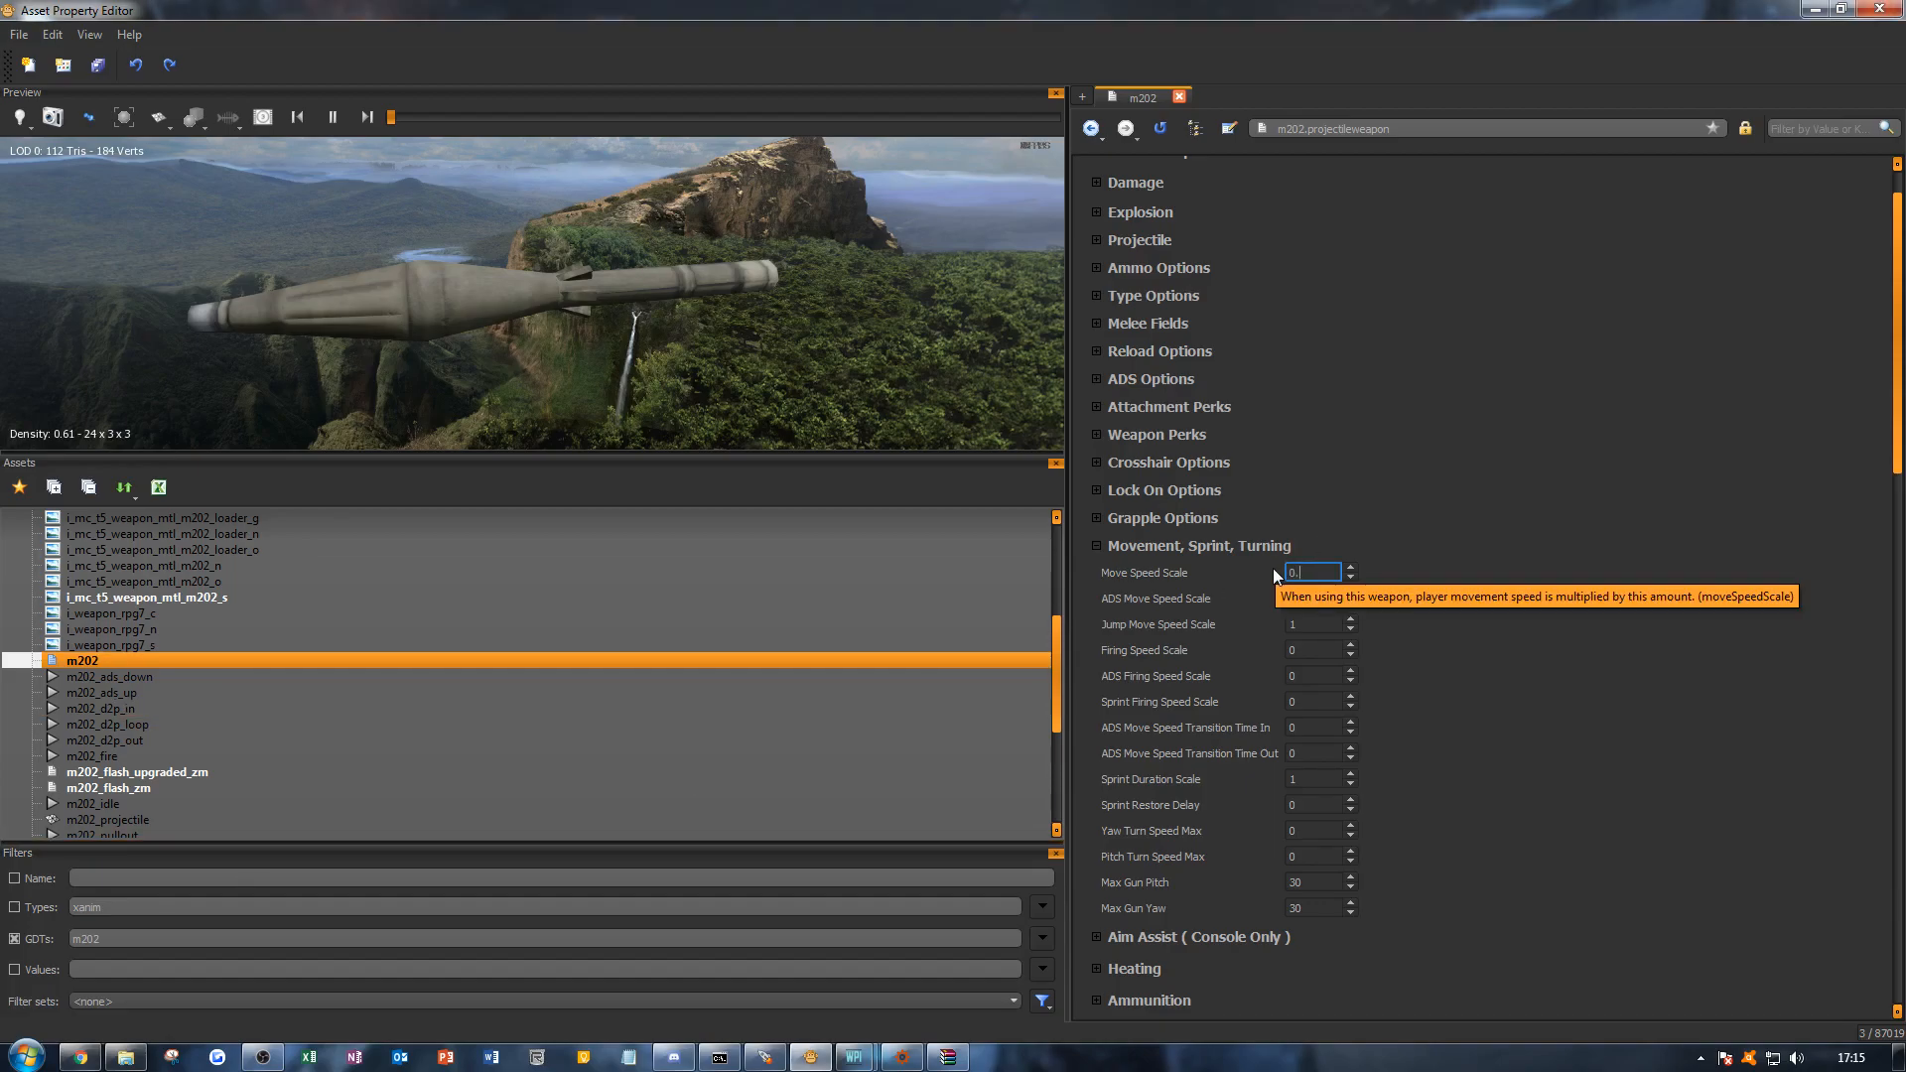
{"action": "left_click", "coordinate": [1489, 475]}
{"action": "left_click_drag", "start_coordinate": [1312, 598], "coordinate": [1268, 598]}
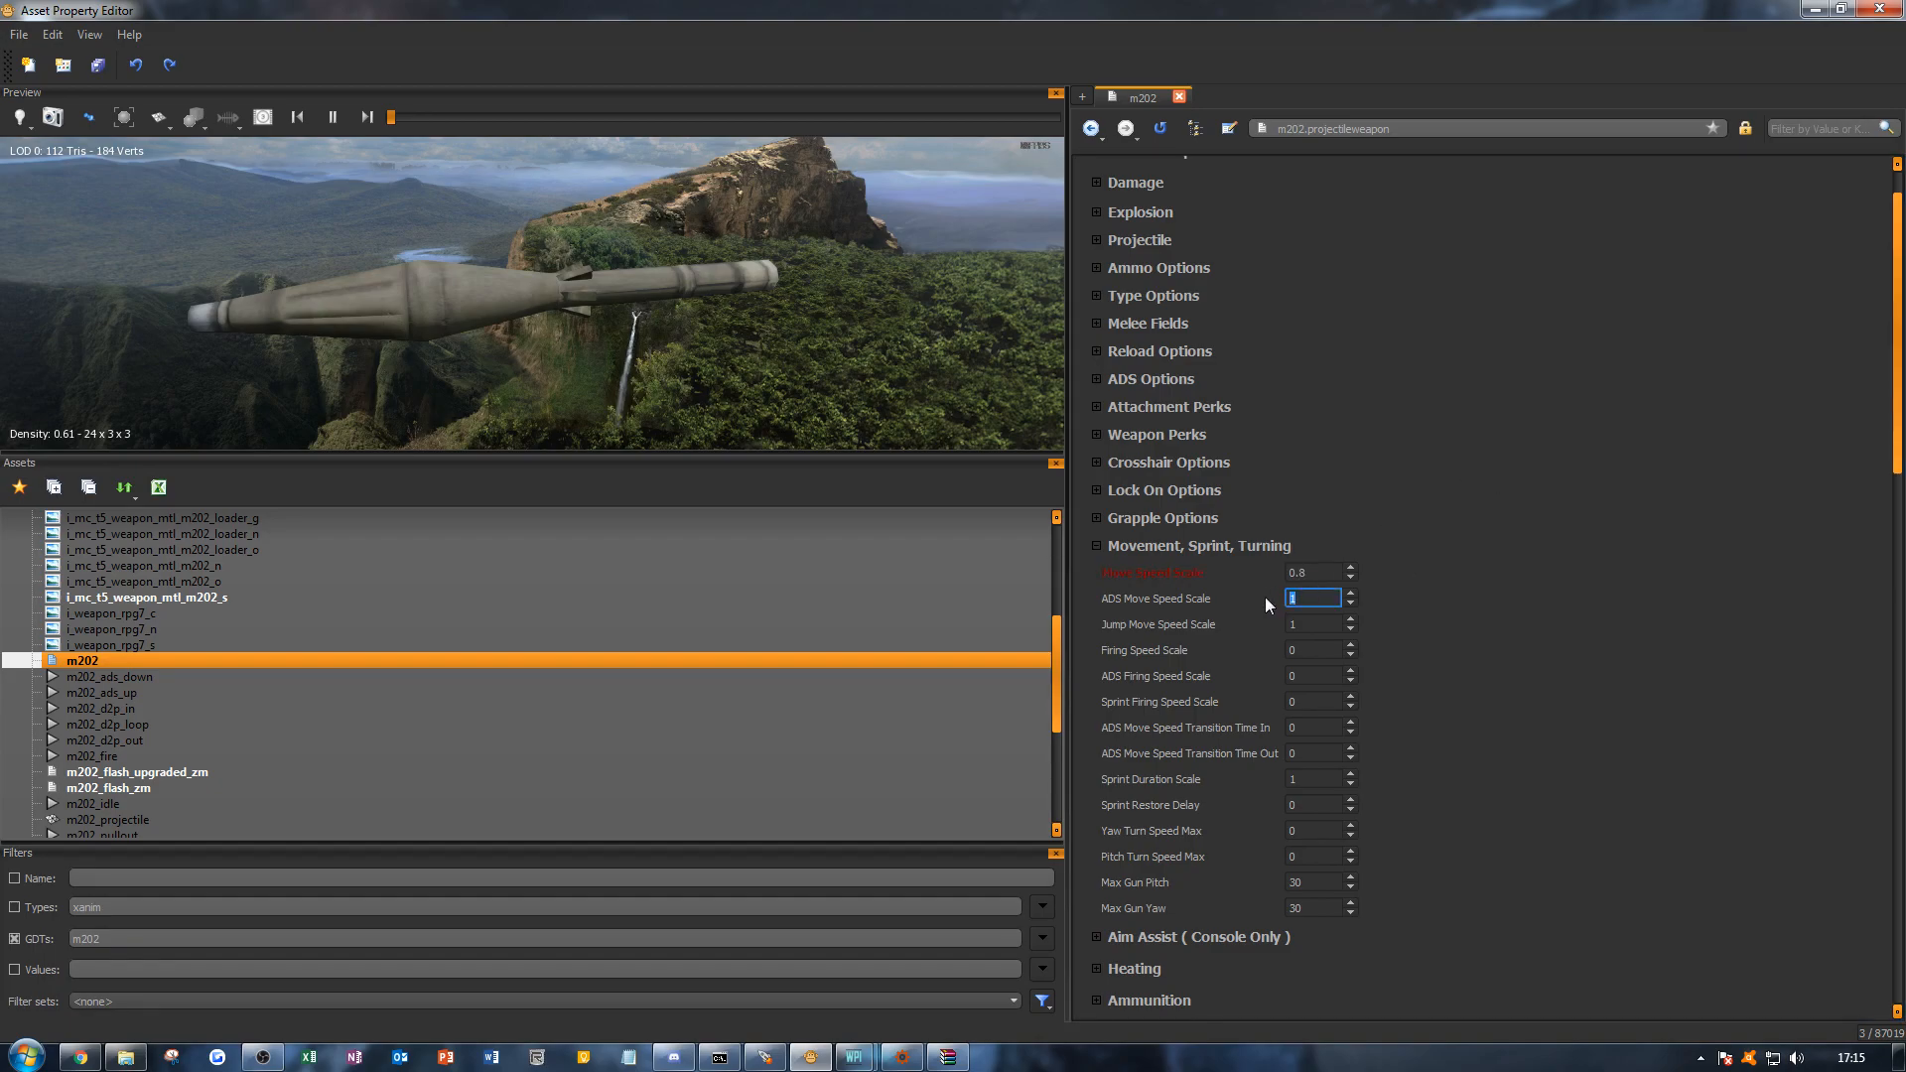
{"action": "left_click", "coordinate": [1527, 557]}
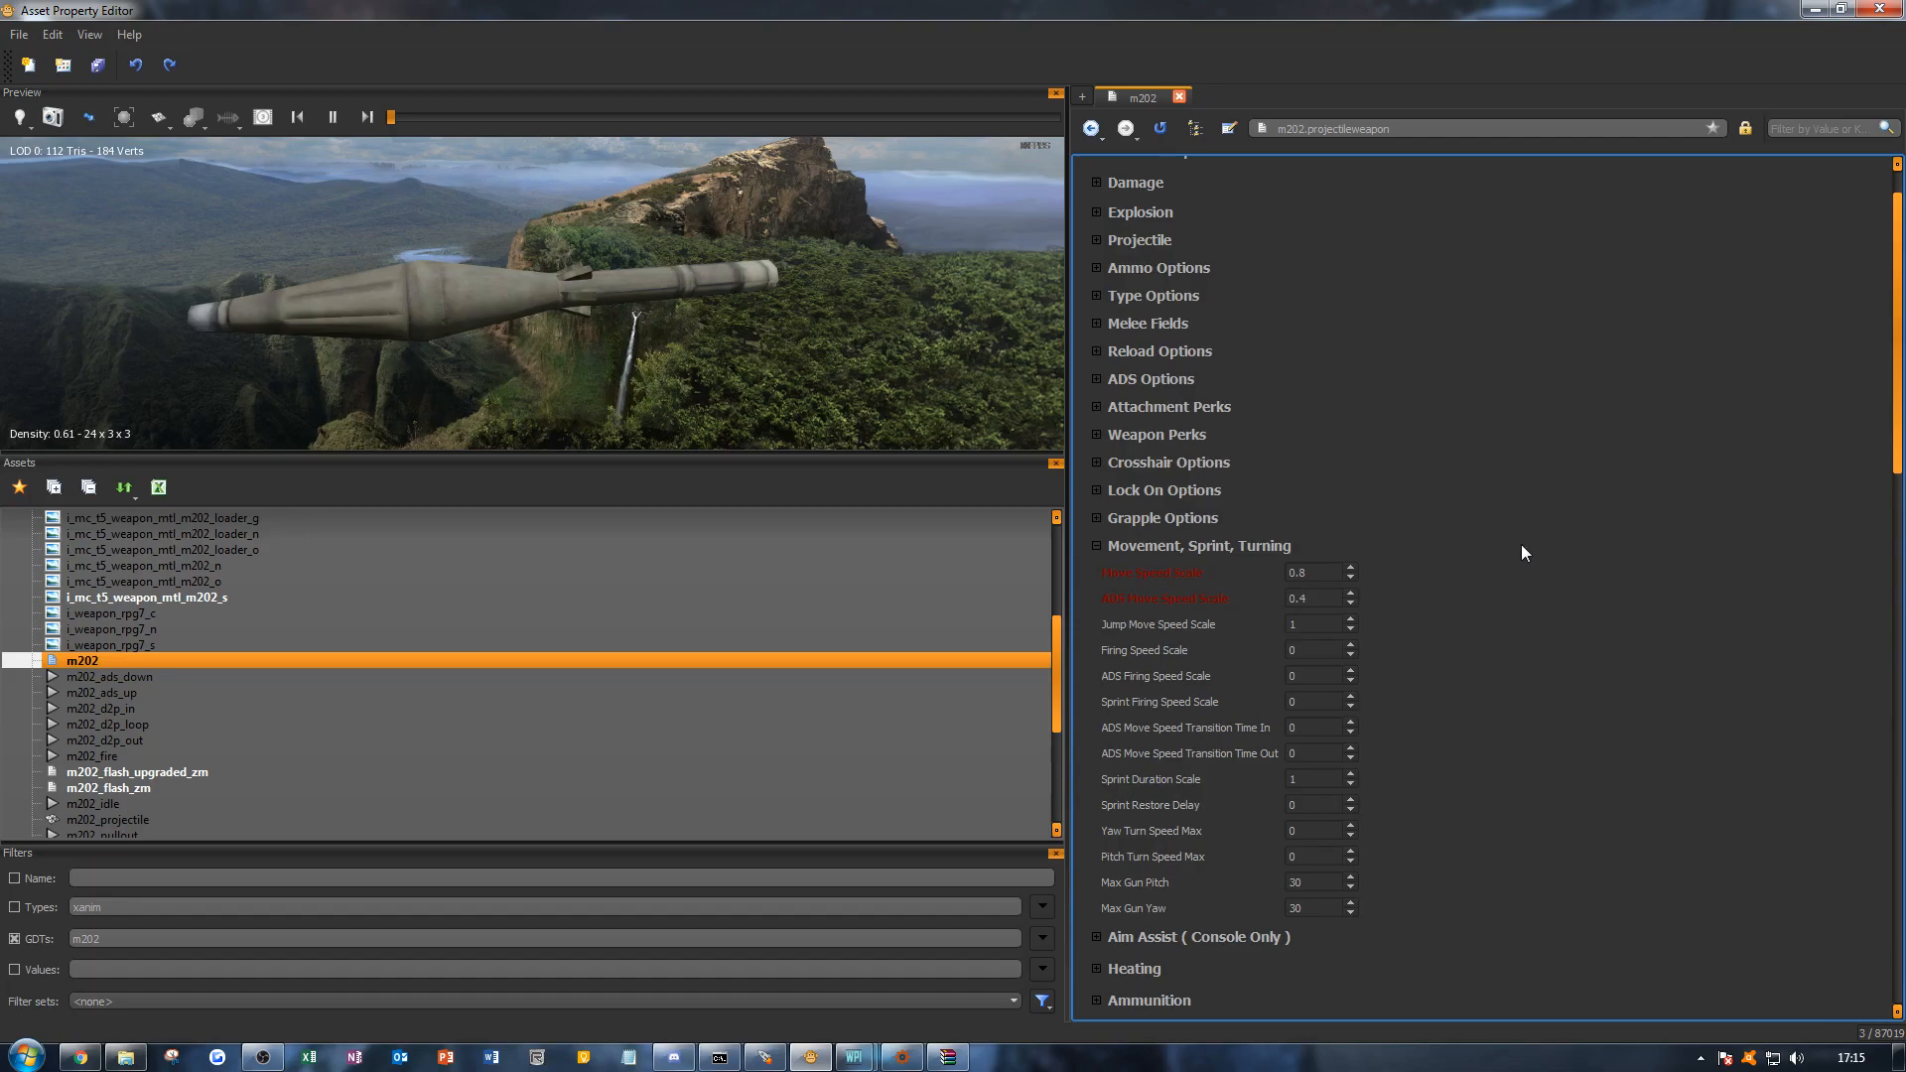
Step: Set the Jump Move Speed Scale to 0.8 and collapse the Movement, Sprint, Turning group
{"action": "left_click_drag", "start_coordinate": [1308, 628], "coordinate": [1249, 627]}
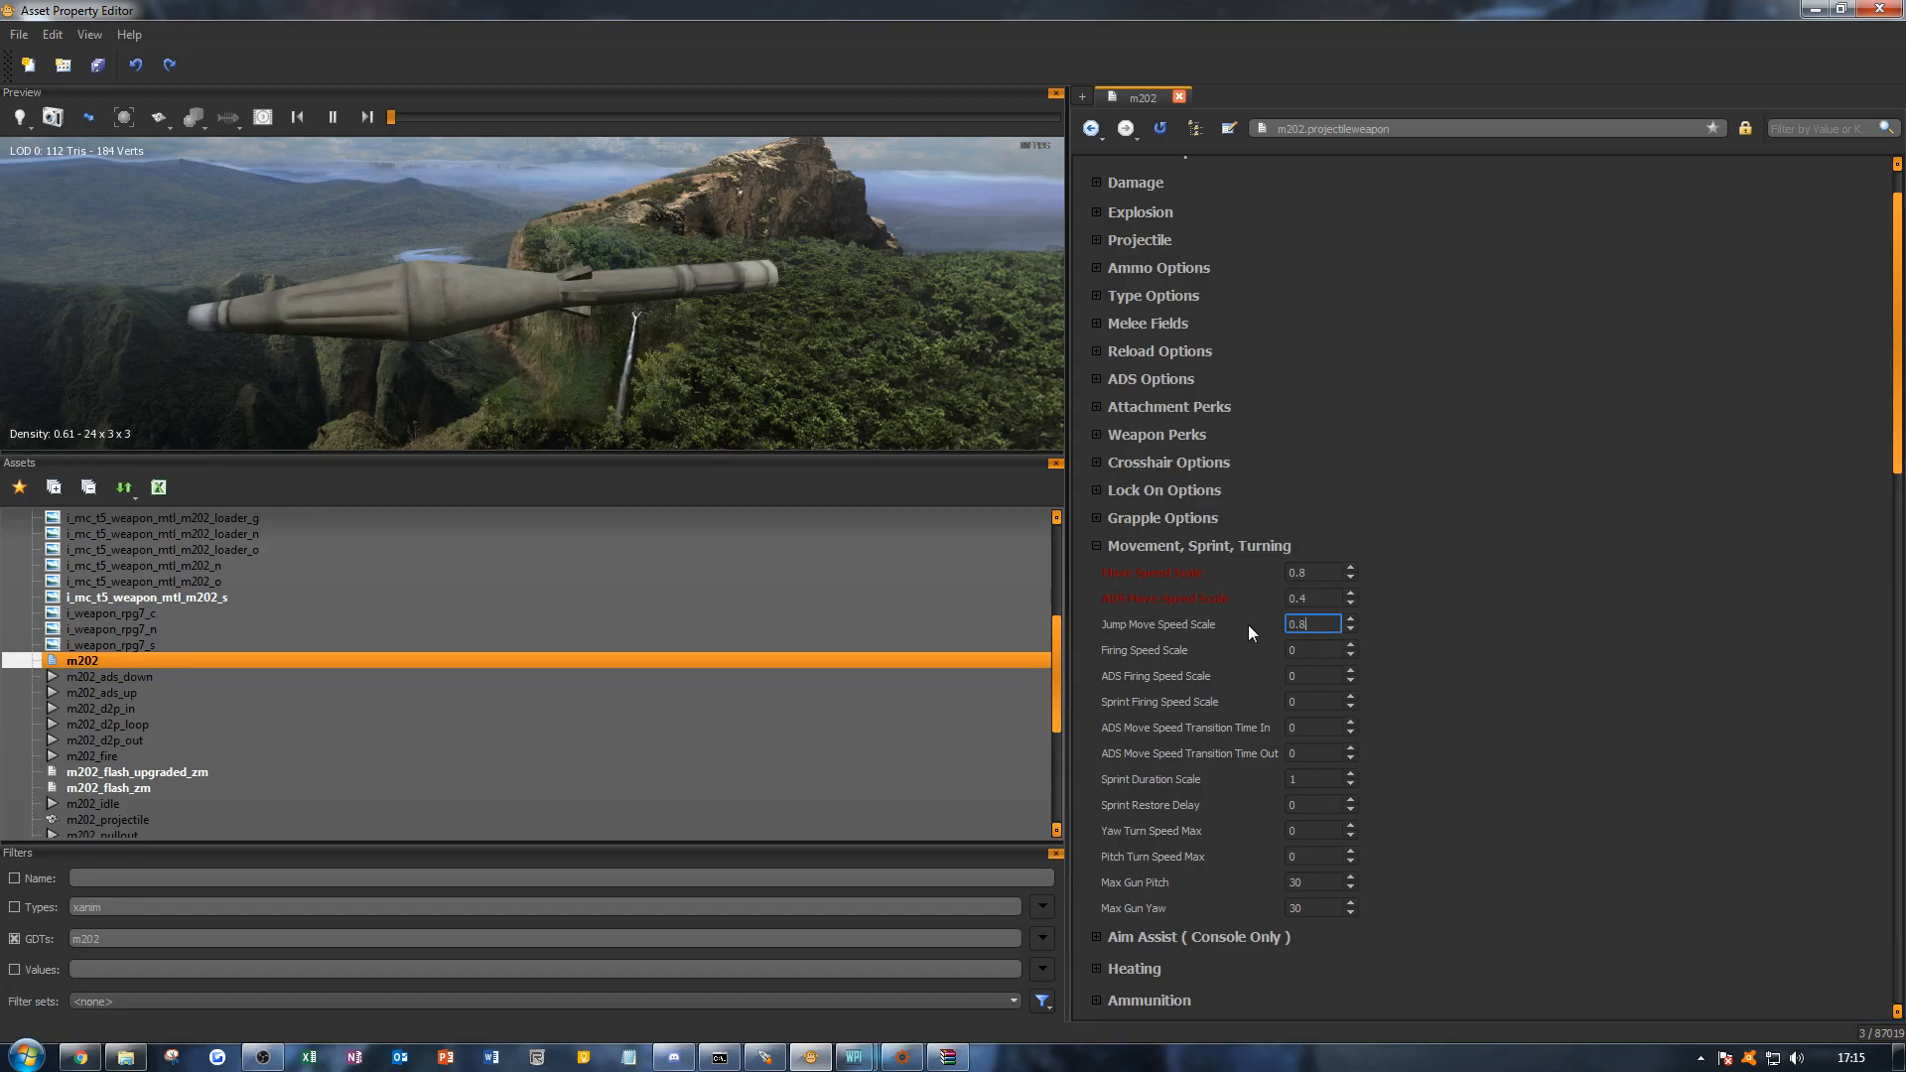
{"action": "type", "text": "0.8"}
{"action": "left_click", "coordinate": [1487, 675]}
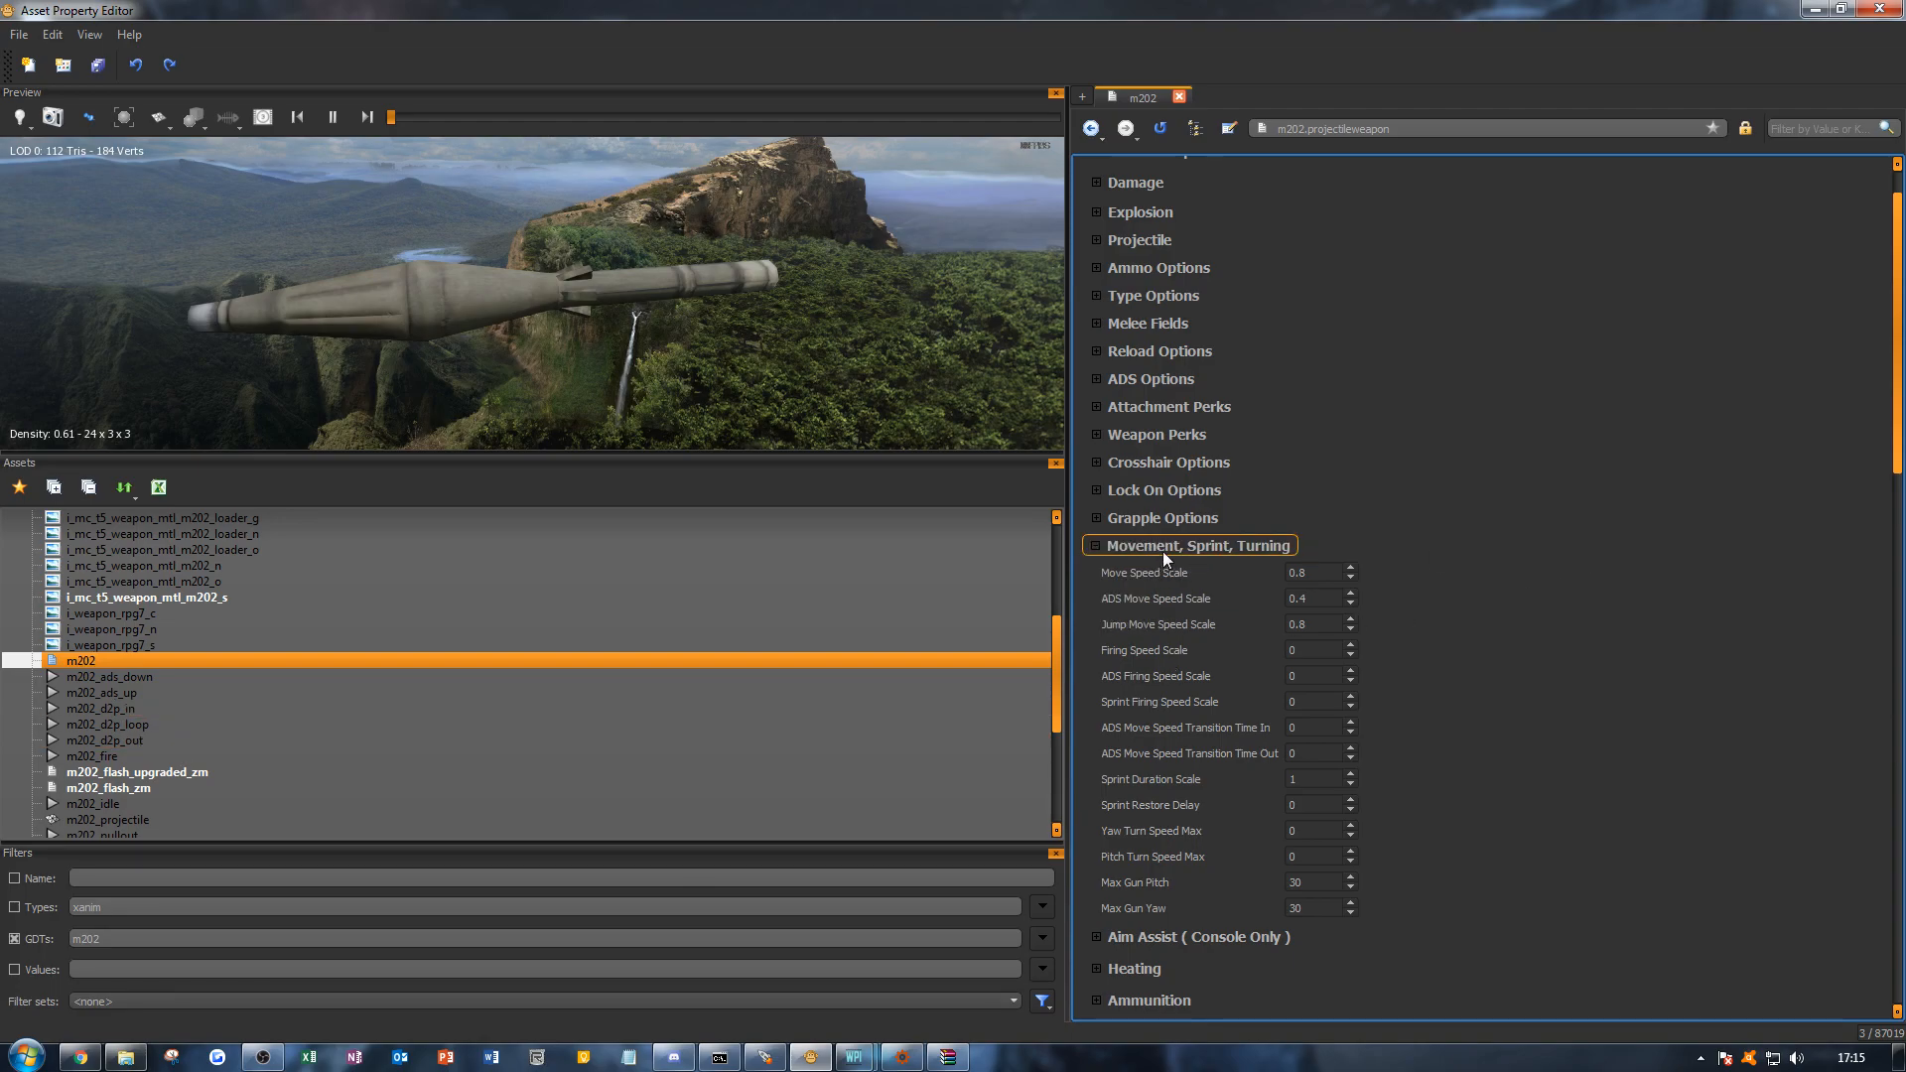
{"action": "left_click", "coordinate": [1183, 272]}
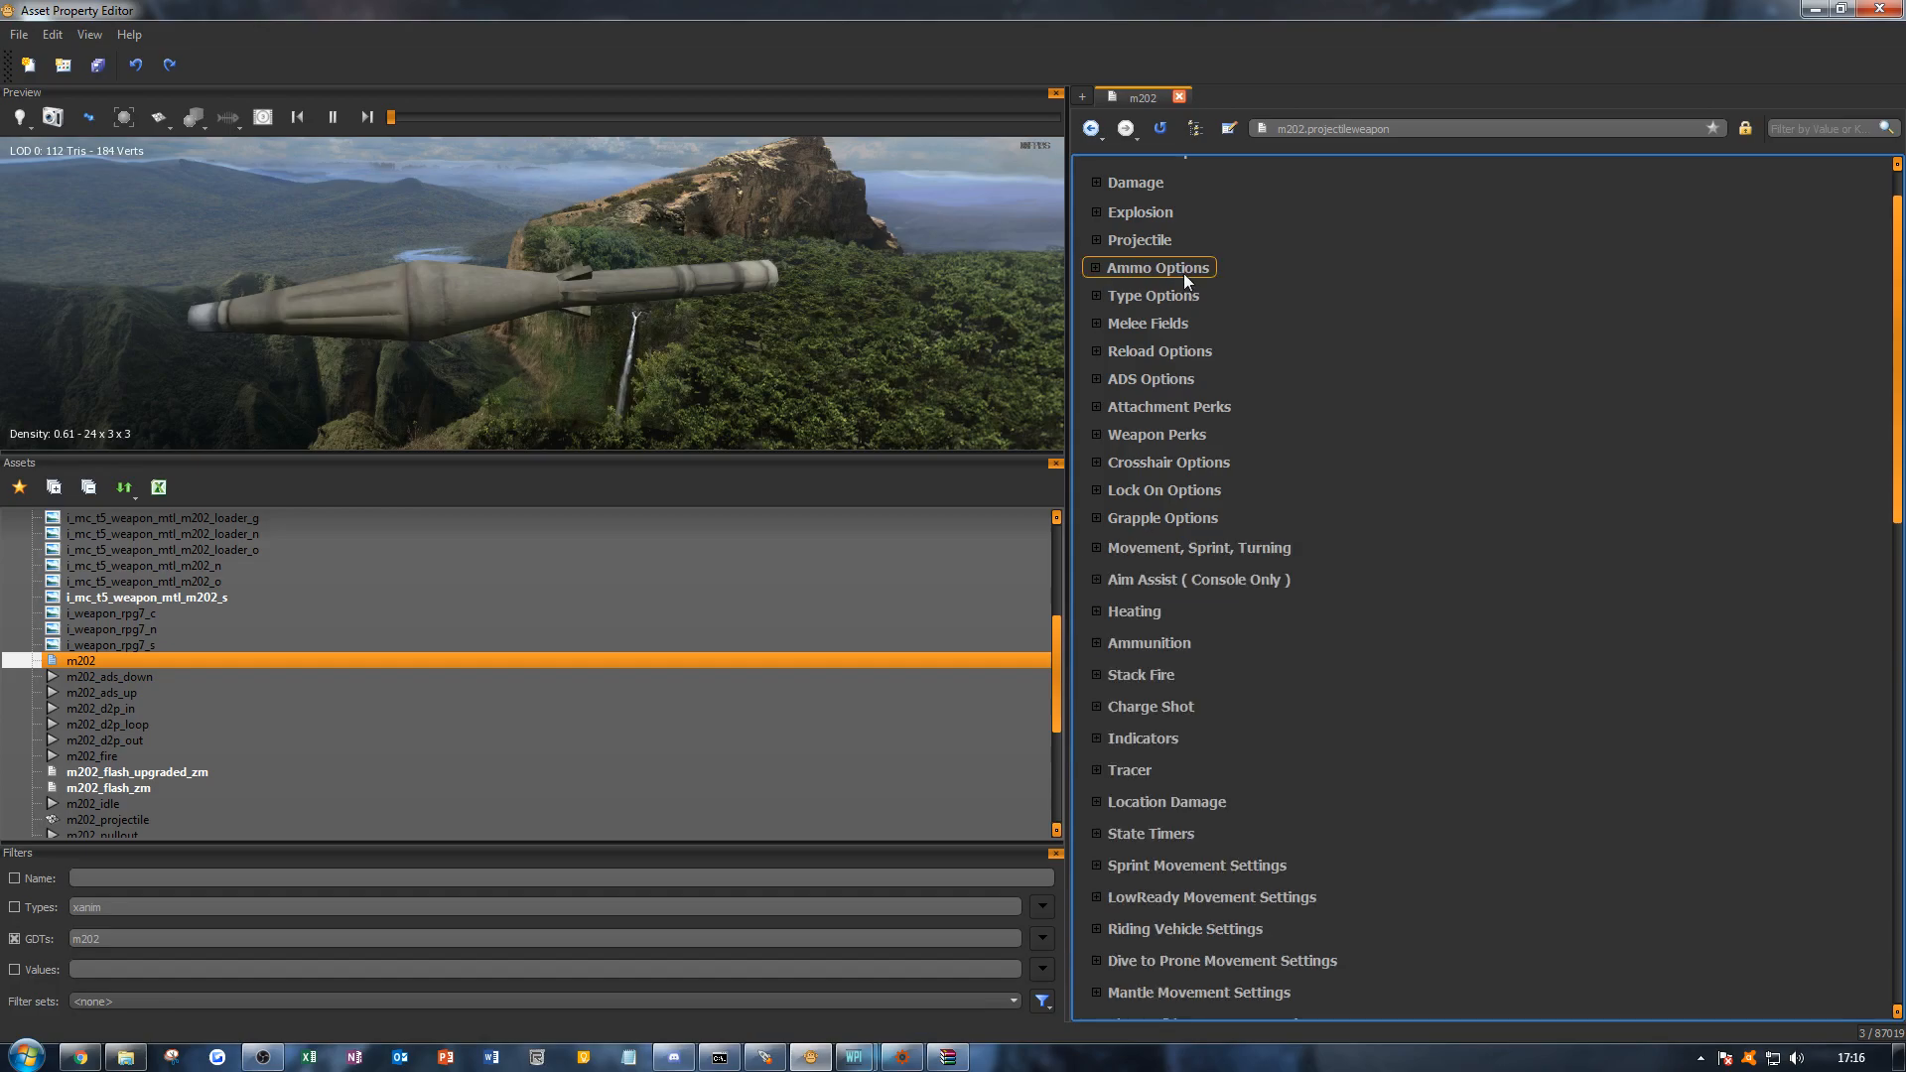
{"action": "left_click", "coordinate": [1183, 272]}
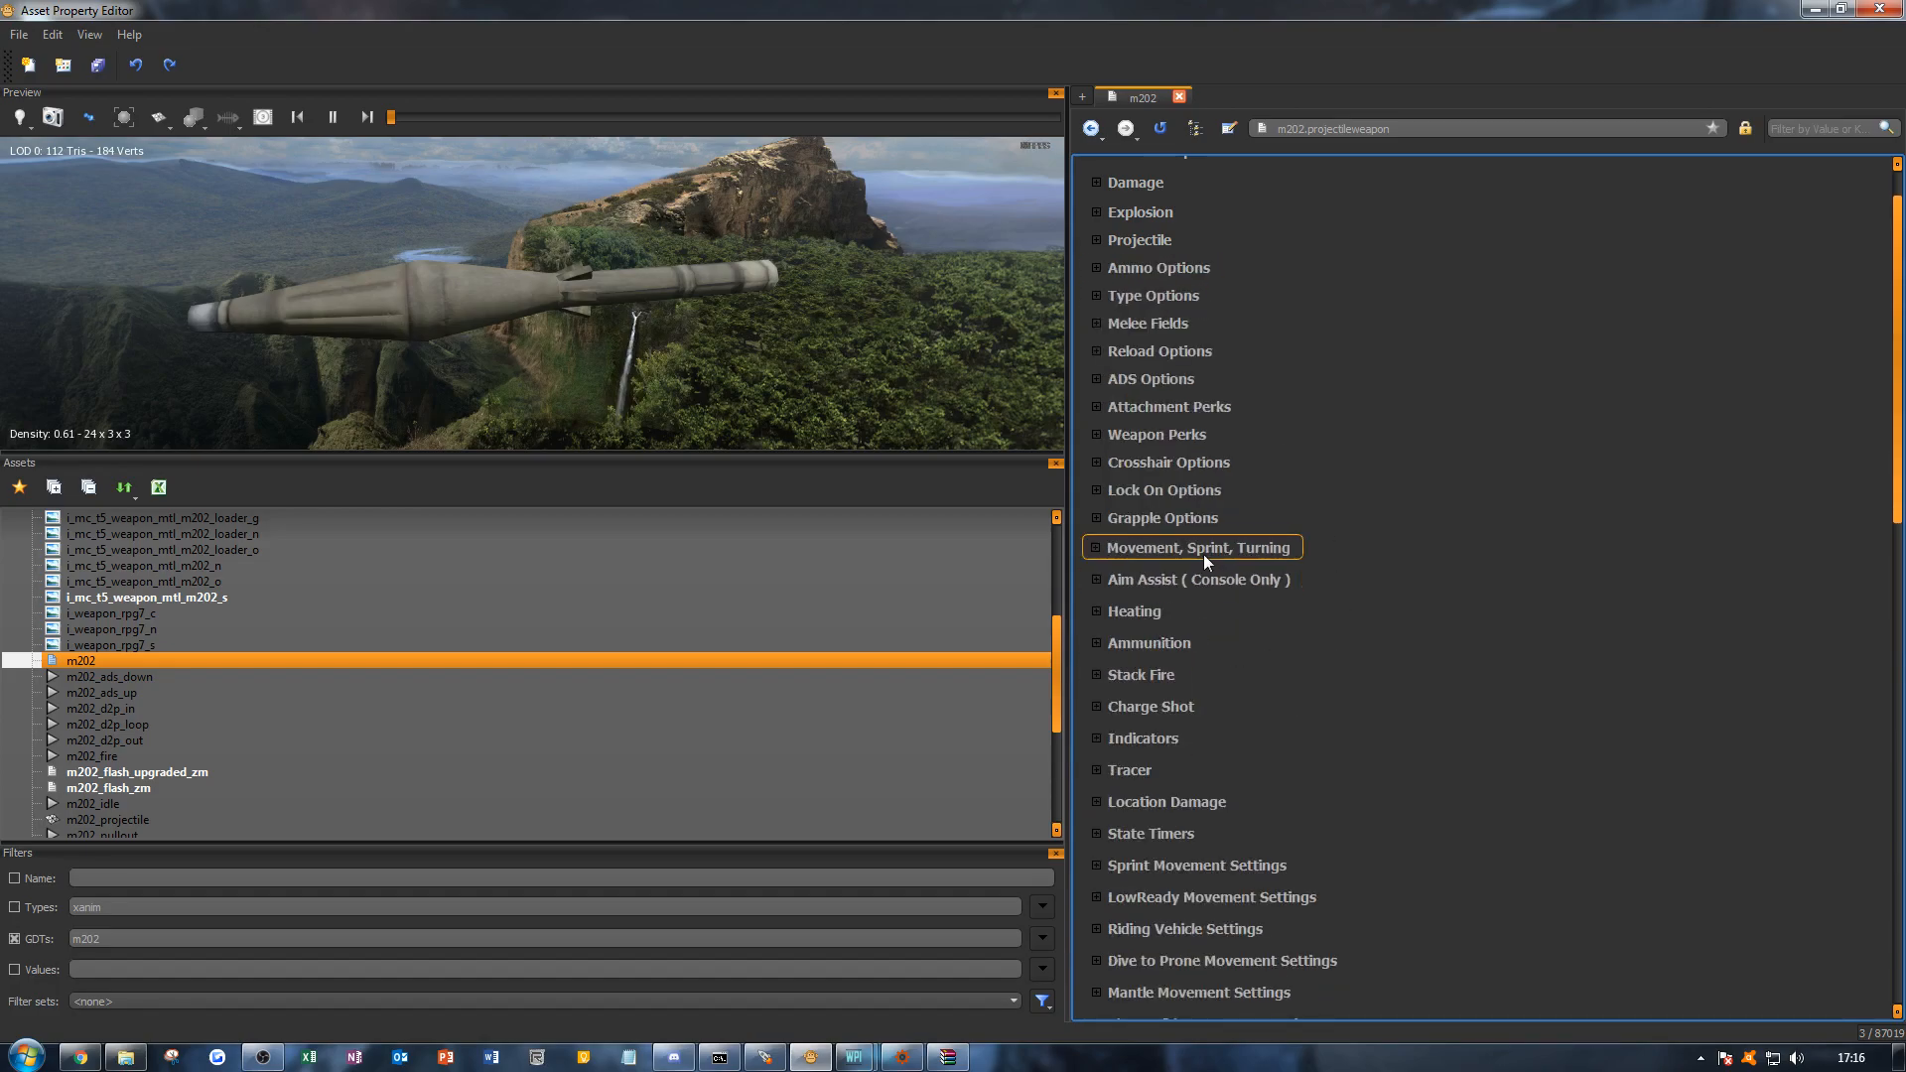
Step: Review the Aim Assist and Heating settings of the m202 weapon, collapsing each group after checking it
{"action": "left_click", "coordinate": [1189, 578]}
{"action": "left_click", "coordinate": [1189, 577]}
{"action": "left_click", "coordinate": [1112, 607]}
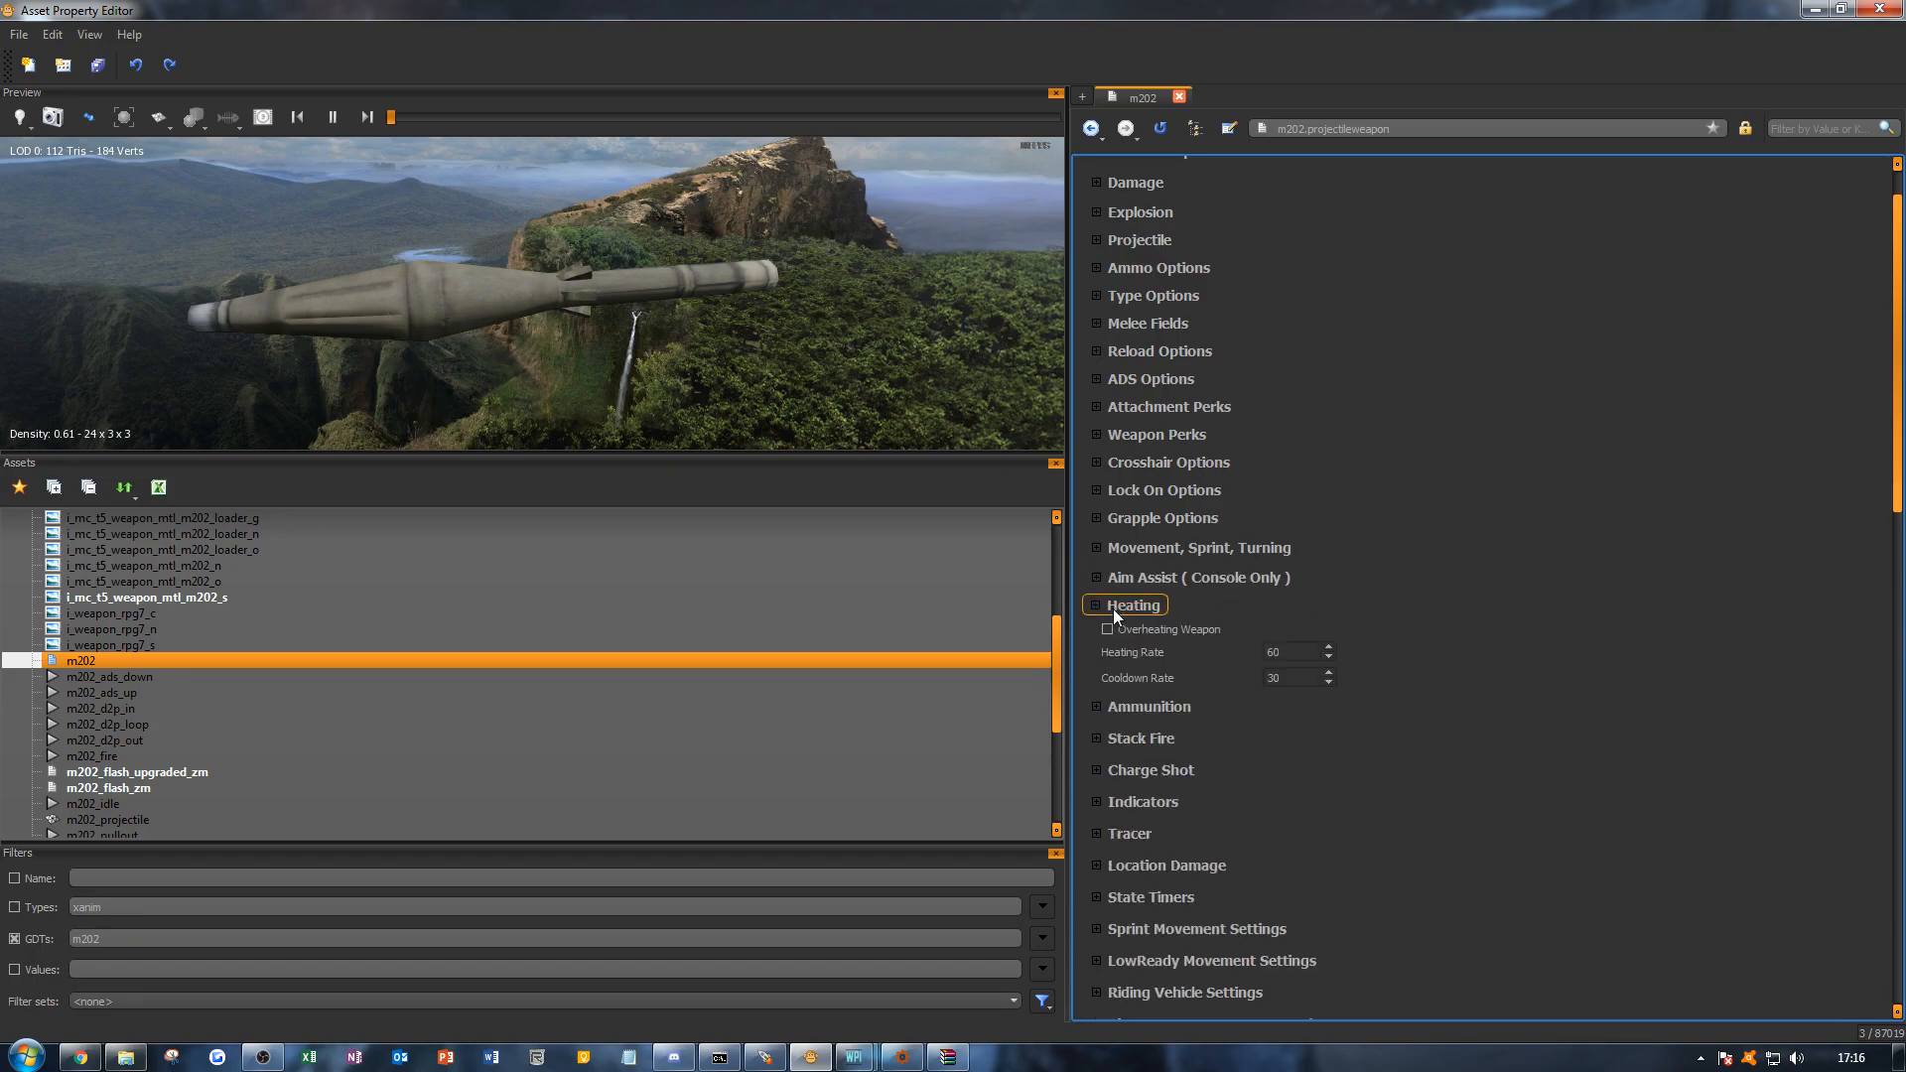
{"action": "left_click", "coordinate": [1161, 608]}
Step: Expand the Ammunition group and set the Clip Name to m202
{"action": "left_click", "coordinate": [1149, 630]}
{"action": "scroll", "coordinate": [1392, 586], "scroll_direction": "down", "scroll_amount": 1}
{"action": "scroll", "coordinate": [1392, 585], "scroll_direction": "down", "scroll_amount": 1}
{"action": "left_click", "coordinate": [1269, 587]}
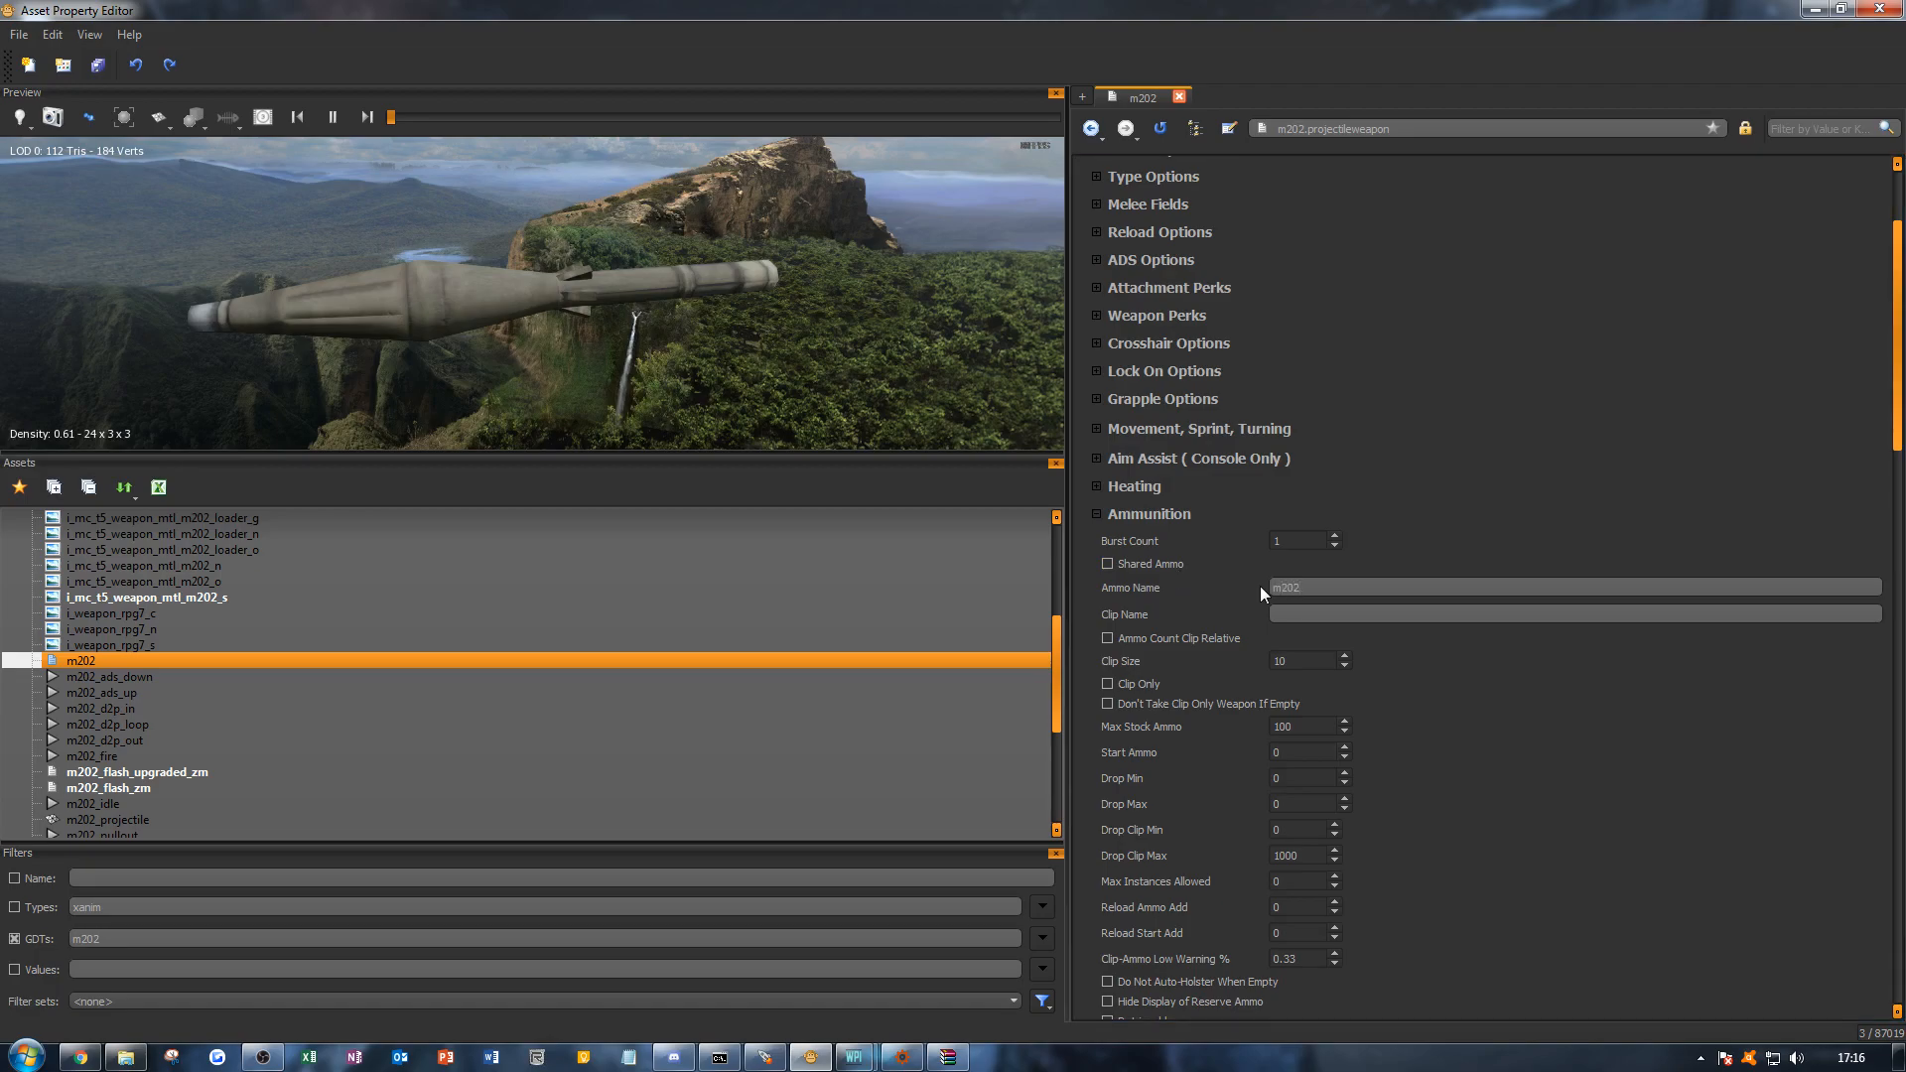
{"action": "left_click", "coordinate": [1371, 598]}
{"action": "left_click", "coordinate": [1368, 613]}
{"action": "type", "text": "m202"}
{"action": "left_click", "coordinate": [1418, 657]}
Step: Enable Ammo Count Clip Relative and set the Clip Size to 4
{"action": "left_click", "coordinate": [1218, 639]}
{"action": "key", "text": "Tab"}
{"action": "type", "text": "4"}
{"action": "left_click", "coordinate": [1580, 780]}
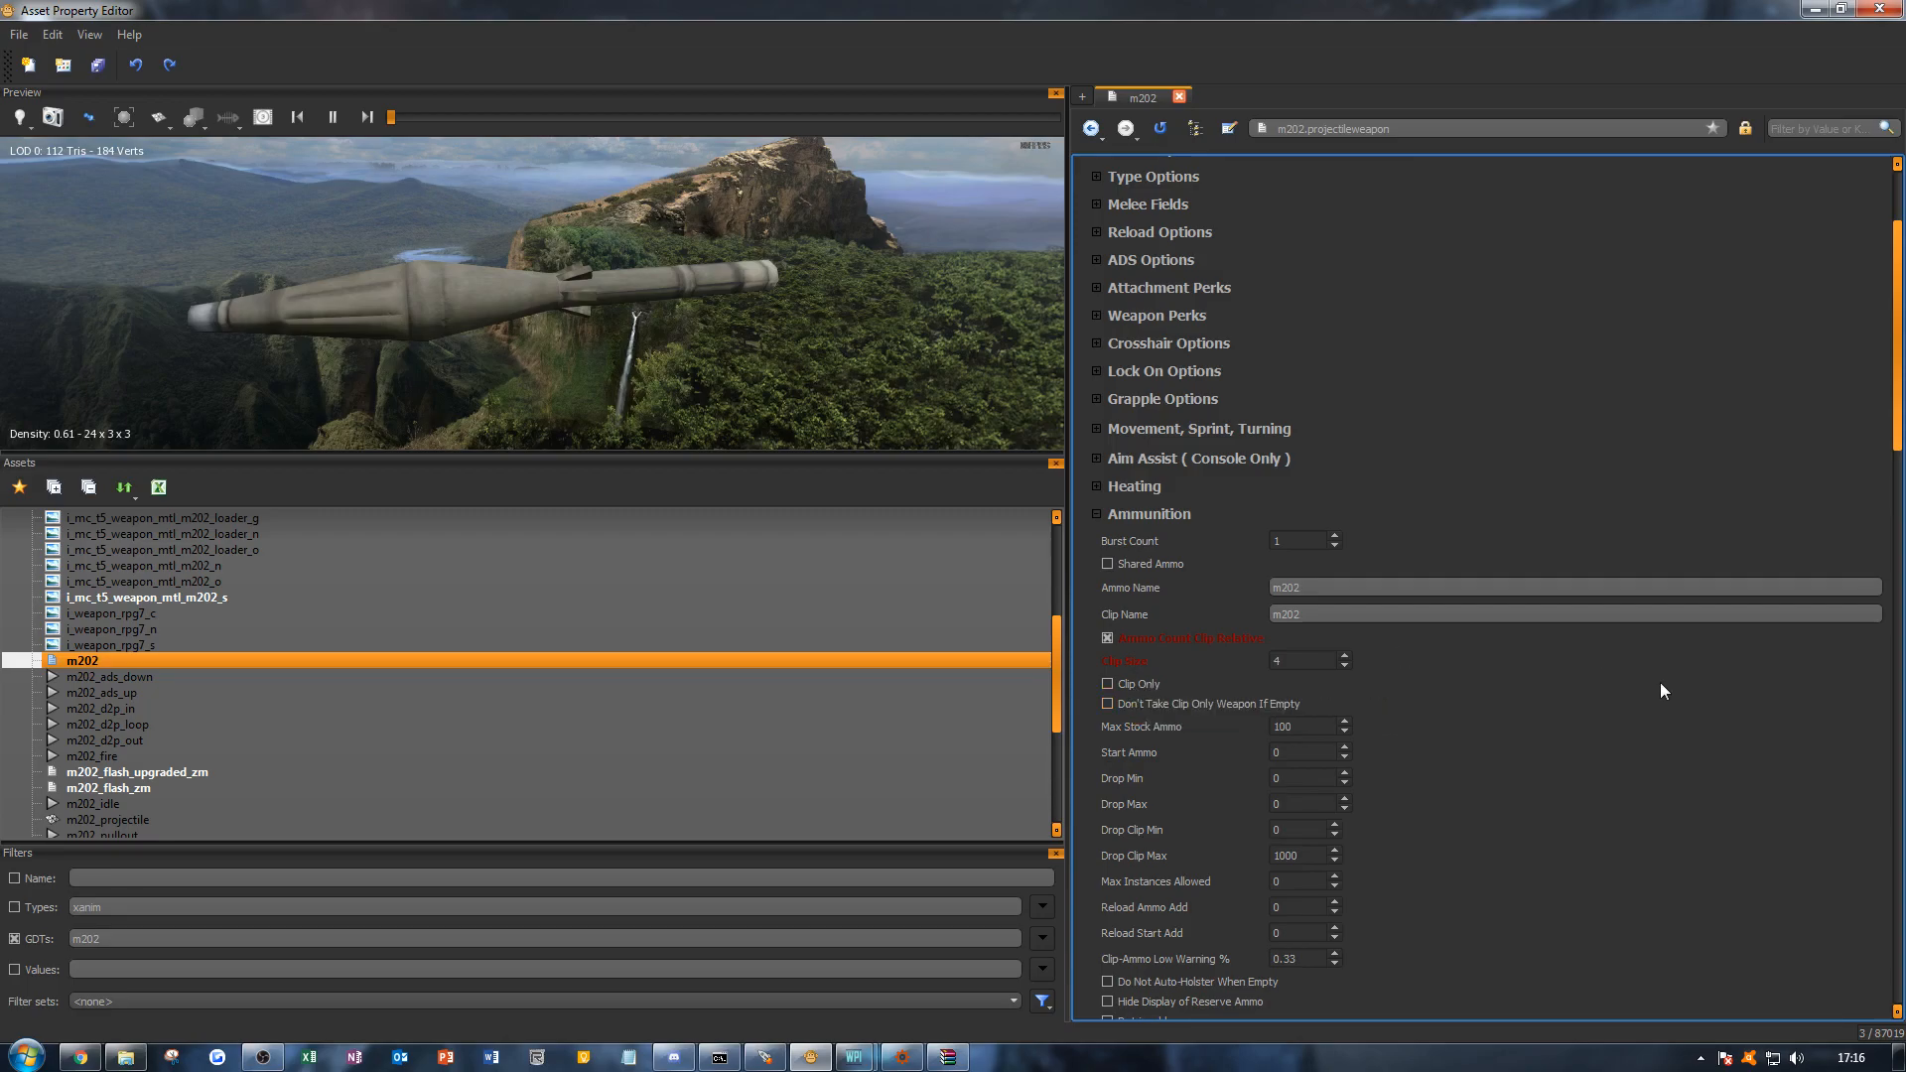
Step: Set both Max Stock Ammo and Start Ammo to 16 in the Ammunition settings
{"action": "left_click_drag", "start_coordinate": [1327, 725], "coordinate": [1254, 730]}
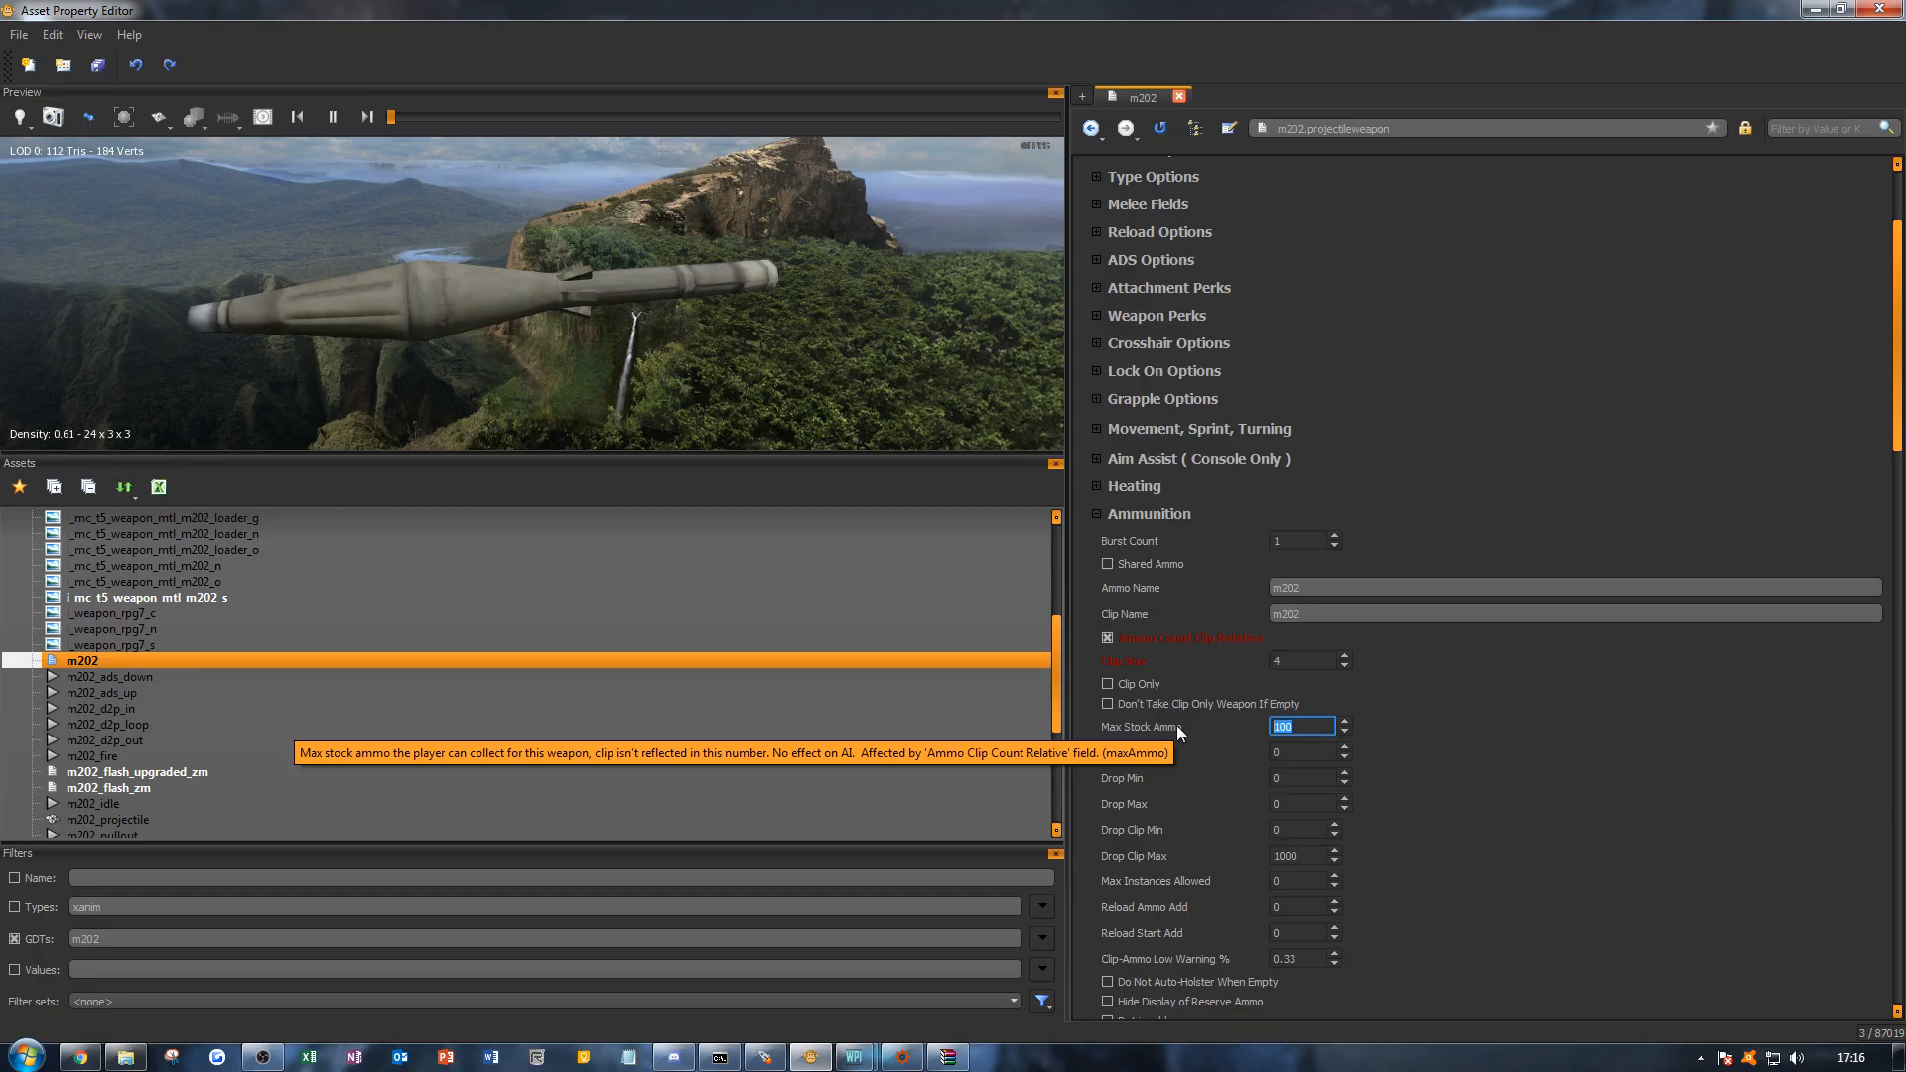
{"action": "type", "text": "16"}
{"action": "left_click", "coordinate": [1705, 738]}
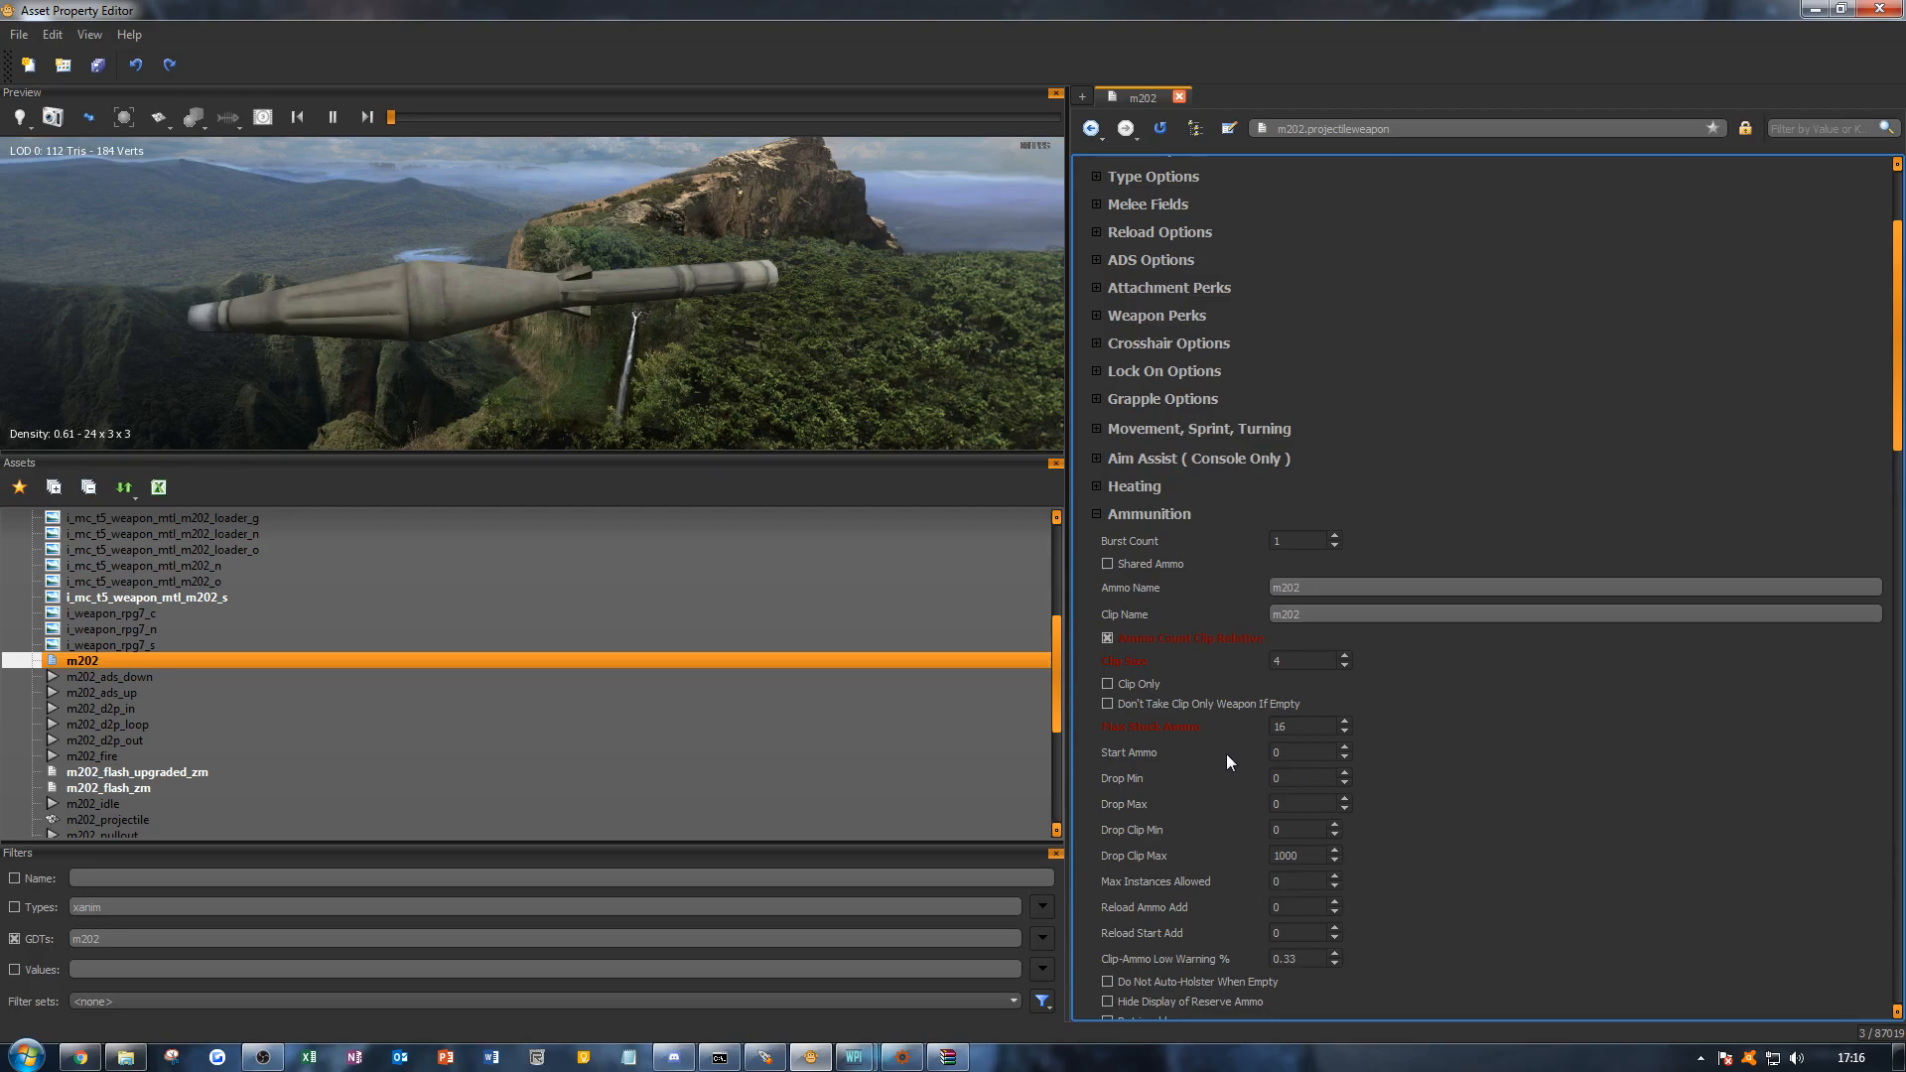
{"action": "double_click", "coordinate": [1288, 751]}
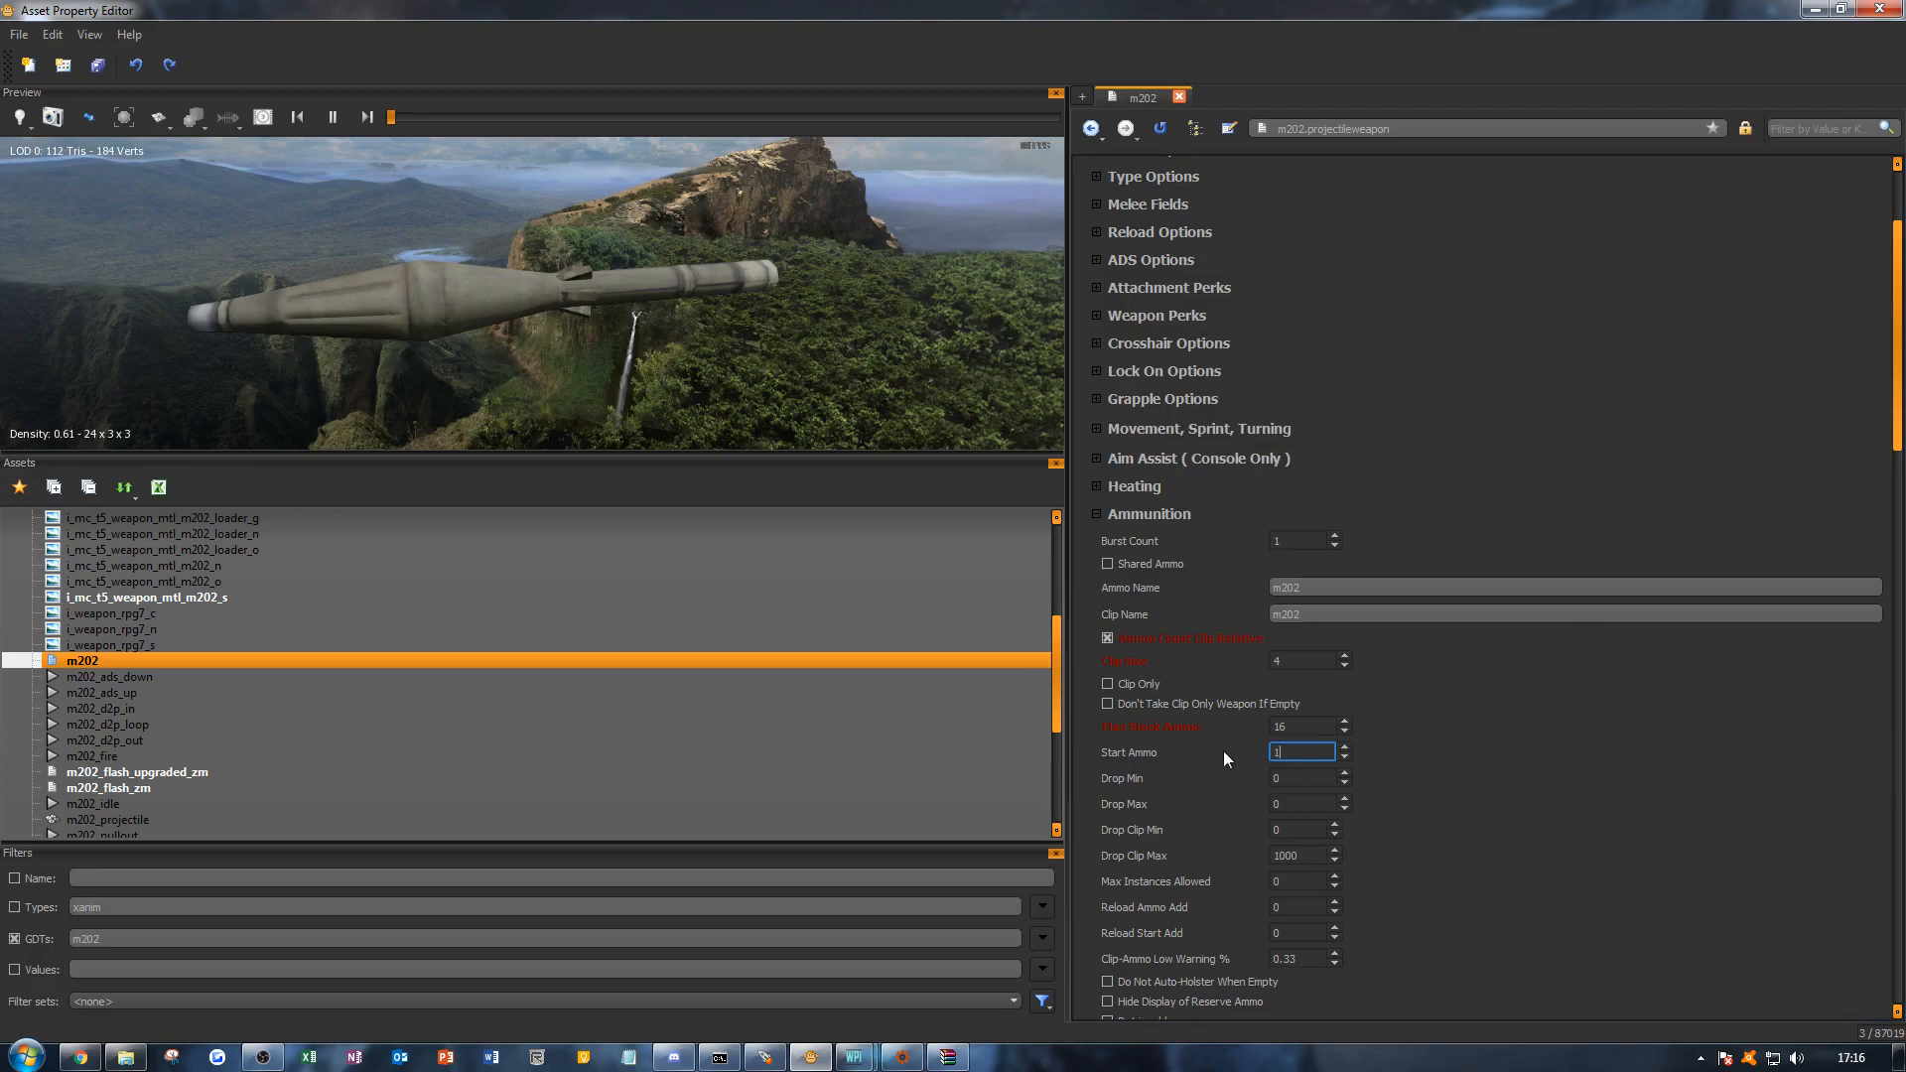
{"action": "left_click", "coordinate": [1501, 770]}
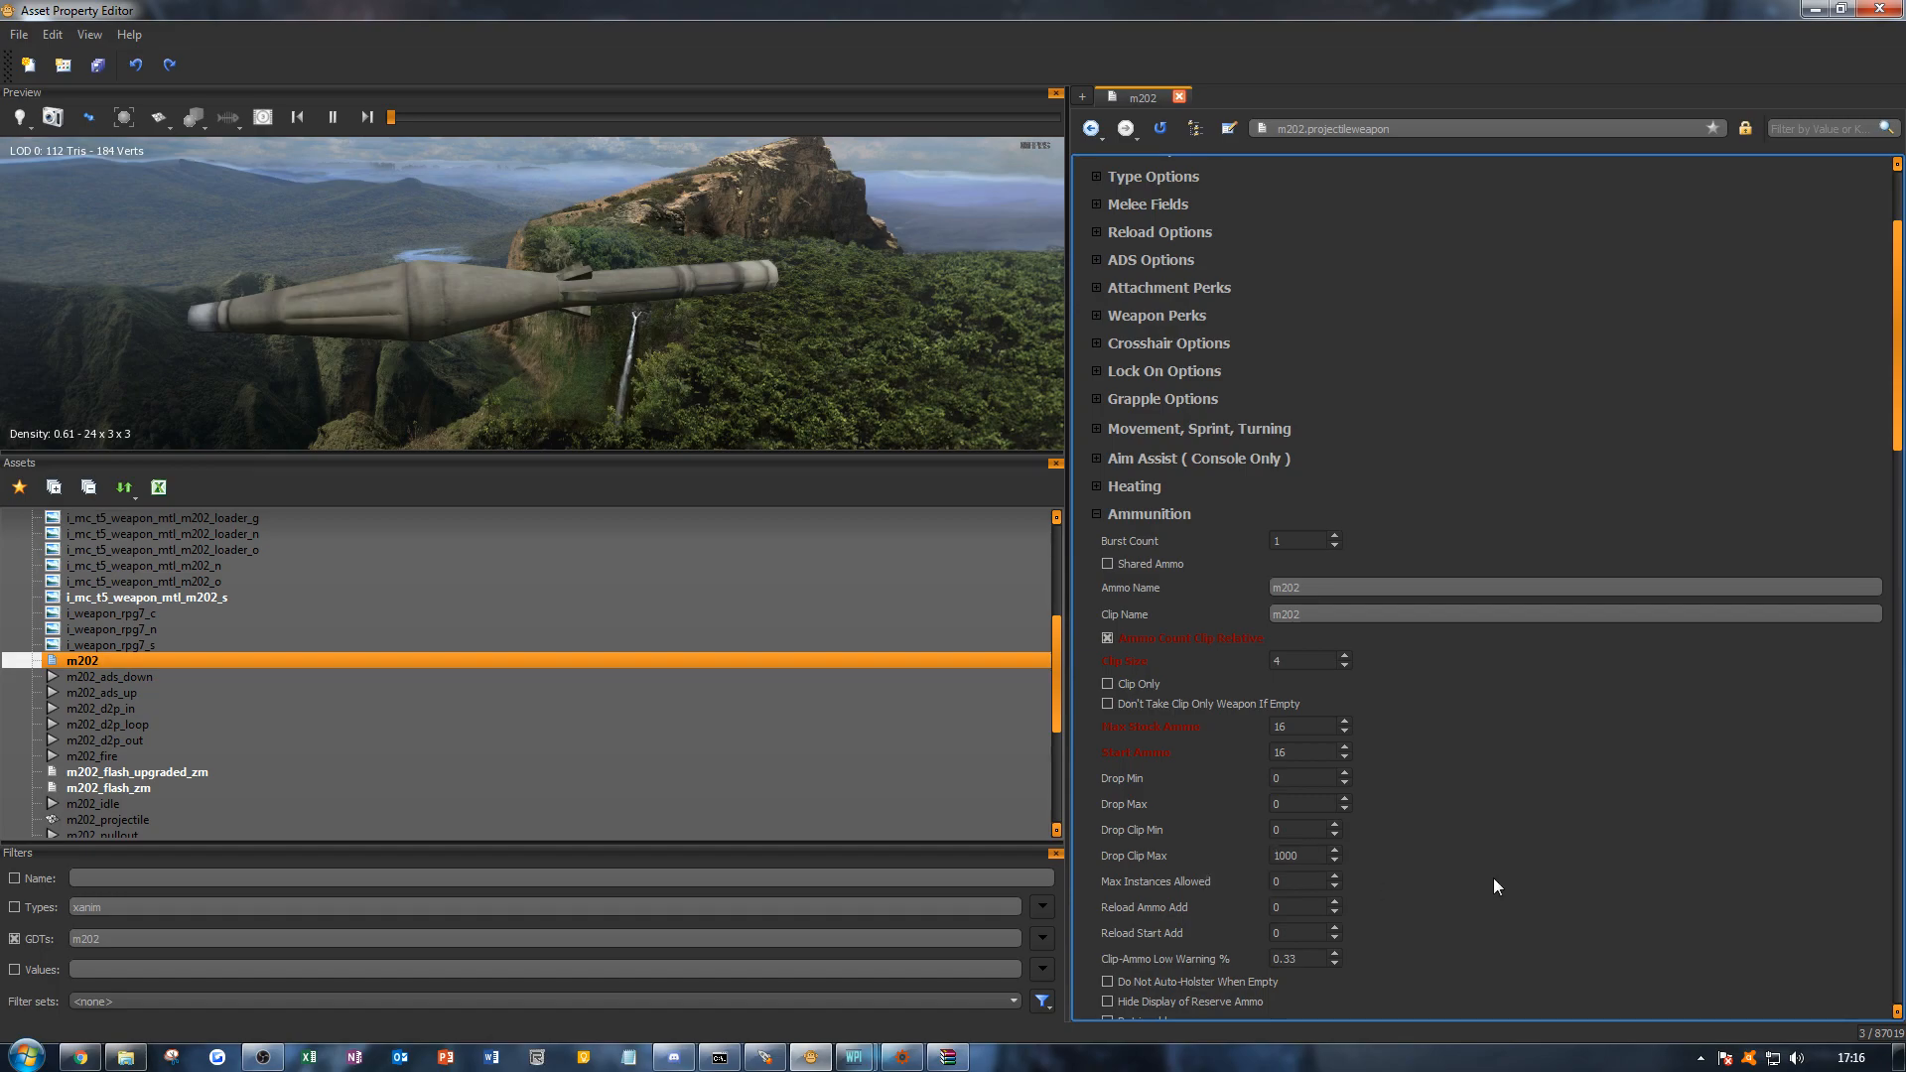
Step: Set the Clip-Ammo Low Warning % to 0.25 and save the asset
{"action": "scroll", "coordinate": [1475, 880], "scroll_direction": "down", "scroll_amount": 2}
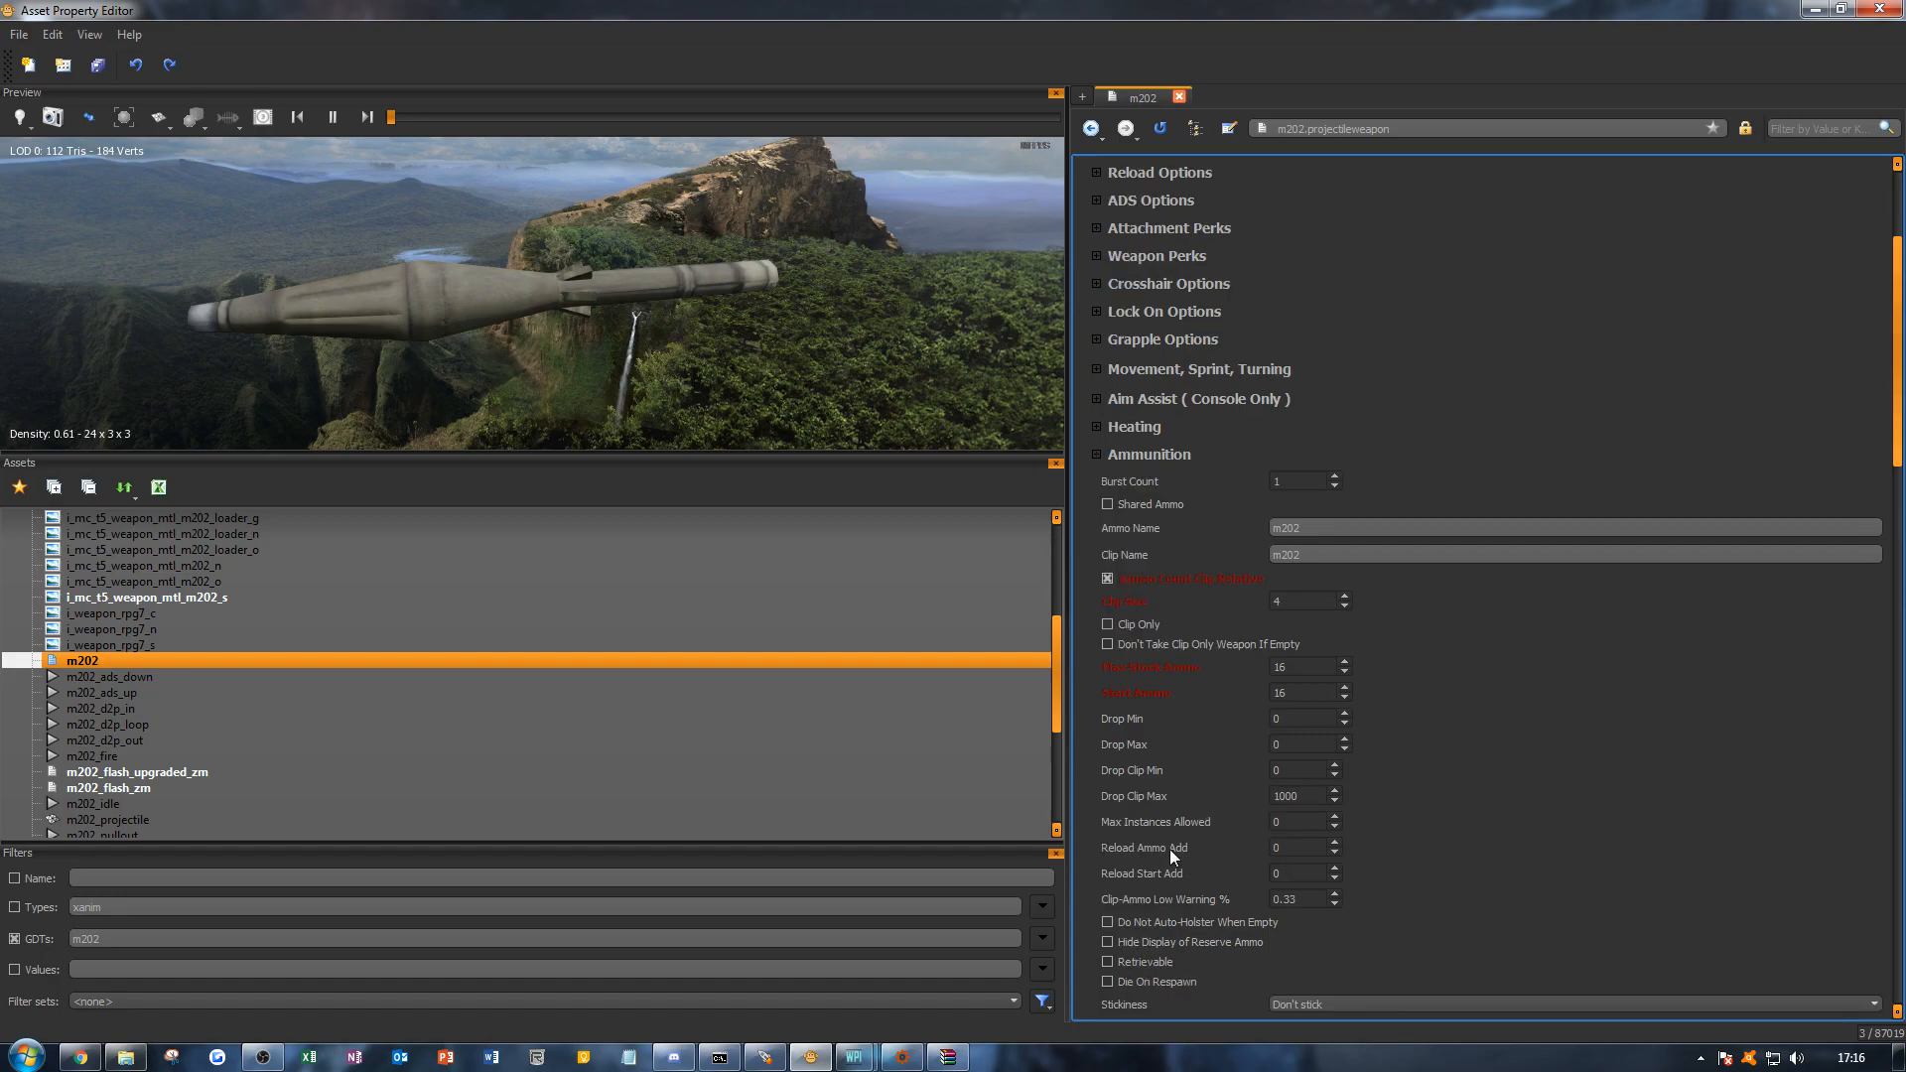
{"action": "mouse_move", "coordinate": [1170, 849]}
{"action": "double_click", "coordinate": [1310, 898]}
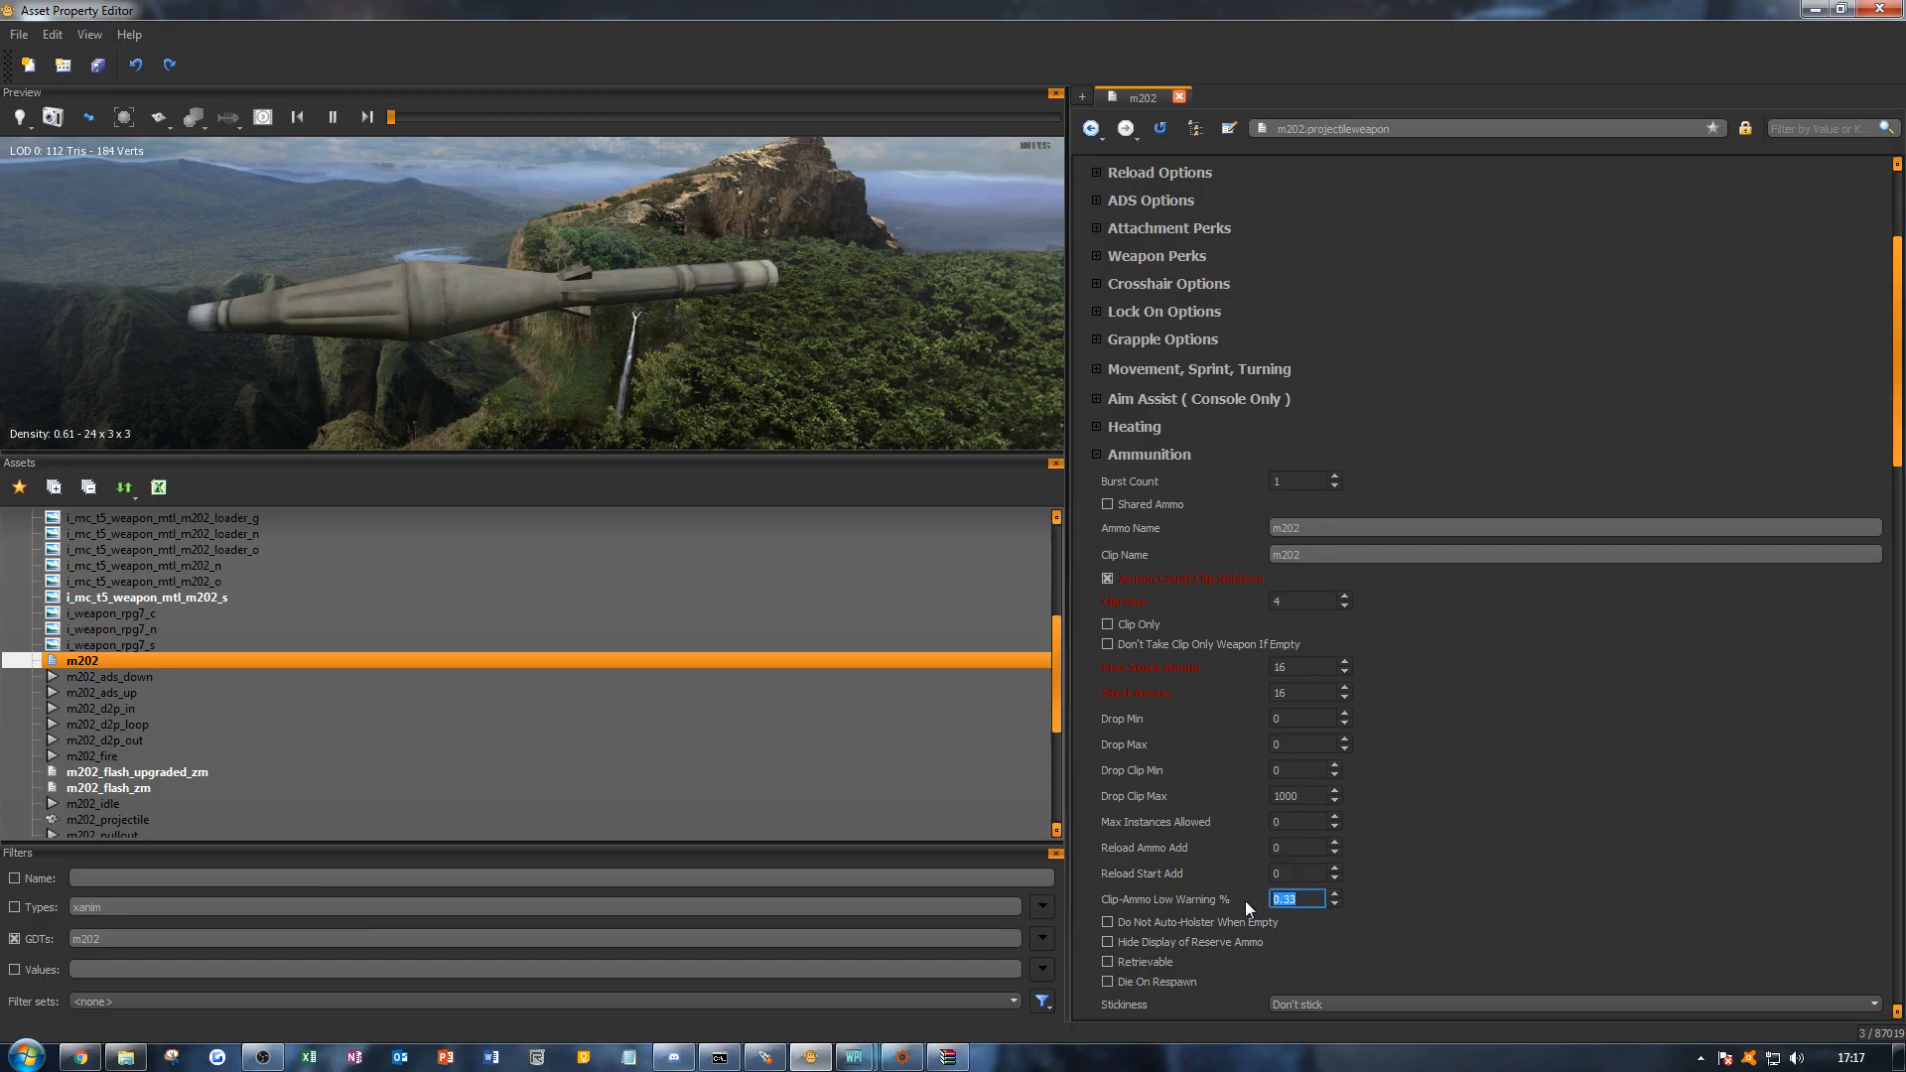
{"action": "type", "text": "0.25"}
{"action": "left_click", "coordinate": [1493, 844]}
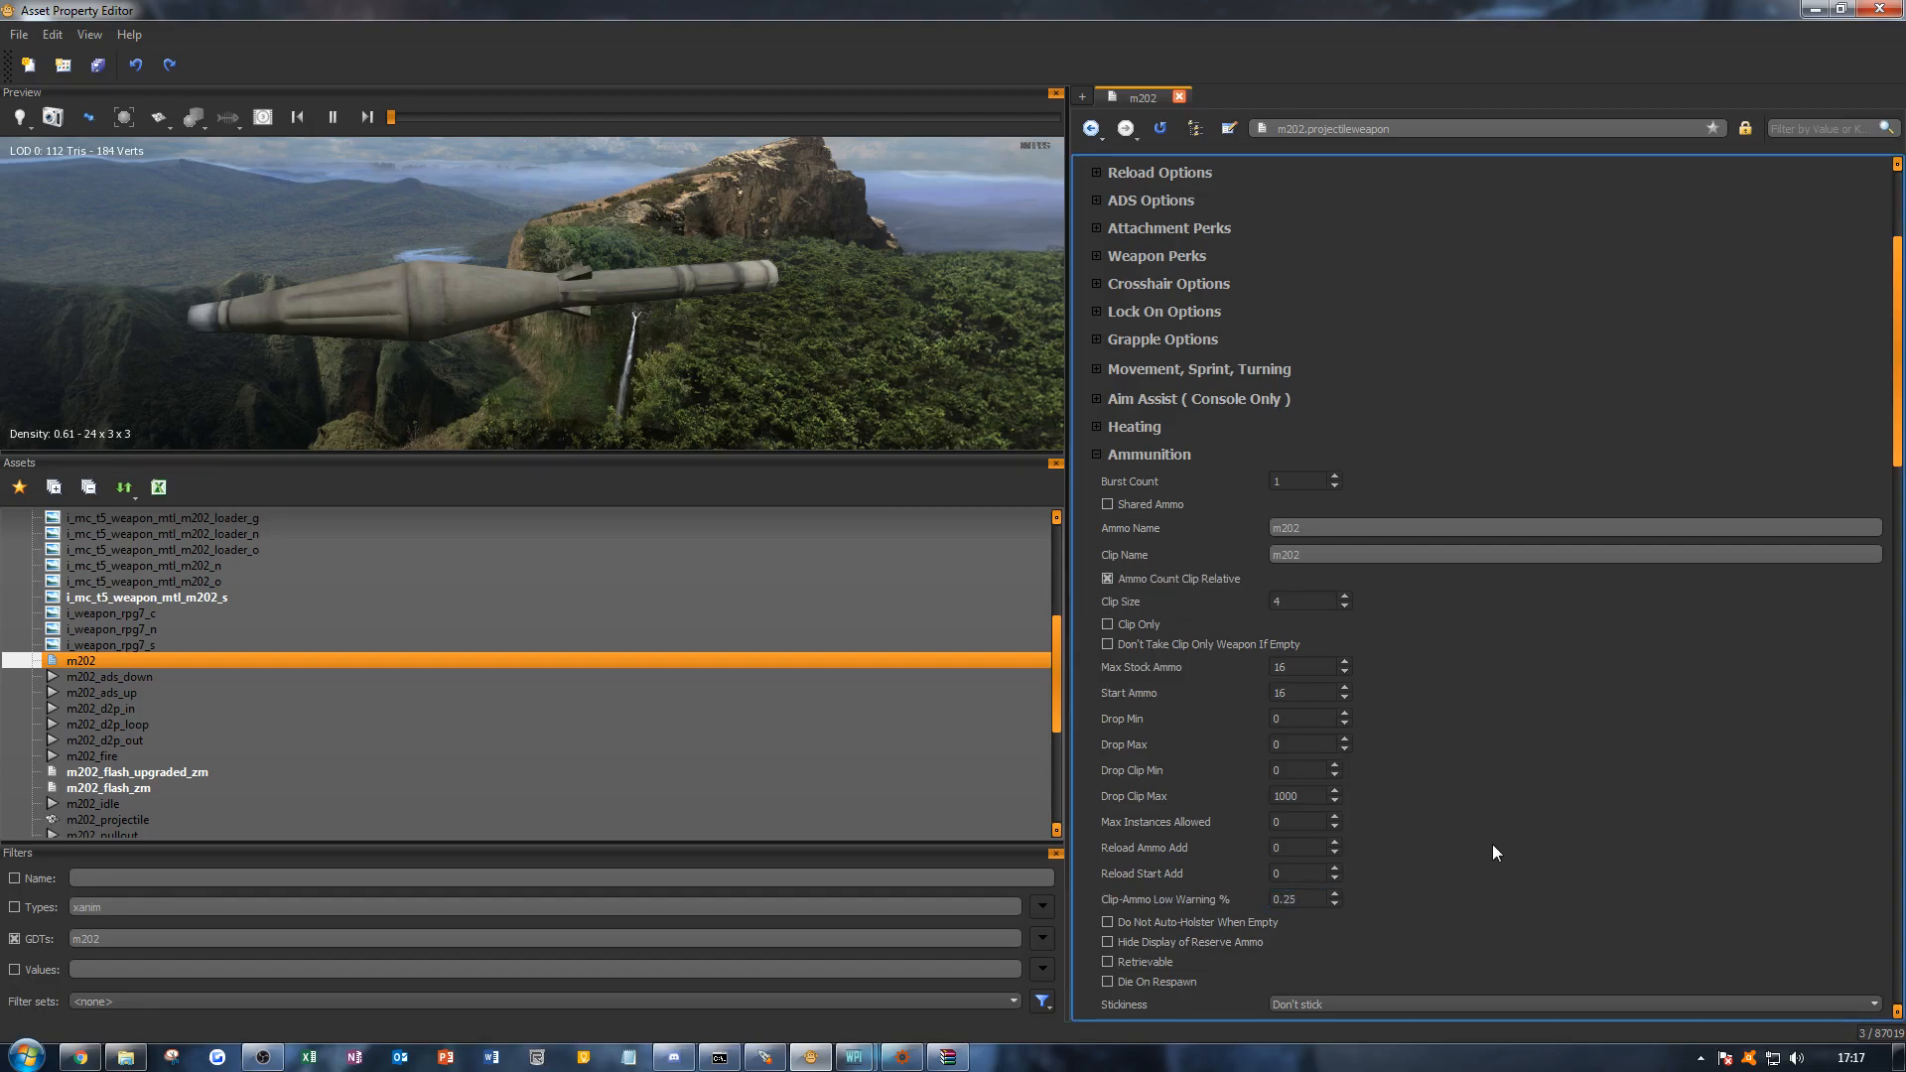
Step: Examine the remaining Ammunition settings, including the Stickiness choices, rotation, box trace and gibbing options
{"action": "scroll", "coordinate": [1483, 859], "scroll_direction": "down", "scroll_amount": 1}
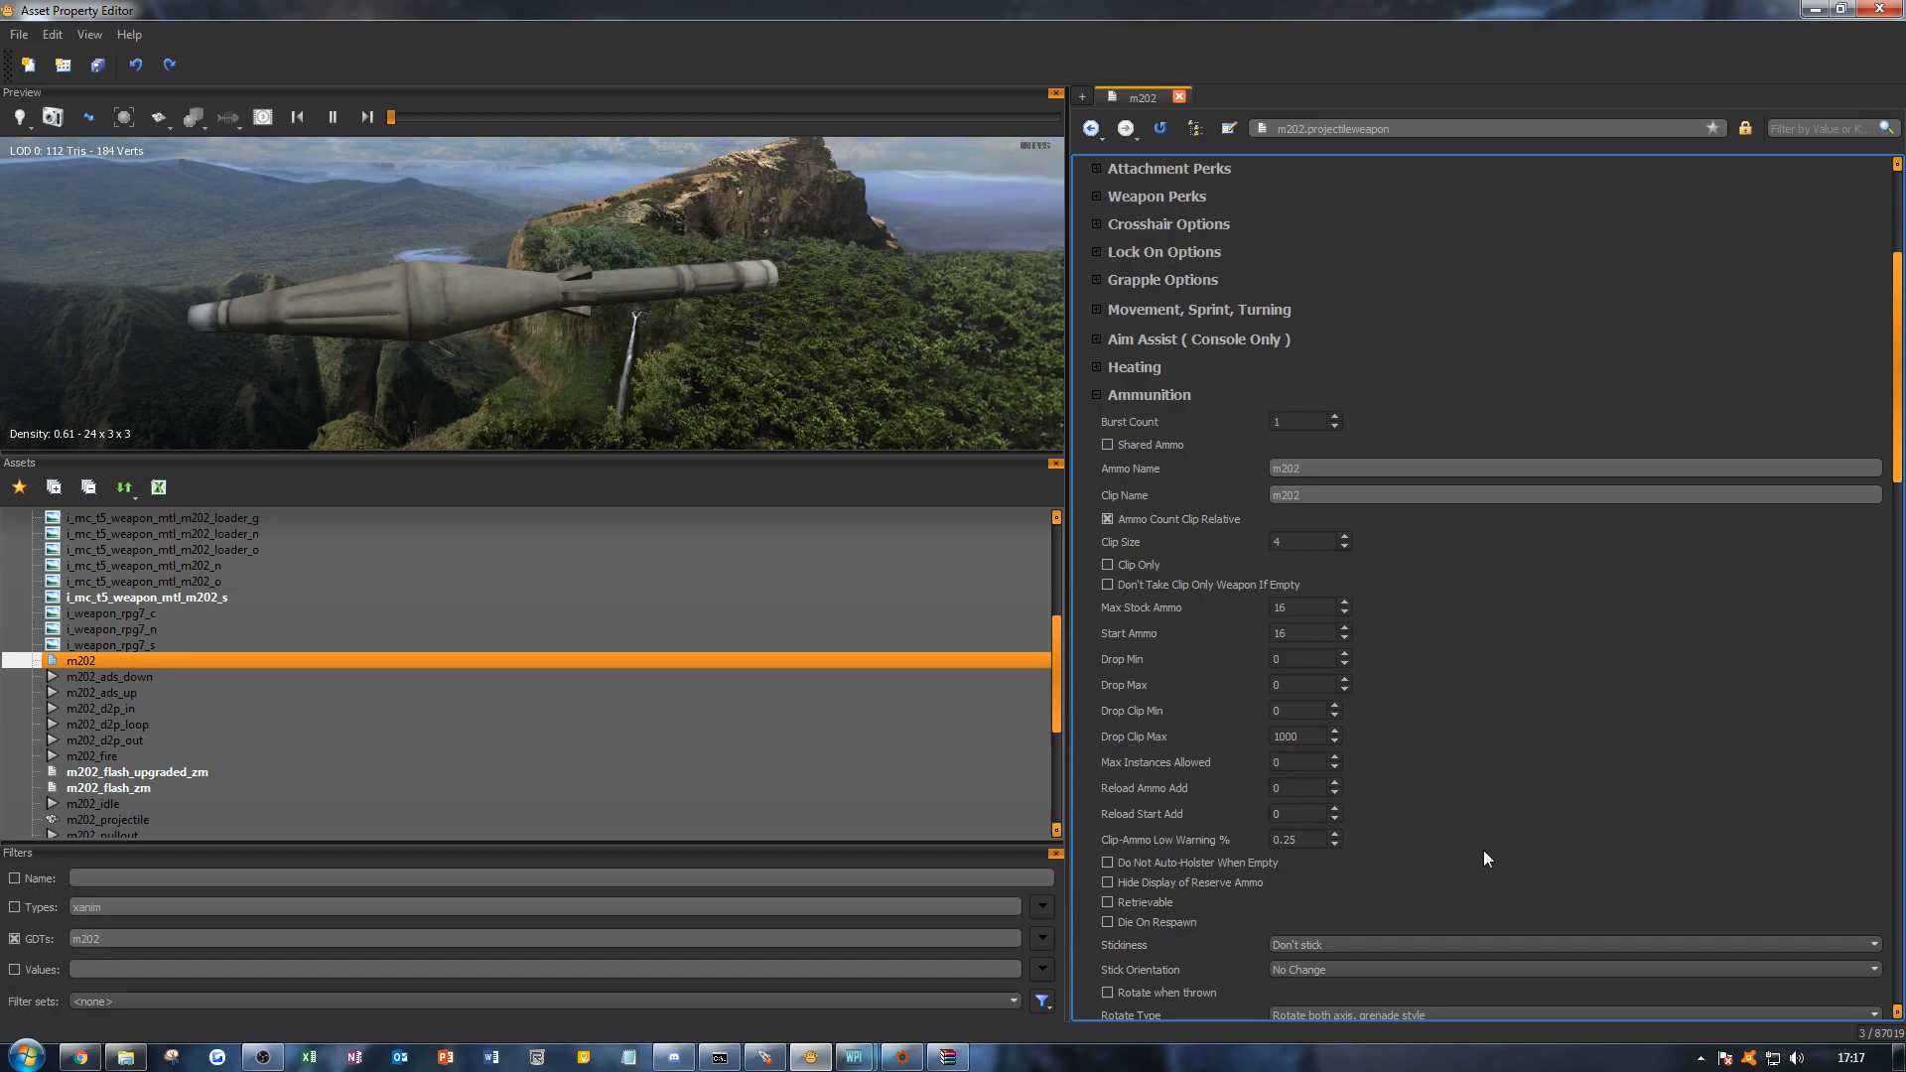
{"action": "scroll", "coordinate": [1483, 858], "scroll_direction": "down", "scroll_amount": 1}
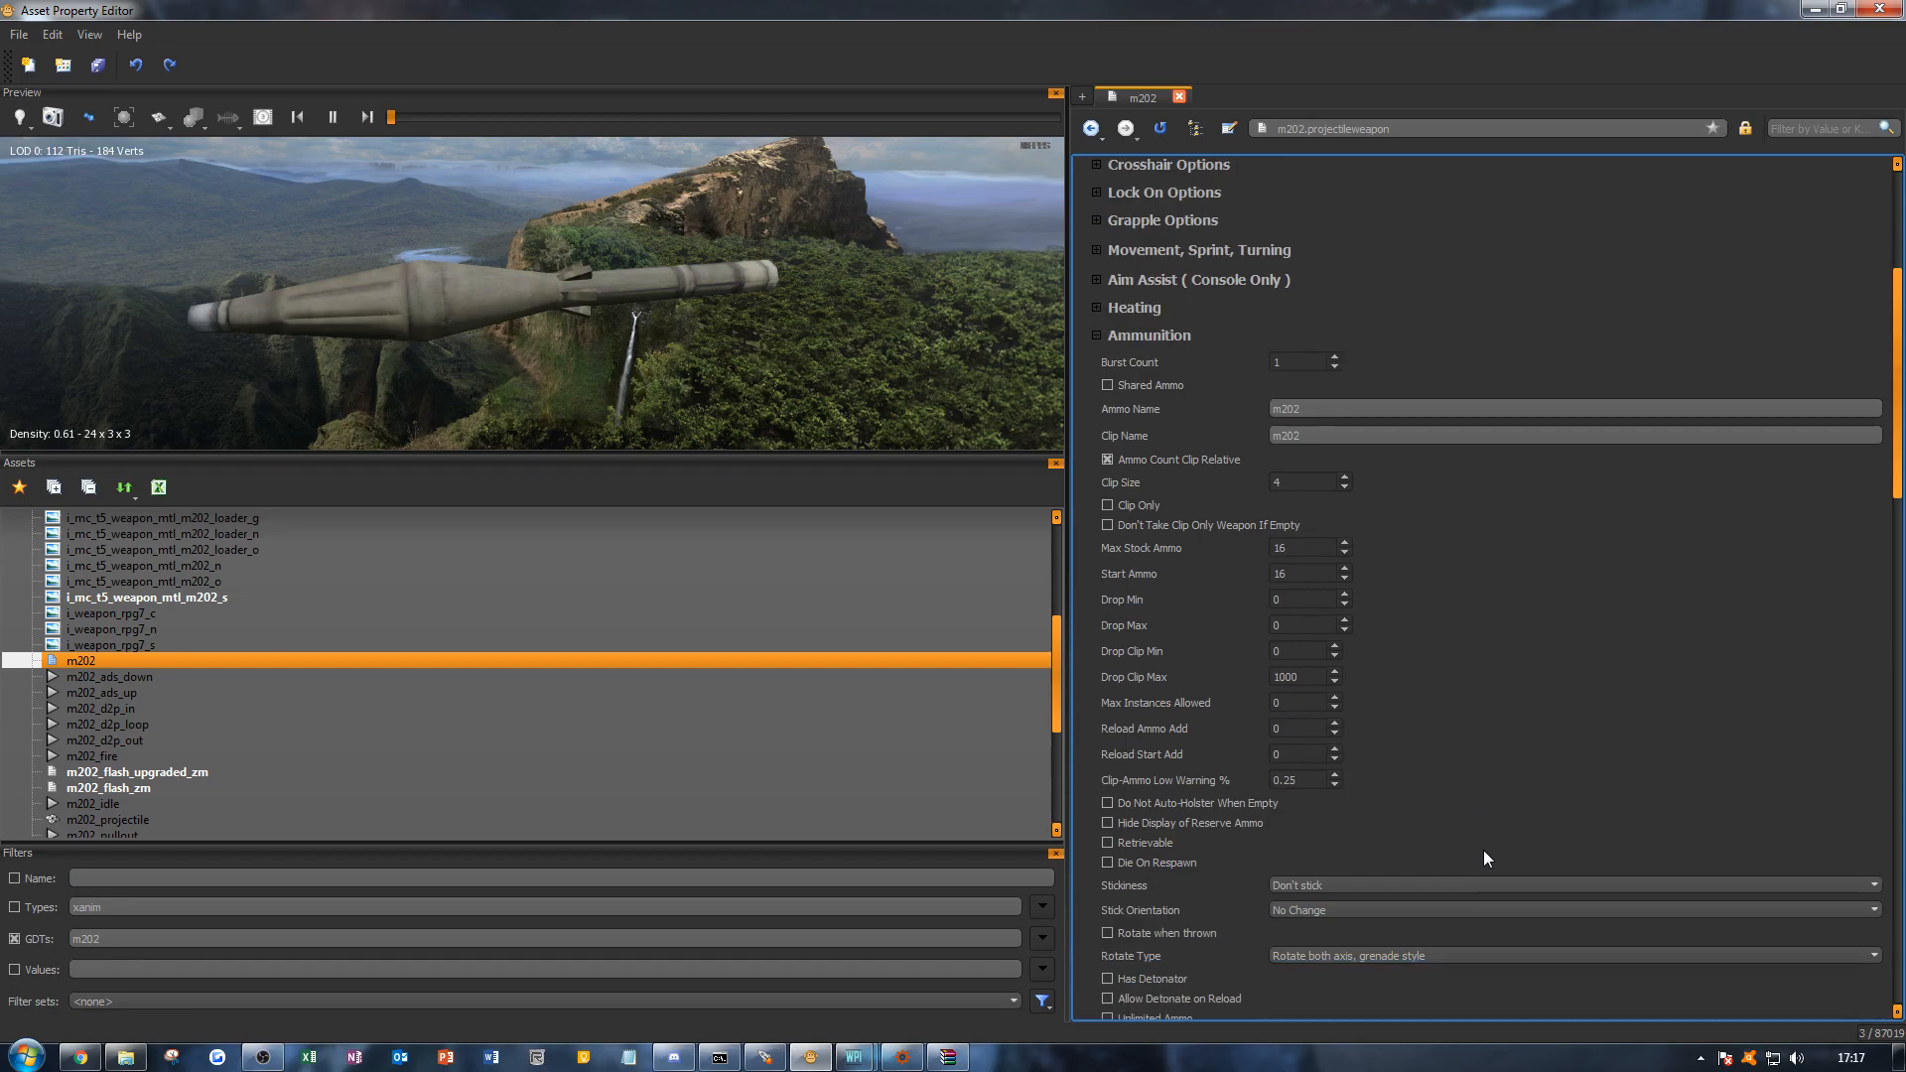
{"action": "left_click", "coordinate": [1379, 886]}
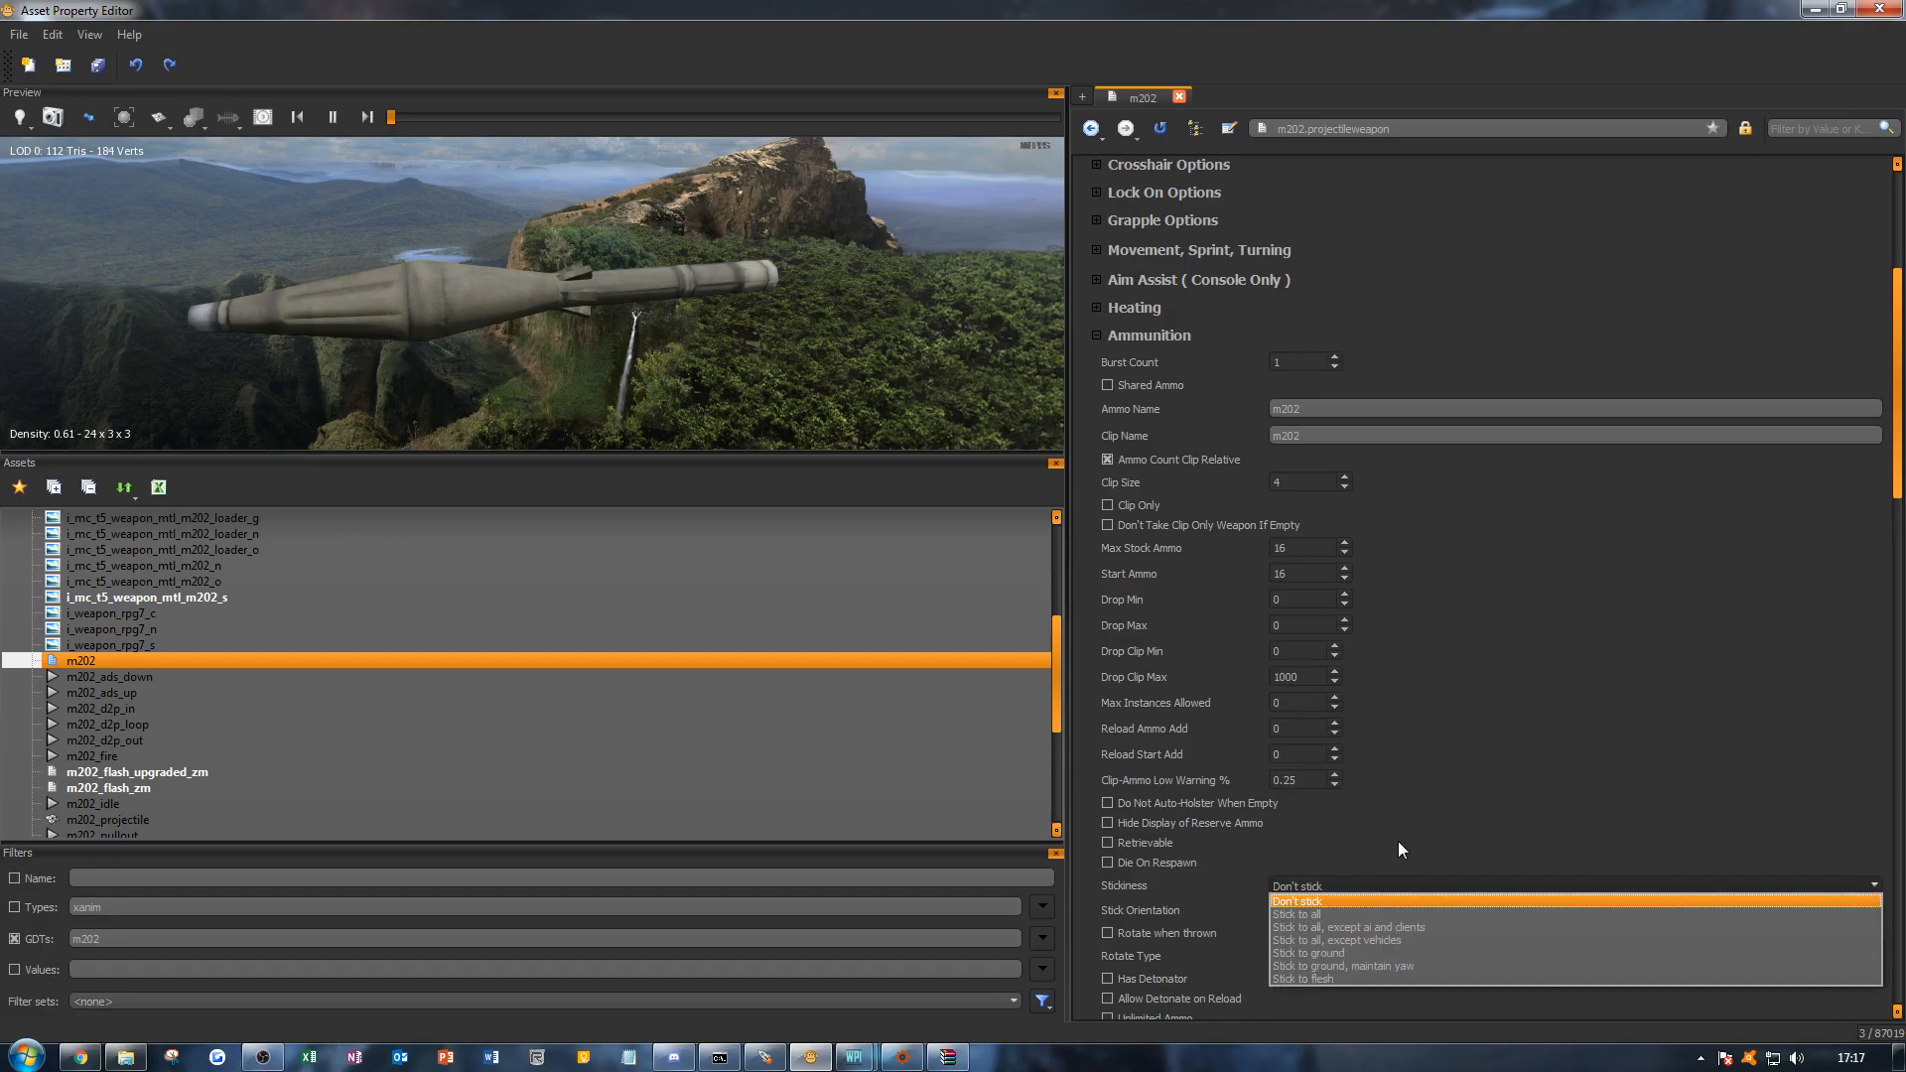
{"action": "scroll", "coordinate": [1398, 841], "scroll_direction": "down", "scroll_amount": 2}
{"action": "scroll", "coordinate": [1353, 860], "scroll_direction": "down", "scroll_amount": 1}
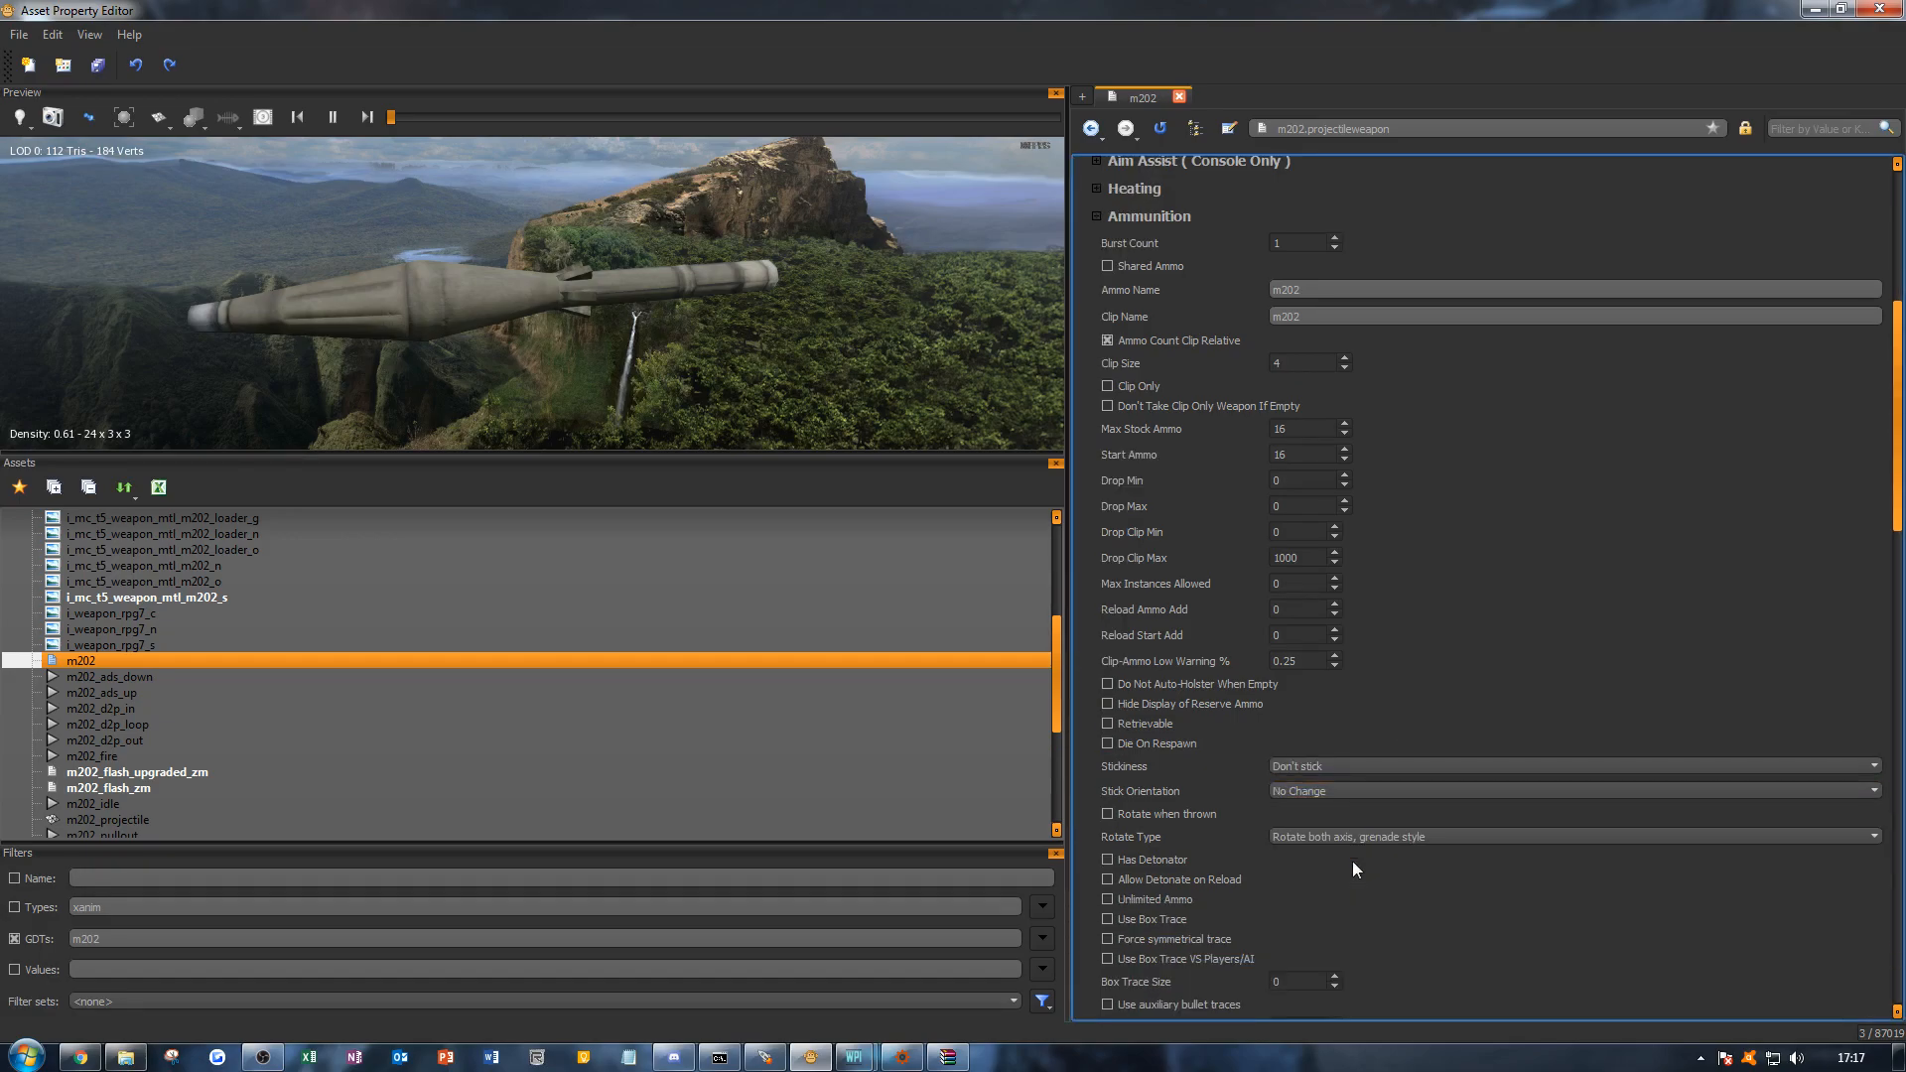
{"action": "scroll", "coordinate": [1312, 871], "scroll_direction": "down", "scroll_amount": 1}
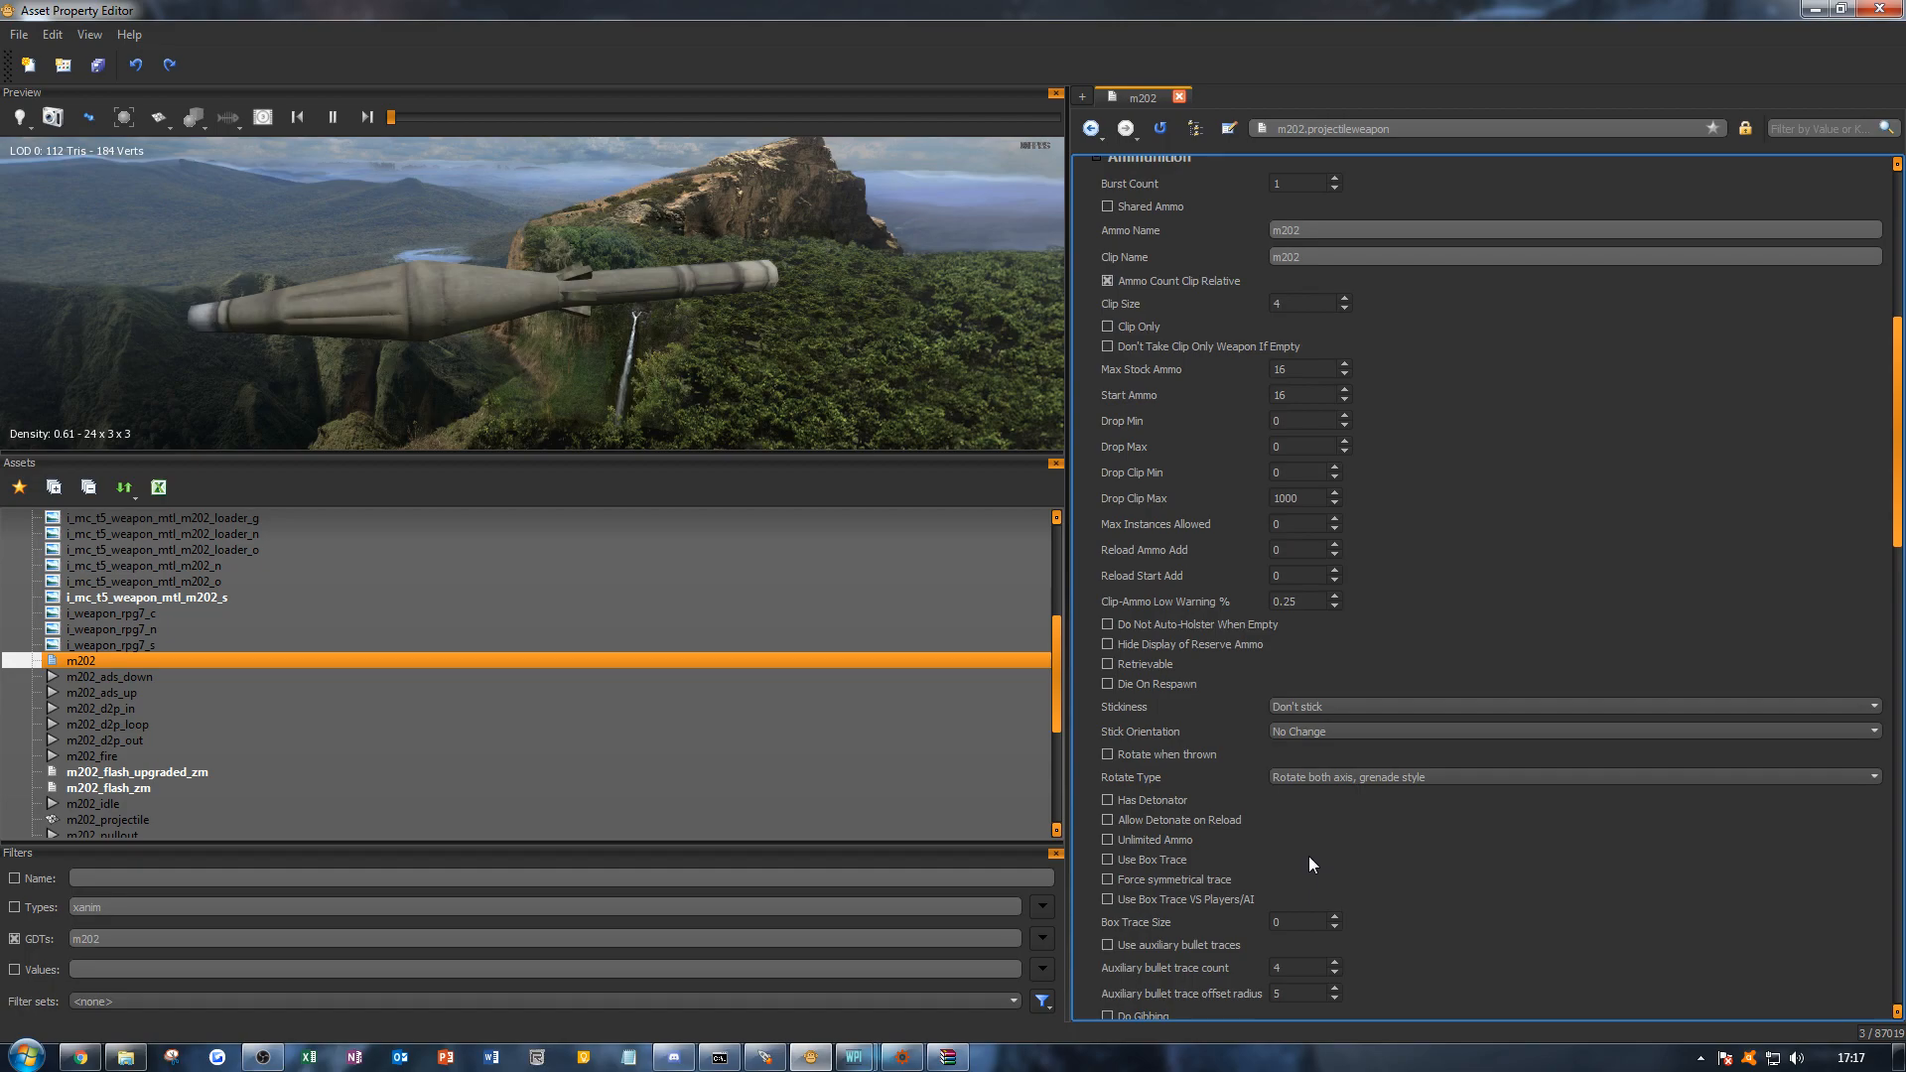
{"action": "scroll", "coordinate": [1320, 859], "scroll_direction": "down", "scroll_amount": 2}
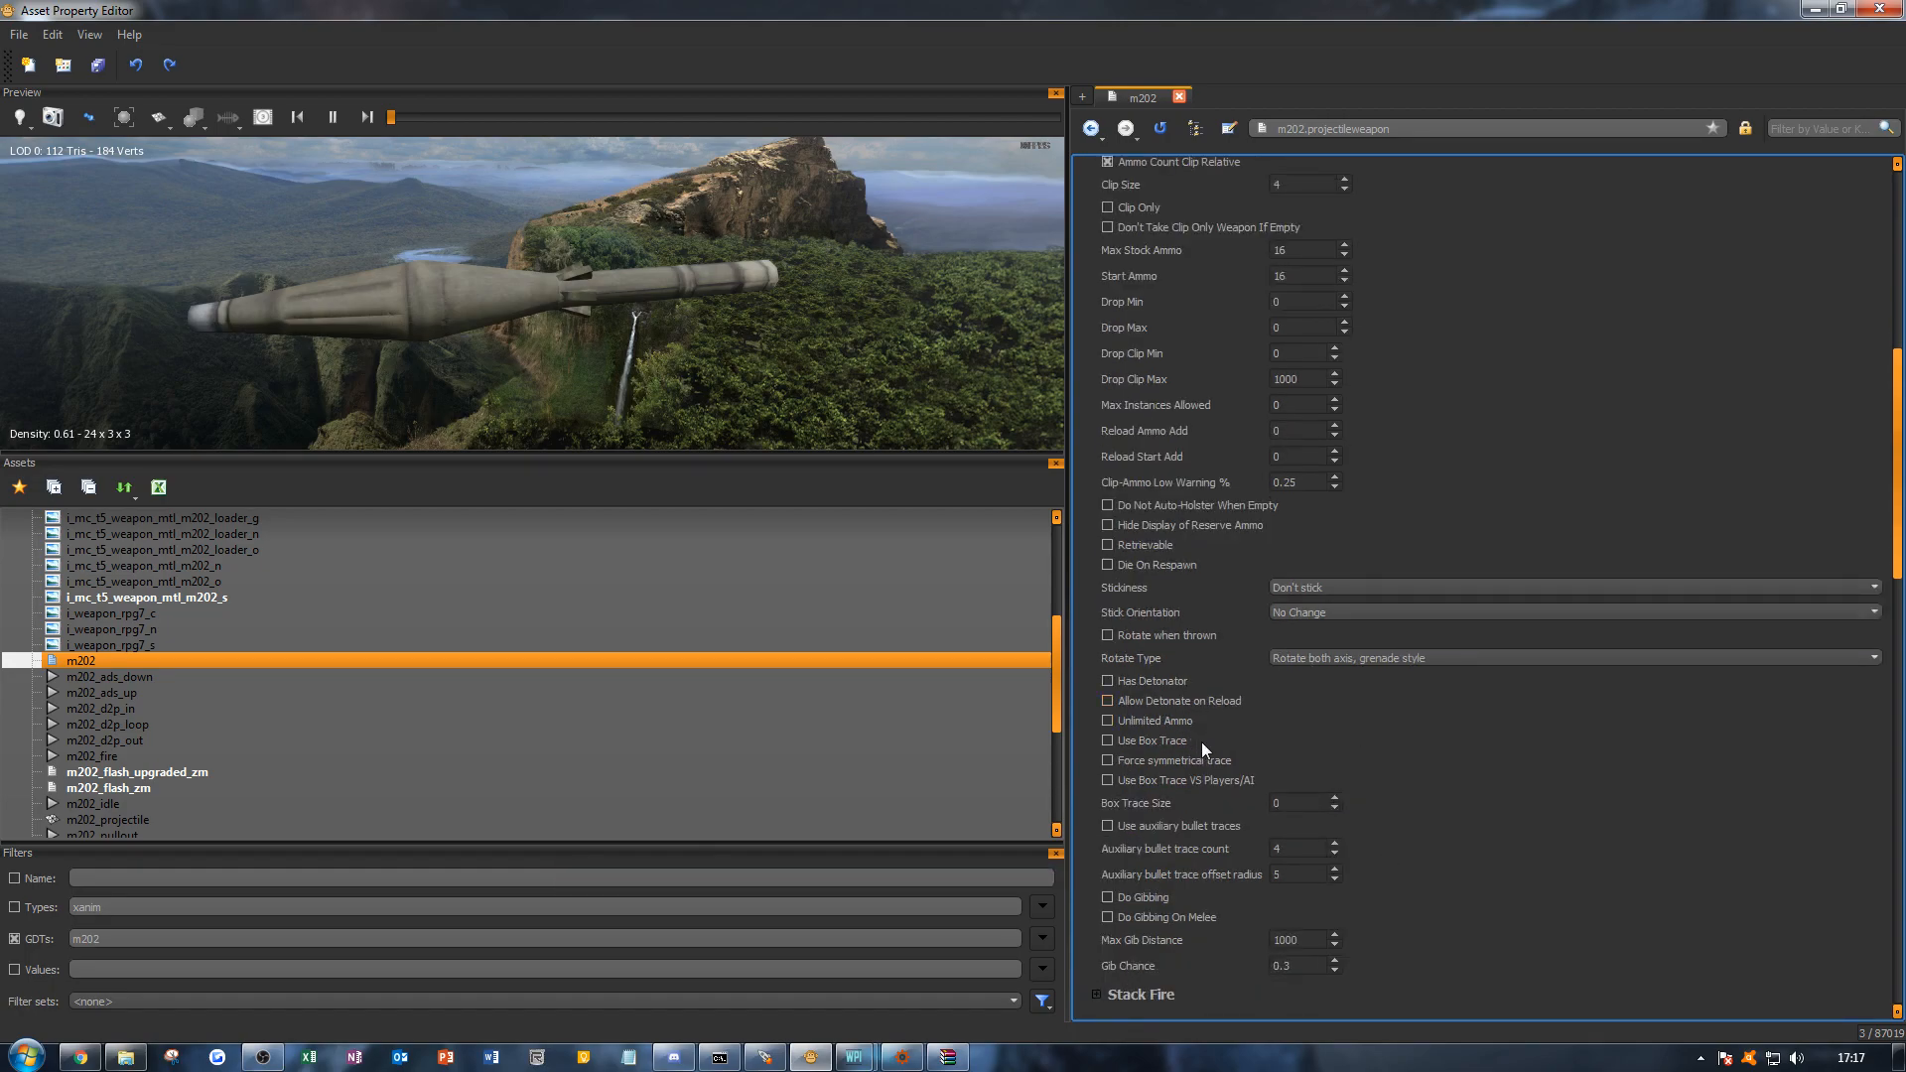
{"action": "scroll", "coordinate": [1330, 754], "scroll_direction": "down", "scroll_amount": 1}
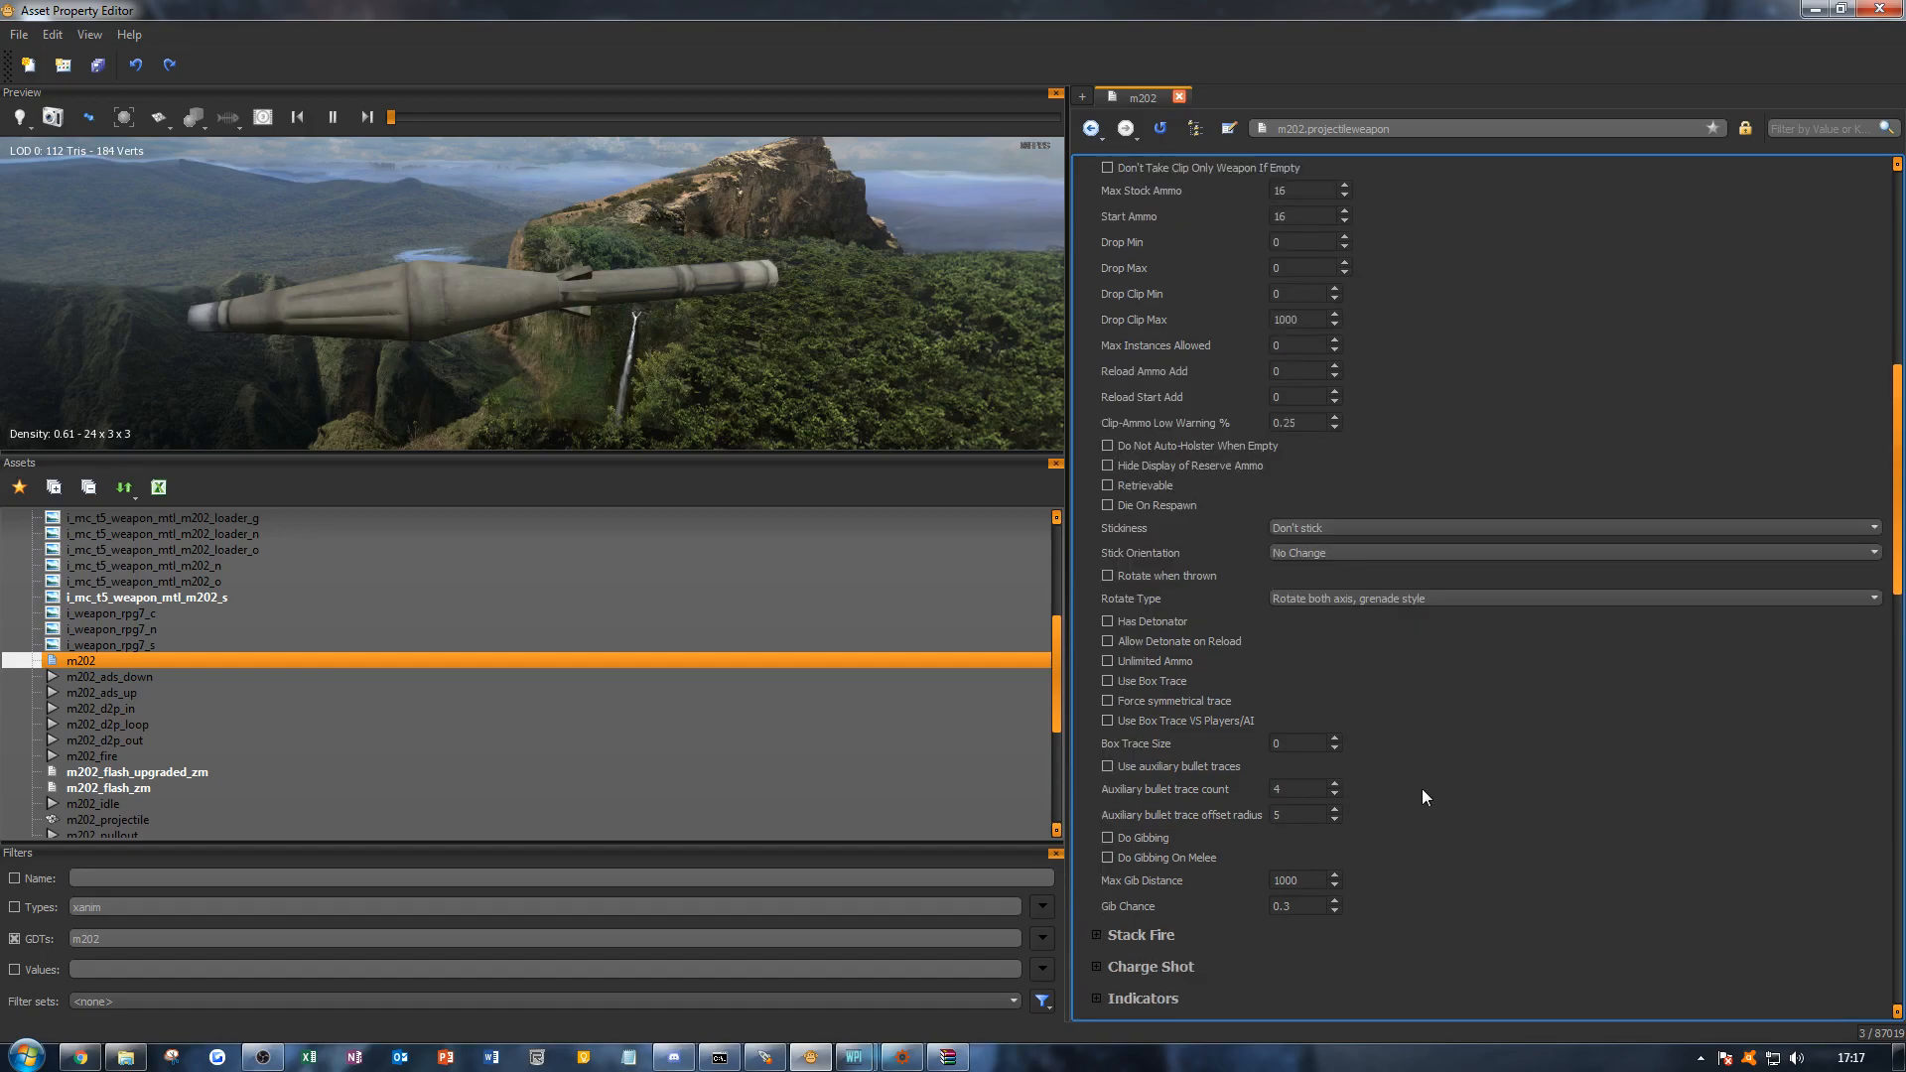
{"action": "scroll", "coordinate": [1433, 795], "scroll_direction": "down", "scroll_amount": 3}
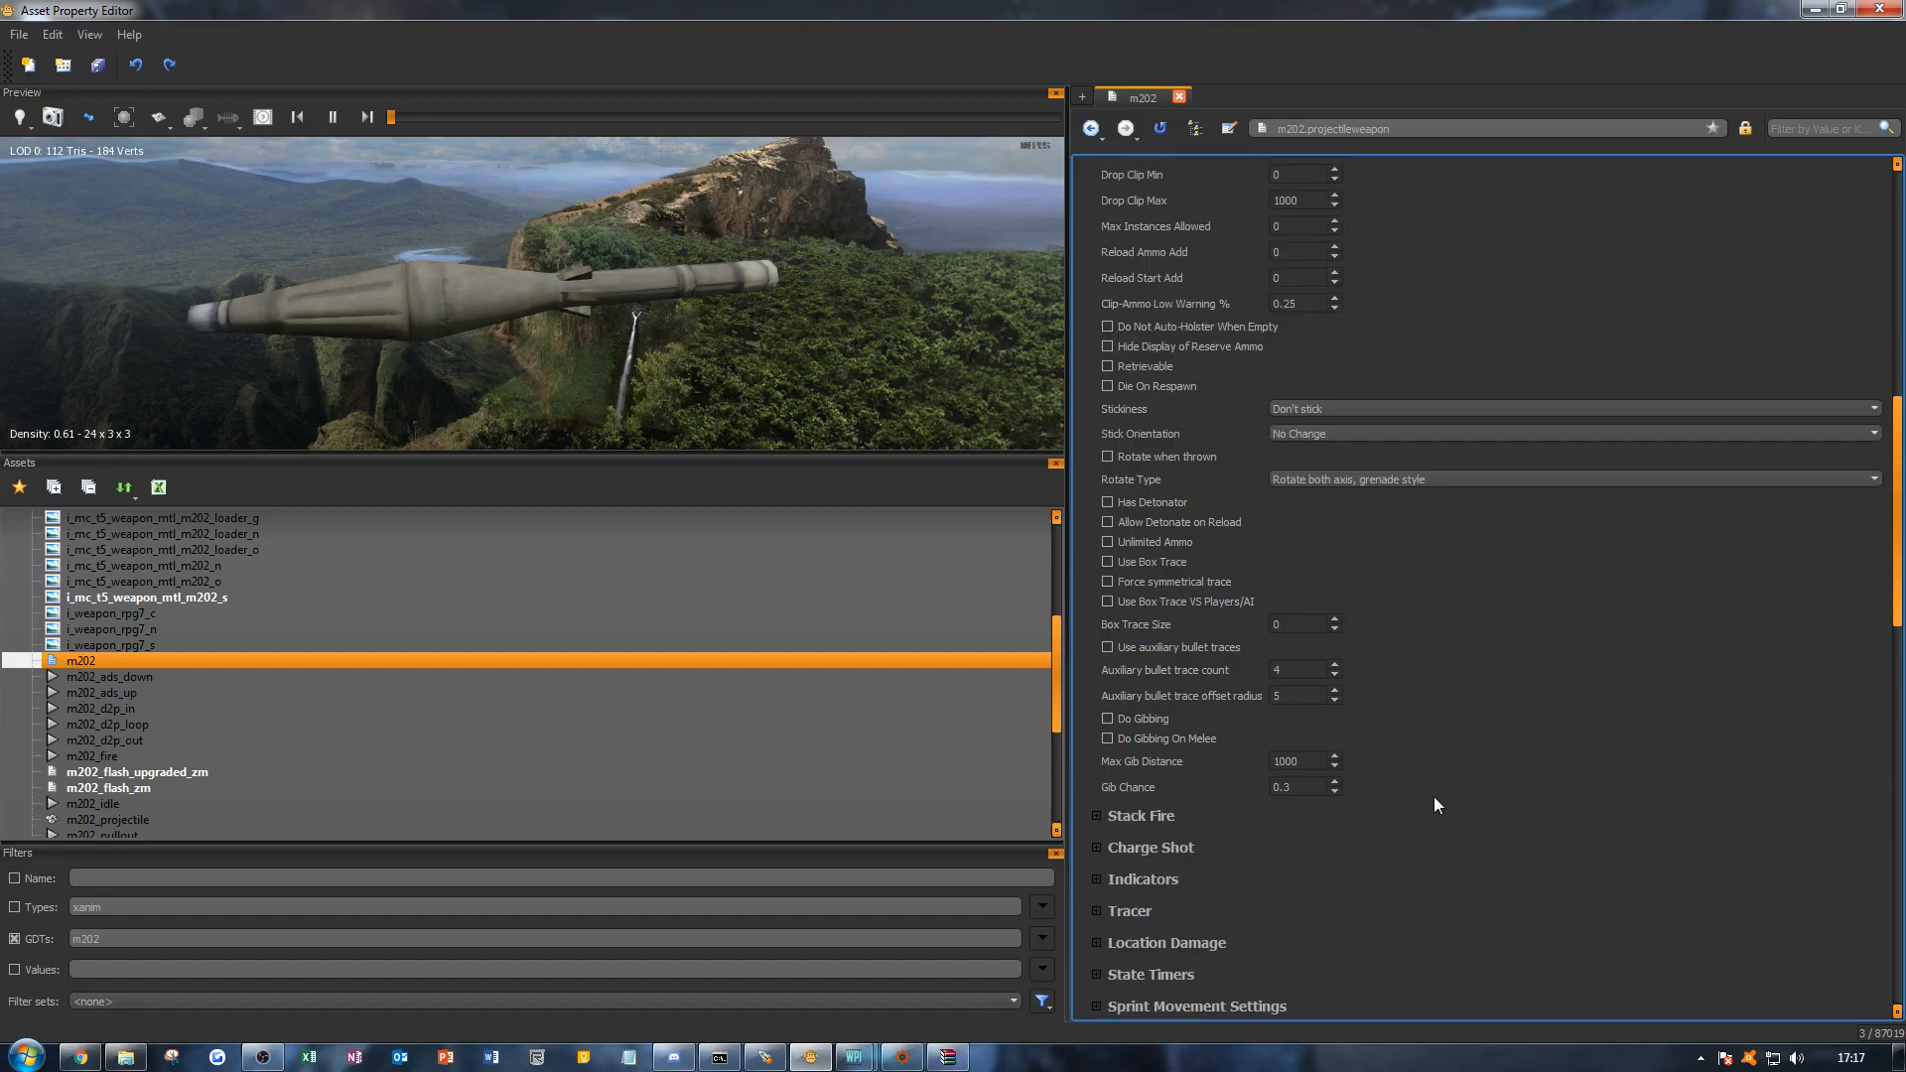
{"action": "scroll", "coordinate": [1433, 796], "scroll_direction": "up", "scroll_amount": 6}
{"action": "scroll", "coordinate": [1433, 805], "scroll_direction": "up", "scroll_amount": 2}
{"action": "scroll", "coordinate": [1469, 665], "scroll_direction": "down", "scroll_amount": 3}
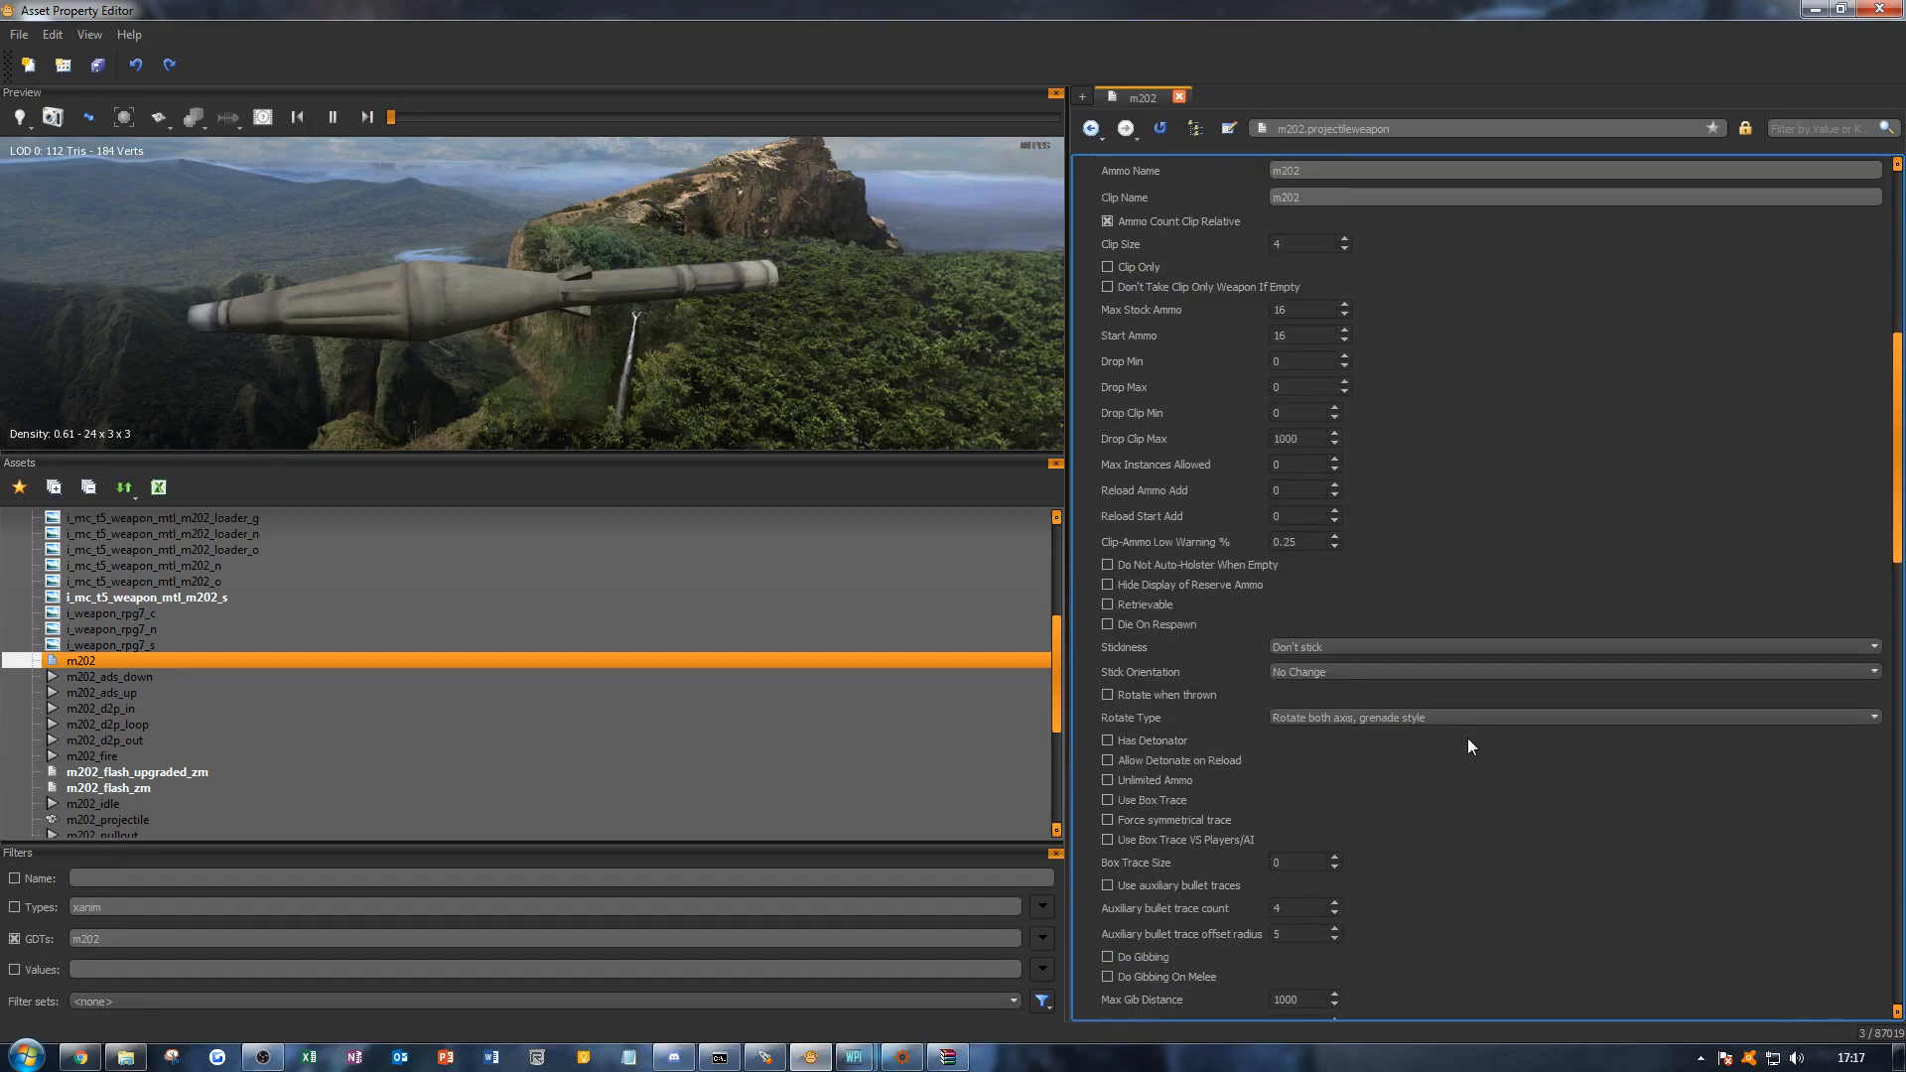
Step: Enable Do Gibbing in the Ammunition settings and collapse the group
{"action": "left_click", "coordinate": [1145, 959]}
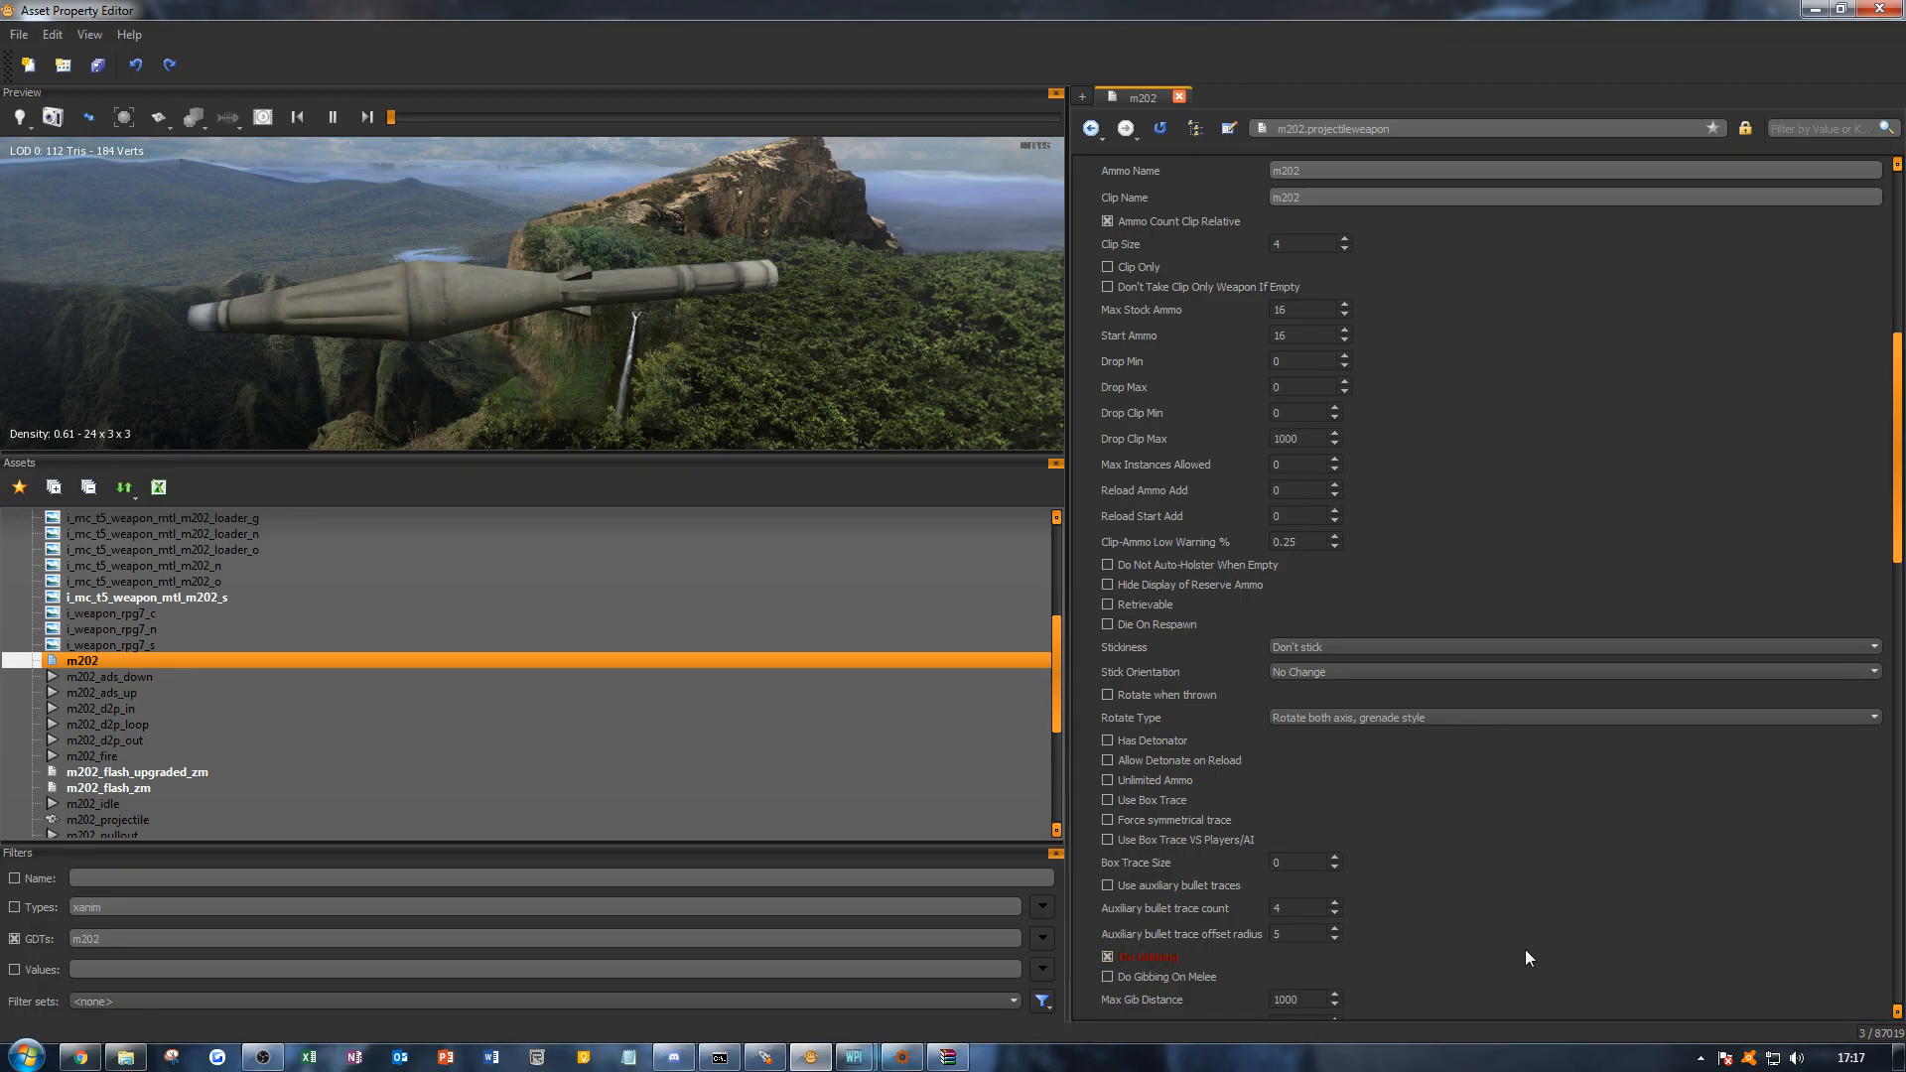
{"action": "scroll", "coordinate": [1536, 946], "scroll_direction": "down", "scroll_amount": 2}
{"action": "left_click_drag", "start_coordinate": [1312, 905], "coordinate": [1287, 907]}
{"action": "left_click", "coordinate": [1491, 888]}
{"action": "scroll", "coordinate": [1455, 853], "scroll_direction": "up", "scroll_amount": 5}
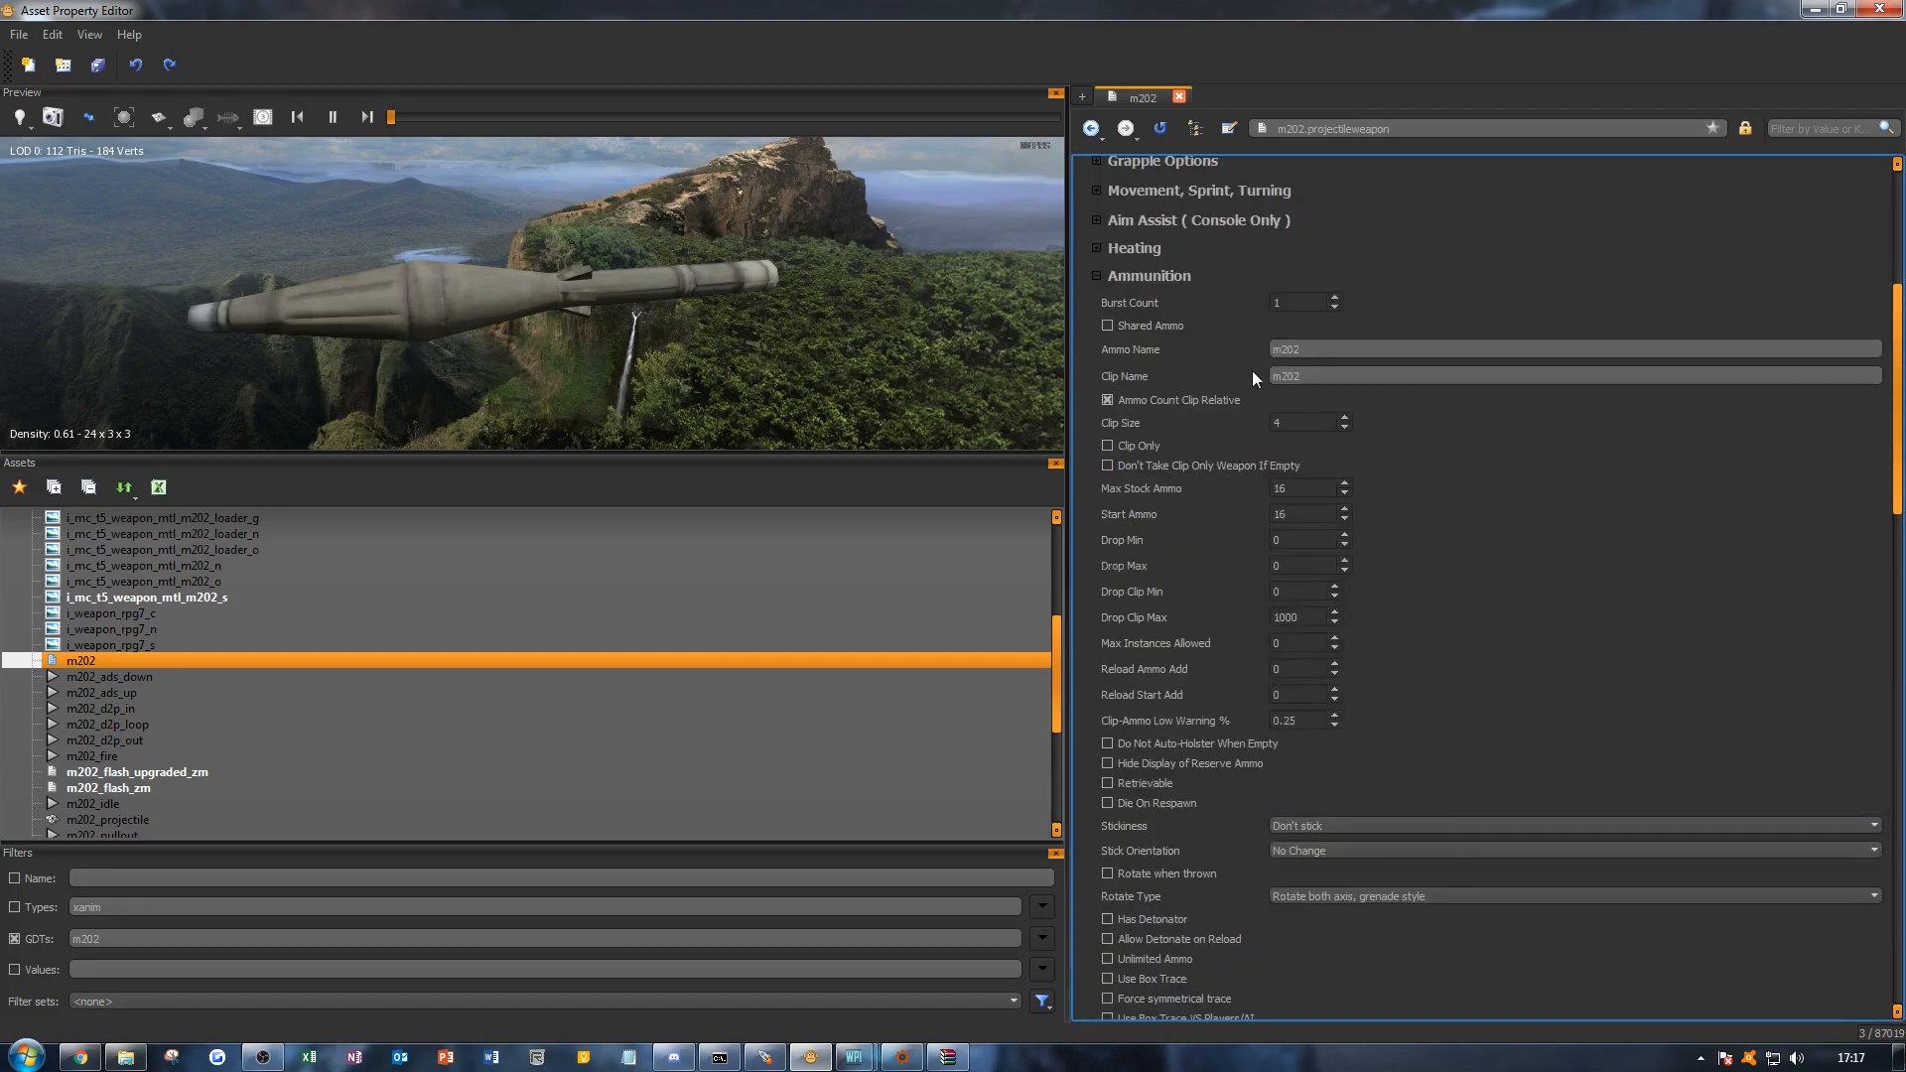
{"action": "left_click", "coordinate": [1142, 275]}
Step: Check the Stack Fire settings and collapse the group again
{"action": "left_click", "coordinate": [1143, 303]}
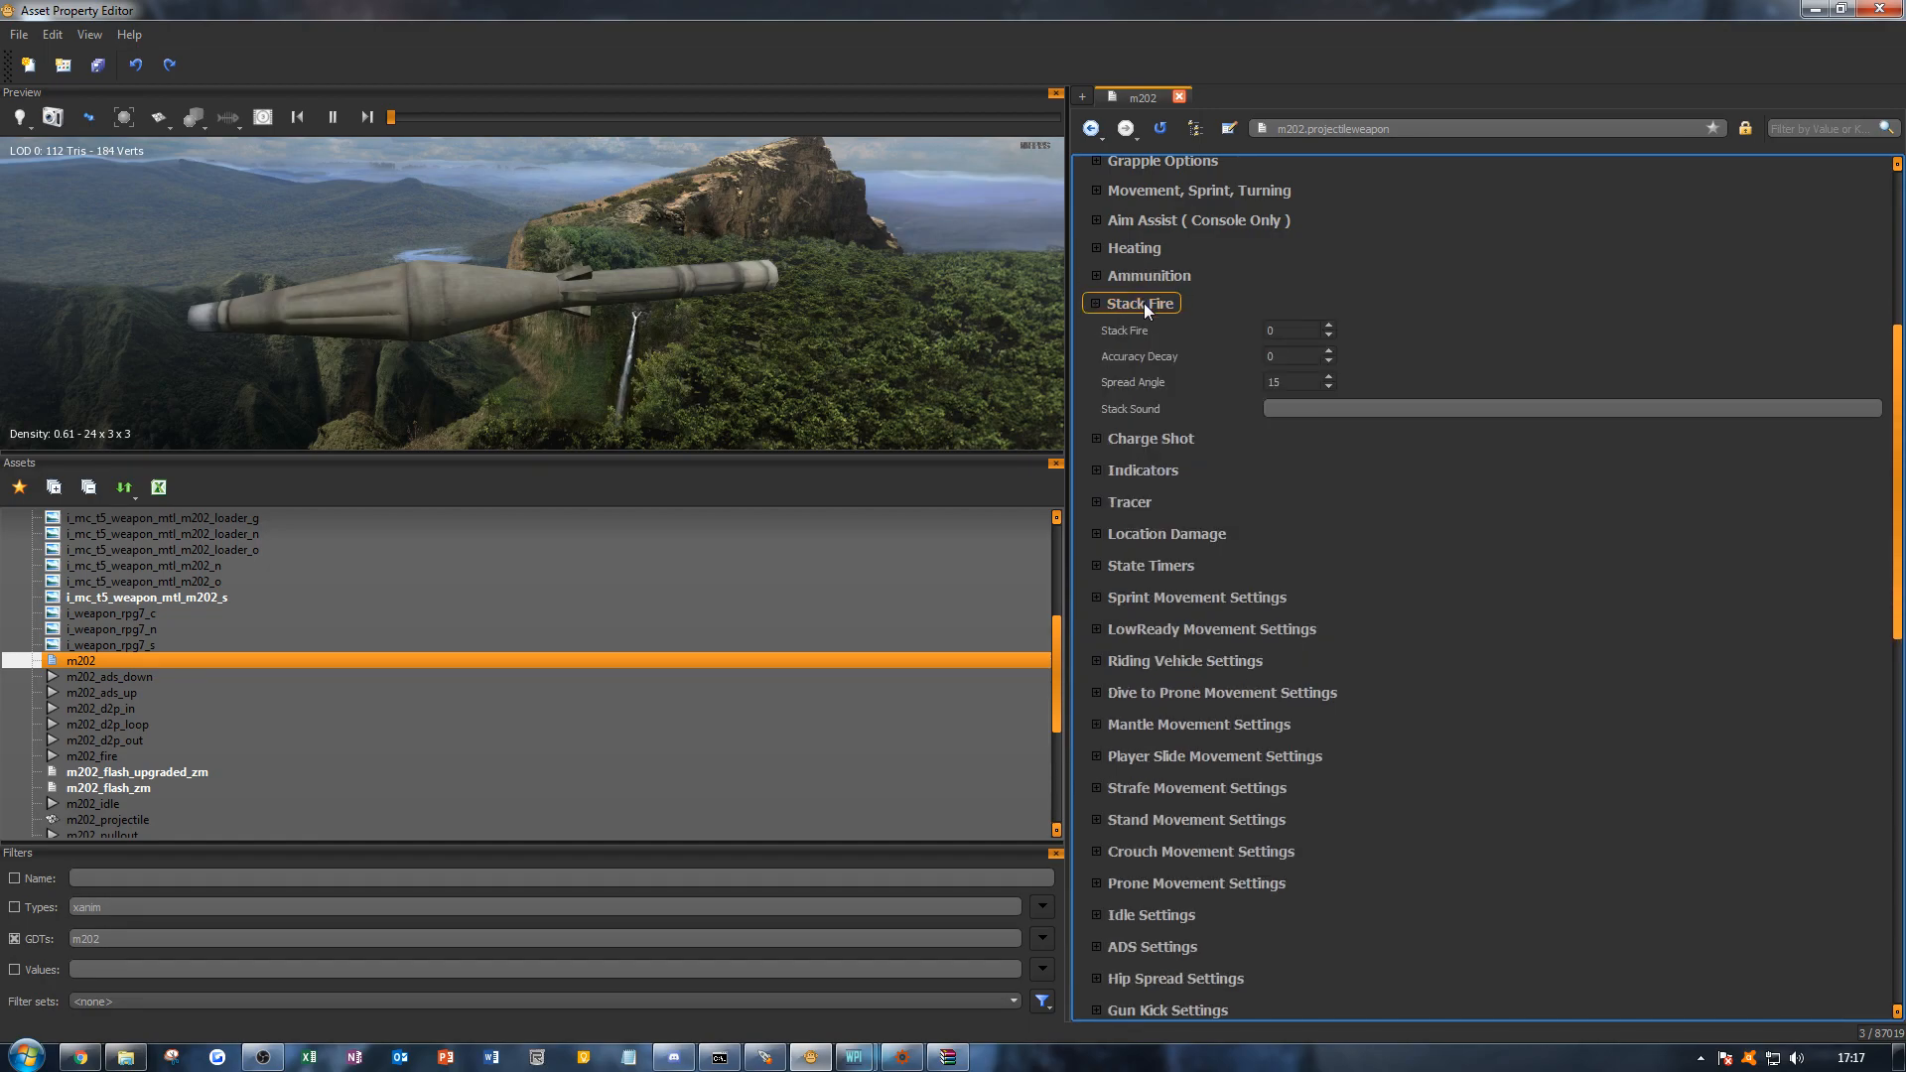
{"action": "left_click", "coordinate": [1143, 303]}
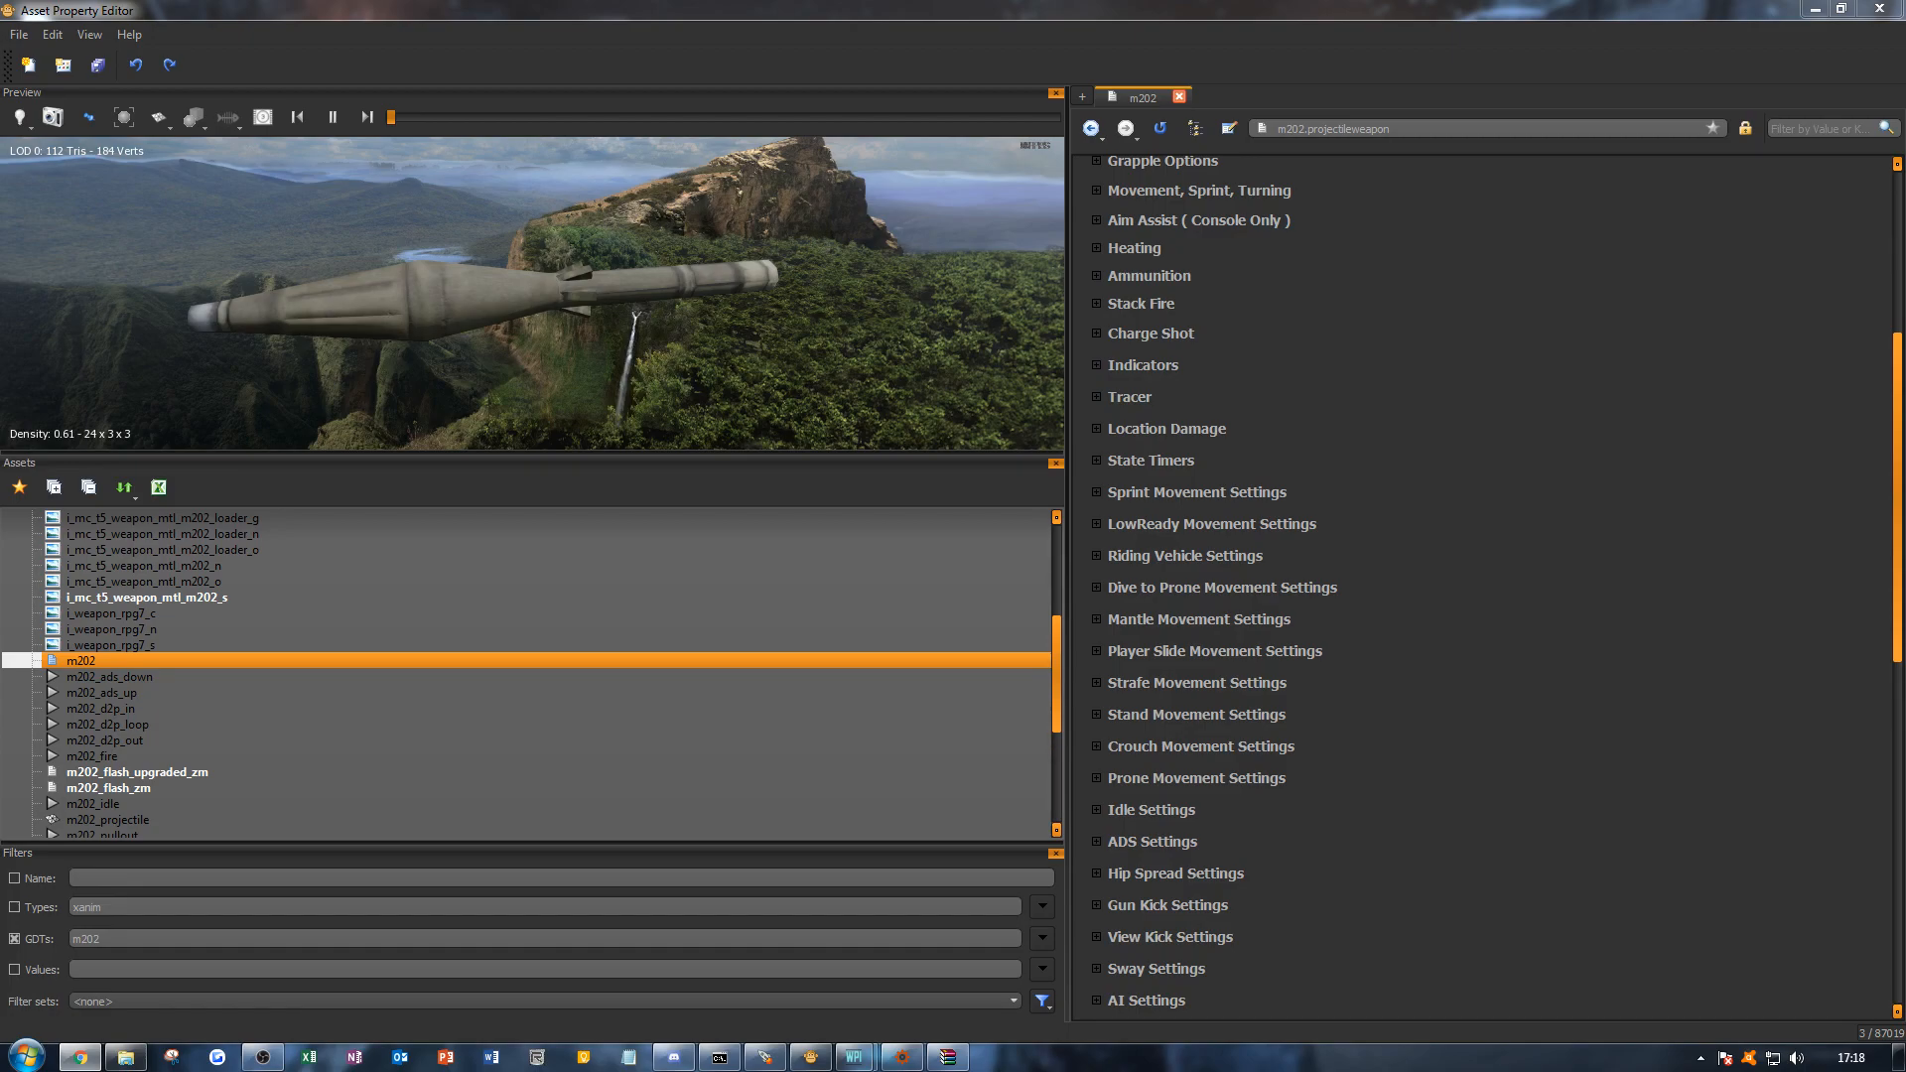
{"action": "left_click", "coordinate": [1514, 736]}
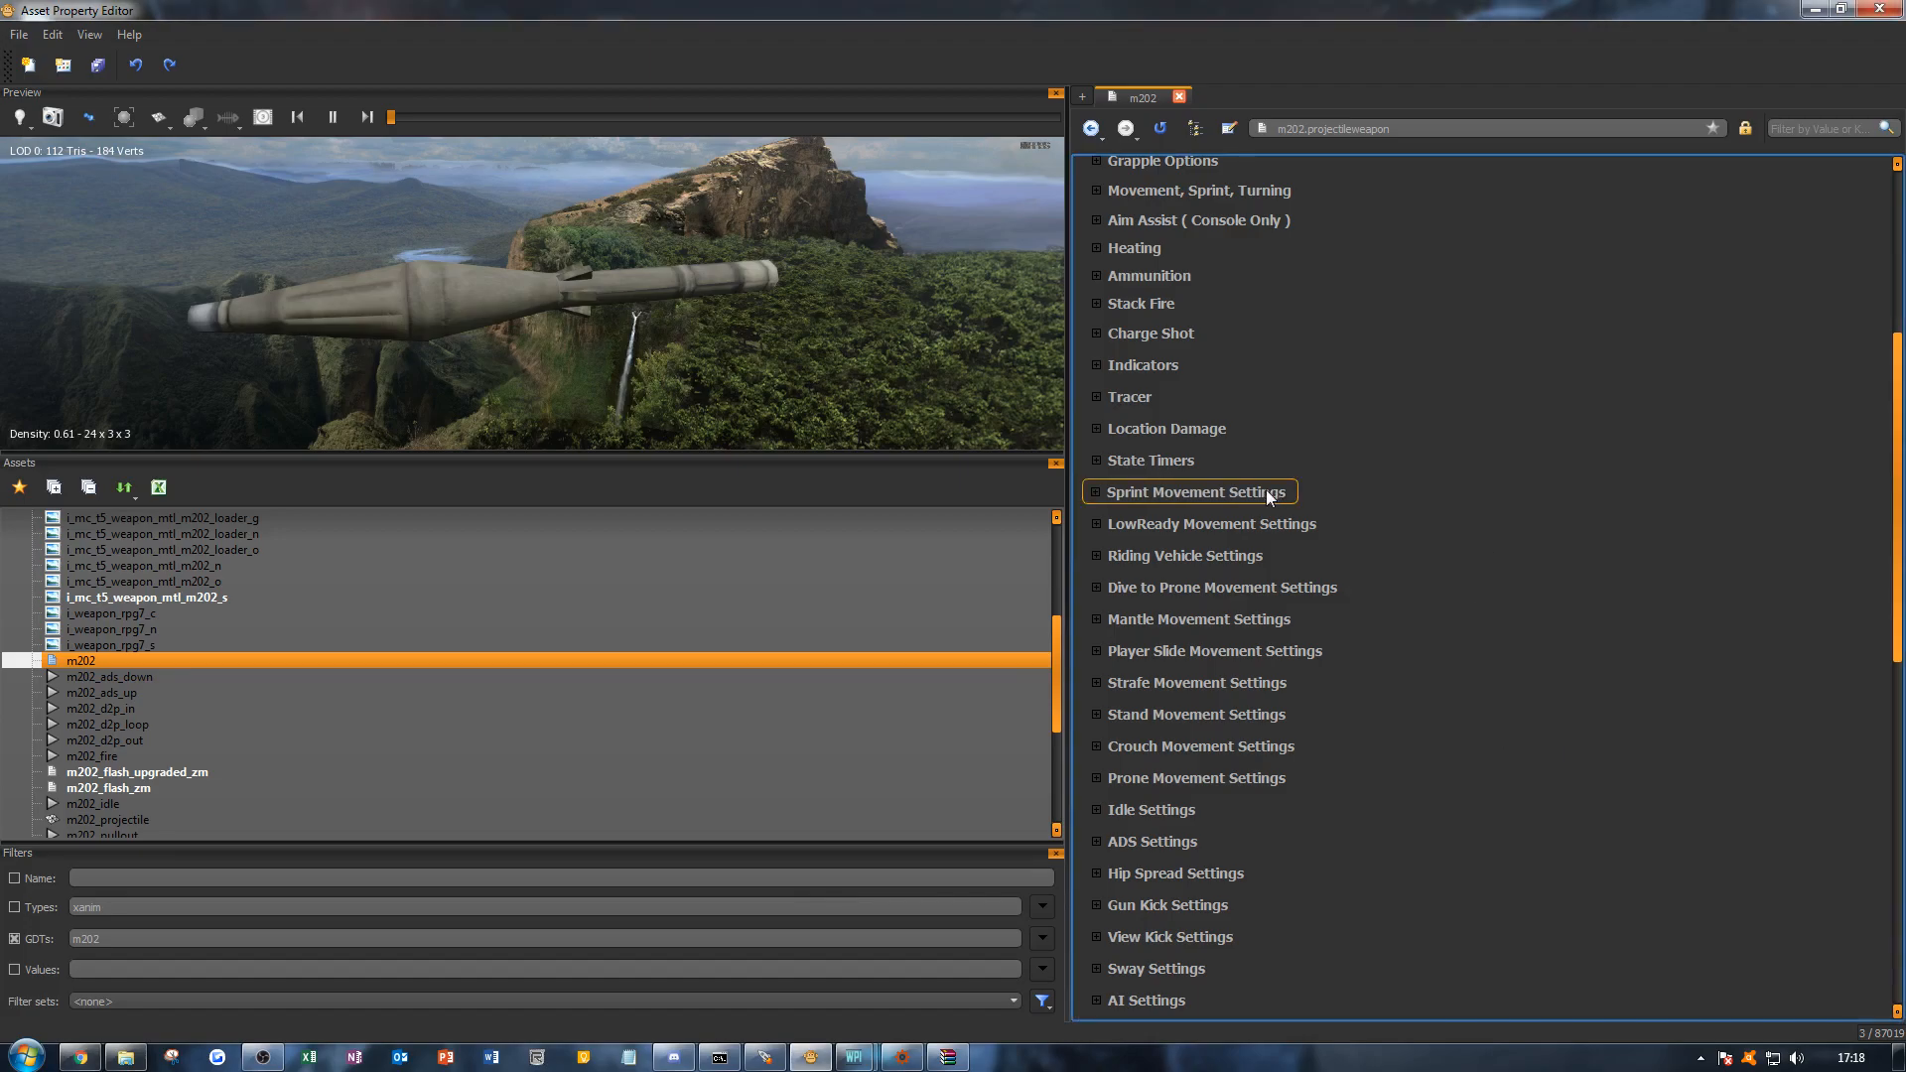
Step: Expand Location Damage and set the Helmet, Head and Neck multipliers to 1
{"action": "left_click", "coordinate": [1171, 426]}
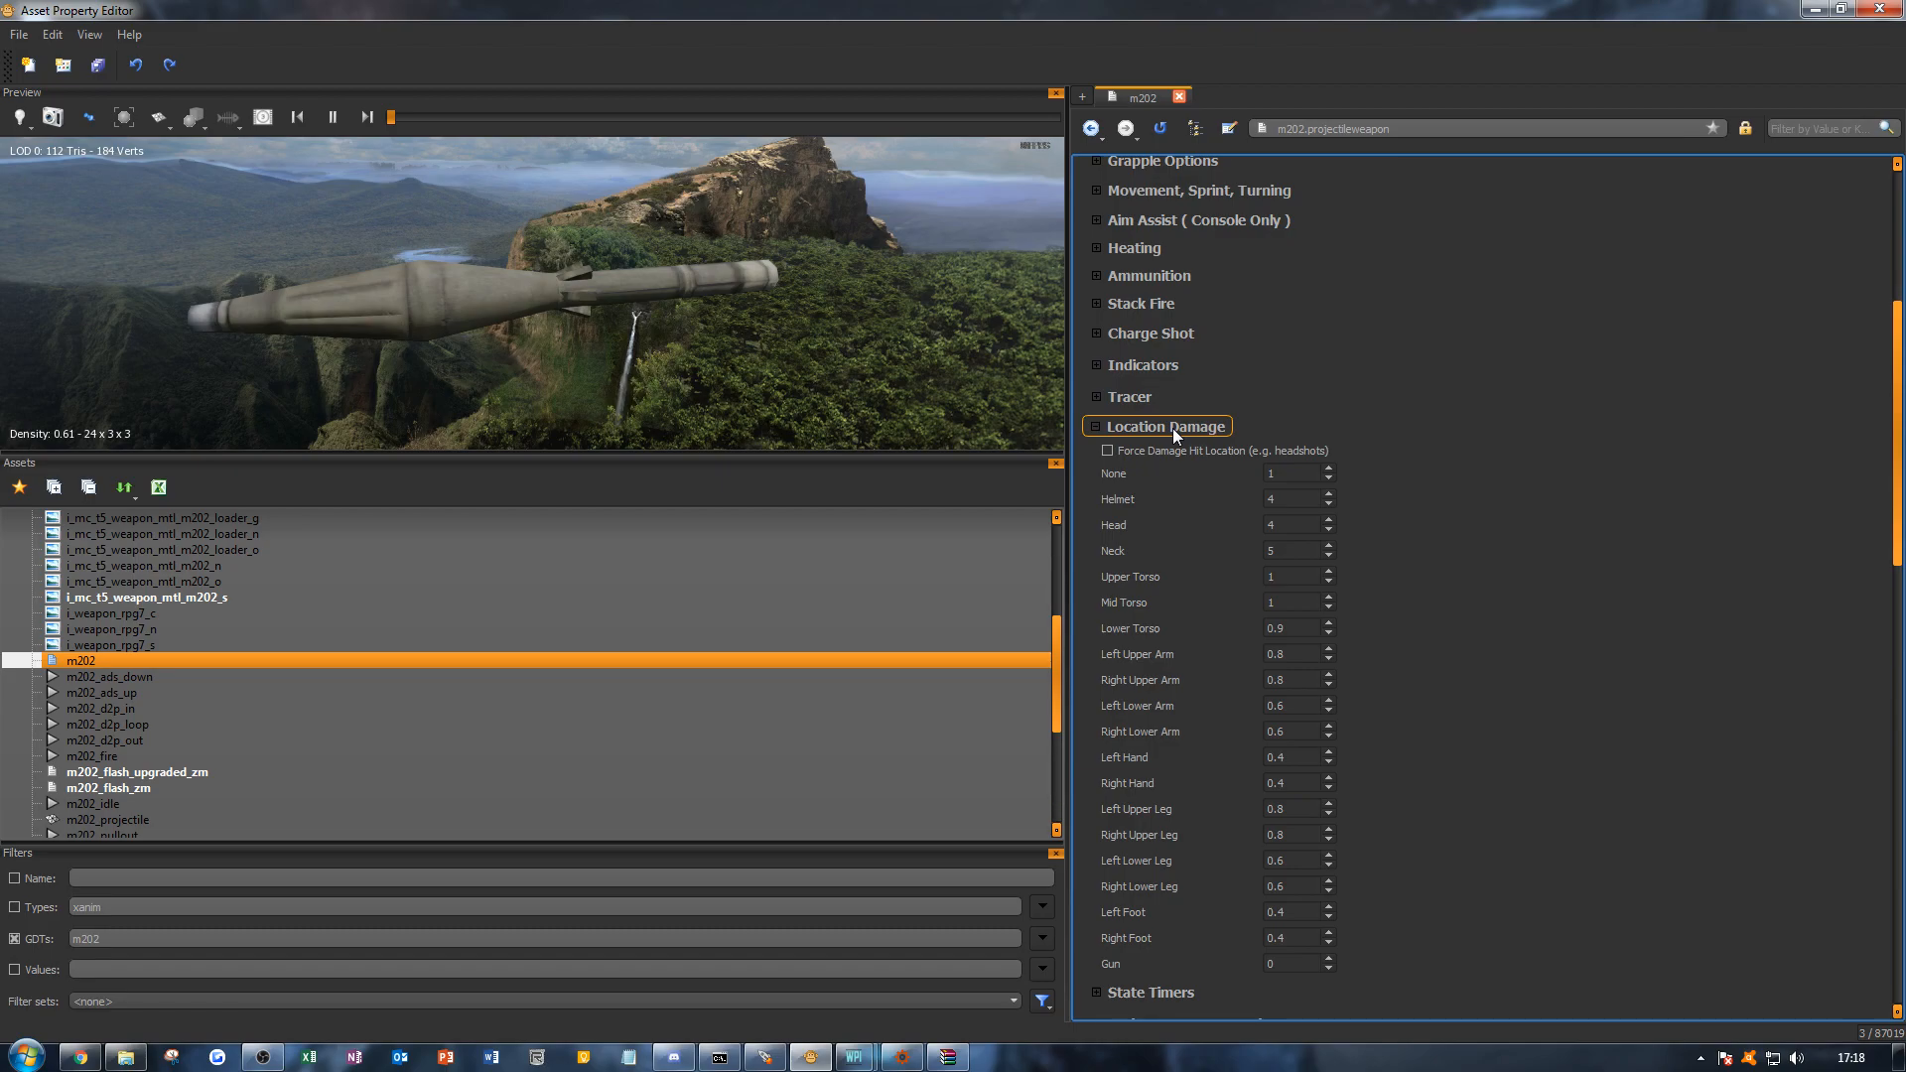
{"action": "double_click", "coordinate": [1290, 499]}
{"action": "type", "text": "1"}
{"action": "double_click", "coordinate": [1287, 525]}
{"action": "type", "text": "1"}
{"action": "double_click", "coordinate": [1284, 552]}
{"action": "type", "text": "1"}
Step: Set the Lower Torso, Left Upper Arm and Right Upper Arm damage multipliers to 1
{"action": "double_click", "coordinate": [1274, 576]}
{"action": "double_click", "coordinate": [1287, 602]}
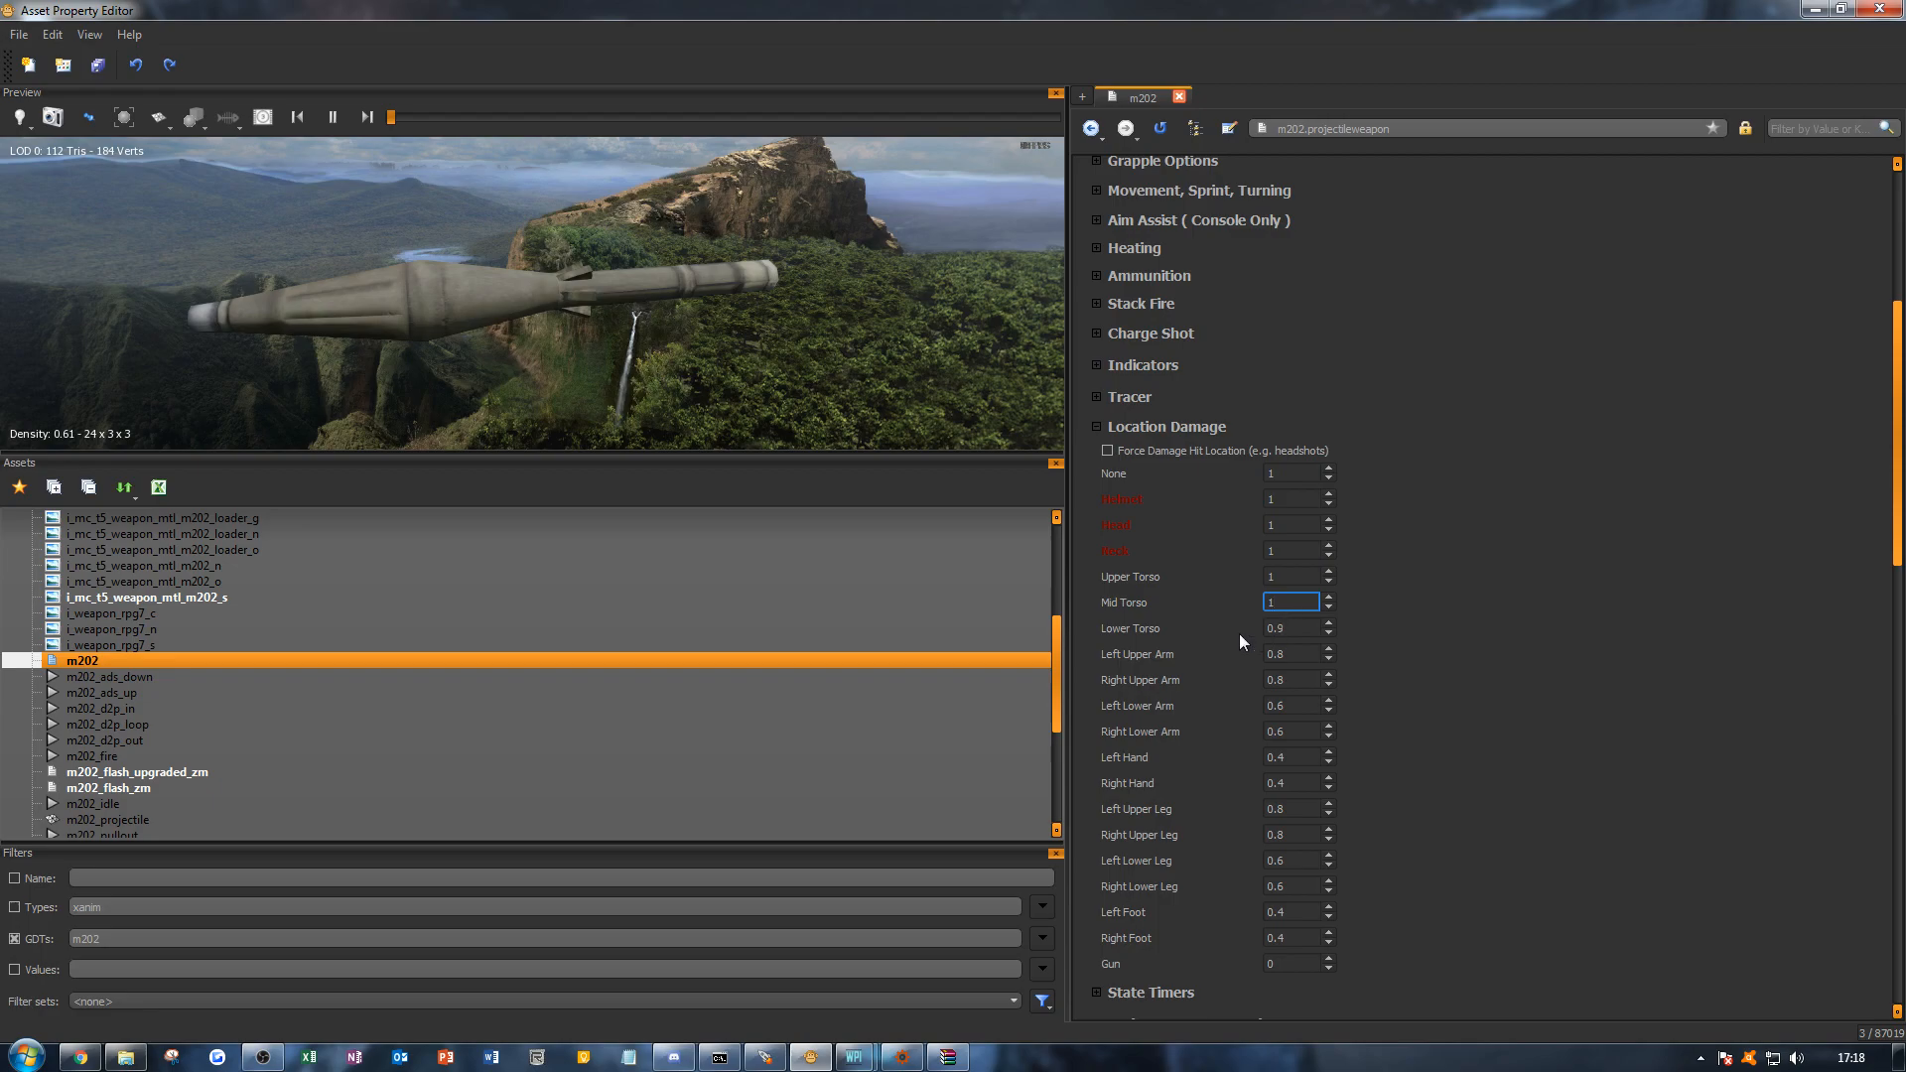
{"action": "key", "text": "Tab"}
{"action": "double_click", "coordinate": [1296, 651]}
{"action": "type", "text": "1"}
{"action": "double_click", "coordinate": [1263, 680]}
{"action": "type", "text": "1"}
Step: Set the Left Lower Arm and Right Lower Arm damage multipliers to 0.8
{"action": "left_click", "coordinate": [1281, 700]}
{"action": "double_click", "coordinate": [1295, 705]}
{"action": "type", "text": "1"}
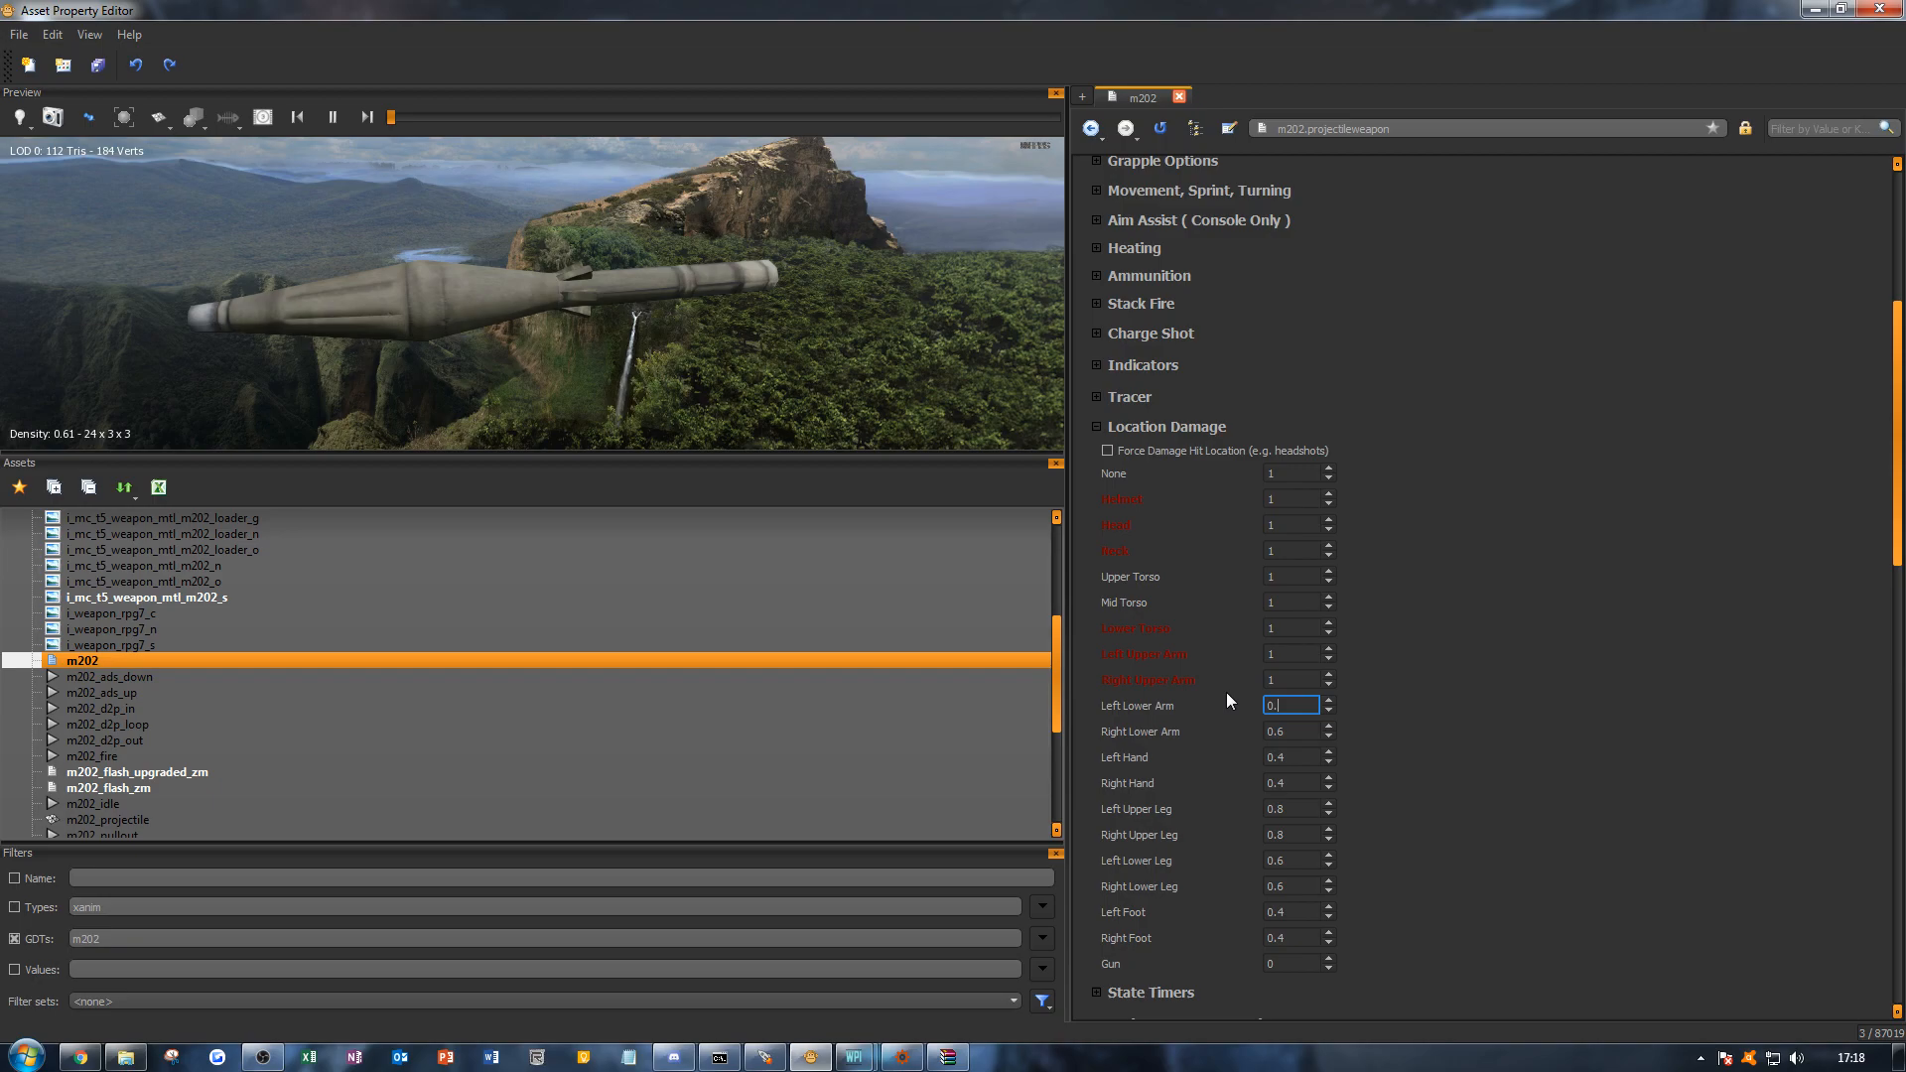
{"action": "type", "text": "8"}
{"action": "double_click", "coordinate": [1291, 730]}
{"action": "type", "text": "0.8"}
{"action": "left_click", "coordinate": [1421, 704]}
Step: Set the Left Hand and Right Hand damage multipliers to 0.6
{"action": "double_click", "coordinate": [1279, 759]}
{"action": "type", "text": "0.6"}
{"action": "key", "text": "Tab"}
{"action": "type", "text": "0.6"}
{"action": "left_click", "coordinate": [1455, 783]}
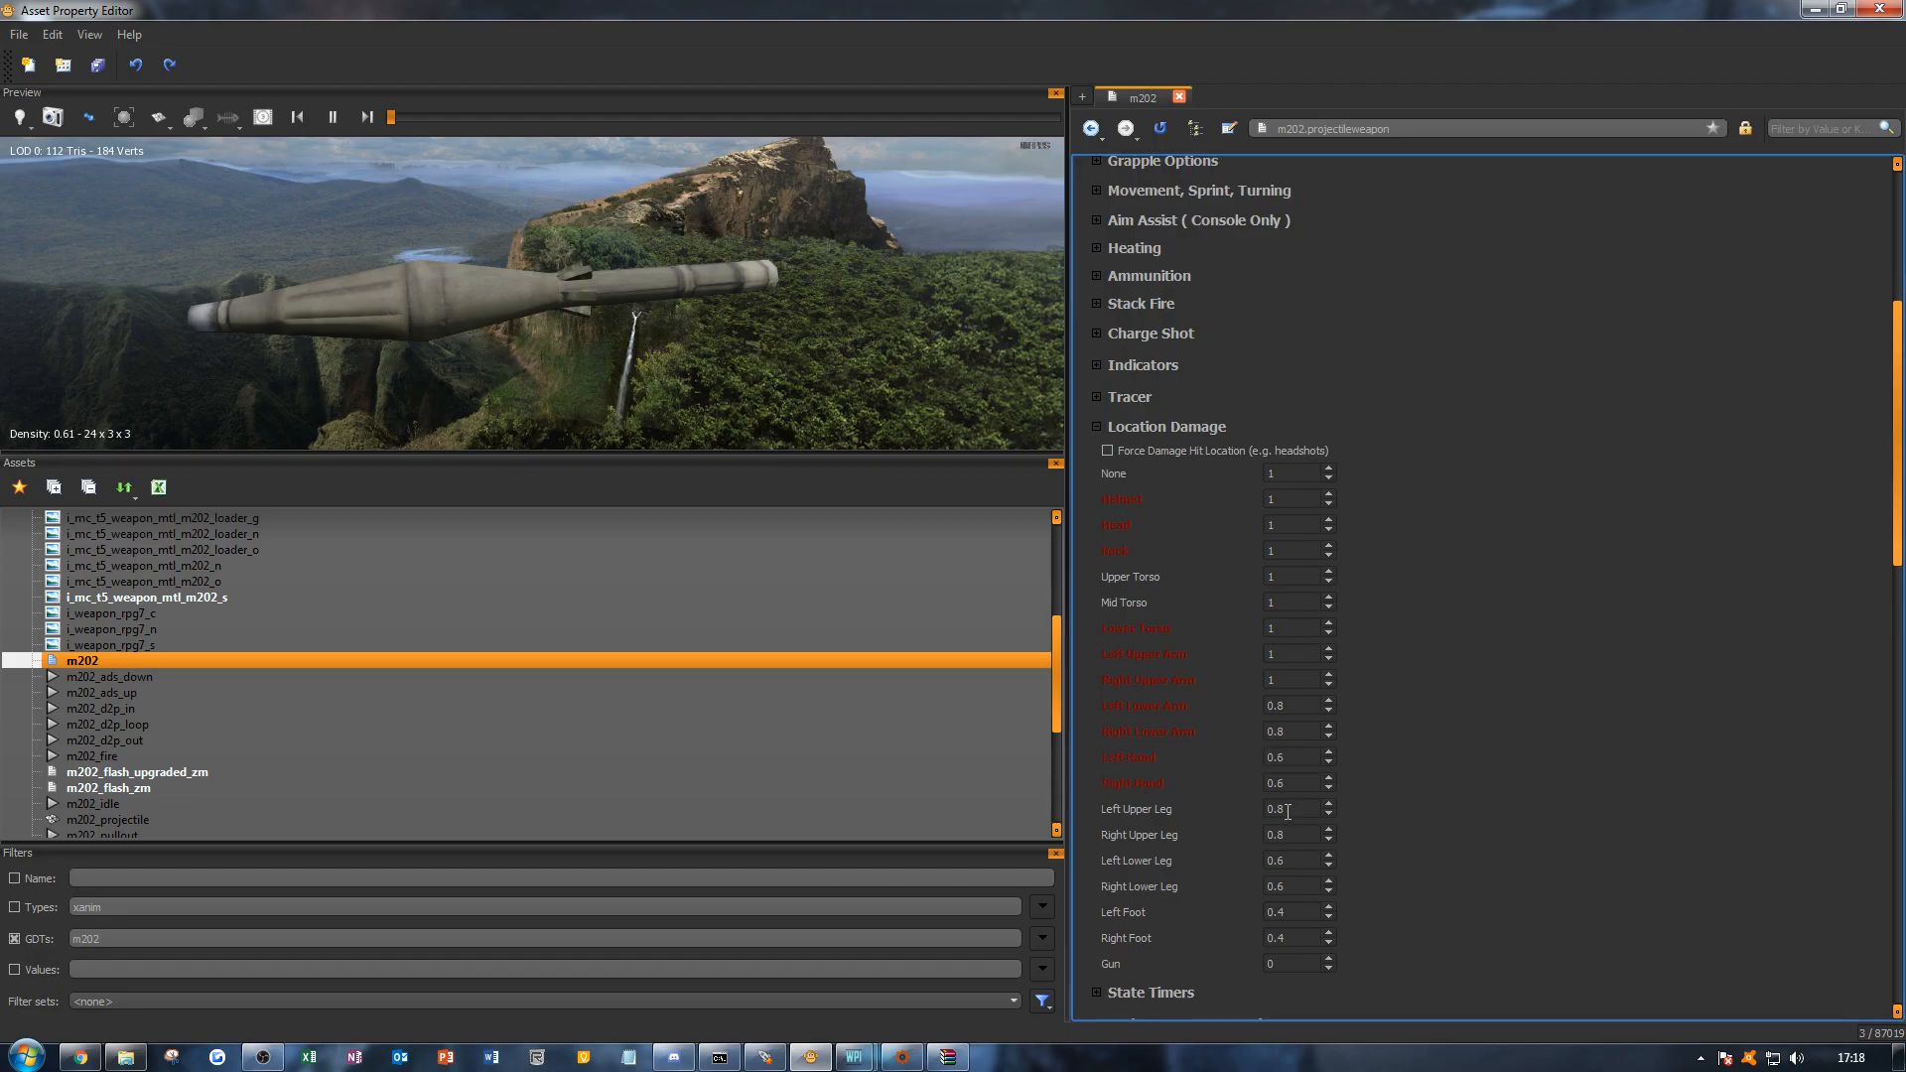
Step: Set the Left and Right Upper Leg damage multipliers to 1 and both Lower Leg multipliers to 0.8
{"action": "double_click", "coordinate": [1285, 859]}
{"action": "left_click", "coordinate": [1502, 854]}
{"action": "double_click", "coordinate": [1285, 808]}
{"action": "type", "text": "1"}
{"action": "key", "text": "Tab"}
{"action": "type", "text": "1"}
{"action": "key", "text": "Tab"}
{"action": "type", "text": "0.5"}
{"action": "key", "text": "Tab"}
{"action": "type", "text": "0.8"}
Step: Set the Left Foot and Right Foot damage multipliers to 0.6
{"action": "mouse_move", "coordinate": [1287, 911]}
{"action": "left_mouse_down"}
{"action": "mouse_move", "coordinate": [1267, 911]}
{"action": "mouse_move", "coordinate": [1286, 912]}
{"action": "left_mouse_up"}
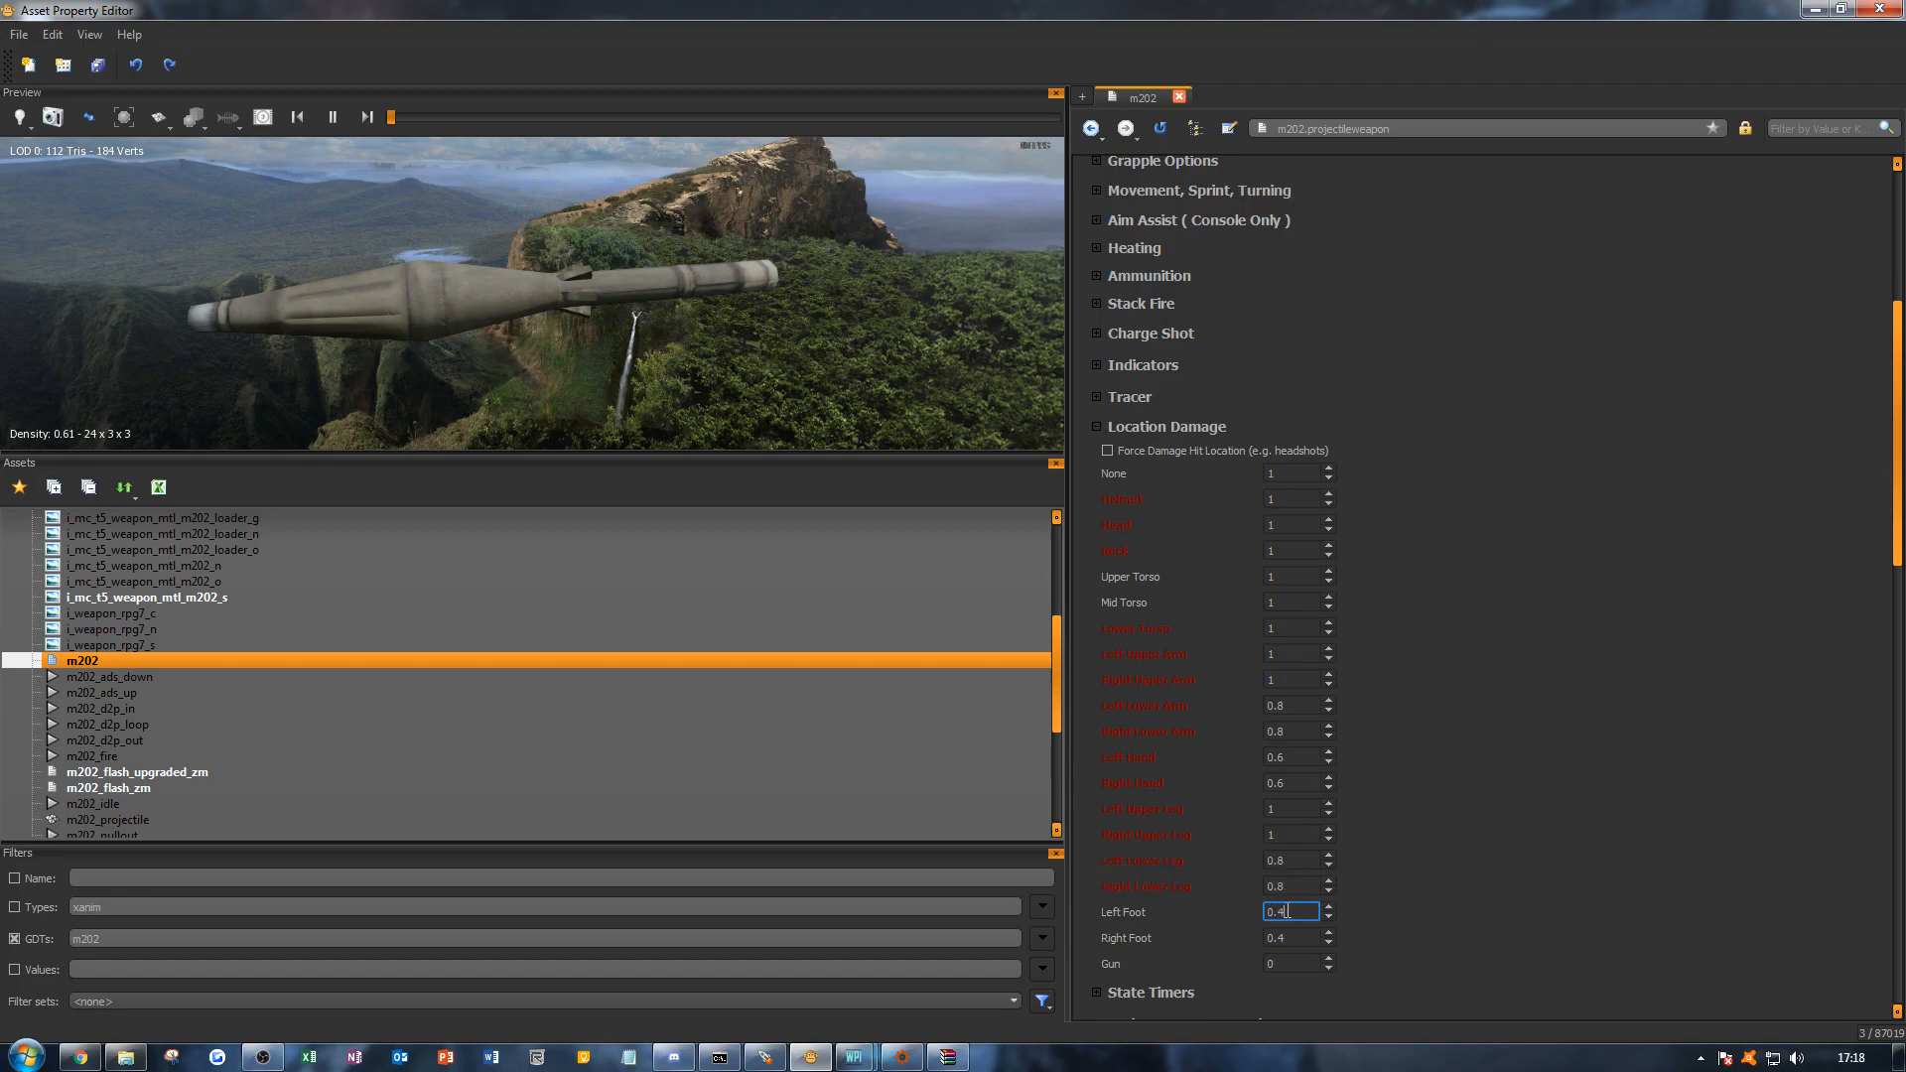
{"action": "key", "text": "BackSpace"}
{"action": "type", "text": "6"}
{"action": "key", "text": "Tab"}
{"action": "key", "text": "BackSpace"}
{"action": "type", "text": "6"}
Step: Save the m202 weapon asset and collapse the Location Damage group
{"action": "left_click", "coordinate": [1549, 841]}
{"action": "key", "text": "ctrl+s"}
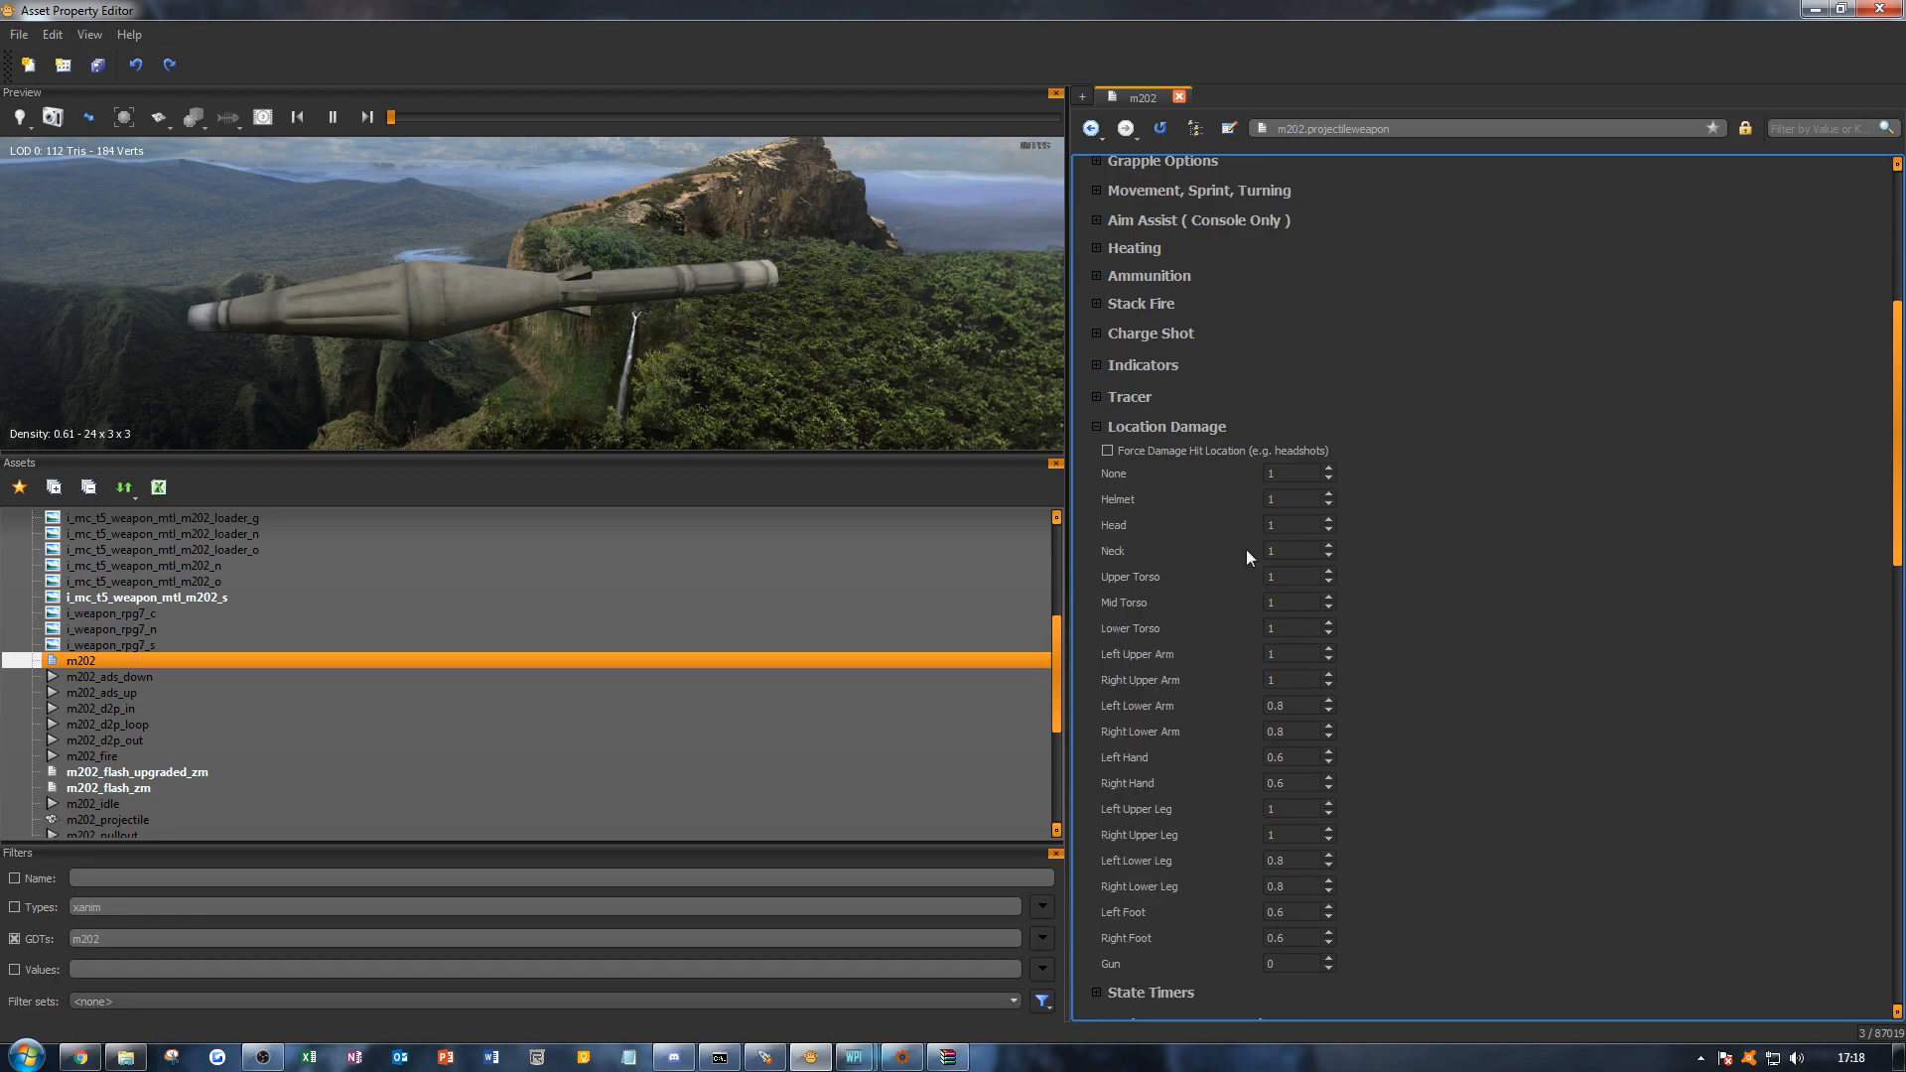
{"action": "left_click", "coordinate": [1166, 431]}
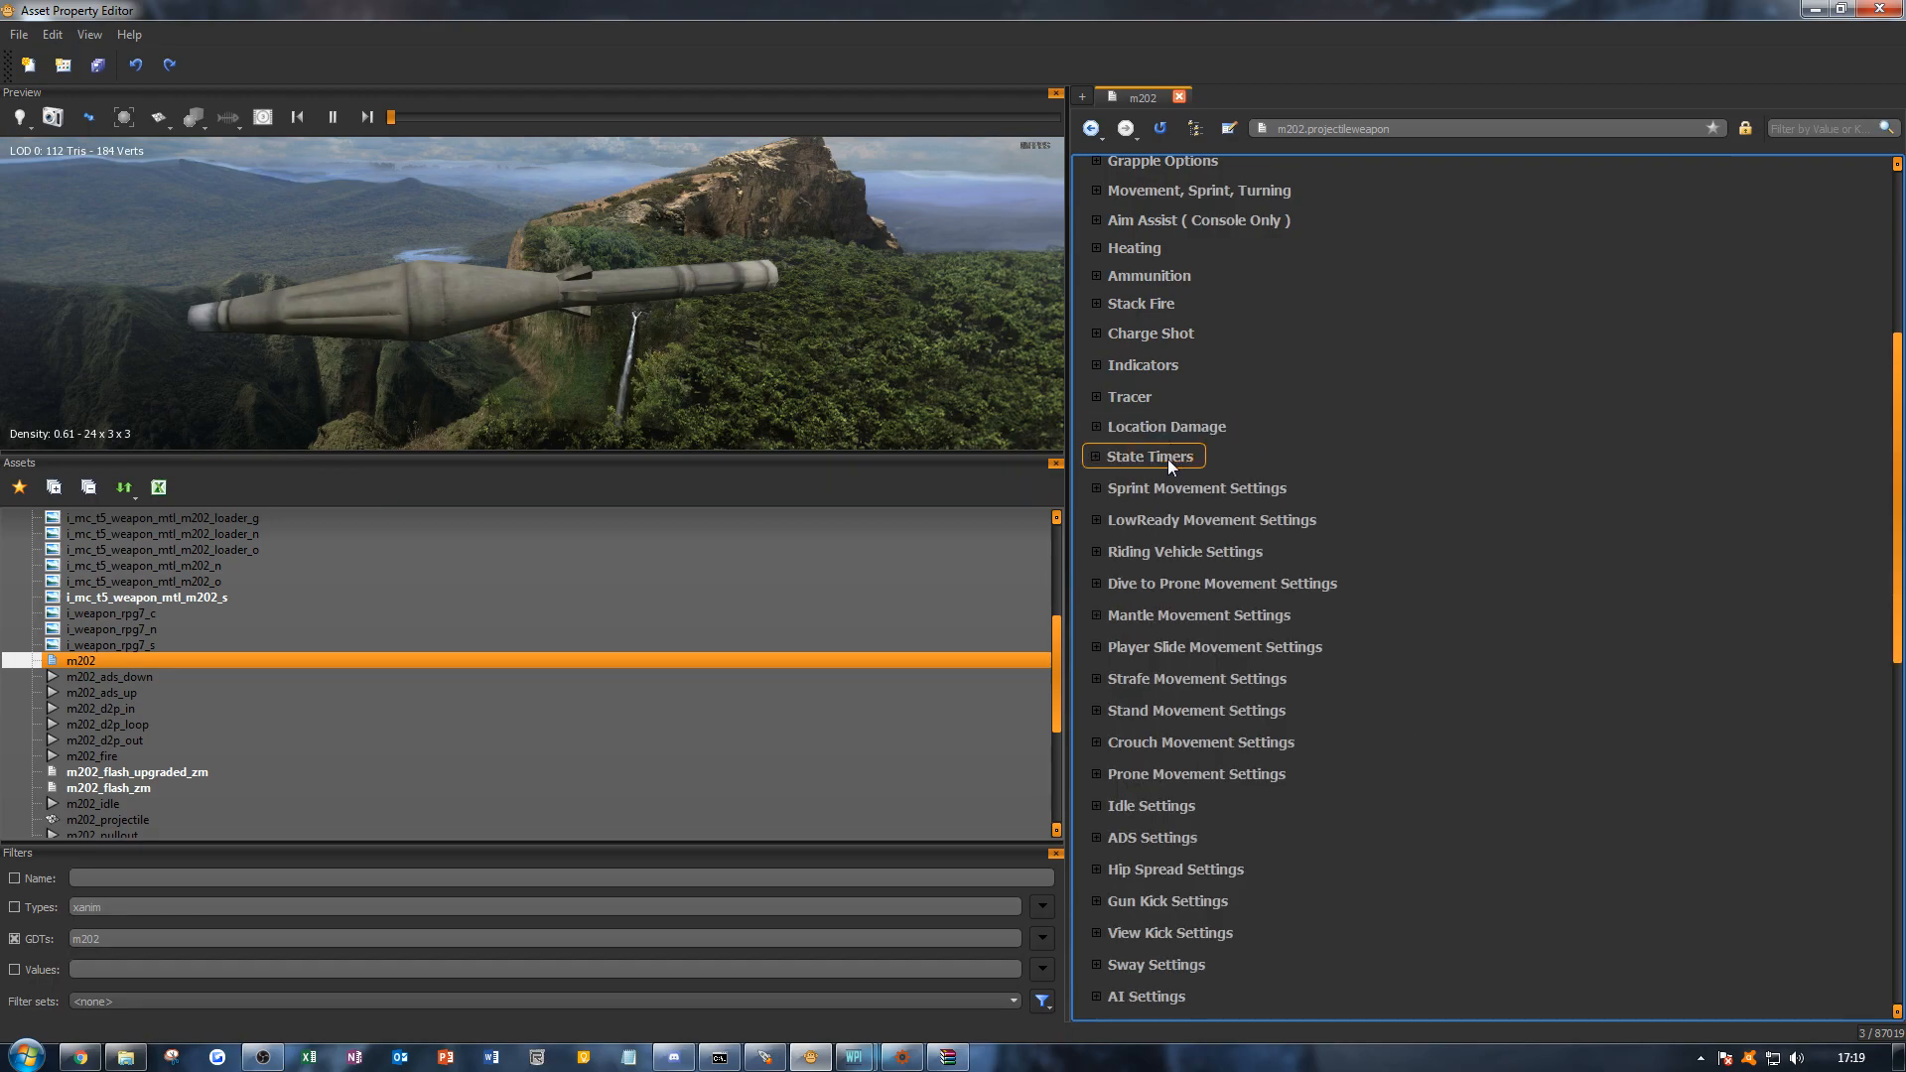
Step: Expand the State Timers group and set the Intro Fire time to 0
{"action": "left_click", "coordinate": [1171, 457]}
{"action": "scroll", "coordinate": [1528, 470], "scroll_direction": "down", "scroll_amount": 1}
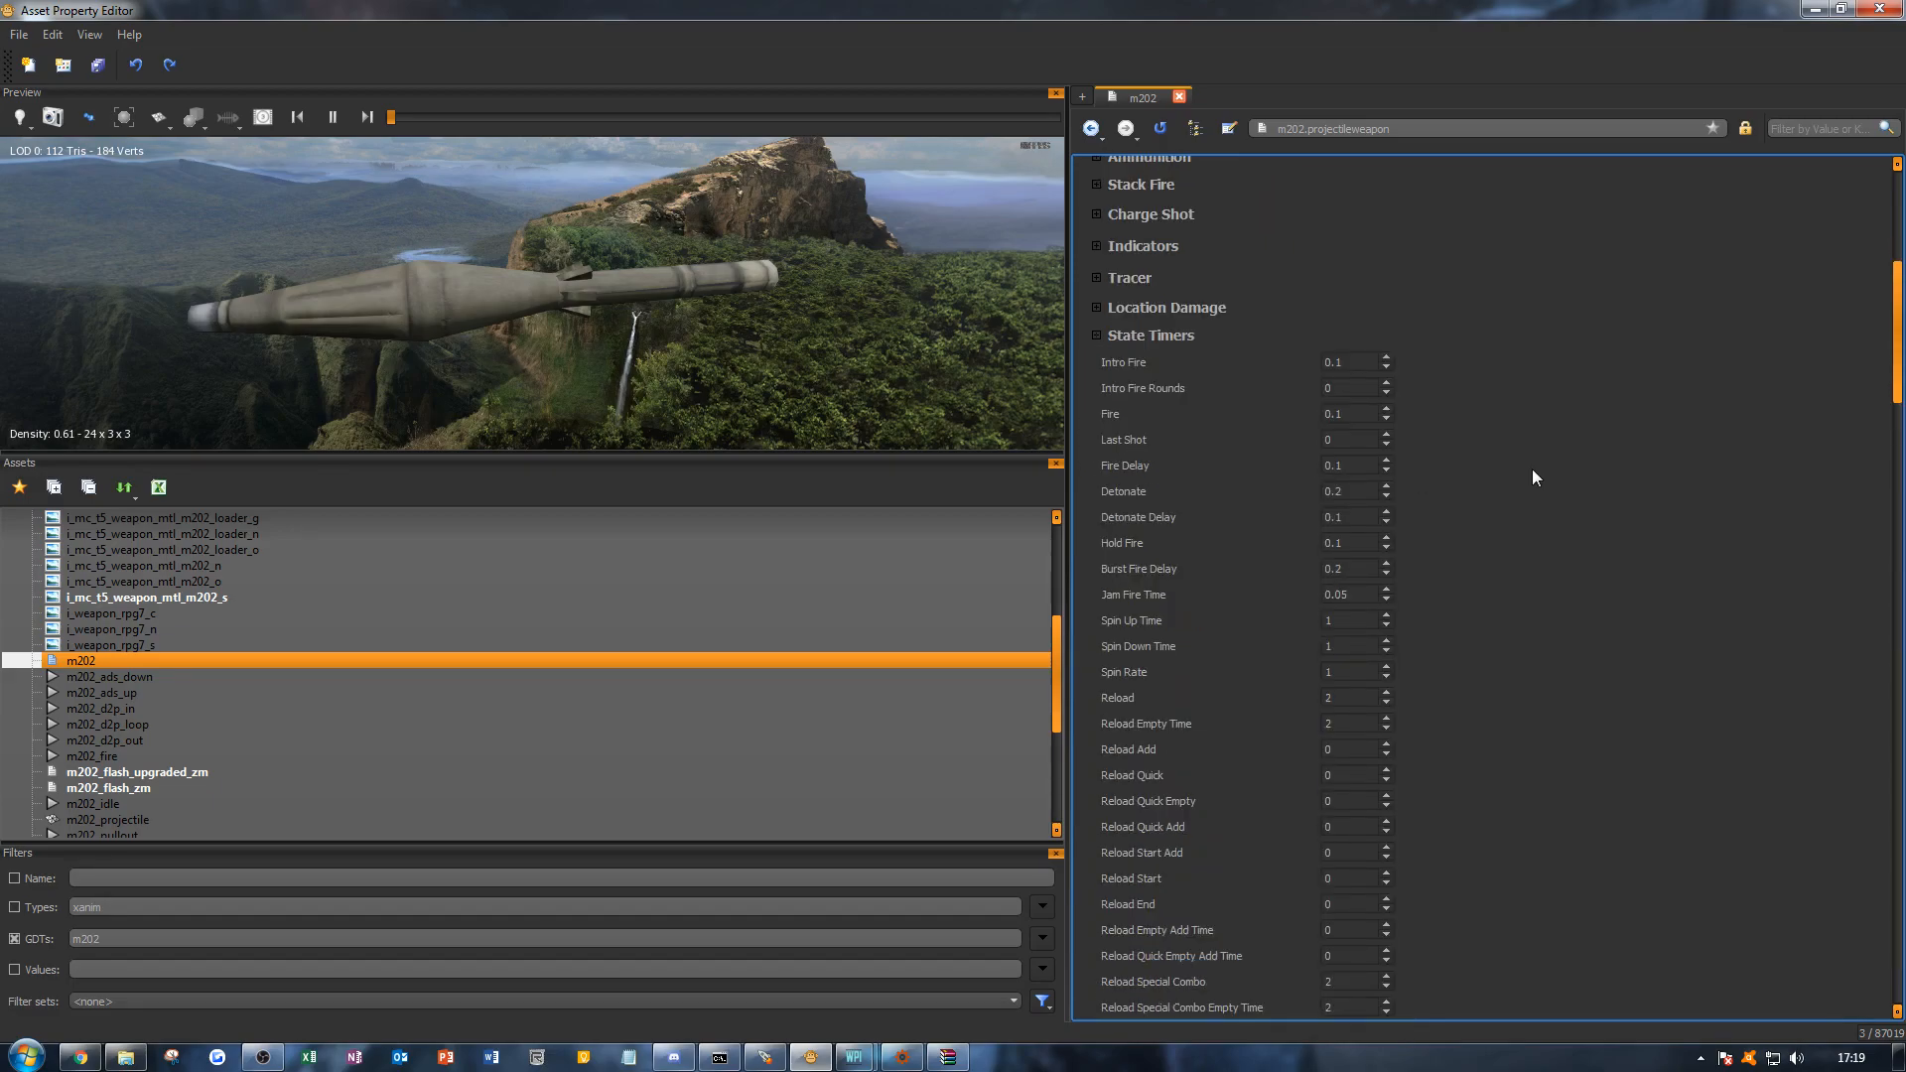
{"action": "left_click", "coordinate": [1354, 367]}
{"action": "mouse_move", "coordinate": [1295, 363]}
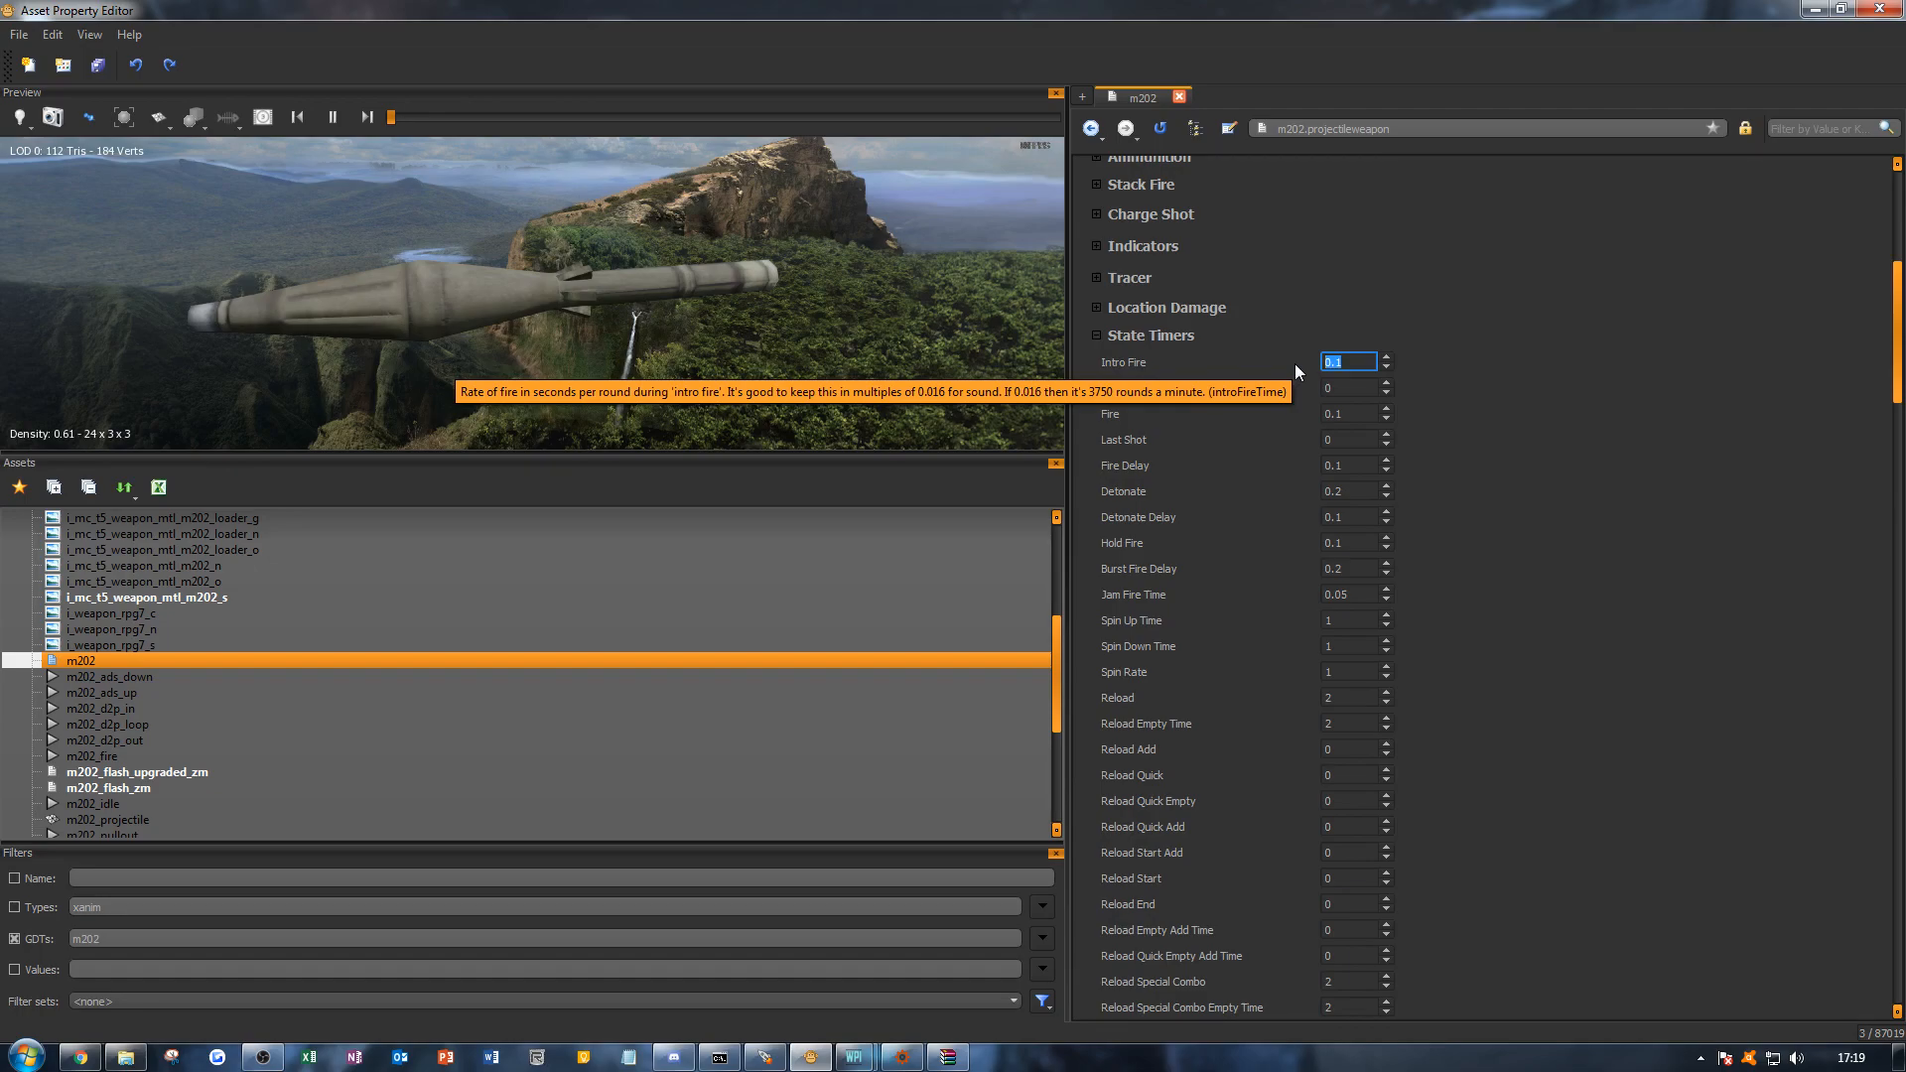
{"action": "type", "text": "0"}
{"action": "left_click", "coordinate": [1778, 414]}
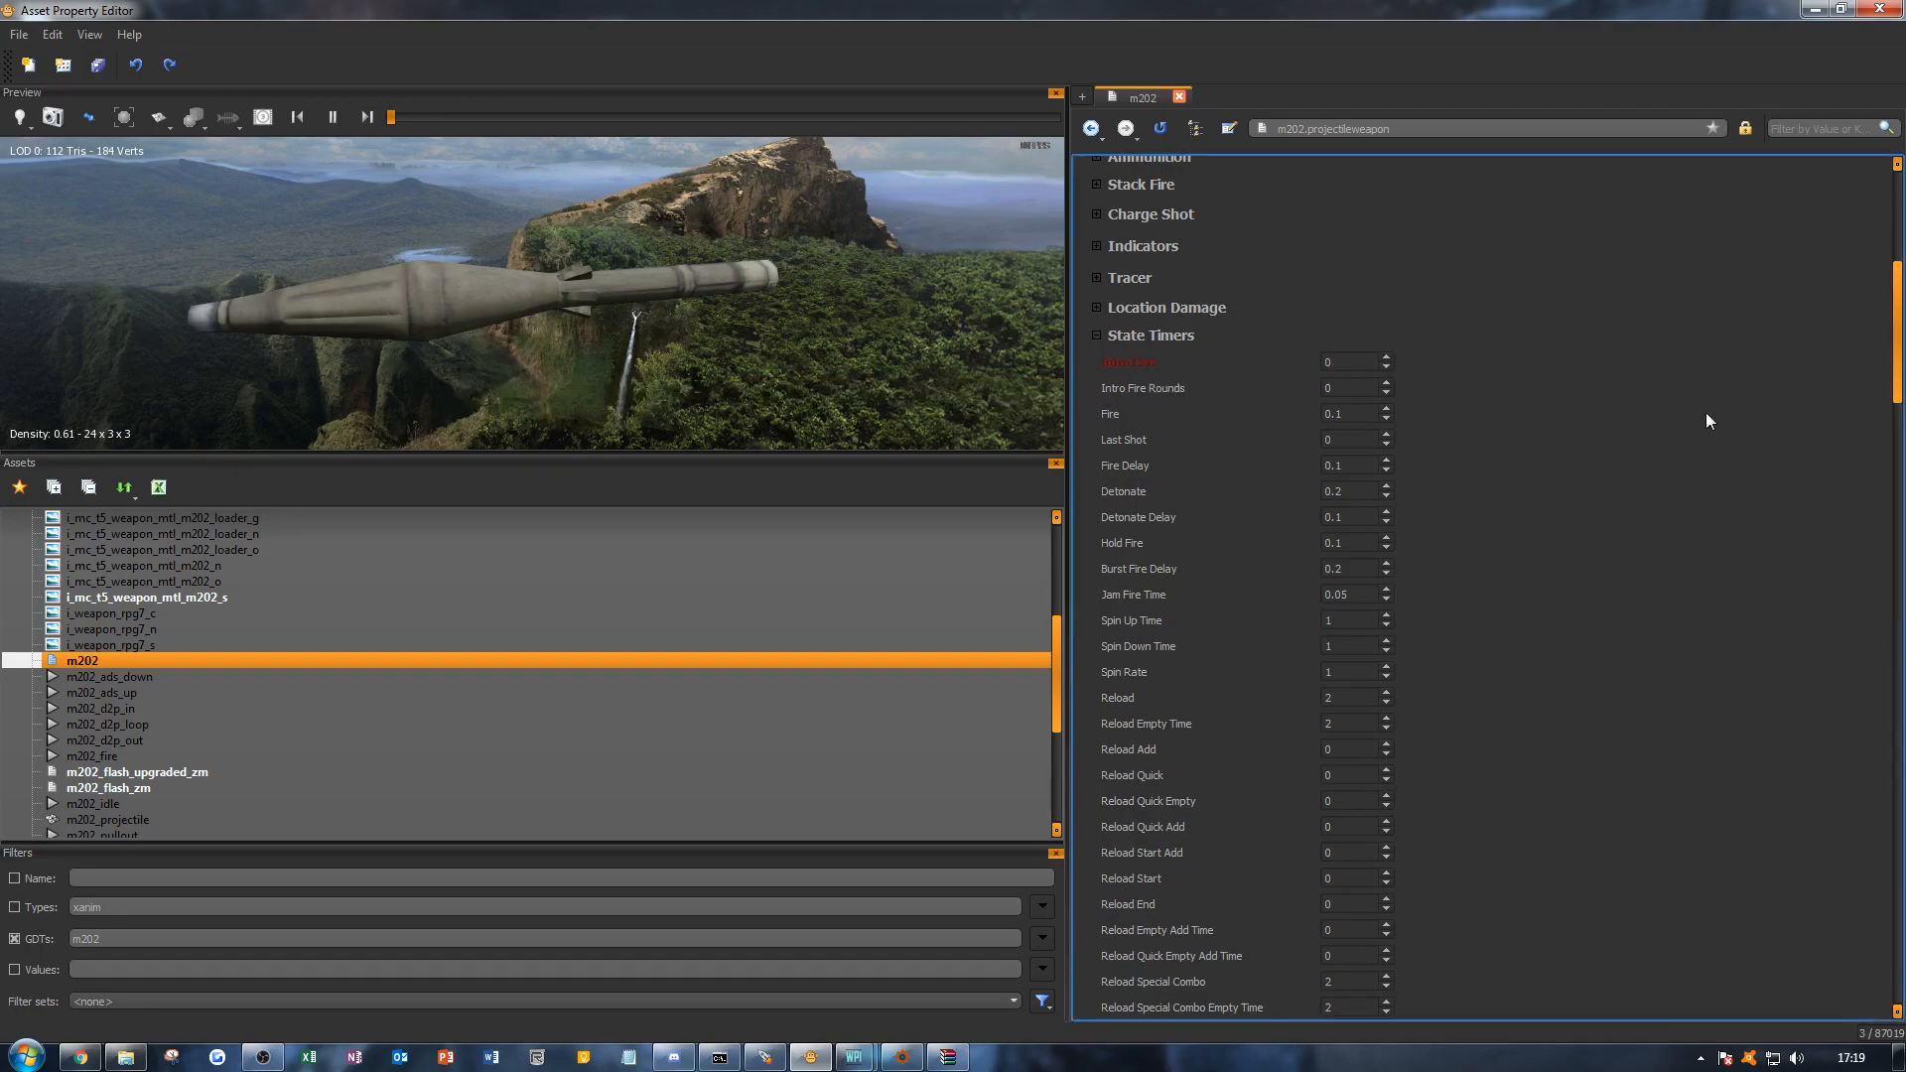
Step: Set the Fire time to 0.48 and both Detonate and Detonate Delay to 0 in State Timers
{"action": "left_click", "coordinate": [1337, 417]}
{"action": "type", "text": "0.48"}
{"action": "left_click", "coordinate": [1583, 464]}
{"action": "left_click", "coordinate": [1350, 490]}
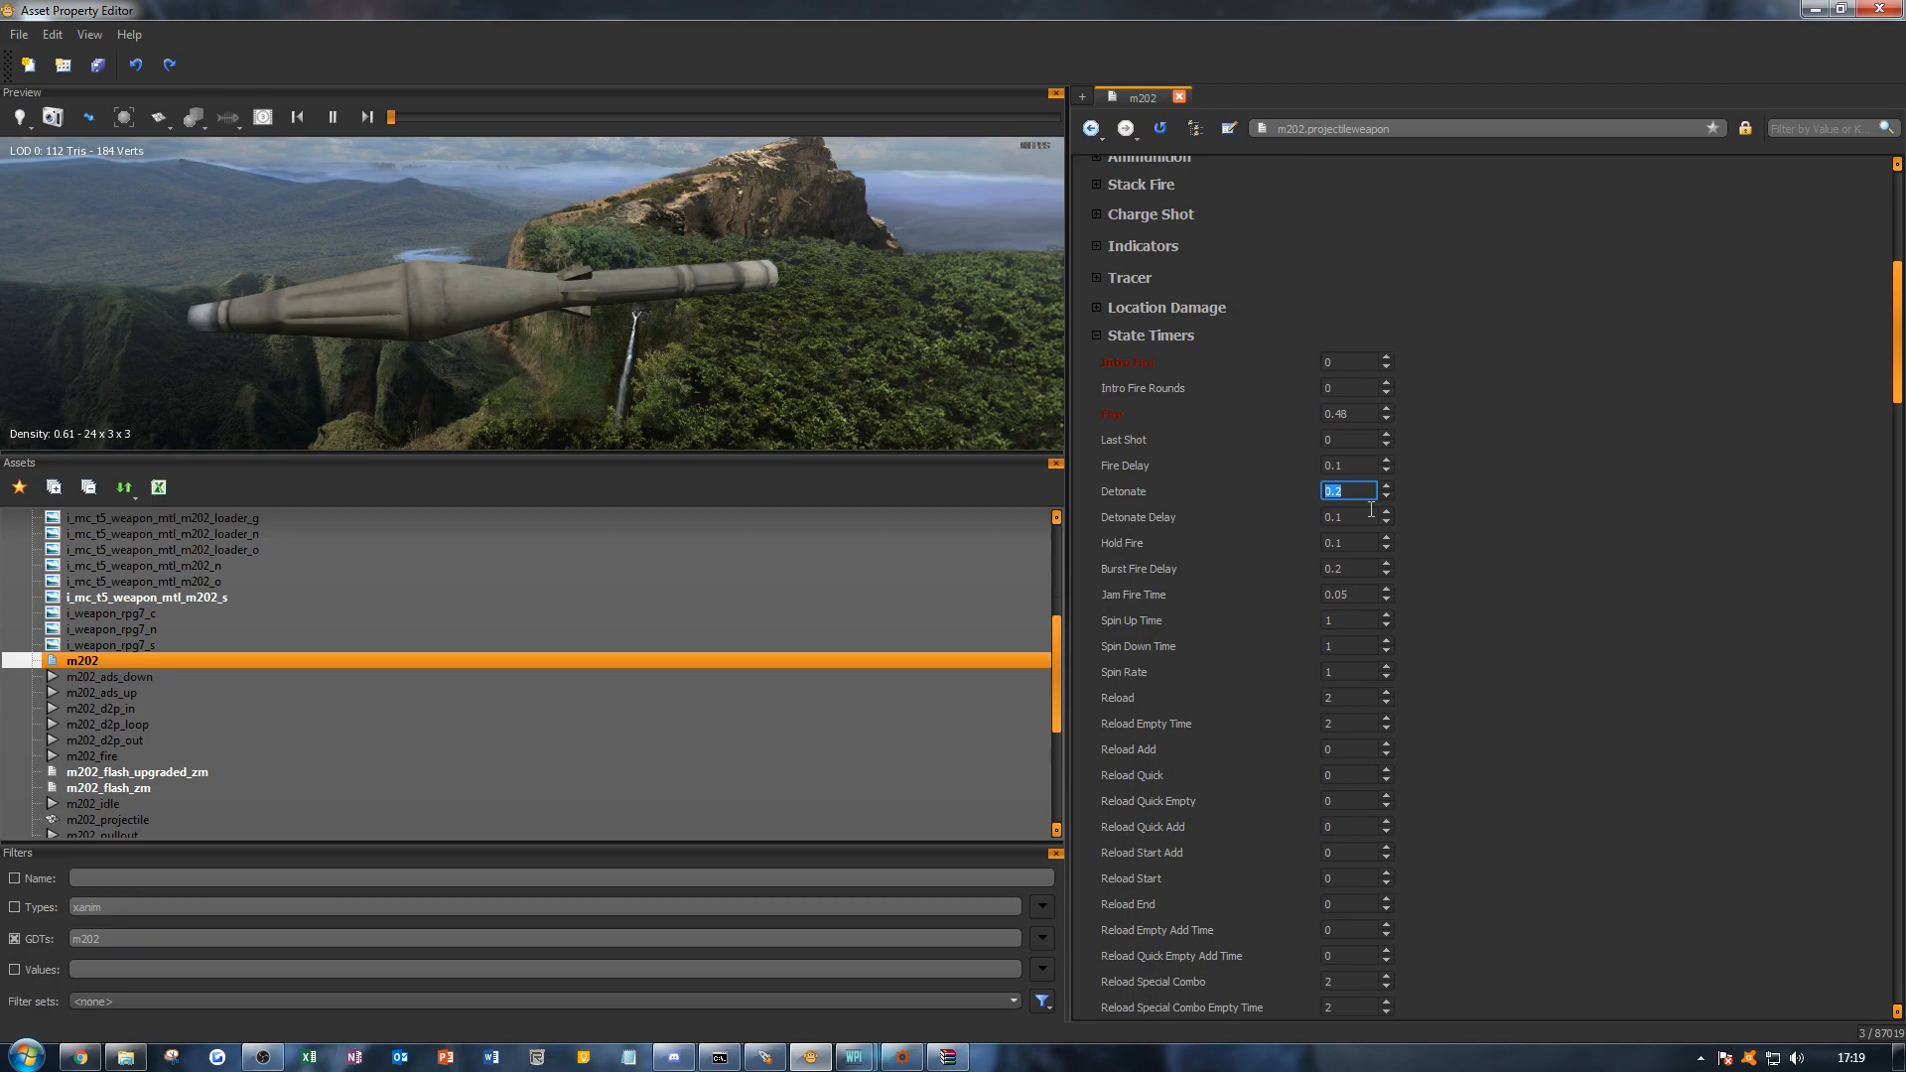
{"action": "type", "text": "0"}
{"action": "key", "text": "Tab"}
{"action": "type", "text": "0"}
{"action": "left_click", "coordinate": [1470, 530]}
{"action": "left_click", "coordinate": [1372, 539]}
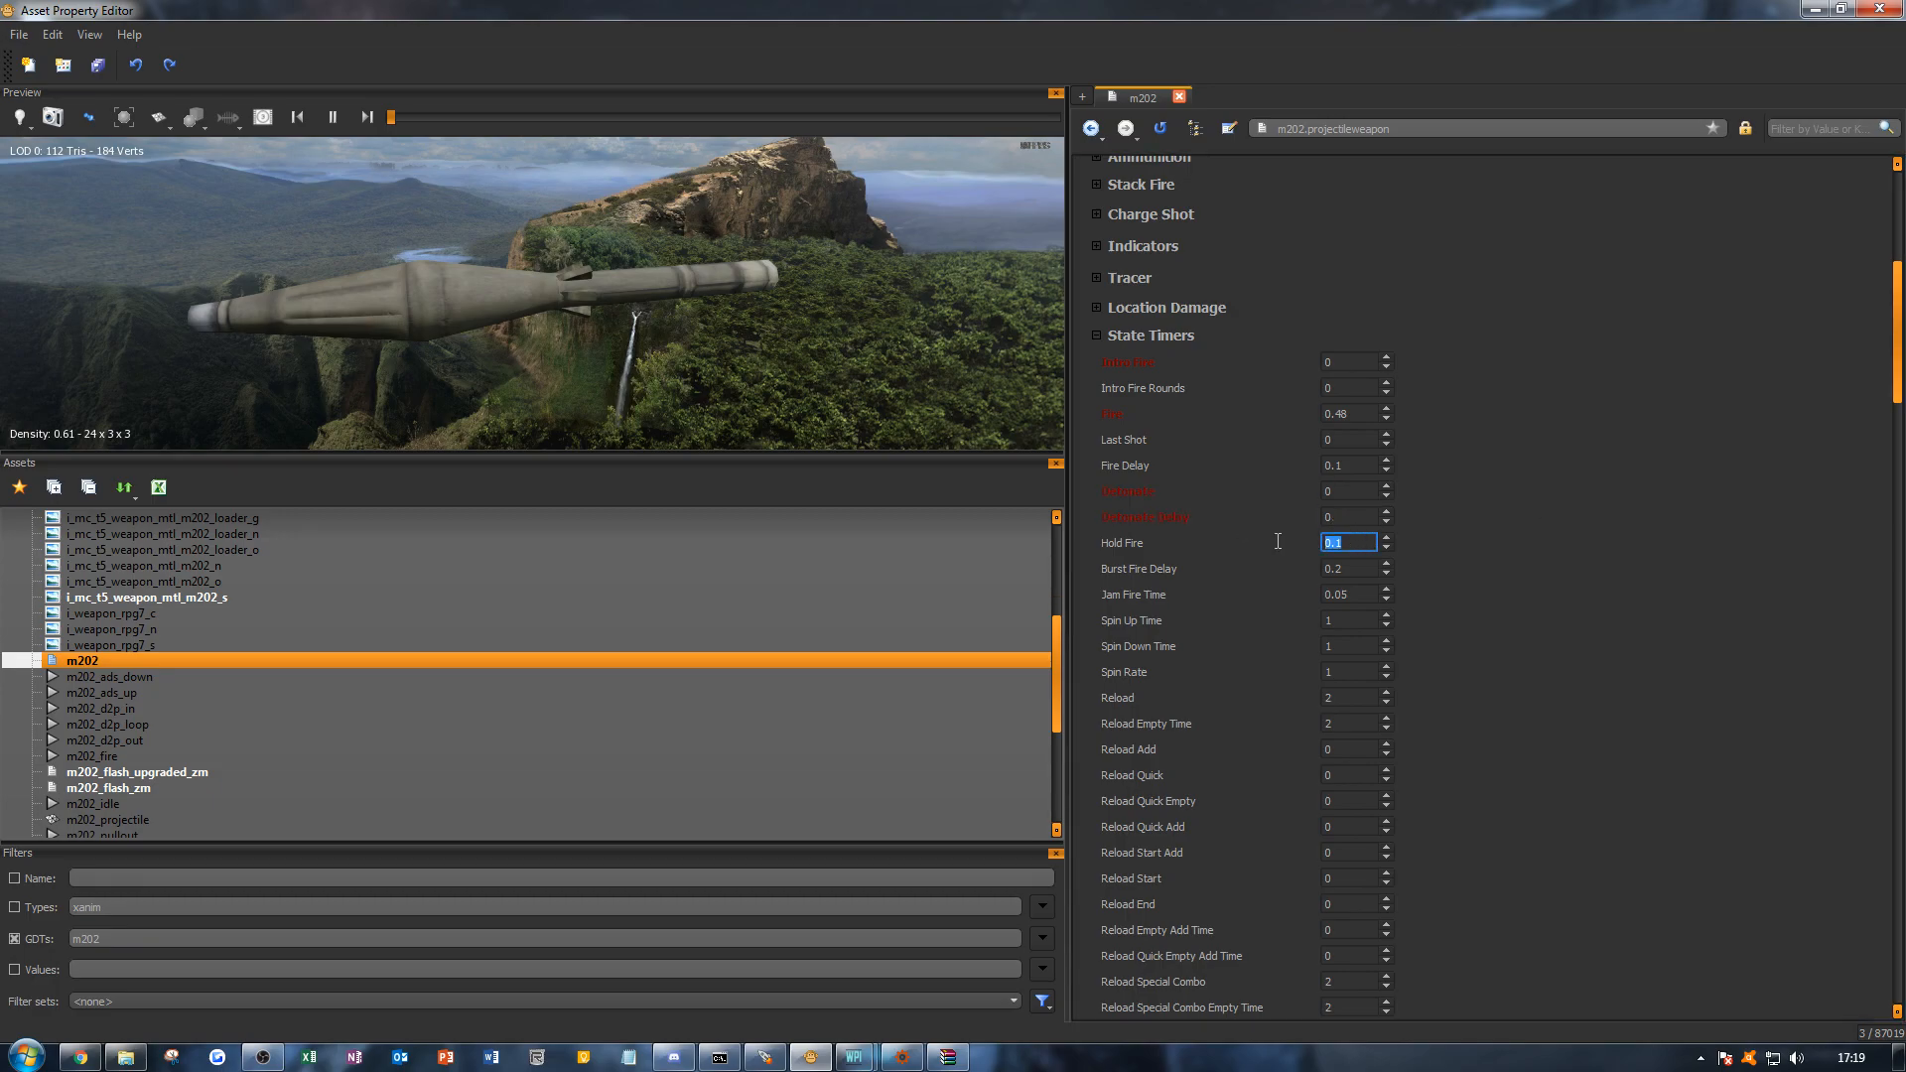
{"action": "left_click", "coordinate": [1352, 542]}
{"action": "left_click_drag", "start_coordinate": [1351, 568], "coordinate": [1318, 567]}
{"action": "left_click", "coordinate": [1351, 567]}
{"action": "left_click", "coordinate": [1492, 610]}
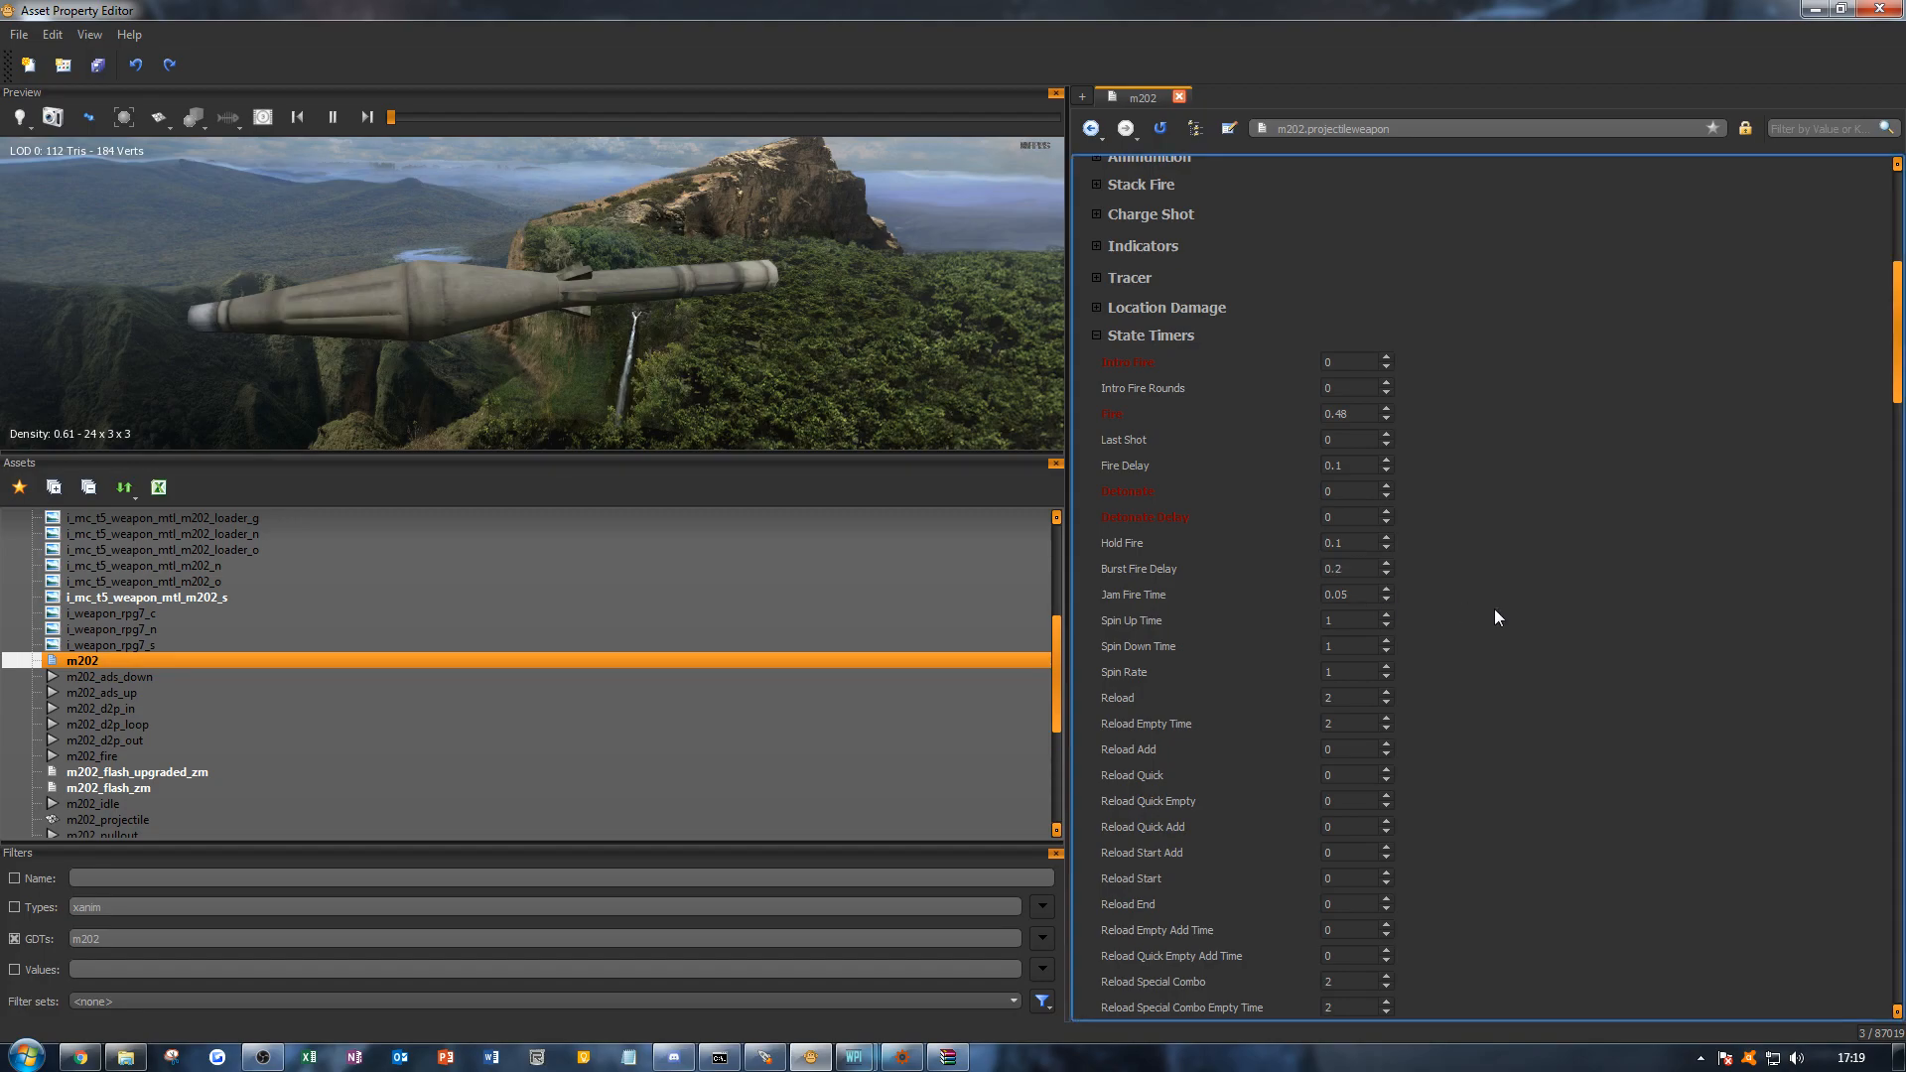
Step: Set Reload to 6.85 and Reload Empty Time to 4.25, and save the m202 weapon asset
{"action": "scroll", "coordinate": [1475, 616], "scroll_direction": "down", "scroll_amount": 1}
{"action": "double_click", "coordinate": [1340, 637]}
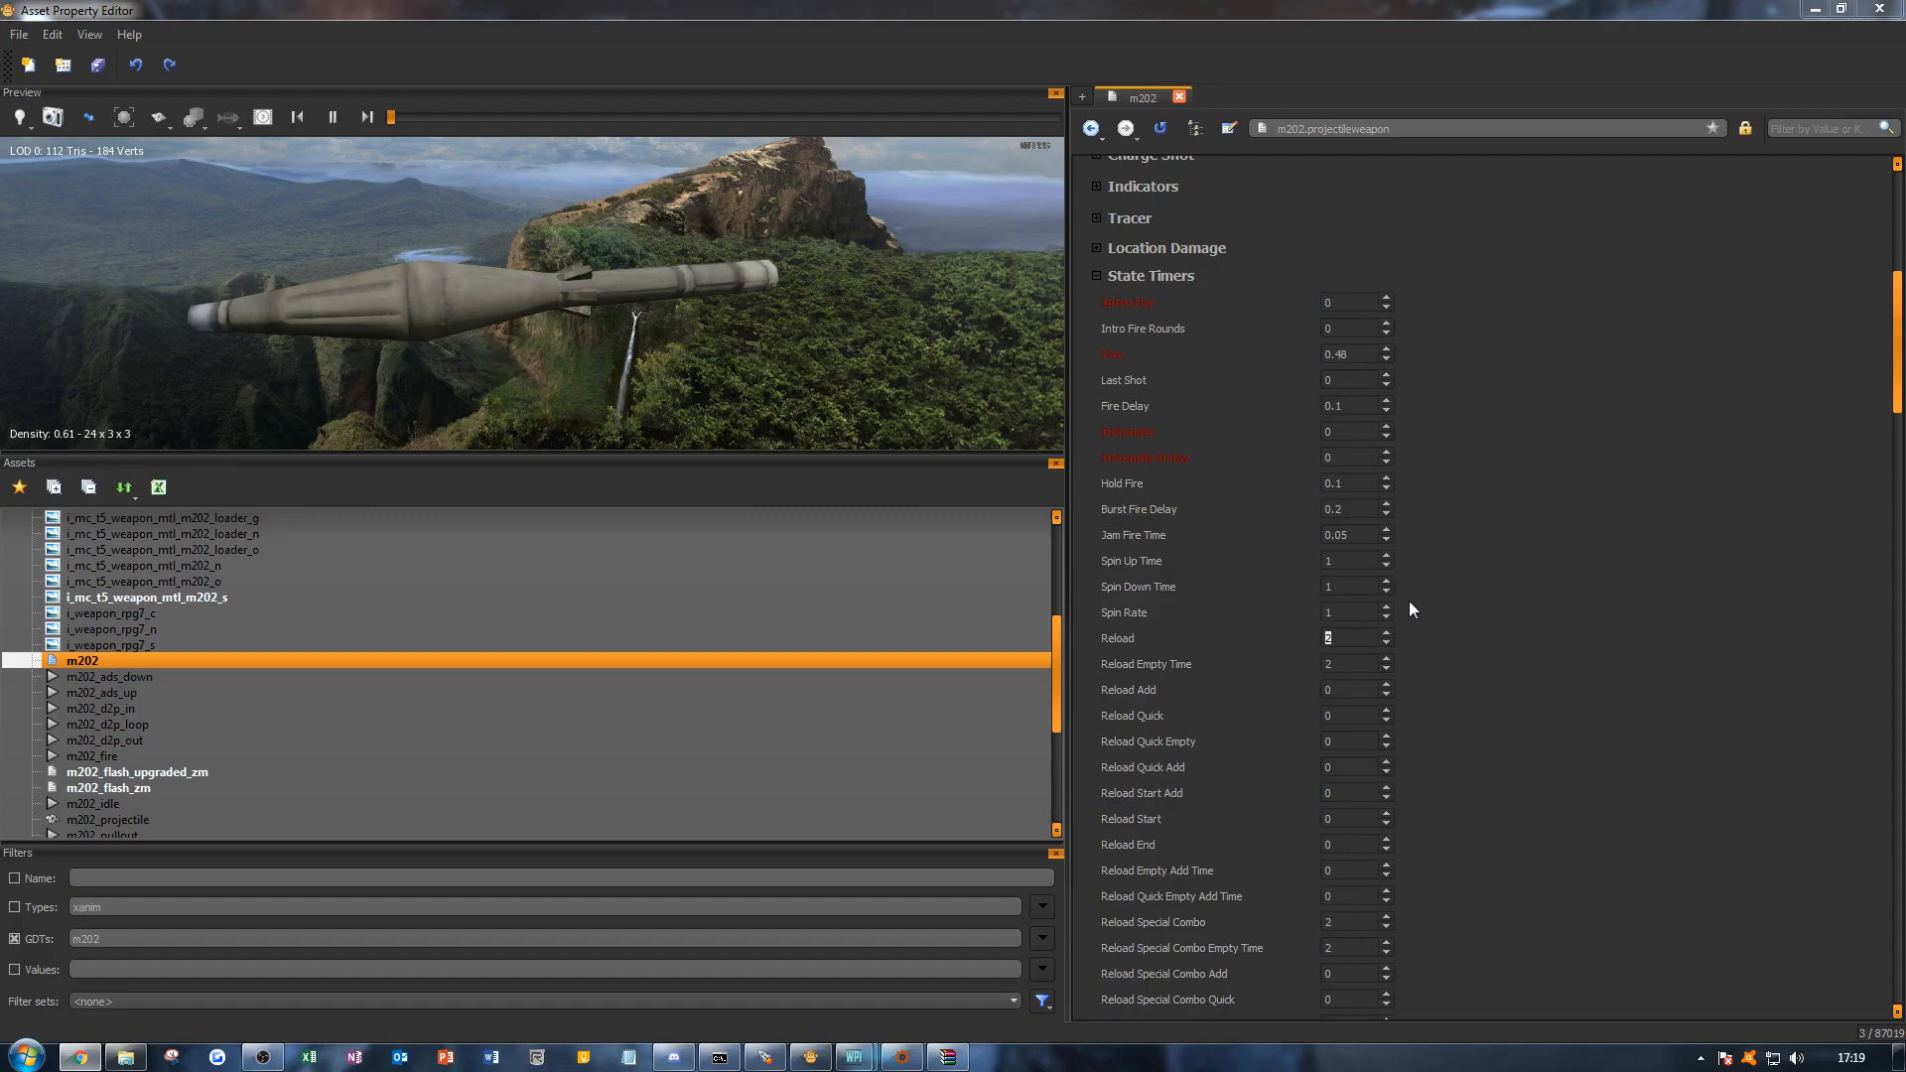
{"action": "left_click", "coordinate": [1318, 640]}
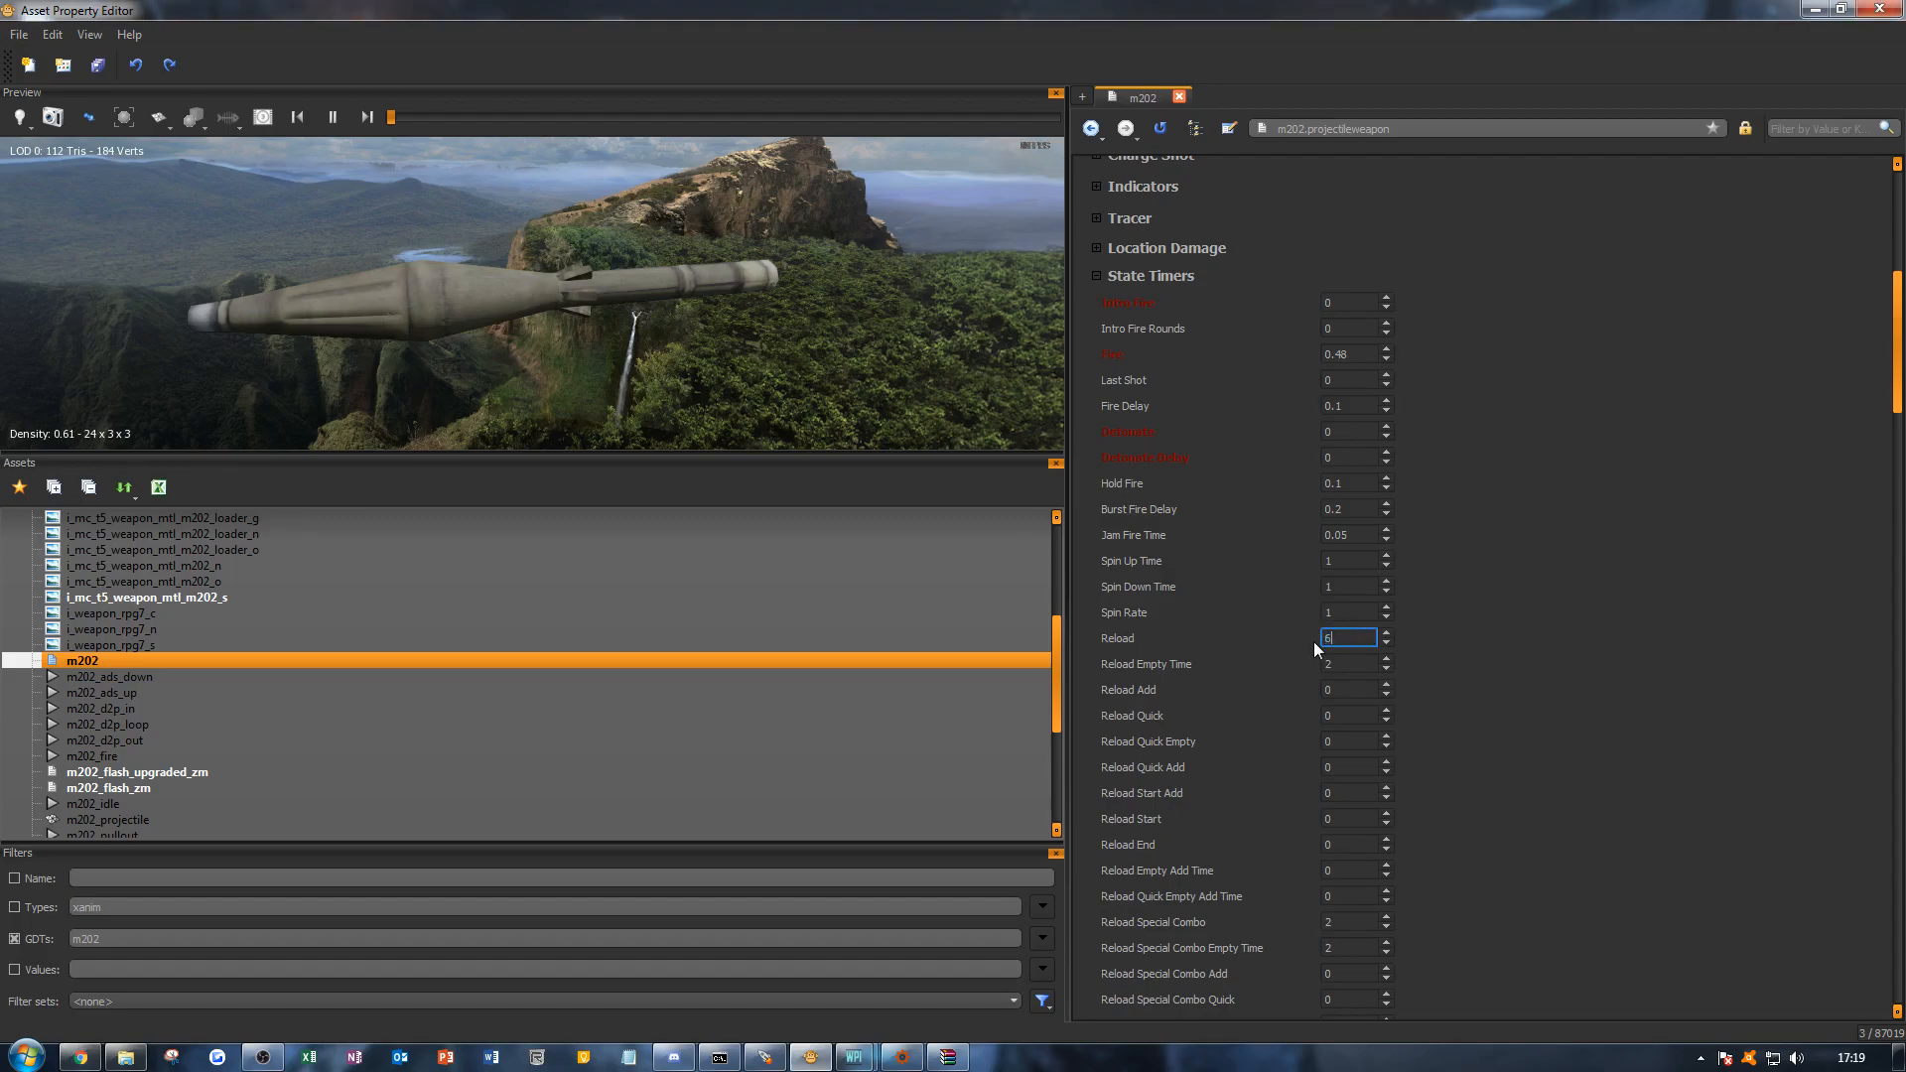
{"action": "key", "text": "Tab"}
{"action": "left_click", "coordinate": [1580, 594]}
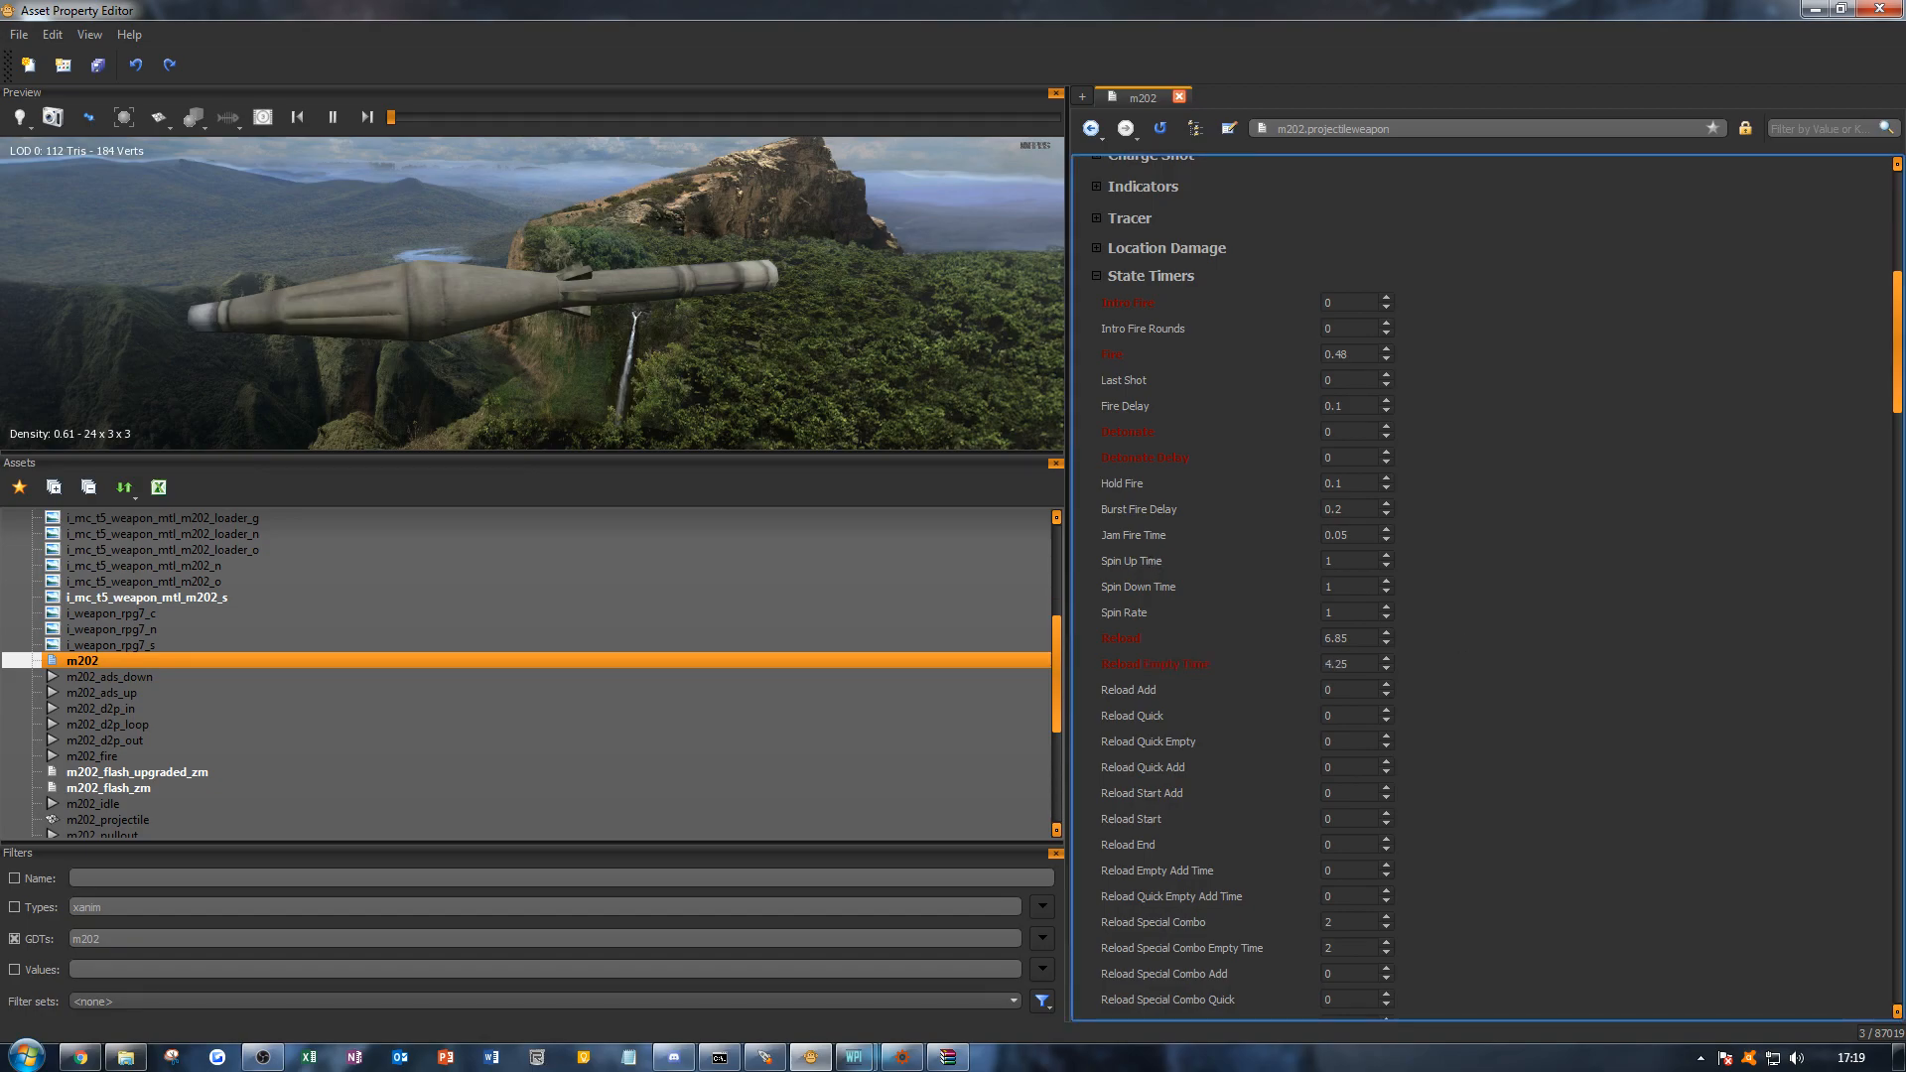
{"action": "key", "text": "alt+Tab"}
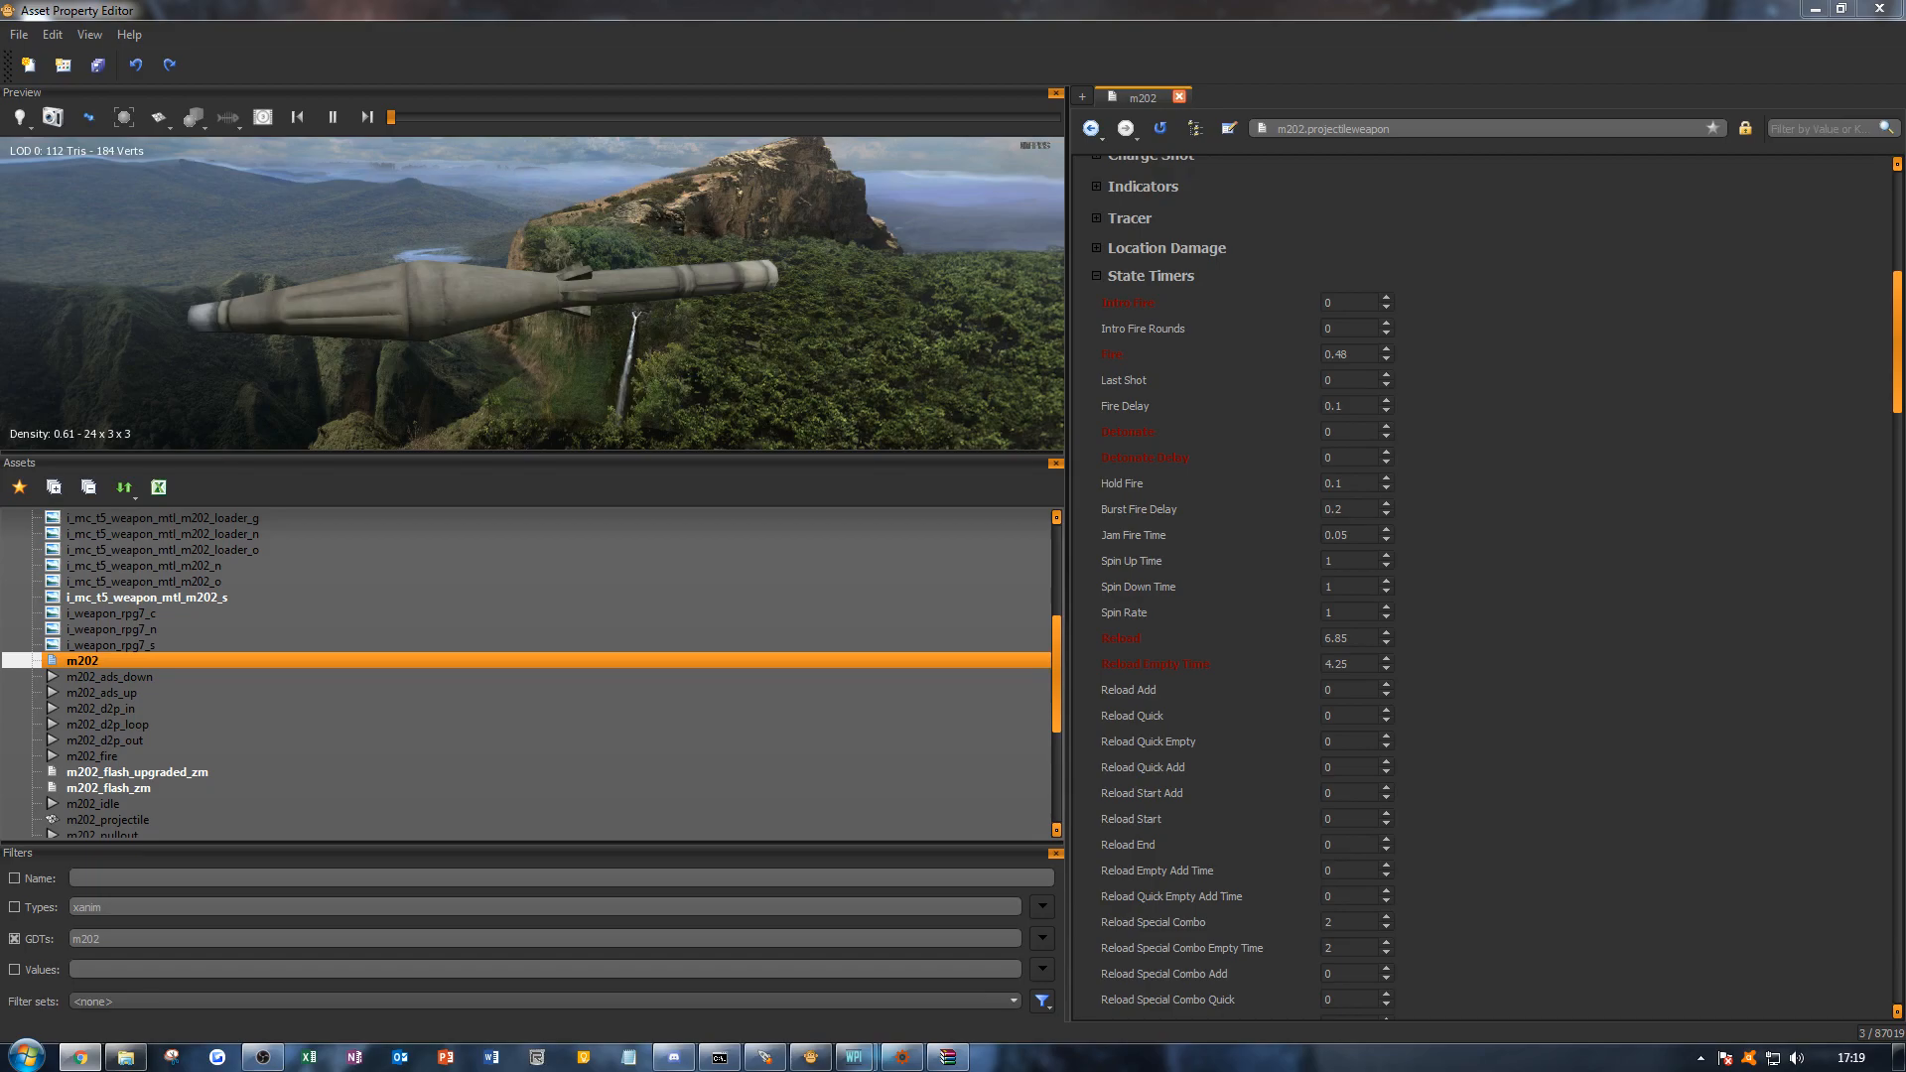
{"action": "left_click", "coordinate": [1505, 720]}
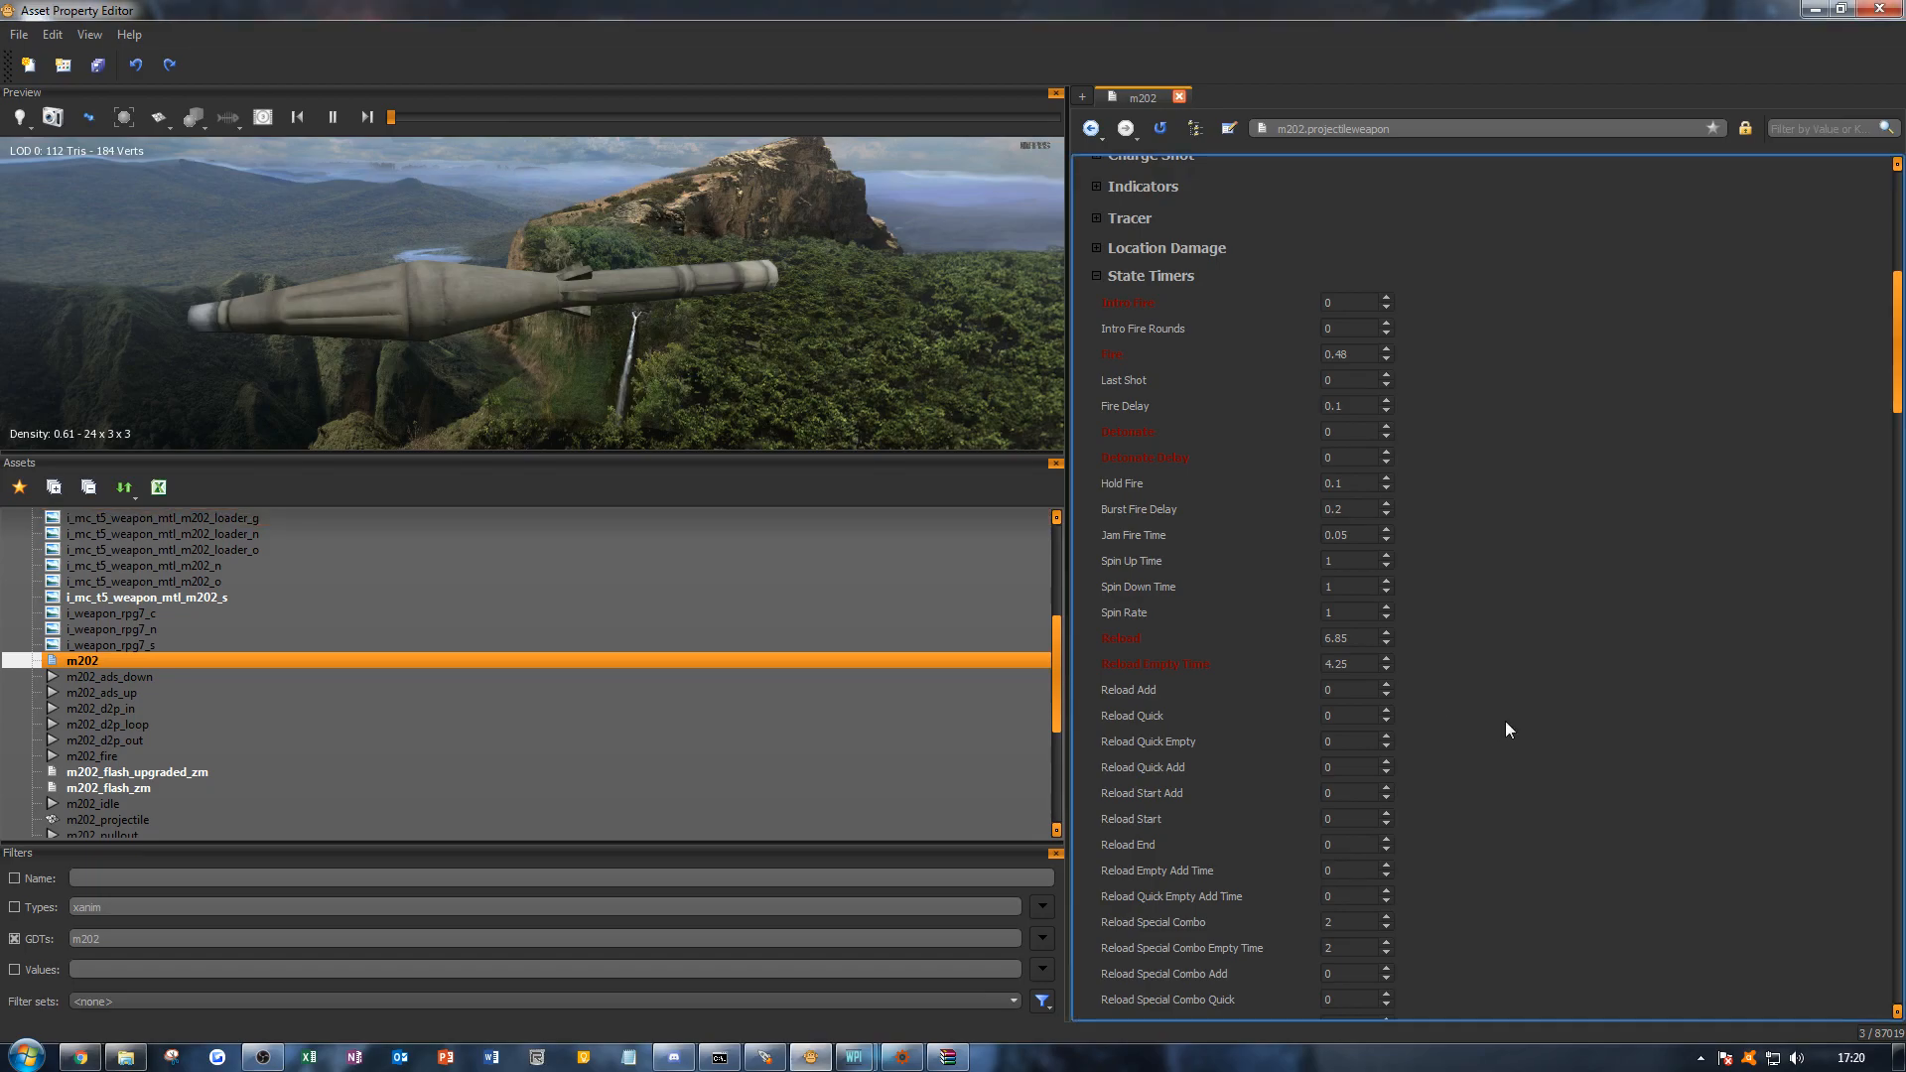
{"action": "scroll", "coordinate": [1504, 720], "scroll_direction": "down", "scroll_amount": 1}
{"action": "key", "text": "ctrl+s"}
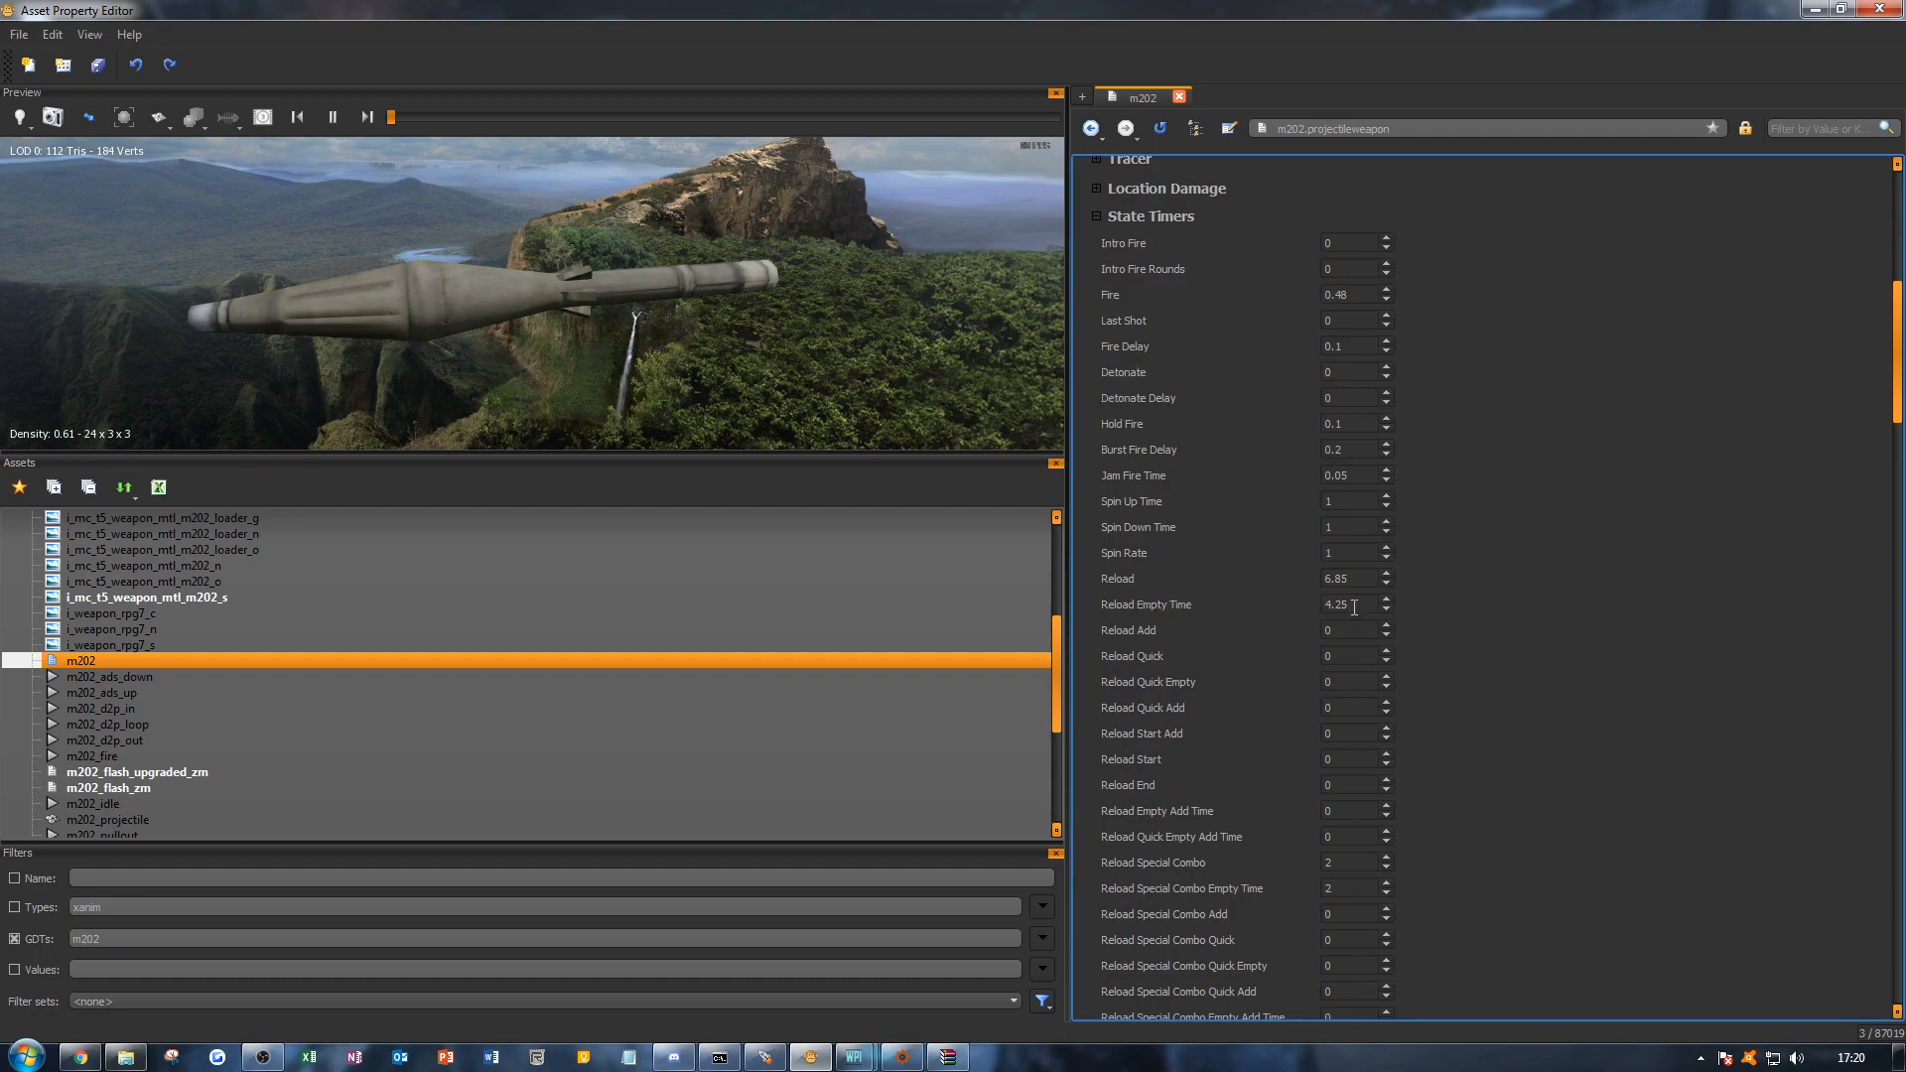
Step: Set Reload Empty Time to 6.85 and Reload Add to 4.25, and save the asset
{"action": "left_click_drag", "start_coordinate": [1354, 607], "coordinate": [1313, 603]}
{"action": "type", "text": "0"}
{"action": "key", "text": "Tab"}
{"action": "type", "text": "4.25"}
{"action": "left_click", "coordinate": [1451, 644]}
{"action": "left_click_drag", "start_coordinate": [1353, 608], "coordinate": [1321, 609]}
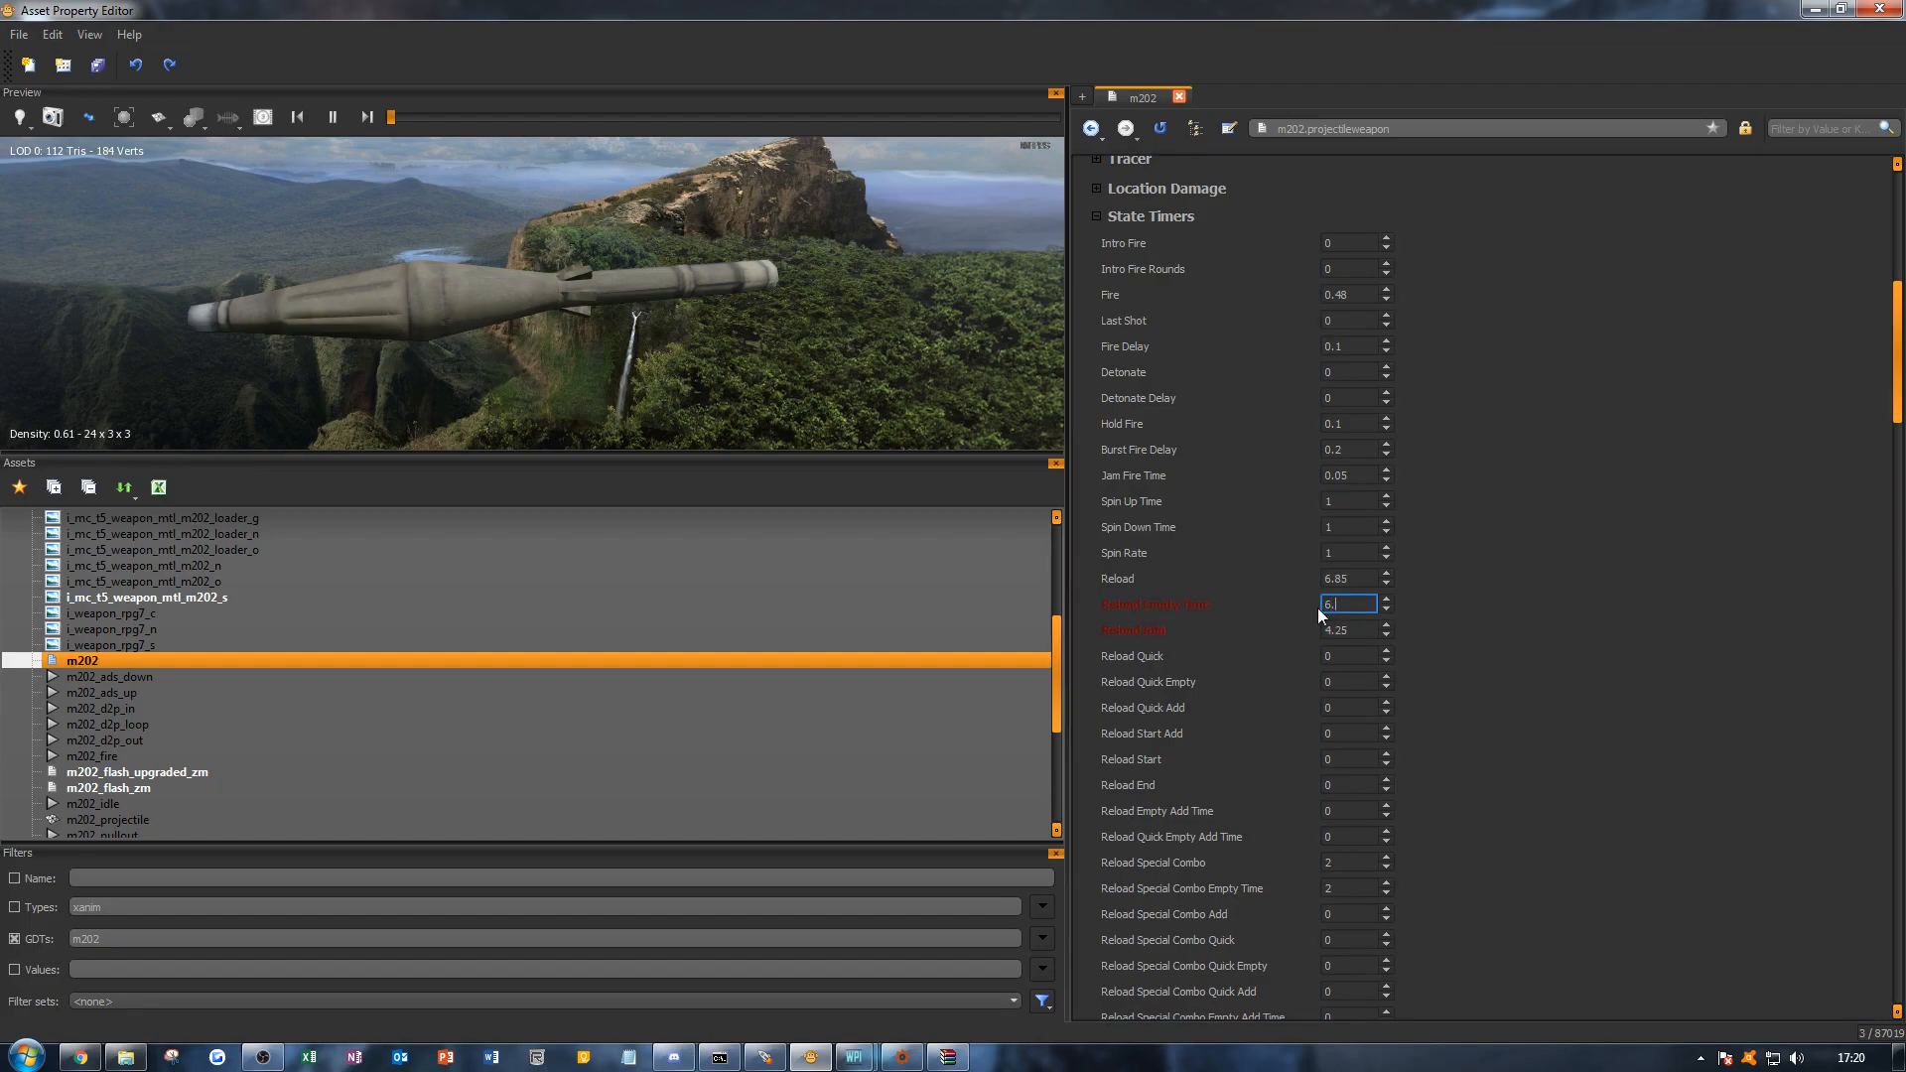
{"action": "type", "text": "6.85"}
{"action": "left_click", "coordinate": [1641, 655]}
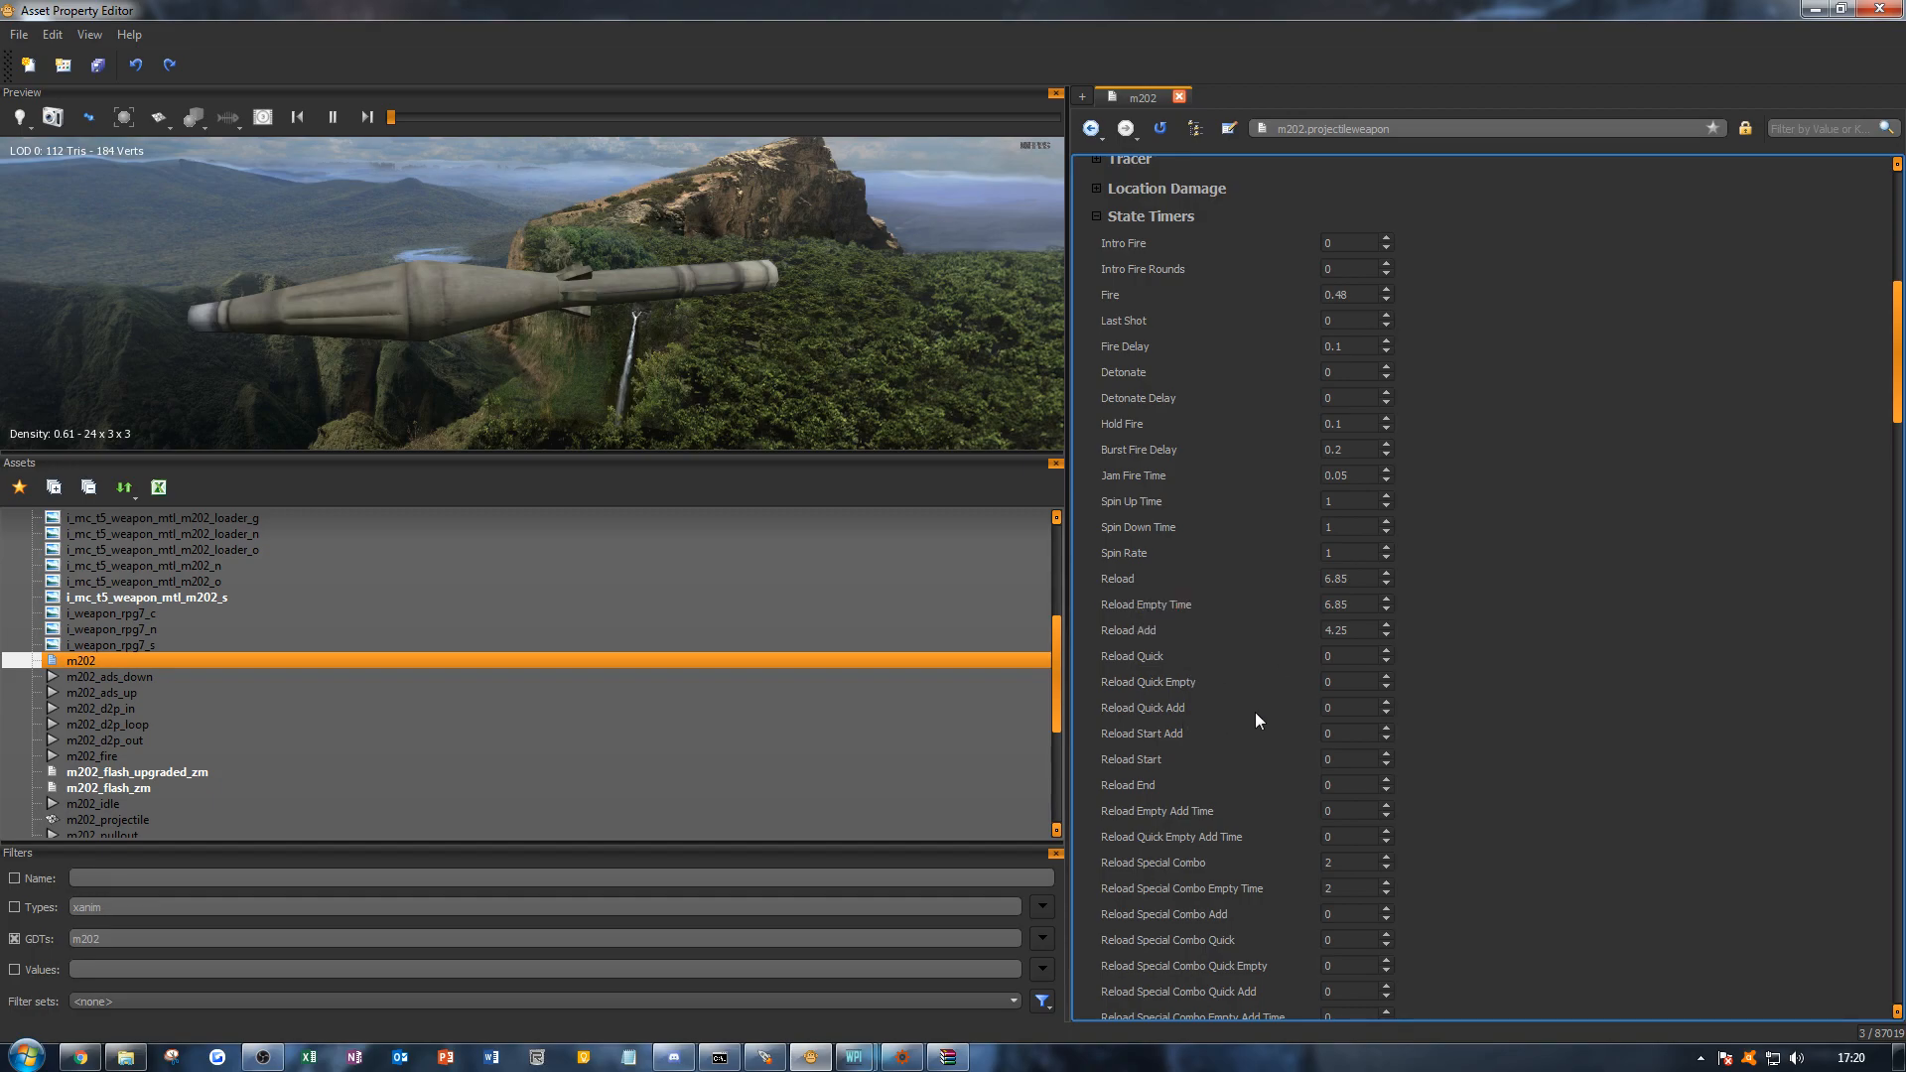
Step: Set the Drop time to 1.3, Raise to 1.8 and First Raise to 1.5
{"action": "scroll", "coordinate": [1243, 764], "scroll_direction": "down", "scroll_amount": 1}
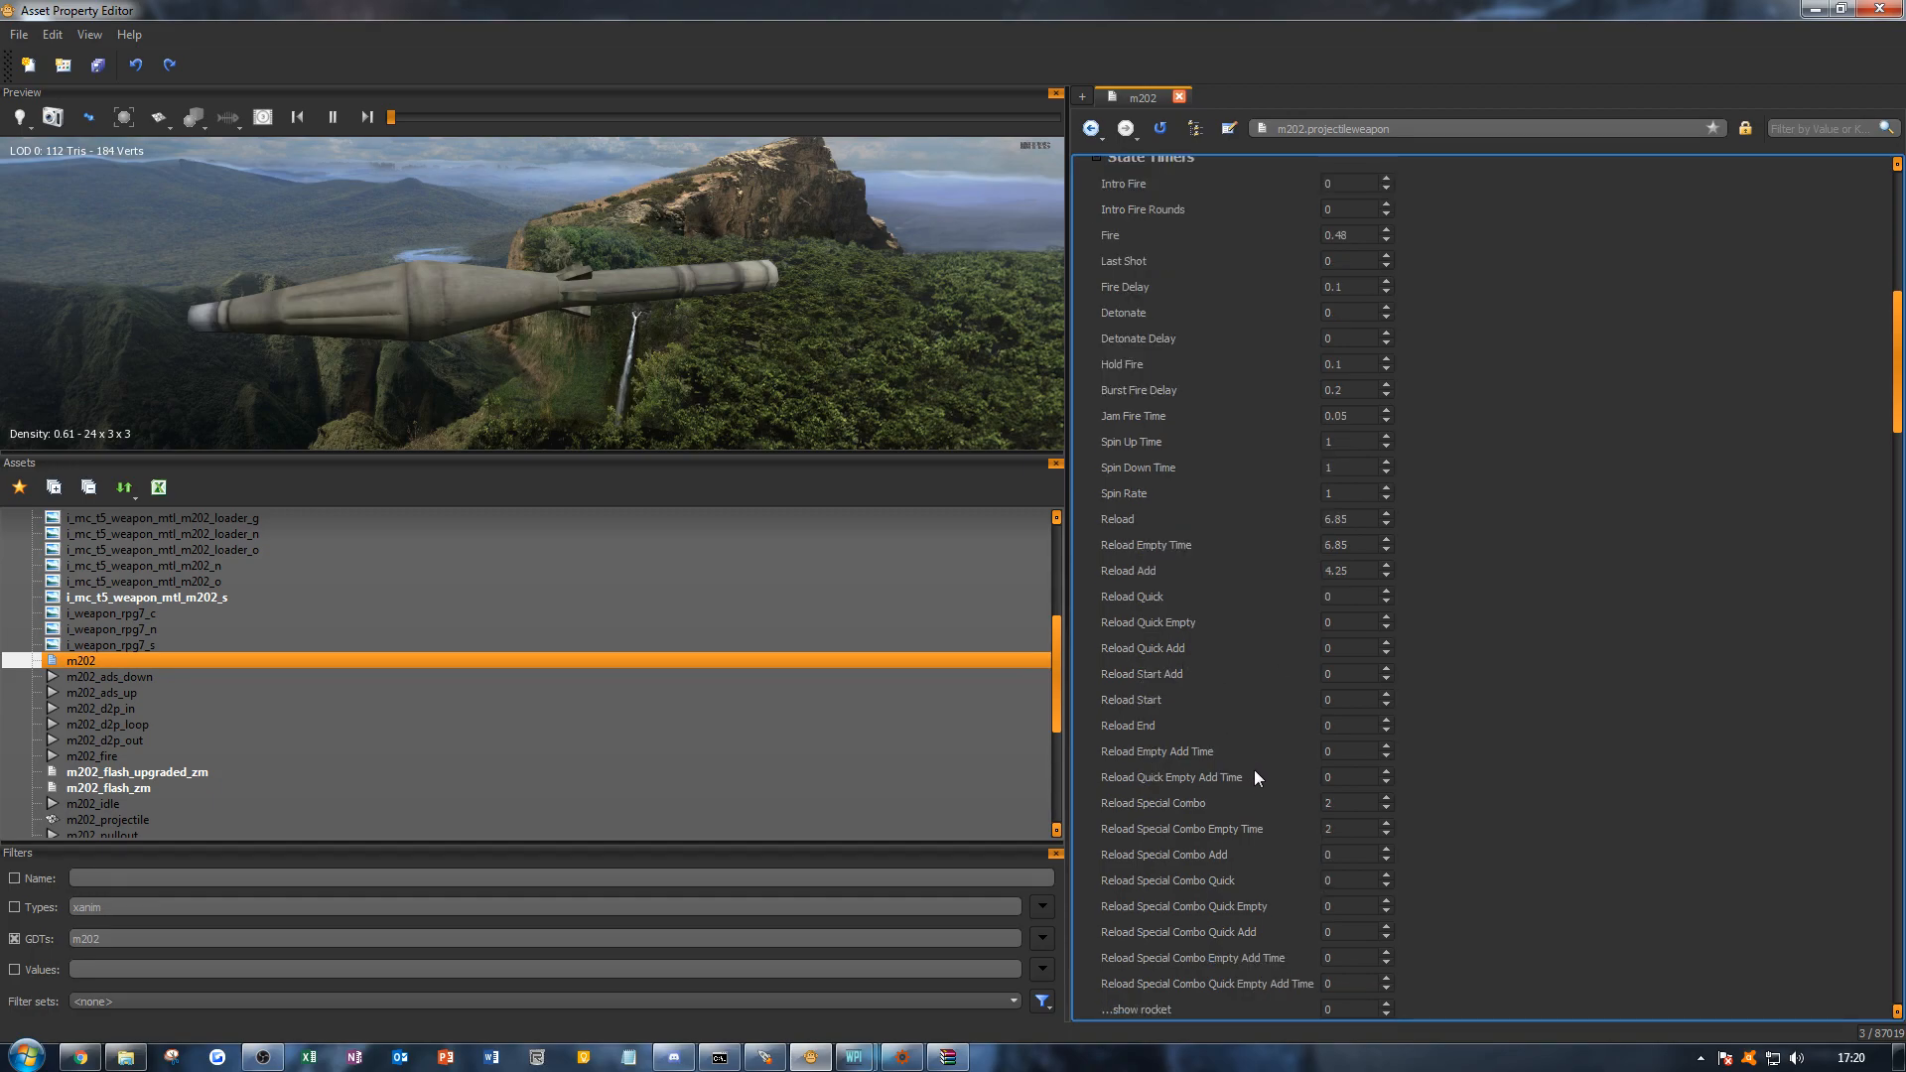
{"action": "scroll", "coordinate": [1254, 808], "scroll_direction": "down", "scroll_amount": 4}
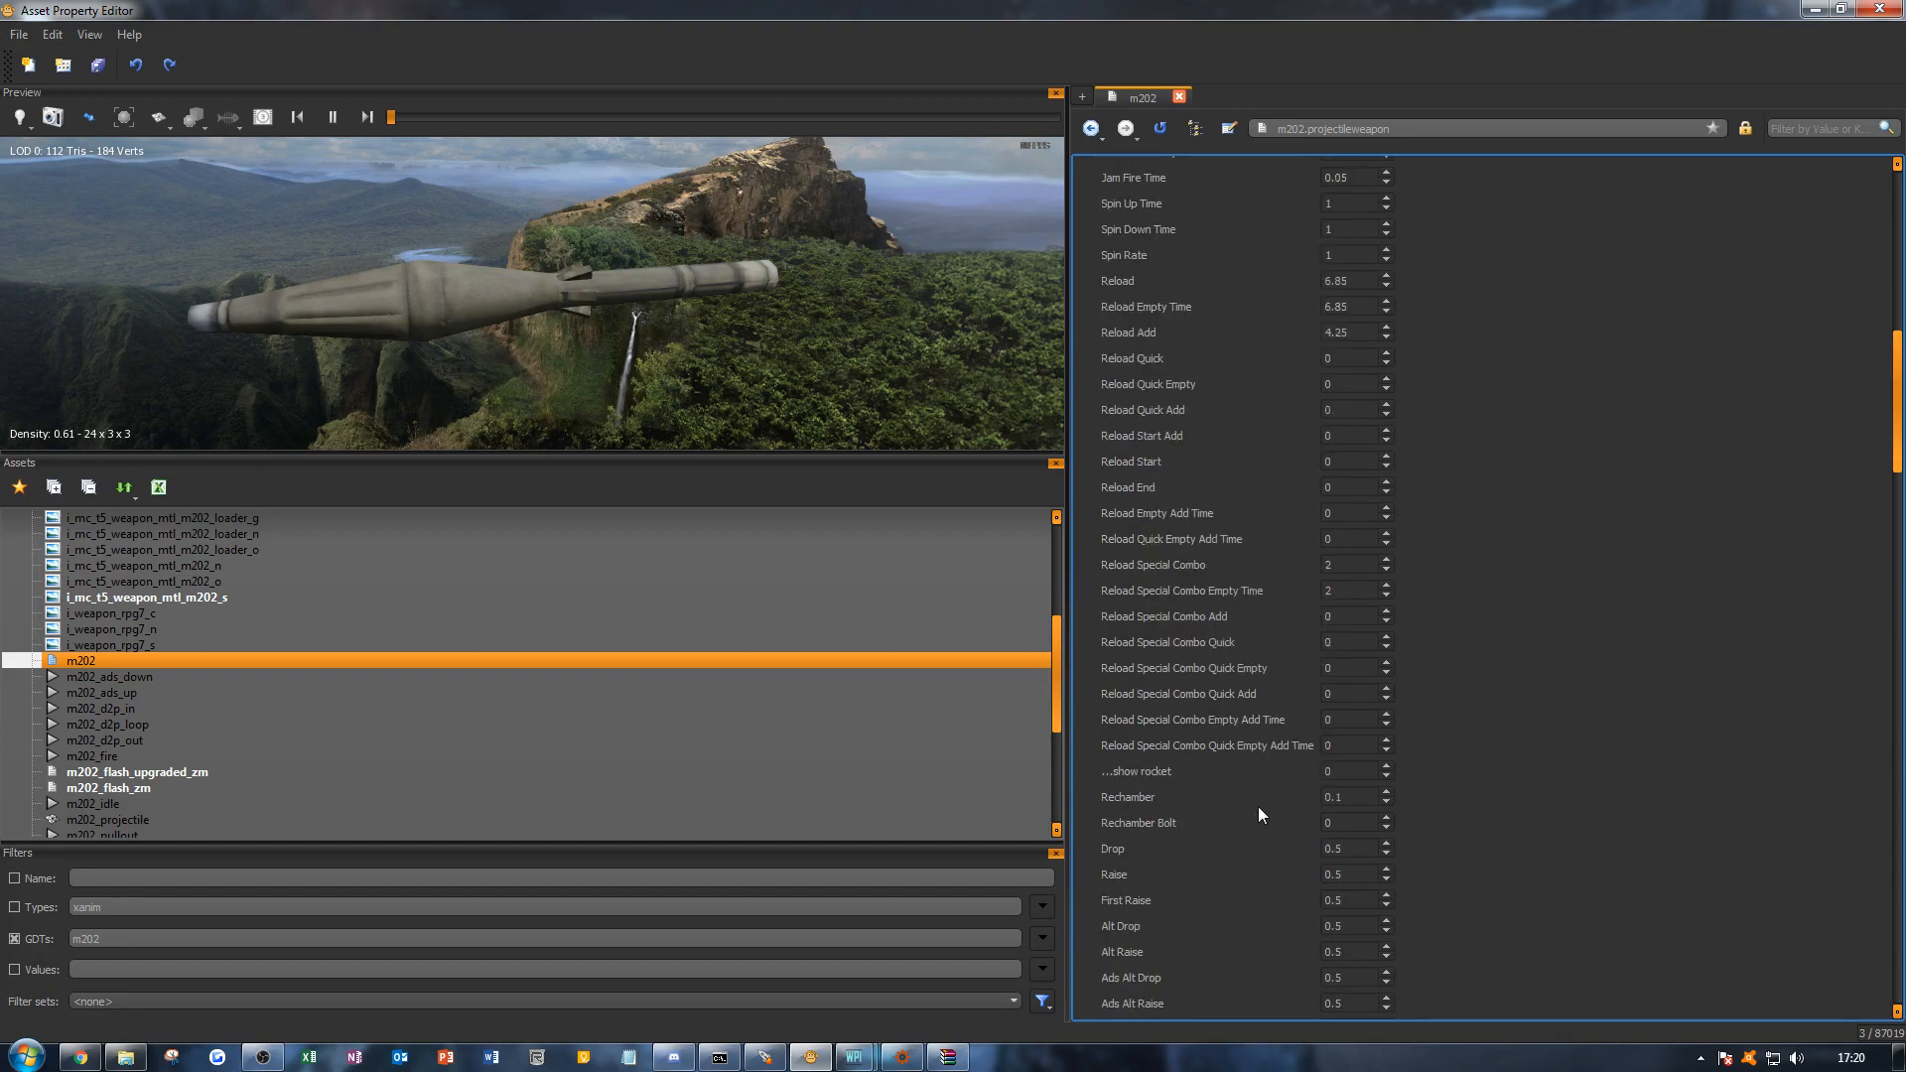
{"action": "scroll", "coordinate": [1258, 814], "scroll_direction": "down", "scroll_amount": 2}
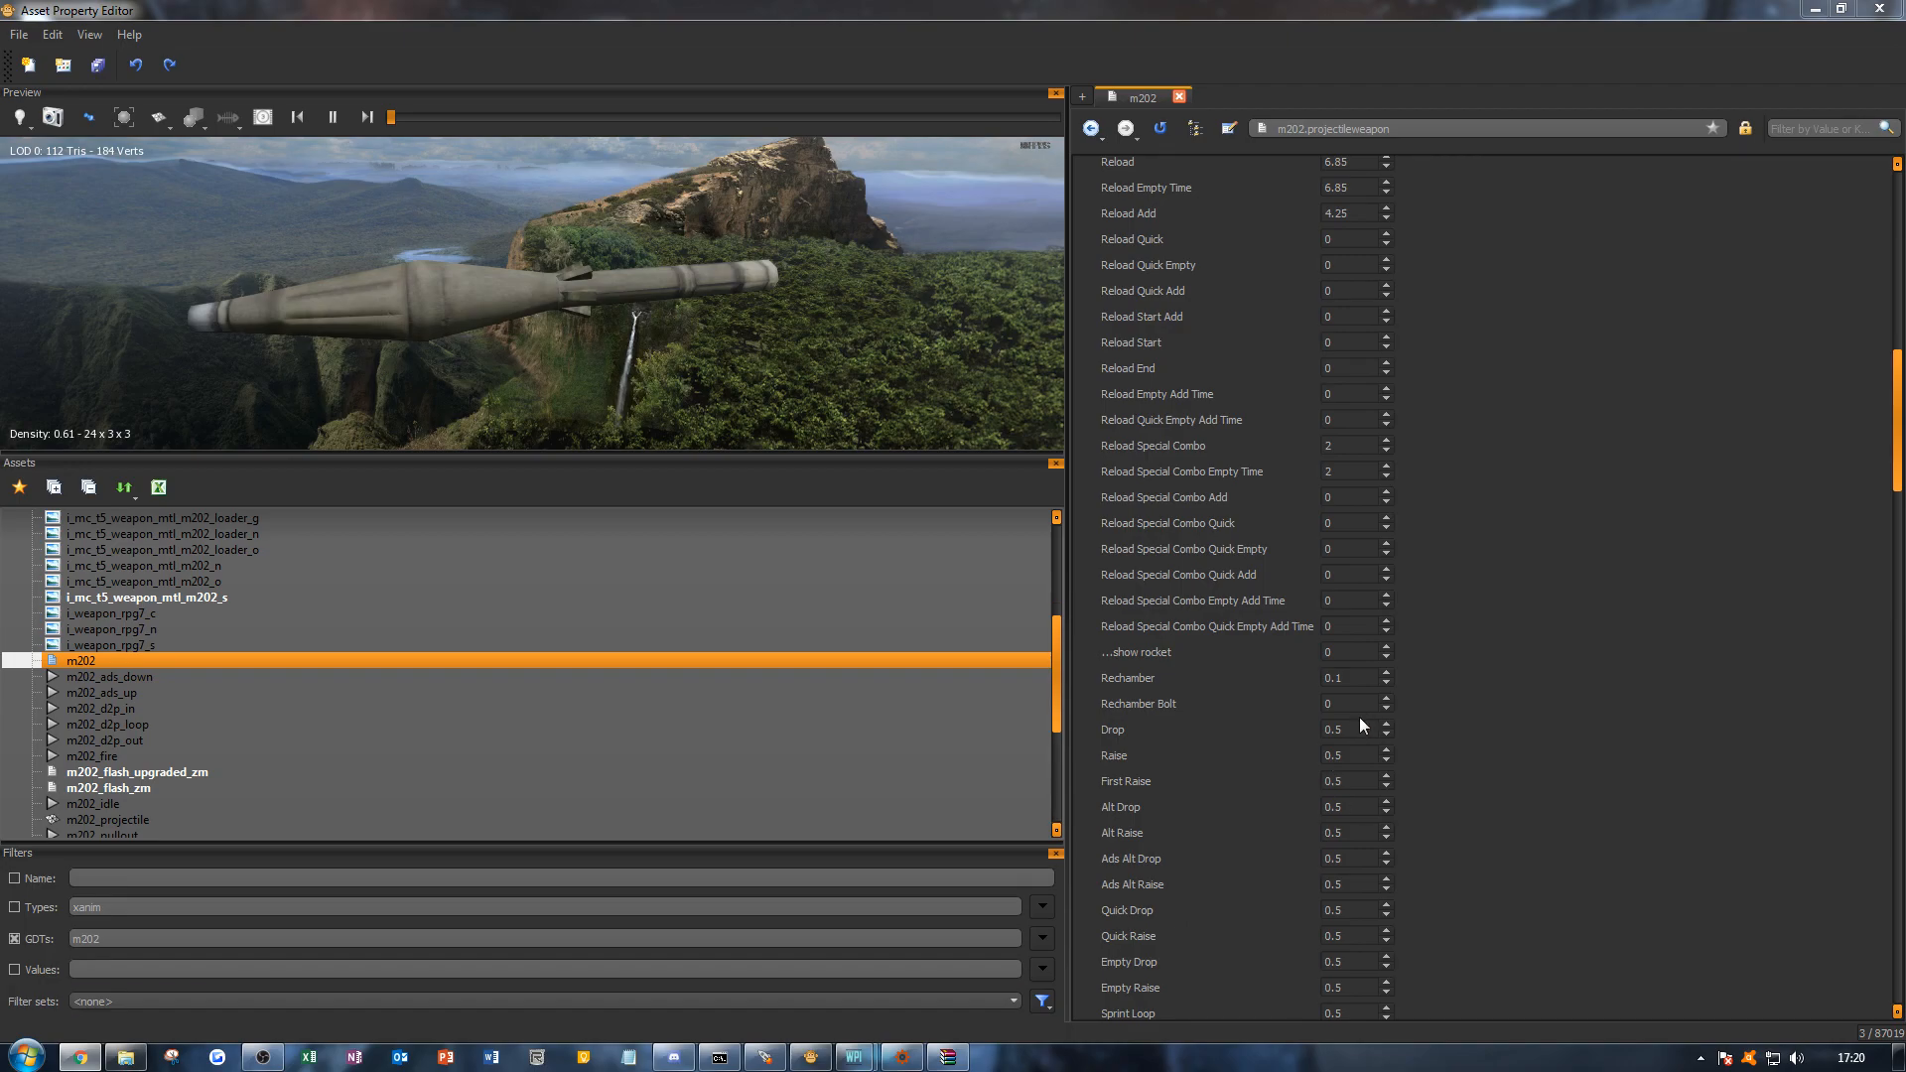
{"action": "left_click", "coordinate": [1316, 728]}
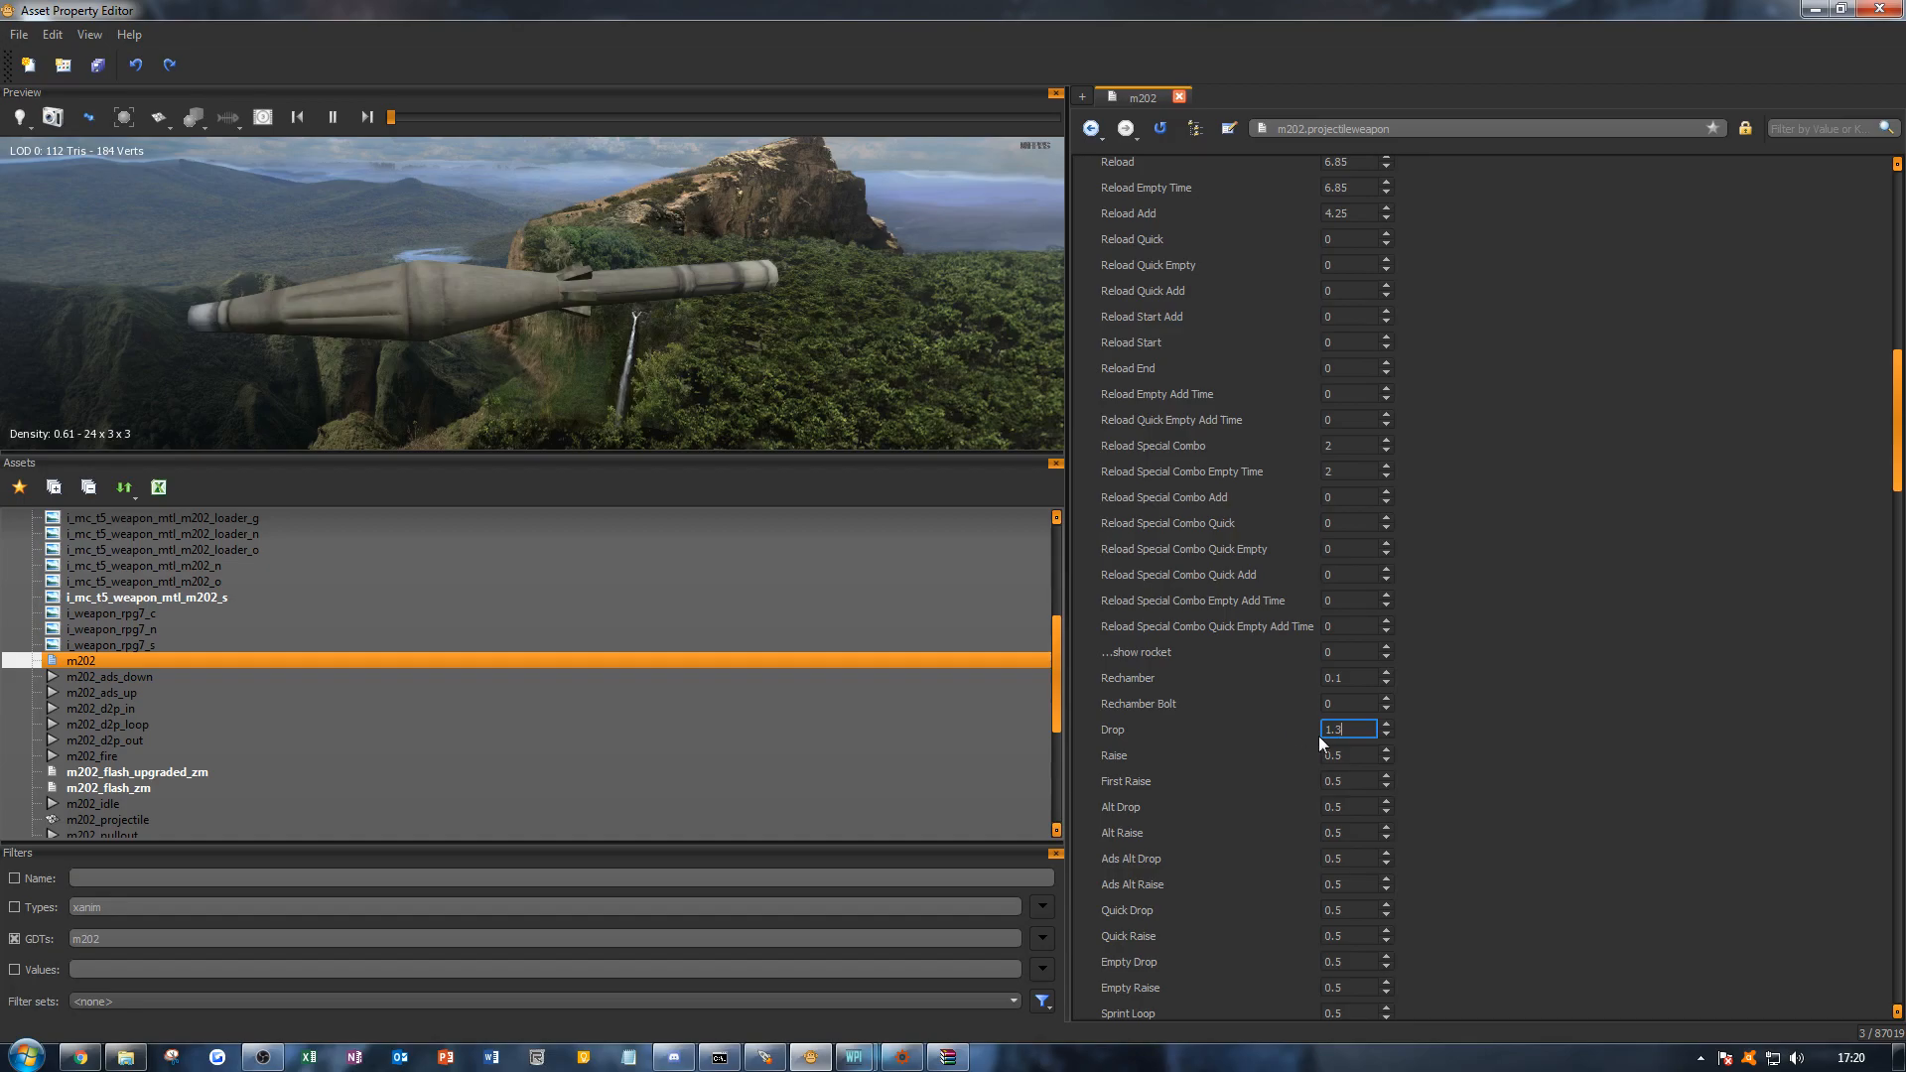
{"action": "left_click", "coordinate": [1356, 760]}
{"action": "type", "text": "1.8"}
{"action": "left_click", "coordinate": [1602, 795]}
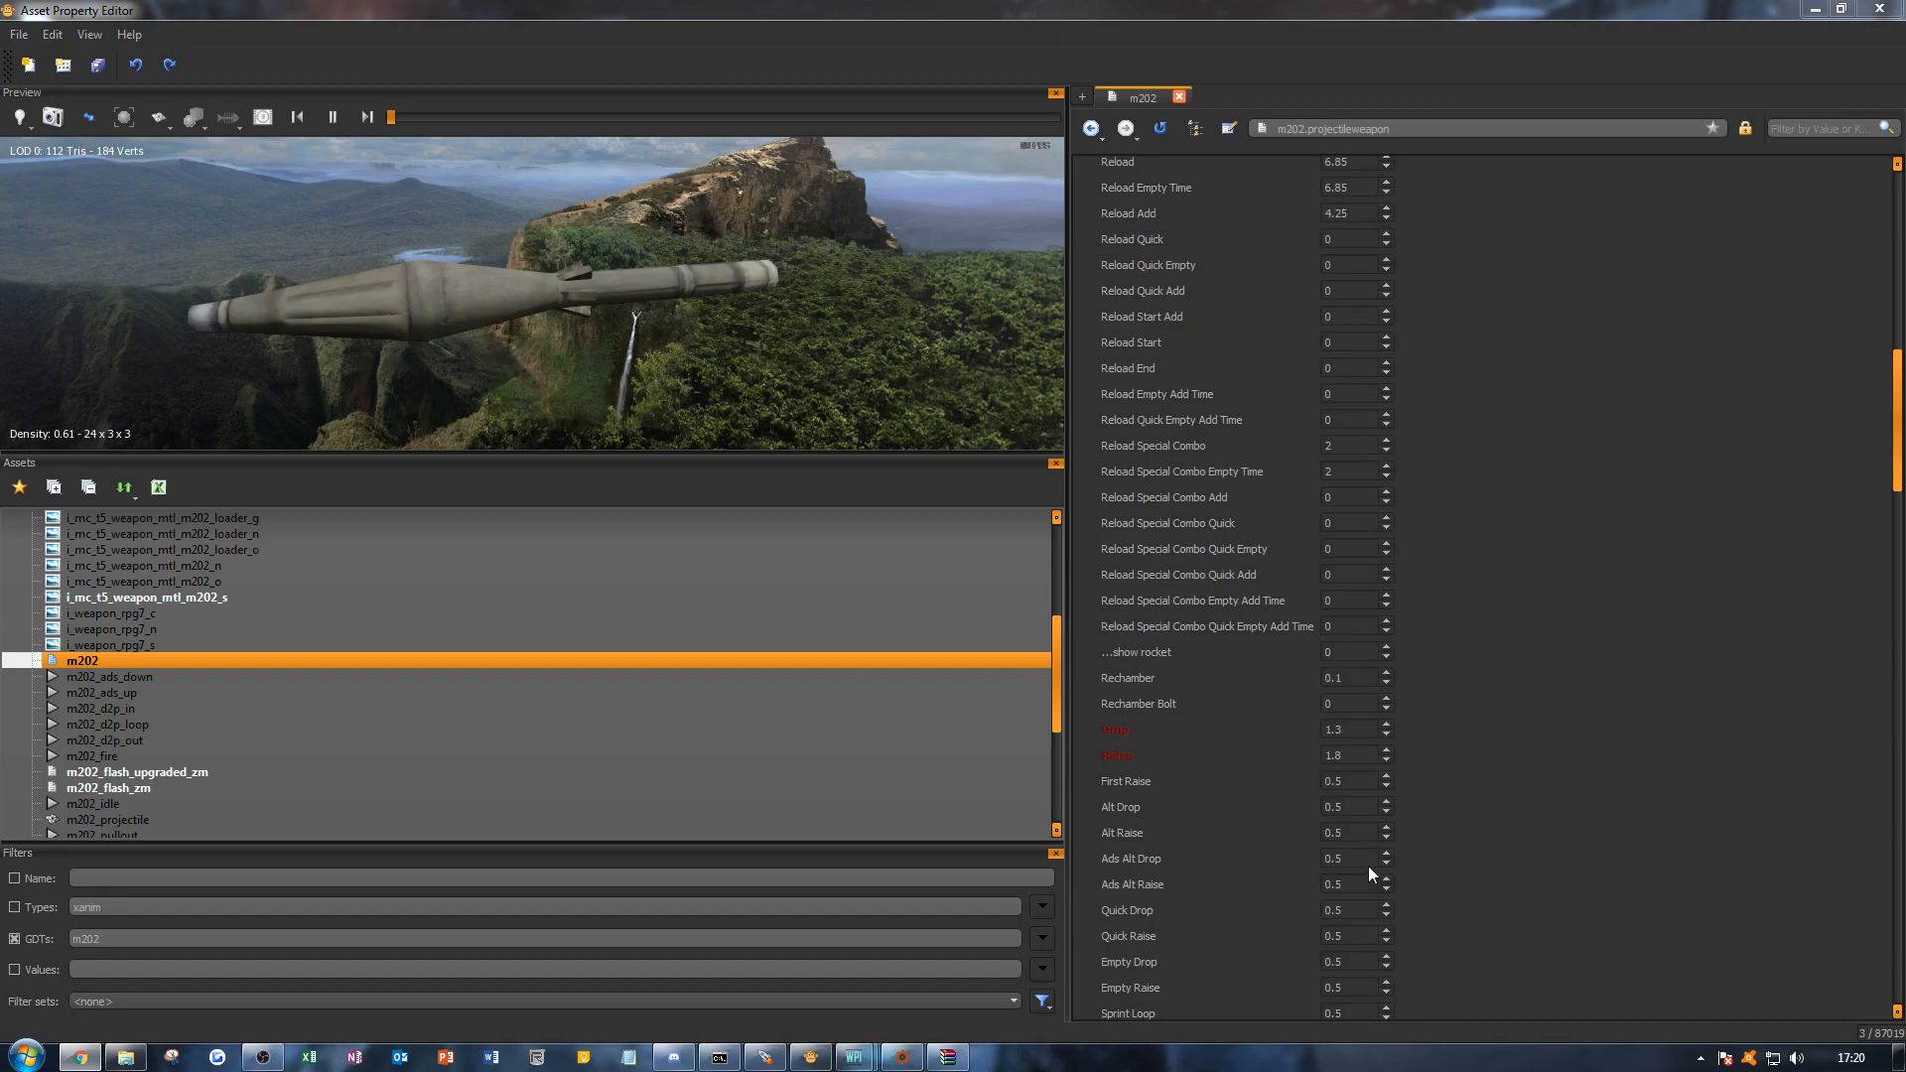
{"action": "left_click", "coordinate": [1360, 780]}
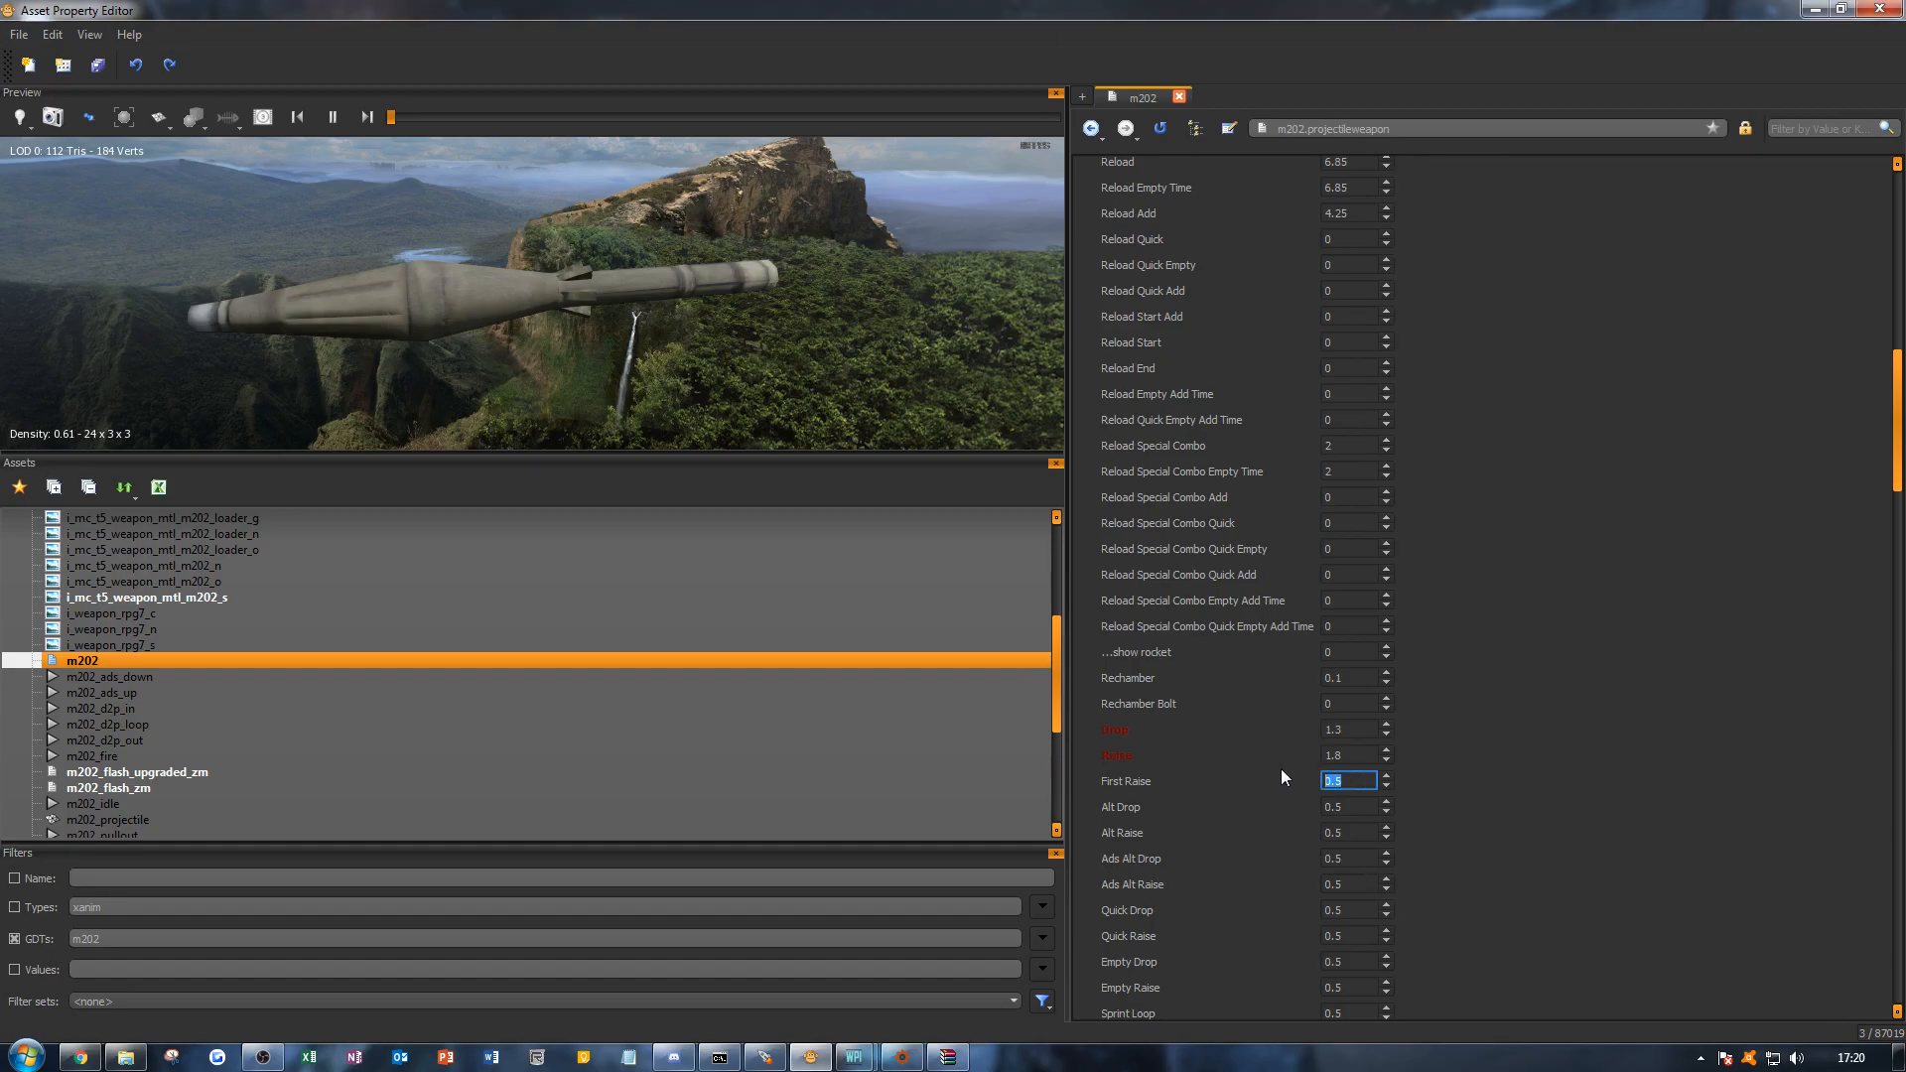
{"action": "left_click", "coordinate": [1533, 764]}
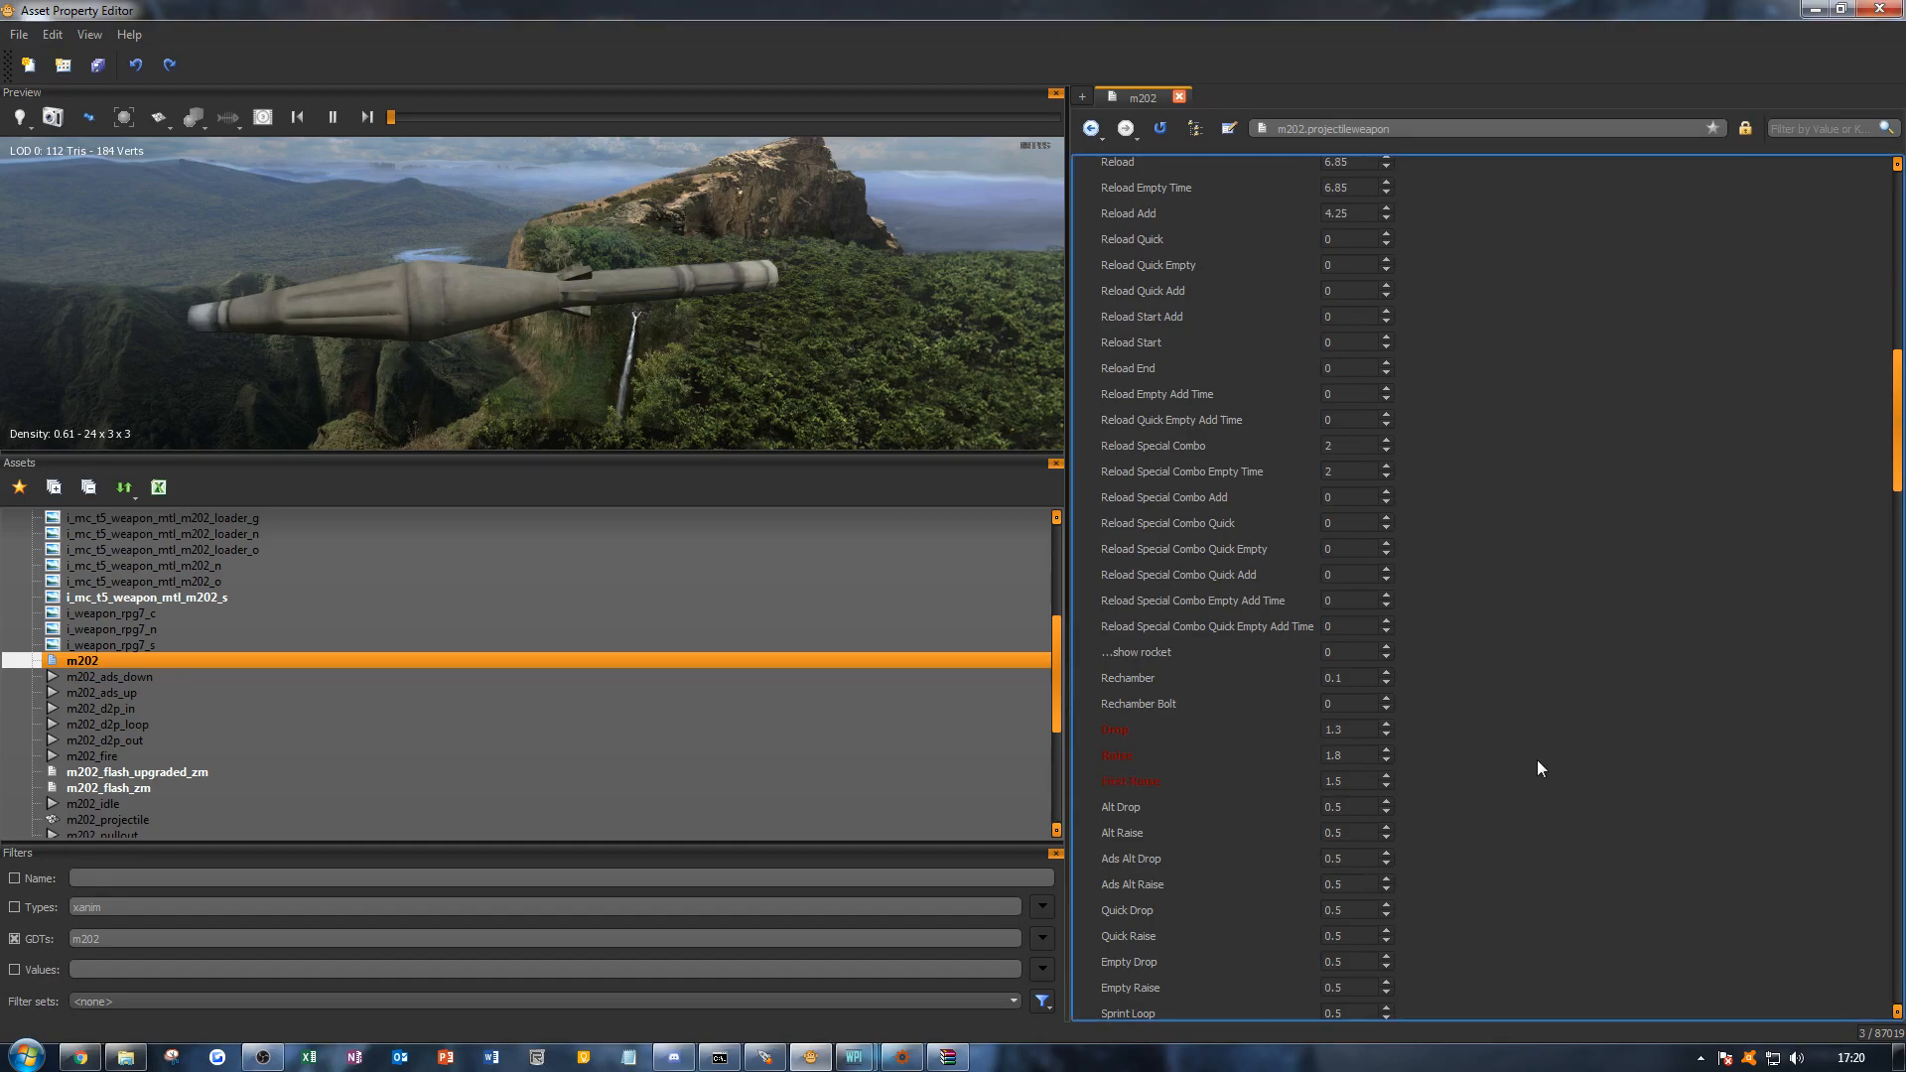
Step: Set the Alt Drop, Alt Raise, Ads Alt Drop and Ads Alt Raise times to 0
{"action": "scroll", "coordinate": [1407, 796], "scroll_direction": "down", "scroll_amount": 1}
{"action": "left_click", "coordinate": [1349, 751]}
{"action": "type", "text": "0"}
{"action": "key", "text": "Tab"}
{"action": "type", "text": "0"}
{"action": "key", "text": "Tab"}
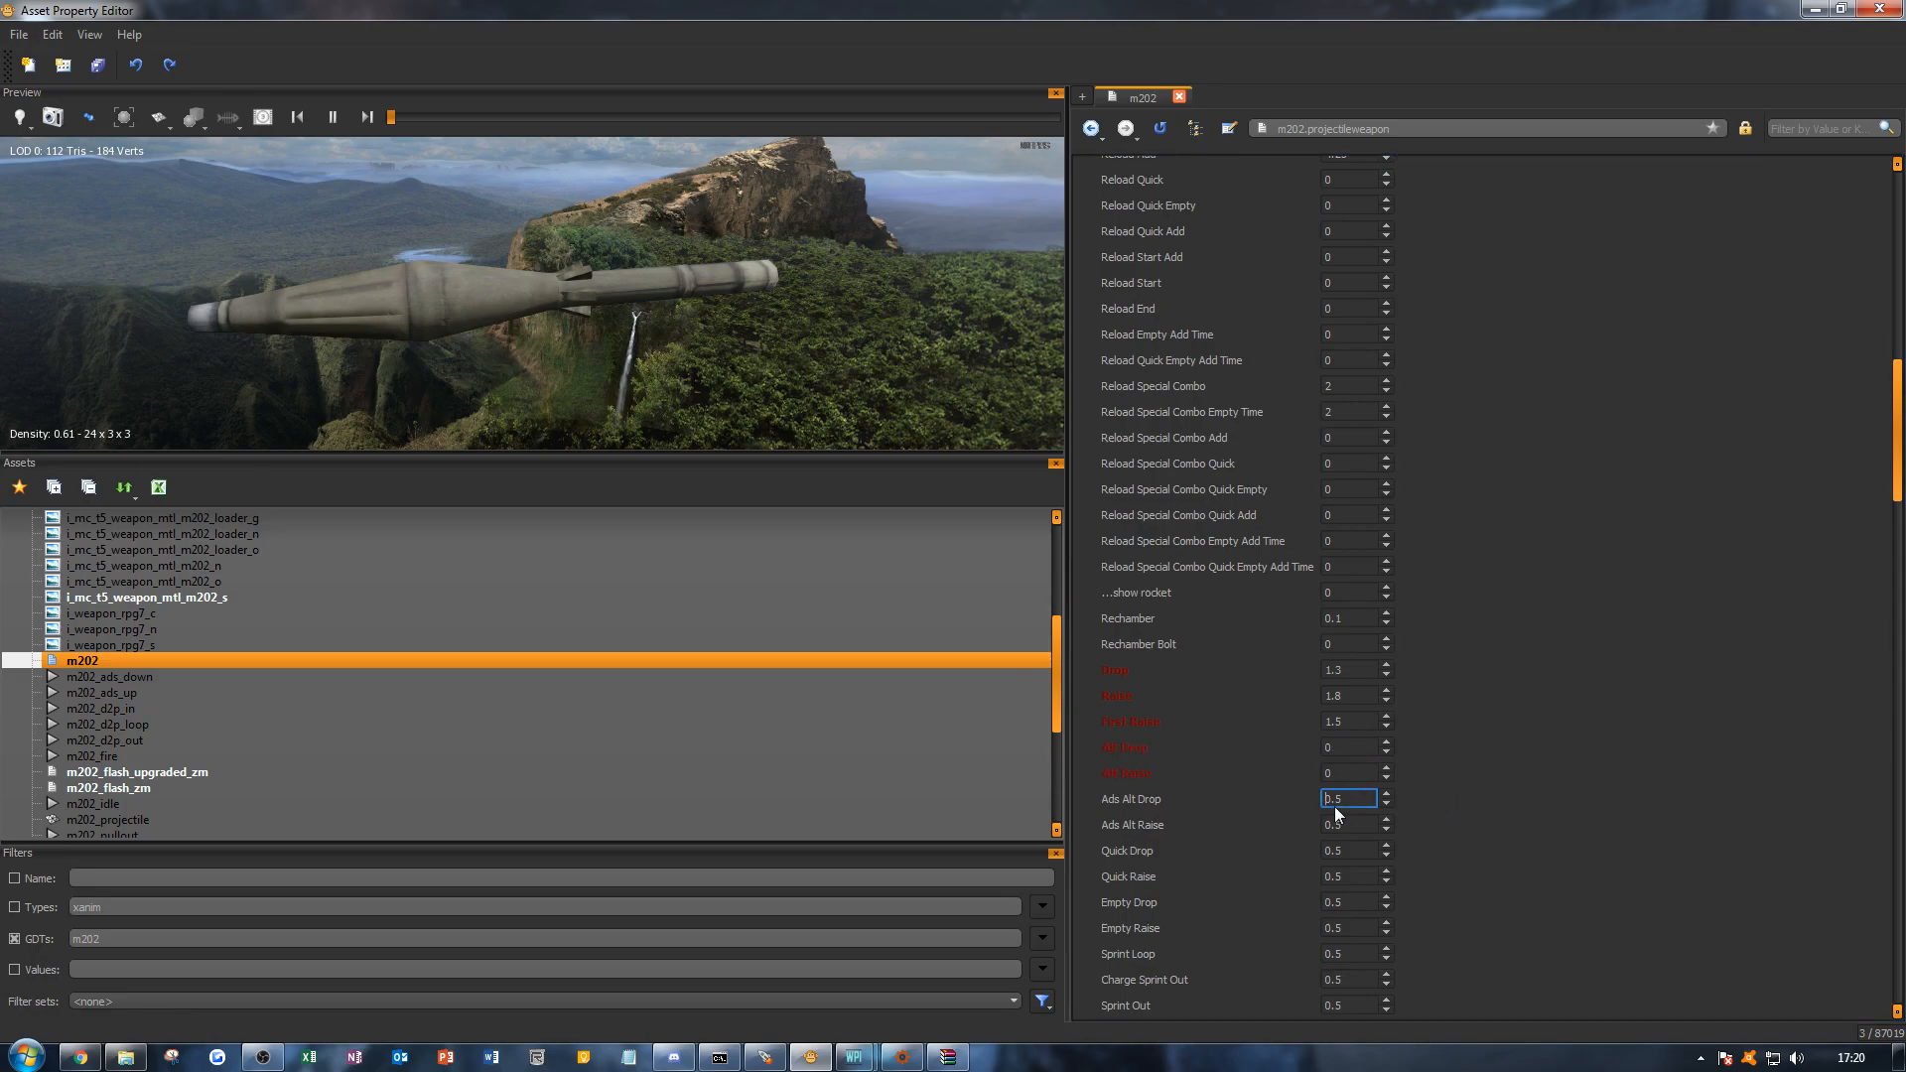
{"action": "type", "text": "0"}
{"action": "key", "text": "Tab"}
{"action": "type", "text": "0"}
{"action": "key", "text": "Tab"}
Step: Set the Quick Drop, Quick Raise, Empty Drop and Empty Raise times to 0
{"action": "type", "text": "0"}
{"action": "key", "text": "Tab"}
{"action": "type", "text": "0"}
{"action": "key", "text": "Tab"}
{"action": "type", "text": "0"}
{"action": "key", "text": "Tab"}
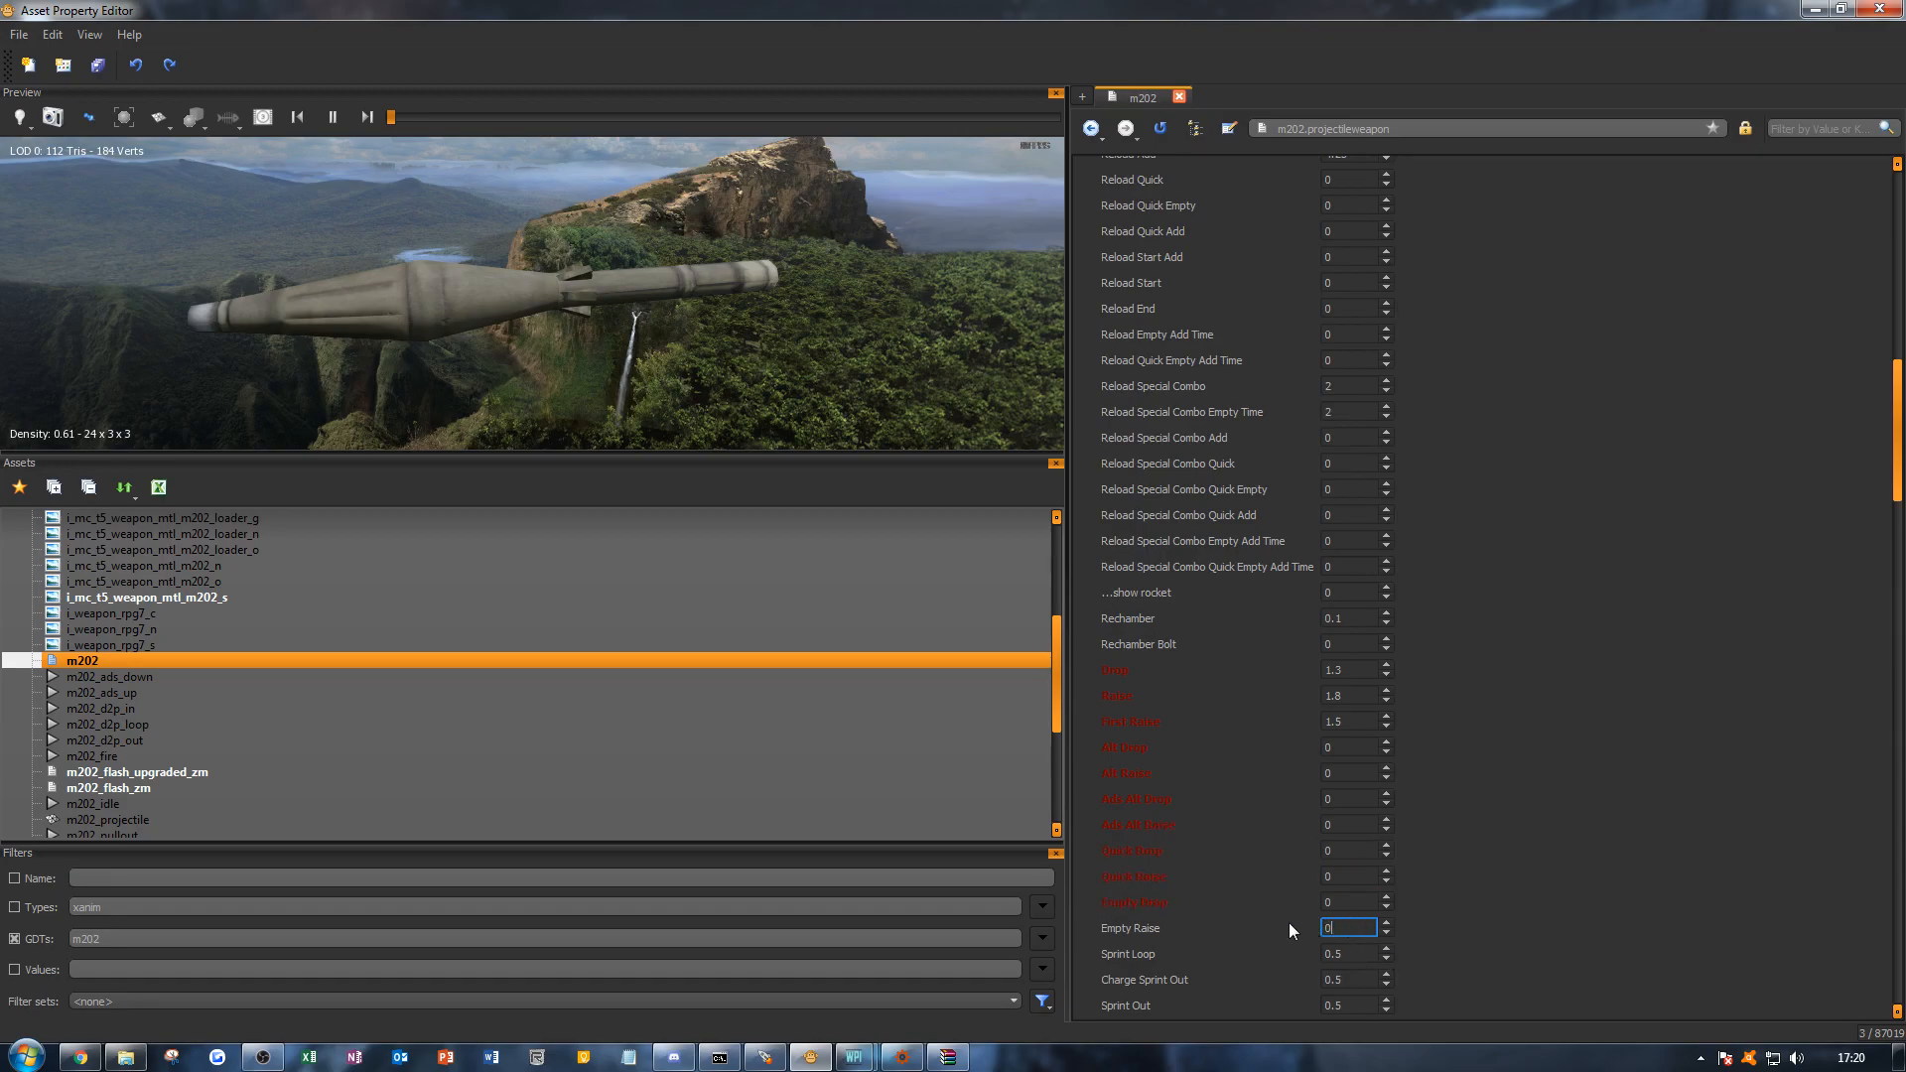
{"action": "scroll", "coordinate": [1289, 921], "scroll_direction": "down", "scroll_amount": 1}
{"action": "key", "text": "Tab"}
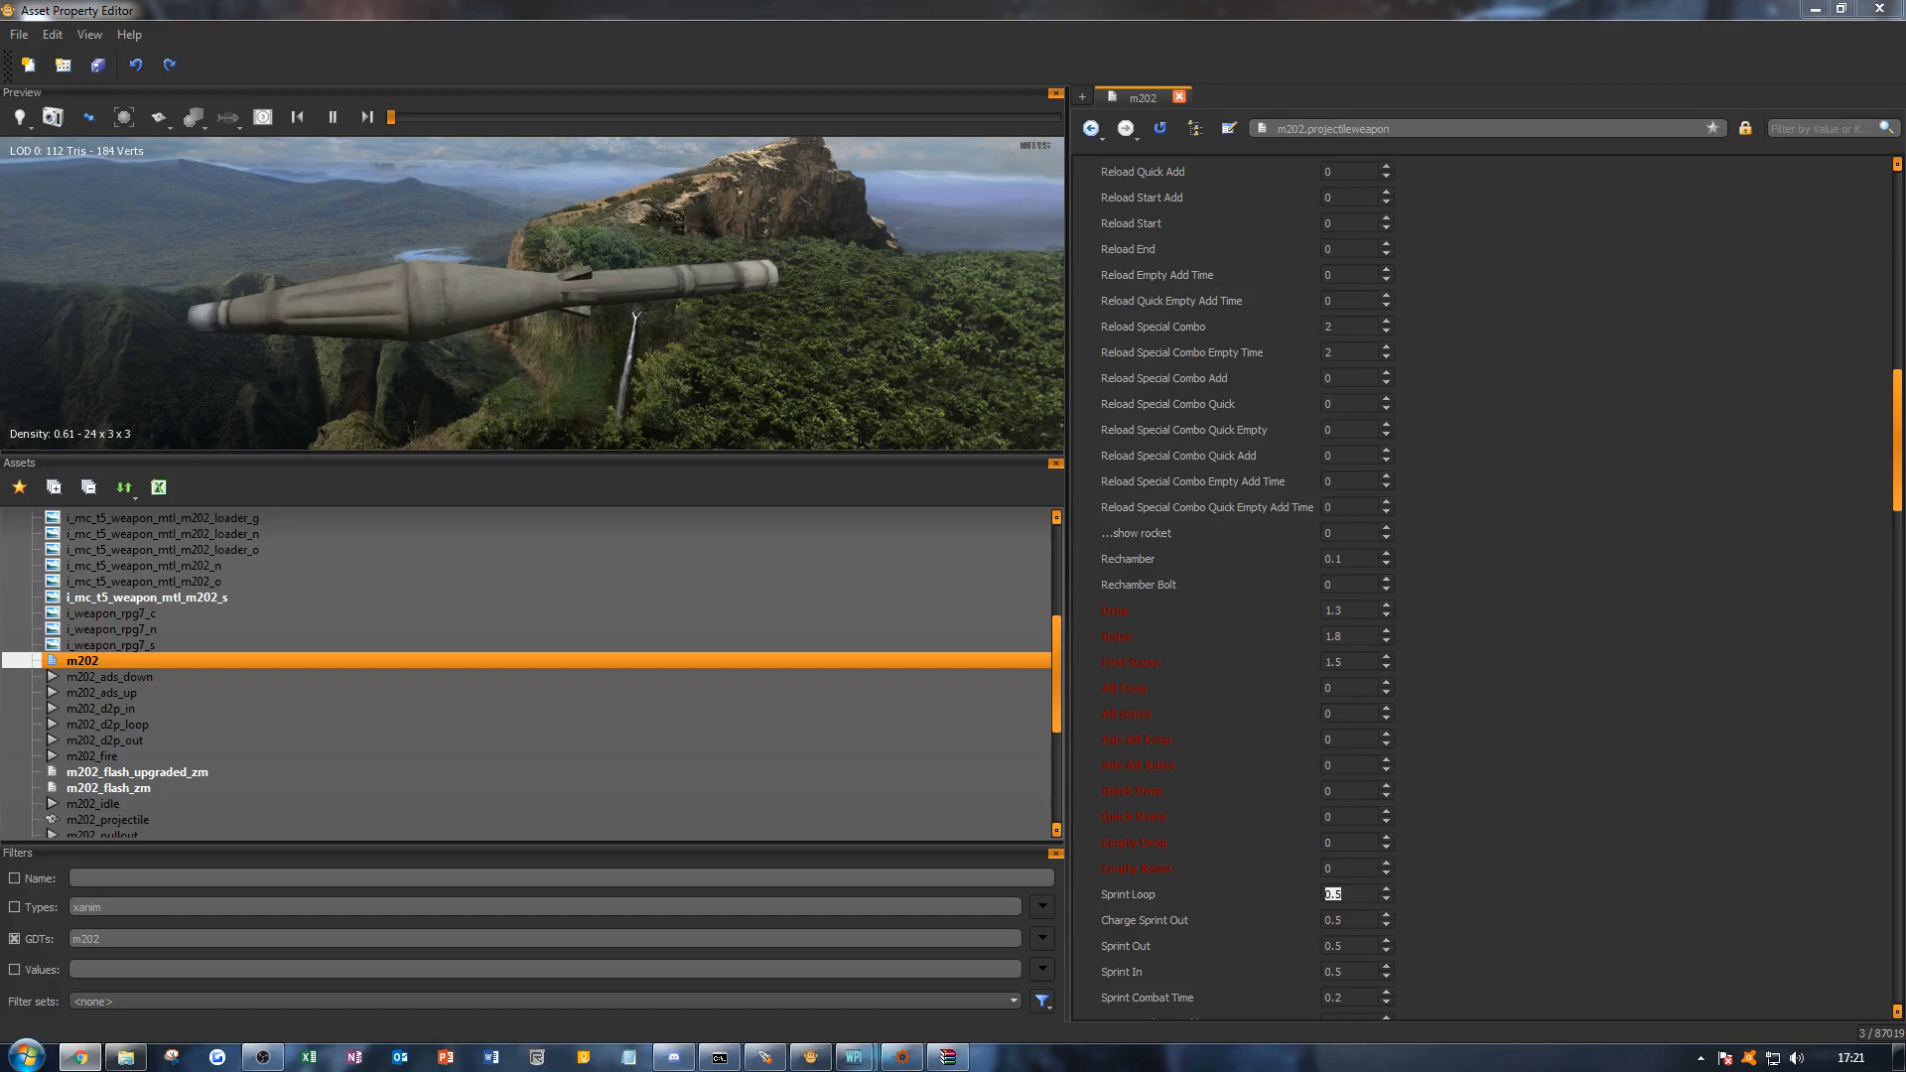
Step: Set the Sprint Out time to 0.4 and save the m202 weapon asset
{"action": "left_click", "coordinate": [1590, 876]}
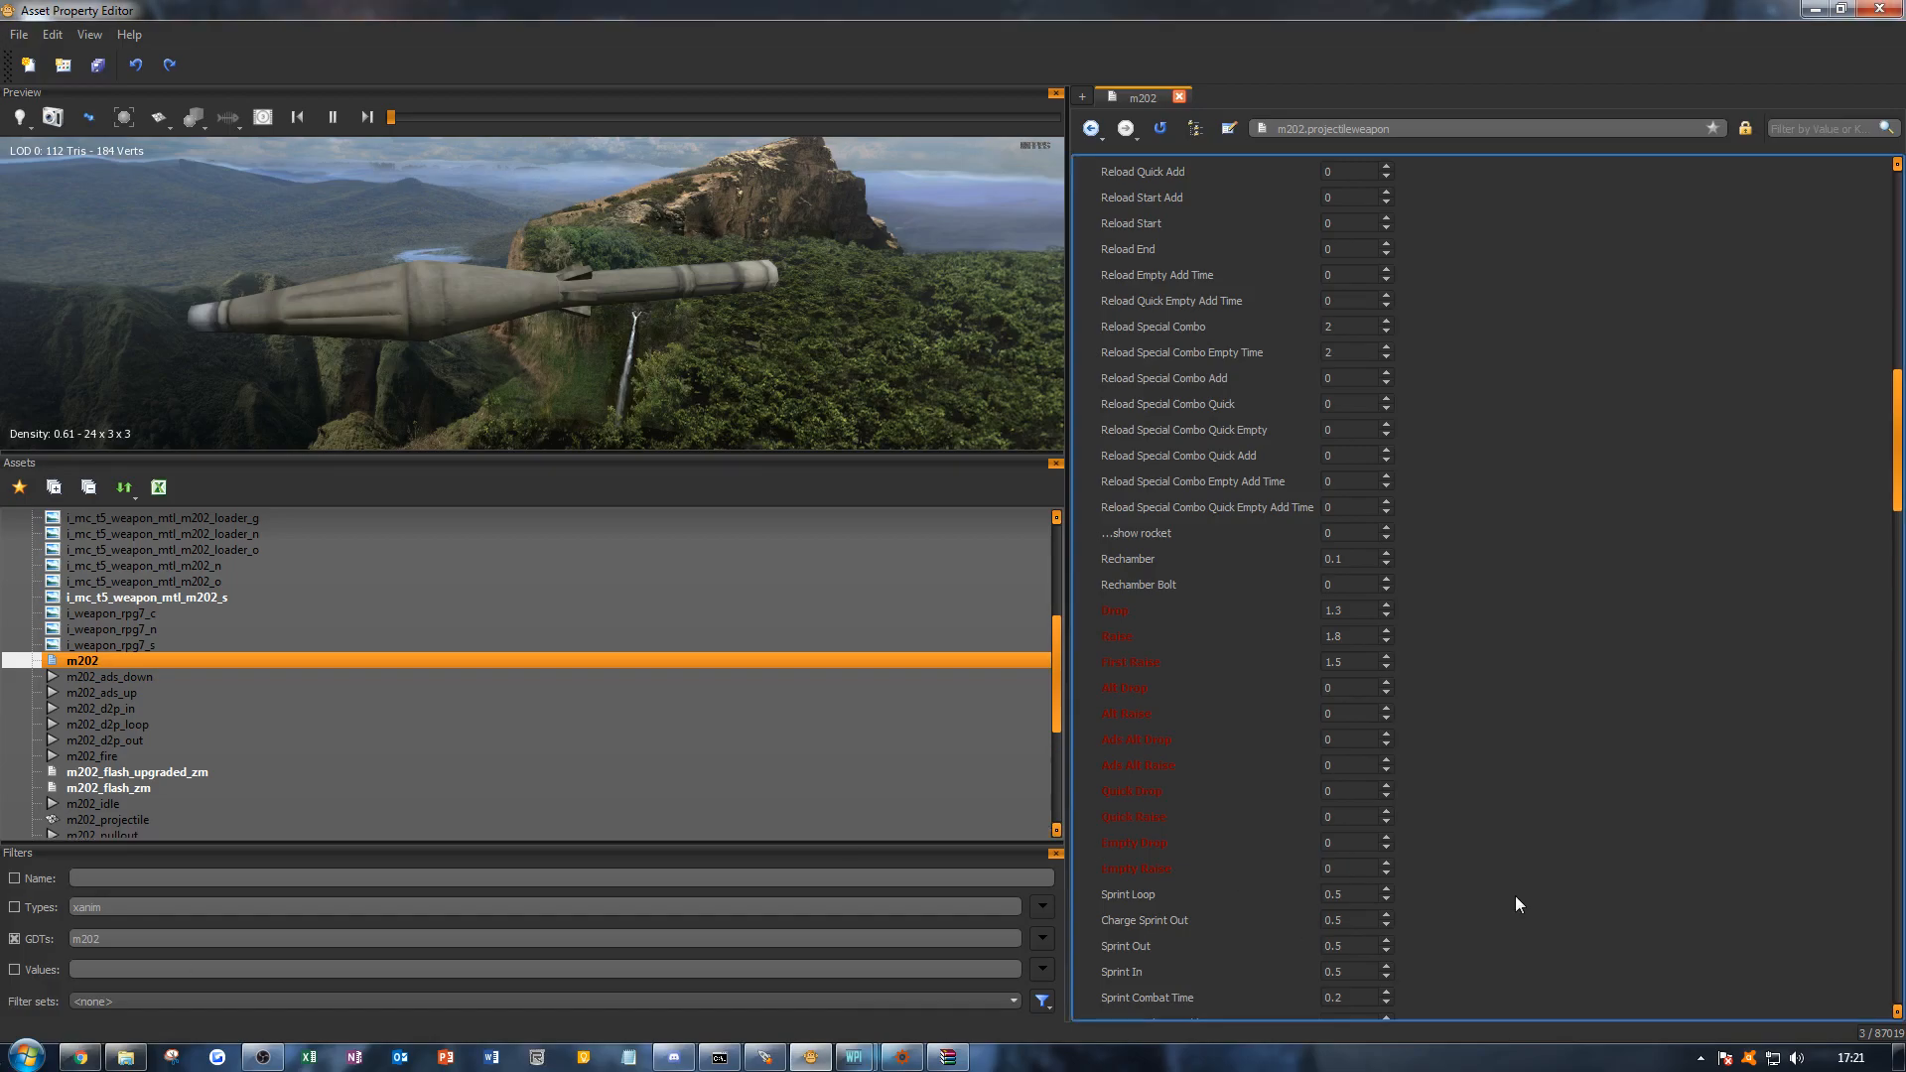
{"action": "left_click", "coordinate": [1330, 946]}
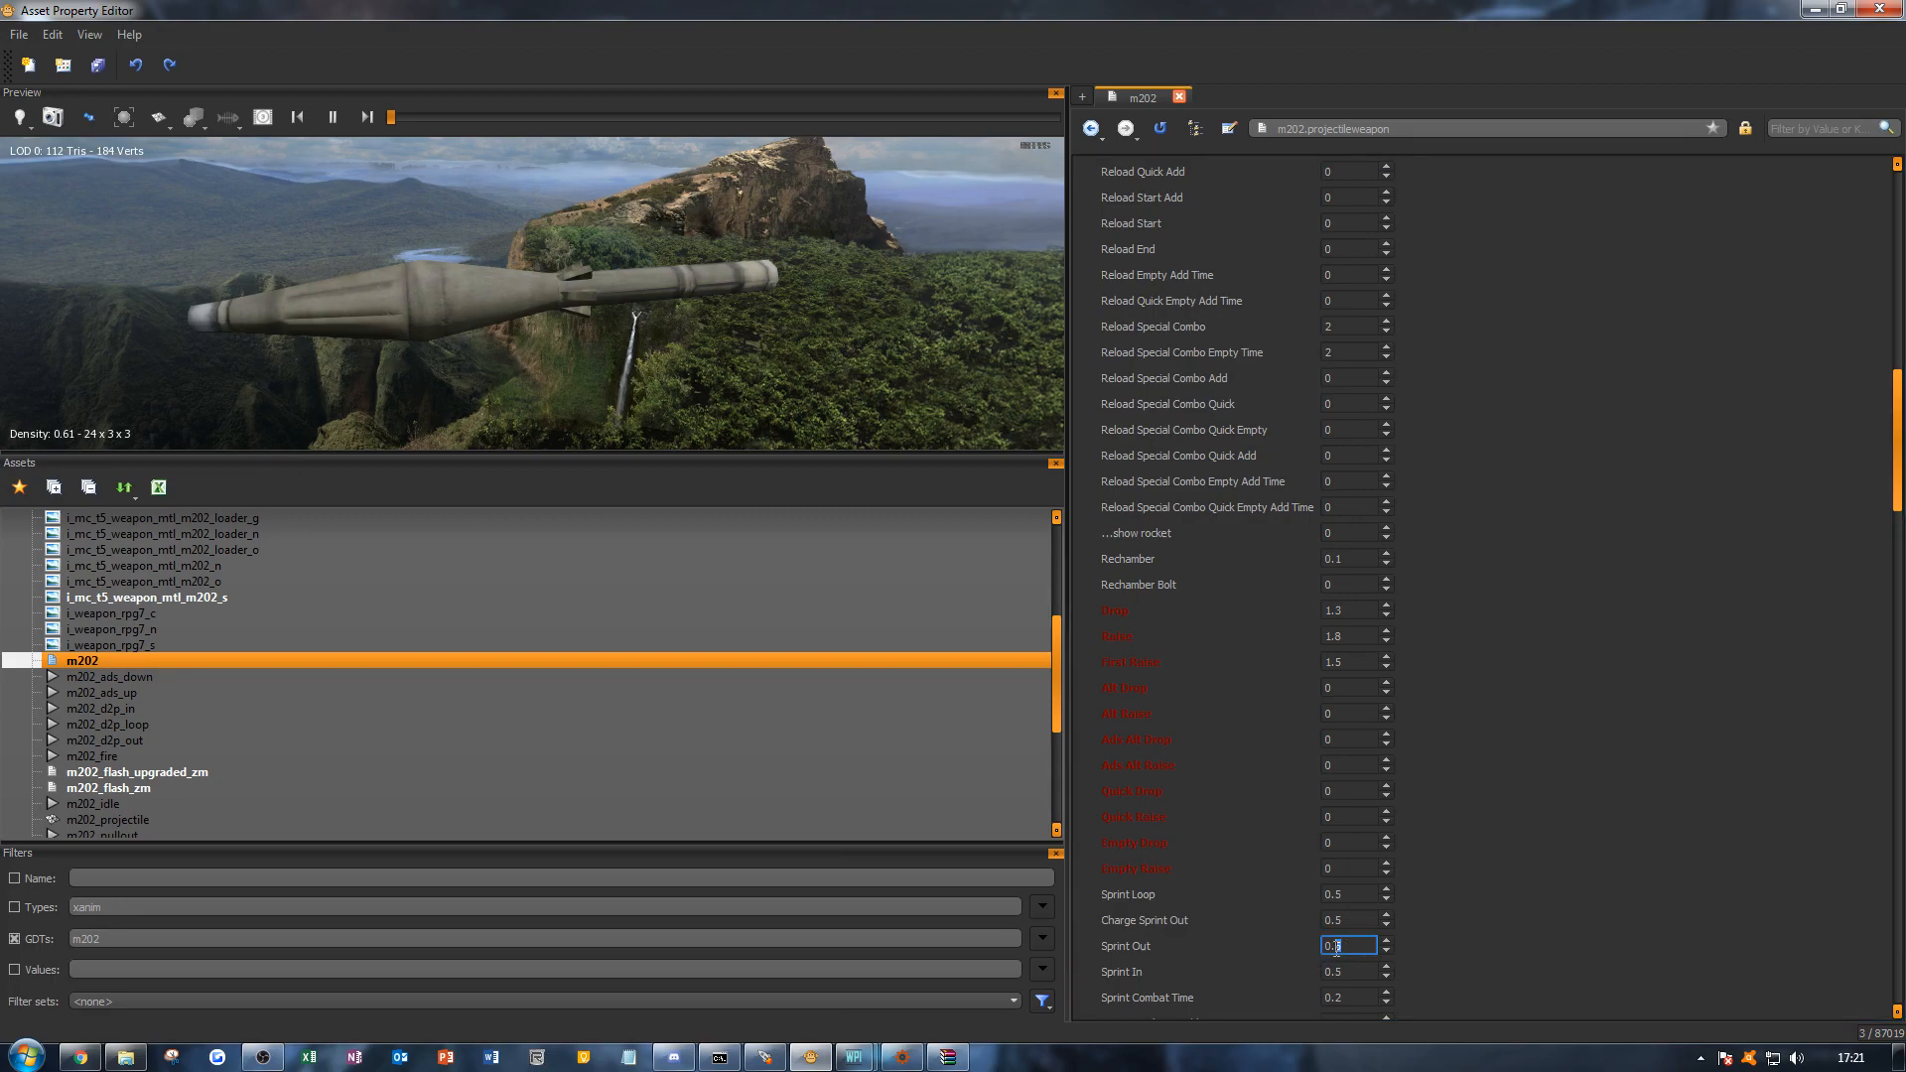
{"action": "left_click", "coordinate": [1531, 886]}
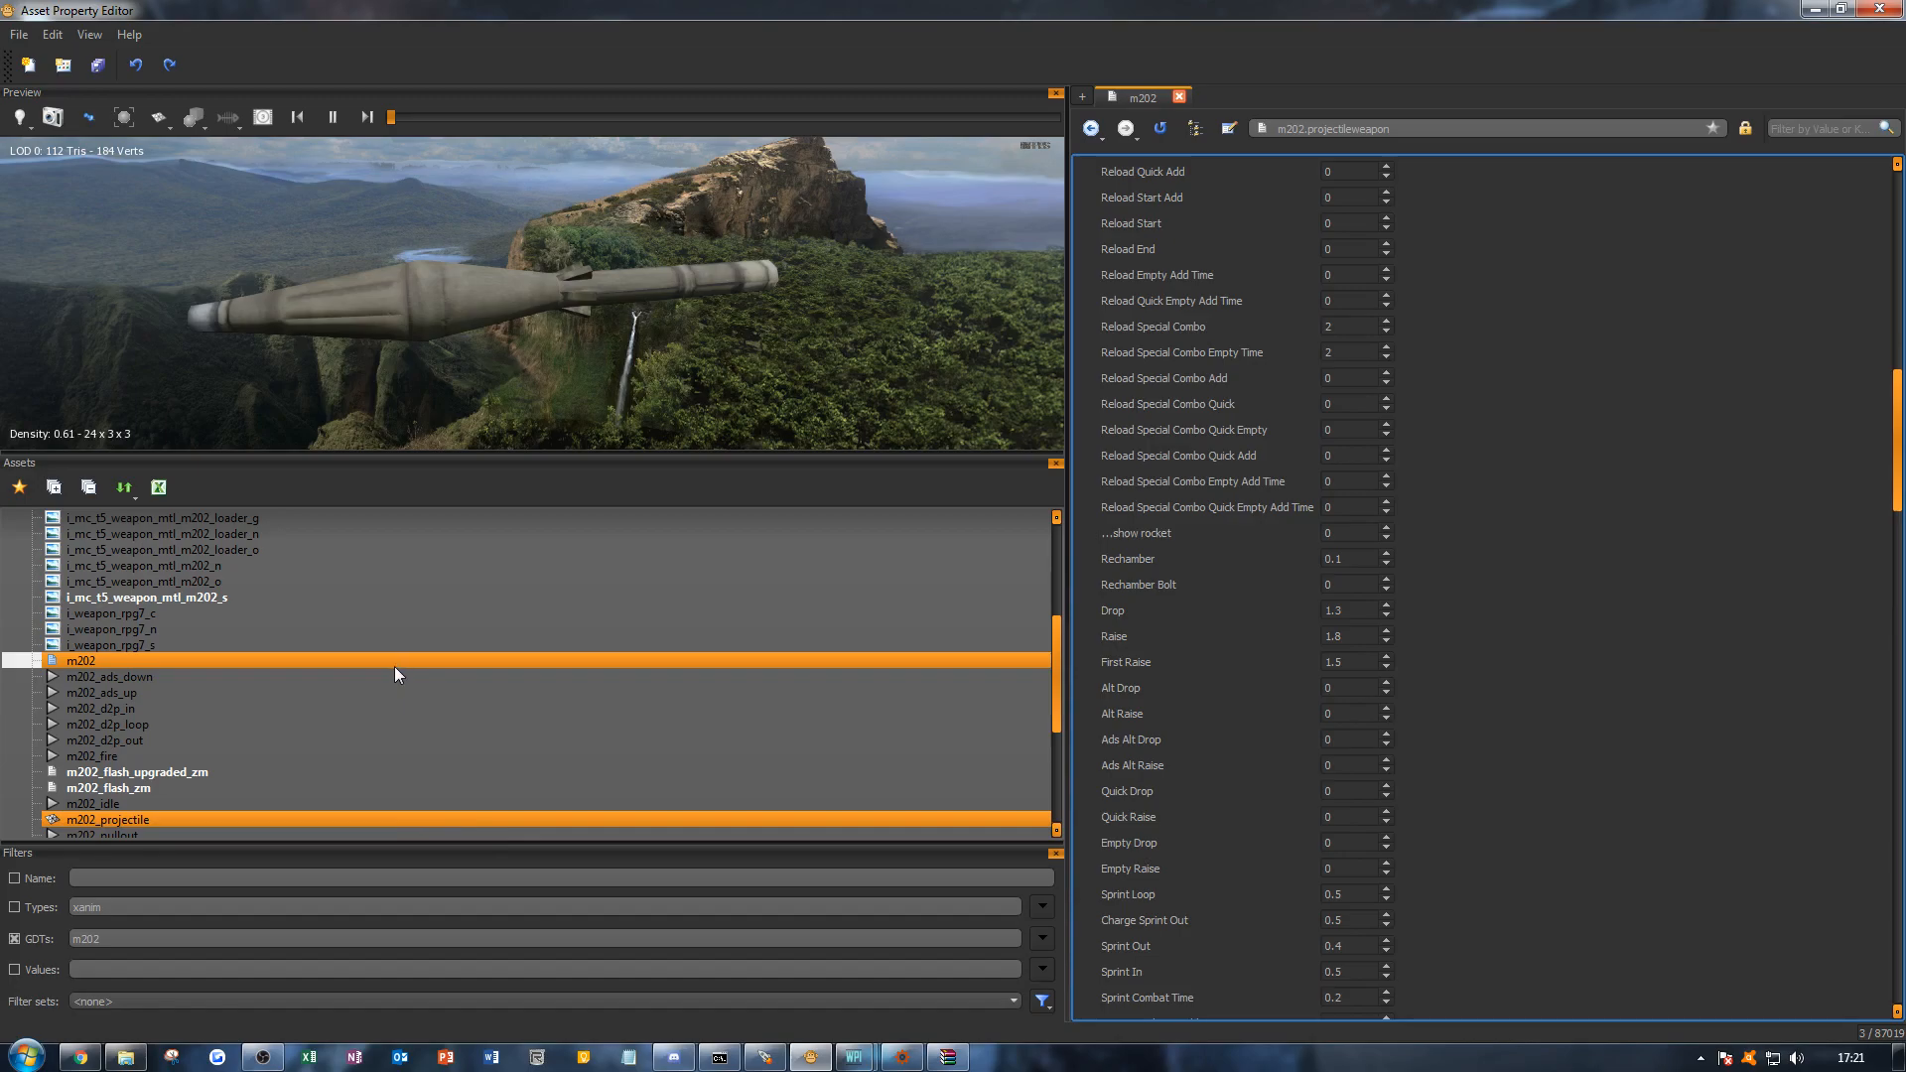
Step: Check the total frames and frame rate of the m202_sprint_in animation and return to the m202 weapon asset
{"action": "left_click", "coordinate": [217, 661]}
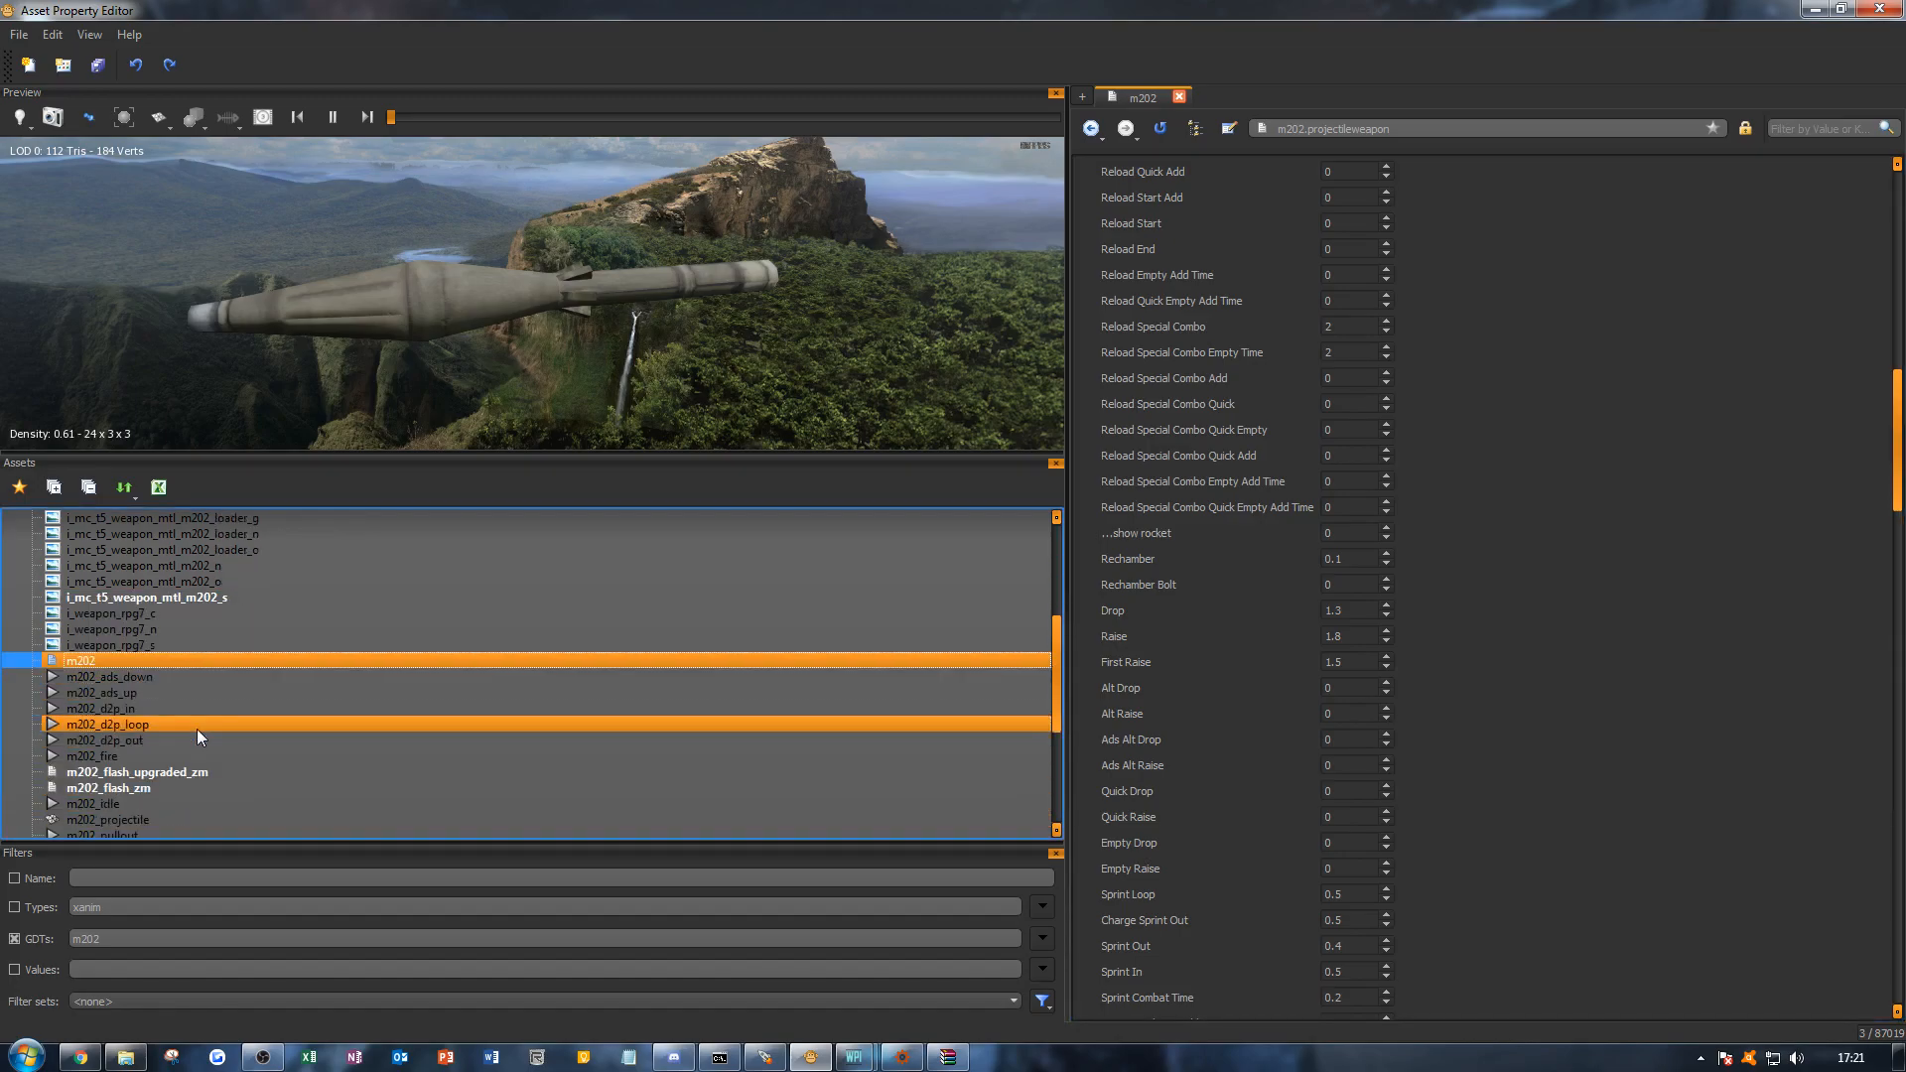
{"action": "scroll", "coordinate": [196, 729], "scroll_direction": "down", "scroll_amount": 2}
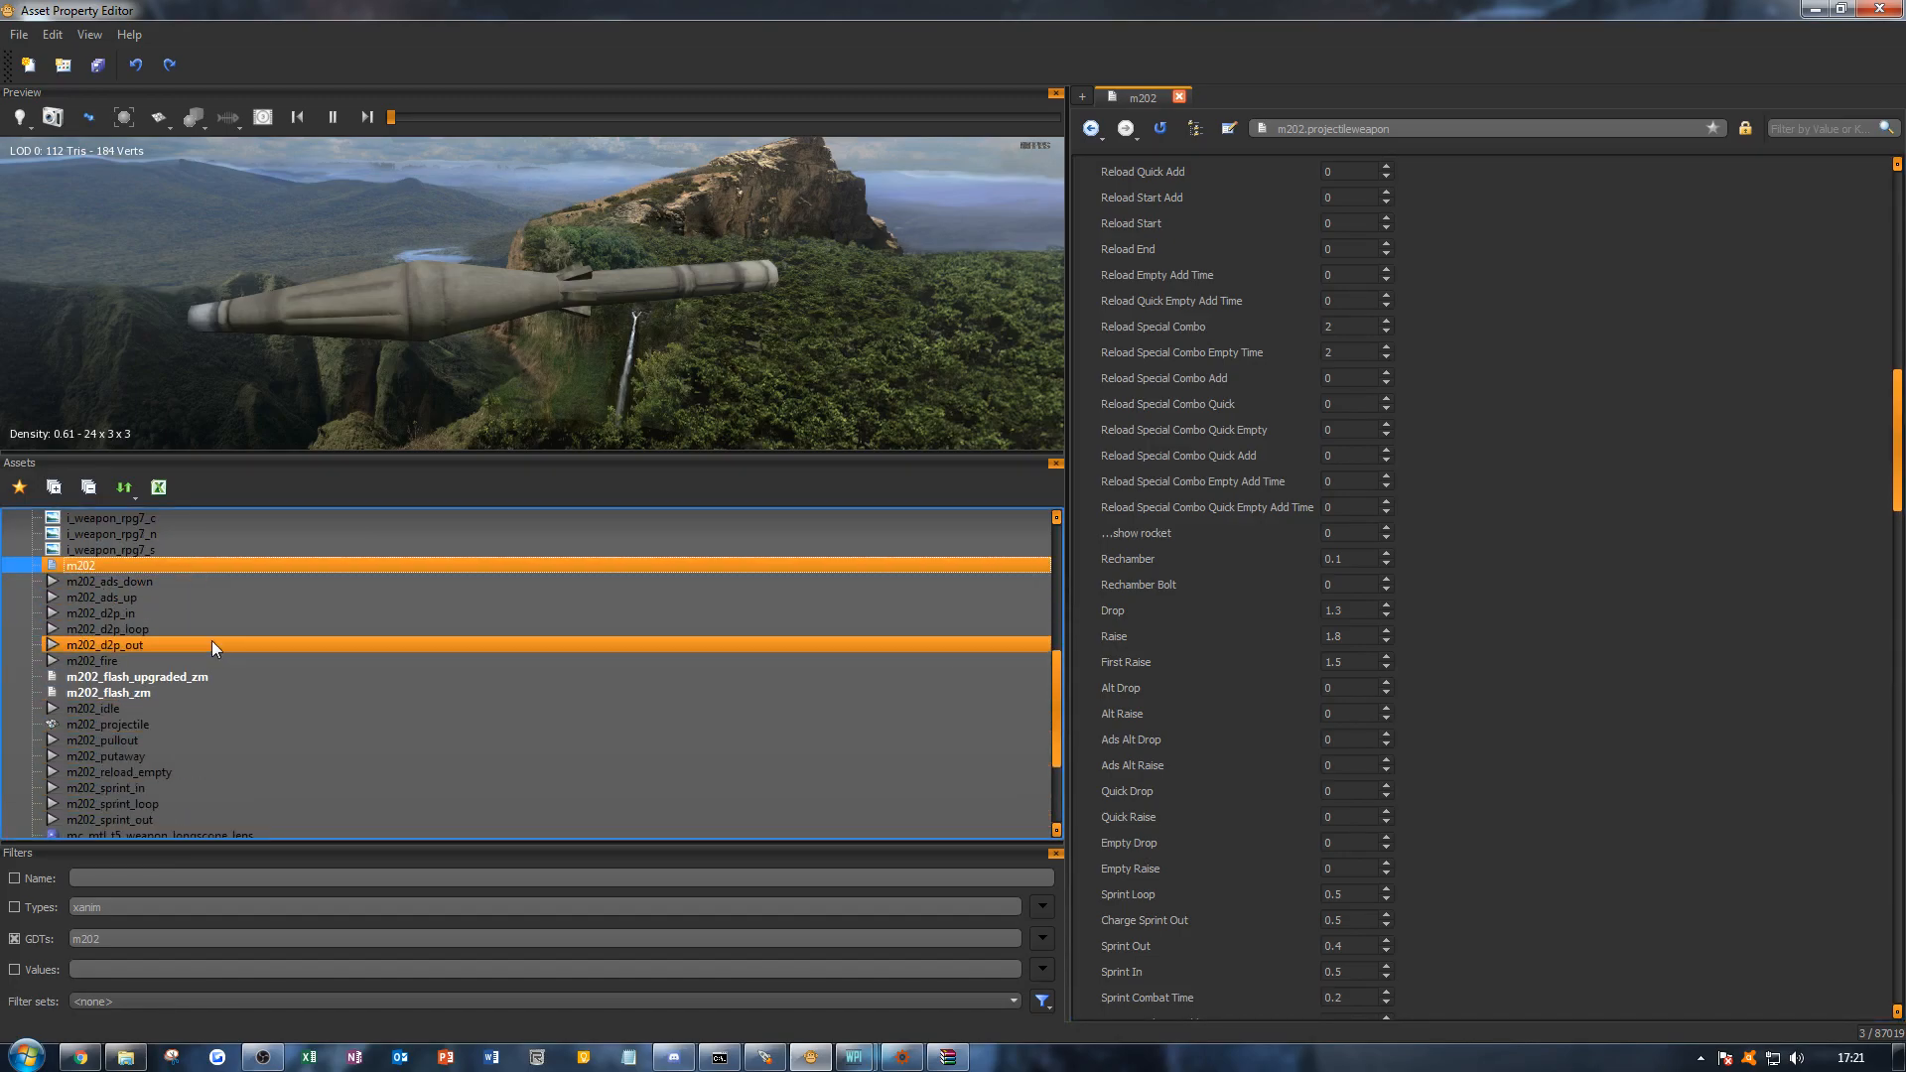
{"action": "left_click", "coordinate": [179, 791]}
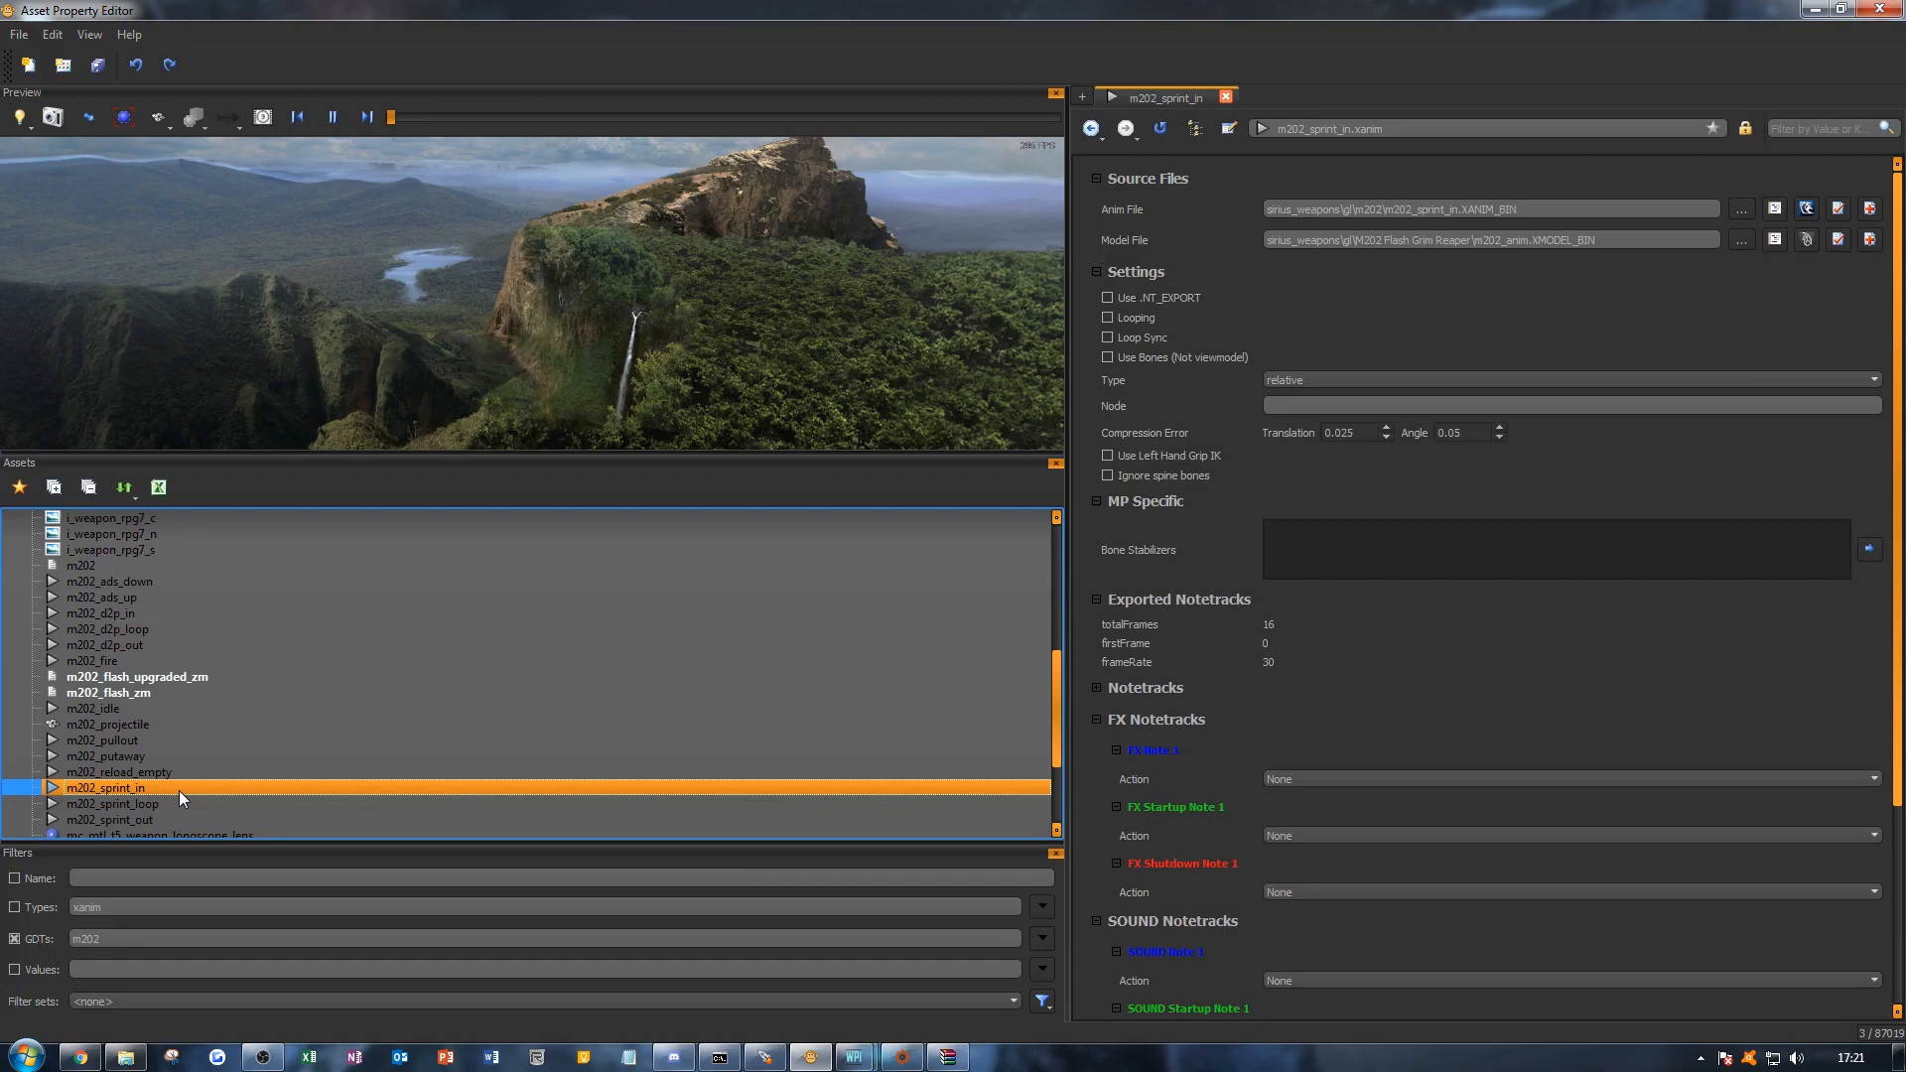
{"action": "scroll", "coordinate": [324, 716], "scroll_direction": "up", "scroll_amount": 1}
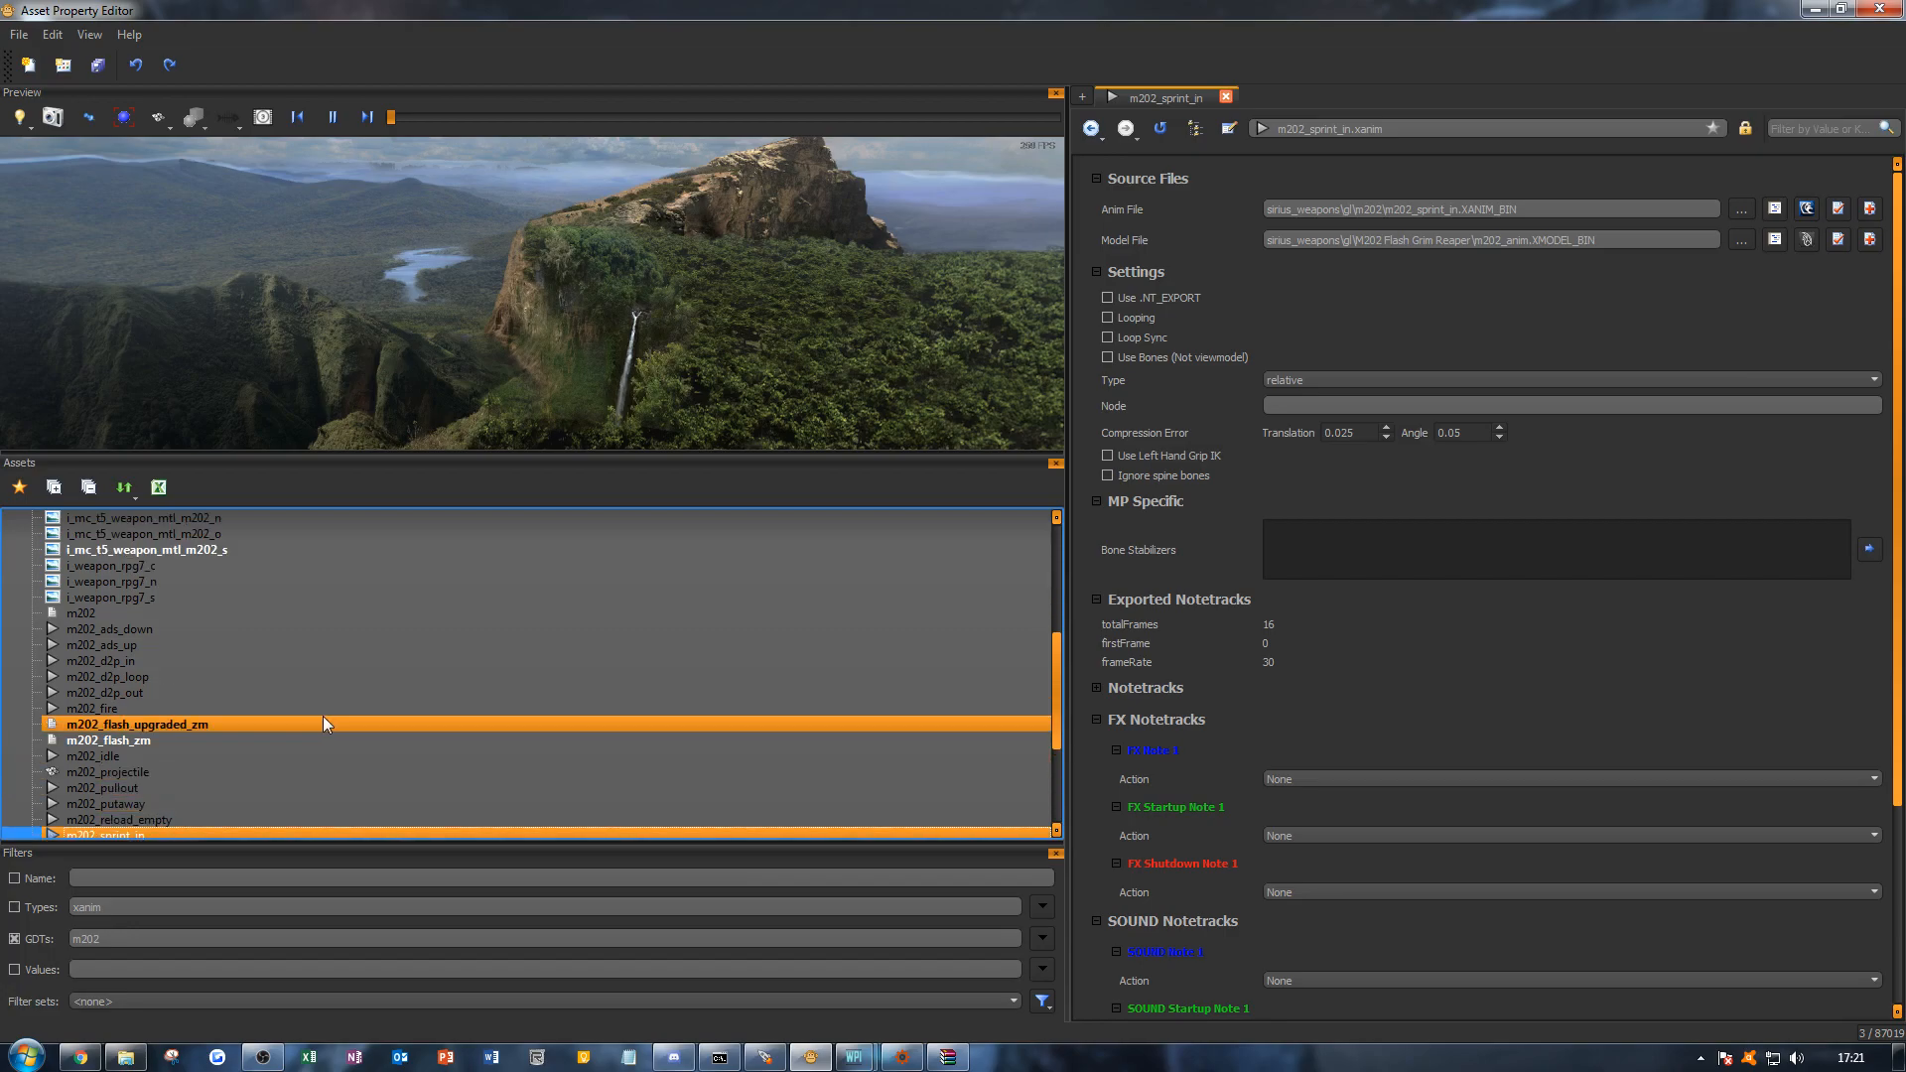
{"action": "scroll", "coordinate": [175, 694], "scroll_direction": "down", "scroll_amount": 2}
{"action": "scroll", "coordinate": [159, 683], "scroll_direction": "up", "scroll_amount": 3}
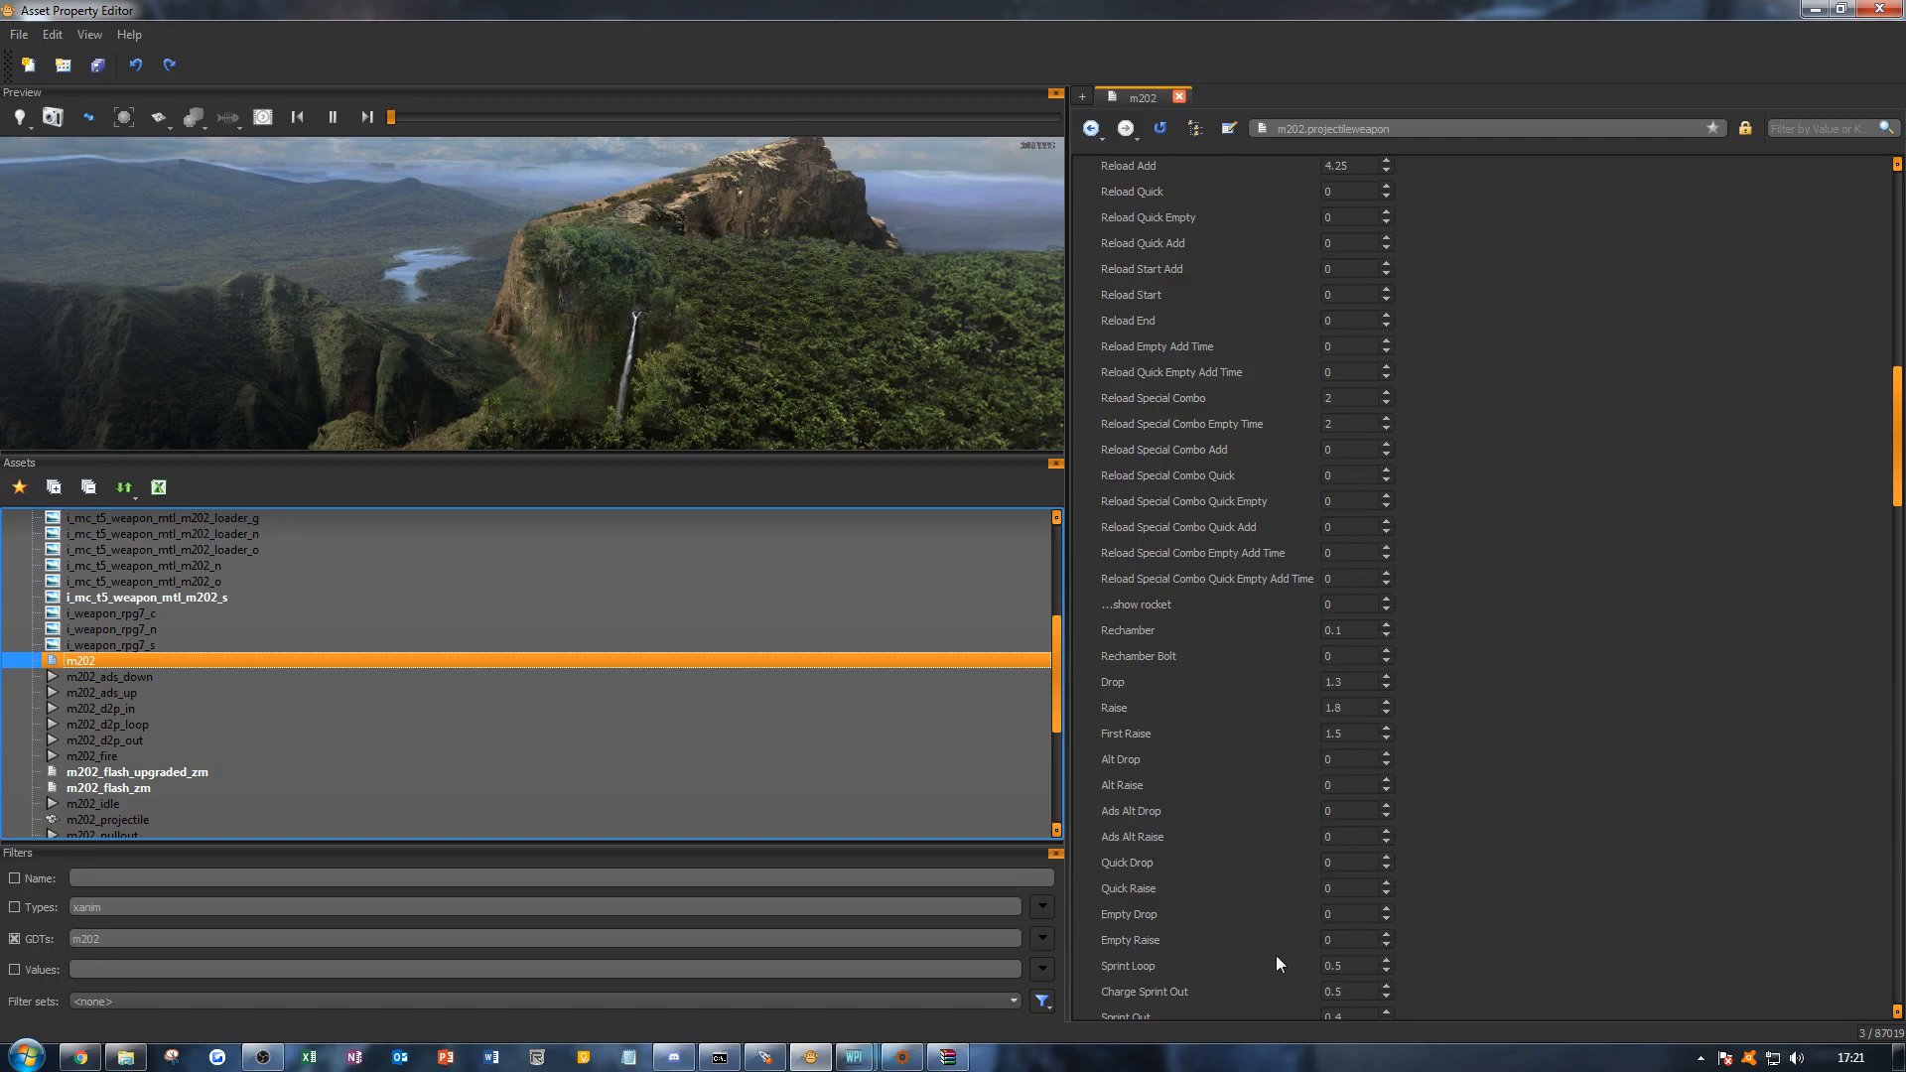
Step: Set the Sprint In time of the m202 weapon to 0.533
{"action": "scroll", "coordinate": [1459, 953], "scroll_direction": "down", "scroll_amount": 2}
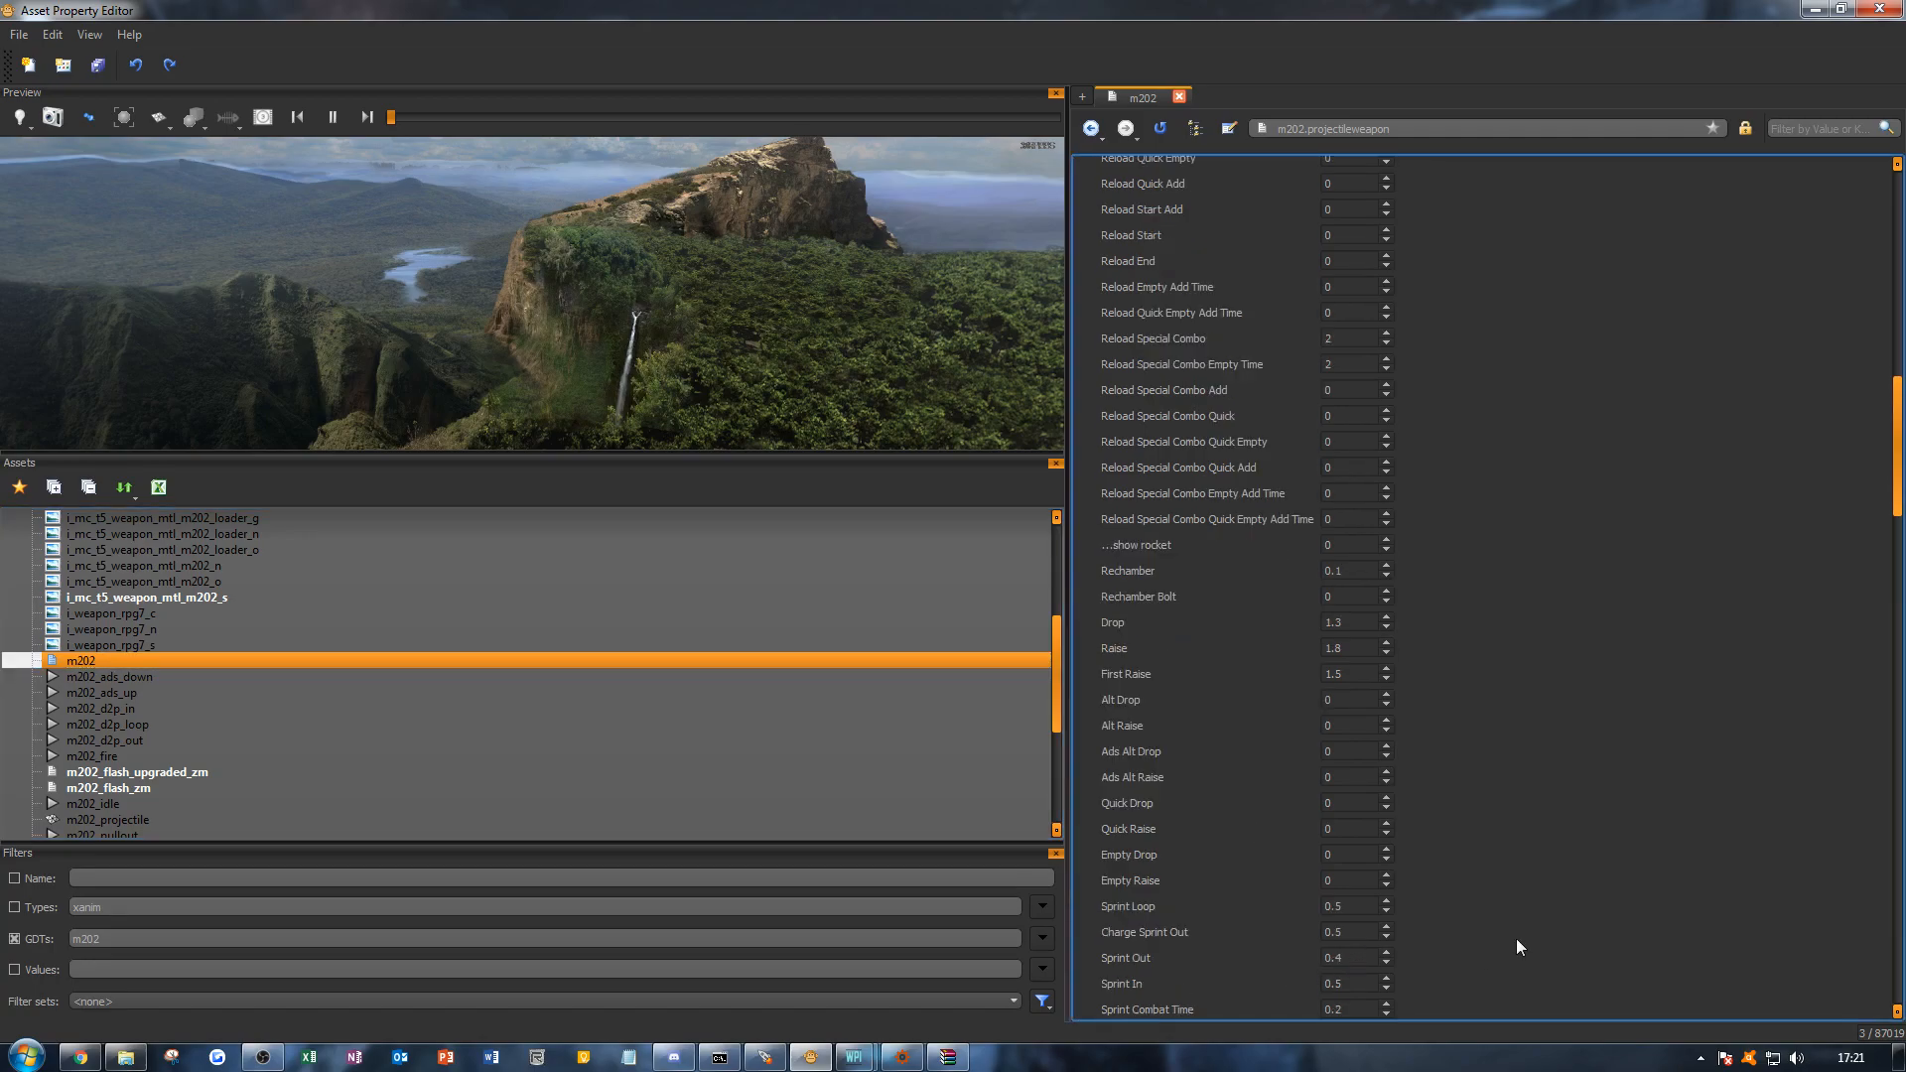
{"action": "left_click", "coordinate": [1348, 983]}
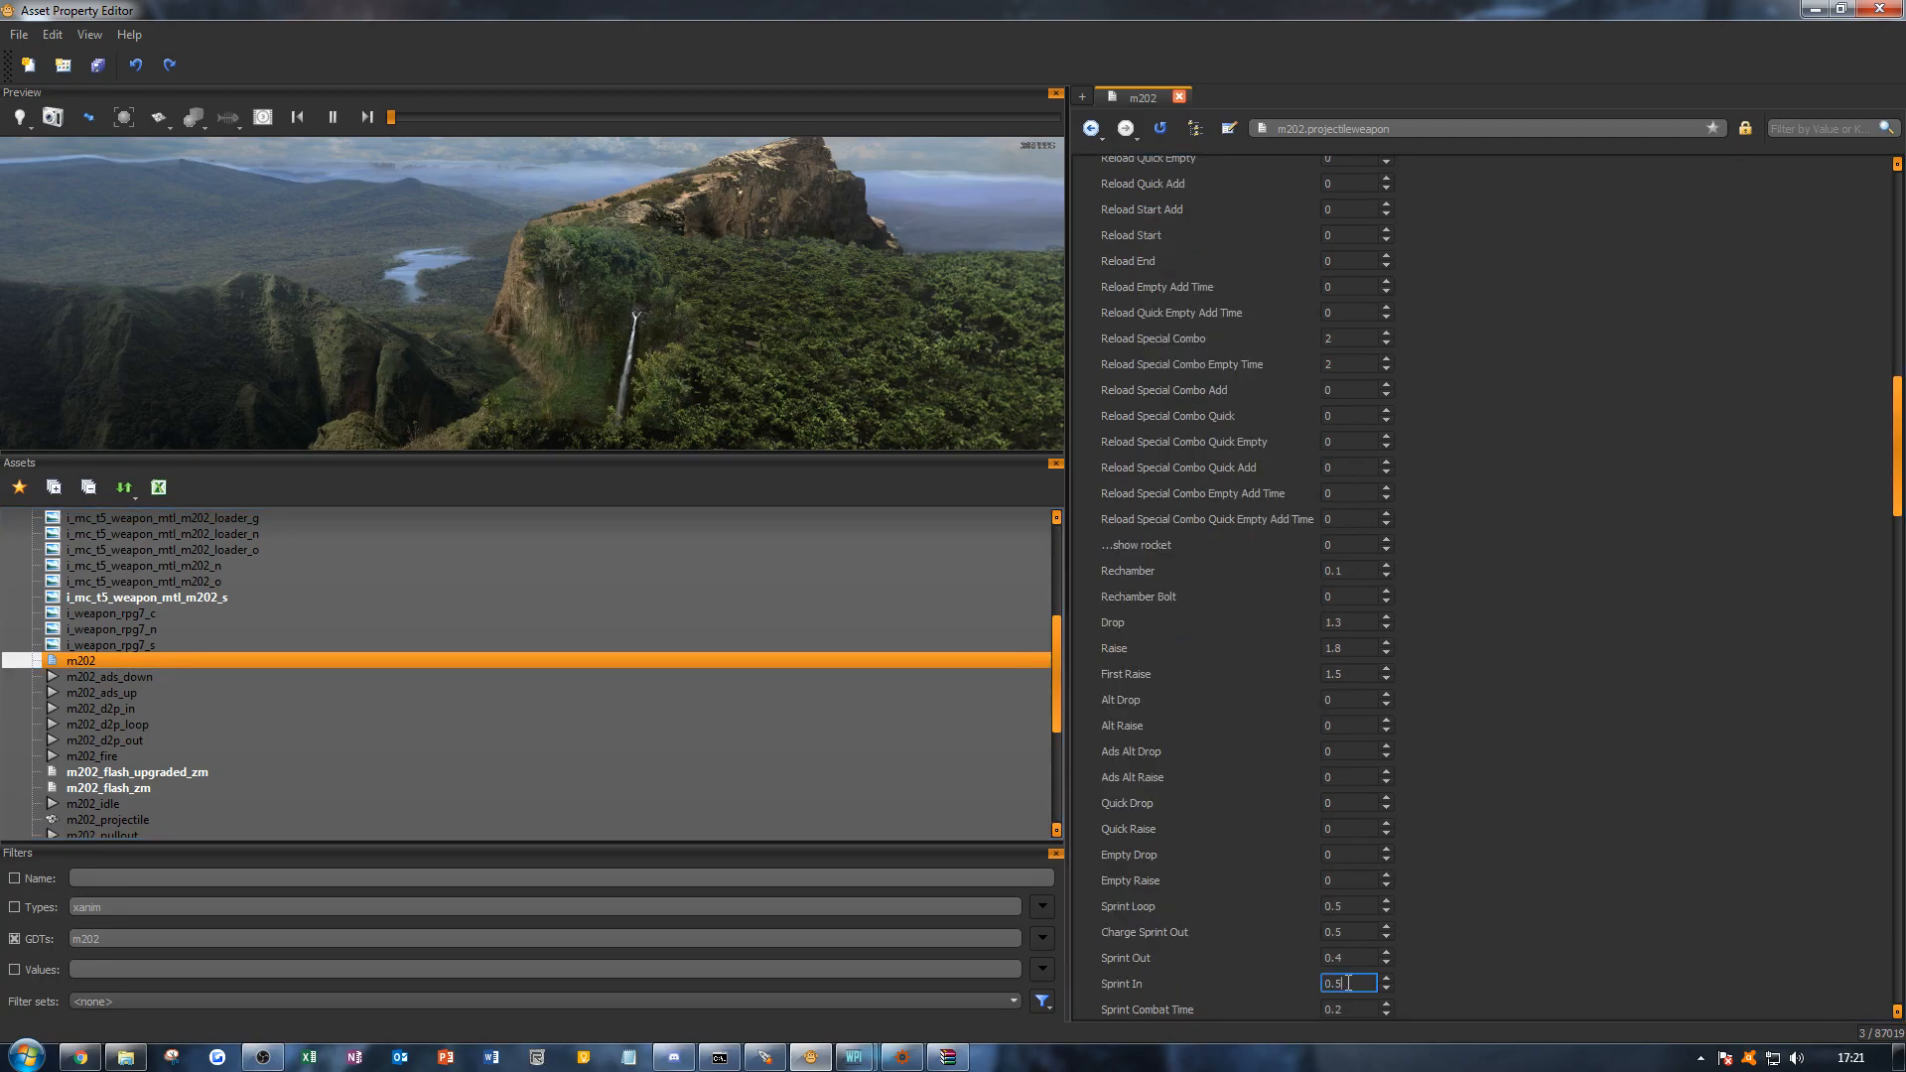
{"action": "left_click", "coordinate": [1519, 872]}
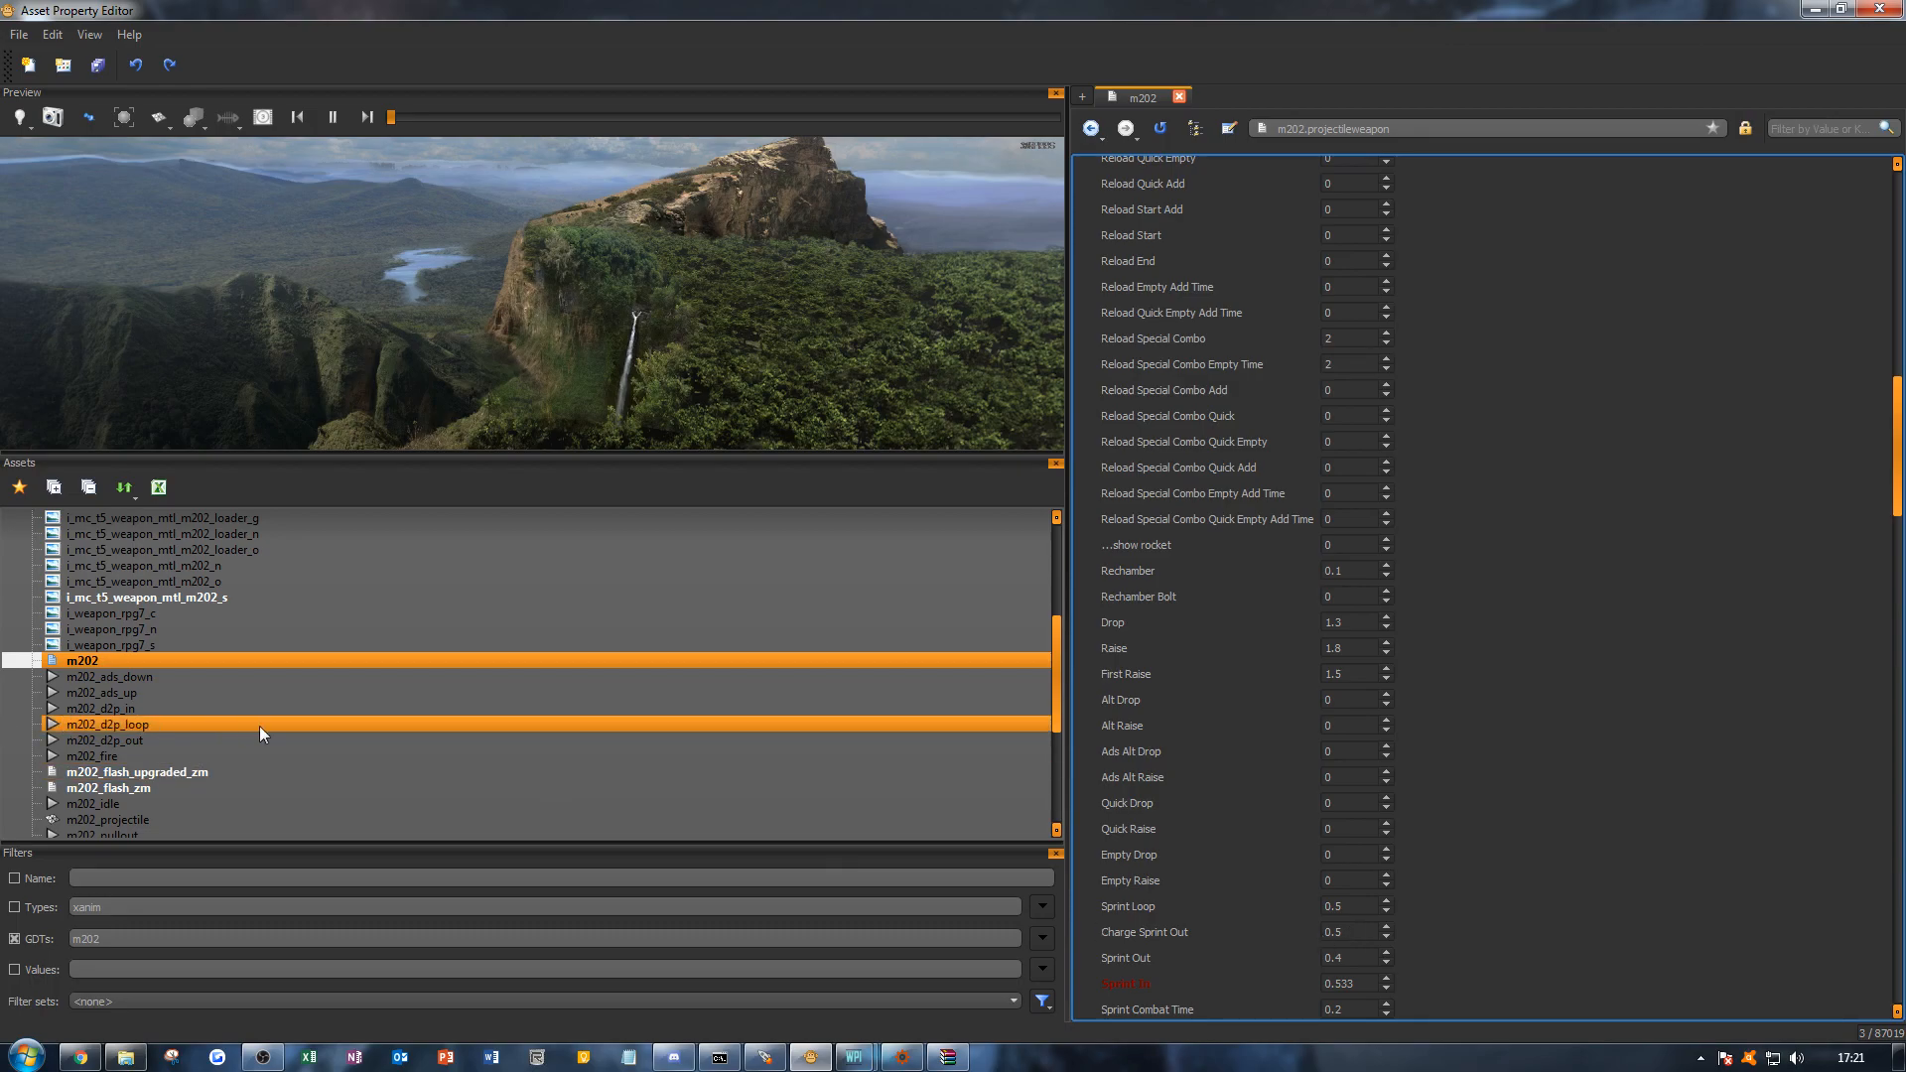
Step: Check the total frames and frame rate of the m202_sprint_loop animation and reselect the m202 weapon asset
{"action": "scroll", "coordinate": [293, 739], "scroll_direction": "down", "scroll_amount": 3}
{"action": "left_click", "coordinate": [250, 757]}
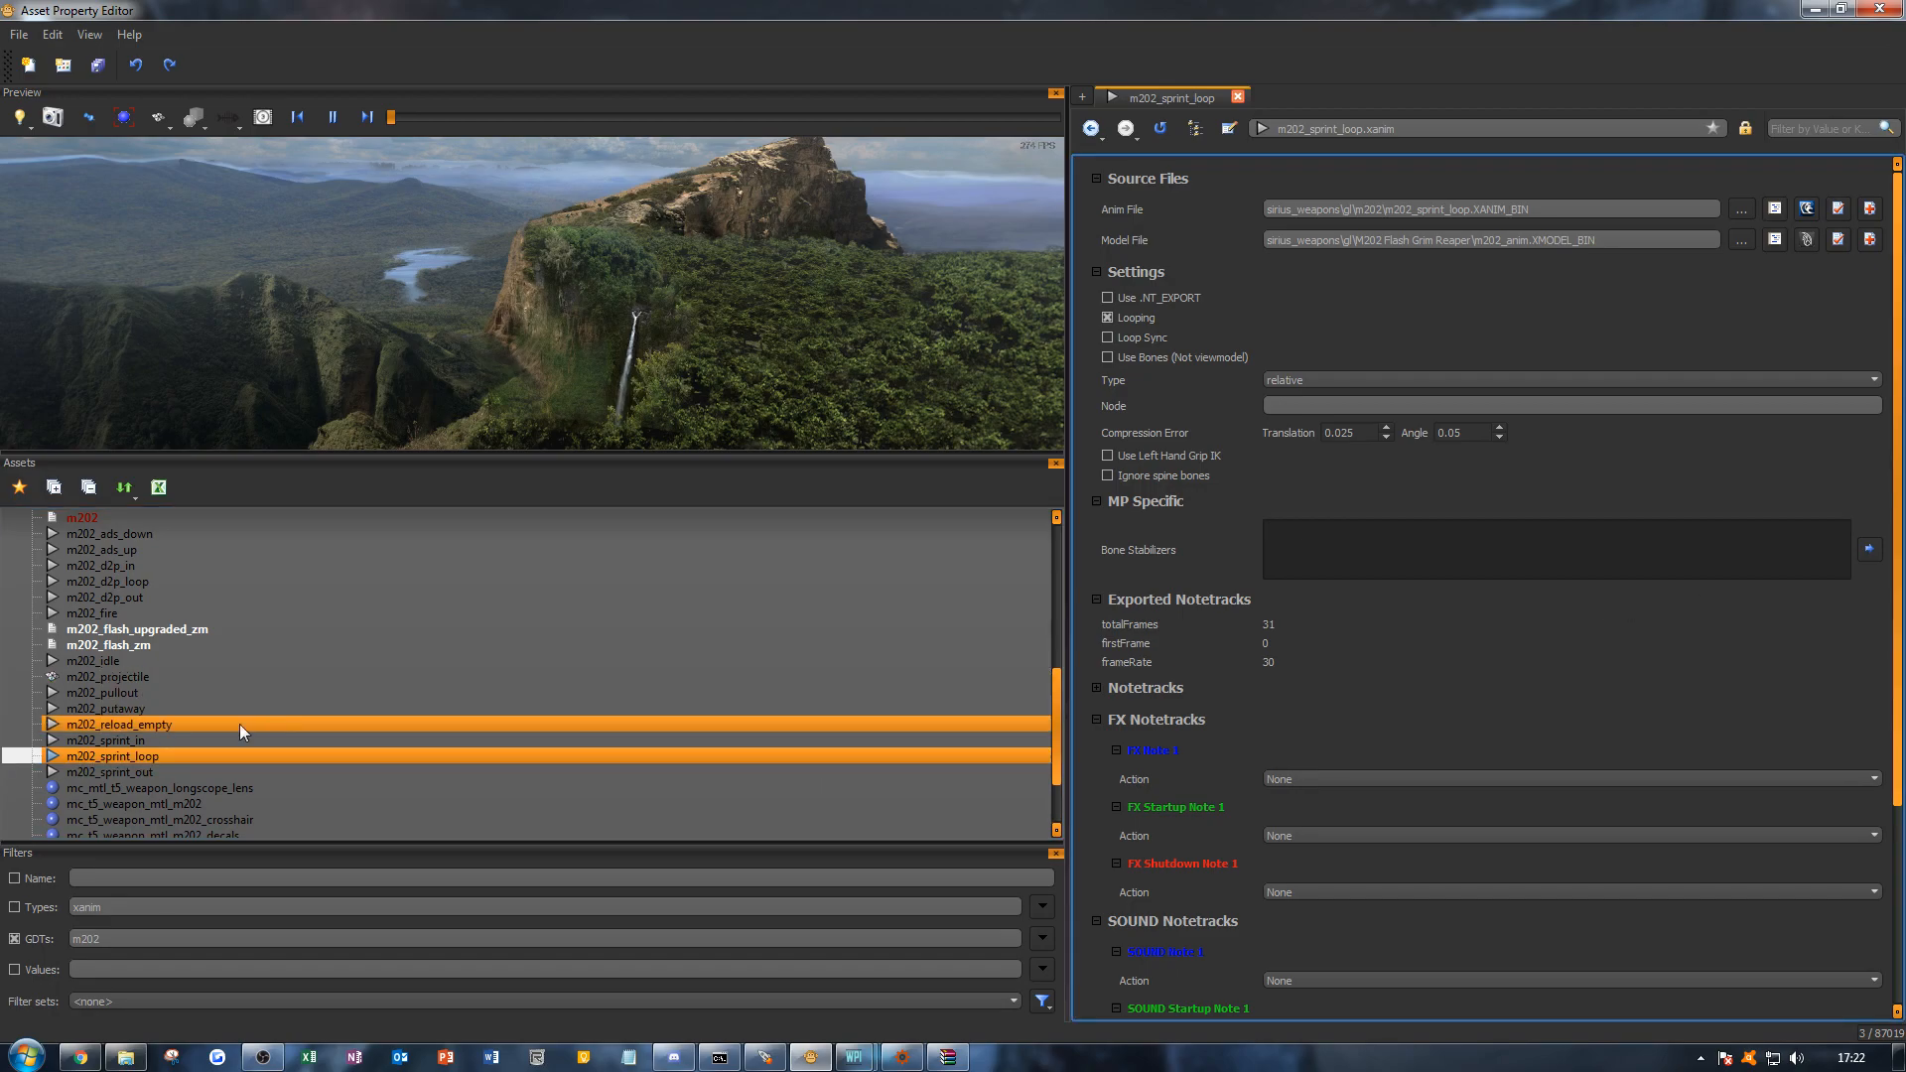
{"action": "scroll", "coordinate": [235, 754], "scroll_direction": "up", "scroll_amount": 1}
{"action": "scroll", "coordinate": [230, 770], "scroll_direction": "up", "scroll_amount": 1}
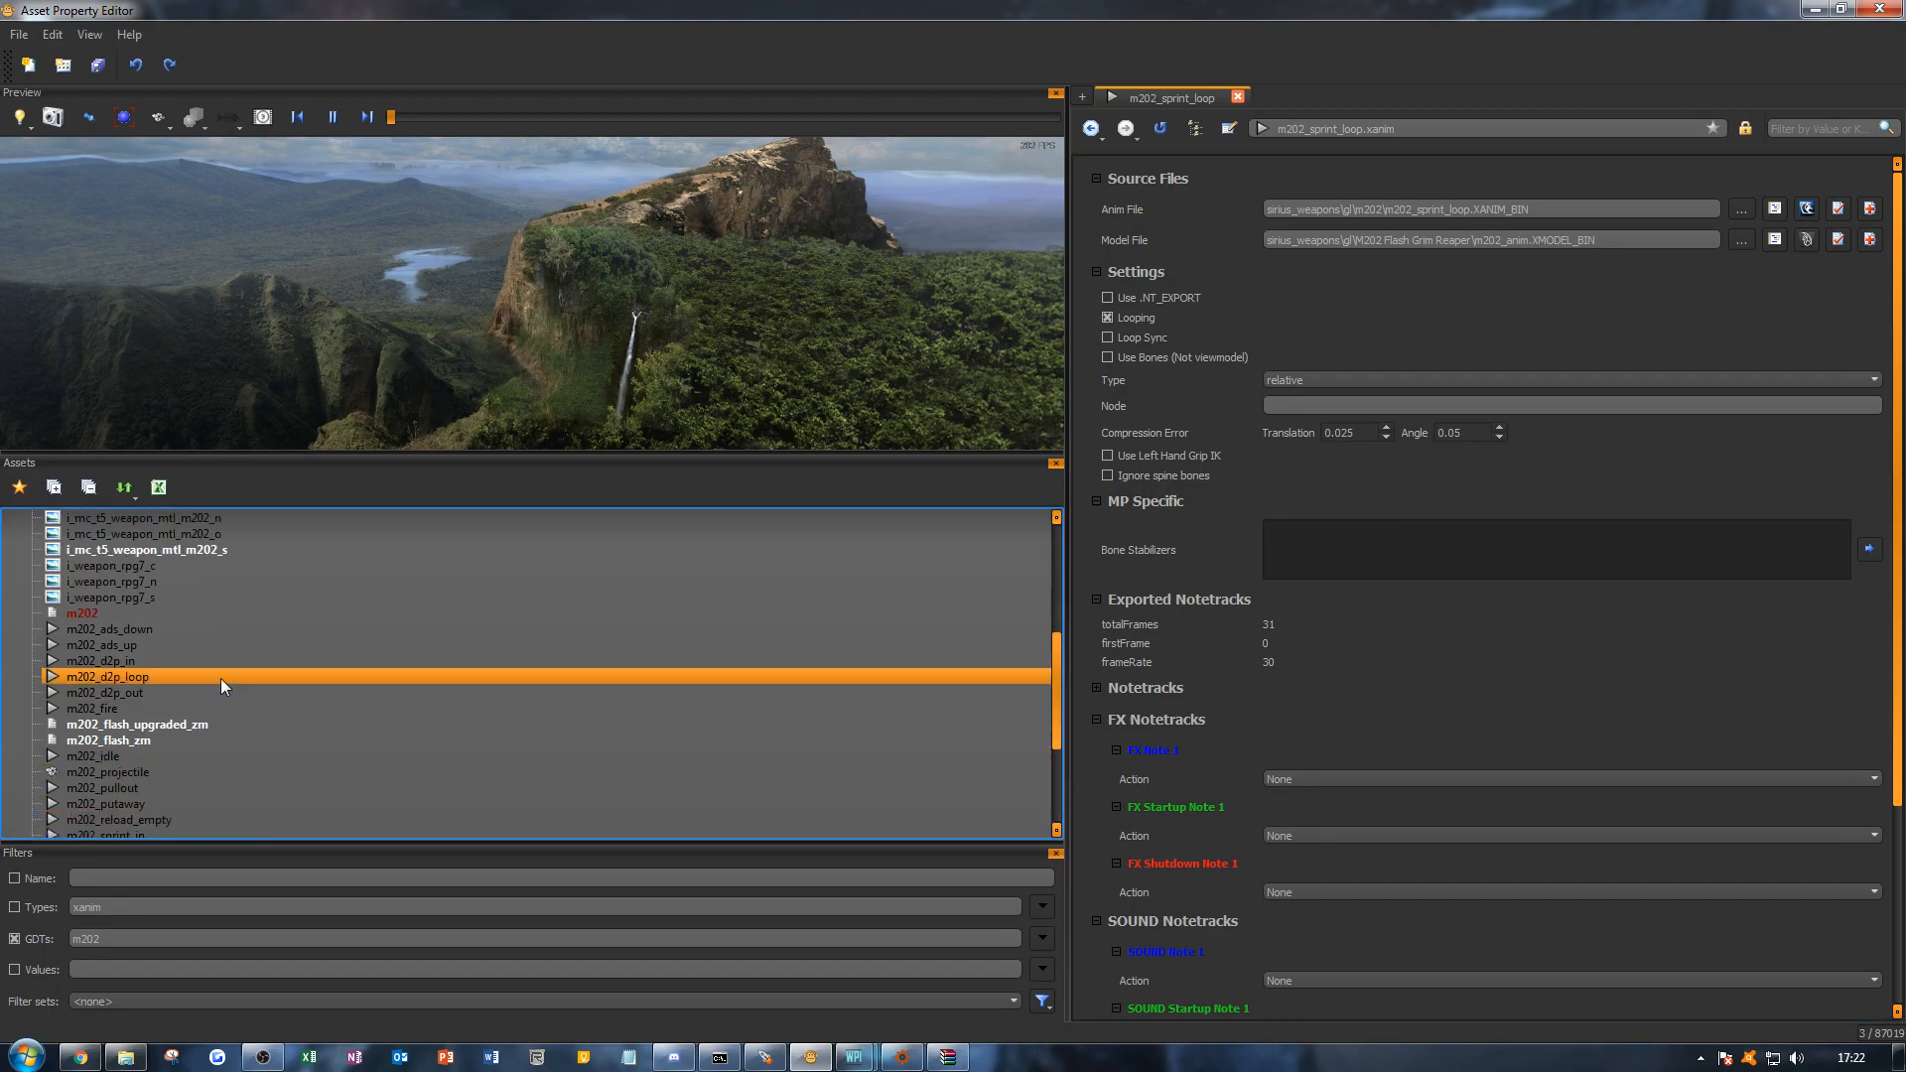
{"action": "left_click", "coordinate": [227, 613]}
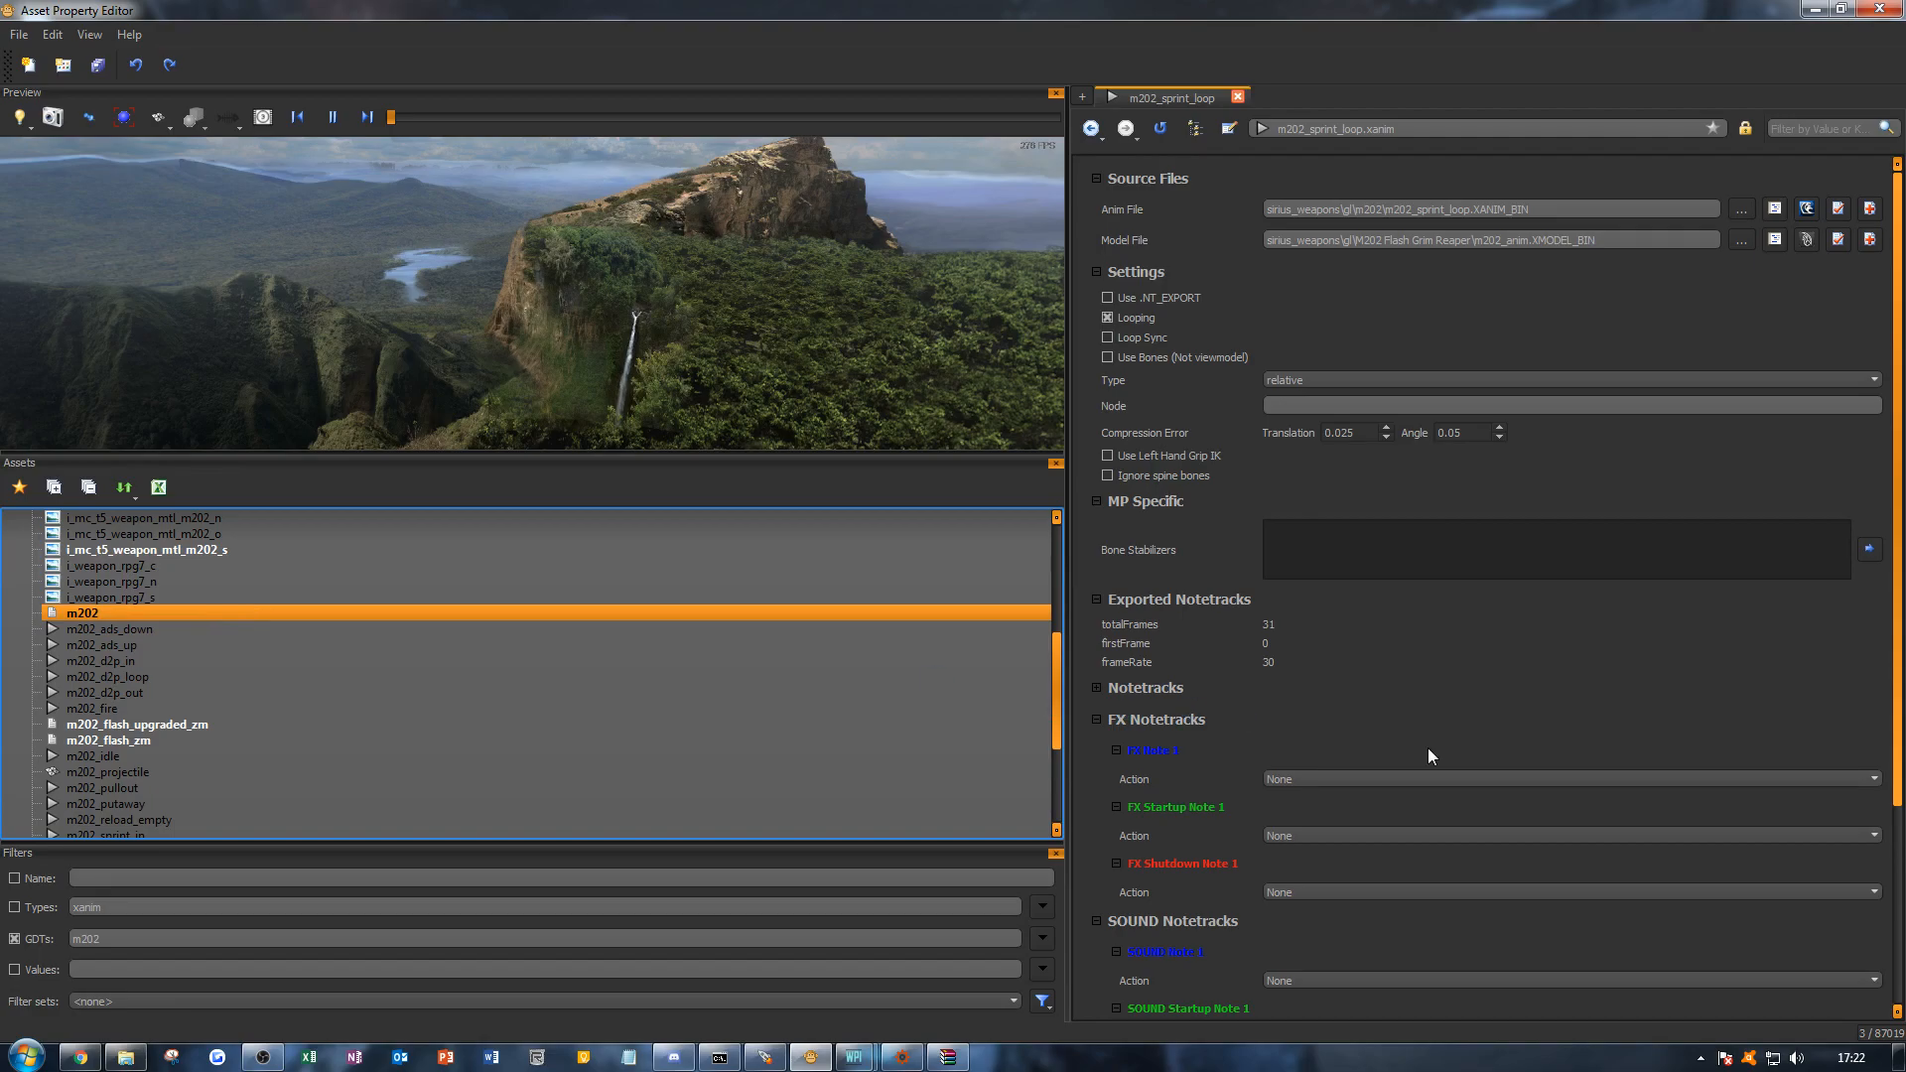
Step: Set the m202 weapon's Sprint Loop time to 1.033 and its Charge Sprint Out time to 0.4
{"action": "left_click", "coordinate": [1517, 809]}
{"action": "scroll", "coordinate": [1517, 815], "scroll_direction": "down", "scroll_amount": 2}
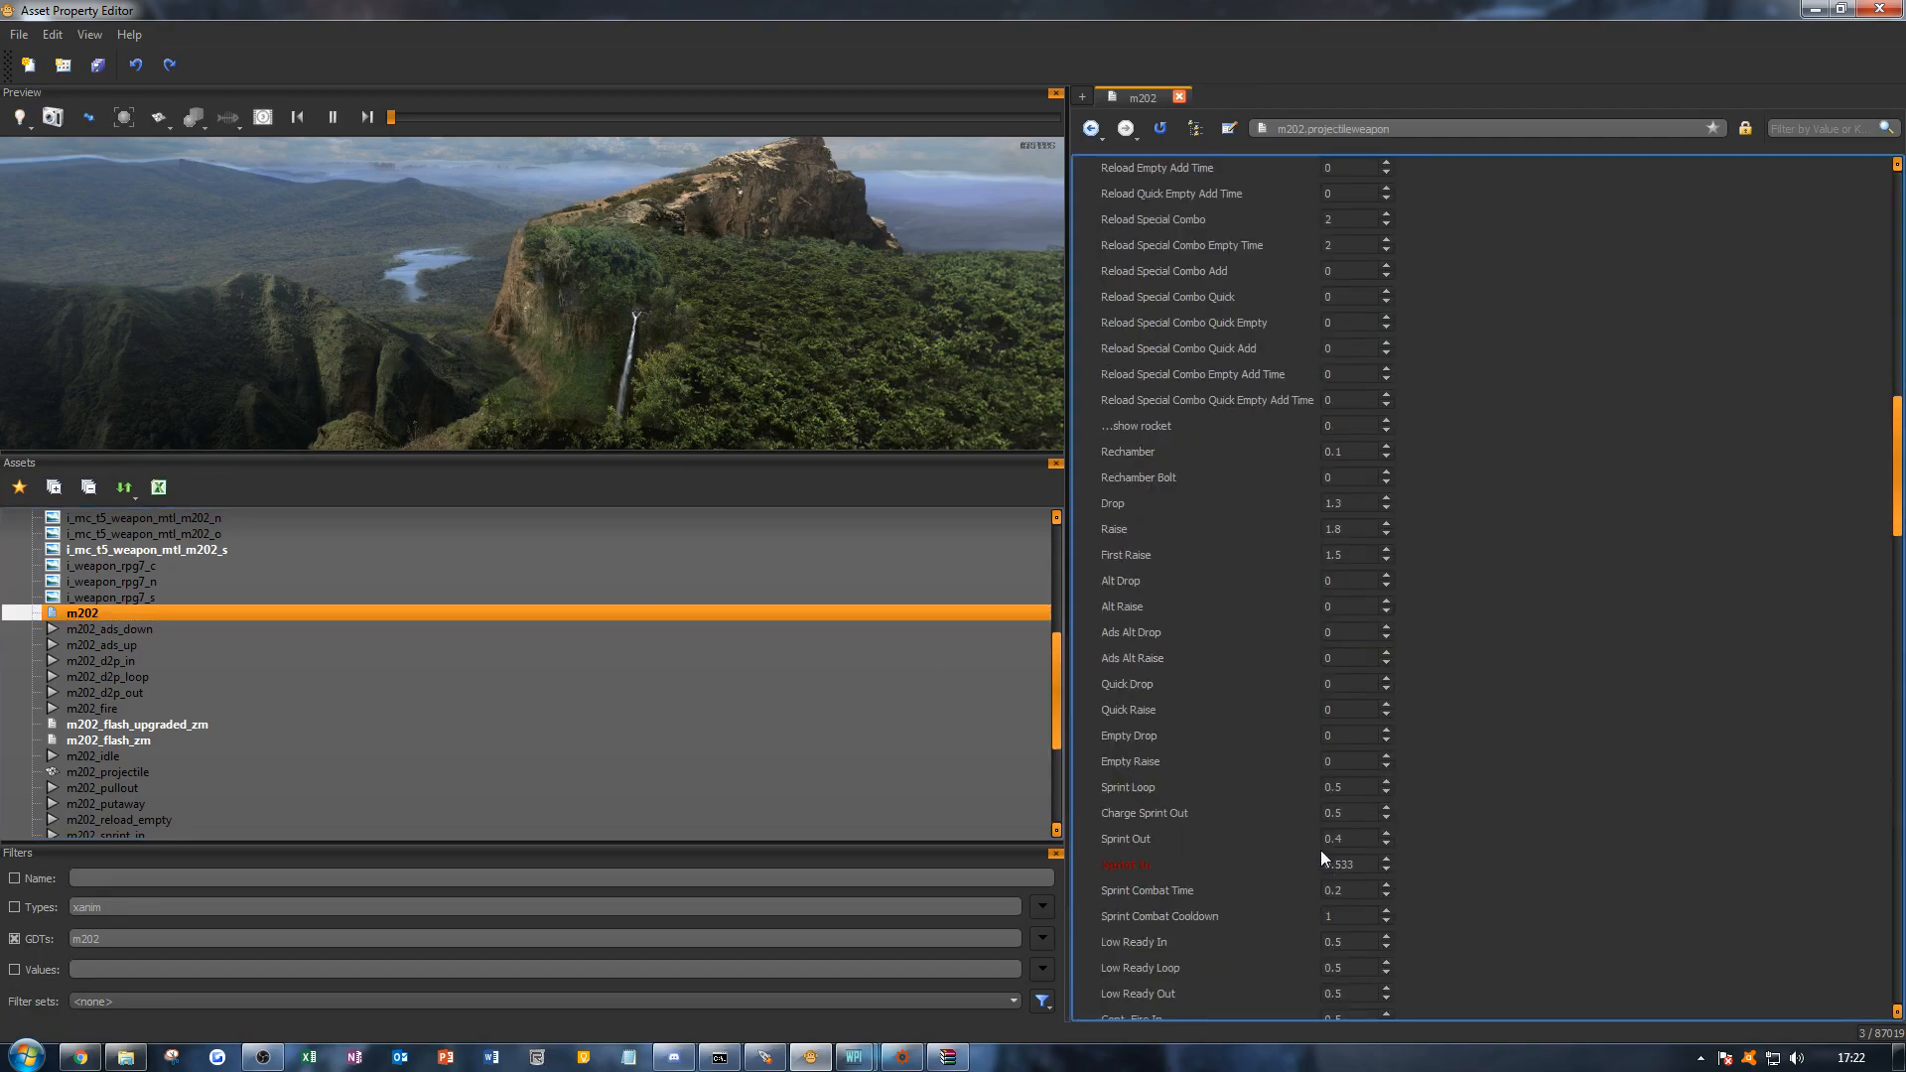
{"action": "left_click", "coordinate": [1321, 791]}
{"action": "type", "text": "1.033"}
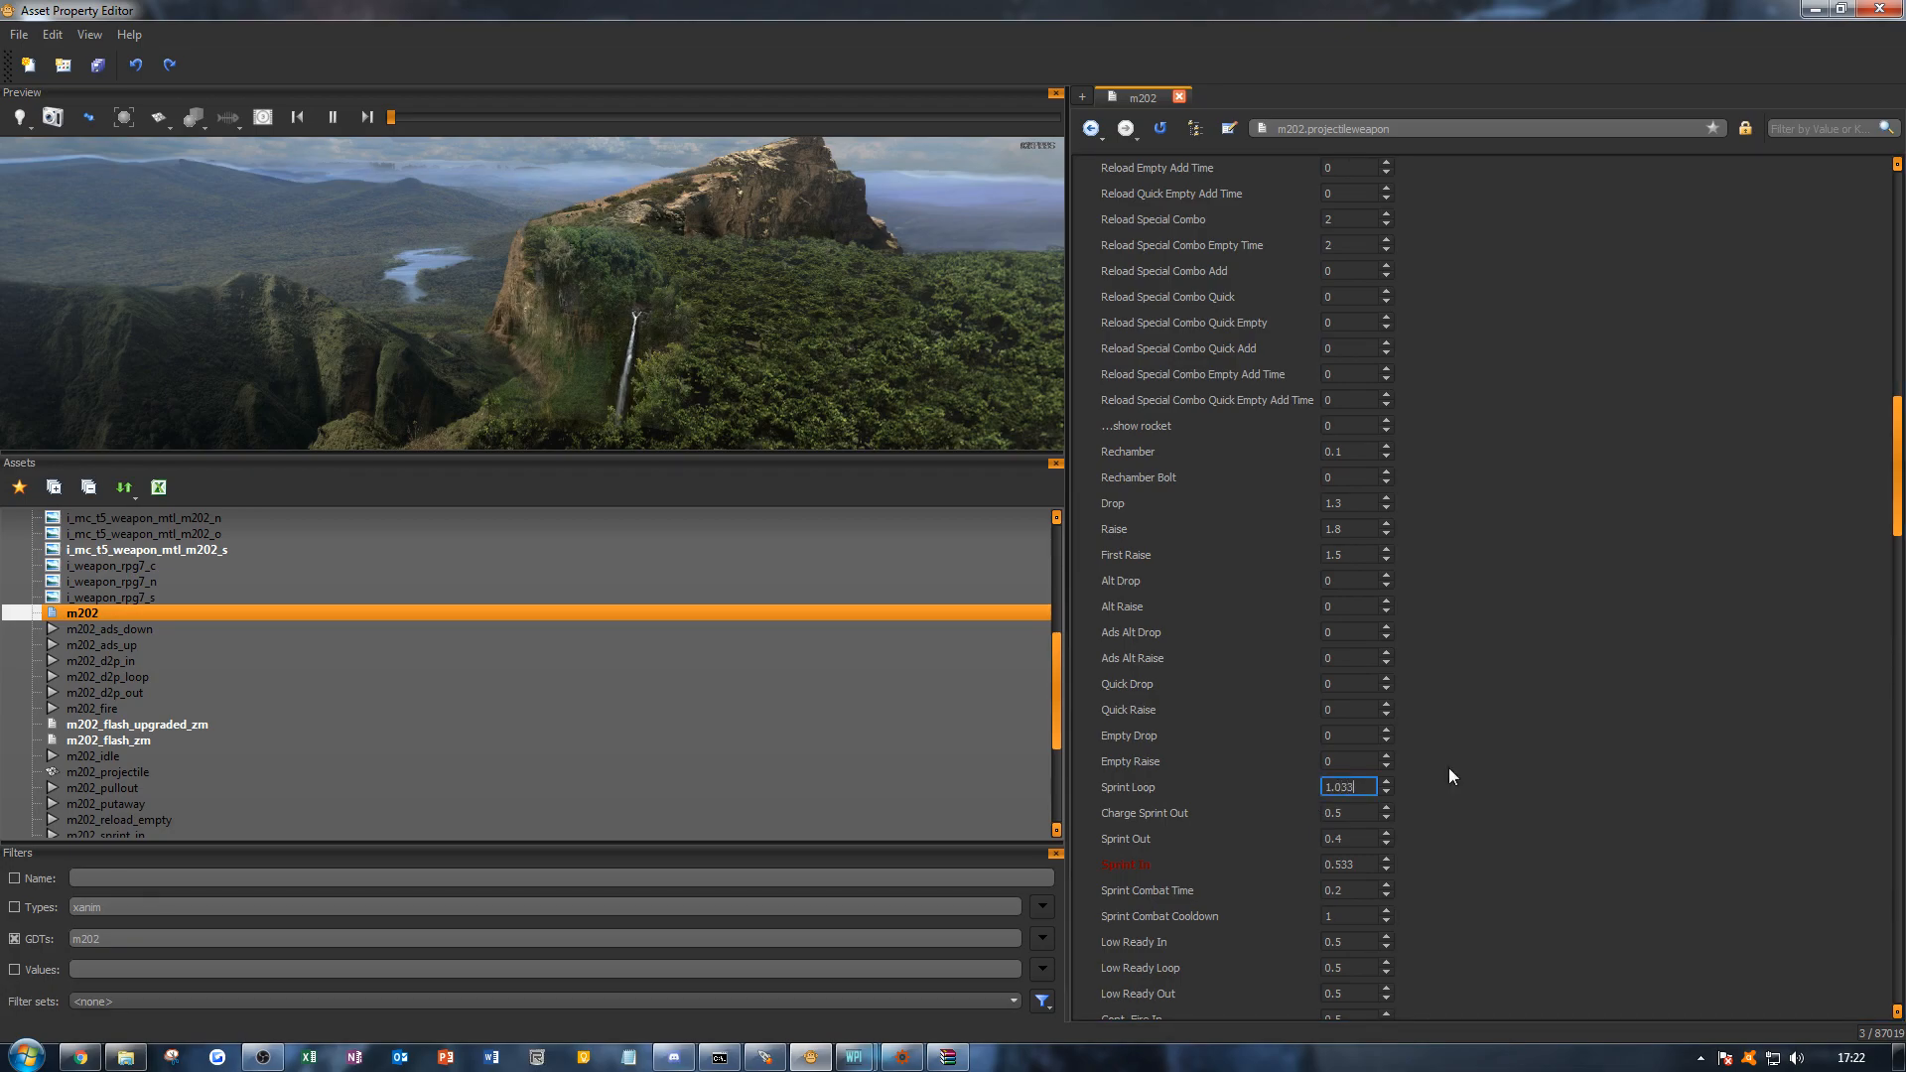
{"action": "left_click", "coordinate": [1545, 771]}
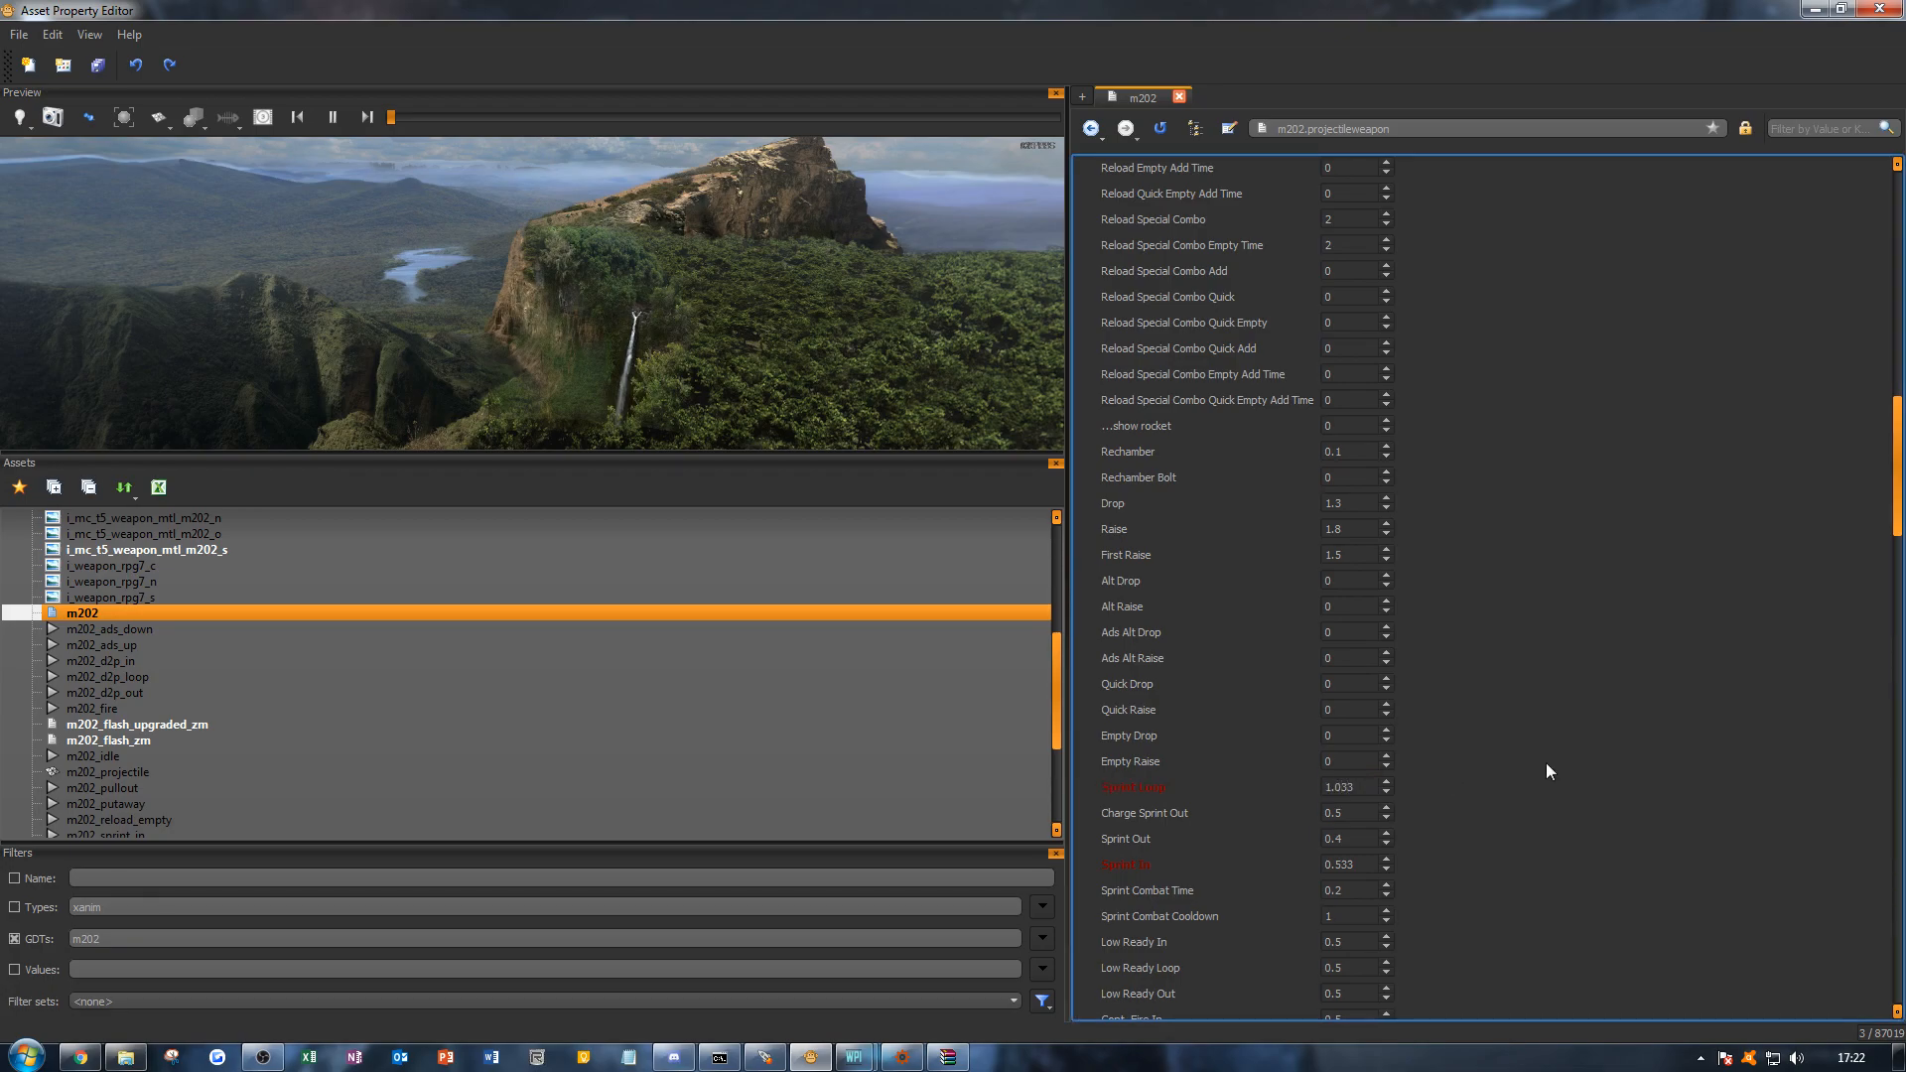
{"action": "left_click", "coordinate": [1350, 811]}
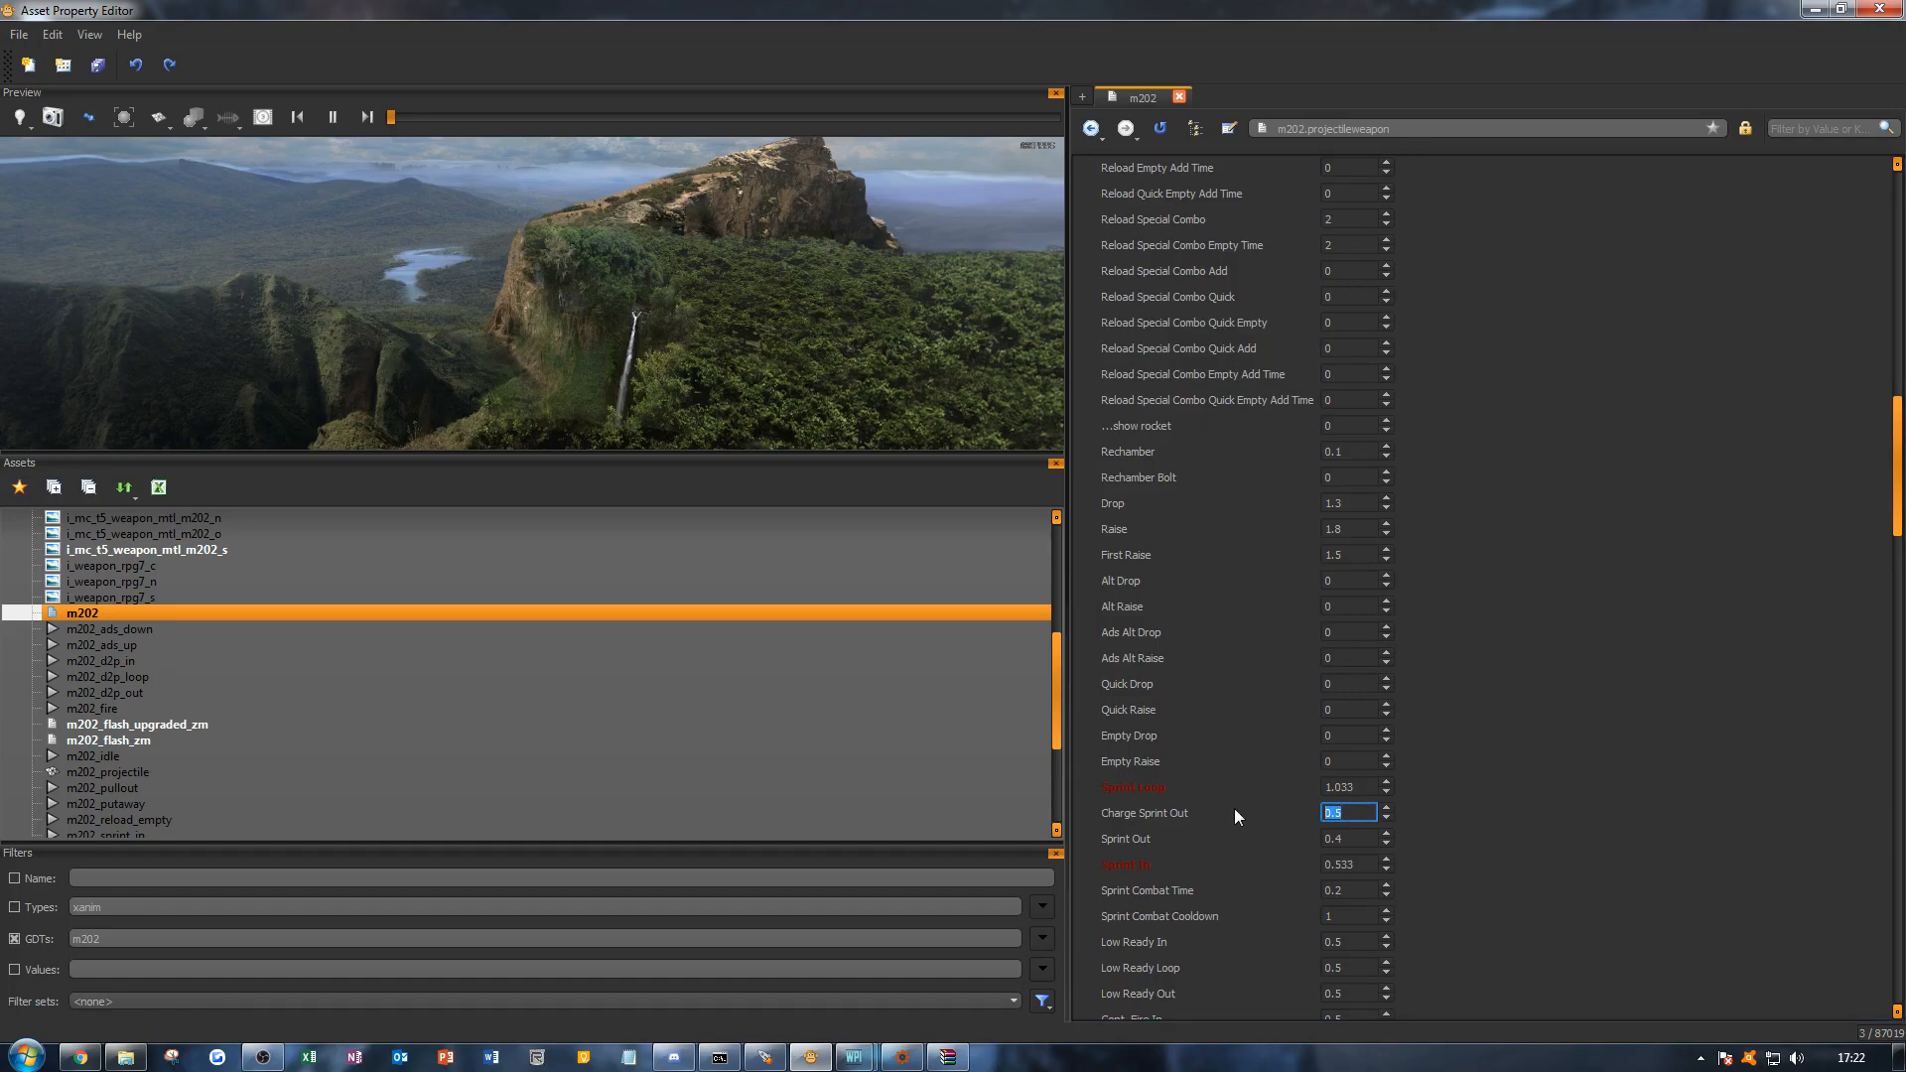
{"action": "type", "text": "0.4"}
{"action": "left_click", "coordinate": [1617, 758]}
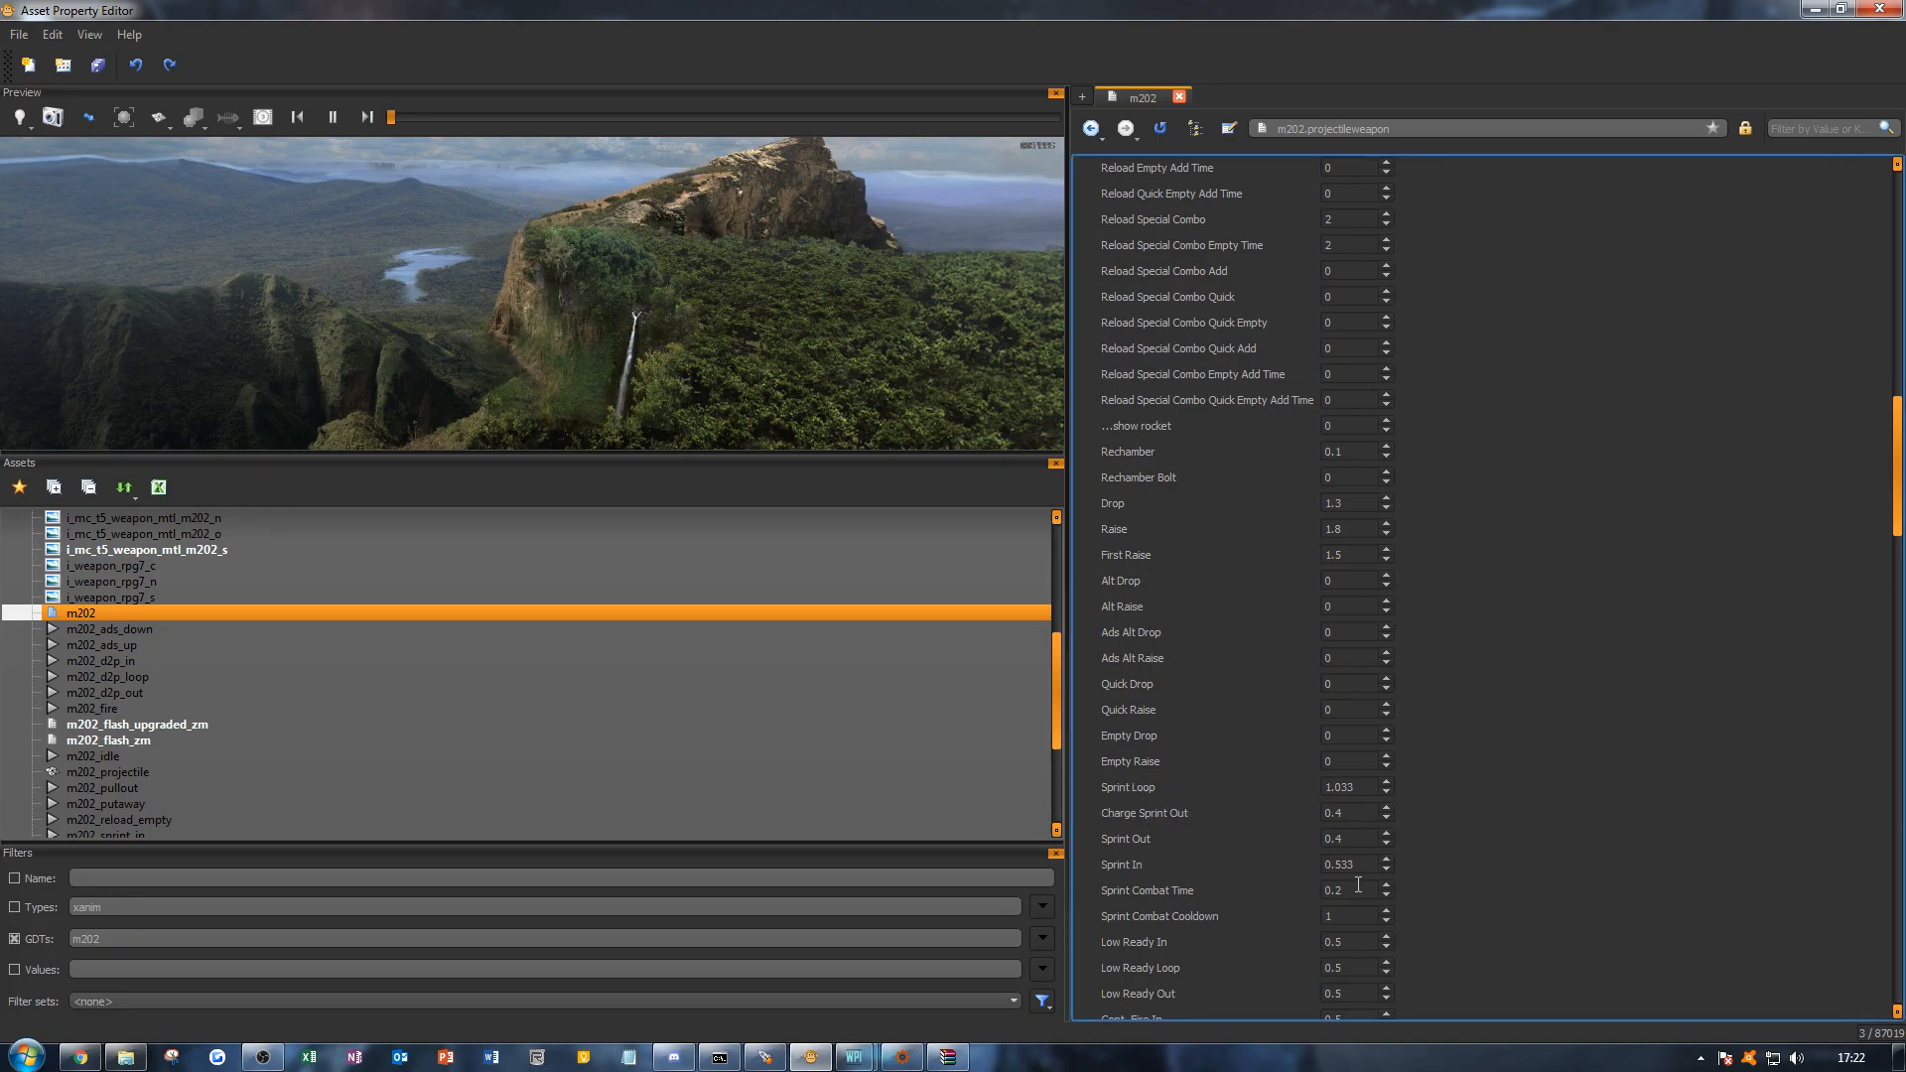
Step: Set the Sprint Combat Time and Sprint Combat Cooldown of the m202 weapon to 0
{"action": "left_click", "coordinate": [1274, 886]}
{"action": "type", "text": "0"}
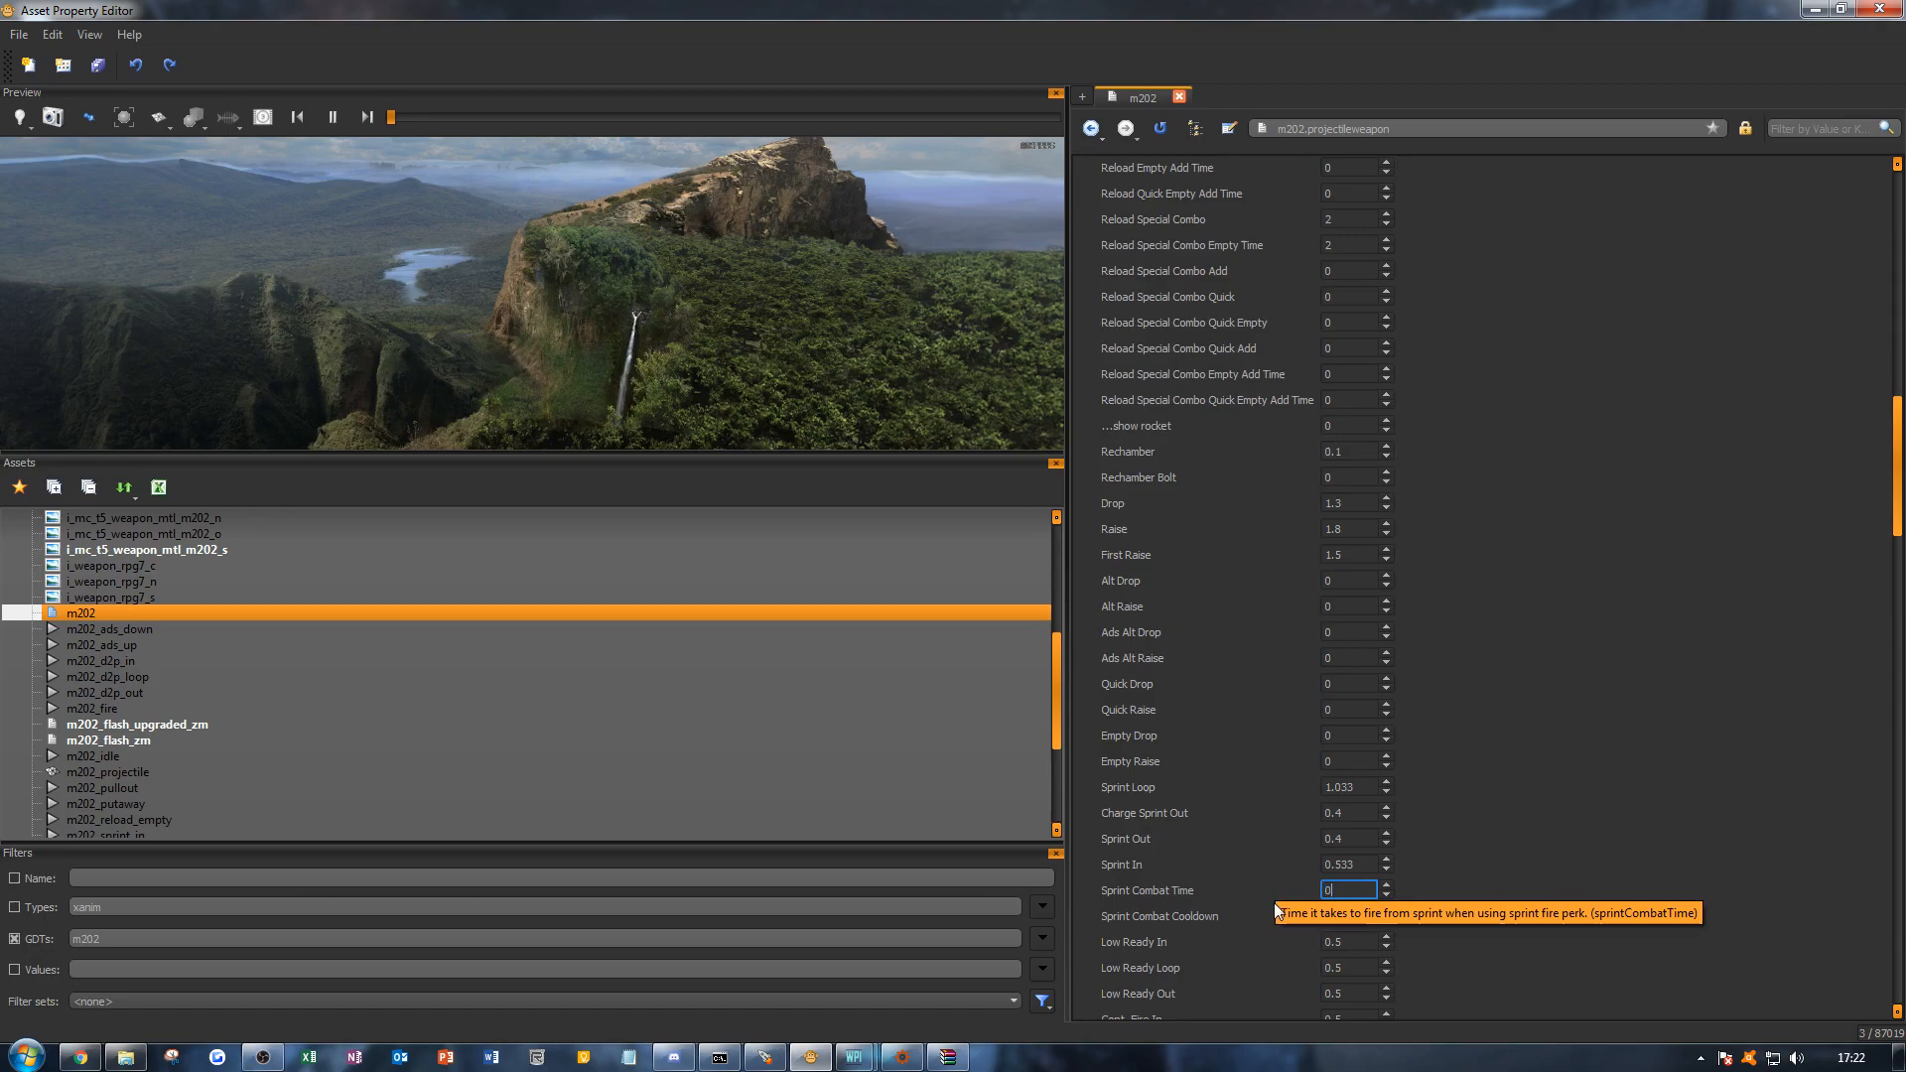
{"action": "key", "text": "Return"}
{"action": "left_click", "coordinate": [1344, 915]}
{"action": "type", "text": "0"}
{"action": "key", "text": "Return"}
Step: Set the Low Ready In, Low Ready Loop and Low Ready Out times to 0
{"action": "left_click", "coordinate": [1342, 941]}
{"action": "type", "text": "0"}
{"action": "key", "text": "Return"}
{"action": "left_click", "coordinate": [1340, 967]}
{"action": "type", "text": "0"}
{"action": "key", "text": "Return"}
{"action": "left_click", "coordinate": [1324, 993]}
{"action": "type", "text": "0"}
{"action": "key", "text": "Return"}
Step: Set the Cont. Fire In, Cont. Fire Loop and Cont. Fire Out times to 0
{"action": "scroll", "coordinate": [1514, 873], "scroll_direction": "down", "scroll_amount": 2}
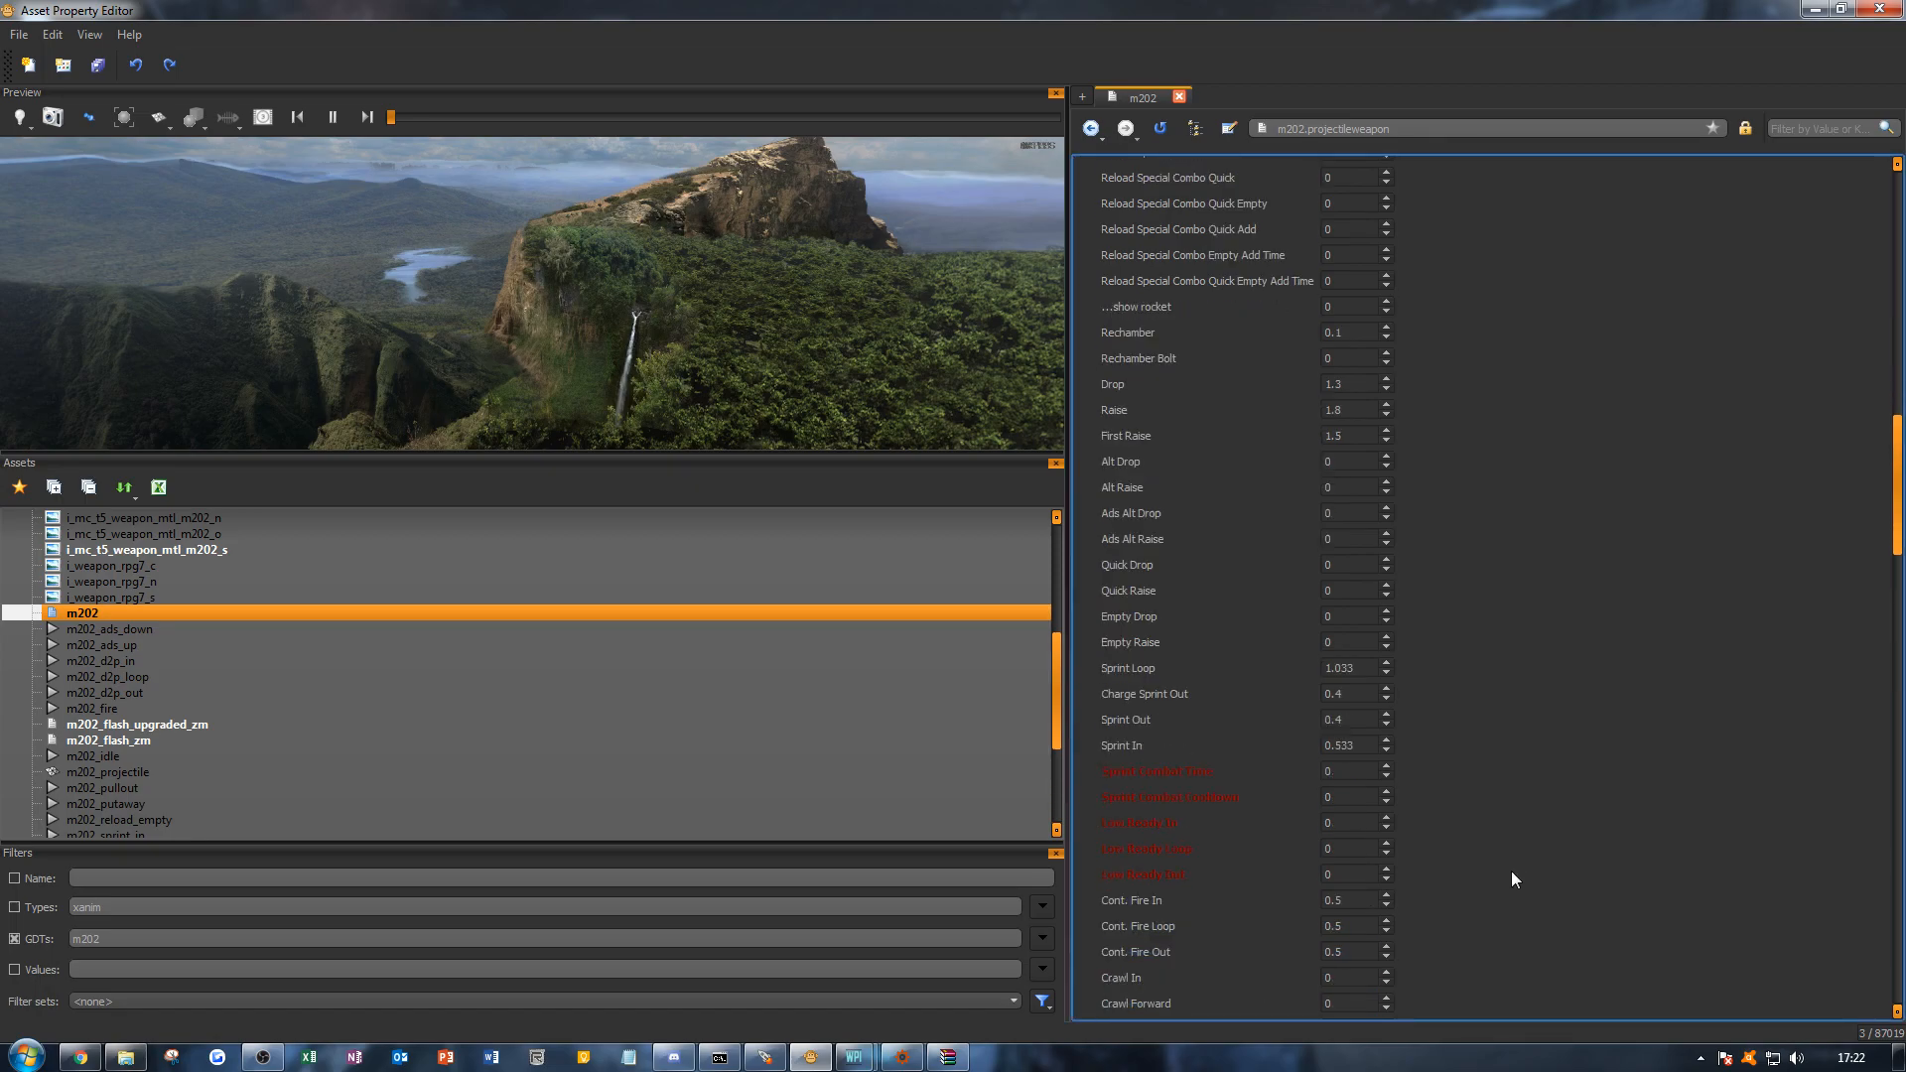
{"action": "left_click", "coordinate": [1335, 901]}
{"action": "type", "text": "0"}
{"action": "key", "text": "Return"}
{"action": "left_click", "coordinate": [1343, 927]}
{"action": "type", "text": "0"}
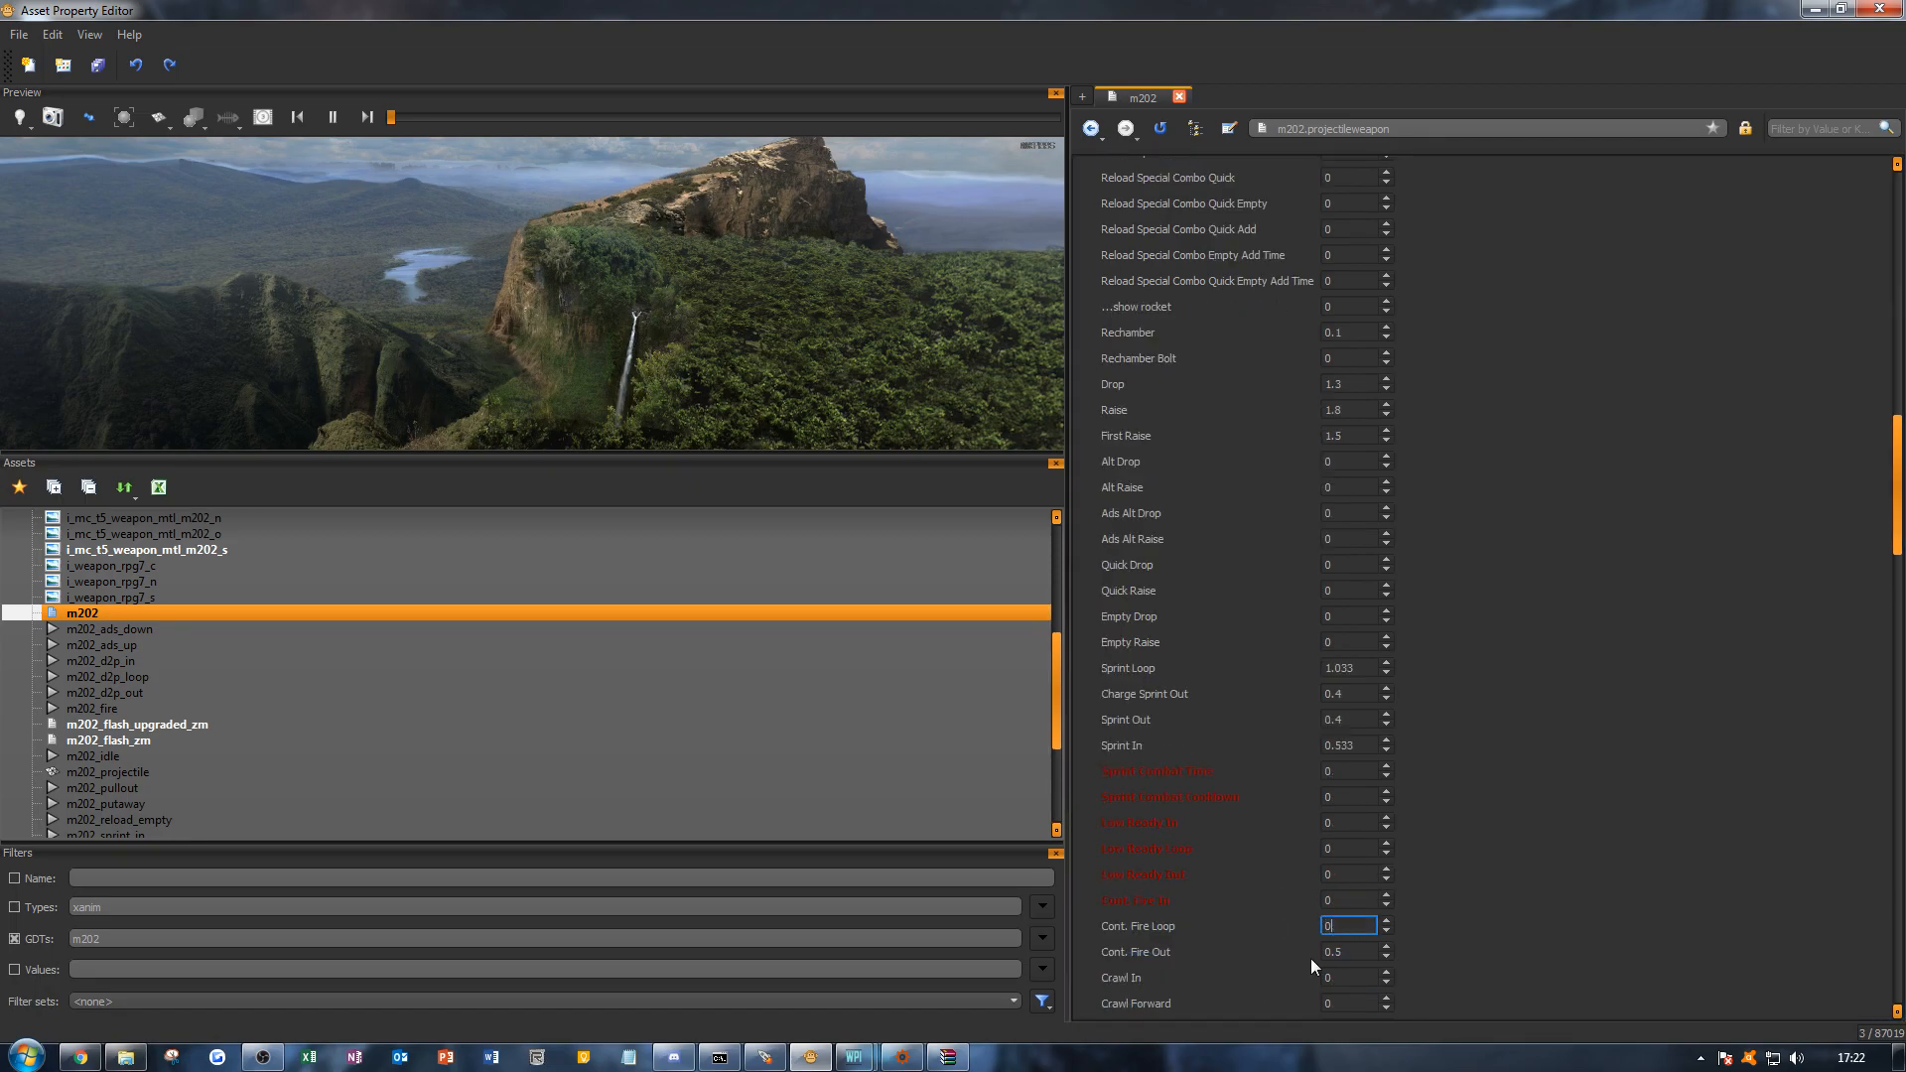
{"action": "key", "text": "Return"}
{"action": "left_click", "coordinate": [1370, 951]}
{"action": "type", "text": "0"}
{"action": "key", "text": "Return"}
Step: Look over the m202 entries in the asset list and return to the slide timers of the m202 weapon asset
{"action": "scroll", "coordinate": [1581, 897], "scroll_direction": "down", "scroll_amount": 5}
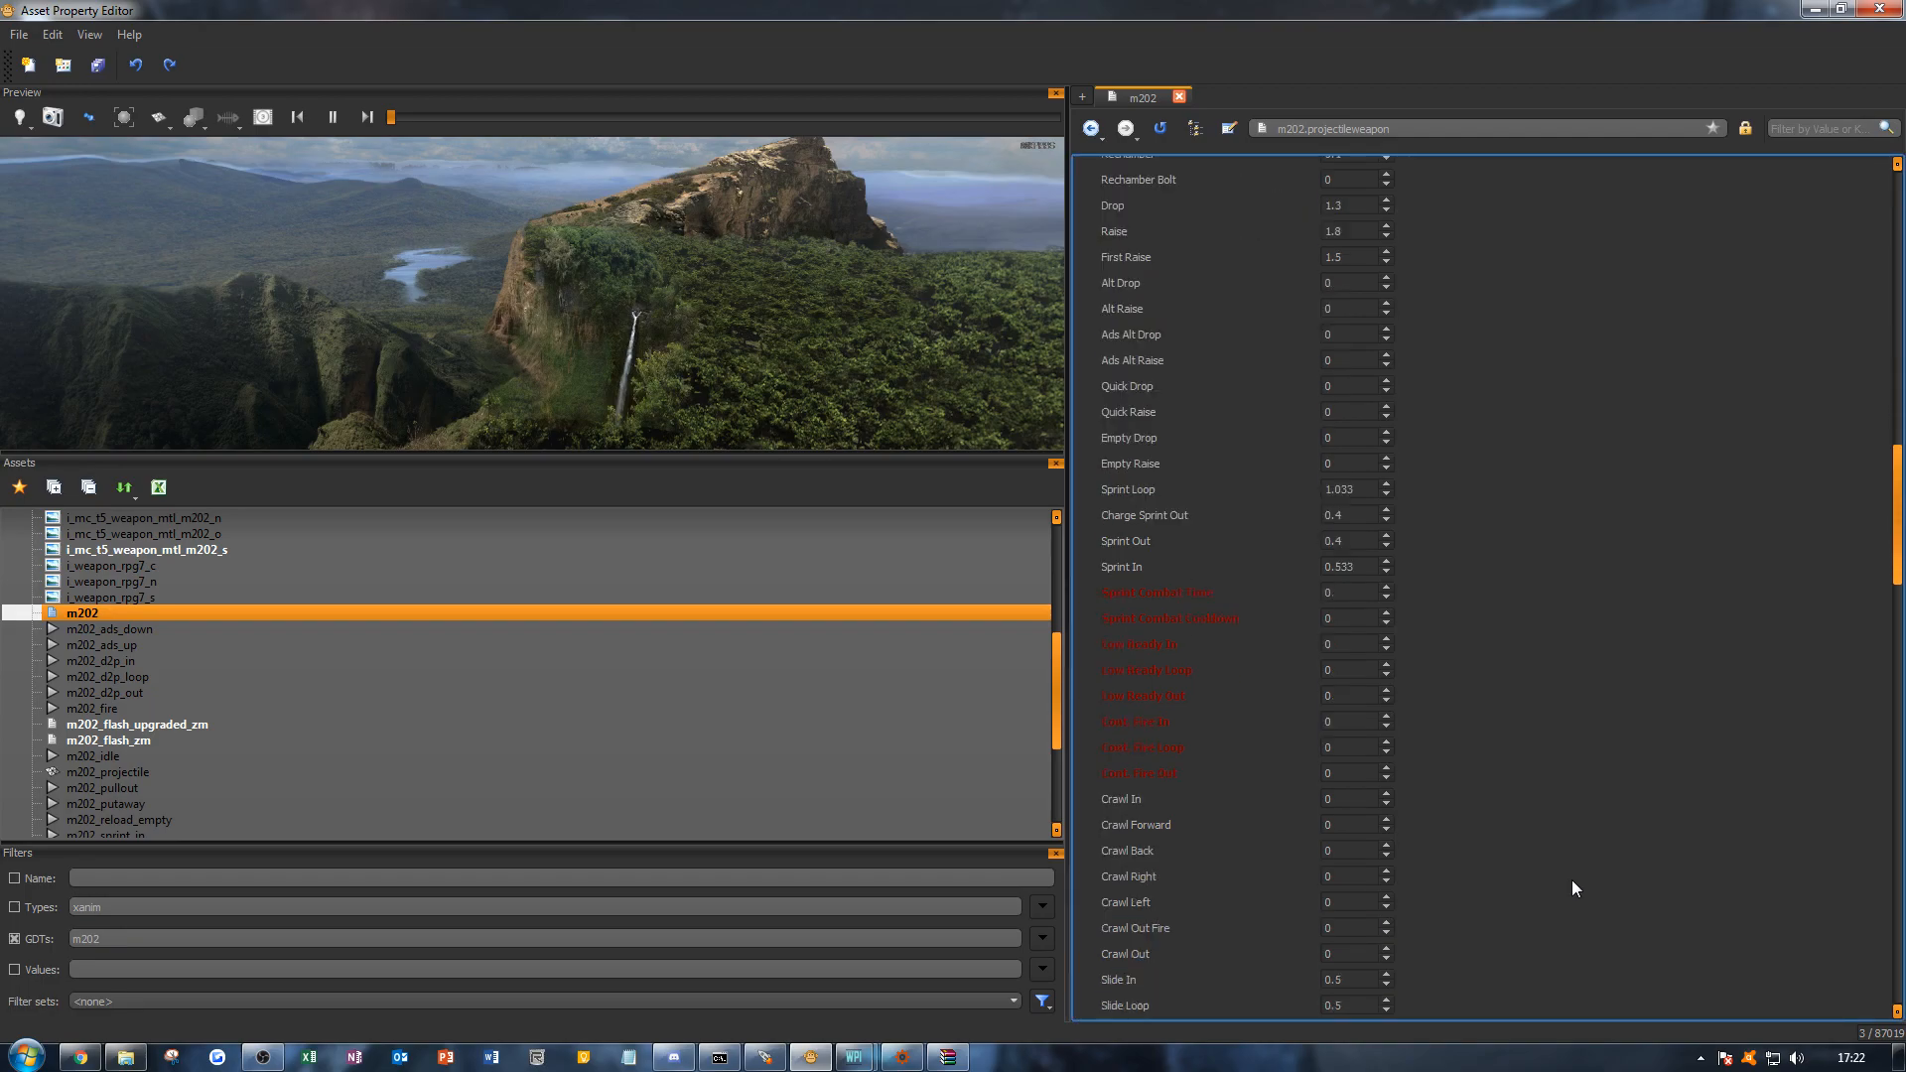
{"action": "scroll", "coordinate": [1572, 887], "scroll_direction": "down", "scroll_amount": 1}
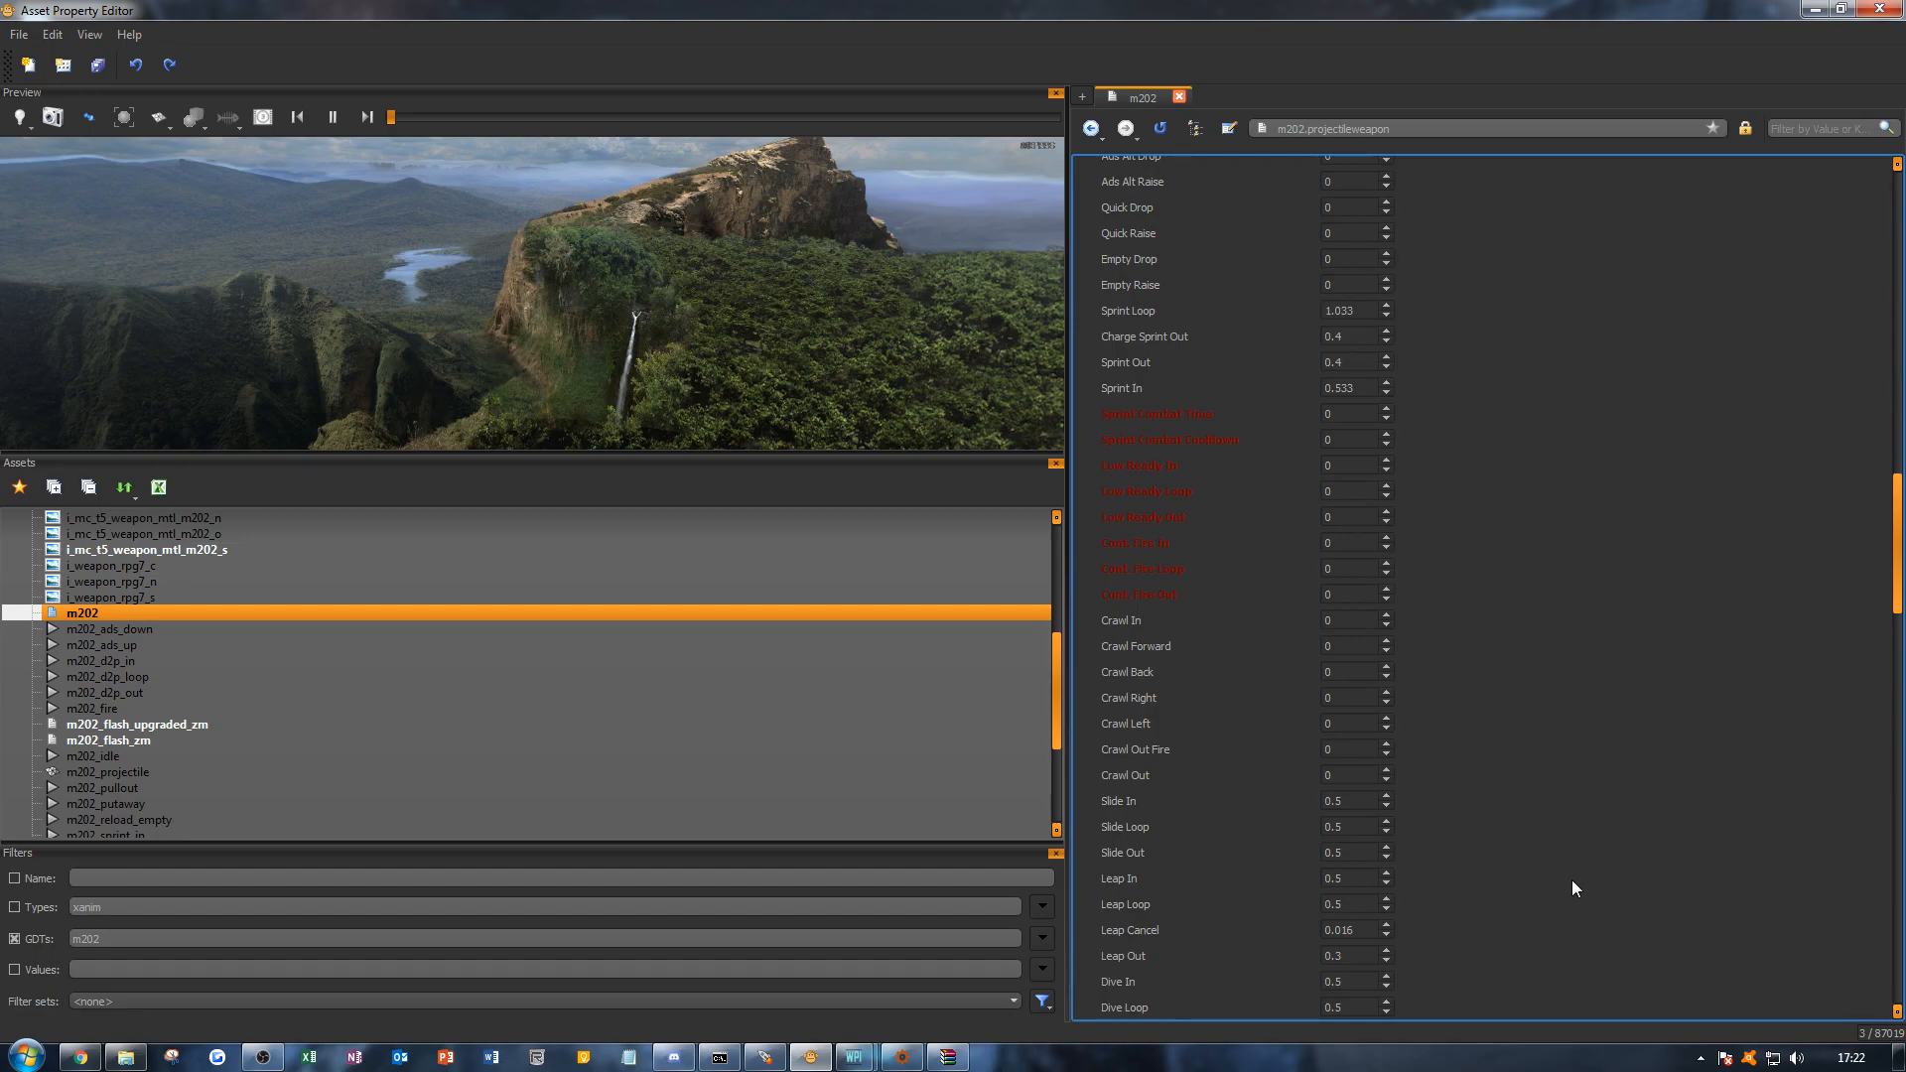
{"action": "left_click", "coordinate": [756, 773]}
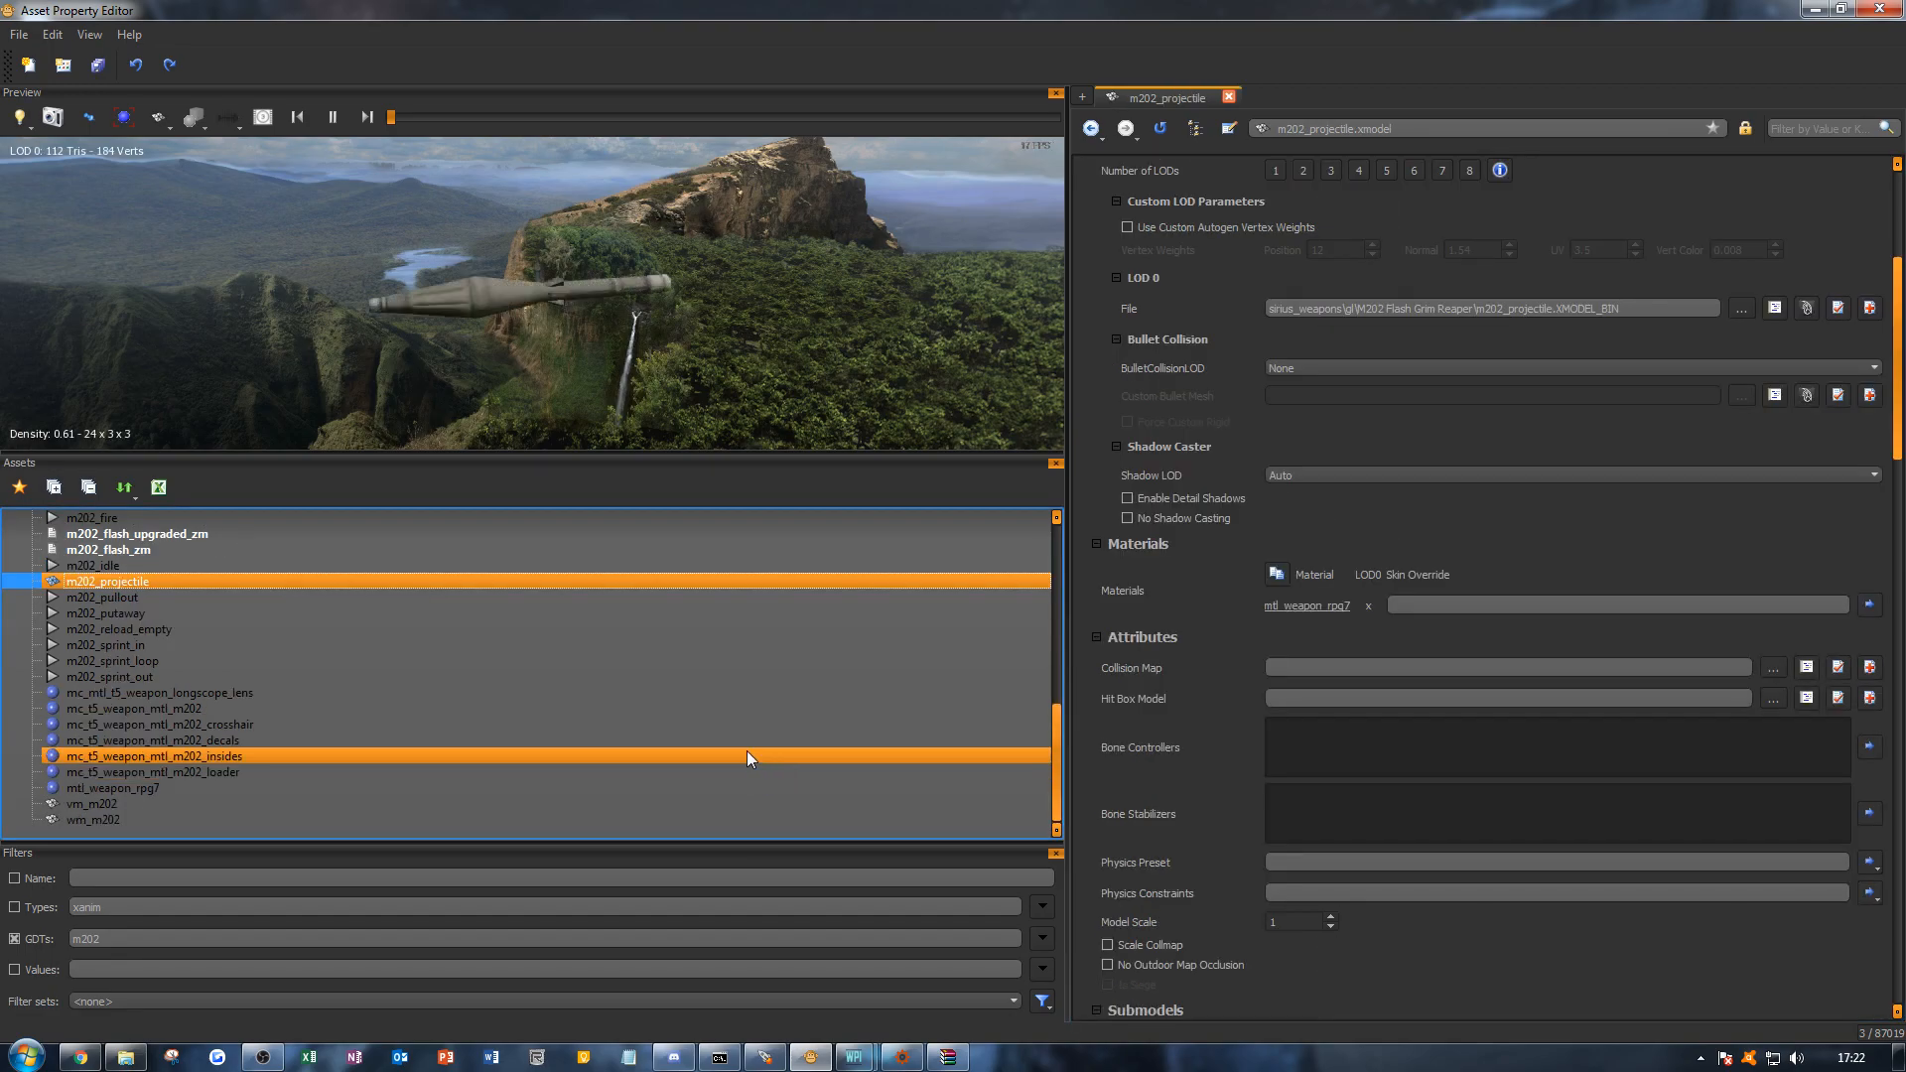
{"action": "scroll", "coordinate": [741, 752], "scroll_direction": "up", "scroll_amount": 5}
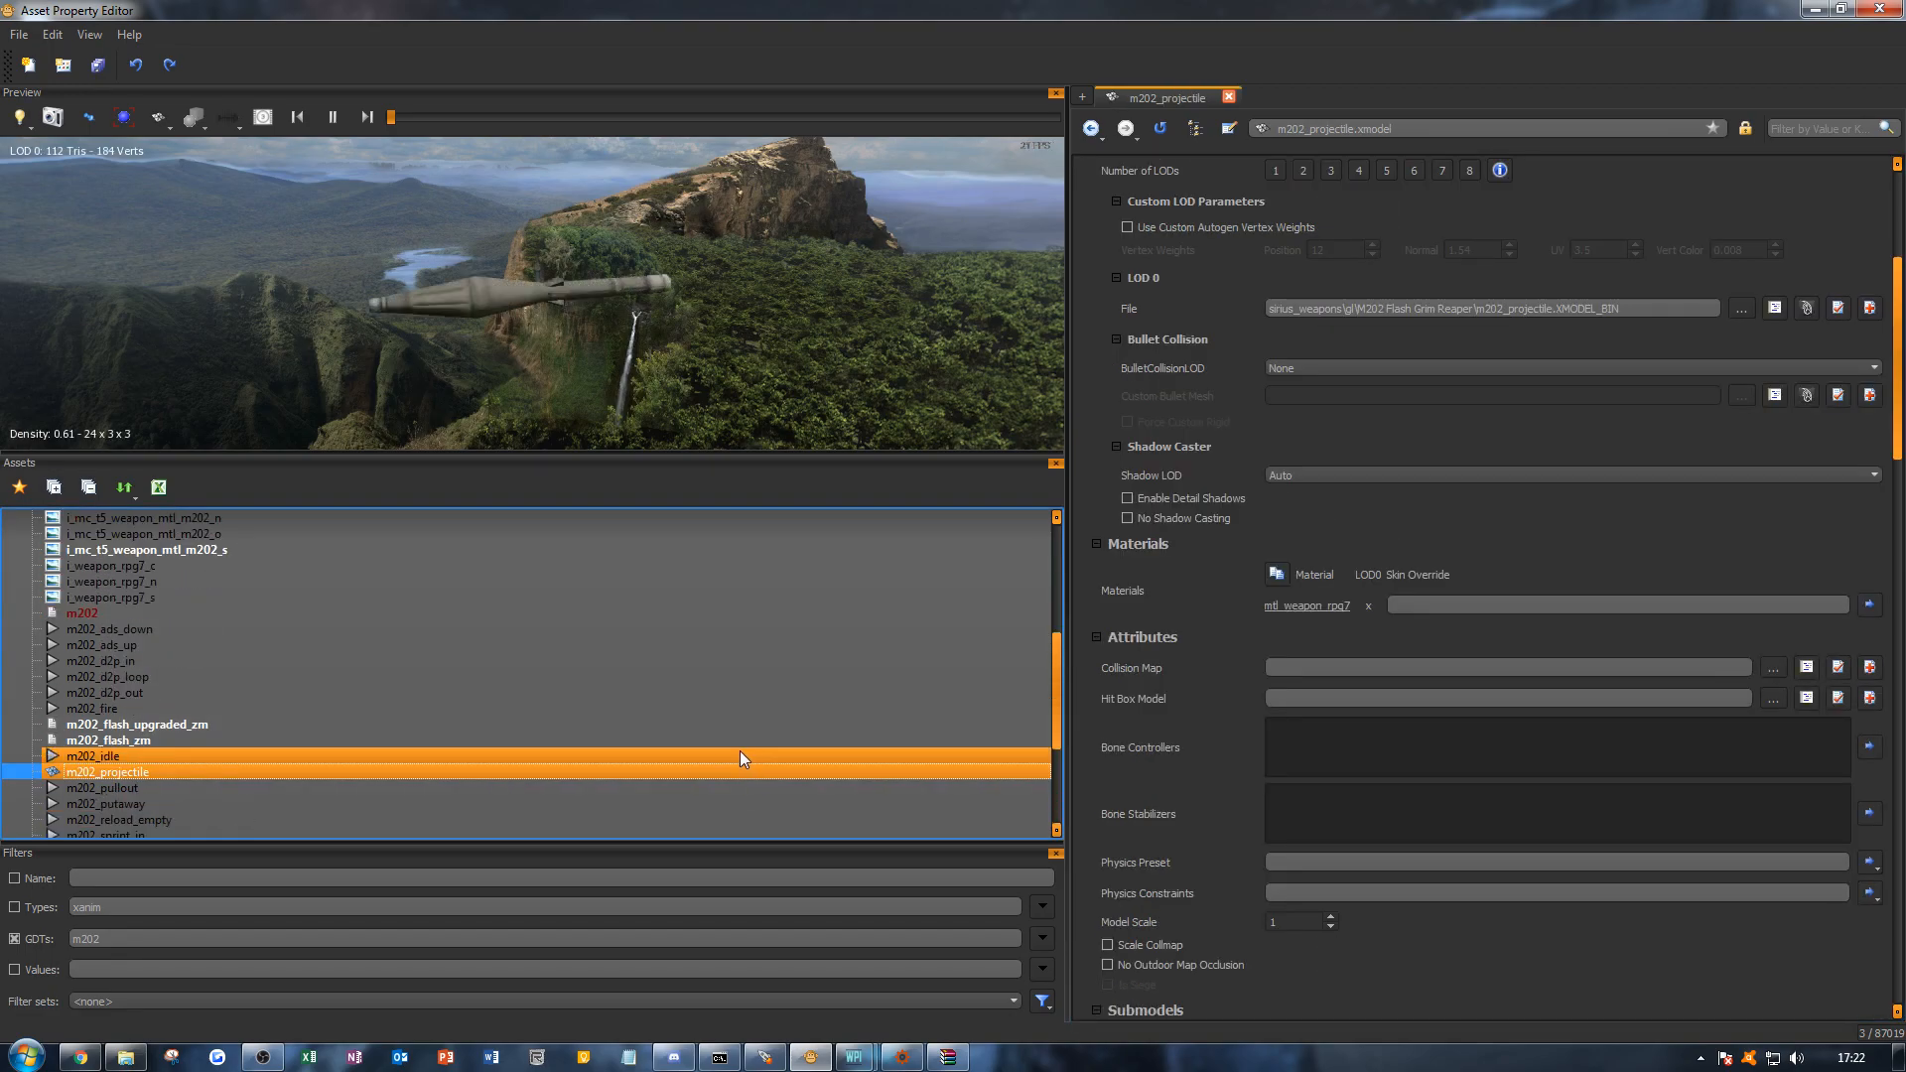
{"action": "scroll", "coordinate": [743, 758], "scroll_direction": "down", "scroll_amount": 1}
{"action": "left_click", "coordinate": [385, 611]}
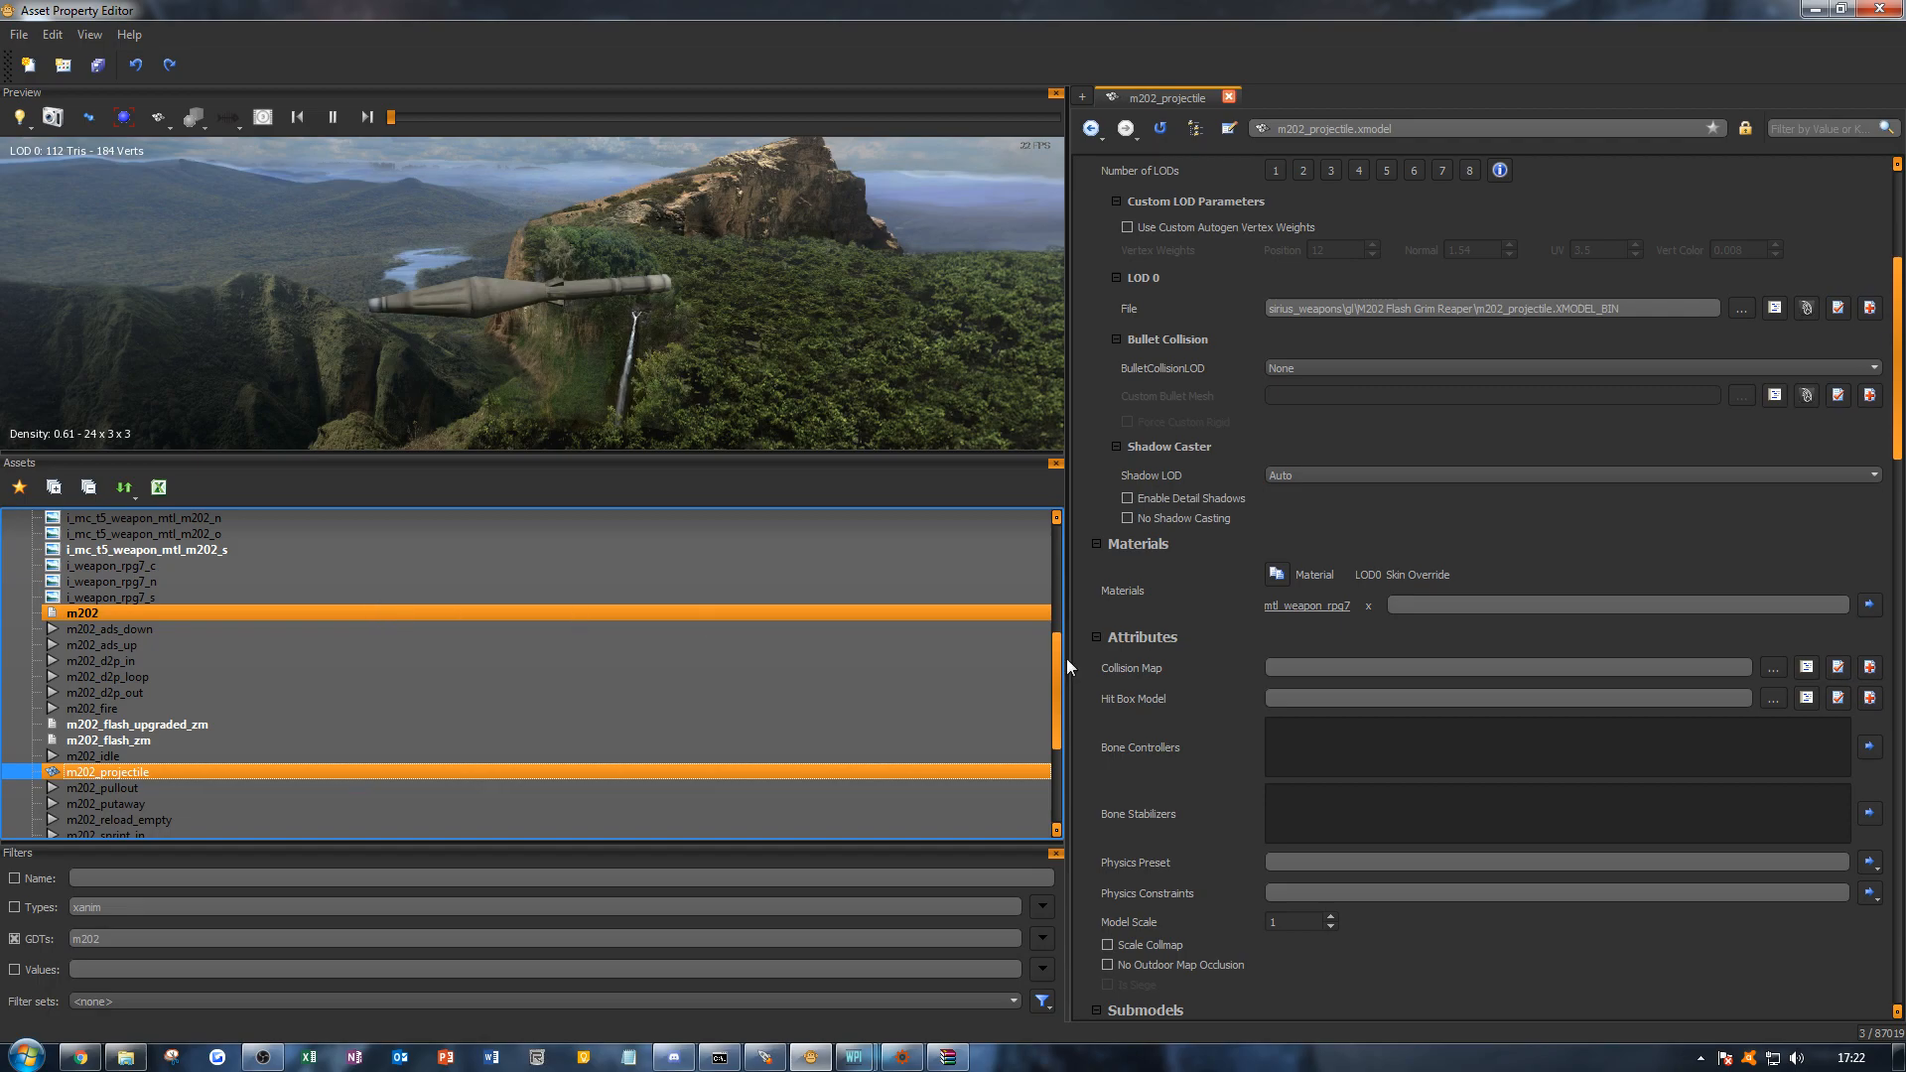
{"action": "left_click", "coordinate": [1629, 759]}
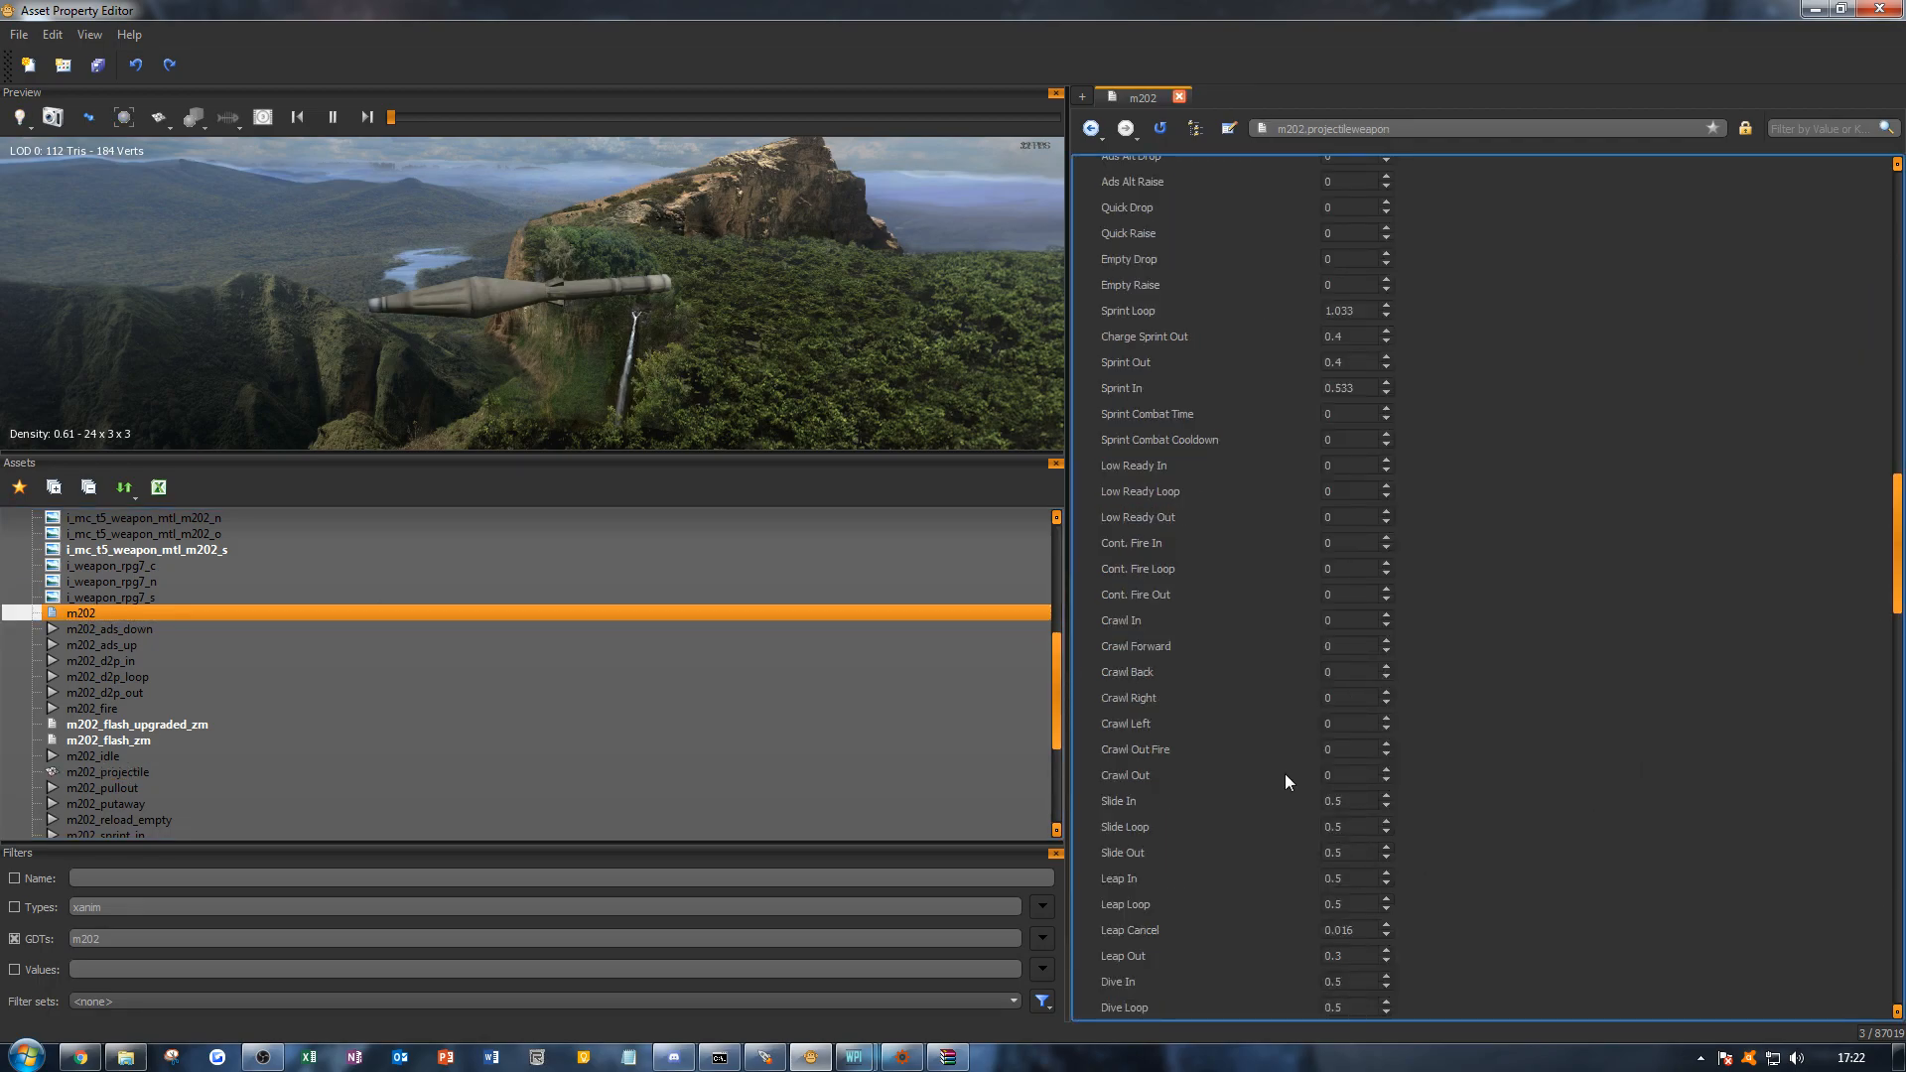
Step: Set the Slide In, Slide Loop and Slide Out times of the m202 weapon to 0
{"action": "double_click", "coordinate": [1347, 801]}
{"action": "type", "text": "0"}
{"action": "double_click", "coordinate": [1342, 827]}
{"action": "type", "text": "0"}
{"action": "double_click", "coordinate": [1338, 852]}
{"action": "type", "text": "0"}
{"action": "left_click", "coordinate": [1488, 851]}
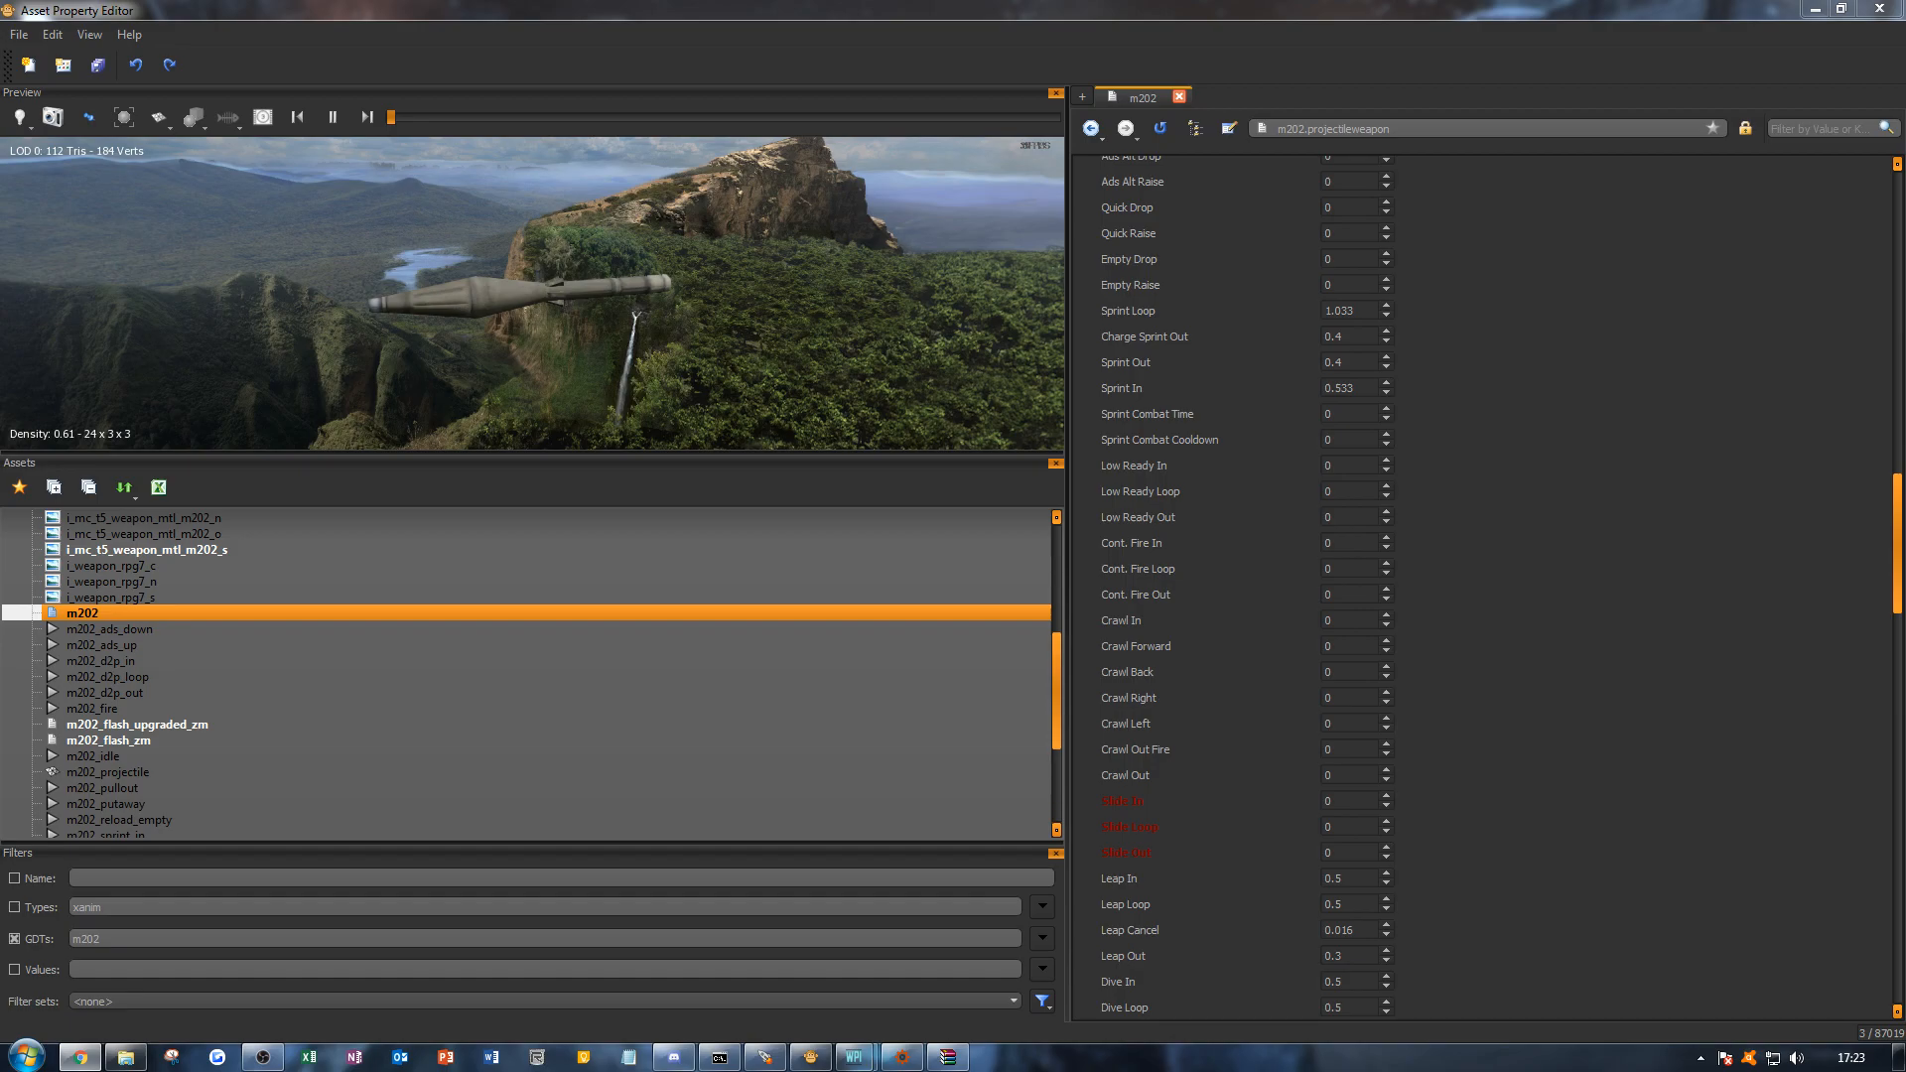
{"action": "left_click", "coordinate": [1604, 892]}
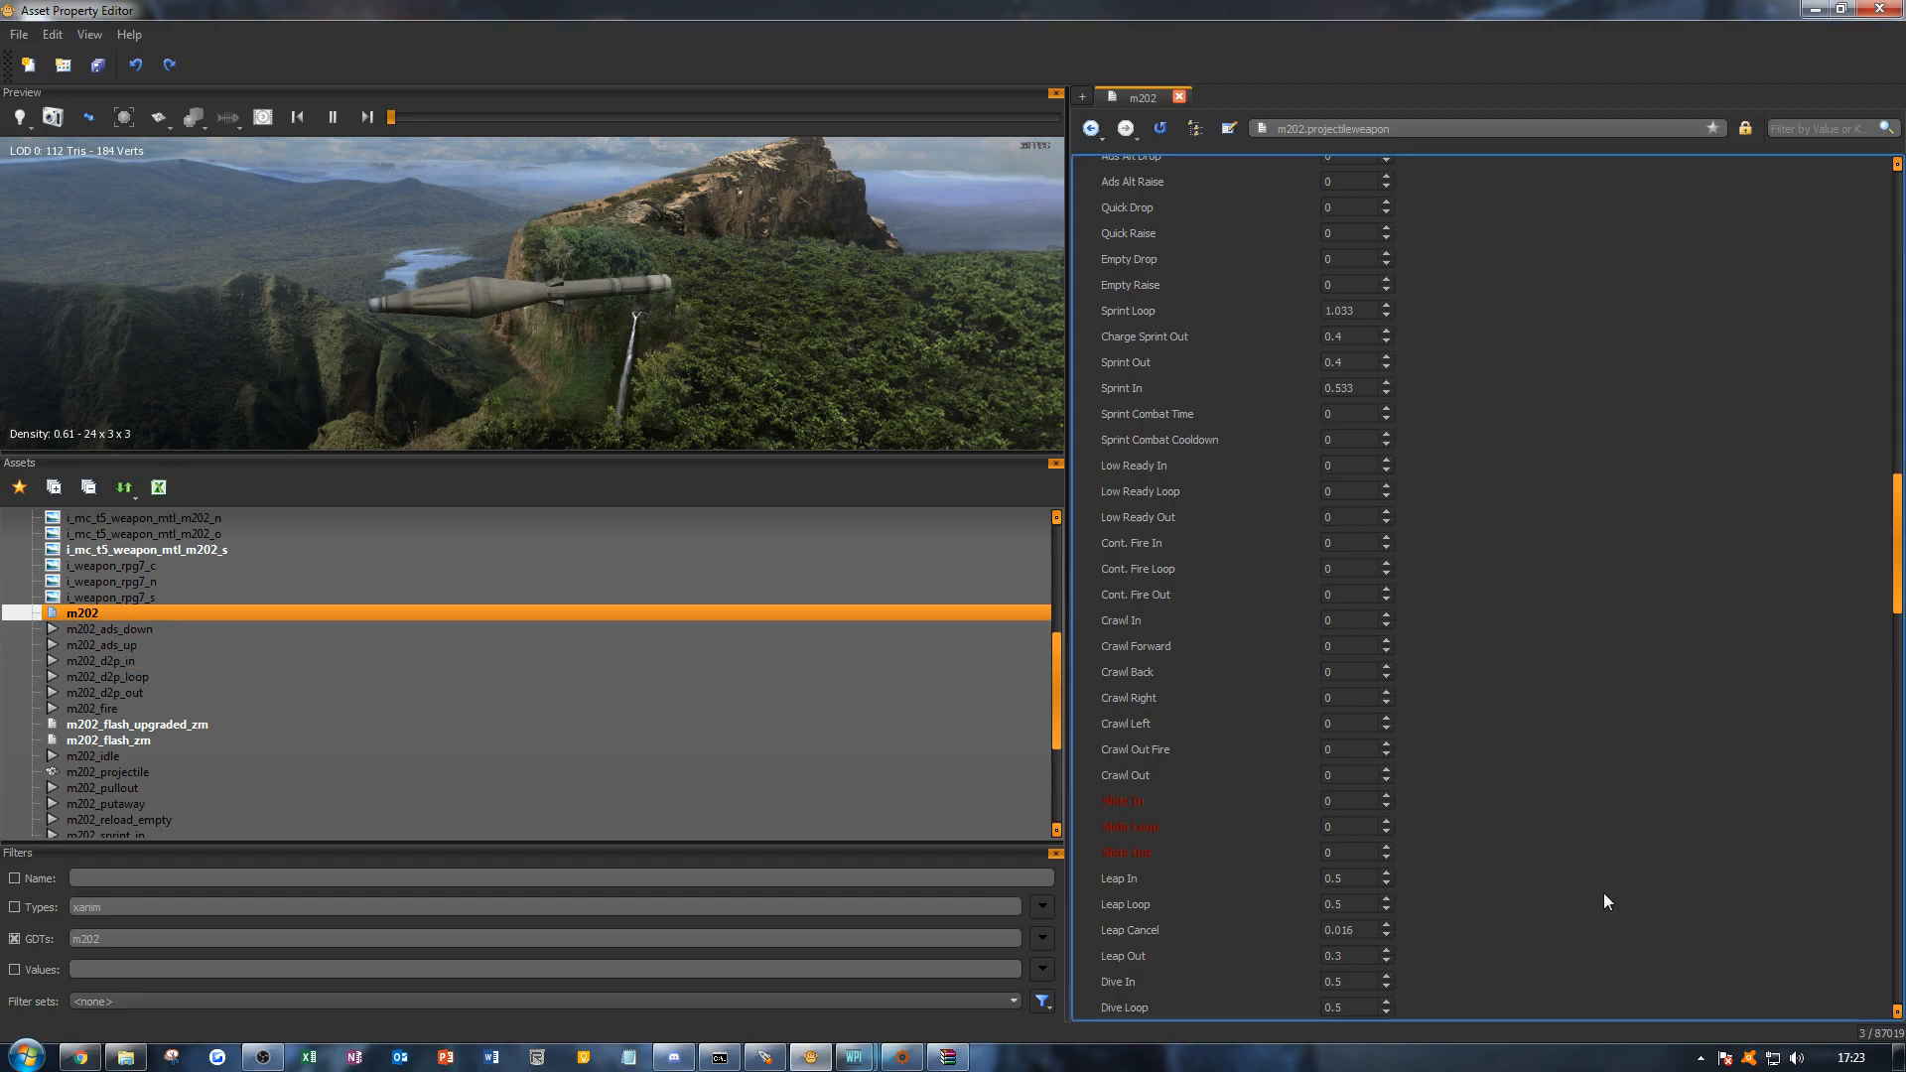
Step: Set the Leap In, Leap Loop, Leap Cancel and Leap Out times to 0
{"action": "double_click", "coordinate": [1334, 879]}
{"action": "type", "text": "0"}
{"action": "key", "text": "Tab"}
{"action": "type", "text": "0"}
{"action": "key", "text": "Tab"}
{"action": "type", "text": "0"}
{"action": "key", "text": "Tab"}
{"action": "type", "text": "0"}
{"action": "left_click", "coordinate": [1543, 926]}
Step: Check the total frames and frame rate of the m202_d2p_in animation and reselect the m202 weapon asset
{"action": "scroll", "coordinate": [1542, 926], "scroll_direction": "down", "scroll_amount": 2}
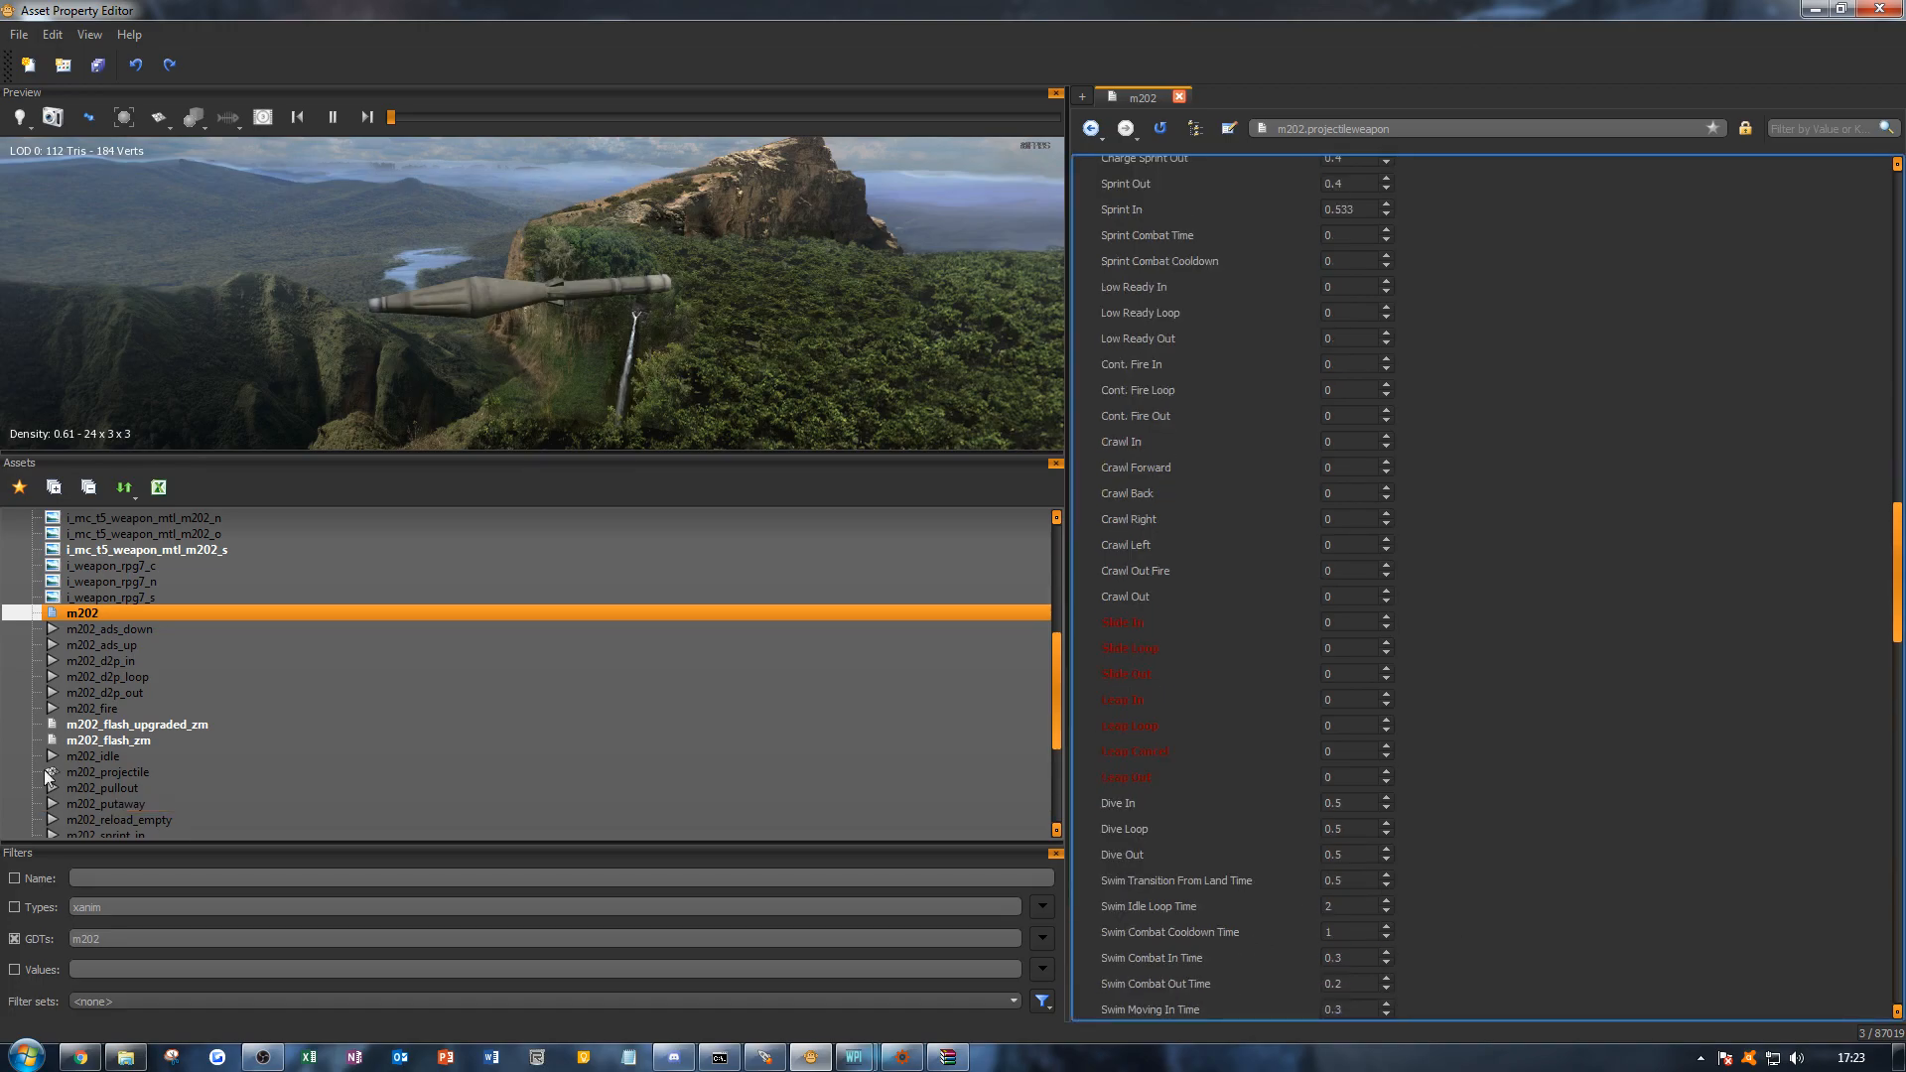
{"action": "left_click", "coordinate": [193, 659]}
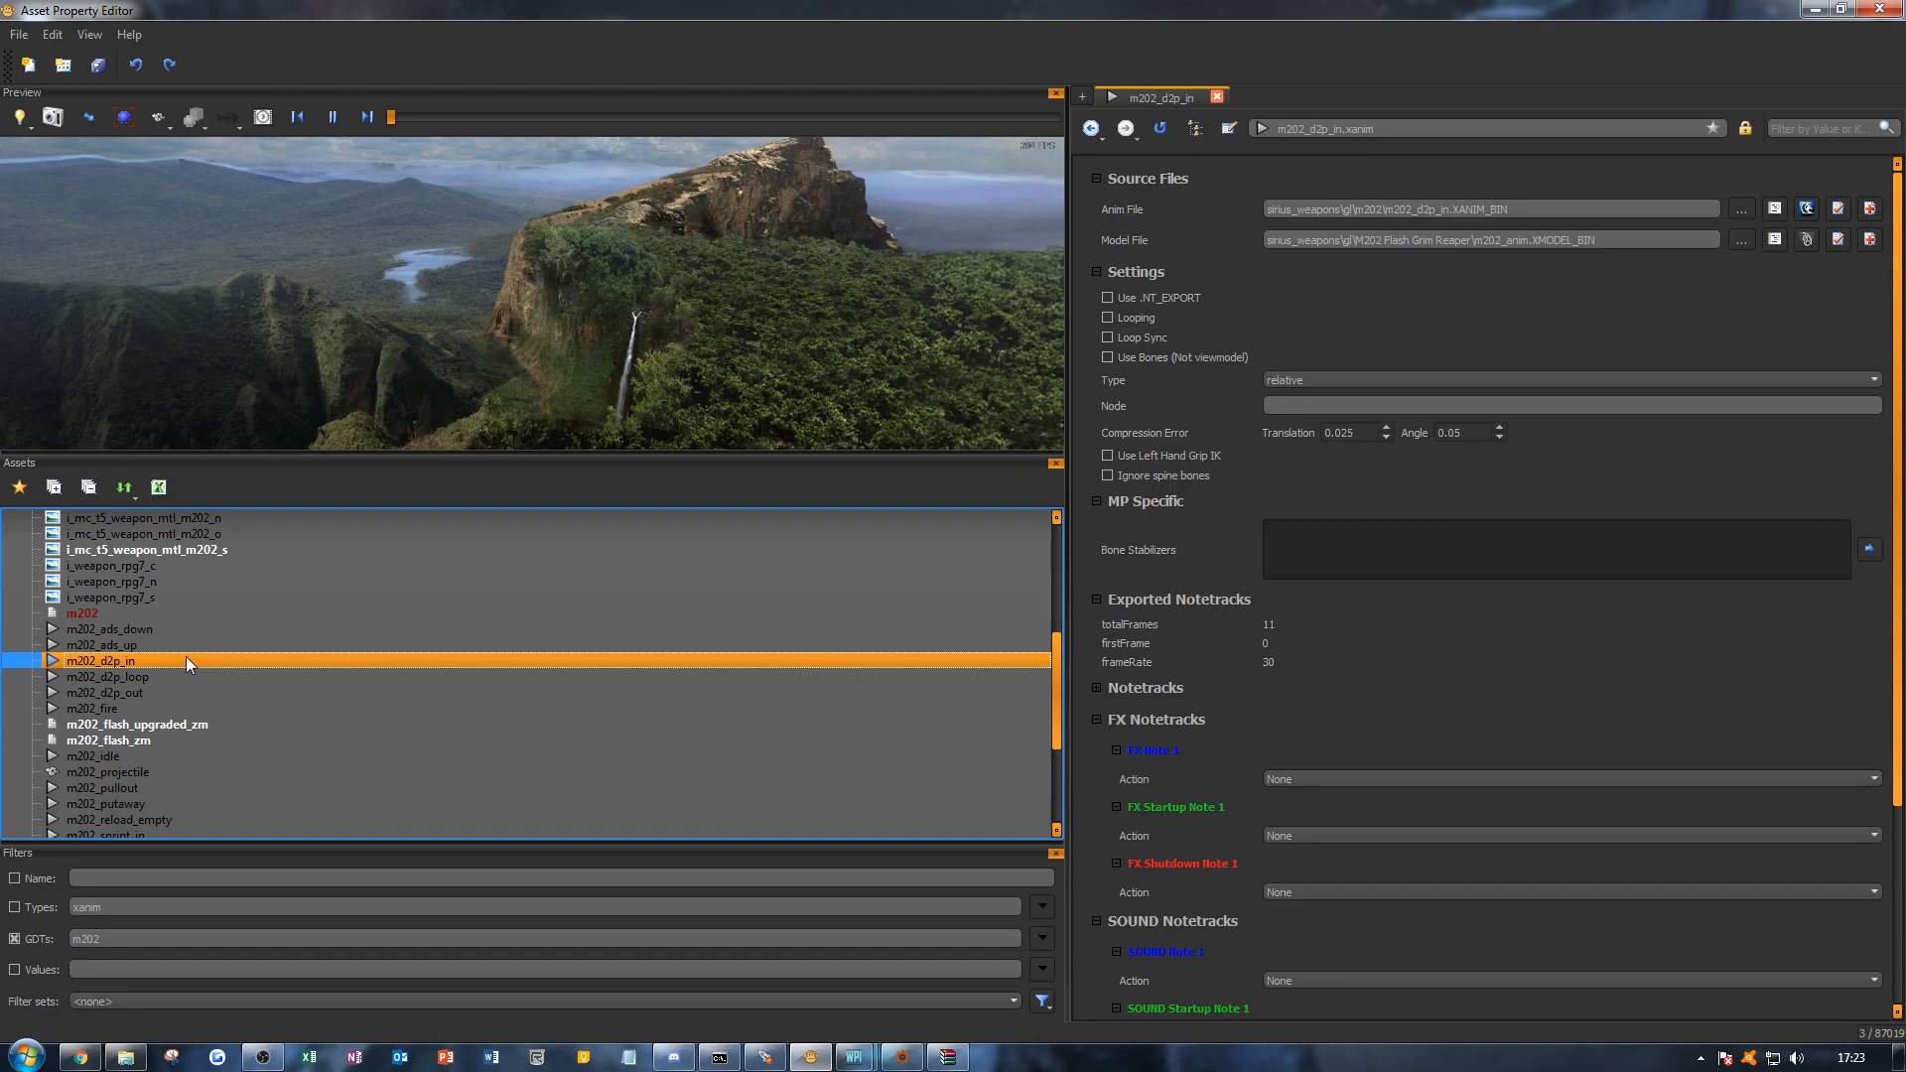
{"action": "scroll", "coordinate": [186, 657], "scroll_direction": "down", "scroll_amount": 2}
{"action": "scroll", "coordinate": [175, 664], "scroll_direction": "up", "scroll_amount": 1}
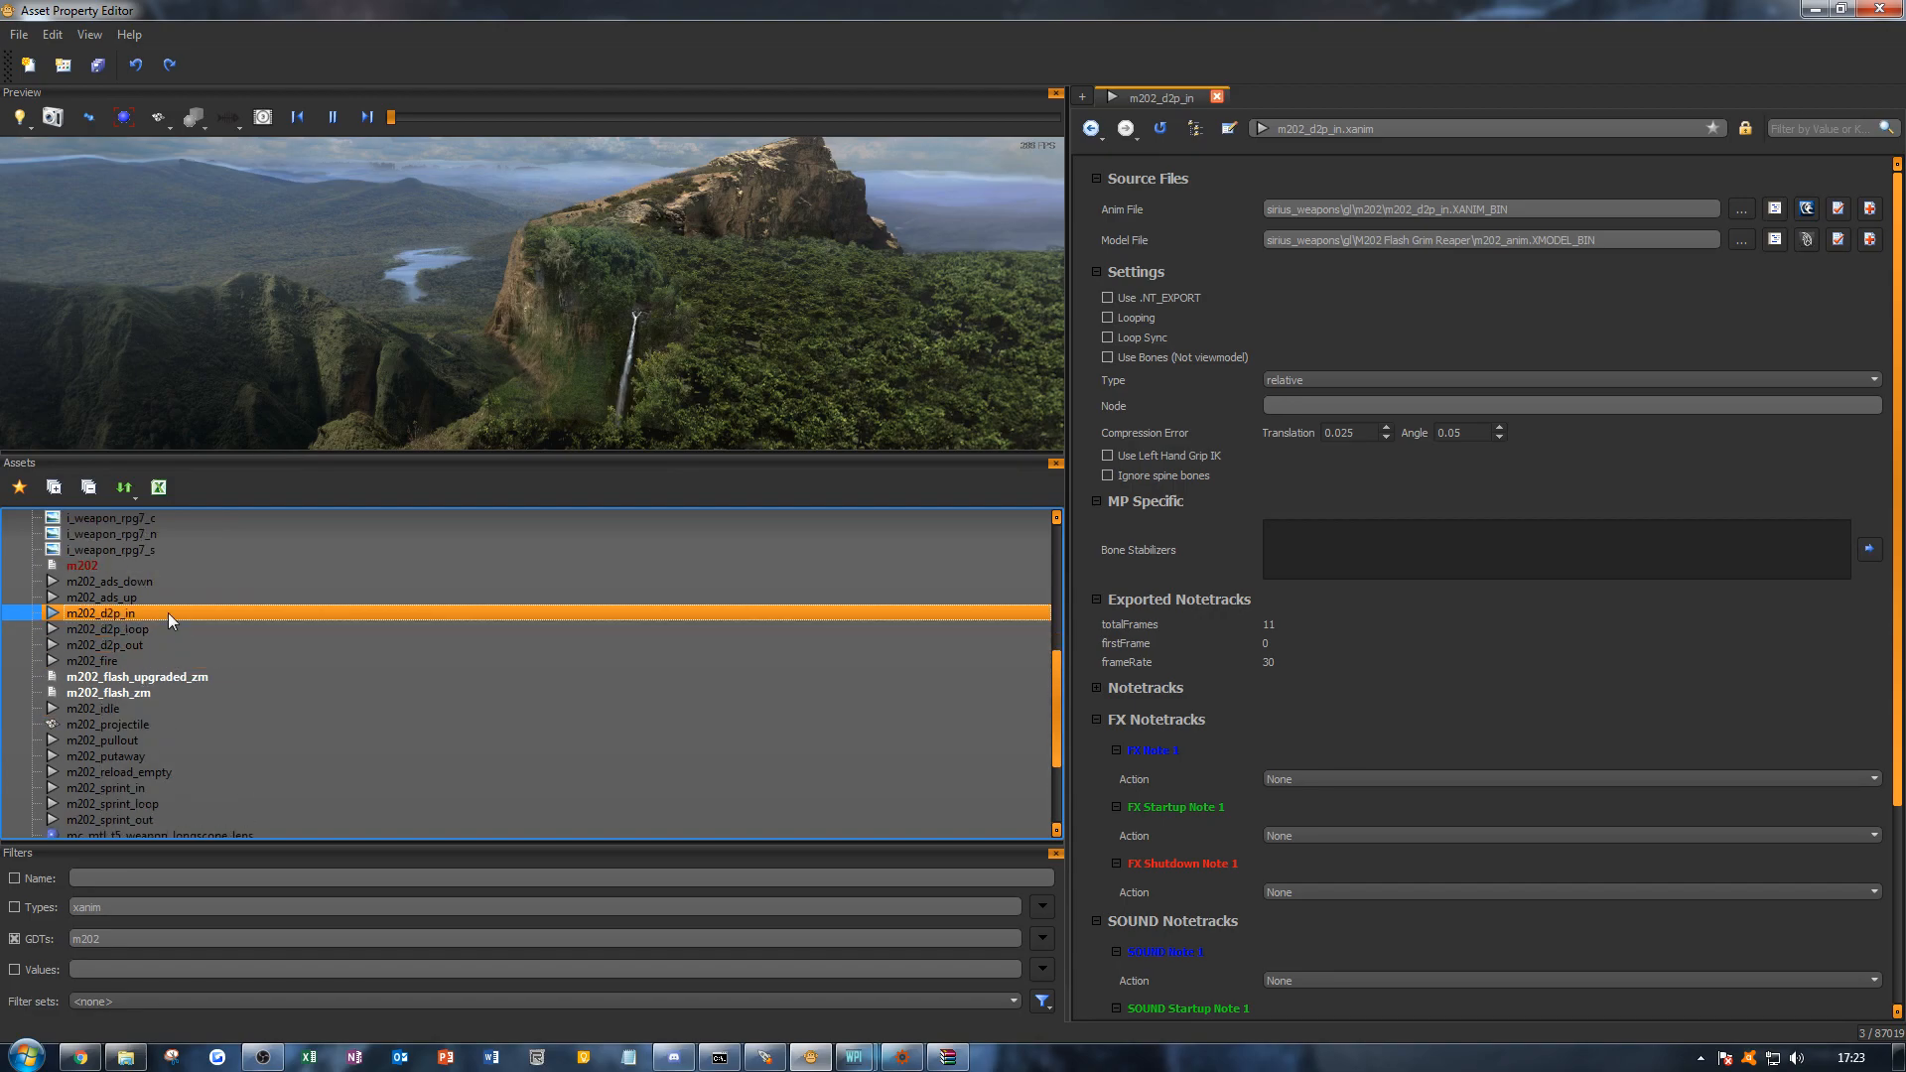
{"action": "scroll", "coordinate": [174, 636], "scroll_direction": "down", "scroll_amount": 2}
{"action": "scroll", "coordinate": [155, 591], "scroll_direction": "up", "scroll_amount": 1}
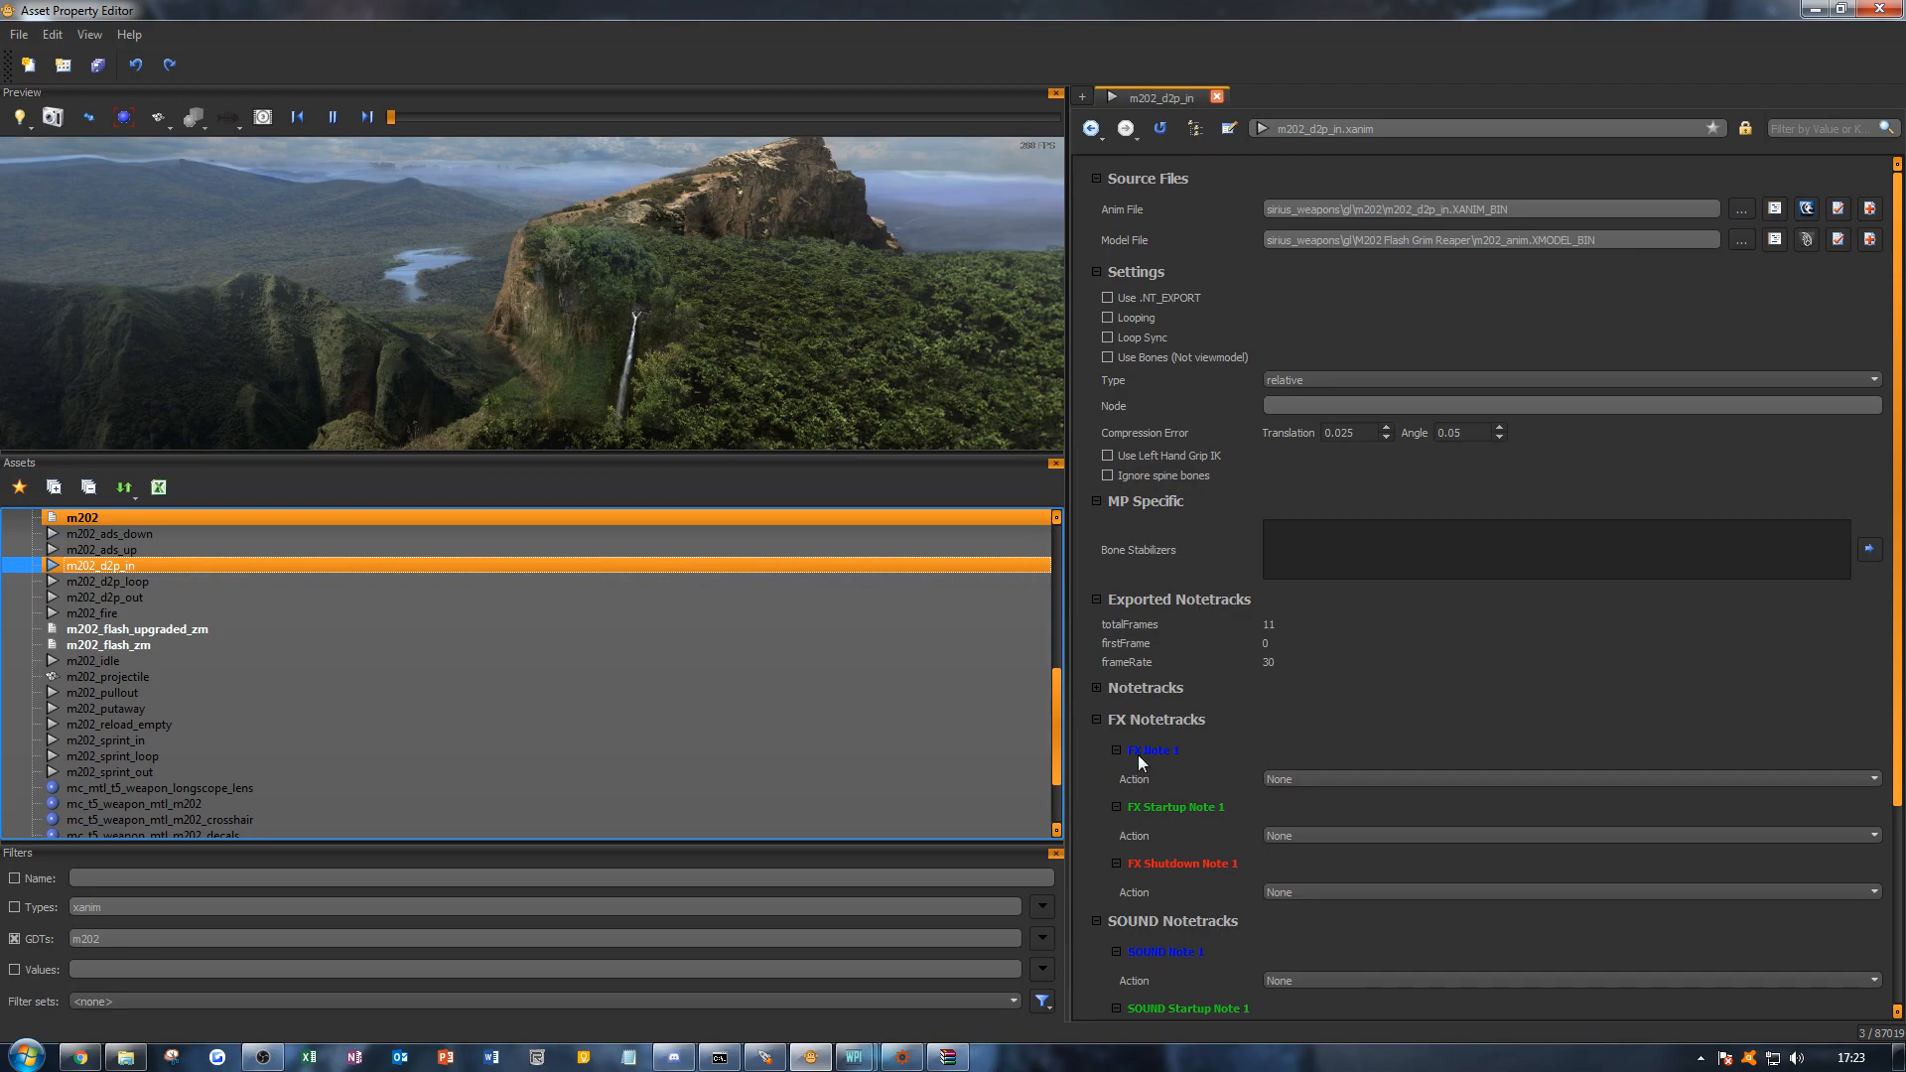
Step: Set the Dive In time of the m202 weapon to 0.366
{"action": "left_click", "coordinate": [1346, 804]}
{"action": "type", "text": "366"}
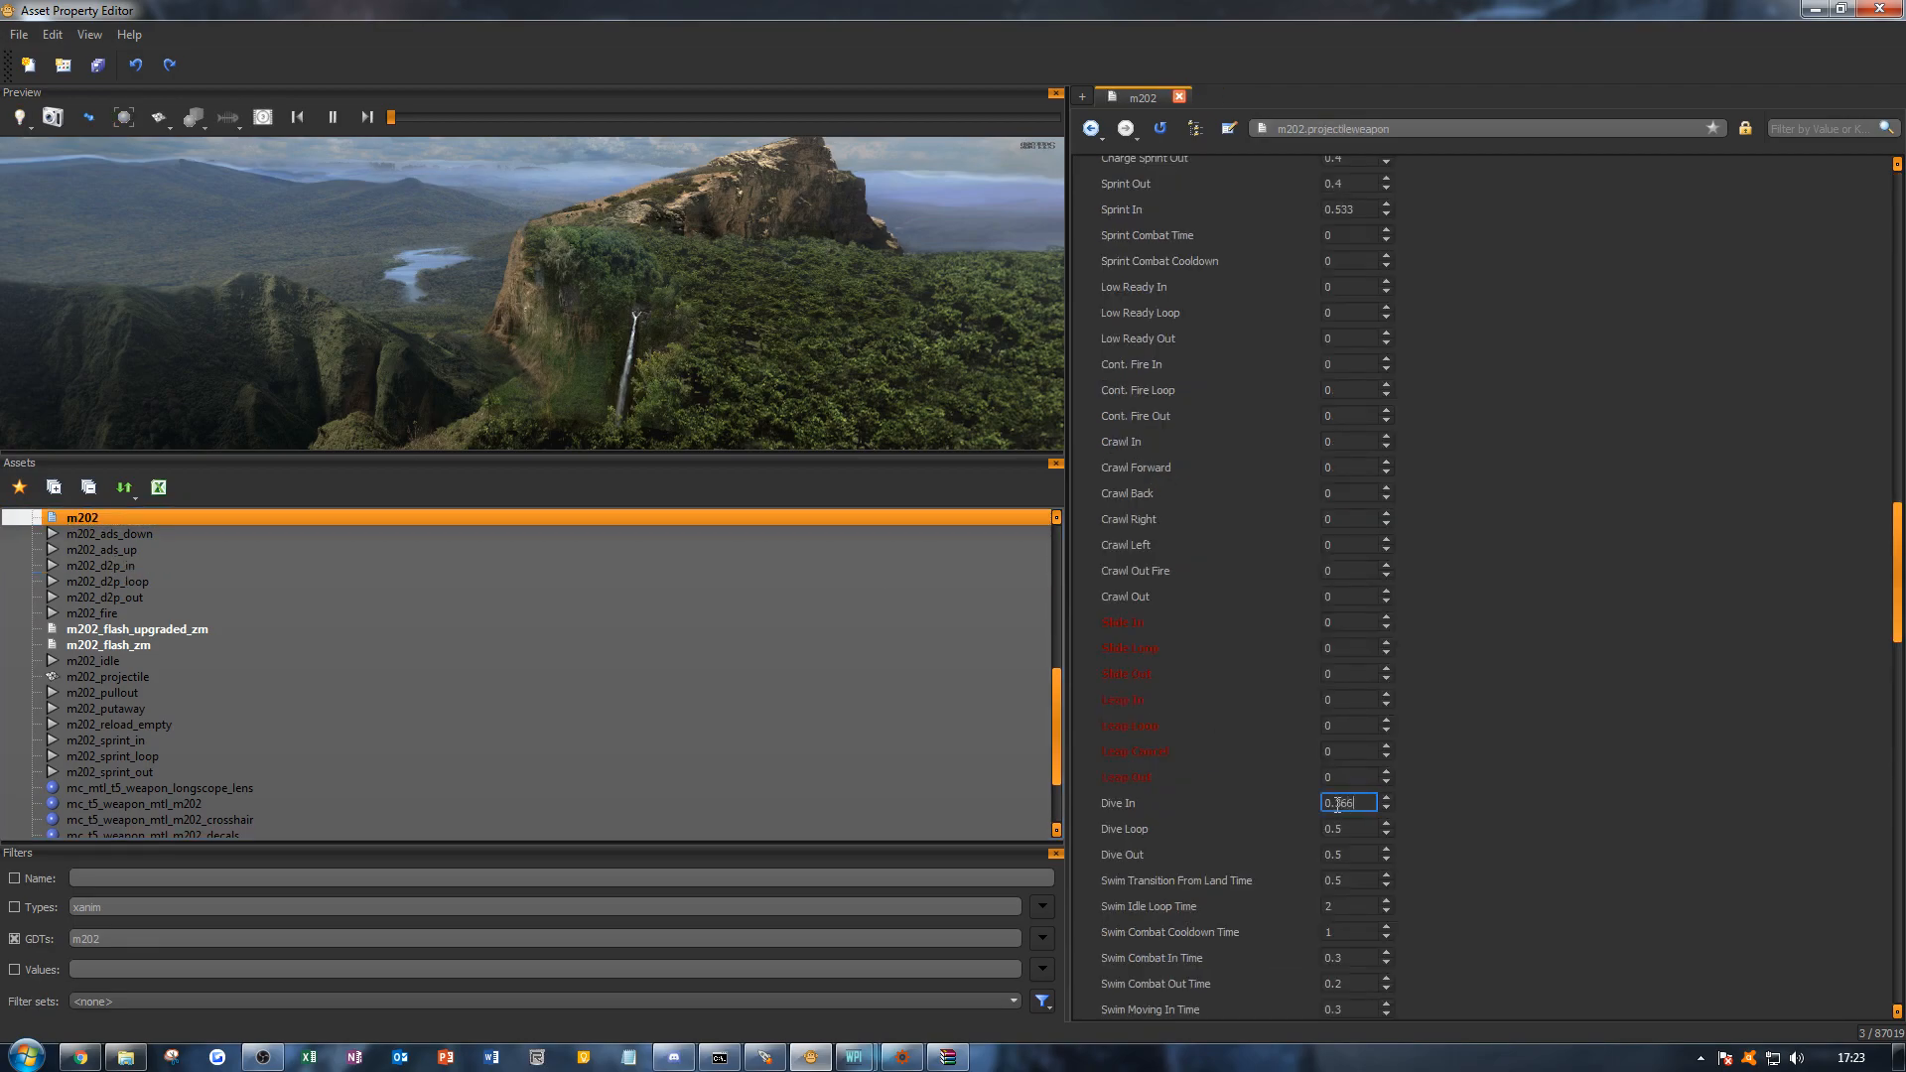
{"action": "left_click", "coordinate": [1589, 735]}
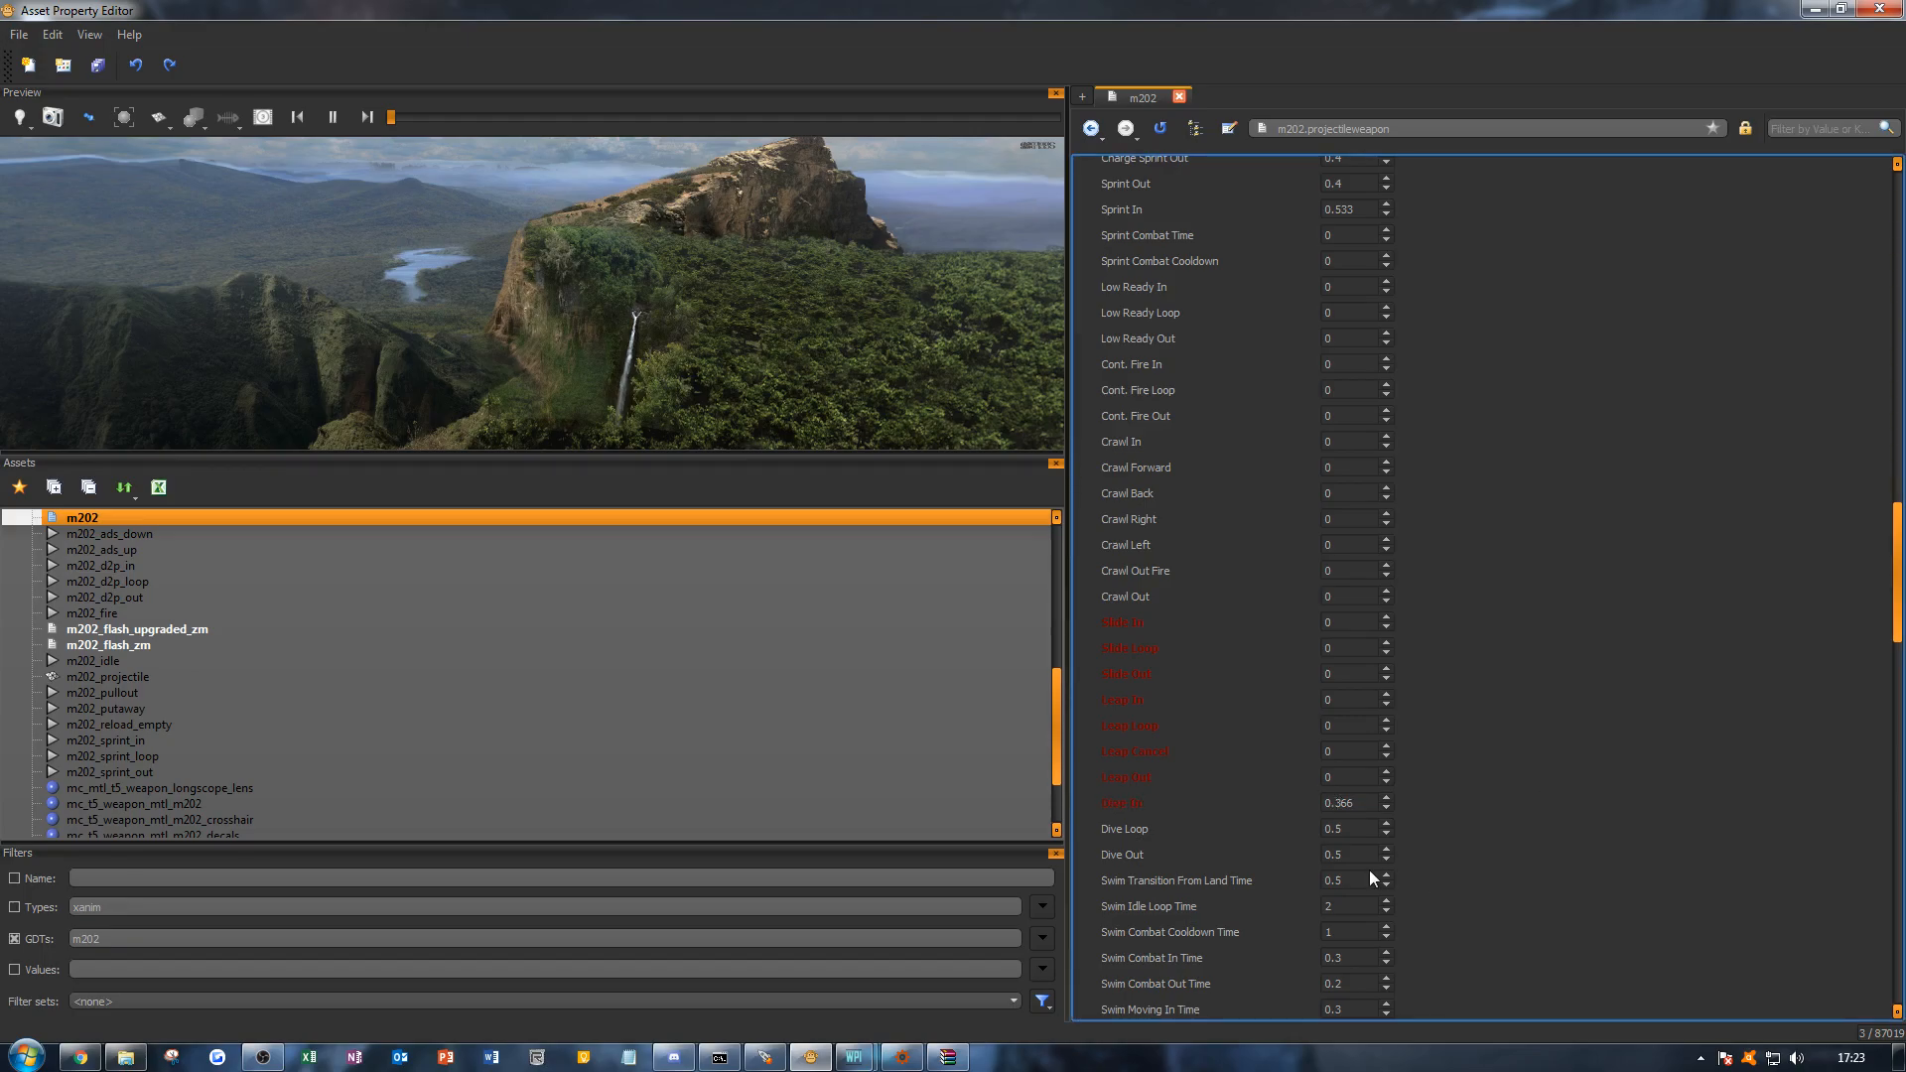
Step: Check the m202_d2p_out animation, set the m202 weapon's Dive Out time to 0.366 and save the asset
{"action": "left_click", "coordinate": [193, 595]}
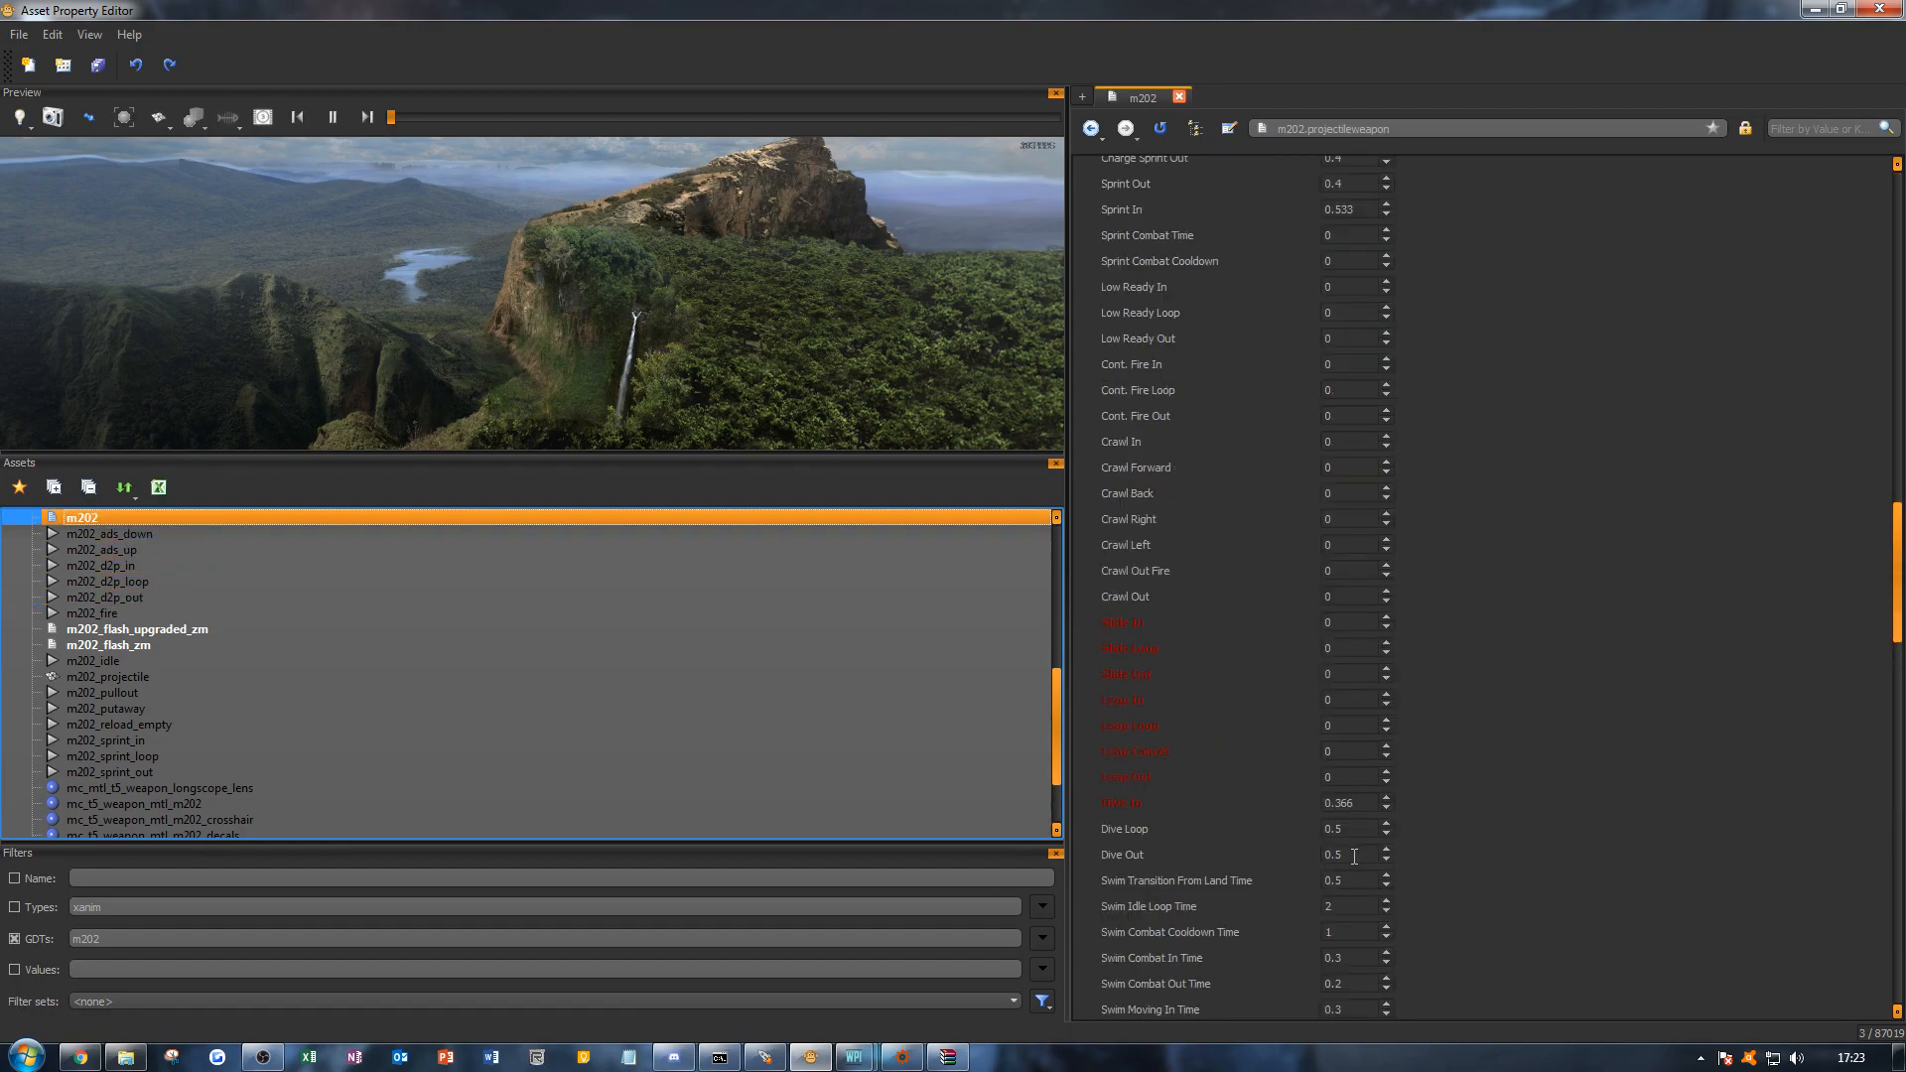
{"action": "left_click", "coordinate": [1354, 856]}
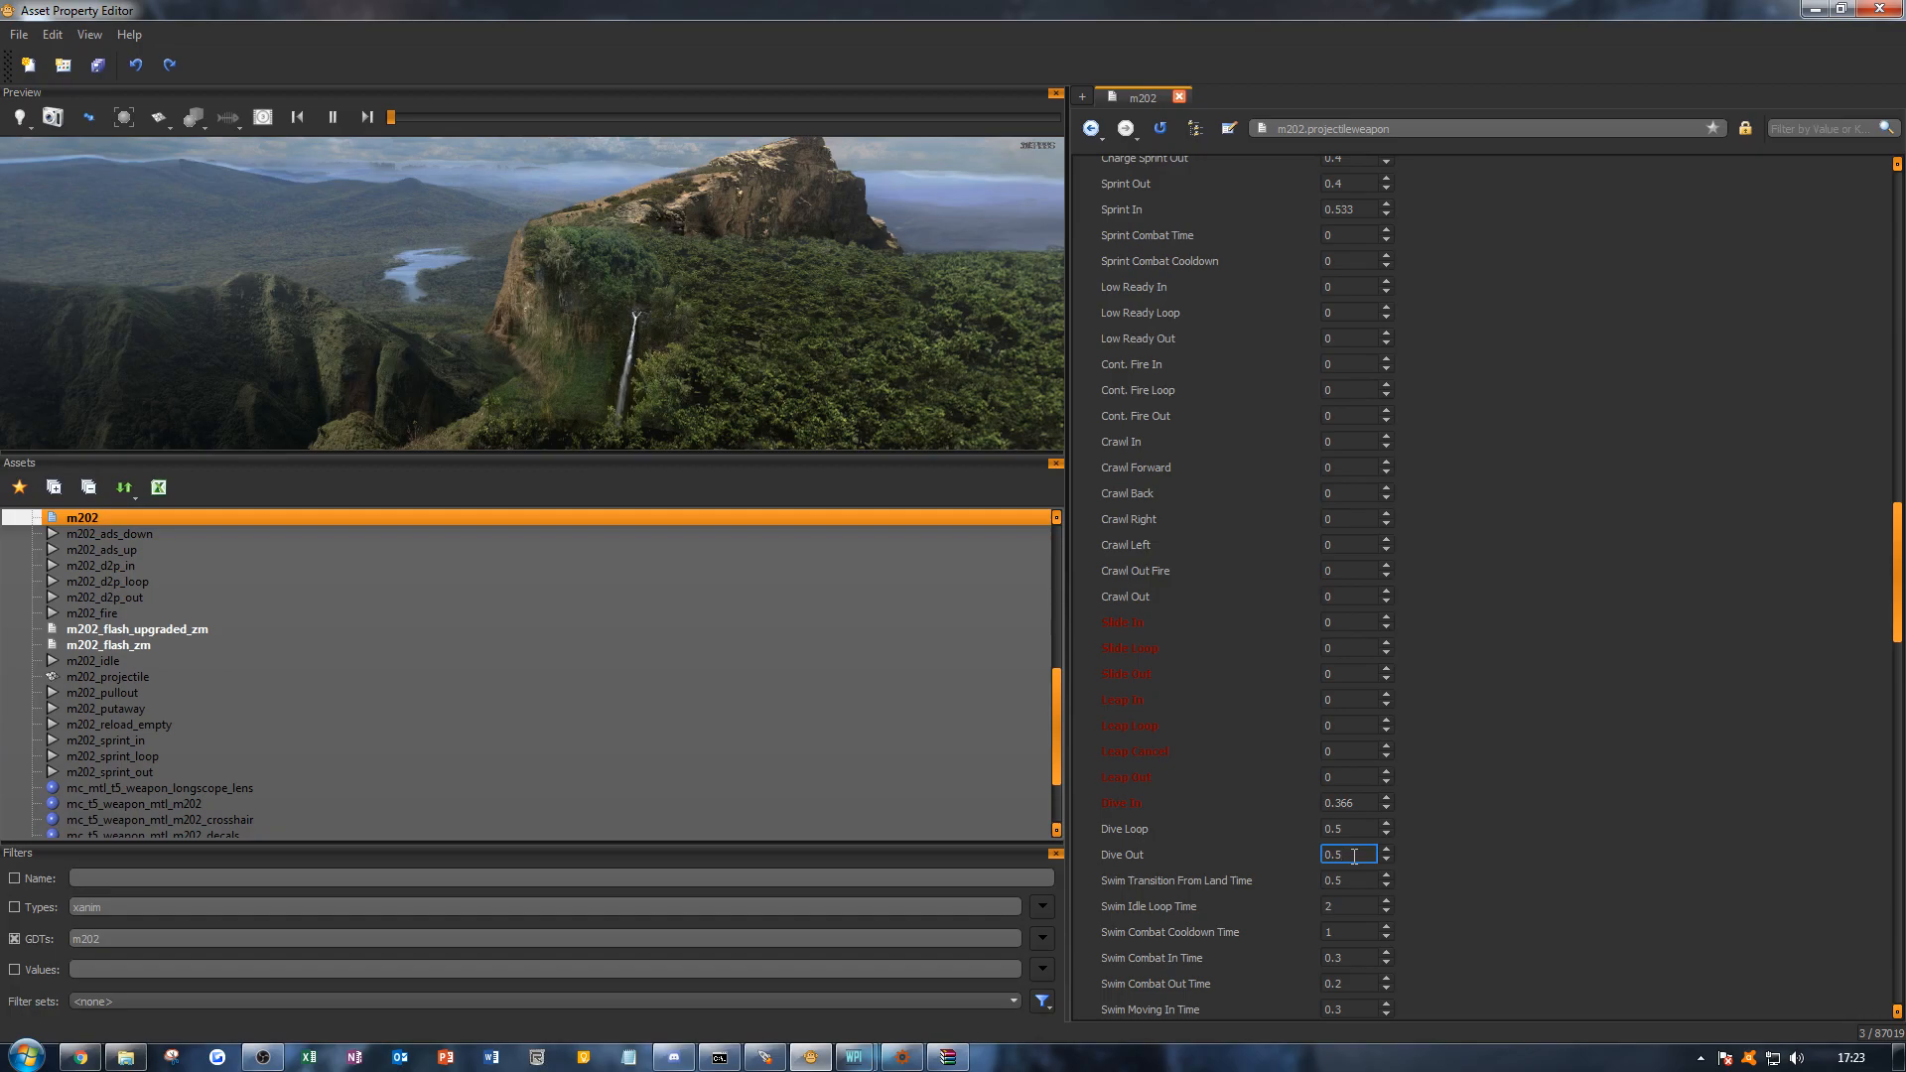
{"action": "key", "text": "BackSpace"}
{"action": "type", "text": "366"}
{"action": "left_click", "coordinate": [1647, 774]}
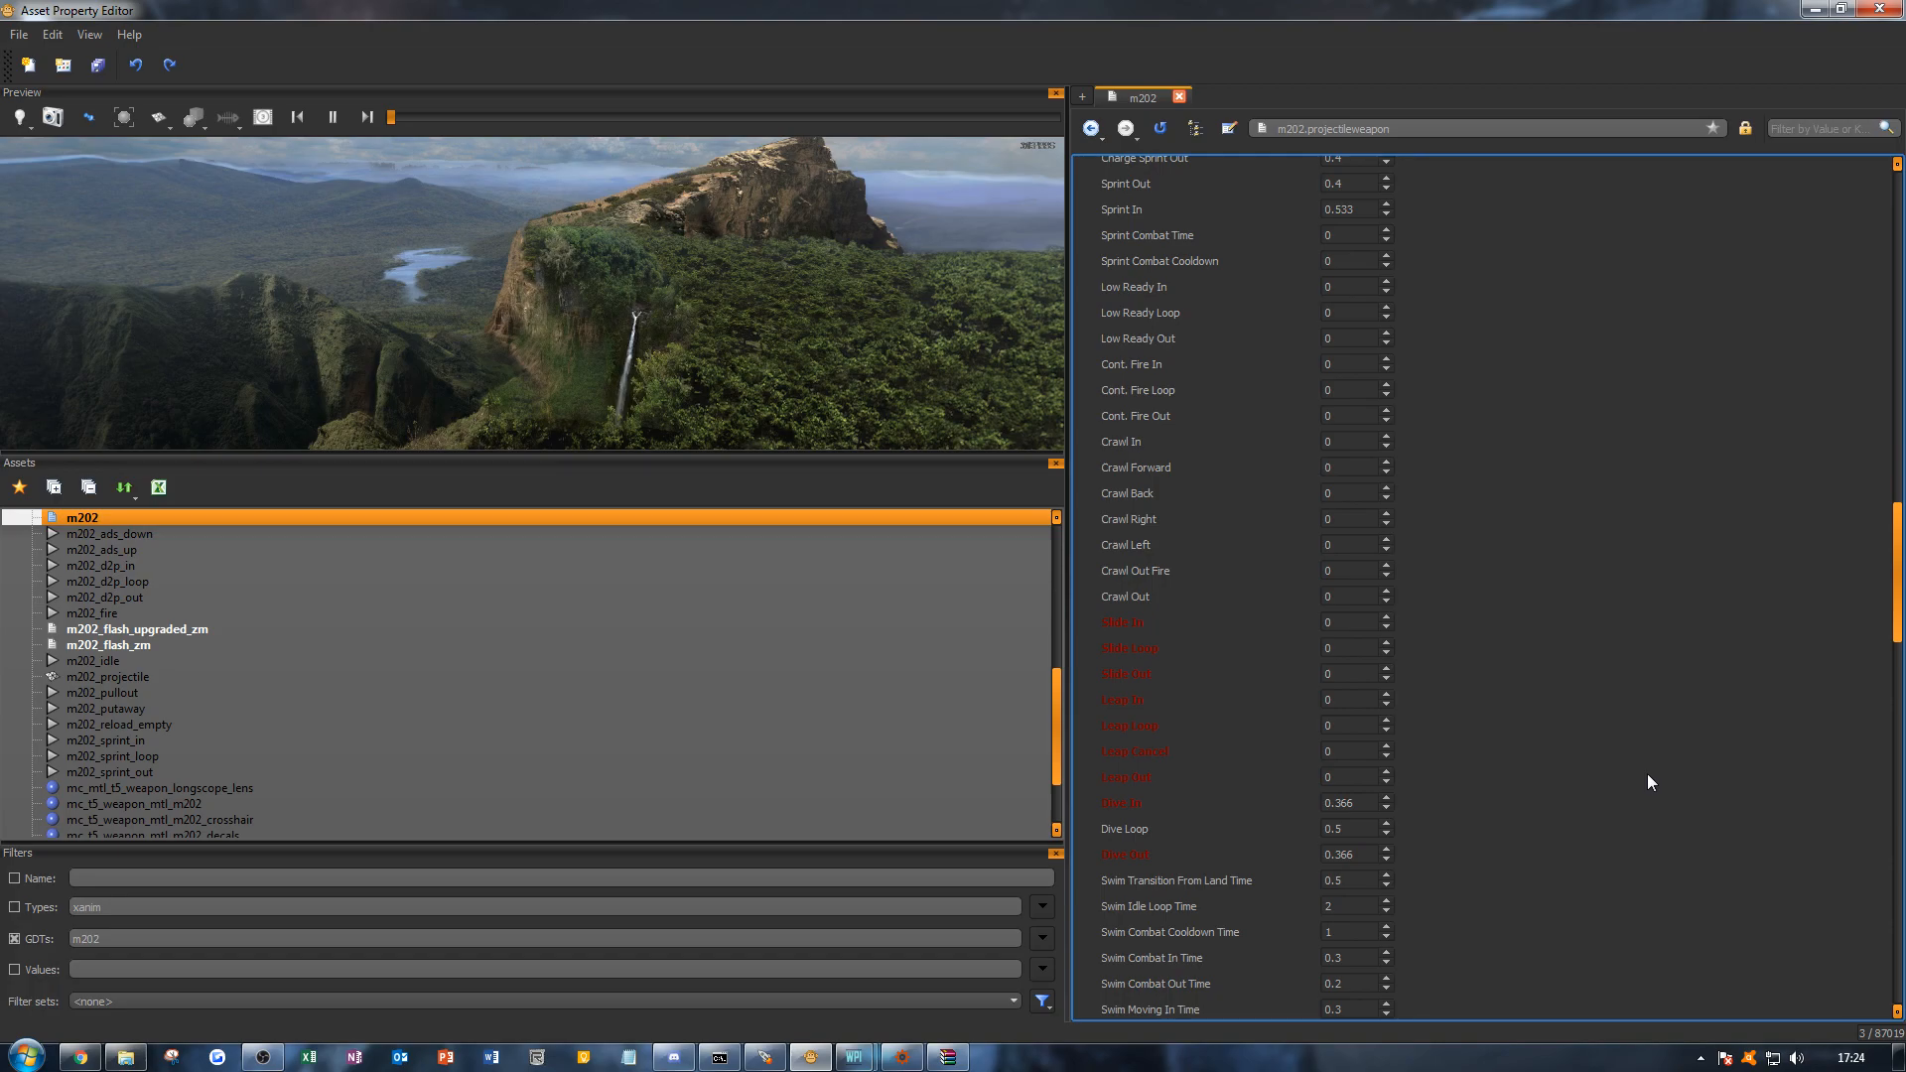
{"action": "key", "text": "ctrl+s"}
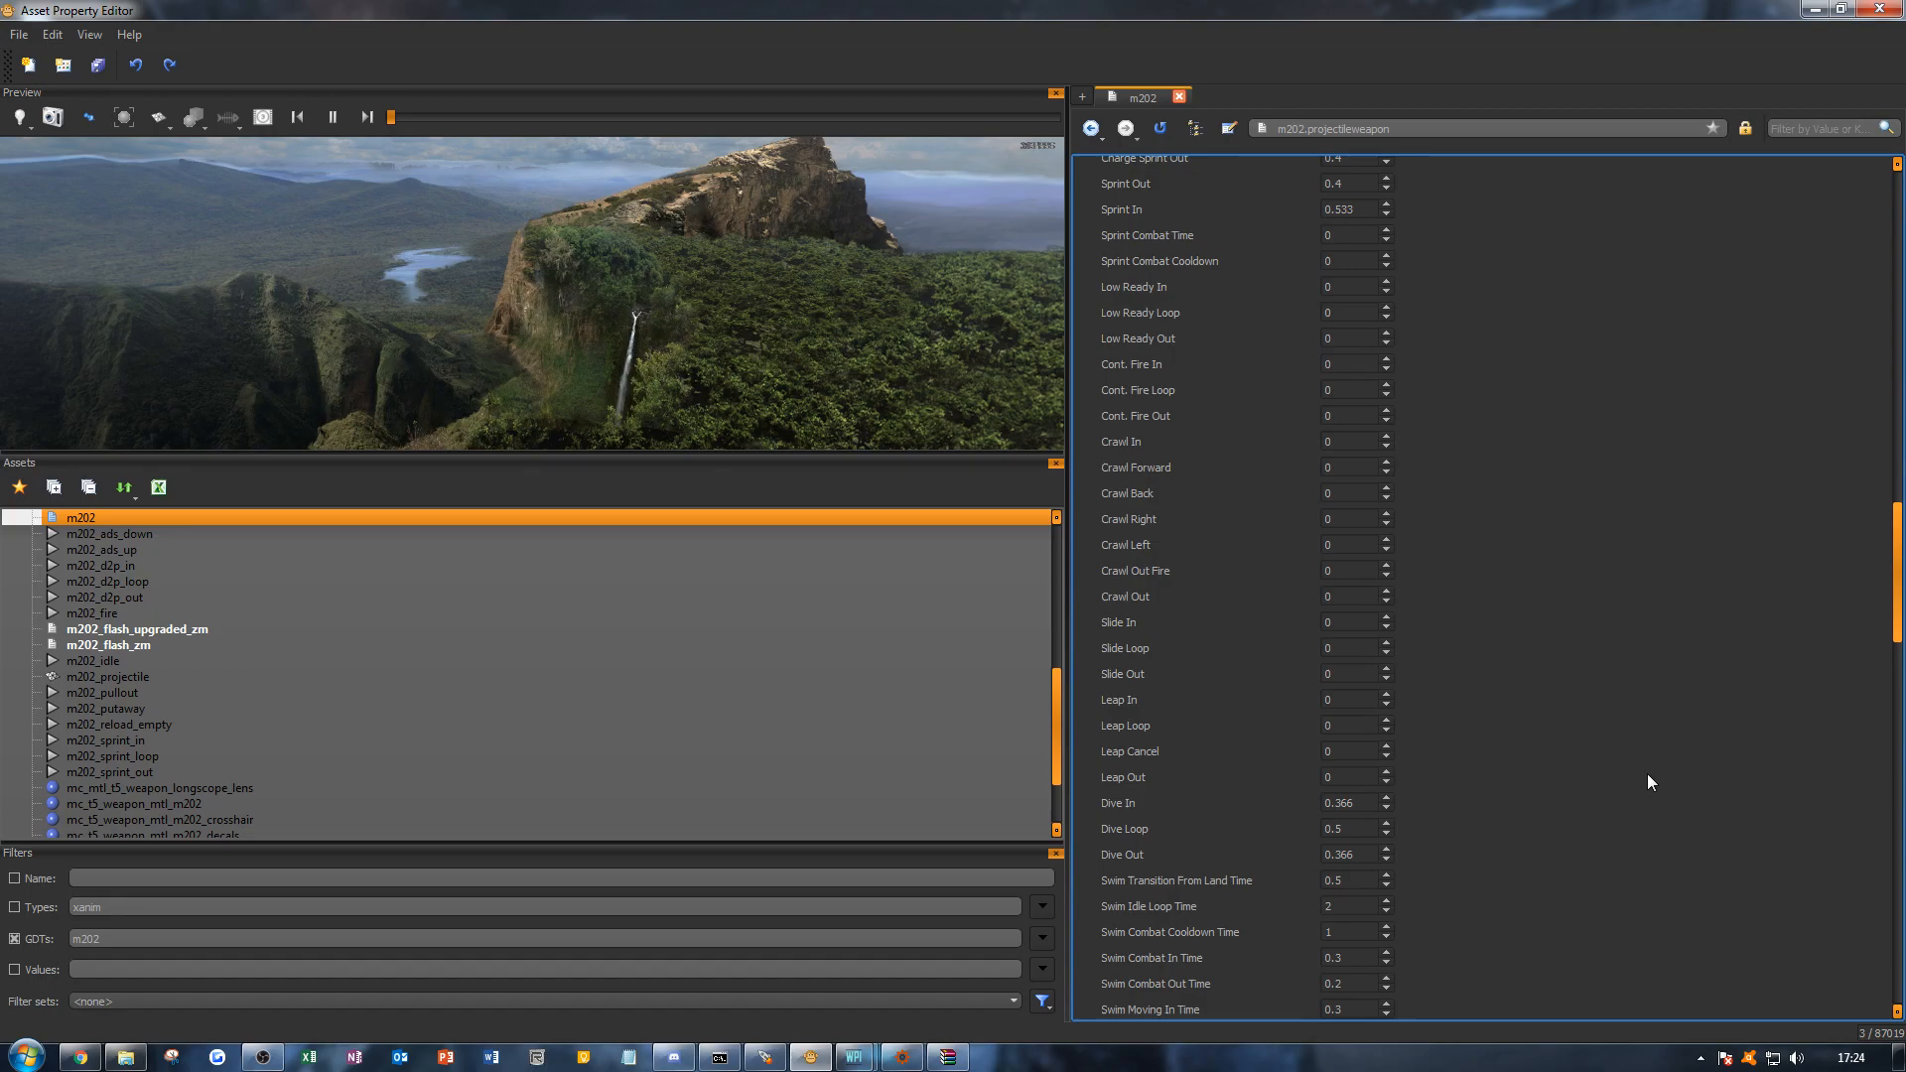
Step: Check the frame count of the m202_d2p_loop animation and set the m202 weapon's Dive Loop time to 0.533
{"action": "left_click", "coordinate": [1373, 831]}
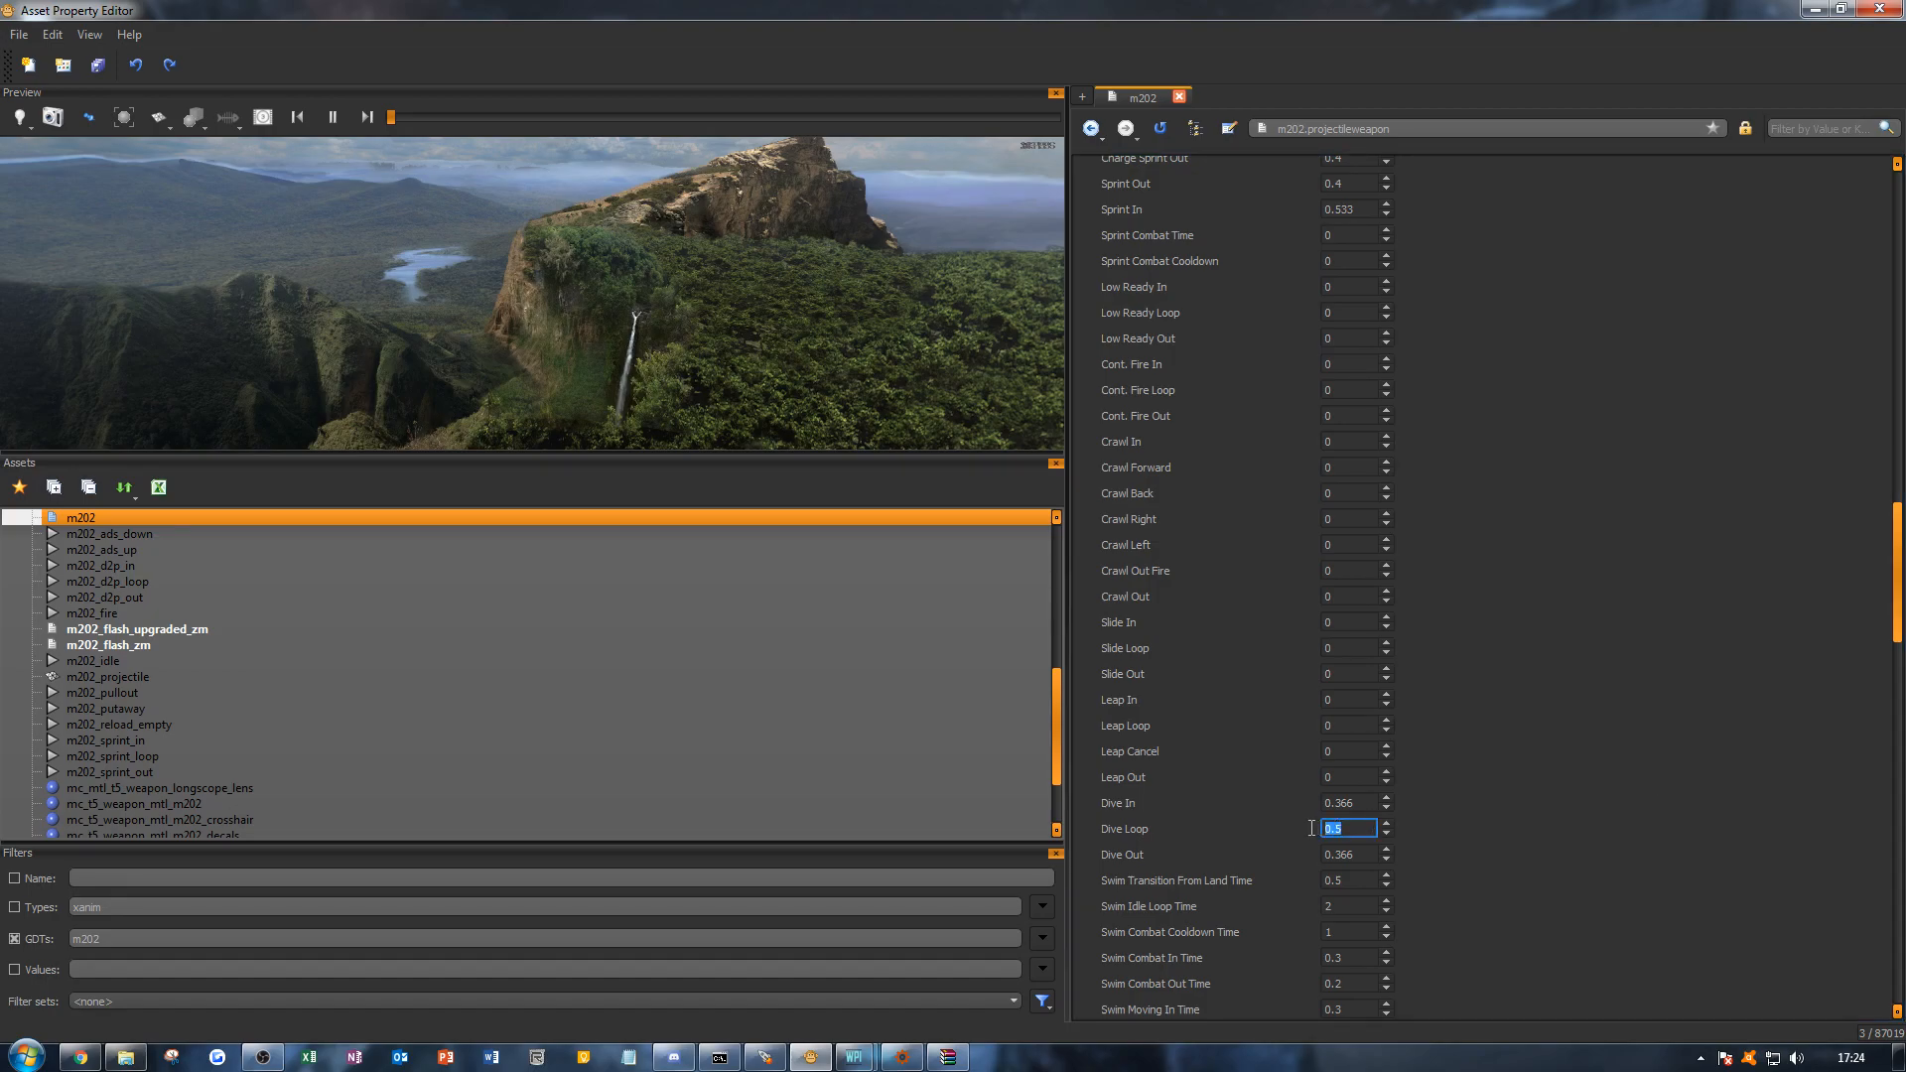
{"action": "left_click", "coordinate": [170, 583]}
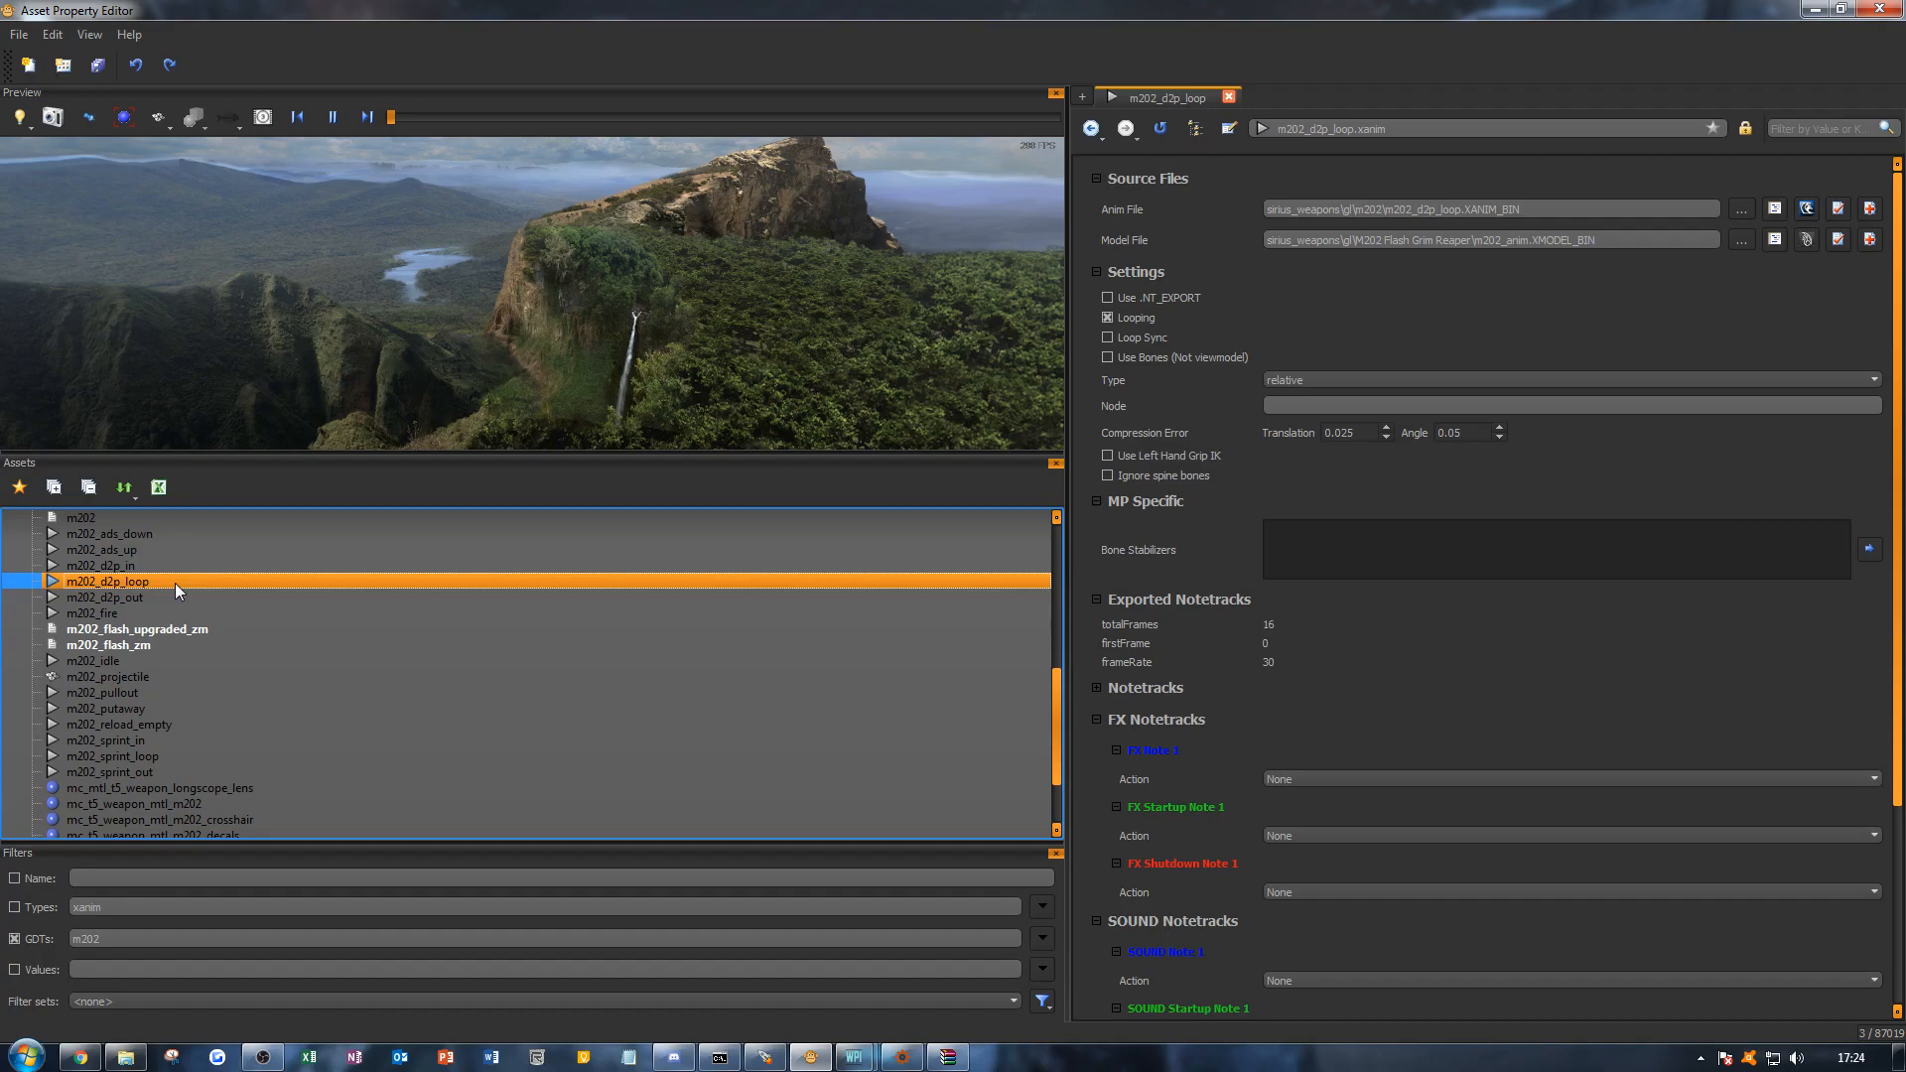
{"action": "left_click", "coordinate": [136, 518]}
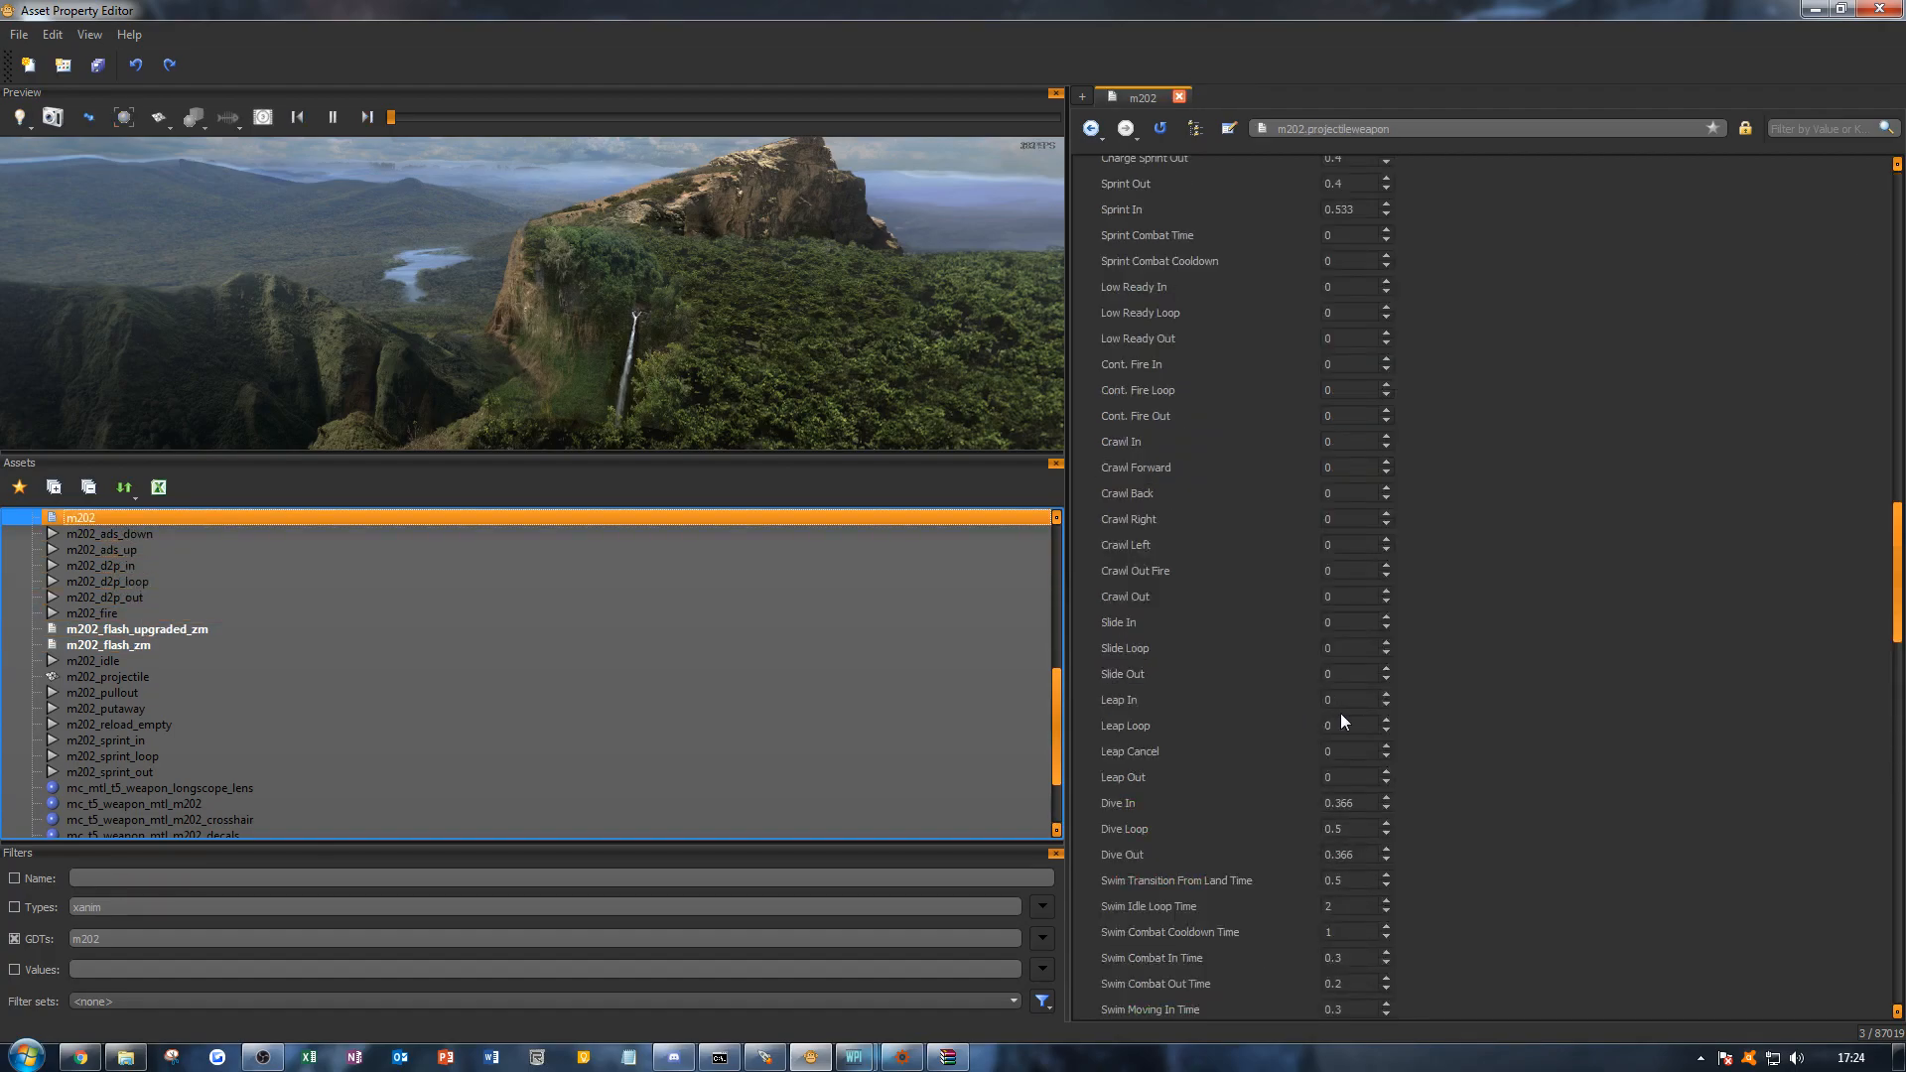
{"action": "left_click", "coordinate": [1357, 826]}
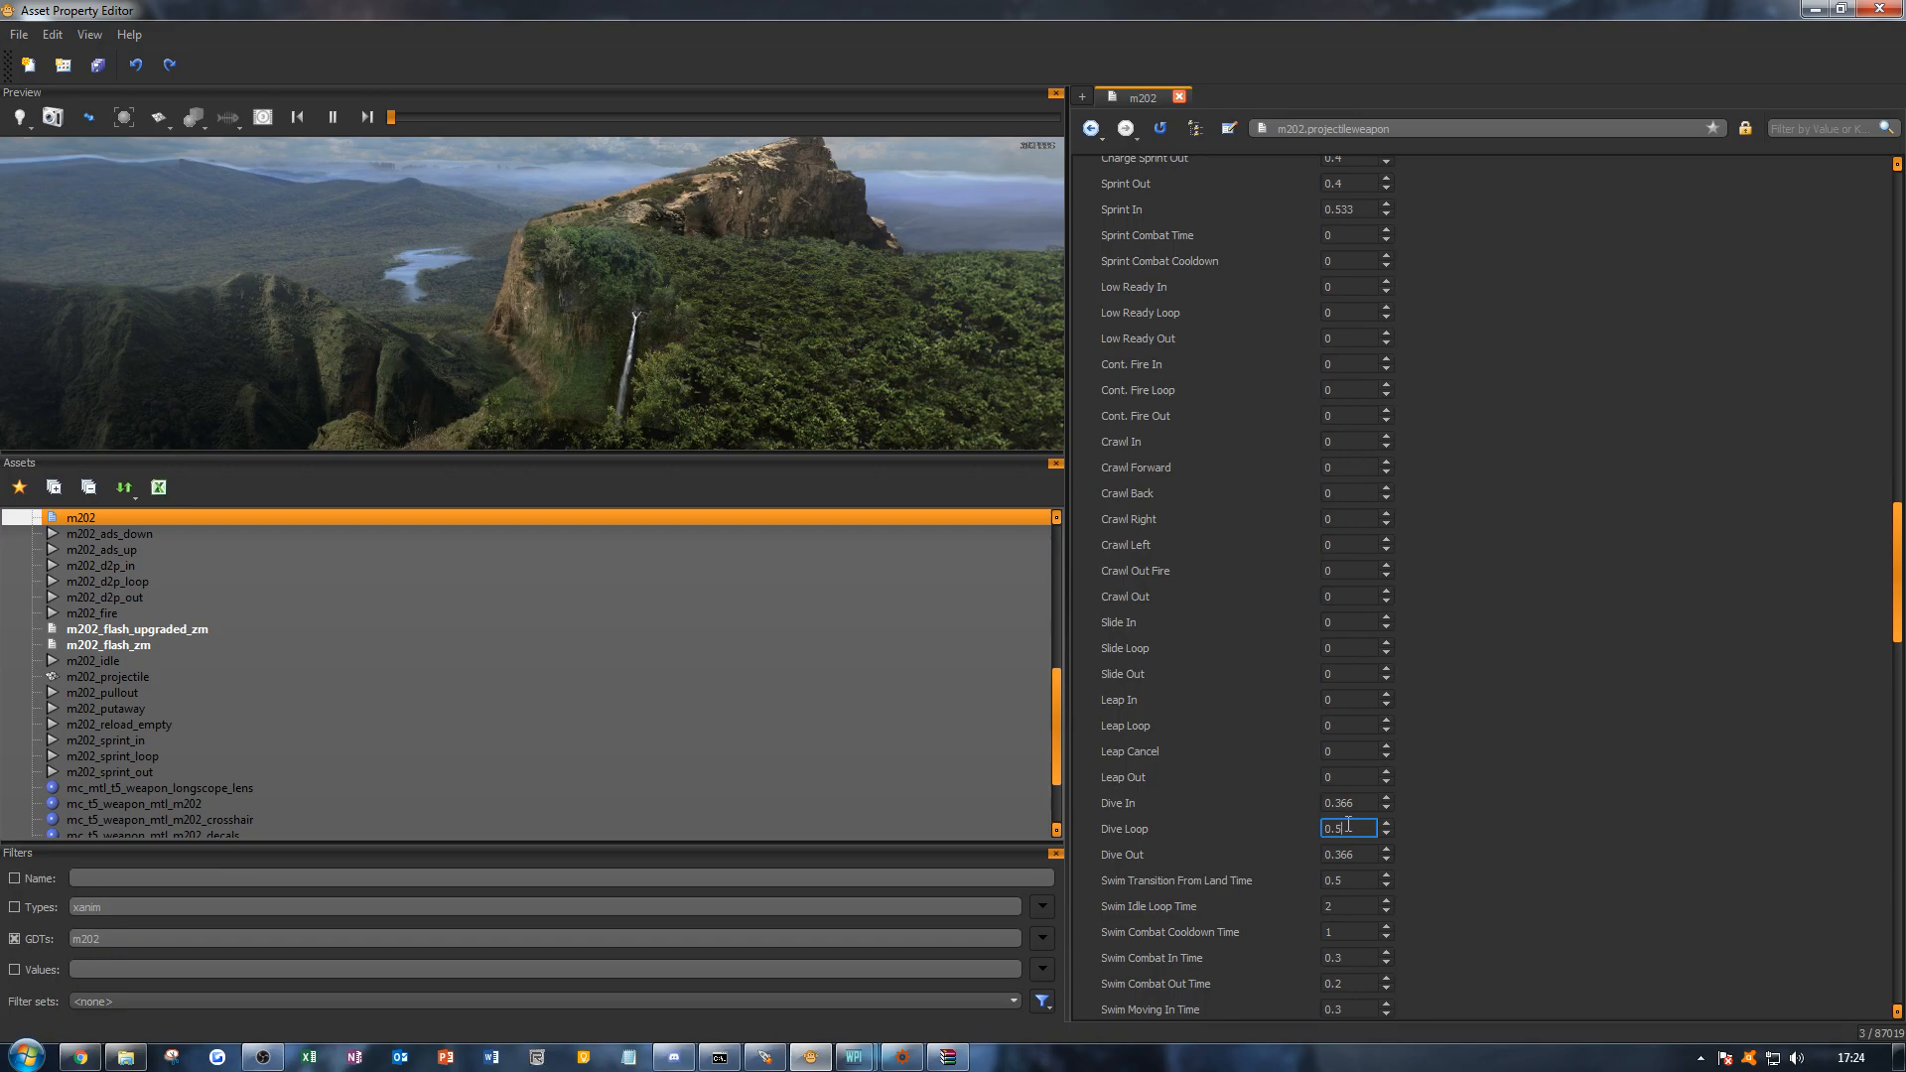
{"action": "type", "text": "33"}
{"action": "left_click", "coordinate": [1499, 807]}
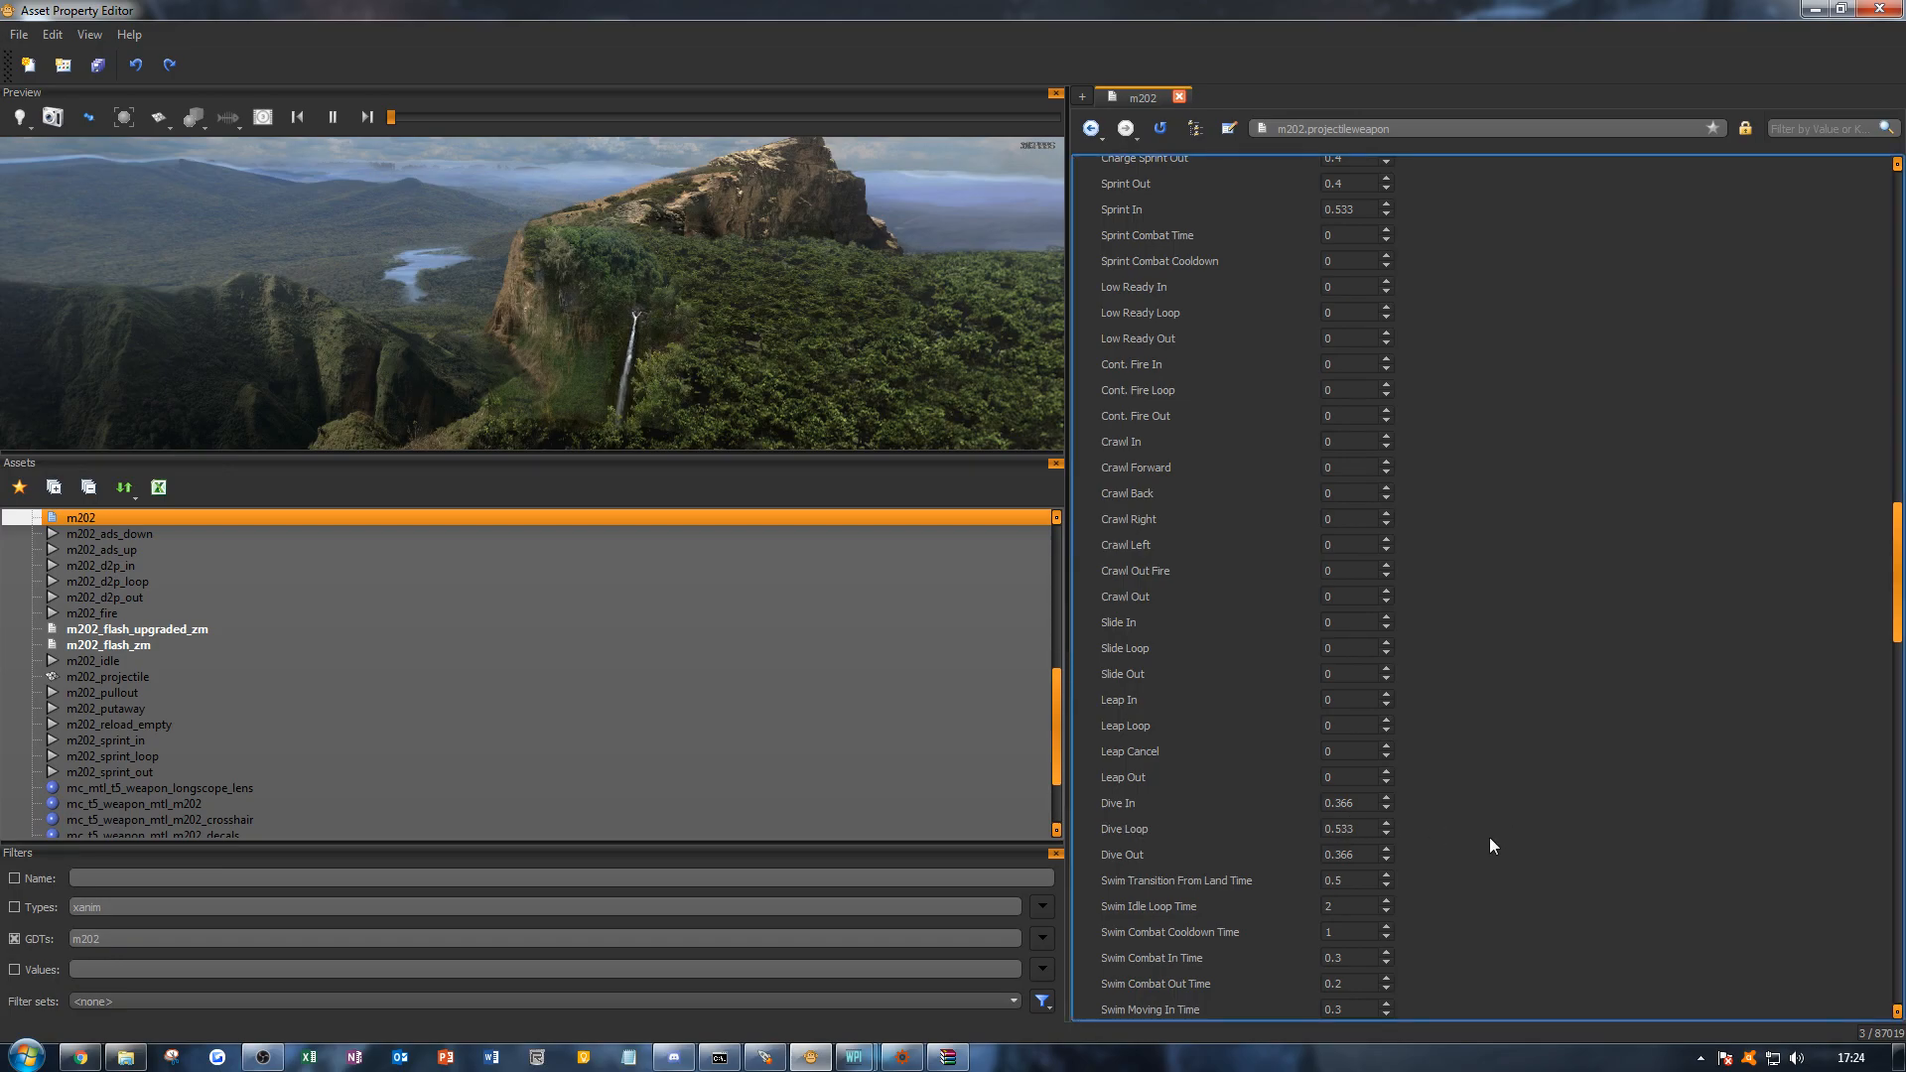
Step: Review the remaining State Timers of the m202 weapon, from the swim times through the ability cast times
{"action": "scroll", "coordinate": [1481, 869], "scroll_direction": "down", "scroll_amount": 1}
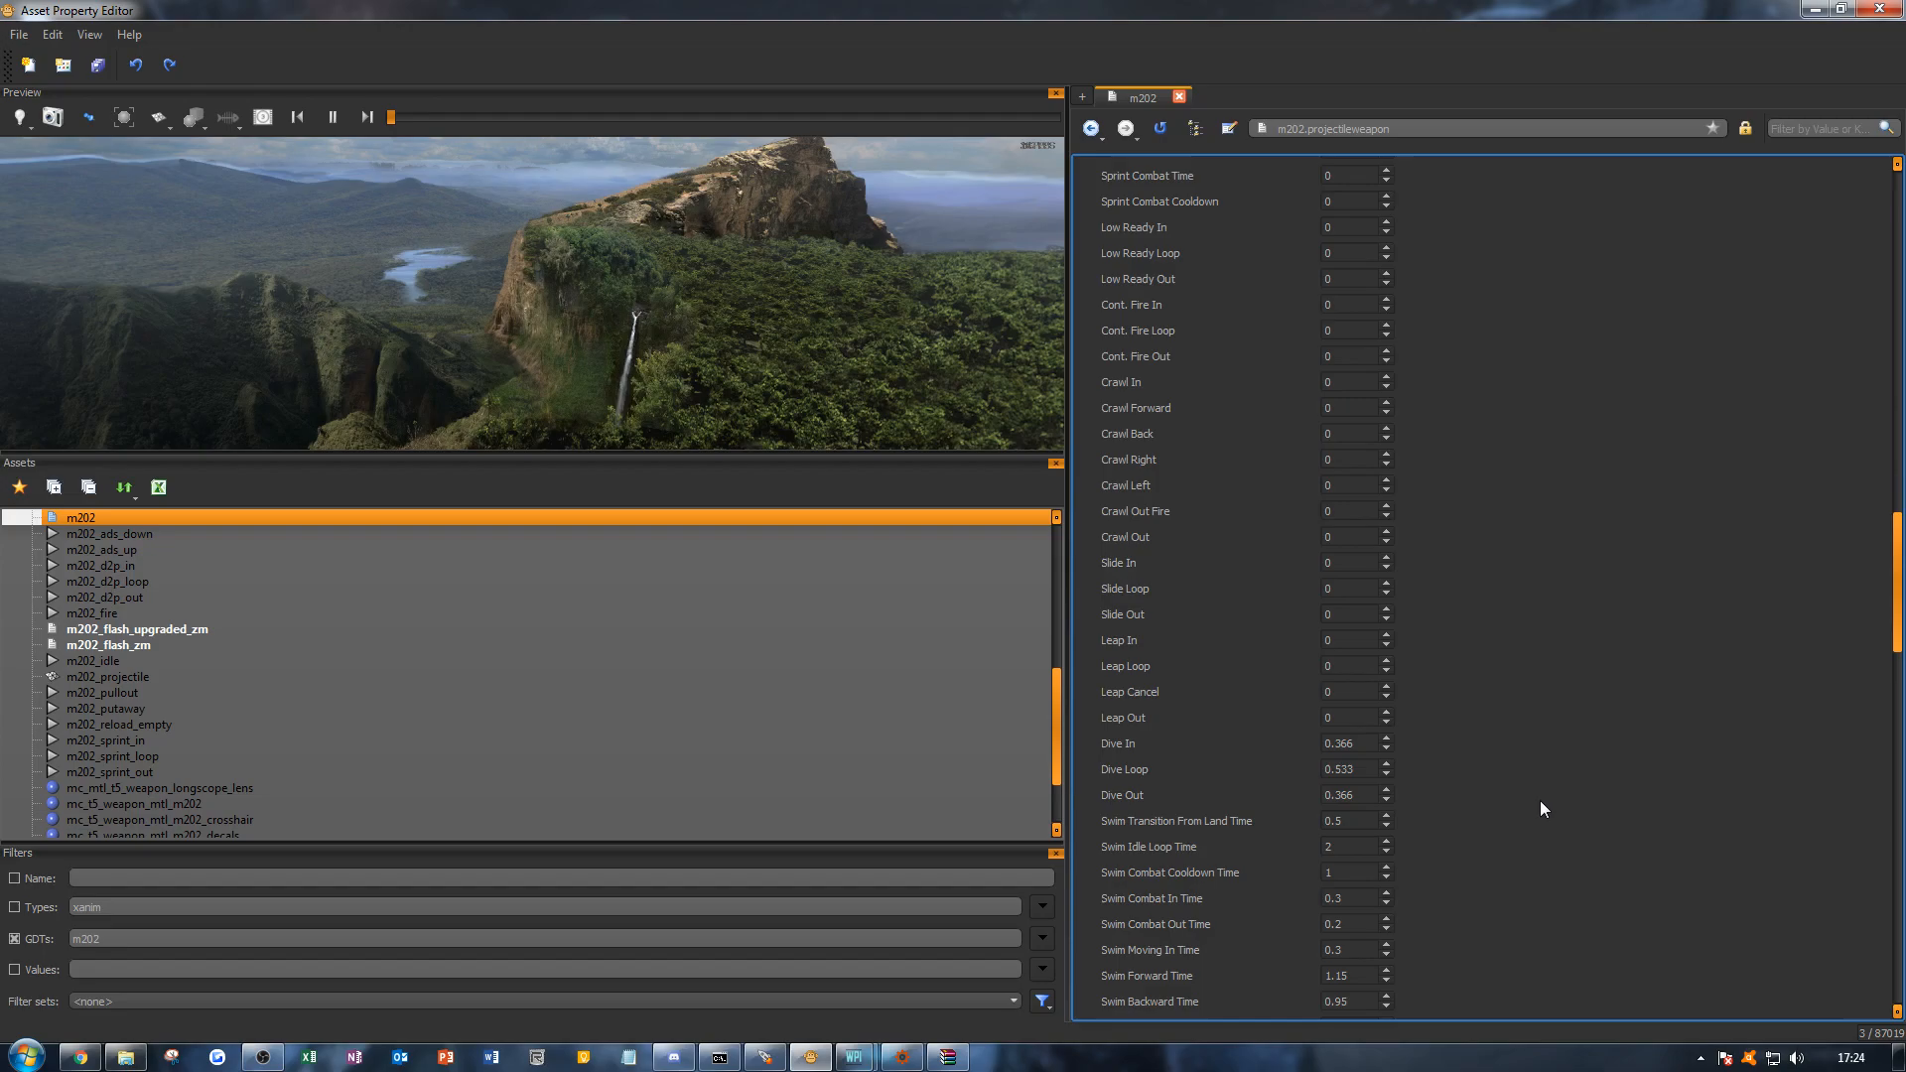
{"action": "scroll", "coordinate": [1599, 792], "scroll_direction": "down", "scroll_amount": 8}
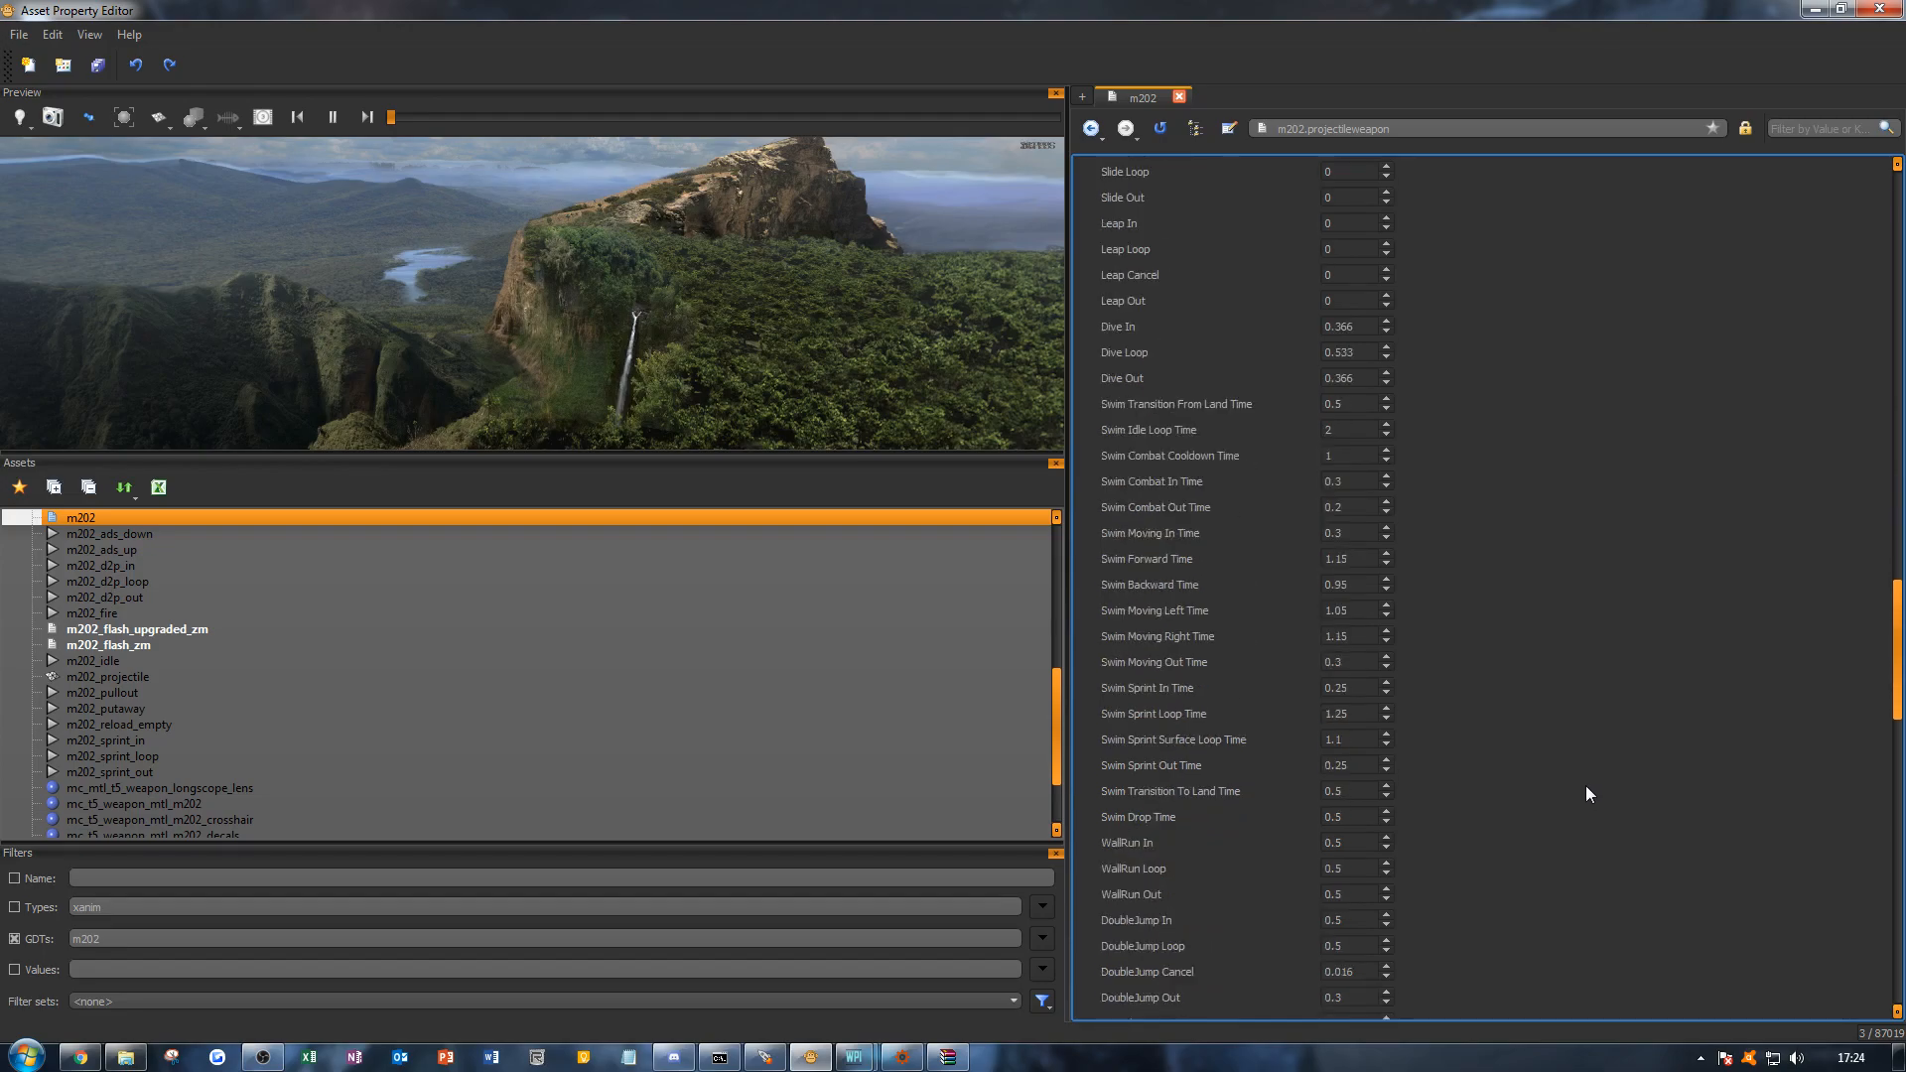
{"action": "scroll", "coordinate": [1586, 784], "scroll_direction": "down", "scroll_amount": 3}
{"action": "scroll", "coordinate": [1568, 774], "scroll_direction": "down", "scroll_amount": 1}
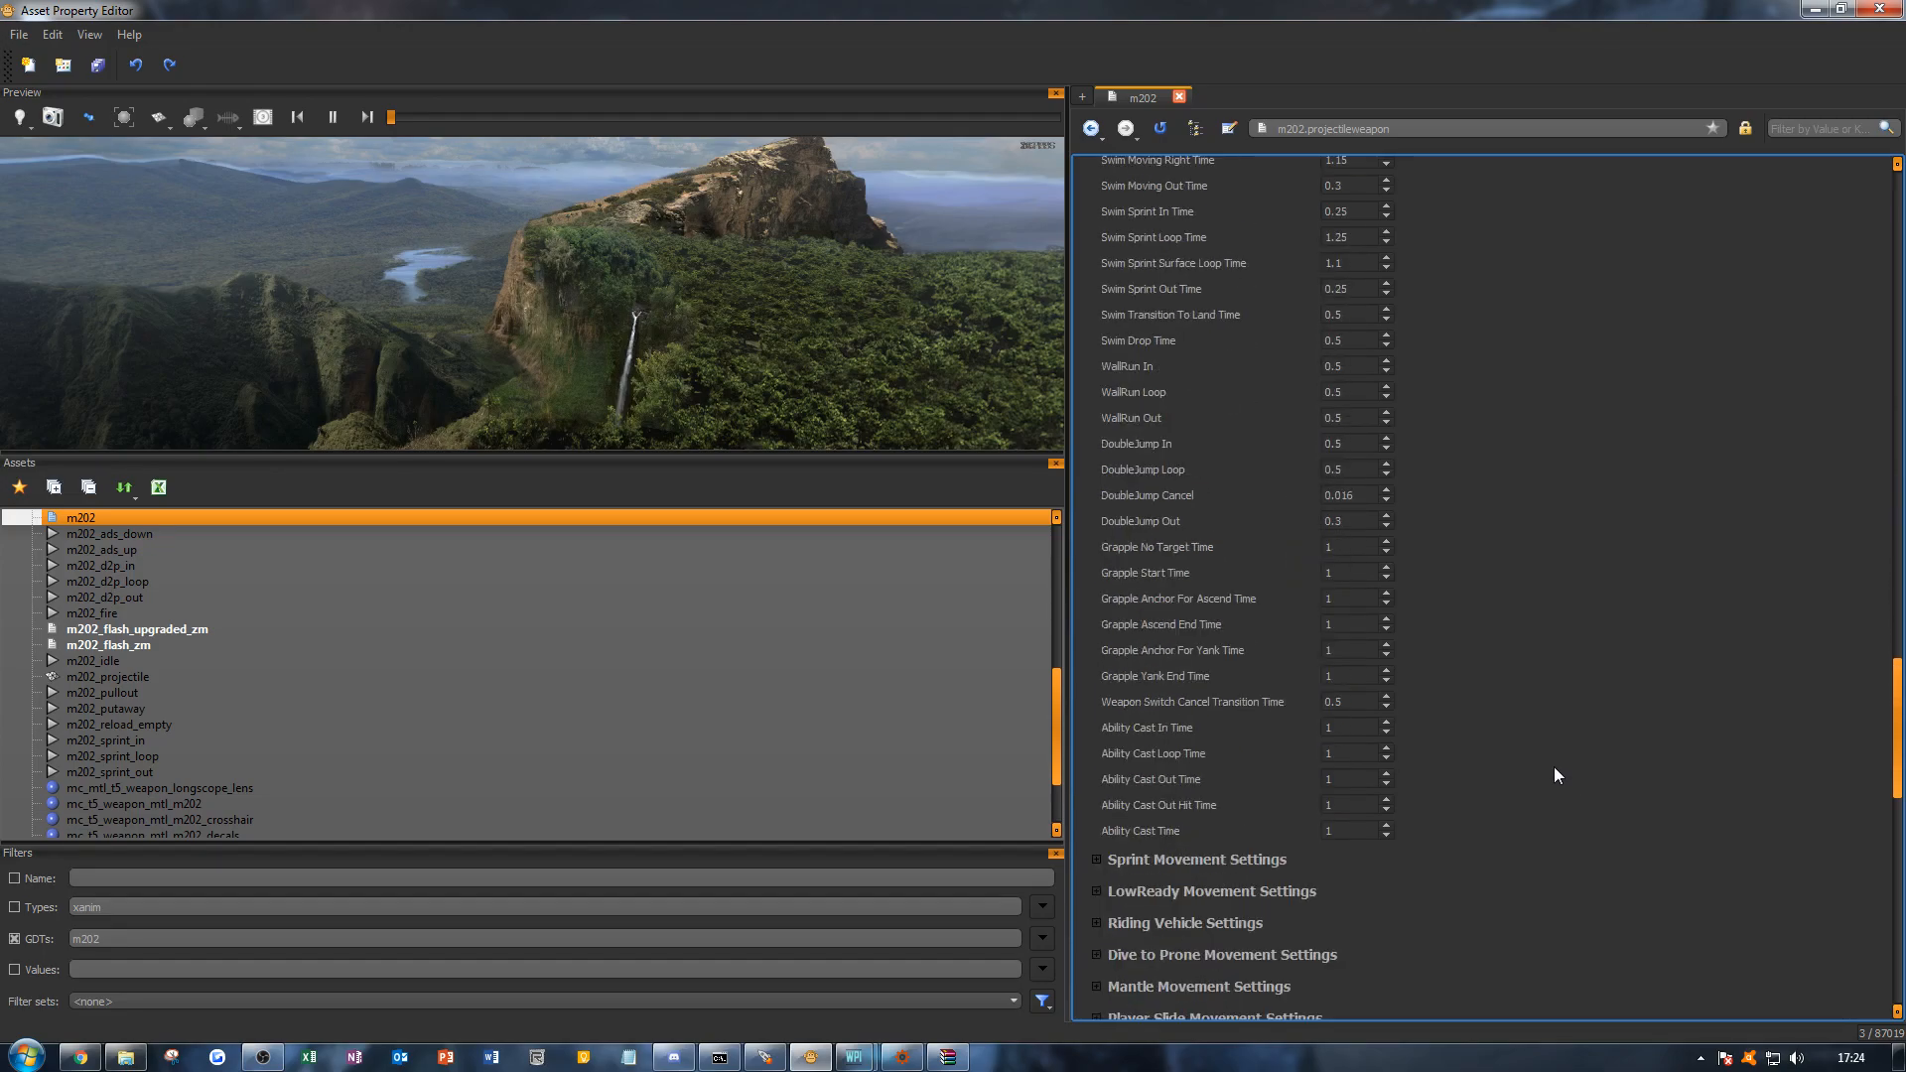
{"action": "scroll", "coordinate": [1504, 779], "scroll_direction": "up", "scroll_amount": 1}
{"action": "scroll", "coordinate": [1551, 583], "scroll_direction": "up", "scroll_amount": 20}
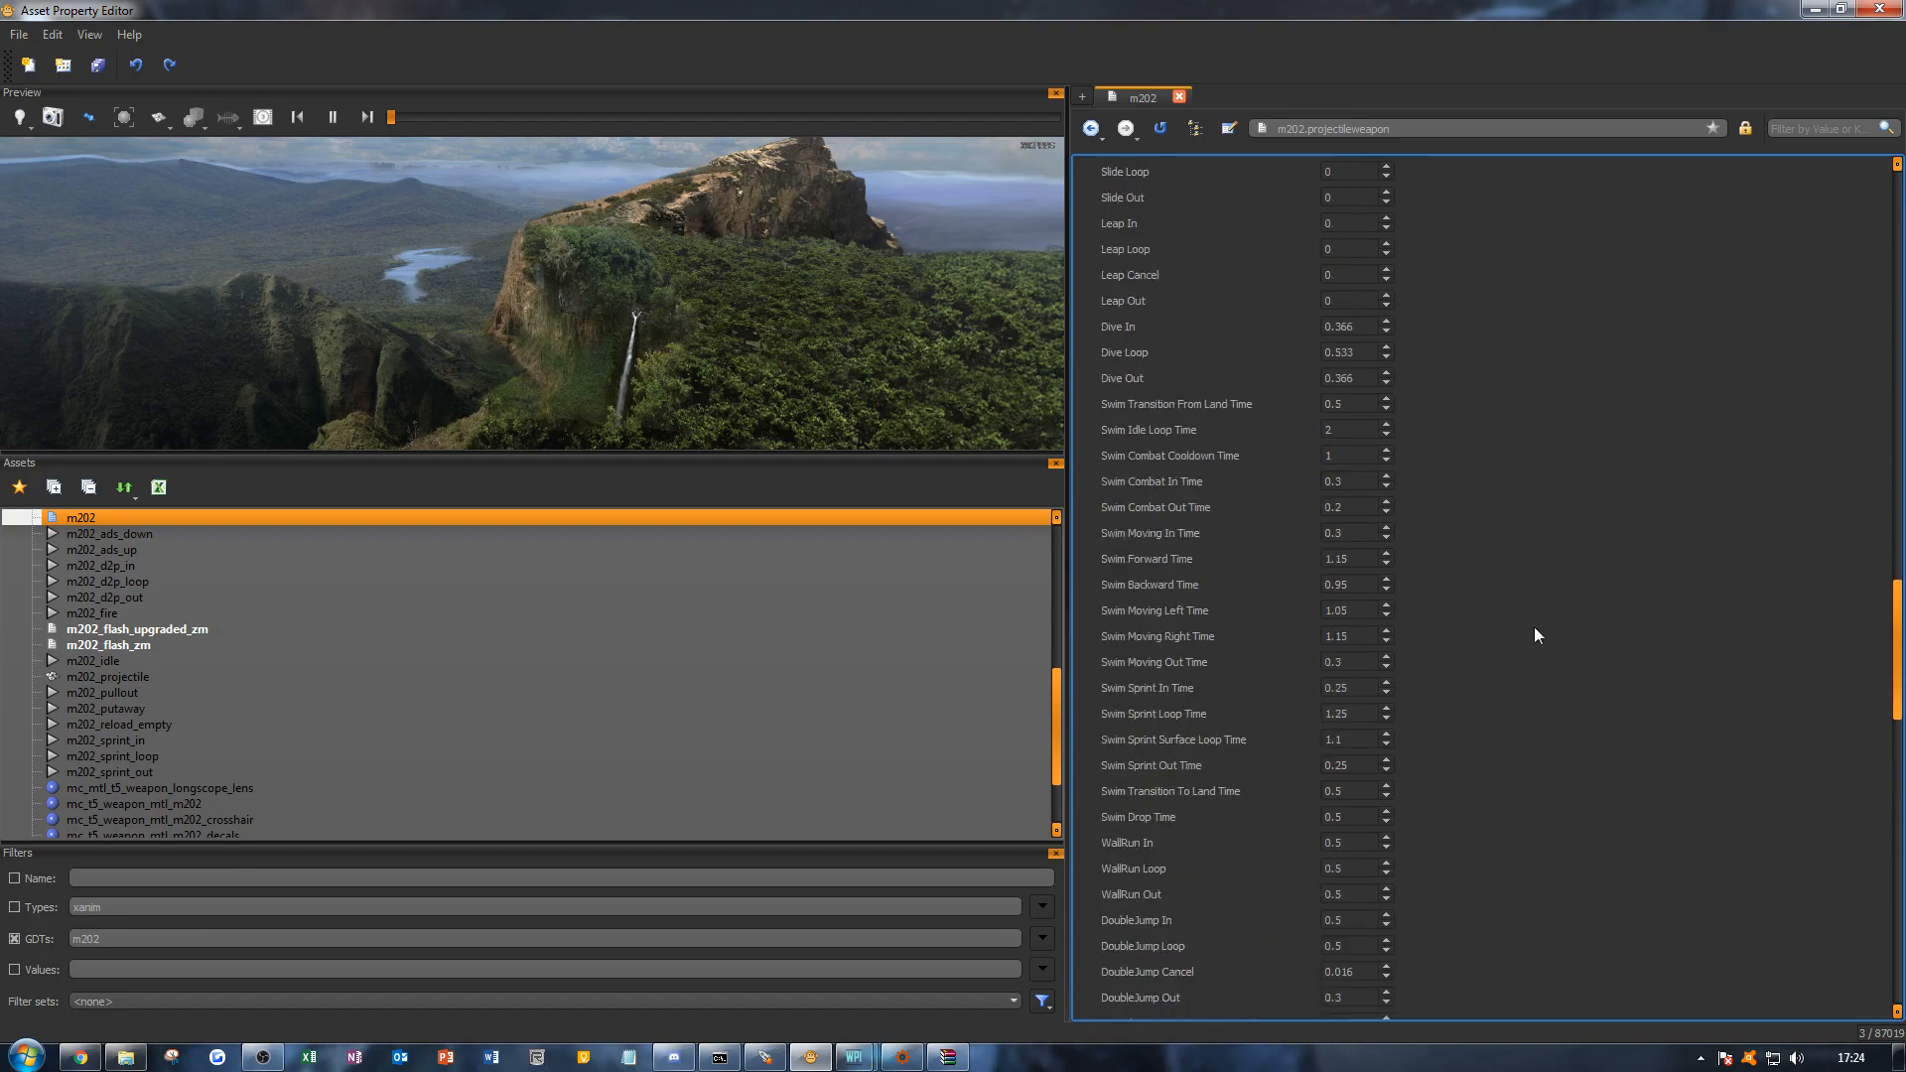
Step: Close the State Timers of the m202 weapon and look over its Sprint and LowReady Movement Settings and the setting groups below
{"action": "scroll", "coordinate": [1486, 565], "scroll_direction": "up", "scroll_amount": 10}
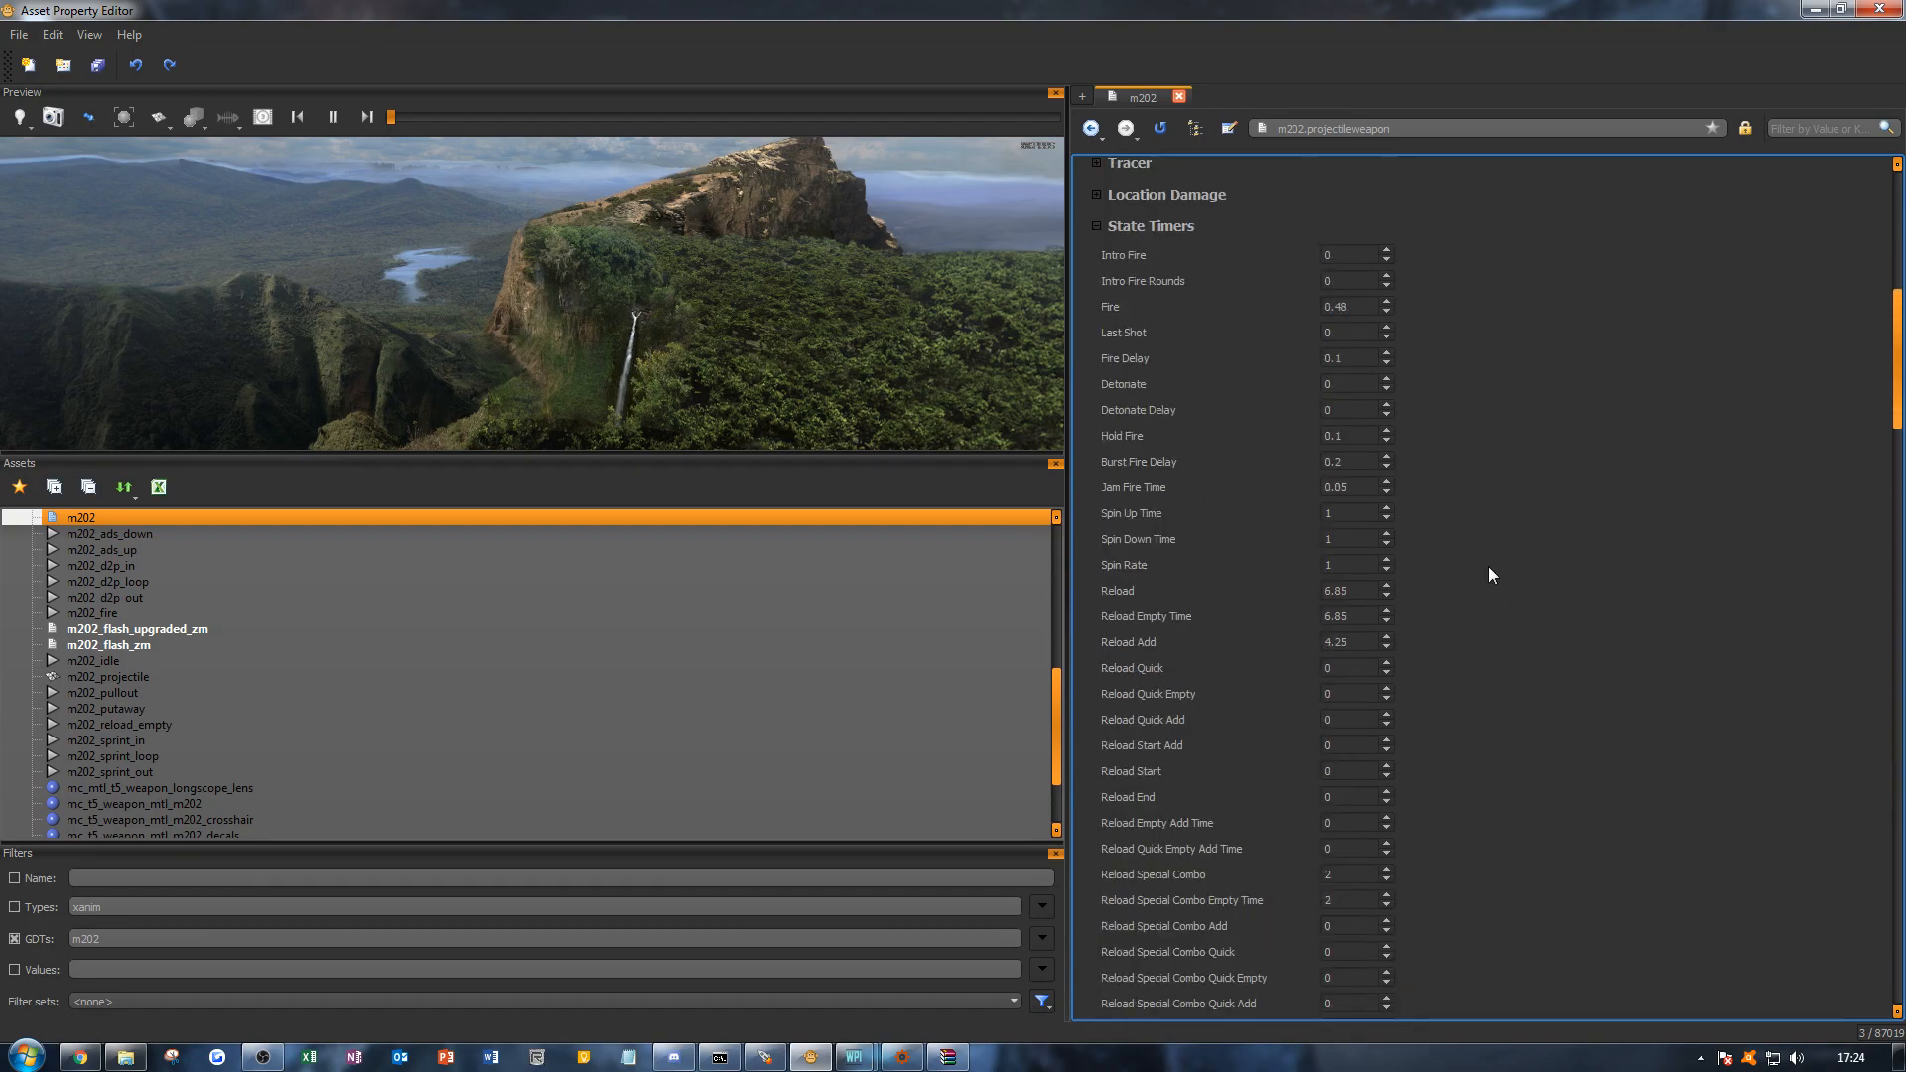
{"action": "left_click", "coordinate": [1152, 524]}
{"action": "left_click", "coordinate": [1157, 552]}
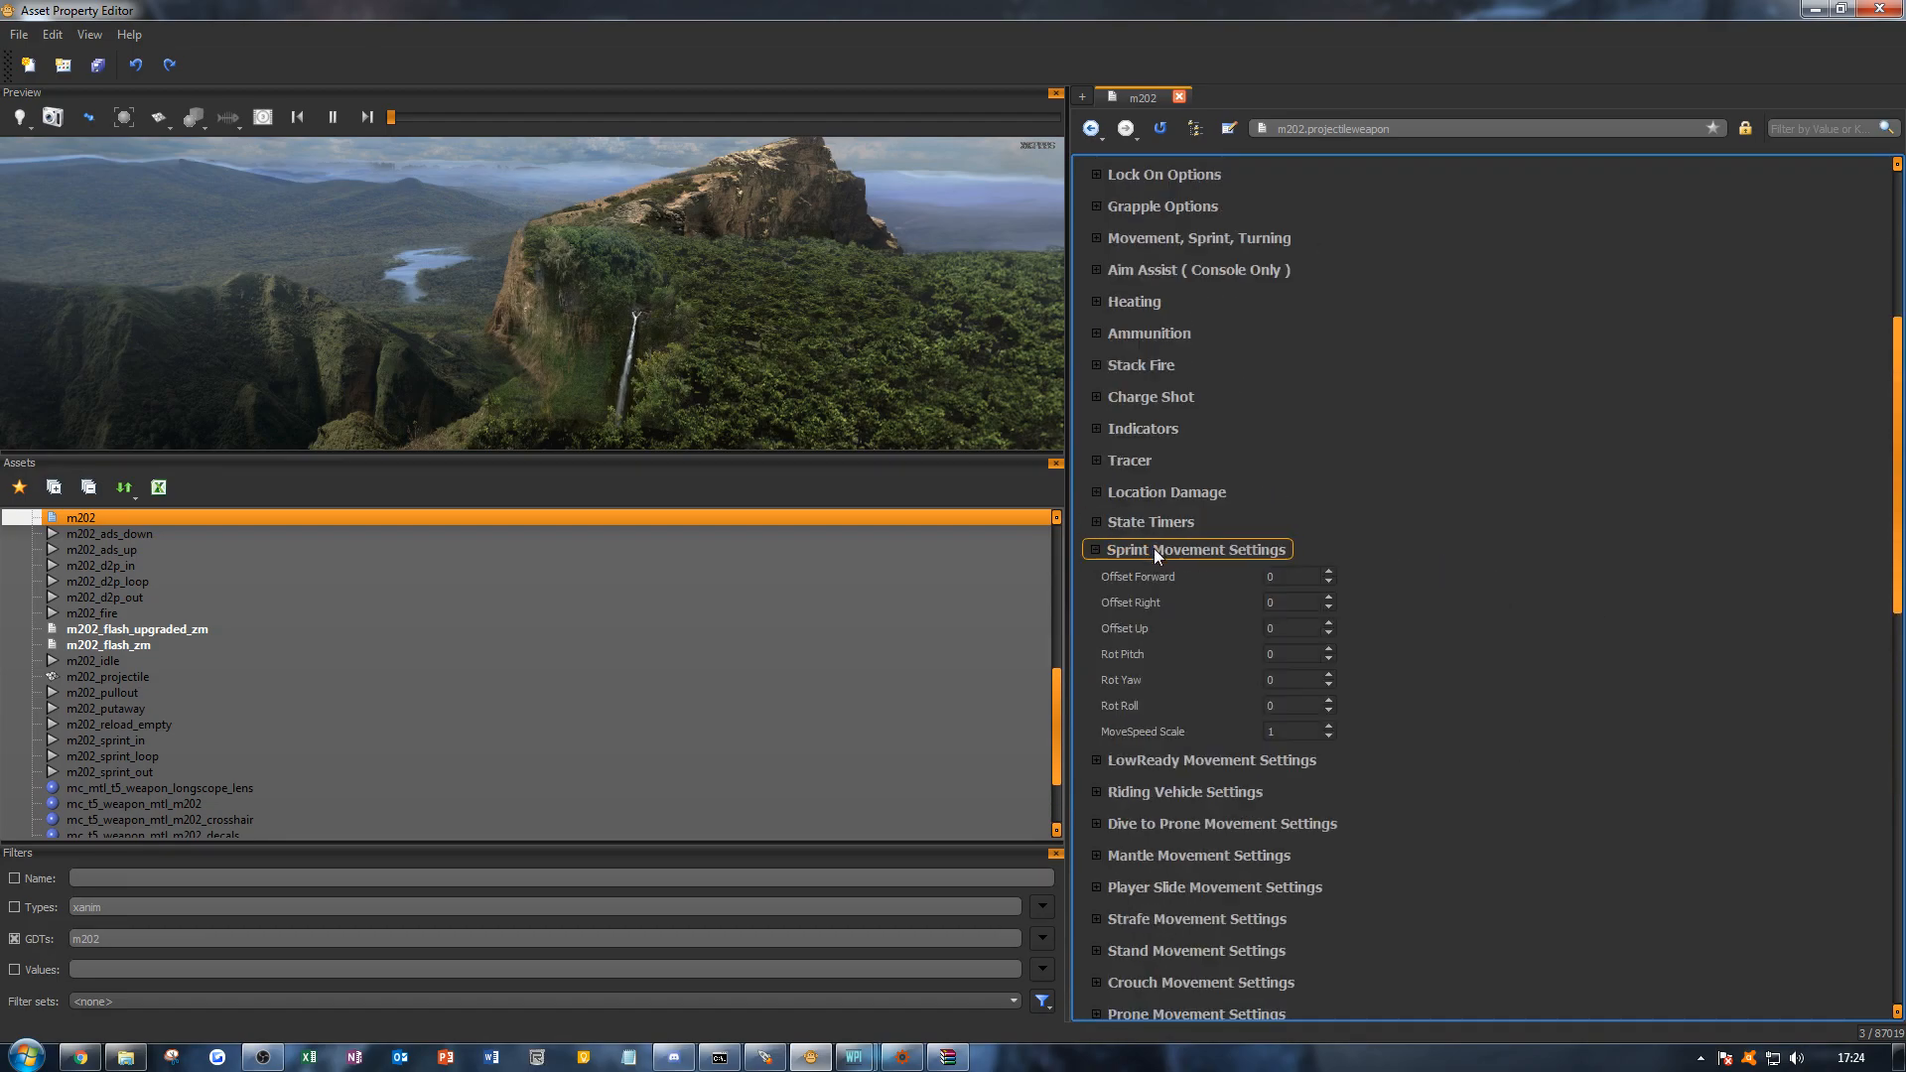
{"action": "left_click", "coordinate": [1156, 551]}
{"action": "left_click", "coordinate": [1167, 583]}
{"action": "left_click", "coordinate": [1167, 582]}
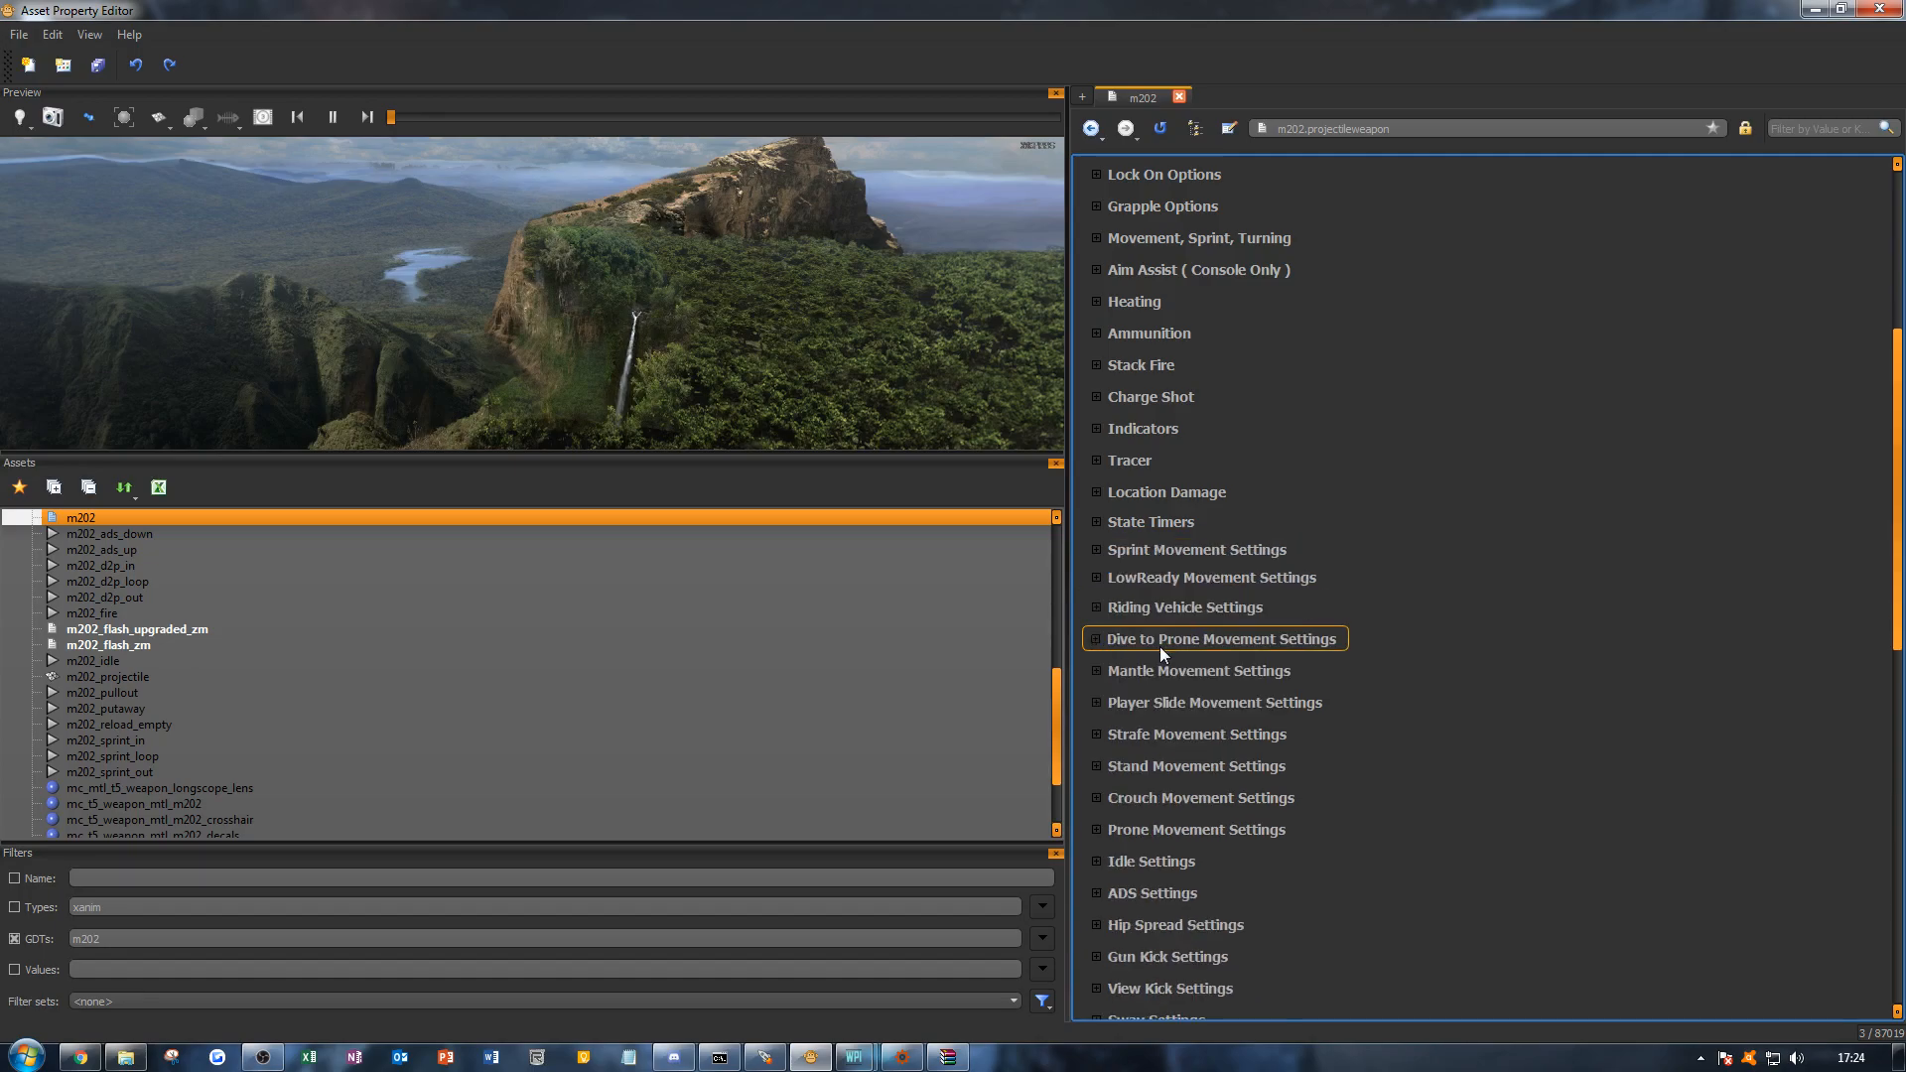
{"action": "scroll", "coordinate": [1565, 704], "scroll_direction": "down", "scroll_amount": 1}
{"action": "scroll", "coordinate": [1545, 706], "scroll_direction": "down", "scroll_amount": 3}
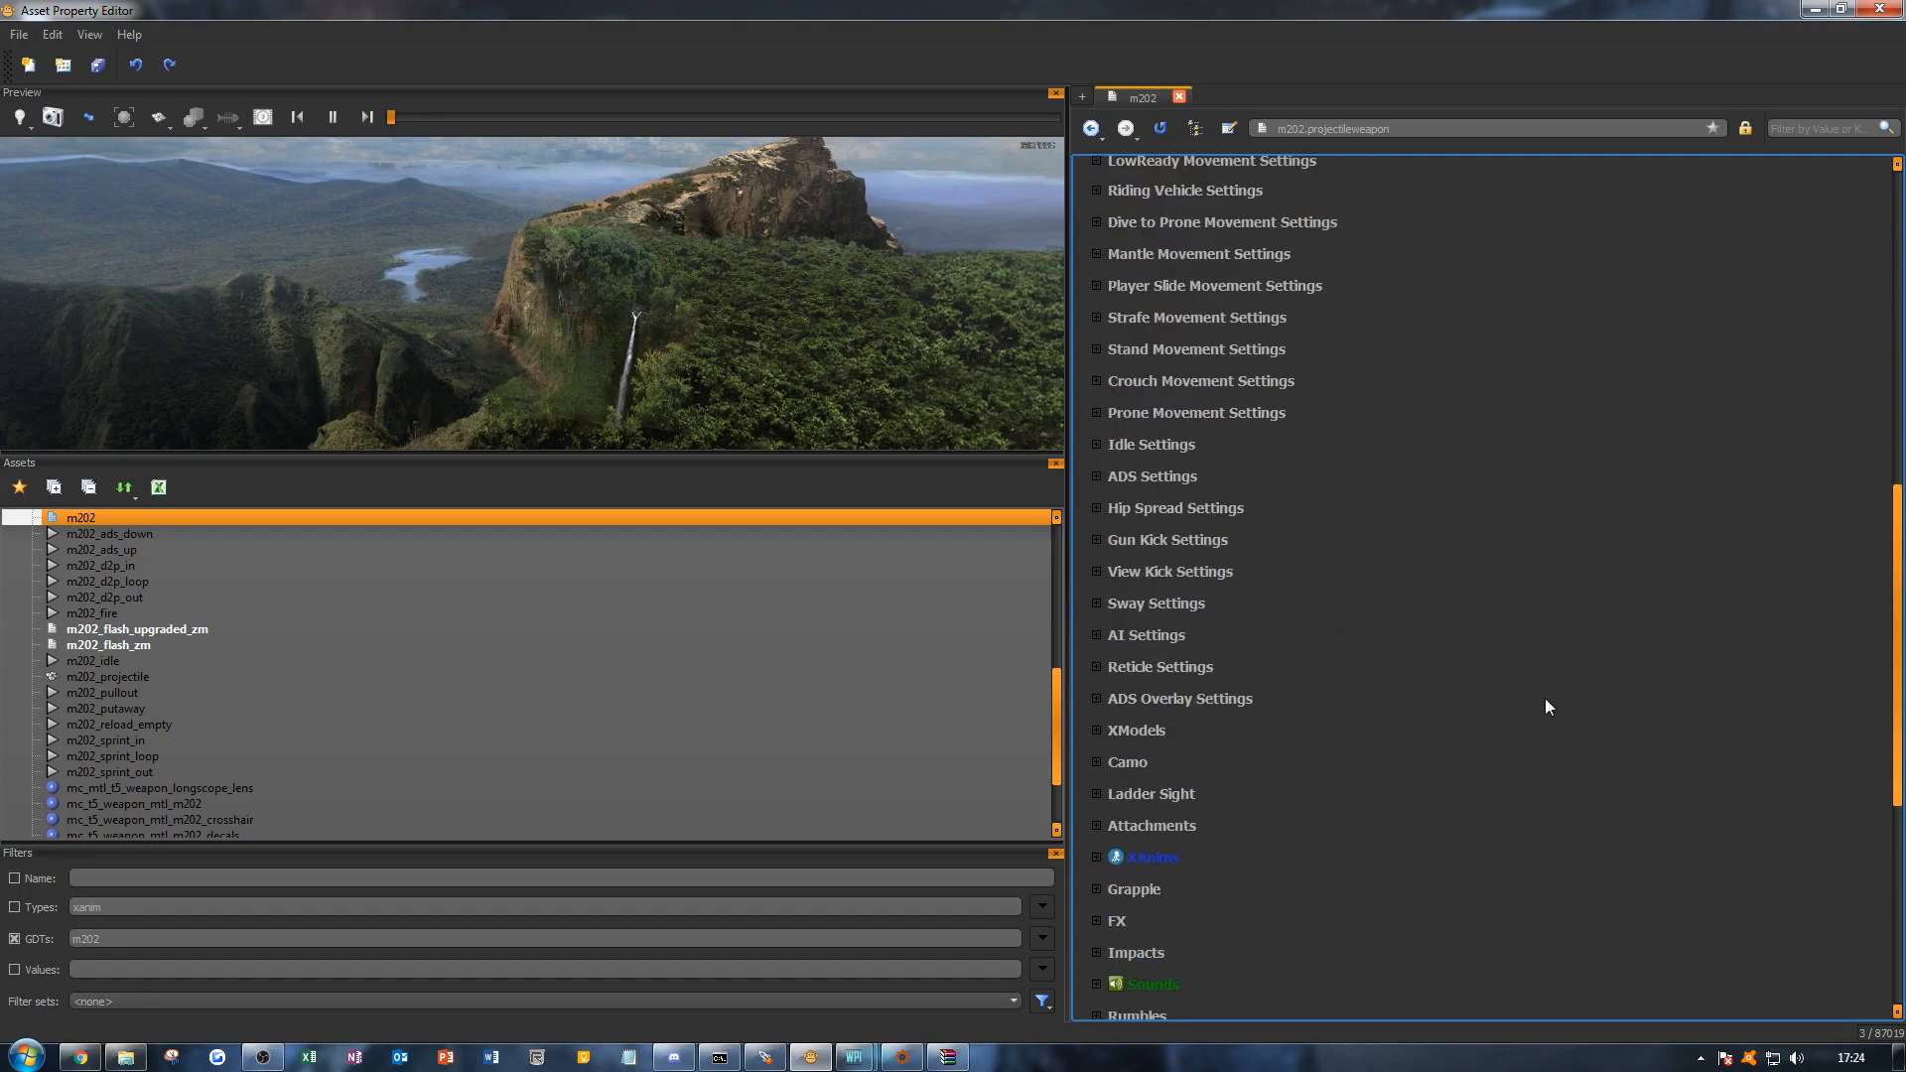
{"action": "scroll", "coordinate": [1280, 685], "scroll_direction": "up", "scroll_amount": 3}
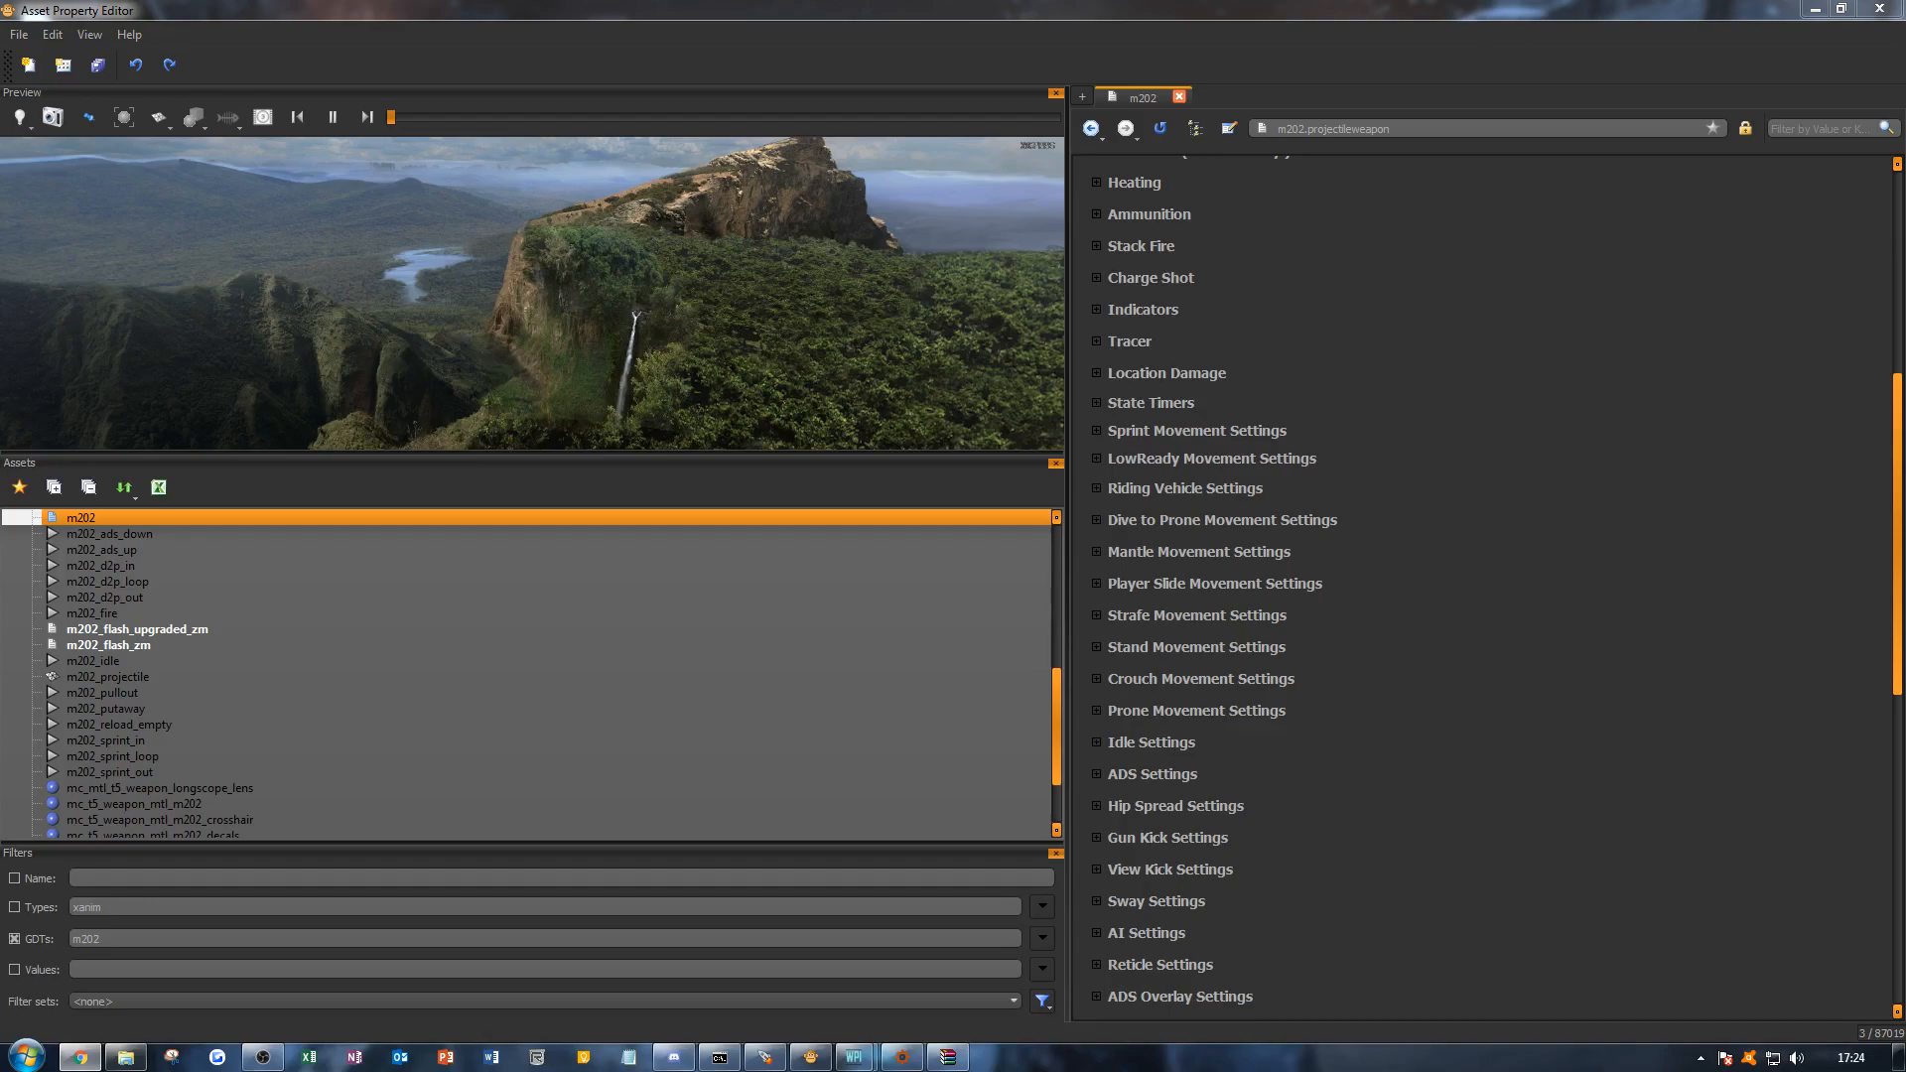
Step: Examine the Sprint, LowReady, Dive to Prone and Stand Movement Settings of the m202 weapon
{"action": "left_click", "coordinate": [1548, 573]}
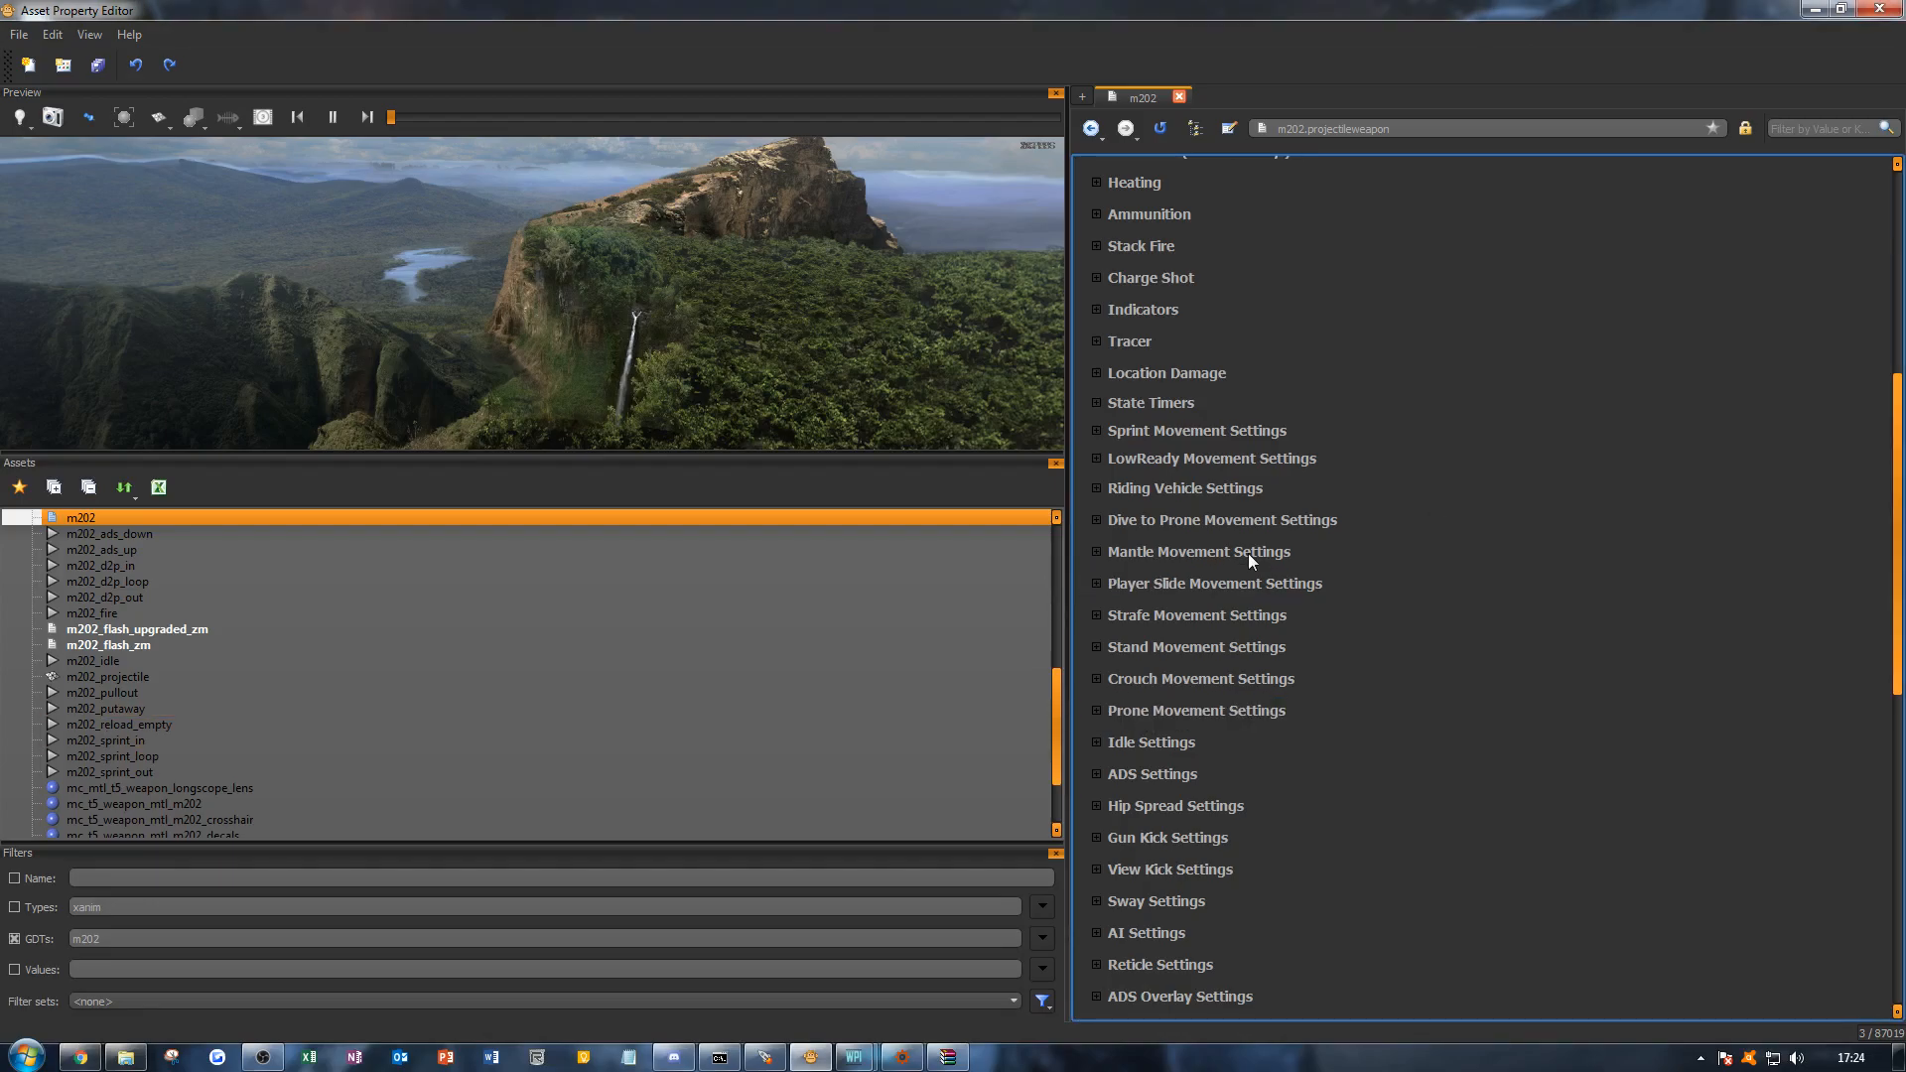
{"action": "left_click", "coordinate": [1189, 421]}
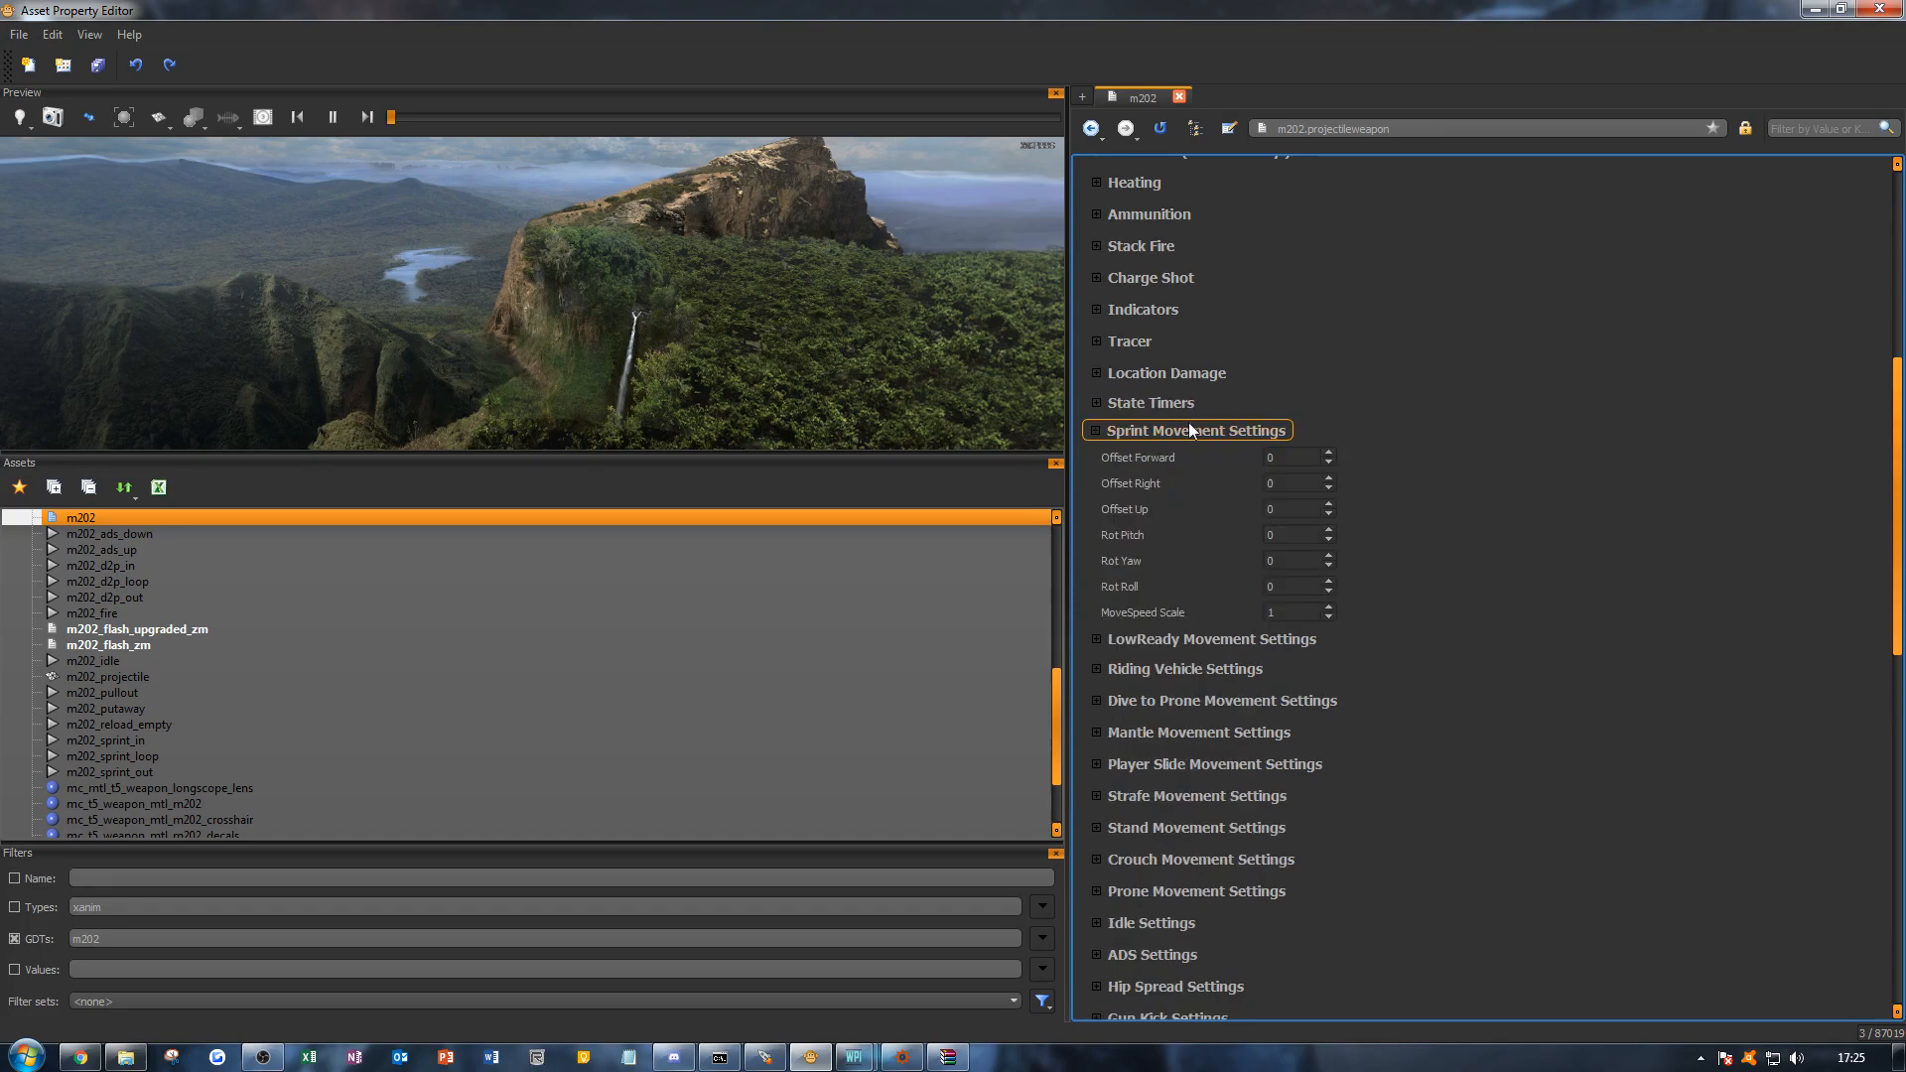
{"action": "left_click", "coordinate": [1188, 423]}
{"action": "left_click", "coordinate": [1191, 457]}
{"action": "left_click", "coordinate": [1191, 458]}
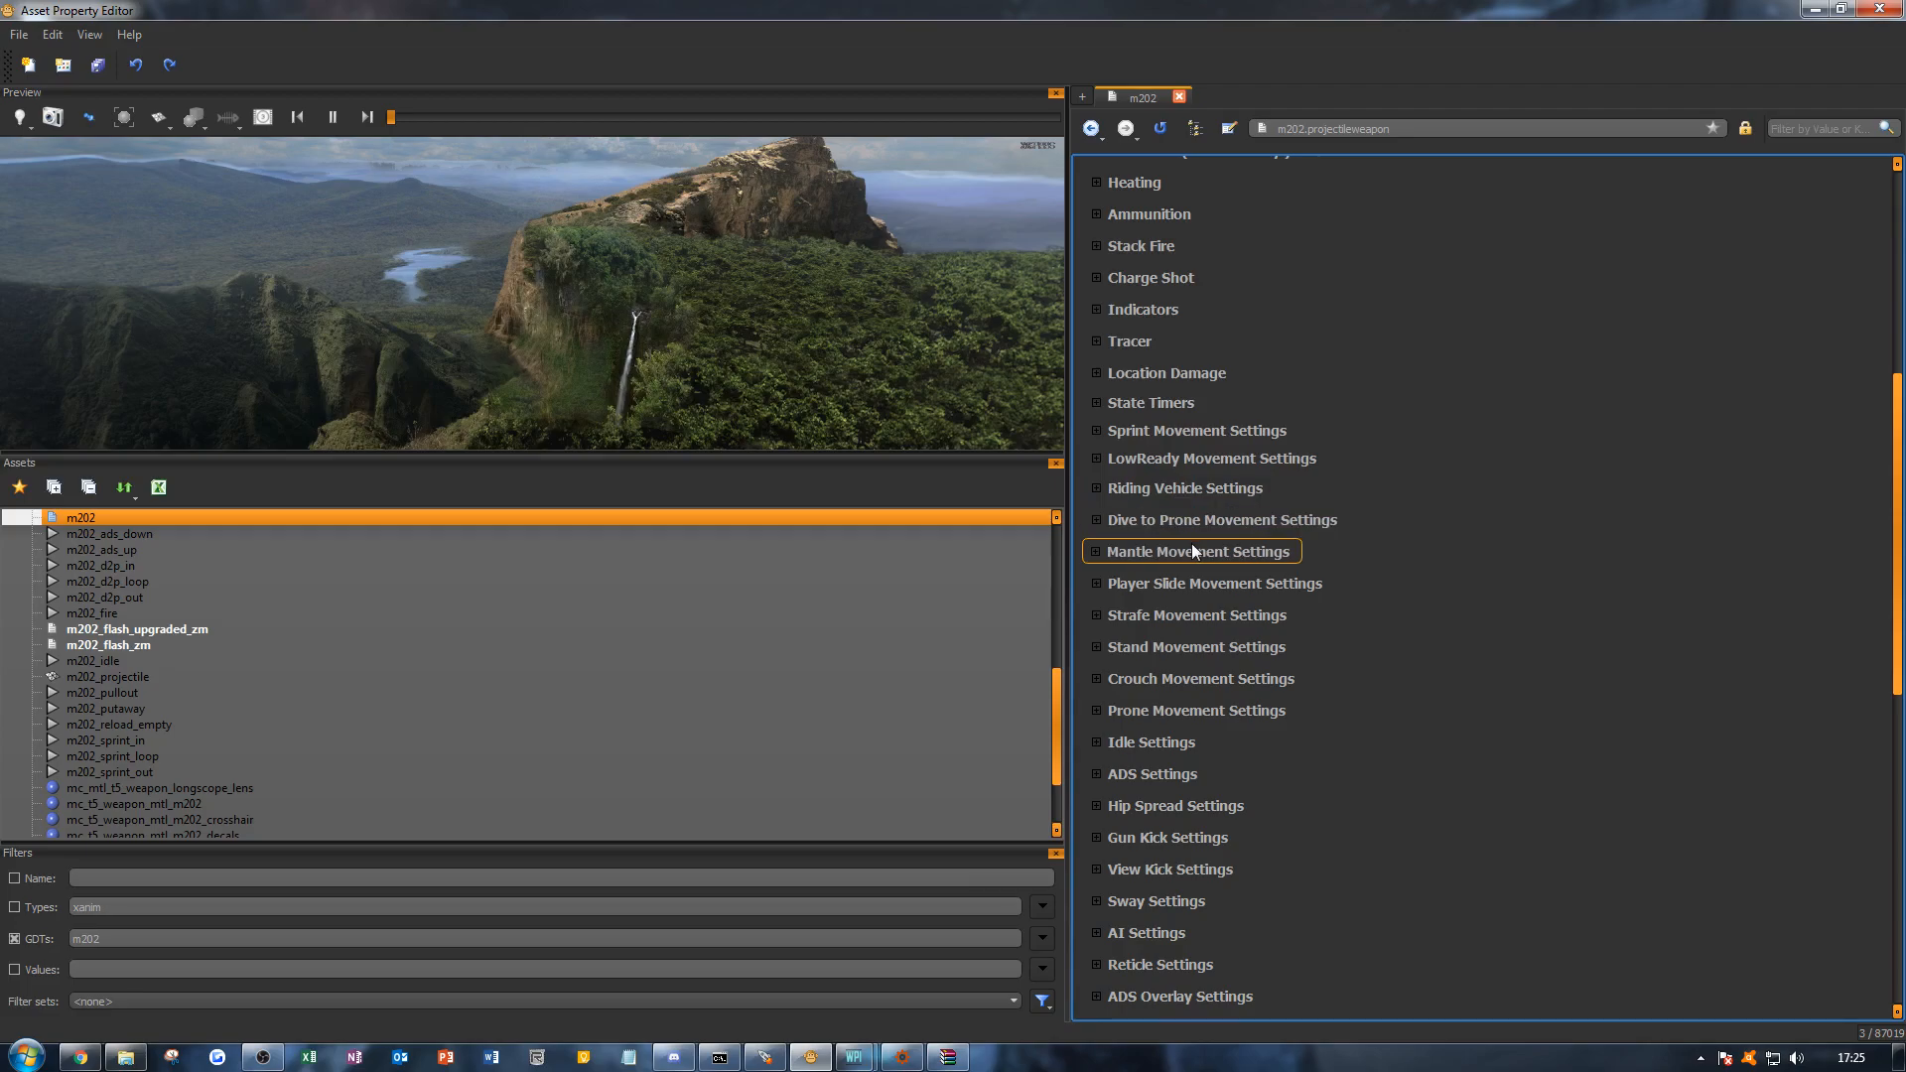
{"action": "left_click", "coordinate": [1194, 518]}
{"action": "left_click", "coordinate": [1194, 518]}
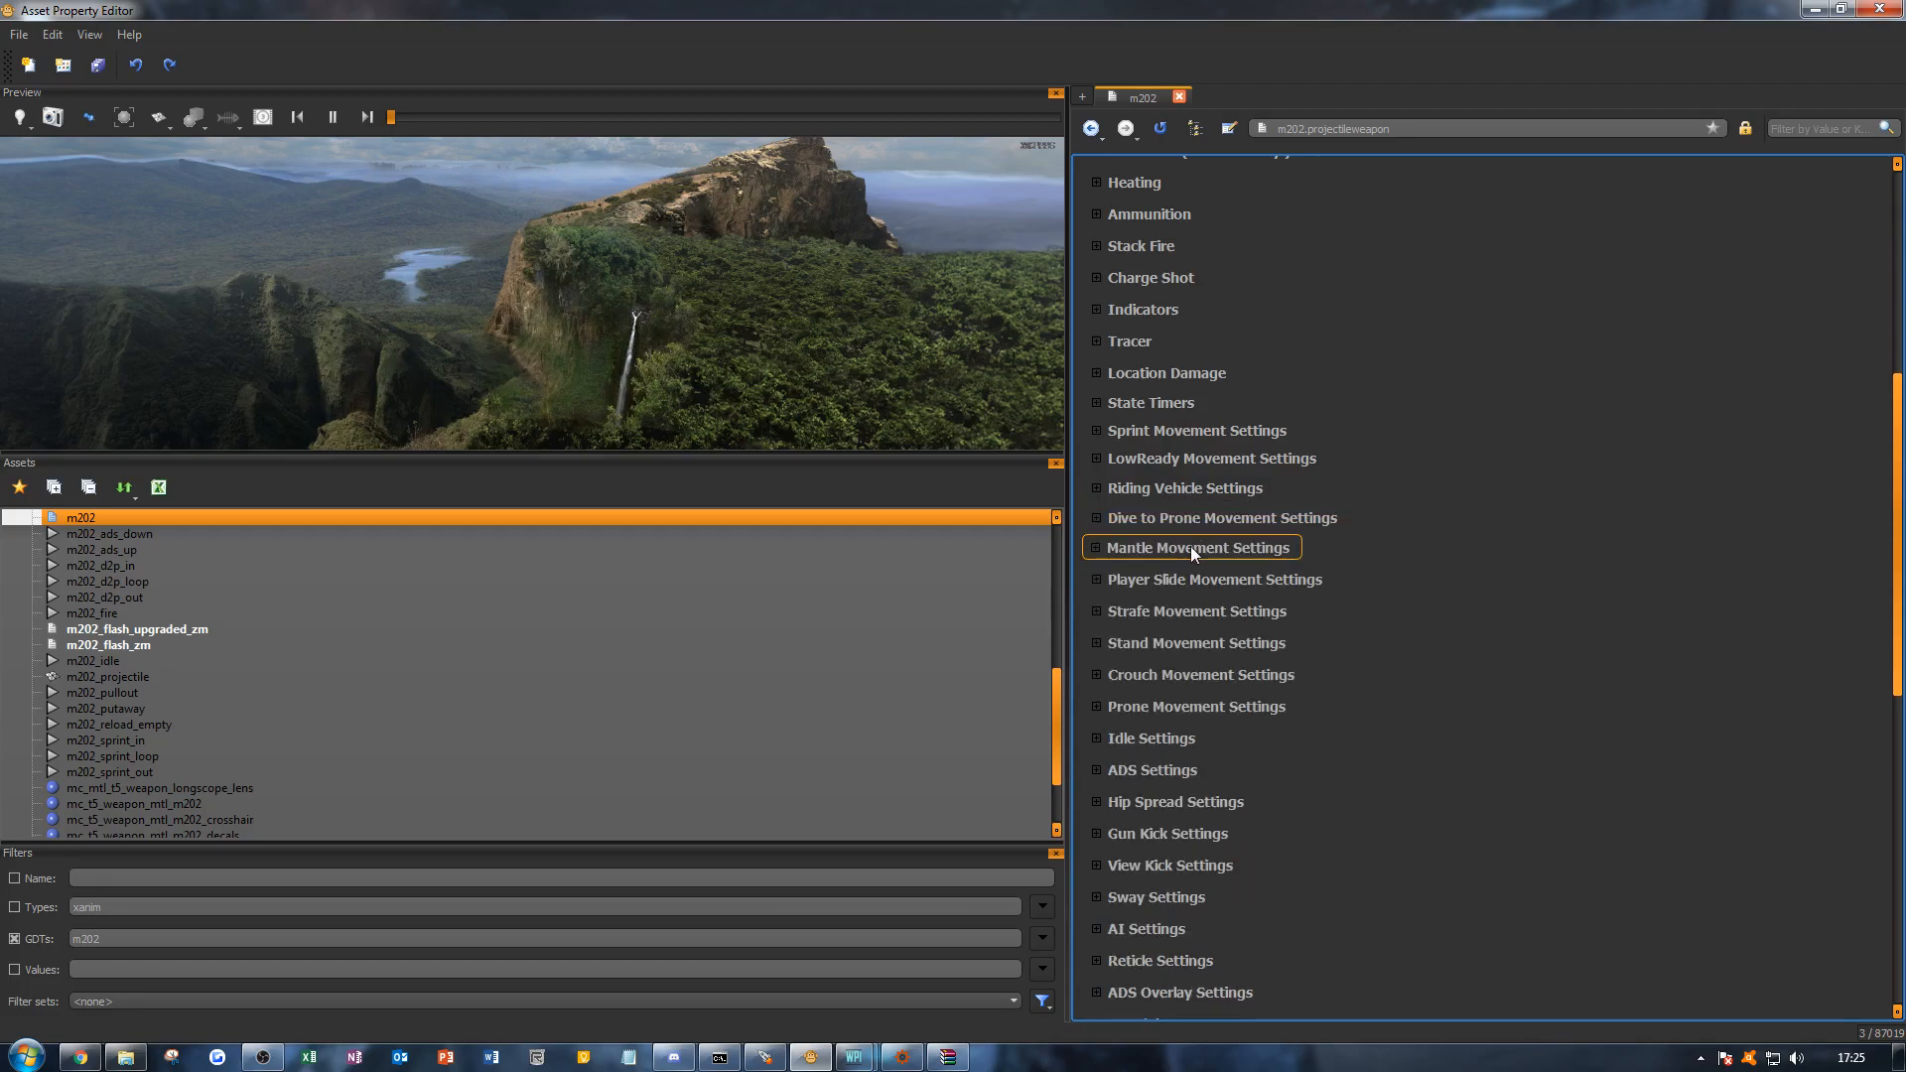
{"action": "left_click", "coordinate": [1178, 639]}
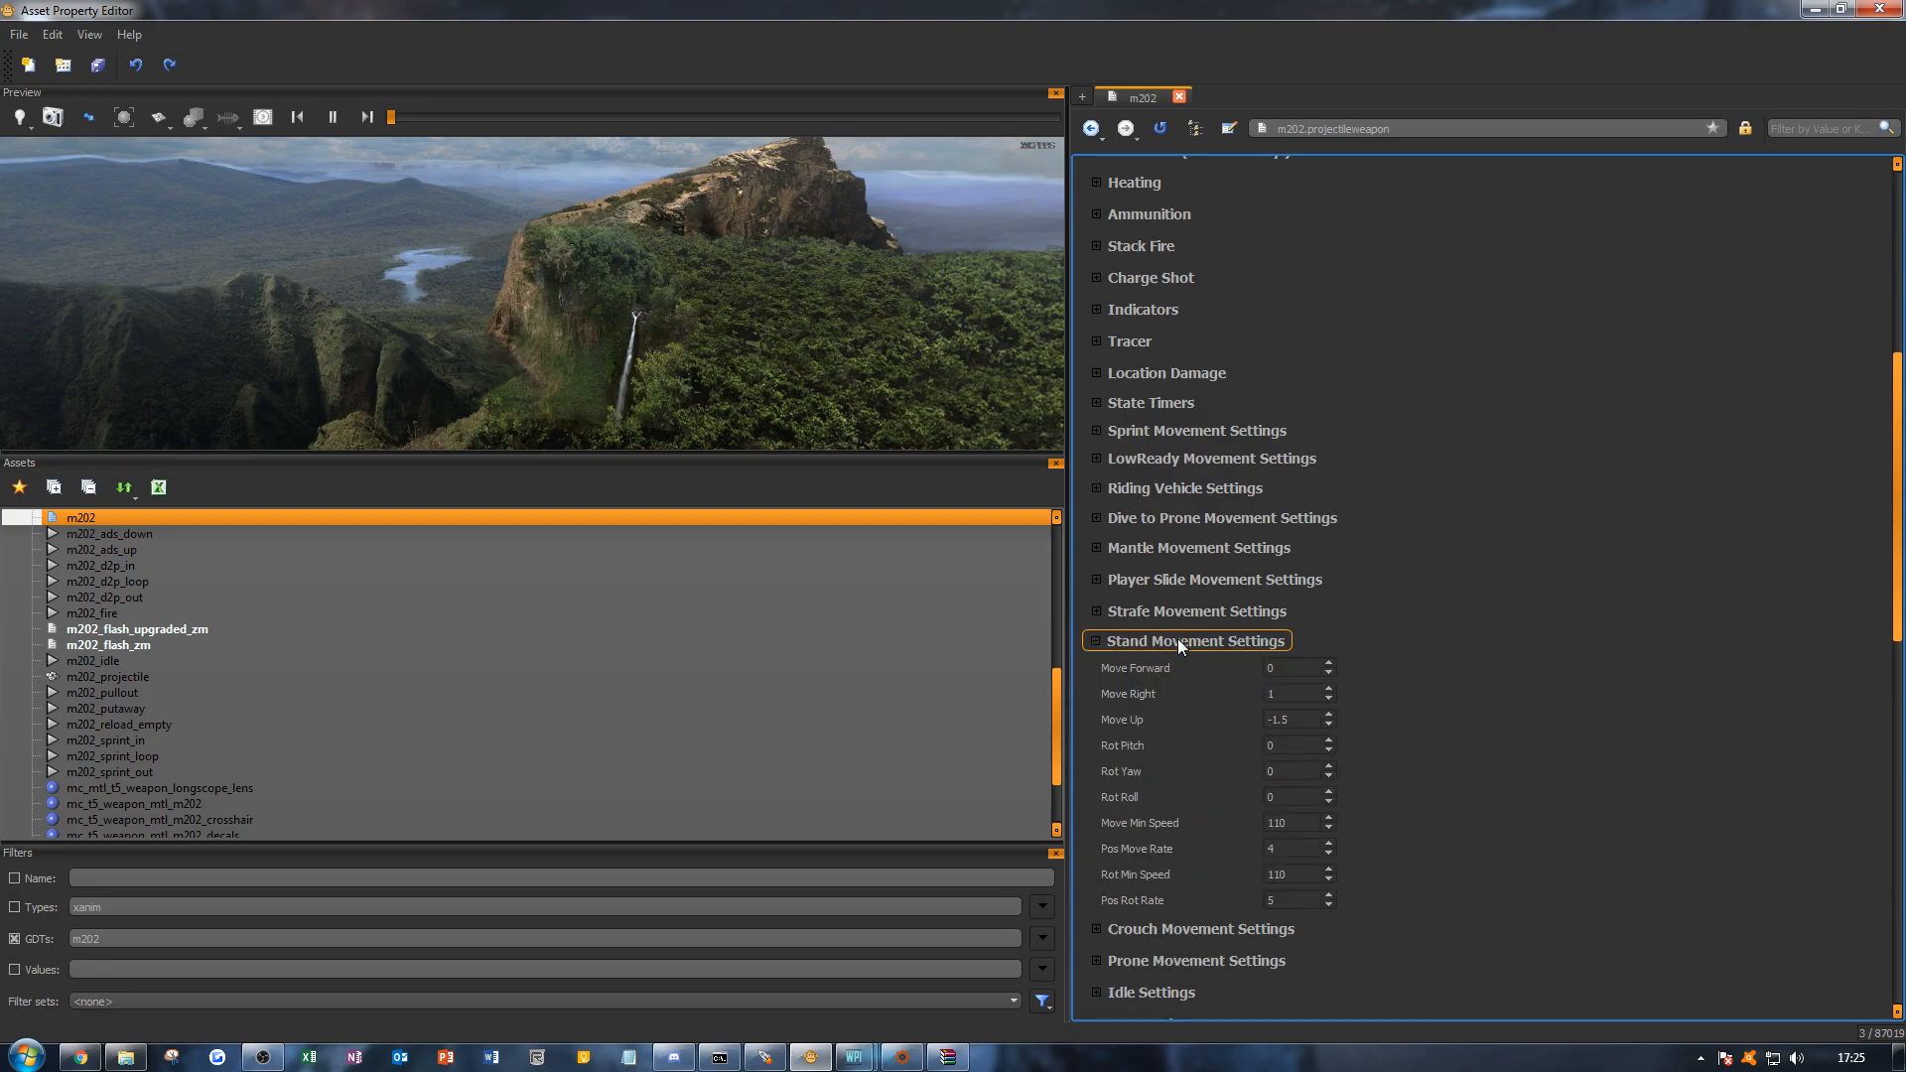
{"action": "left_click", "coordinate": [1177, 639]}
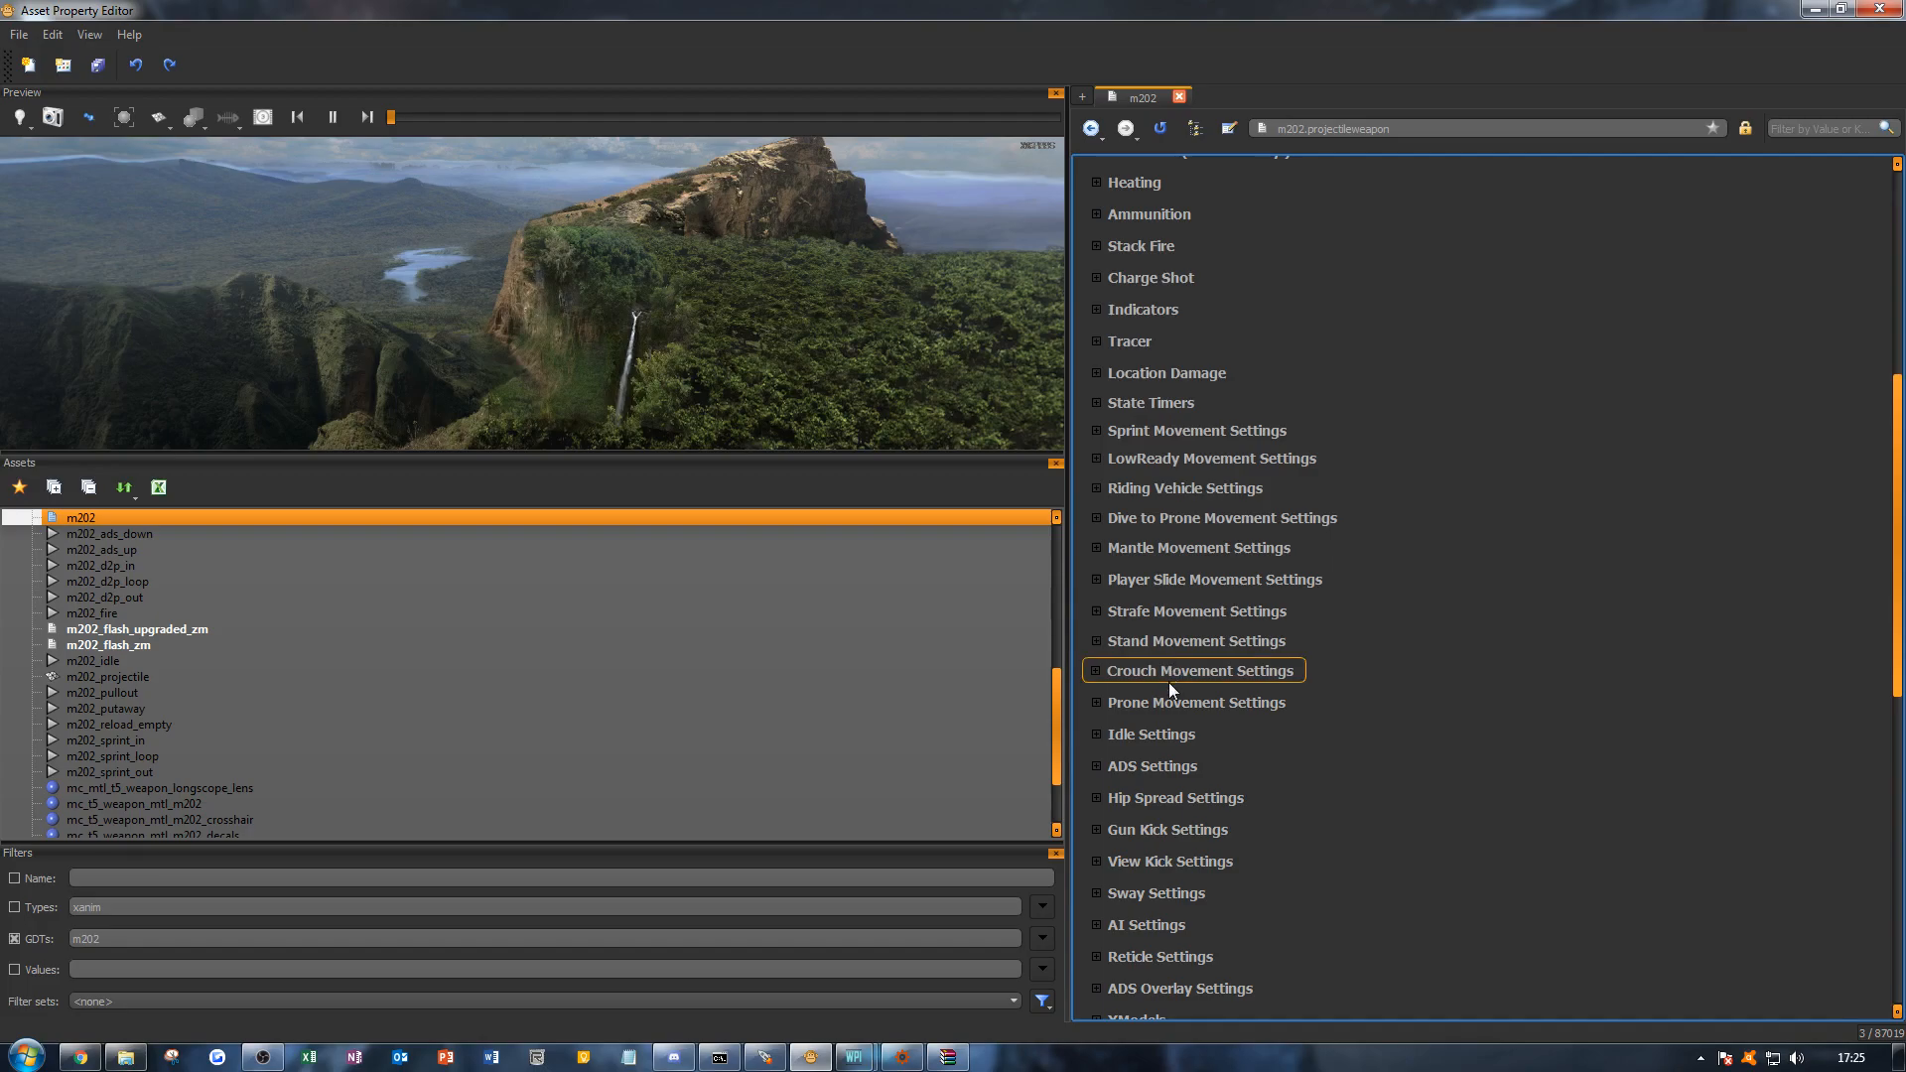
Step: Set the Hip Amount in the m202 weapon's Idle Settings to 25
{"action": "left_click", "coordinate": [1159, 734]}
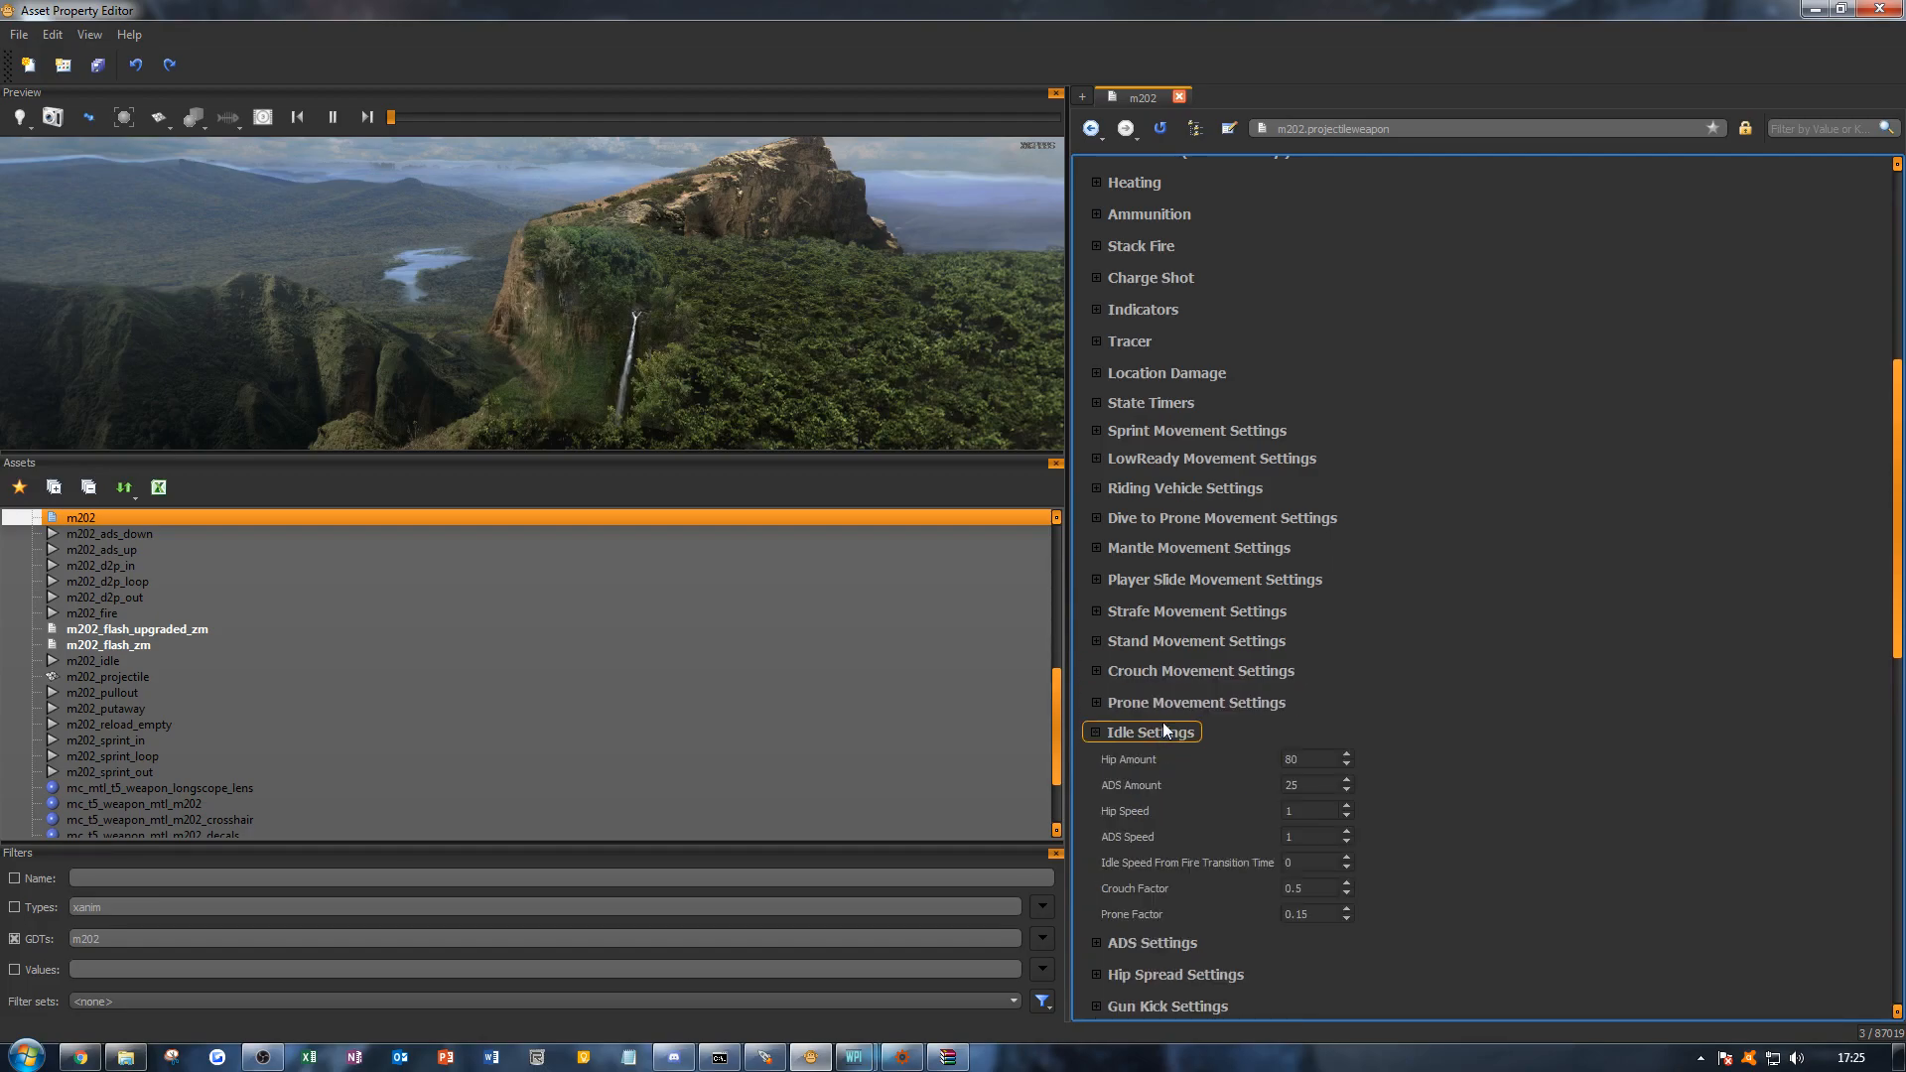
{"action": "scroll", "coordinate": [1163, 722], "scroll_direction": "down", "scroll_amount": 1}
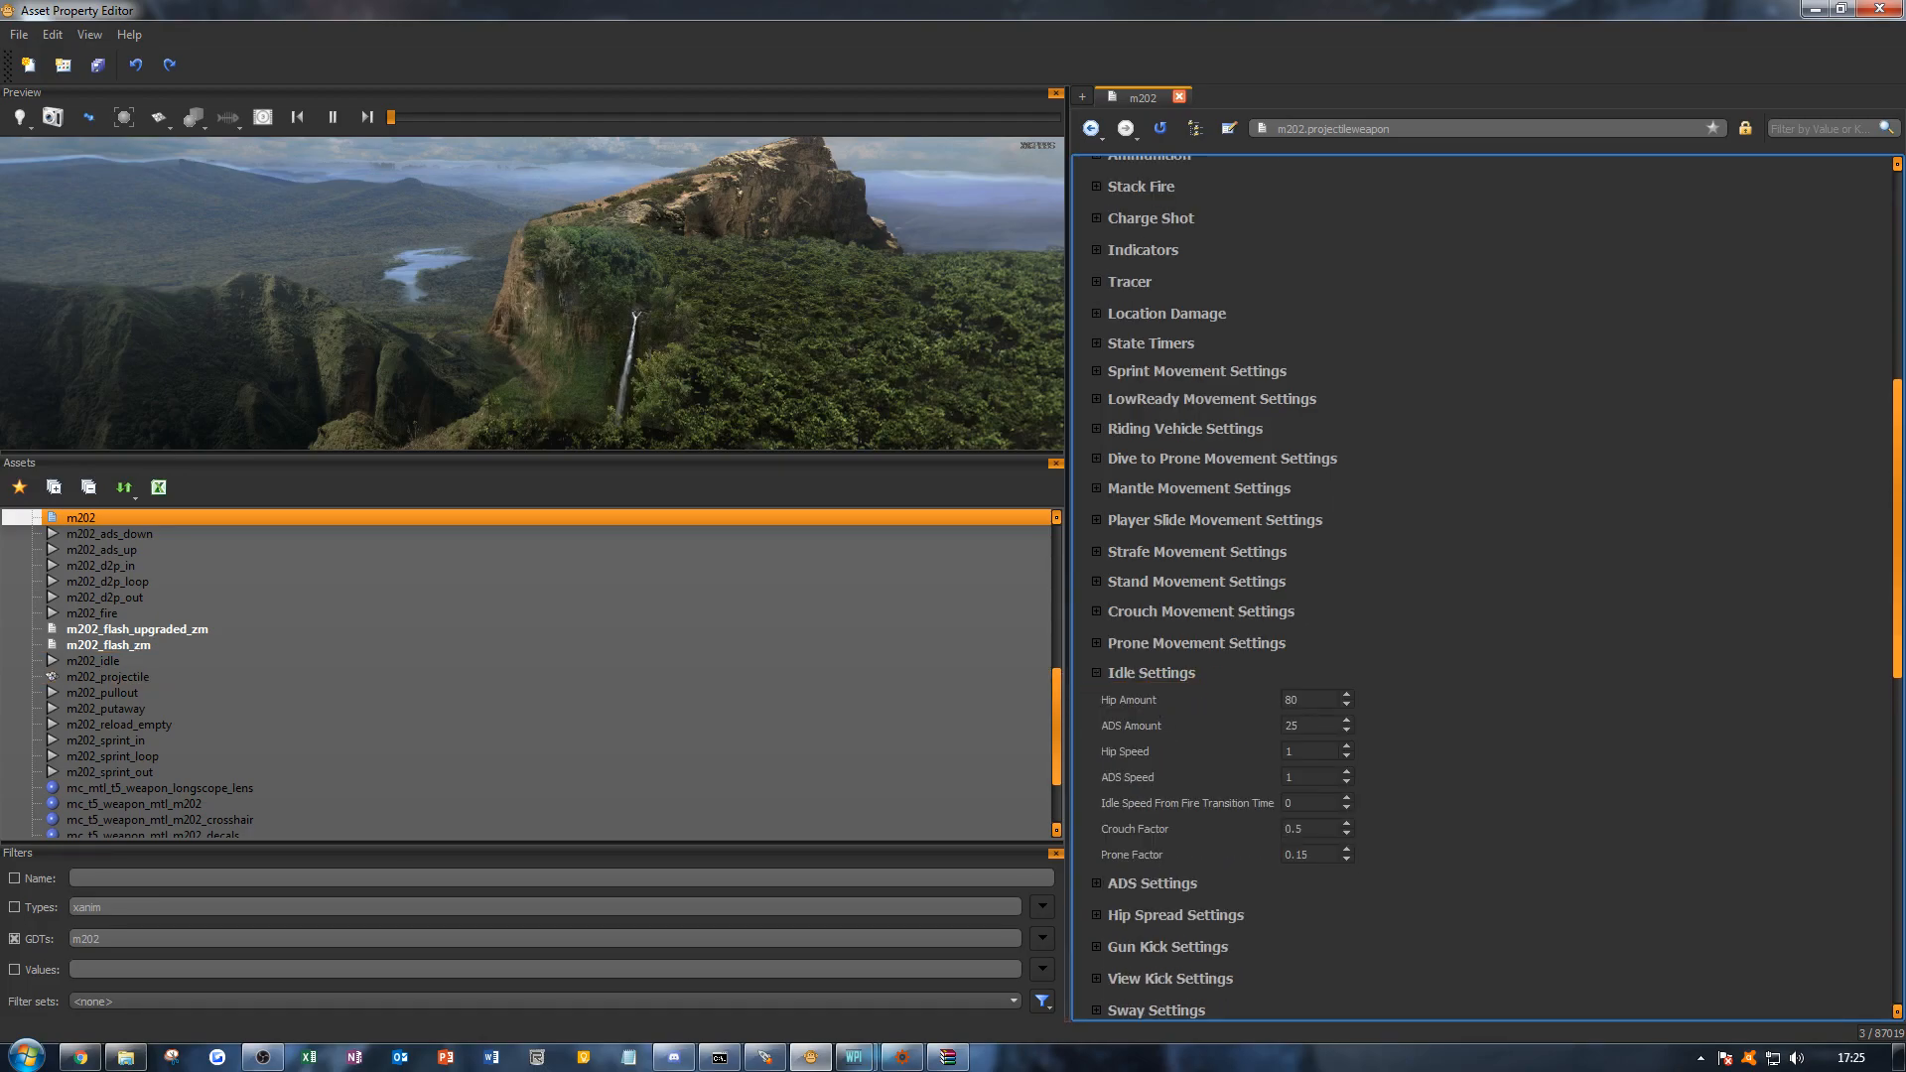
{"action": "left_click", "coordinate": [1333, 698]}
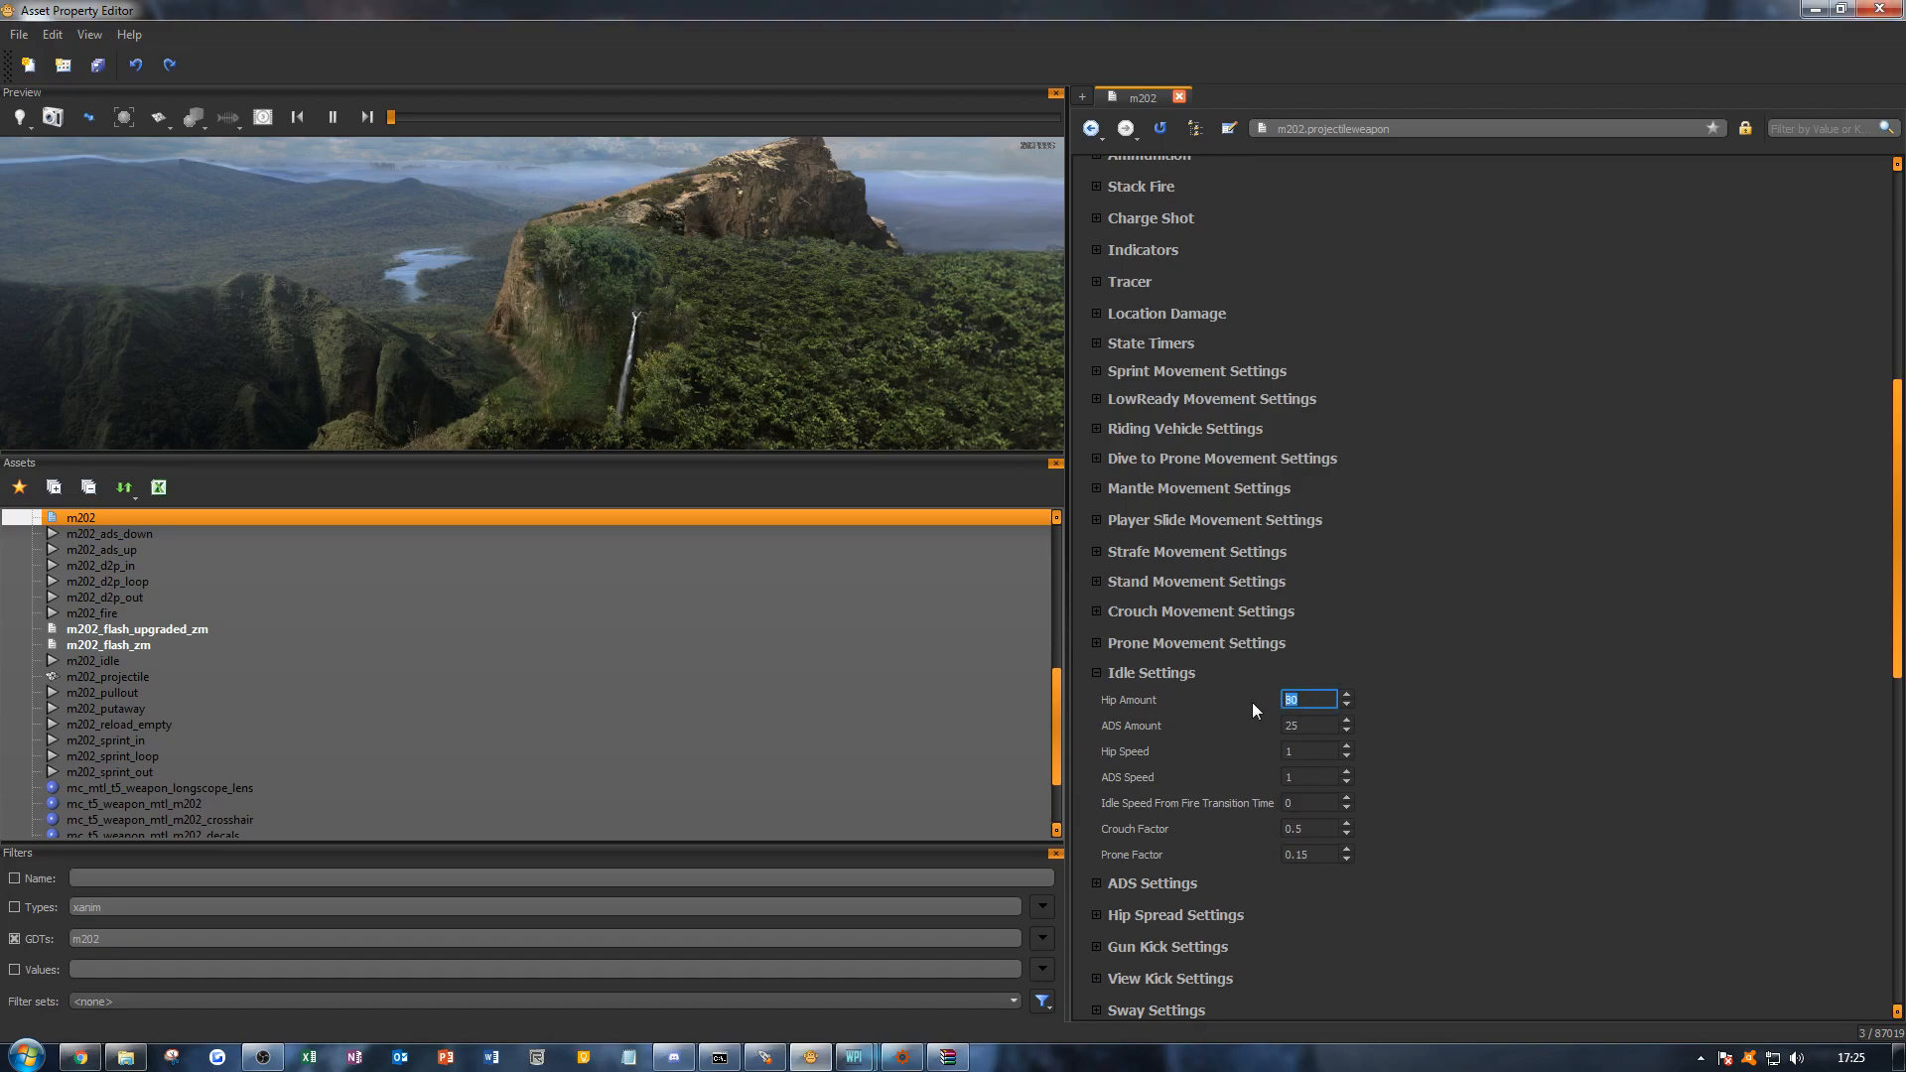
{"action": "left_click", "coordinate": [1429, 698]}
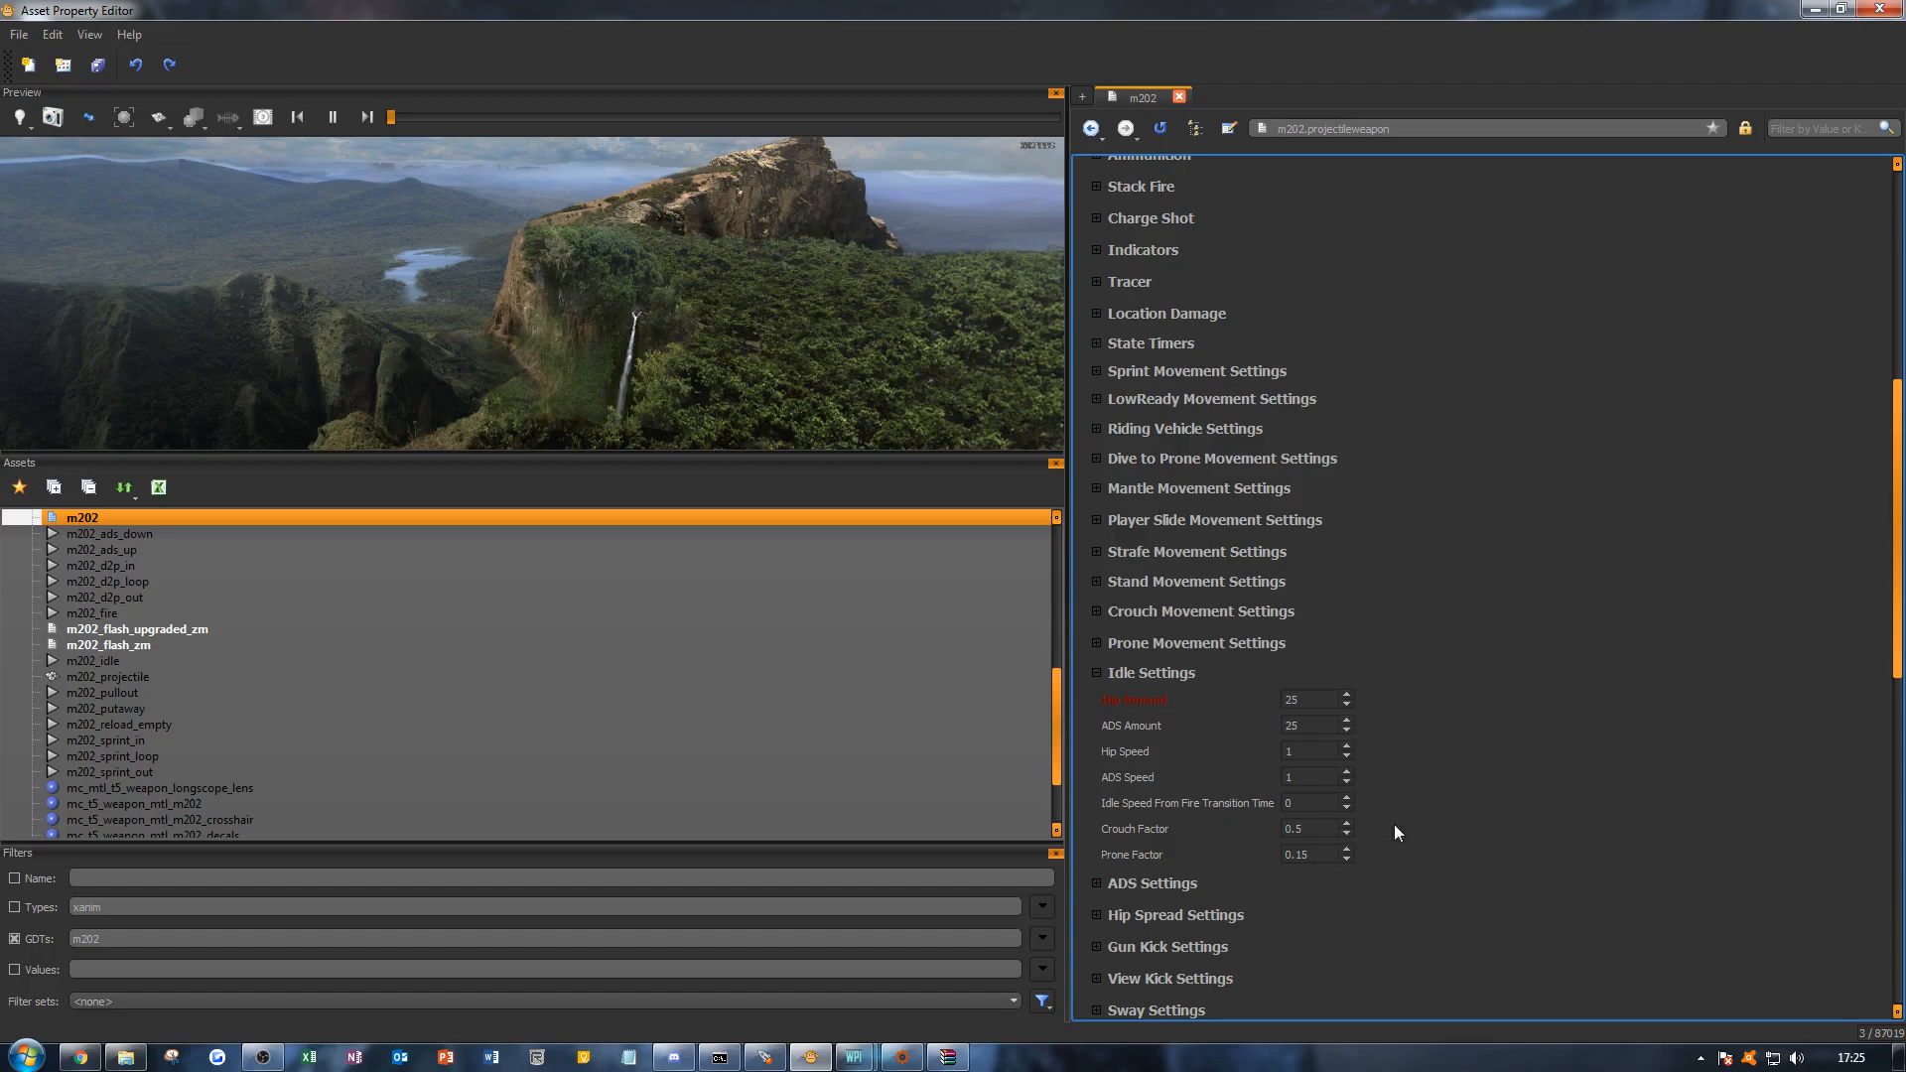
Step: Set the Spread in the m202 weapon's ADS Settings to 1.7
{"action": "left_click", "coordinate": [1143, 683]}
{"action": "left_click", "coordinate": [1143, 700]}
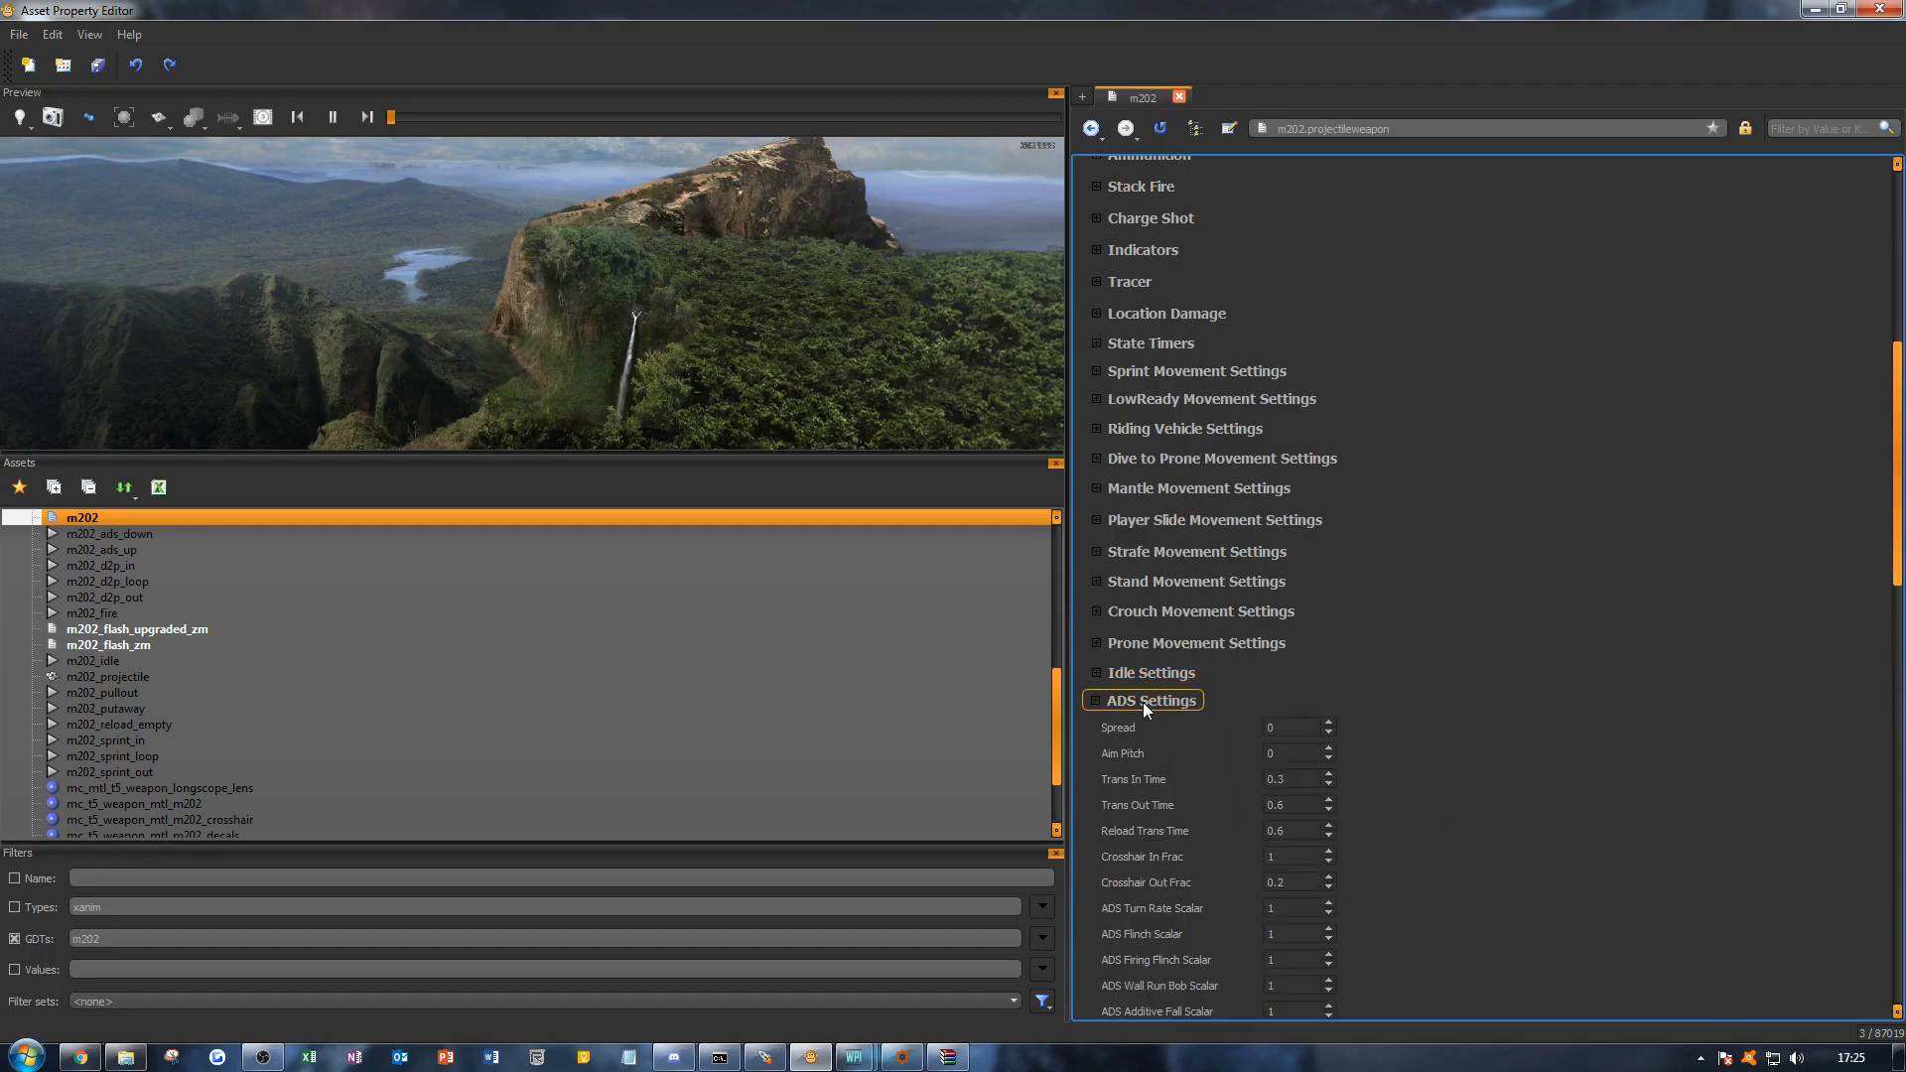
{"action": "left_click", "coordinate": [1231, 726]}
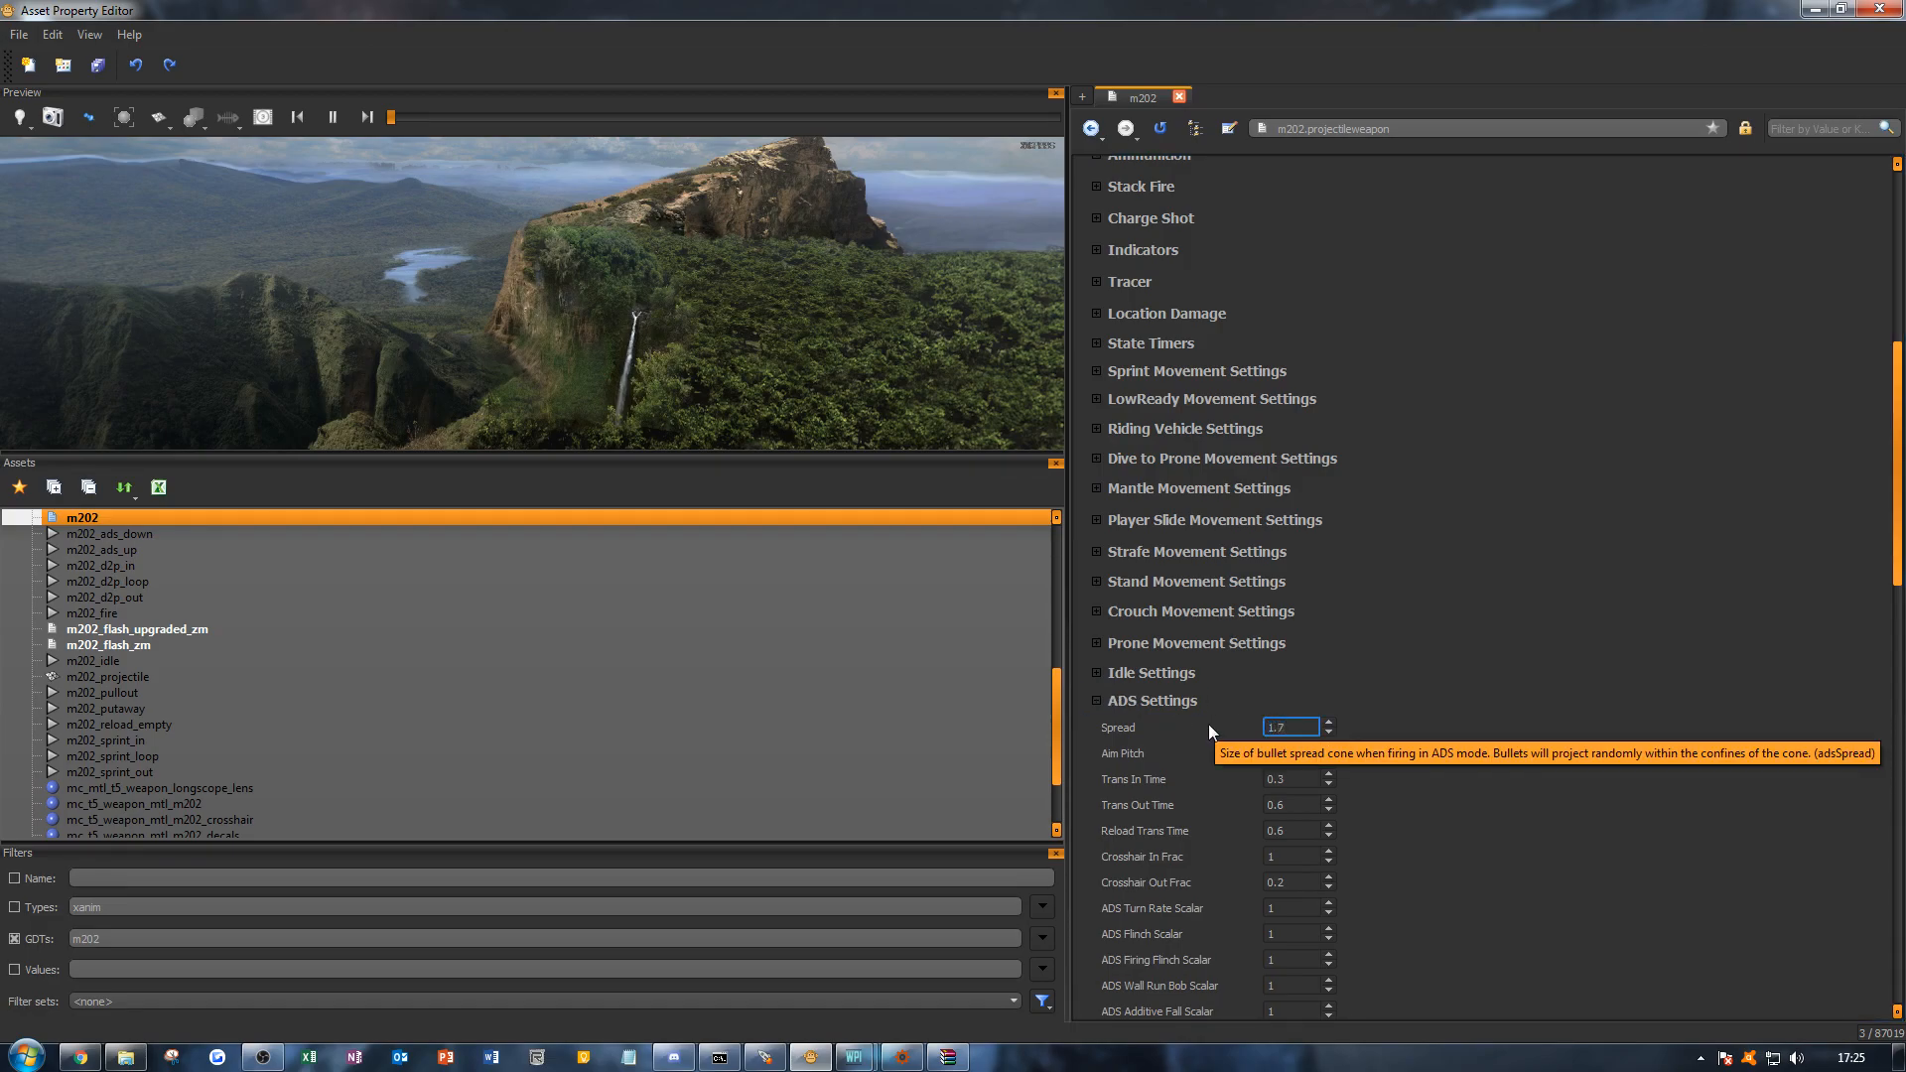
{"action": "left_click", "coordinate": [1396, 667]}
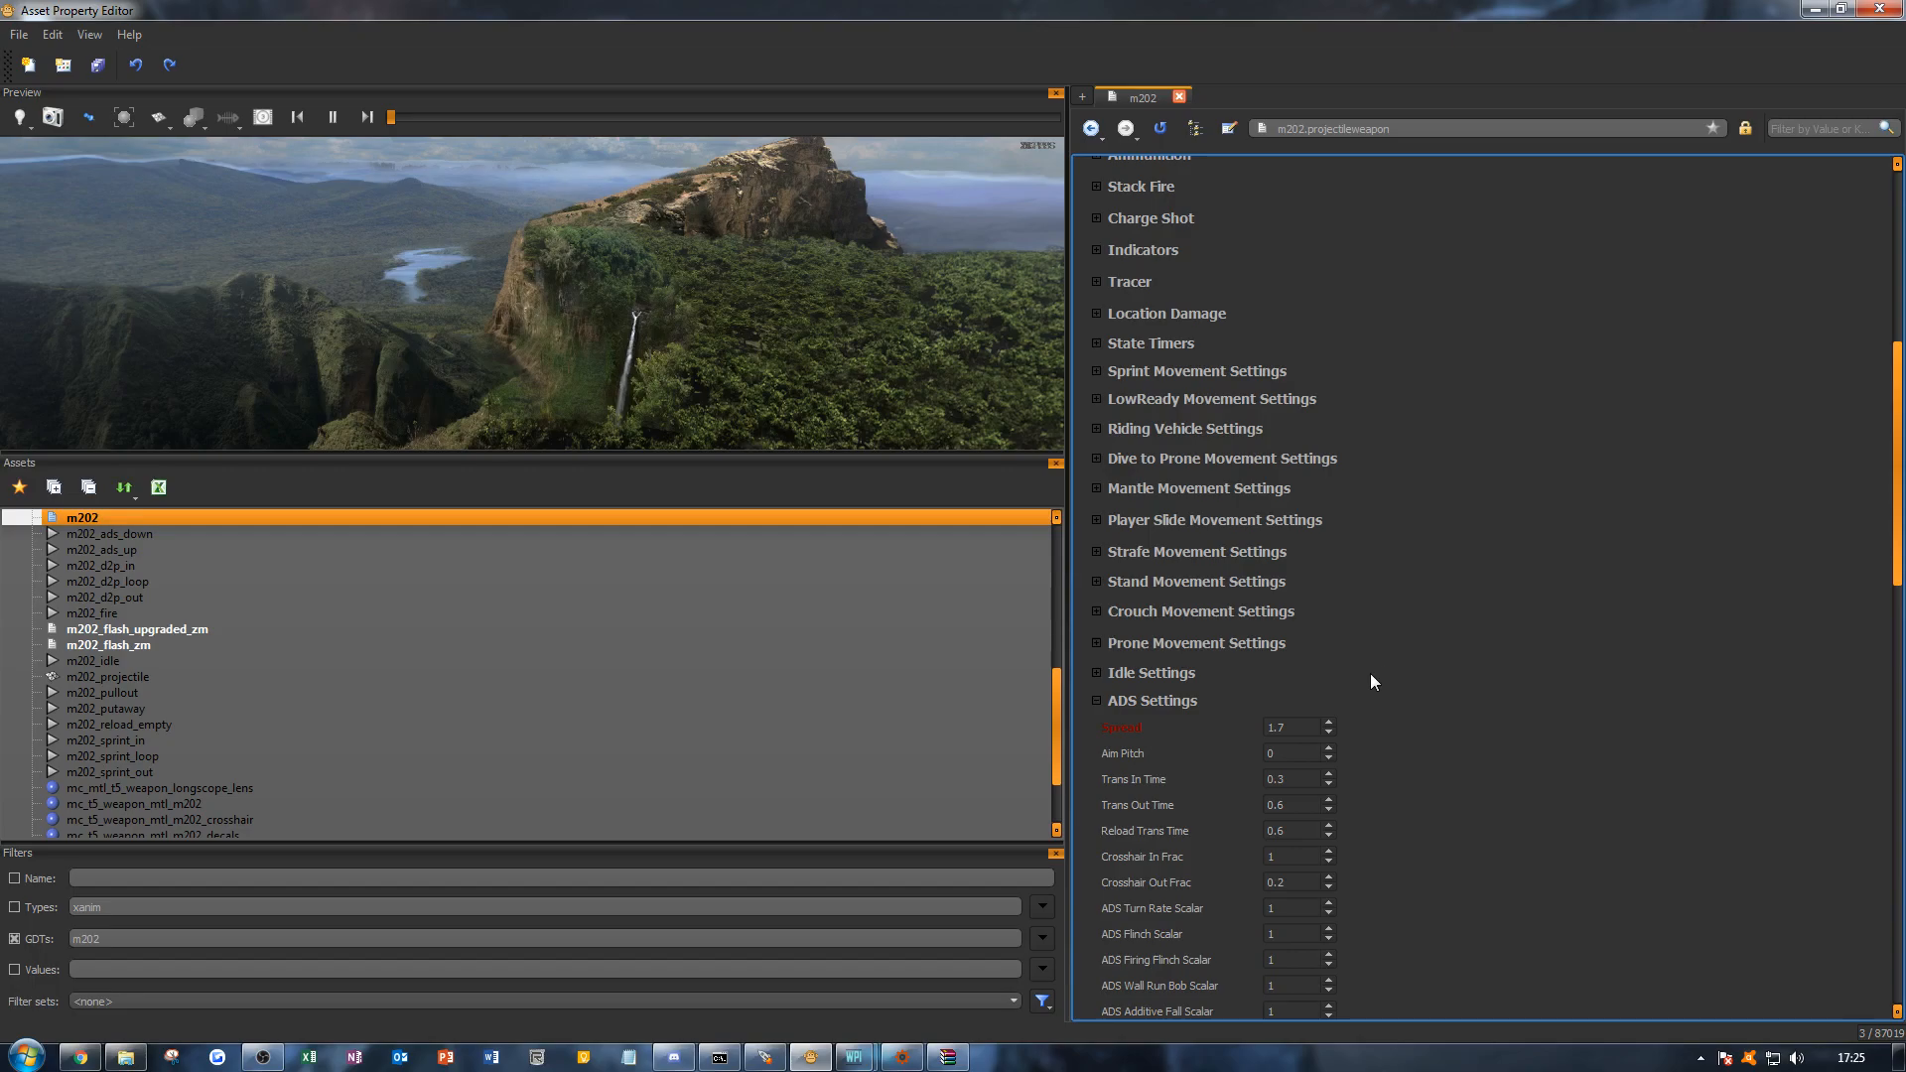
Step: Set the ADS Trans In Time, Trans Out Time and Reload Trans Time of the m202 weapon to 0.5 each
{"action": "double_click", "coordinate": [1295, 780]}
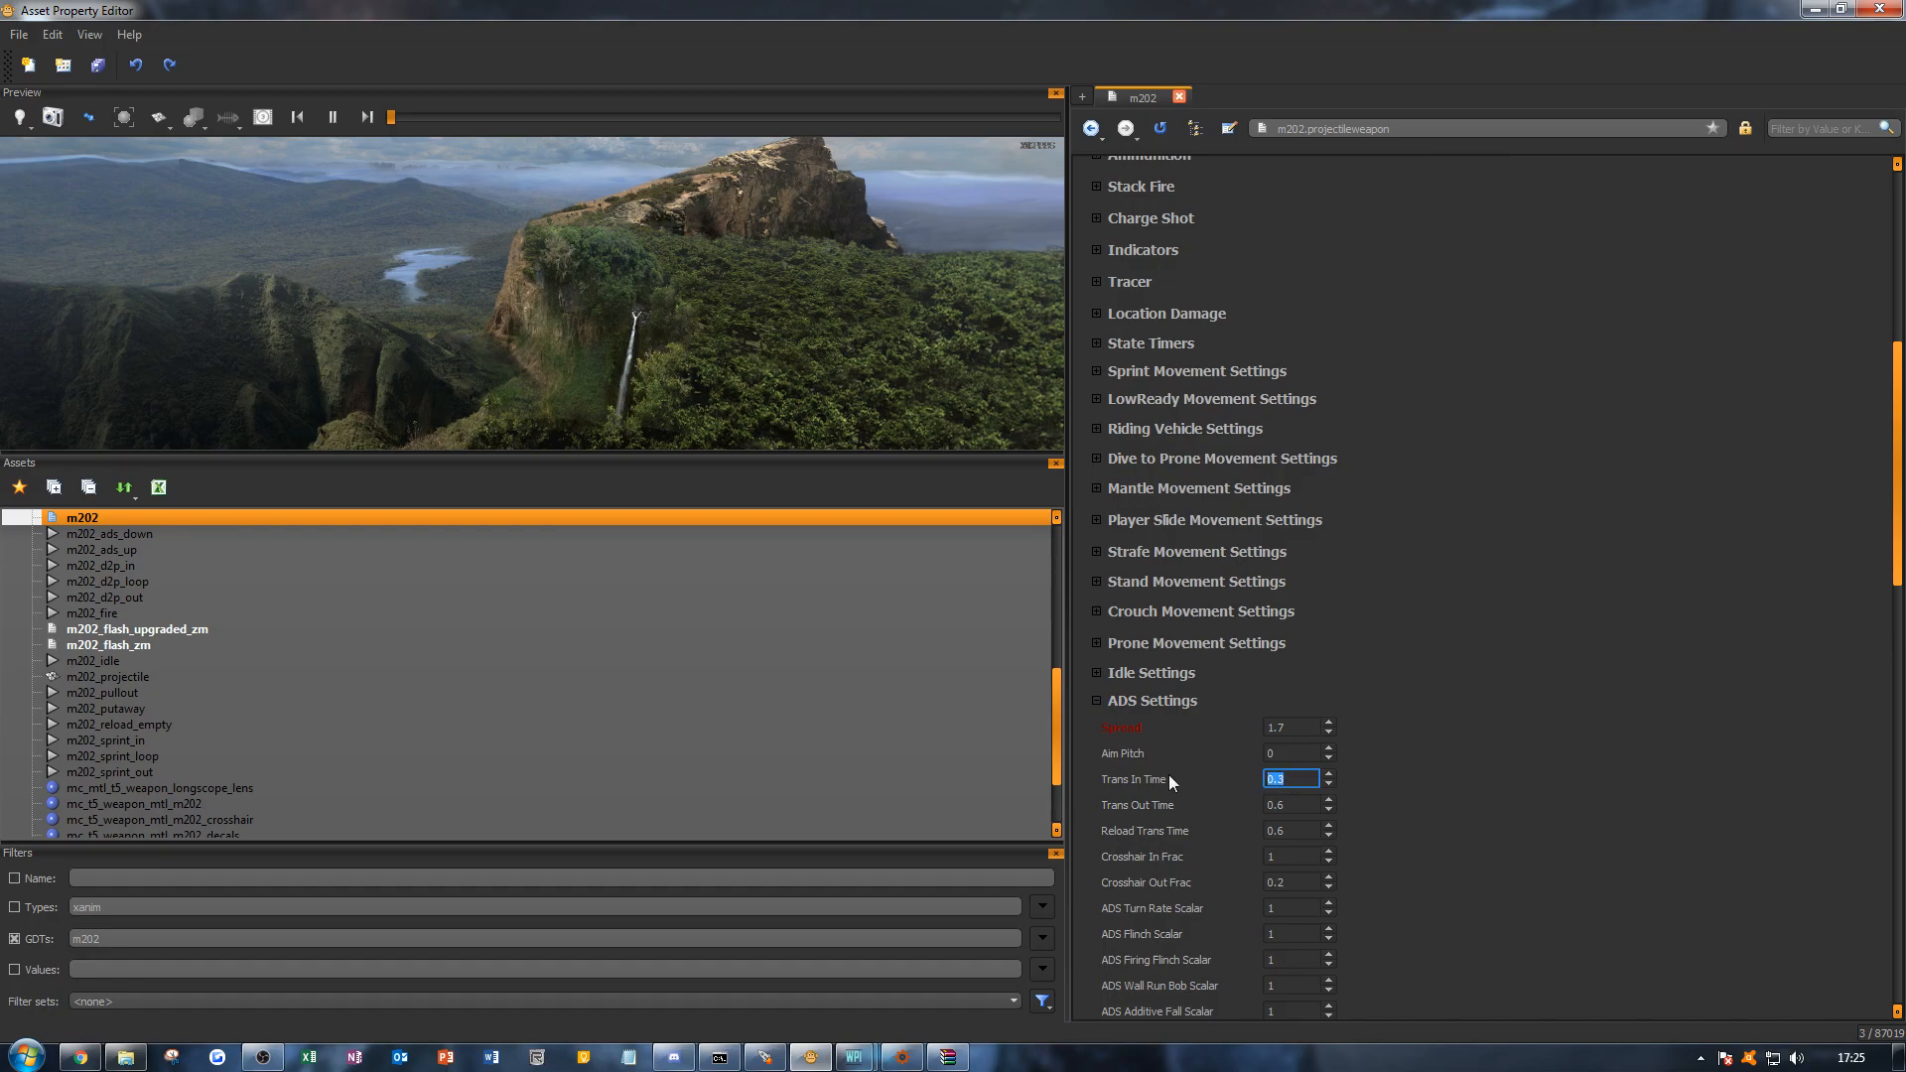
{"action": "mouse_move", "coordinate": [1169, 781]}
{"action": "type", "text": "0.5"}
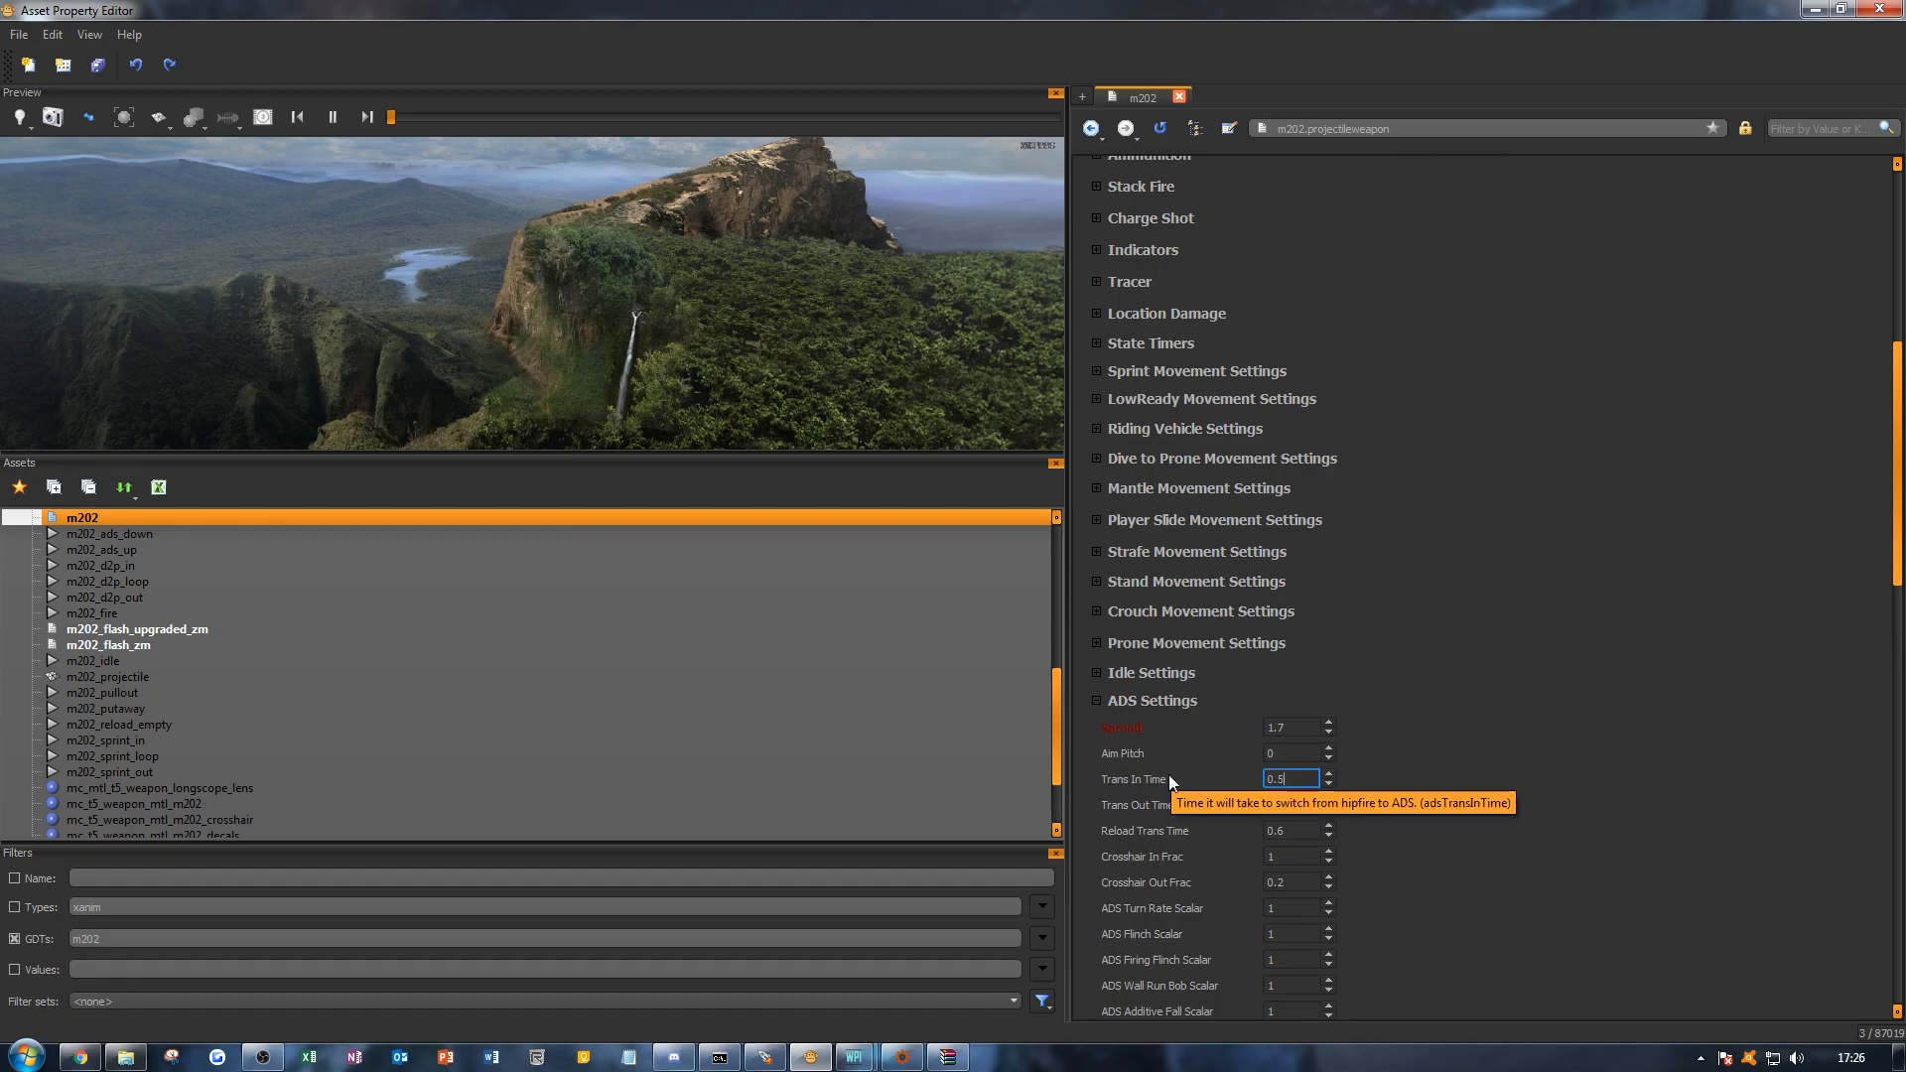
{"action": "key", "text": "Return"}
{"action": "left_click", "coordinate": [1287, 805]}
{"action": "double_click", "coordinate": [1286, 807]}
{"action": "type", "text": "0."}
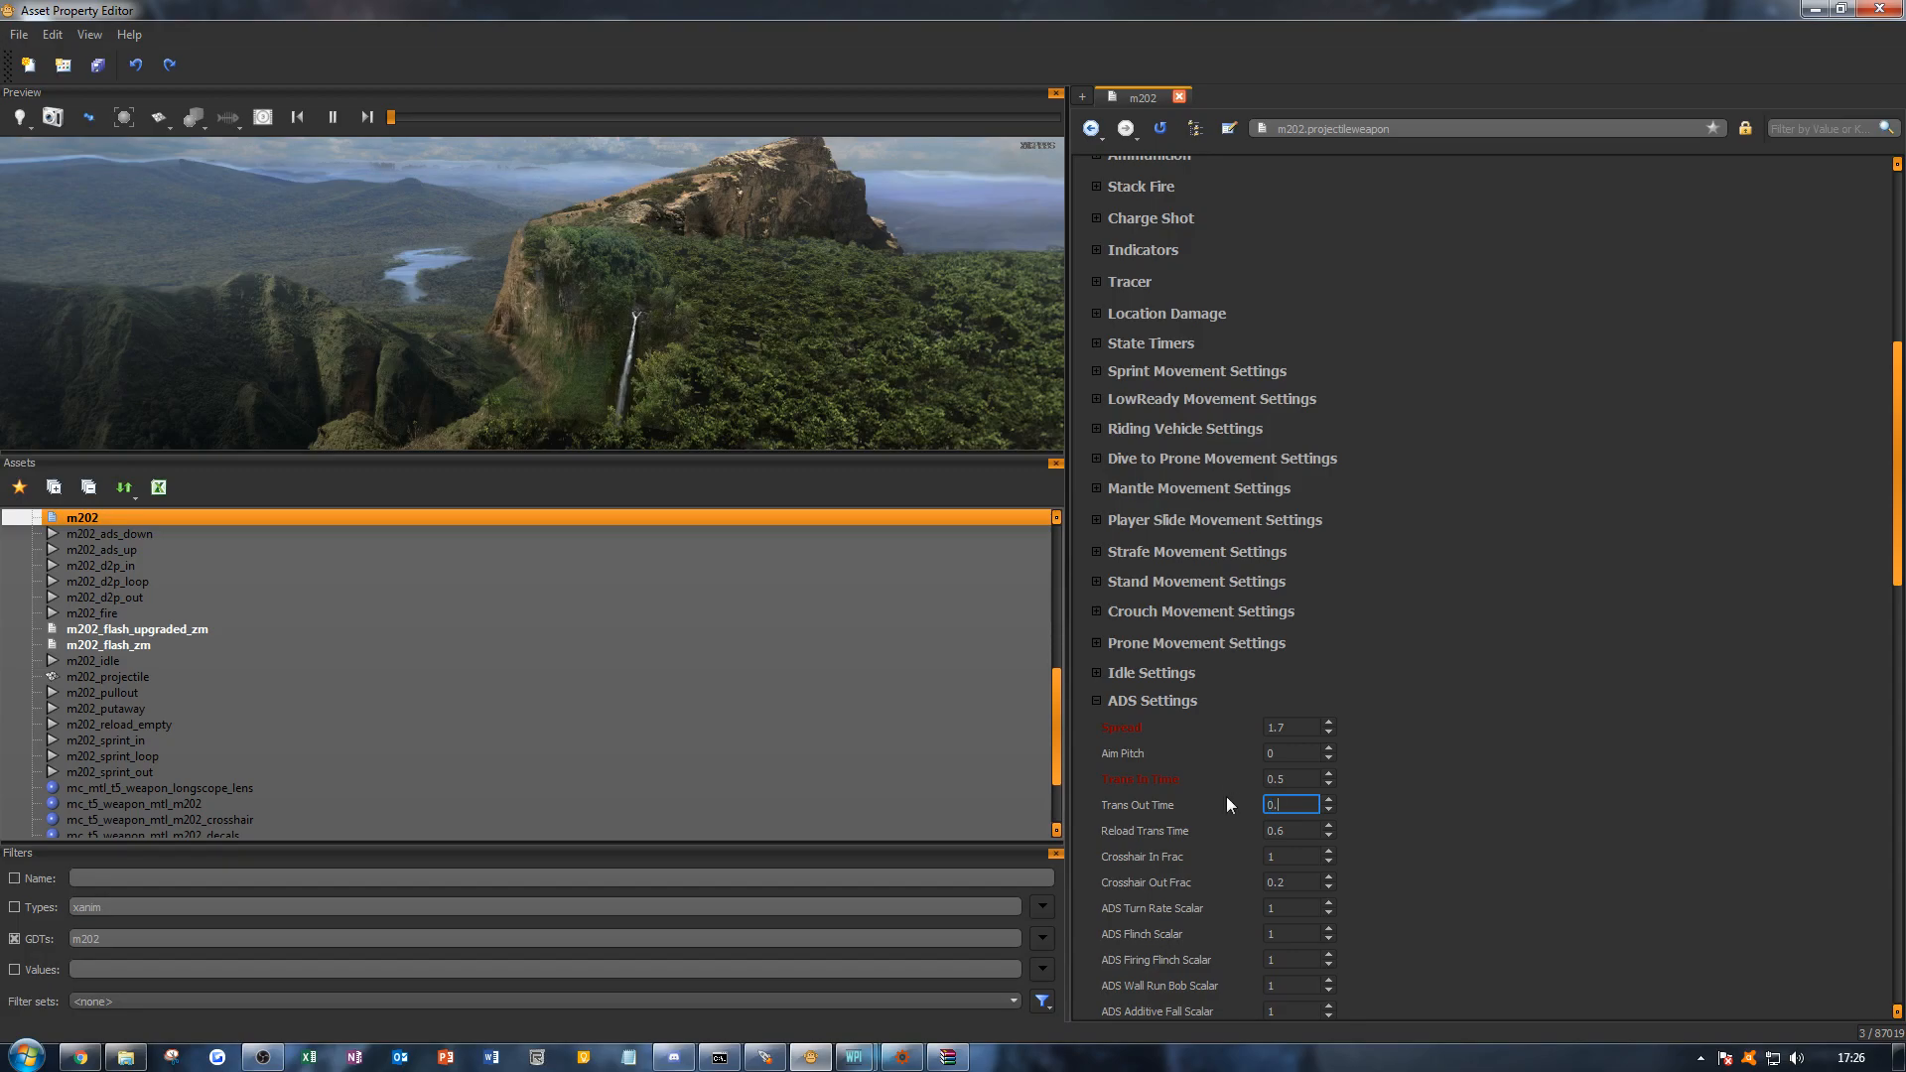
{"action": "type", "text": "5"}
{"action": "key", "text": "Return"}
{"action": "double_click", "coordinate": [1290, 830]}
{"action": "type", "text": "0.5"}
{"action": "key", "text": "Return"}
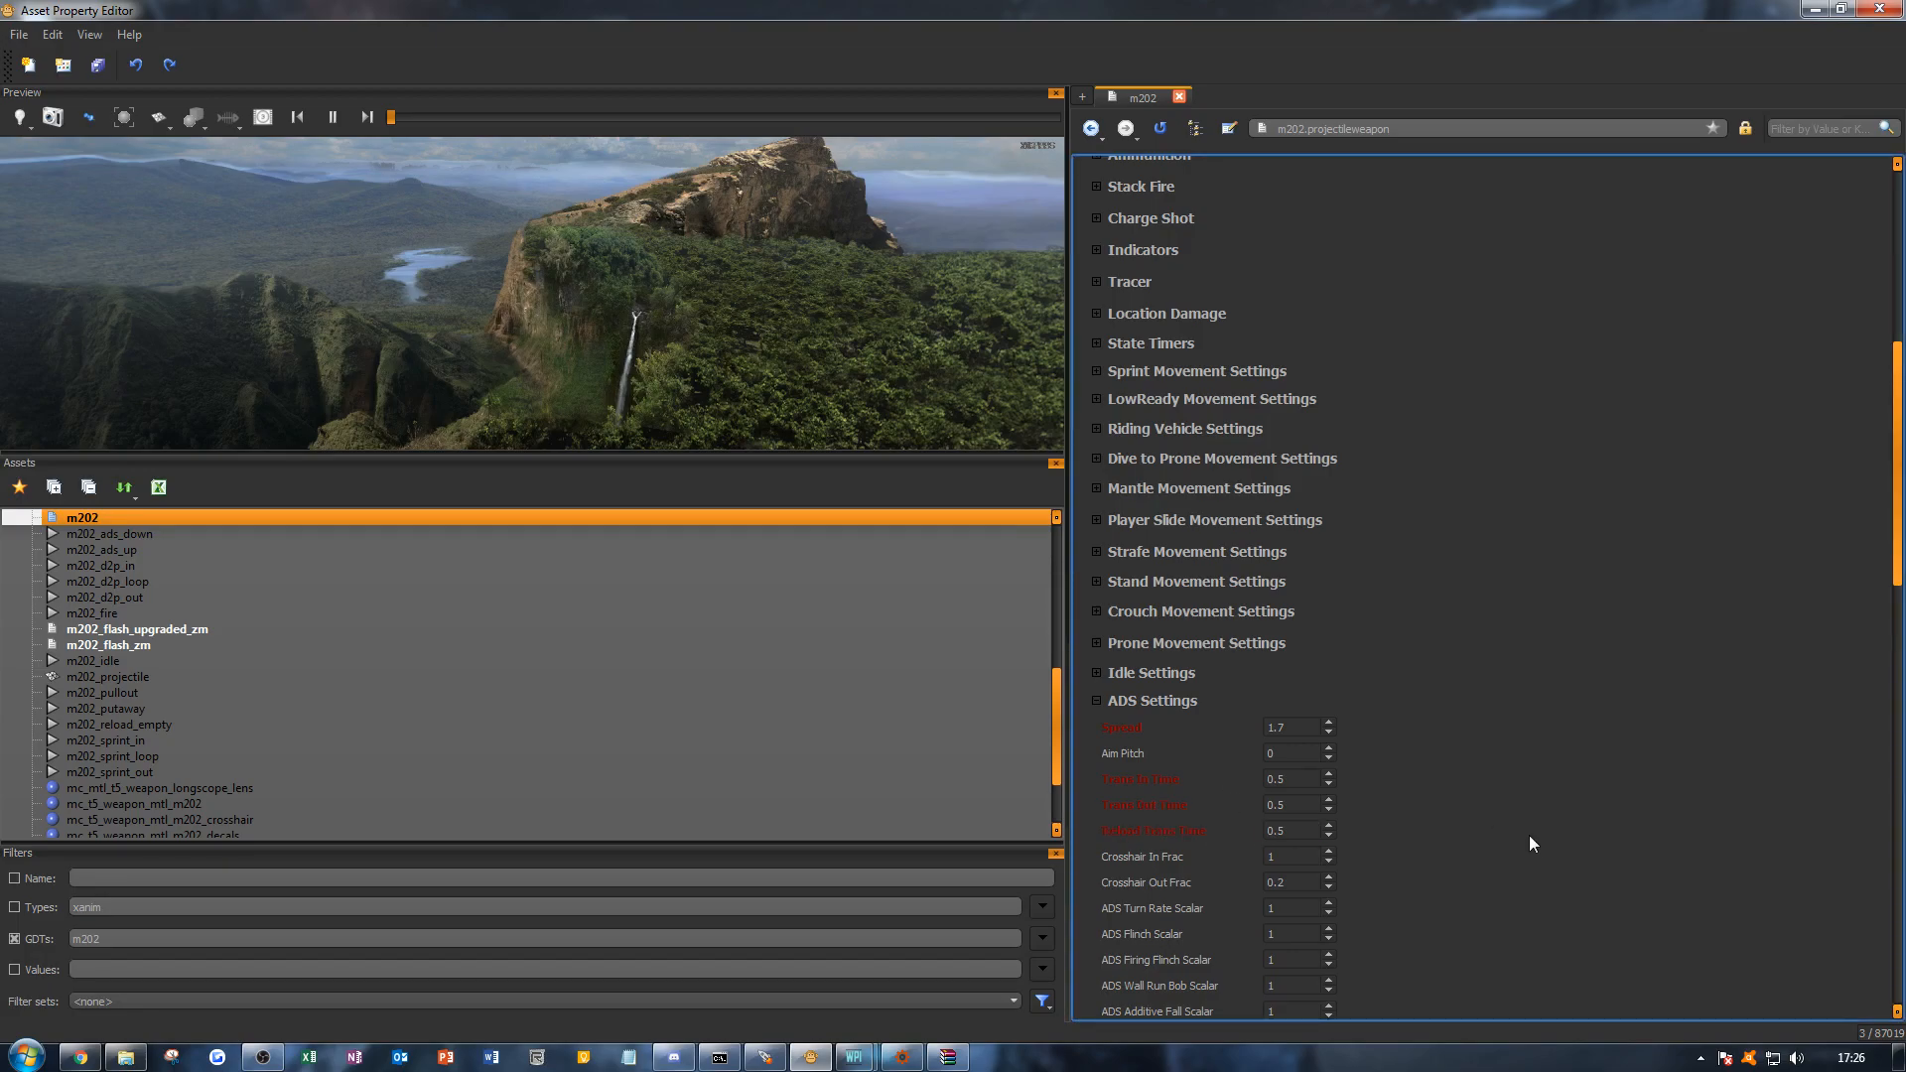
Step: Set Stand Min to 5 and Stand Max to 6 in the m202 weapon's Hip Spread Settings
{"action": "scroll", "coordinate": [1530, 837], "scroll_direction": "down", "scroll_amount": 2}
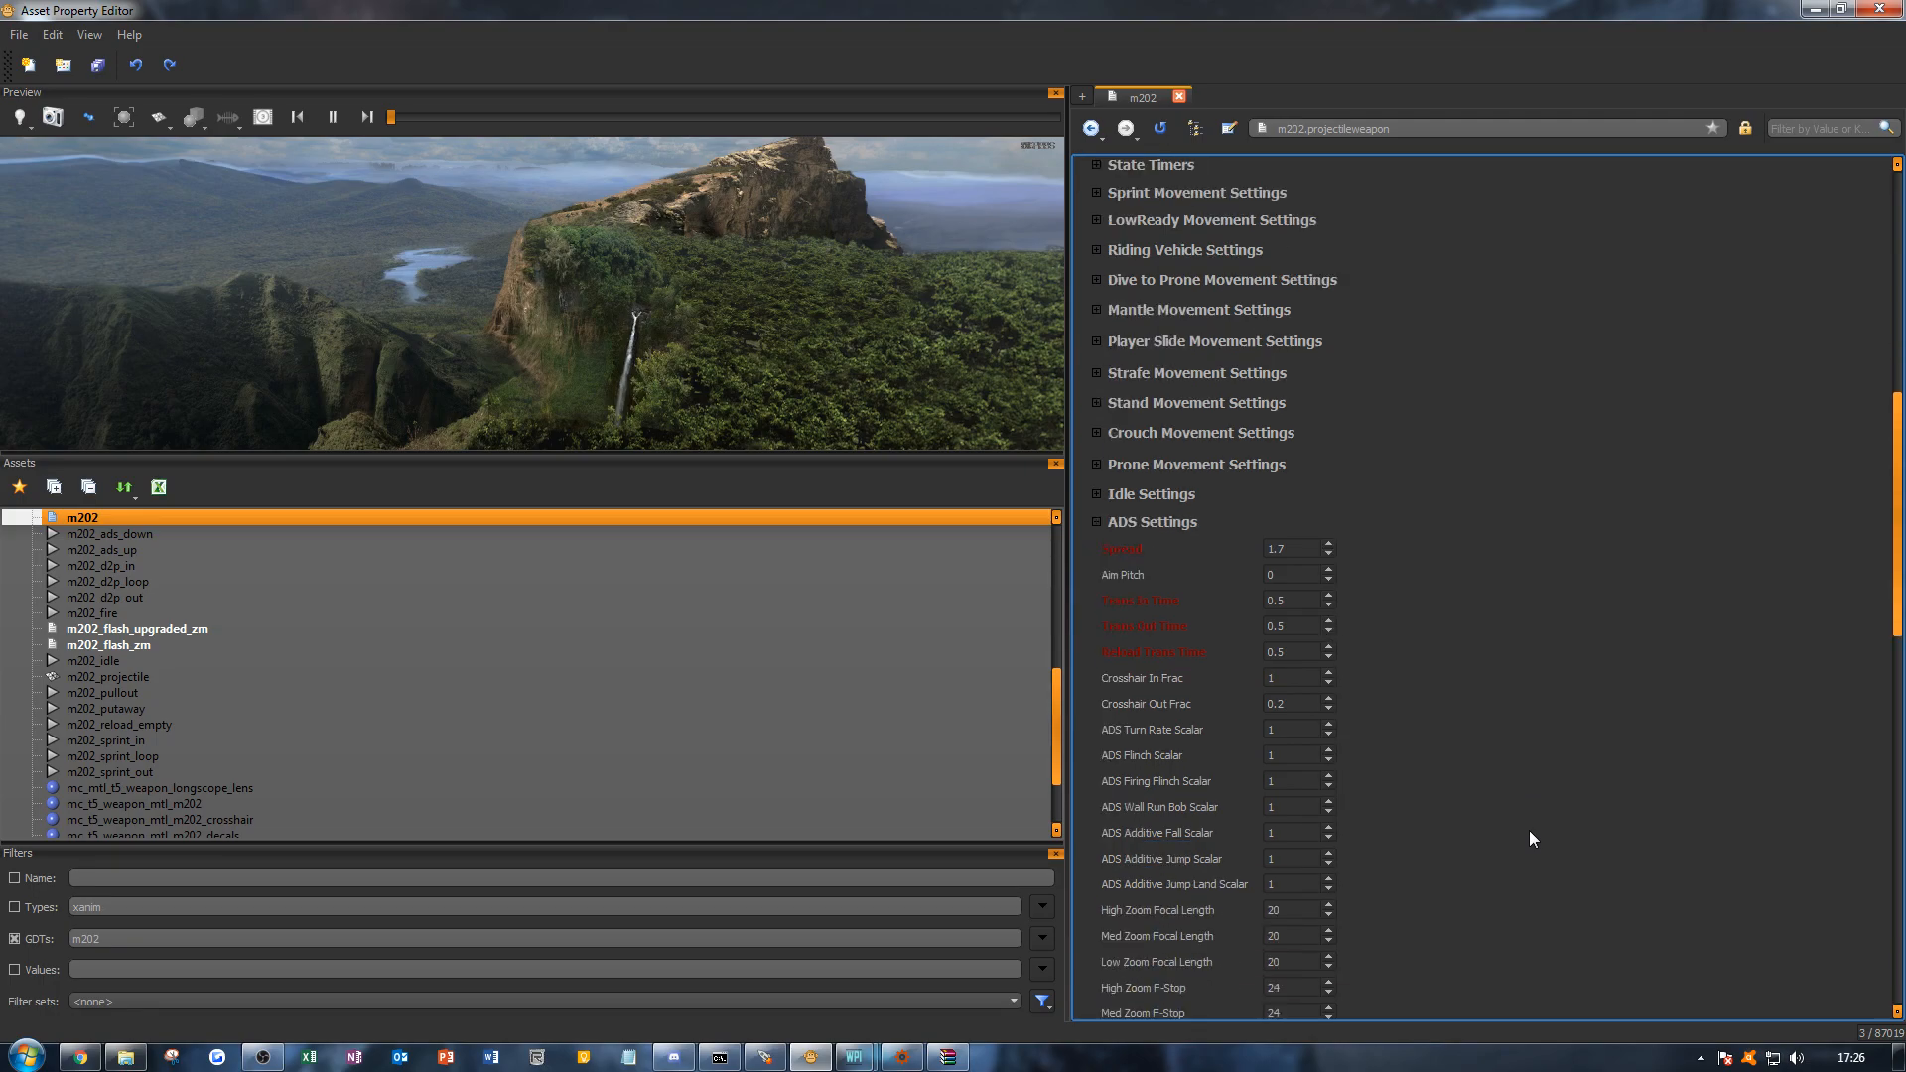
{"action": "scroll", "coordinate": [1526, 829], "scroll_direction": "down", "scroll_amount": 3}
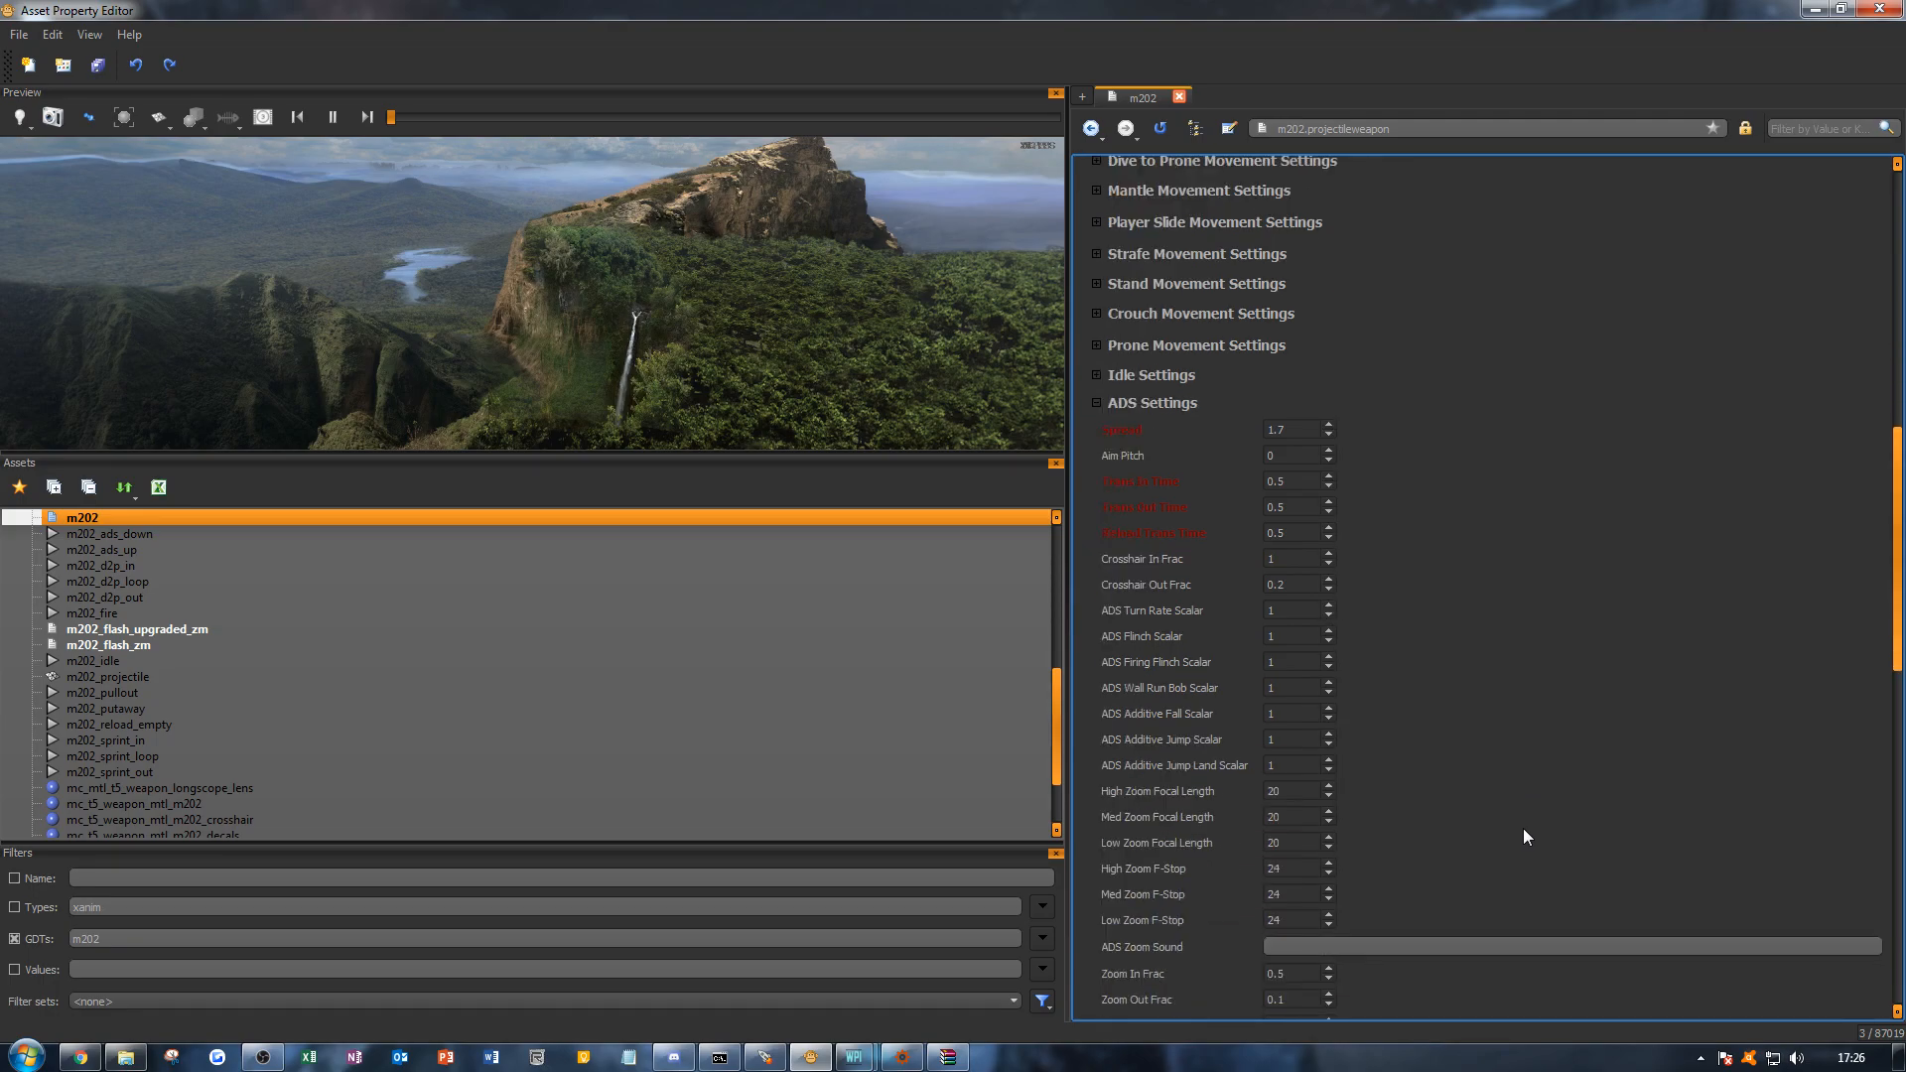
{"action": "scroll", "coordinate": [1271, 387], "scroll_direction": "up", "scroll_amount": 2}
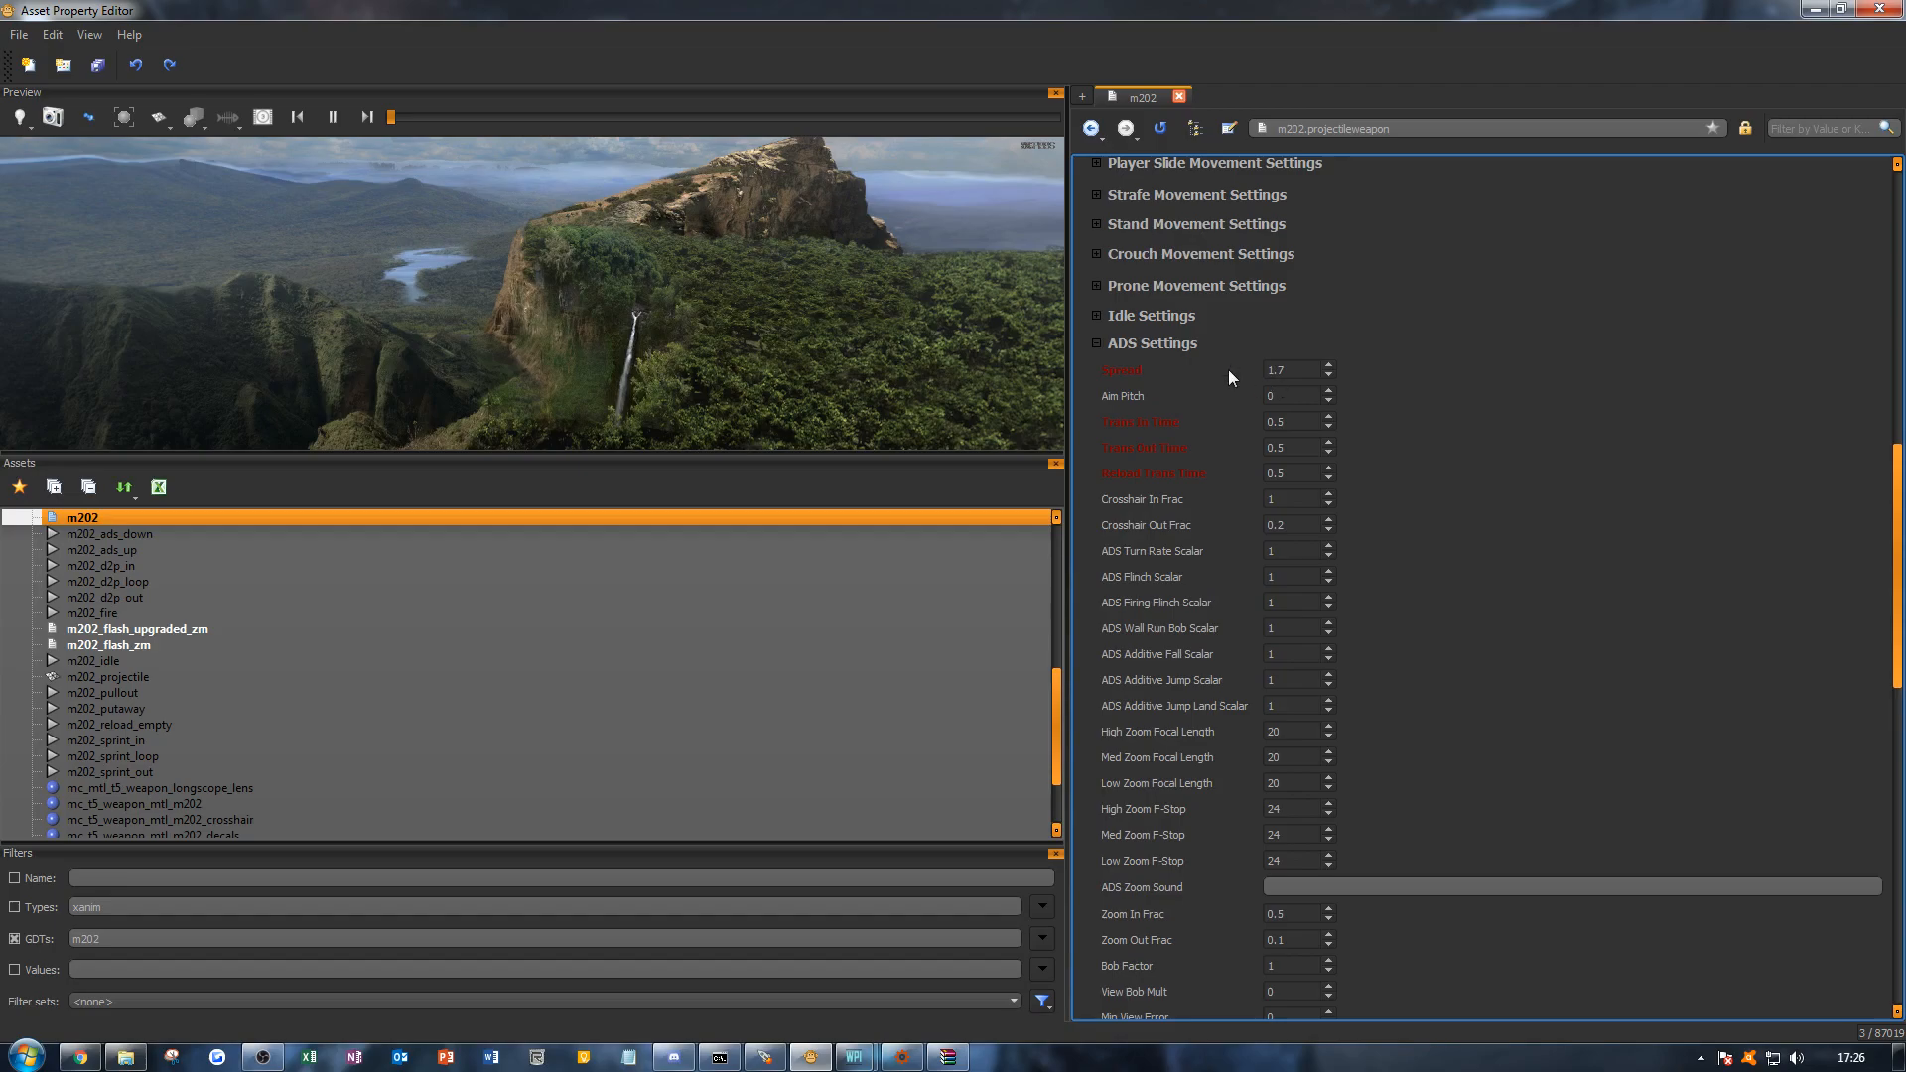
{"action": "left_click", "coordinate": [1151, 346]}
{"action": "left_click", "coordinate": [1167, 373]}
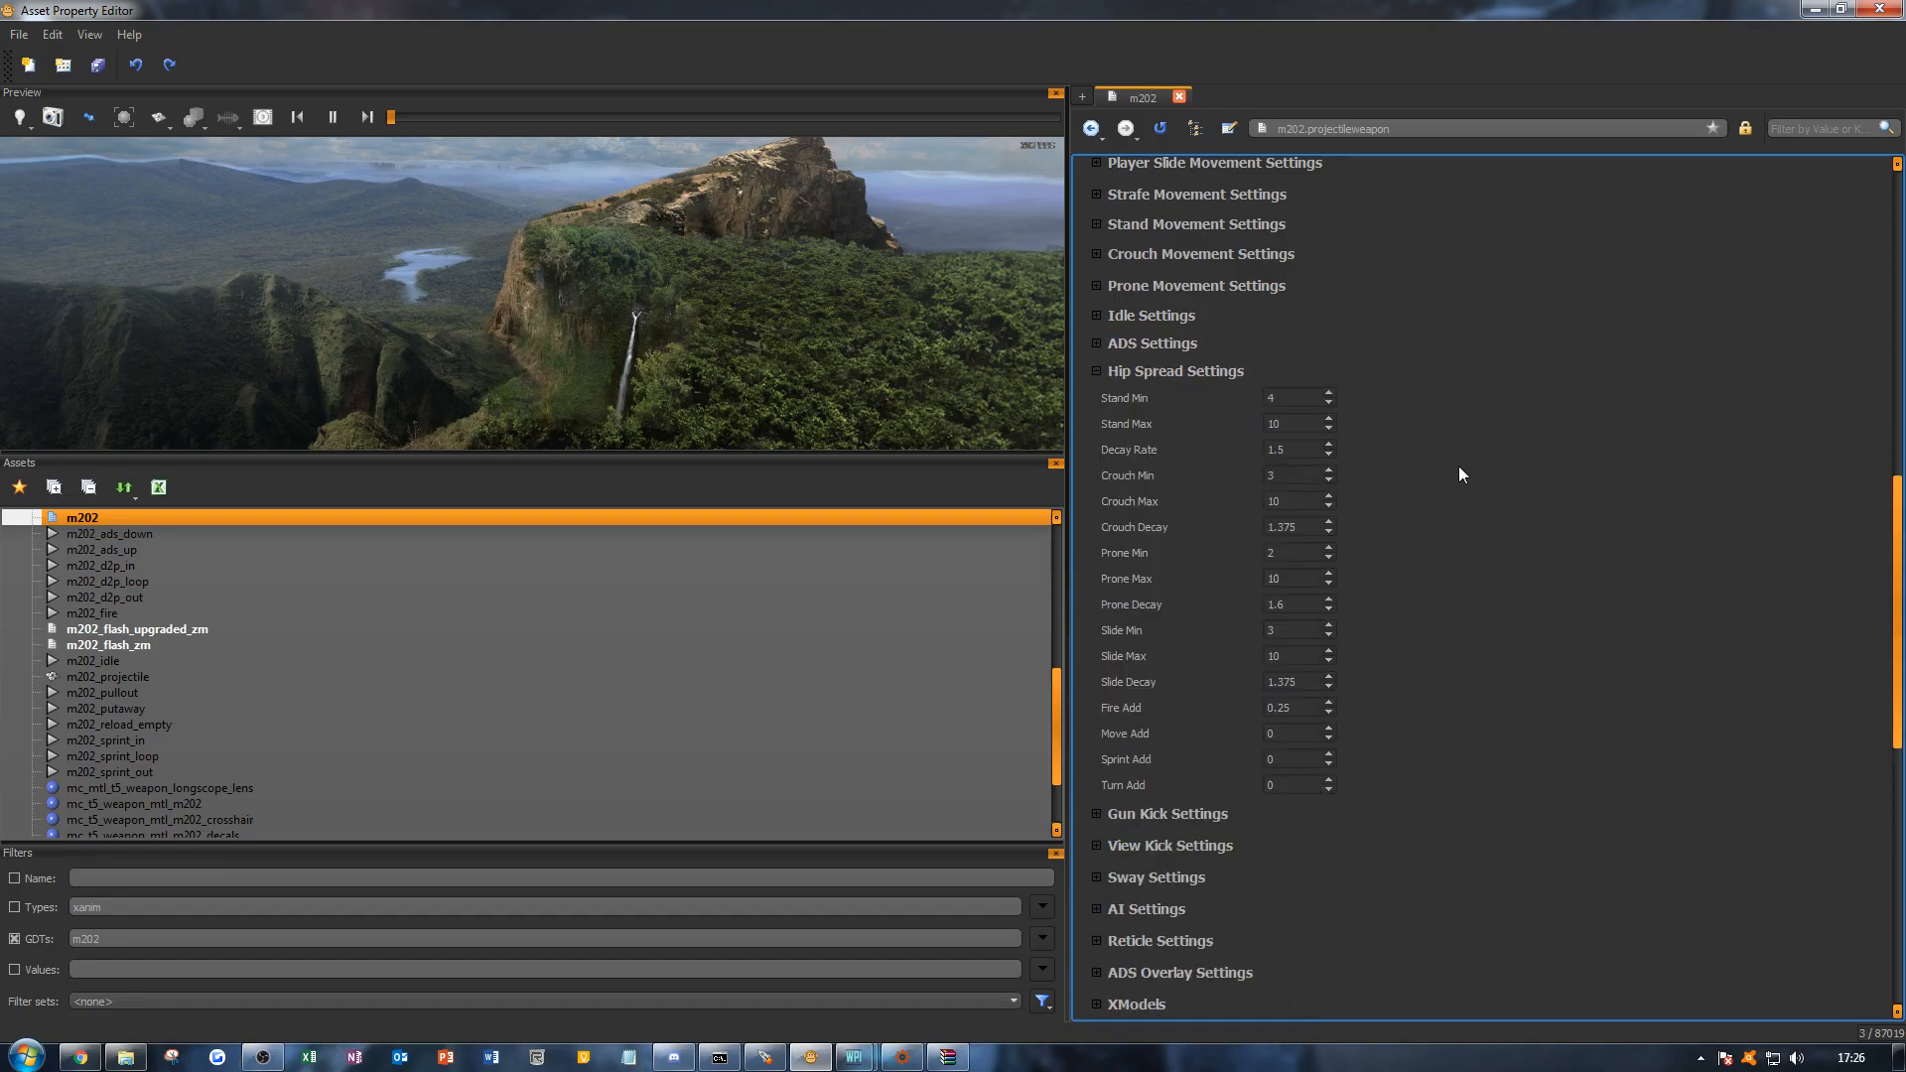
{"action": "left_click", "coordinate": [526, 787]}
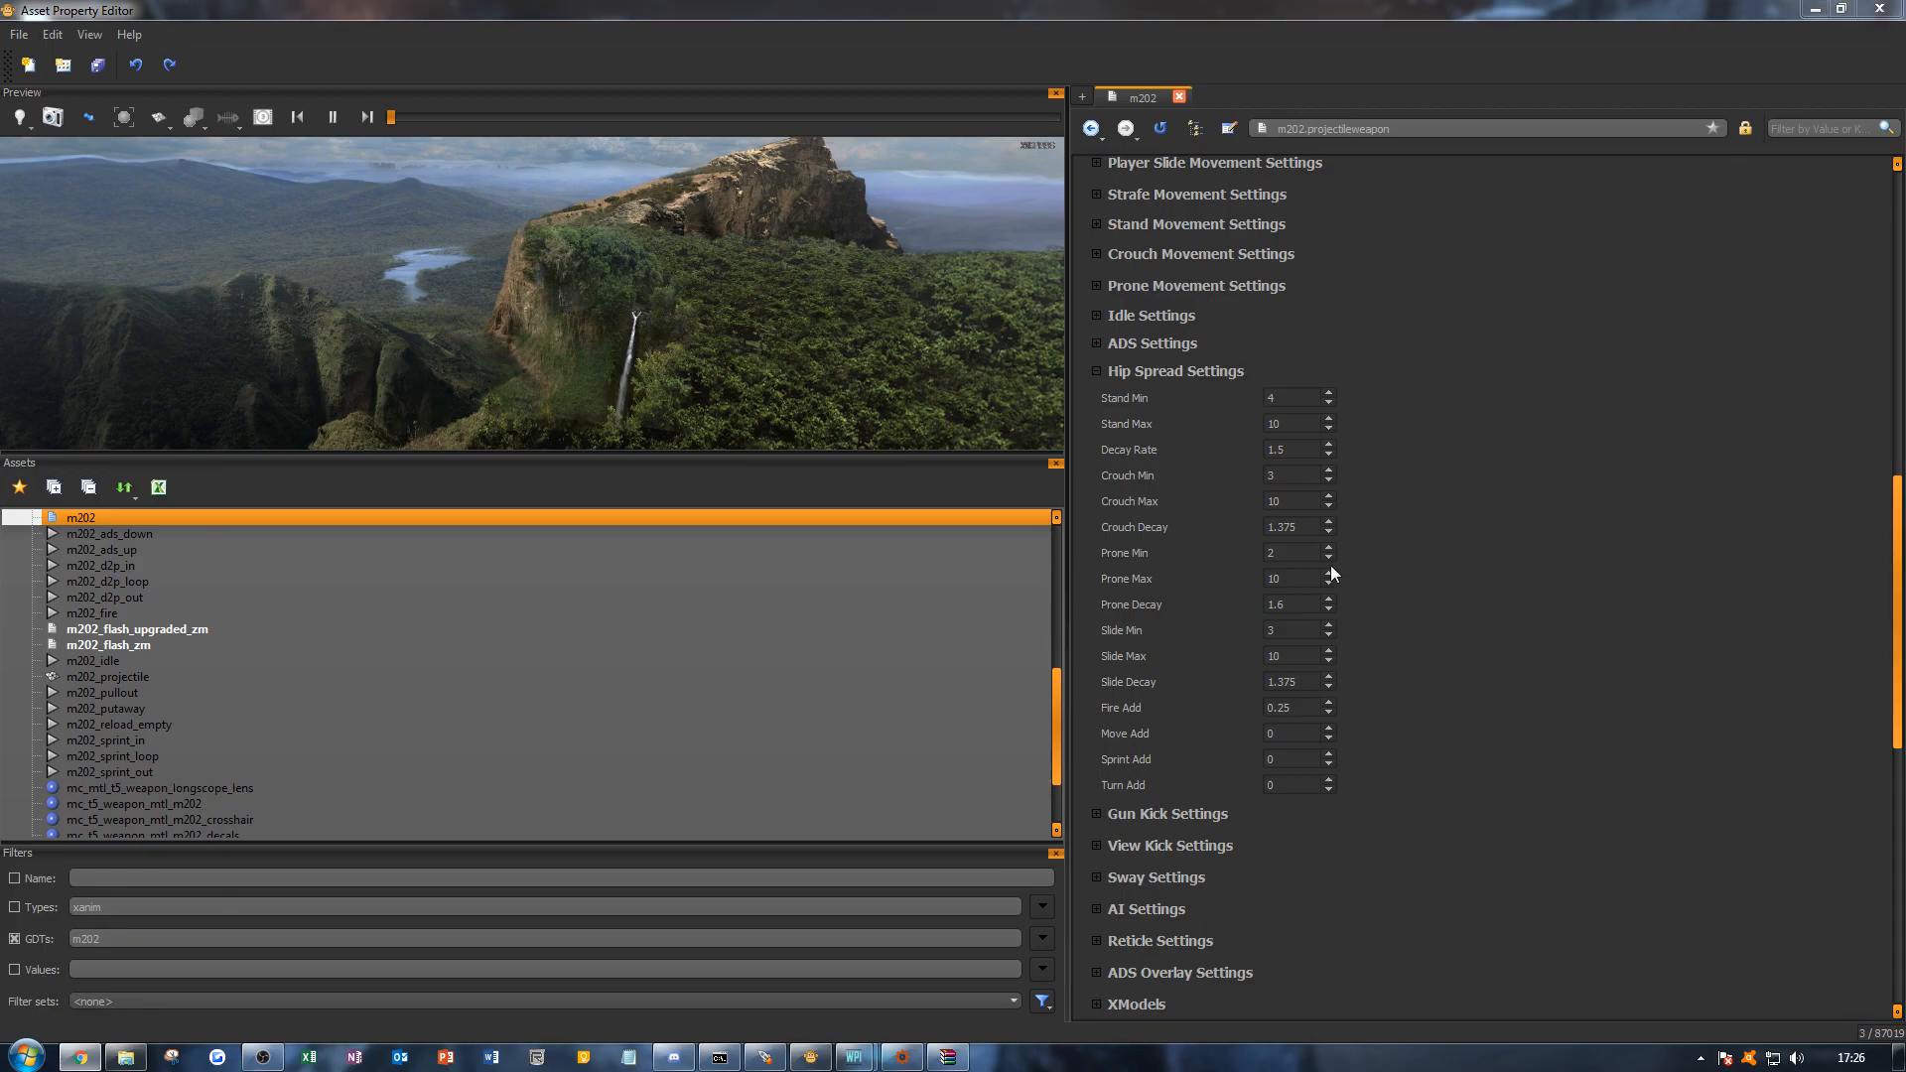
{"action": "double_click", "coordinate": [1270, 397]}
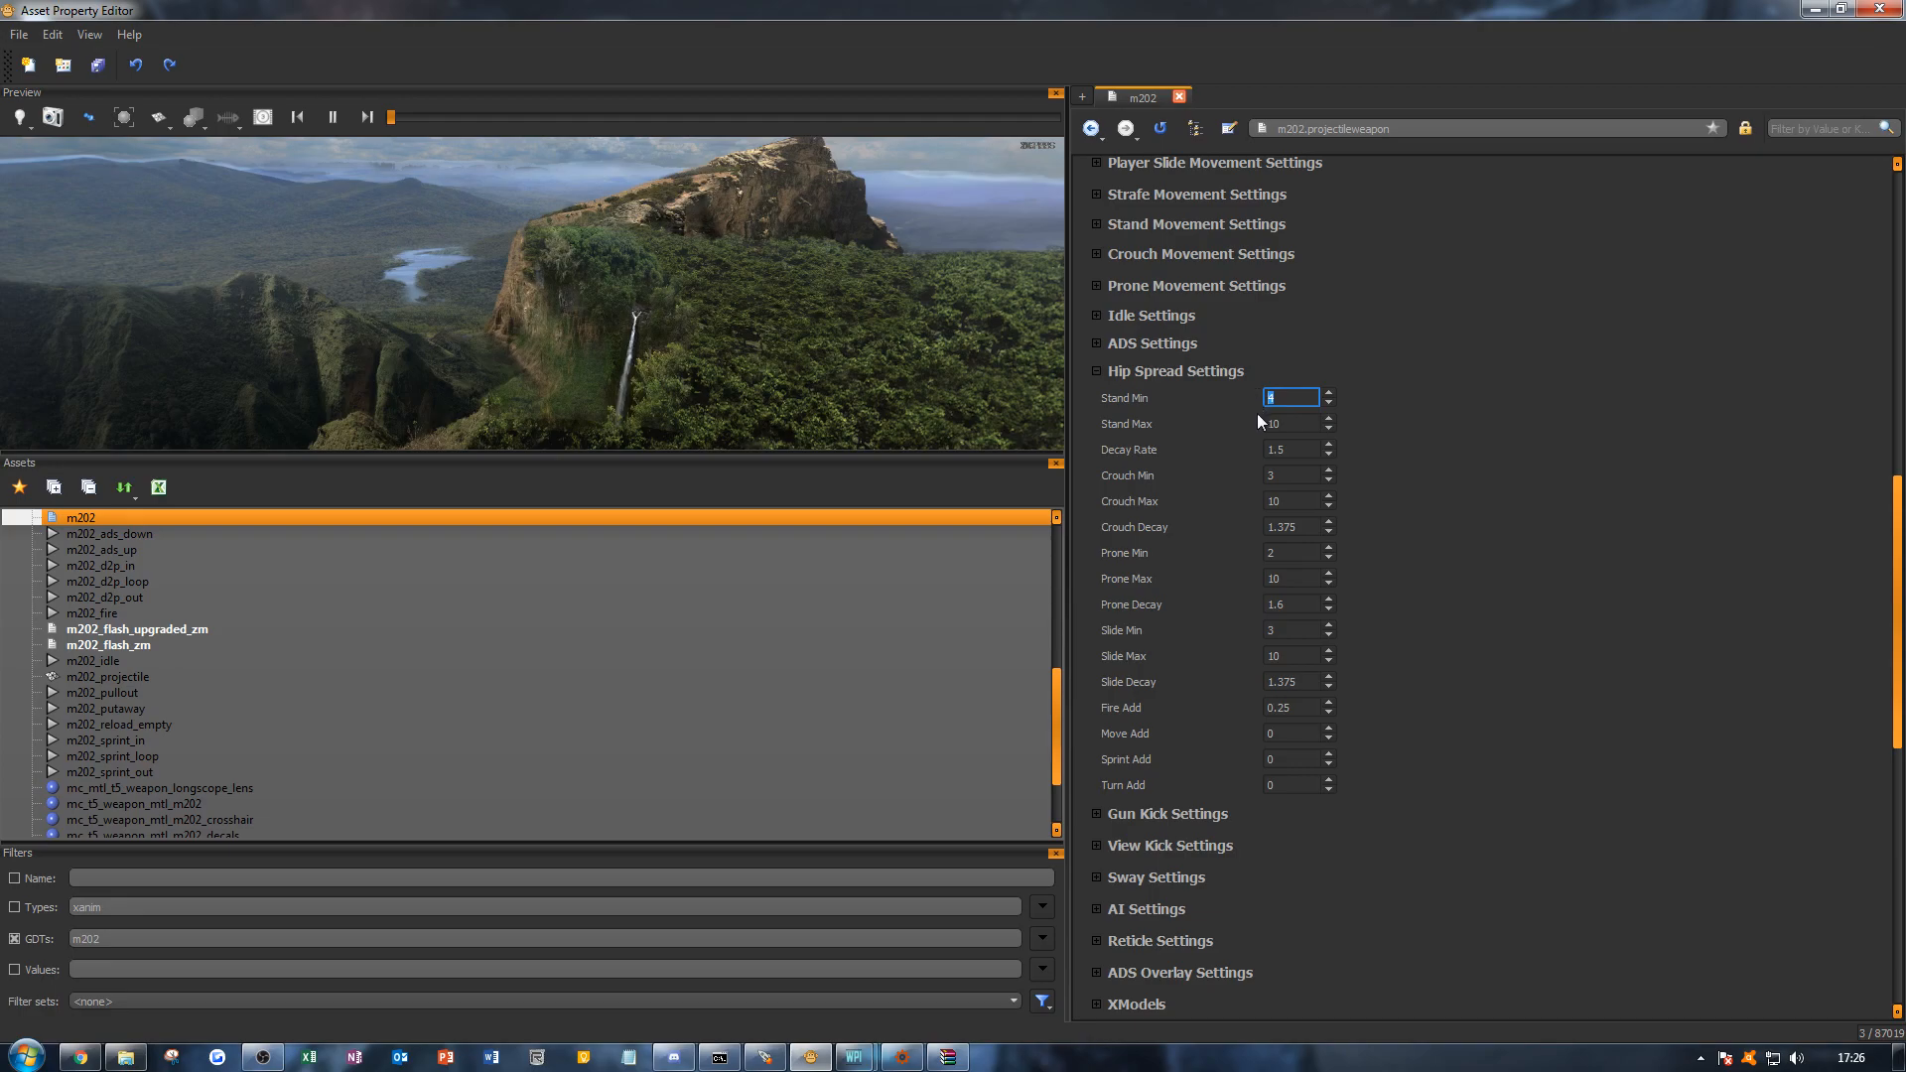
{"action": "type", "text": "5"}
{"action": "key", "text": "Tab"}
{"action": "type", "text": "6"}
{"action": "left_click", "coordinate": [1389, 444]}
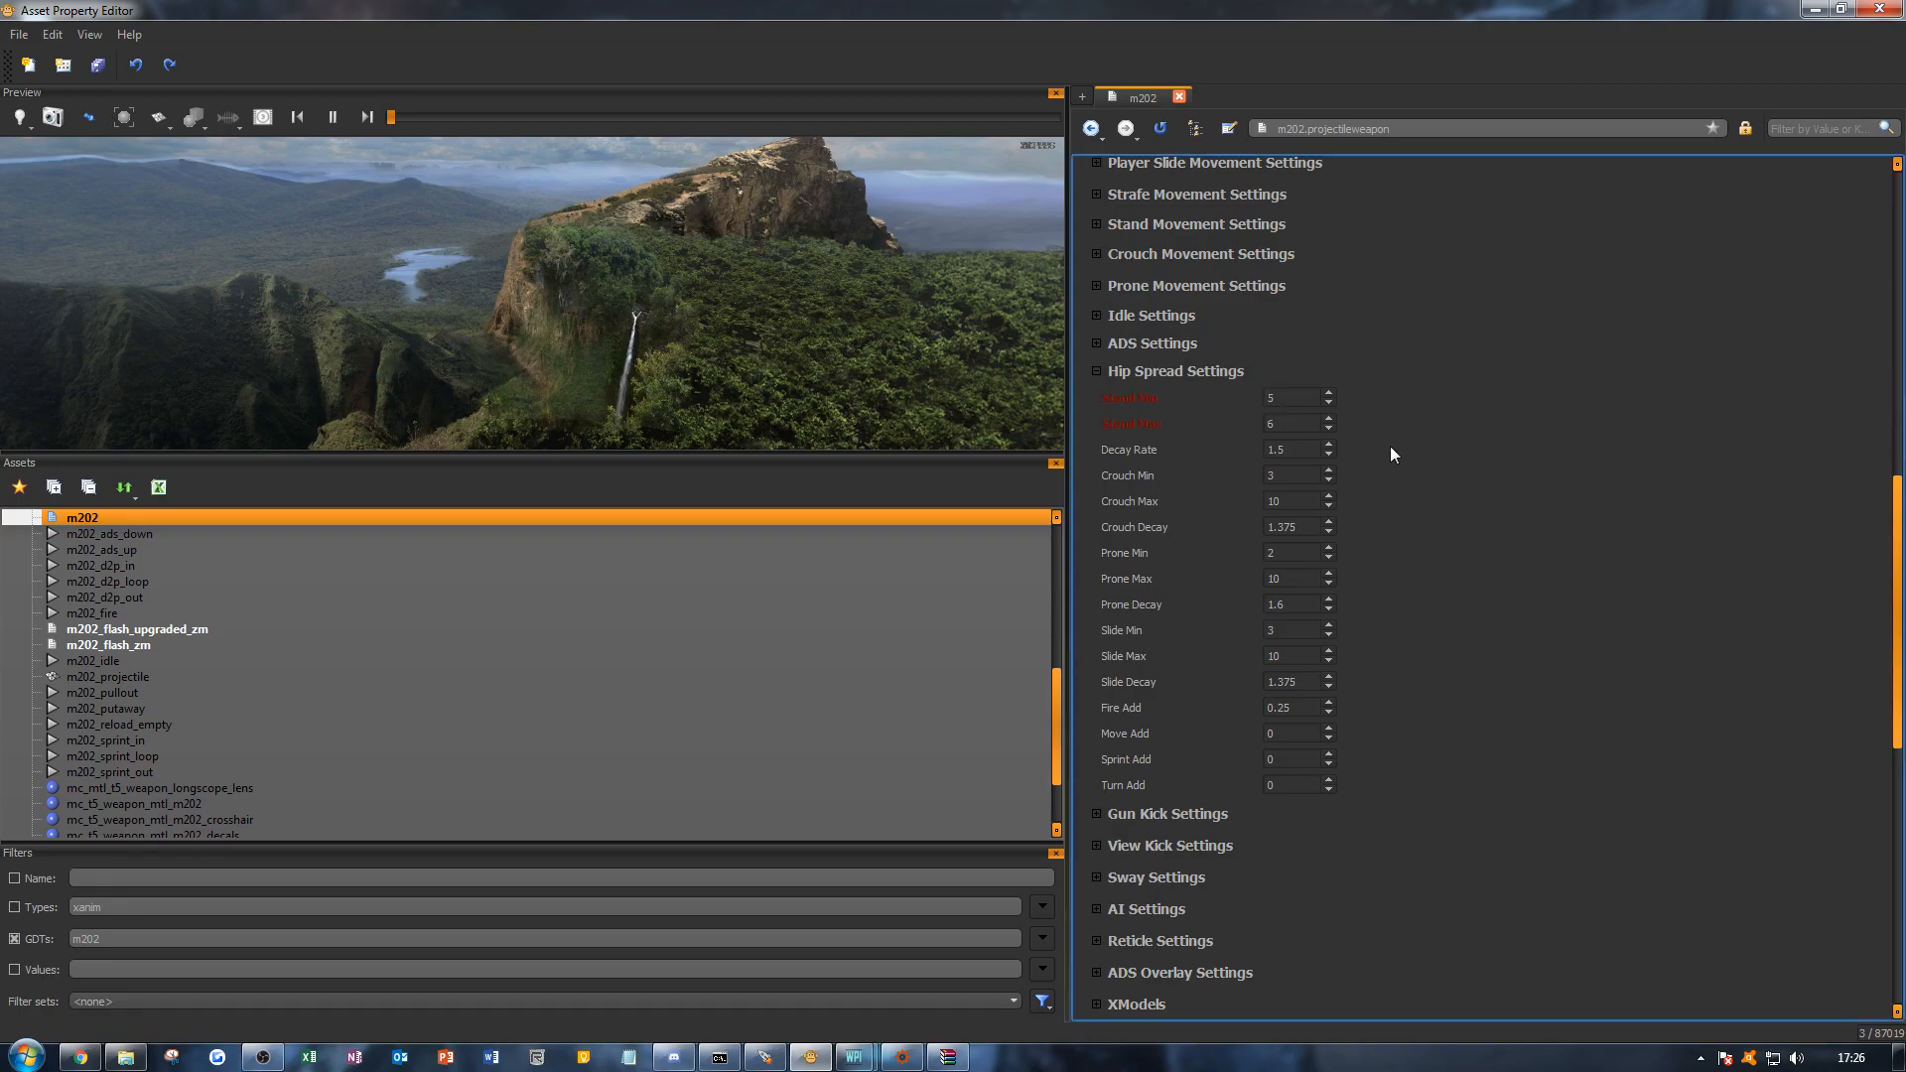
Step: Set the hip spread Crouch Min to 3.5 and Crouch Max to 6
{"action": "left_click", "coordinate": [1286, 471]}
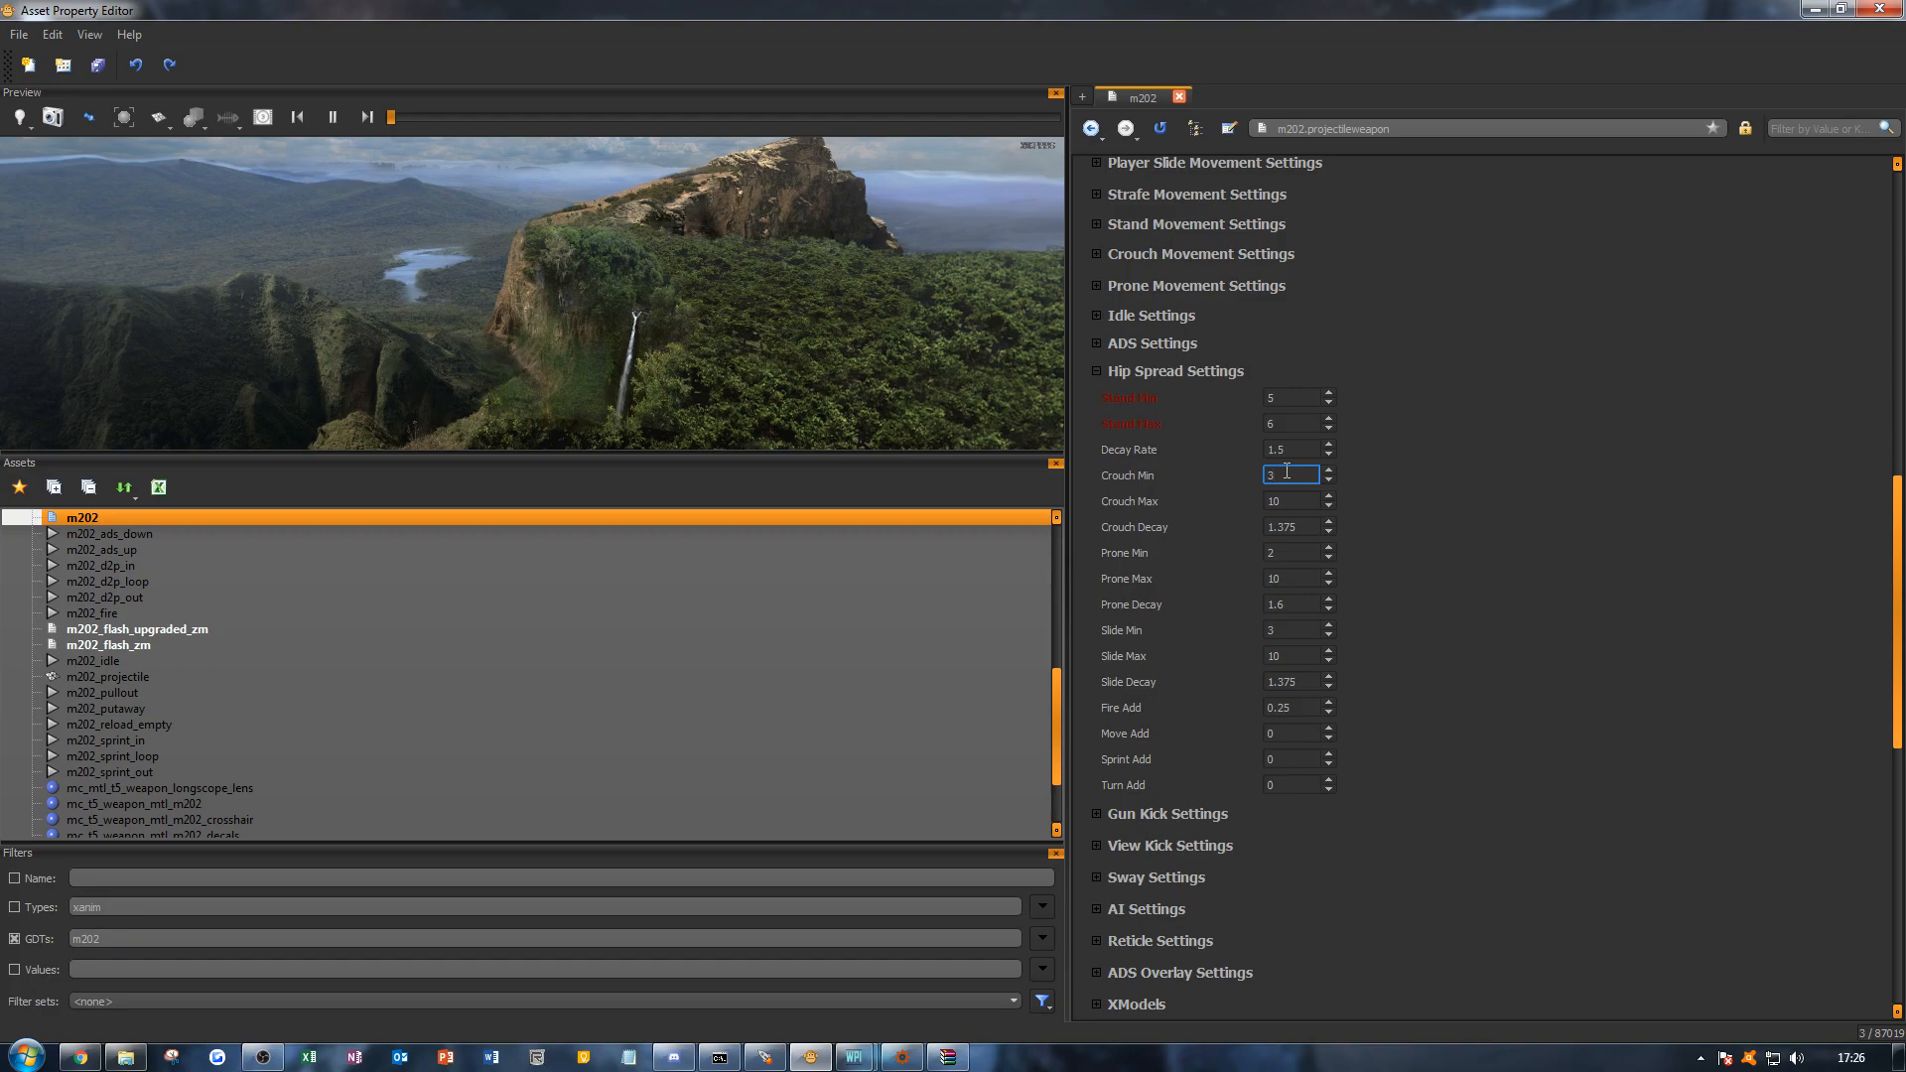
{"action": "left_click", "coordinate": [1450, 489]}
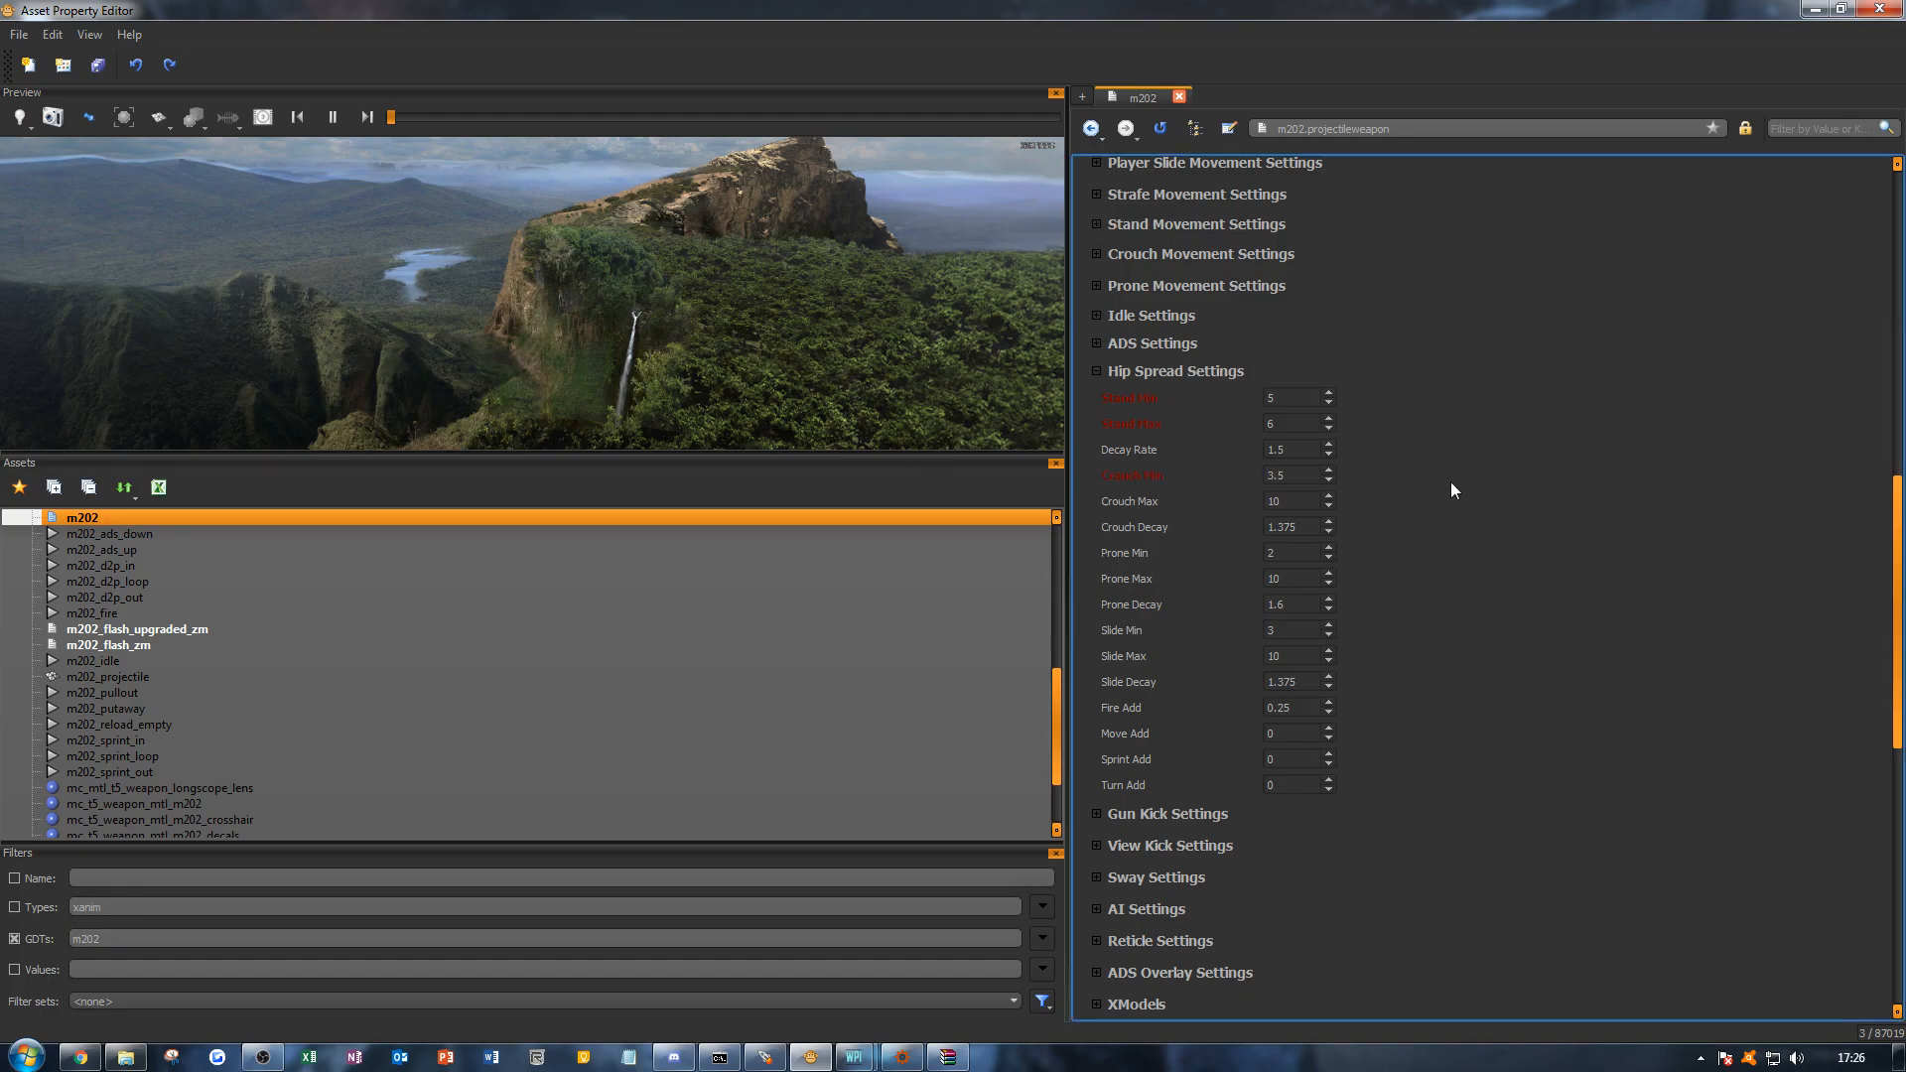
{"action": "double_click", "coordinate": [1295, 498]}
{"action": "type", "text": "6"}
{"action": "left_click", "coordinate": [1380, 518]}
Step: Set the hip spread Prone Max of the m202 weapon to 6
{"action": "double_click", "coordinate": [1281, 556]}
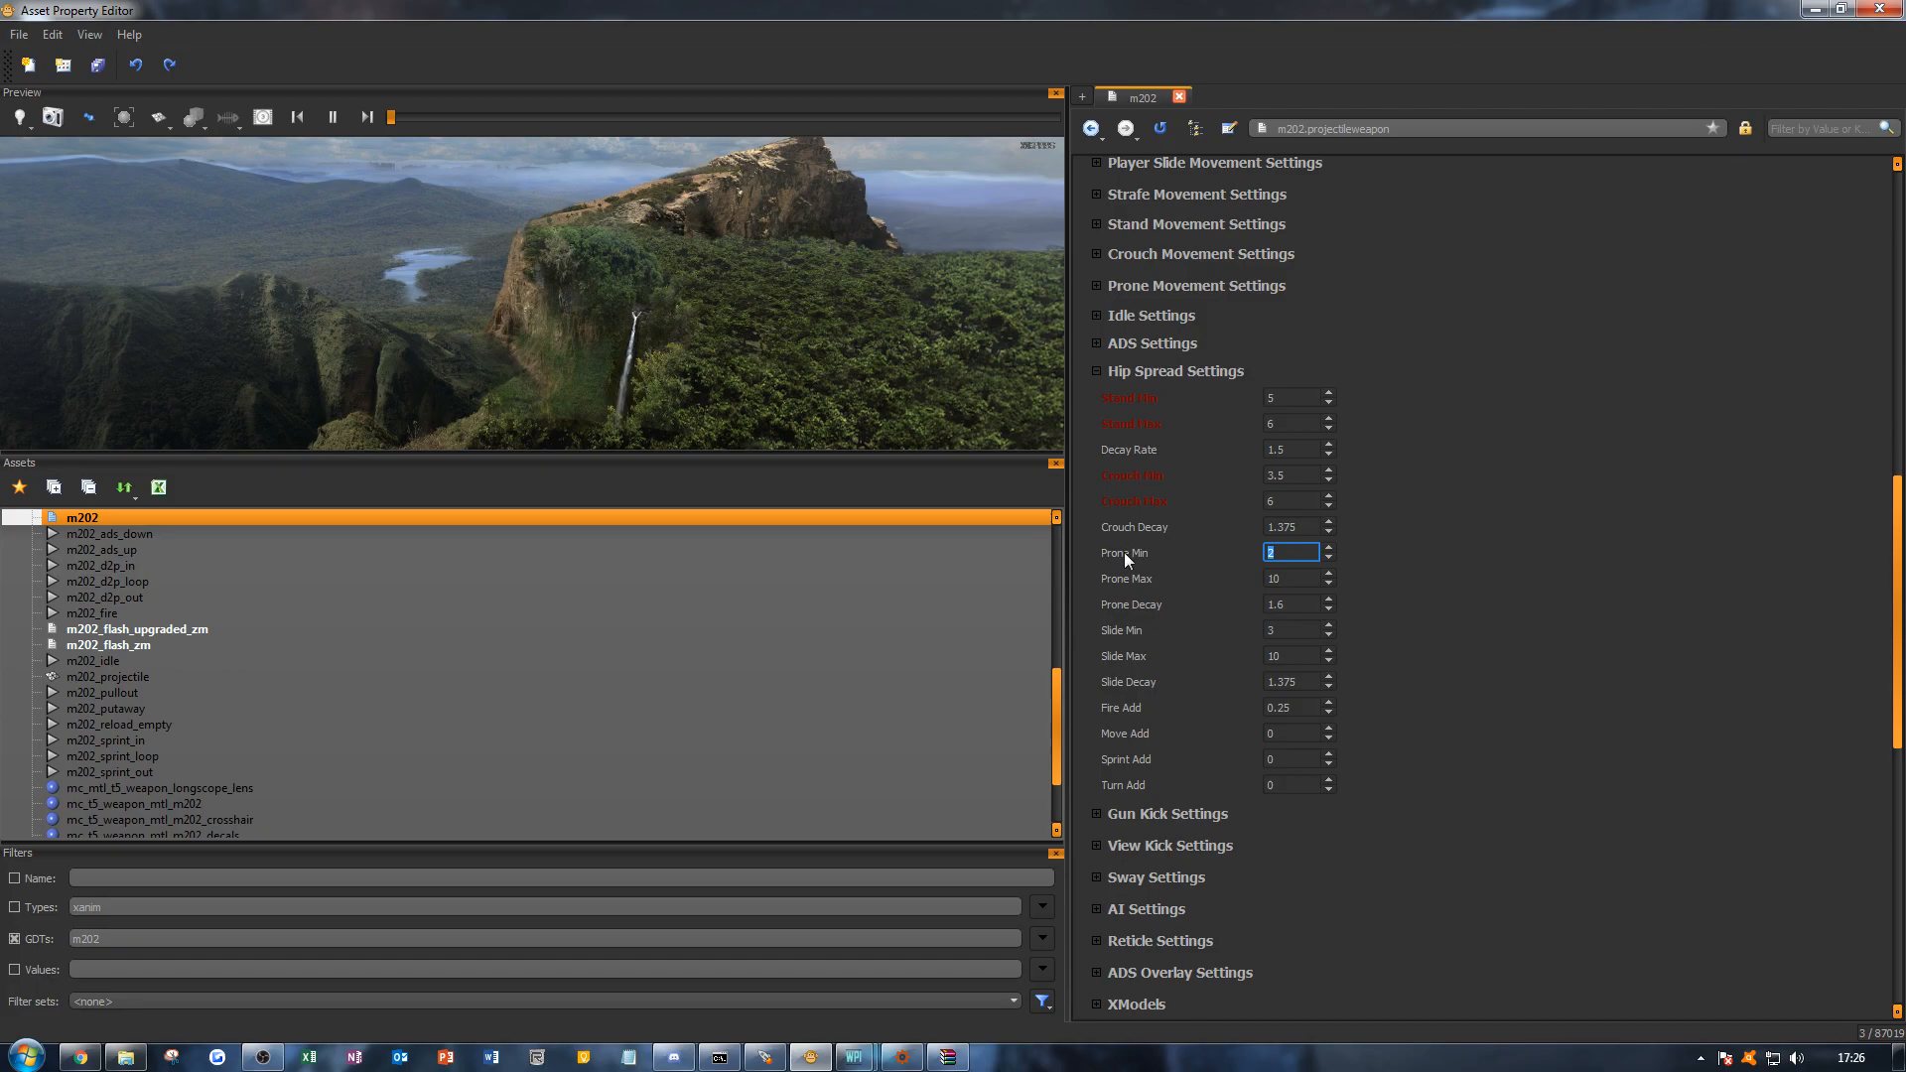
{"action": "double_click", "coordinate": [1309, 578]}
{"action": "double_click", "coordinate": [1309, 578]}
{"action": "type", "text": "6"}
{"action": "key", "text": "Return"}
Step: Set the hip spread Slide Min to 8 and save the m202 asset
{"action": "double_click", "coordinate": [1297, 631]}
{"action": "key", "text": "Return"}
{"action": "key", "text": "ctrl+s"}
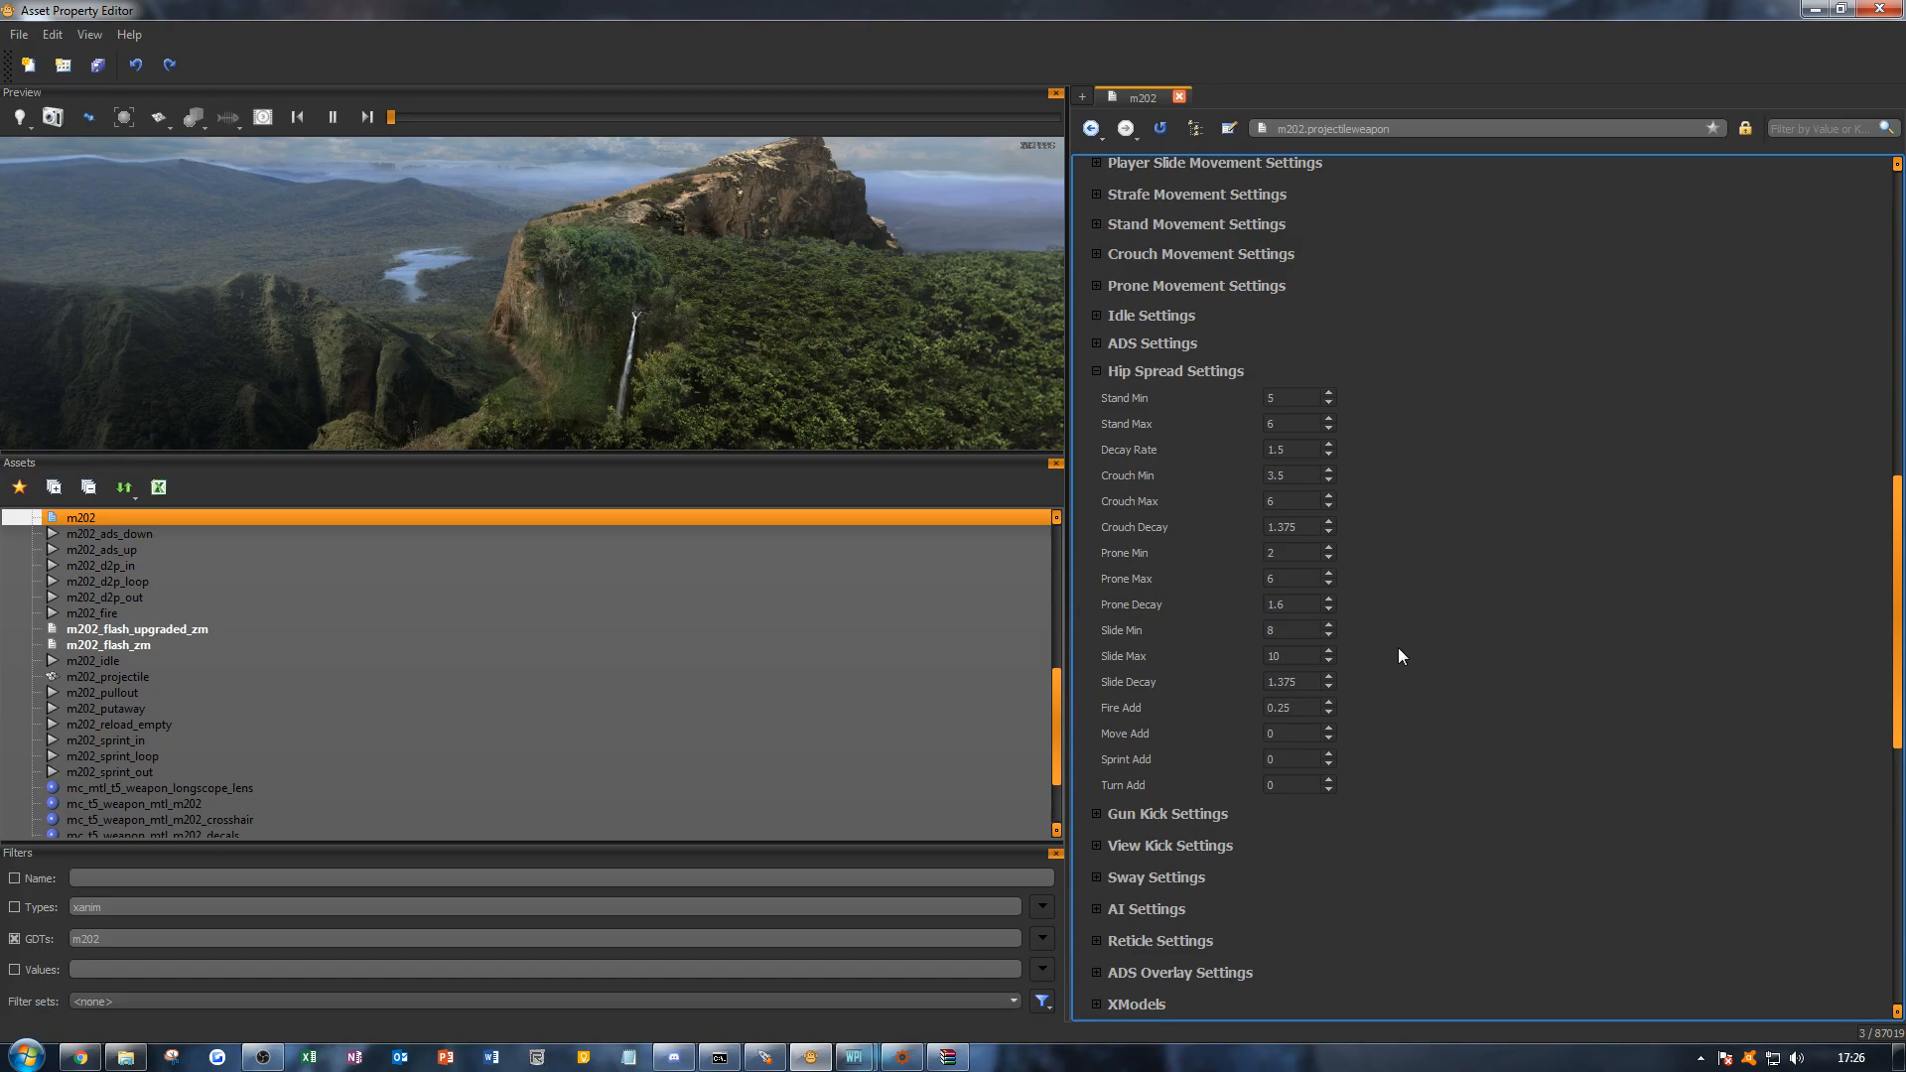
Step: Review the Gun Kick Settings and View Kick Settings of the m202 weapon
{"action": "left_click", "coordinate": [1157, 377]}
{"action": "left_click", "coordinate": [1159, 407]}
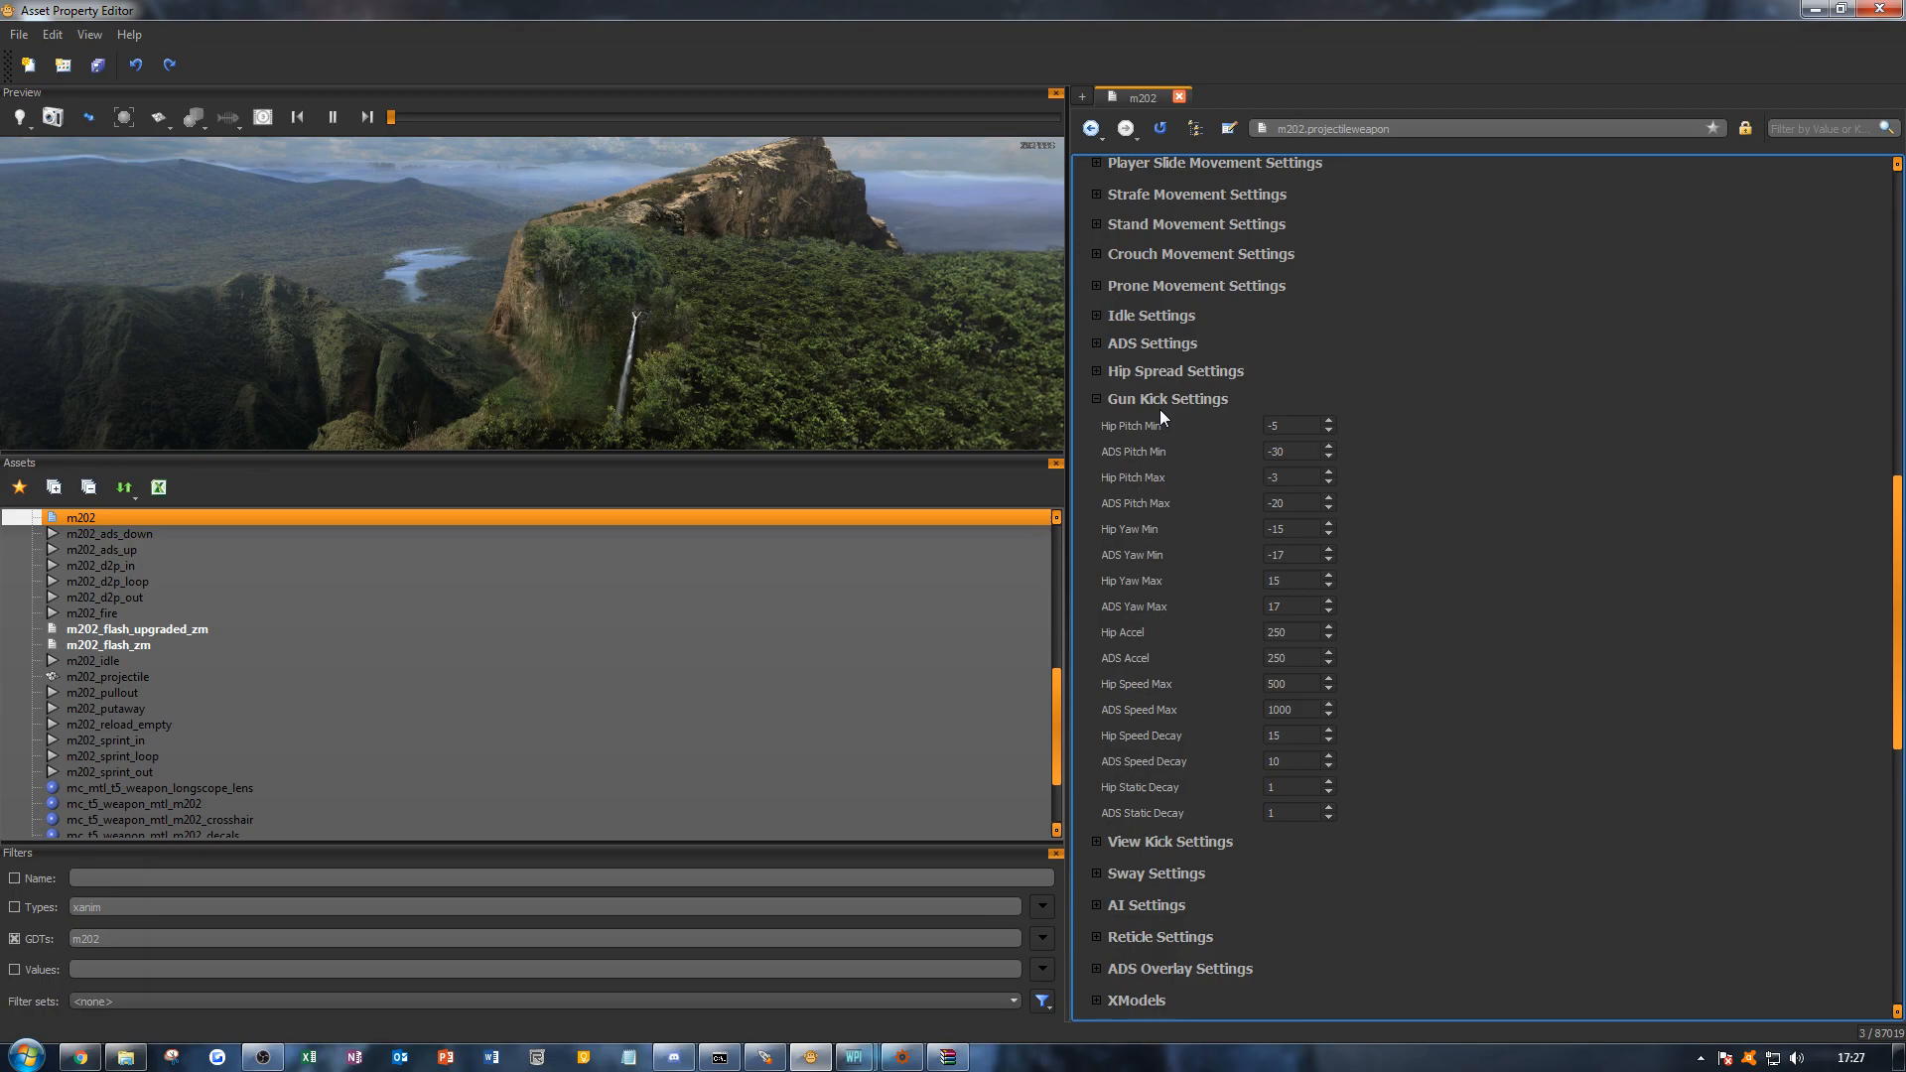
{"action": "left_click", "coordinate": [1165, 401]}
{"action": "left_click", "coordinate": [1159, 429]}
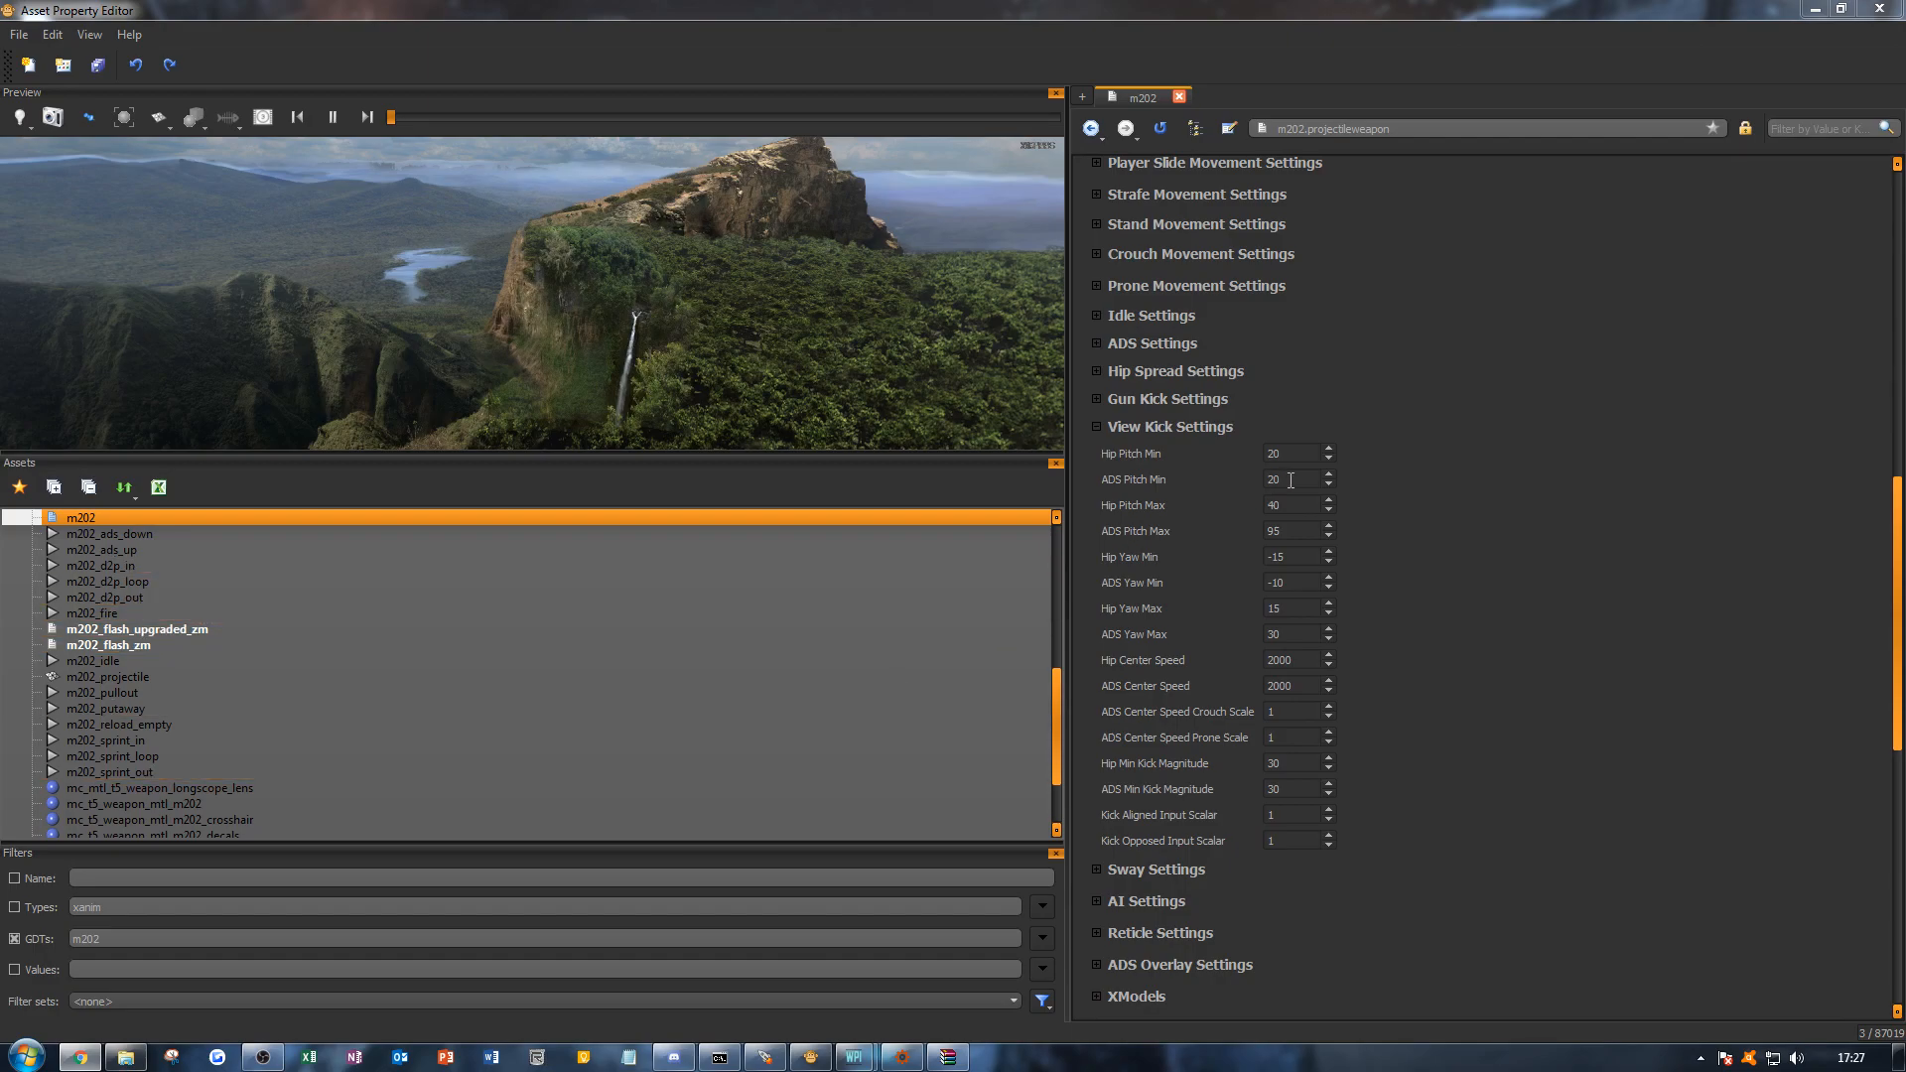
Step: Set the Hip Pitch Max in the View Kick Settings to 95
{"action": "left_click_drag", "start_coordinate": [1294, 503], "coordinate": [1221, 503]}
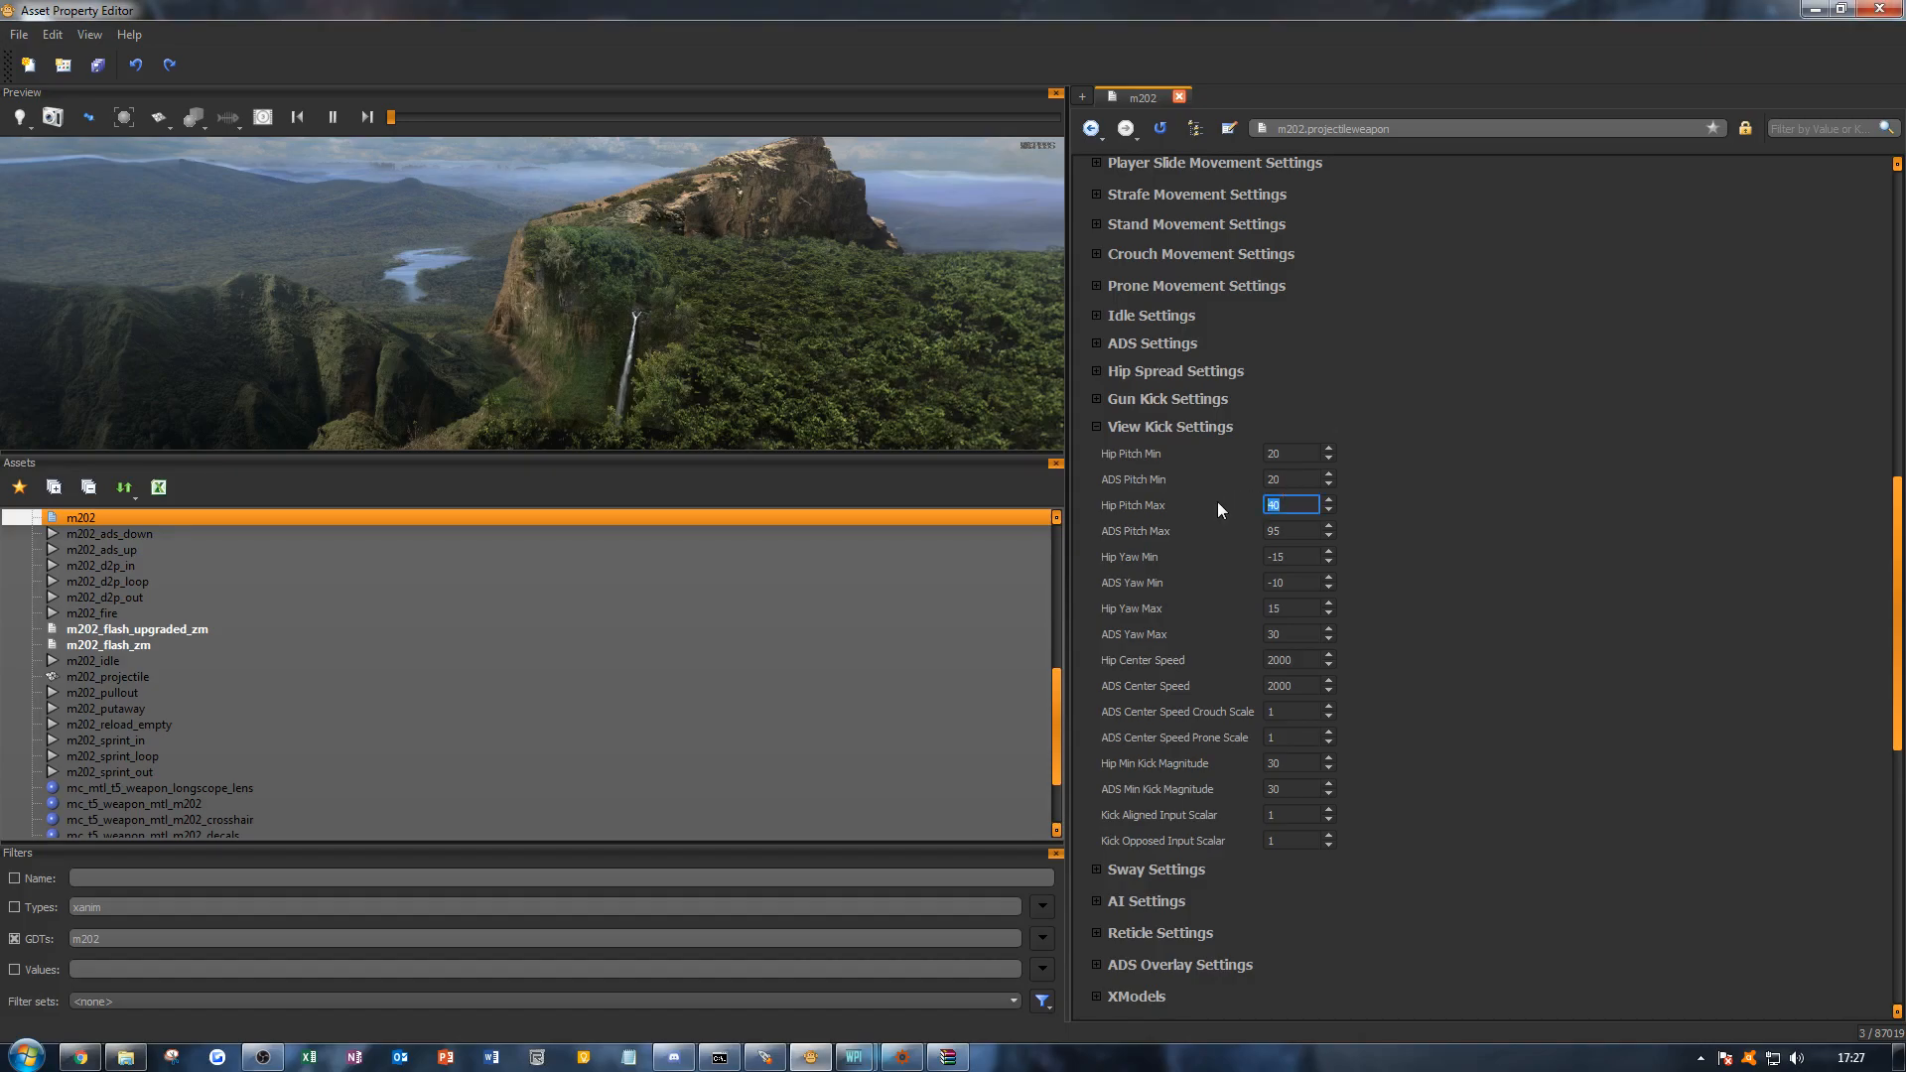
{"action": "type", "text": "95"}
{"action": "left_click", "coordinate": [1474, 536]}
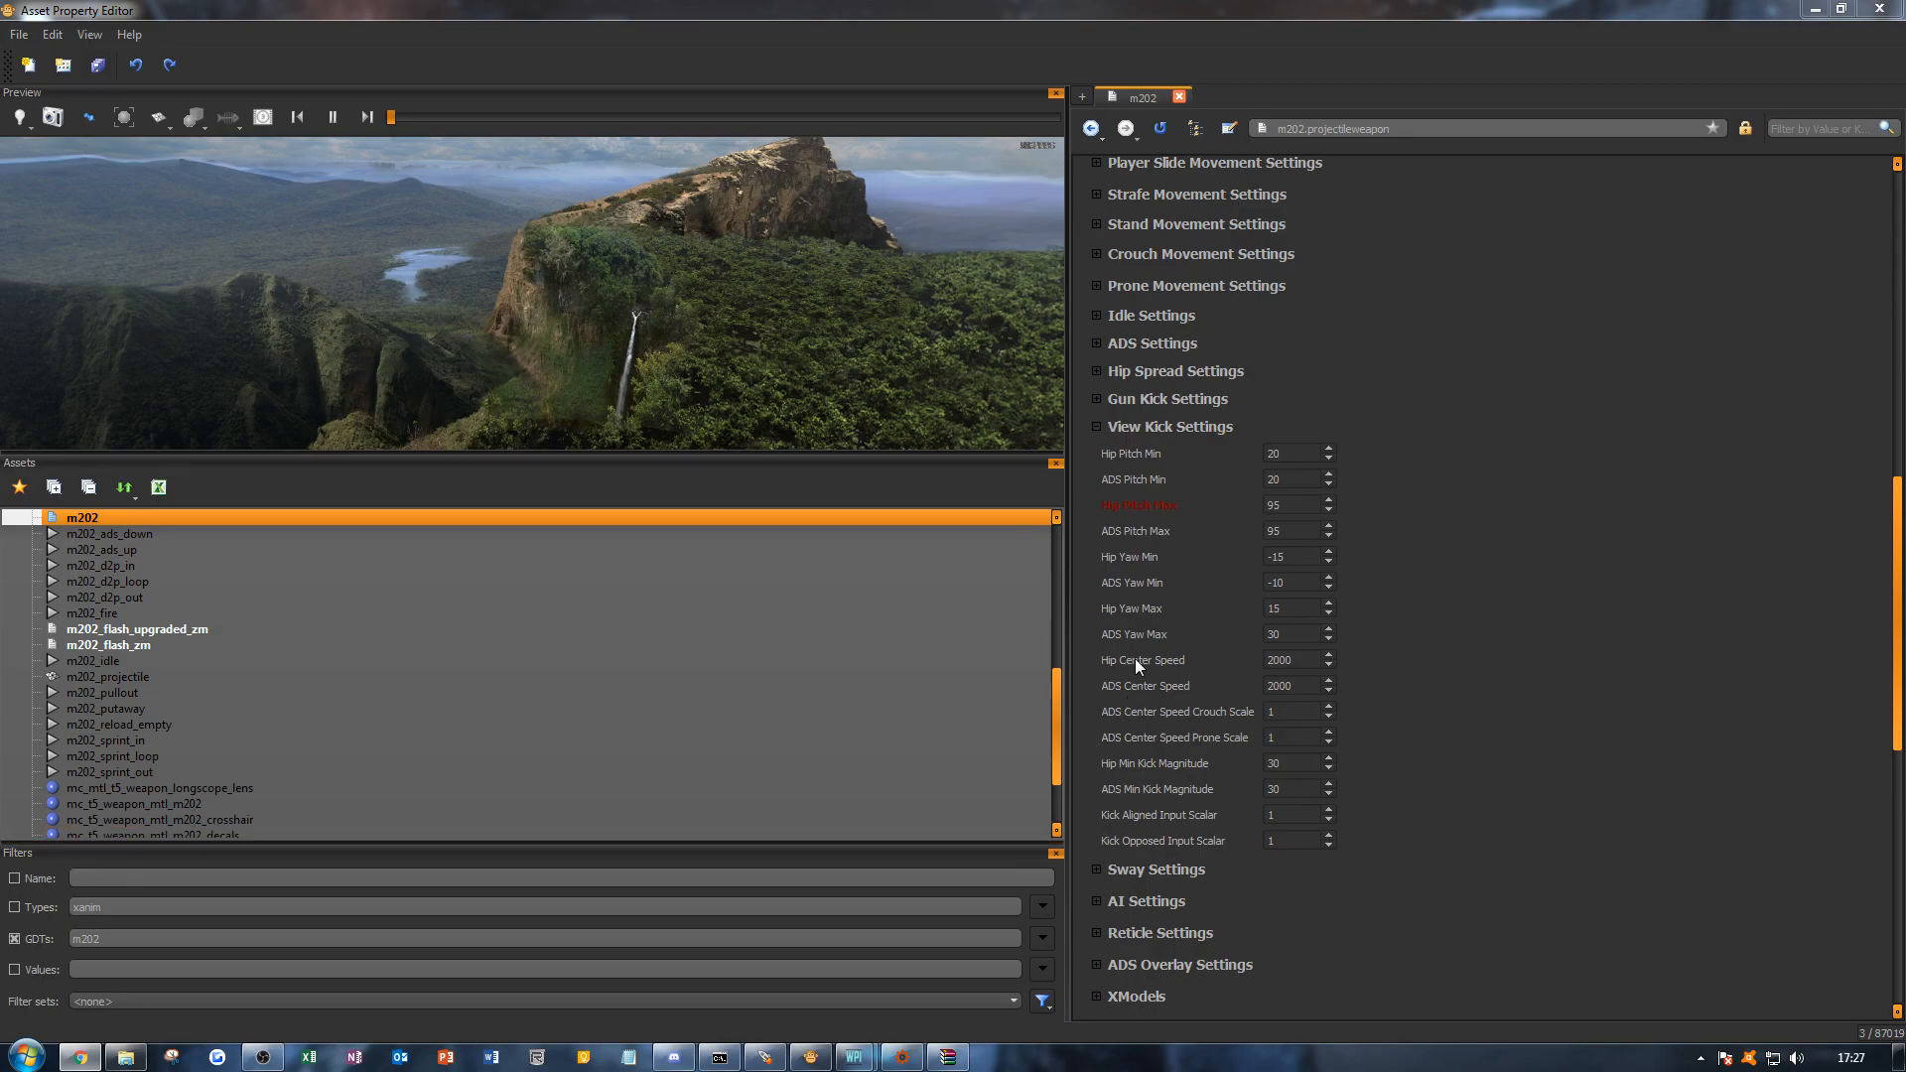
Step: Set the view kick Hip and ADS Yaw Min to 30 and both Yaw Max values to -10, and save the asset
{"action": "left_click", "coordinate": [1301, 553]}
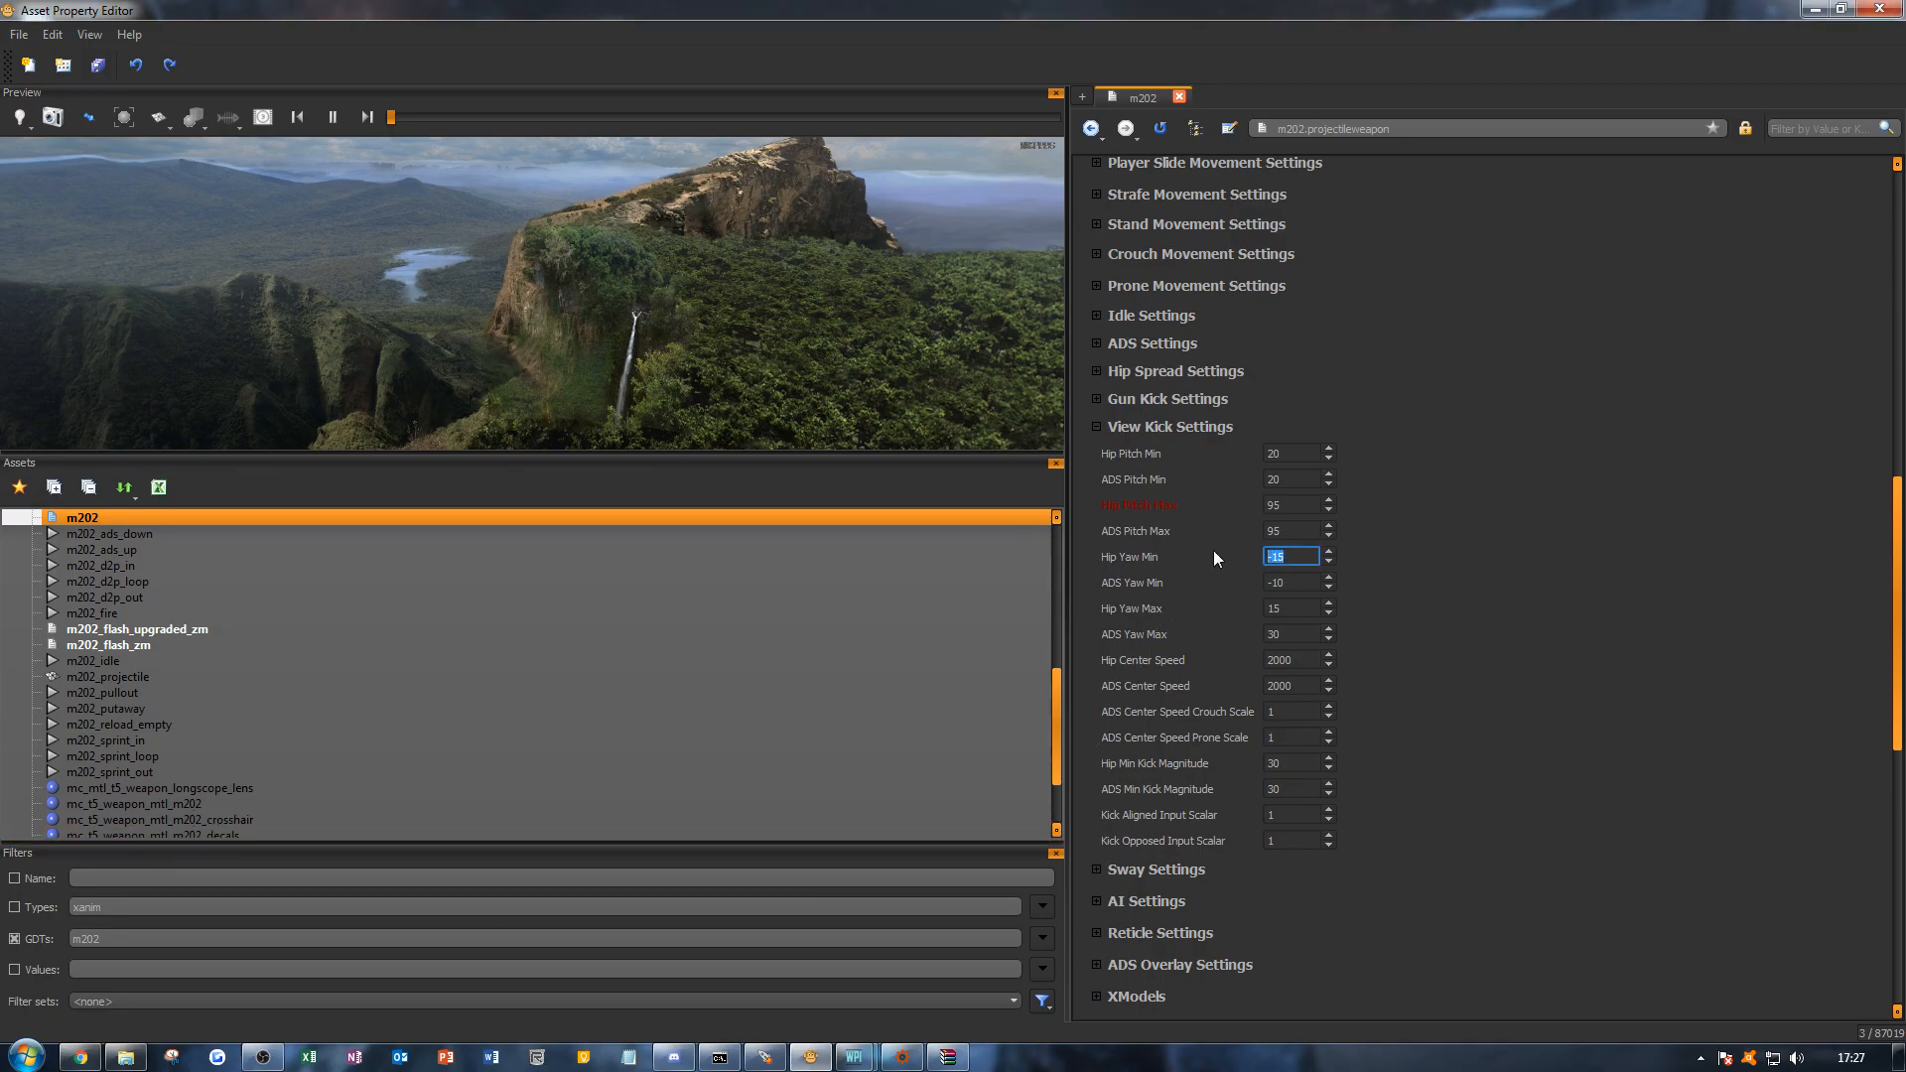
{"action": "type", "text": "30"}
{"action": "key", "text": "Tab"}
{"action": "type", "text": "03"}
{"action": "left_click", "coordinate": [1296, 611]}
{"action": "type", "text": "-10"}
{"action": "key", "text": "Tab"}
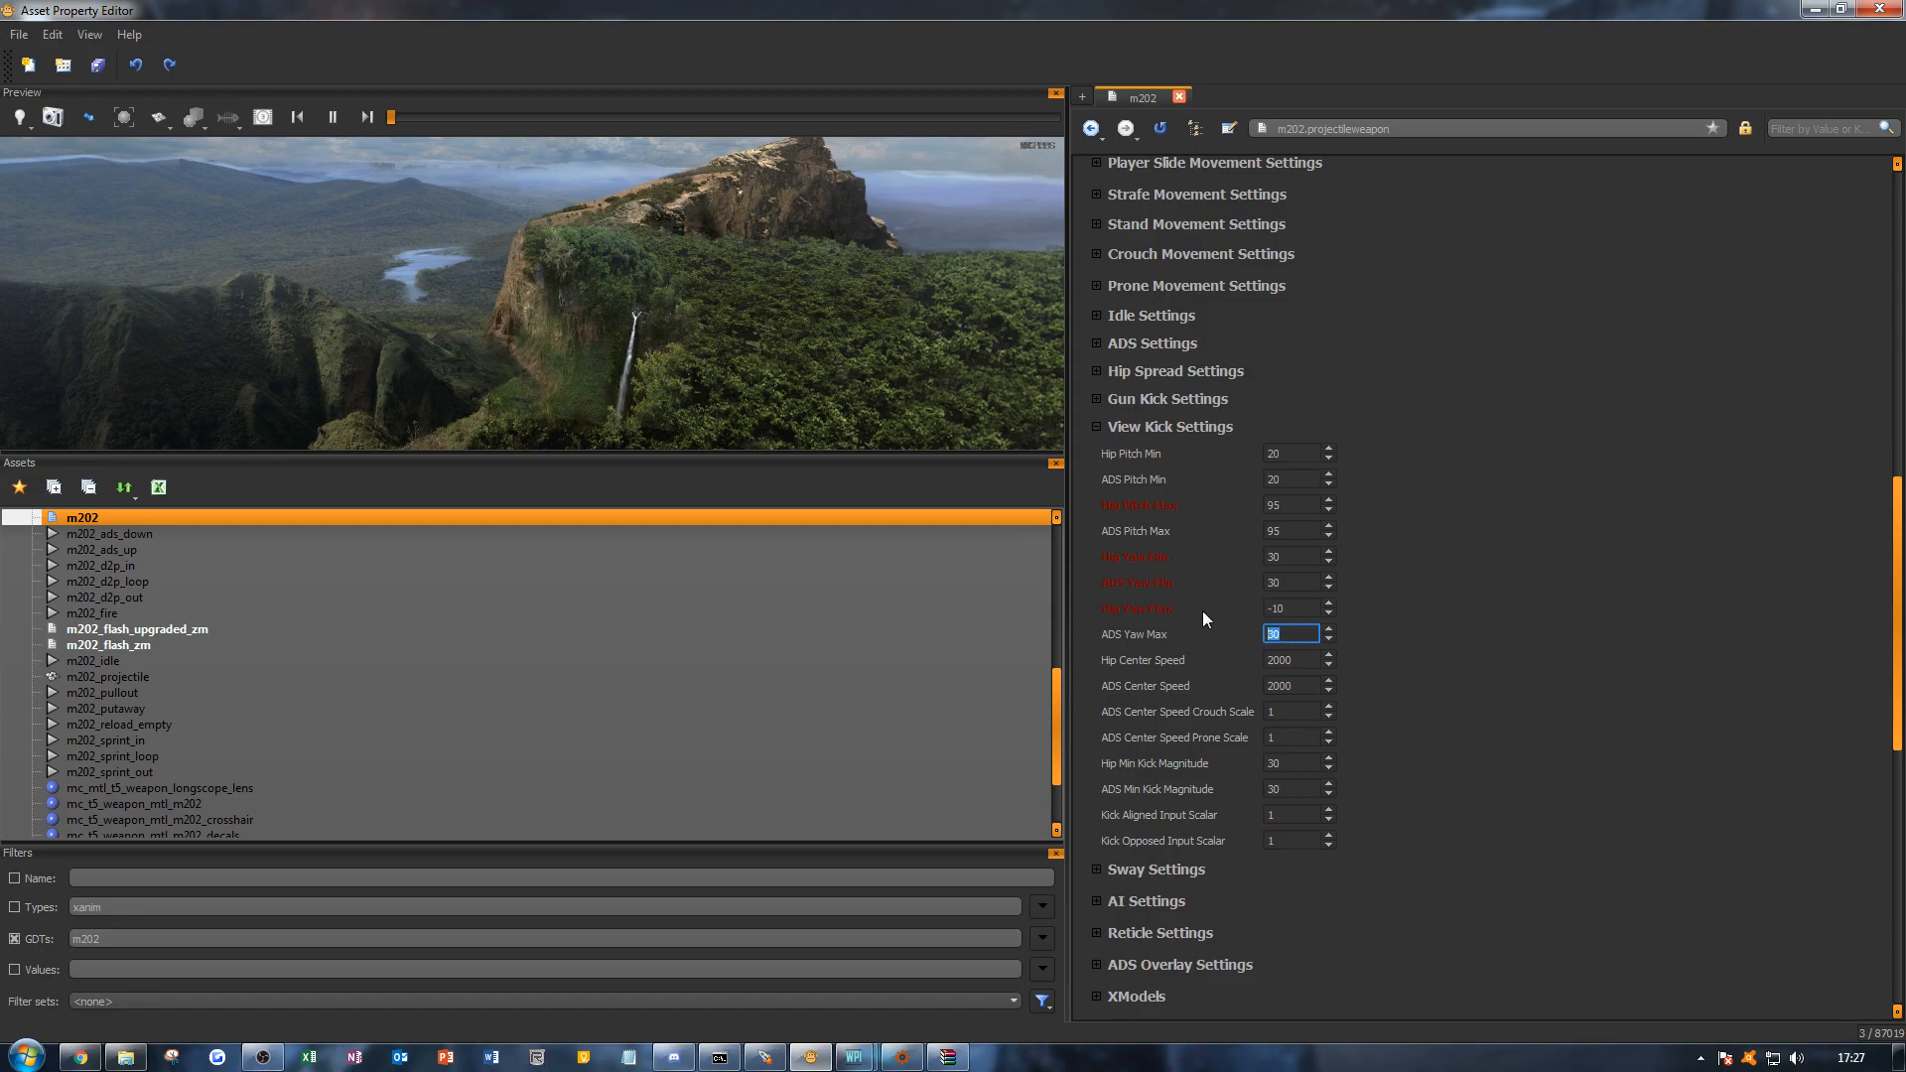
{"action": "type", "text": "-10"}
{"action": "left_click", "coordinate": [1426, 544]}
{"action": "key", "text": "ctrl+s"}
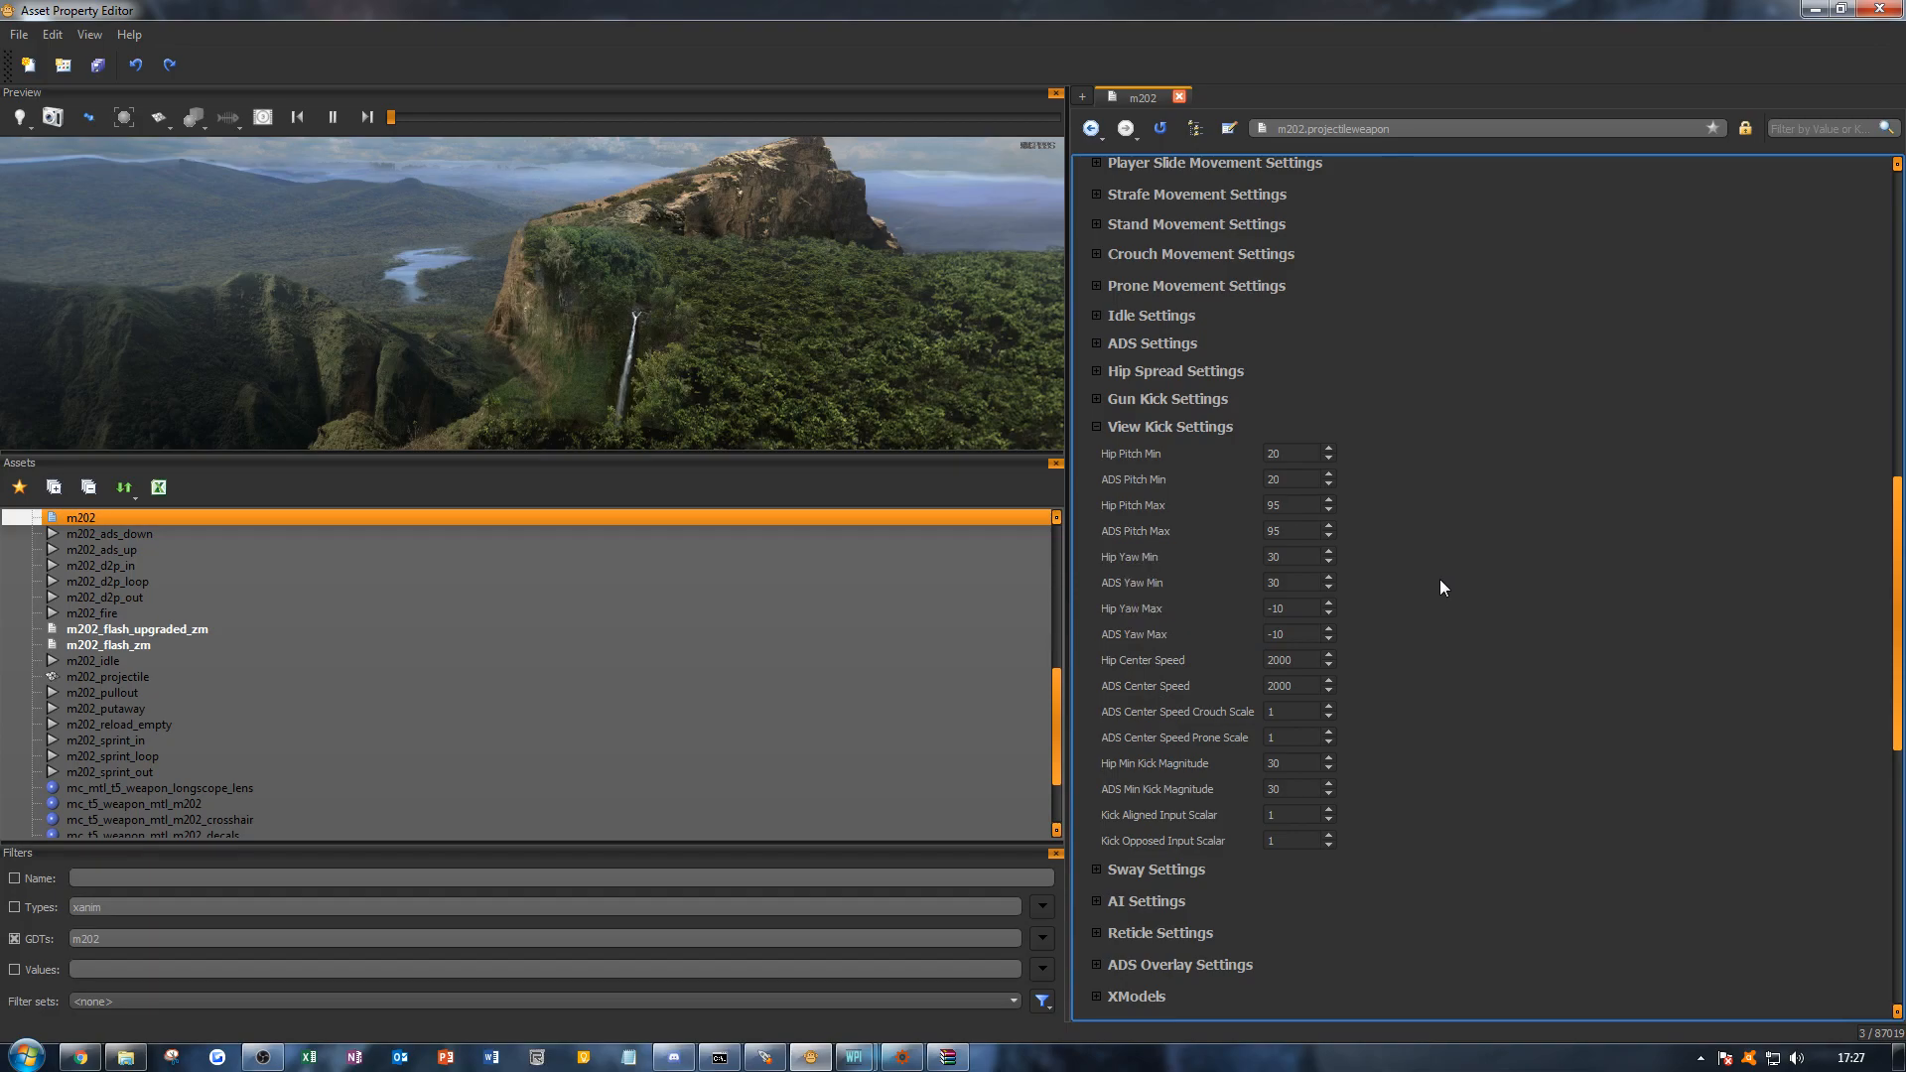
Step: Set the view kick Hip Center Speed and ADS Center Speed to 2500
{"action": "left_click", "coordinate": [1296, 660]}
{"action": "left_click_drag", "start_coordinate": [1297, 660], "coordinate": [1228, 660]}
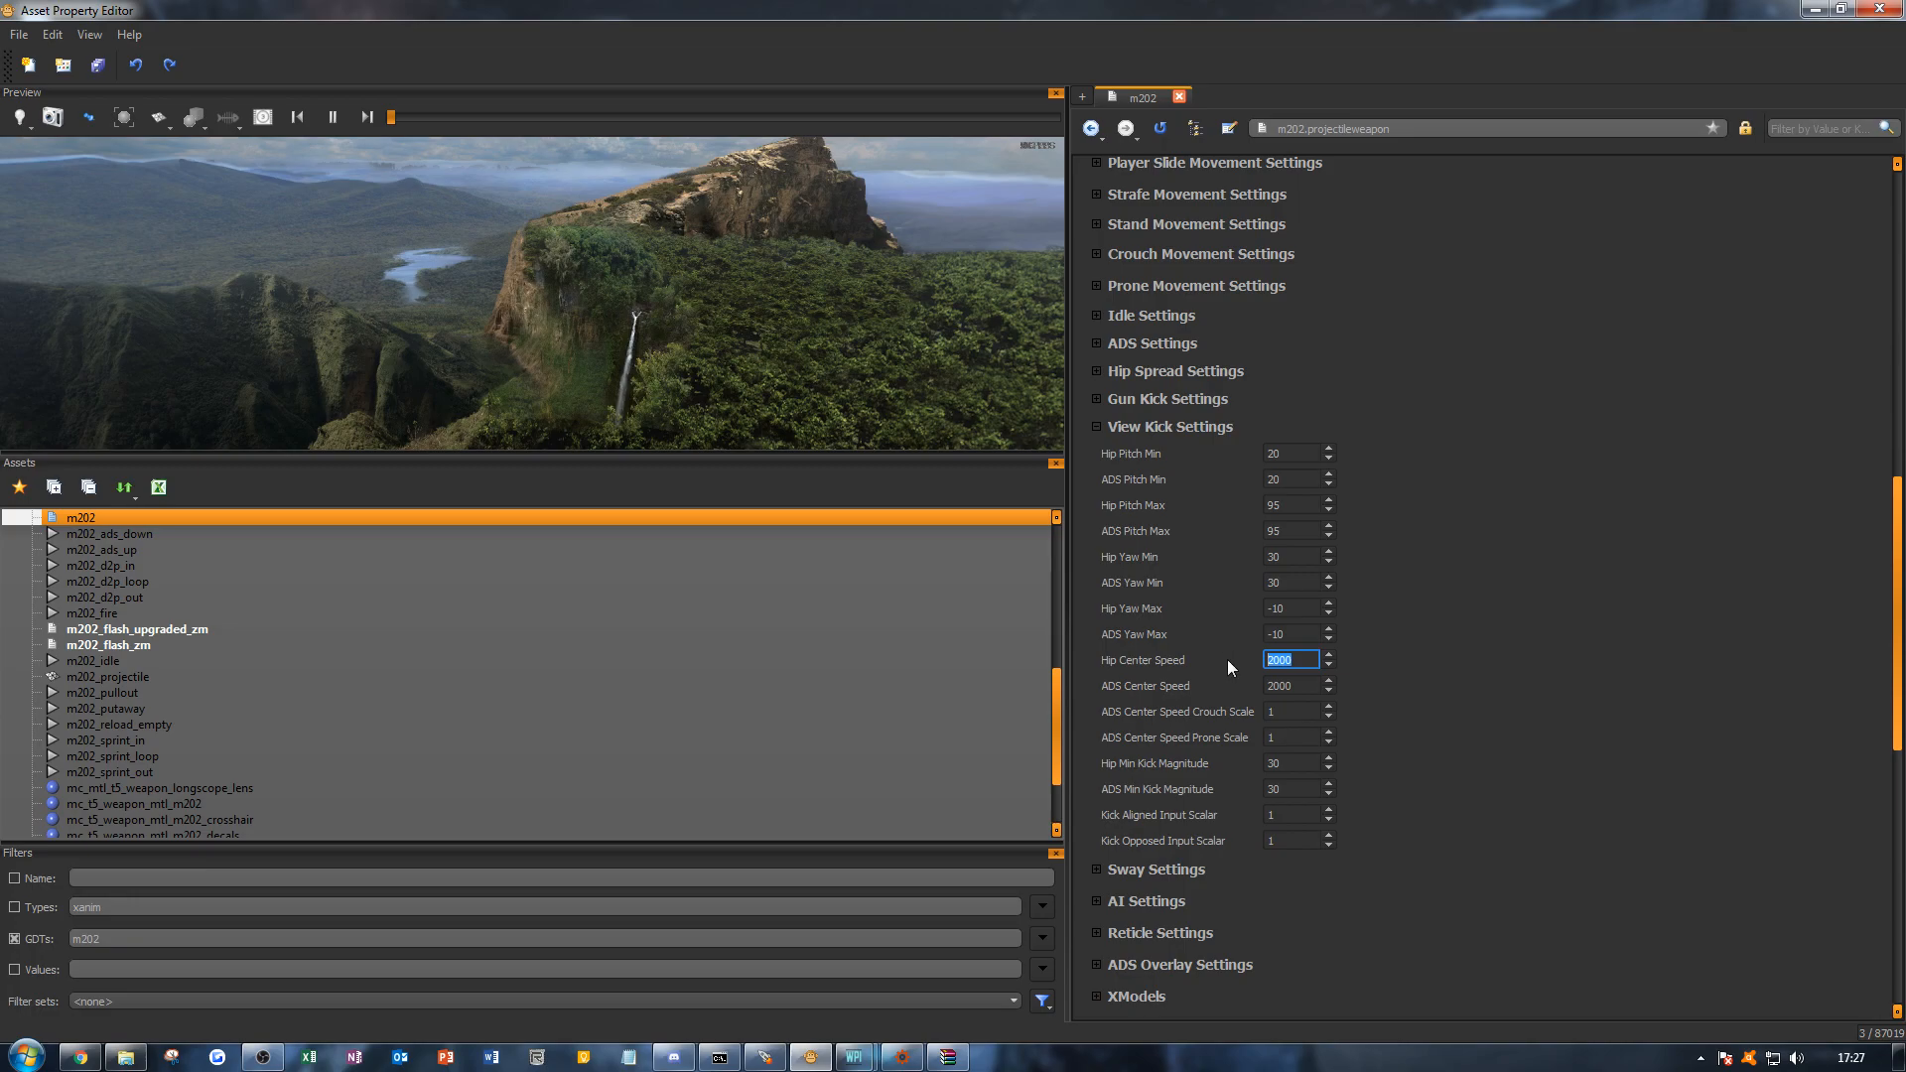
{"action": "type", "text": "2500"}
{"action": "left_click_drag", "start_coordinate": [1294, 693], "coordinate": [1091, 682]}
{"action": "type", "text": "2500"}
{"action": "left_click", "coordinate": [1459, 679]}
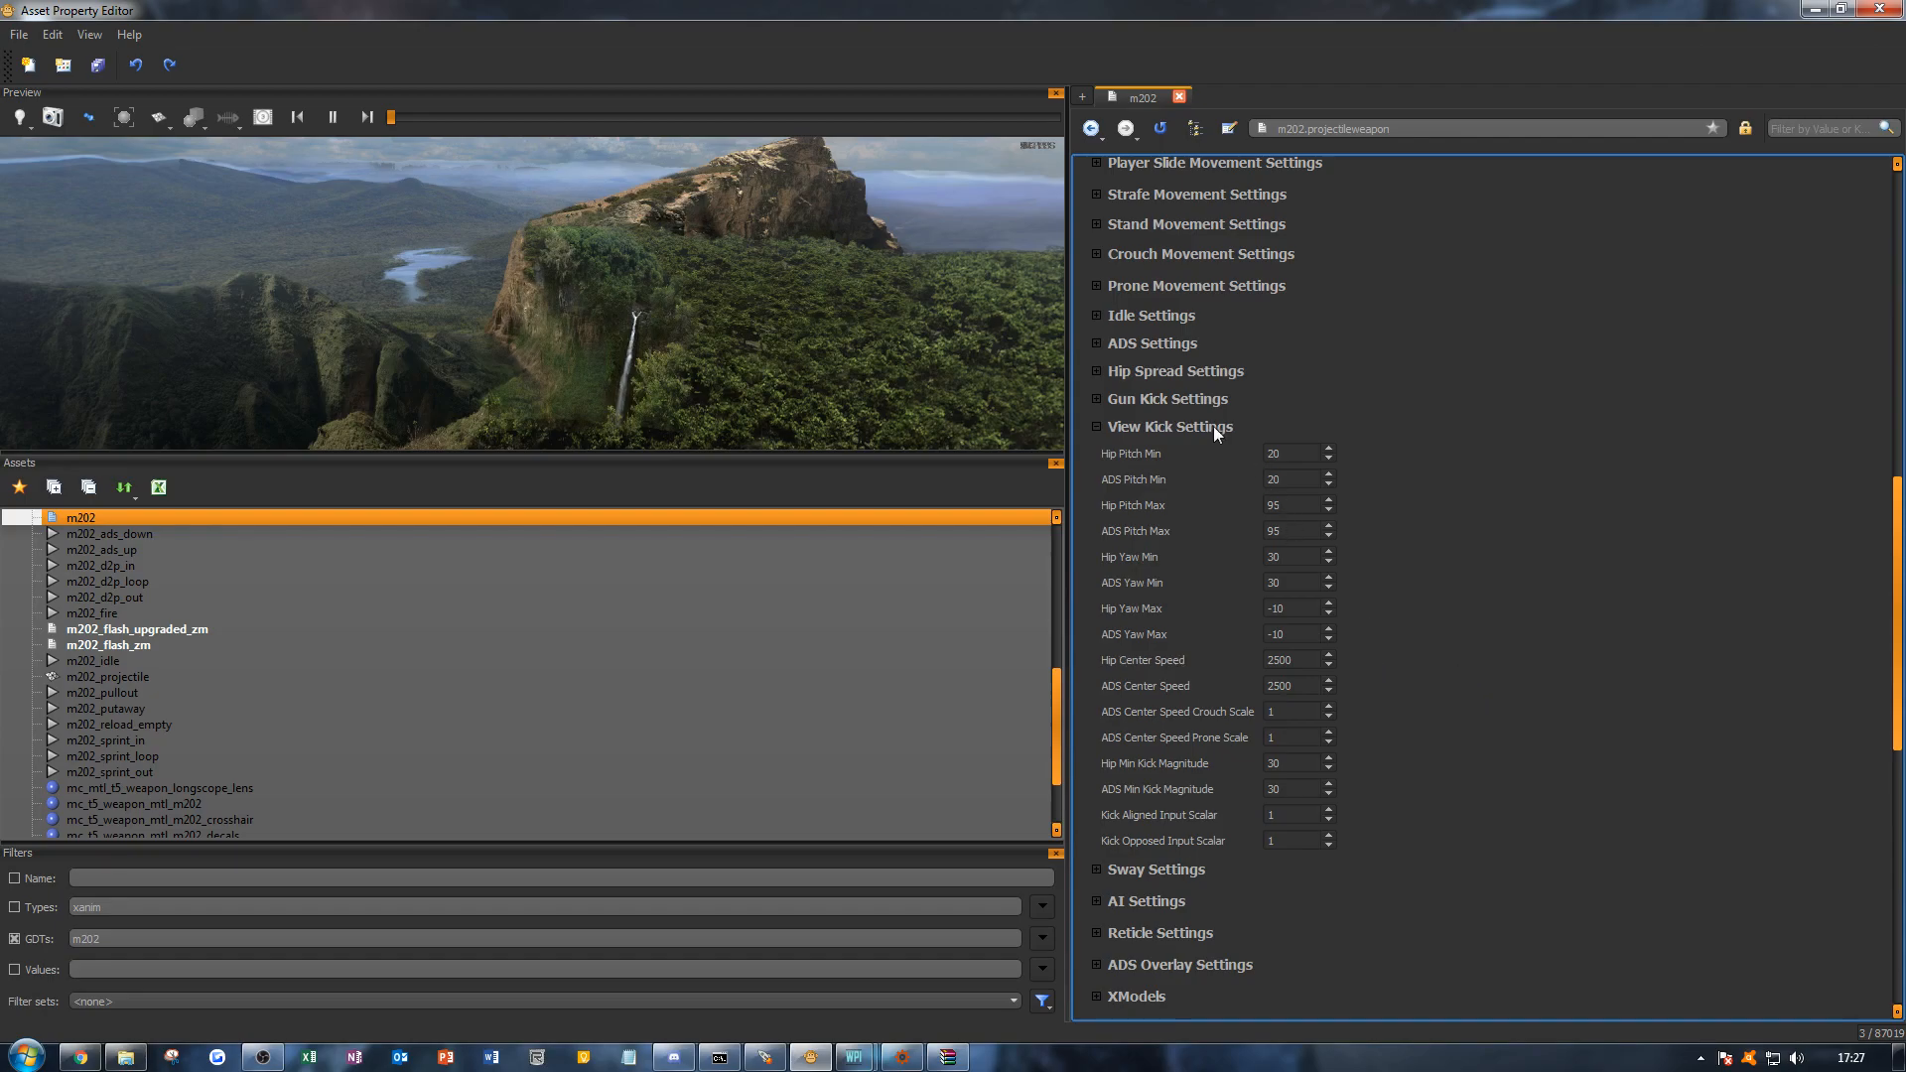
Step: Assign vm_m202 as the View Gun 1 model in the weapon's XModels settings
{"action": "left_click", "coordinate": [1181, 420]}
{"action": "left_click", "coordinate": [1177, 520]}
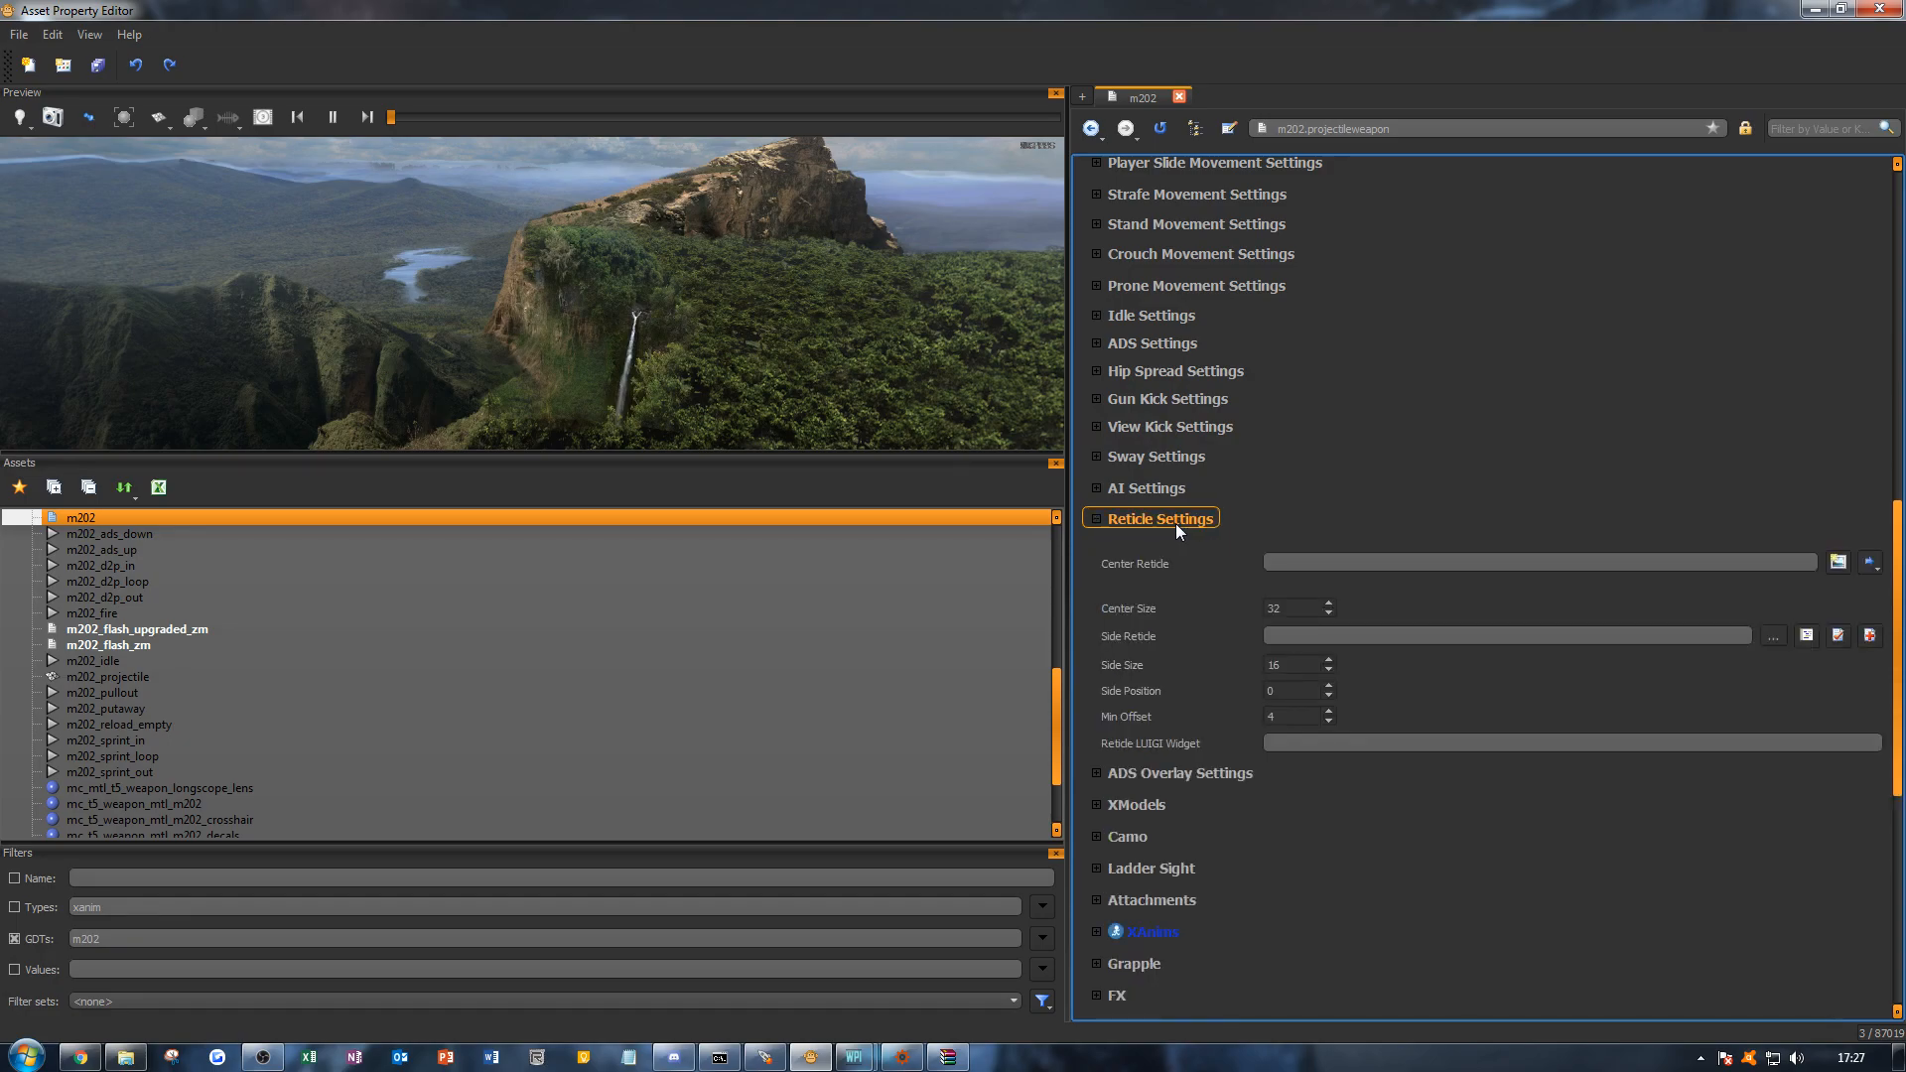
{"action": "left_click", "coordinate": [1175, 522]}
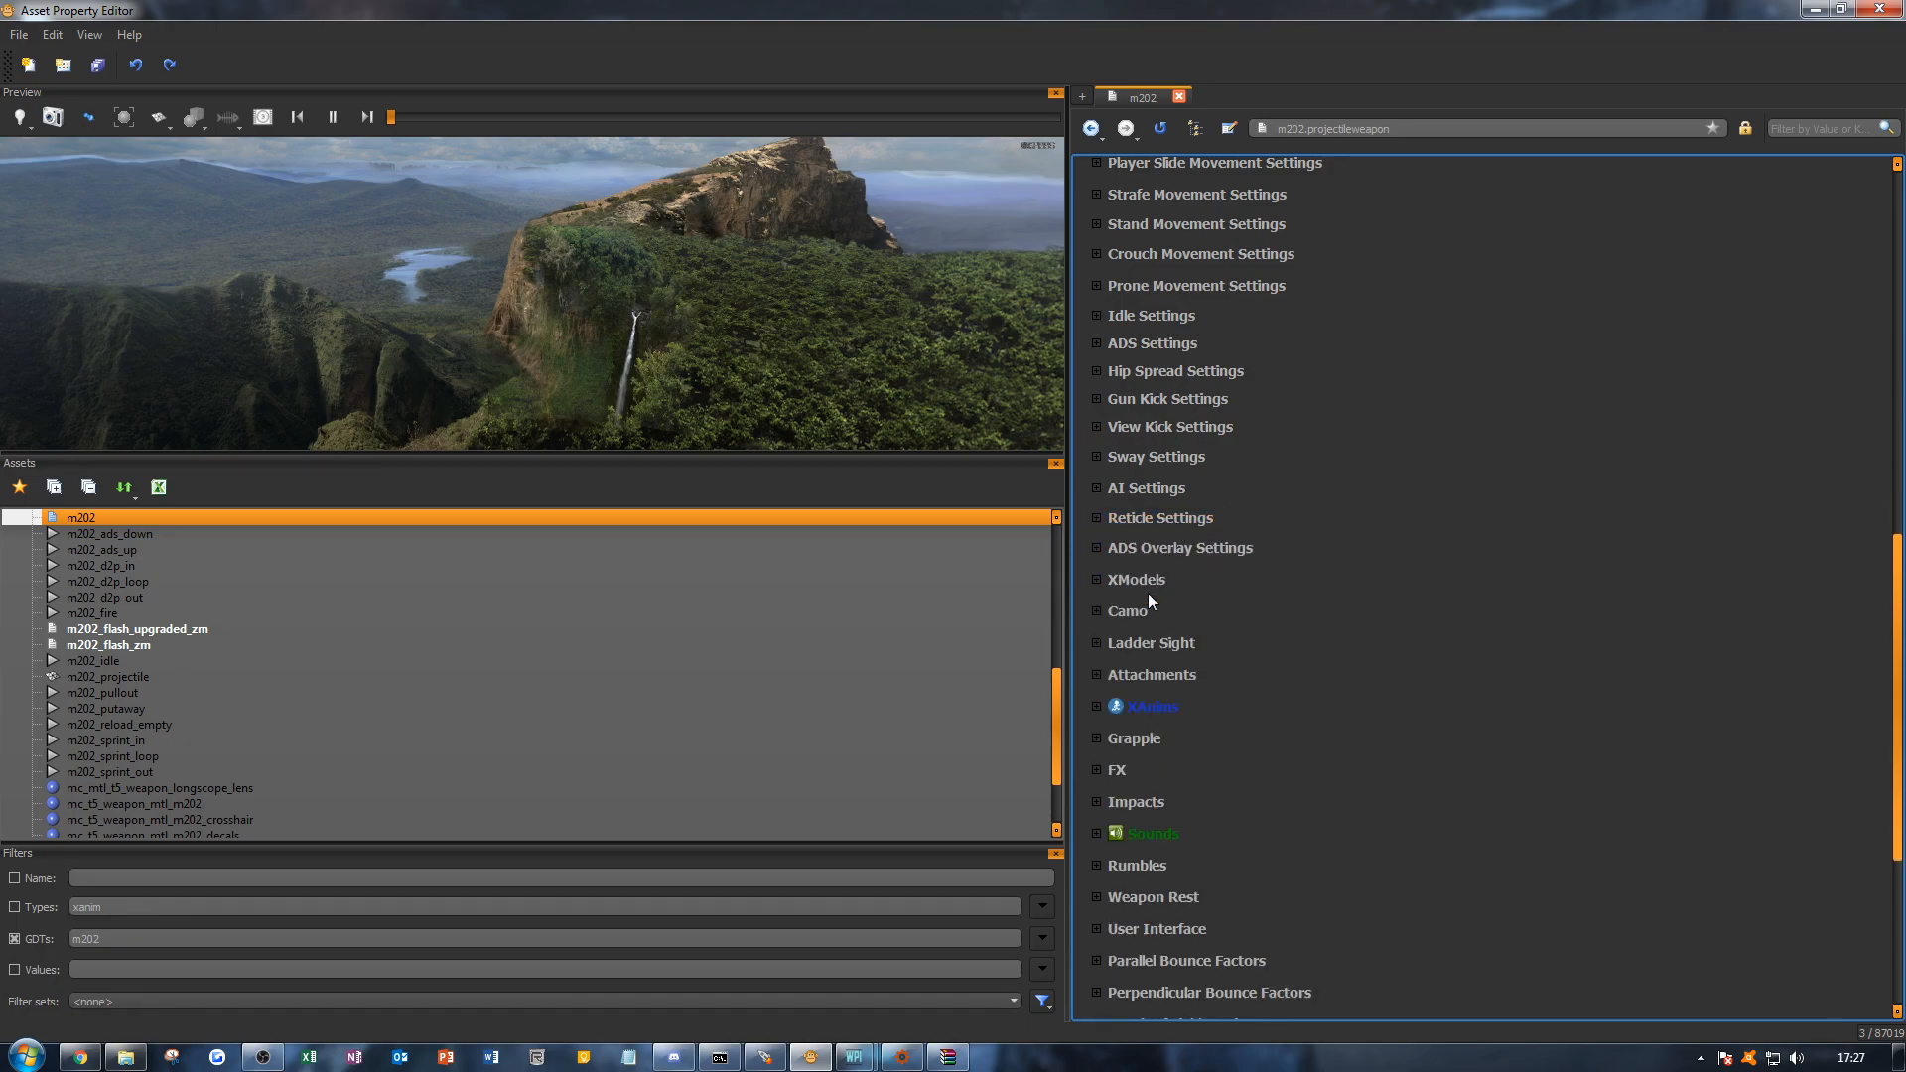
{"action": "left_click", "coordinate": [1151, 582]}
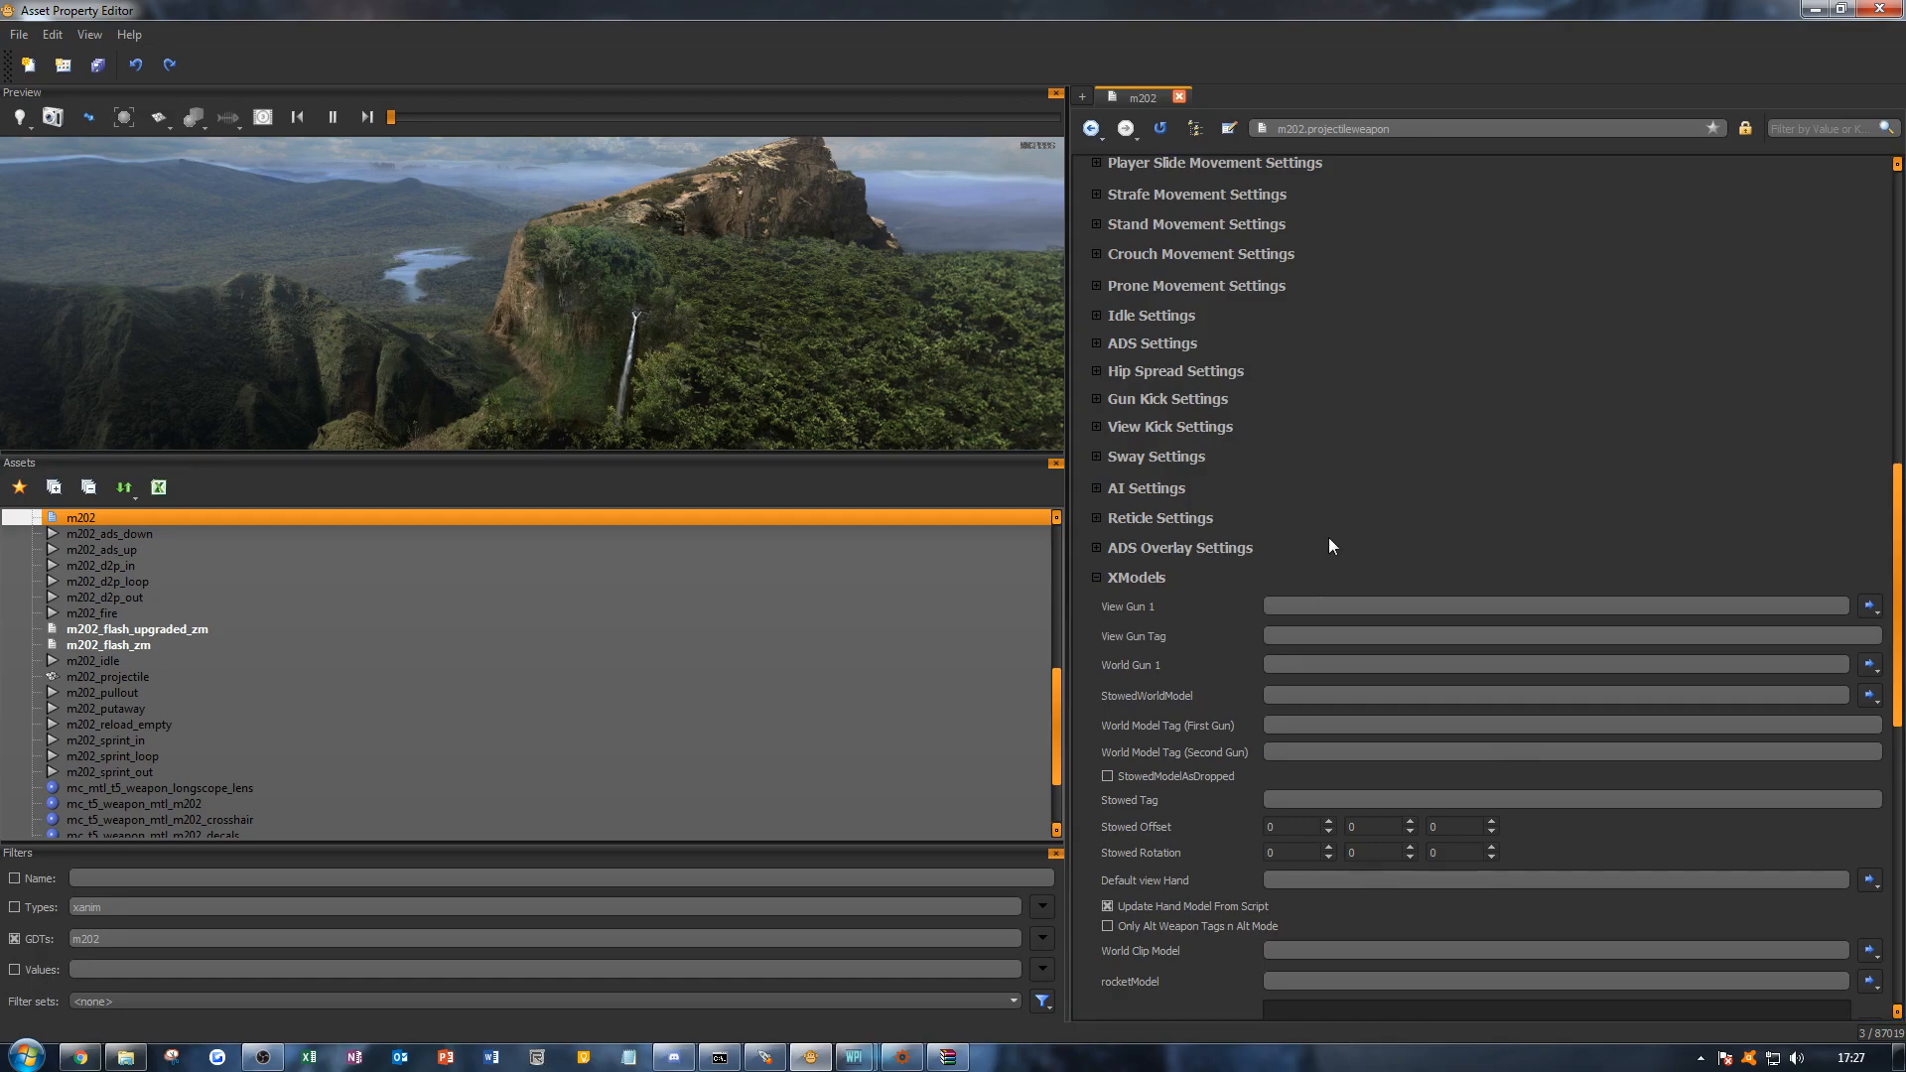
{"action": "scroll", "coordinate": [1330, 539], "scroll_direction": "down", "scroll_amount": 2}
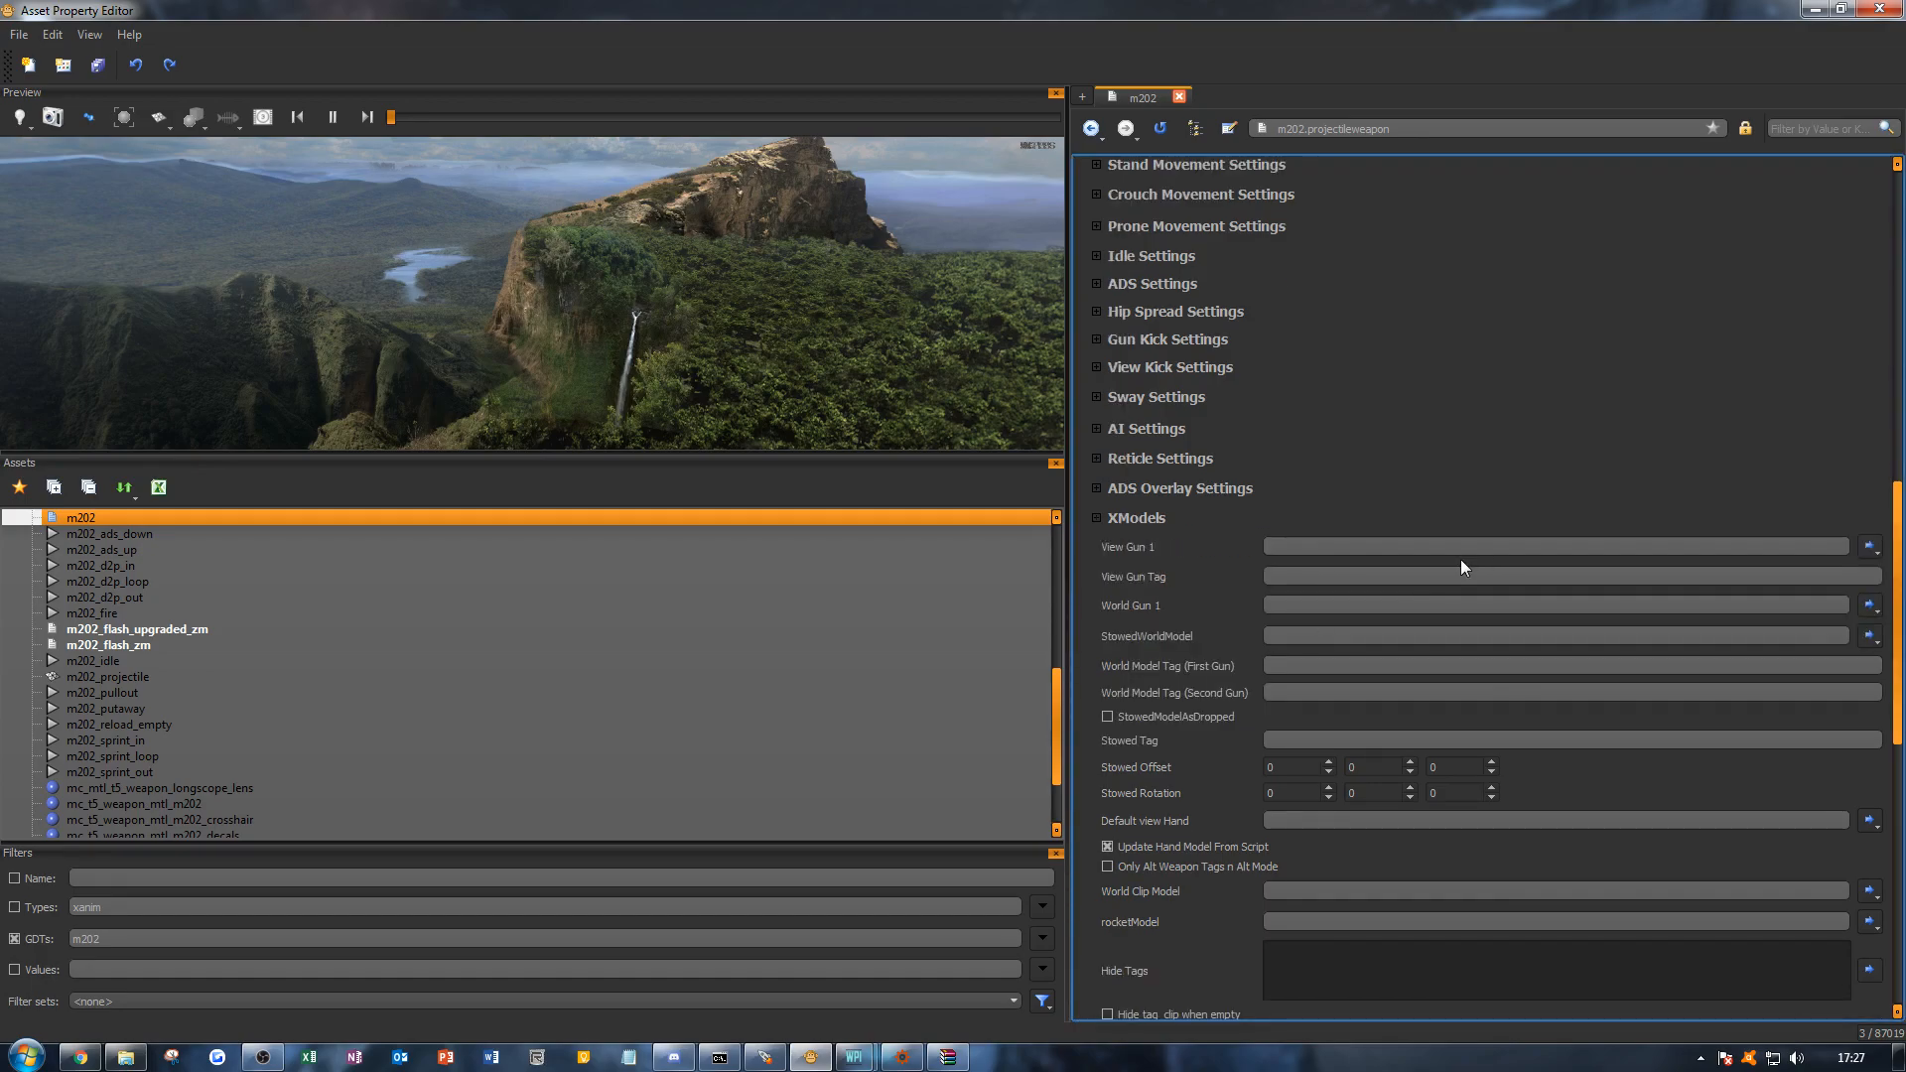
{"action": "scroll", "coordinate": [564, 663], "scroll_direction": "down", "scroll_amount": 2}
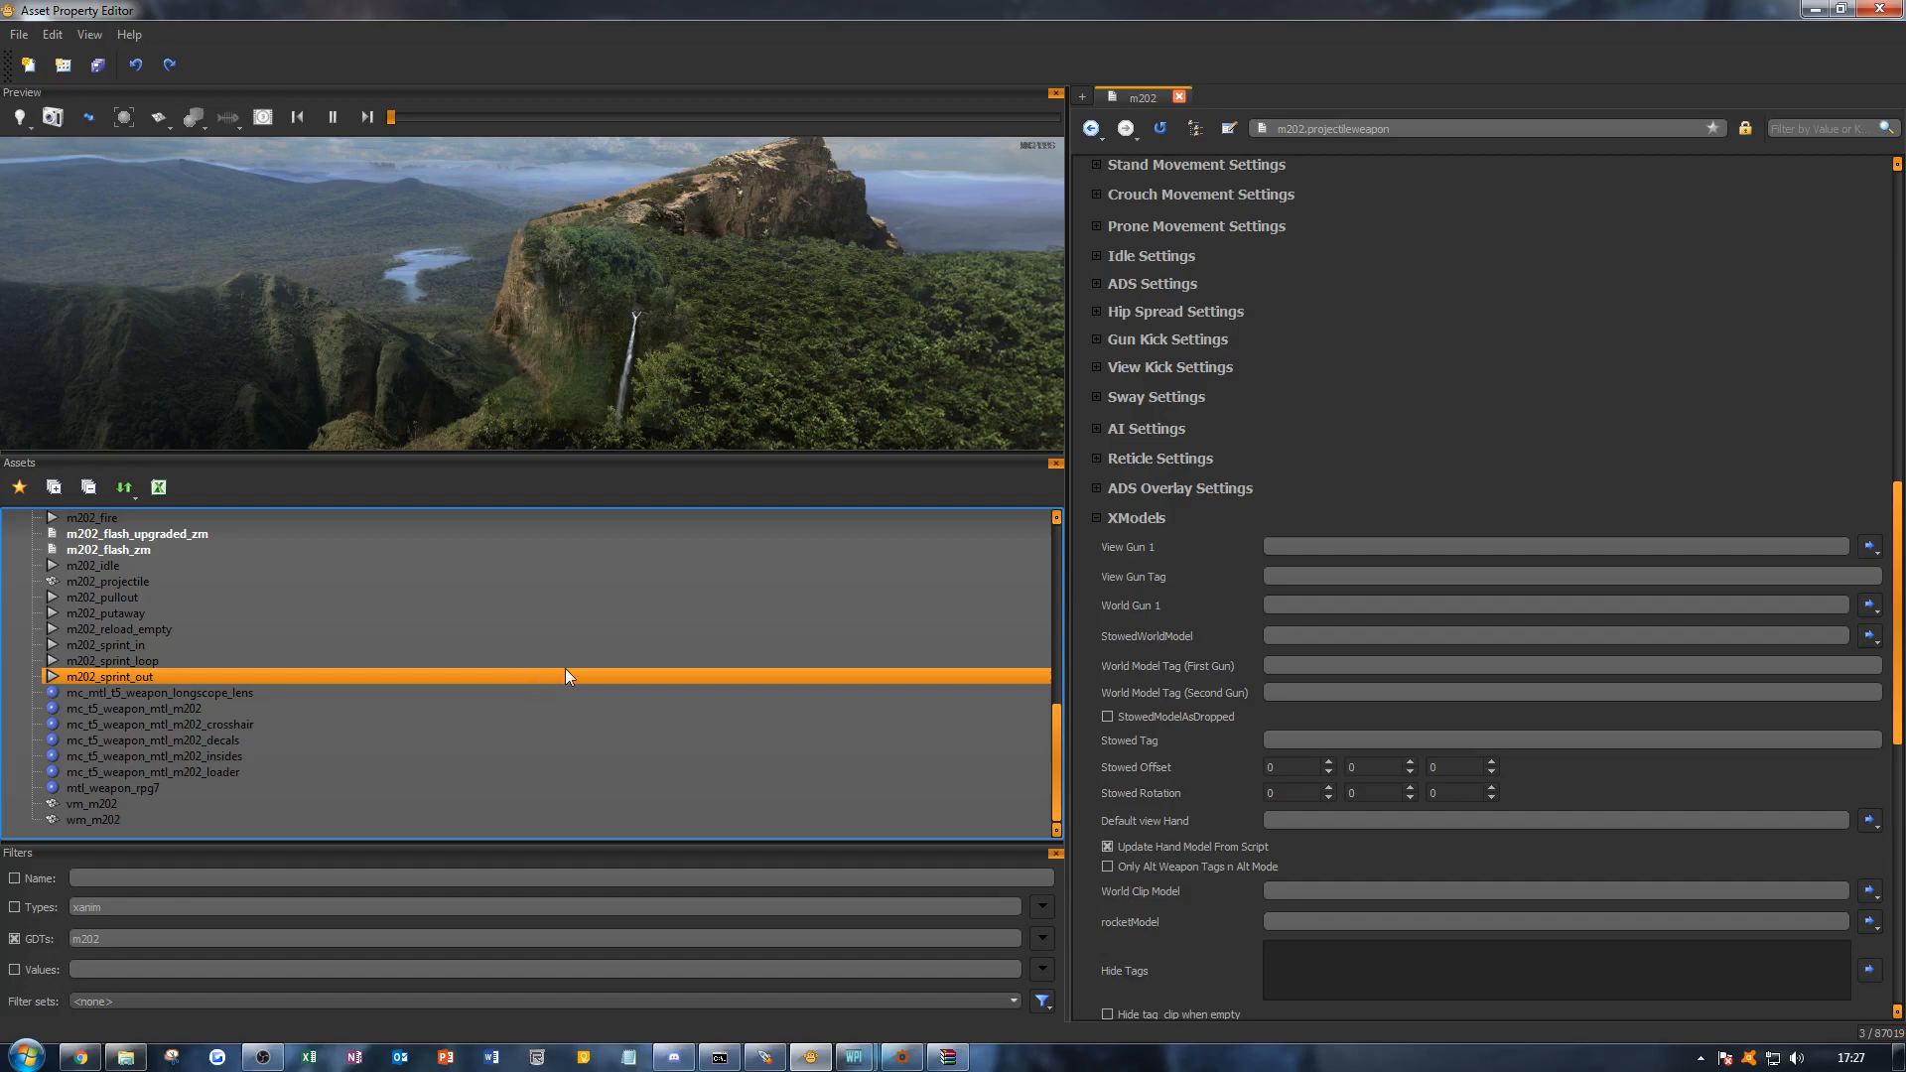
{"action": "left_click", "coordinate": [1362, 545]}
{"action": "type", "text": "v"}
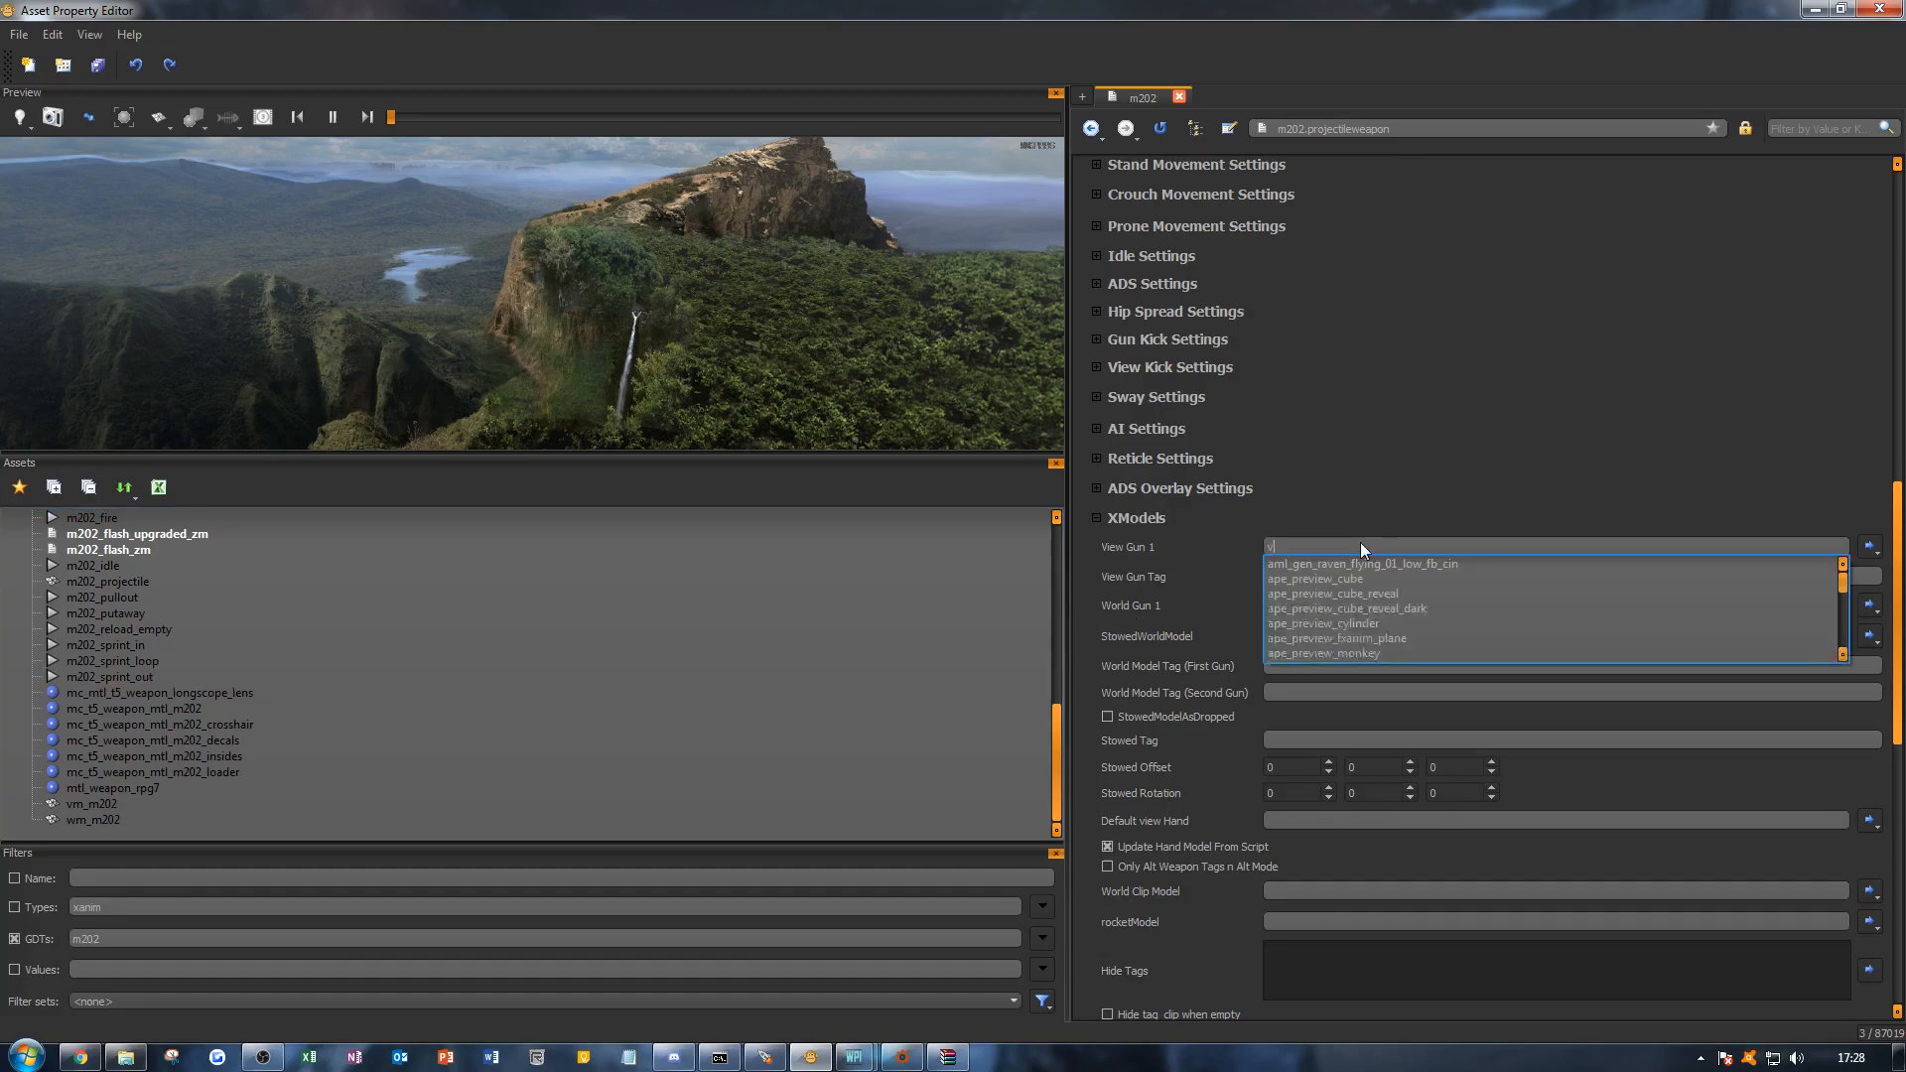
{"action": "type", "text": "m_m202"}
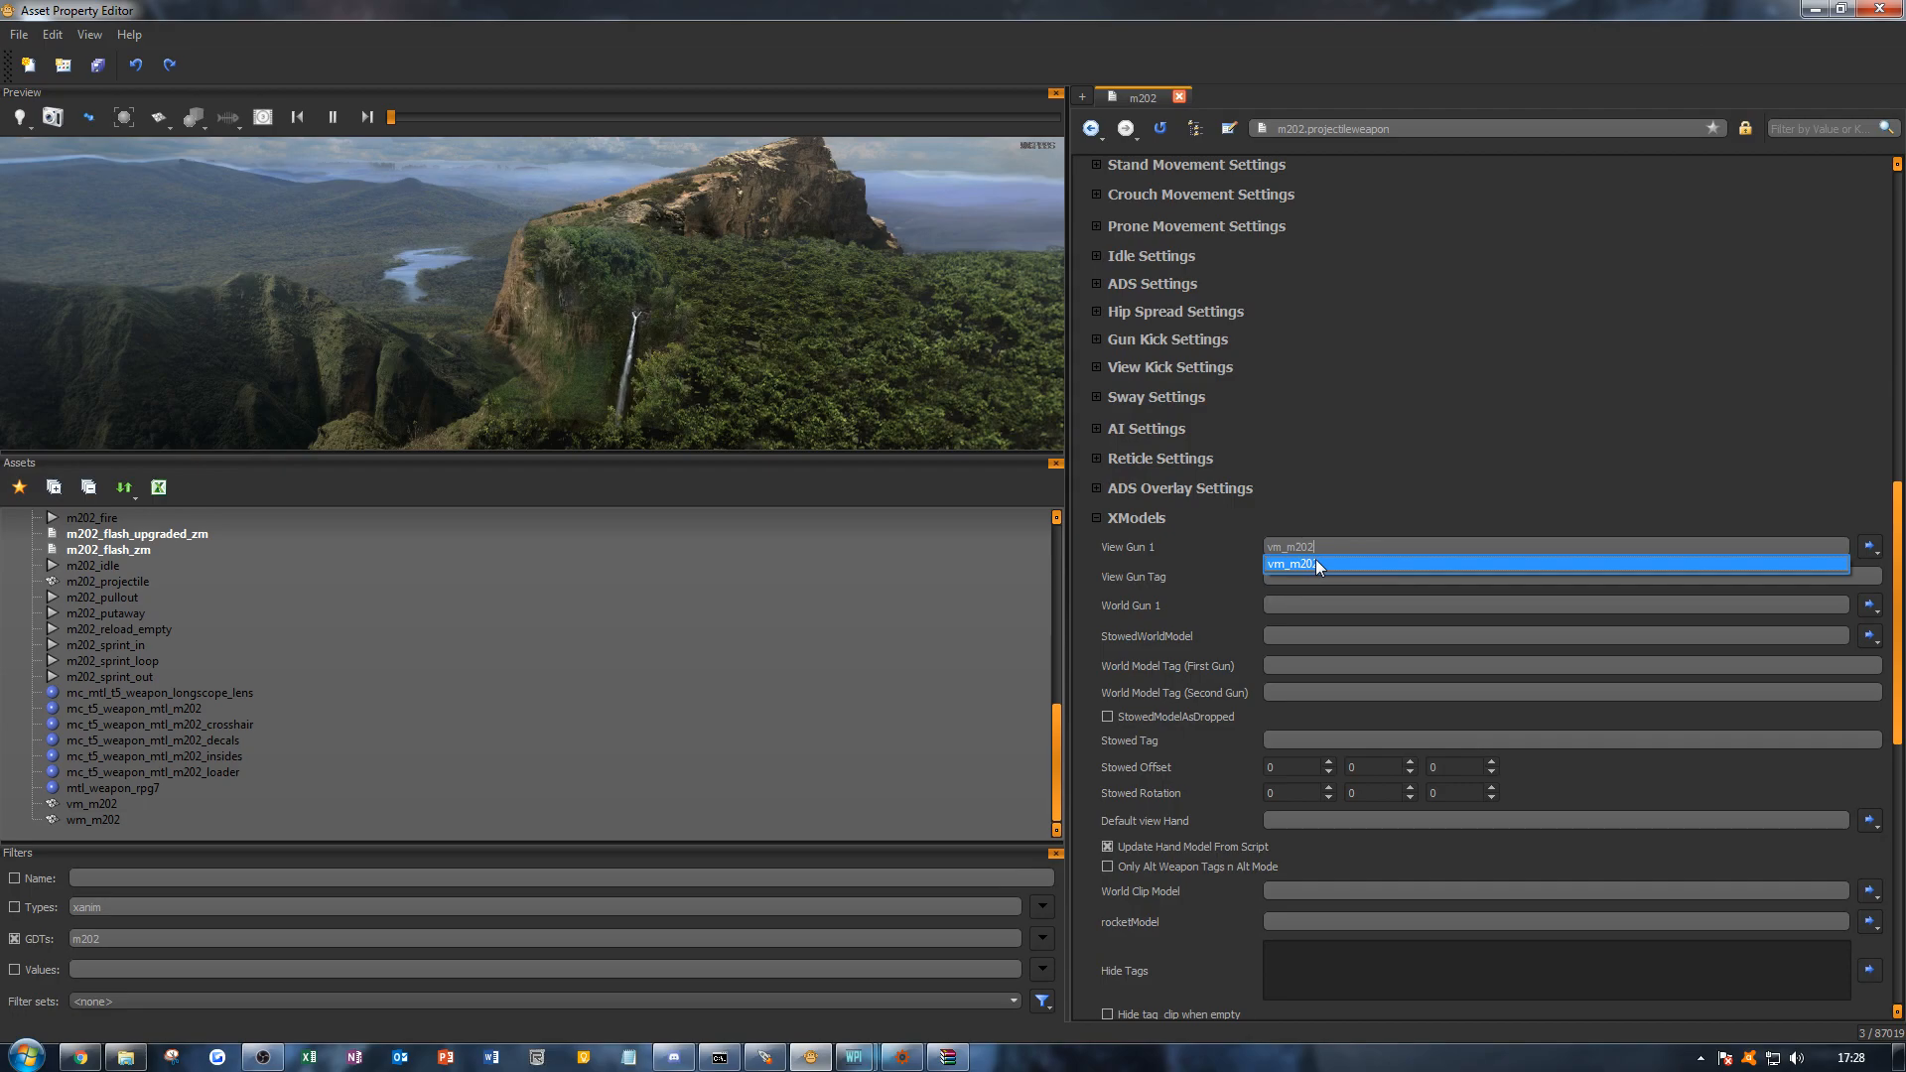
{"action": "left_click", "coordinate": [1314, 562]}
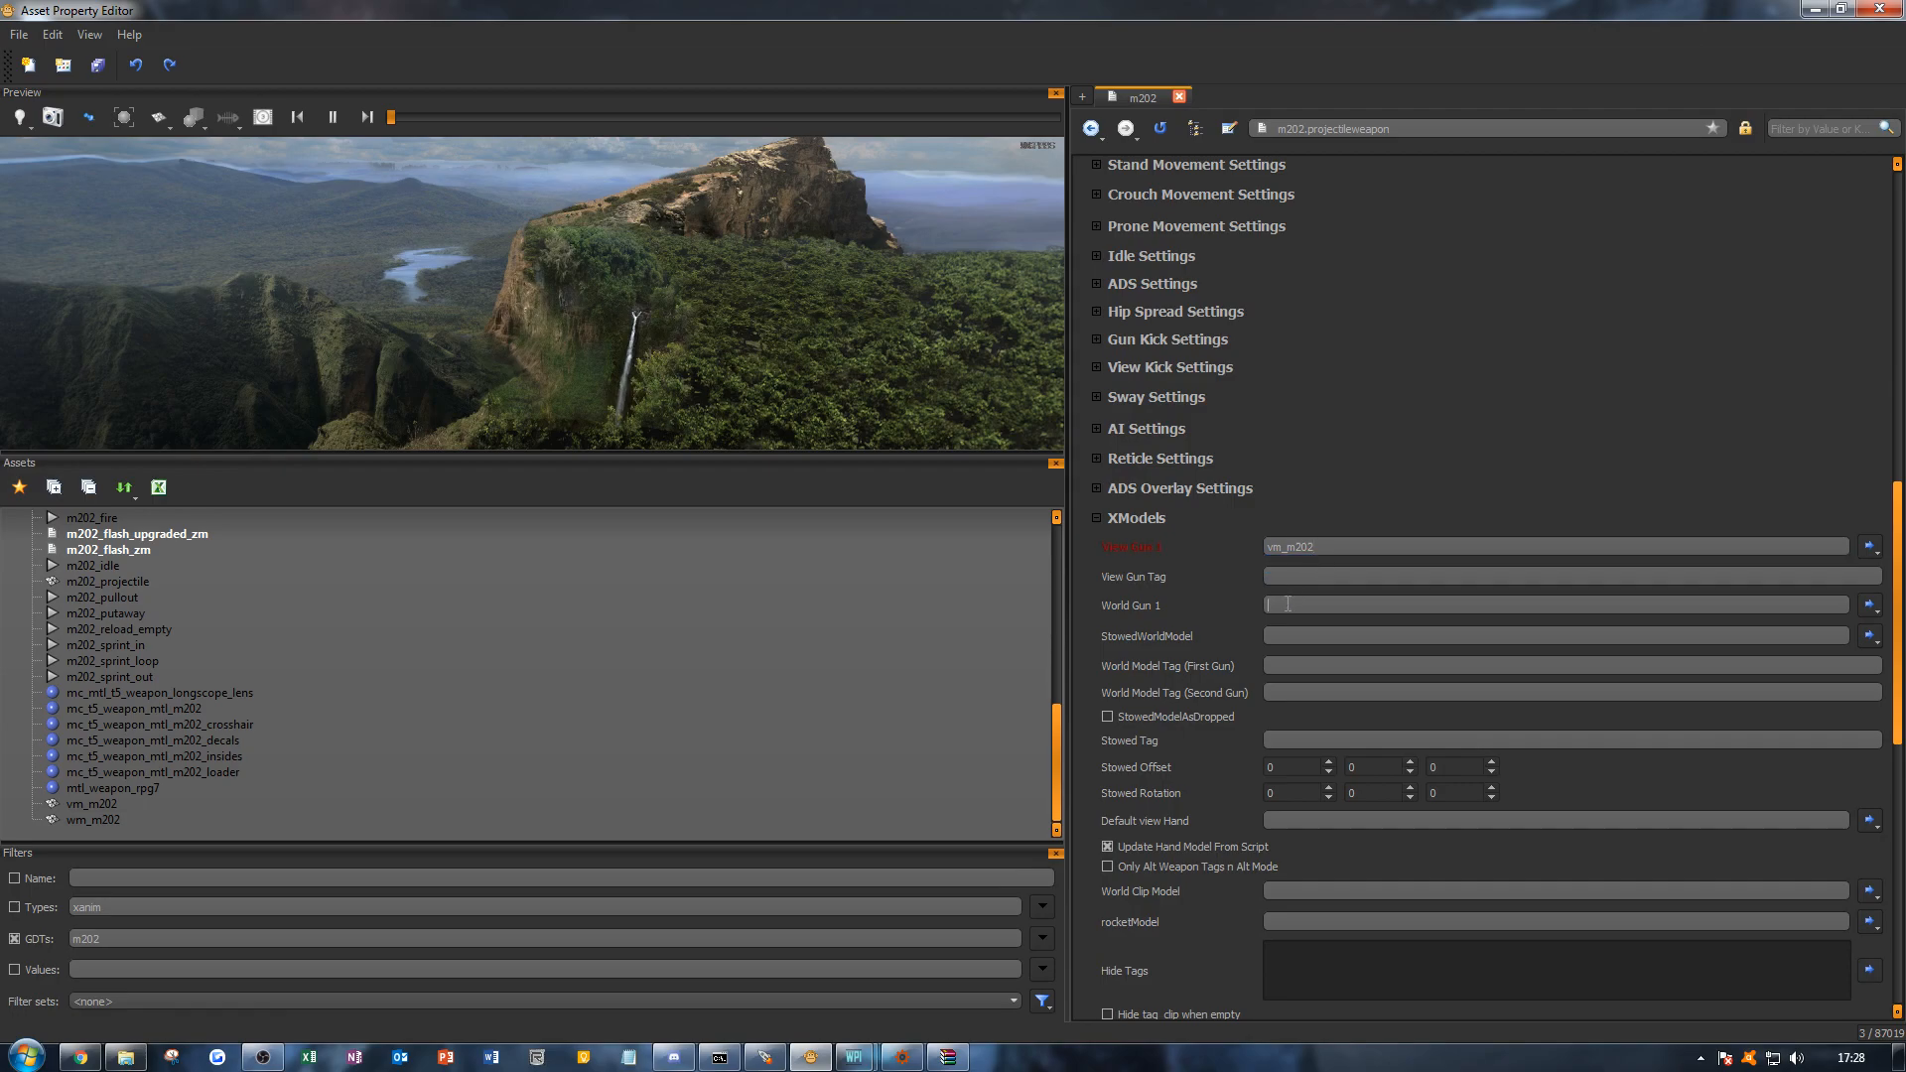
Step: Assign wm_m202 as the World Gun 1 model of the m202 weapon
{"action": "left_click", "coordinate": [1288, 603]}
{"action": "type", "text": "wm_m202"}
{"action": "scroll", "coordinate": [1235, 707], "scroll_direction": "down", "scroll_amount": 1}
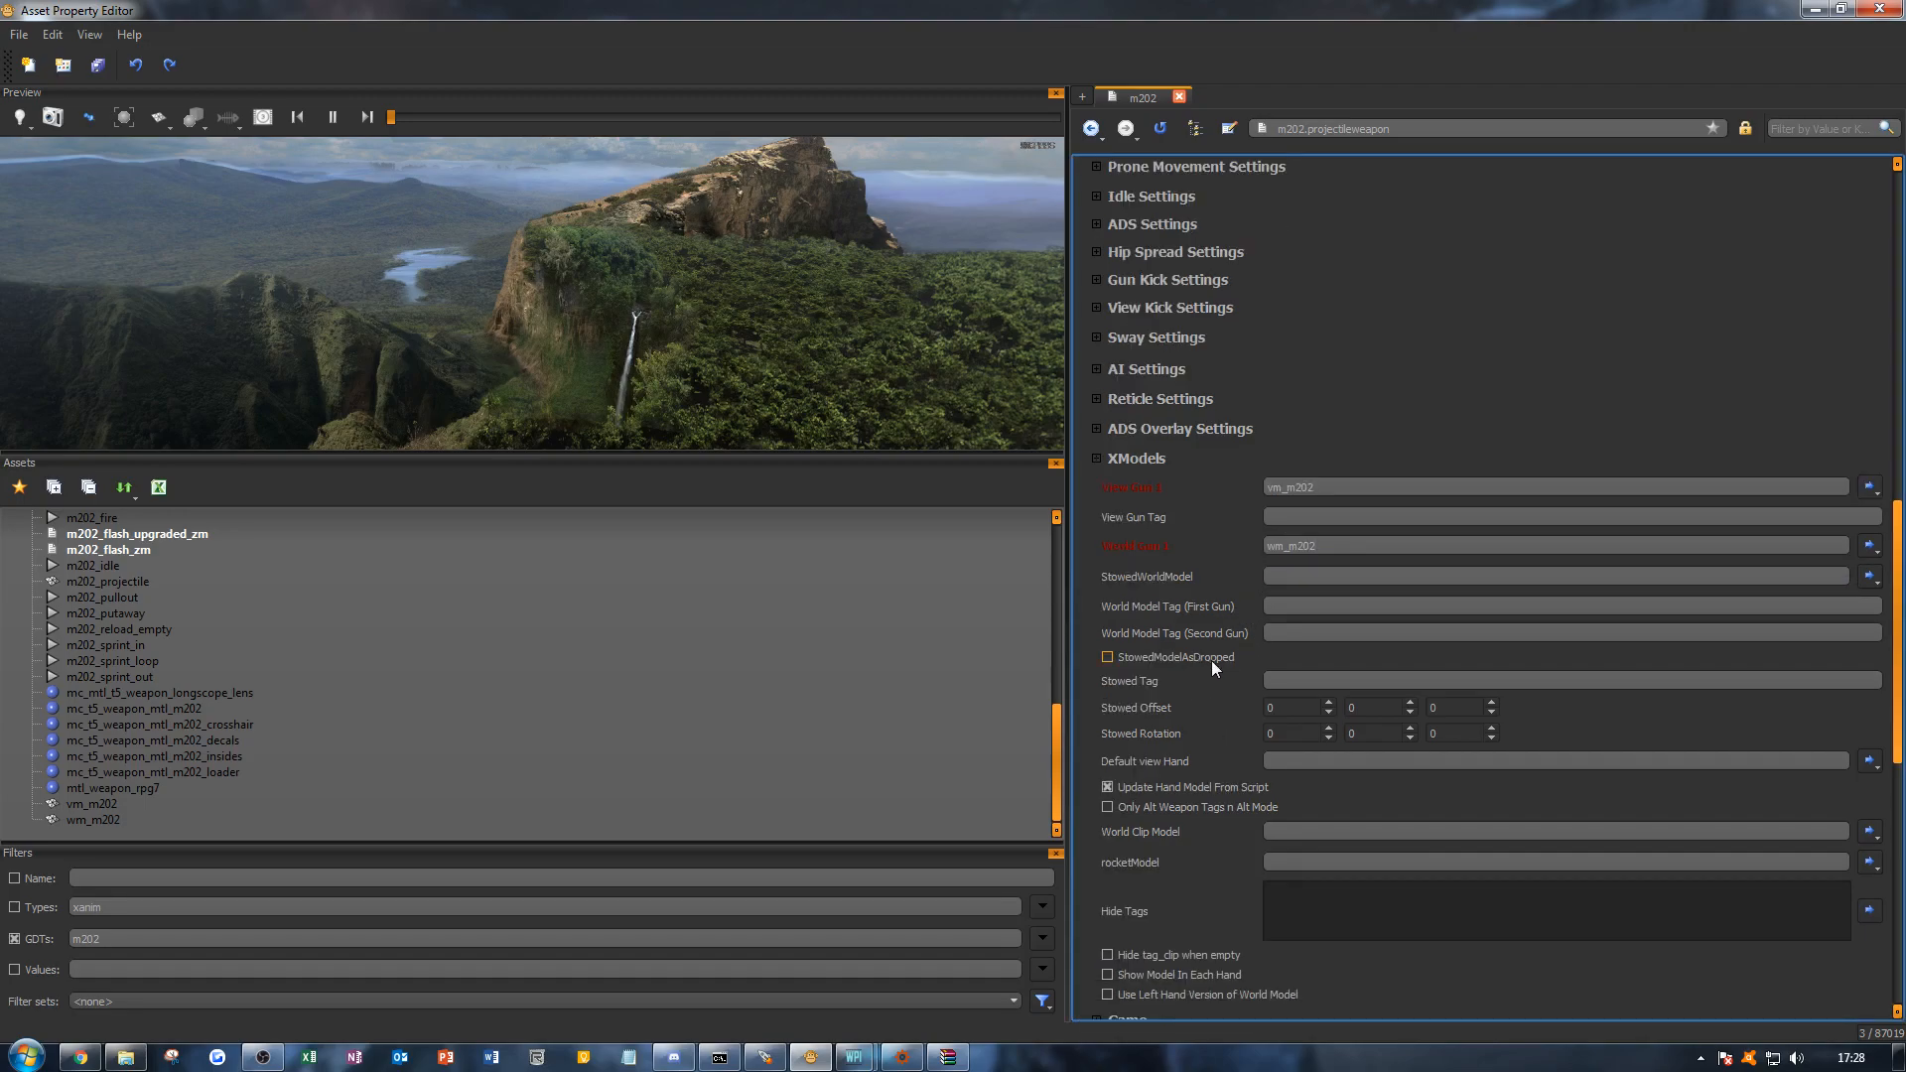
Step: Enable hiding tag_clip when the weapon is empty in the XModels settings
{"action": "scroll", "coordinate": [1189, 709], "scroll_direction": "down", "scroll_amount": 3}
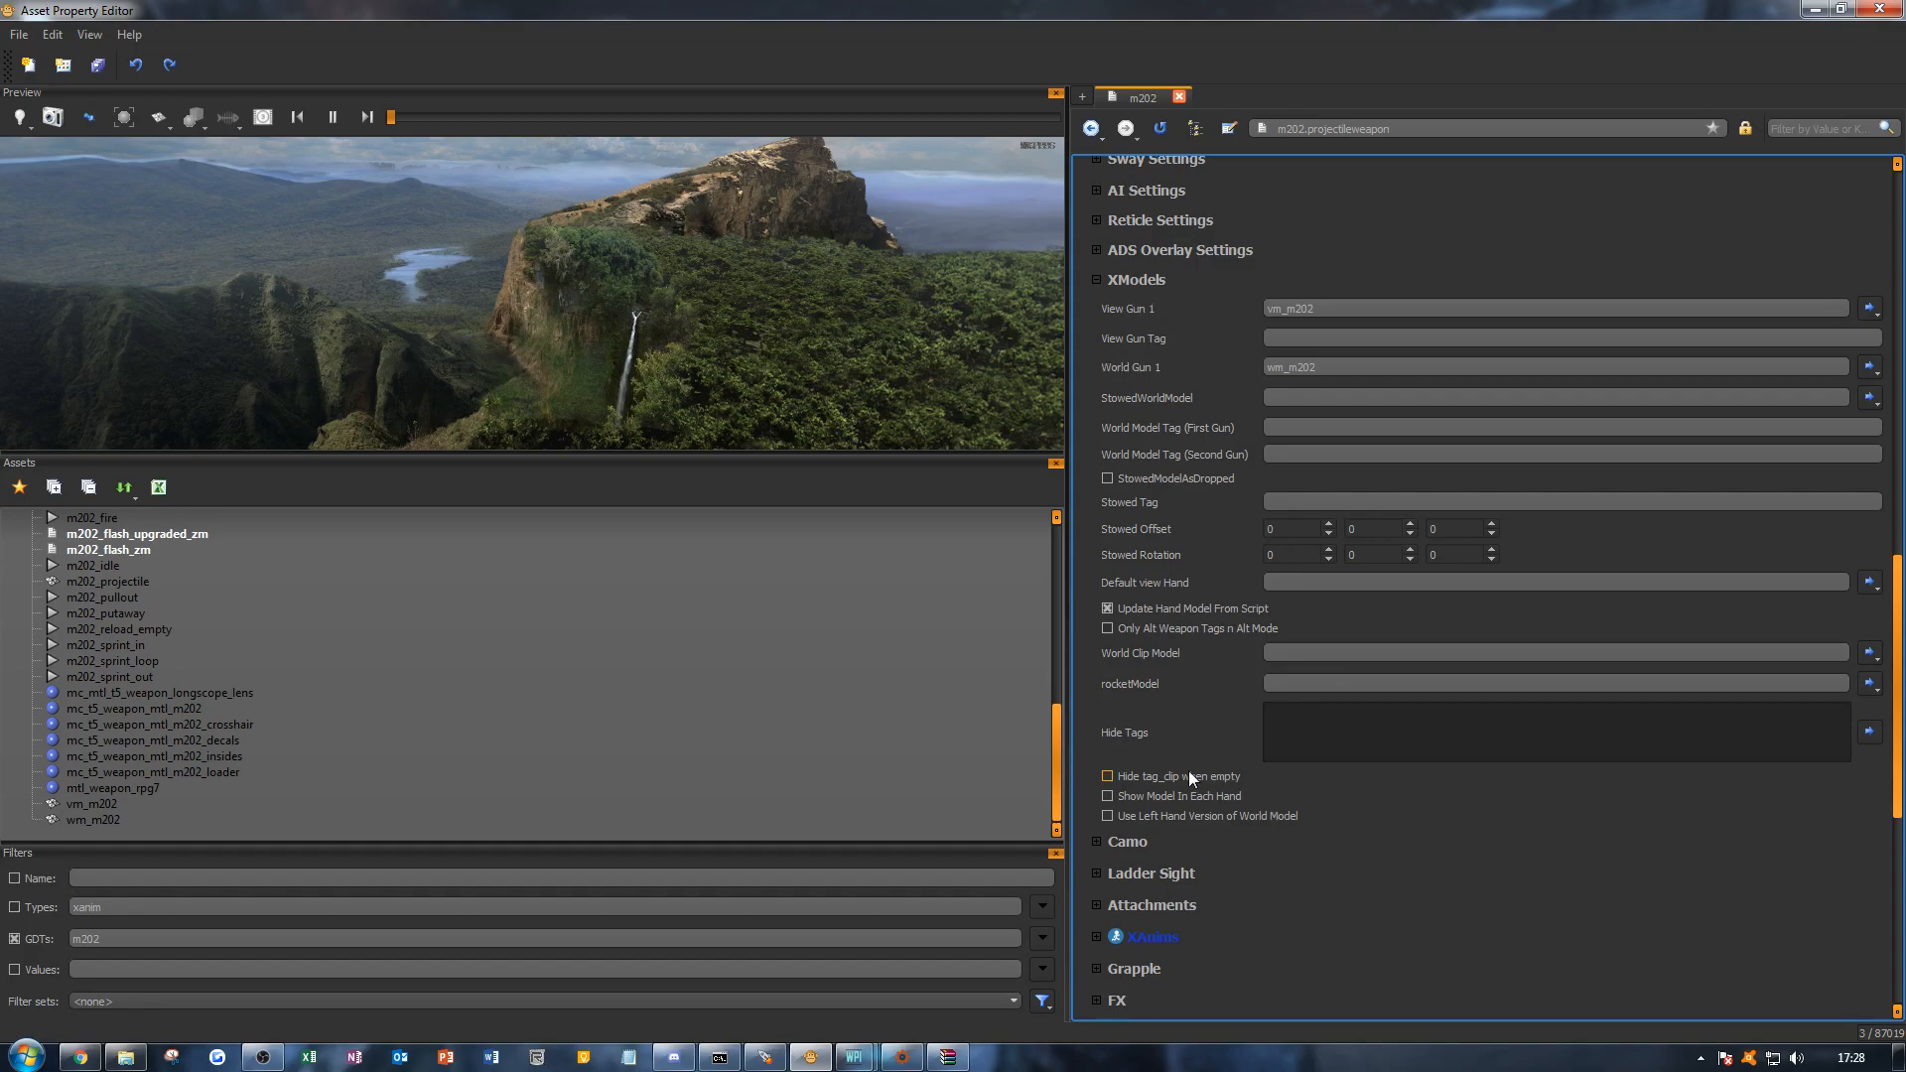
{"action": "mouse_move", "coordinate": [1188, 770]}
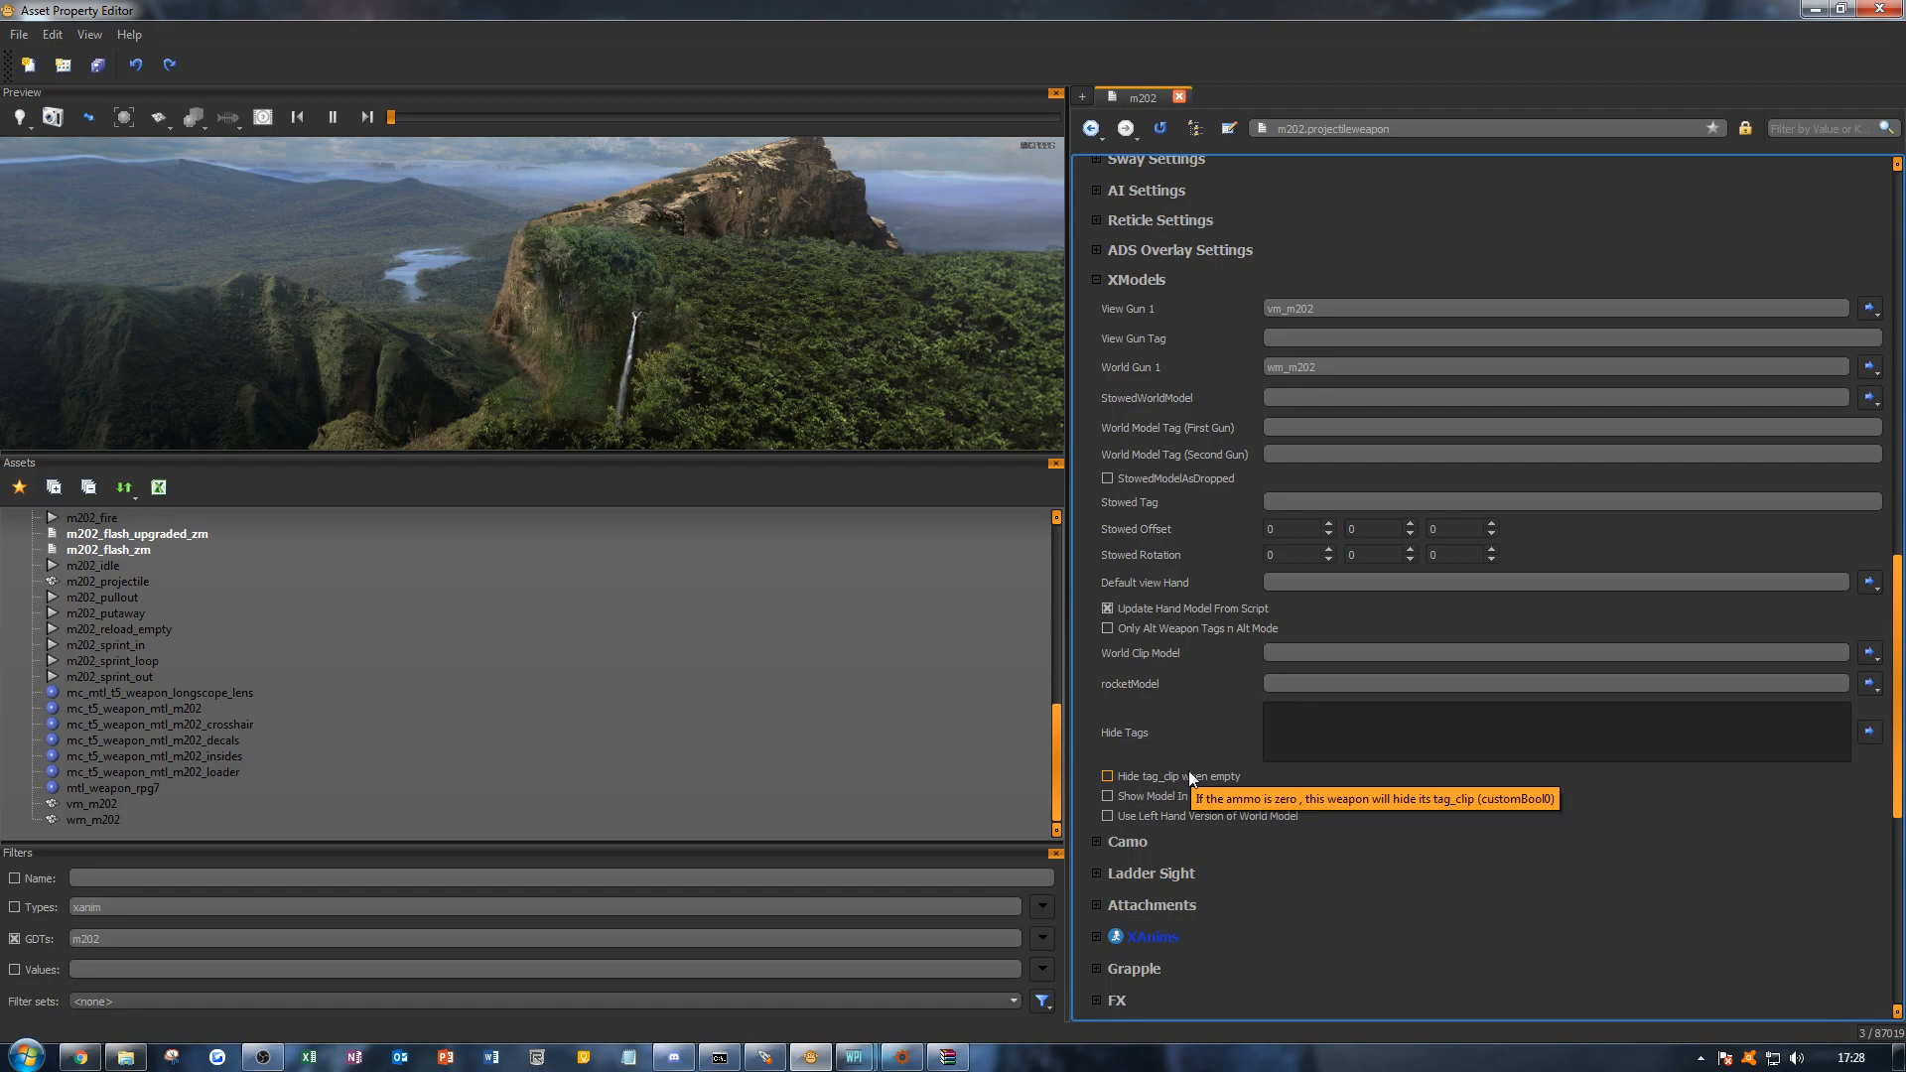
{"action": "left_click", "coordinate": [1188, 772]}
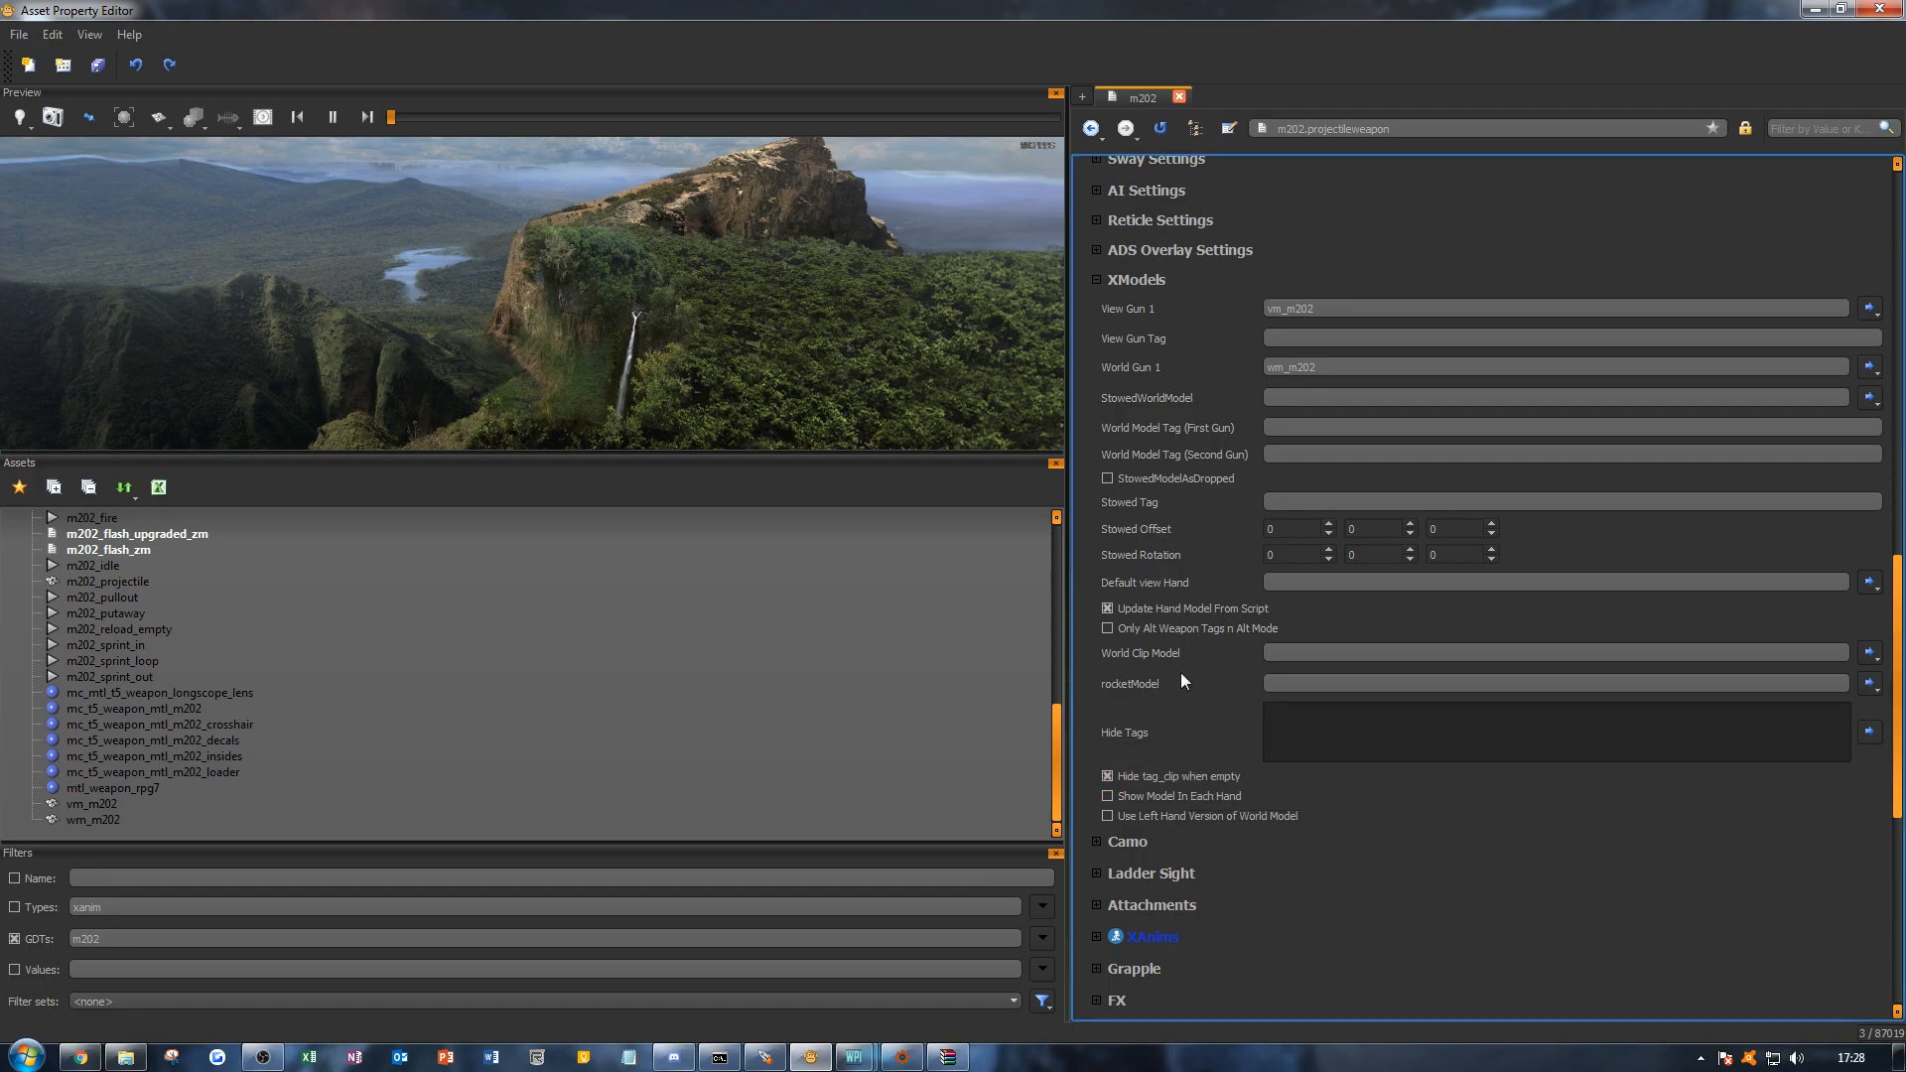
Step: Examine the Camo and Ladder Sight settings and look through the assets in the m202 GDT
{"action": "left_click", "coordinate": [1133, 280]}
{"action": "left_click", "coordinate": [1144, 308]}
{"action": "left_click", "coordinate": [1148, 310]}
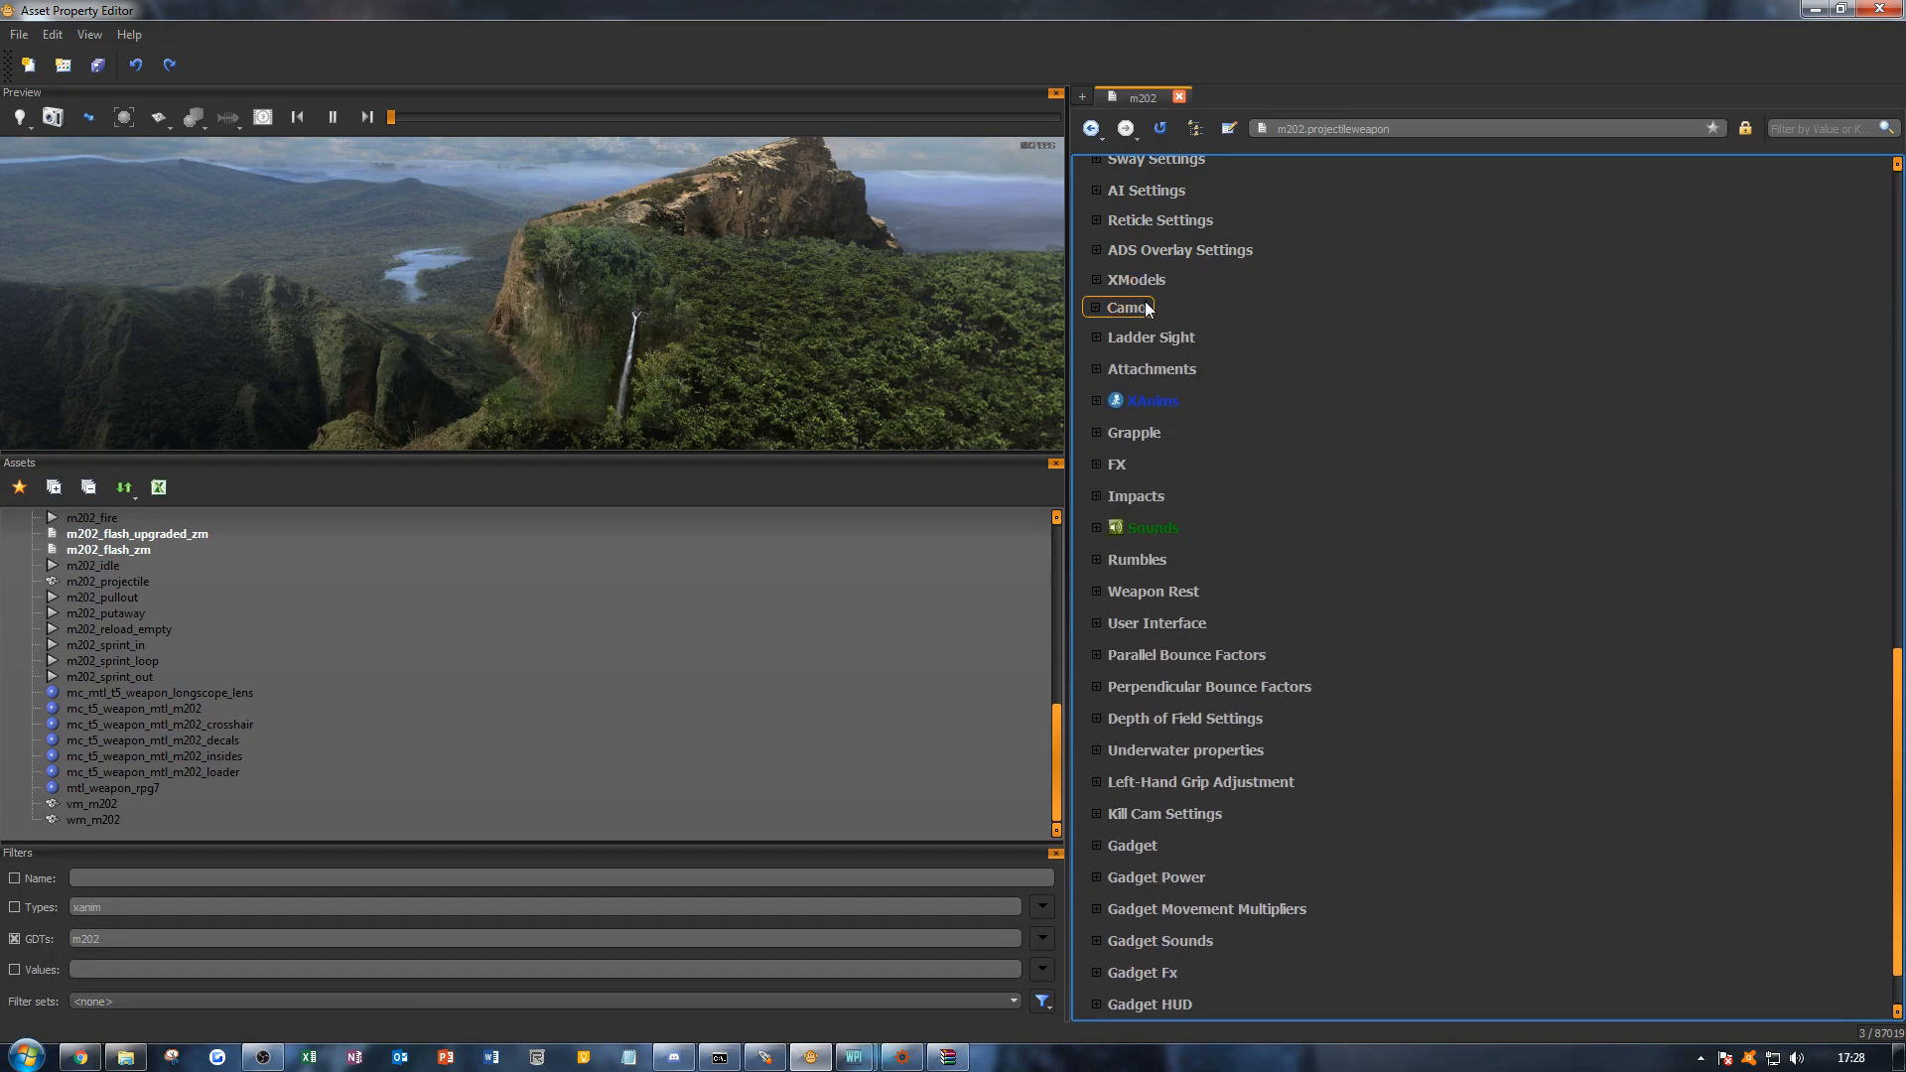
{"action": "left_click", "coordinate": [1148, 337]}
{"action": "left_click", "coordinate": [1147, 336]}
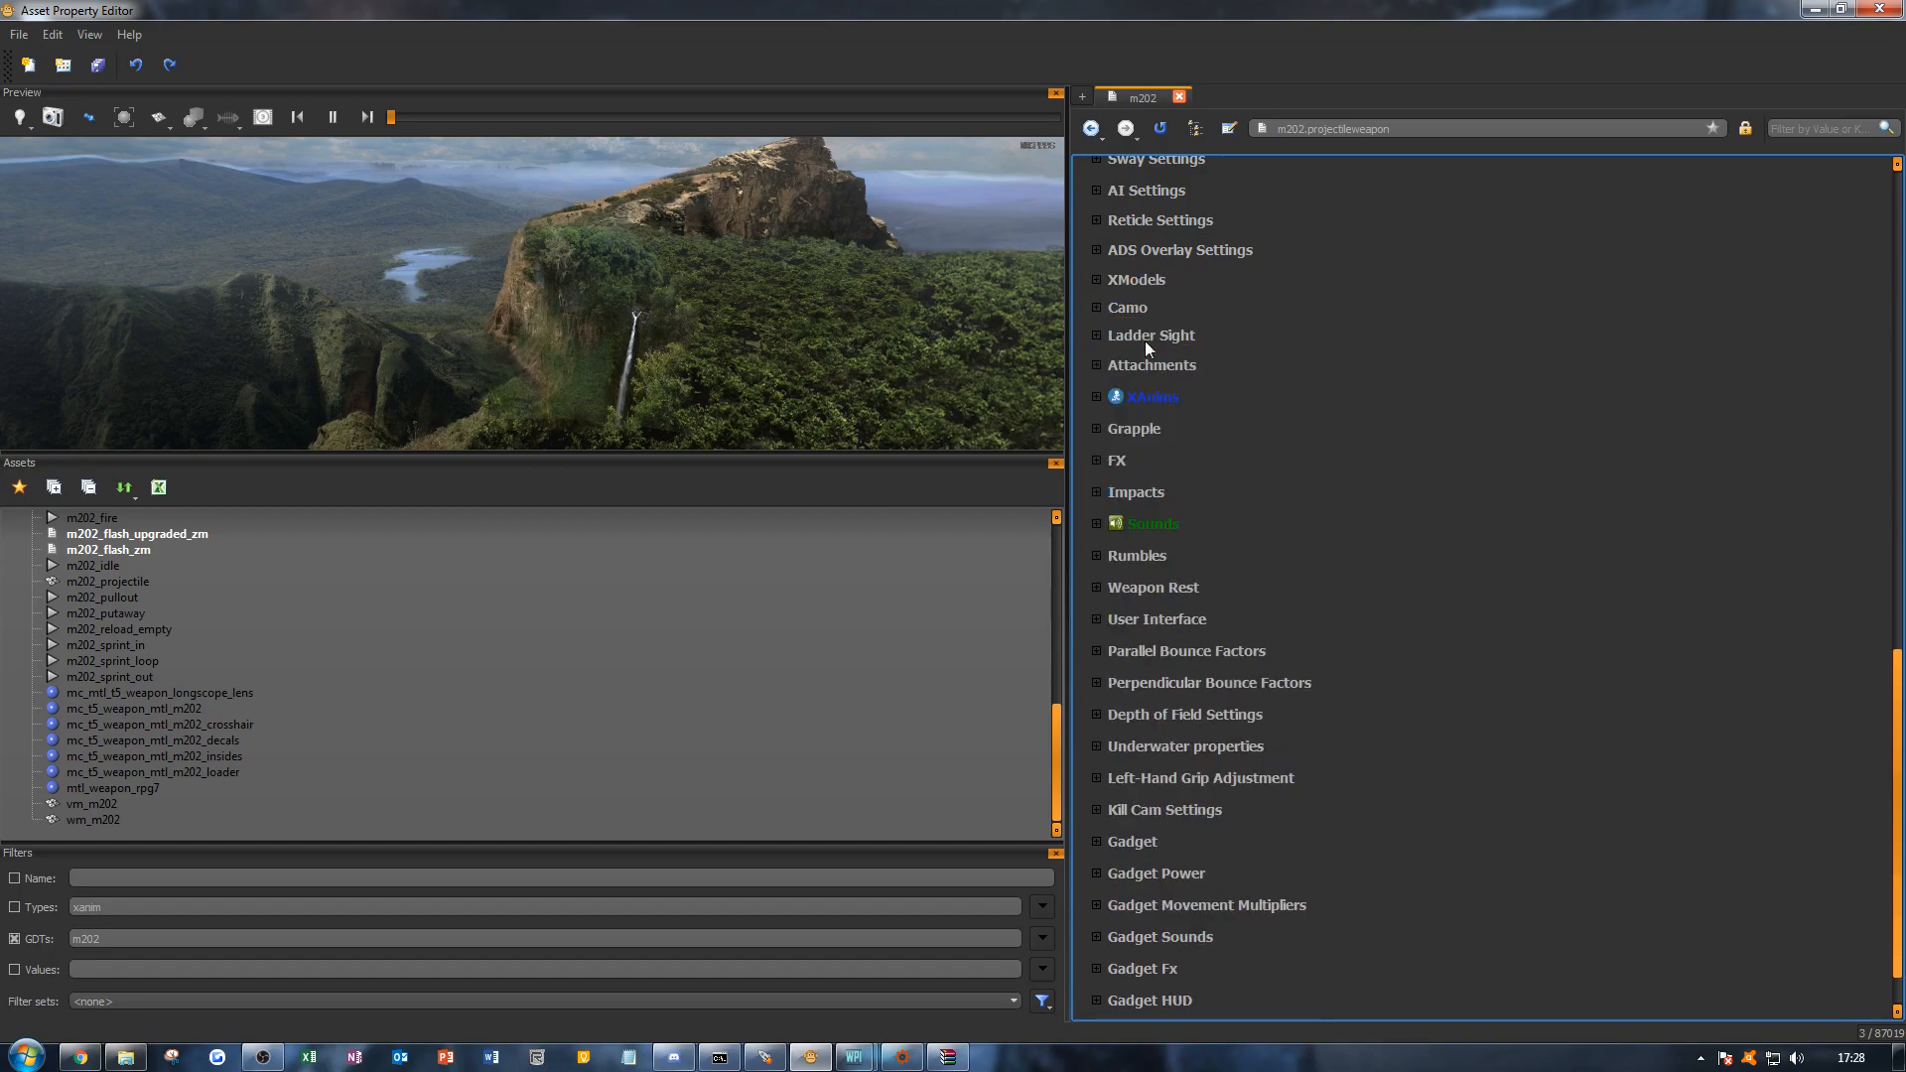
{"action": "left_click", "coordinate": [1151, 336]}
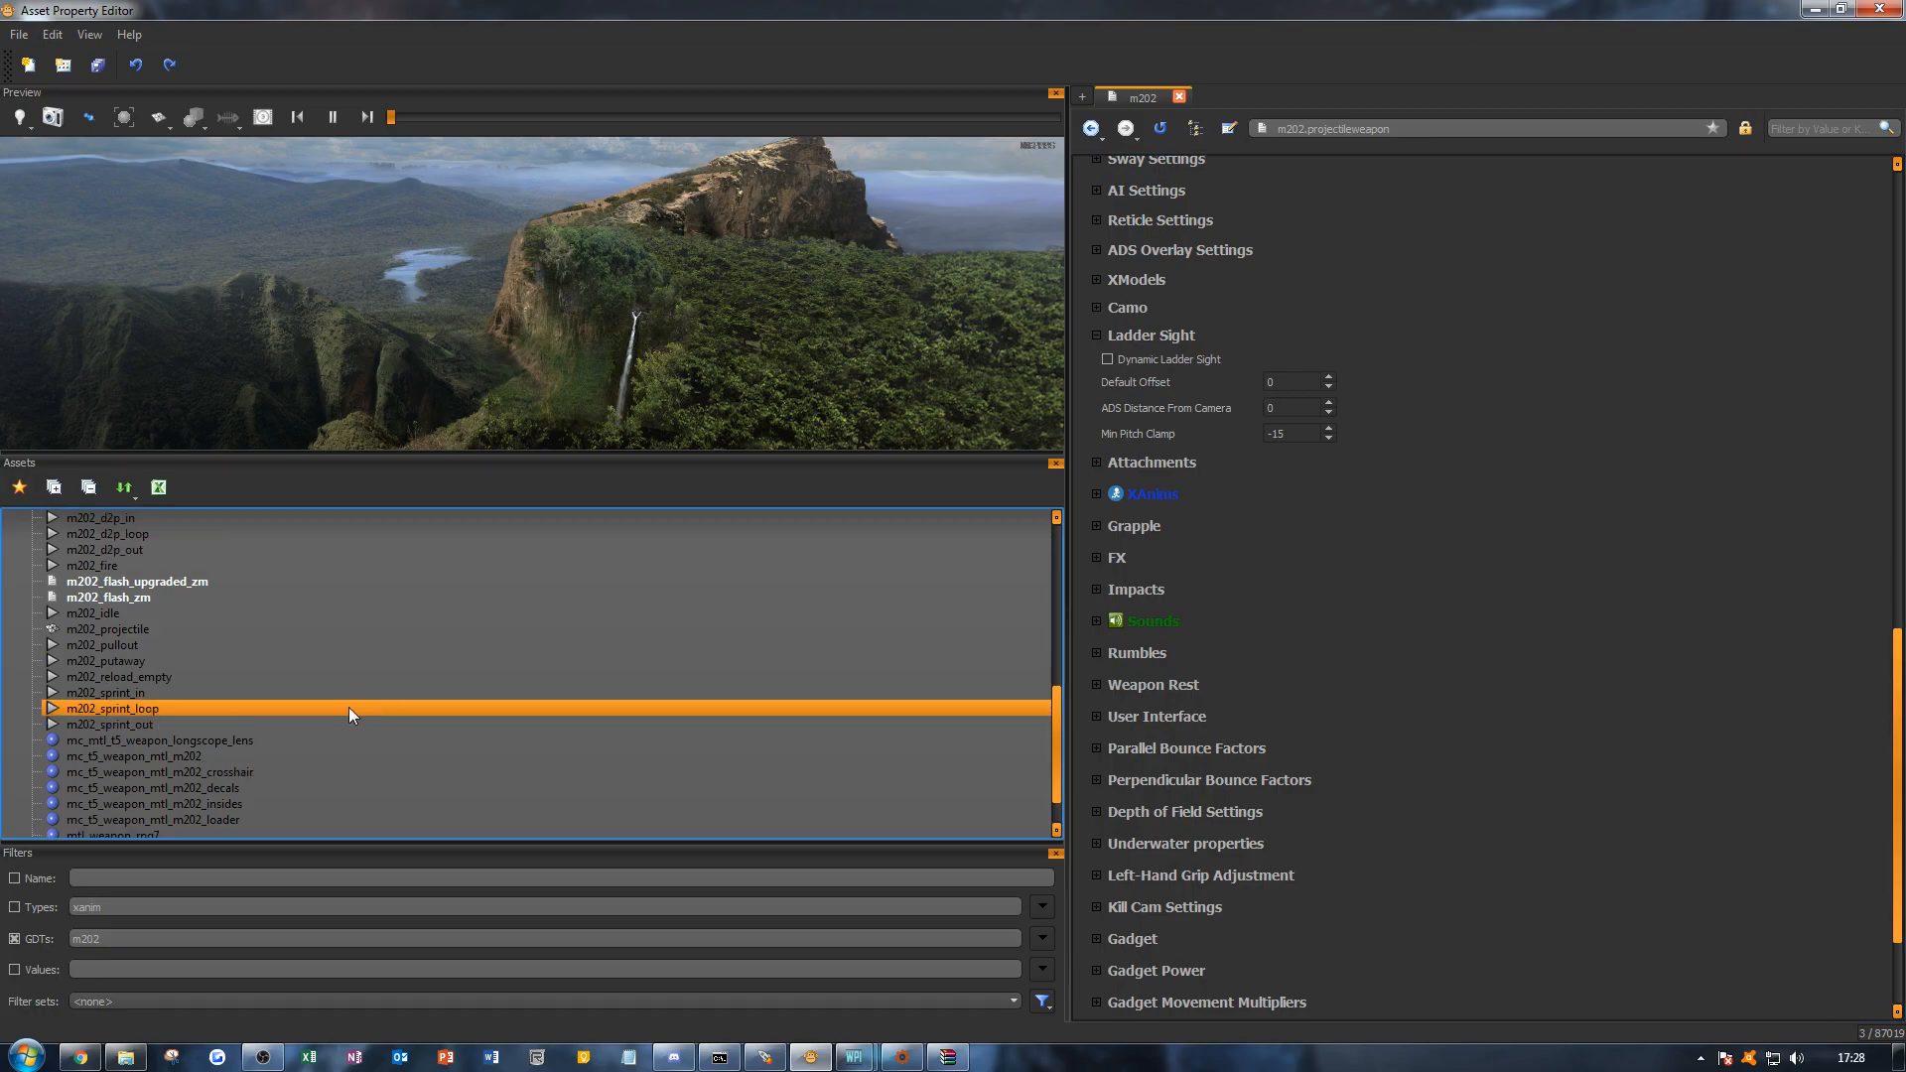
{"action": "scroll", "coordinate": [348, 709], "scroll_direction": "up", "scroll_amount": 3}
{"action": "scroll", "coordinate": [348, 707], "scroll_direction": "up", "scroll_amount": 9}
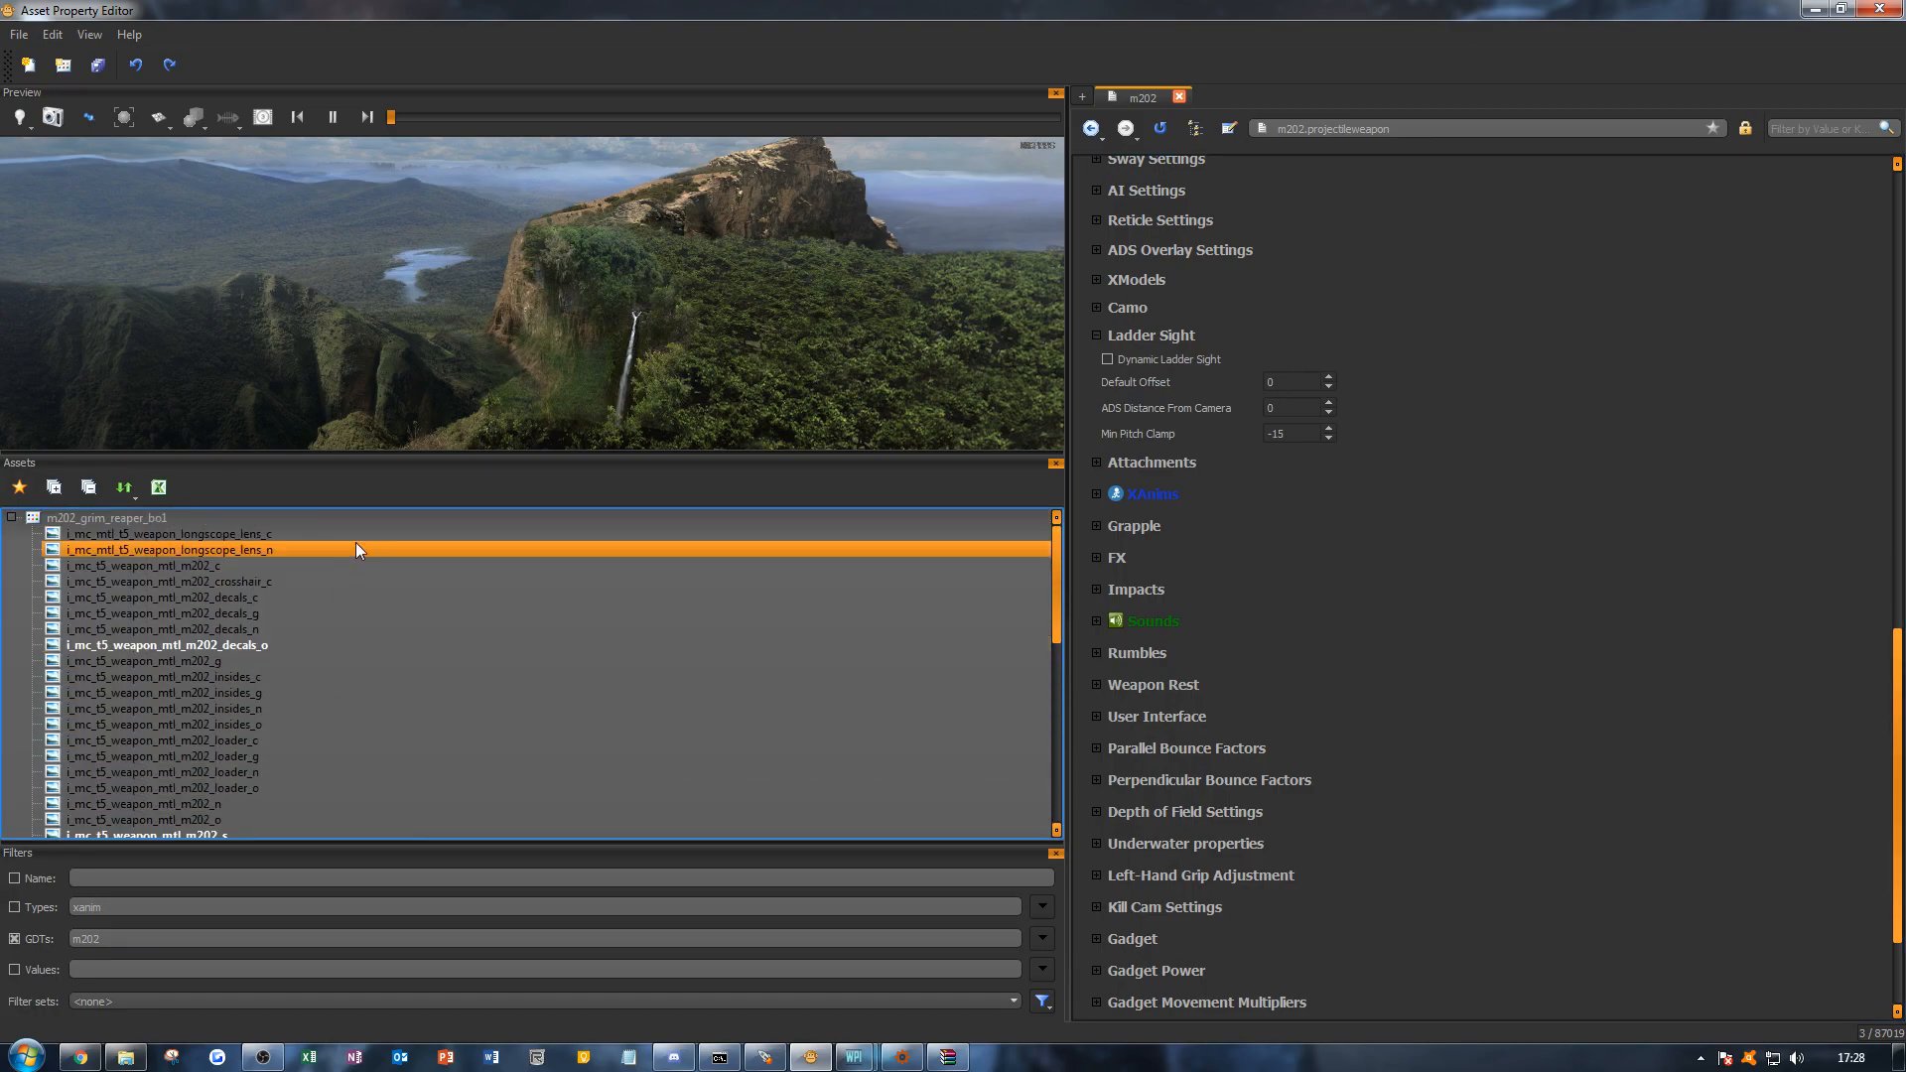
{"action": "scroll", "coordinate": [384, 653], "scroll_direction": "down", "scroll_amount": 10}
{"action": "scroll", "coordinate": [384, 661], "scroll_direction": "up", "scroll_amount": 3}
{"action": "scroll", "coordinate": [384, 661], "scroll_direction": "down", "scroll_amount": 4}
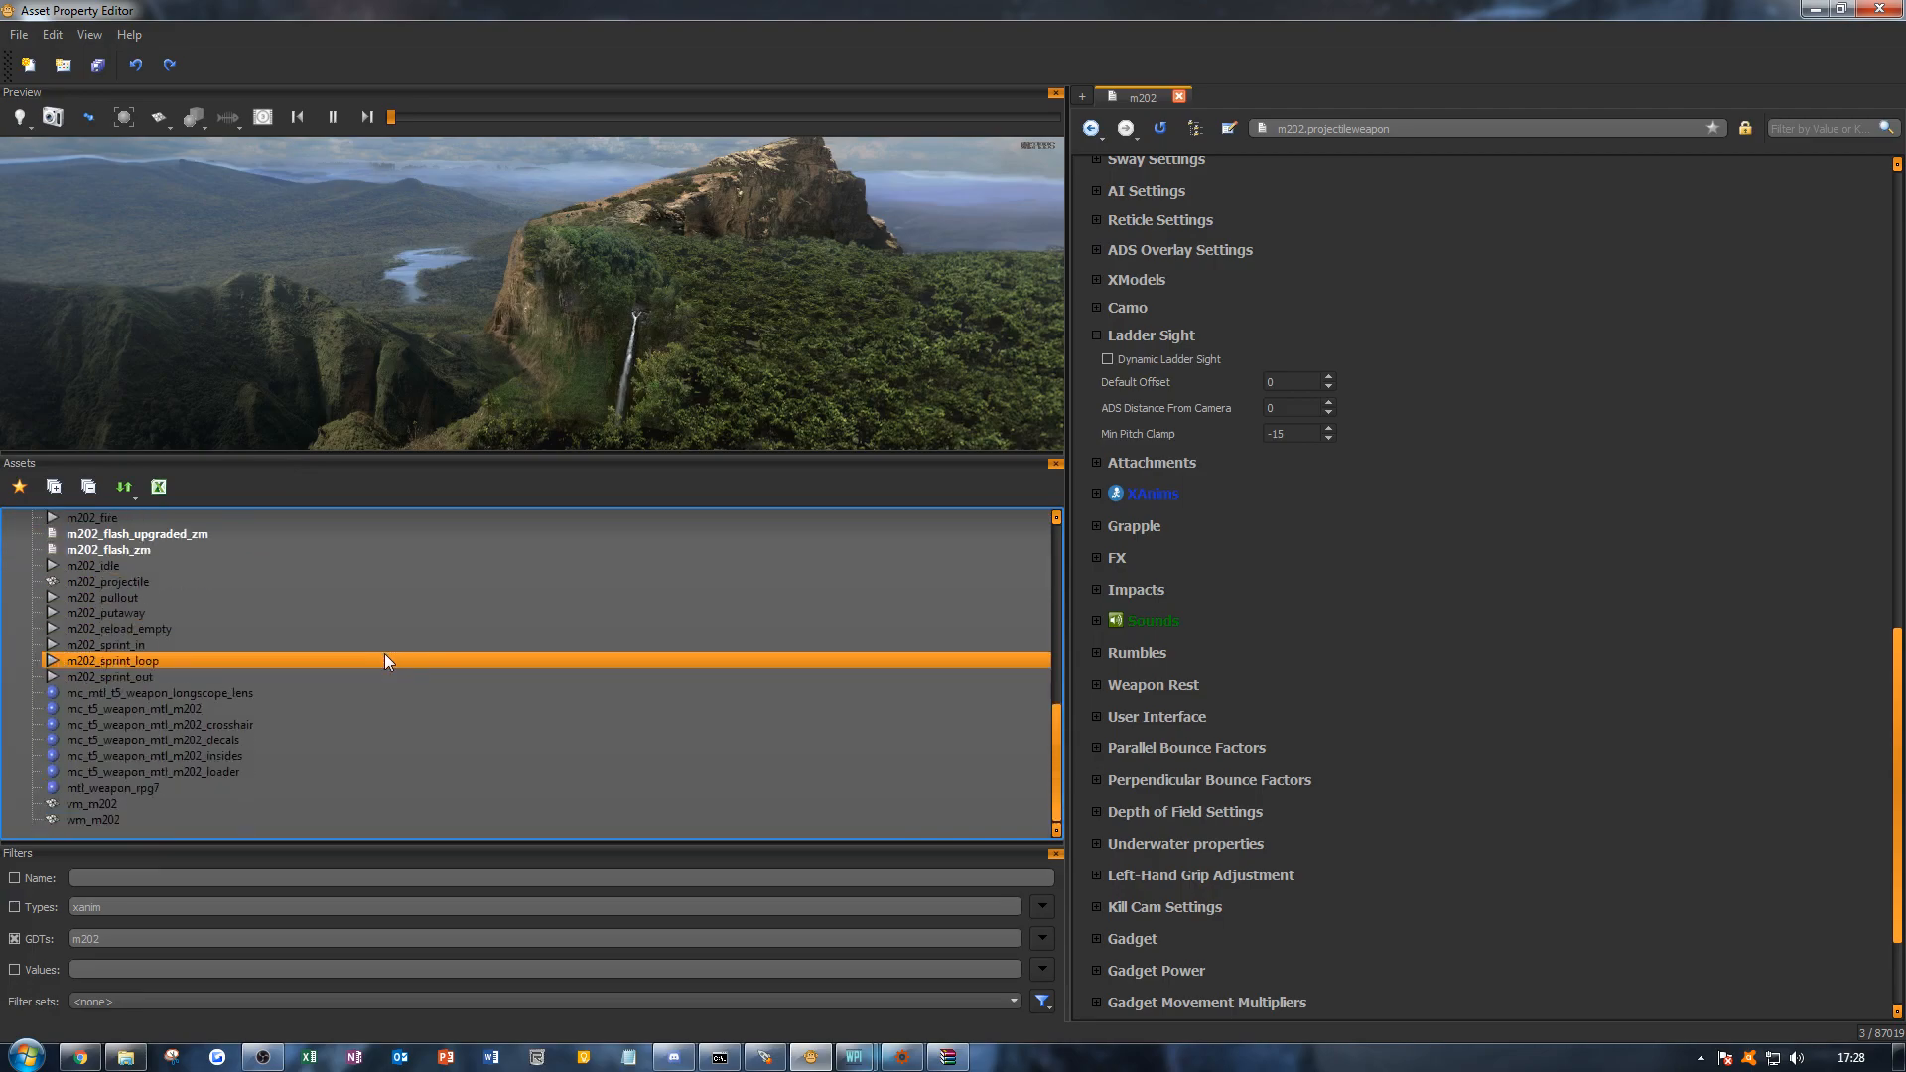
{"action": "scroll", "coordinate": [350, 685], "scroll_direction": "up", "scroll_amount": 7}
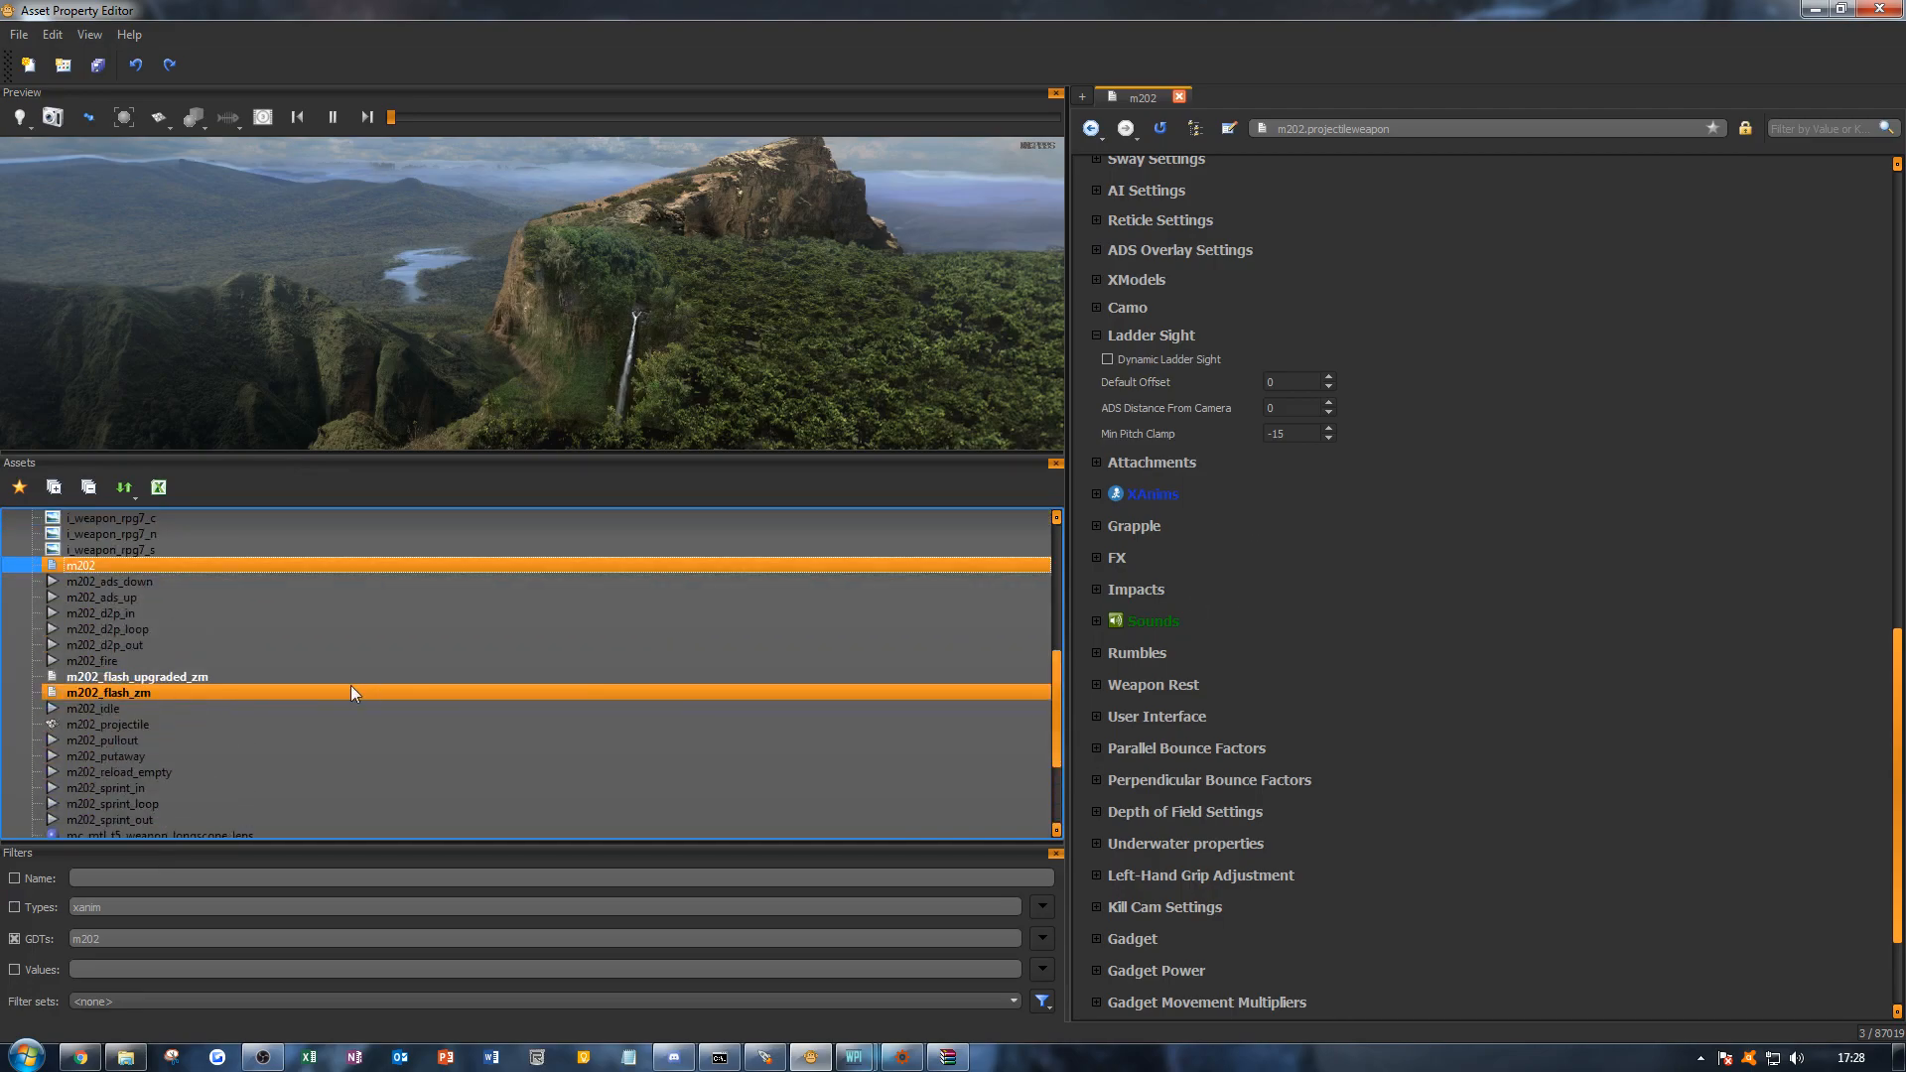
{"action": "scroll", "coordinate": [361, 679], "scroll_direction": "down", "scroll_amount": 7}
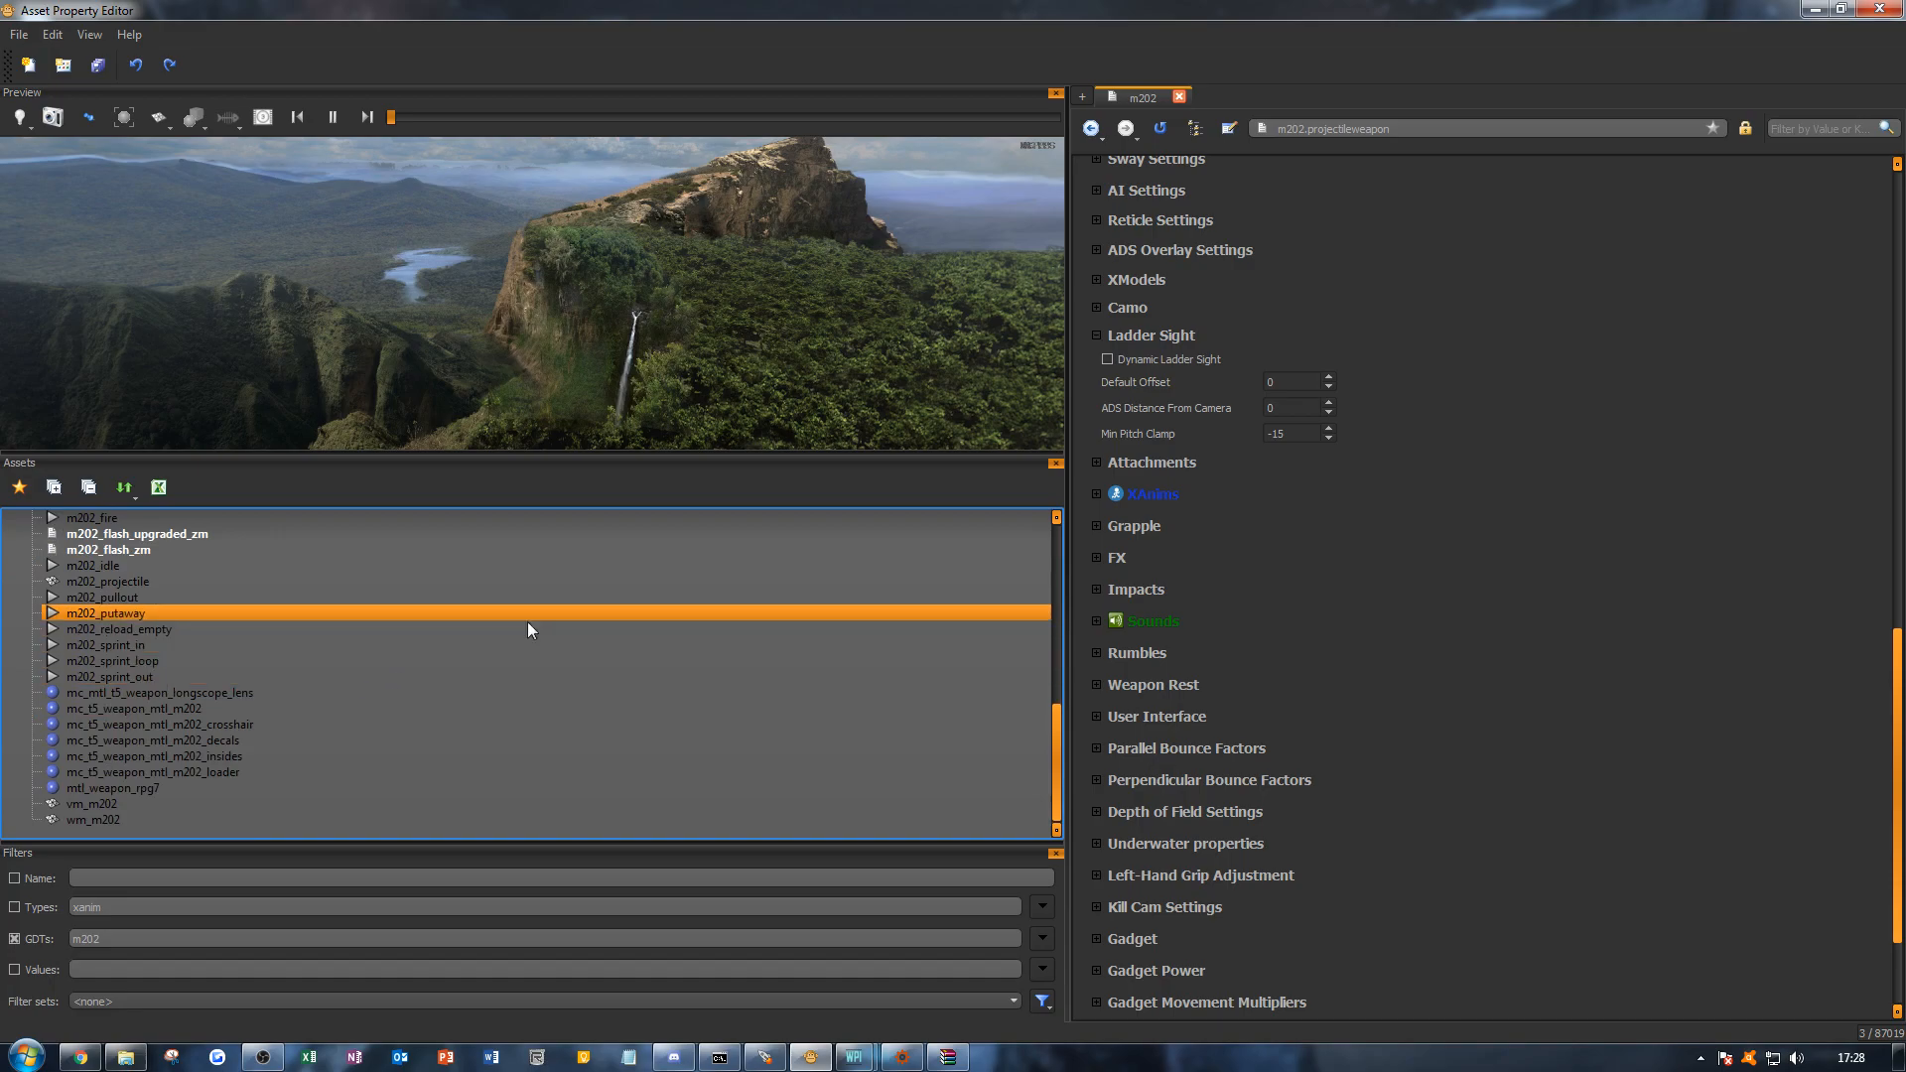
Step: Look through the Attachments settings of the m202 weapon
{"action": "left_click", "coordinate": [1122, 338]}
{"action": "left_click", "coordinate": [1139, 365]}
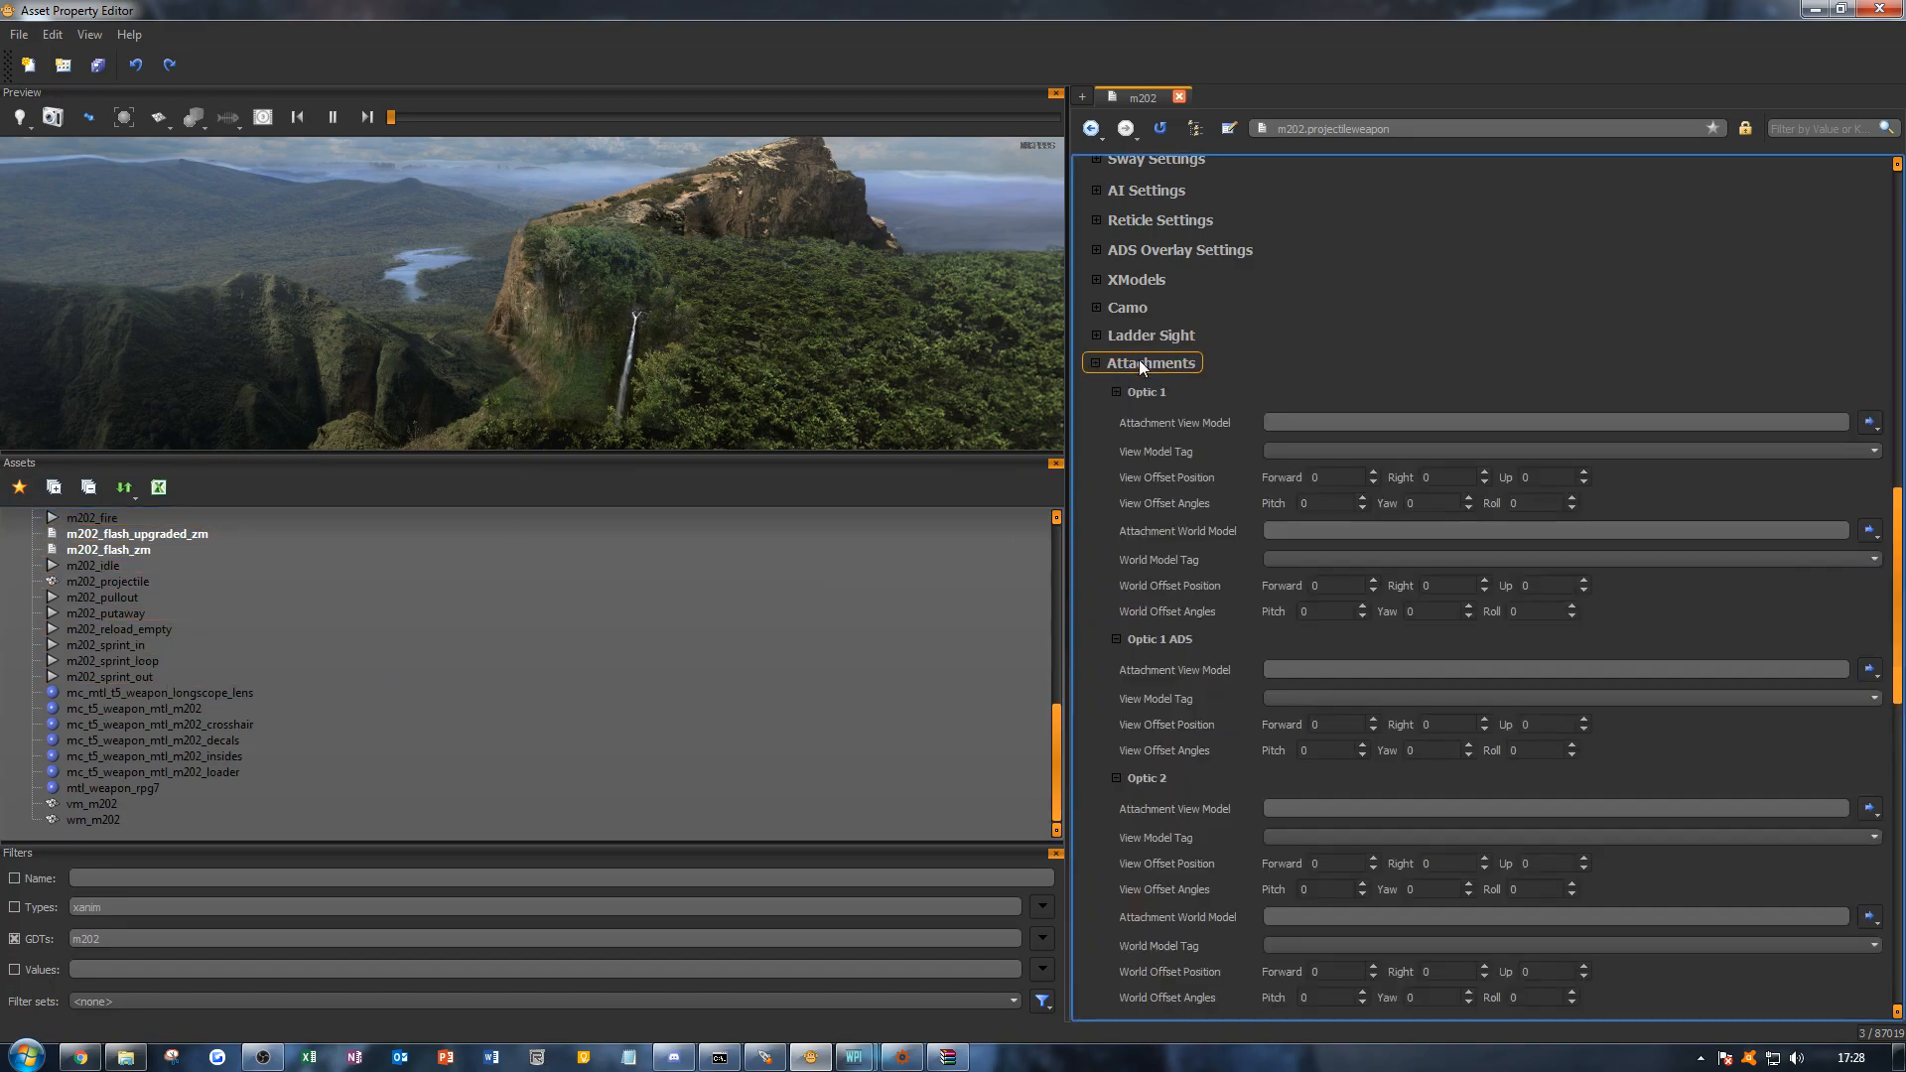
{"action": "scroll", "coordinate": [1241, 629], "scroll_direction": "down", "scroll_amount": 8}
{"action": "scroll", "coordinate": [1229, 615], "scroll_direction": "up", "scroll_amount": 5}
{"action": "scroll", "coordinate": [1229, 610], "scroll_direction": "up", "scroll_amount": 5}
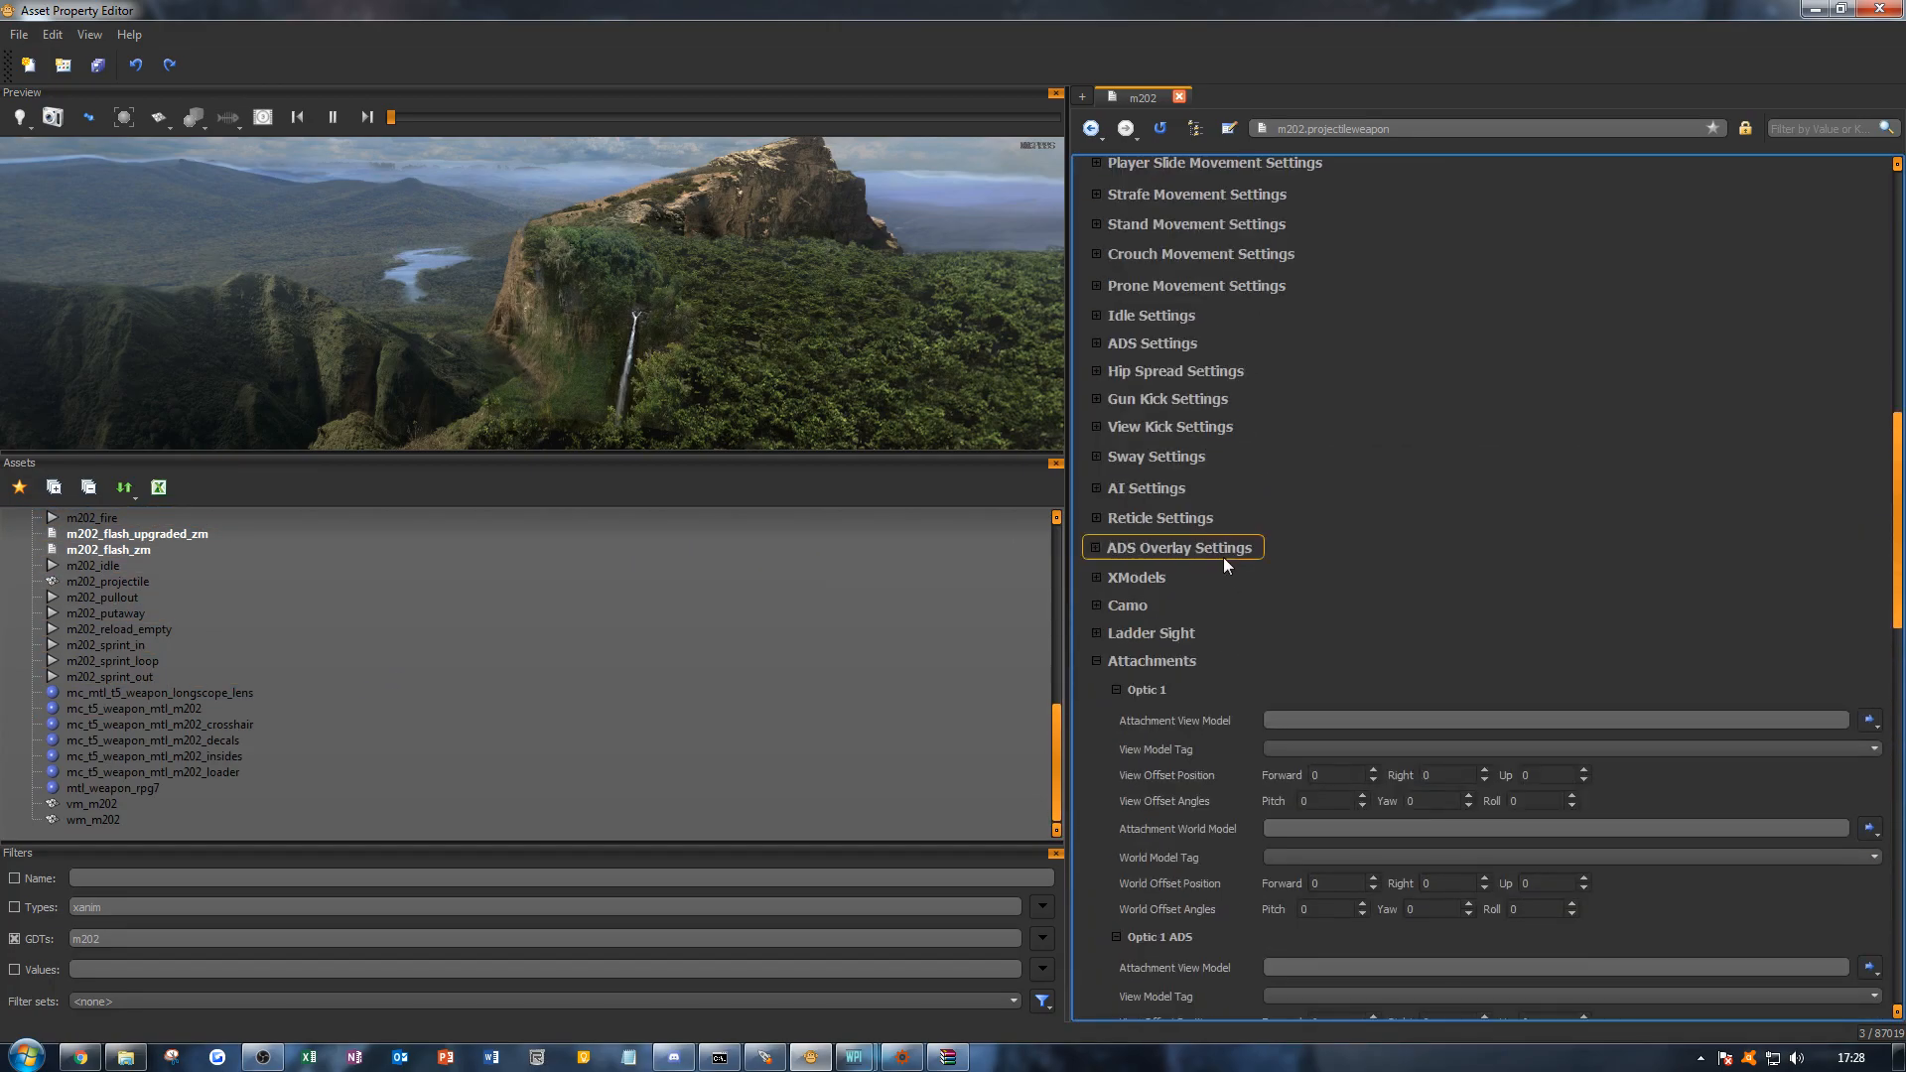
{"action": "left_click", "coordinate": [1154, 662]}
Step: Assign m202_idle as the Idle animation in the weapon's XAnims settings
{"action": "left_click", "coordinate": [1141, 690]}
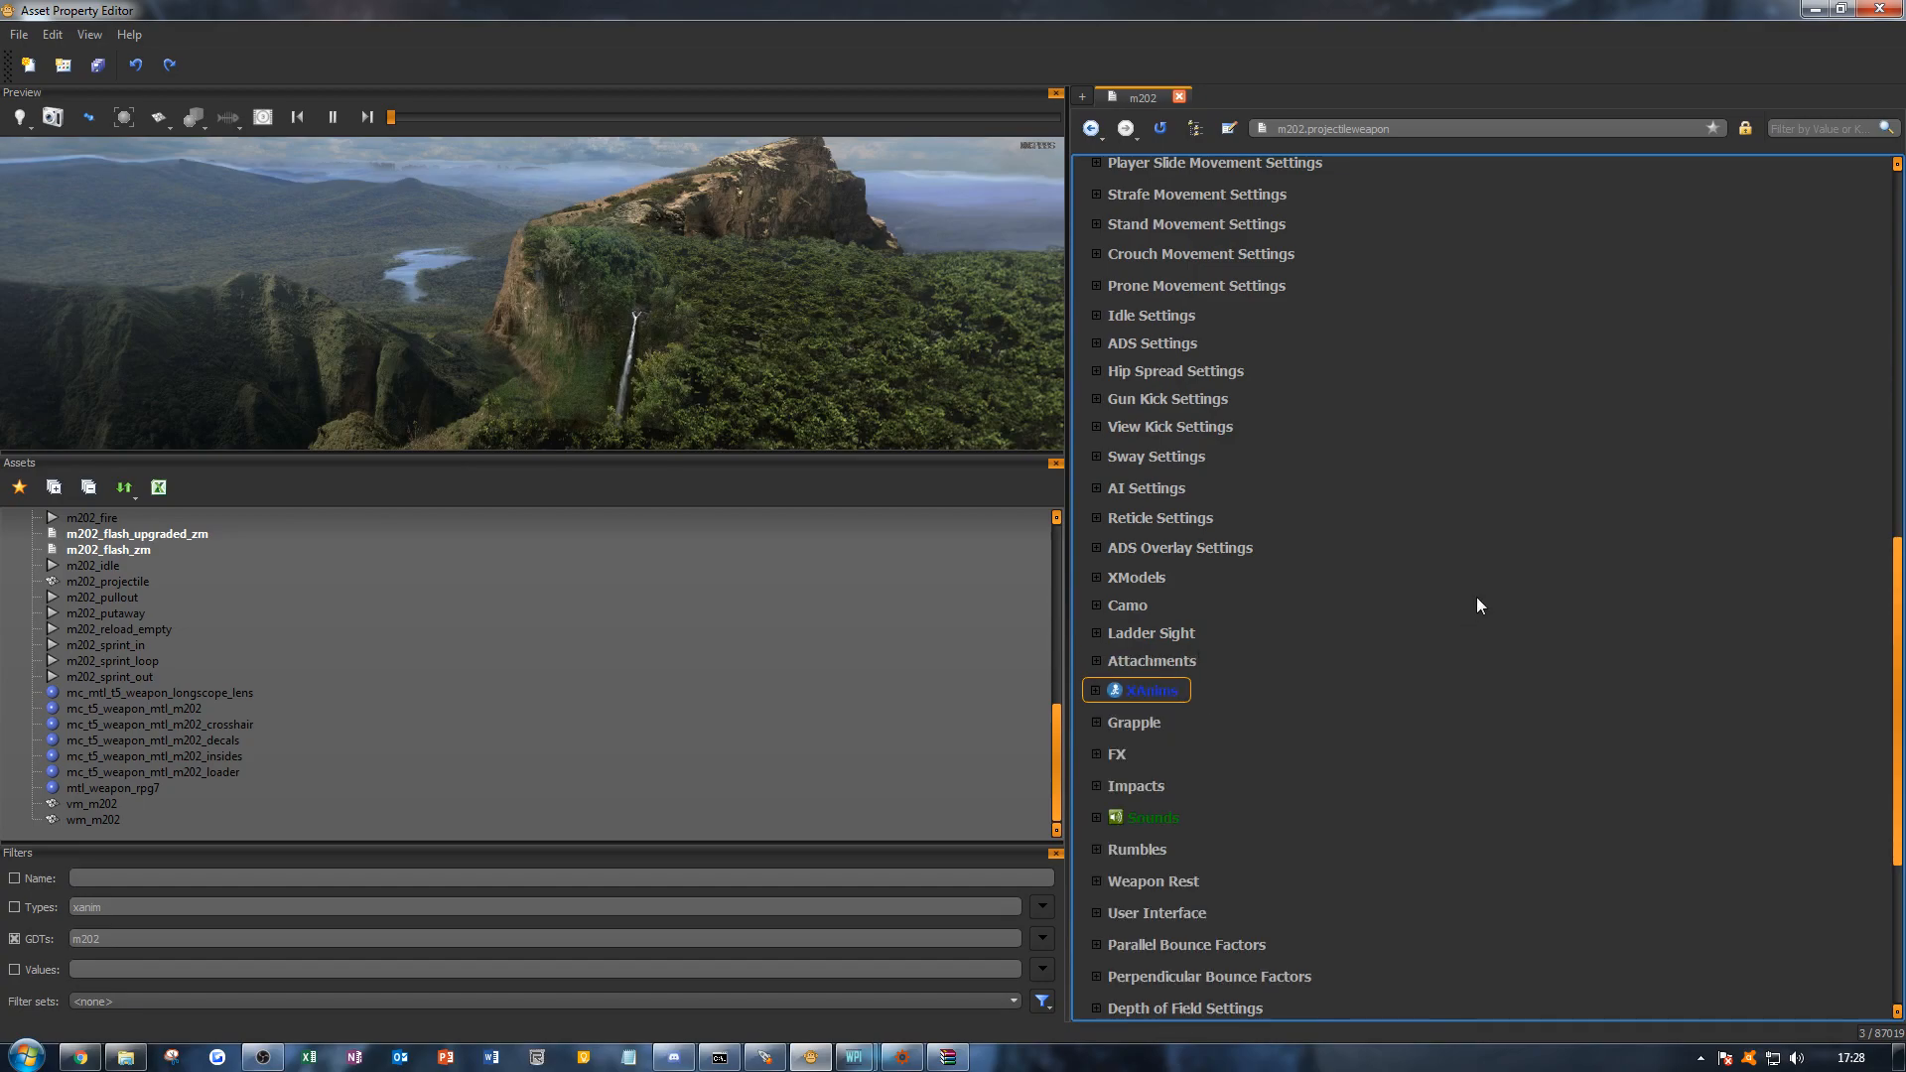
{"action": "scroll", "coordinate": [1350, 589], "scroll_direction": "down", "scroll_amount": 3}
{"action": "scroll", "coordinate": [695, 645], "scroll_direction": "up", "scroll_amount": 2}
{"action": "left_click", "coordinate": [1308, 417]}
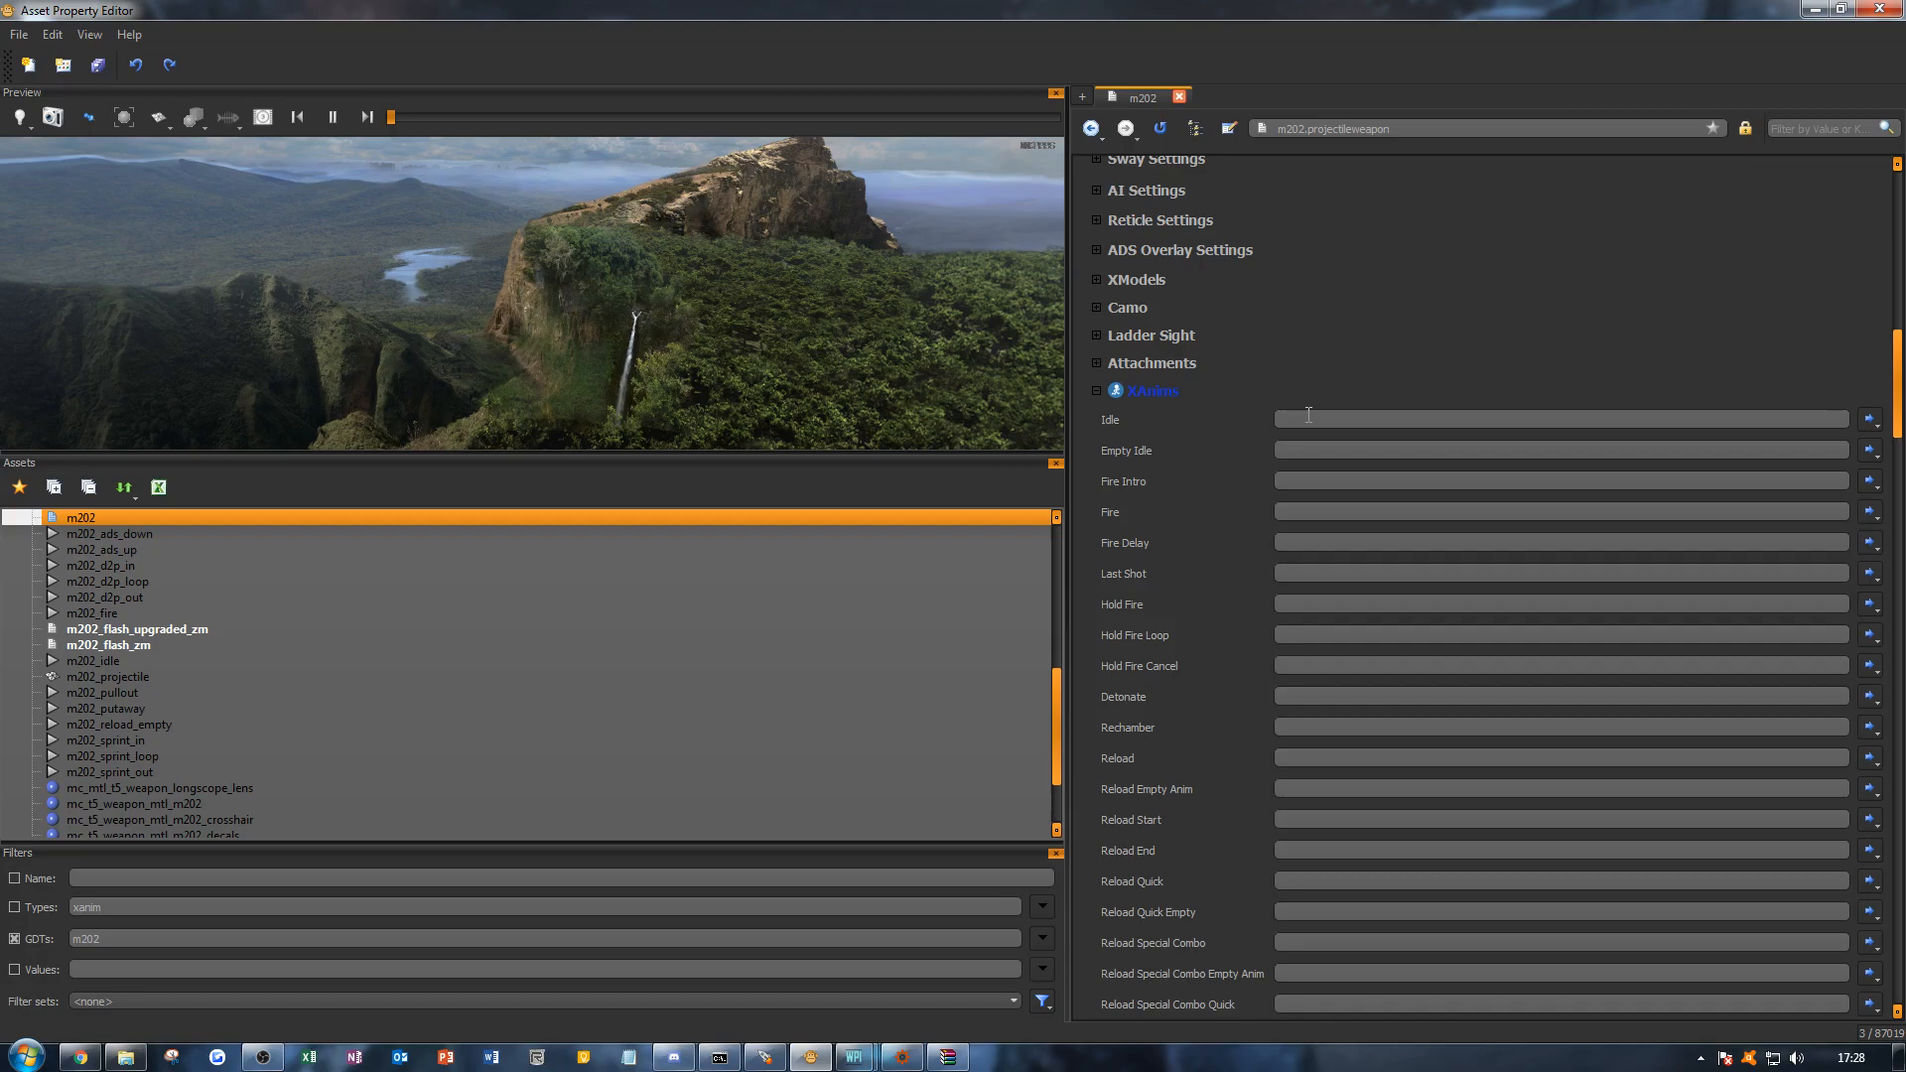
{"action": "type", "text": "m202"}
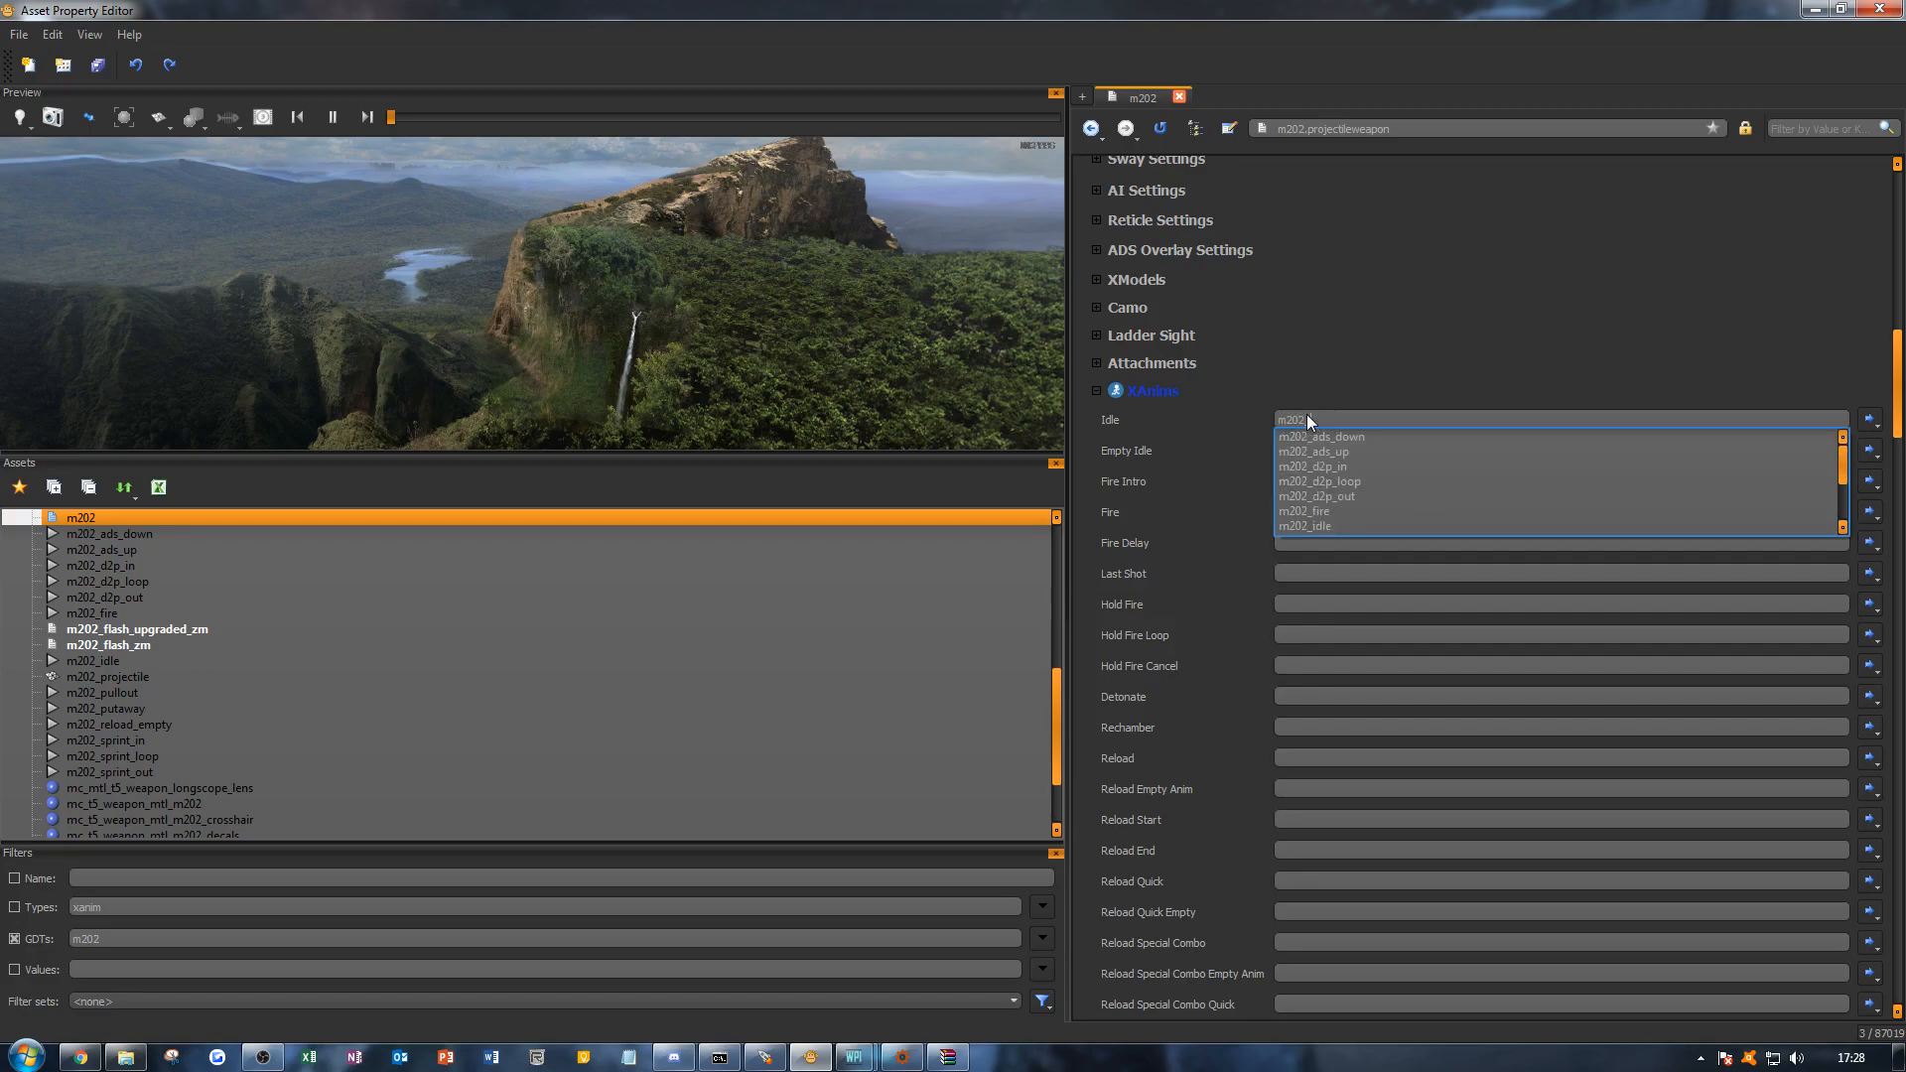
{"action": "type", "text": "_idle"}
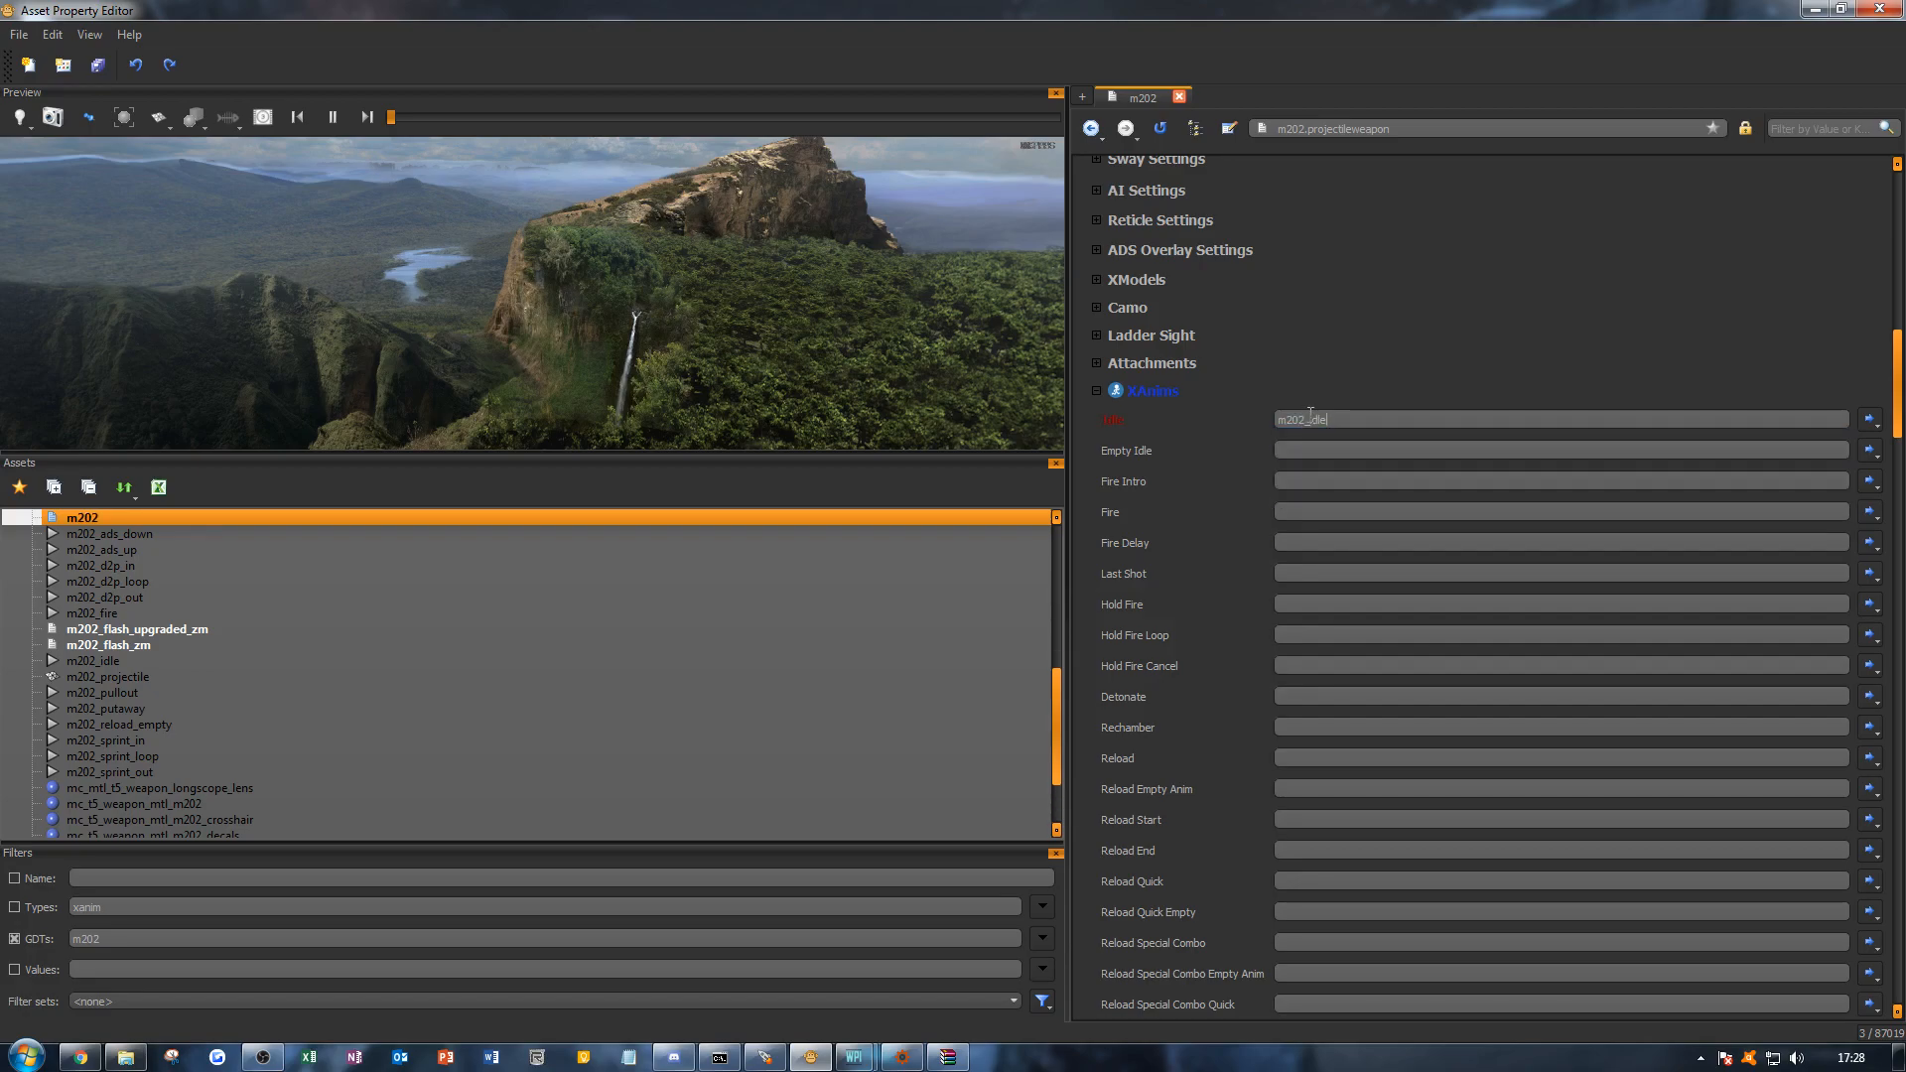
Step: Copy the m202_ prefix from the Idle animation and assign m202_idle as the Empty Idle animation
{"action": "left_click_drag", "start_coordinate": [1311, 419], "coordinate": [1188, 420]}
{"action": "key", "text": "ctrl+c"}
{"action": "left_click", "coordinate": [1277, 450]}
{"action": "key", "text": "ctrl+v"}
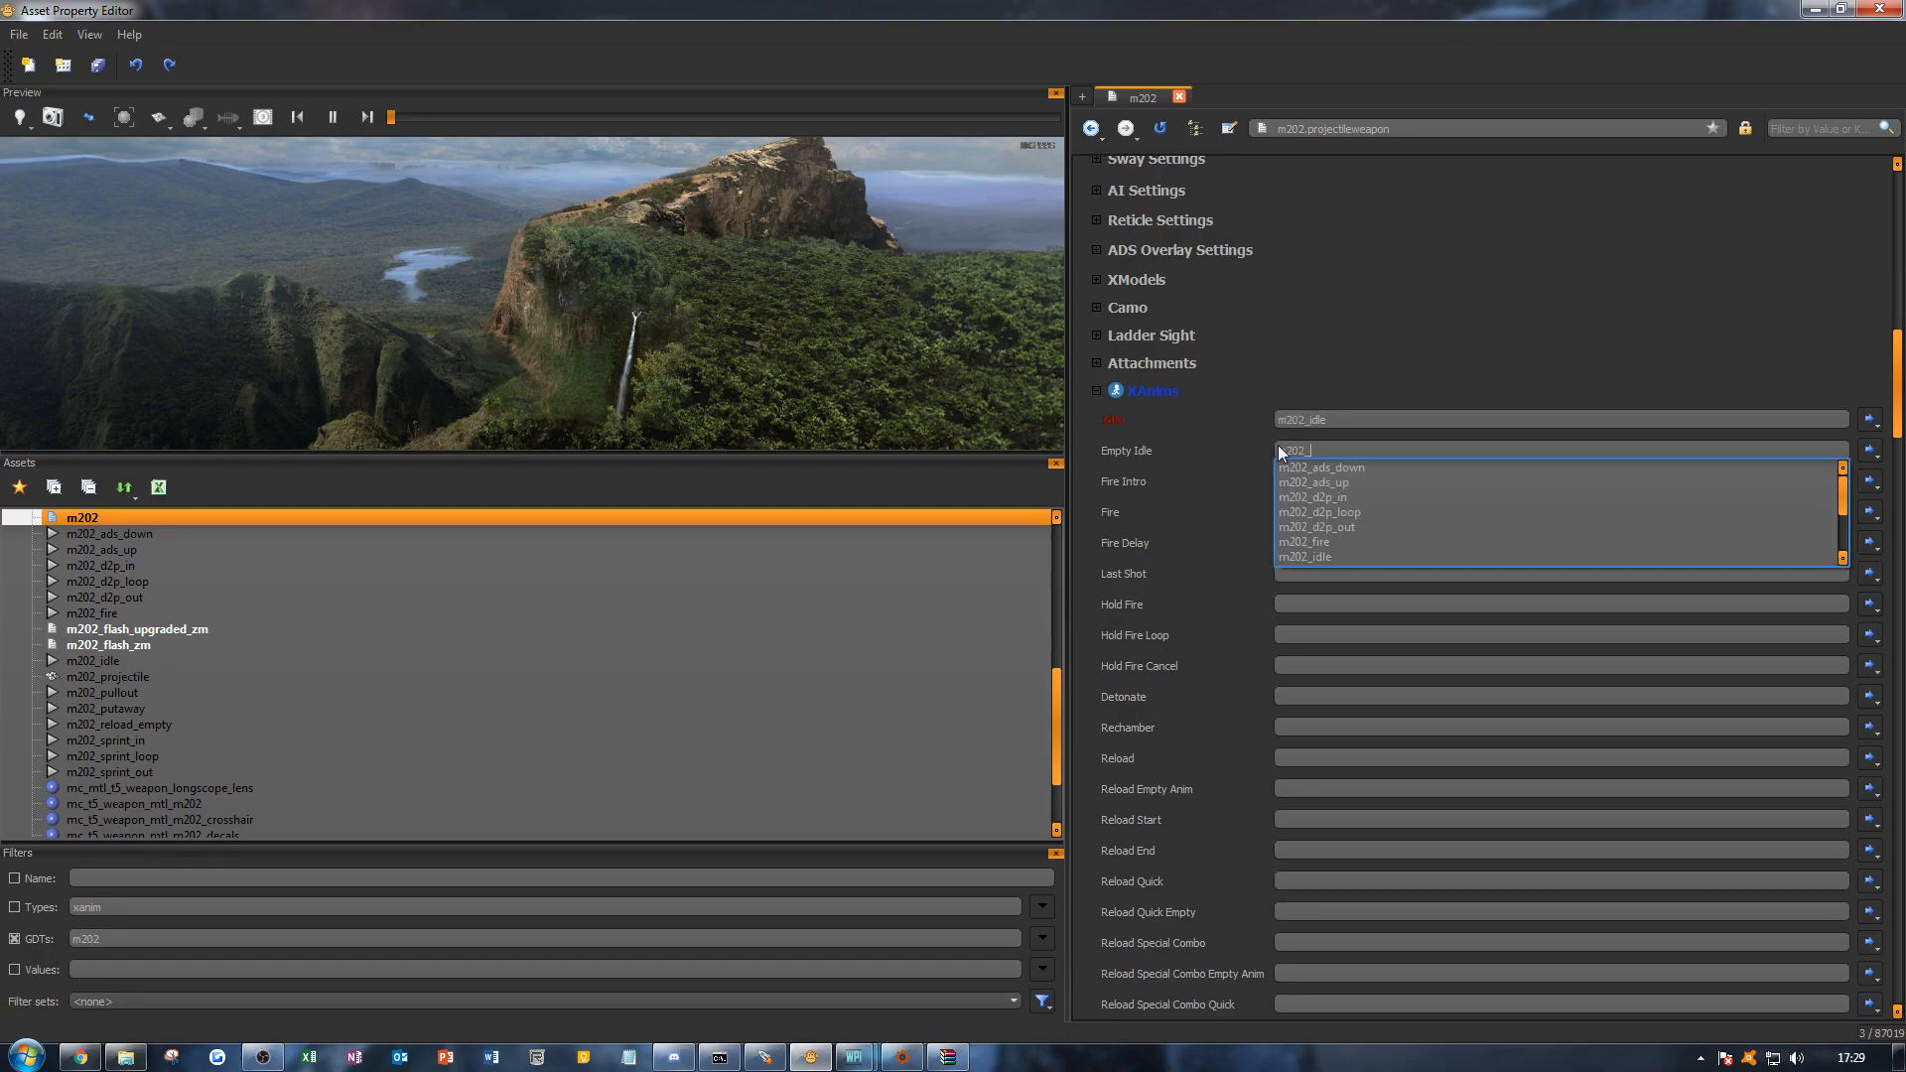
{"action": "type", "text": "idle"}
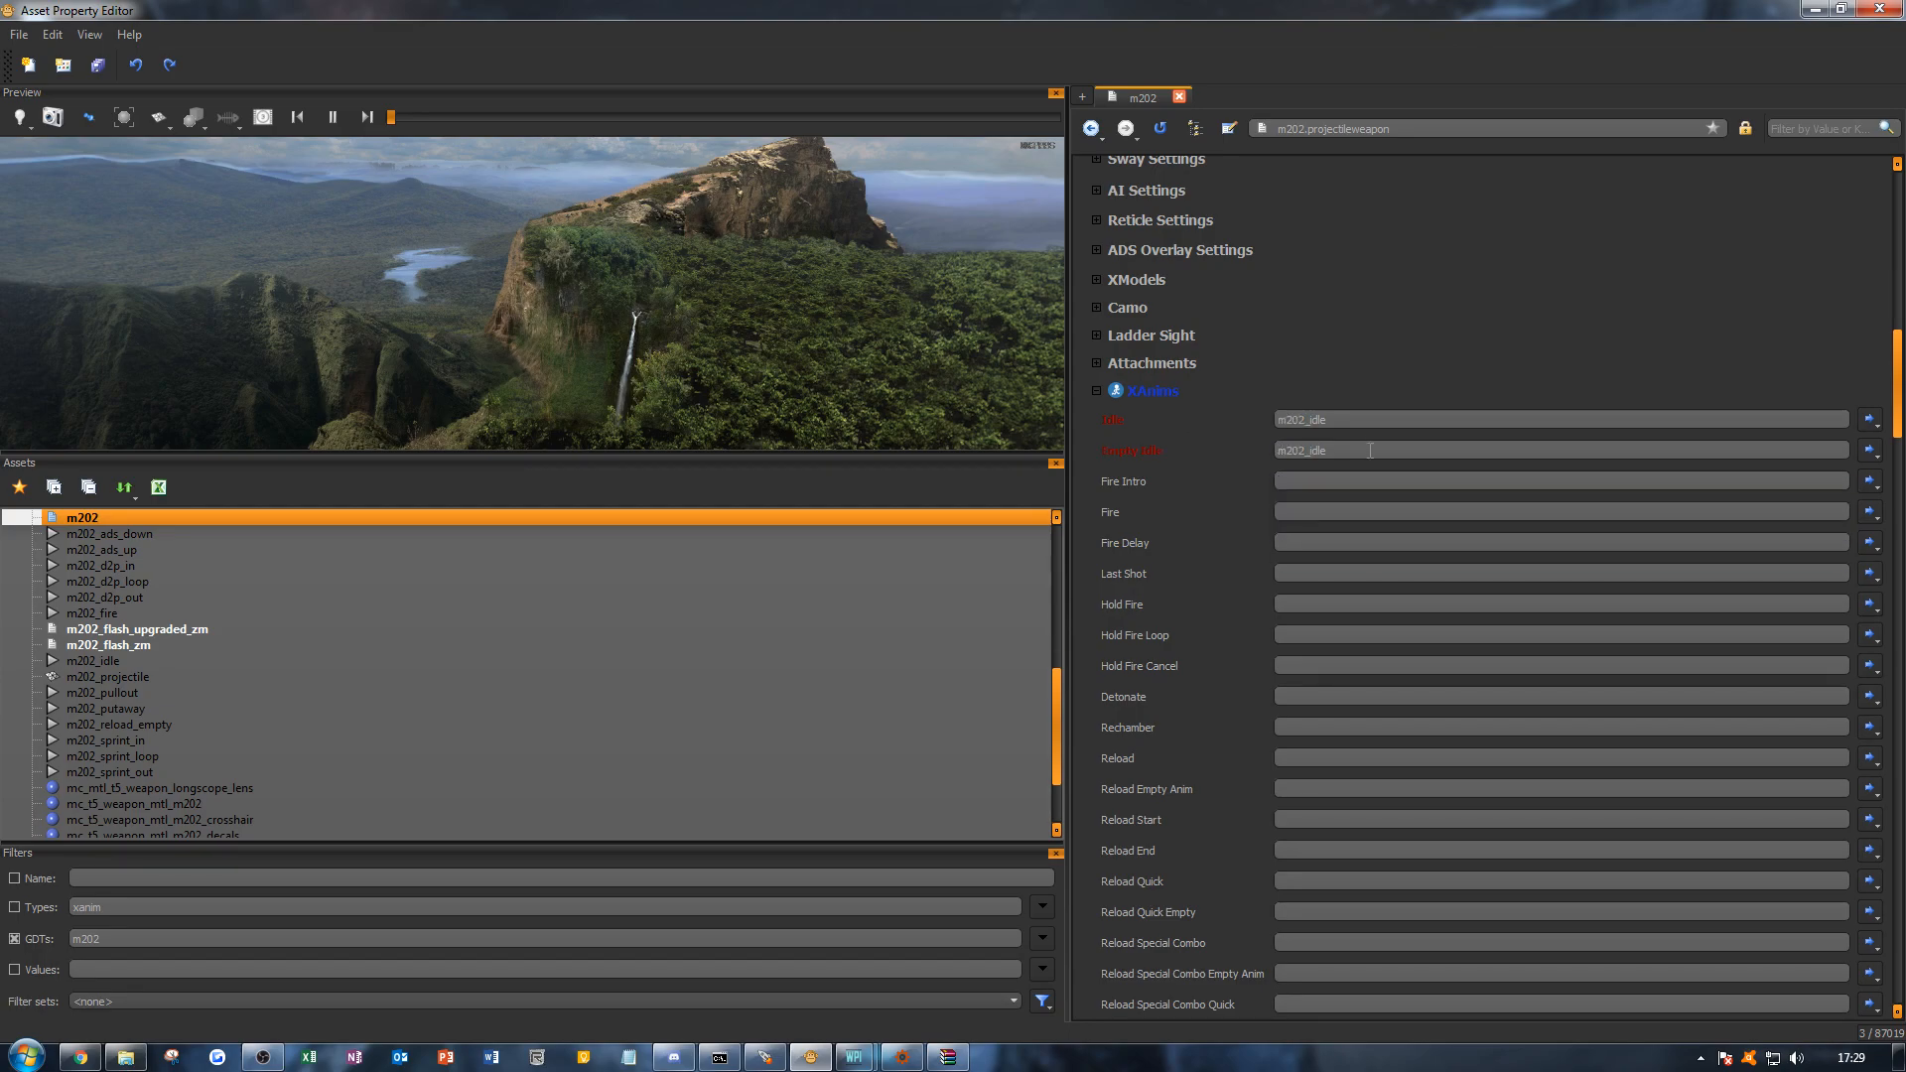
Step: Assign m202_fire as the Fire animation in the m202 weapon's XAnims settings
{"action": "left_click", "coordinate": [1356, 500]}
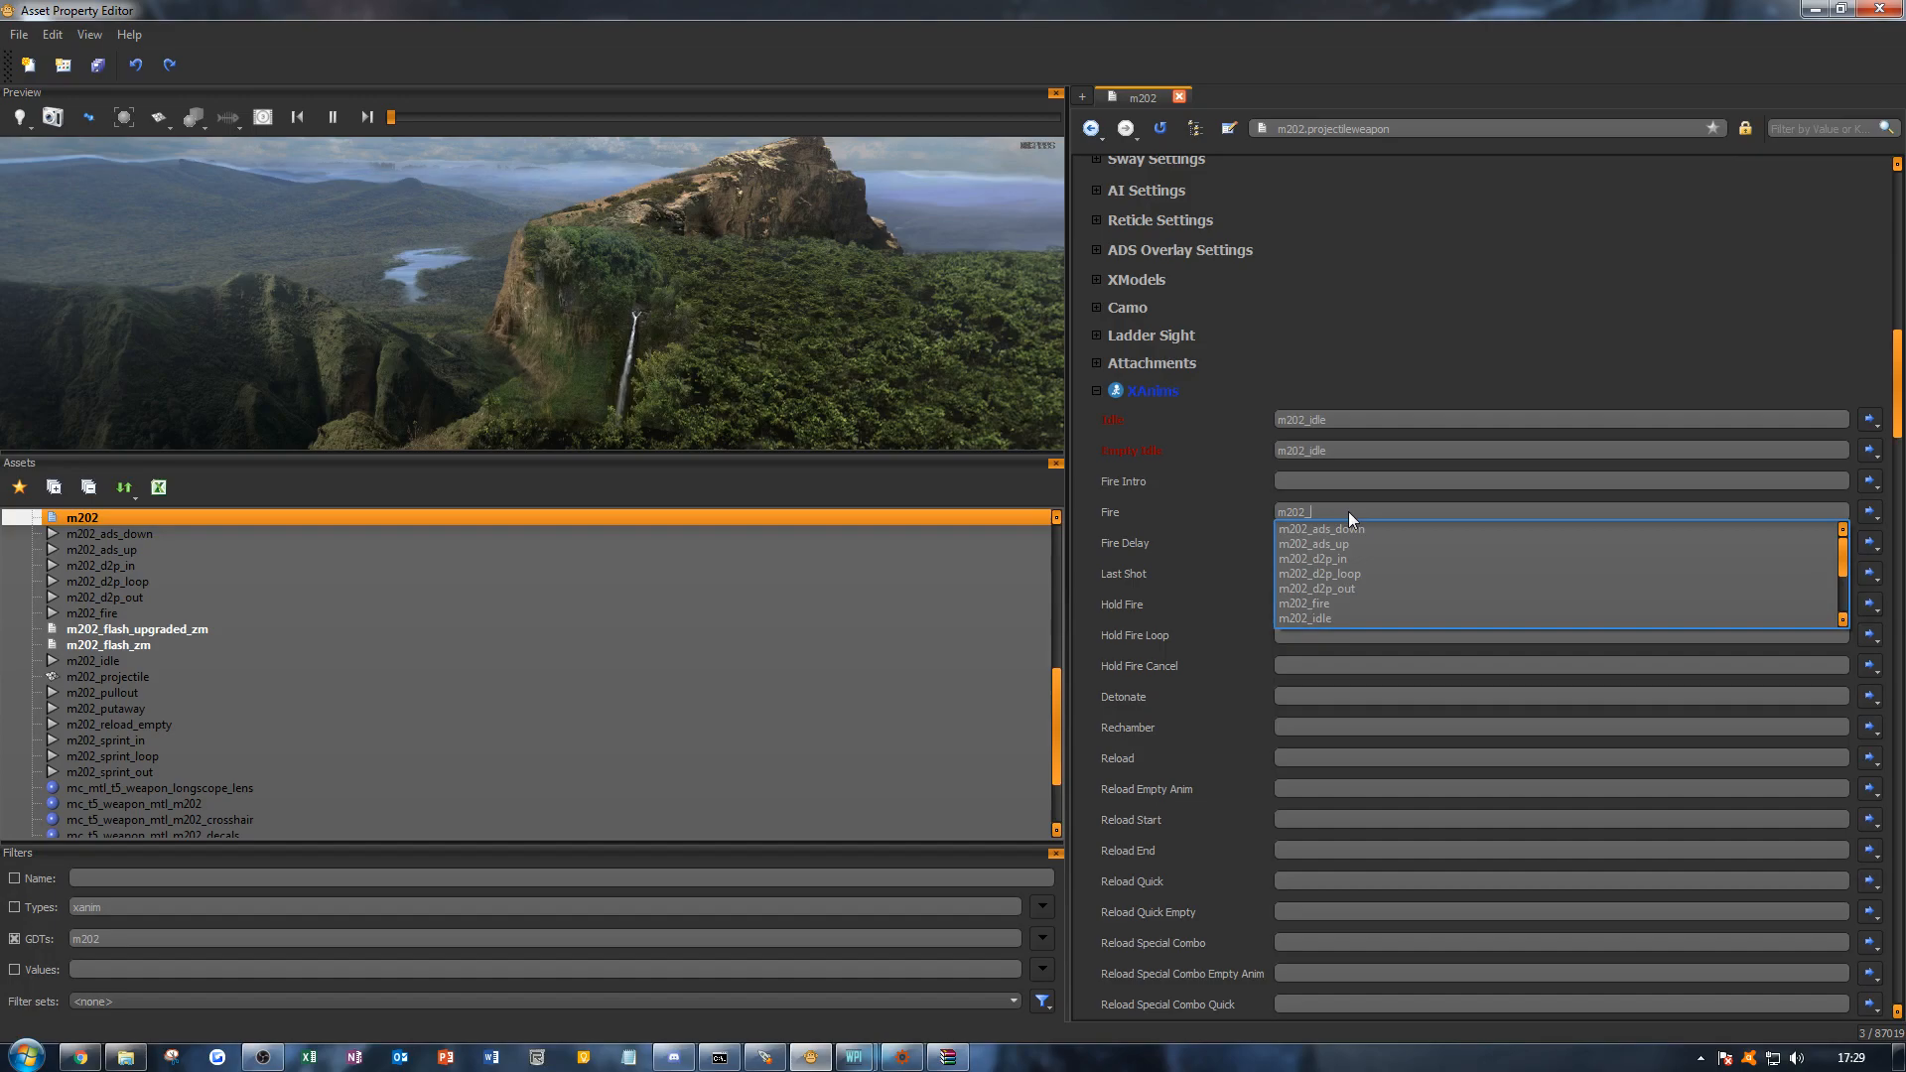
{"action": "type", "text": "f"}
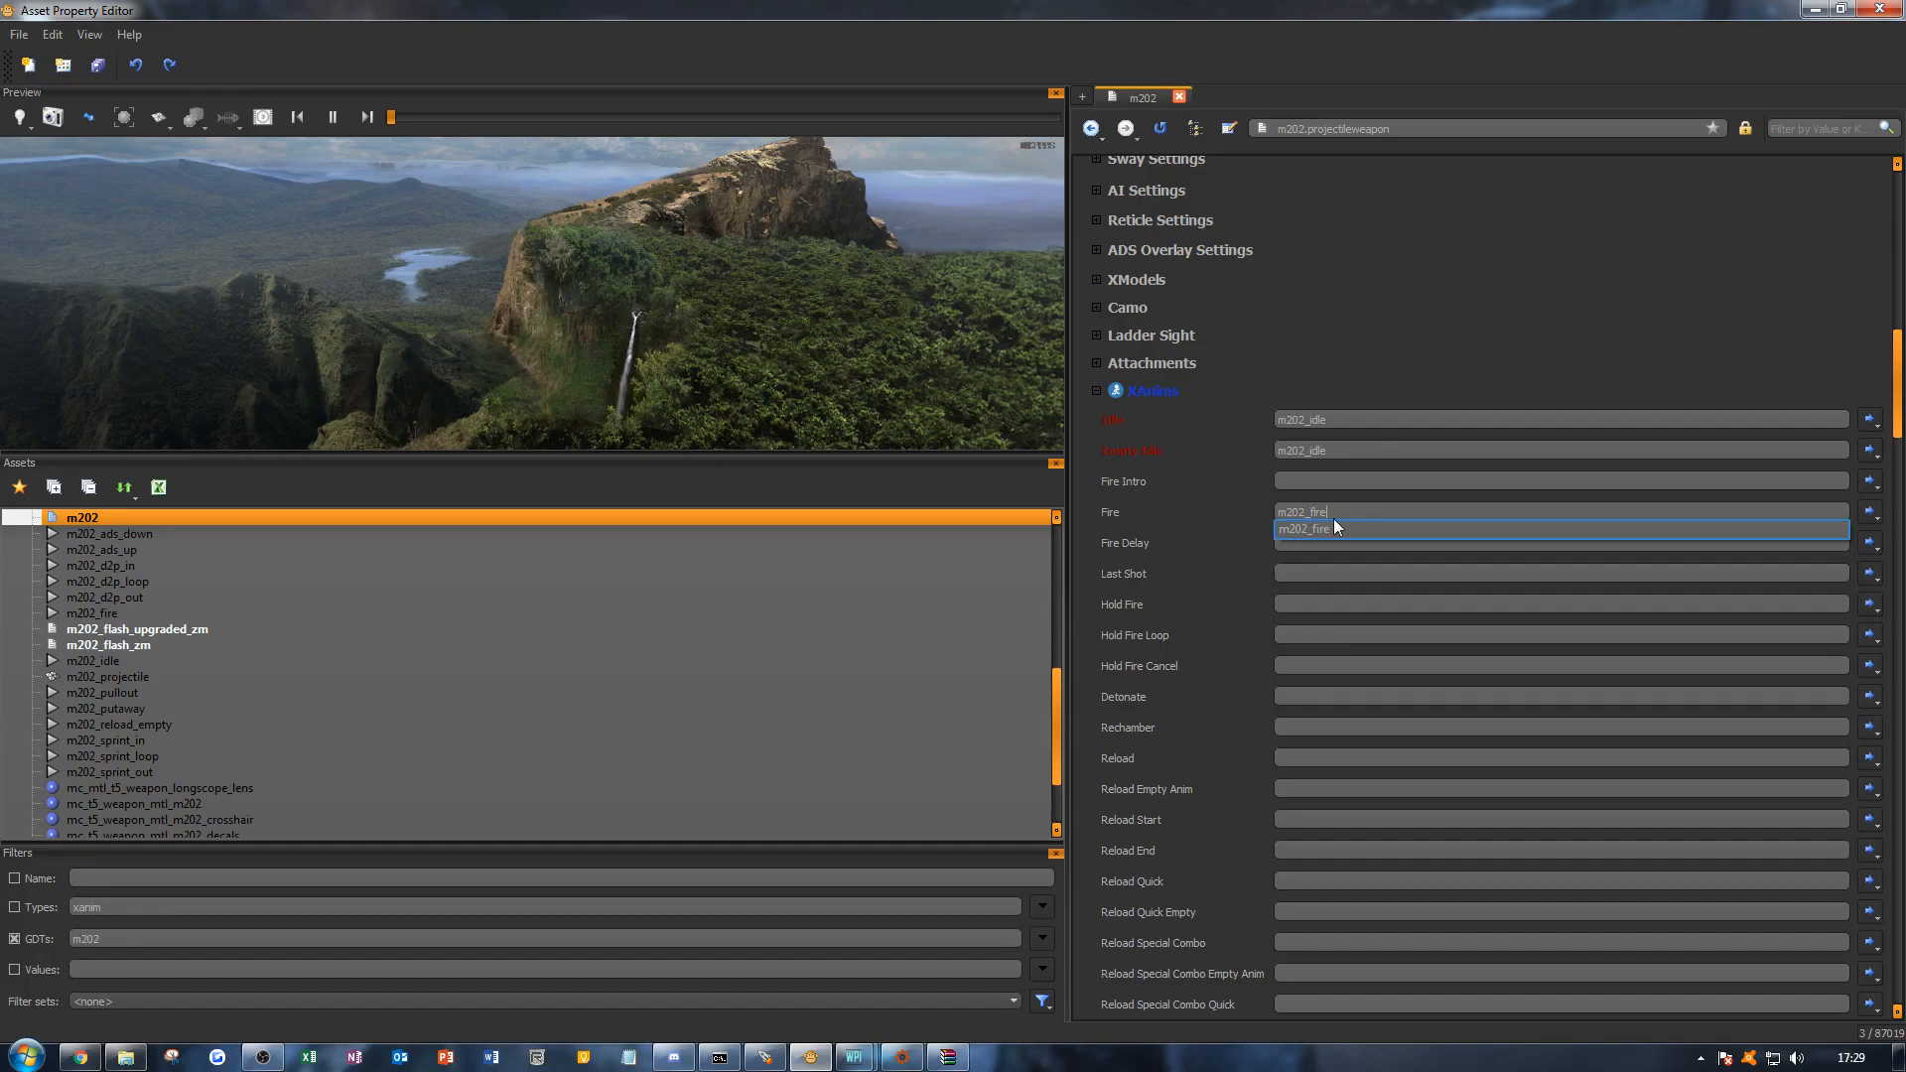
{"action": "type", "text": "ire"}
{"action": "left_click", "coordinate": [1334, 527]}
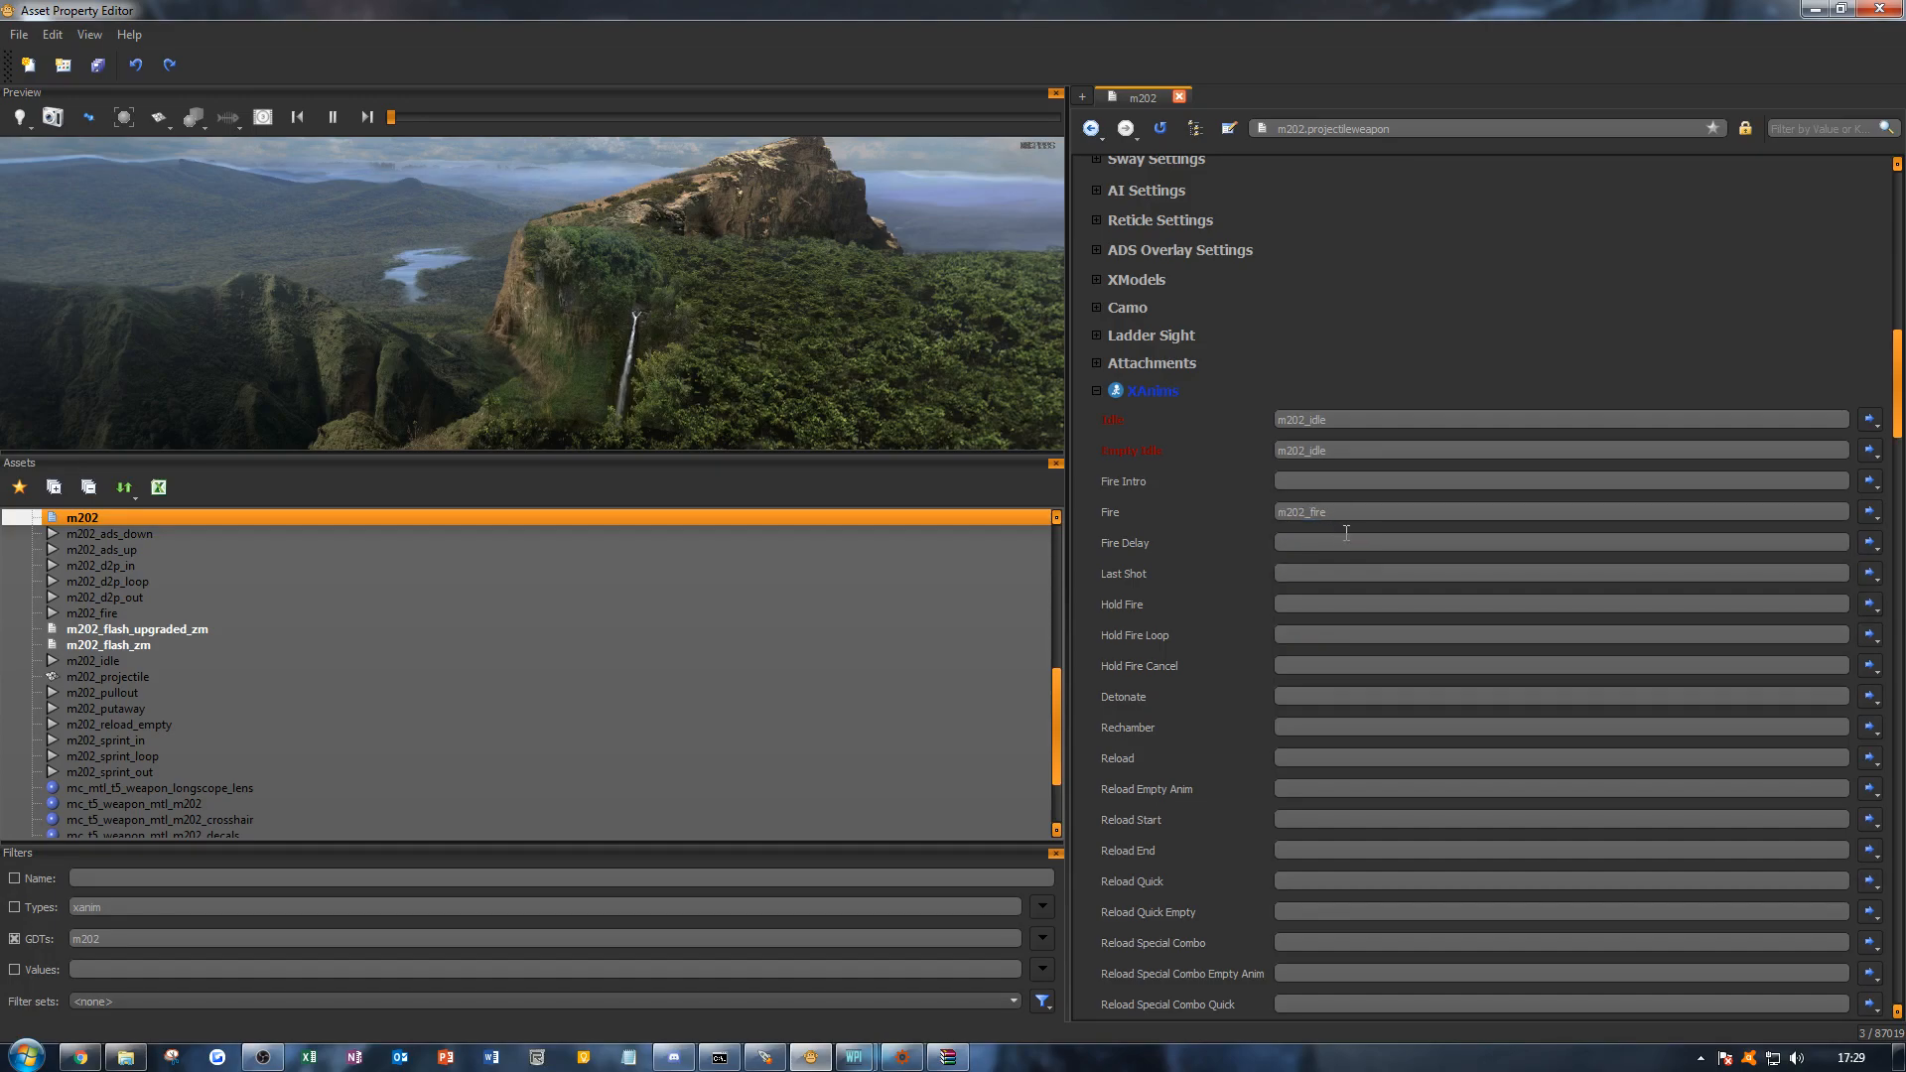
{"action": "left_click", "coordinate": [1337, 543]}
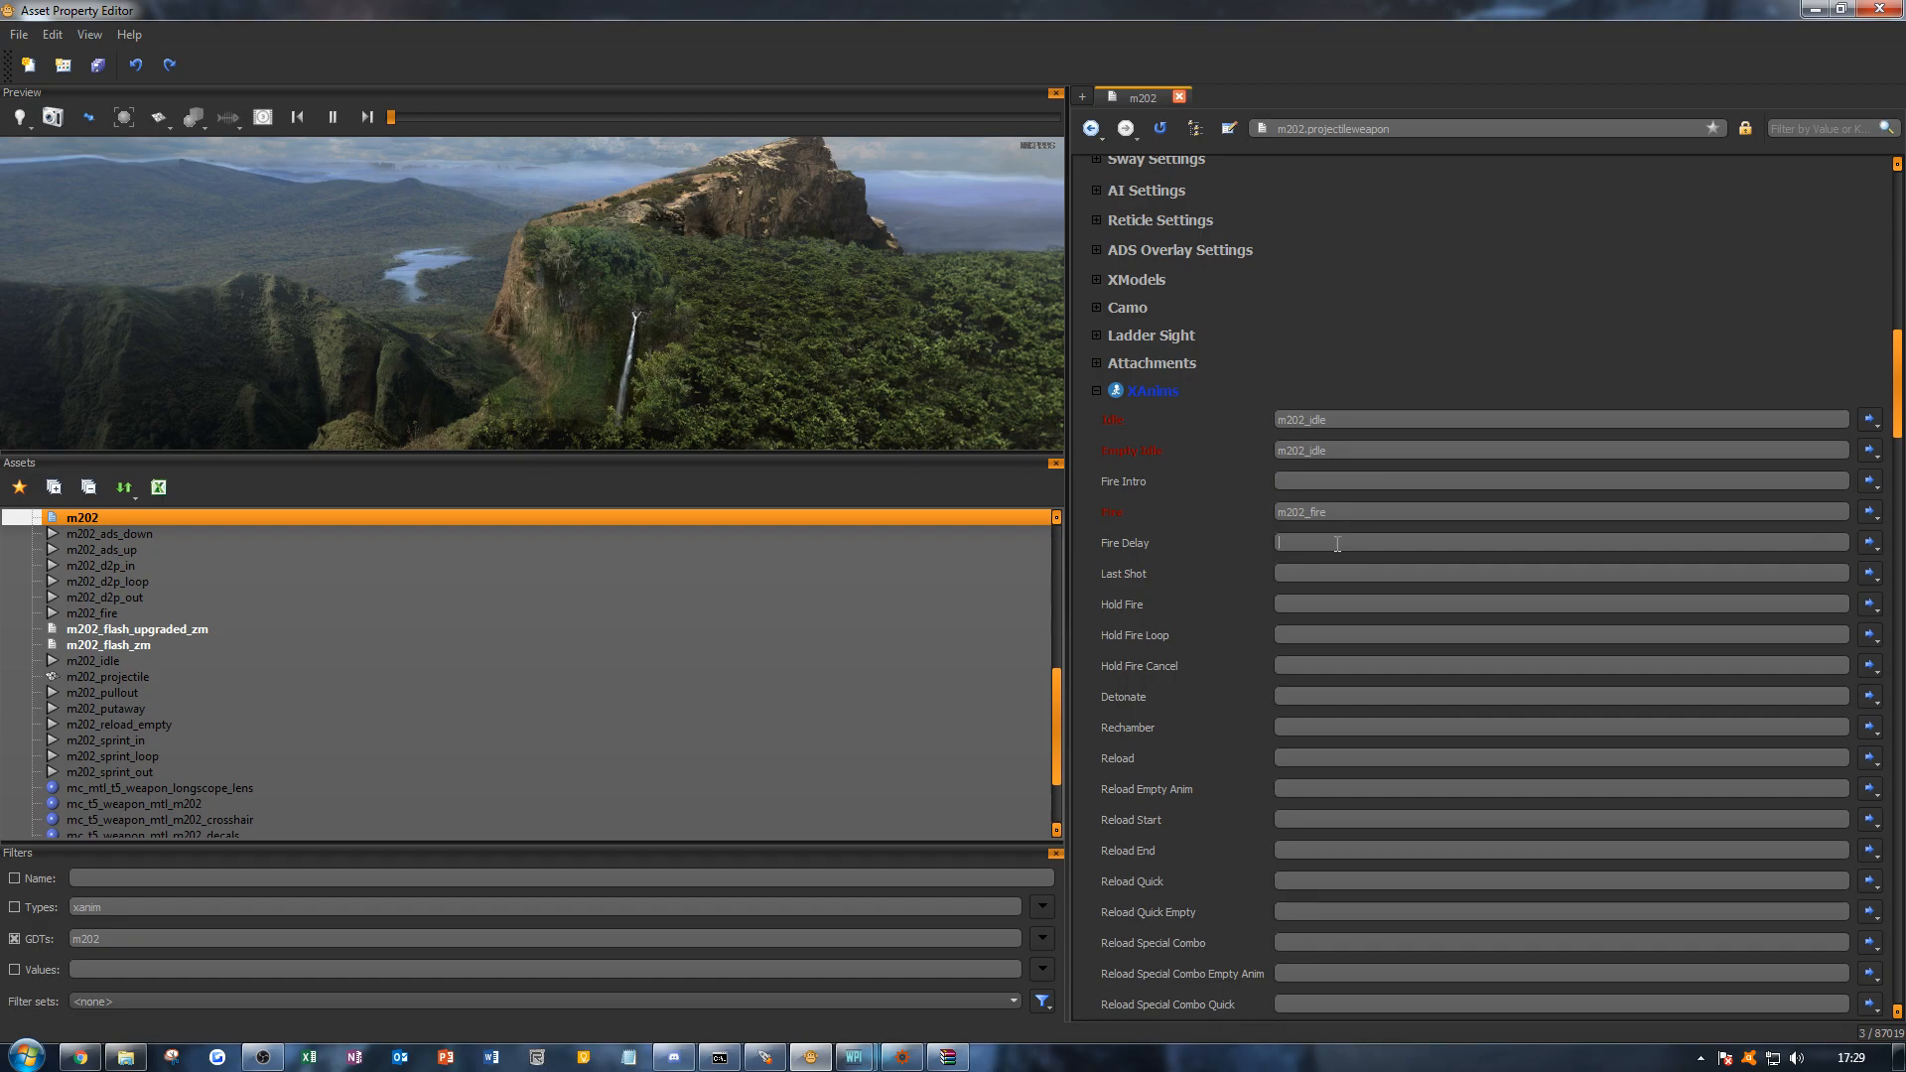
{"action": "left_click", "coordinate": [1318, 620]}
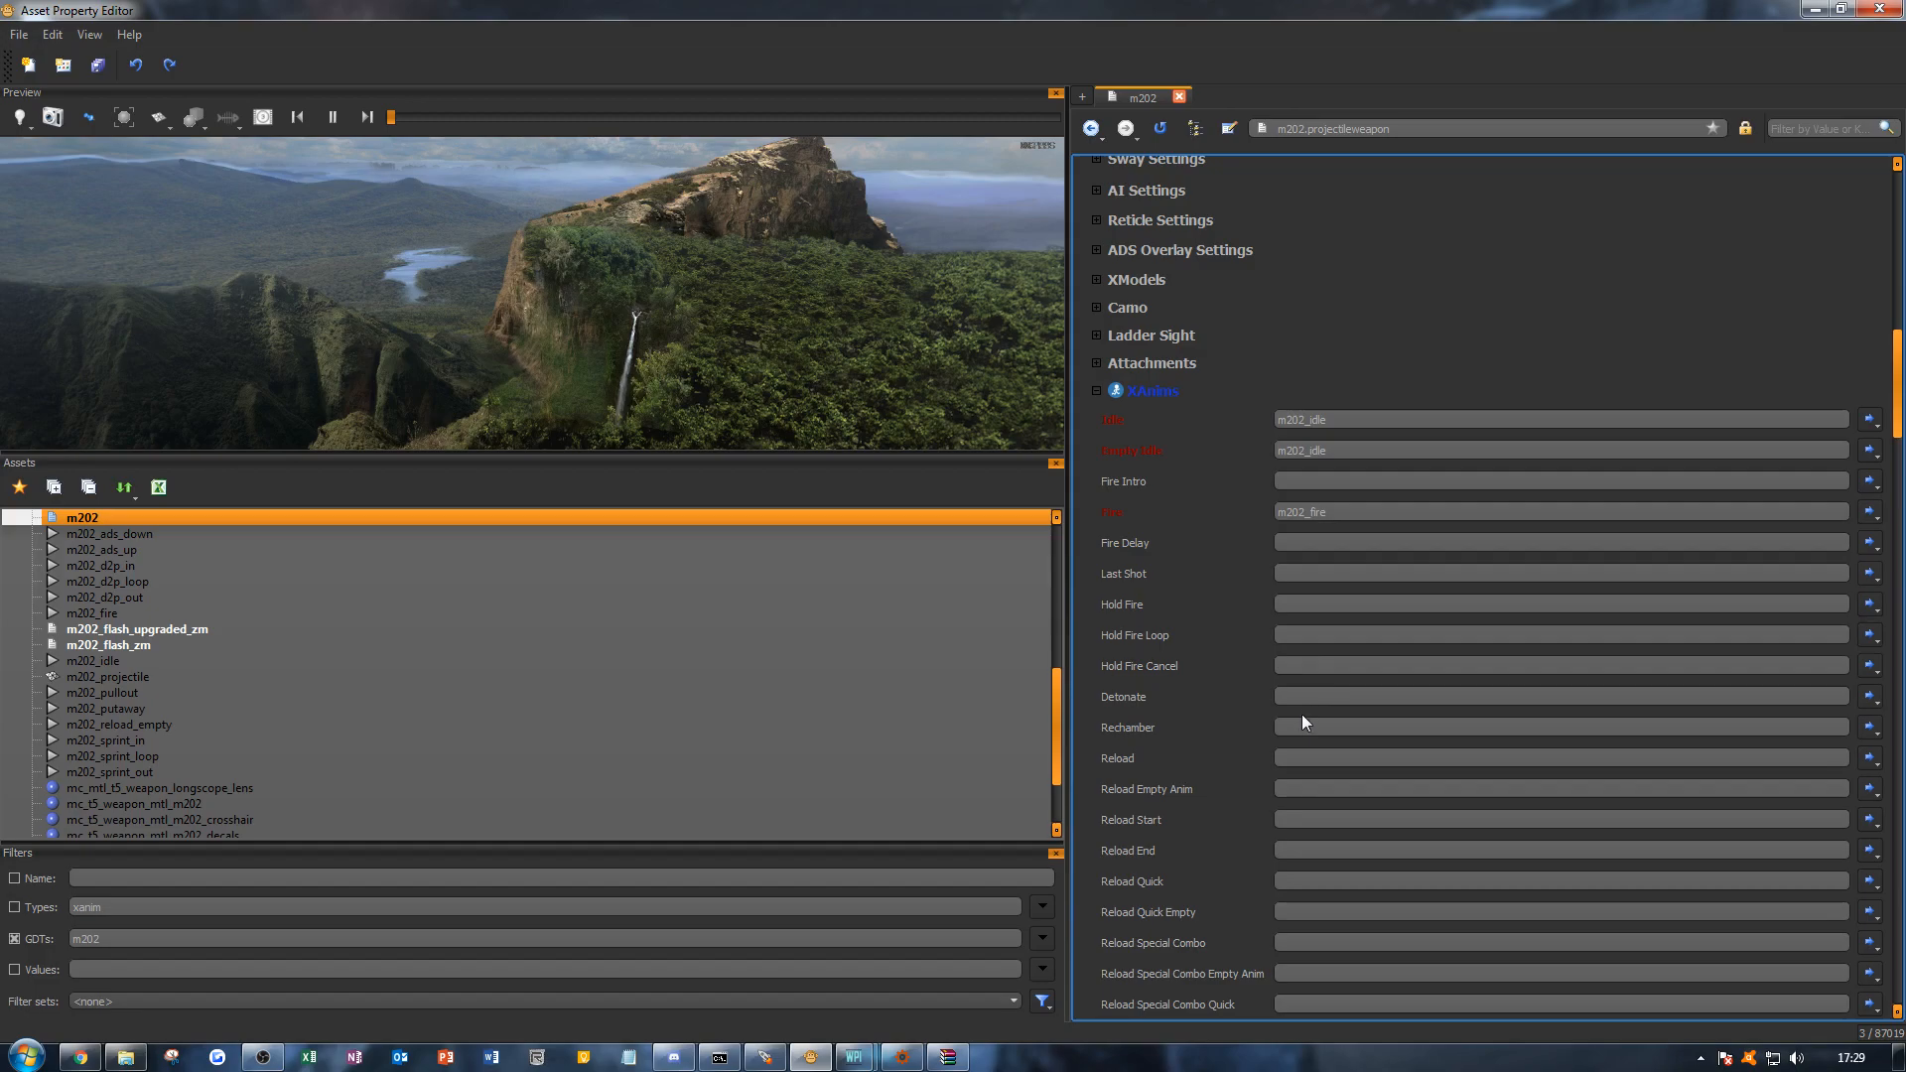
Step: Assign m202_reload_empty as both the Reload and Reload Empty Anim animations
{"action": "left_click", "coordinate": [1294, 759]}
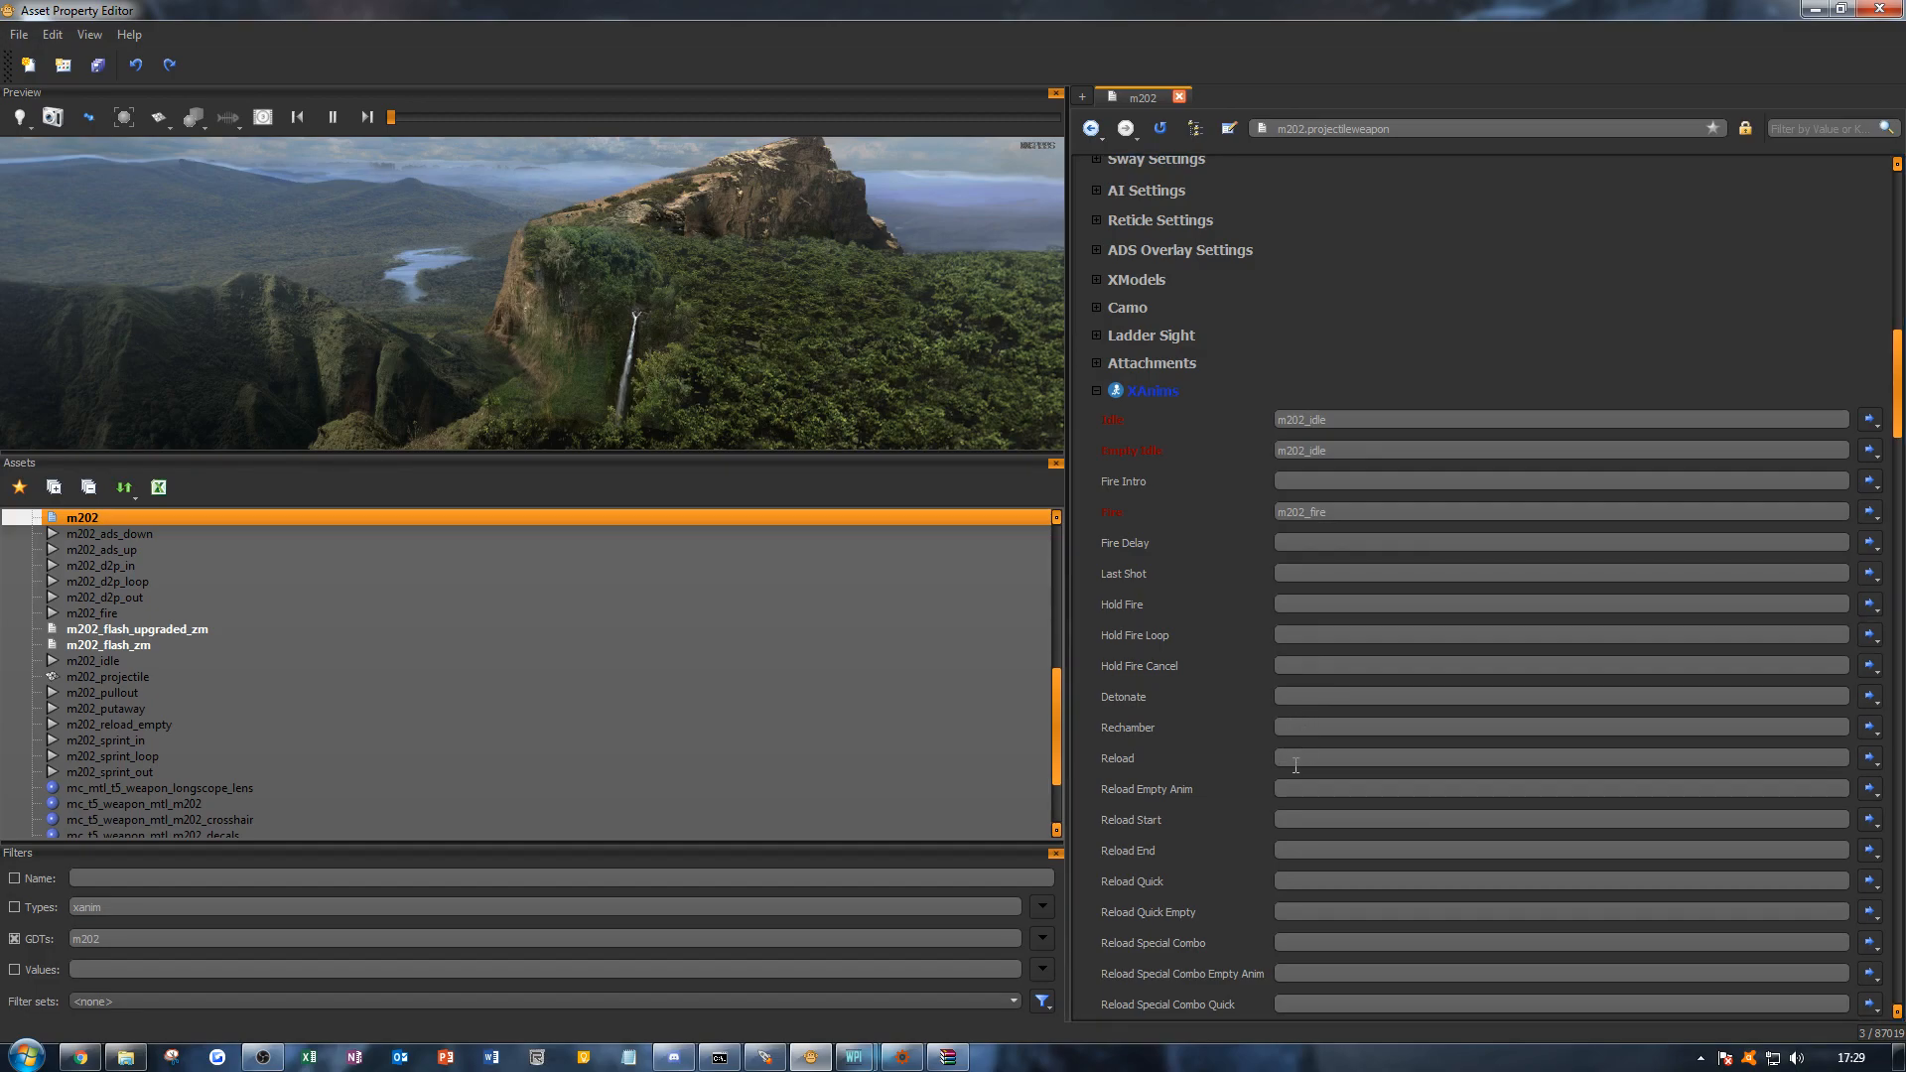
{"action": "type", "text": "m202_reload_empty"}
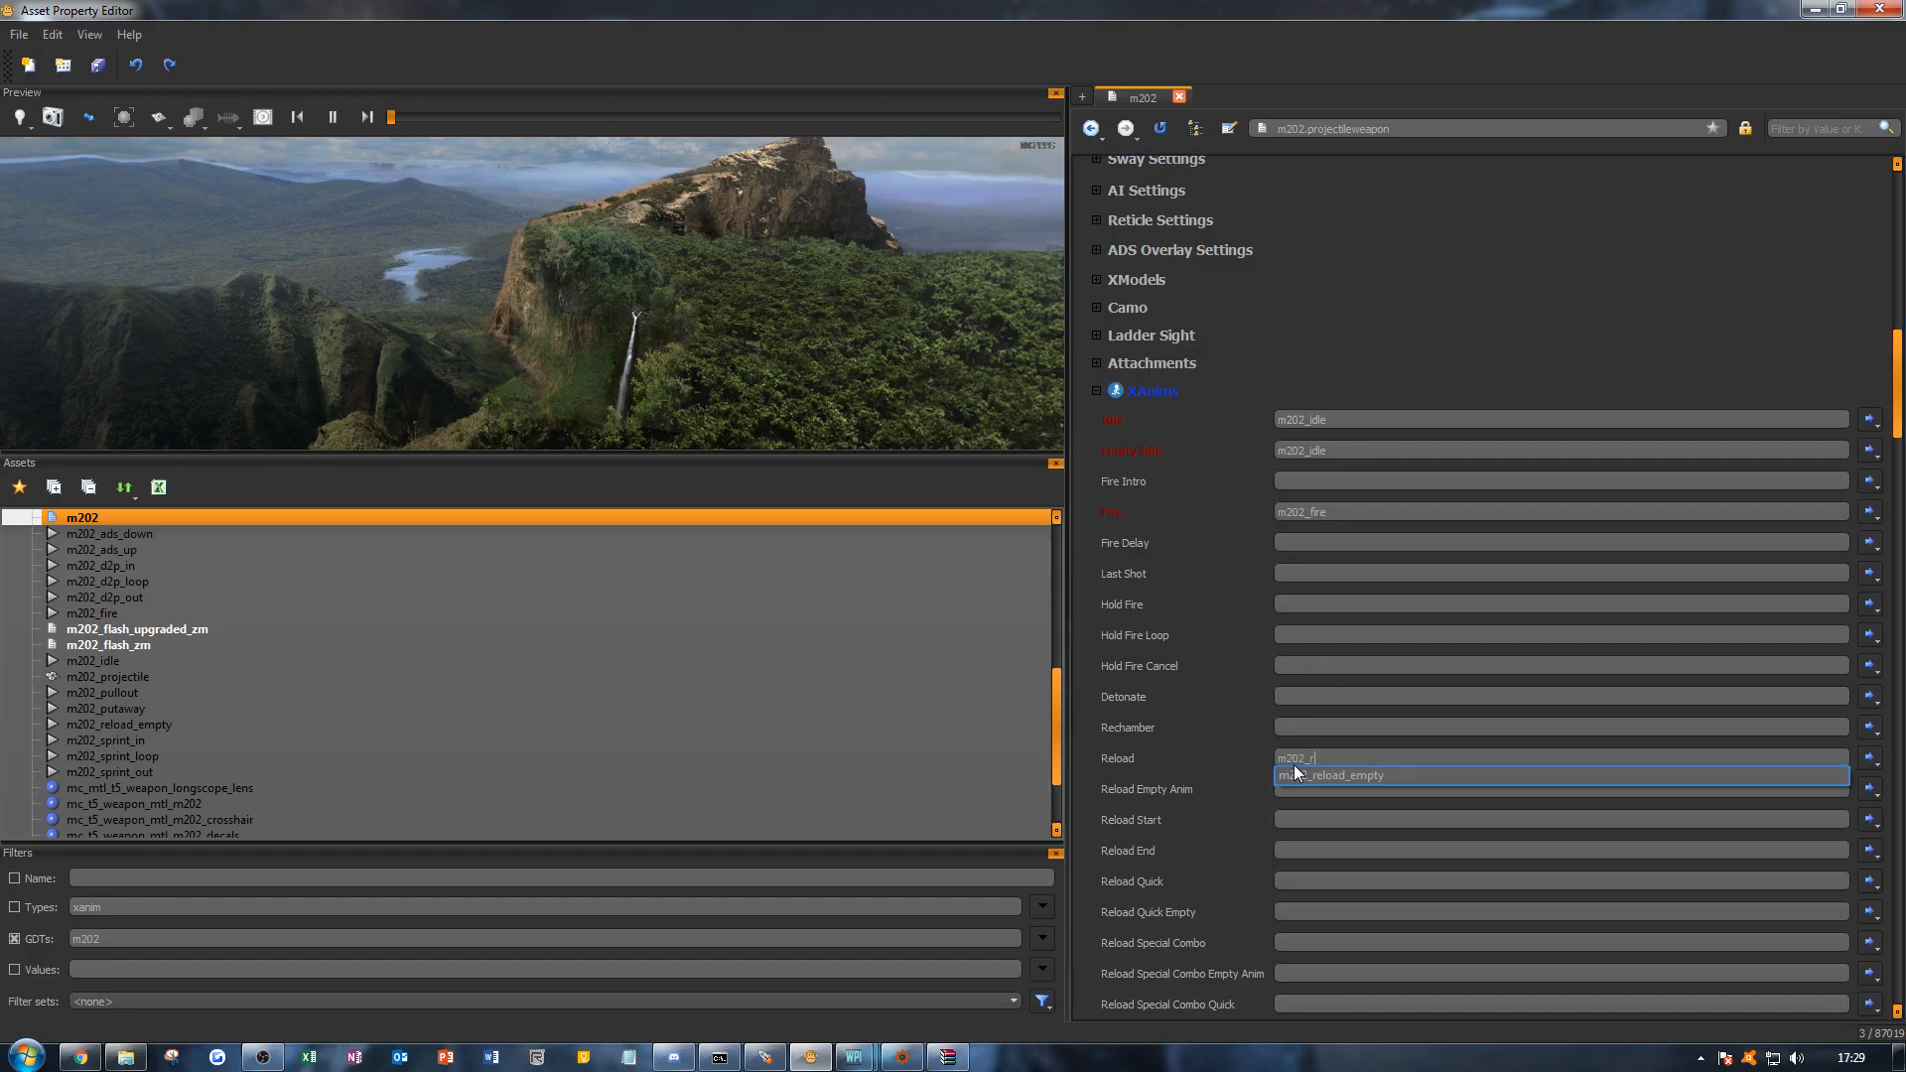
{"action": "key", "text": "Down"}
{"action": "key", "text": "Return"}
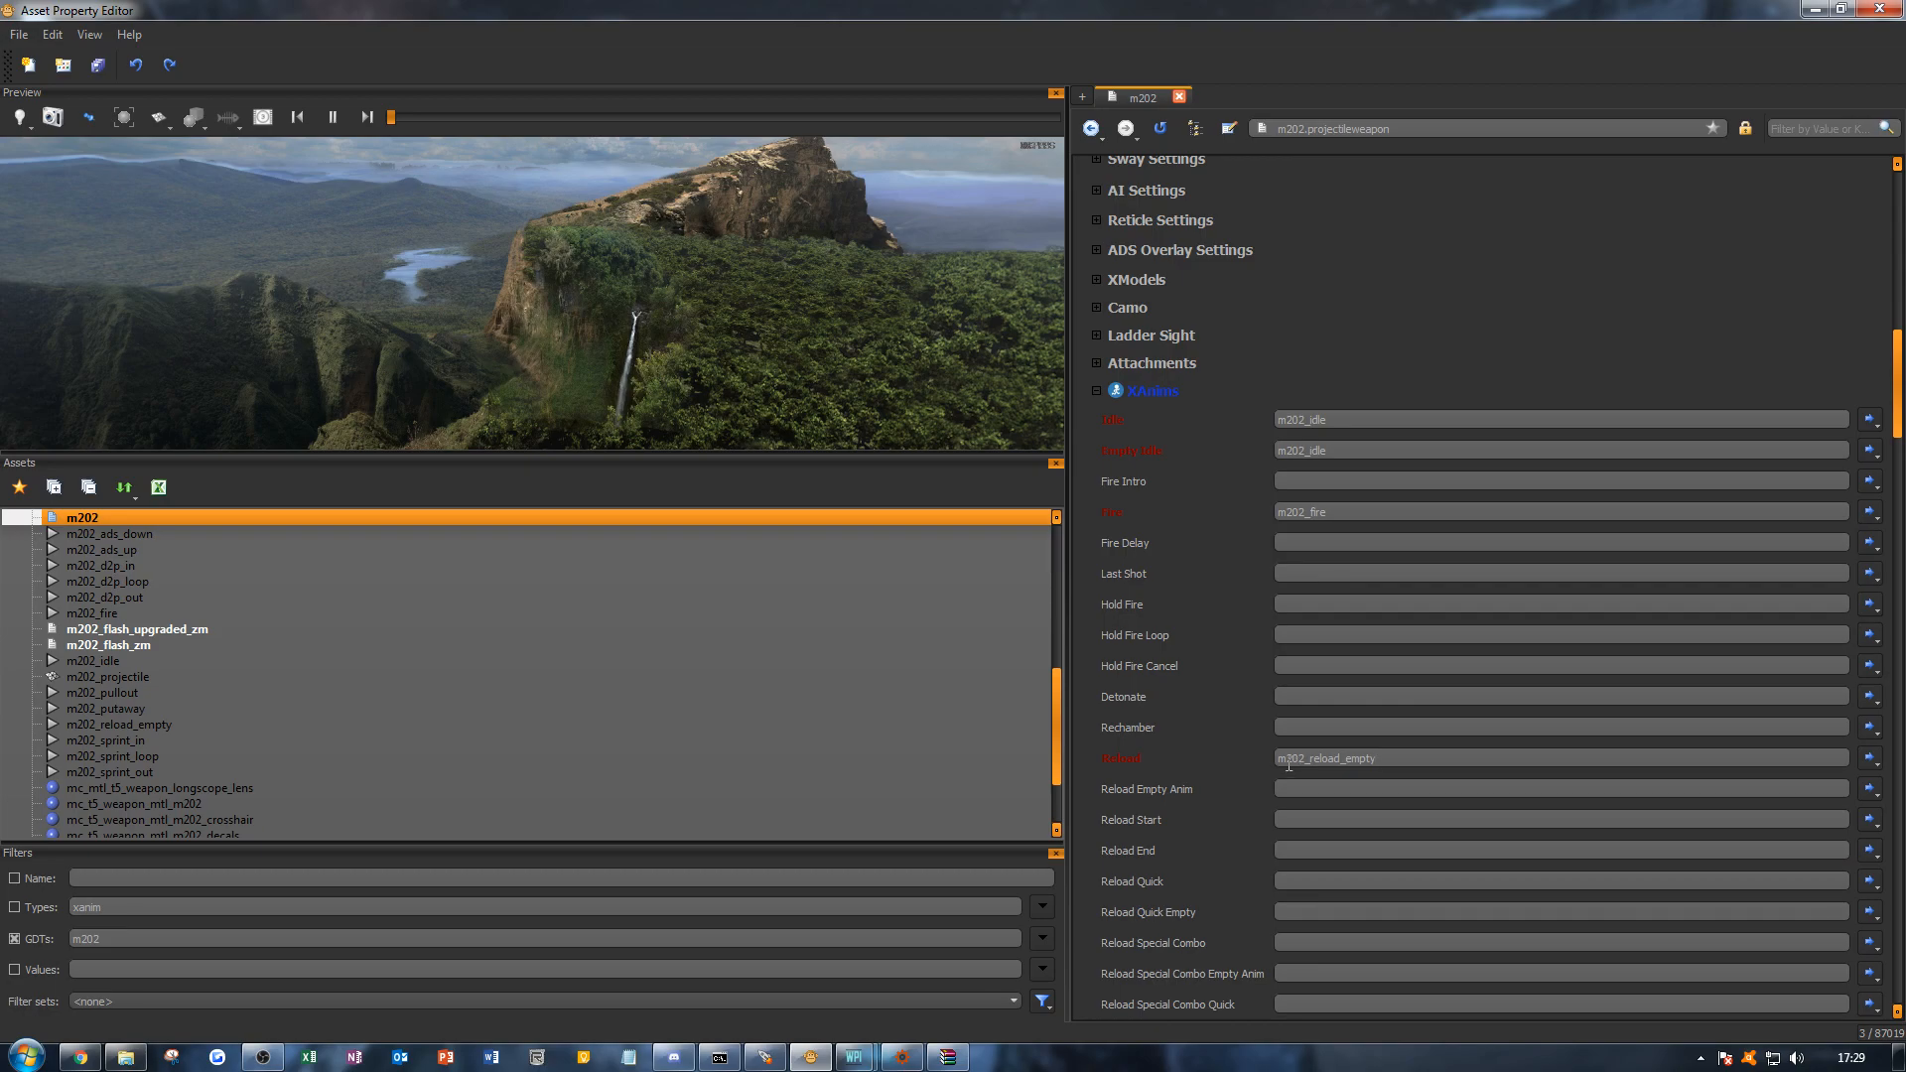
{"action": "left_click", "coordinate": [1298, 788]}
{"action": "type", "text": "m202_"}
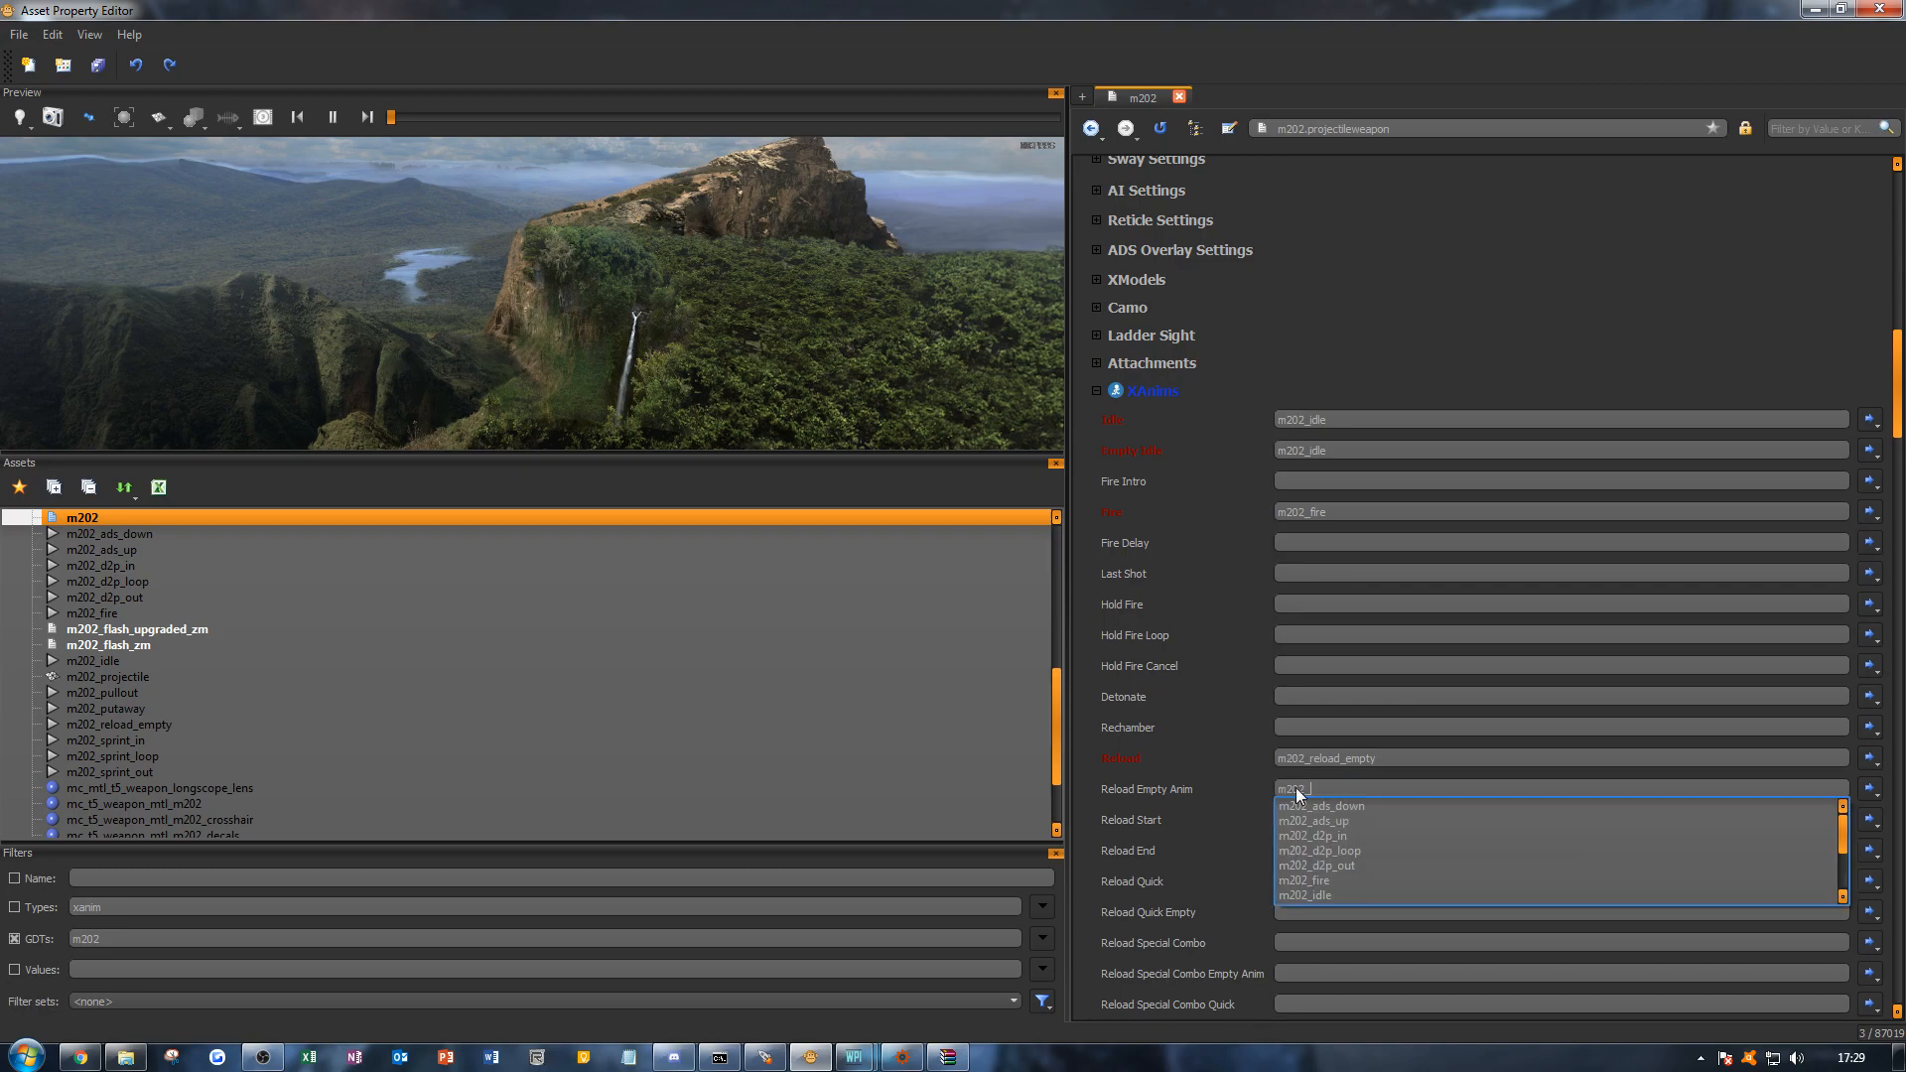
{"action": "type", "text": "rel"}
{"action": "key", "text": "Down"}
{"action": "key", "text": "Return"}
Step: Assign m202_pullout as the Raise animation and m202_putaway as the Drop animation
{"action": "scroll", "coordinate": [1229, 790], "scroll_direction": "down", "scroll_amount": 4}
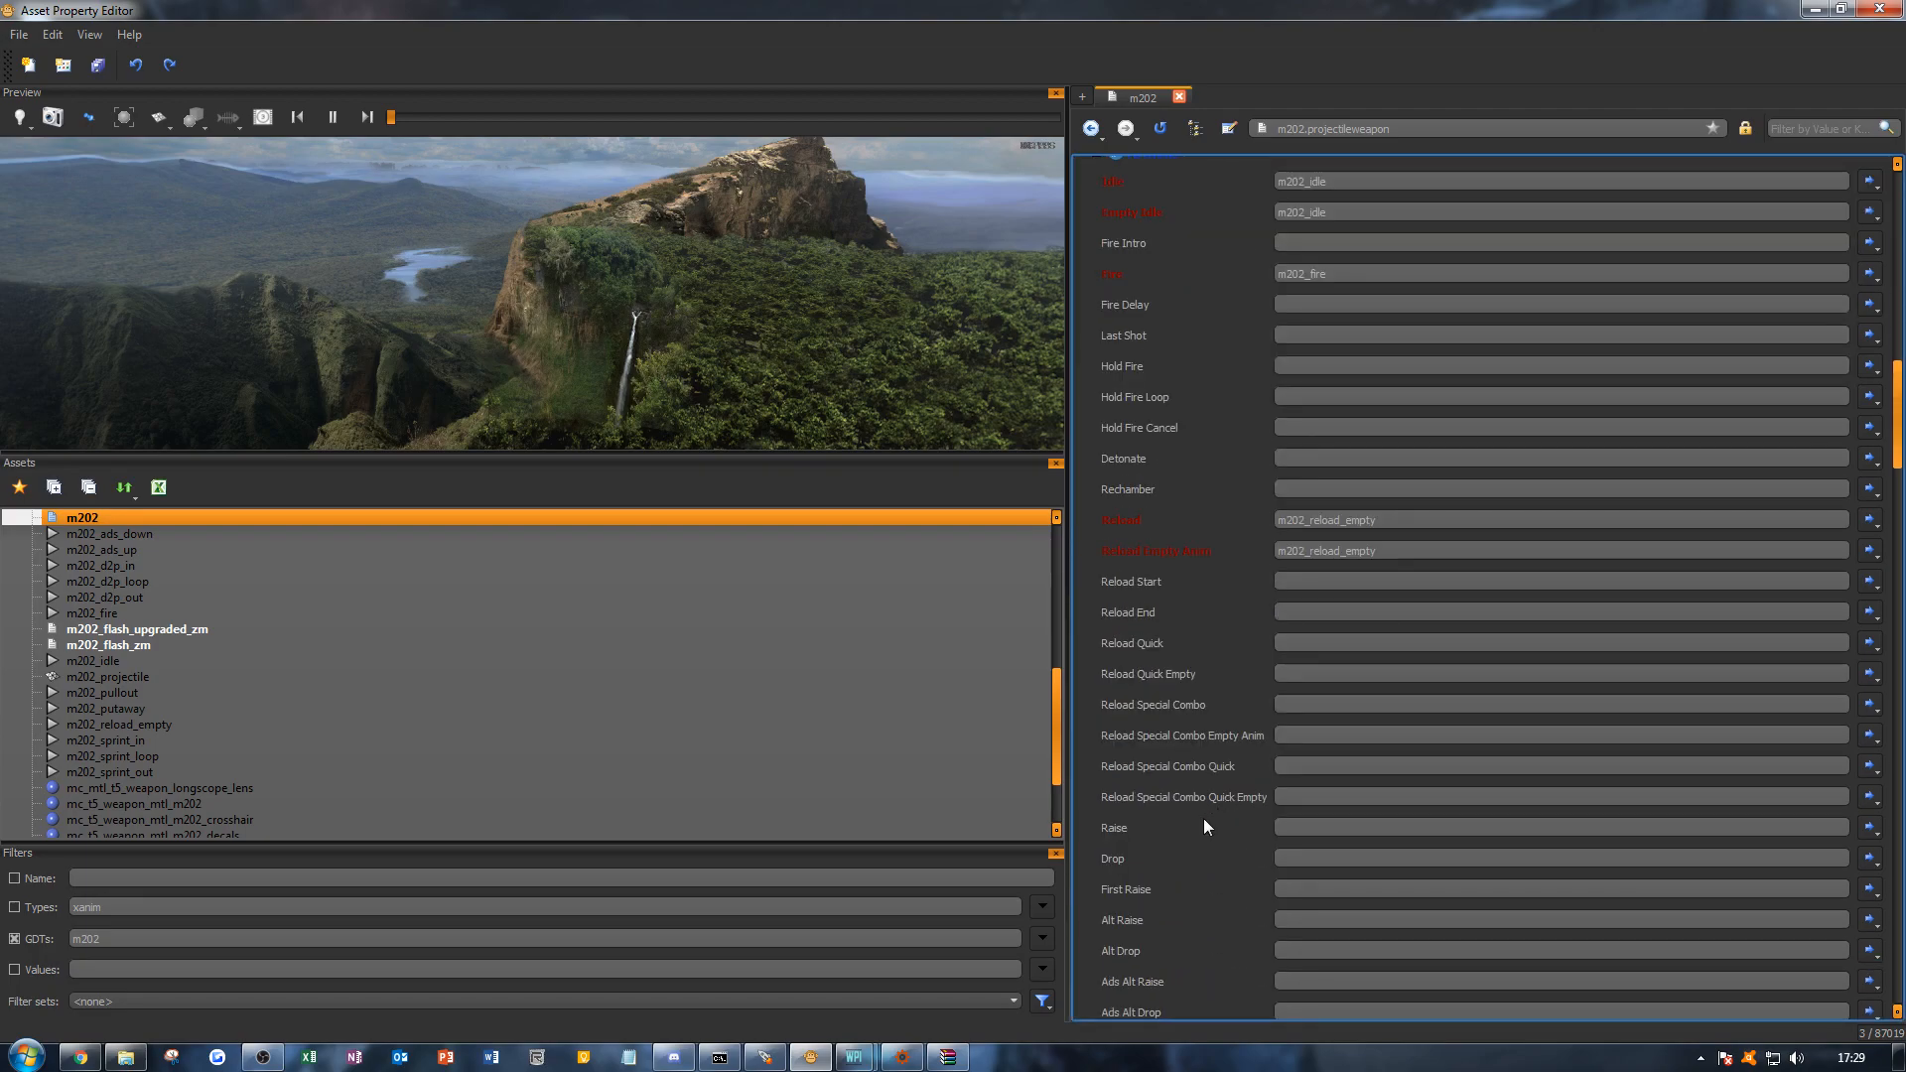
{"action": "left_click", "coordinate": [1309, 822]}
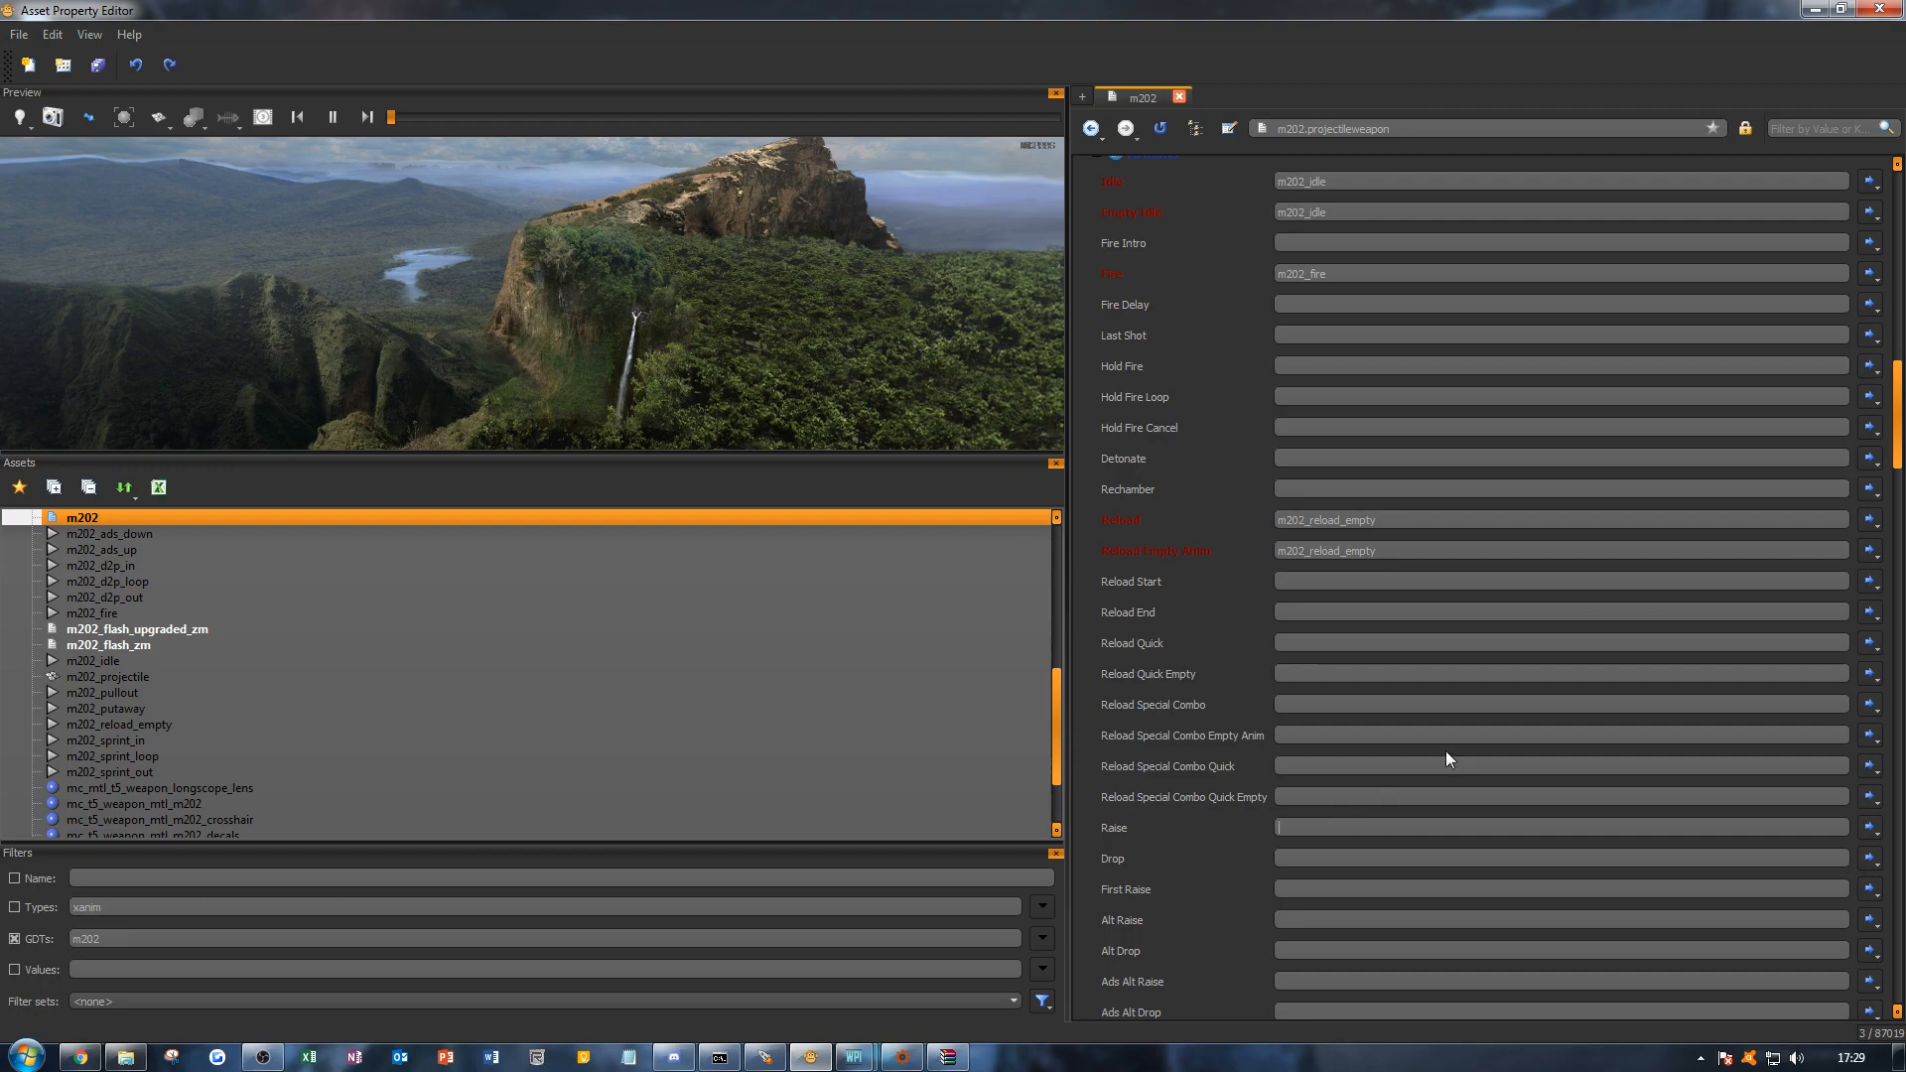
{"action": "type", "text": "m202_p"}
{"action": "key", "text": "Down"}
{"action": "key", "text": "Return"}
{"action": "left_click", "coordinate": [1342, 858]}
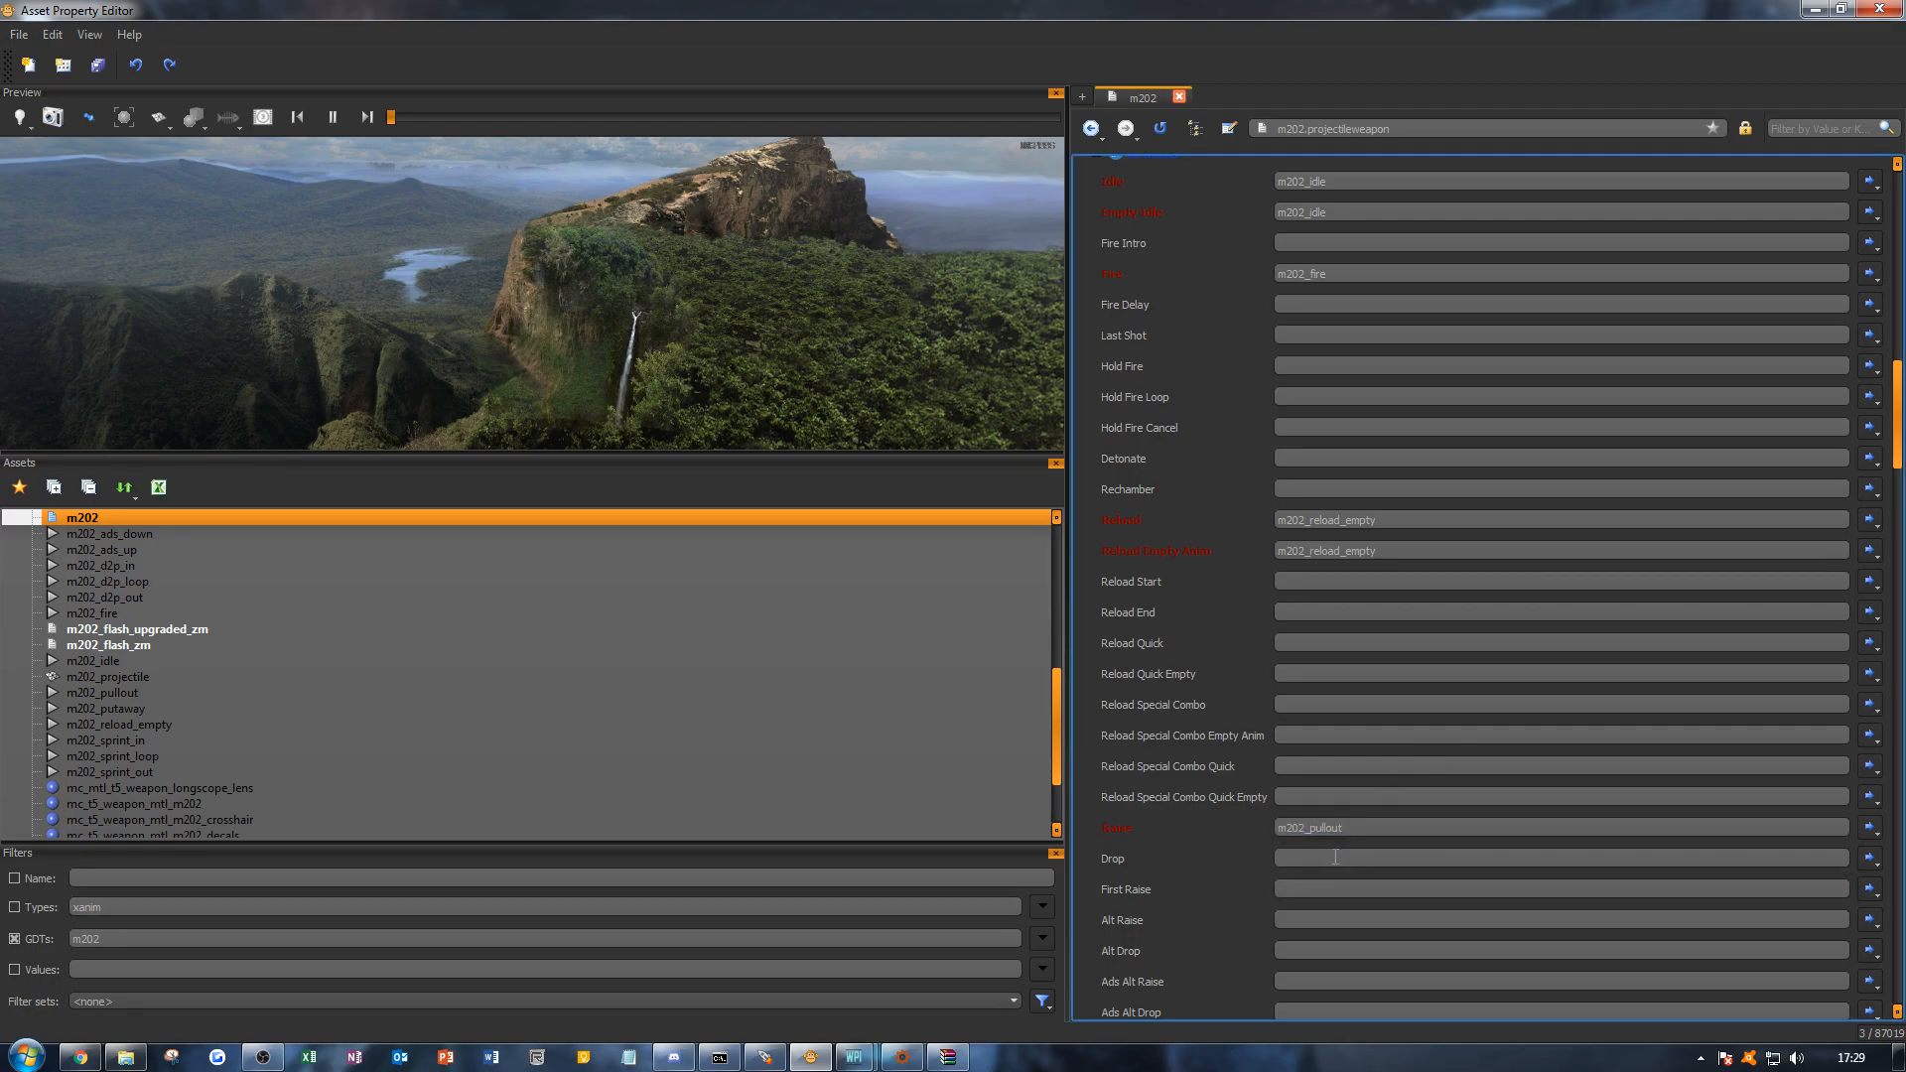
{"action": "type", "text": "m202_pu"}
{"action": "key", "text": "Down"}
{"action": "key", "text": "Down"}
{"action": "key", "text": "Return"}
Step: Assign m202_pullout as the First Raise animation and save the m202 weapon asset
{"action": "left_click", "coordinate": [1329, 887]}
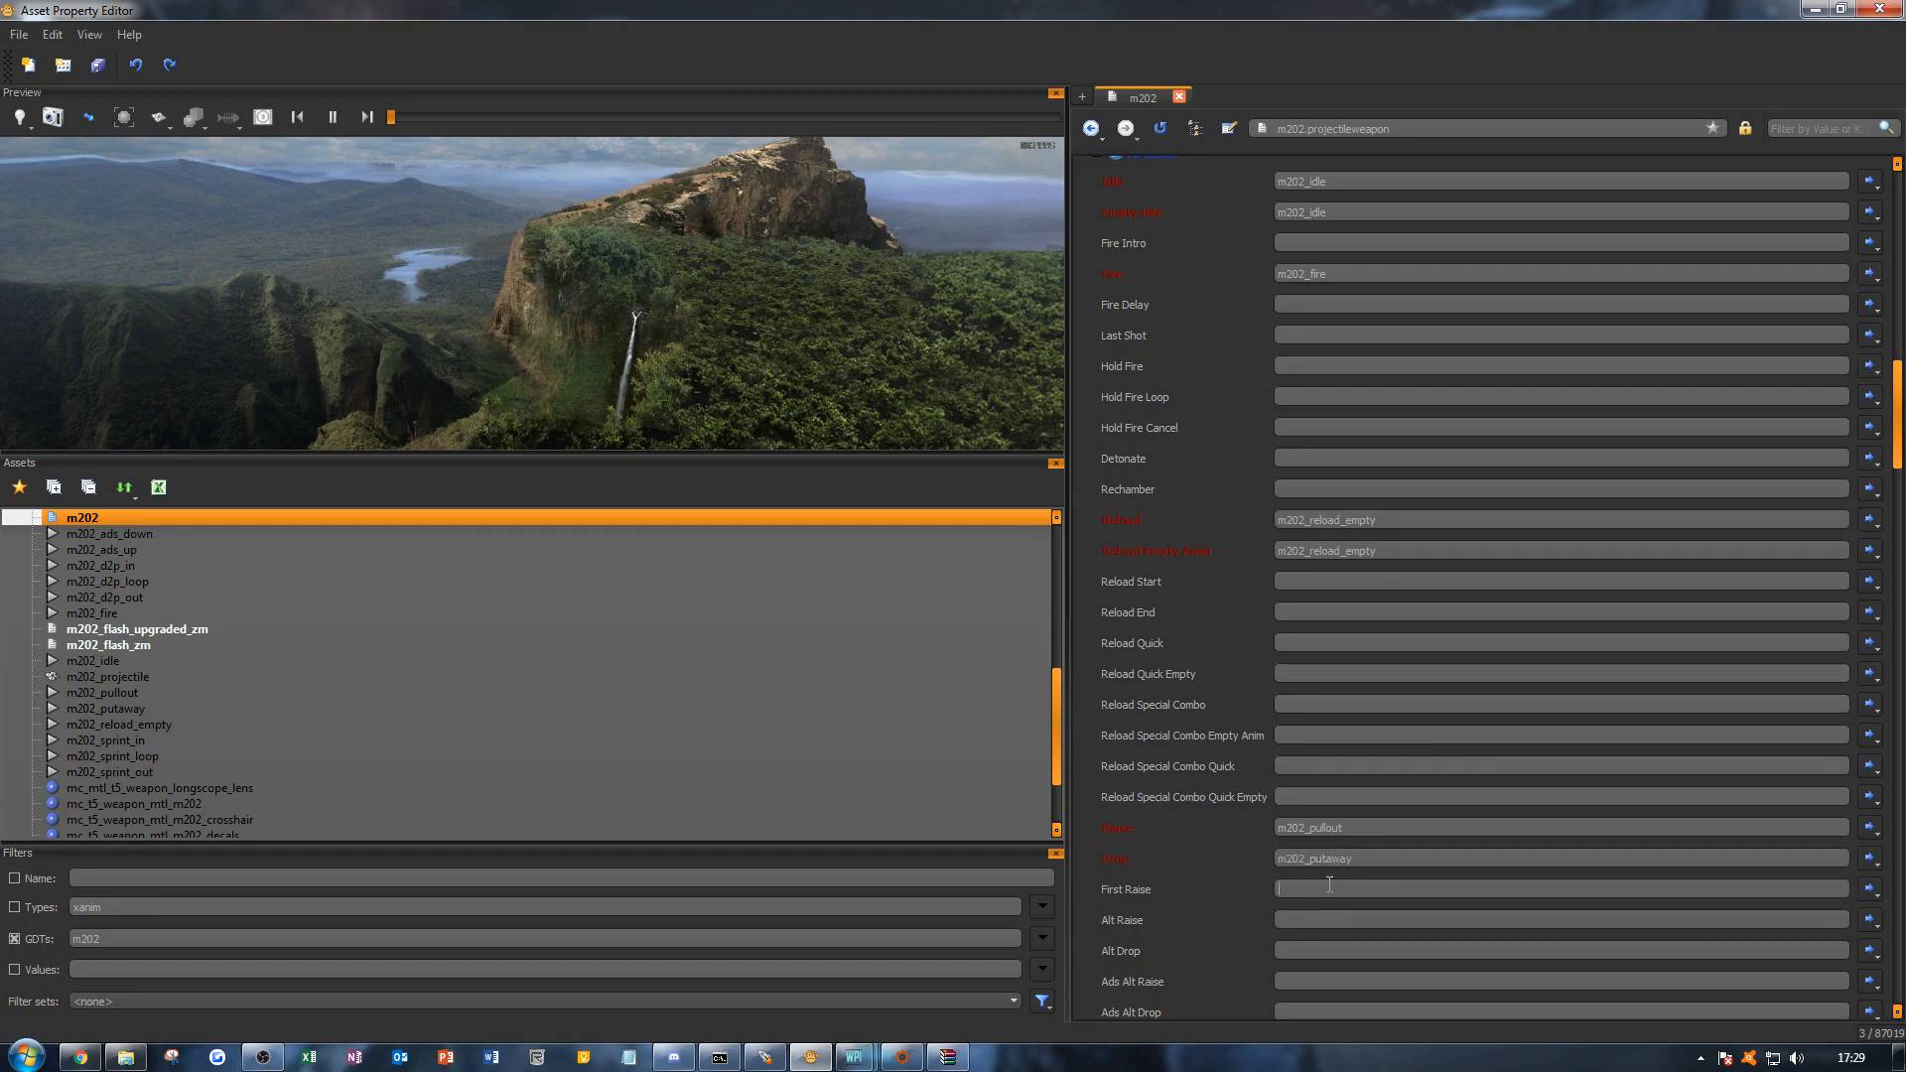
{"action": "type", "text": "m202_"}
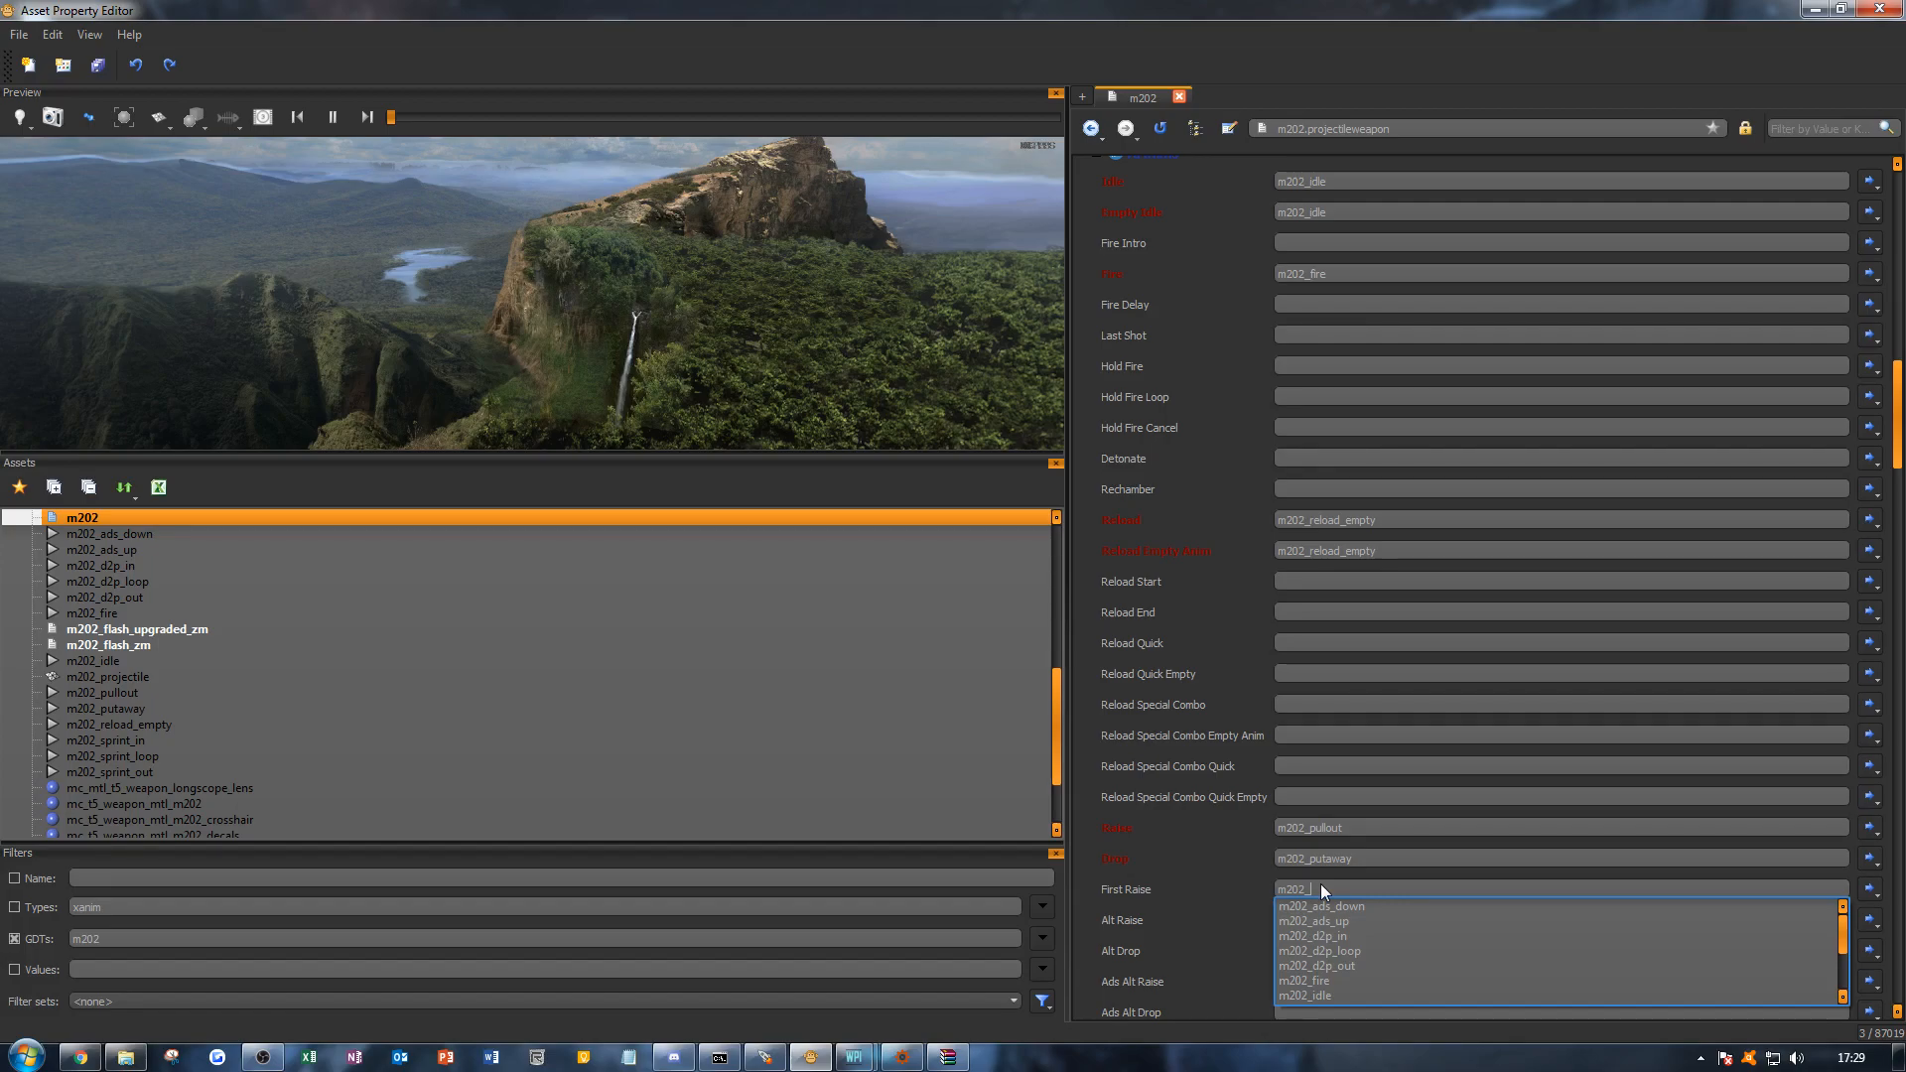
{"action": "type", "text": "pu"}
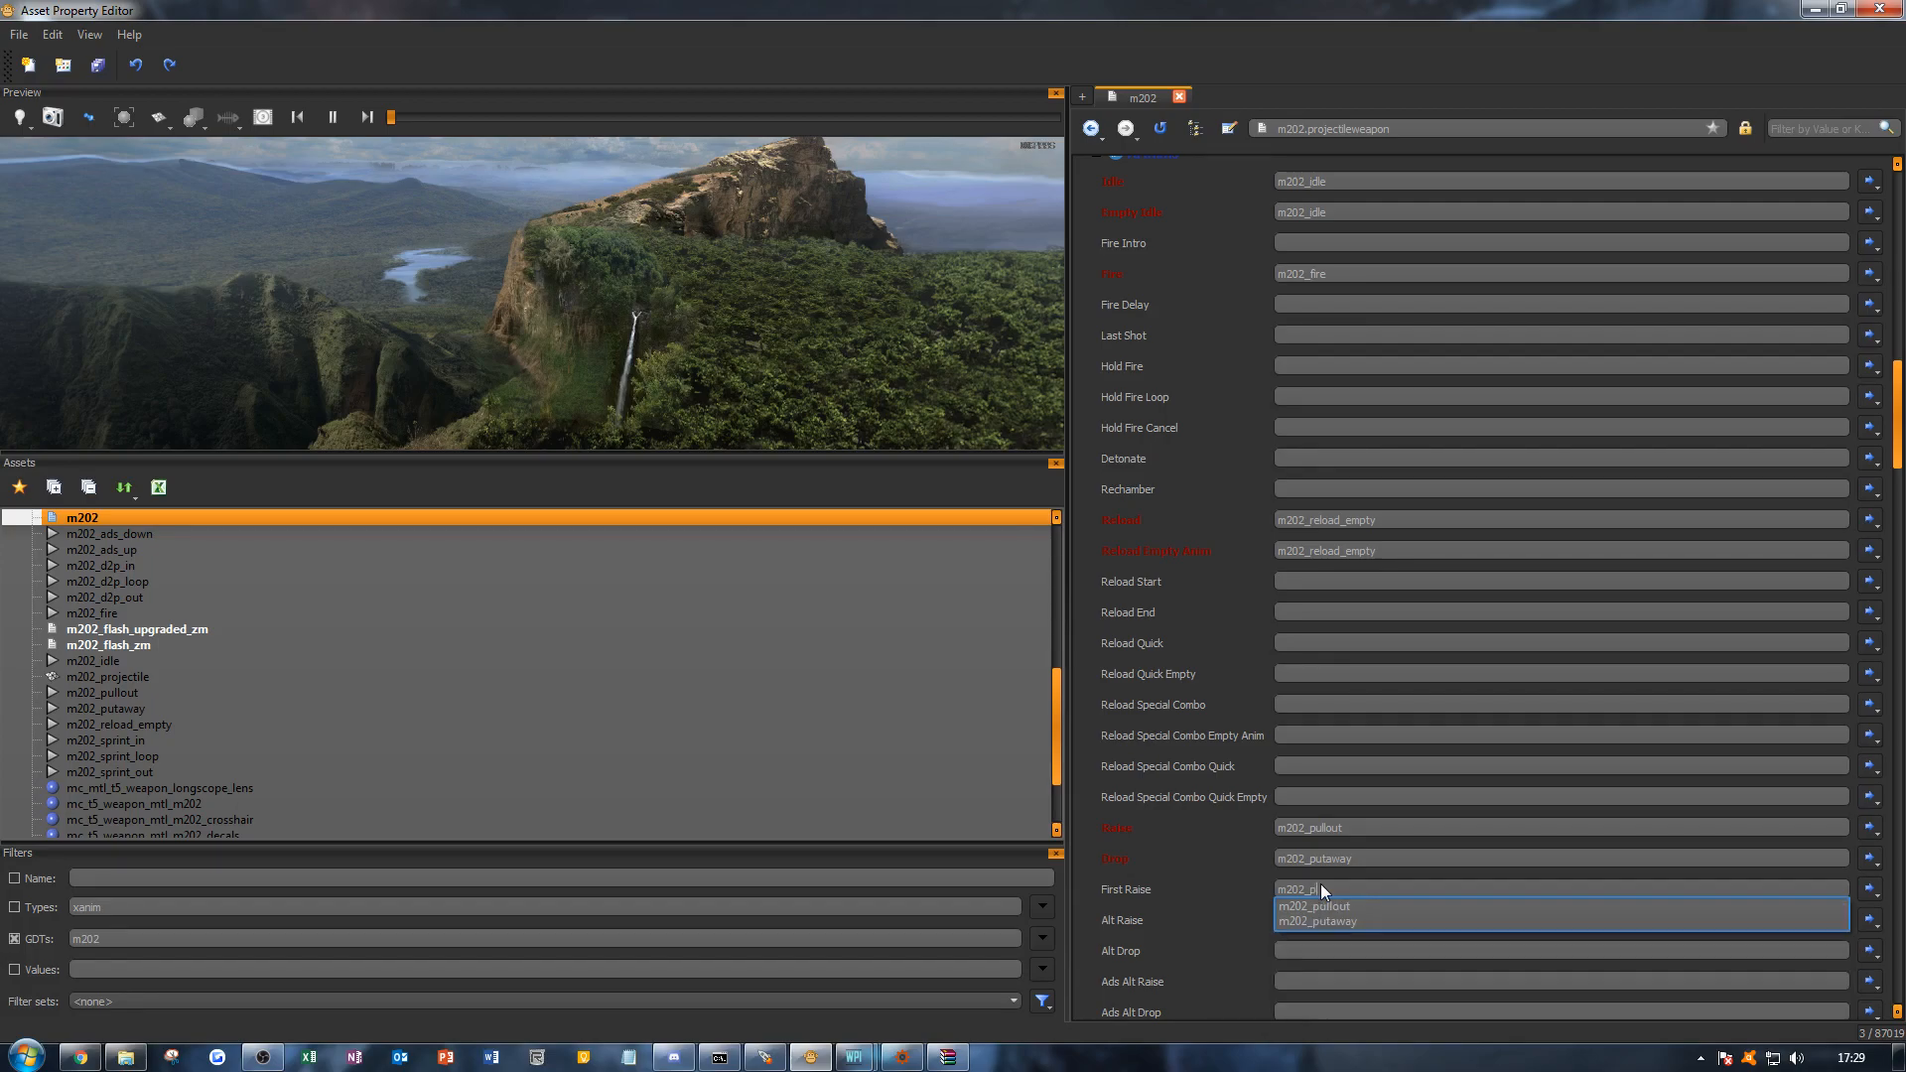
{"action": "key", "text": "Down"}
{"action": "key", "text": "Return"}
{"action": "left_click", "coordinate": [1207, 859]}
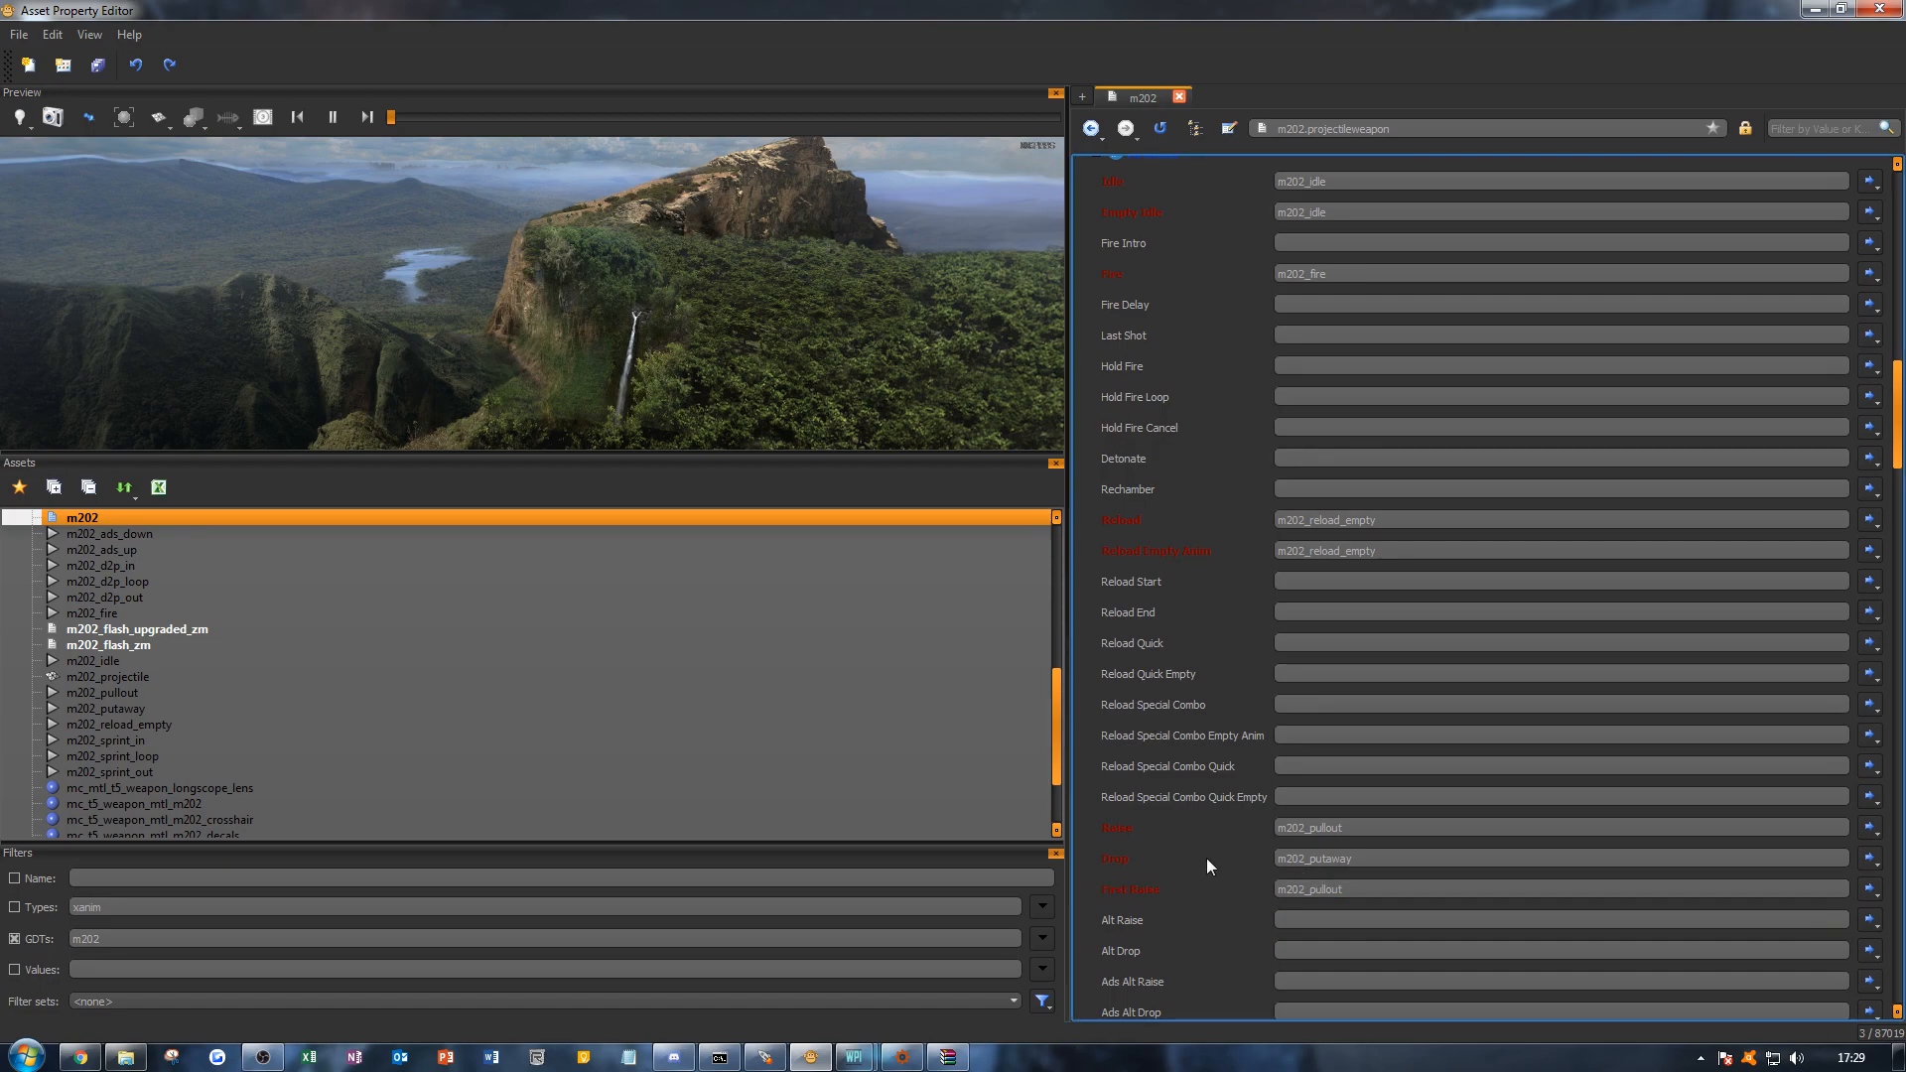
{"action": "key", "text": "ctrl+s"}
Step: Assign m202_pullout as the Empty Raise animation and m202_putaway as the Empty Drop animation
{"action": "scroll", "coordinate": [1213, 846], "scroll_direction": "down", "scroll_amount": 3}
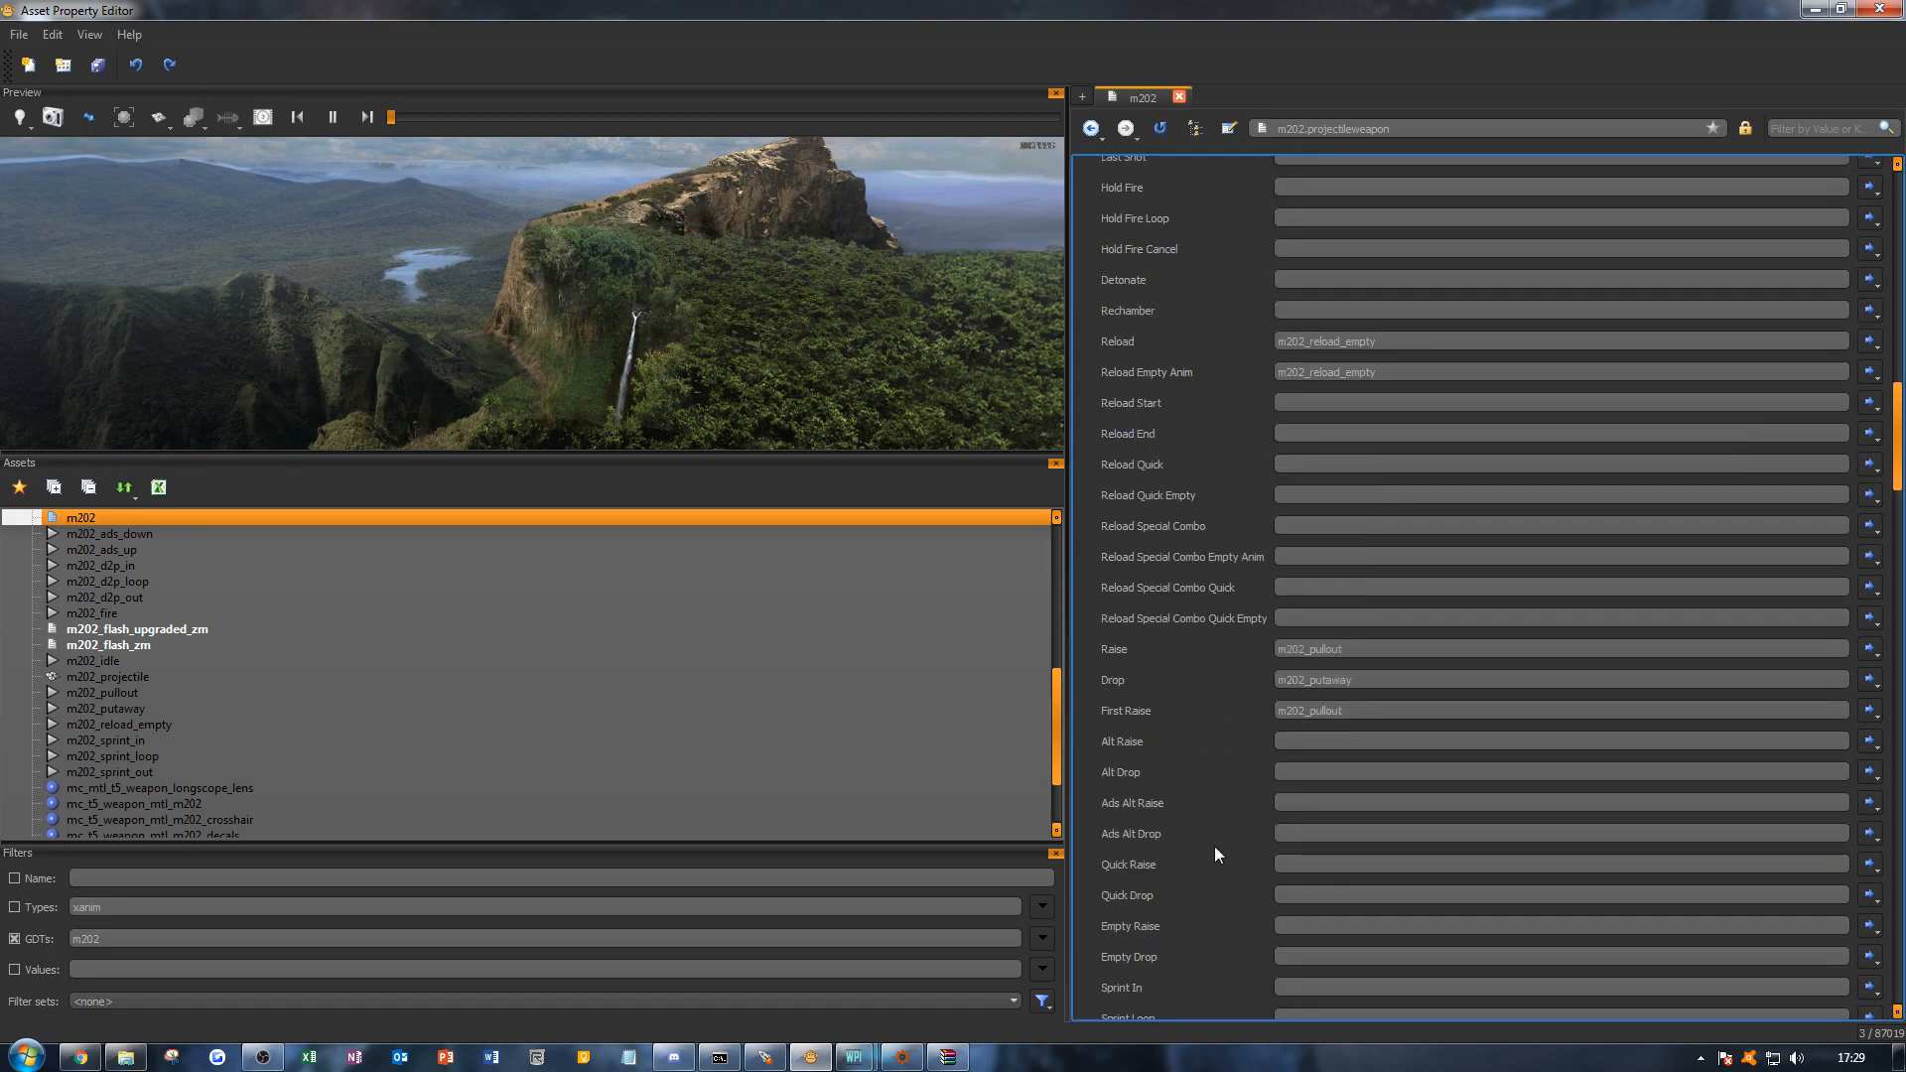
{"action": "scroll", "coordinate": [1181, 860], "scroll_direction": "down", "scroll_amount": 1}
{"action": "left_click", "coordinate": [1319, 863]}
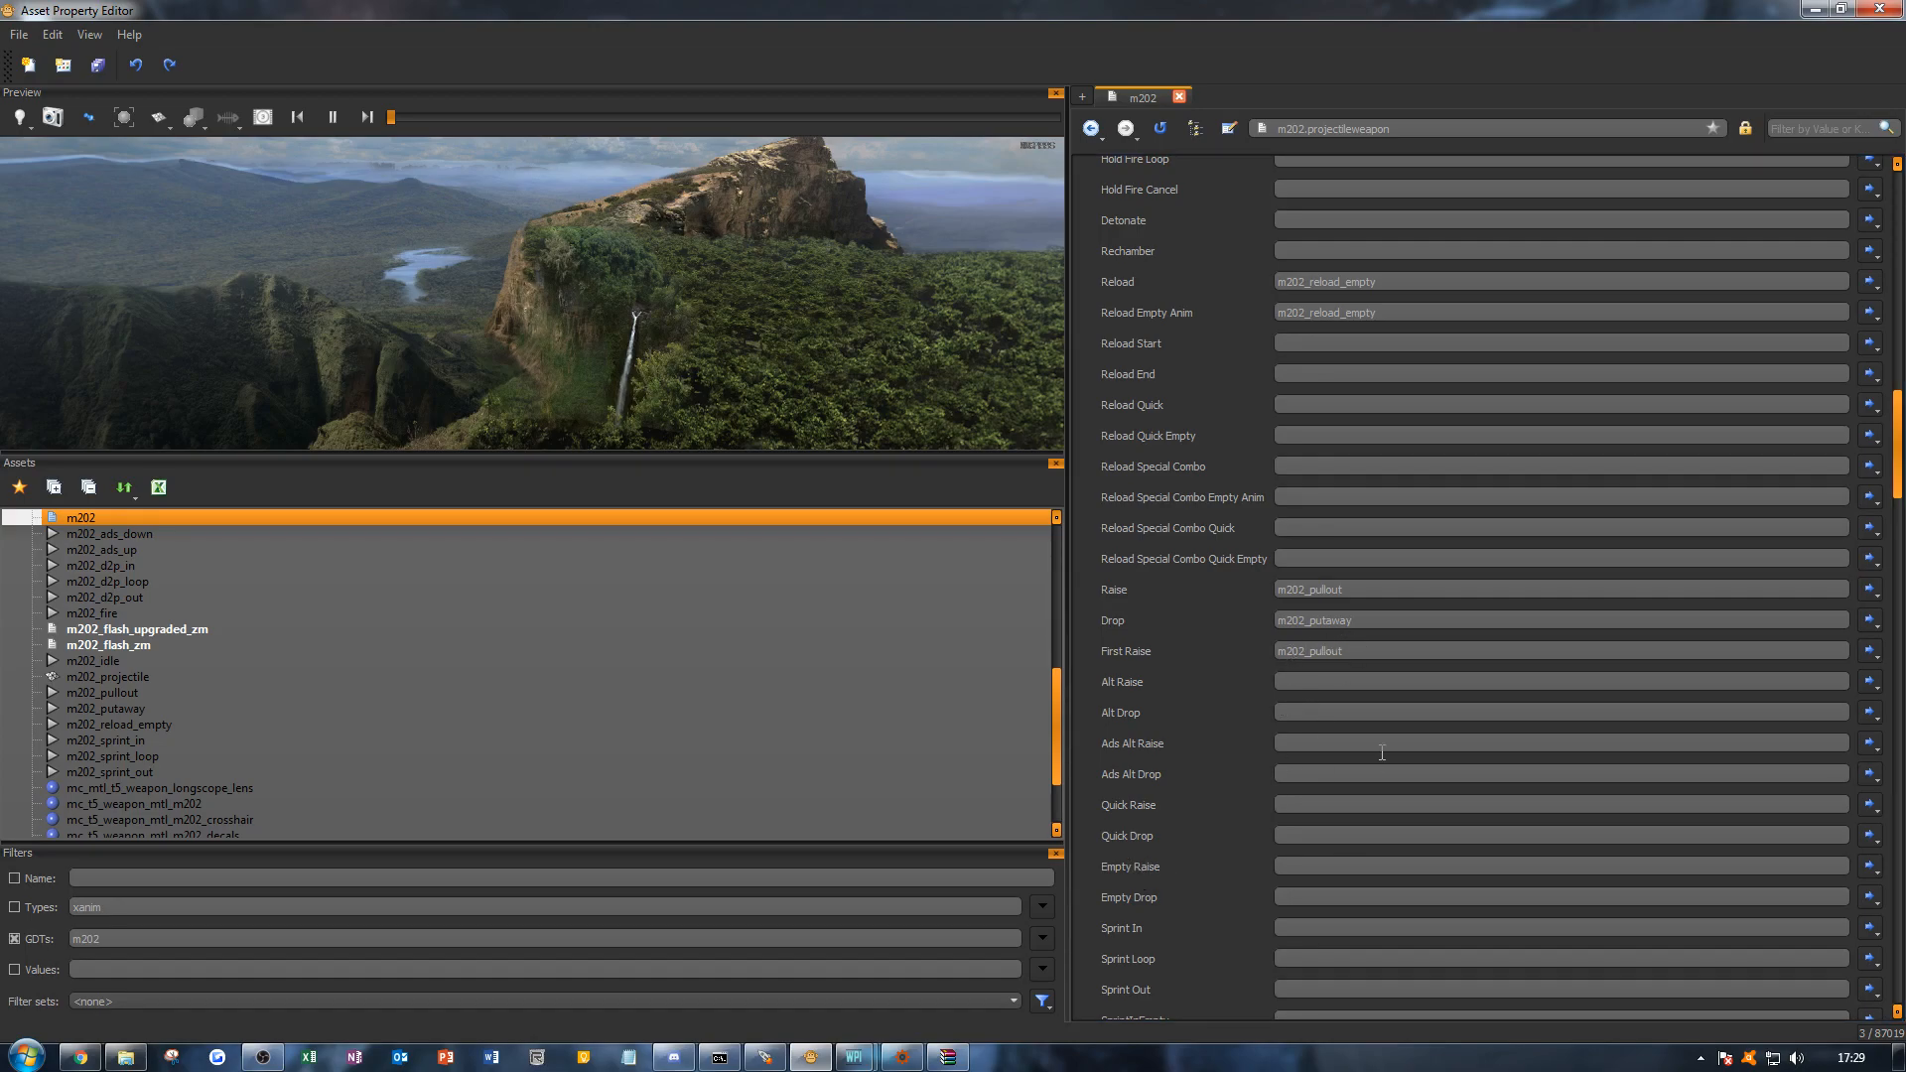
{"action": "type", "text": "m202_pu"}
{"action": "key", "text": "Down"}
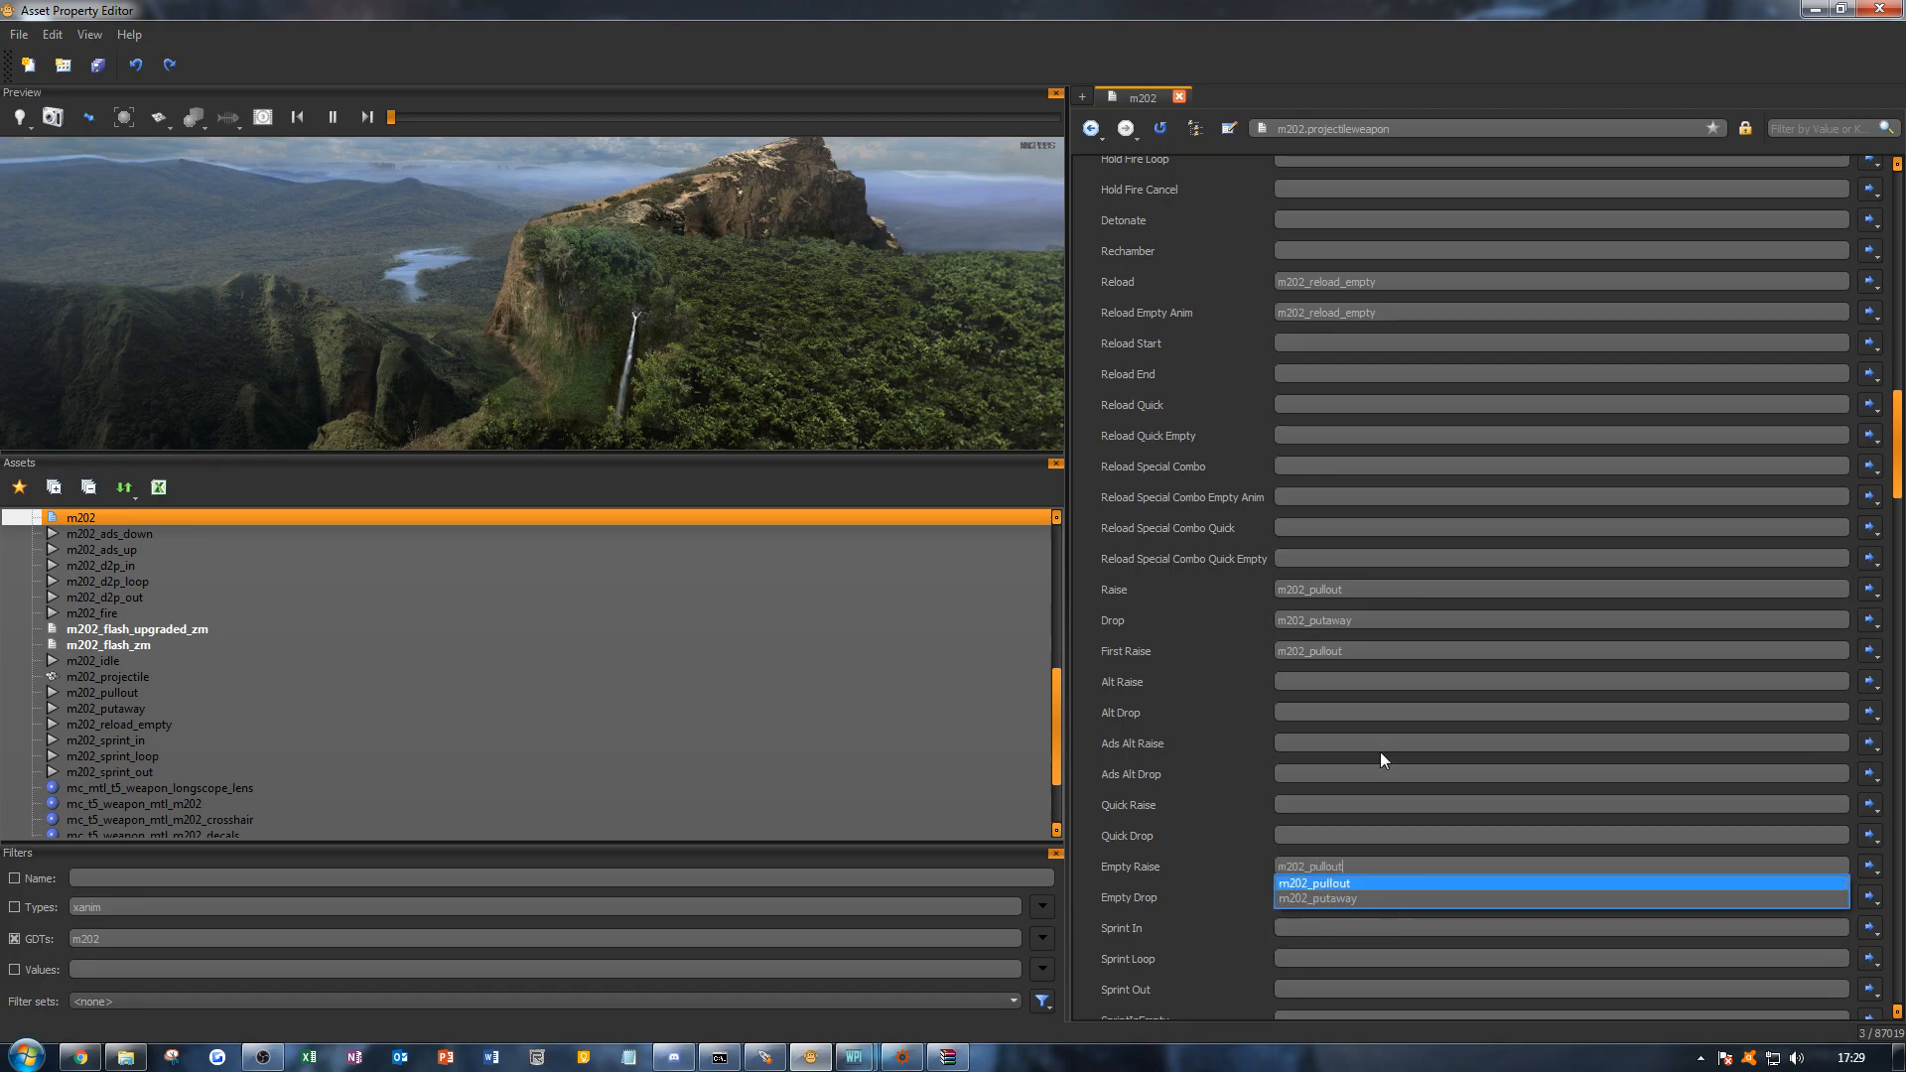
{"action": "key", "text": "Return"}
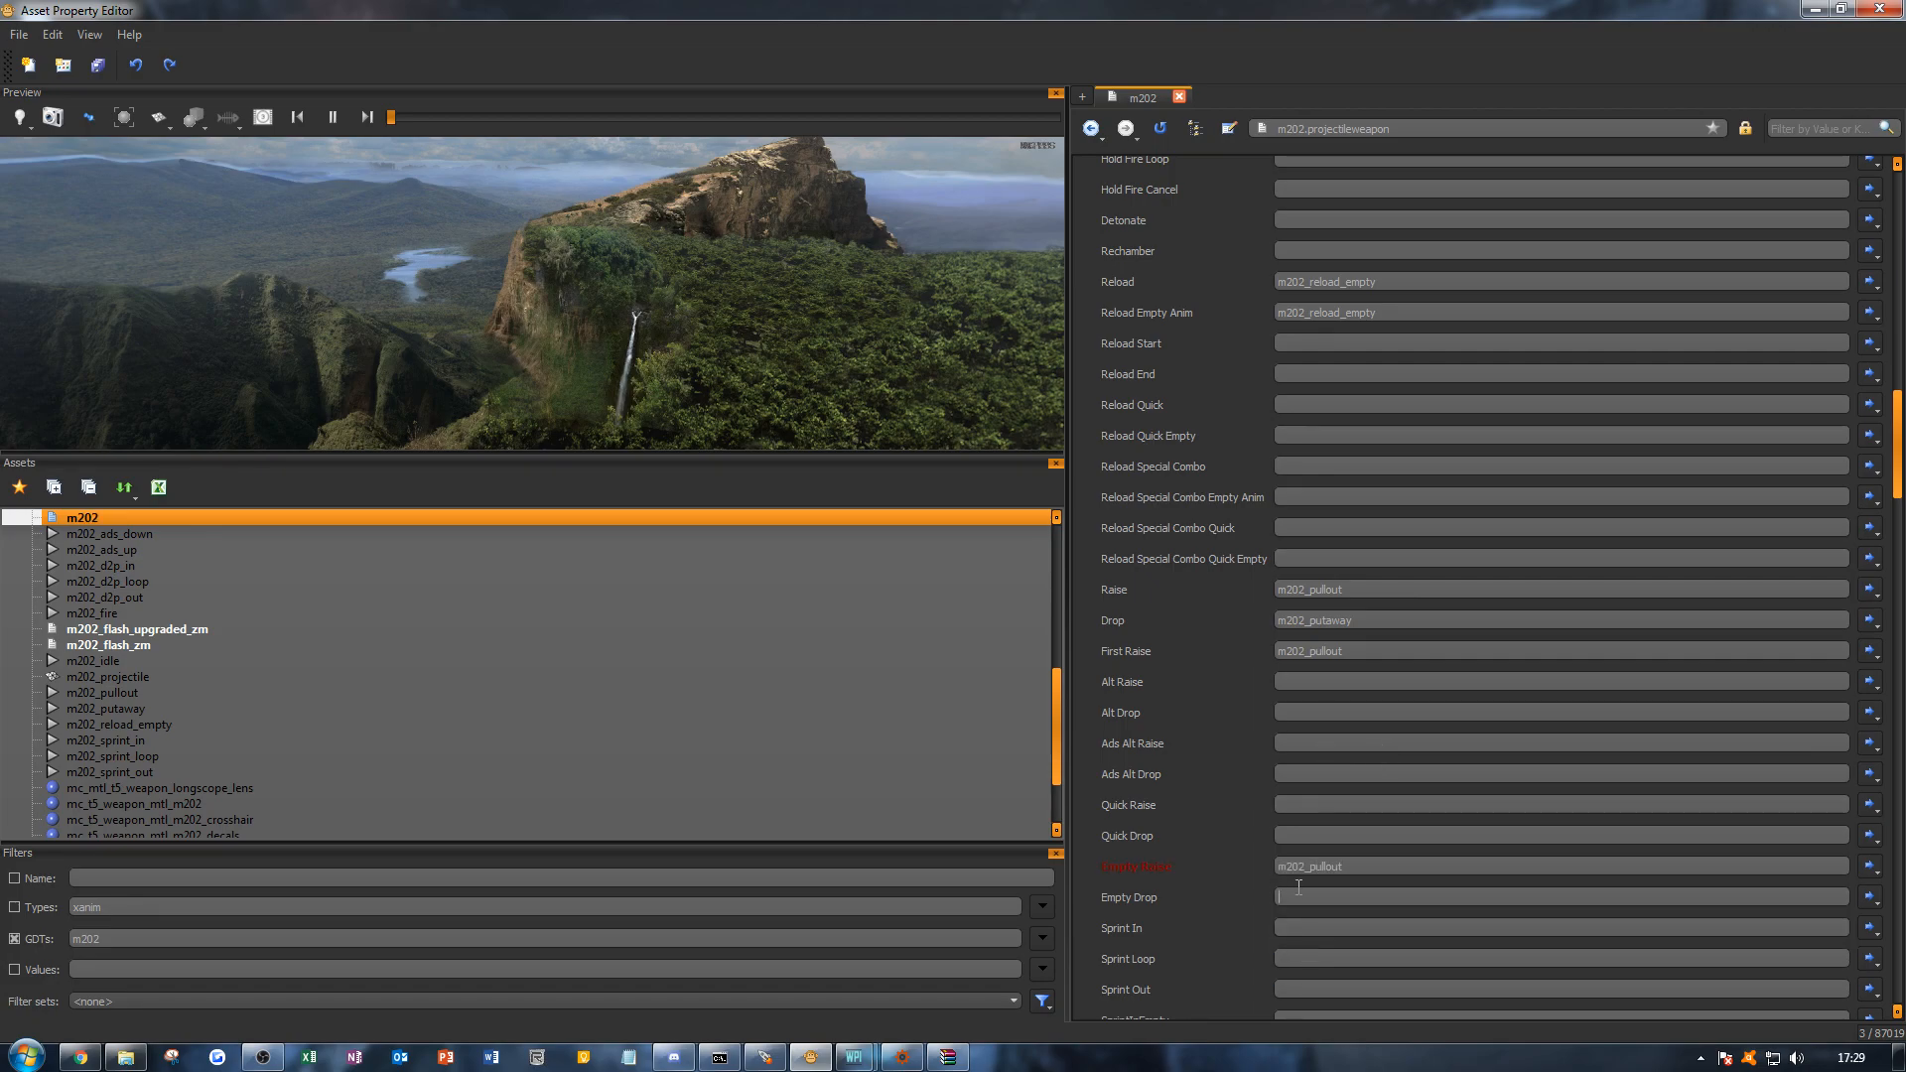
{"action": "type", "text": "m202_pu"}
{"action": "key", "text": "Down"}
{"action": "key", "text": "Down"}
{"action": "key", "text": "Return"}
Step: Assign m202_sprint_in as the Sprint In animation and m202_sprint_loop as the Sprint Loop animation
{"action": "scroll", "coordinate": [1248, 885], "scroll_direction": "down", "scroll_amount": 2}
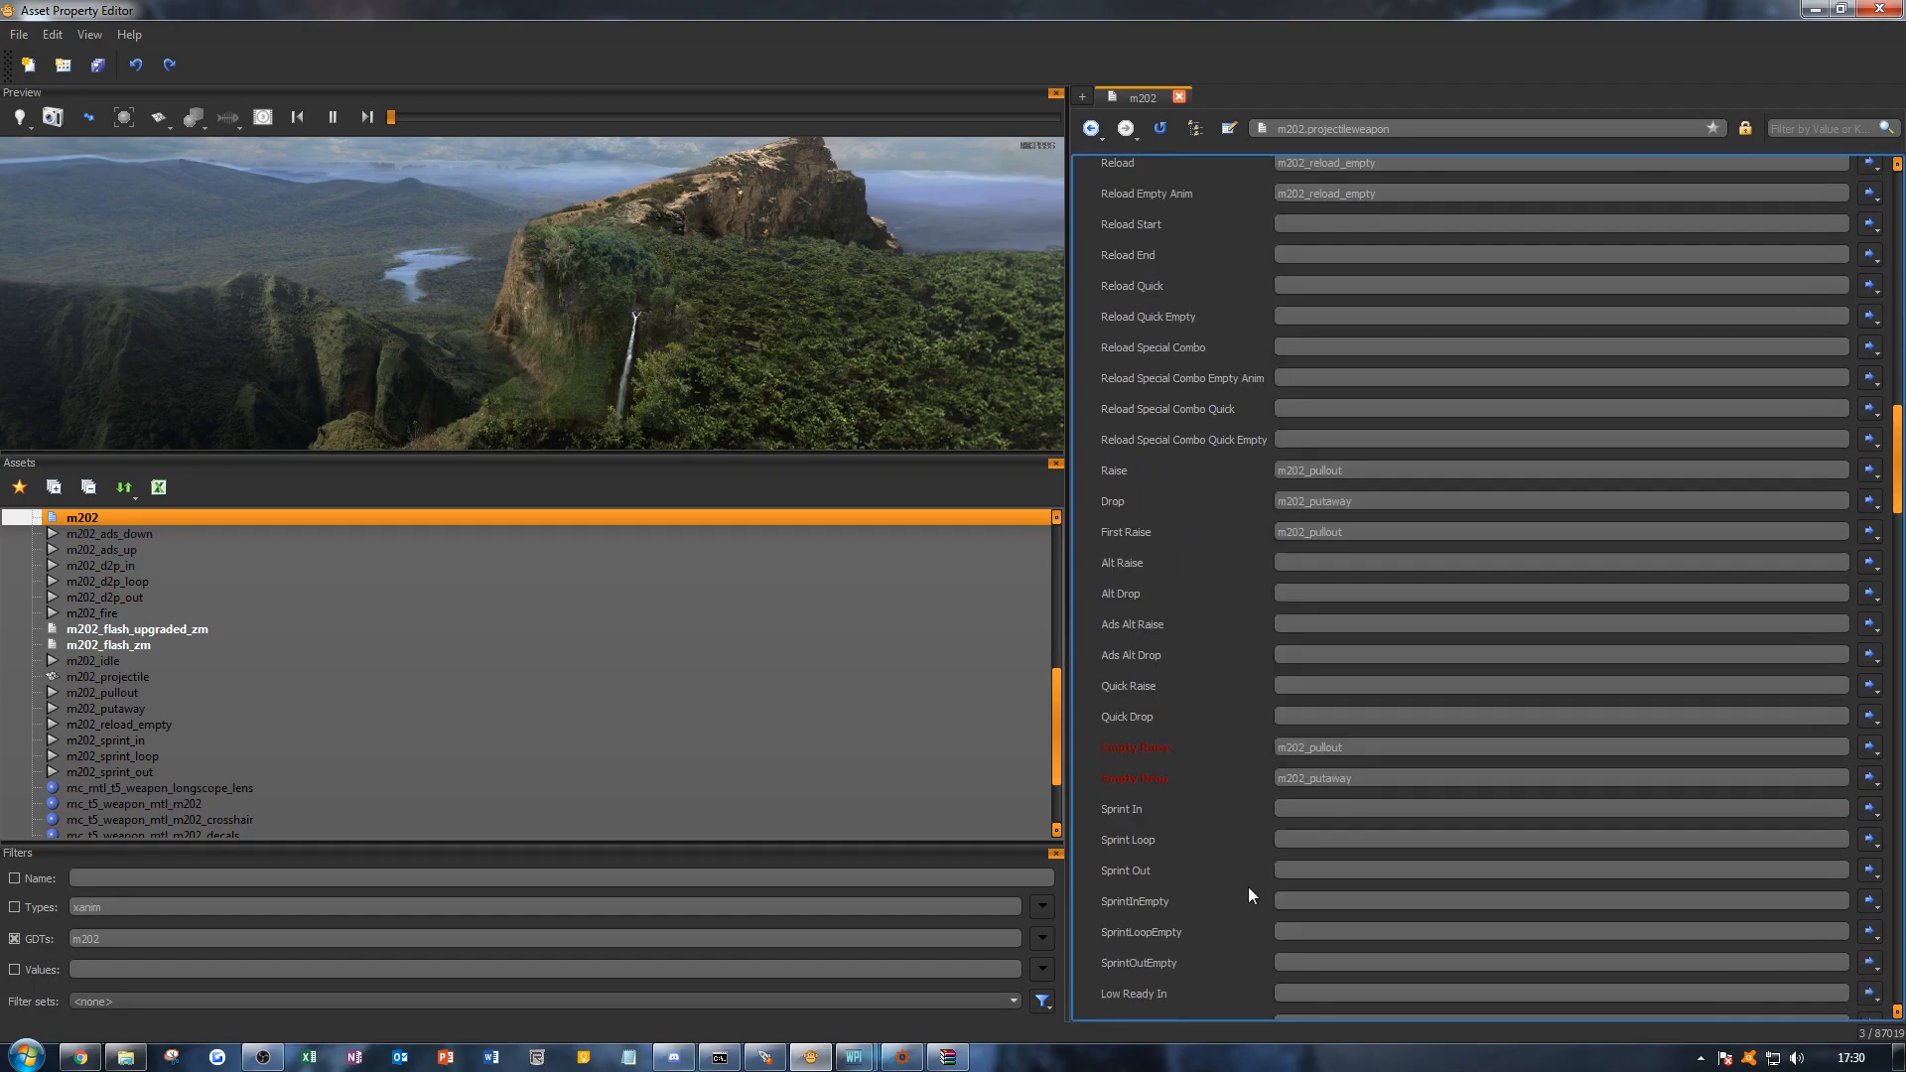
{"action": "left_click", "coordinate": [1333, 808]}
{"action": "type", "text": "m202_s"}
{"action": "key", "text": "Down"}
{"action": "key", "text": "Return"}
{"action": "left_click", "coordinate": [1302, 843]}
{"action": "type", "text": "m202_s"}
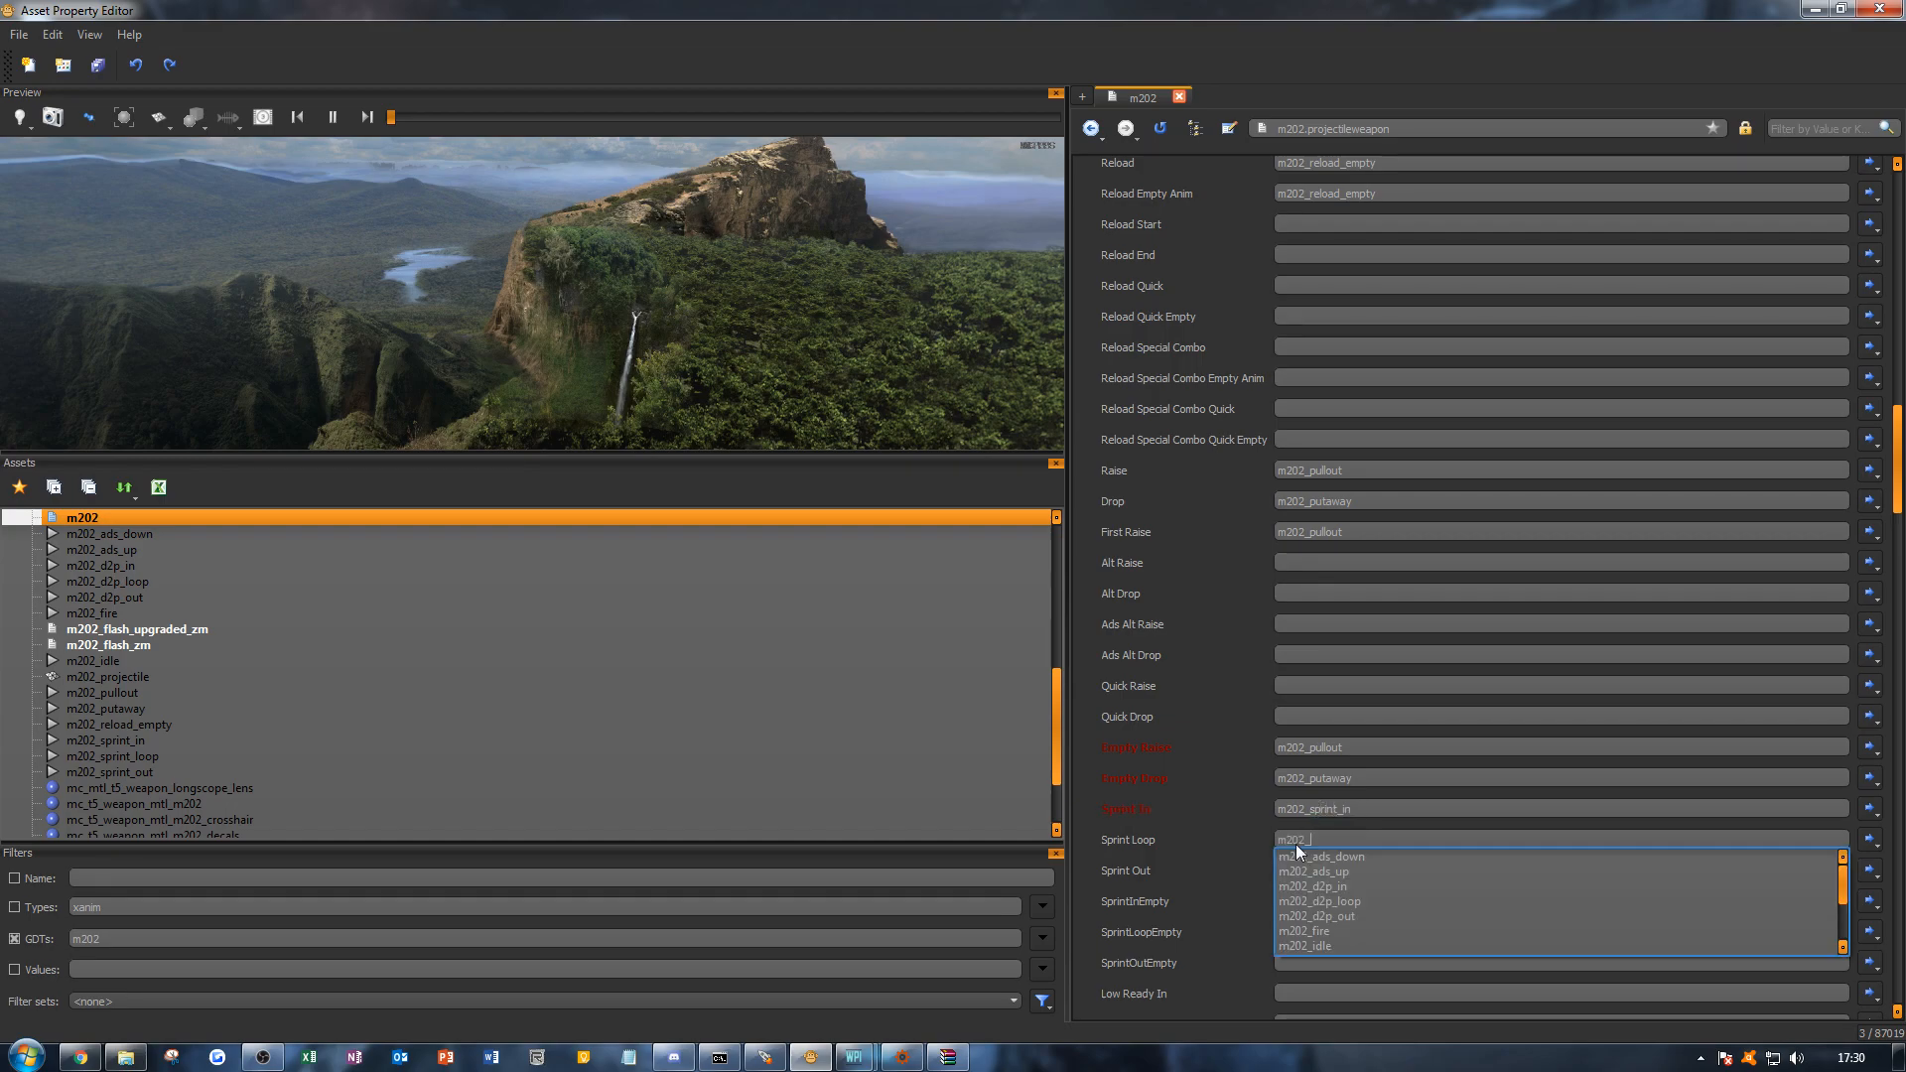
{"action": "key", "text": "Down"}
{"action": "key", "text": "Down"}
{"action": "key", "text": "Return"}
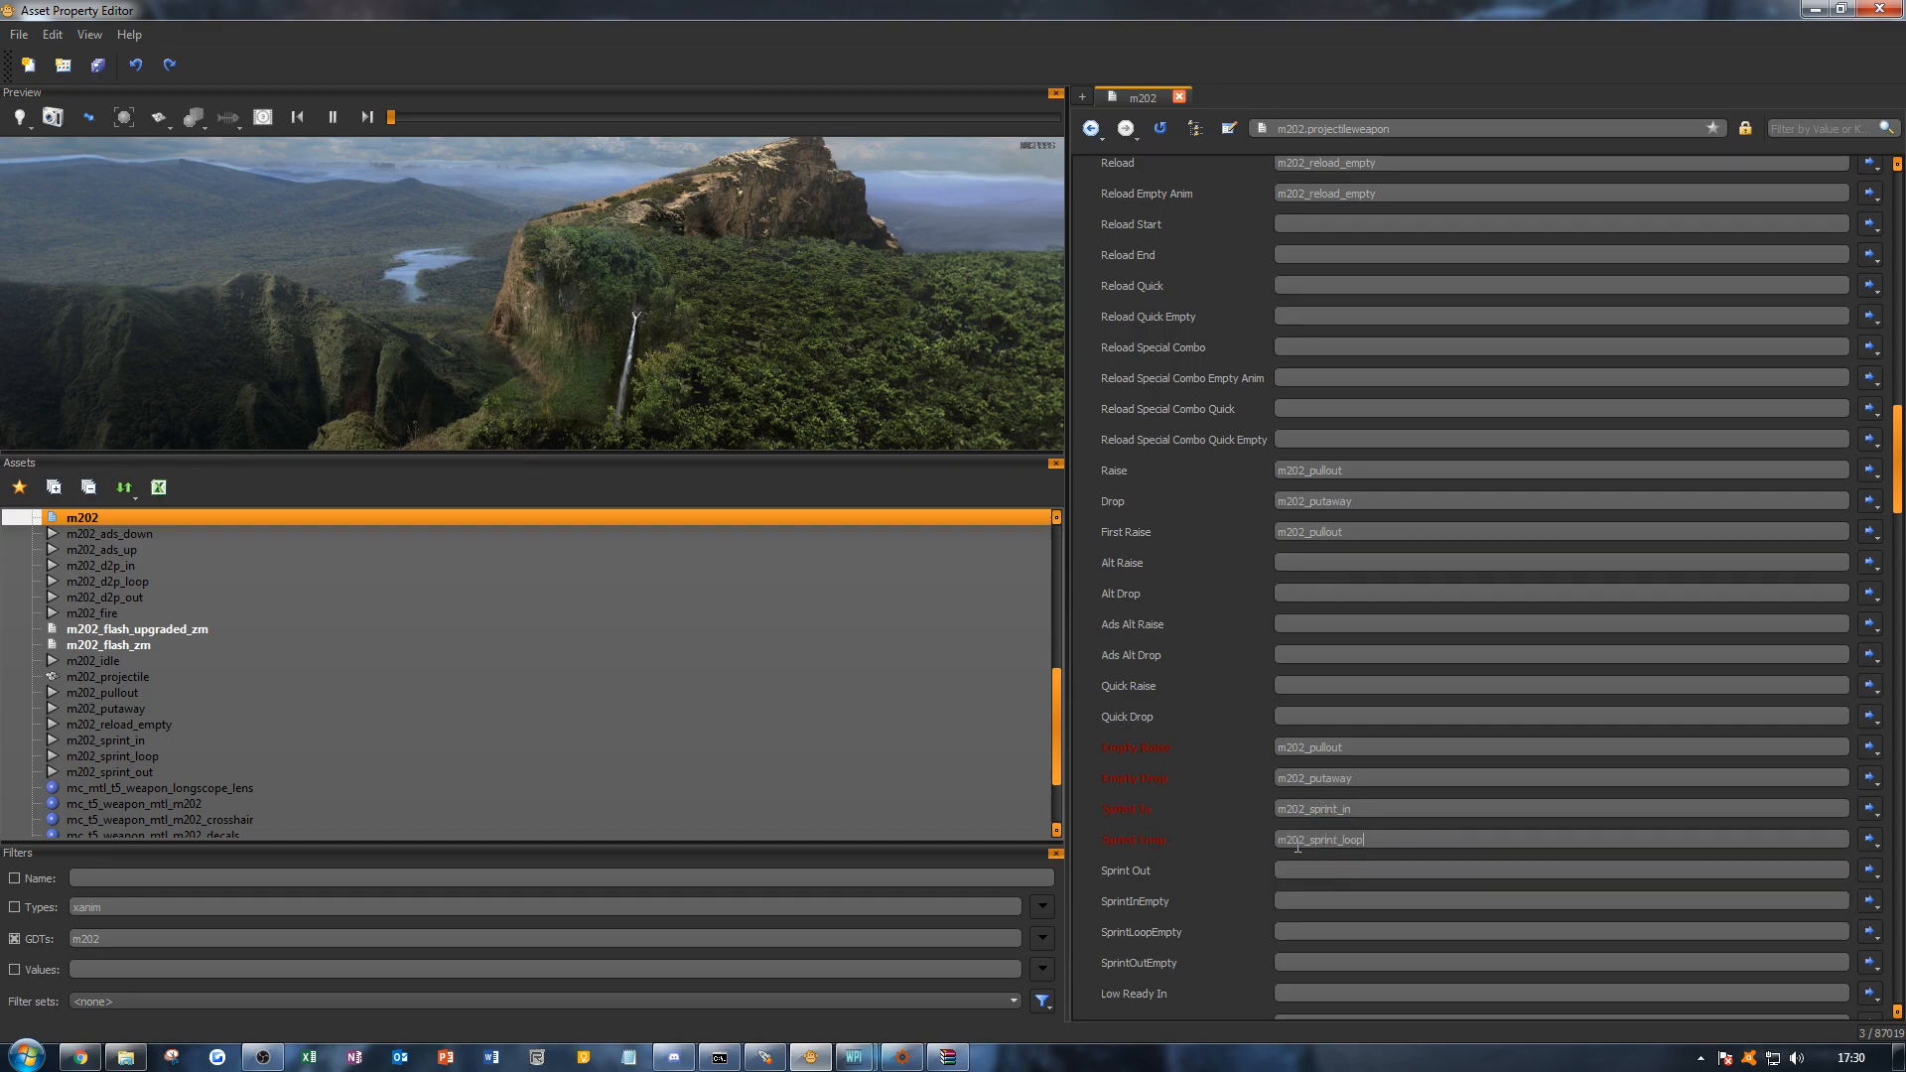
Step: Assign m202_sprint_out as the Sprint Out animation and save the weapon asset
{"action": "type", "text": "m202_s"}
{"action": "key", "text": "Down"}
{"action": "key", "text": "Down"}
{"action": "key", "text": "Down"}
{"action": "key", "text": "Return"}
{"action": "key", "text": "ctrl+s"}
Step: Assign m202_fire as the ADS Fire animation of the m202 weapon
{"action": "scroll", "coordinate": [1229, 825], "scroll_direction": "down", "scroll_amount": 2}
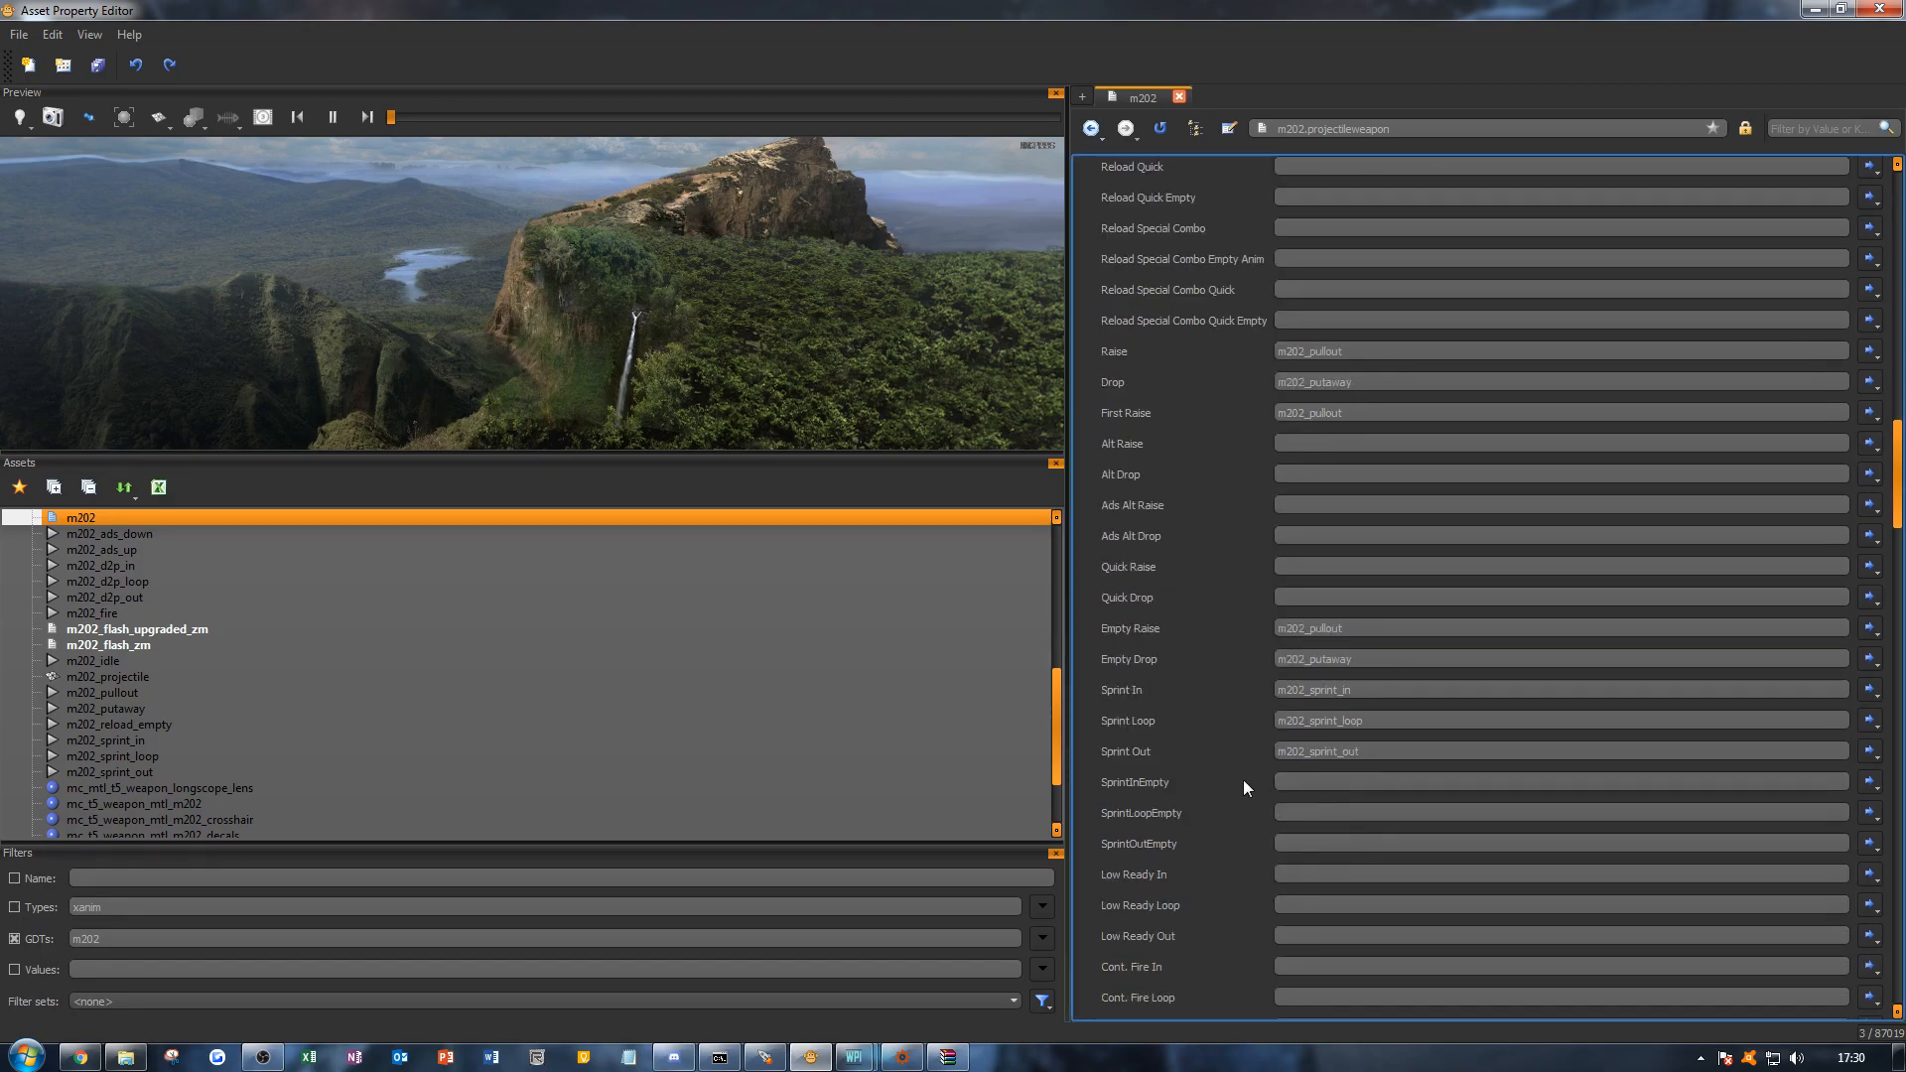
{"action": "scroll", "coordinate": [1199, 750], "scroll_direction": "down", "scroll_amount": 5}
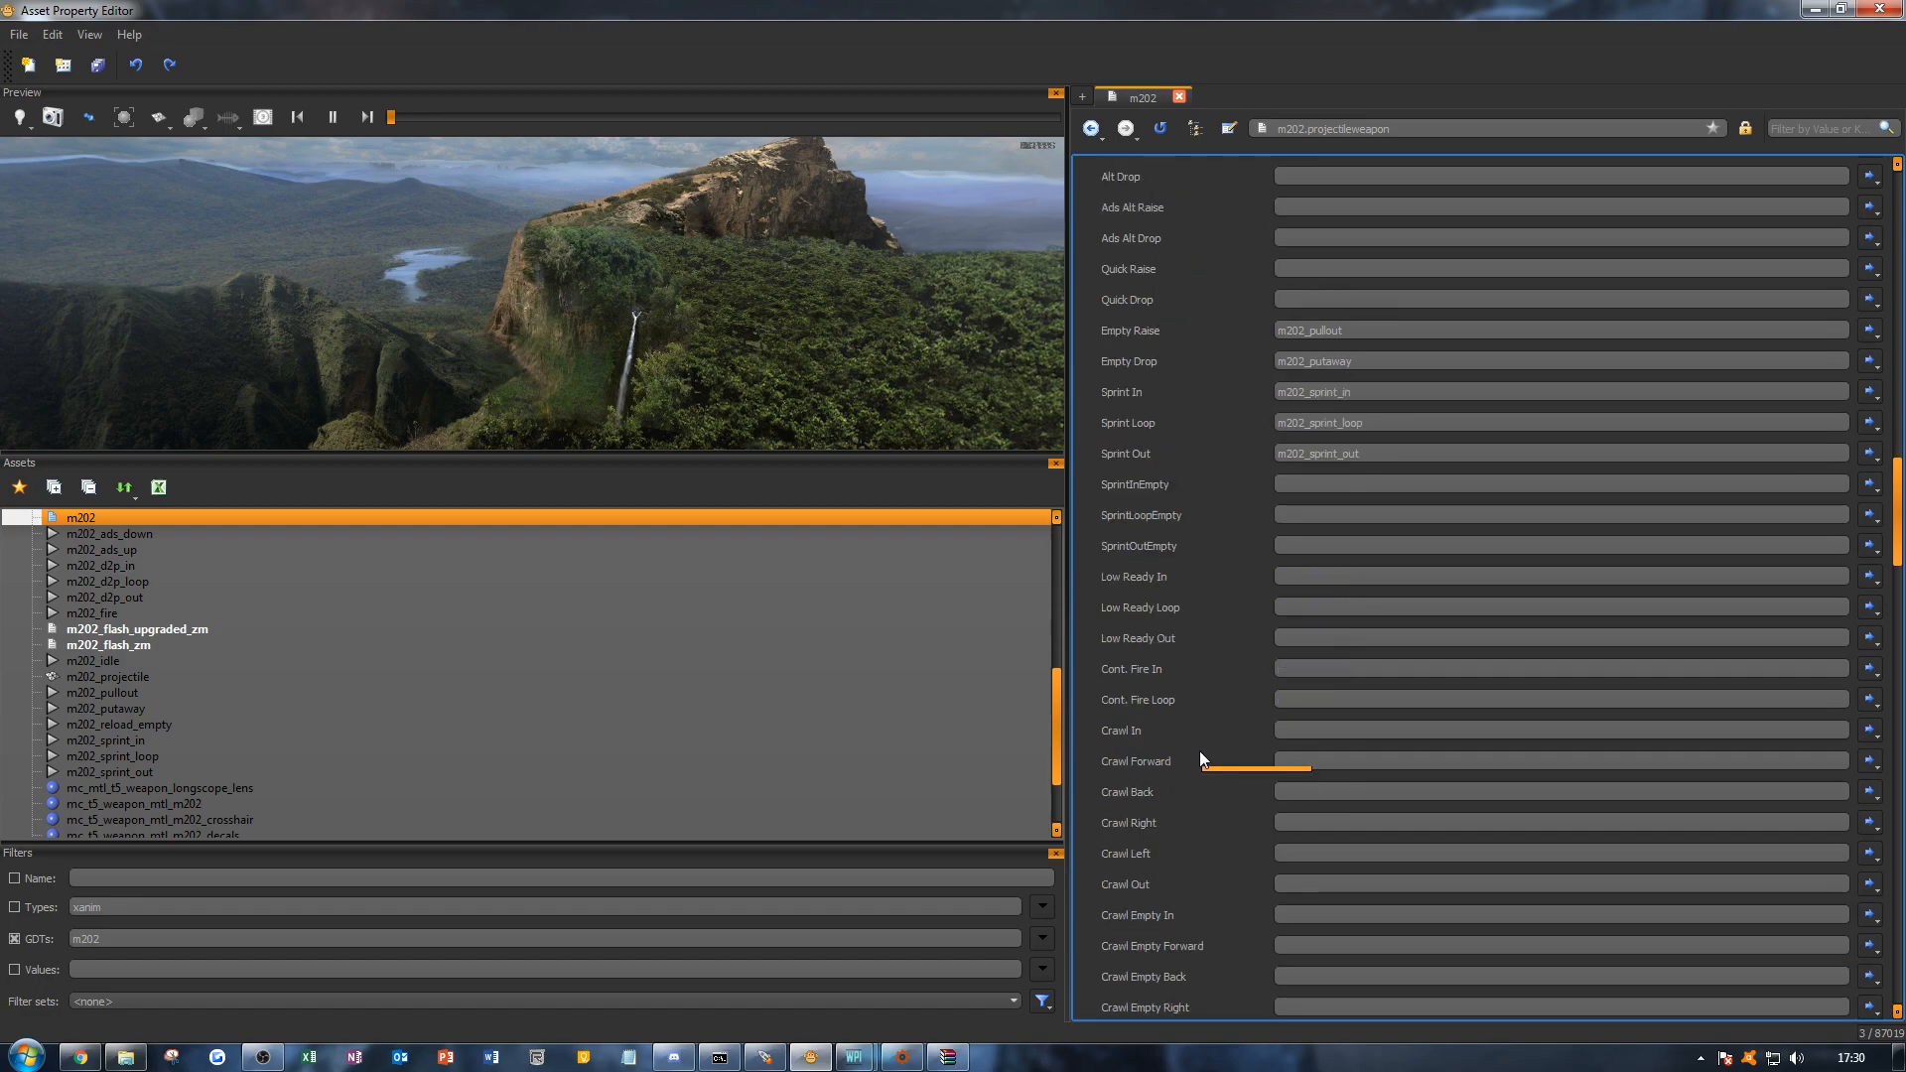
{"action": "scroll", "coordinate": [1299, 599], "scroll_direction": "down", "scroll_amount": 3}
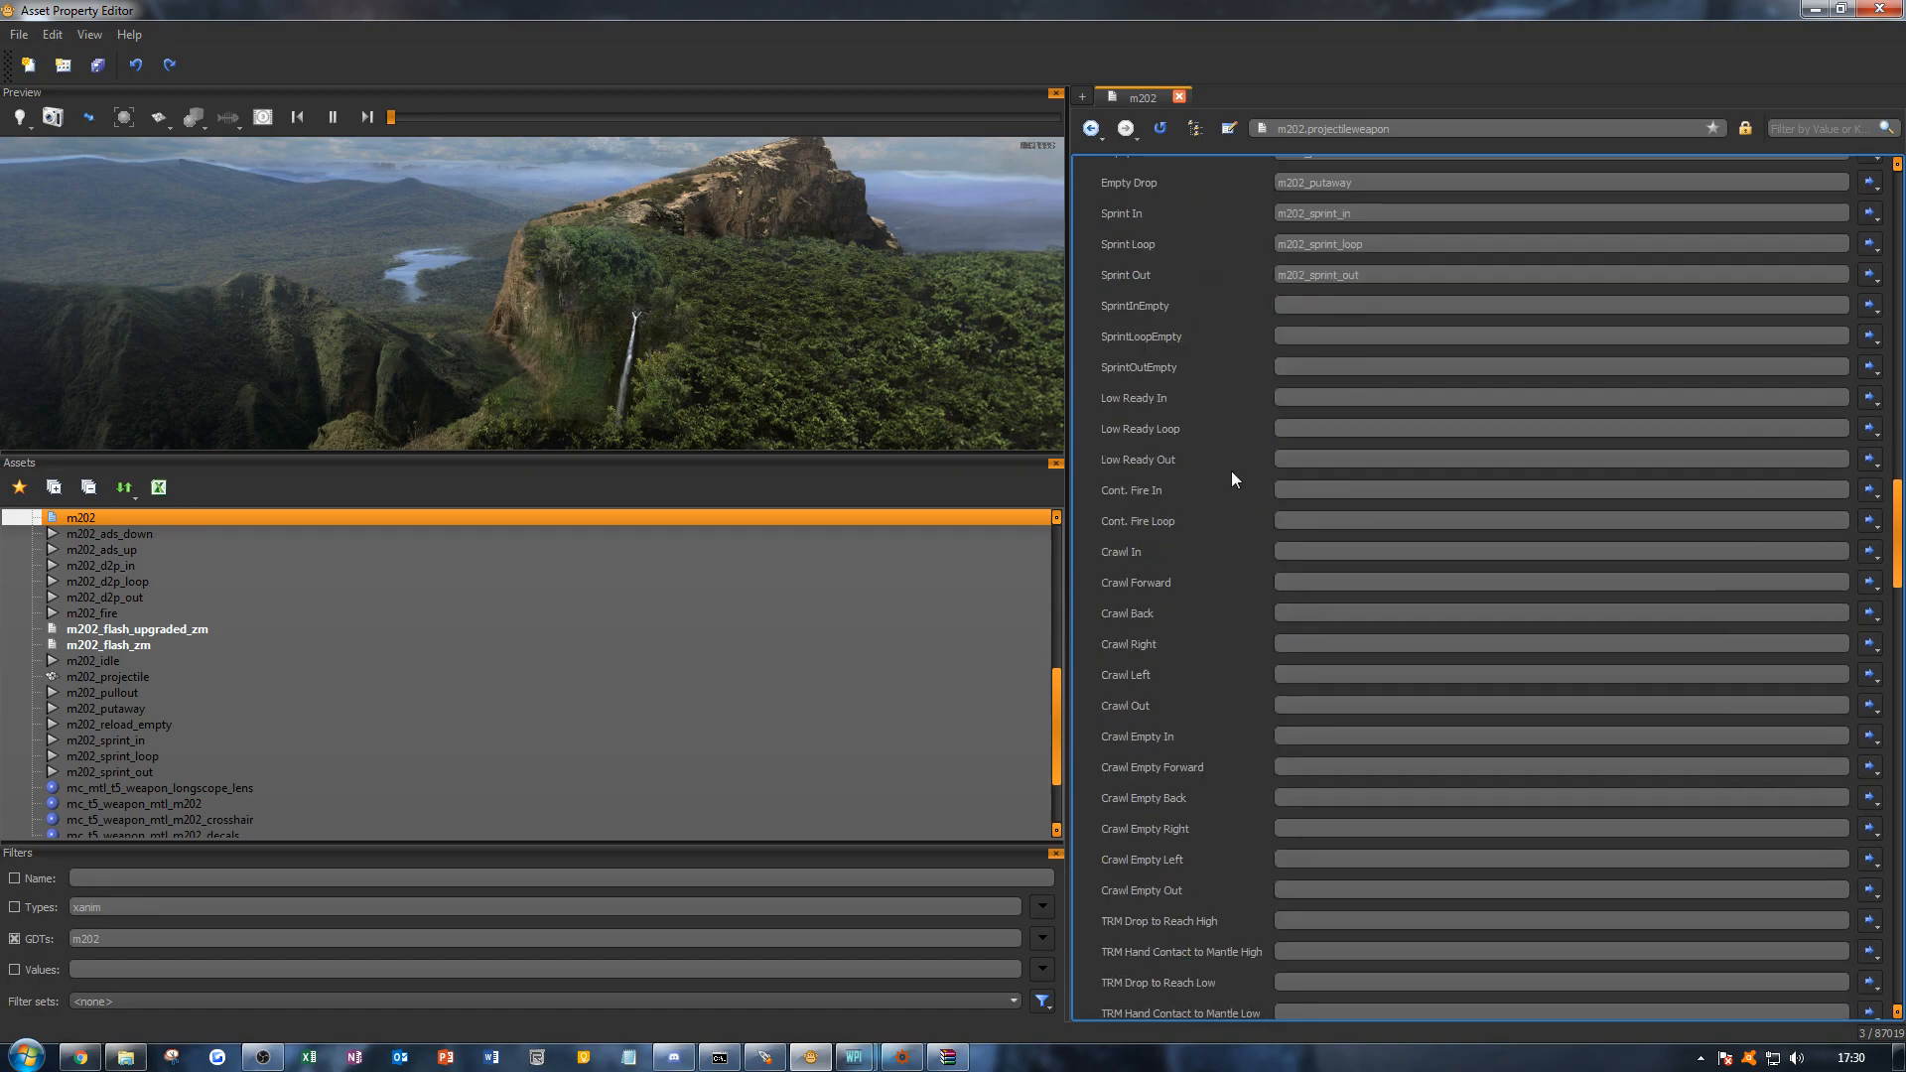
{"action": "scroll", "coordinate": [1228, 511], "scroll_direction": "down", "scroll_amount": 8}
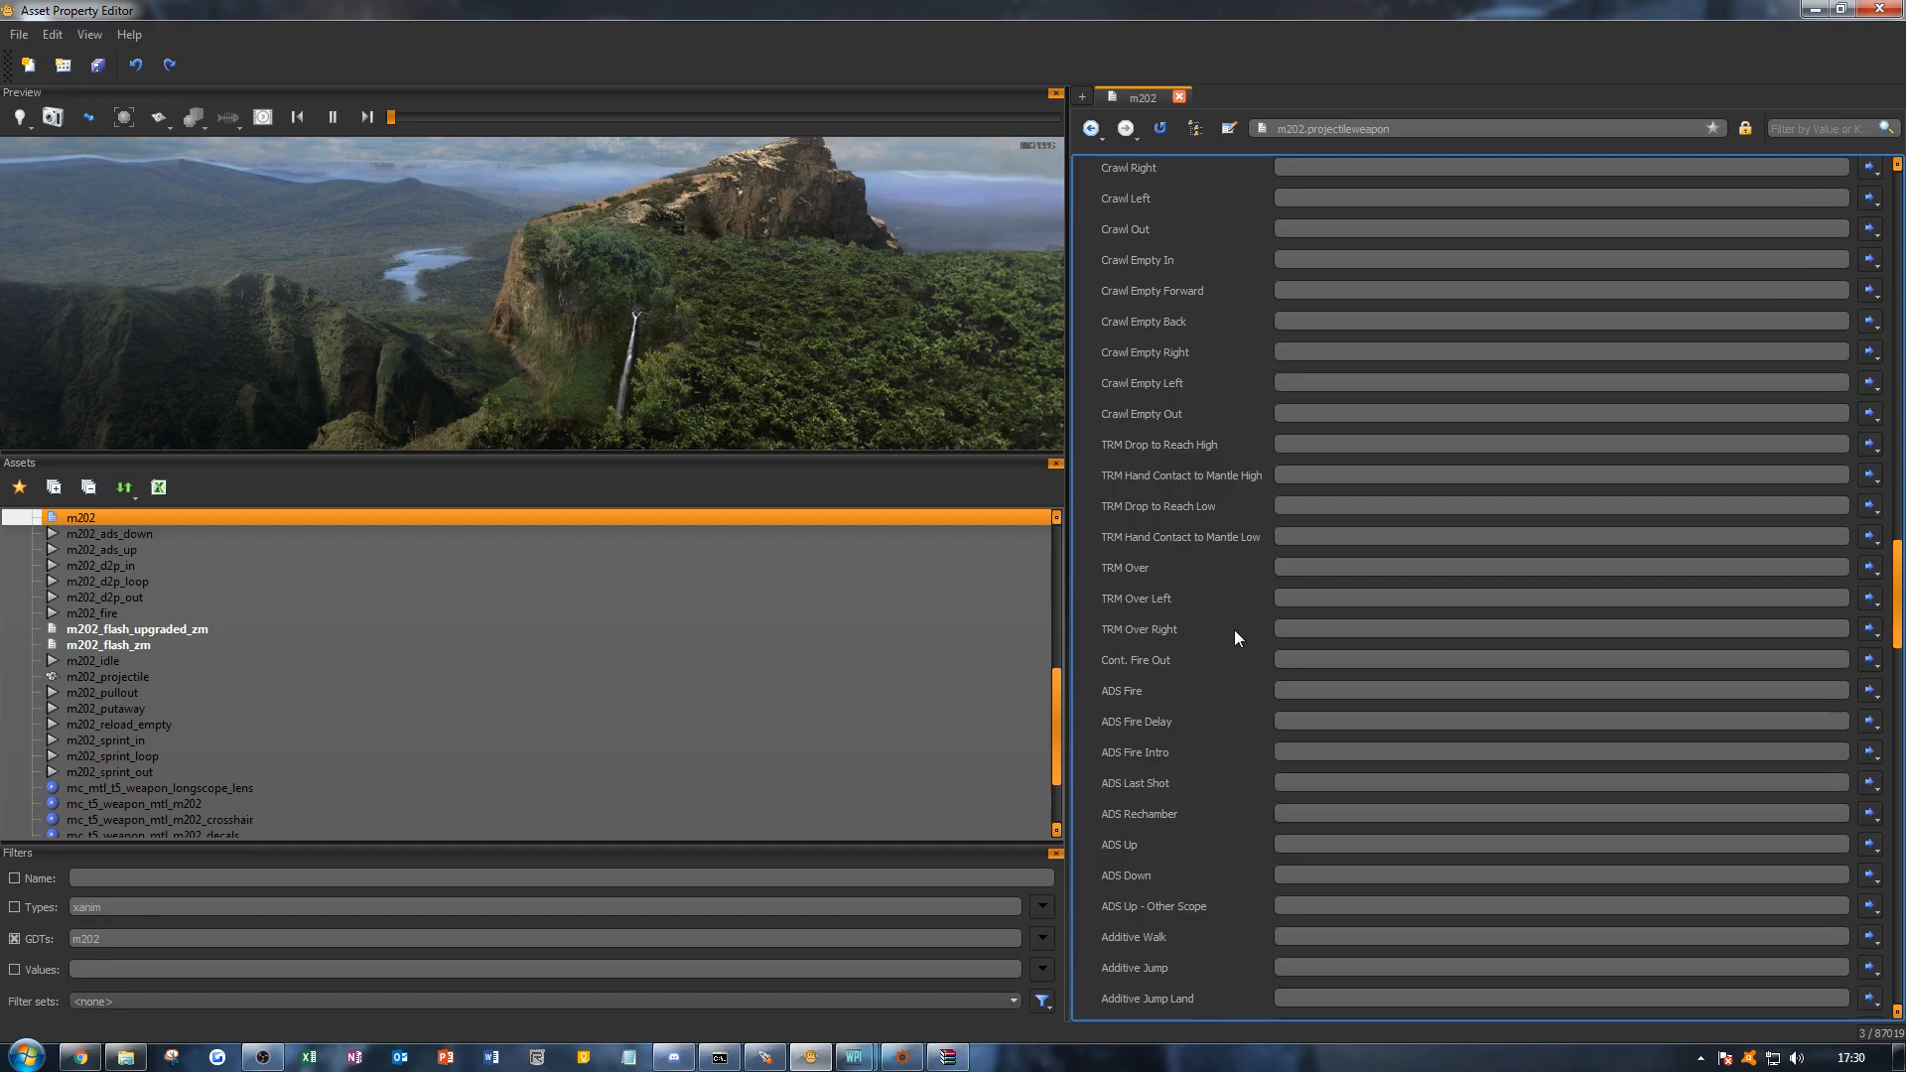
{"action": "left_click", "coordinate": [1295, 845]}
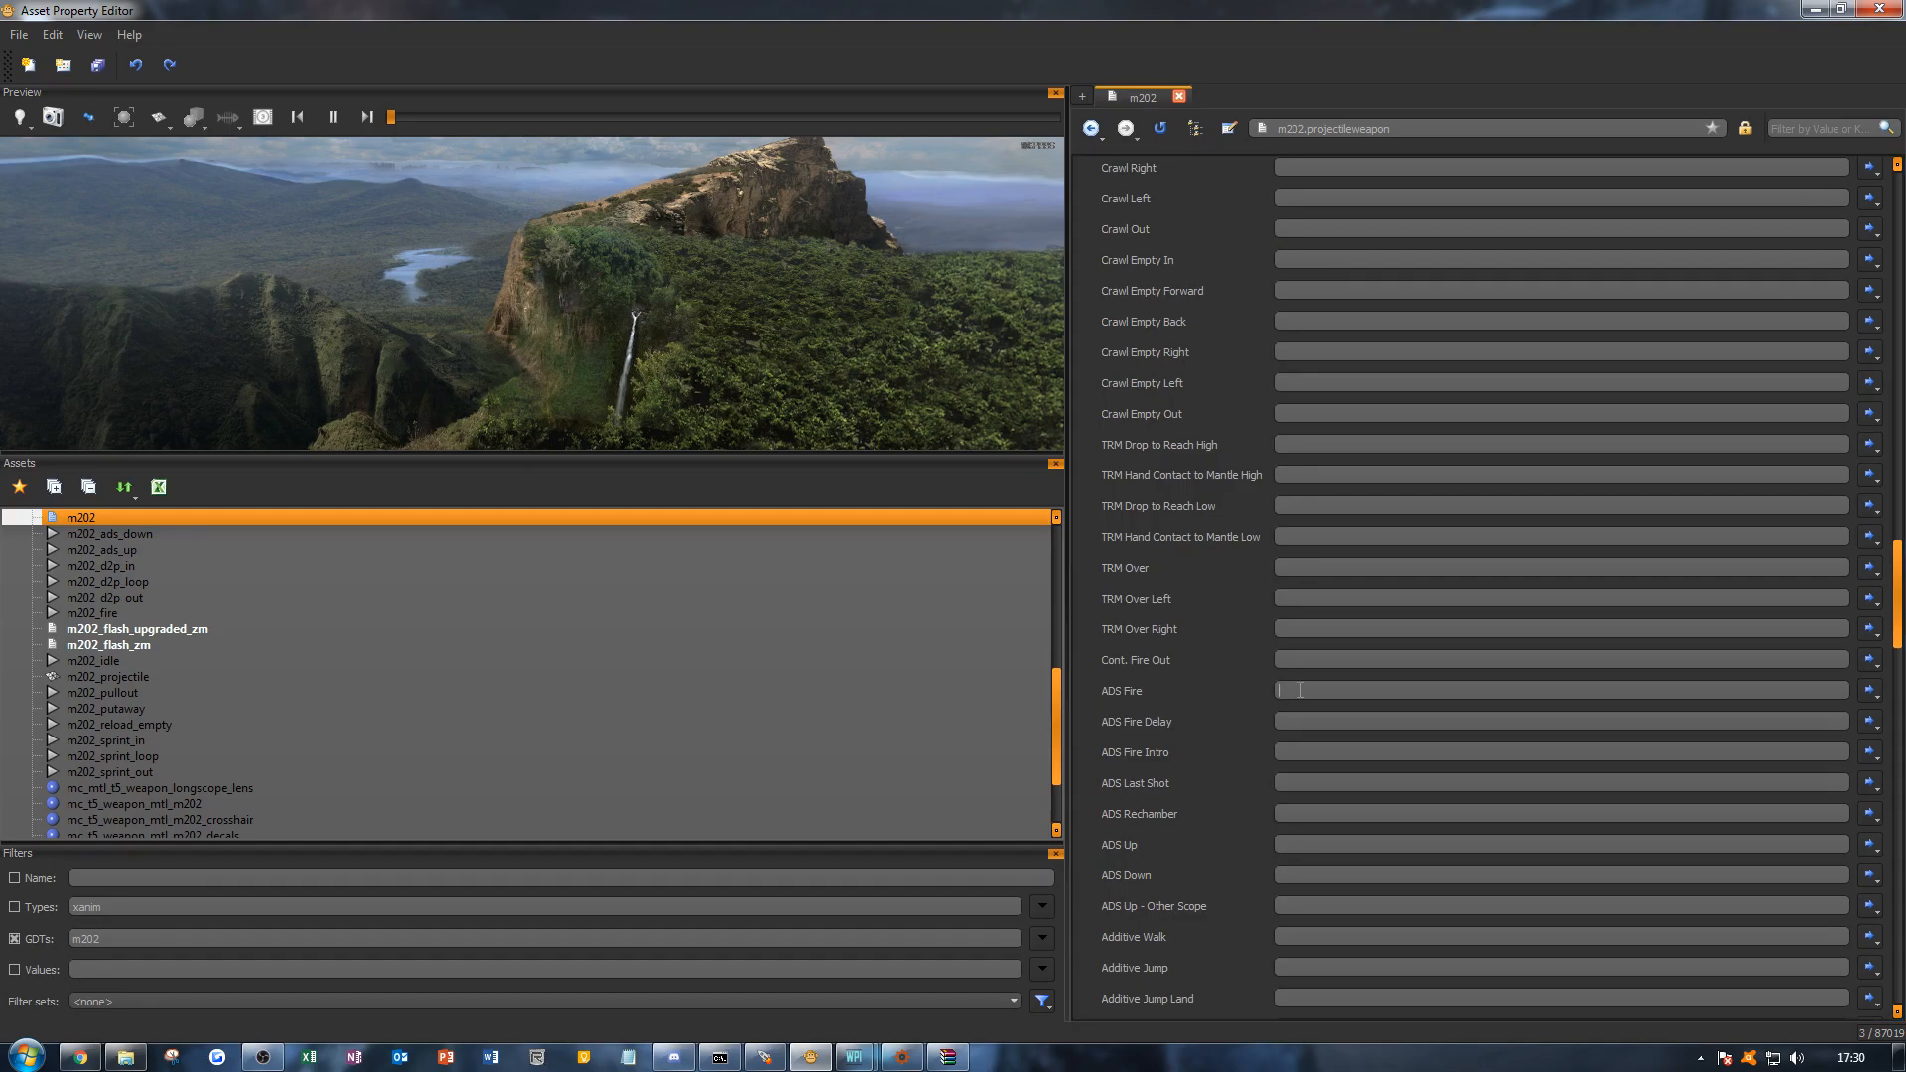
{"action": "type", "text": "m202_fire"}
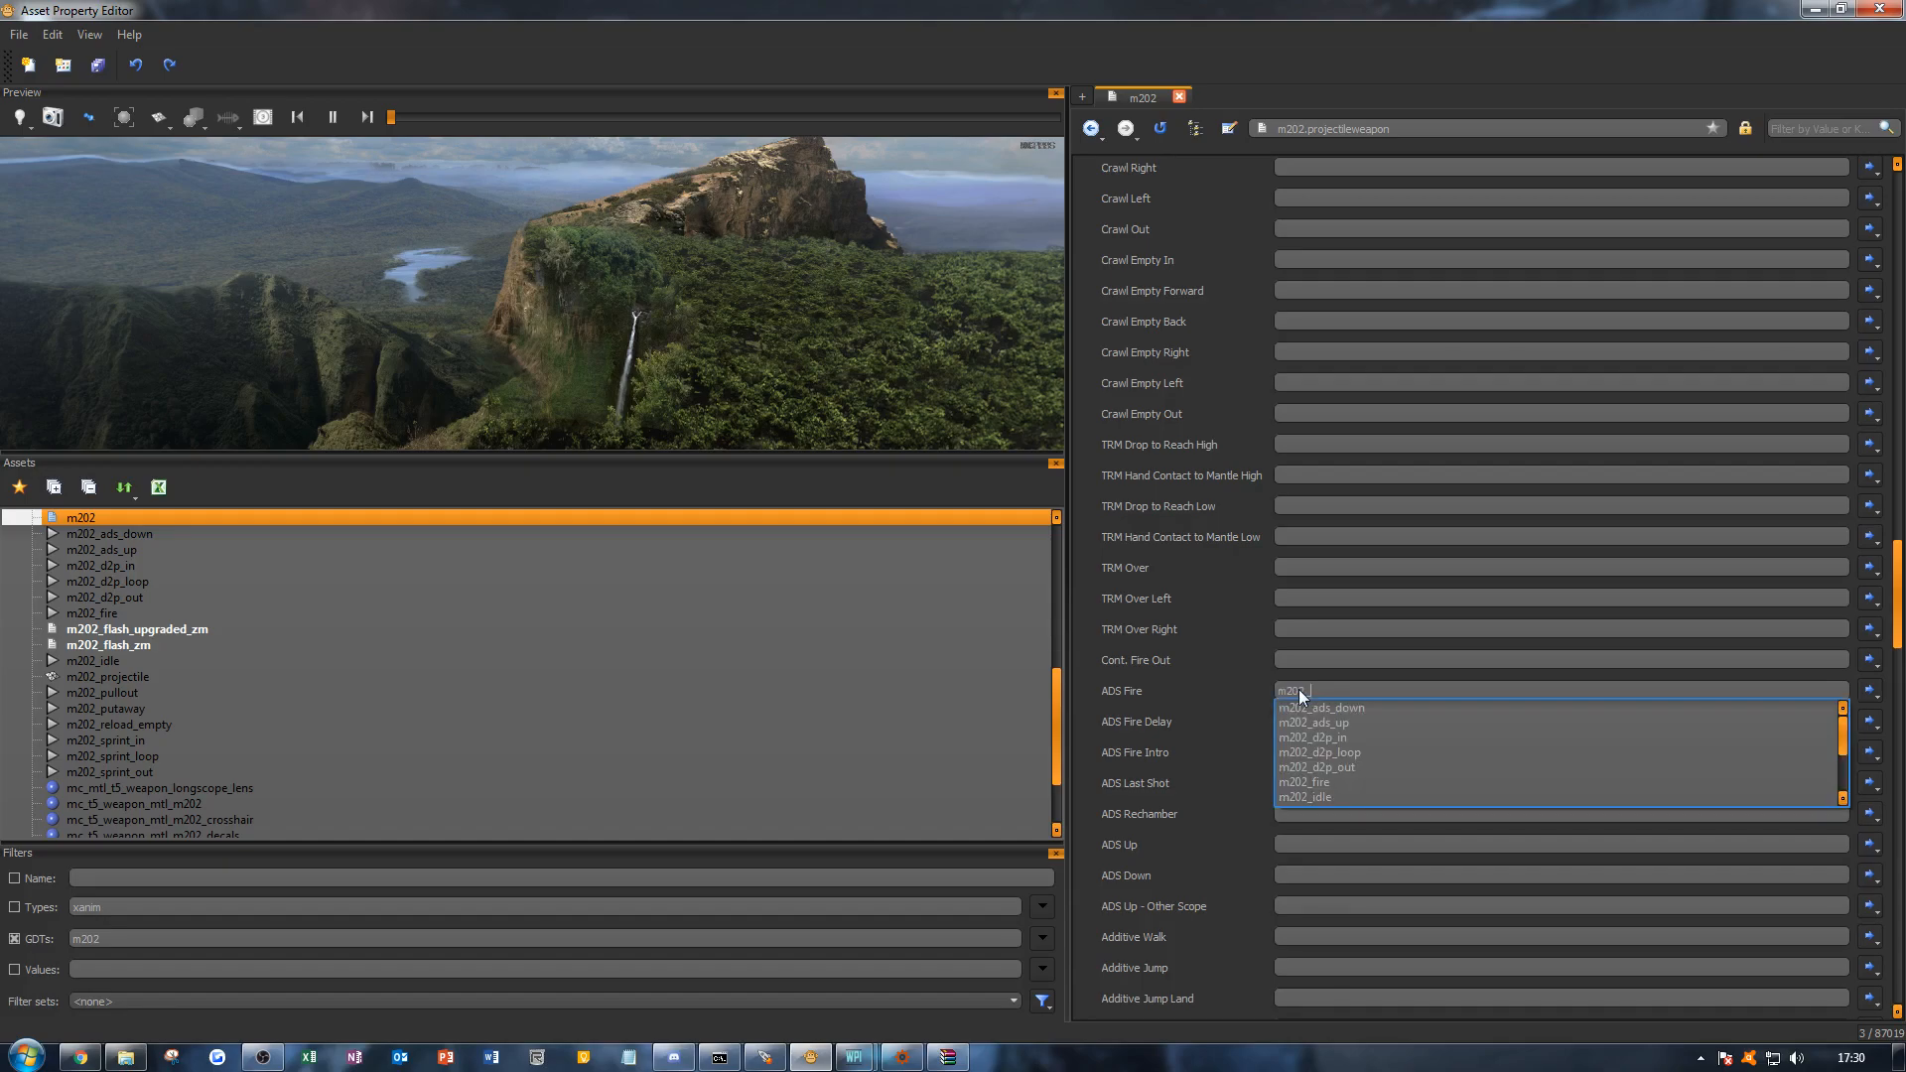
{"action": "key", "text": "Down"}
{"action": "key", "text": "Return"}
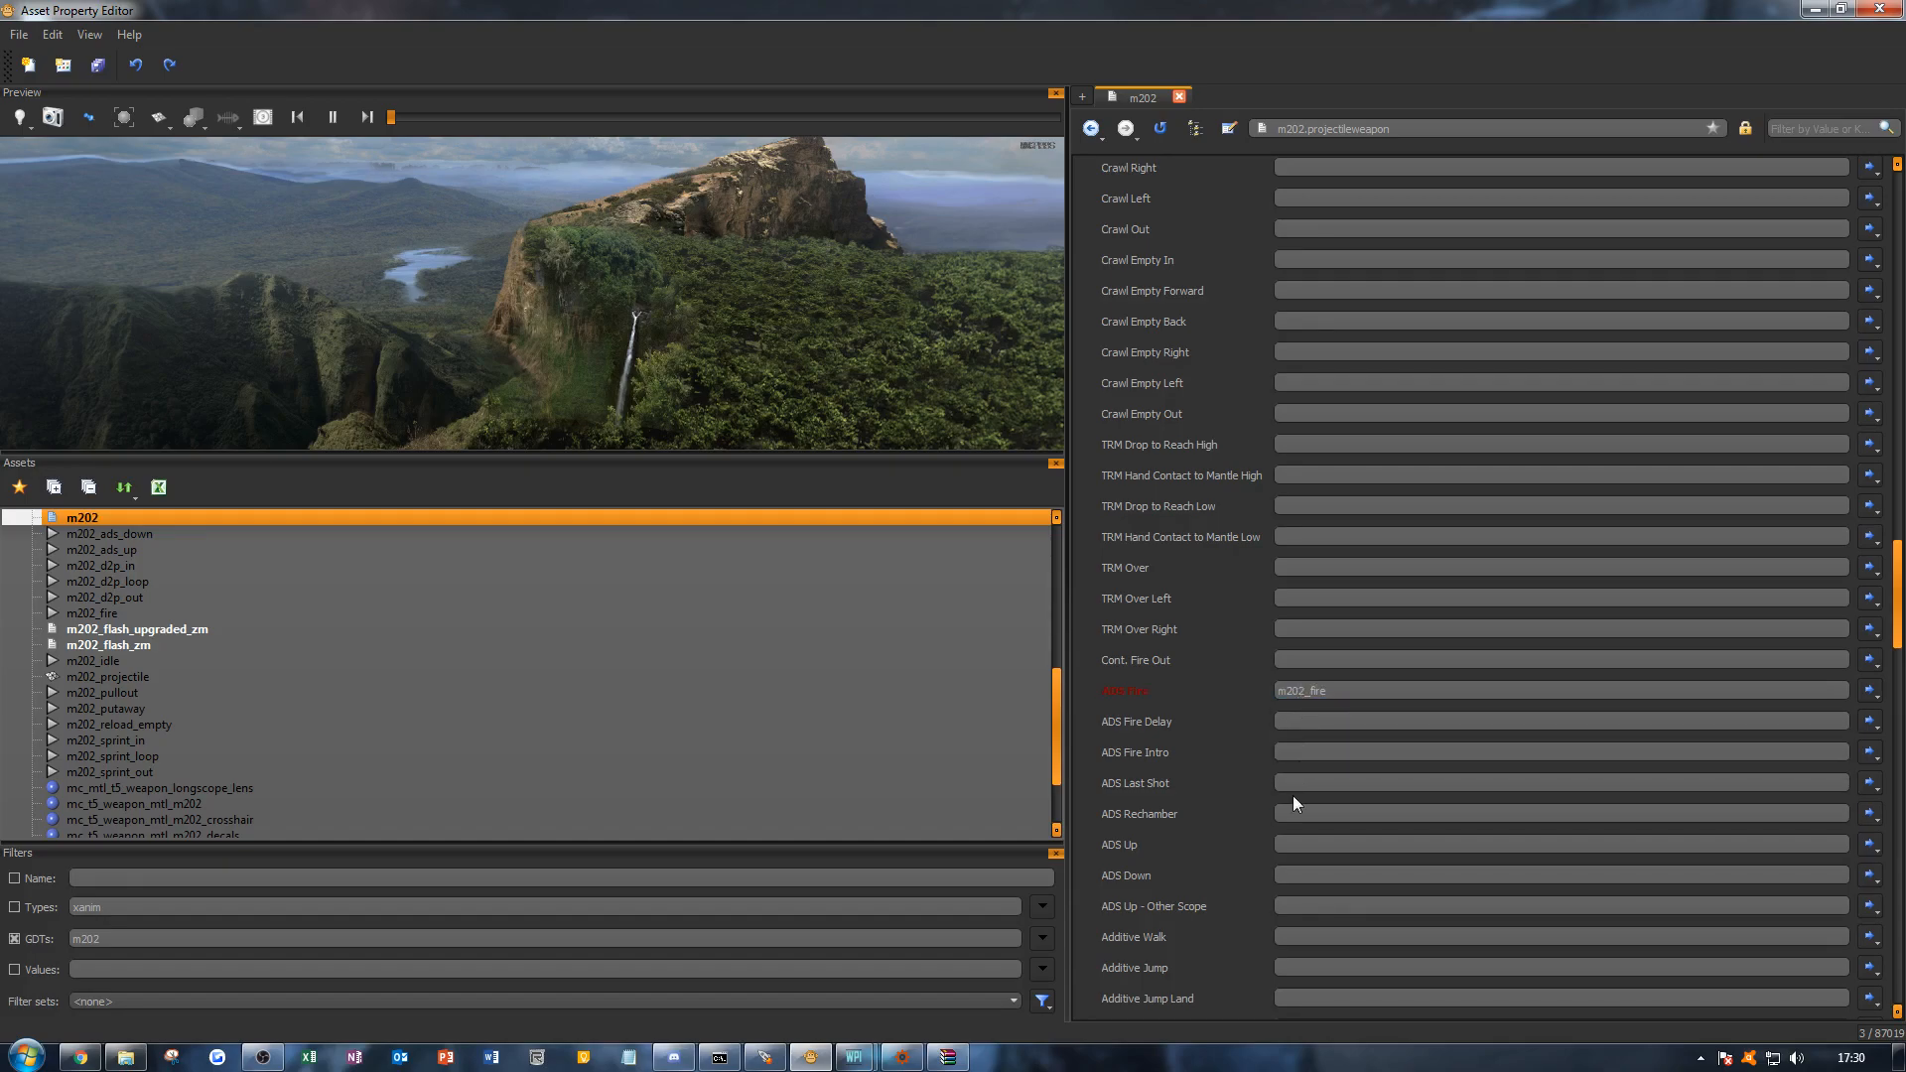
Step: Assign m202_ads_up as the ADS Up animation and m202_ads_down as the ADS Down animation
{"action": "left_click", "coordinate": [1324, 843]}
{"action": "type", "text": "m202_ads"}
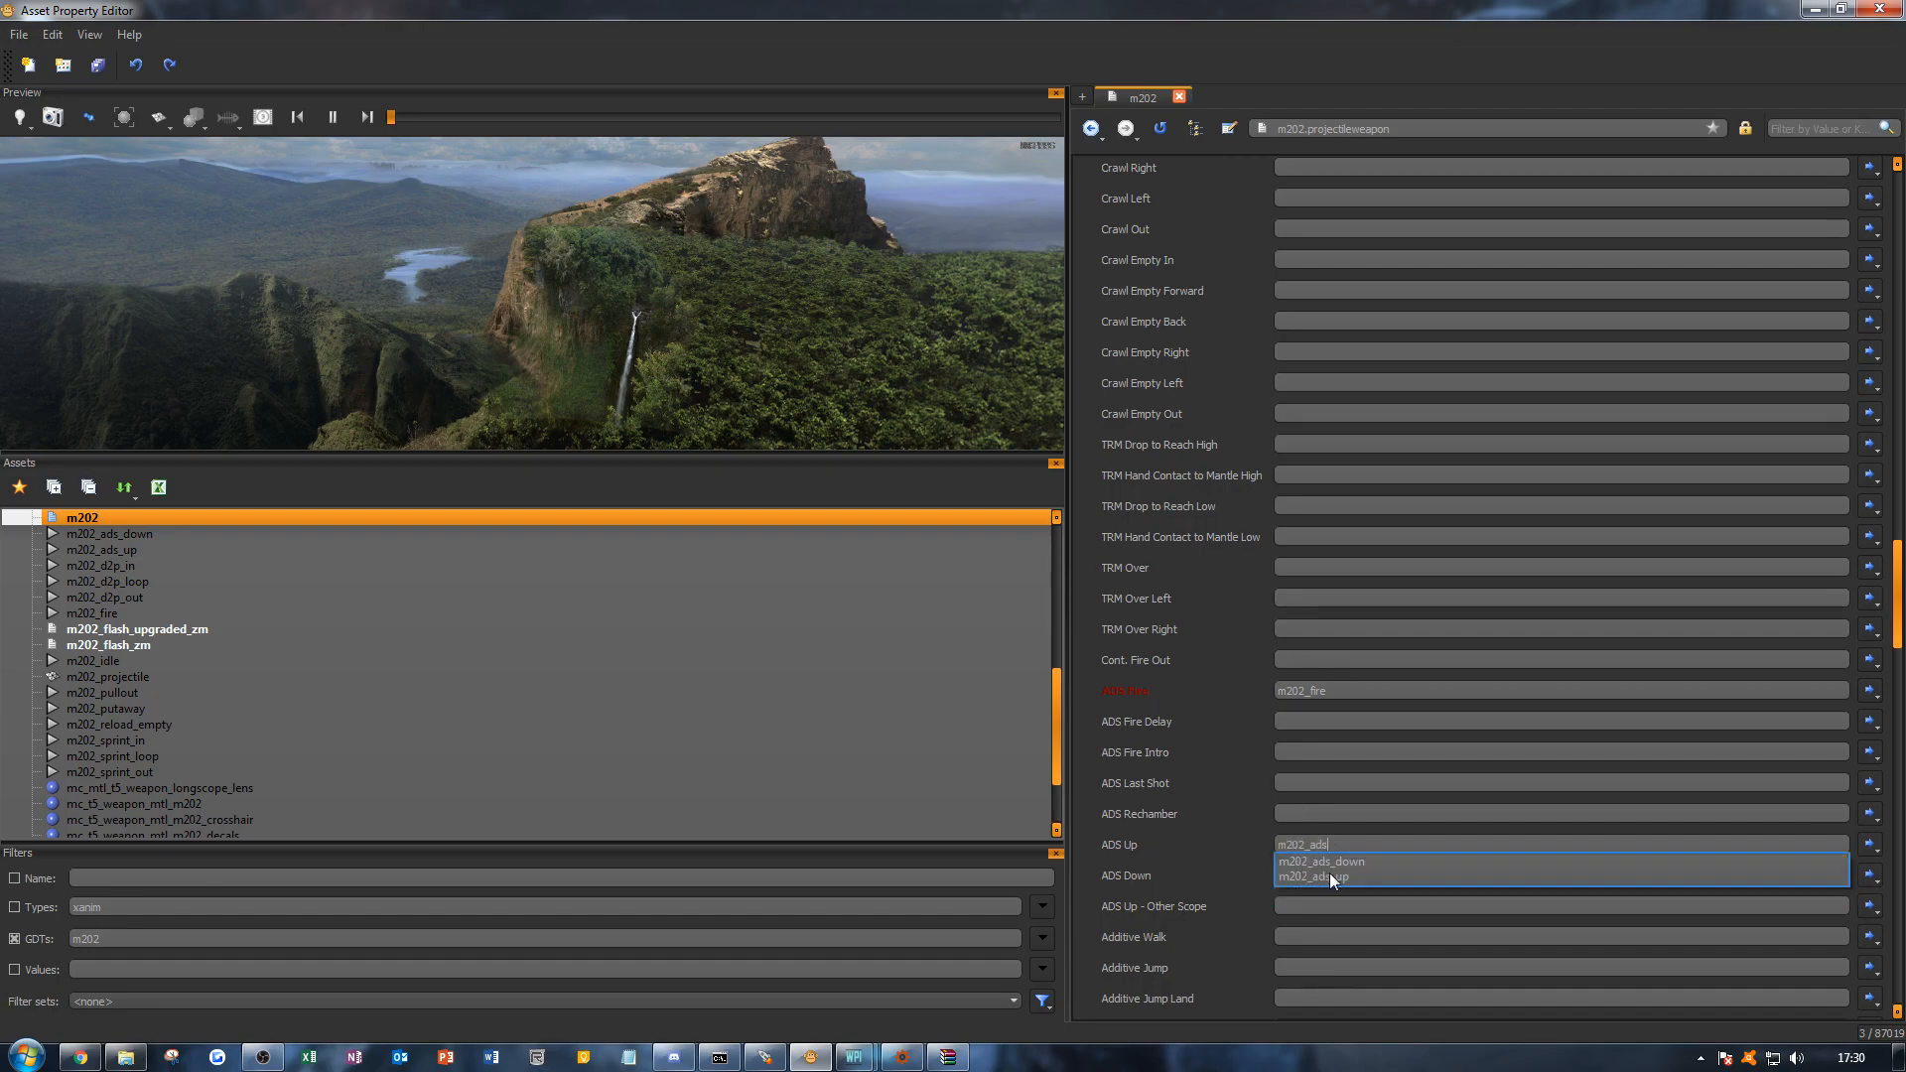
{"action": "left_click", "coordinate": [1330, 877]}
{"action": "left_click", "coordinate": [1314, 876]}
{"action": "type", "text": "m202_ads"}
{"action": "left_click", "coordinate": [1327, 900]}
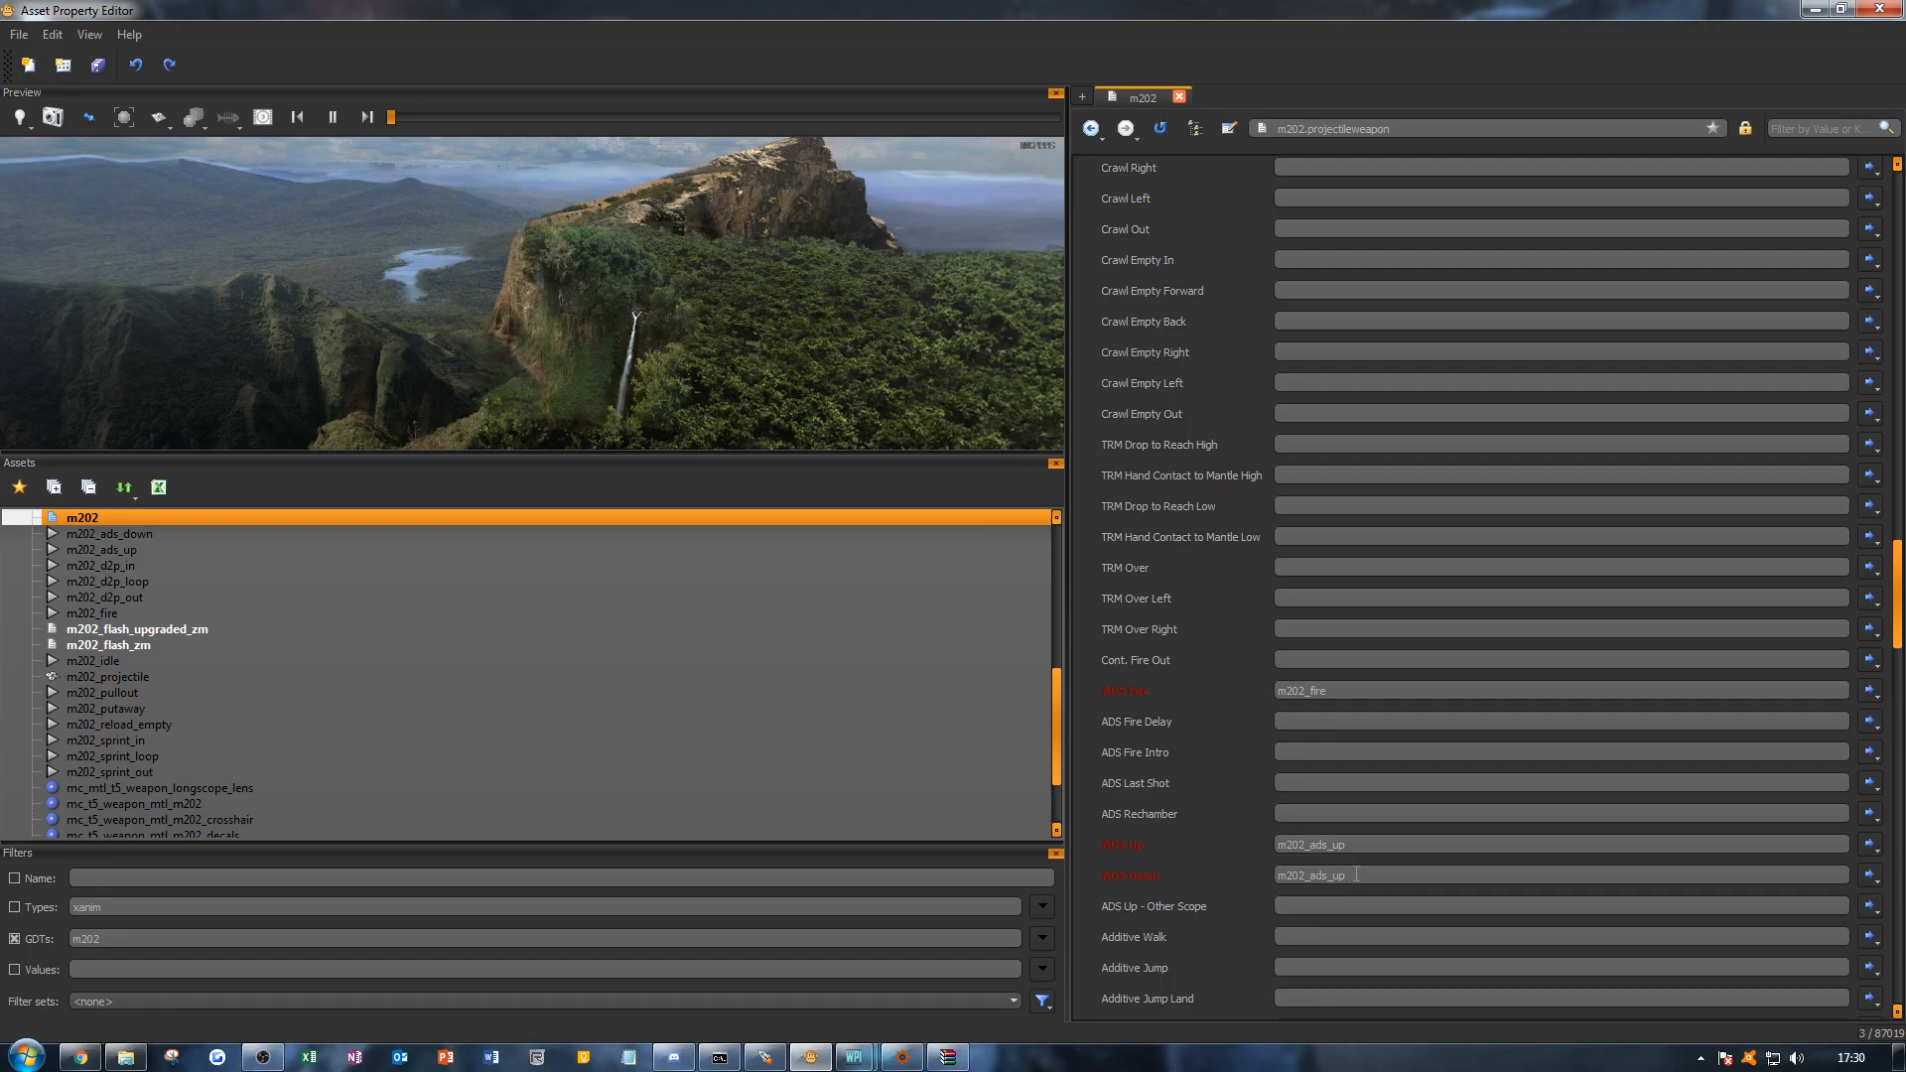
{"action": "key", "text": "BackSpace"}
{"action": "key", "text": "BackSpace"}
{"action": "key", "text": "Down"}
{"action": "key", "text": "Return"}
Step: Review the m202 weapon's animation slots for missing assignments and save the weapon asset
{"action": "scroll", "coordinate": [1230, 853], "scroll_direction": "down", "scroll_amount": 6}
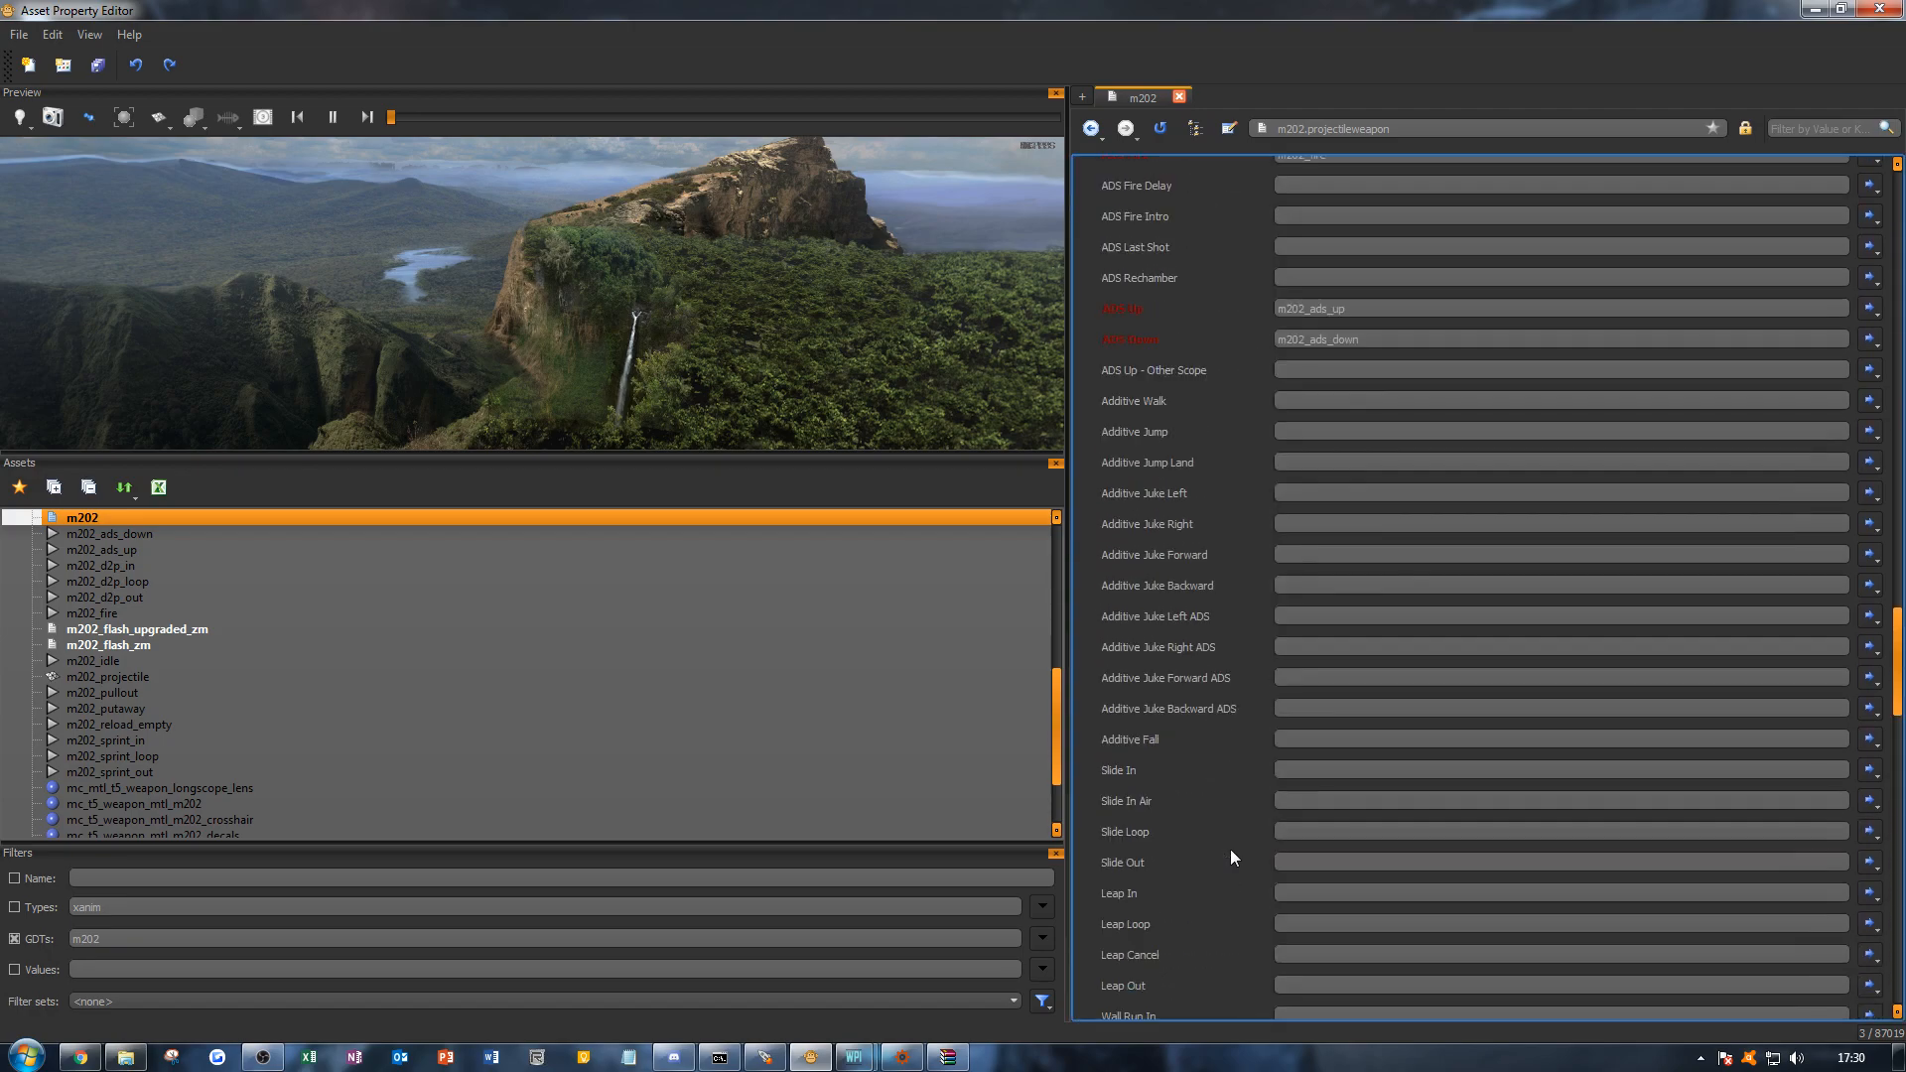
{"action": "scroll", "coordinate": [1227, 809], "scroll_direction": "down", "scroll_amount": 2}
{"action": "scroll", "coordinate": [1191, 619], "scroll_direction": "down", "scroll_amount": 3}
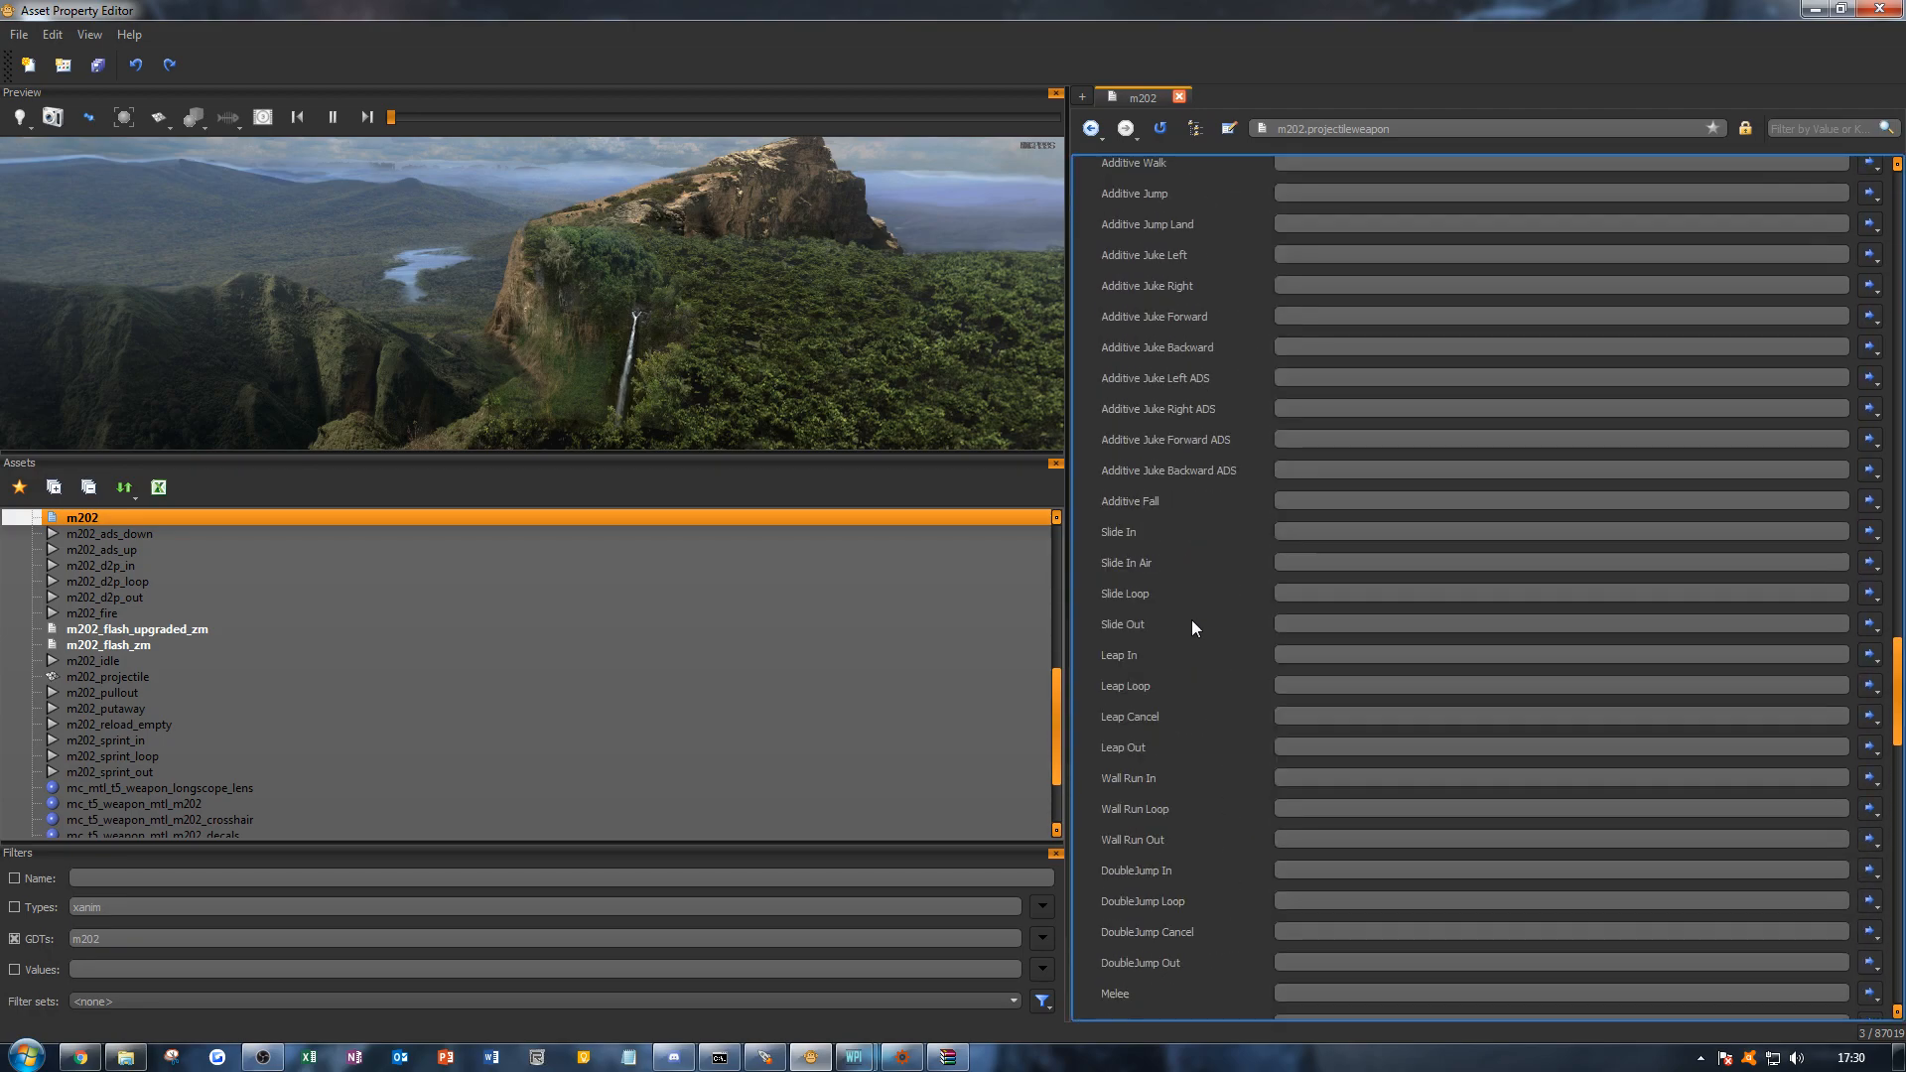
{"action": "scroll", "coordinate": [1180, 661], "scroll_direction": "down", "scroll_amount": 7}
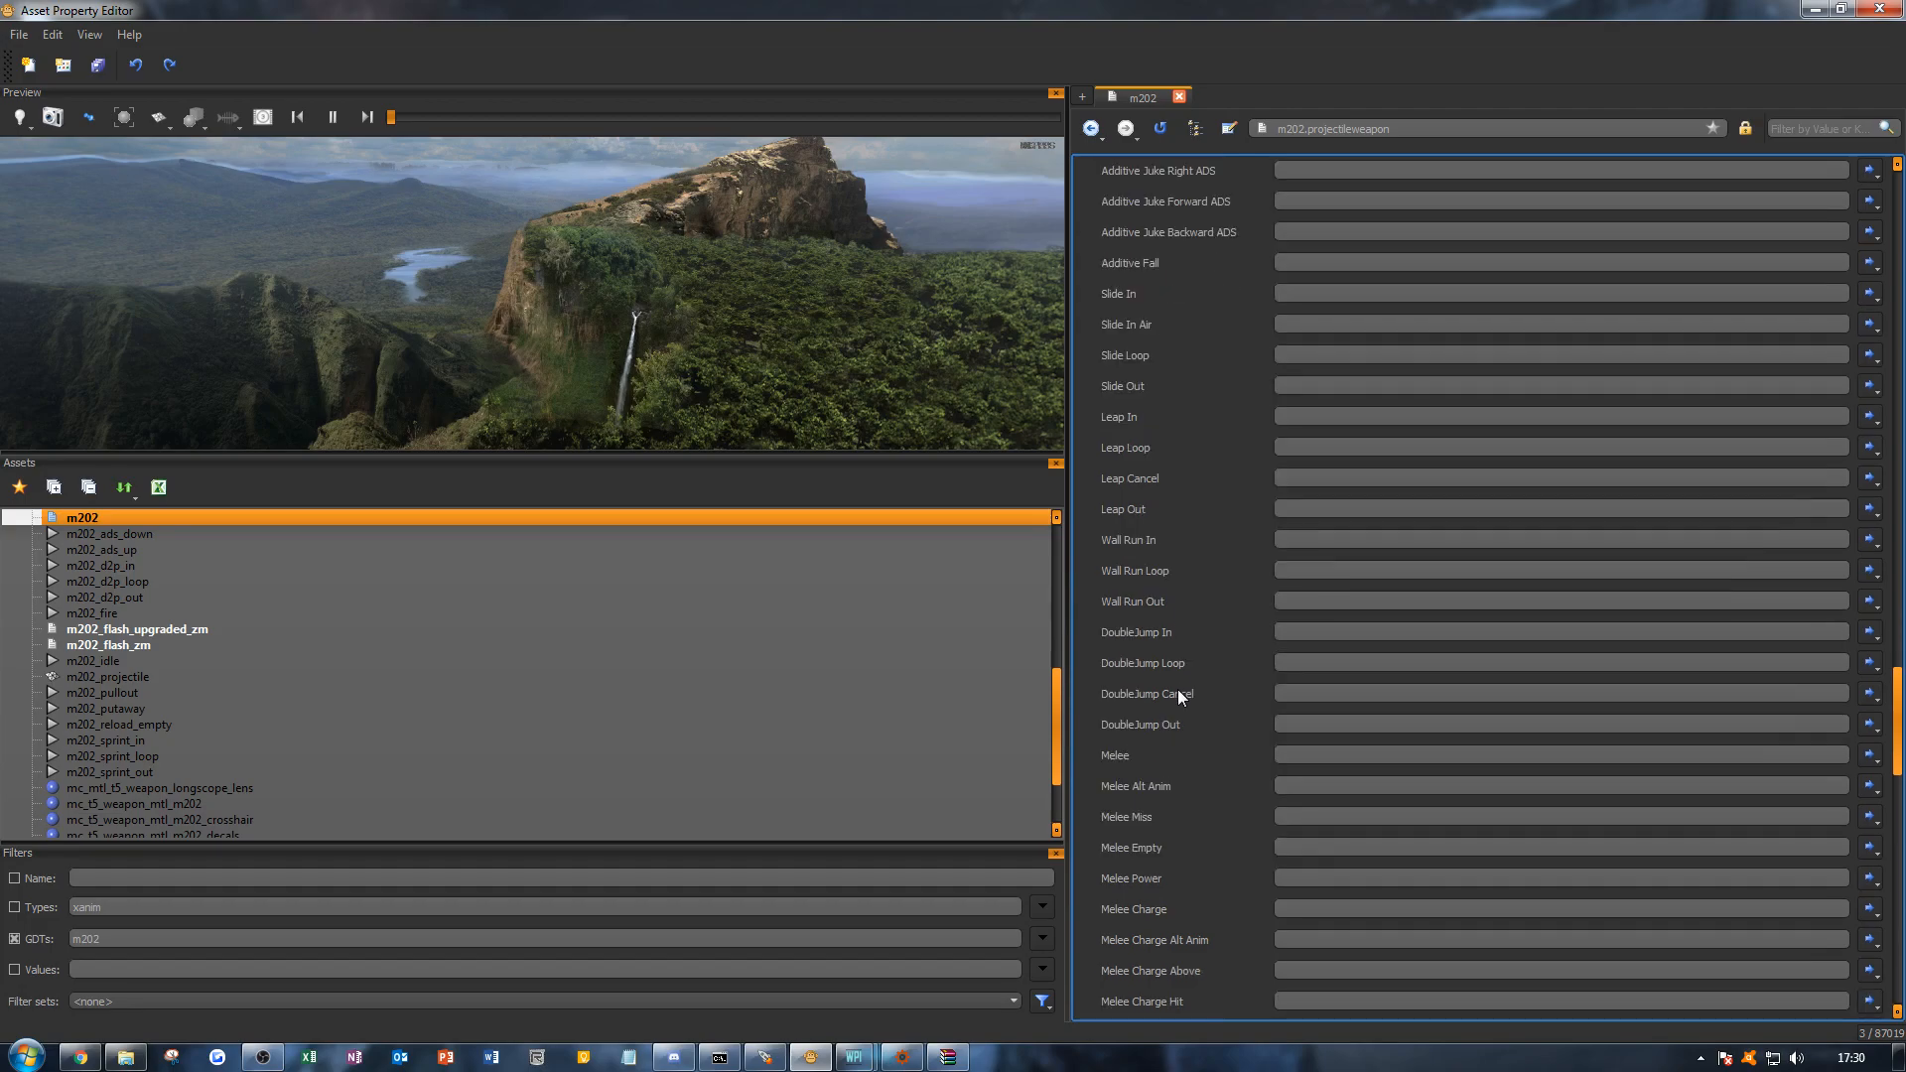
{"action": "scroll", "coordinate": [1178, 711], "scroll_direction": "down", "scroll_amount": 7}
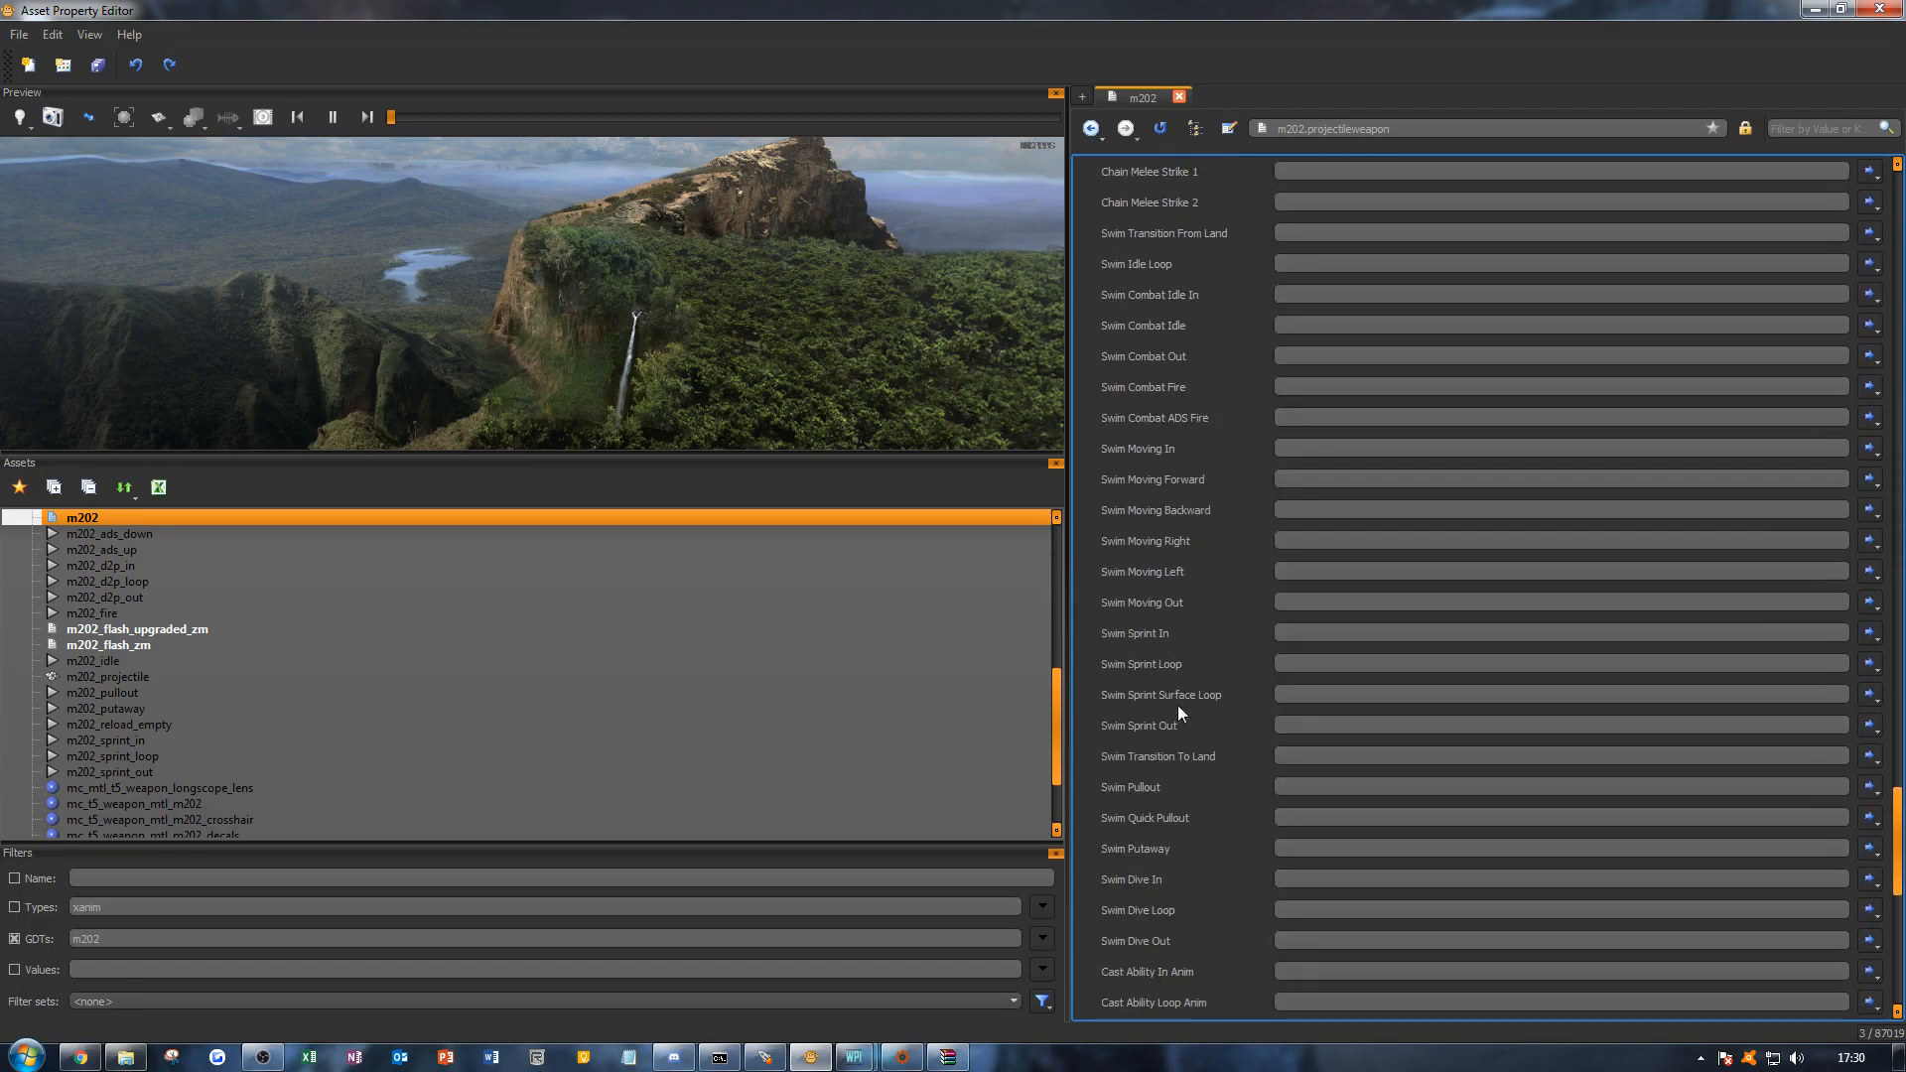
{"action": "scroll", "coordinate": [1177, 705], "scroll_direction": "up", "scroll_amount": 10}
{"action": "scroll", "coordinate": [1173, 685], "scroll_direction": "up", "scroll_amount": 6}
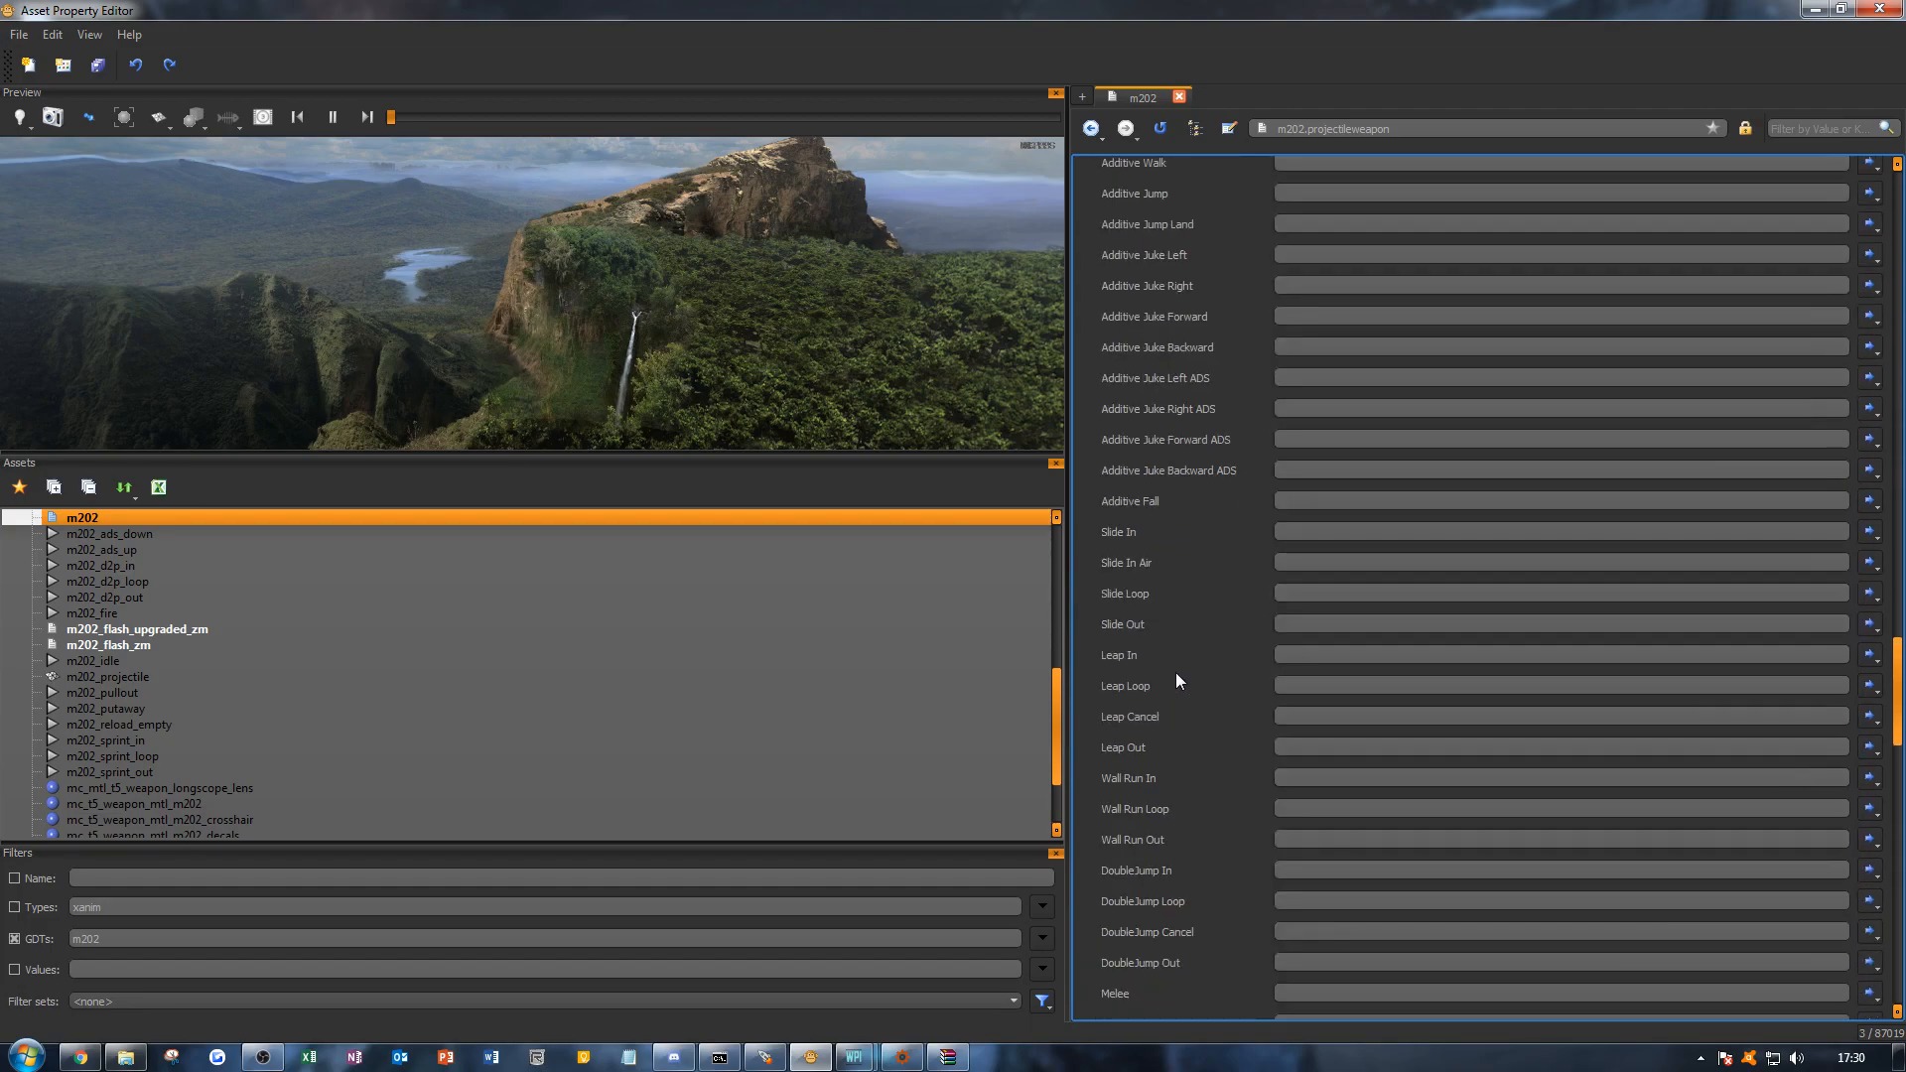
{"action": "scroll", "coordinate": [1182, 683], "scroll_direction": "down", "scroll_amount": 3}
{"action": "scroll", "coordinate": [1182, 685], "scroll_direction": "down", "scroll_amount": 9}
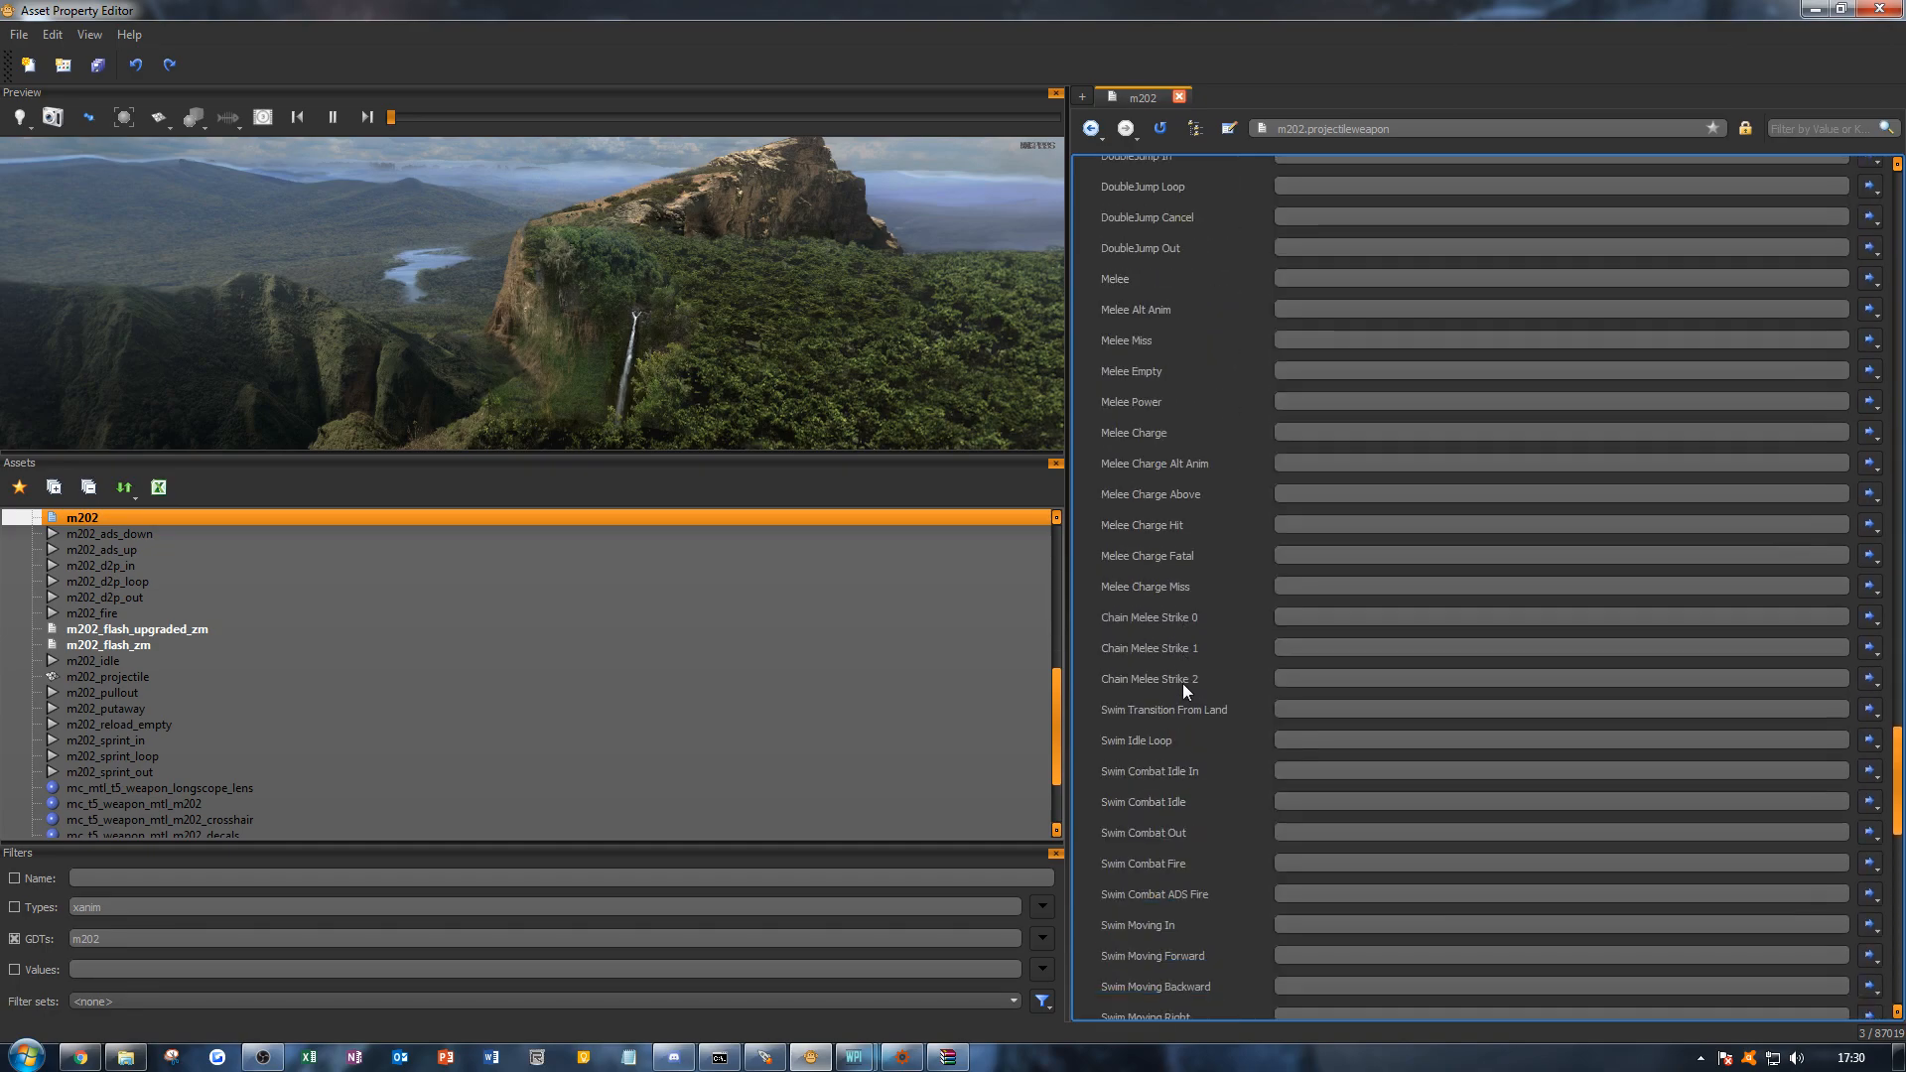
{"action": "scroll", "coordinate": [1182, 683], "scroll_direction": "up", "scroll_amount": 15}
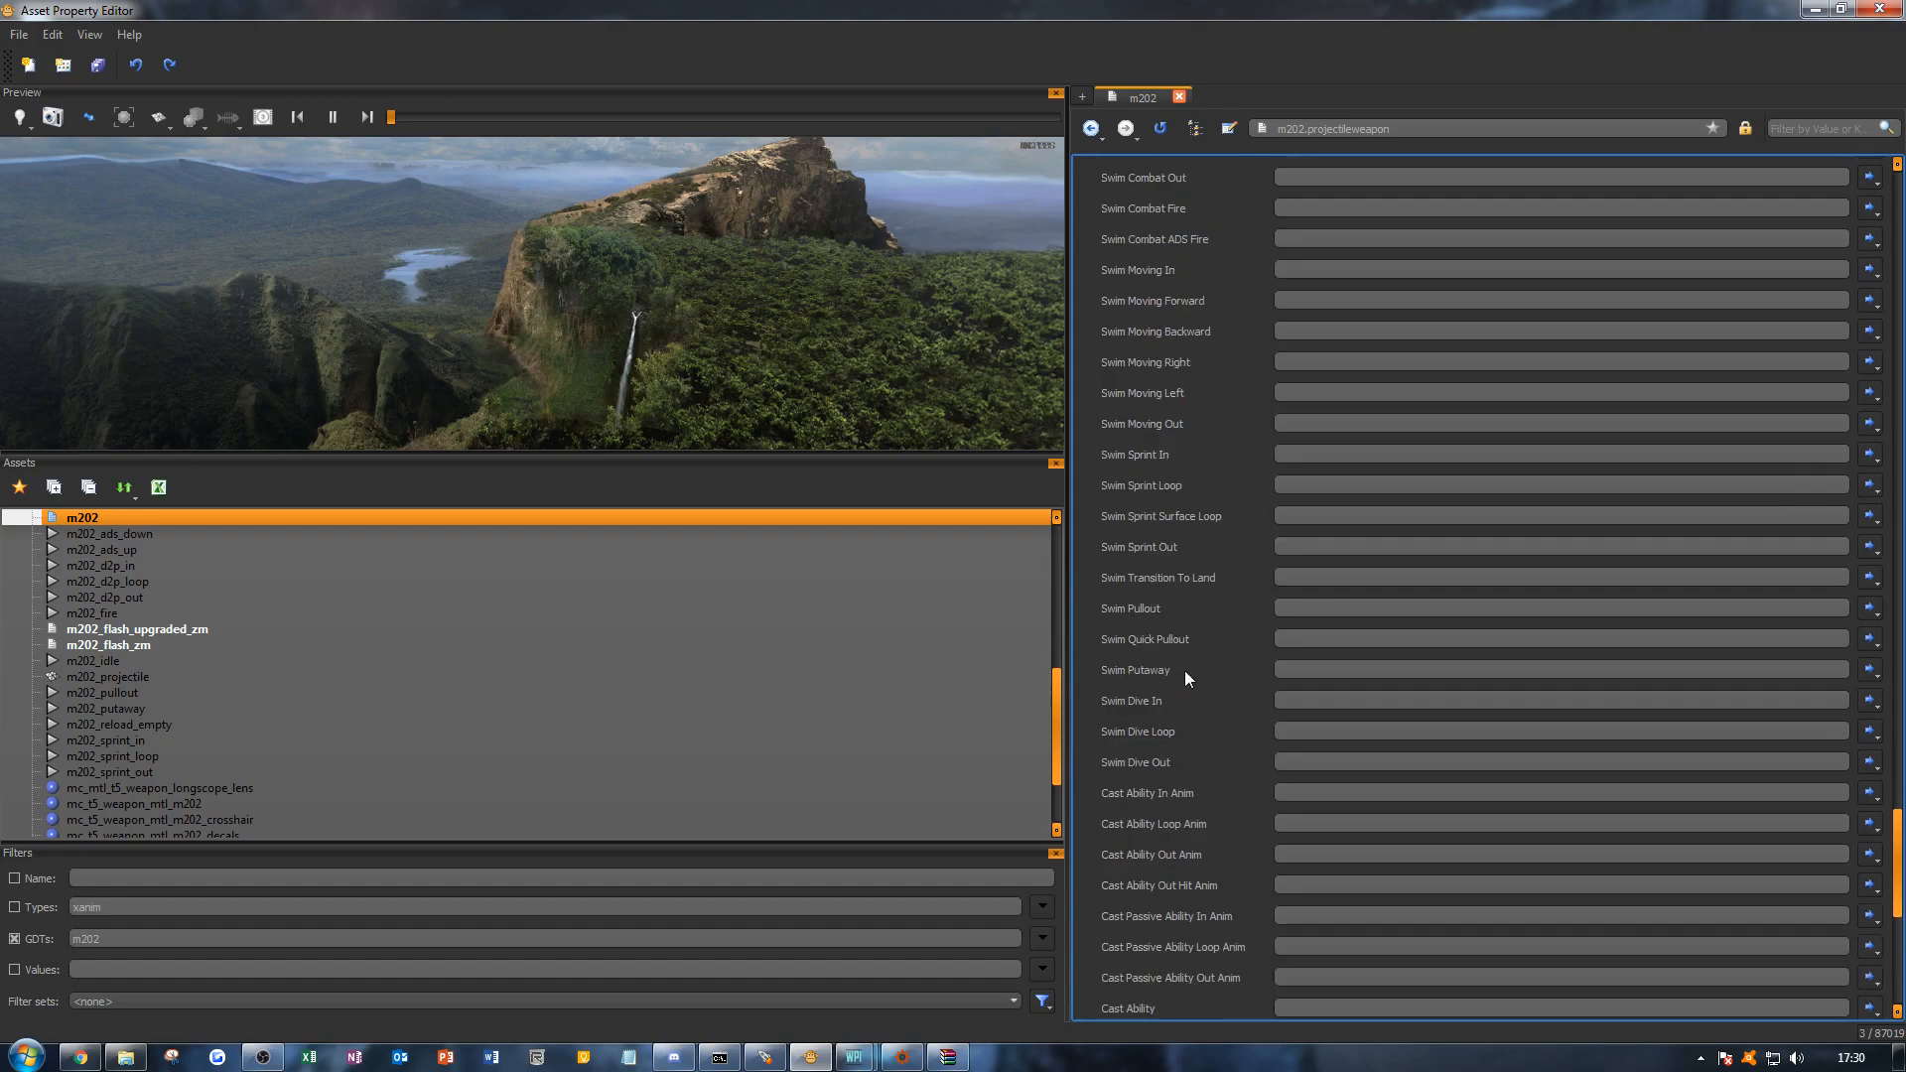
{"action": "scroll", "coordinate": [1185, 665], "scroll_direction": "up", "scroll_amount": 11}
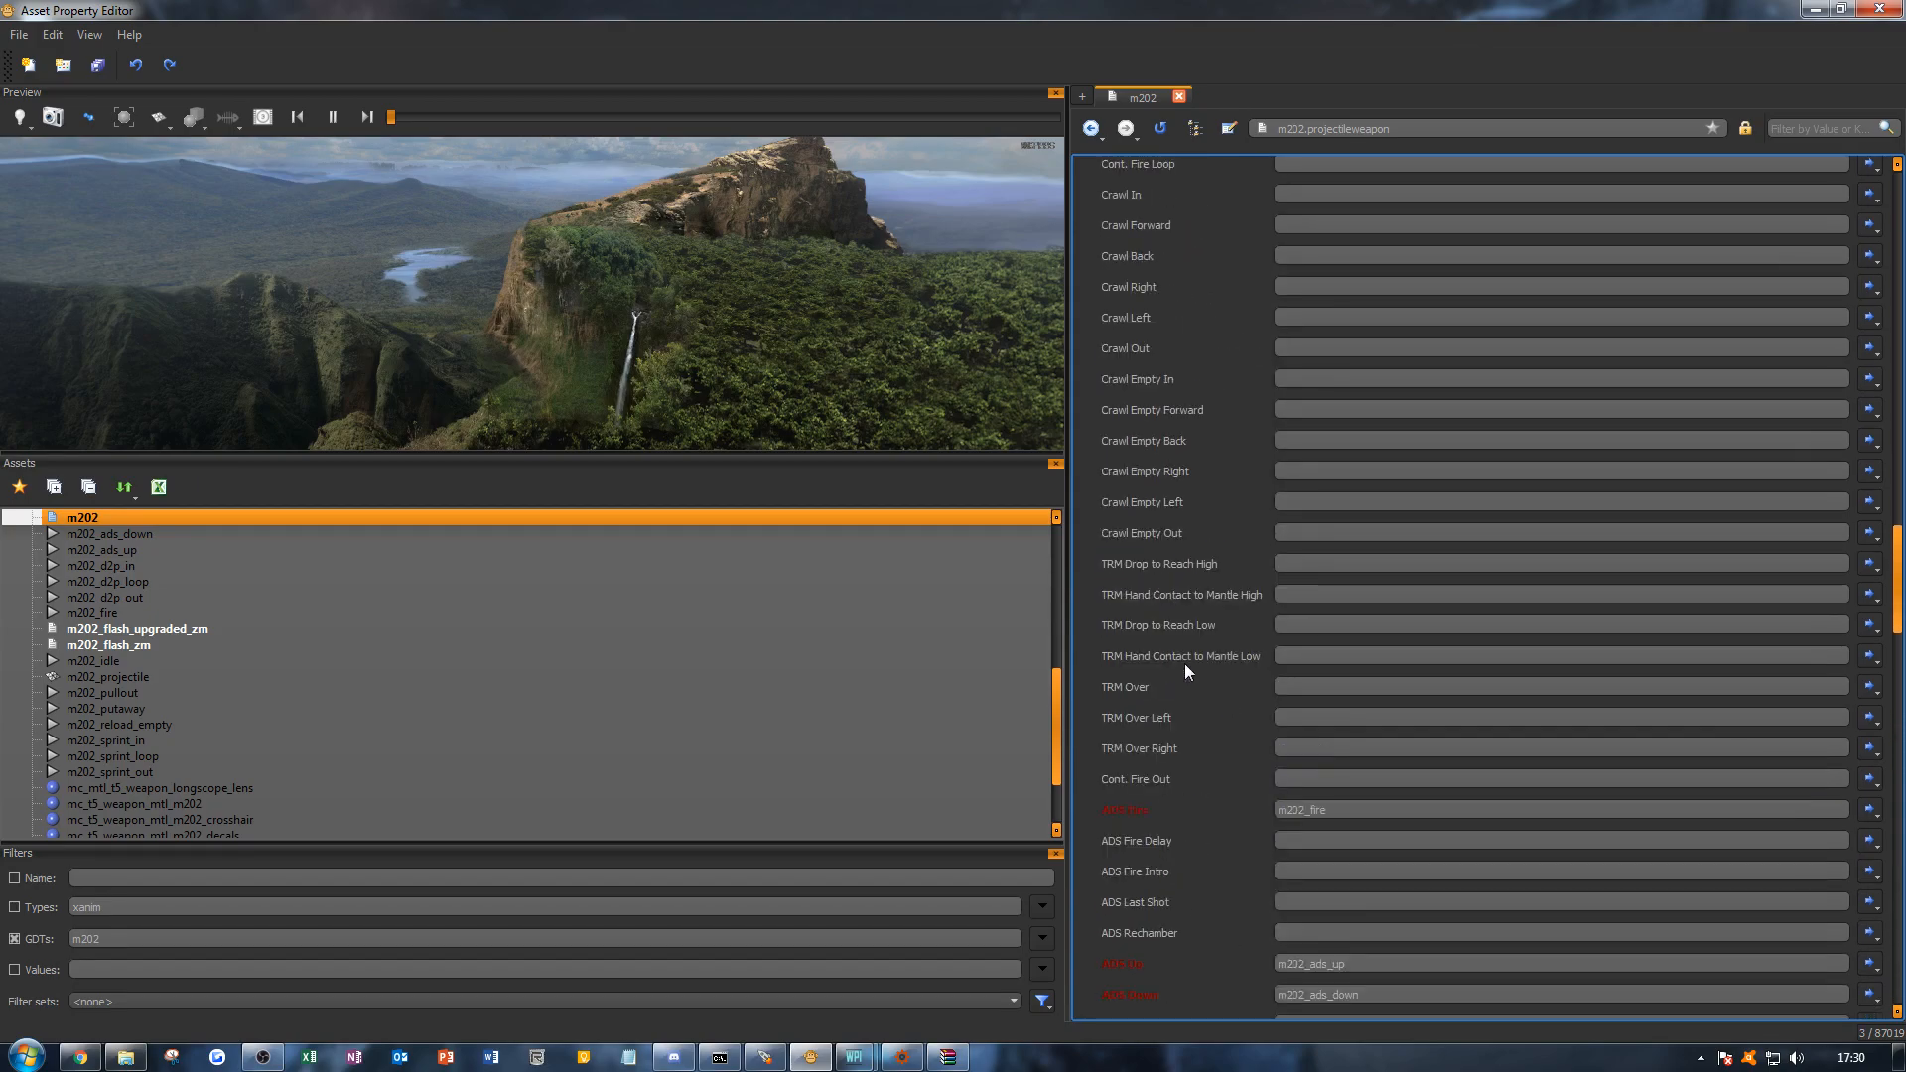
{"action": "scroll", "coordinate": [1183, 663], "scroll_direction": "up", "scroll_amount": 3}
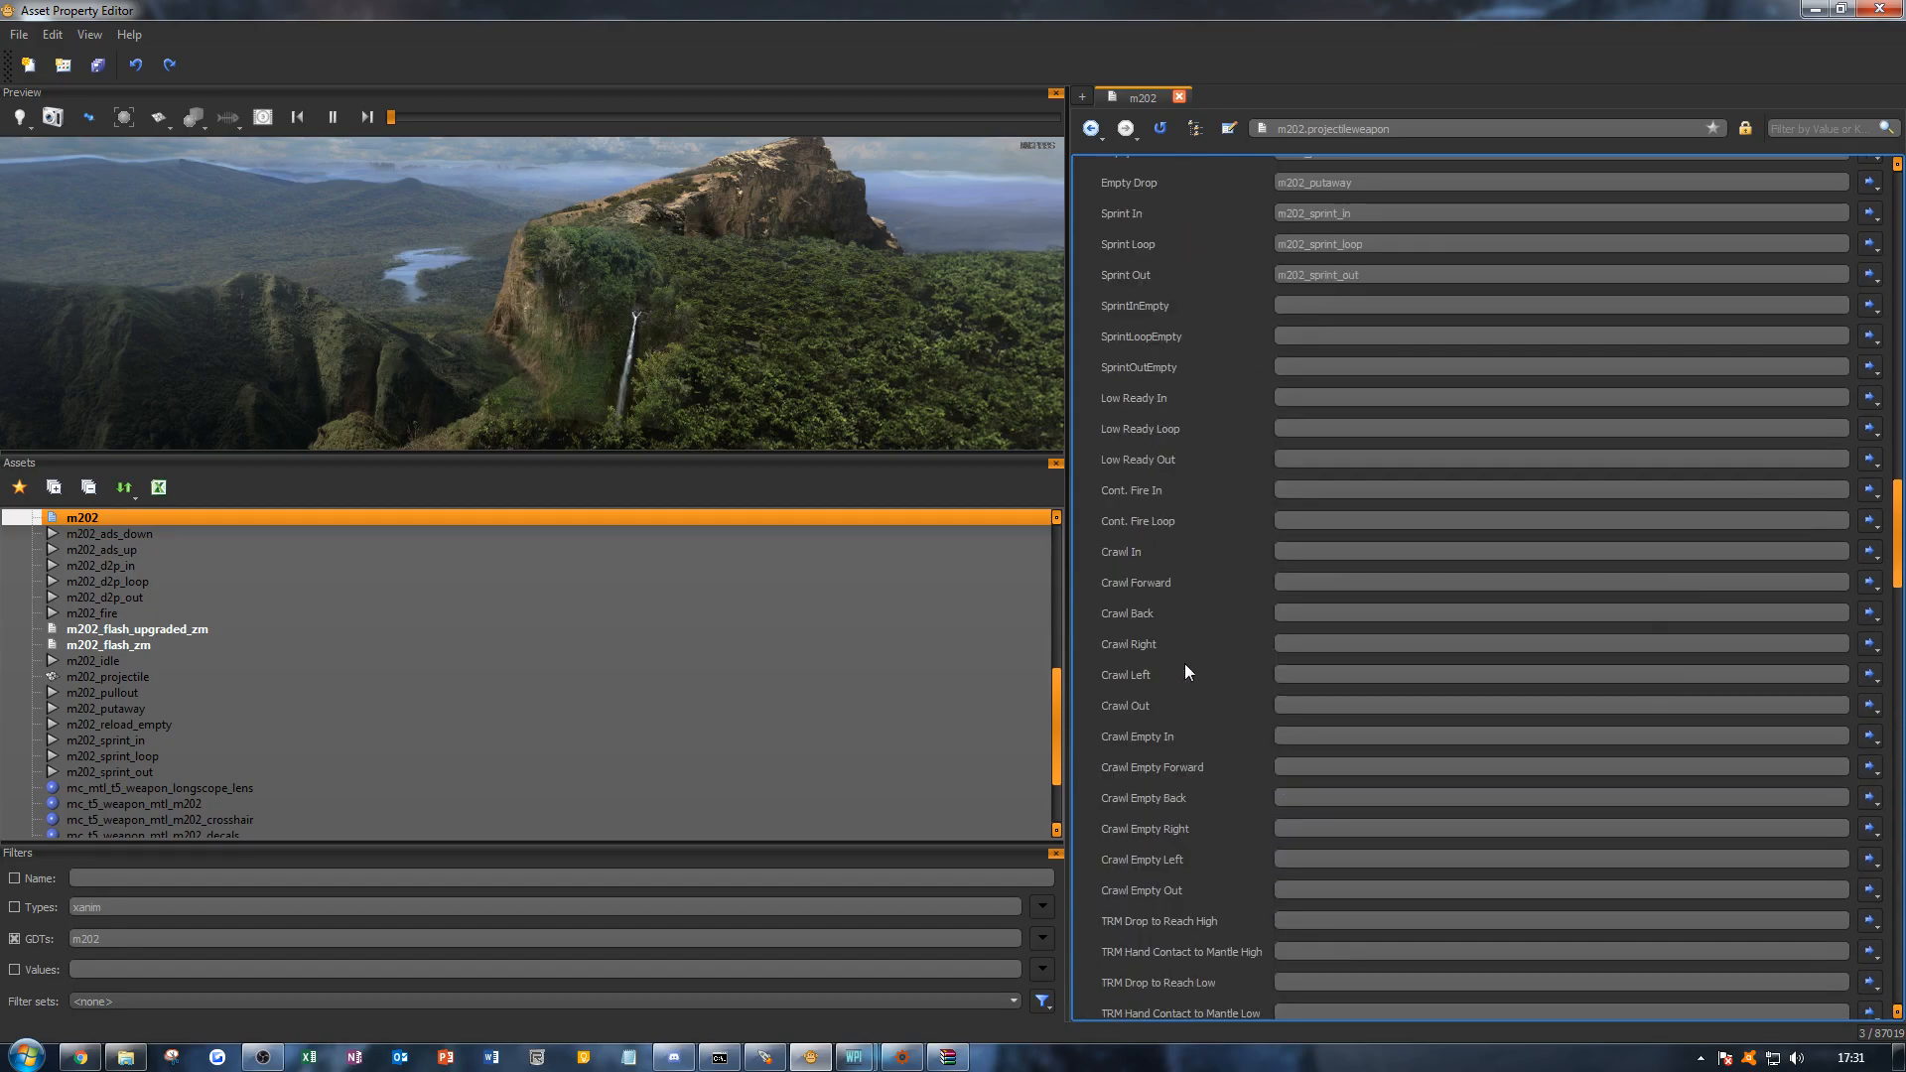
{"action": "scroll", "coordinate": [1183, 665], "scroll_direction": "up", "scroll_amount": 1}
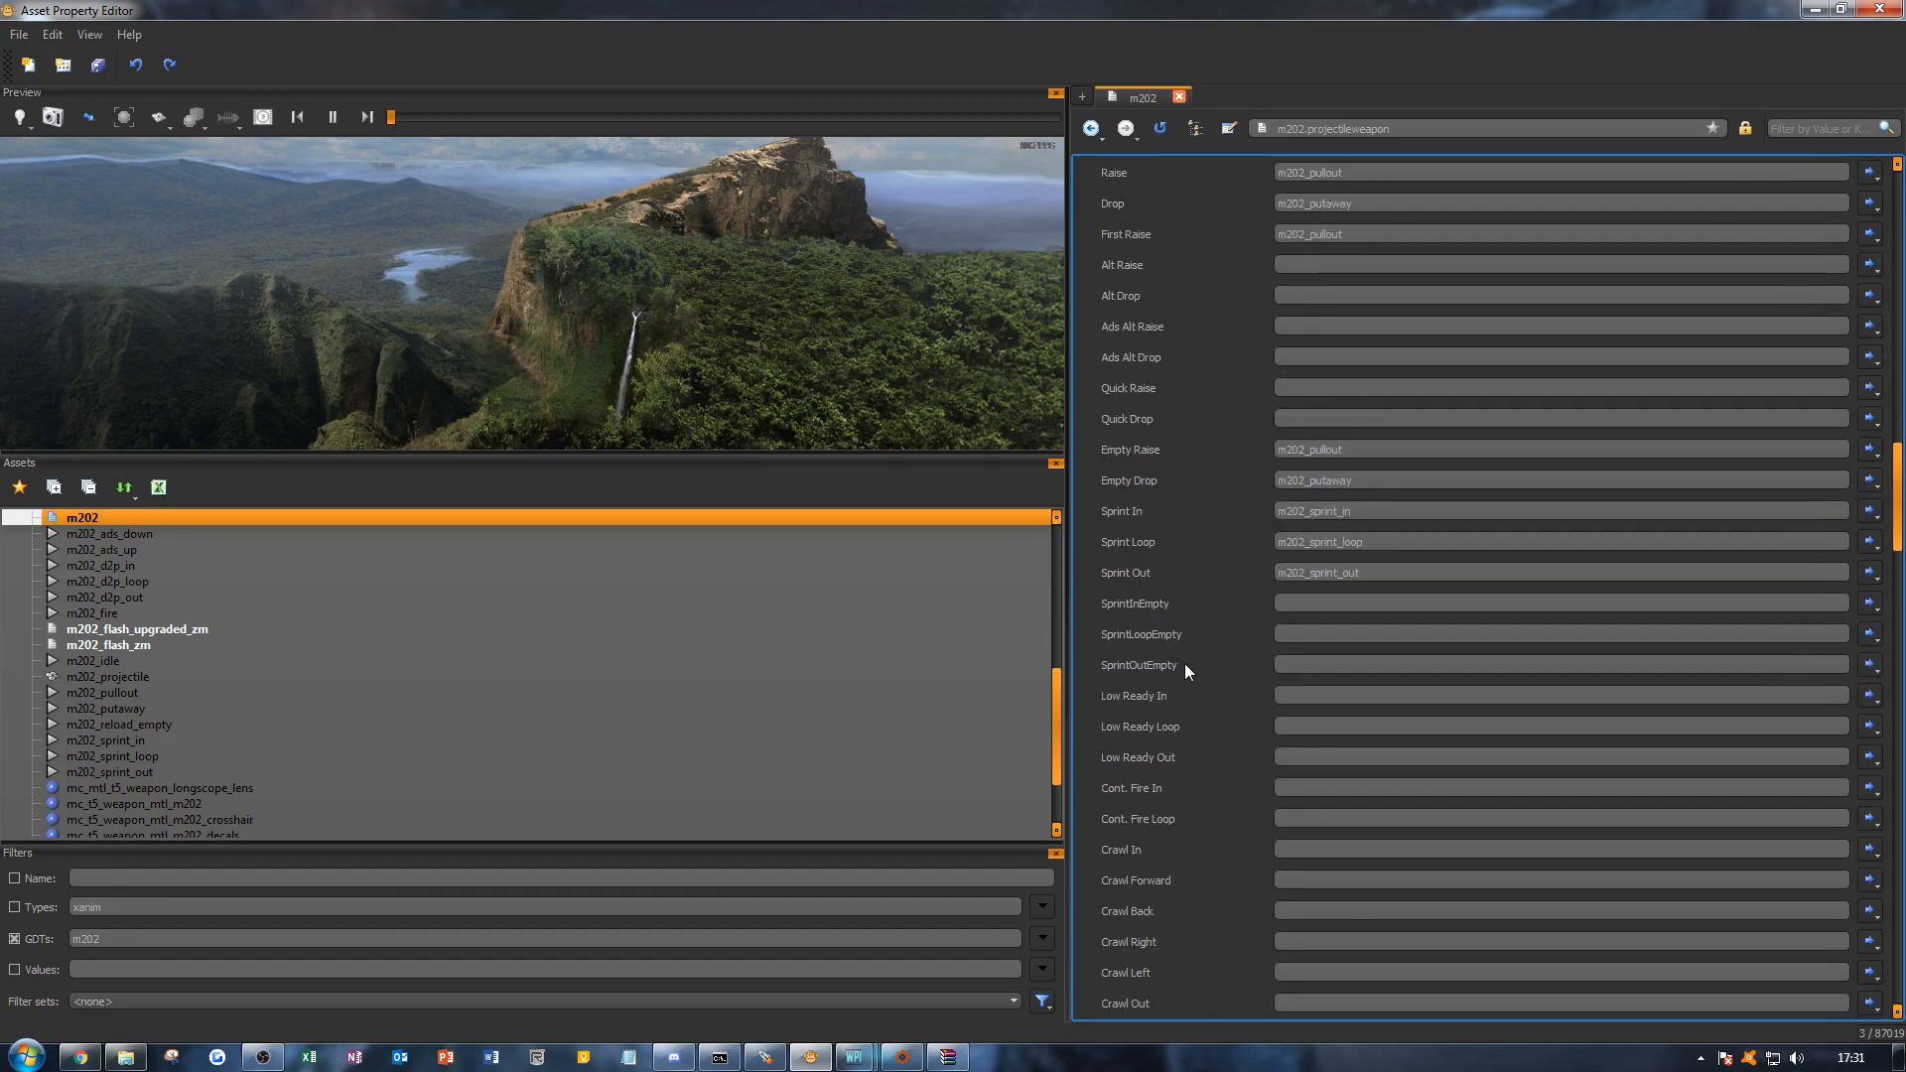
{"action": "scroll", "coordinate": [1183, 663], "scroll_direction": "up", "scroll_amount": 5}
{"action": "scroll", "coordinate": [1183, 663], "scroll_direction": "down", "scroll_amount": 5}
{"action": "scroll", "coordinate": [1186, 670], "scroll_direction": "down", "scroll_amount": 15}
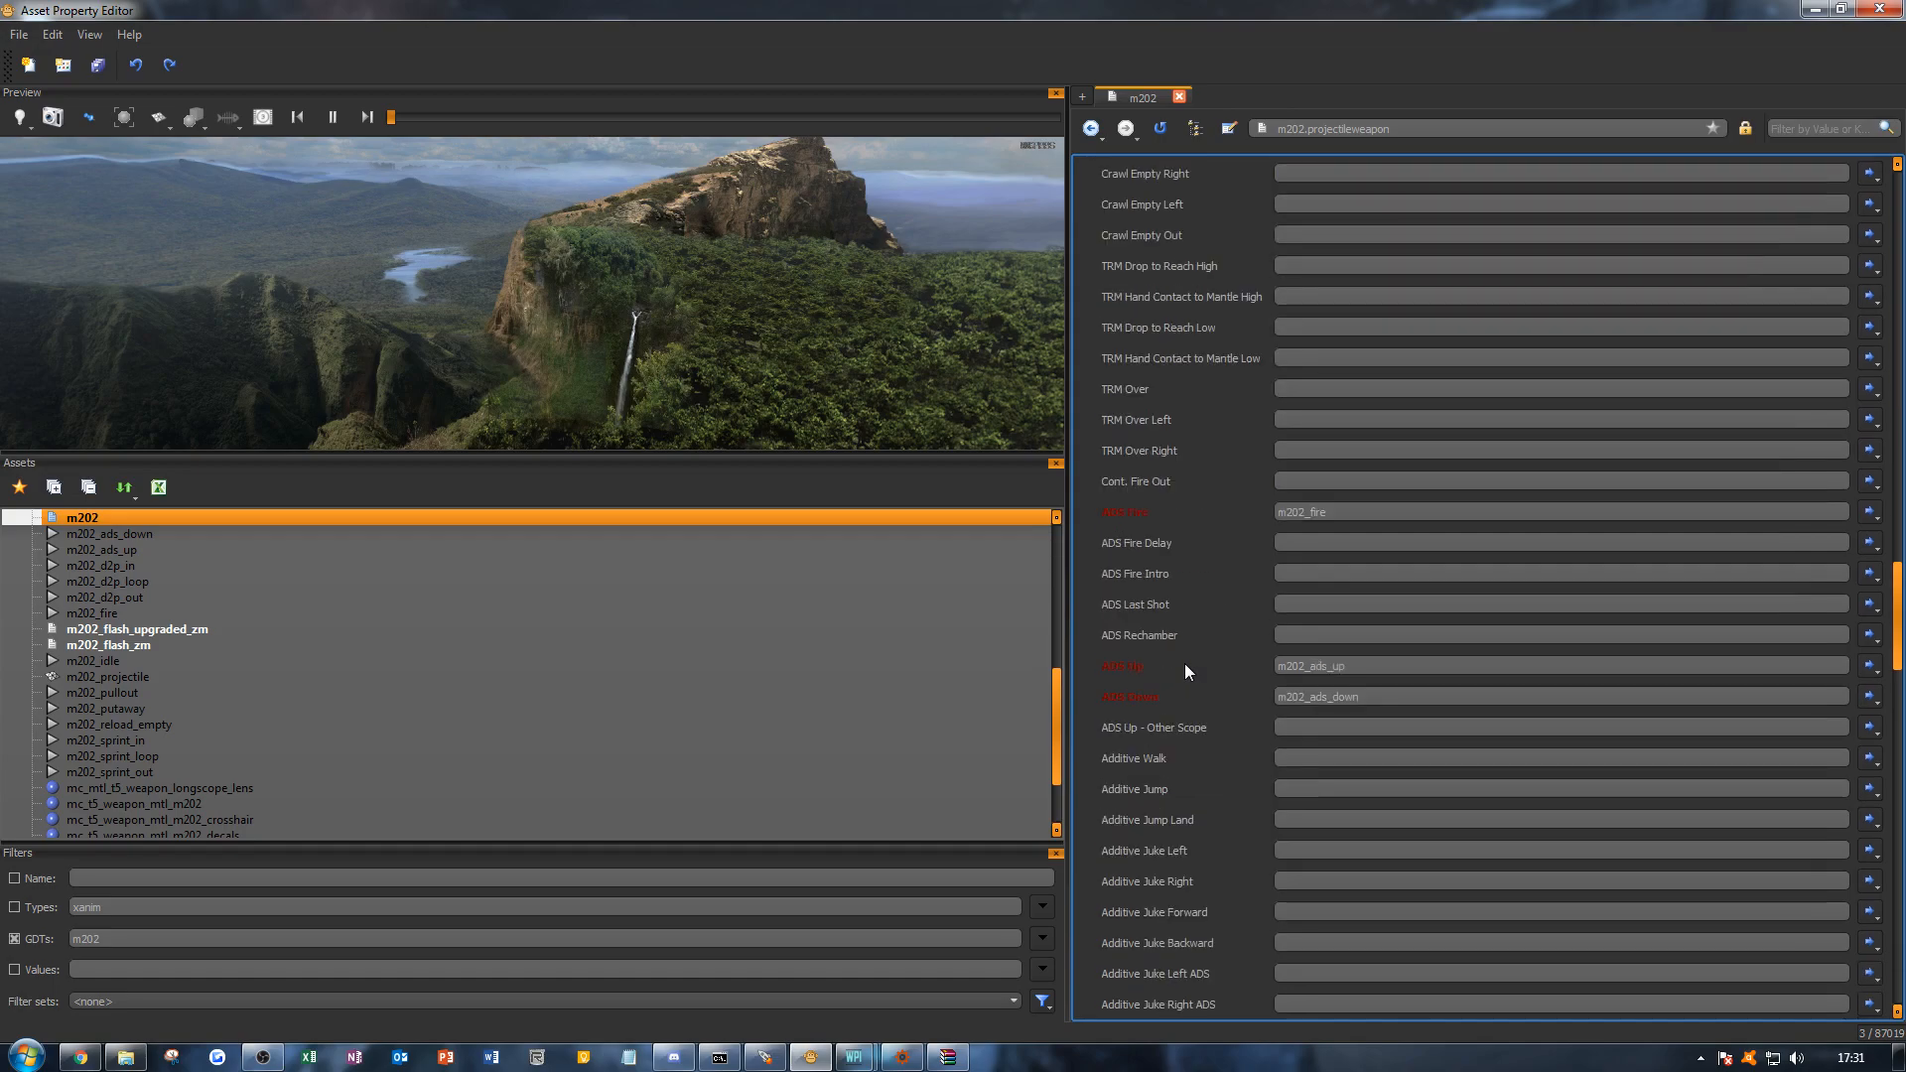
{"action": "scroll", "coordinate": [1186, 671], "scroll_direction": "down", "scroll_amount": 20}
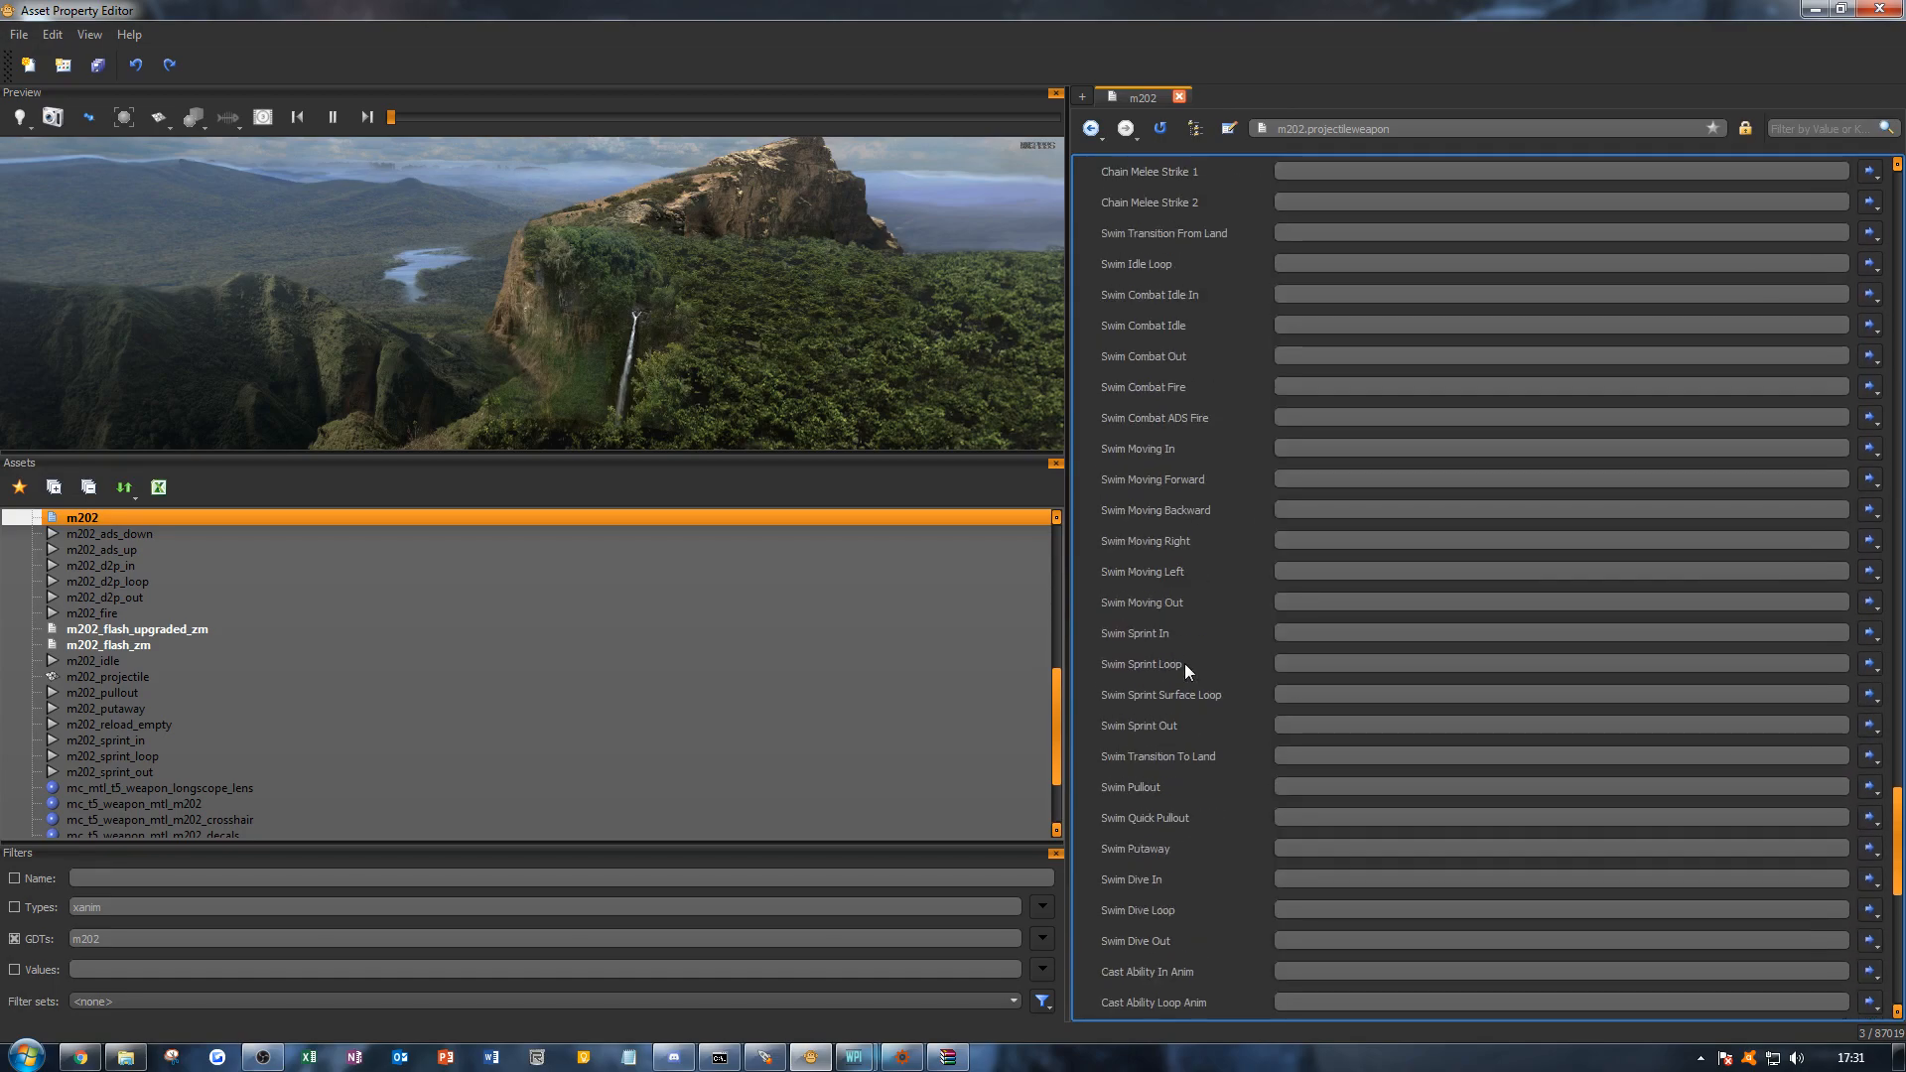
{"action": "key", "text": "ctrl+s"}
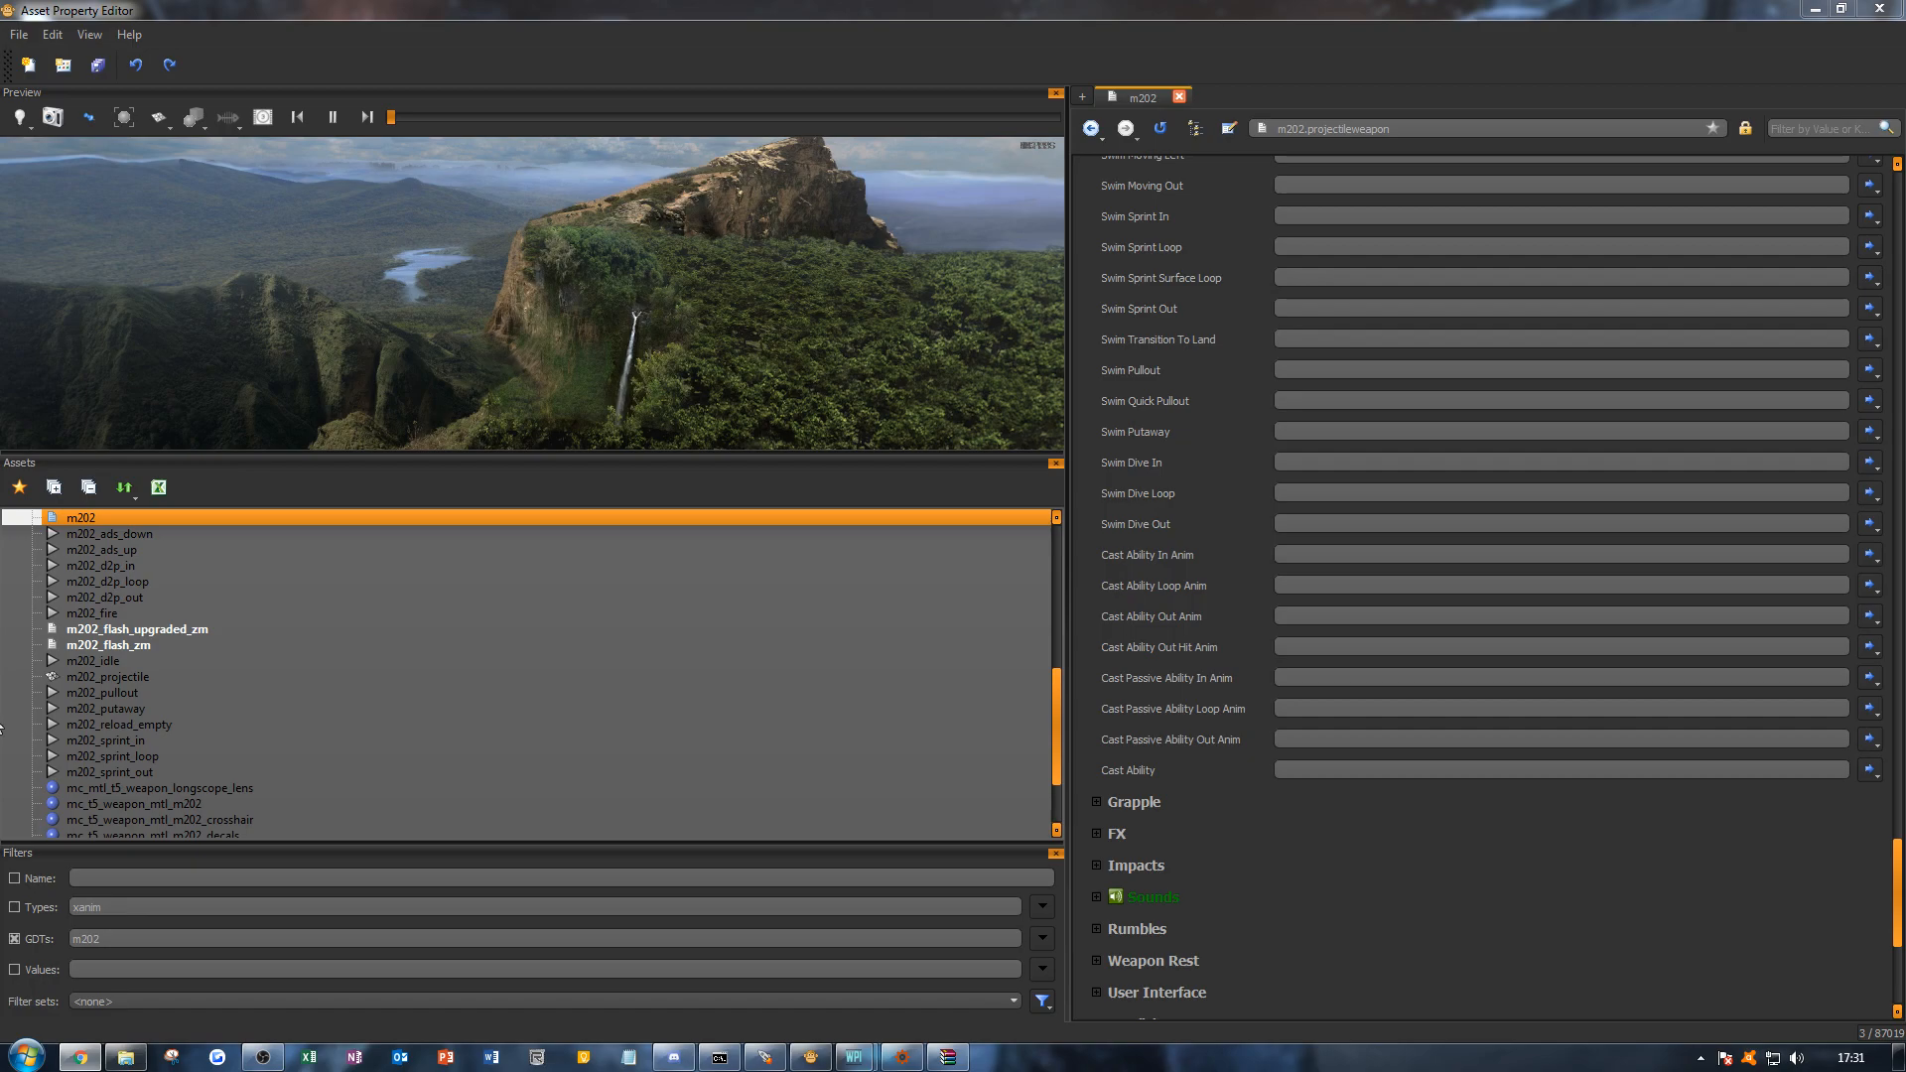
Step: Collapse the XAnims section of the m202 weapon's properties
{"action": "left_click", "coordinate": [1489, 855]}
{"action": "scroll", "coordinate": [1489, 856], "scroll_direction": "up", "scroll_amount": 8}
{"action": "scroll", "coordinate": [1233, 512], "scroll_direction": "up", "scroll_amount": 15}
{"action": "scroll", "coordinate": [1233, 512], "scroll_direction": "up", "scroll_amount": 15}
{"action": "scroll", "coordinate": [1233, 510], "scroll_direction": "up", "scroll_amount": 10}
{"action": "double_click", "coordinate": [1160, 391]}
Step: Examine the Grapple, FX and Impacts sections of the m202 weapon and collapse them again
{"action": "double_click", "coordinate": [1147, 421]}
{"action": "double_click", "coordinate": [1146, 420]}
{"action": "double_click", "coordinate": [1133, 449]}
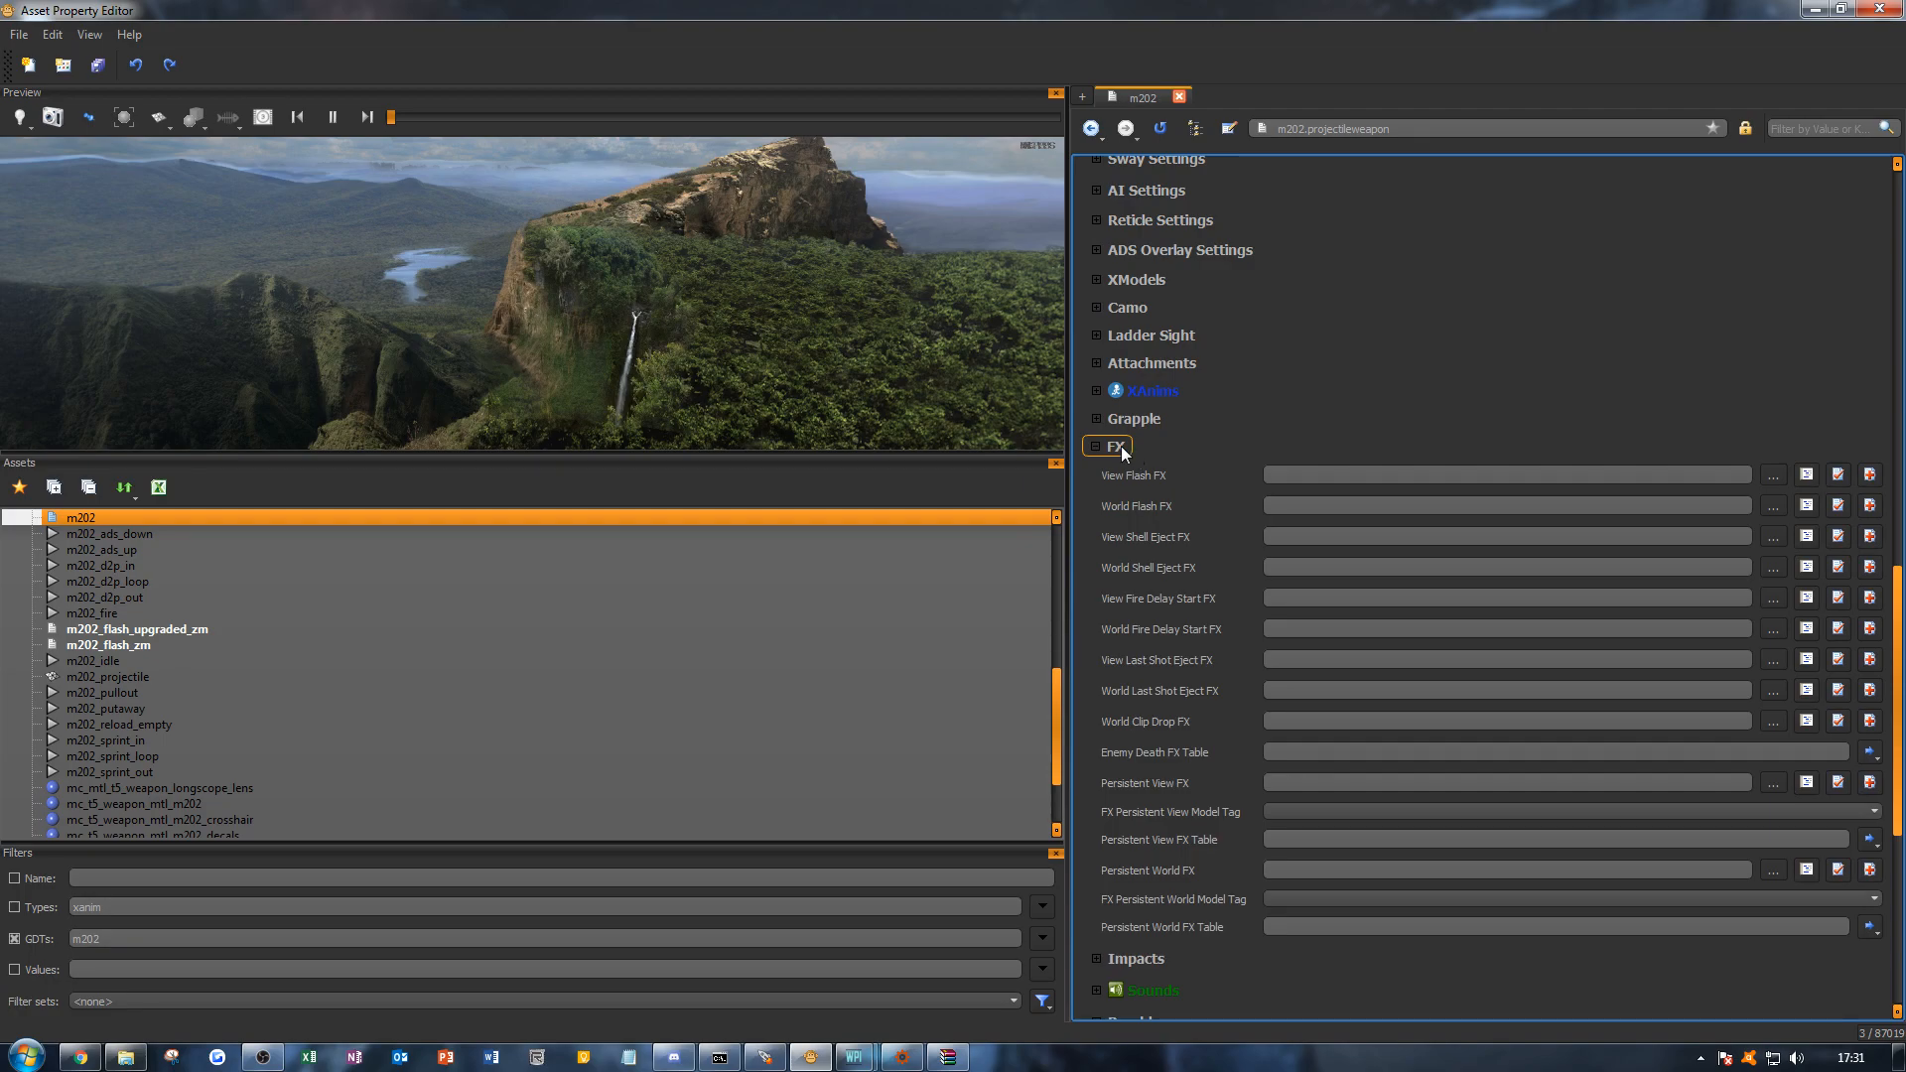
{"action": "double_click", "coordinate": [1119, 447]}
{"action": "double_click", "coordinate": [1125, 476]}
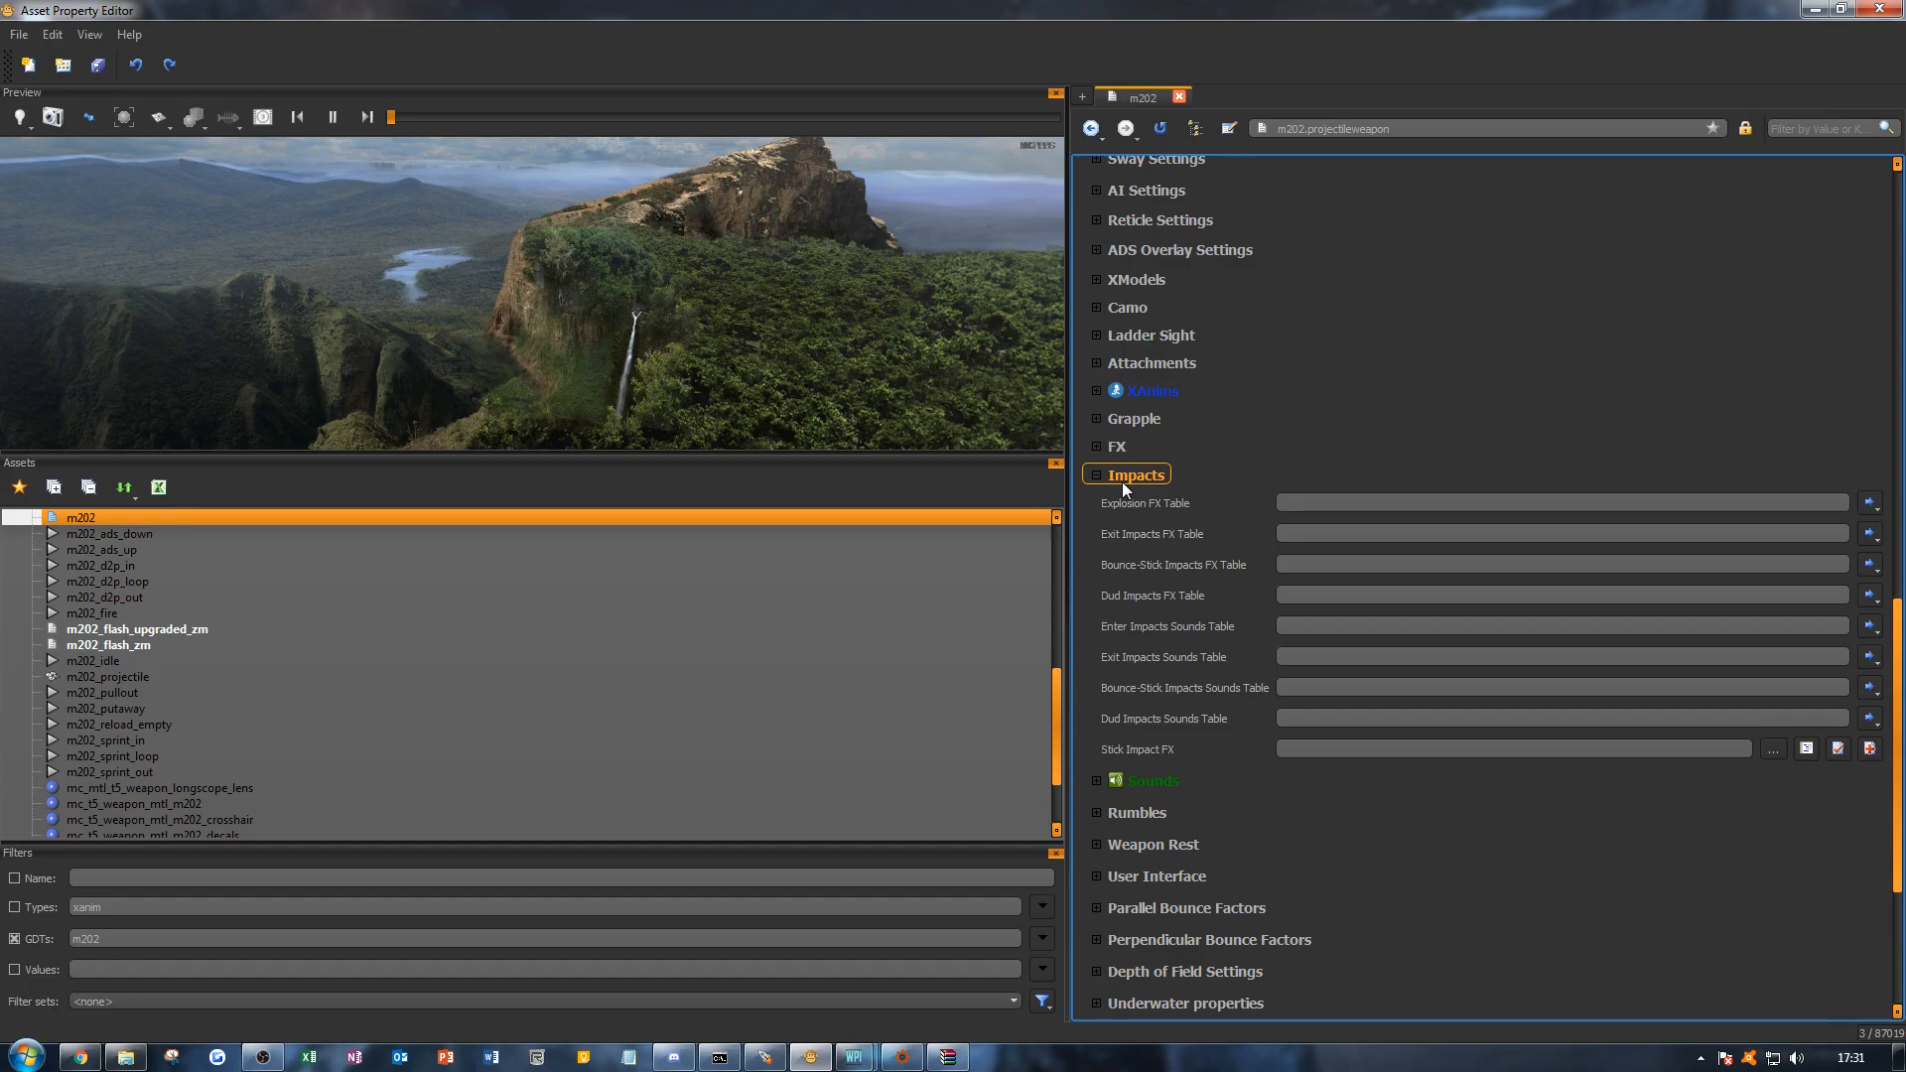
{"action": "double_click", "coordinate": [1123, 475]}
{"action": "double_click", "coordinate": [1128, 447]}
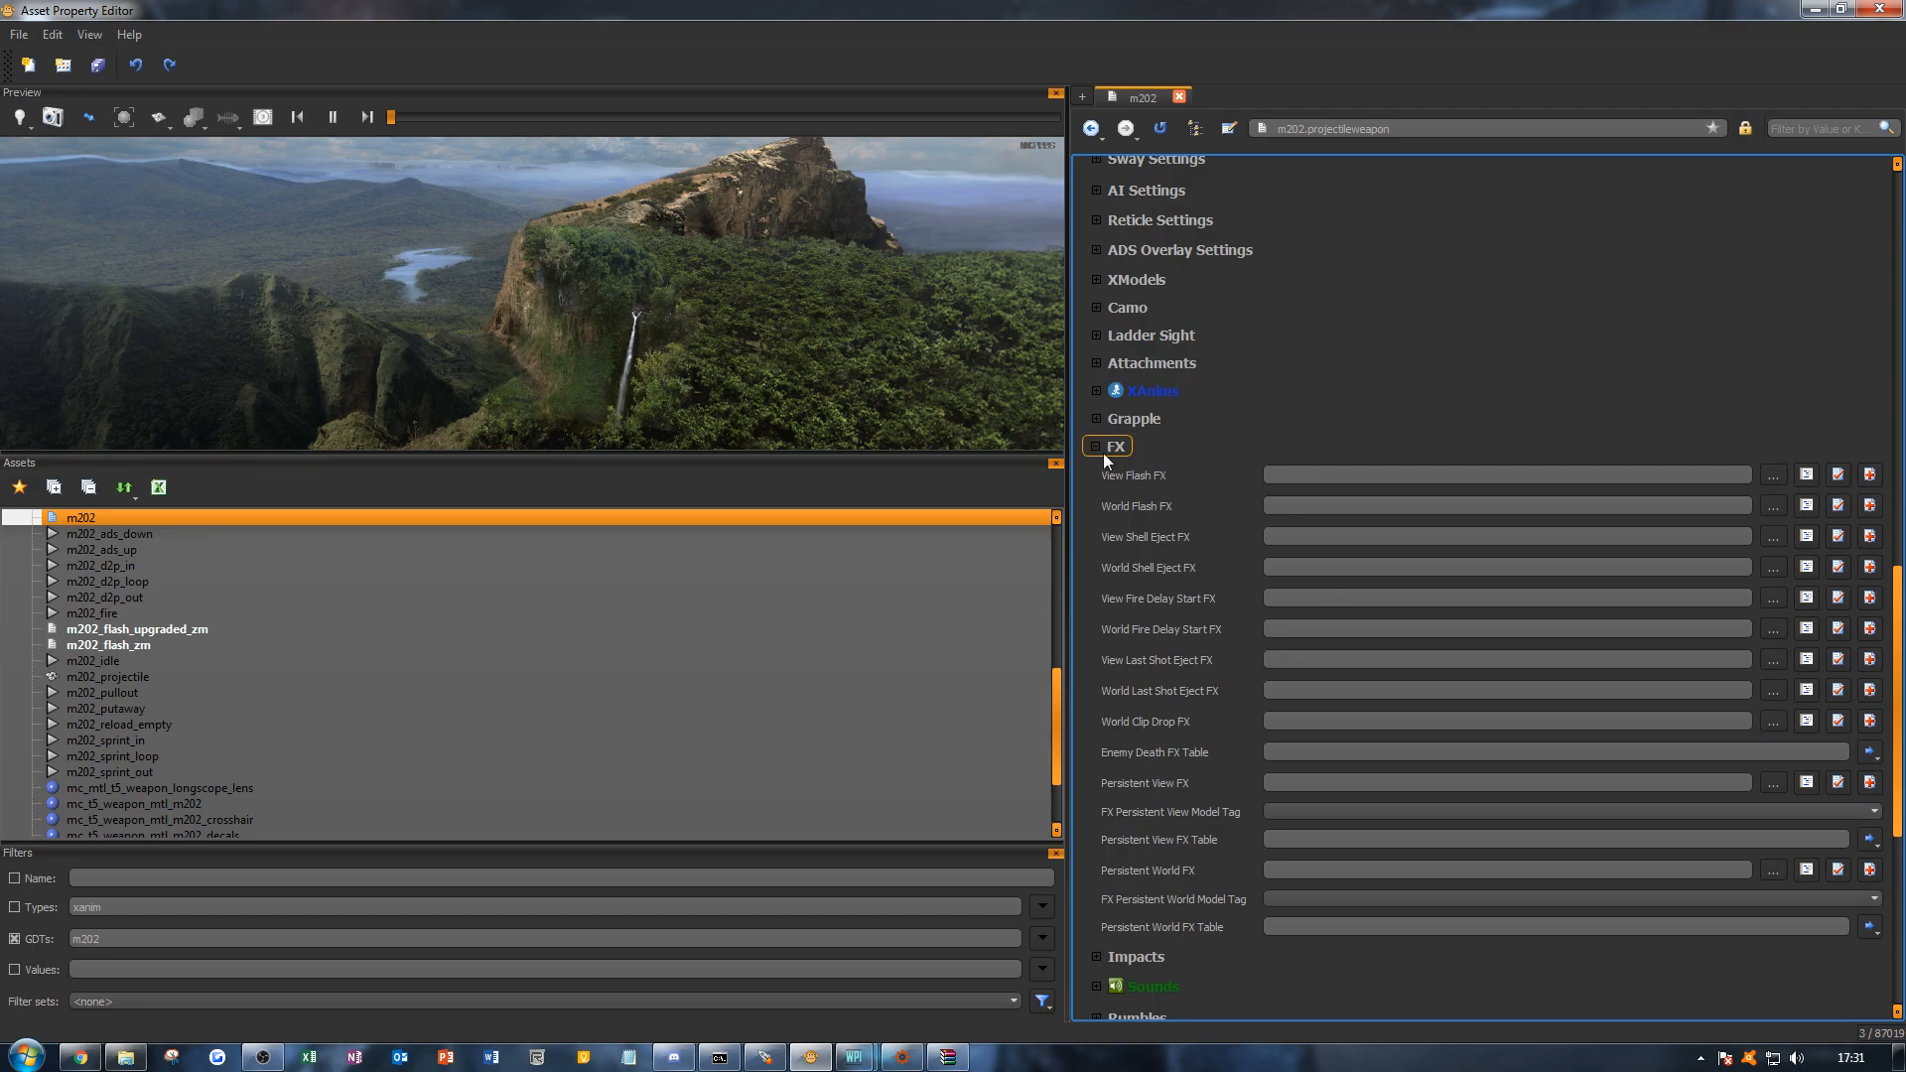
{"action": "double_click", "coordinate": [1104, 452]}
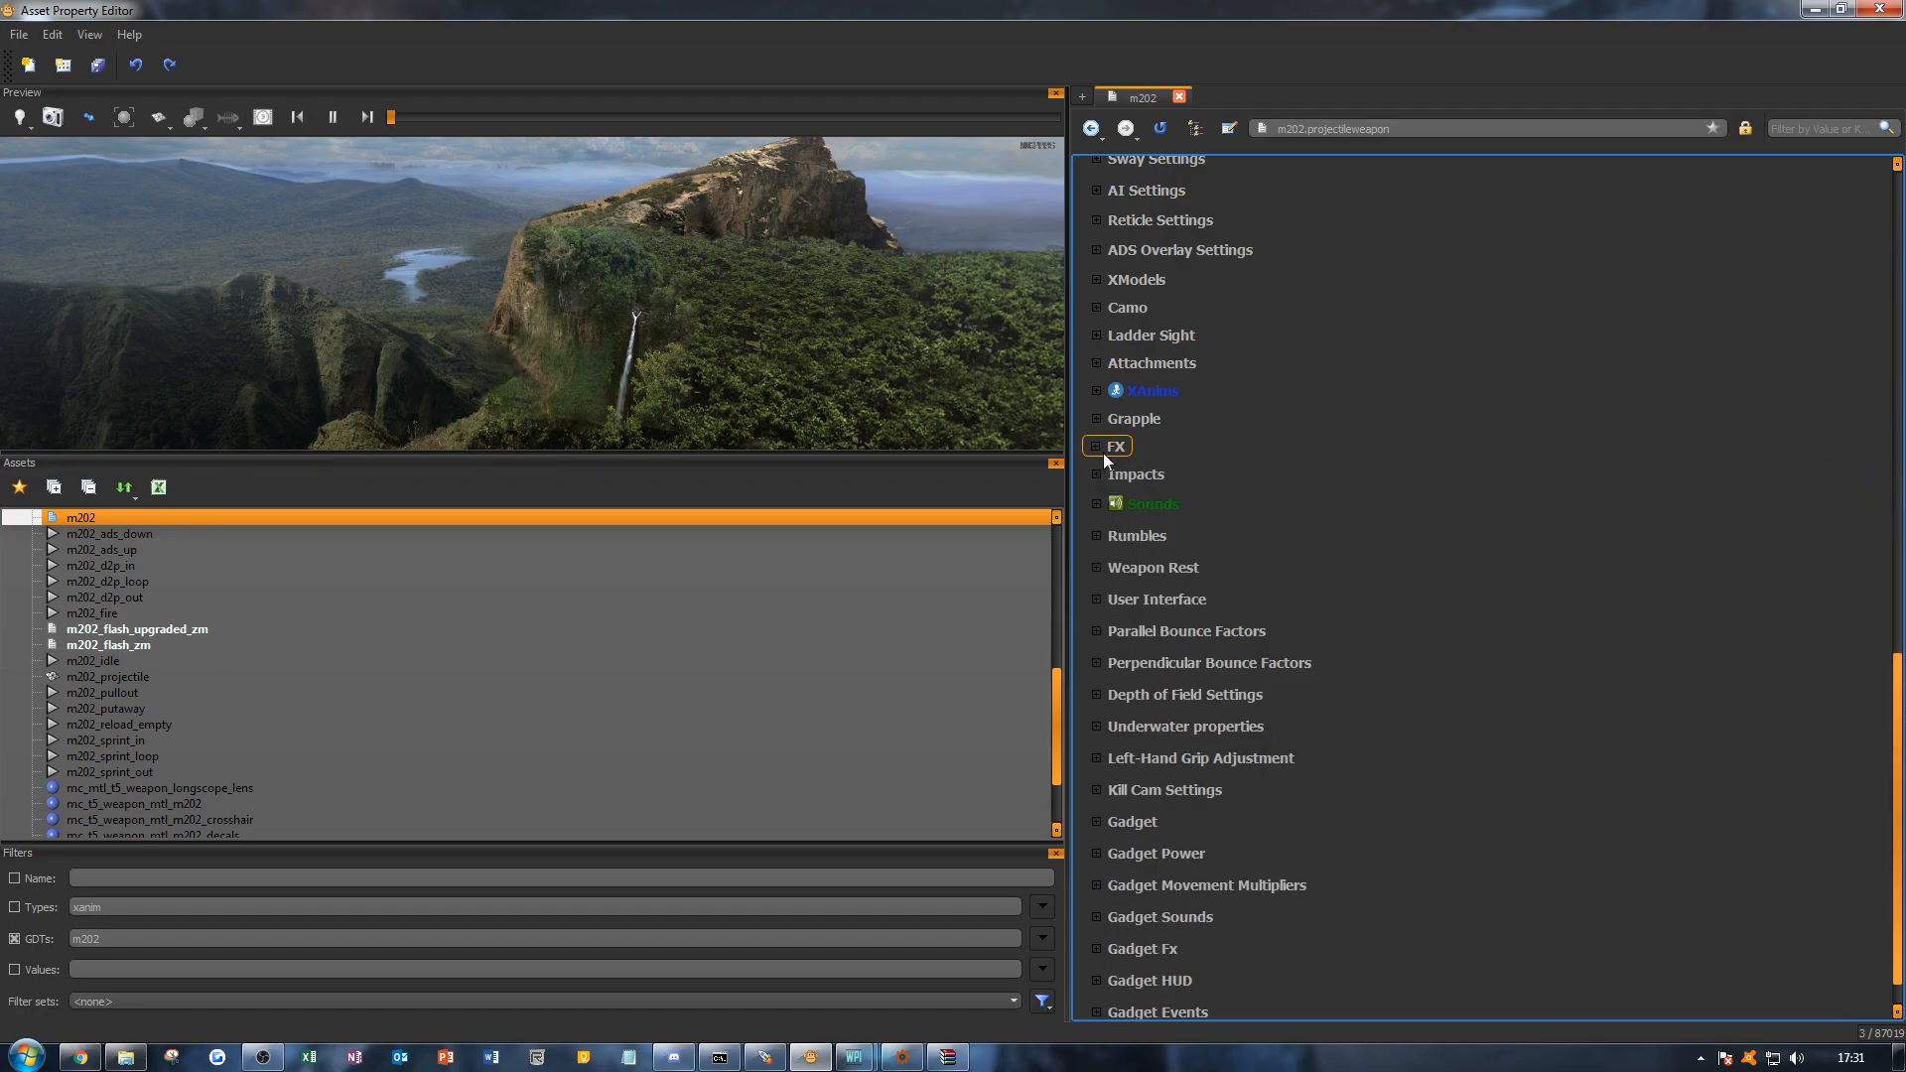
Step: Examine the Sounds and Rumbles sections of the m202 weapon and collapse both
{"action": "double_click", "coordinate": [1160, 506]}
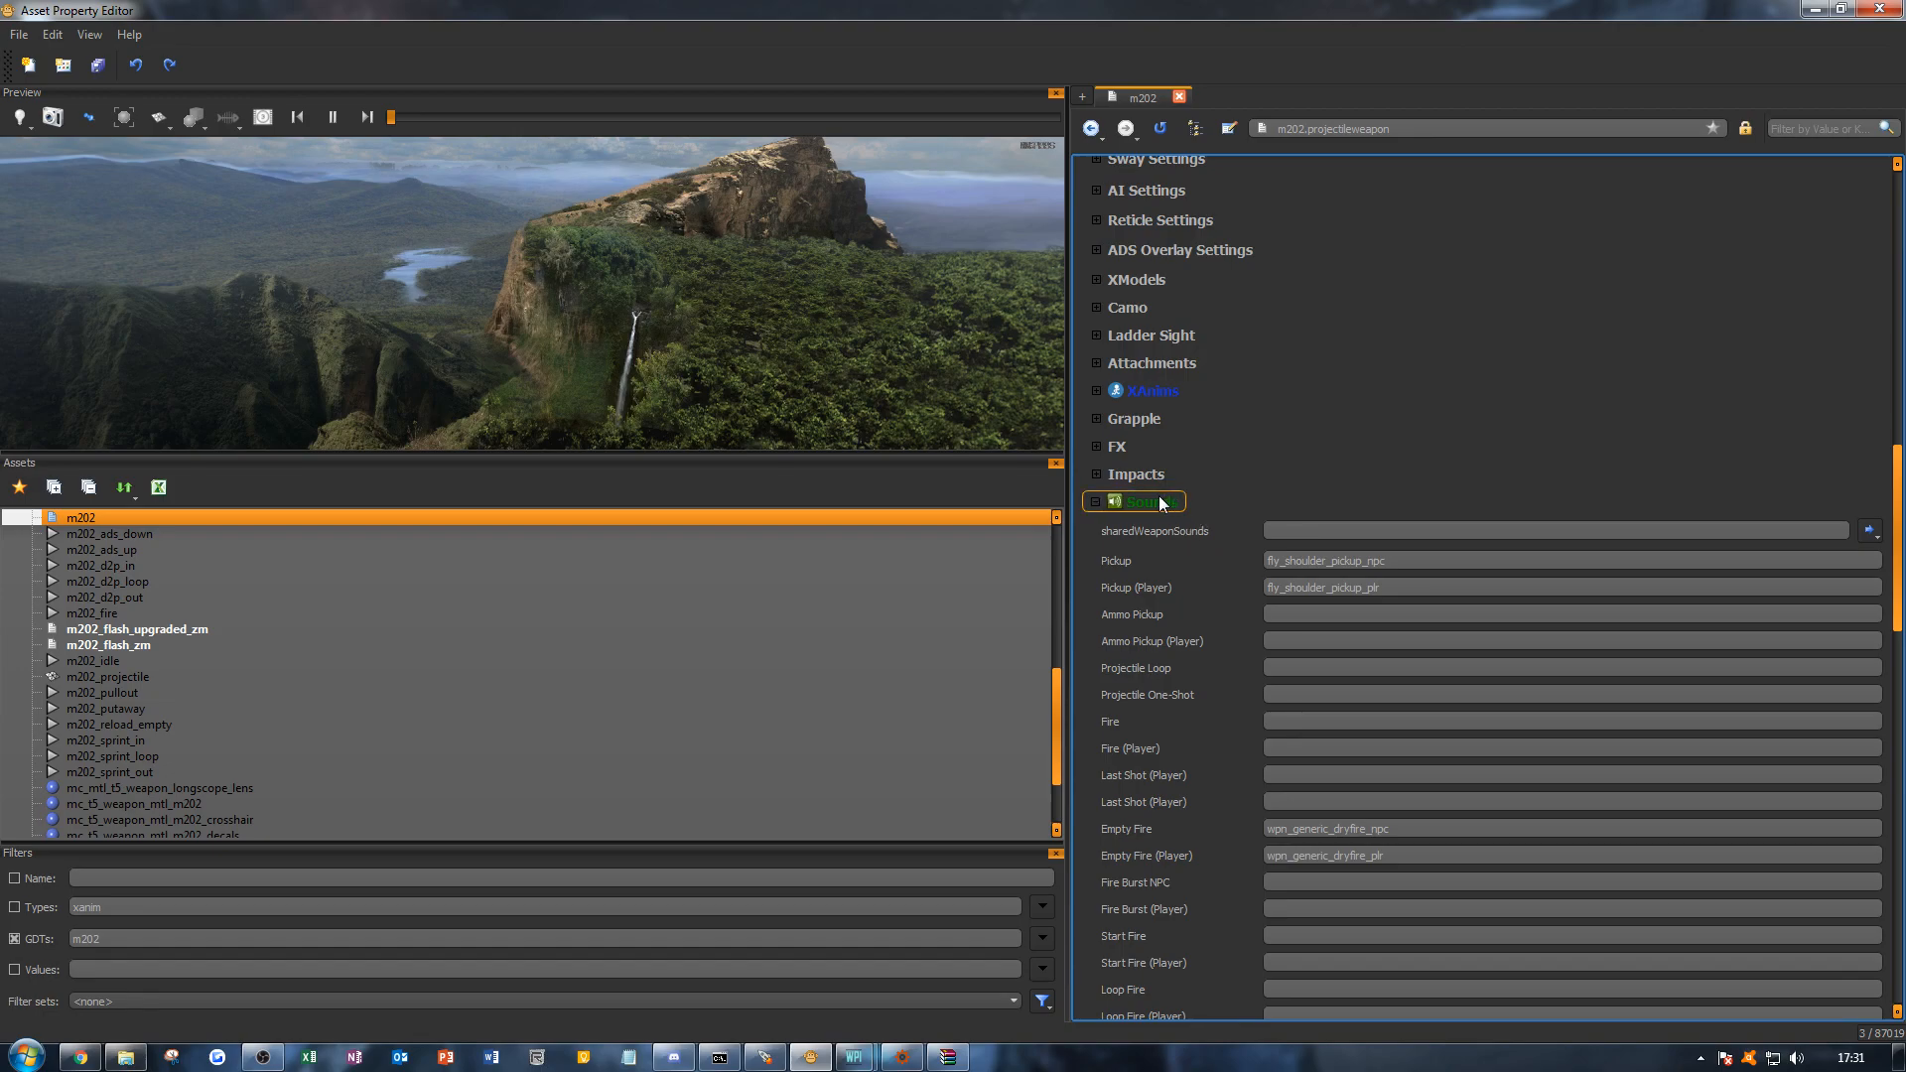
{"action": "double_click", "coordinate": [1156, 502]}
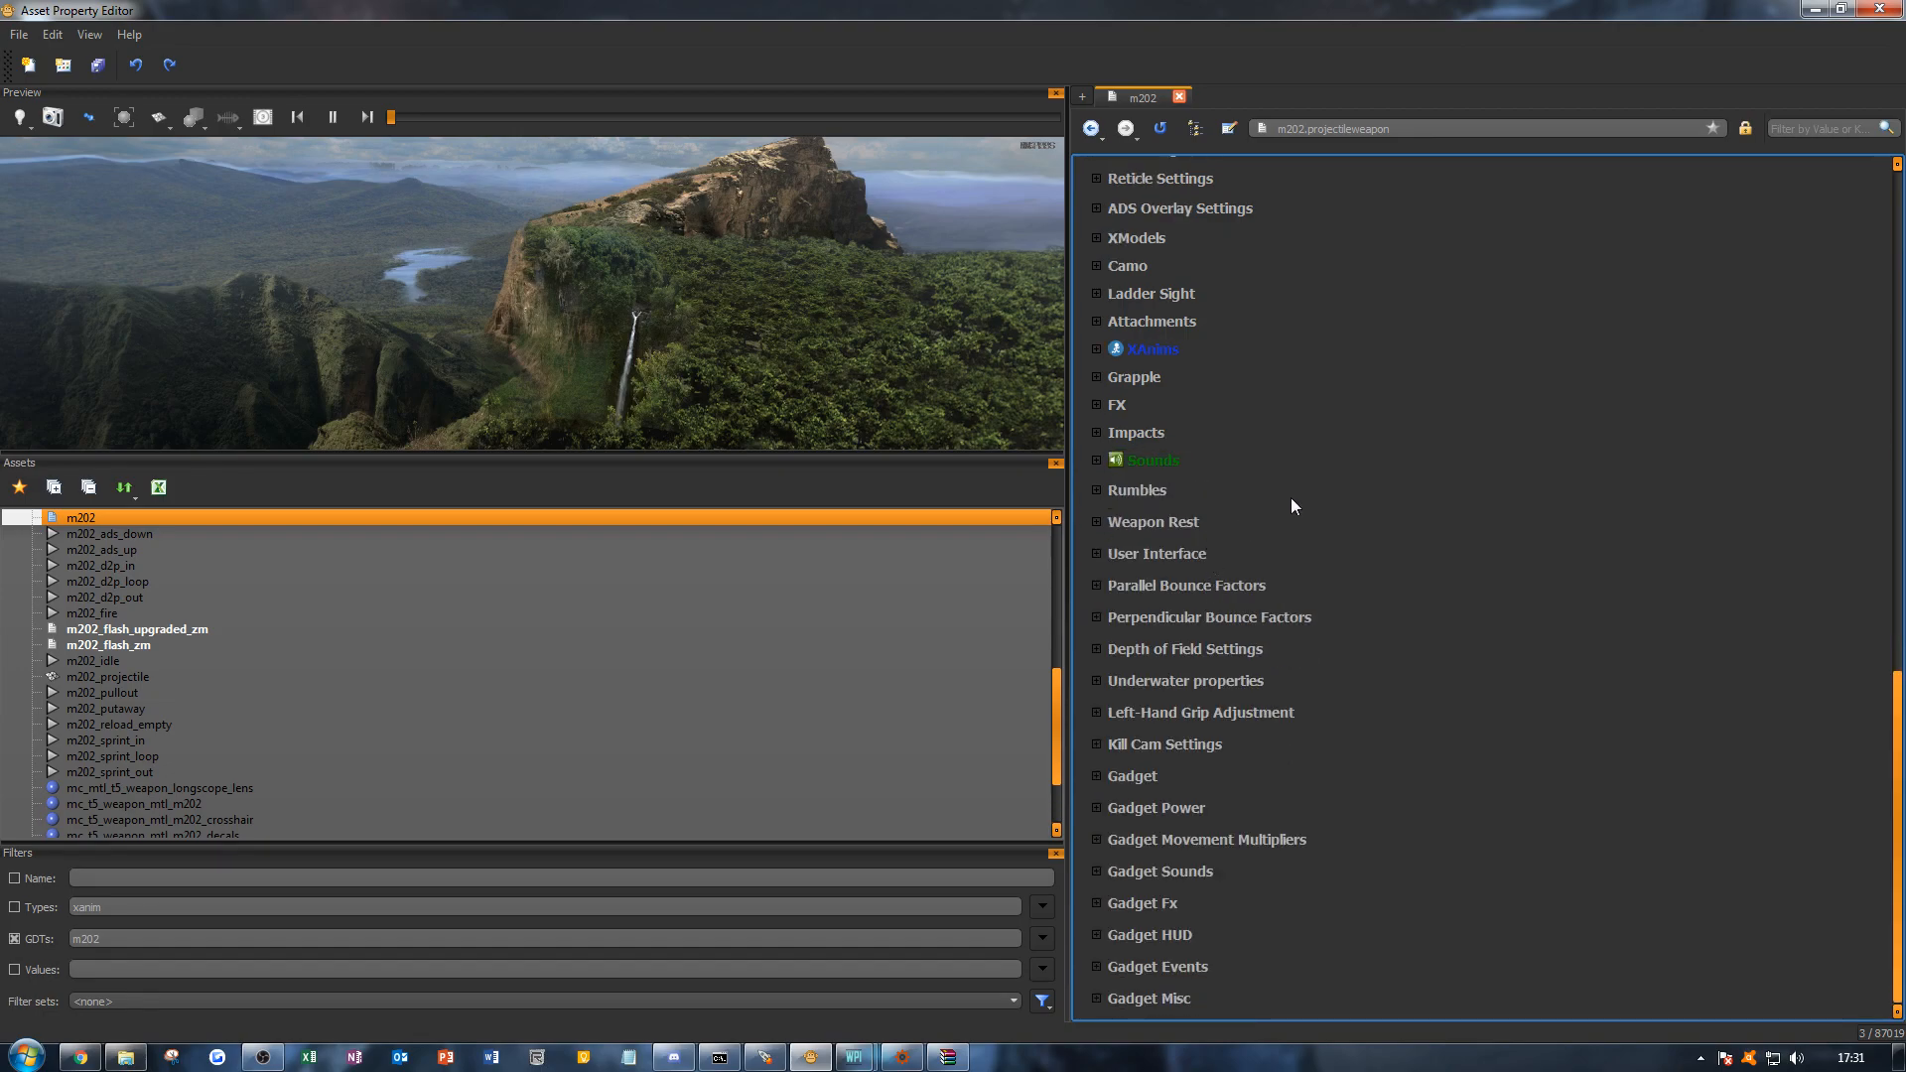
{"action": "double_click", "coordinate": [1133, 490]}
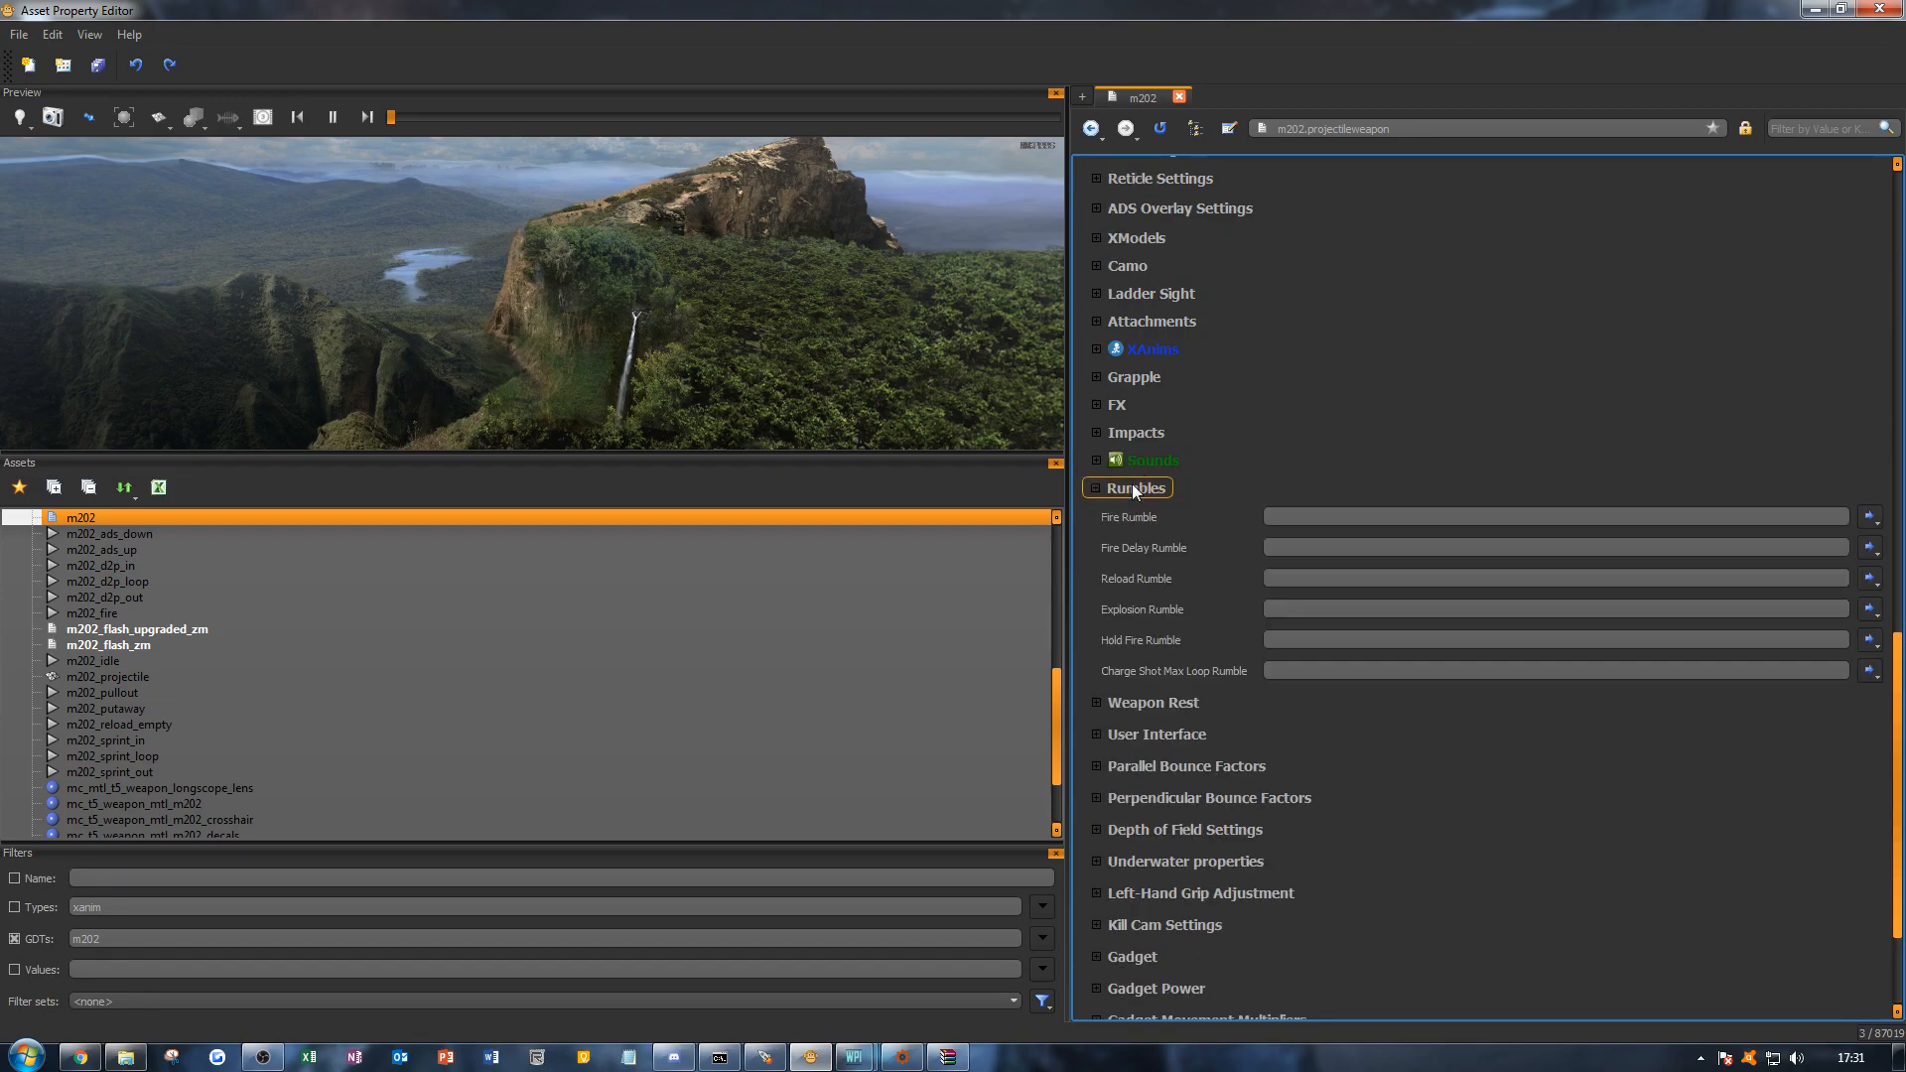
{"action": "left_click", "coordinate": [1351, 514]}
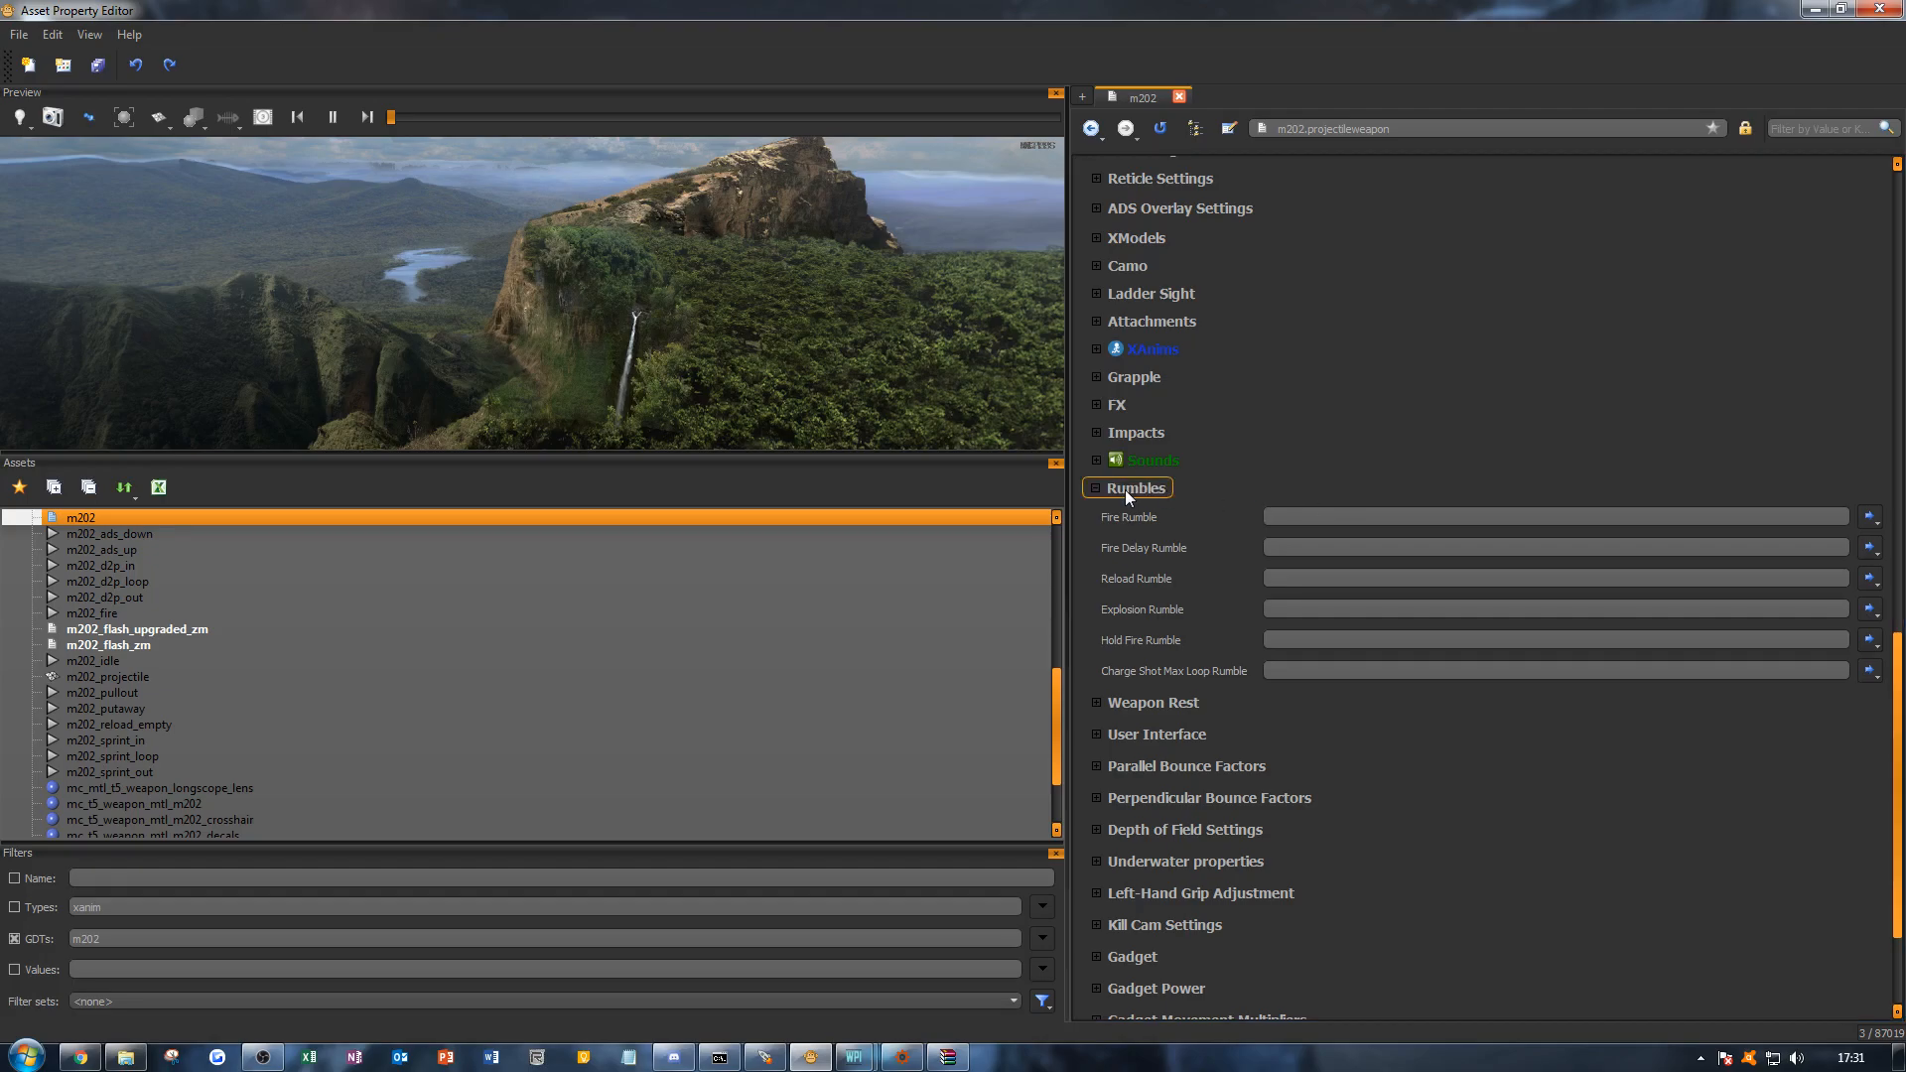
{"action": "left_click", "coordinate": [1086, 486]}
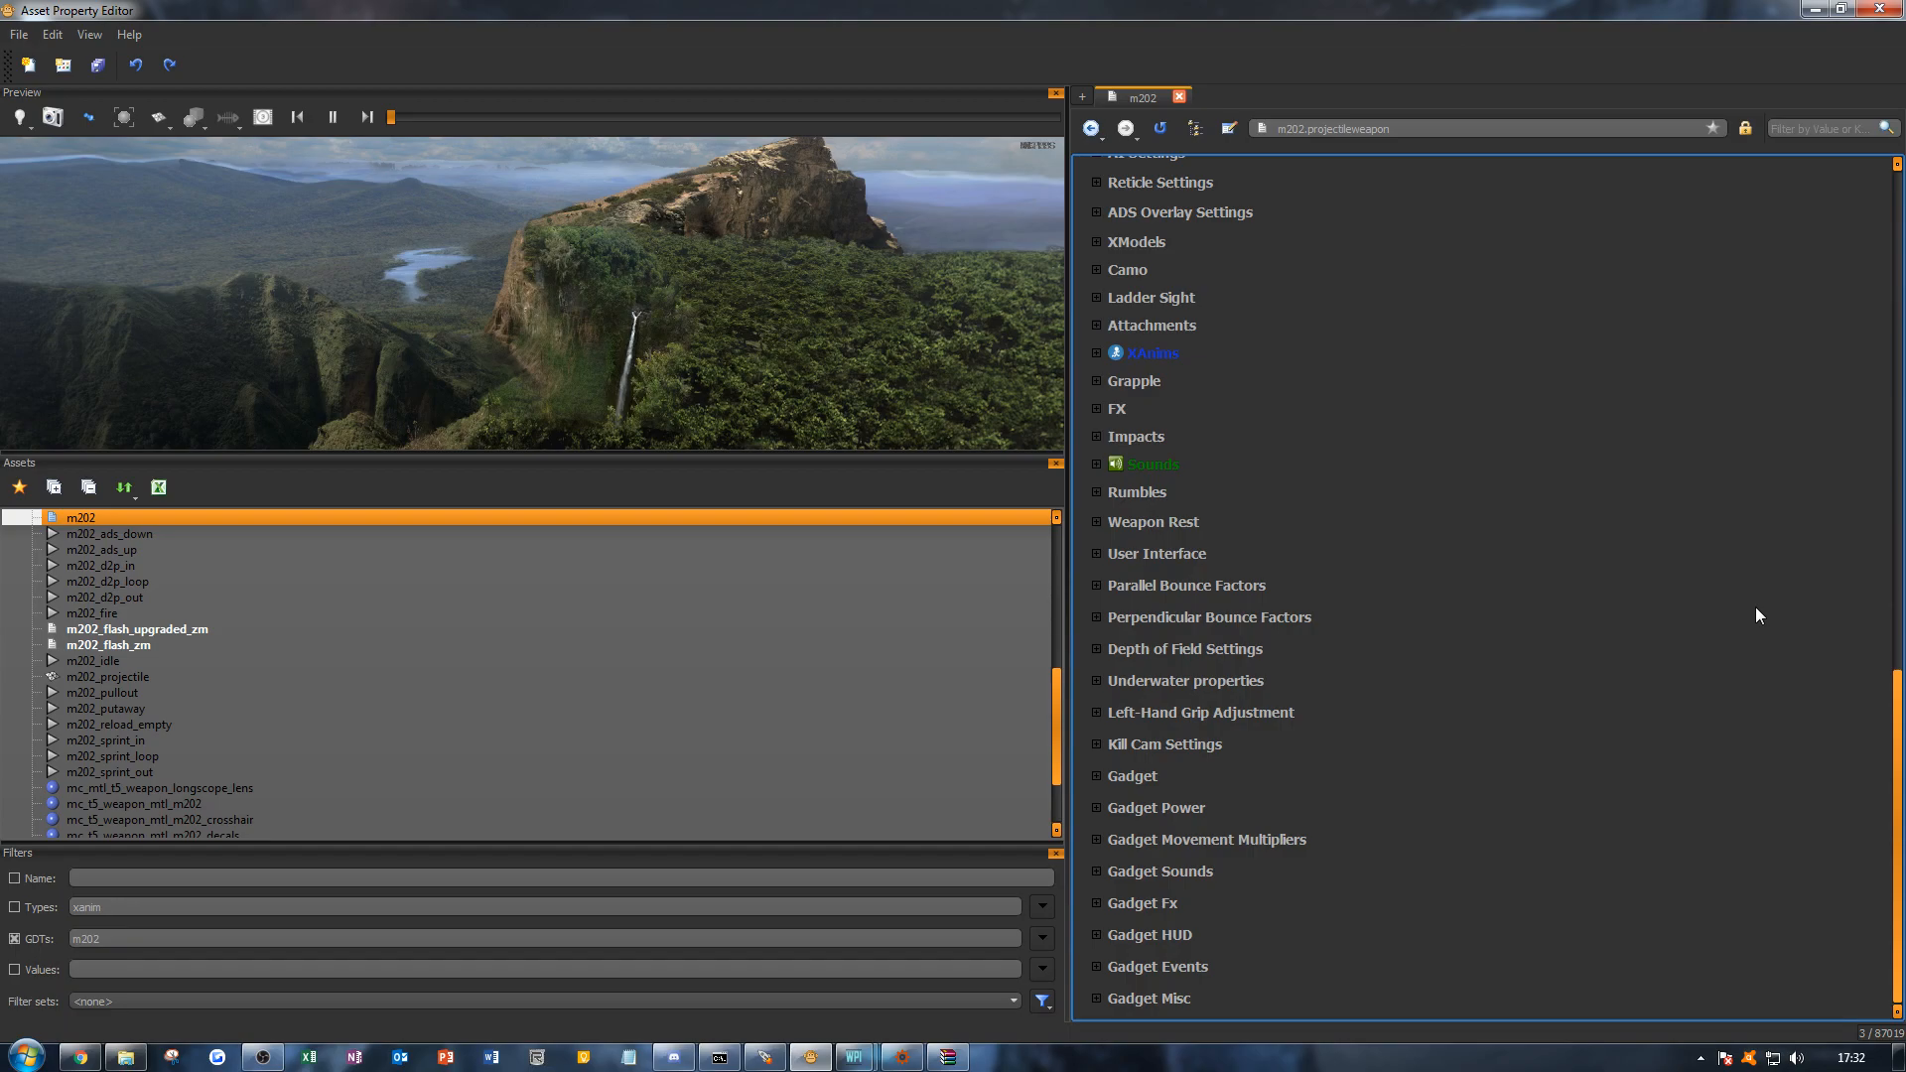
Step: Switch to the Black Ops III Mod Tools Launcher and open the zone file of the zm_testproper map
{"action": "scroll", "coordinate": [667, 633], "scroll_direction": "up", "scroll_amount": 3}
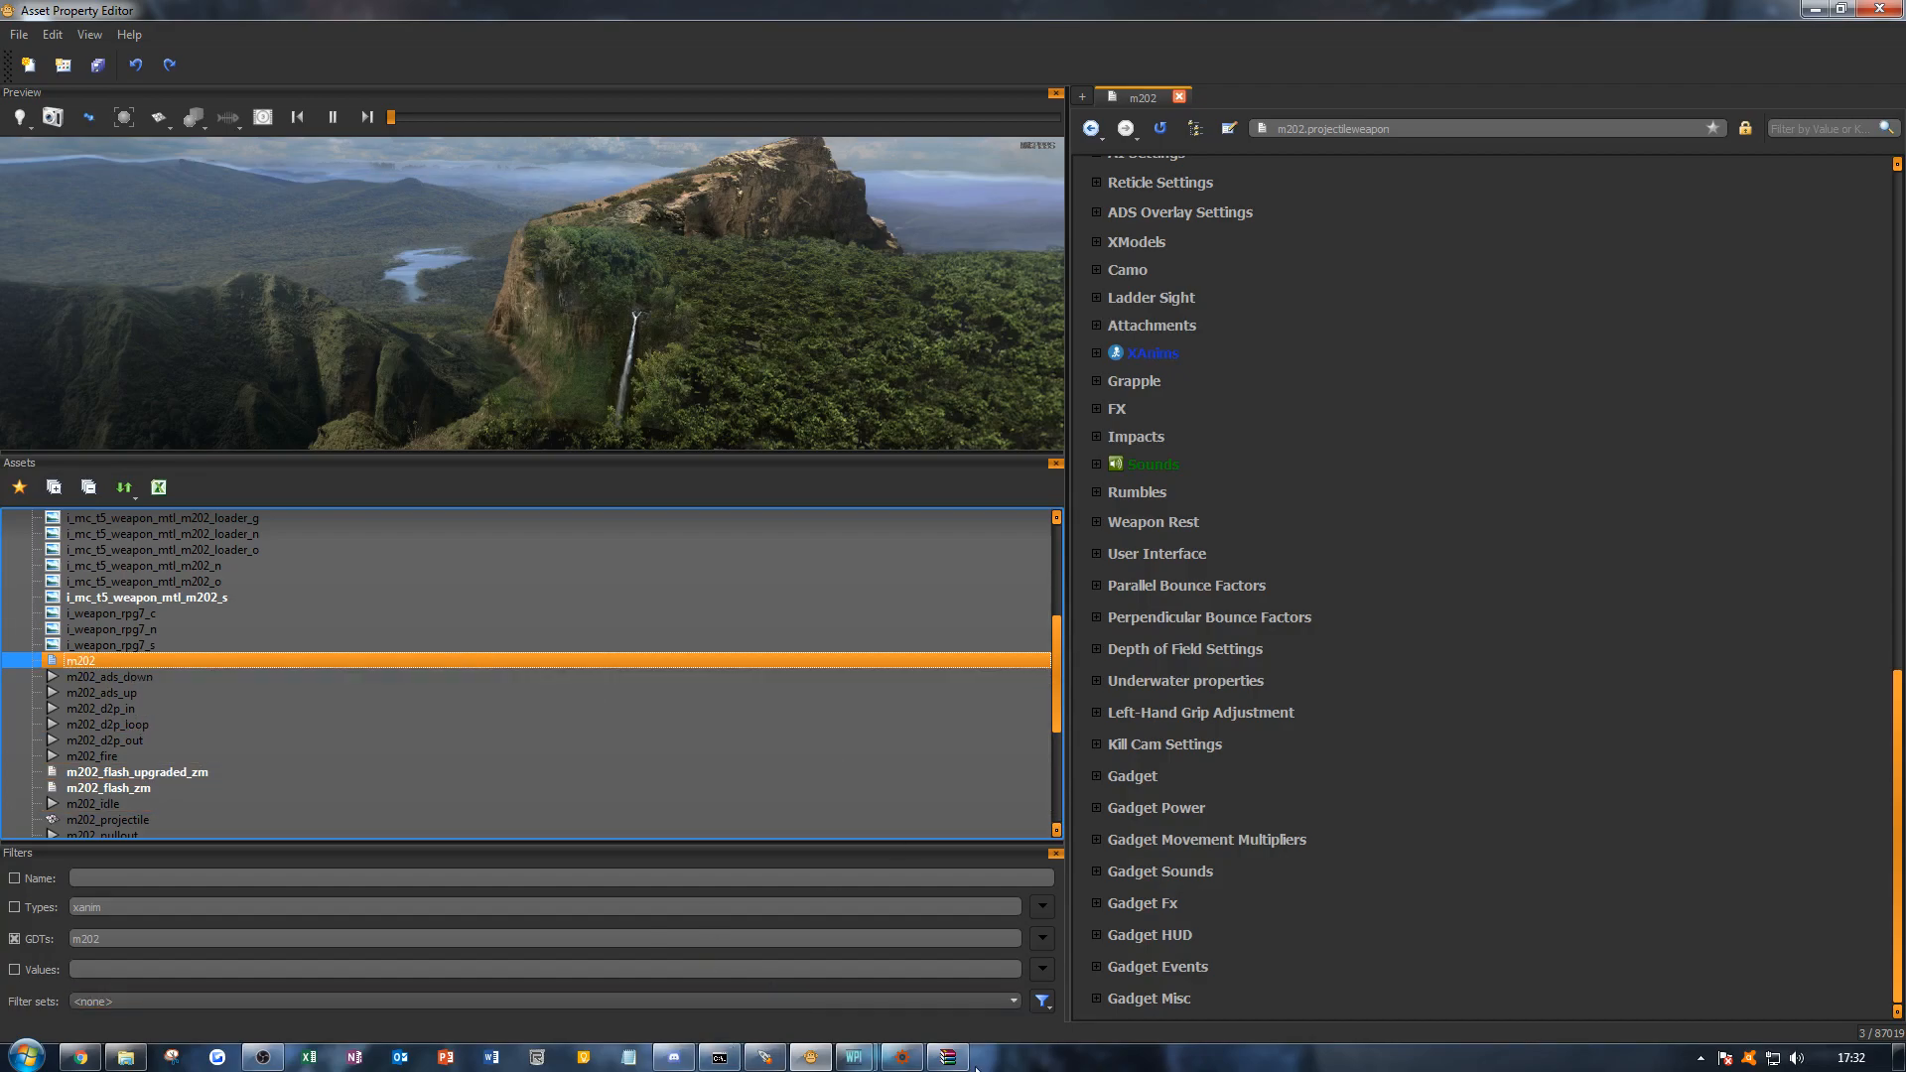
{"action": "right_click", "coordinate": [948, 1057]}
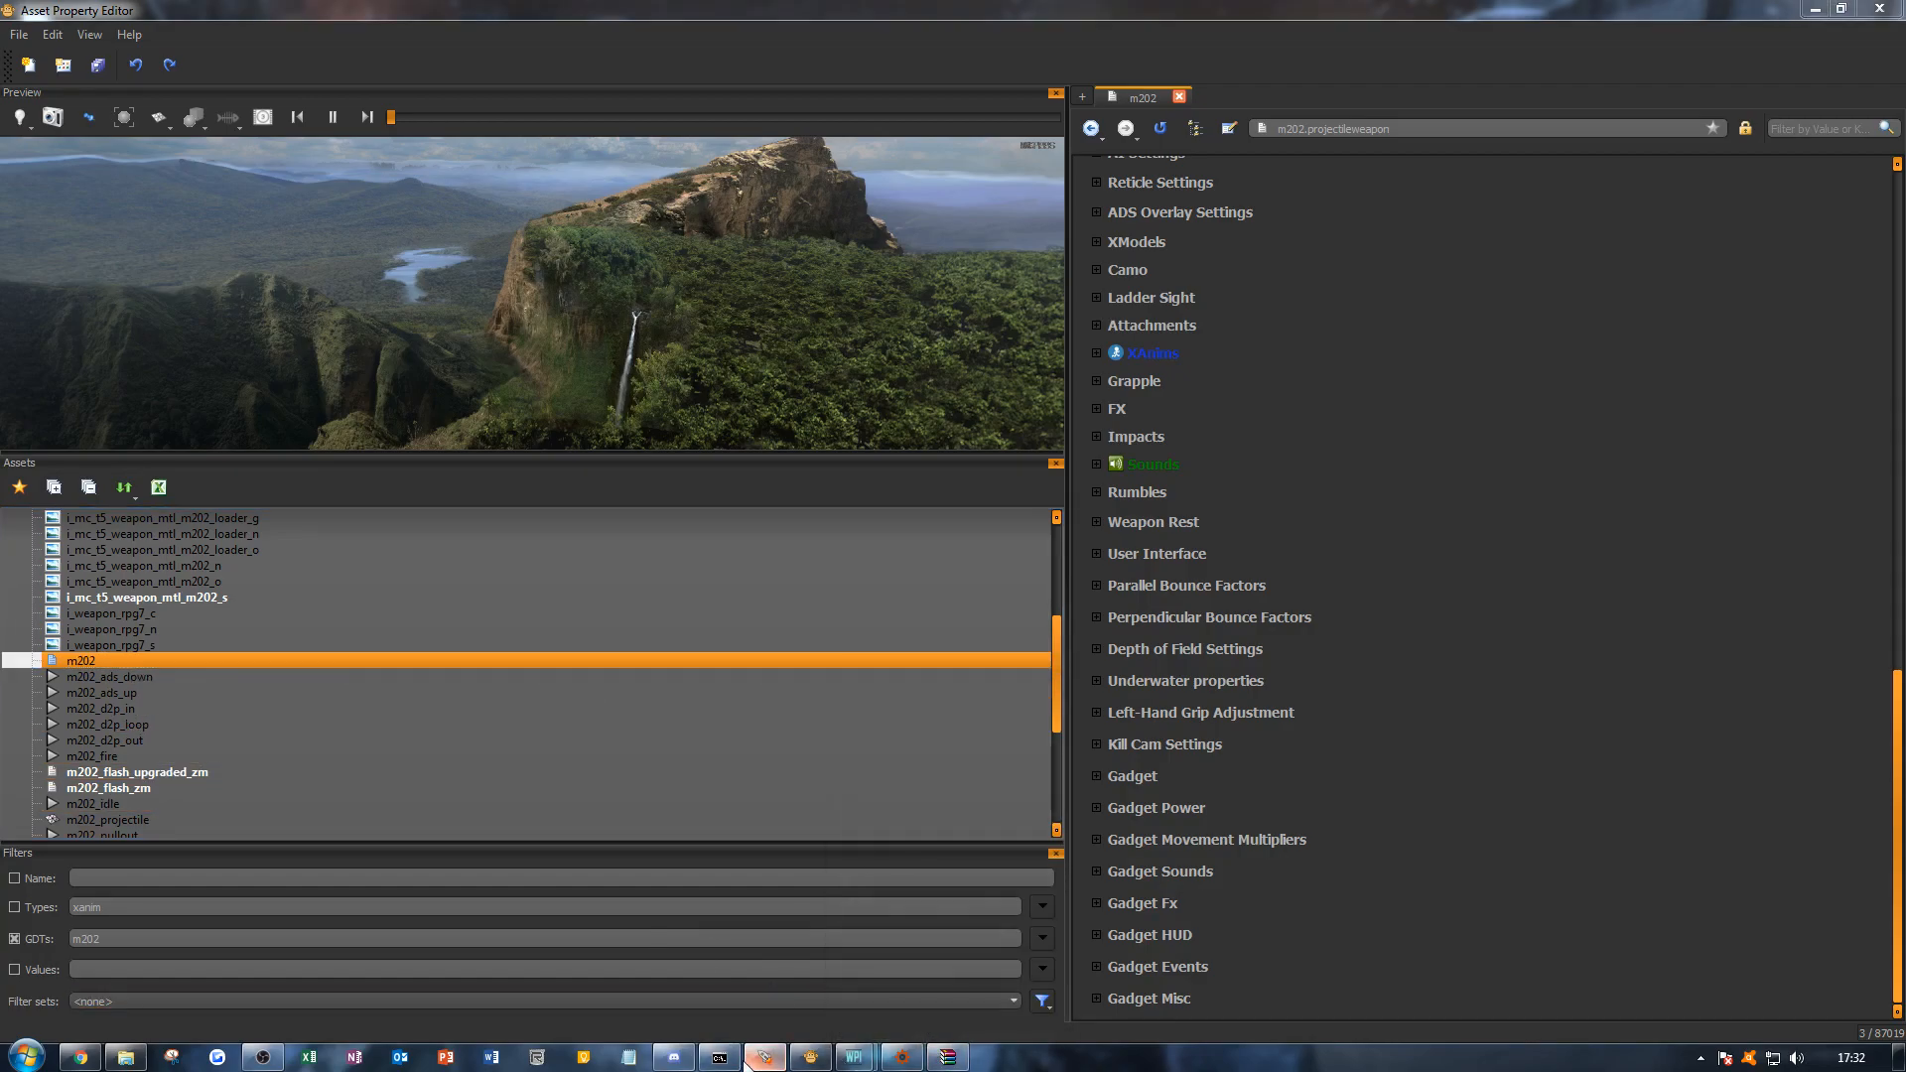
{"action": "left_click", "coordinate": [764, 1057]}
{"action": "right_click", "coordinate": [480, 296]}
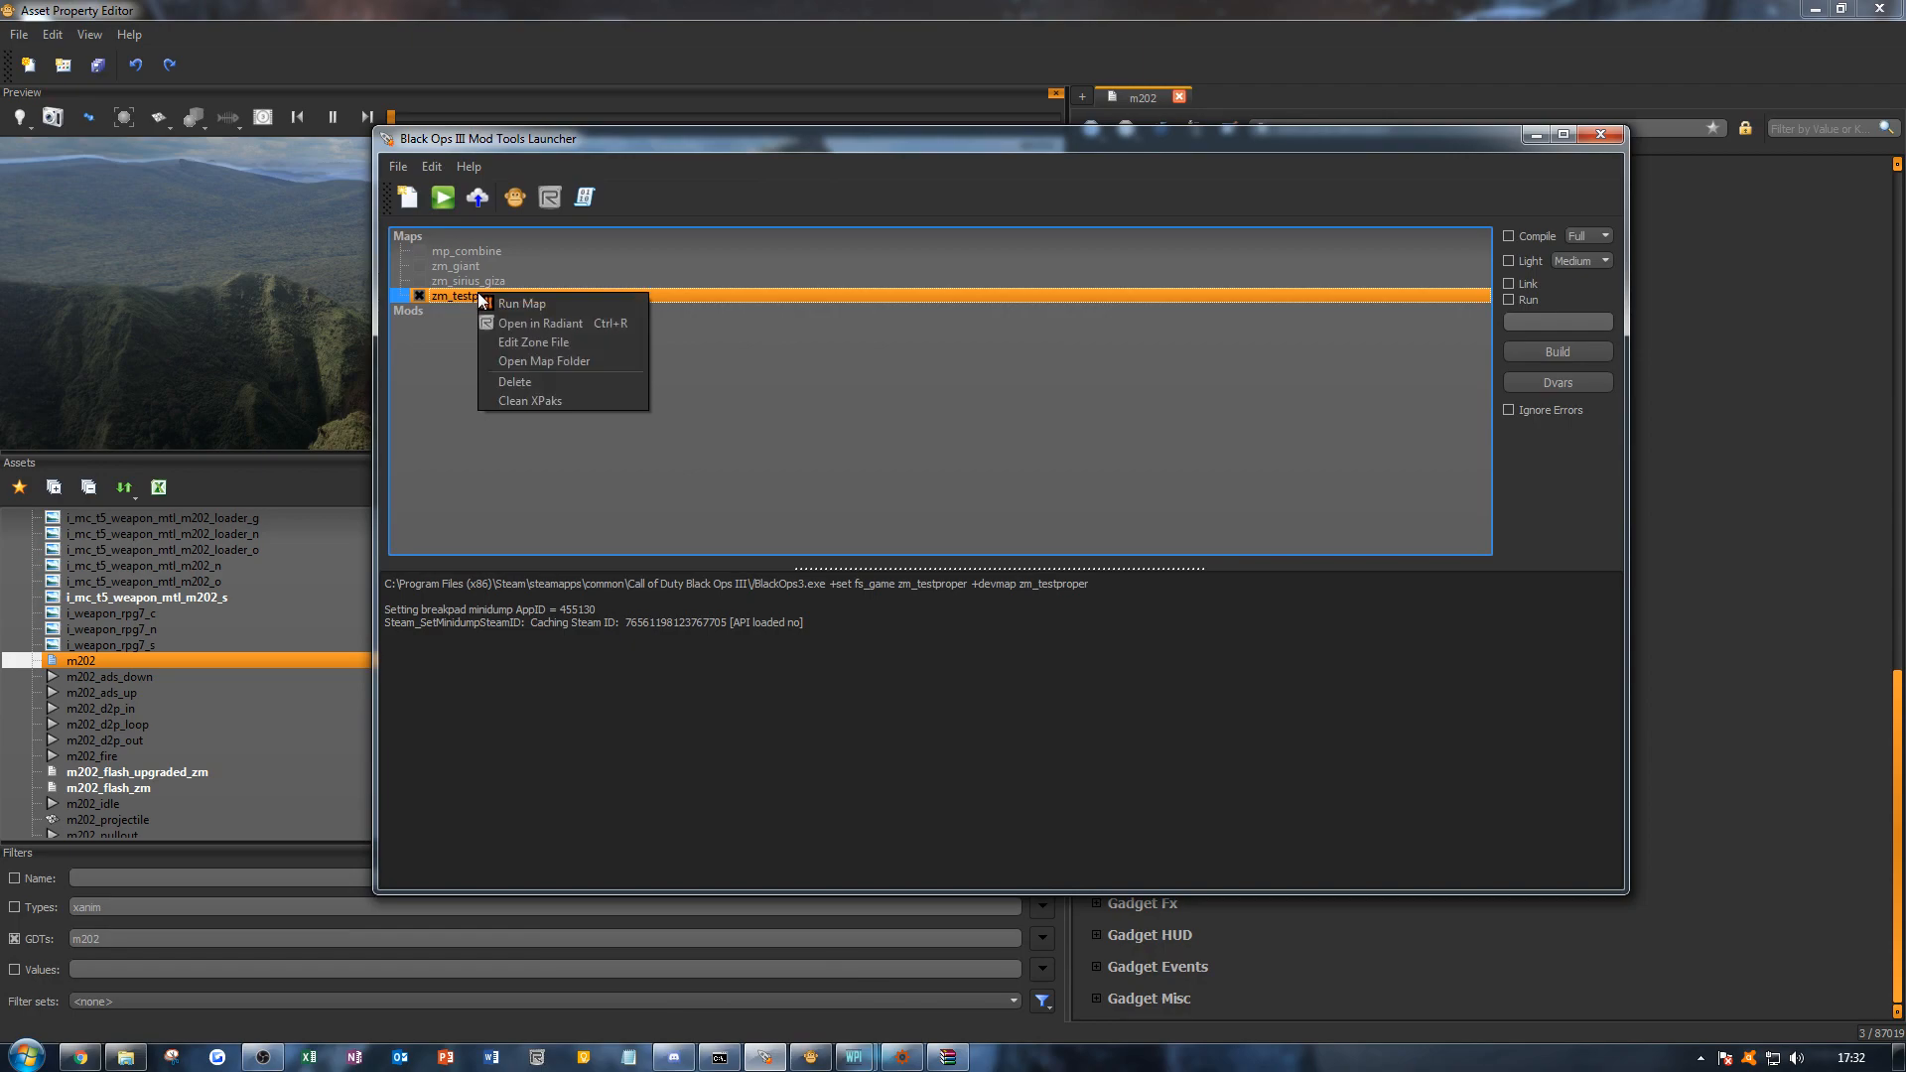
{"action": "left_click", "coordinate": [553, 342]}
{"action": "left_click_drag", "start_coordinate": [1103, 5], "coordinate": [0, 446]}
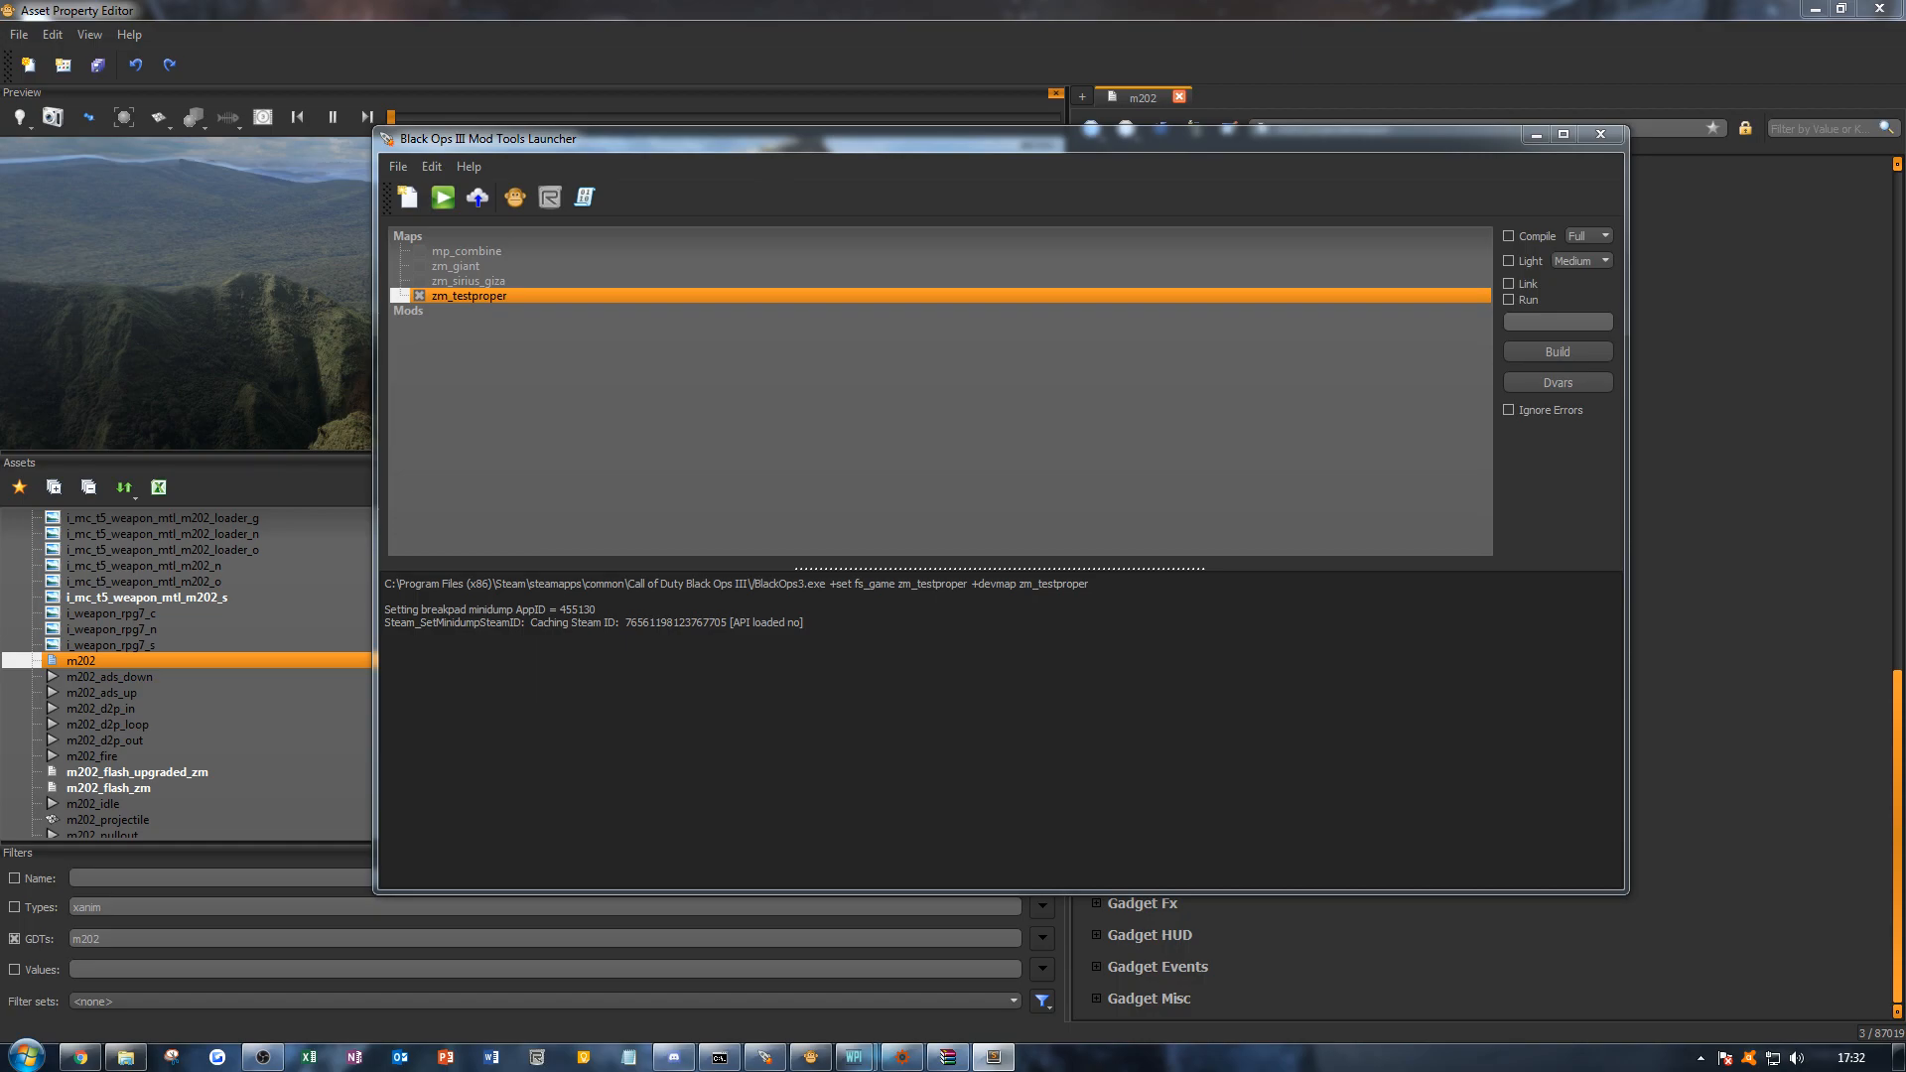
Step: Return to the Mod Tools Launcher and build the zm_testproper map with linking and running enabled
{"action": "key", "text": "alt+Tab"}
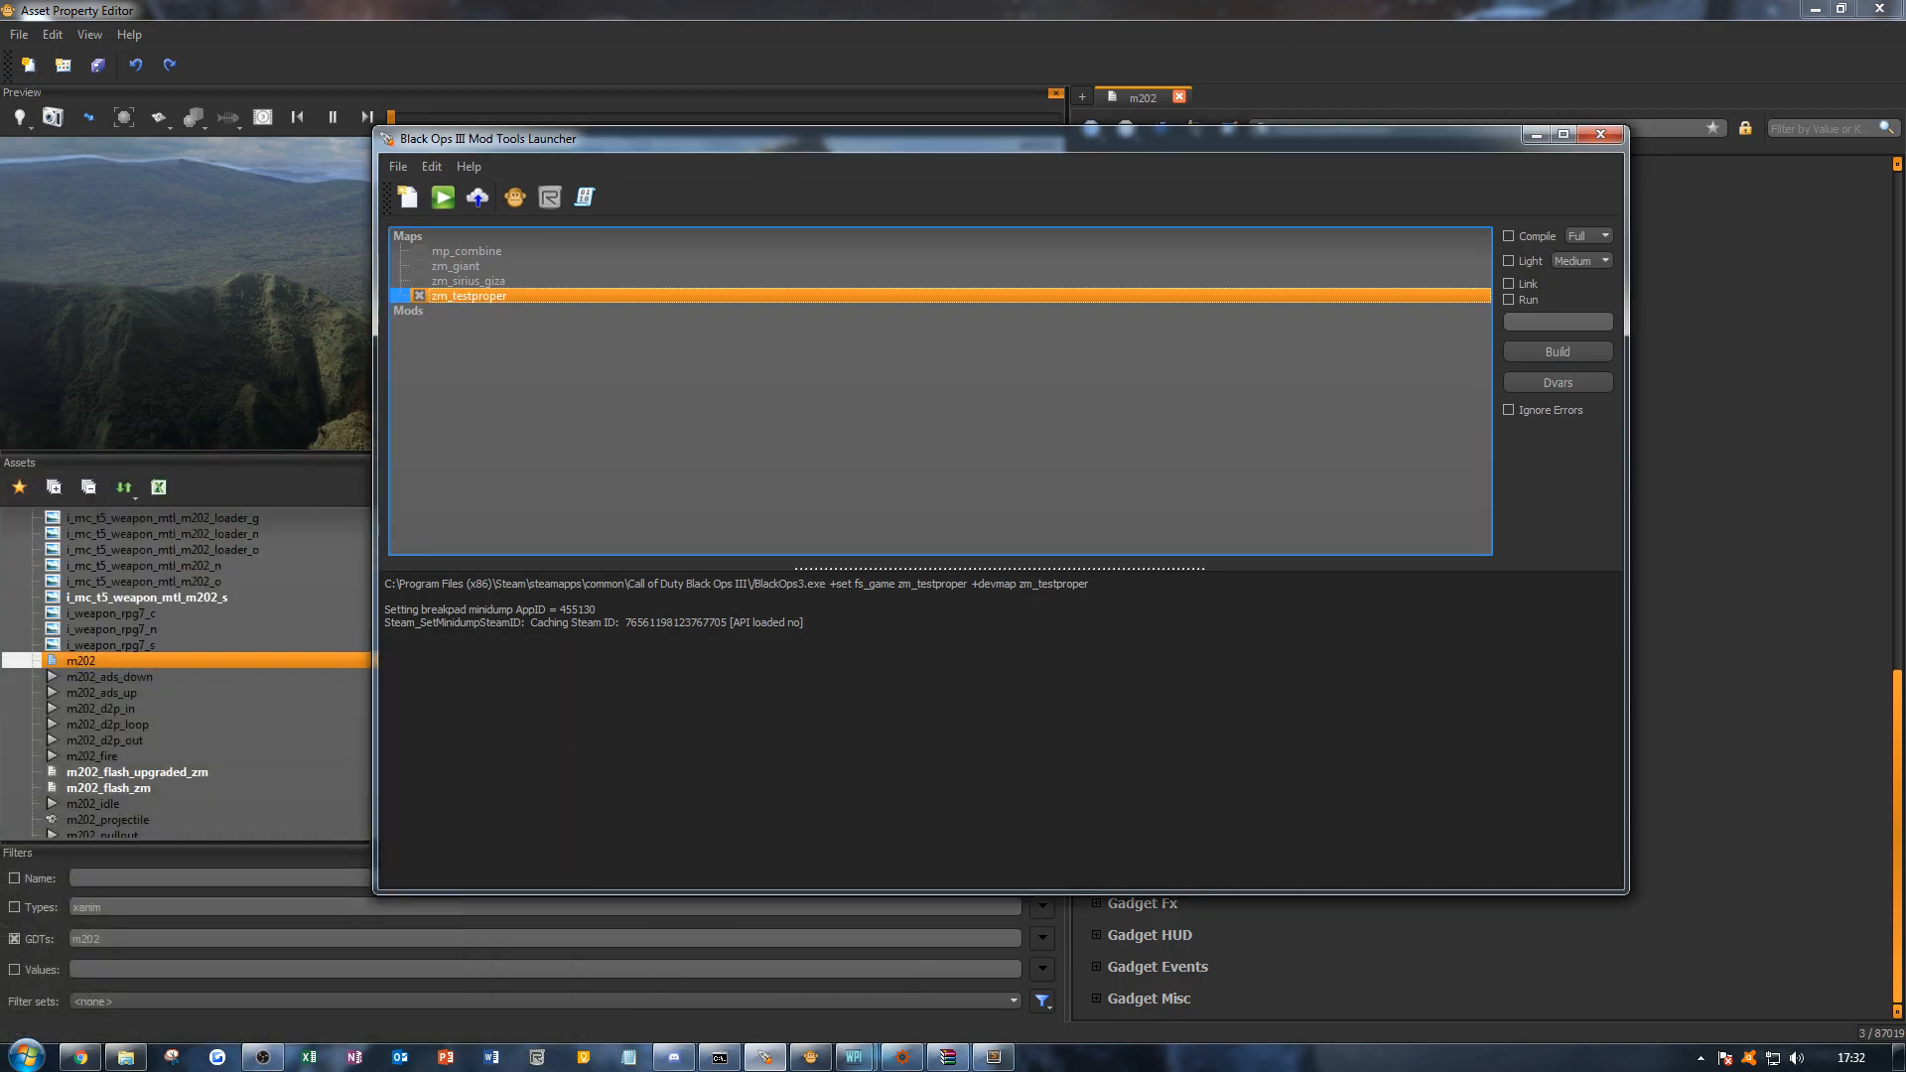
{"action": "right_click", "coordinate": [574, 302]}
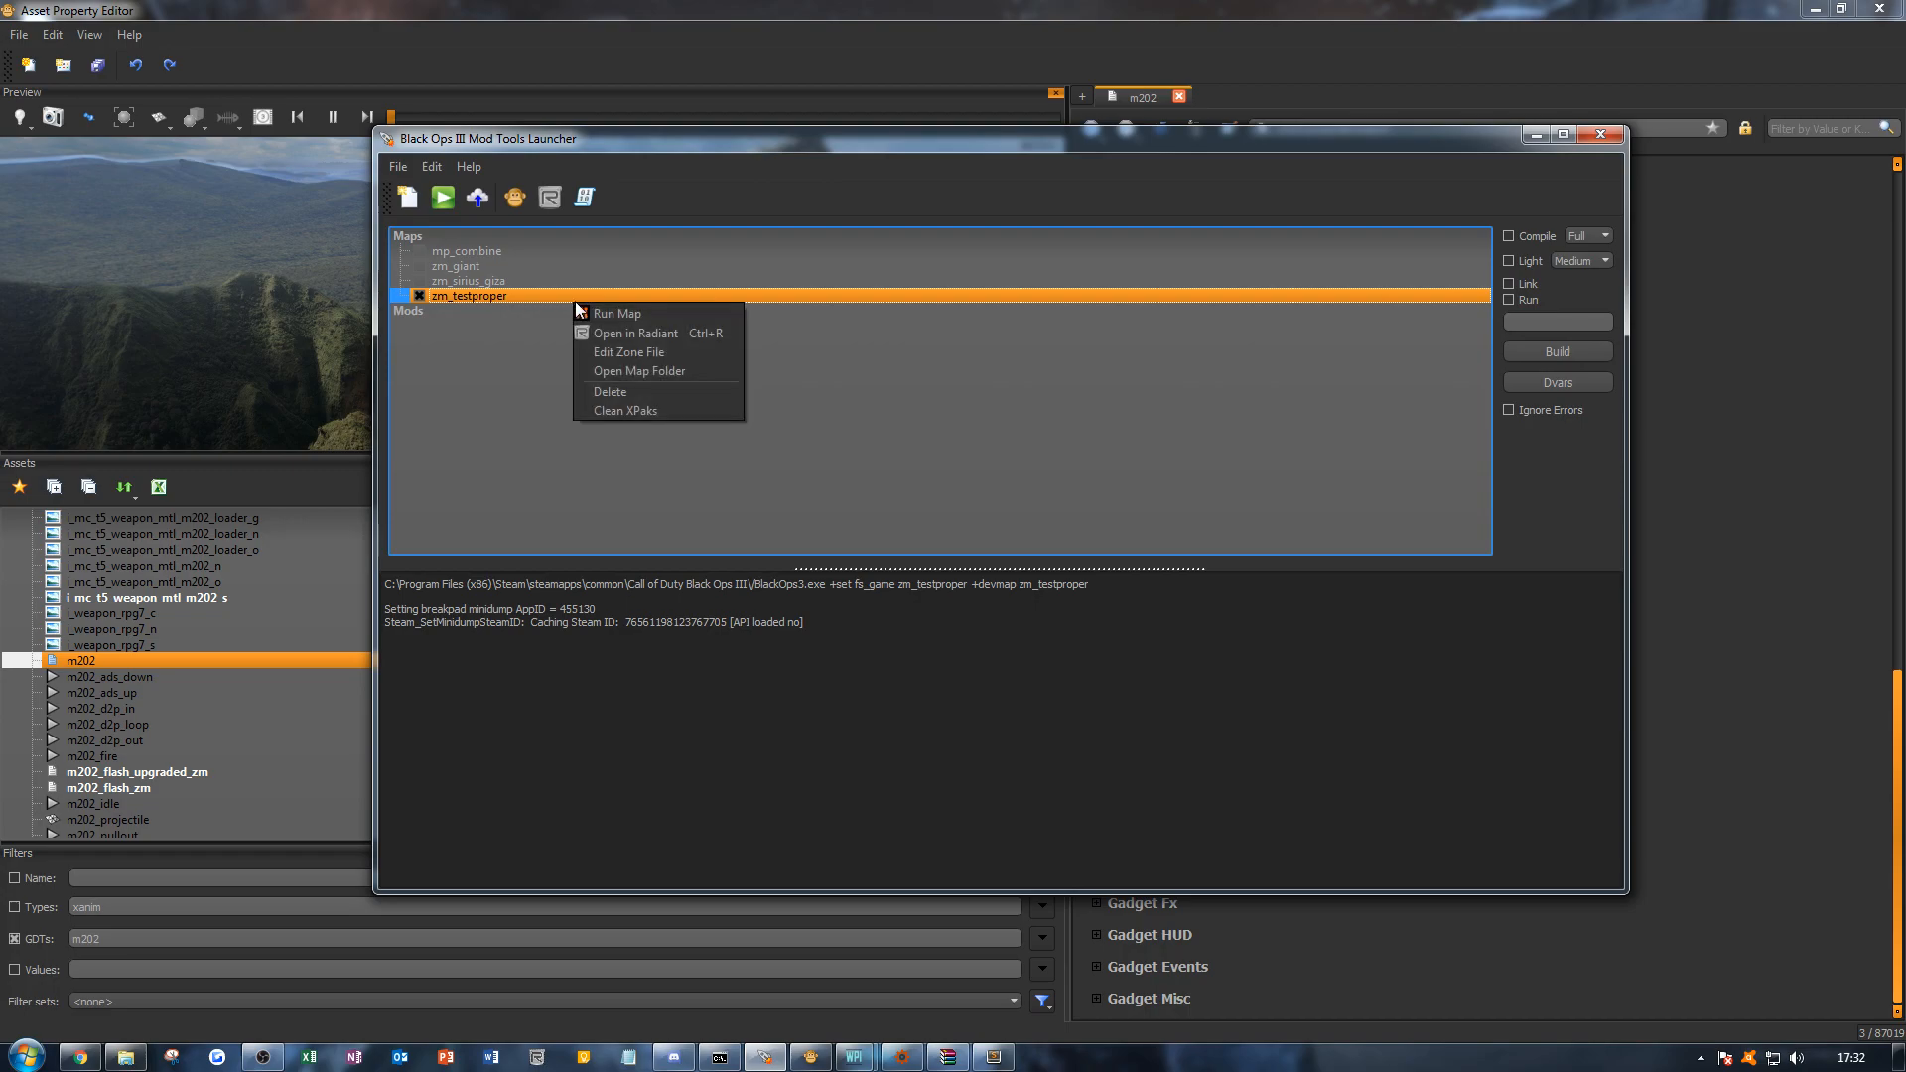
{"action": "left_click", "coordinate": [477, 358]}
{"action": "left_click", "coordinate": [1511, 284]}
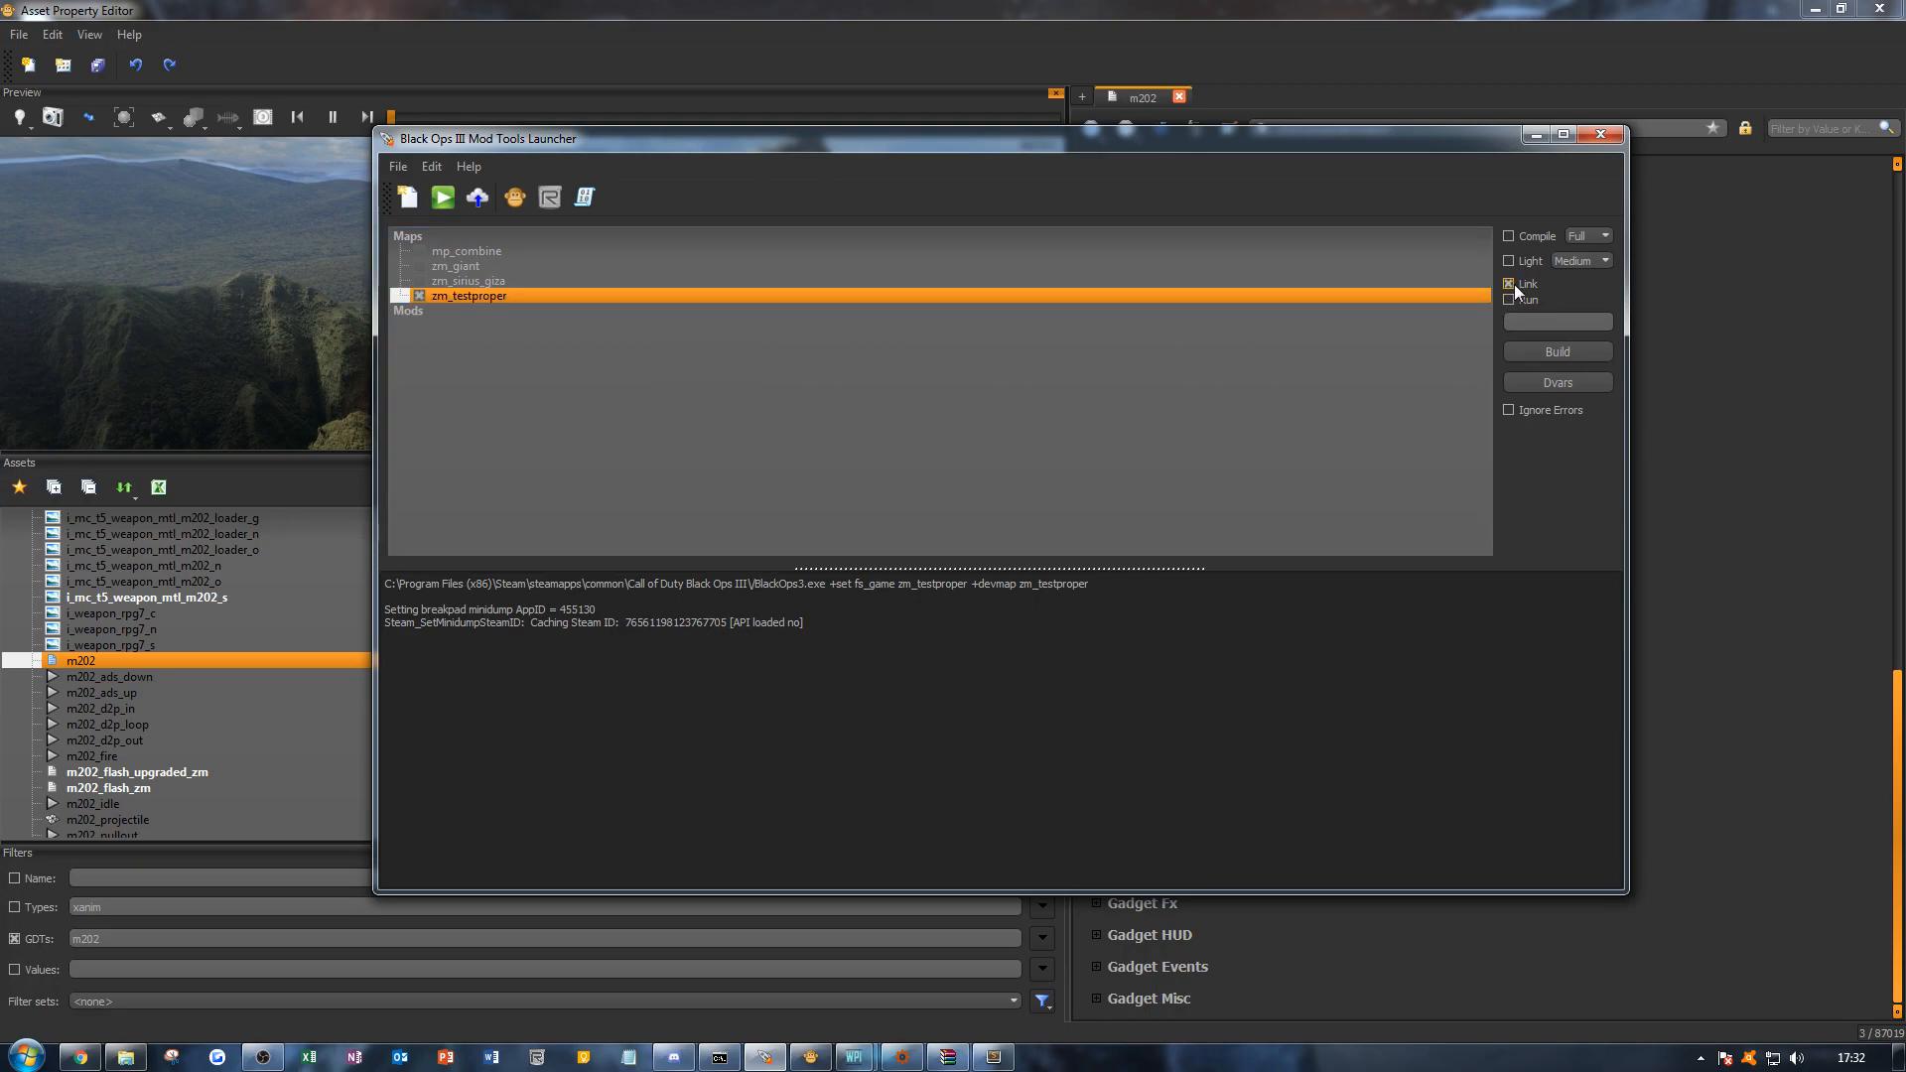
{"action": "left_click", "coordinate": [1546, 349]}
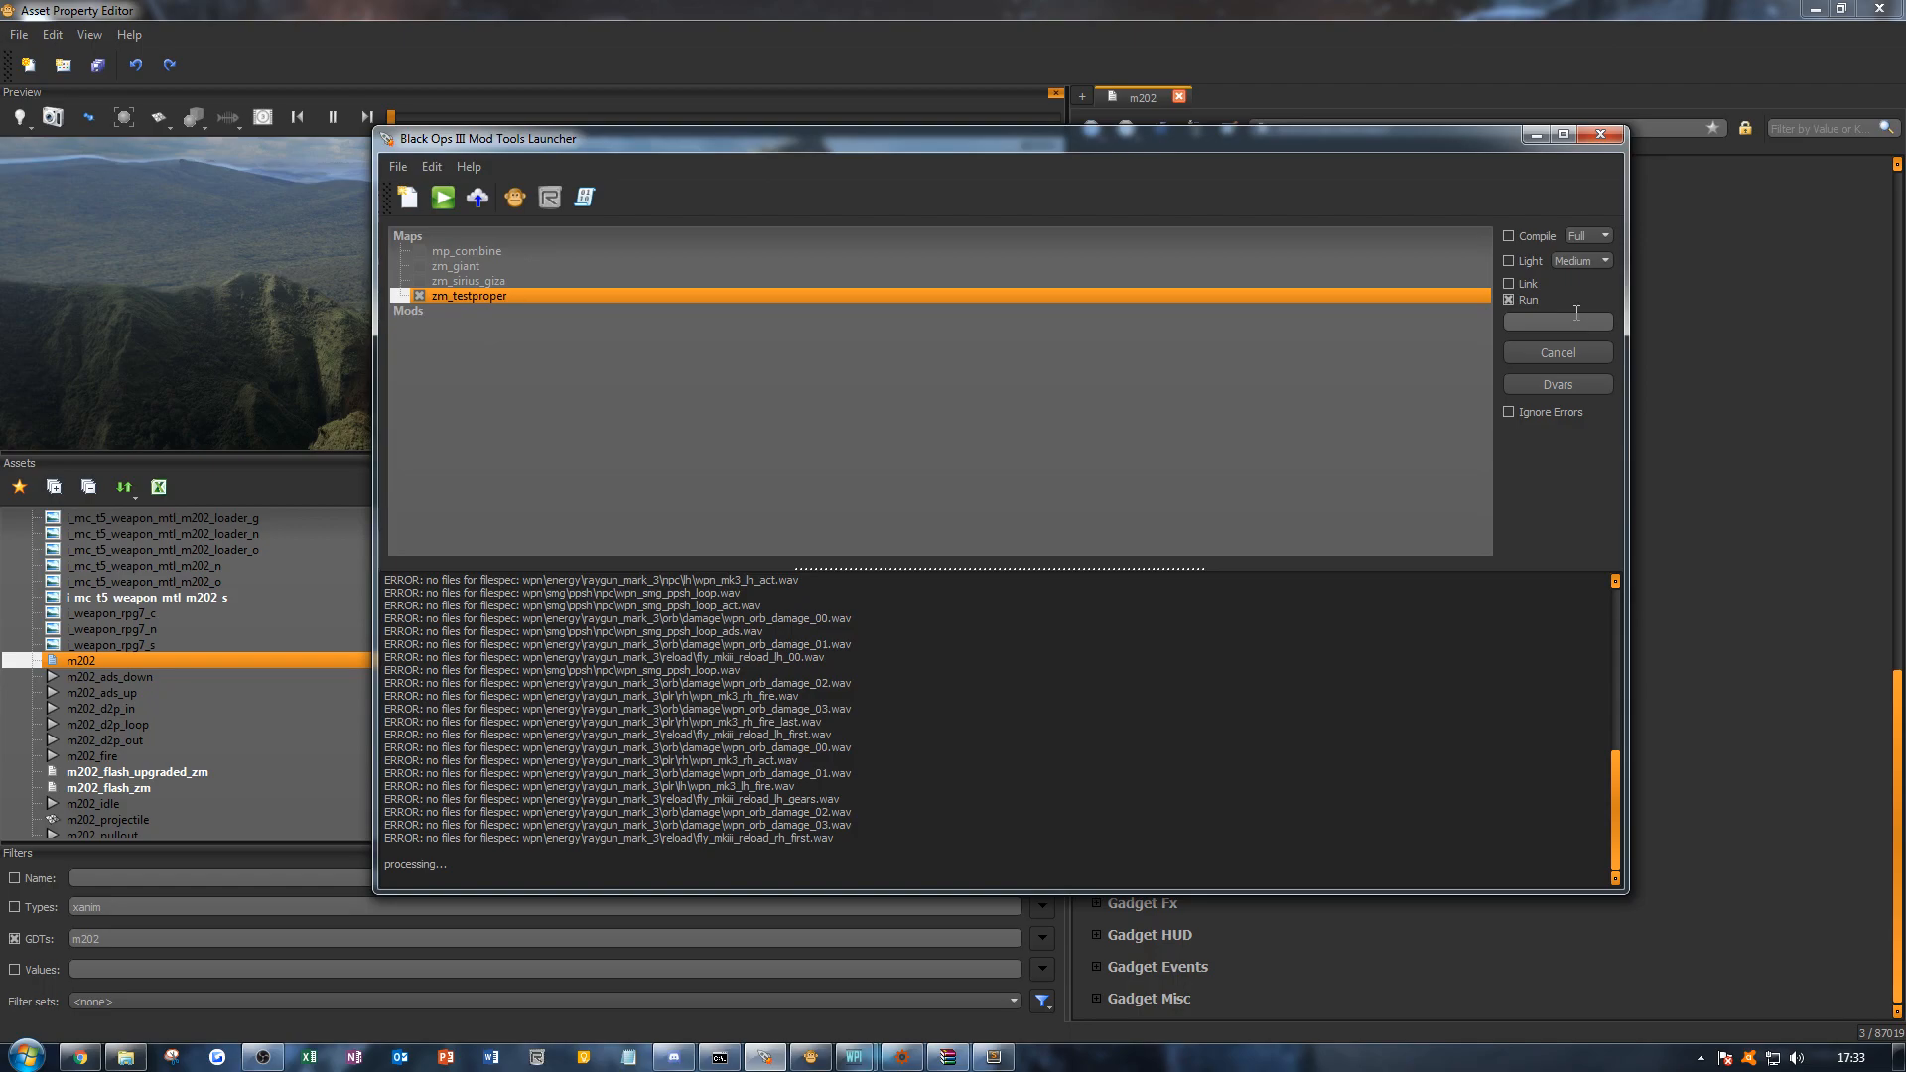
Step: Examine the build output and highlight the unrecoverable linker error concerning the m202 weapon
{"action": "left_click", "coordinate": [1228, 650]}
{"action": "scroll", "coordinate": [1226, 670], "scroll_direction": "up", "scroll_amount": 10}
{"action": "scroll", "coordinate": [1224, 670], "scroll_direction": "down", "scroll_amount": 10}
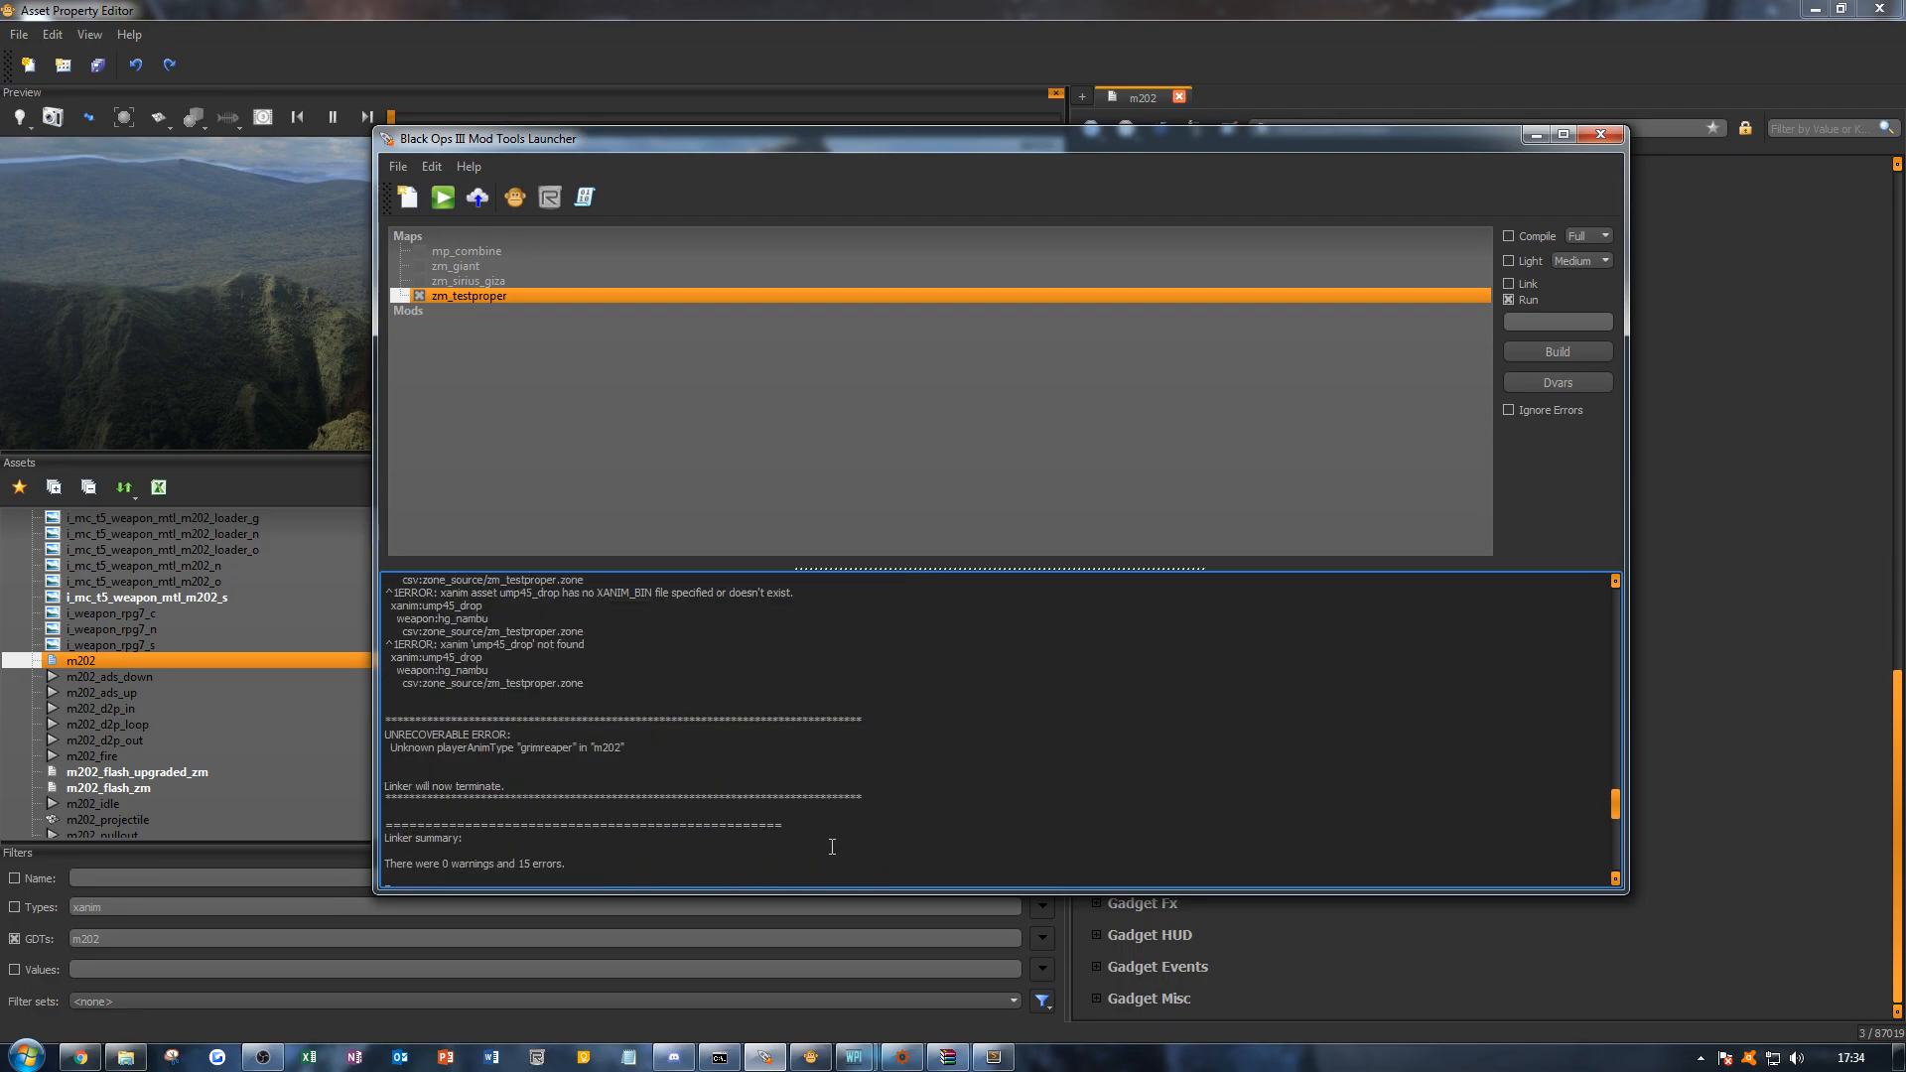
{"action": "left_click_drag", "start_coordinate": [438, 749], "coordinate": [669, 750]}
{"action": "left_click", "coordinate": [669, 749]}
{"action": "left_click_drag", "start_coordinate": [389, 734], "coordinate": [651, 751]}
{"action": "left_click", "coordinate": [652, 749]}
Step: Set the m202 weapon's Player Anim Type to rearclip in its Misc settings and save the asset
{"action": "left_click_drag", "start_coordinate": [564, 143], "coordinate": [0, 262]}
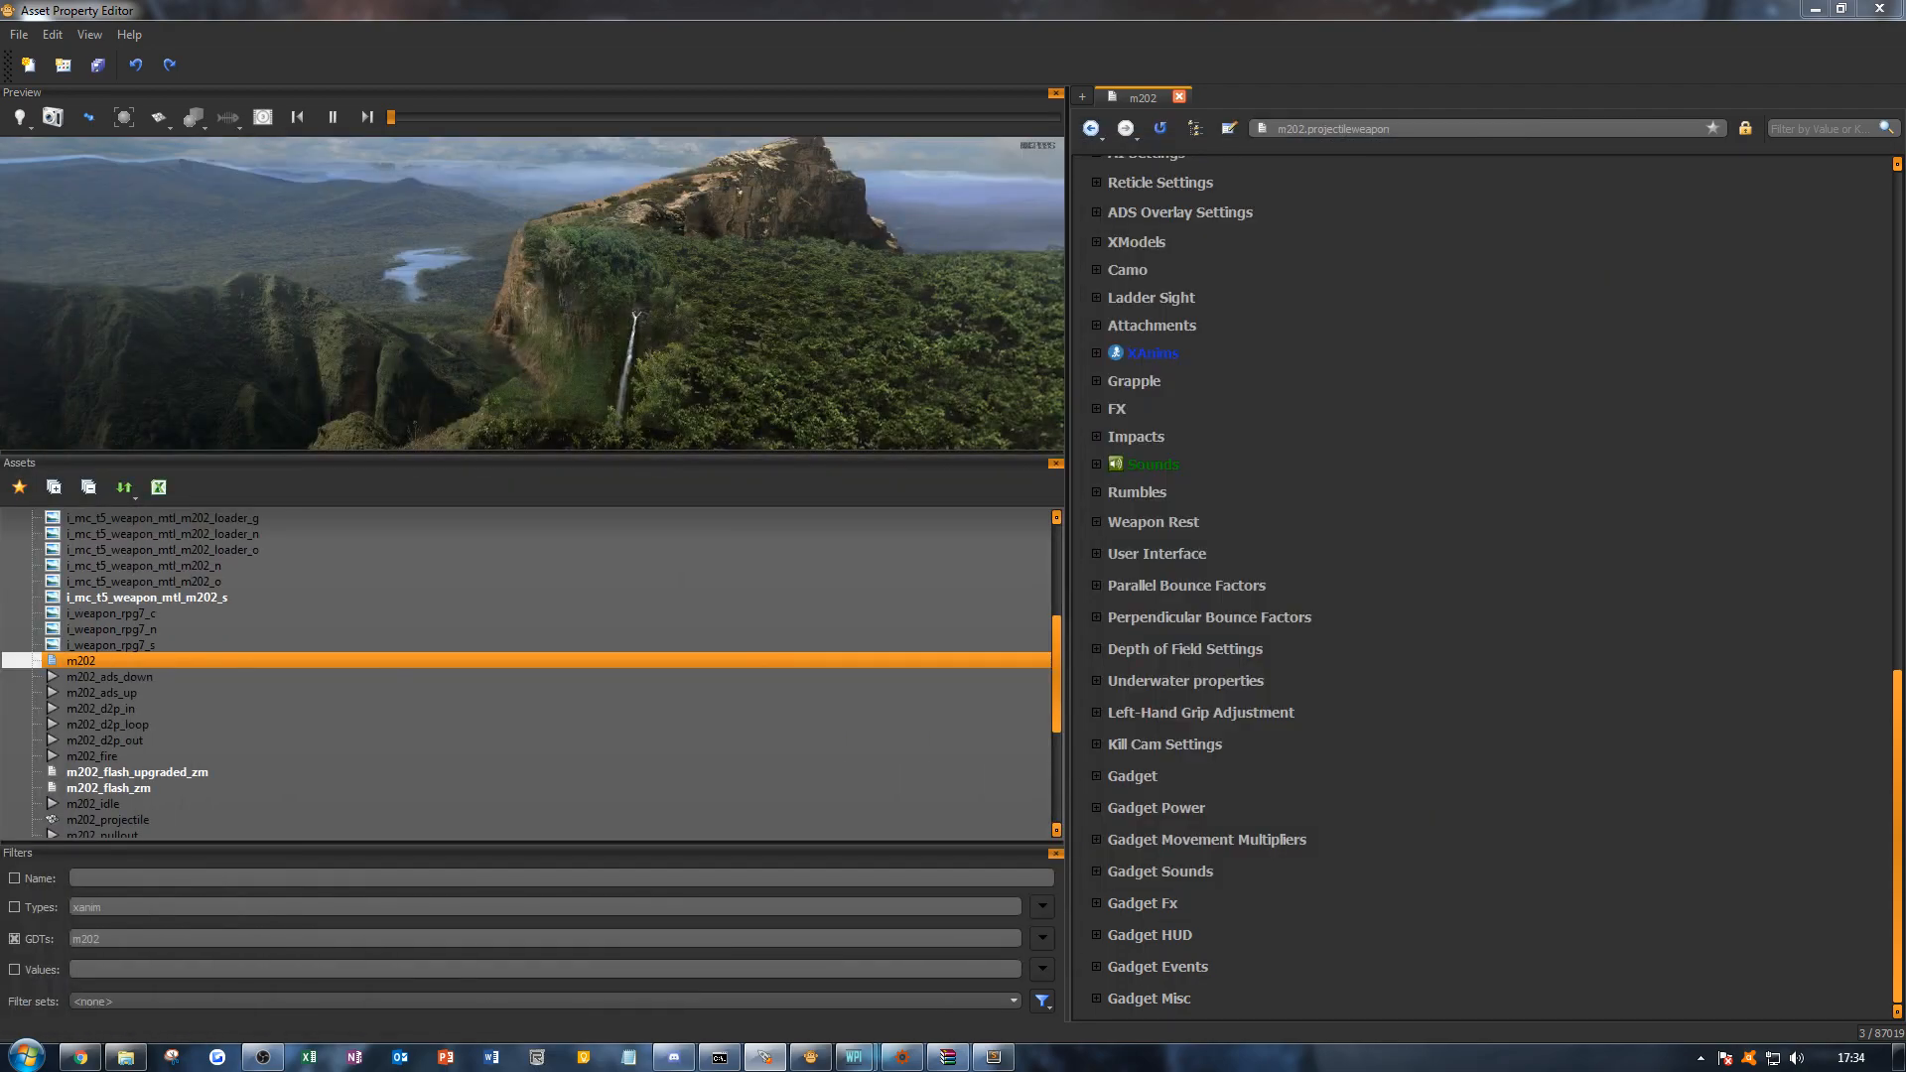
{"action": "left_click", "coordinate": [1333, 427]}
{"action": "left_click_drag", "start_coordinate": [1896, 763], "coordinate": [1876, 590]}
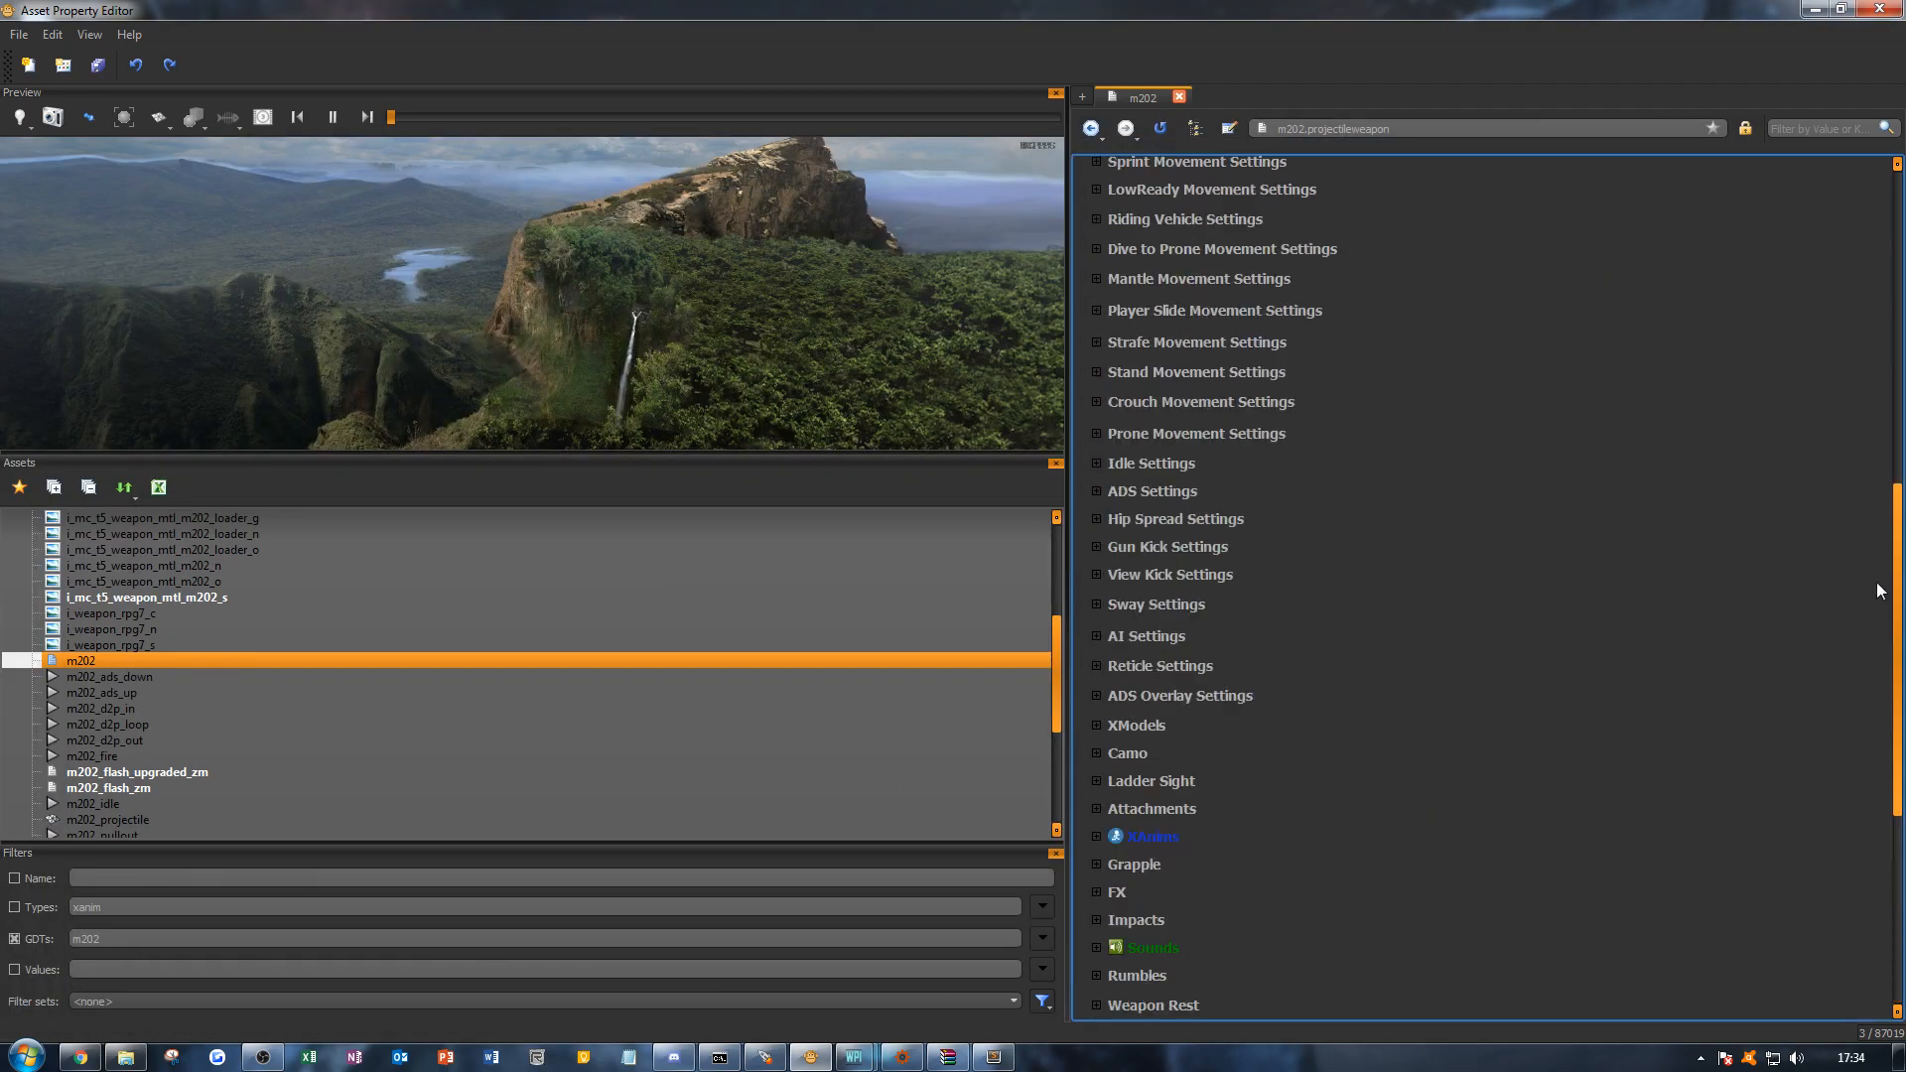
{"action": "scroll", "coordinate": [1877, 590], "scroll_direction": "up", "scroll_amount": 9}
{"action": "left_click", "coordinate": [1124, 176]}
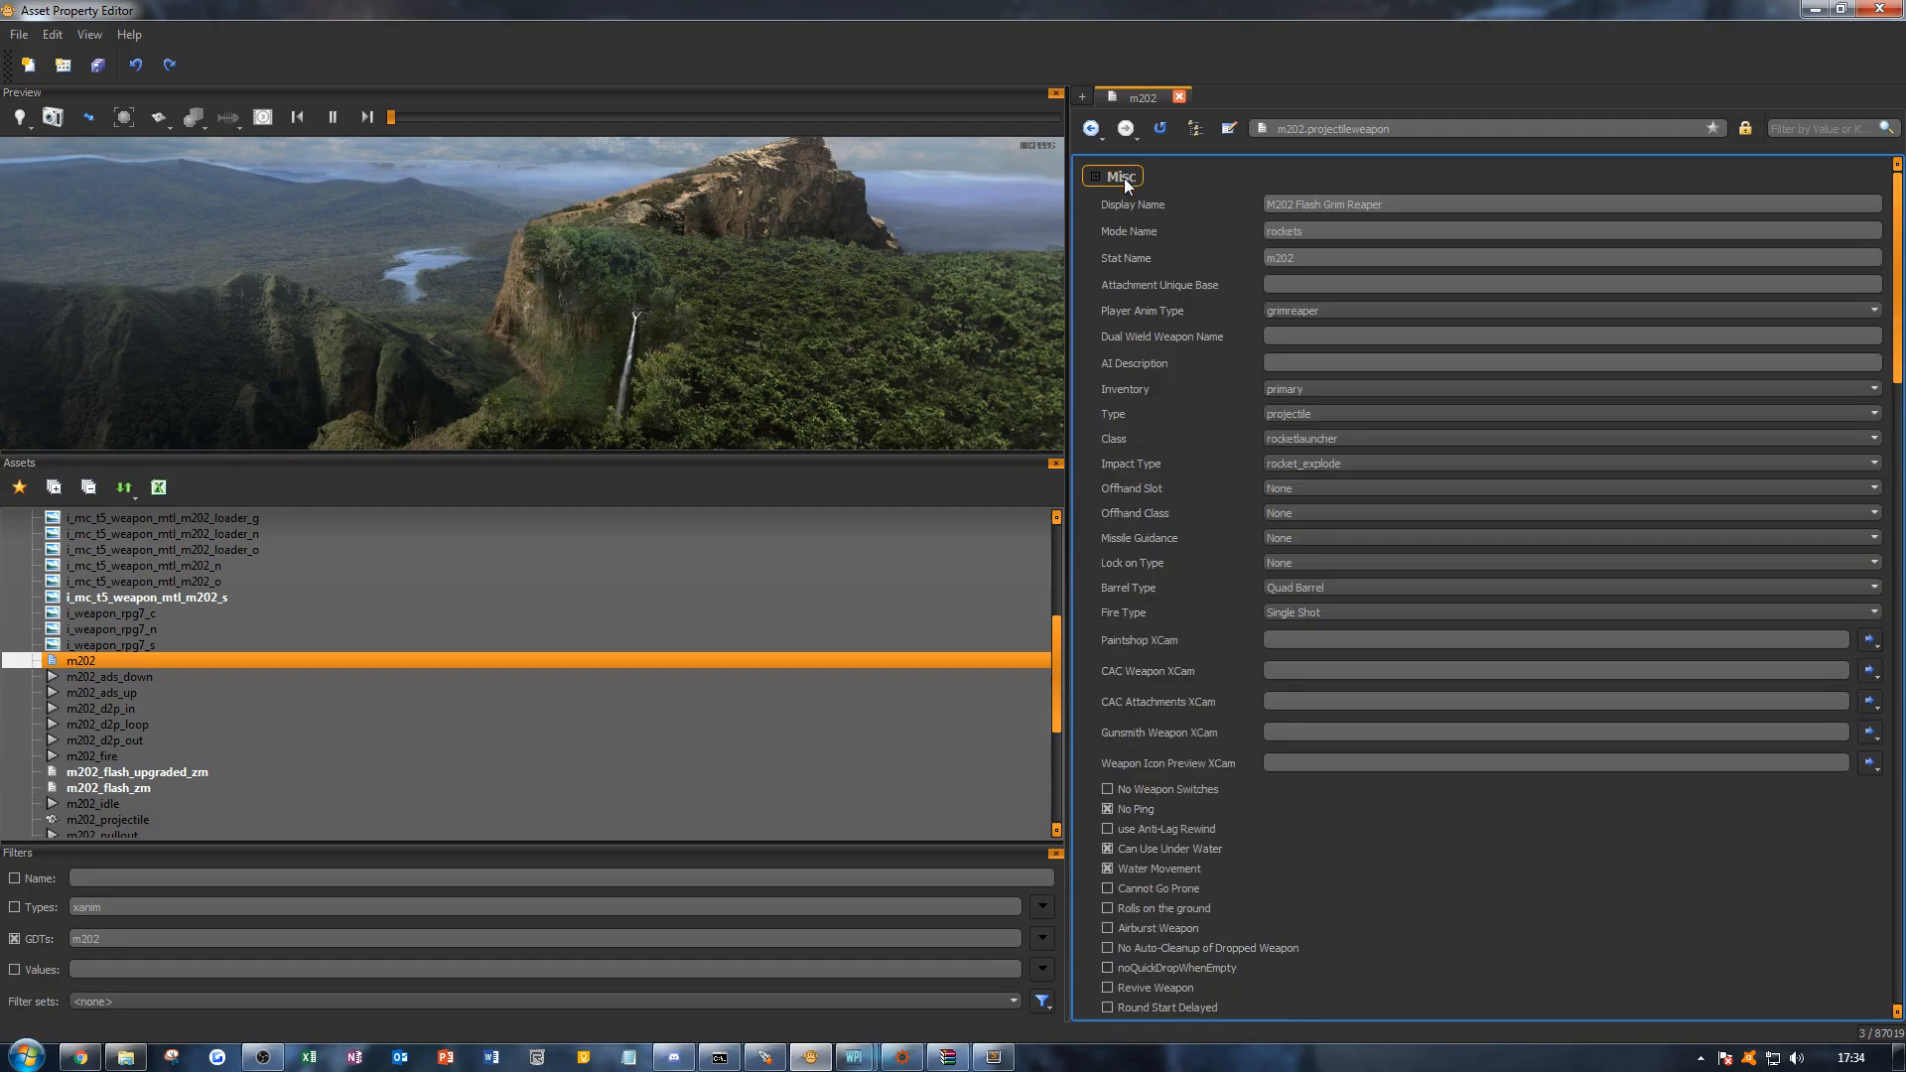
{"action": "left_click", "coordinate": [1320, 307]}
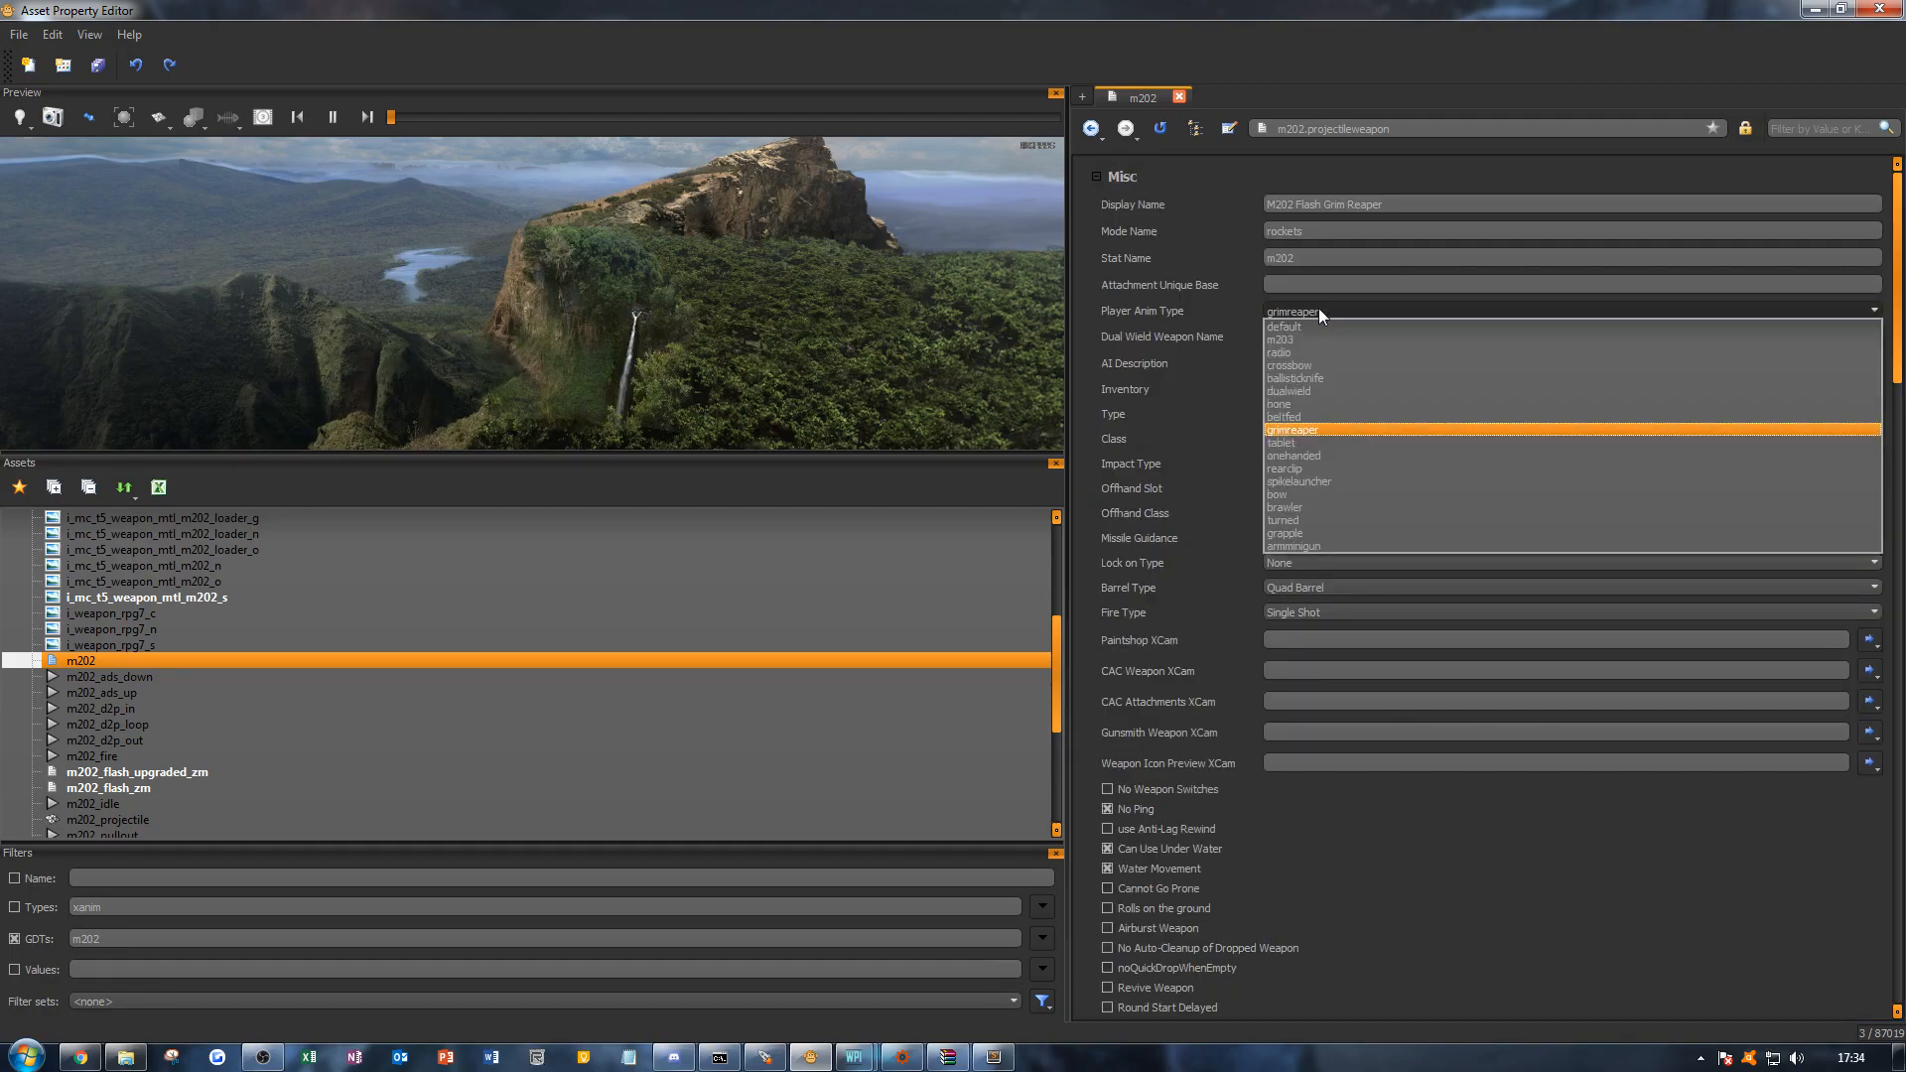
{"action": "left_click", "coordinate": [1307, 467]}
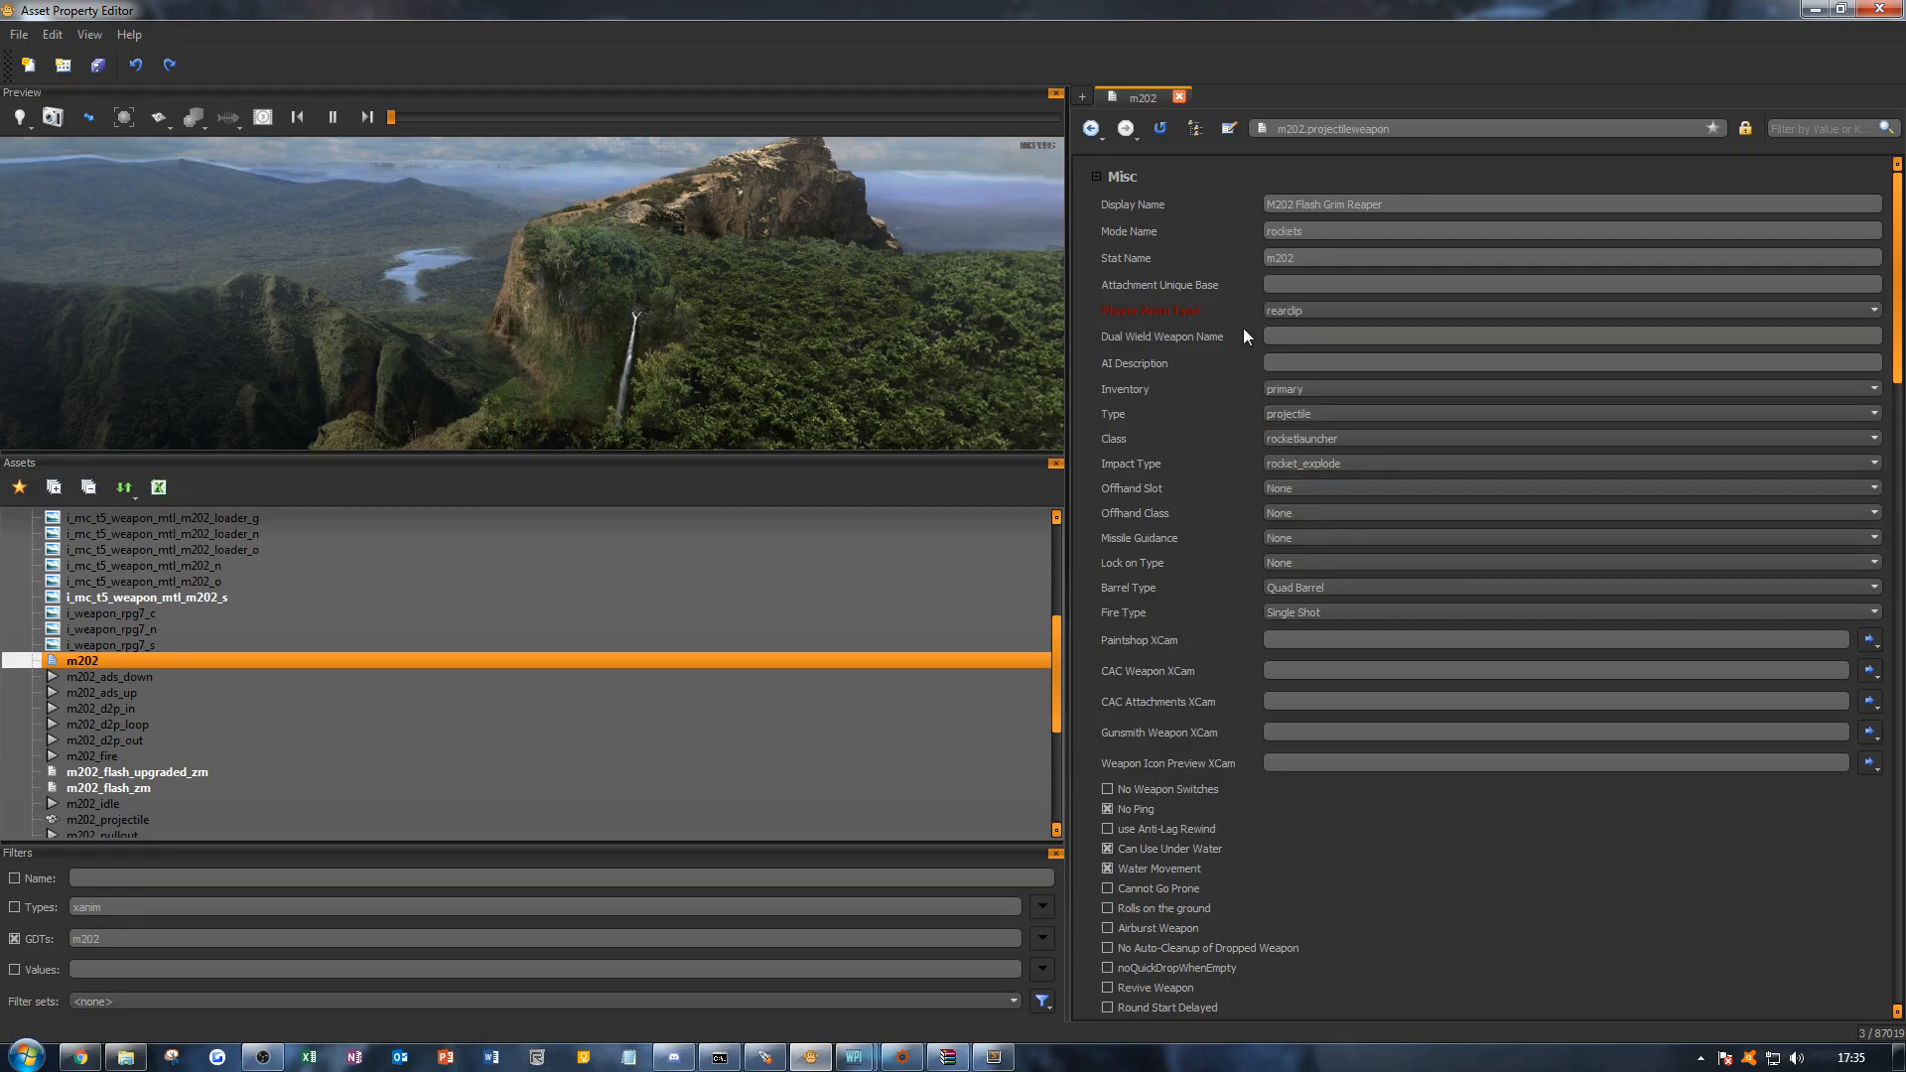
{"action": "key", "text": "ctrl+s"}
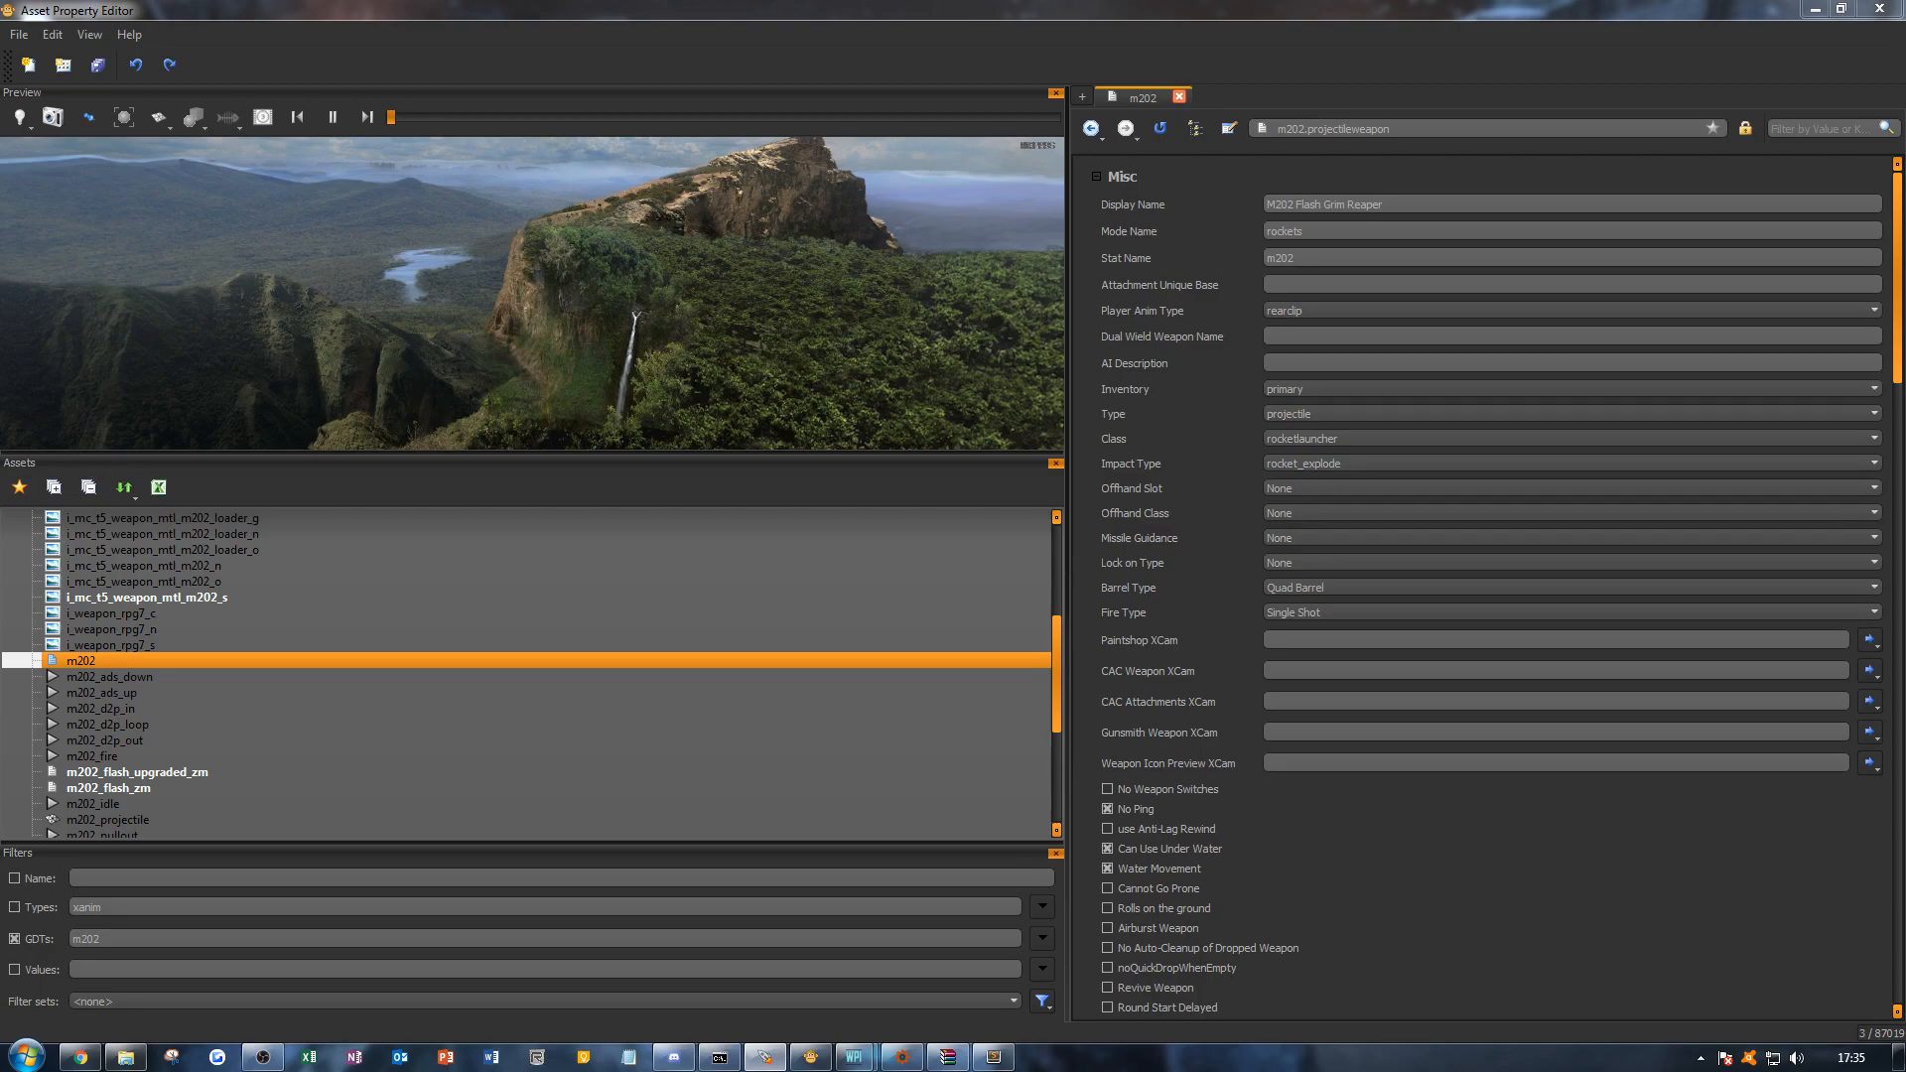
Step: Return to the Mod Tools Launcher, cancel the running task and build zm_testproper with only Link enabled
{"action": "left_click_drag", "start_coordinate": [0, 238], "coordinate": [1243, 174]}
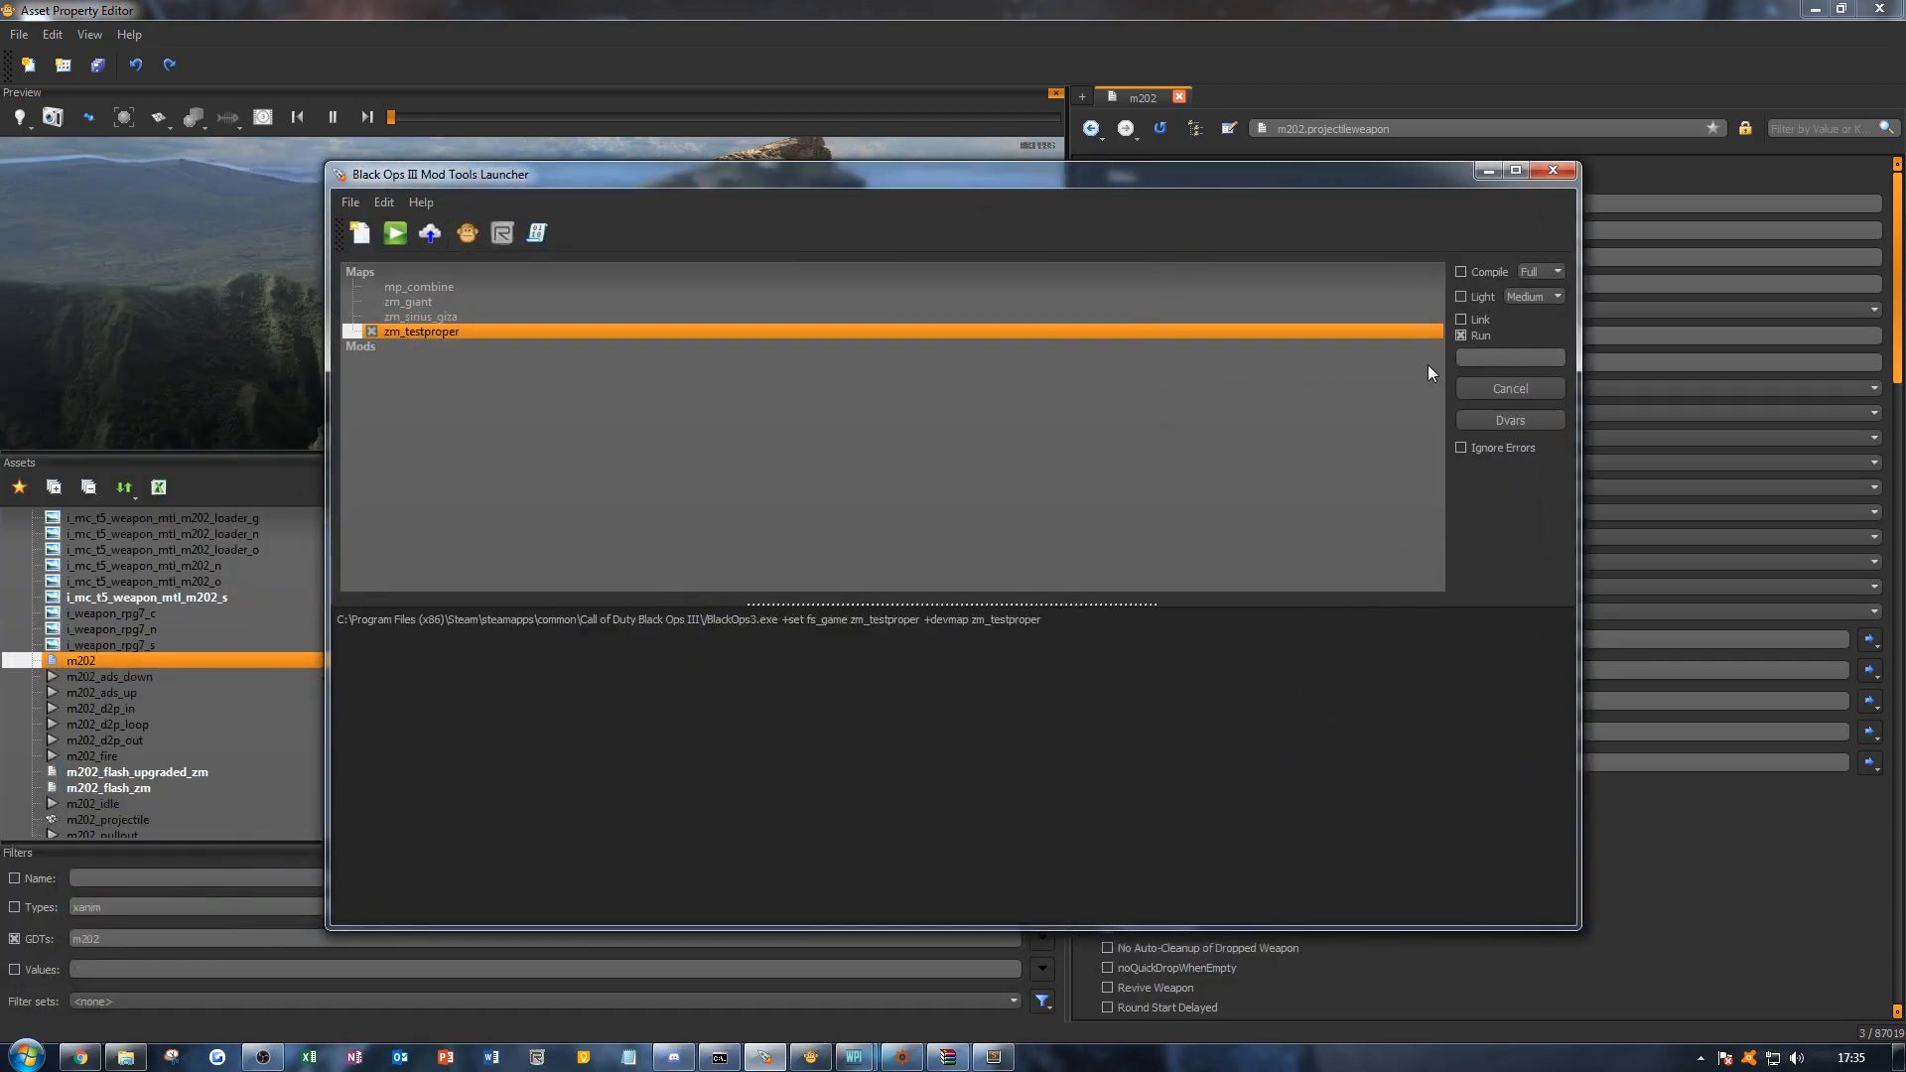
{"action": "left_click", "coordinate": [1480, 380]}
{"action": "left_click", "coordinate": [1472, 337]}
{"action": "left_click", "coordinate": [1475, 318]}
{"action": "left_click", "coordinate": [1509, 387]}
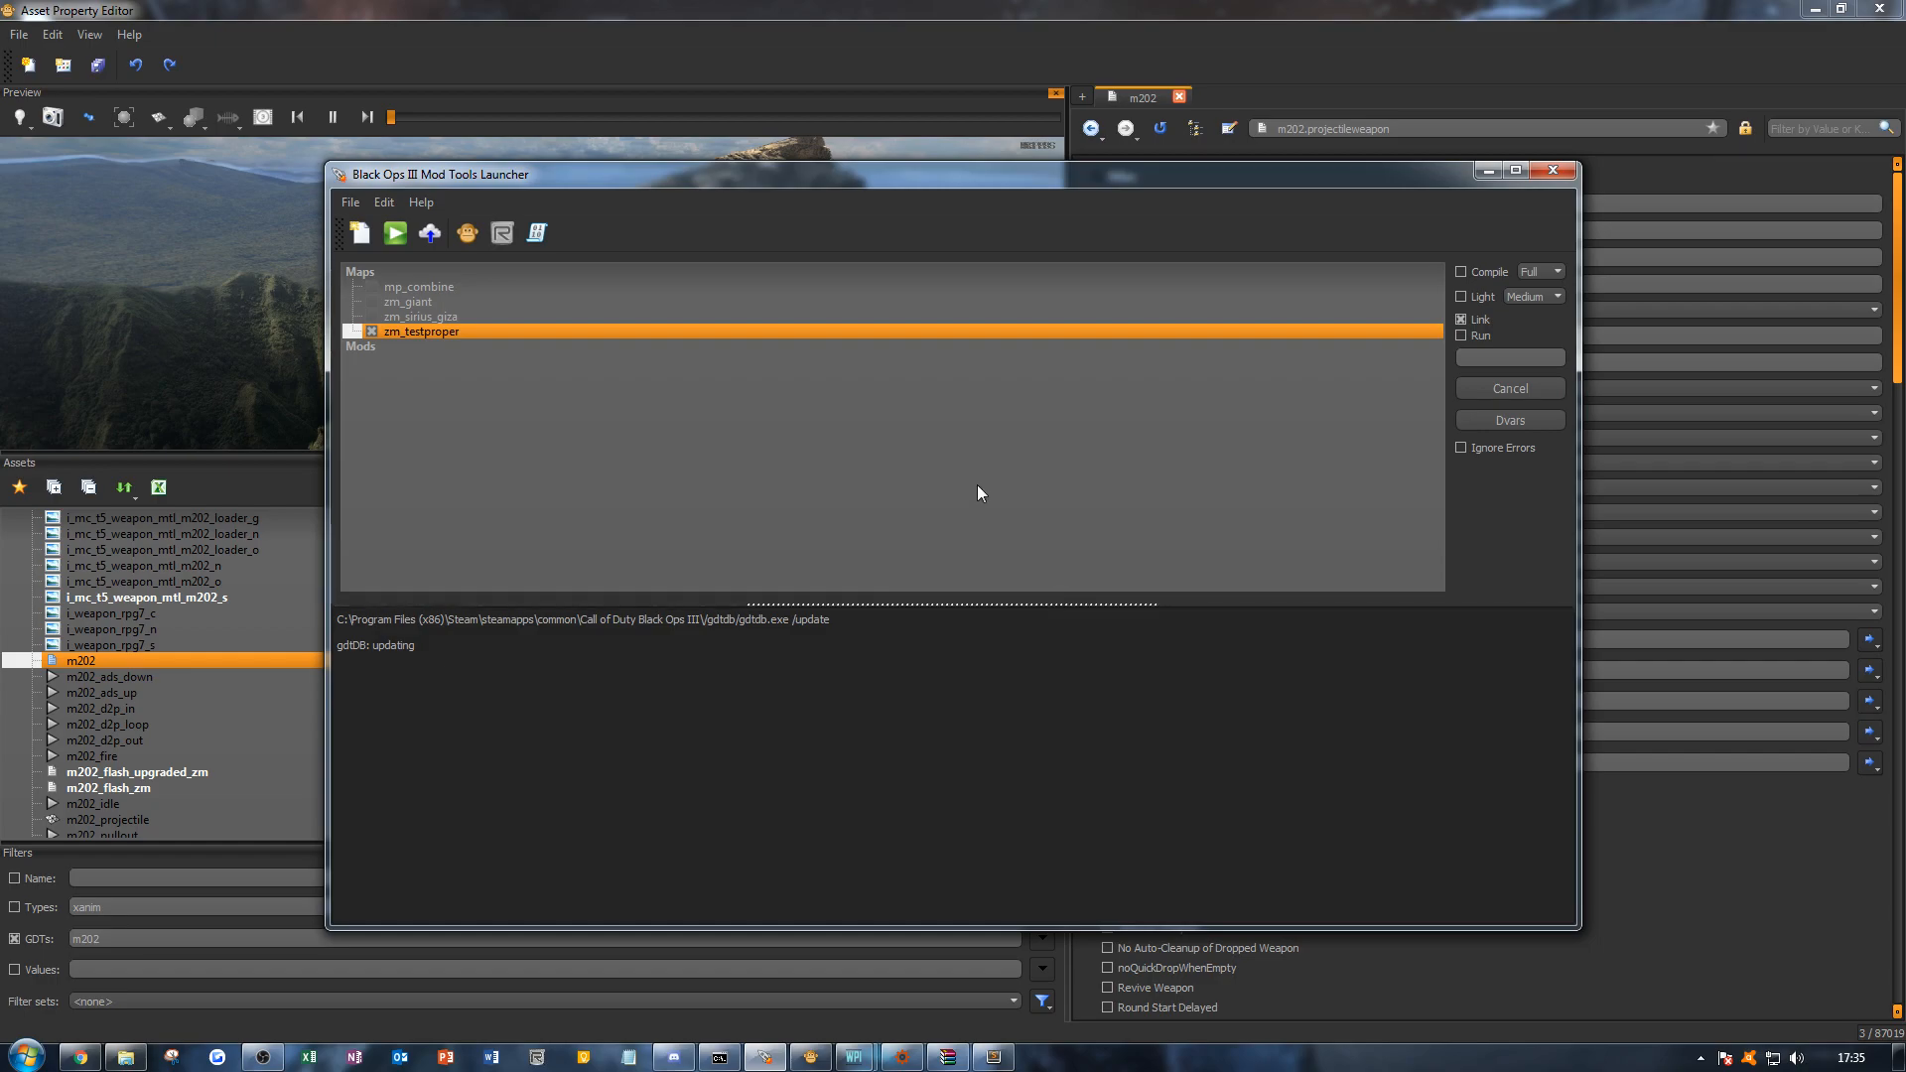
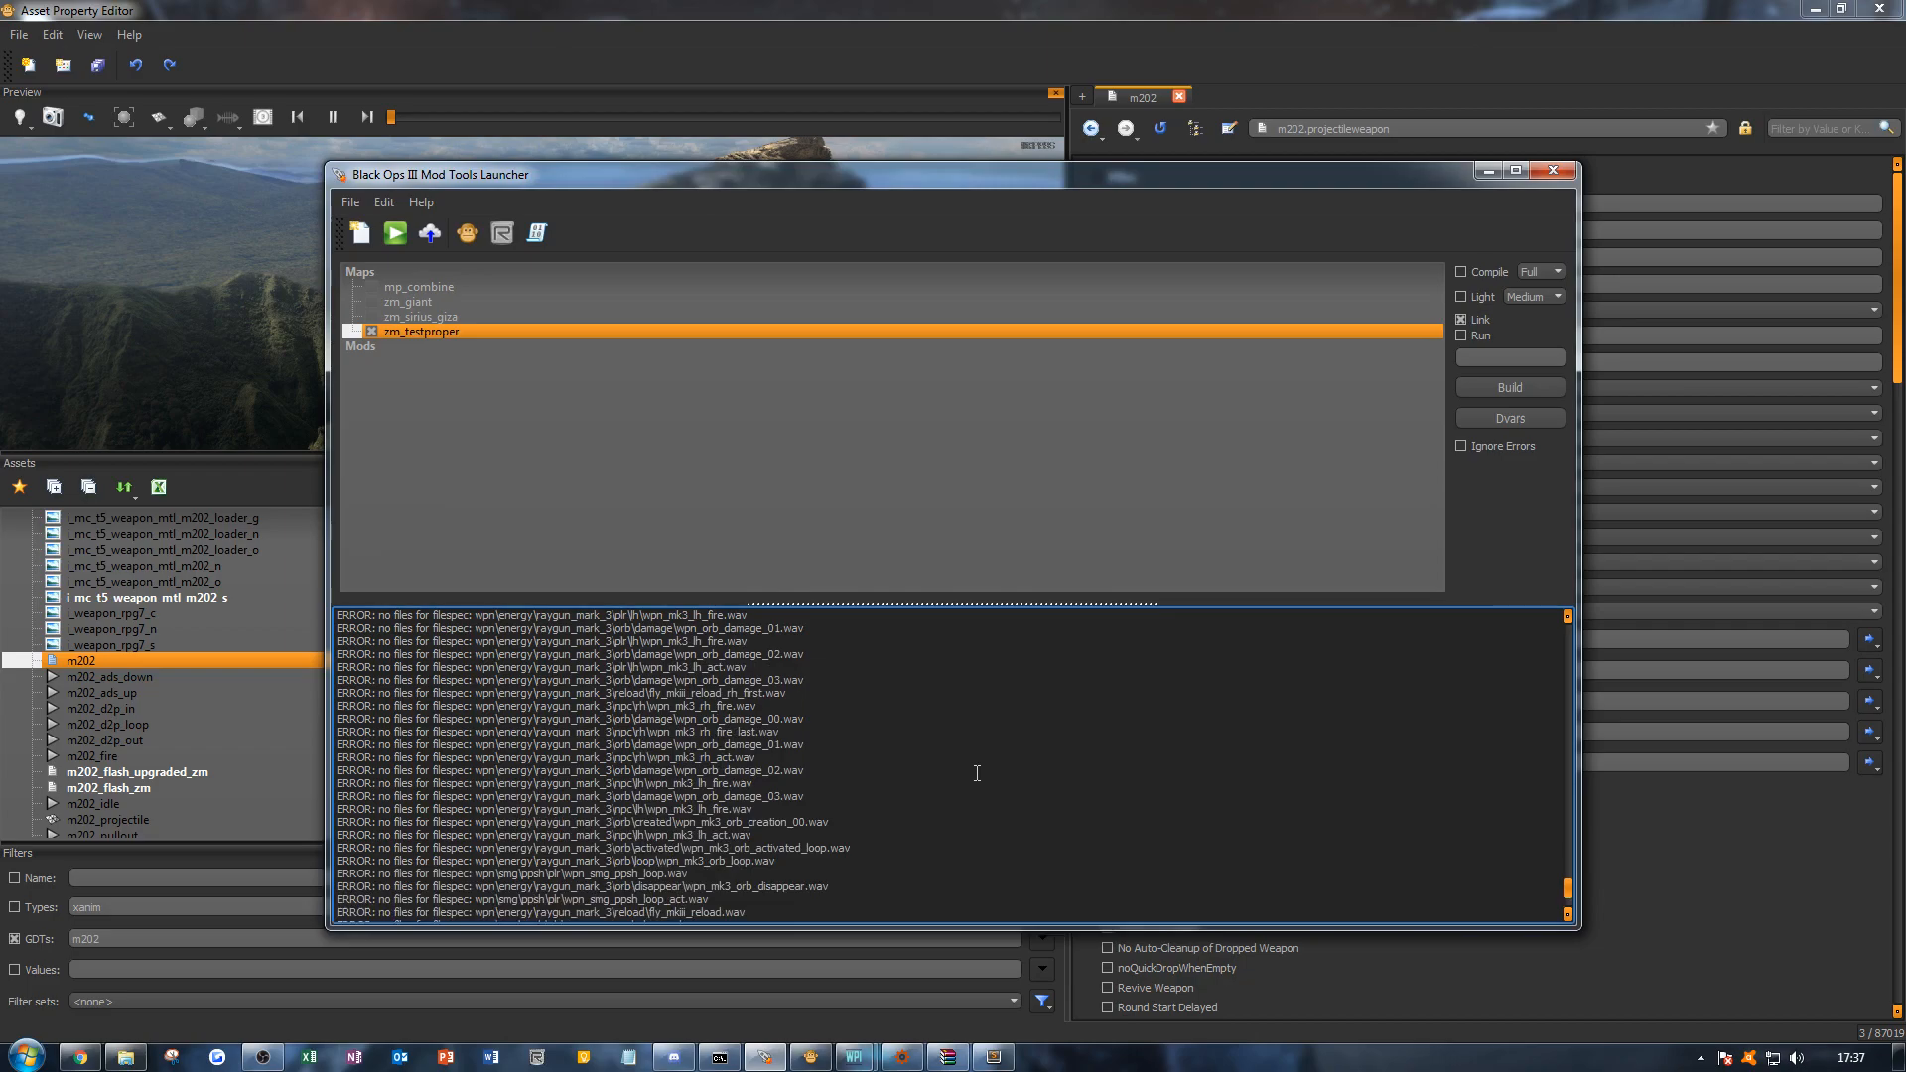
Step: Examine the linker output for the m202 animation conversions and the sound file errors
{"action": "scroll", "coordinate": [920, 783], "scroll_direction": "up", "scroll_amount": 15}
{"action": "scroll", "coordinate": [918, 782], "scroll_direction": "down", "scroll_amount": 20}
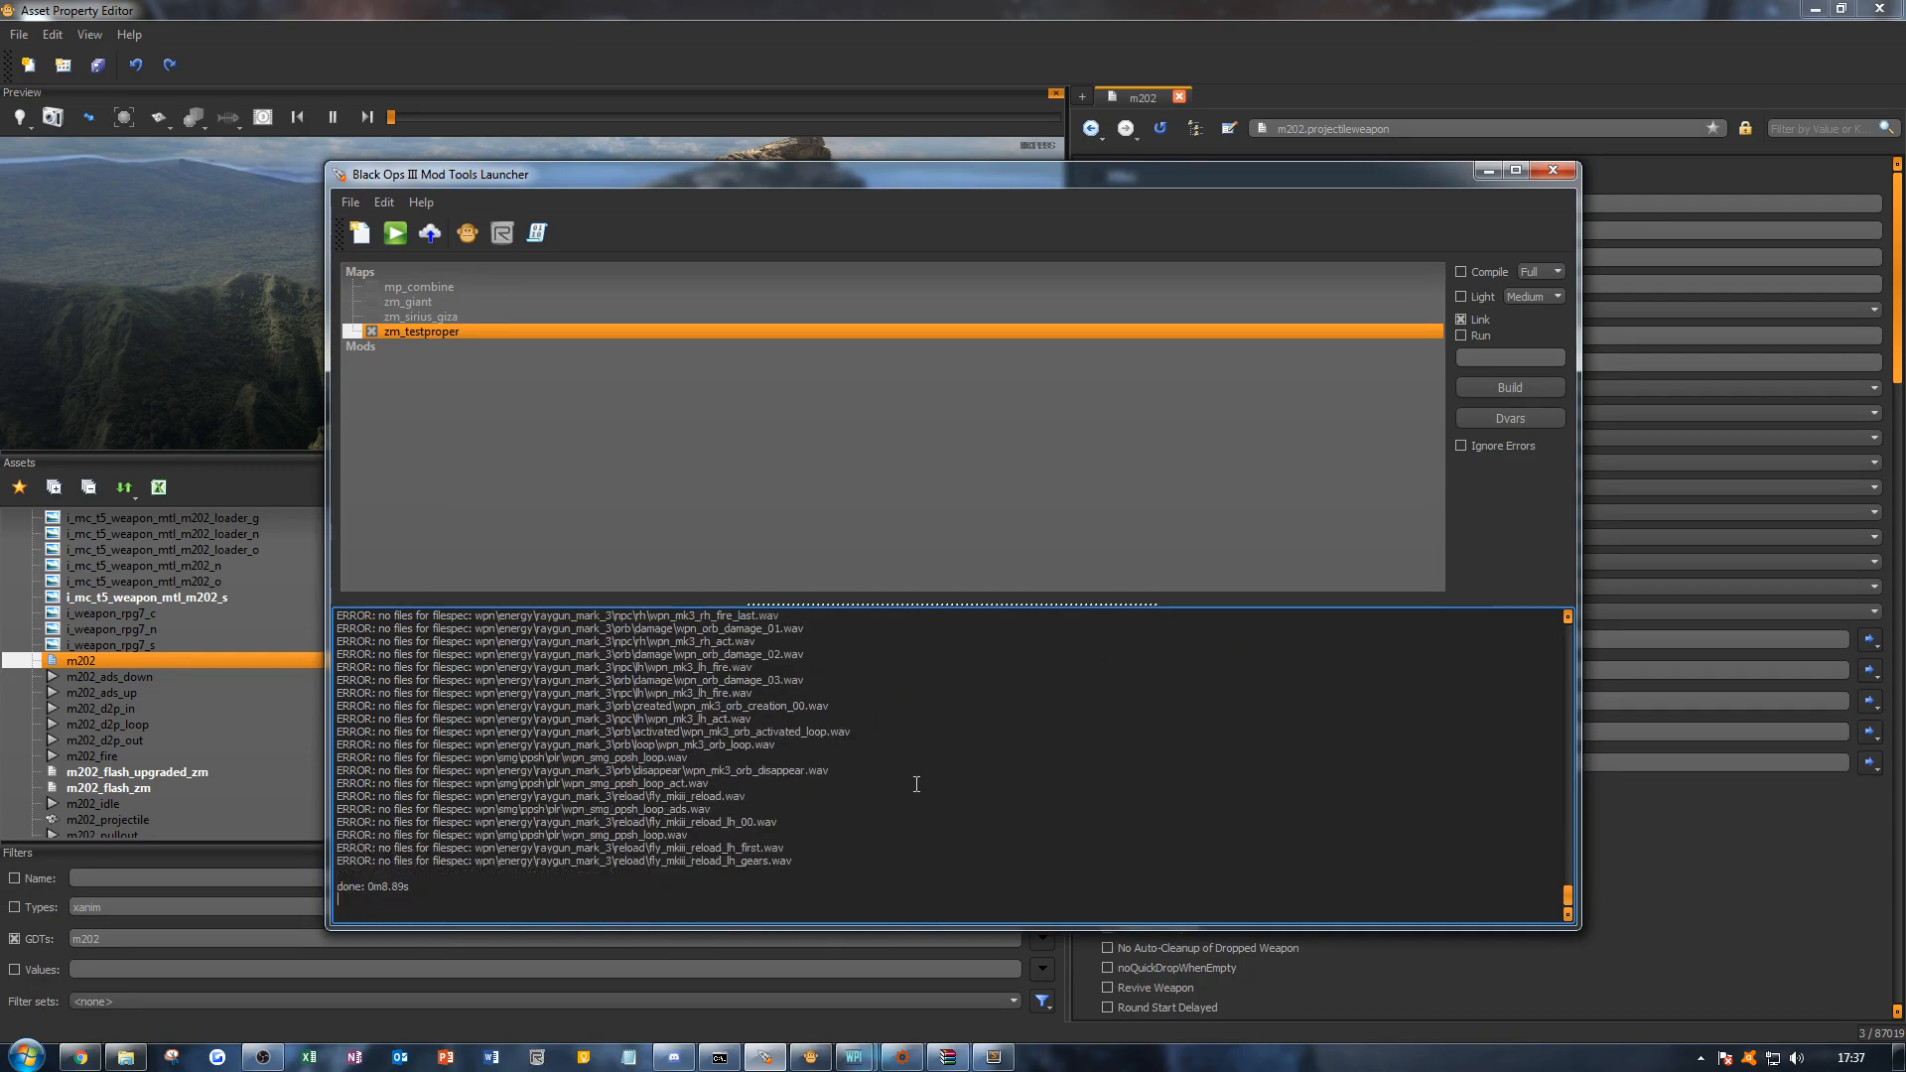
{"action": "scroll", "coordinate": [912, 786], "scroll_direction": "up", "scroll_amount": 6}
{"action": "scroll", "coordinate": [905, 790], "scroll_direction": "up", "scroll_amount": 10}
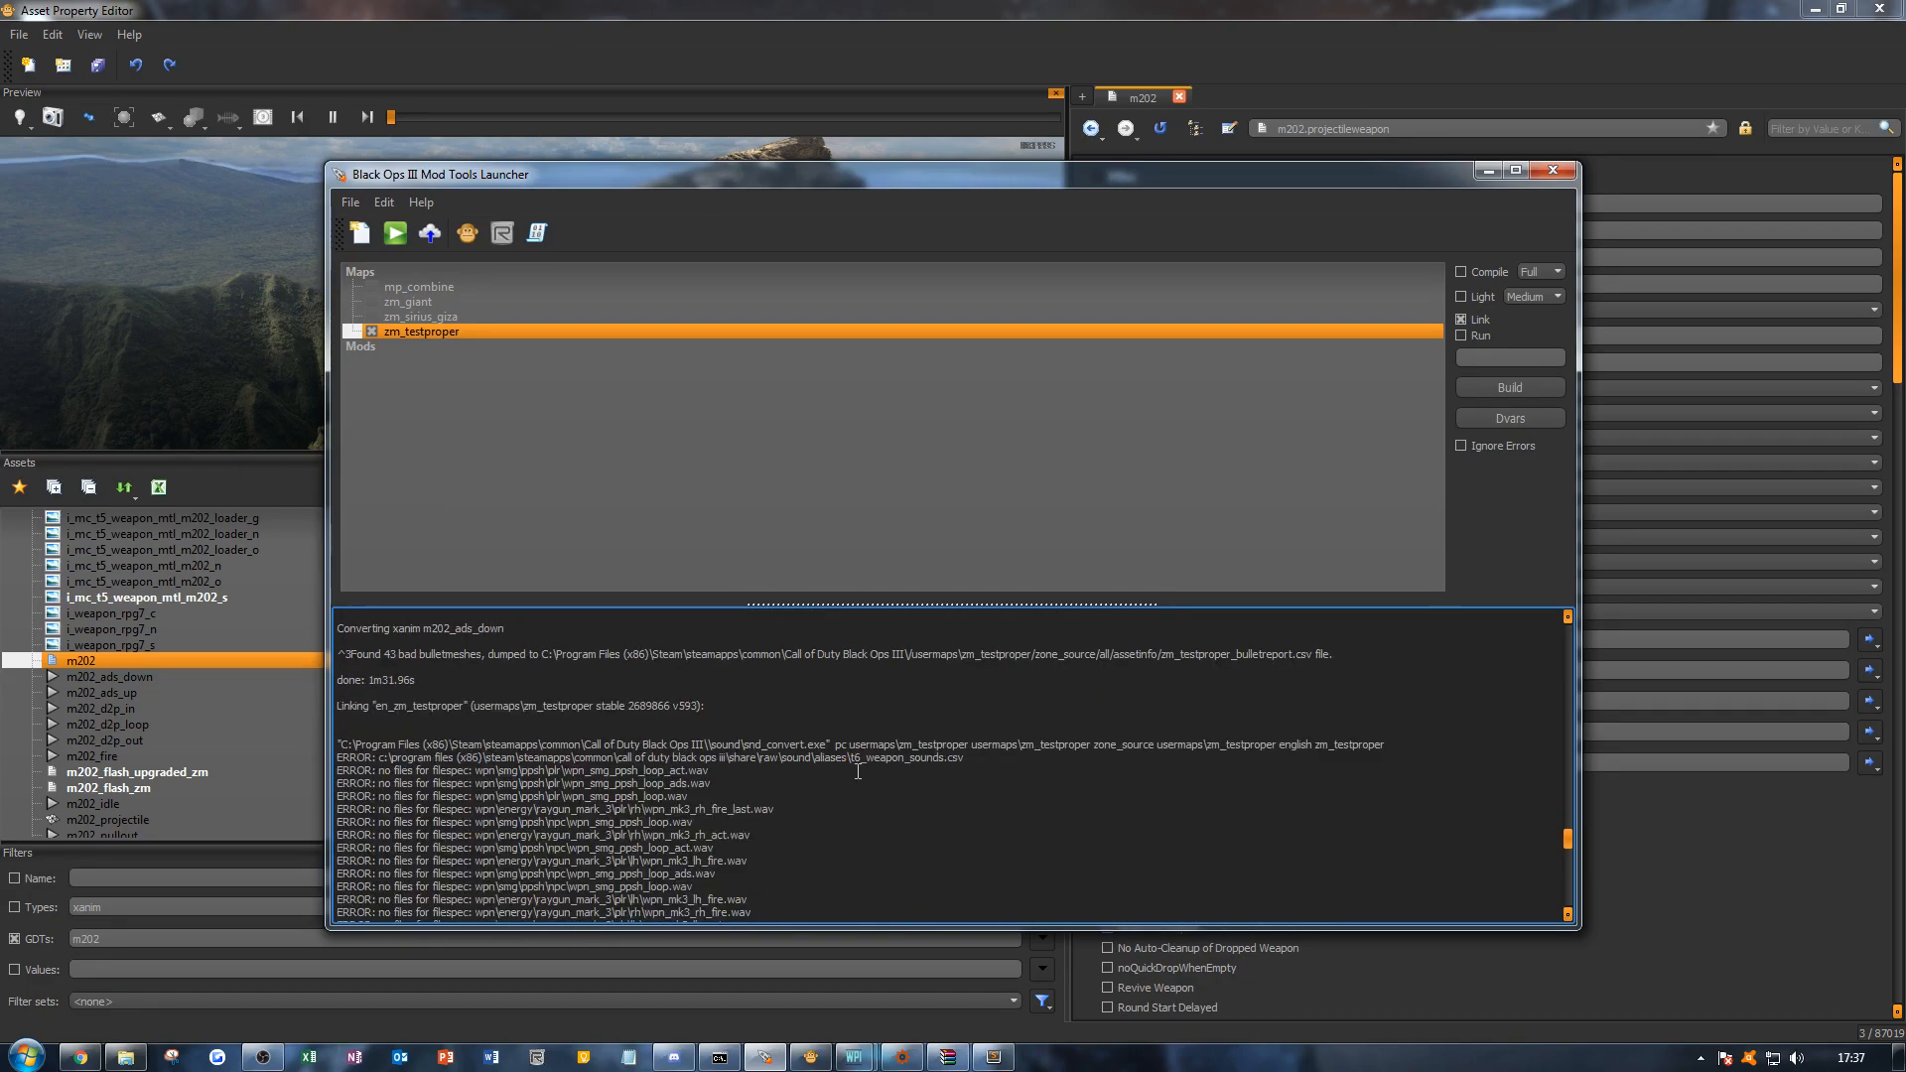
{"action": "scroll", "coordinate": [794, 774], "scroll_direction": "down", "scroll_amount": 7}
{"action": "scroll", "coordinate": [614, 785], "scroll_direction": "up", "scroll_amount": 10}
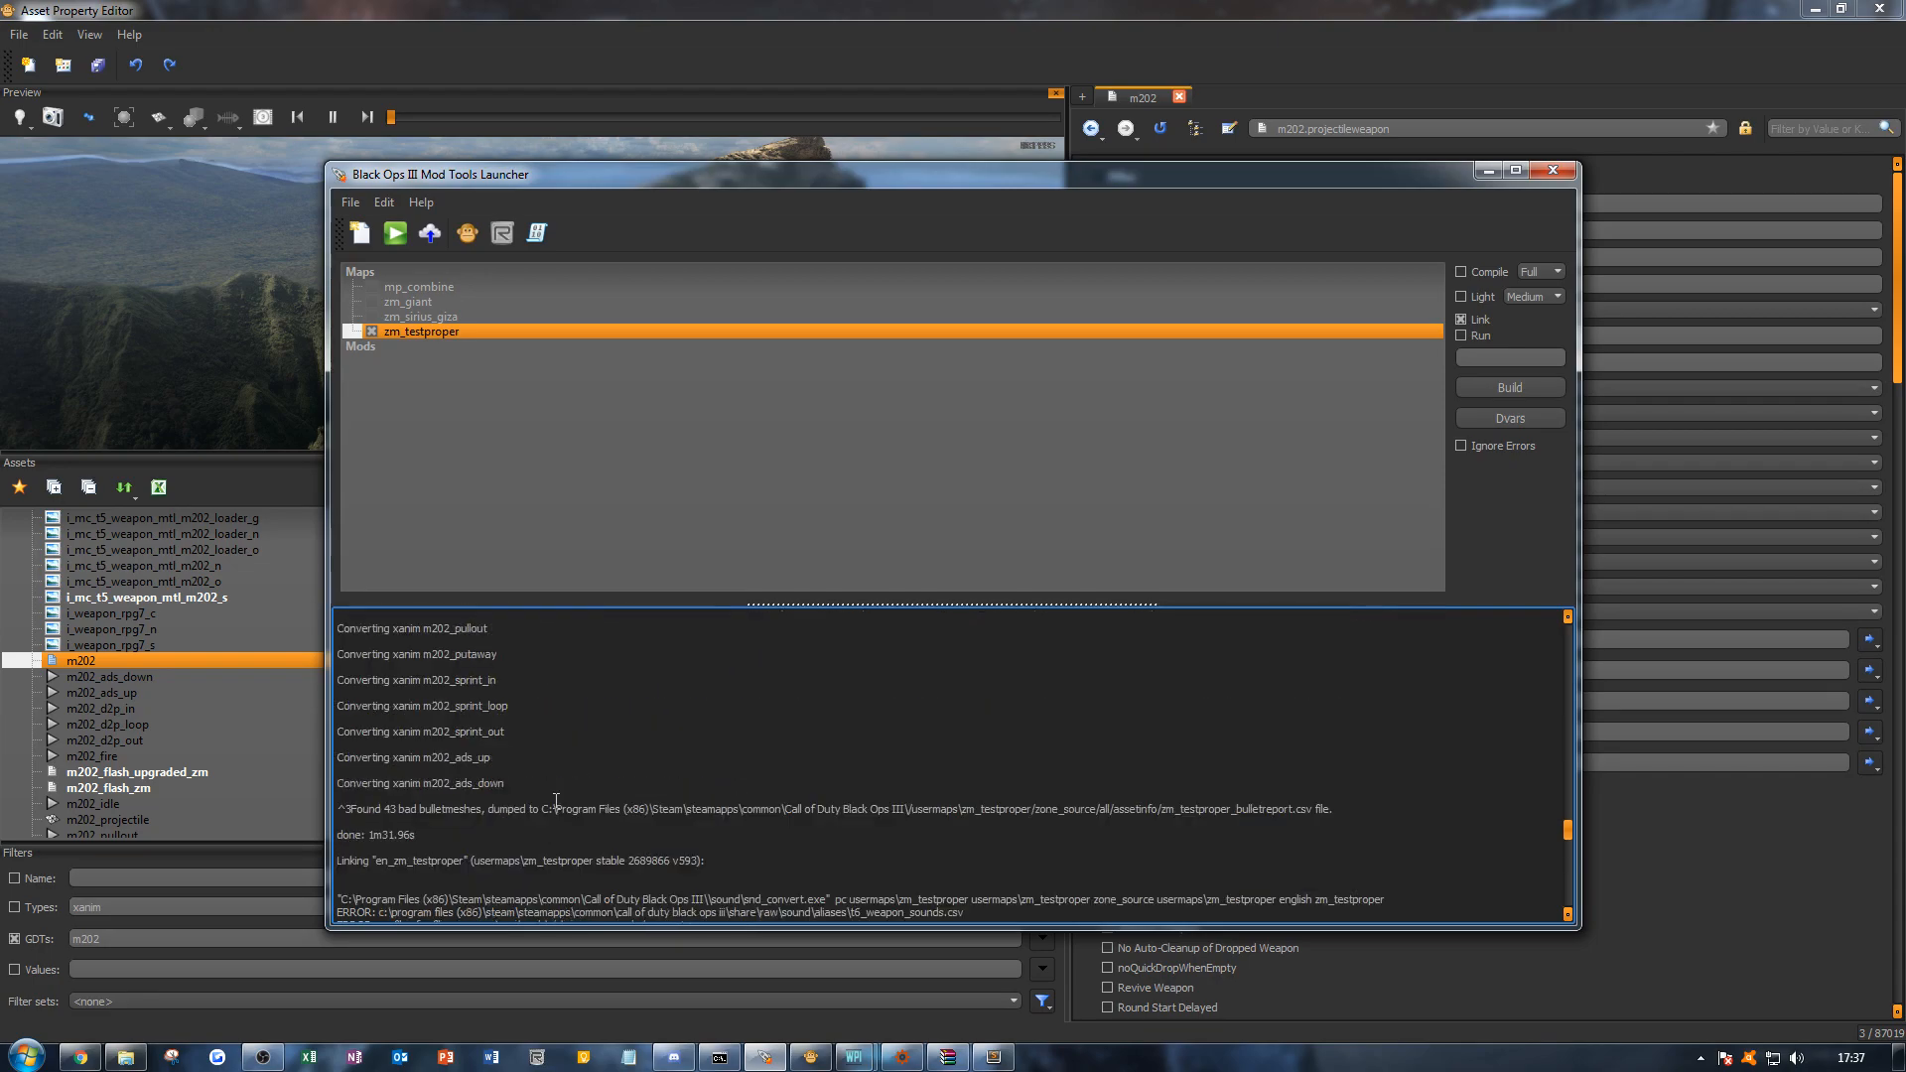
{"action": "scroll", "coordinate": [555, 800], "scroll_direction": "down", "scroll_amount": 10}
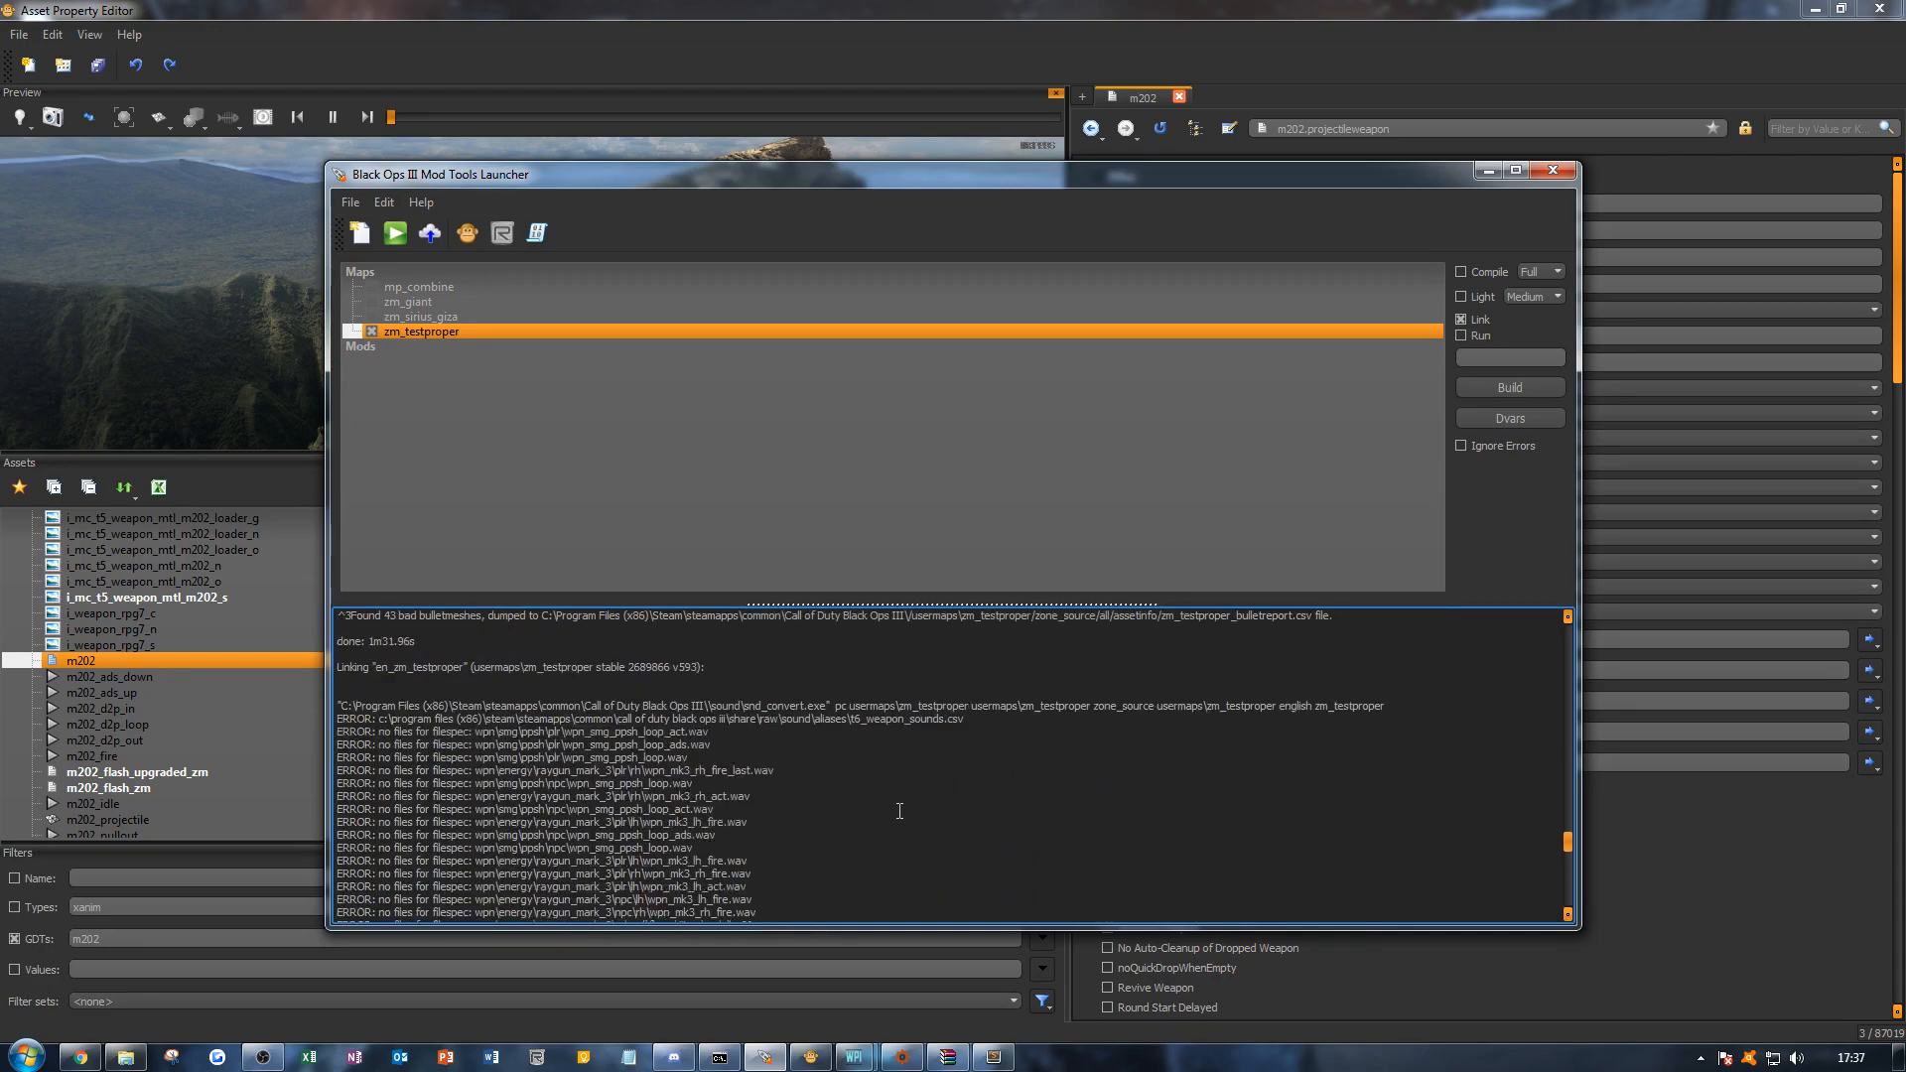
{"action": "scroll", "coordinate": [863, 799], "scroll_direction": "down", "scroll_amount": 7}
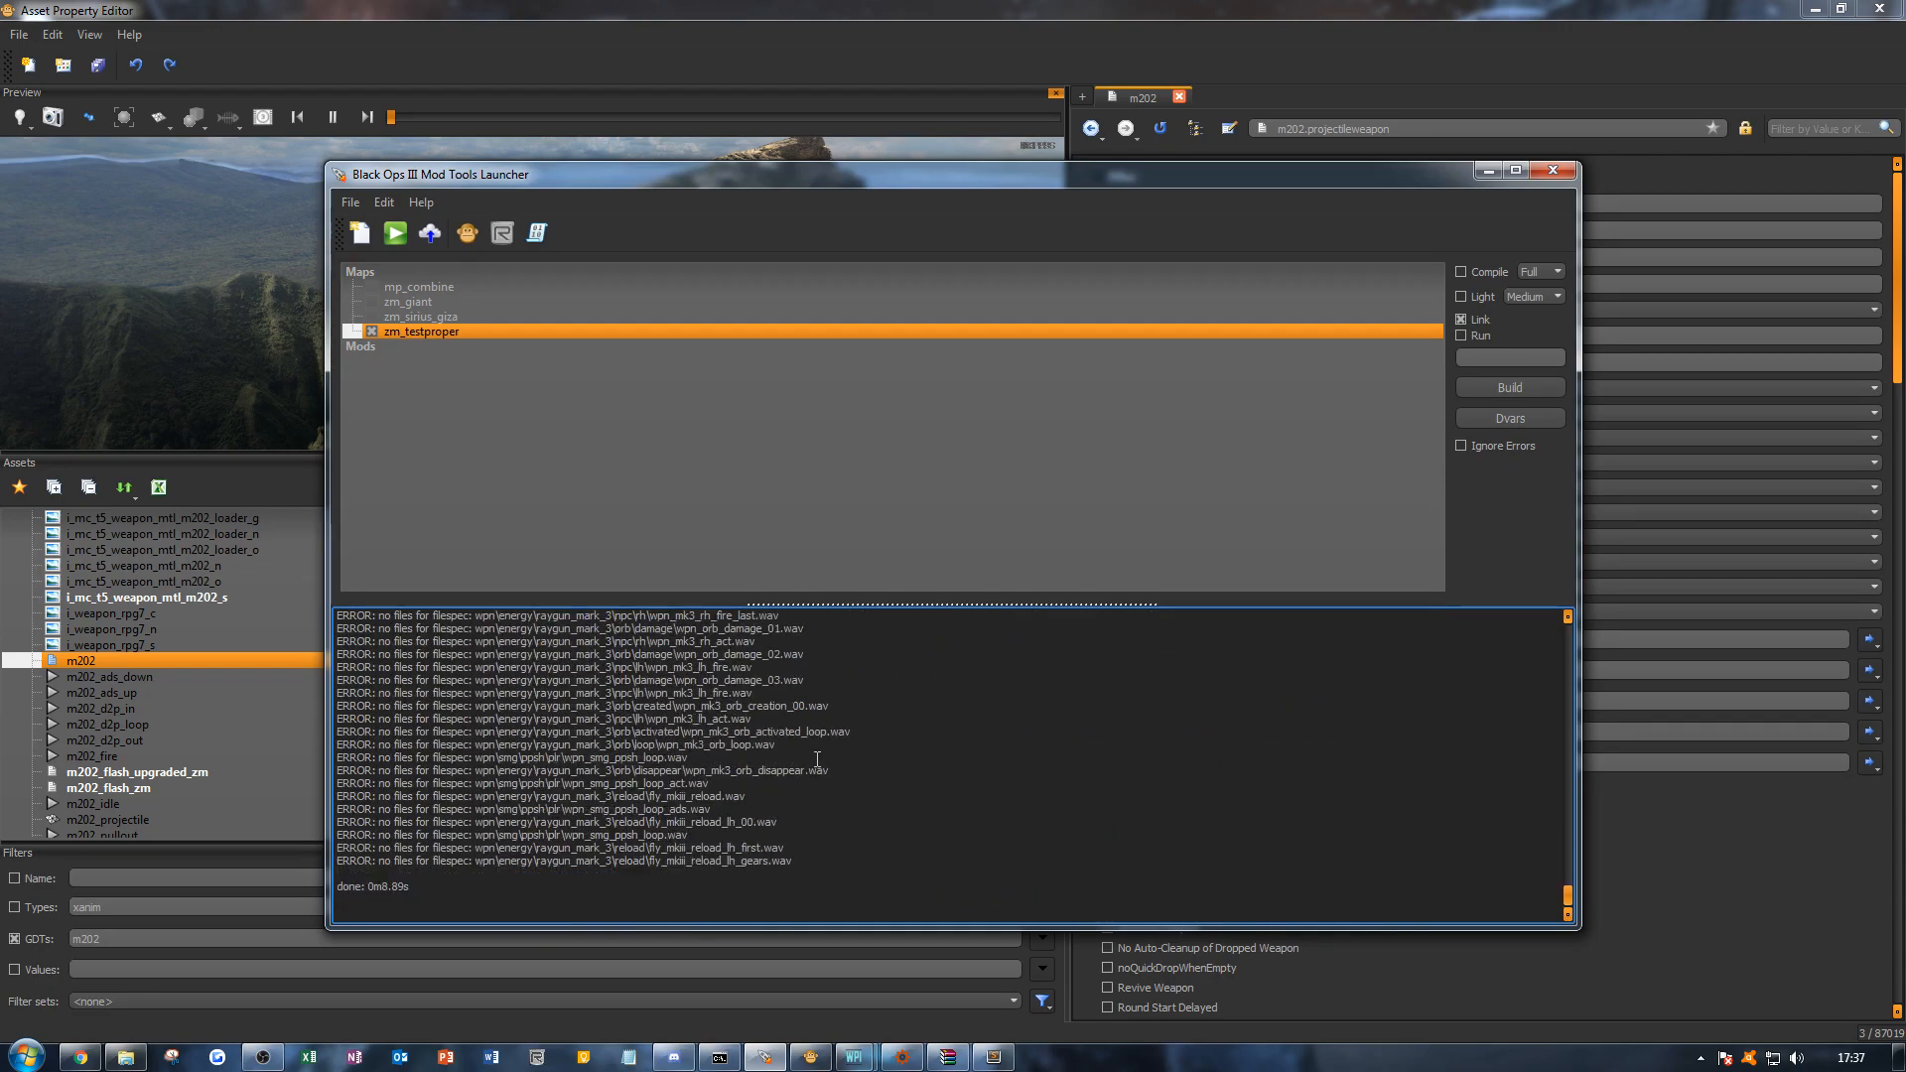
Step: Launch the zm_testproper map in the game with linking turned off
{"action": "left_click", "coordinate": [1466, 317]}
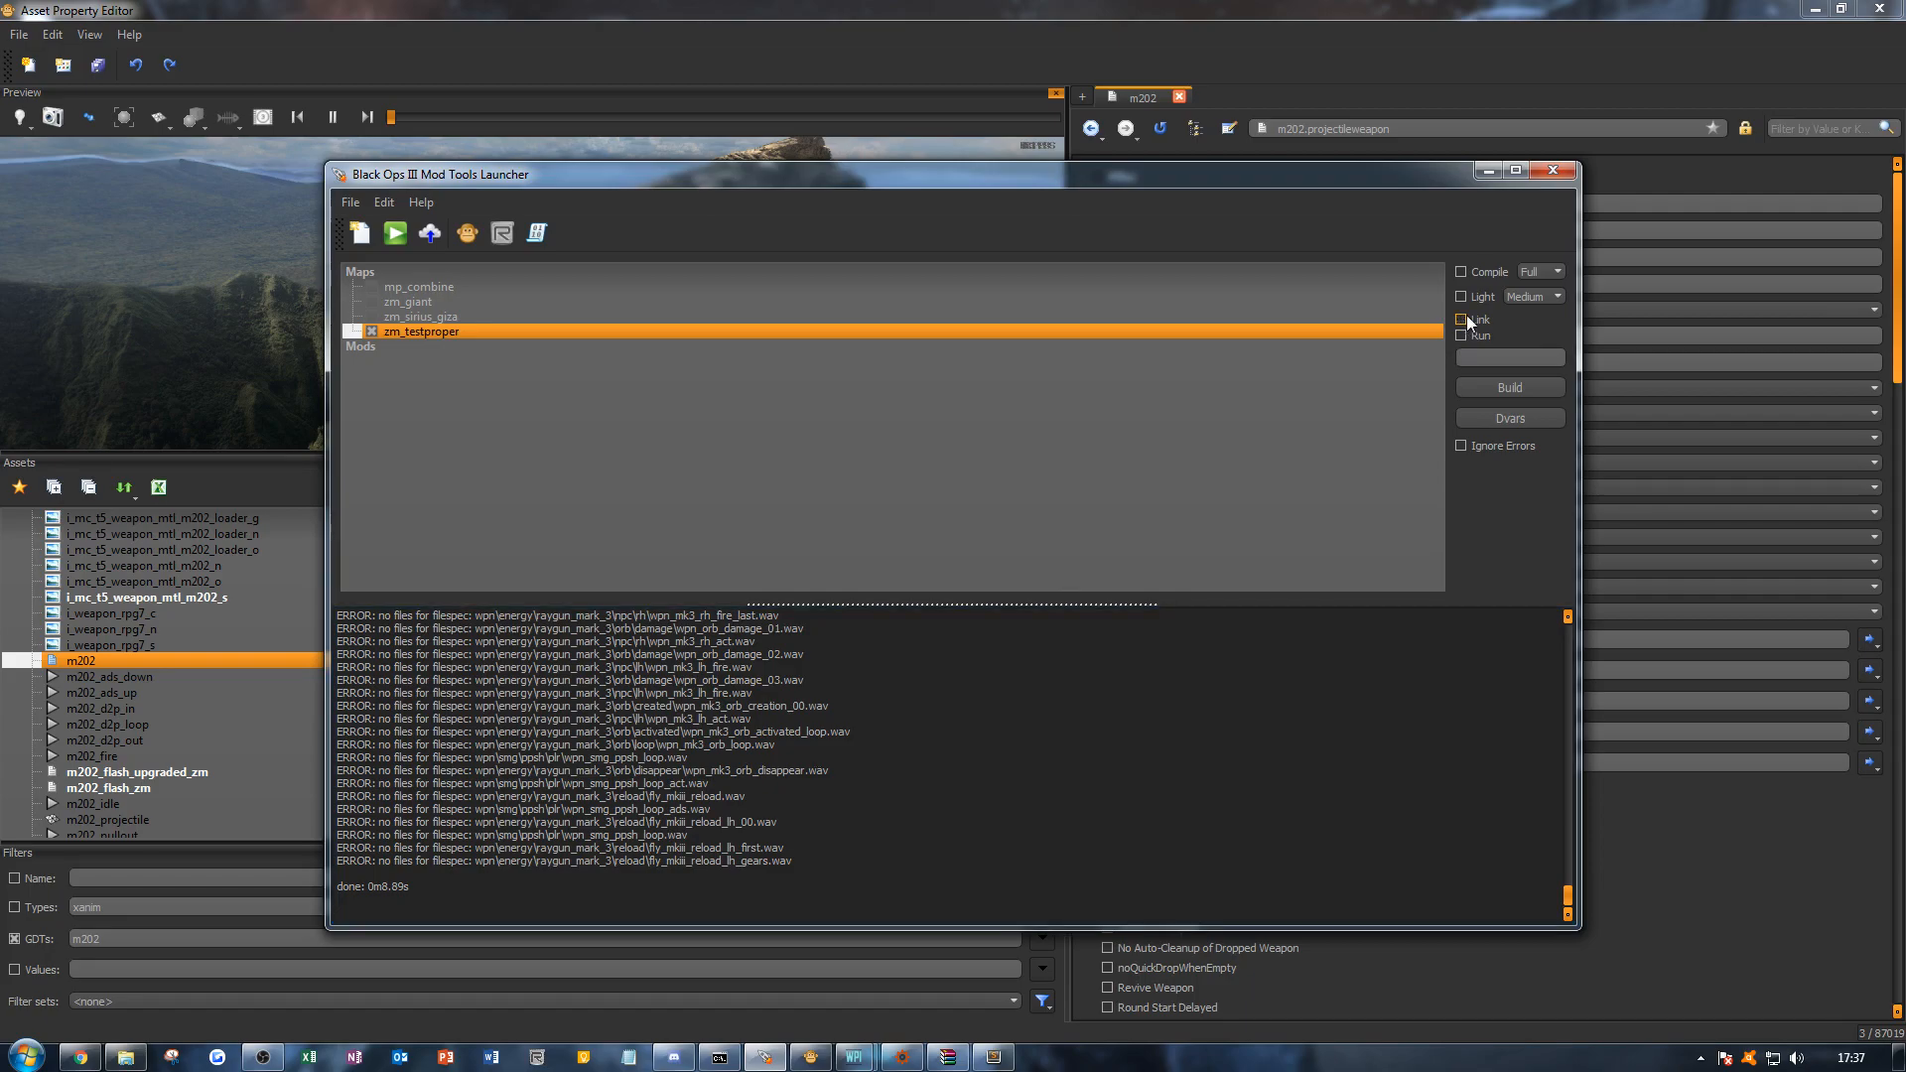
{"action": "left_click", "coordinate": [1508, 385]}
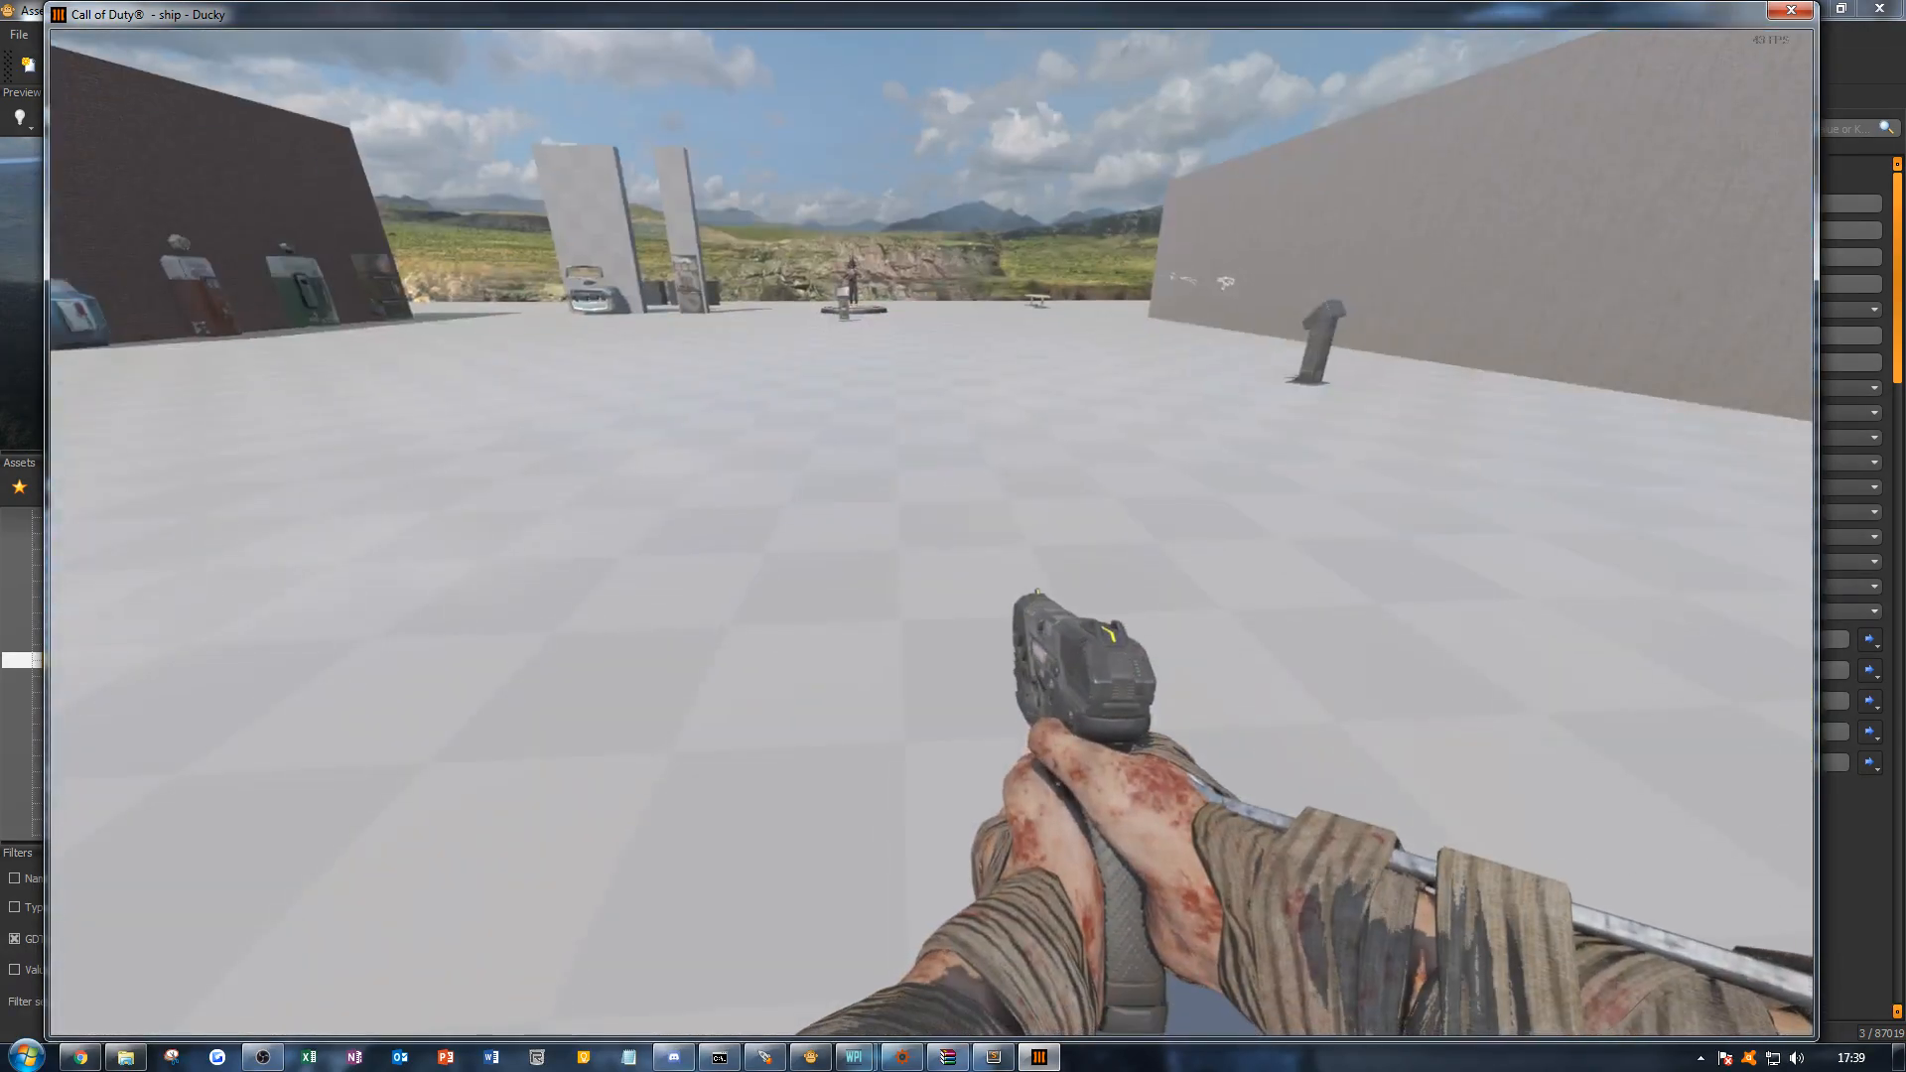
Step: Enable god mode with /god and equip the rocket launcher with /give m202 in the game console
{"action": "key", "text": "grave"}
{"action": "type", "text": "/god"}
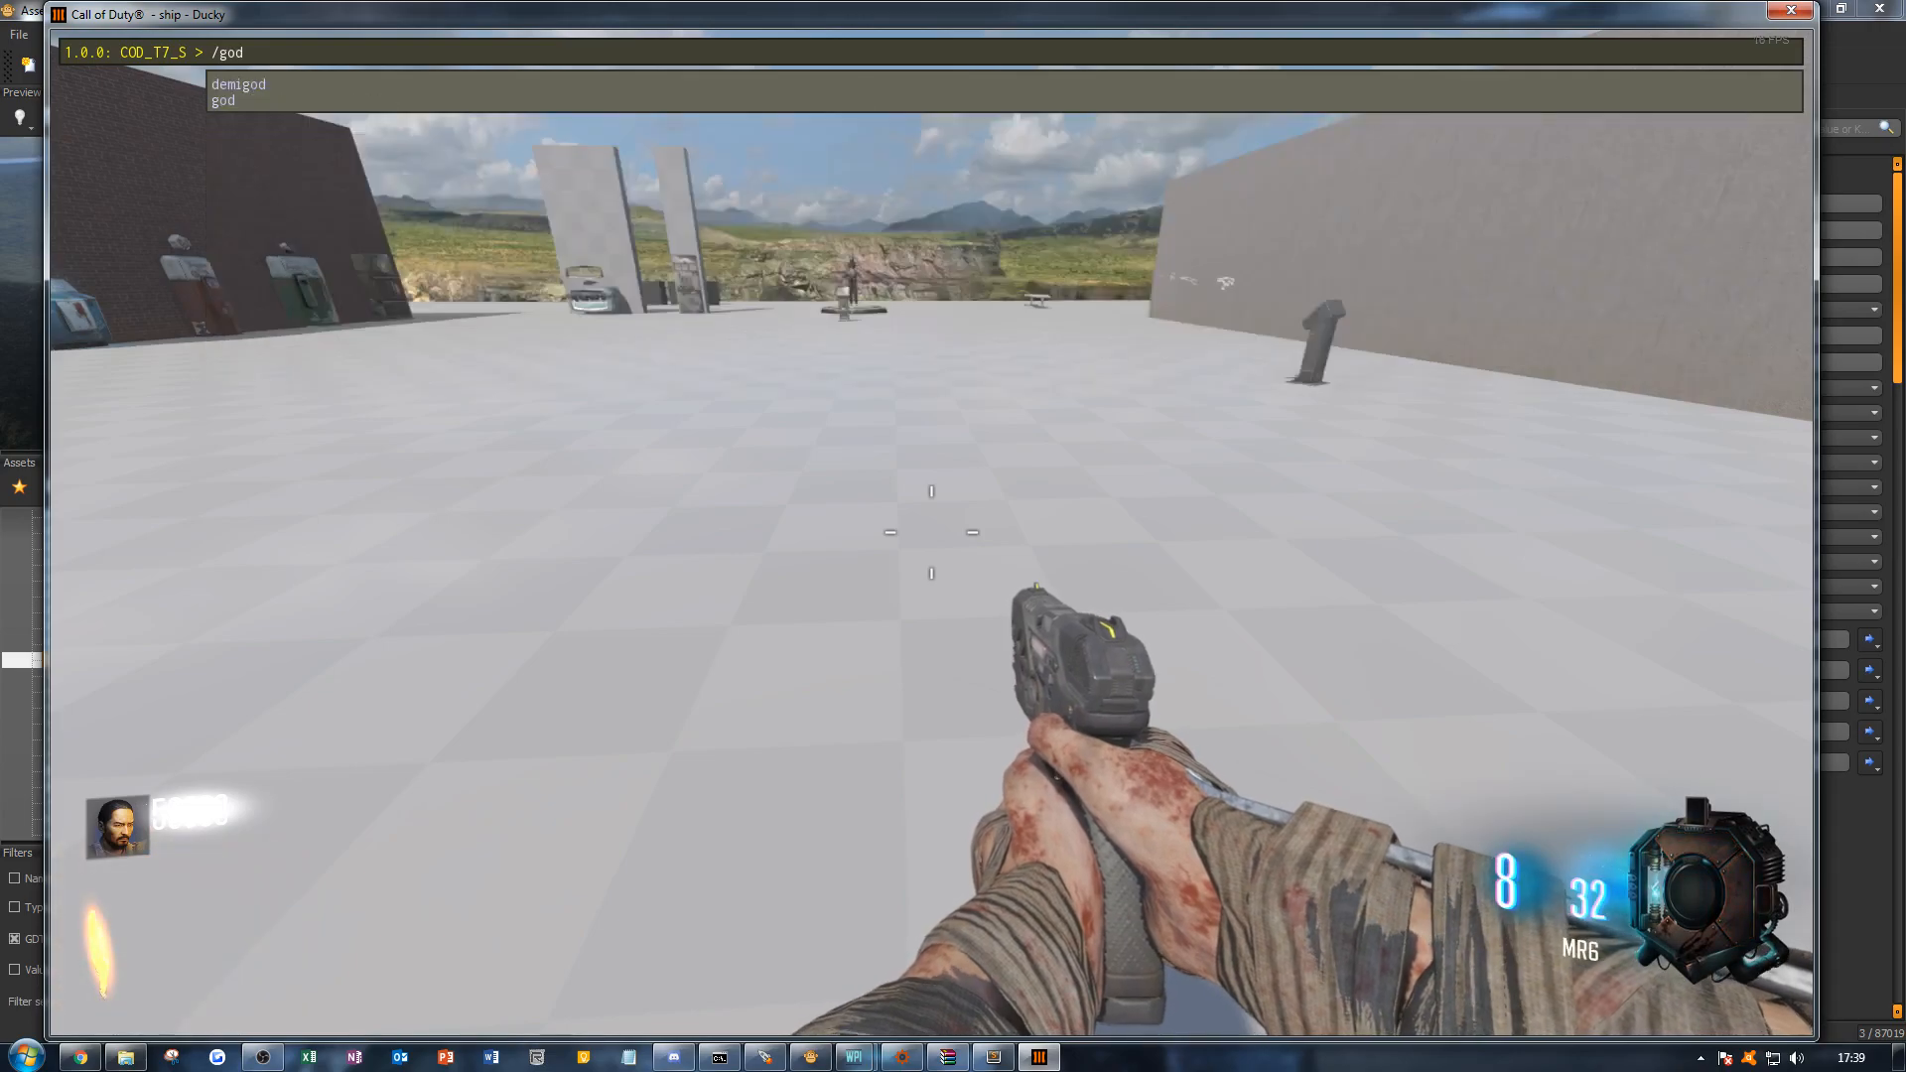
{"action": "key", "text": "Return"}
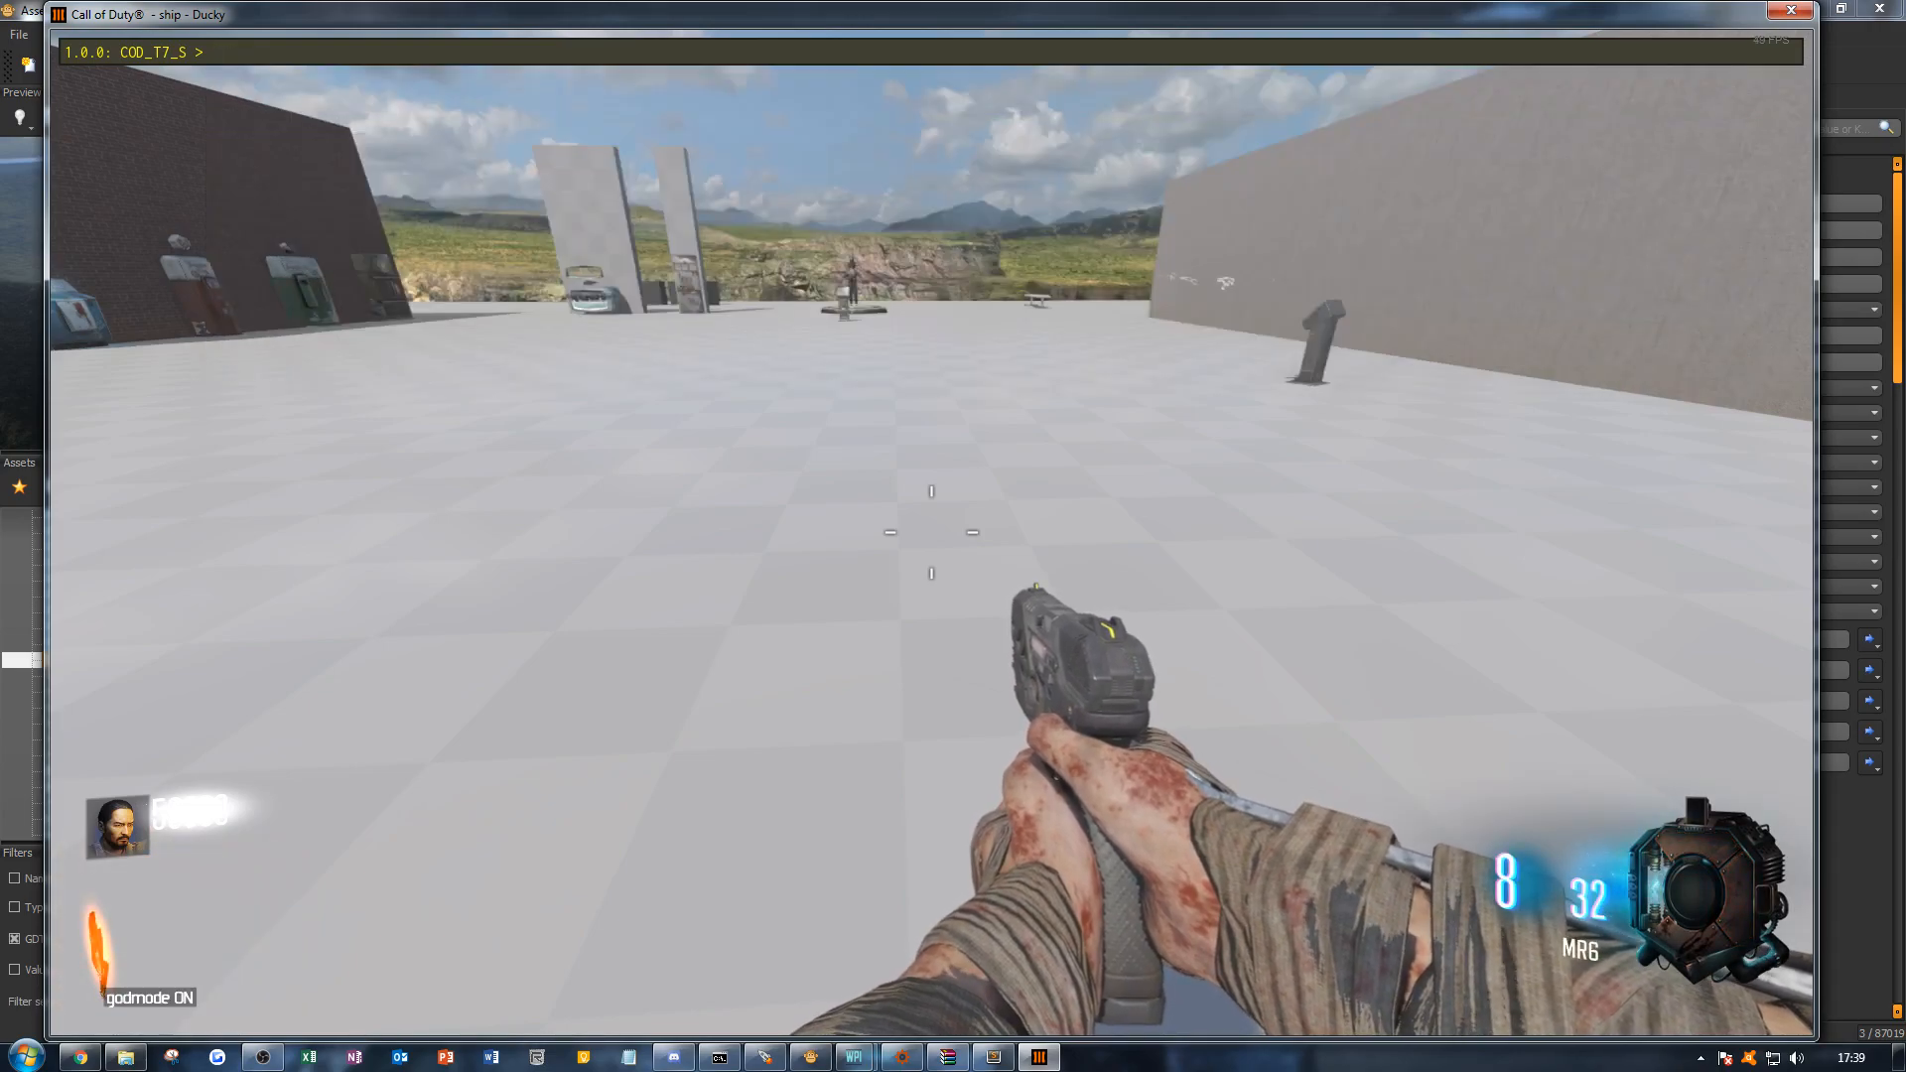
{"action": "type", "text": "/give m202"}
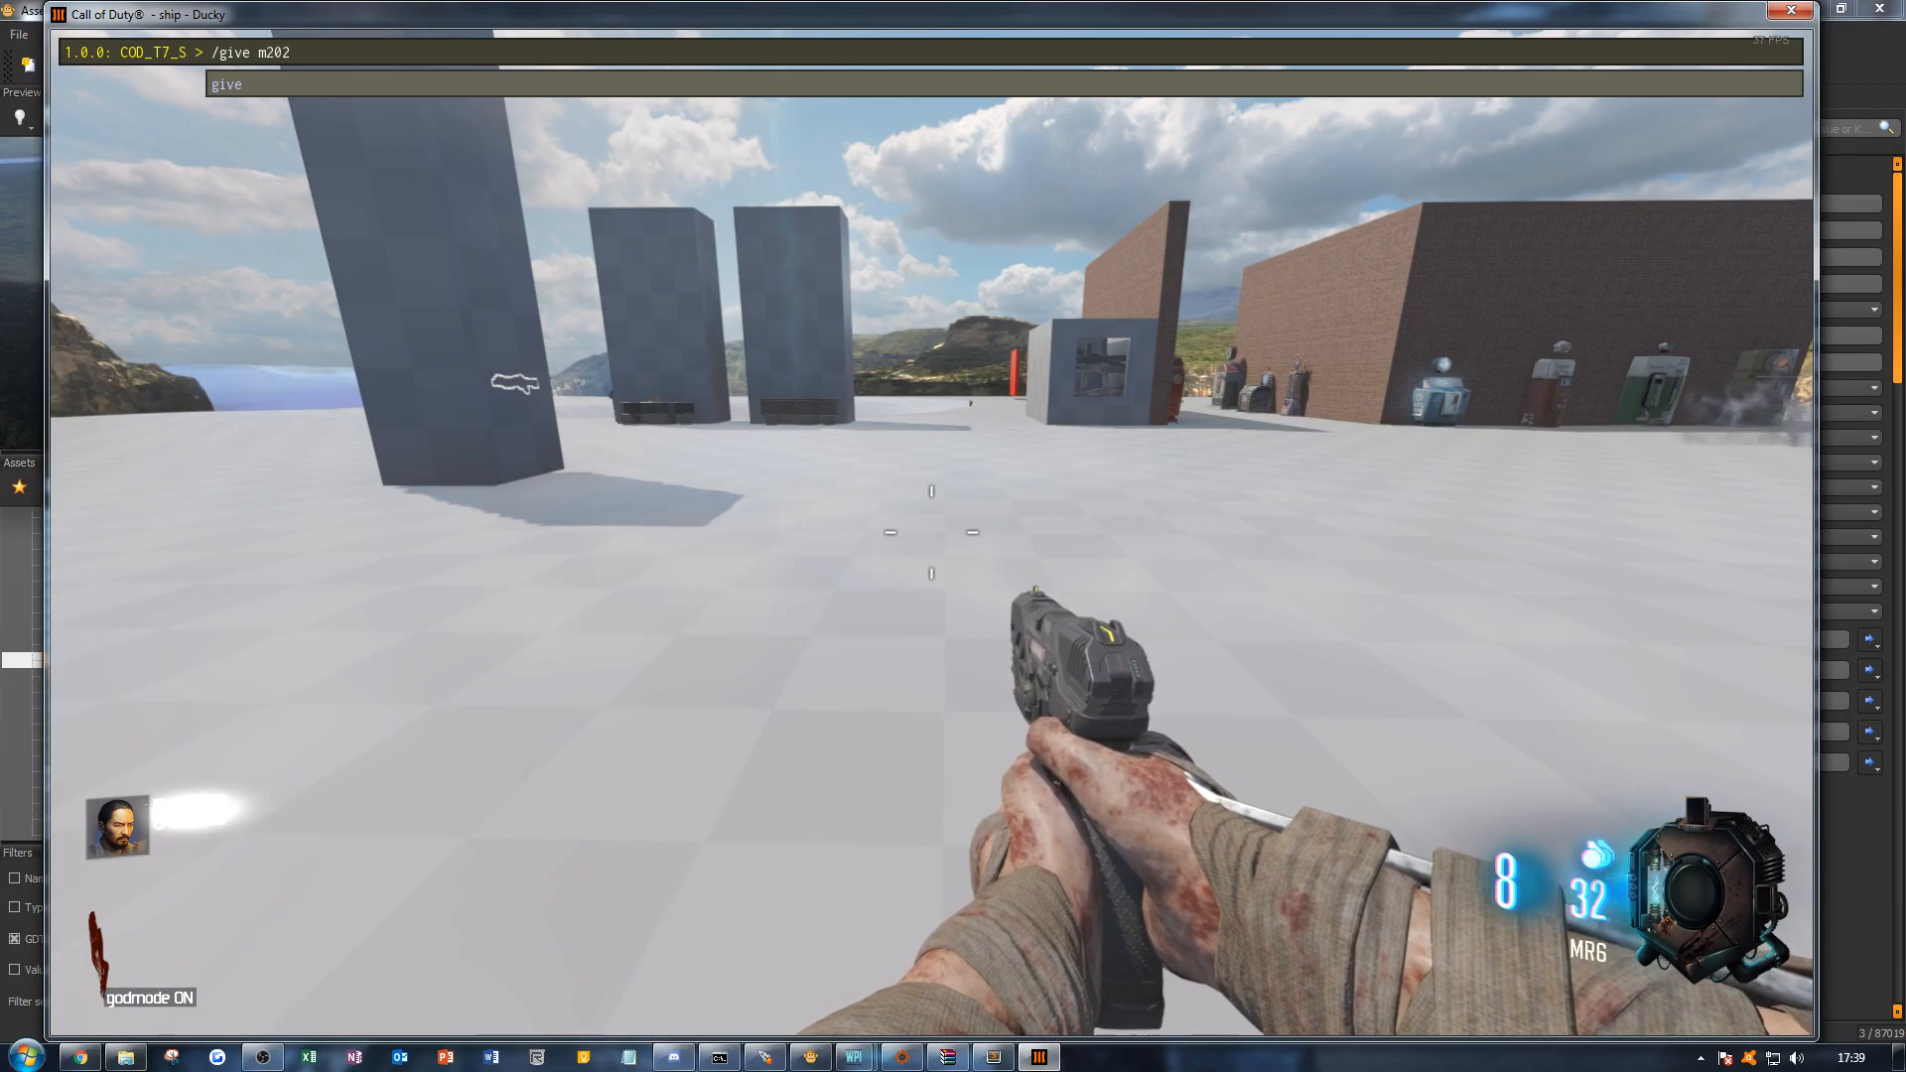
{"action": "key", "text": "Return"}
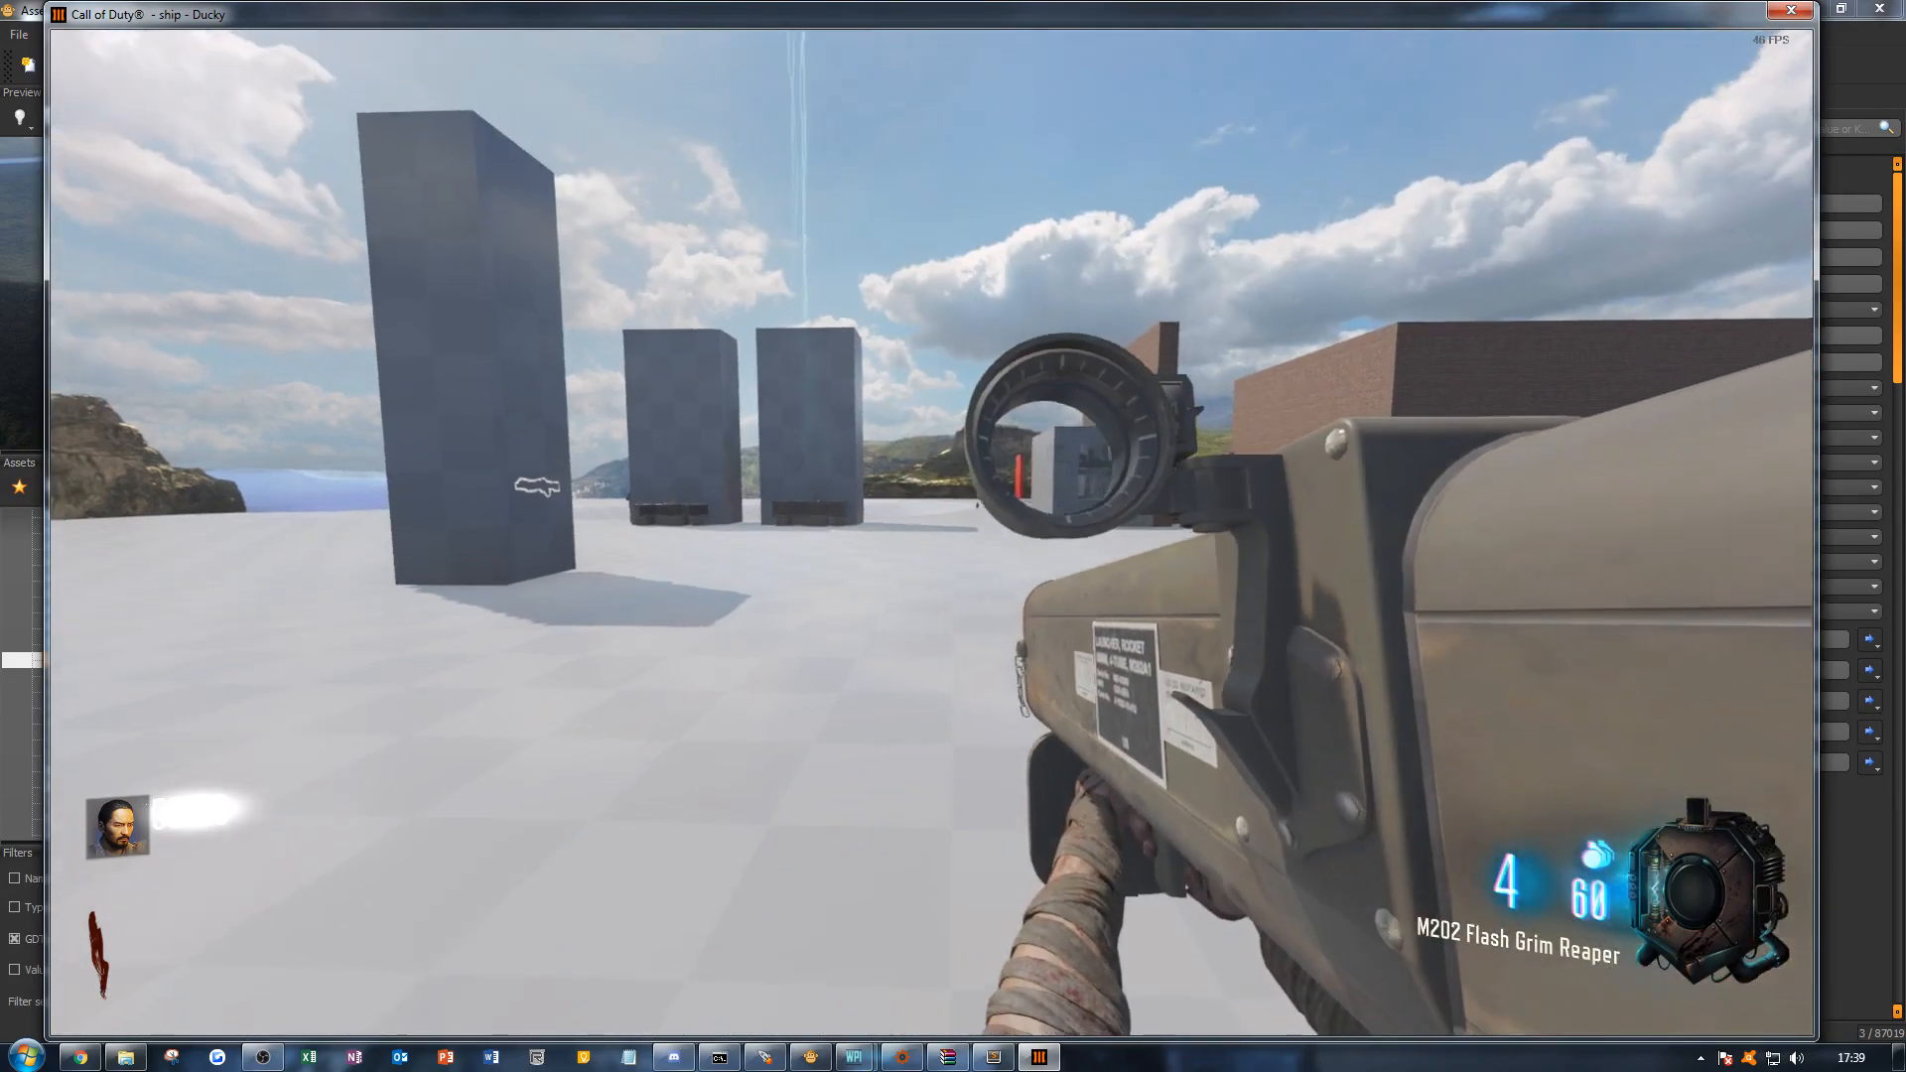
Step: Test the M202 by aiming through its scope and firing rockets, including emptying and reloading the launcher
{"action": "right_click", "coordinate": [933, 533]}
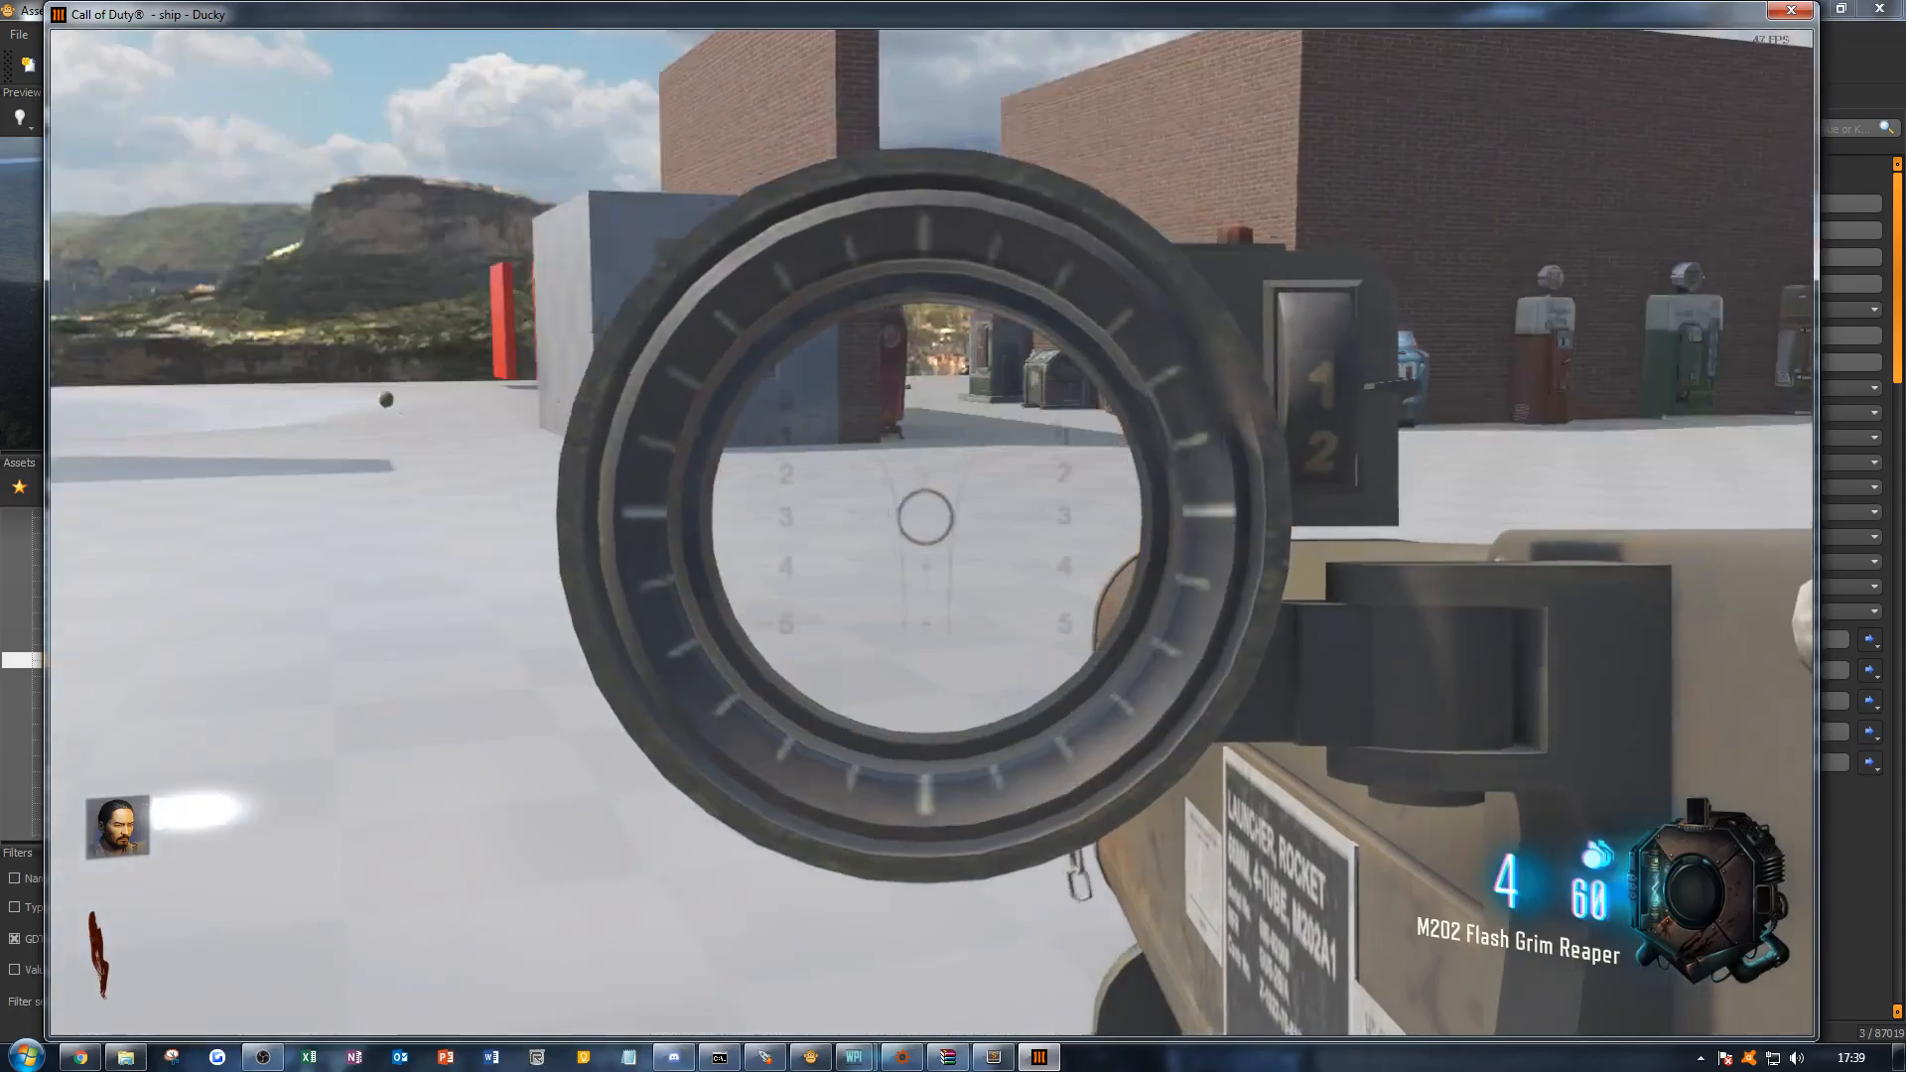
{"action": "left_click", "coordinate": [925, 516]}
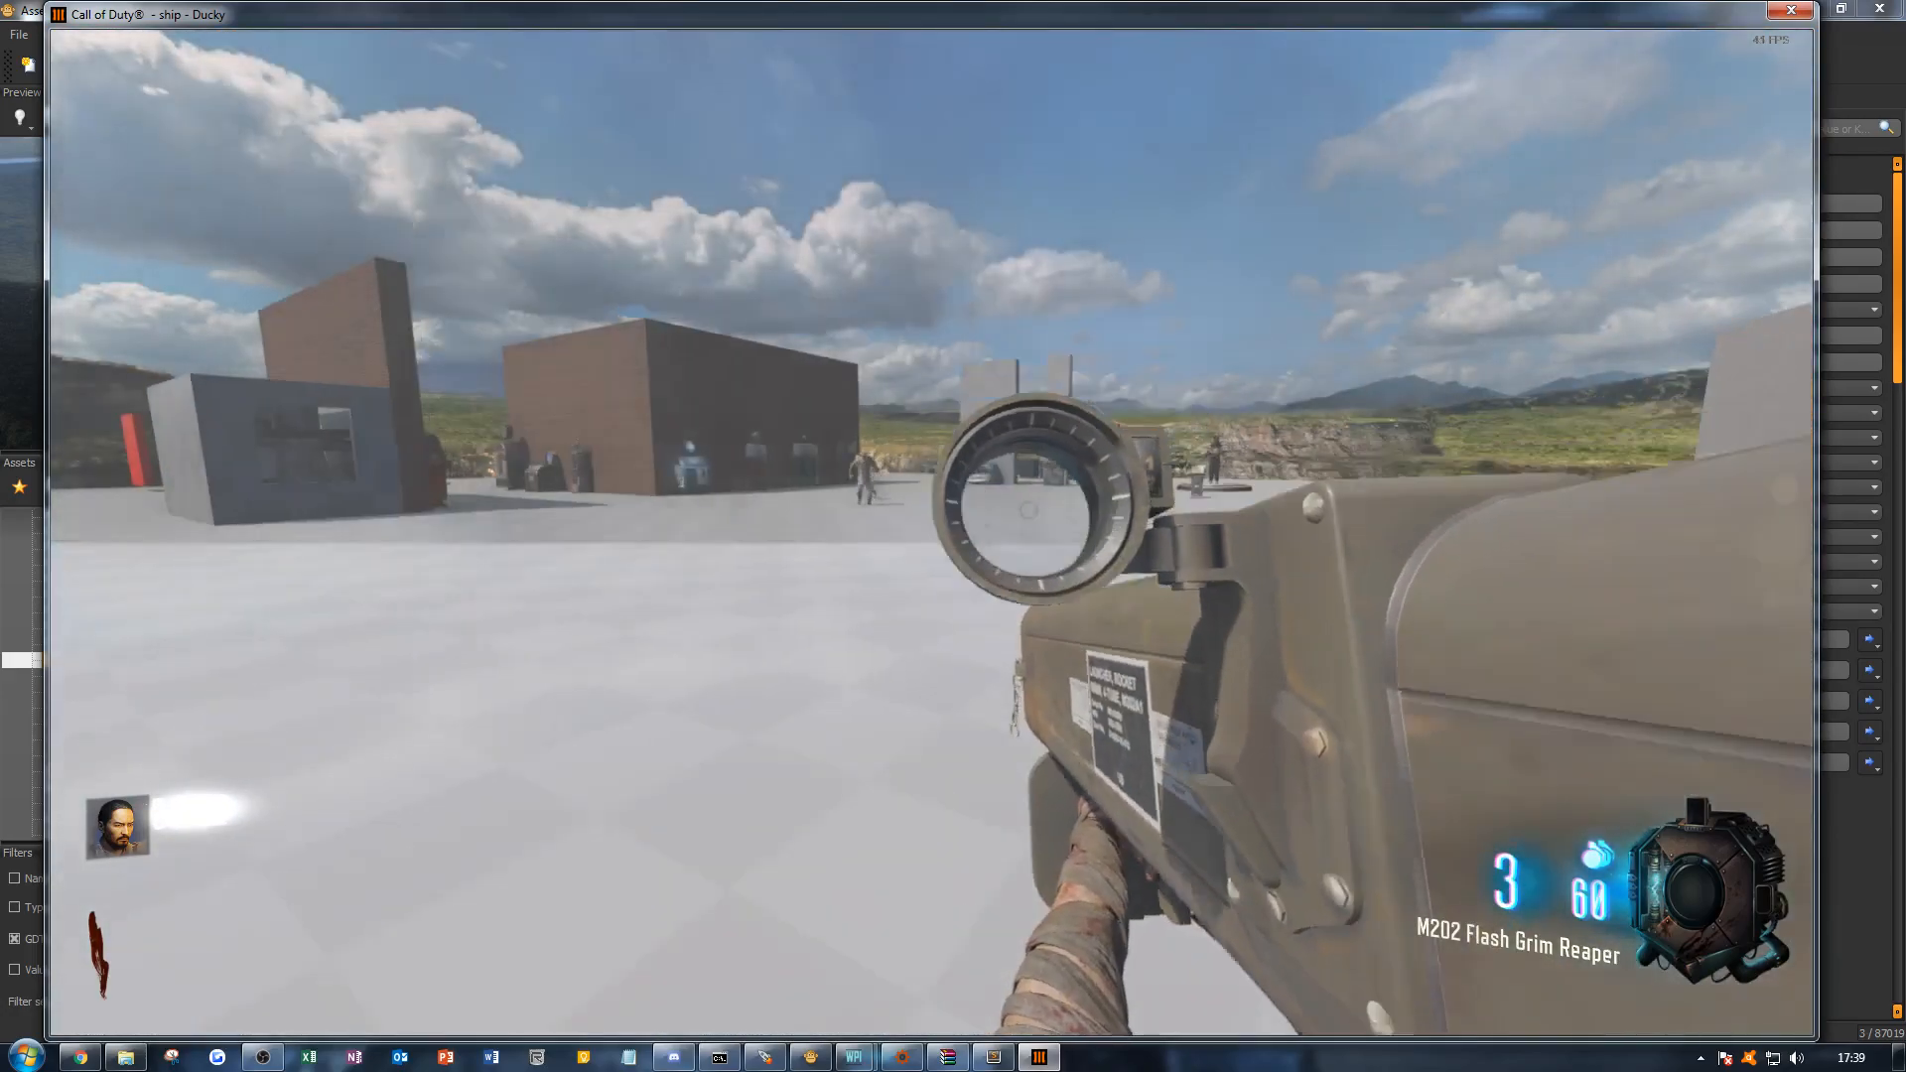
{"action": "right_click", "coordinate": [932, 533]}
{"action": "left_click", "coordinate": [932, 533]}
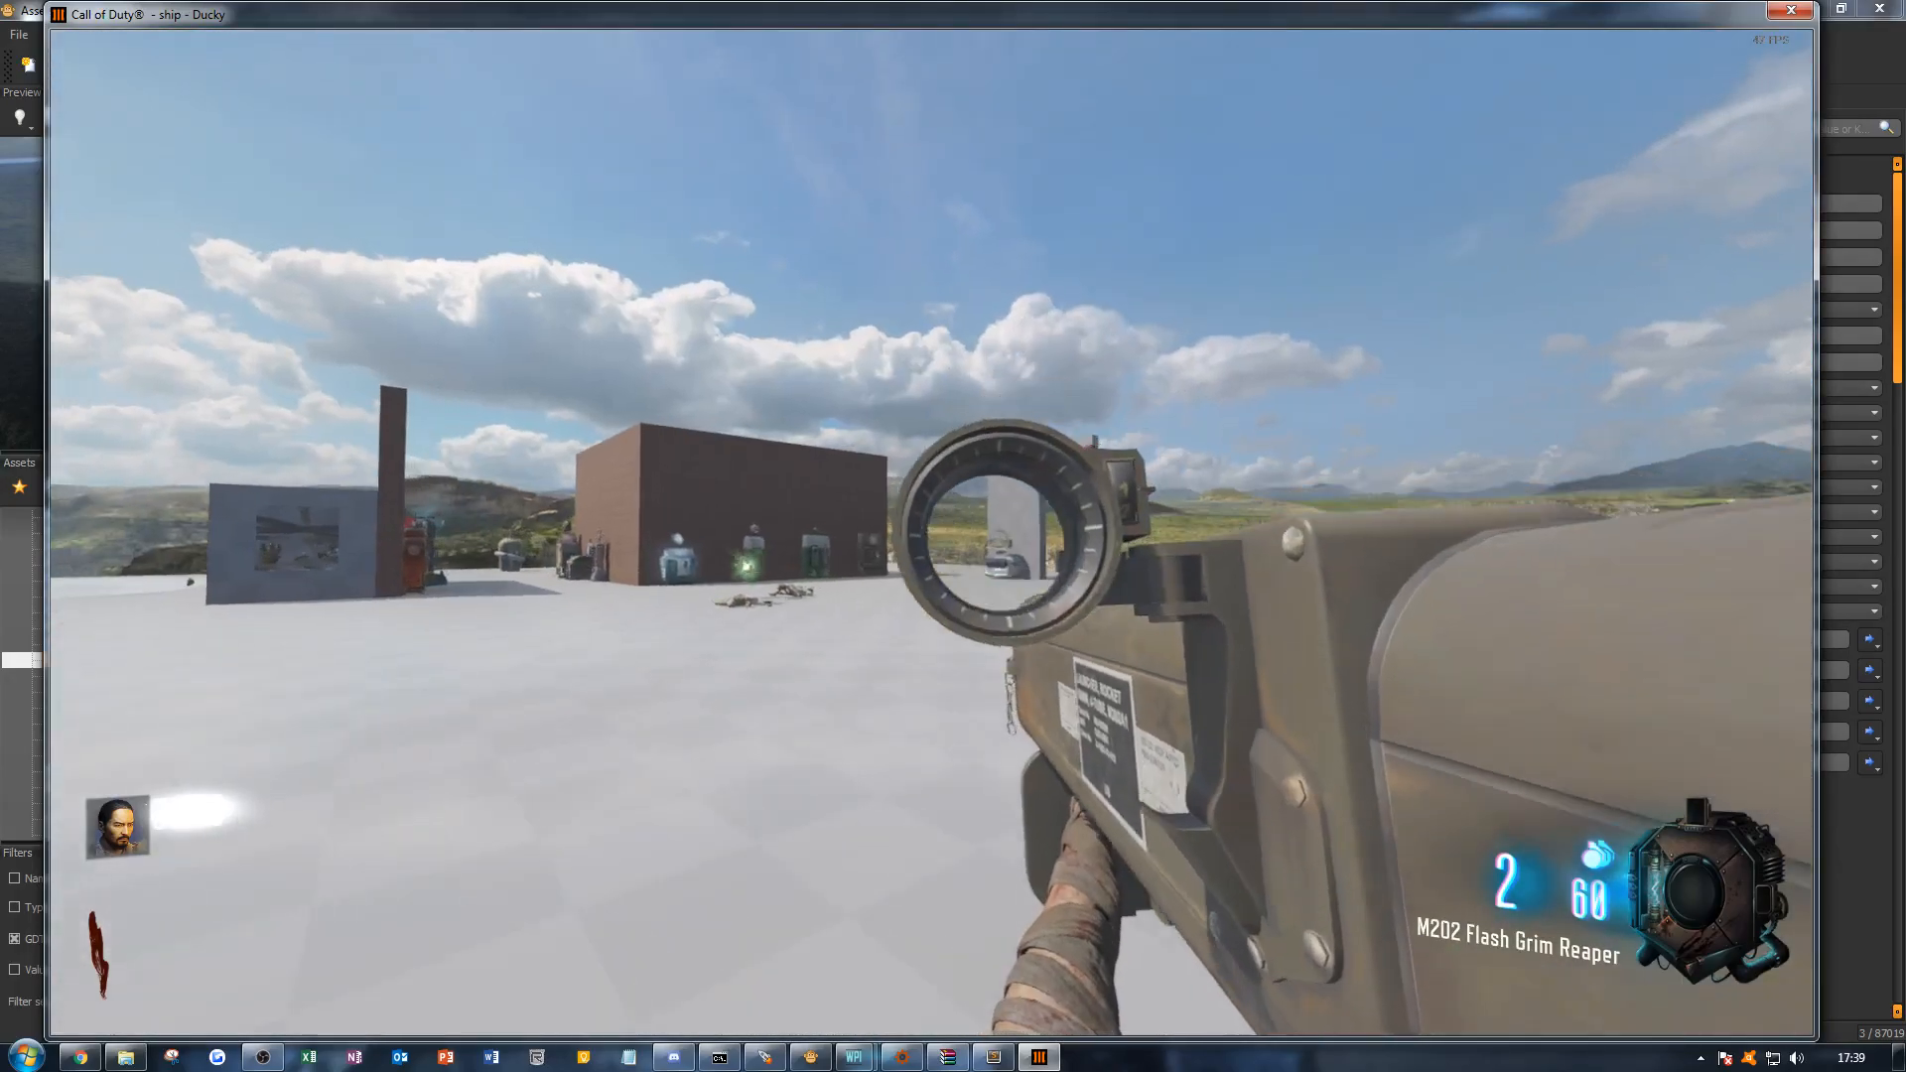
{"action": "right_click", "coordinate": [933, 534]}
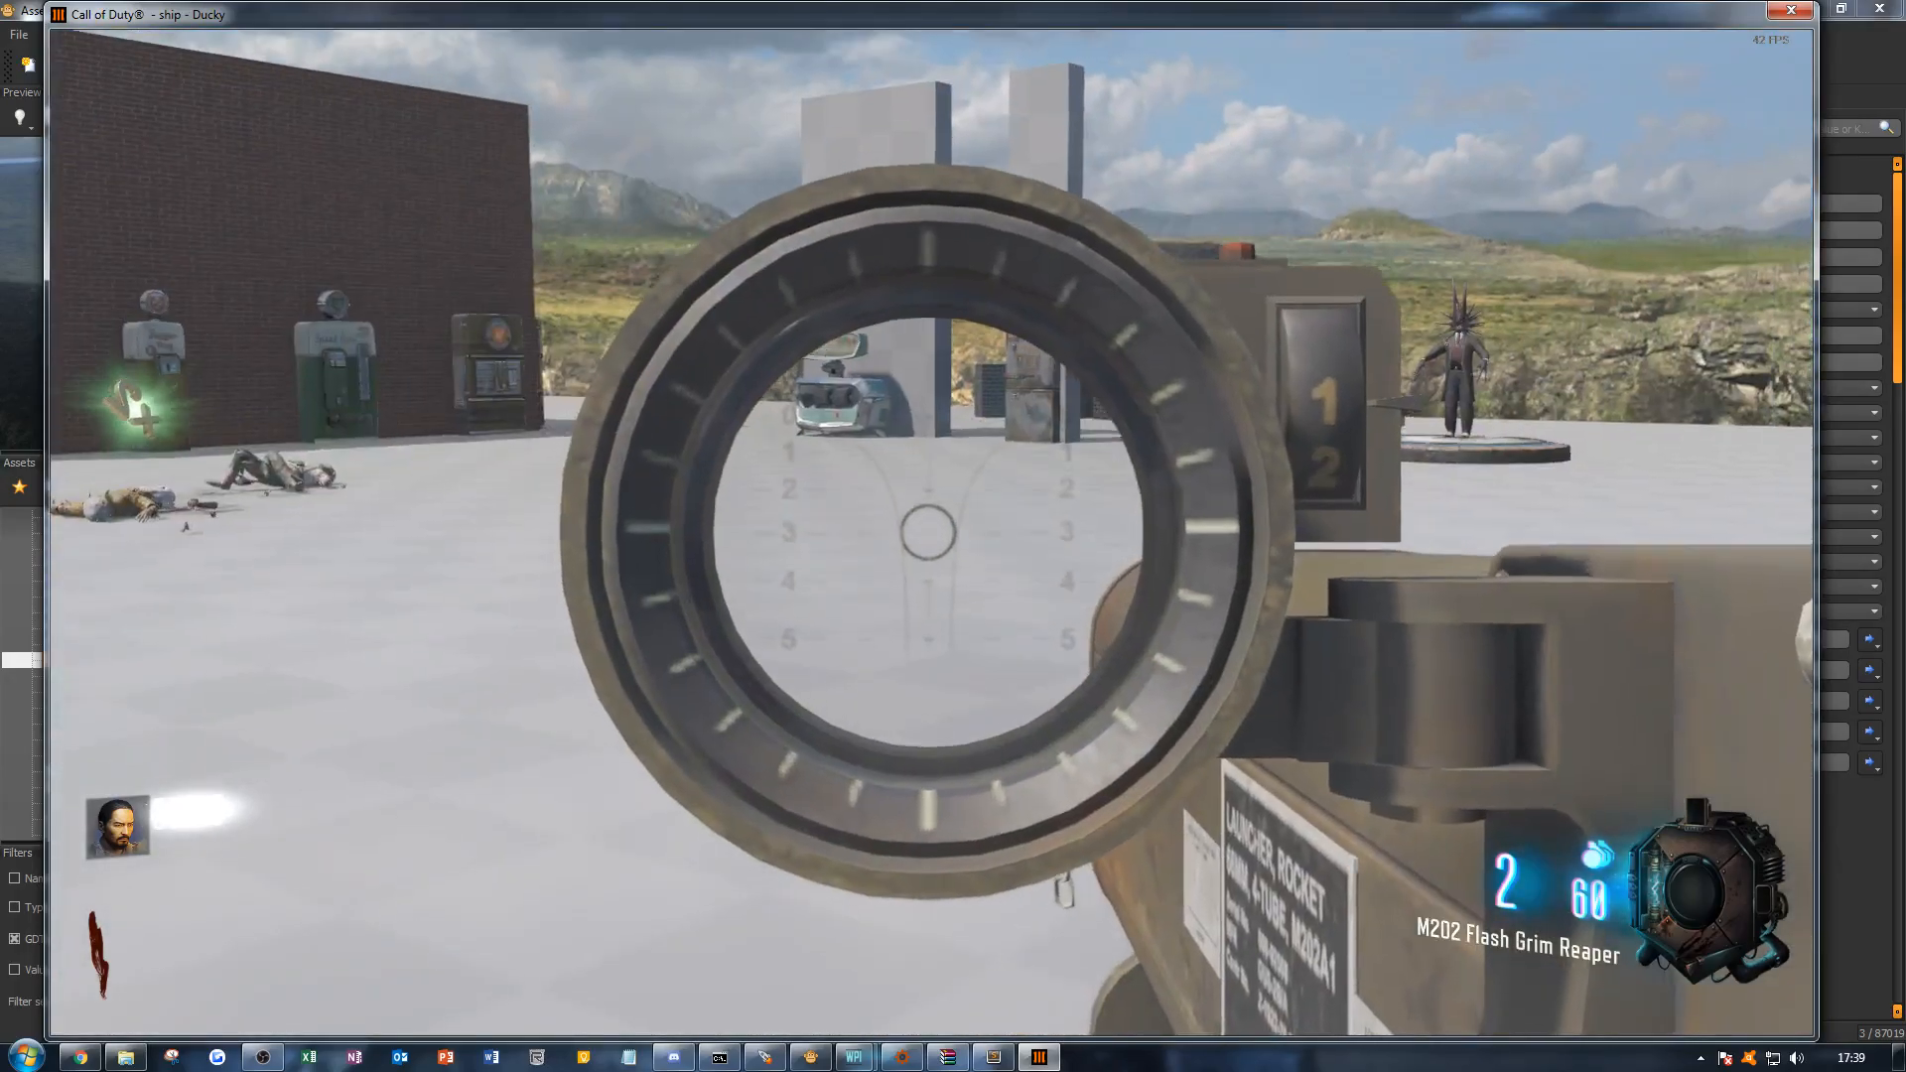
{"action": "left_click", "coordinate": [932, 534]}
{"action": "right_click", "coordinate": [932, 534]}
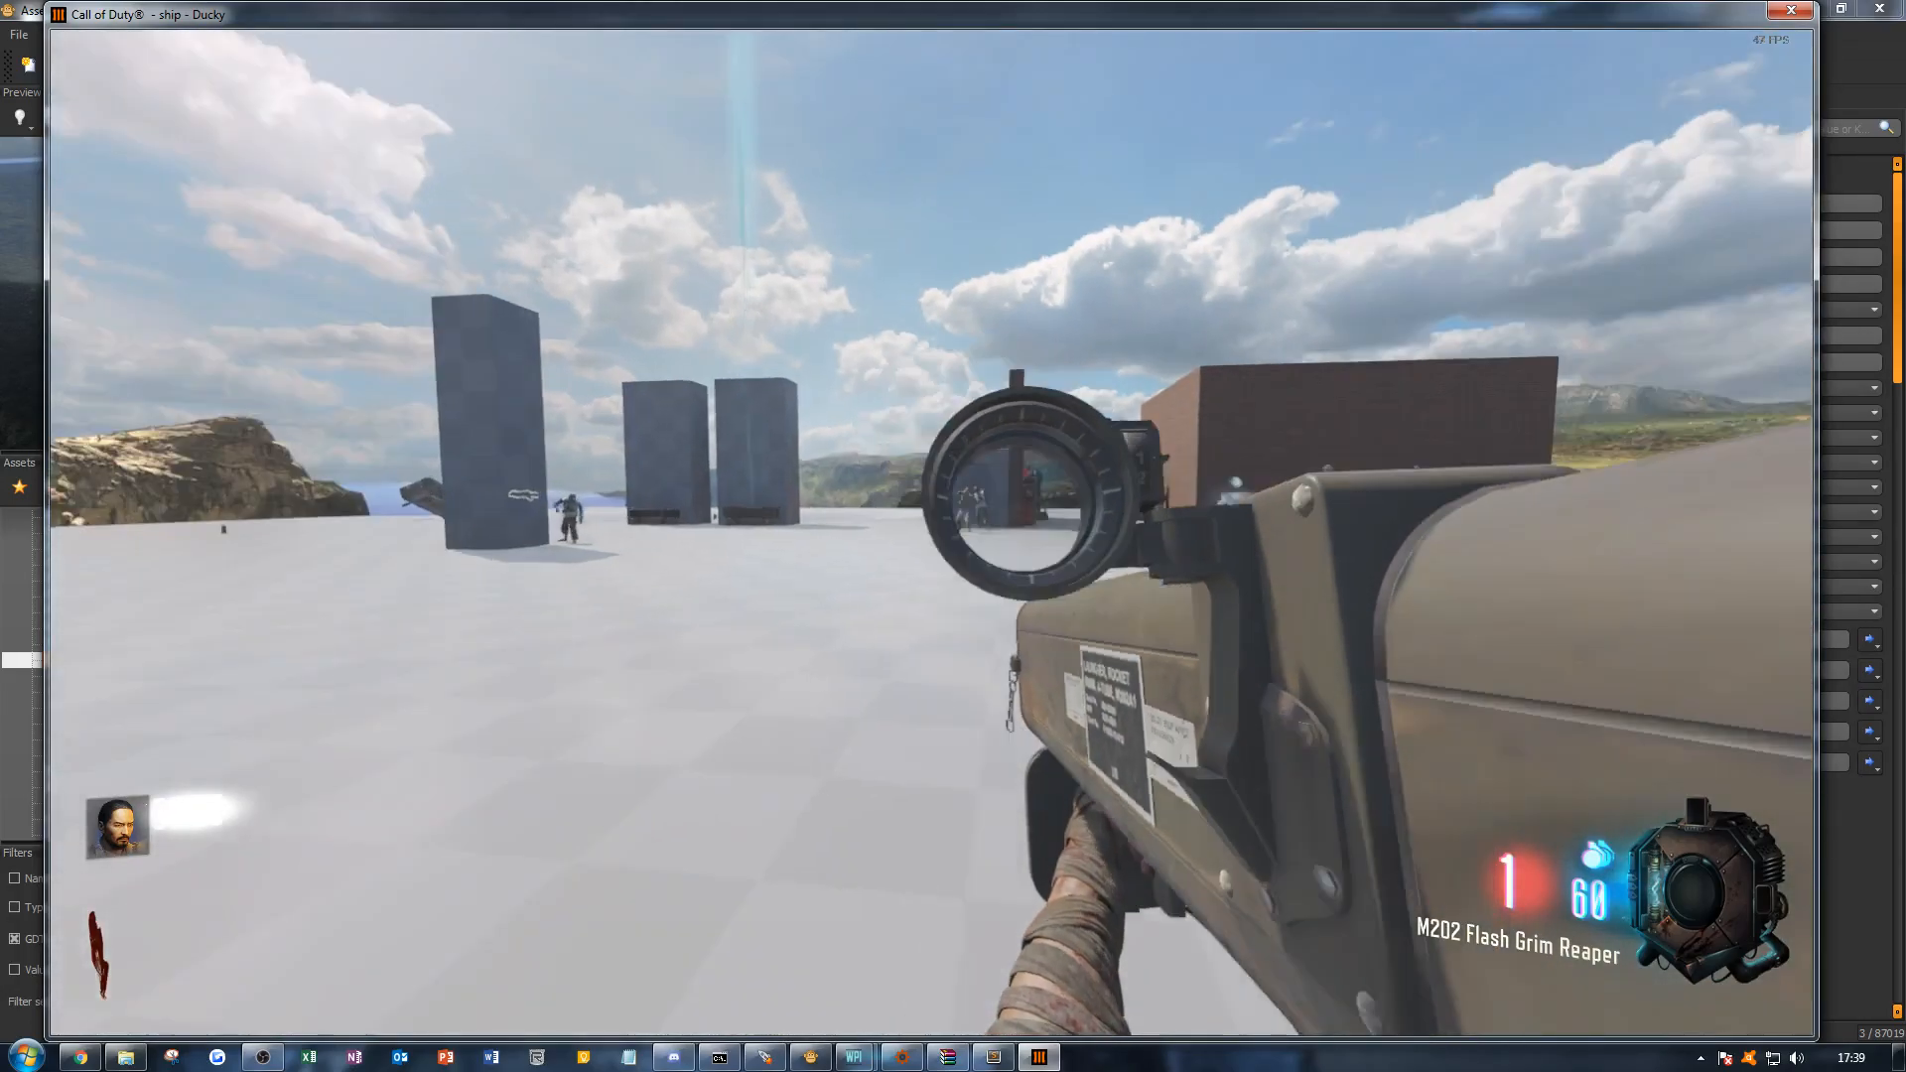
{"action": "right_click", "coordinate": [932, 534]}
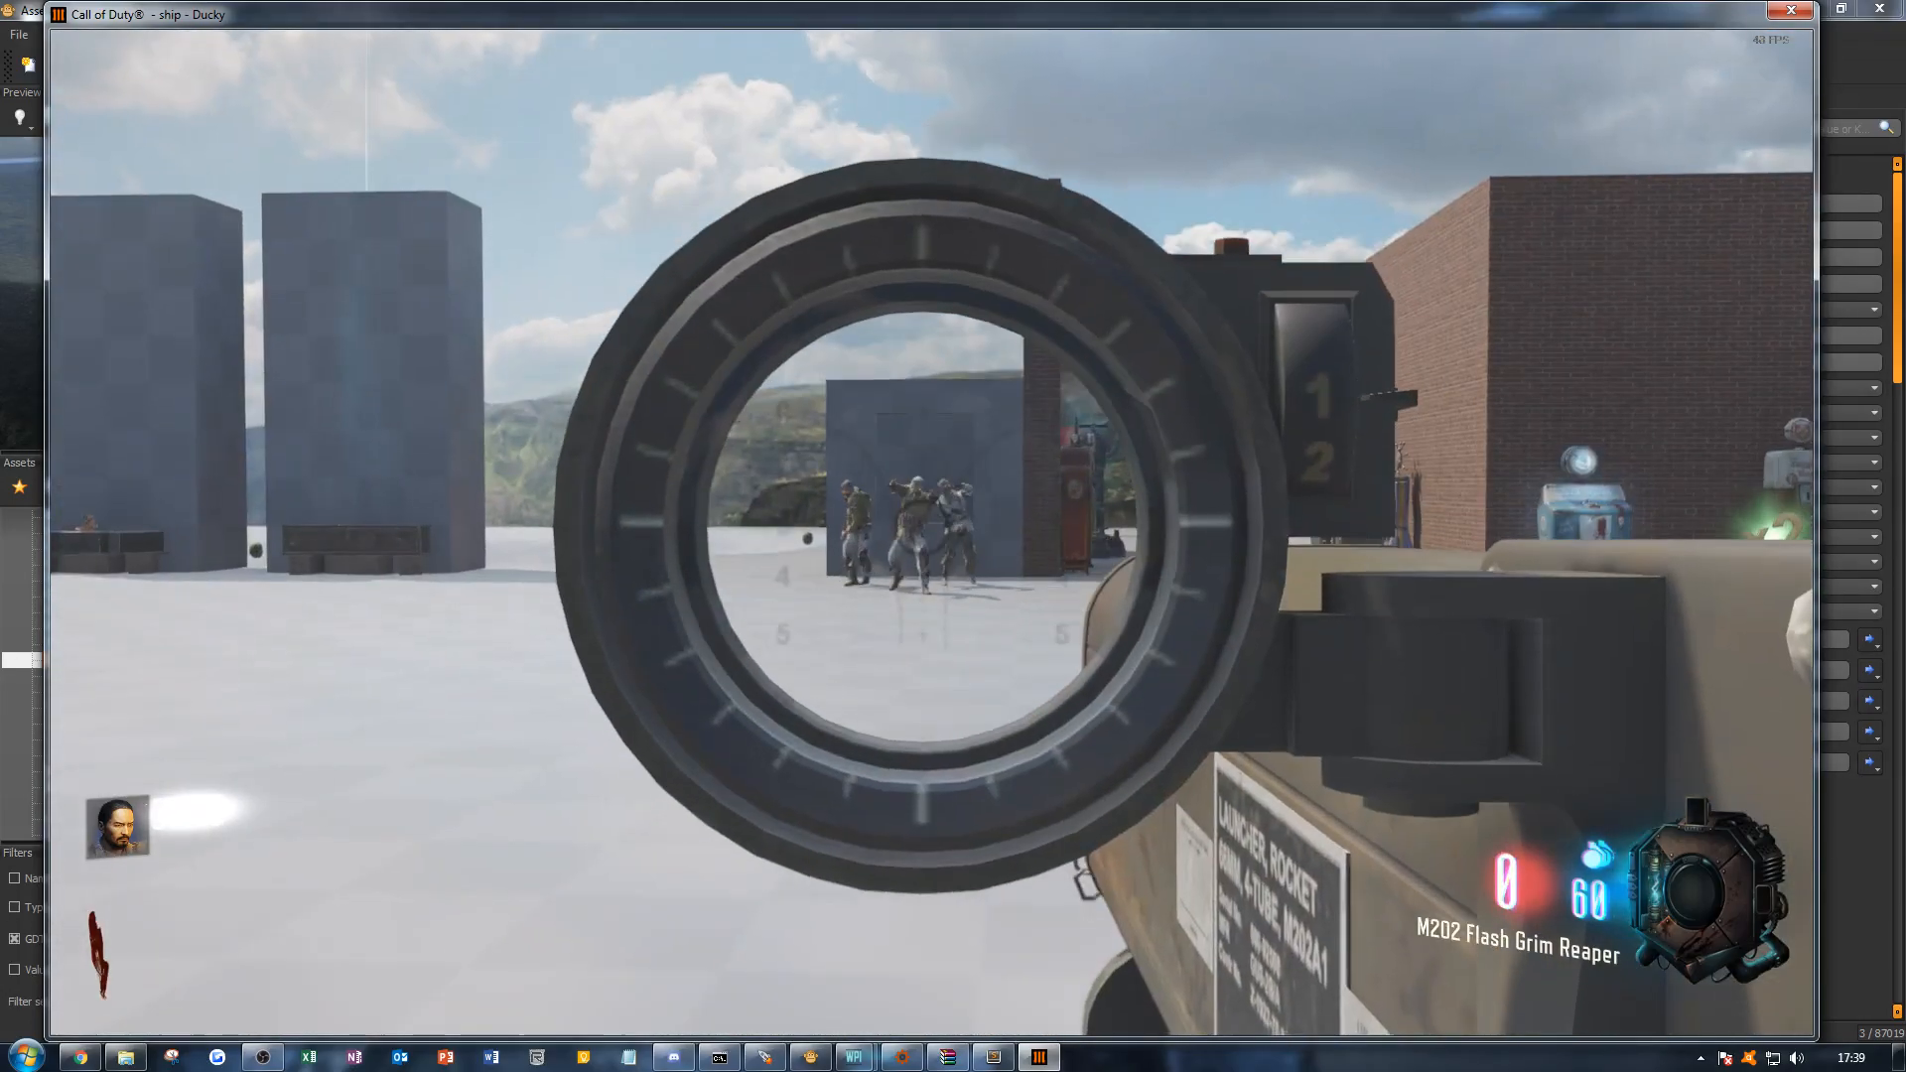
{"action": "left_click", "coordinate": [933, 533]}
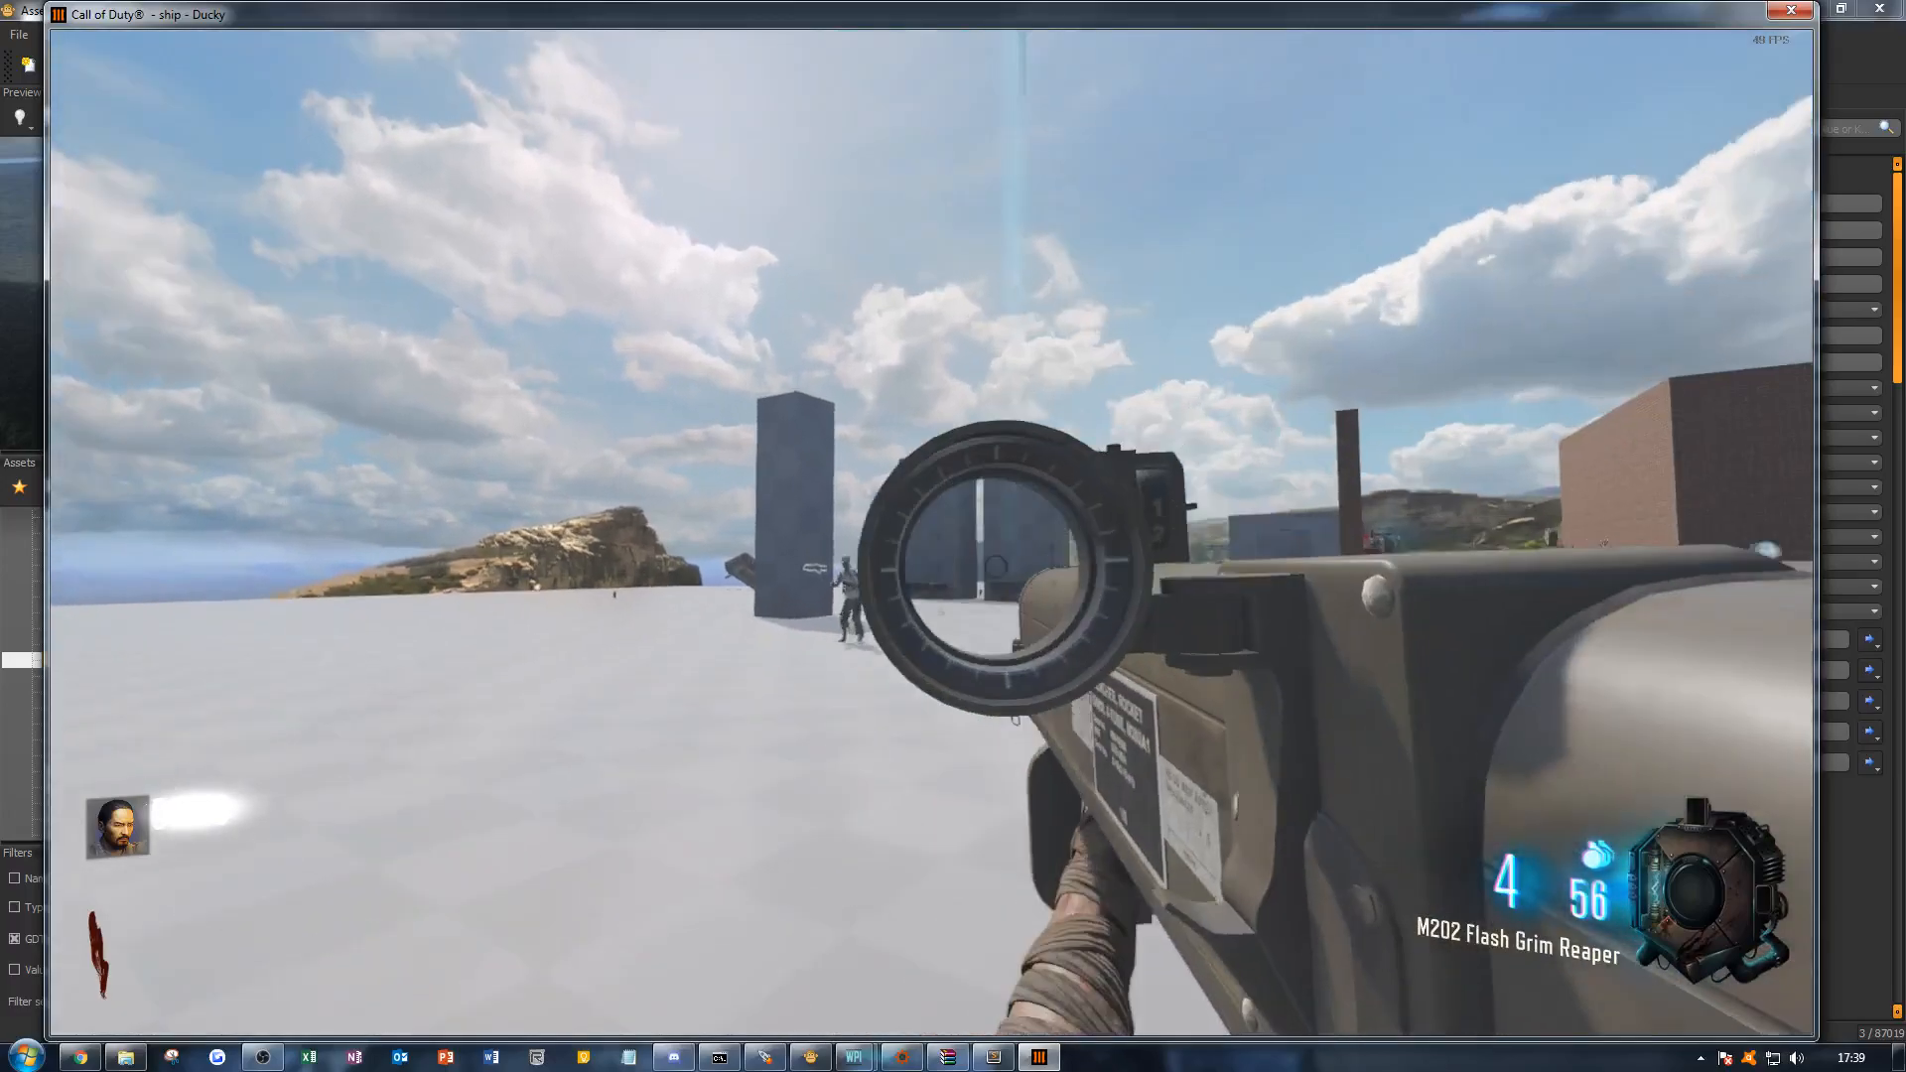
{"action": "right_click", "coordinate": [932, 533]}
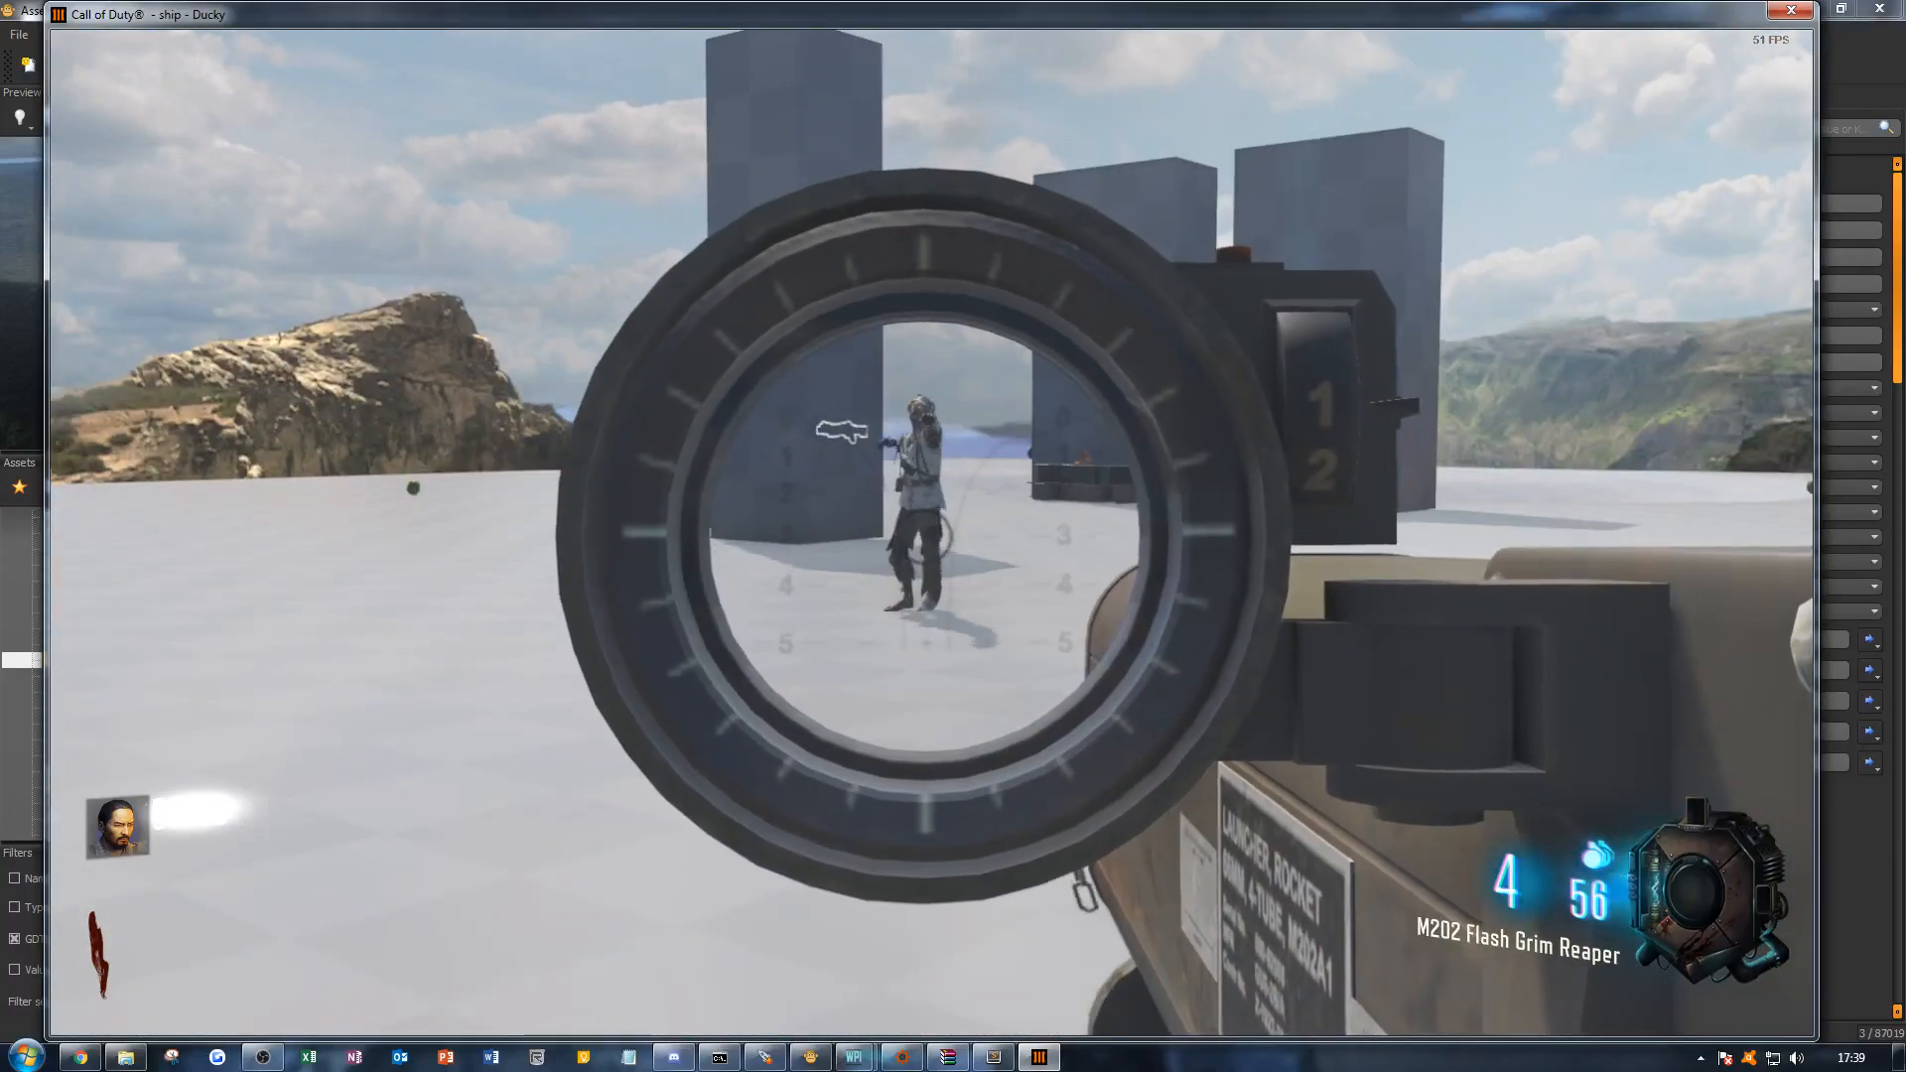
{"action": "left_click", "coordinate": [932, 533]}
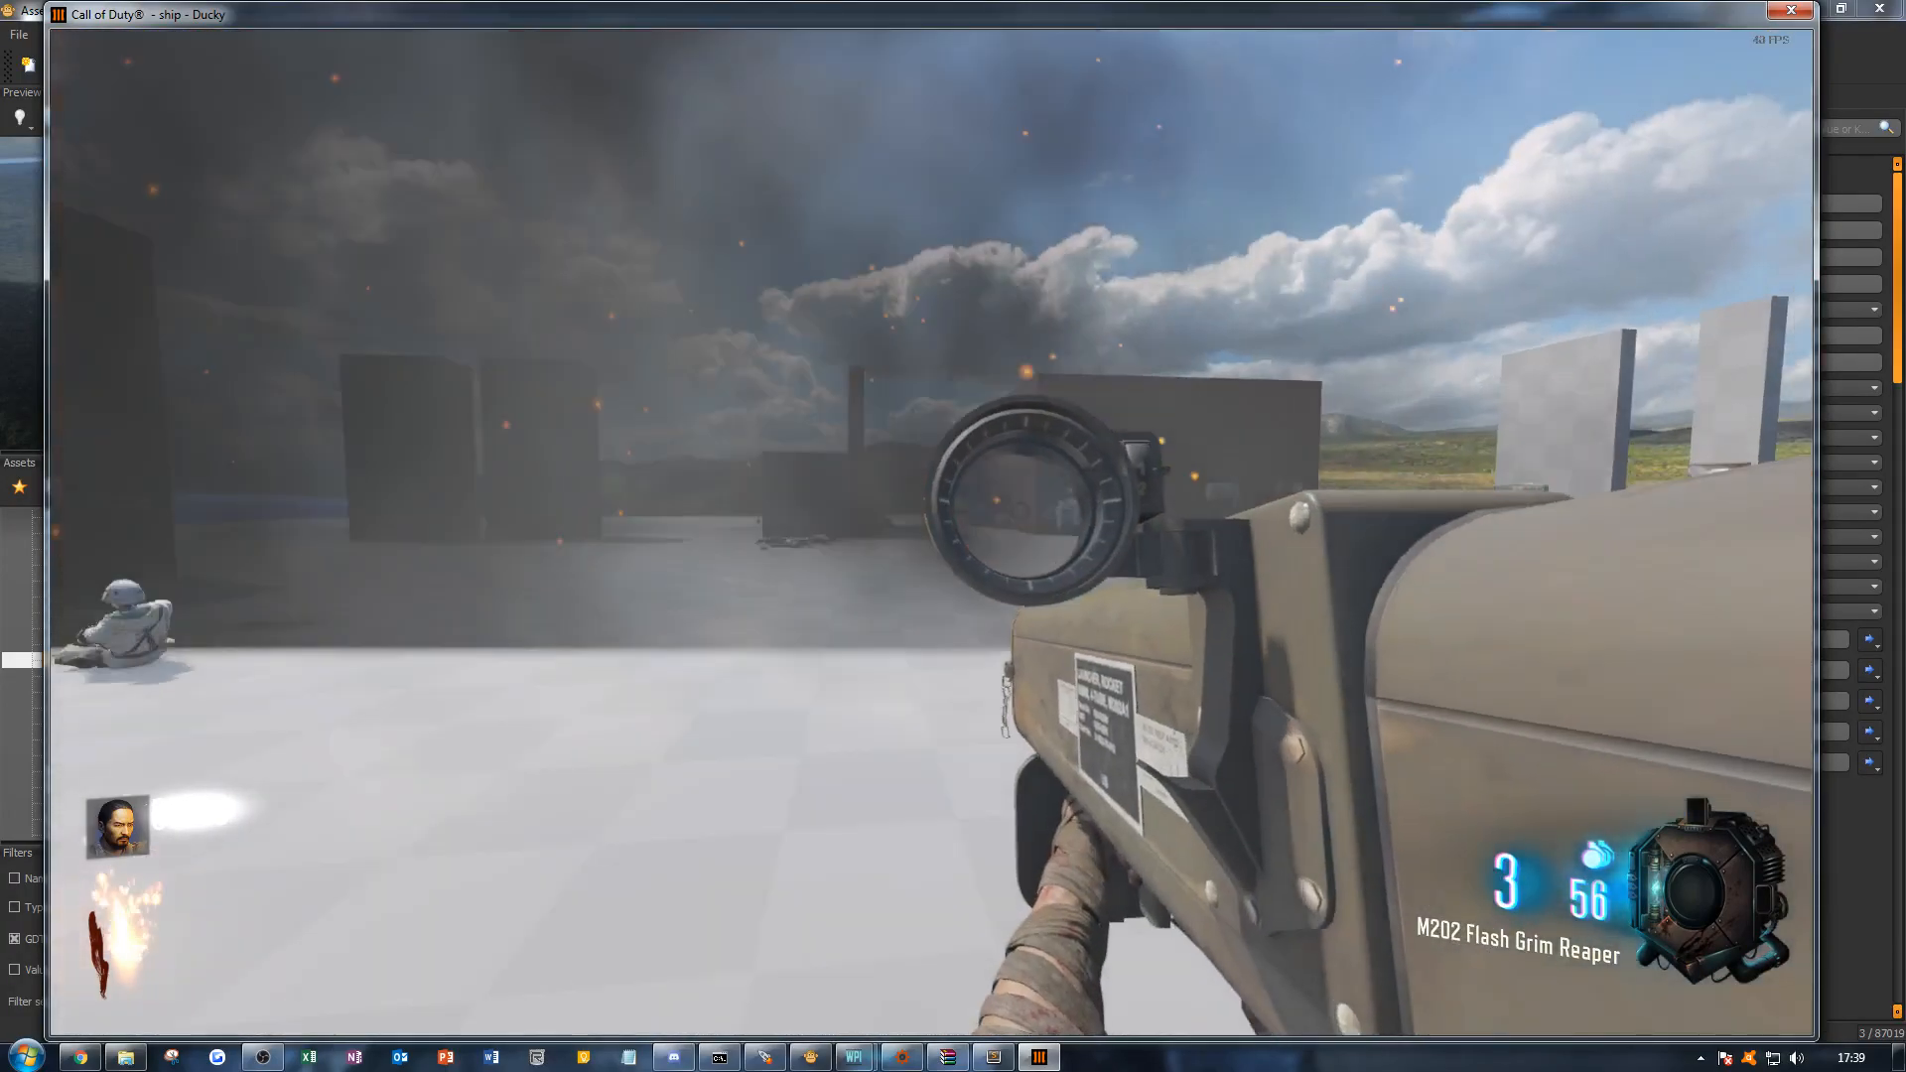
Step: Check the M202 while sprinting and crouching, and fire another rocket through its scope
{"action": "key", "text": "w"}
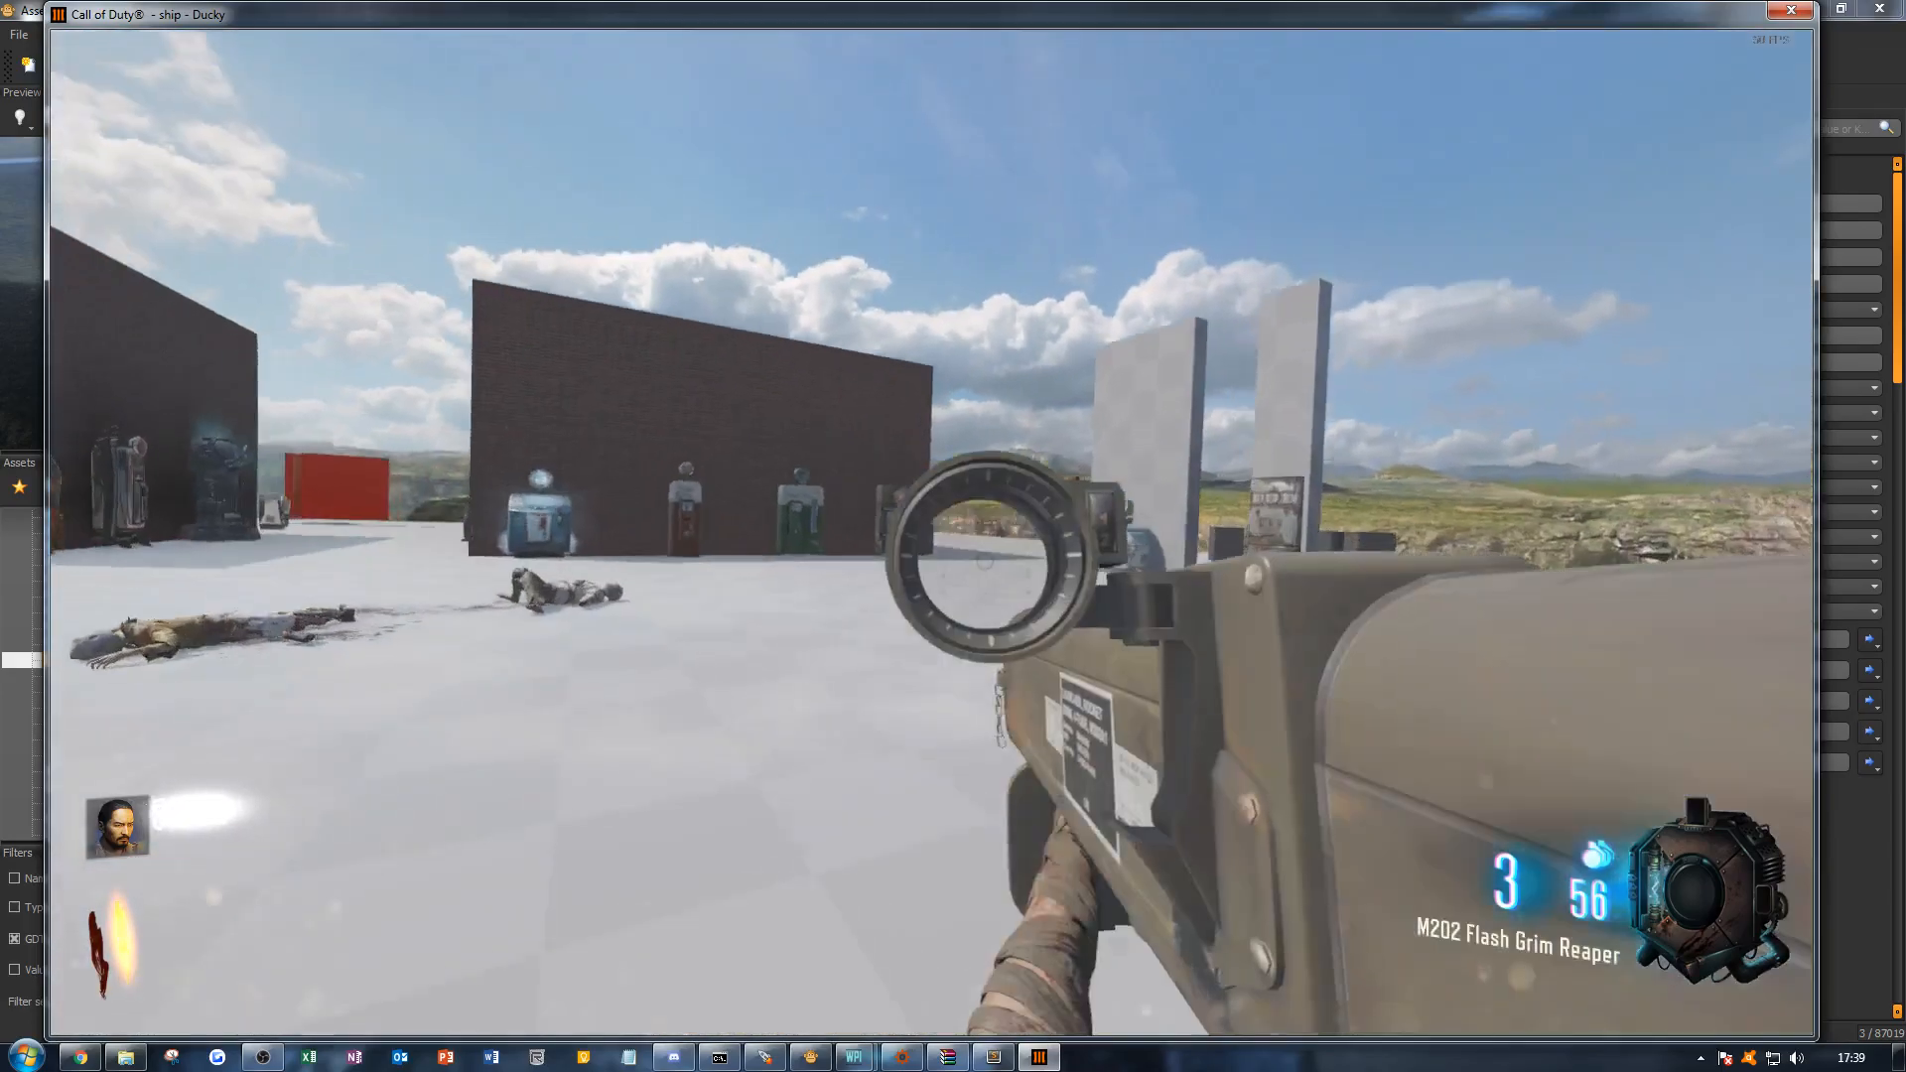
{"action": "key", "text": "w"}
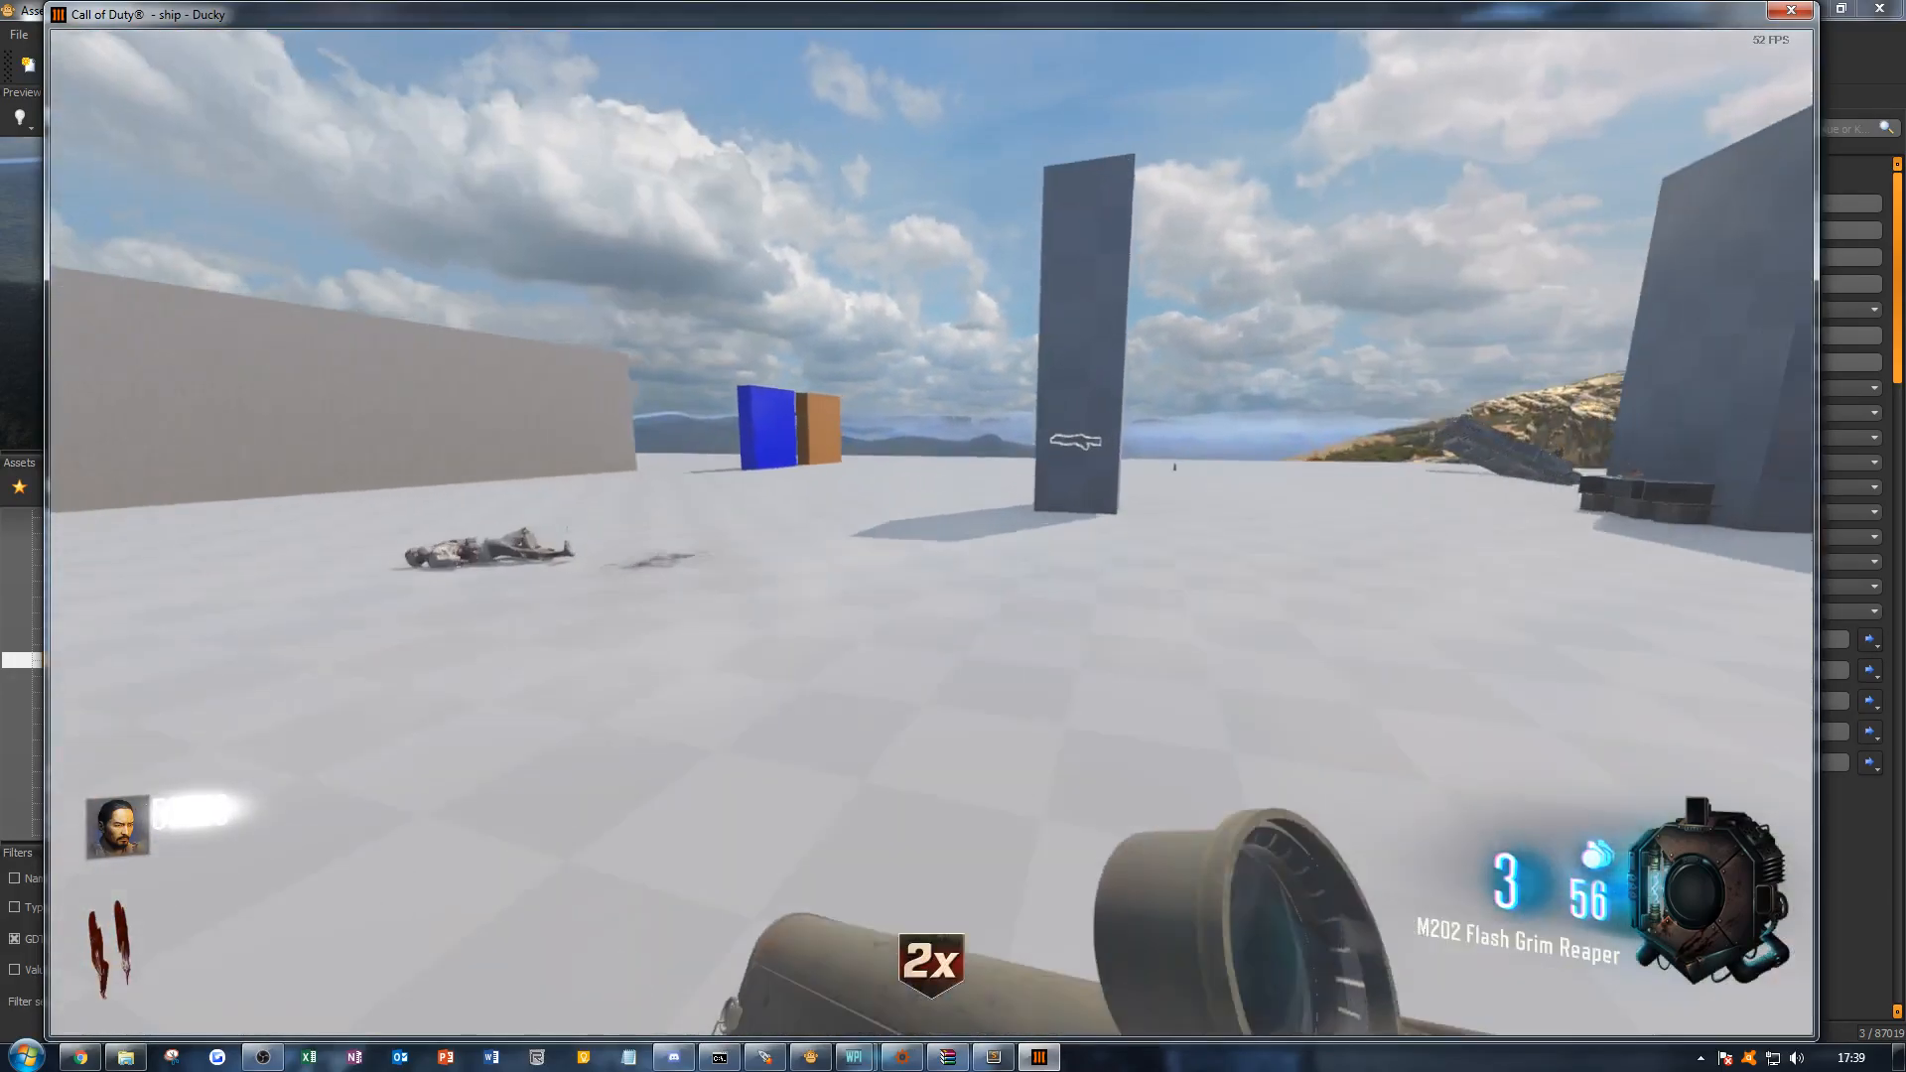
{"action": "key", "text": "c"}
{"action": "key", "text": "c"}
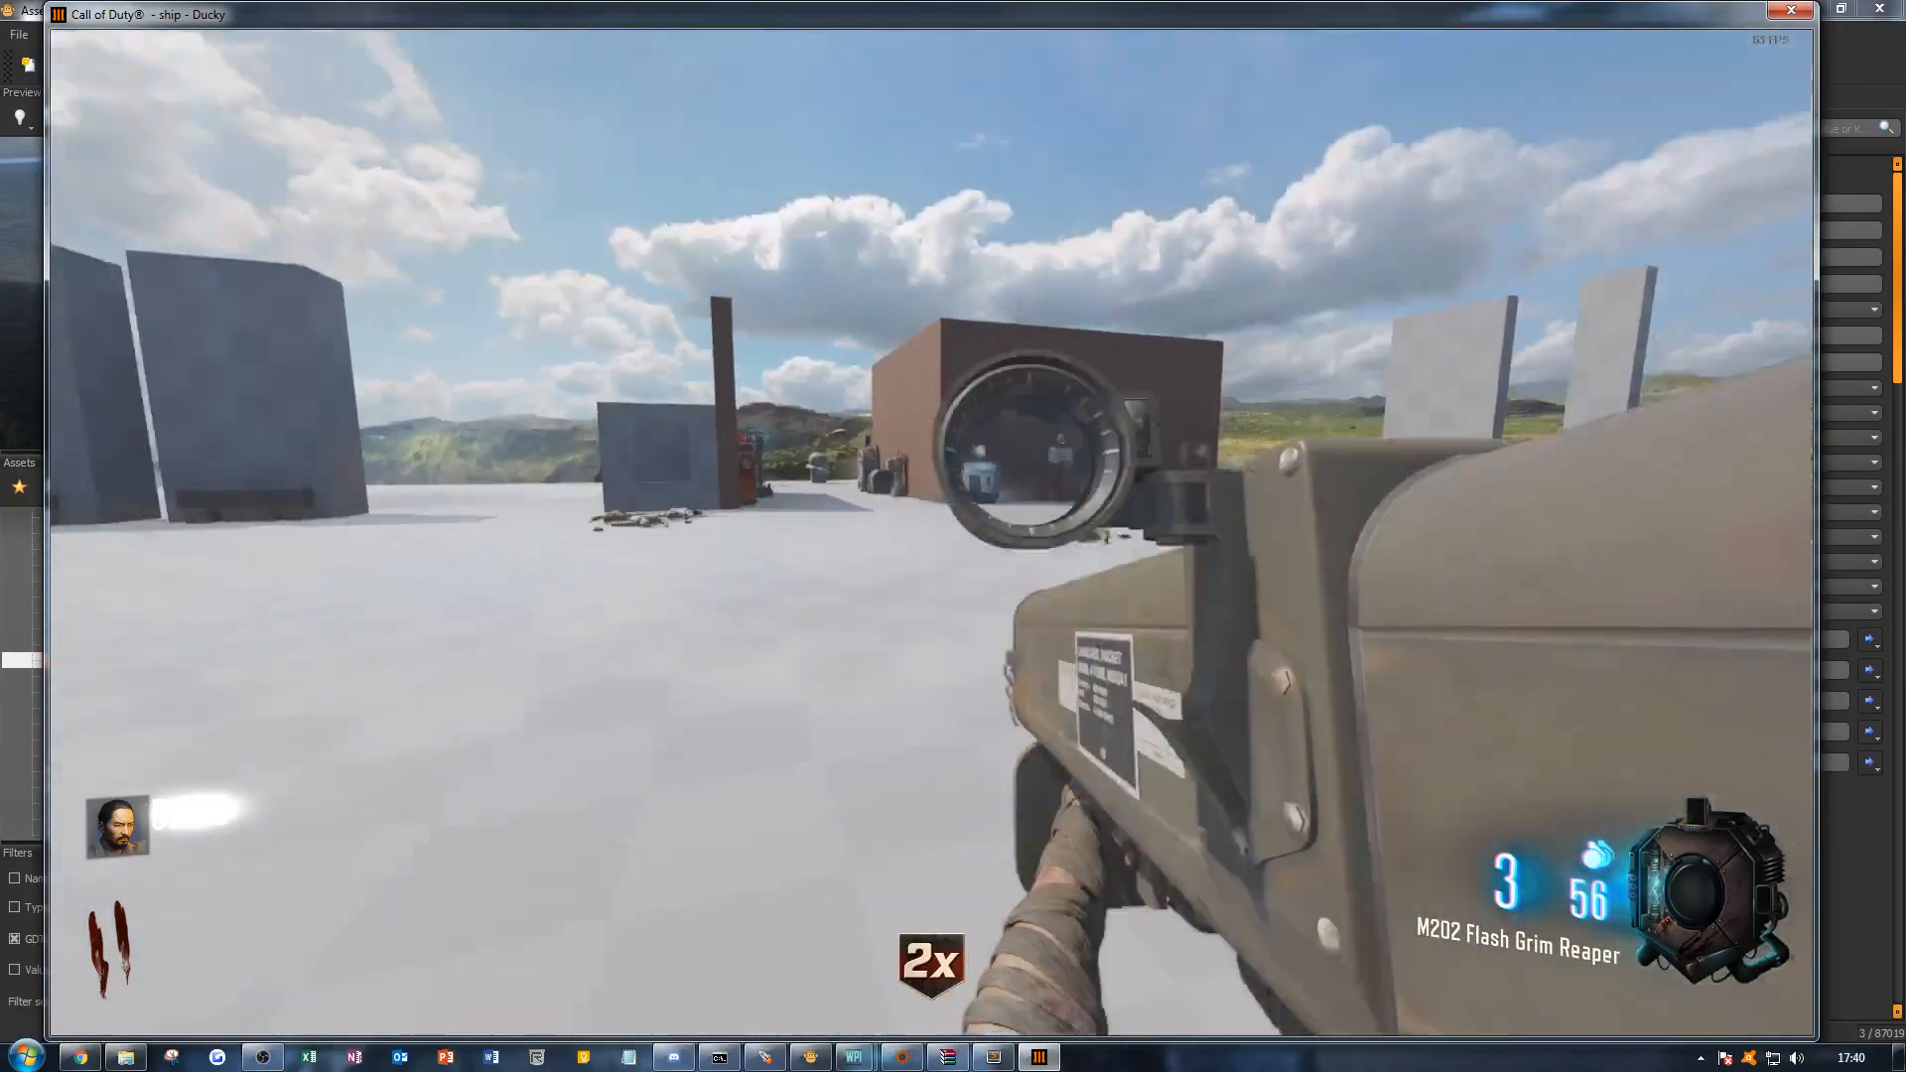
{"action": "right_click", "coordinate": [930, 533]}
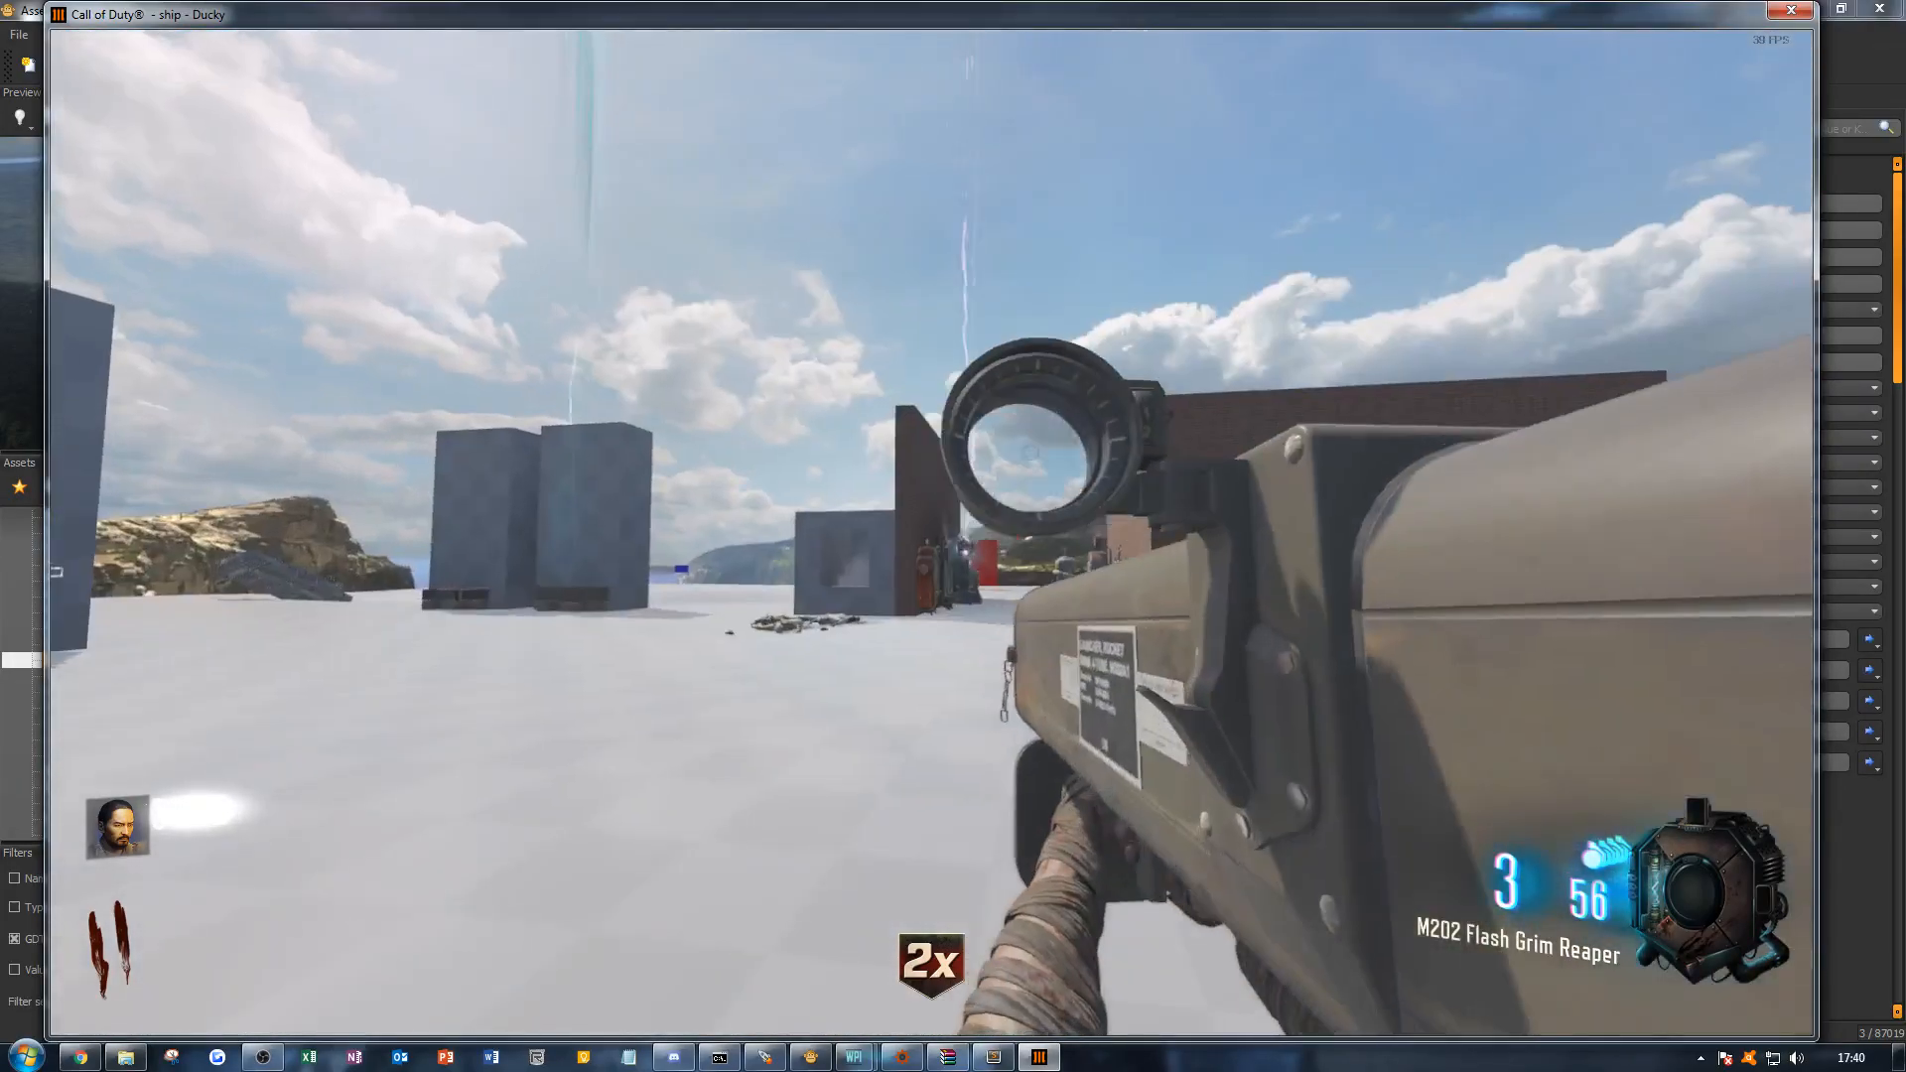
{"action": "right_click", "coordinate": [931, 534]}
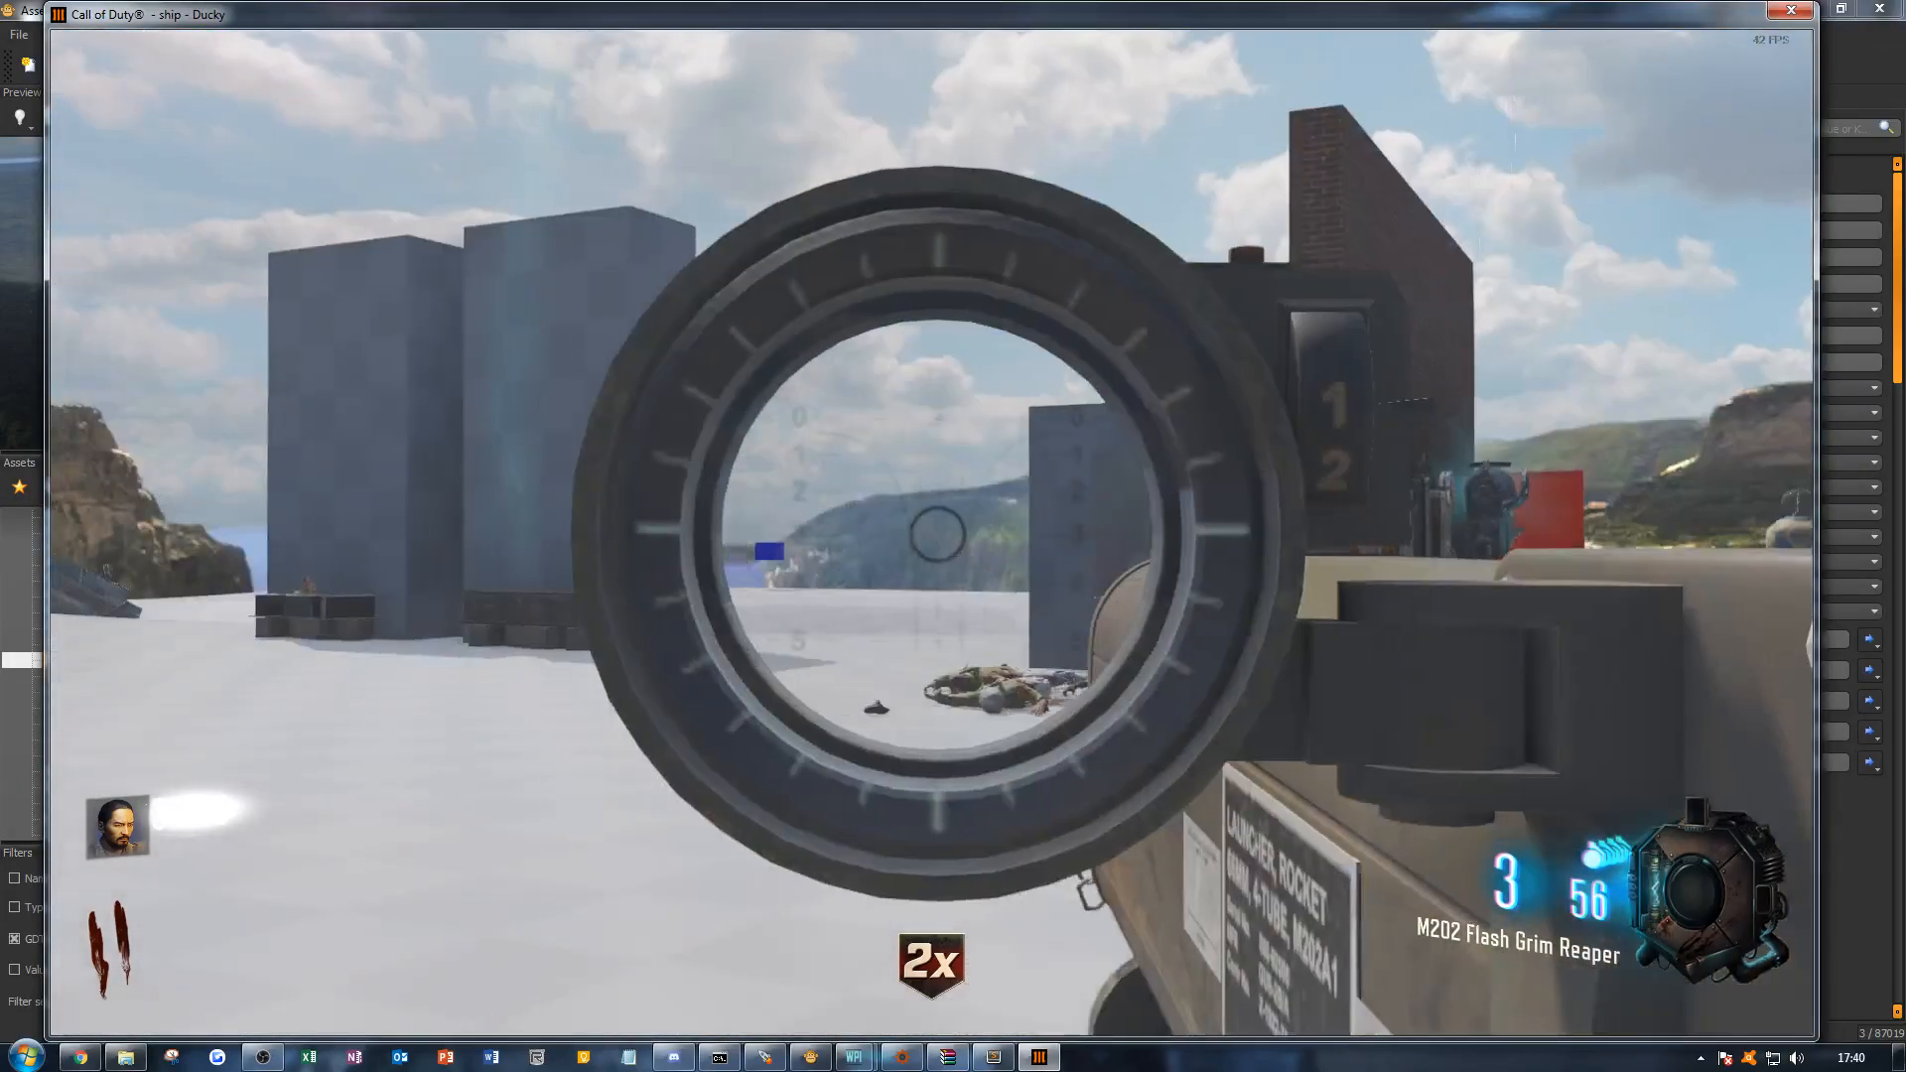
{"action": "left_click", "coordinate": [918, 537]}
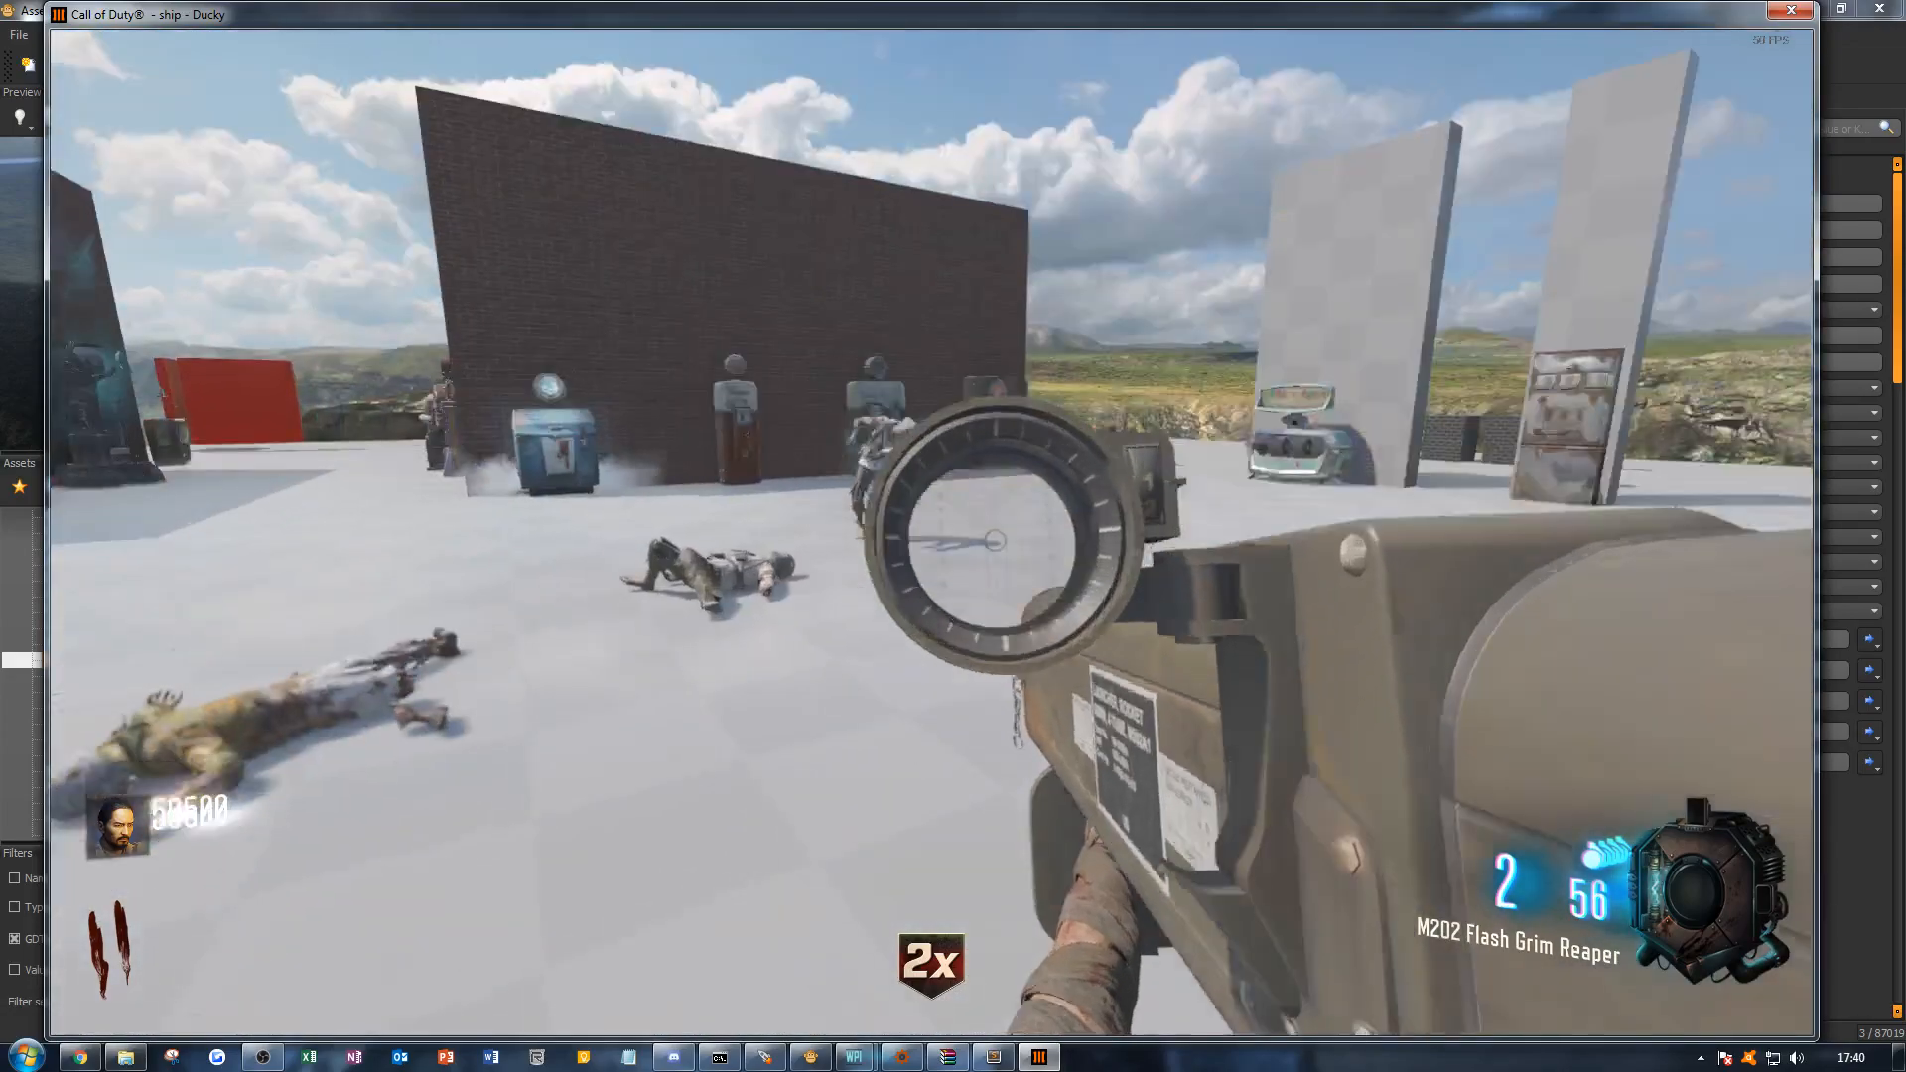
Step: Test the M202 against the zombies near the perk machines and open ground by aiming through its scope and firing rockets
{"action": "right_click", "coordinate": [931, 533]}
{"action": "left_click", "coordinate": [931, 534]}
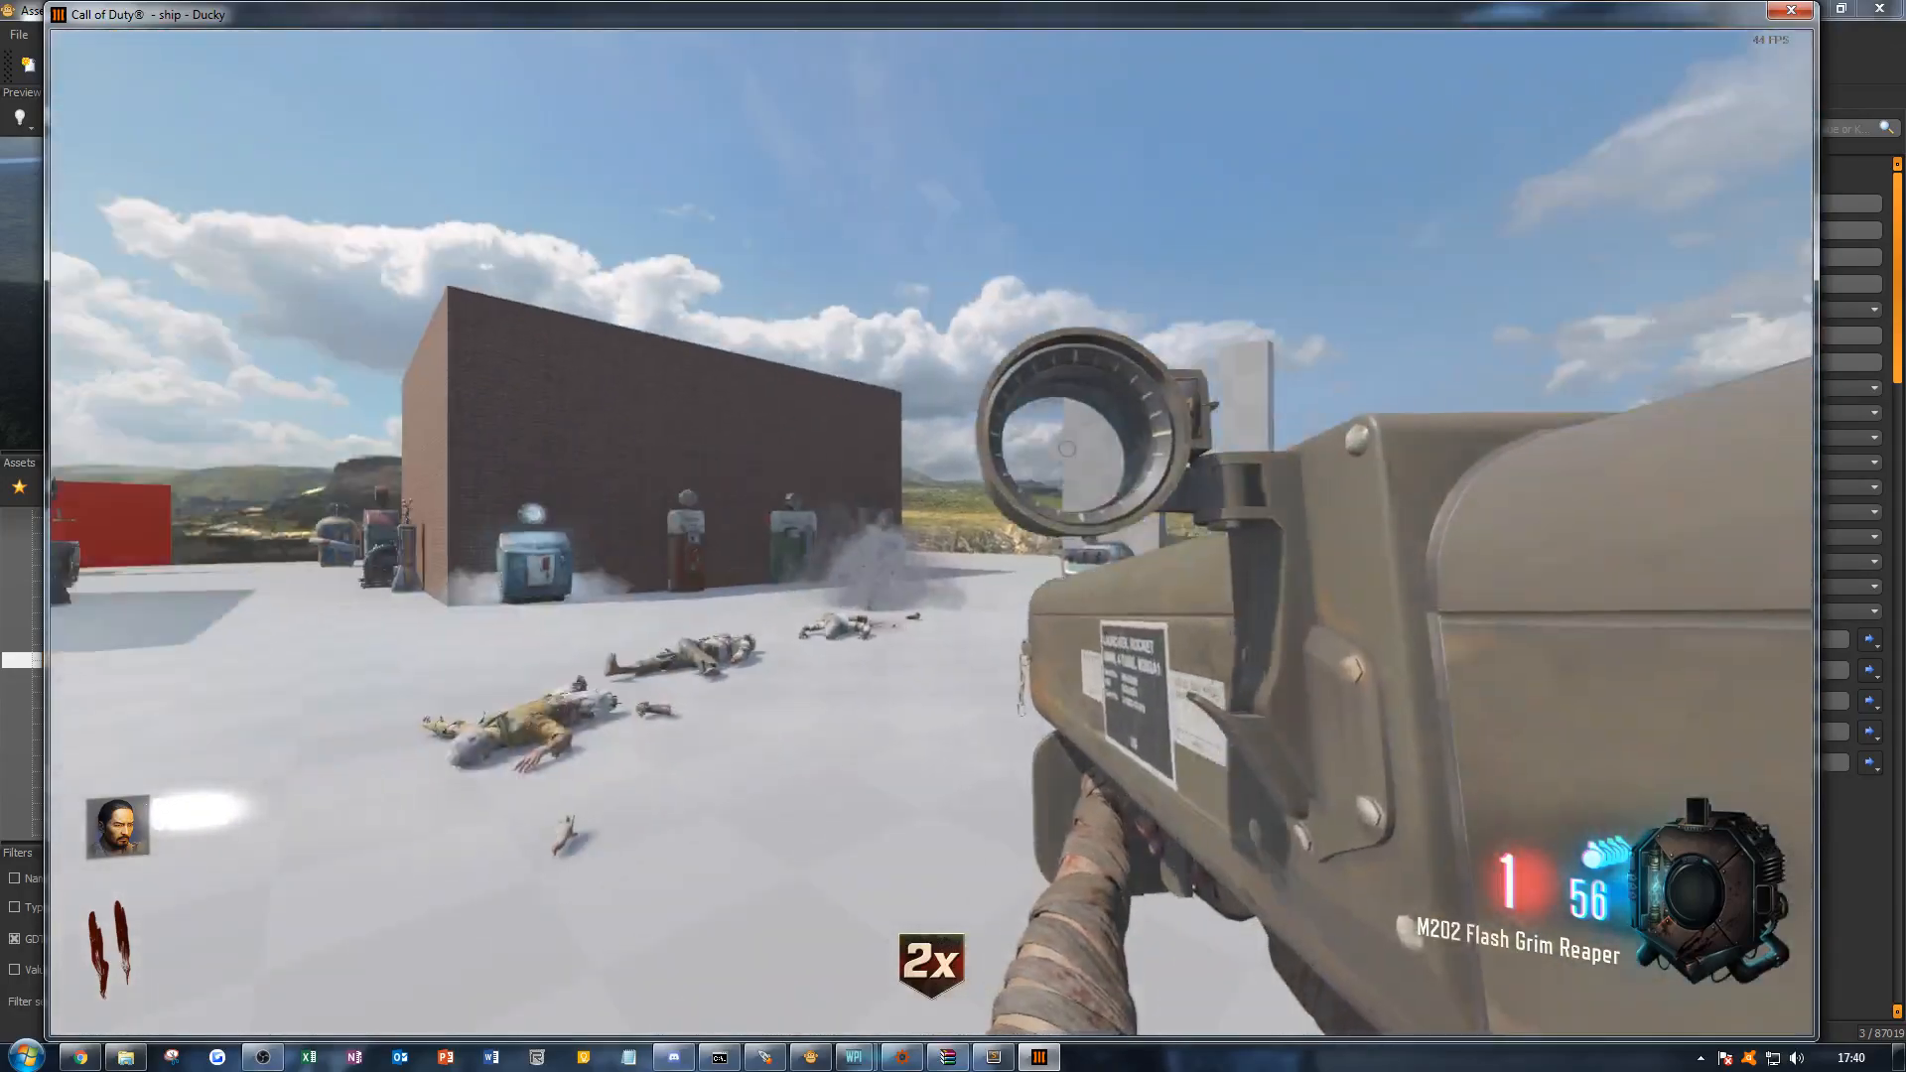
{"action": "right_click", "coordinate": [931, 534]}
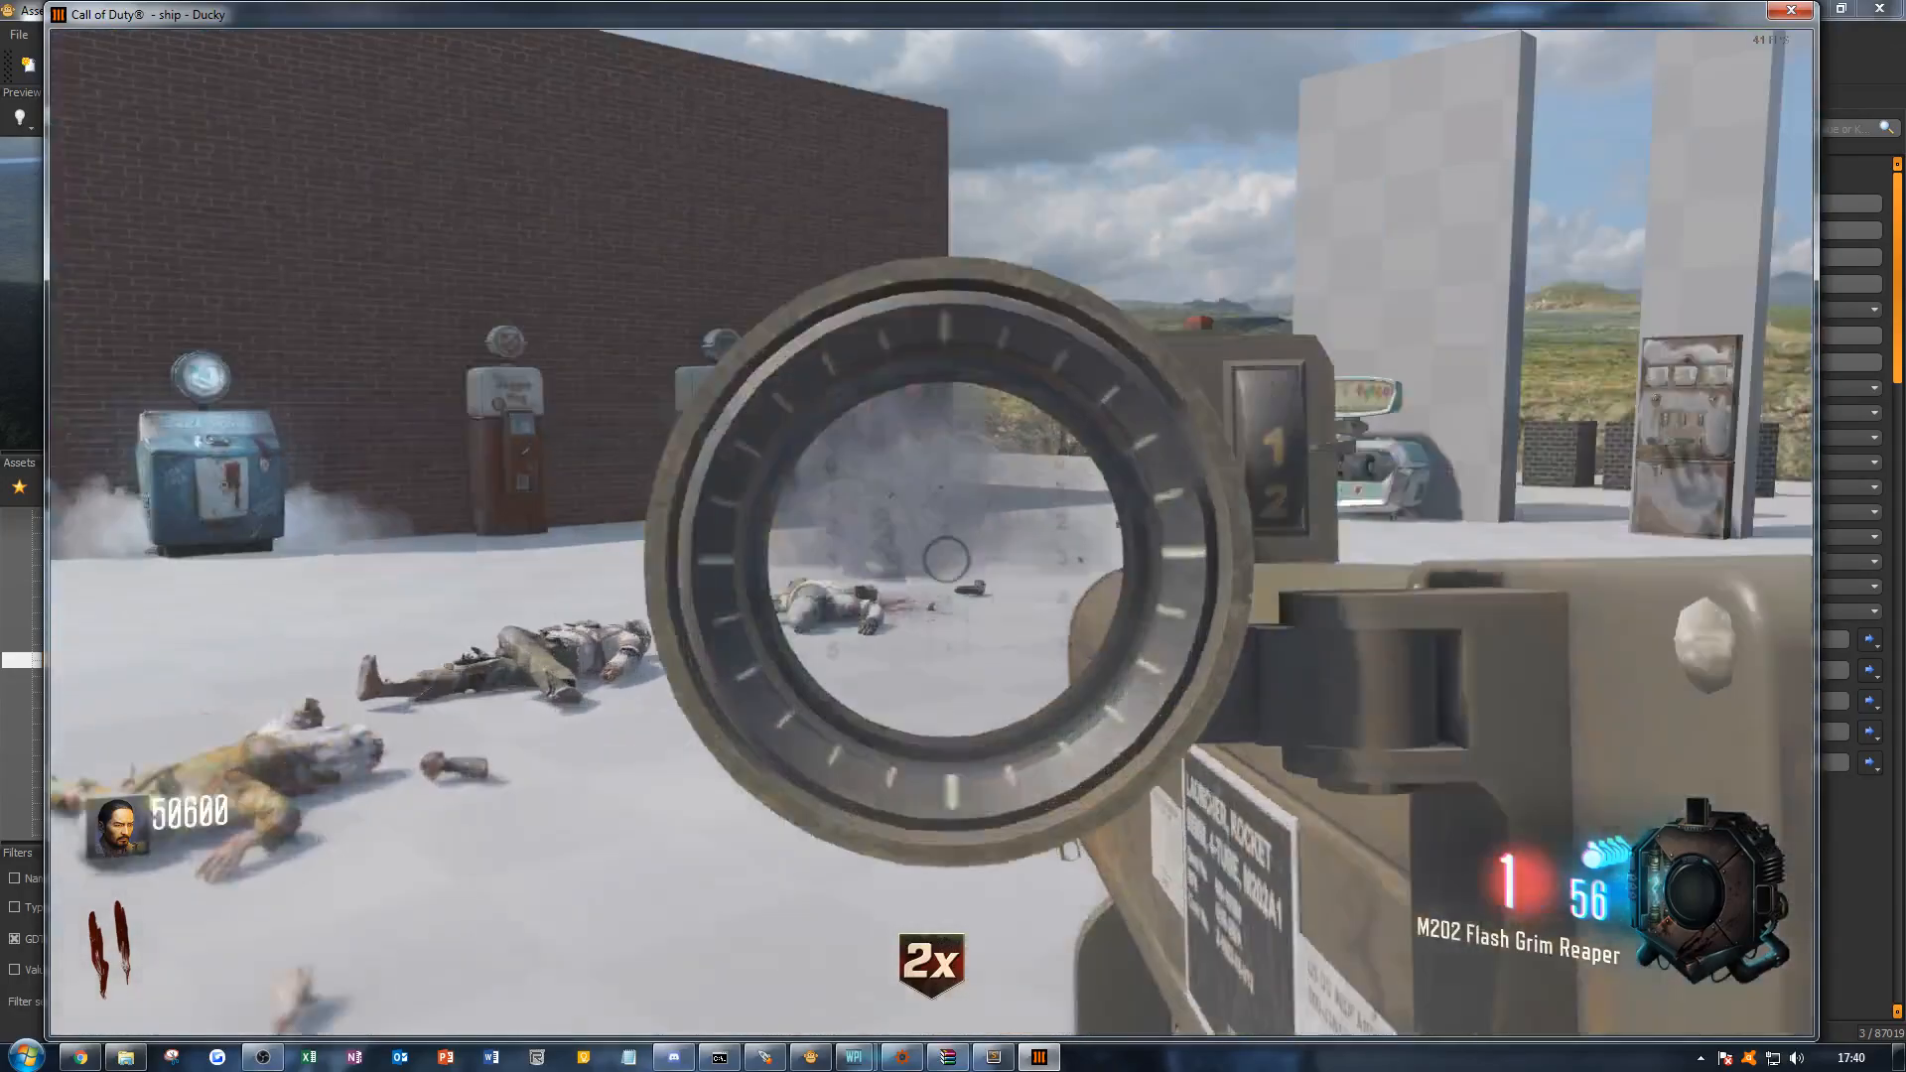
{"action": "left_click", "coordinate": [931, 533]}
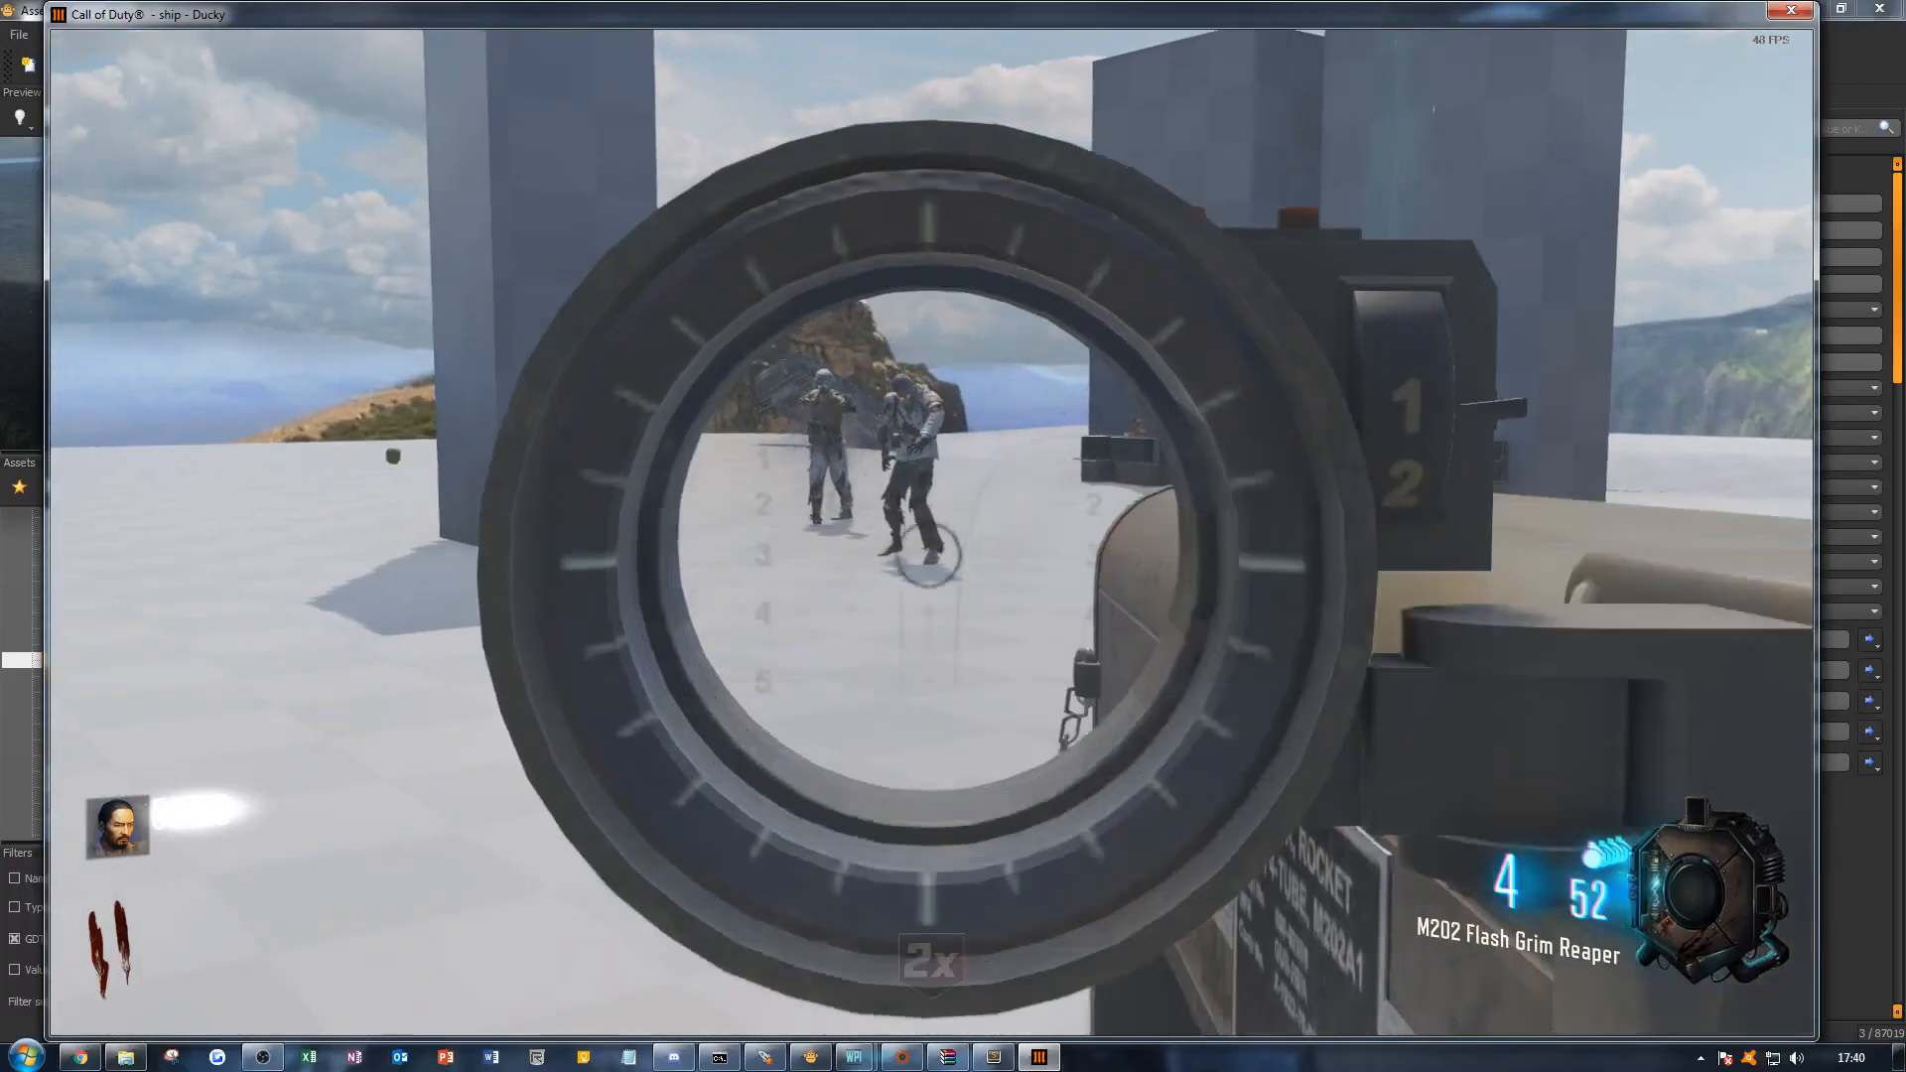
{"action": "left_click", "coordinate": [931, 534]}
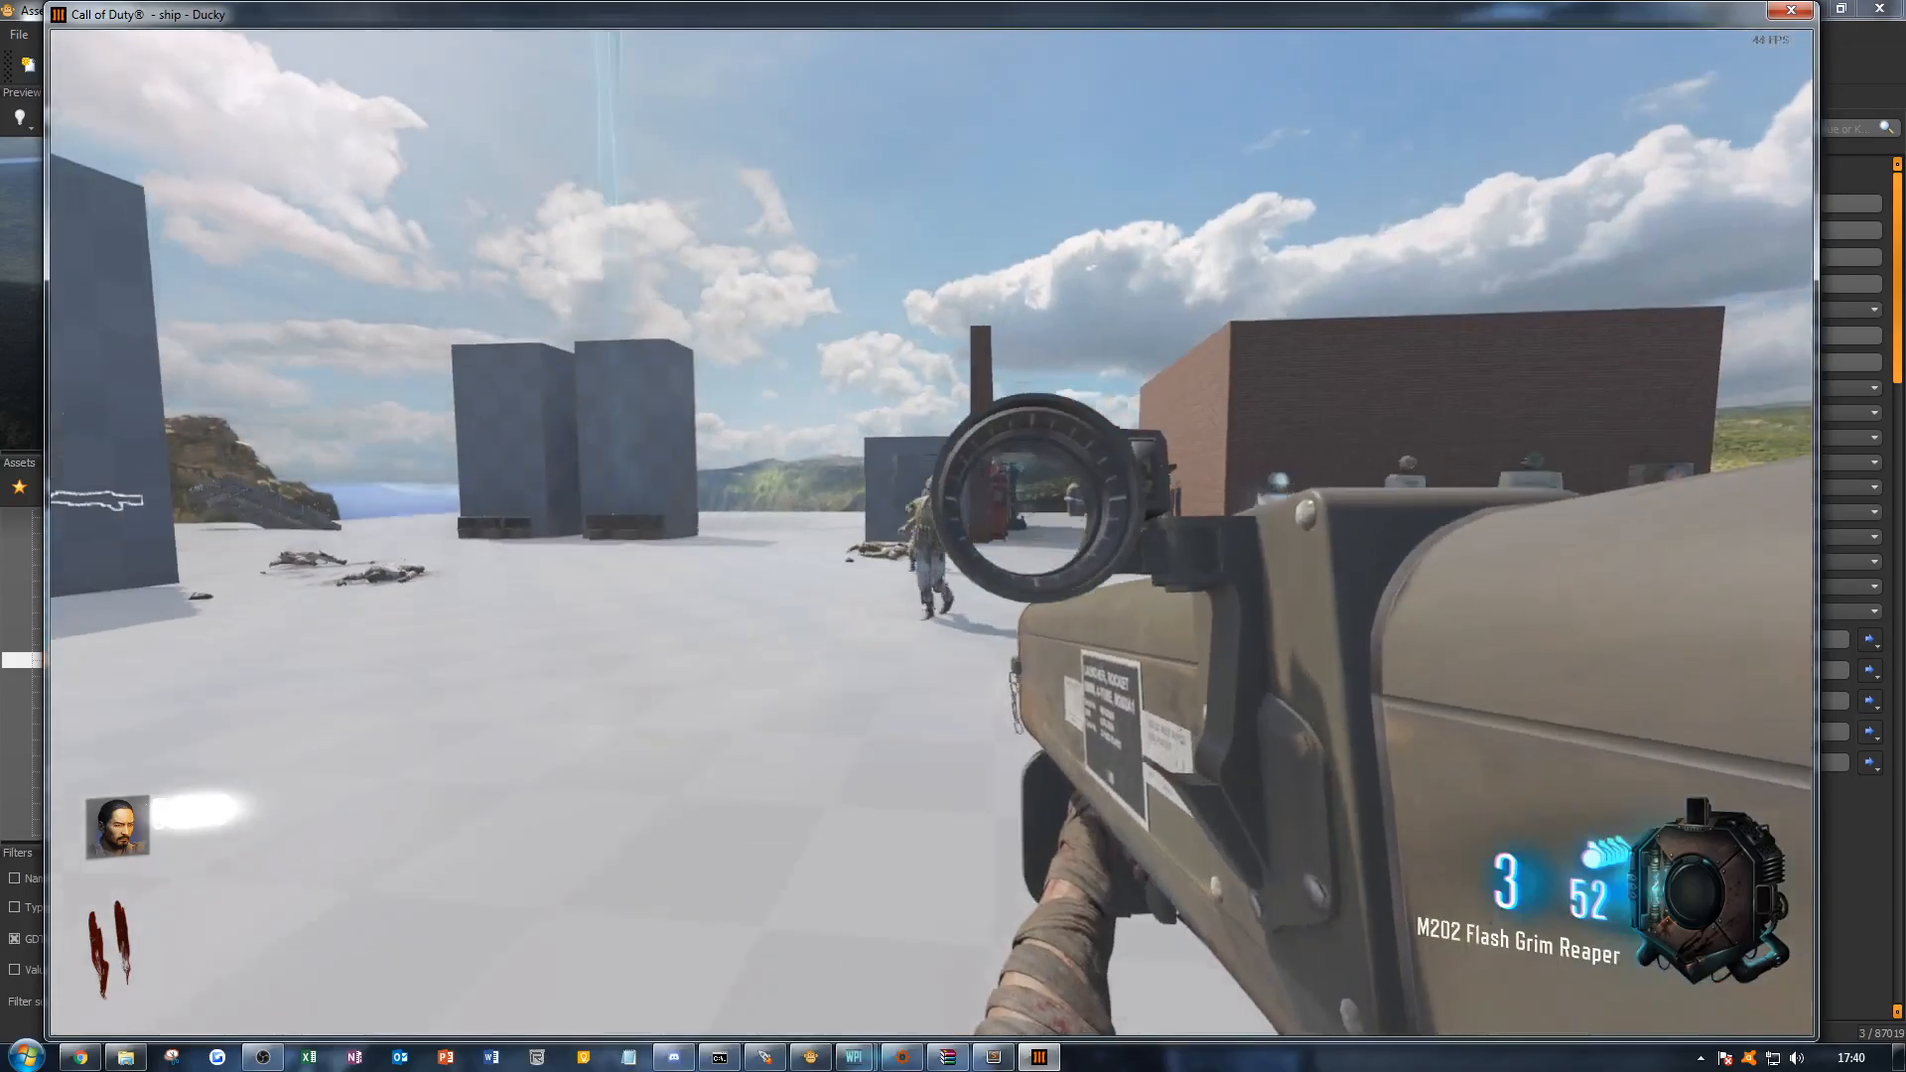
{"action": "right_click", "coordinate": [930, 534]}
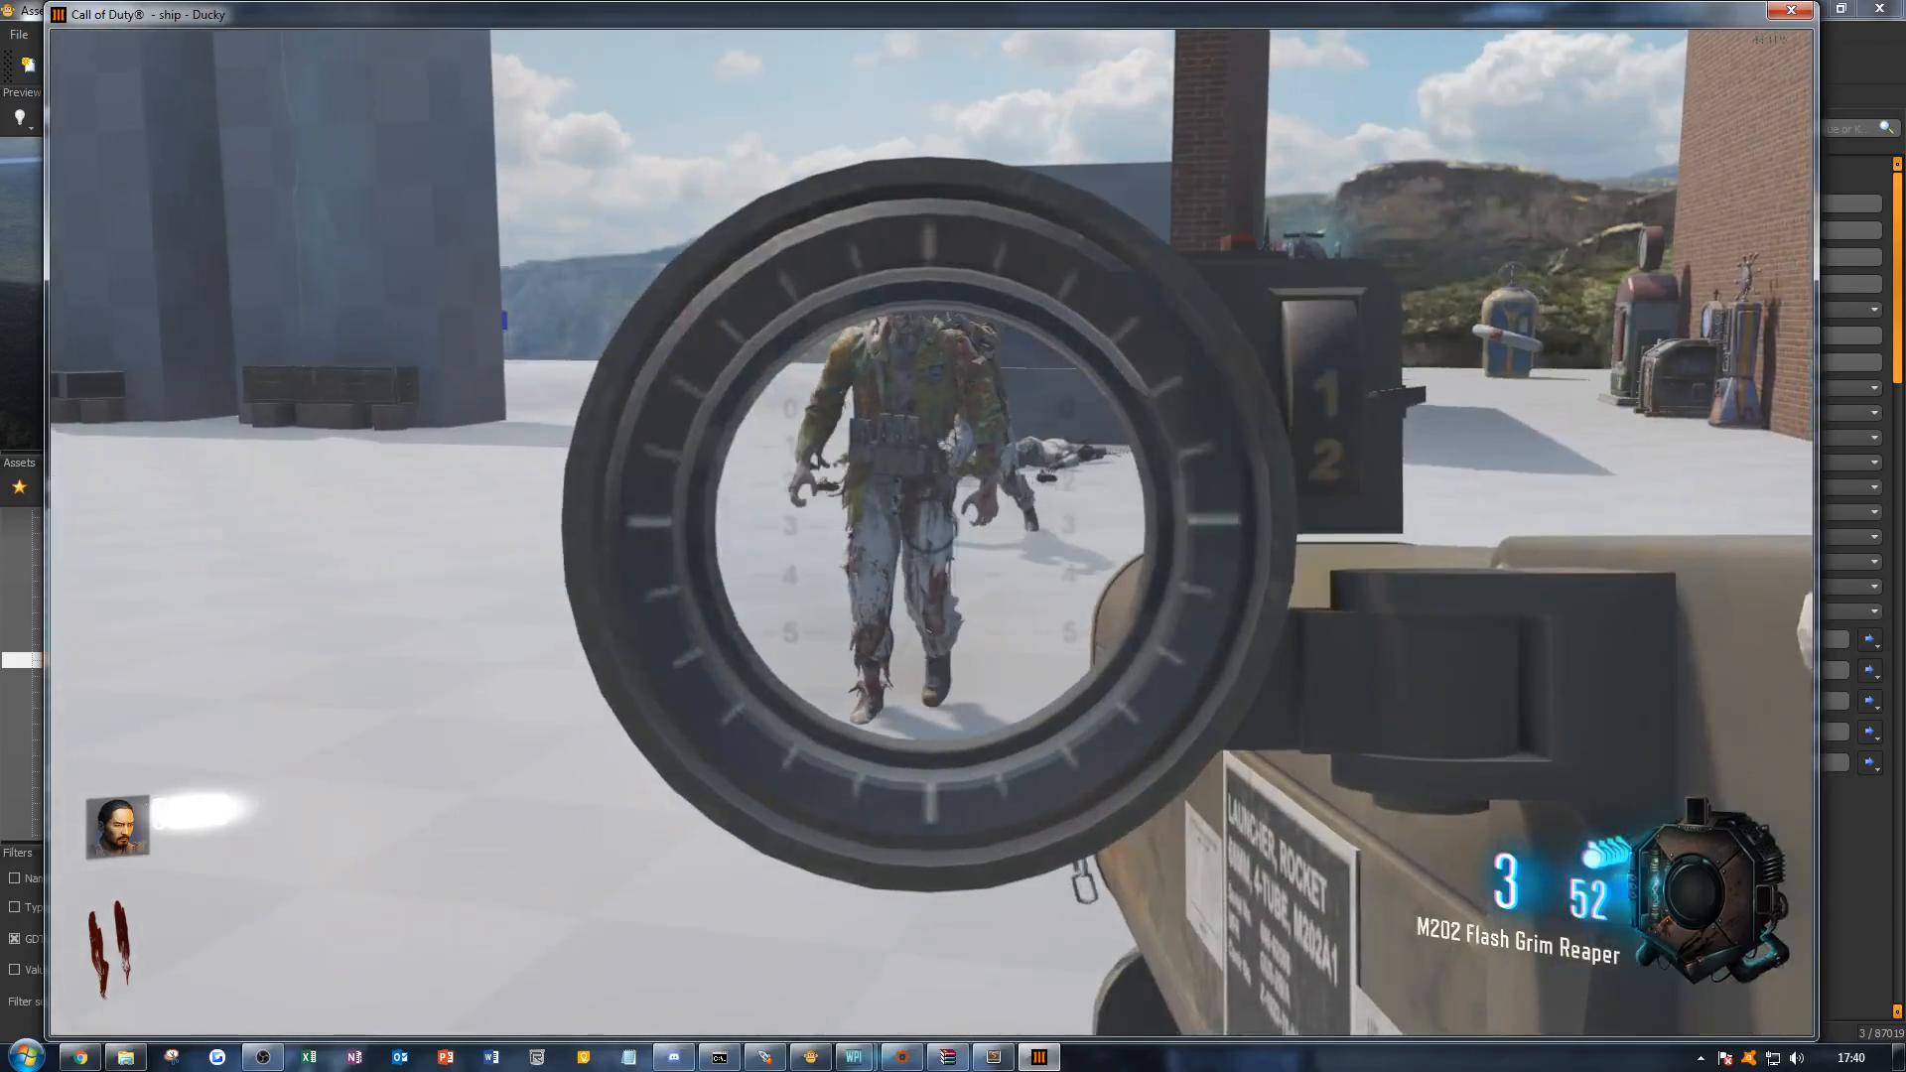
{"action": "left_click", "coordinate": [931, 533]}
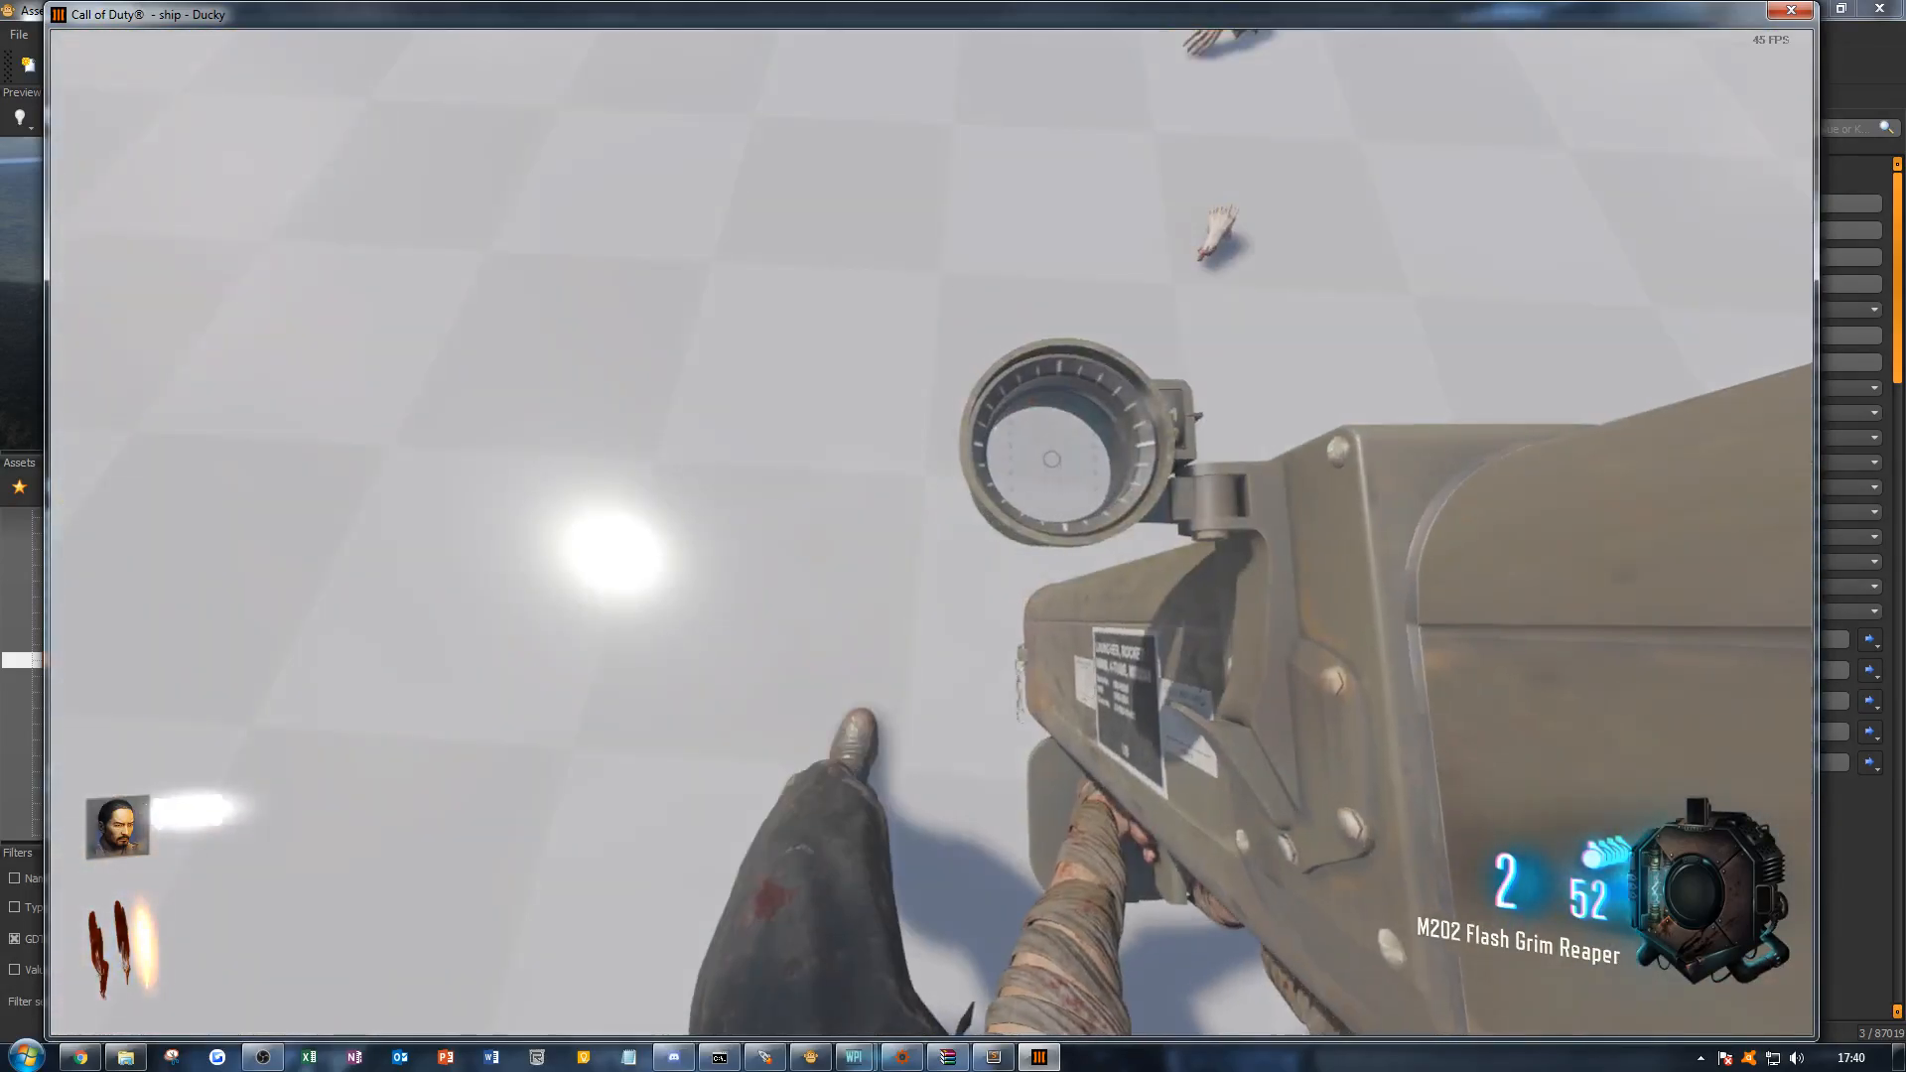
Step: Fire the rest of the loaded M202 rockets, scoped and from the hip, to empty the launcher and check its reload
{"action": "left_click", "coordinate": [930, 533]}
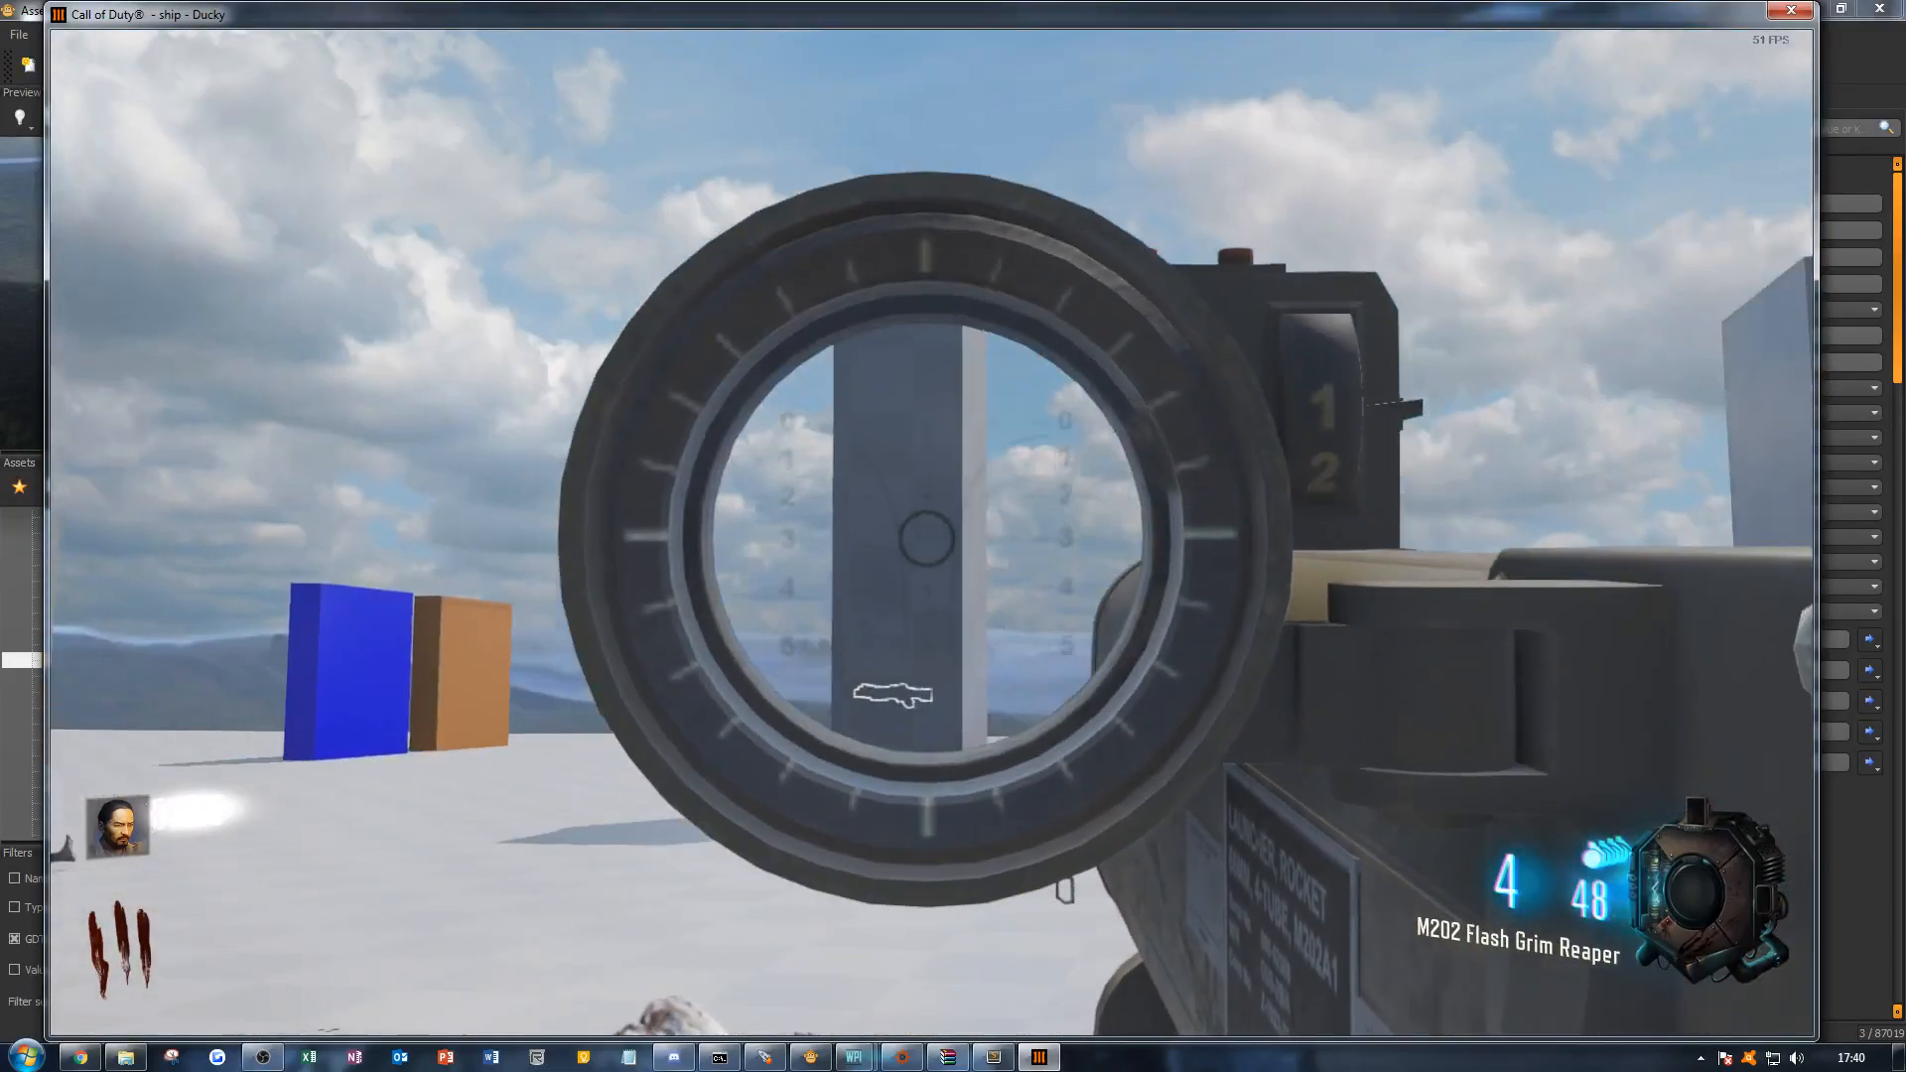
{"action": "left_click", "coordinate": [938, 538]}
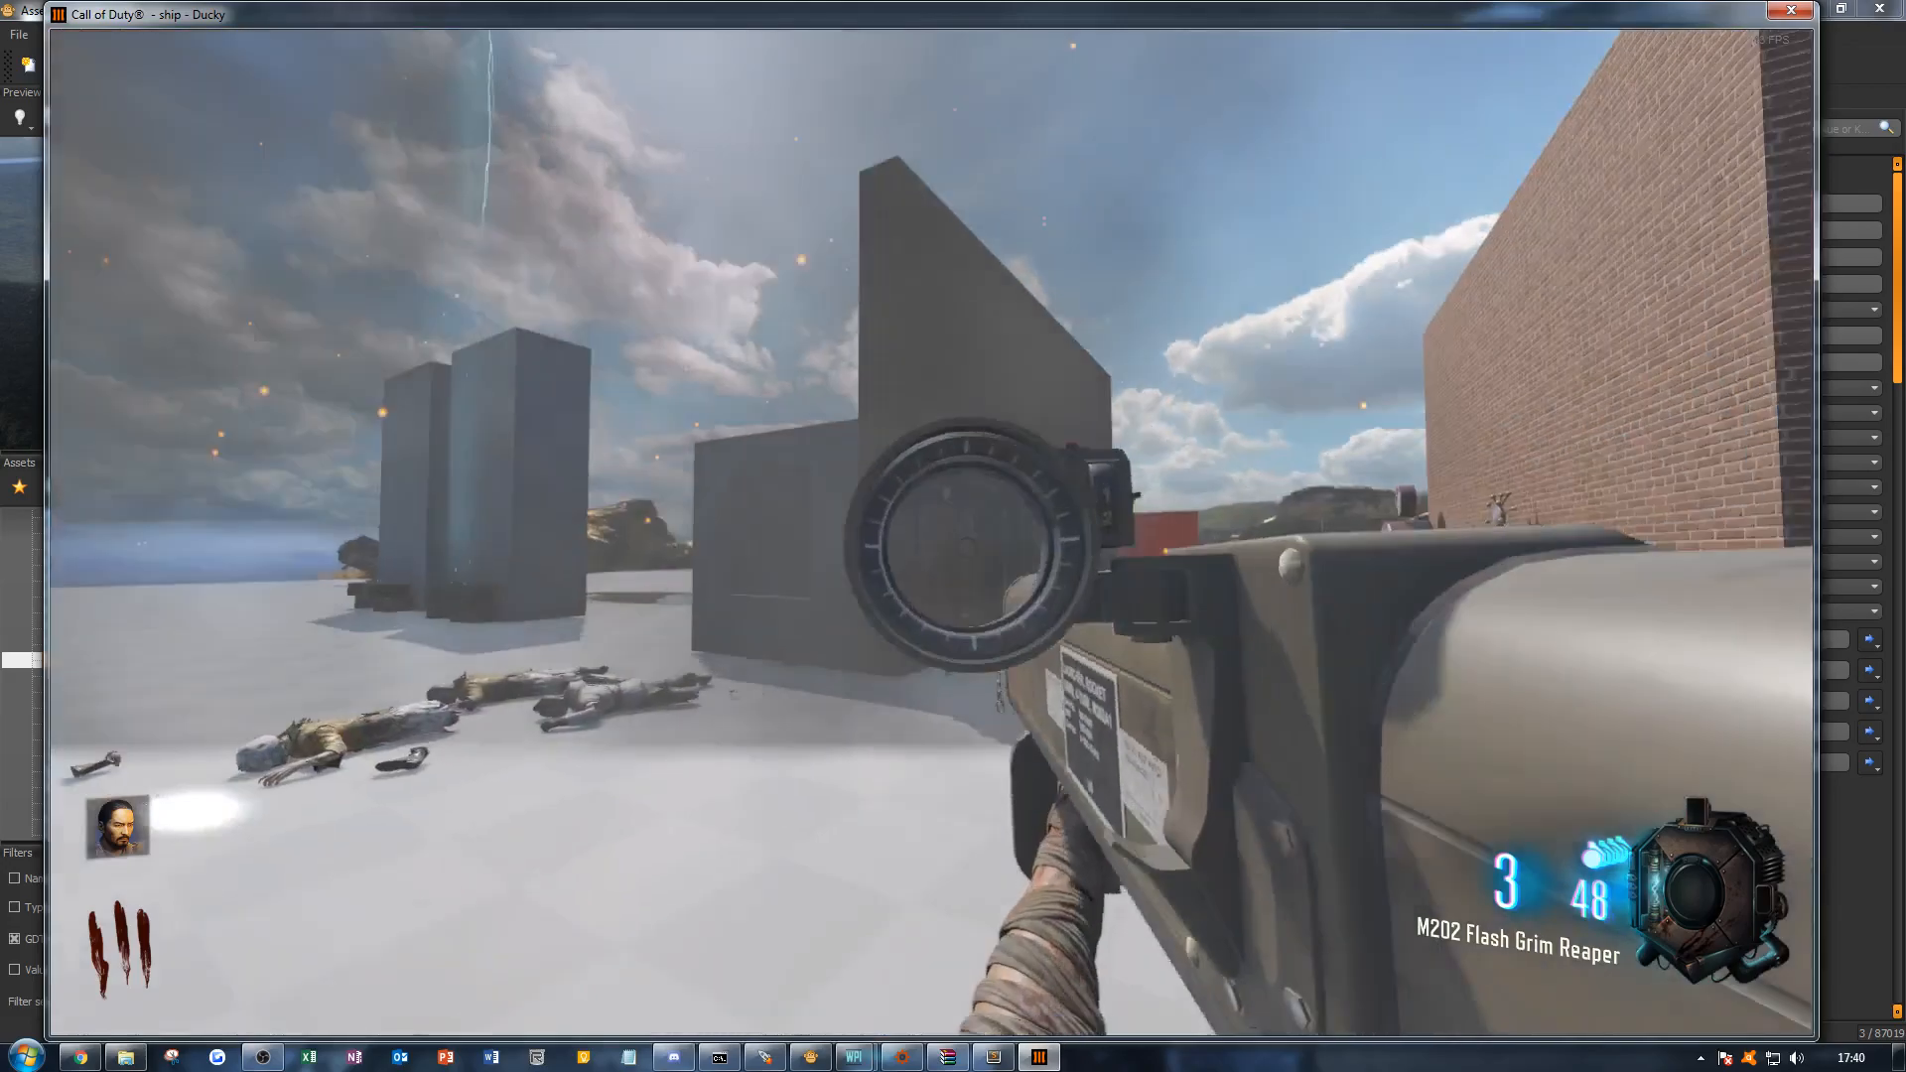
{"action": "left_click", "coordinate": [934, 536]}
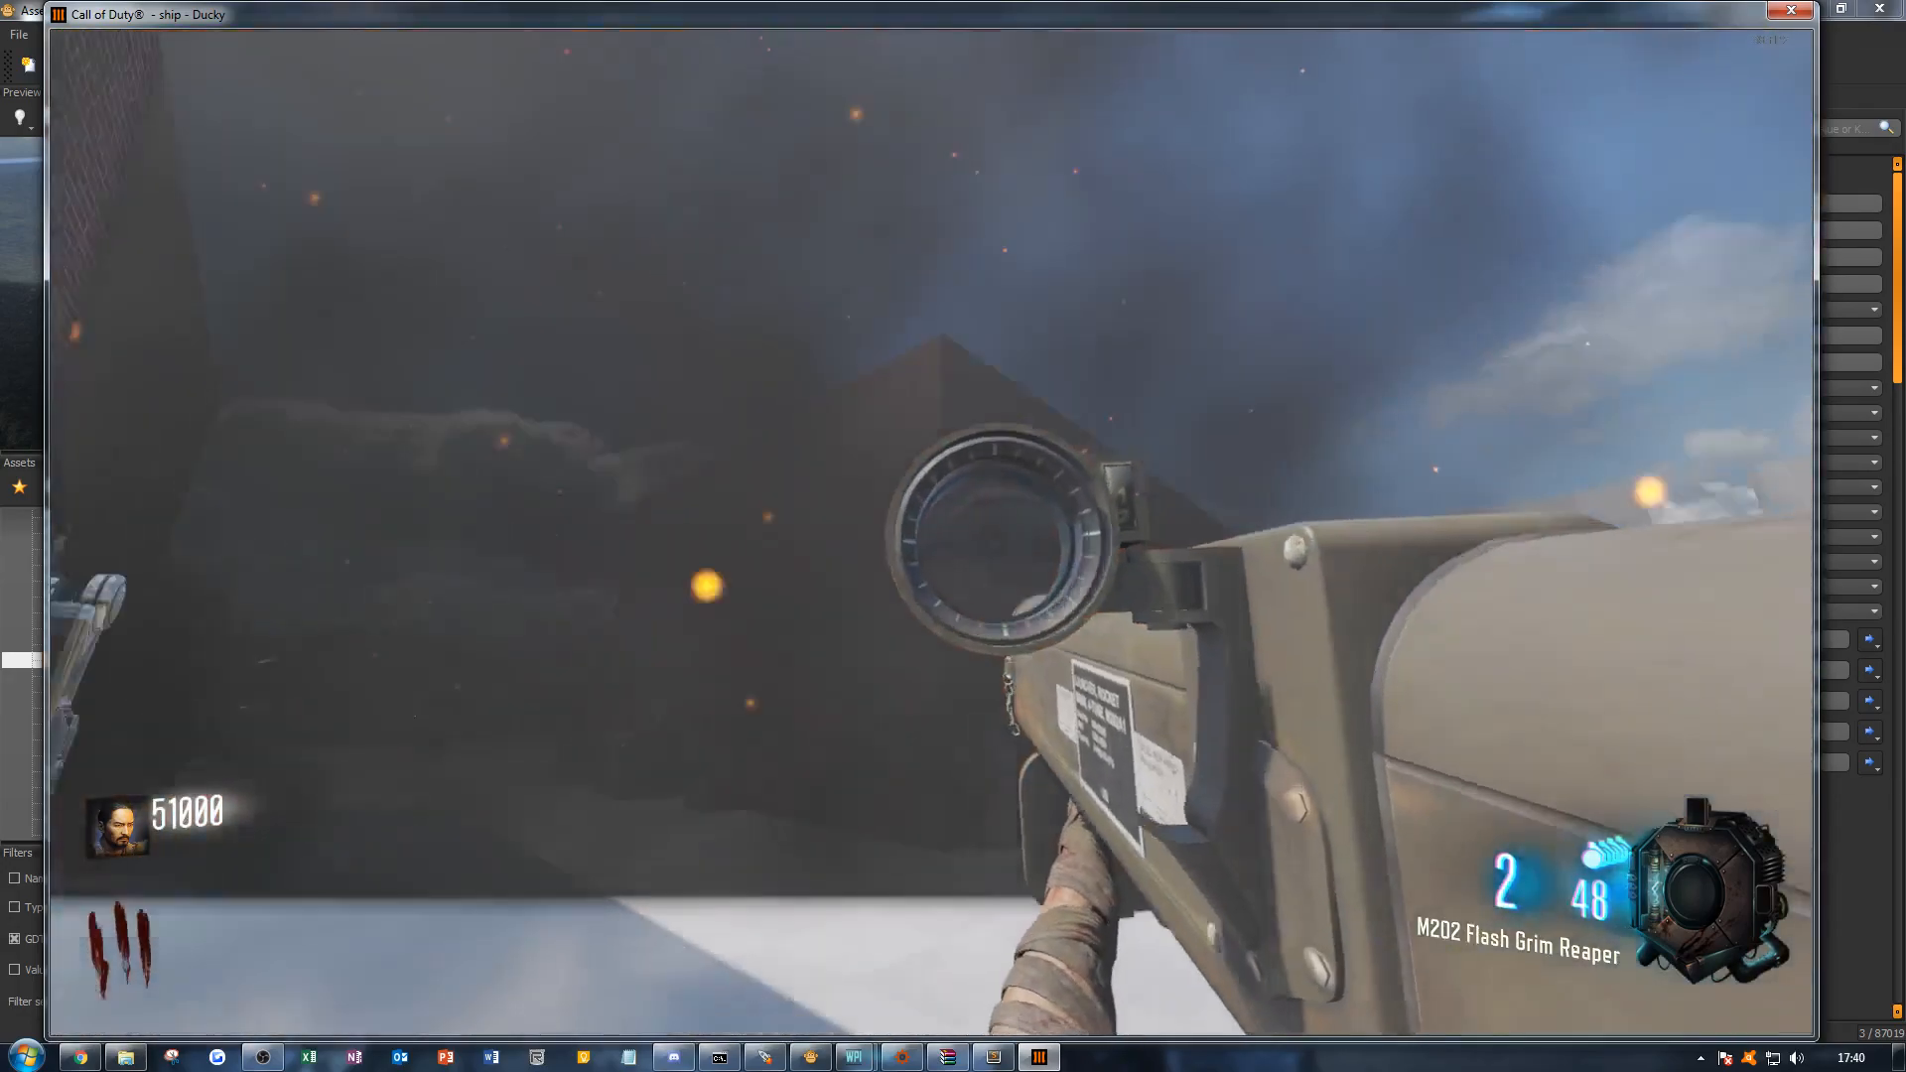
{"action": "left_click", "coordinate": [933, 536]}
{"action": "left_click", "coordinate": [934, 536]}
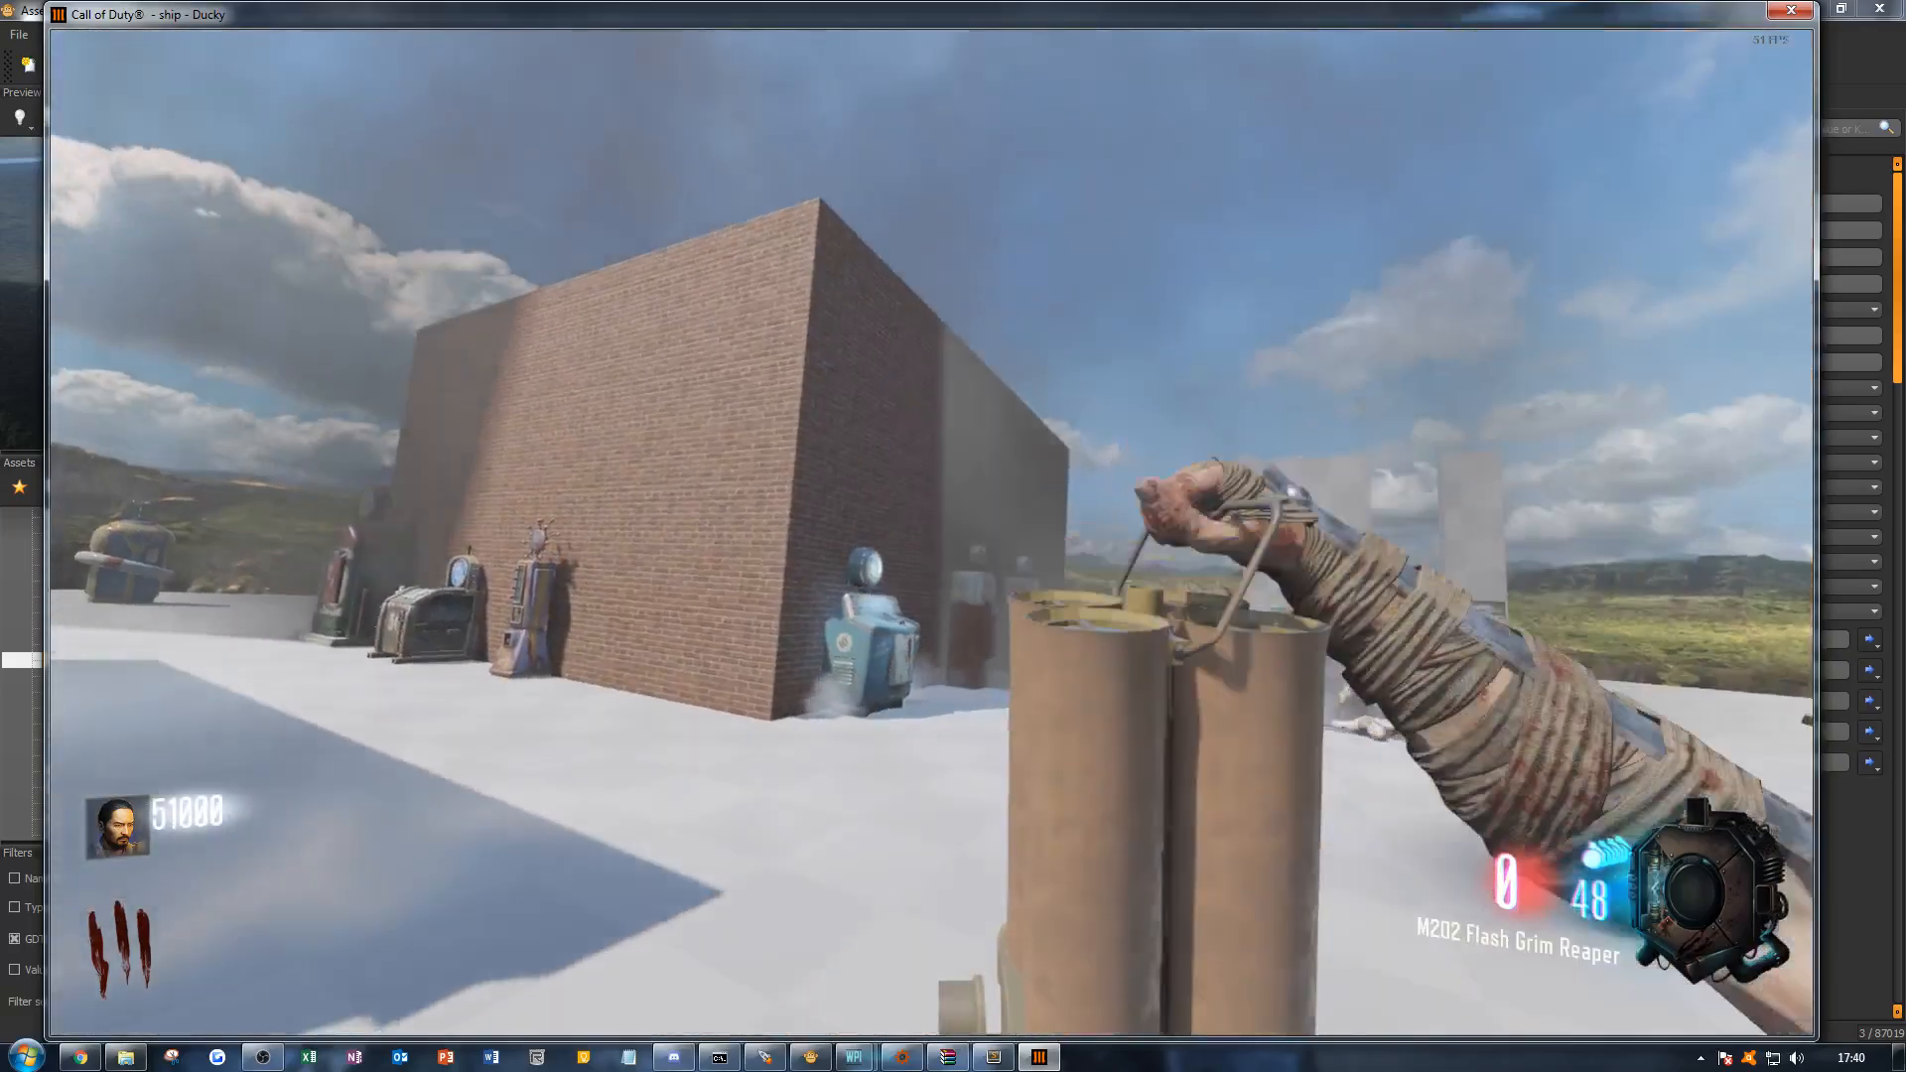
{"action": "key", "text": "w"}
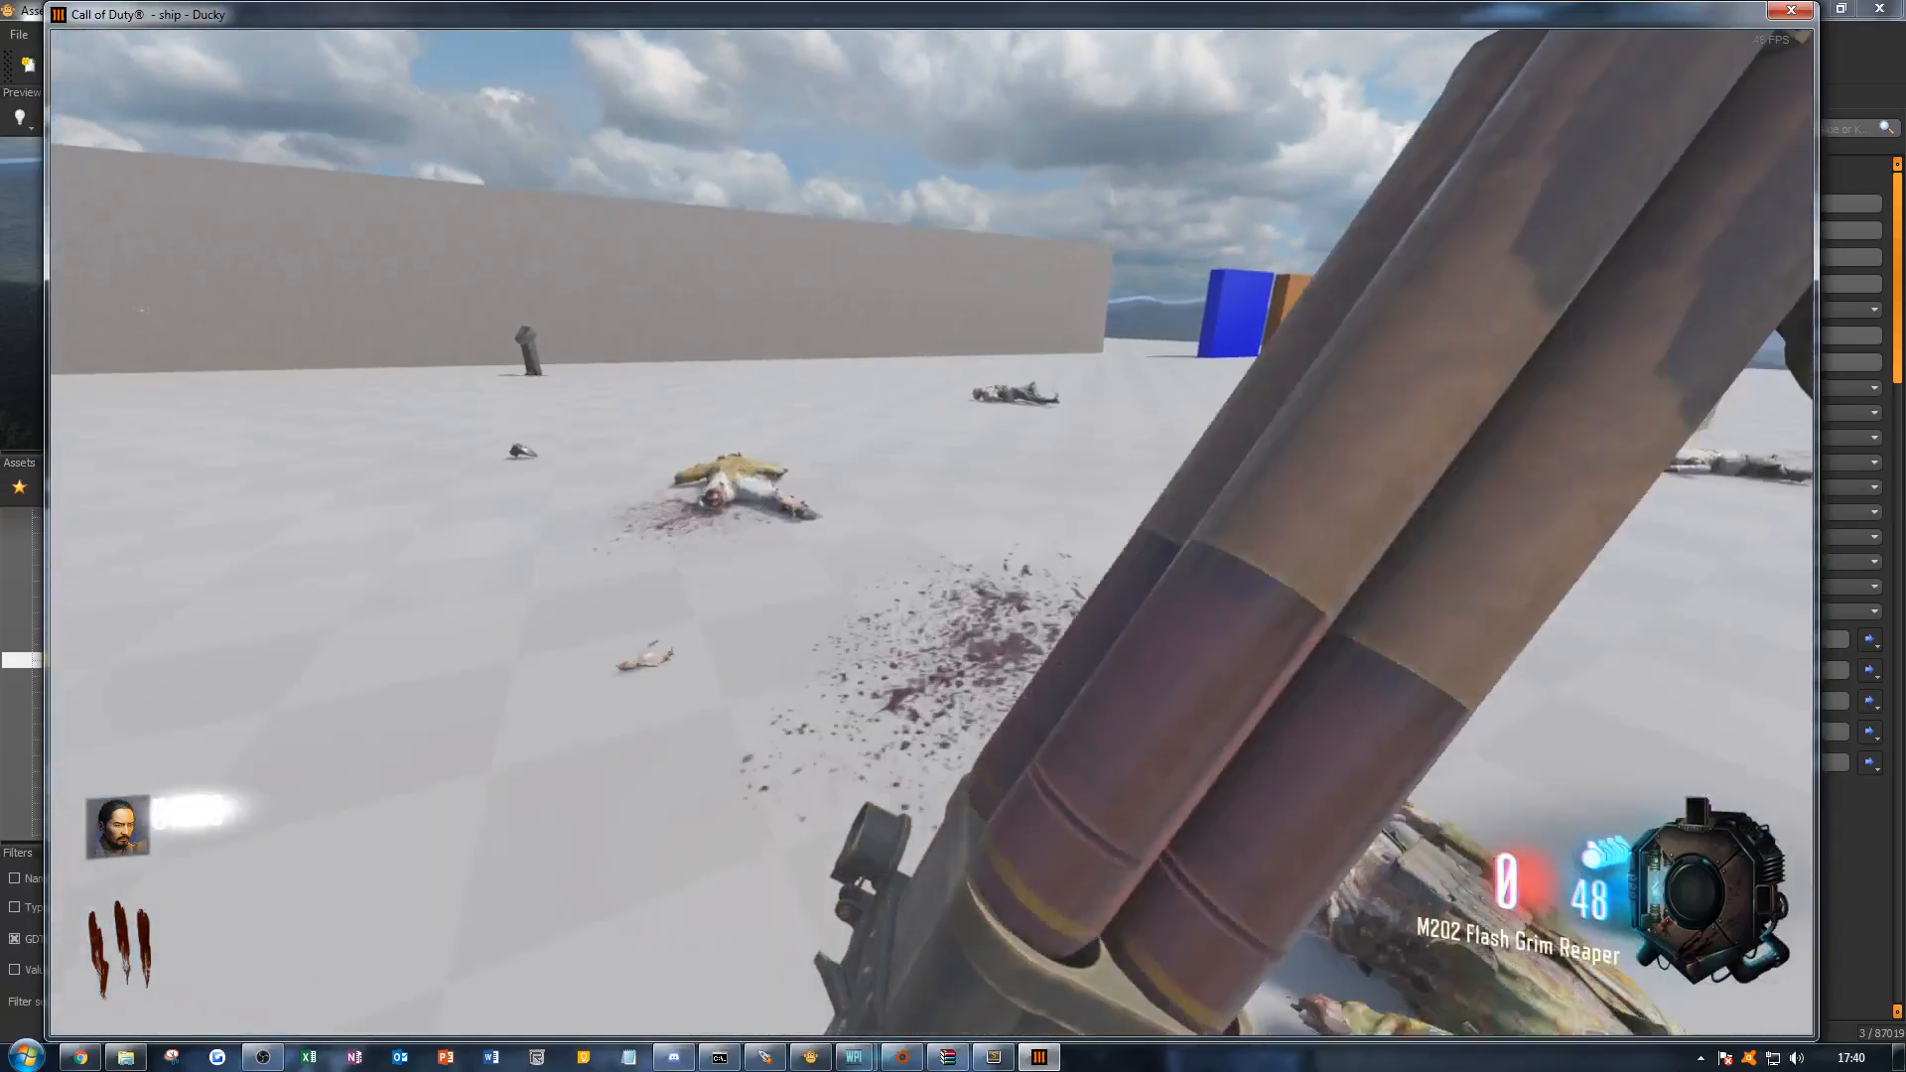
Step: Move around the map while firing another full load of rockets and watch the M202's empty reload animation
{"action": "key", "text": "w"}
{"action": "key", "text": "d"}
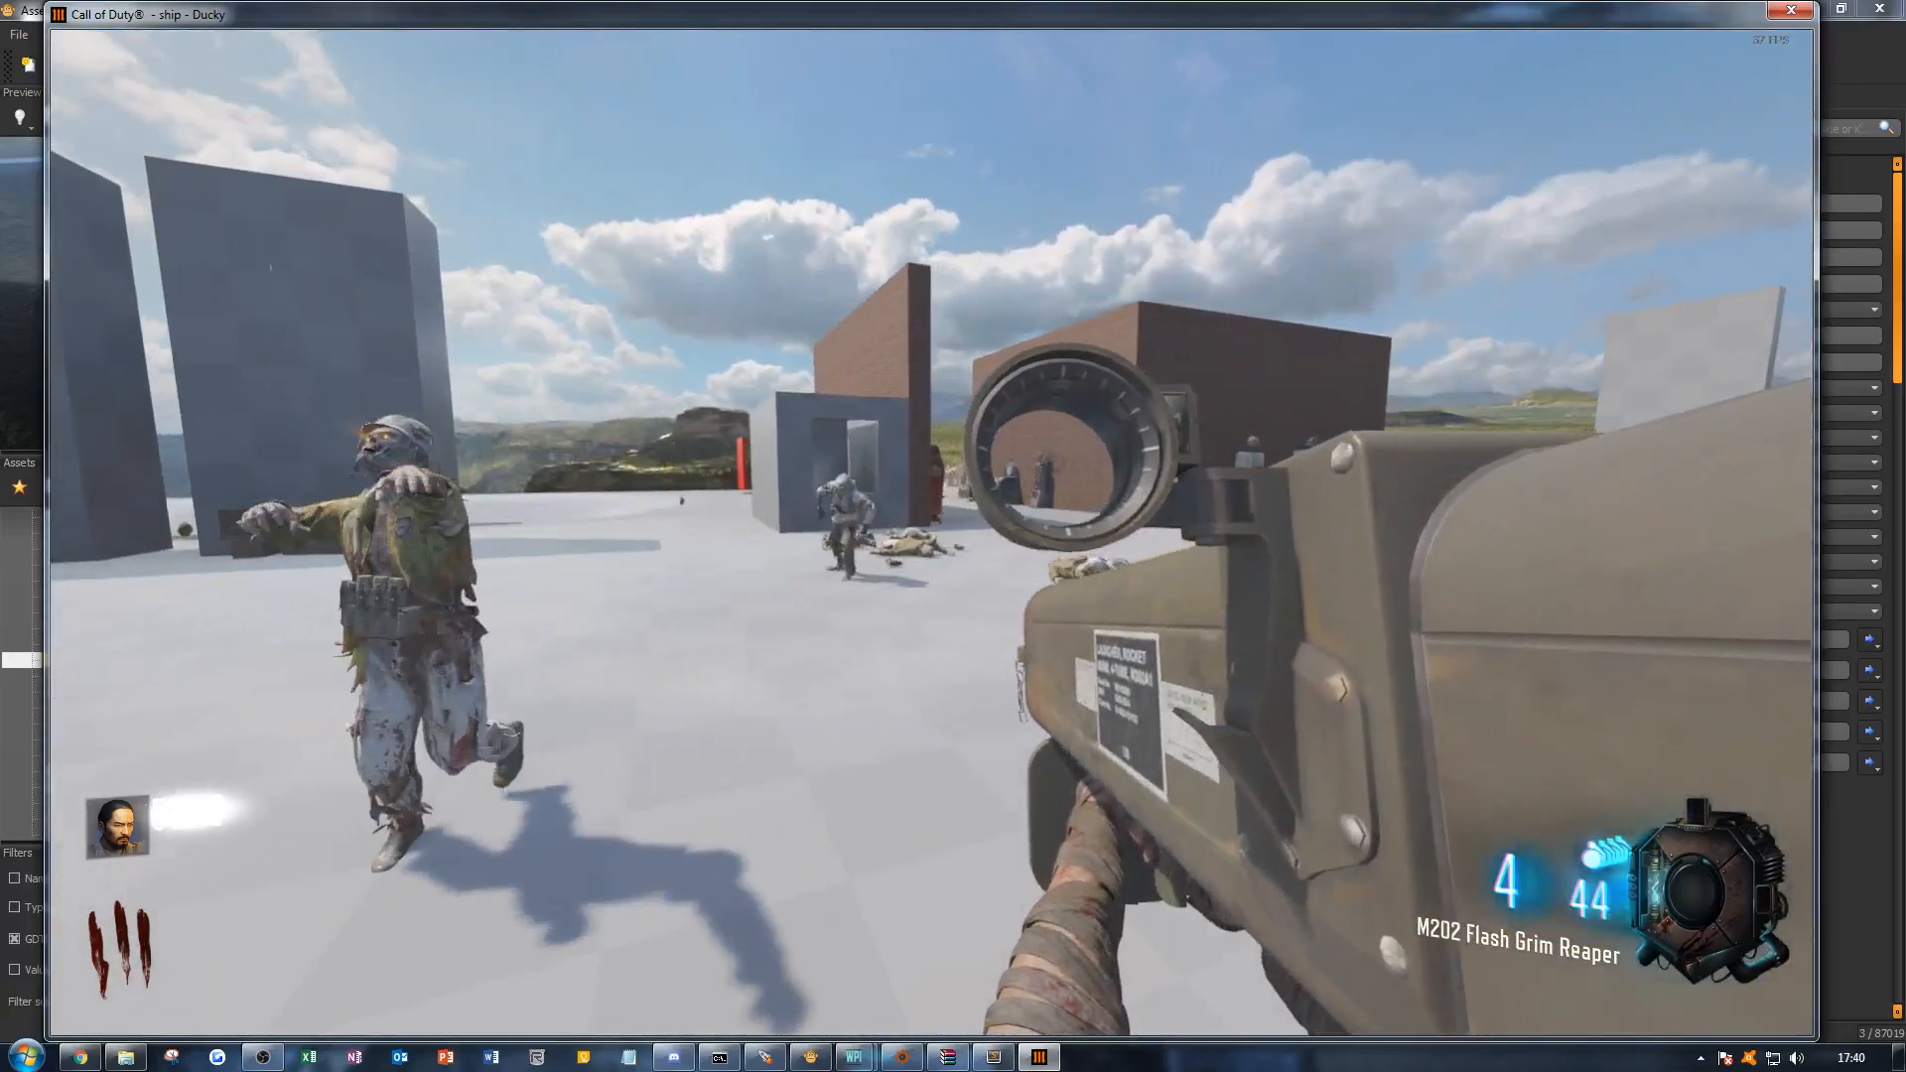
{"action": "key", "text": "s"}
{"action": "key", "text": "s"}
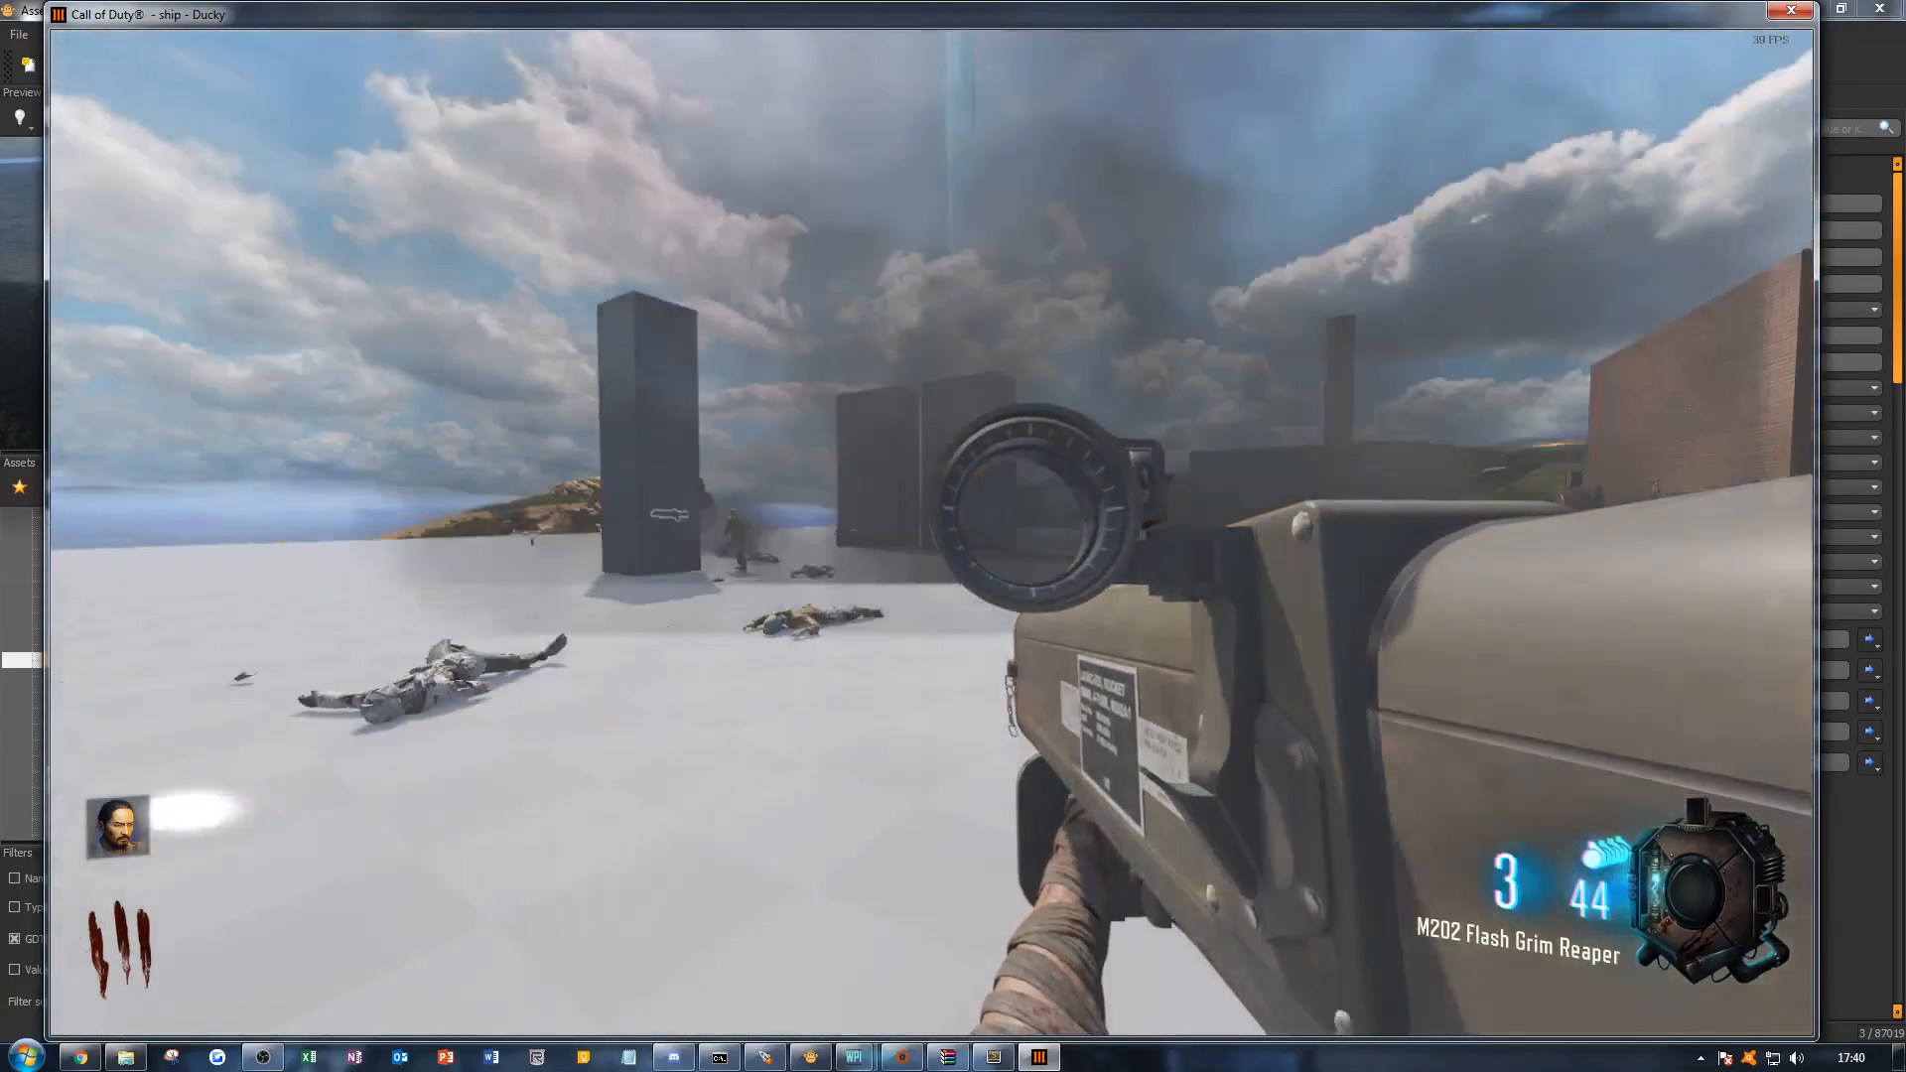
{"action": "key", "text": "d"}
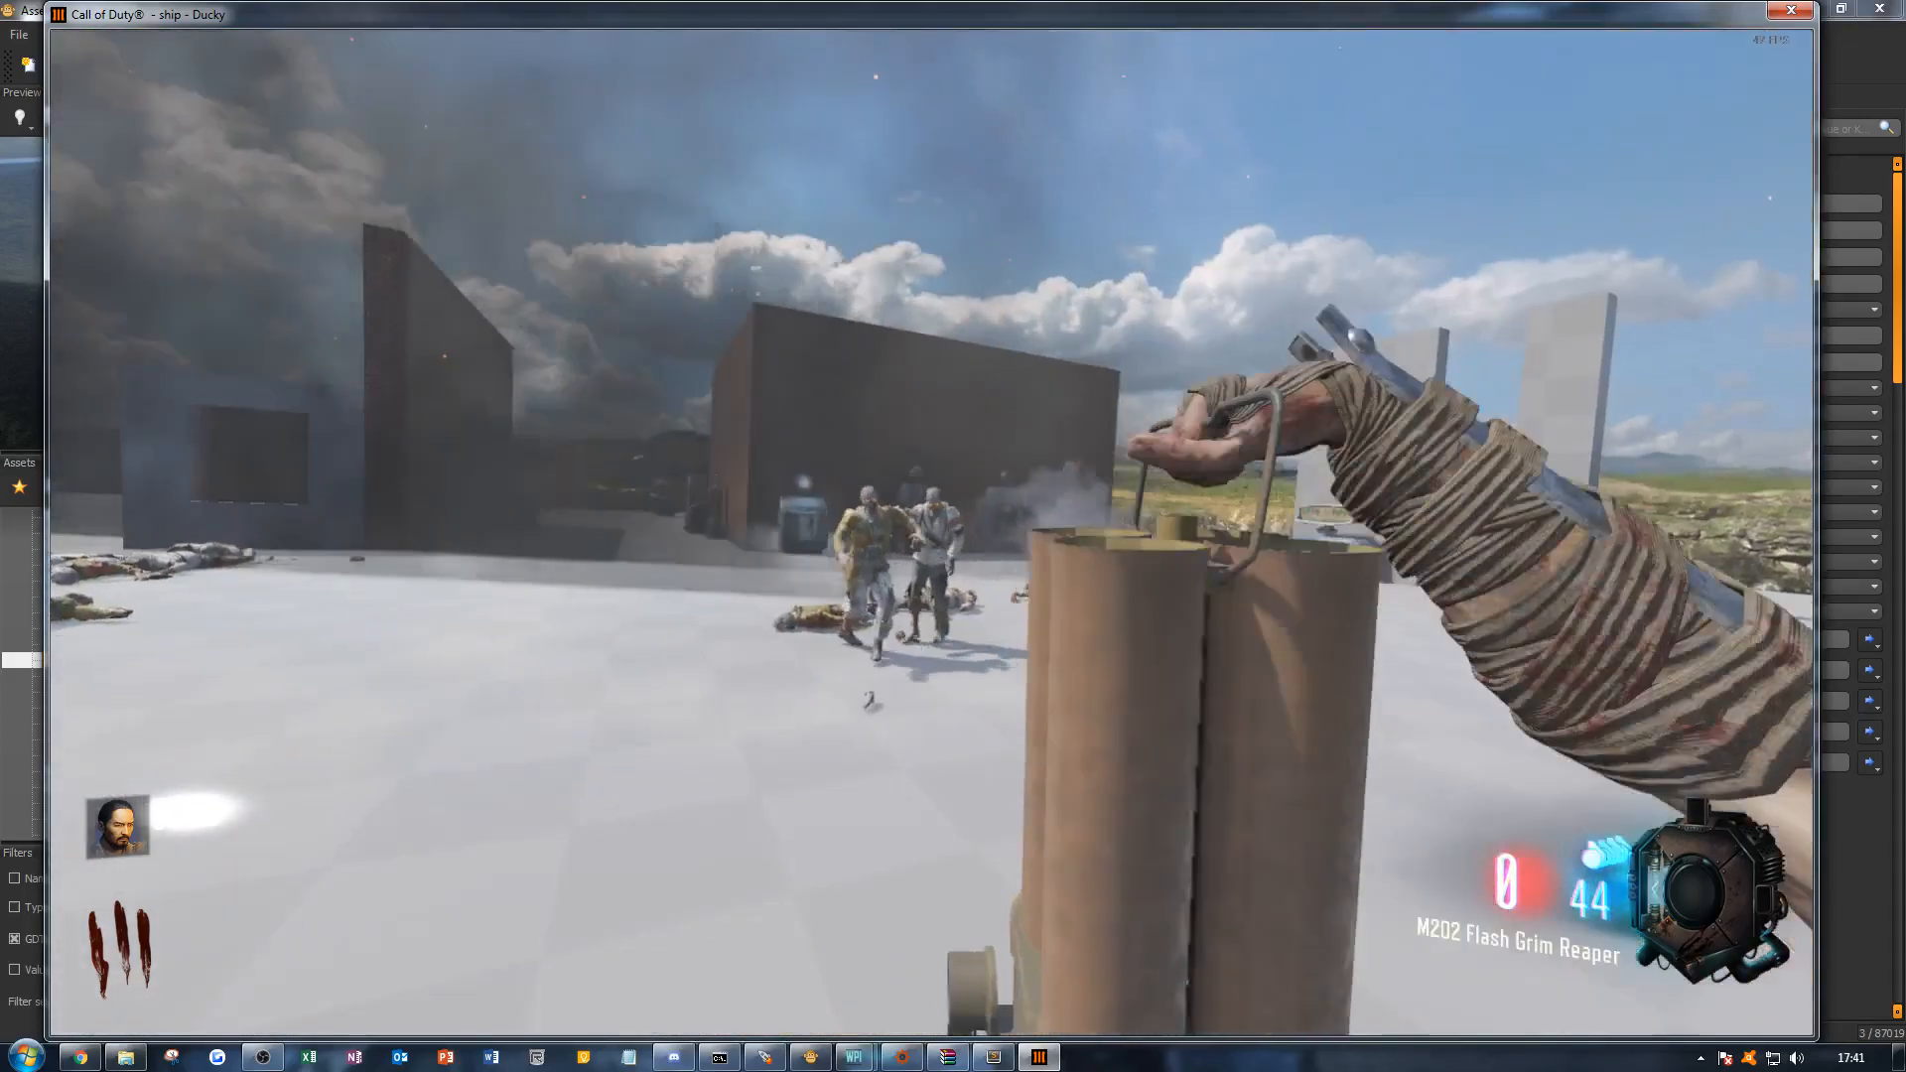
{"action": "key", "text": "d"}
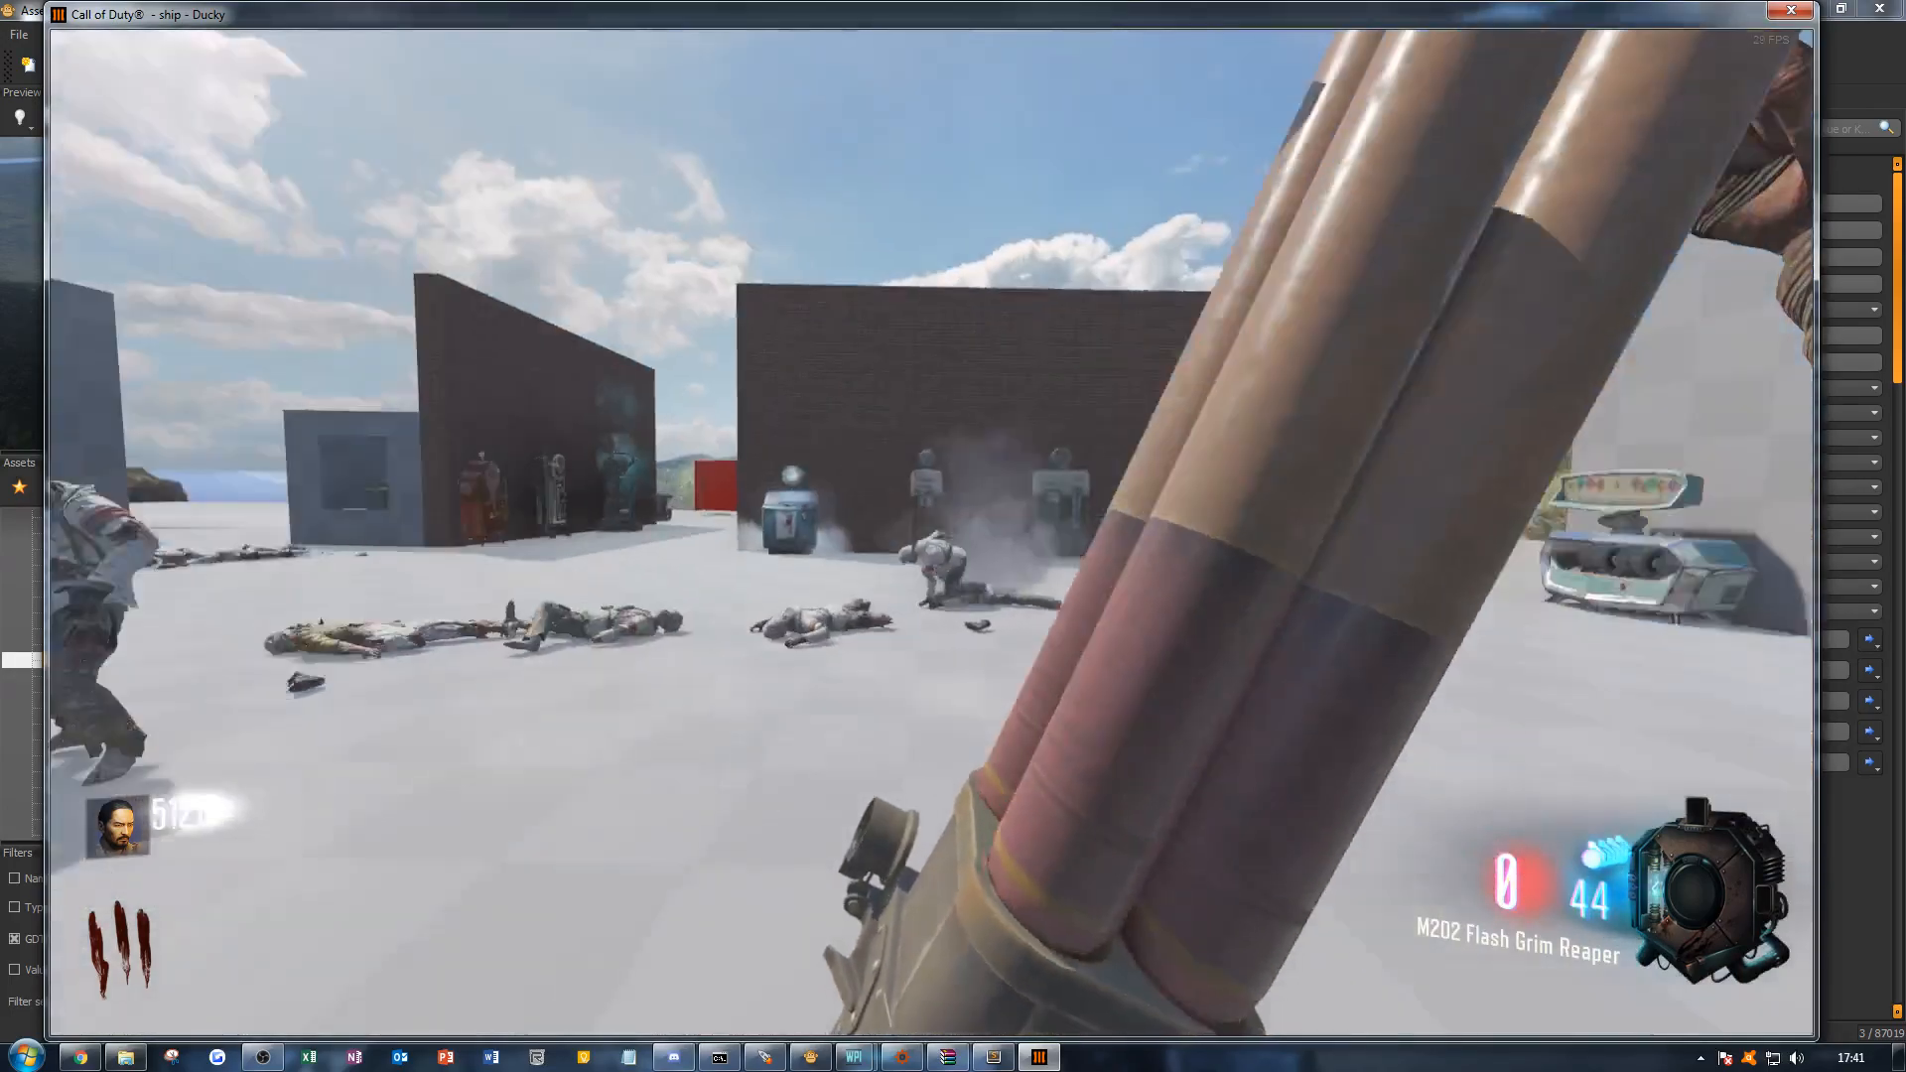
{"action": "key", "text": "d"}
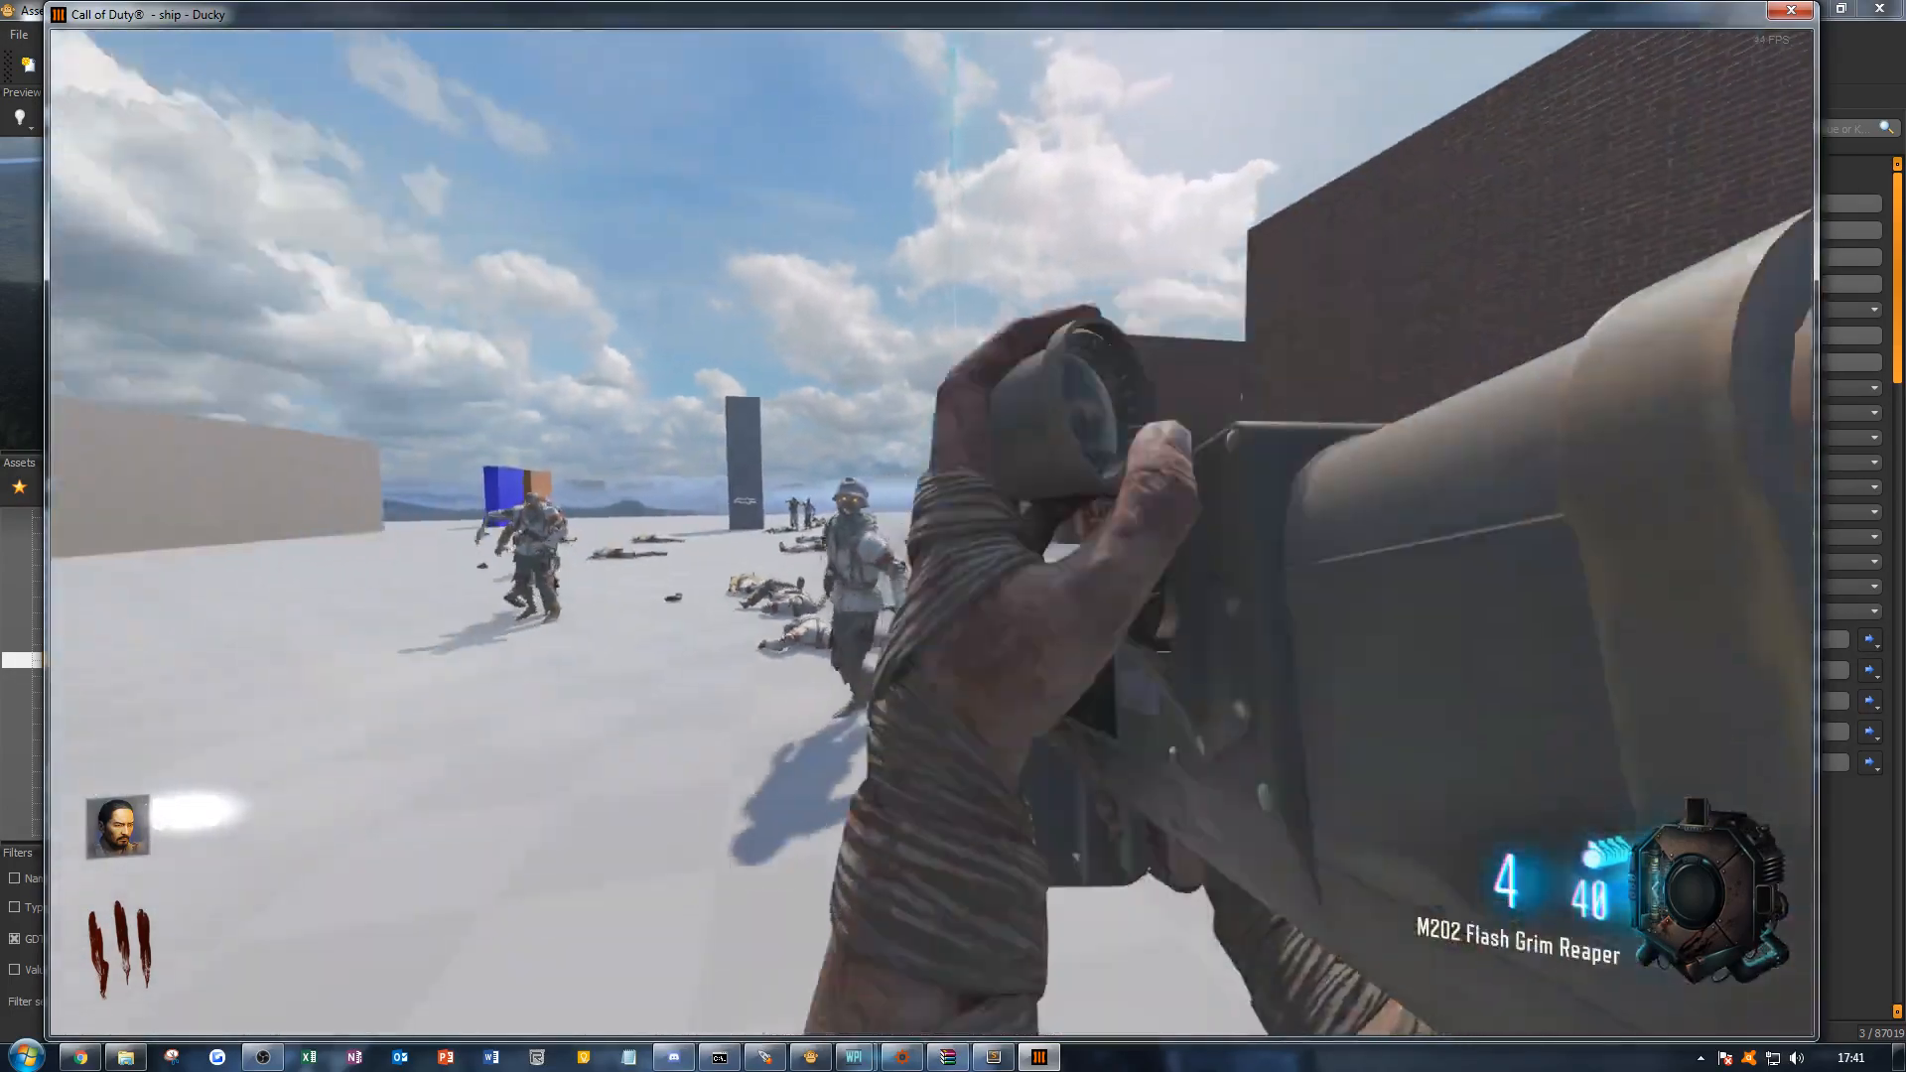
Step: Check the M202's sprint and crouch behaviour, and fire a scoped rocket at the approaching zombies
{"action": "key", "text": "shift+w"}
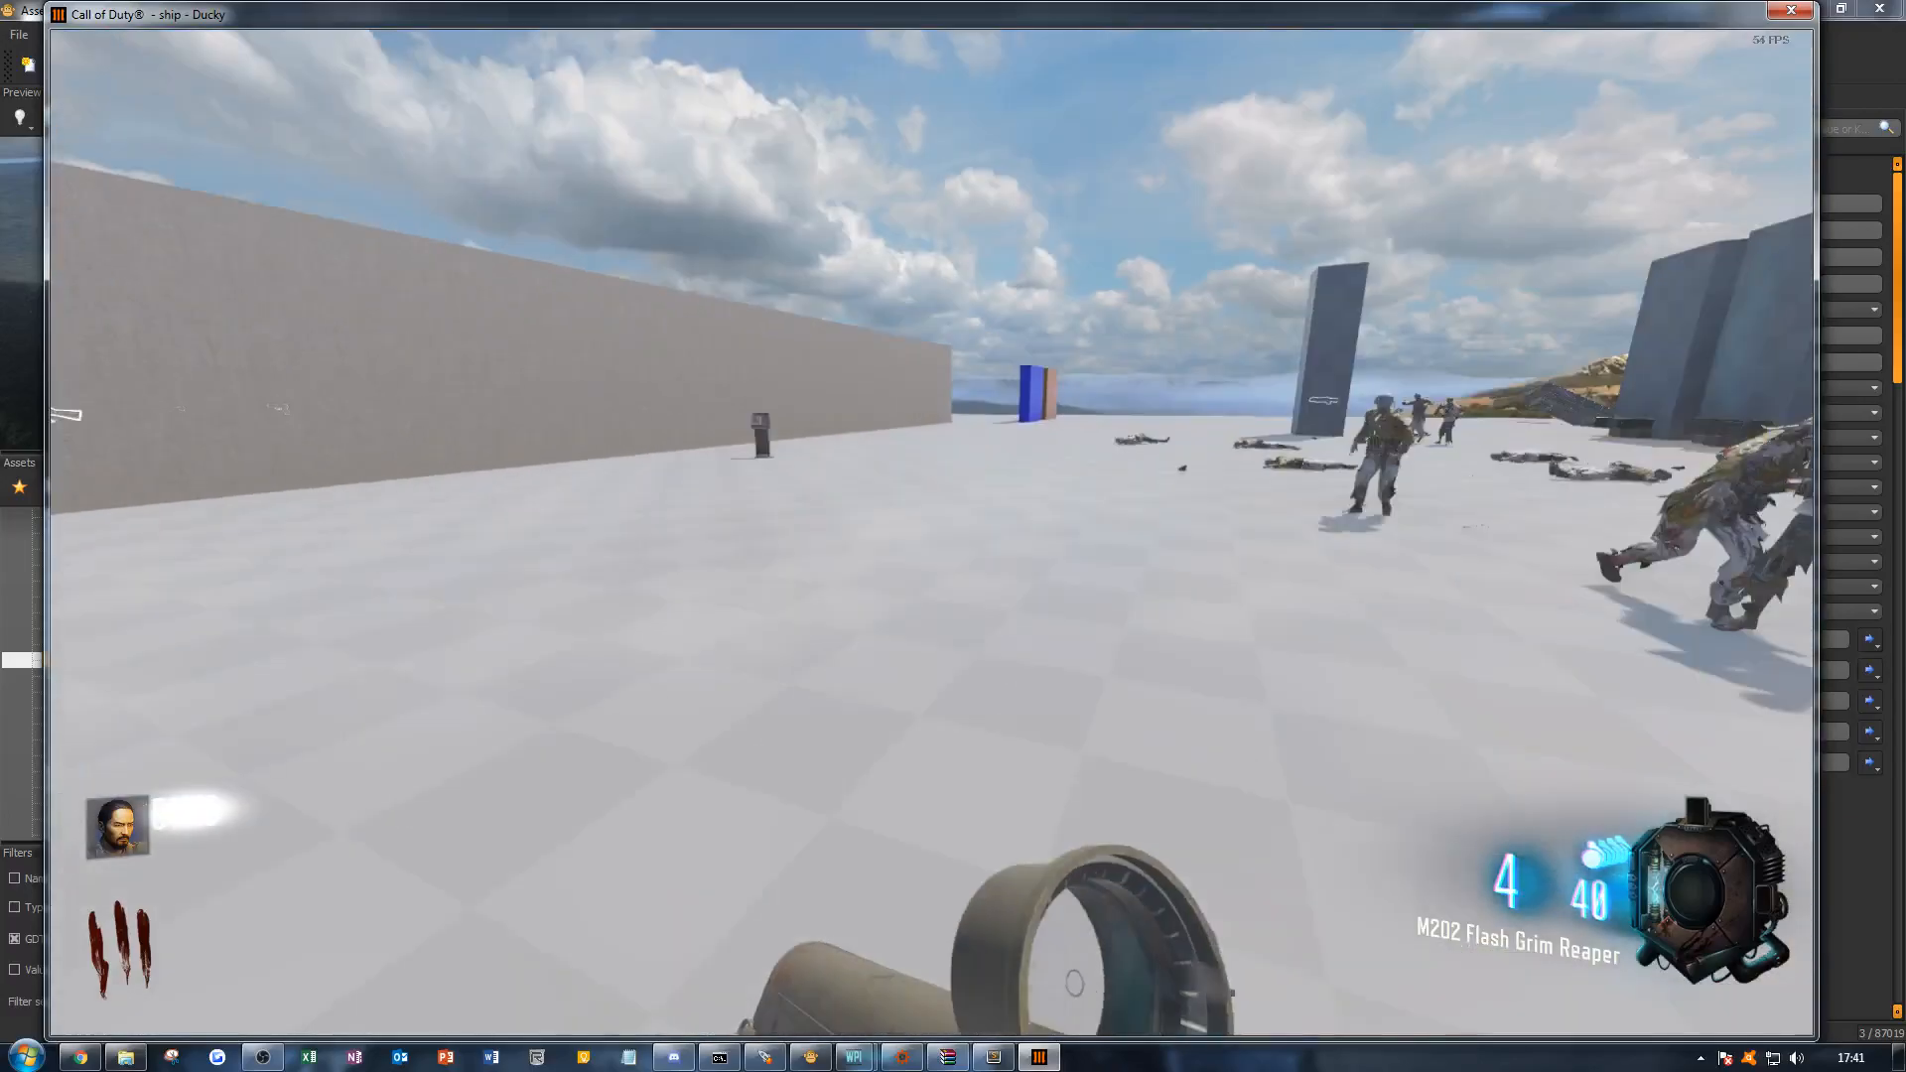
{"action": "key", "text": "c"}
{"action": "key", "text": "shift+w"}
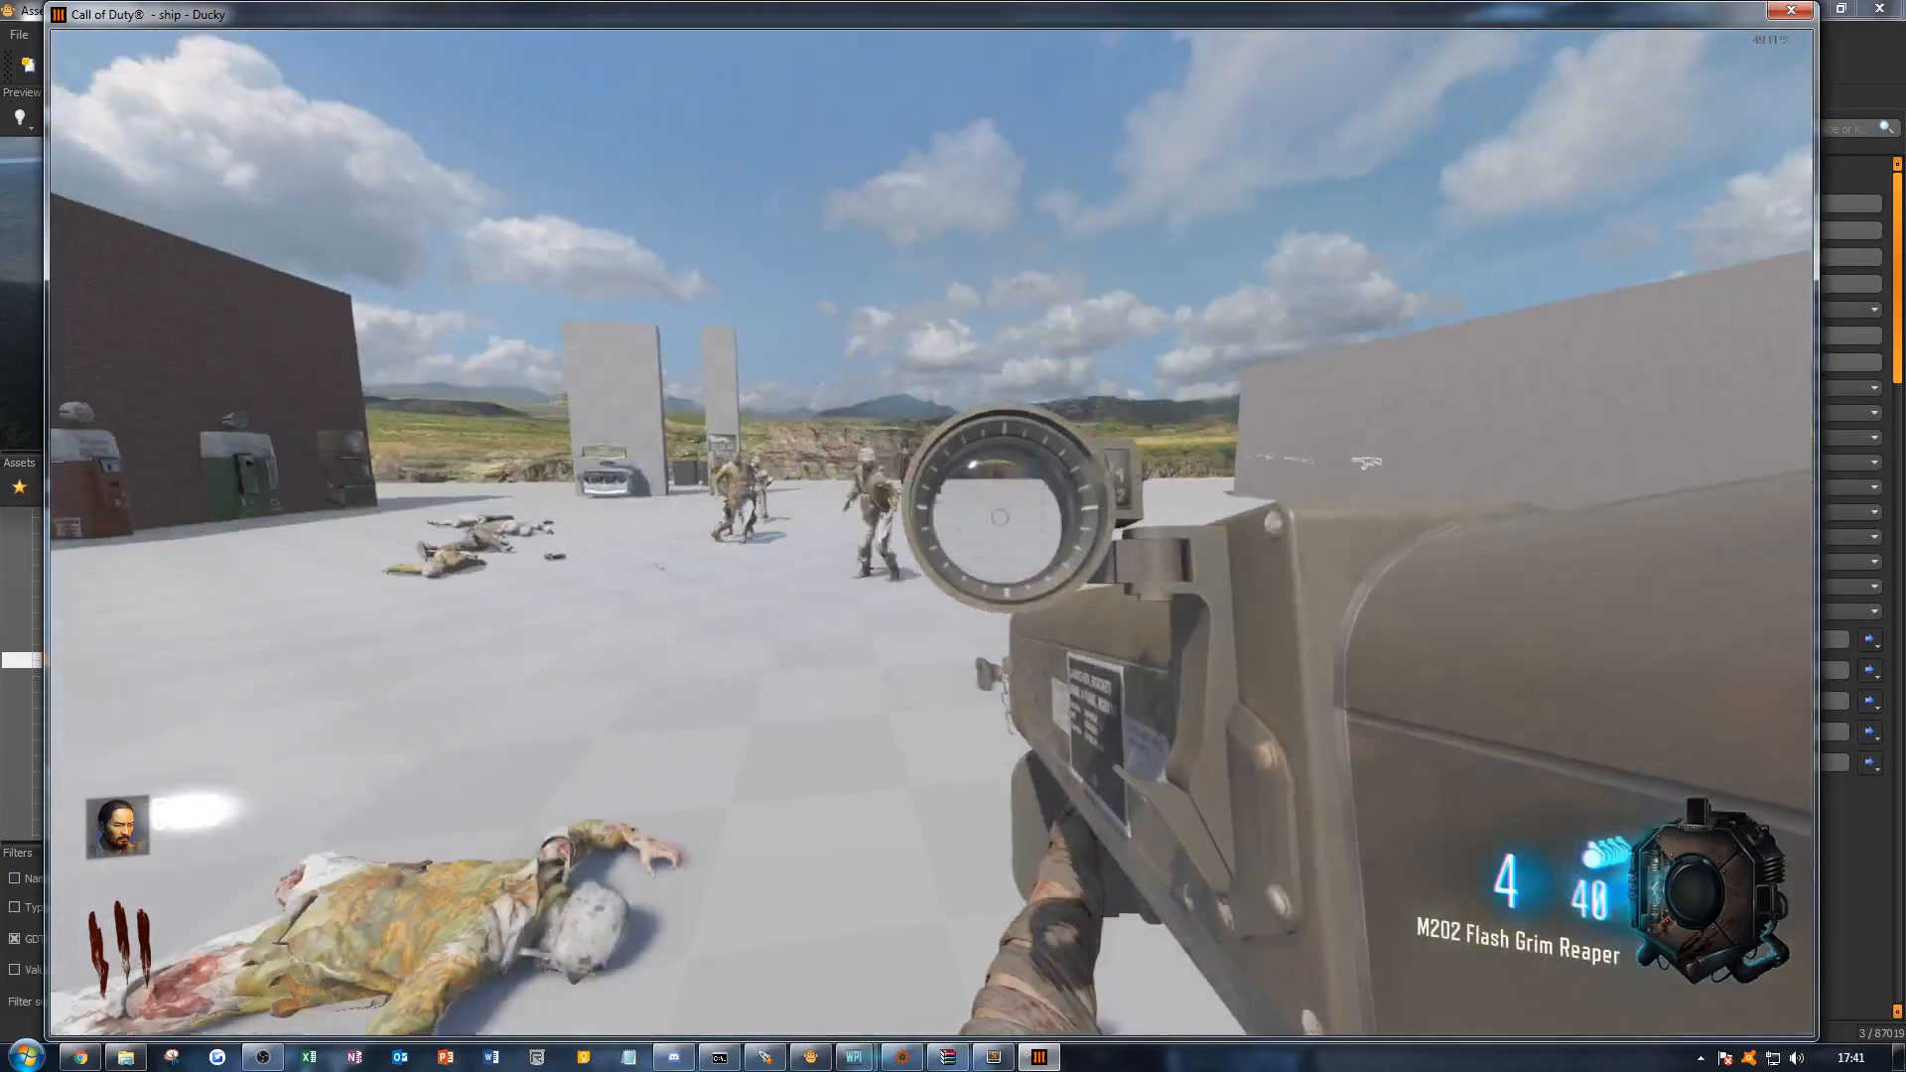
{"action": "right_click", "coordinate": [932, 533]}
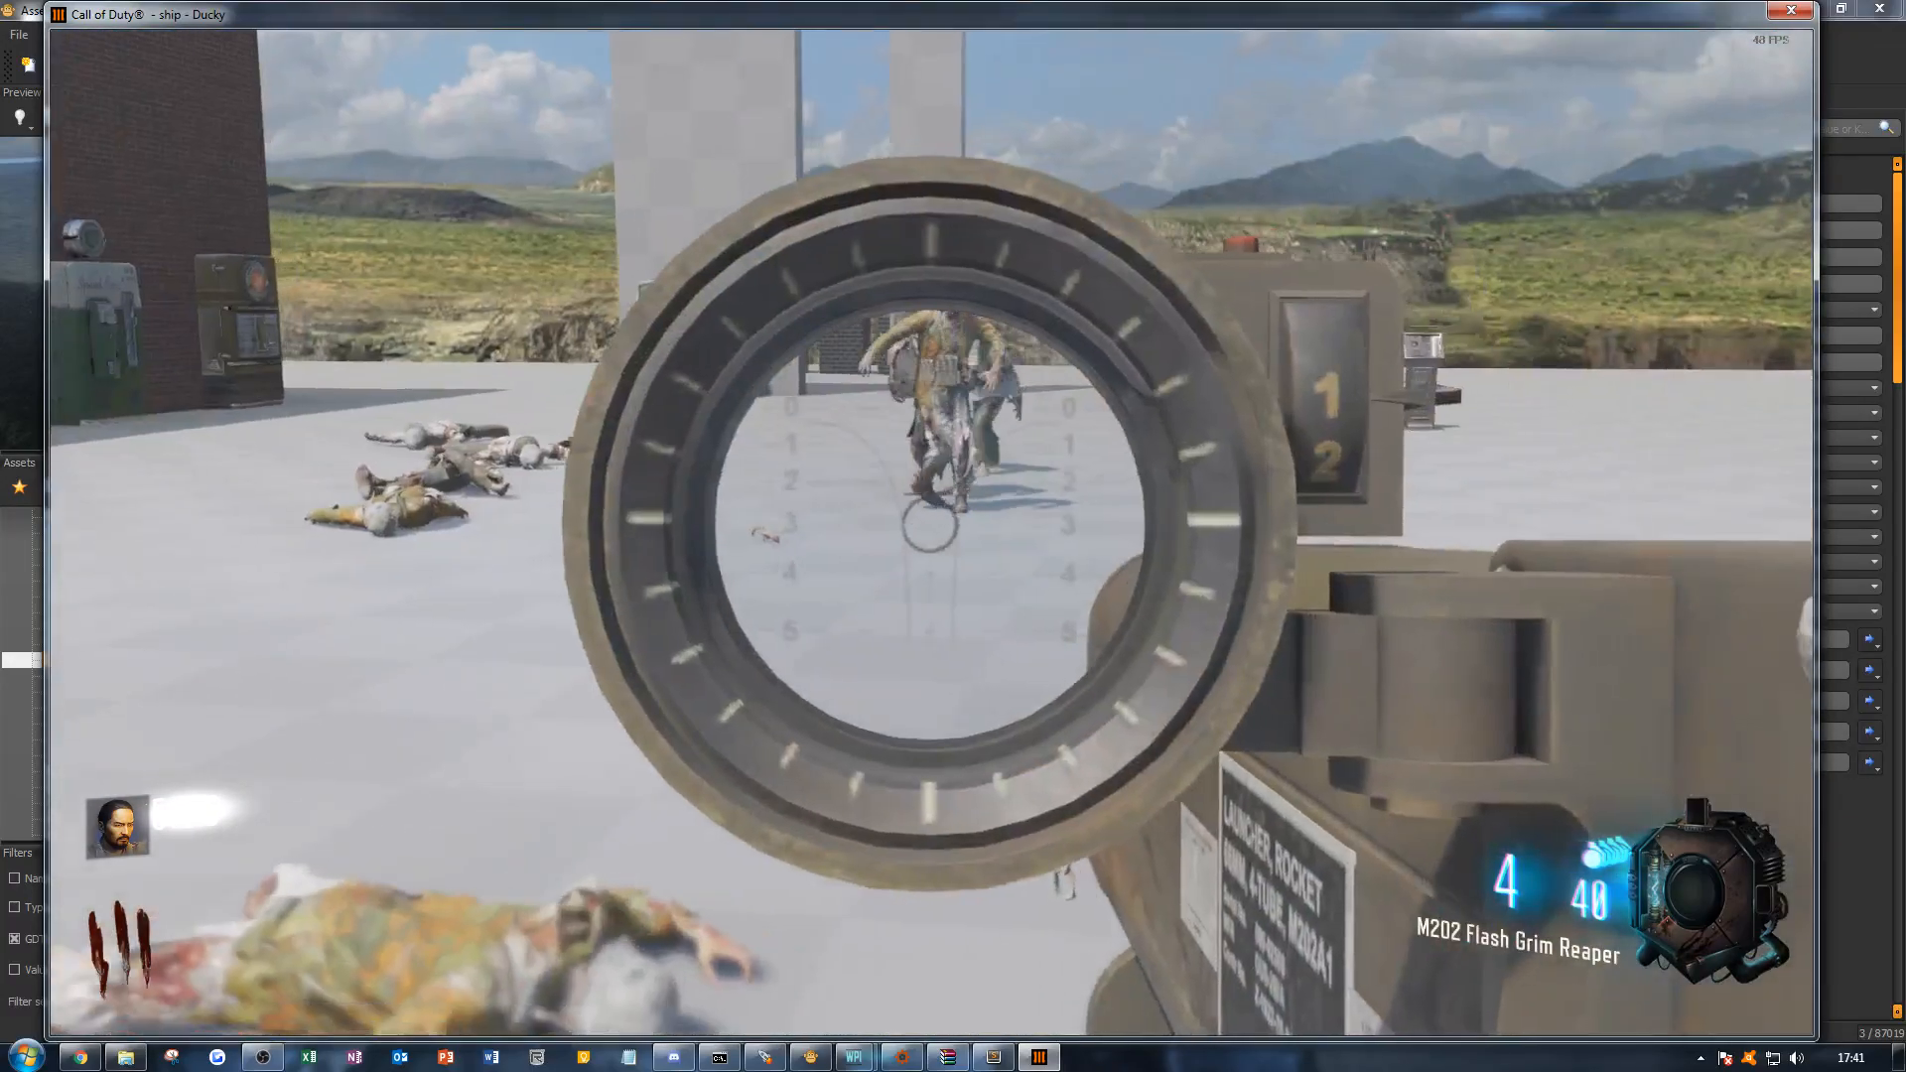
{"action": "left_click", "coordinate": [937, 549]}
{"action": "key", "text": "shift+w"}
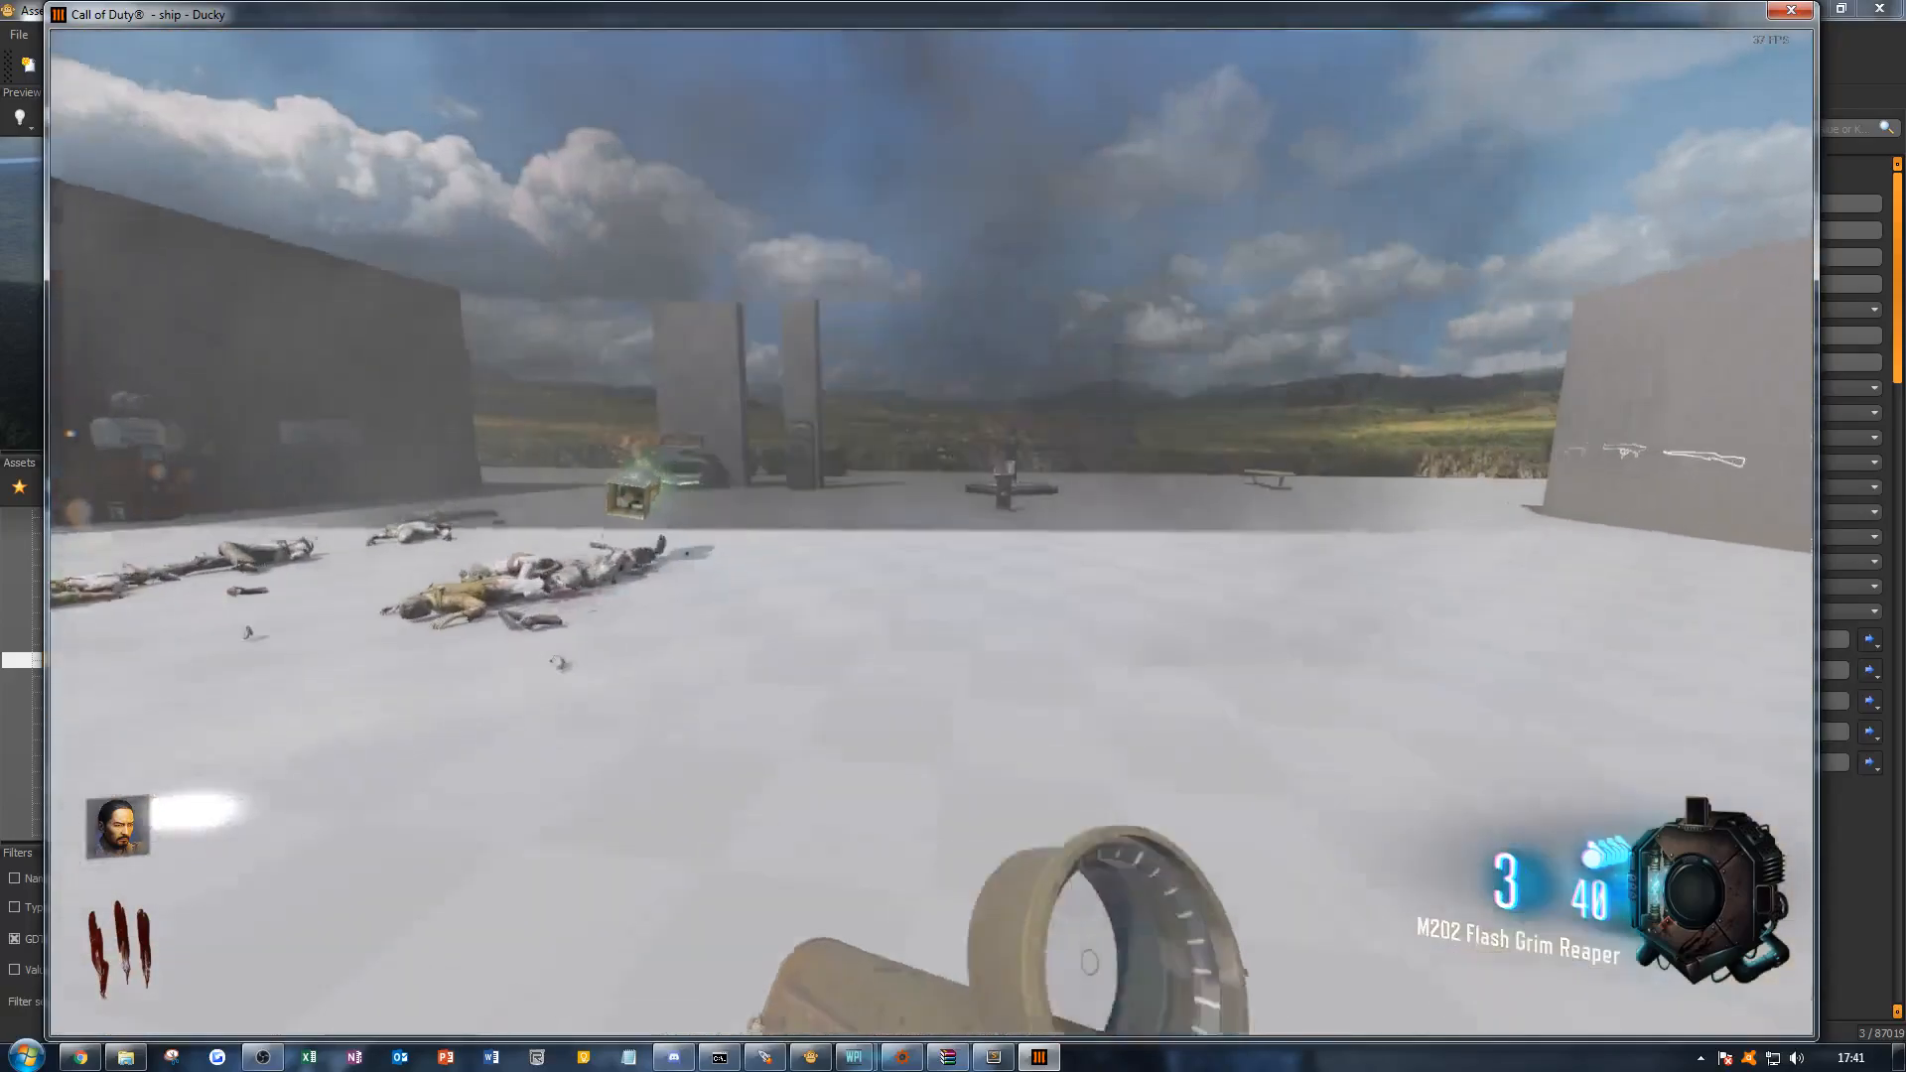
{"action": "key", "text": "w"}
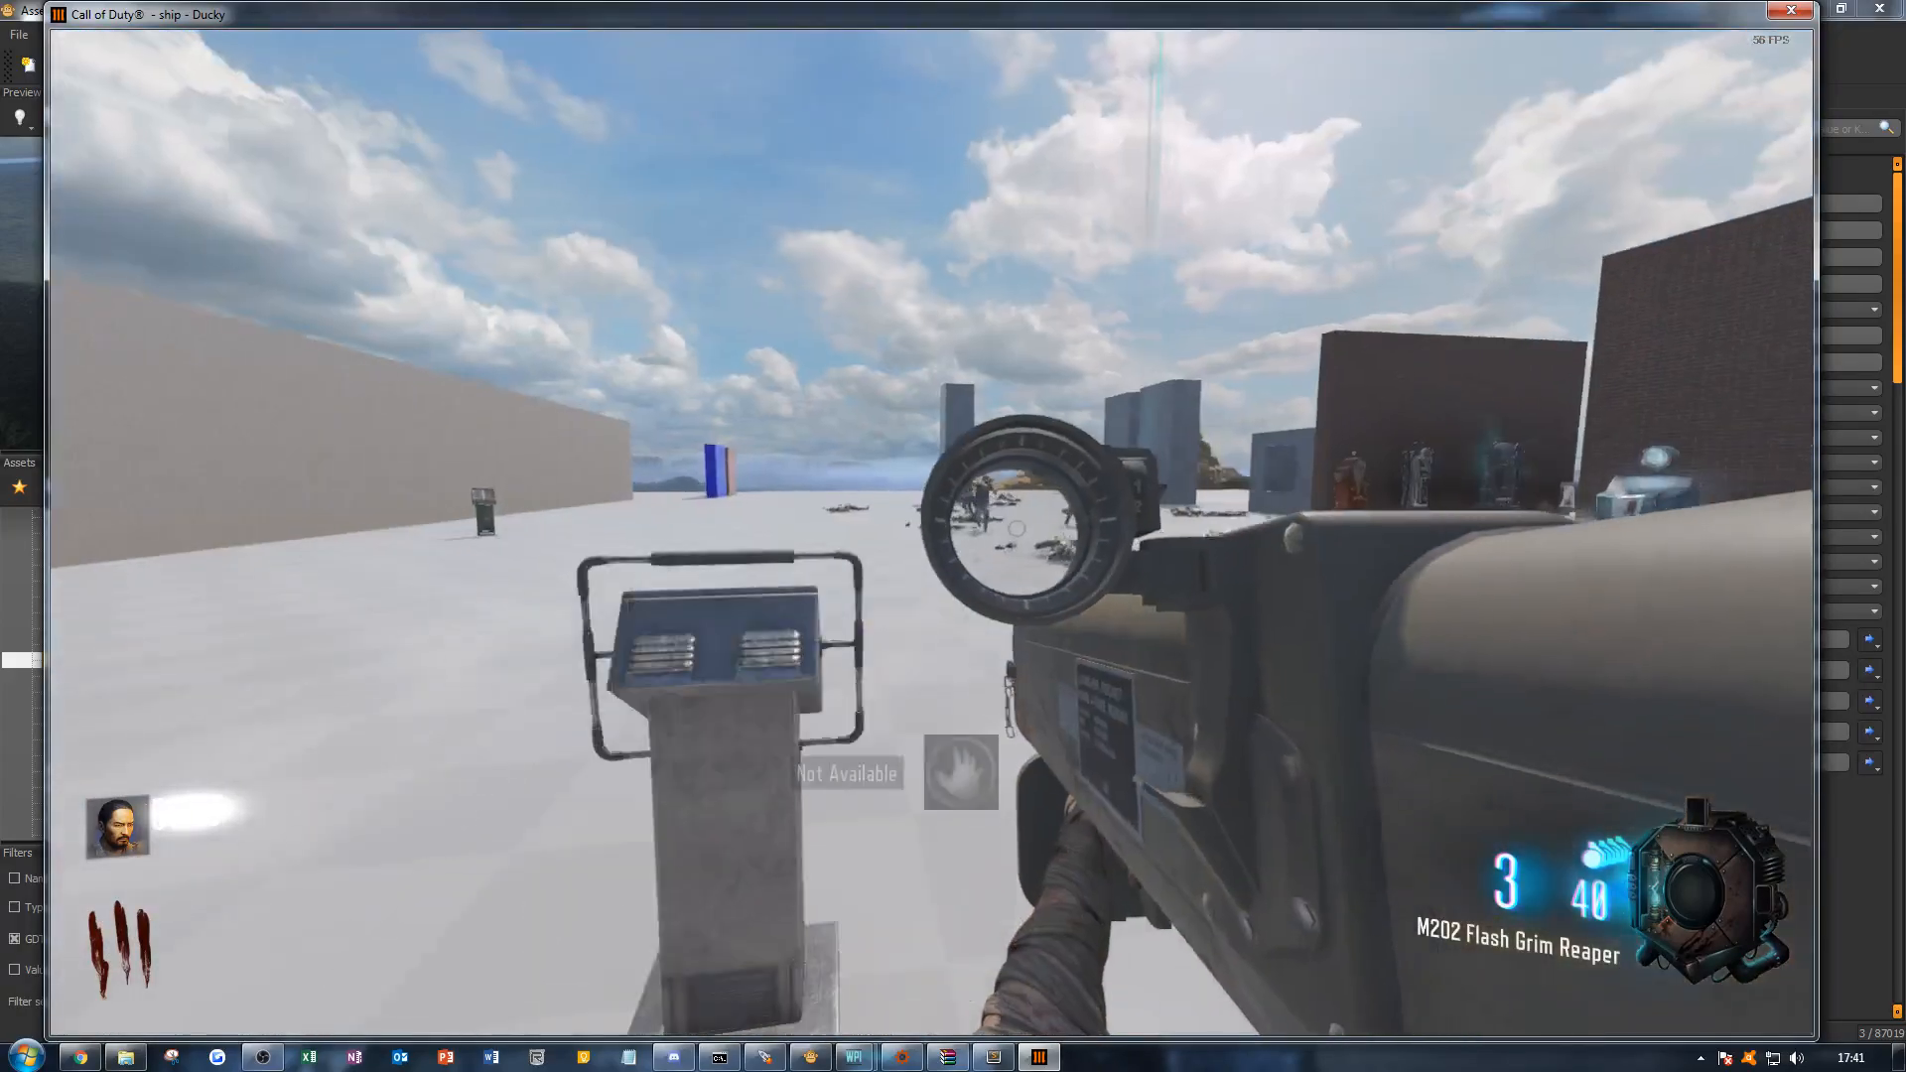
Step: Fire two scoped rockets at the zombie group from beside the pedestal and check the explosion effects
{"action": "right_click", "coordinate": [1017, 528]}
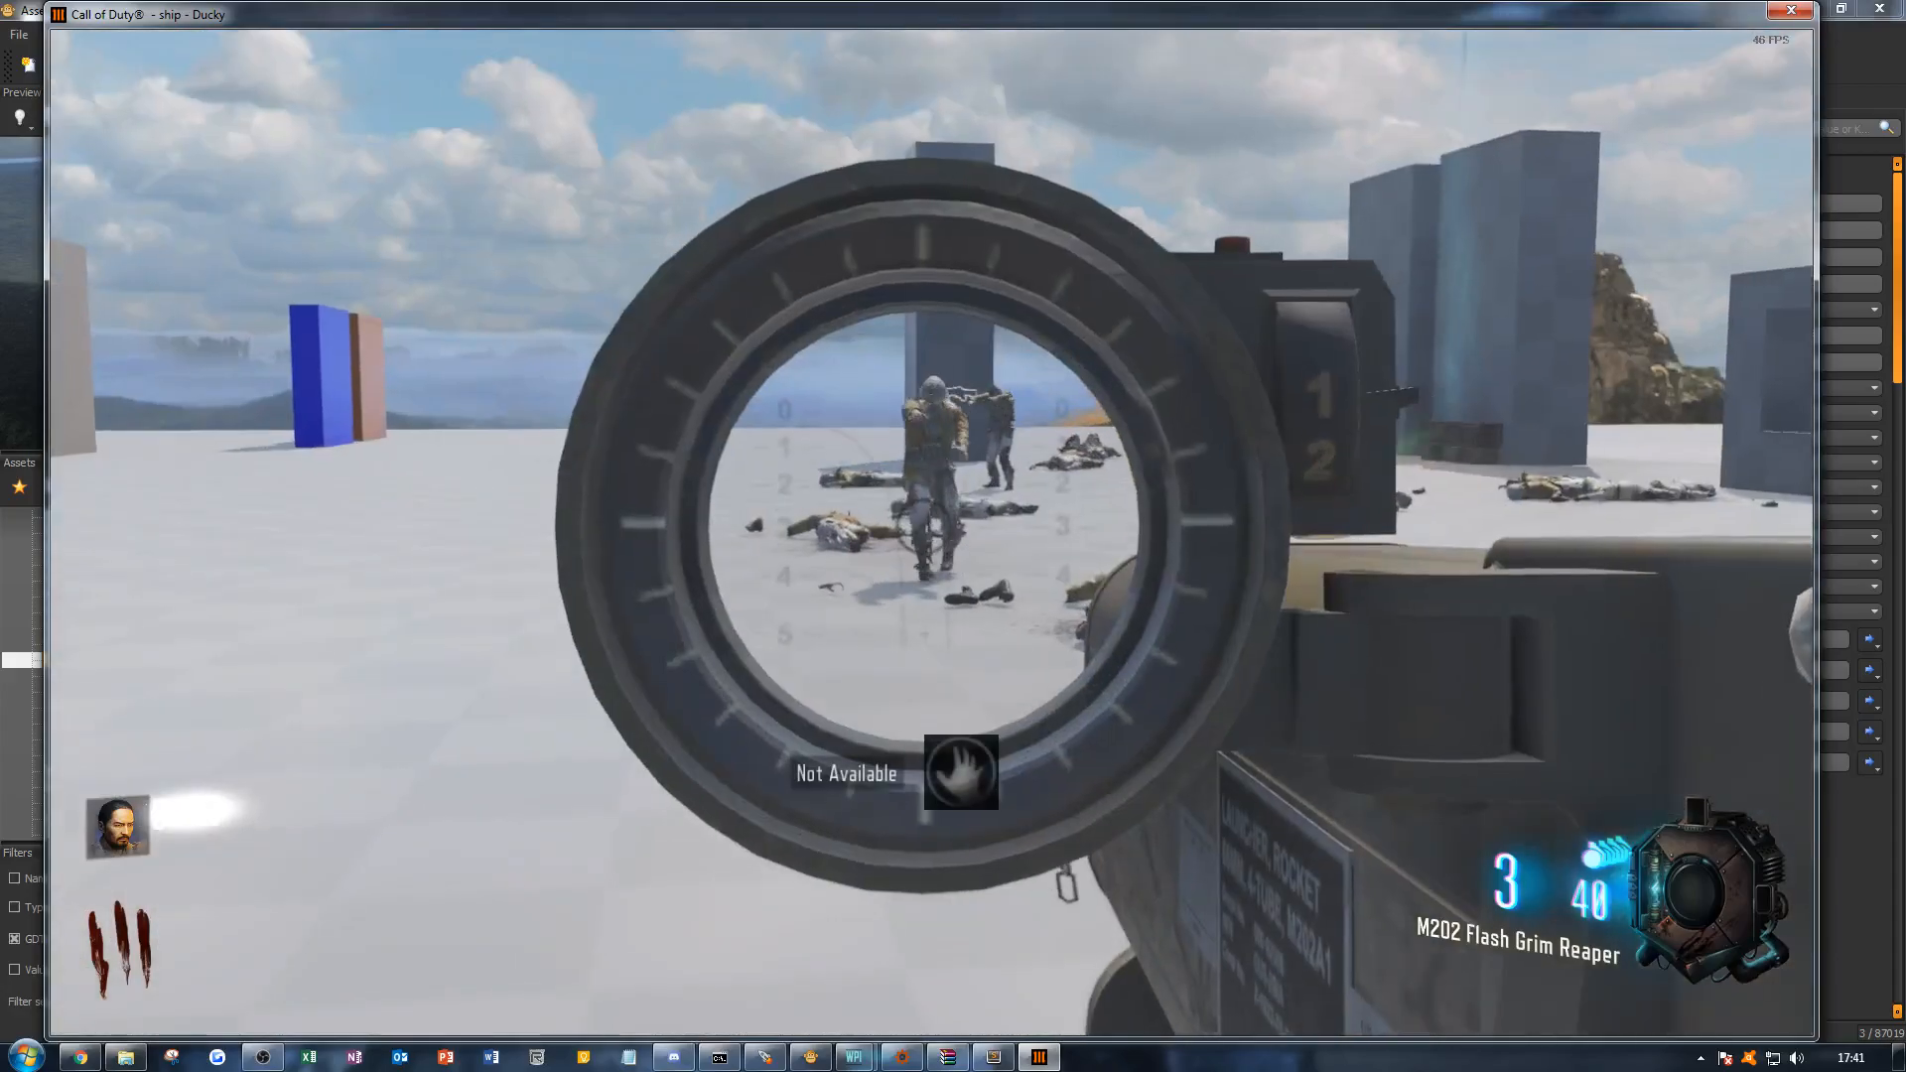
{"action": "left_click", "coordinate": [1016, 528]}
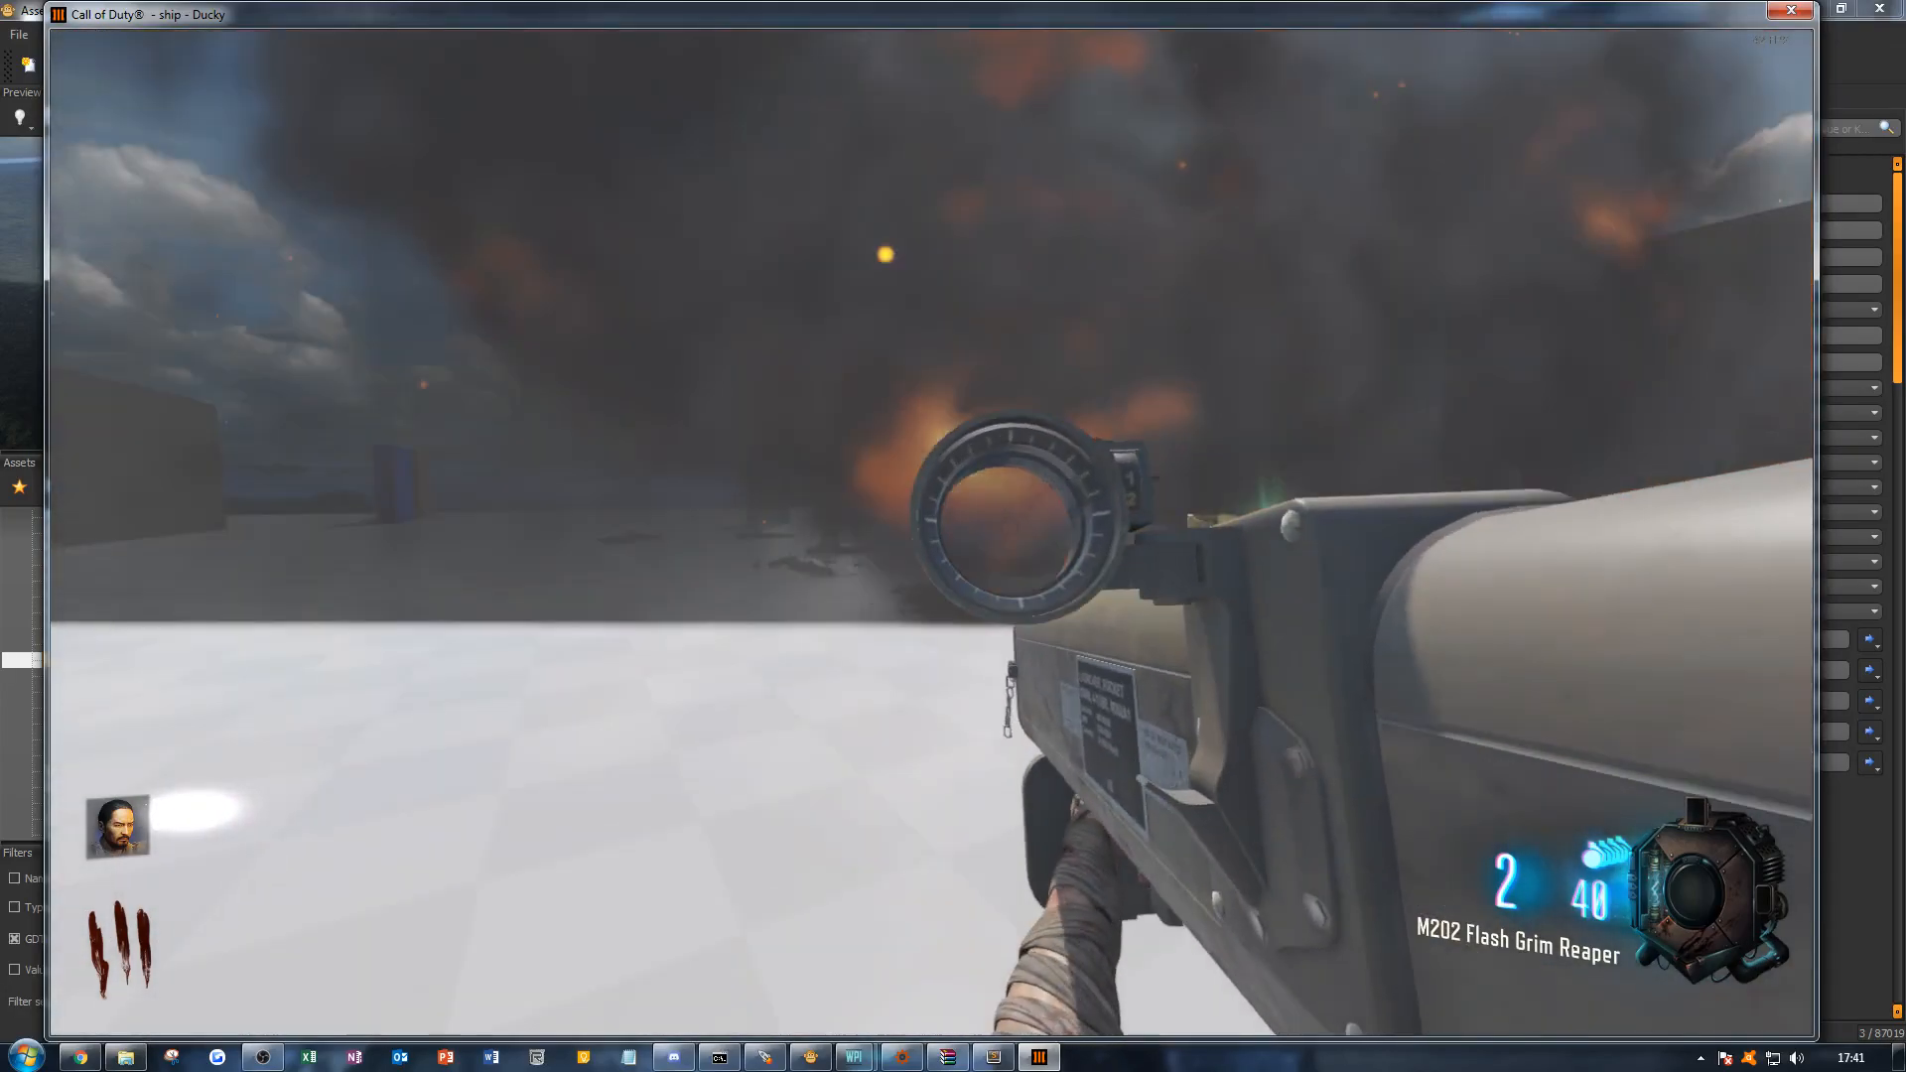
{"action": "right_click", "coordinate": [932, 533]}
{"action": "left_click", "coordinate": [932, 533]}
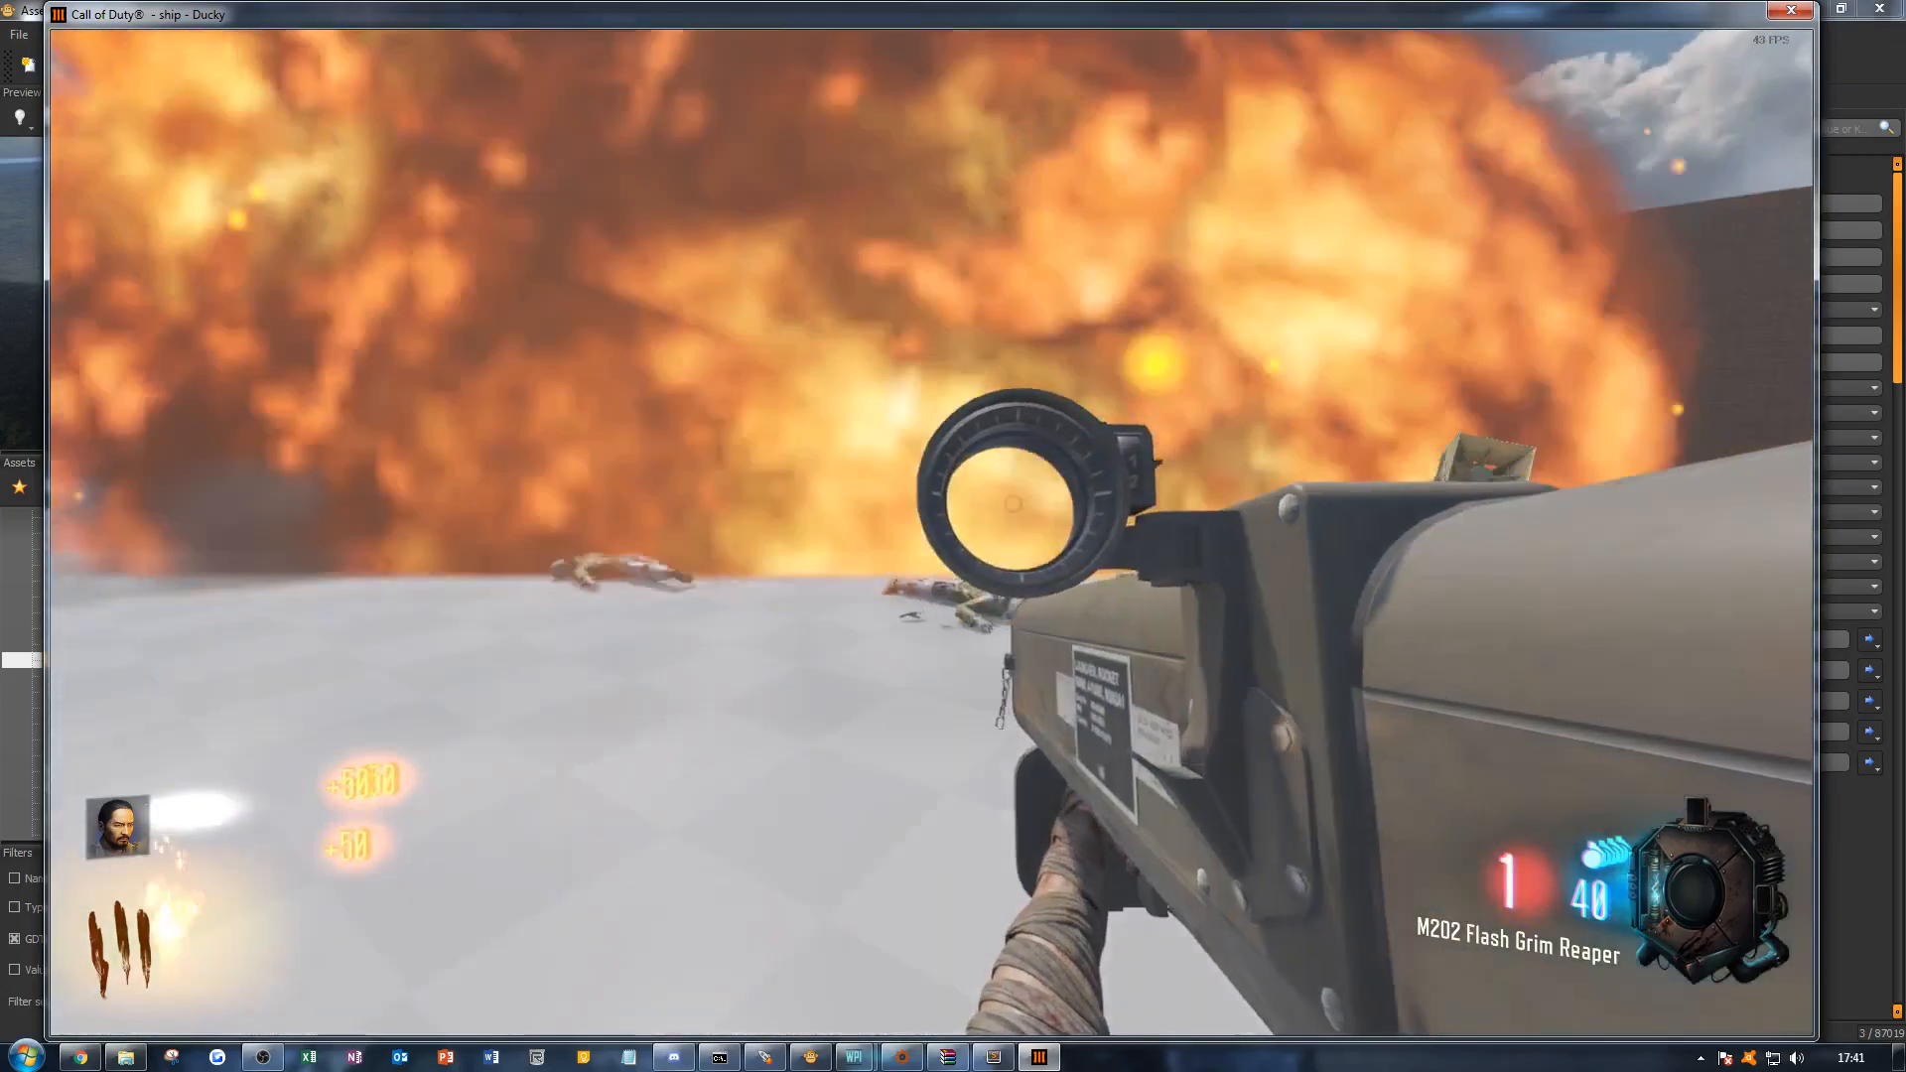
{"action": "key", "text": "w"}
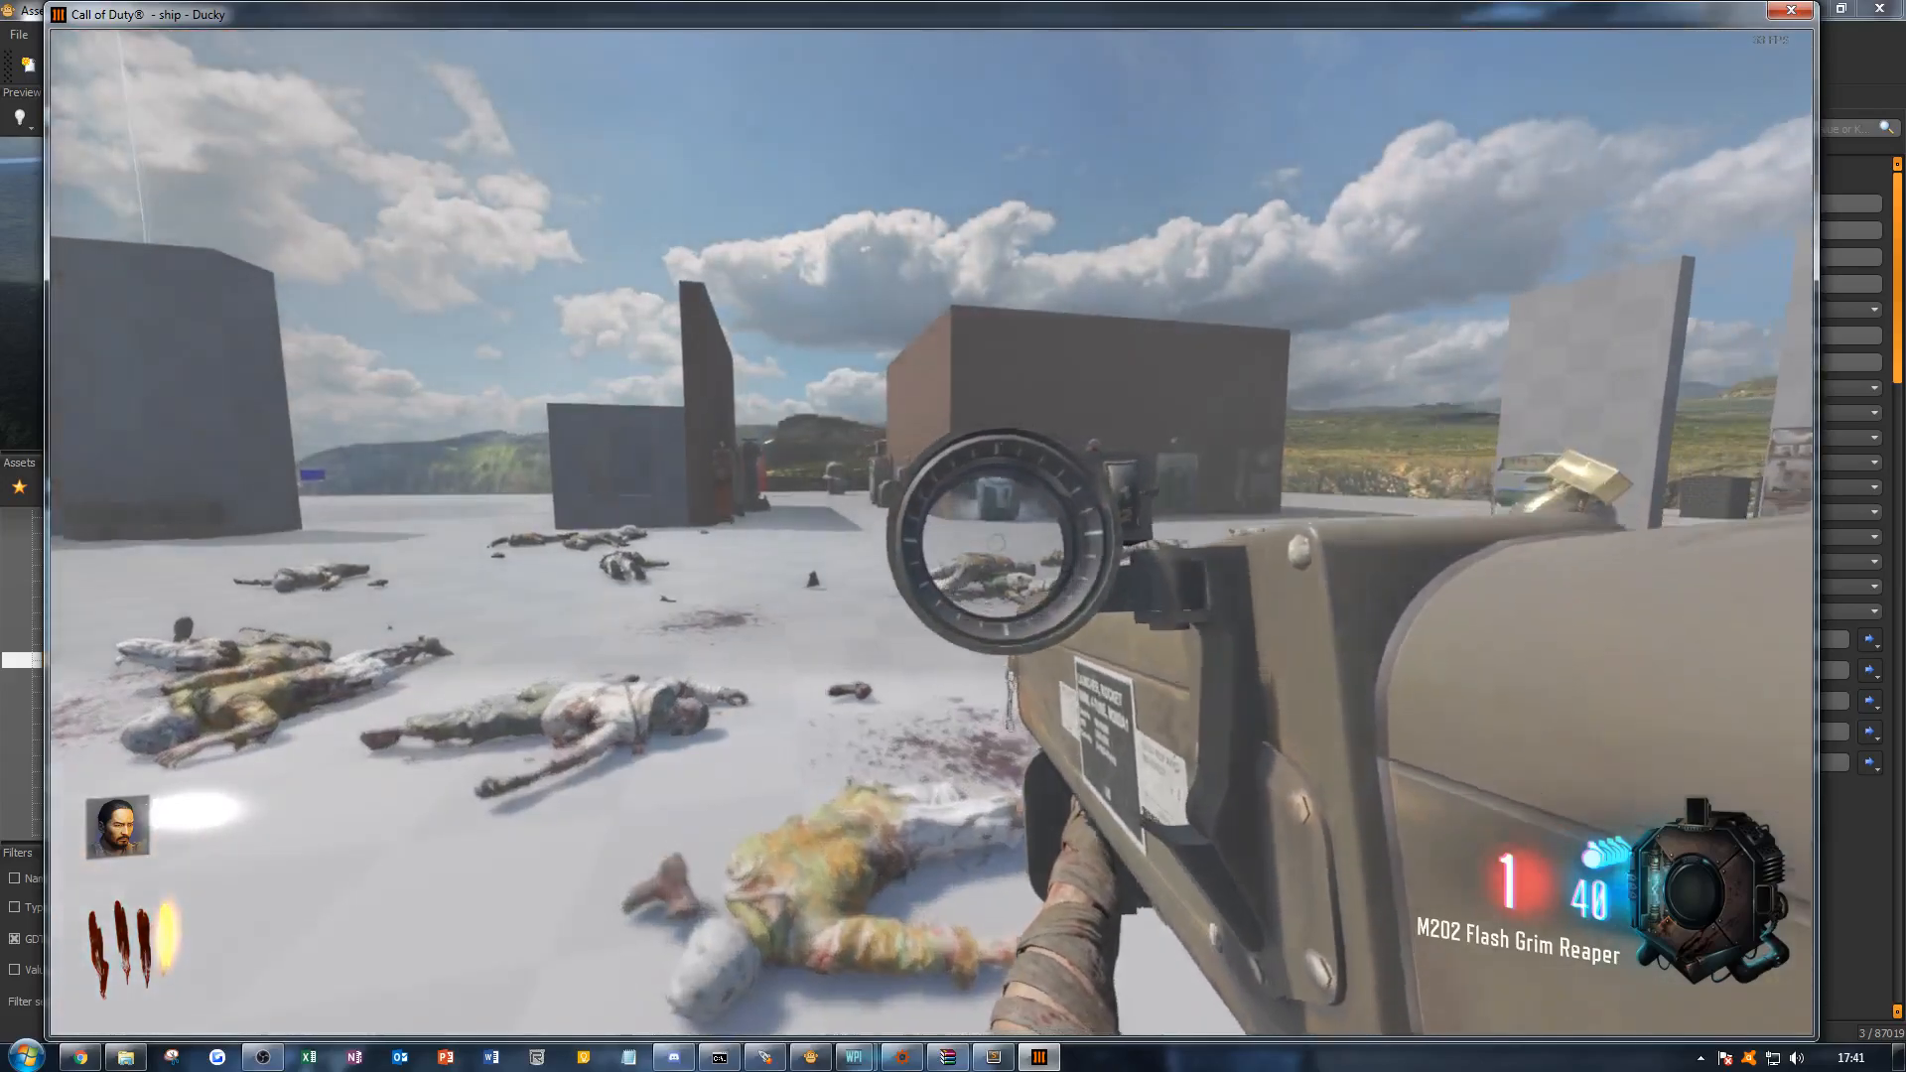
Step: Check the M202's scope view in several directions, then fire the last loaded rocket at the small grey building
{"action": "right_click", "coordinate": [932, 533]}
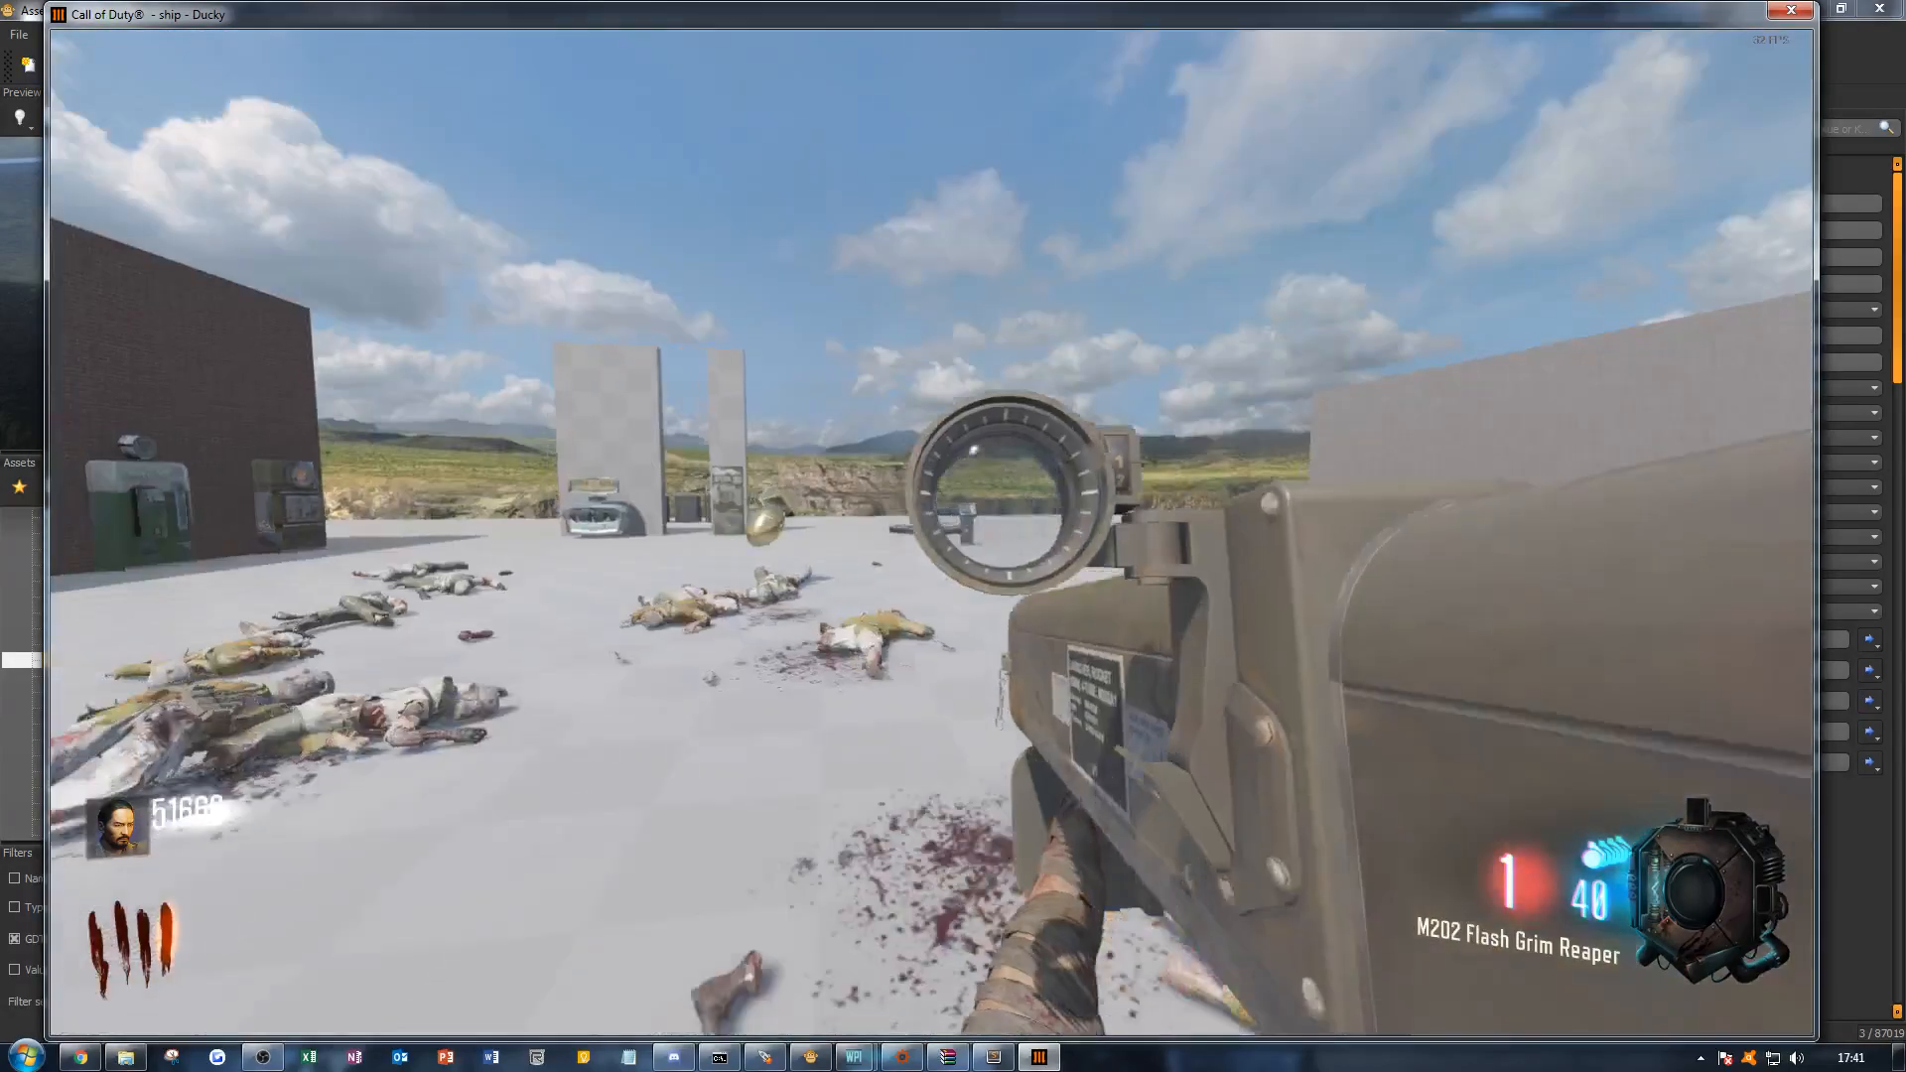
{"action": "right_click", "coordinate": [932, 533]}
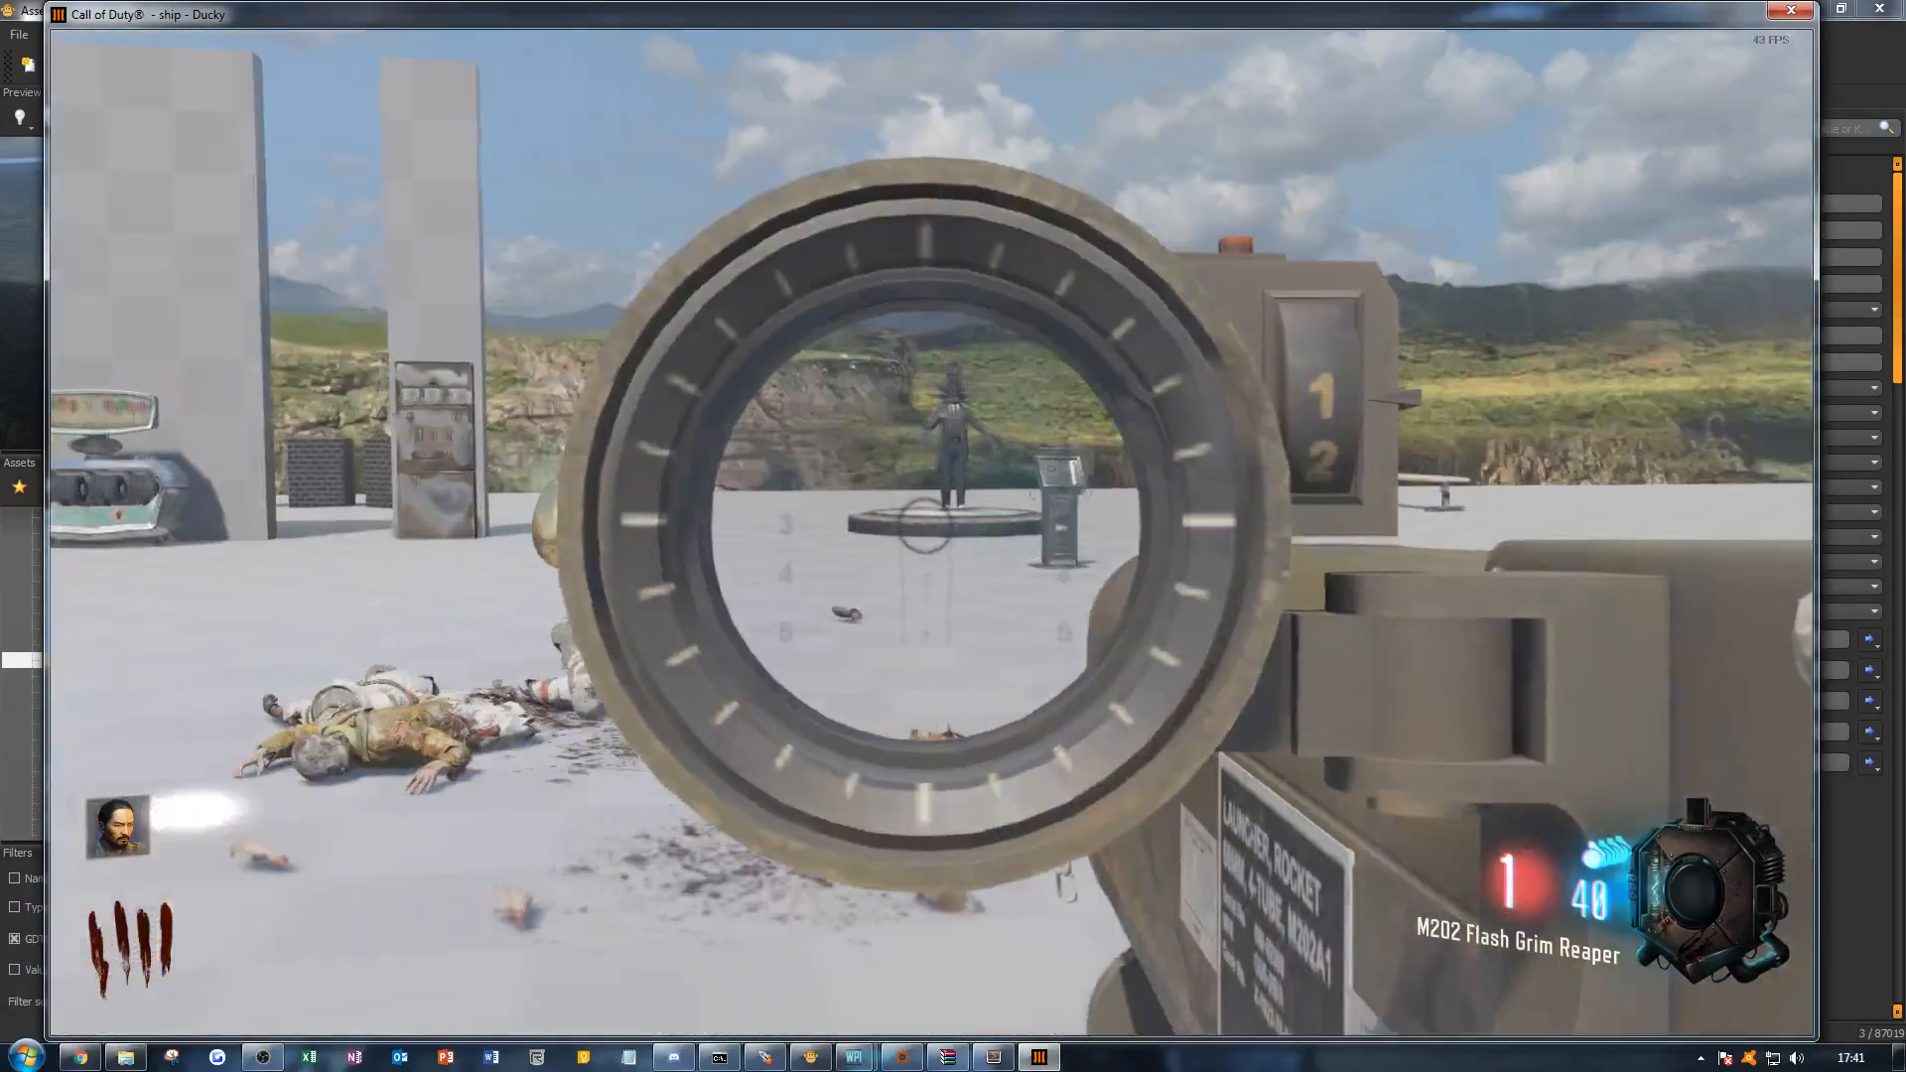
{"action": "key", "text": "d"}
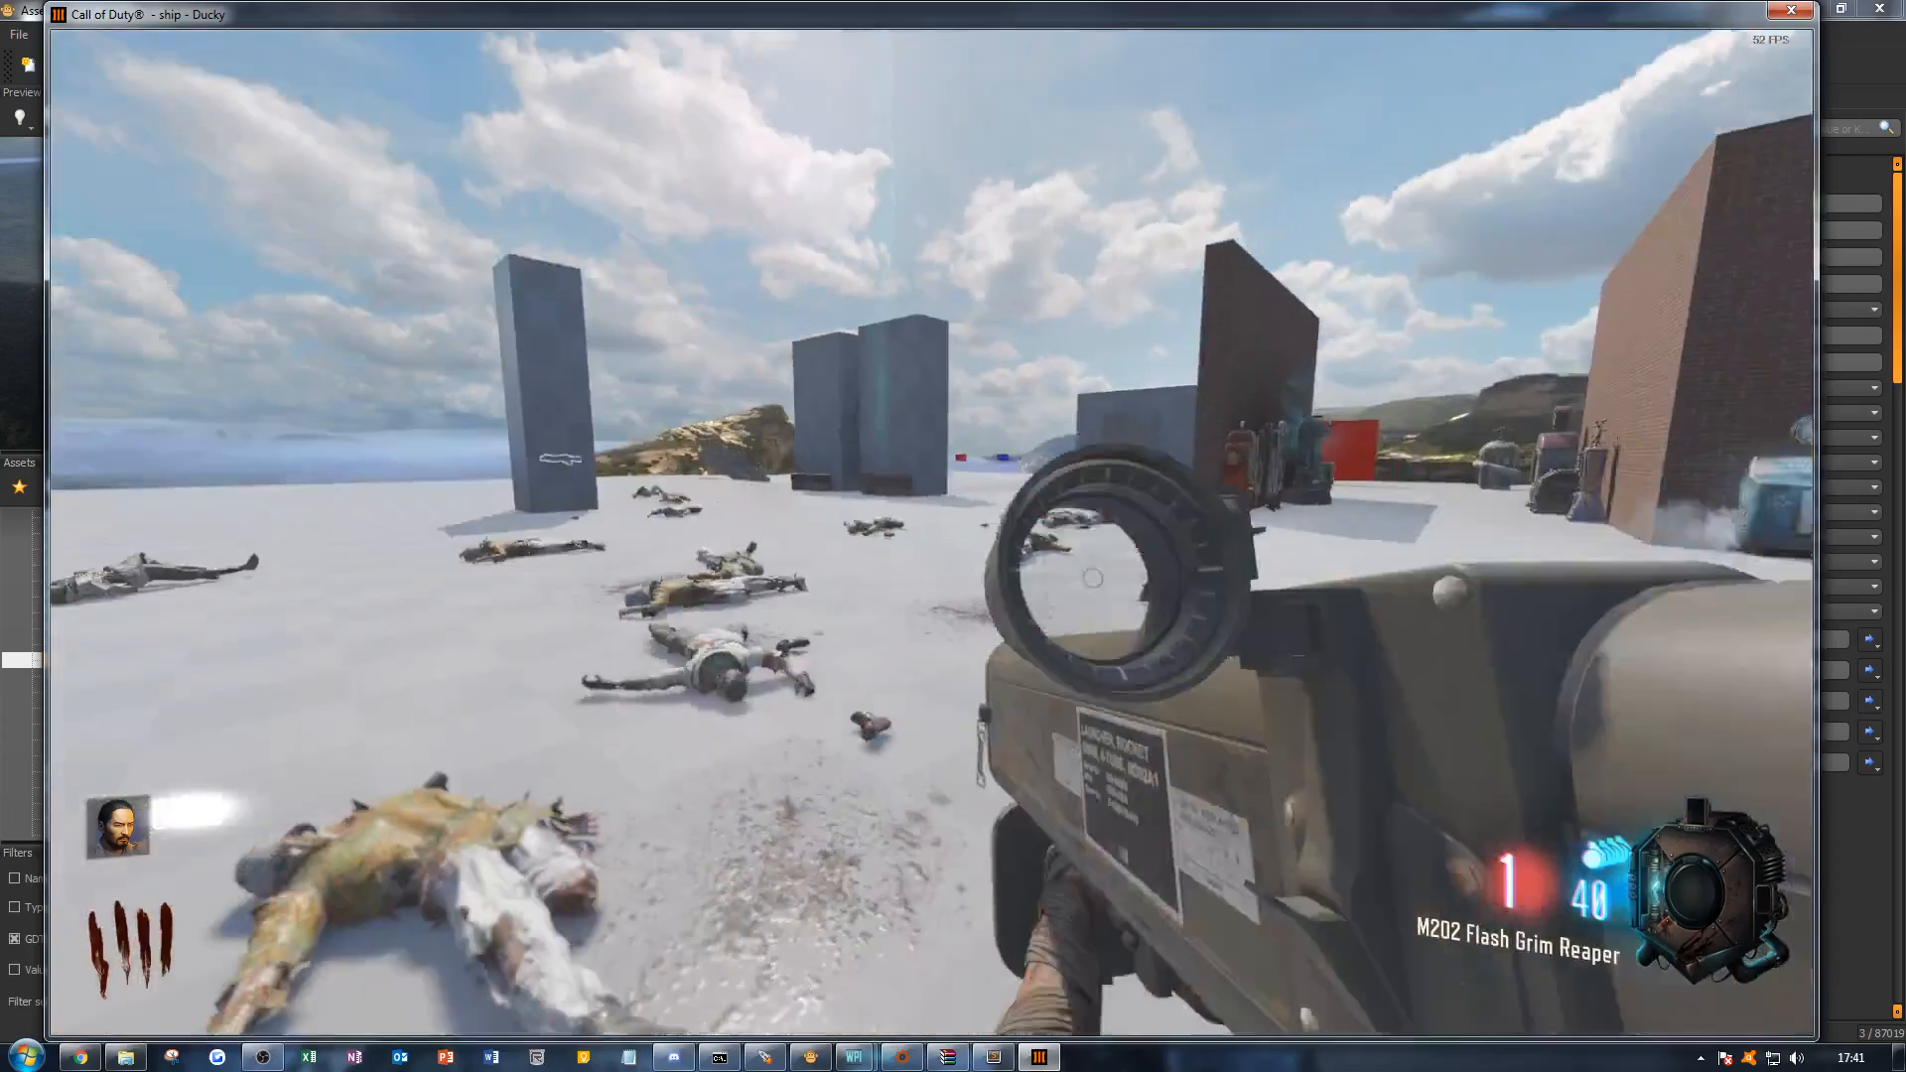
{"action": "right_click", "coordinate": [932, 534]}
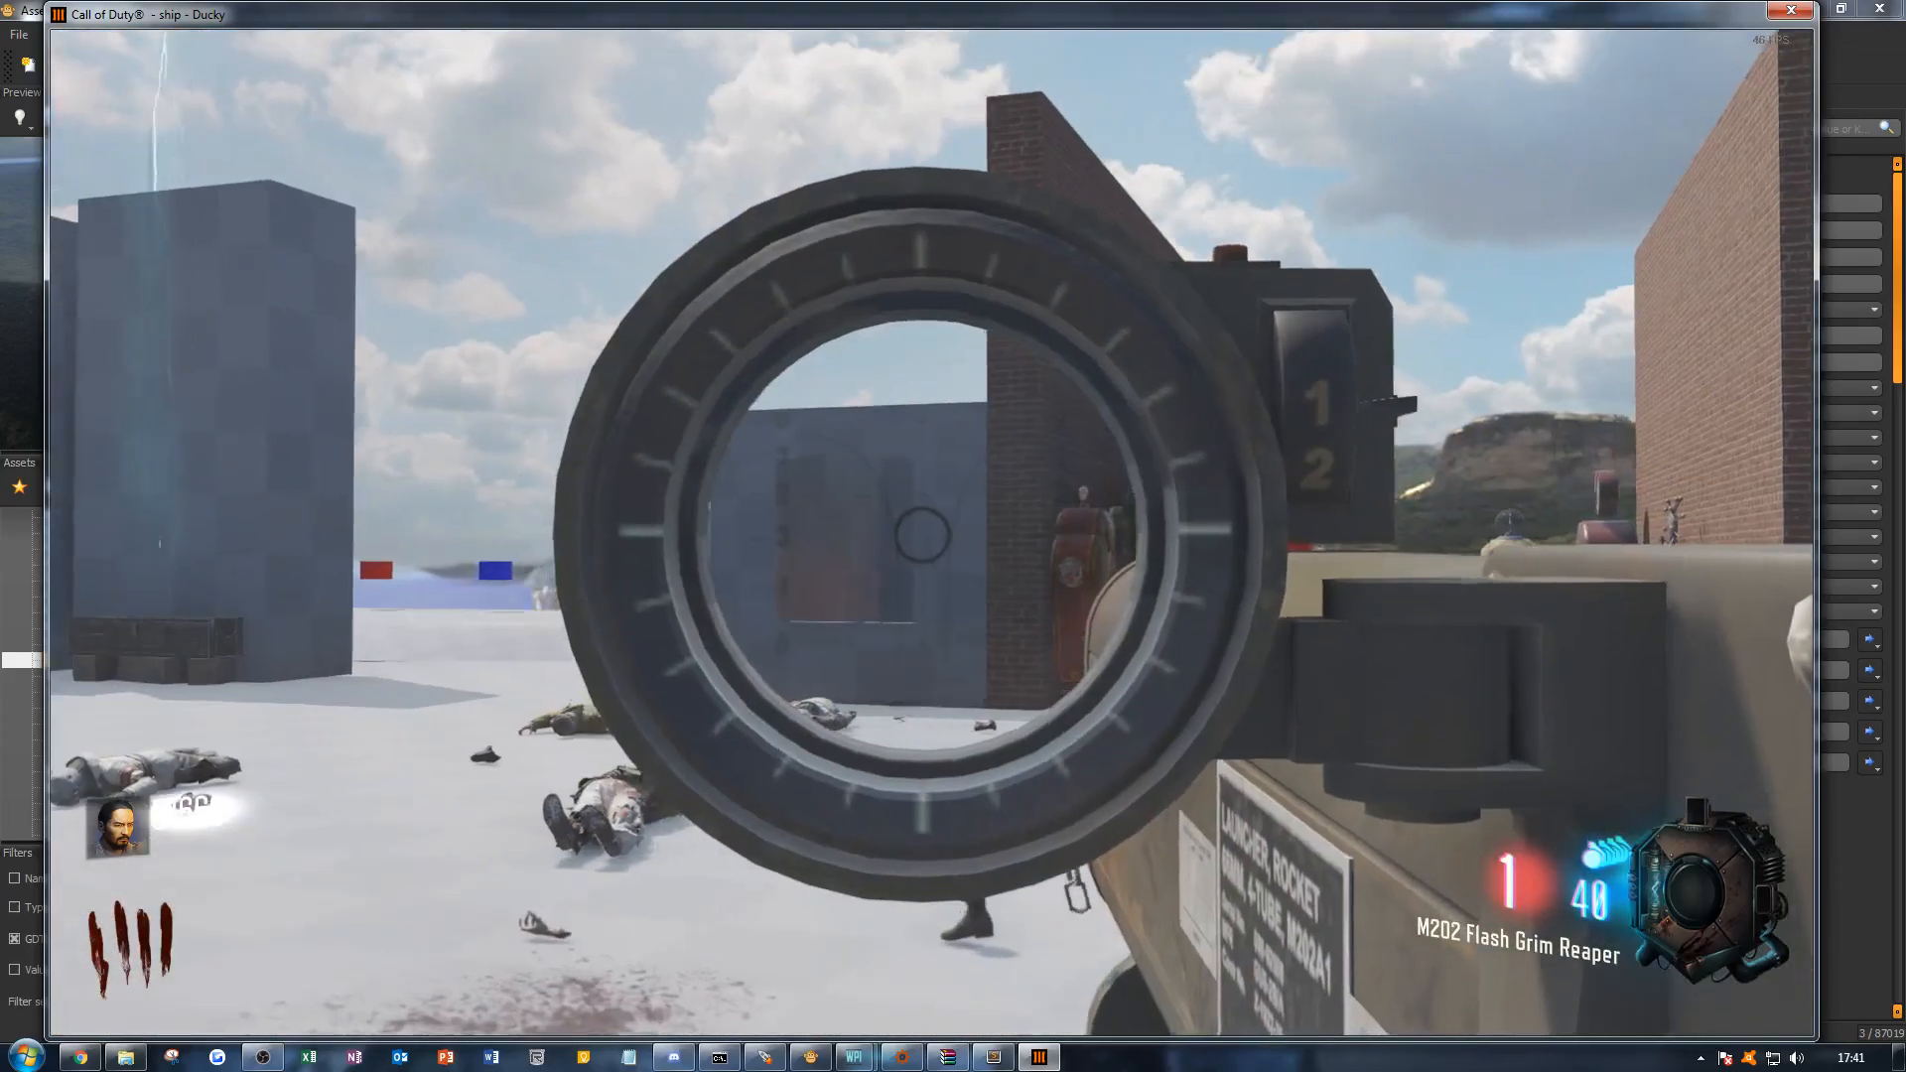
{"action": "left_click", "coordinate": [932, 534]}
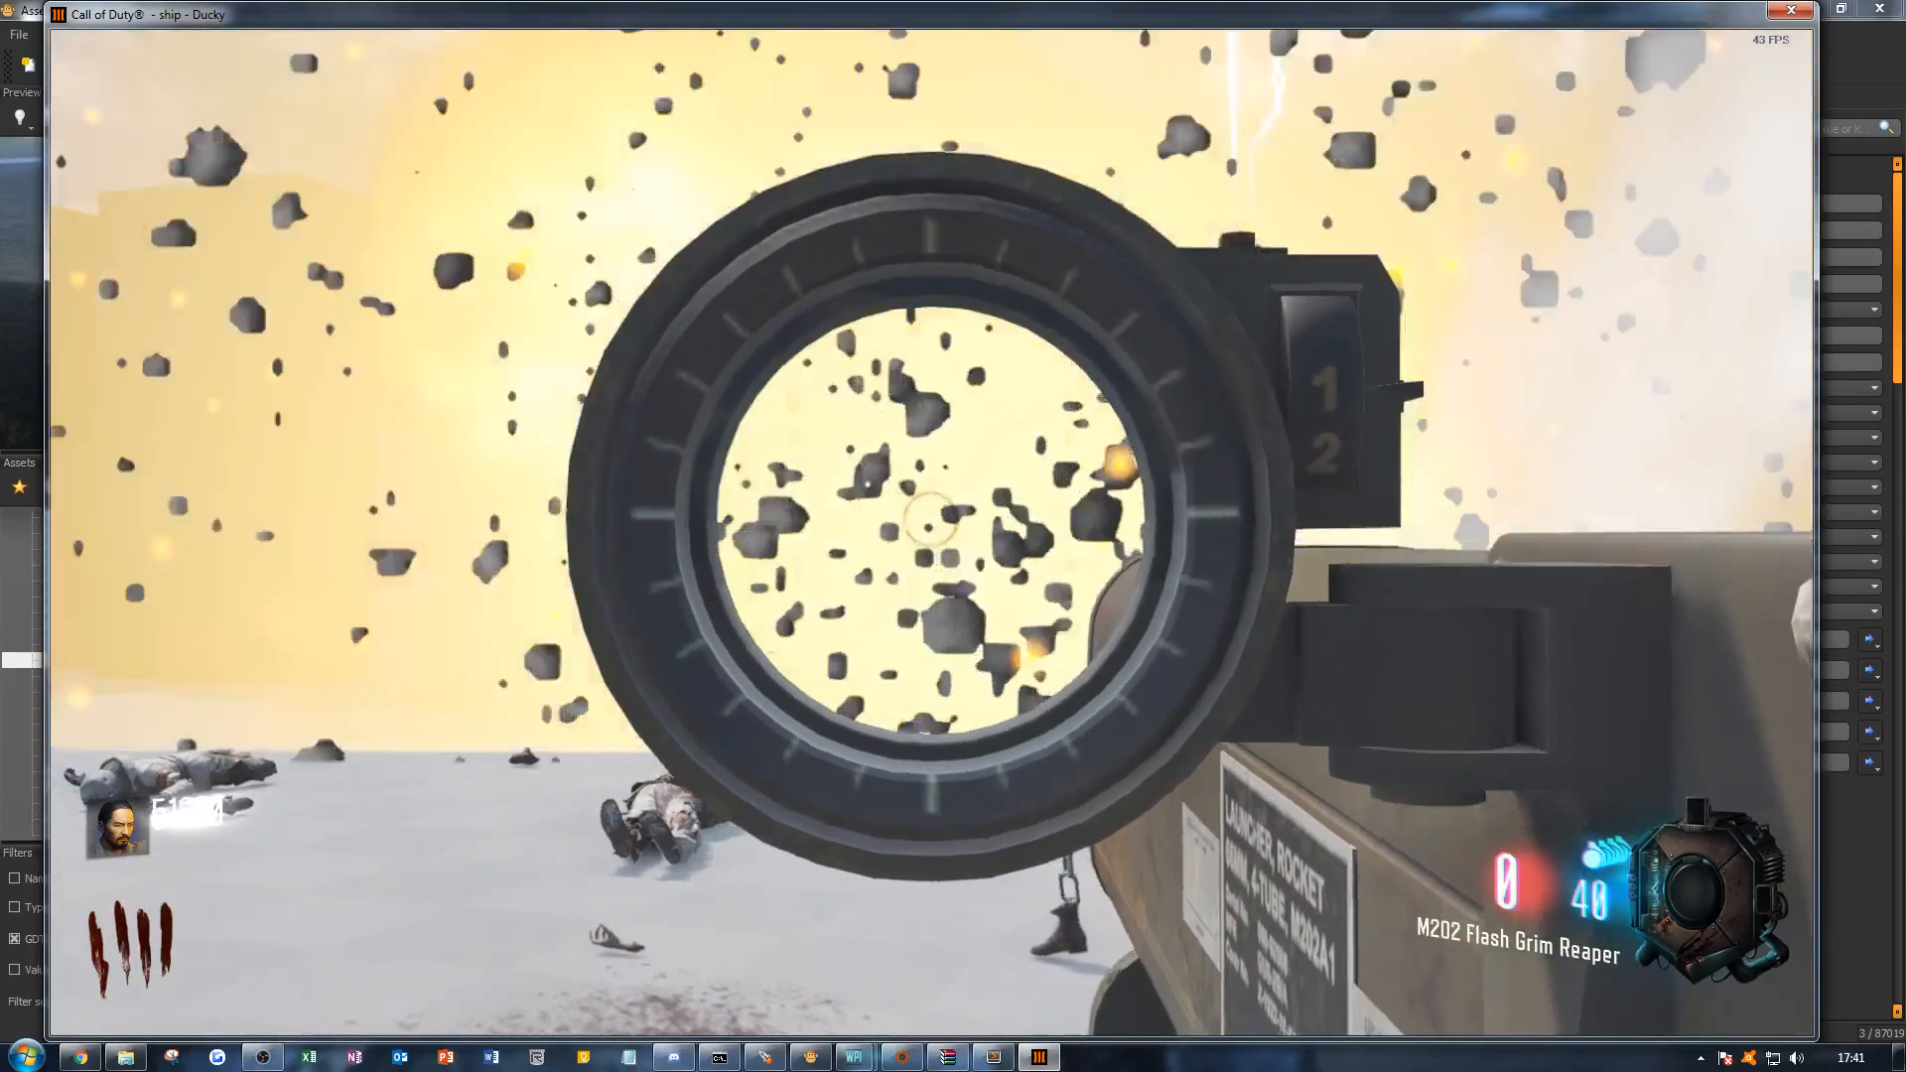
Step: Walk through the empty reload of the M202 and fire a scoped rocket toward the brick wall
{"action": "key", "text": "w"}
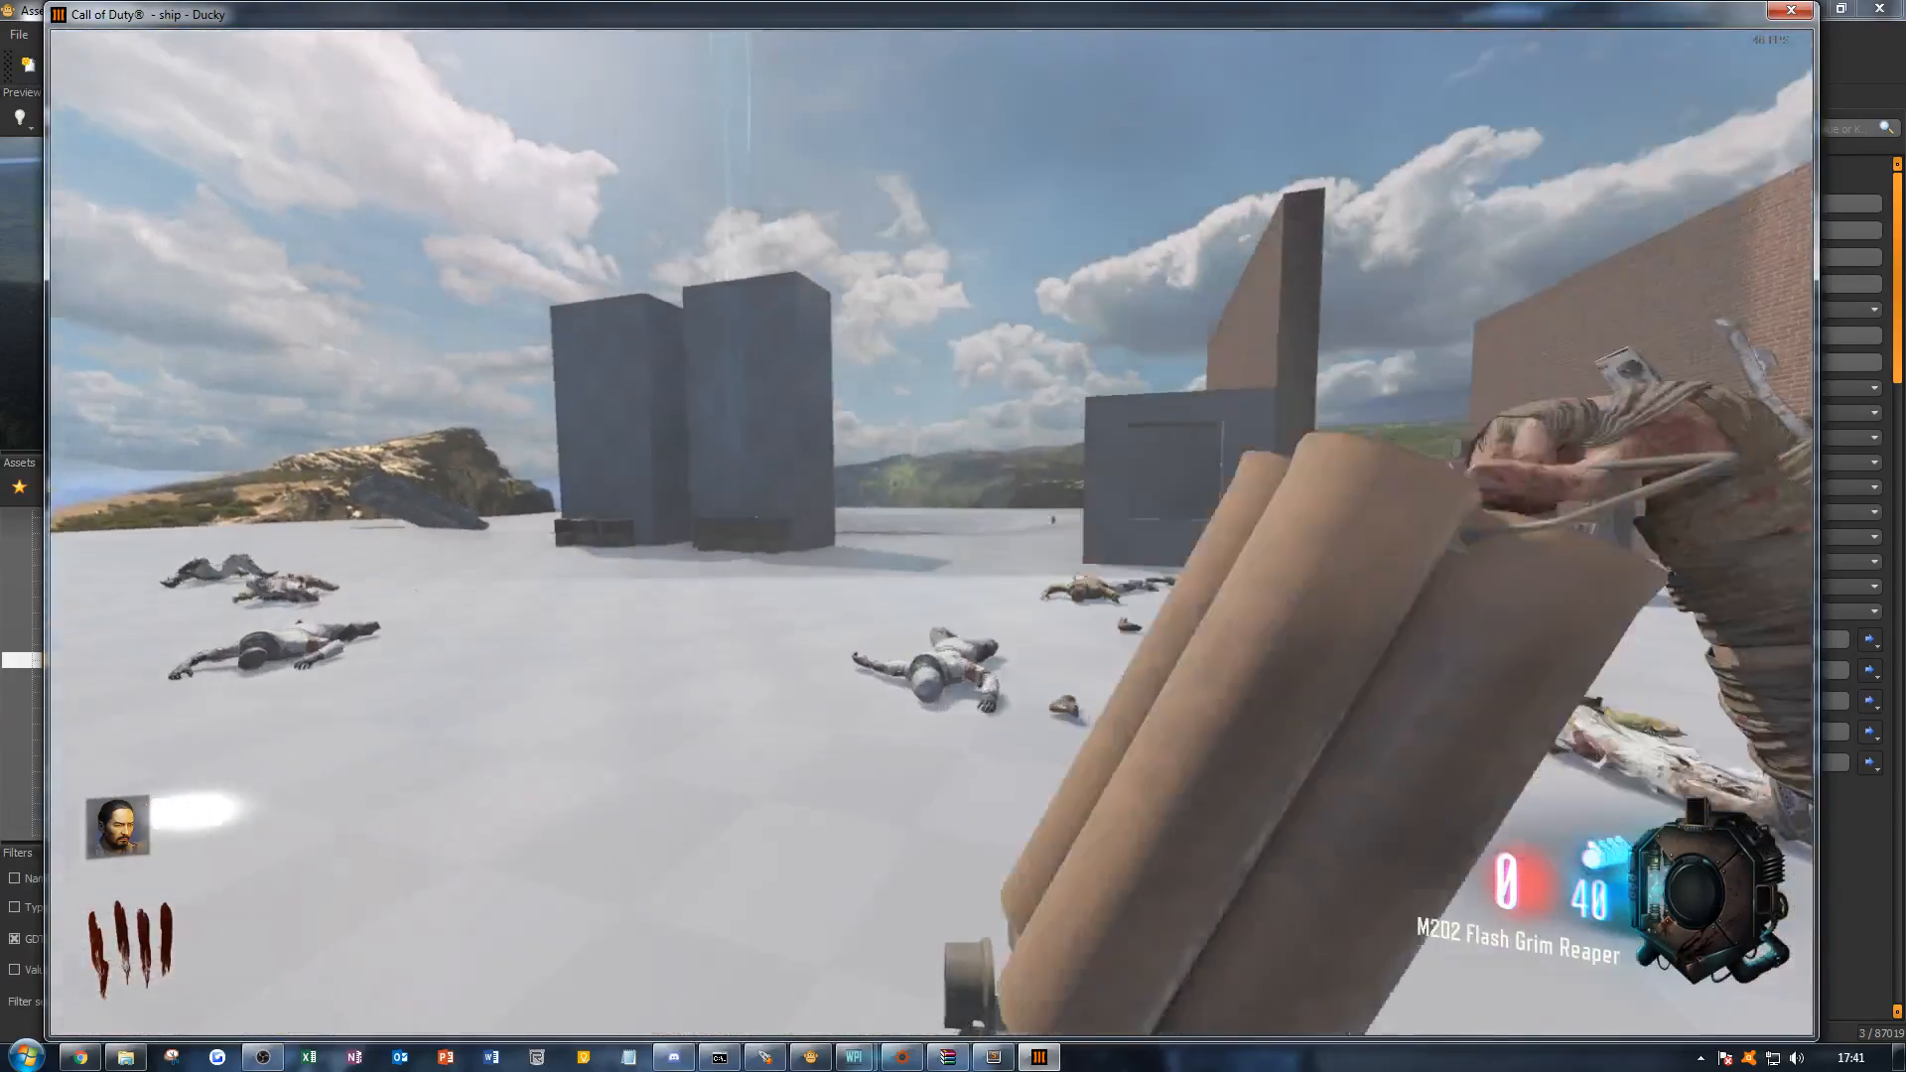
{"action": "key", "text": "w"}
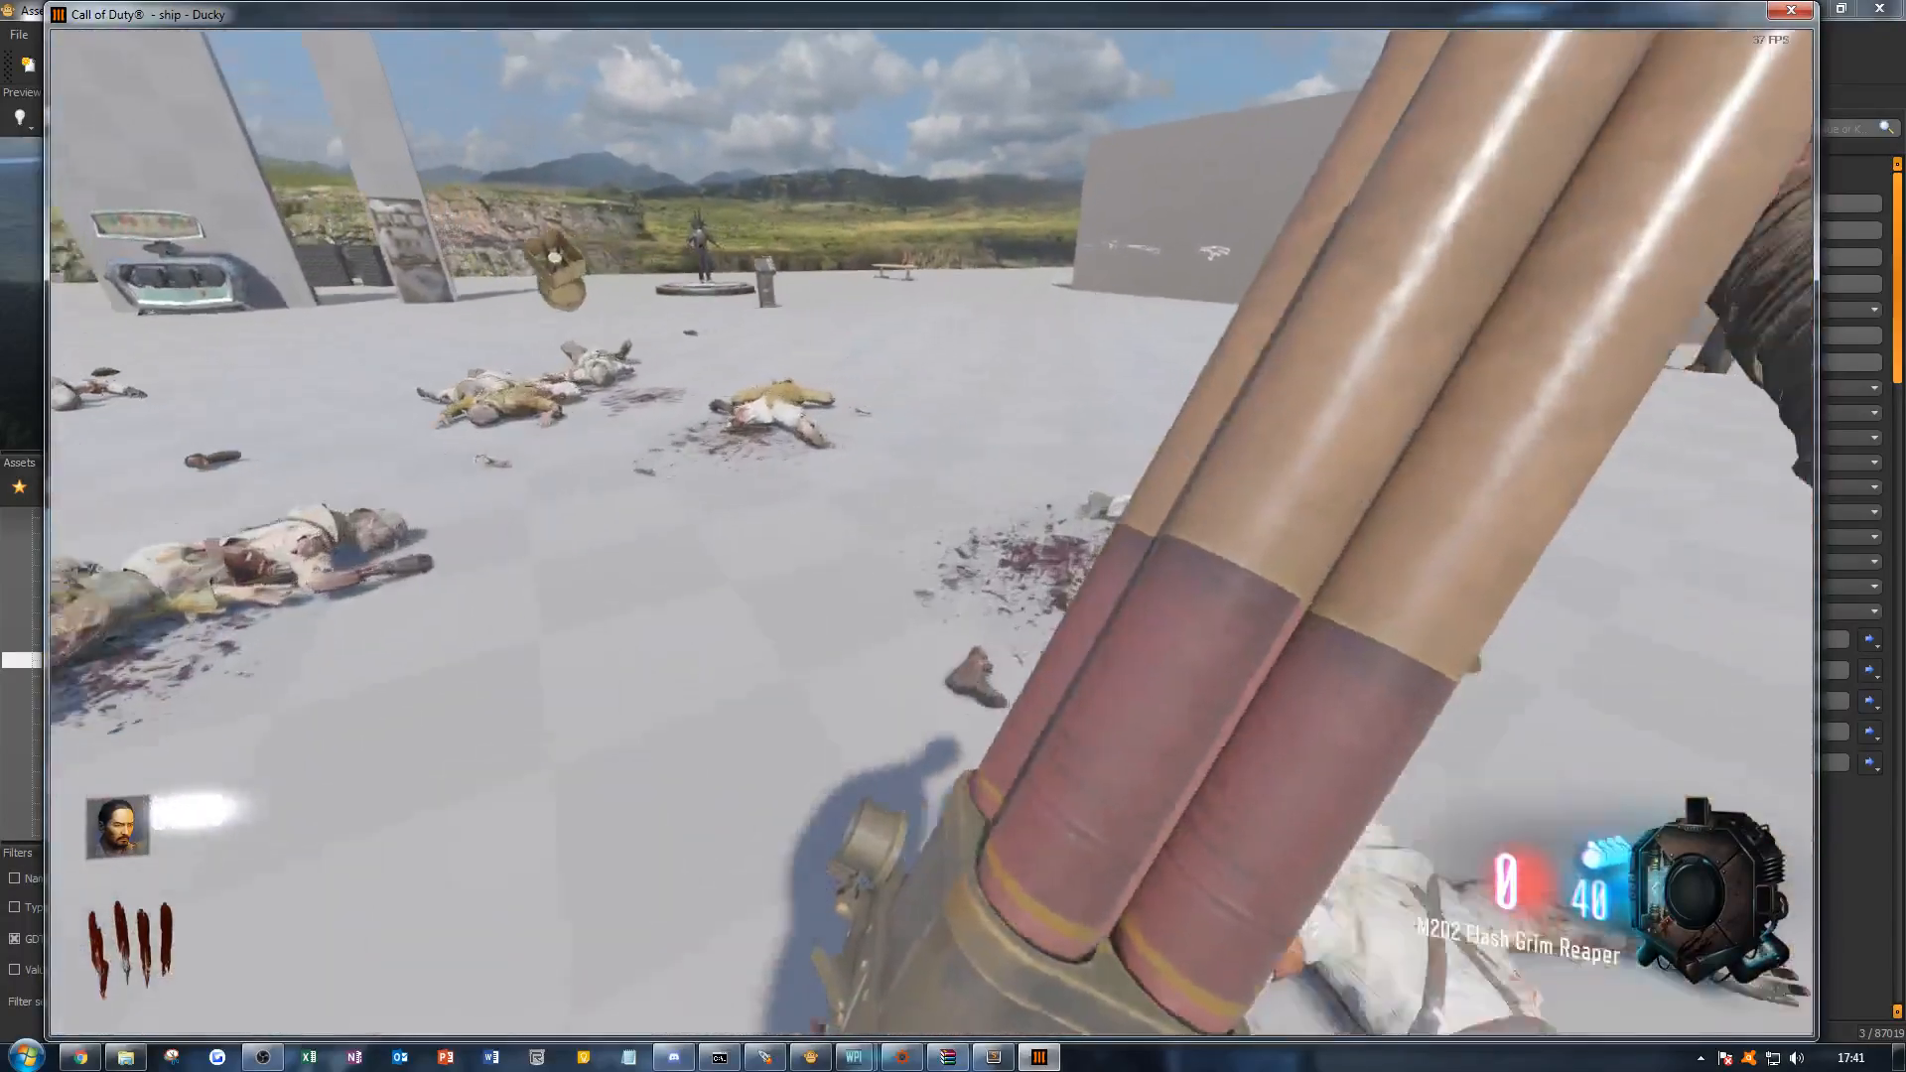
{"action": "key", "text": "w"}
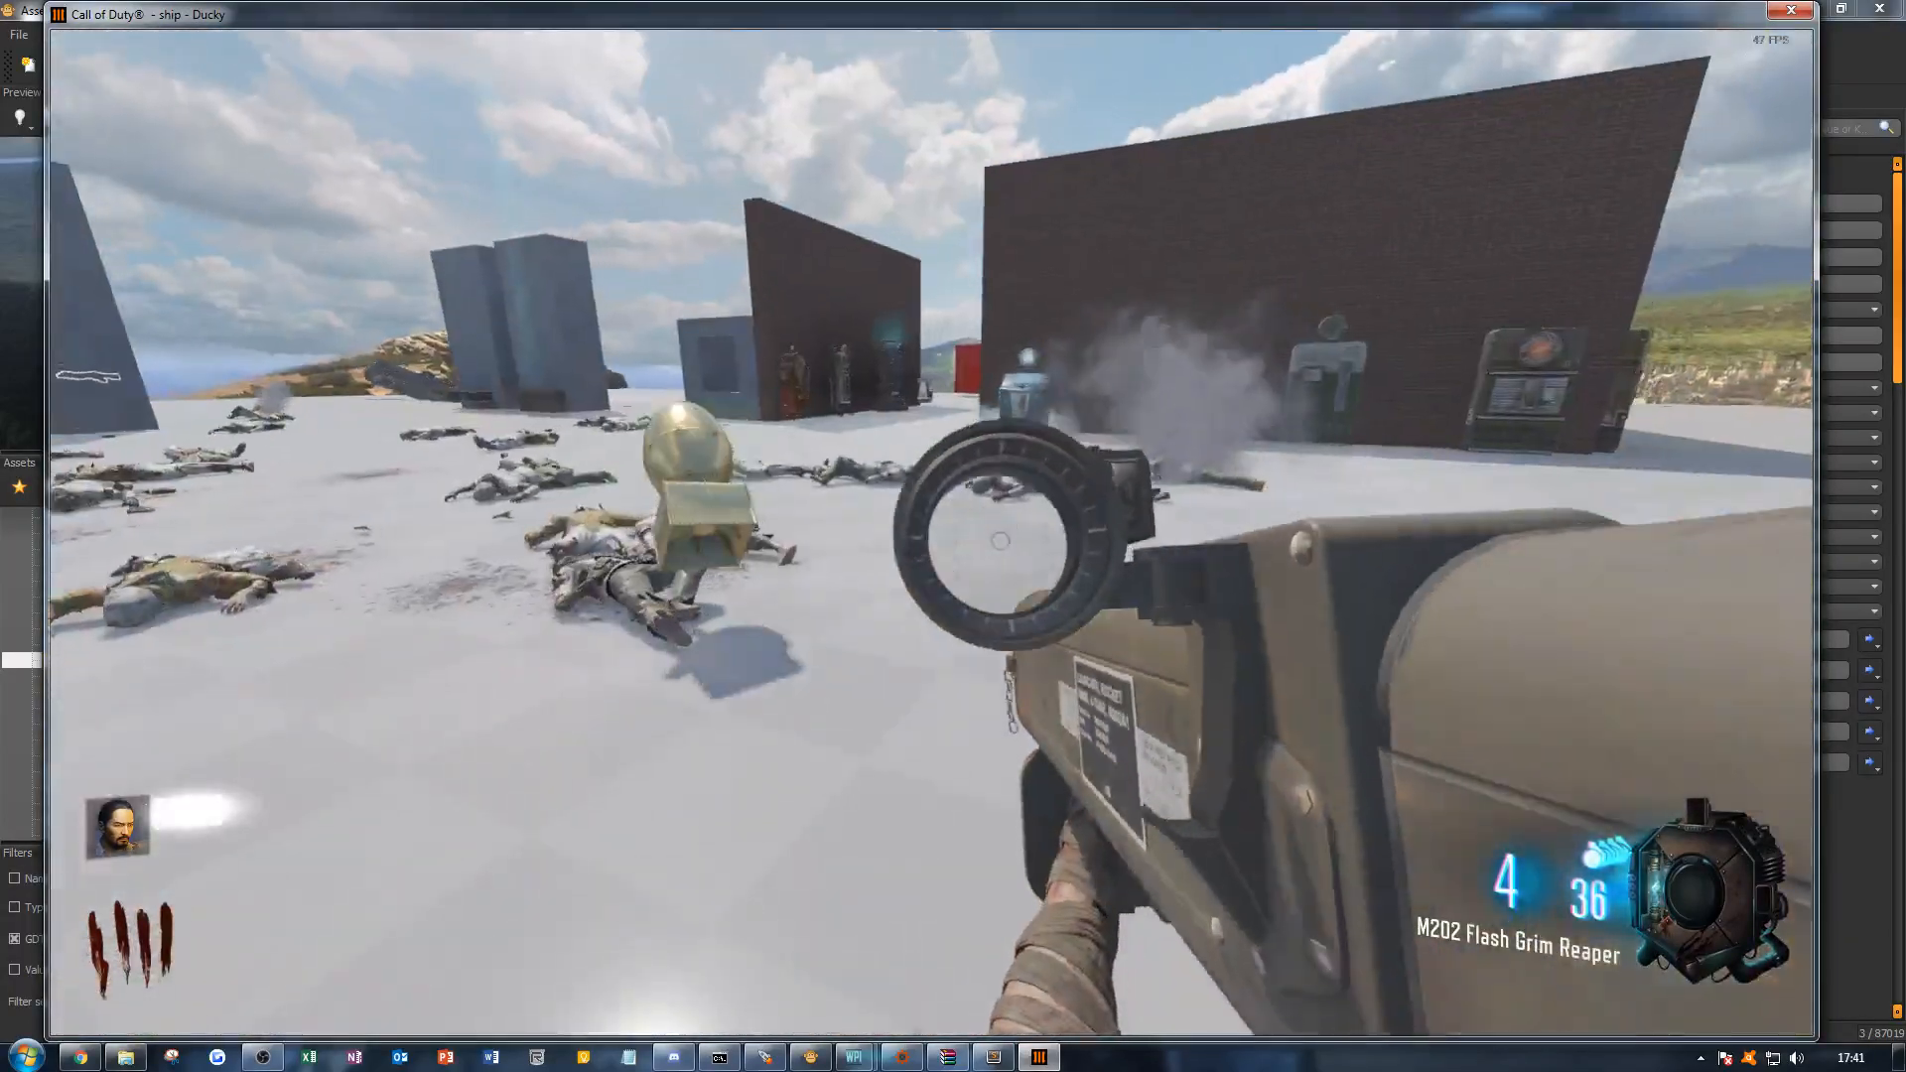
{"action": "key", "text": "w"}
{"action": "right_click", "coordinate": [931, 533]}
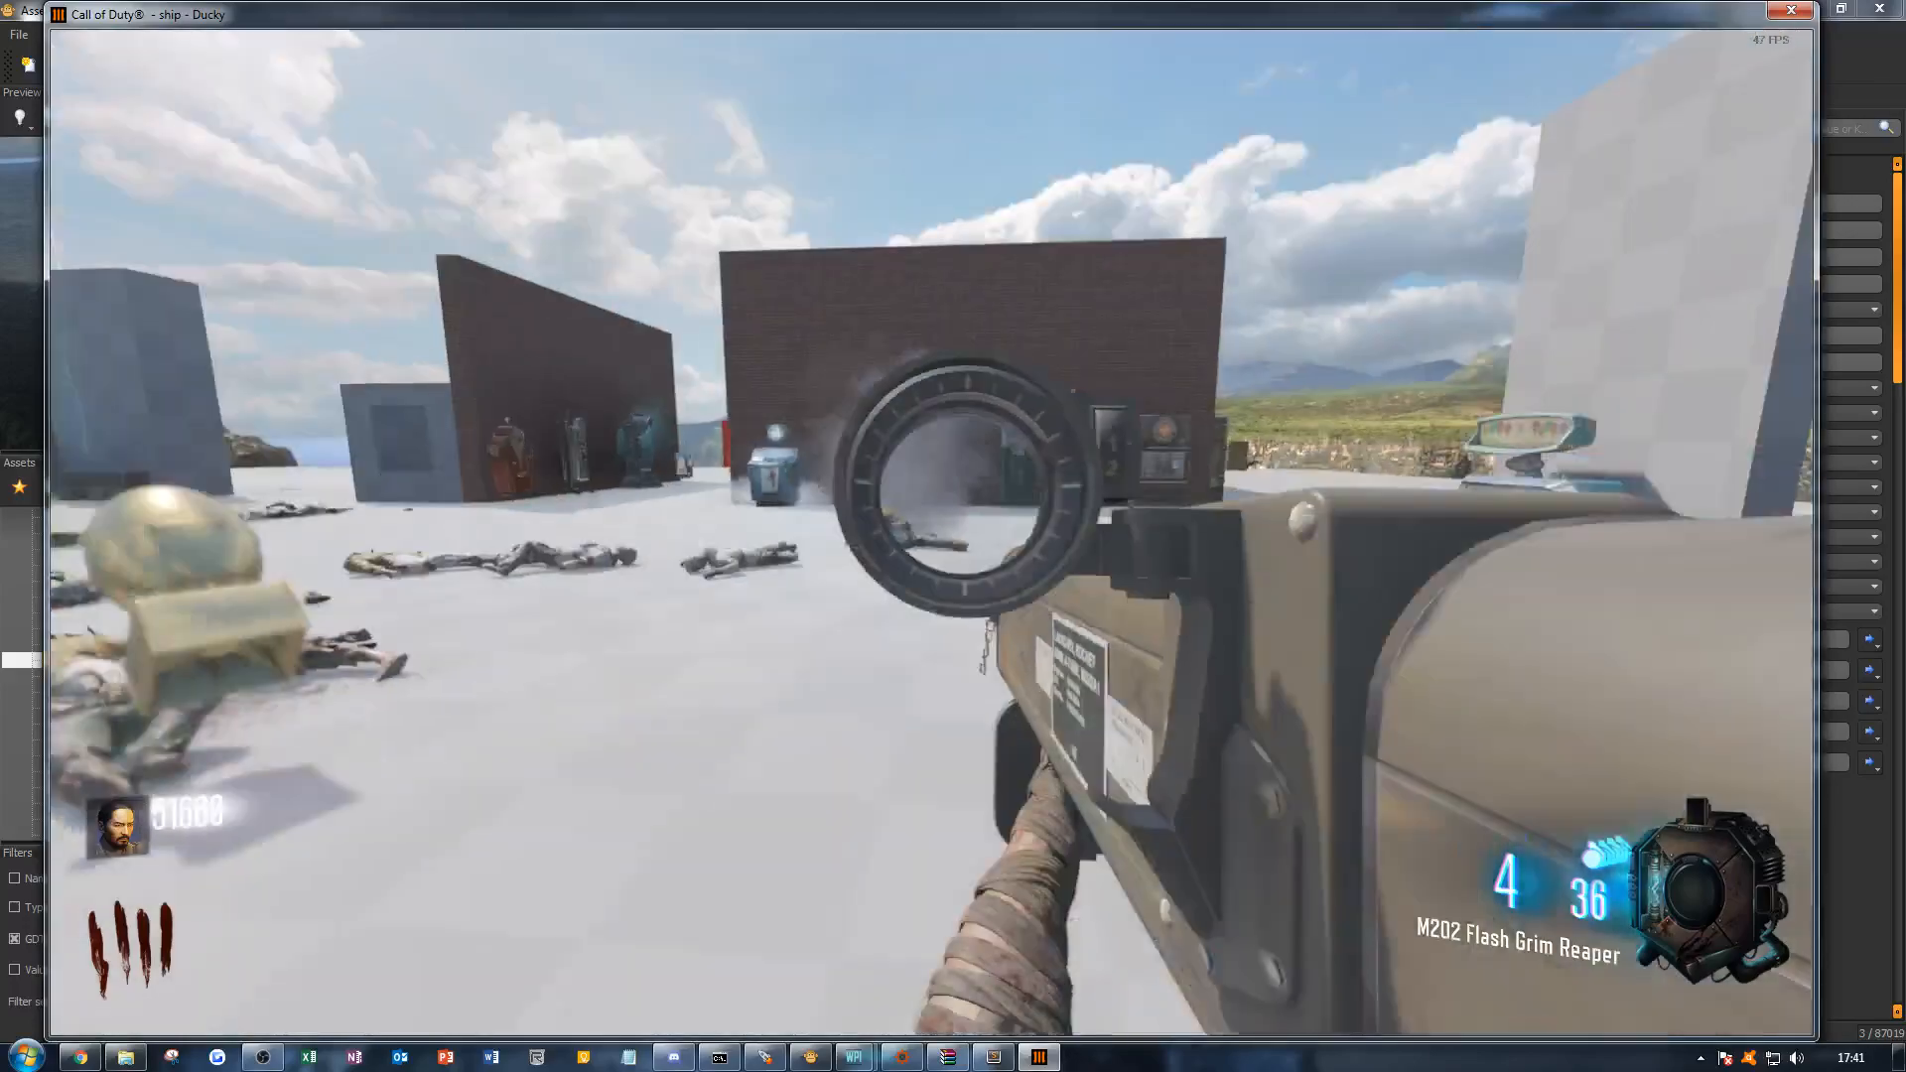
{"action": "left_click", "coordinate": [930, 533]}
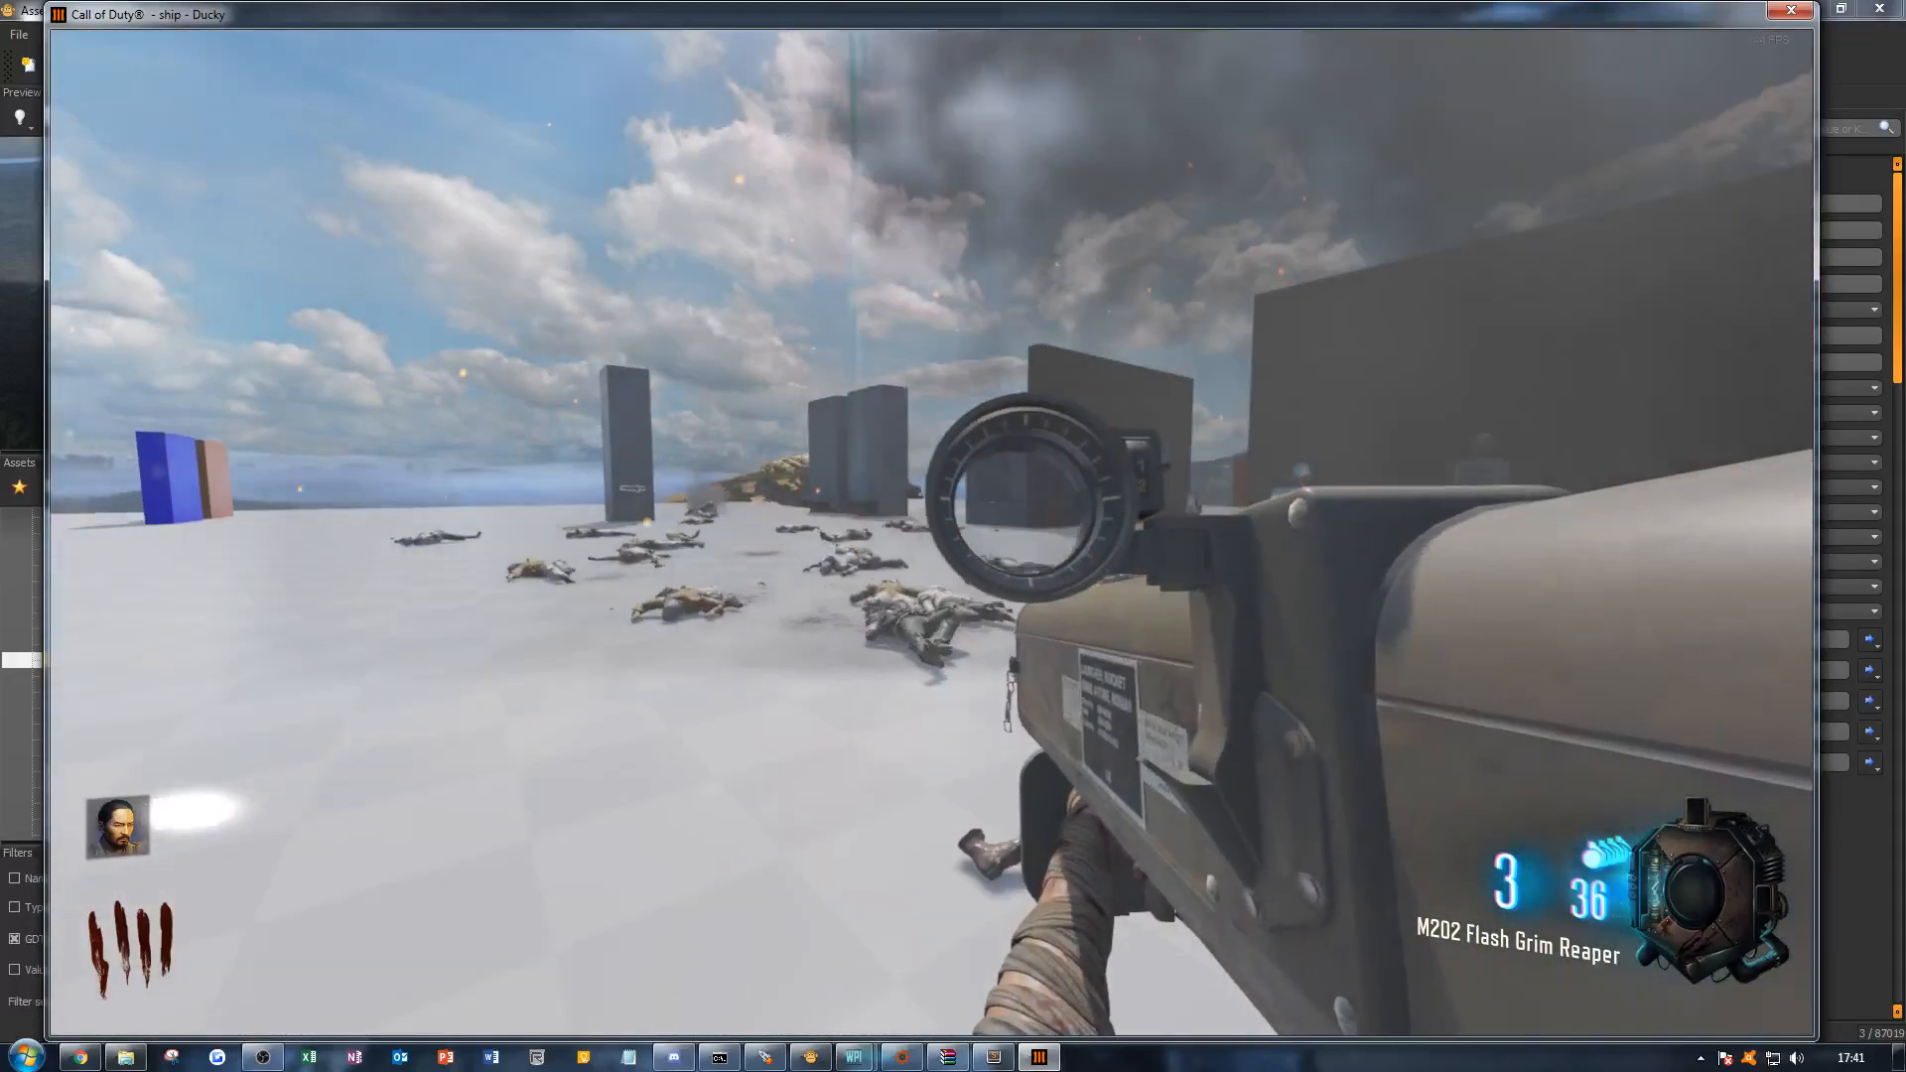
Step: Fire a scoped rocket at the distant zombie, advance across the field, and fire another scoped rocket at the zombie near the grey pillar
{"action": "right_click", "coordinate": [930, 533]}
{"action": "left_click", "coordinate": [931, 534]}
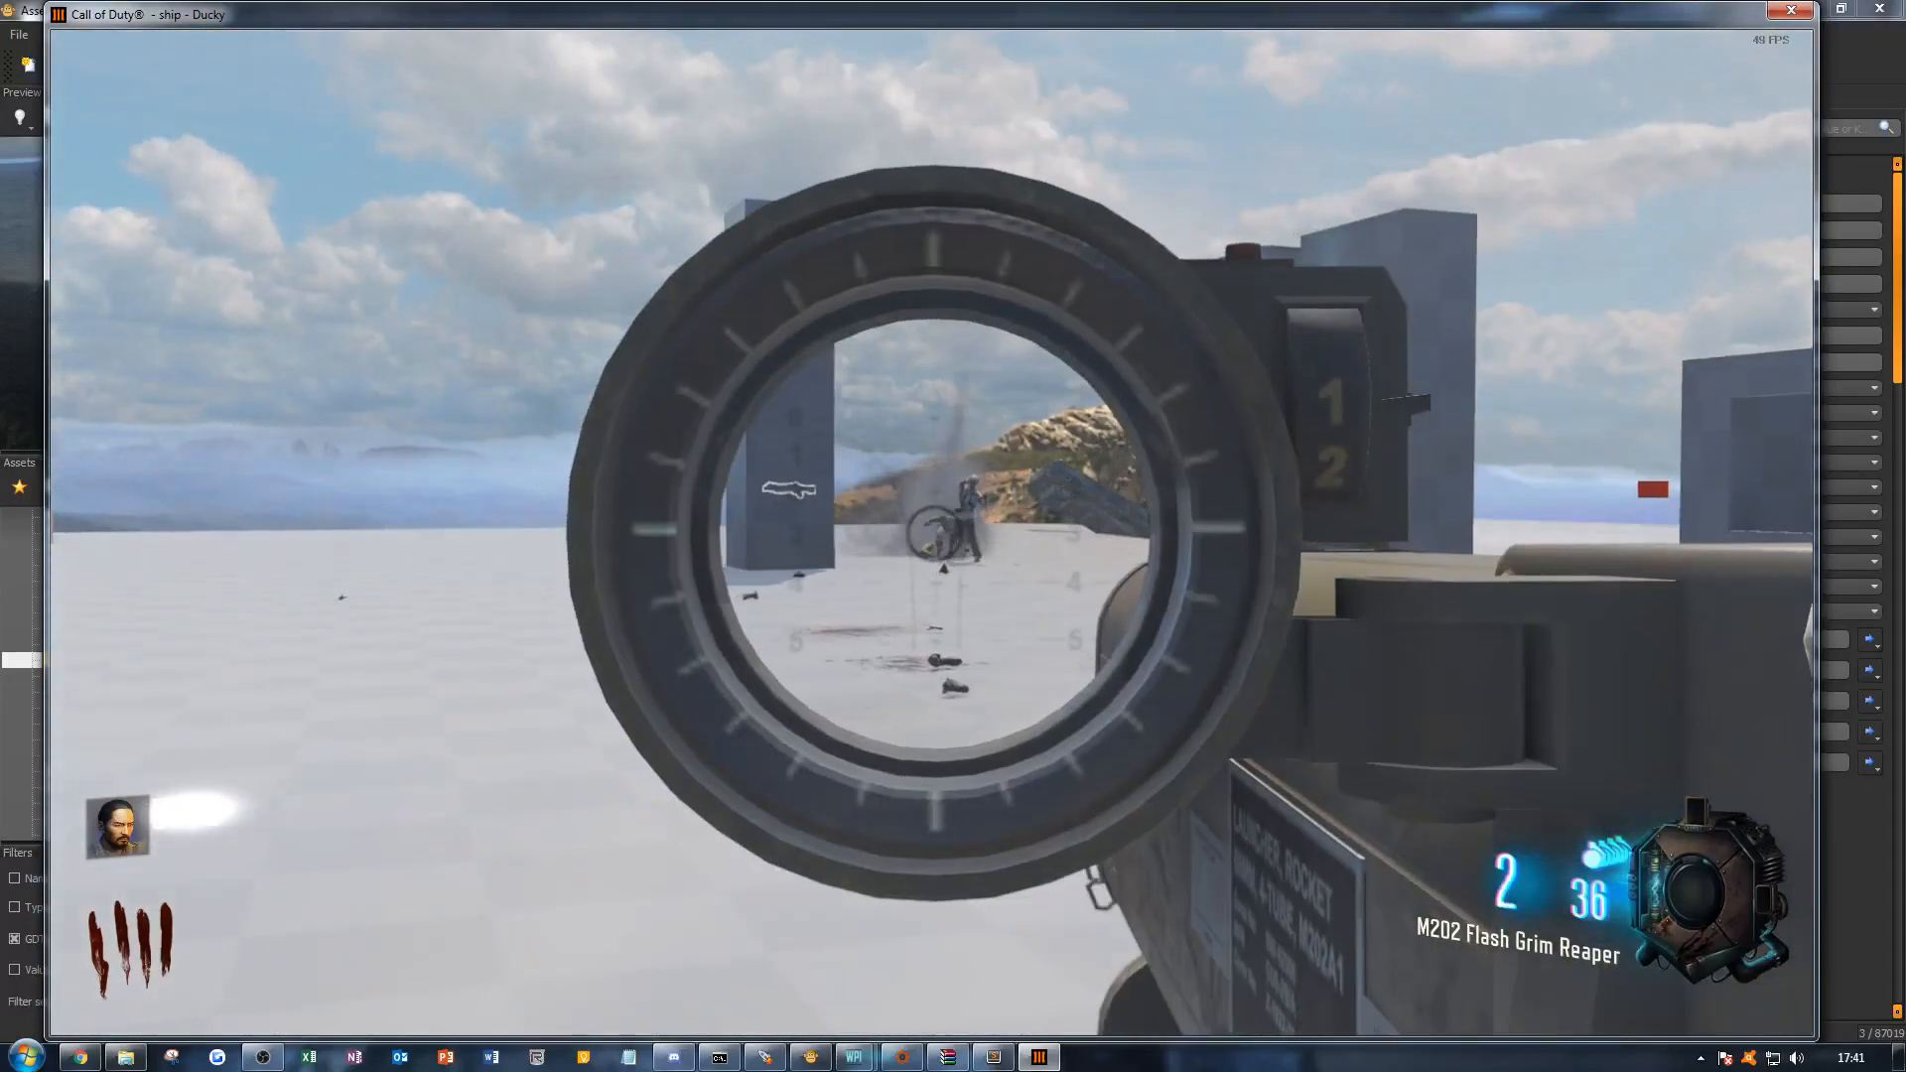
{"action": "key", "text": "w"}
{"action": "key", "text": "w"}
{"action": "key", "text": "w"}
{"action": "key", "text": "c"}
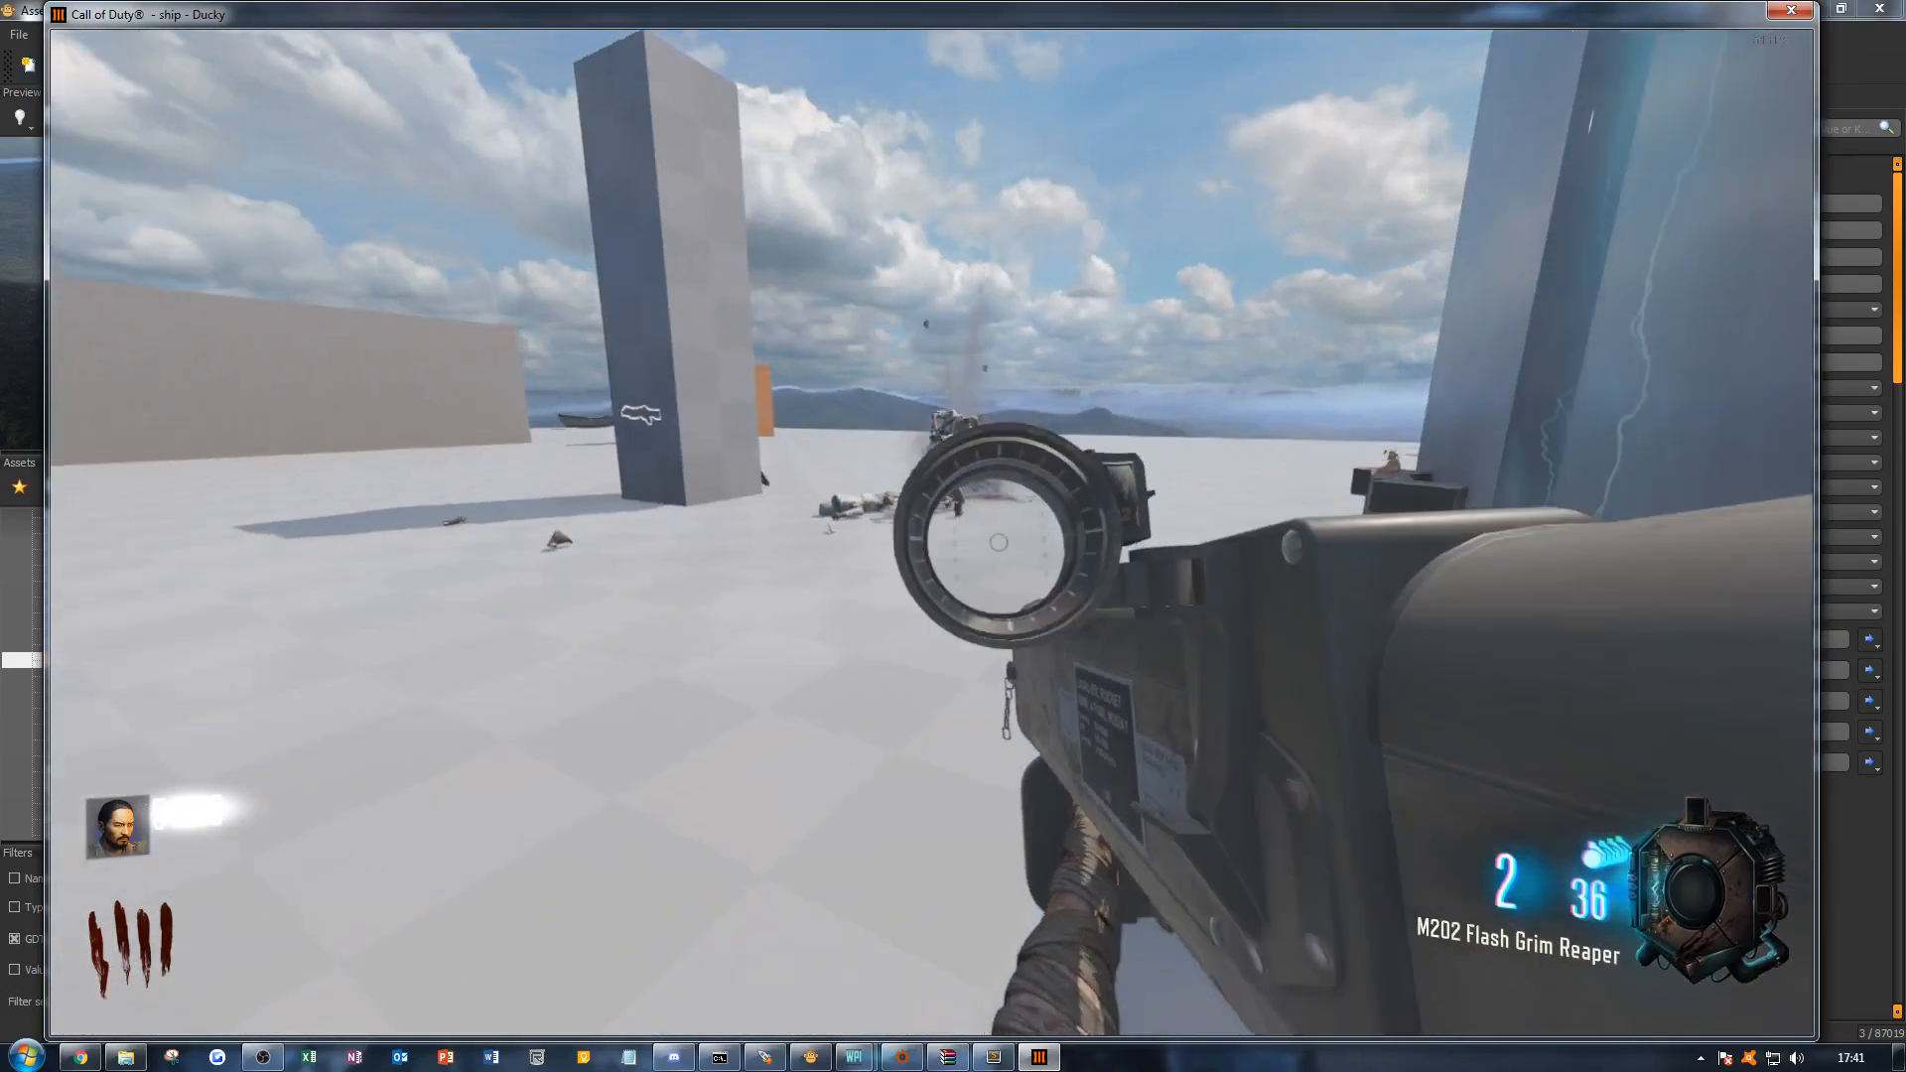
{"action": "right_click", "coordinate": [930, 534]}
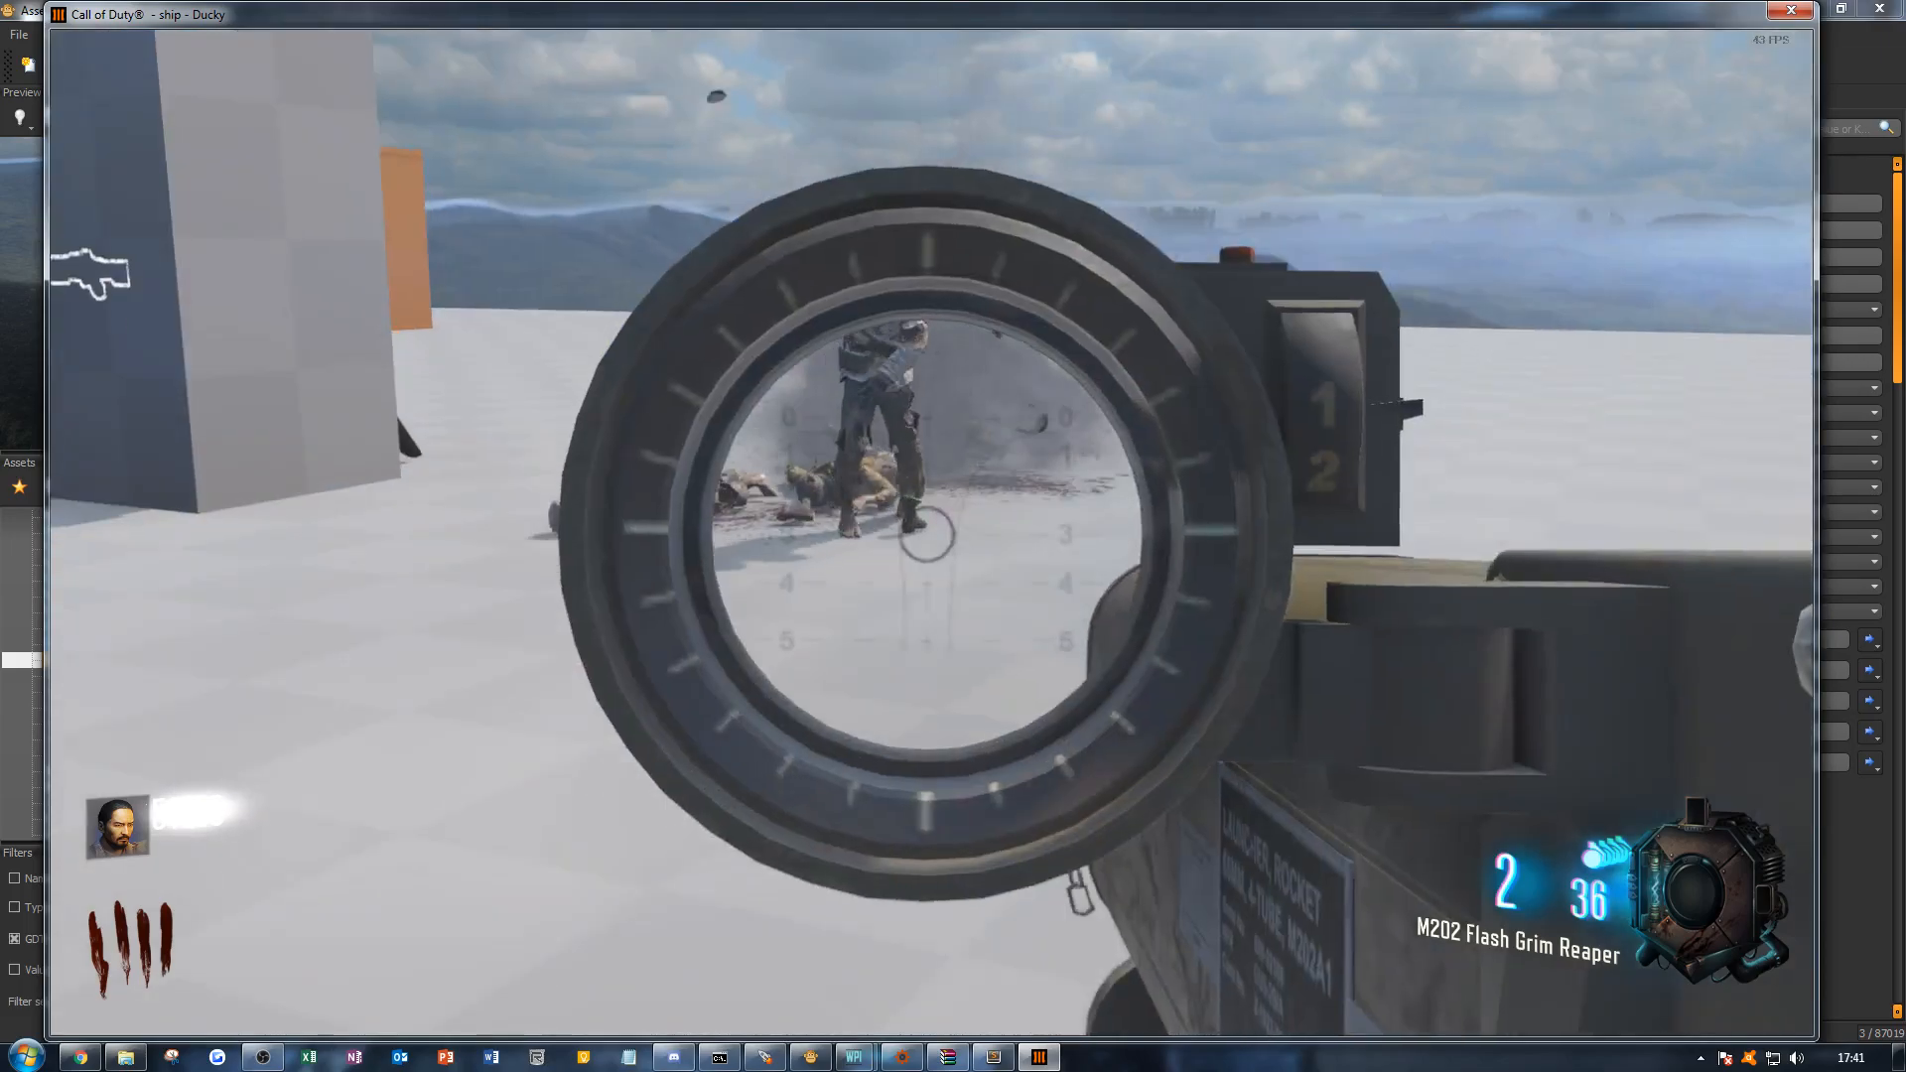
{"action": "left_click", "coordinate": [931, 532]}
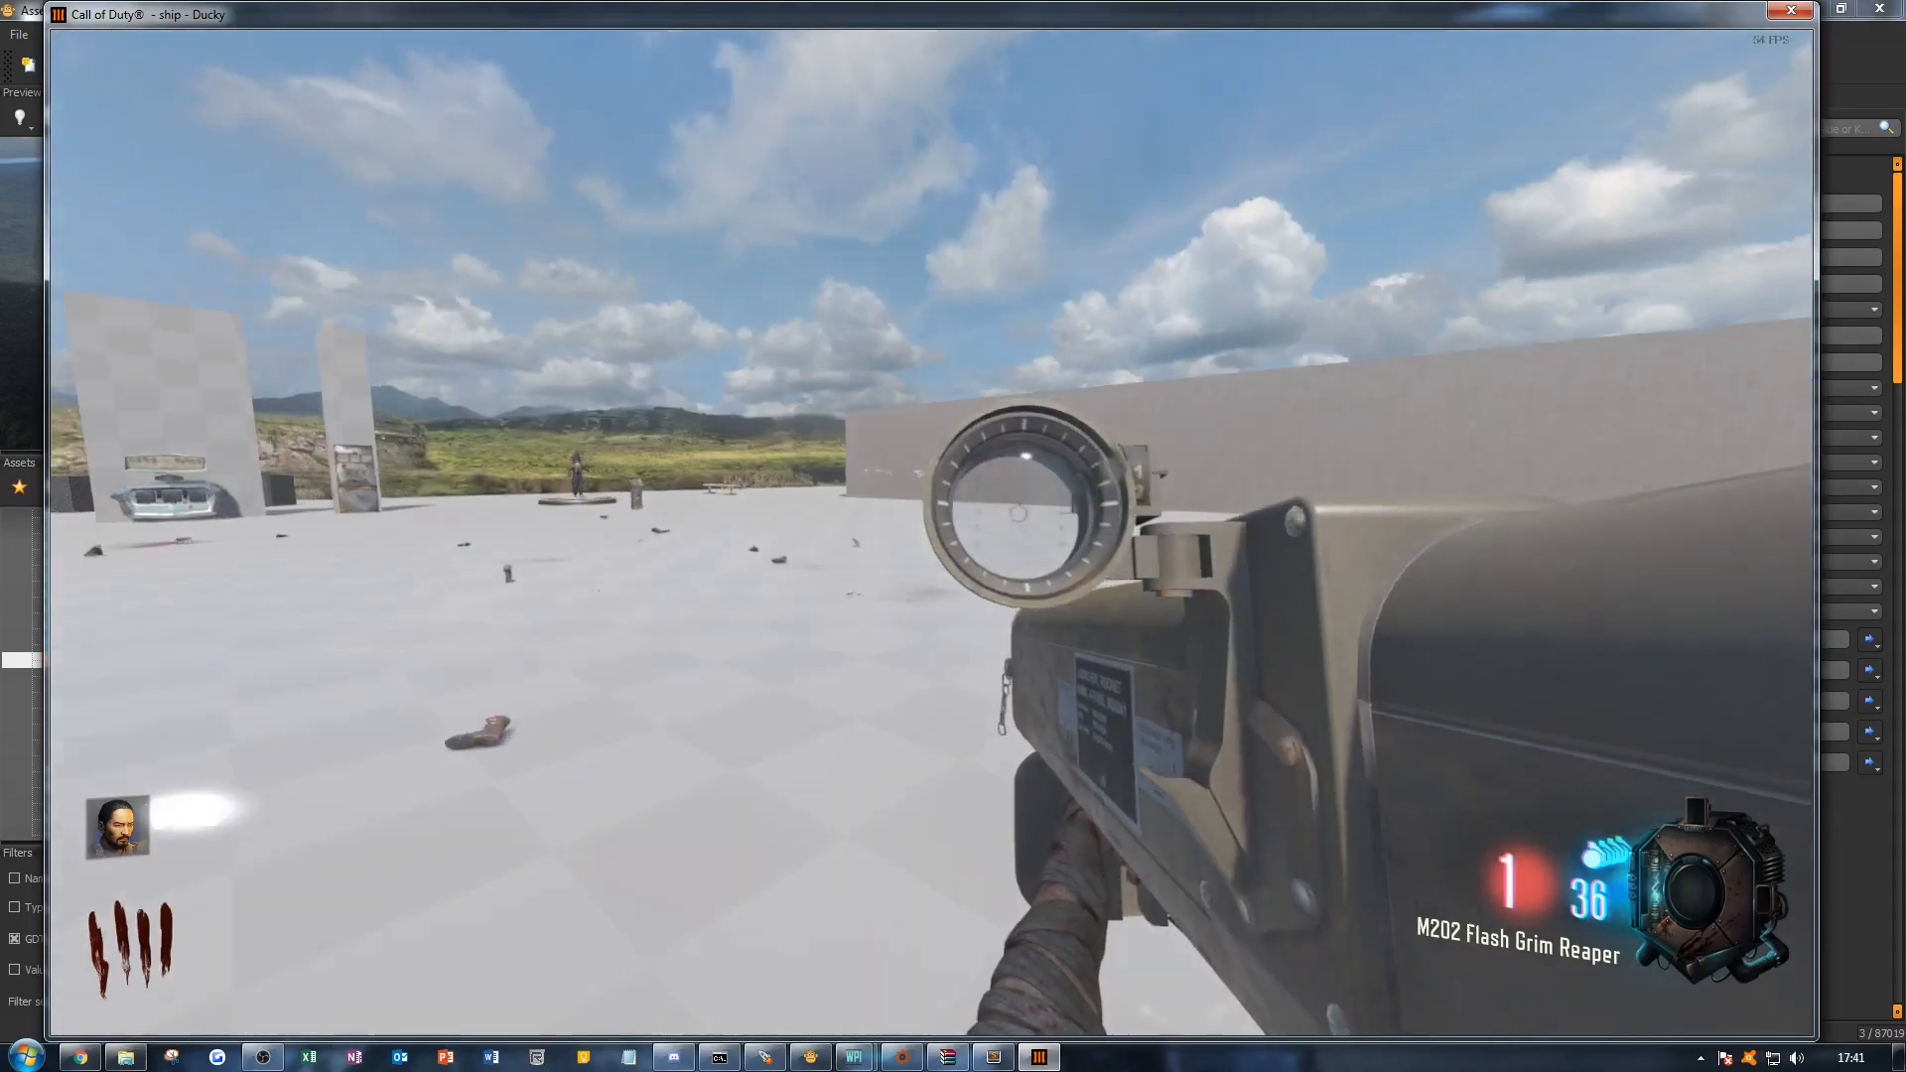
Step: Move on, fire the last loaded rocket through the scope, and check the M202's empty reload
{"action": "key", "text": "w"}
{"action": "right_click", "coordinate": [931, 533]}
{"action": "left_click", "coordinate": [930, 533]}
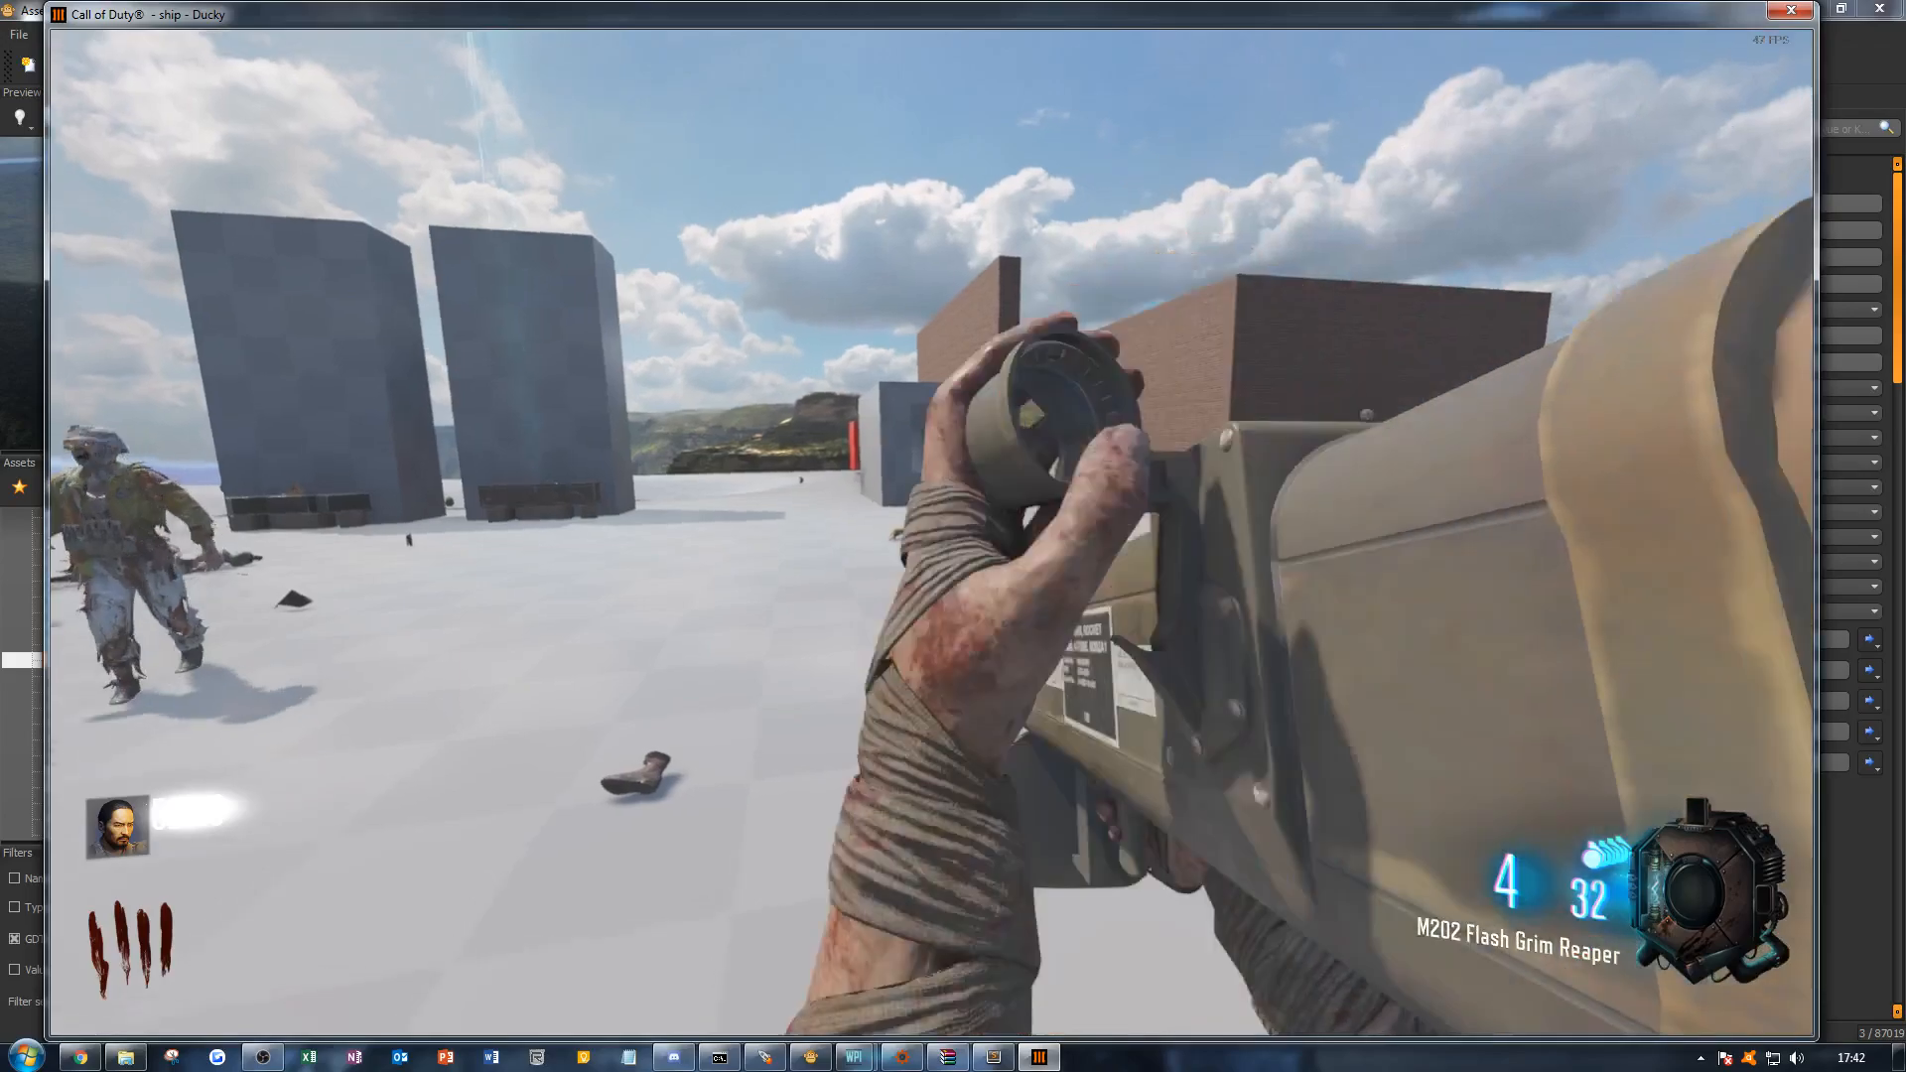
Step: Quit the running game and switch back to the Asset Property Editor
{"action": "key", "text": "Escape"}
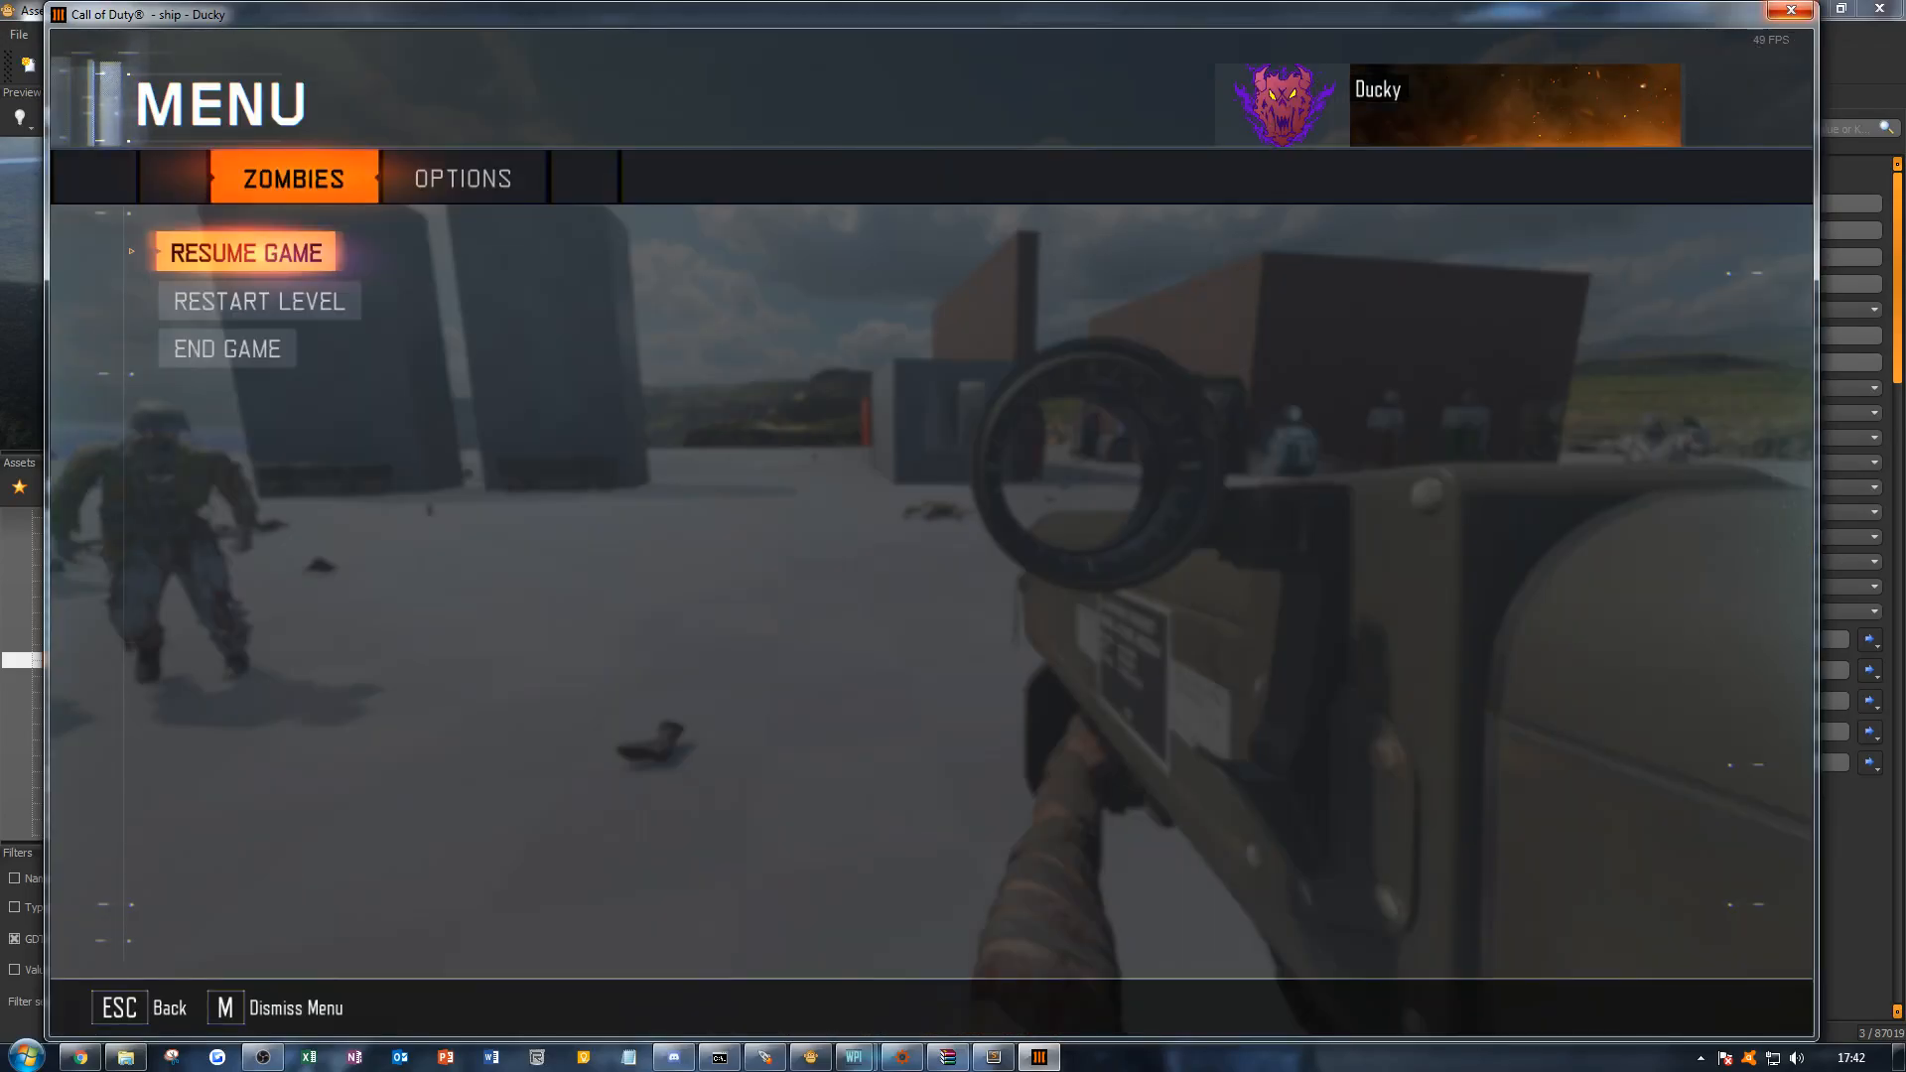
{"action": "key", "text": "alt+F4"}
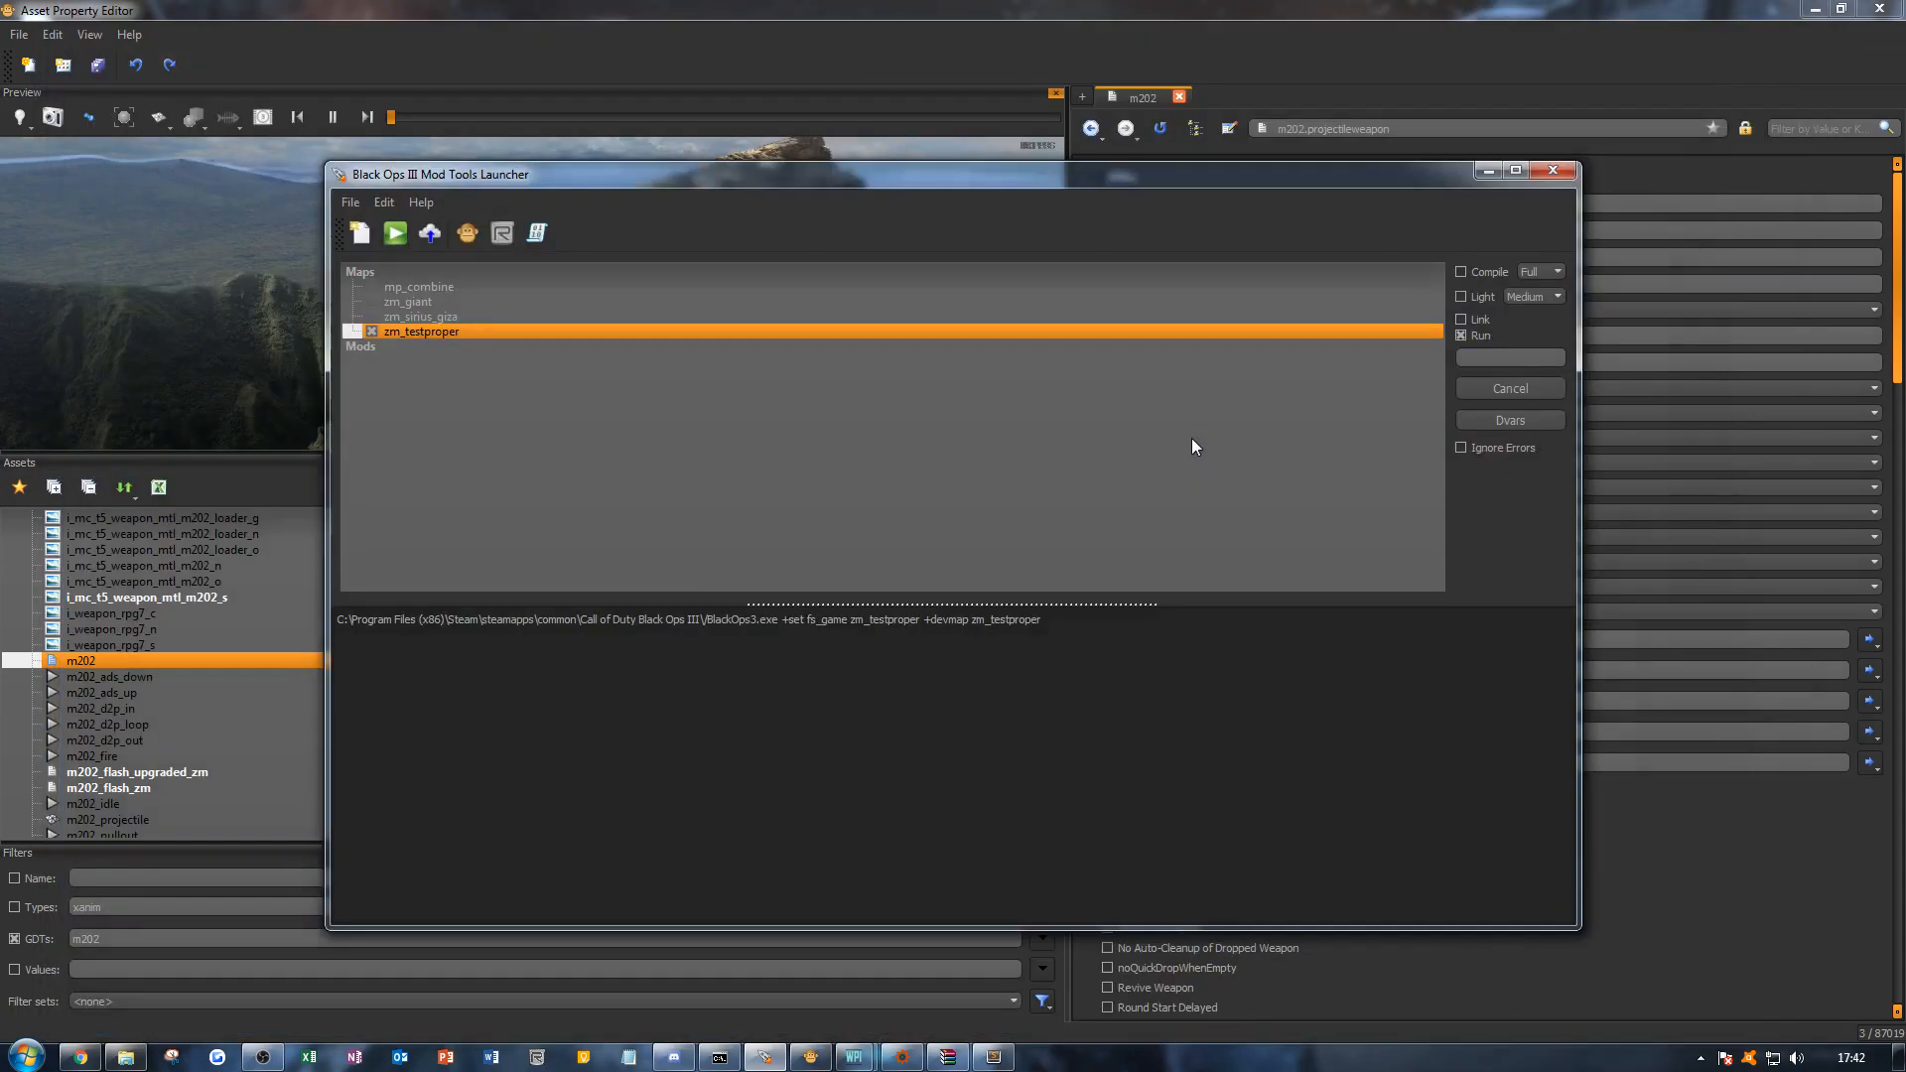
{"action": "left_click", "coordinate": [1191, 438]}
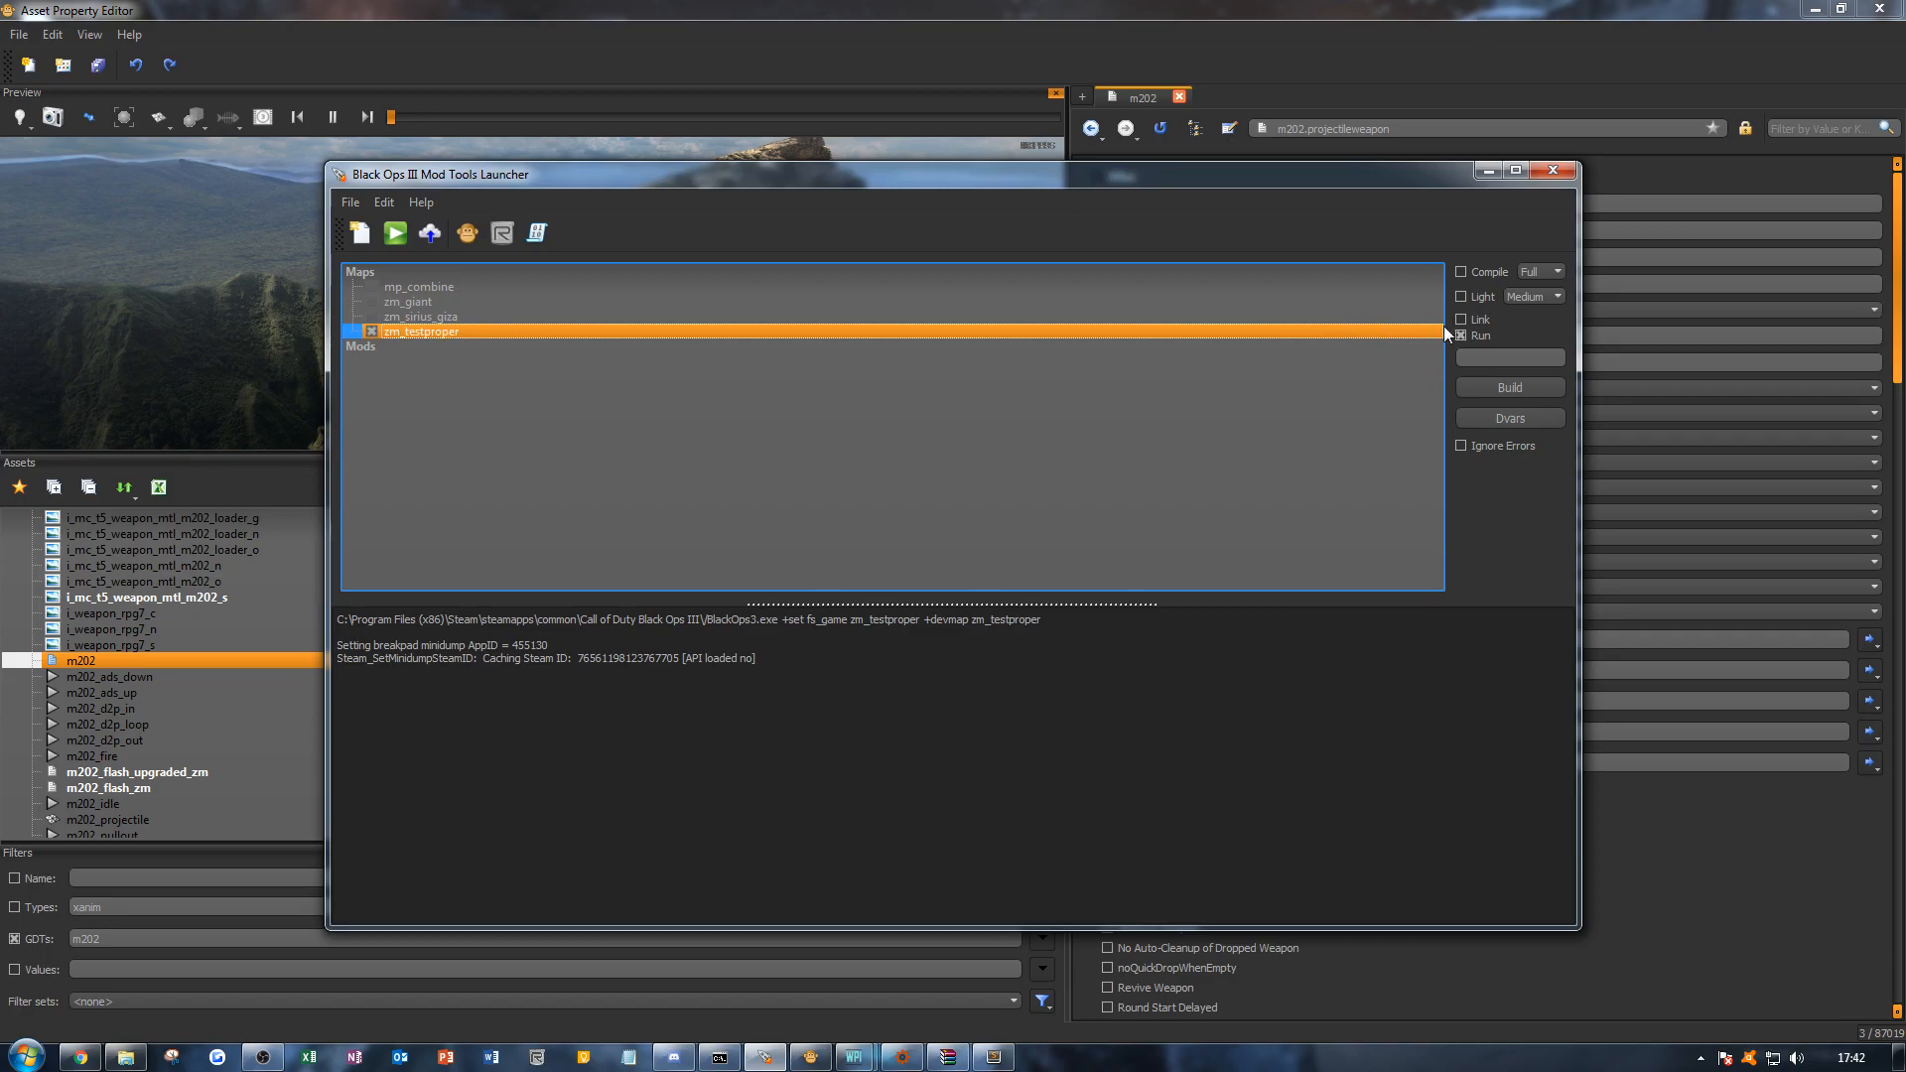
{"action": "left_click", "coordinate": [1413, 17]}
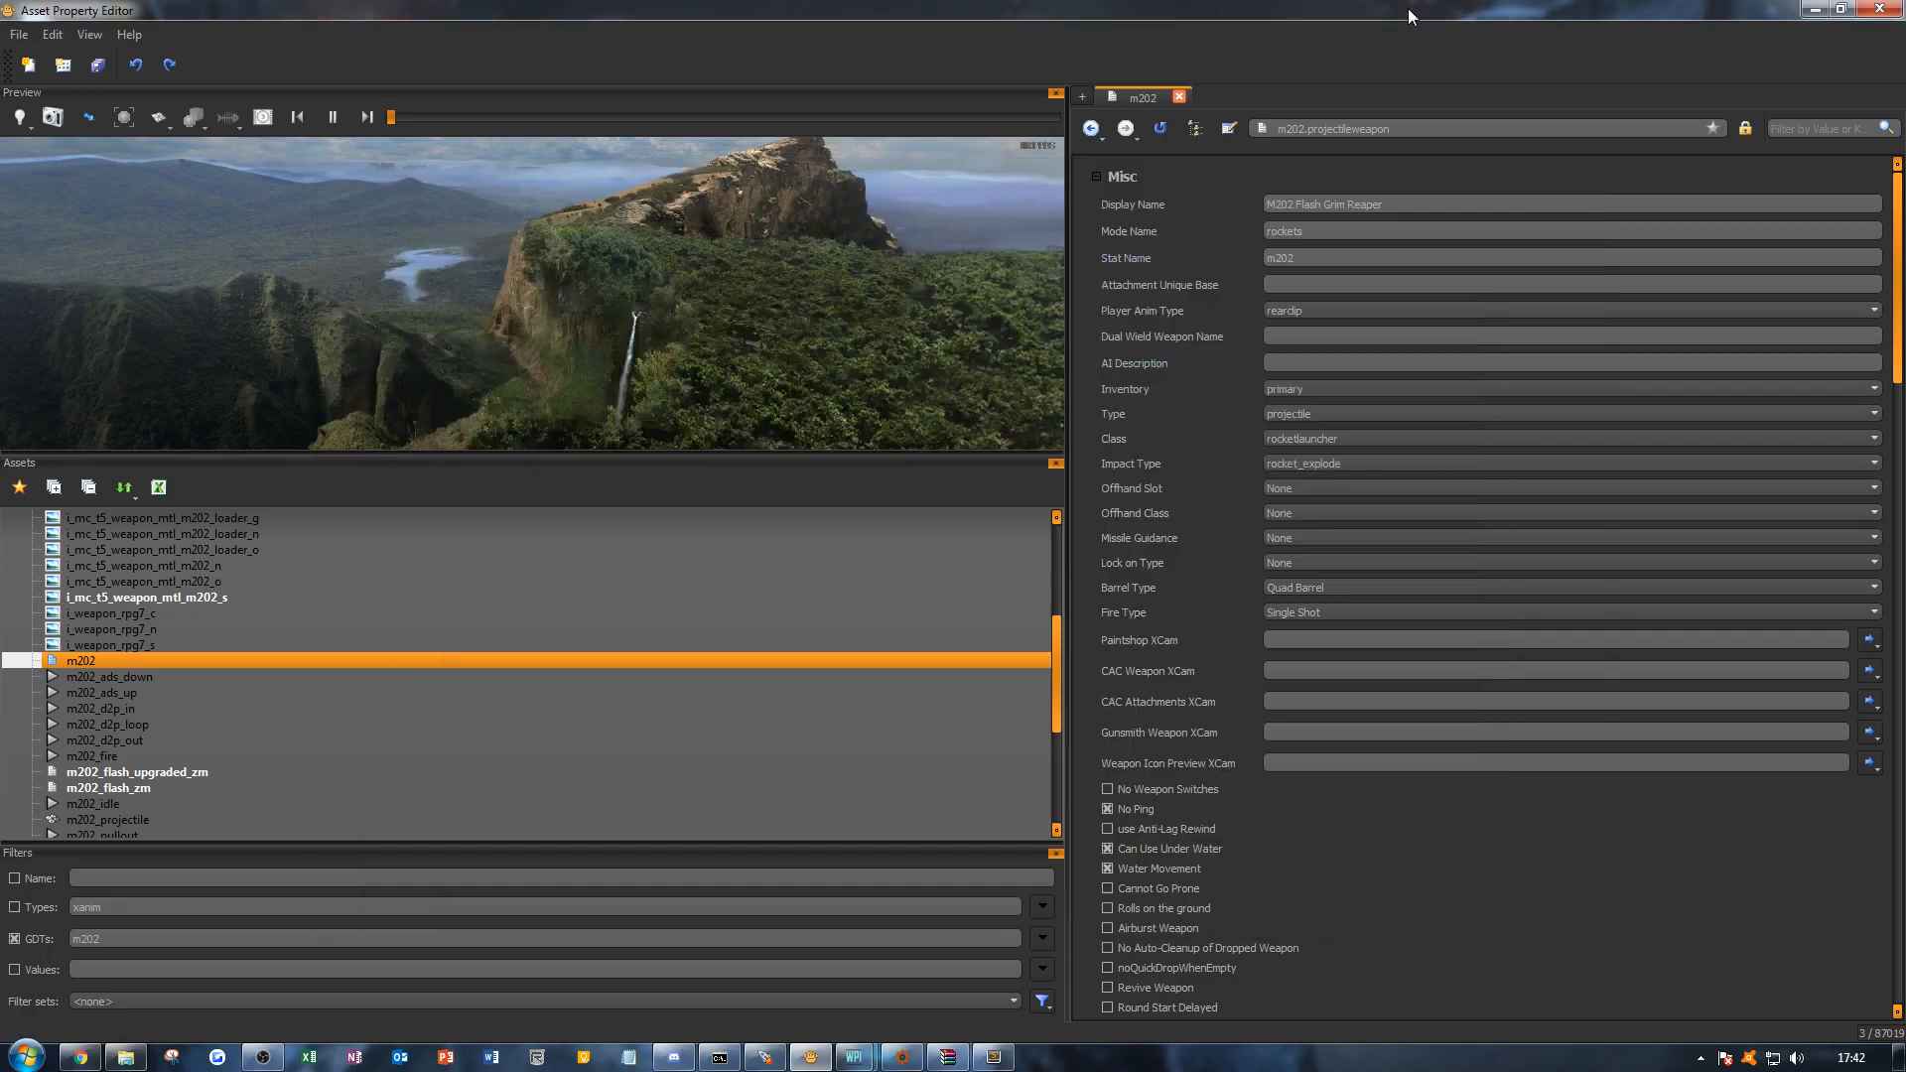
Step: Collapse the Misc section of the m202 weapon asset and expand its Ammunition section
{"action": "left_click", "coordinate": [1116, 173]}
{"action": "scroll", "coordinate": [1336, 665], "scroll_direction": "down", "scroll_amount": 5}
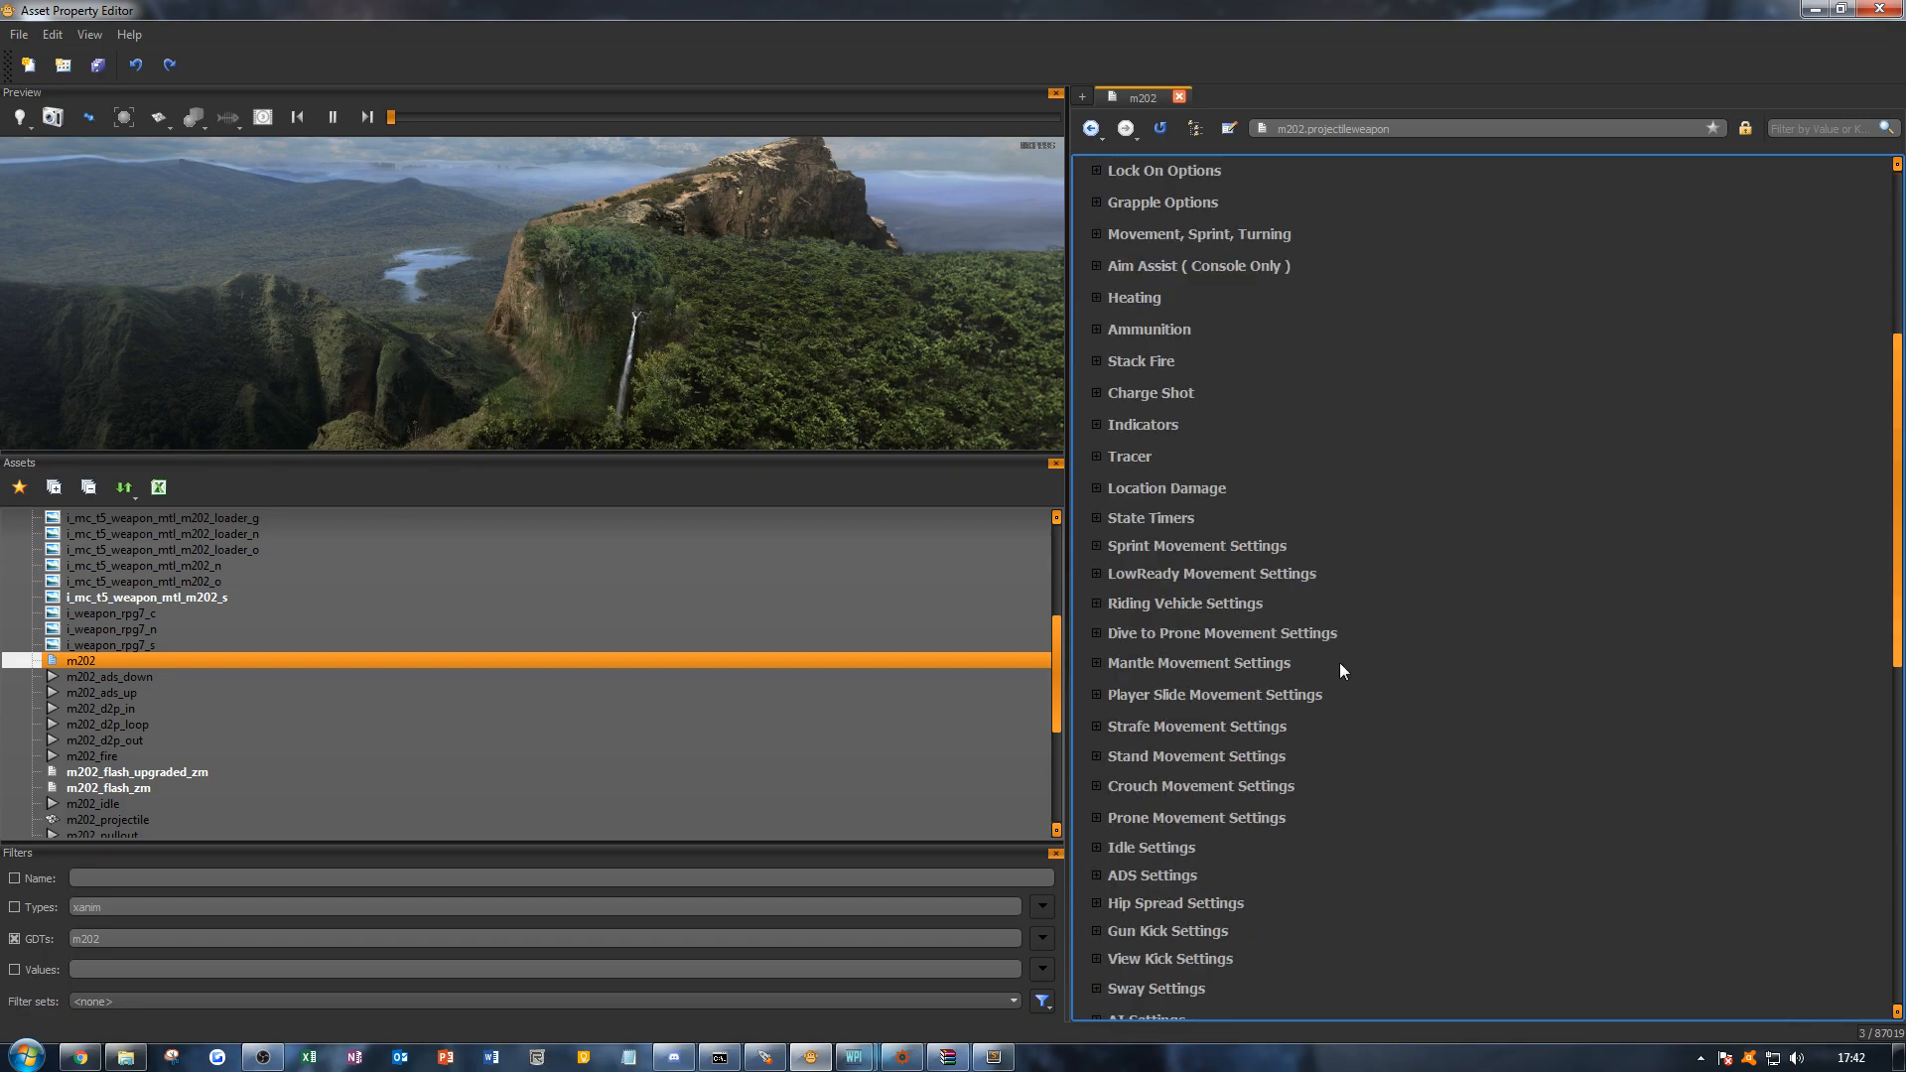
{"action": "scroll", "coordinate": [1321, 667], "scroll_direction": "down", "scroll_amount": 3}
{"action": "scroll", "coordinate": [1318, 647], "scroll_direction": "down", "scroll_amount": 3}
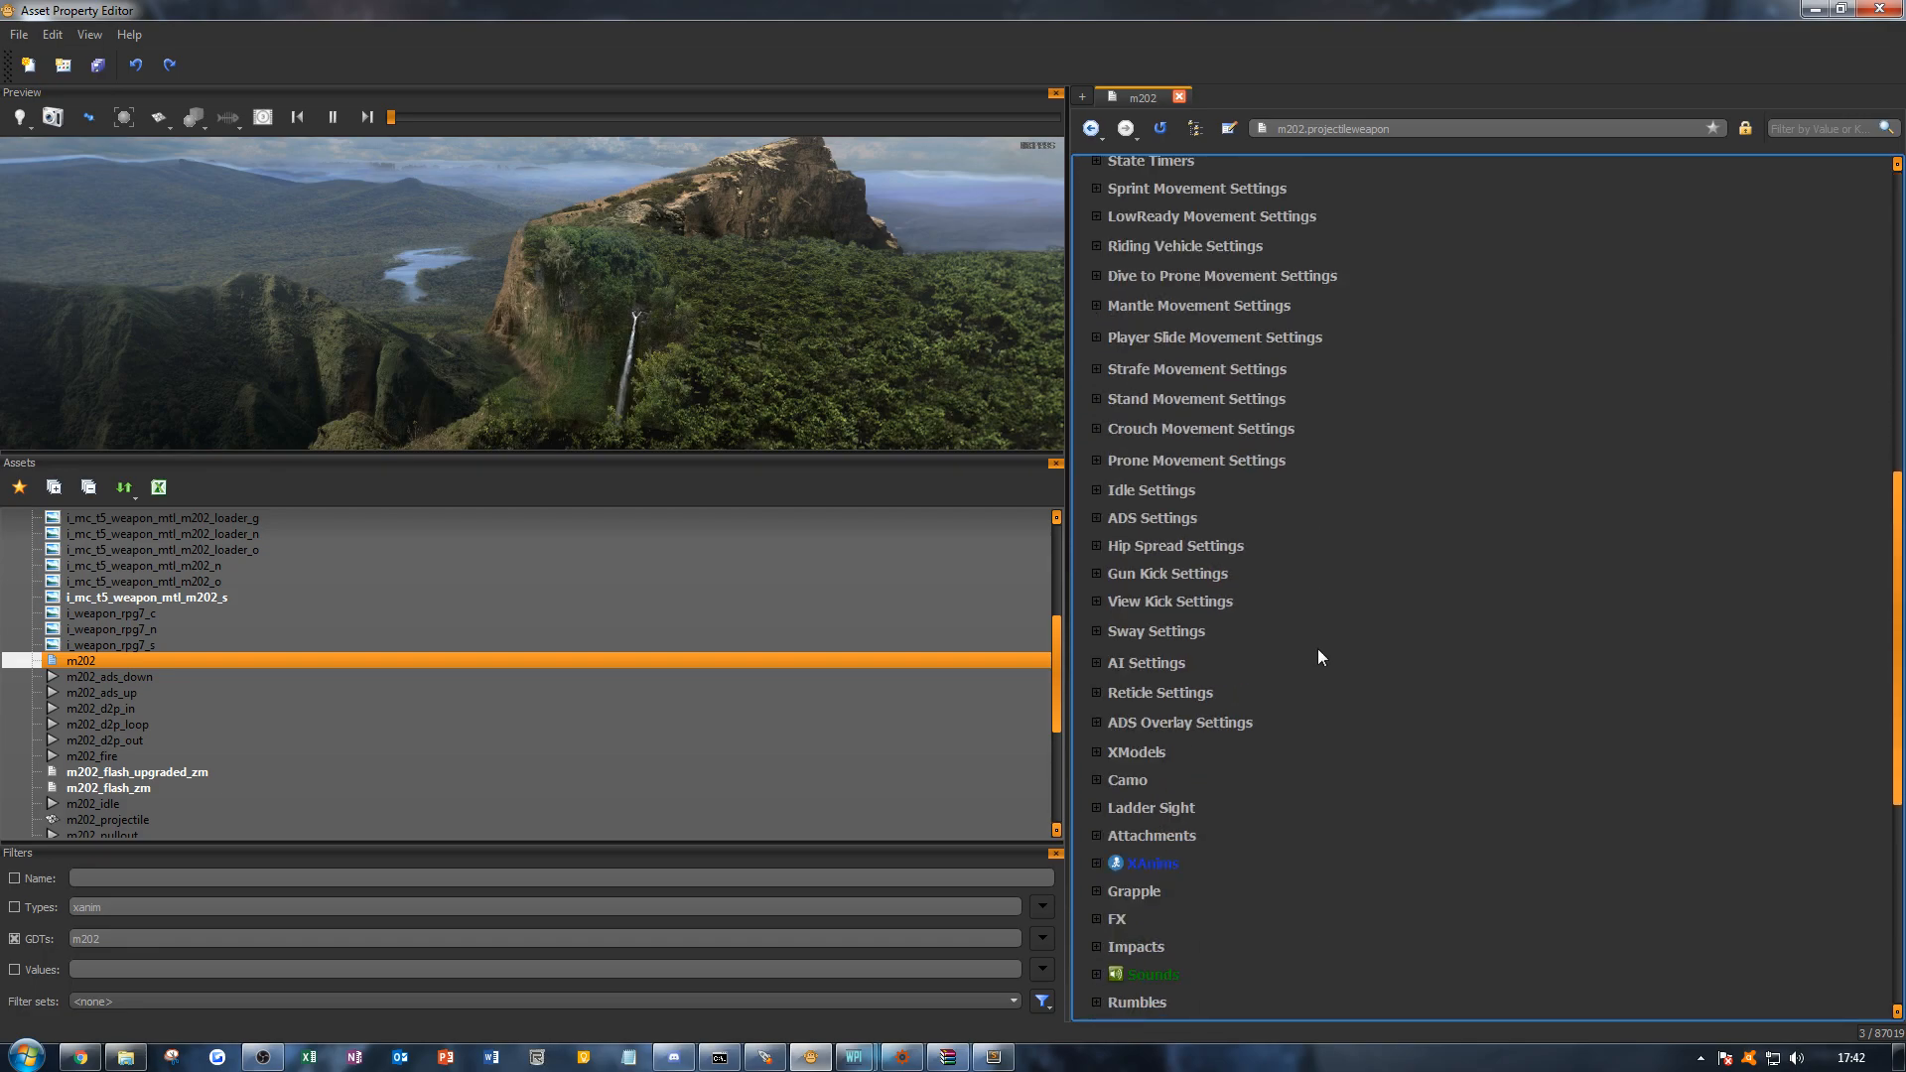
{"action": "scroll", "coordinate": [1168, 443], "scroll_direction": "up", "scroll_amount": 4}
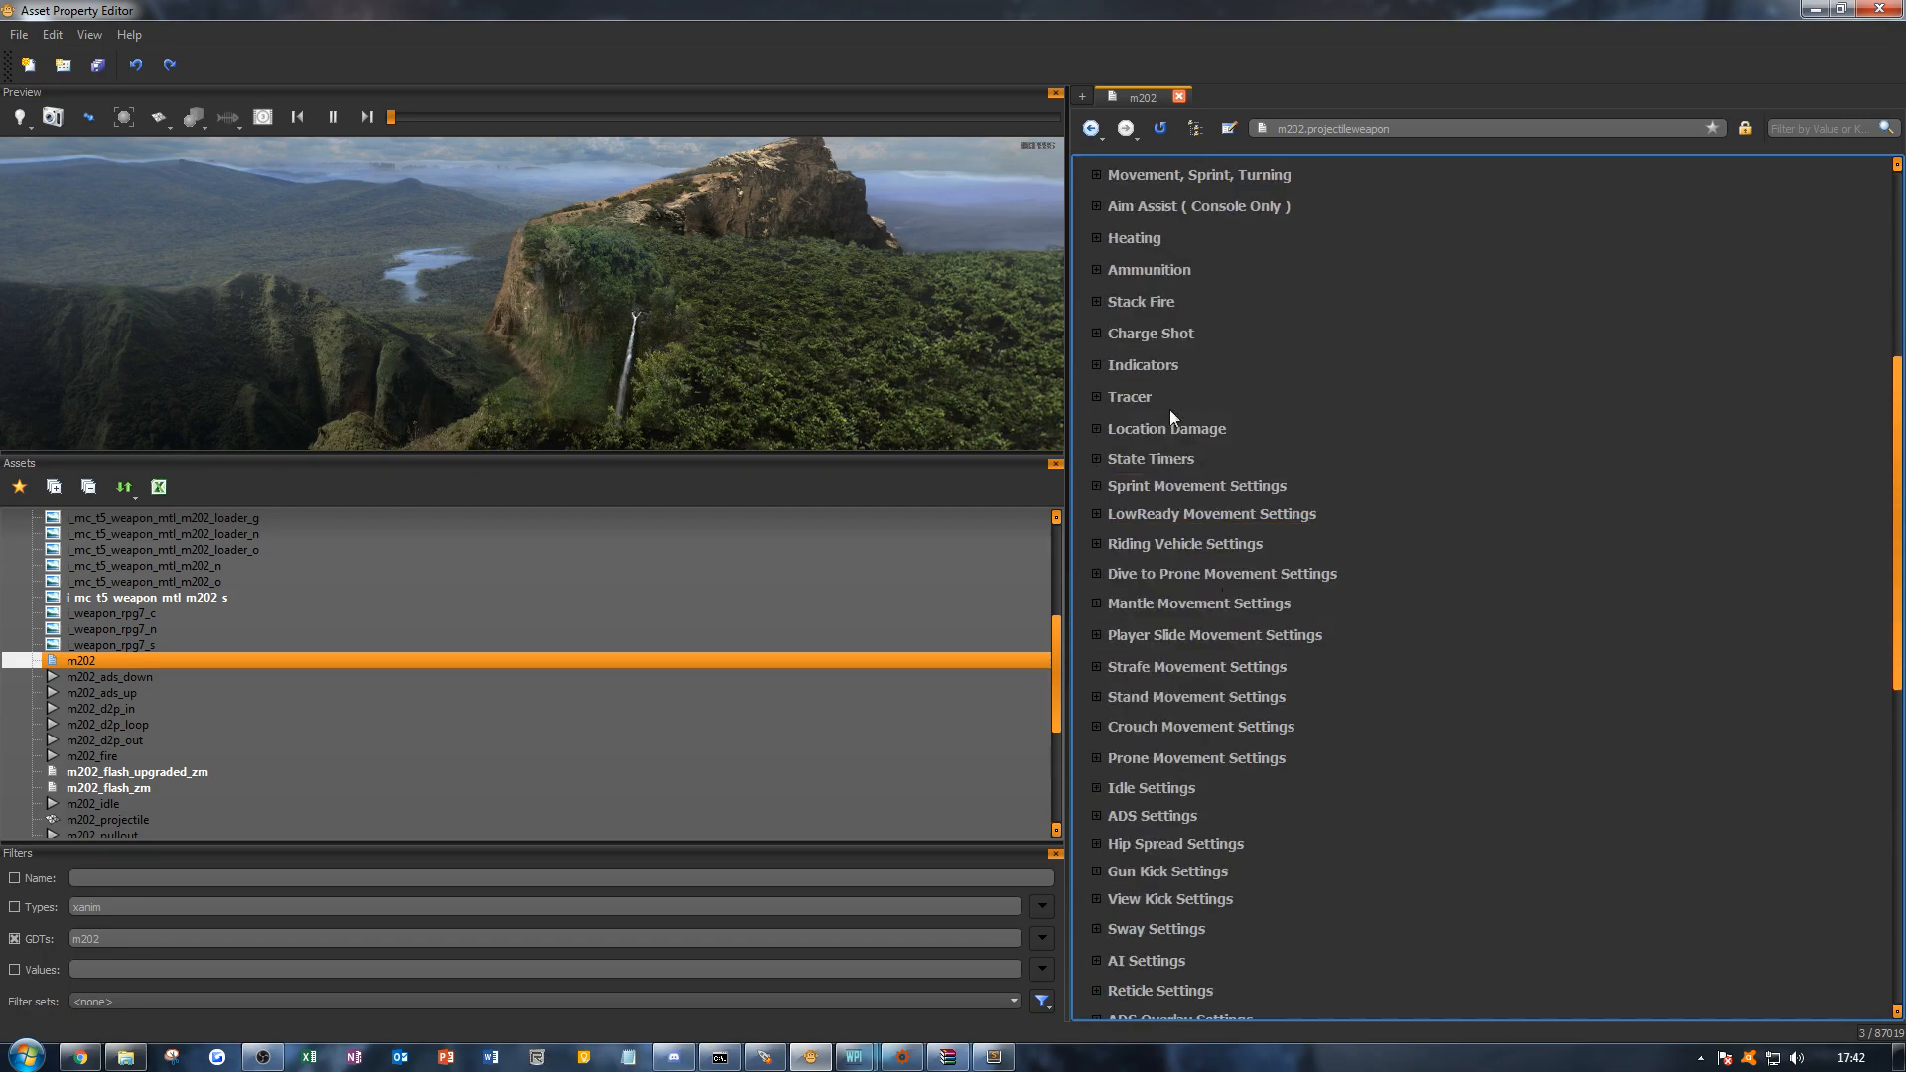
{"action": "left_click", "coordinate": [1174, 269]}
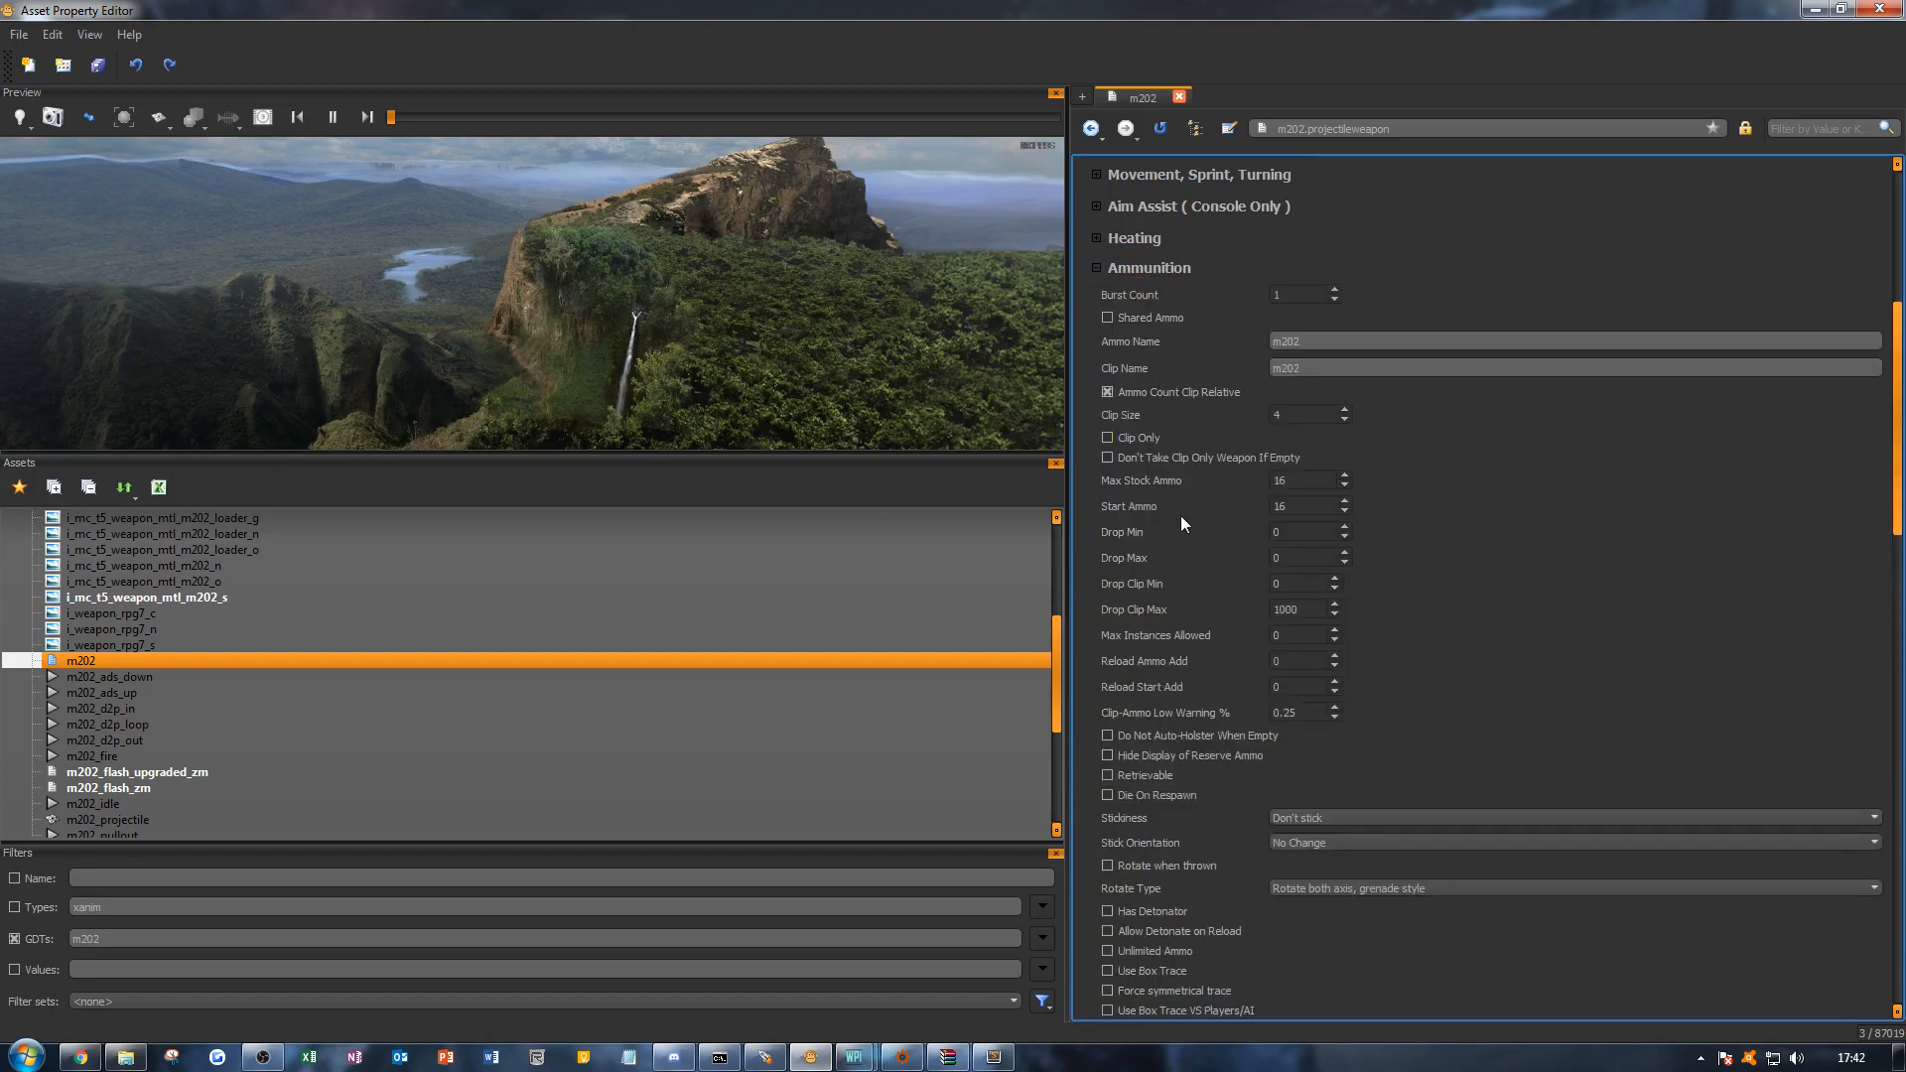
Step: Set both Max Stock Ammo and Start Ammo of the m202 weapon to 4
{"action": "double_click", "coordinate": [1298, 480]}
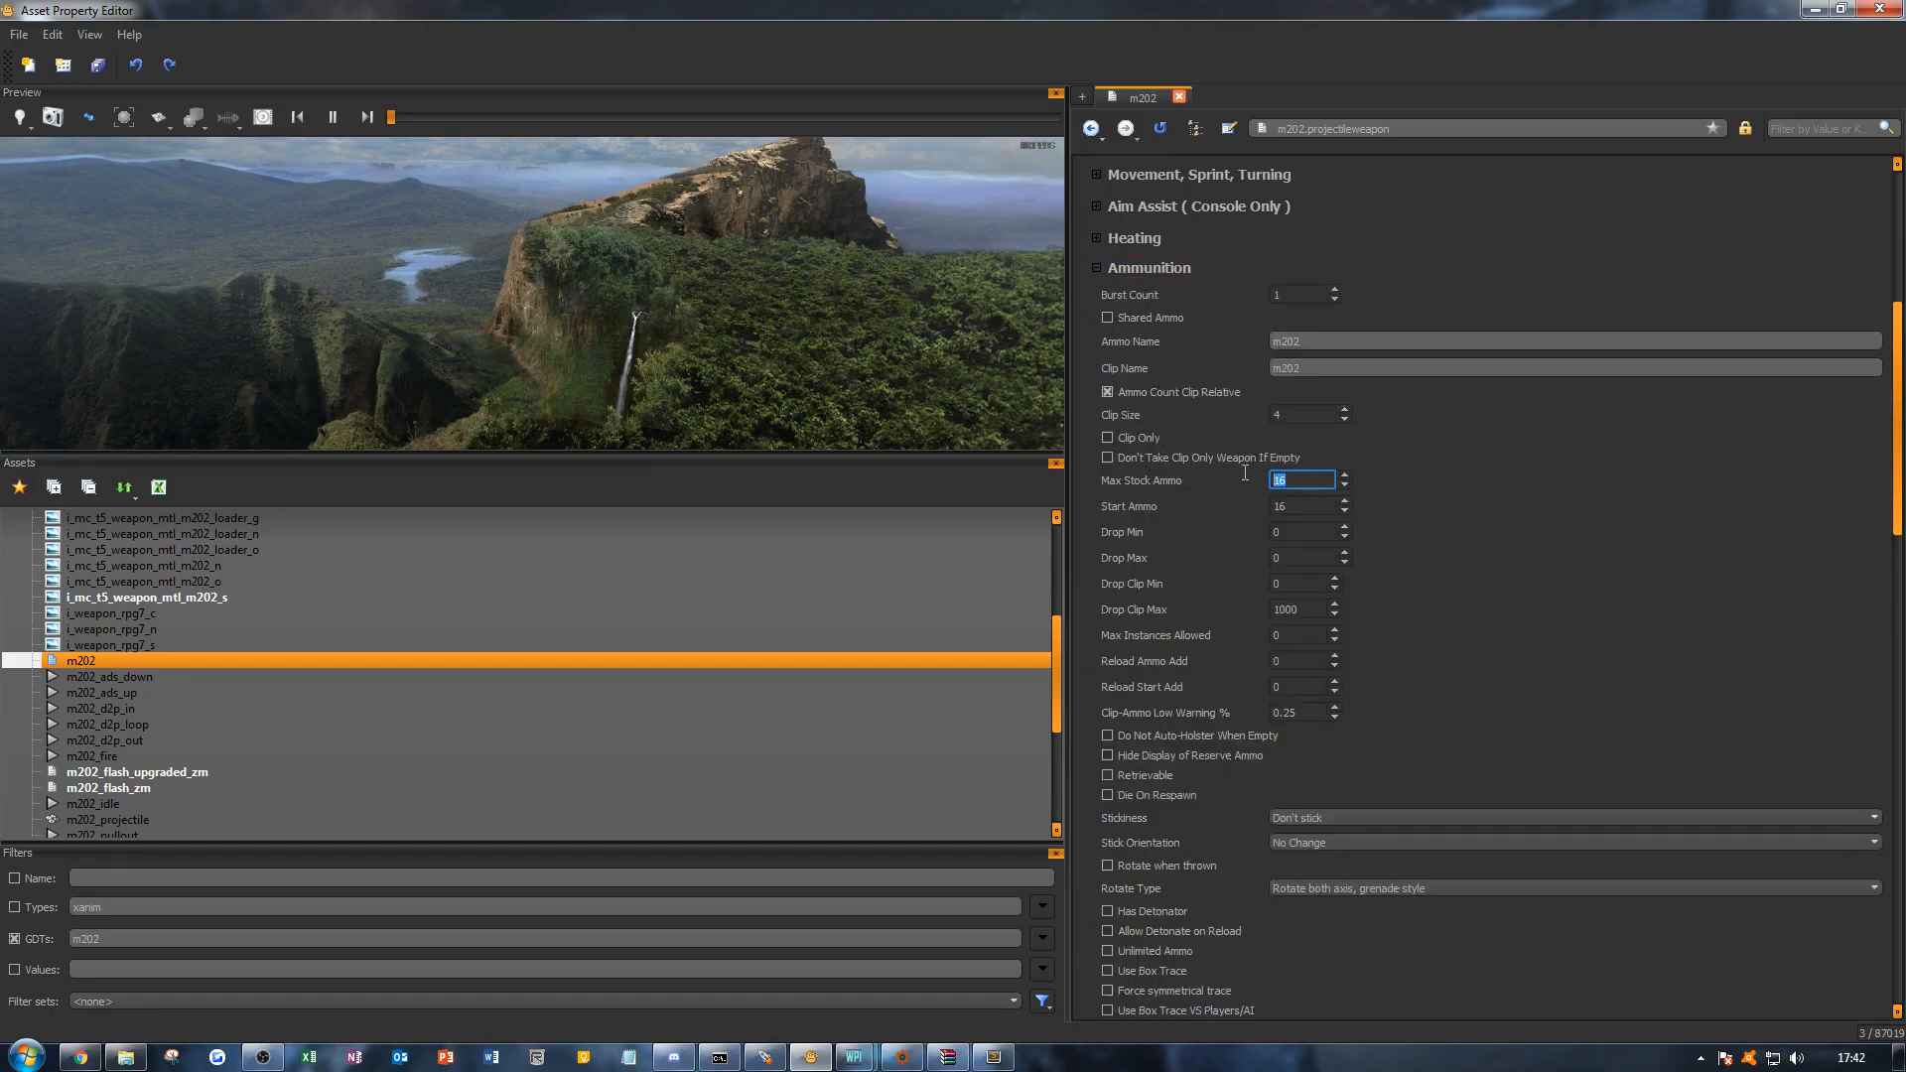
{"action": "type", "text": "4"}
{"action": "key", "text": "Tab"}
{"action": "type", "text": "4"}
{"action": "left_click", "coordinate": [1510, 513]}
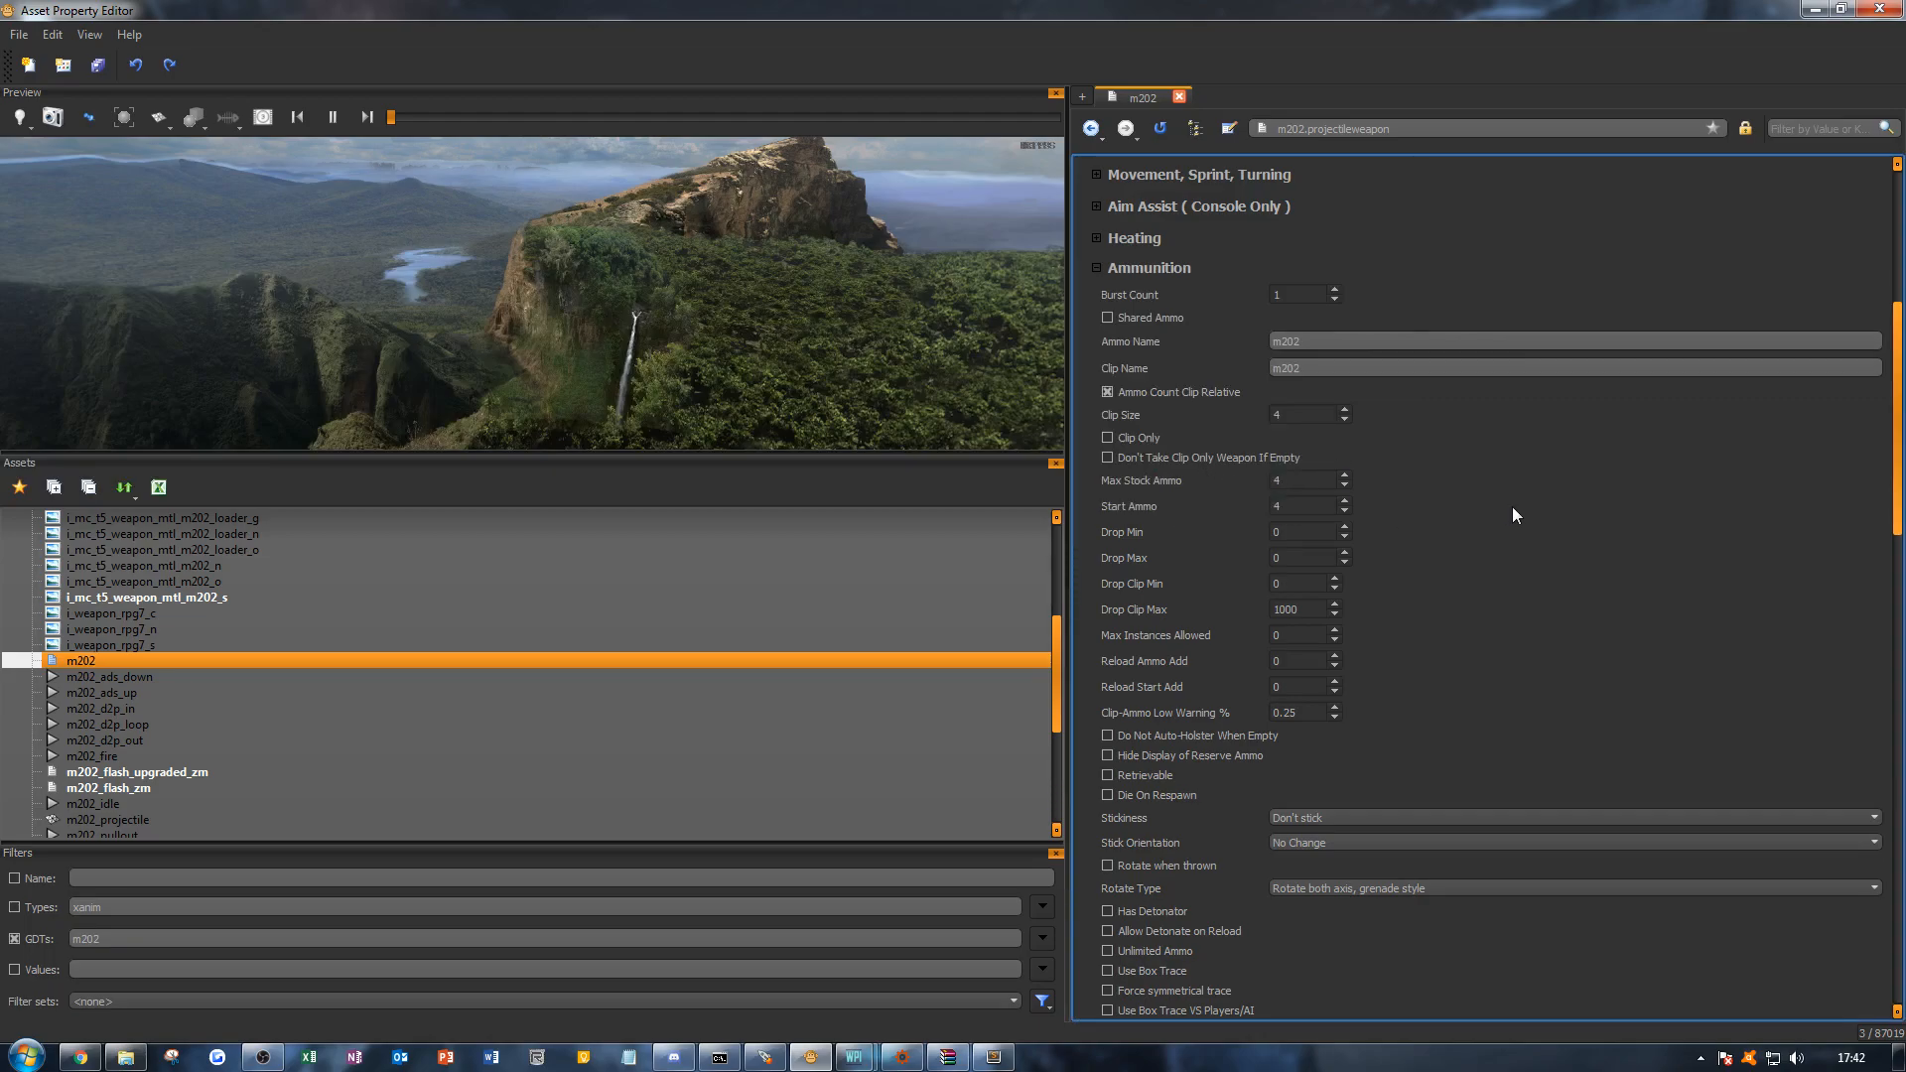